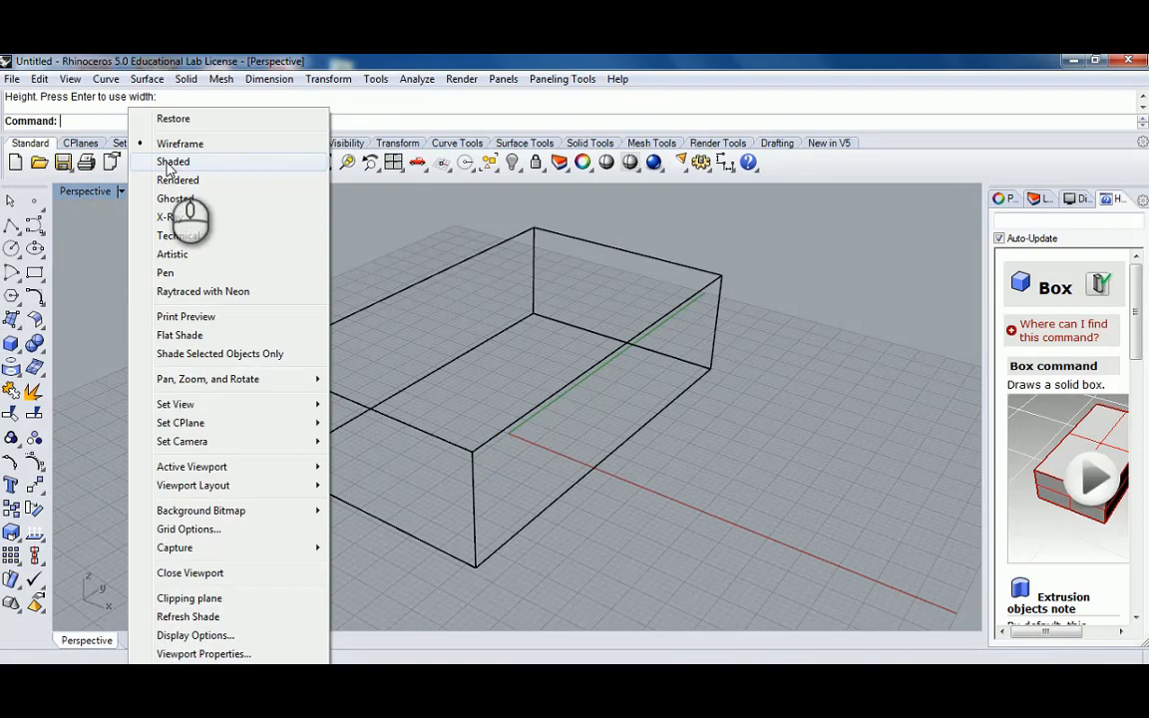
Display the Perspective viewport in Shaded mode
click(168, 165)
scroll(437, 307, down, 4)
right_drag(439, 311, 480, 359)
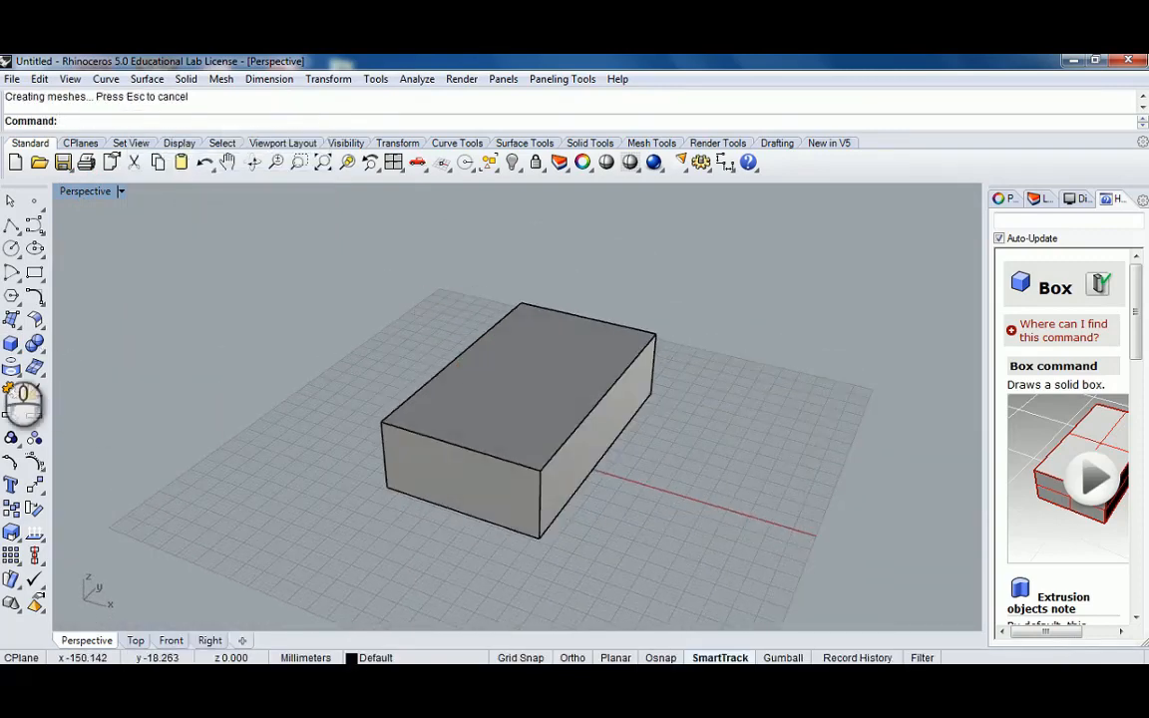
Start a new box and enable object snapping for End, Near, Mid, Int and Perp
click(10, 342)
scroll(491, 319, up, 2)
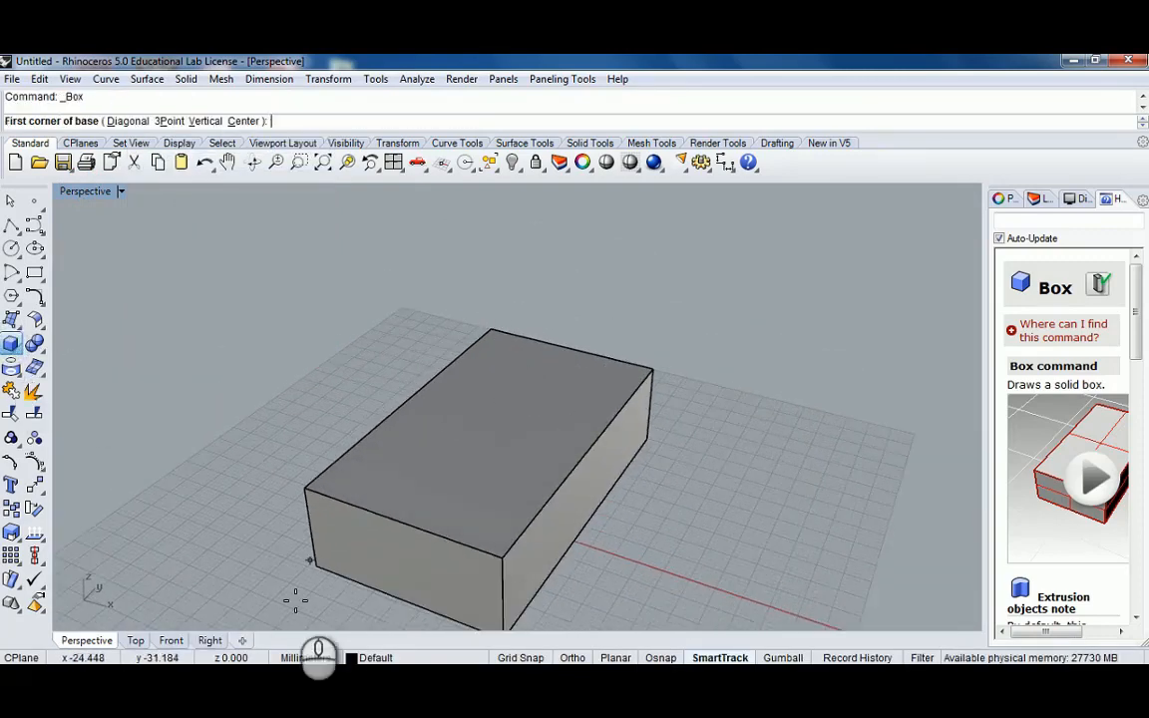
click(661, 658)
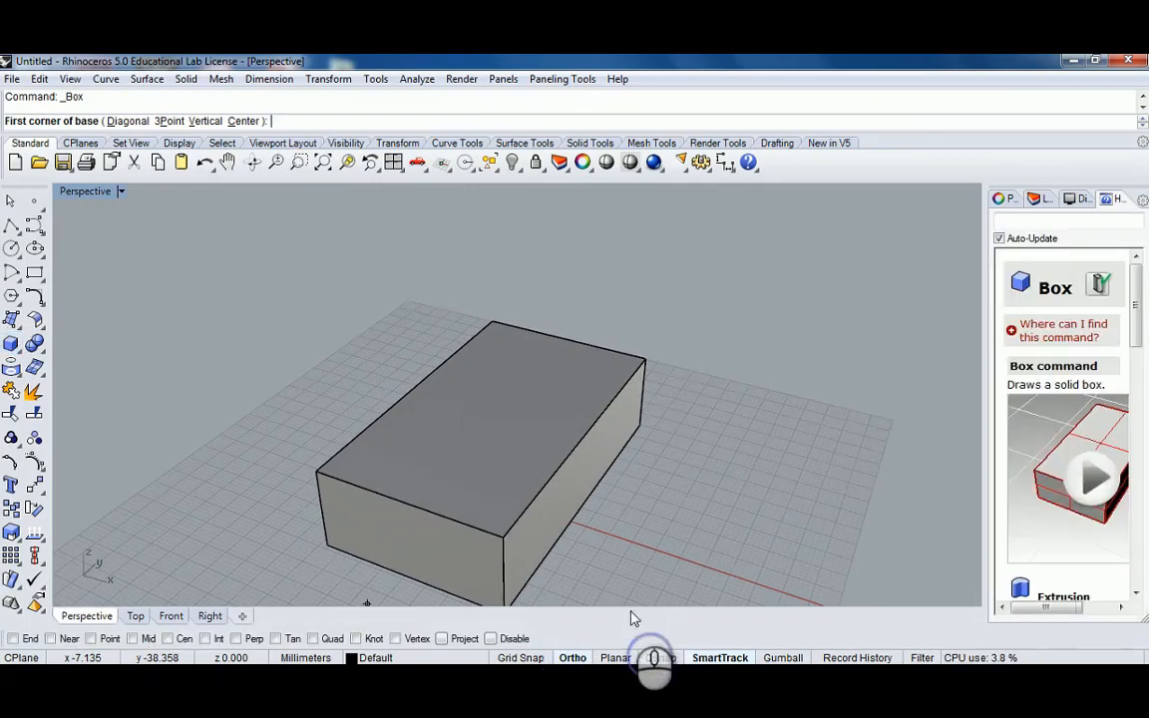
click(13, 639)
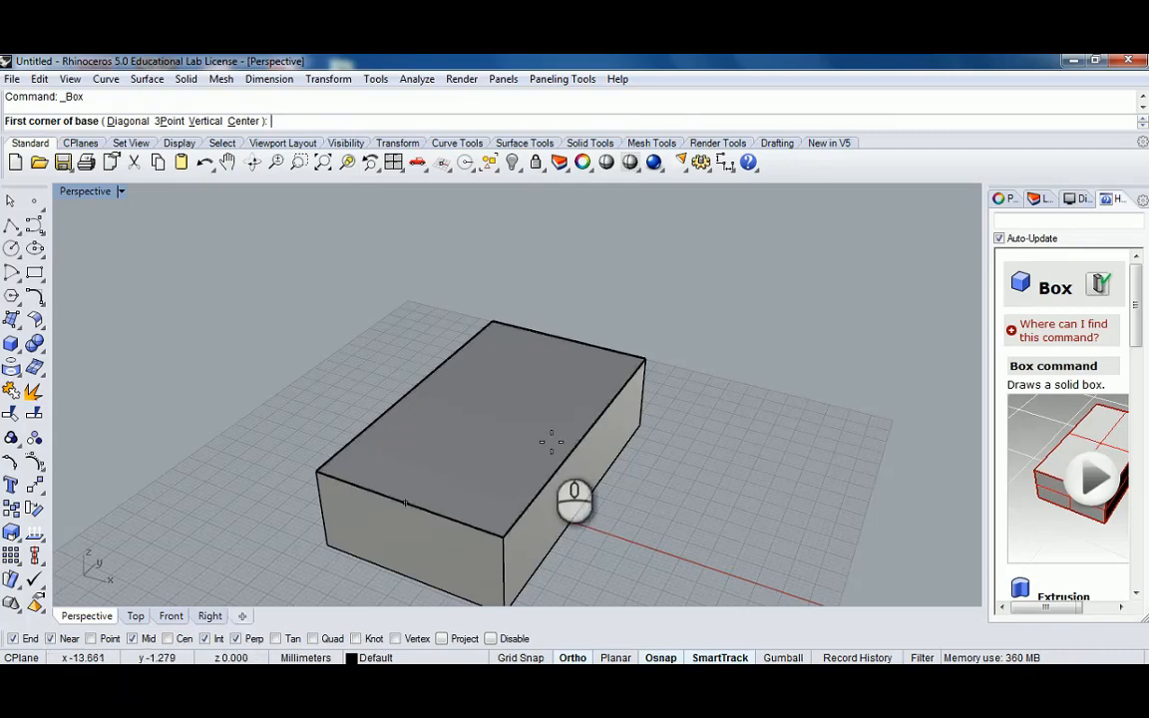
Draw a smaller upright box on the large box's top face, starting from its back corner, and select it
right_drag(552, 442, 489, 431)
click(519, 323)
scroll(516, 352, up, 4)
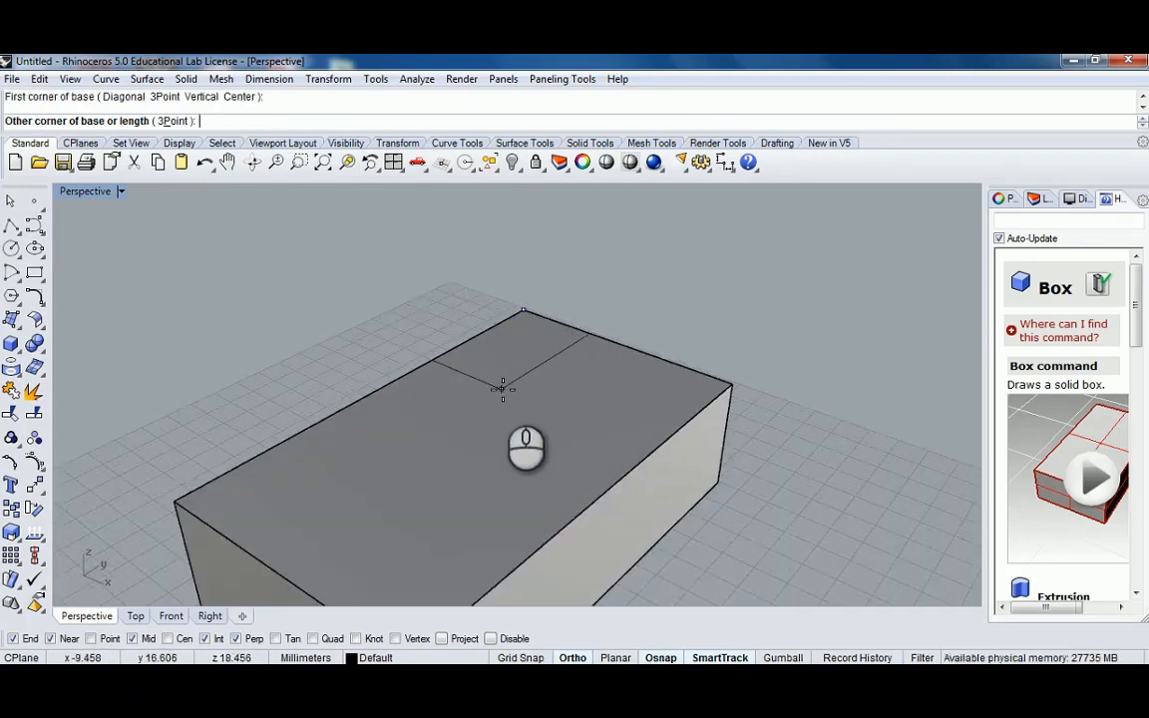
click(505, 389)
click(567, 245)
scroll(564, 300, down, 6)
right_drag(561, 313, 554, 361)
click(556, 359)
text(CO)
key(Return)
scroll(547, 356, up, 2)
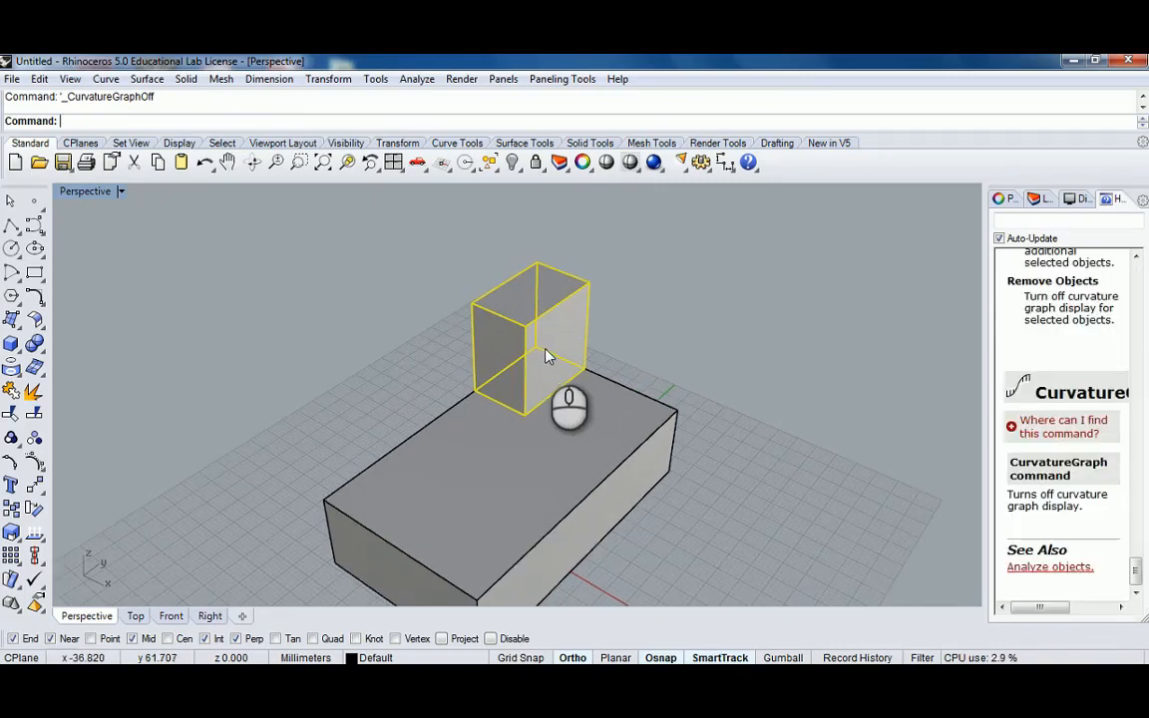
text(COP)
key(Return)
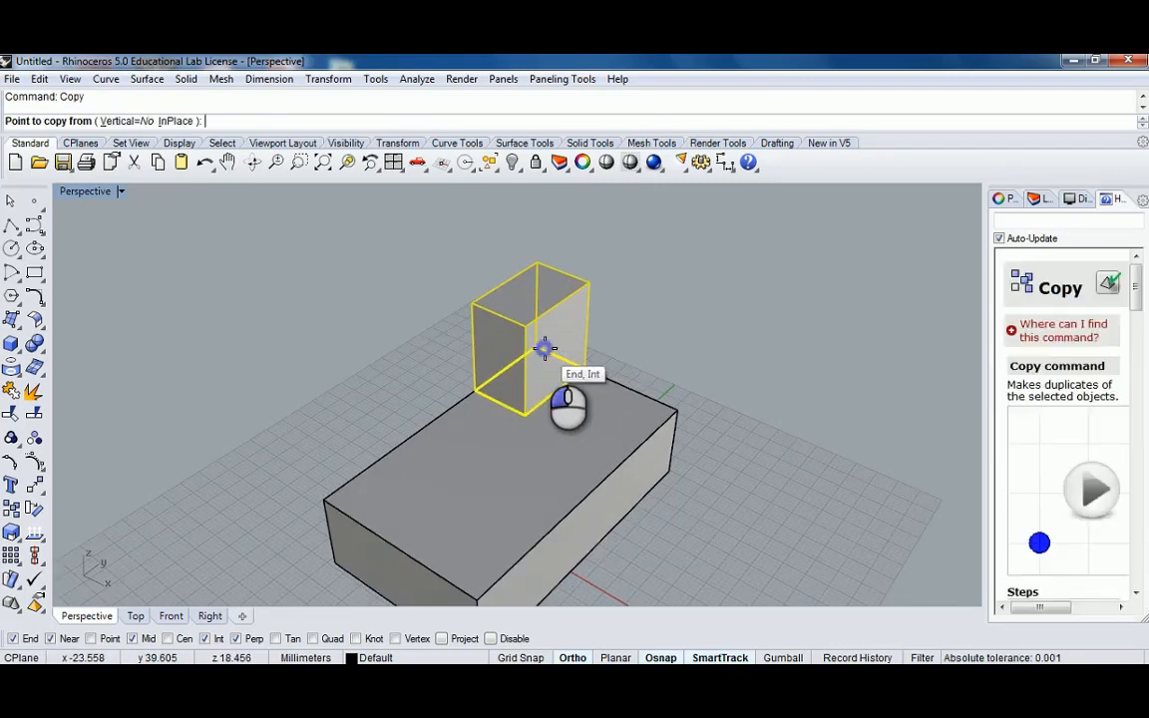
click(544, 351)
scroll(546, 353, down, 4)
right_drag(548, 353, 546, 397)
key(Escape)
Copy the small box from its lower front corner to the large box's front top corner
key(Return)
click(502, 364)
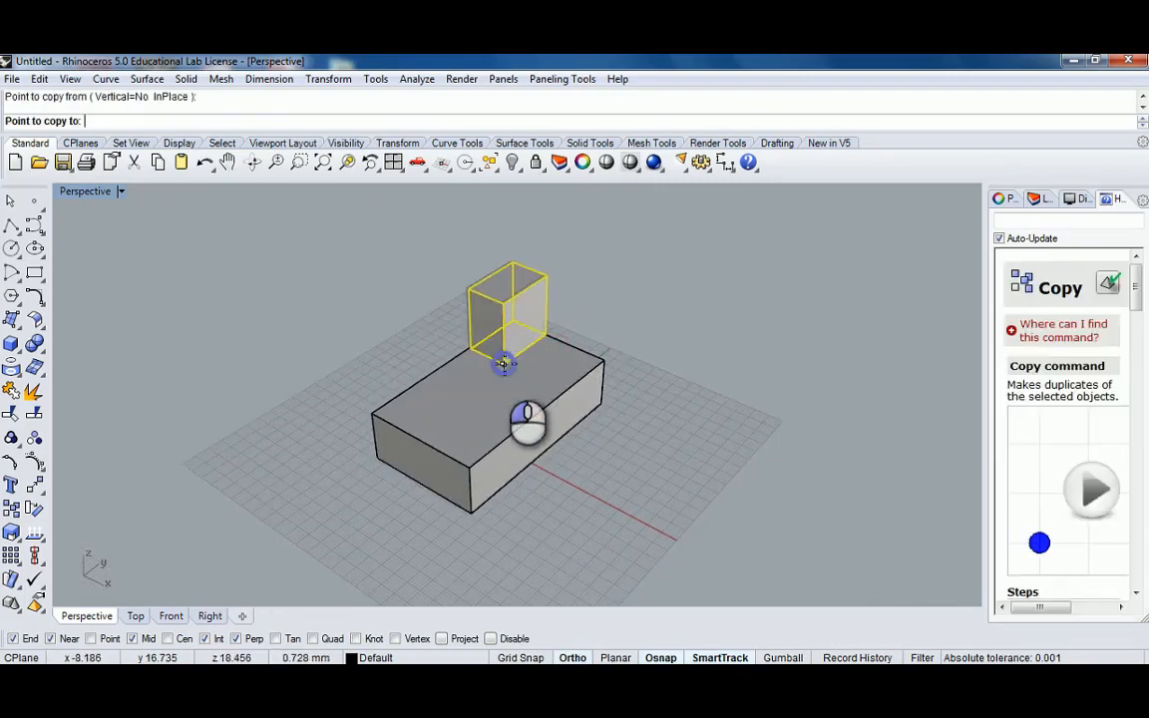
click(471, 467)
right_click(473, 431)
Stretch the copied box vertically with Scale1D so it runs down through the large box and out below it
click(463, 456)
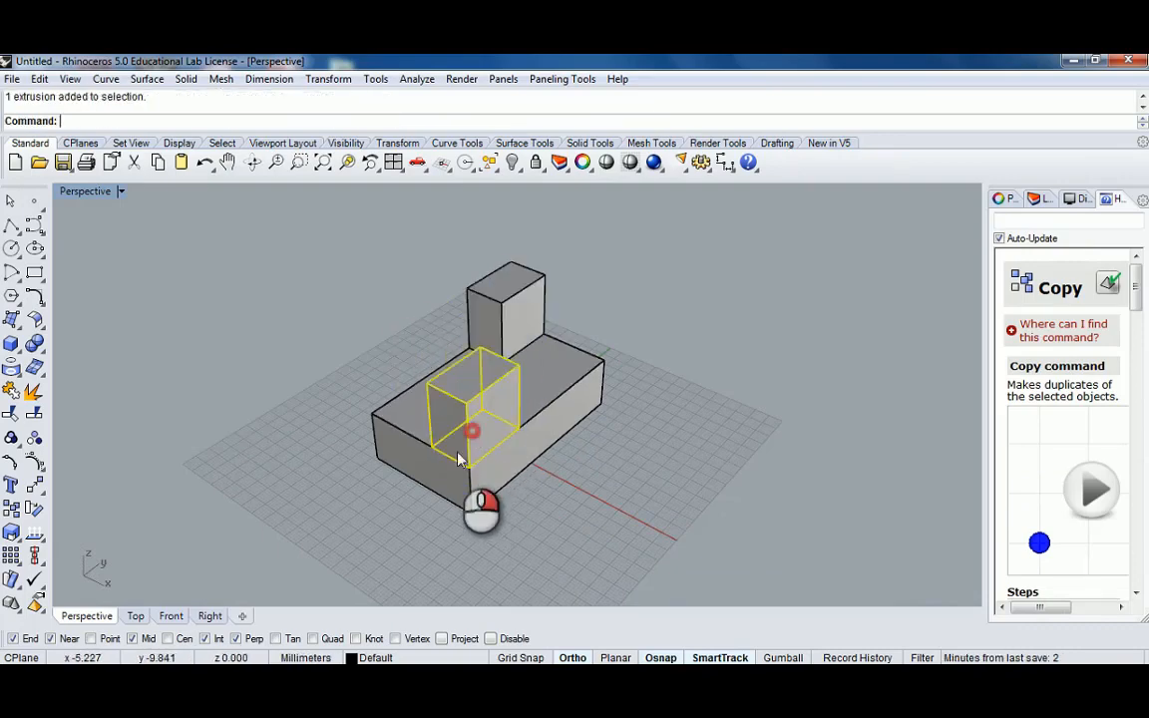
right_drag(463, 459, 485, 461)
scroll(485, 460, up, 3)
text(Scale)
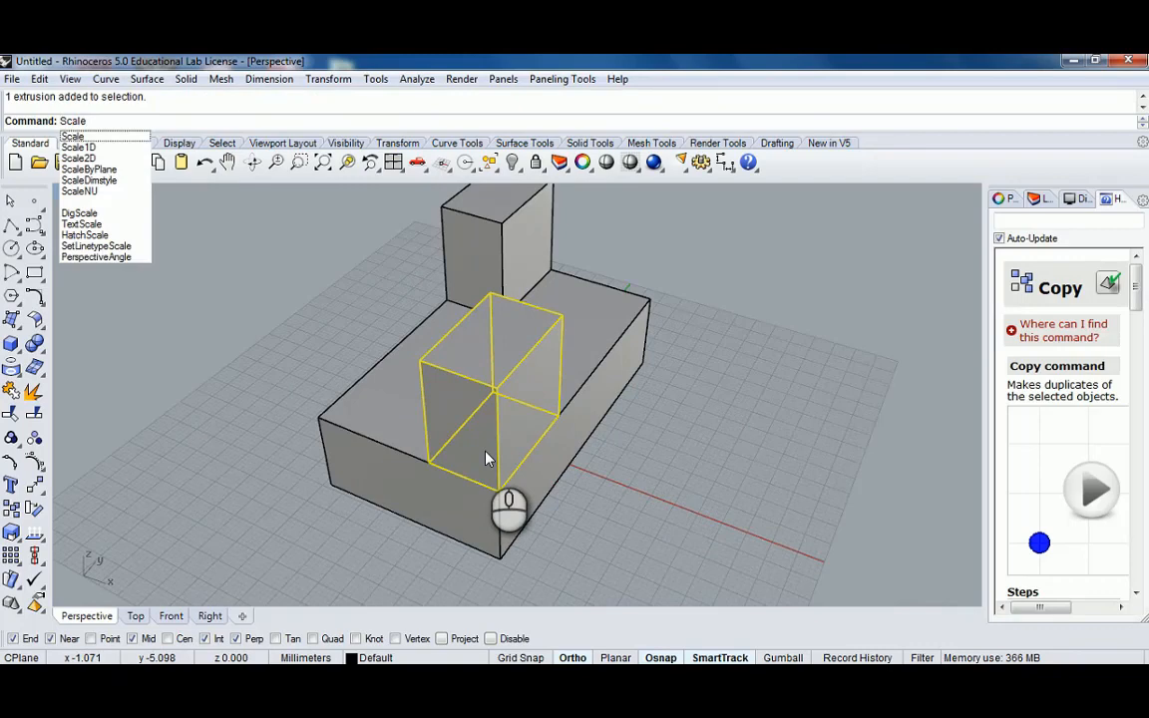
key(Down)
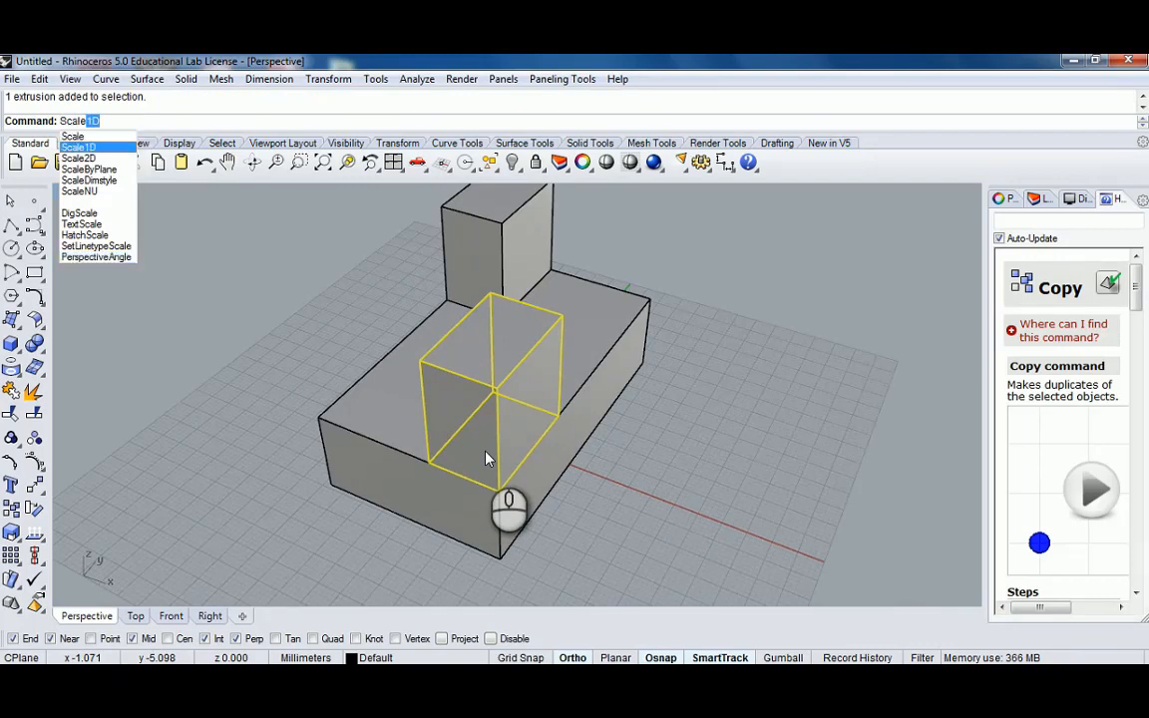
key(Return)
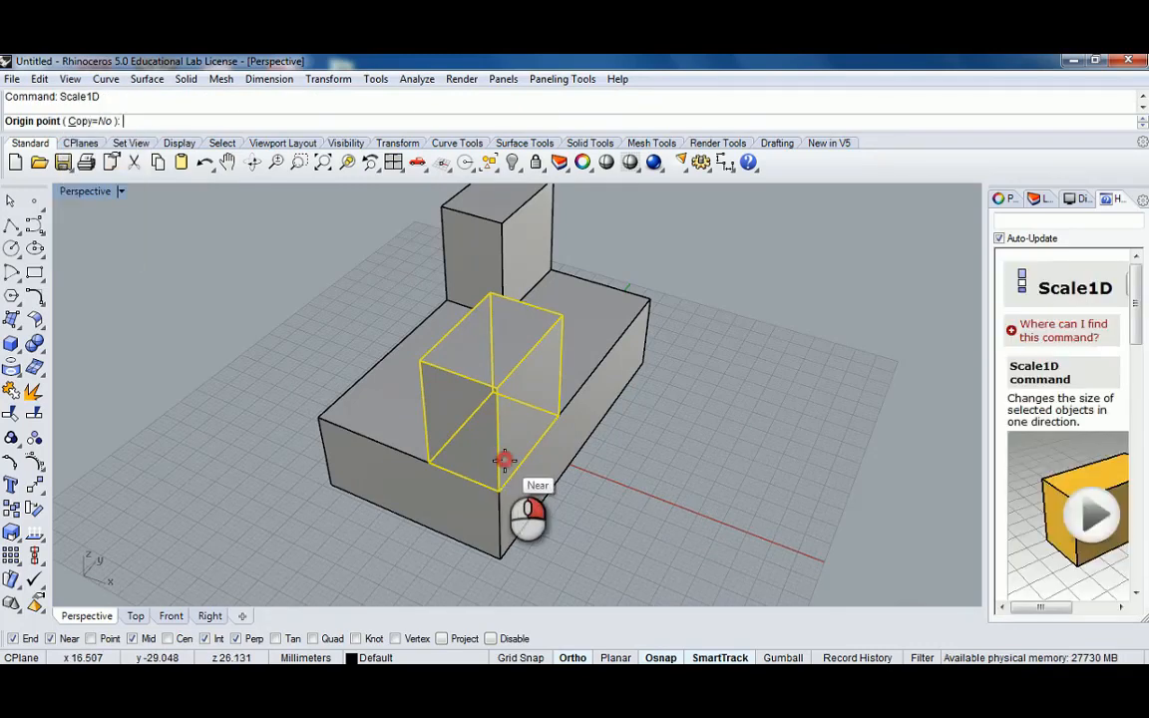
right_drag(504, 465, 415, 425)
click(404, 317)
click(404, 428)
click(400, 489)
Subtract the stretched box from the large box with BooleanDifference to cut a notch in its front corner
click(367, 384)
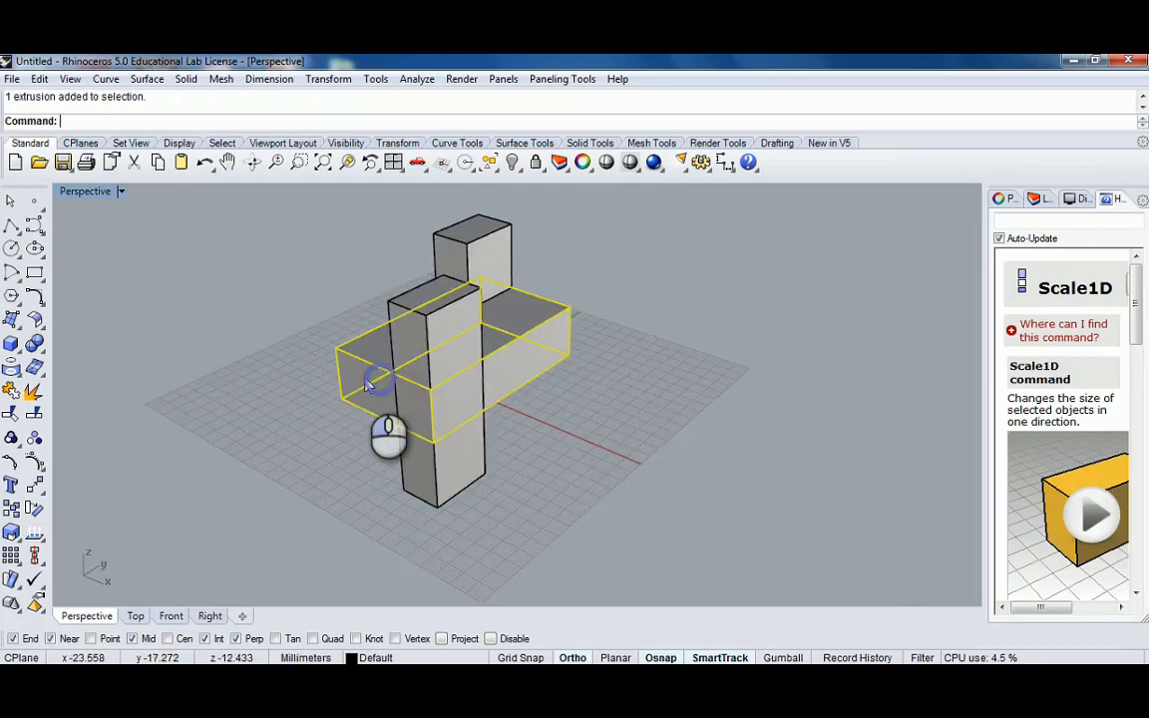
text(Bollean)
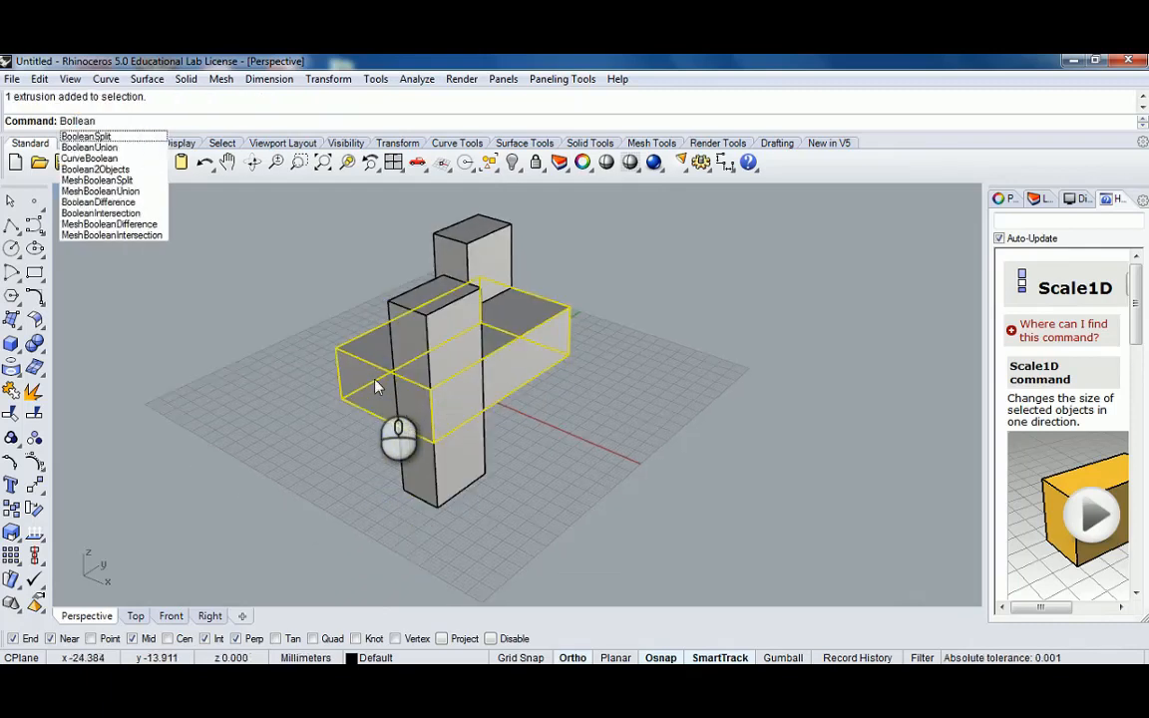
key(BackSpace)
key(BackSpace)
key(BackSpace)
key(BackSpace)
key(BackSpace)
text(ol)
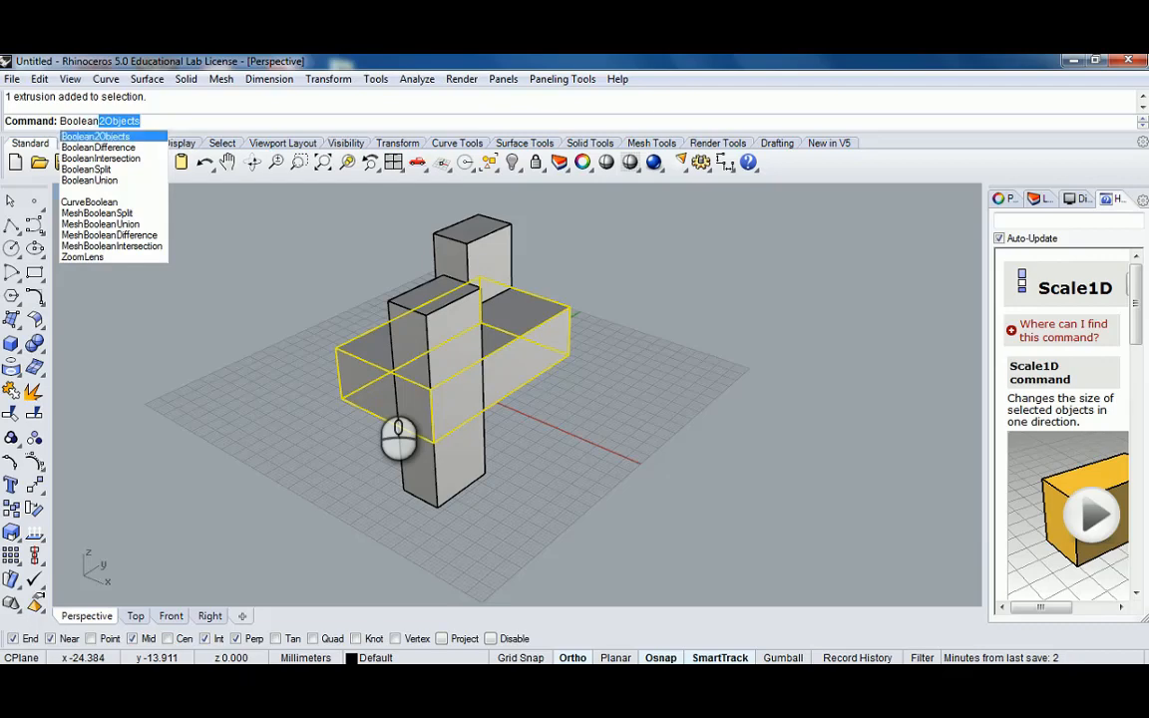
text(ean)
key(Down)
key(Return)
click(429, 484)
key(Return)
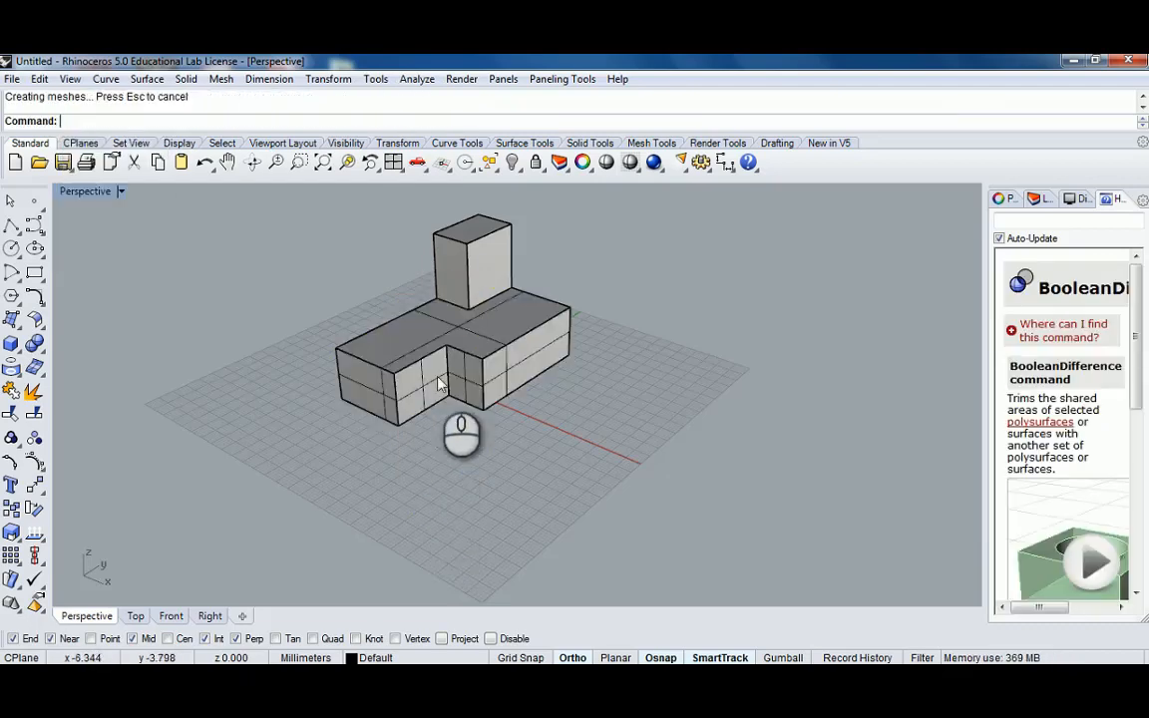
Examine the notched block and its cut corner from several angles and distances
right_drag(437, 377, 511, 437)
scroll(484, 384, up, 5)
scroll(482, 359, down, 6)
scroll(444, 449, up, 6)
scroll(441, 498, down, 6)
scroll(423, 365, up, 5)
right_drag(382, 331, 335, 446)
scroll(335, 446, down, 5)
right_drag(477, 393, 404, 392)
scroll(462, 390, up, 5)
right_drag(562, 397, 510, 392)
click(504, 341)
scroll(503, 342, down, 2)
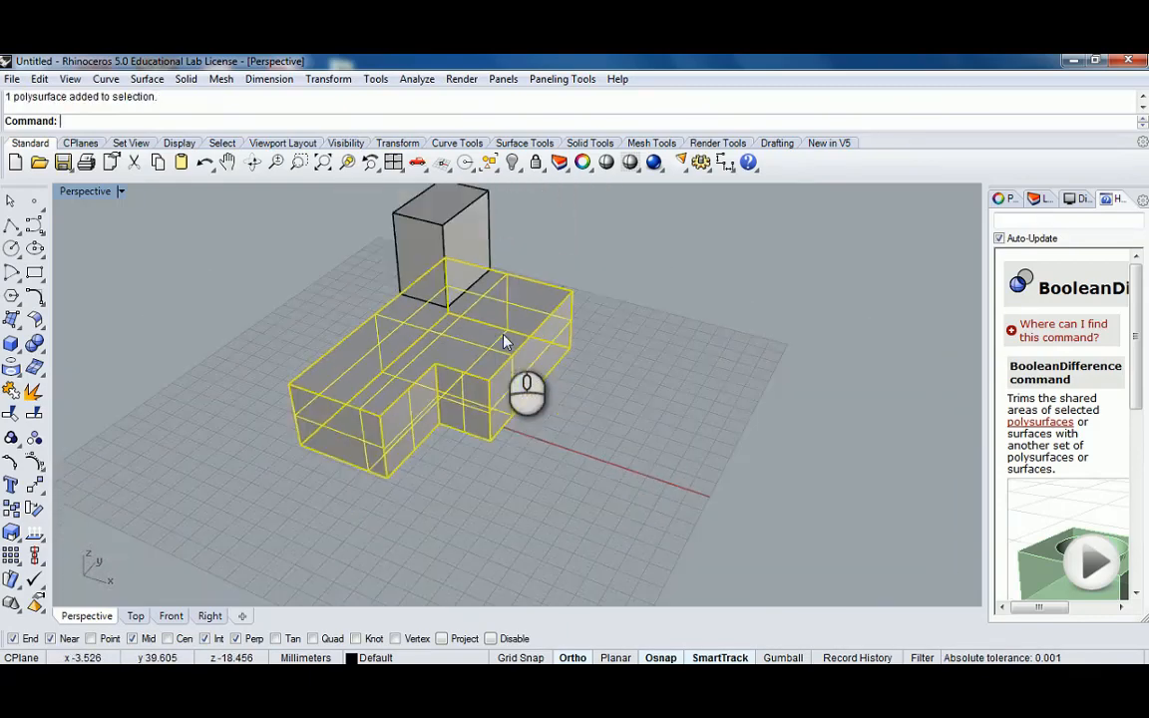
key(Escape)
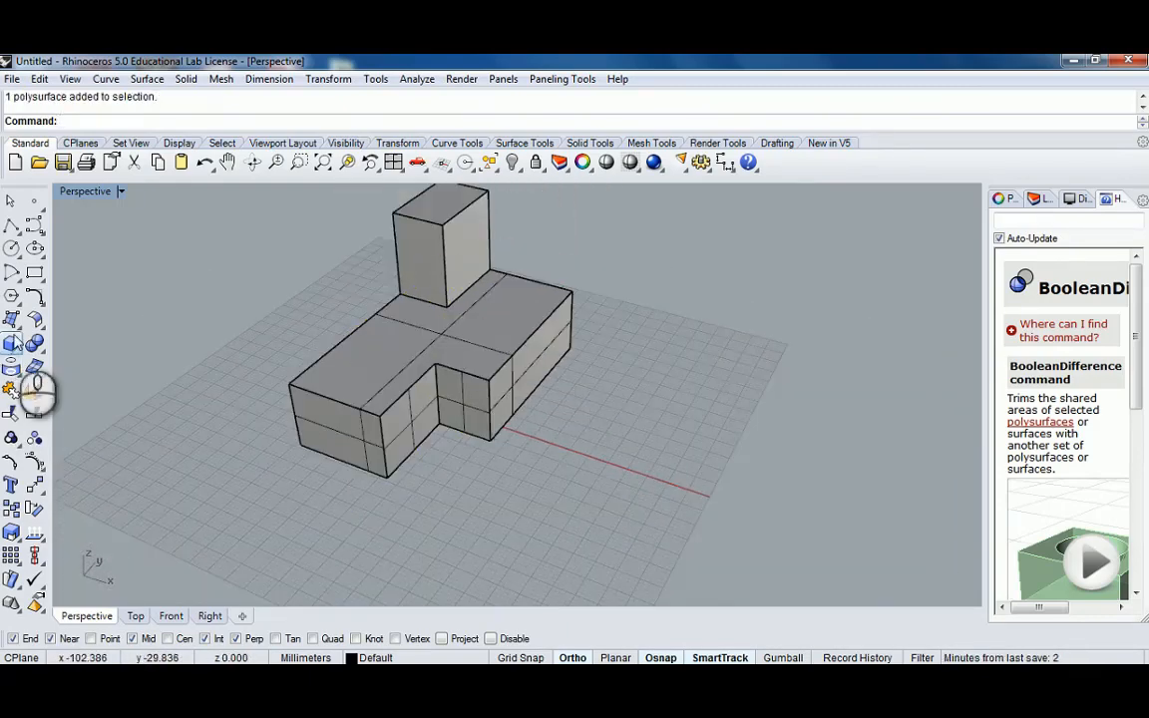
click(12, 343)
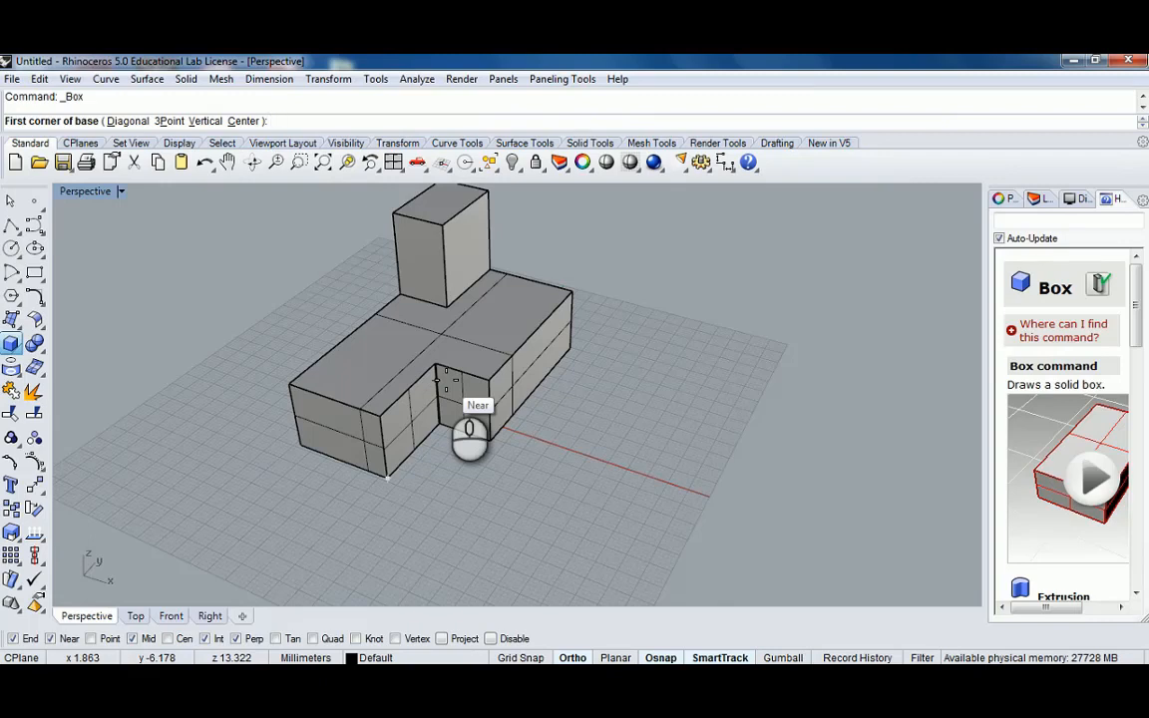
key(Escape)
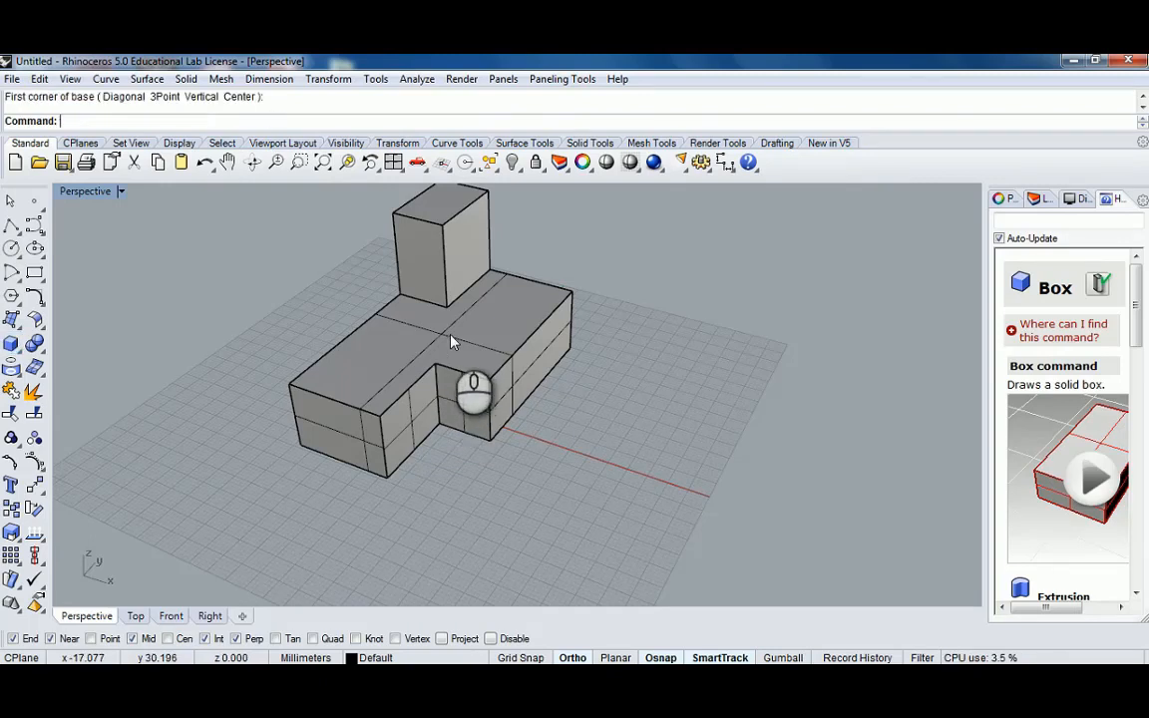
click(381, 365)
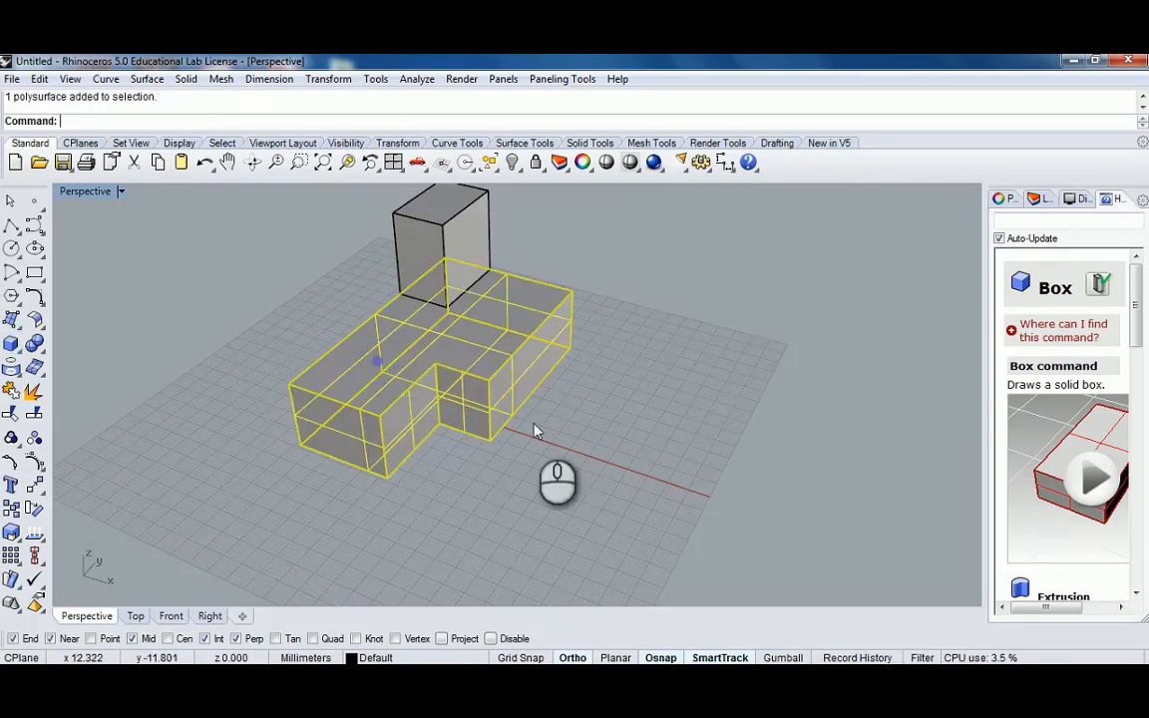
click(105, 374)
click(11, 344)
click(387, 477)
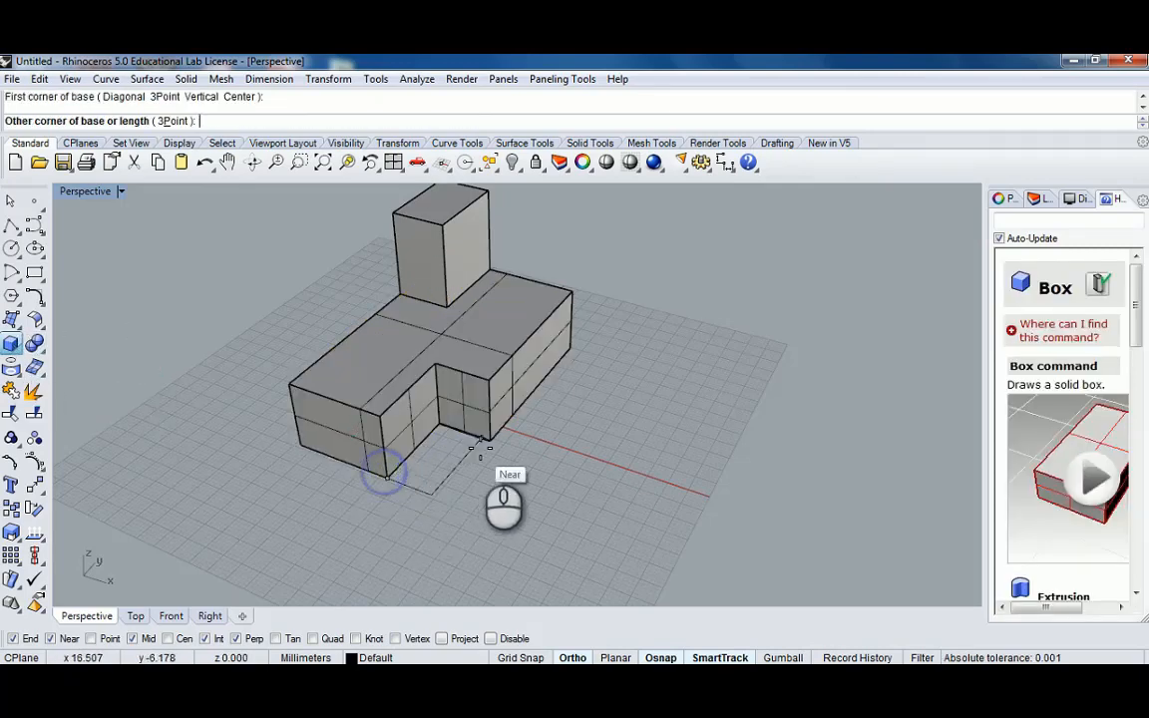
key(Escape)
Draw a narrow box from the block's bottom front corner opposite the notch, rising above the block's top face
right_click(290, 452)
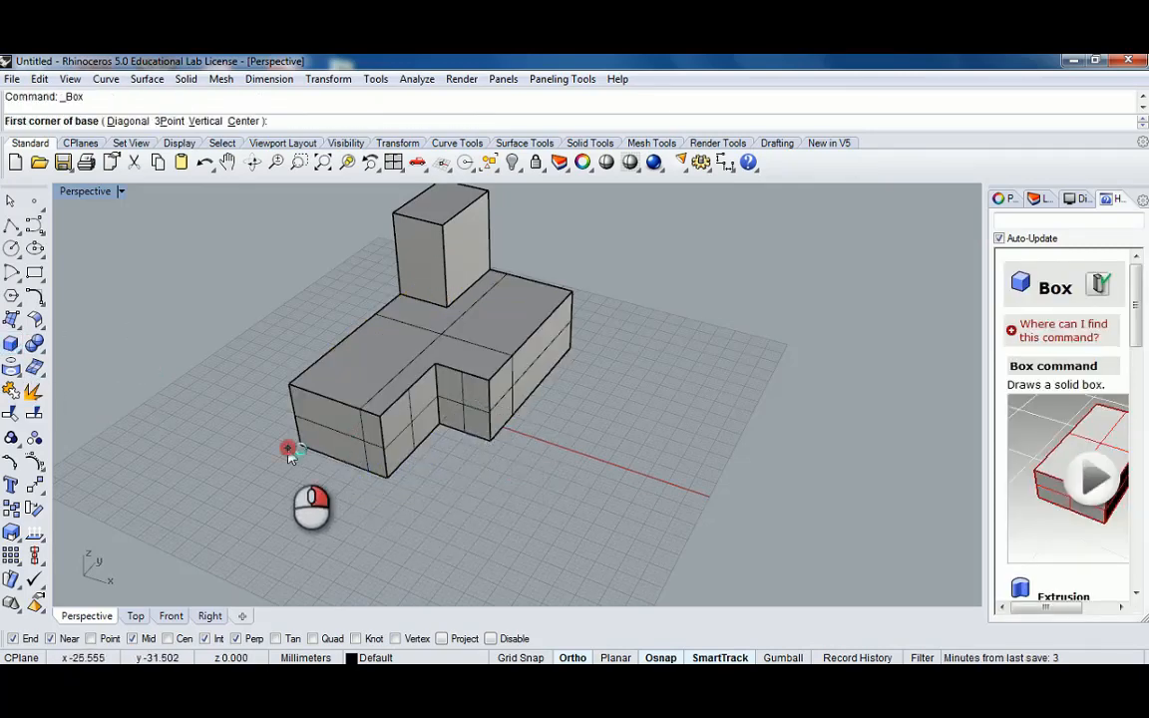
right_drag(289, 452, 603, 410)
click(318, 488)
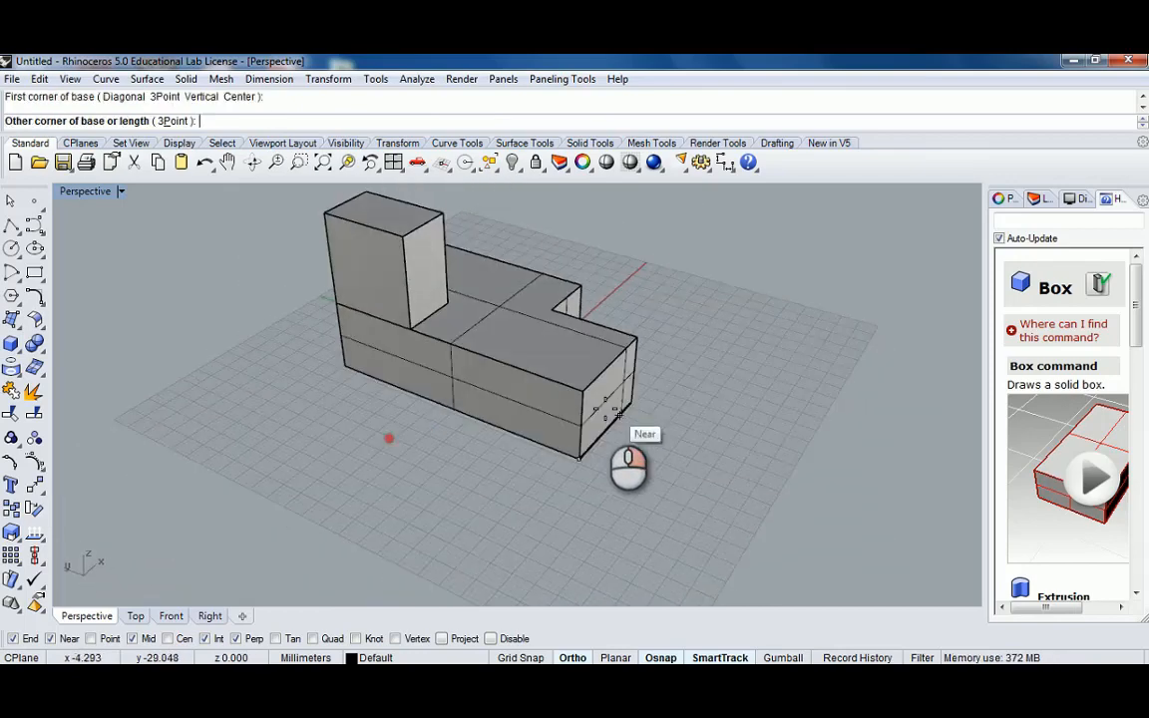
click(500, 400)
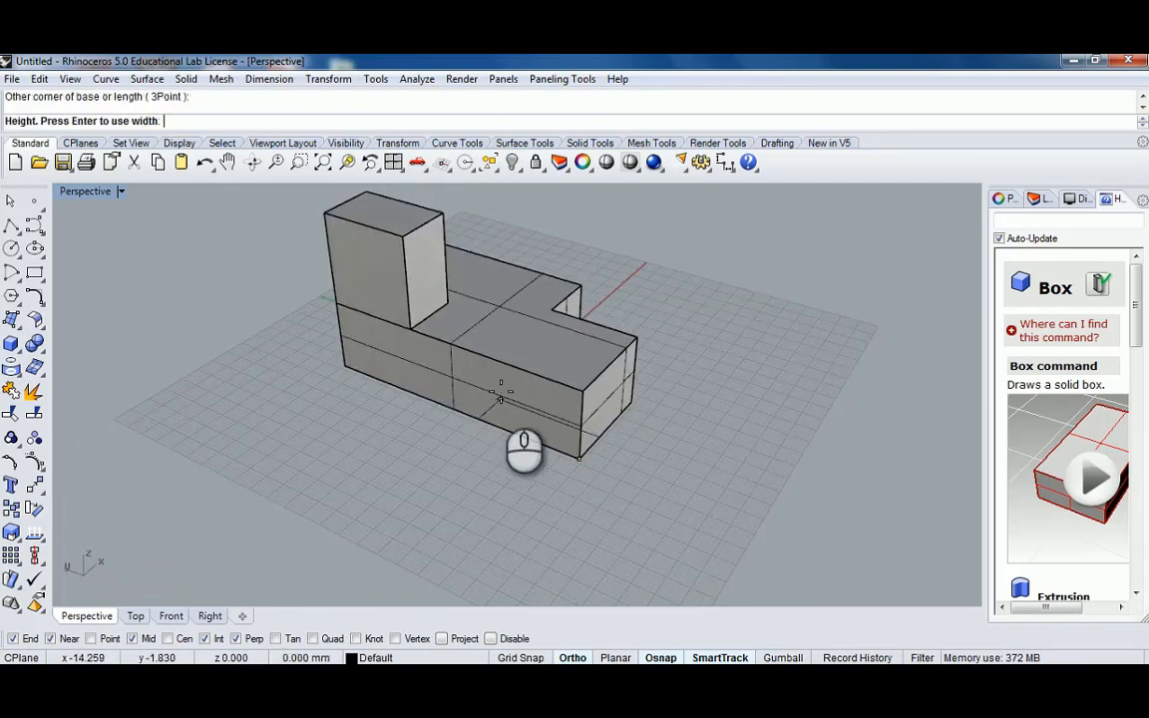
click(608, 251)
right_drag(633, 317, 477, 312)
click(523, 324)
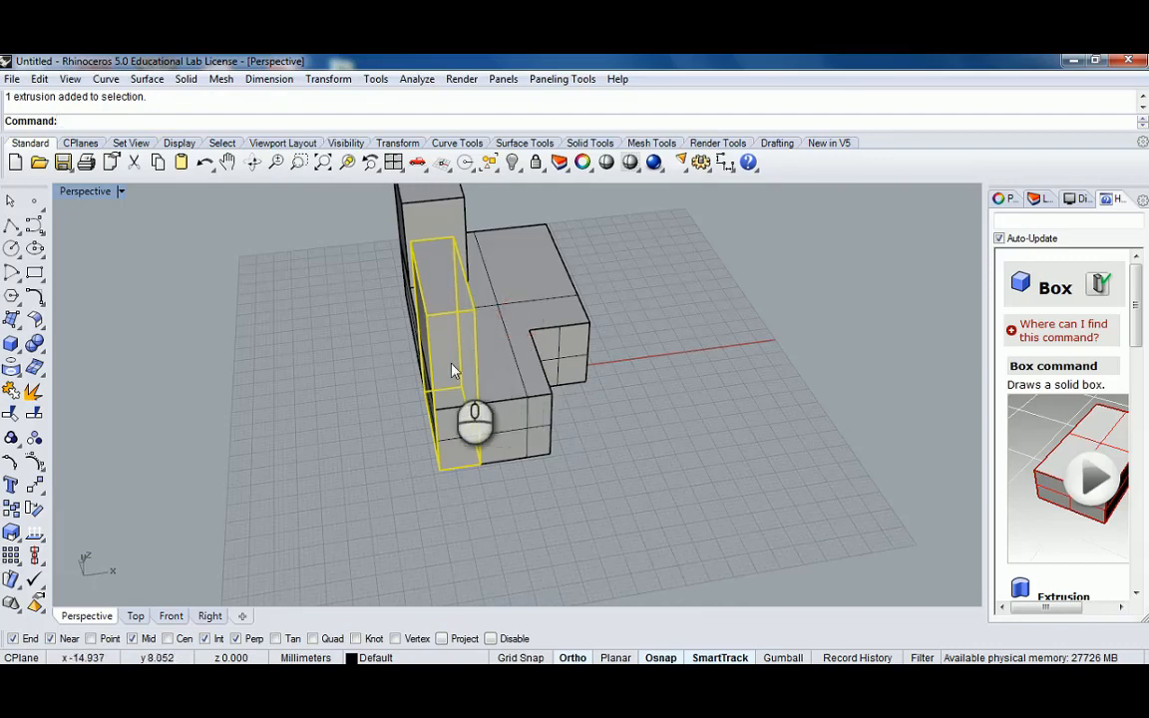
Subtract the narrow box from the notched block with BooleanDifference to cut a second notch on its opposite side
right_drag(449, 393, 556, 365)
click(529, 317)
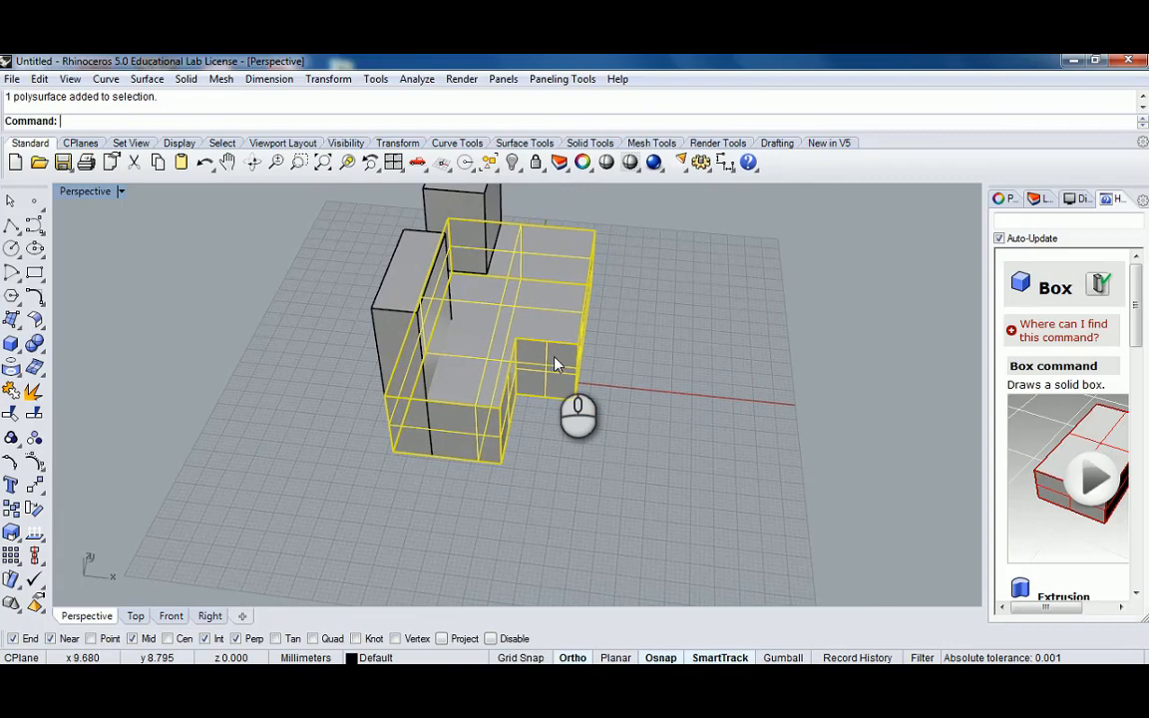
text(eanD)
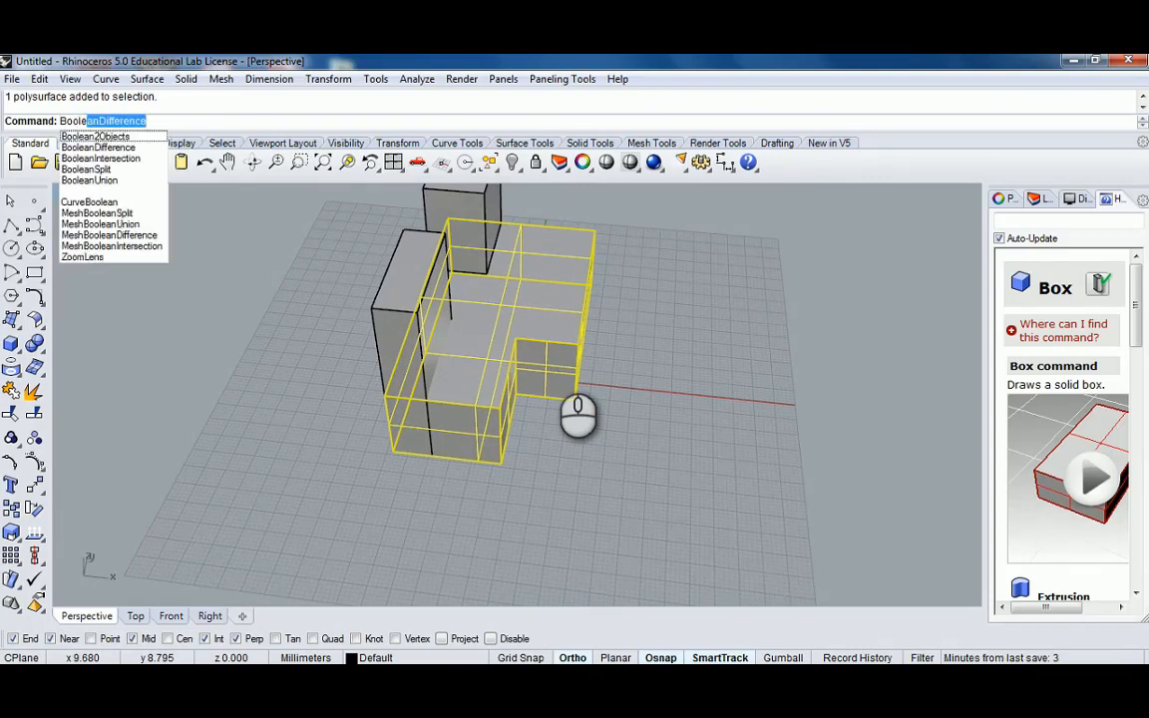
text(if)
key(Return)
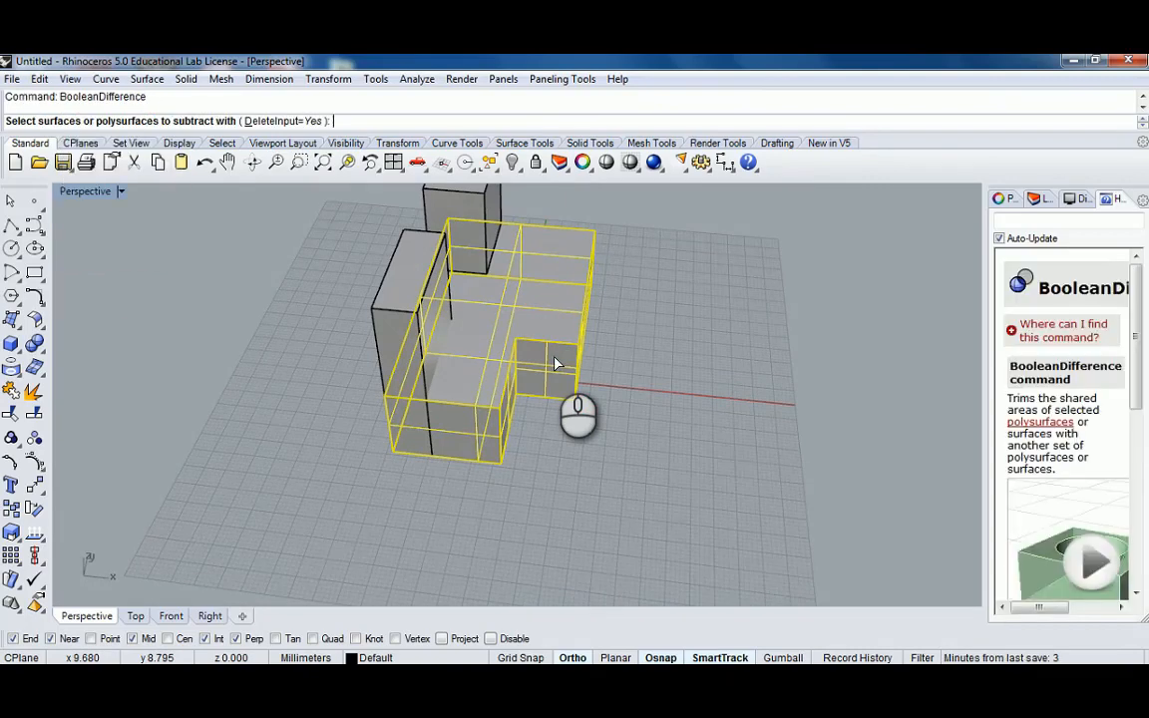
right_drag(554, 367, 394, 277)
key(Return)
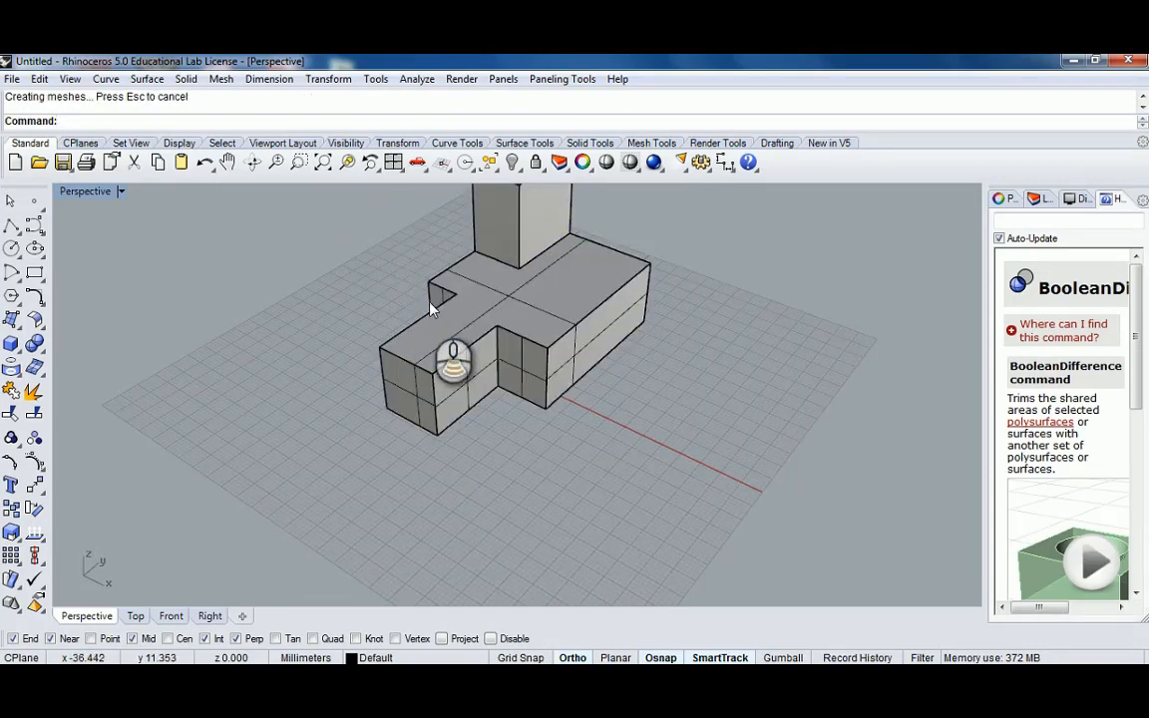
Examine the block with its two side notches from several angles
scroll(431, 310, up, 5)
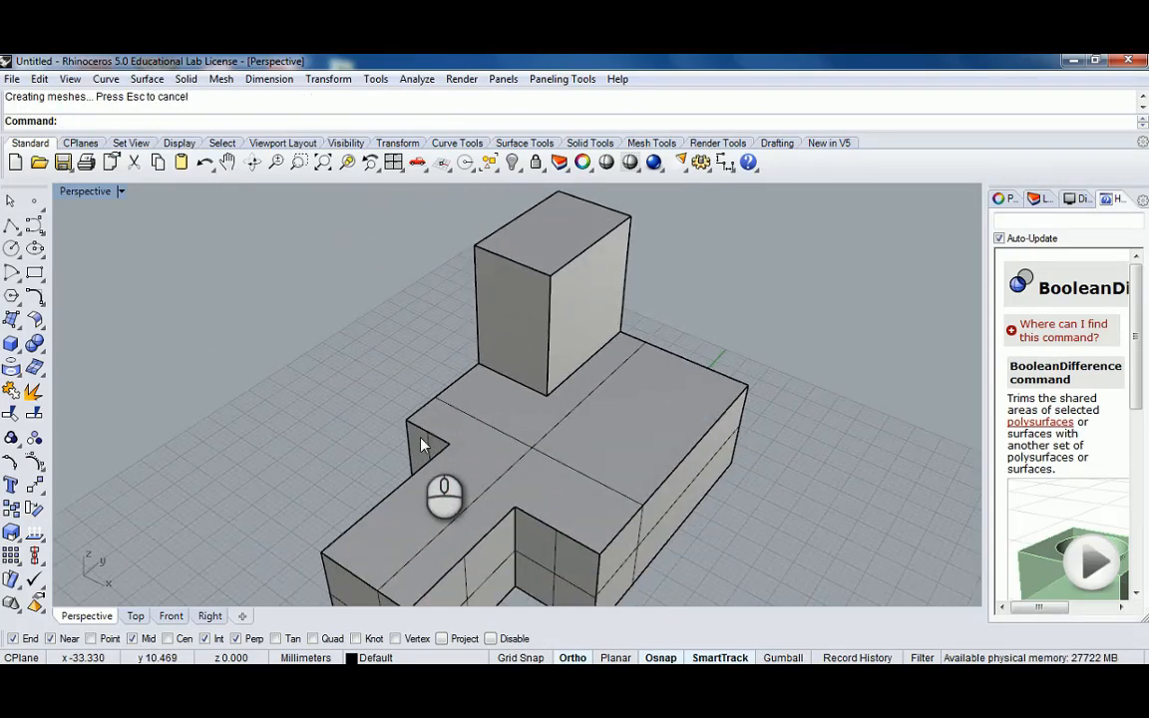
scroll(423, 441, down, 3)
right_drag(423, 441, 584, 444)
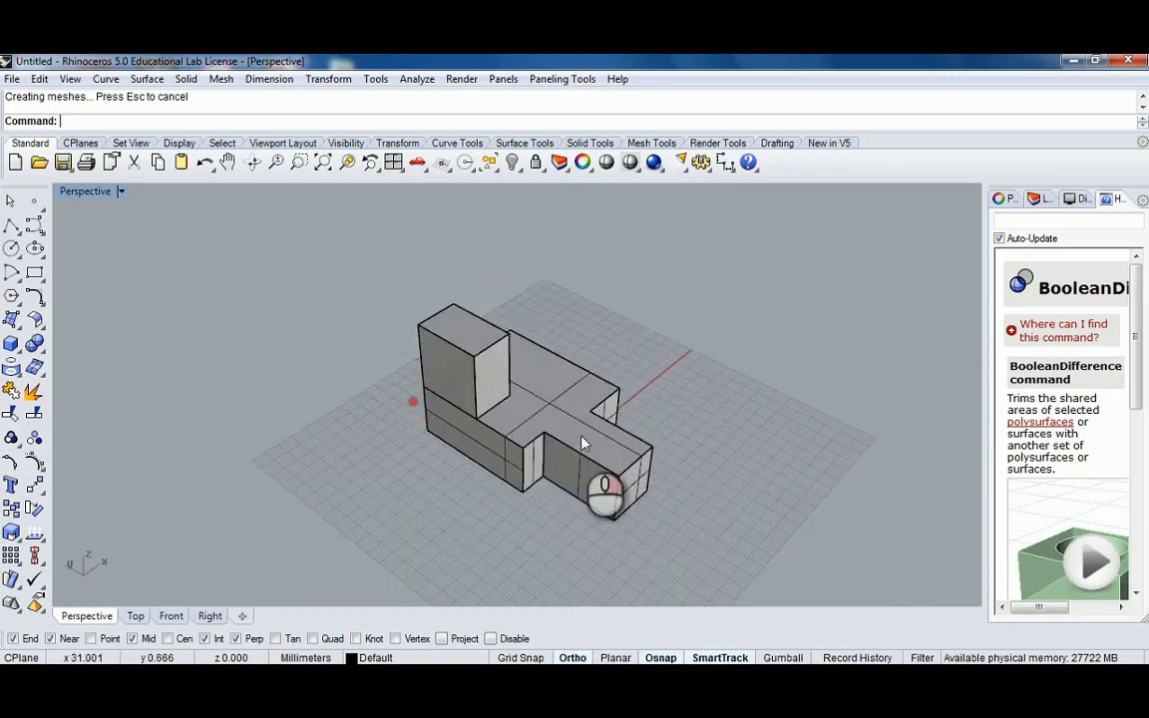
scroll(571, 465, up, 2)
click(598, 426)
right_drag(693, 420, 314, 379)
click(777, 447)
scroll(539, 357, down, 2)
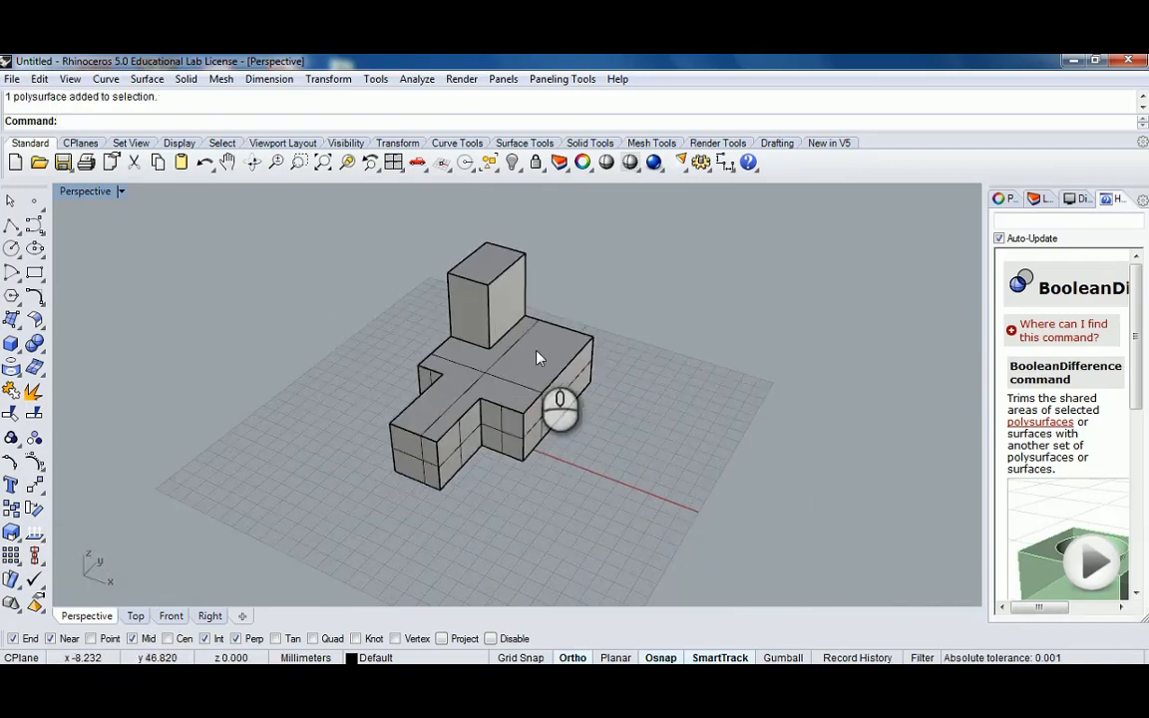
click(508, 392)
mouse_move(516, 390)
right_down()
mouse_move(477, 372)
mouse_move(500, 378)
mouse_move(526, 334)
mouse_move(520, 408)
right_up()
scroll(477, 372, up, 3)
key(Escape)
Turn off the surface isocurve display for both the tall box and the notched block
click(518, 308)
click(545, 402)
shift+click(511, 337)
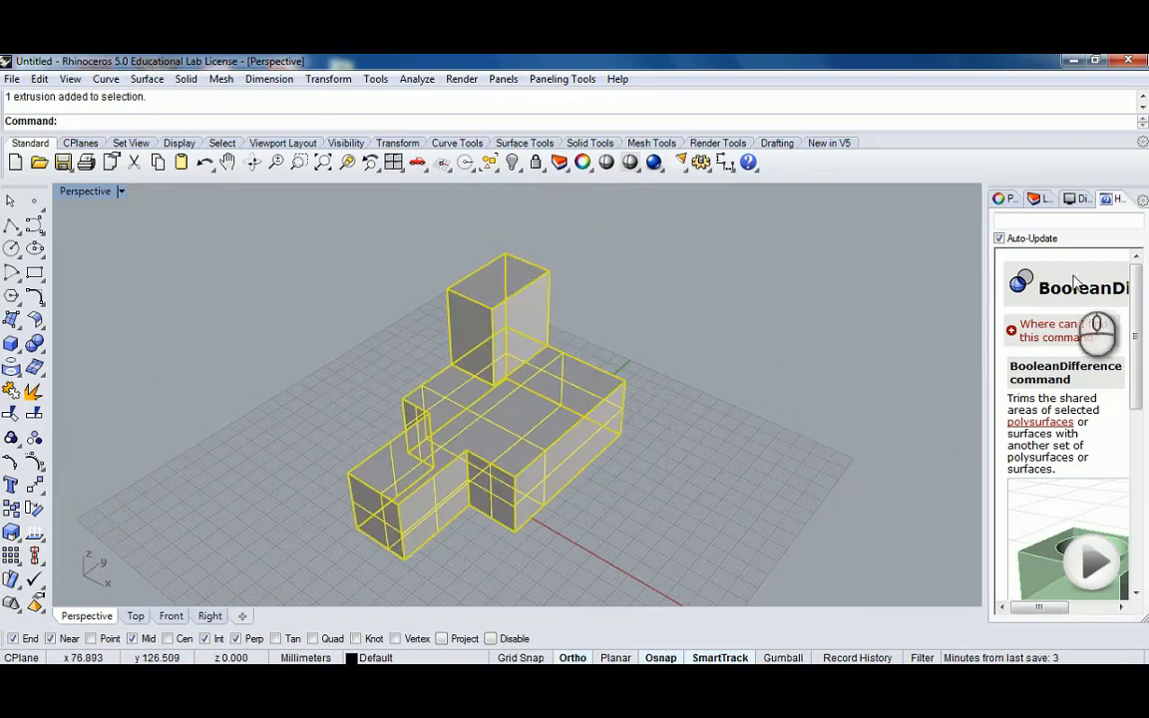
click(1003, 199)
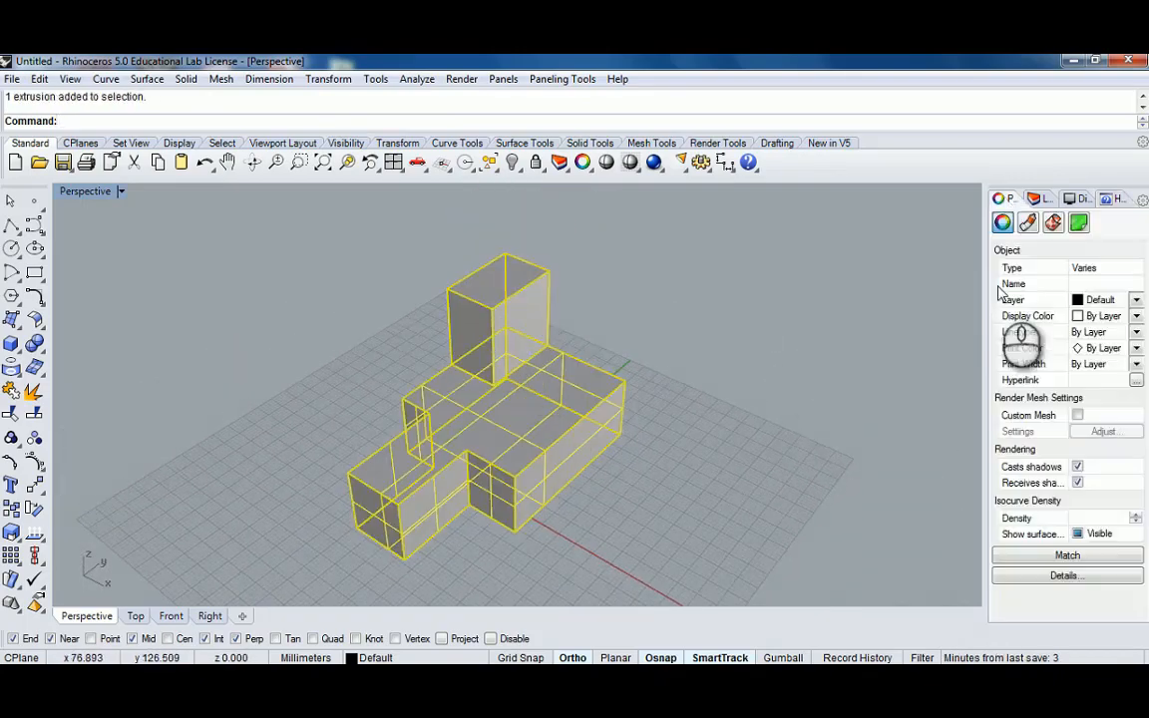
click(1078, 534)
click(767, 428)
right_drag(615, 464, 628, 379)
click(618, 372)
drag(618, 372, 610, 323)
key(ctrl+z)
click(756, 367)
right_drag(756, 367, 647, 426)
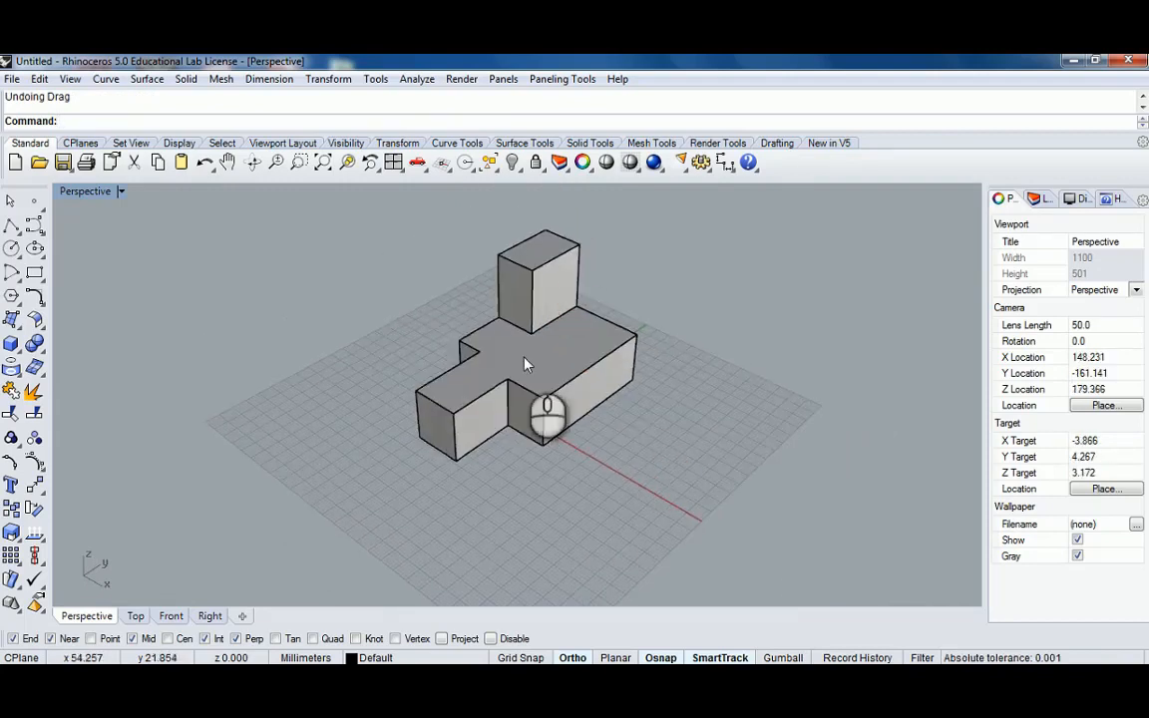
Draw a degree 3 freeform curve with four control points on the ground plane, in front of the notched block
click(34, 224)
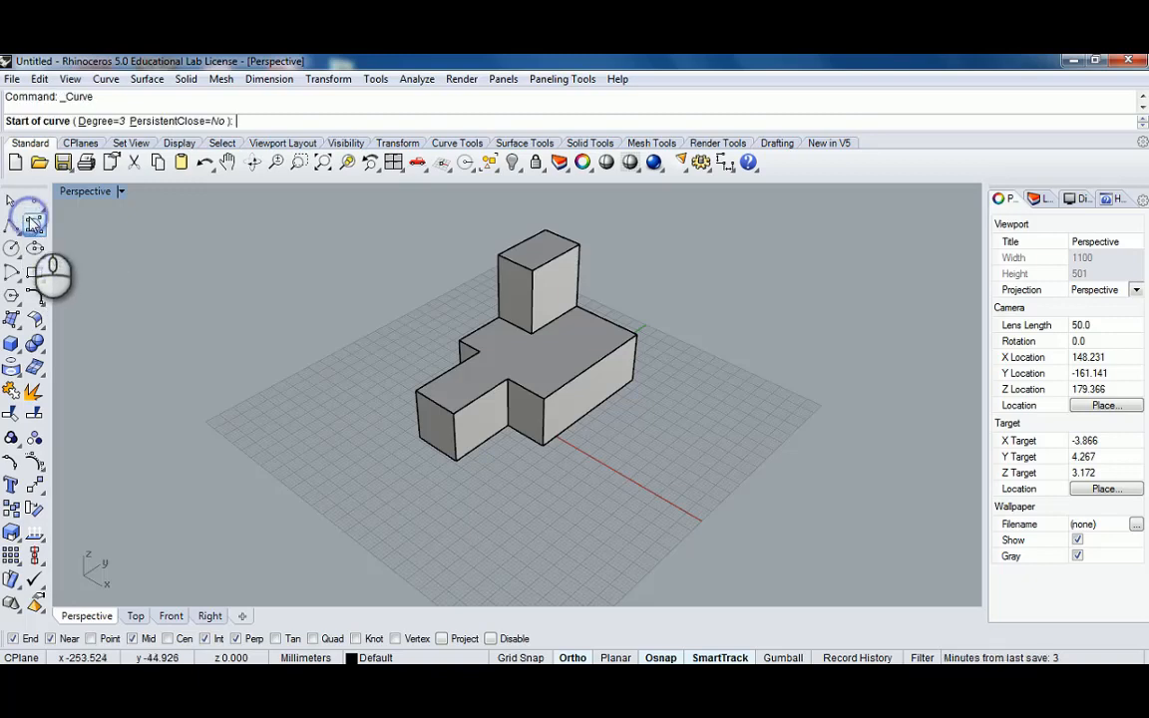
mouse_move(231, 679)
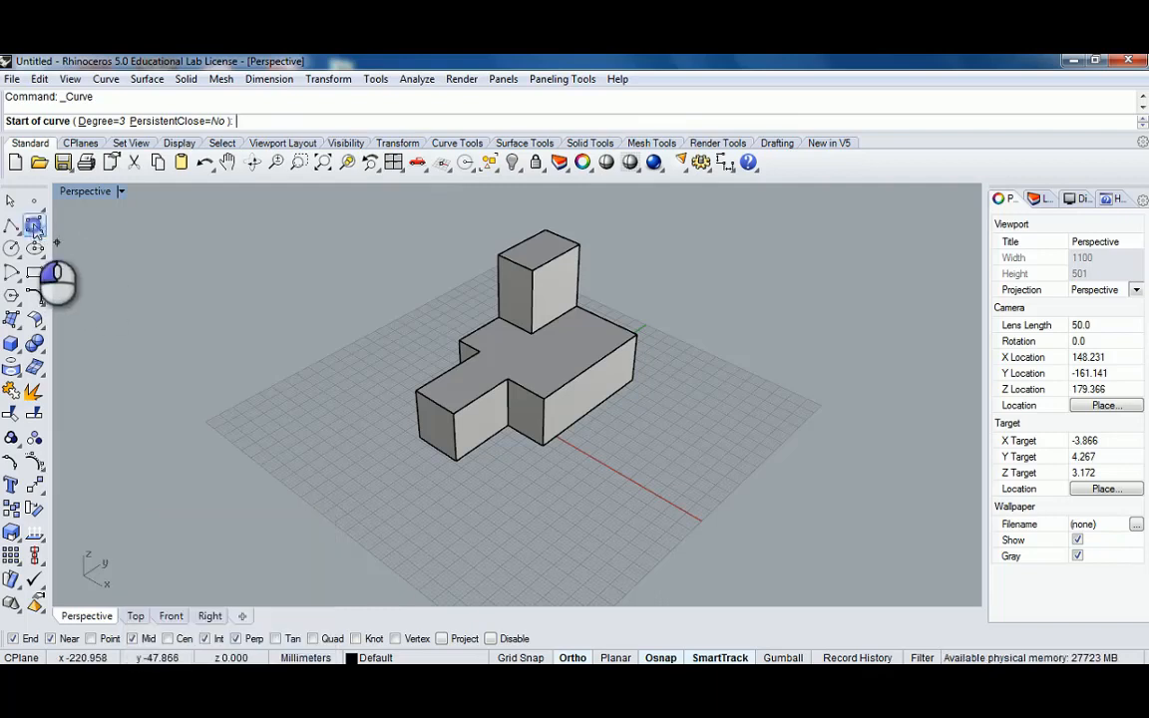
right_drag(289, 456, 373, 375)
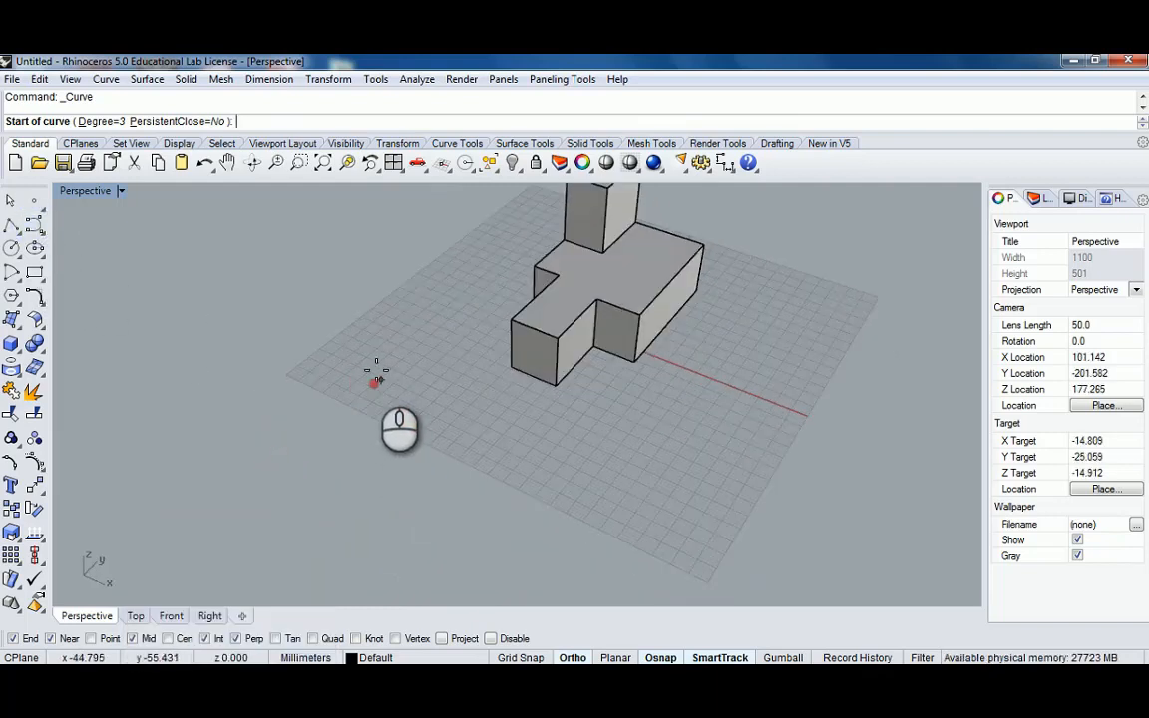
click(345, 376)
click(474, 399)
click(544, 469)
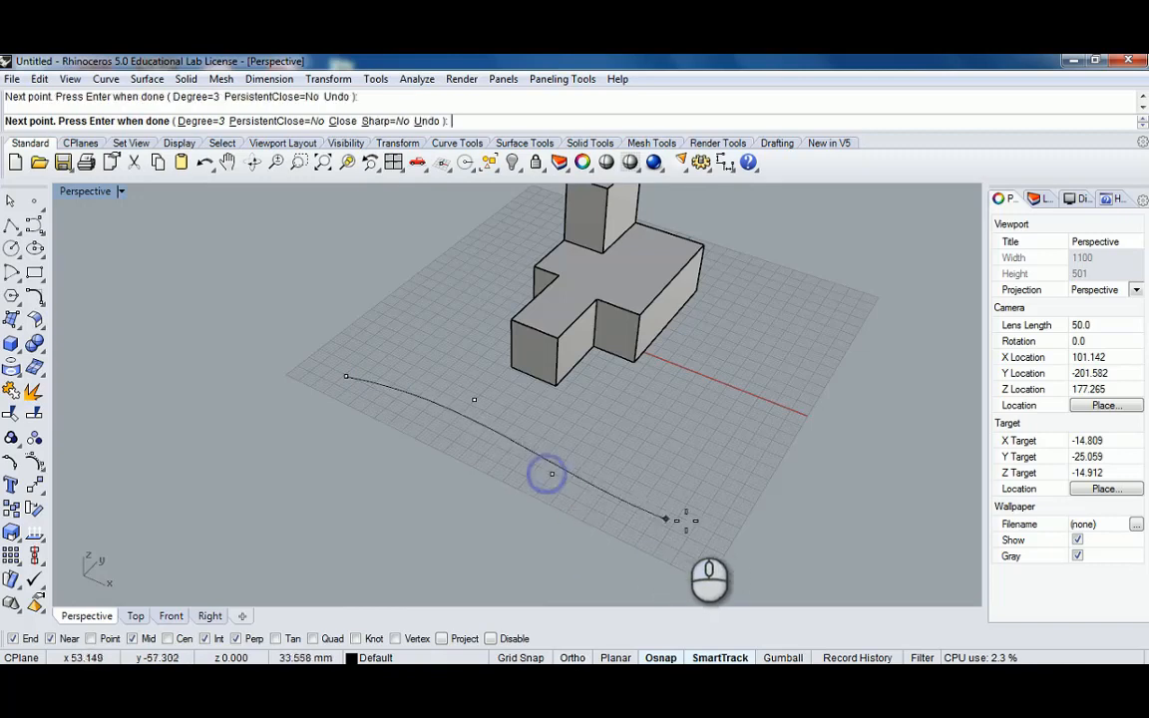
click(697, 521)
right_click(639, 512)
Stand the curve upright with Rotate3D, using a horizontal axis that starts at the curve's far end and runs along its length
click(659, 512)
right_drag(674, 508, 678, 510)
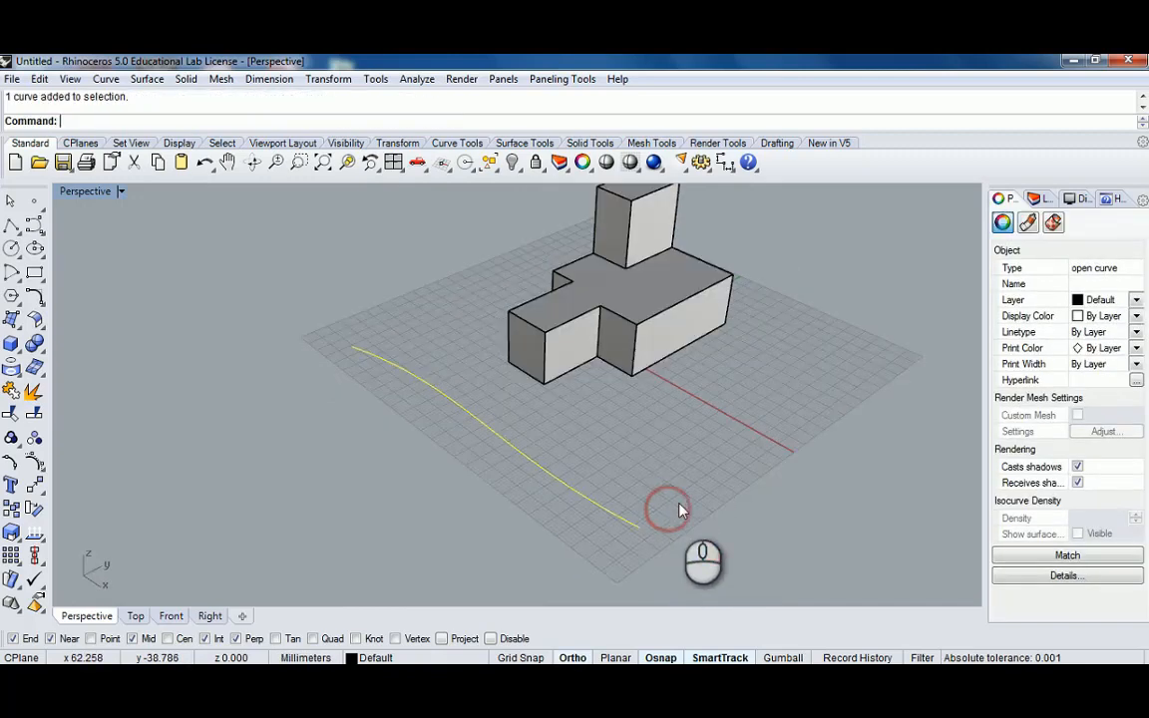
text(Rotate)
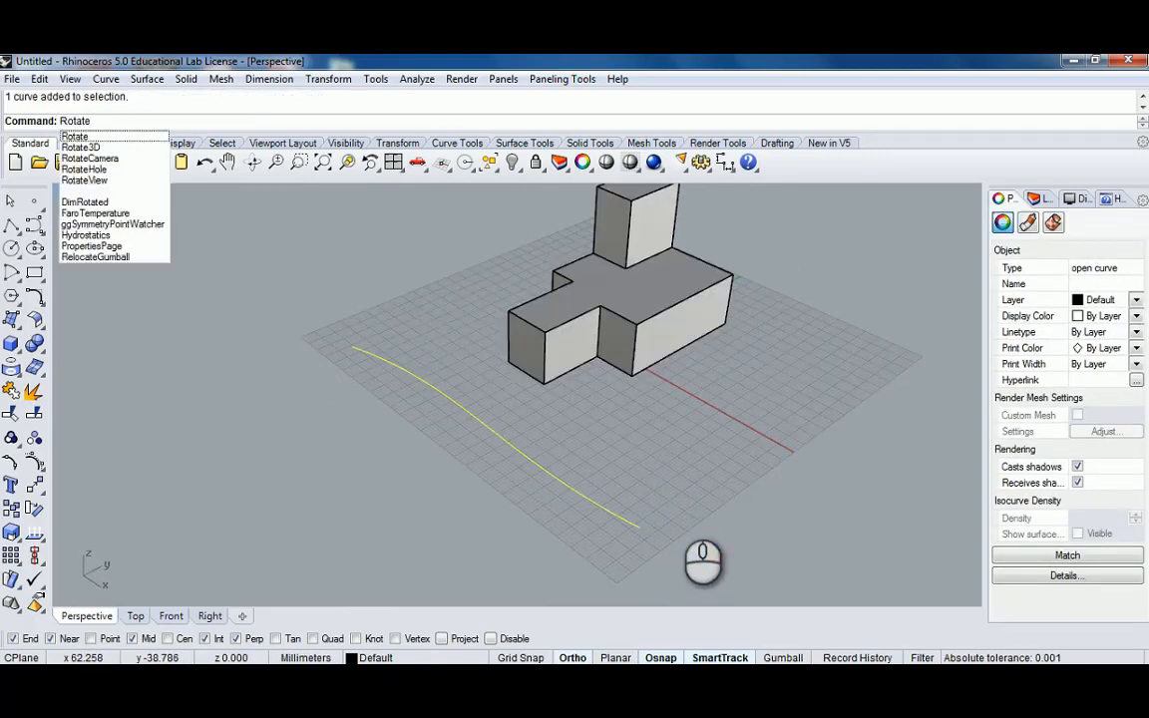
key(Down)
key(Return)
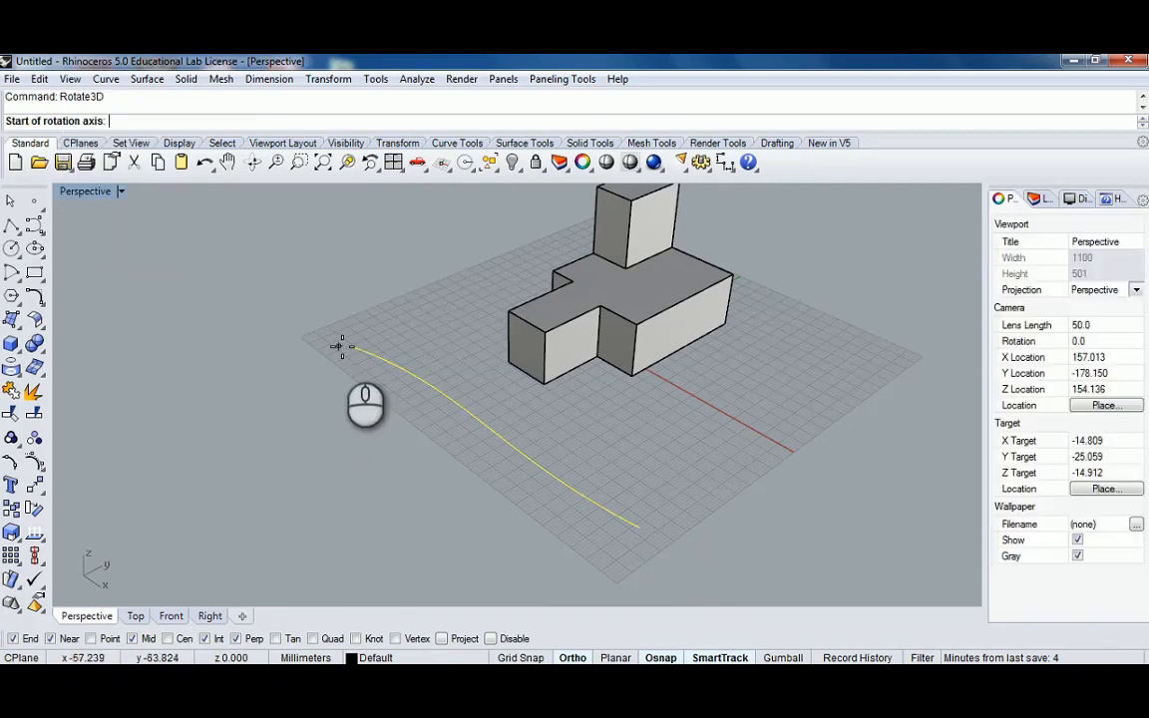
click(441, 418)
click(397, 282)
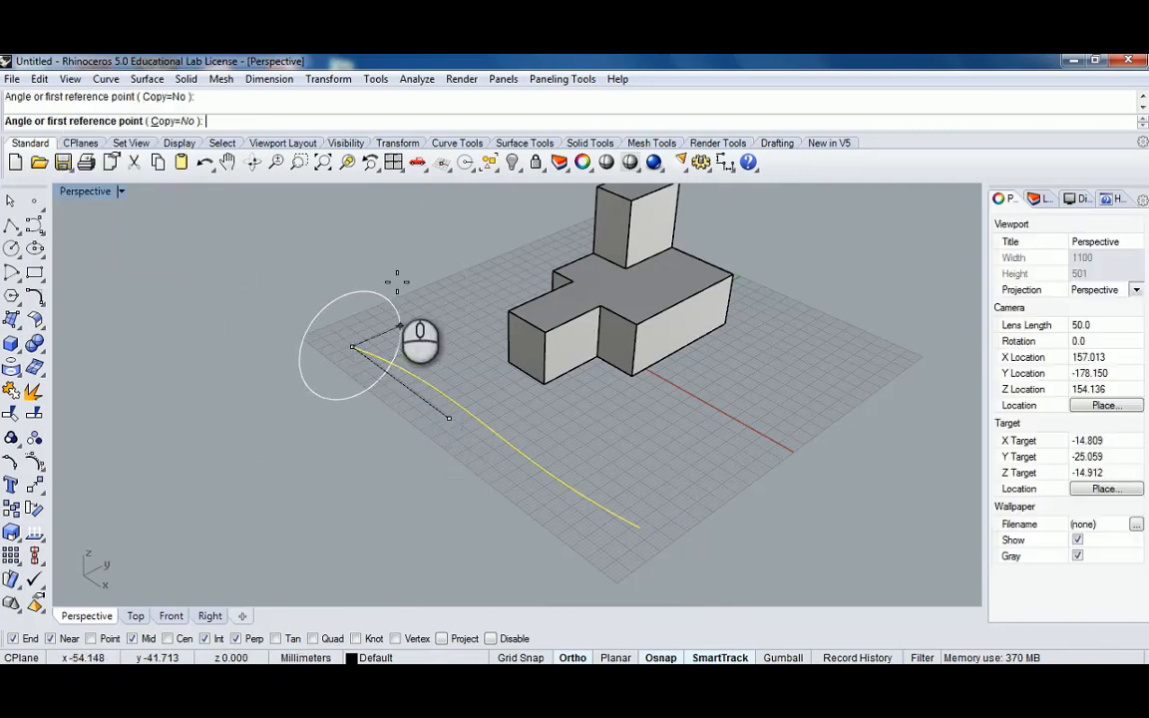
click(345, 262)
shift+right_drag(462, 356, 438, 452)
Copy the upright curve from its near end to the opposite side of the massing
text(Copy)
key(Return)
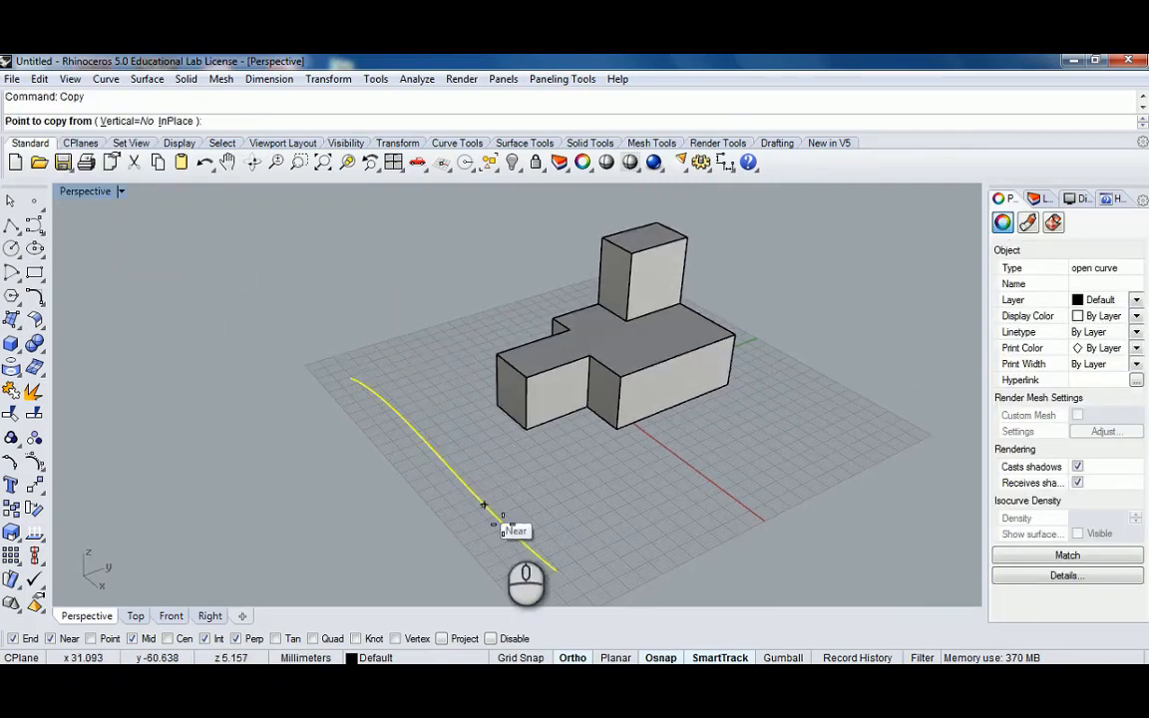
click(556, 570)
click(863, 398)
key(Return)
Move the copied curve vertically upward by about 22 mm, using the Vertical option from its near end
click(805, 372)
shift+right_drag(826, 380, 515, 360)
right_drag(514, 360, 582, 377)
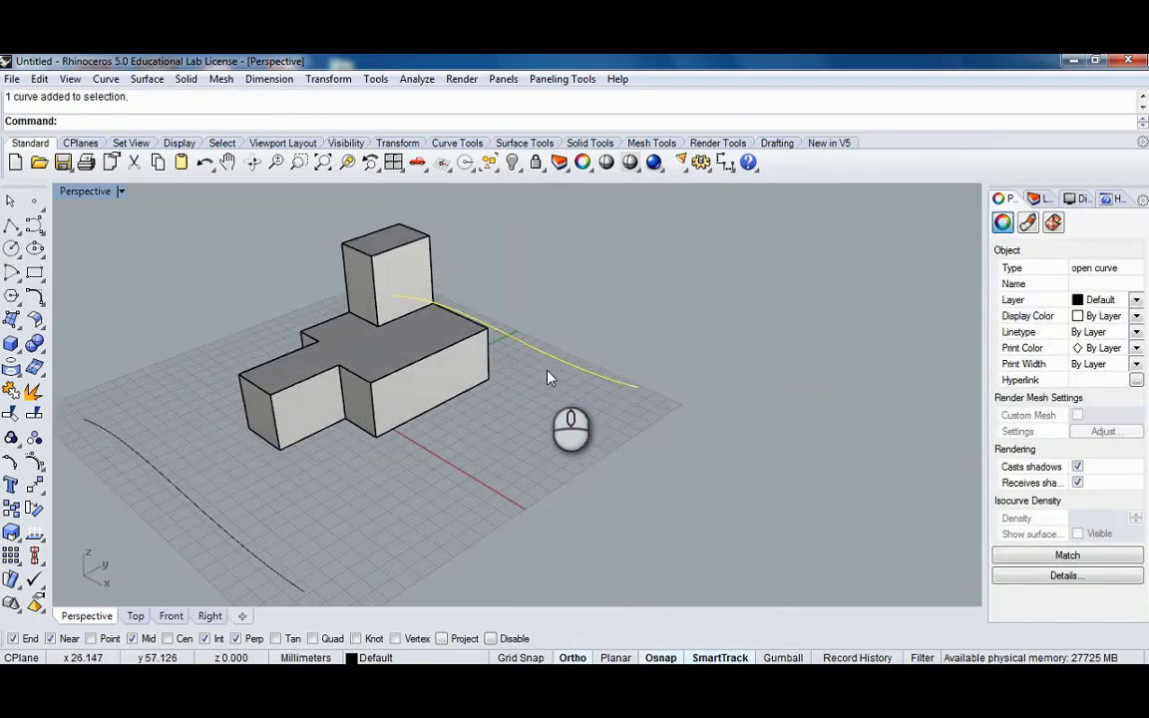
text(m)
key(Return)
text(v)
key(Return)
click(637, 385)
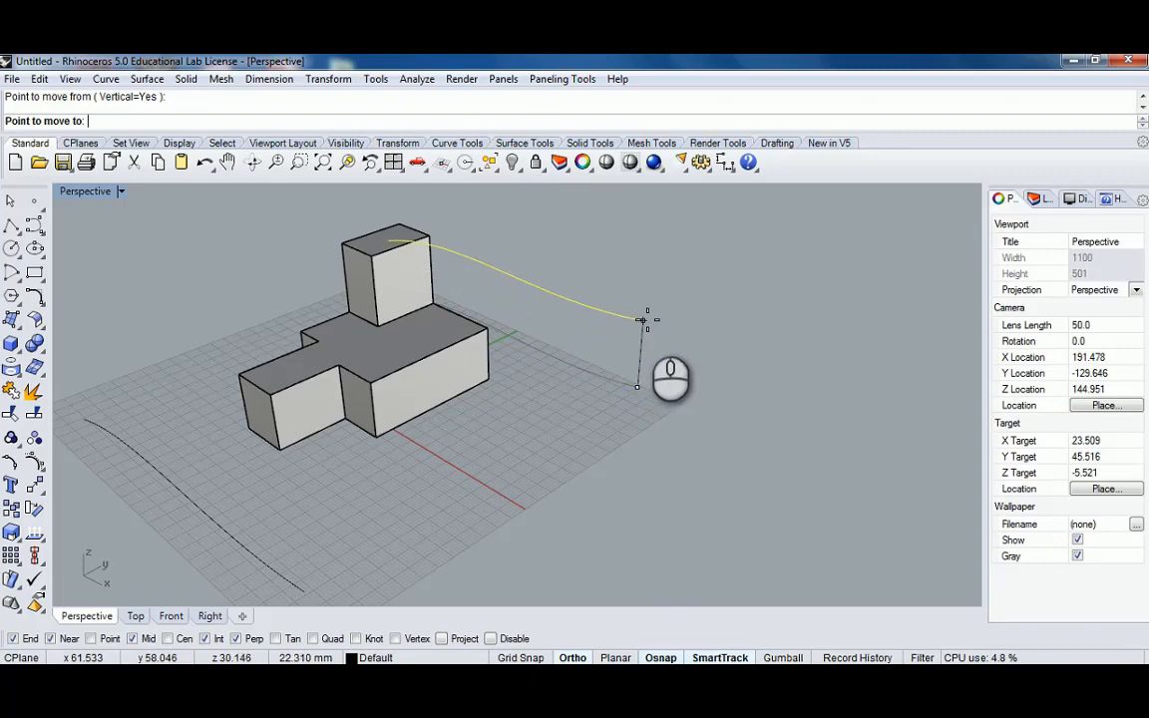
click(644, 317)
mouse_move(644, 317)
right_down()
mouse_move(647, 329)
mouse_move(599, 291)
mouse_move(634, 321)
right_up()
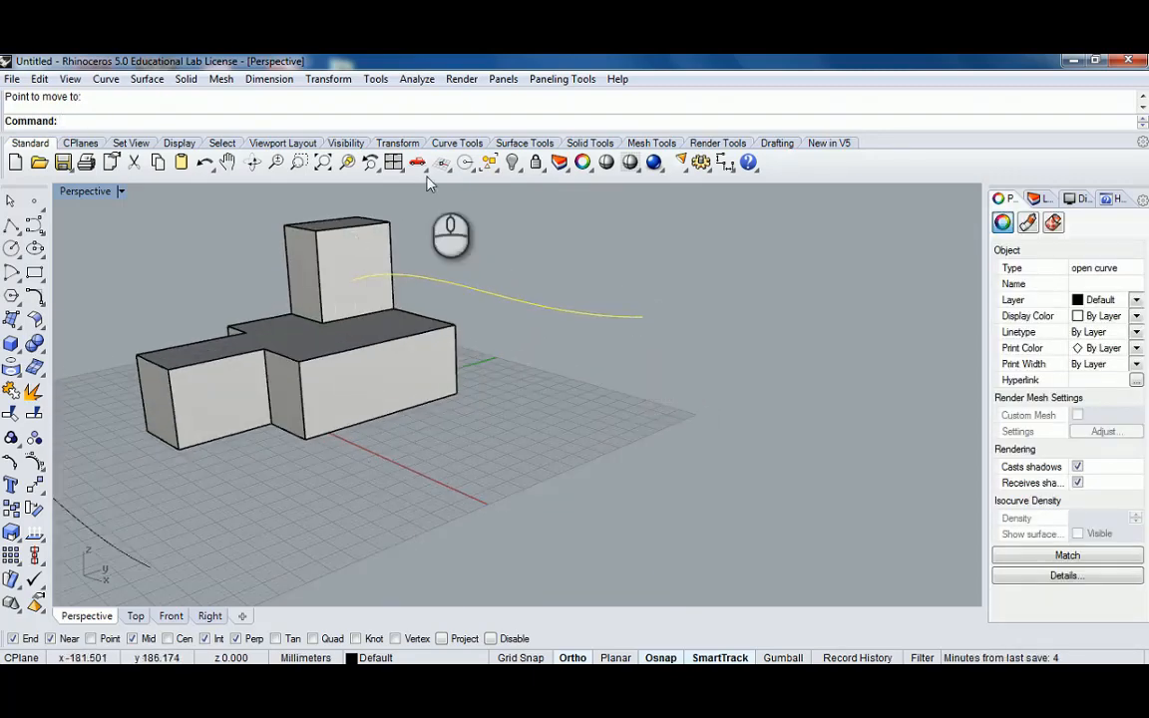
Set the construction plane to world Front and shift the copied curve slightly downward
click(80, 142)
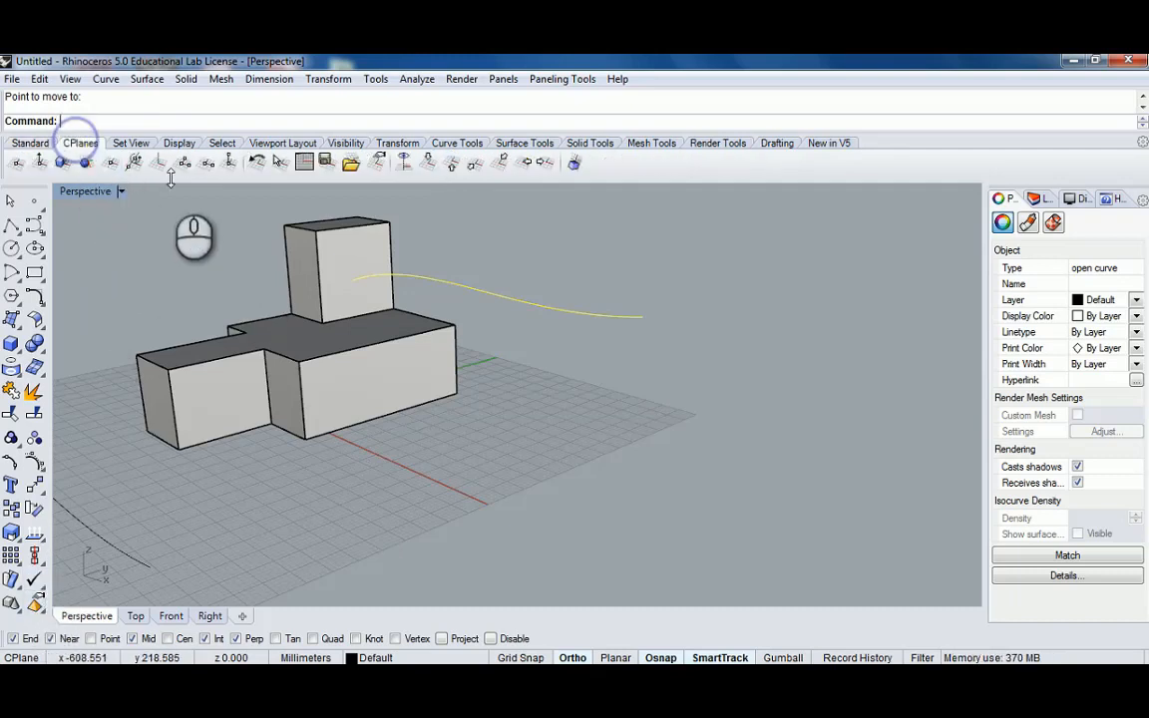
click(474, 164)
drag(539, 312, 536, 356)
scroll(535, 356, down, 6)
right_drag(532, 356, 465, 340)
scroll(479, 334, up, 6)
click(538, 314)
click(536, 304)
right_click(536, 332)
scroll(546, 329, down, 2)
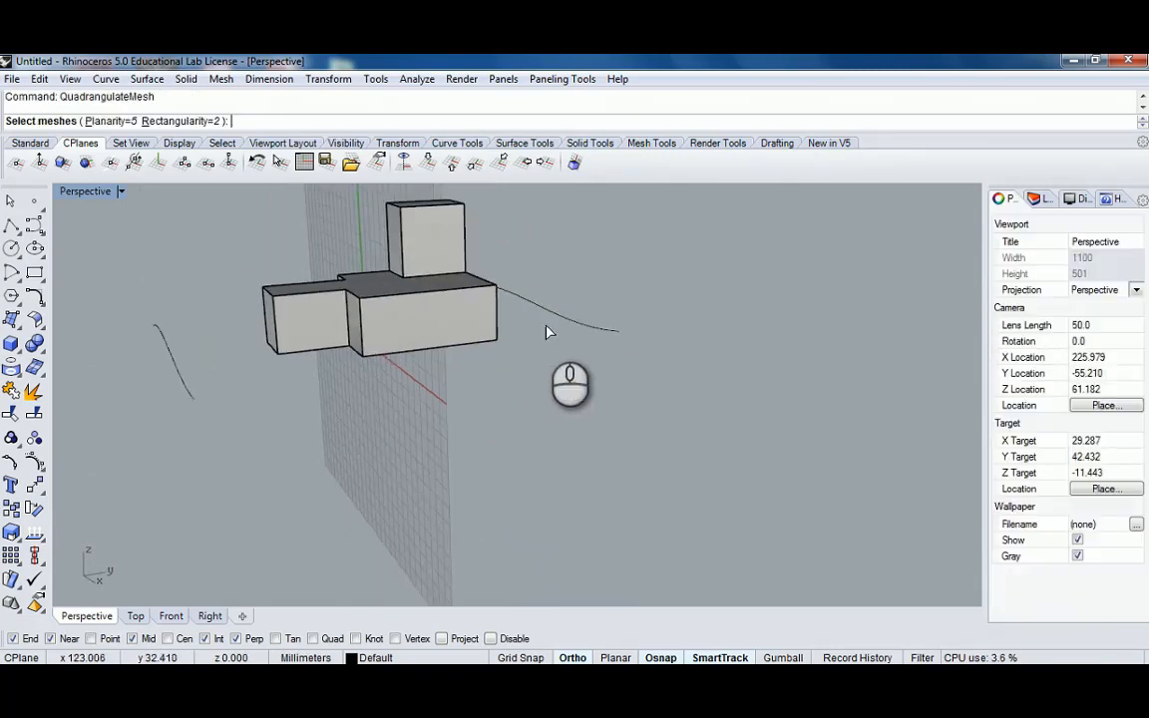
right_drag(546, 326, 485, 418)
key(Escape)
Show the copied curve's control points, then raise the inner point by its near end and lower the other inner point
click(477, 387)
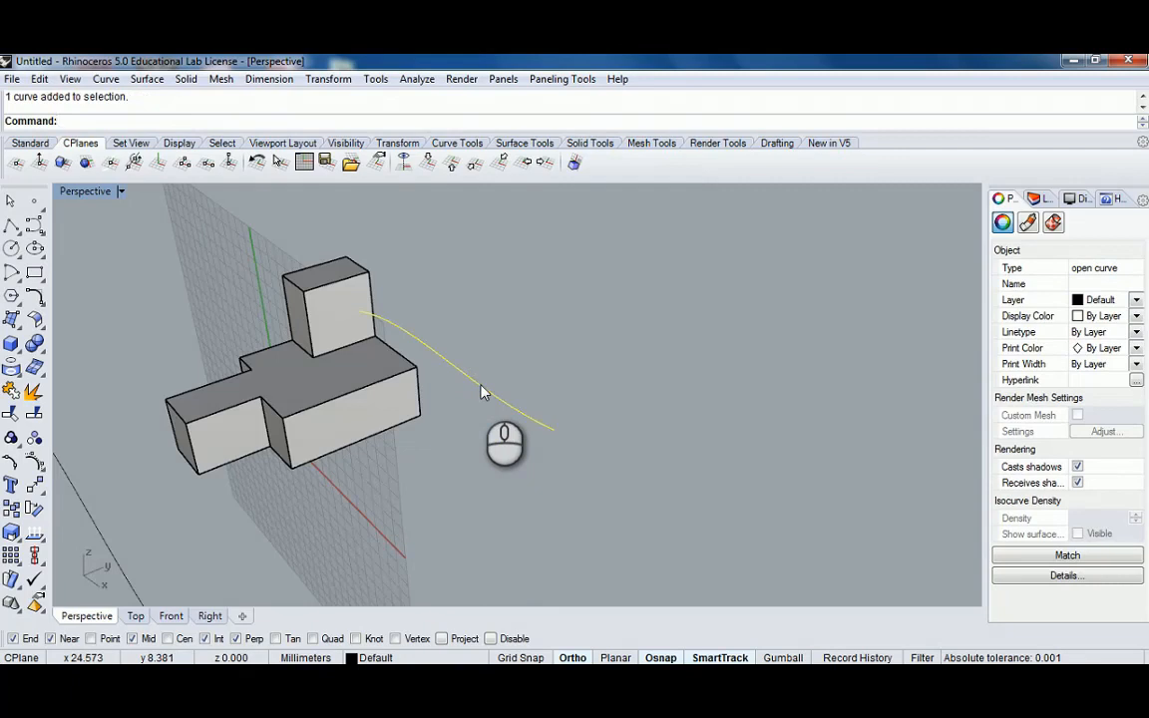
key(F10)
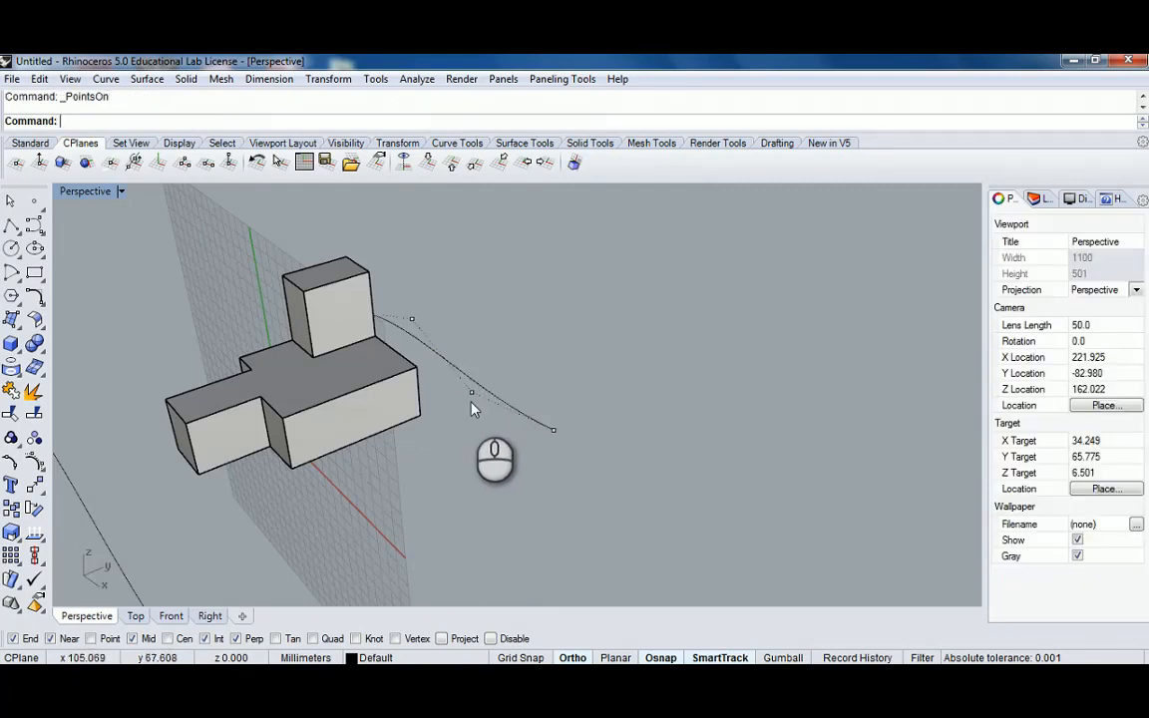
click(475, 390)
drag(475, 396, 471, 338)
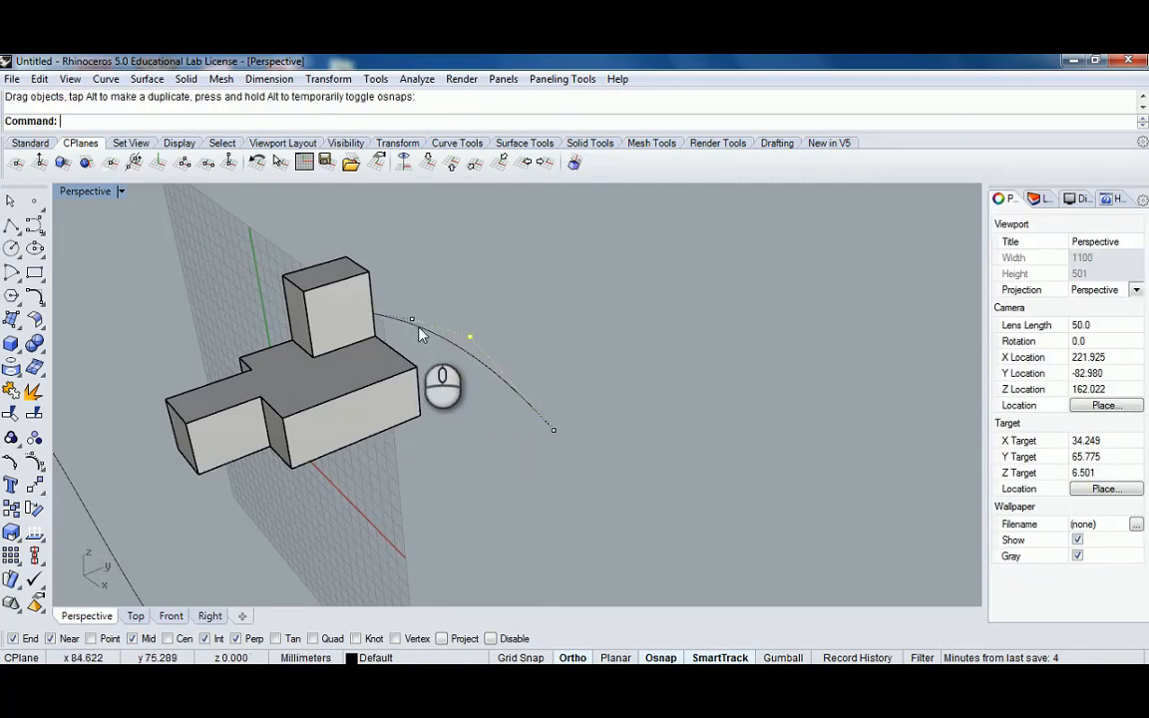
scroll(417, 328, up, 3)
click(409, 322)
scroll(410, 321, up, 4)
drag(407, 319, 409, 375)
scroll(420, 367, down, 8)
Loft a surface between the two freeform curves on either side of the massing
click(459, 389)
scroll(510, 371, down, 5)
scroll(355, 471, up, 3)
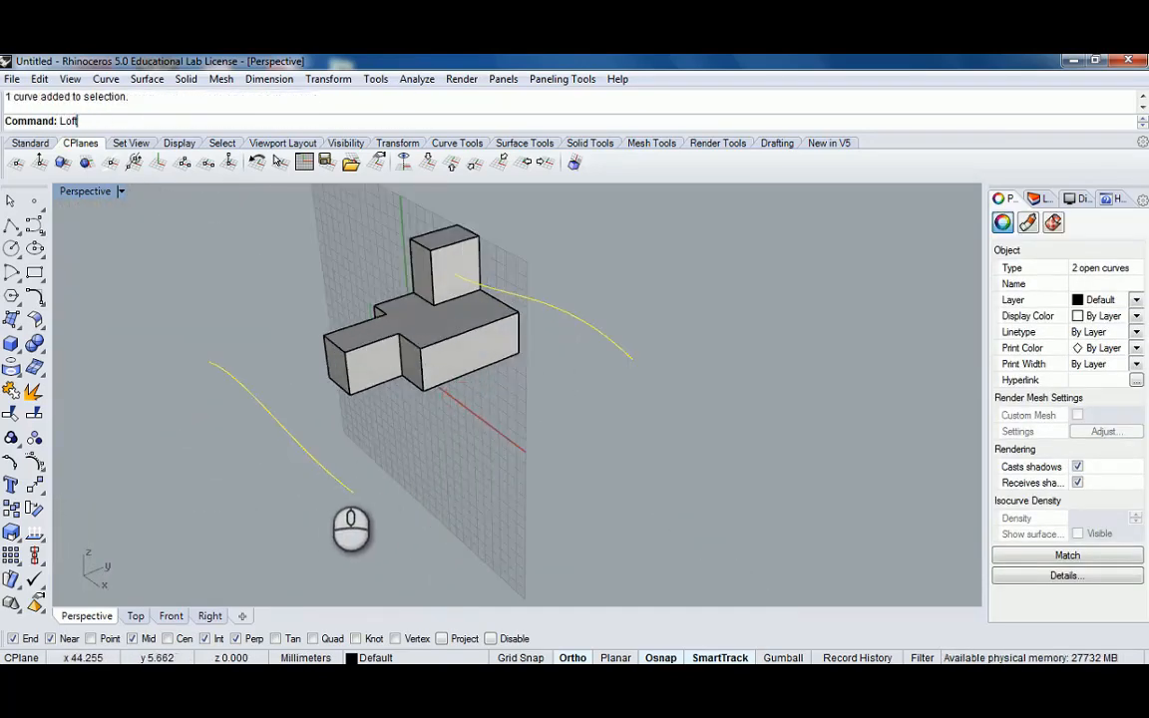
key(Return)
key(Return)
right_drag(318, 467, 516, 367)
key(Escape)
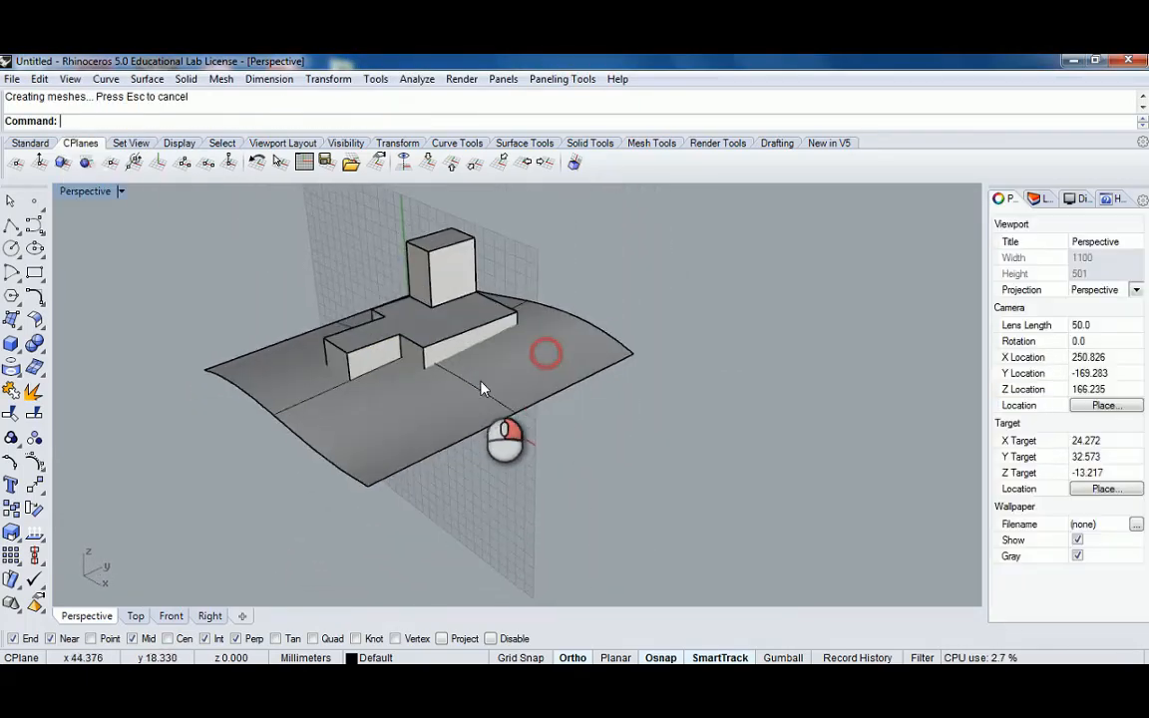
click(481, 388)
right_drag(479, 425, 484, 340)
key(Escape)
right_drag(380, 316, 436, 336)
text(Ex)
key(Escape)
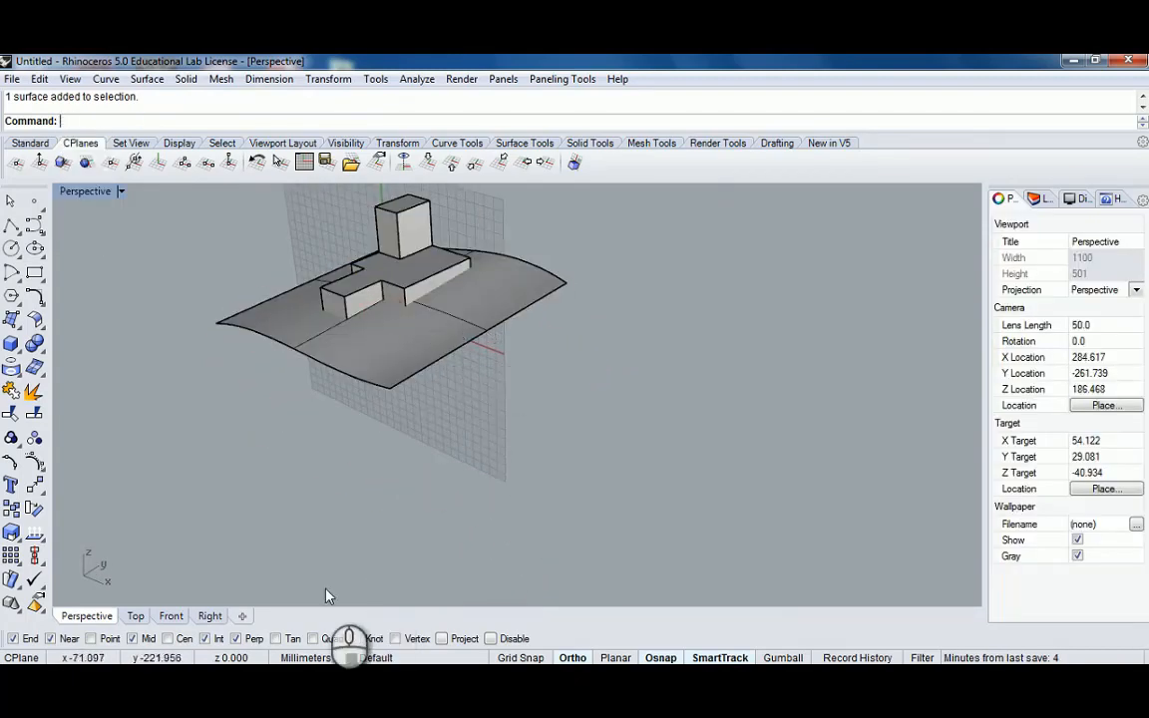
Set the construction plane to world Bottom and extrude the lofted surface about 38 mm downward with ExtrudeSrf
click(452, 164)
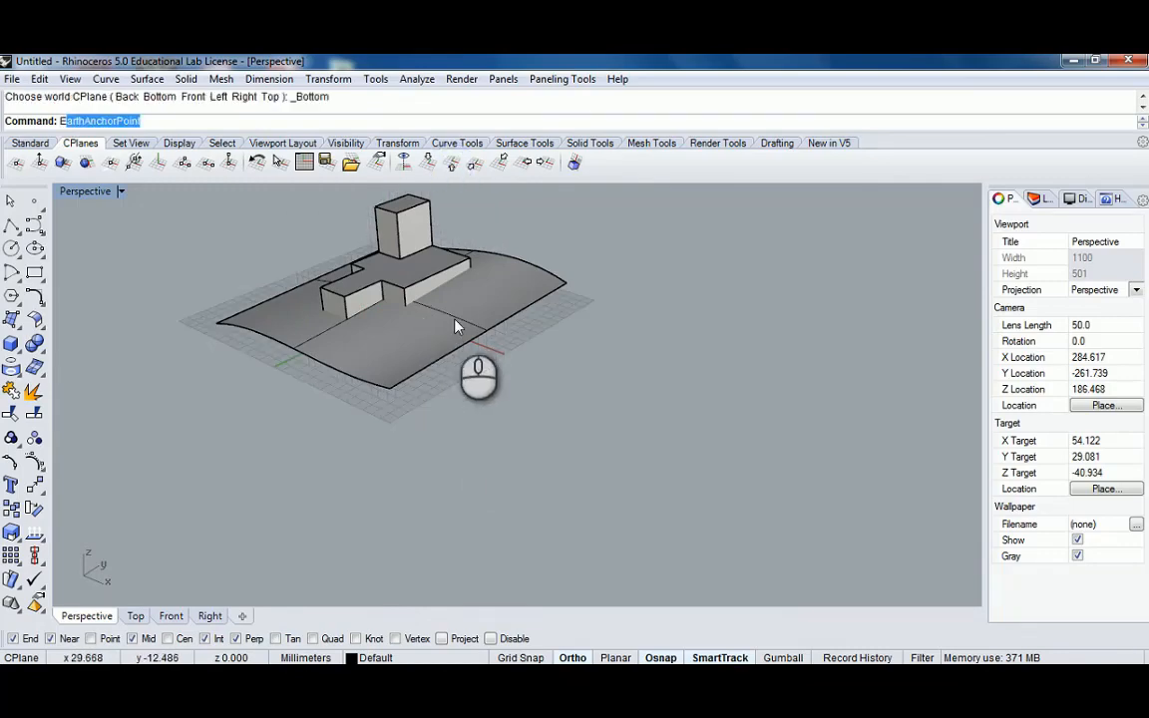
click(457, 326)
right_drag(545, 332, 521, 332)
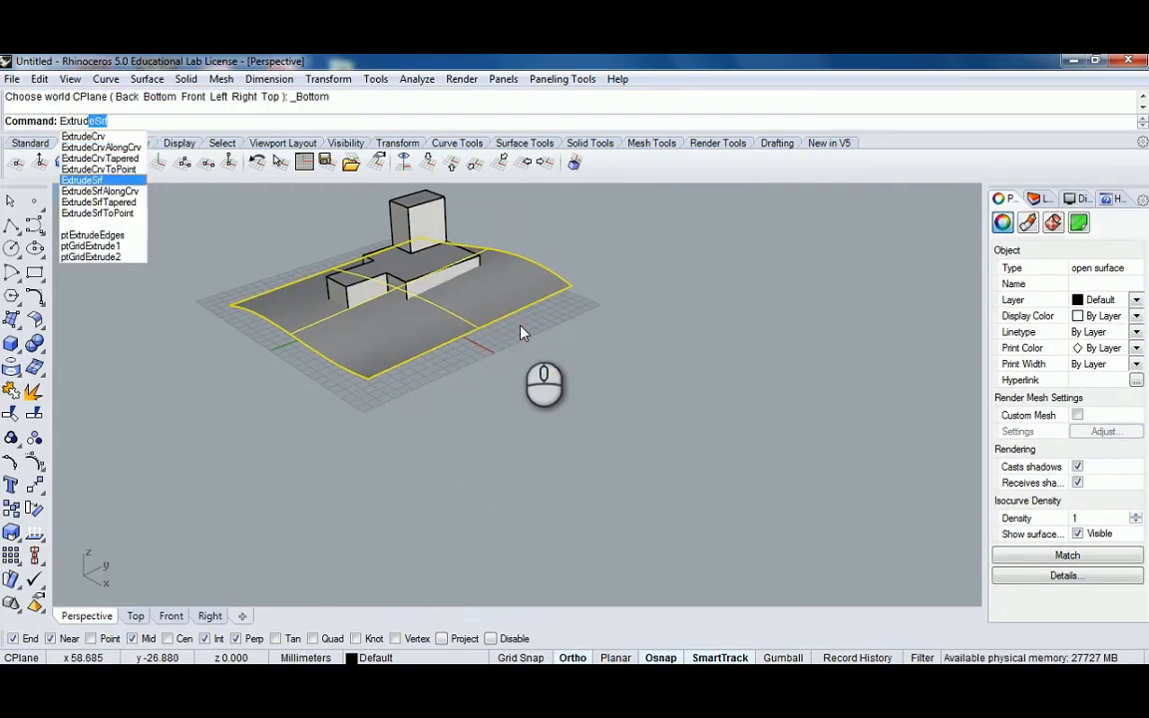
key(Return)
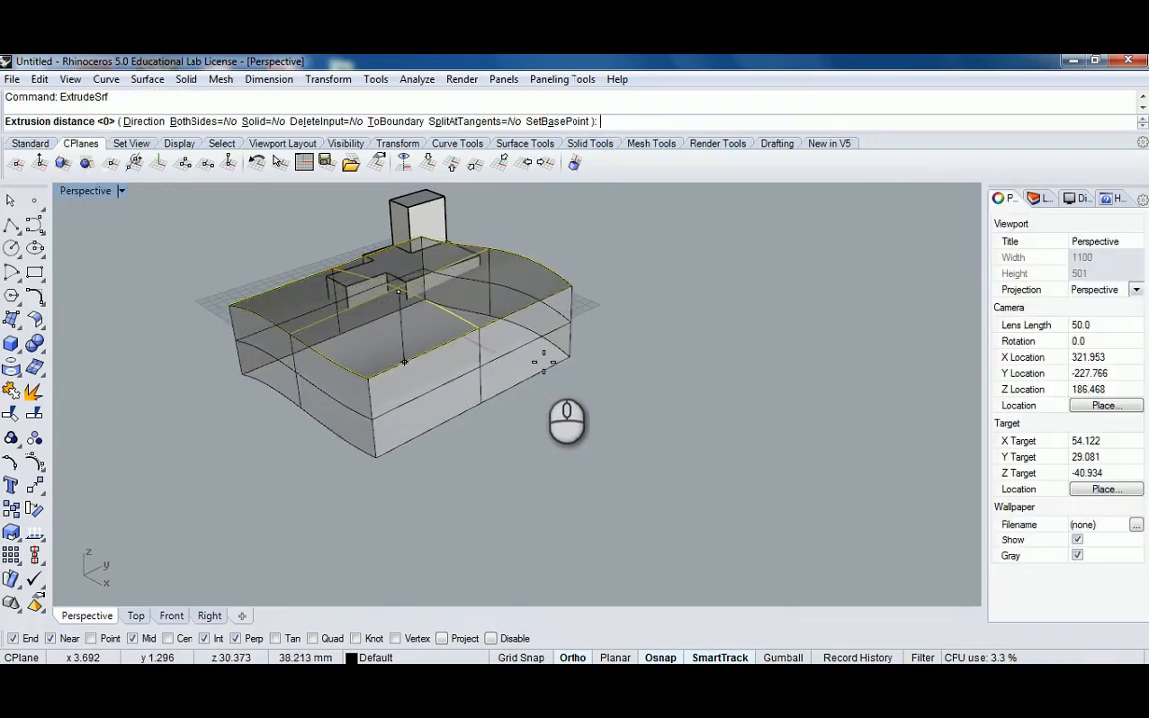
click(541, 362)
right_drag(572, 356, 523, 323)
scroll(456, 329, up, 4)
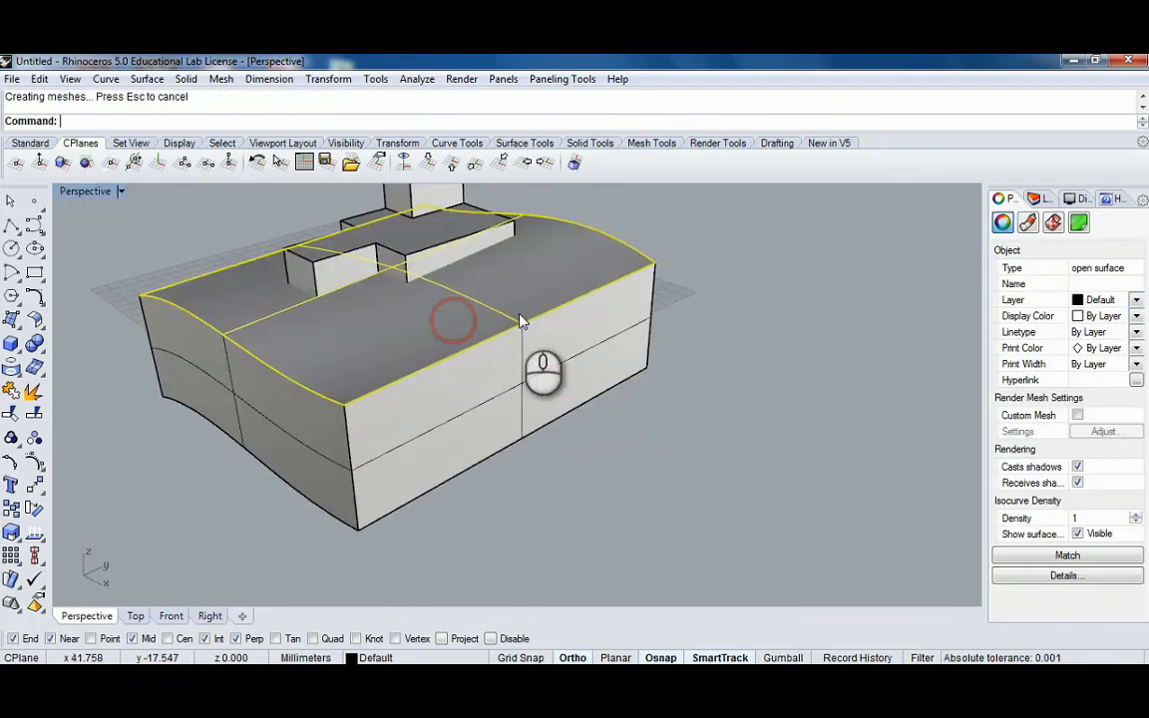
key(Delete)
key(ctrl+z)
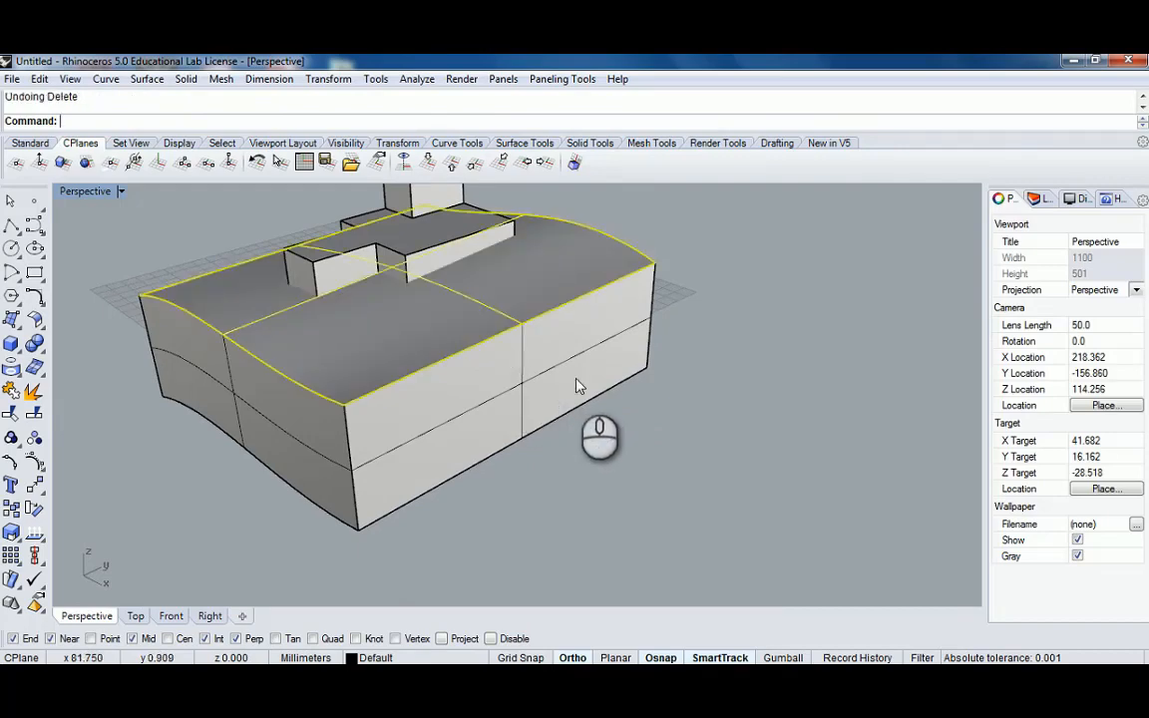
key(Escape)
Draw a horizontal rectangle from the extruded terrain's lower back corner to the diagonally opposite front edge, just above its base
click(35, 272)
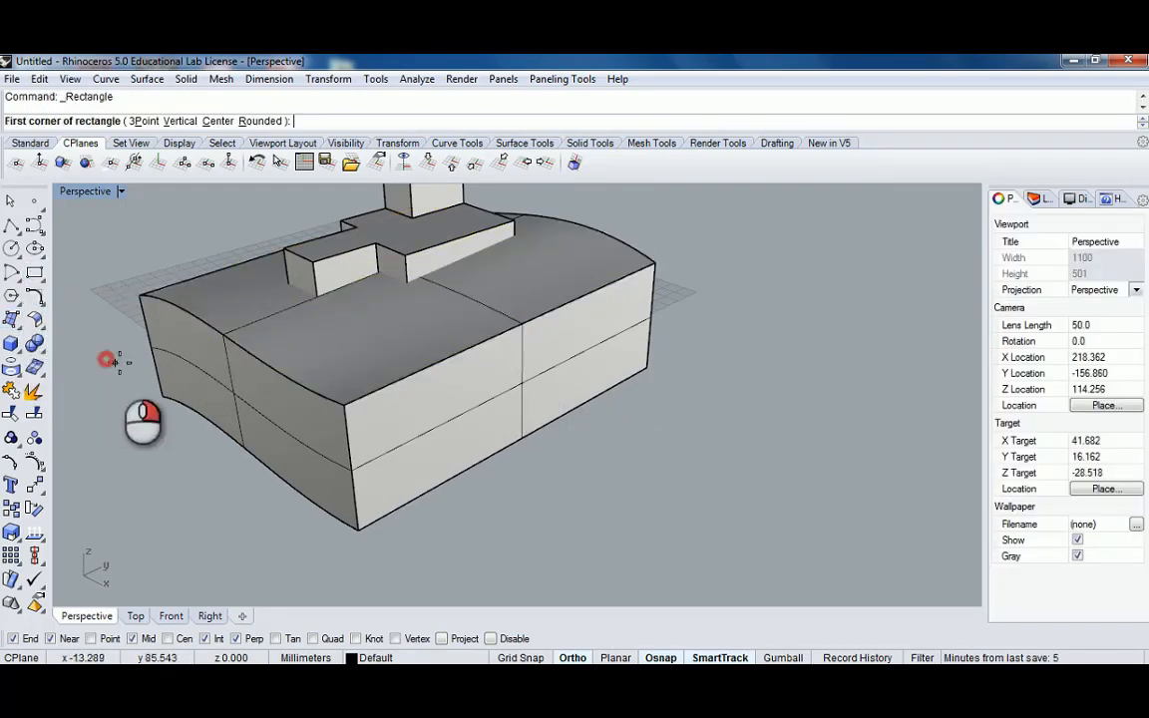
right_drag(107, 359, 223, 377)
click(710, 351)
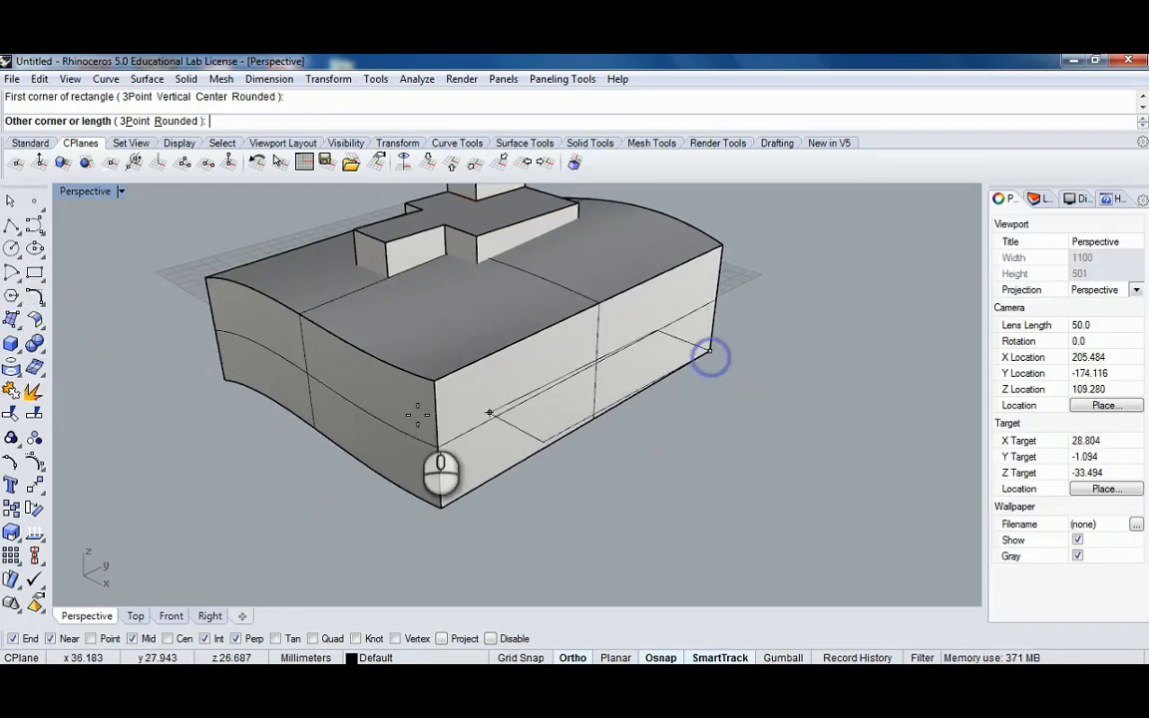
right_drag(419, 413, 359, 391)
click(333, 392)
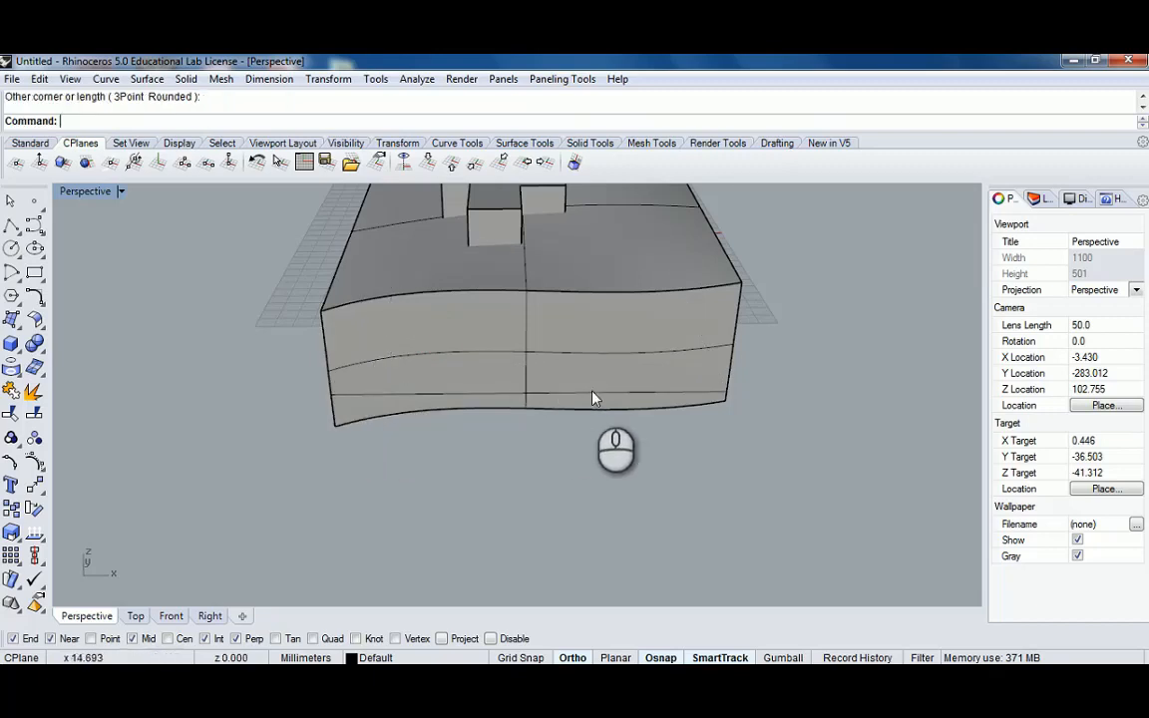
click(637, 407)
click(677, 437)
key(Escape)
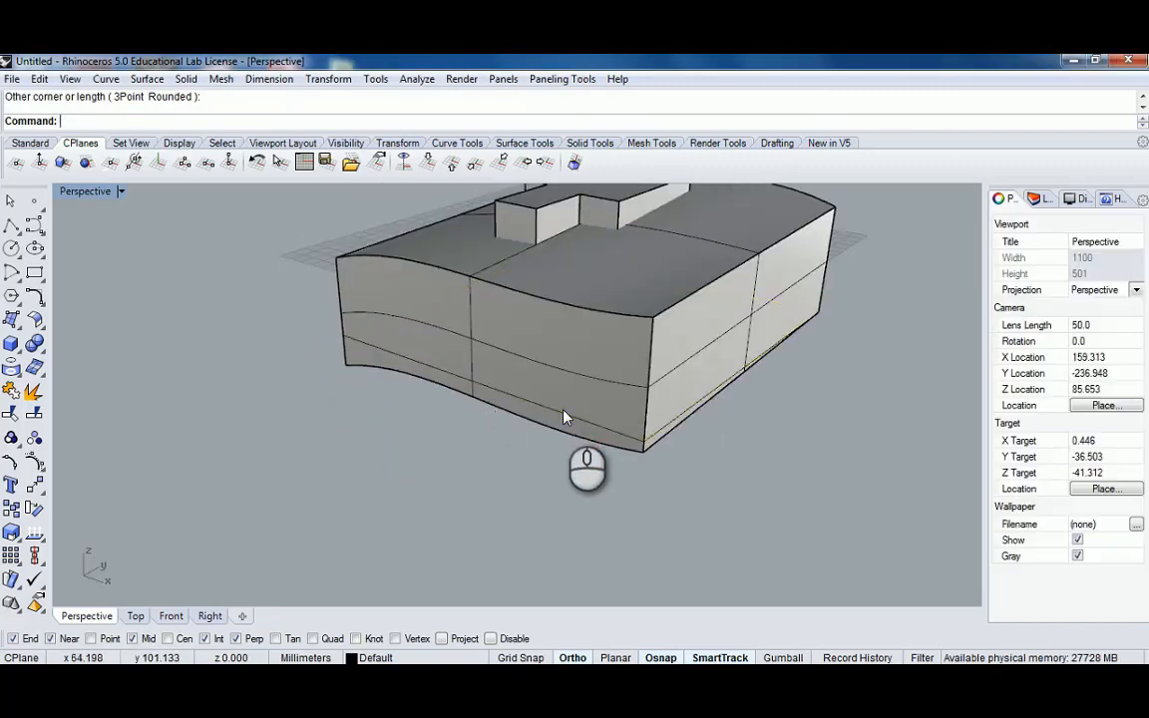
Split the extruded terrain block using the horizontal rectangle as the cutting object
key(Return)
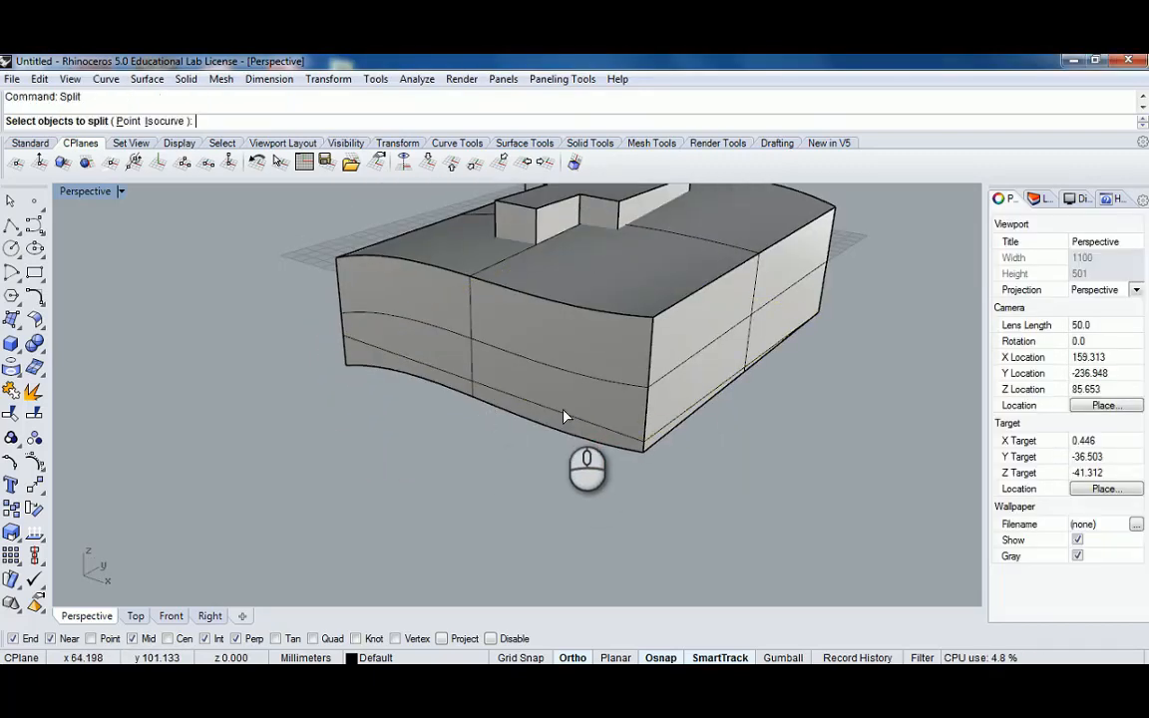
click(627, 381)
key(Return)
click(602, 427)
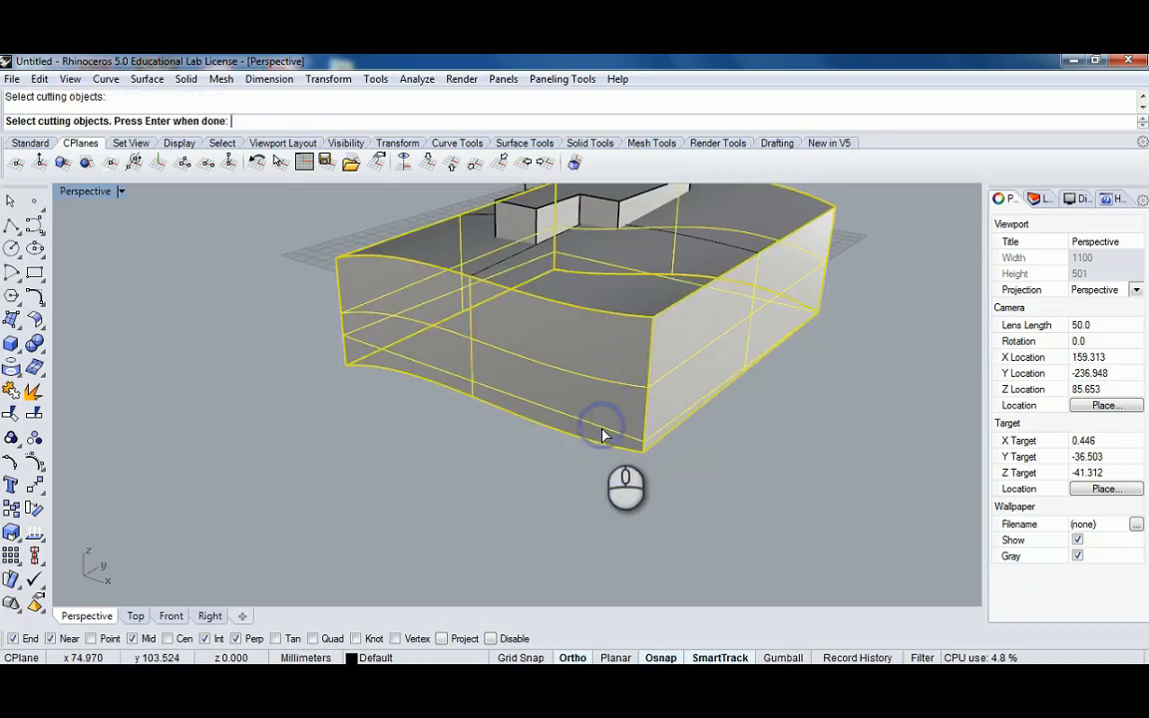
key(Return)
click(587, 432)
right_drag(656, 454, 603, 346)
key(Escape)
click(749, 370)
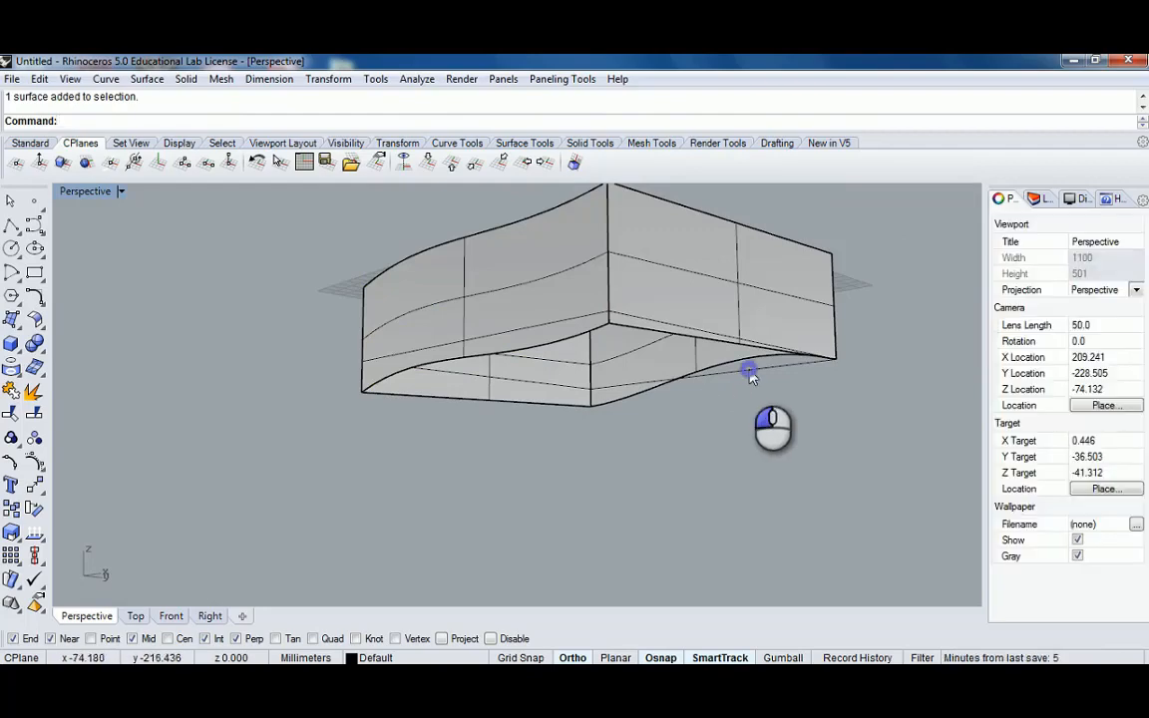
Move the horizontal rectangle straight up along the terrain block's vertical corner edge, above the curved underside
shift+right_drag(803, 362, 726, 391)
text(M)
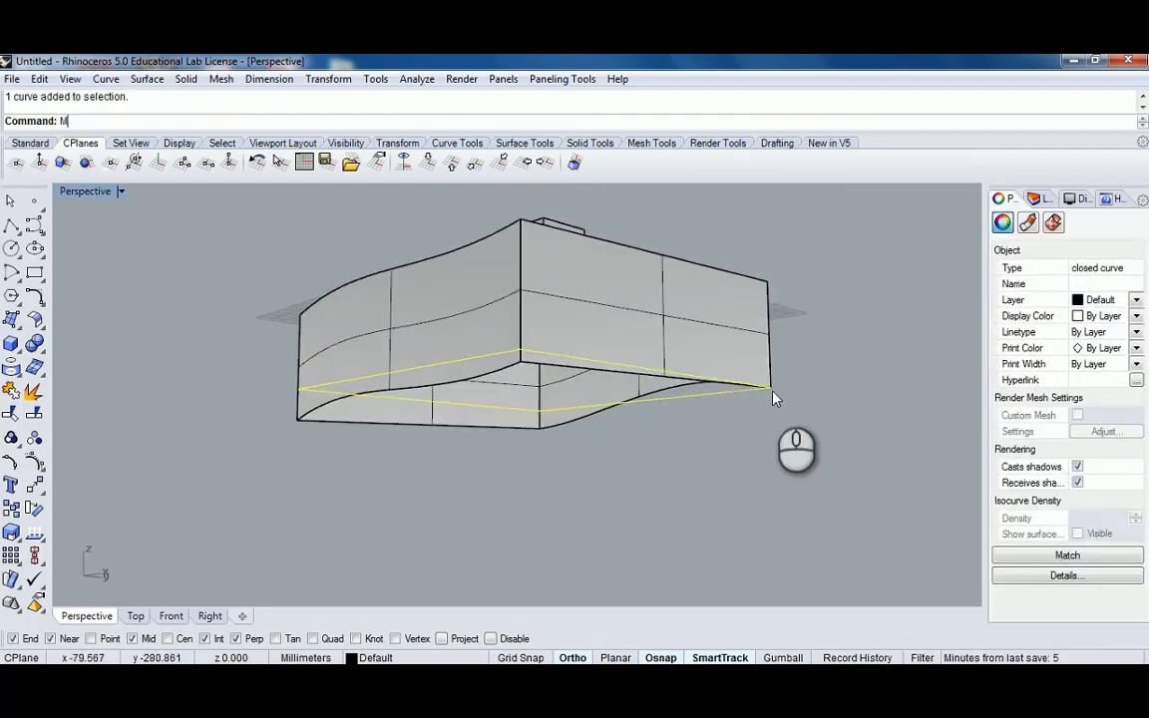
key(Return)
scroll(777, 392, up, 5)
click(764, 387)
click(764, 326)
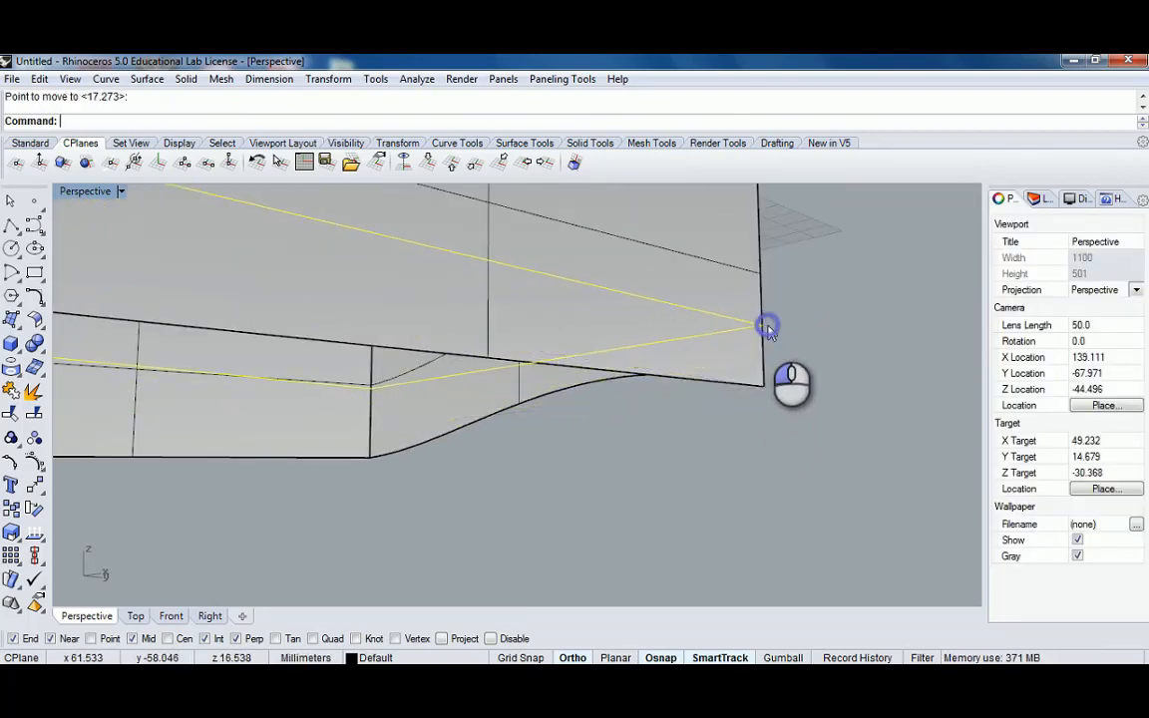
scroll(765, 326, down, 5)
right_drag(702, 326, 705, 375)
key(Escape)
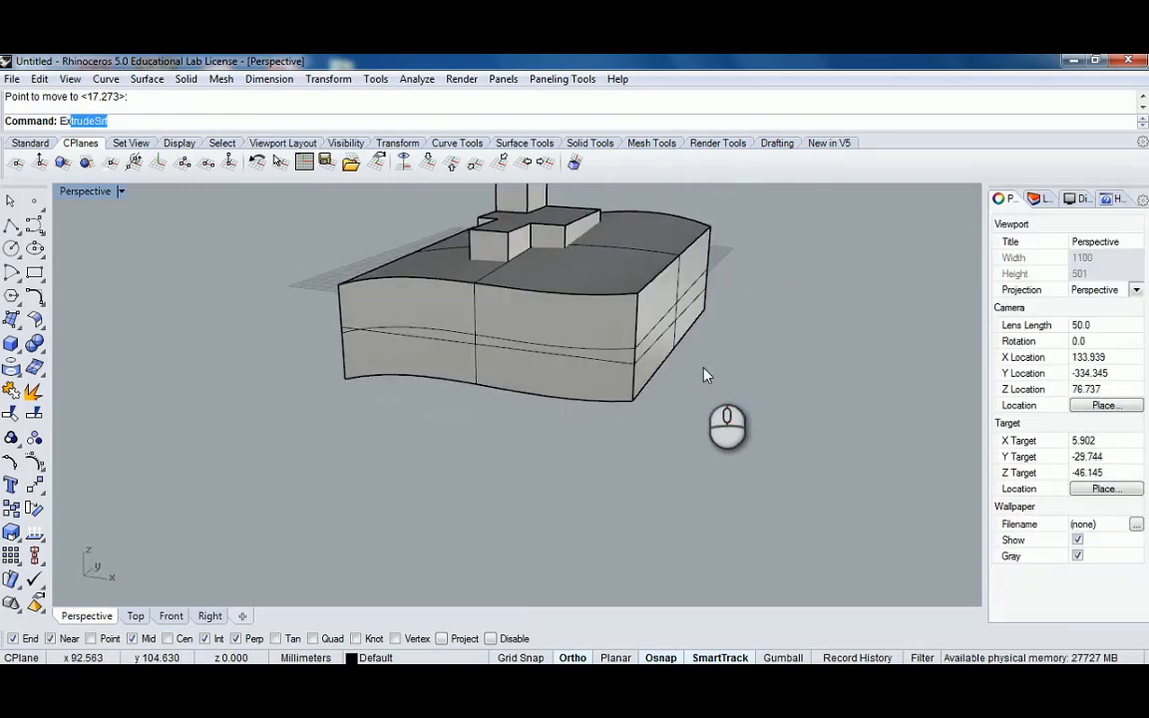
key(Down)
key(Down)
key(Down)
key(Down)
key(Down)
key(Down)
key(Down)
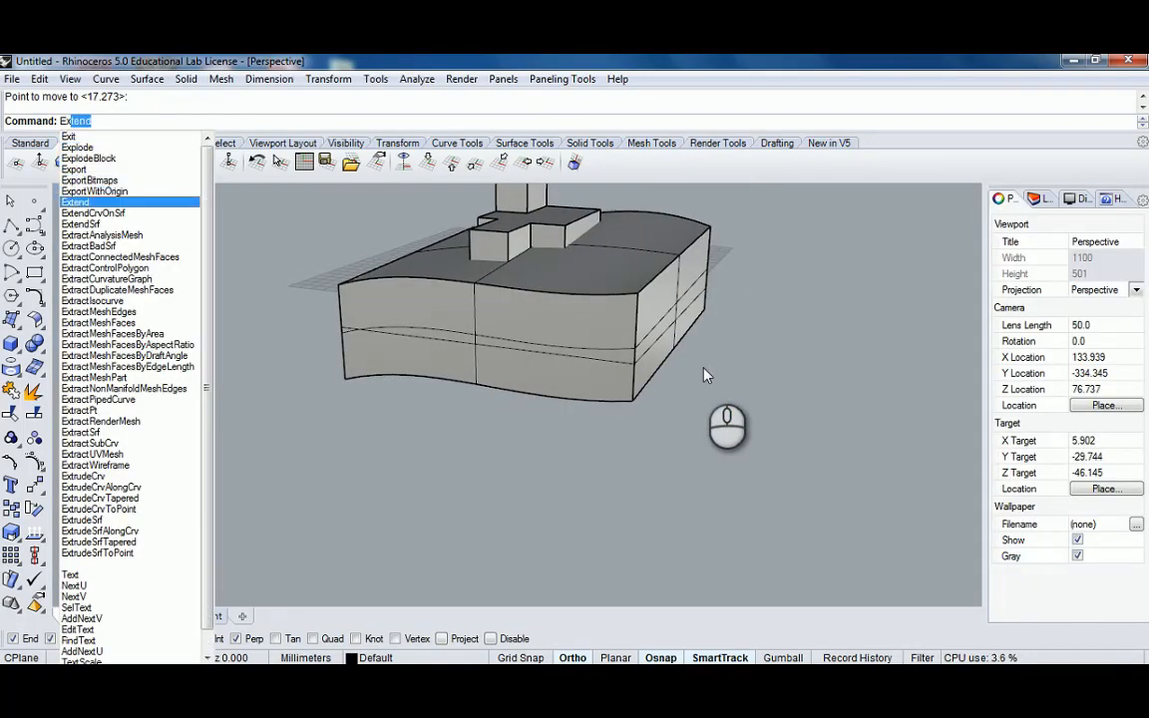
key(Escape)
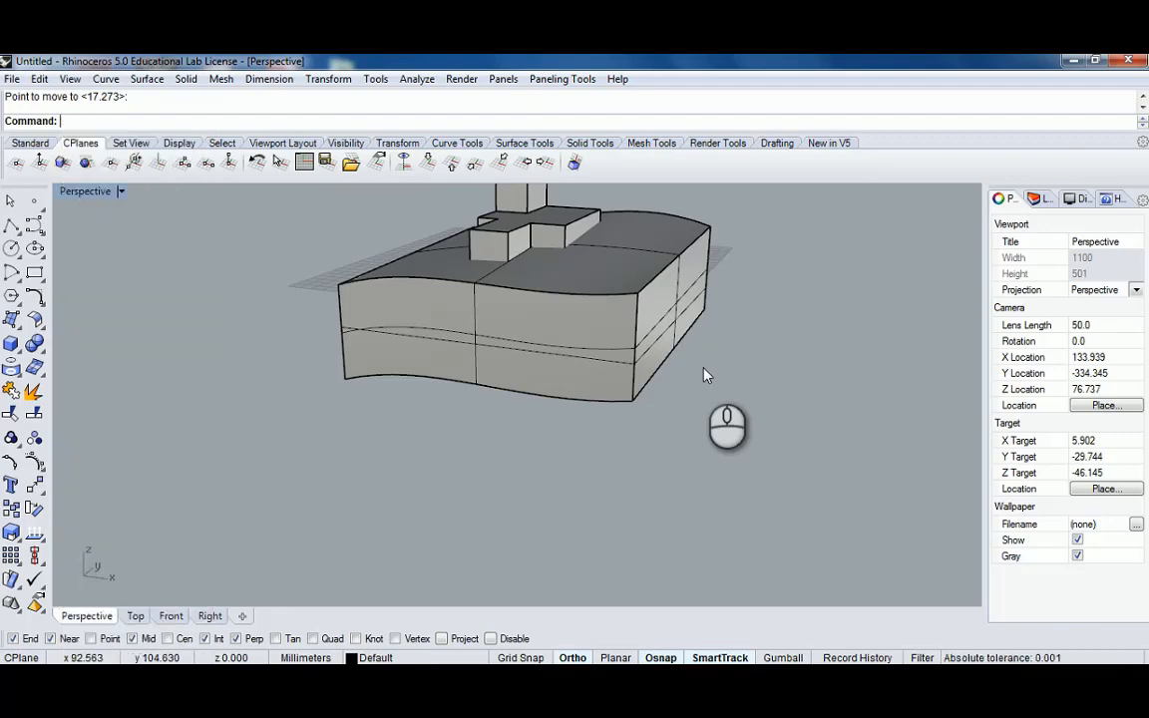
Extrude the horizontal rectangle straight down past the terrain block's curved bottom edges with ExtrudeCrv
text(E3xtrud)
key(BackSpace)
key(BackSpace)
key(BackSpace)
key(BackSpace)
key(BackSpace)
key(BackSpace)
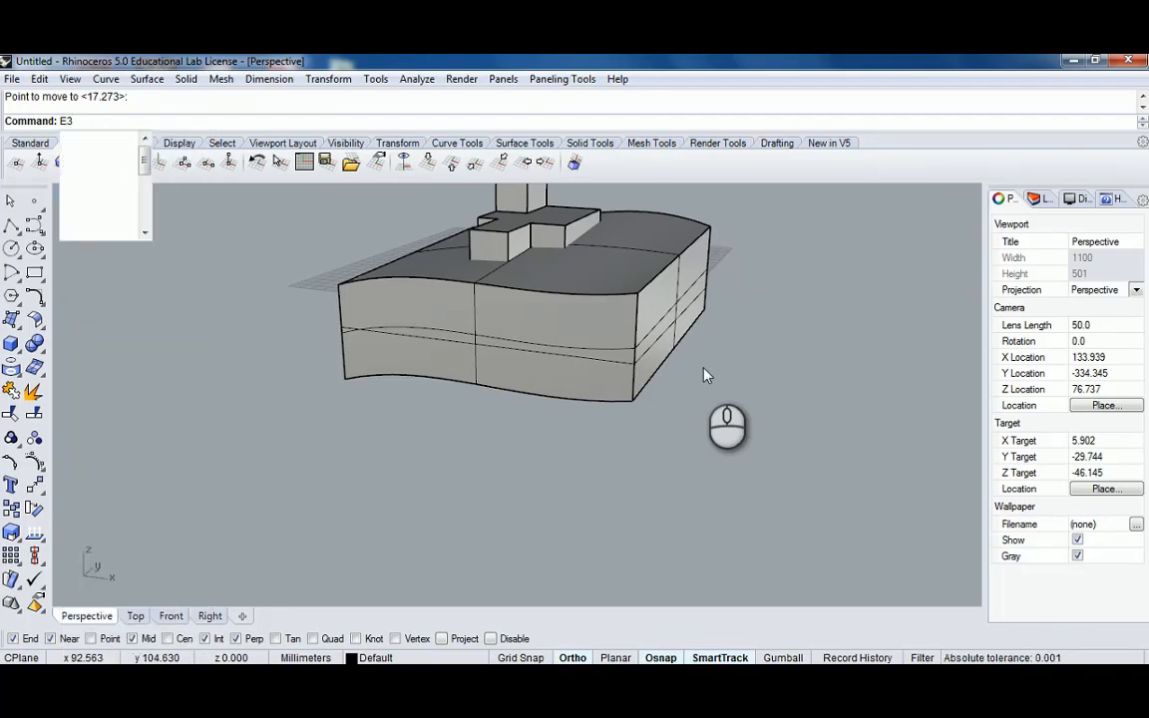
text(xtrudeCrv)
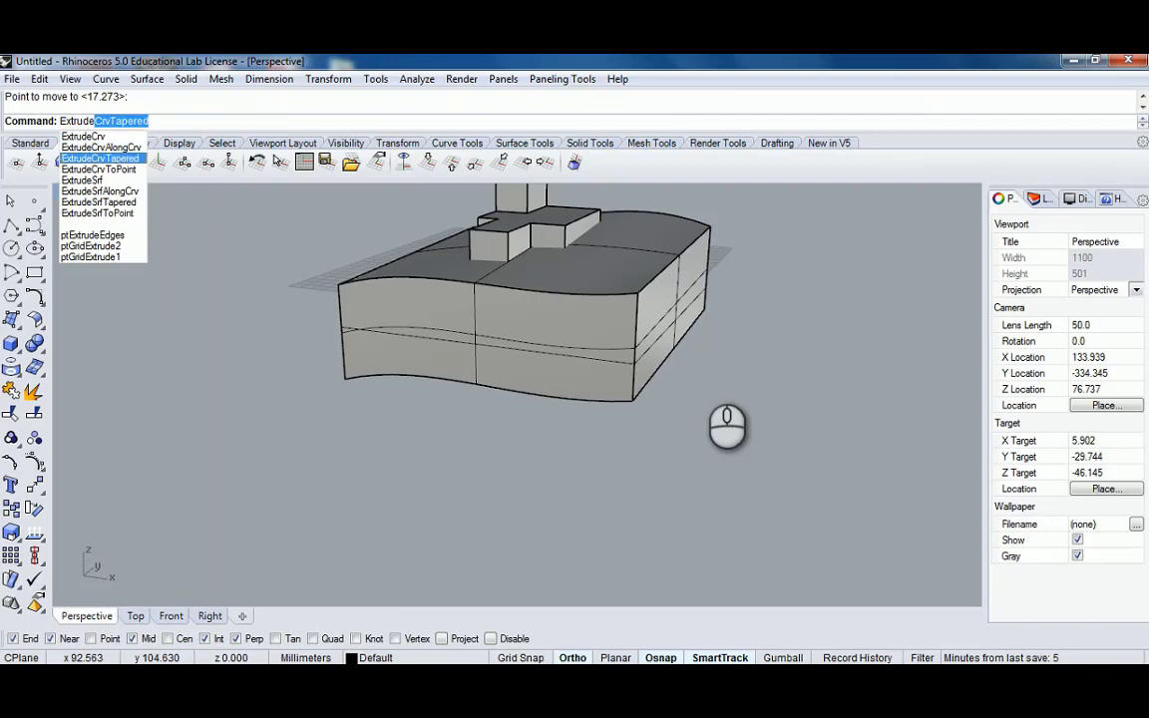
key(Return)
click(594, 365)
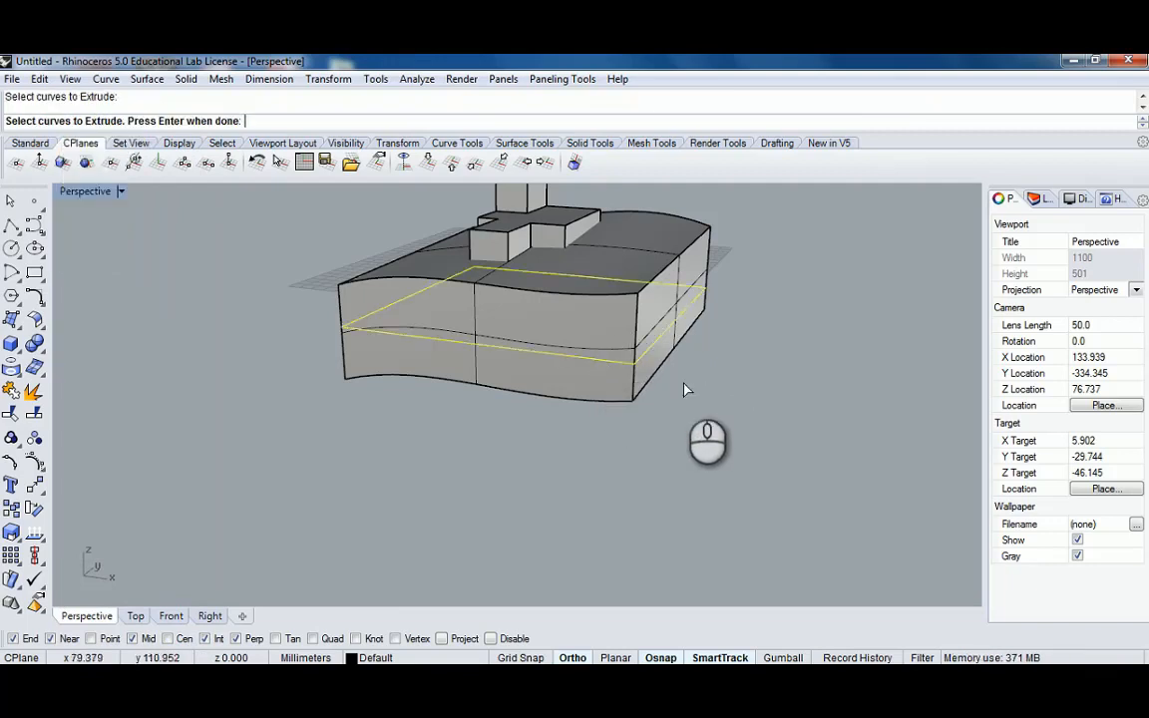
right_click(698, 439)
click(678, 426)
Split the terrain's four side surfaces using the extruded rectangle as the cutting object
right_drag(678, 420, 612, 359)
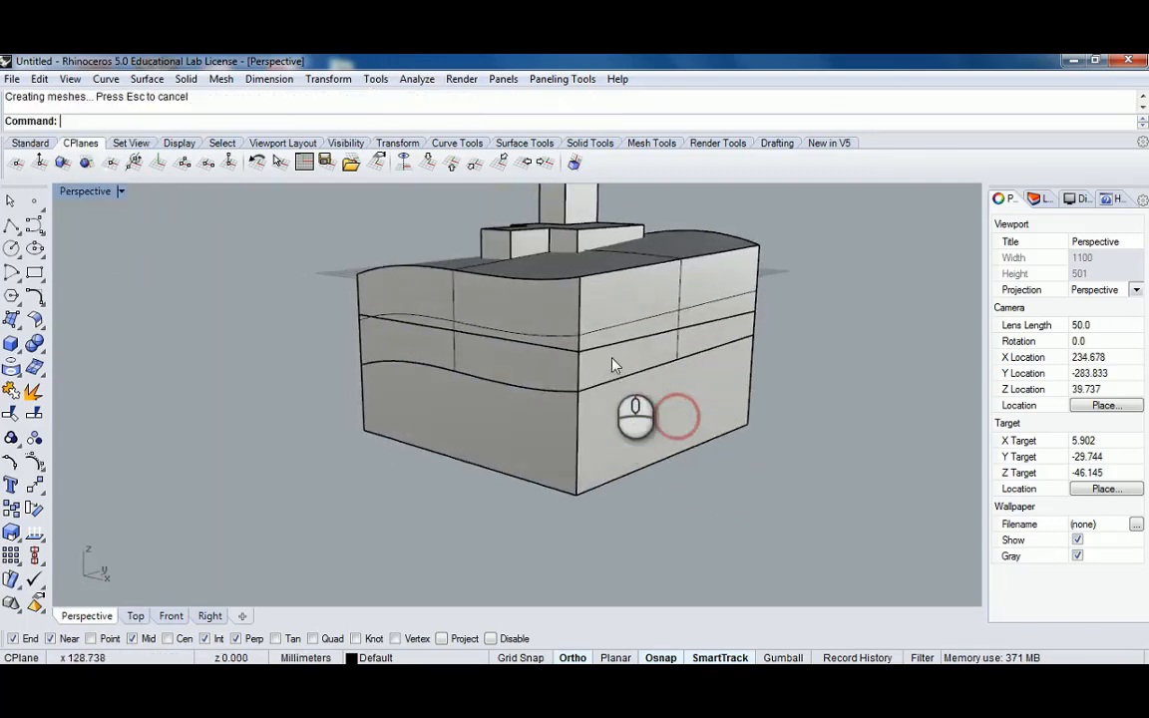
click(612, 320)
shift+click(519, 303)
right_drag(505, 306, 601, 335)
shift+click(387, 333)
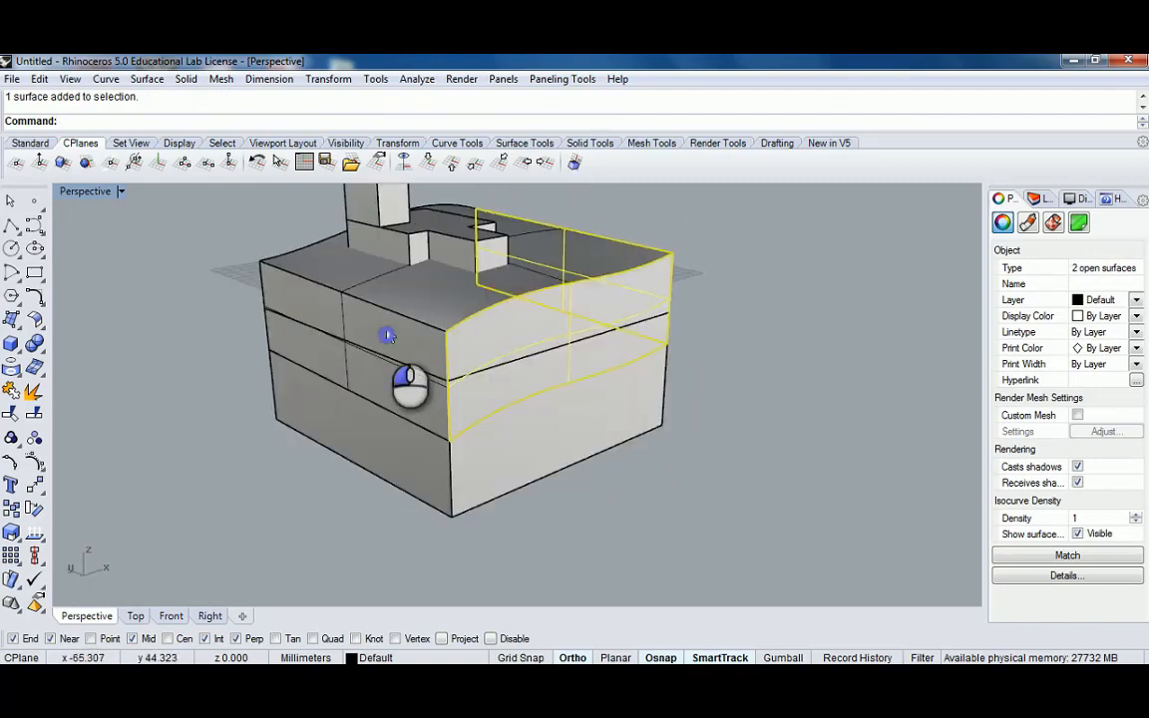
right_drag(349, 331, 624, 367)
right_drag(455, 344, 585, 314)
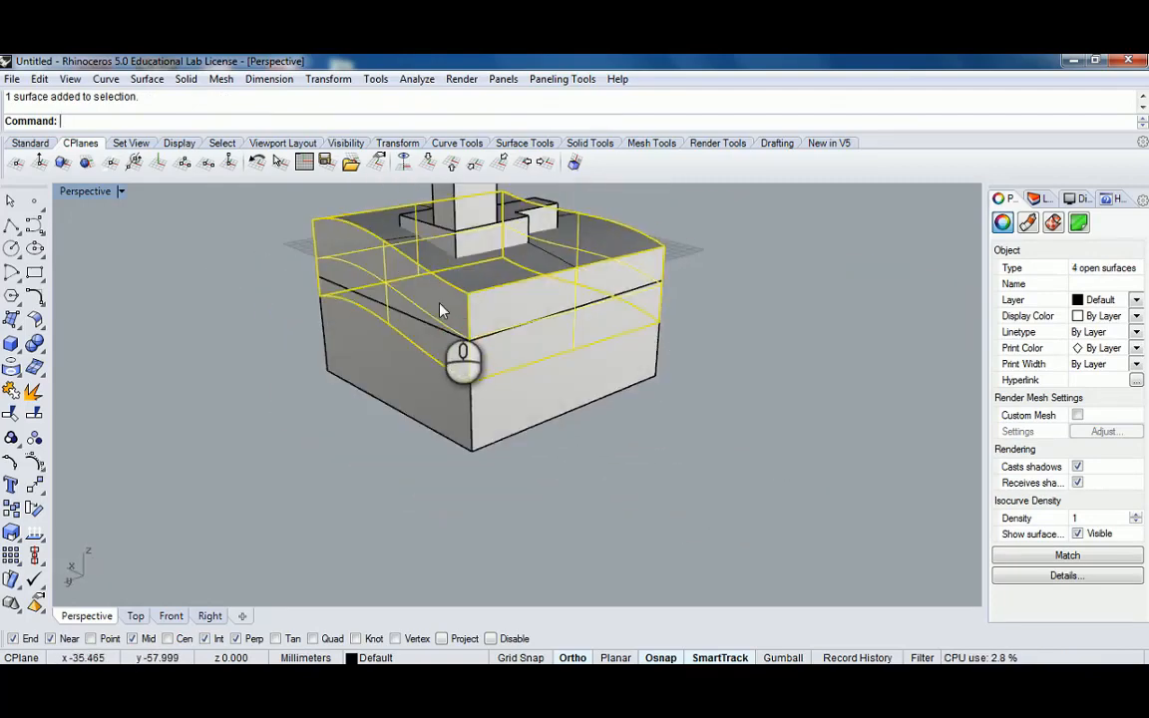
key(Return)
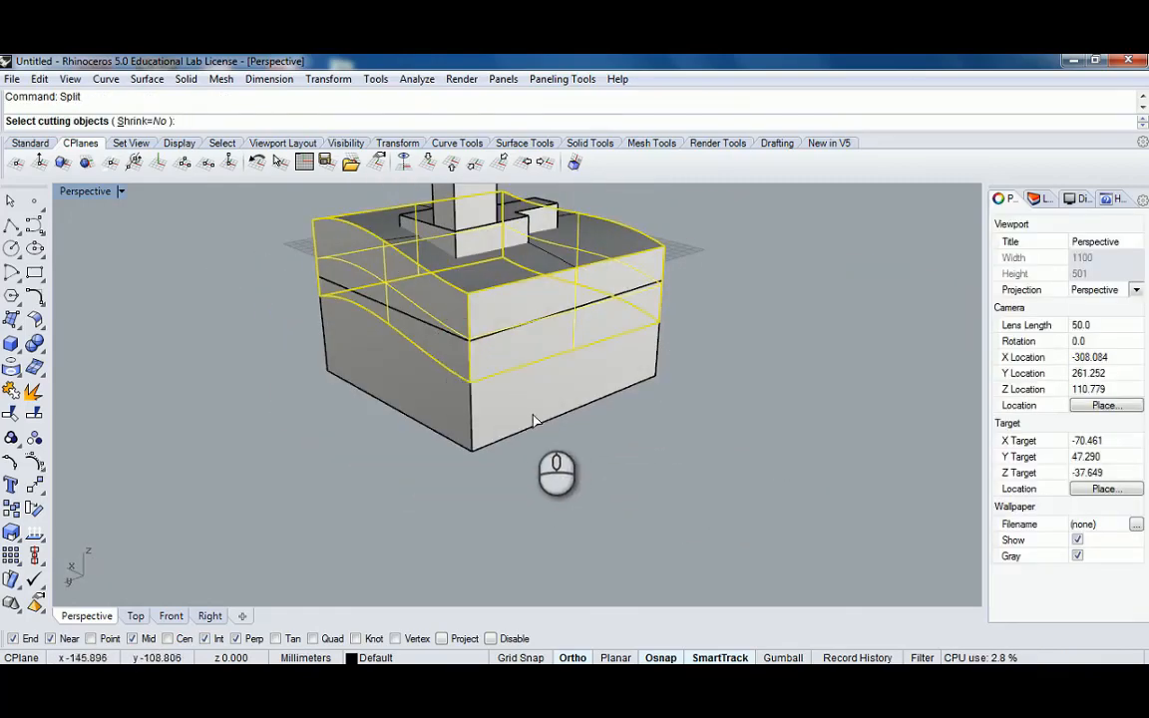
click(536, 418)
right_drag(593, 390, 440, 383)
key(Return)
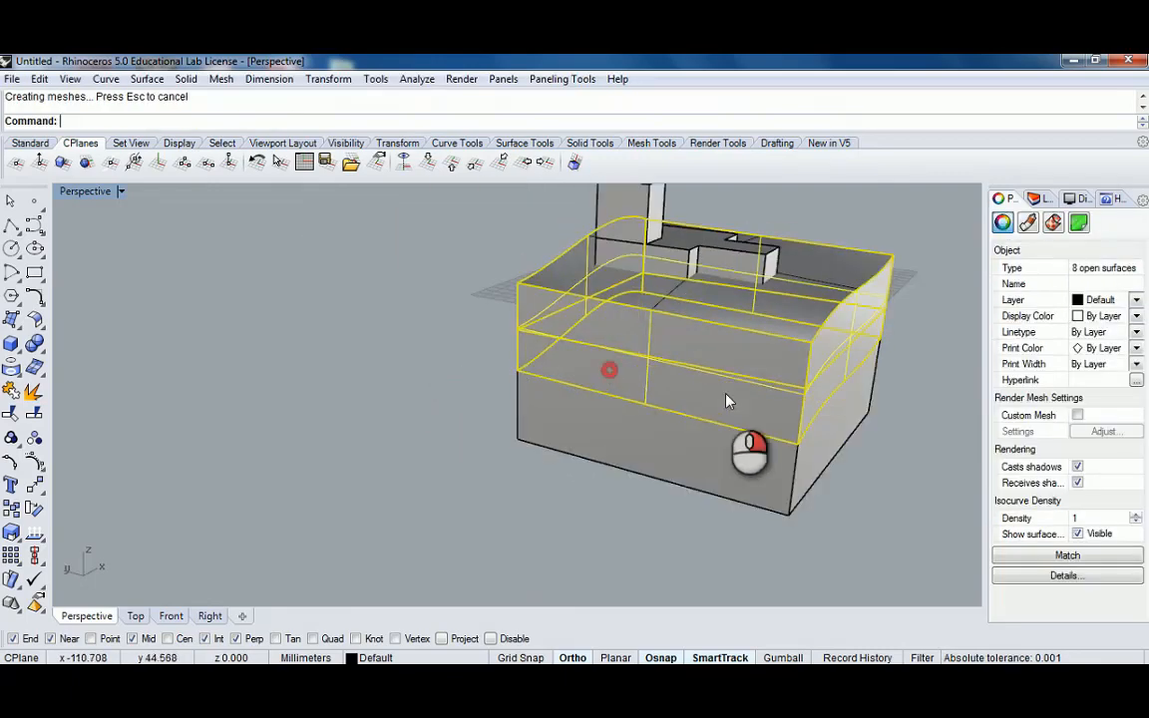
Delete the extruded rectangle and the side wall pieces below the split line to leave a flat base edge
right_drag(726, 396, 616, 373)
click(622, 356)
click(680, 396)
key(Delete)
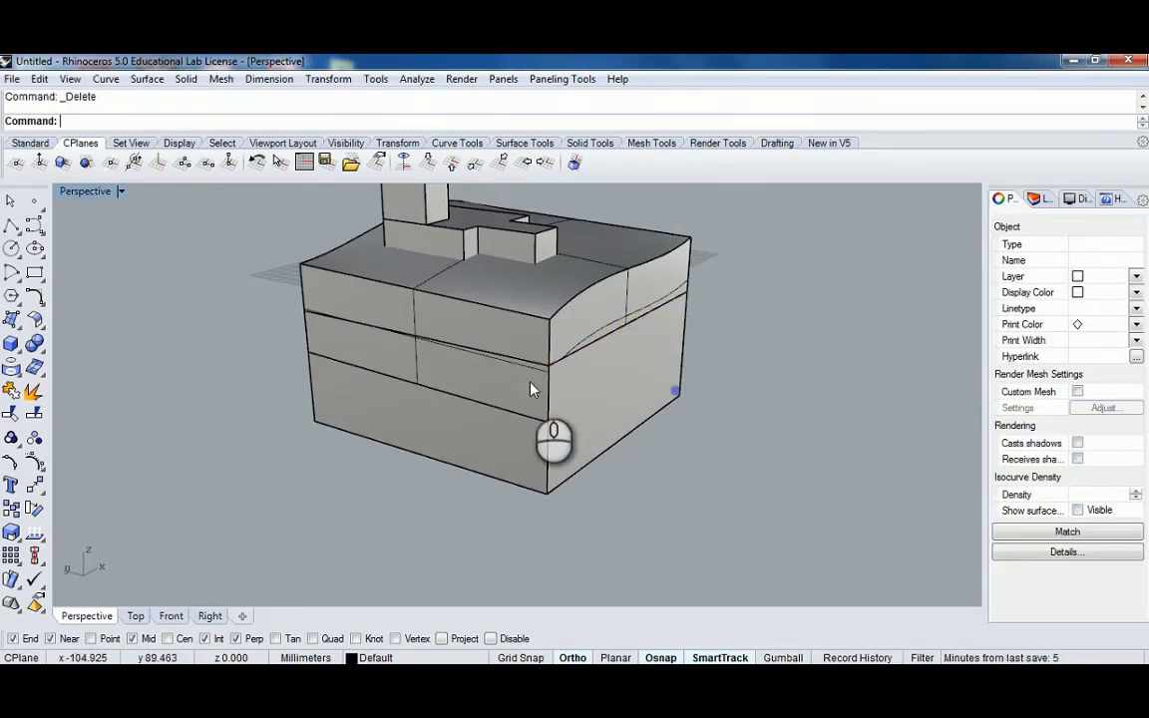
click(524, 387)
right_drag(607, 415, 524, 364)
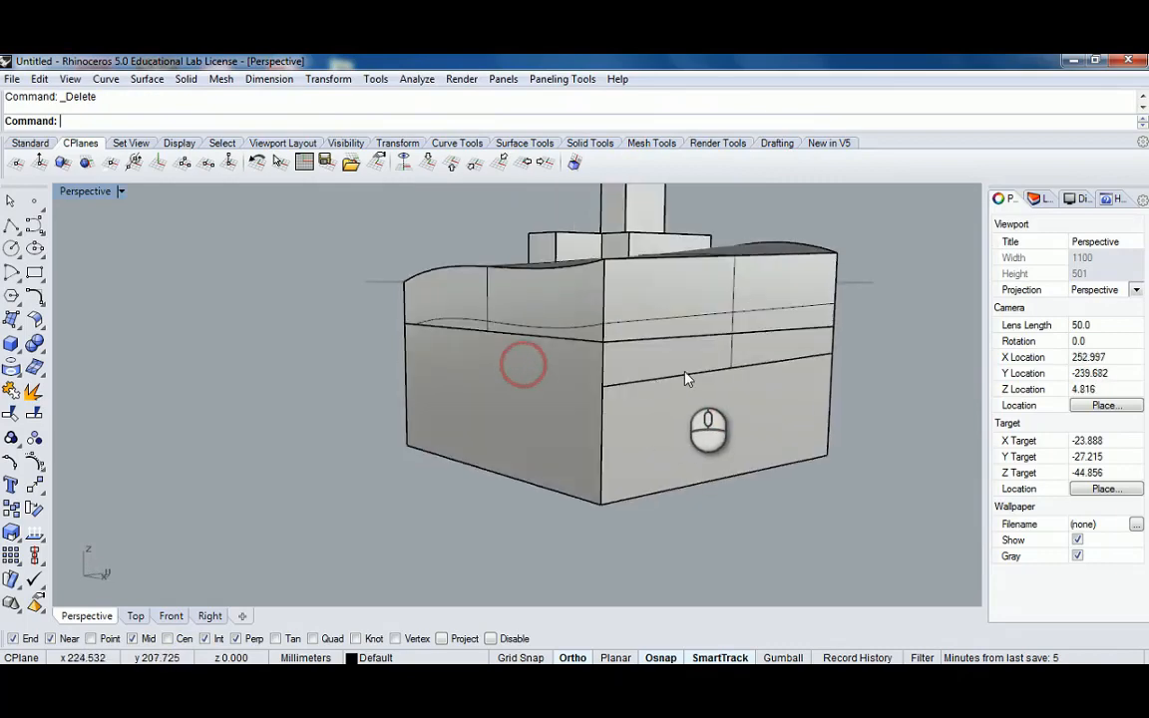
click(686, 374)
right_drag(772, 371, 666, 363)
click(666, 367)
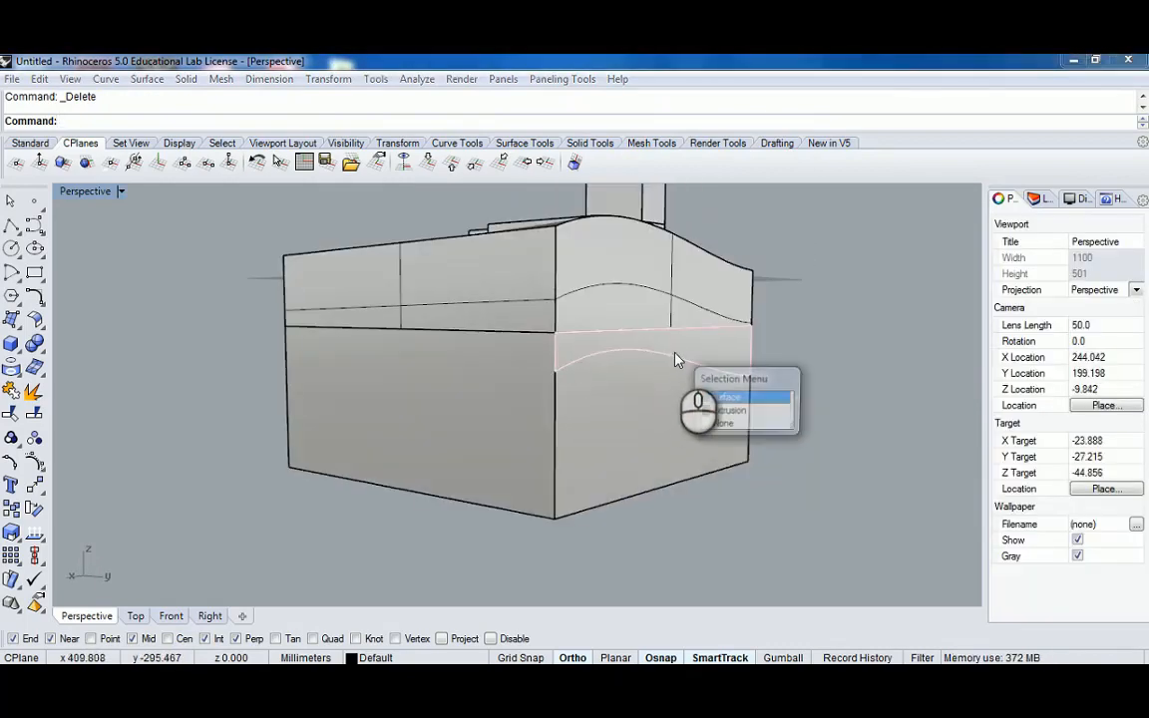
click(596, 416)
key(Delete)
Join the terrain's four trimmed side walls into one polysurface
right_drag(525, 354, 576, 309)
click(588, 283)
shift+click(705, 295)
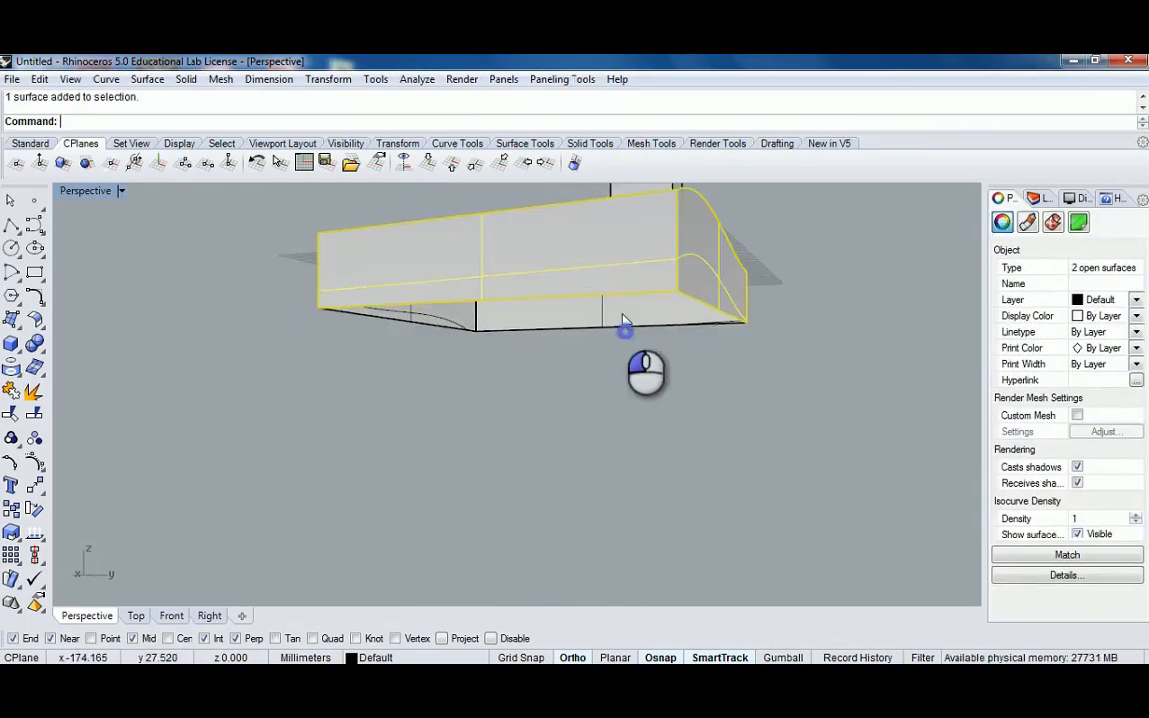
shift+click(624, 320)
shift+click(469, 311)
mouse_move(459, 310)
right_down()
mouse_move(479, 417)
mouse_move(442, 321)
right_up()
right_drag(439, 326, 553, 300)
key(ctrl+j)
Join the curved terrain top with the side wall polysurface
shift+right_drag(555, 298, 456, 389)
key(Escape)
key(Escape)
click(448, 363)
shift+click(540, 443)
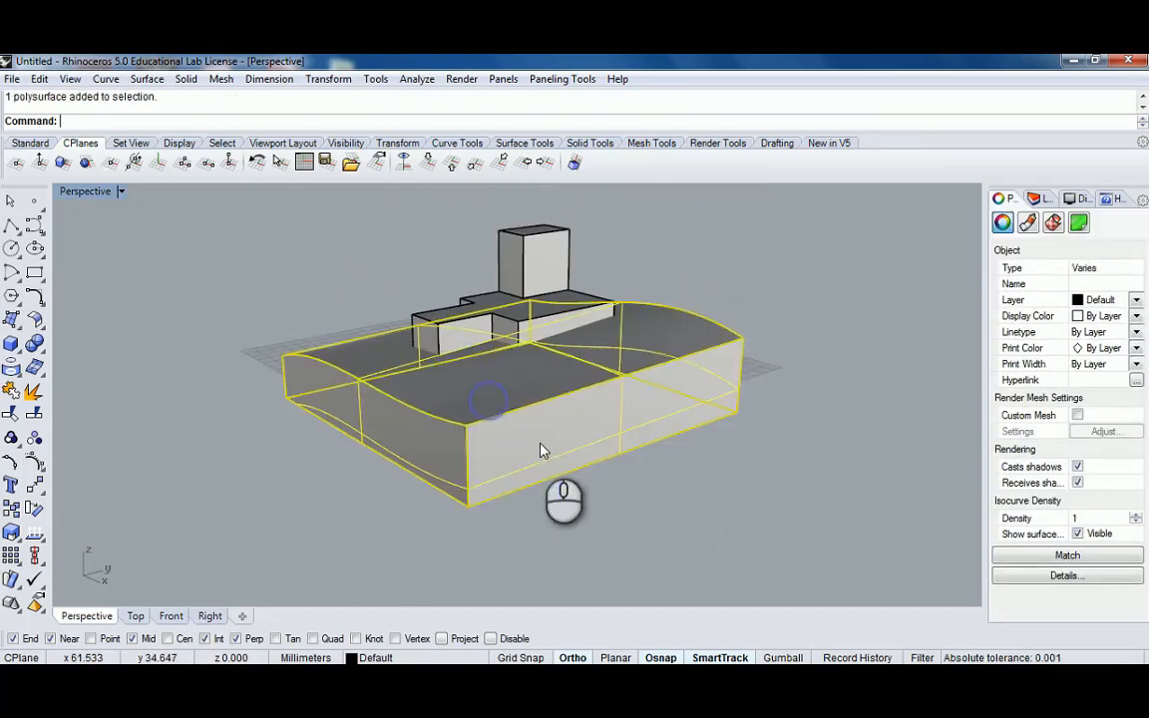
key(ctrl+j)
Close the open flat underside of the joined terrain with Cap
right_drag(584, 441, 587, 280)
click(588, 278)
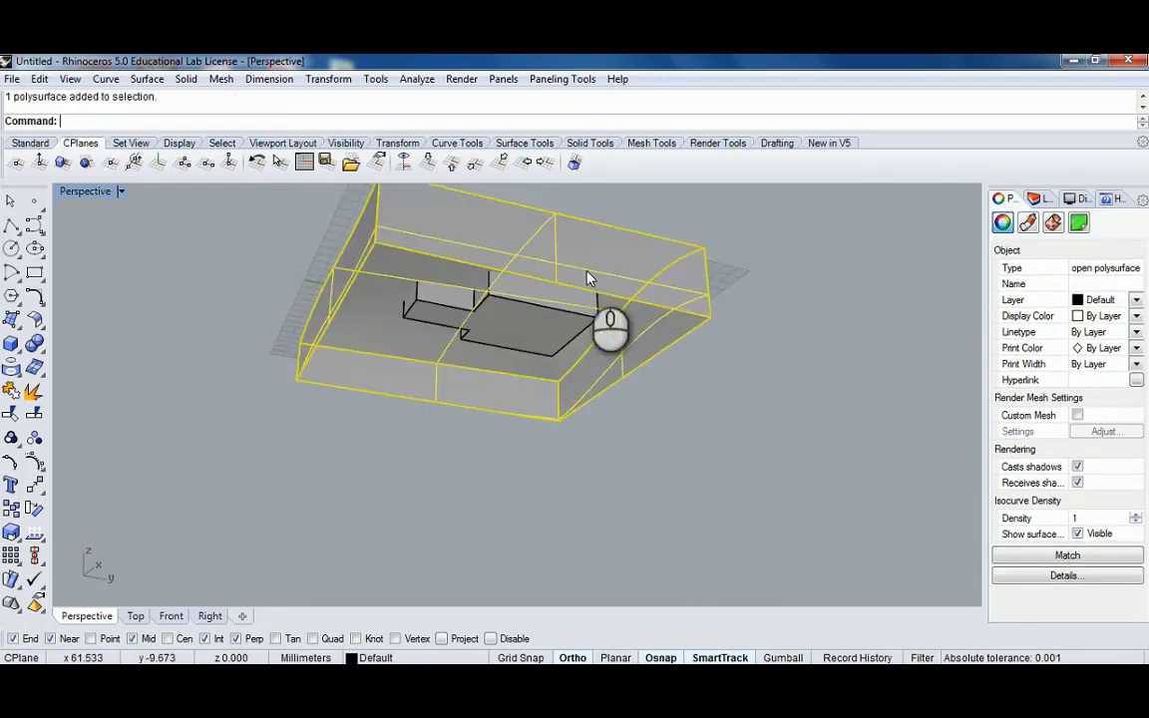
text(Cap)
key(Return)
Try to split the notched massing using the capped terrain block as the cutting object
right_drag(517, 382, 798, 458)
right_drag(711, 423, 405, 319)
click(518, 347)
scroll(529, 342, up, 3)
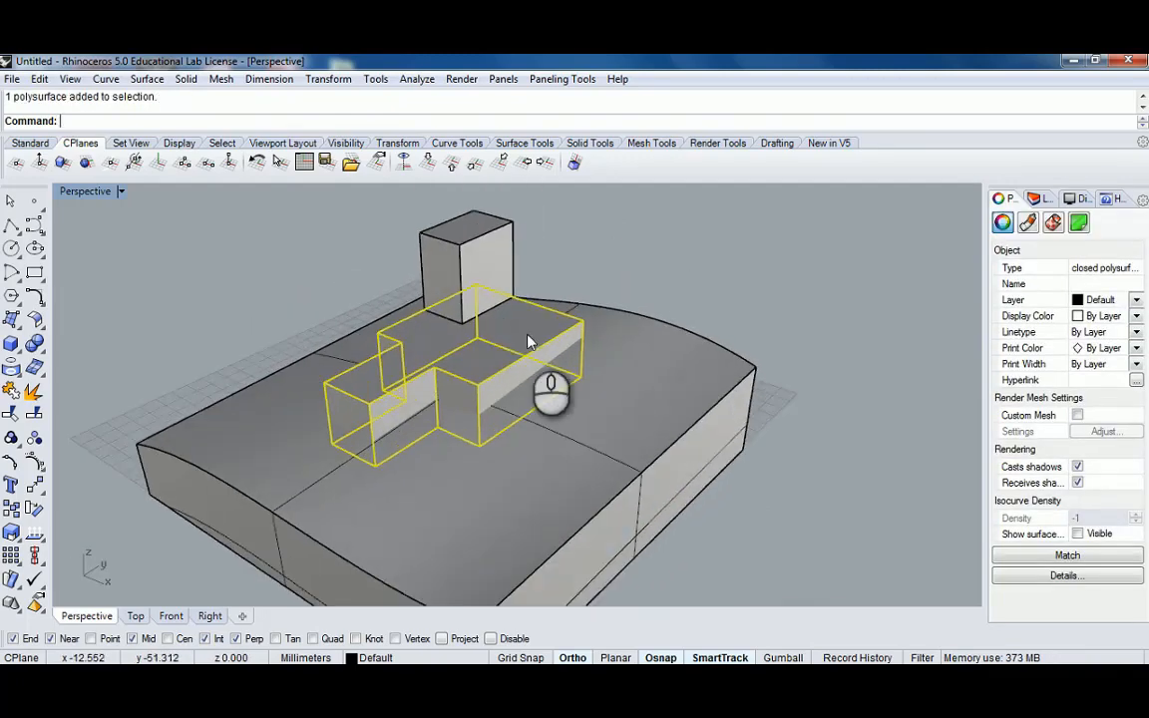
key(Return)
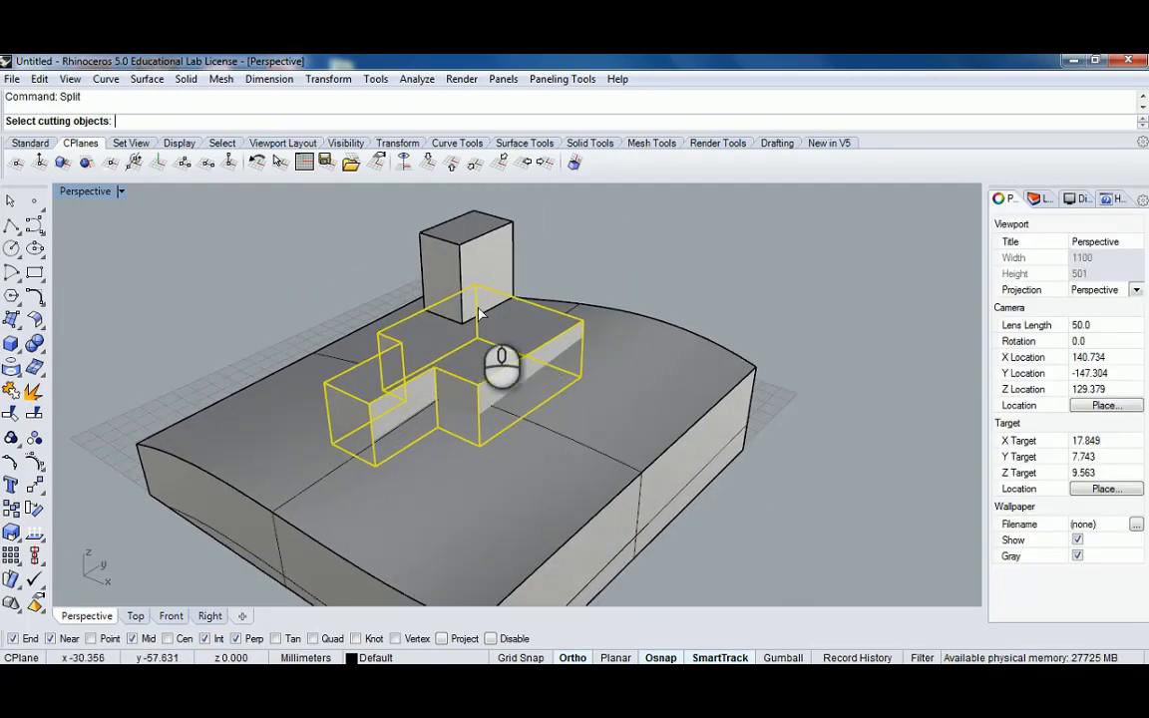
click(626, 367)
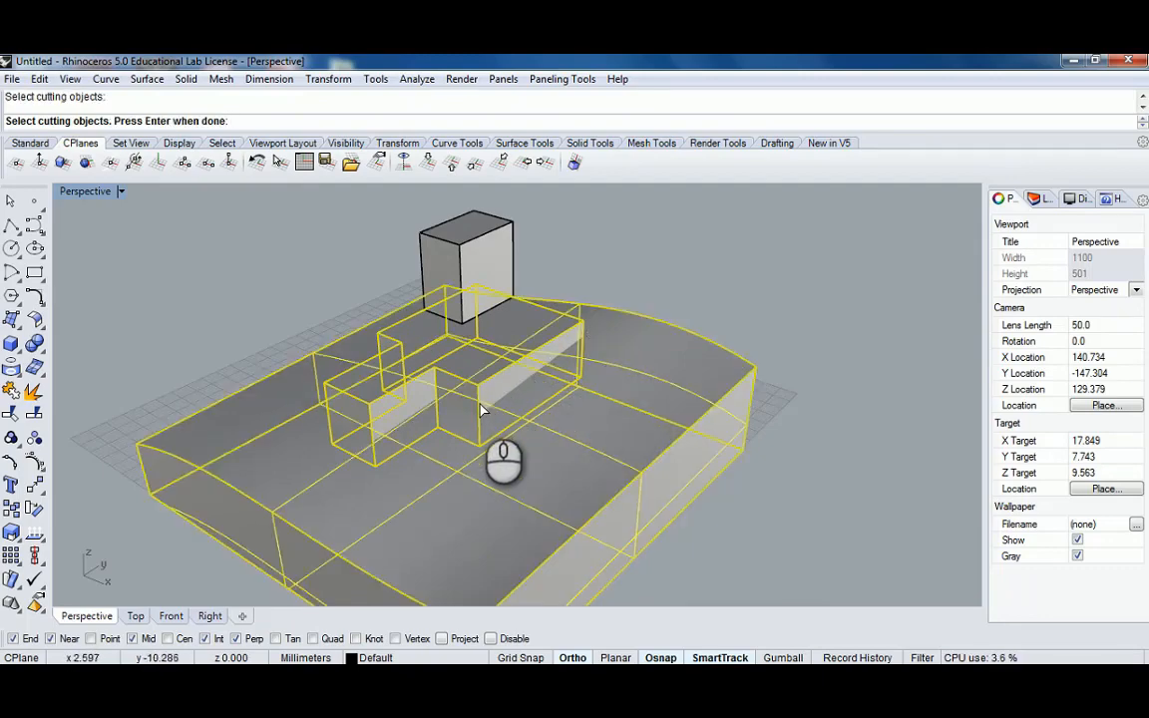
scroll(561, 369, down, 4)
shift+right_drag(561, 370, 564, 342)
right_drag(541, 347, 494, 354)
scroll(544, 350, up, 6)
key(Return)
Split the notched massing with the terrain block as the cutting object
click(520, 338)
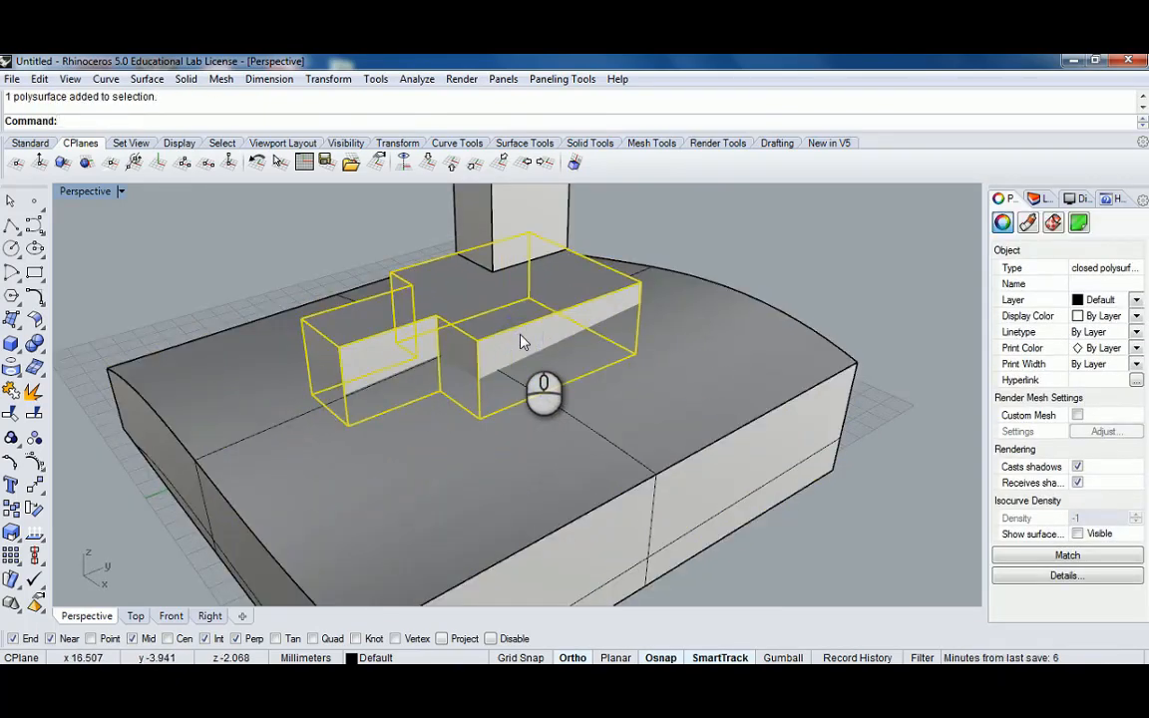
text(Split)
key(Return)
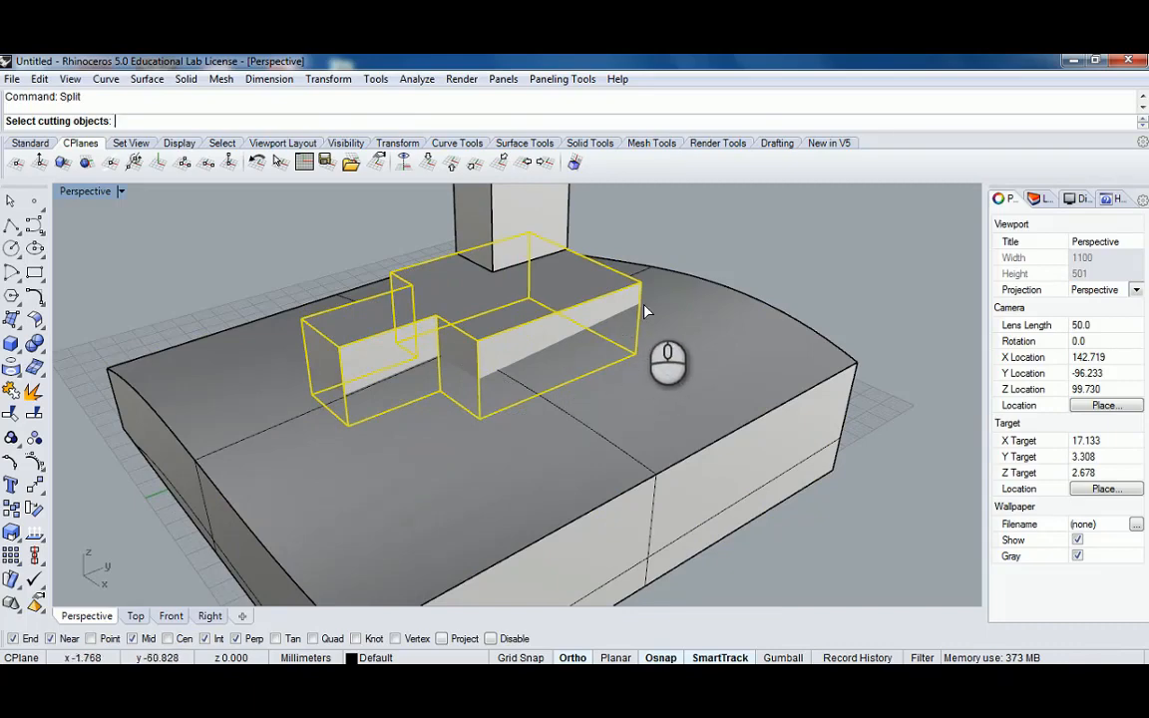
right_drag(538, 367, 587, 353)
scroll(613, 354, down, 4)
scroll(586, 353, up, 2)
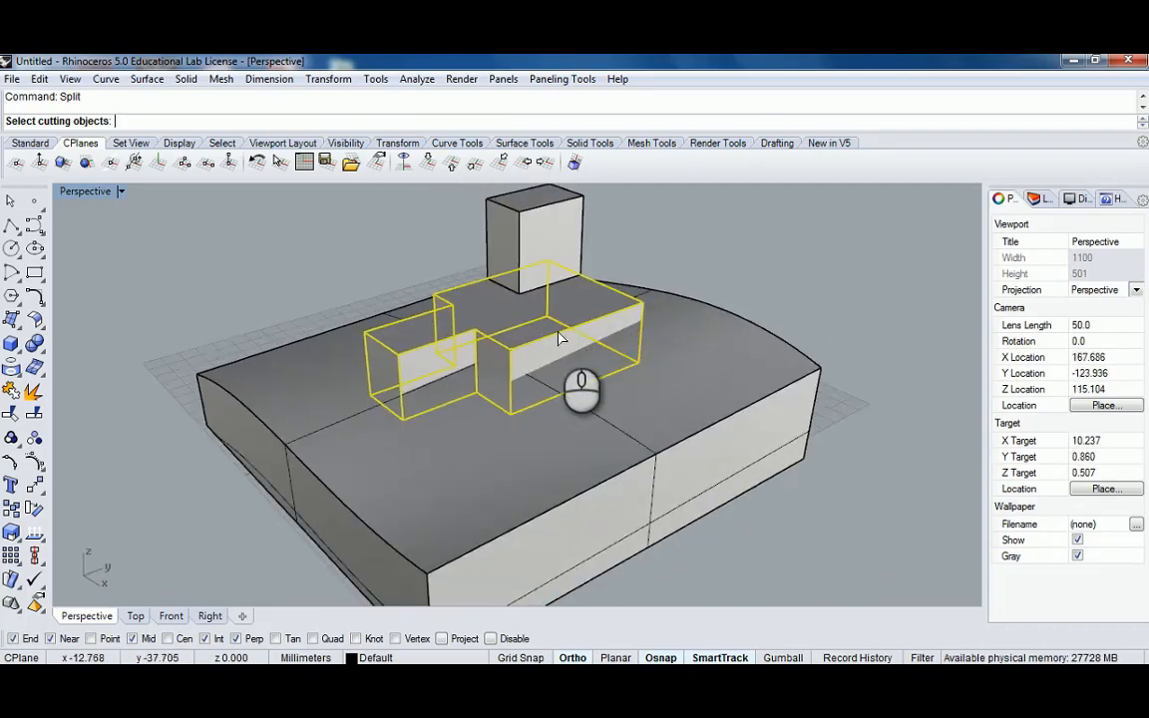
click(703, 369)
right_click(639, 375)
scroll(567, 365, up, 3)
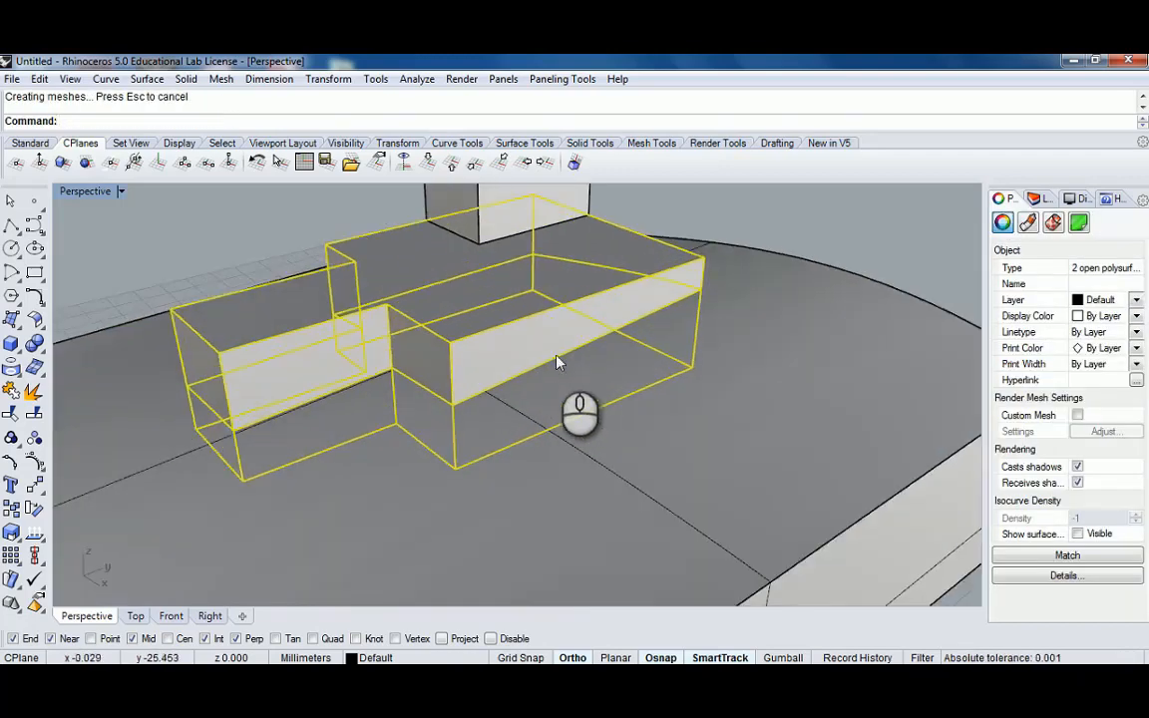
Delete the part of the notched massing that lies below the terrain surface
ctrl+click(540, 338)
key(Delete)
right_drag(490, 410, 481, 344)
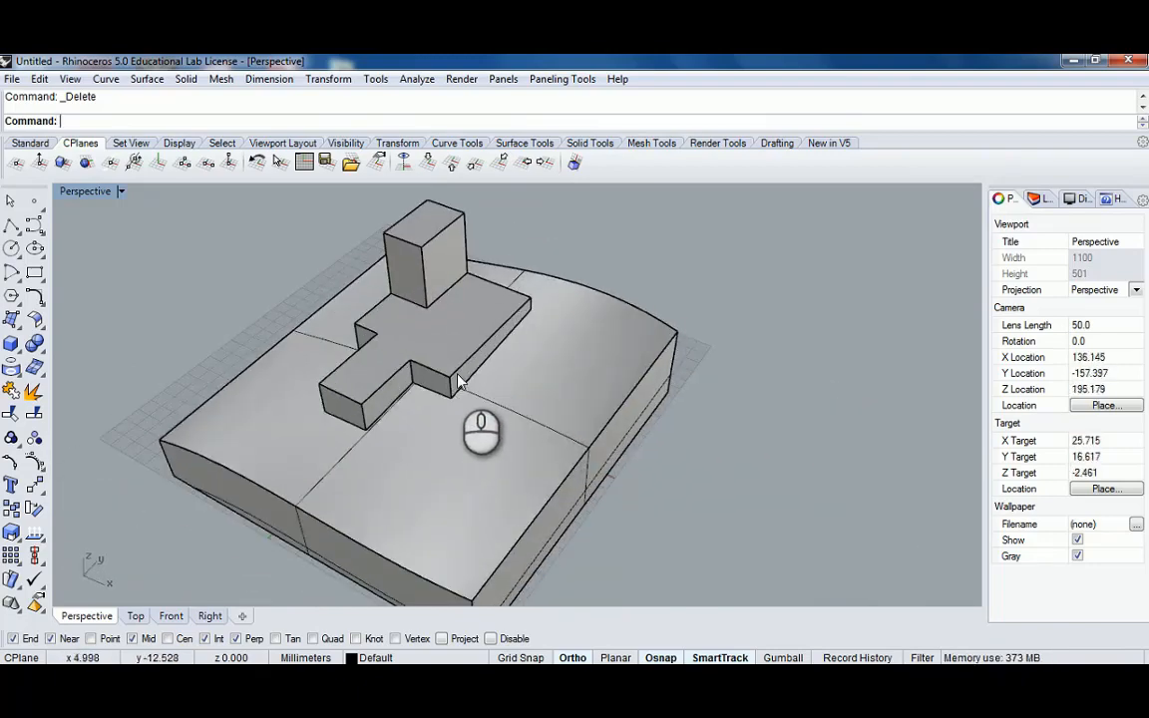
Examine from several angles how the trimmed massing's lower edges meet the curved terrain
click(458, 383)
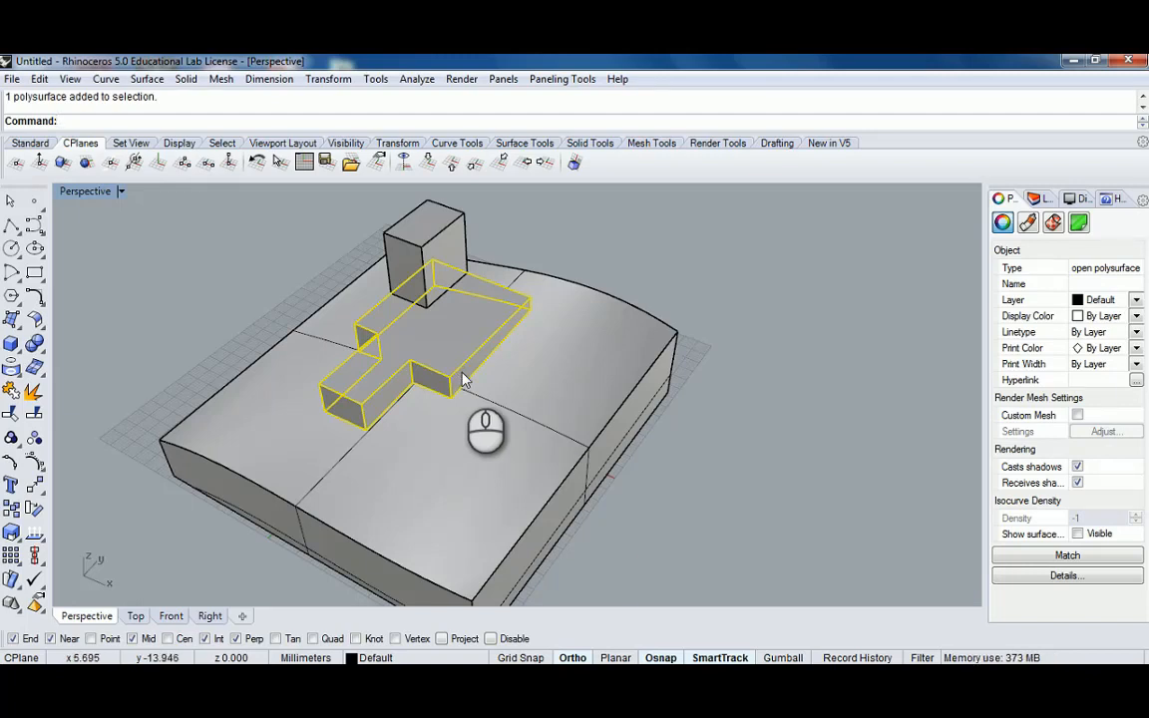
right_drag(505, 410, 499, 365)
scroll(468, 334, up, 7)
key(Escape)
scroll(456, 347, down, 6)
scroll(502, 372, up, 4)
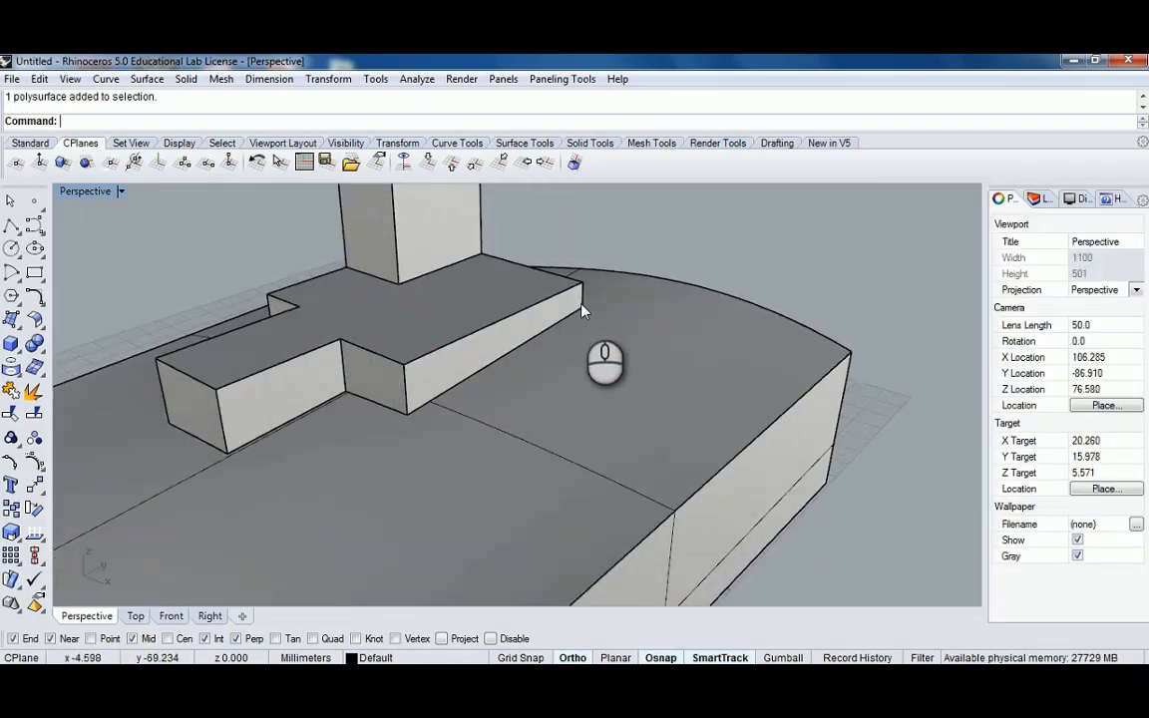
right_drag(205, 423, 414, 419)
scroll(409, 417, up, 4)
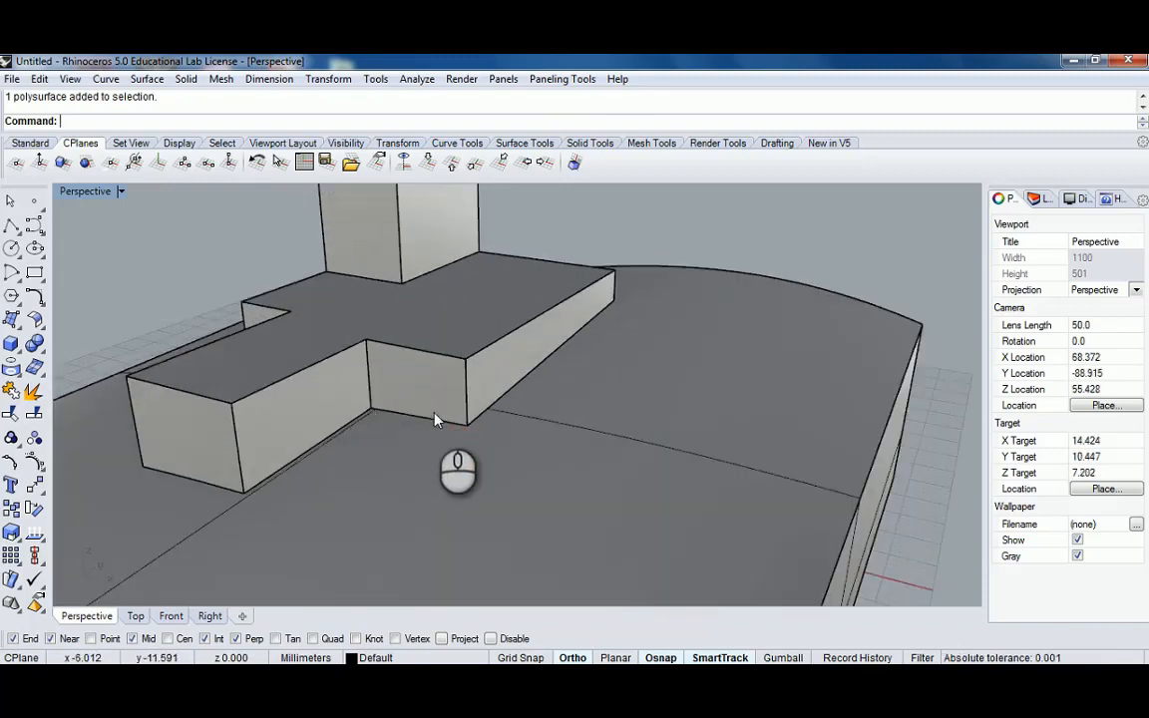
scroll(321, 462, down, 6)
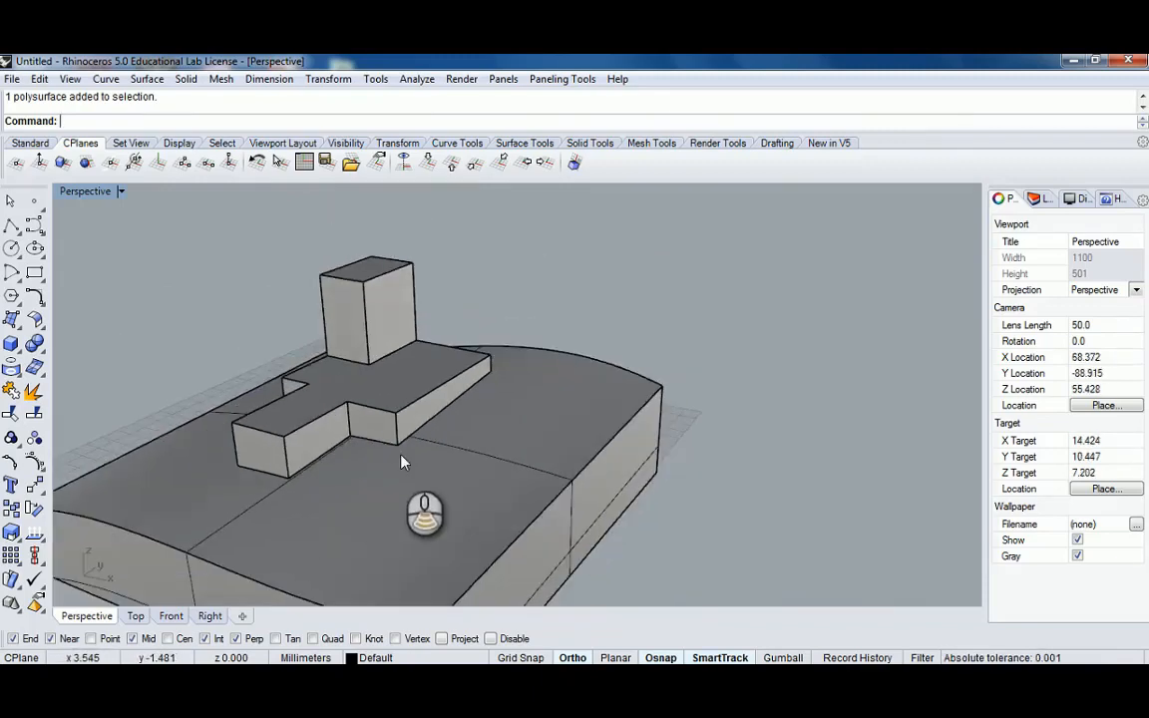
Select the terrain block and create a new layer named Site
click(491, 441)
scroll(493, 441, down, 2)
click(495, 327)
right_drag(456, 384, 695, 349)
click(569, 328)
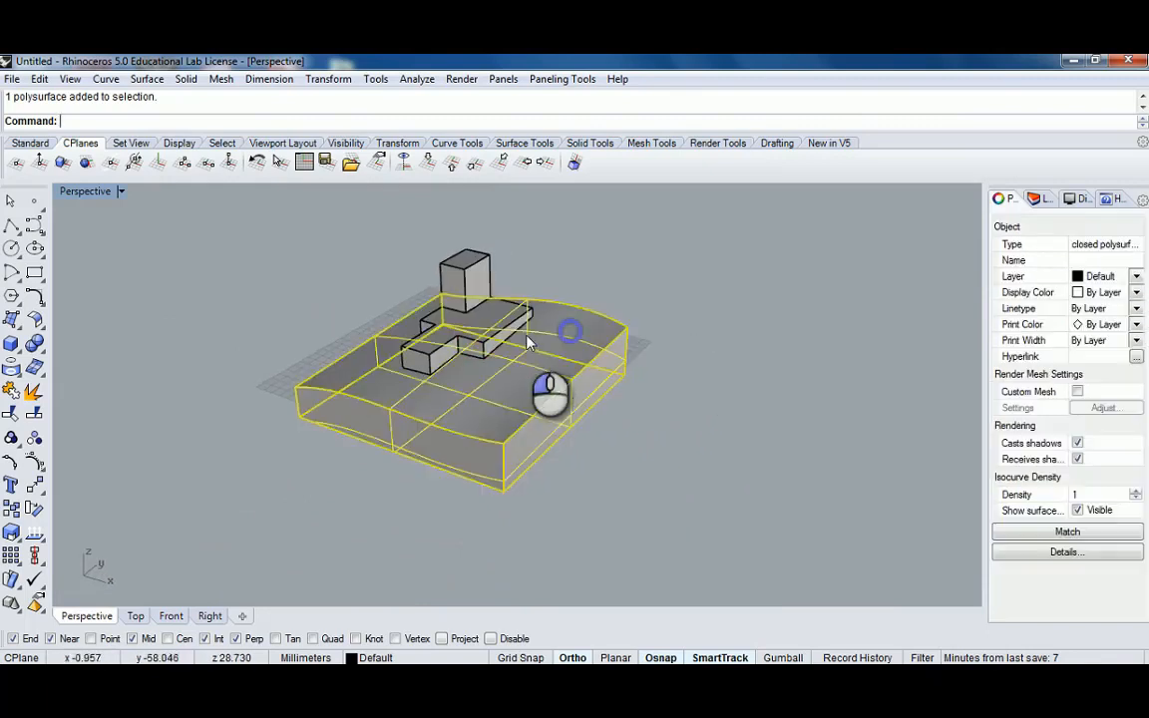
click(1035, 198)
click(996, 218)
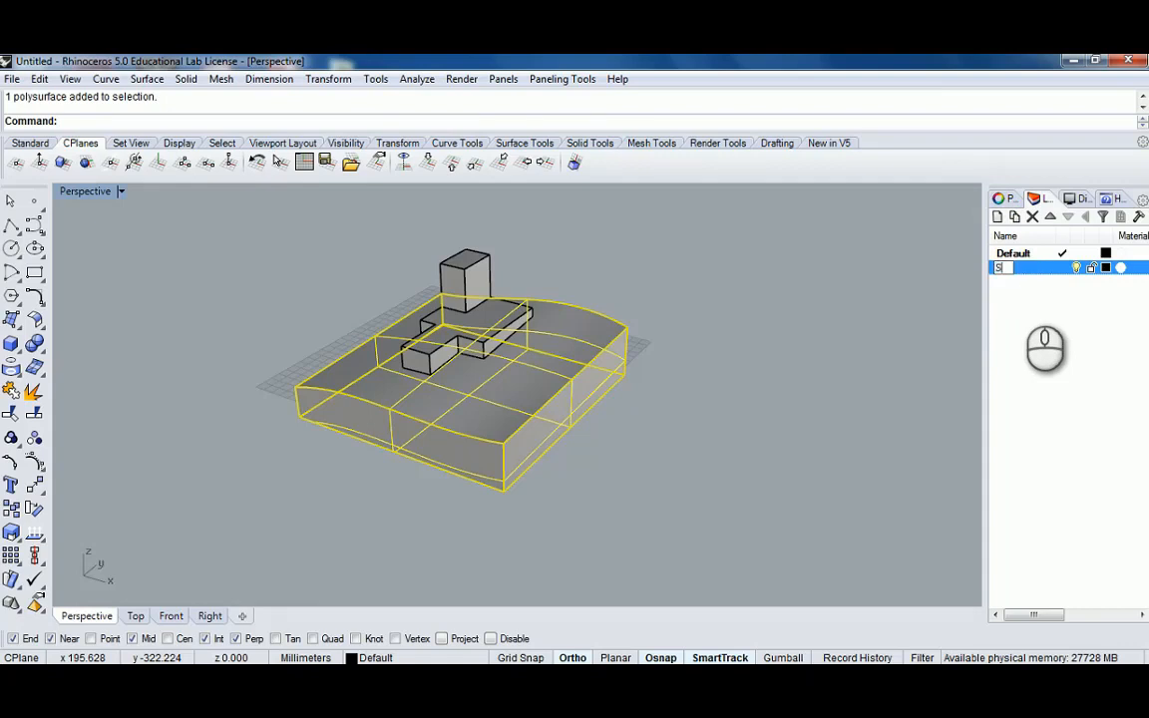
Set the Site layer's colour to a muted dark green
click(1105, 267)
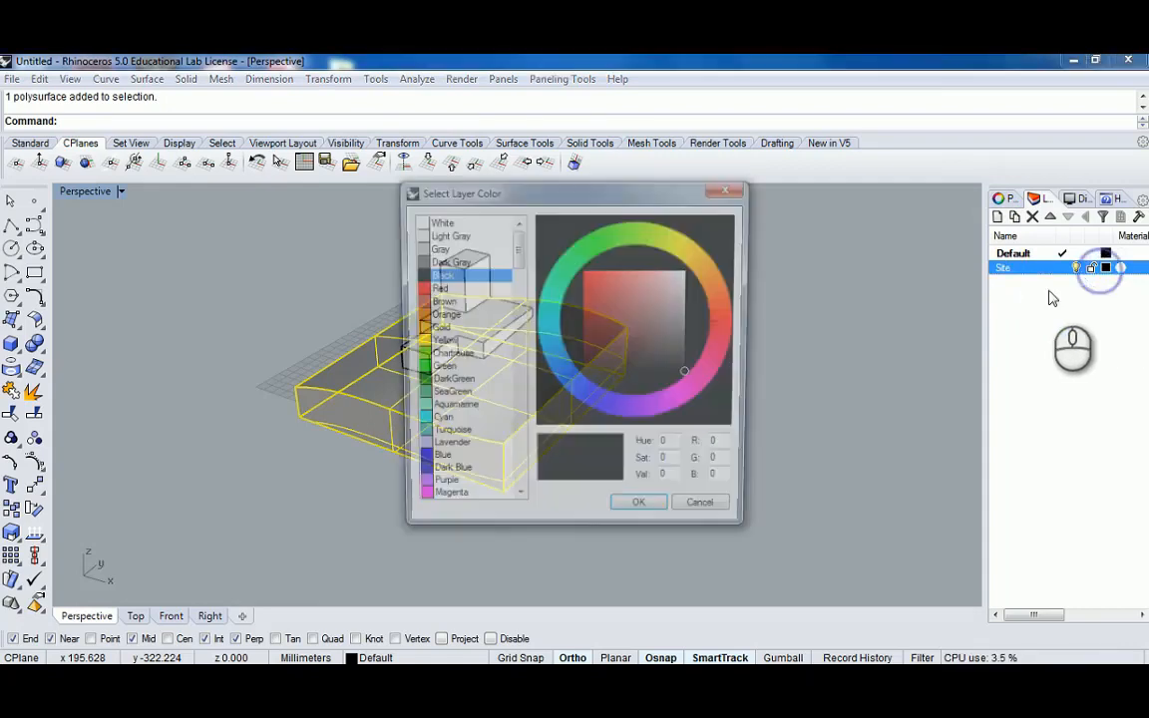
click(632, 333)
click(636, 237)
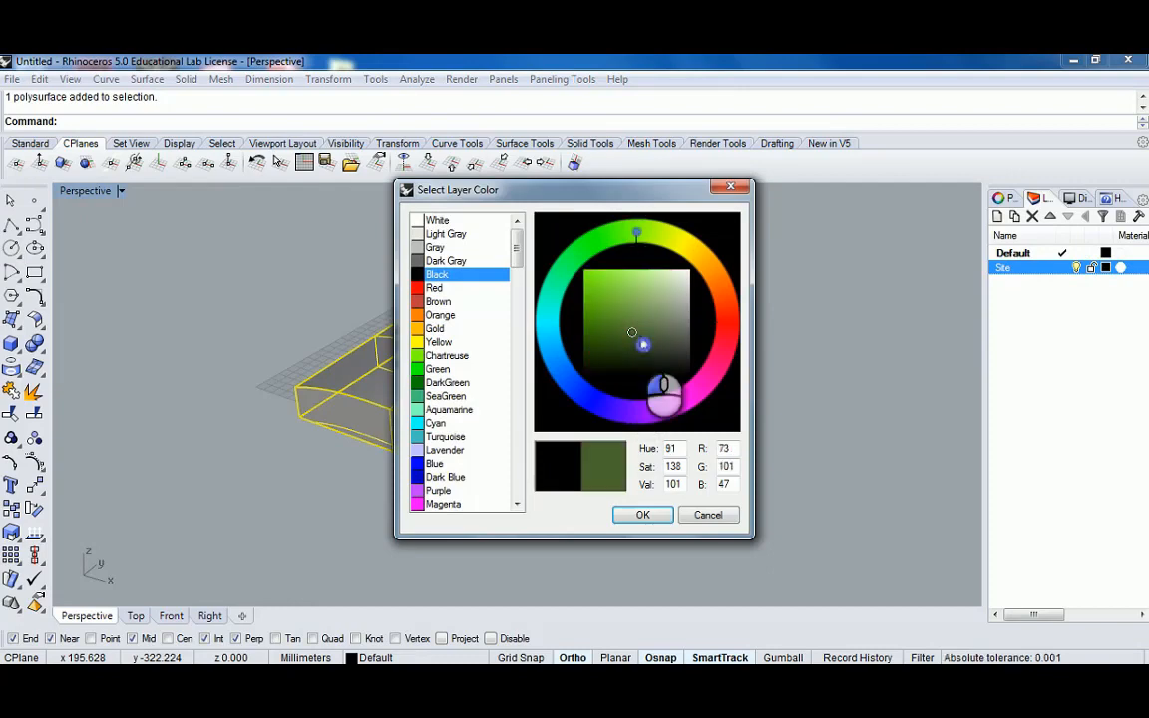
click(638, 321)
click(644, 515)
Select the terrain block and assign it to the Site layer
click(433, 248)
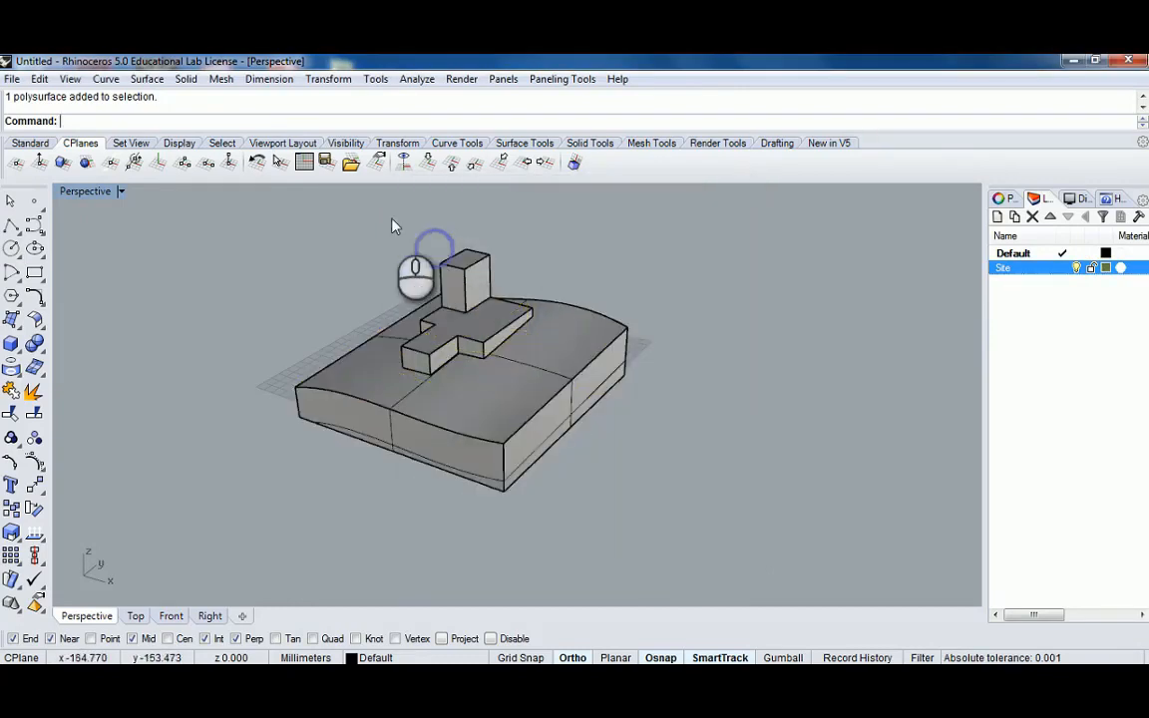
click(360, 341)
click(1004, 198)
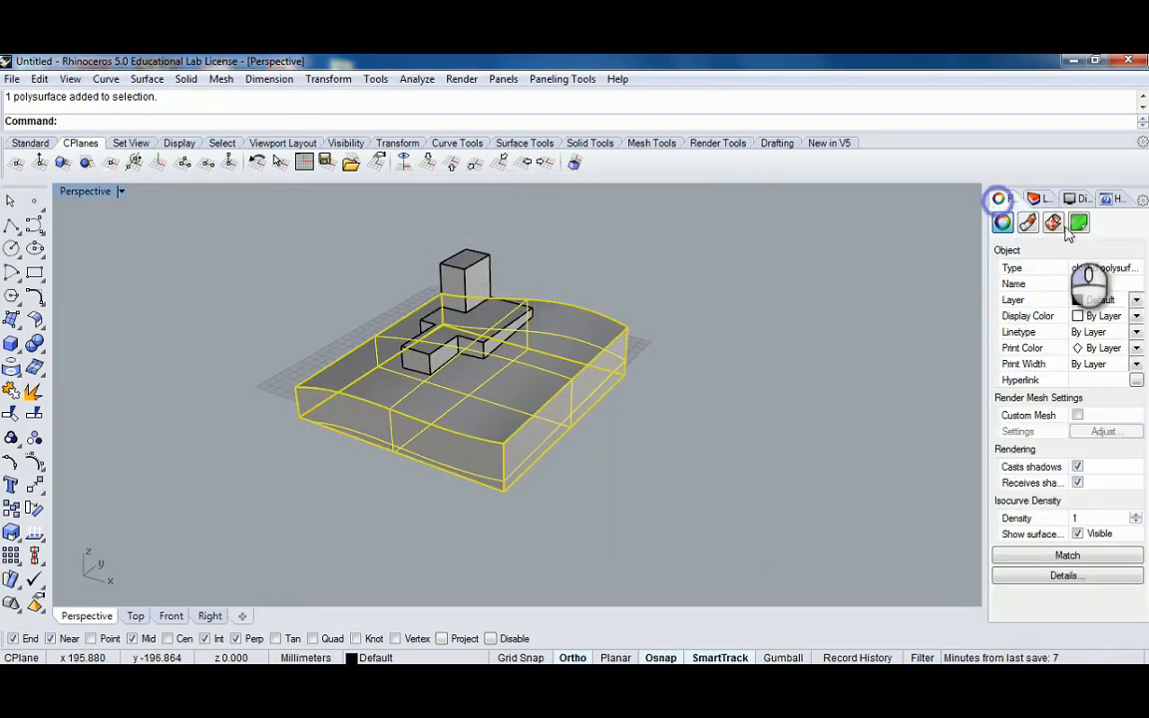
click(1109, 299)
click(1100, 332)
Select the massing volumes above the terrain and create a new layer named Intervention
drag(392, 217, 554, 399)
click(1128, 300)
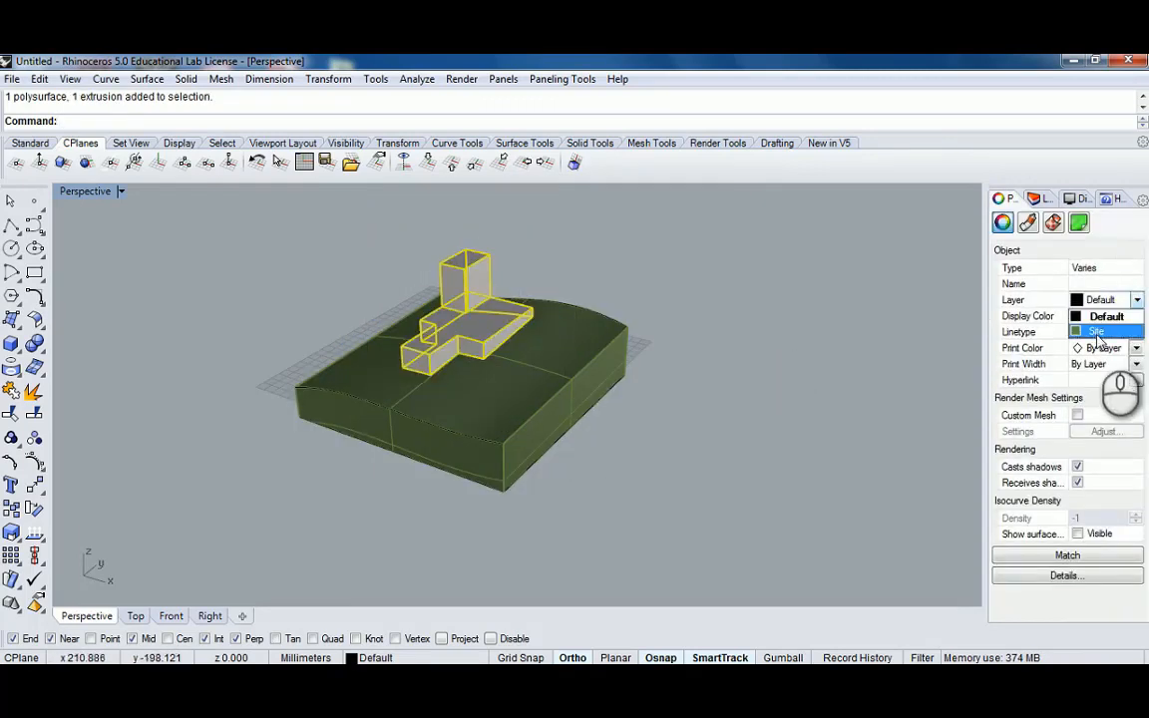
click(1099, 331)
click(1037, 200)
click(998, 217)
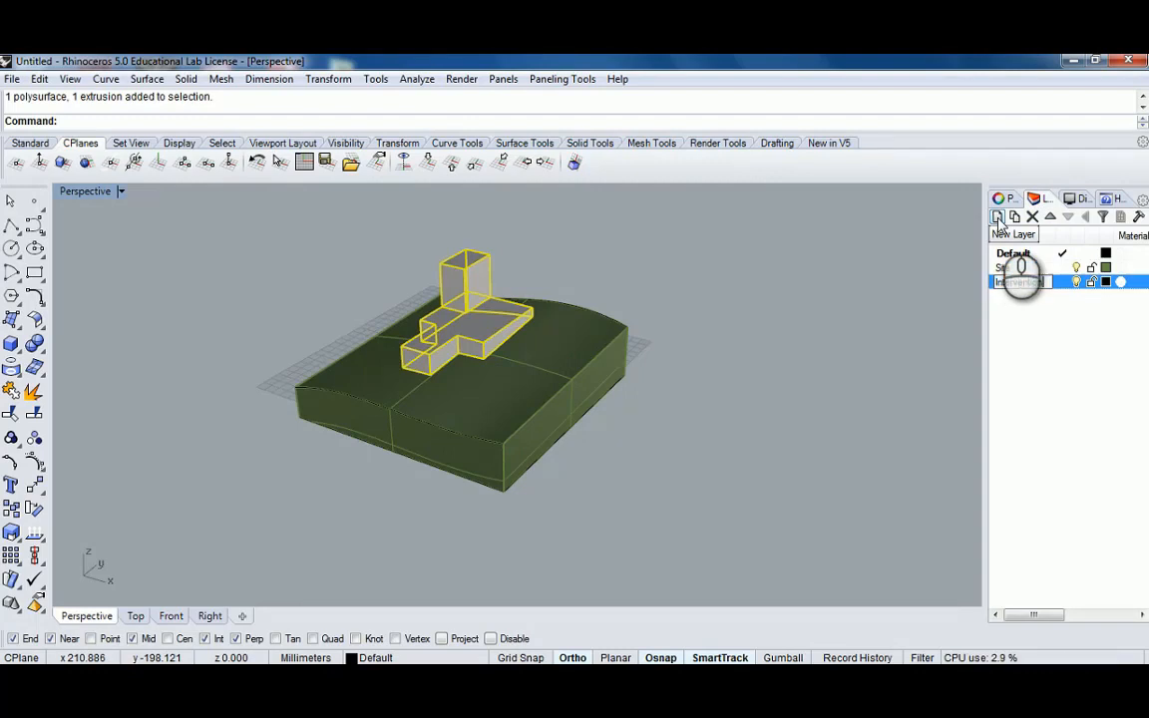
key(Return)
Set the Intervention layer's colour to a brown with RGB values 150, 104, 65
click(1106, 282)
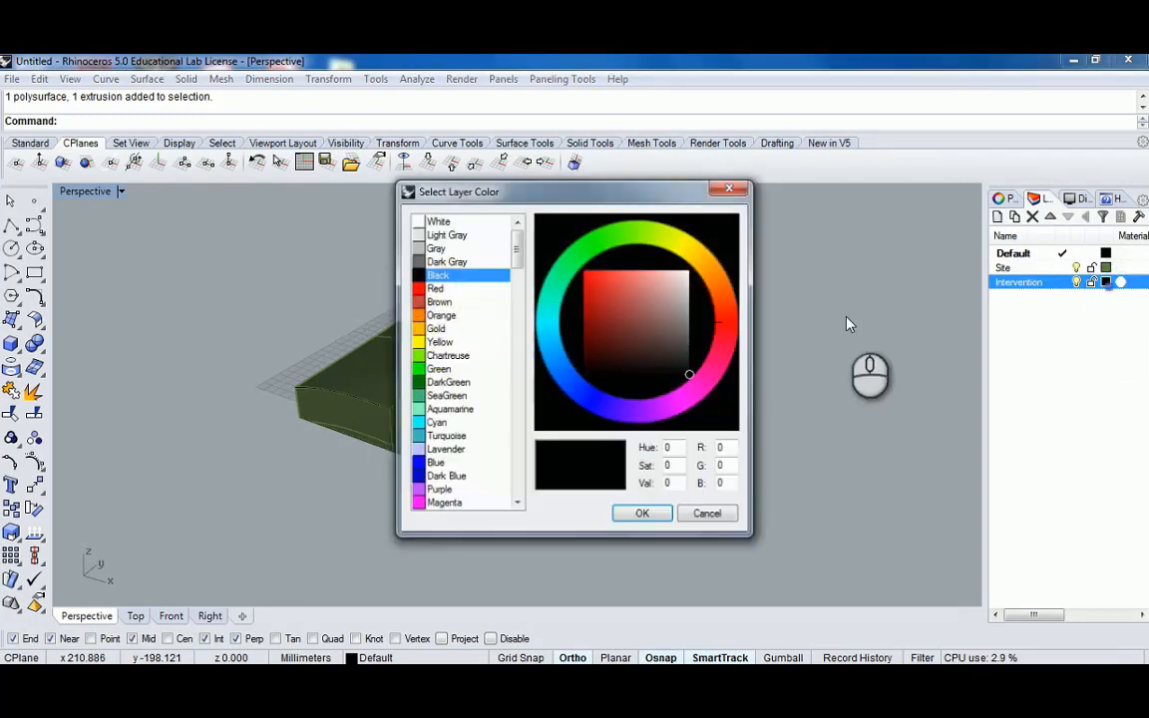
click(629, 312)
click(715, 289)
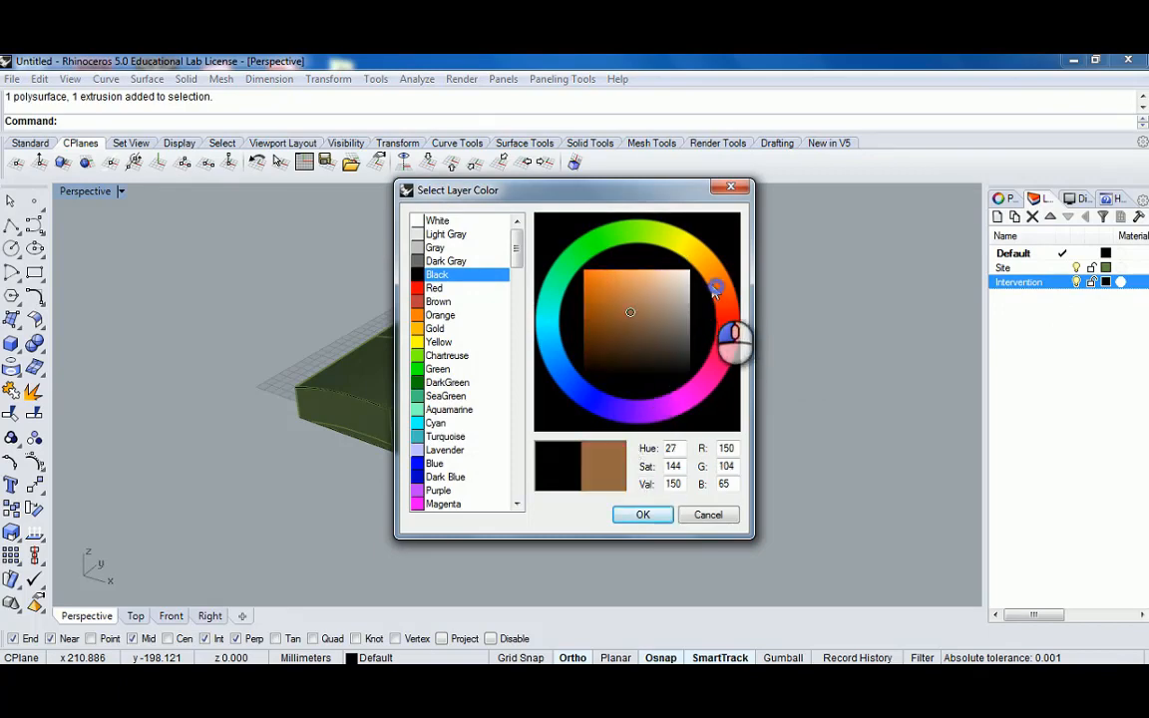
click(644, 515)
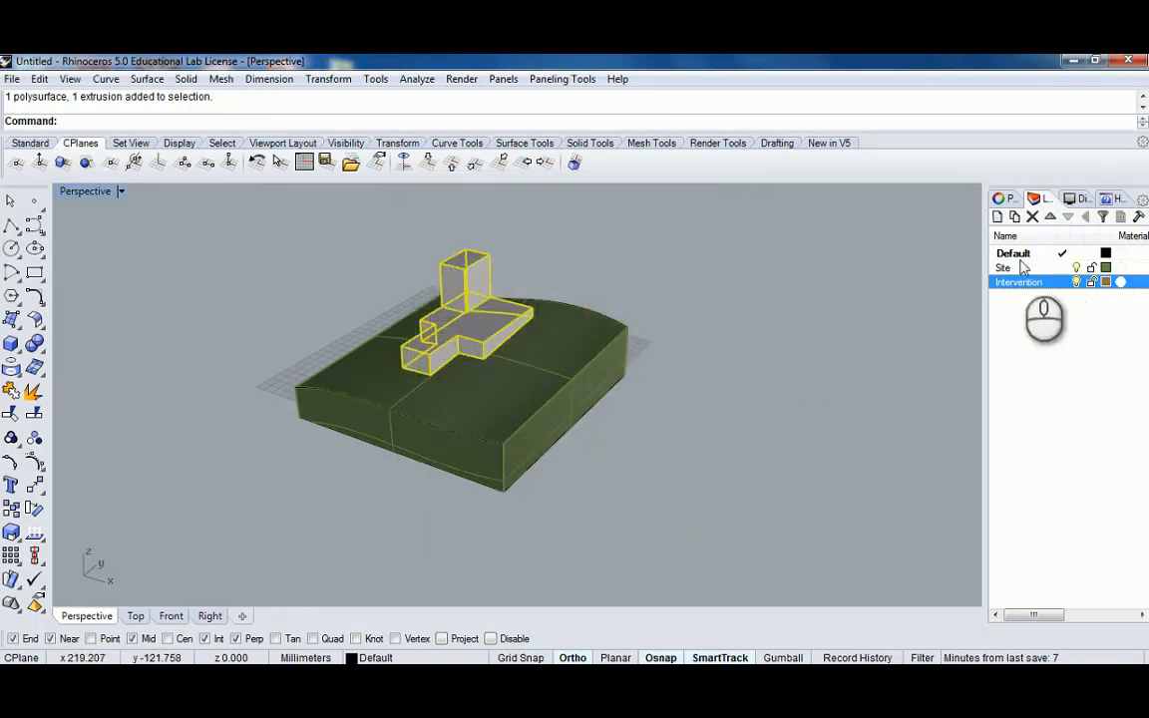
Assign the selected massing volumes to the Intervention layer and clear the selection
click(1002, 198)
click(1134, 299)
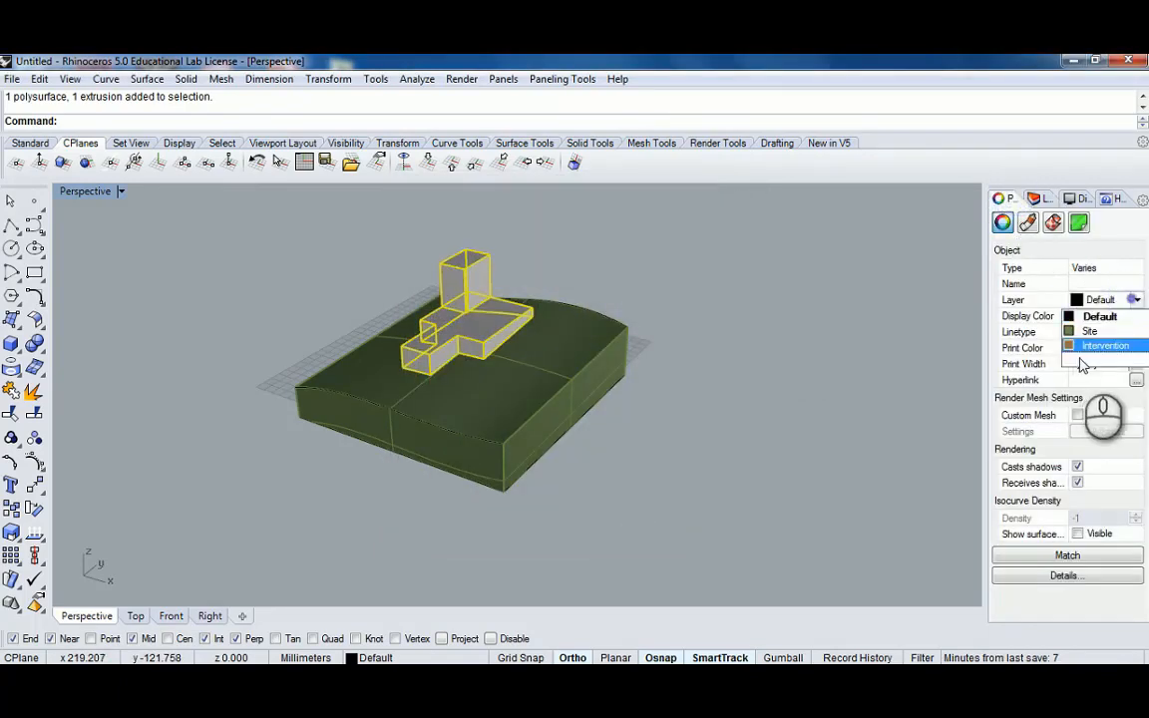
click(1103, 345)
click(916, 317)
Delete the leftover construction curves along the terrain block's rear upper edge and base outline, keeping the block itself
right_drag(679, 354, 496, 322)
click(586, 318)
click(593, 320)
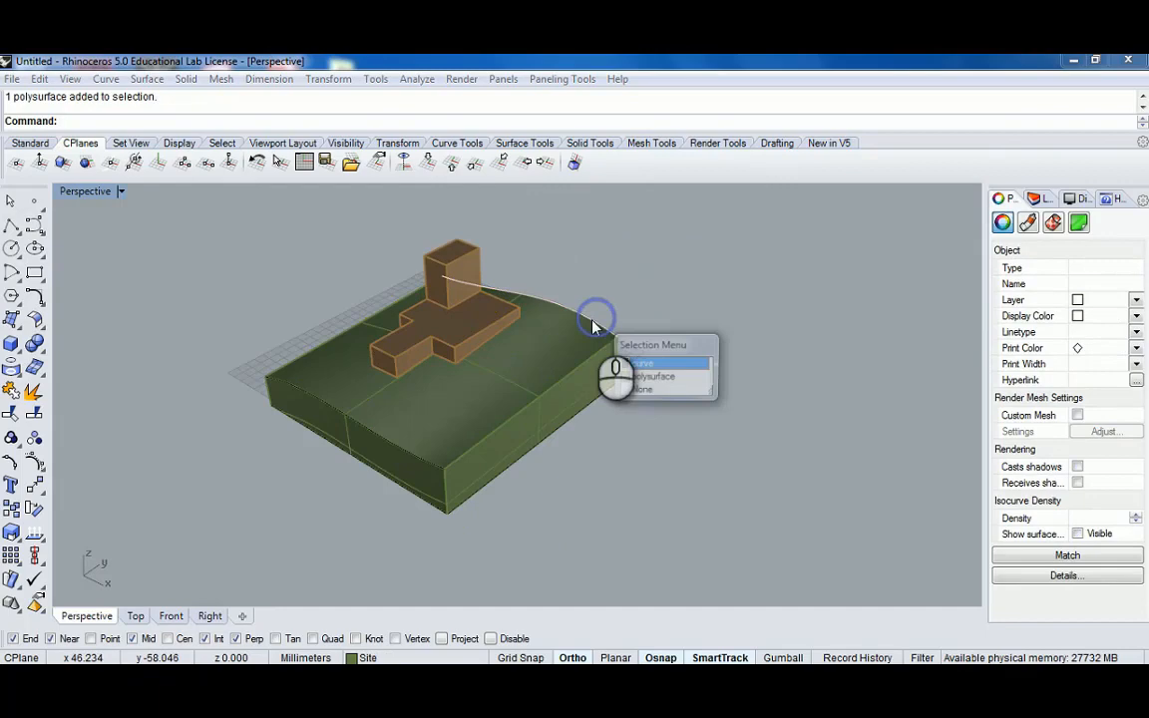
click(632, 364)
shift+click(519, 461)
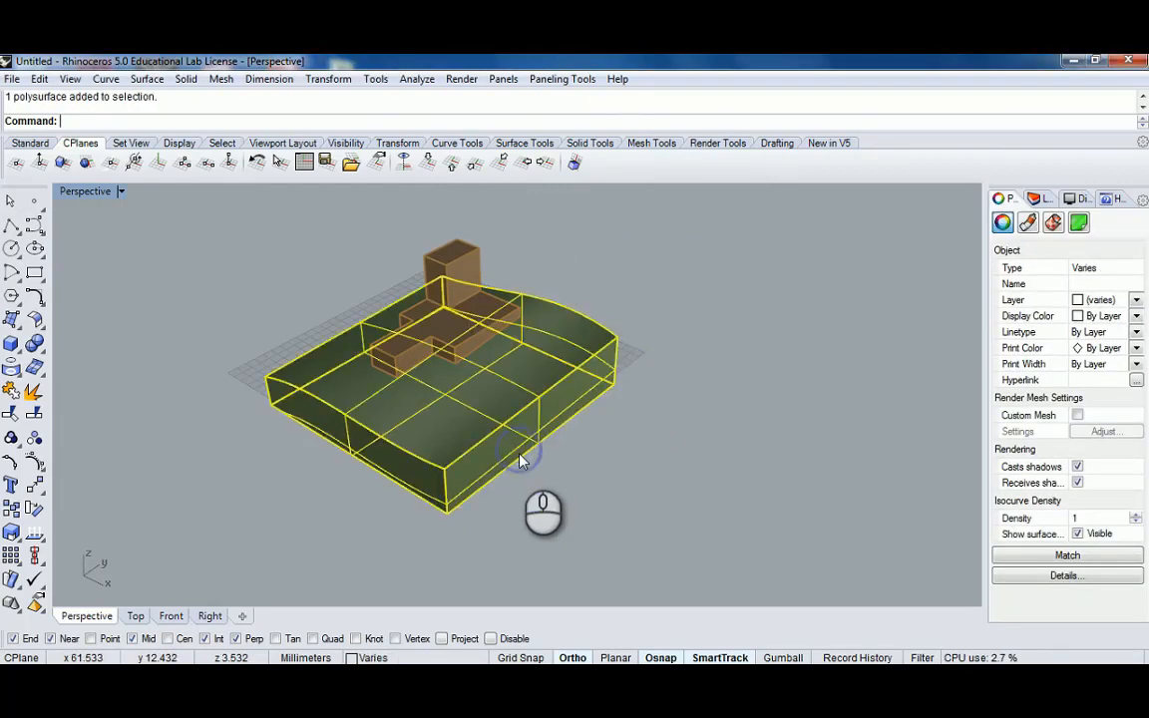
ctrl+click(531, 426)
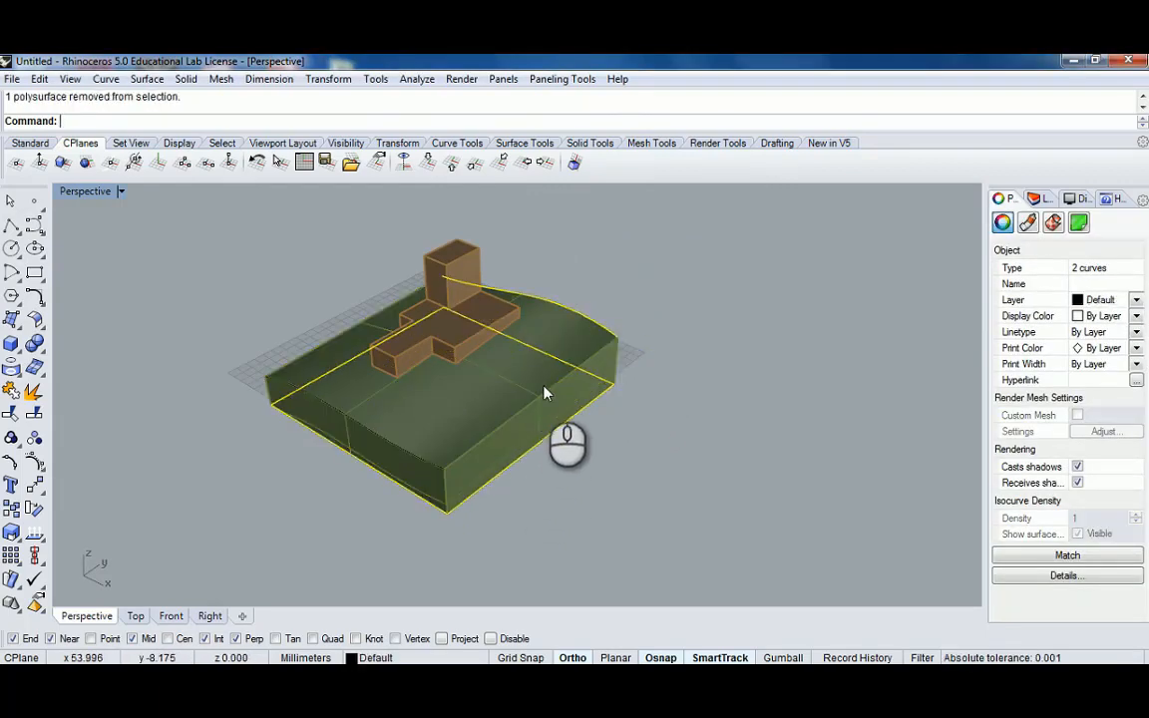
key(Delete)
Check the terrain block's edges for leftover curves and delete the open curve along its front upper edge
mouse_move(565, 308)
right_down()
mouse_move(297, 301)
mouse_move(467, 321)
mouse_move(583, 318)
right_up()
click(574, 315)
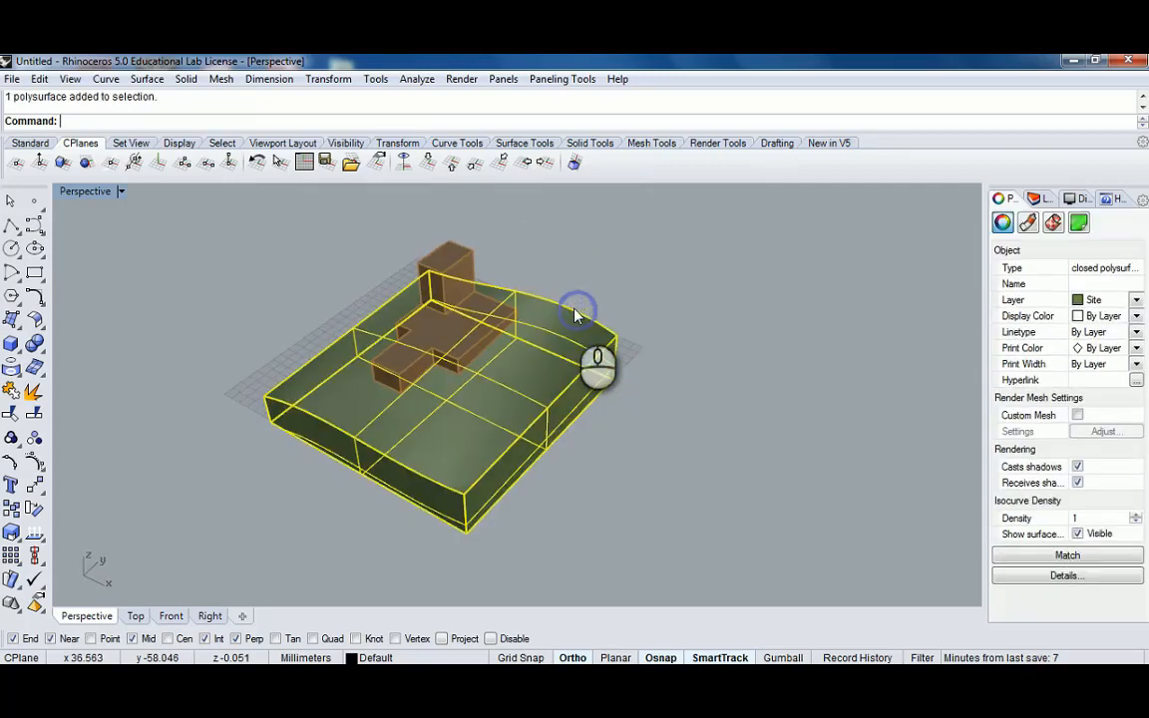
click(597, 405)
right_drag(657, 386, 482, 364)
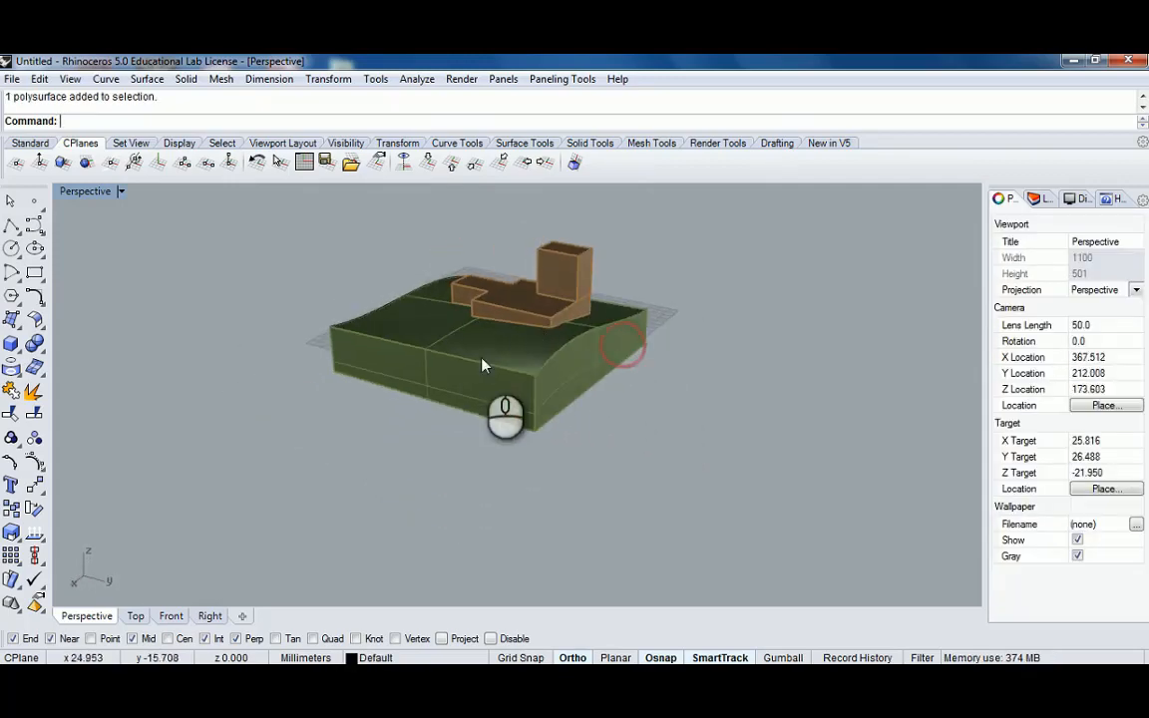
right_drag(491, 442, 588, 401)
right_drag(306, 351, 564, 409)
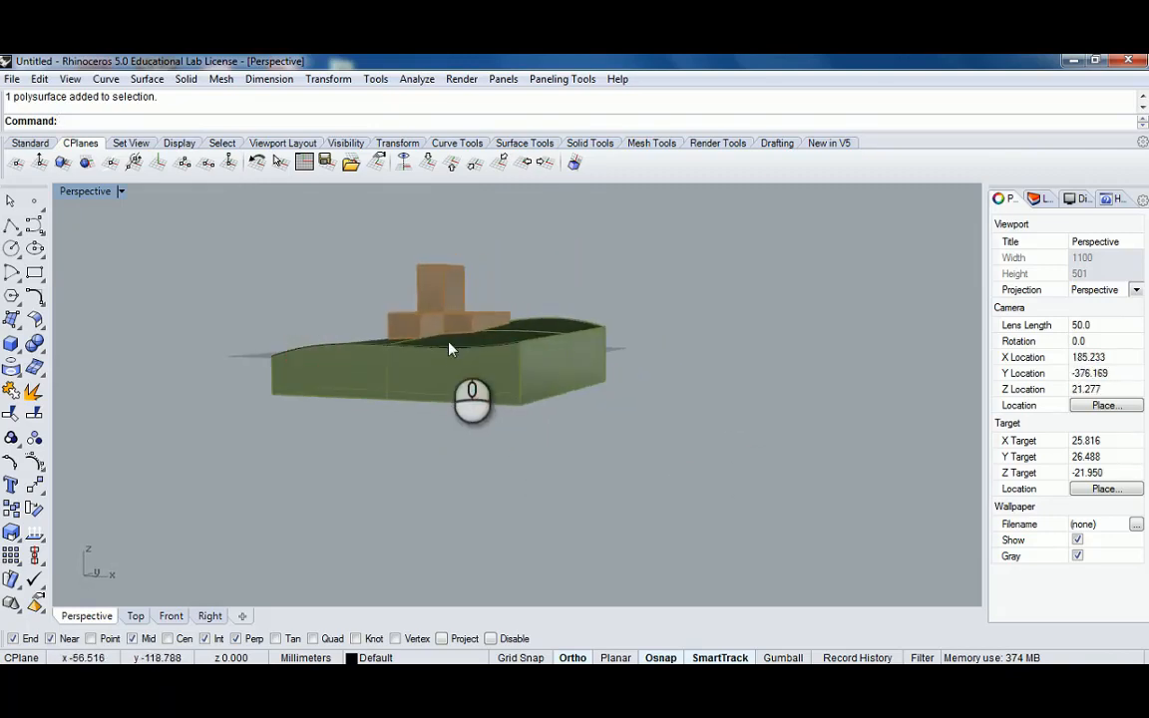
click(449, 346)
click(479, 391)
scroll(479, 397, up, 5)
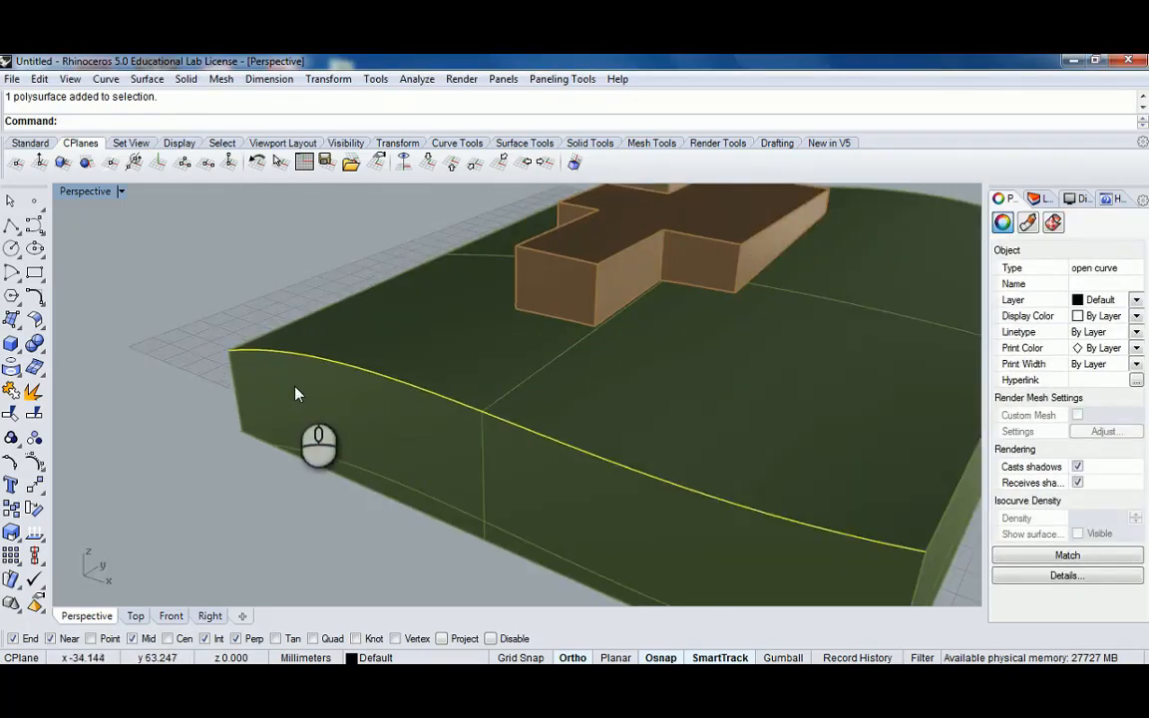
click(300, 361)
click(349, 399)
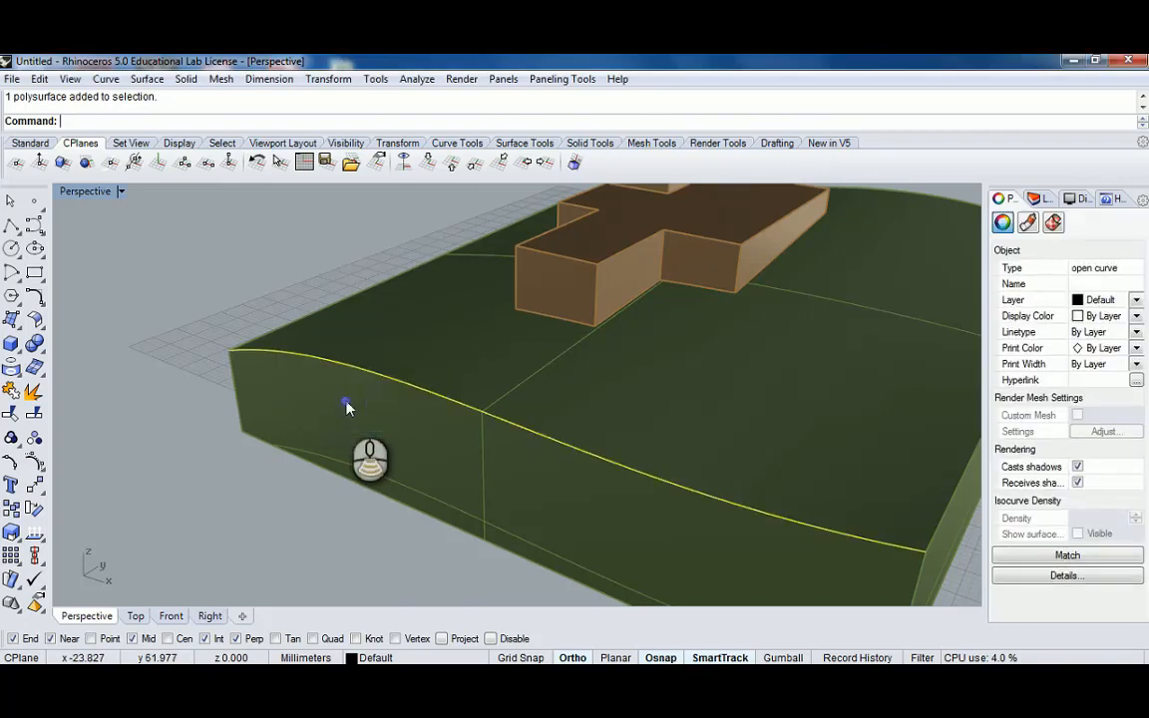
scroll(372, 410, down, 3)
key(Delete)
Examine the coloured terrain block and massing from several angles
right_drag(414, 400, 502, 463)
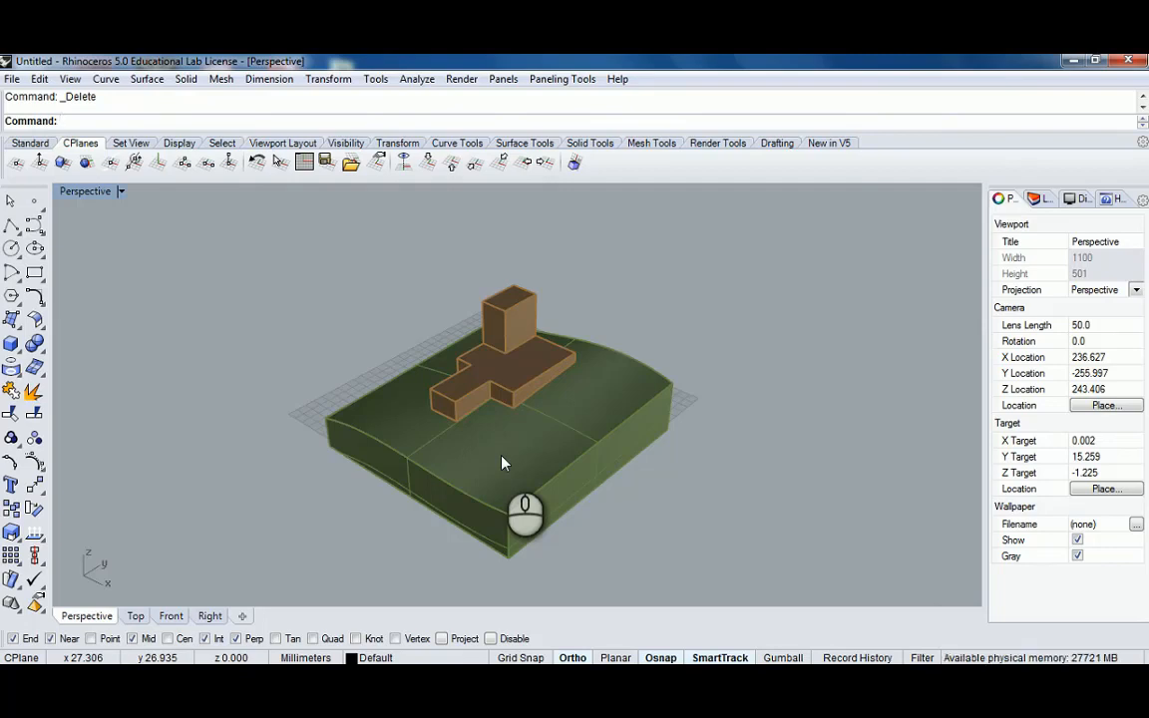
shift+right_drag(595, 441, 414, 329)
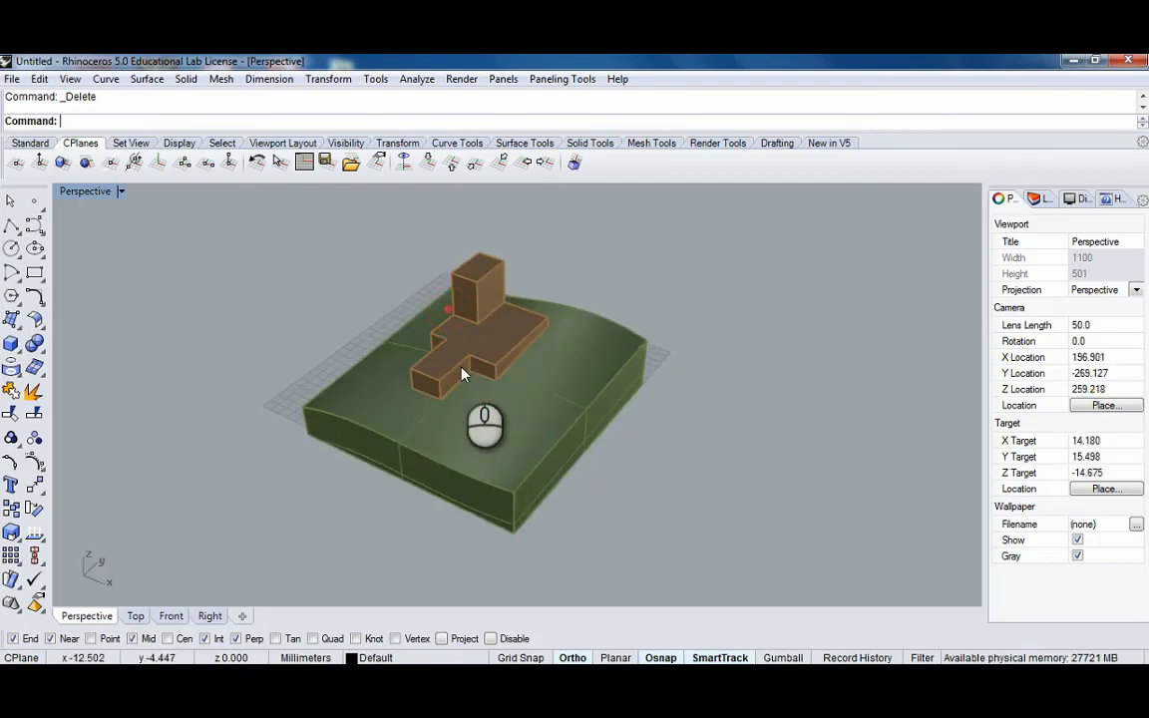
shift+right_drag(510, 358, 589, 362)
right_drag(589, 359, 546, 342)
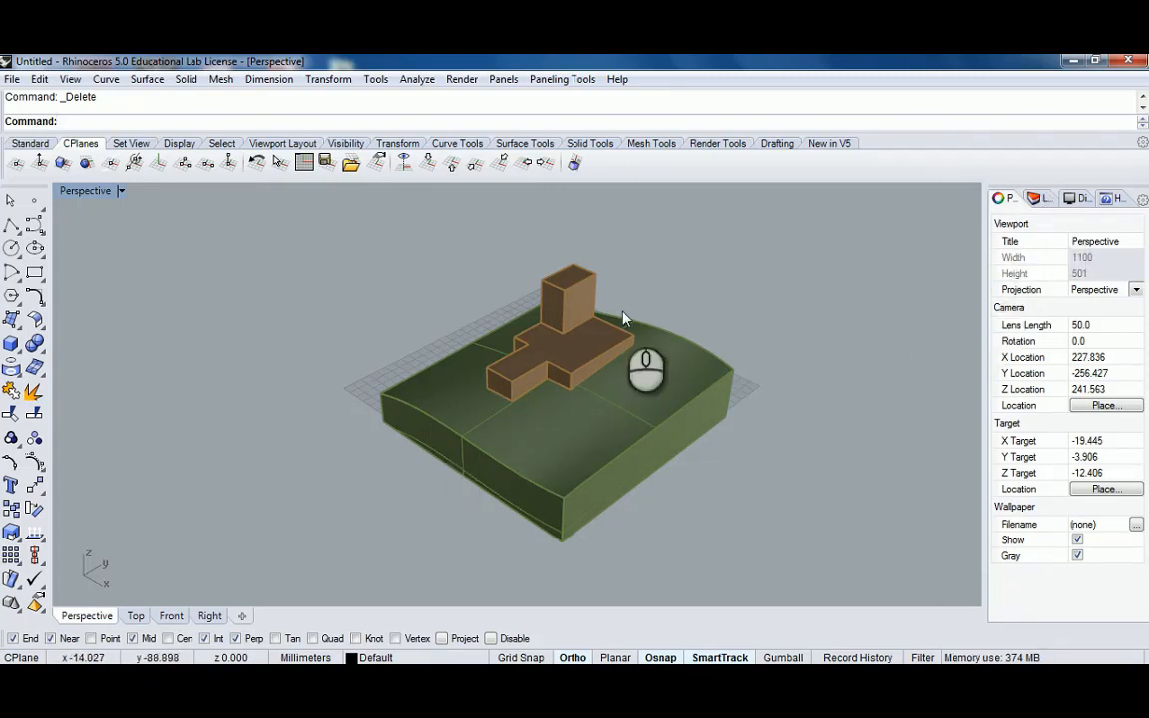
right_drag(369, 267, 618, 377)
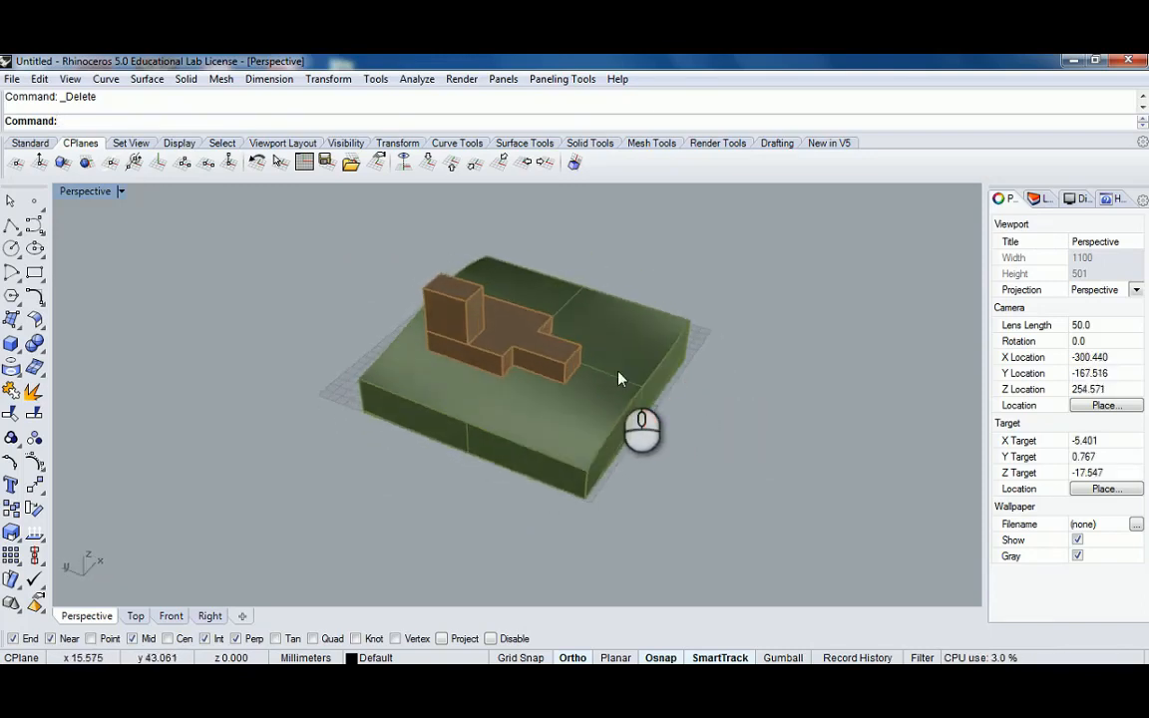
right_drag(479, 320, 364, 327)
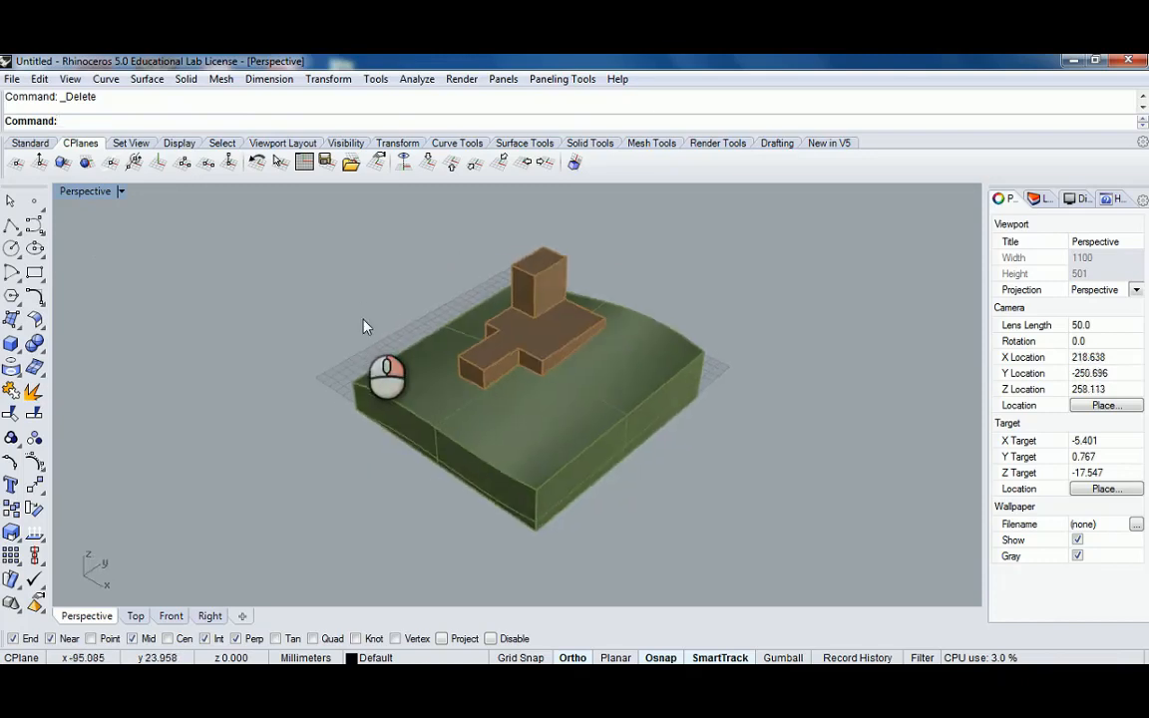
shift+right_drag(535, 336, 565, 375)
shift+right_drag(527, 394, 565, 386)
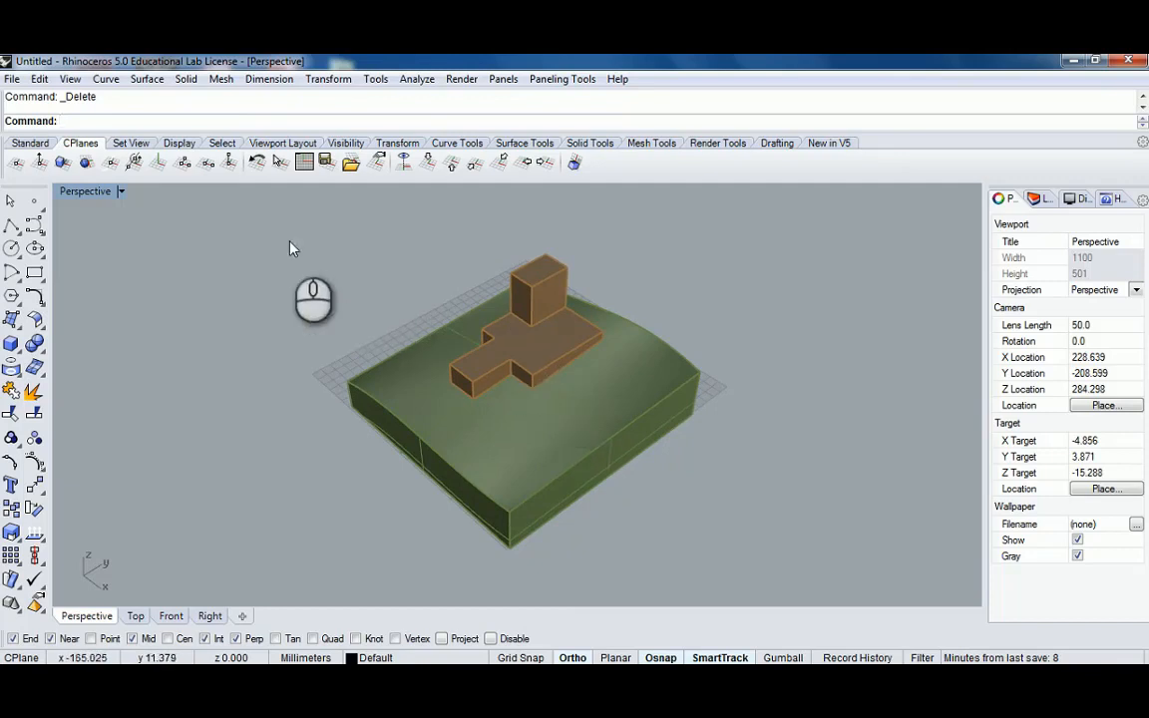
drag(303, 210, 752, 572)
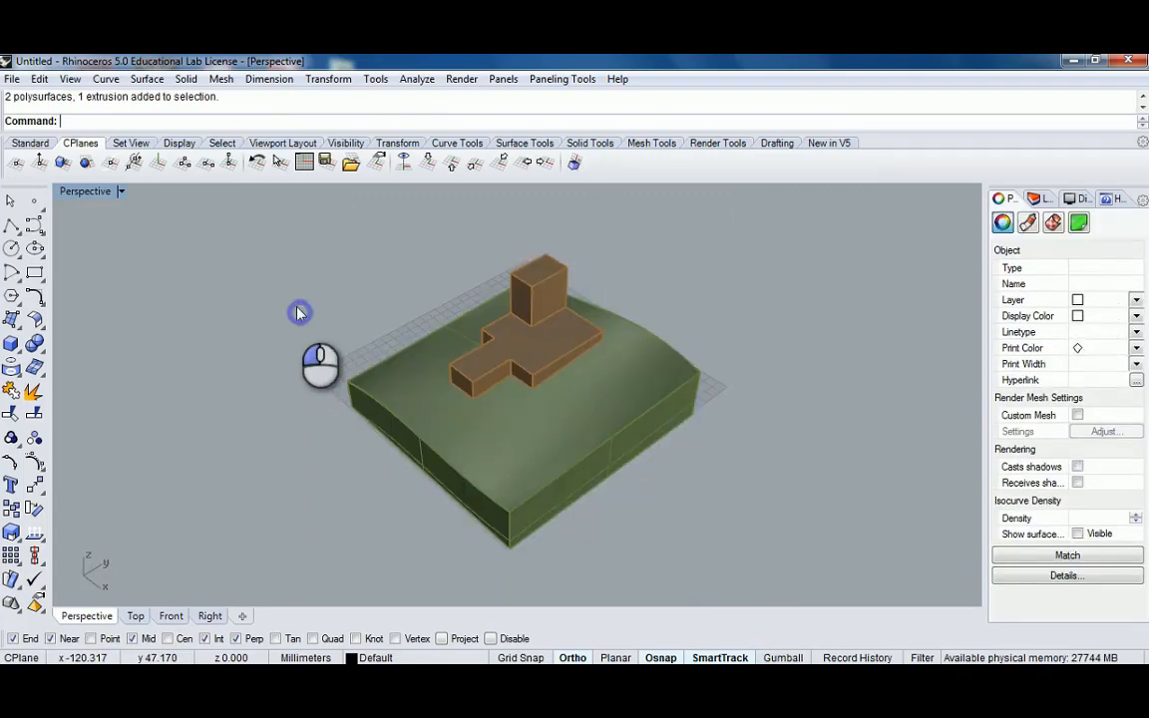
click(291, 309)
click(82, 197)
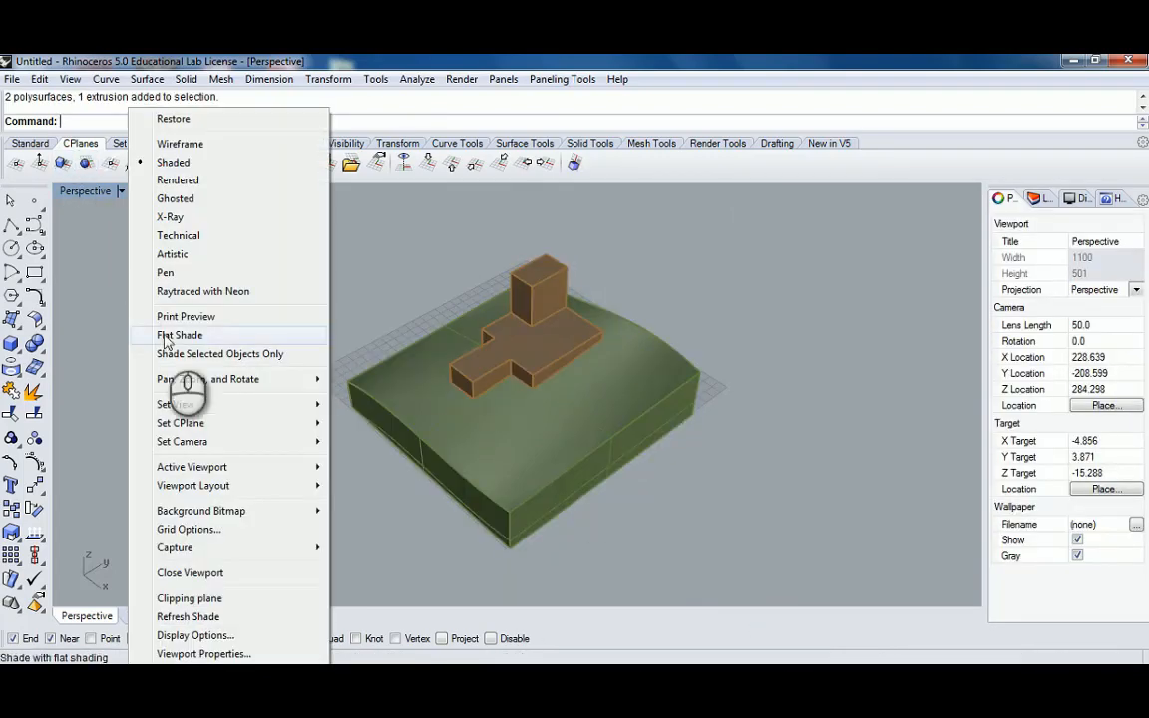
mouse_move(183, 405)
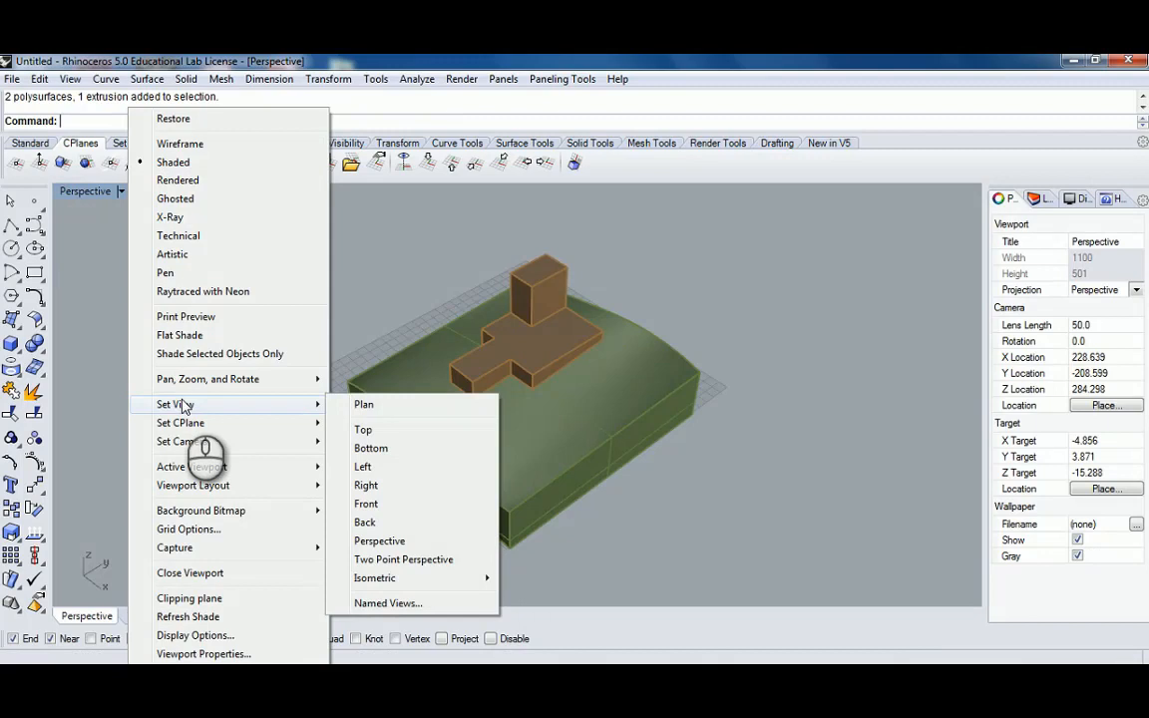
click(490, 241)
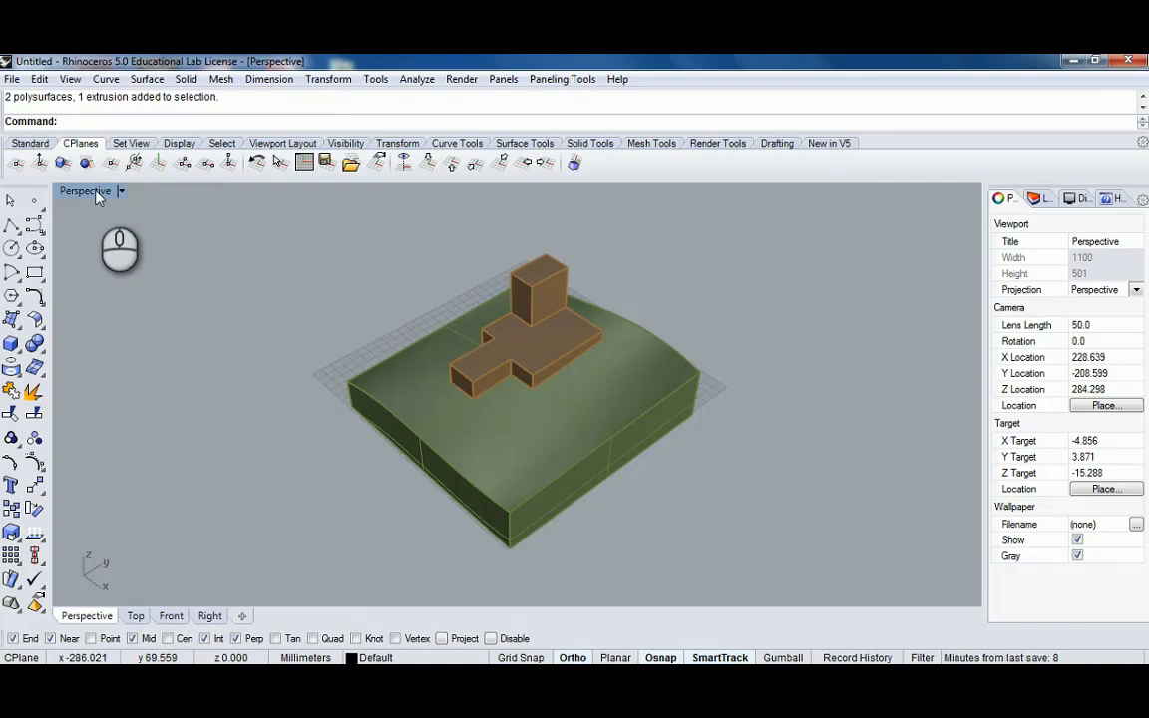
Frame the whole model from above at an angle and save the perspective as a named view called P1
right_drag(463, 333, 532, 371)
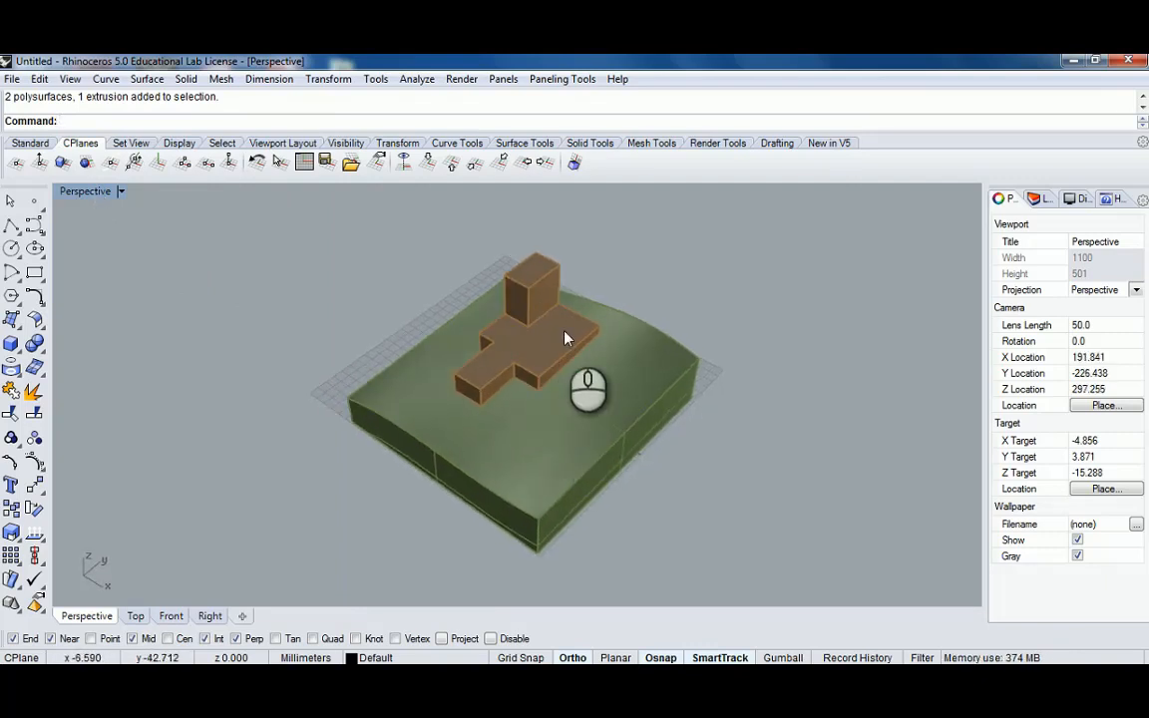
click(83, 192)
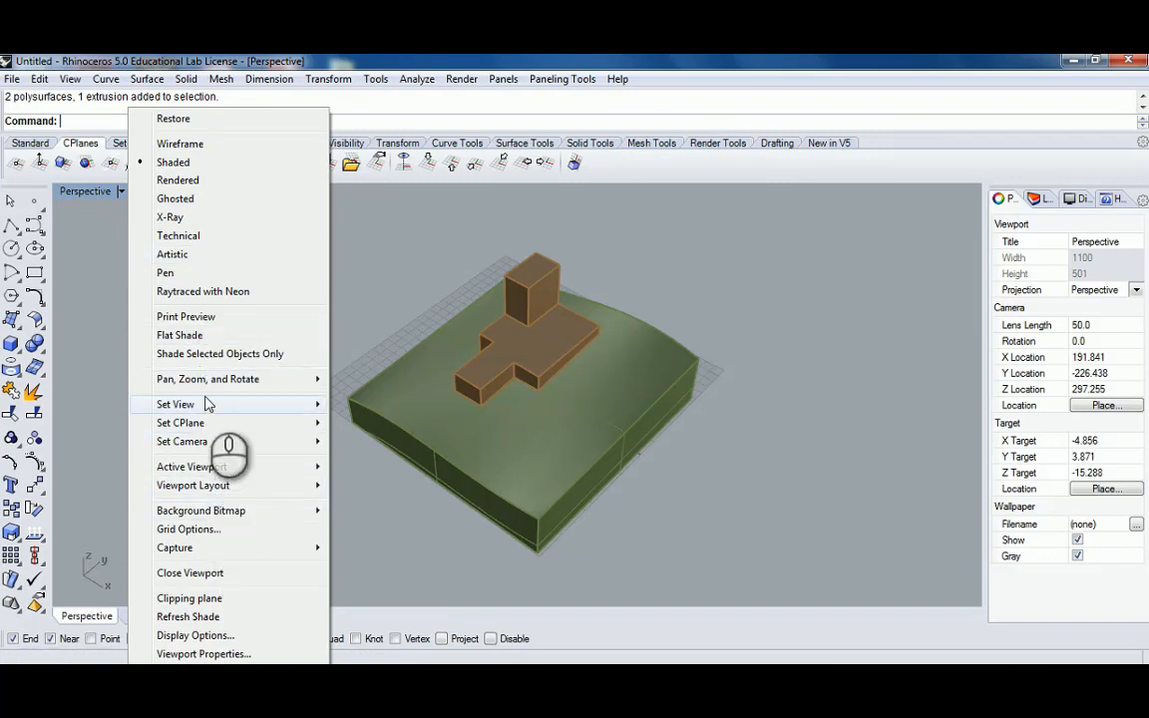
mouse_move(211, 407)
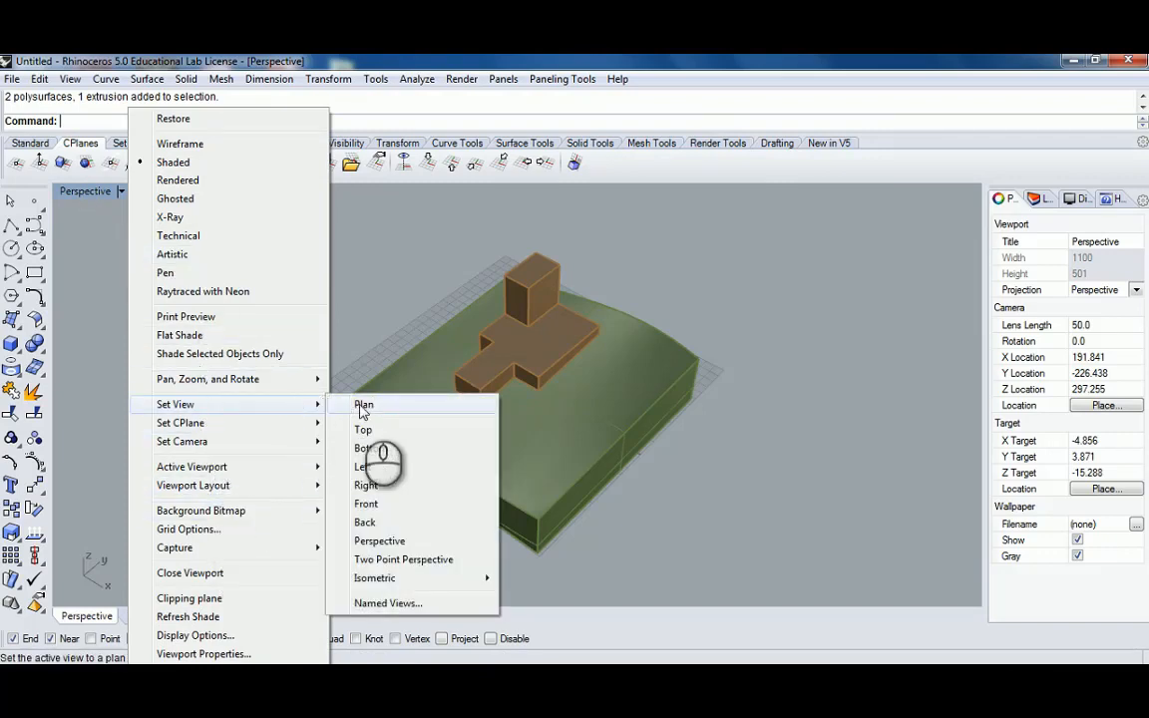
click(395, 611)
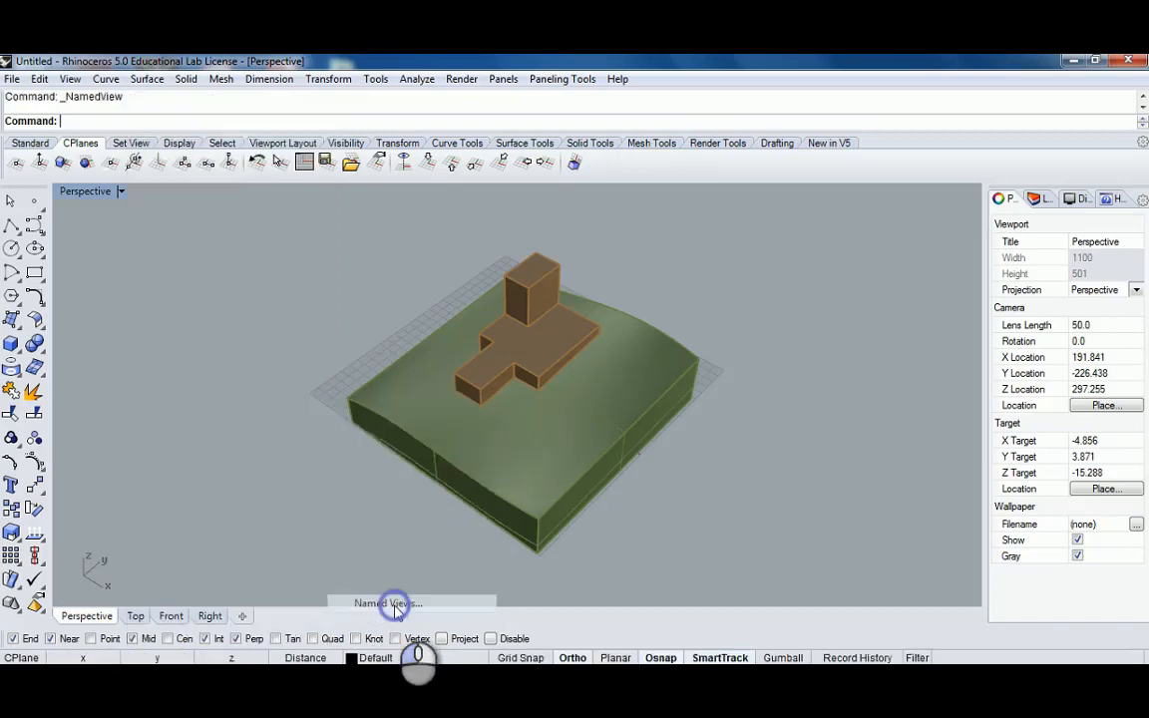
drag(532, 317, 842, 217)
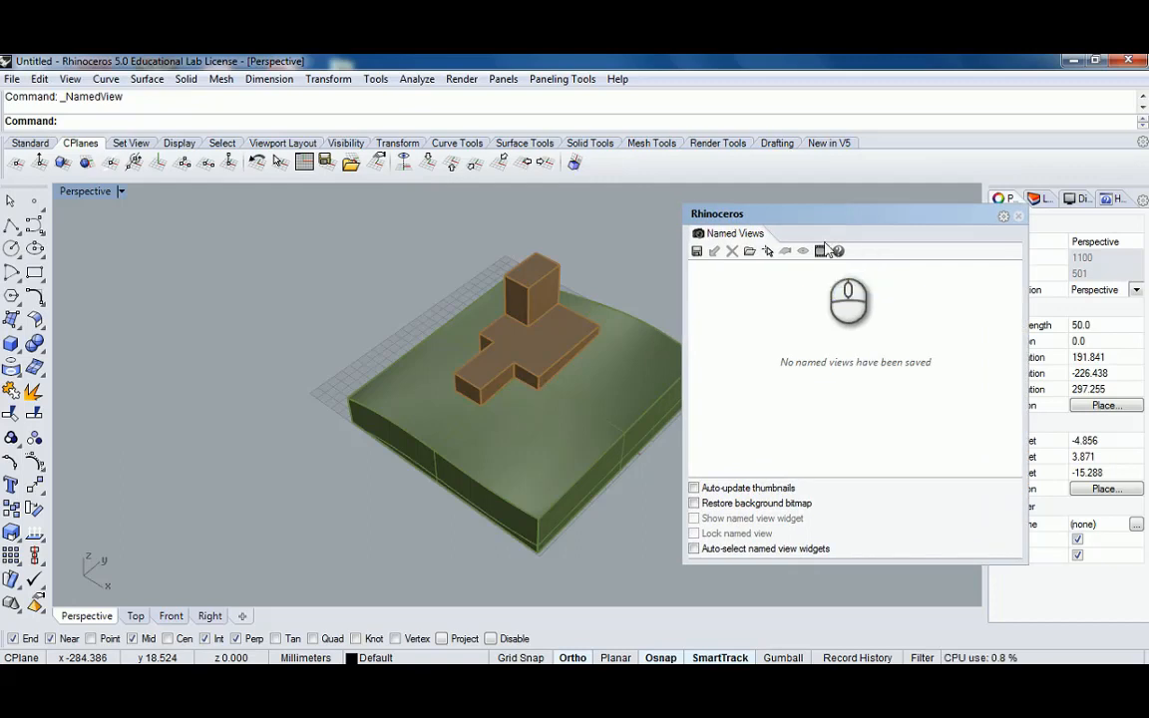
click(696, 251)
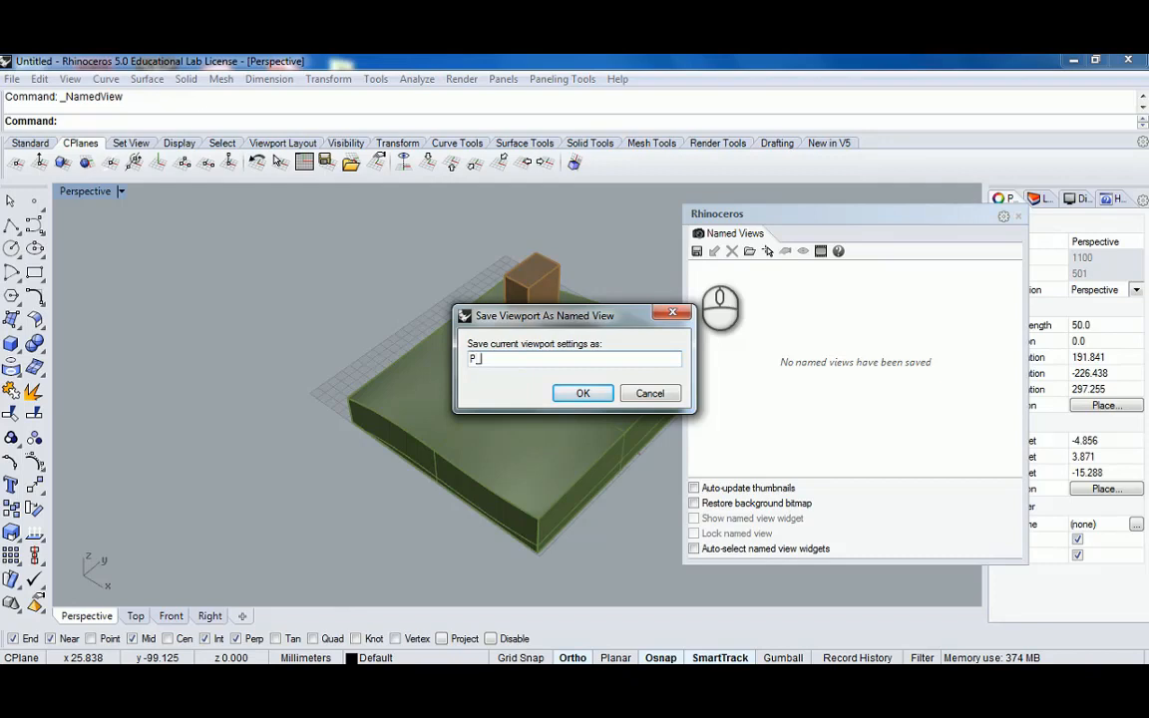
click(584, 394)
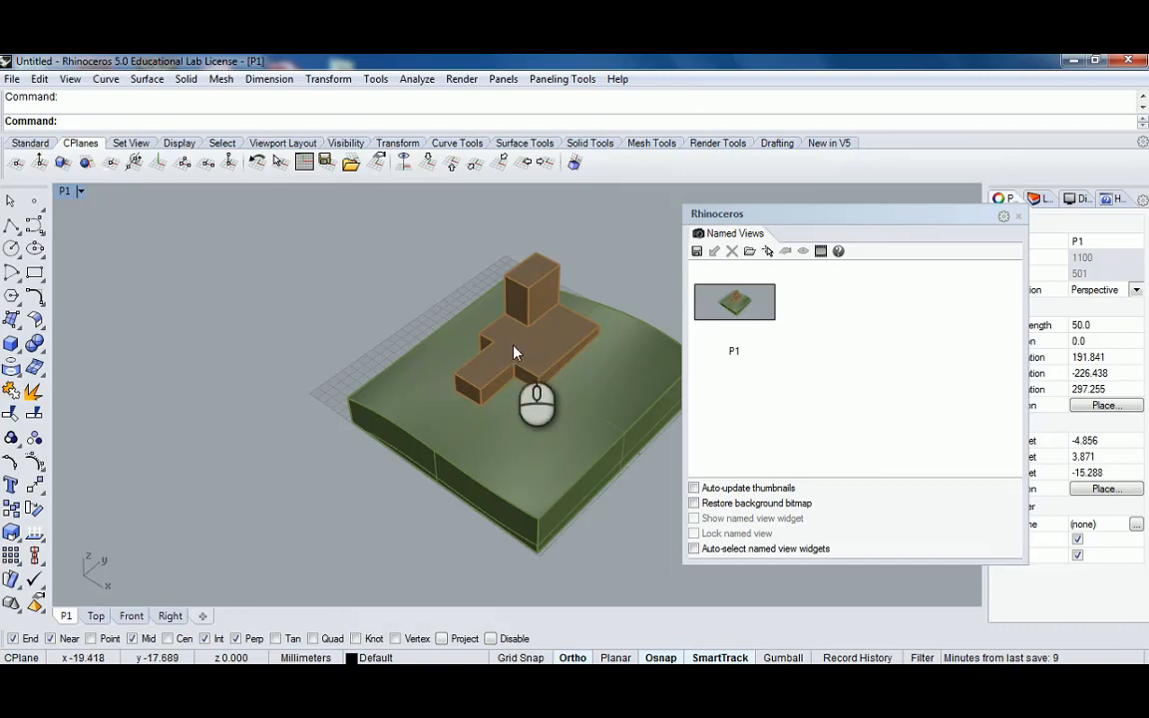
Frame the model from a low side angle and save the perspective as a named view called P2
right_drag(557, 333, 479, 423)
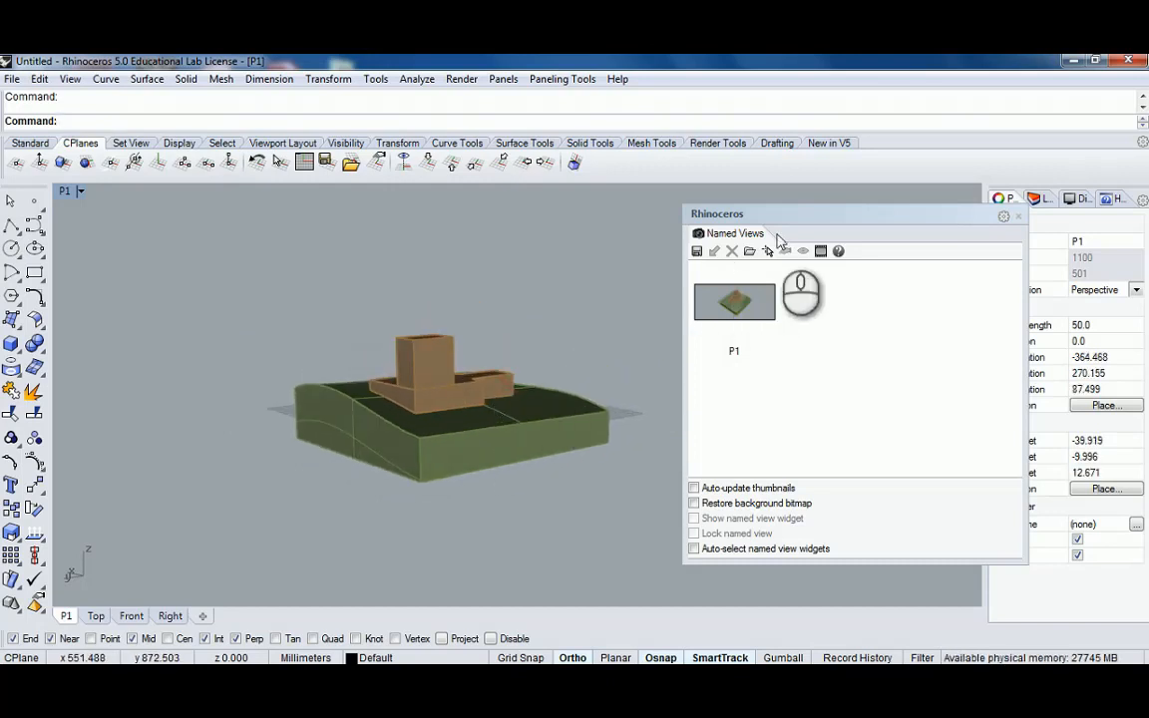
drag(799, 216, 850, 216)
right_drag(699, 303, 504, 403)
scroll(506, 390, up, 2)
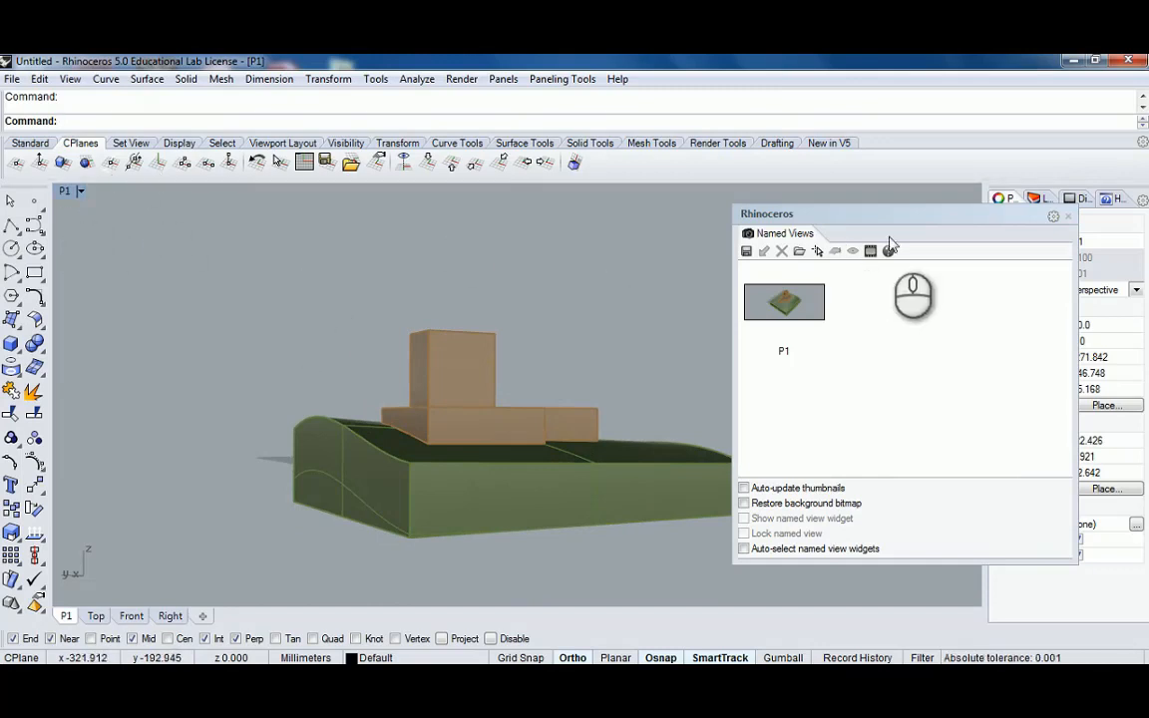
click(746, 252)
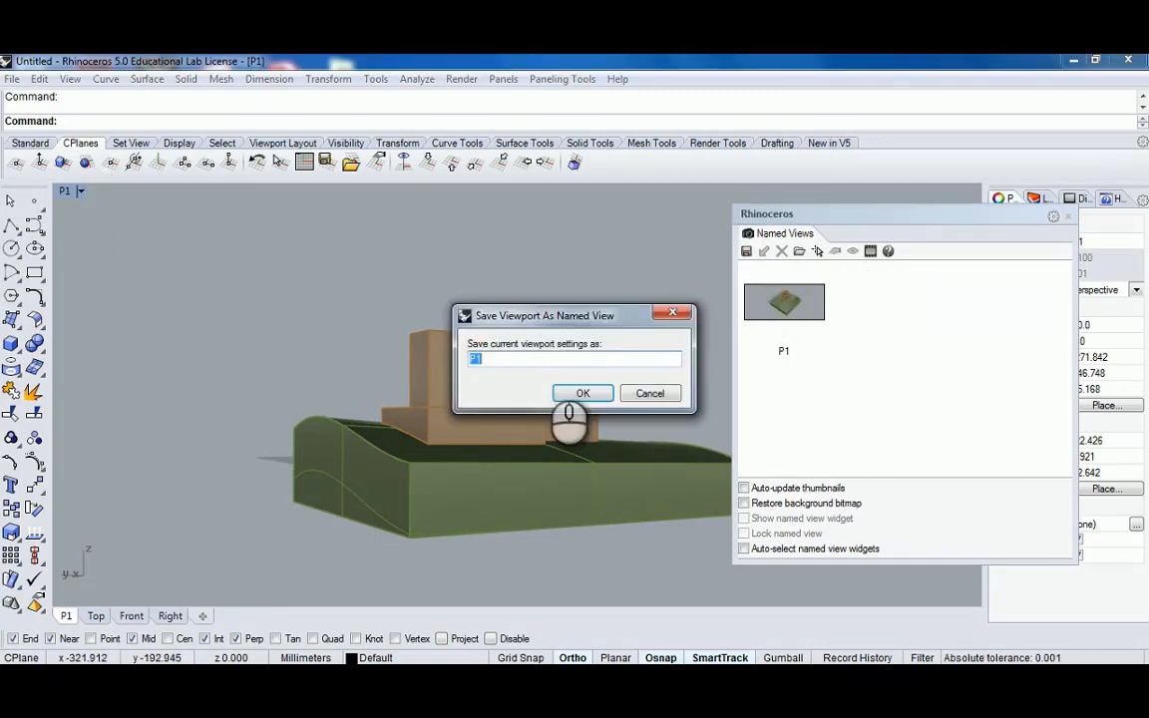
text(P2)
click(583, 393)
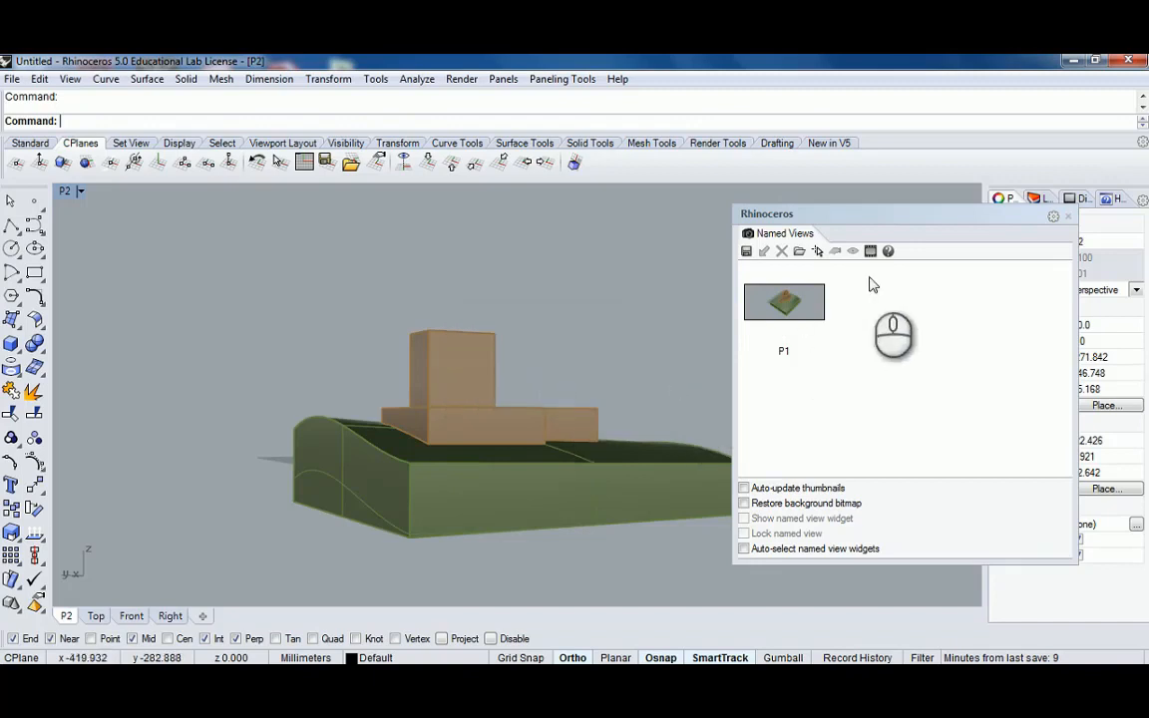
Orbit to a slightly raised corner view of the terrain block and massing and save it as named view P3
mouse_move(555, 344)
right_down()
mouse_move(565, 314)
mouse_move(362, 337)
mouse_move(390, 328)
mouse_move(499, 424)
mouse_move(441, 397)
mouse_move(464, 385)
mouse_move(457, 469)
mouse_move(429, 450)
mouse_move(409, 368)
mouse_move(462, 400)
mouse_move(513, 359)
mouse_move(595, 377)
mouse_move(487, 334)
mouse_move(431, 354)
mouse_move(496, 361)
mouse_move(469, 389)
mouse_move(543, 348)
right_up()
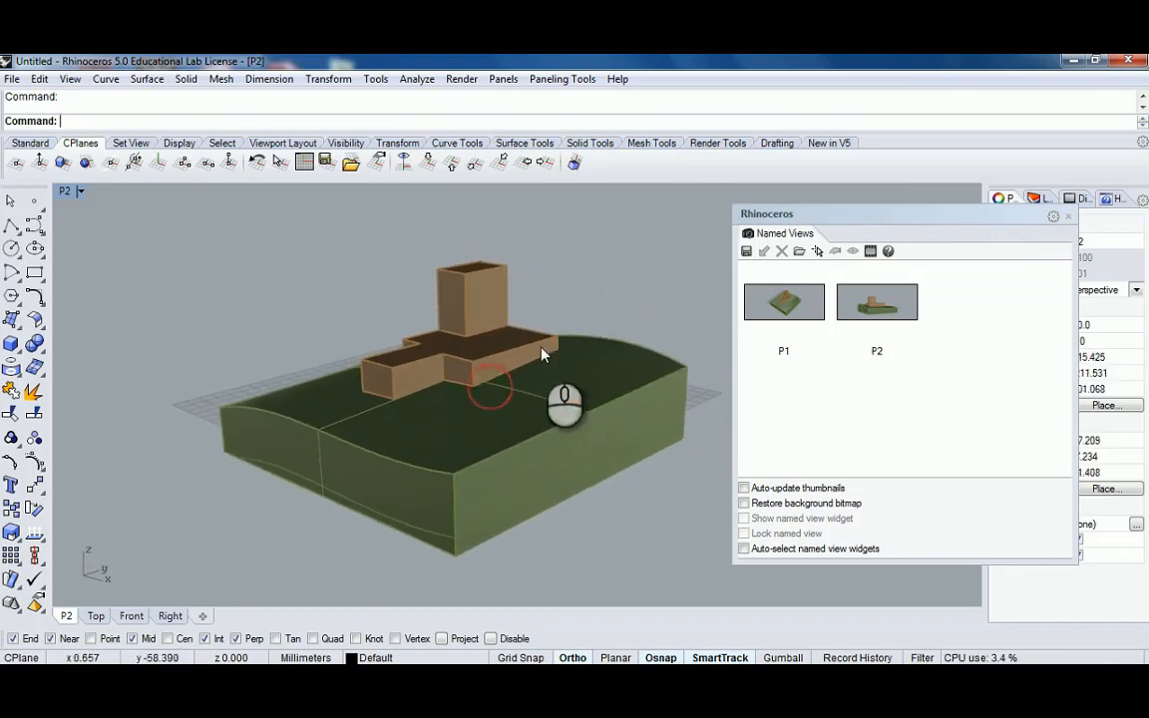
click(746, 251)
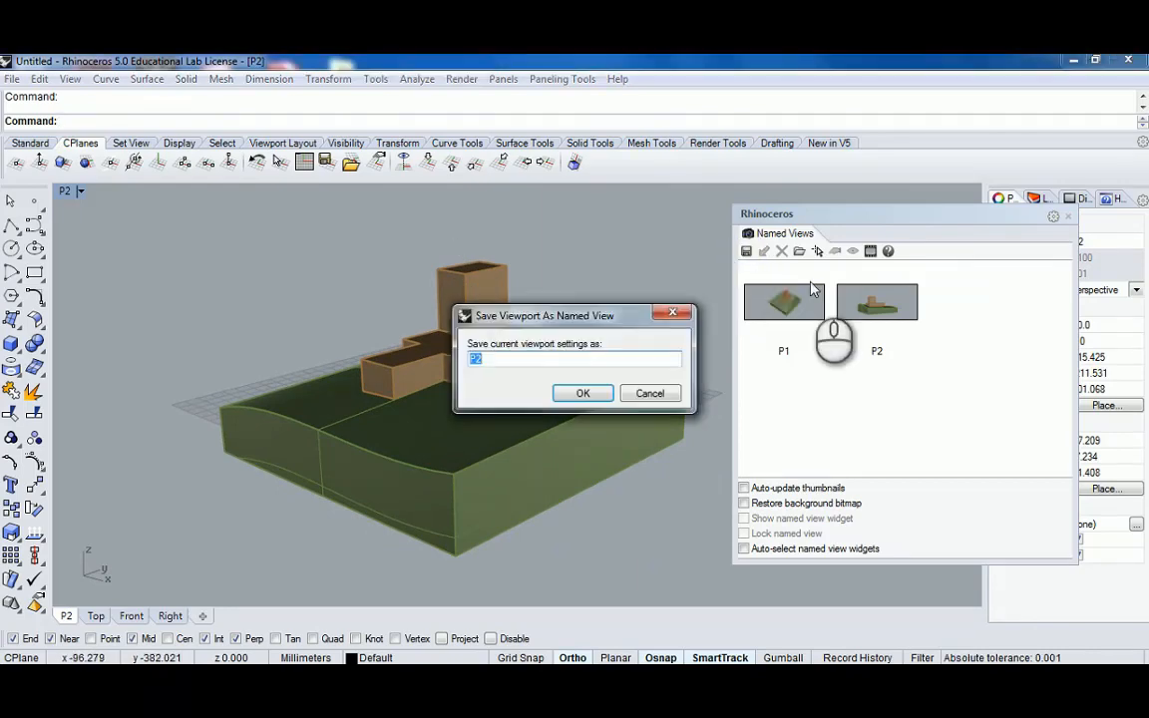
click(583, 393)
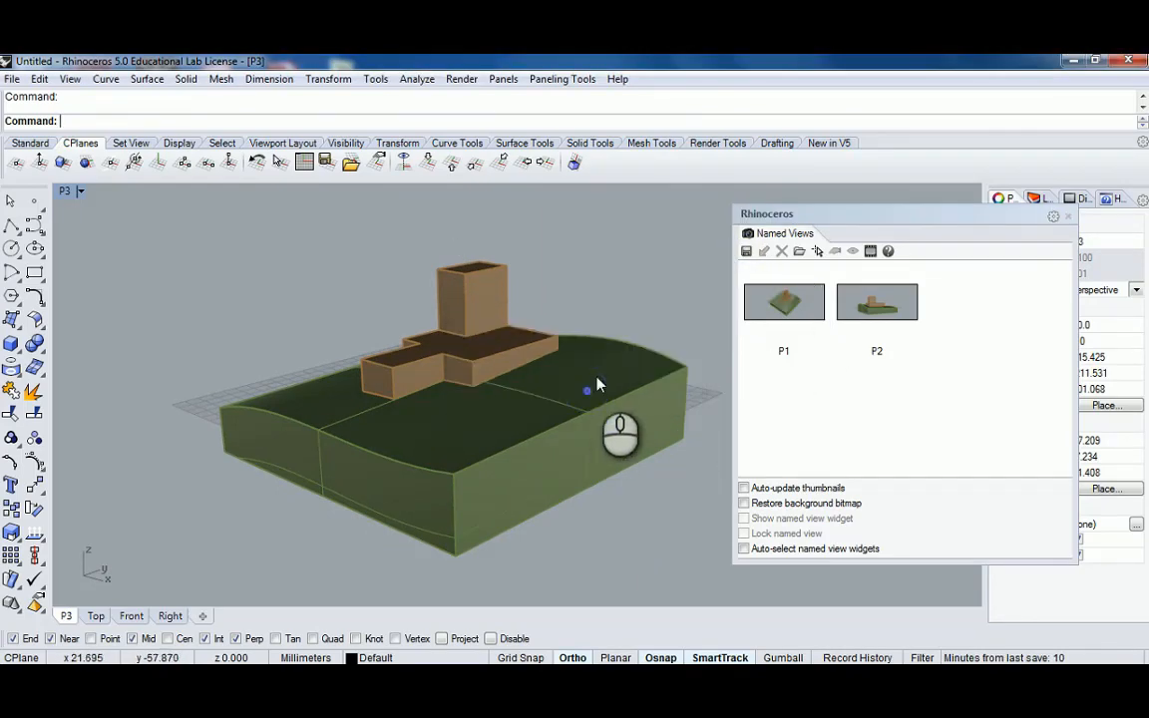
Examine the terrain block and massing from angles and distances that differ from the saved views
right_drag(296, 288, 534, 339)
scroll(441, 346, down, 15)
scroll(349, 341, up, 8)
drag(346, 333, 468, 415)
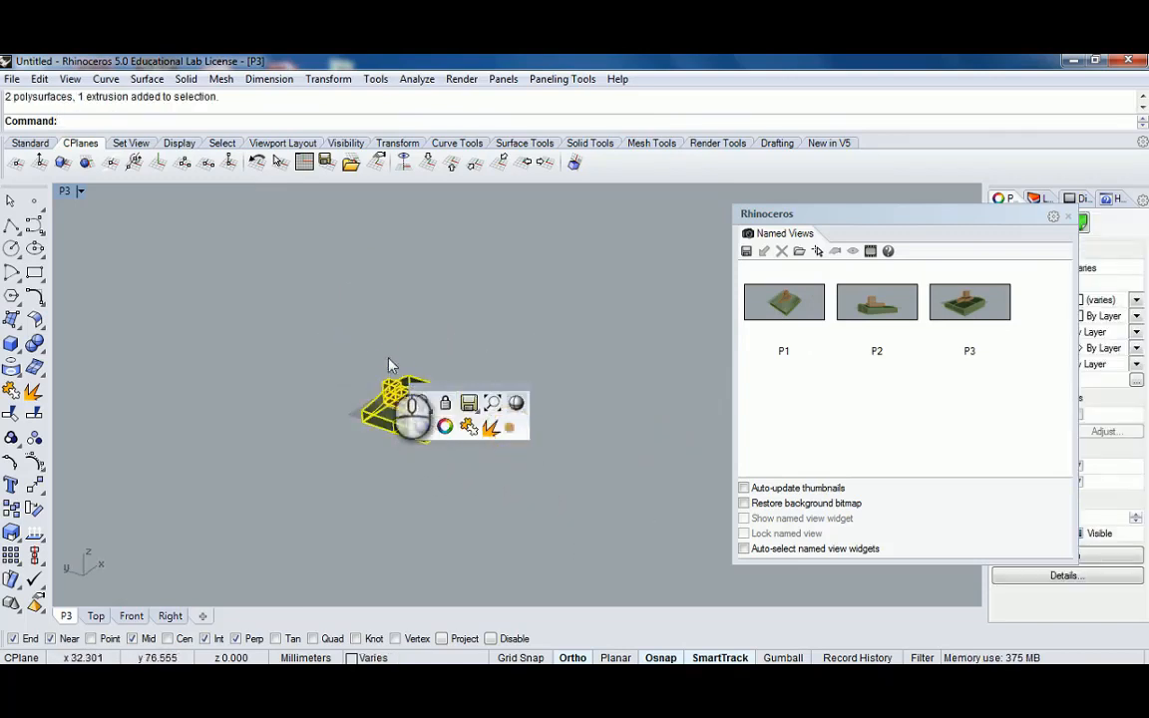
right_drag(390, 367, 491, 363)
click(489, 356)
right_drag(623, 349, 508, 315)
right_drag(507, 315, 453, 334)
scroll(454, 334, up, 6)
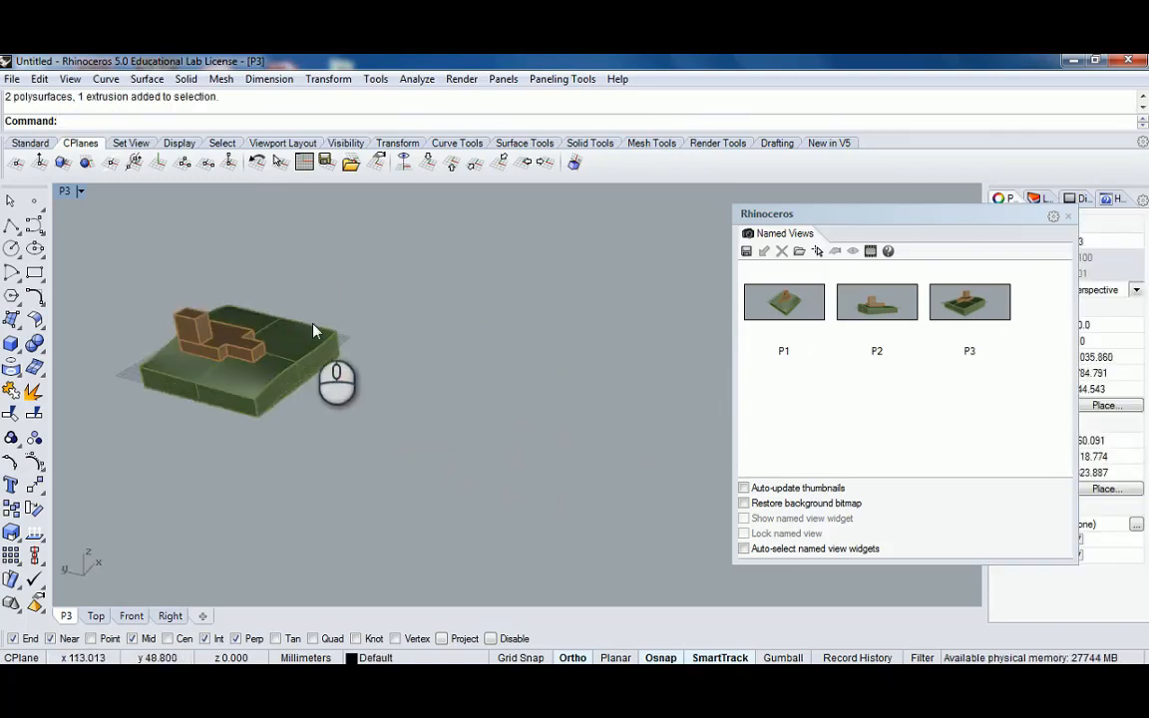
right_drag(304, 320, 481, 333)
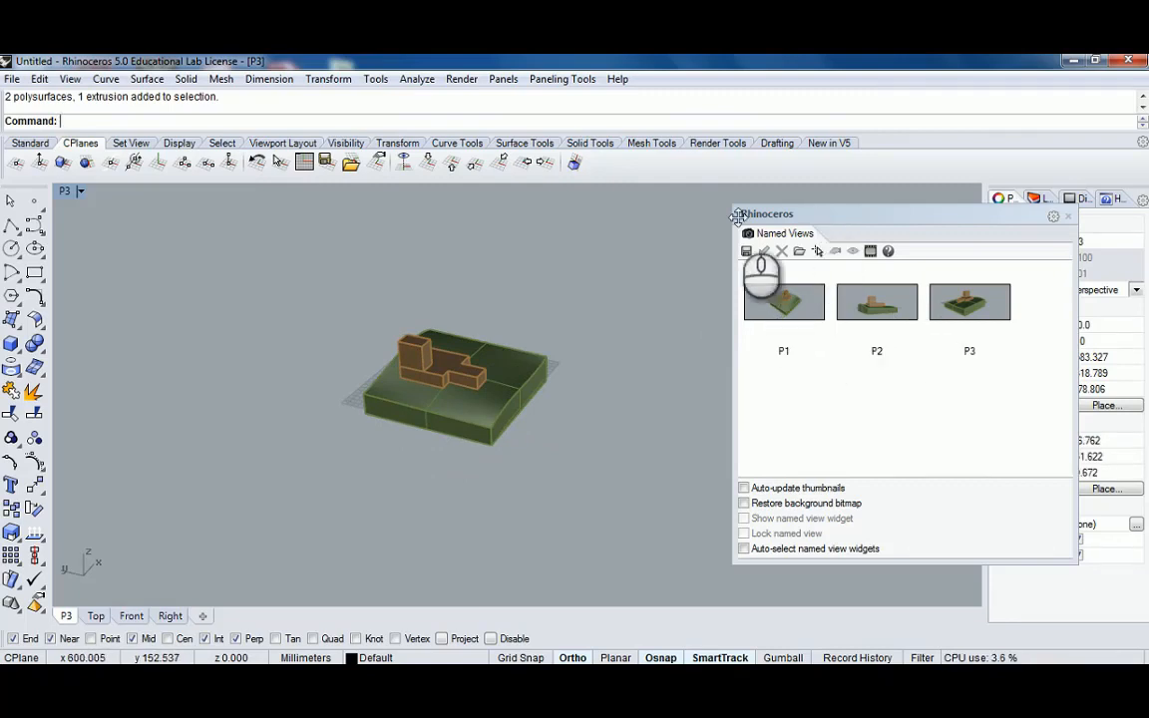
Restore the saved views P1, P2 and P3 in turn and return to P1
double_click(791, 302)
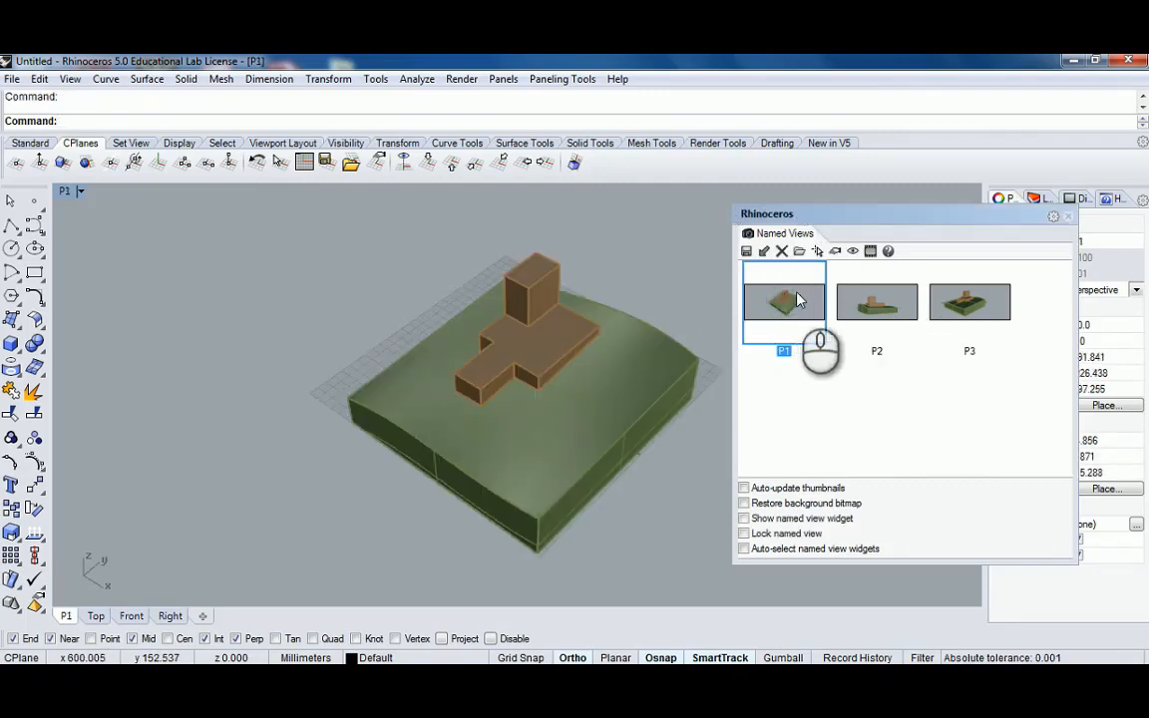
double_click(890, 296)
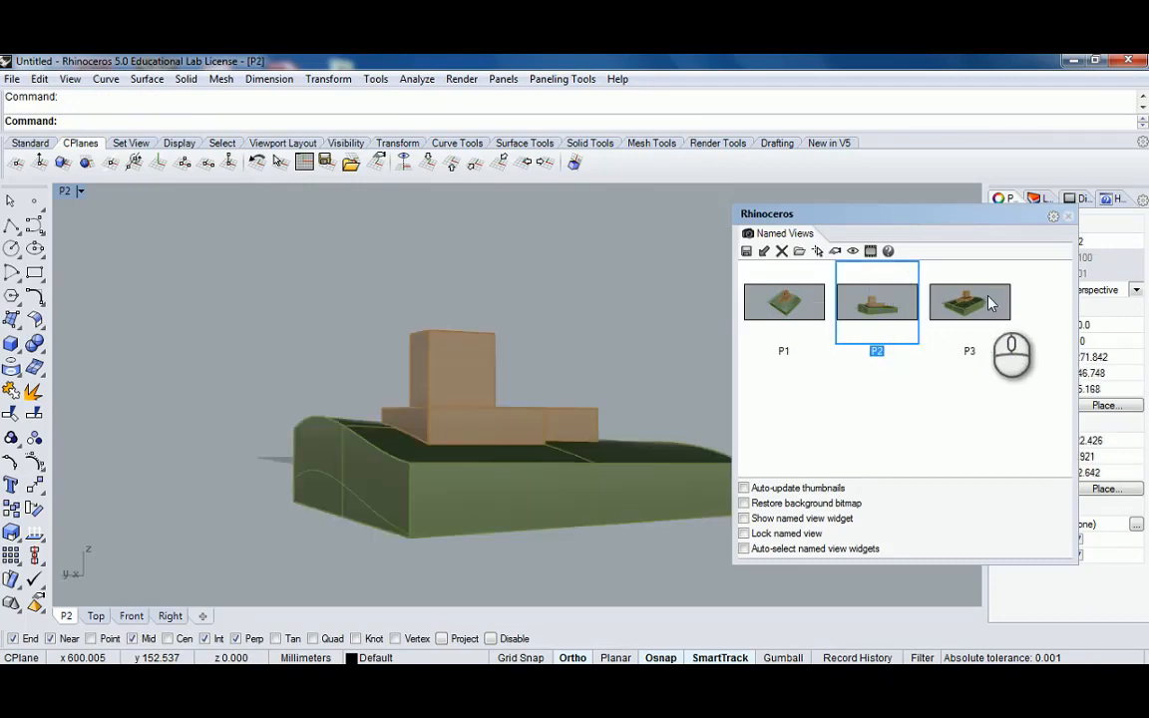
double_click(987, 302)
double_click(783, 304)
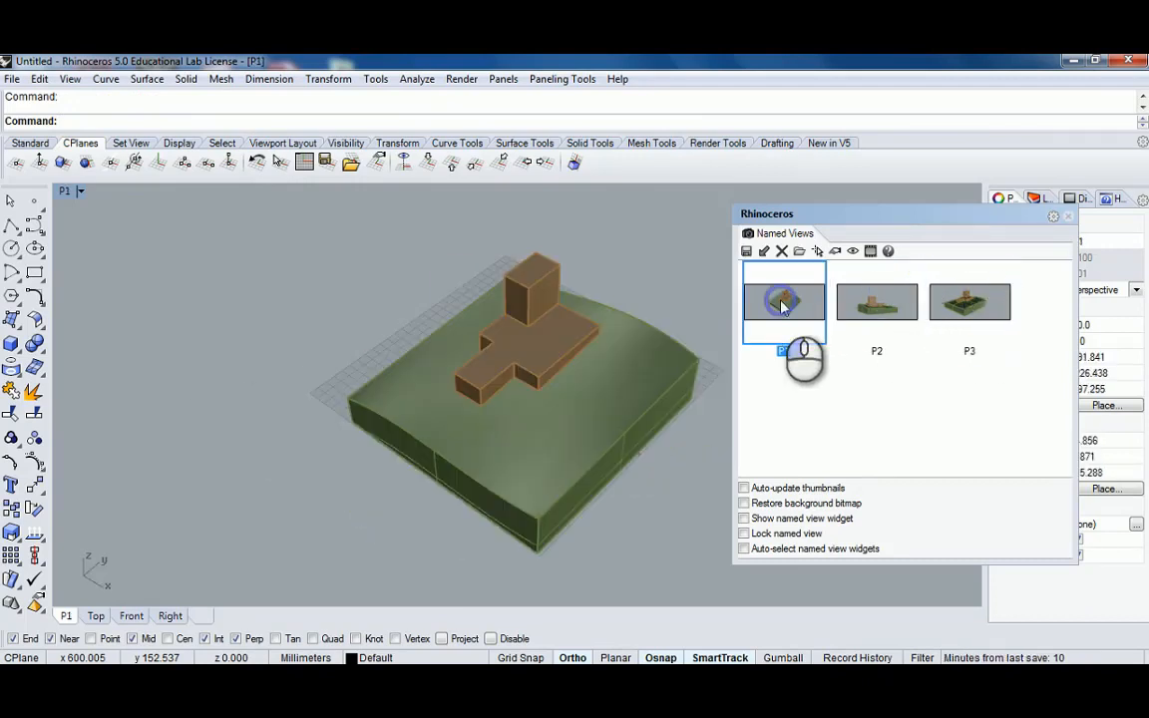
Move away from the saved view, and recall P1, P2 and P3 by entering their names as commands
click(592, 252)
scroll(500, 307, down, 3)
right_drag(501, 302, 564, 334)
right_drag(475, 330, 590, 359)
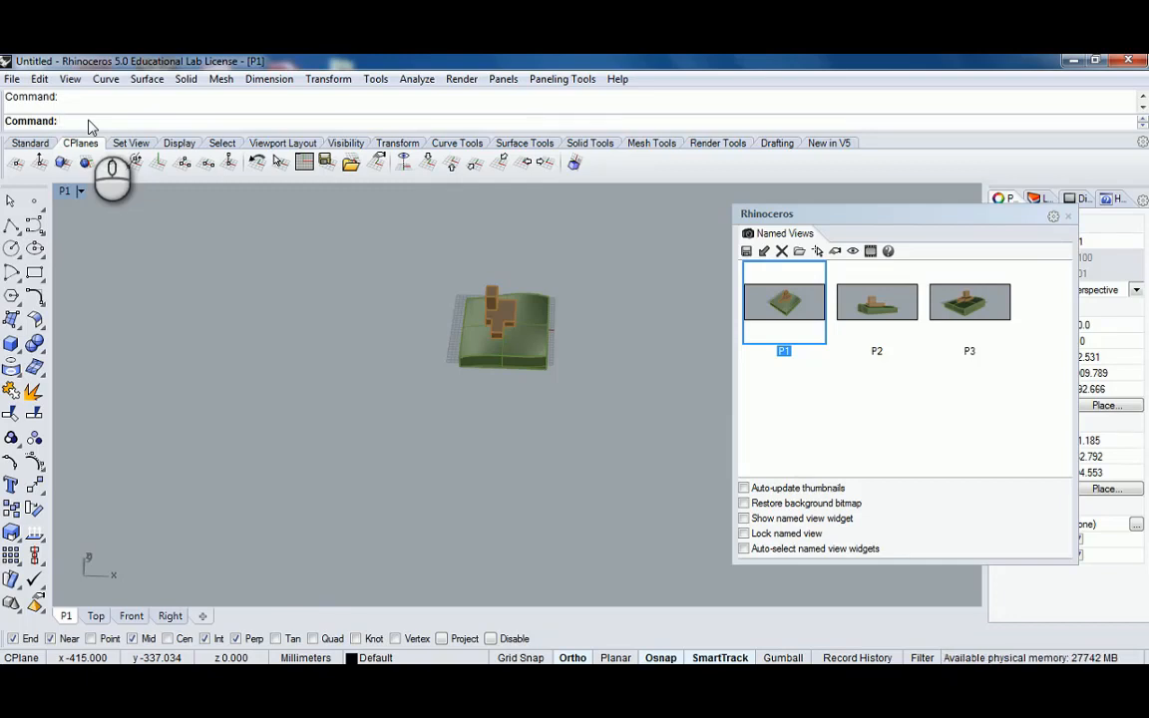
text(1)
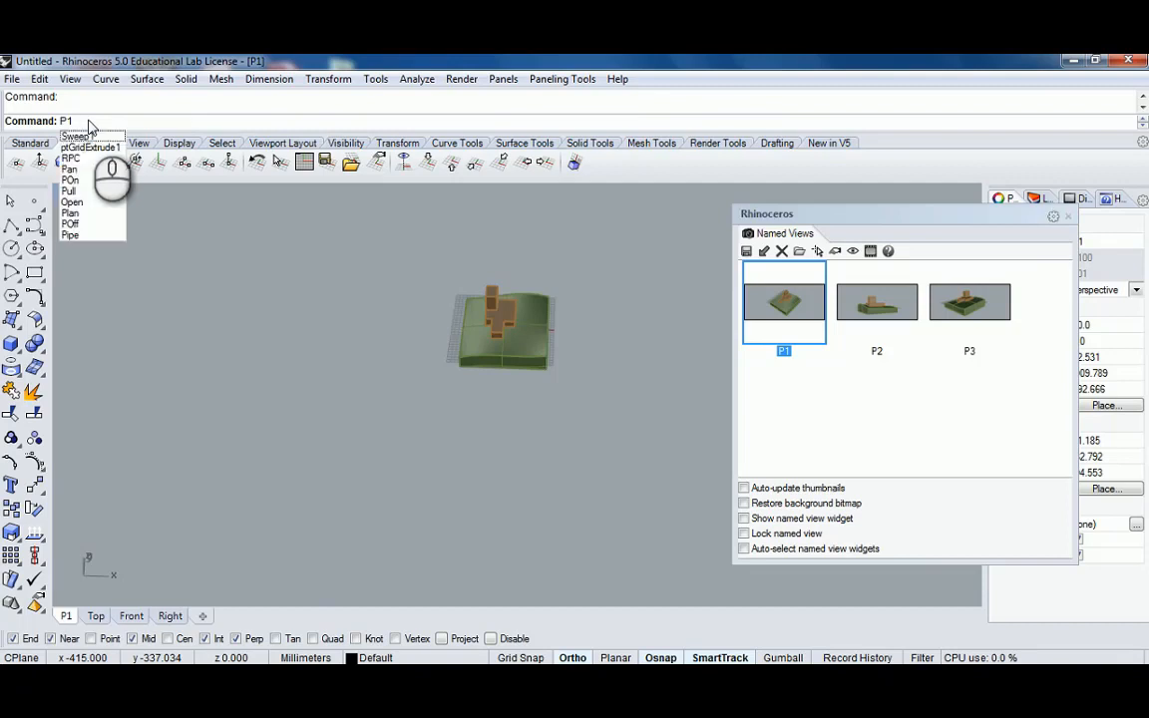
key(Return)
text(P)
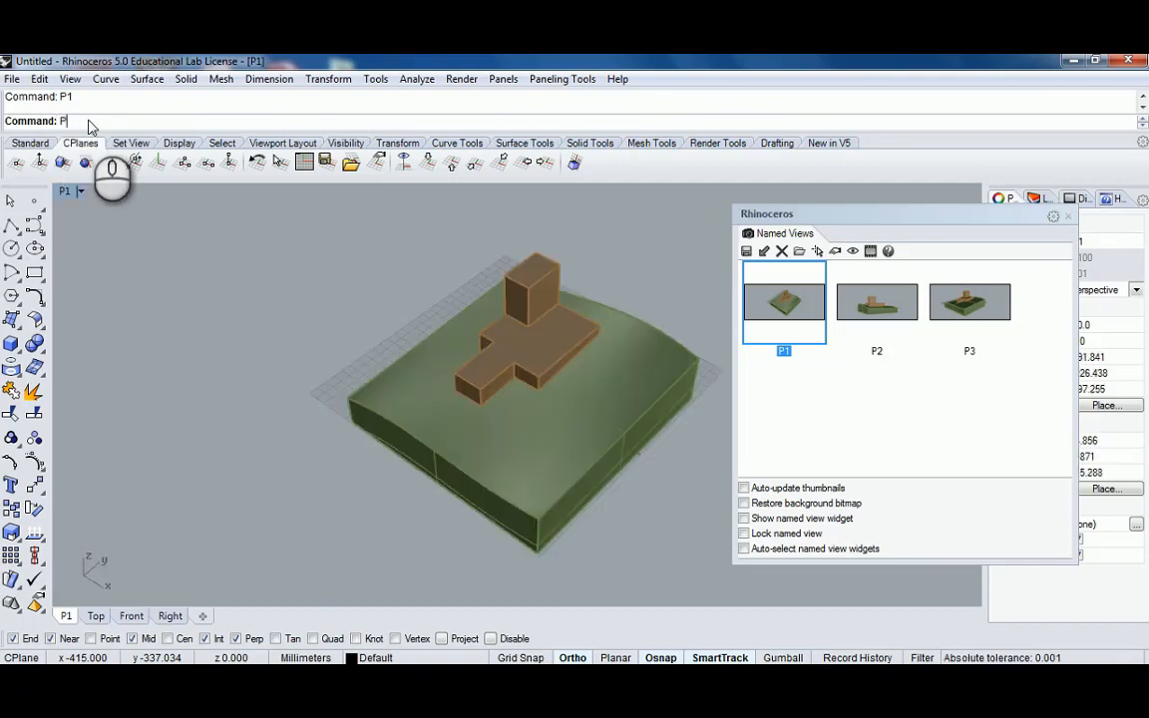
text(2)
key(Return)
text(P3)
key(Return)
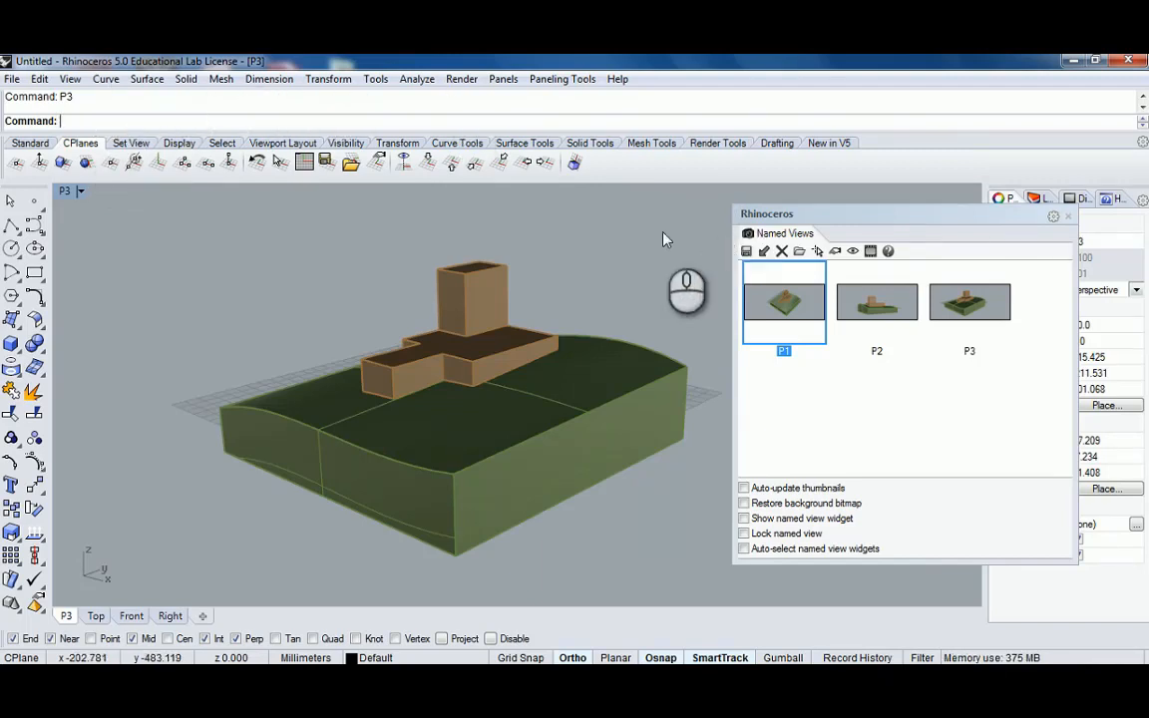
click(63, 191)
scroll(409, 312, down, 8)
right_drag(372, 279, 535, 318)
scroll(465, 339, up, 4)
double_click(1019, 213)
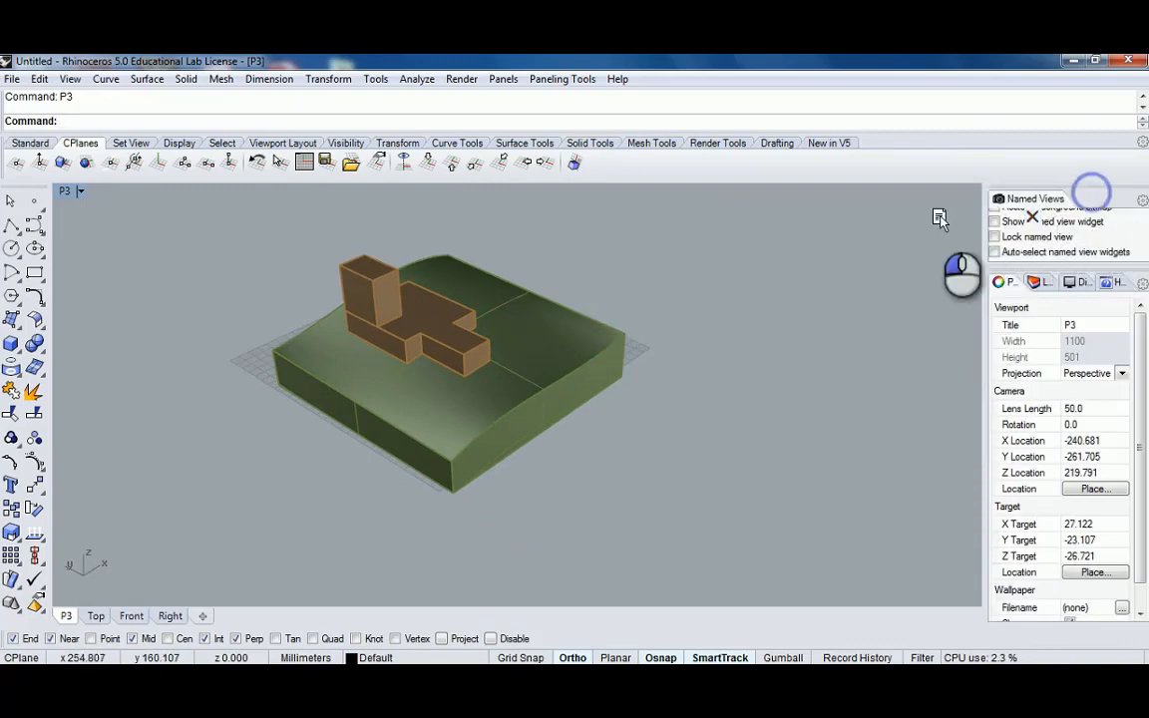
drag(1073, 189, 822, 258)
Set the perspective viewport to the NE isometric view
right_drag(566, 286, 574, 337)
scroll(564, 374, up, 4)
scroll(564, 374, down, 4)
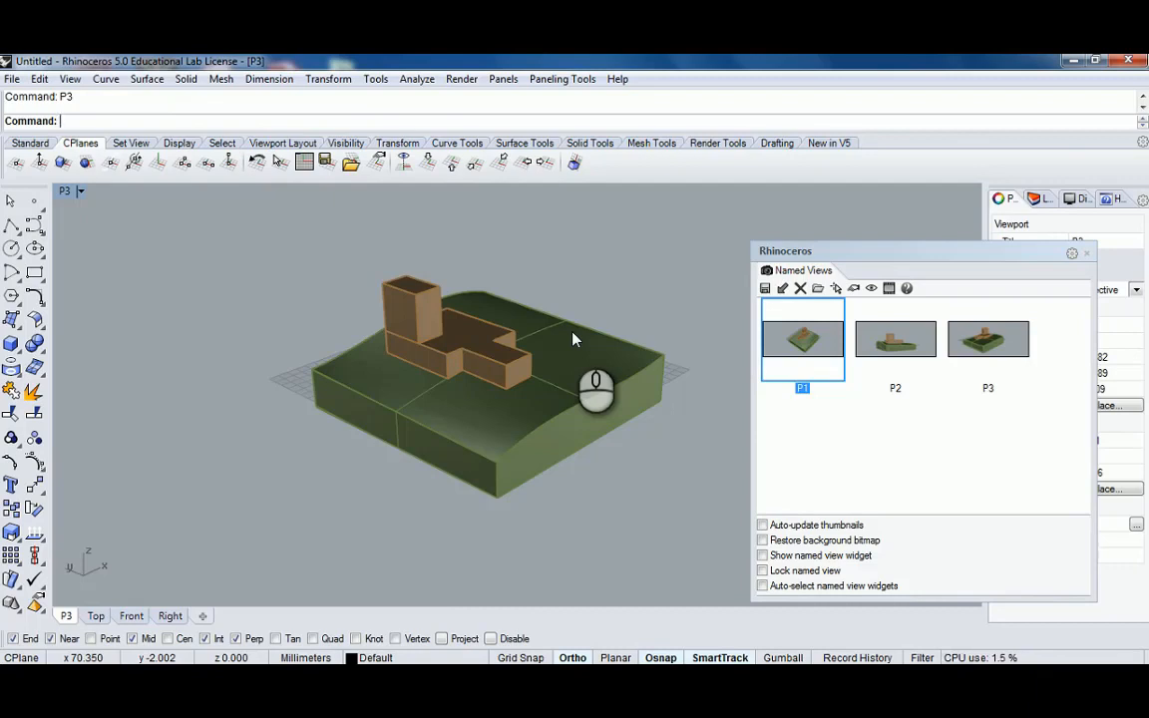
right_drag(558, 321, 544, 341)
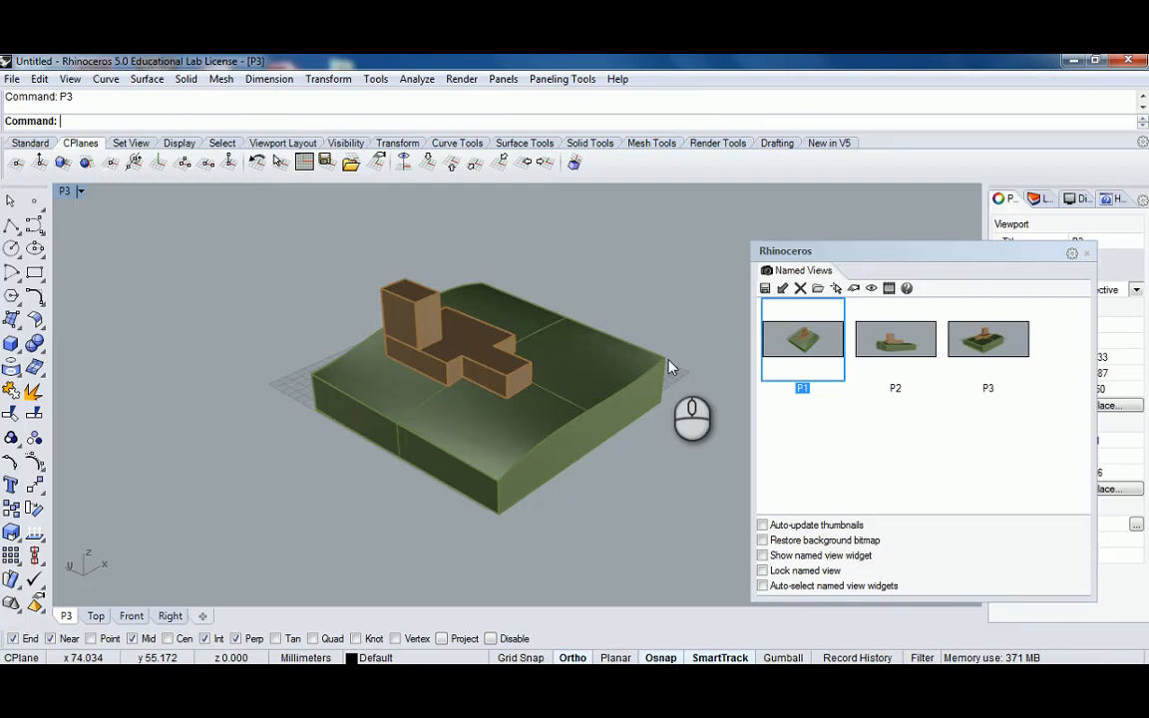
click(64, 190)
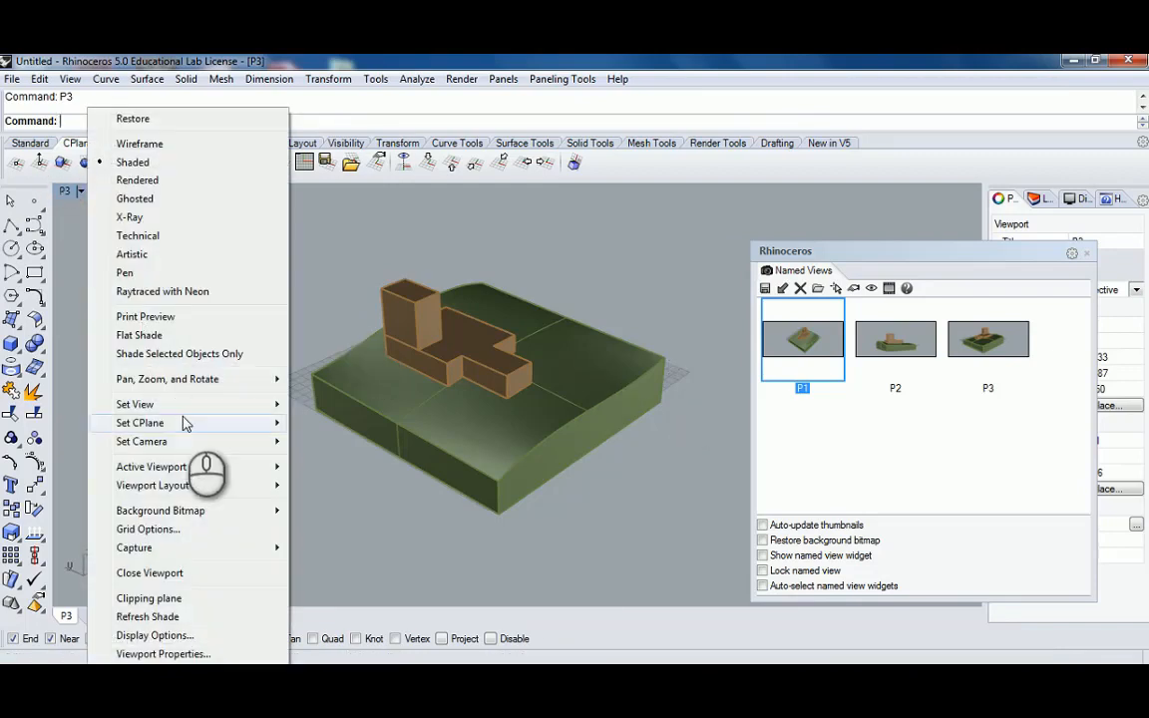
mouse_move(192, 406)
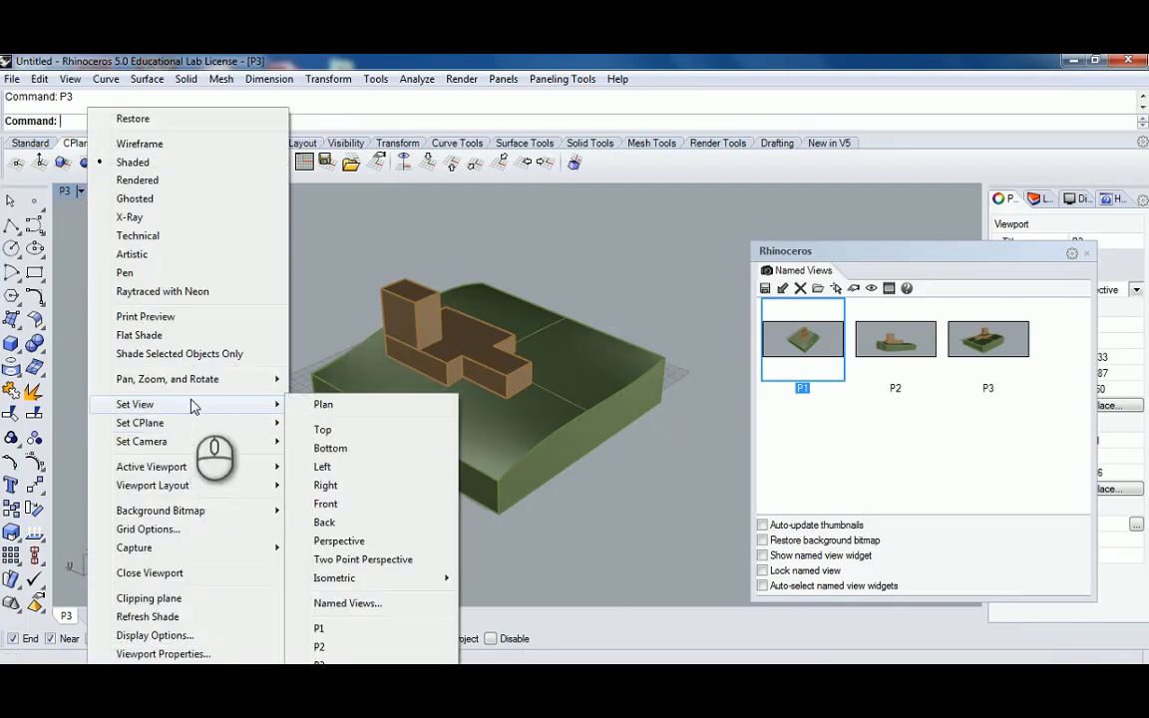
mouse_move(362, 577)
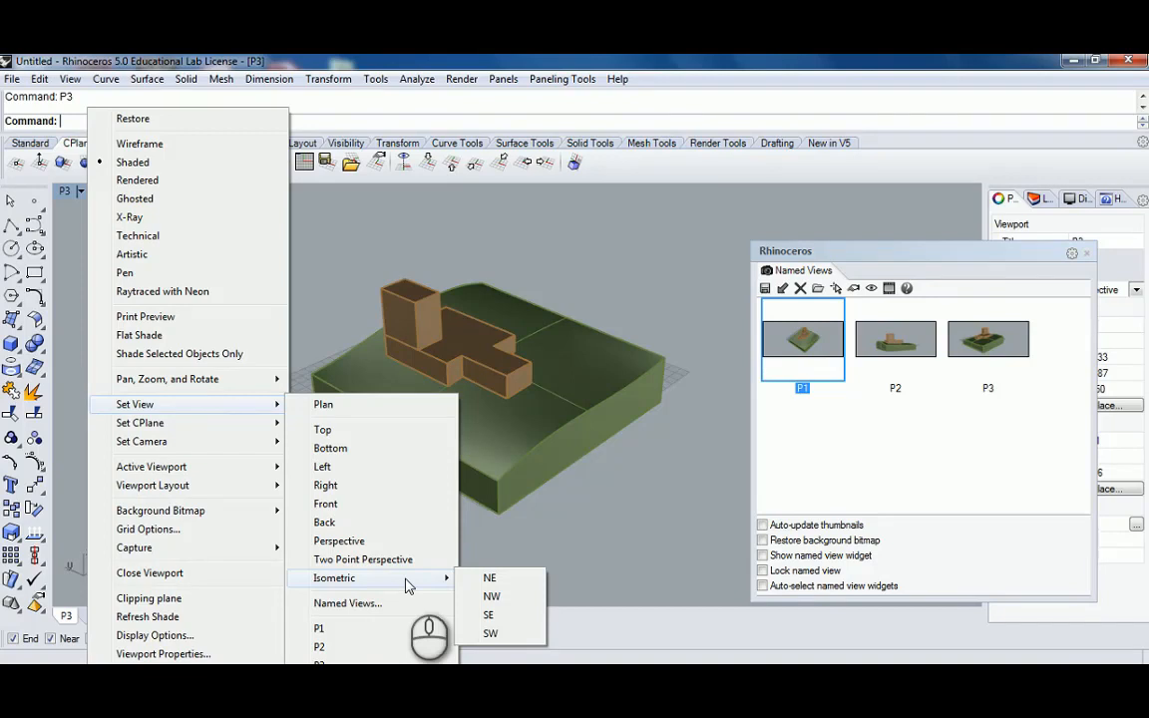
click(490, 579)
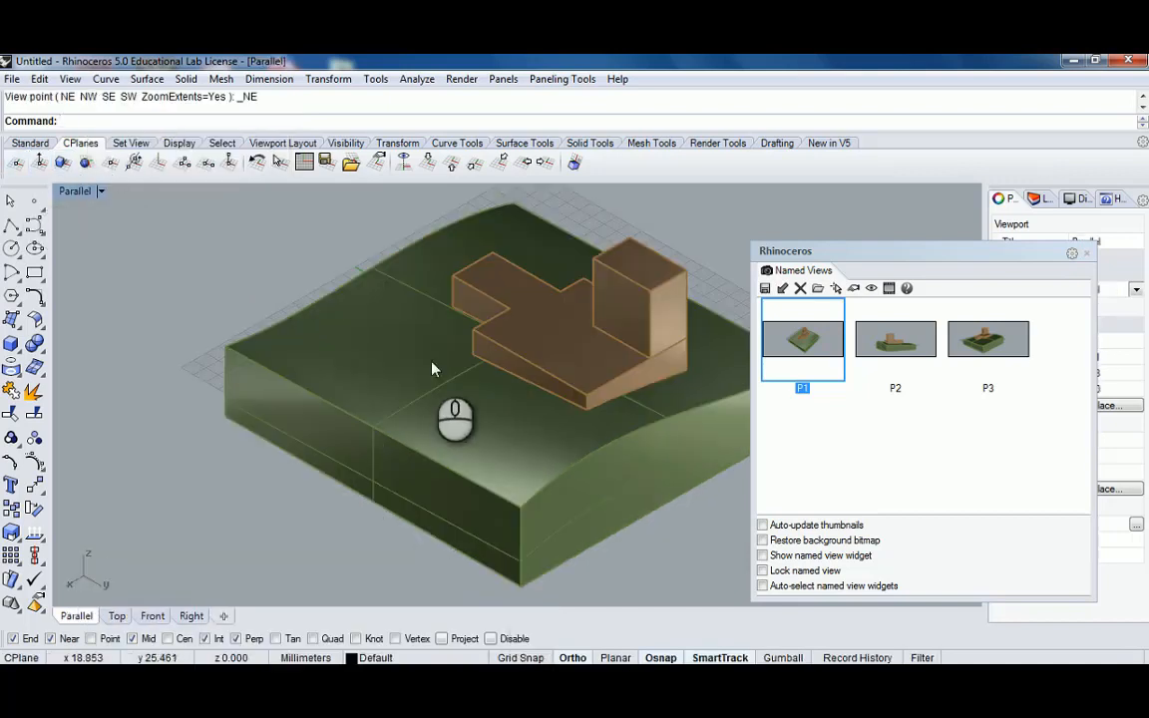
Orbit the parallel view to a raised angle with the whole terrain block in frame and save it as named view A1
scroll(498, 394, down, 2)
right_drag(536, 368, 470, 385)
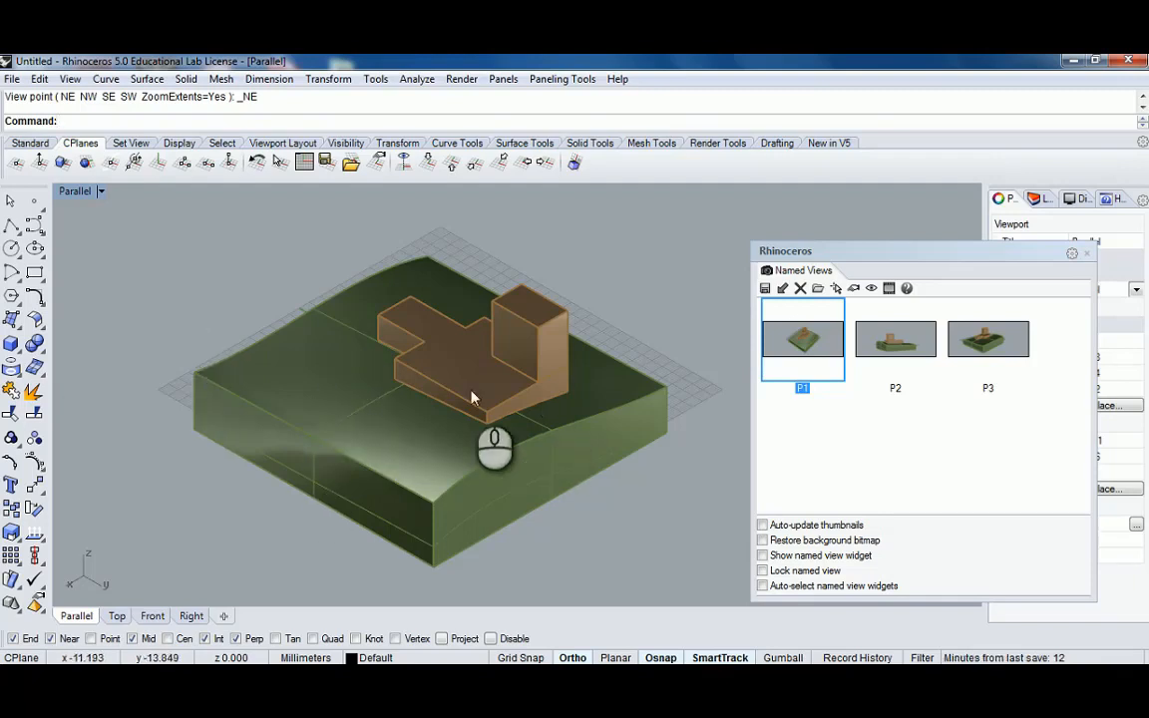
click(669, 409)
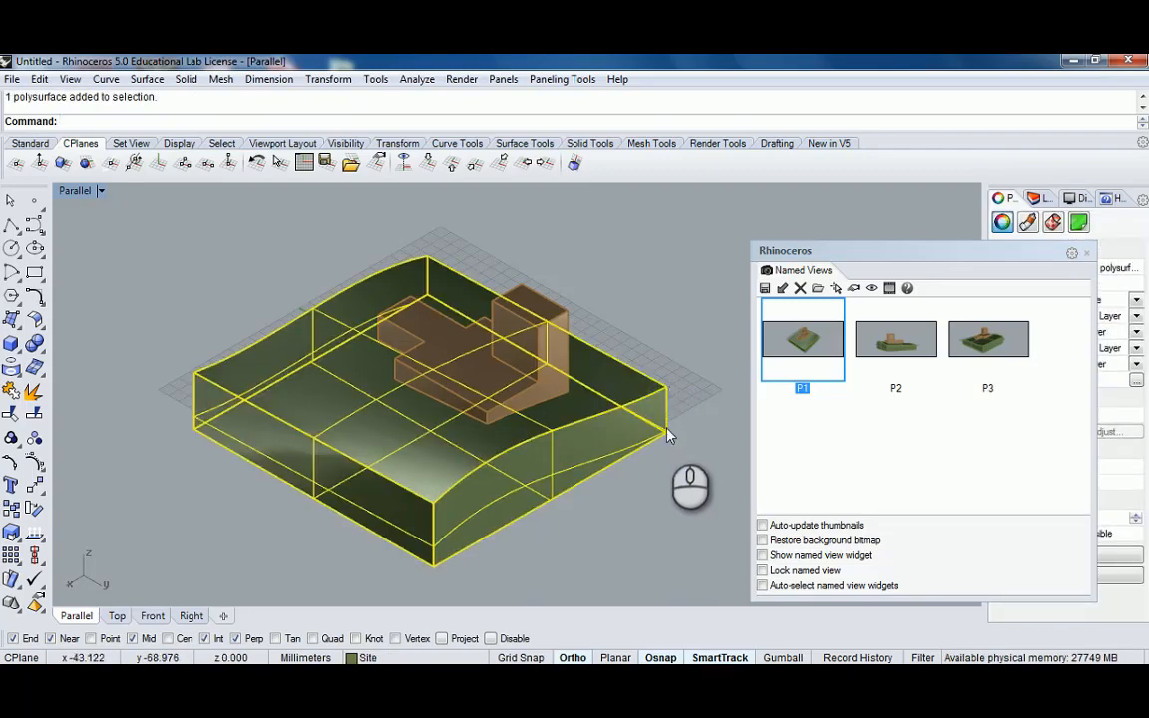
right_drag(667, 440, 369, 299)
click(289, 363)
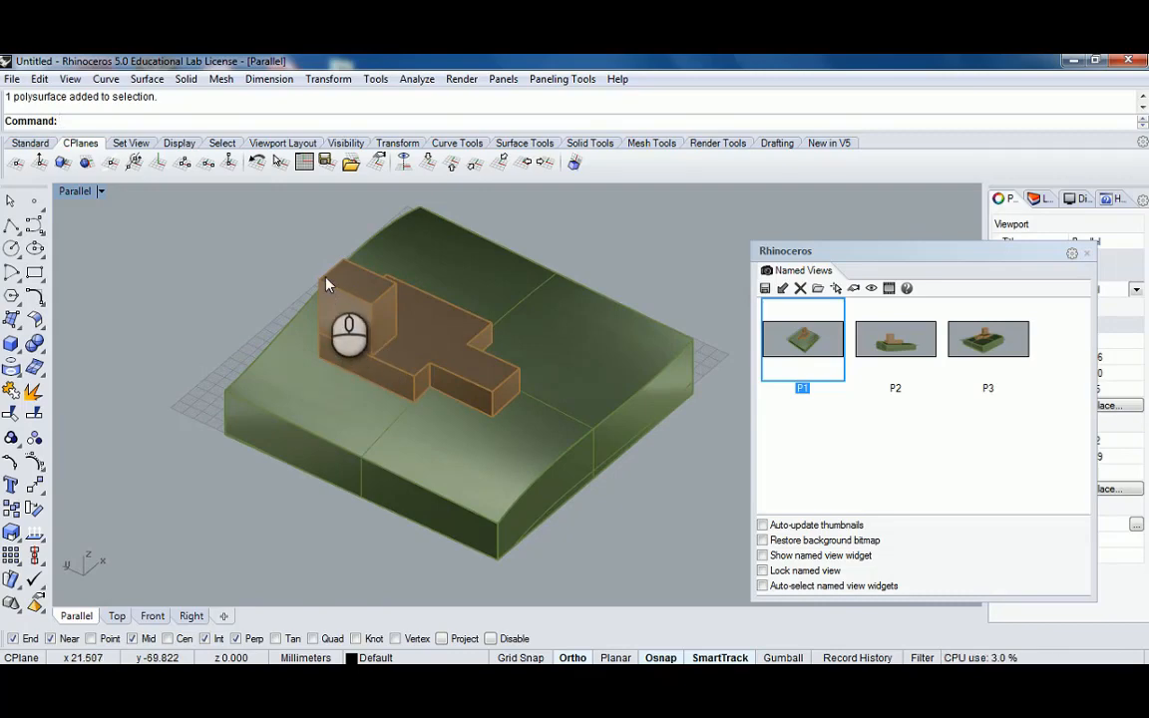
right_drag(478, 317, 469, 369)
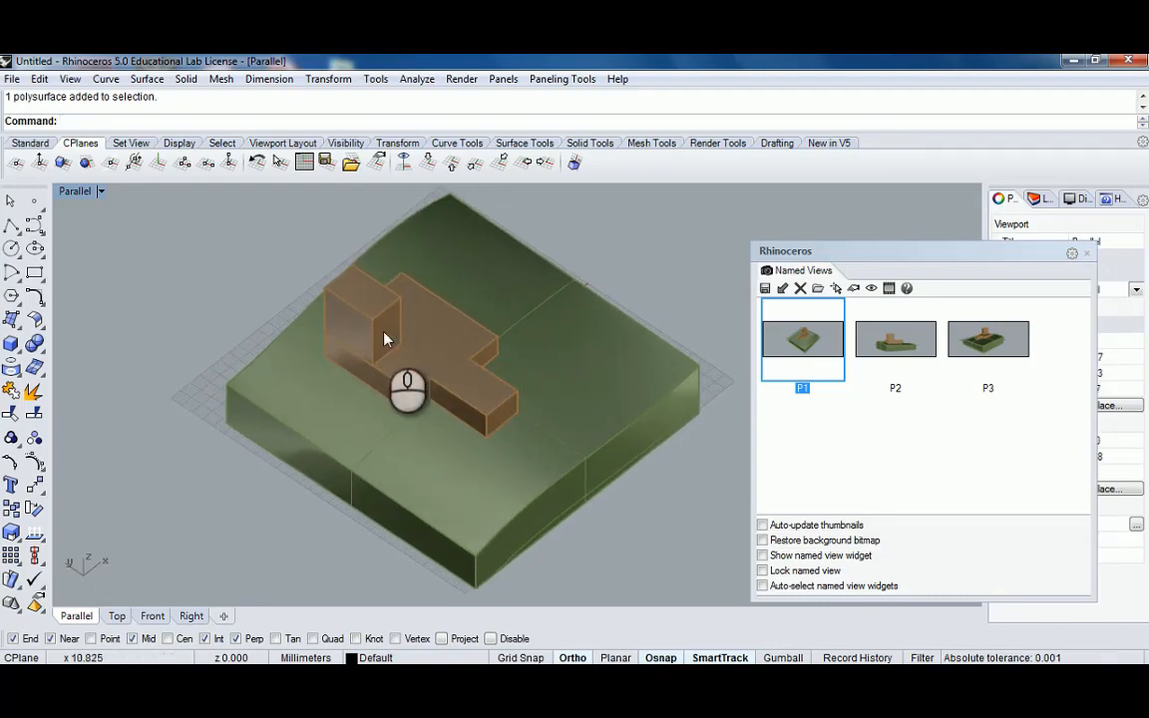
right_click(72, 195)
mouse_move(240, 404)
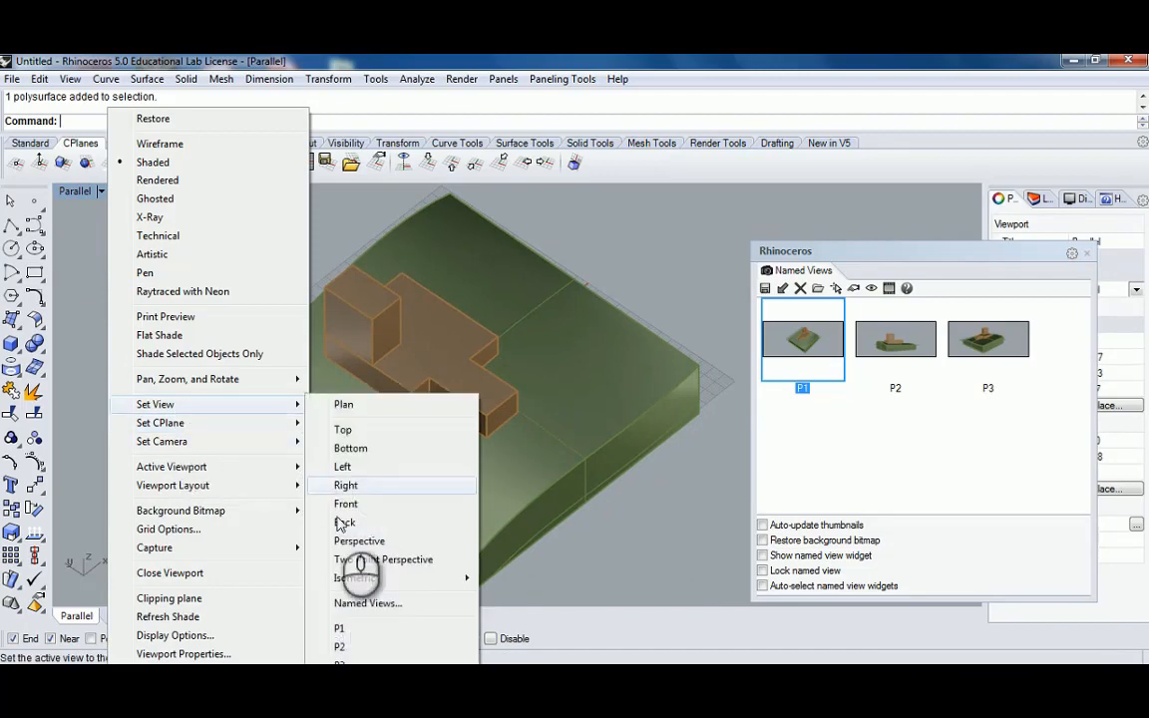
click(364, 604)
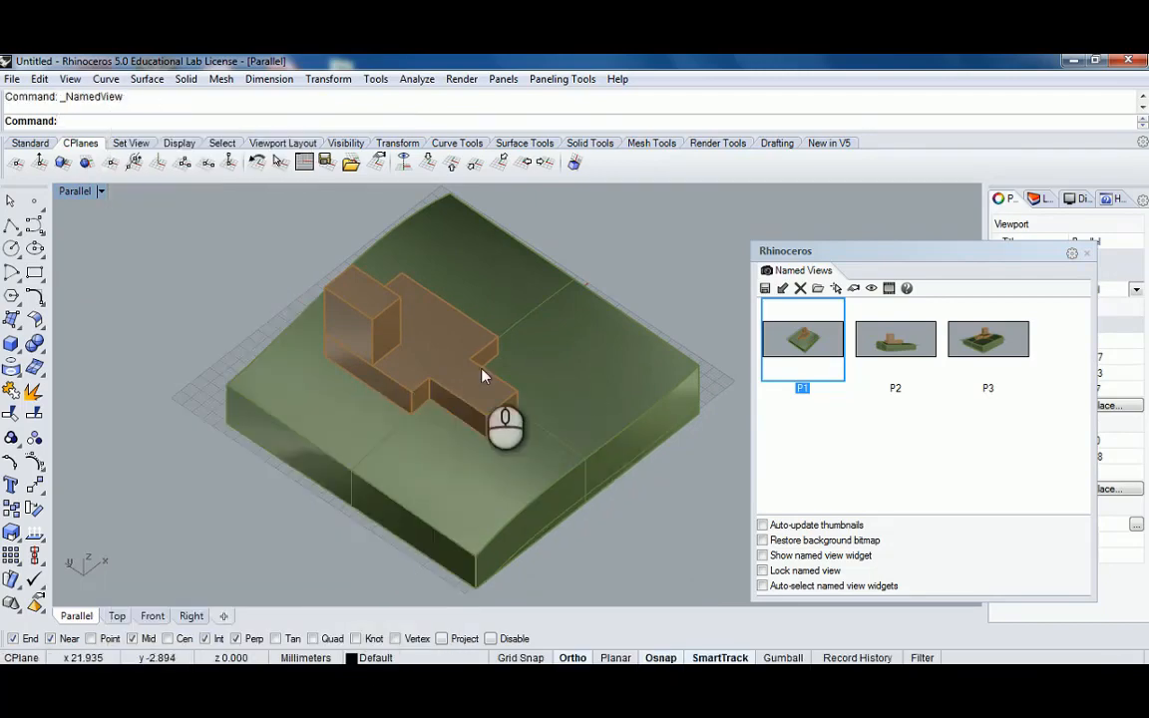
click(766, 289)
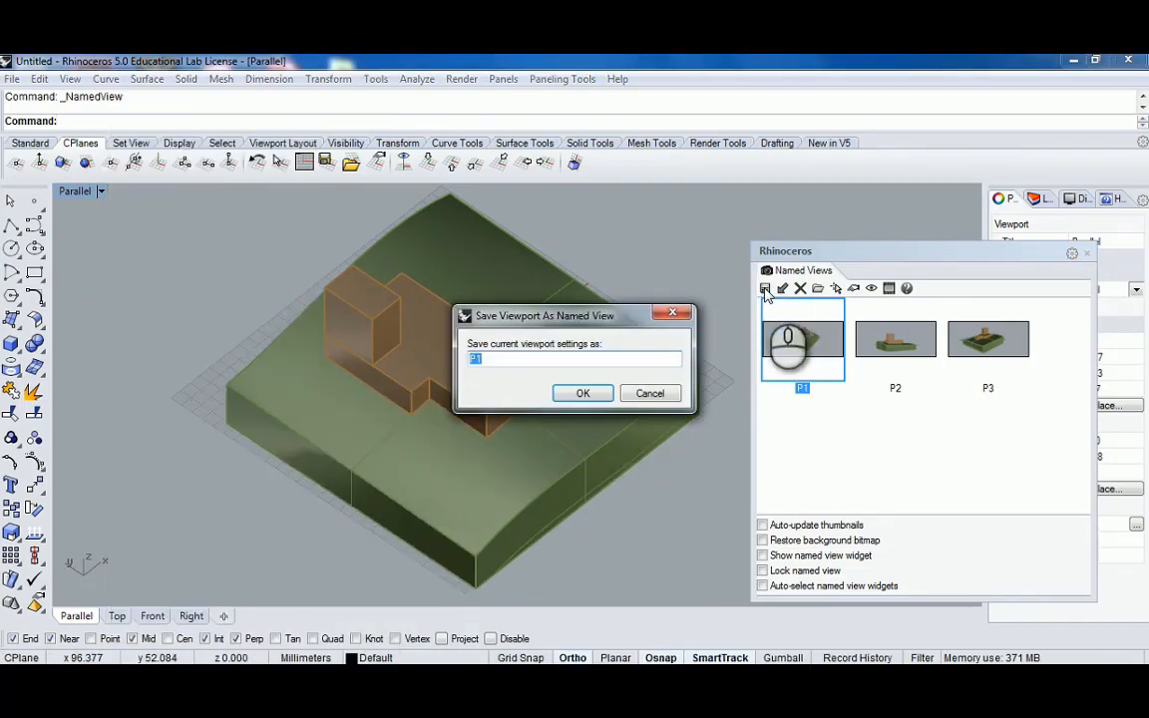
text(A1)
click(583, 393)
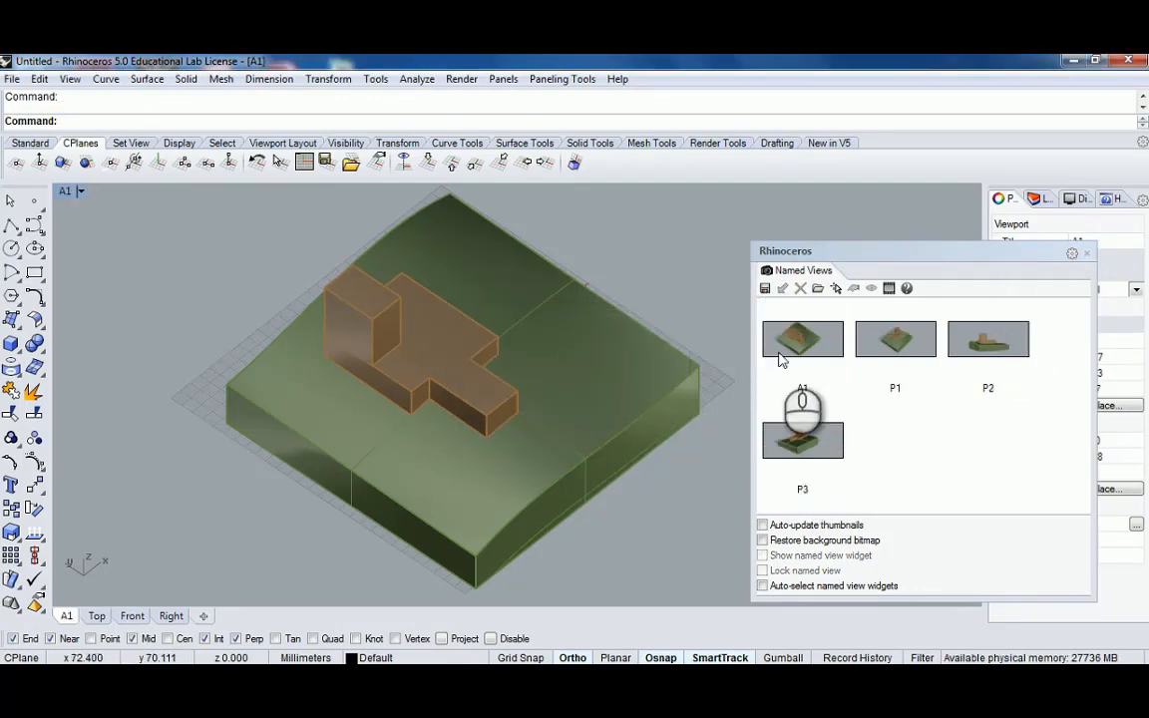
Close the Named Views panel and bring the model back to the middle of the viewport
click(1086, 252)
click(669, 282)
right_drag(600, 313, 489, 349)
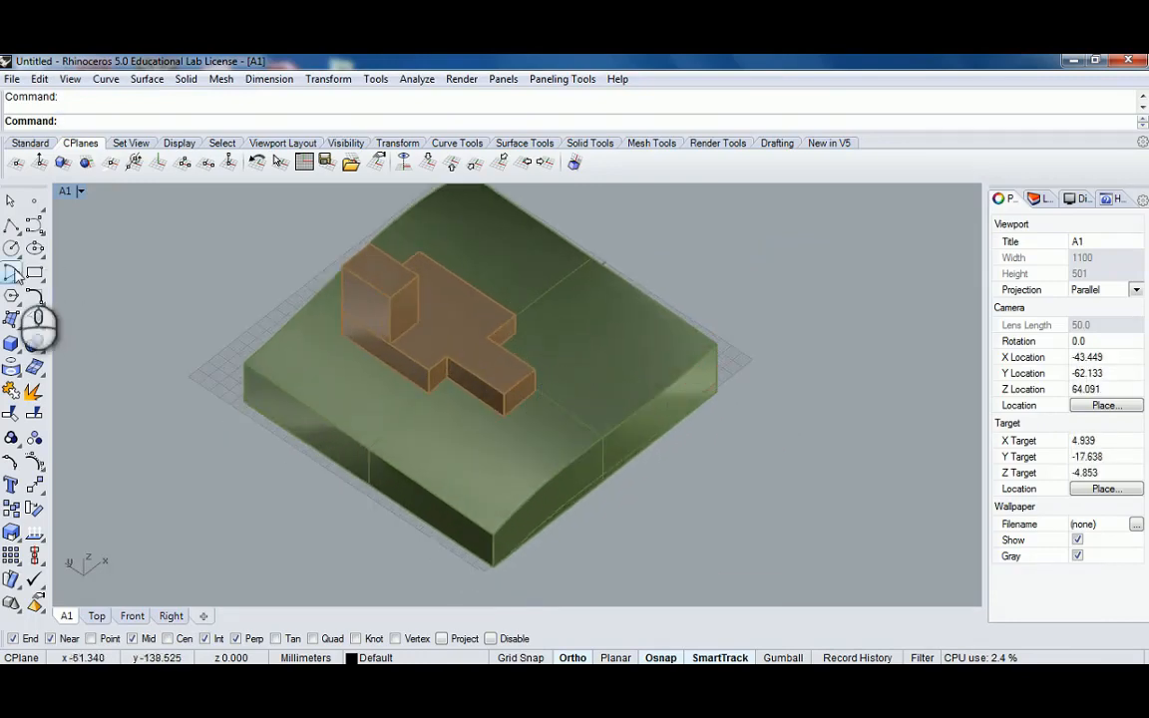
click(11, 342)
scroll(517, 389, up, 5)
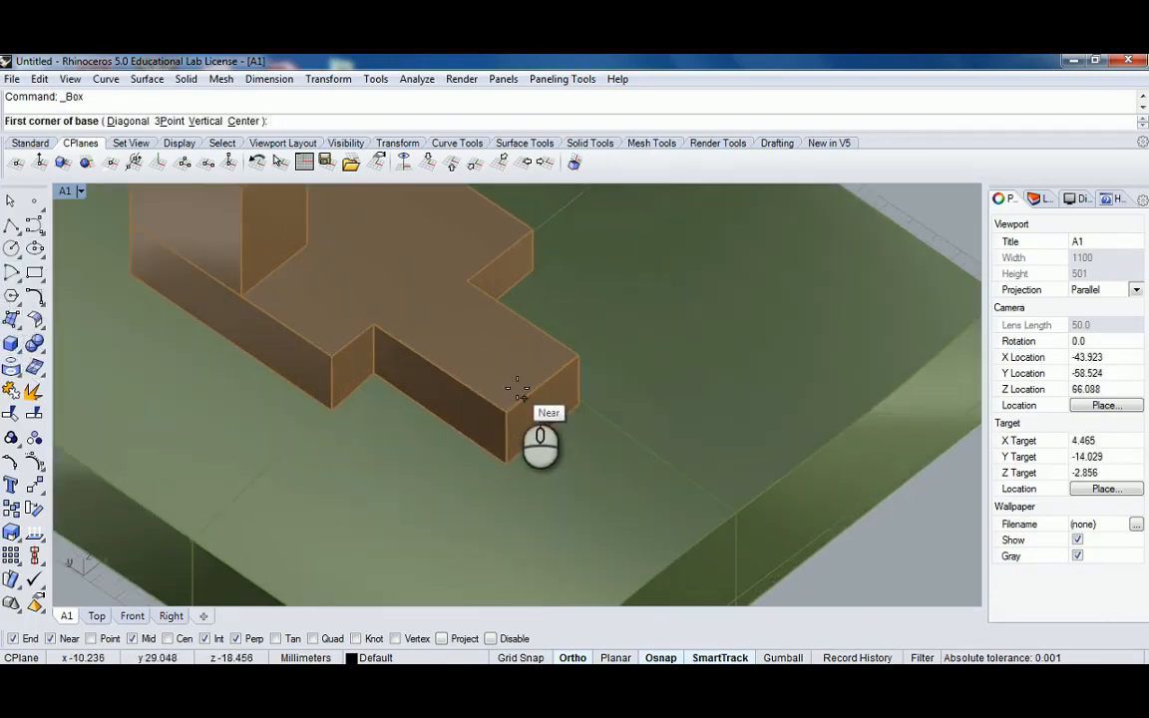
scroll(517, 389, down, 5)
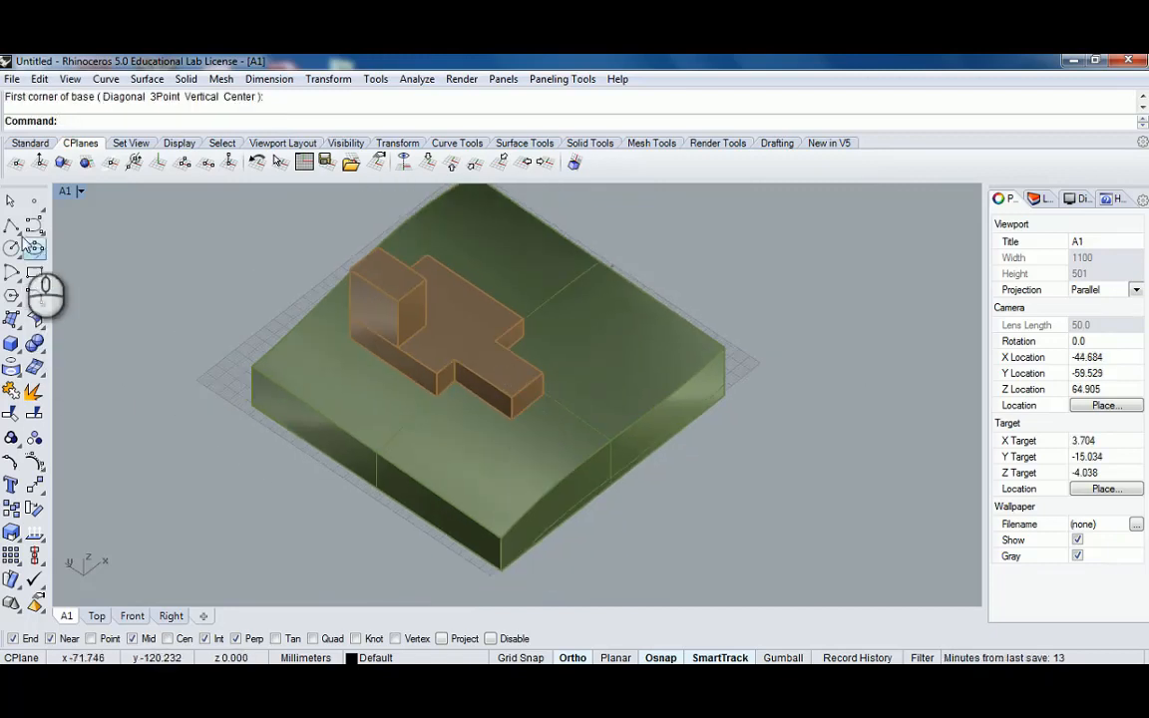
Draw a horizontal clipping plane over the terrain block from its upper corner to a point beyond the opposite side
click(11, 202)
shift+right_drag(466, 371, 484, 449)
scroll(442, 389, down, 4)
mouse_move(484, 449)
right_down()
mouse_move(502, 375)
mouse_move(500, 462)
right_up()
shift+right_drag(556, 369, 582, 333)
right_drag(565, 328, 551, 324)
mouse_move(546, 320)
shift+right_down()
mouse_move(603, 313)
mouse_move(546, 302)
shift+right_up()
shift+right_drag(544, 281, 469, 244)
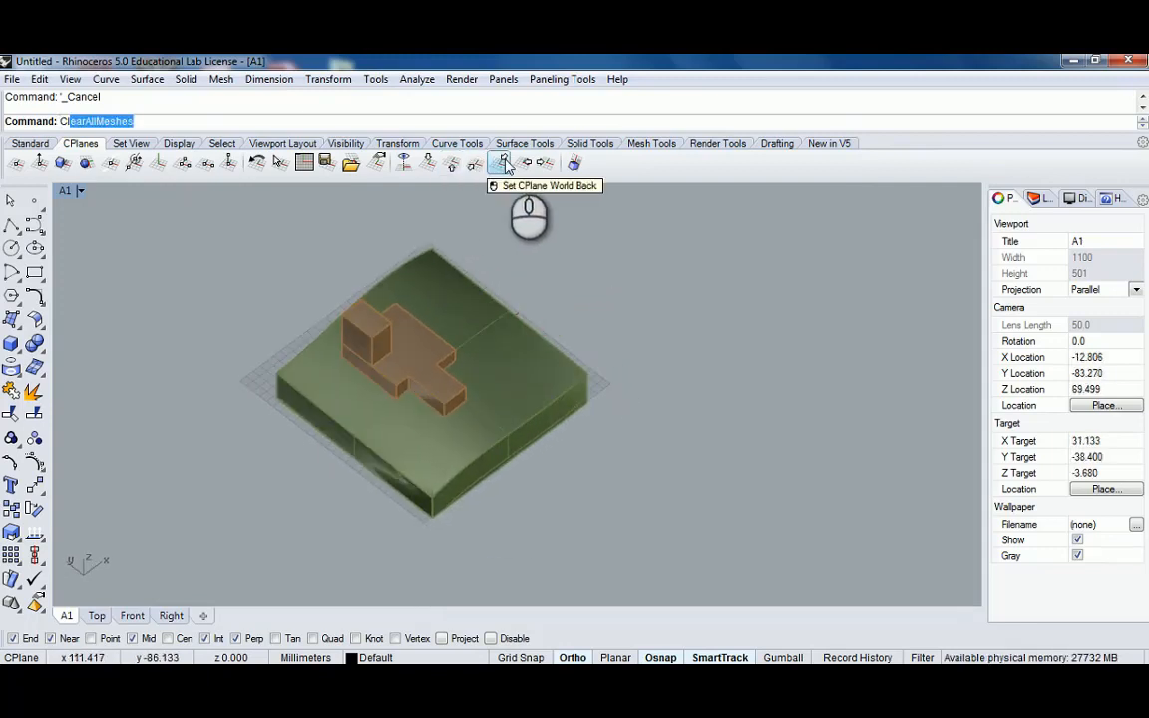
text(ingPlane)
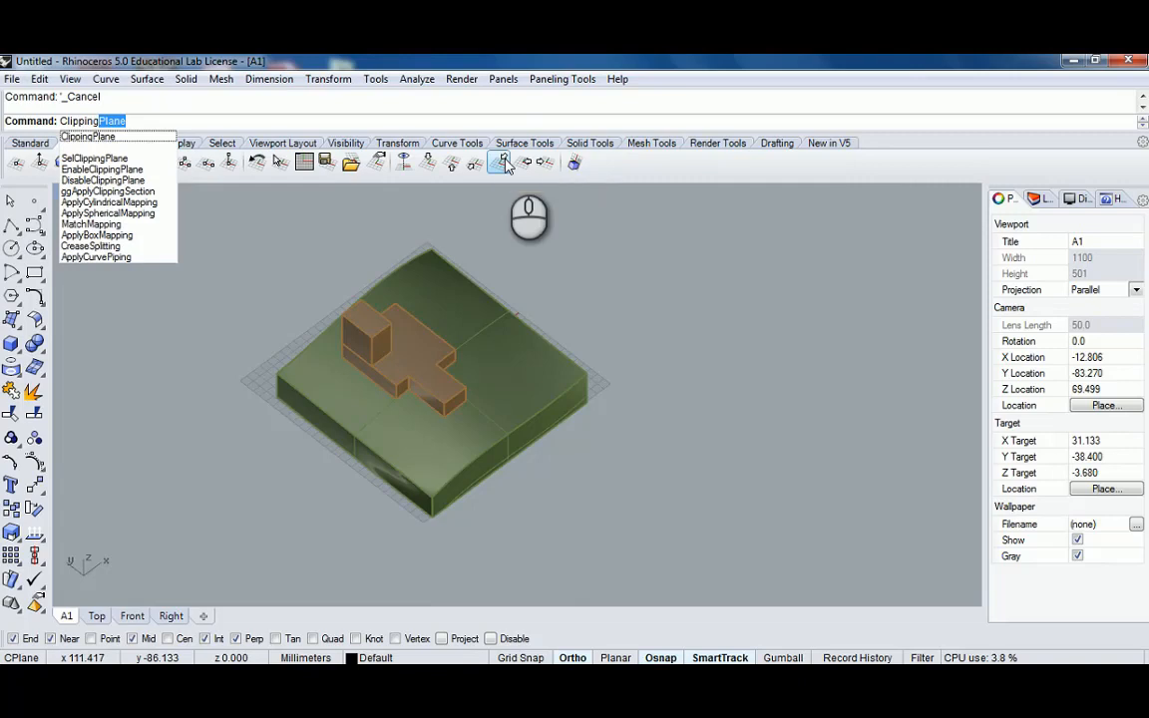
key(Return)
right_drag(564, 389, 556, 361)
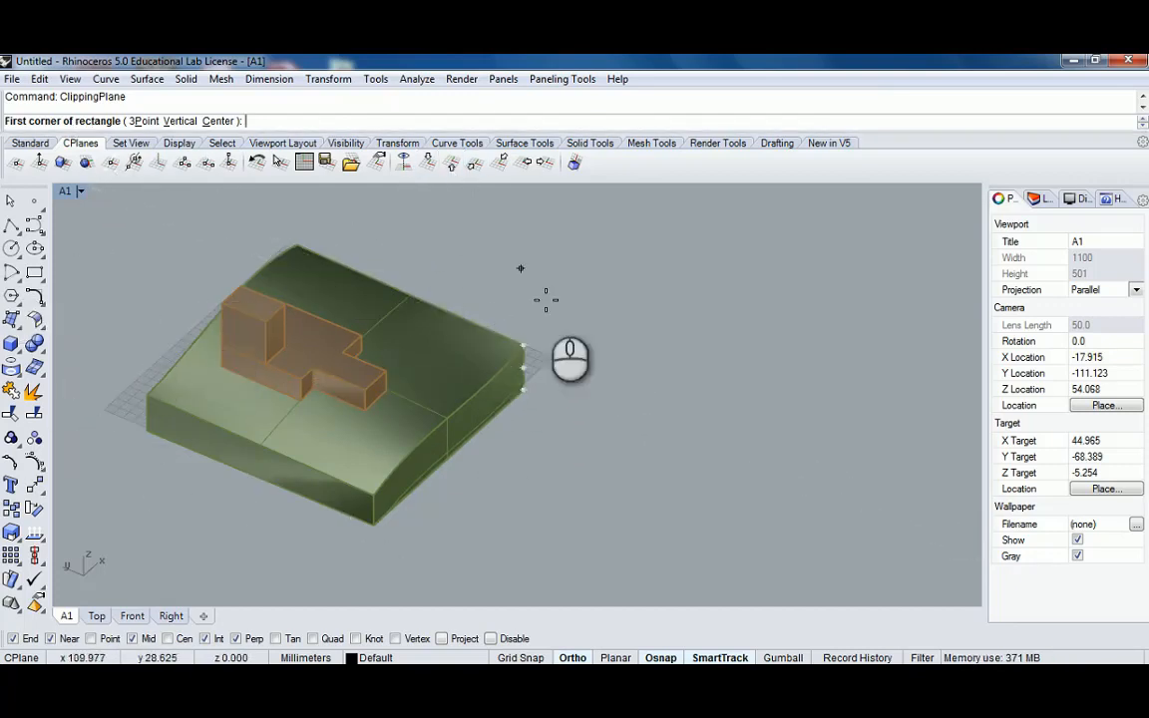
click(524, 345)
right_drag(88, 342, 244, 359)
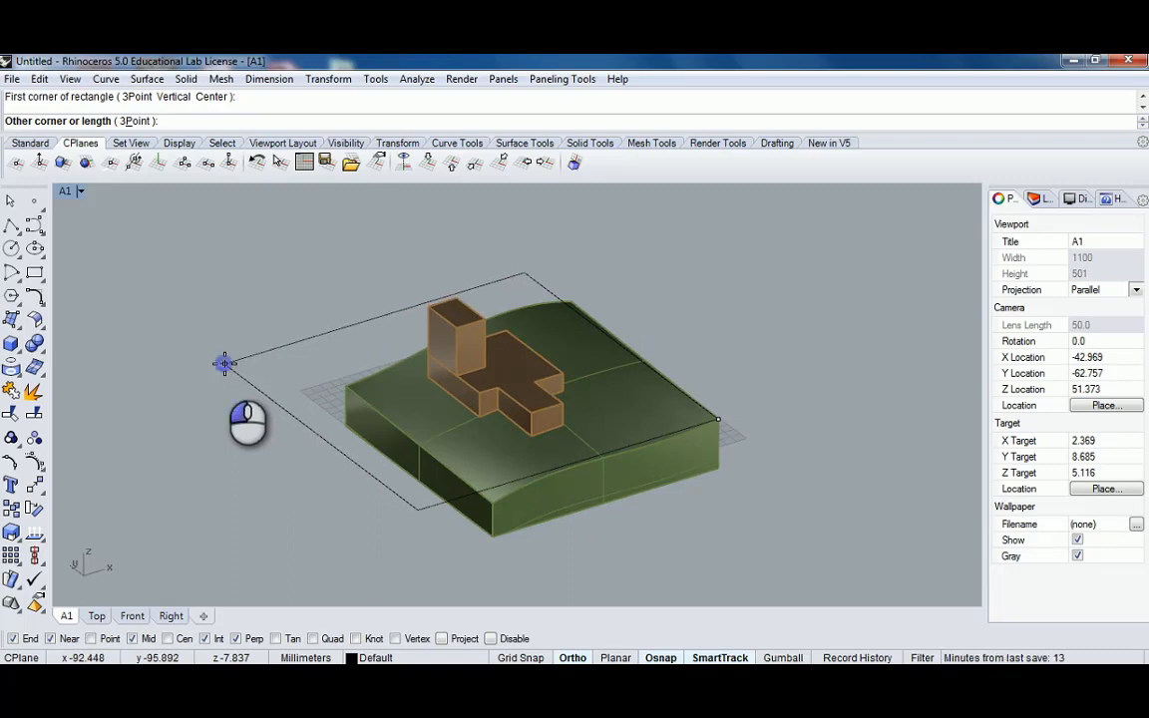
click(224, 363)
Flip the clipping plane's direction and back again, and shift the plane horizontally so it covers the whole terrain block
right_drag(226, 367, 556, 349)
click(517, 284)
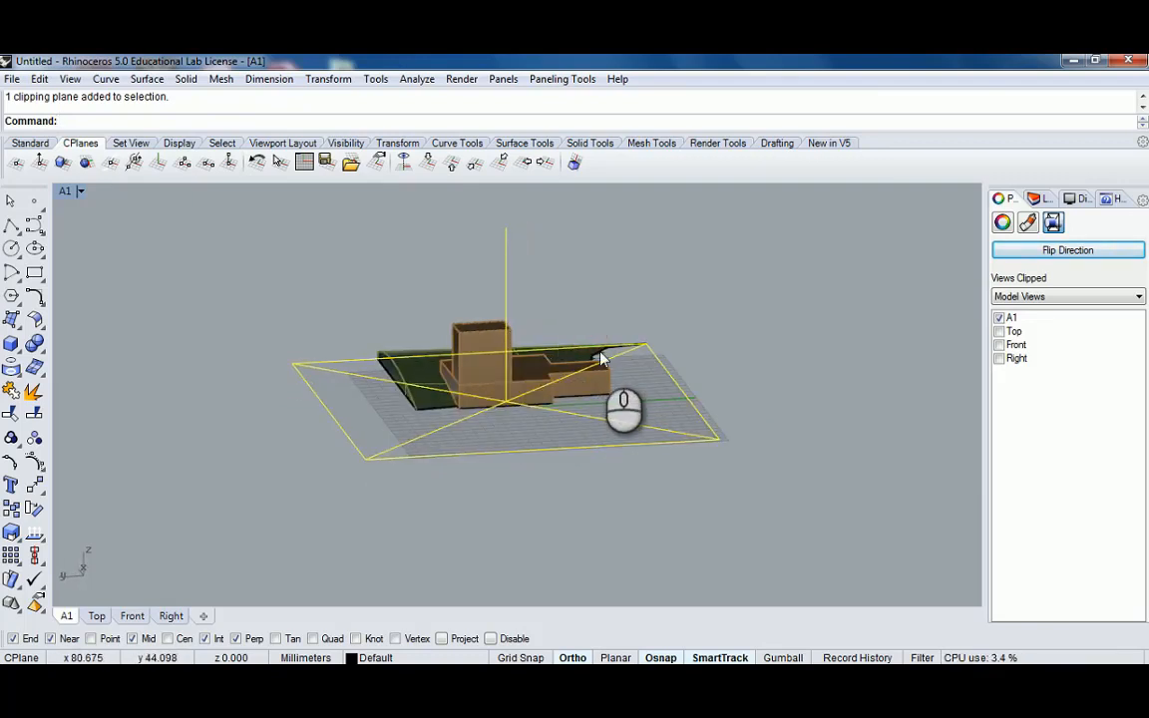
key(Return)
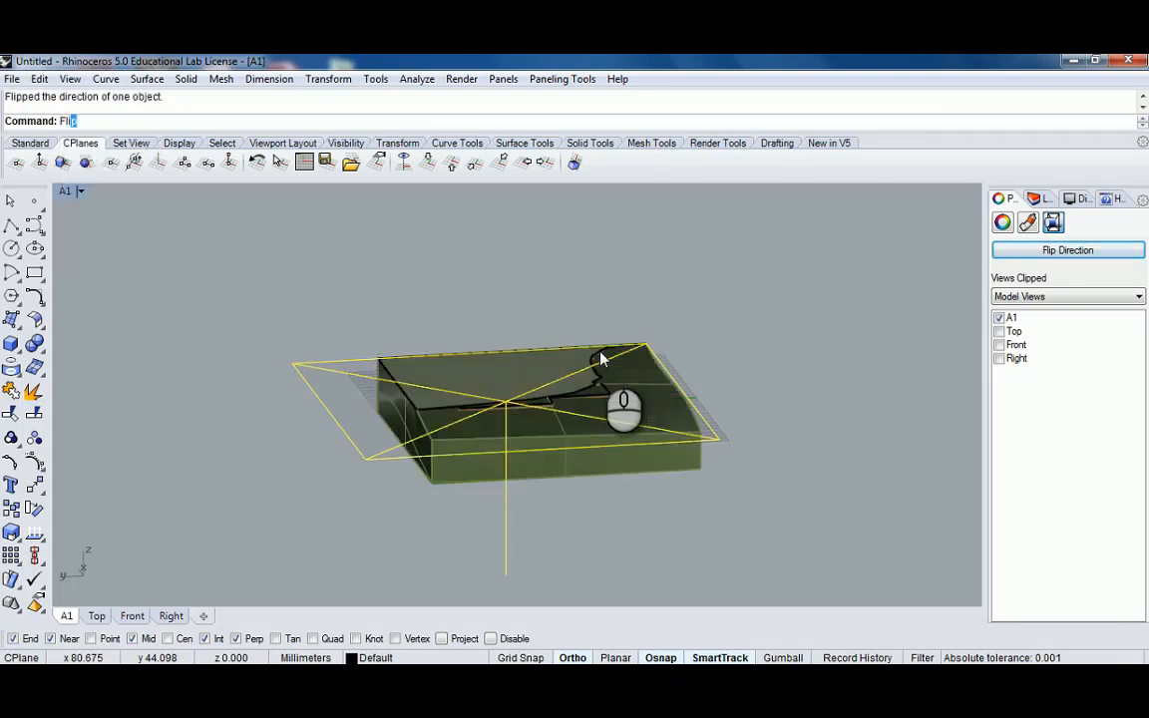
right_drag(603, 359, 585, 418)
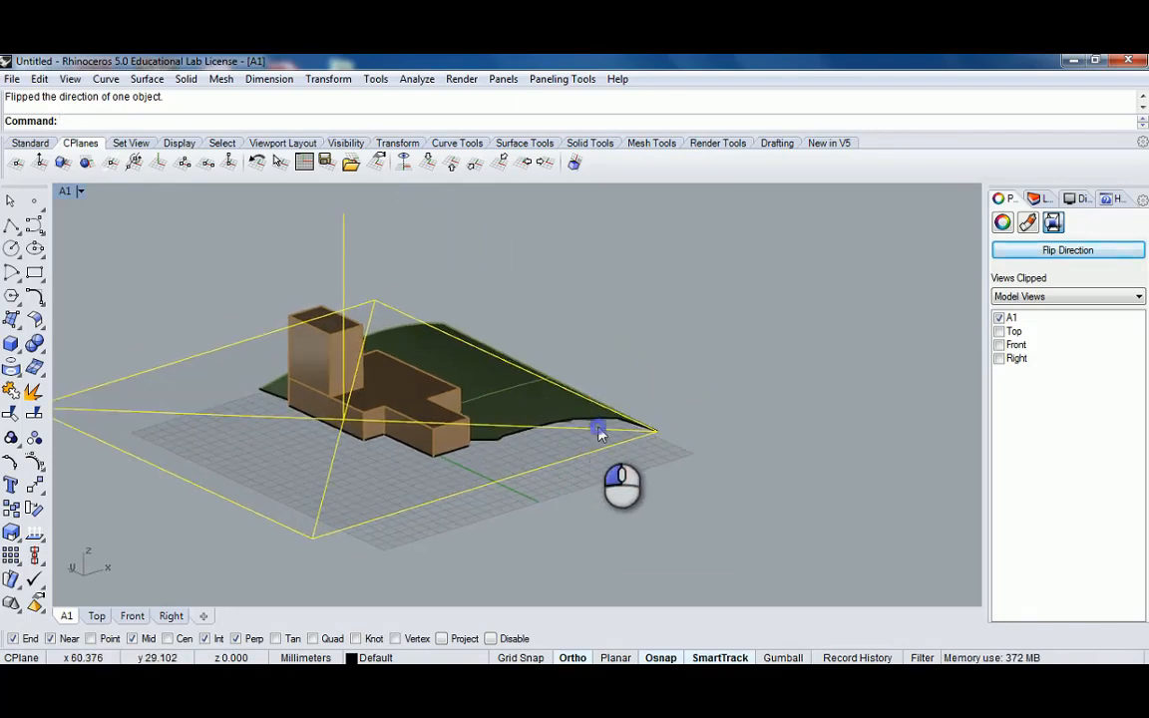
drag(600, 434, 650, 418)
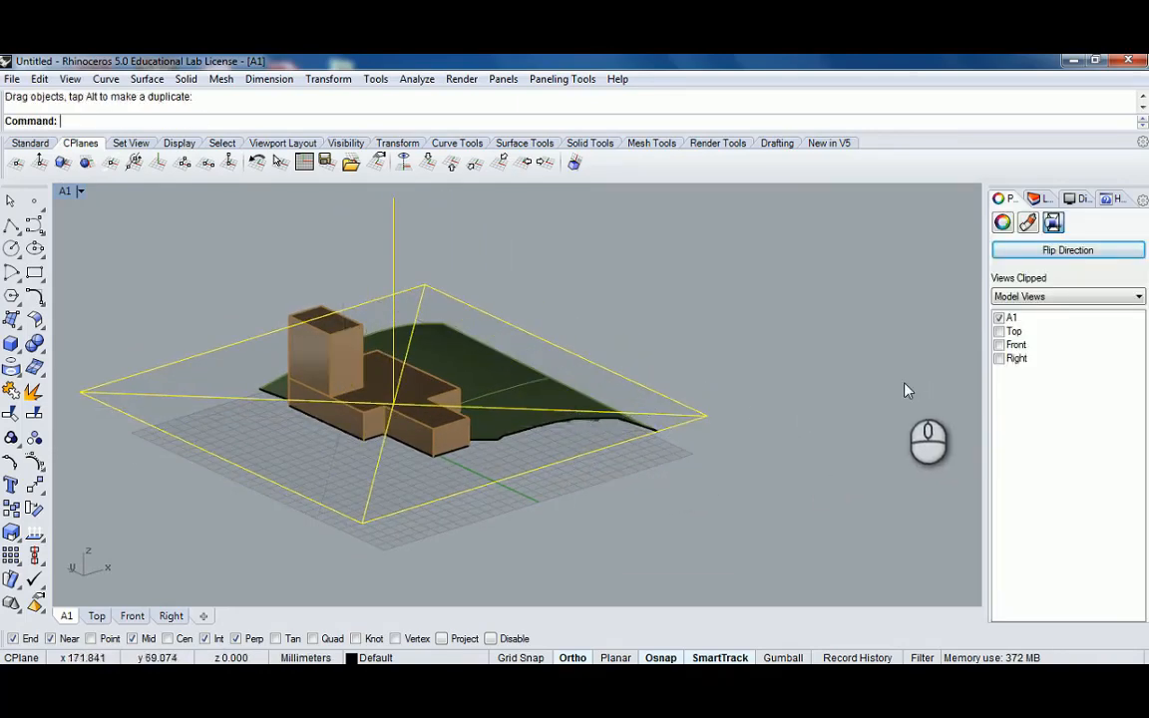
right_drag(345, 391, 505, 435)
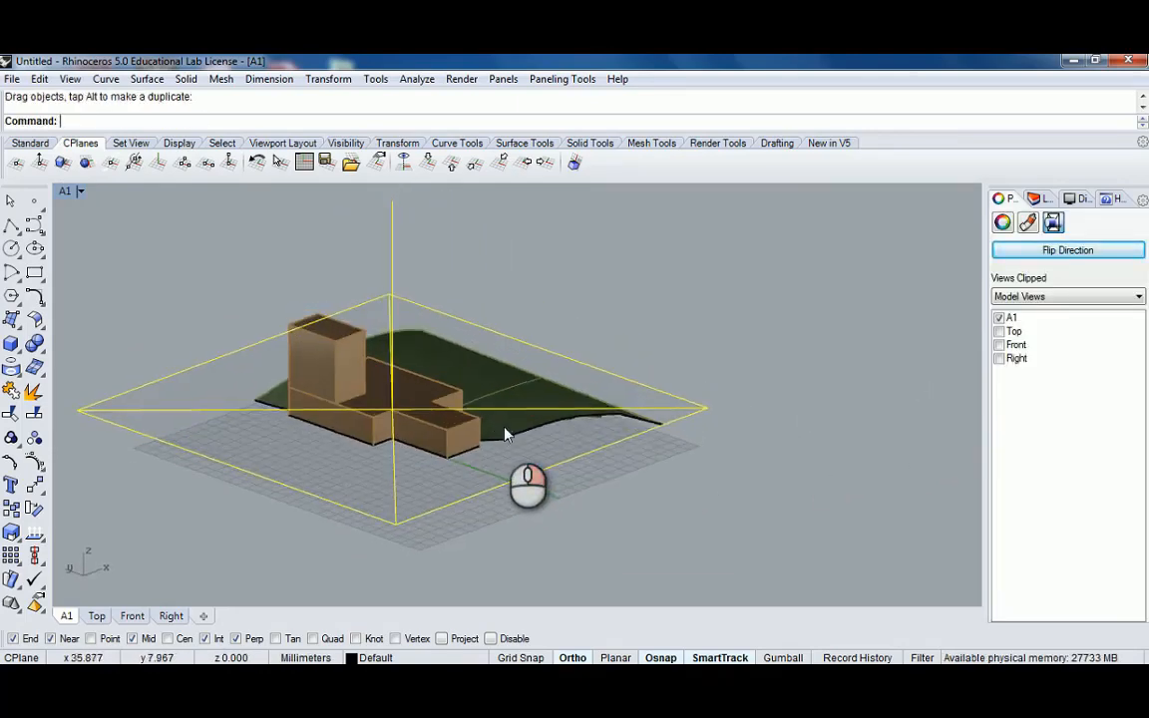
Return to the four-viewport layout and frame the whole model in the Top, Front and Right views
double_click(62, 192)
scroll(354, 289, down, 4)
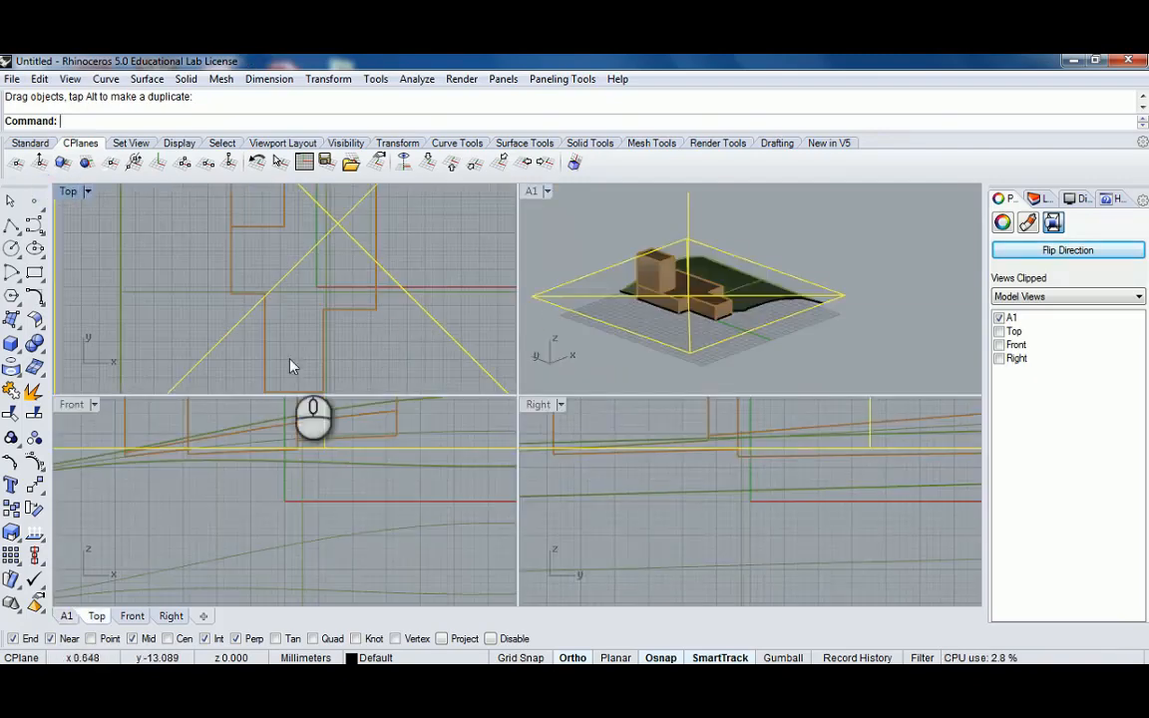
scroll(239, 454, down, 7)
scroll(245, 453, down, 5)
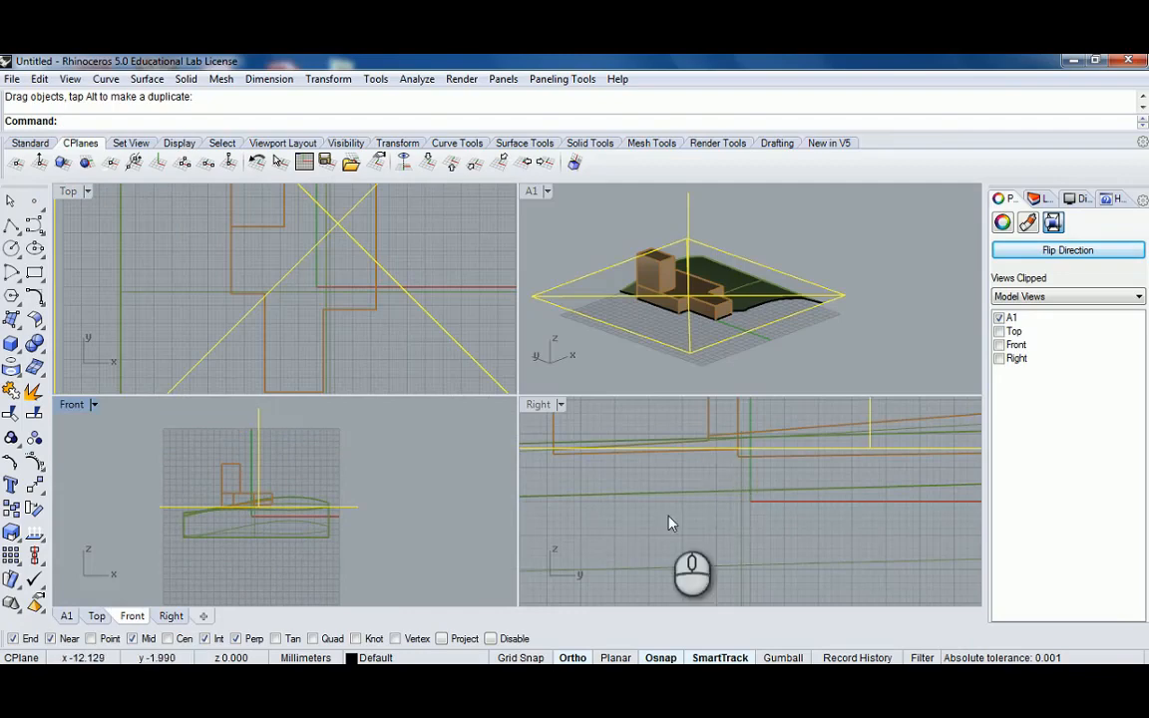
scroll(788, 499, down, 5)
right_drag(793, 492, 786, 518)
scroll(388, 269, down, 8)
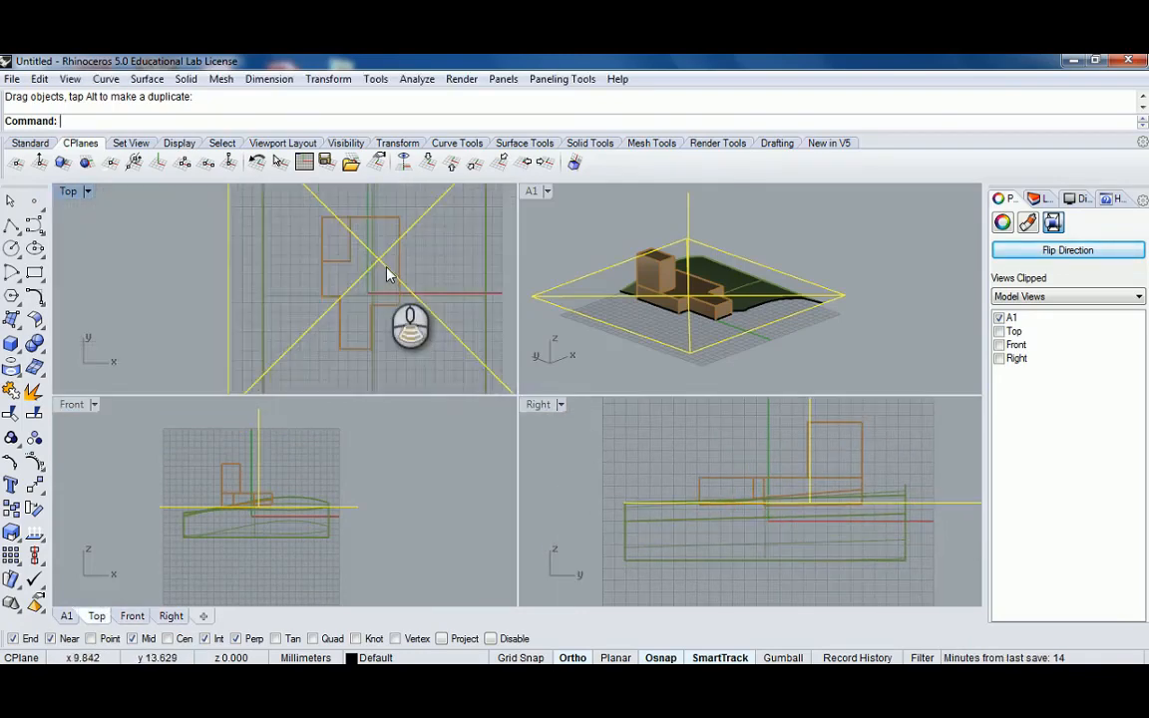
right_drag(386, 267, 289, 277)
Set the display mode of the Top, Front and Right viewports to Shaded
click(68, 190)
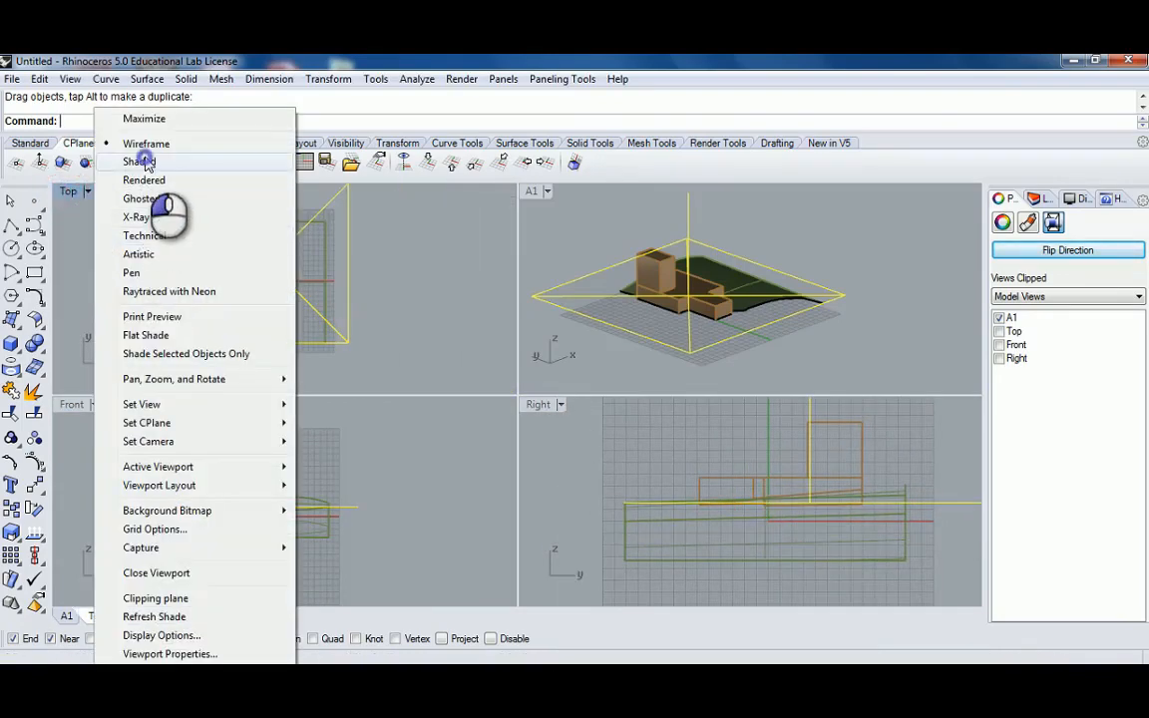
click(140, 160)
click(72, 404)
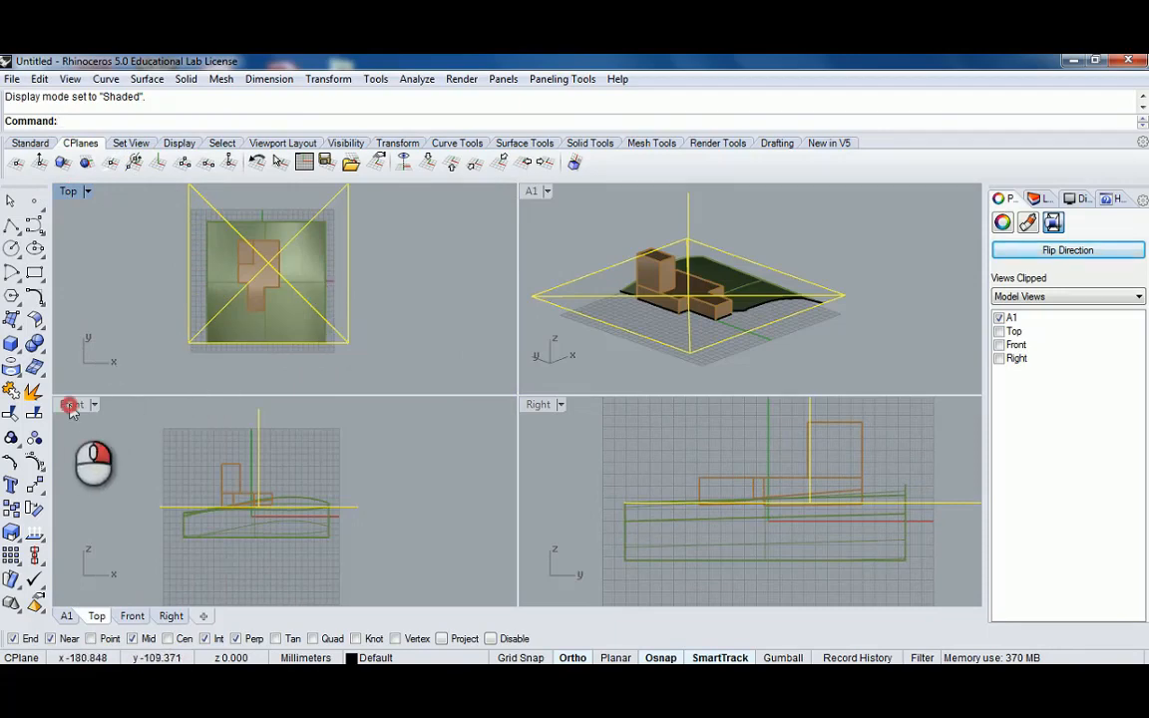
click(148, 163)
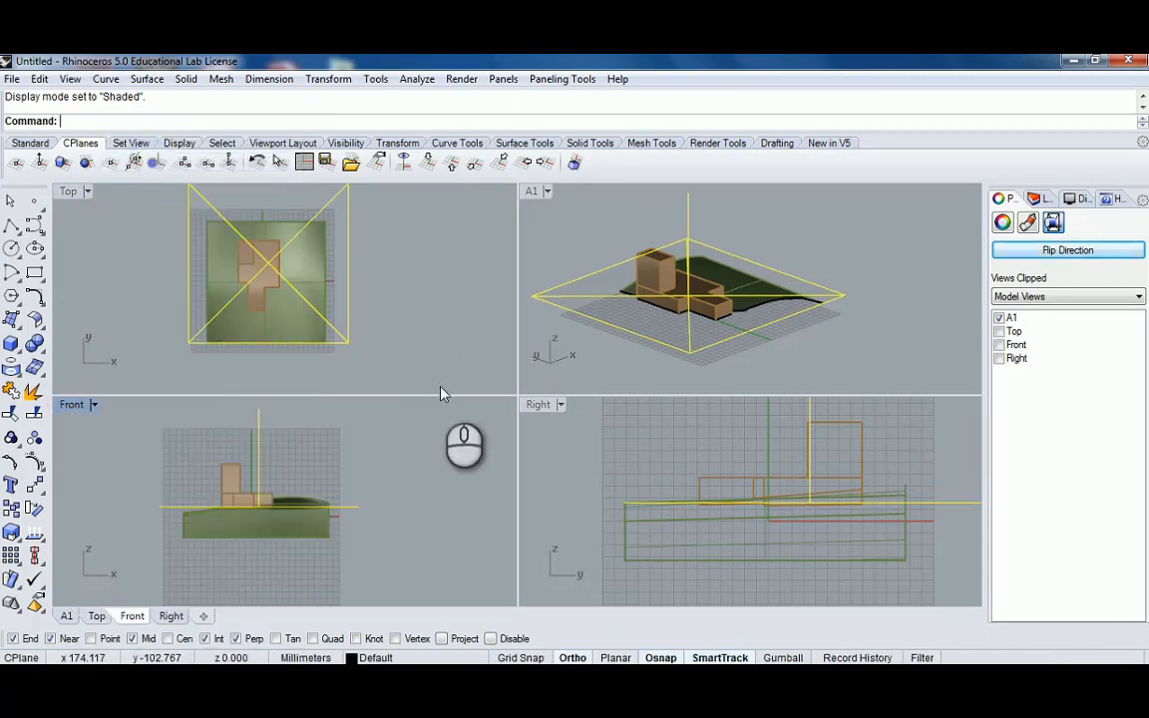
click(539, 406)
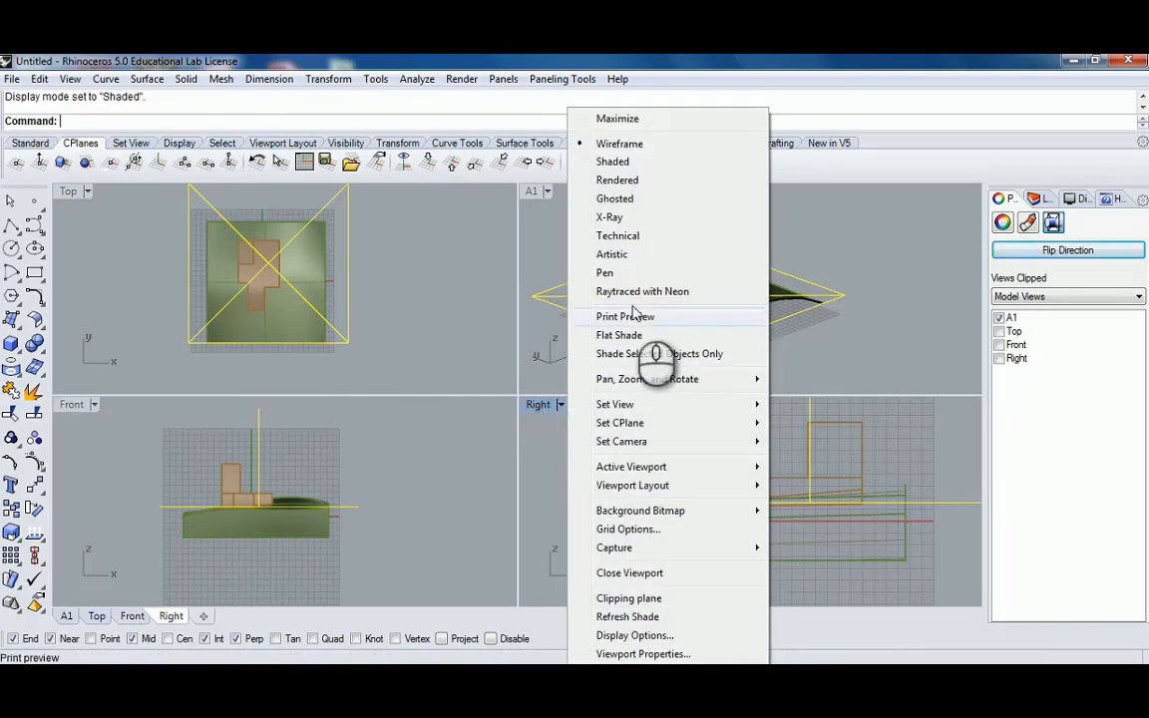
click(613, 160)
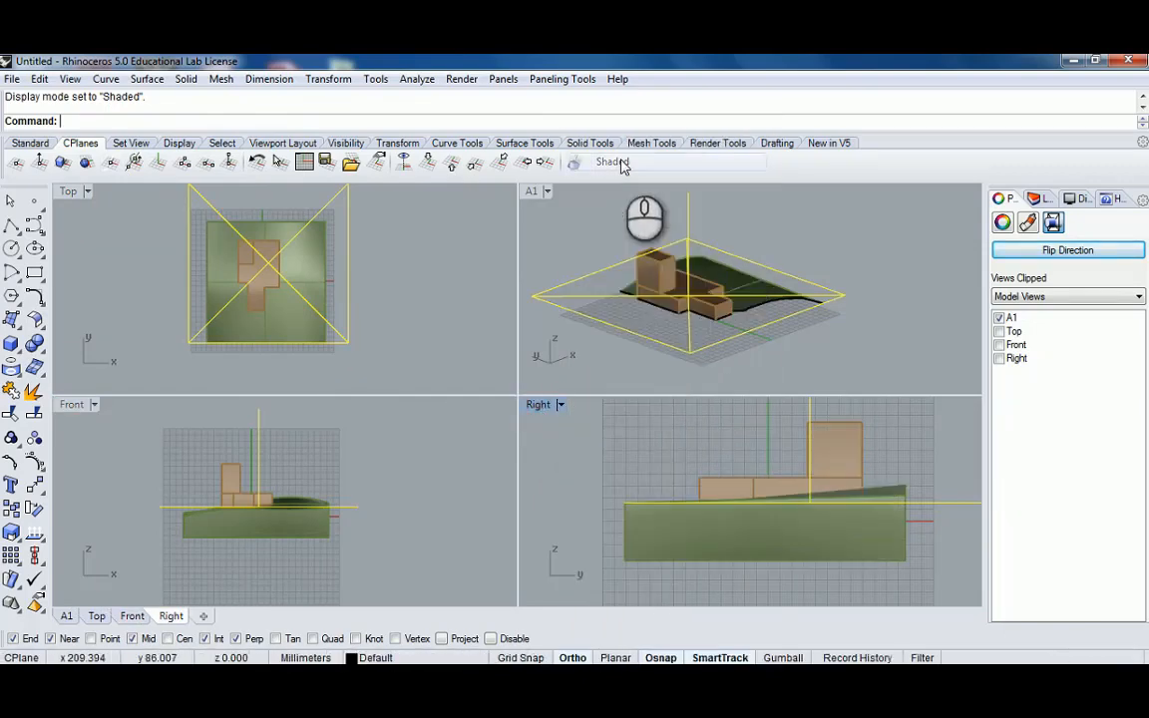
Try the clipping plane on the Top, Front and Right views, and restrict it to A1 again
click(999, 333)
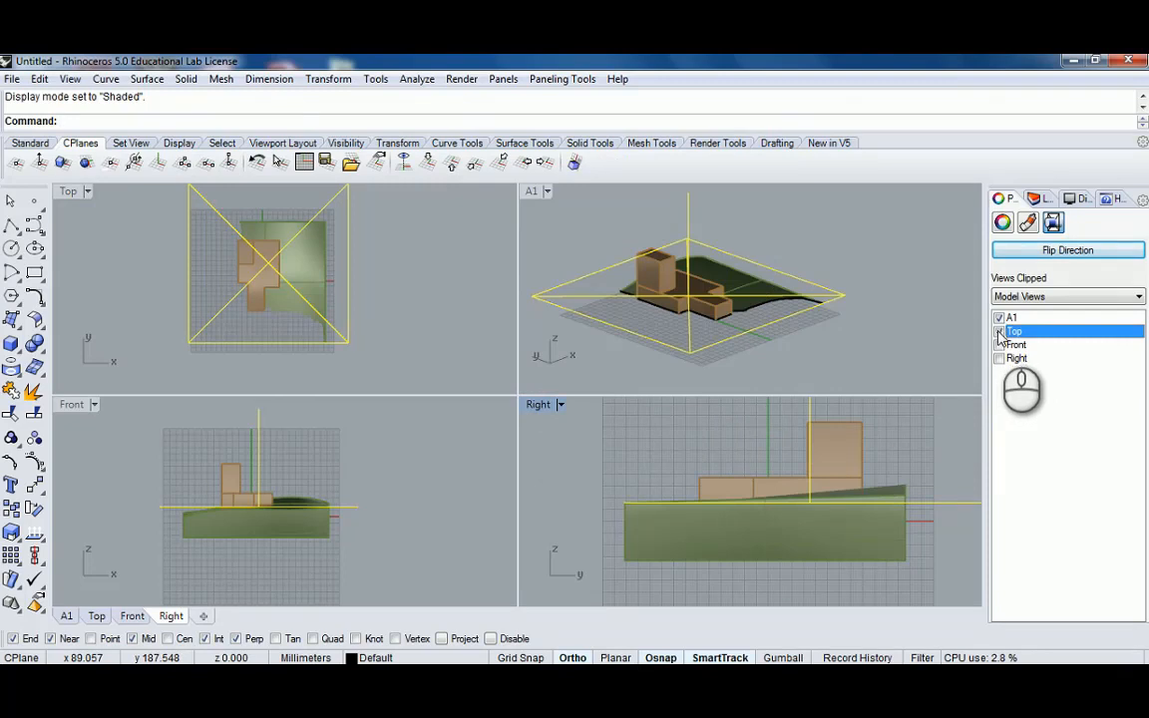
click(999, 346)
click(1000, 359)
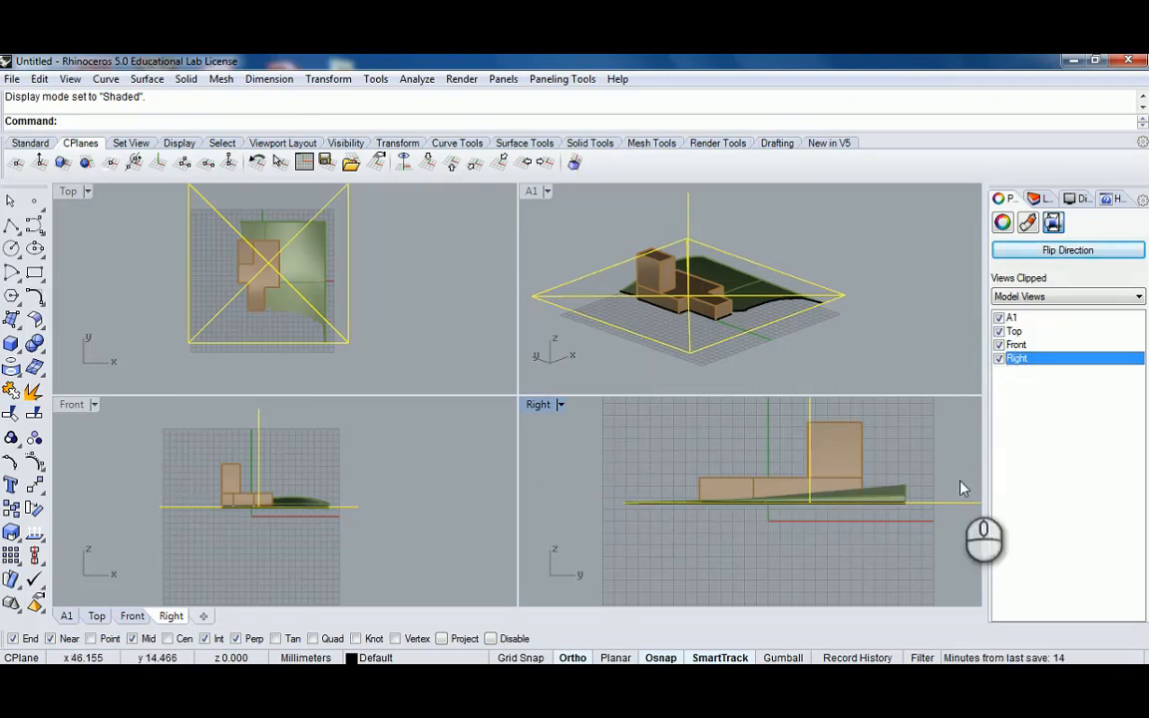
click(999, 359)
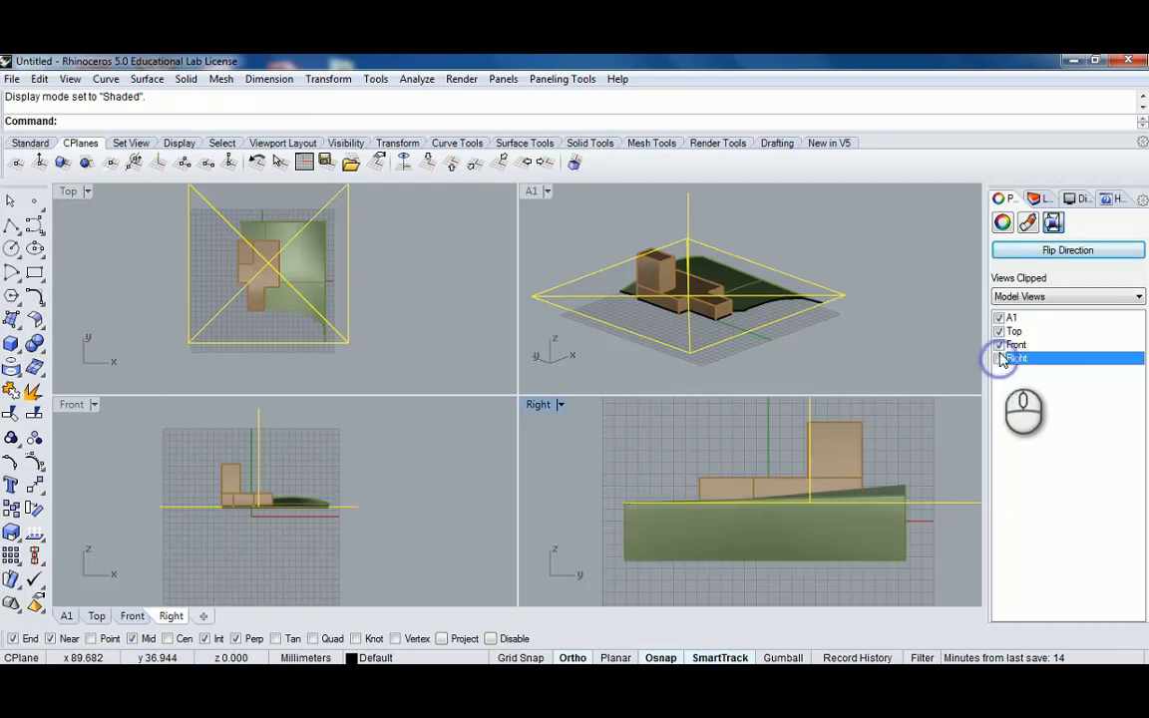
click(999, 345)
click(999, 331)
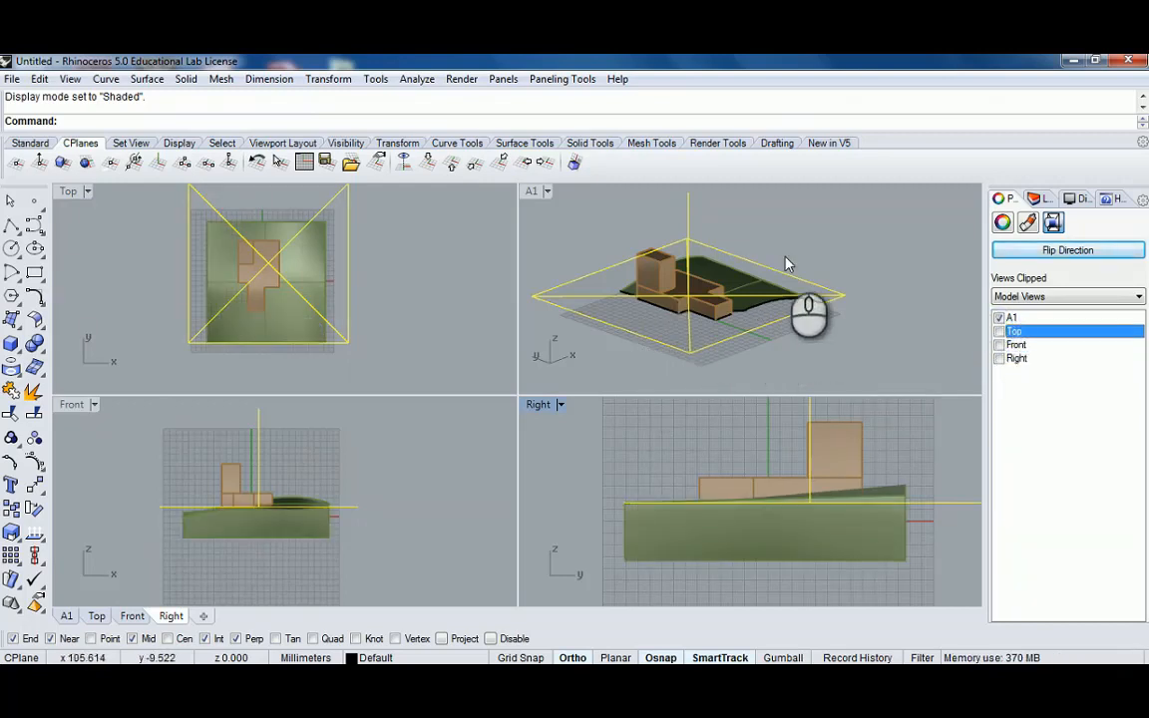
In the Front view, lower the clipping plane so it passes through the terrain block below the building
right_drag(673, 275, 731, 280)
scroll(782, 290, down, 3)
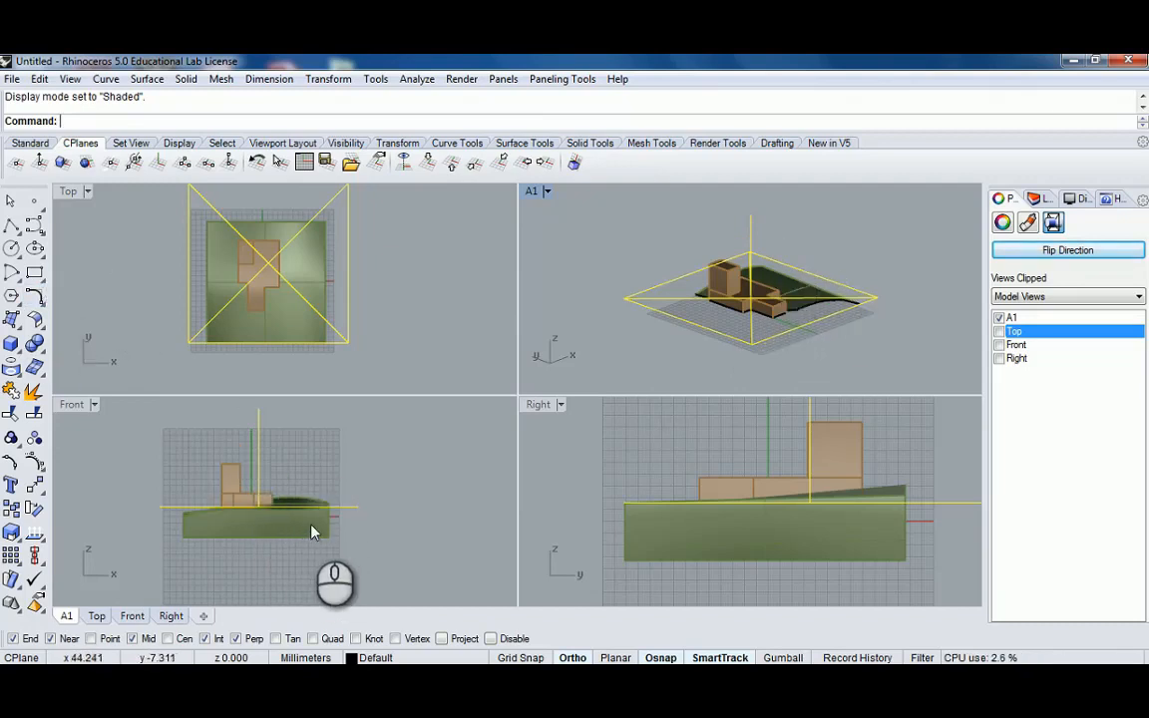
scroll(312, 526, up, 2)
right_drag(307, 517, 347, 528)
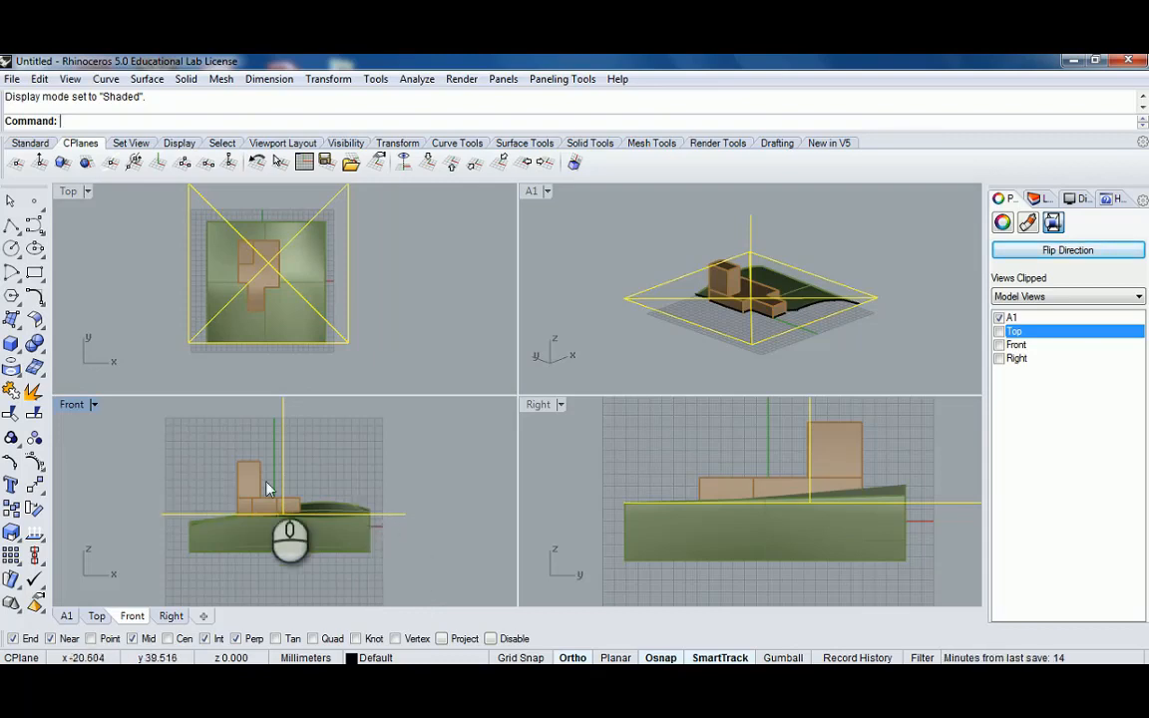
right_drag(321, 510, 395, 506)
mouse_move(423, 510)
mouse_down()
mouse_move(424, 547)
mouse_move(429, 514)
mouse_move(427, 529)
mouse_up()
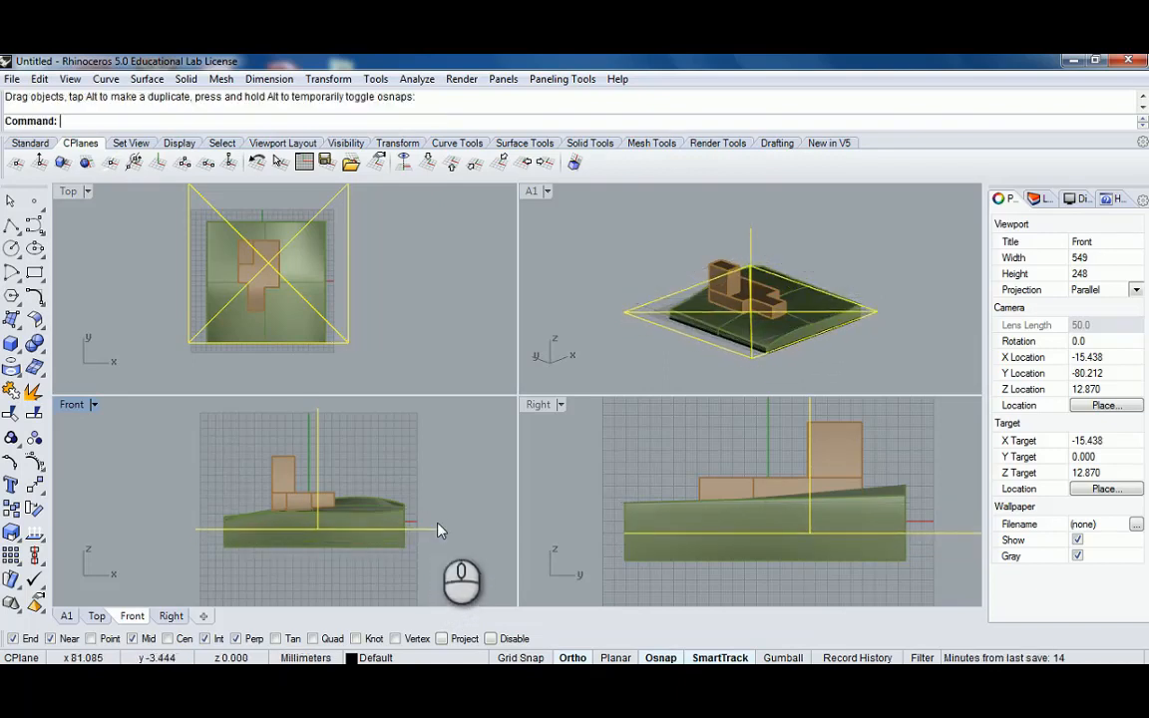
Maximize the A1 view and flip the clipping plane's direction so everything above the plane is cut away
double_click(532, 190)
right_drag(585, 407, 579, 403)
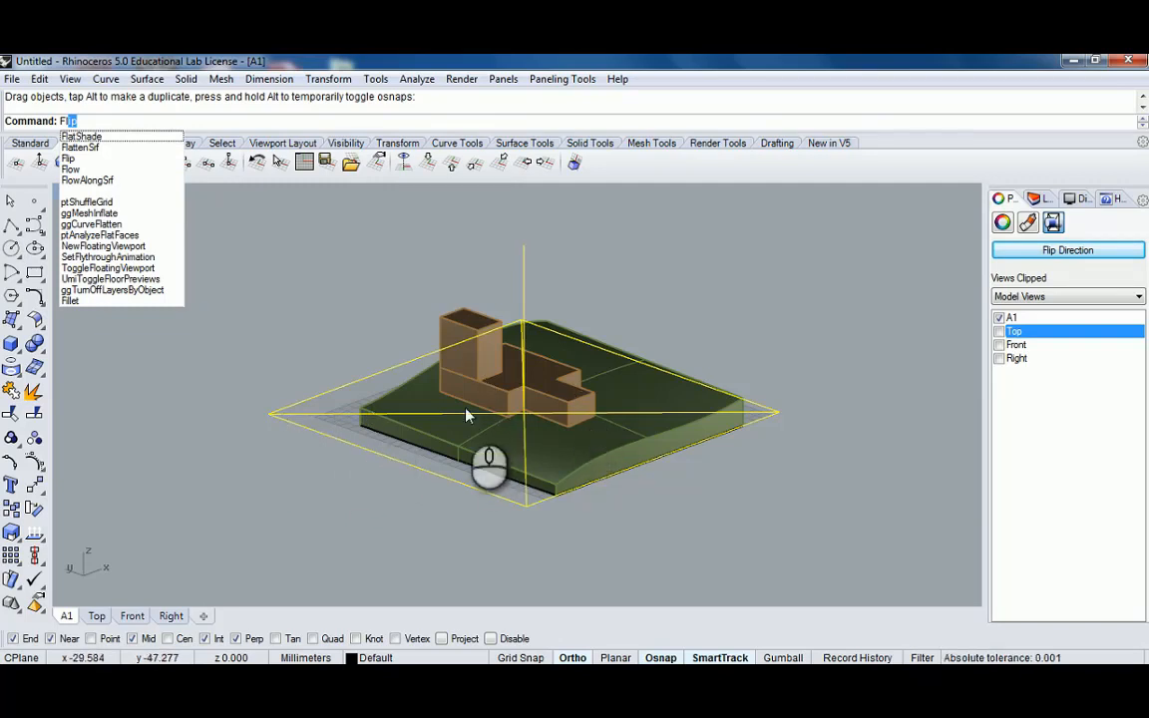
click(544, 276)
click(524, 262)
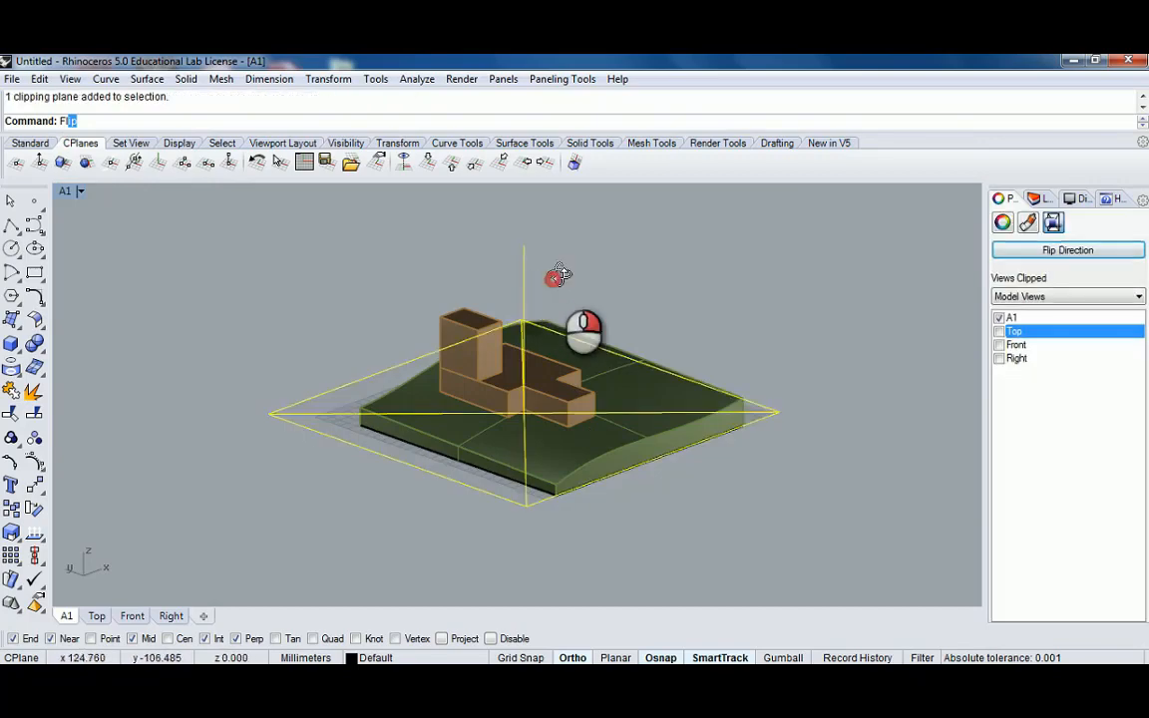
right_drag(502, 275, 359, 448)
click(346, 462)
click(385, 468)
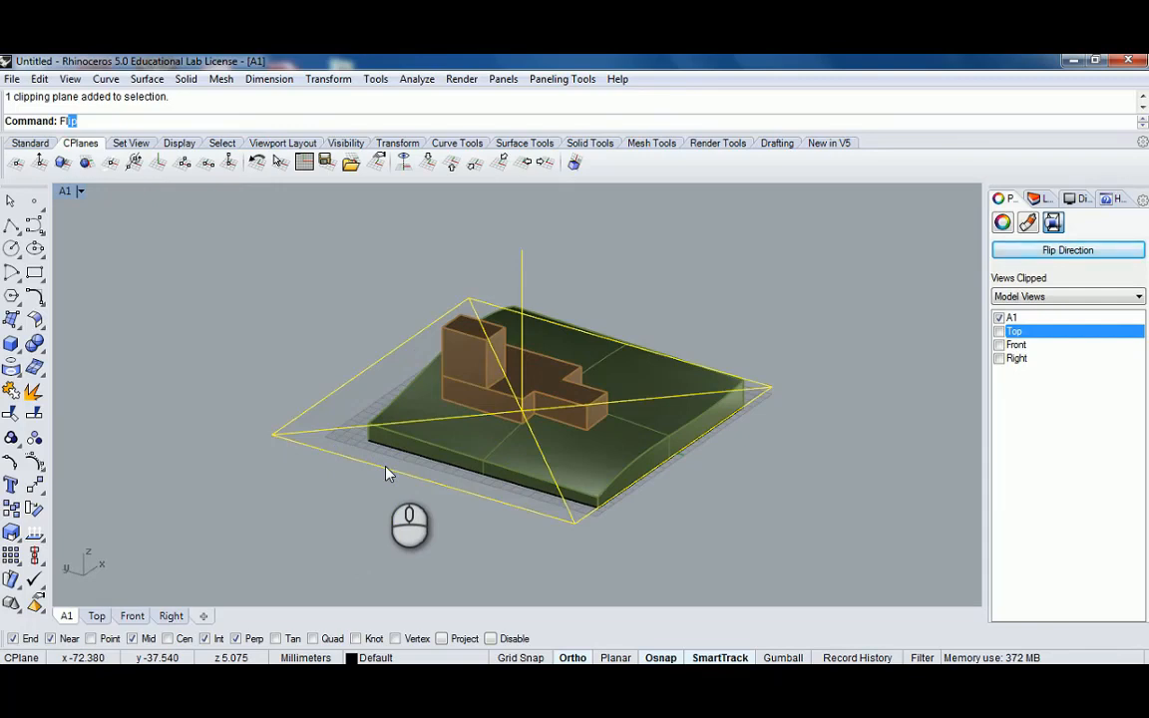
text(flip)
key(Return)
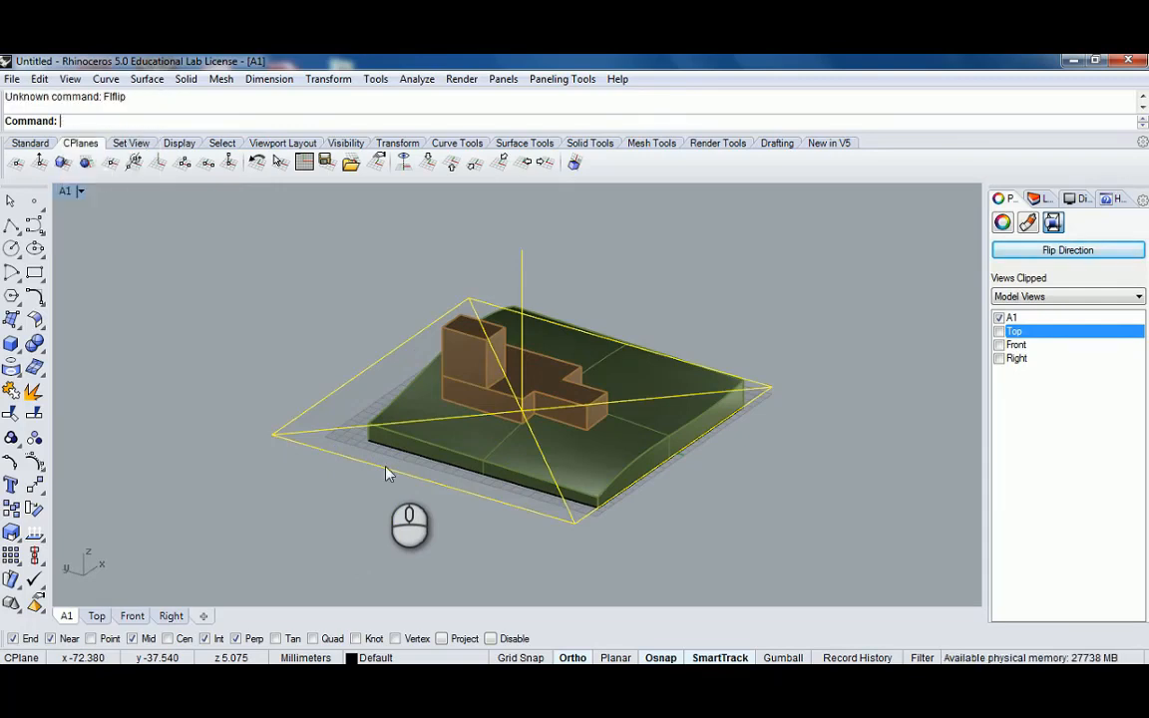
click(333, 364)
click(352, 382)
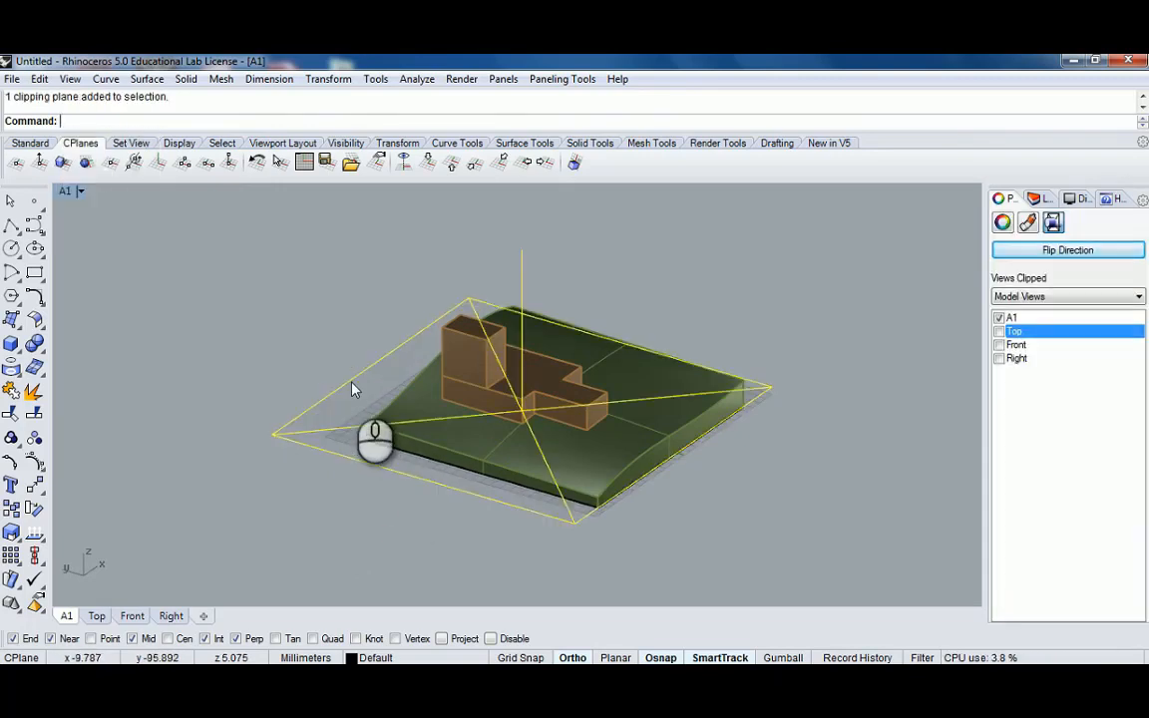
text(Flip)
key(Return)
right_drag(576, 451, 623, 401)
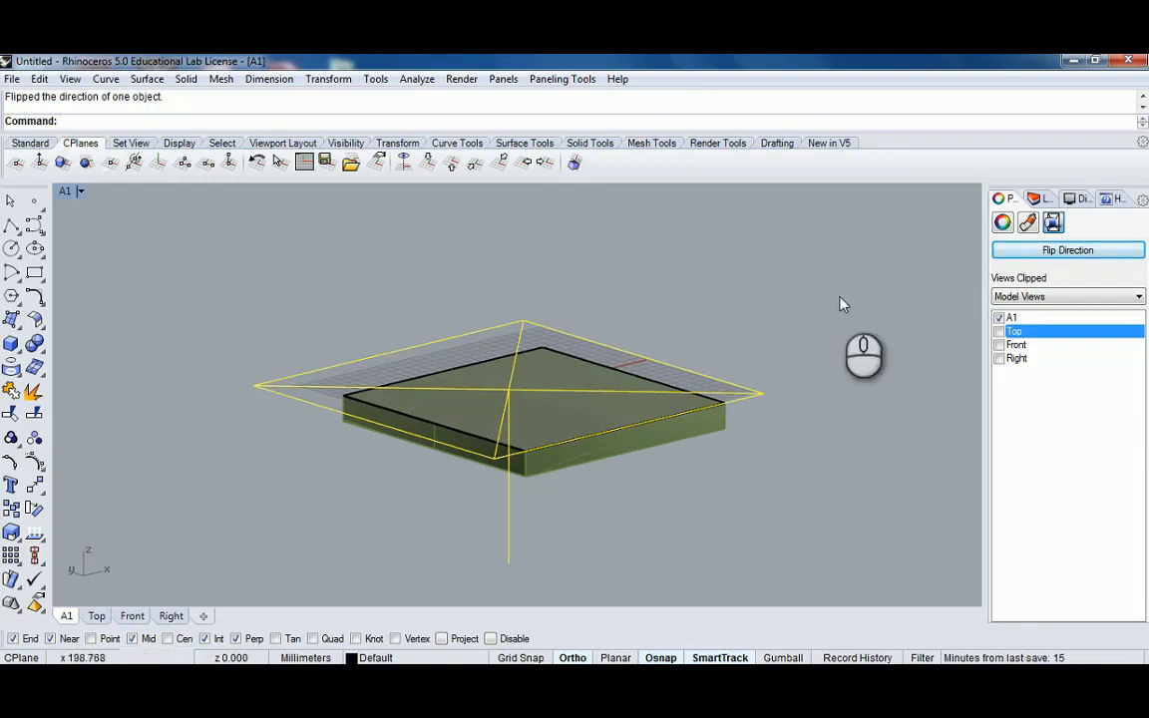
Raise the clipping plane in the Front view to cut through the building's low volume, and maximize the A1 view again
double_click(66, 190)
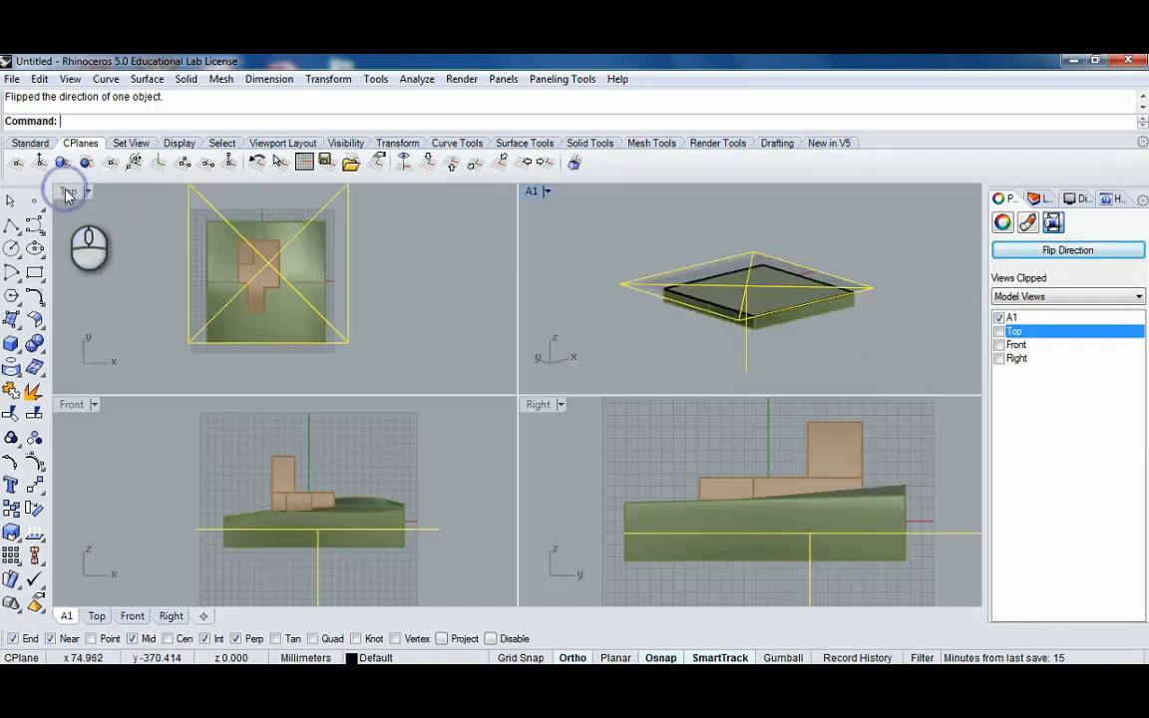
drag(426, 529, 431, 497)
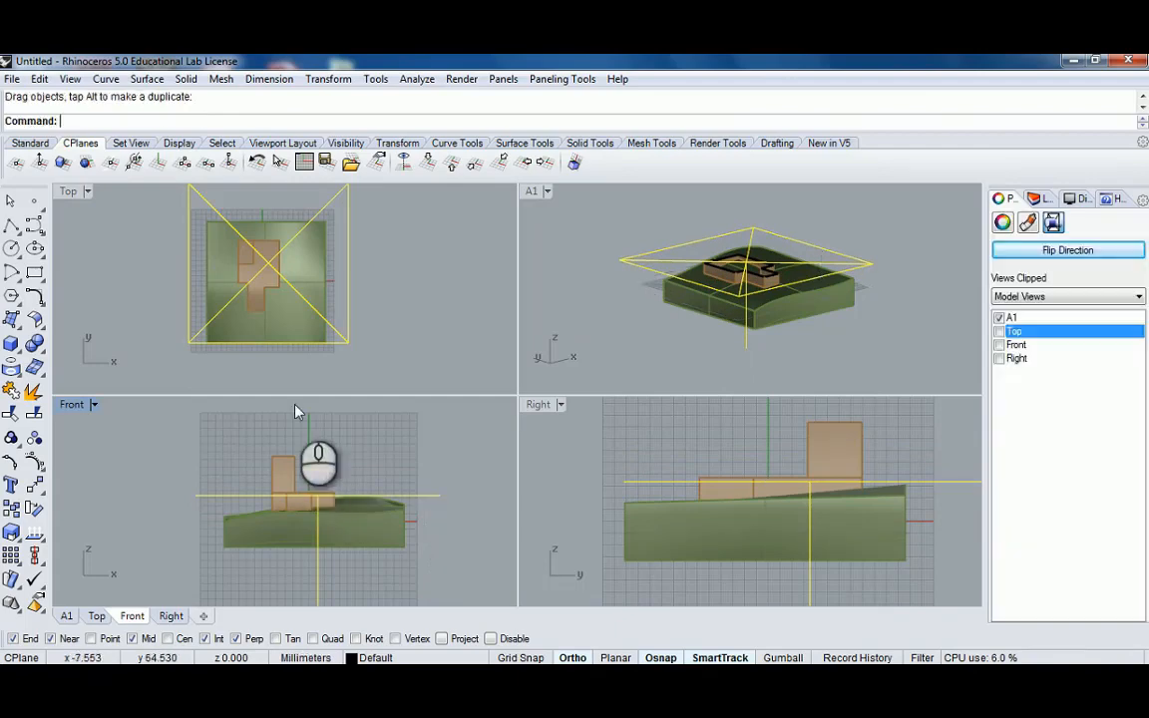
double_click(531, 193)
right_drag(520, 205, 796, 258)
Select the clipping plane and create a new layer named Clipping Plane
click(649, 299)
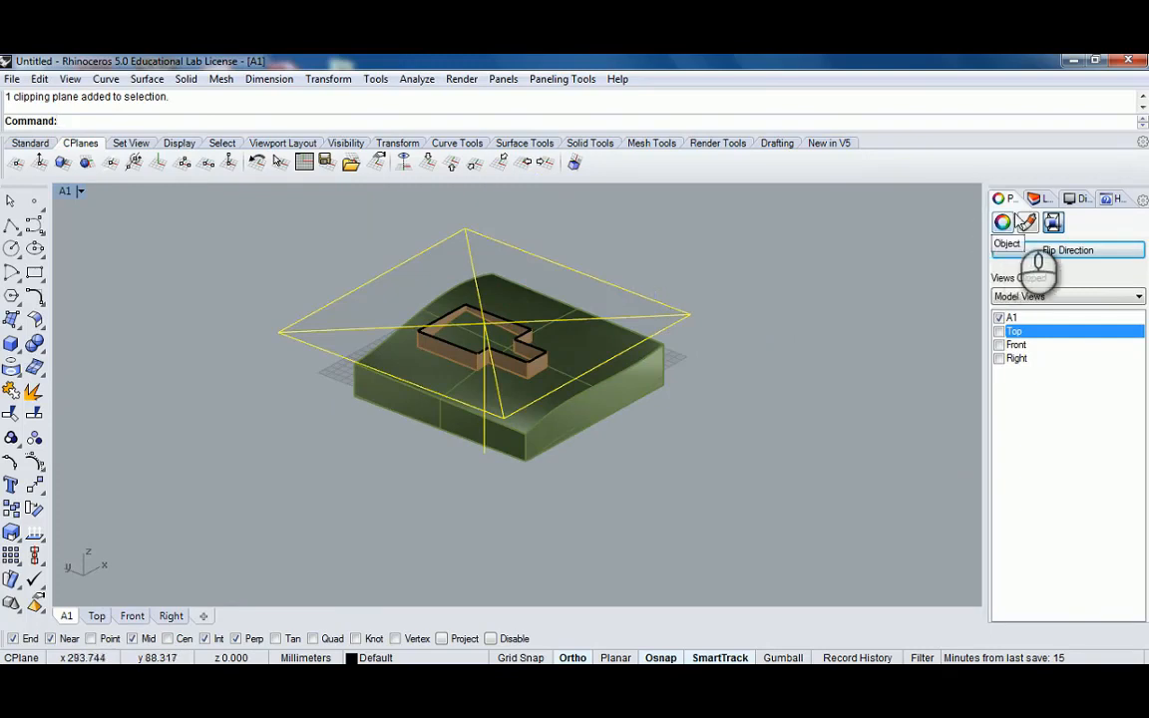
click(1039, 201)
click(998, 216)
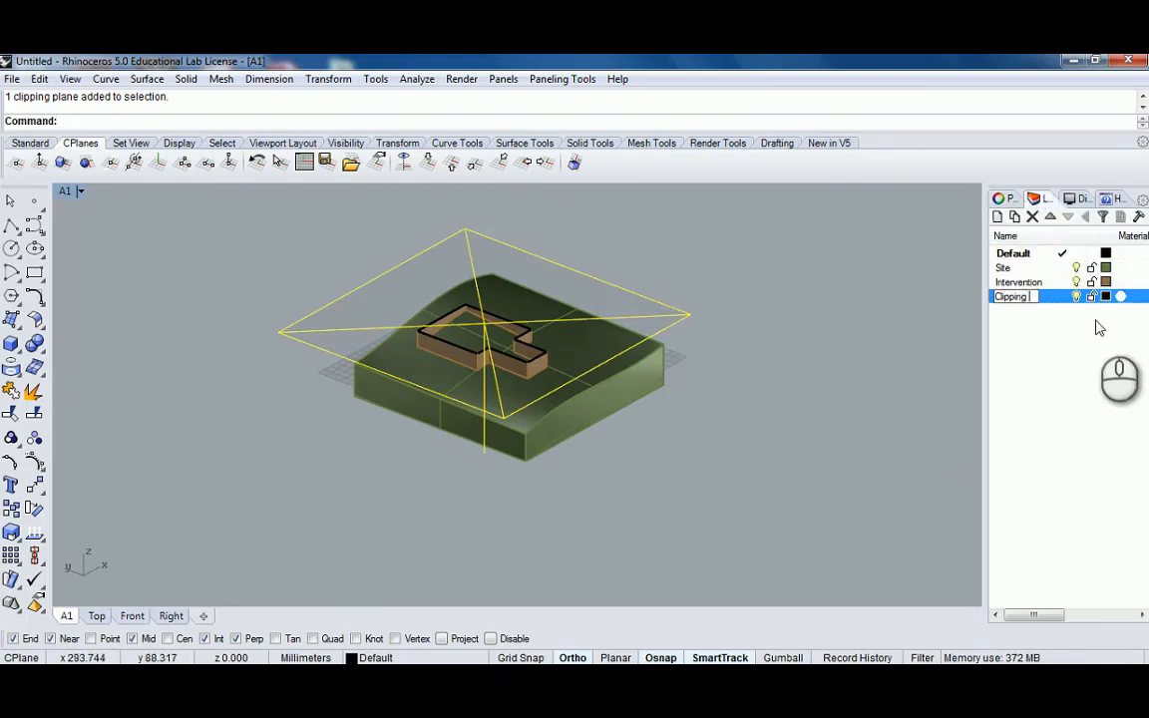
text(Clipping Plane)
click(1040, 350)
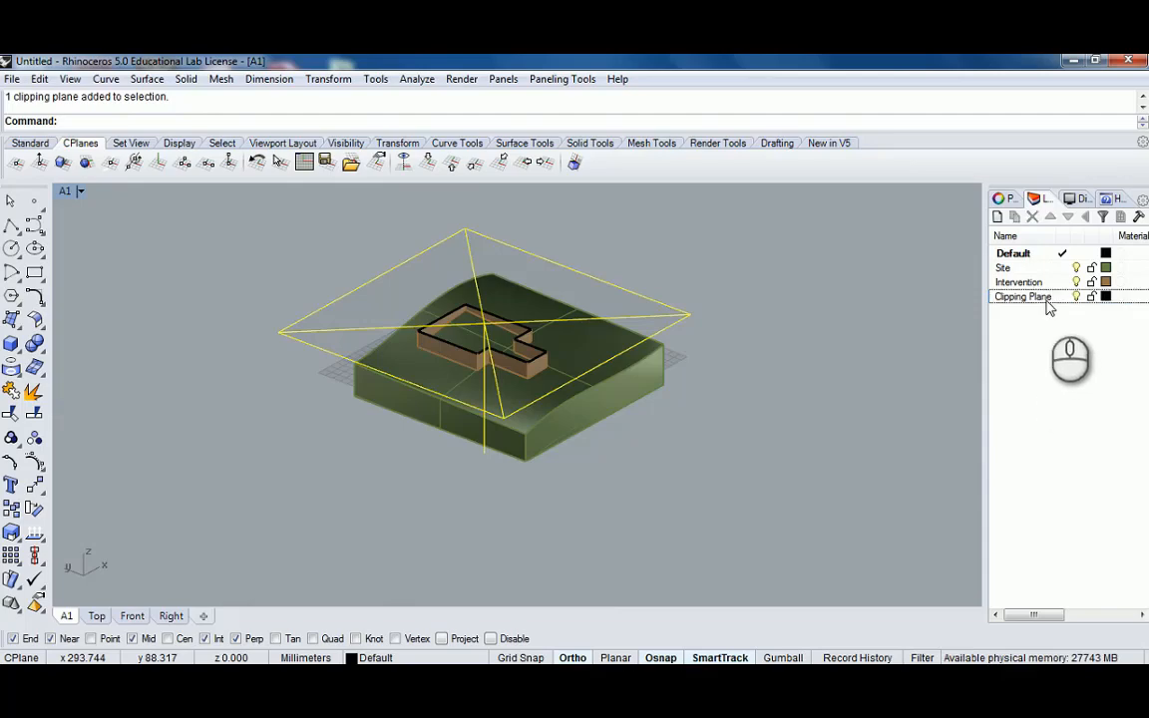
Assign the selected clipping plane to the Clipping Plane layer in its object properties
click(1047, 300)
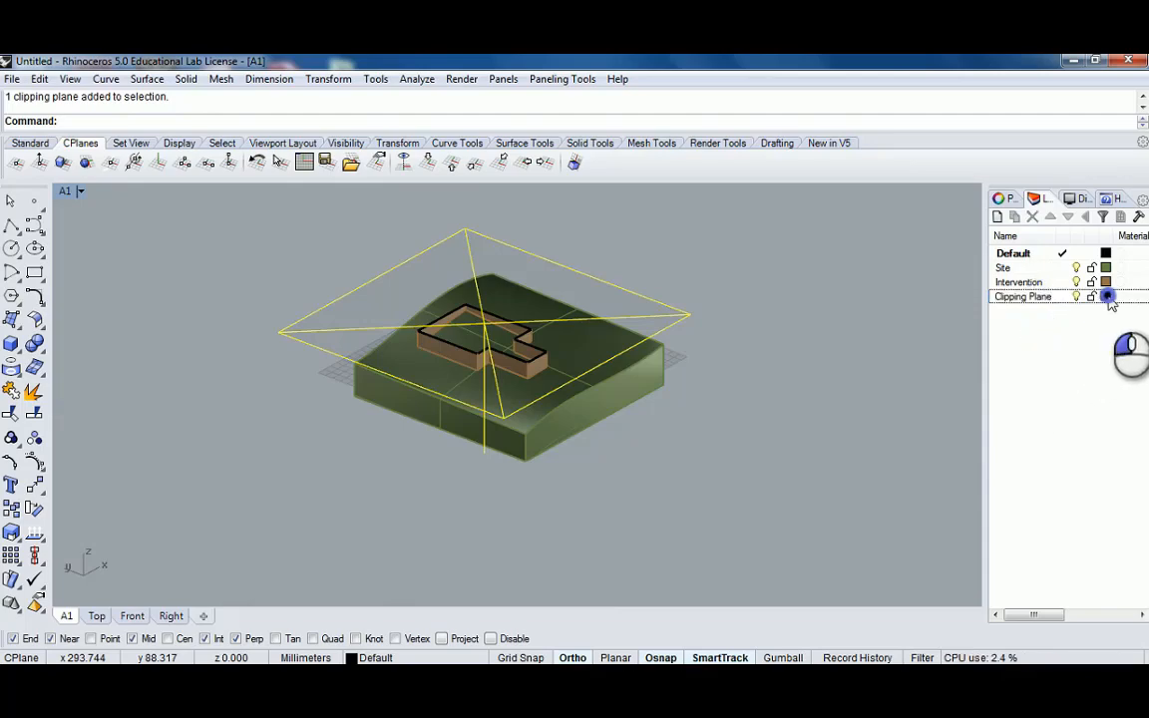
click(1105, 296)
click(706, 512)
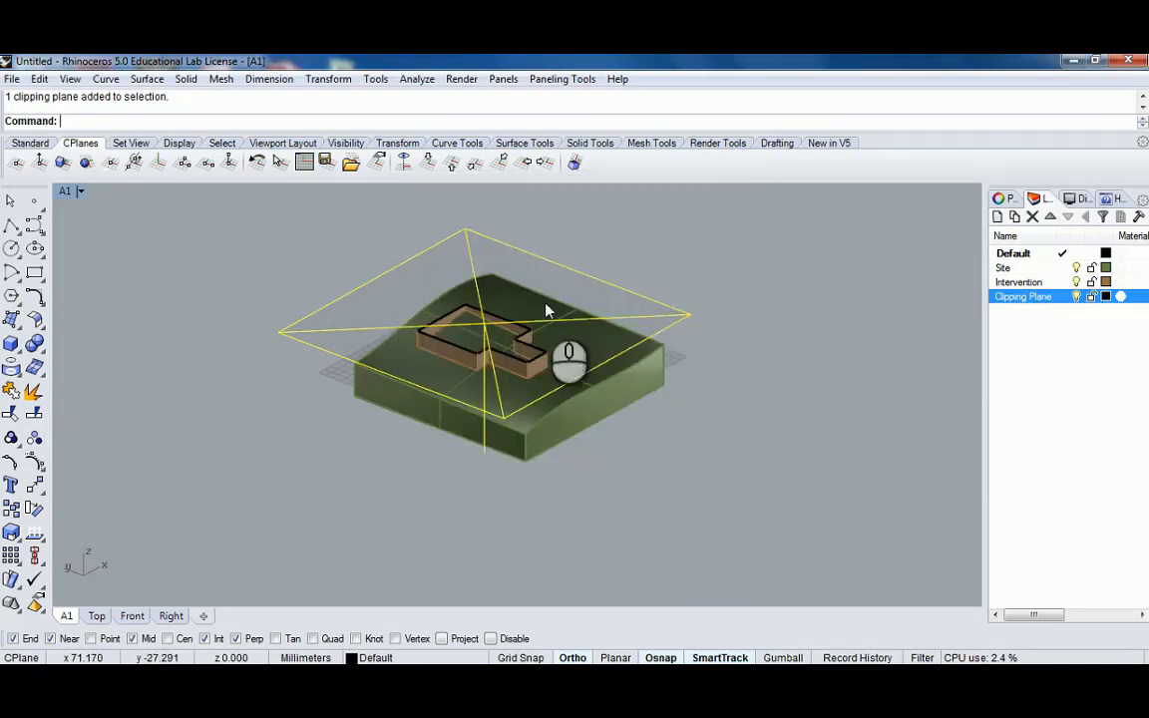
click(1003, 199)
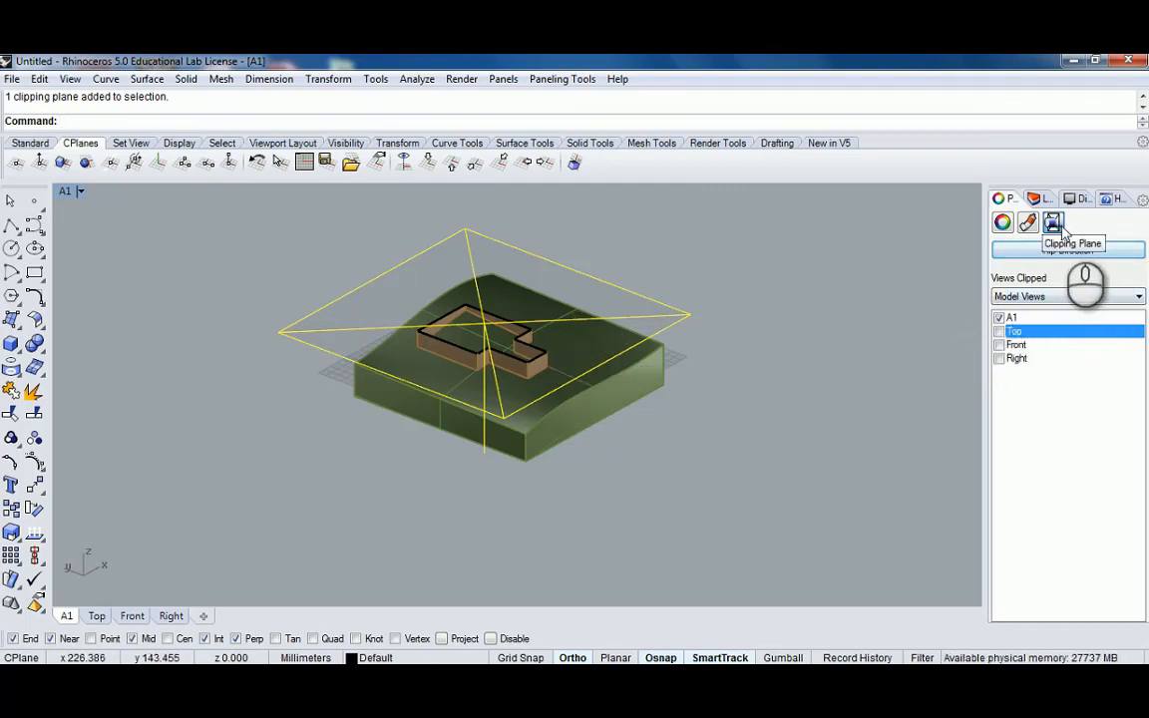
click(1003, 224)
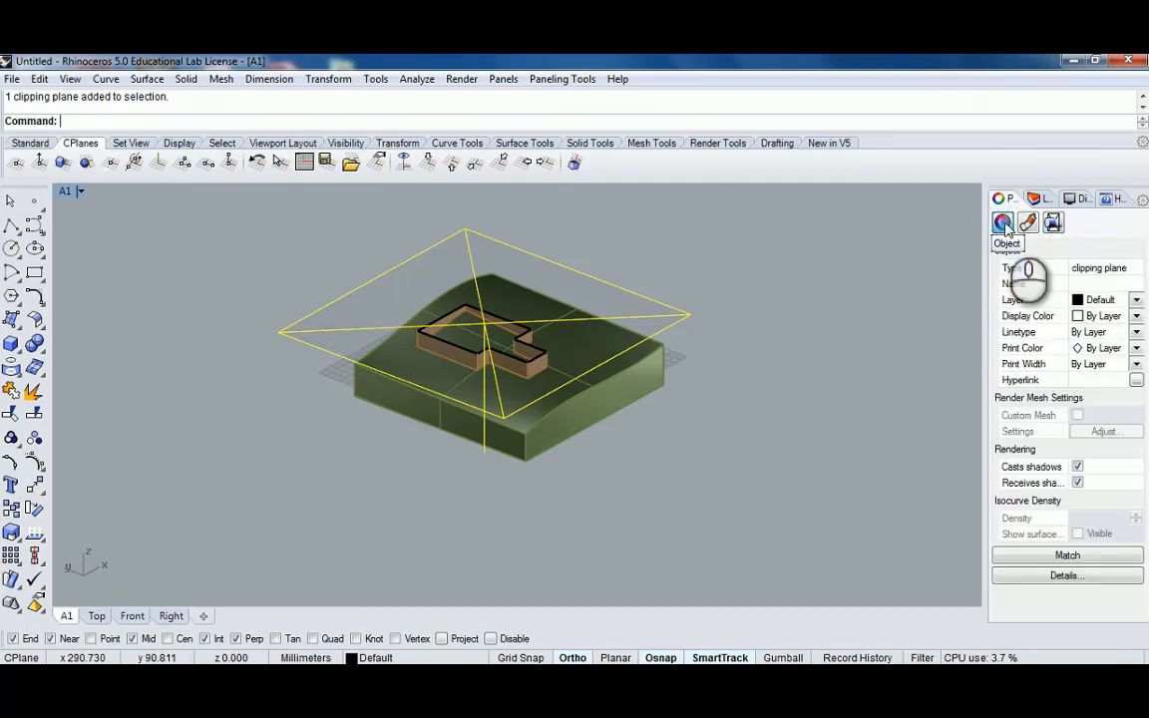
click(1137, 301)
click(1103, 361)
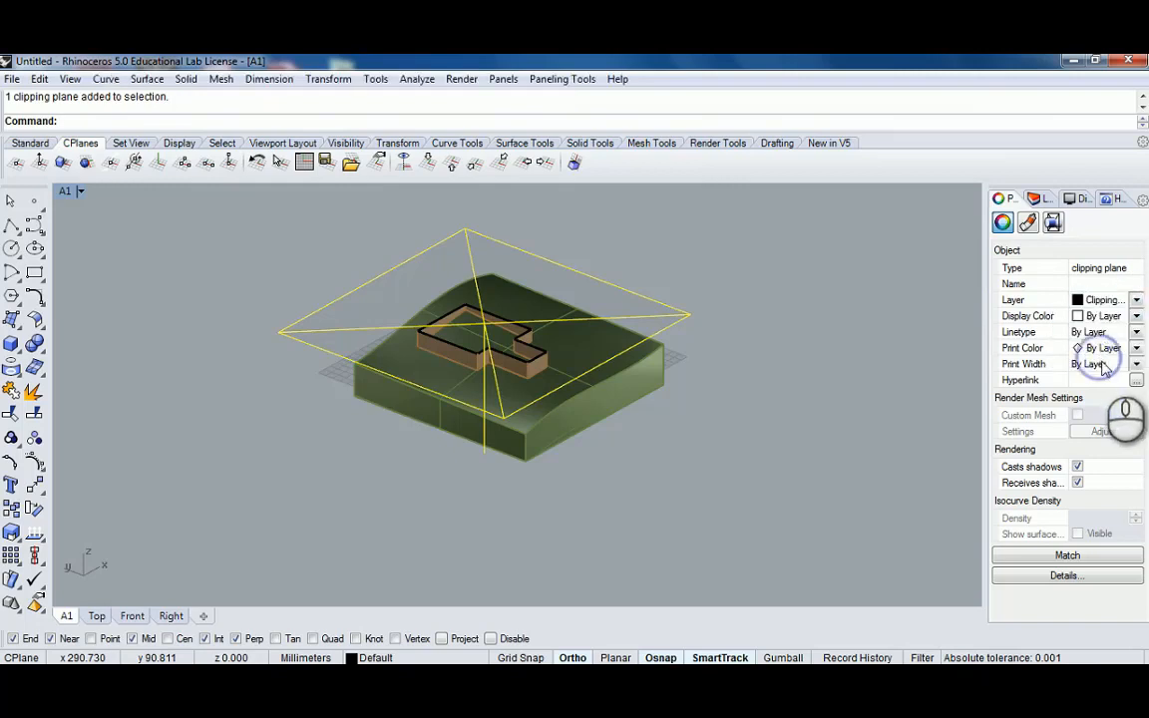
Hide the Clipping Plane layer and show it again, repeating this to compare the section with the plane hidden
click(1038, 199)
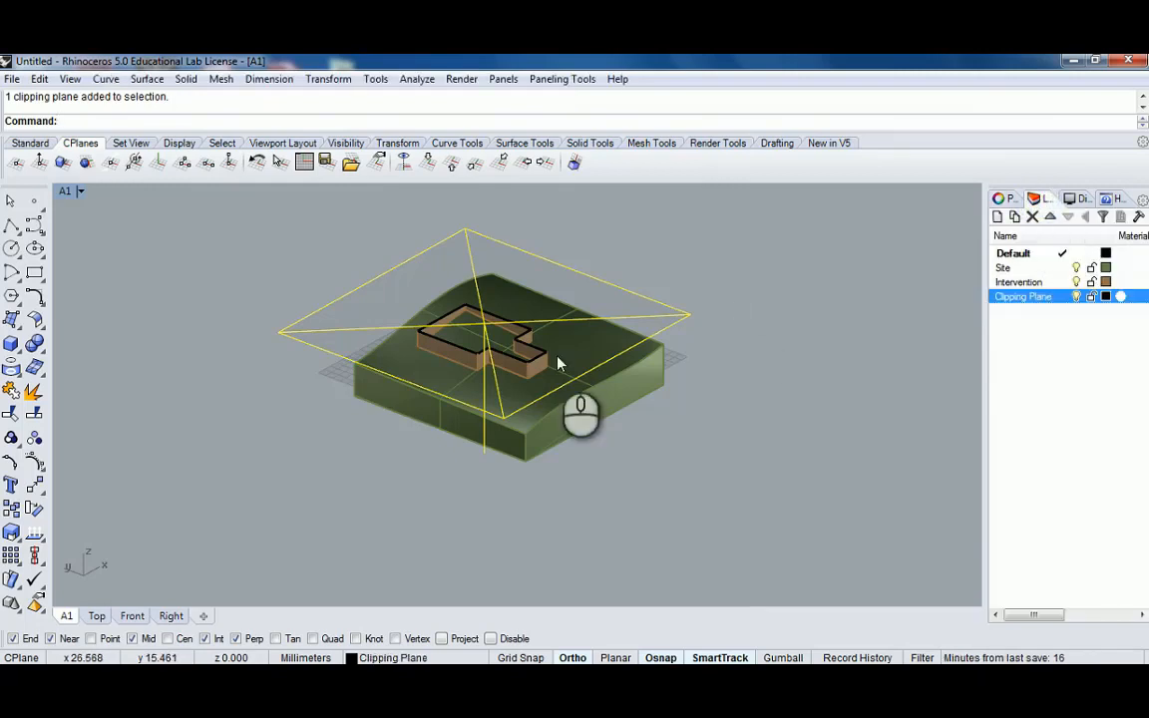
click(1077, 297)
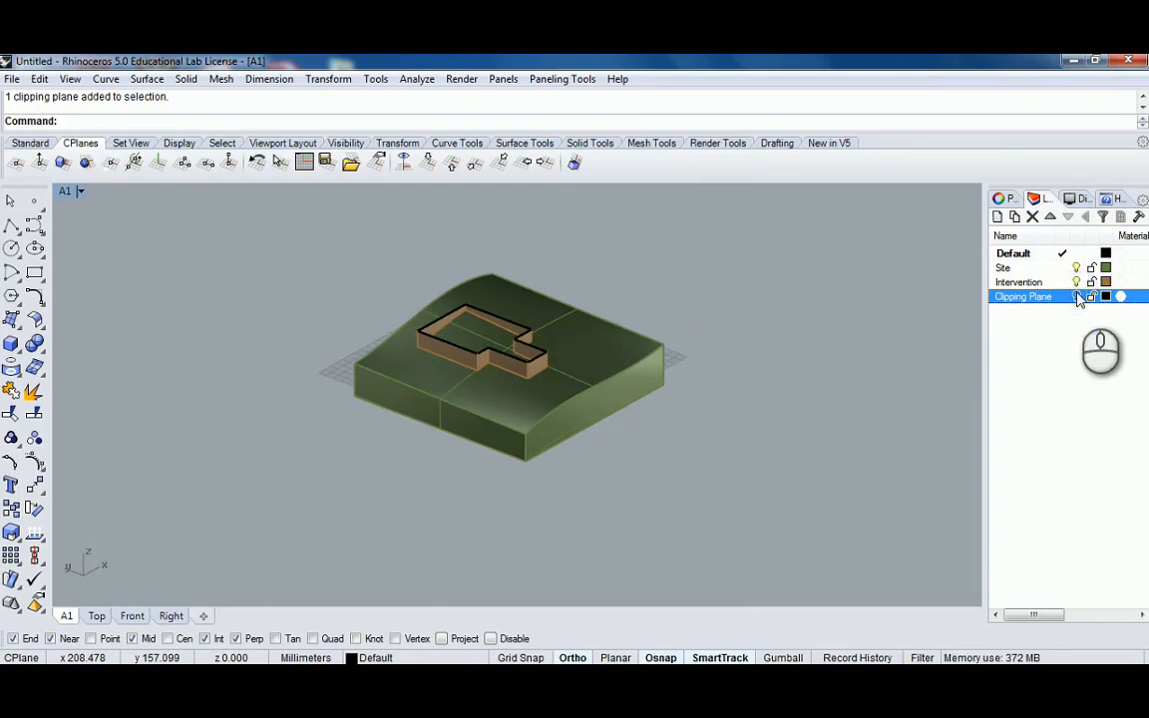
click(1076, 296)
click(1076, 296)
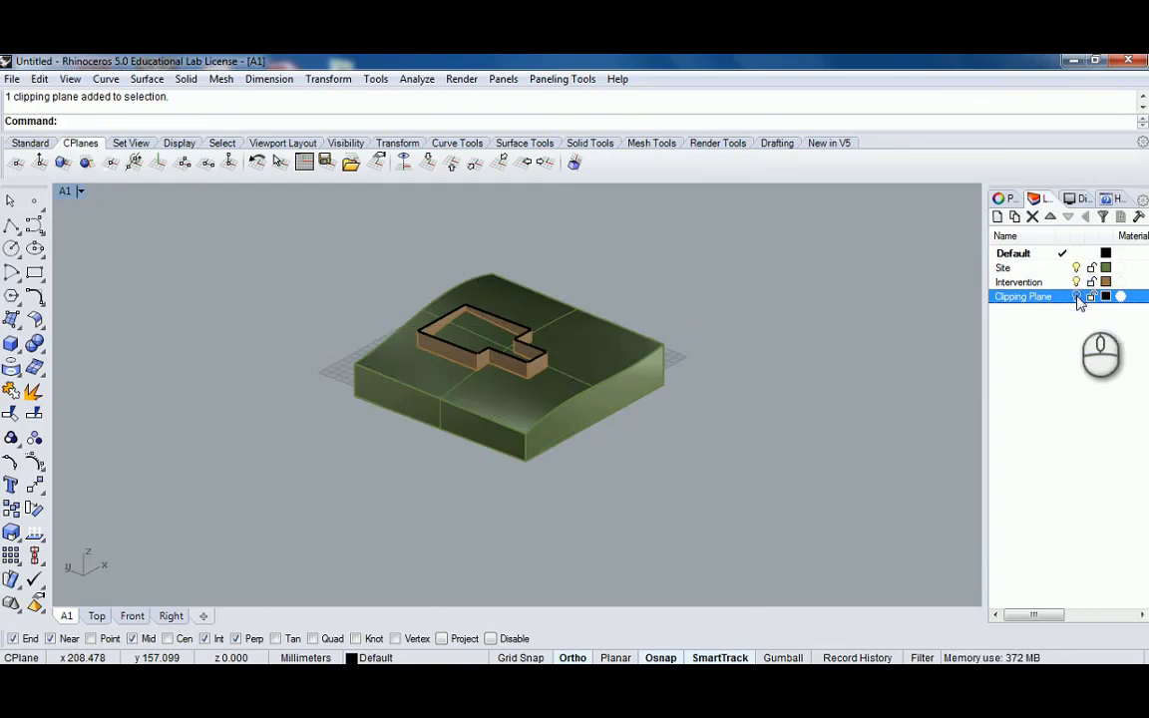
click(1077, 296)
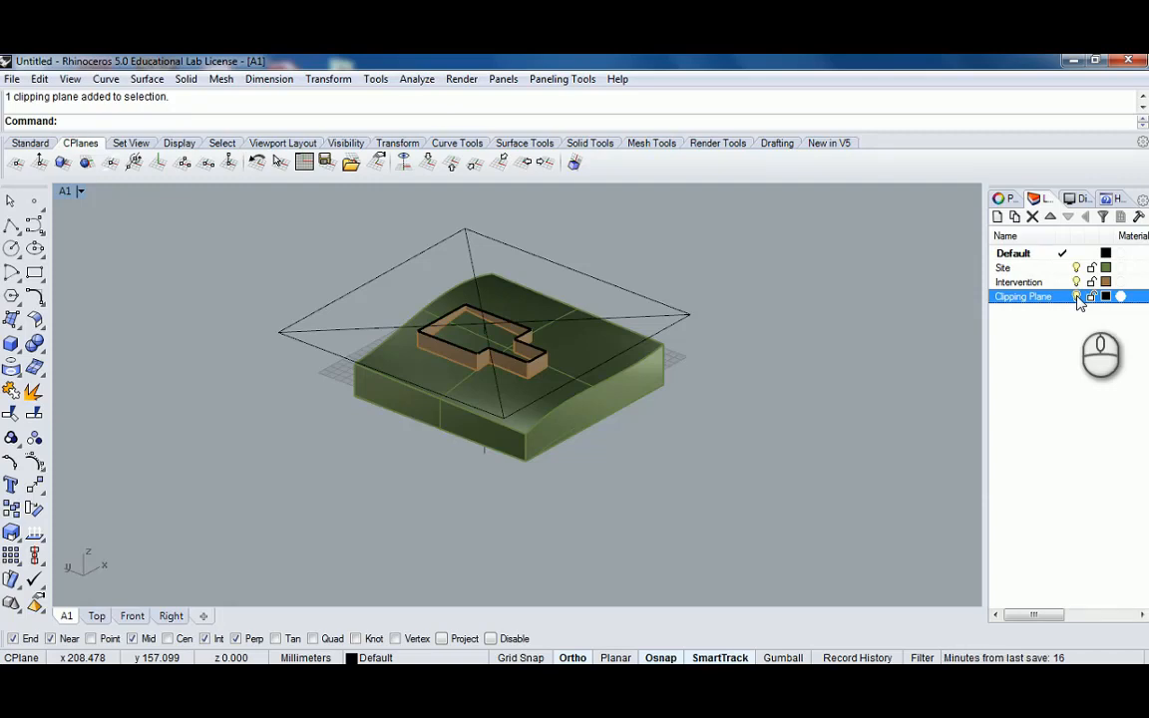
click(1077, 297)
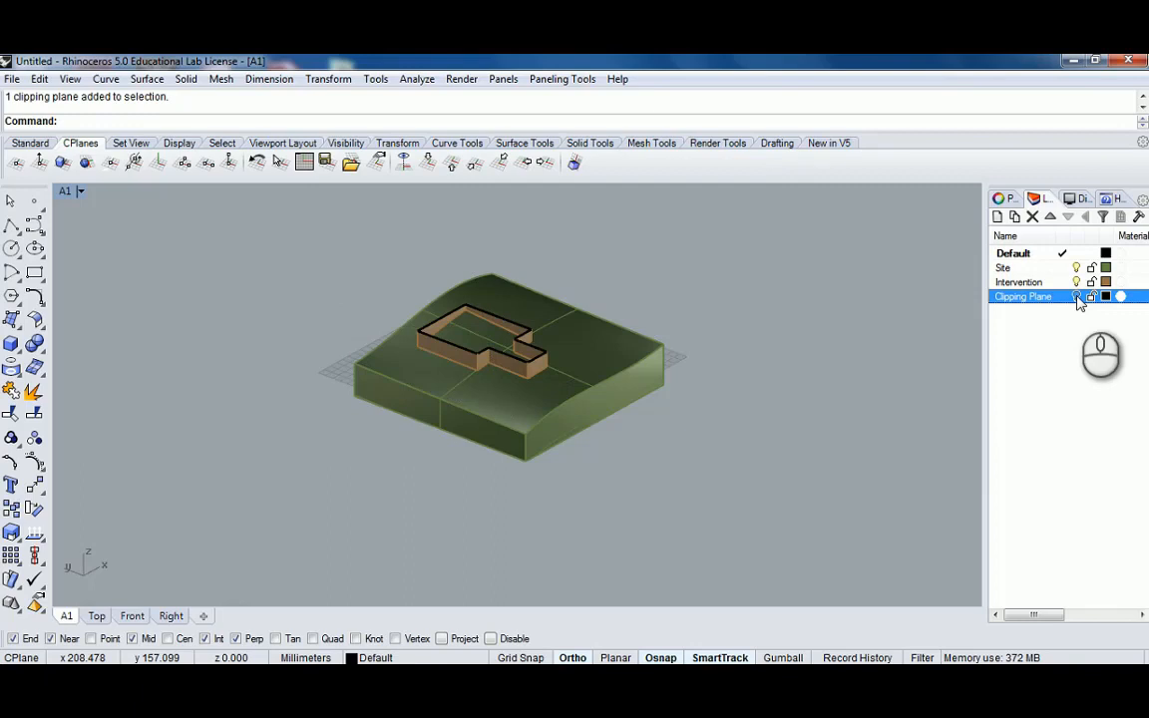
click(1076, 297)
Disable the horizontal clipping plane with DisableClippingPlane so the A1 view is no longer sectioned
click(680, 317)
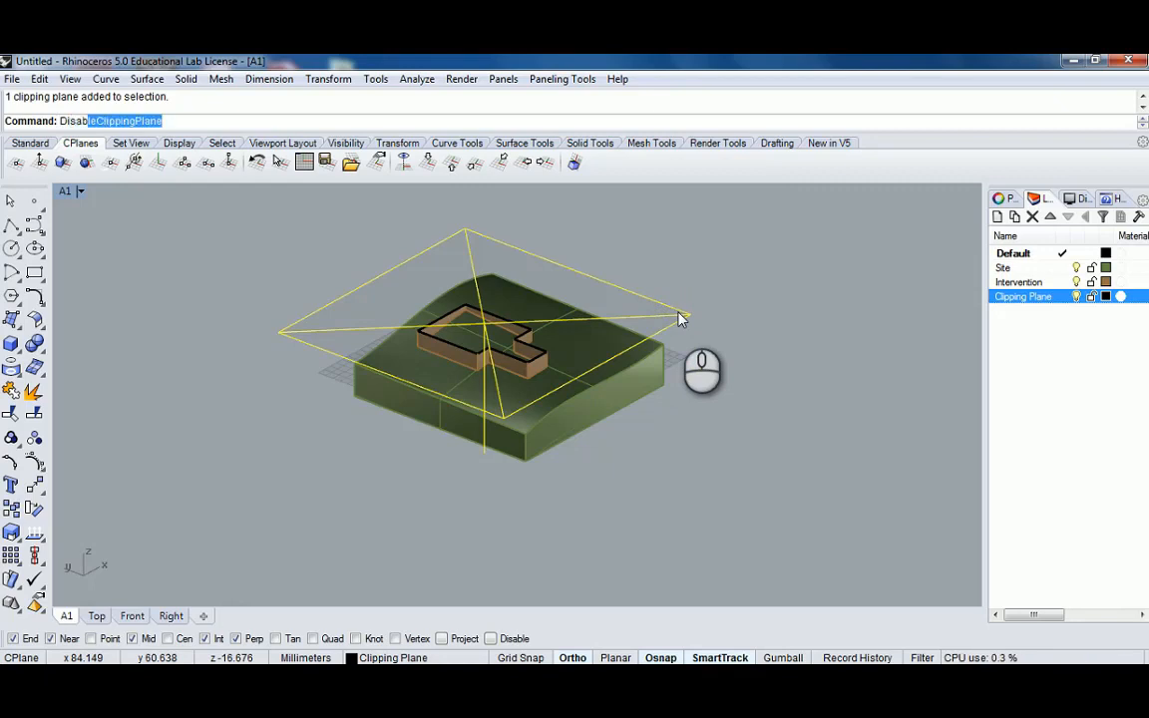
key(Return)
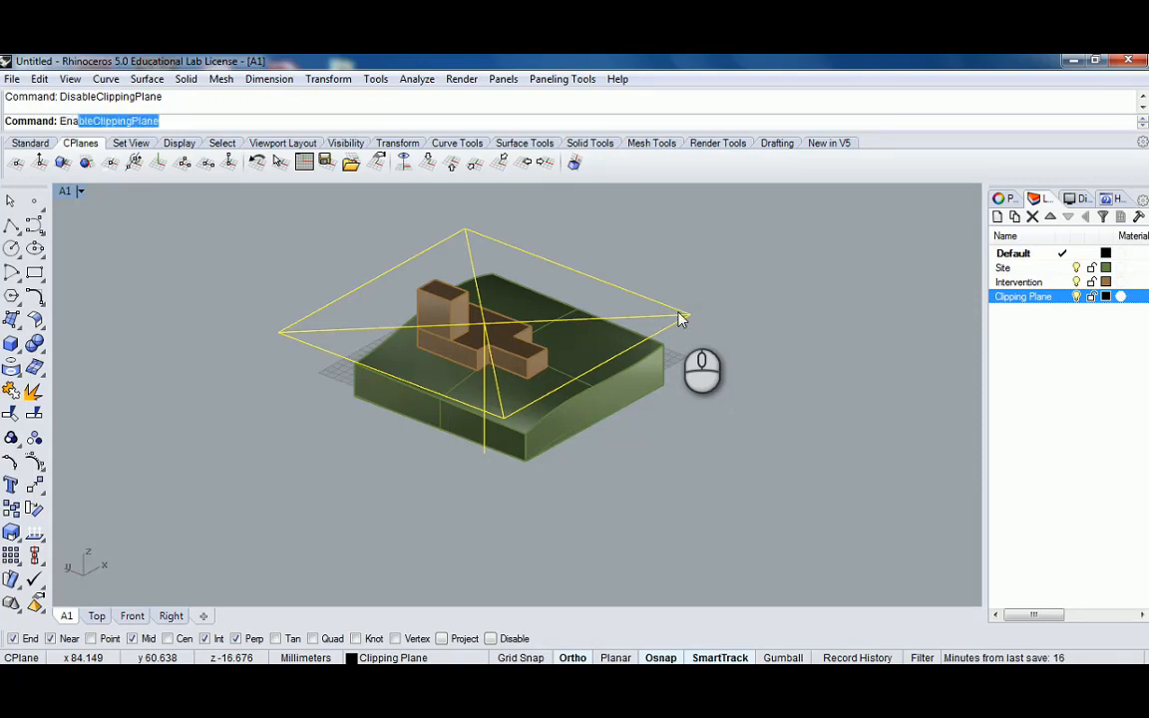
Re-enable the clipping plane with EnableClippingPlane, and undo that change
text(Enable)
key(Return)
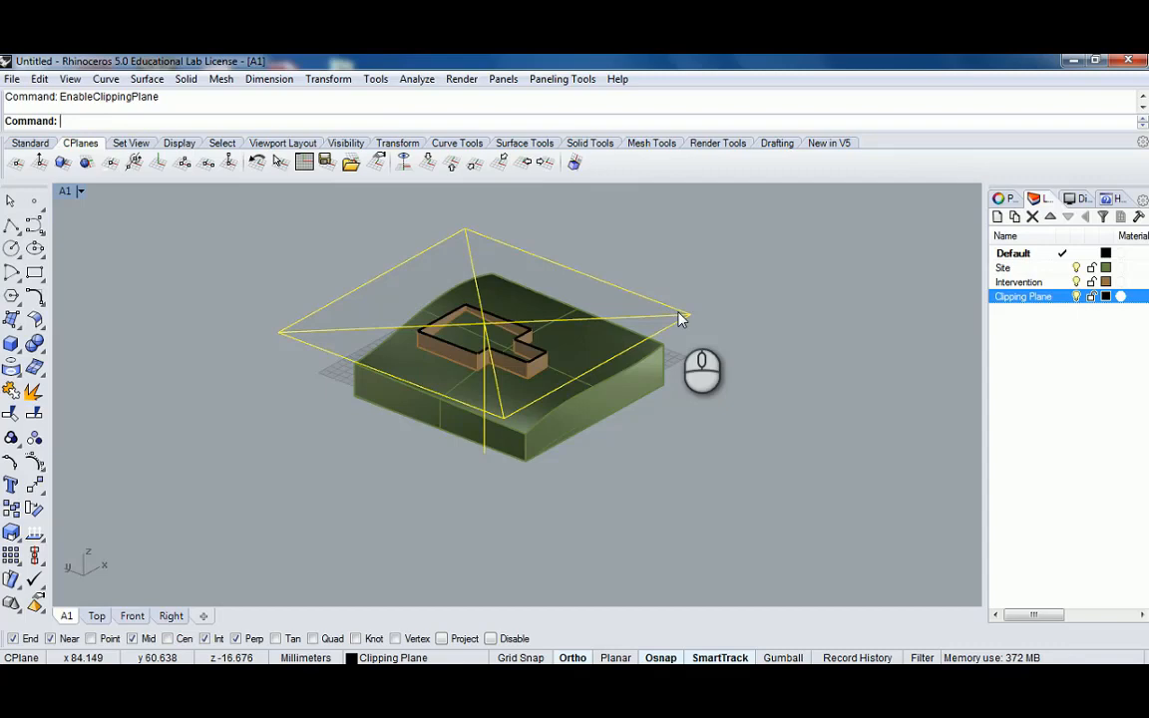
key(ctrl+z)
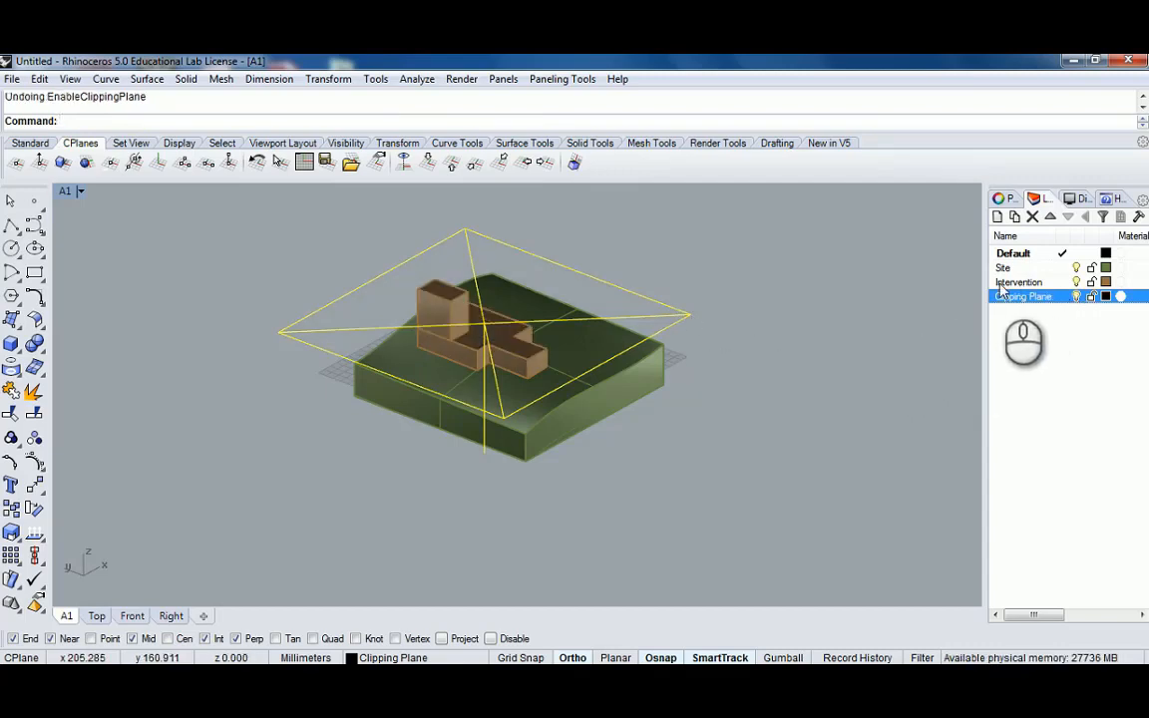
Turn the Clipping Plane layer off and back on, and make it the current layer
click(1077, 296)
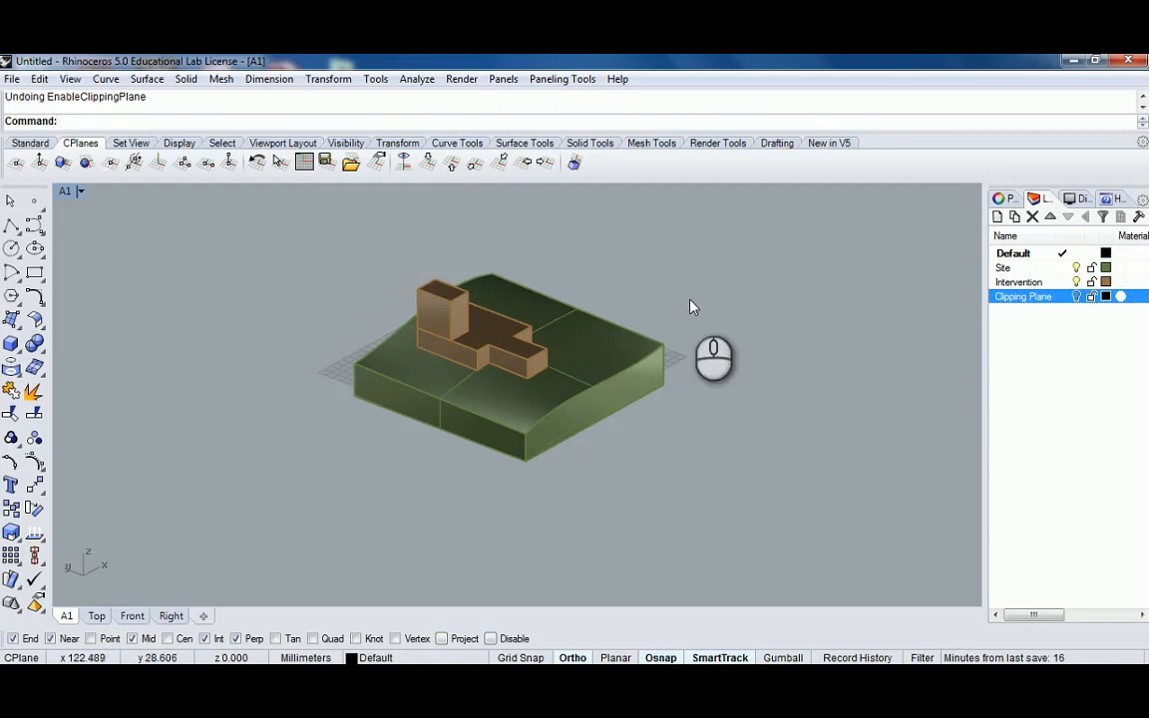
right_drag(690, 304, 544, 339)
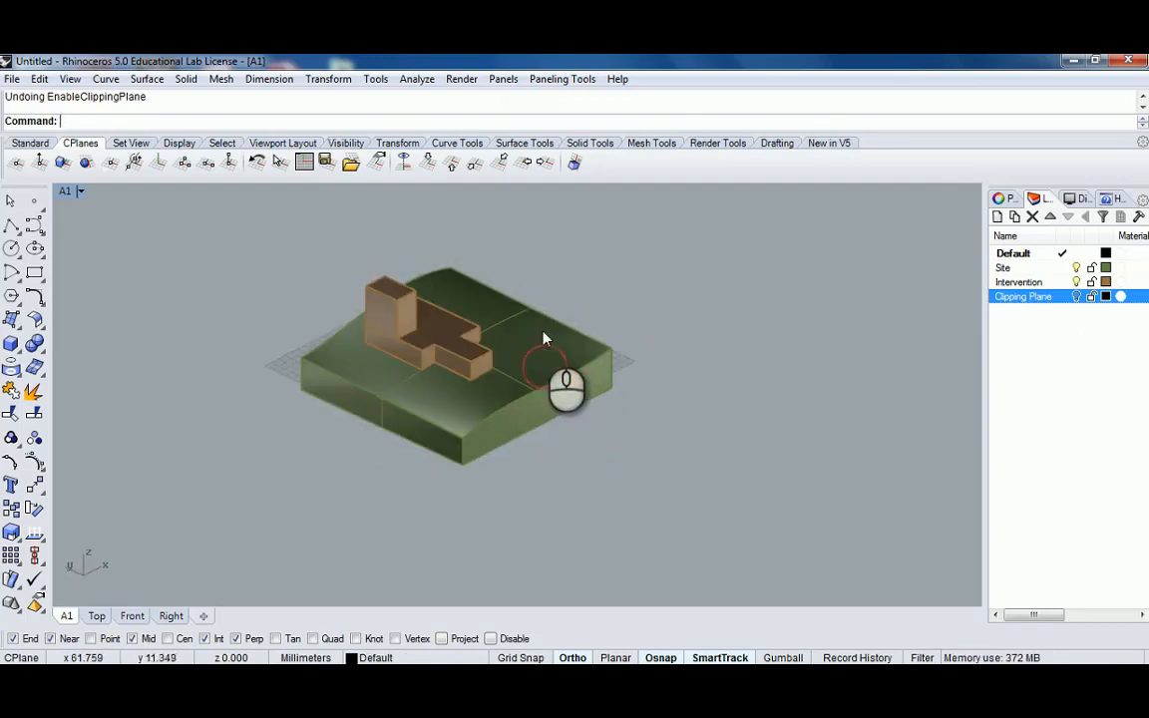
click(1076, 296)
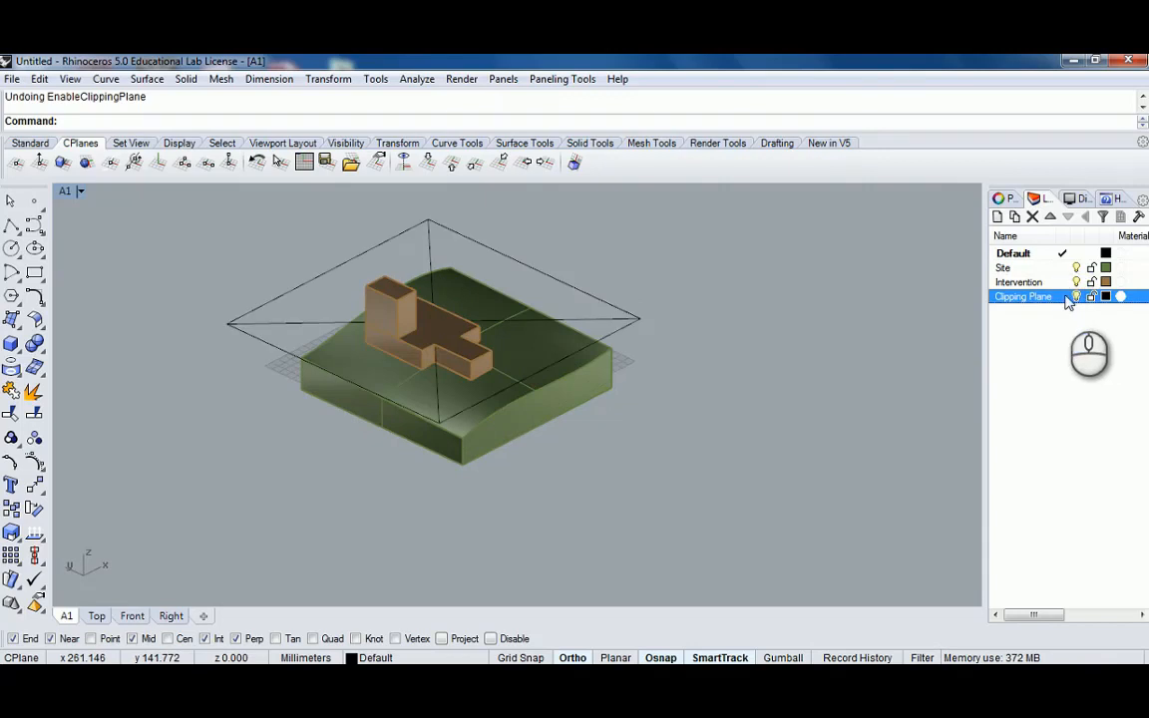
click(1064, 296)
Set the construction plane of the A1 view to World Front
right_drag(659, 324, 659, 357)
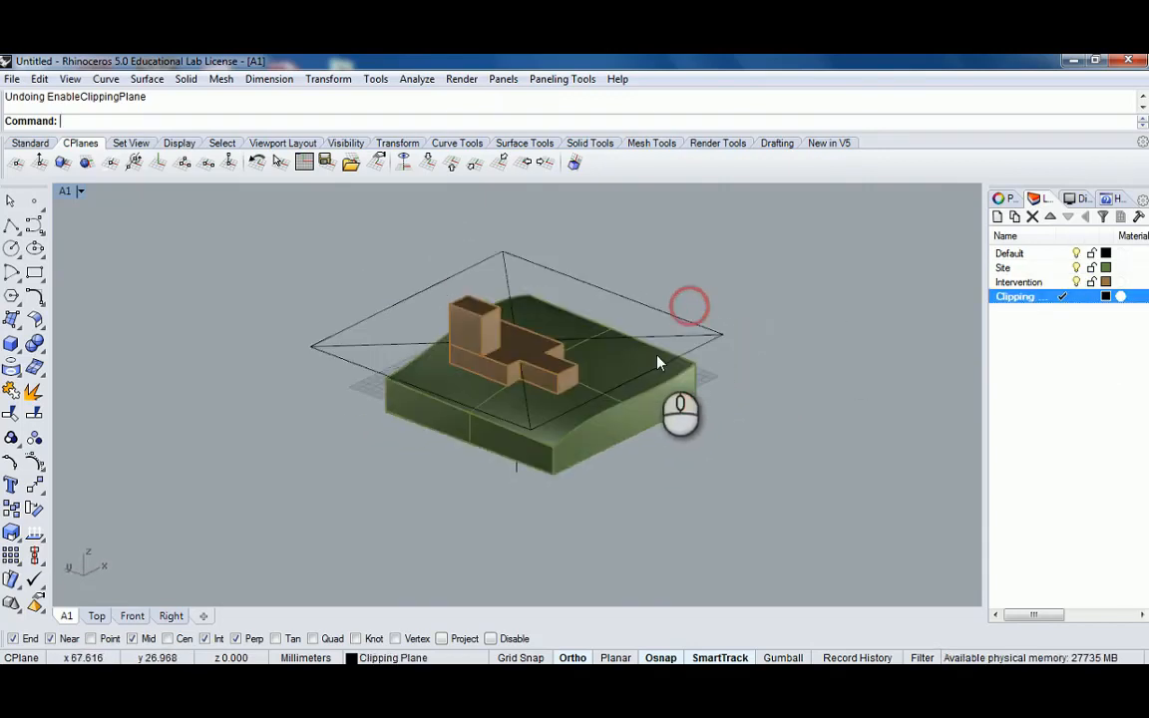
click(476, 163)
right_drag(574, 364, 407, 325)
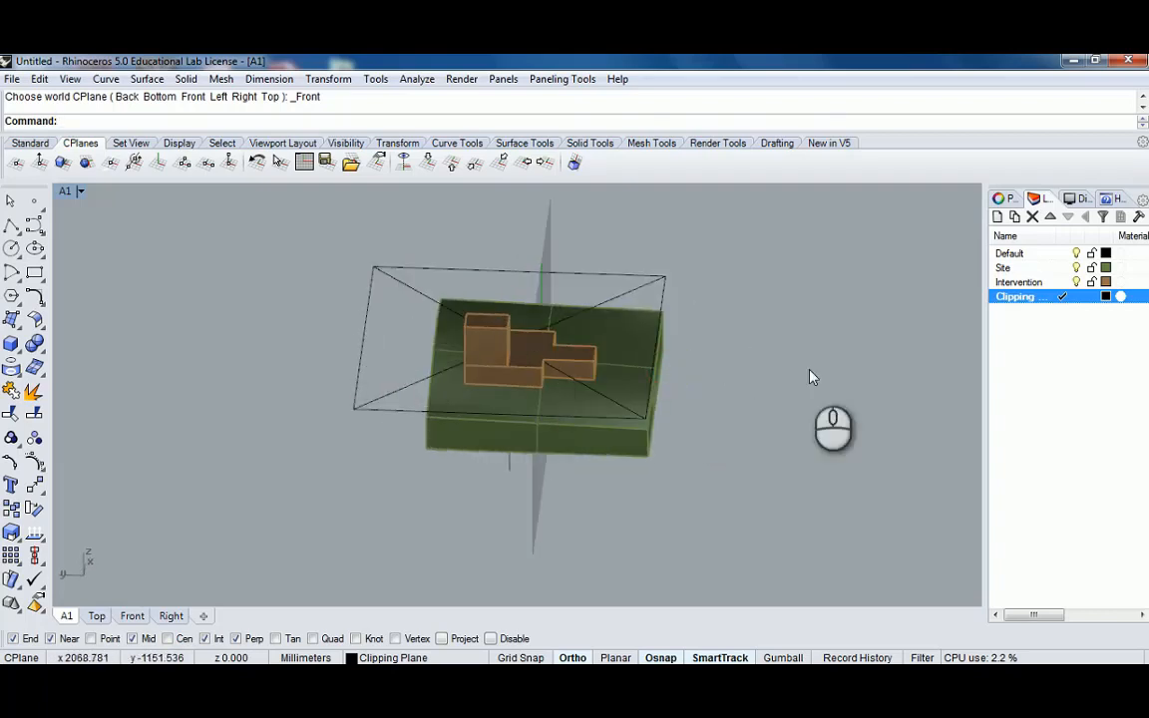
right_drag(810, 371, 707, 339)
Create a vertical clipping plane from the lower edge of the terrain block's side down past its front corner, and select it
text(Clip)
key(Return)
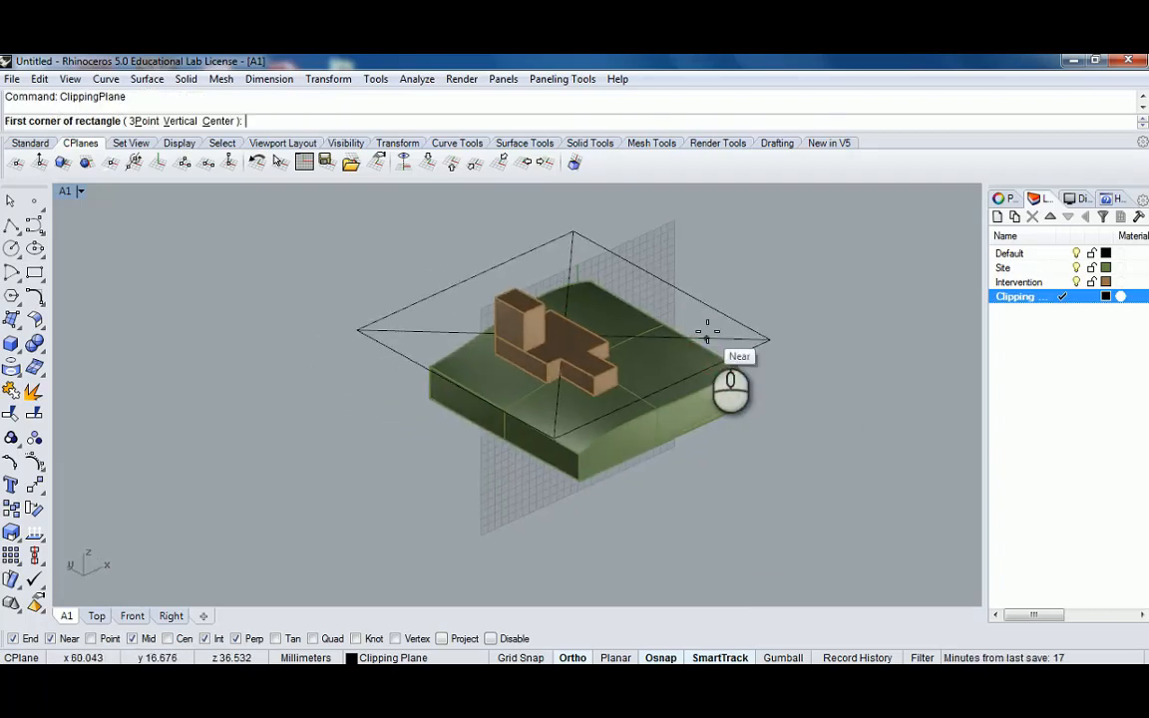
click(739, 408)
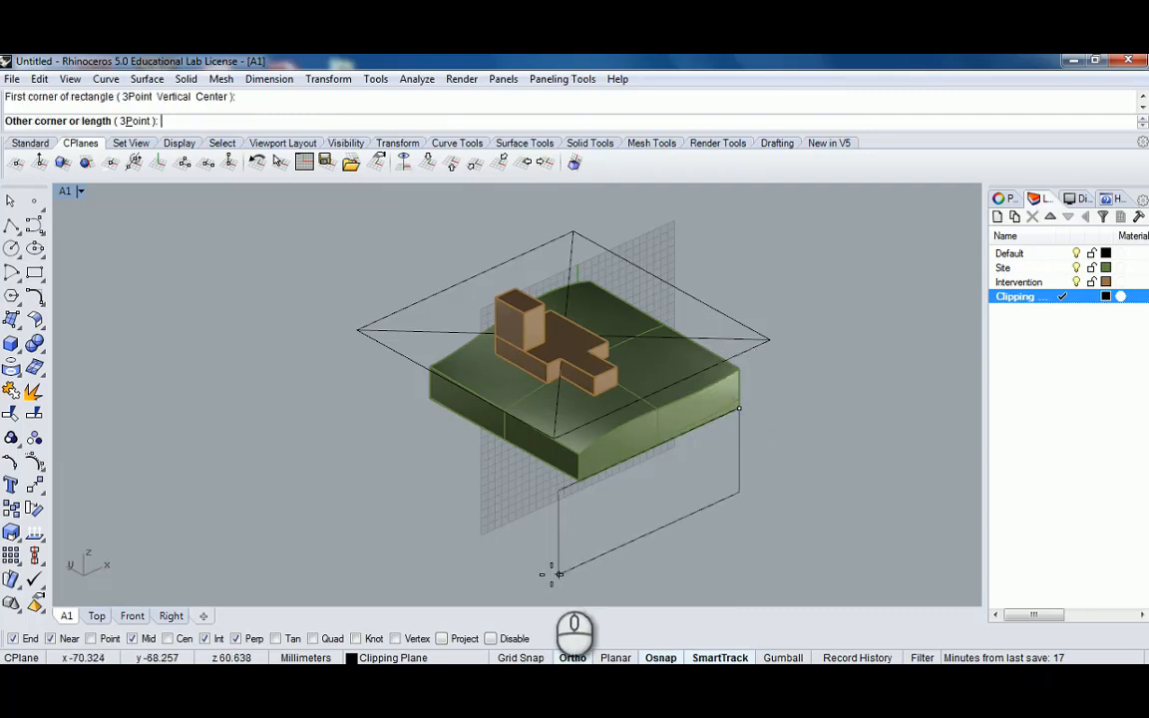
click(555, 573)
right_drag(639, 520, 634, 415)
click(656, 395)
scroll(666, 387, up, 4)
scroll(644, 411, down, 4)
scroll(630, 365, up, 5)
scroll(636, 374, down, 5)
right_drag(634, 415, 600, 415)
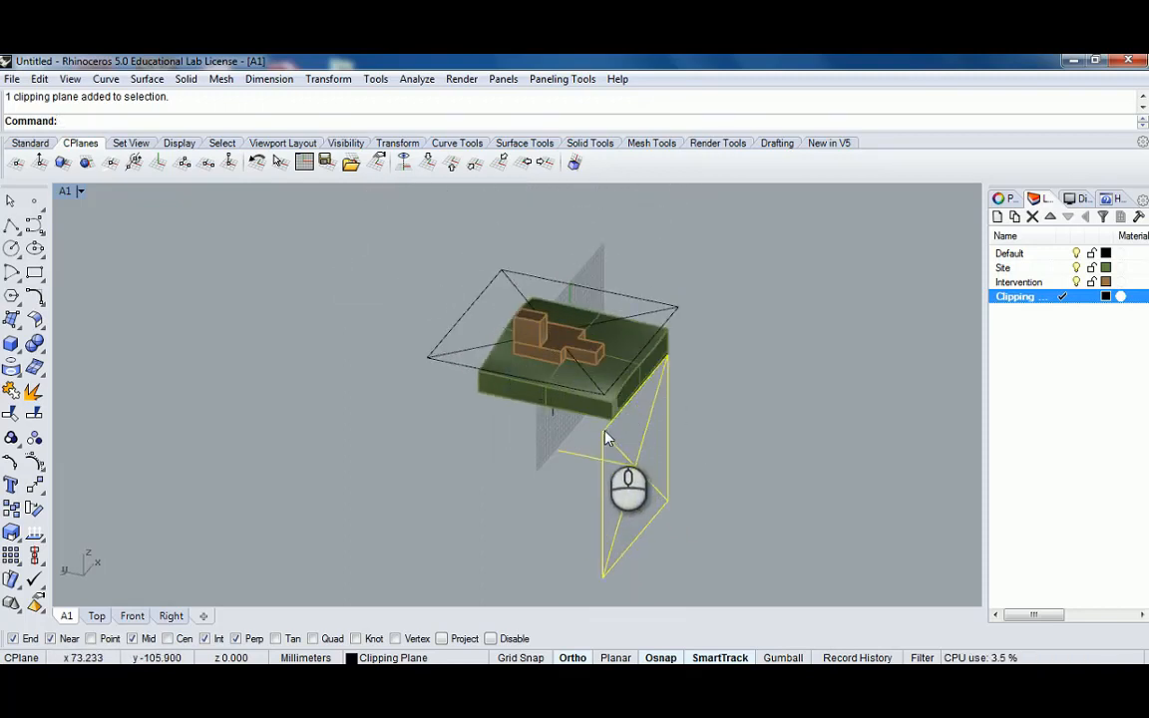
Move the vertical clipping plane straight down so it sits clear below the terrain block
drag(667, 406, 670, 510)
shift+right_drag(691, 488, 709, 395)
scroll(709, 394, down, 5)
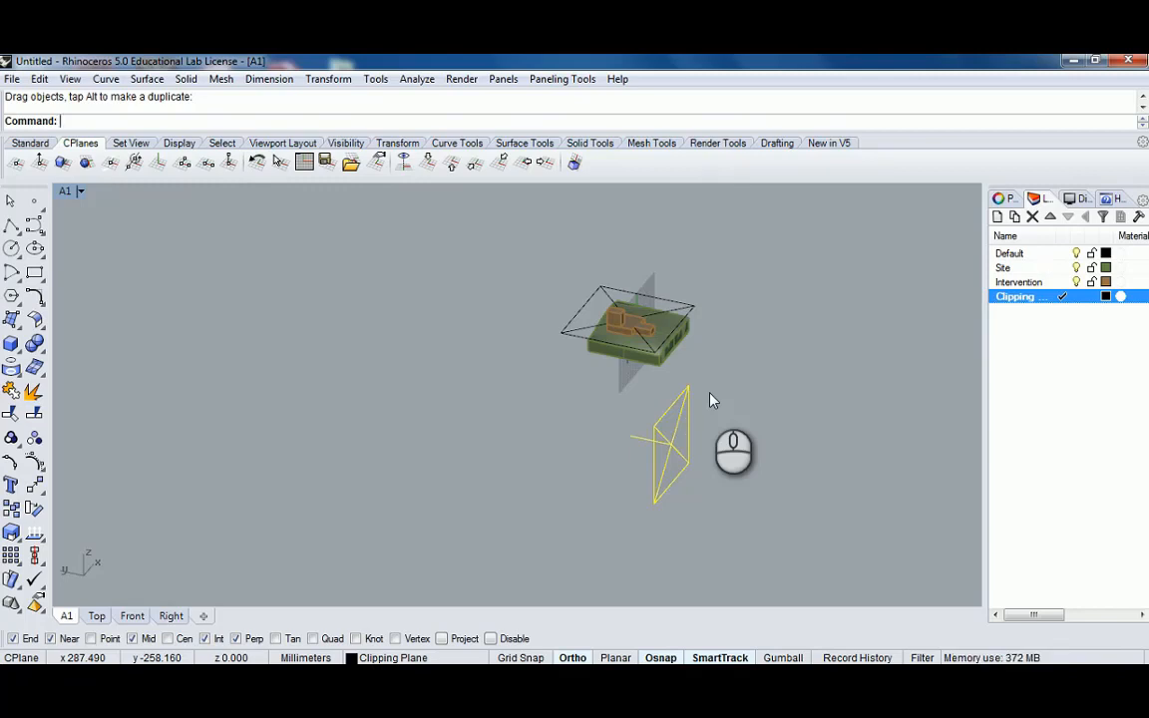
right_drag(725, 391, 691, 395)
scroll(689, 394, up, 4)
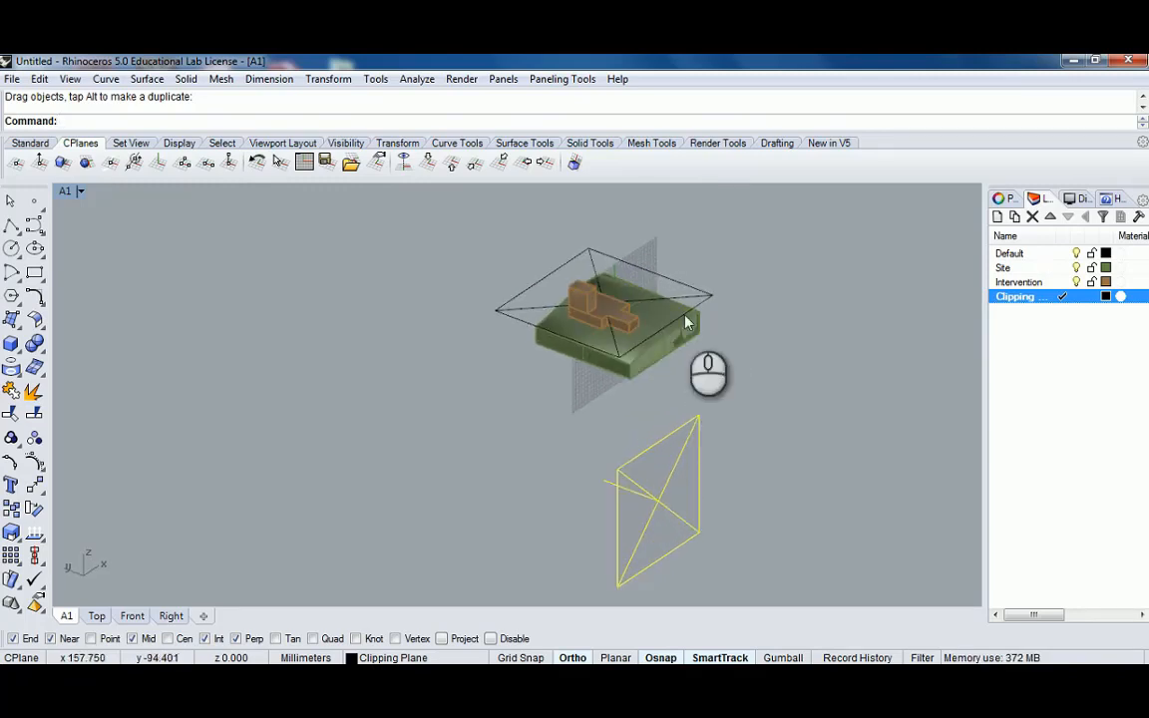
Move the horizontal clipping plane up and sideways so it stands clear of the building and terrain
click(686, 297)
drag(686, 297, 821, 282)
right_drag(787, 275, 671, 314)
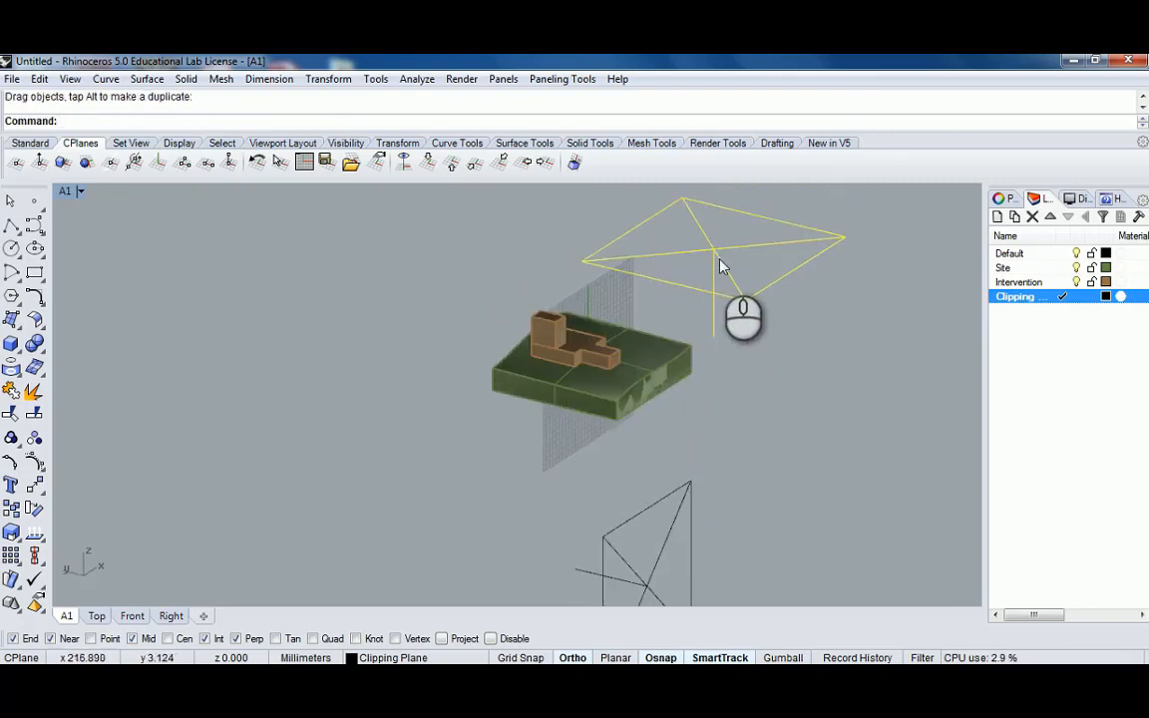
mouse_move(738, 370)
right_down()
mouse_move(666, 413)
mouse_move(659, 353)
right_up()
Switch to a horizontal construction plane and move the vertical clipping plane inward so it sections the terrain and the building's low end
click(679, 409)
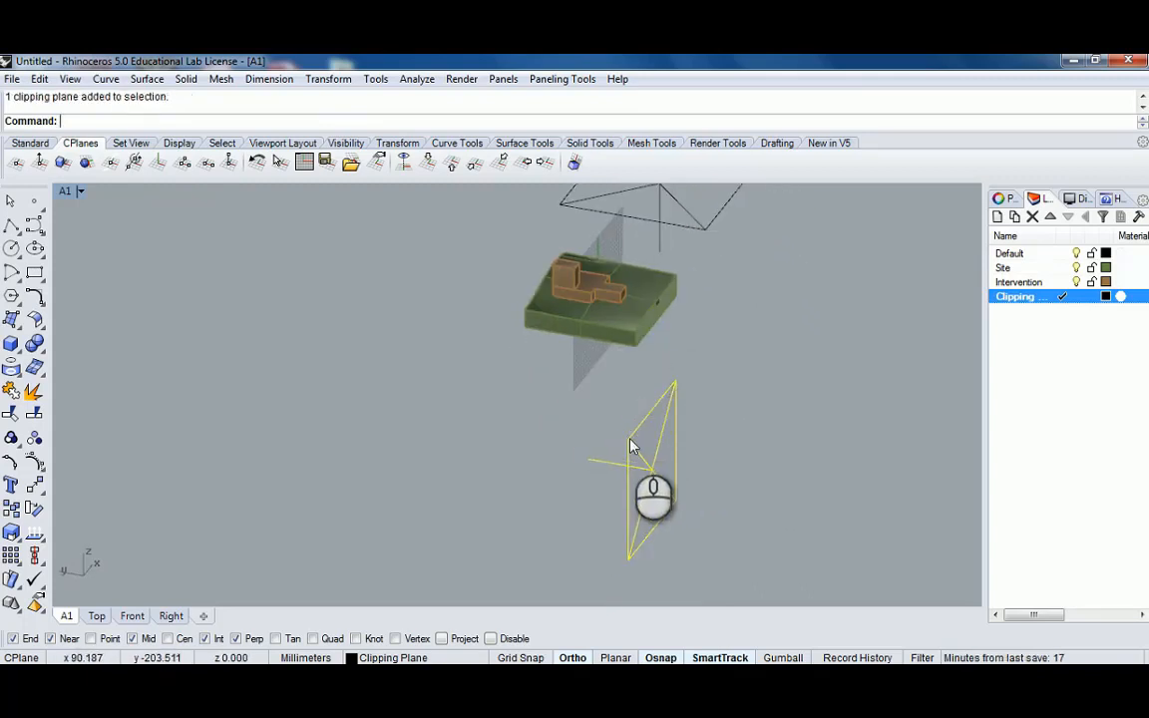
click(453, 165)
right_drag(604, 360, 572, 420)
drag(578, 452, 550, 438)
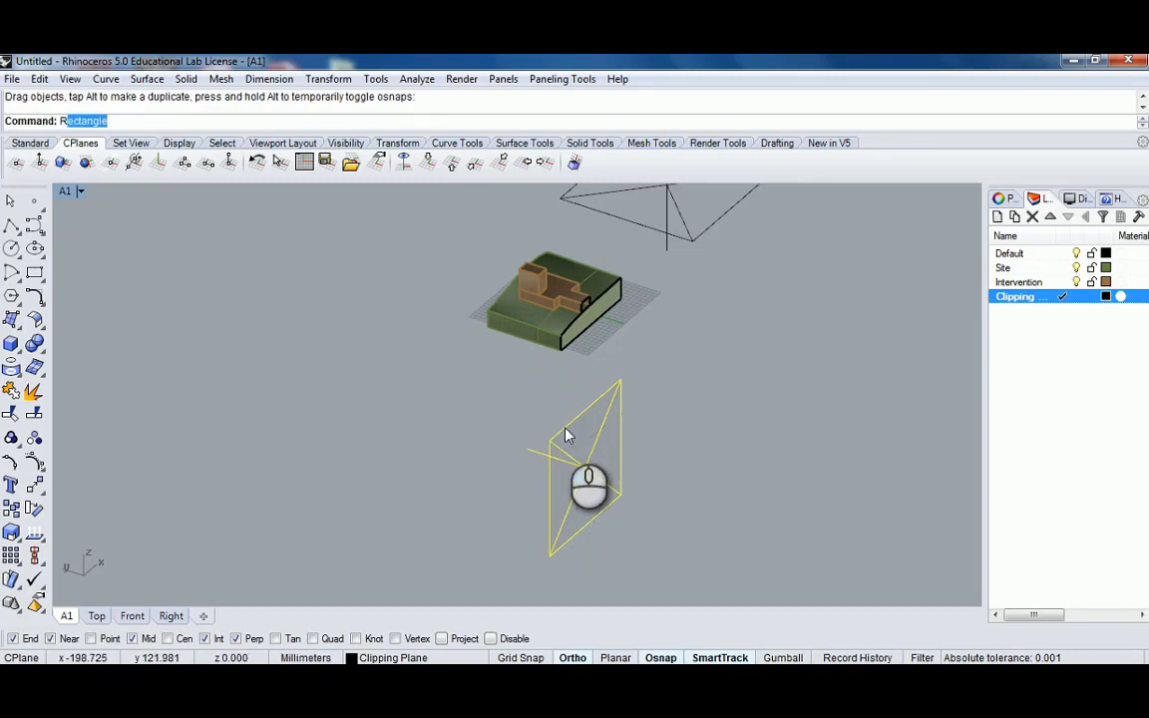
key(Return)
click(620, 494)
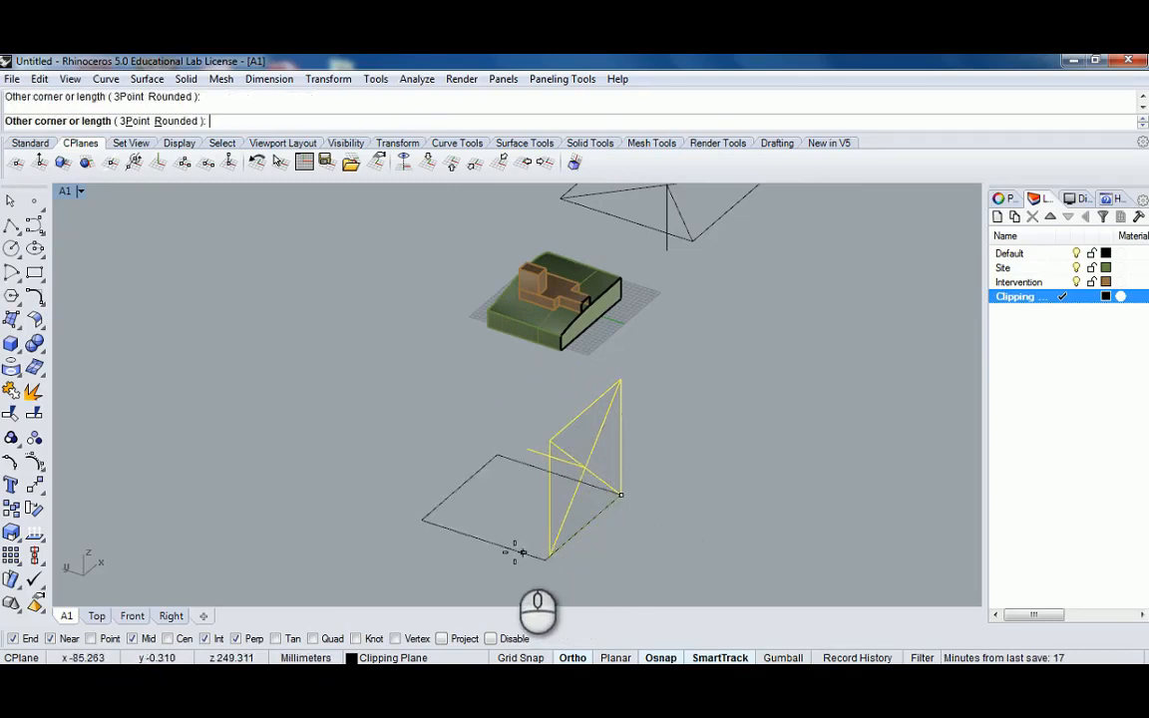
key(Escape)
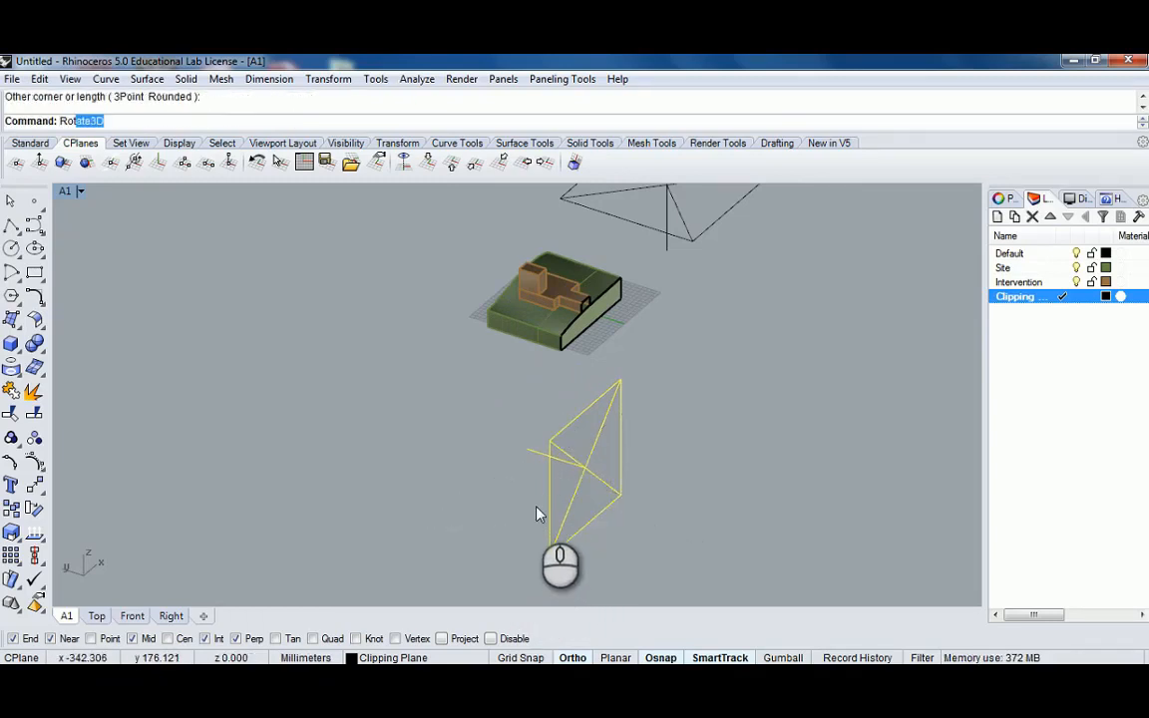
Try rotating the vertical clipping plane 90 degrees about its lower corner
key(BackSpace)
key(BackSpace)
text(ate)
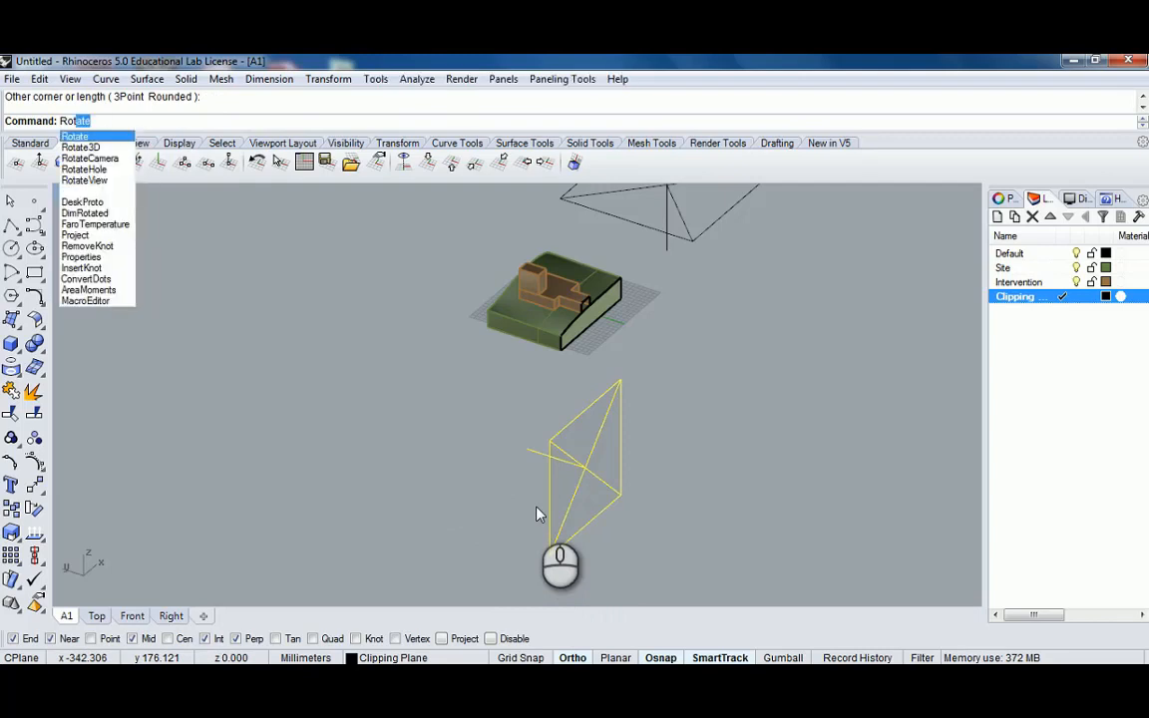
key(Return)
click(620, 494)
click(548, 558)
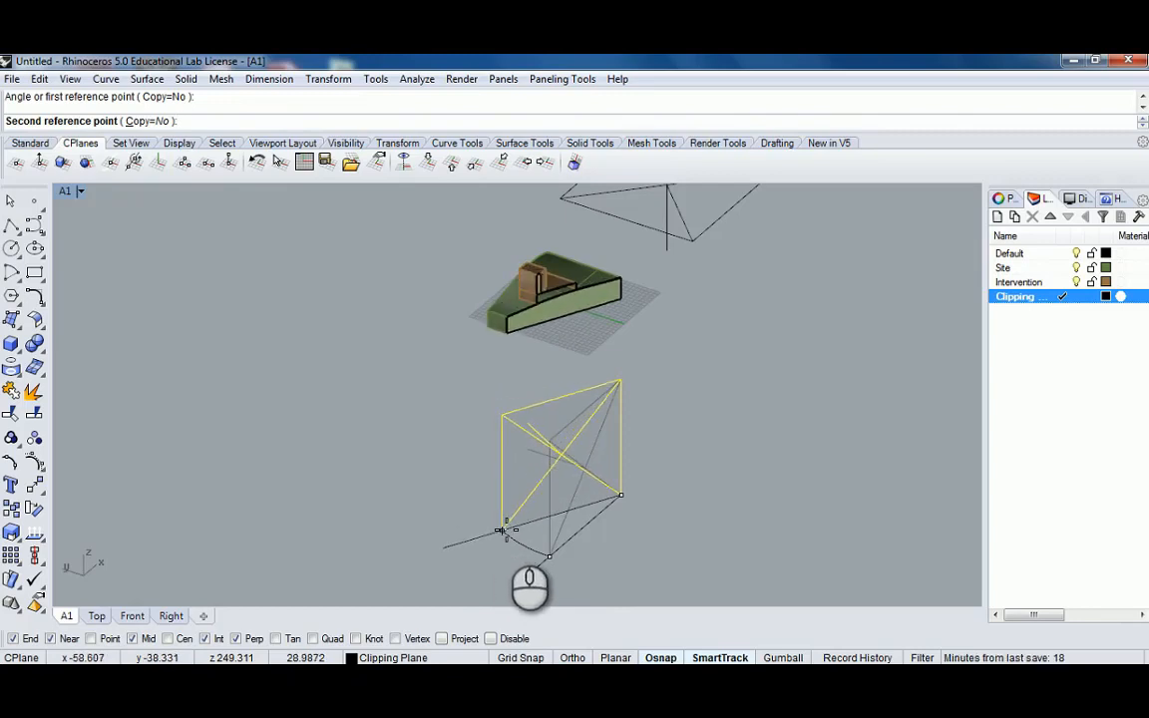
key(shift)
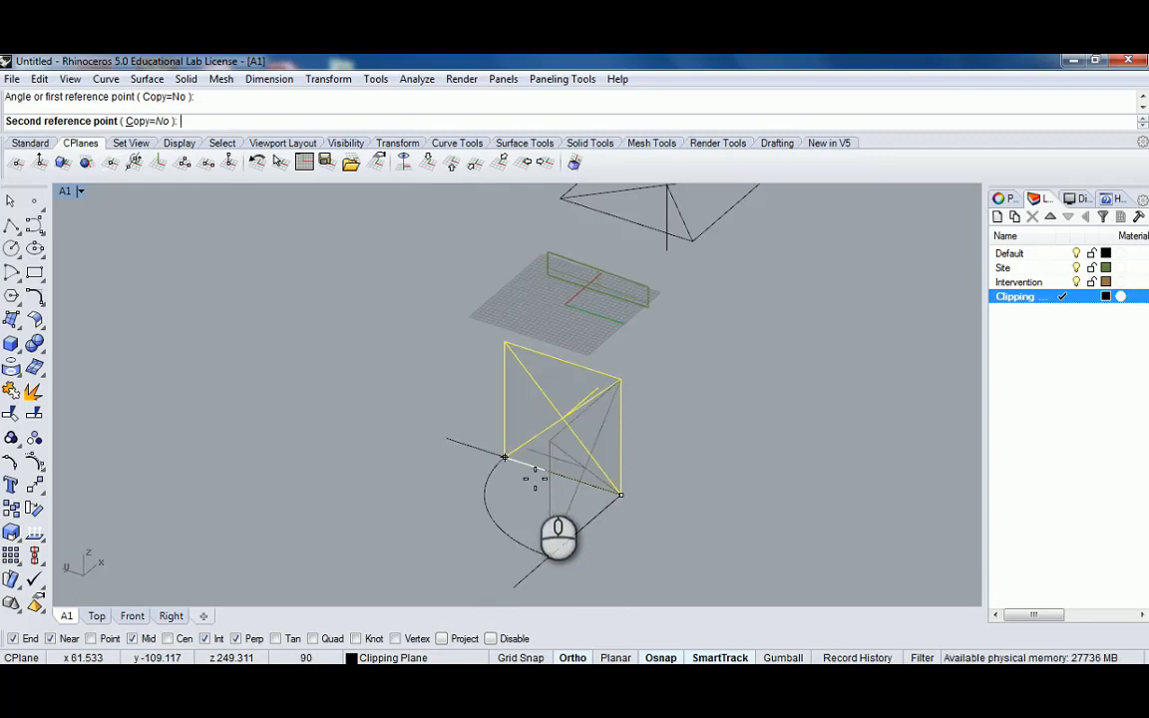
click(536, 478)
Finish the trial rotation of the vertical clipping plane, undo it and reselect the plane in its previous orientation
click(612, 418)
right_drag(611, 418, 561, 451)
click(561, 451)
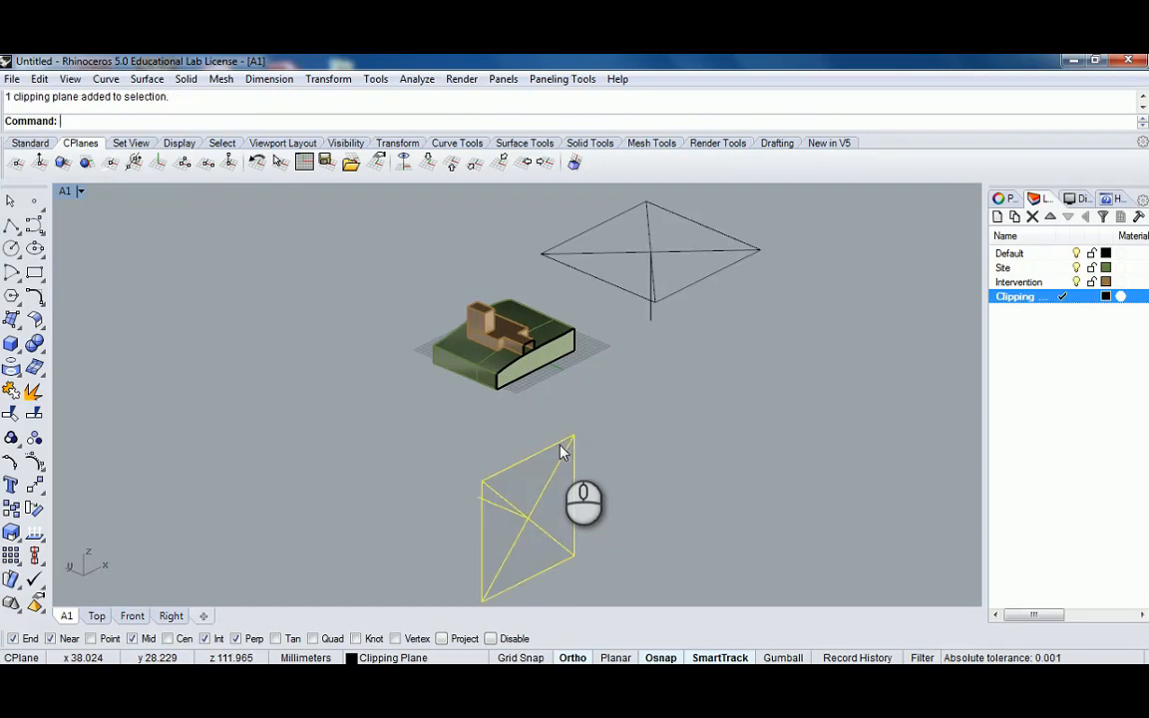
right_drag(561, 451, 571, 450)
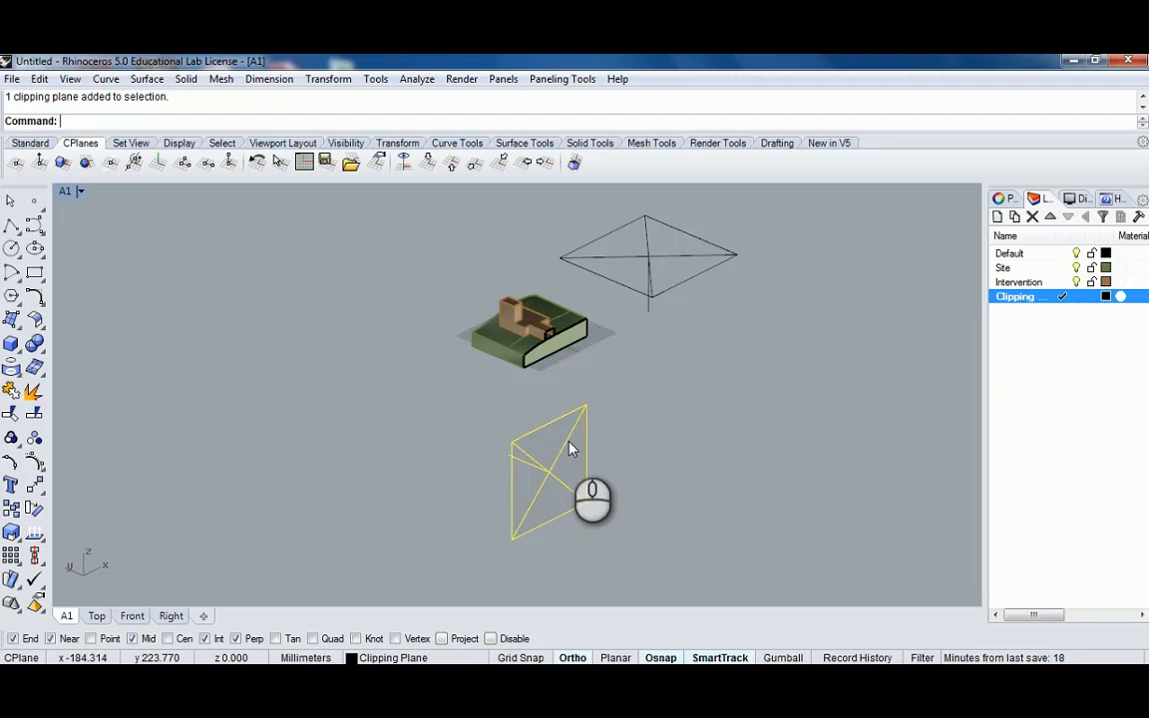
right_drag(514, 450, 528, 450)
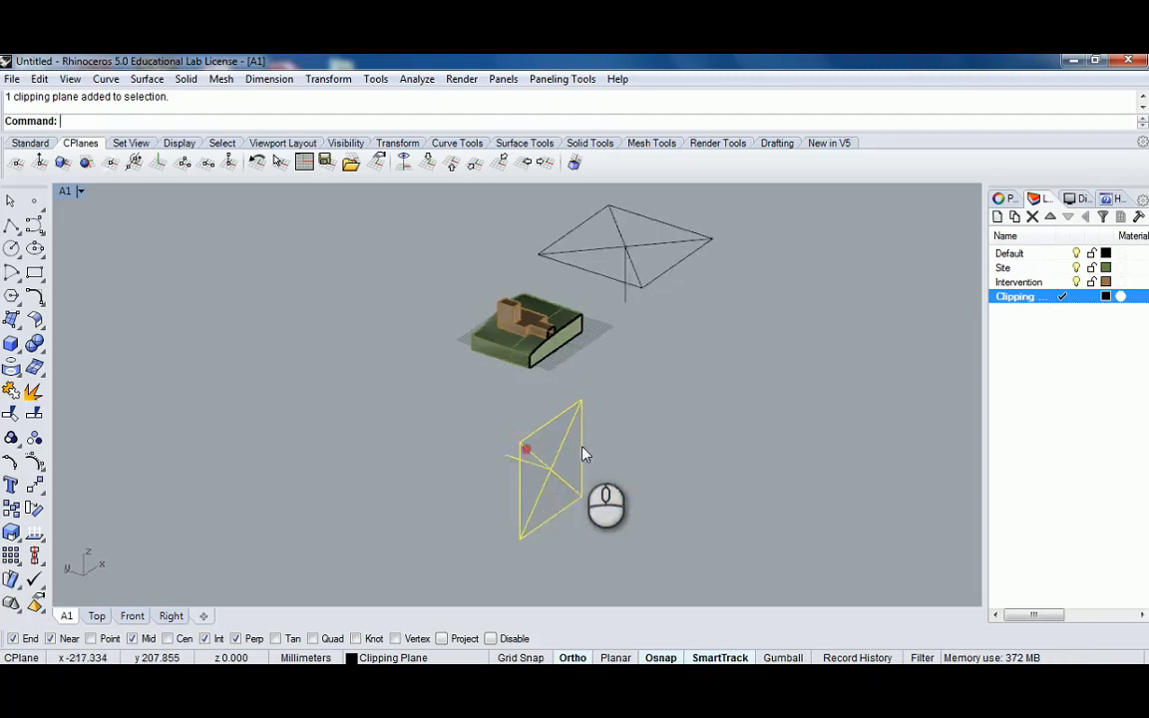
Try rotating the horizontal clipping plane upright about one of its edges with Rotate3D
scroll(645, 242, up, 2)
click(663, 248)
scroll(664, 248, down, 4)
shift+right_drag(716, 250, 670, 342)
scroll(671, 346, up, 2)
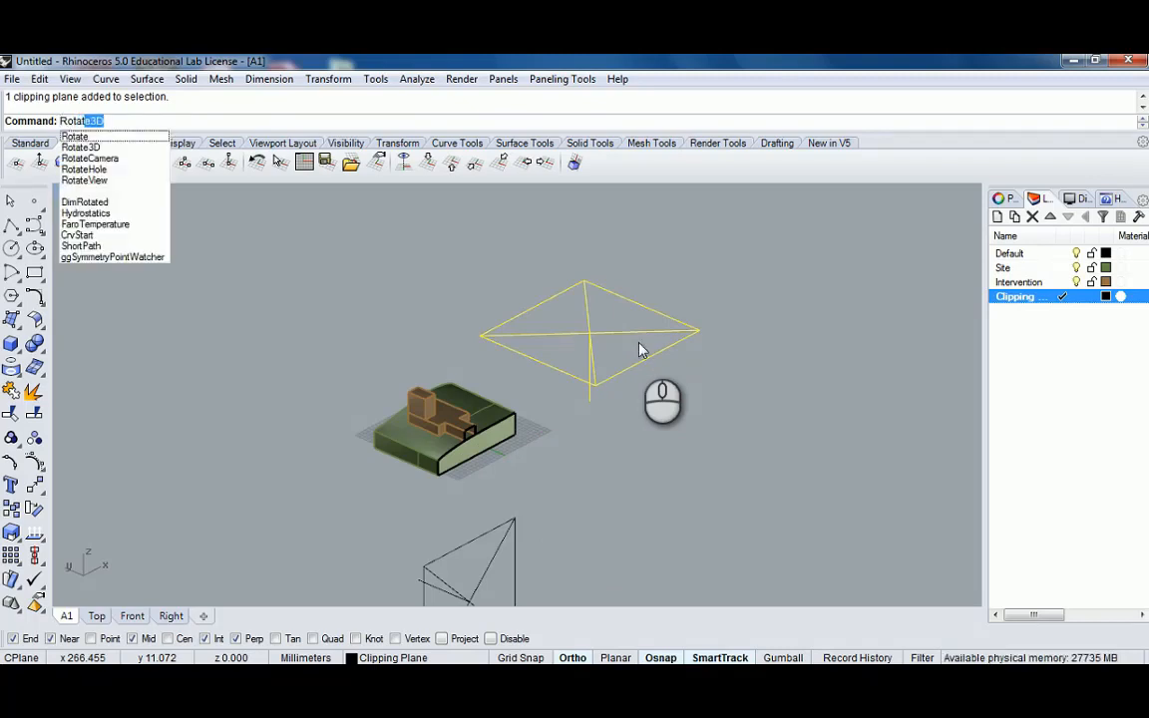
key(Return)
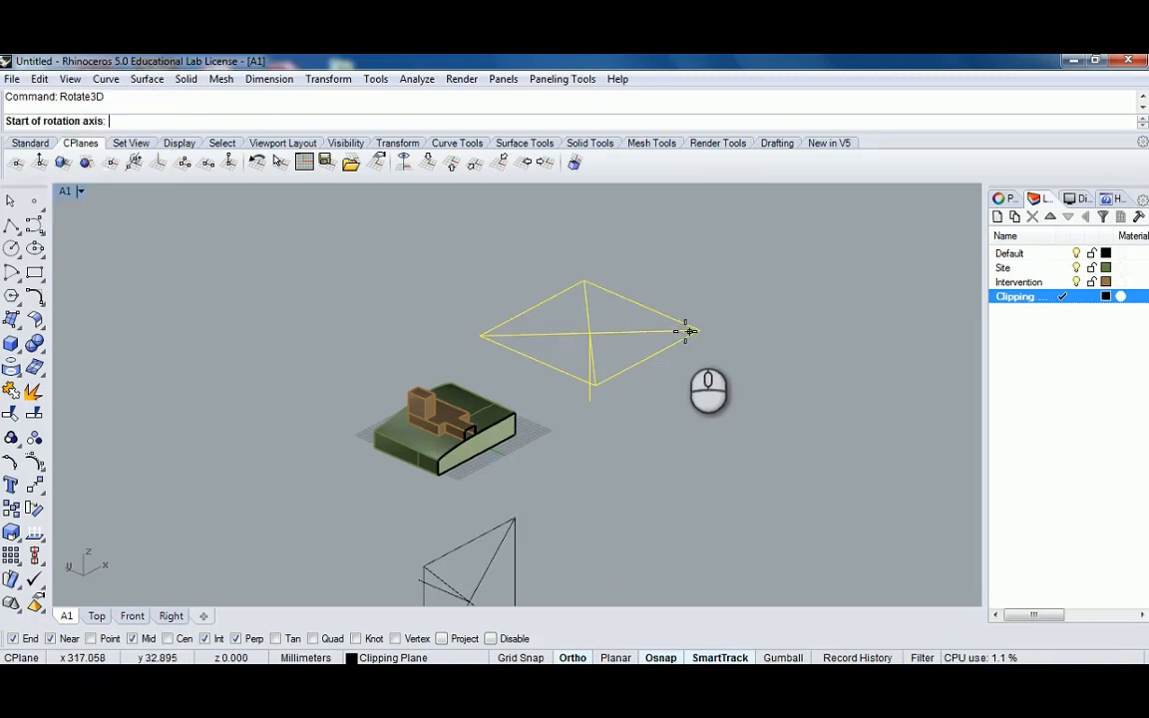
click(584, 281)
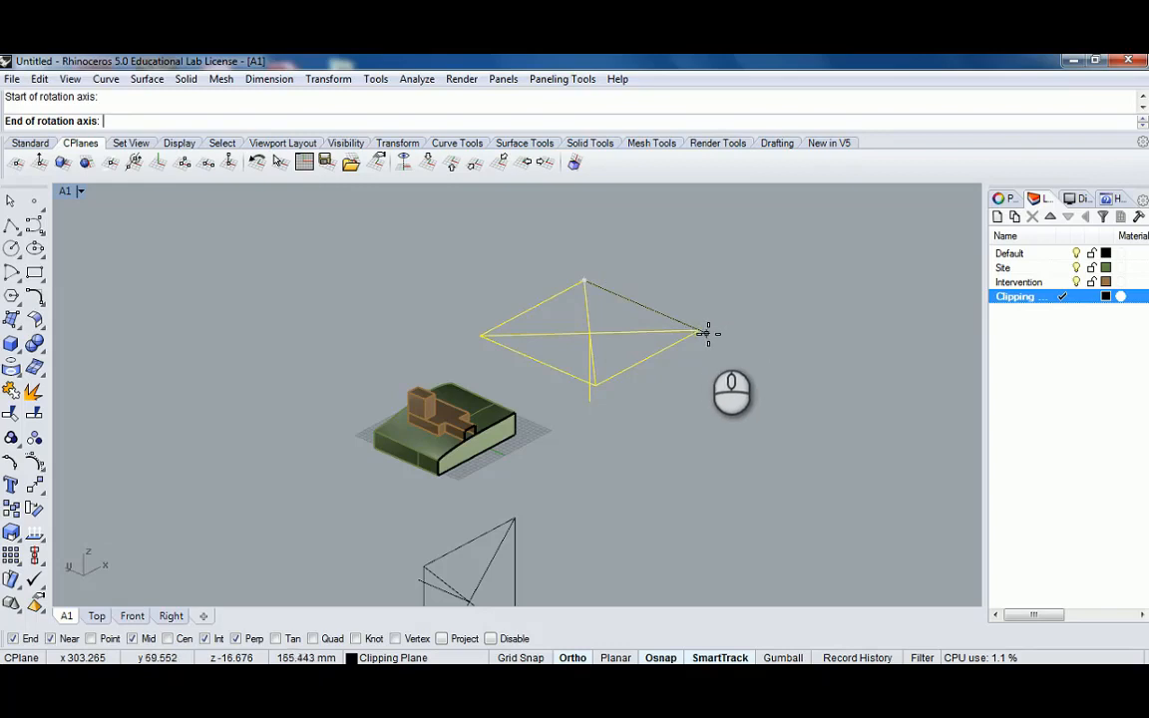
click(480, 333)
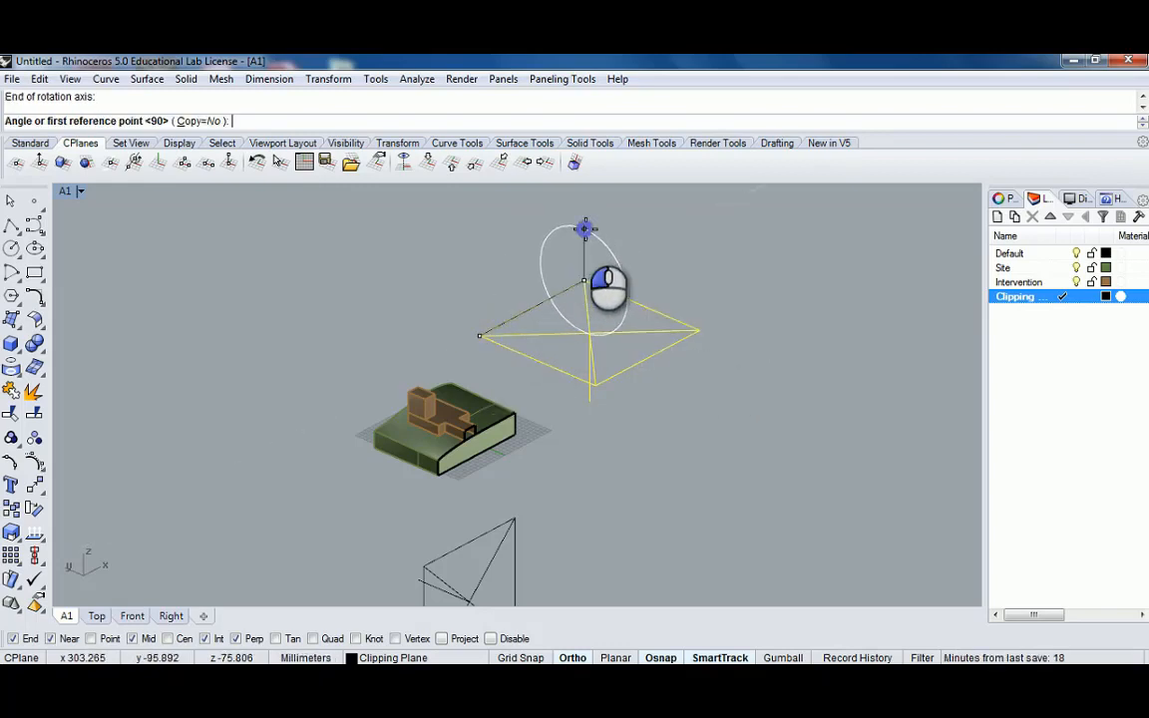
click(585, 229)
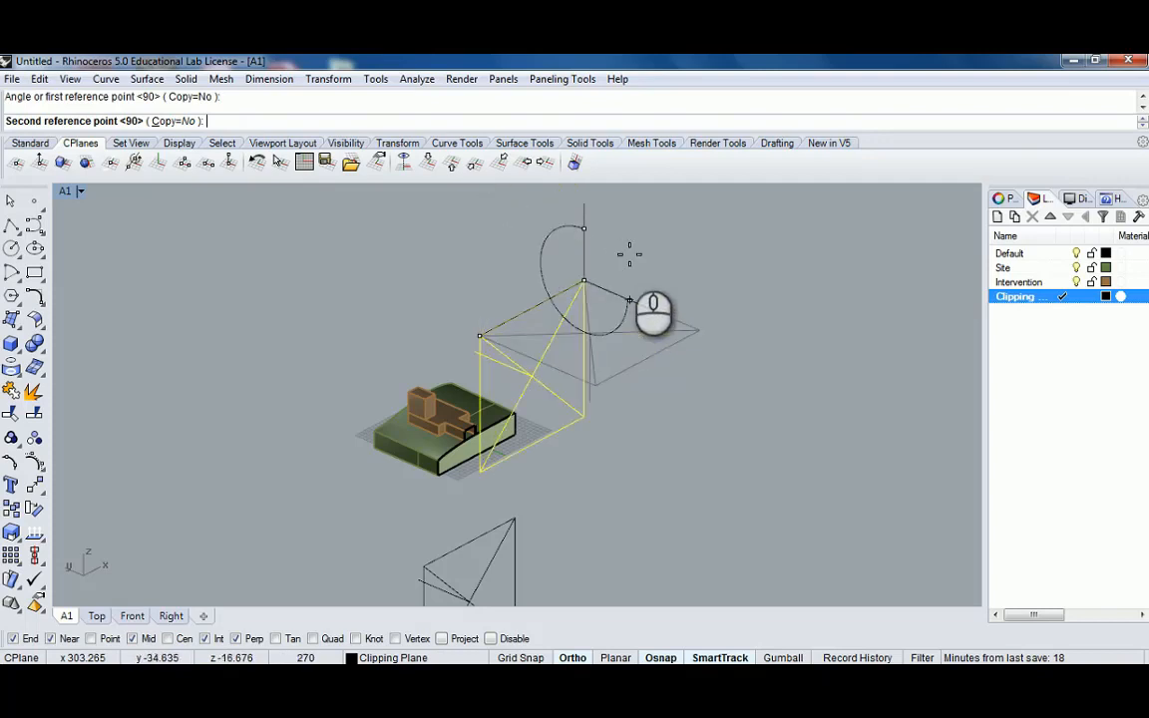
click(618, 329)
right_drag(618, 329, 429, 199)
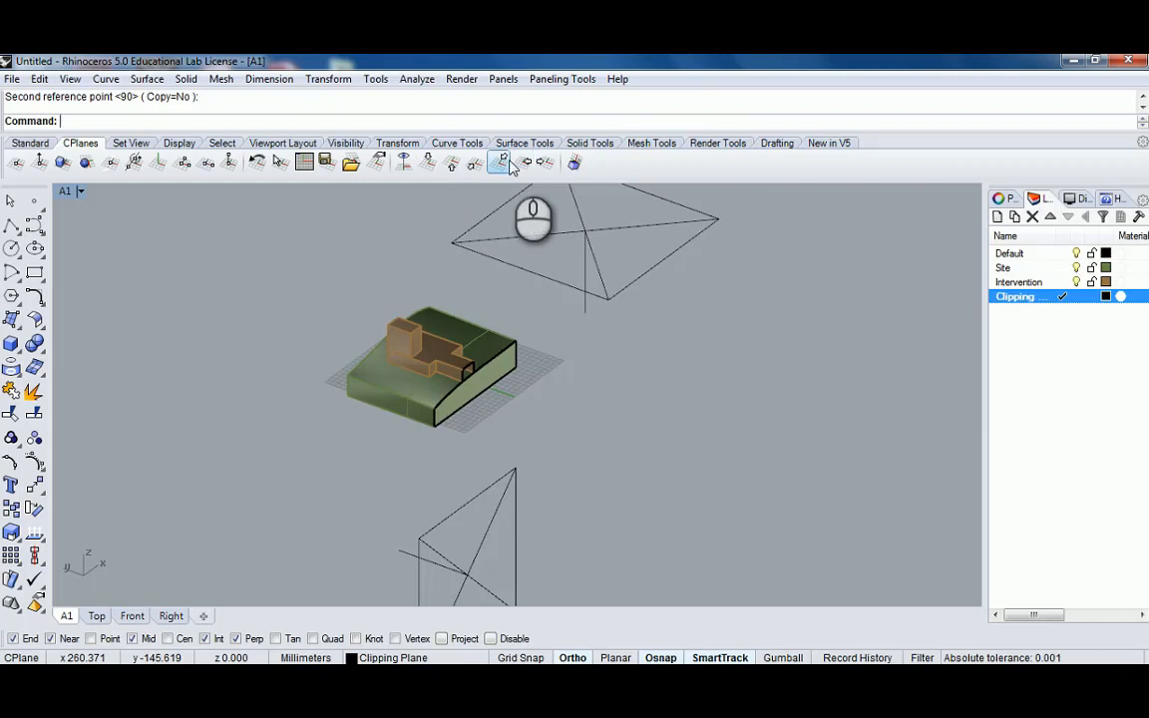
Set the construction plane to world Right and change it to world Back
shift+right_drag(431, 338, 544, 413)
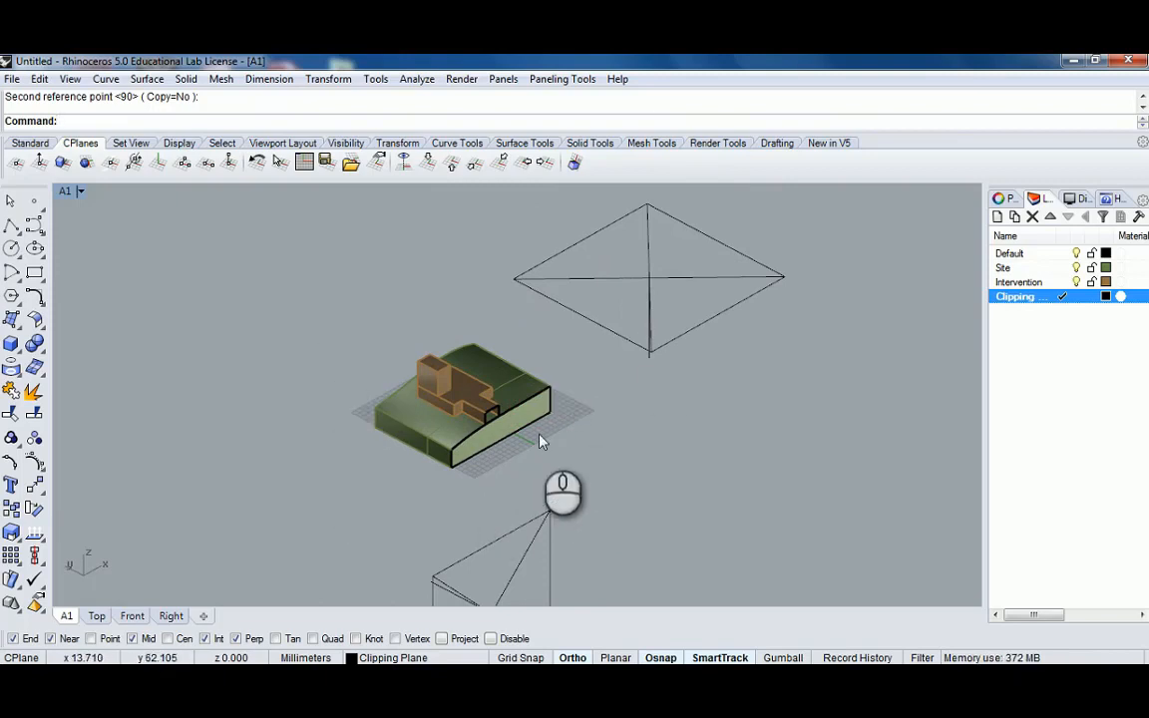
right_drag(594, 313, 519, 229)
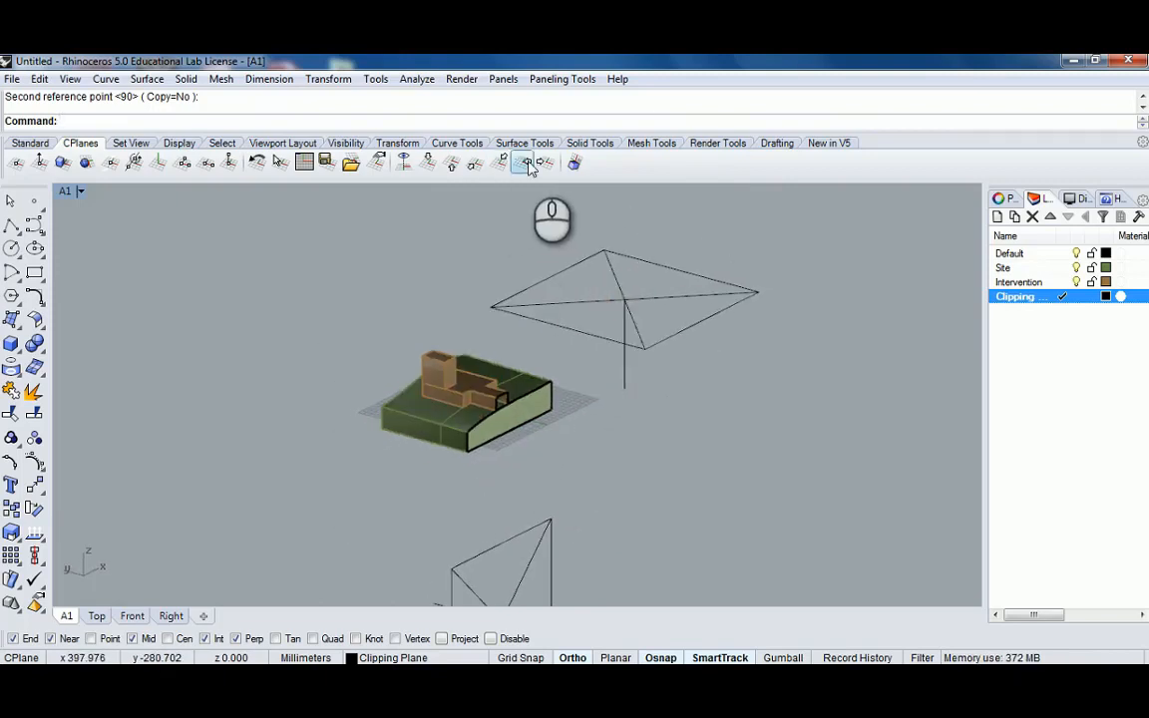
click(529, 163)
right_drag(464, 327, 545, 337)
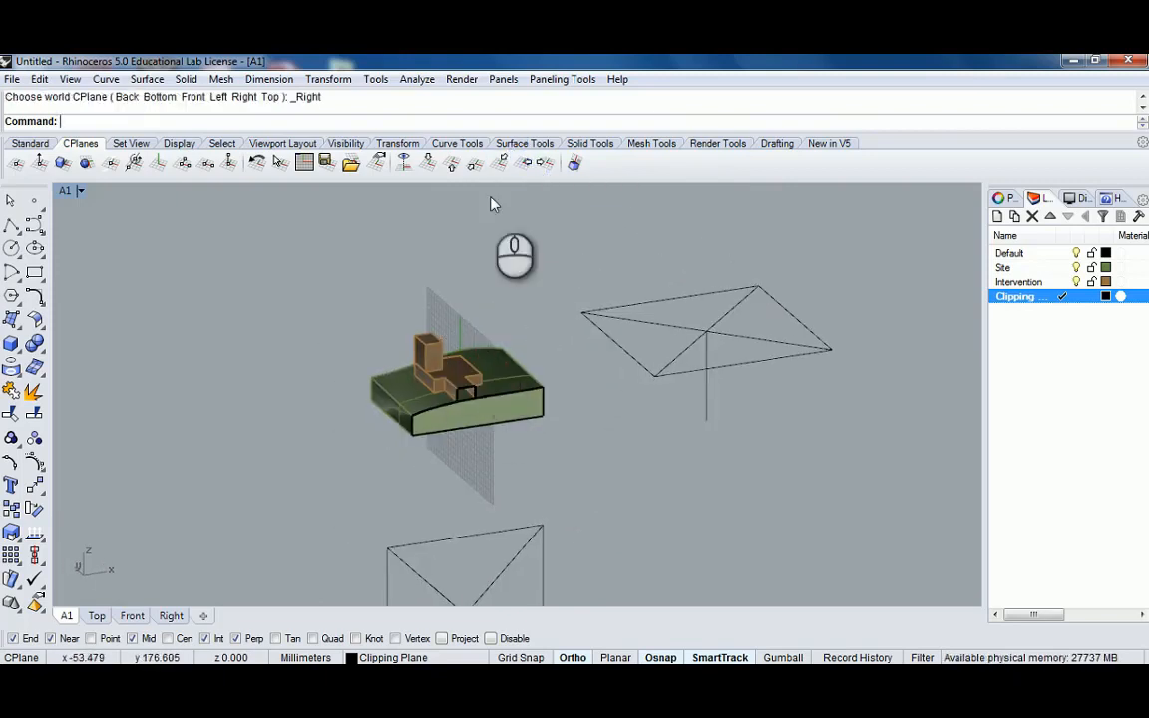
click(526, 164)
click(492, 162)
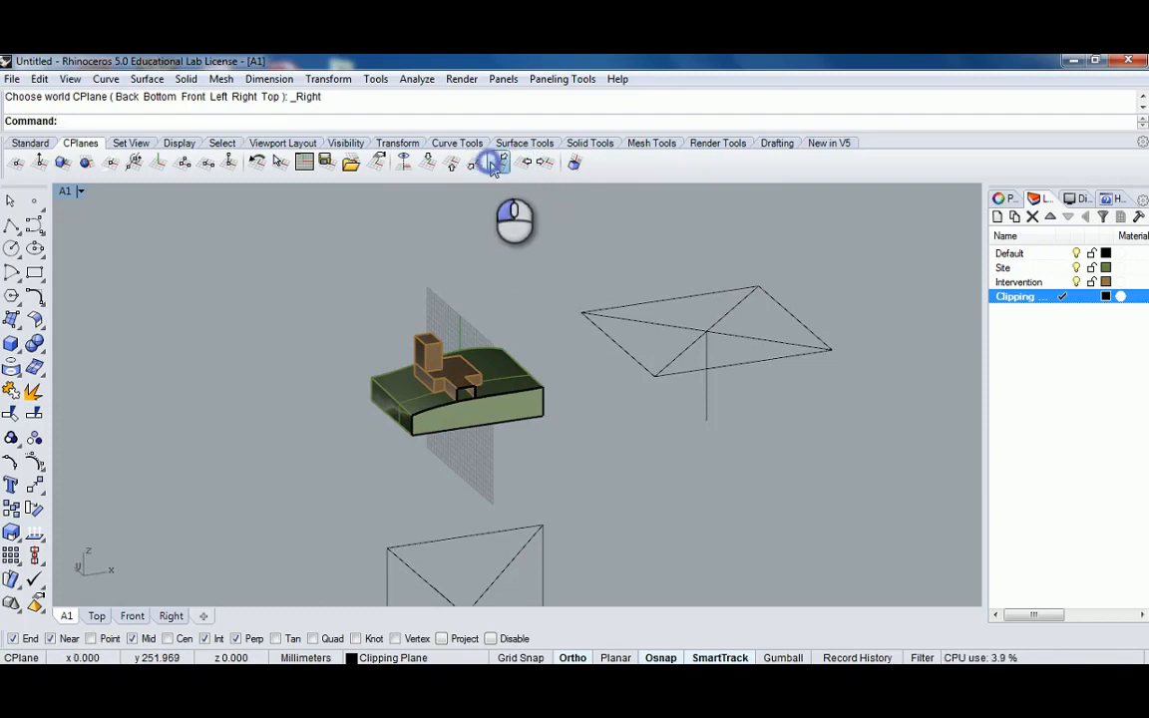
right_drag(399, 400, 417, 378)
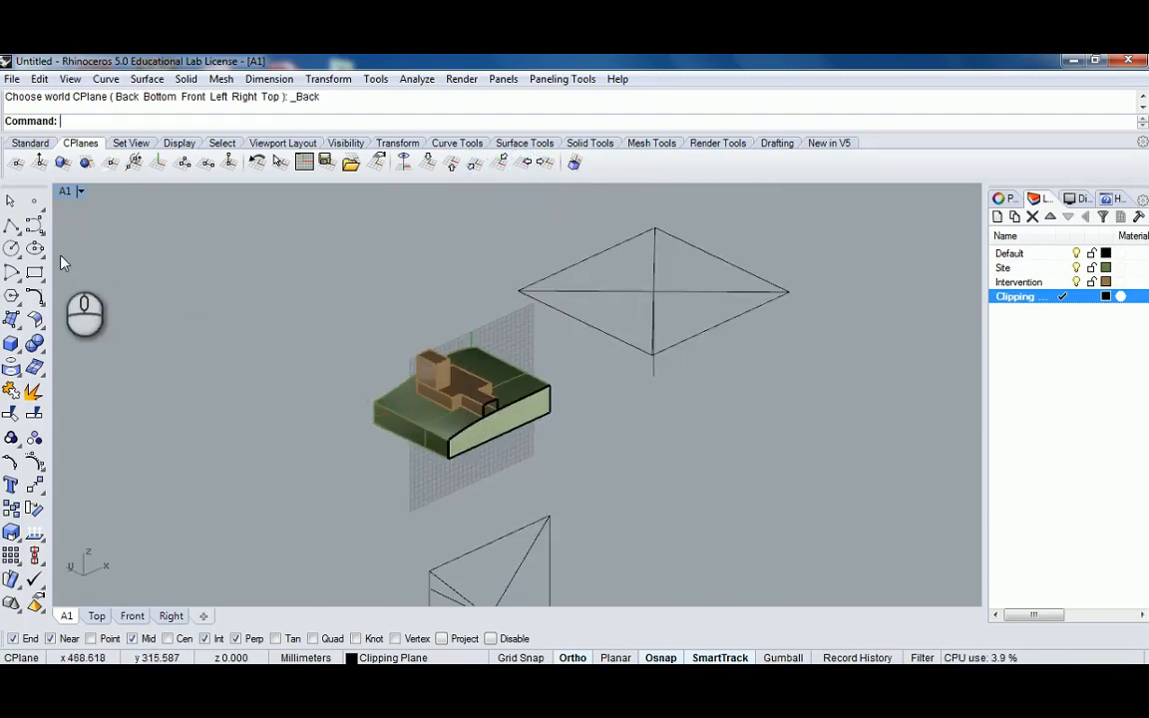
text(ClippingPlane)
key(Return)
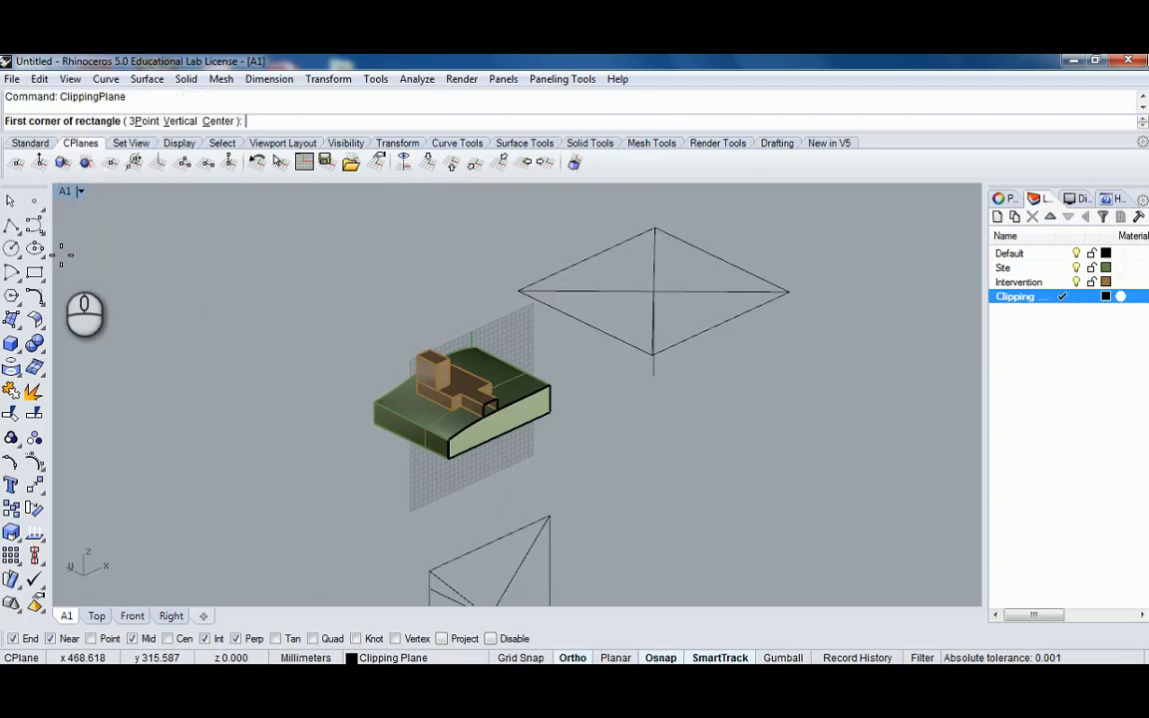
click(558, 464)
right_drag(558, 464, 377, 301)
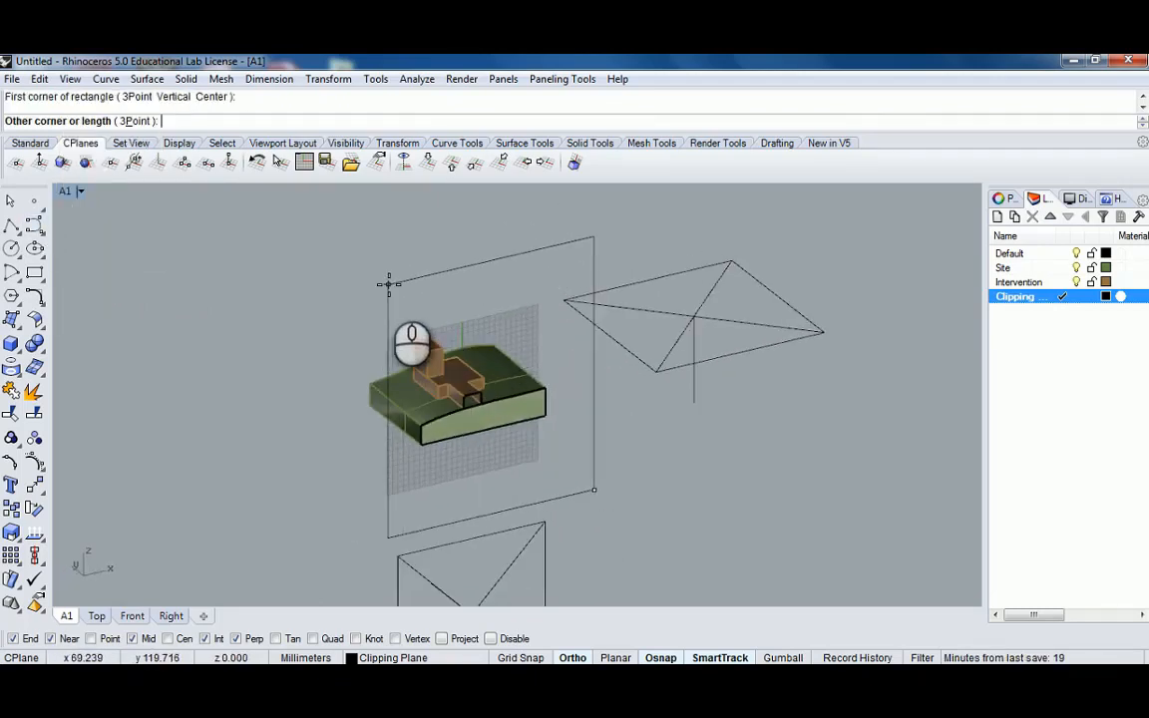
key(Escape)
right_drag(389, 293, 467, 357)
scroll(467, 355, down, 5)
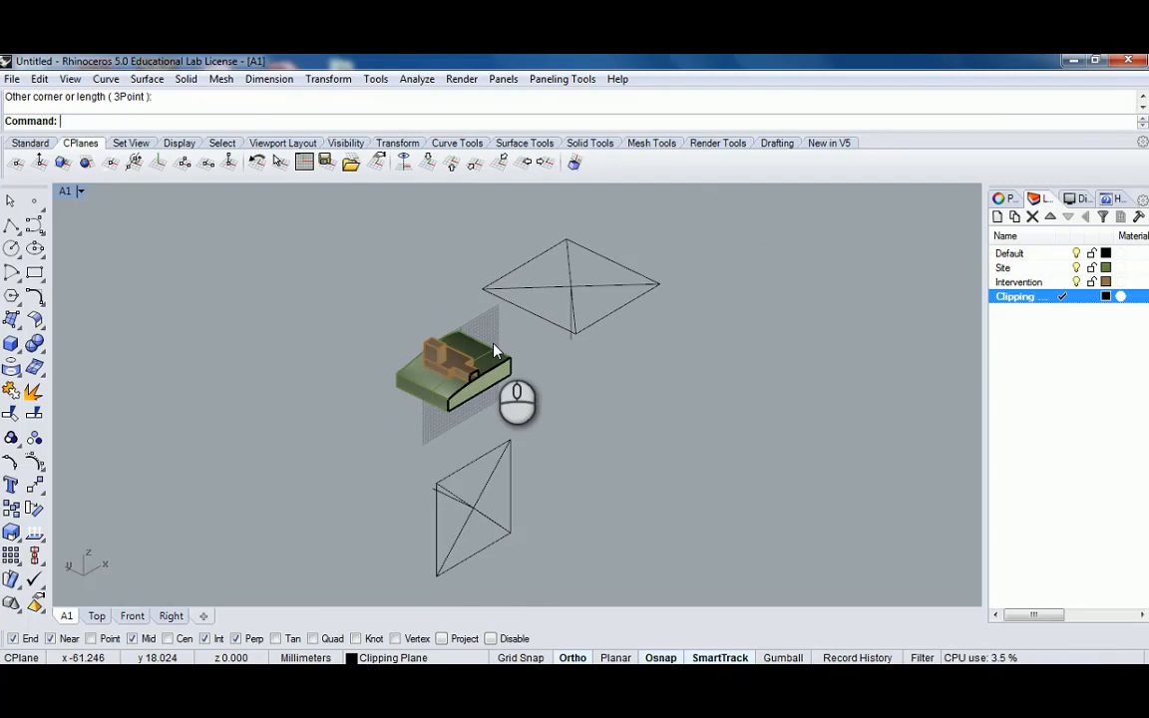
Move the horizontal clipping plane slightly within the Back construction plane and enable its clipping in the A1 view with EnableClippingPlane
click(502, 449)
right_drag(503, 449, 535, 434)
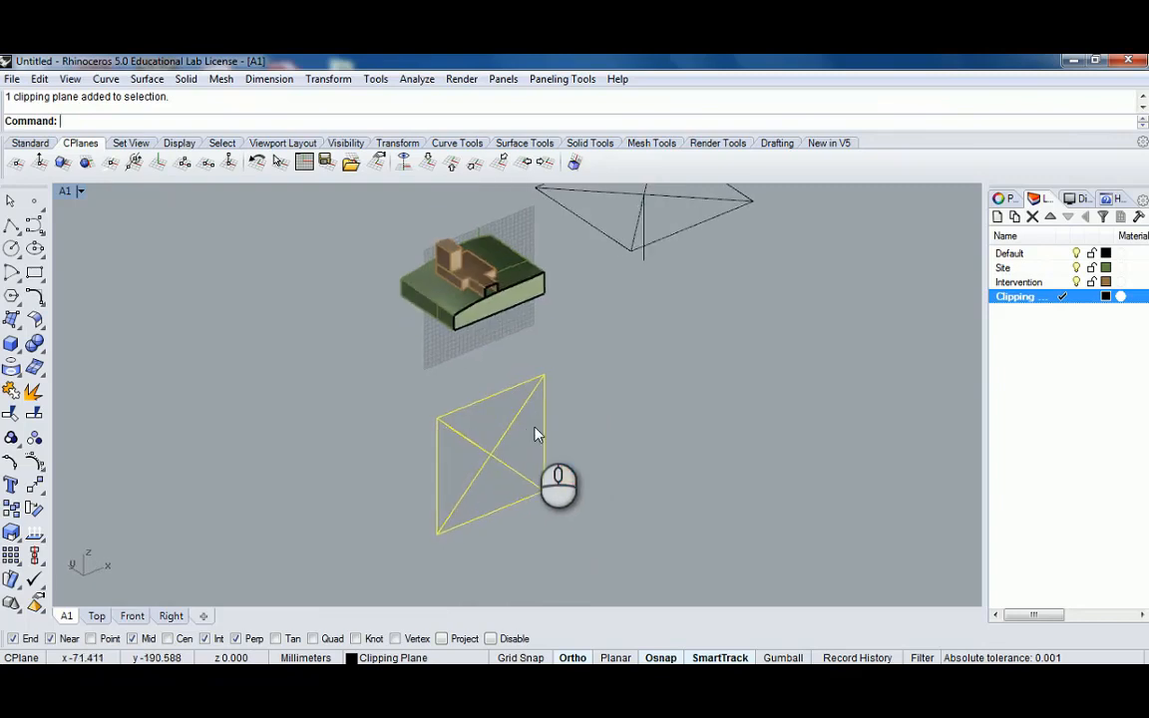
scroll(535, 429, down, 2)
right_drag(532, 378, 561, 420)
click(564, 327)
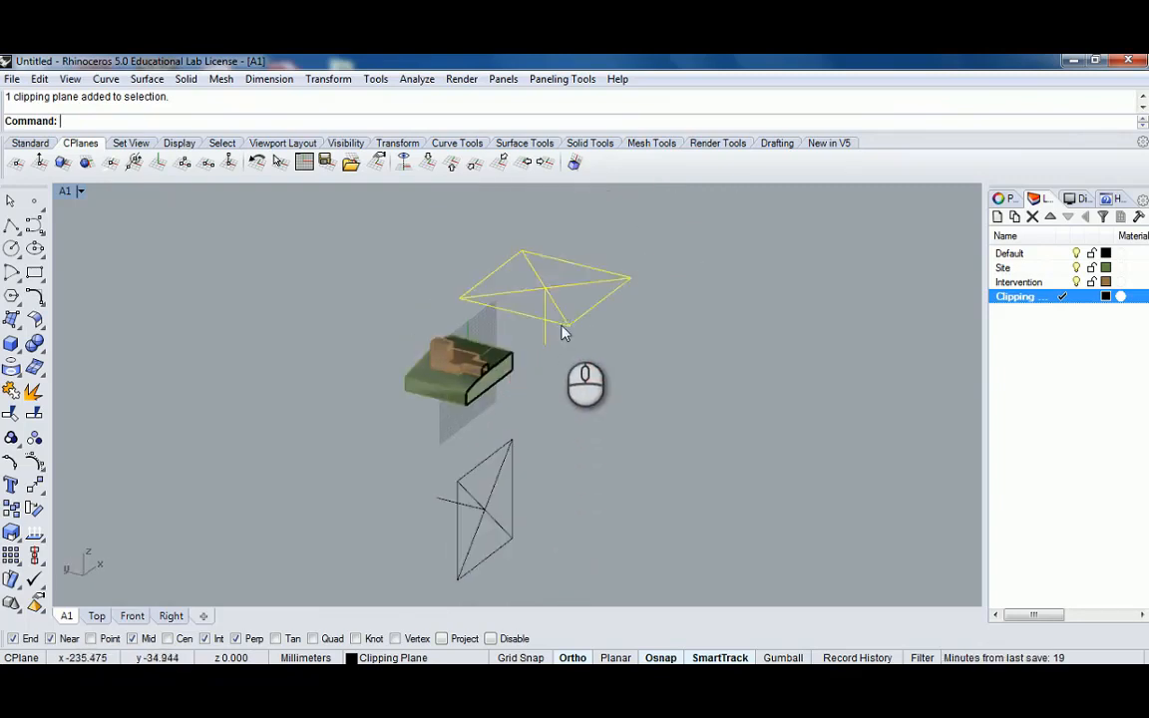
right_drag(586, 320, 672, 326)
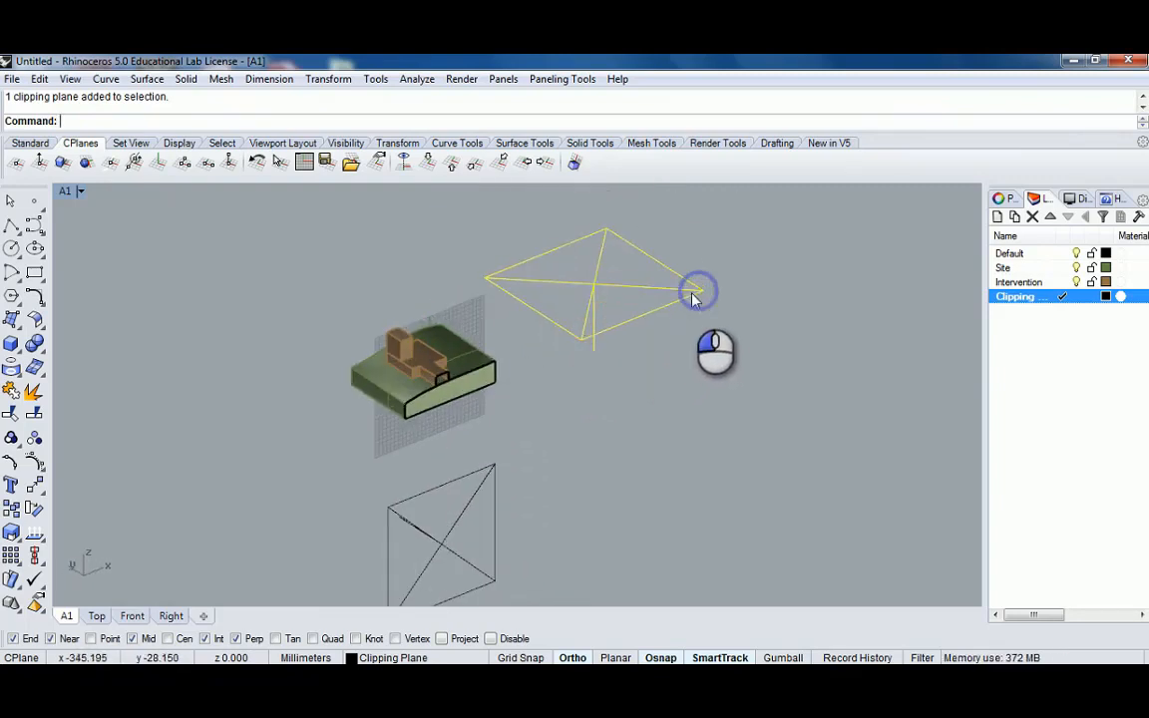
drag(695, 290, 677, 300)
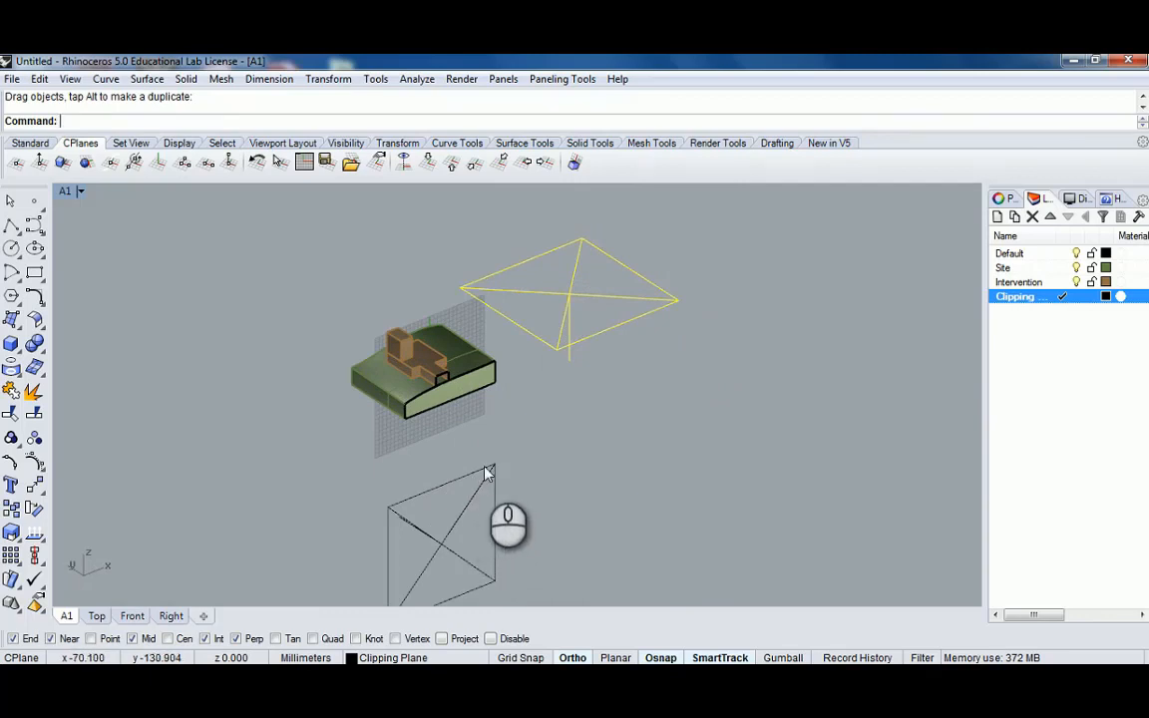
text(EnableClippingPlane)
key(Return)
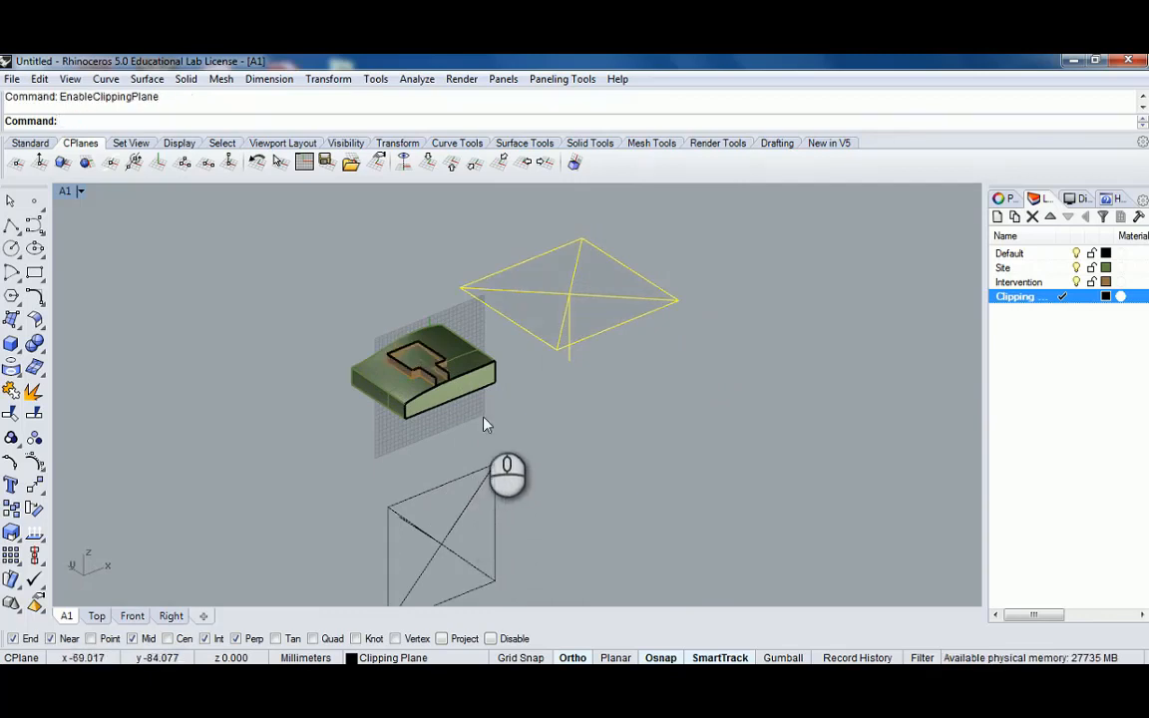
Switch to the world Bottom construction plane and move the vertical clipping plane inward so it cuts deeper through terrain and building
right_drag(483, 417, 557, 377)
drag(503, 416, 533, 407)
click(451, 163)
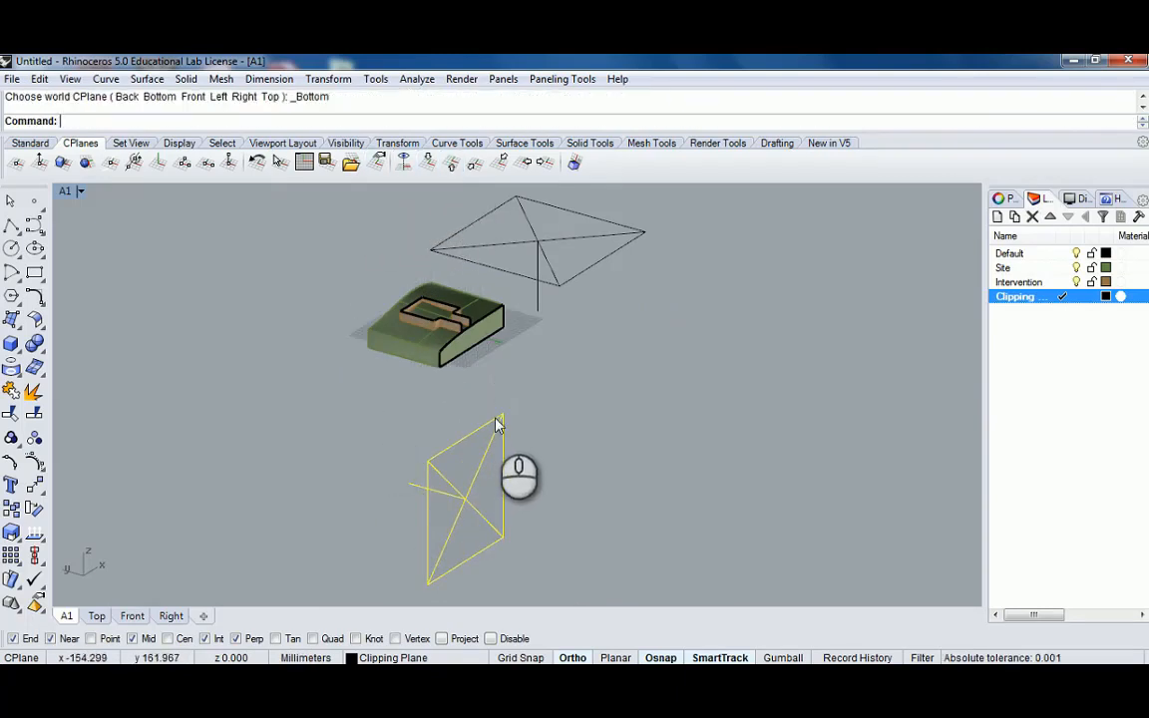
drag(497, 419, 468, 409)
Raise the horizontal clipping plane in the Front view so it cuts through the building's tower, and return to the maximized A1 view
click(562, 284)
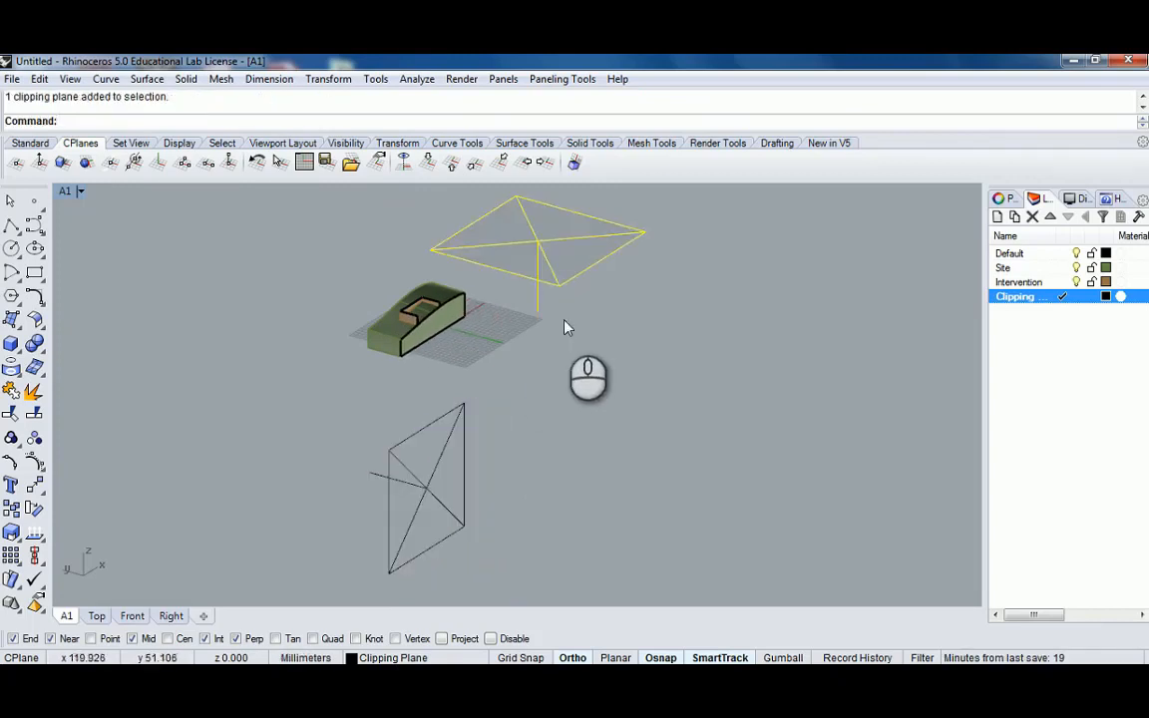
right_drag(570, 326, 507, 302)
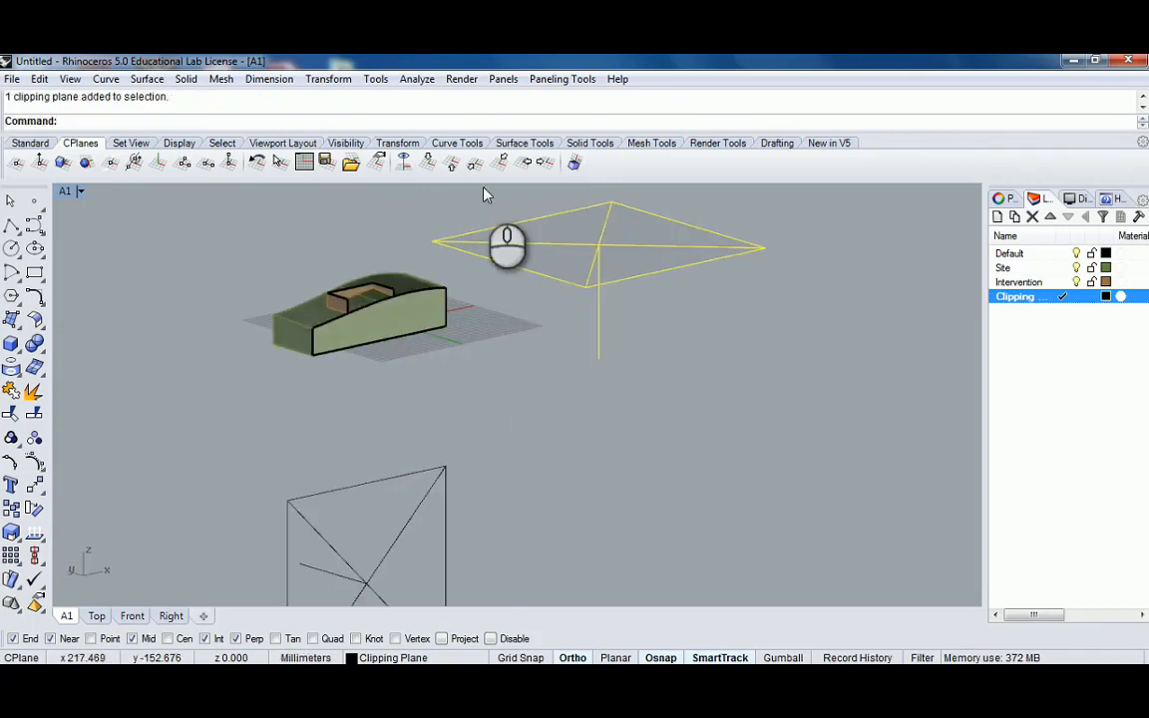
double_click(65, 190)
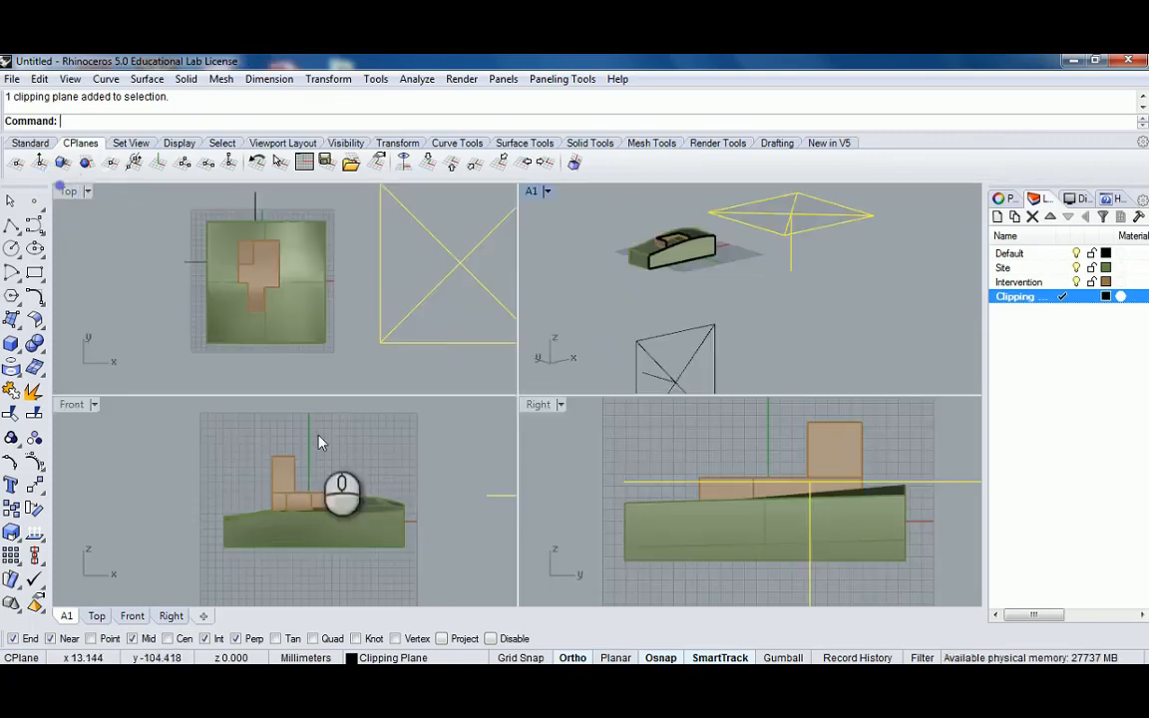
click(306, 471)
scroll(297, 472, down, 2)
right_drag(307, 471, 341, 463)
scroll(344, 464, up, 4)
mouse_move(359, 464)
mouse_down()
mouse_move(360, 478)
mouse_move(359, 433)
mouse_move(357, 449)
mouse_up()
right_drag(278, 428, 330, 440)
double_click(532, 191)
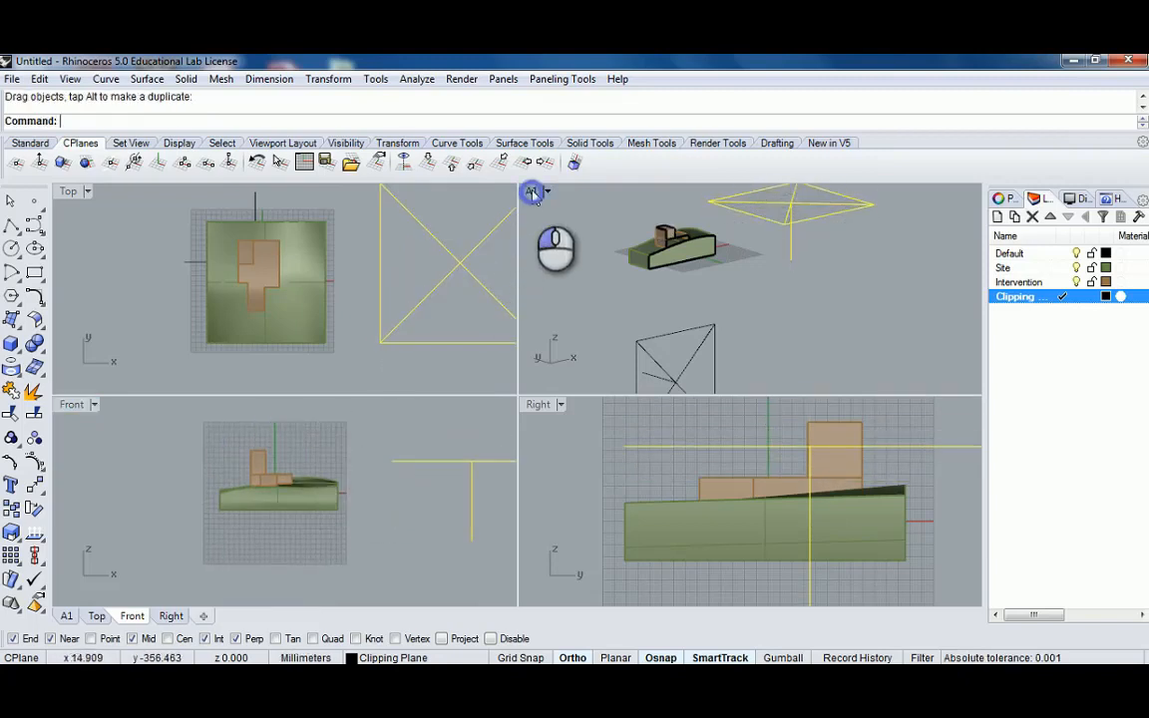
Disable clipping by the horizontal and vertical clipping planes in the A1 view
right_drag(509, 295, 520, 329)
scroll(557, 329, down, 6)
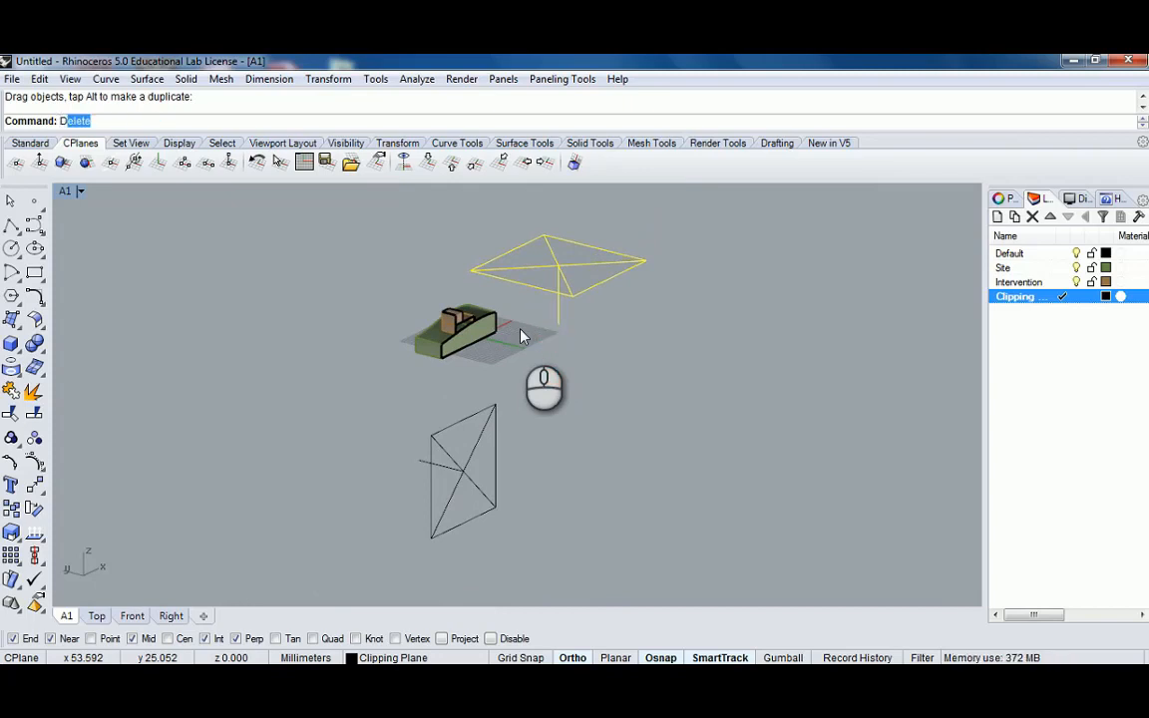
text(is)
key(Return)
right_drag(623, 331, 550, 426)
click(475, 409)
right_click(477, 415)
key(Escape)
Delete the horizontal clipping plane above the model
click(460, 426)
shift+click(566, 291)
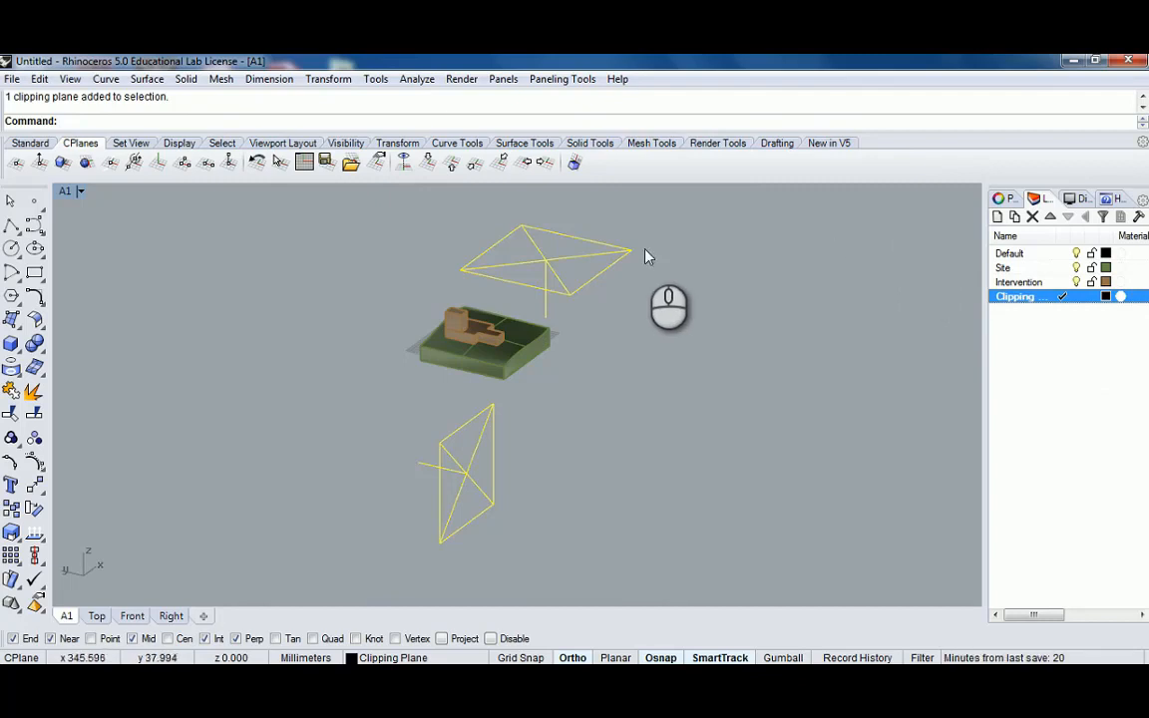
click(739, 296)
click(576, 288)
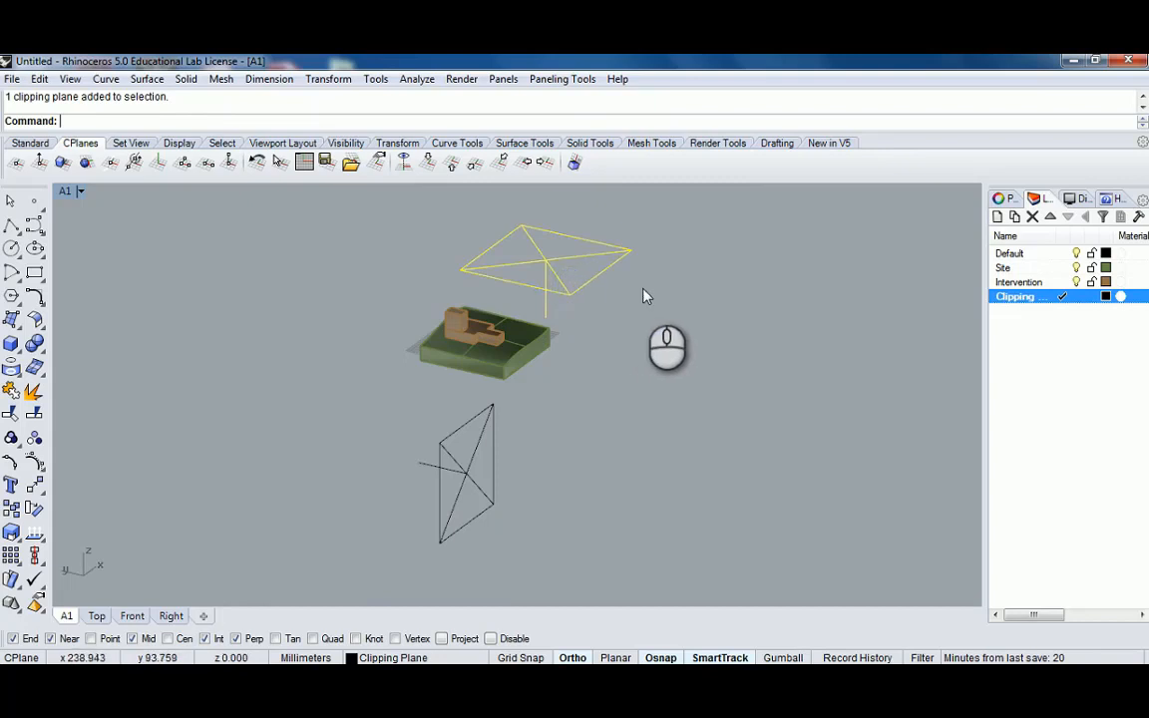
mouse_move(647, 289)
right_down()
mouse_move(628, 326)
mouse_move(517, 407)
mouse_move(594, 372)
right_up()
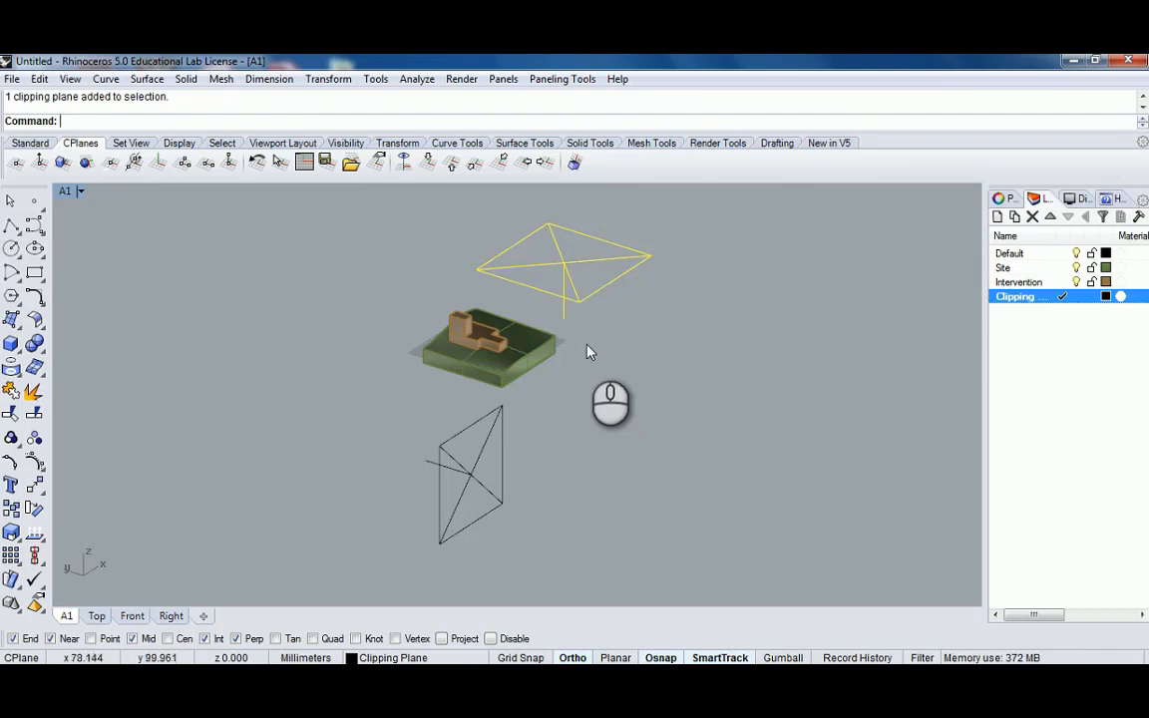
shift+right_drag(633, 346, 591, 340)
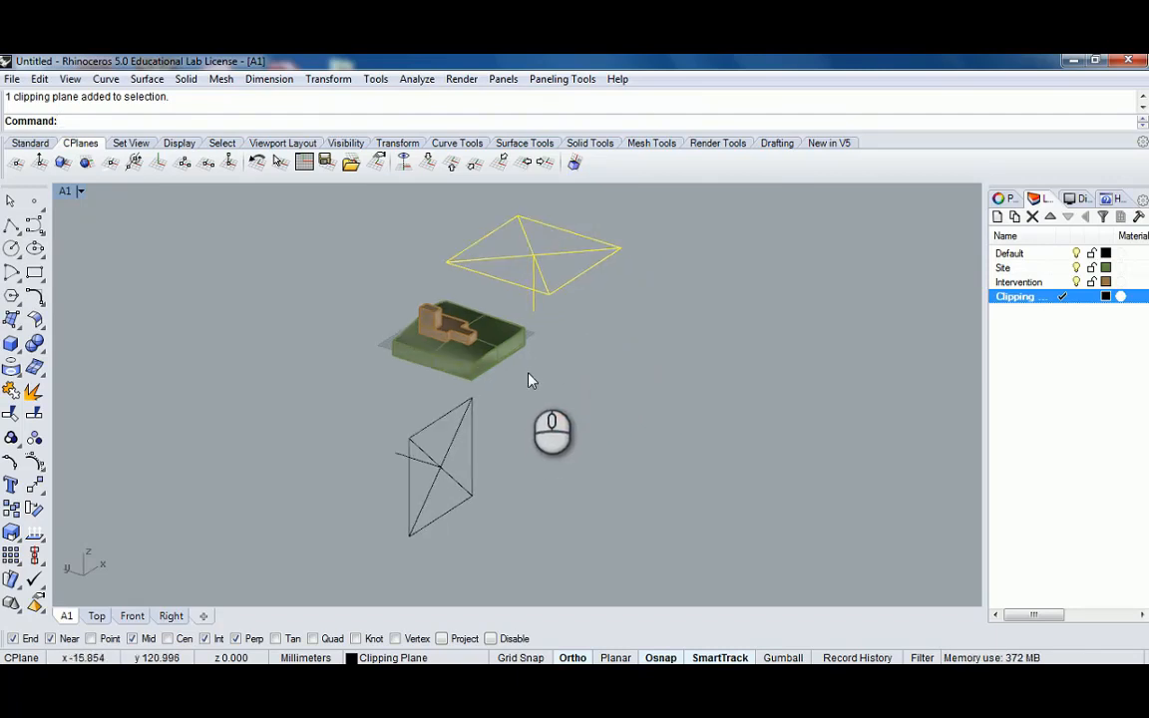
click(546, 339)
click(565, 288)
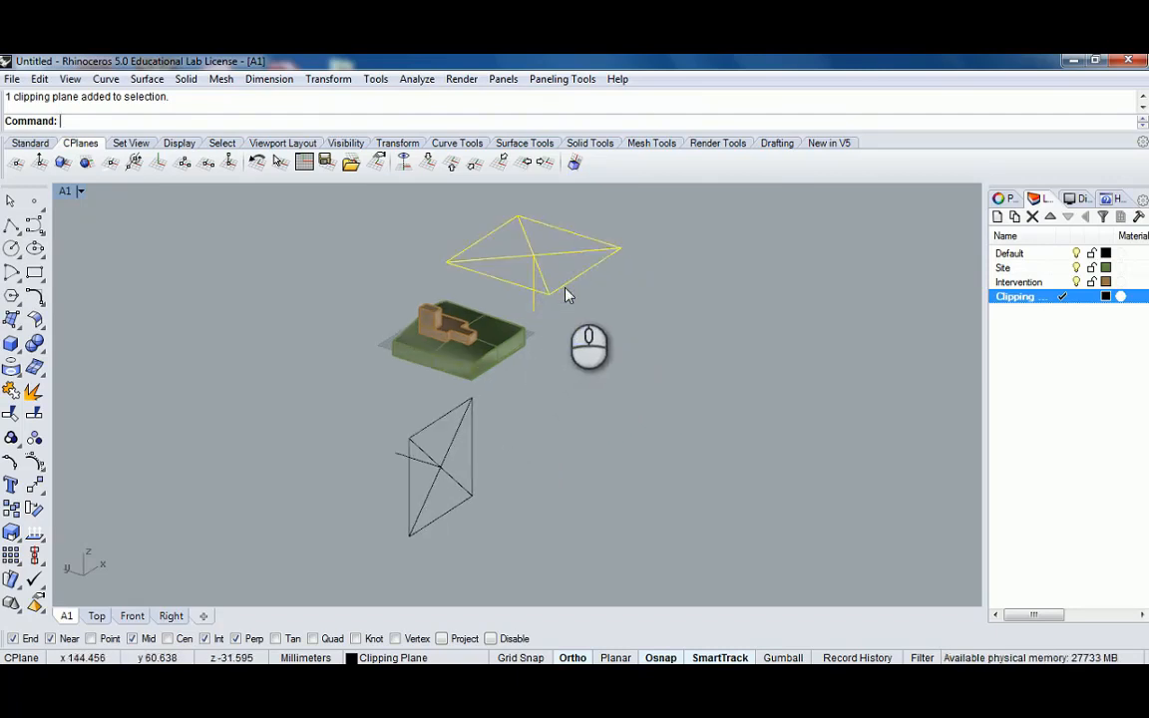
key(Delete)
Move the vertical clipping plane by its upper end point onto the terrain block's far upper corner
click(442, 427)
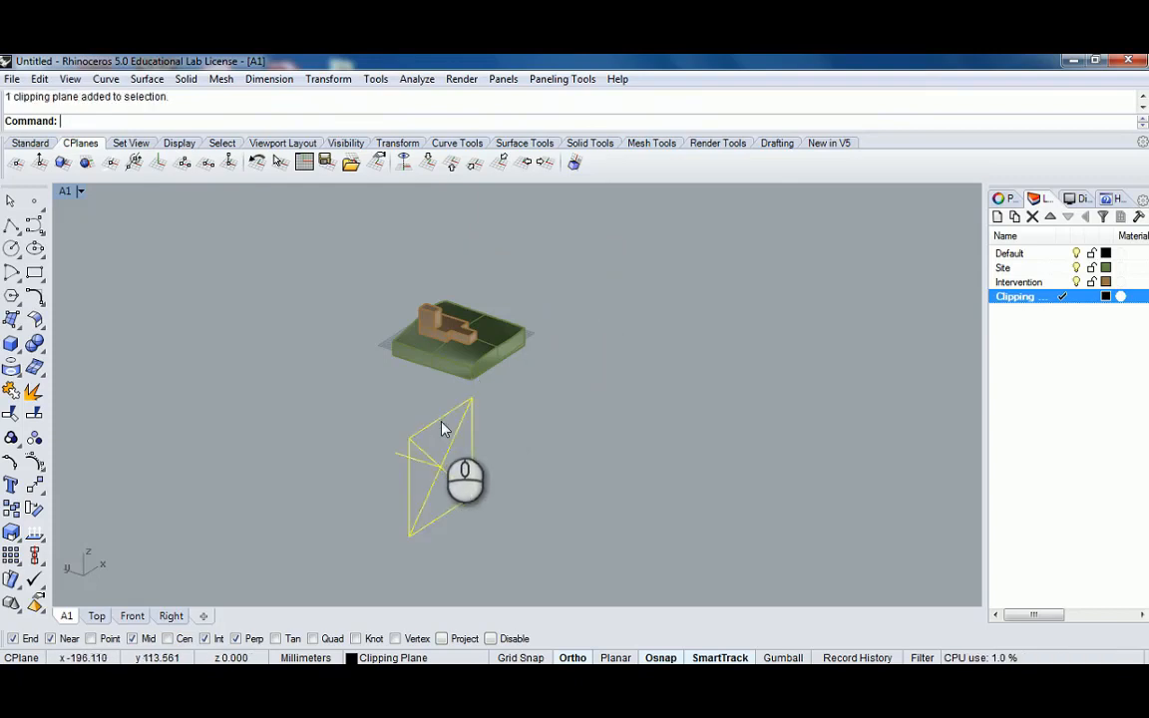
shift+right_drag(442, 427, 548, 398)
scroll(526, 382, up, 2)
text(m)
key(Return)
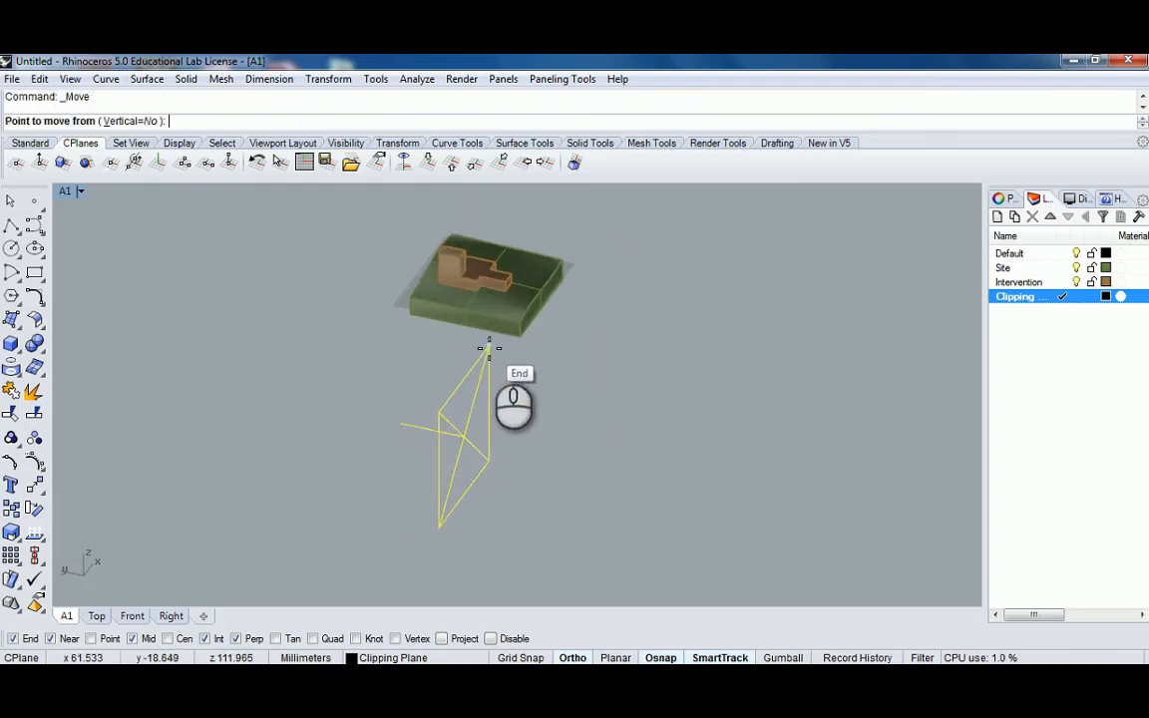
click(489, 345)
click(561, 260)
shift+right_drag(597, 274, 544, 356)
scroll(513, 346, up, 8)
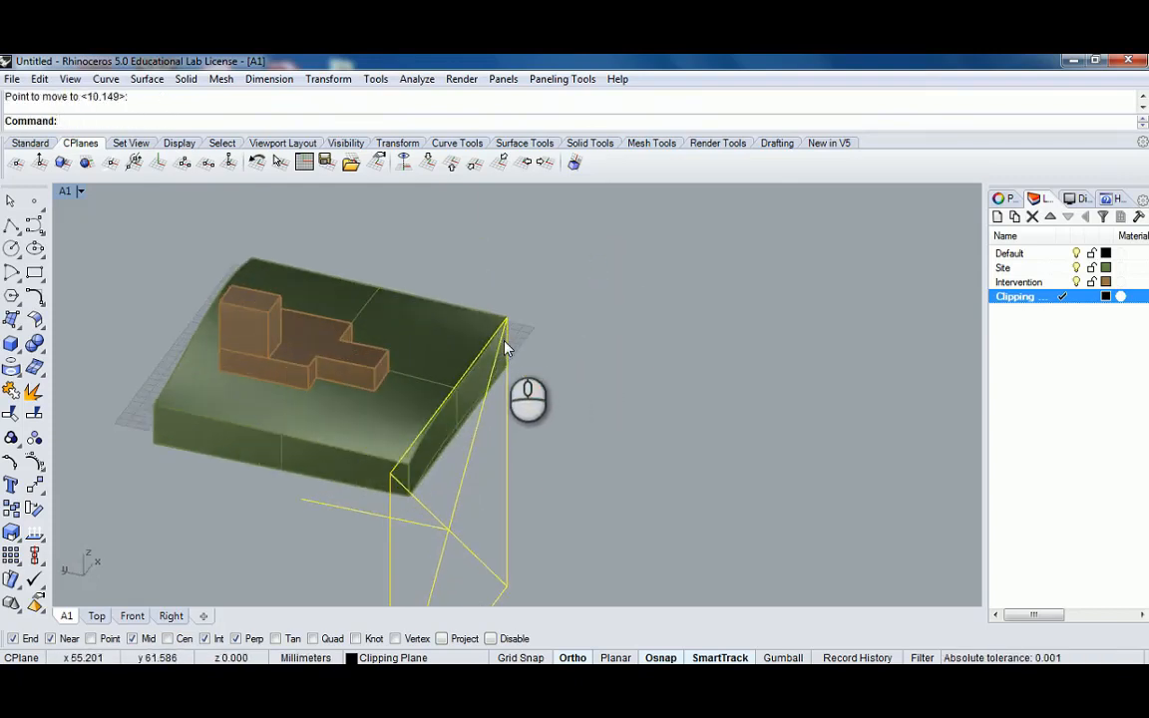
scroll(504, 329, down, 4)
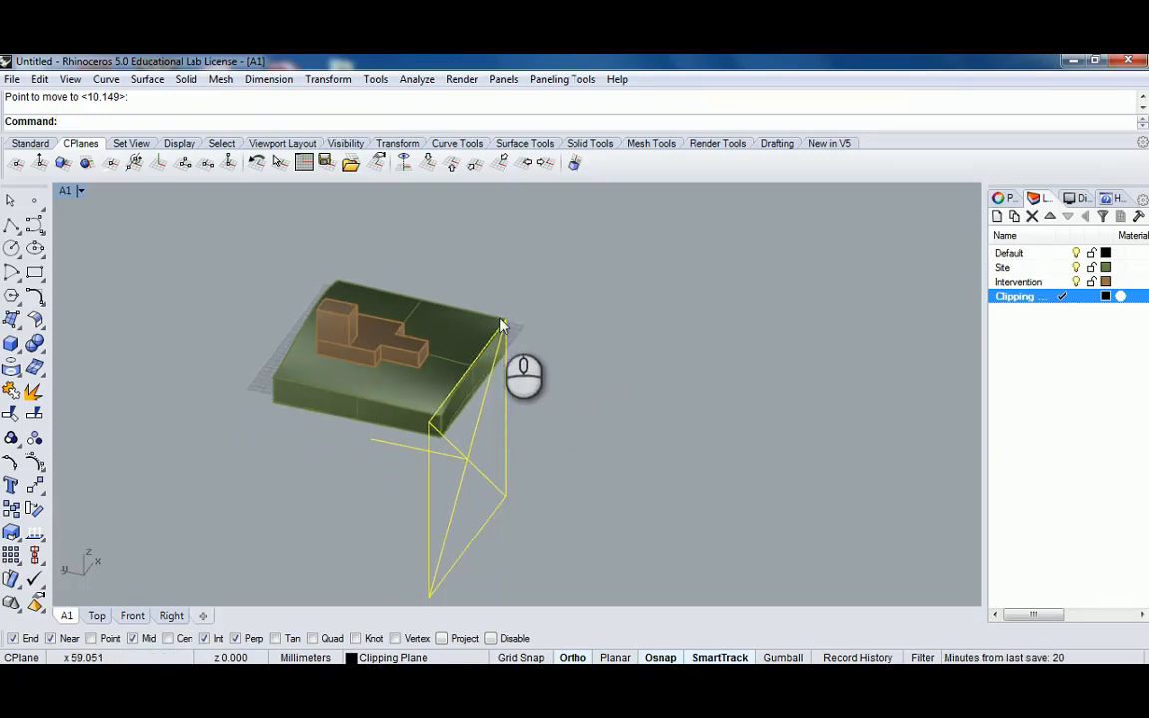
mouse_move(542, 326)
right_down()
mouse_move(477, 355)
mouse_move(529, 347)
right_up()
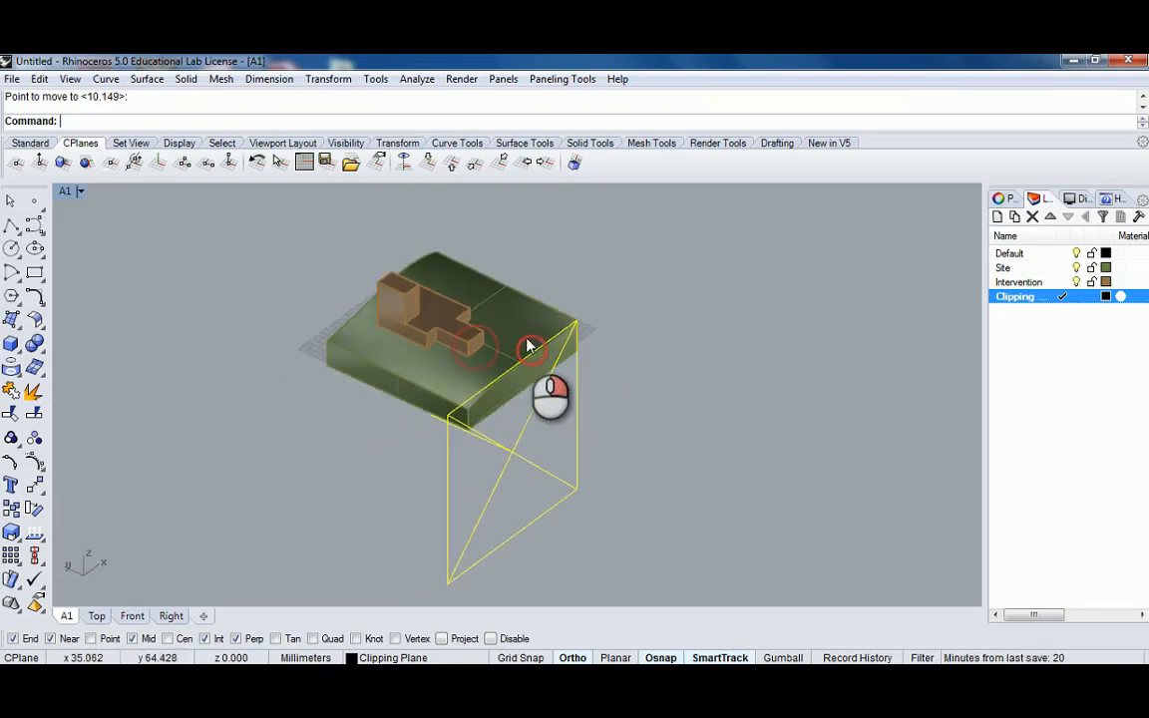
Enable clipping by the vertical clipping plane in the A1 view
text(Enab)
key(Return)
right_drag(488, 410, 535, 416)
click(536, 395)
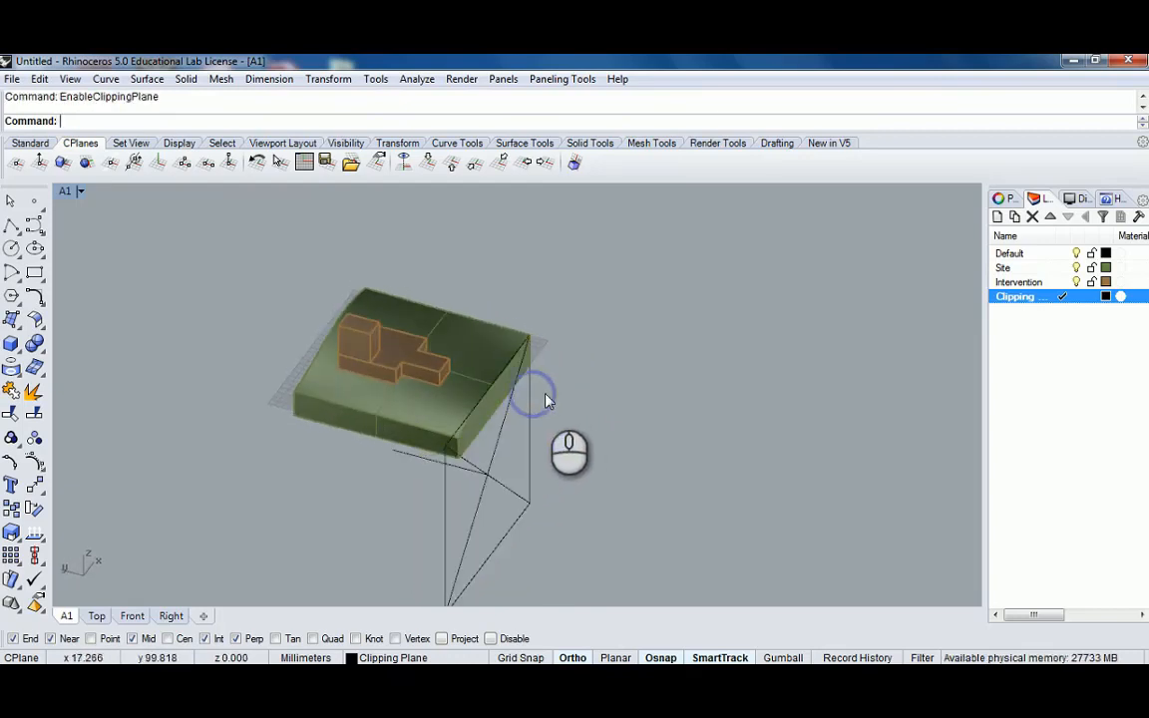
Disable clipping by the vertical clipping plane in the A1 view
click(528, 406)
text(Dias)
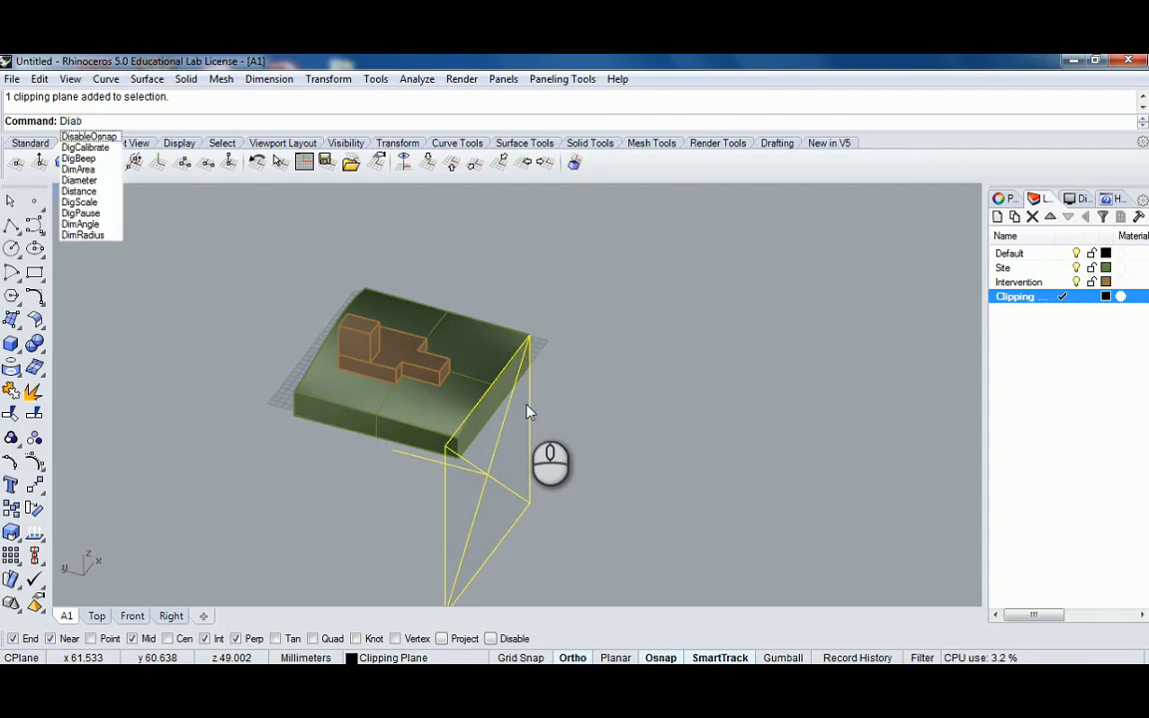
key(BackSpace)
key(BackSpace)
text(sab)
key(Return)
click(546, 367)
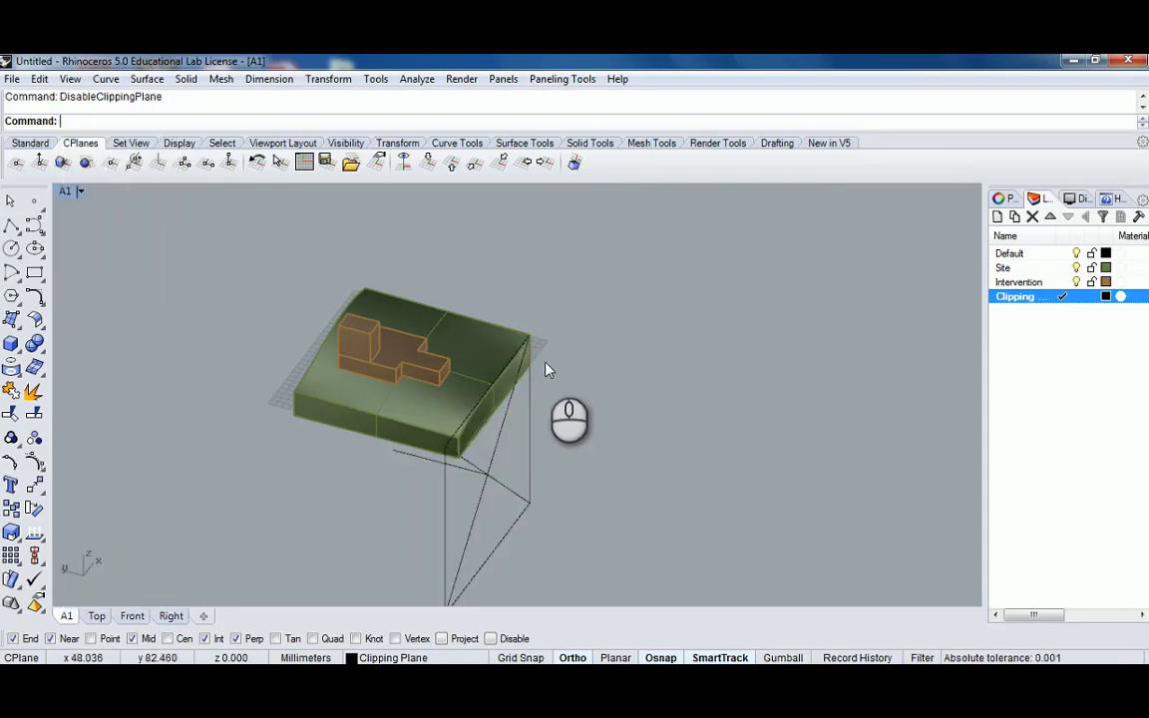
Make Default the current layer and turn off the Clipping Plane layer
click(529, 405)
click(1063, 253)
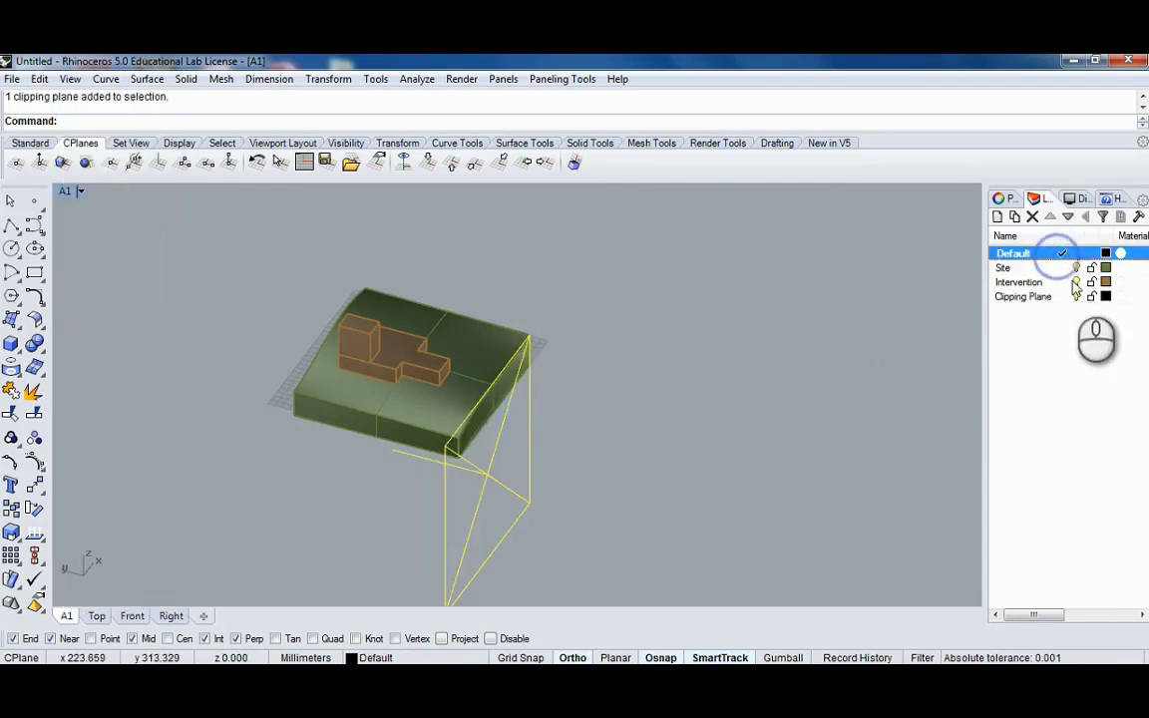
click(1076, 297)
Restore the saved axonometric view with the A1 command
right_drag(687, 341, 668, 345)
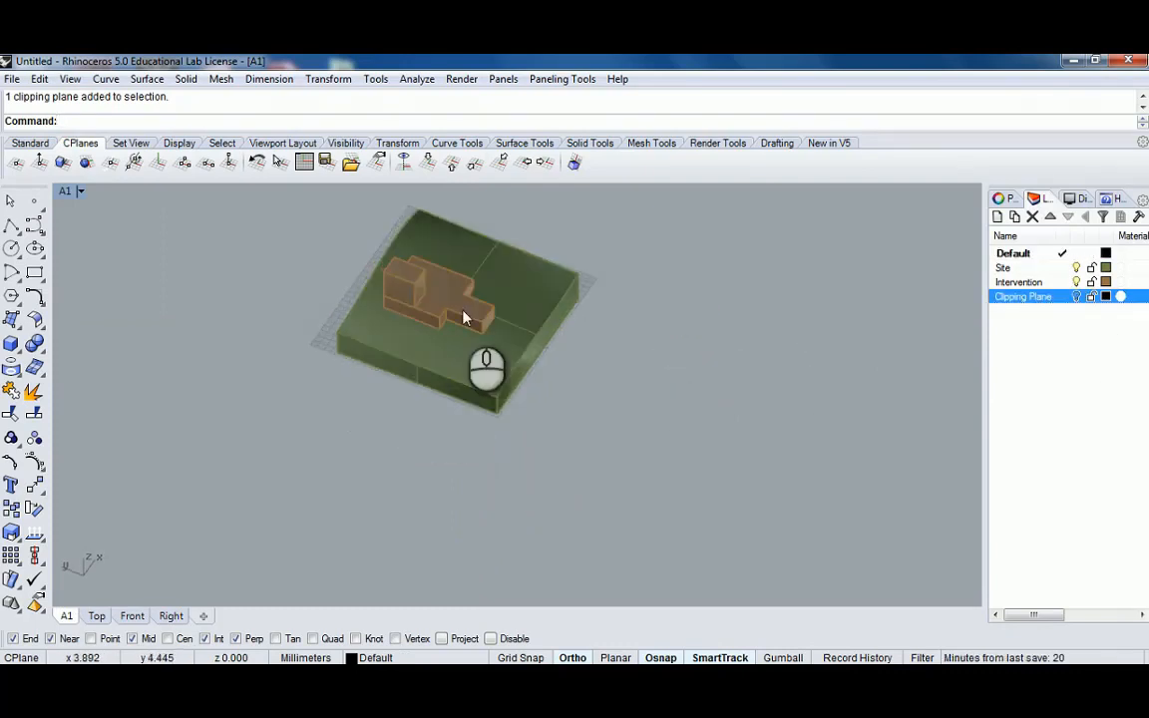
right_drag(464, 313, 476, 359)
text(A1)
key(Return)
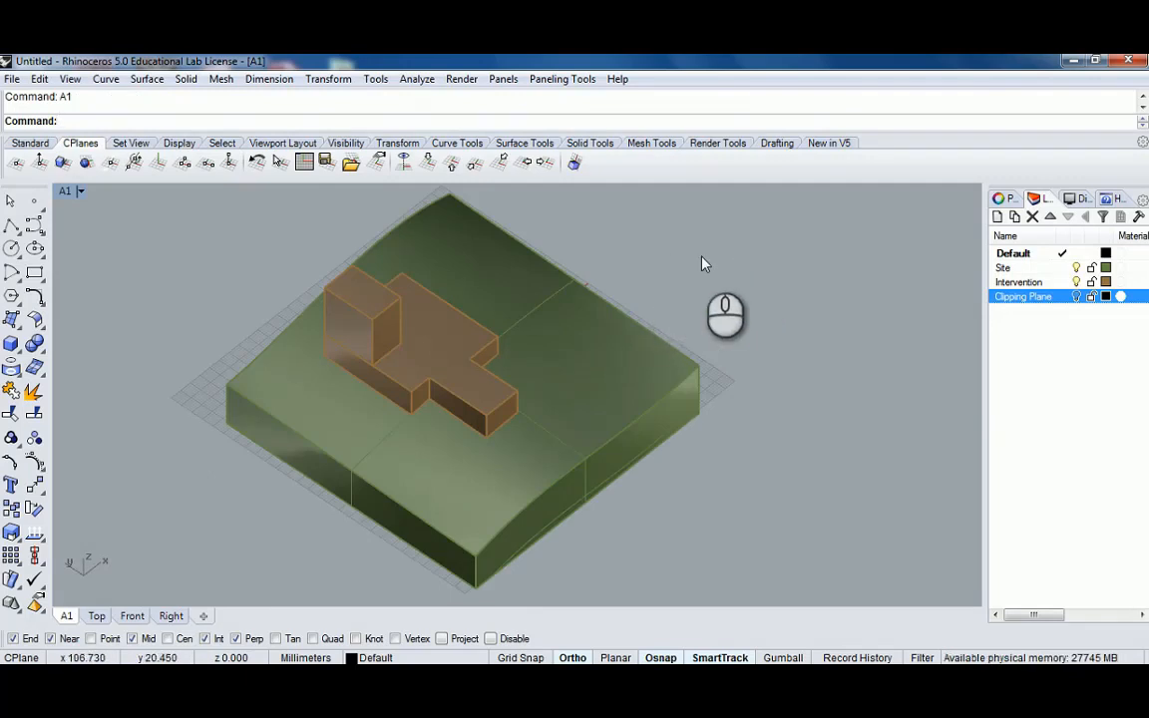
Create a Make2D drawing of the terrain and building from the current view, without tangent edges, hidden lines or source layers
drag(703, 244, 257, 529)
click(718, 282)
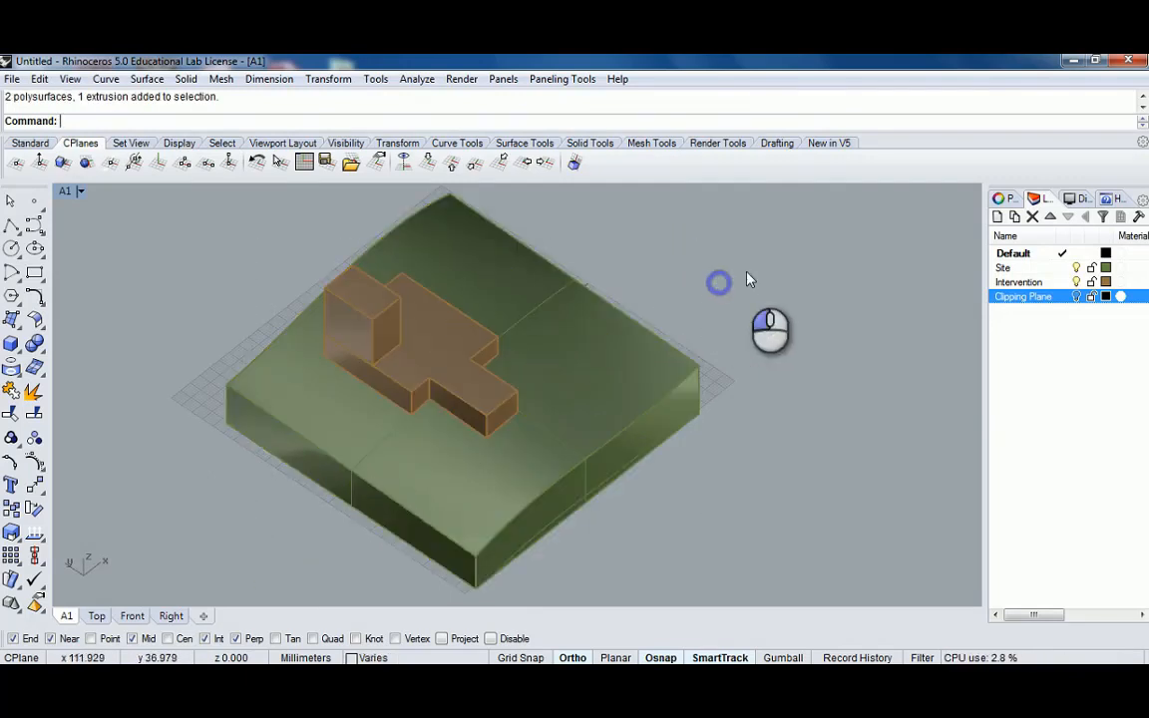
drag(787, 214, 297, 517)
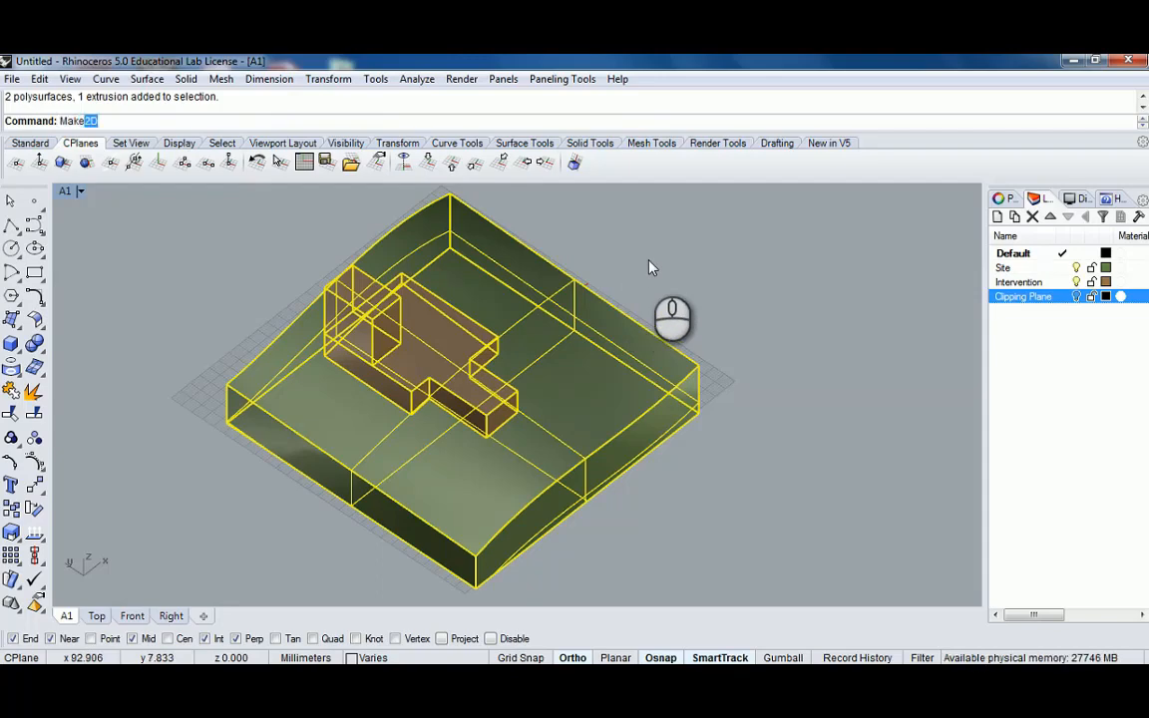
key(Return)
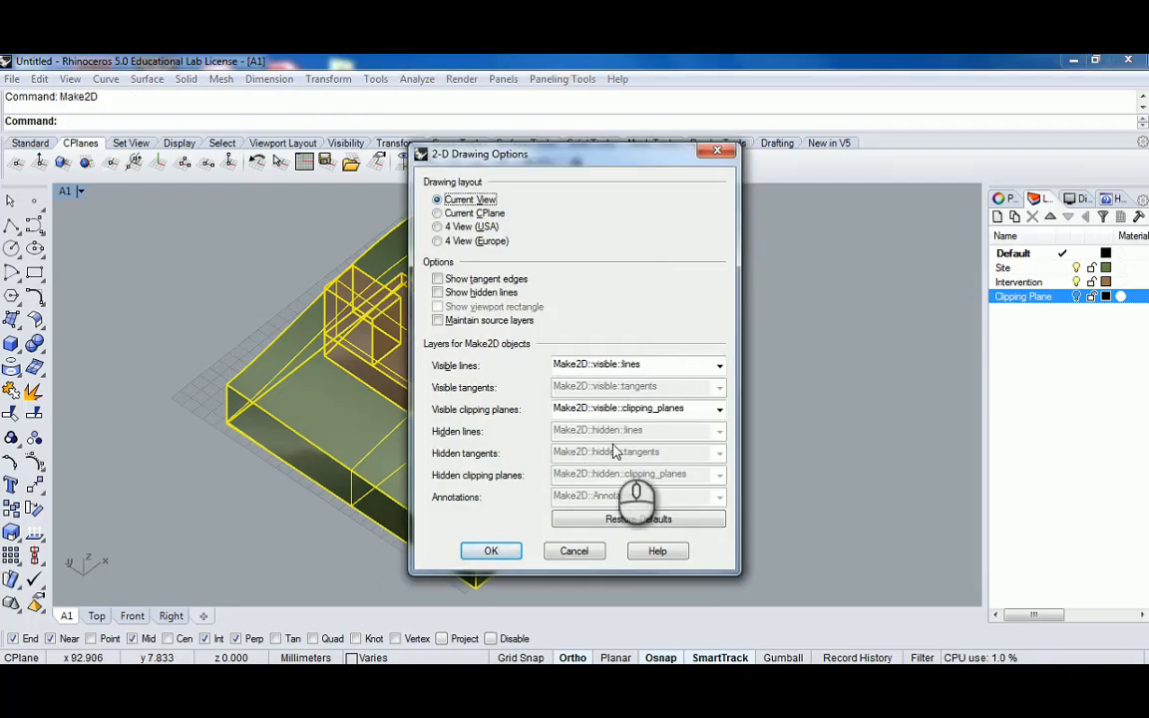
drag(573, 159, 764, 139)
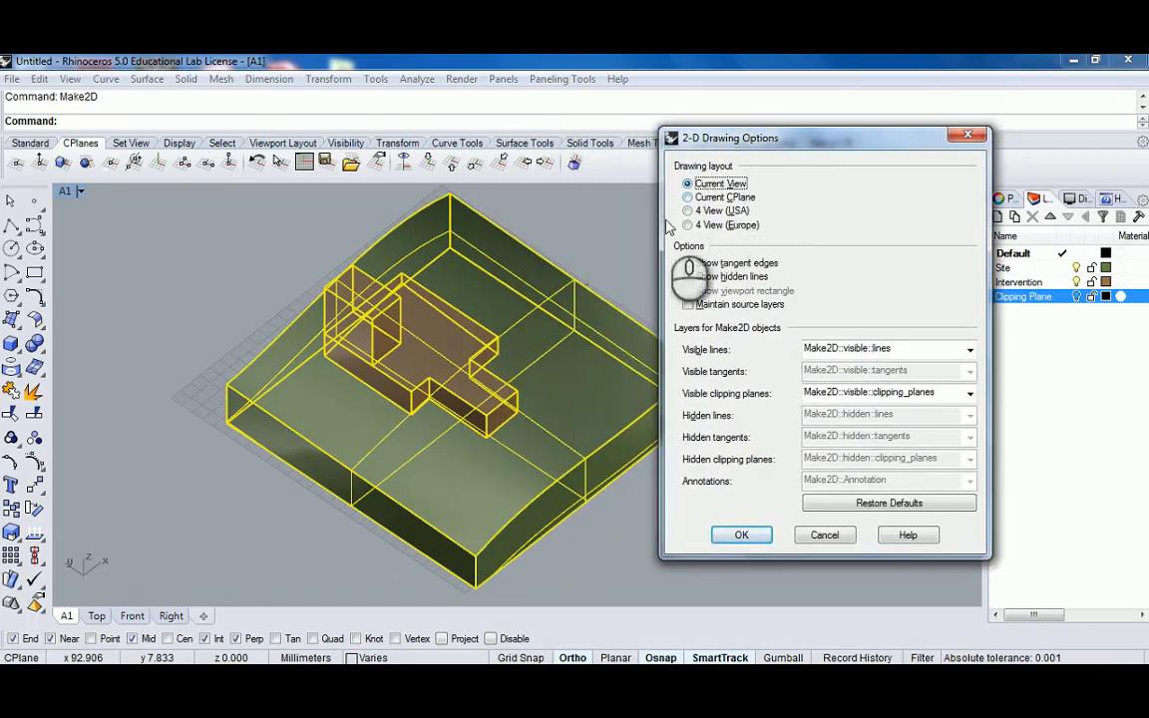
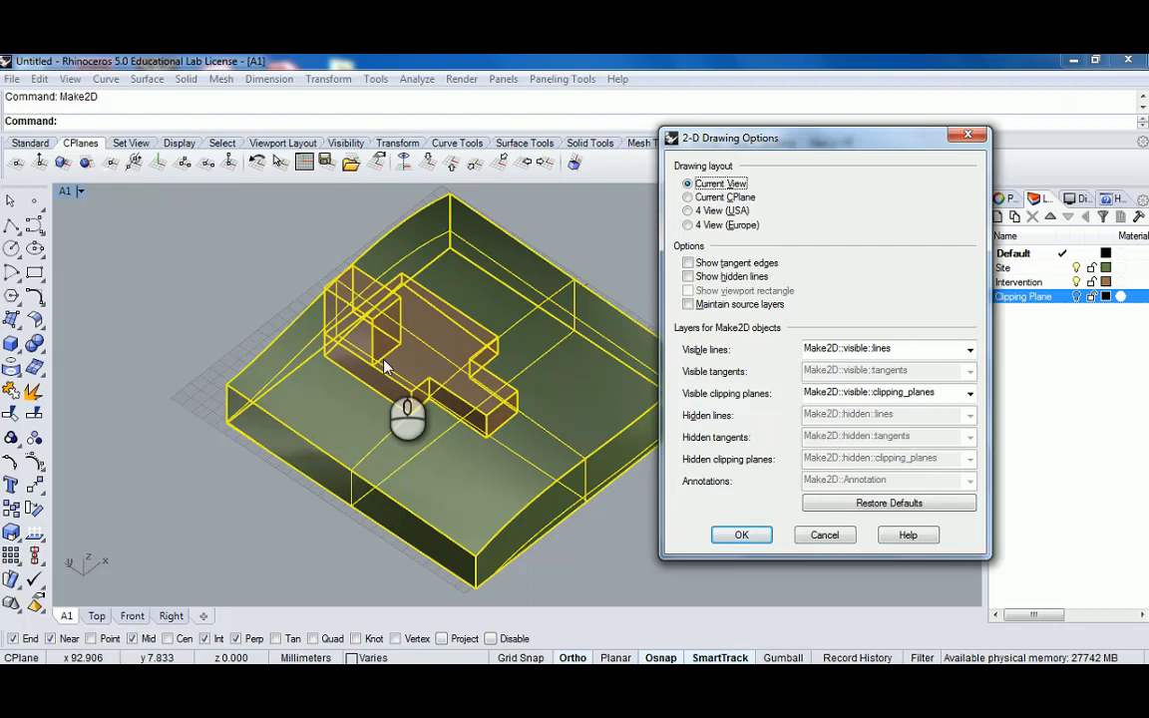
click(687, 277)
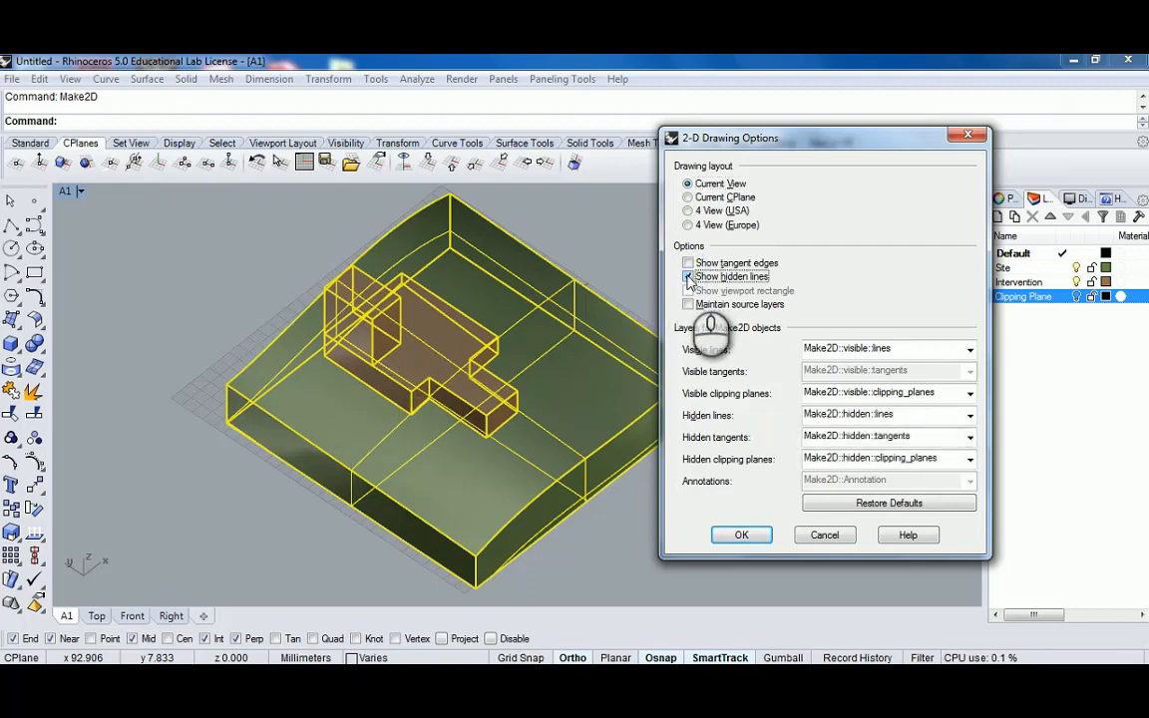
click(687, 277)
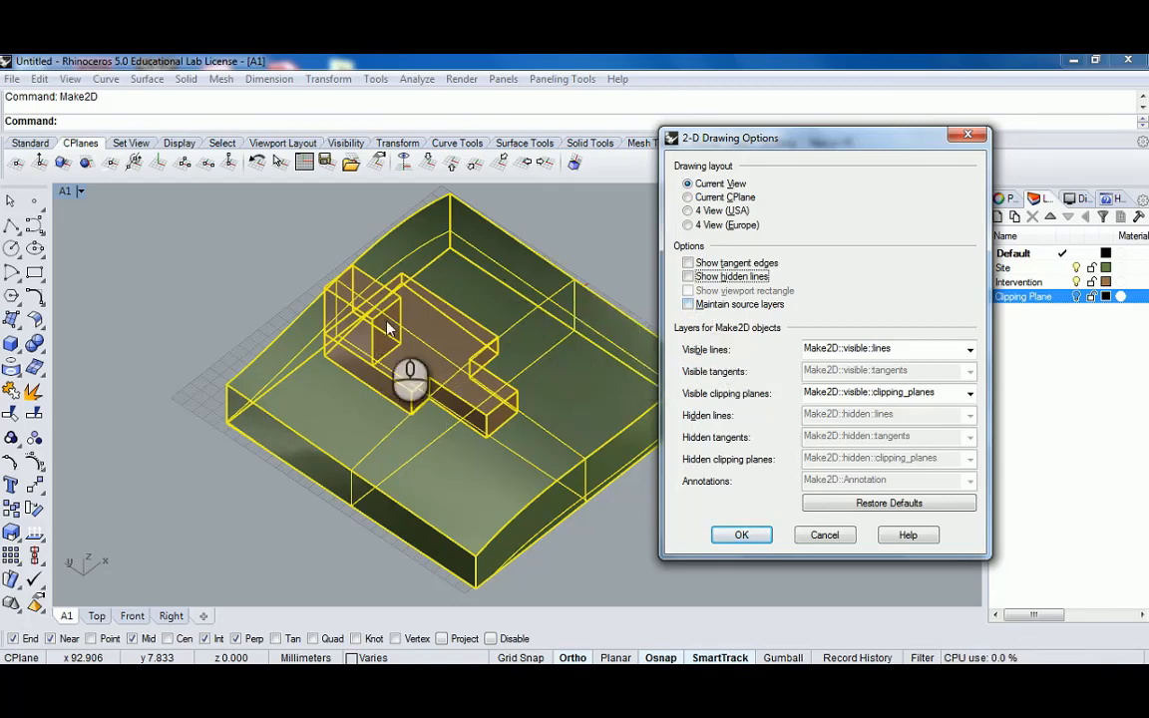
click(688, 305)
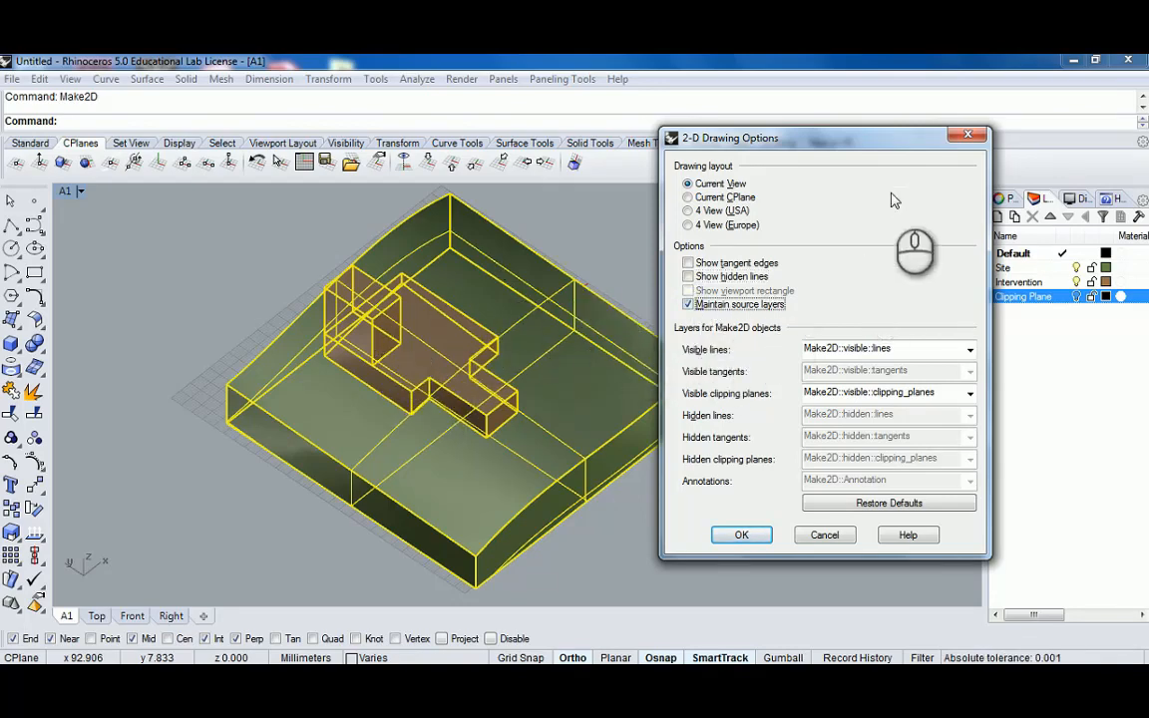
mouse_move(892, 148)
mouse_down()
mouse_move(793, 131)
mouse_move(950, 169)
mouse_up()
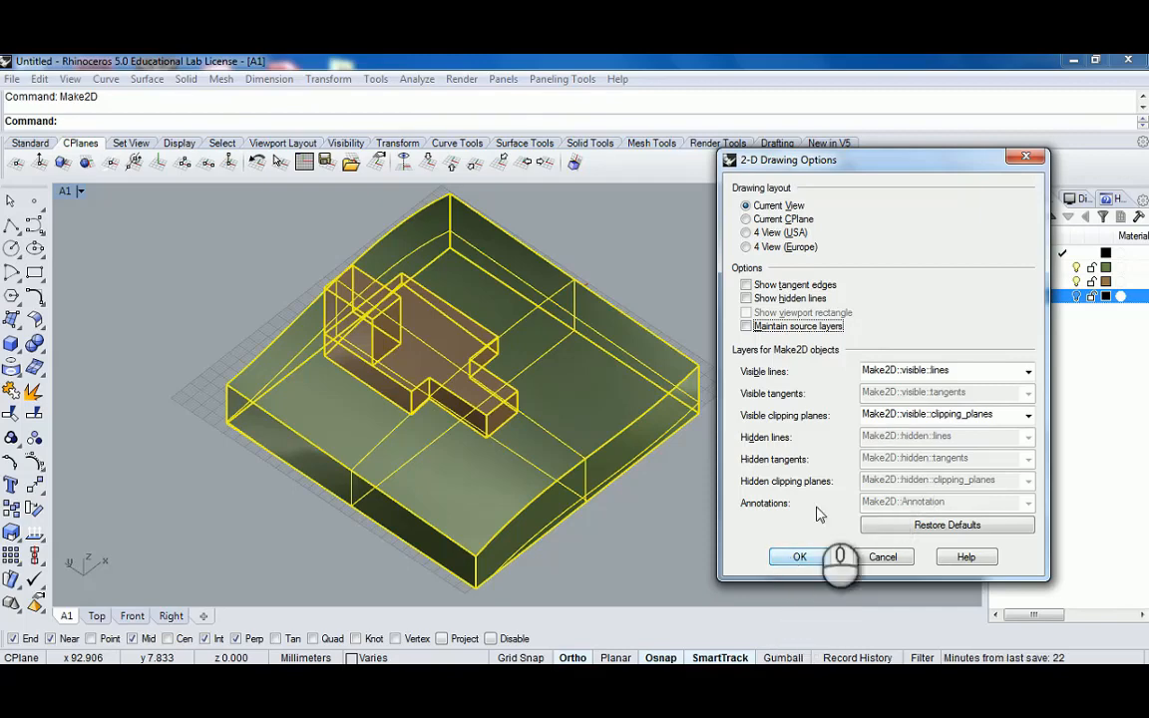
click(798, 559)
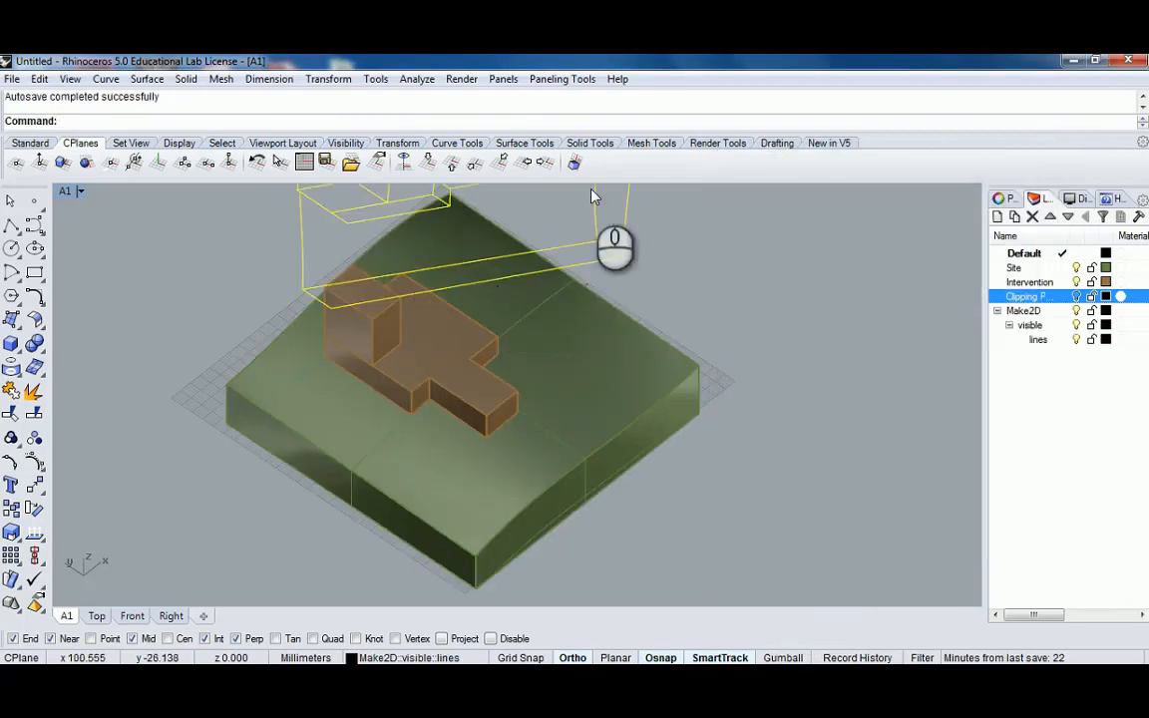
Maximize the Top view and move the 2D linework sideways, clear of the model
scroll(507, 275, down, 4)
right_drag(548, 271, 551, 399)
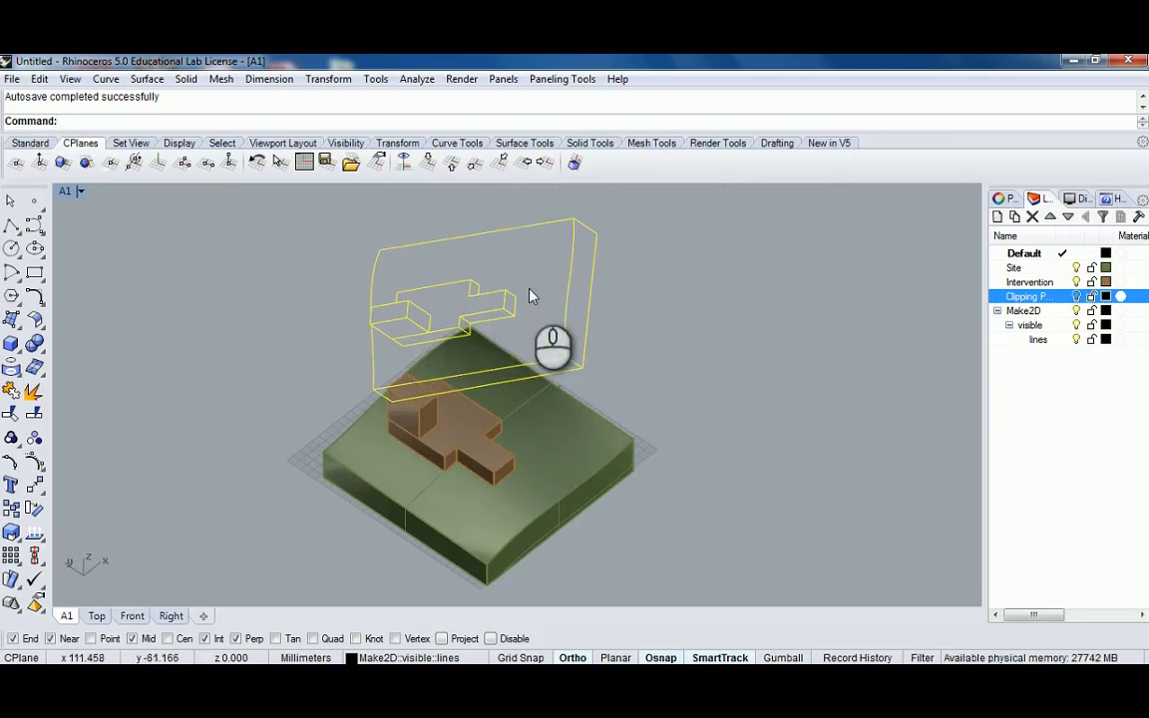
double_click(65, 190)
double_click(65, 191)
scroll(570, 297, down, 9)
right_drag(552, 301, 439, 356)
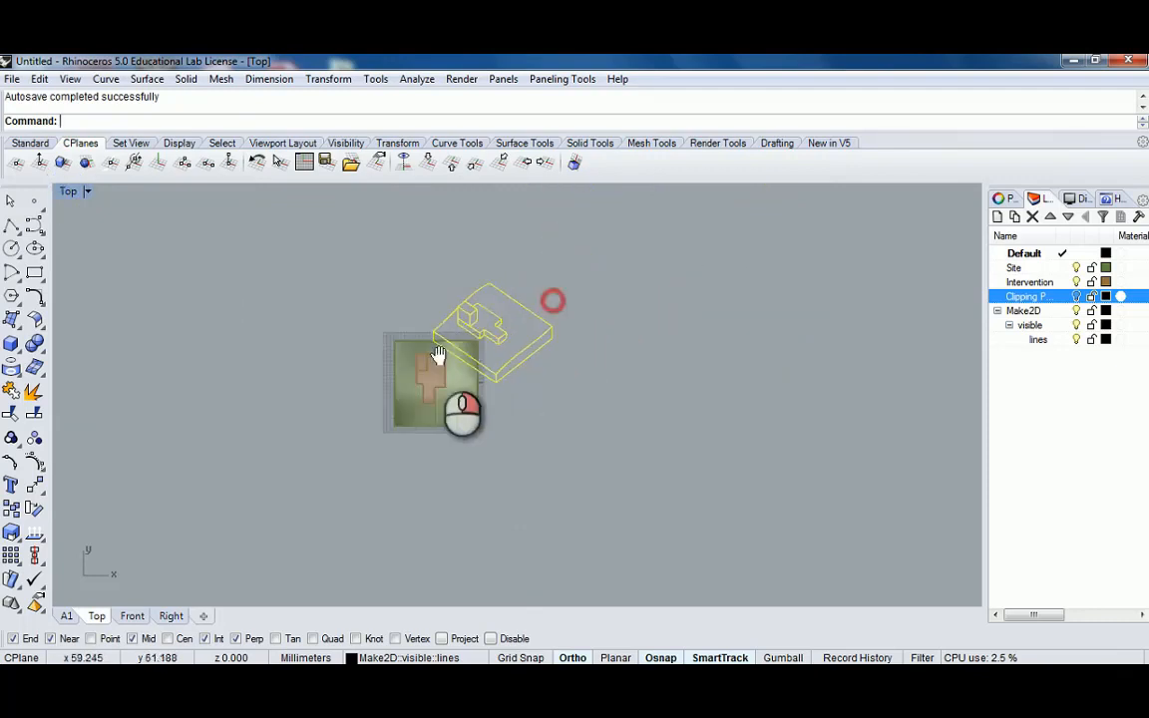
scroll(540, 258, up, 6)
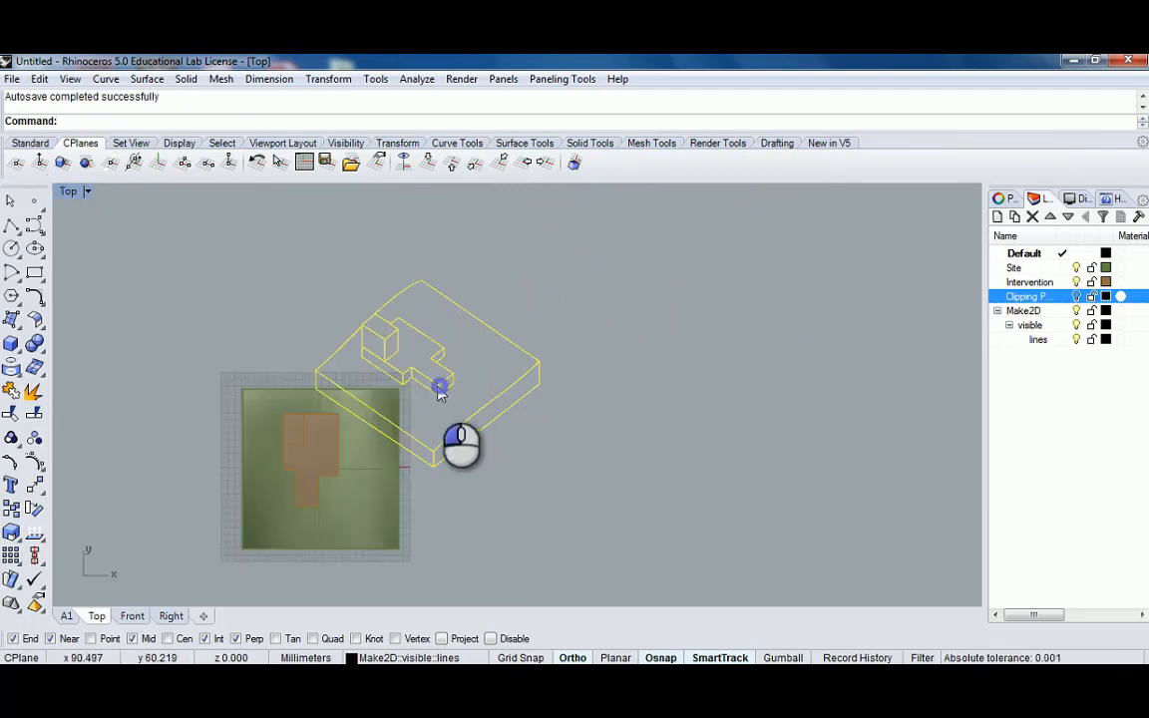
drag(397, 344, 552, 344)
click(628, 291)
Examine the flattened axonometric linework in the Top view by selecting all its curves
scroll(547, 351, up, 4)
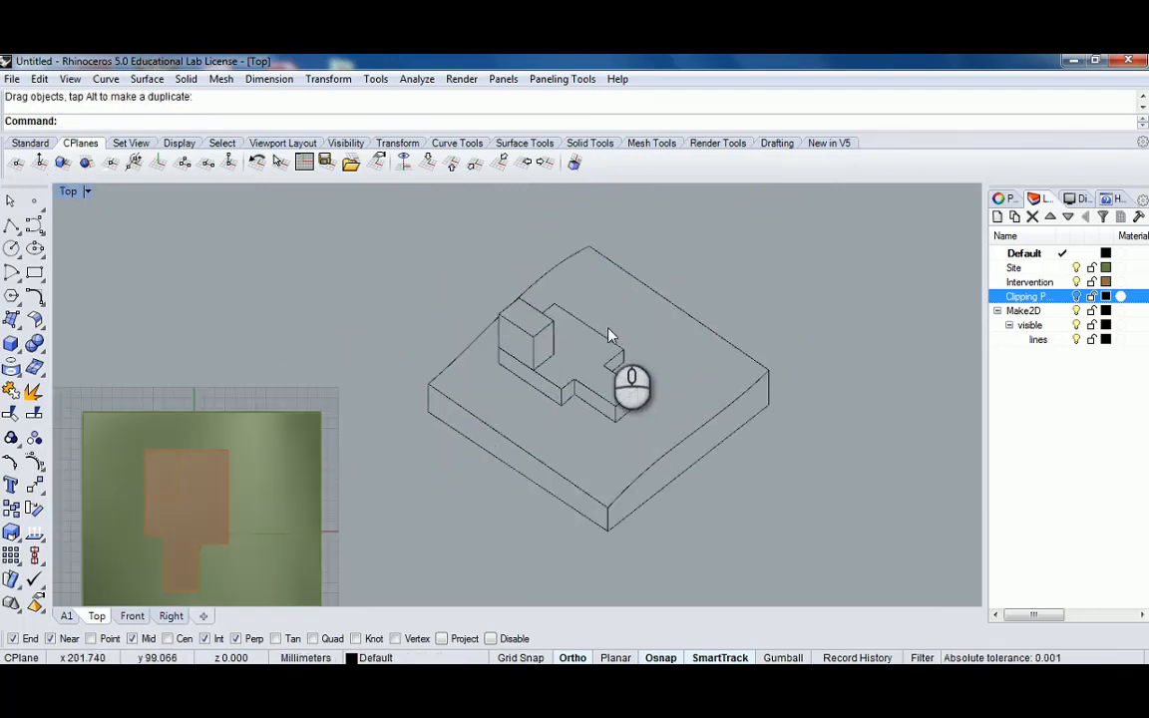
scroll(574, 416, down, 4)
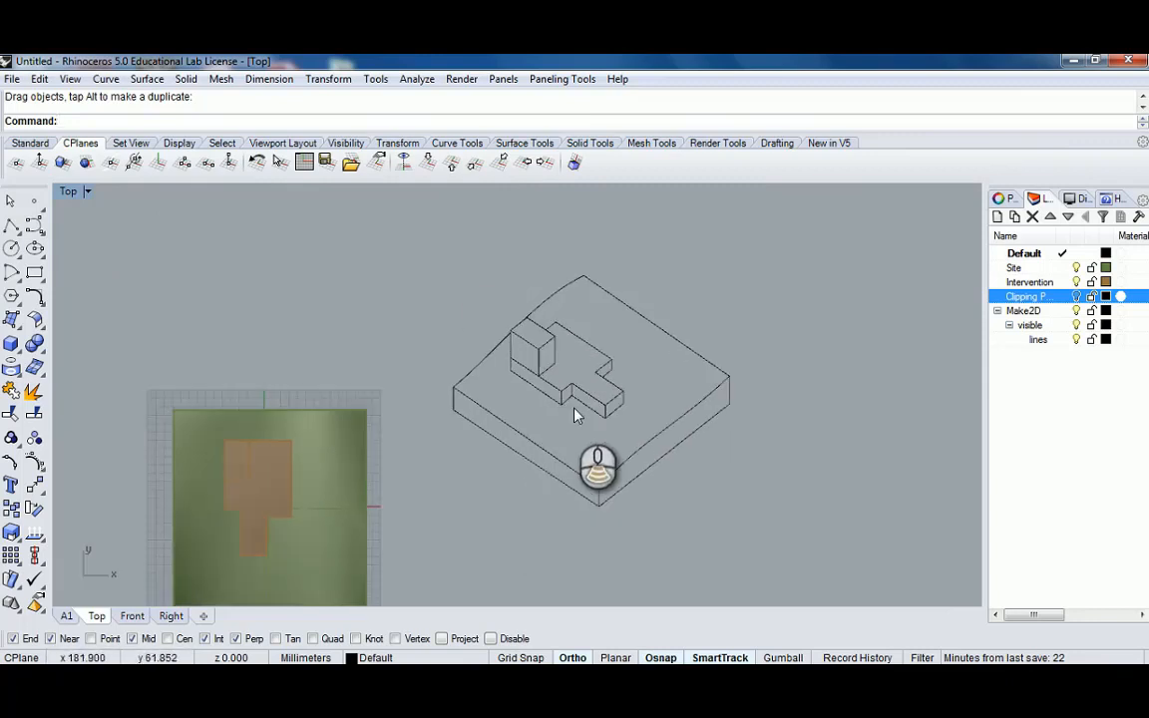
scroll(467, 289, down, 2)
drag(454, 273, 726, 465)
click(434, 257)
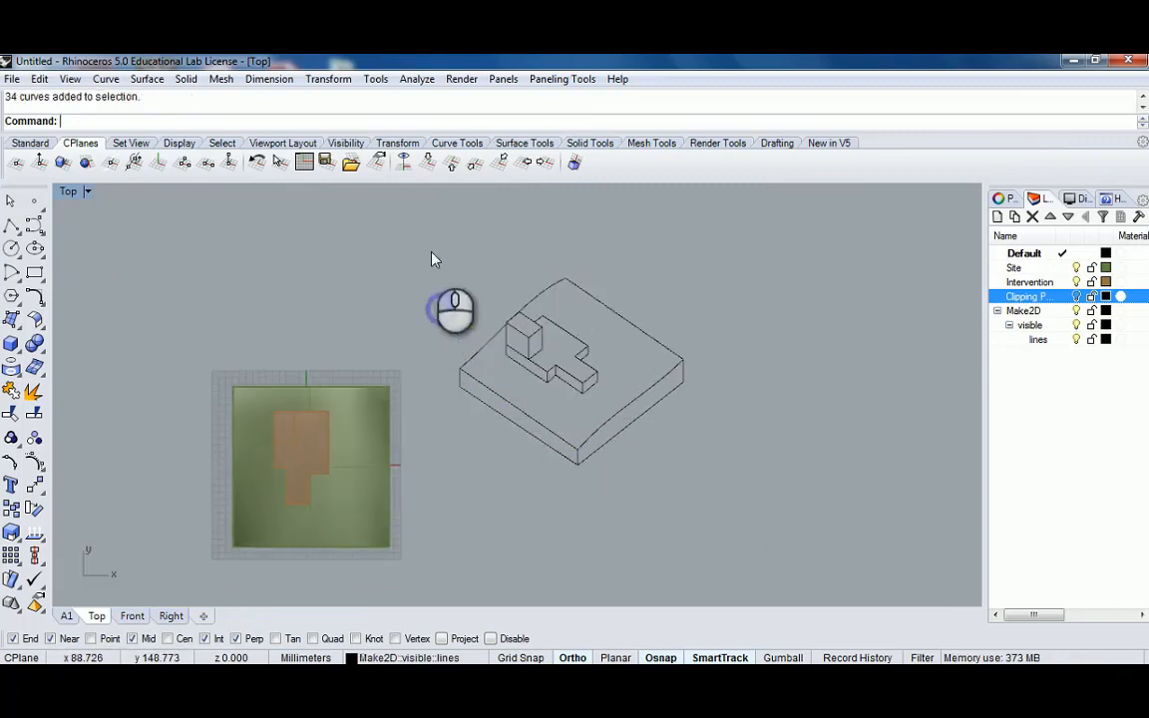
drag(439, 226, 733, 500)
scroll(612, 389, up, 2)
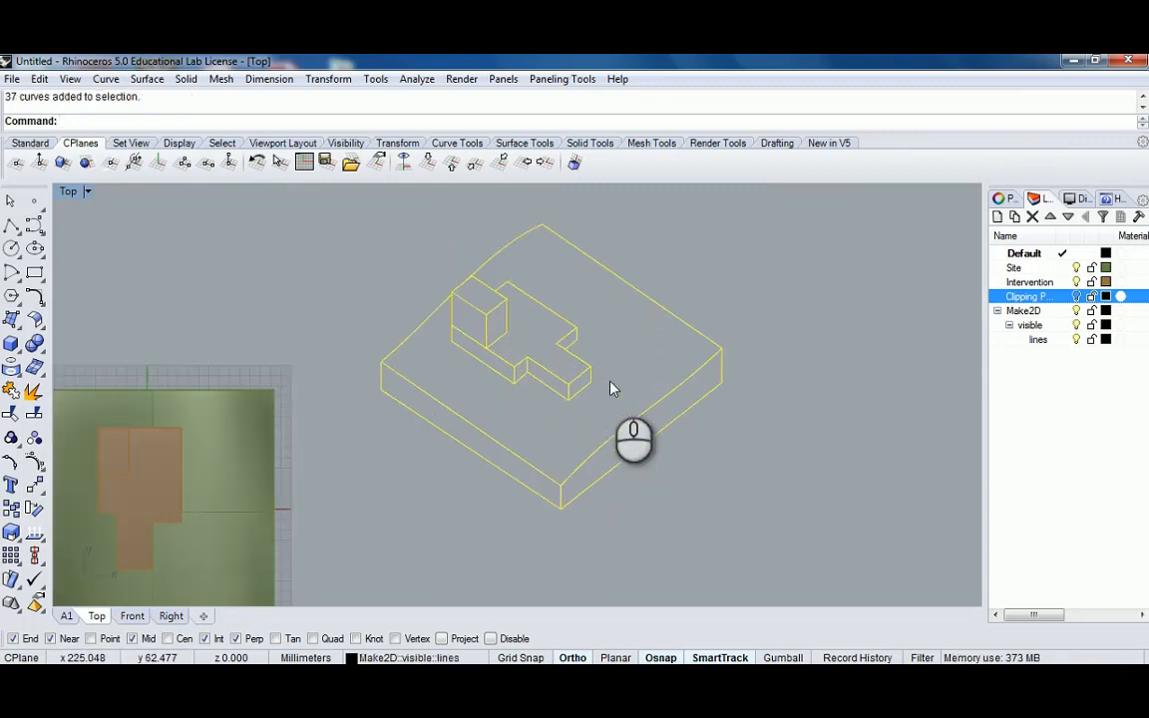
click(772, 333)
Copy the vertical corner line of the 2D terrain to four points along the adjacent upper edge
click(726, 367)
scroll(725, 367, up, 2)
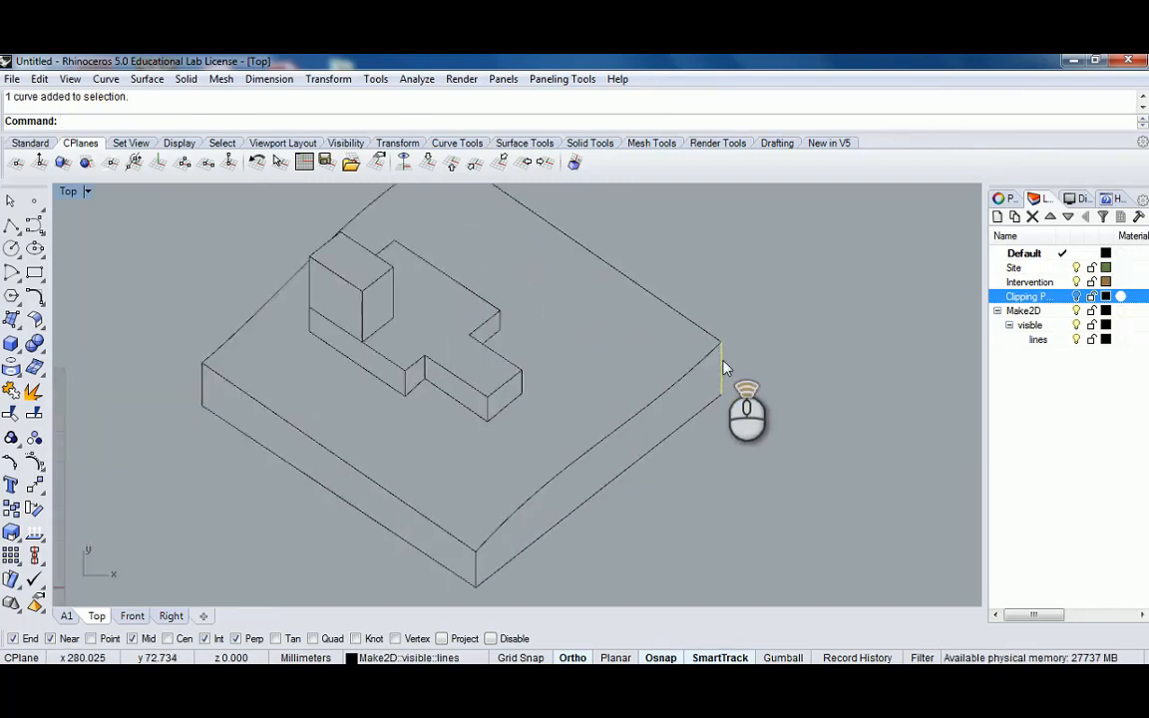
scroll(725, 367, up, 1)
key(Return)
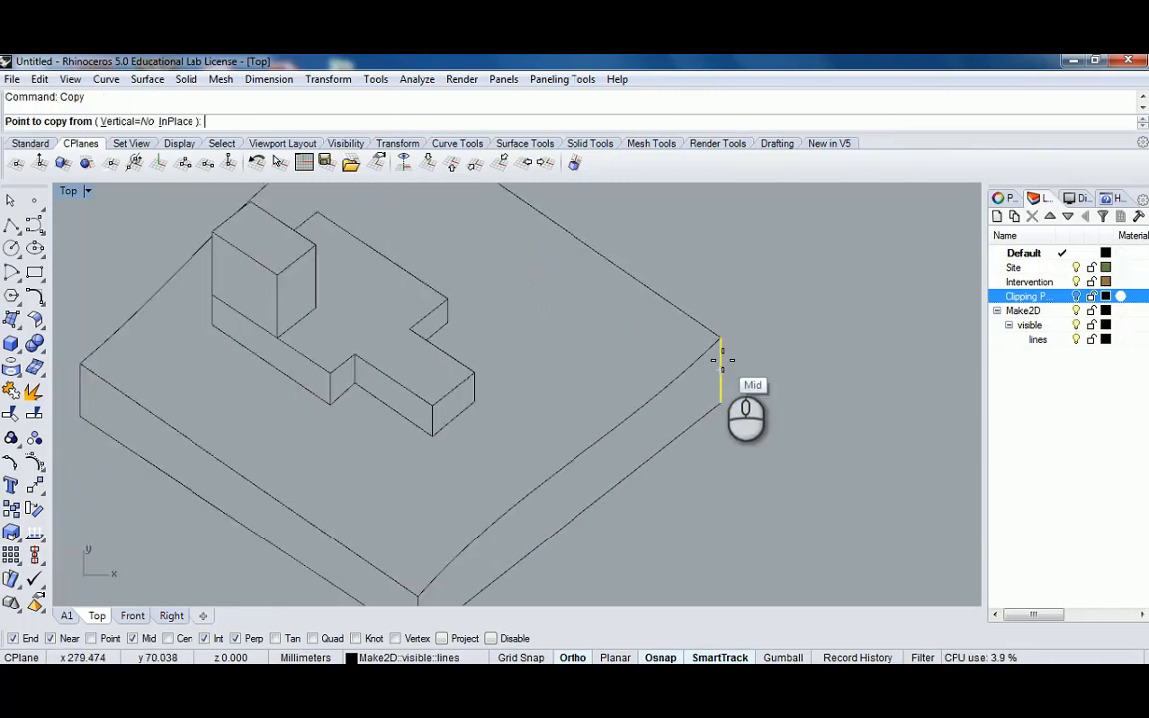
click(719, 337)
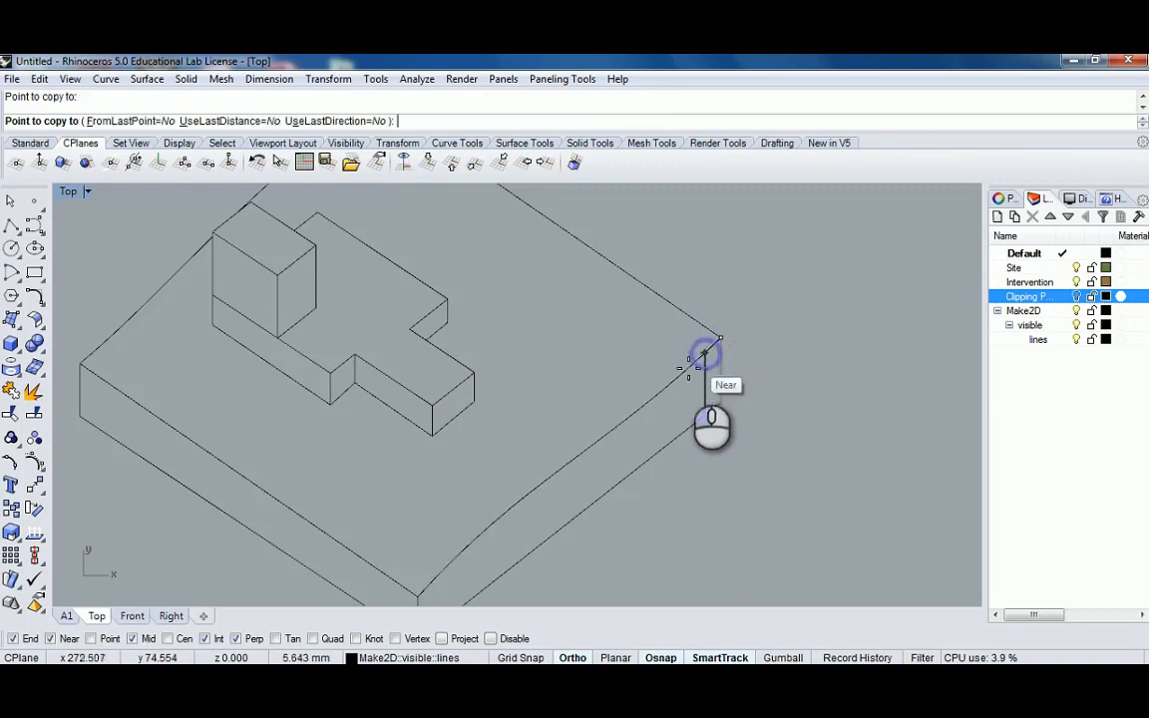
click(666, 387)
click(650, 400)
key(Escape)
key(Escape)
scroll(696, 395, down, 4)
right_drag(698, 386, 711, 362)
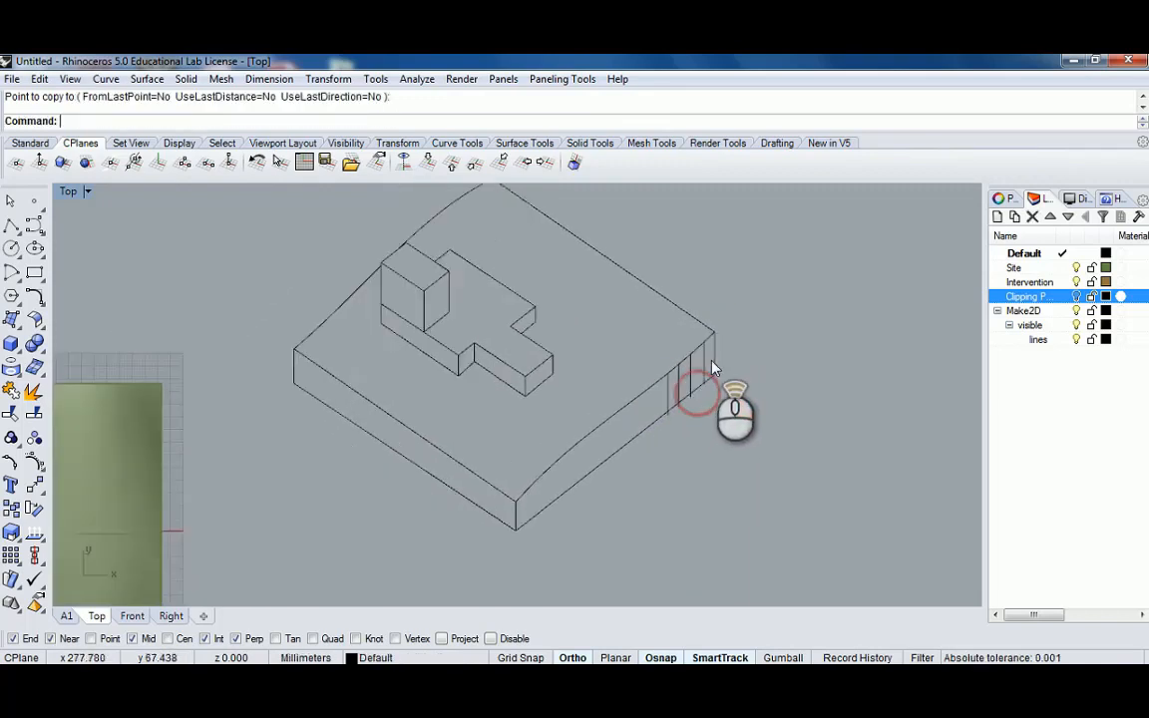
Delete the copied vertical lines from the side of the 2D terrain drawing
scroll(712, 361, up, 4)
click(700, 370)
drag(700, 371, 676, 399)
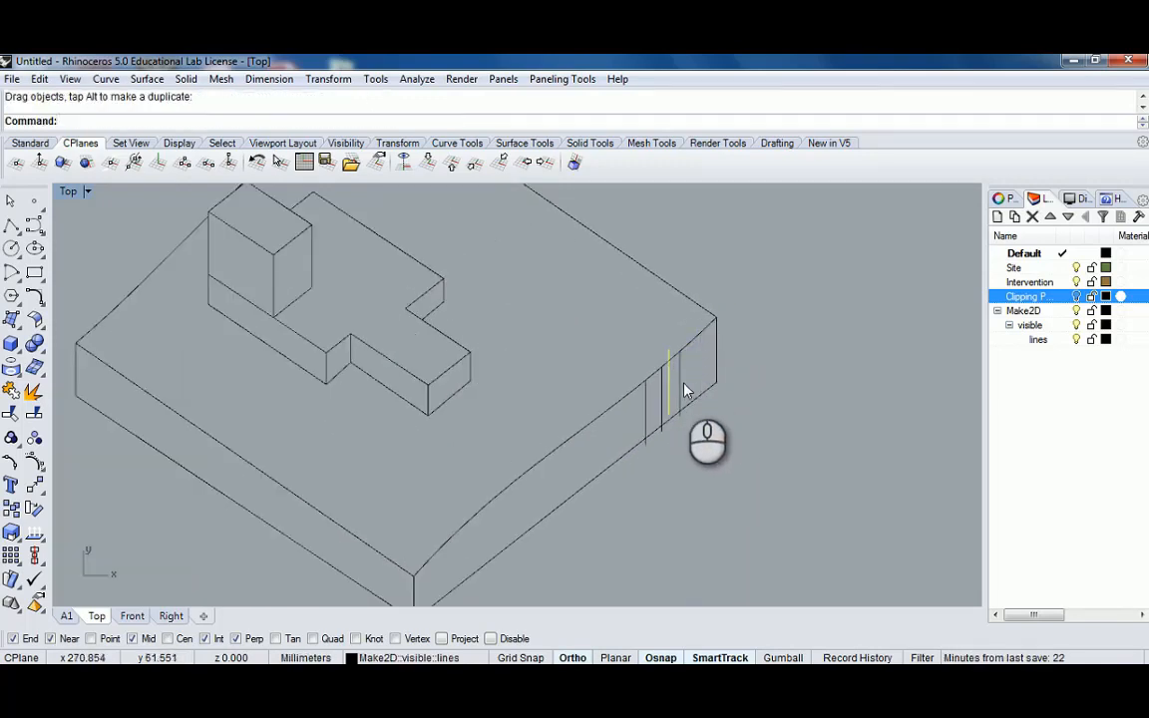
key(Delete)
key(Delete)
click(649, 401)
key(Delete)
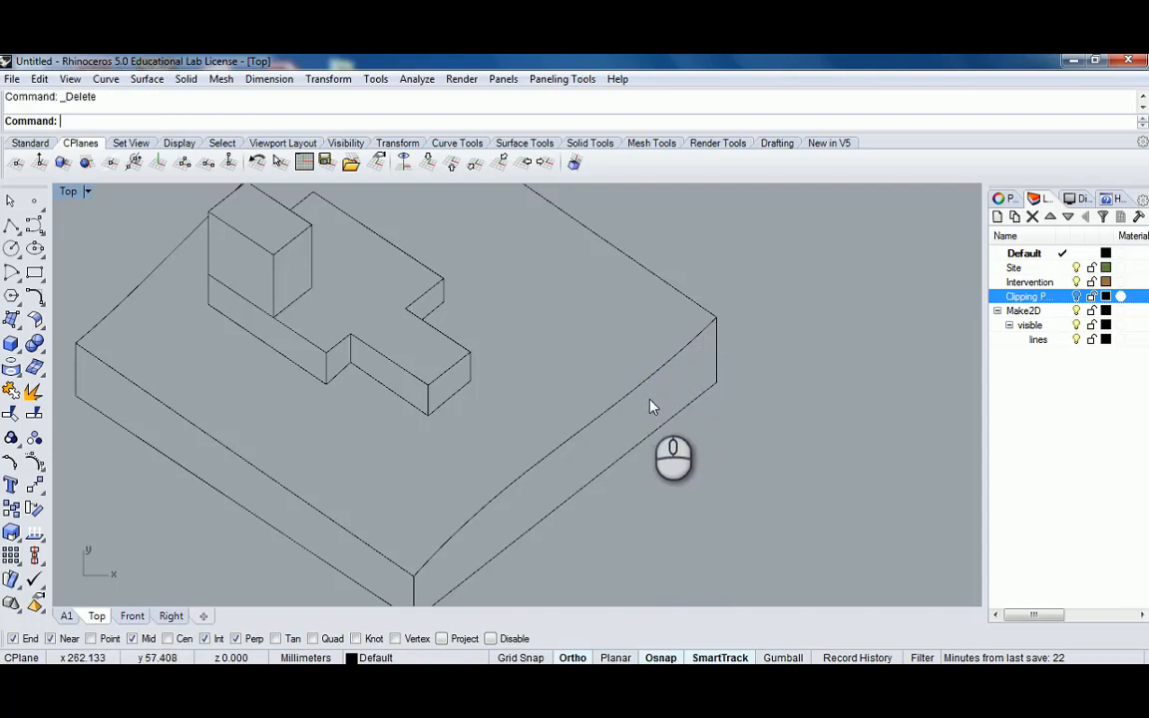
scroll(650, 399, down, 9)
right_drag(624, 345, 537, 353)
scroll(602, 389, up, 2)
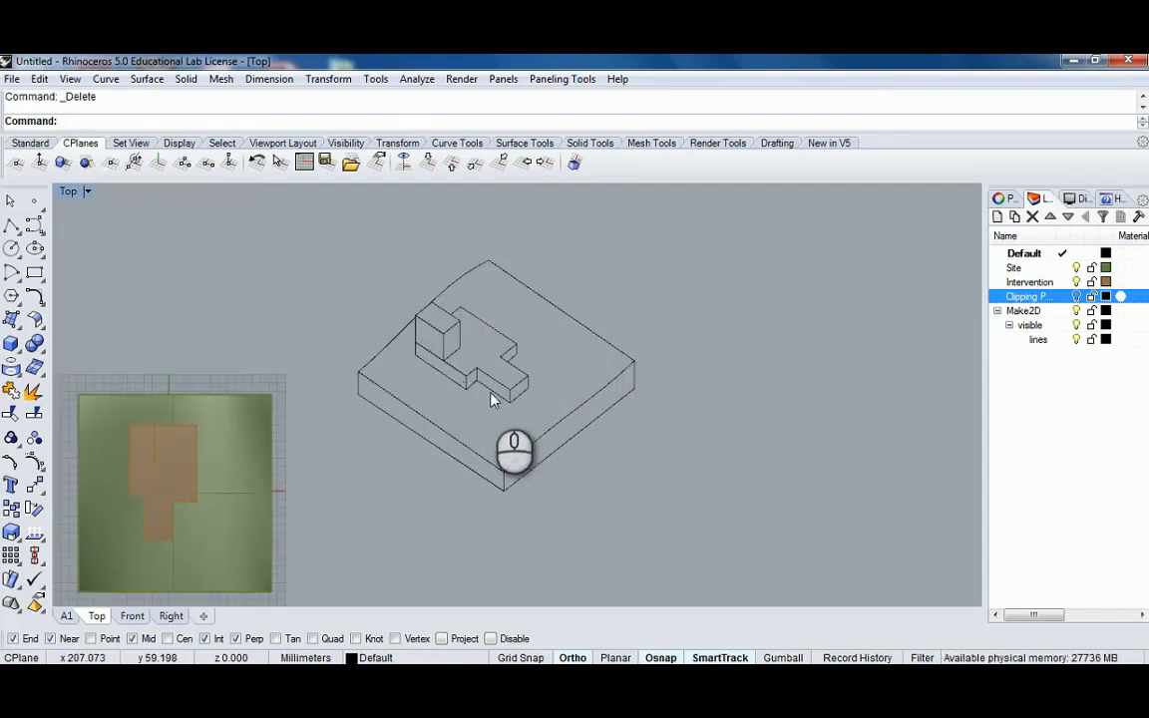
Switch from the maximized Top view to a maximized A1 view centred on the model
double_click(70, 189)
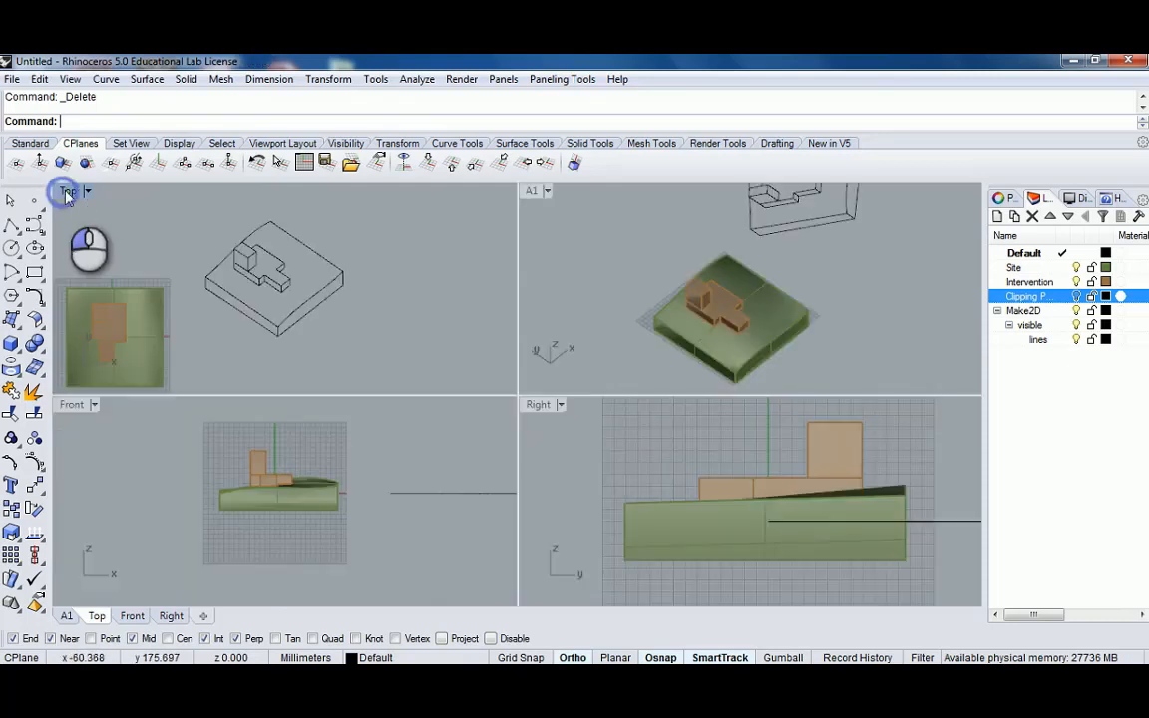
double_click(531, 191)
right_drag(549, 268, 558, 337)
shift+right_drag(527, 409, 538, 341)
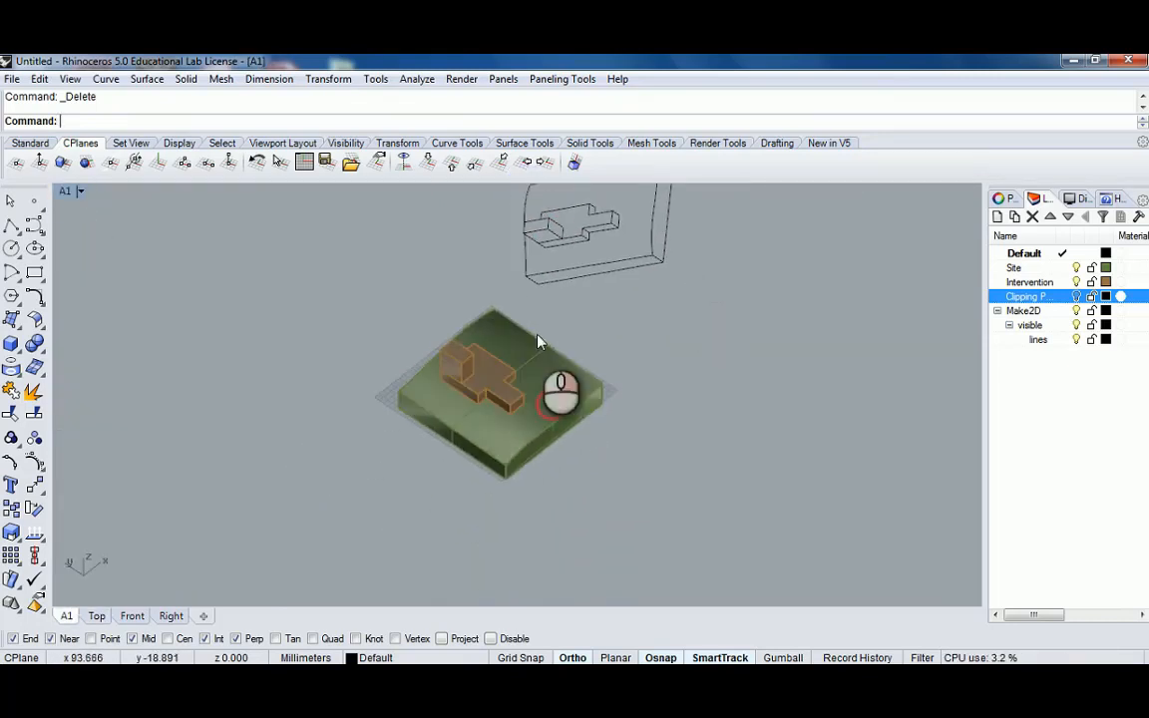
Collapse the Make2D layer group and toggle its visibility off and on to examine the linework it contains
click(998, 311)
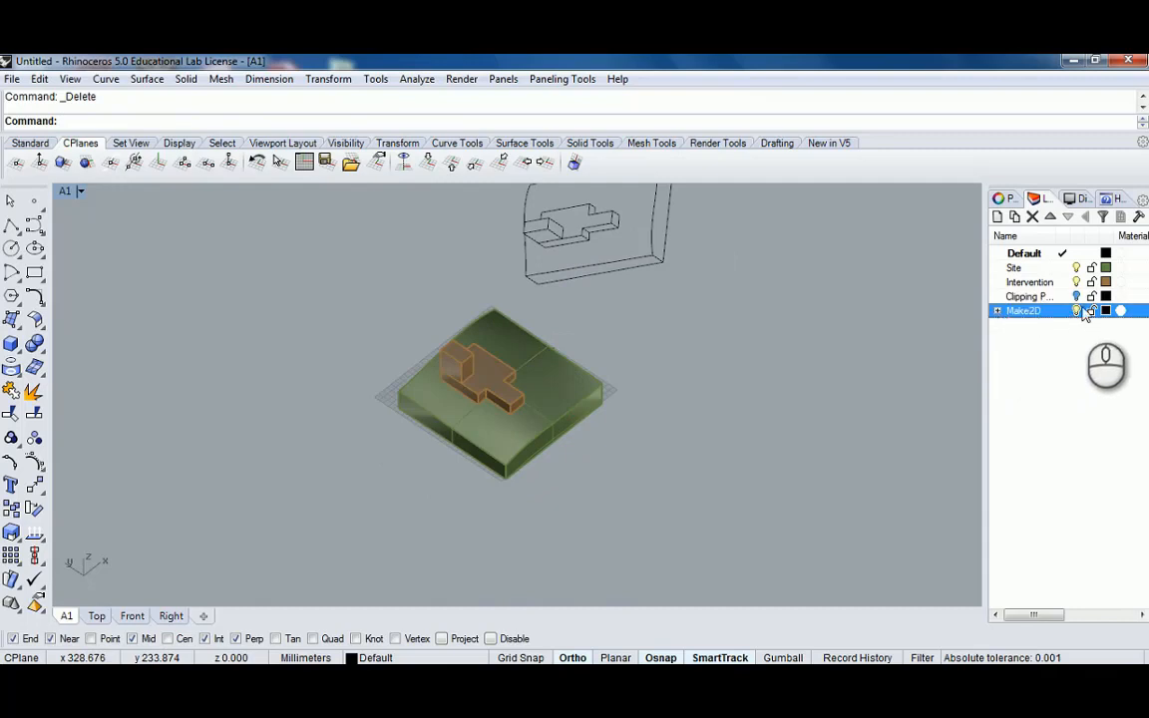
click(1077, 310)
click(1076, 310)
click(1076, 310)
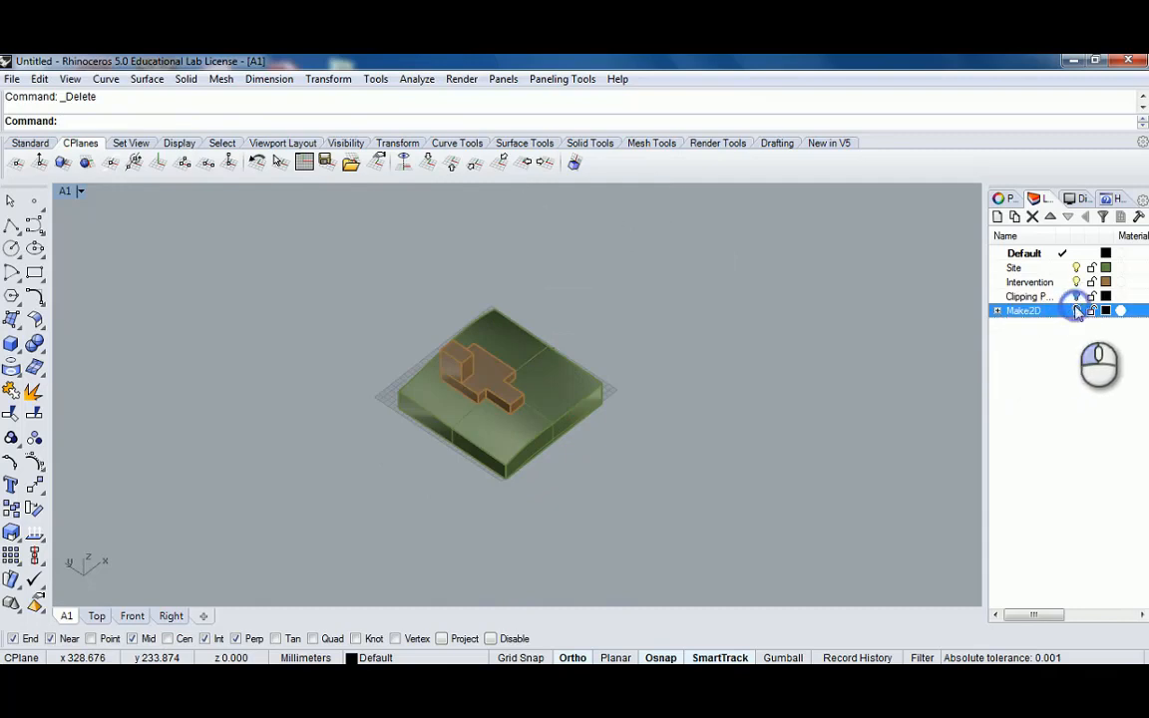
click(1076, 310)
click(1077, 310)
click(1076, 310)
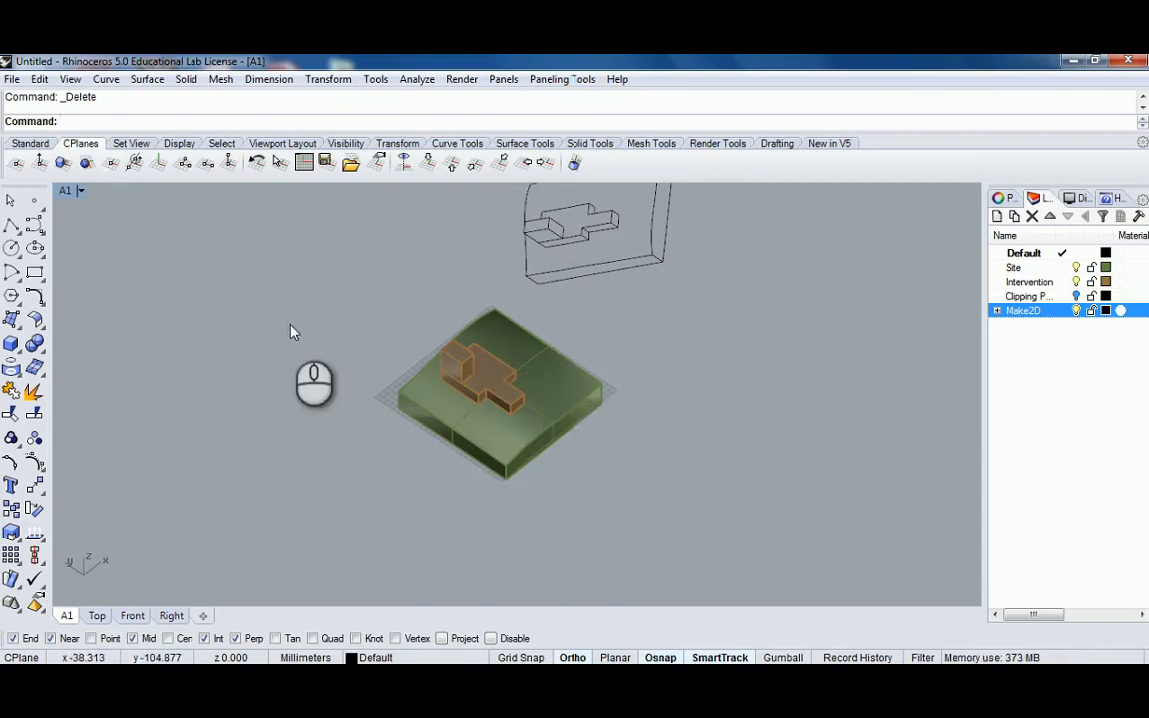
Model a thin box on top of the massing, its base spanning the two inner notch corners
click(12, 342)
scroll(559, 404, up, 6)
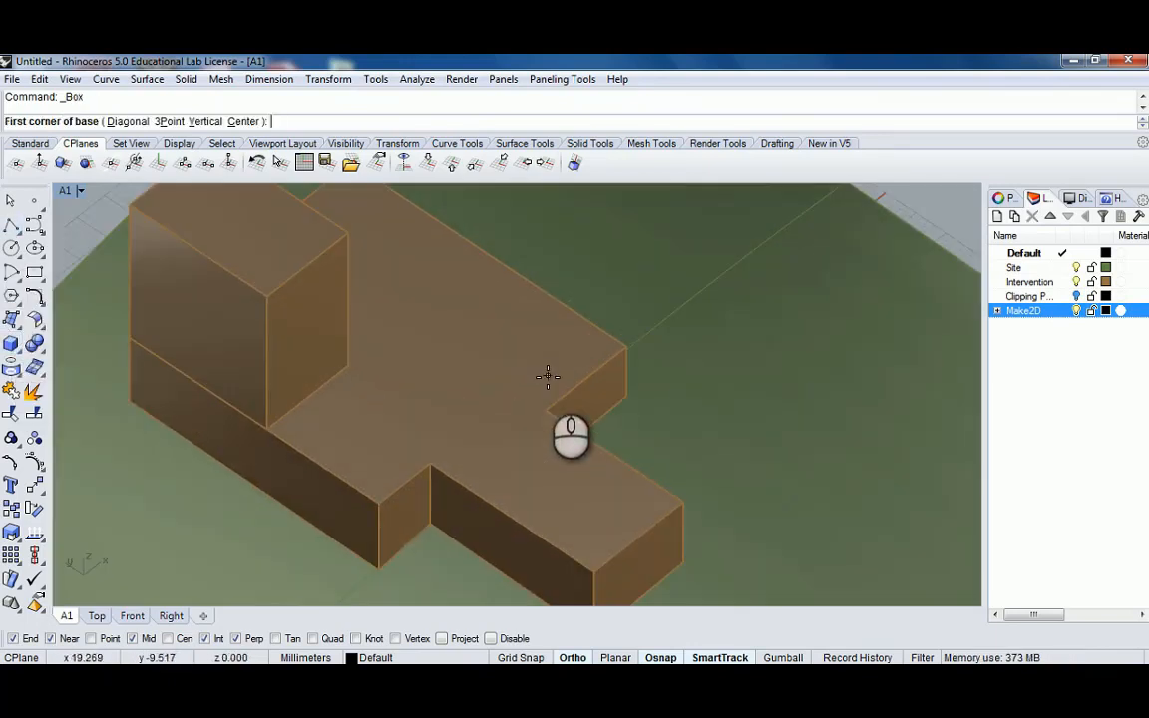
click(547, 403)
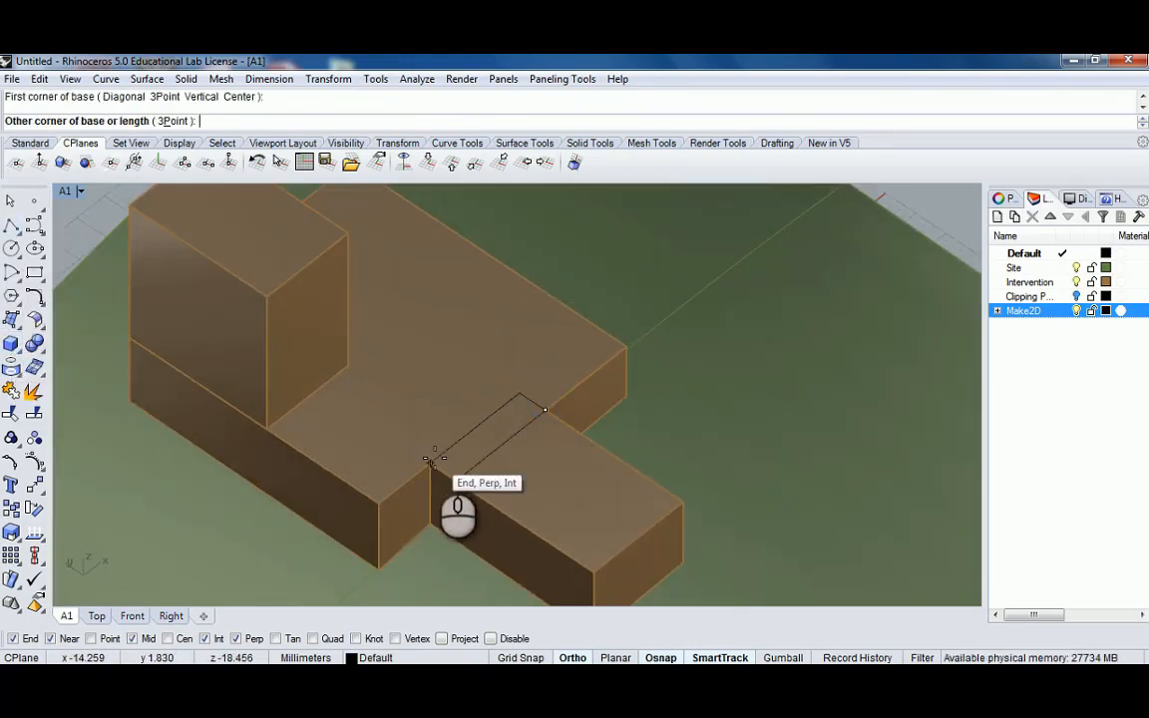
click(431, 464)
click(439, 397)
scroll(529, 394, down, 2)
scroll(528, 390, down, 8)
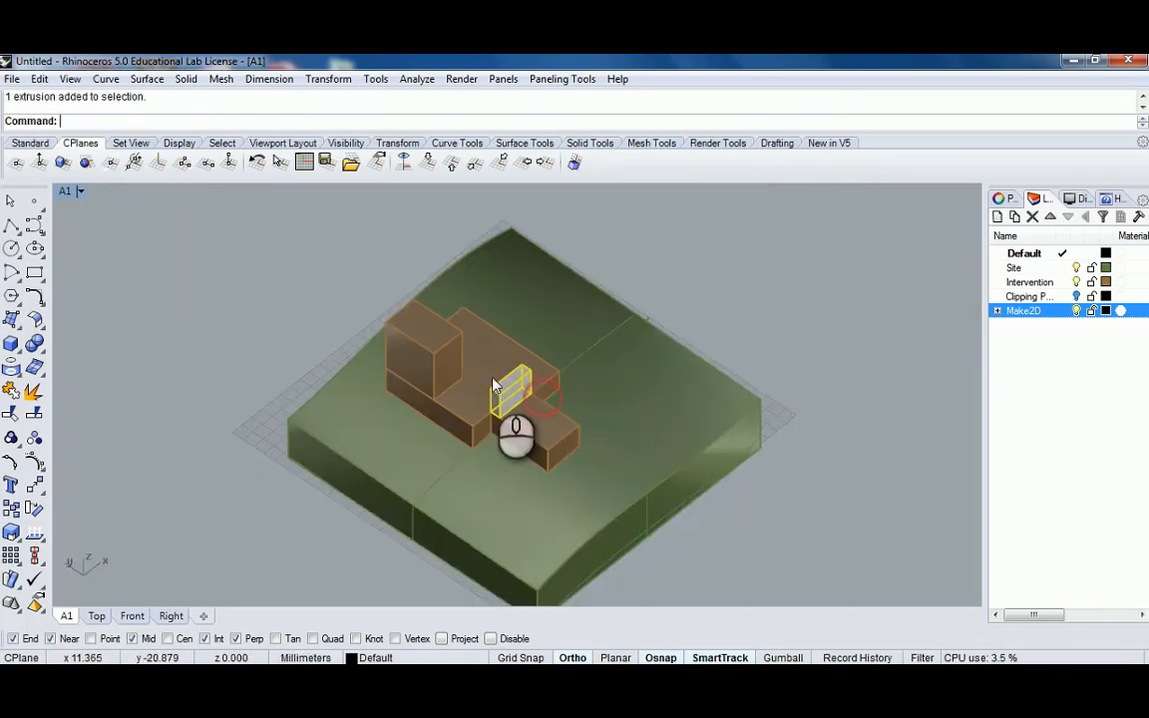
scroll(500, 345, up, 4)
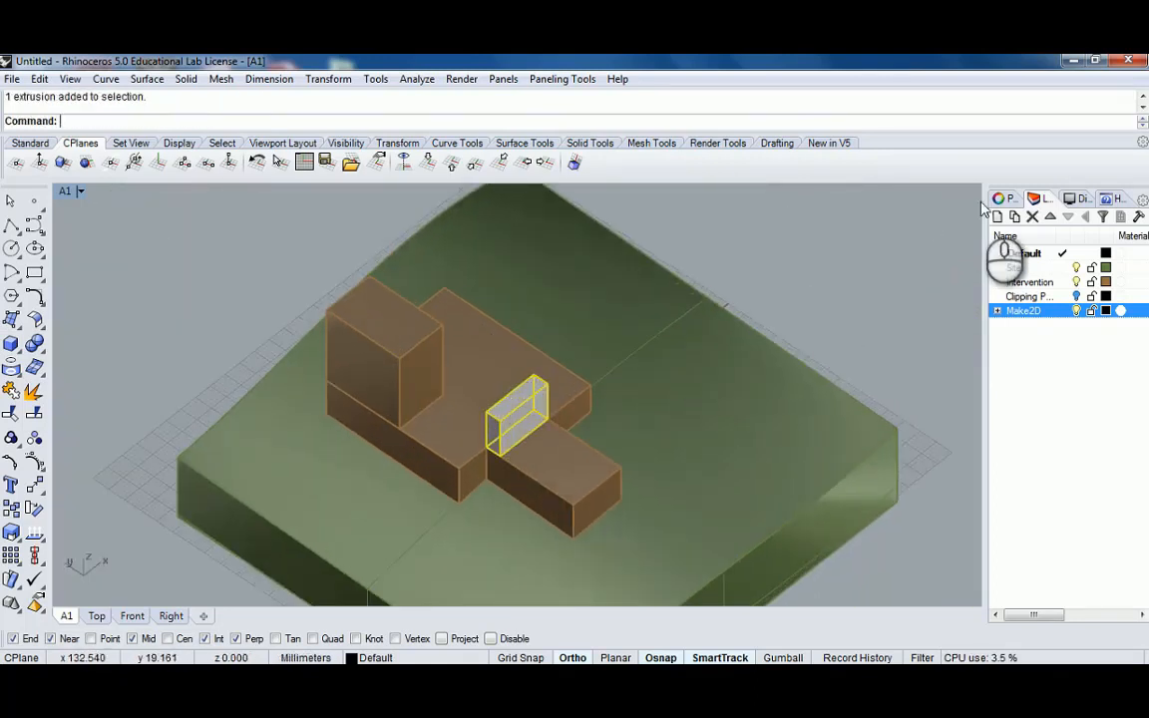
Use MatchLayer to put the new box on the Intervention layer of the massing
text(ch)
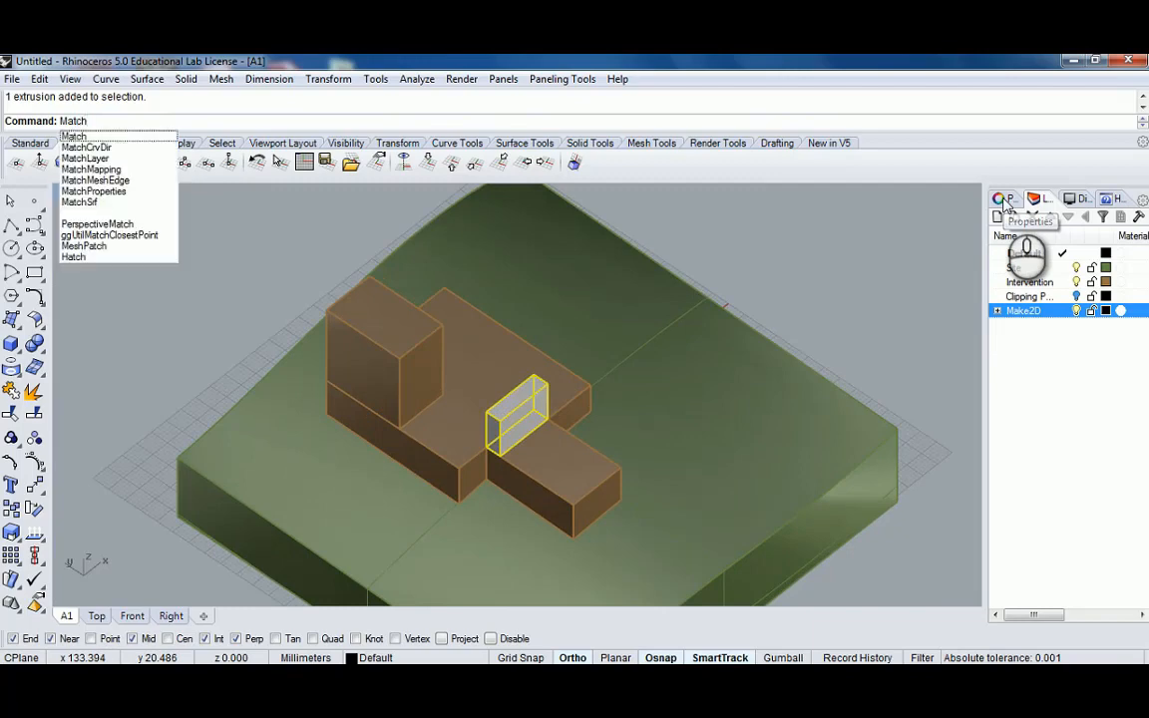
key(Down)
key(Down)
key(Return)
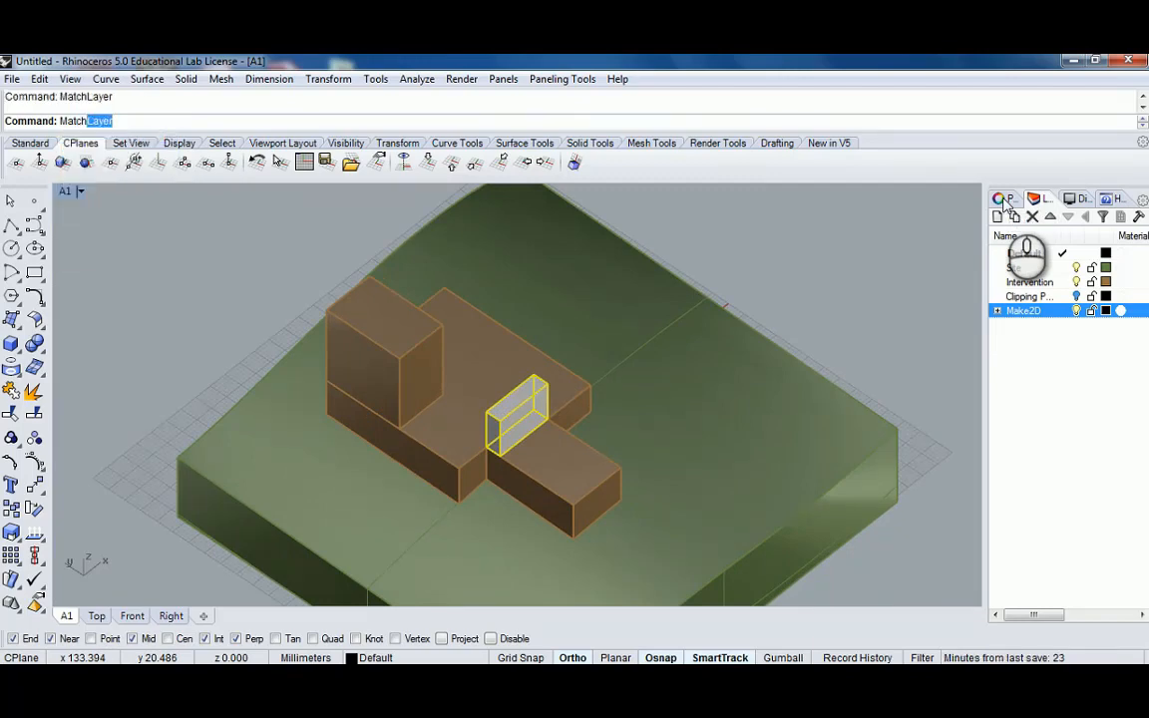
key(Escape)
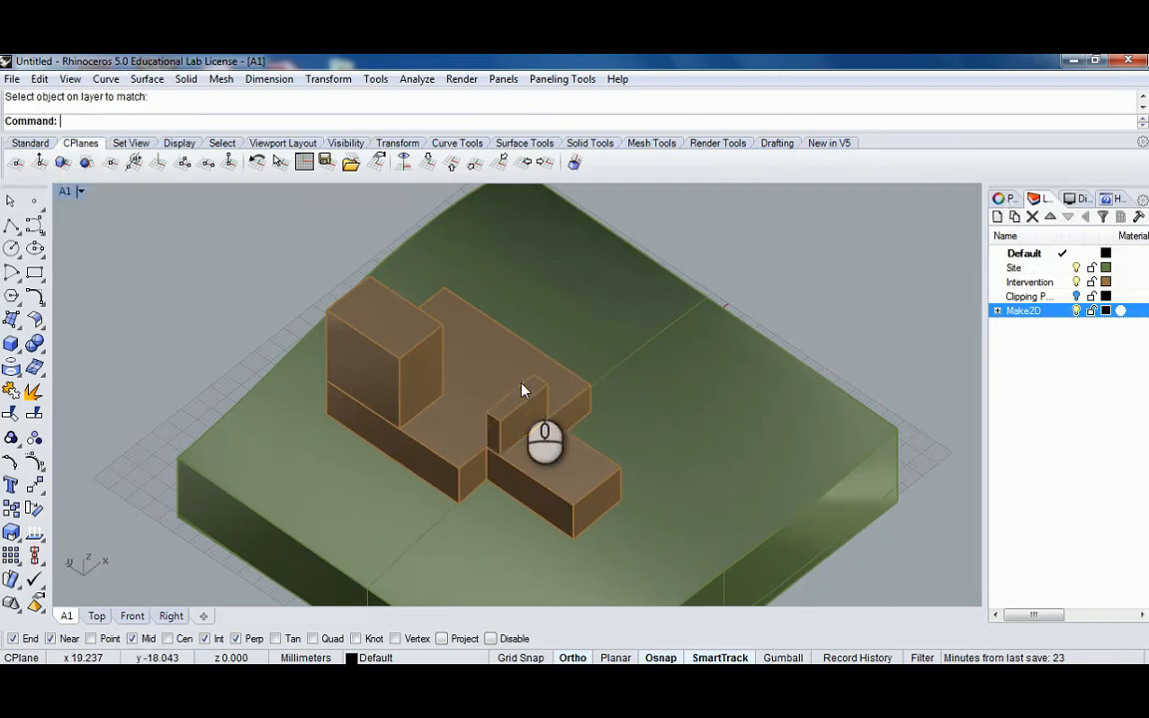
Check the new box's layer by selecting it and restore the A1 axonometric view
scroll(524, 390, down, 6)
right_drag(524, 390, 527, 368)
scroll(526, 371, up, 4)
click(511, 374)
scroll(556, 377, down, 3)
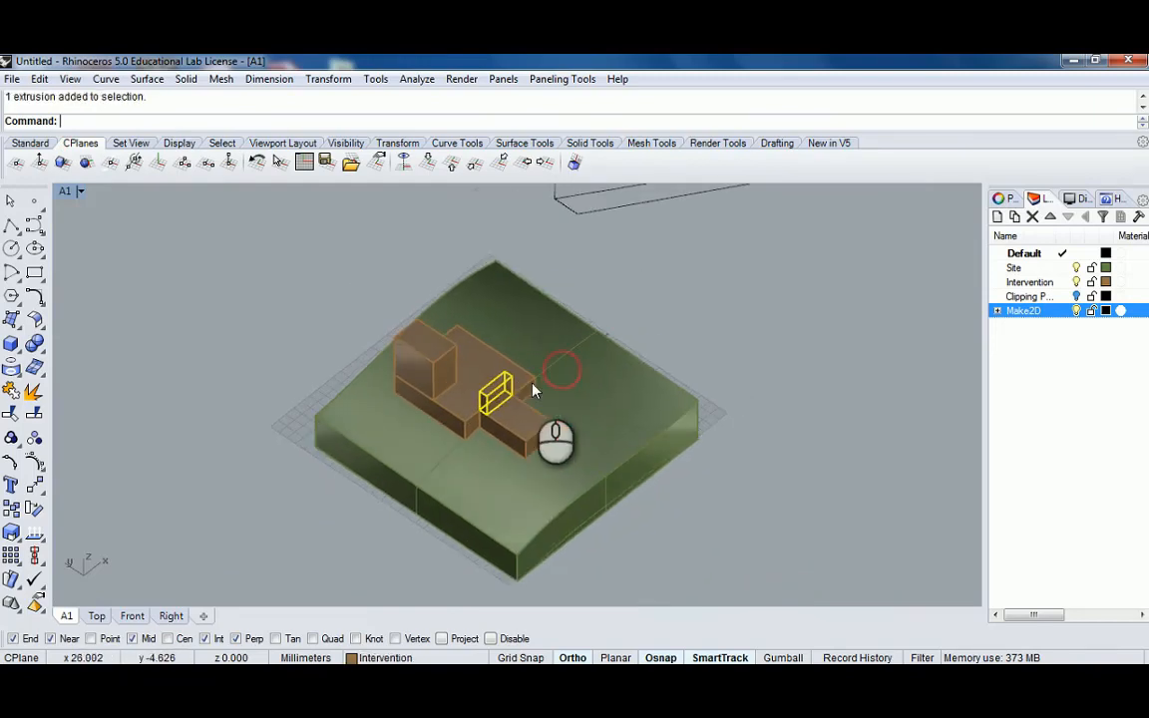
text(A1)
key(Return)
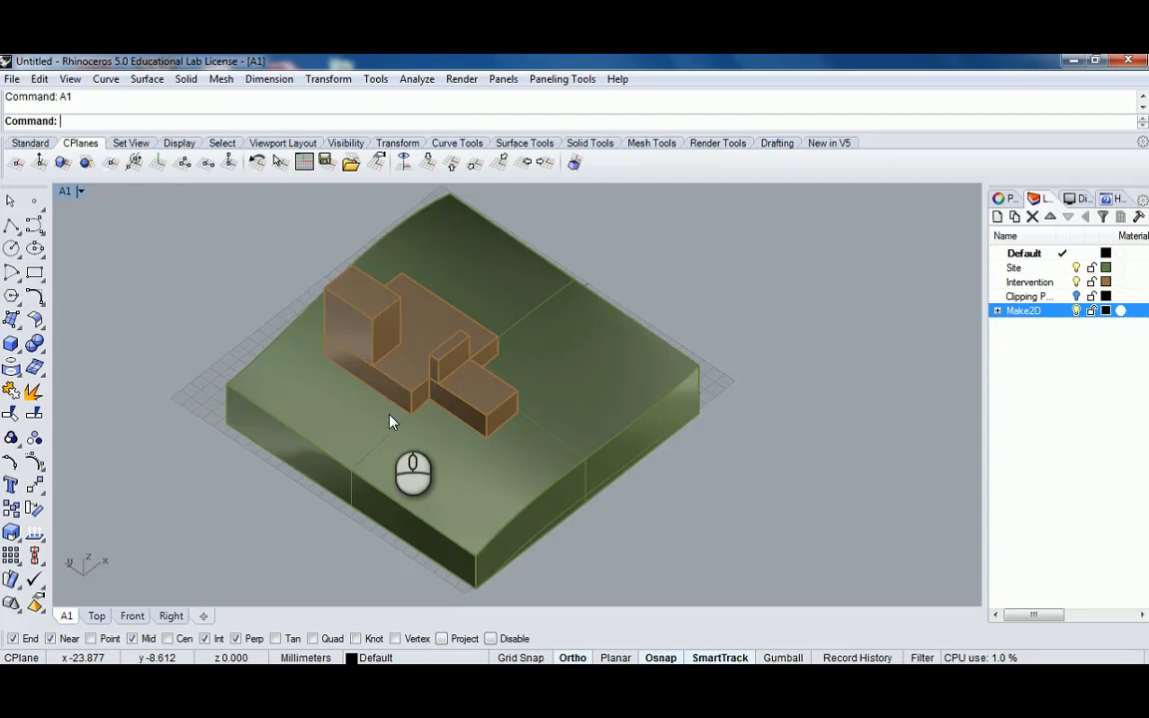
Create a Make2D drawing of only the thin box from the current view and show it in the maximized Top view
click(465, 348)
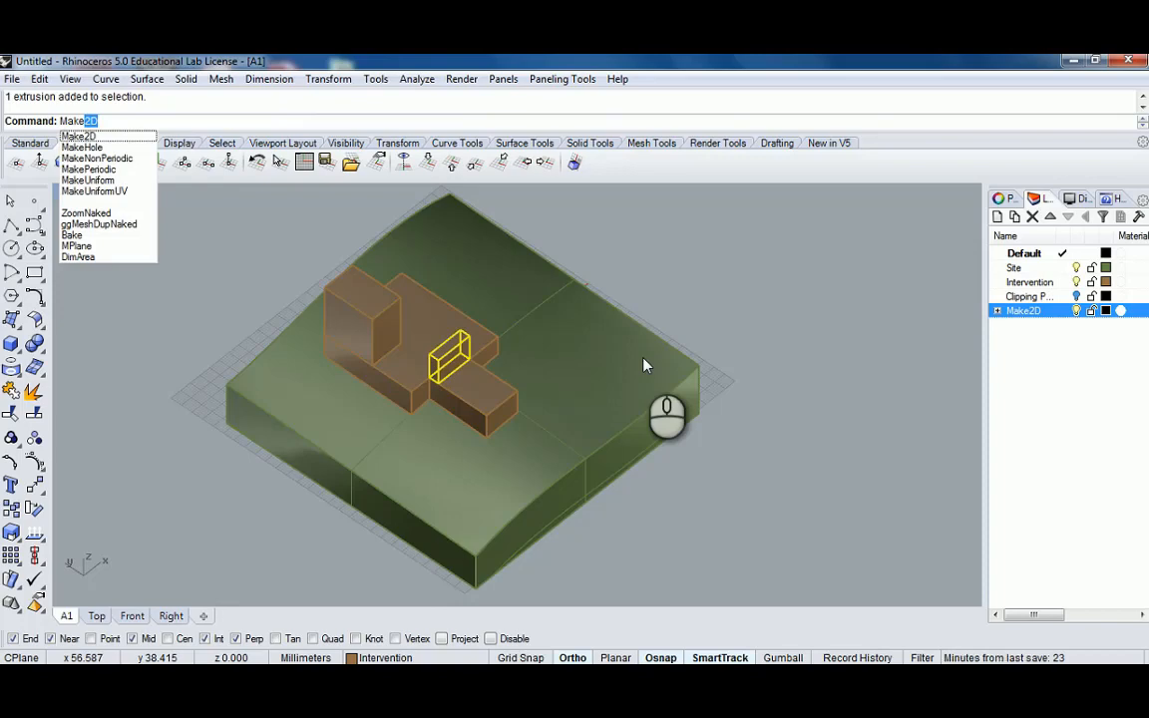
key(Return)
key(Return)
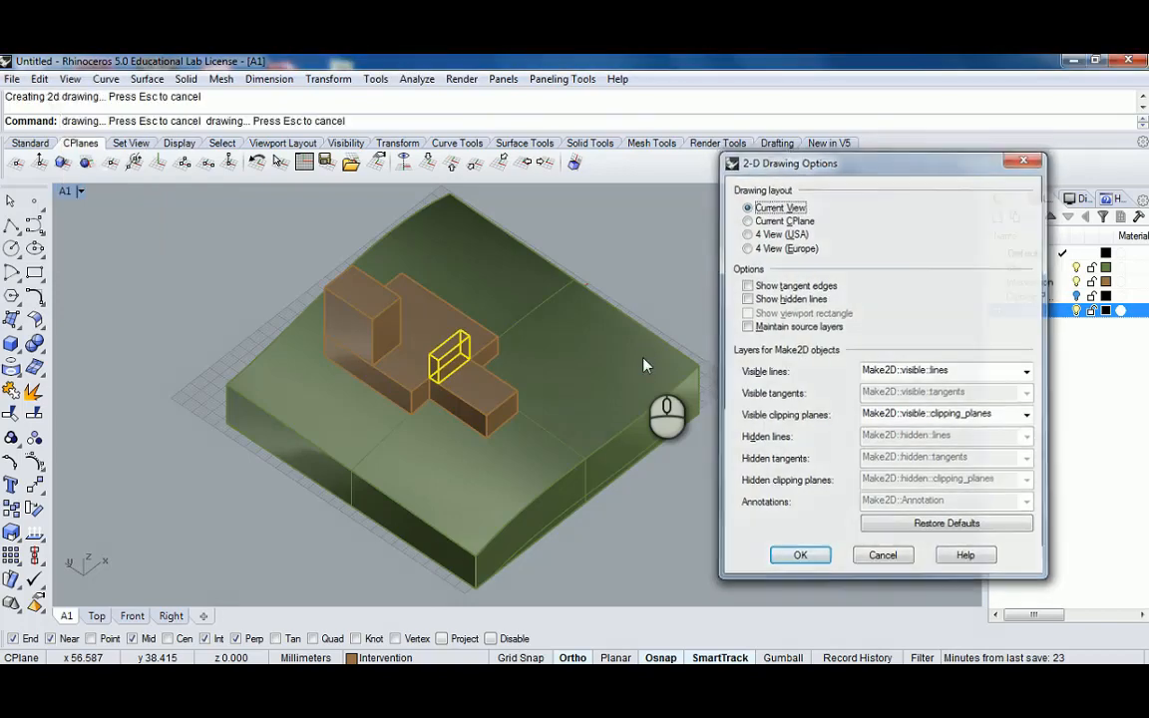
double_click(63, 191)
double_click(63, 191)
scroll(421, 372, down, 8)
right_drag(419, 372, 404, 412)
scroll(292, 449, up, 10)
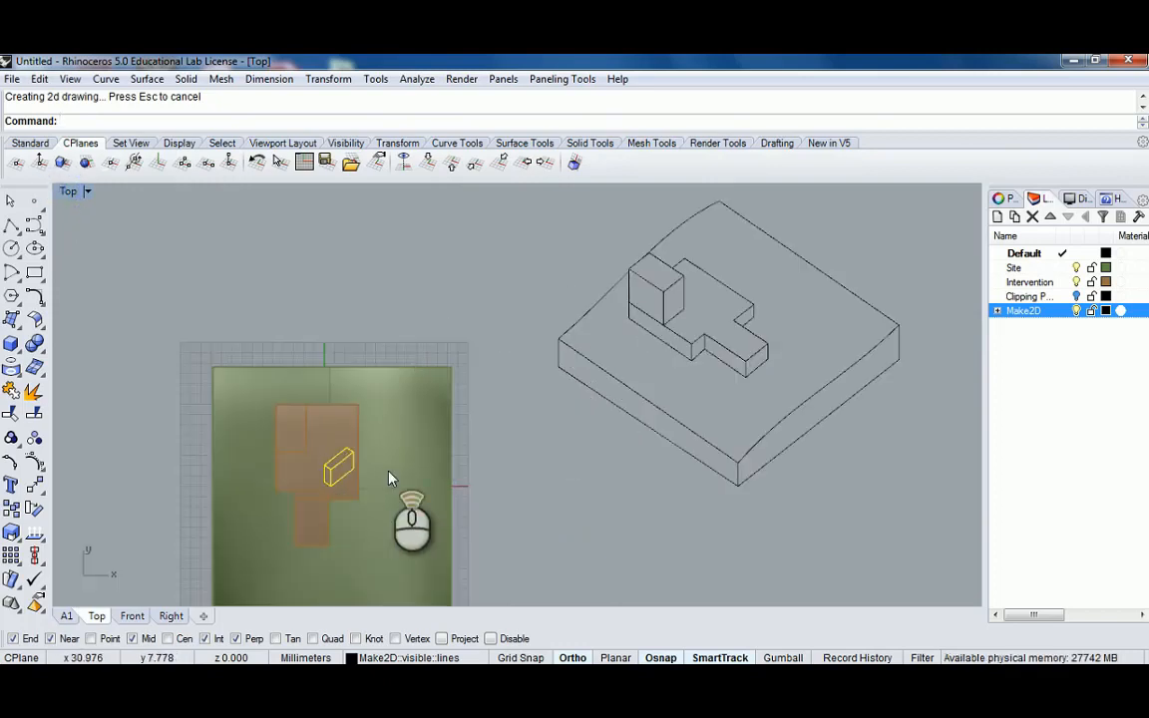
Move the box's 2D linework by its lower corner onto the matching notch corner of the existing axonometric drawing
scroll(389, 479, up, 3)
text(m)
key(Return)
click(334, 464)
scroll(405, 450, down, 4)
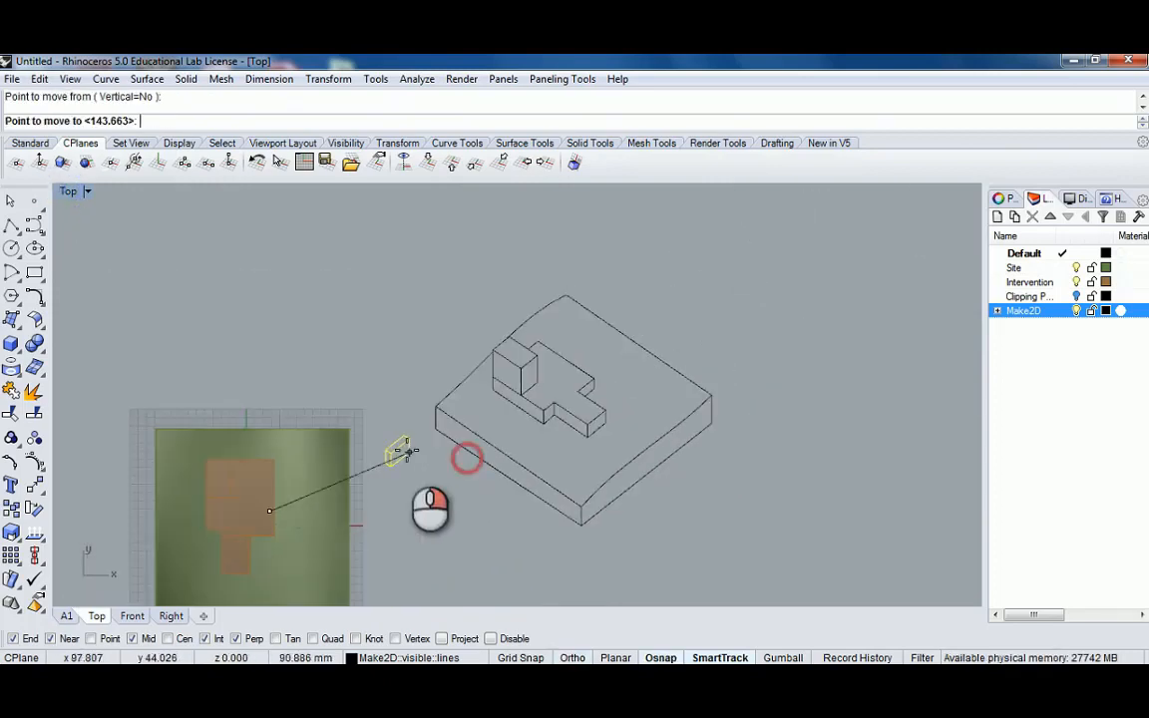
scroll(404, 451, up, 5)
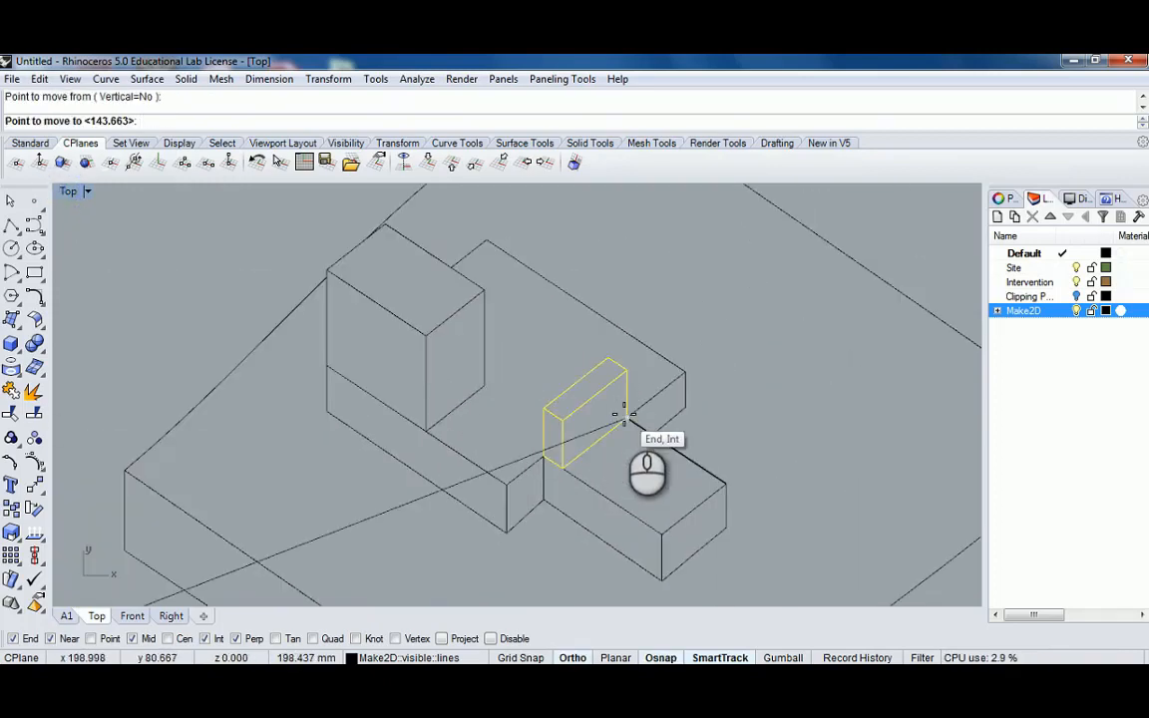
click(624, 422)
scroll(636, 399, down, 5)
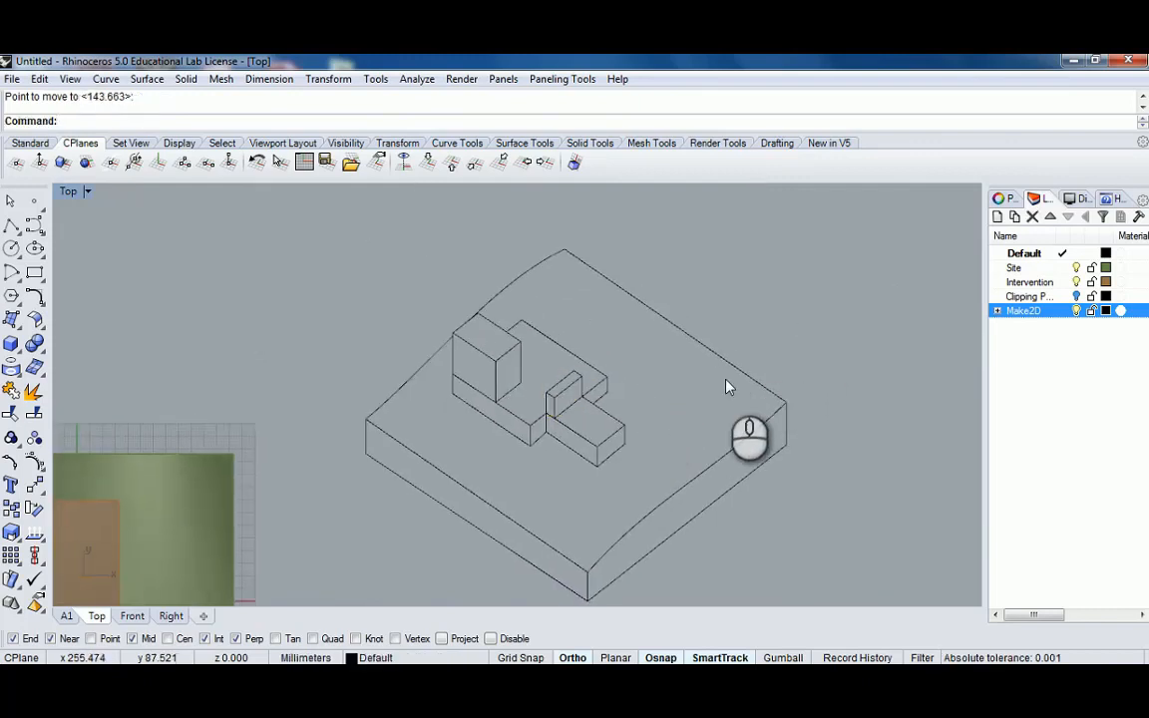
Examine how the added box linework fits the axonometric drawing and compare it with the model
scroll(727, 381, down, 2)
right_drag(726, 381, 598, 376)
scroll(463, 378, up, 8)
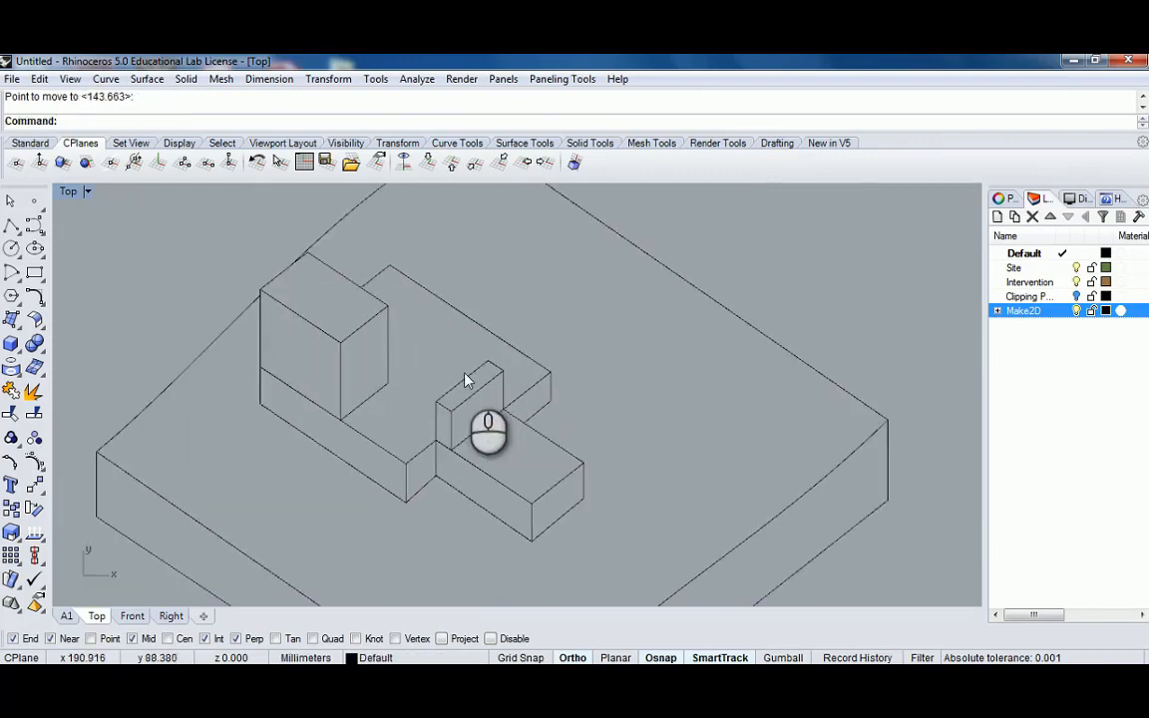
scroll(449, 443, up, 3)
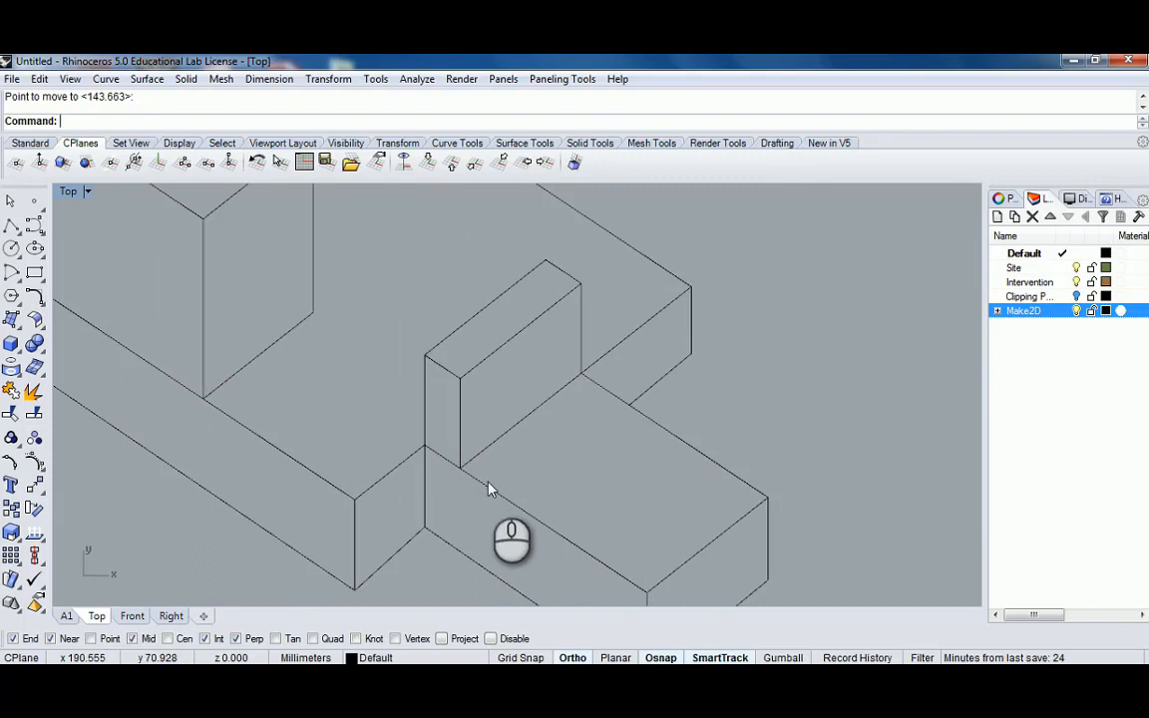
scroll(489, 489, down, 1)
scroll(489, 489, down, 10)
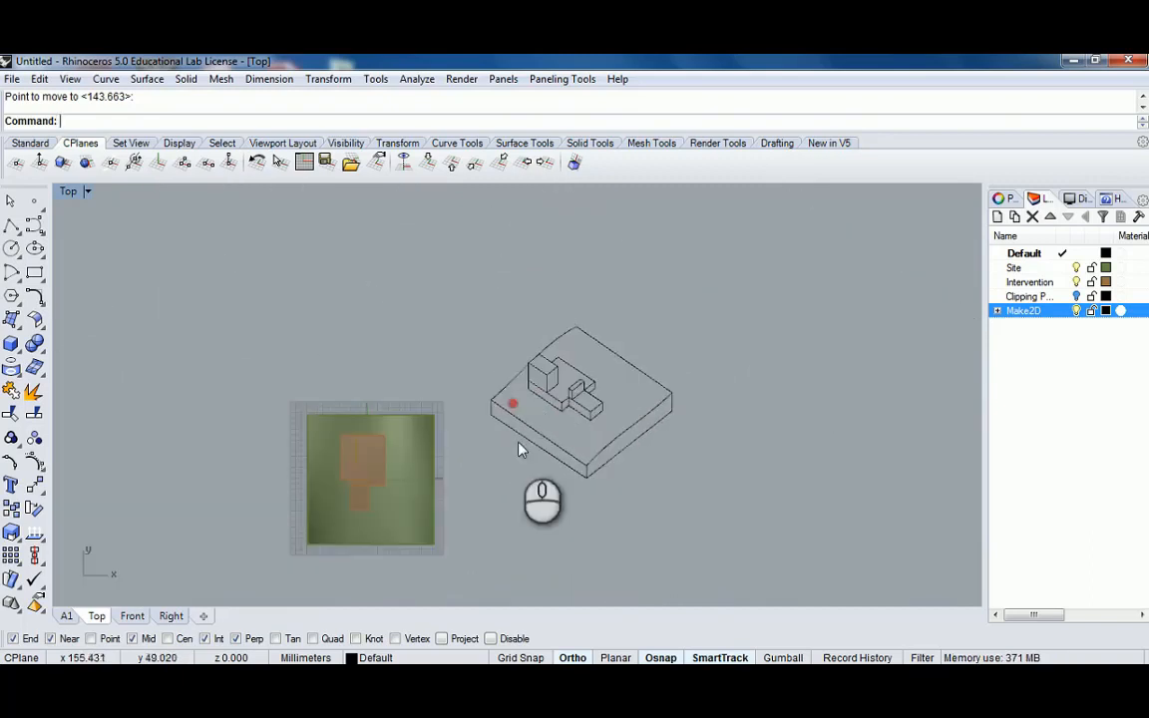
scroll(351, 429, up, 1)
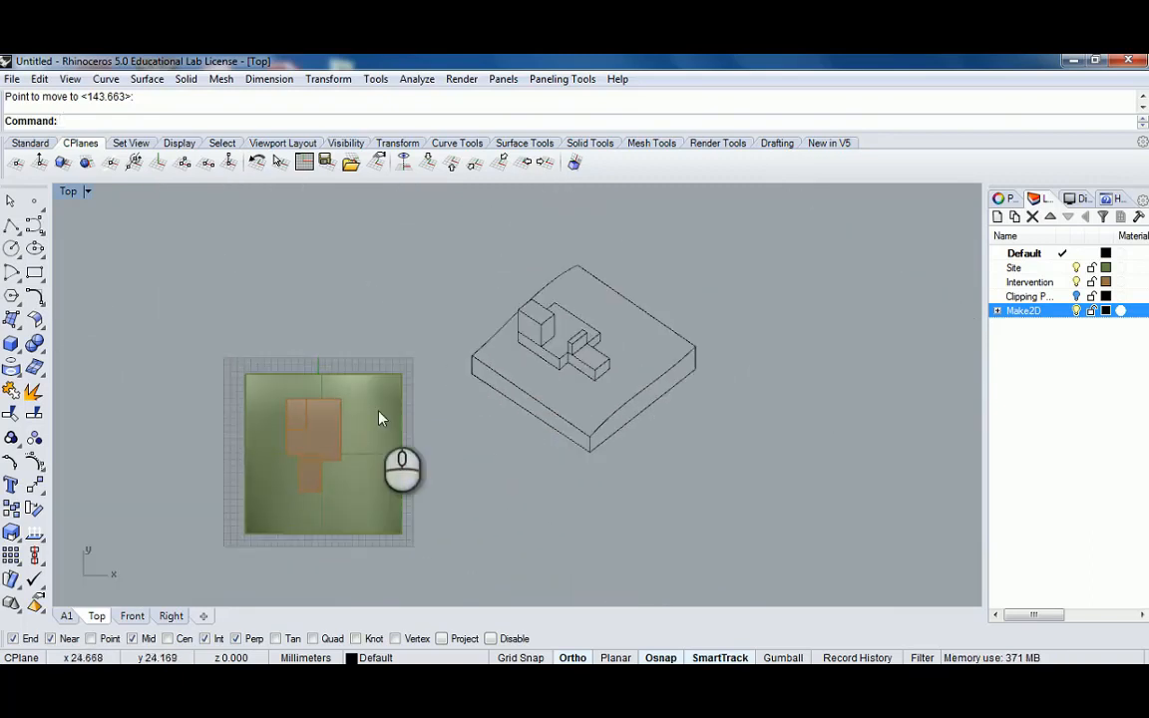
Try assigning the added box's 2D curves to the Intervention layer, and undo the layer change
scroll(577, 324, up, 6)
drag(581, 296, 671, 420)
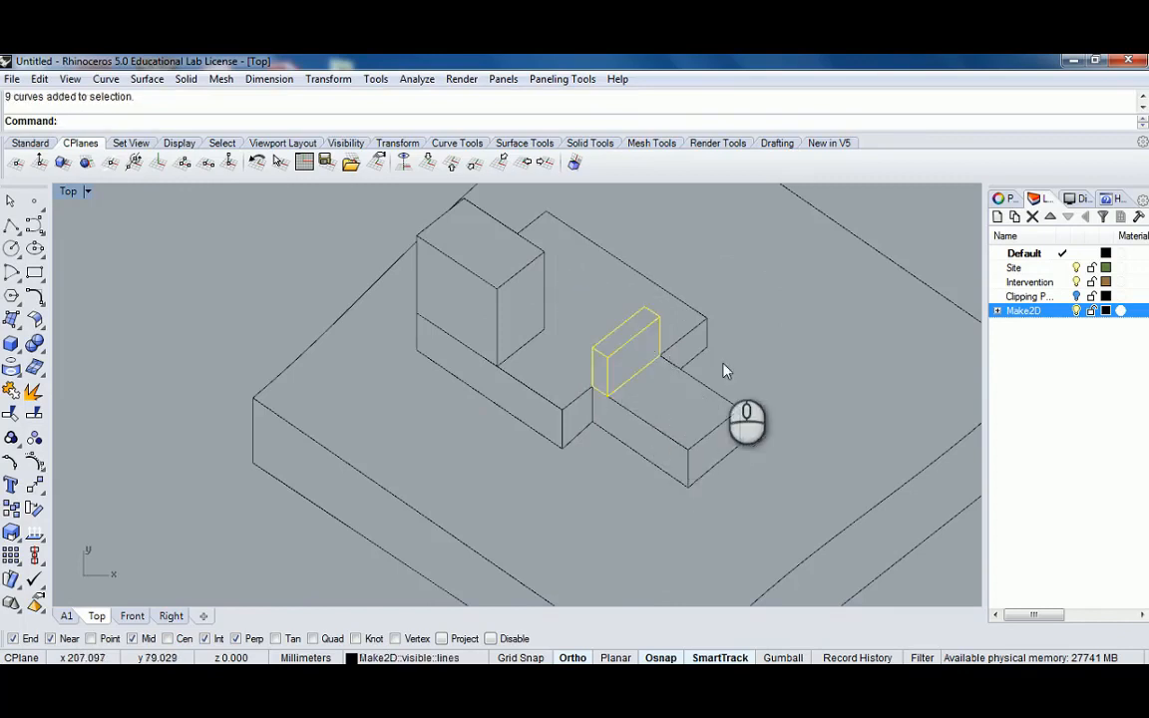
right_drag(725, 371, 657, 377)
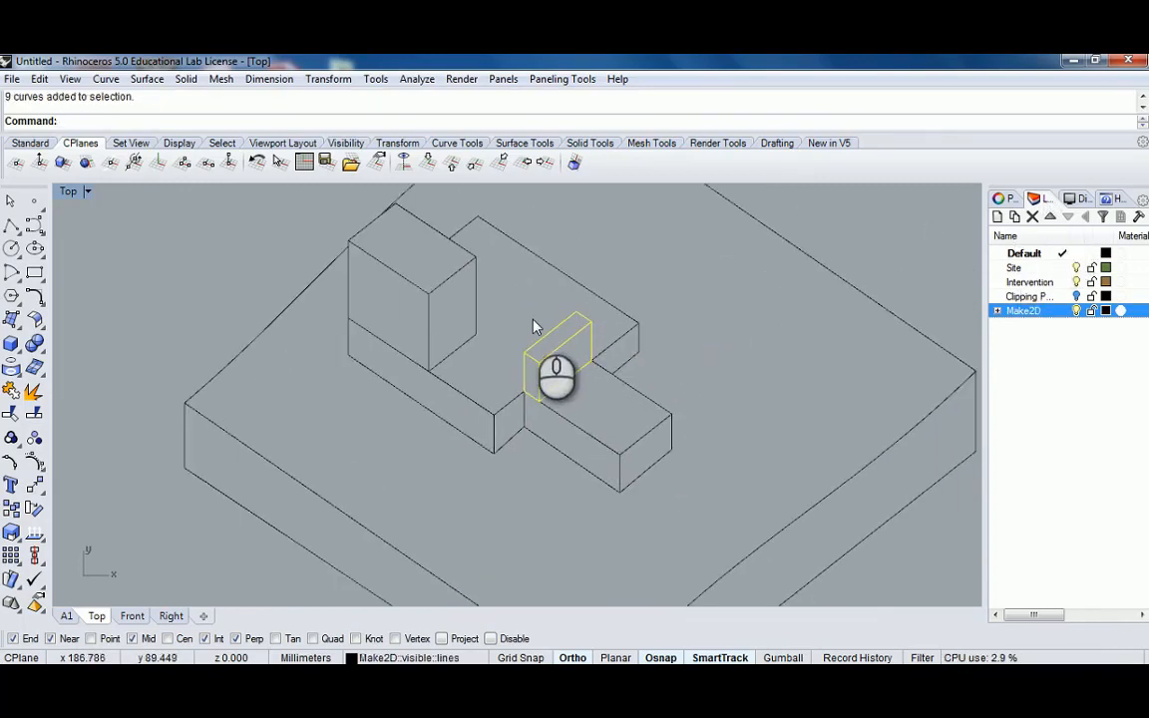
click(1003, 199)
click(1136, 300)
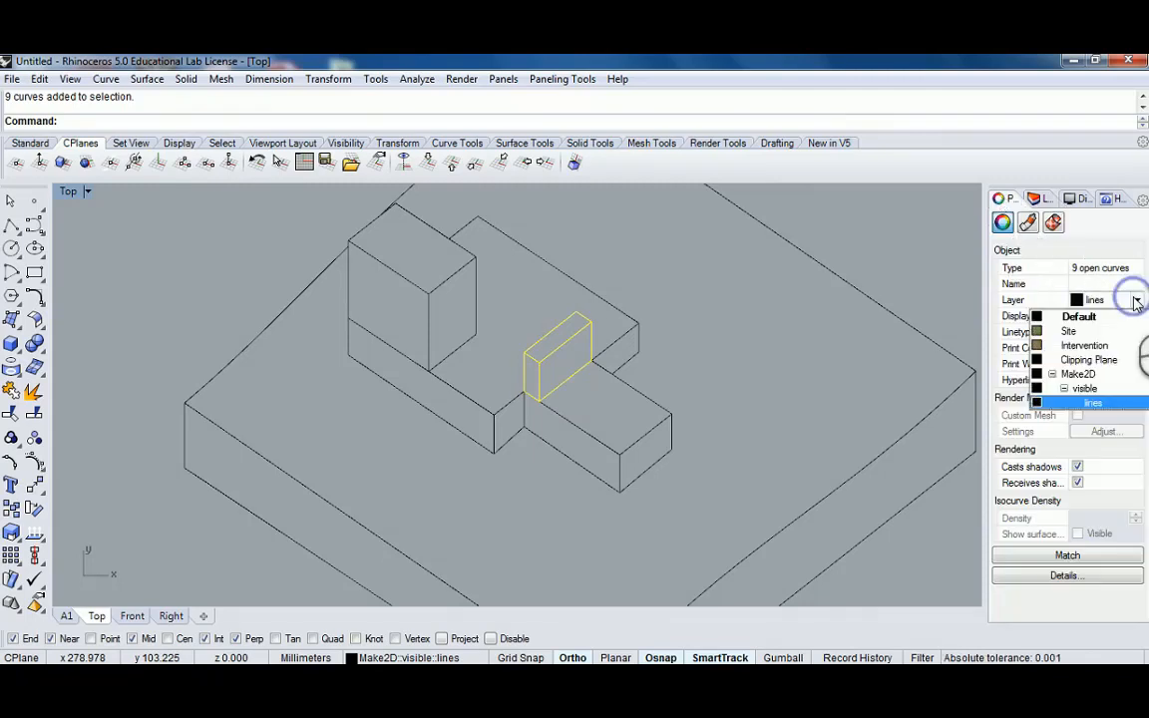
click(1083, 343)
click(788, 307)
key(ctrl+z)
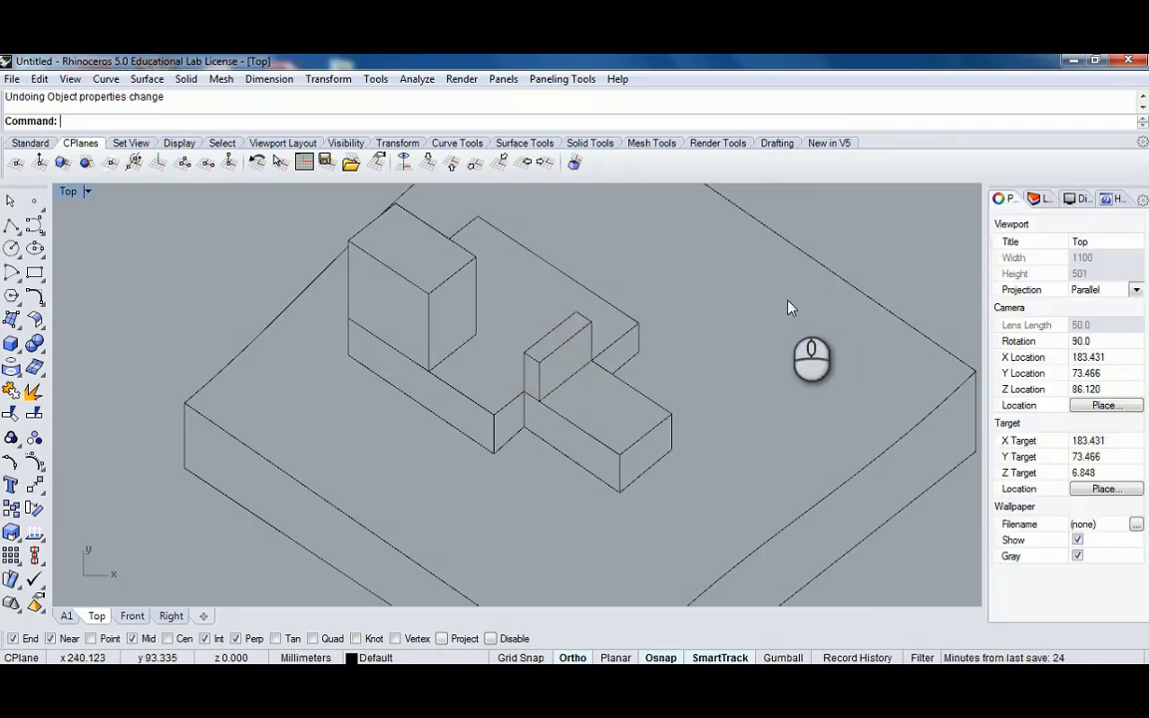
click(788, 300)
Examine the layer properties of the complete axonometric linework by selecting all its curves
scroll(756, 296, down, 8)
right_drag(758, 295, 668, 334)
drag(403, 221, 788, 542)
scroll(589, 351, down, 6)
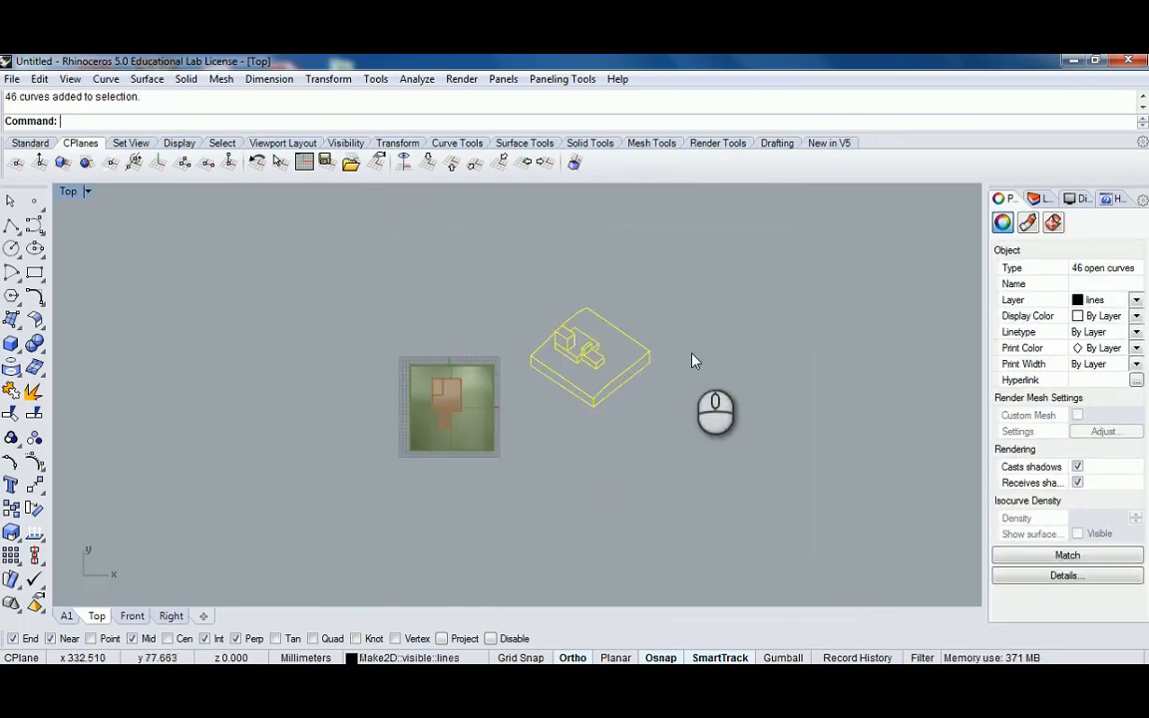
click(538, 401)
scroll(521, 334, up, 5)
Maximize the A1 view, select the terrain and all the massing, and restore the A1 axonometric view
click(64, 192)
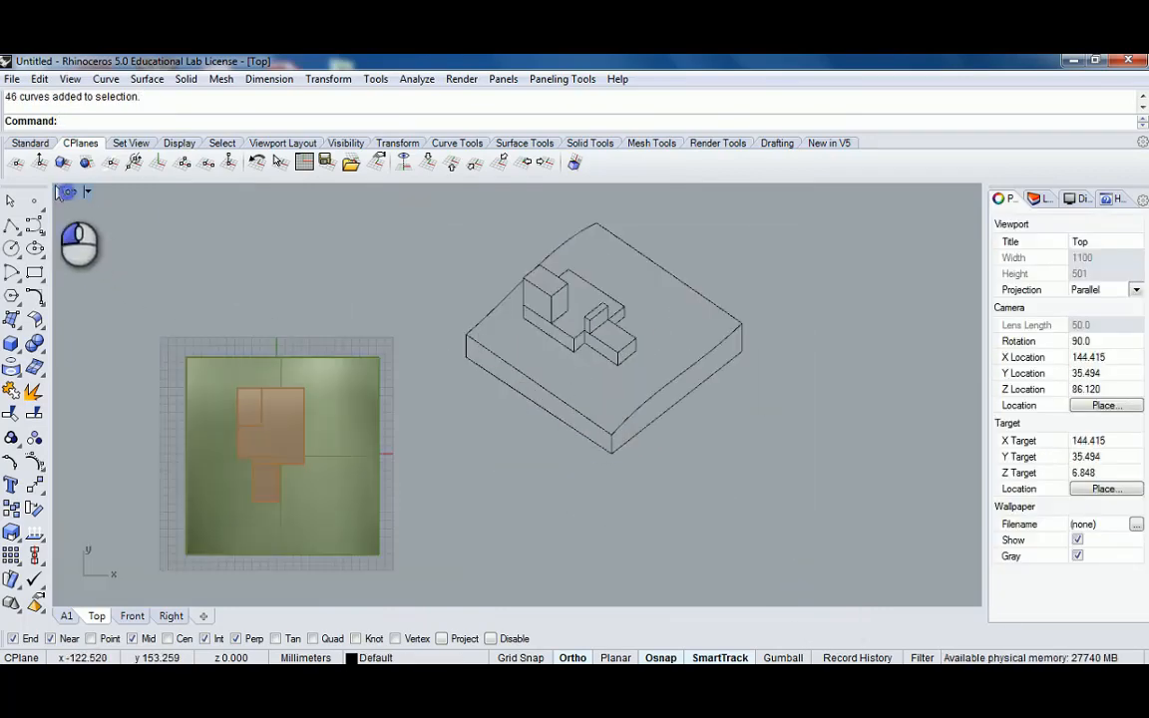
double_click(63, 191)
double_click(526, 195)
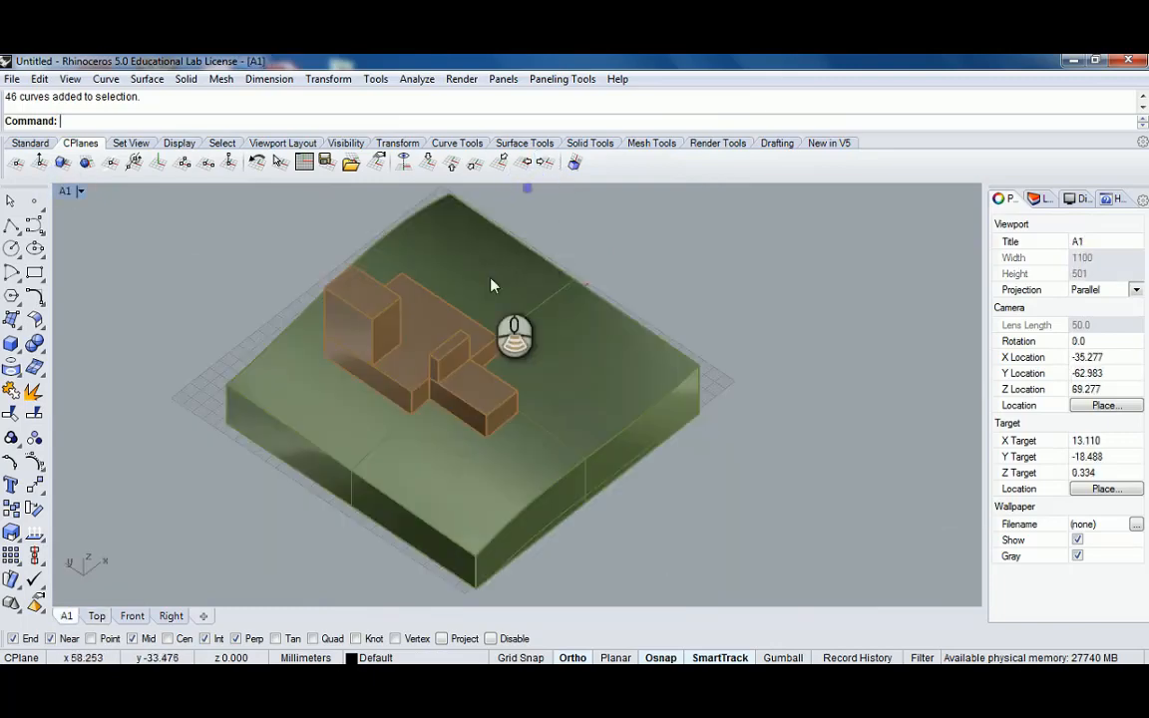
scroll(493, 284, down, 3)
drag(266, 205, 711, 513)
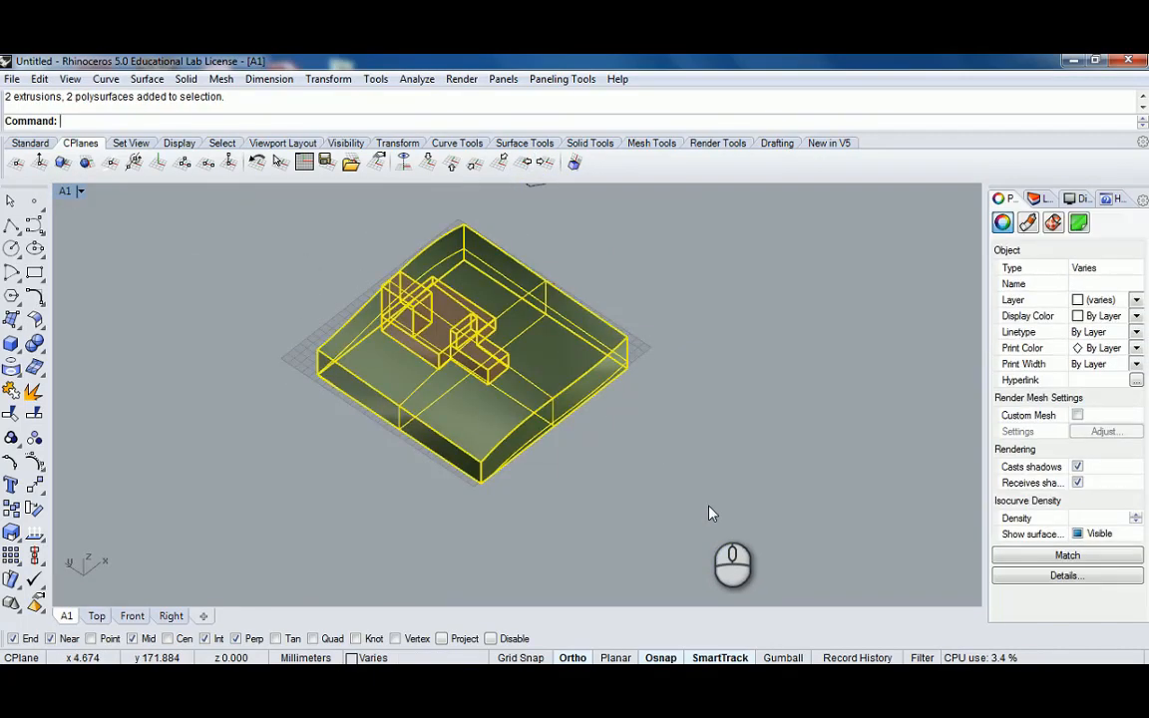
key(Return)
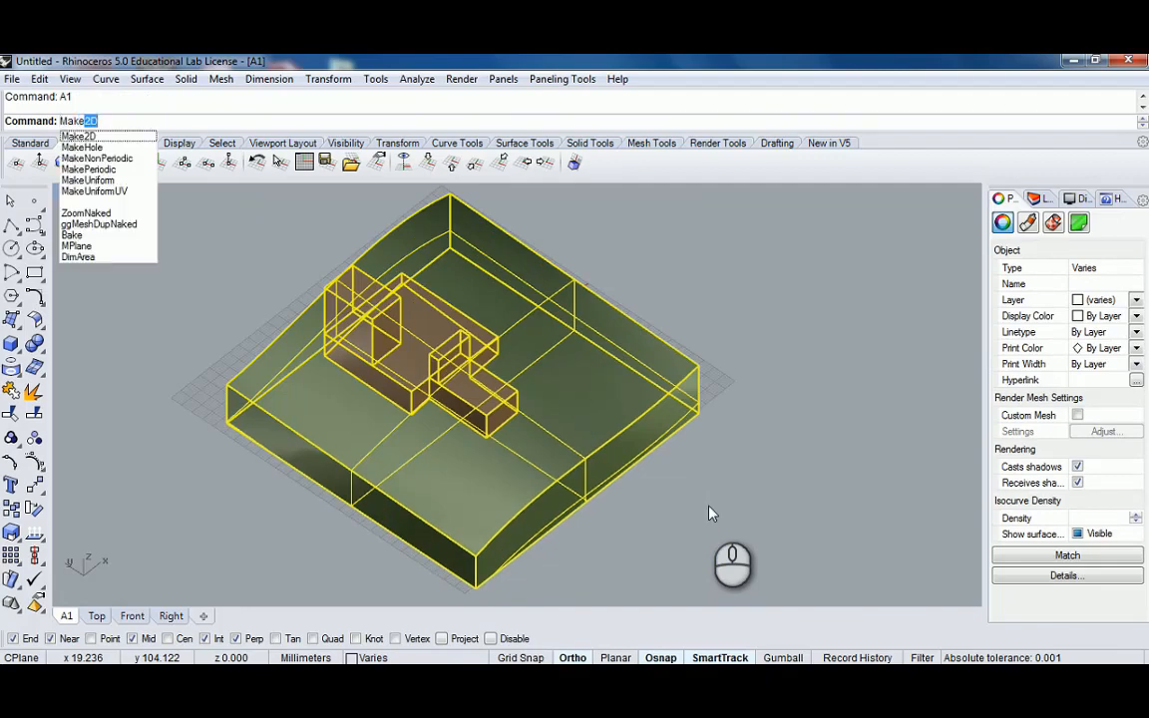
Make a 2D drawing of the selected terrain and massing from the current view, showing hidden lines and maintaining source layers
text(Make)
key(Return)
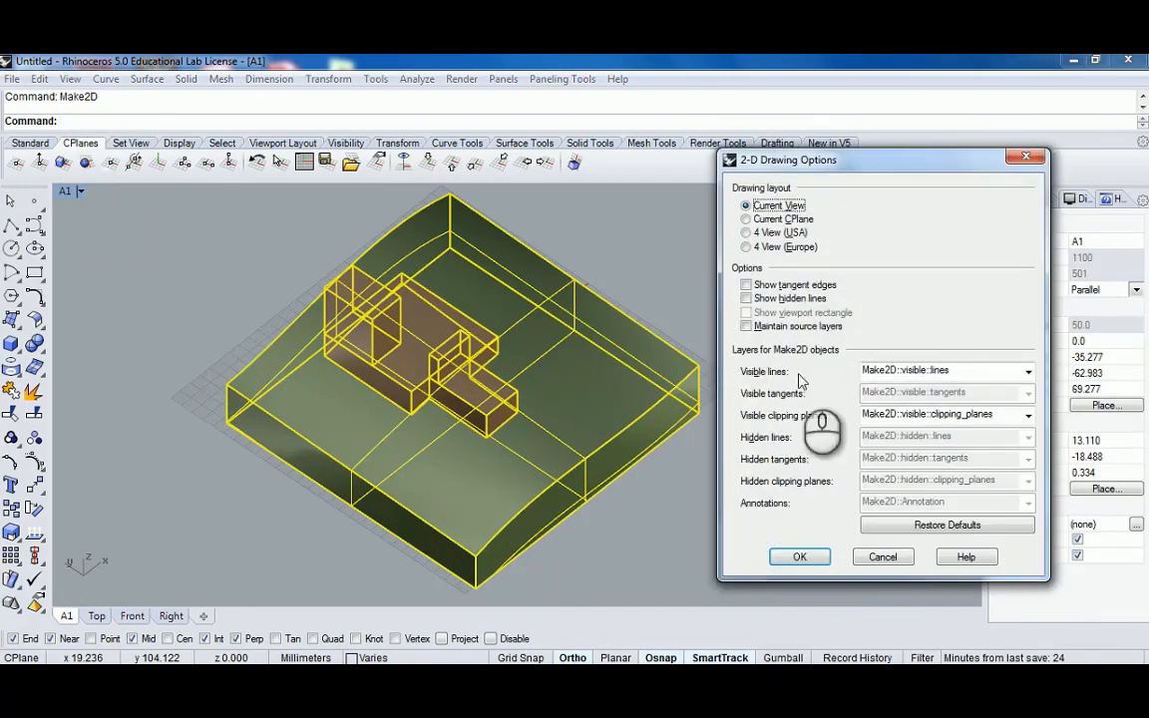
click(747, 327)
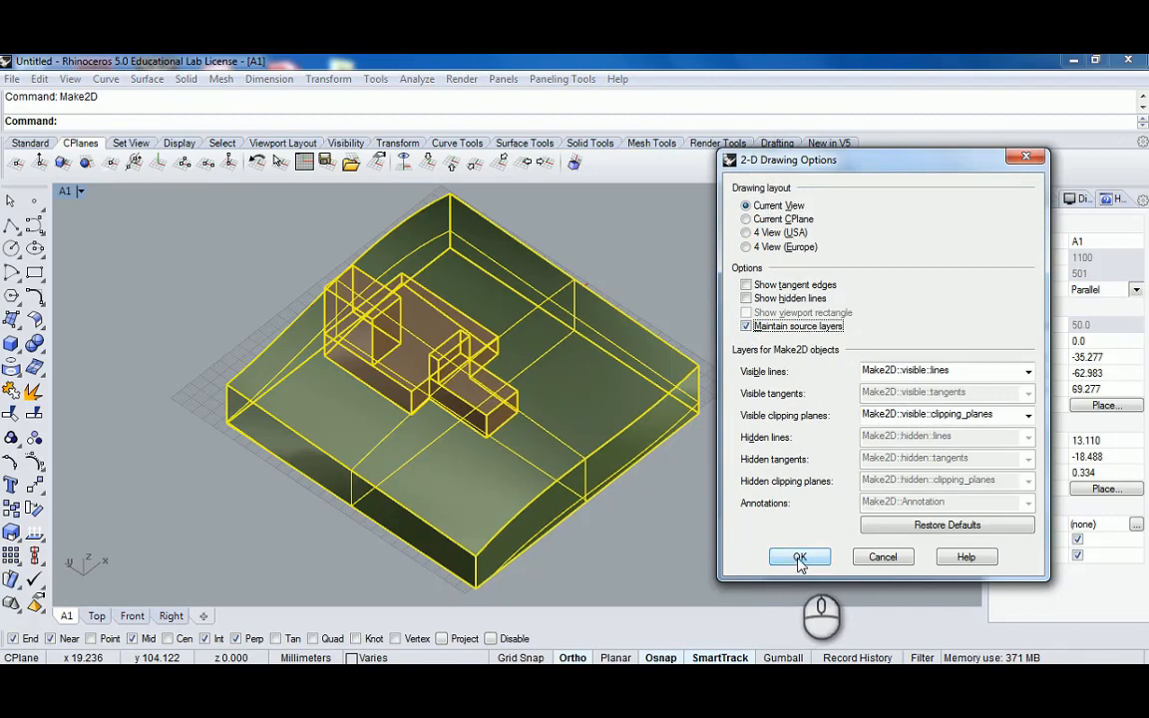
click(746, 298)
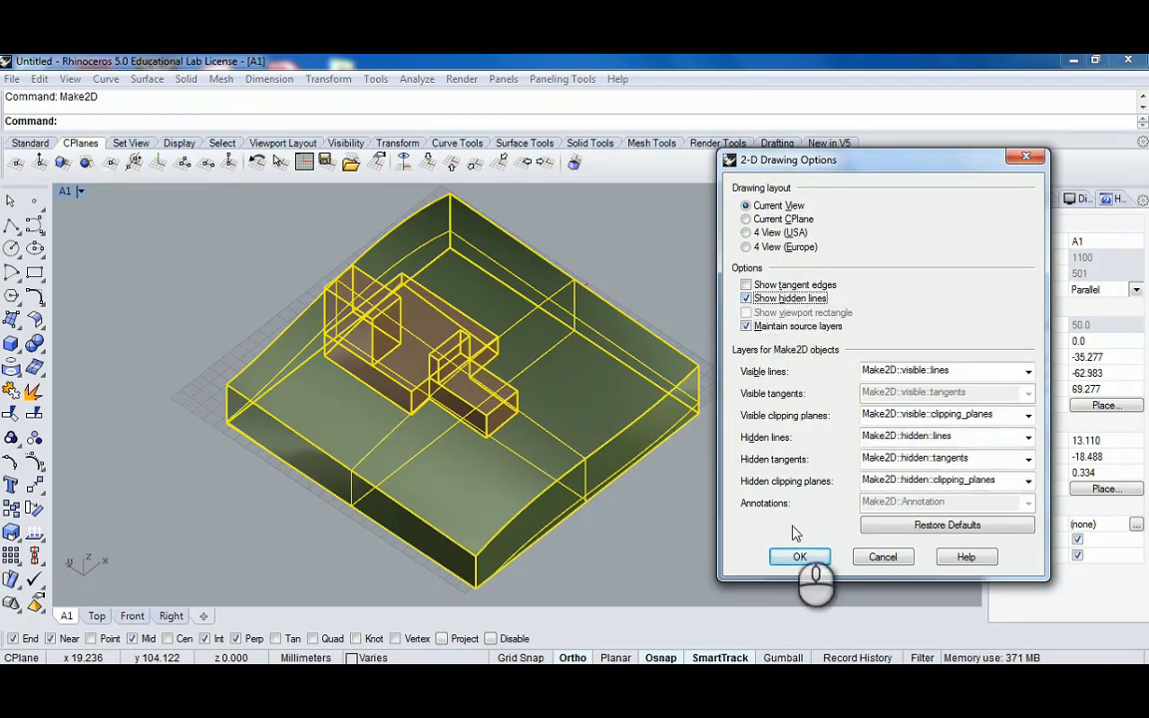
click(803, 556)
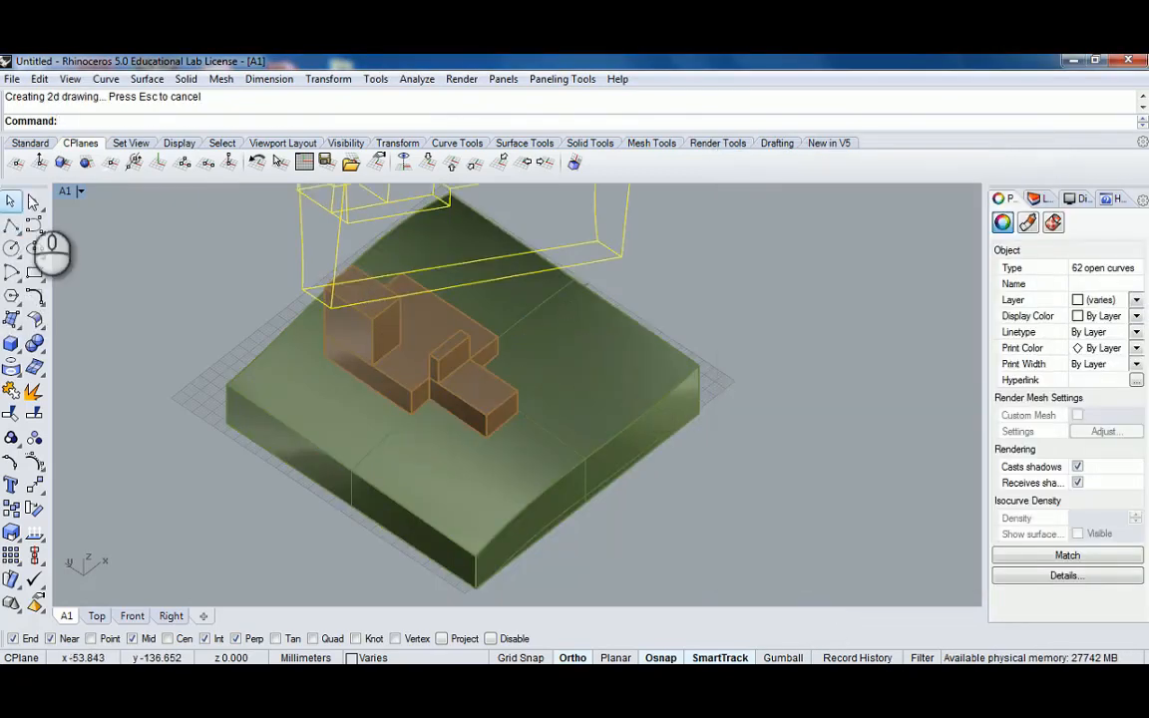
Switch to the maximized Top view and move the new axonometric linework clear of the earlier drawing, placing it alongside on the far side from the model
double_click(70, 190)
double_click(69, 190)
right_drag(396, 304, 297, 341)
scroll(244, 322, up, 4)
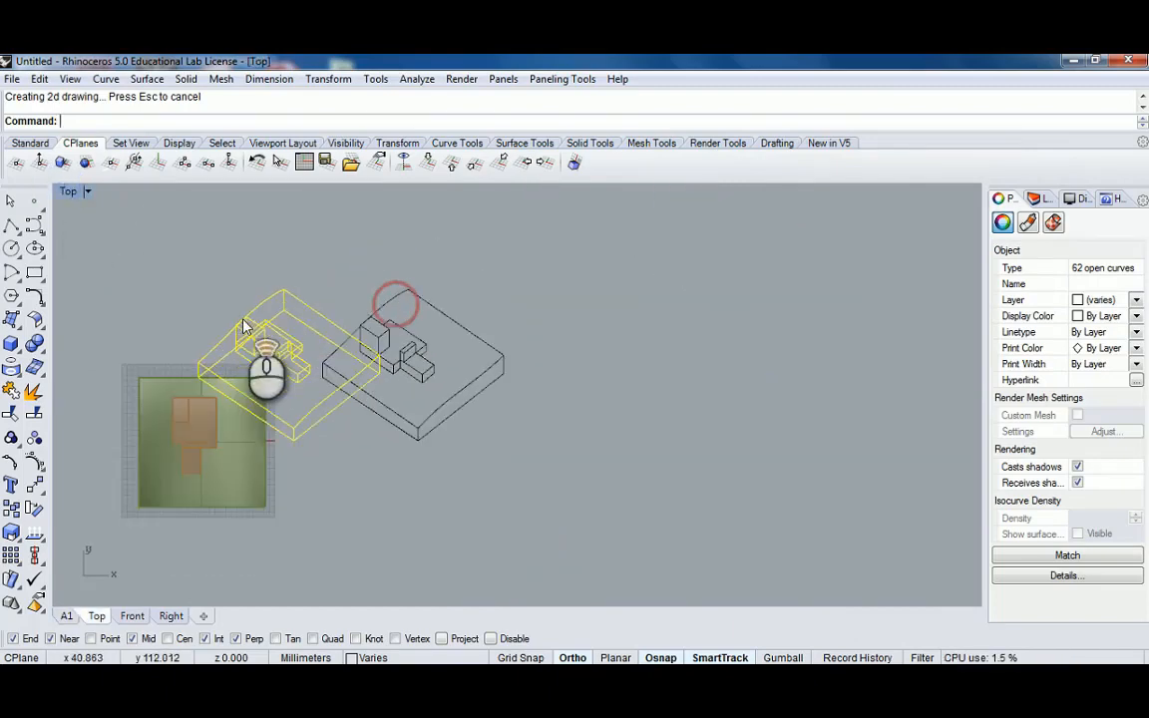
text(m)
key(Return)
click(198, 377)
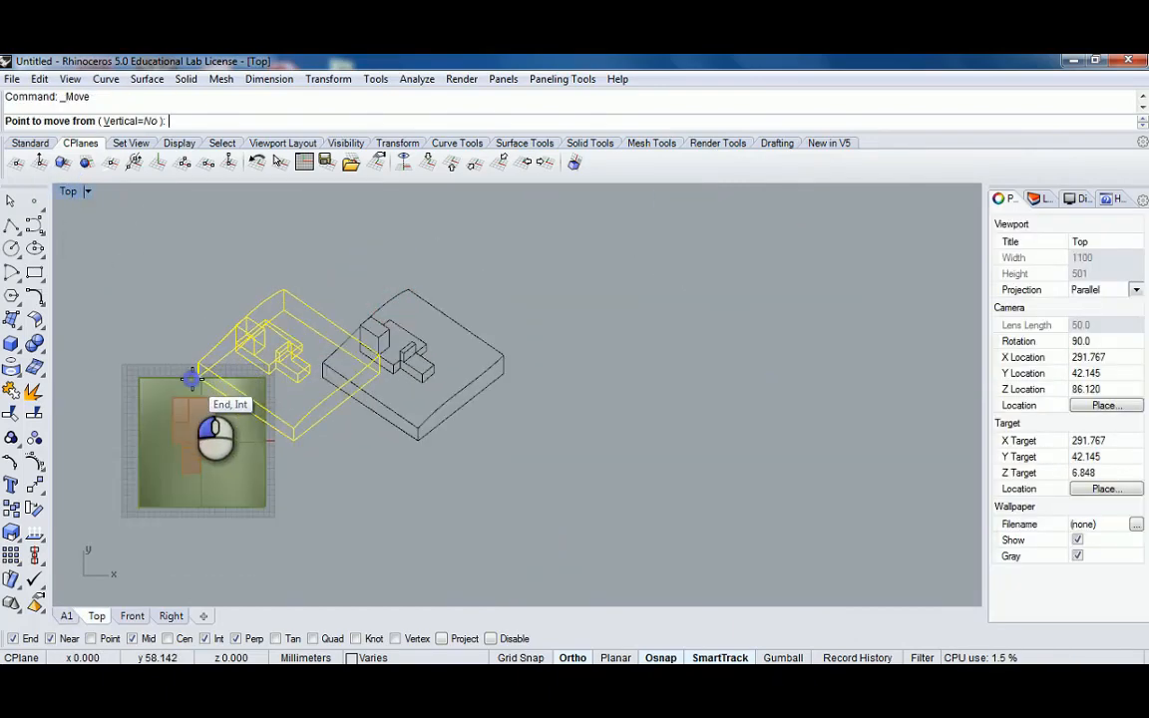
click(536, 390)
scroll(596, 325, up, 8)
click(705, 289)
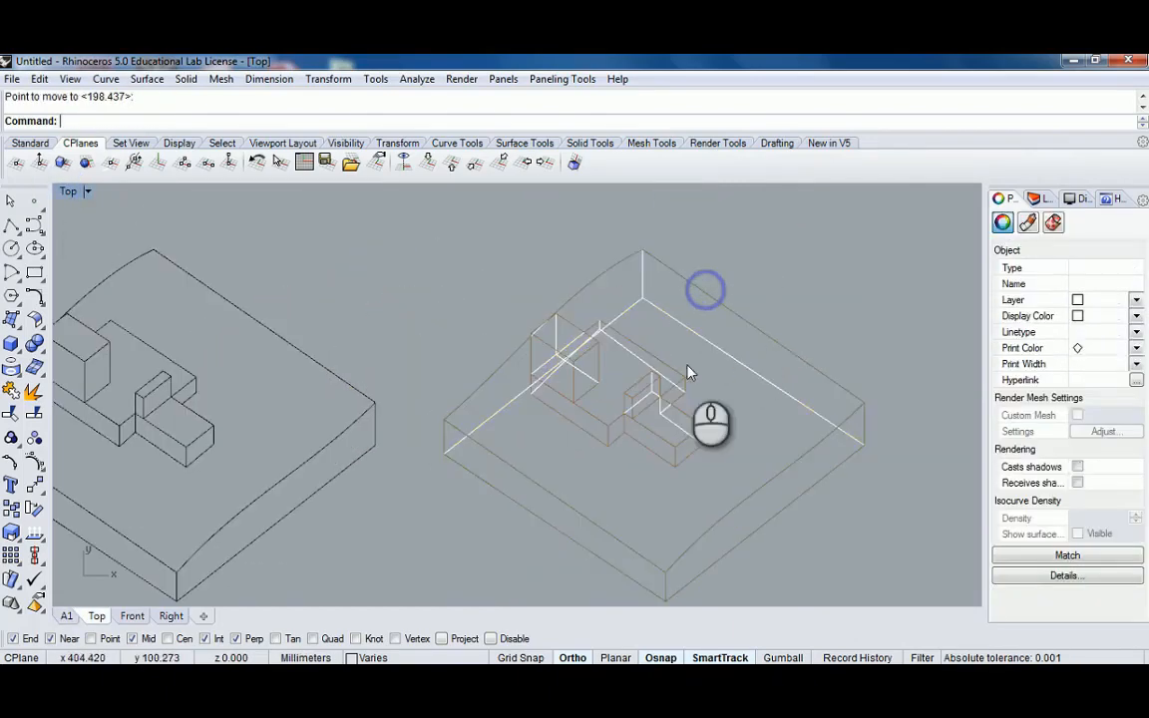
Select a hidden terrain edge in the new drawing and expand the Make2D layer tree in a widened layer list
right_drag(685, 415, 697, 349)
scroll(697, 344, down, 6)
right_drag(682, 301, 646, 353)
scroll(654, 342, up, 8)
click(626, 305)
scroll(670, 325, down, 6)
click(1037, 199)
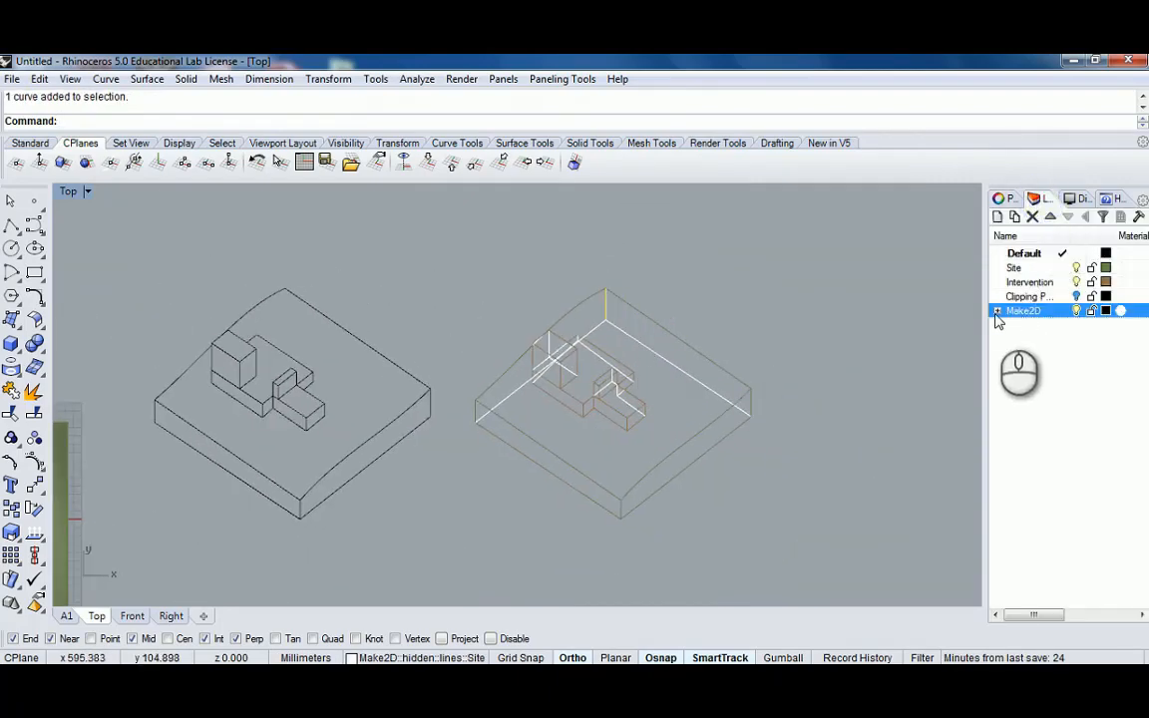
click(997, 312)
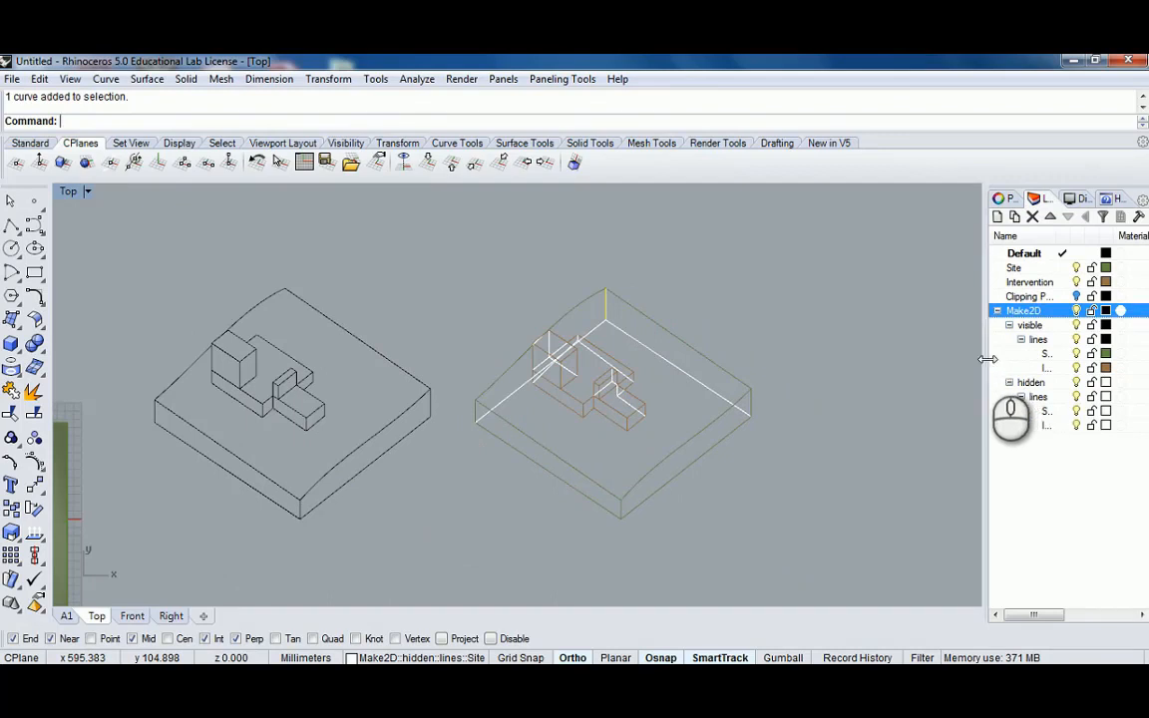
drag(987, 360, 928, 357)
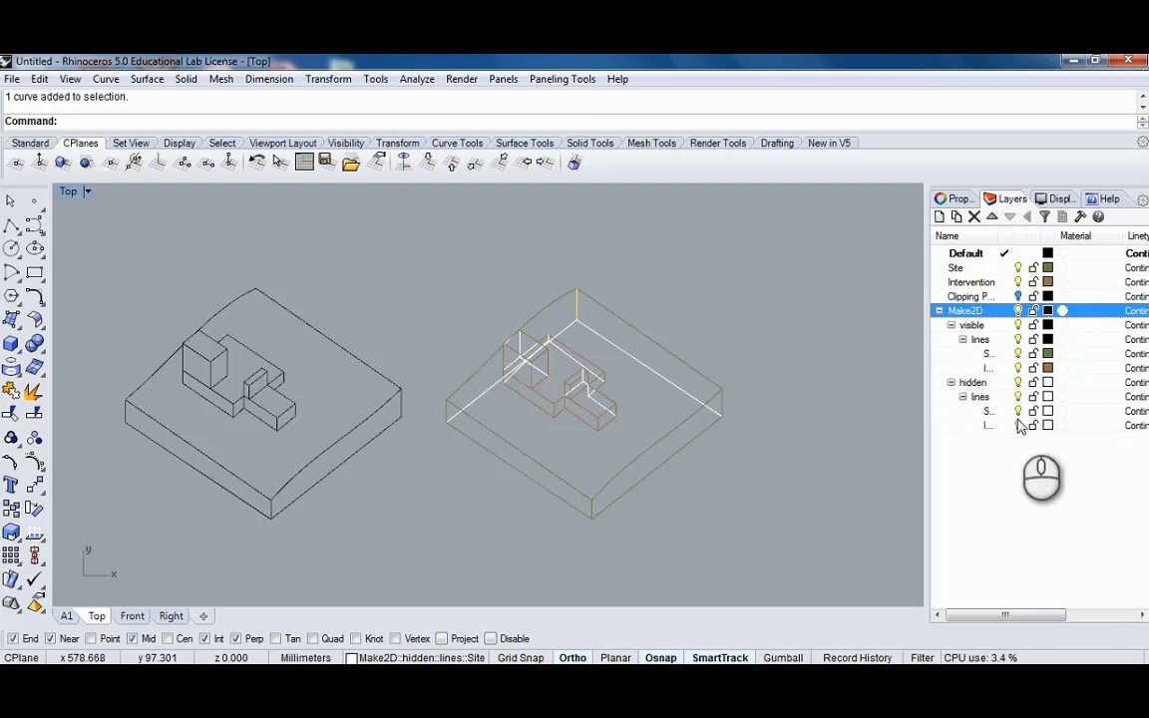
Examine the hidden terrain and massing edges of the new drawing against the Site and Intervention sublayers under hidden lines
scroll(574, 347, up, 3)
scroll(575, 345, down, 2)
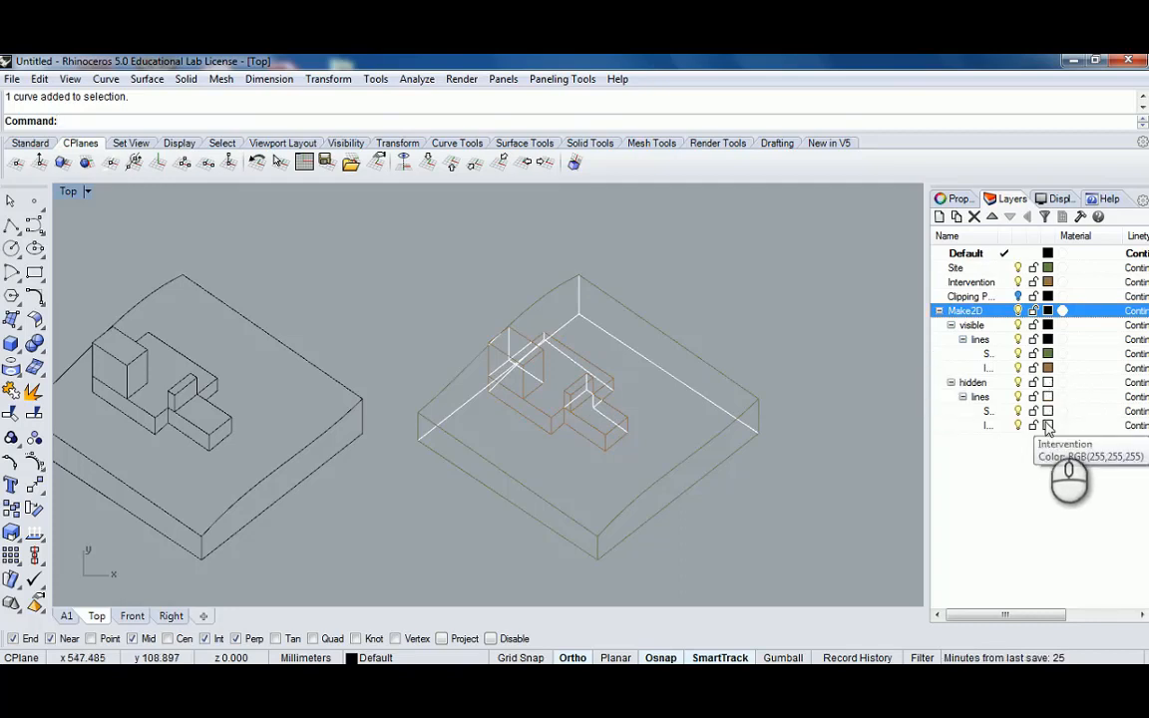
scroll(589, 329, up, 2)
click(578, 305)
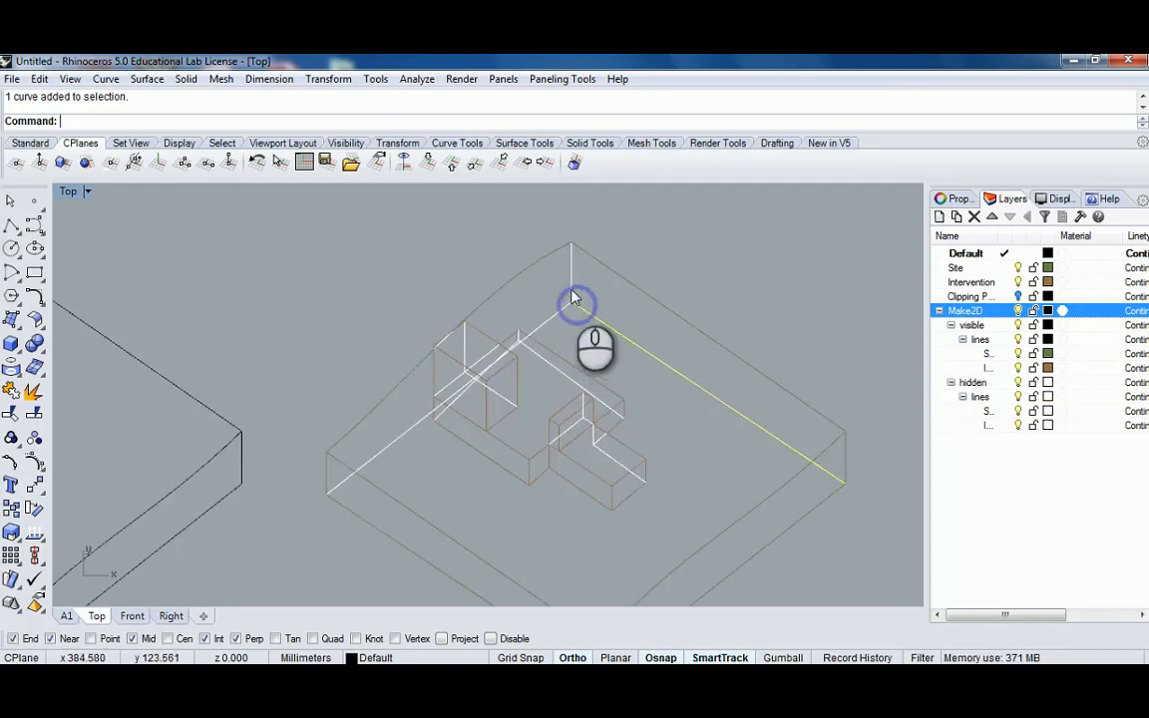
click(573, 287)
click(560, 314)
click(460, 337)
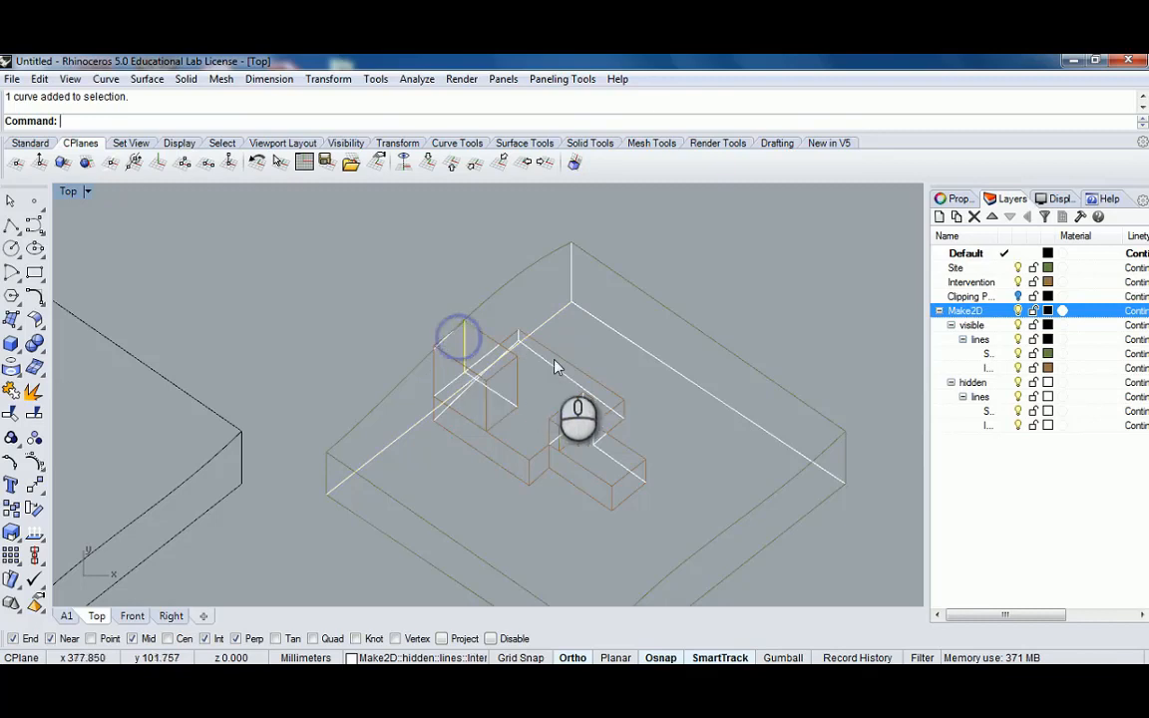
click(555, 365)
scroll(554, 365, down, 6)
right_drag(553, 379, 606, 378)
scroll(618, 381, up, 2)
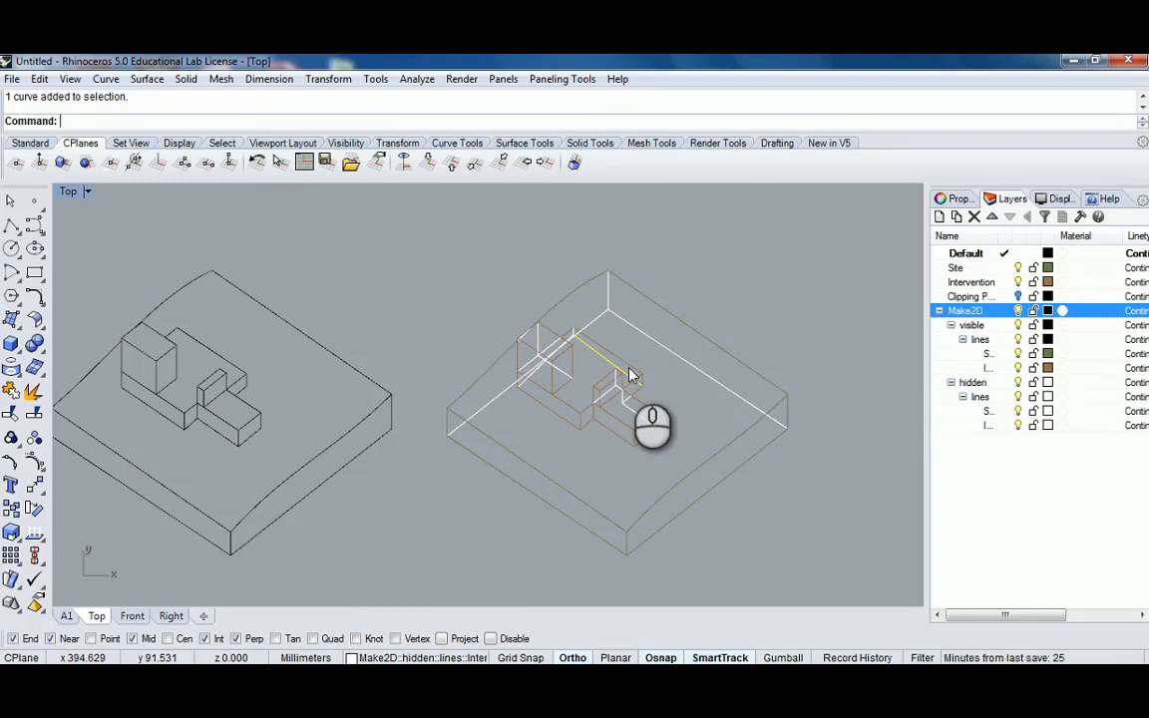
right_drag(674, 336, 631, 348)
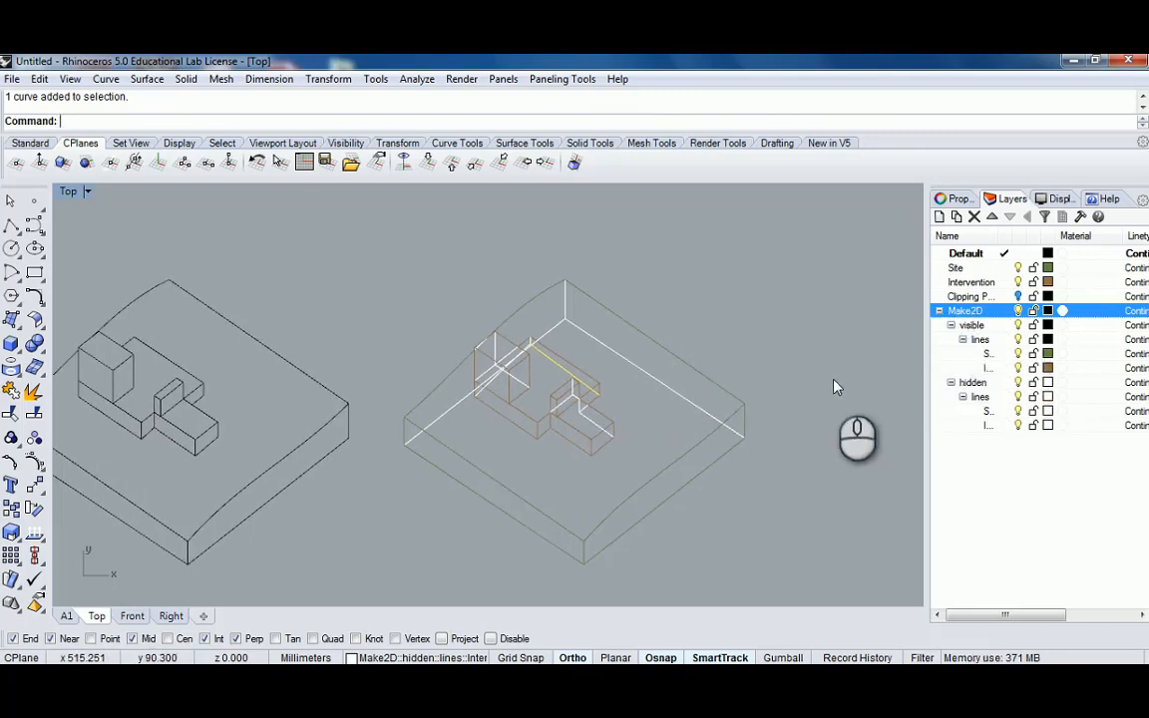
Collapse the hidden sublayer of Make2D, turn it off, and clear the selection
click(951, 382)
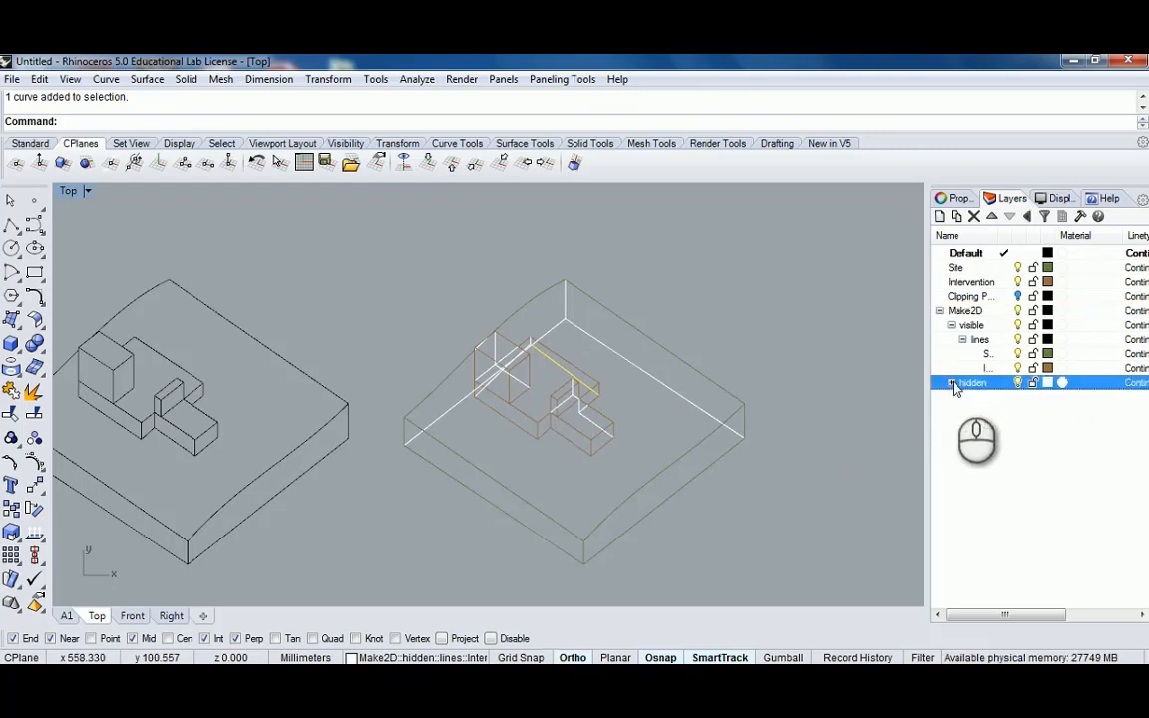
click(1019, 384)
click(758, 310)
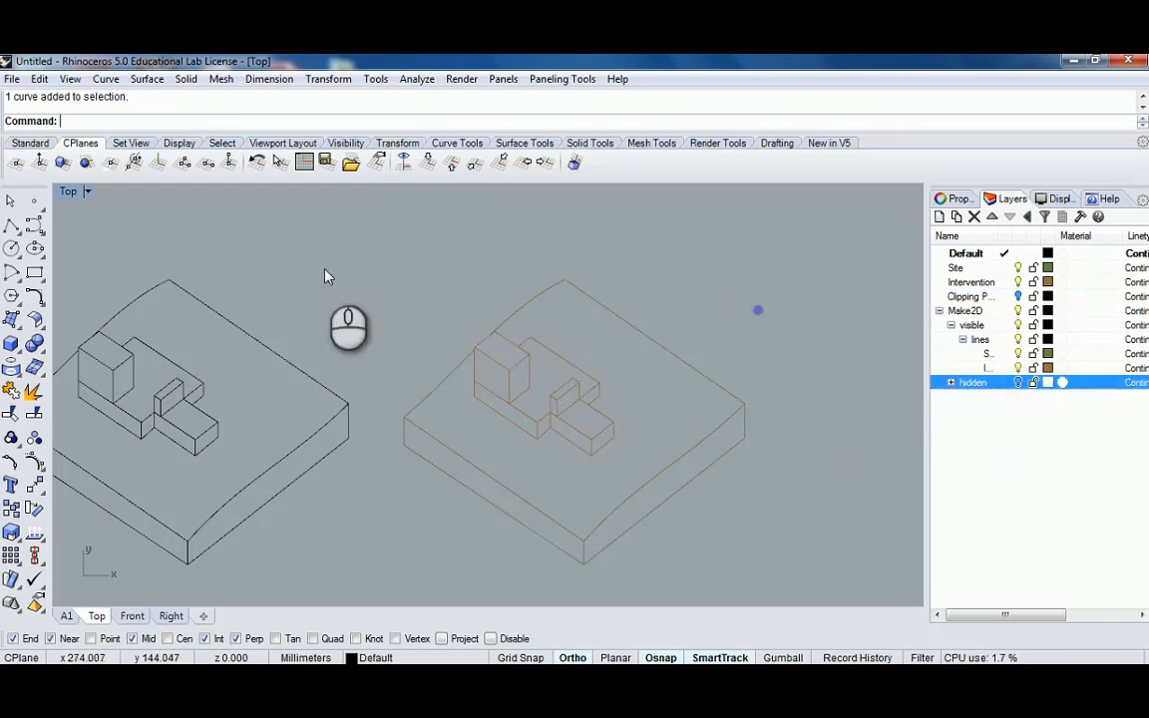
Compare the new axonometric drawing organized by source layers with the earlier black linework beside it
scroll(419, 331, down, 4)
right_drag(419, 332, 485, 353)
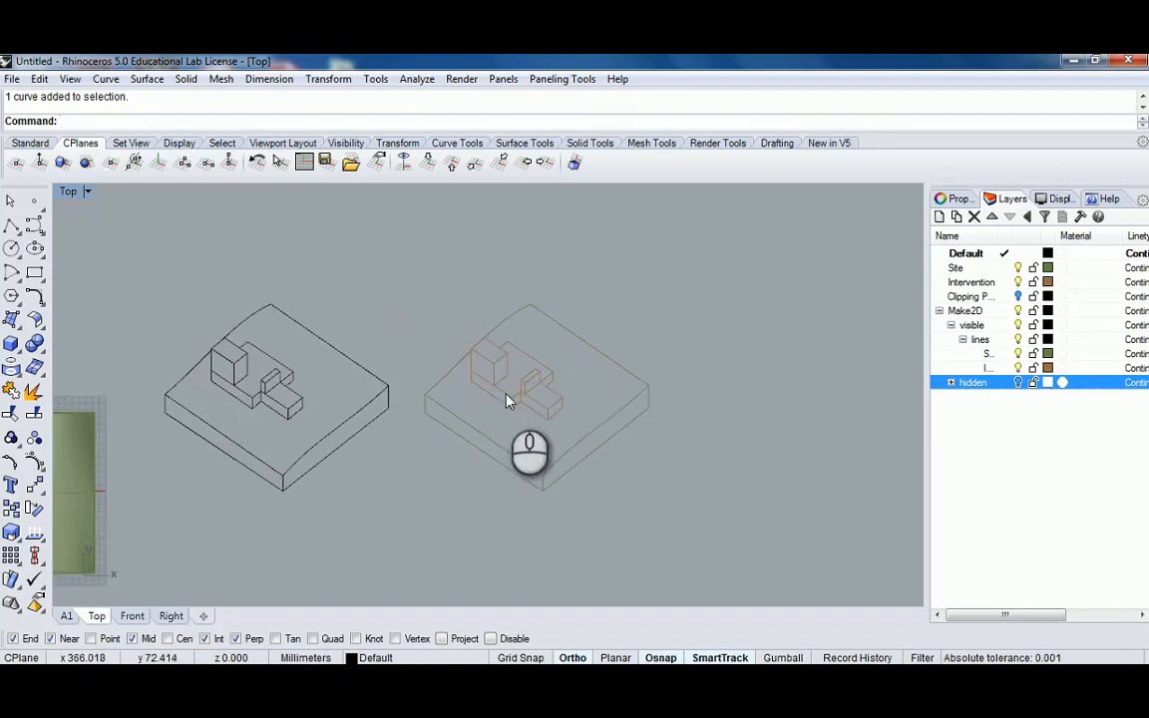
scroll(461, 365, up, 2)
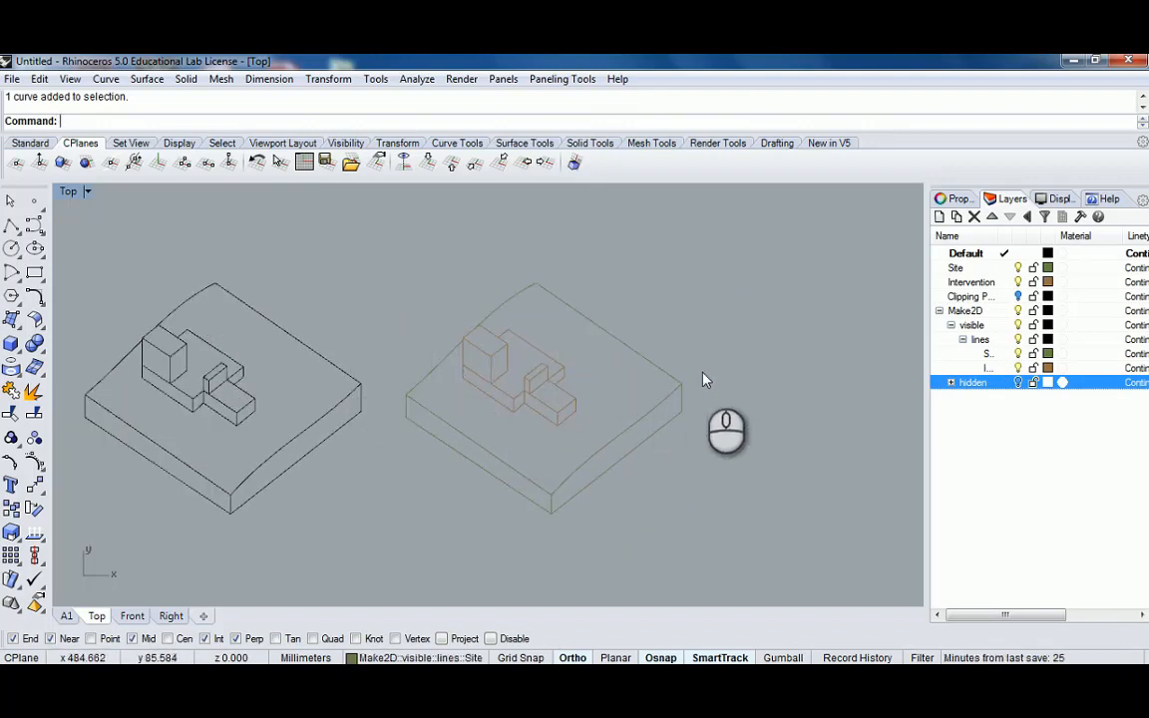
drag(700, 369, 622, 449)
scroll(625, 446, down, 10)
click(445, 475)
scroll(608, 419, up, 8)
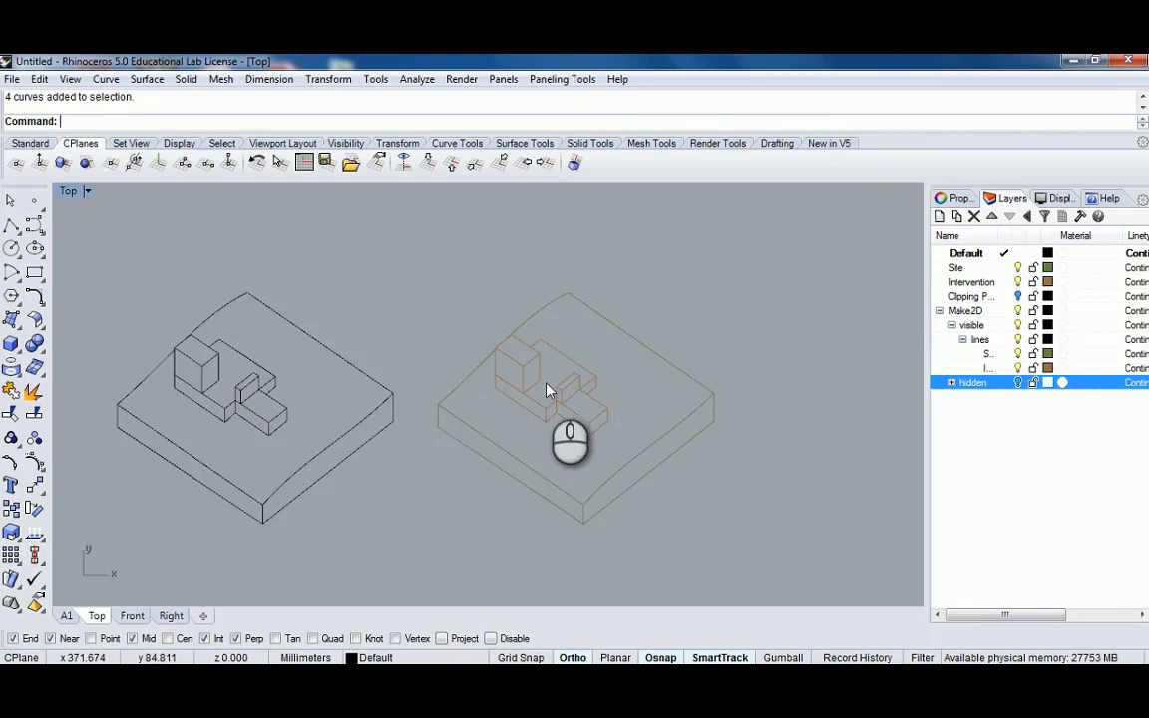
scroll(493, 309, down, 2)
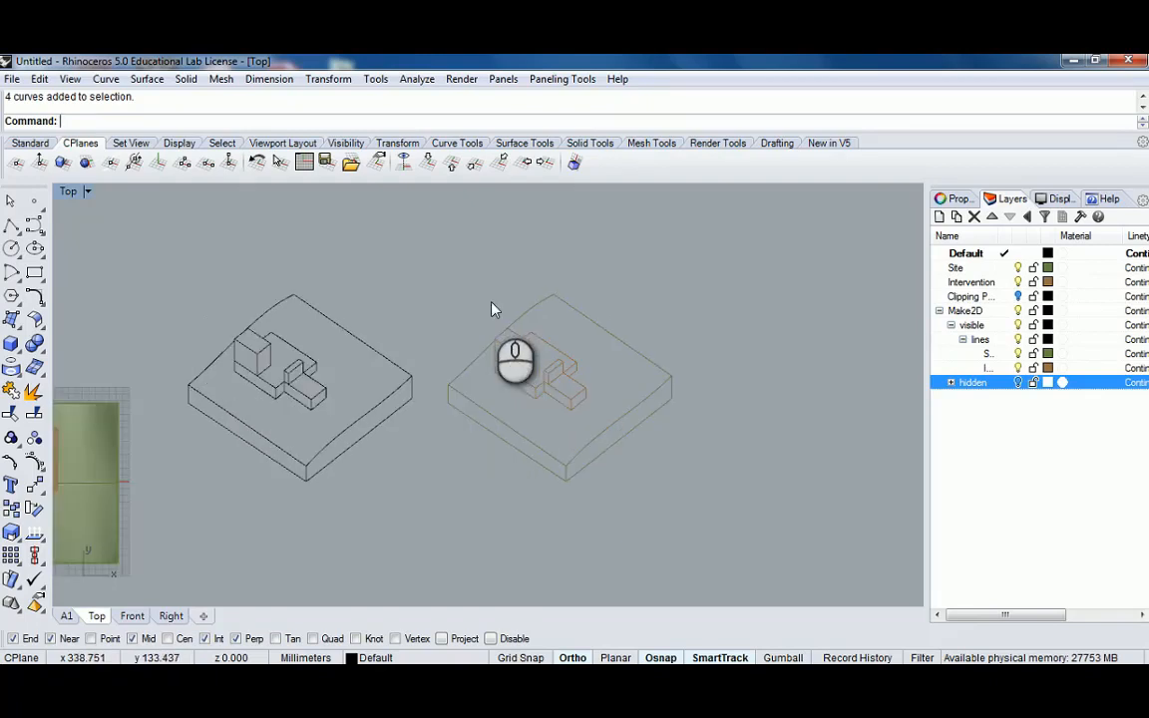
Maximize the A1 view, show the Clipping Plane layer, select its clipping plane and enable it with EnableClippingPlane
double_click(70, 191)
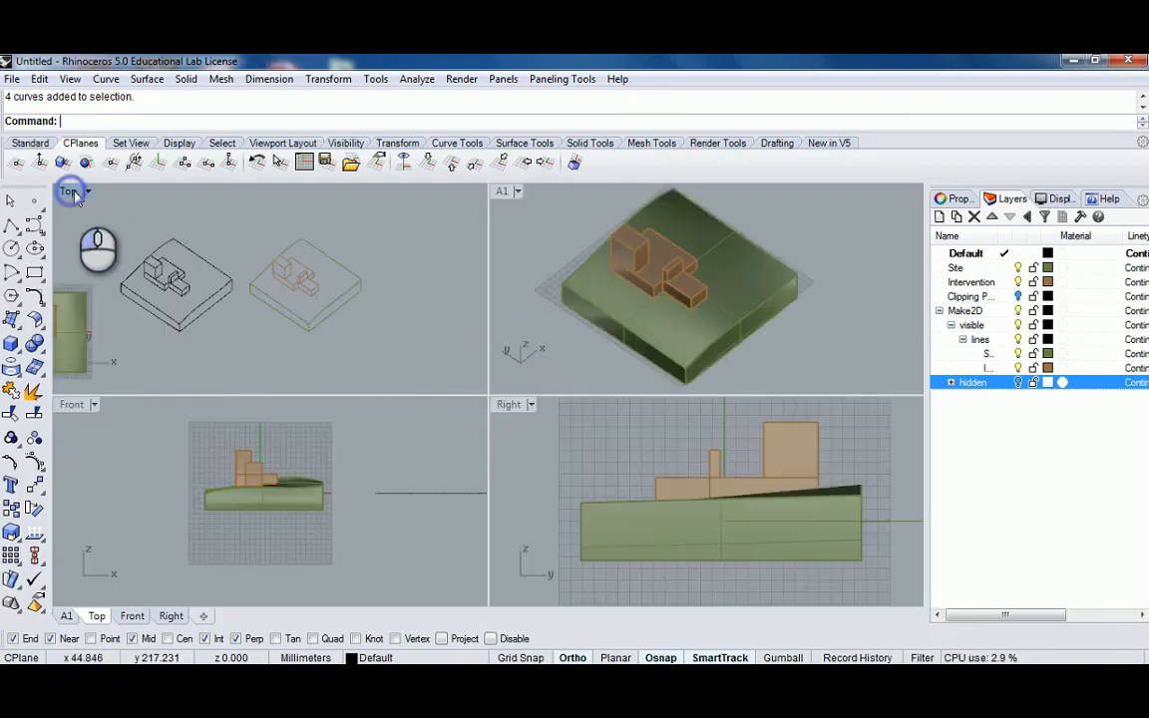
double_click(502, 191)
scroll(546, 389, down, 3)
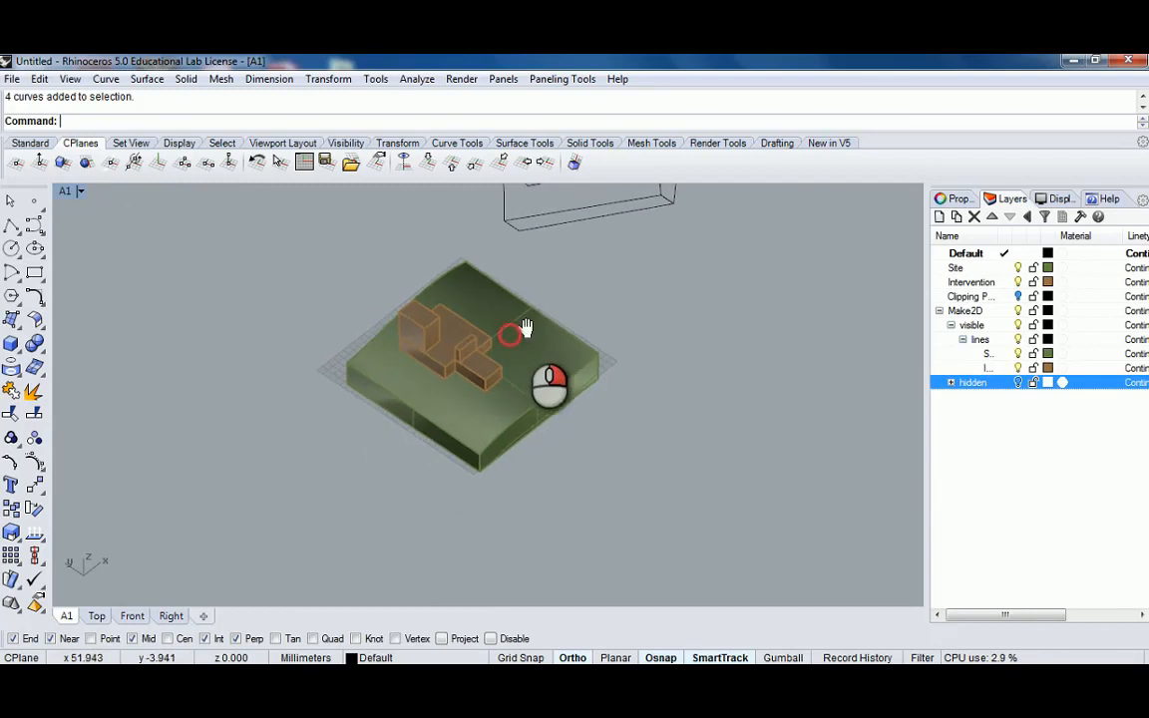
click(1019, 297)
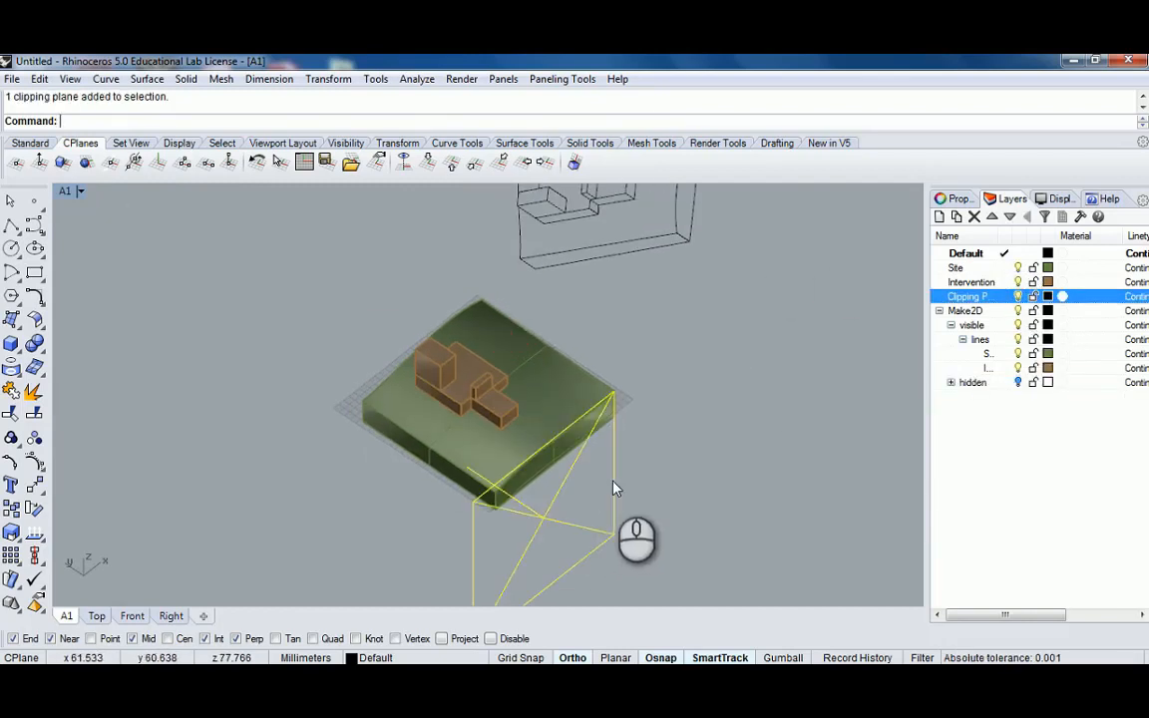
text(Enabe)
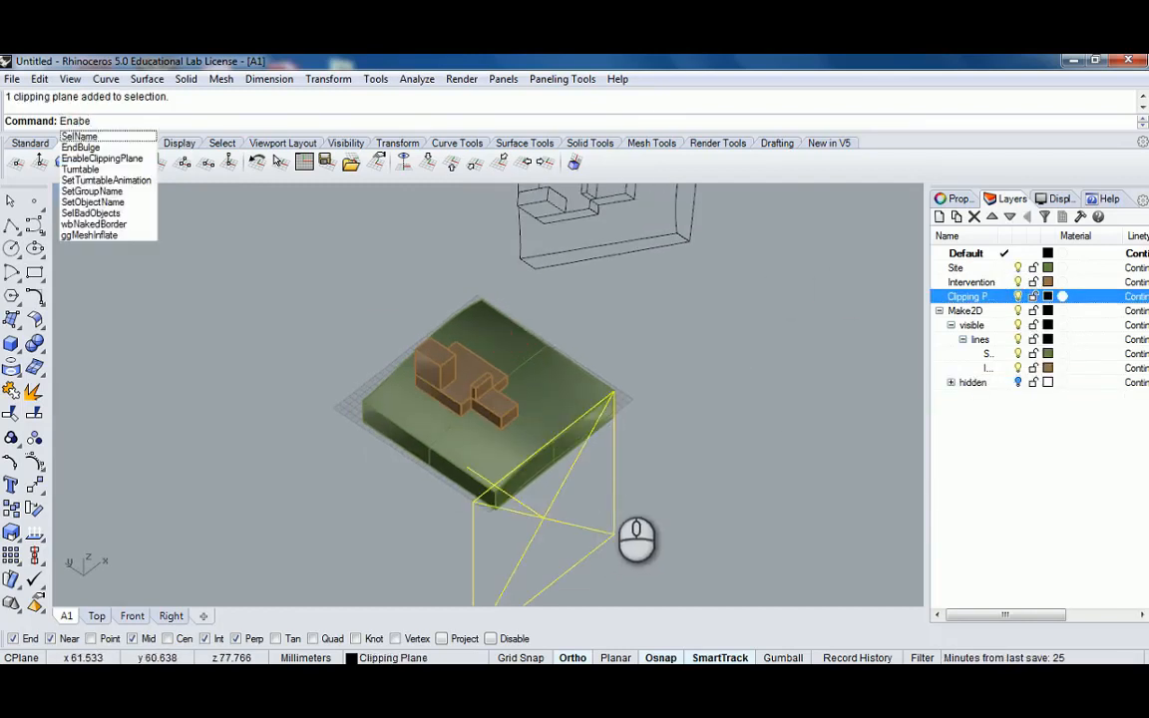
key(BackSpace)
key(Return)
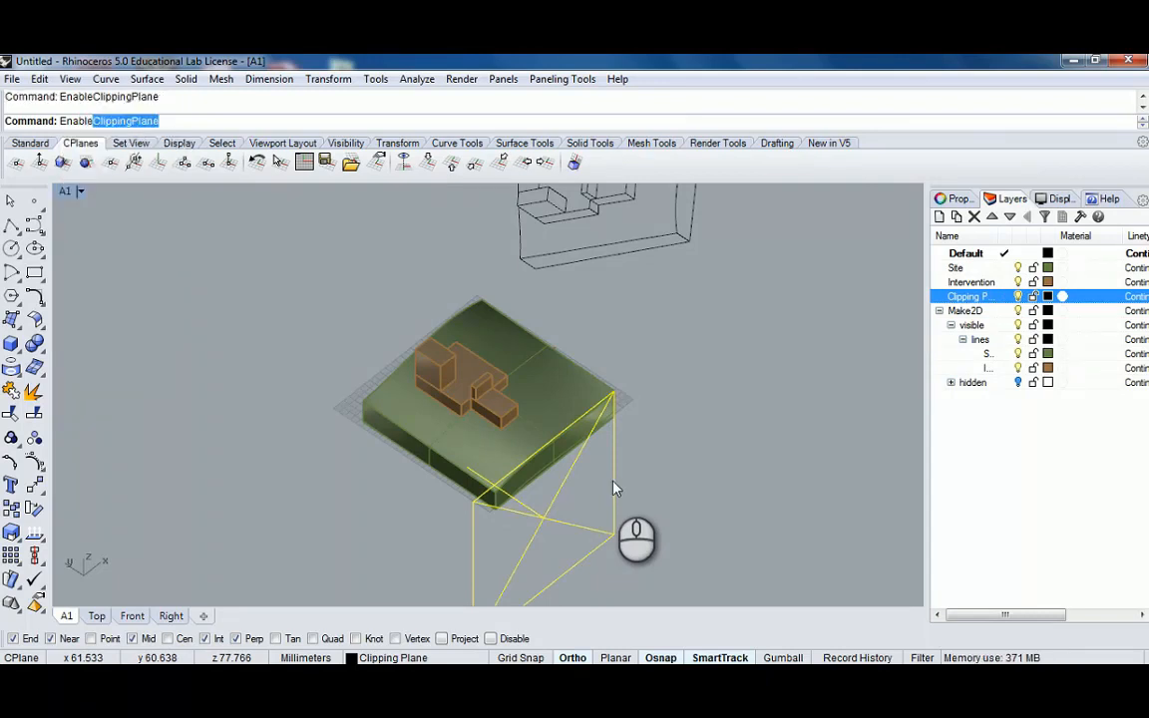
Move the clipping plane inward so it sections the site and the building mass
right_drag(615, 489, 605, 415)
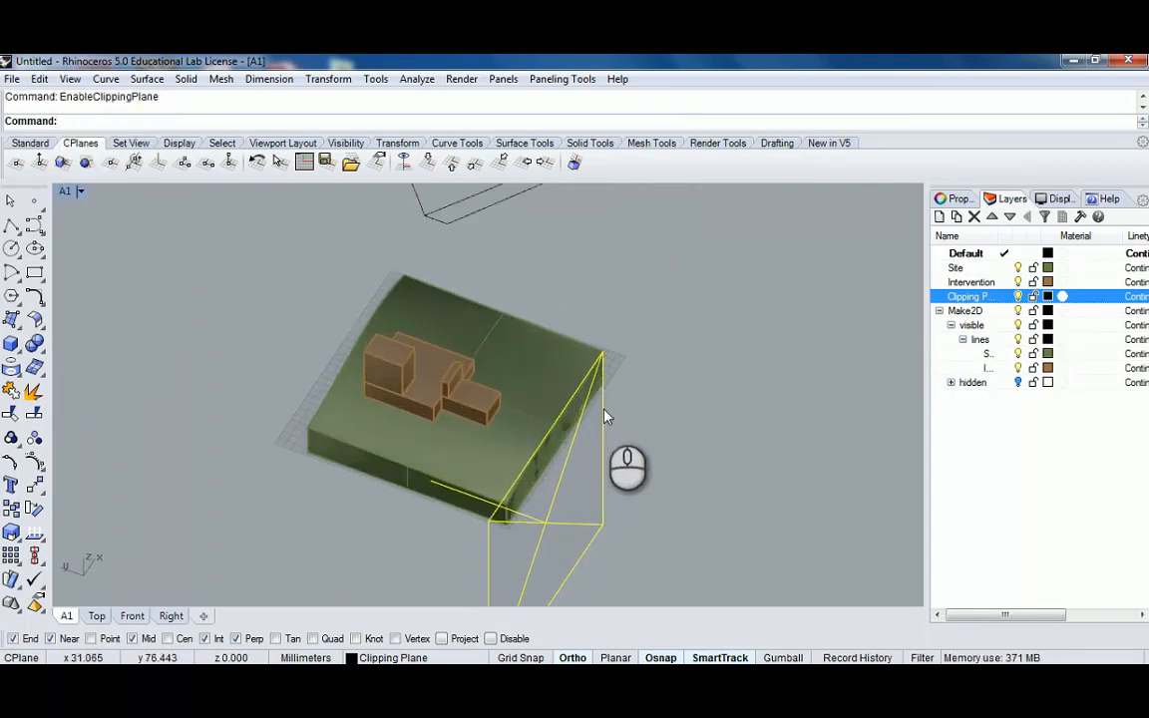
drag(602, 413, 542, 331)
right_drag(688, 363, 556, 350)
click(685, 402)
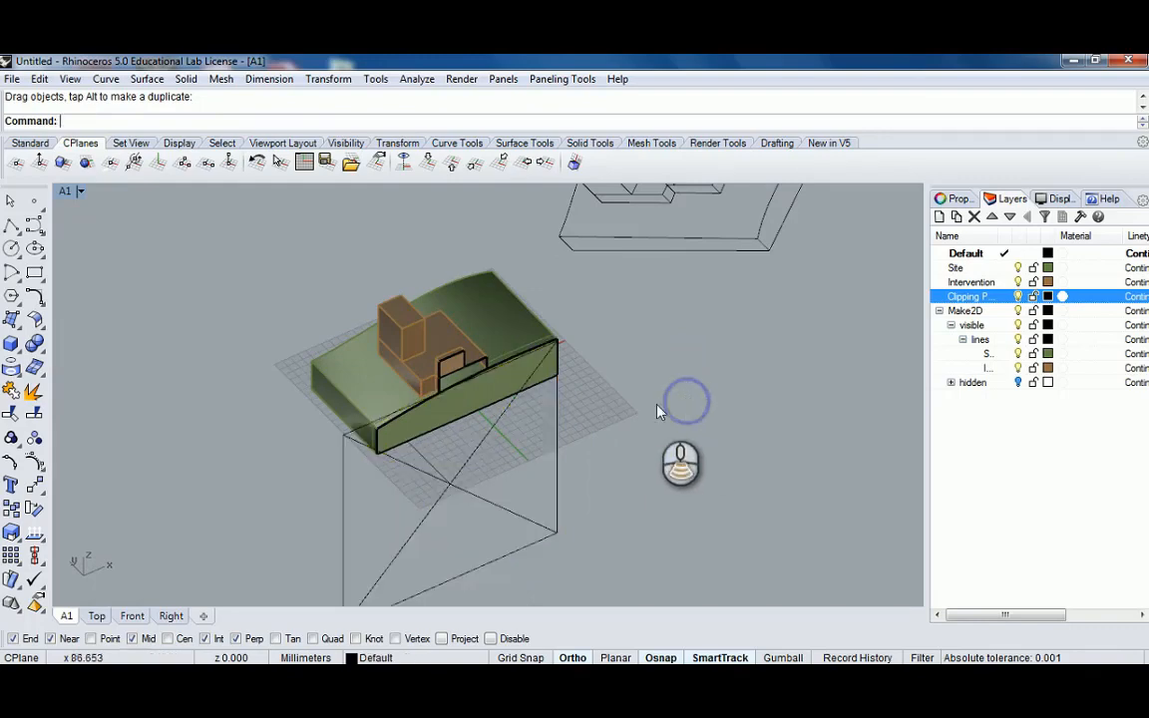
Switch to a vertical construction plane and move the clipping plane straight down below the model
right_drag(636, 418, 576, 389)
click(589, 380)
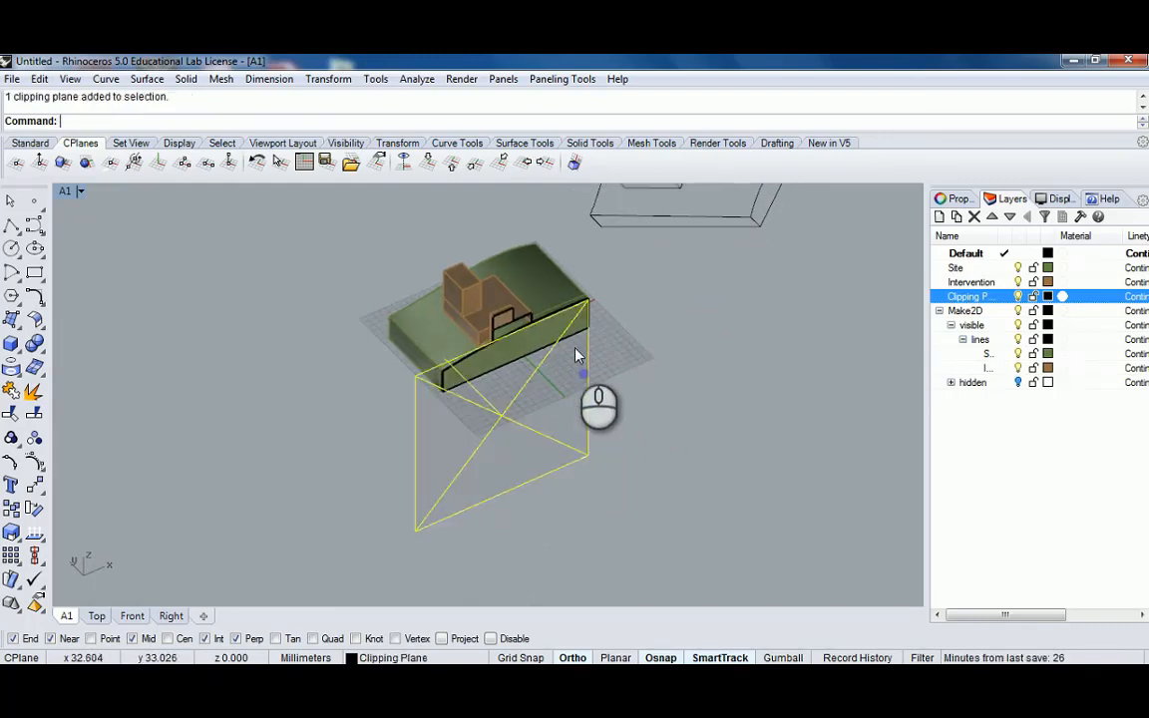
click(497, 162)
drag(589, 359, 588, 449)
click(632, 350)
scroll(526, 318, up, 6)
right_drag(632, 347, 523, 390)
scroll(521, 326, down, 7)
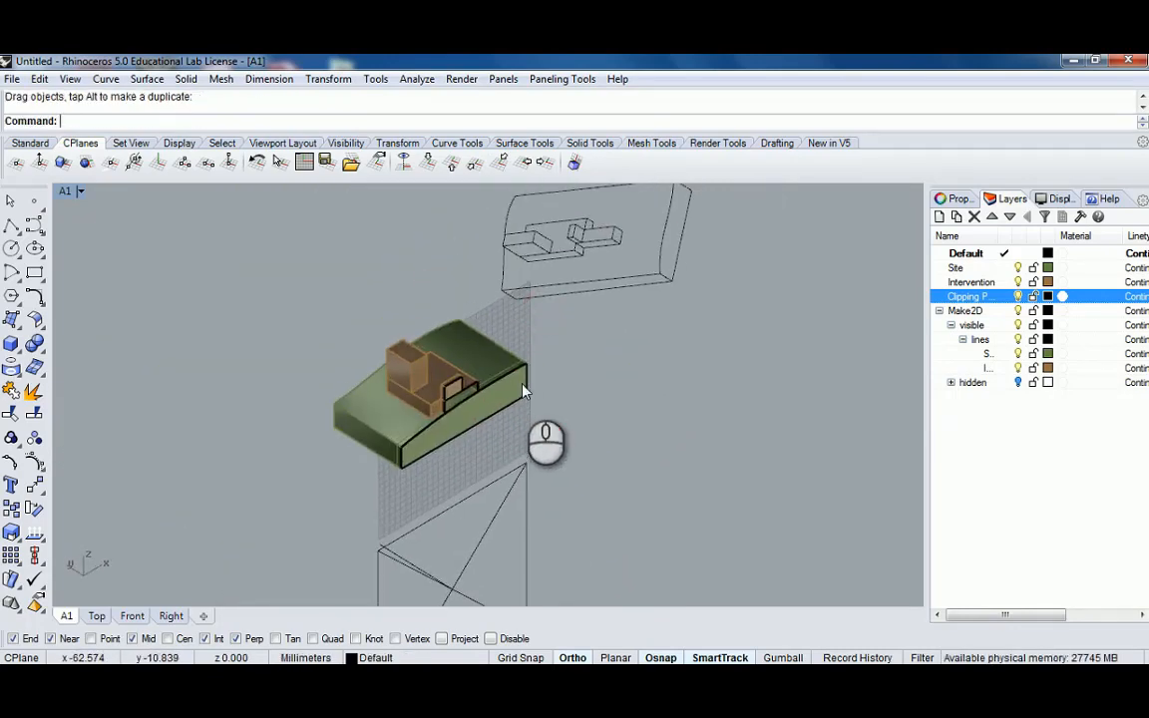
Restore the saved A1 view and look at the model together with the lowered clipping plane
text(A1)
key(Return)
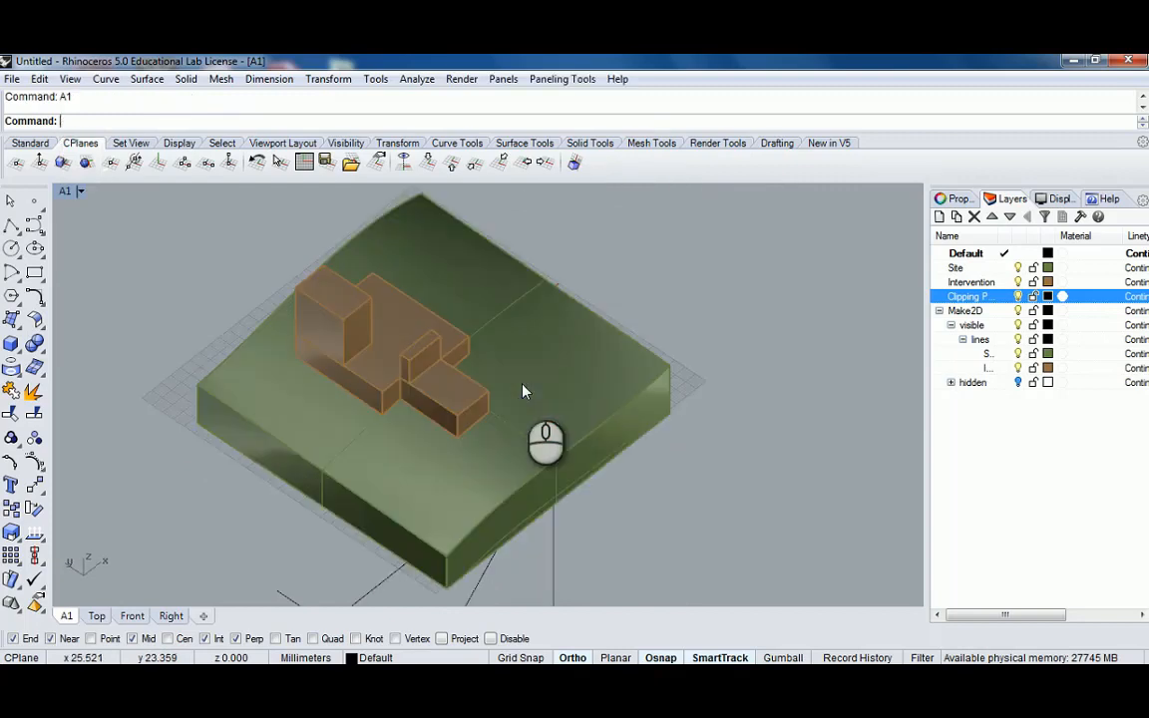
scroll(523, 385, down, 10)
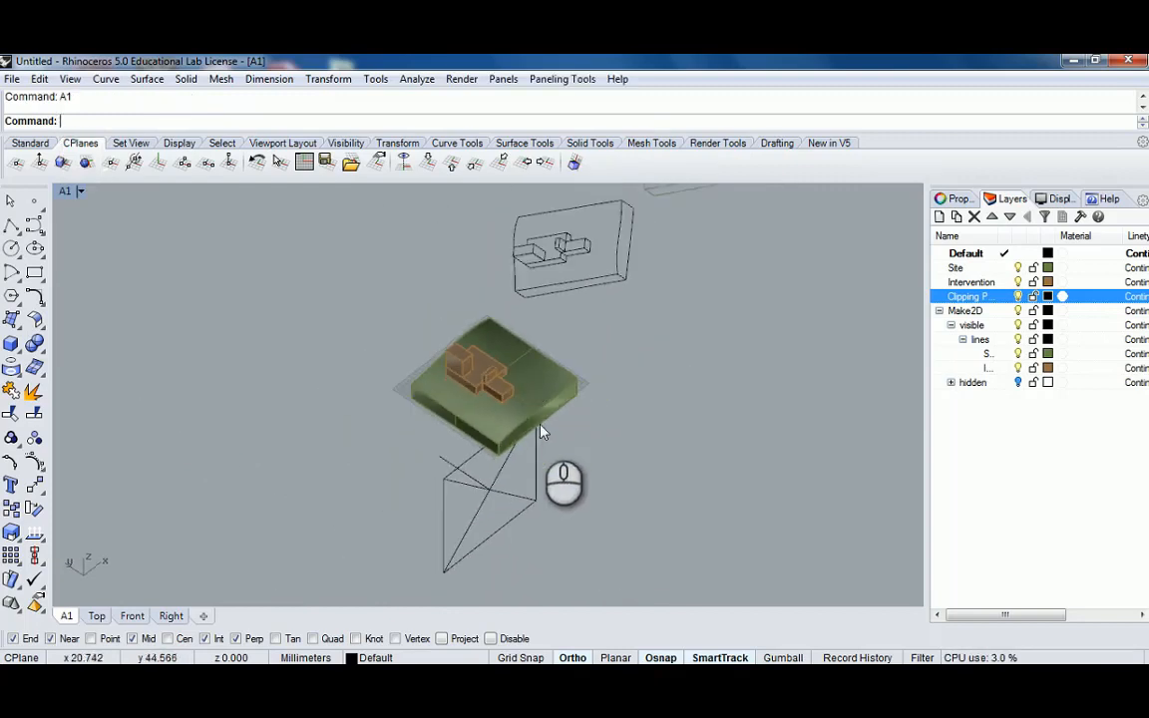
shift+right_drag(540, 424, 516, 401)
scroll(516, 433, up, 2)
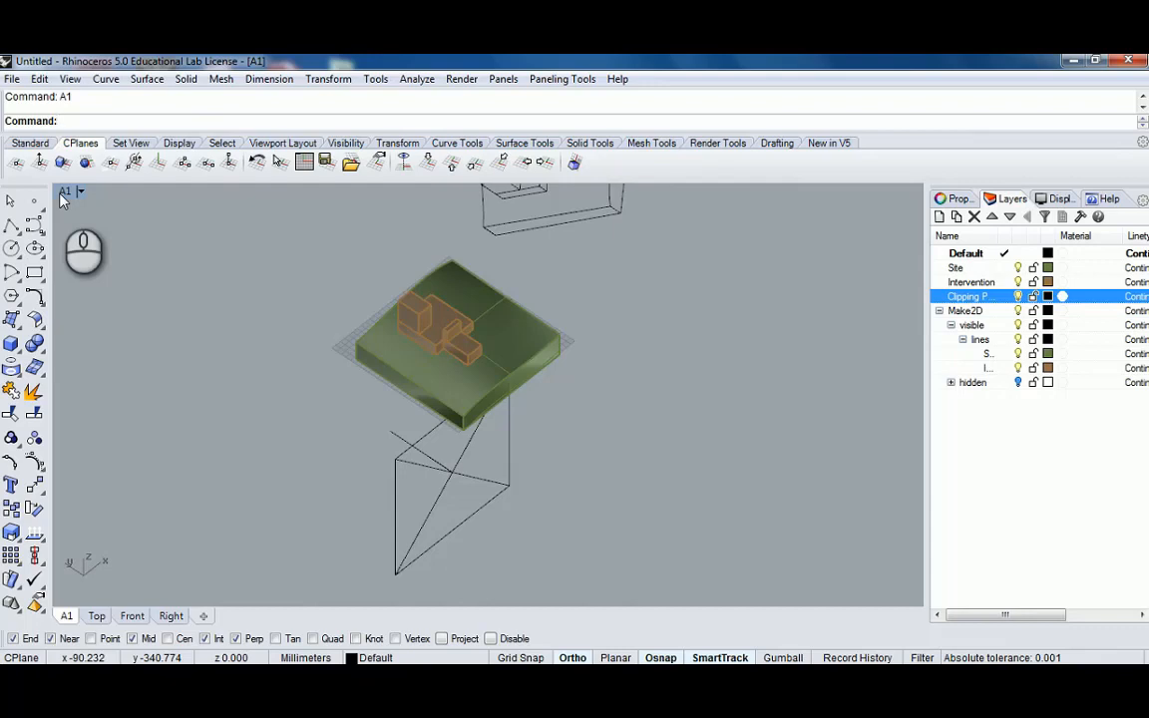
Restore the A1 view with the clipping plane selected and turn on clipping for A1 in its properties
click(397, 455)
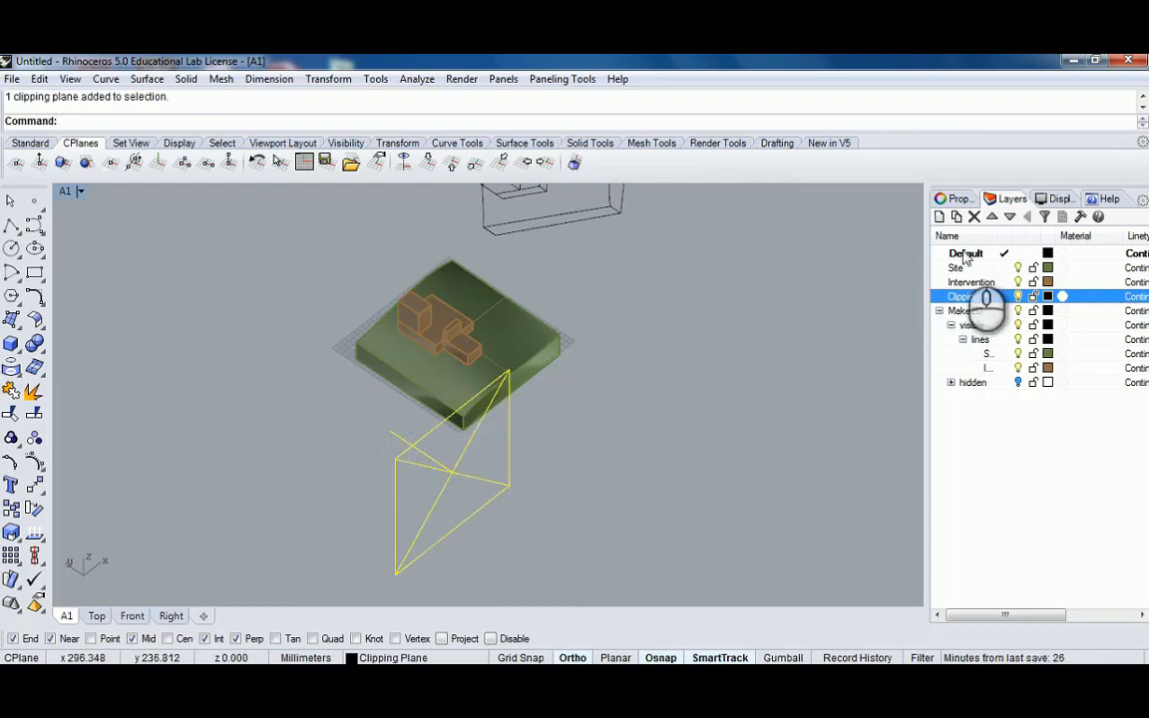
click(953, 198)
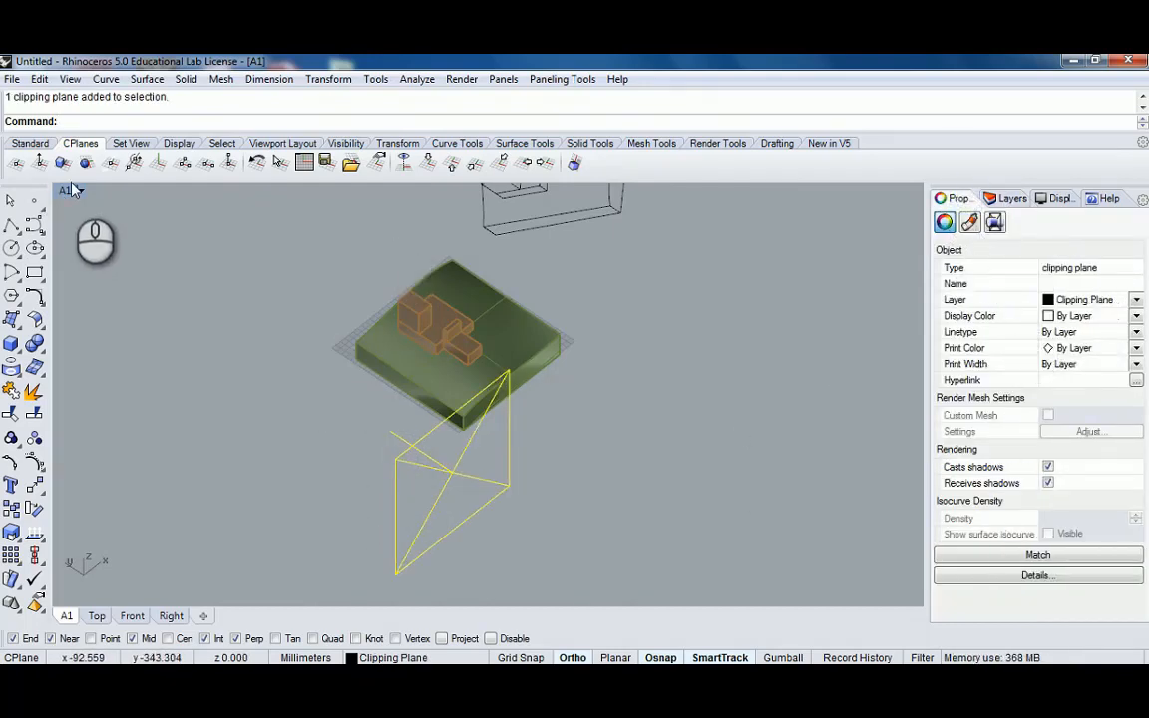
text(A1)
key(Return)
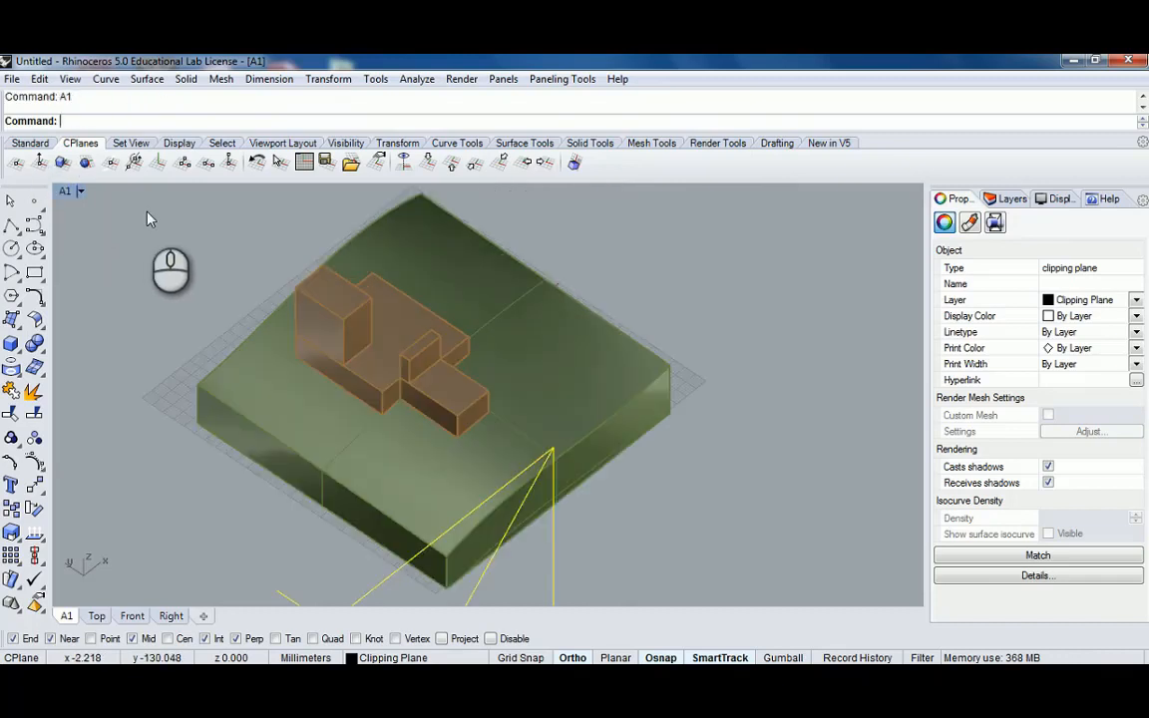
click(994, 223)
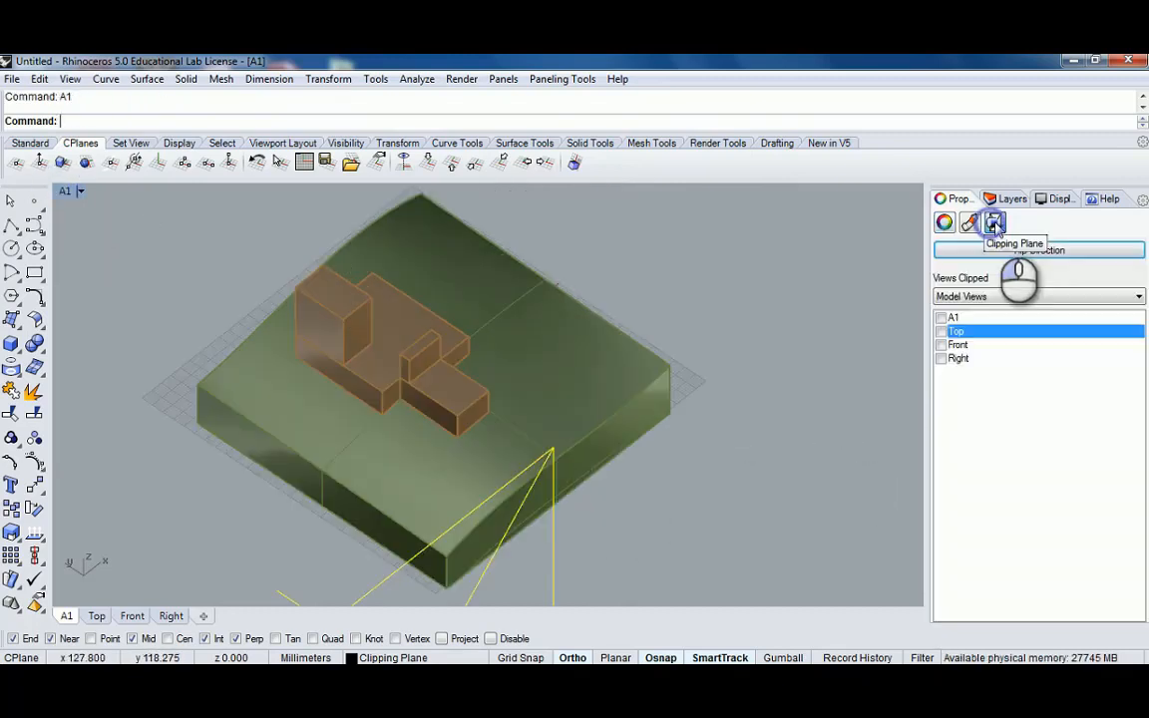
click(941, 319)
click(941, 319)
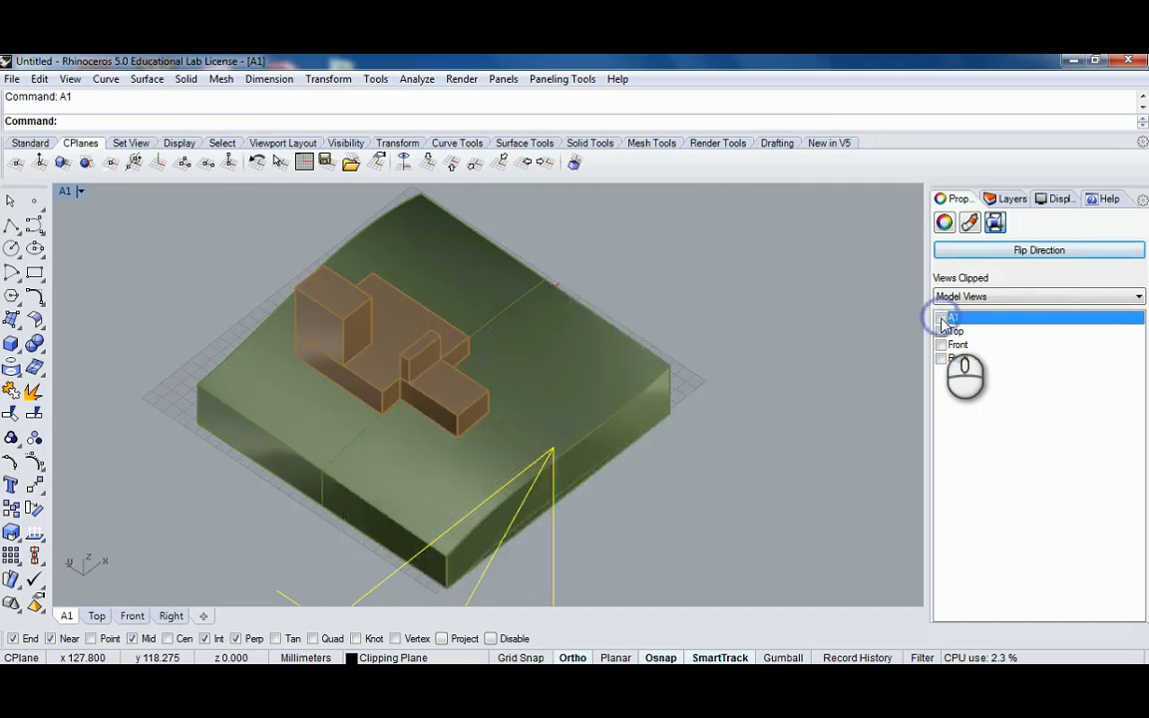
click(941, 319)
Examine the sectioned model from other angles and restore the saved A1 view
scroll(599, 339, down, 8)
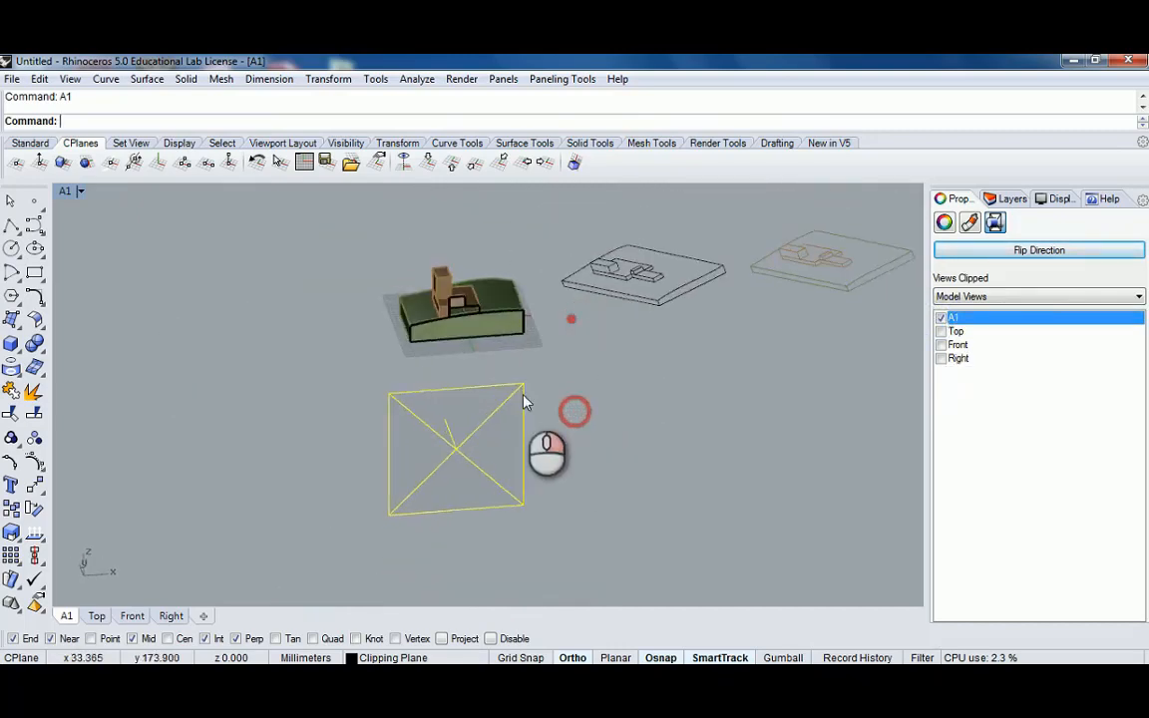
right_drag(643, 403, 580, 418)
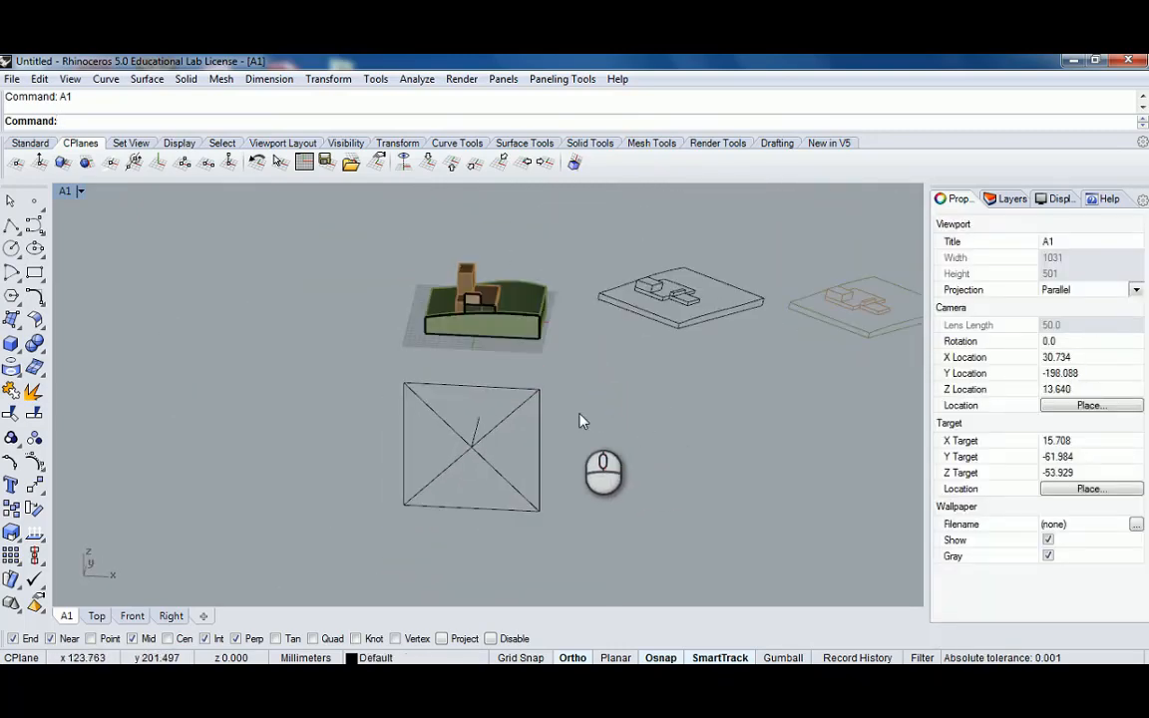
right_drag(308, 328, 351, 359)
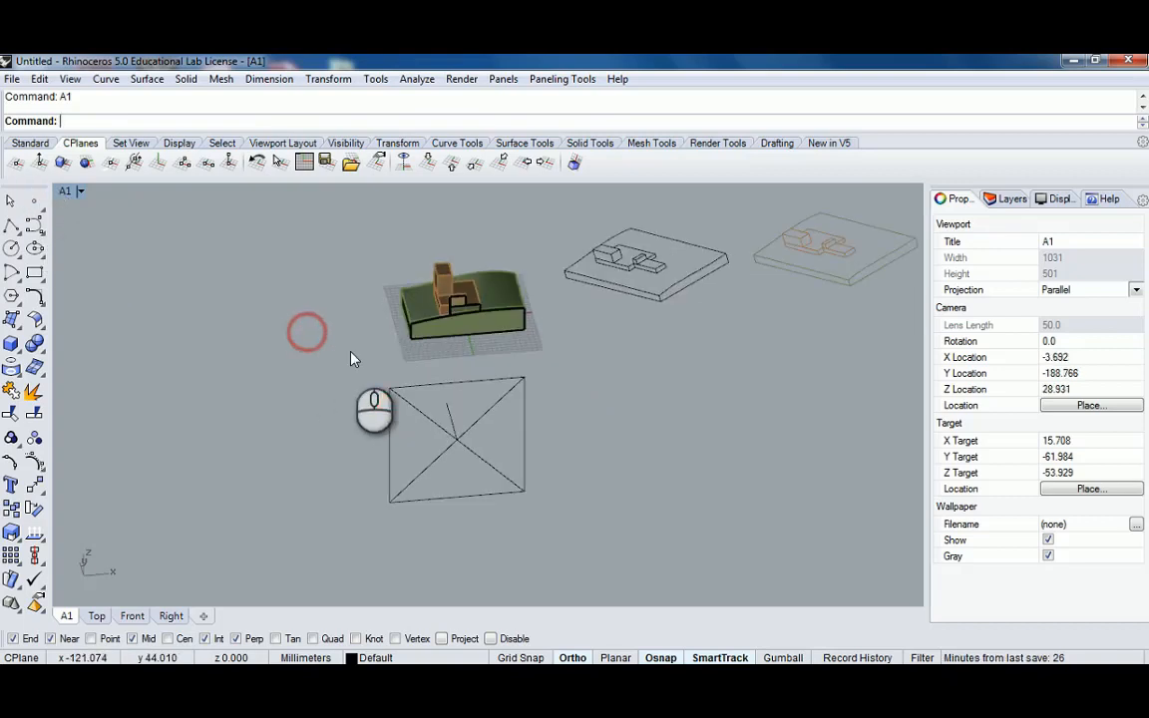
scroll(351, 359, up, 5)
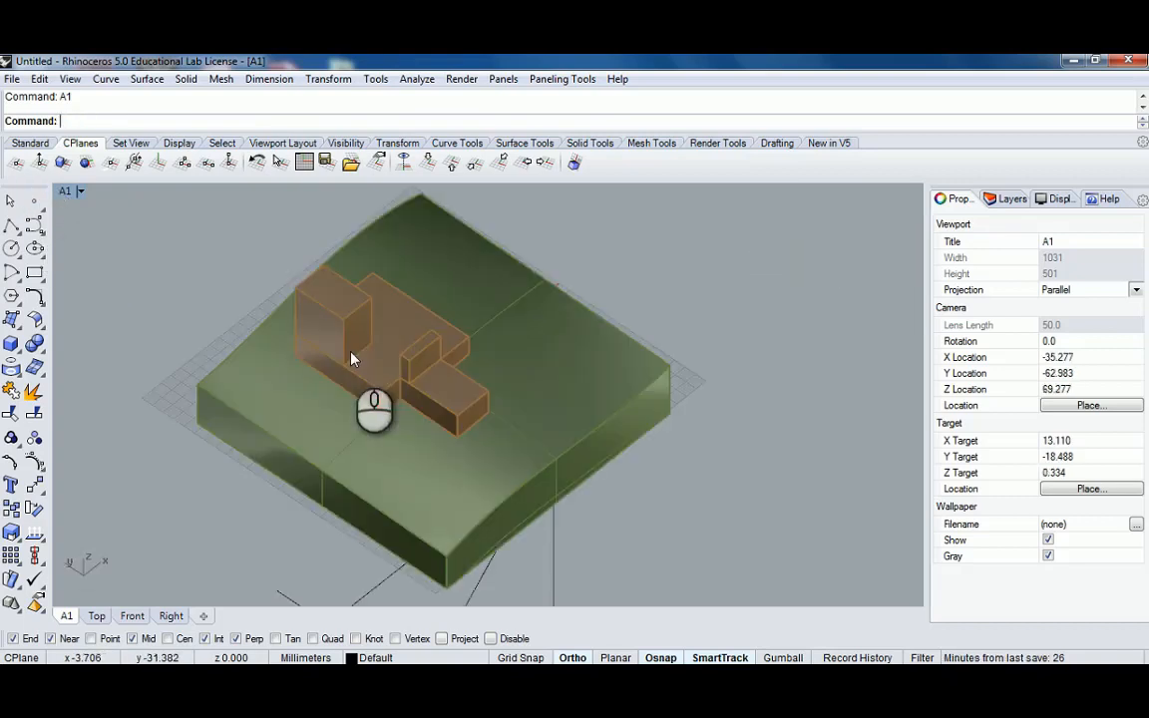
scroll(522, 397, down, 8)
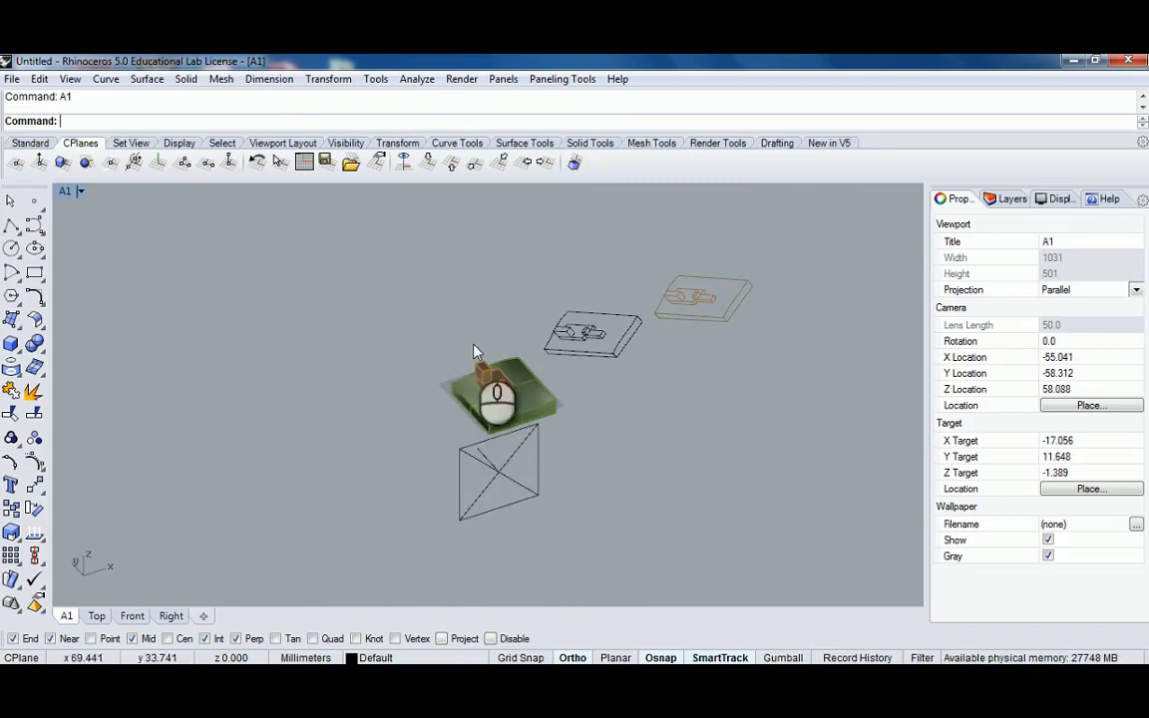
Select the clipping plane, restore the A1 view and turn its clipping on for A1 again
double_click(72, 193)
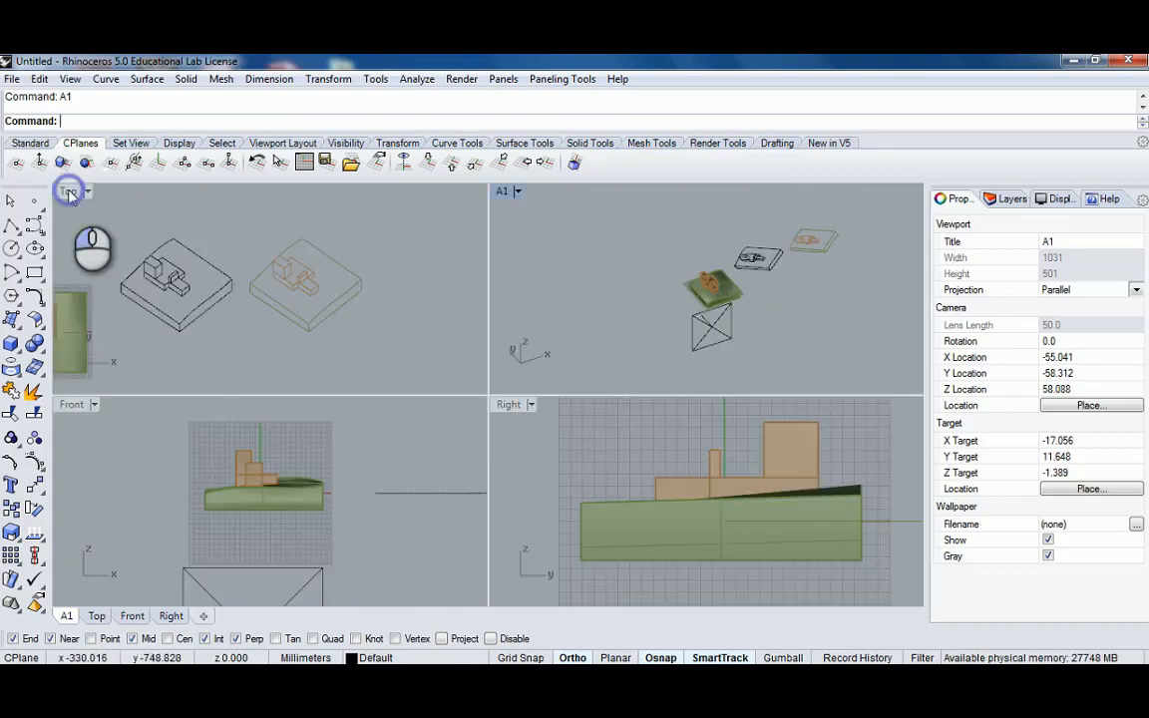
double_click(502, 193)
scroll(451, 400, up, 4)
click(496, 464)
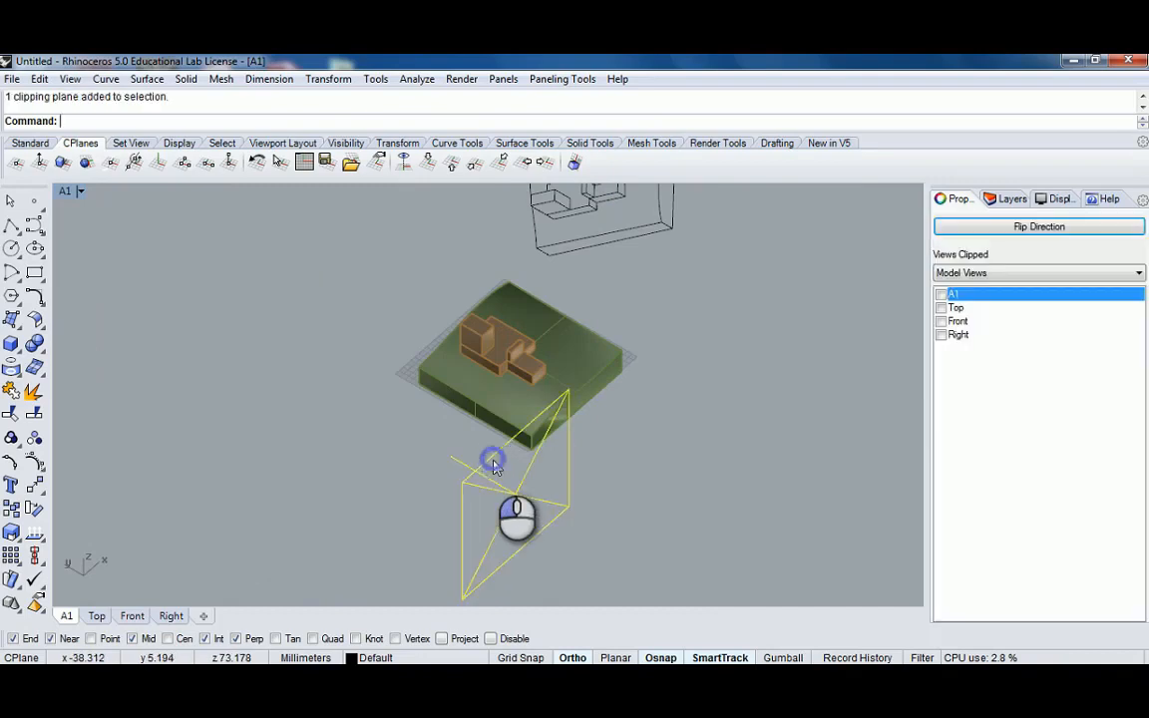
scroll(495, 468, up, 4)
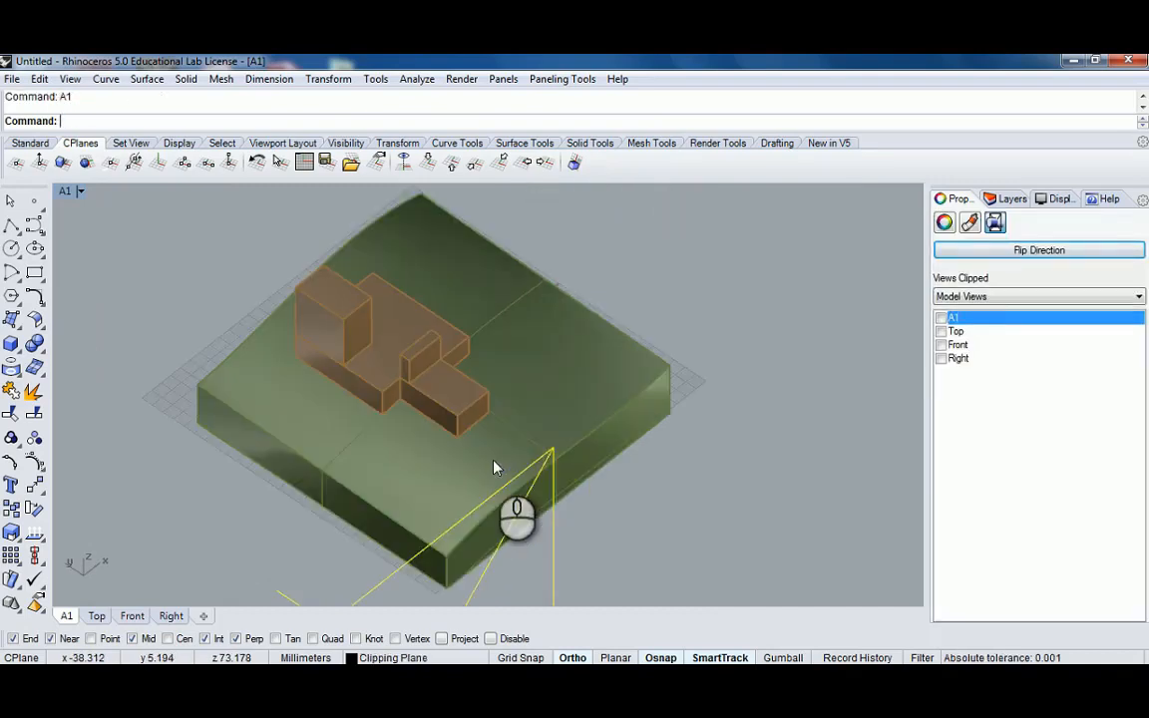
click(940, 317)
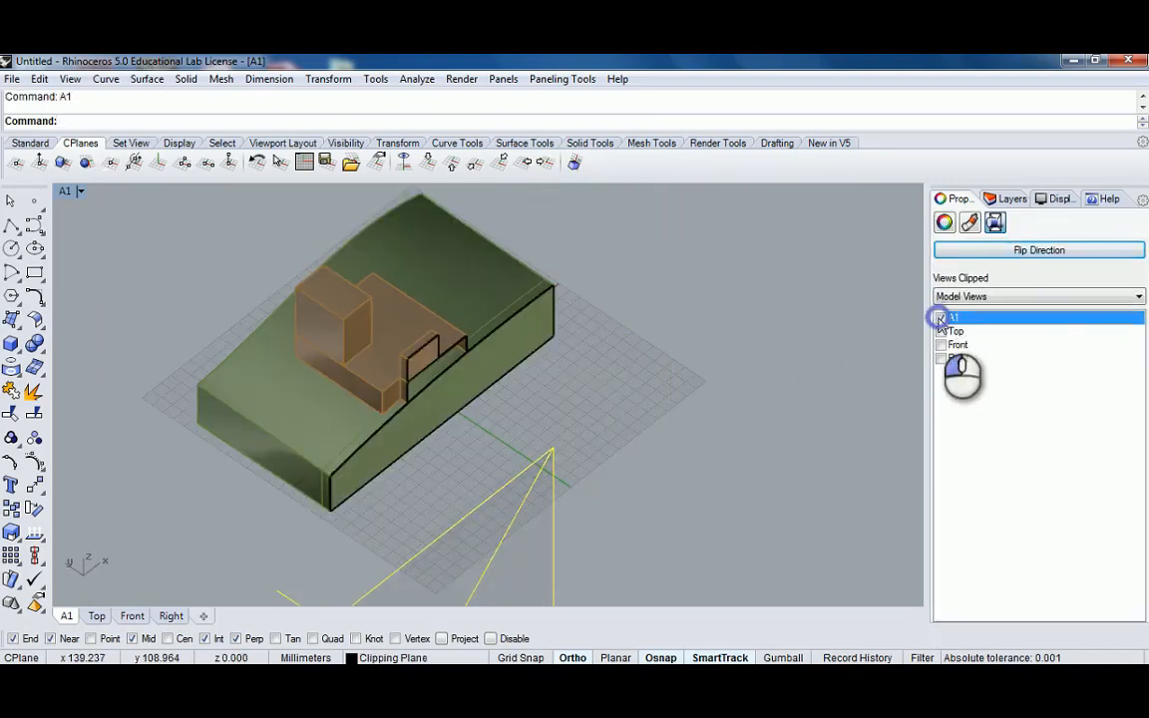
click(606, 326)
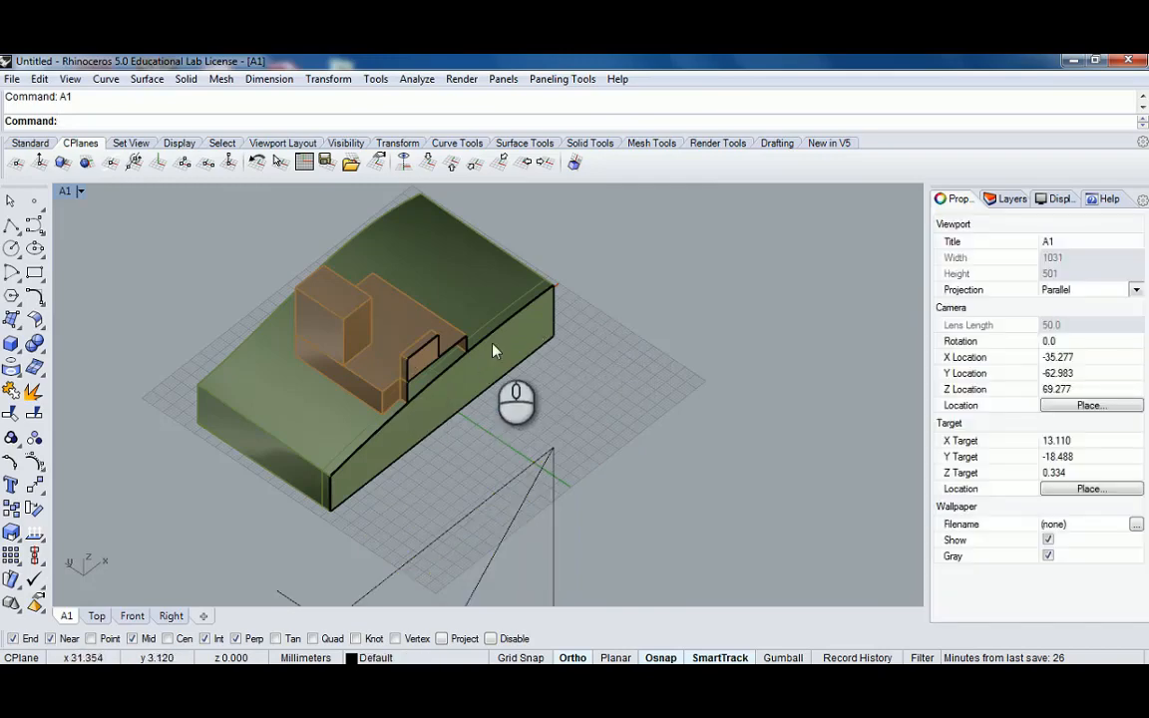
Select all the site and intervention solids with a crossing selection, and clear the selection
click(593, 435)
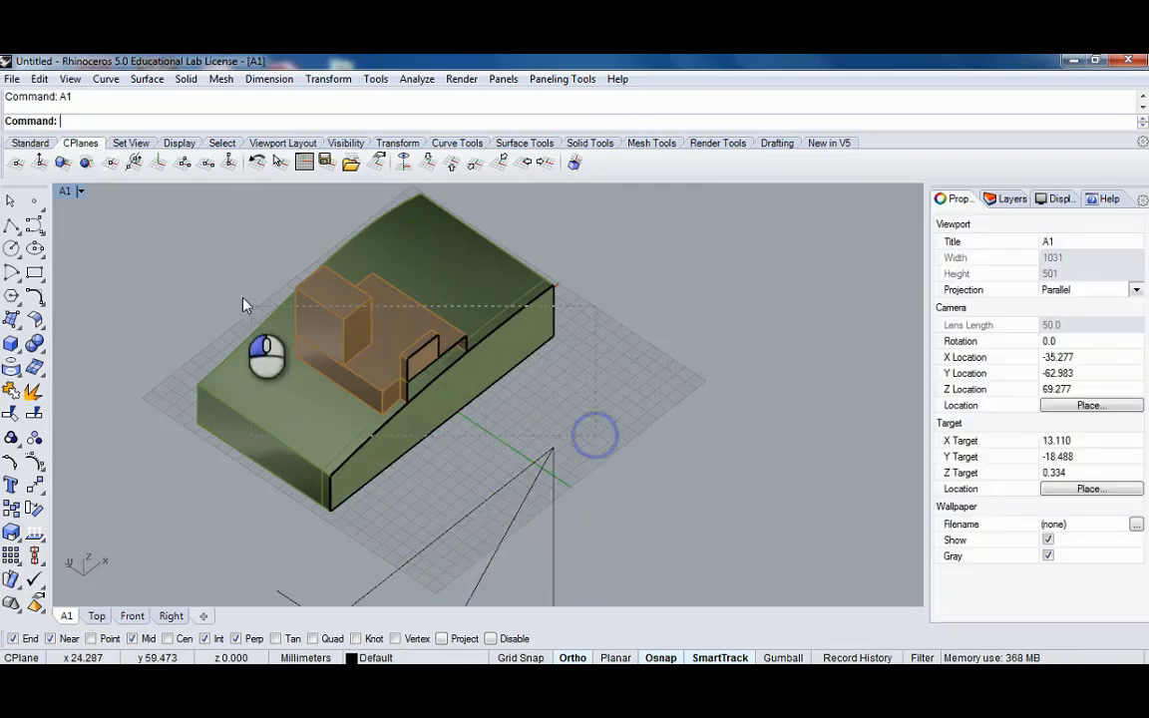
drag(225, 266, 225, 265)
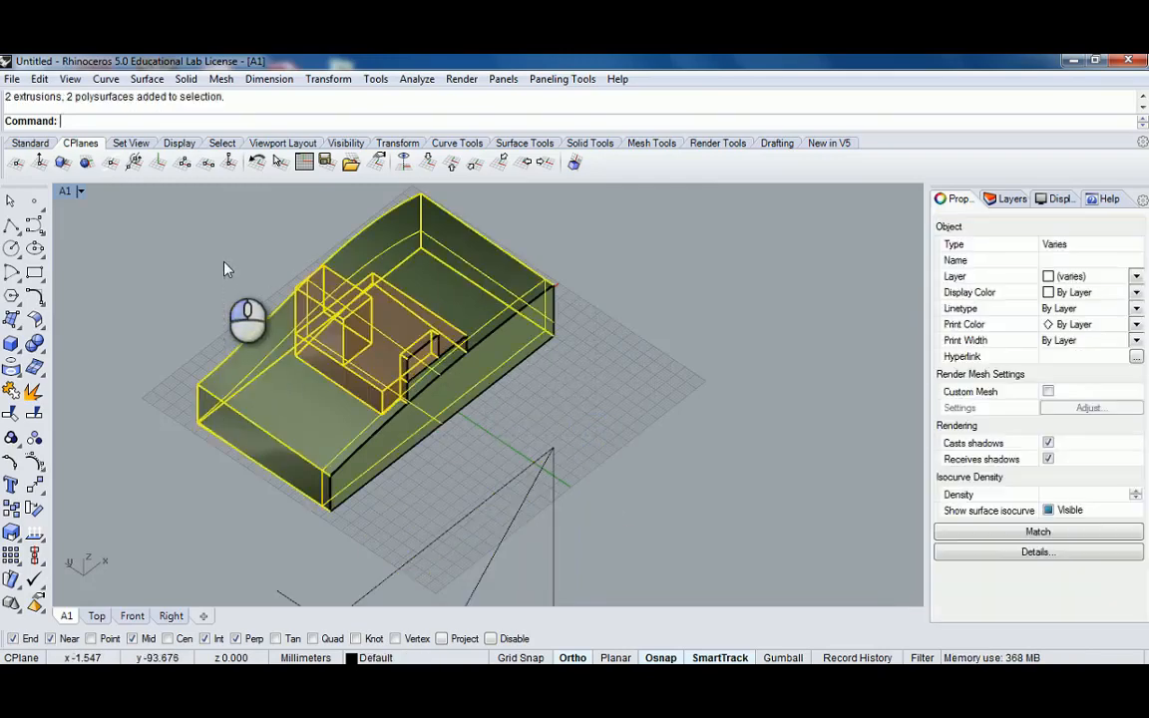
click(618, 328)
Try to select the whole clipped model with enclosing windows of different sizes
drag(150, 190, 668, 535)
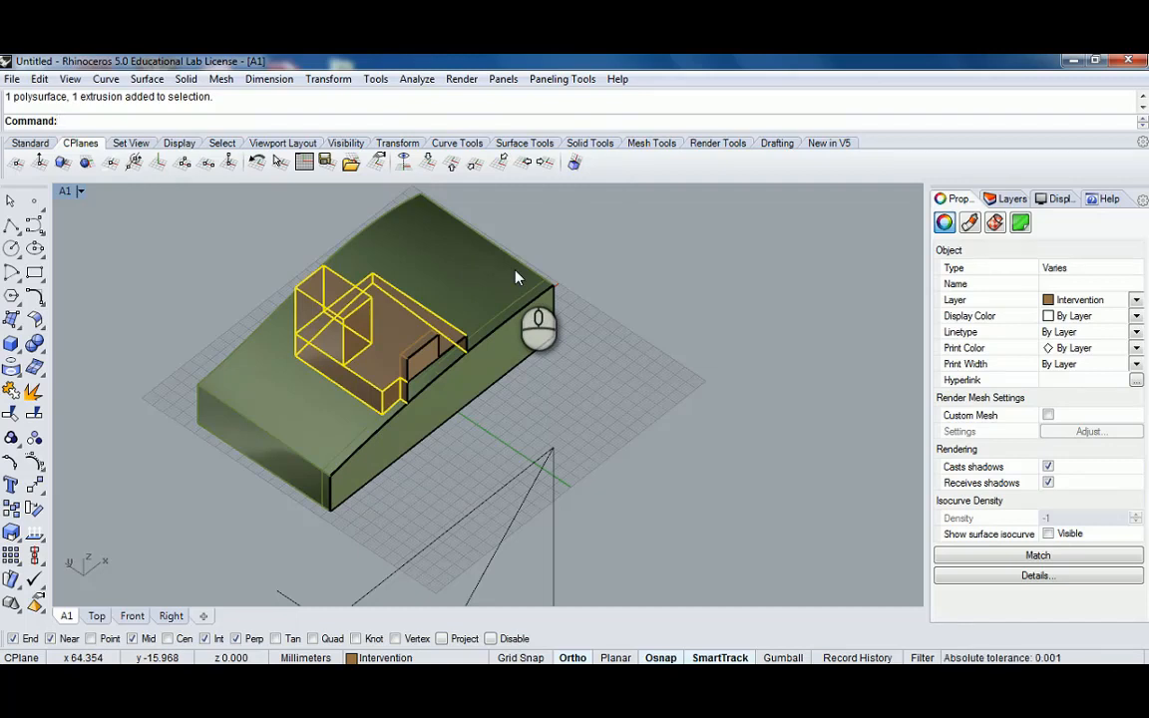
click(168, 200)
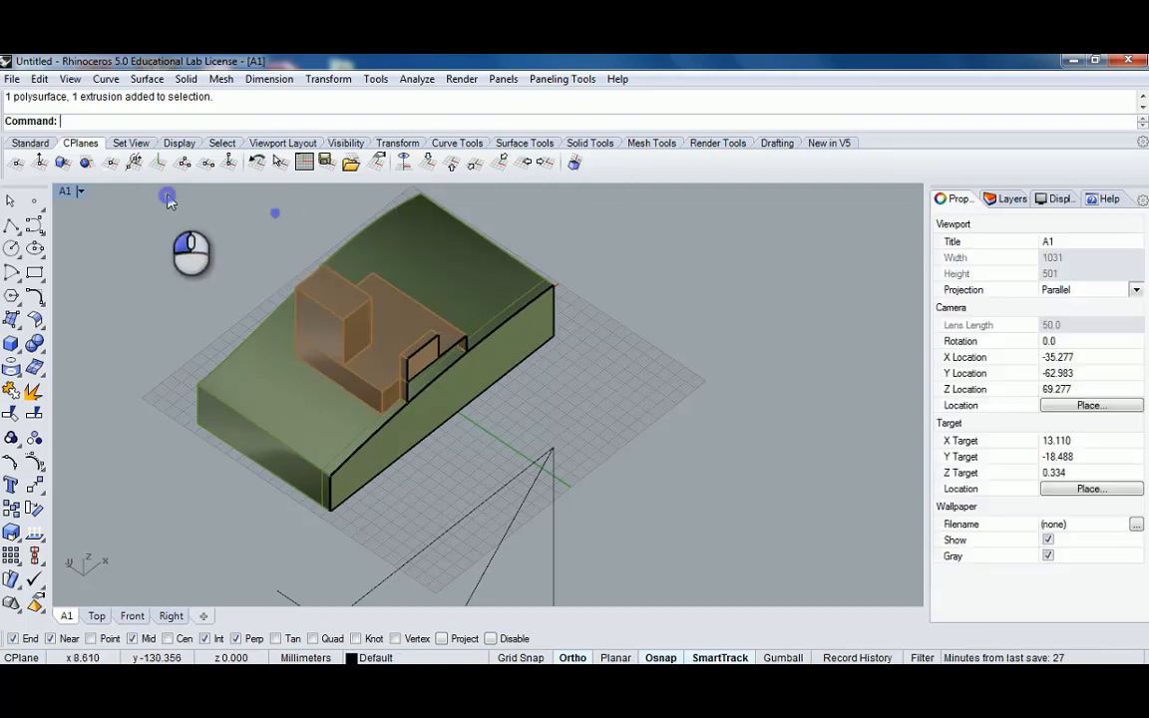
drag(168, 199, 582, 468)
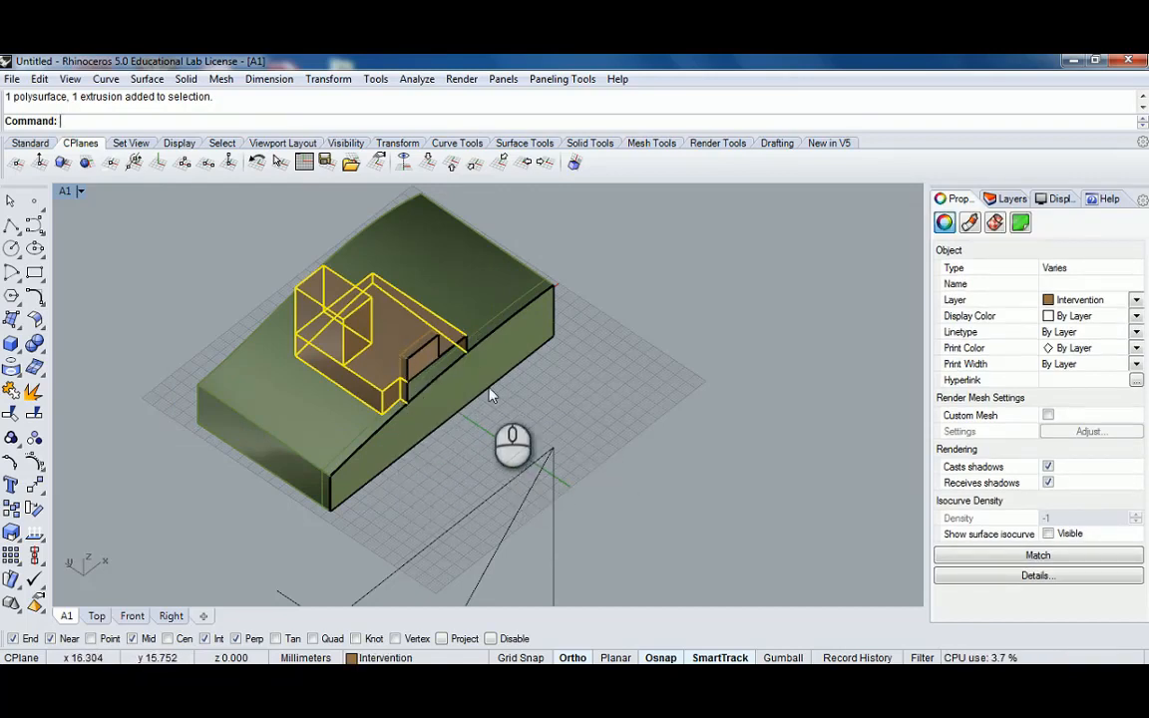
drag(241, 226, 803, 532)
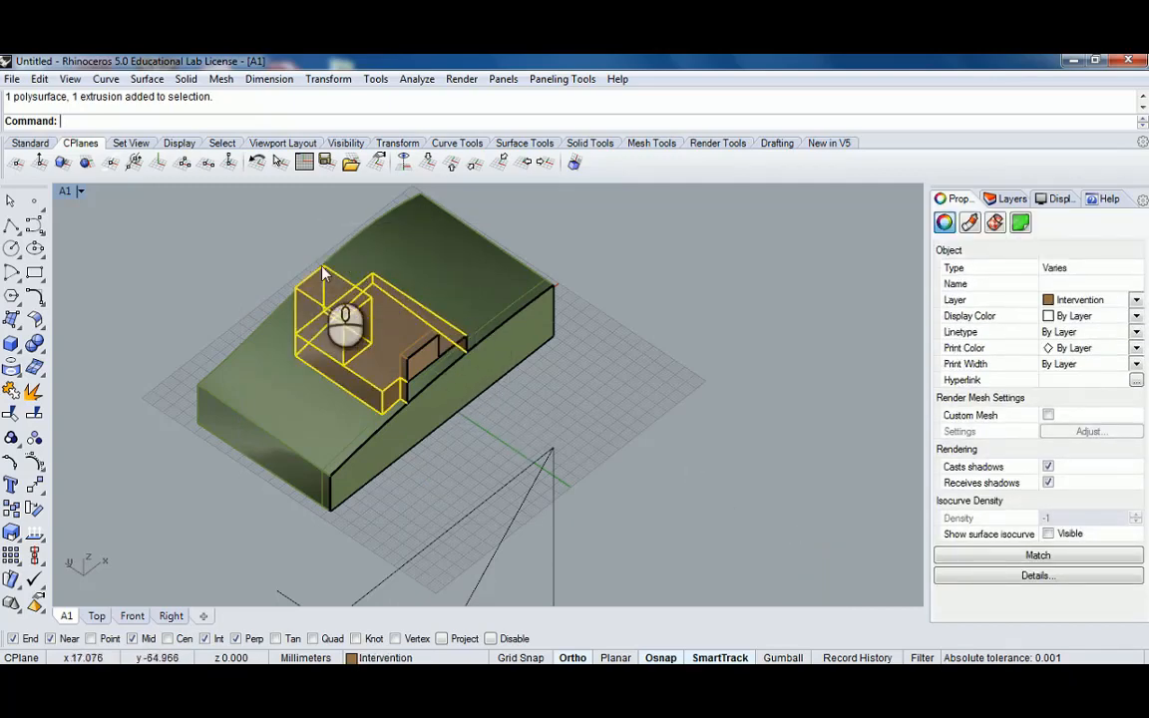
Select the site solid alone, deselect it, and window-select the tall intervention block
click(431, 247)
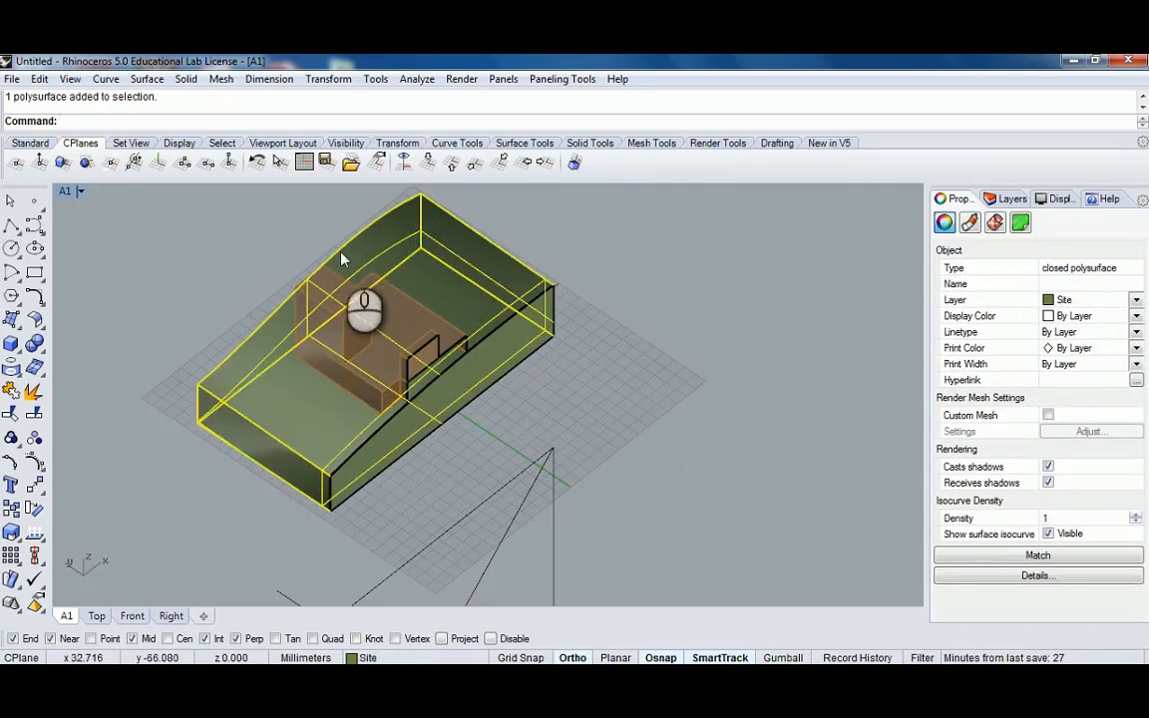
click(295, 239)
drag(252, 225, 555, 447)
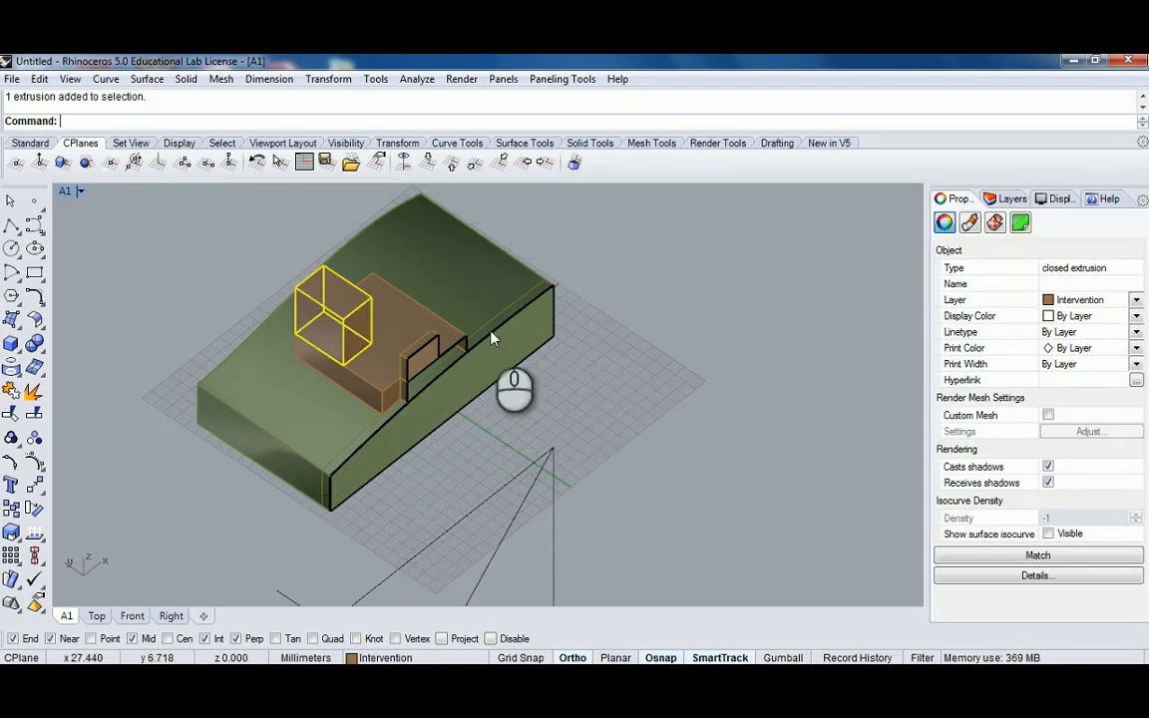
Select the site solid together with the tall block, the low block and the upright frame of the intervention
drag(547, 218, 456, 269)
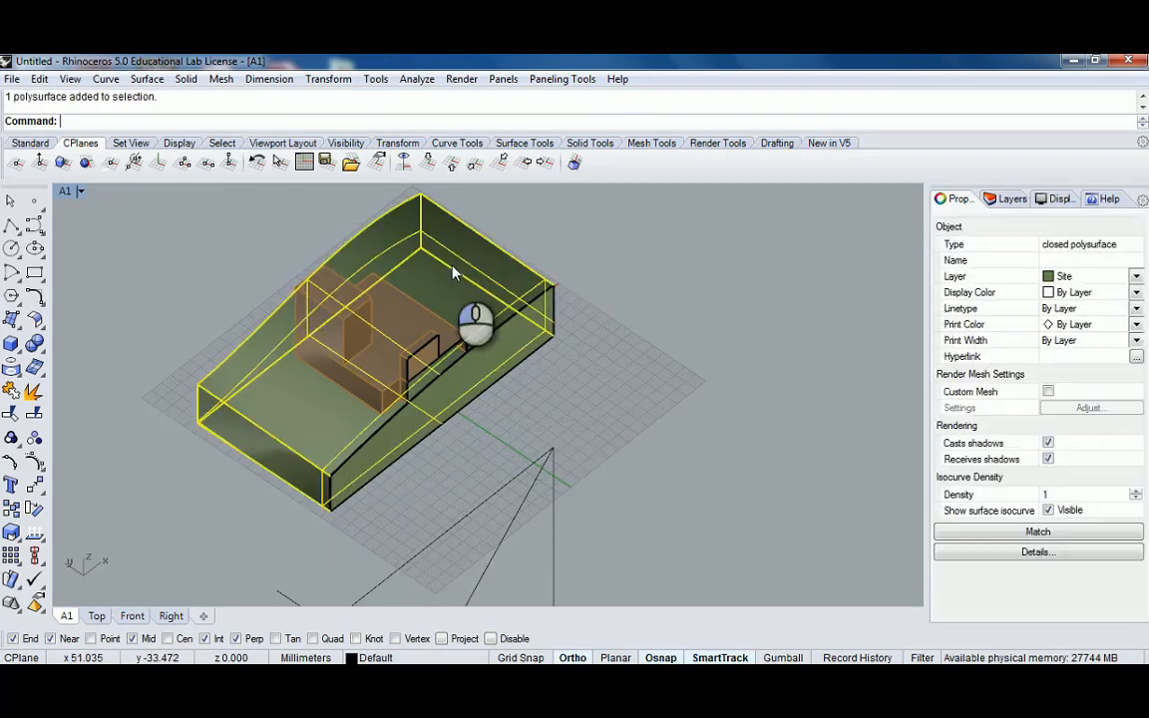
shift+drag(248, 234, 520, 433)
shift+click(422, 320)
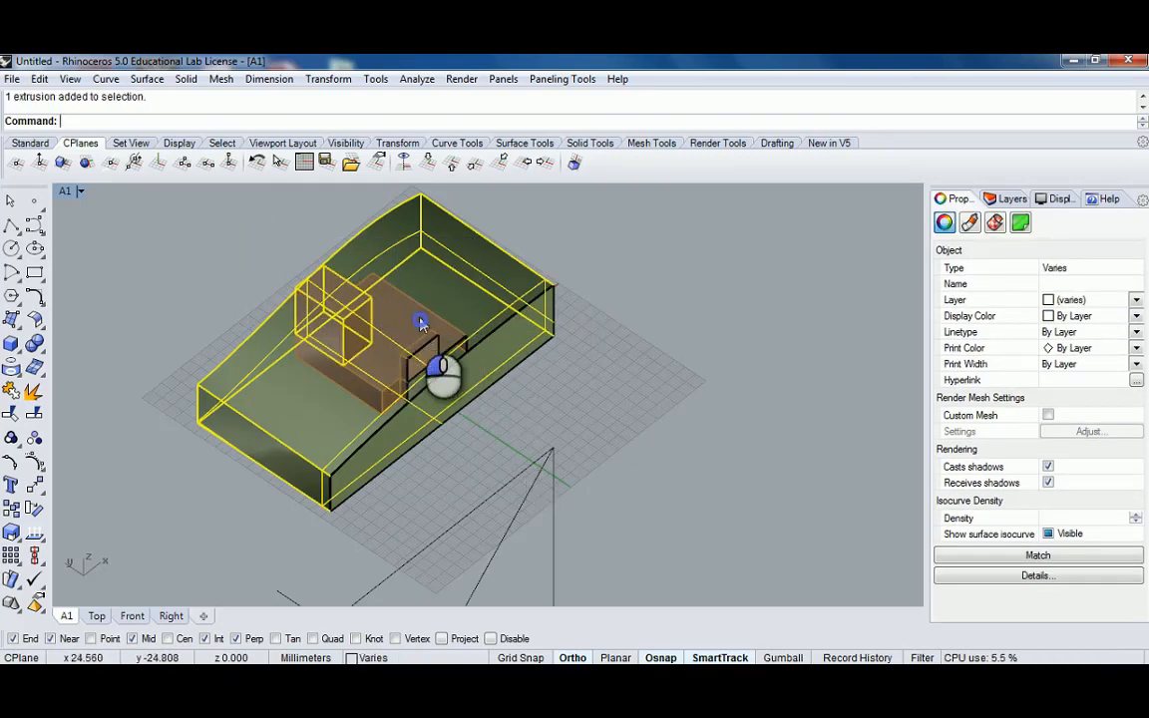
shift+click(434, 346)
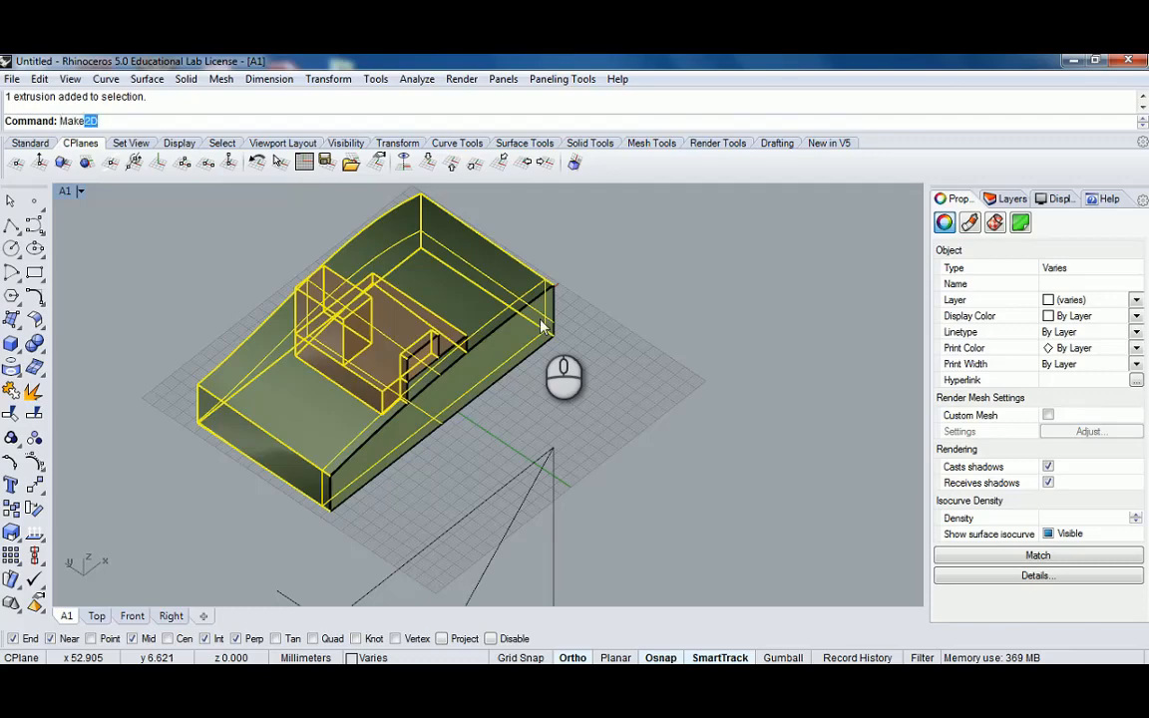
Generate a Make2D drawing of the selected solids from the current view, with hidden lines shown and source layers maintained
key(Return)
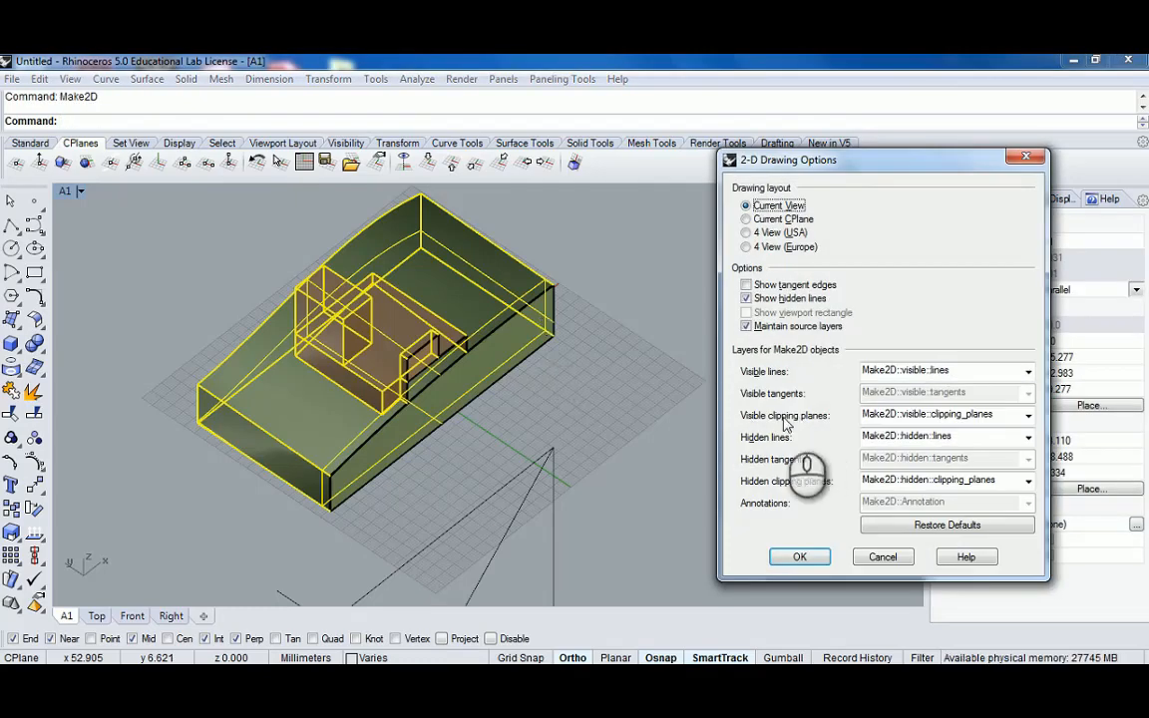
mouse_move(781, 162)
mouse_down()
mouse_move(775, 112)
mouse_move(775, 125)
mouse_up()
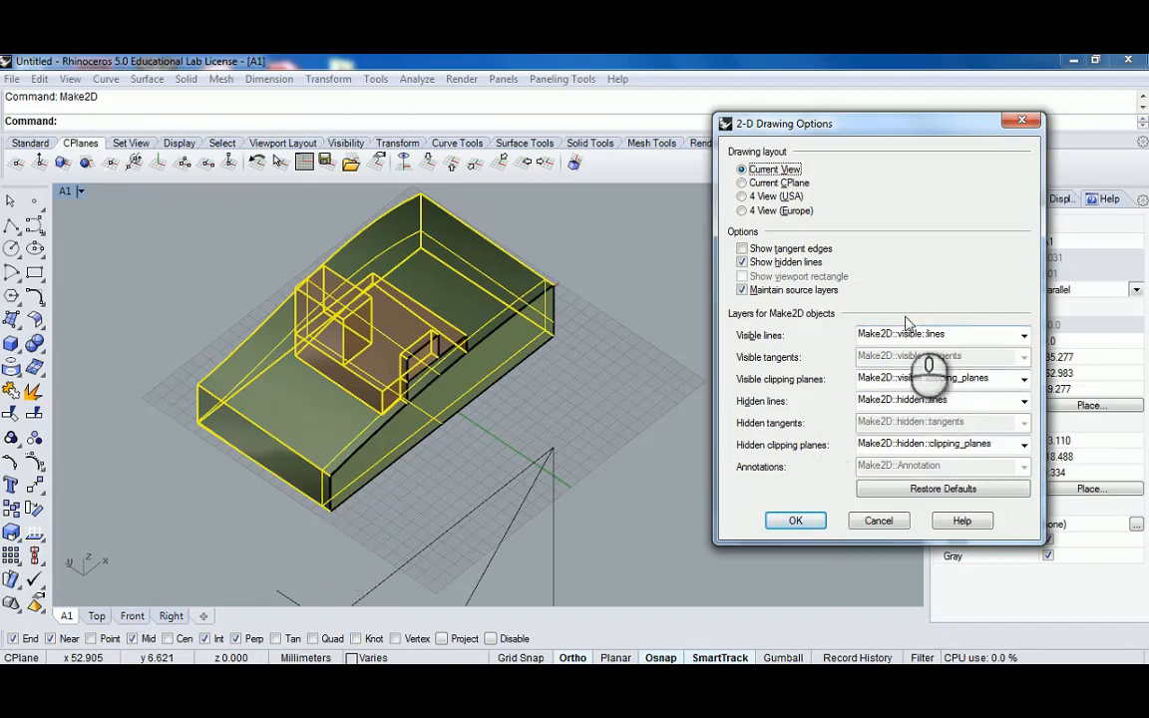
click(795, 521)
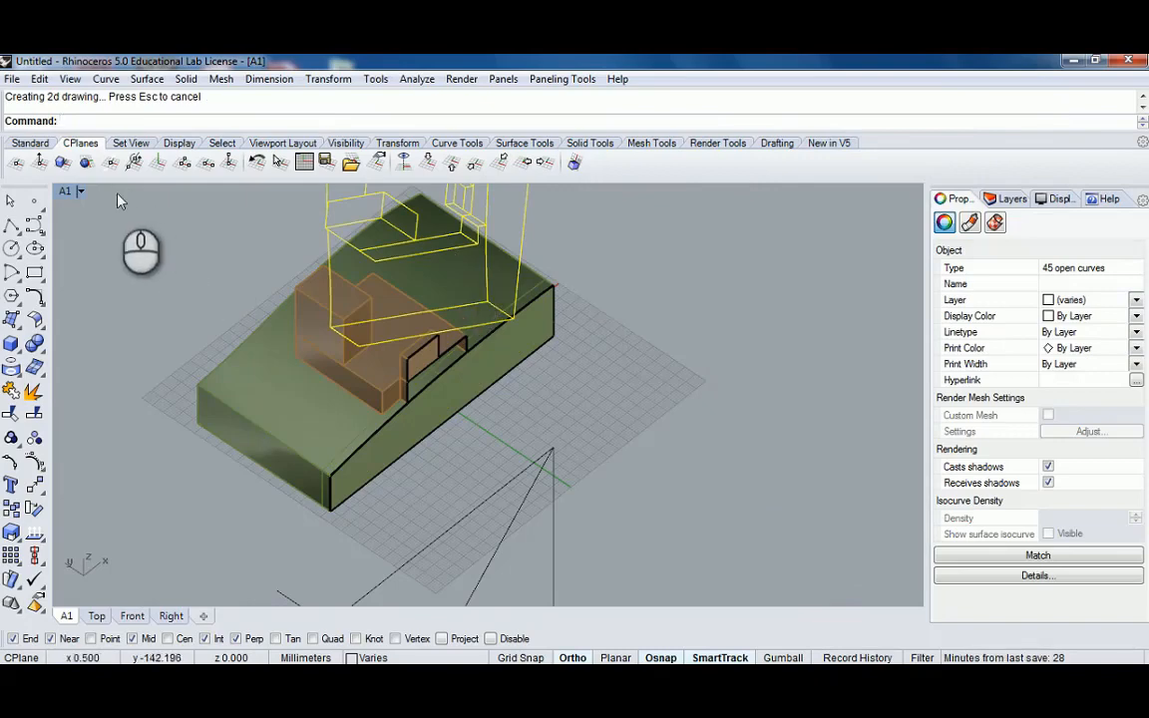
In the maximized Top view, move the new 2D drawing horizontally about 498 mm, beyond the two existing axonometric drawings
double_click(66, 190)
double_click(68, 191)
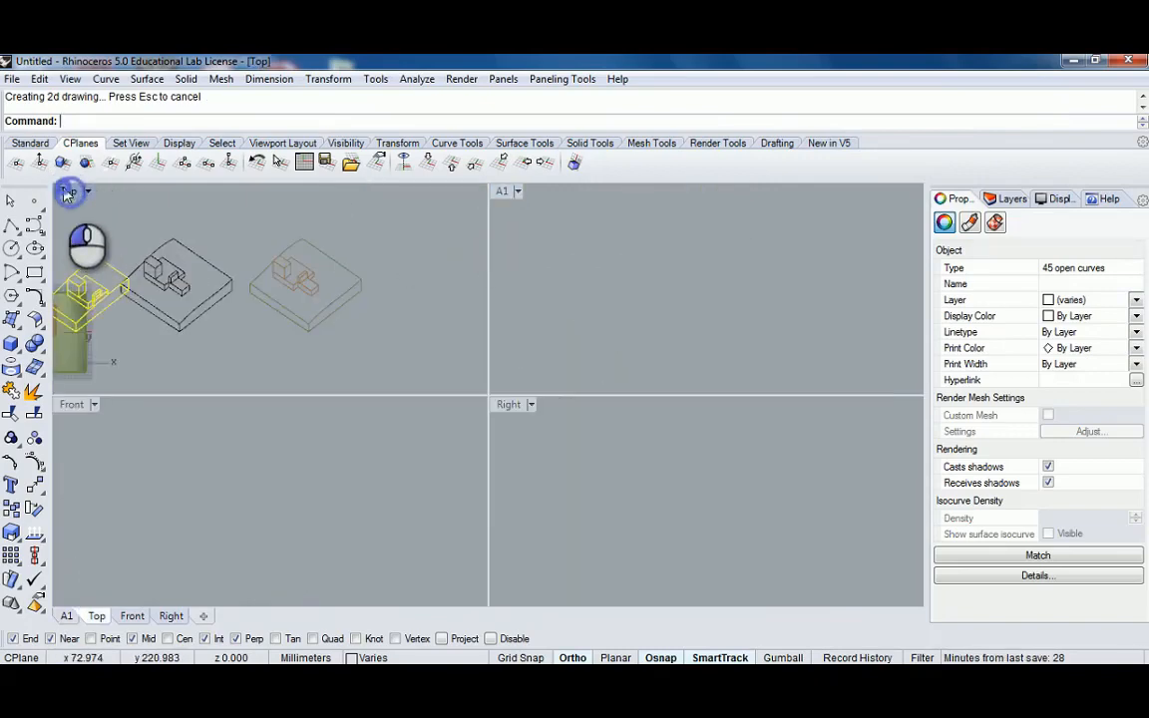
scroll(339, 394, up, 5)
scroll(384, 396, down, 5)
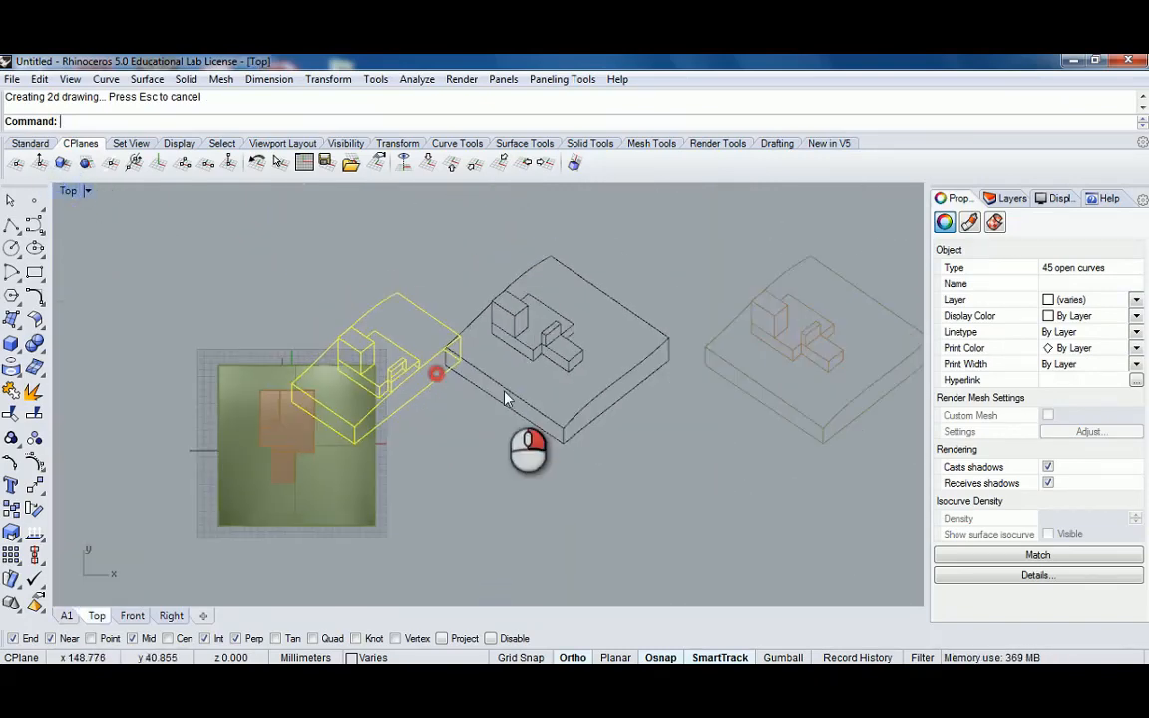
text(M)
key(Return)
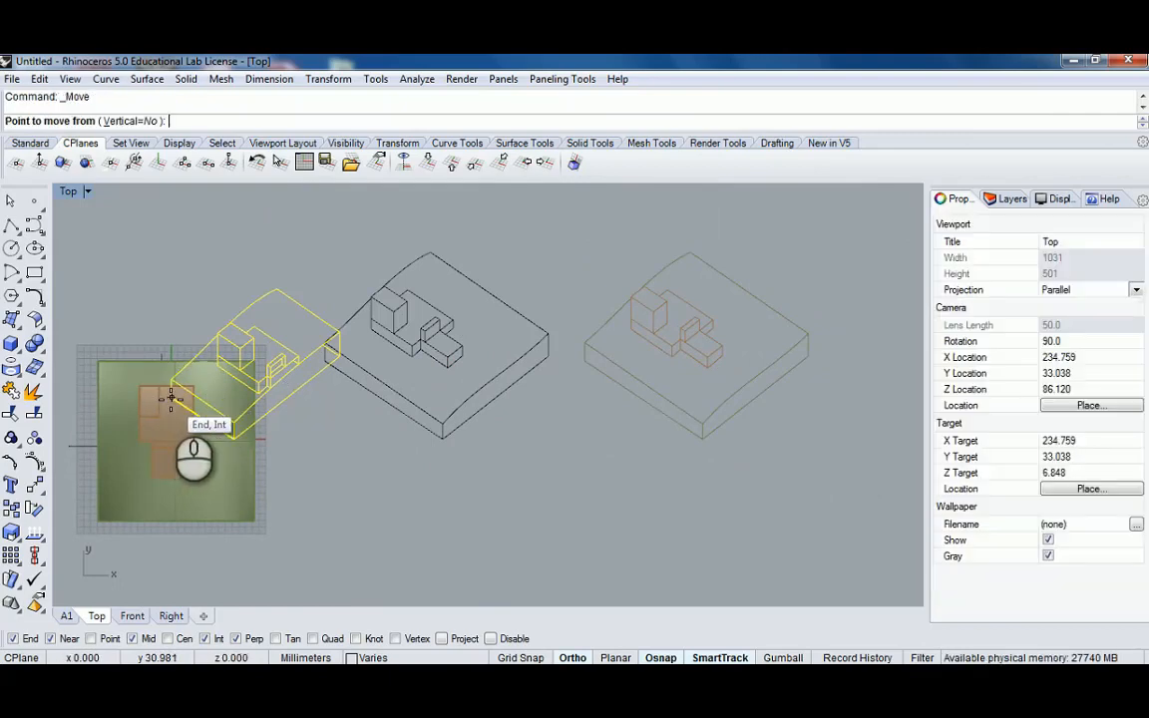
click(171, 399)
right_drag(570, 395, 231, 422)
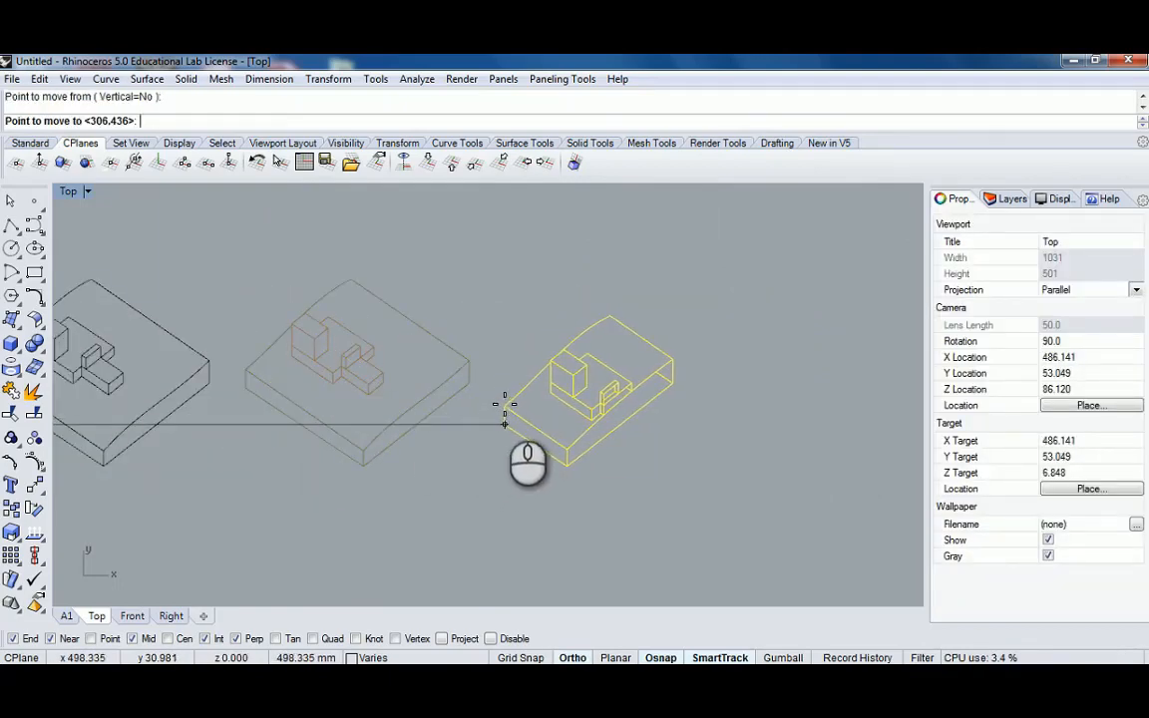
click(505, 404)
Clear the selection of the moved section drawing and examine its linework closely in the Top view
double_click(67, 191)
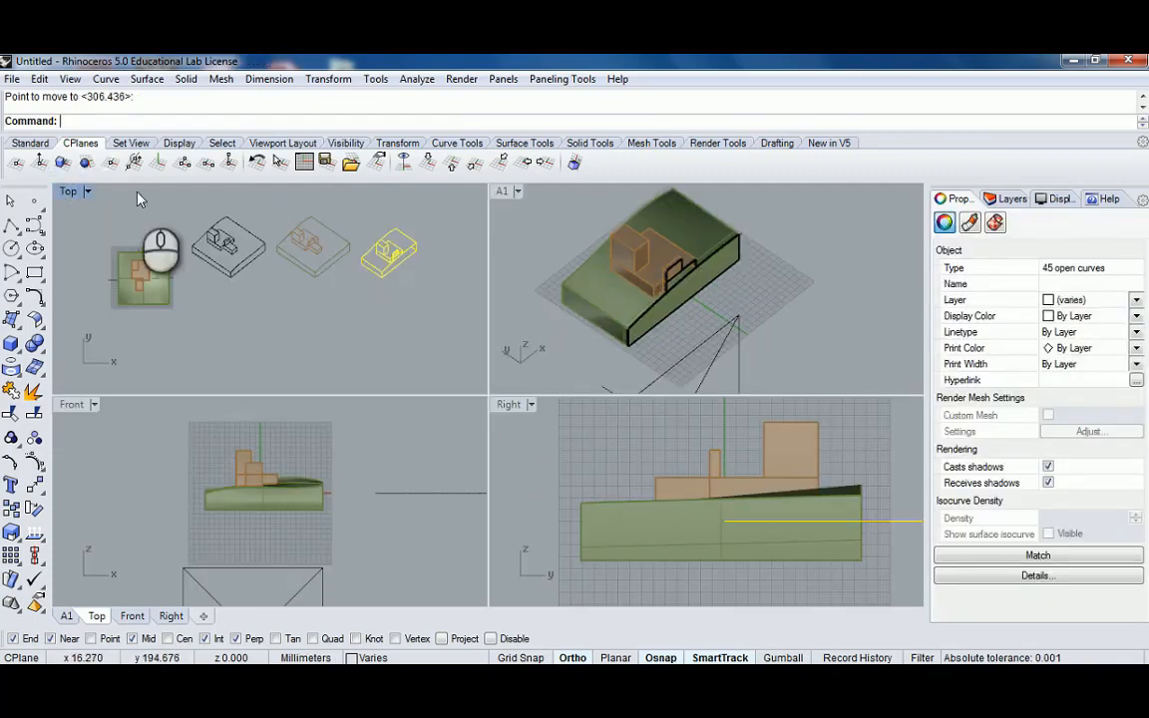
double_click(67, 191)
scroll(636, 340, up, 8)
click(796, 395)
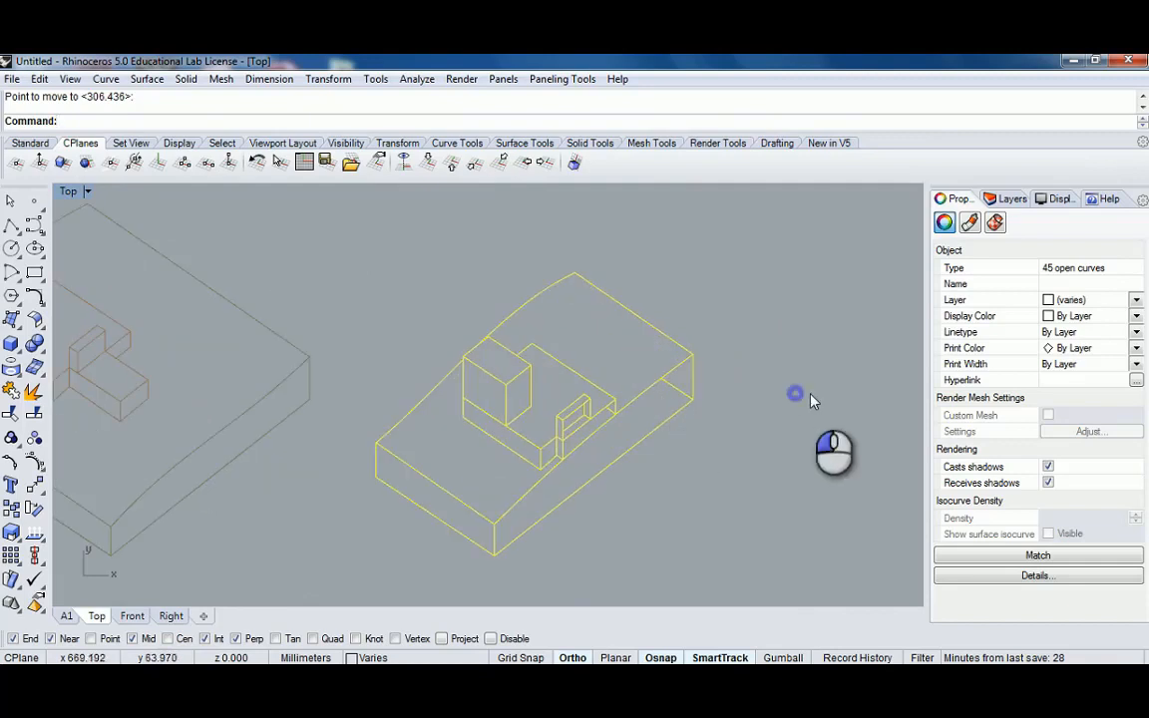
scroll(645, 410, up, 4)
right_drag(654, 433, 656, 327)
scroll(560, 336, up, 2)
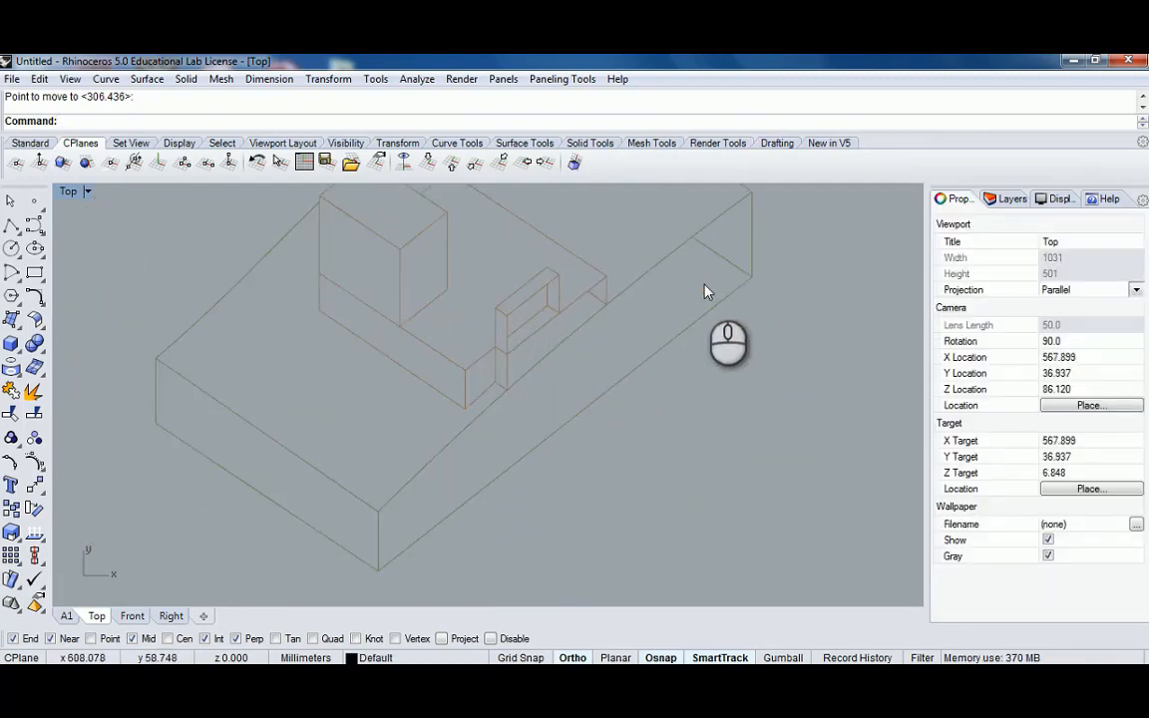
right_drag(704, 284, 659, 333)
scroll(660, 333, down, 4)
Delete the stray diagonal site line inside the cut face at the far end of the section drawing
click(678, 320)
right_drag(611, 364, 632, 378)
click(680, 348)
click(688, 327)
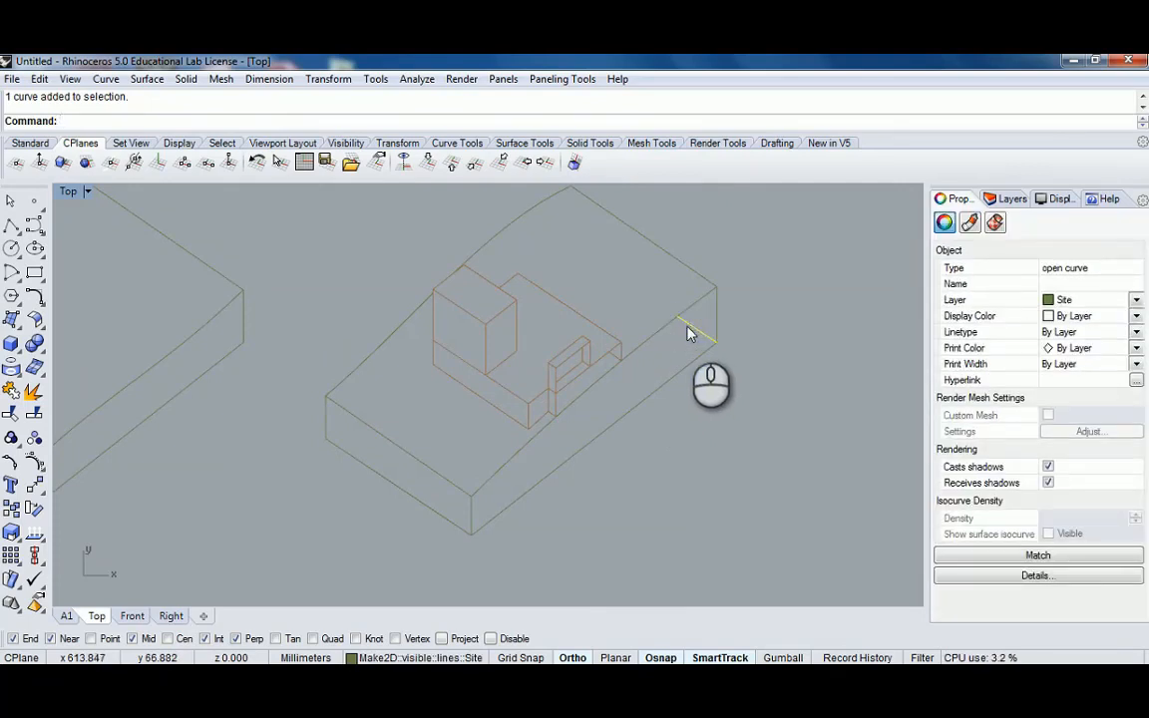
click(785, 354)
scroll(690, 331, up, 2)
click(690, 329)
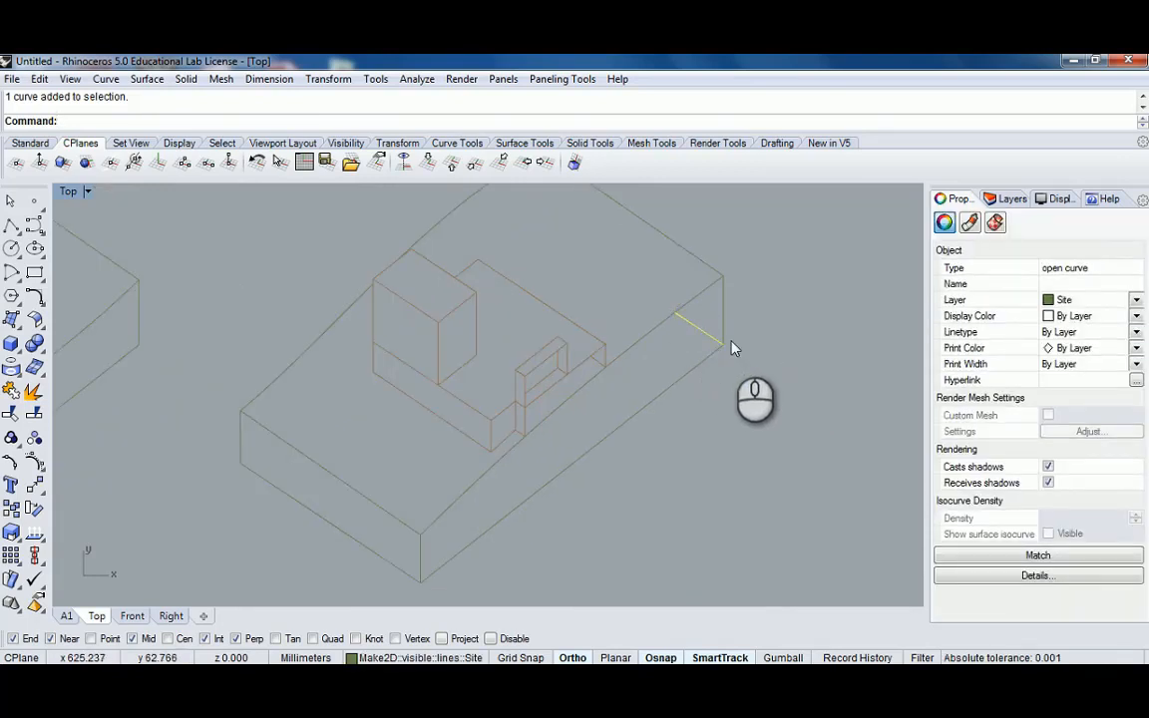
key(Delete)
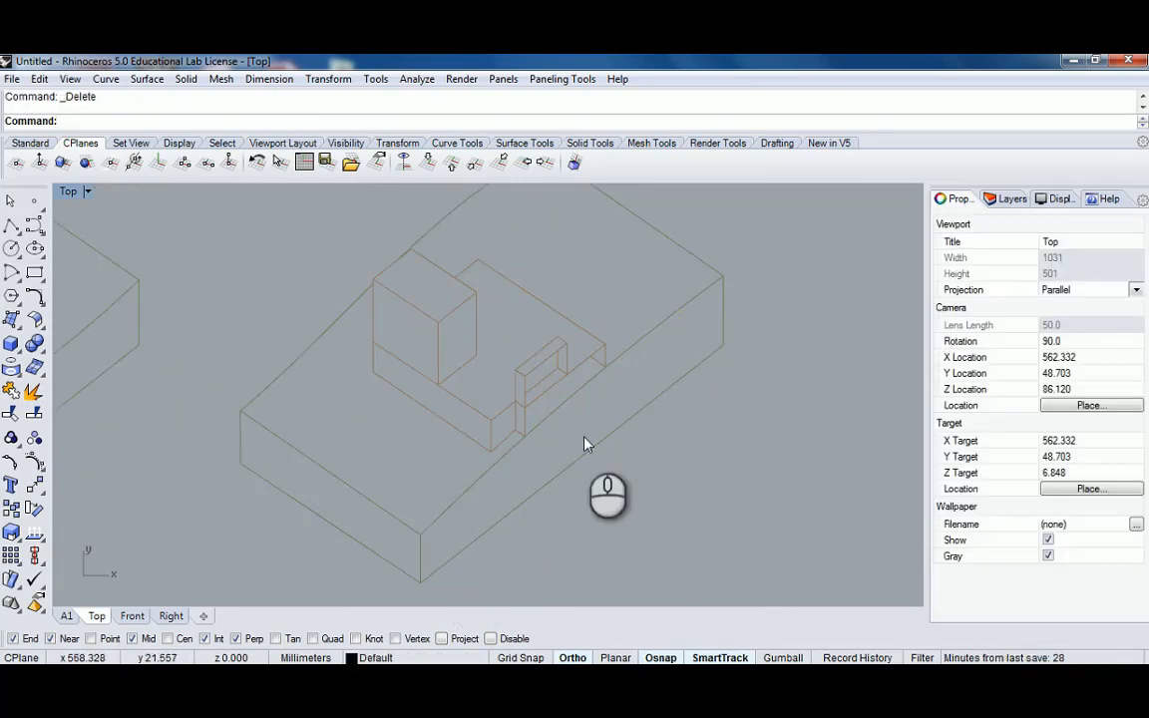
Delete the extra intervention lines showing through the cut at the low block and the upright frame
scroll(601, 352, up, 4)
click(591, 366)
key(Delete)
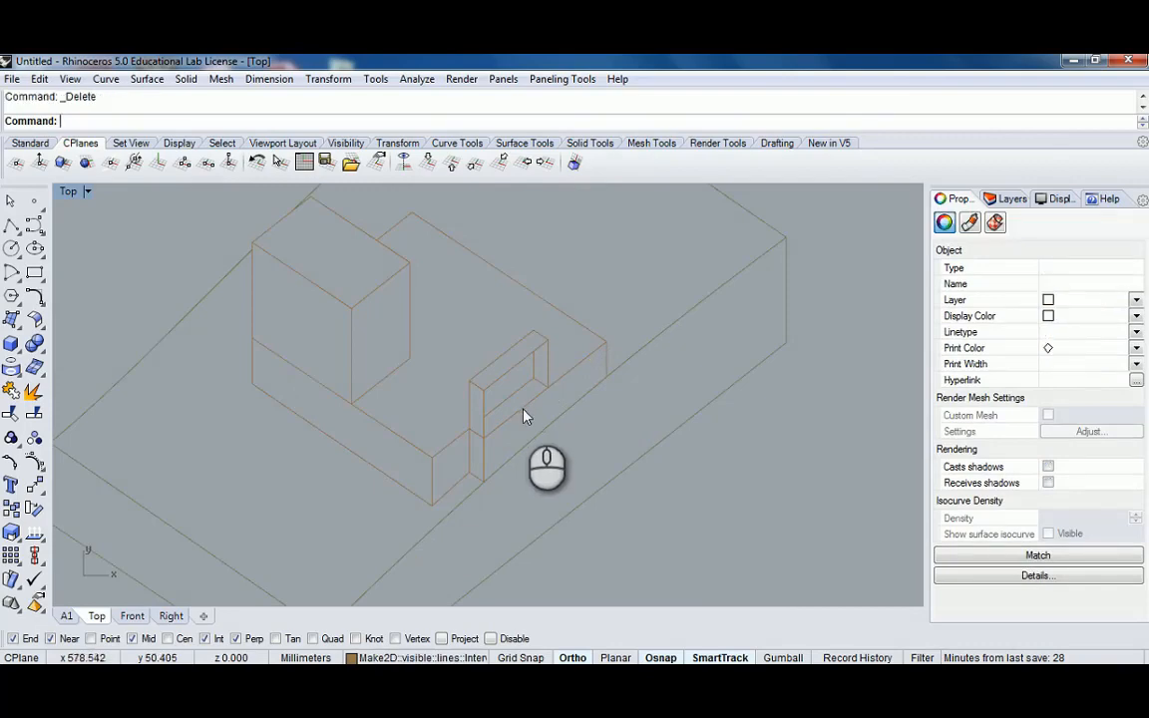
click(522, 408)
key(Delete)
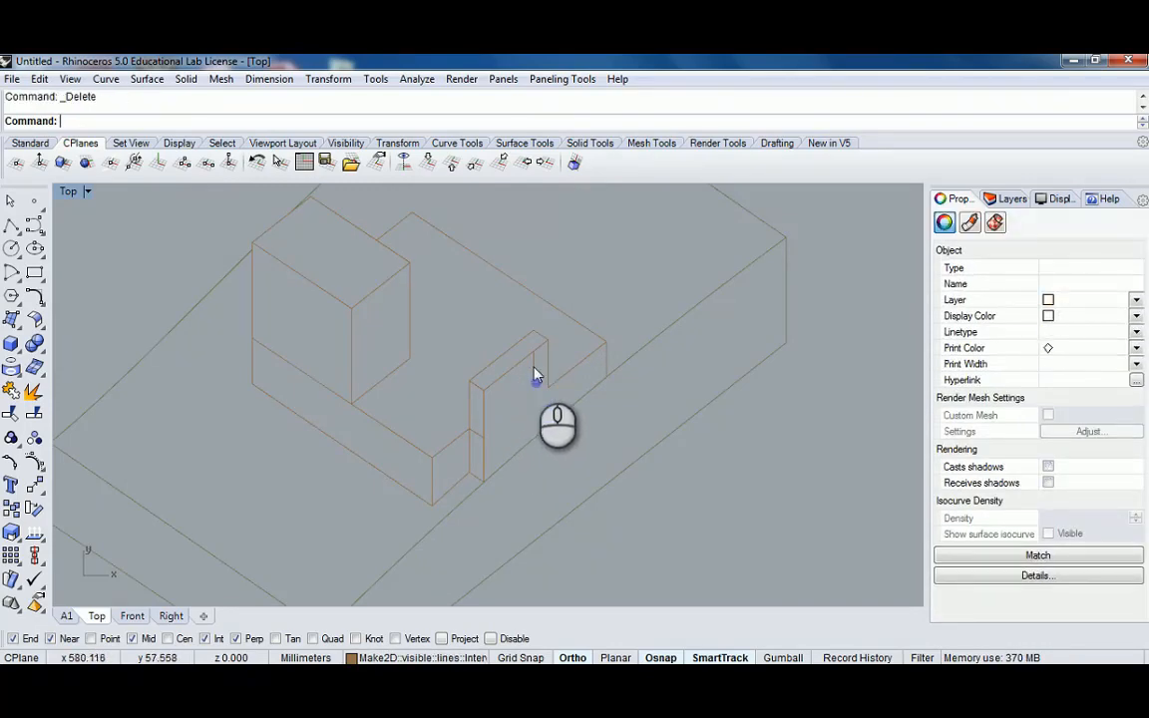
scroll(547, 399, down, 3)
click(539, 429)
scroll(498, 379, up, 3)
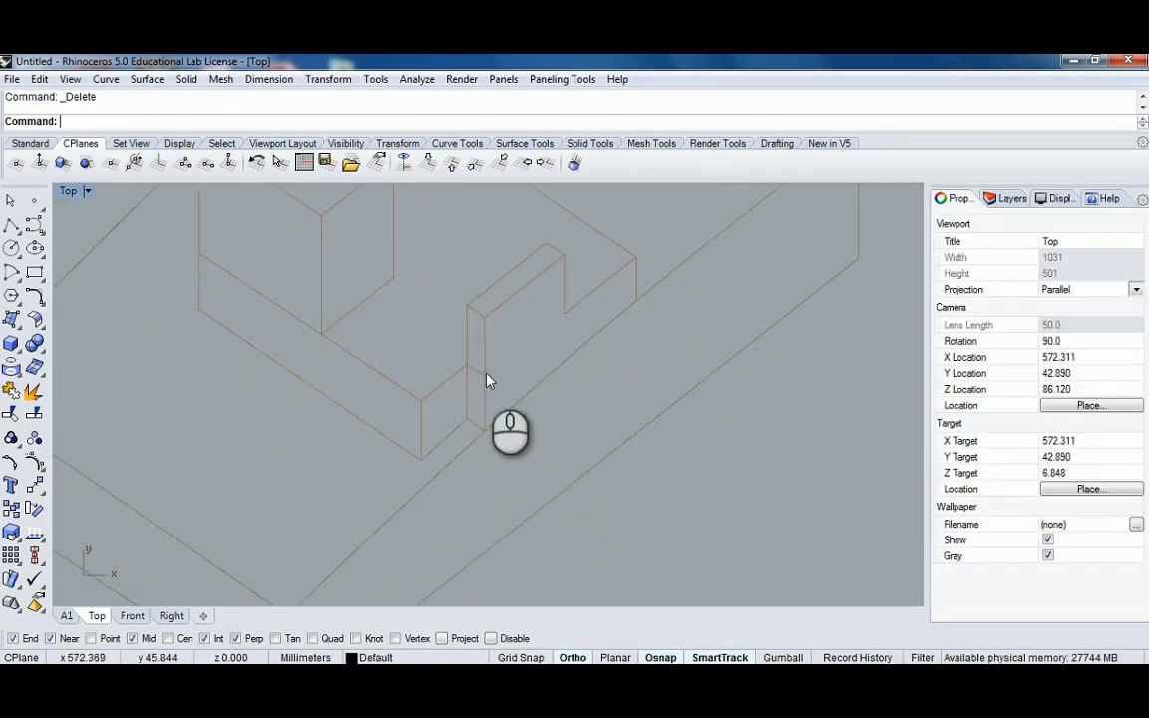
click(475, 373)
scroll(538, 373, down, 5)
click(662, 431)
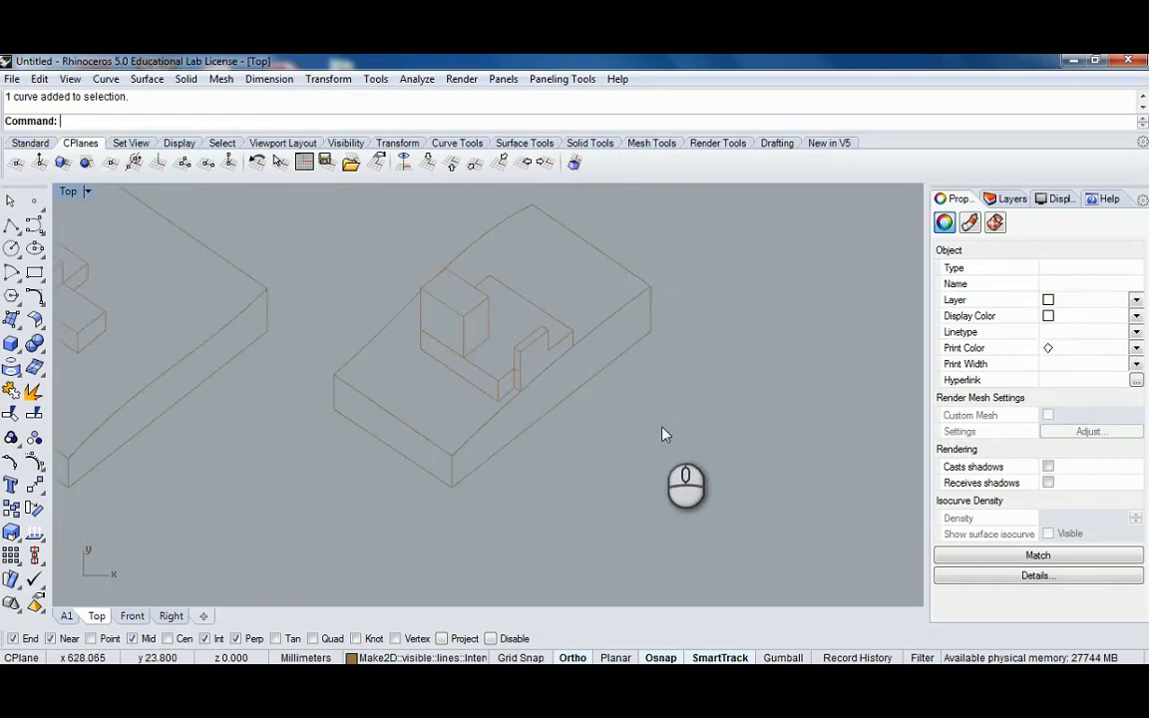
Draw a horizontal polyline about 727 mm long from the black drawing's lower outer corner past the section drawing
scroll(601, 369, down, 3)
right_drag(612, 385, 638, 419)
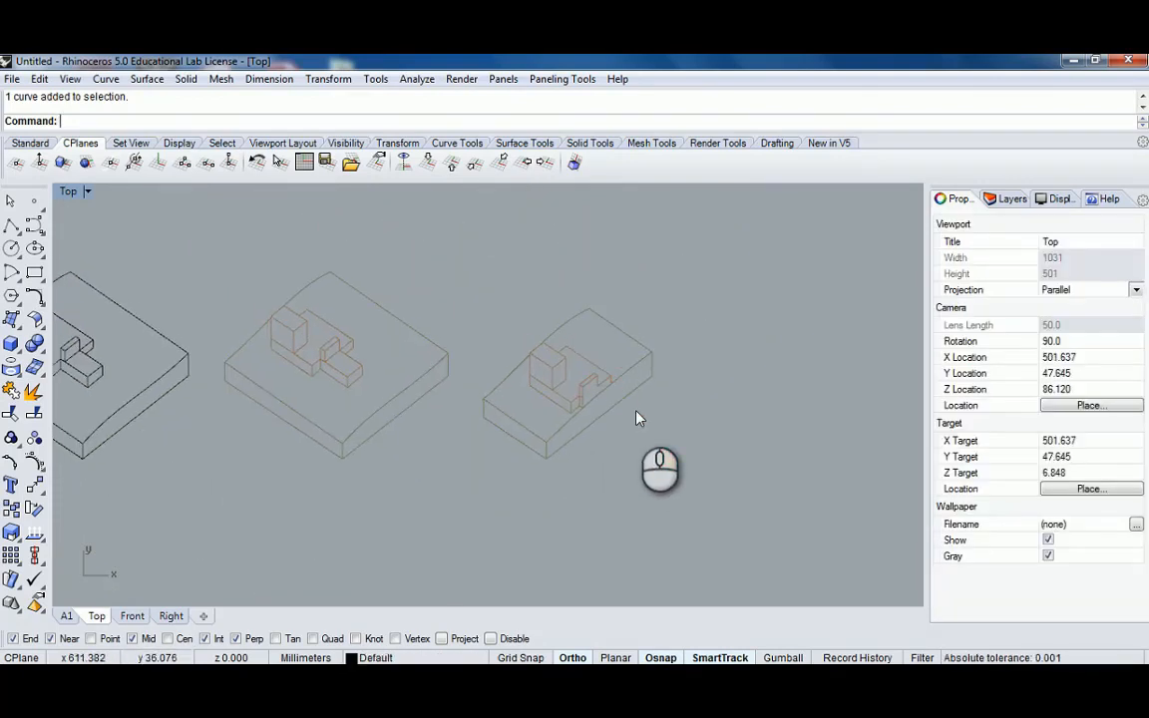
right_drag(513, 355, 543, 385)
scroll(546, 375, down, 1)
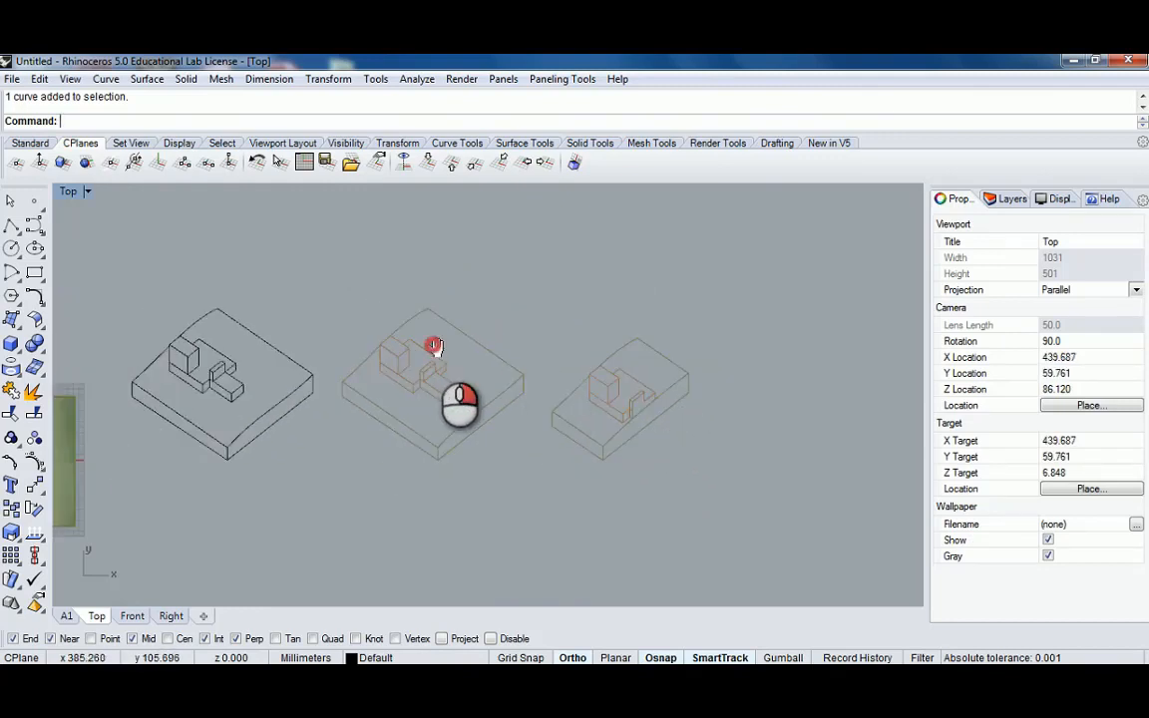
right_drag(436, 346, 548, 357)
key(Return)
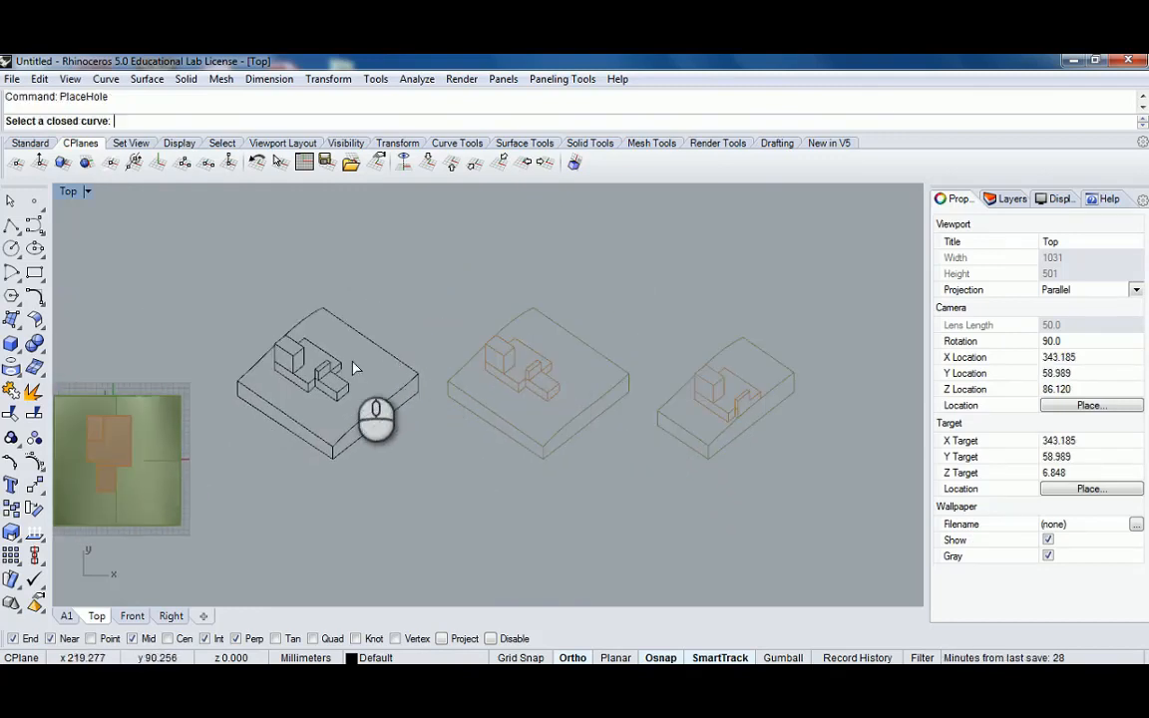
text(P)
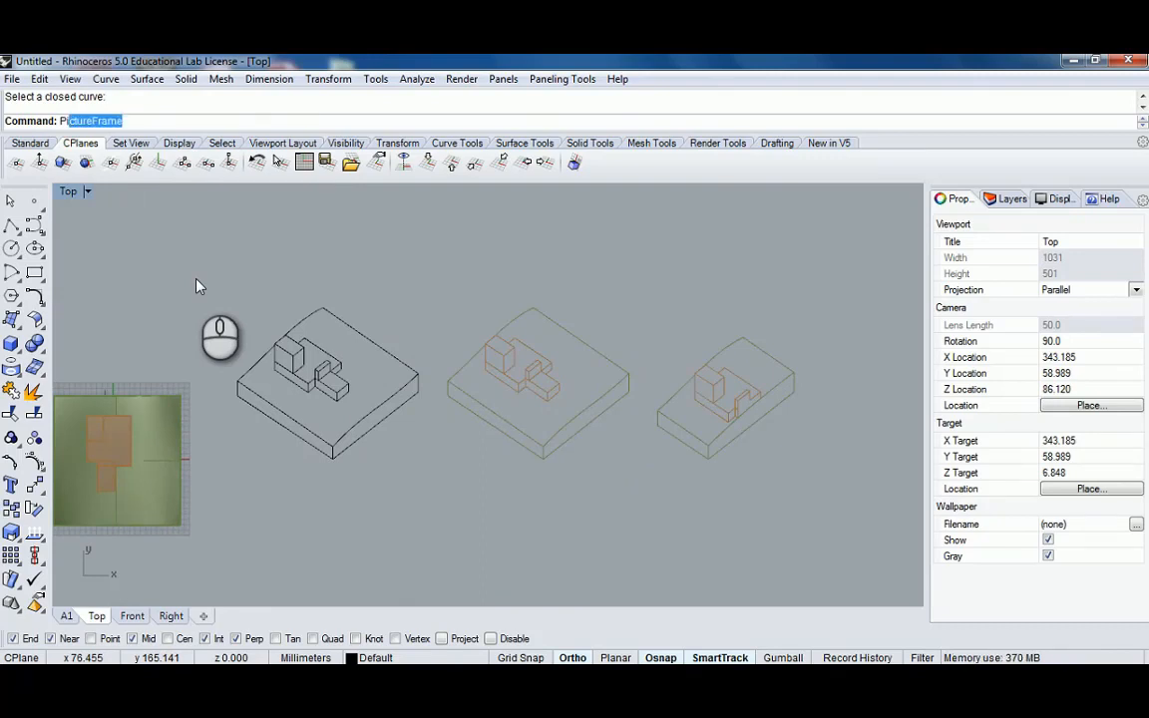
text(olyline)
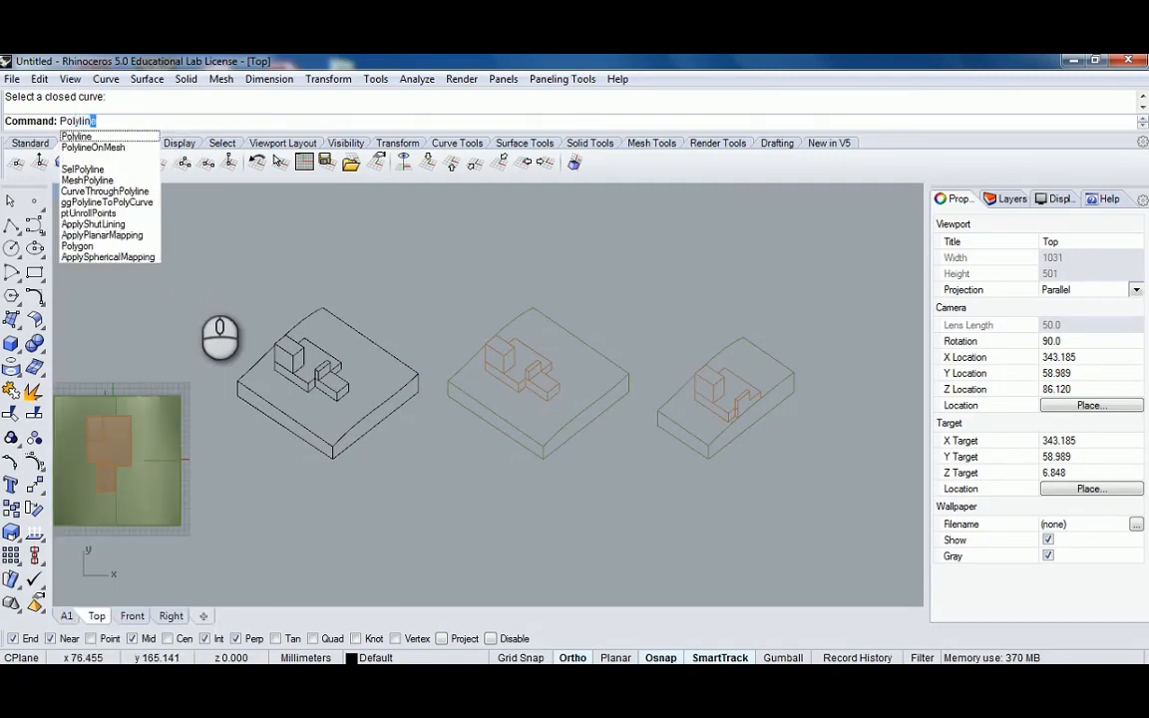
key(Return)
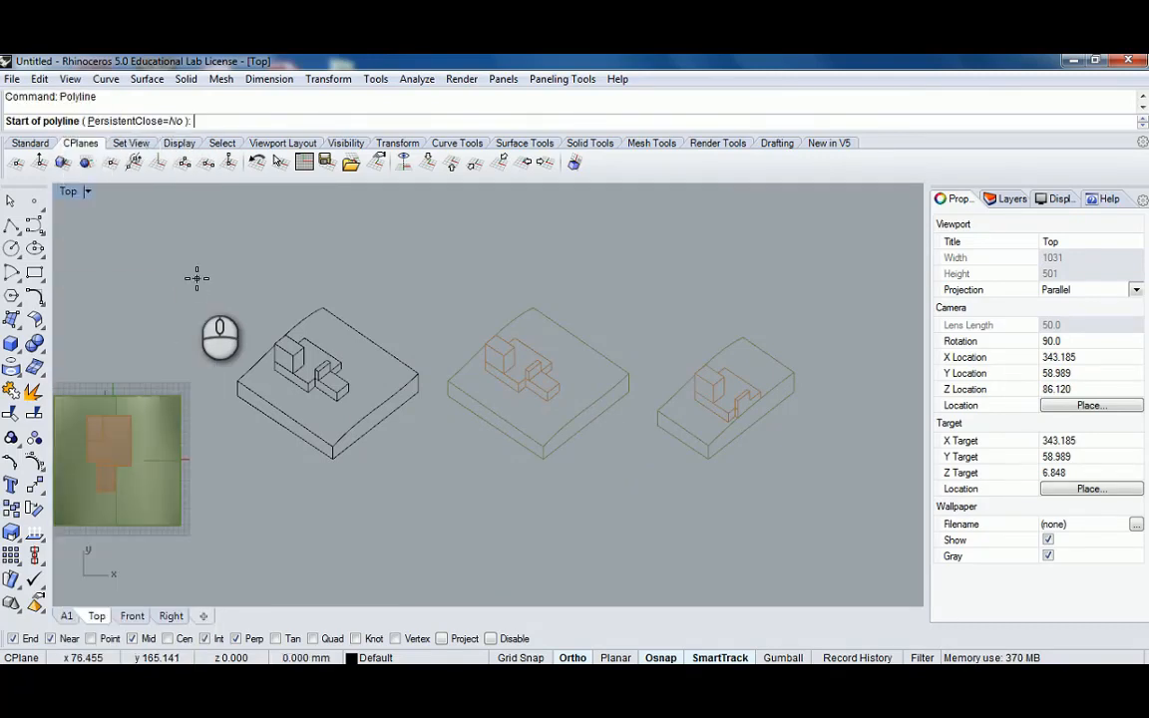
click(229, 406)
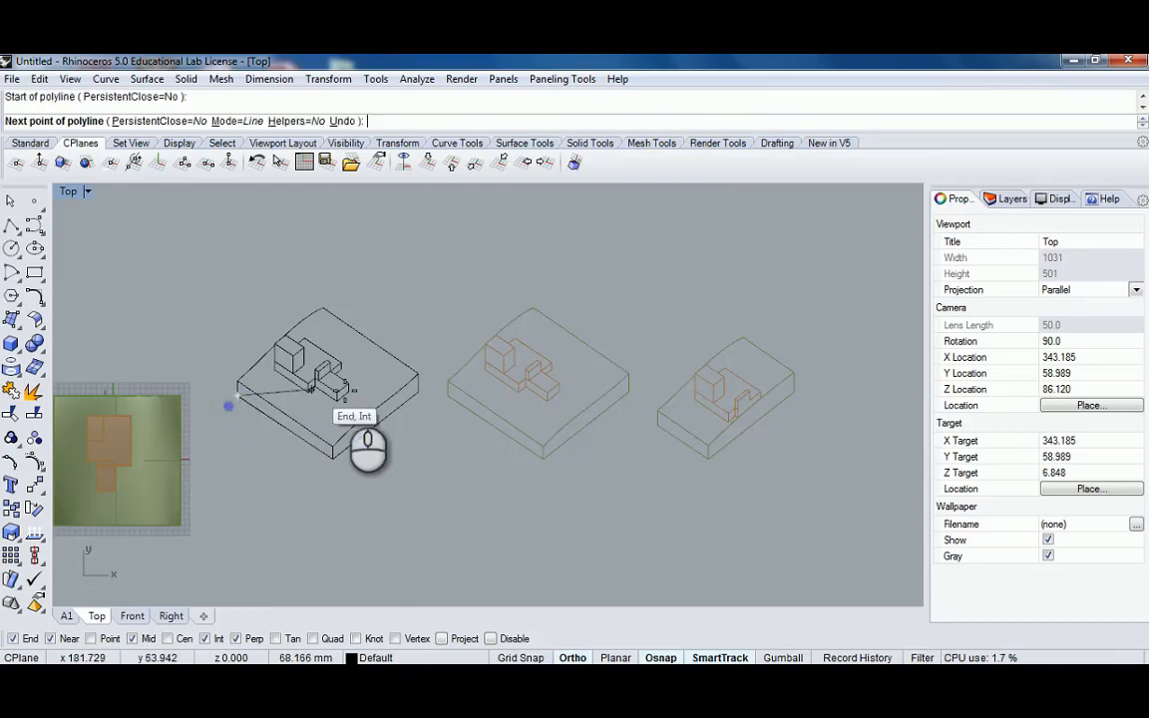
scroll(434, 396, down, 2)
right_drag(496, 398, 458, 395)
click(879, 362)
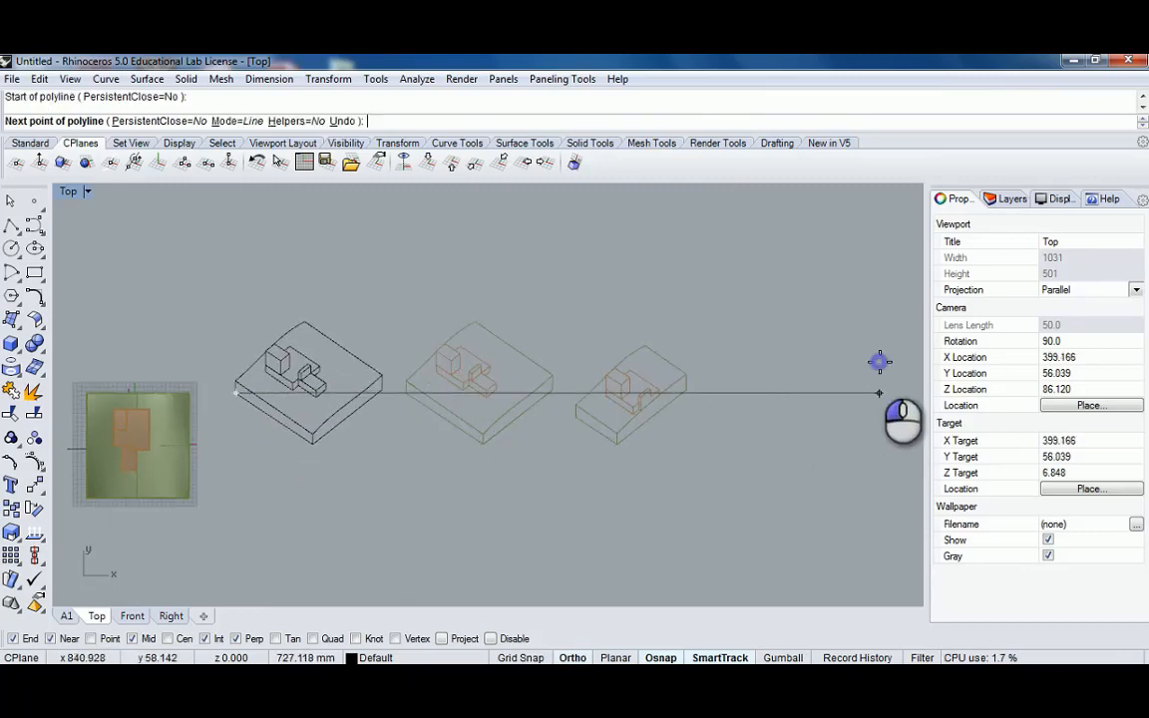
right_click(880, 362)
Select the horizontal guide line and check how the three axonometric drawings align with it
drag(785, 375, 736, 424)
scroll(591, 395, up, 4)
right_drag(317, 377, 427, 376)
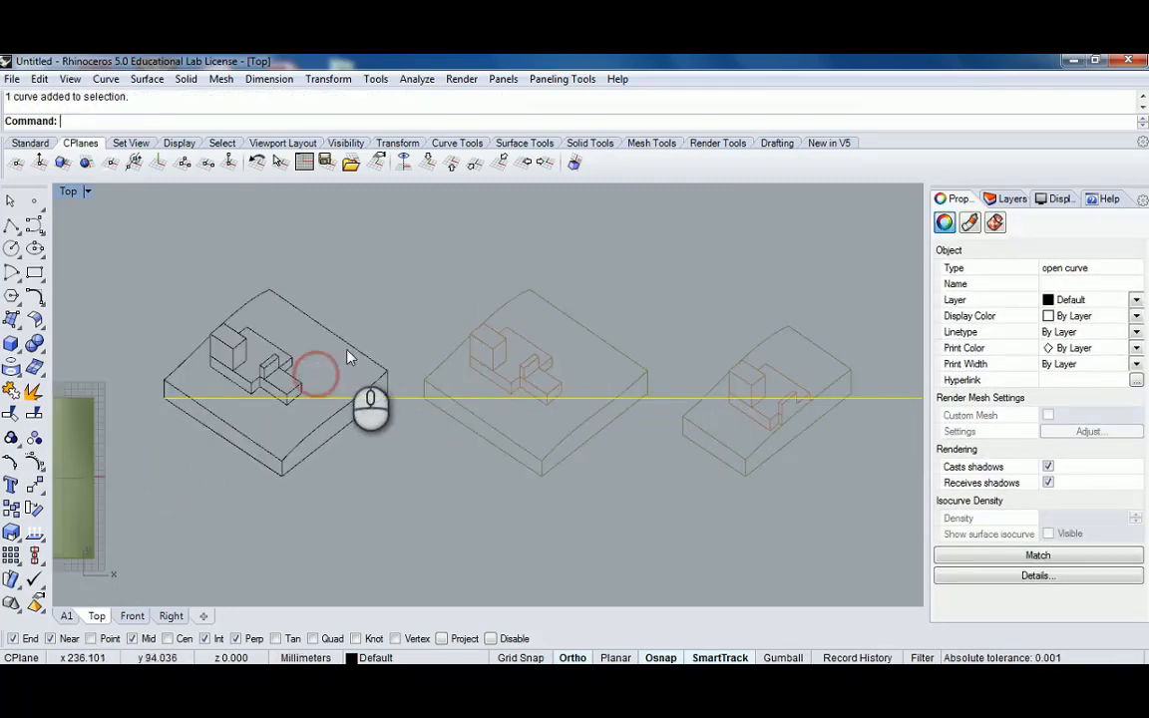
scroll(431, 401, up, 8)
scroll(433, 391, down, 8)
right_drag(698, 375, 536, 369)
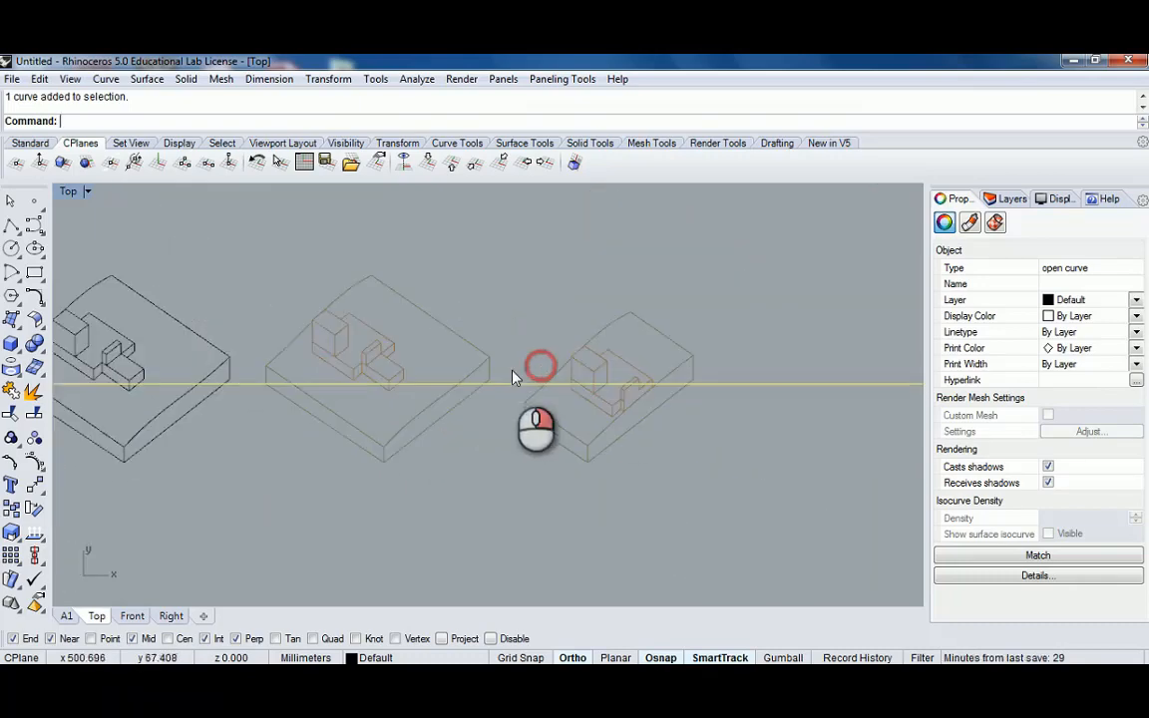
Move the section drawing vertically by its lower outer corner so that it sits on the horizontal guide line
drag(505, 255, 714, 489)
right_drag(585, 417, 662, 395)
text(m)
key(Return)
scroll(591, 410, up, 3)
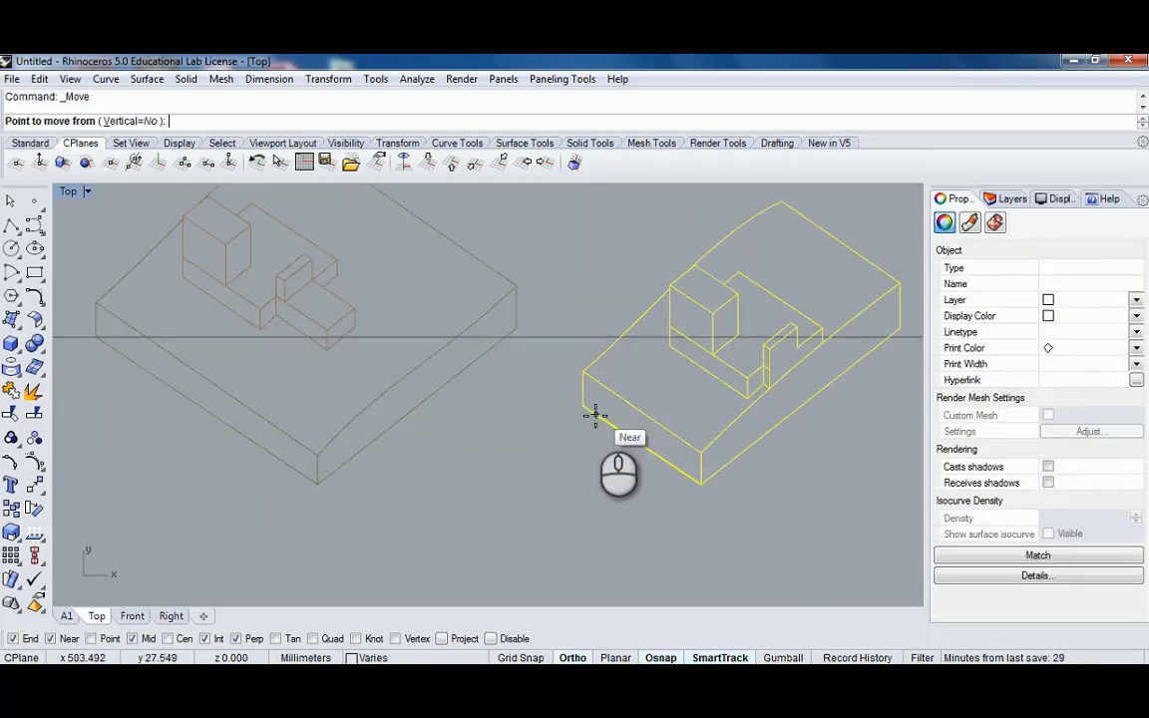
click(584, 405)
click(586, 339)
scroll(371, 338, down, 5)
right_drag(331, 336, 462, 344)
click(604, 261)
Delete the horizontal guide line running through the three axonometric drawings
scroll(639, 266, down, 5)
right_drag(638, 266, 596, 333)
scroll(566, 371, up, 4)
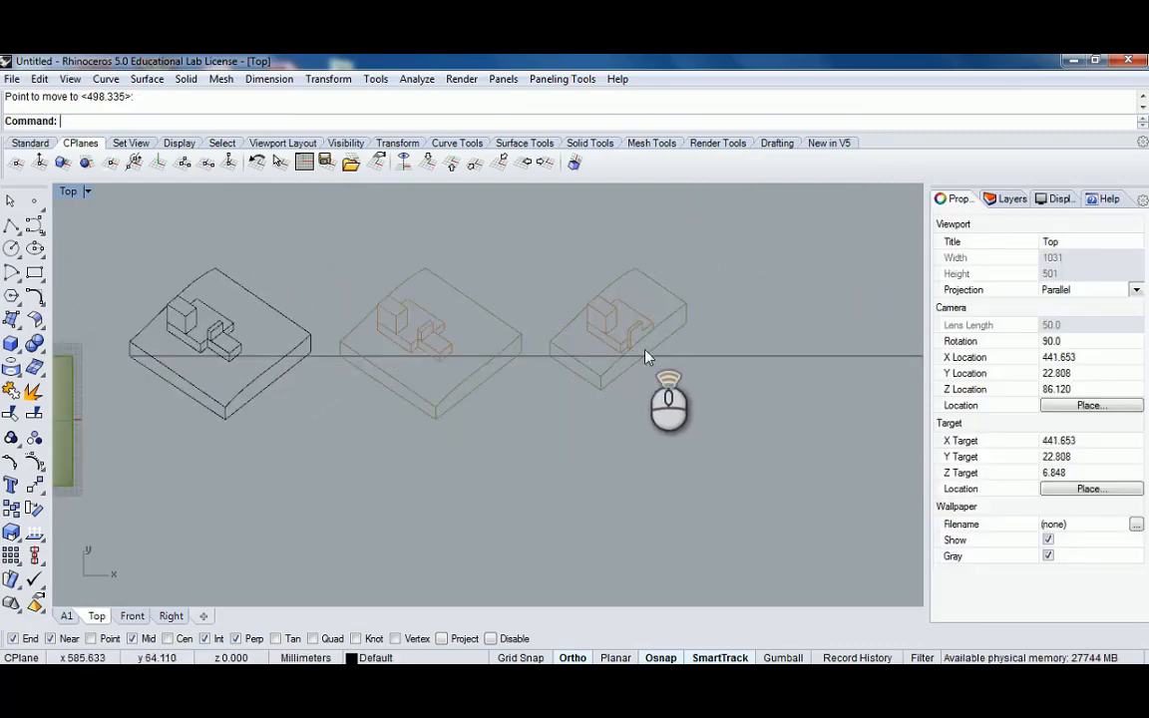
scroll(638, 354, up, 4)
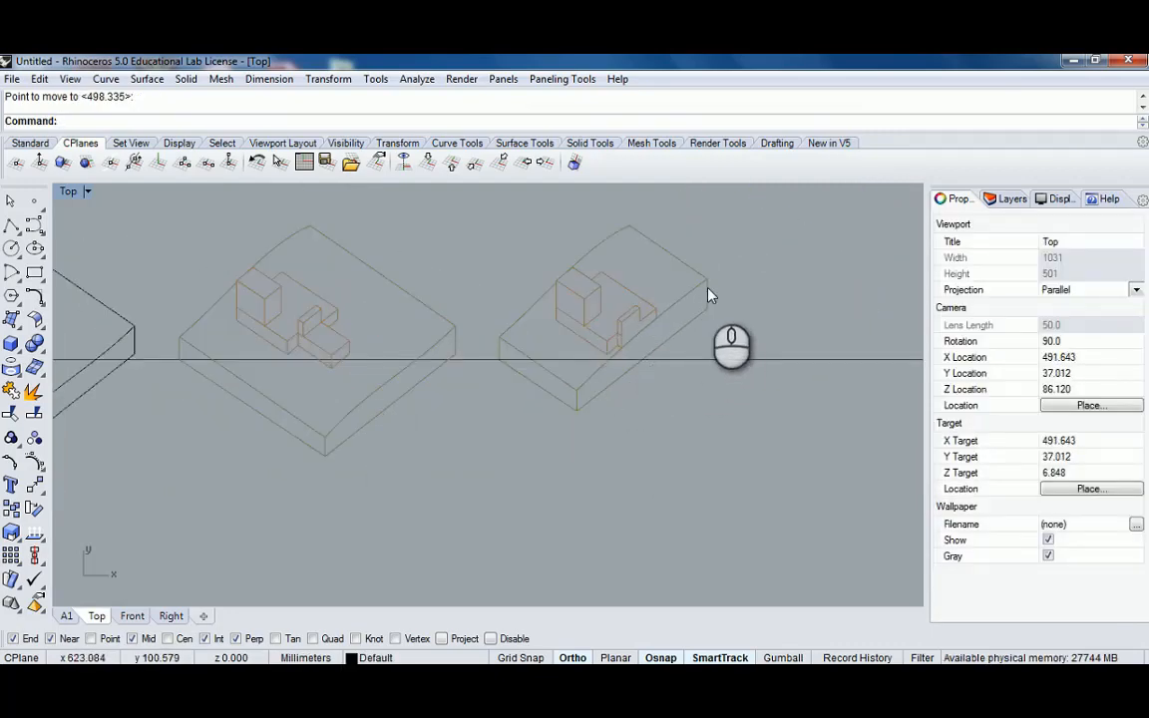
scroll(701, 344, down, 3)
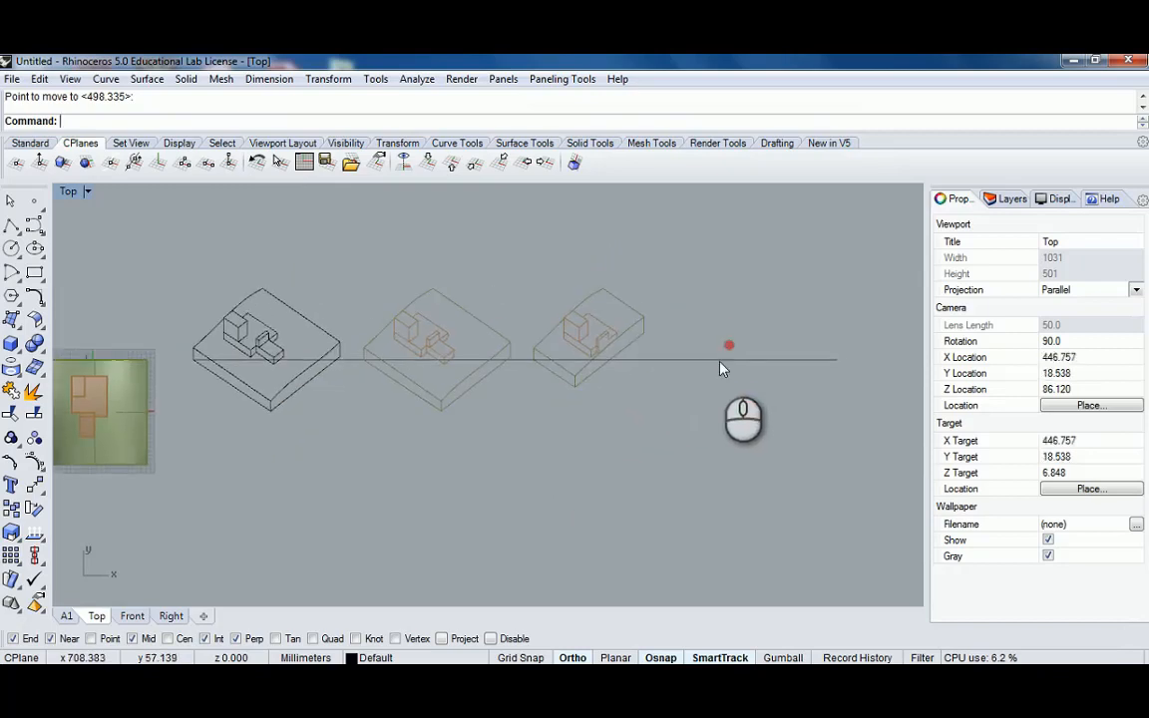
click(722, 362)
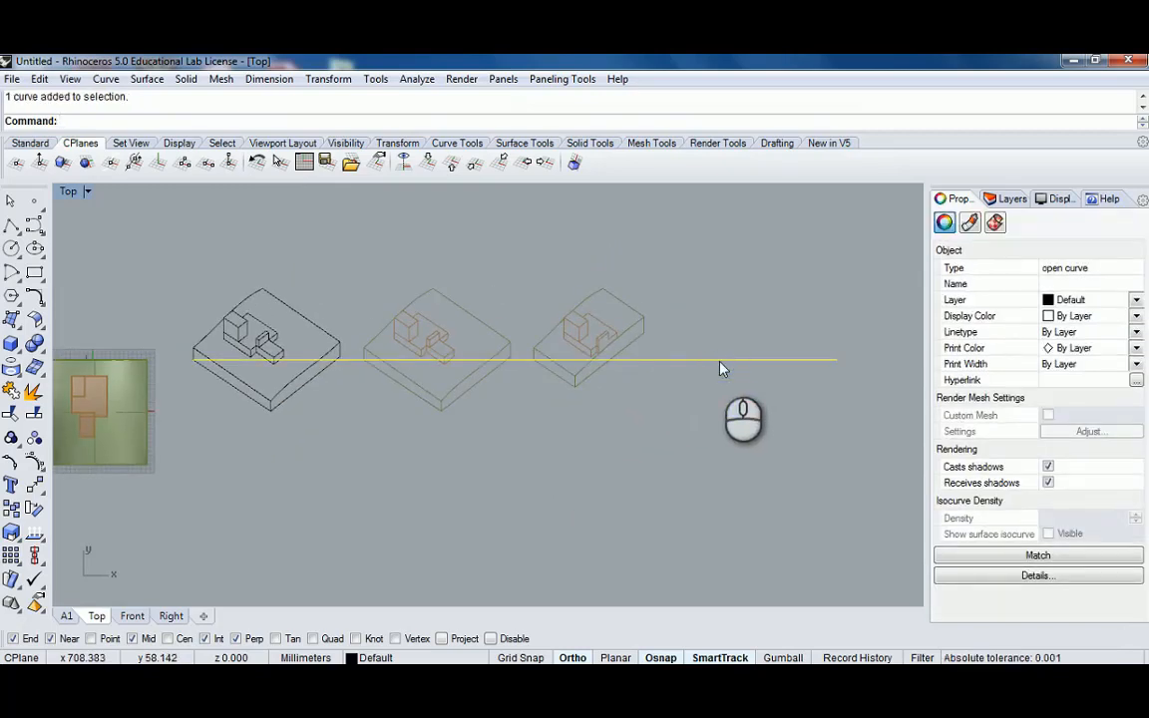
key(Delete)
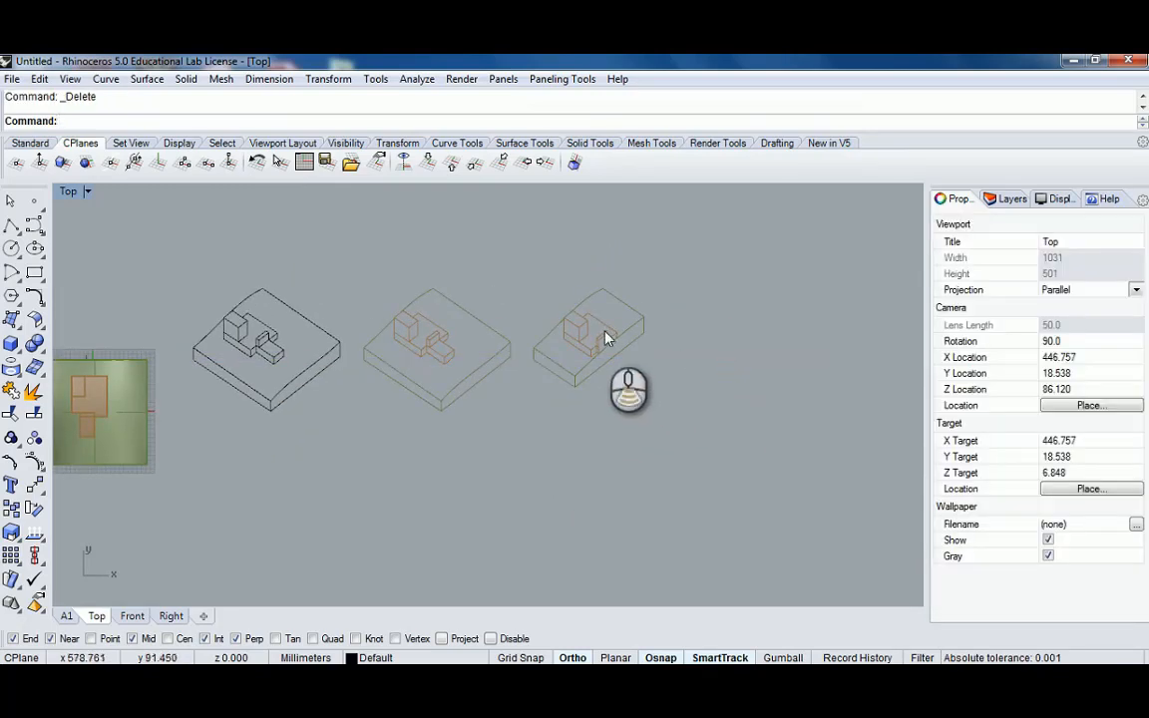
Switch to the A1 axonometric view of the 3D model and select the clipping plane
right_drag(440, 335, 580, 338)
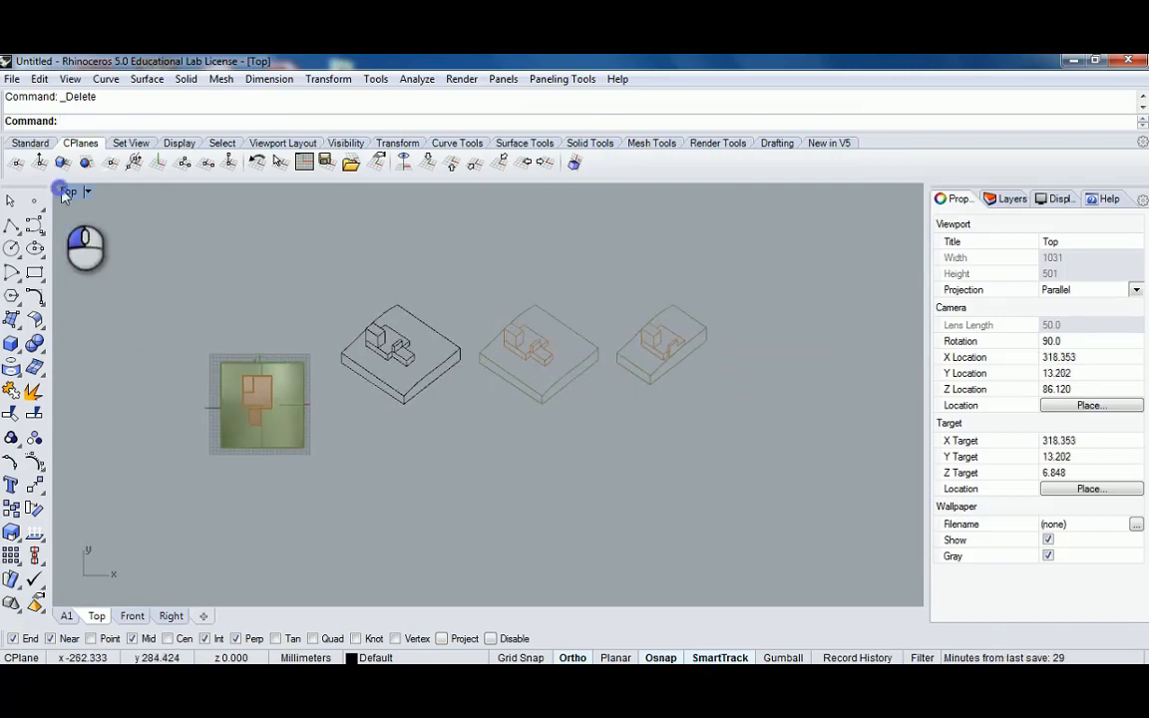
double_click(66, 191)
double_click(501, 186)
click(523, 478)
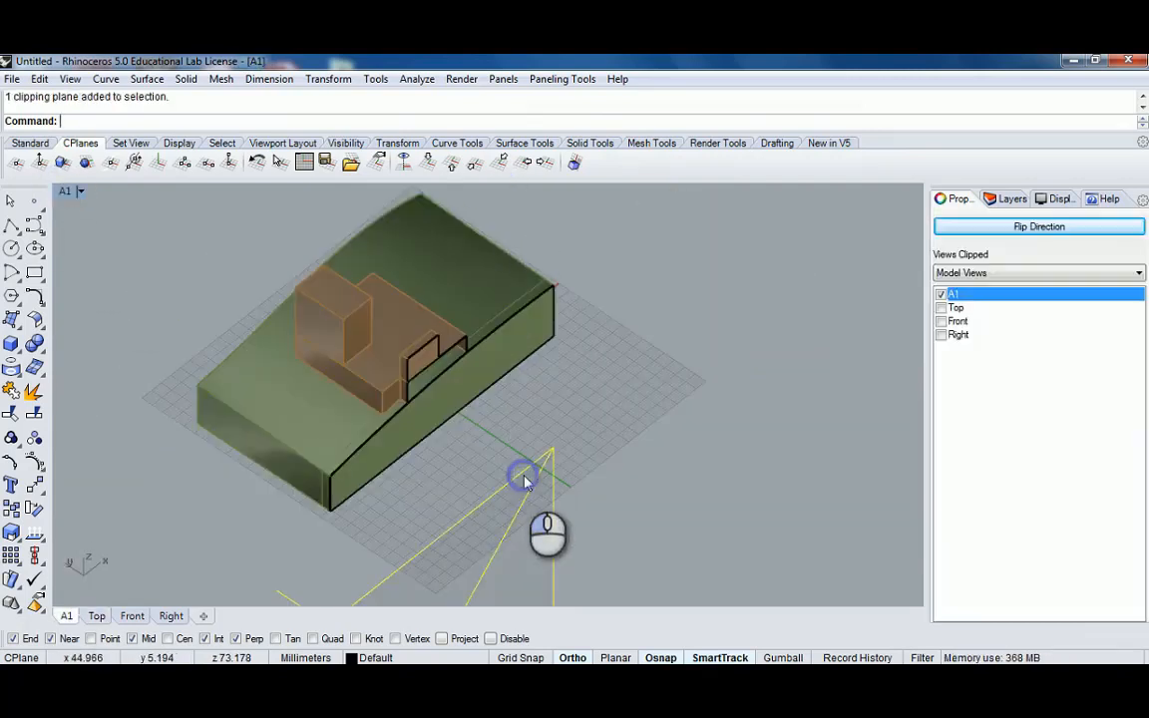
Try moving the clipping plane deeper into the model, undo the move and deselect the plane
scroll(523, 481, down, 5)
drag(500, 498, 465, 493)
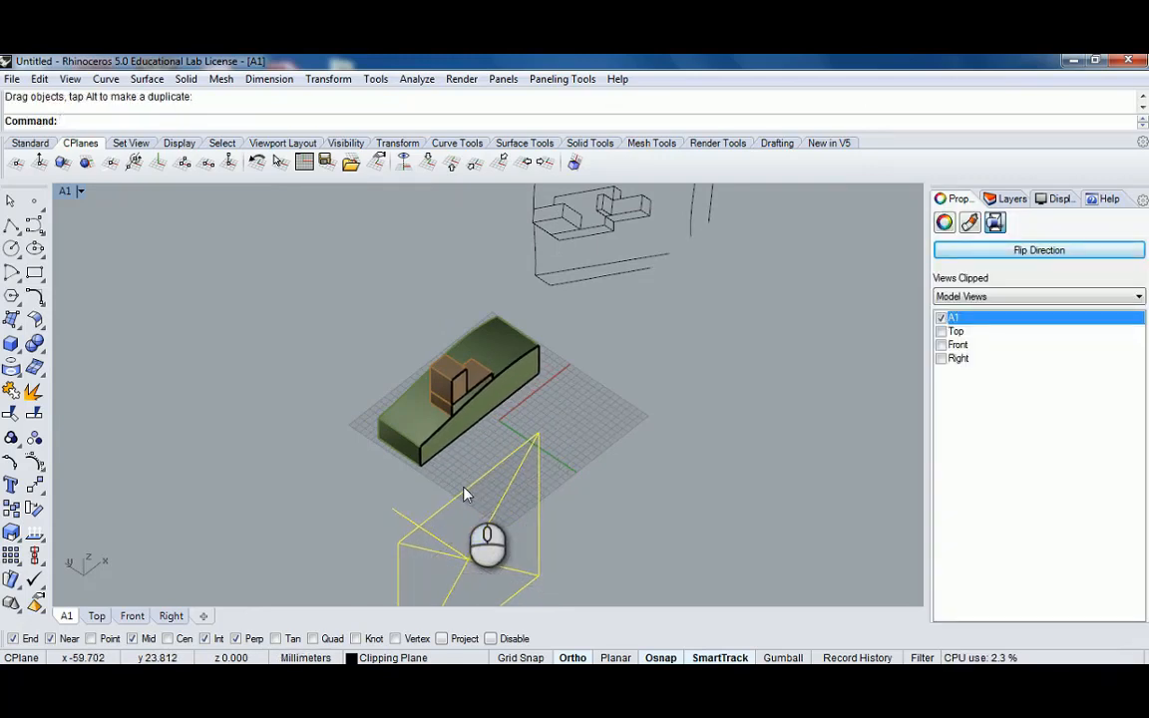
key(ctrl+z)
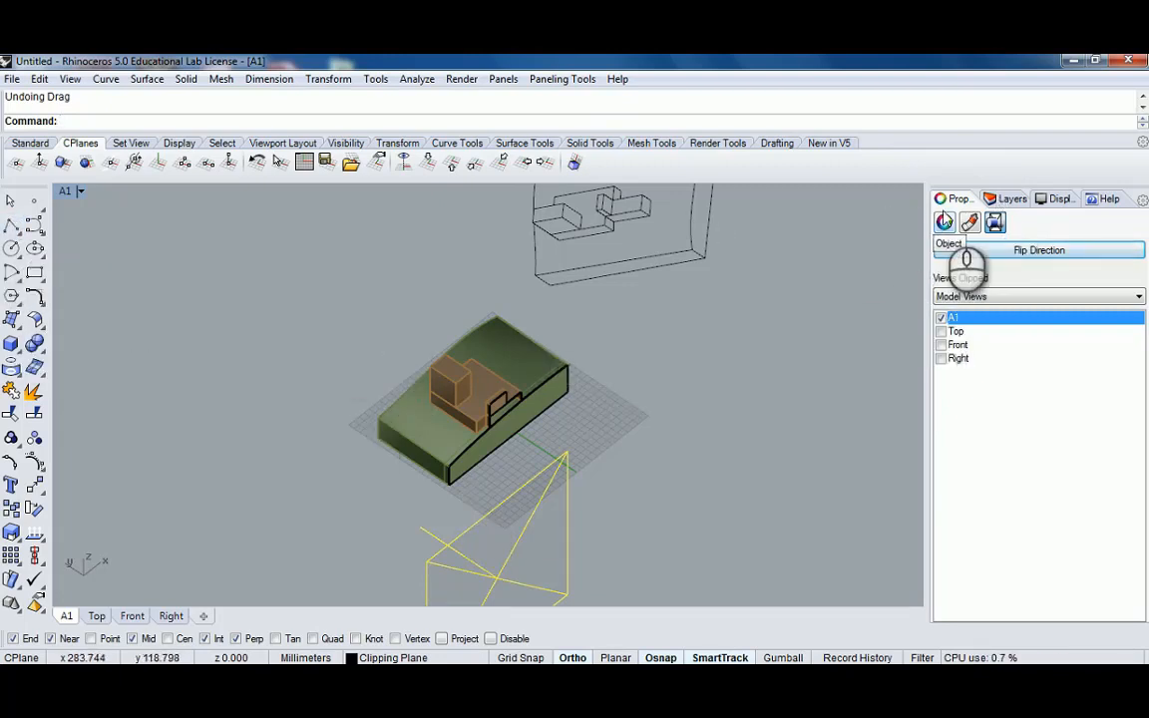
click(945, 223)
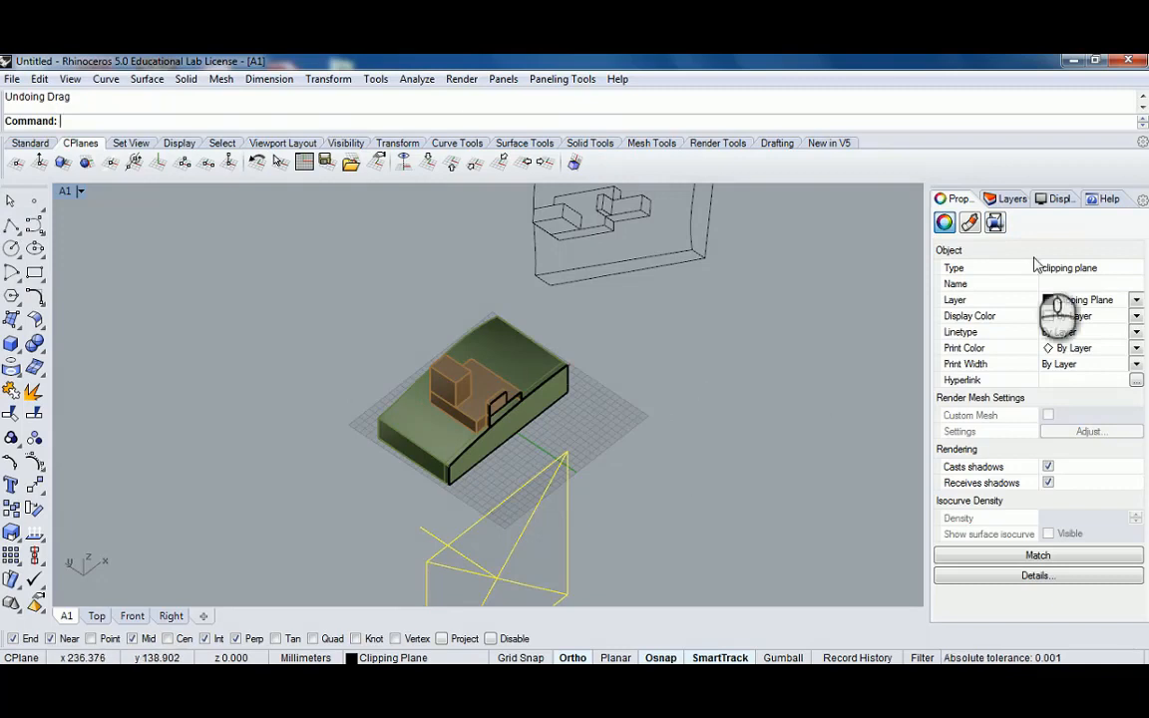
click(626, 469)
Draw a reference polyline about 79 mm long in the x direction from the clipping plane's upper corner, and select it
click(11, 224)
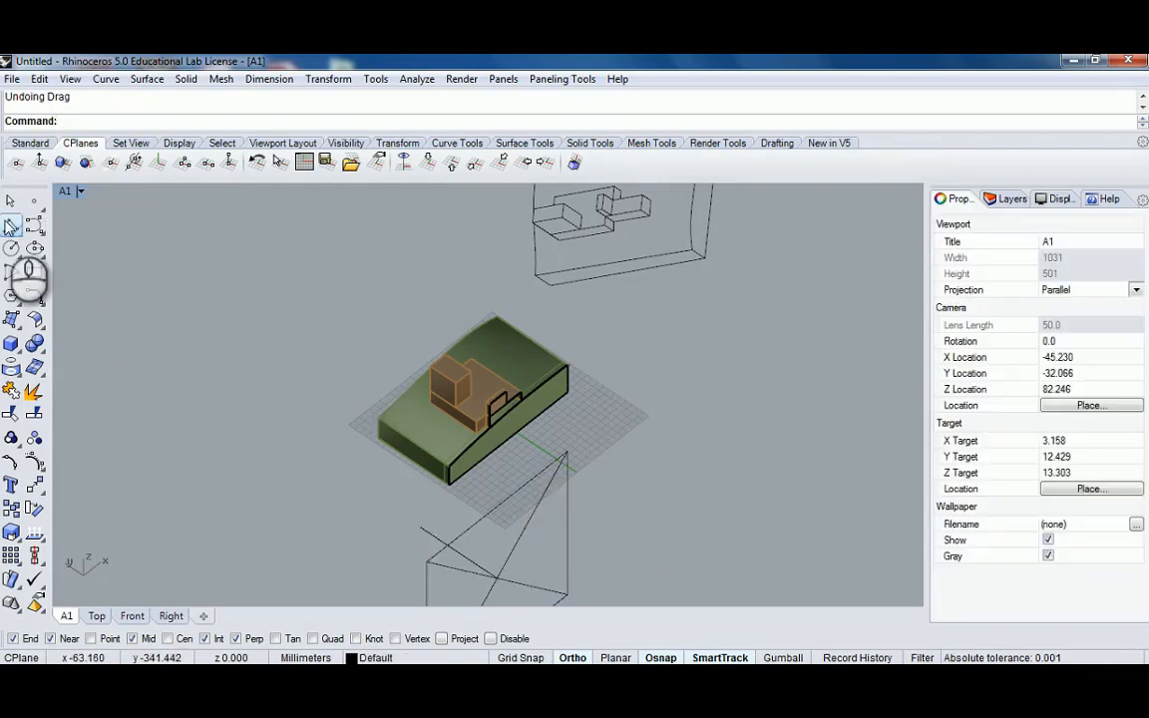
click(562, 455)
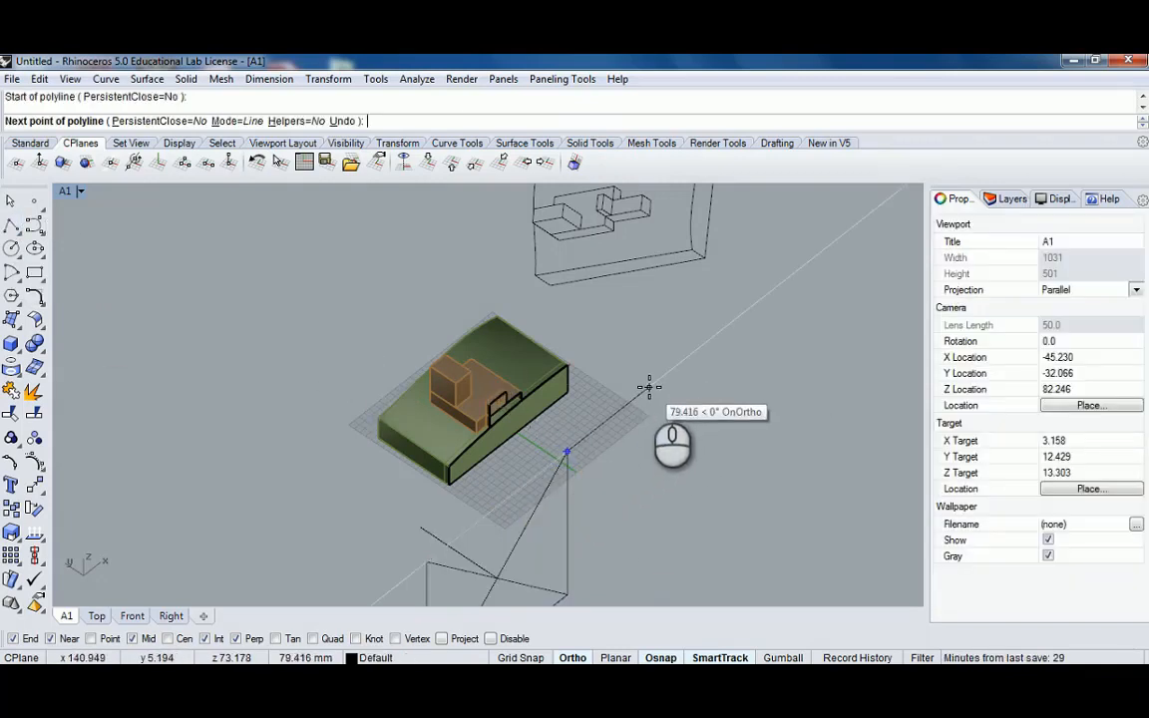
click(648, 388)
key(Return)
click(631, 403)
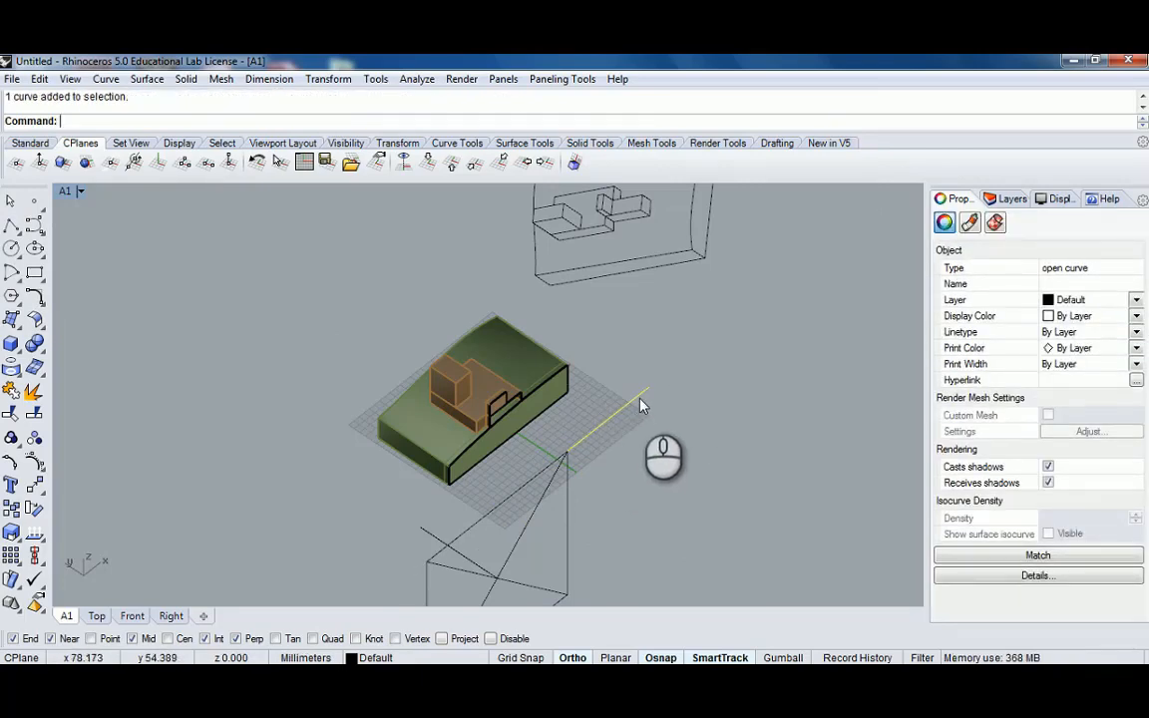
Try shifting the clipping plane away from its reference line to cut through the tall block, and undo the shift
click(504, 511)
drag(443, 547, 397, 524)
click(569, 475)
drag(559, 341, 742, 497)
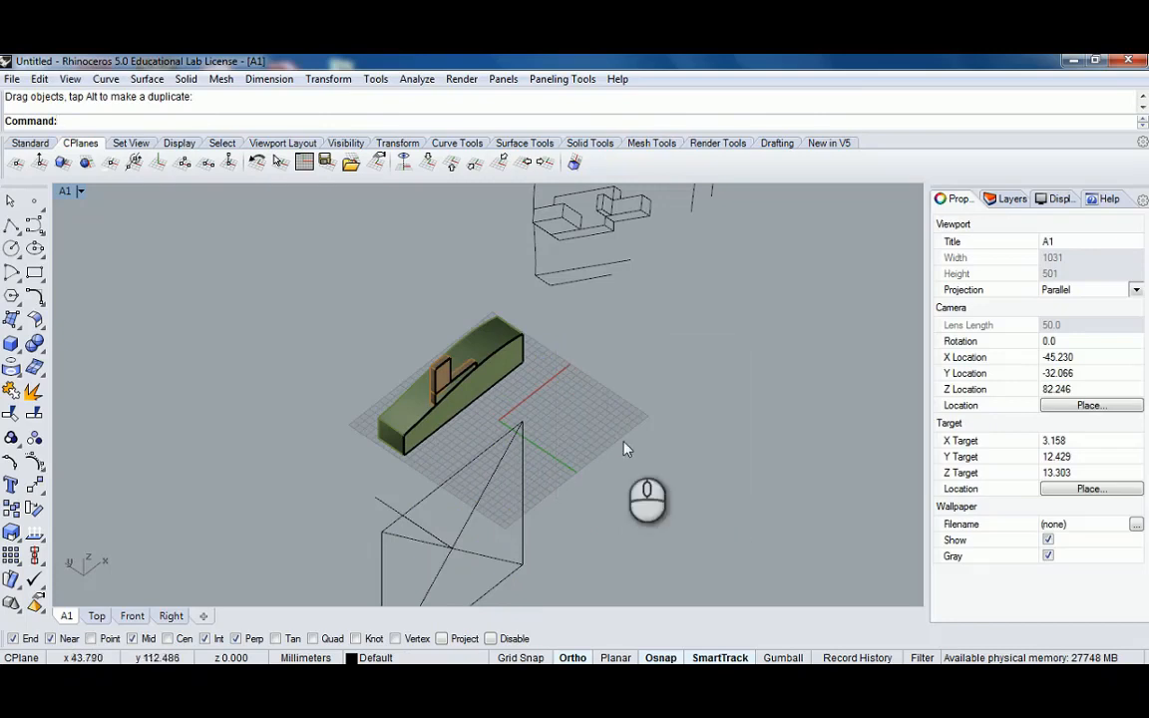
key(ctrl+z)
click(639, 396)
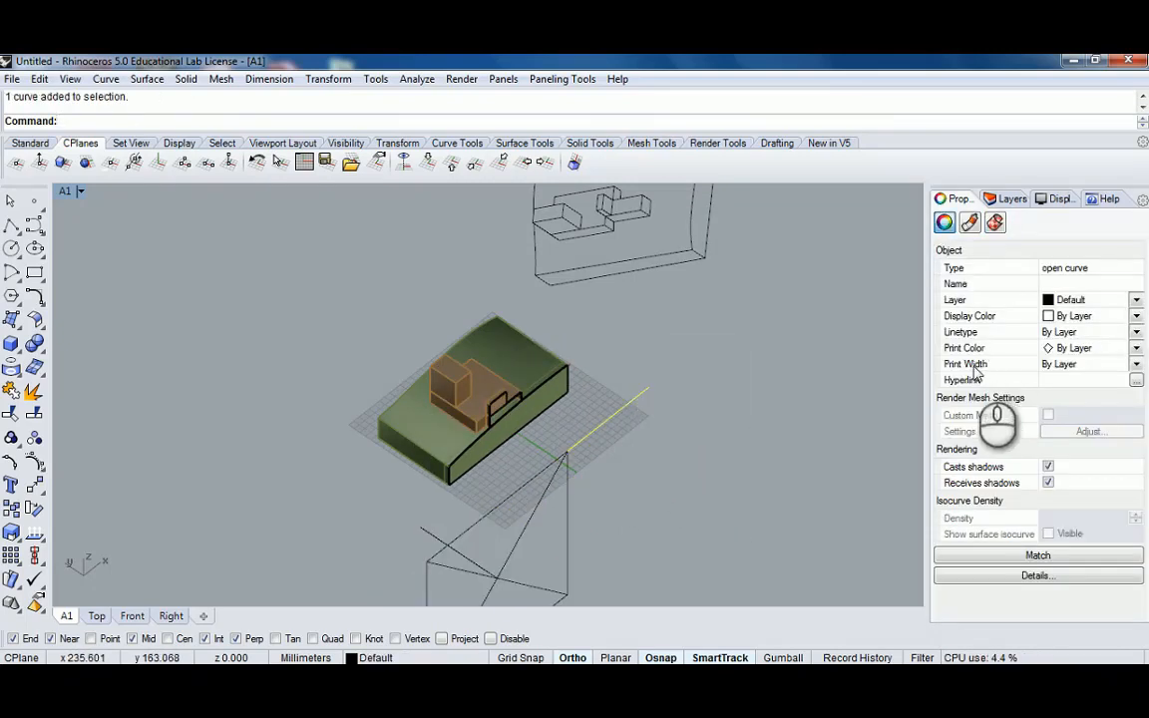
click(1136, 300)
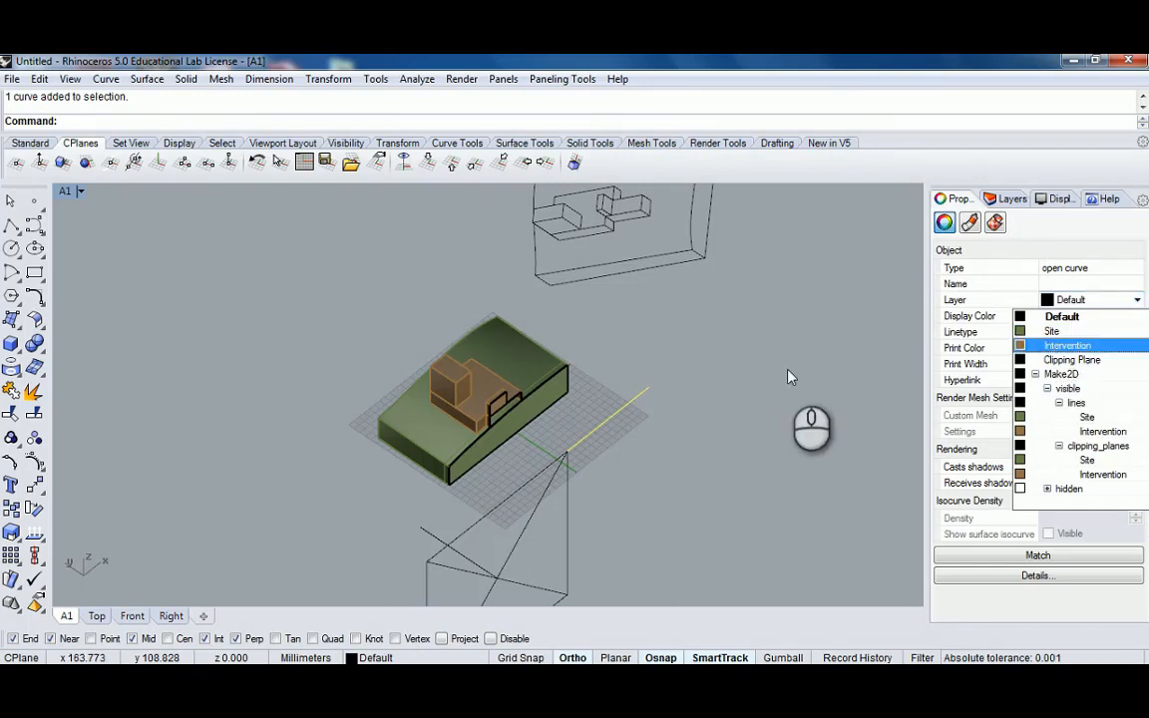
click(585, 454)
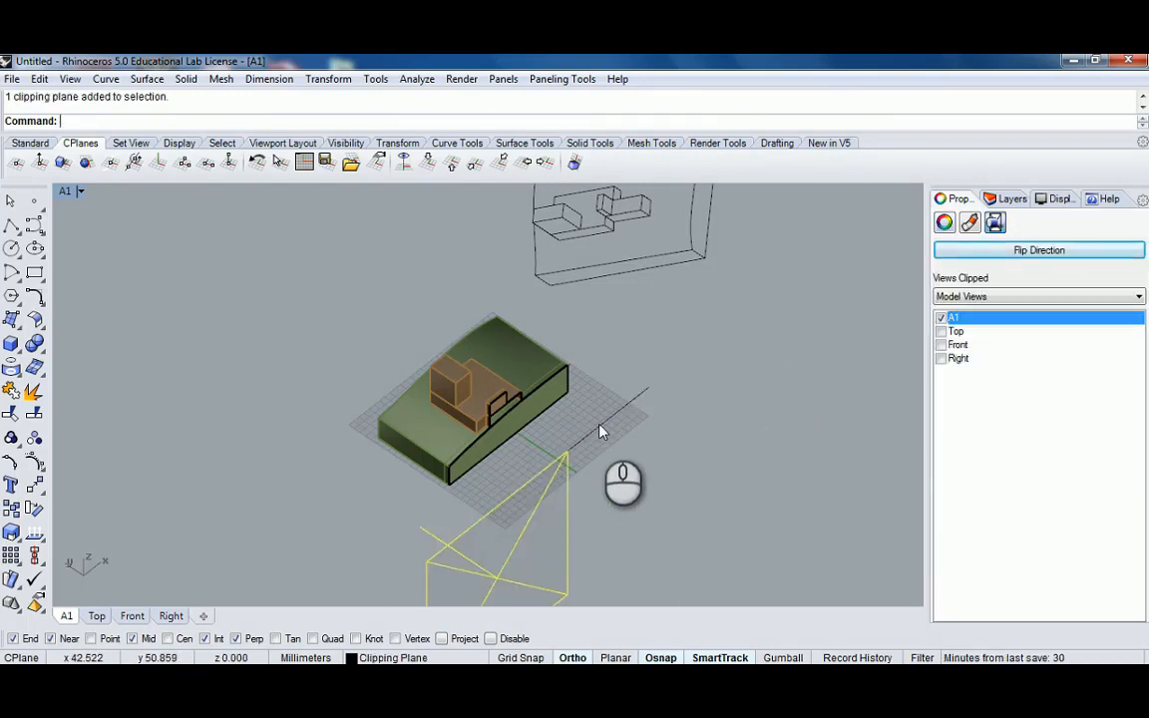
click(599, 431)
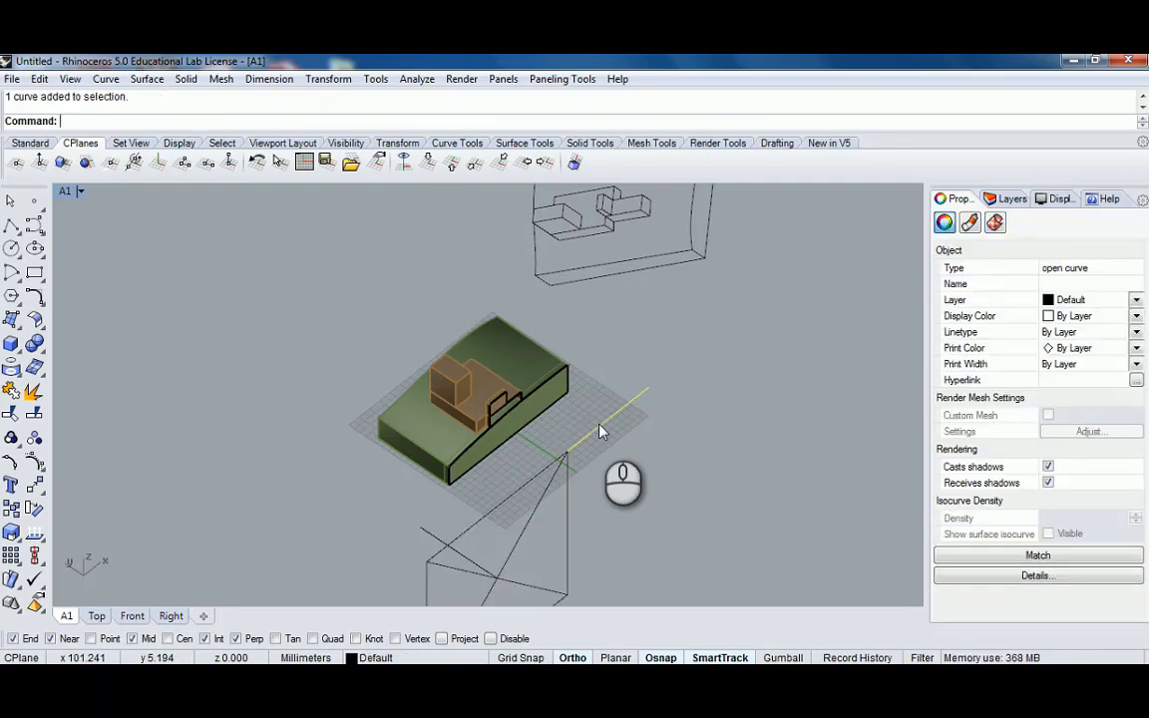
text(Copy)
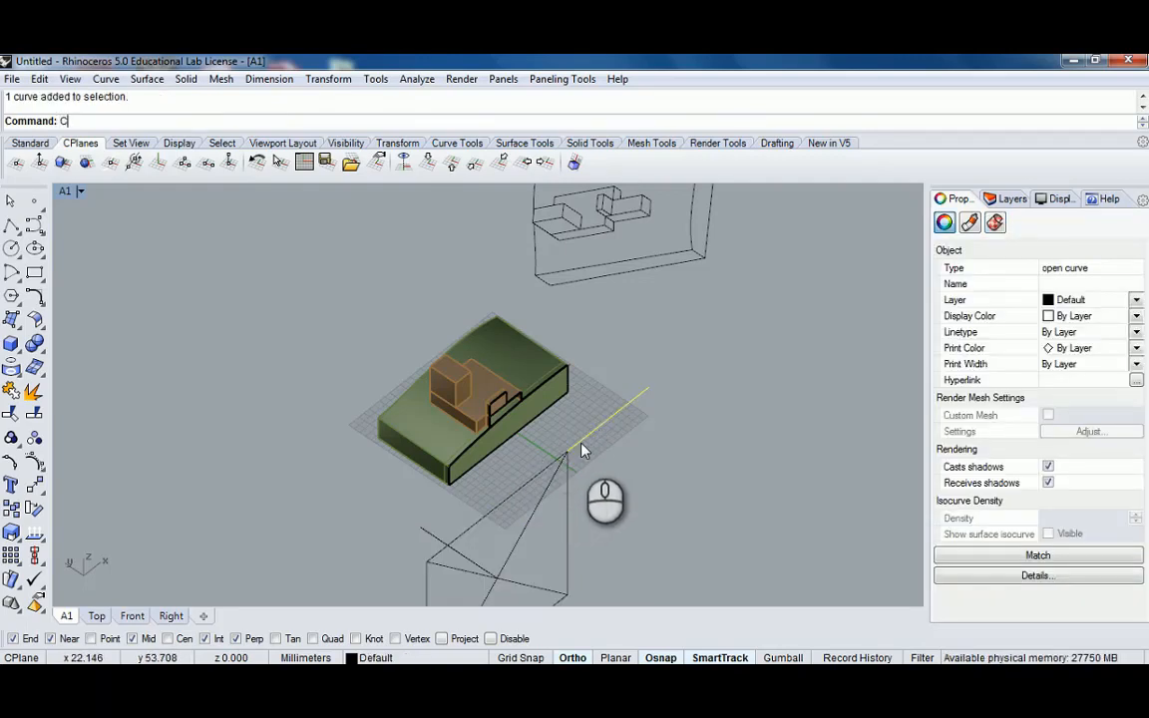
key(Return)
key(Escape)
Move the clipping plane deeper into the model so that it cuts through the tall intervention block
click(454, 538)
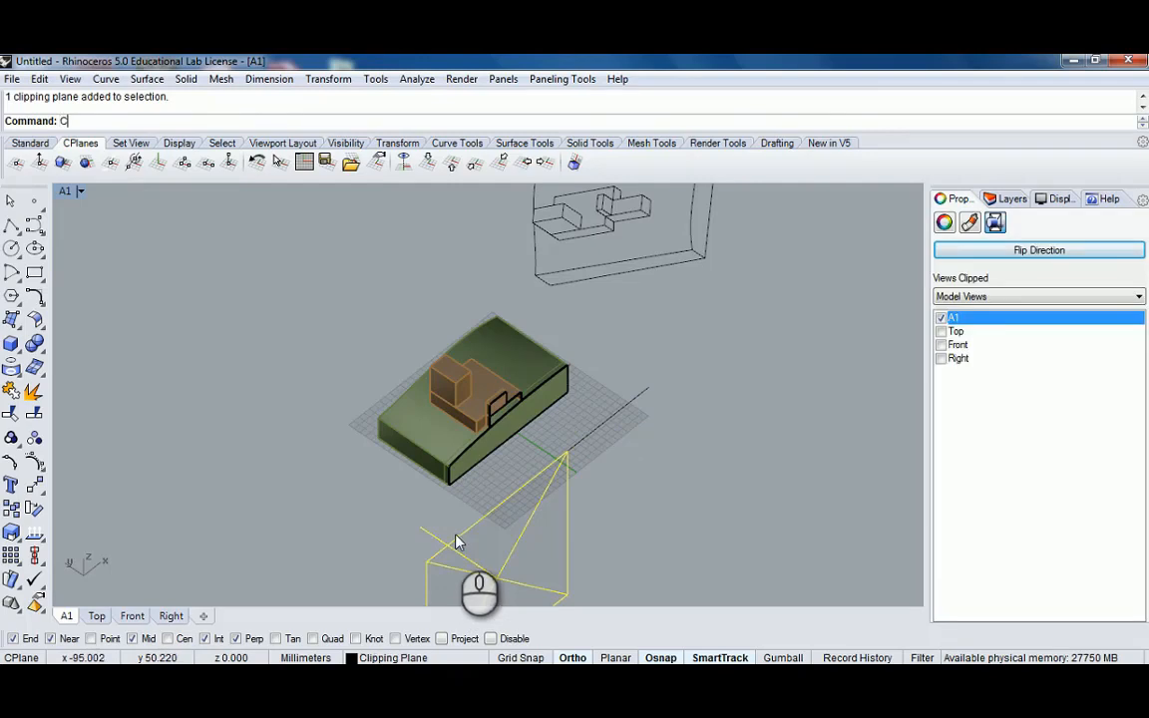
key(Return)
drag(424, 570, 380, 542)
Draw a second reference polyline in the x direction from the moved clipping plane's upper corner
click(11, 272)
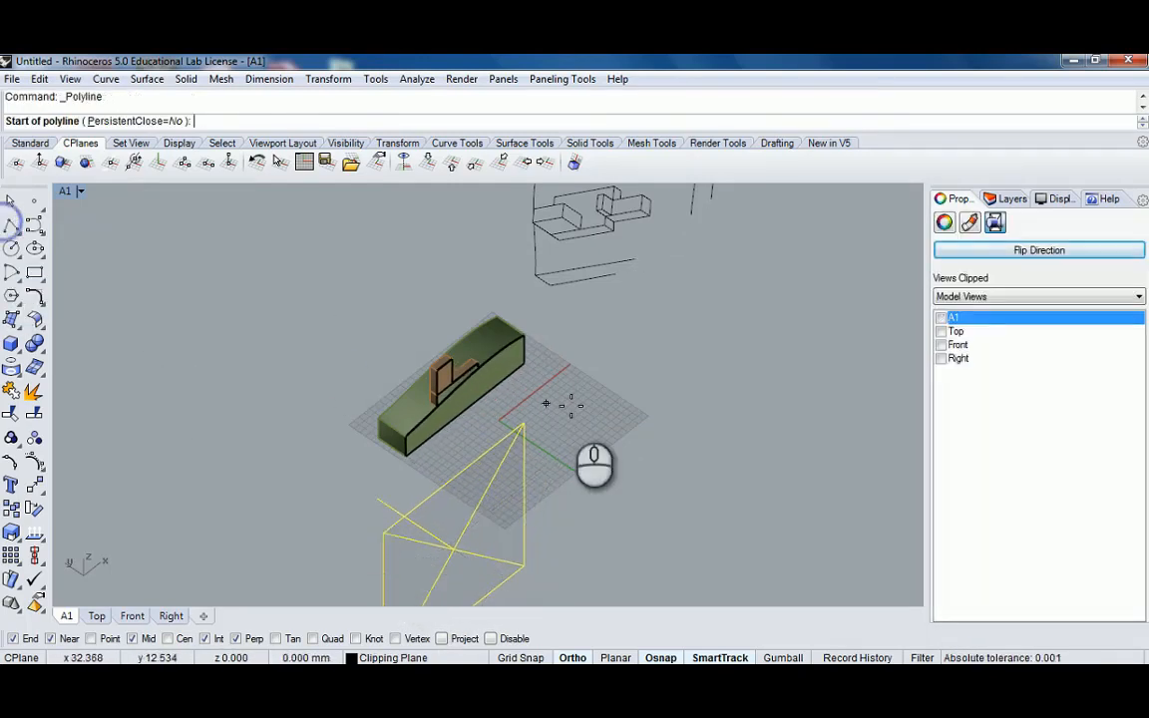
click(523, 424)
key(Return)
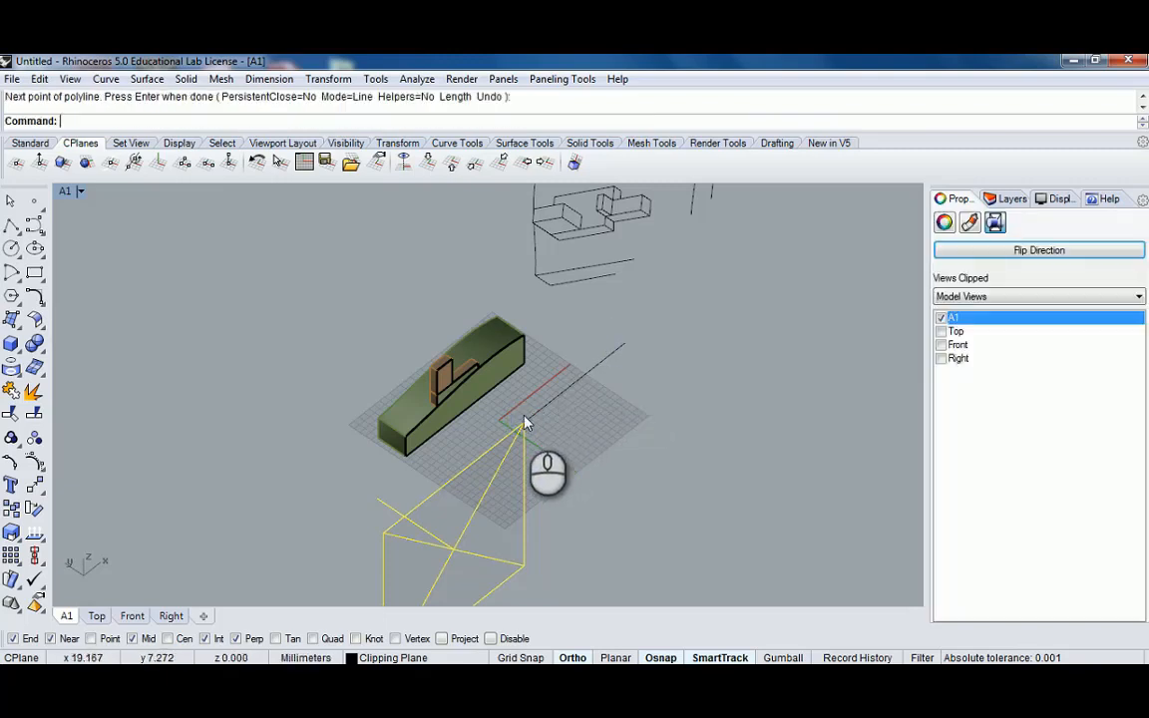
Disable the clipping plane and check the two reference lines against the complete model
click(501, 436)
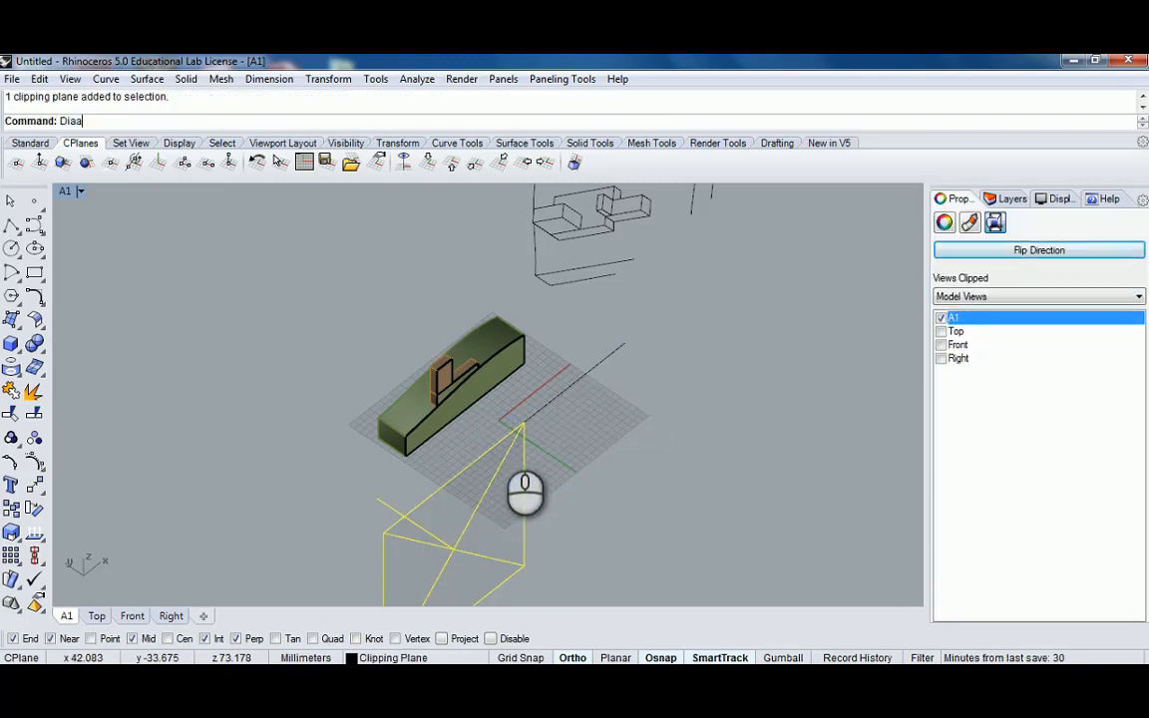
text(DisableClippingPlane)
key(Return)
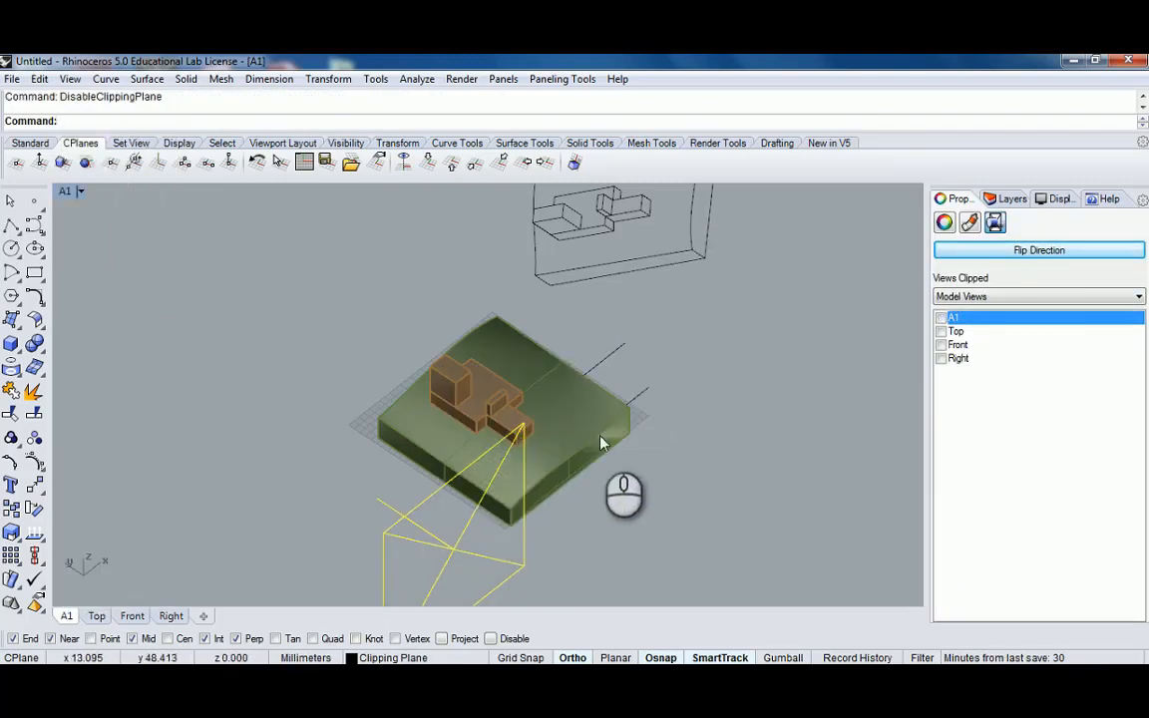
click(639, 397)
click(402, 502)
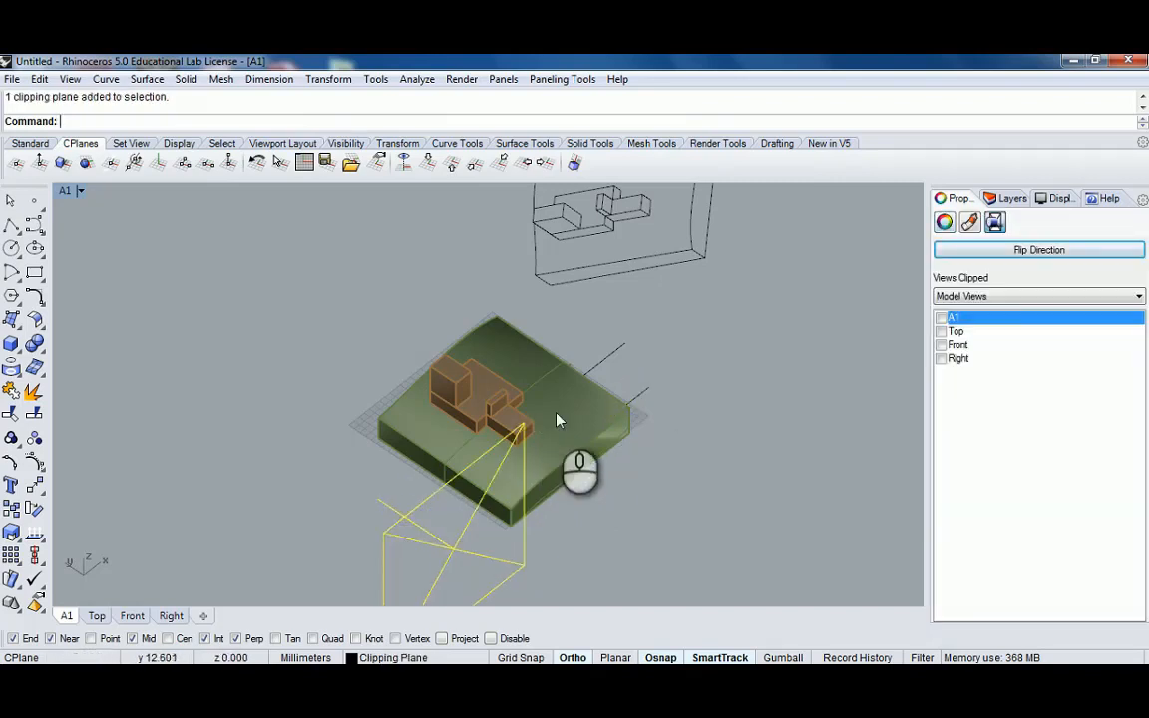
click(648, 419)
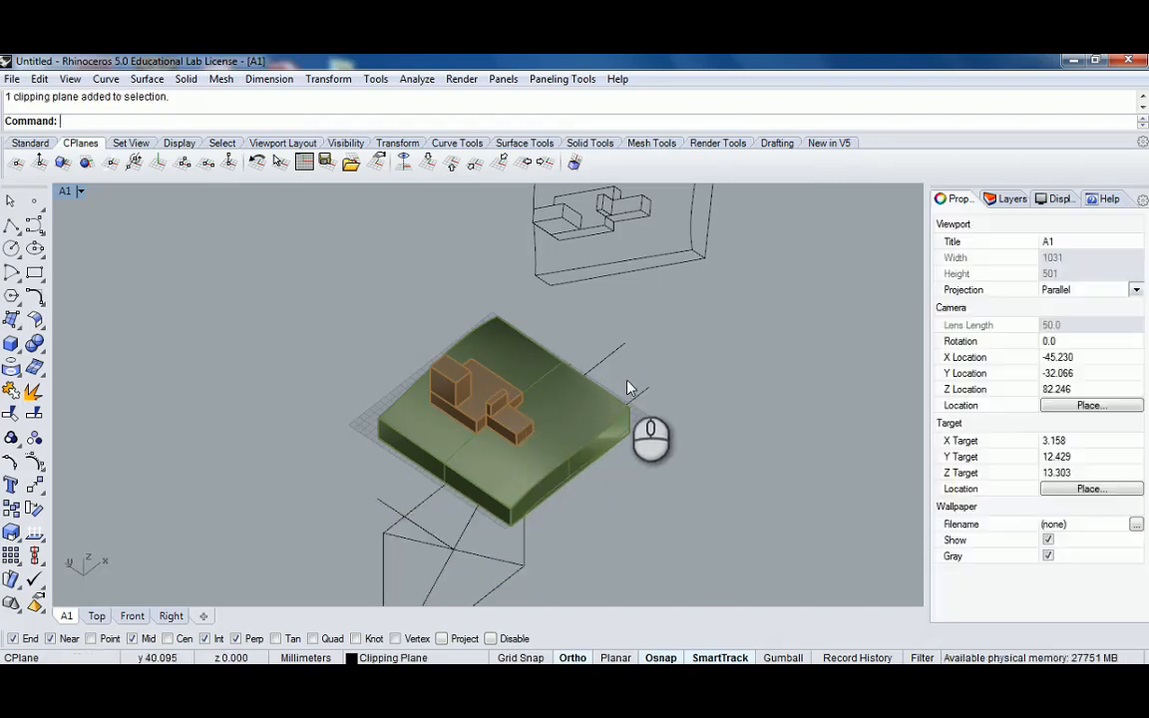
click(616, 352)
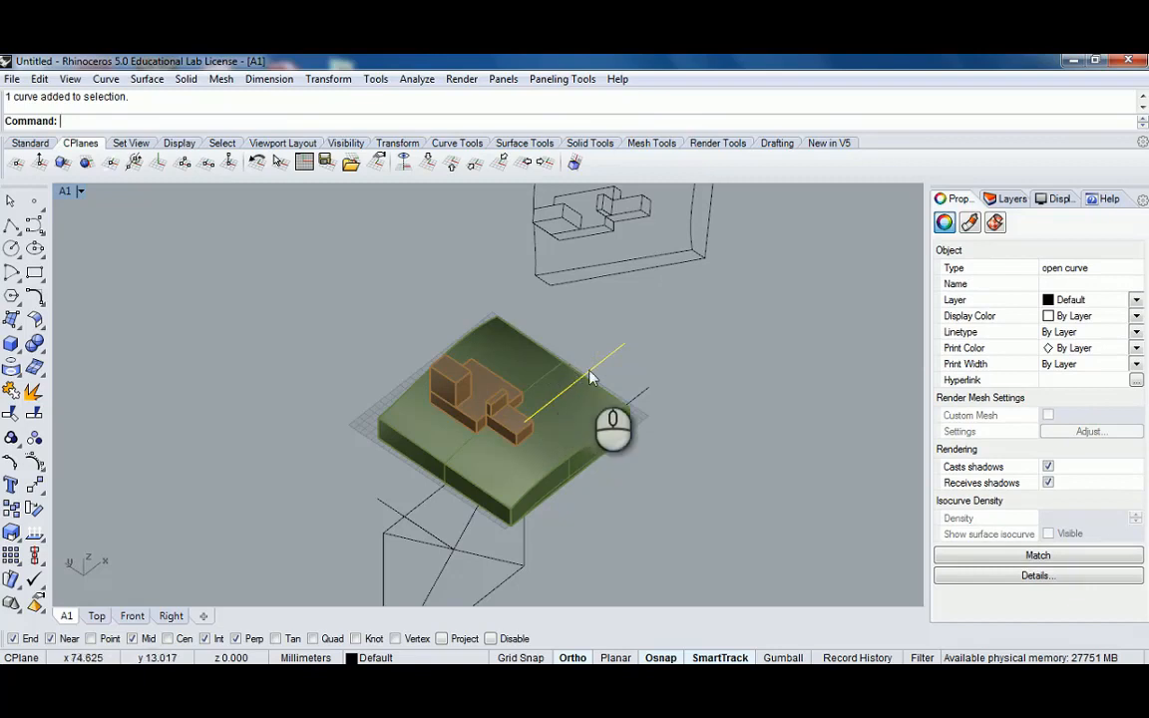
Enable the clipping plane again so that it clips the model in the A1 view
click(410, 507)
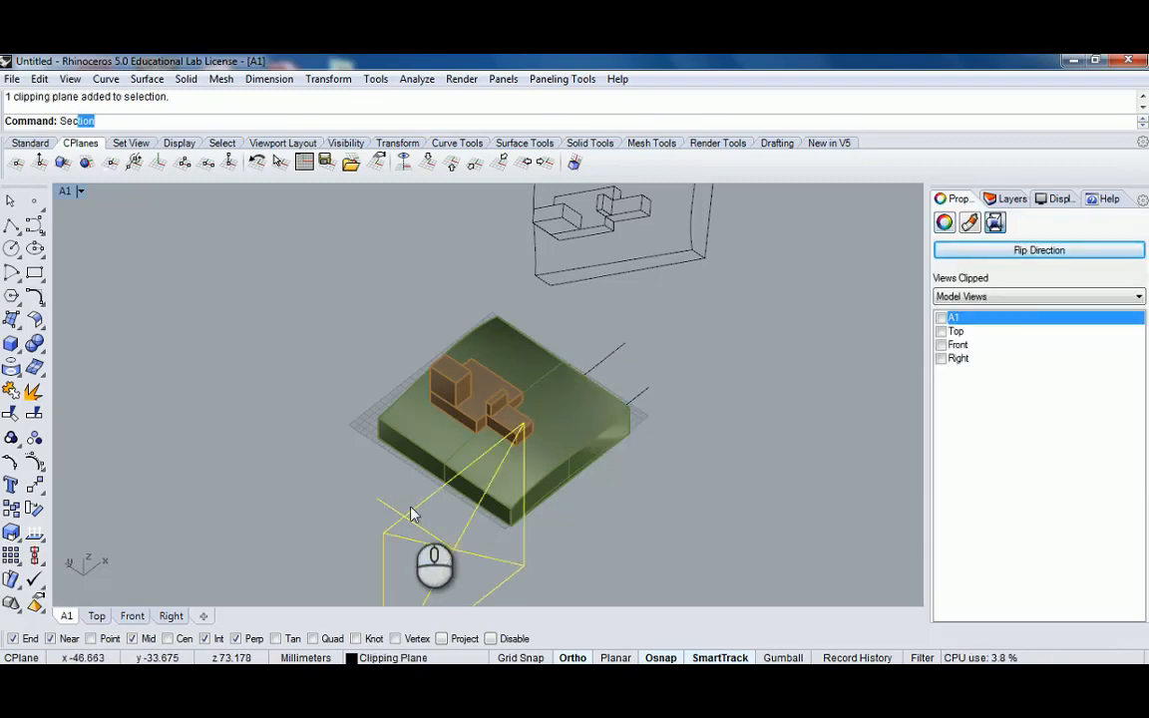
key(BackSpace)
key(BackSpace)
key(BackSpace)
key(BackSpace)
key(BackSpace)
key(BackSpace)
key(BackSpace)
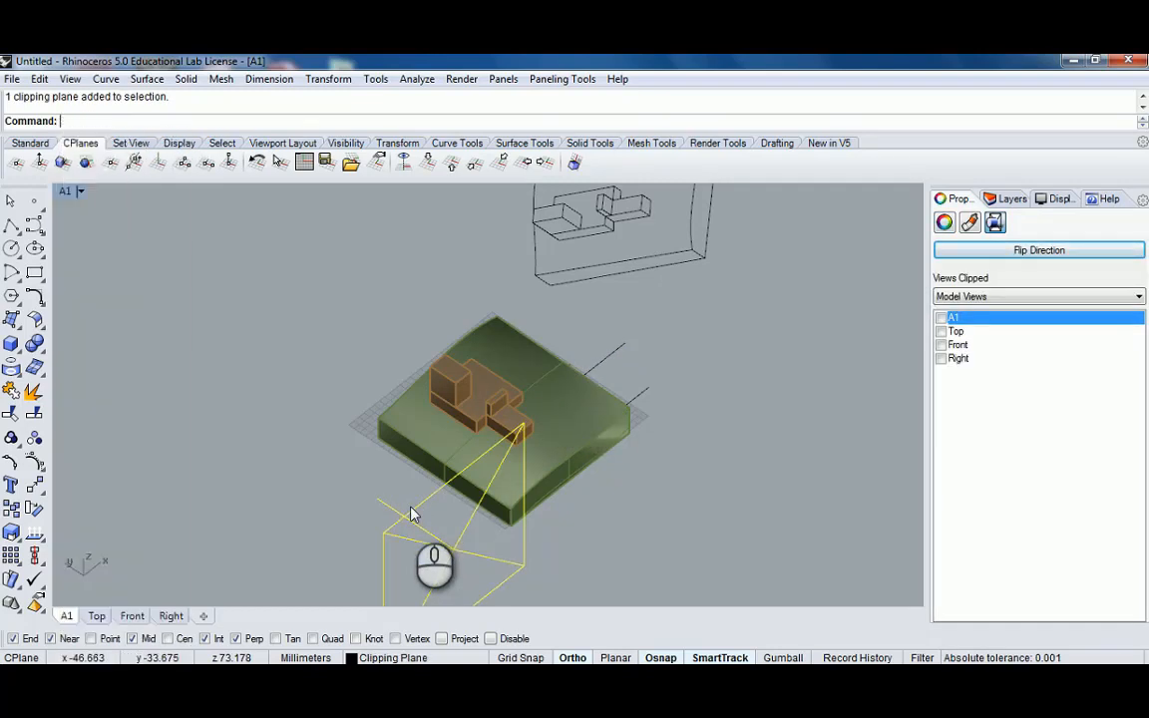
text(ClippingPlane)
key(Return)
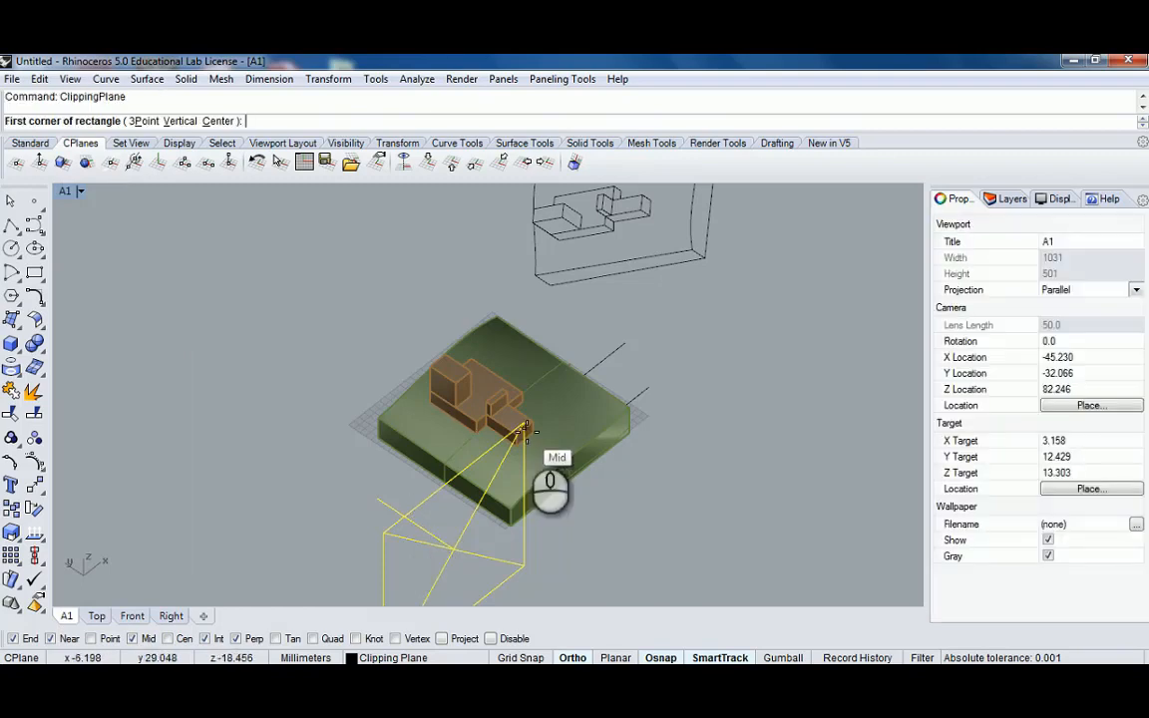
text(EnableClippingPlane)
key(Return)
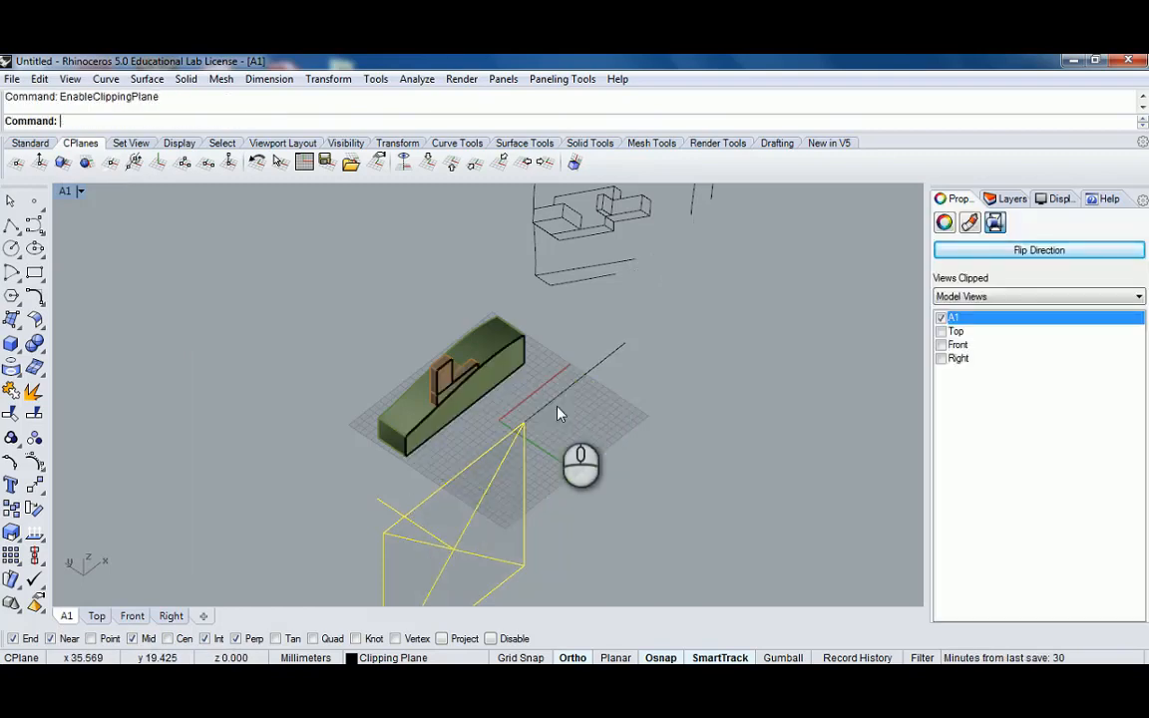
Select the clipped site and intervention geometry and review its Make2D options without generating a drawing
click(414, 344)
drag(341, 287, 547, 478)
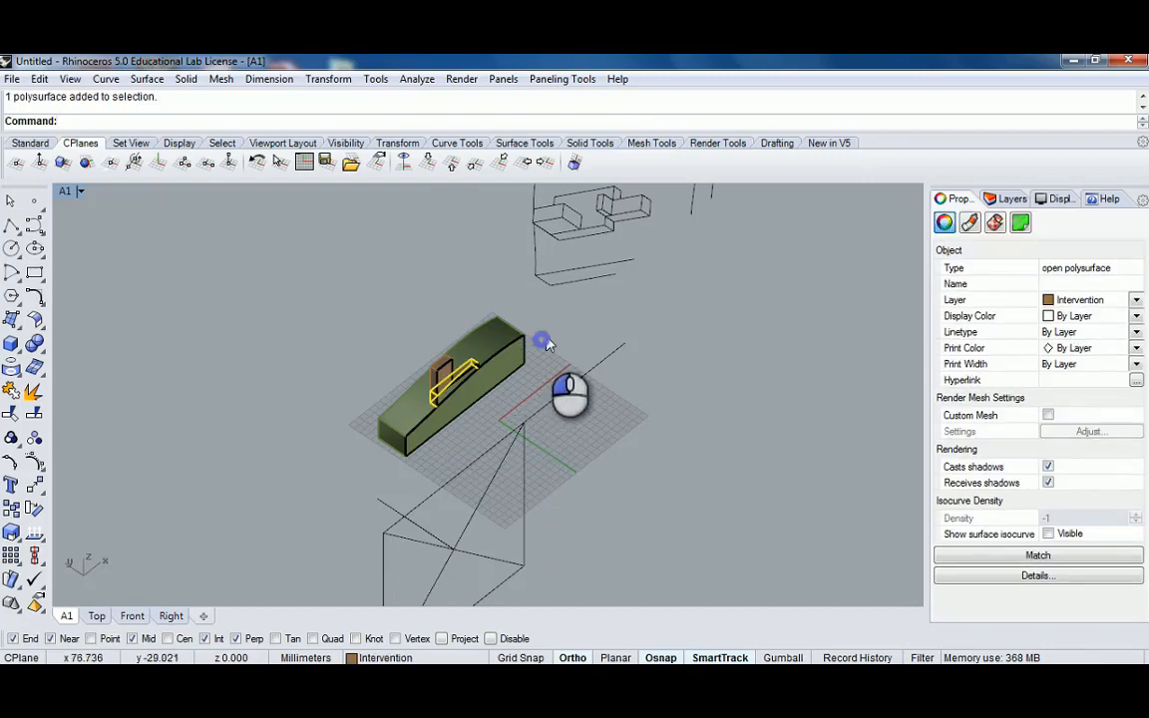
drag(544, 336, 392, 399)
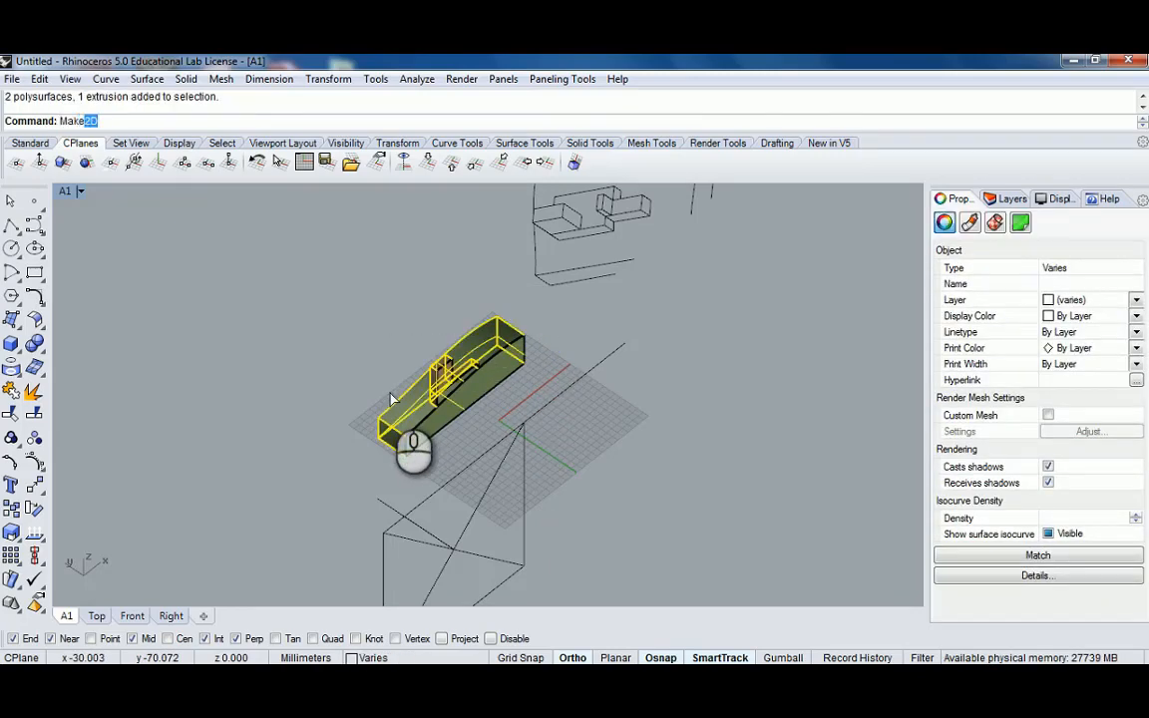
key(Return)
click(879, 521)
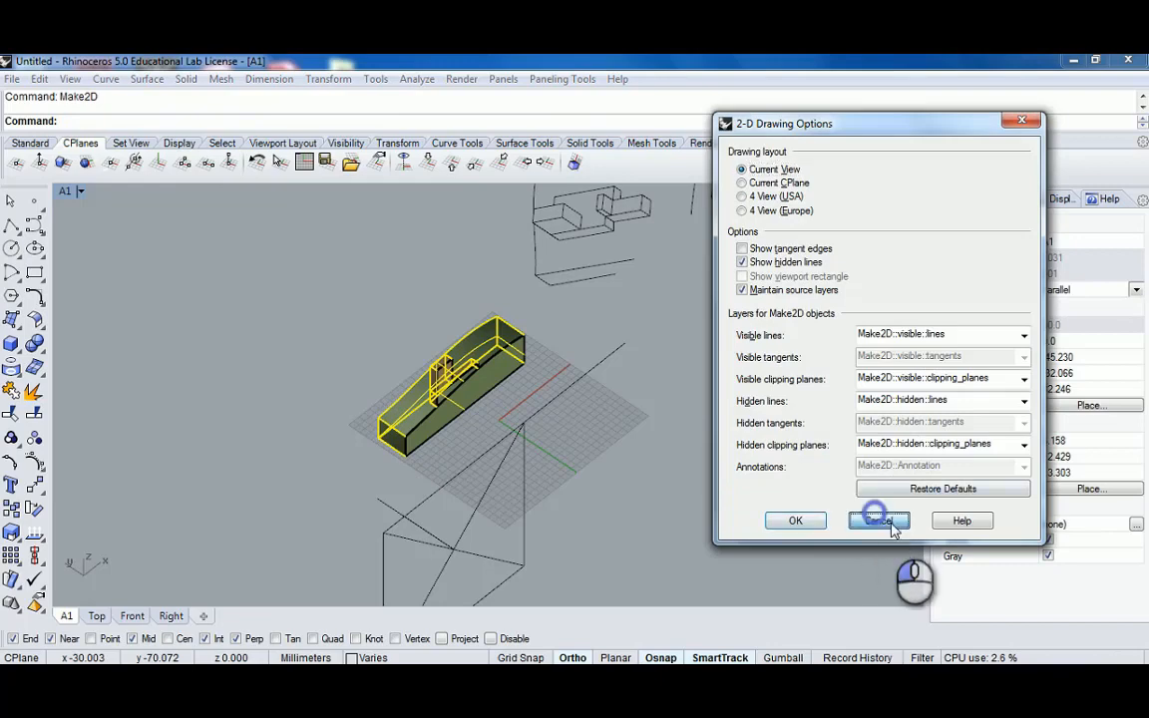
text(A1)
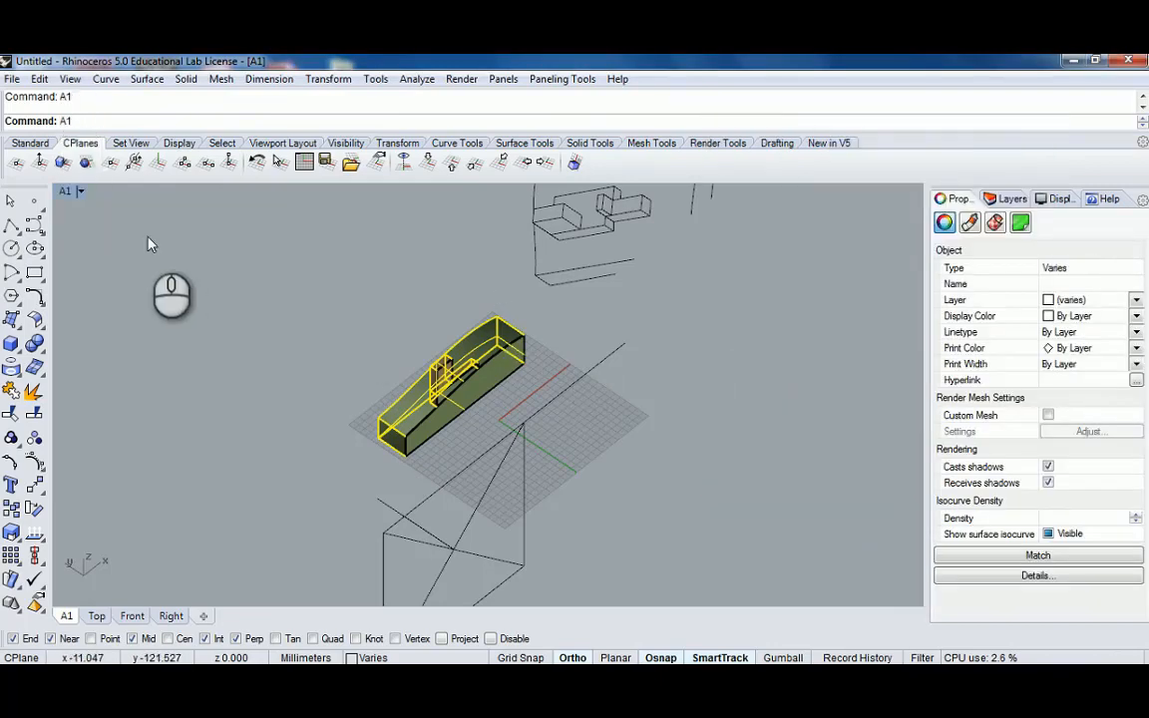
Restore the saved A1 view and enable the clipping plane in it
key(Return)
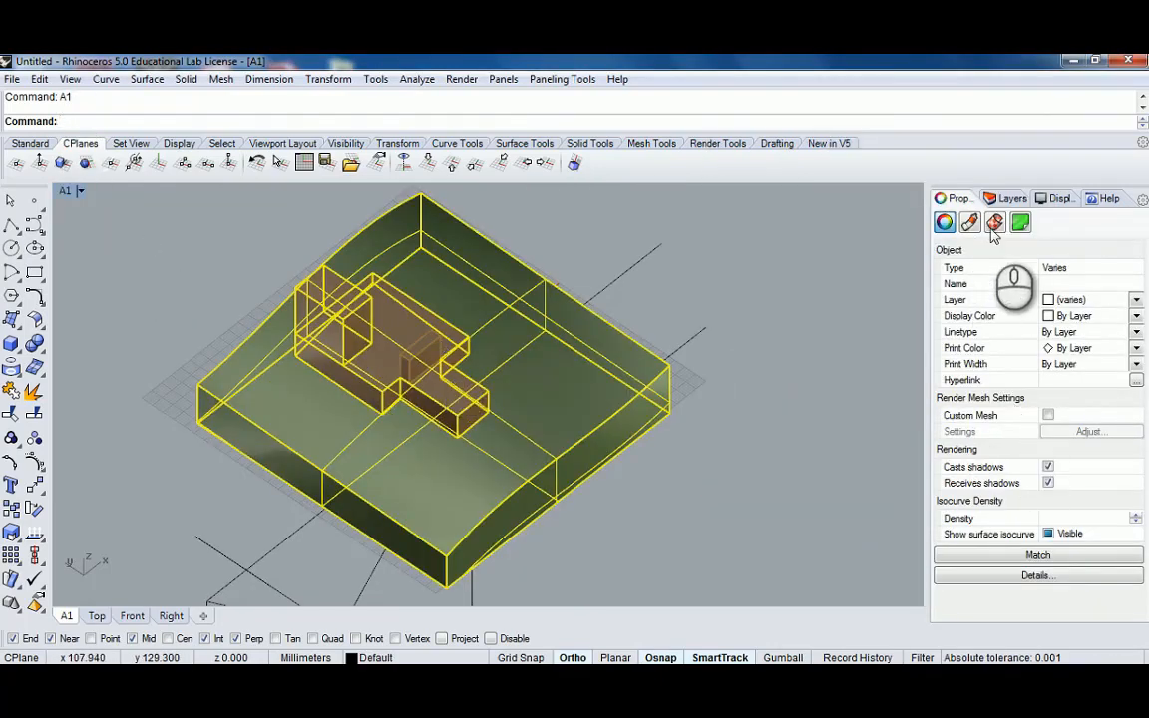
click(284, 553)
click(940, 317)
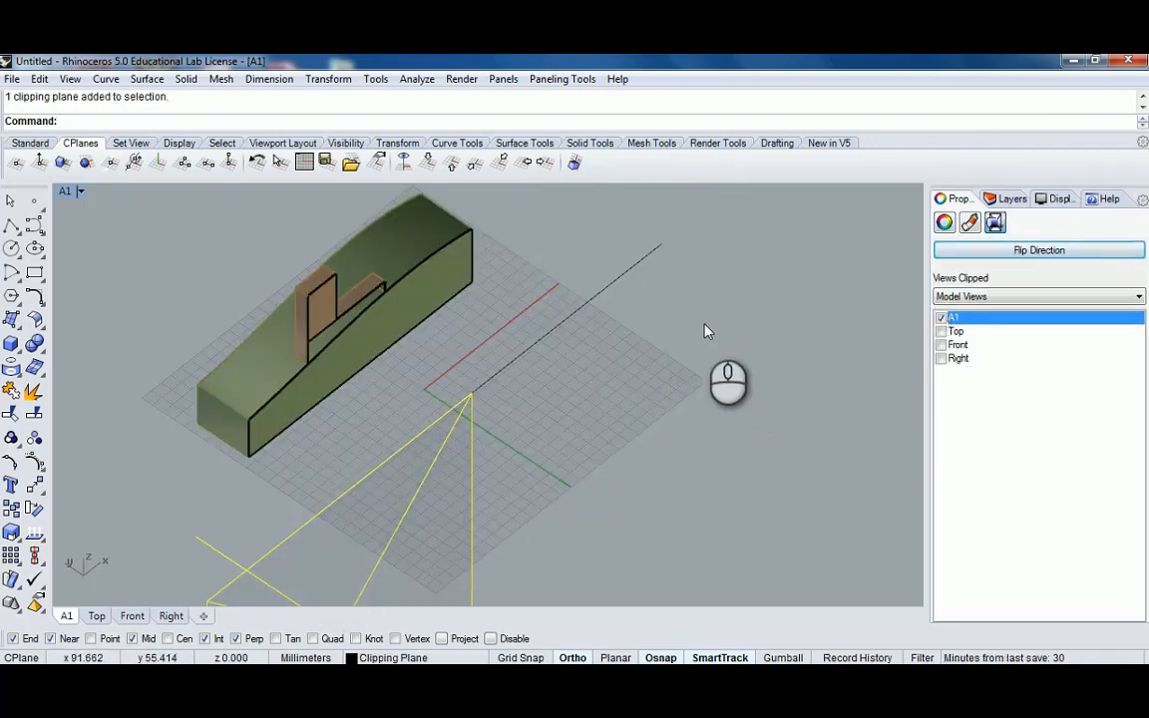
Generate a Make2D drawing of the clipped site and intervention from the current view, showing hidden lines and maintaining source layers
click(251, 262)
drag(503, 225, 252, 352)
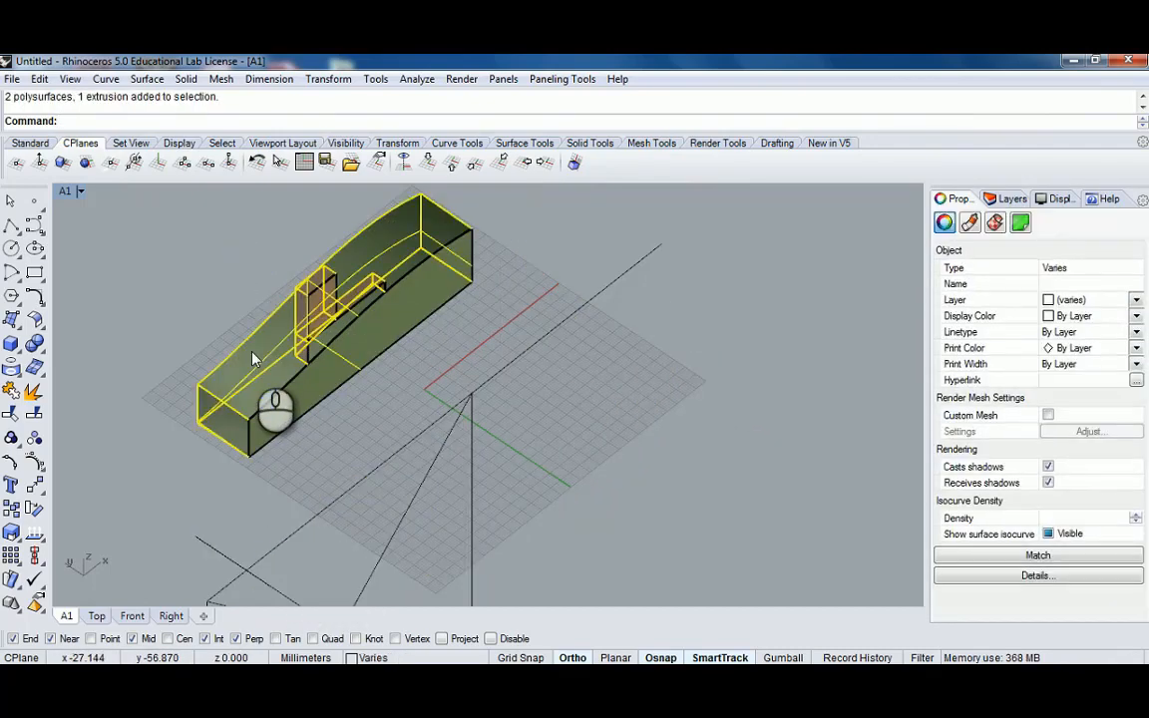
text(Make2D)
key(Return)
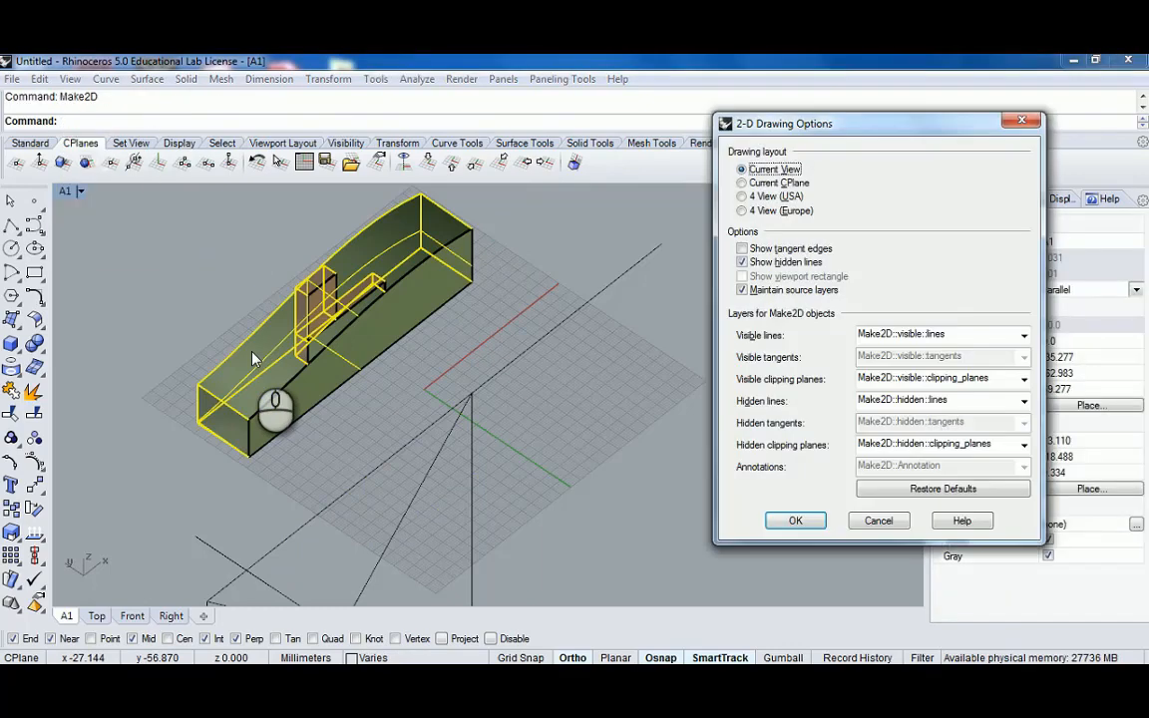
key(Return)
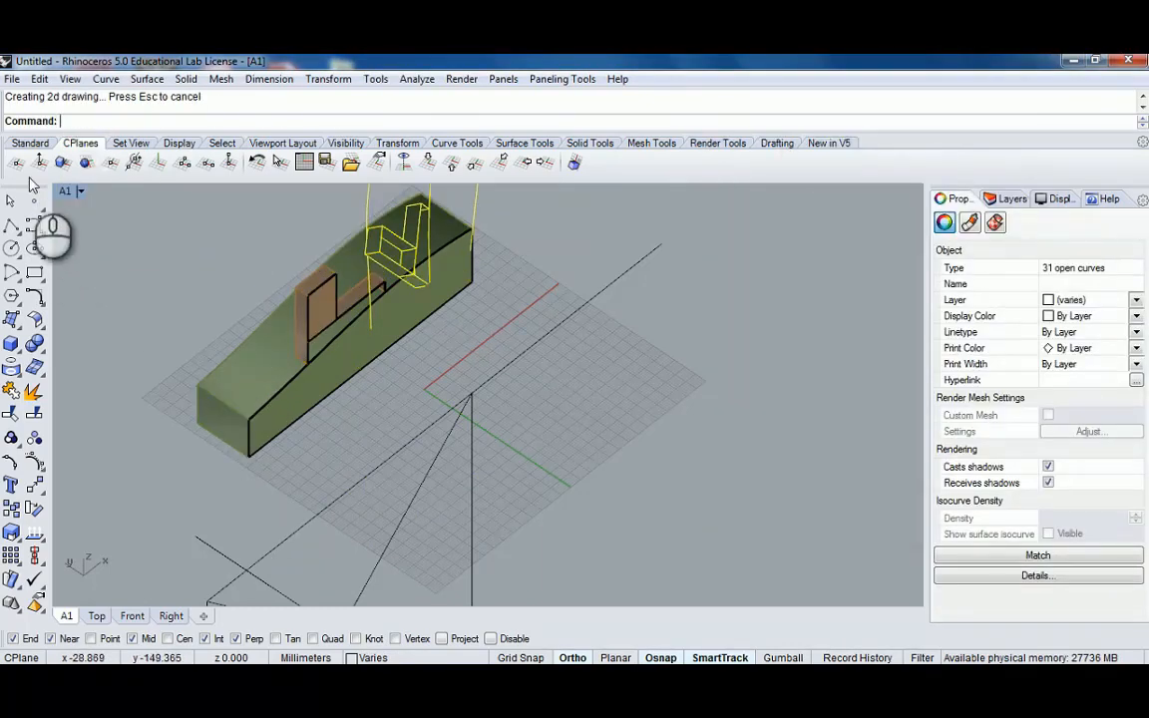
Move the new 2D section drawing off the model in the Top view and place it beyond the earlier axonometrics
double_click(63, 190)
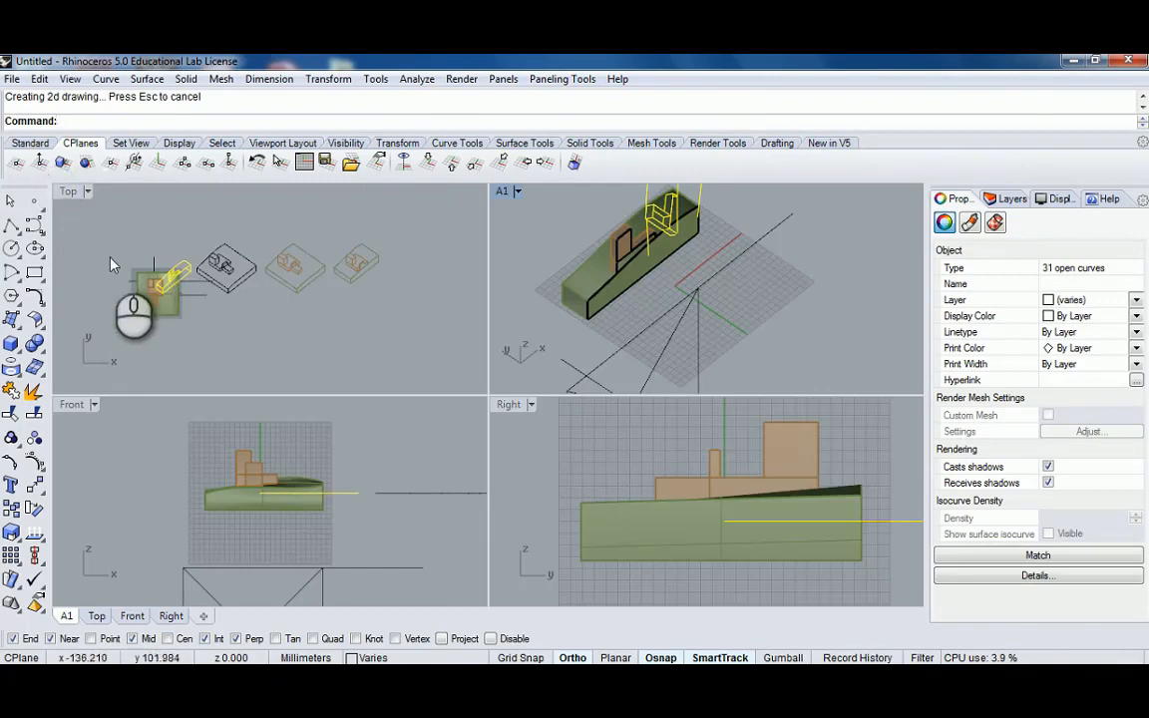
double_click(67, 190)
drag(300, 356, 704, 340)
scroll(697, 349, up, 8)
drag(657, 293, 836, 496)
Align the new section vertically with the neighbouring axonometric by its lower corner, and bring it closer along the row
right_drag(839, 492, 732, 403)
text(m)
key(Return)
click(612, 402)
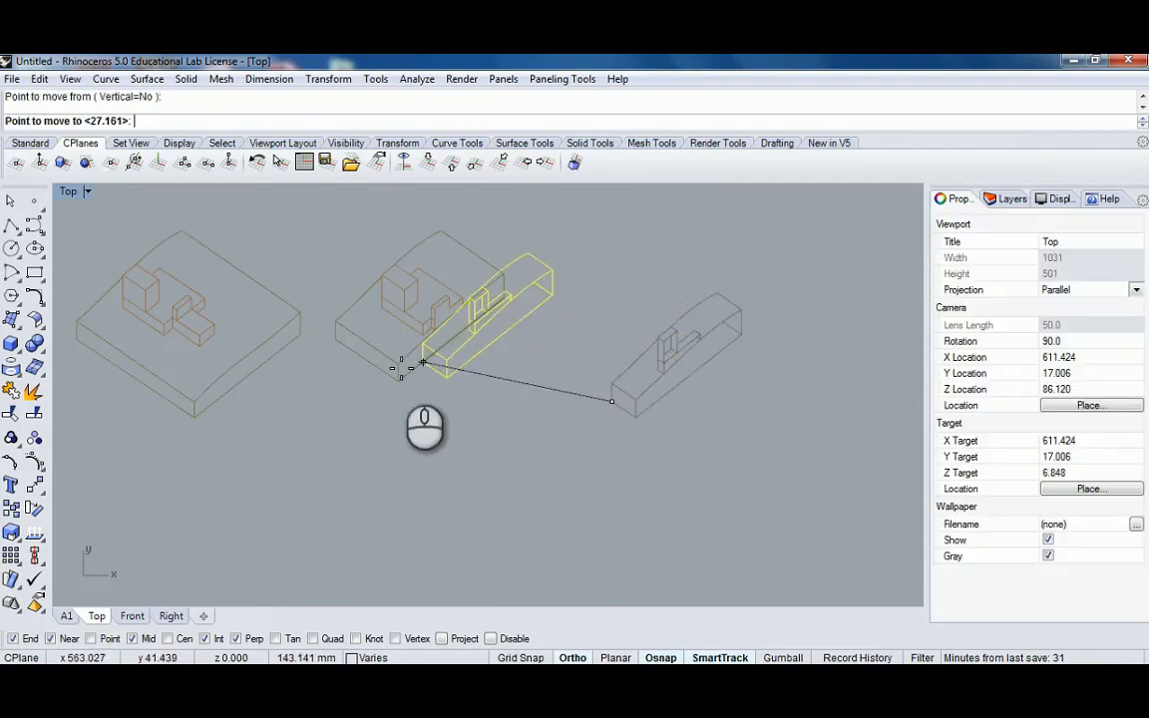
click(612, 340)
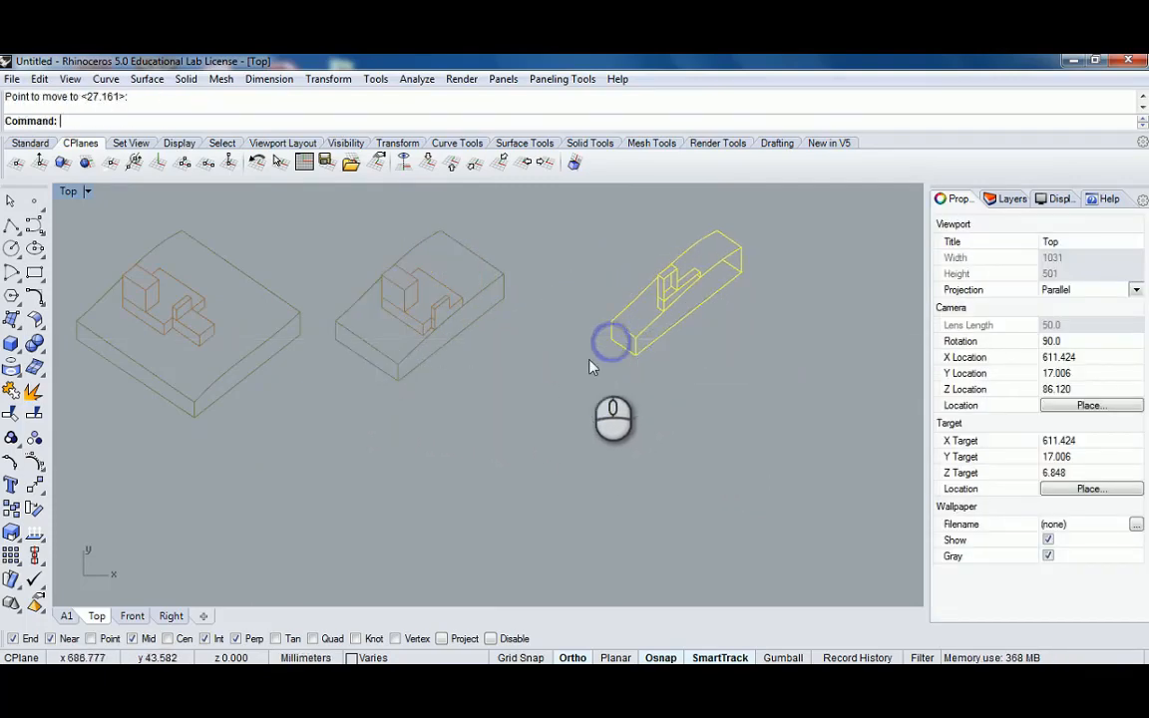
drag(612, 319, 577, 322)
click(598, 347)
Examine the row of axonometric drawings in the Top view for alignment and spacing
scroll(624, 393, down, 4)
right_drag(616, 385, 695, 405)
scroll(589, 369, up, 2)
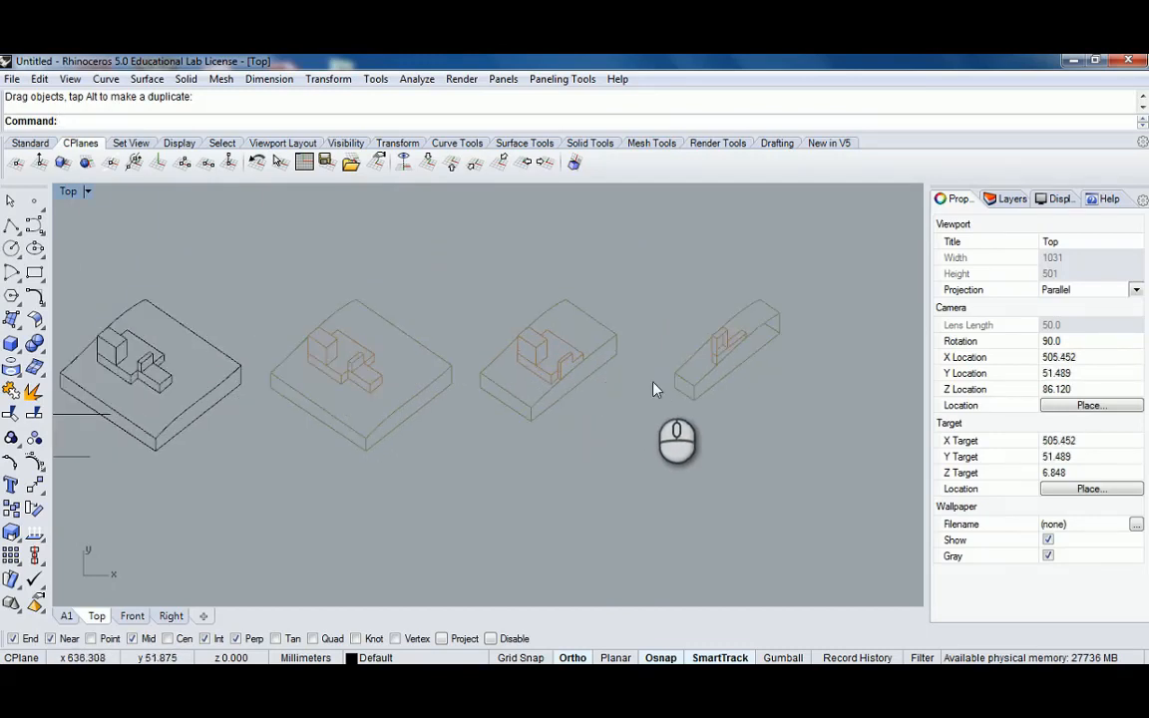
scroll(698, 367, down, 1)
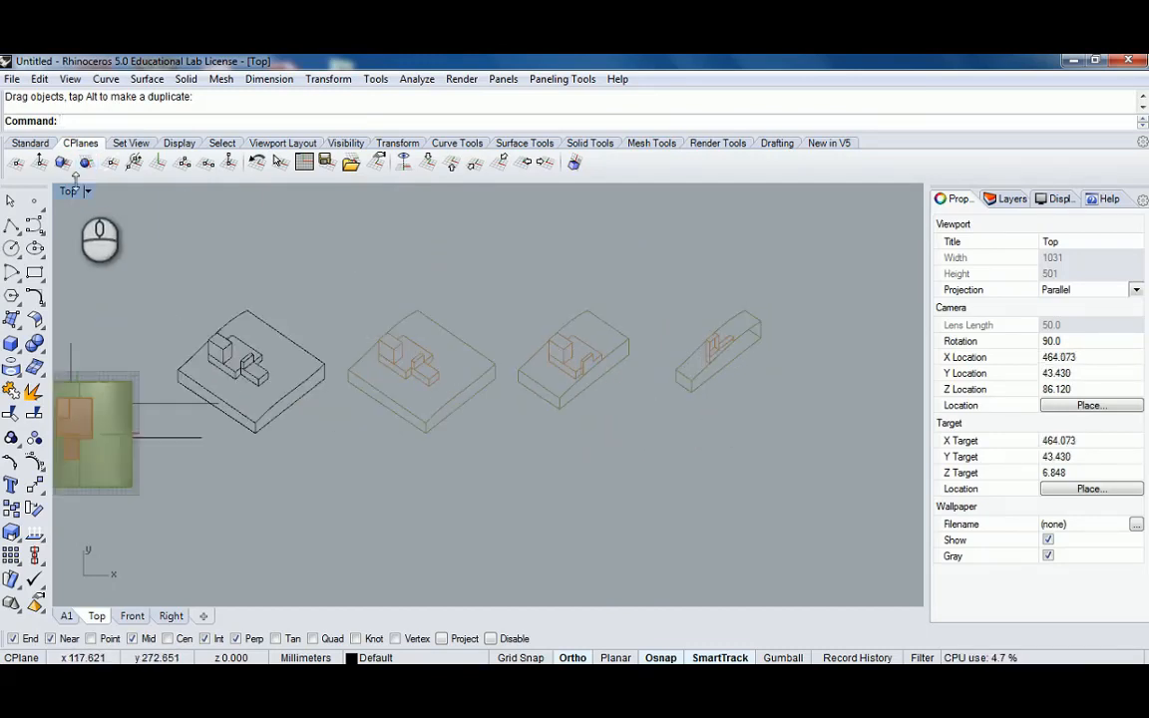
double_click(69, 192)
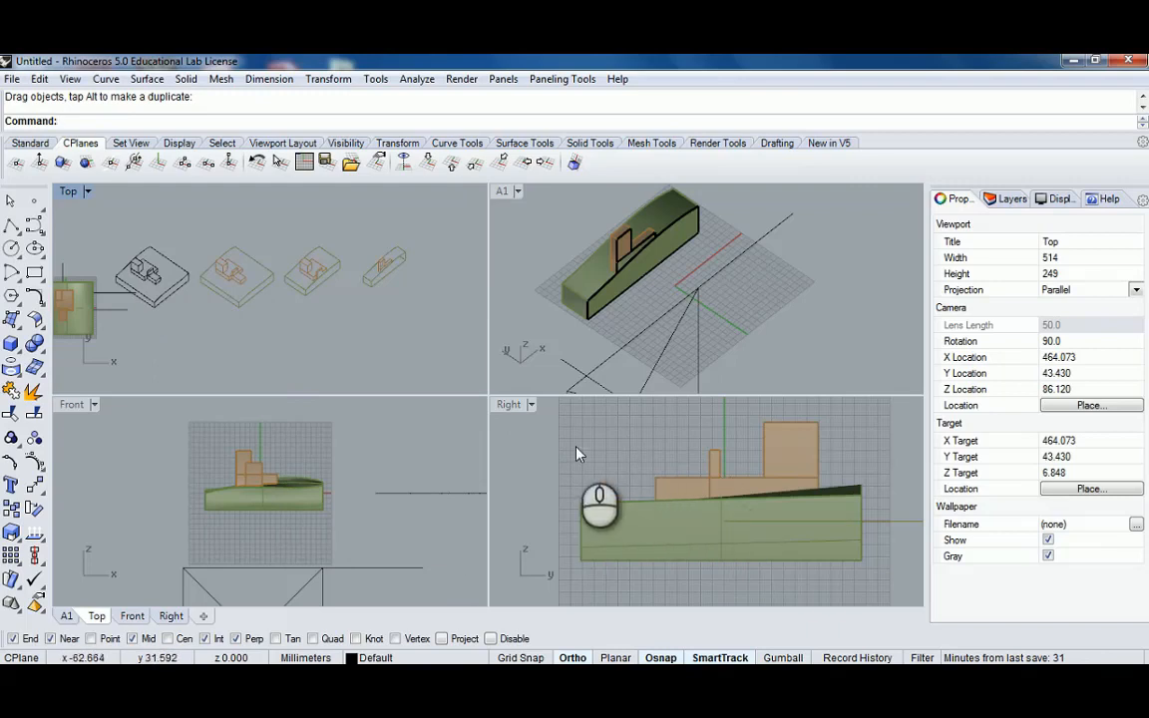
double_click(69, 193)
scroll(303, 386, down, 8)
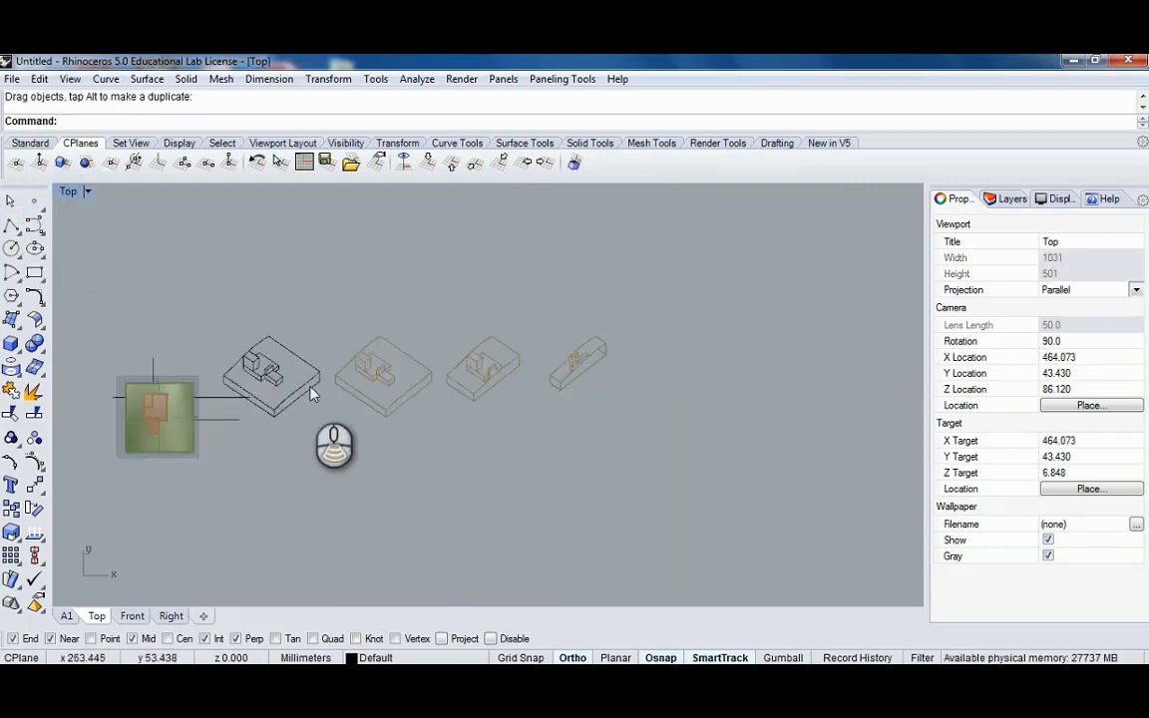
right_drag(198, 392, 368, 392)
scroll(368, 392, up, 10)
scroll(503, 388, down, 6)
right_drag(502, 388, 400, 381)
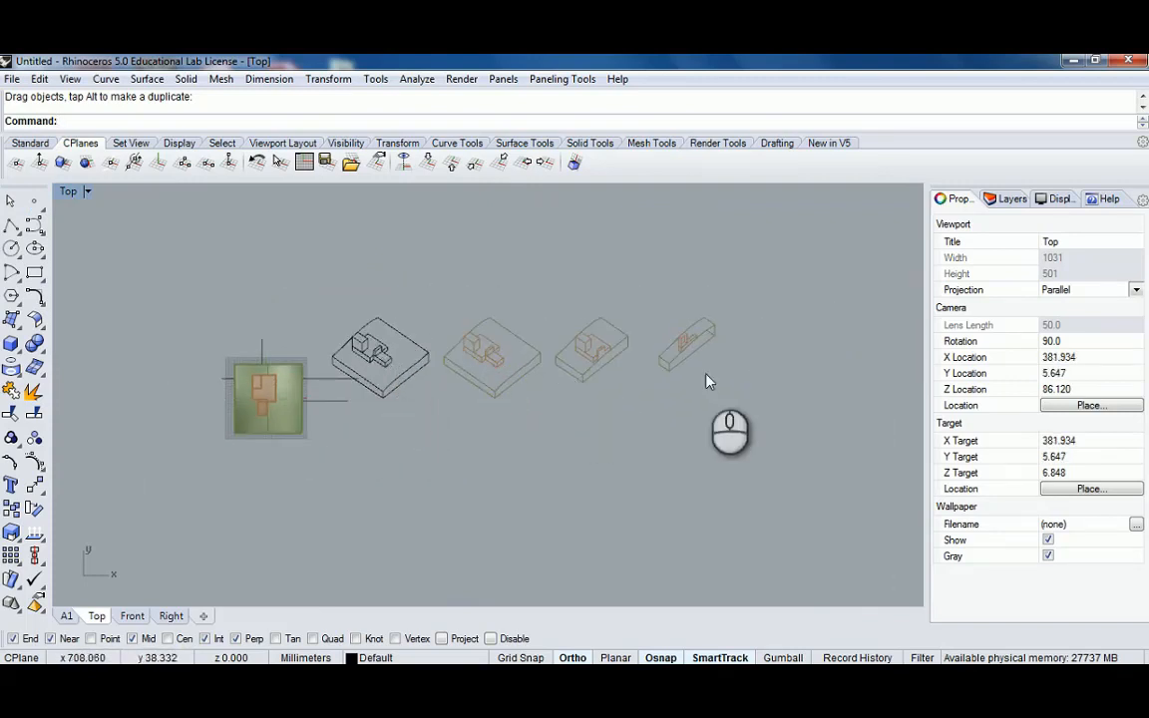
scroll(722, 365, up, 6)
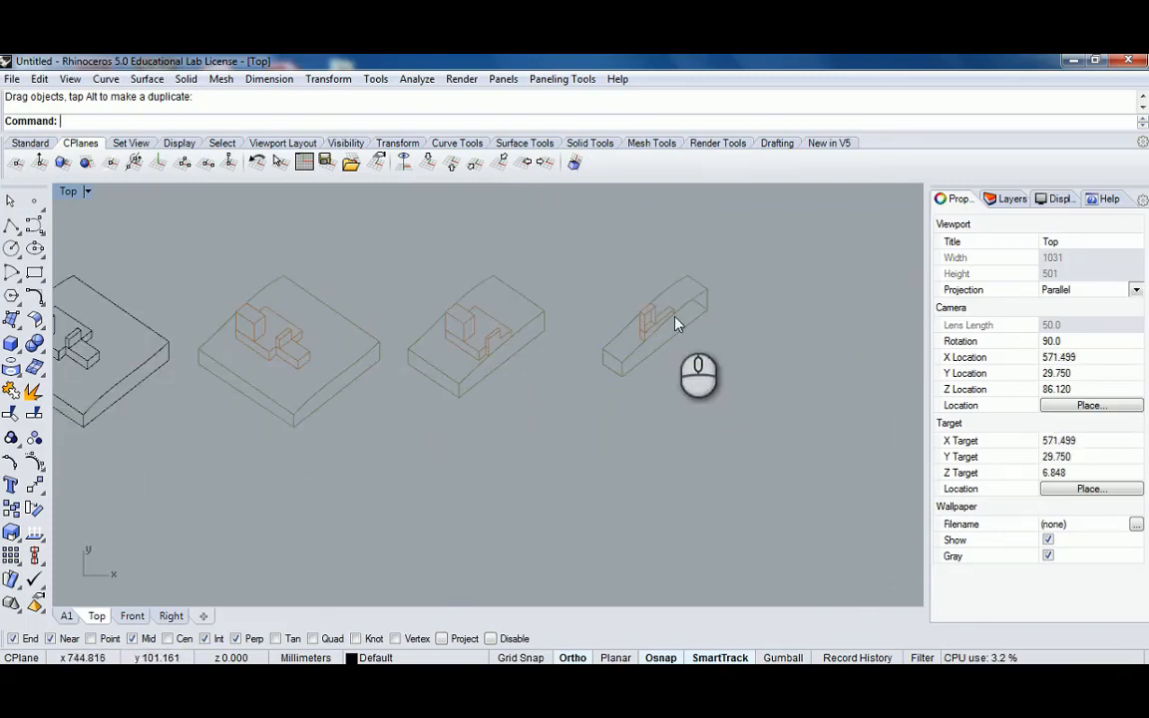
Set the clipping plane selected in the A1 view to clip the Top, Front and Right views as well
double_click(69, 193)
double_click(503, 190)
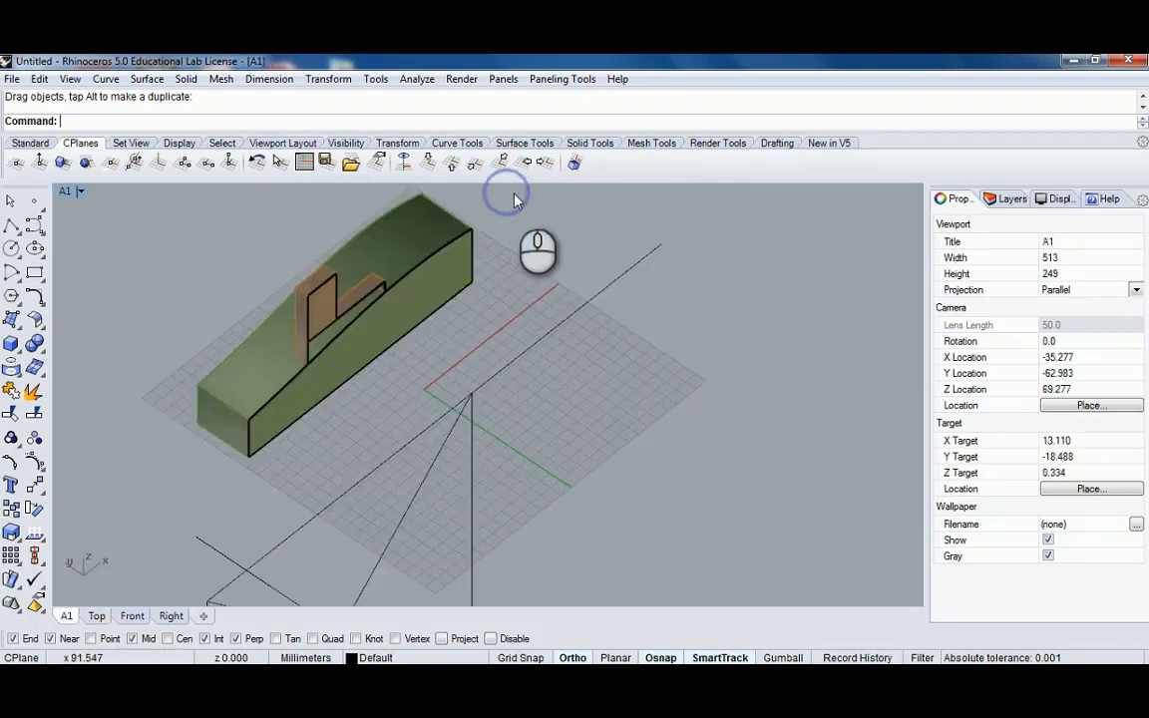
click(439, 431)
scroll(451, 403, down, 3)
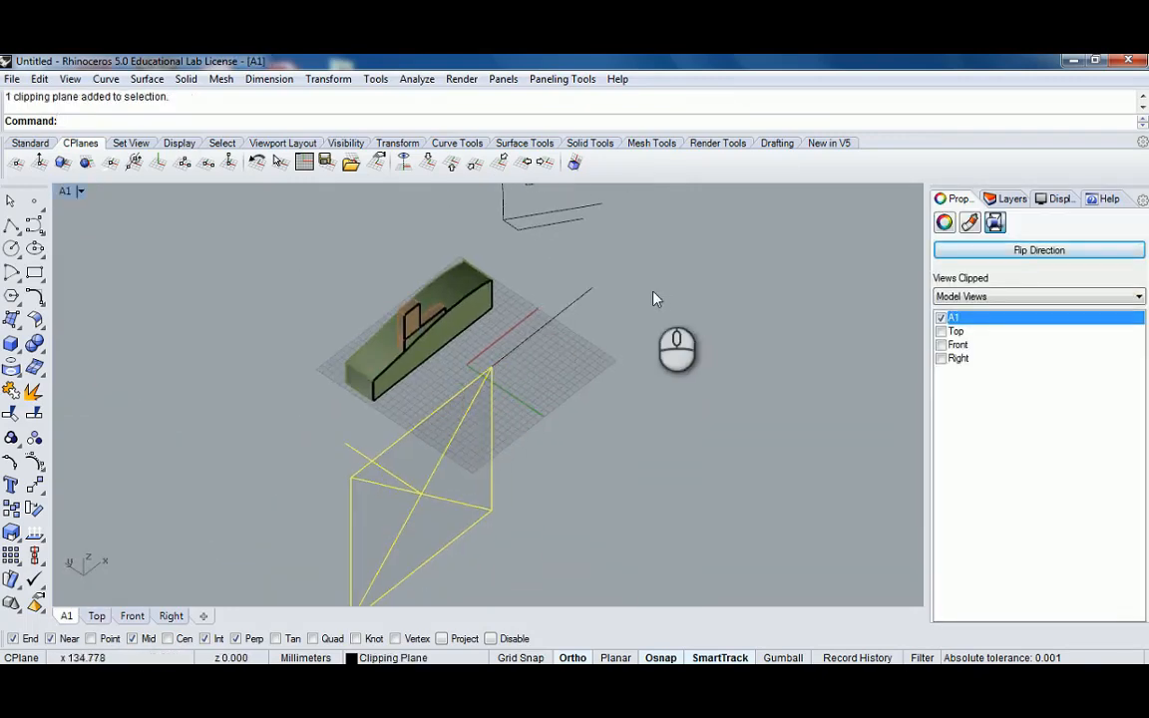
click(940, 331)
click(941, 345)
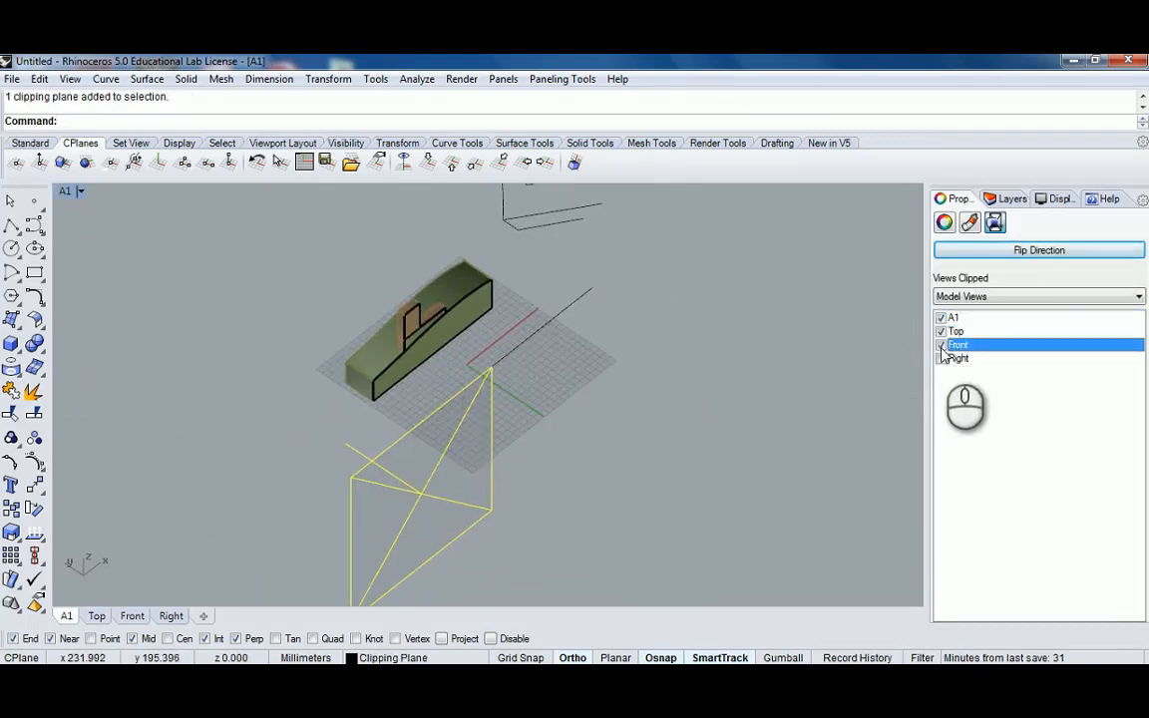
click(941, 359)
click(389, 329)
click(434, 394)
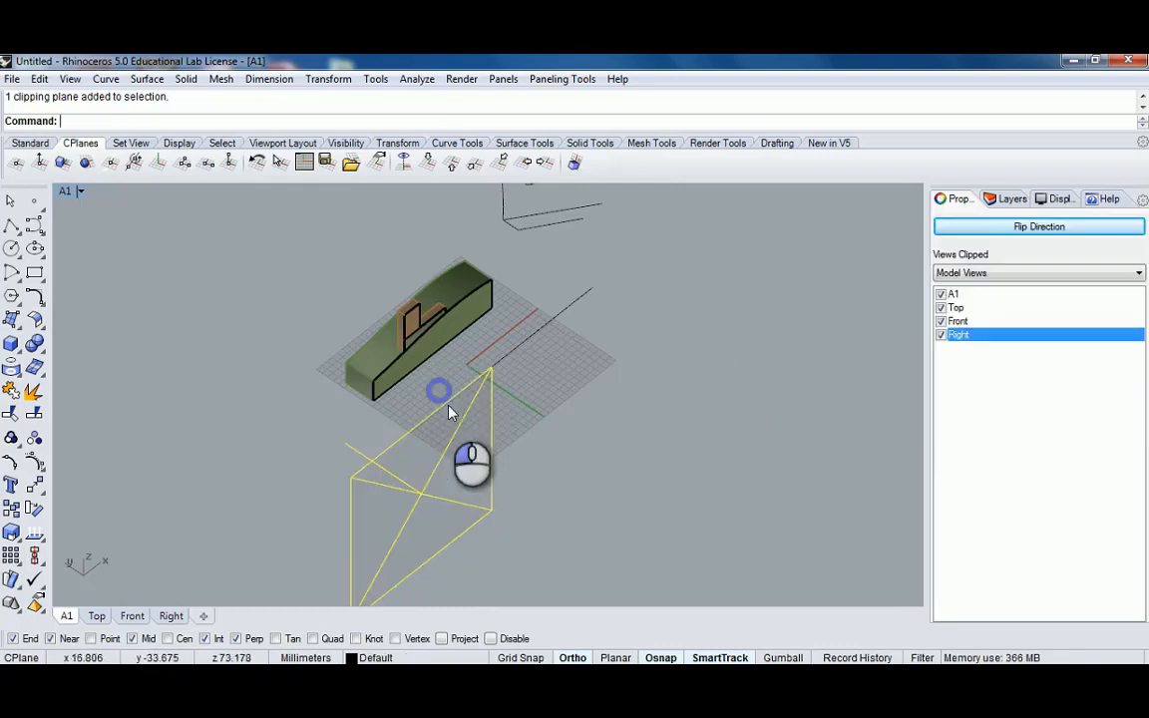
click(501, 347)
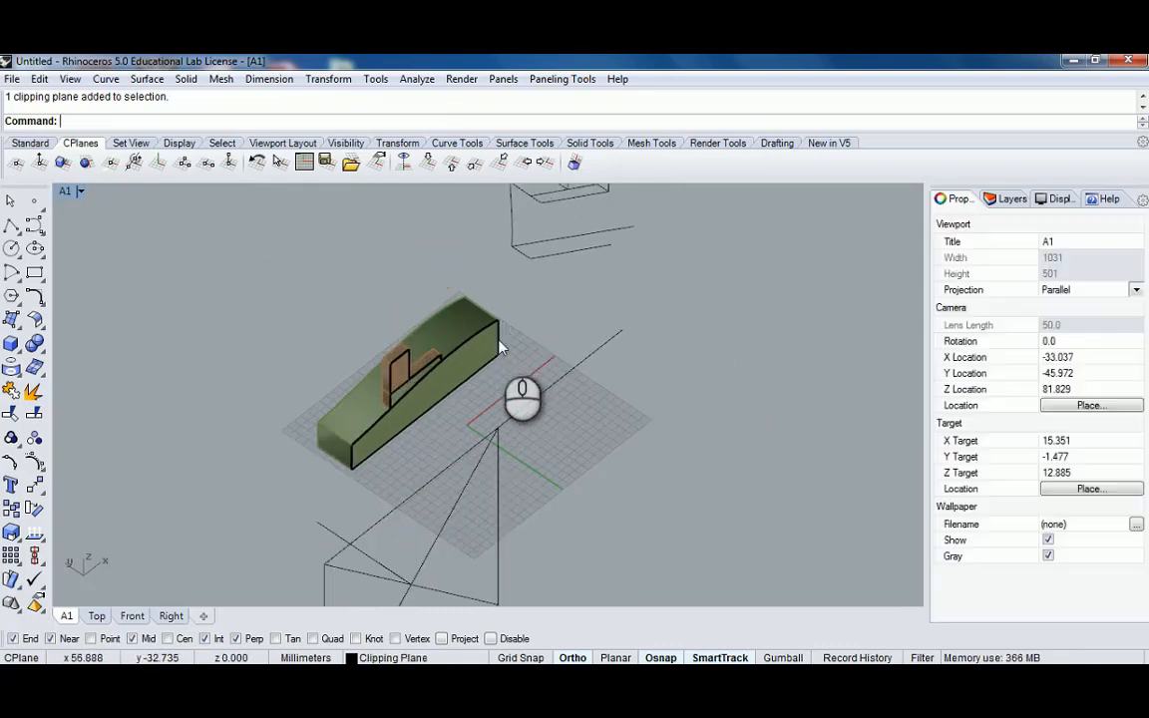
Generate a Make2D drawing of the clipped site and intervention from the Right view with hidden lines turned off
drag(521, 294, 363, 405)
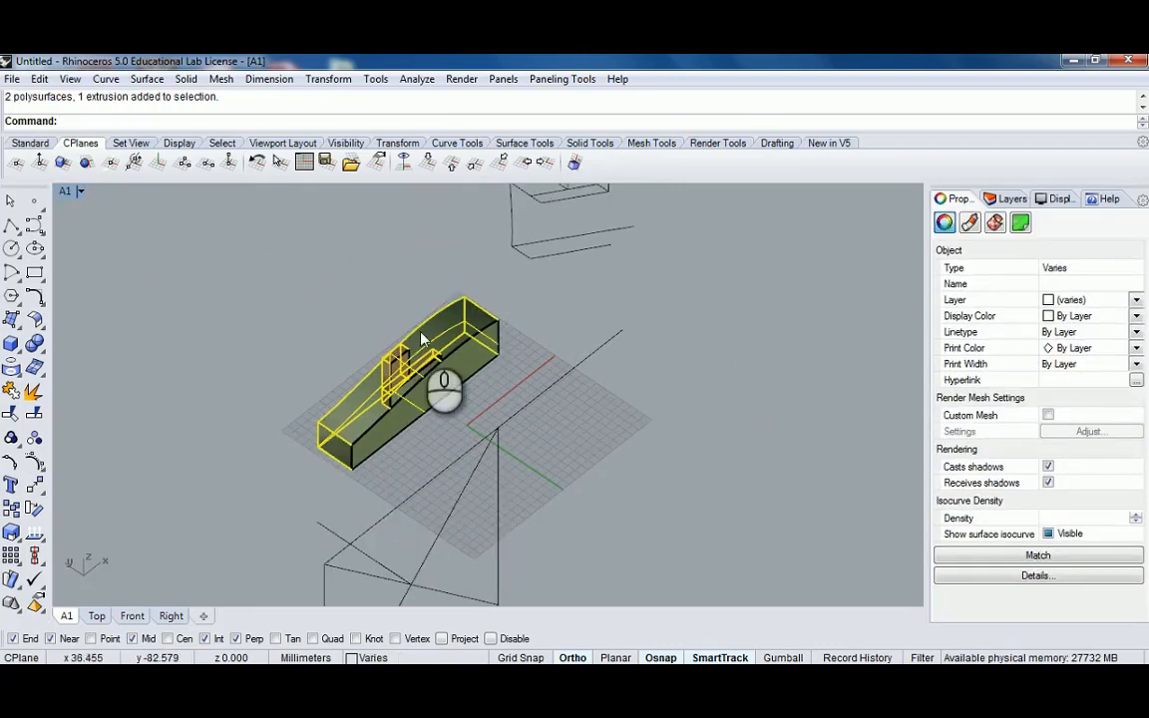
double_click(64, 191)
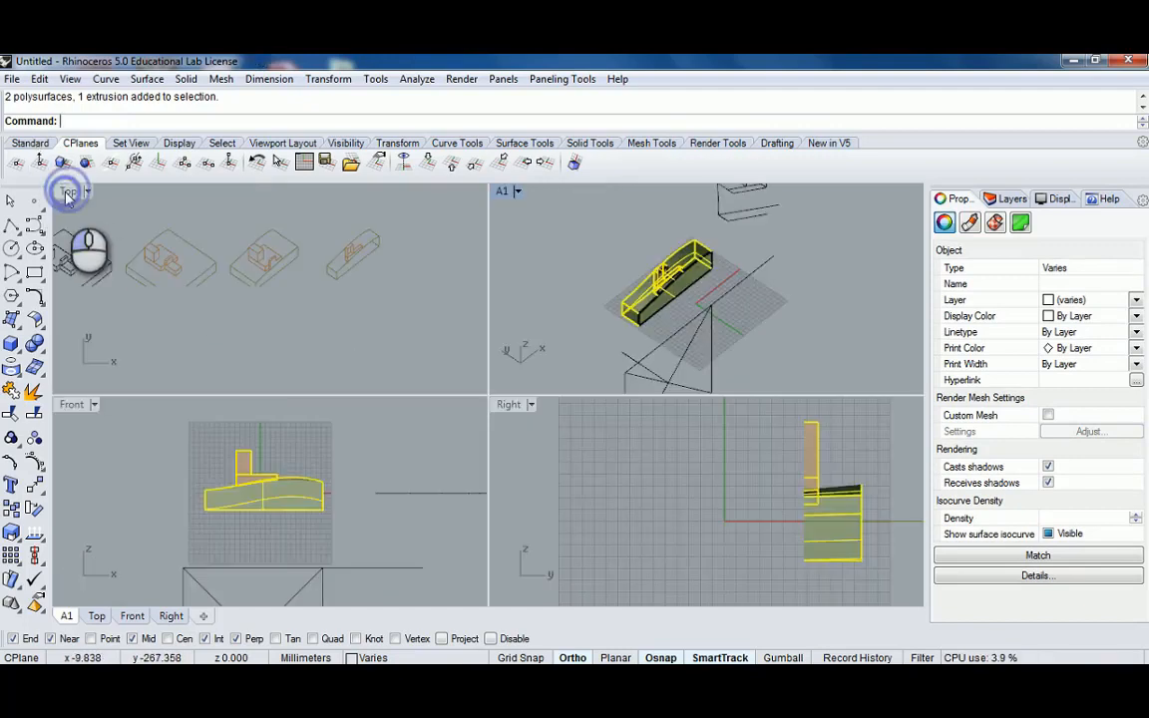
scroll(326, 515, down, 2)
right_drag(327, 515, 284, 488)
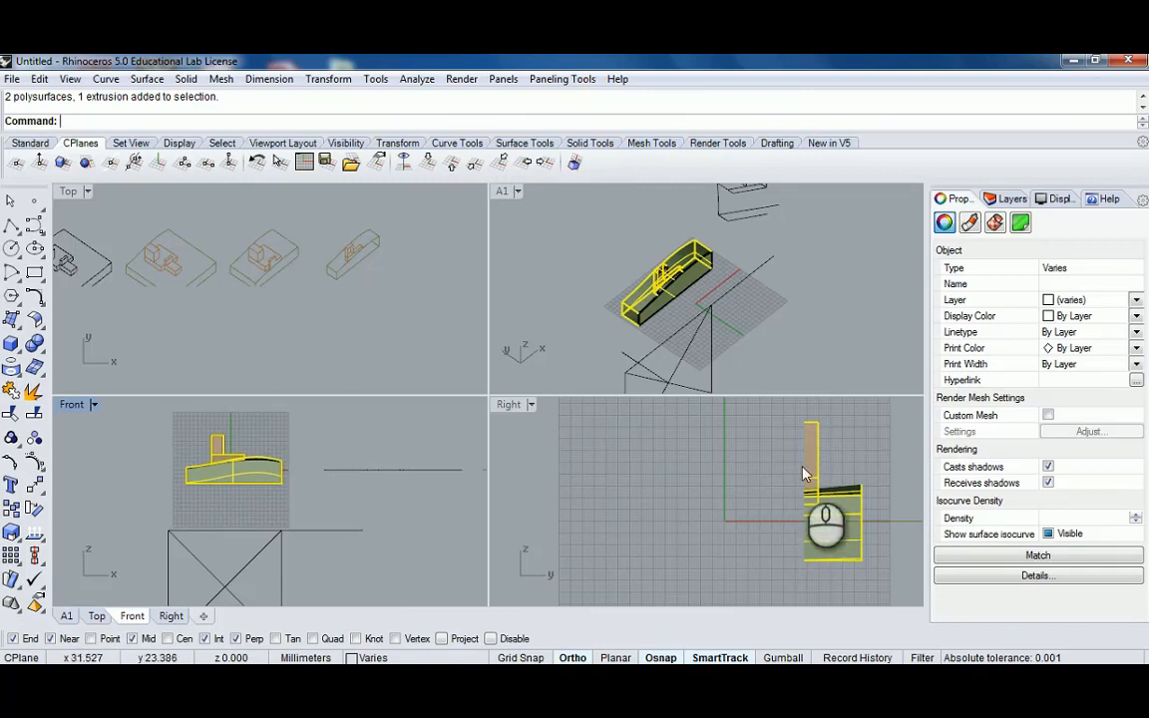
double_click(511, 404)
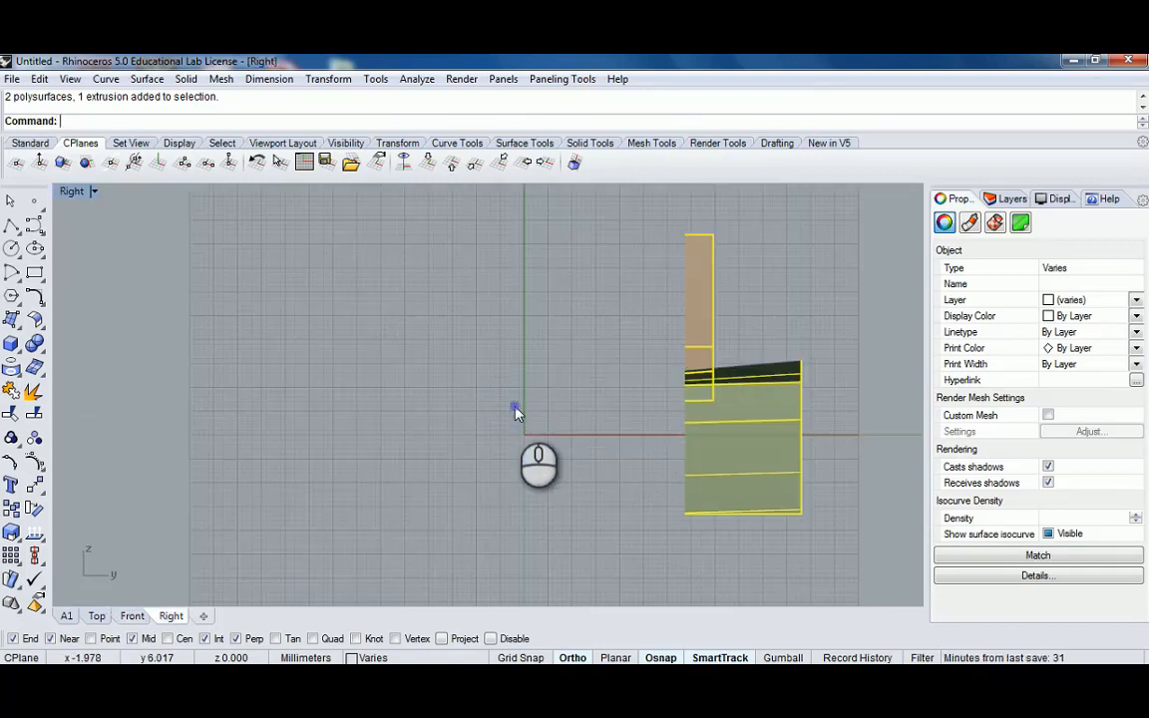
right_drag(543, 439, 514, 476)
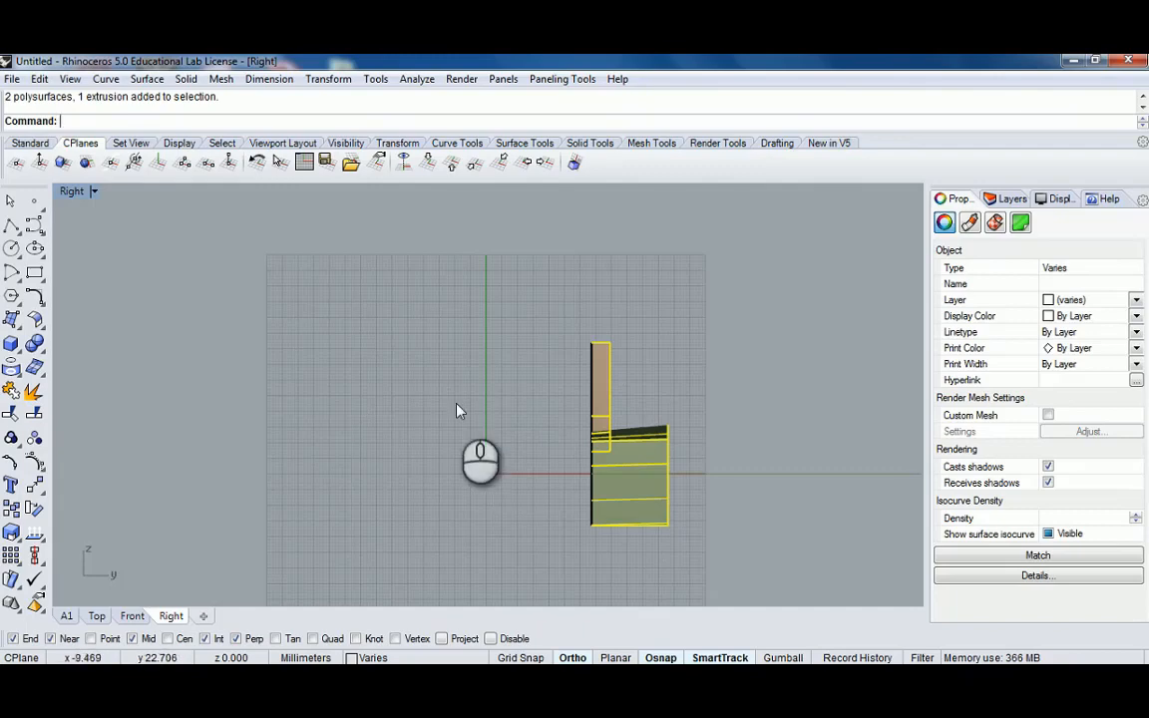
key(Return)
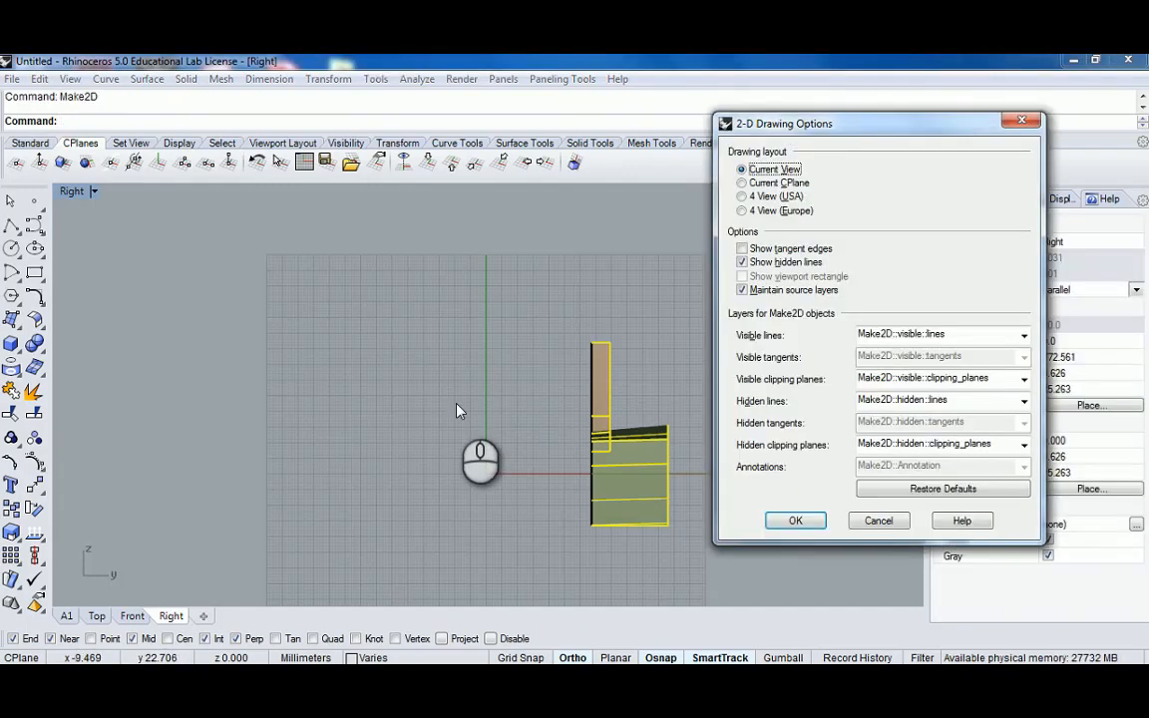
click(750, 263)
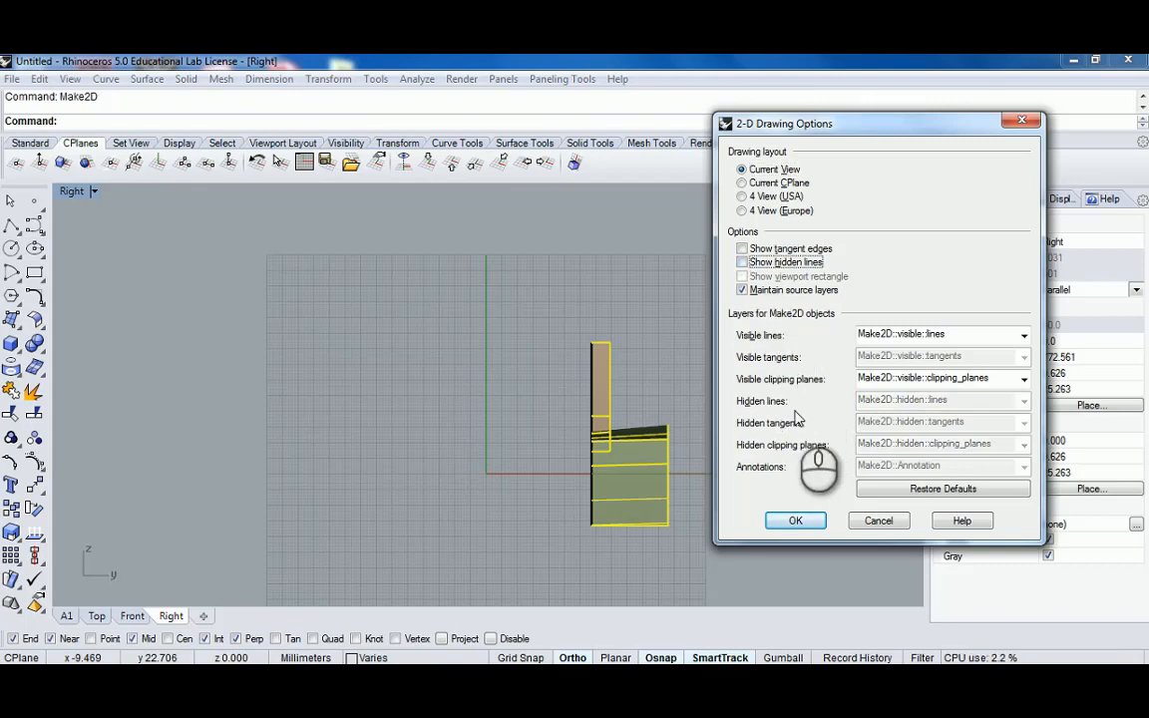
click(795, 521)
Turn off the clipping plane's effect in the Top view
double_click(65, 197)
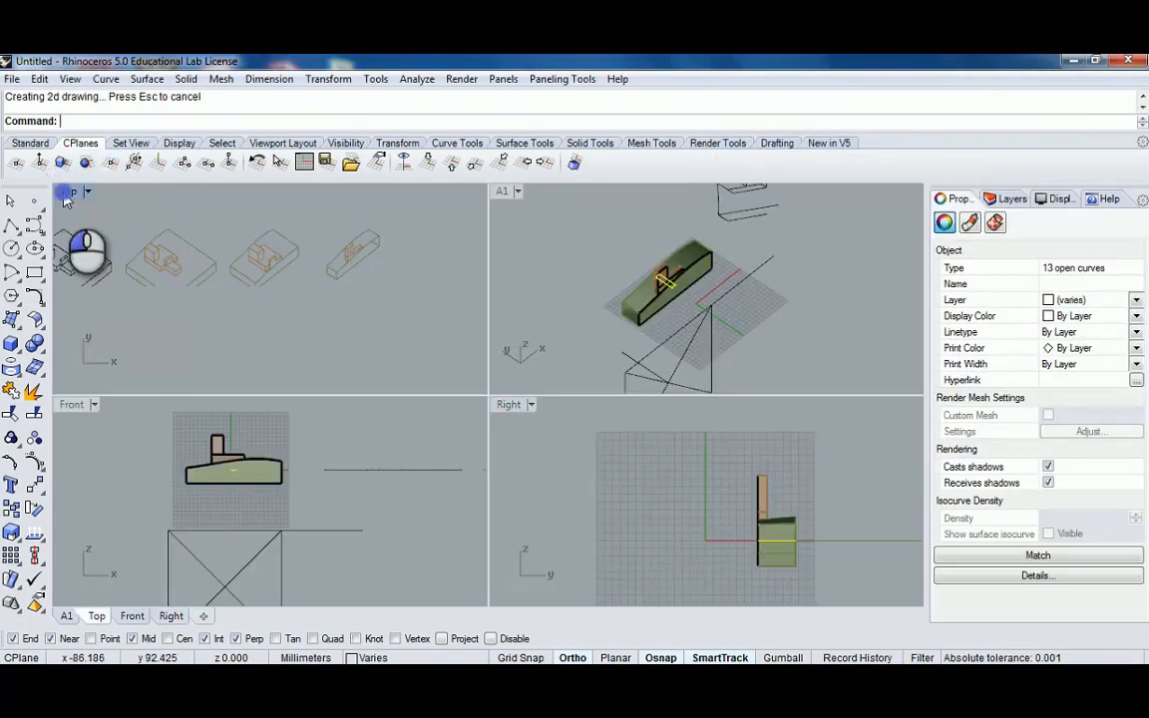
double_click(67, 195)
scroll(372, 305, down, 9)
right_drag(356, 297, 396, 337)
scroll(340, 357, up, 10)
scroll(349, 349, up, 6)
scroll(351, 348, down, 8)
scroll(396, 337, down, 6)
right_drag(396, 337, 295, 356)
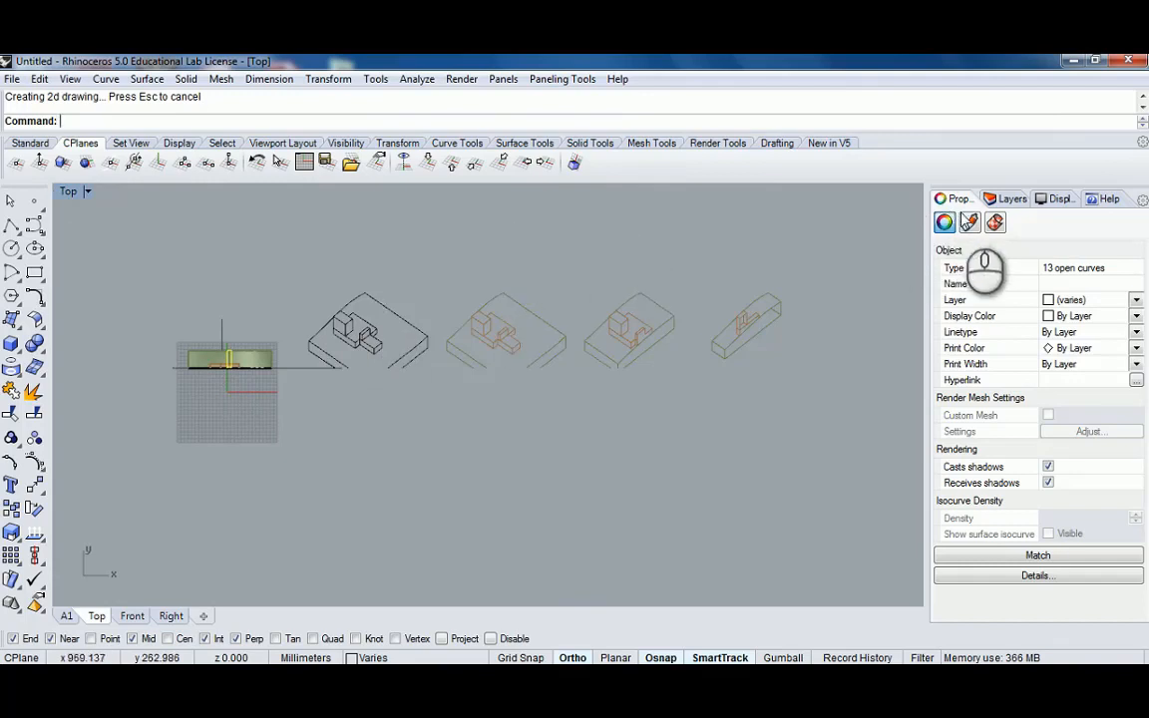
scroll(224, 331, up, 2)
click(223, 331)
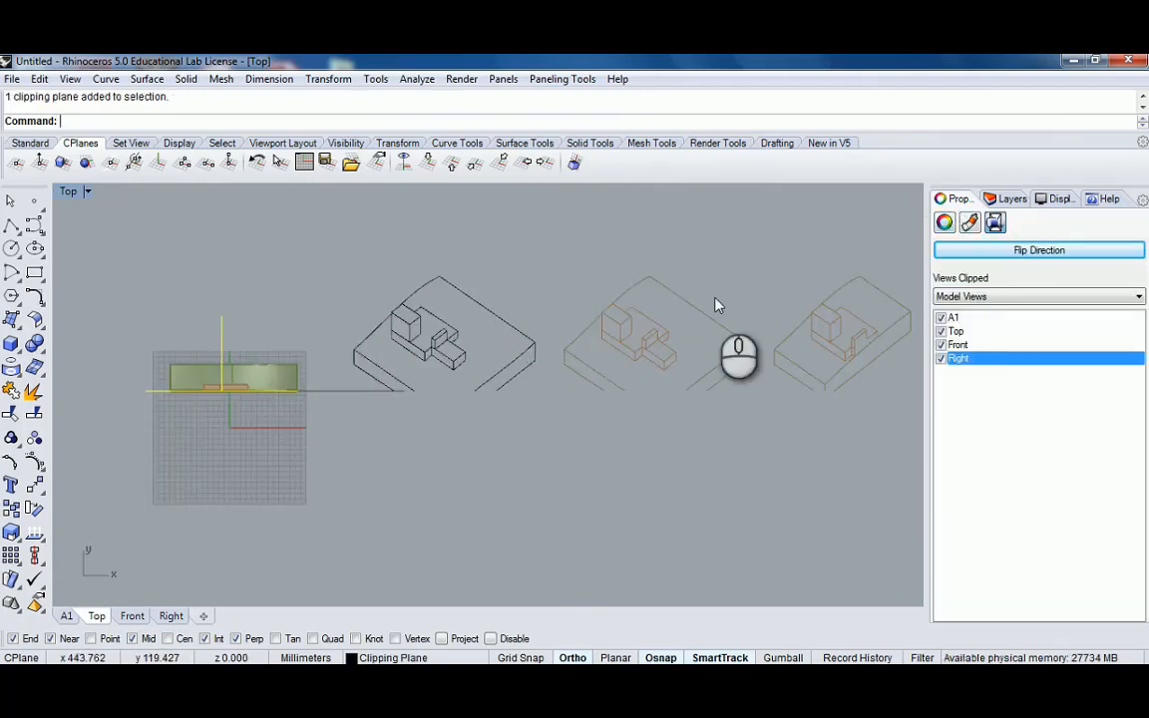
click(941, 331)
click(305, 326)
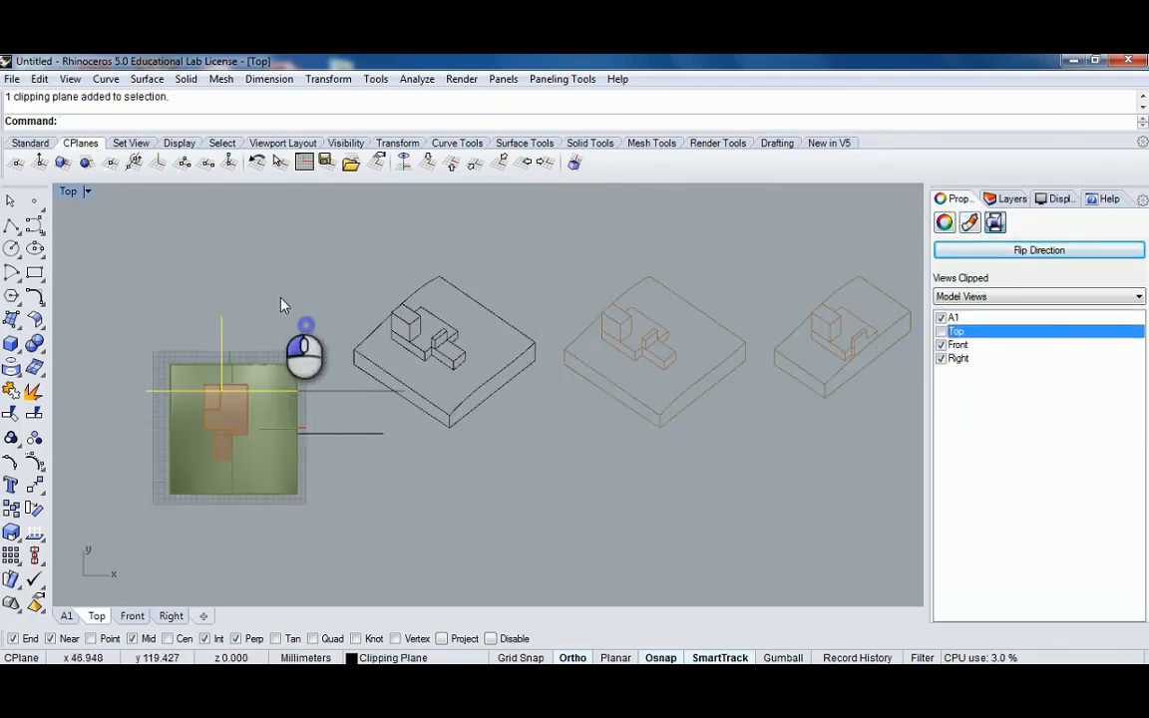
Select only the new Make2D curves lying over the model in the Top view, excluding the site and intervention solids
right_drag(279, 332, 341, 327)
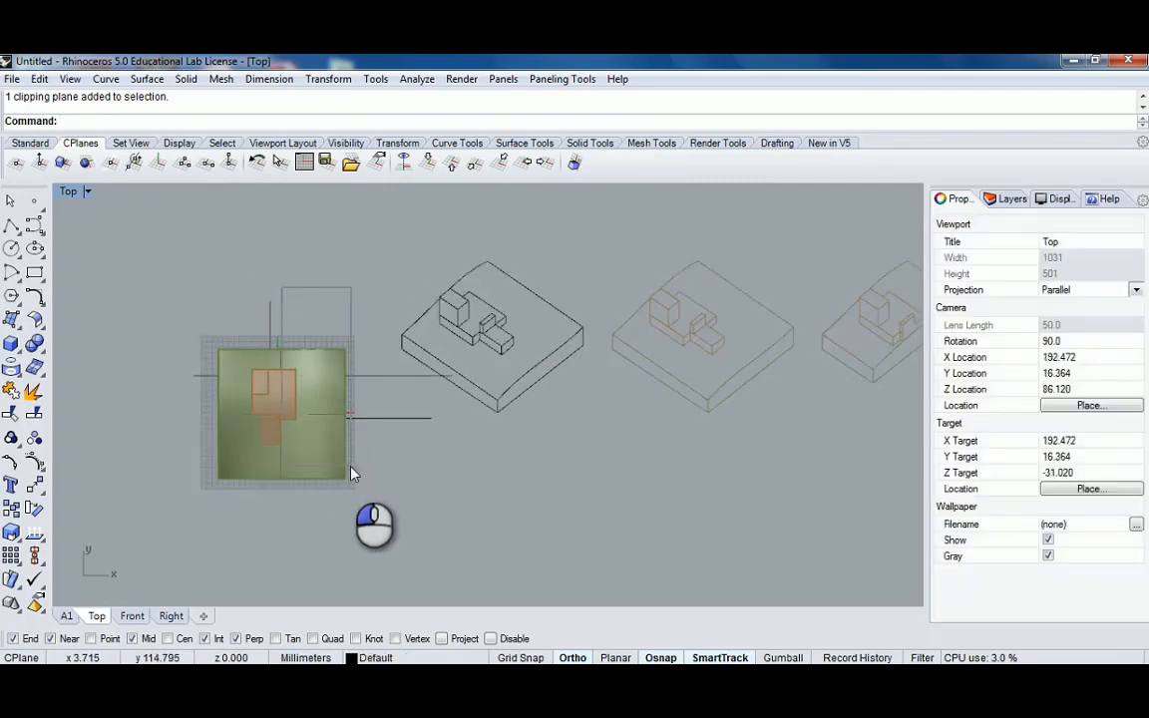
click(301, 386)
scroll(301, 386, up, 2)
drag(198, 276, 428, 536)
scroll(252, 430, up, 5)
scroll(252, 431, down, 6)
right_drag(256, 440, 379, 419)
scroll(412, 414, up, 8)
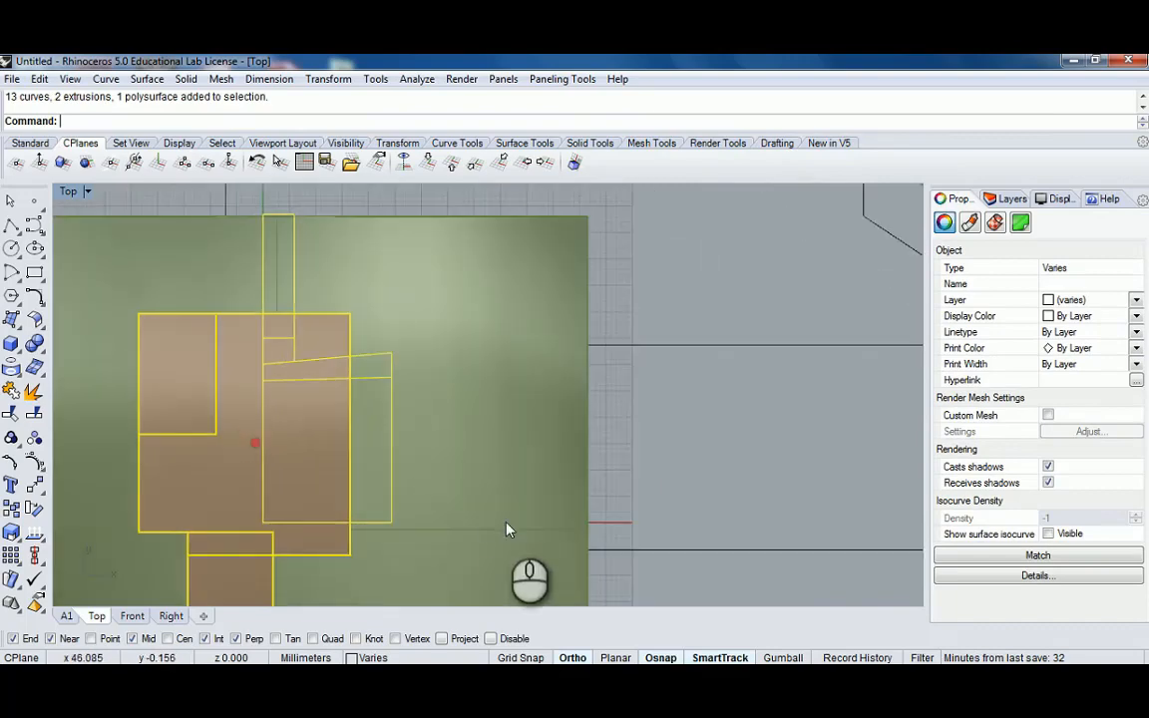
scroll(506, 521, down, 8)
right_drag(506, 521, 507, 377)
drag(615, 497, 336, 380)
ctrl+drag(376, 202, 345, 324)
scroll(262, 302, down, 5)
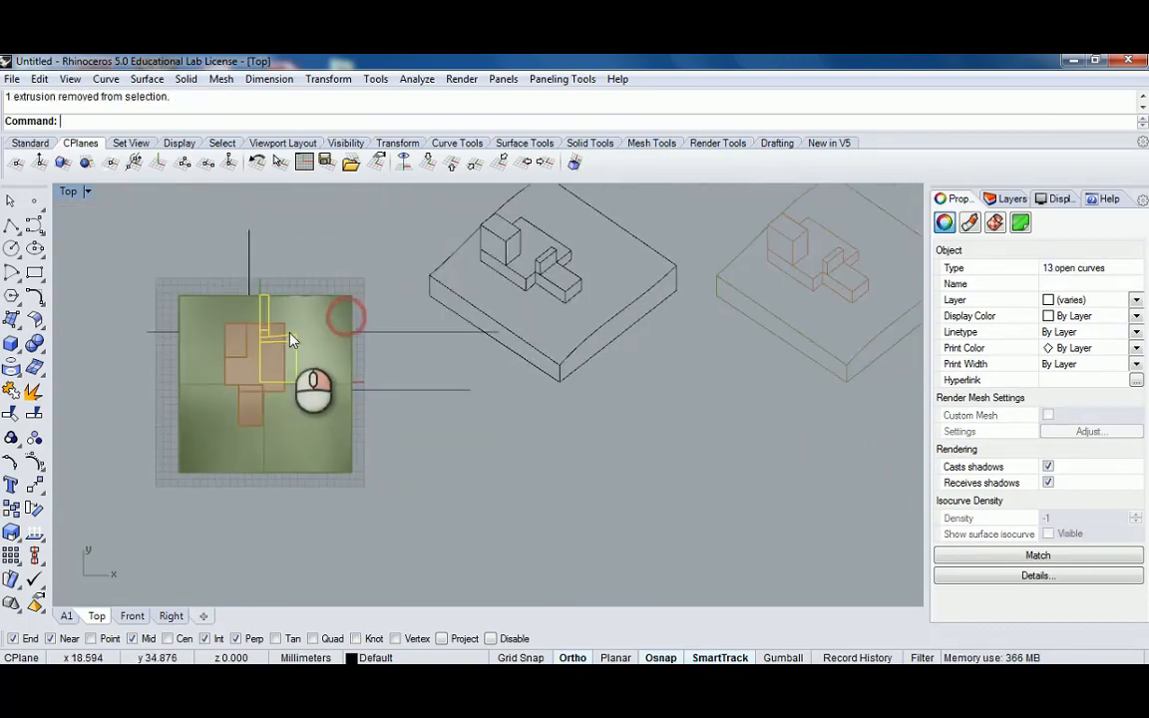
scroll(227, 371, down, 5)
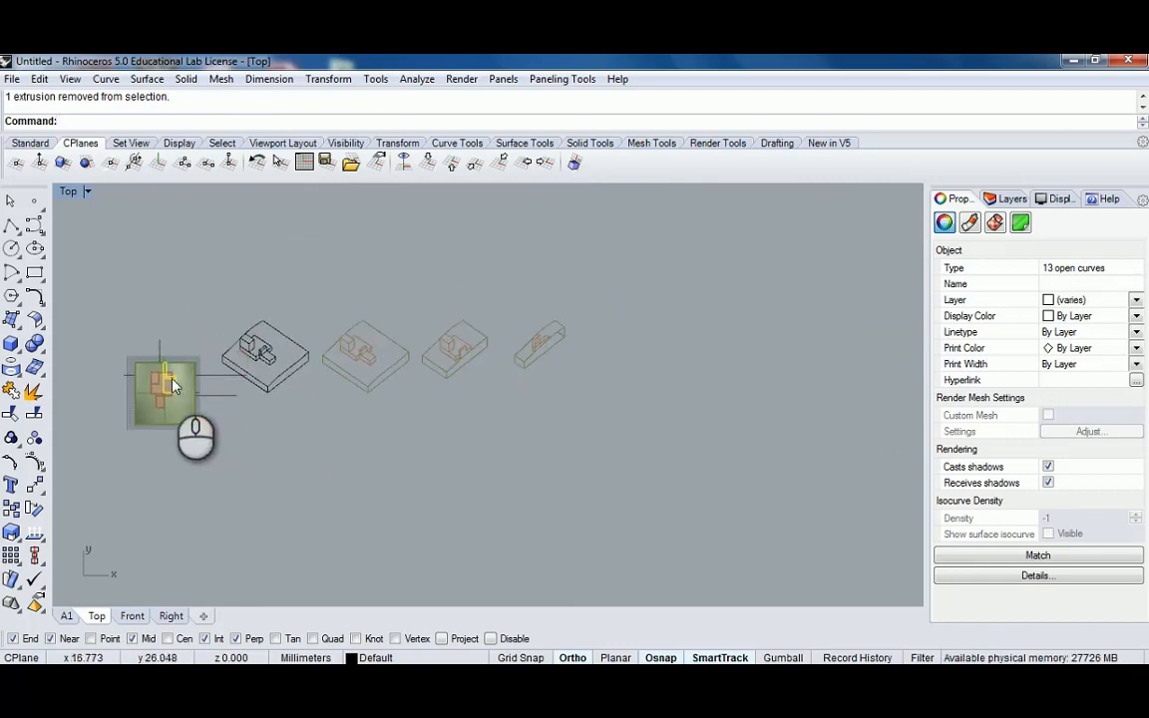
Move the side-view drawing away from the model and place it below the last axonometric section
drag(168, 373, 565, 380)
scroll(565, 371, up, 9)
right_drag(565, 360, 513, 378)
text(m)
key(Return)
click(454, 410)
click(457, 464)
right_drag(546, 279, 538, 371)
scroll(566, 318, up, 4)
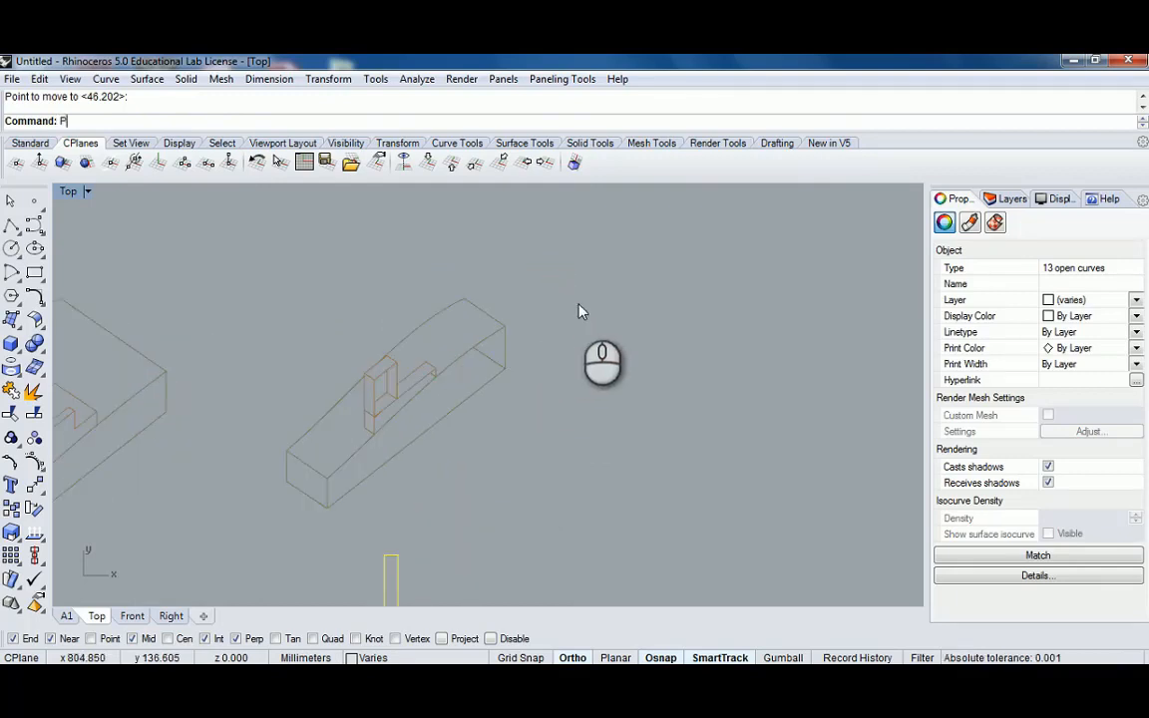
Draw a small arrow-shaped polyline beside the last axonometric section, pointing diagonally toward it
text(Polylein)
key(BackSpace)
key(BackSpace)
key(BackSpace)
text(ine)
key(Return)
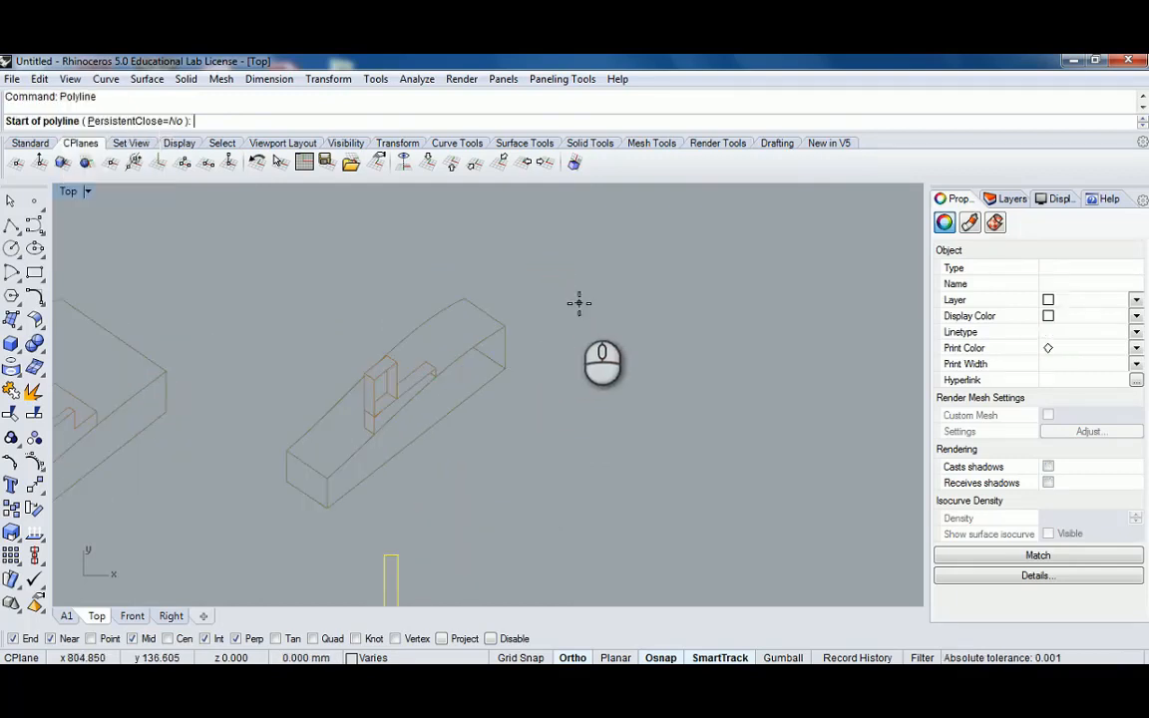
click(591, 310)
click(535, 357)
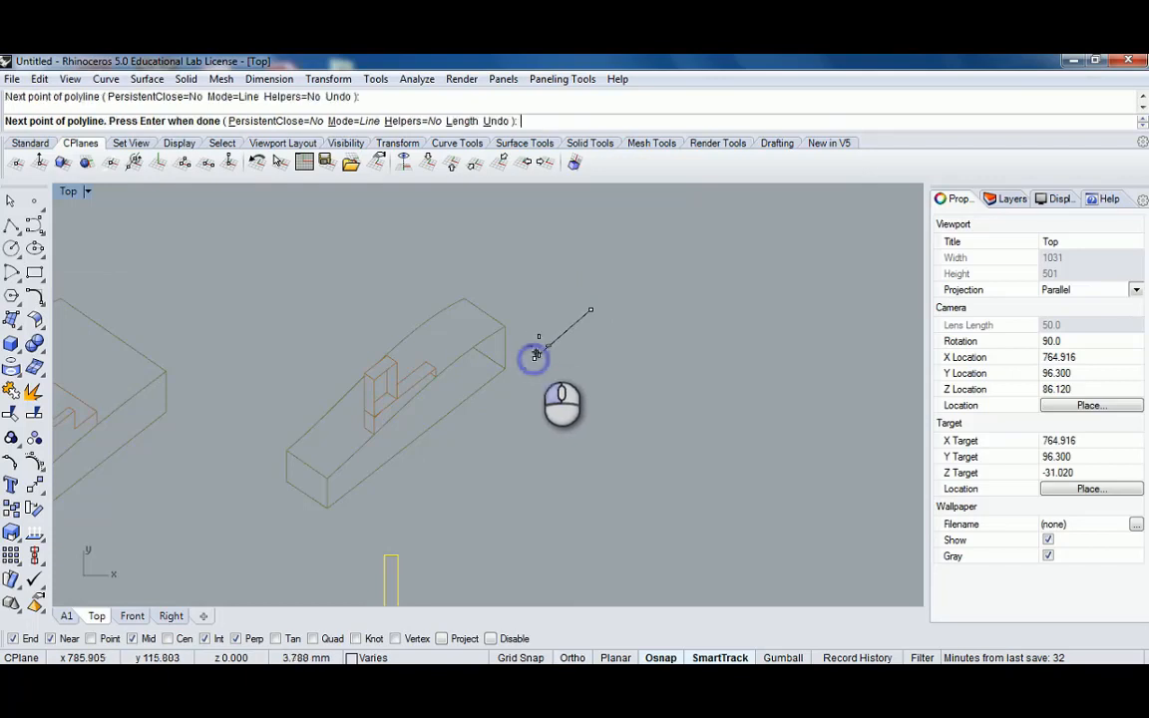
click(540, 331)
right_click(540, 331)
scroll(543, 325, down, 2)
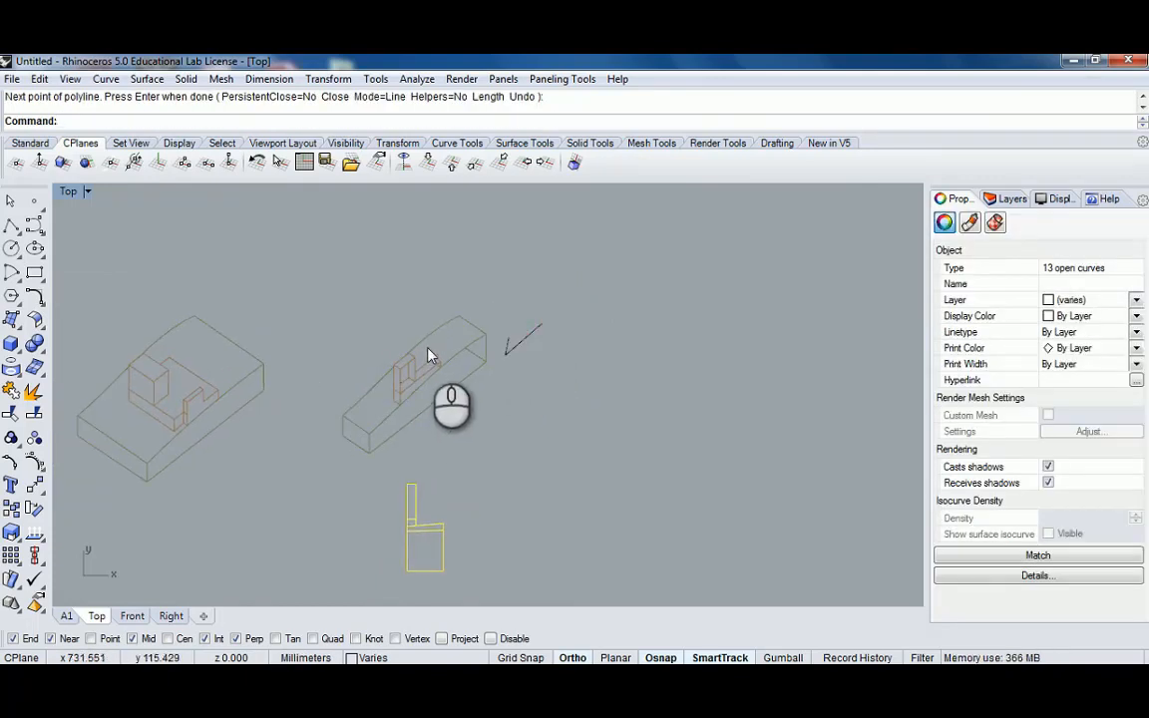
drag(385, 471, 463, 563)
right_drag(475, 570, 505, 441)
click(469, 428)
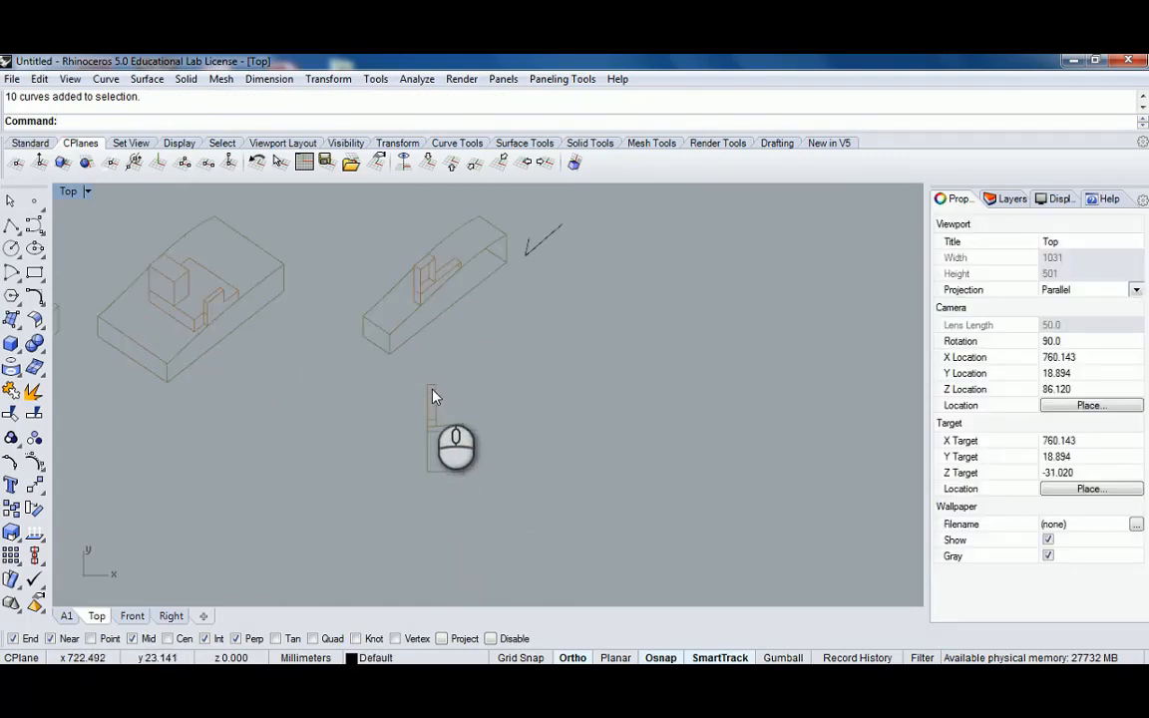
scroll(432, 386, up, 4)
text(PlaceHole)
key(Return)
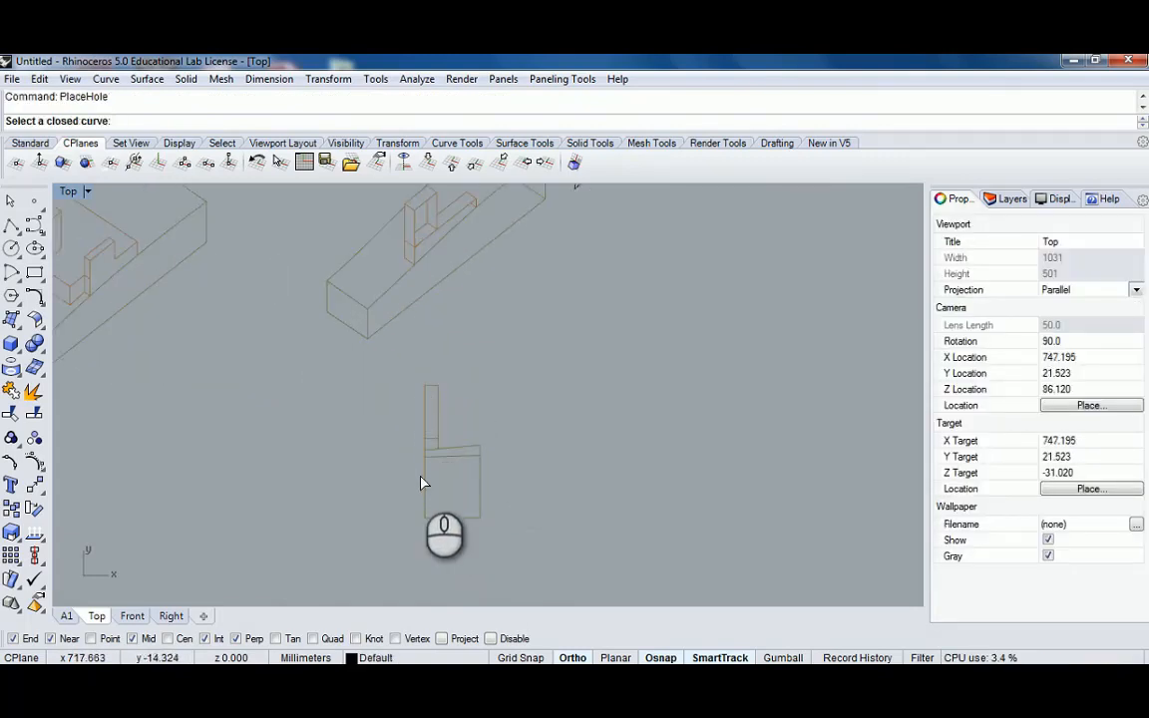
scroll(416, 434, down, 6)
right_drag(403, 442, 495, 412)
click(454, 290)
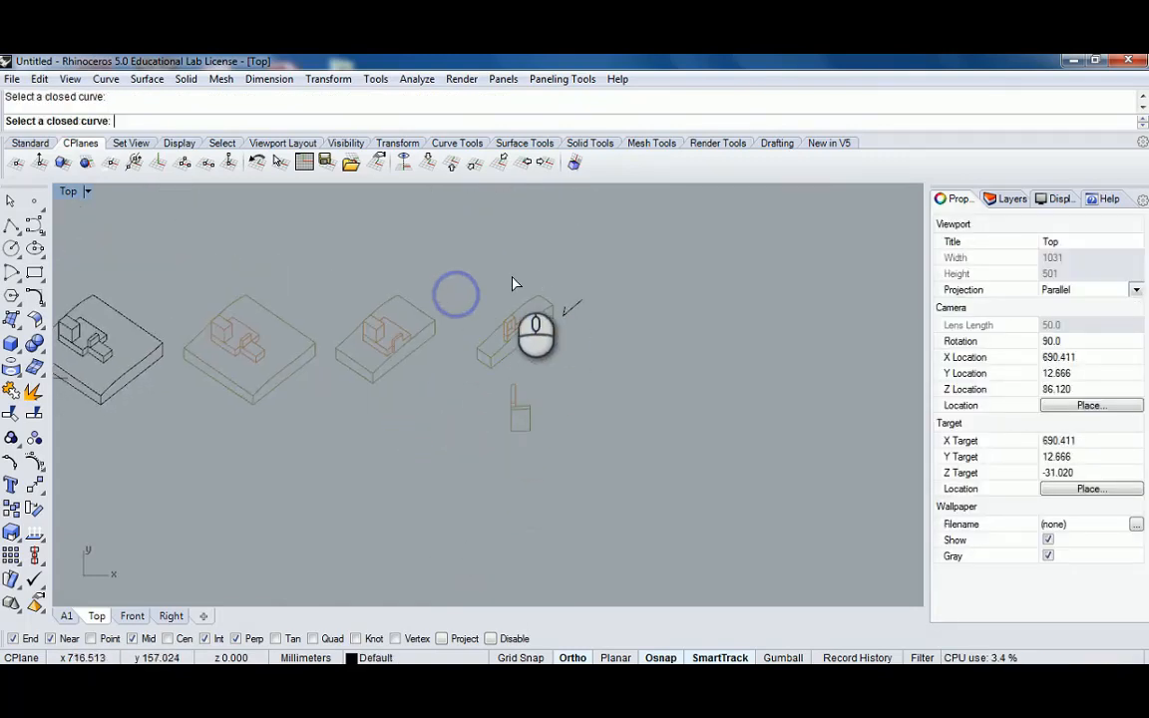
scroll(539, 319, down, 4)
right_drag(418, 318, 493, 331)
scroll(224, 373, up, 6)
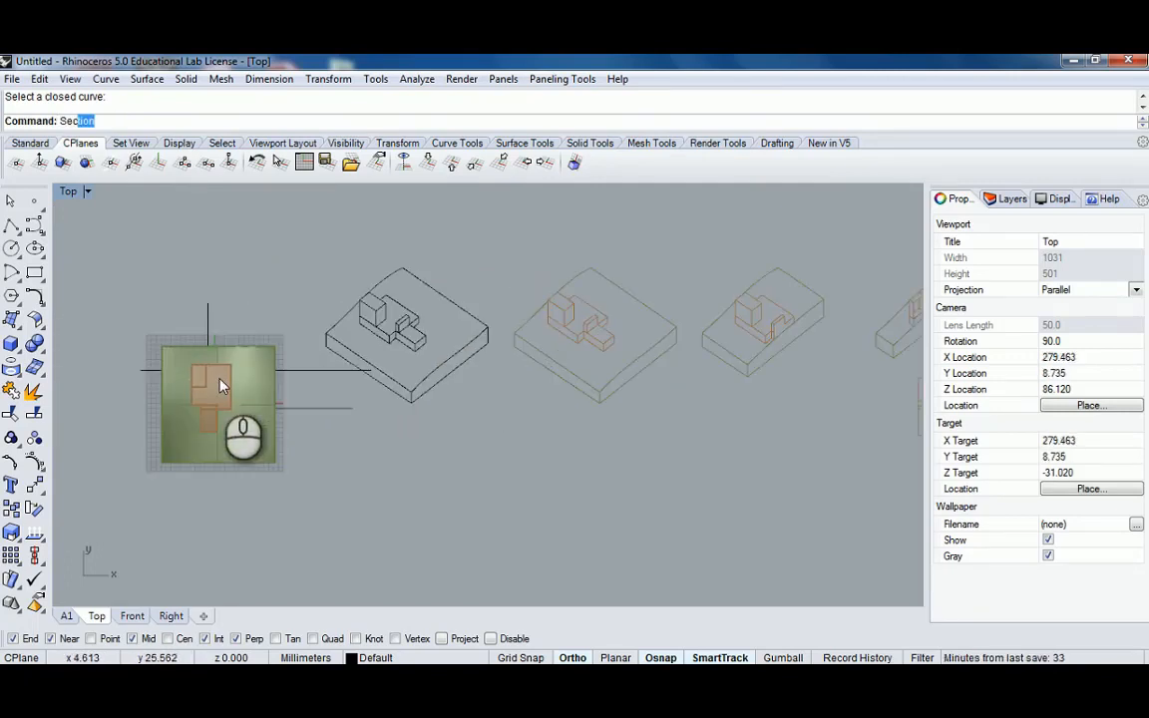
Show all four viewports and turn on the clipping plane's effect in the Top view
click(209, 324)
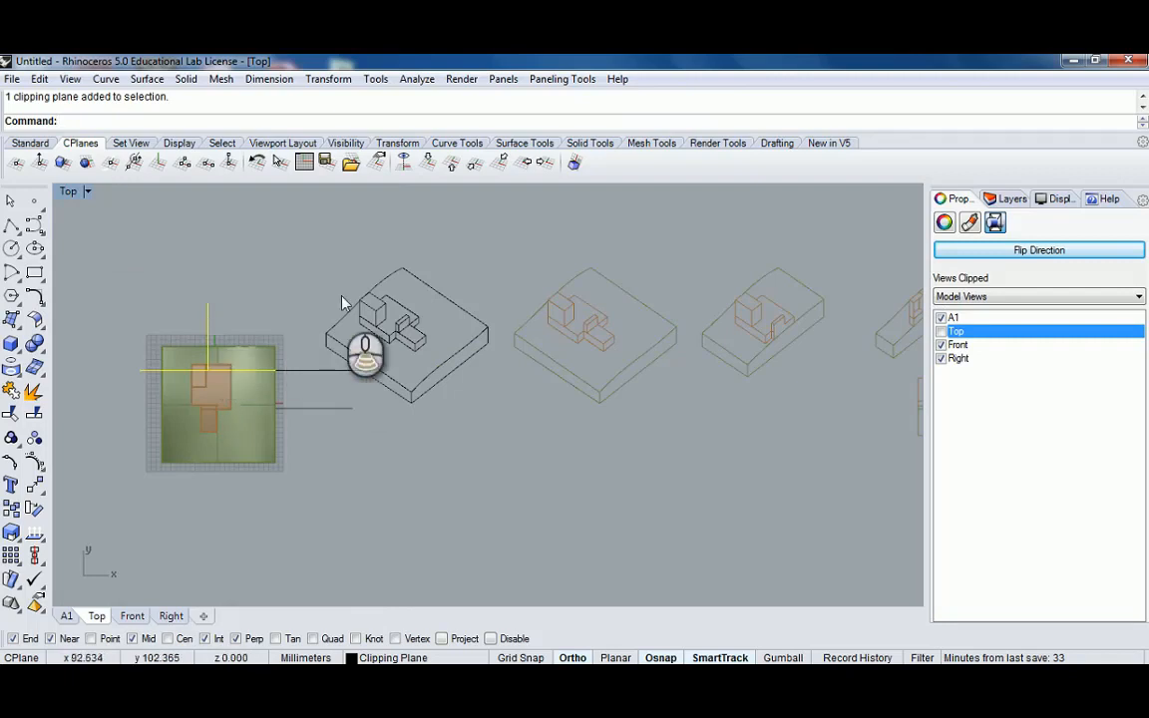
scroll(543, 342, down, 3)
scroll(541, 351, up, 2)
scroll(537, 354, down, 2)
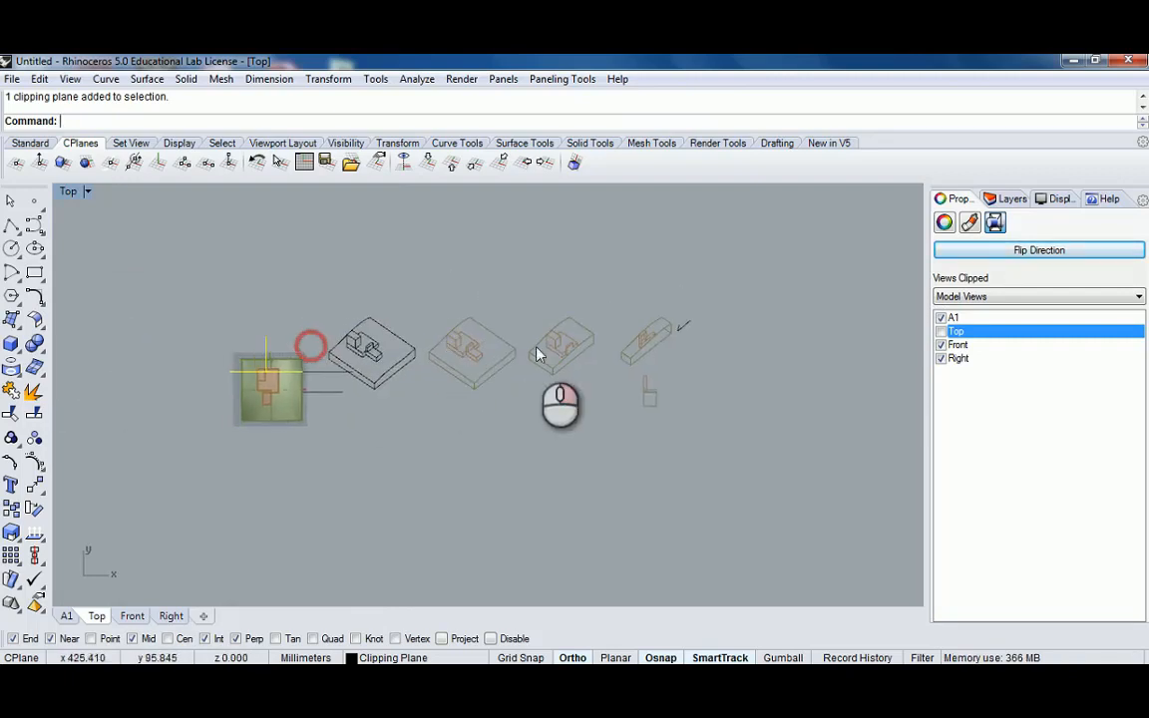
scroll(538, 352, up, 3)
double_click(58, 193)
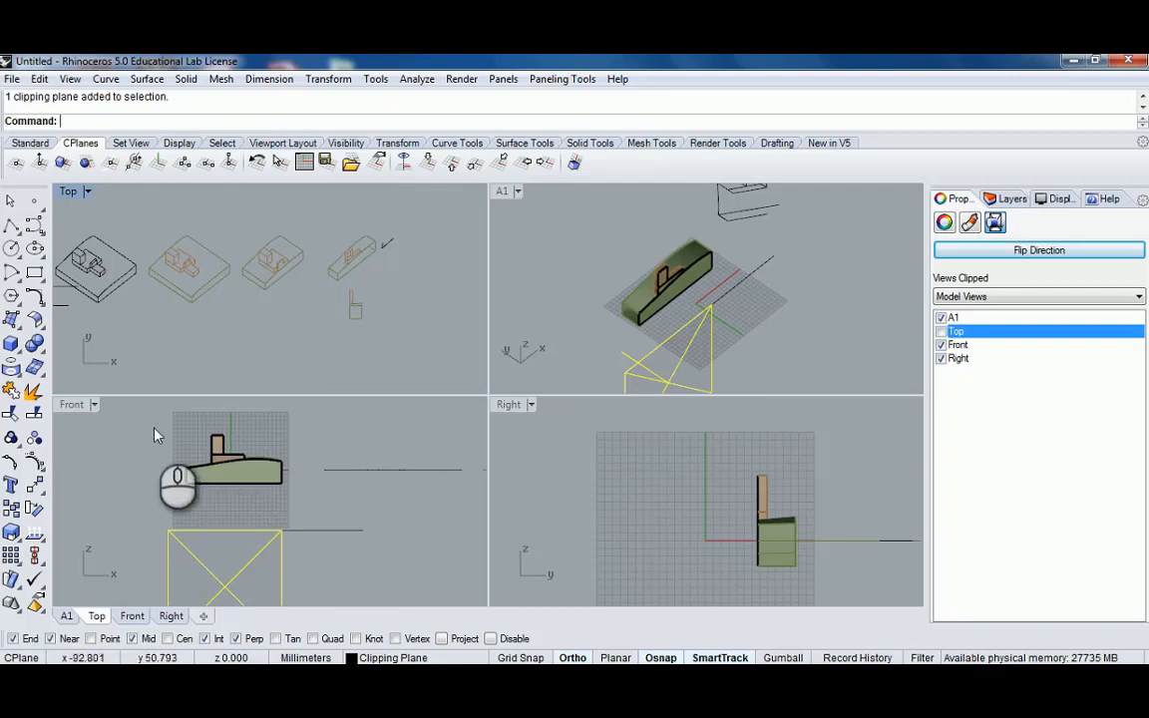
right_drag(690, 279, 679, 285)
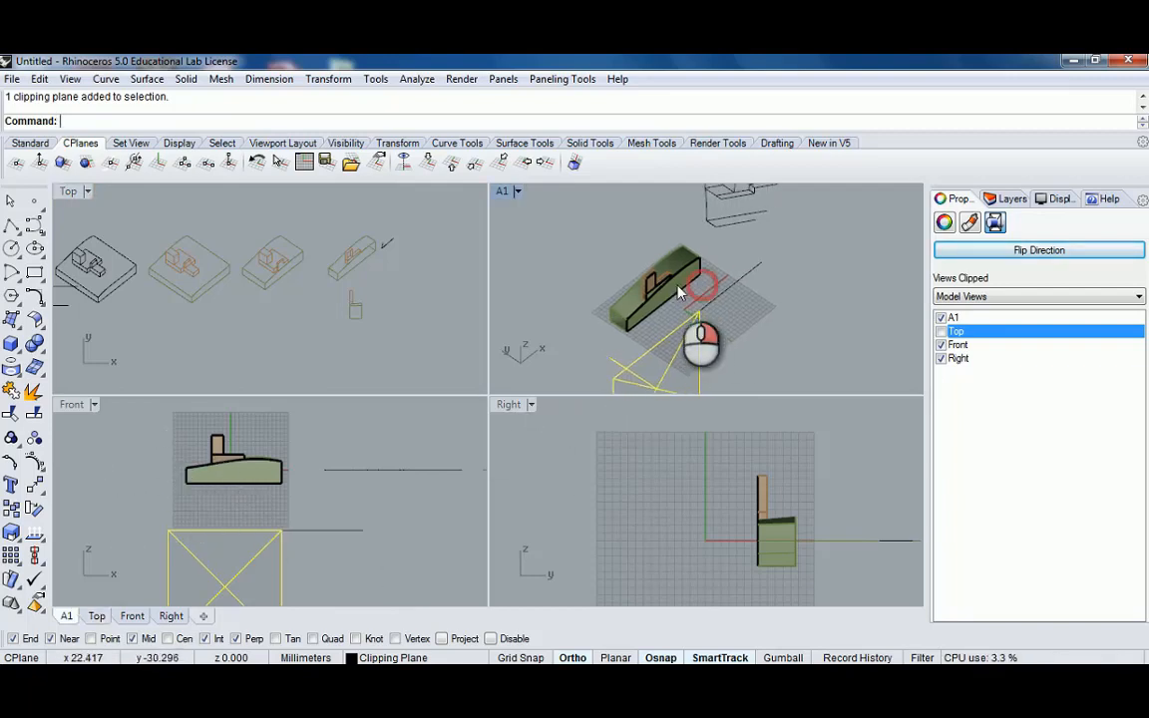
right_drag(126, 273, 197, 314)
scroll(145, 305, down, 4)
scroll(194, 313, up, 6)
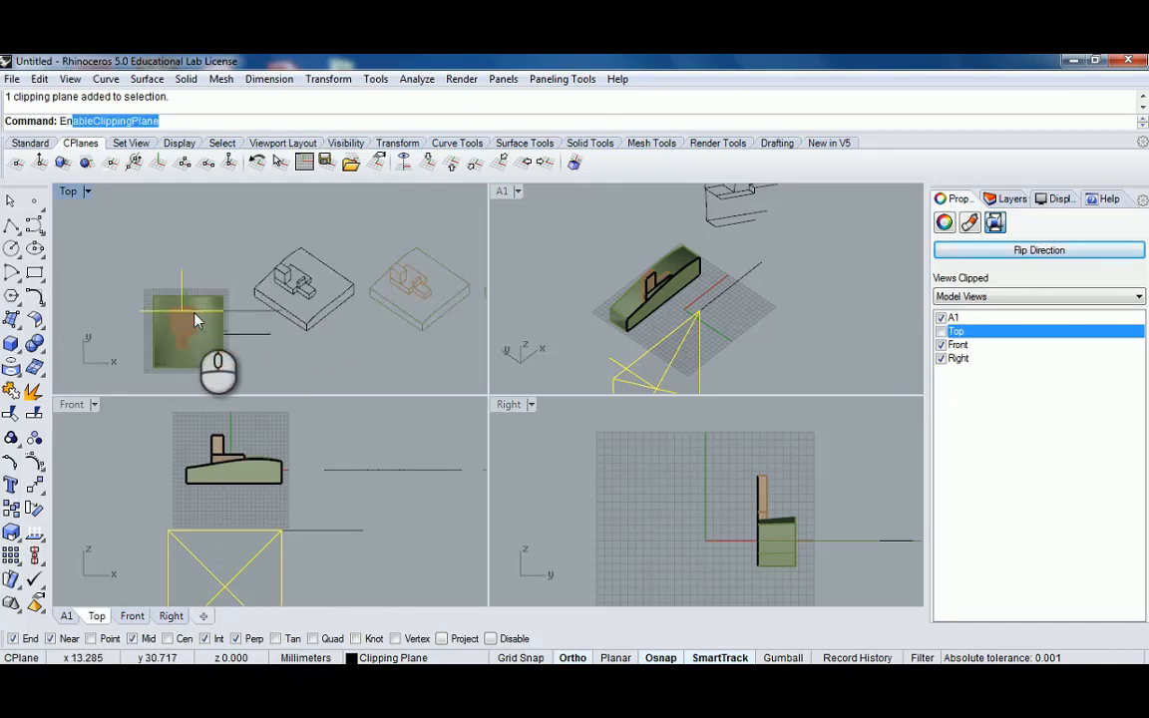
key(Escape)
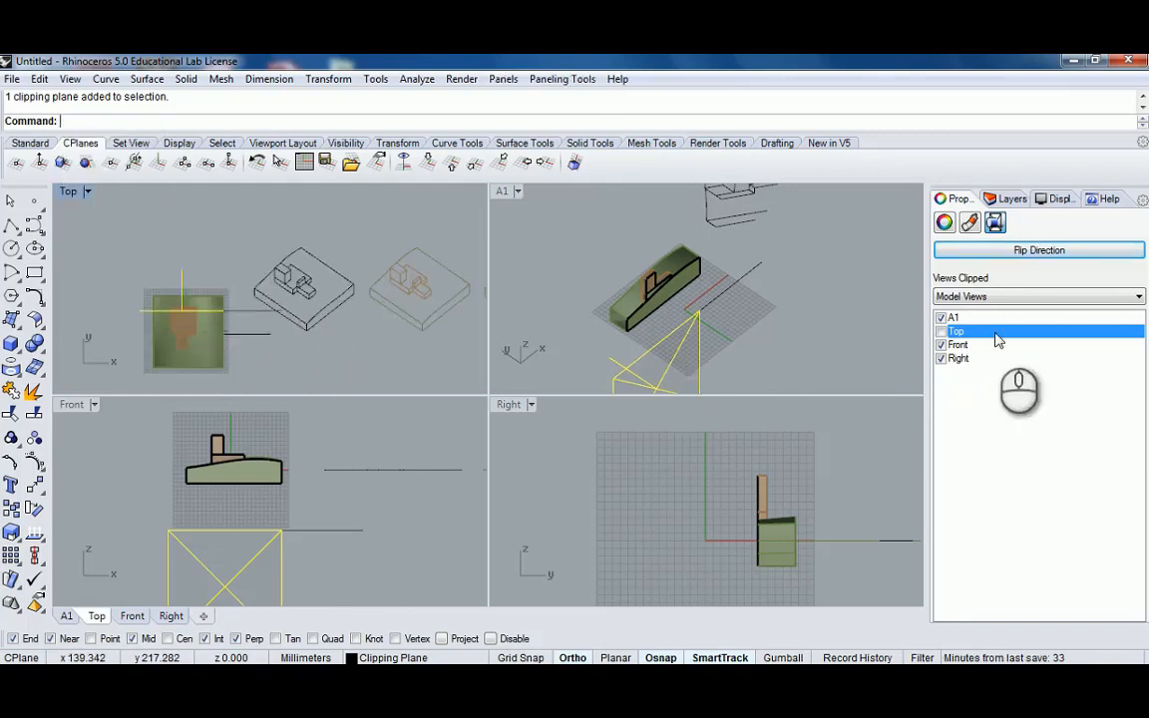
click(940, 332)
click(203, 271)
Select only the clipped site and intervention solids in the Top view, excluding the clipping plane and the section line
scroll(208, 251, up, 3)
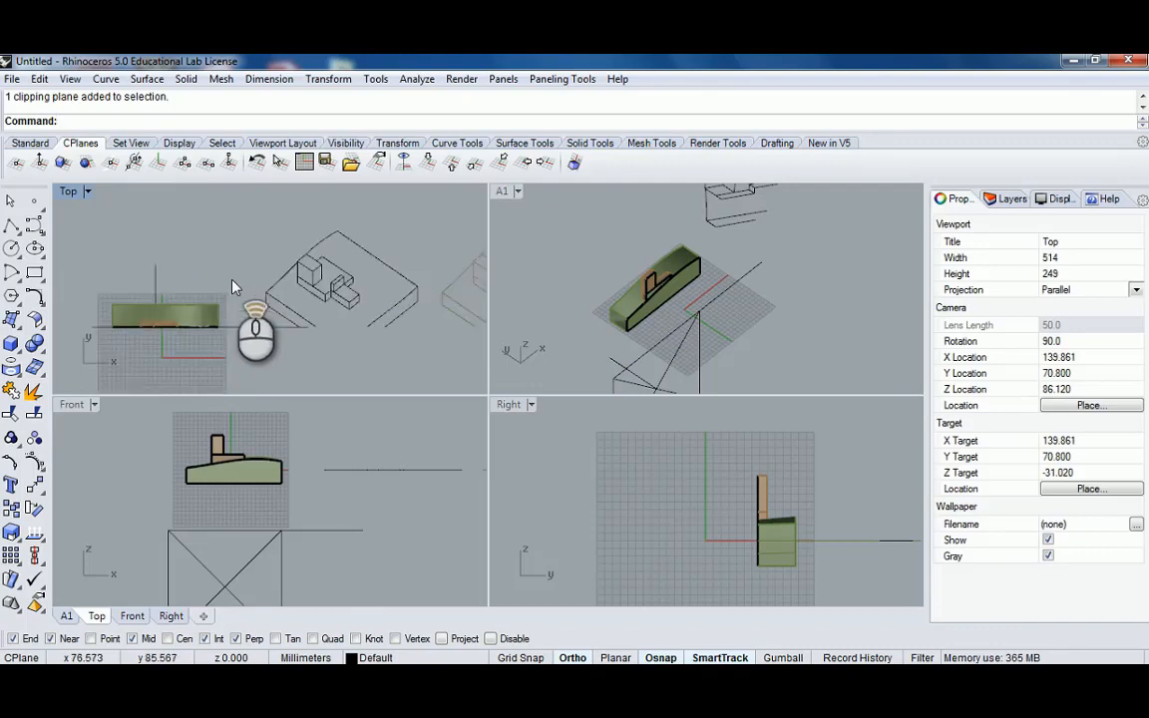
drag(86, 353, 84, 355)
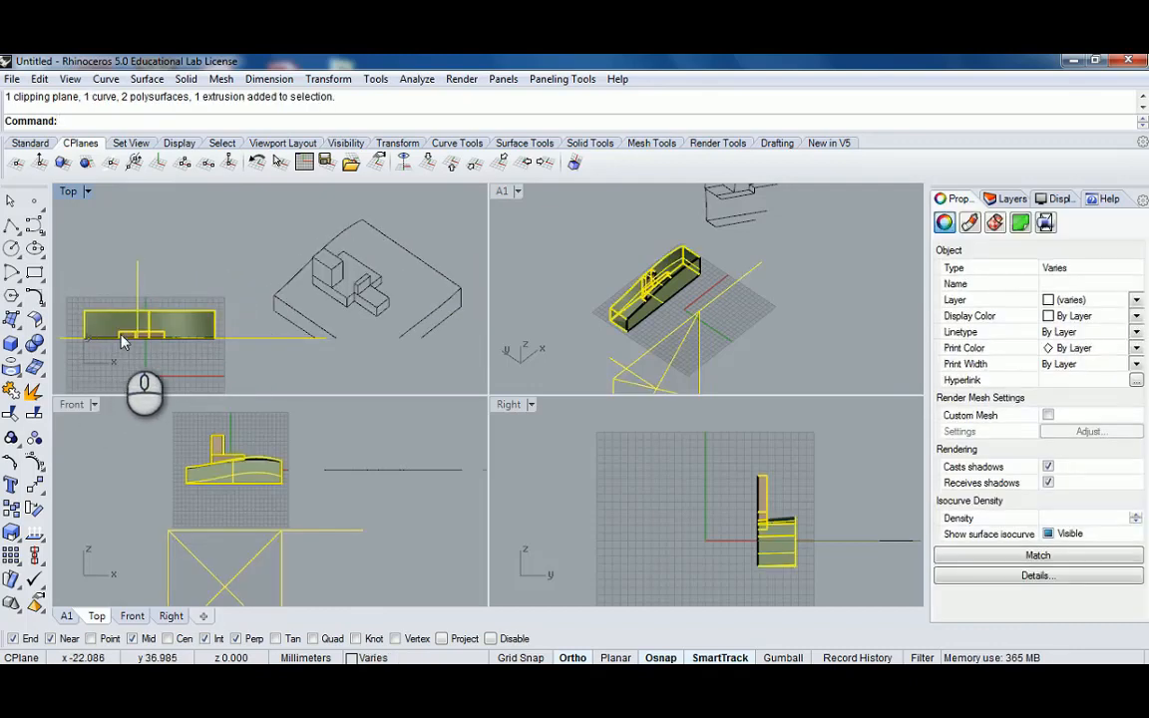
ctrl+click(141, 265)
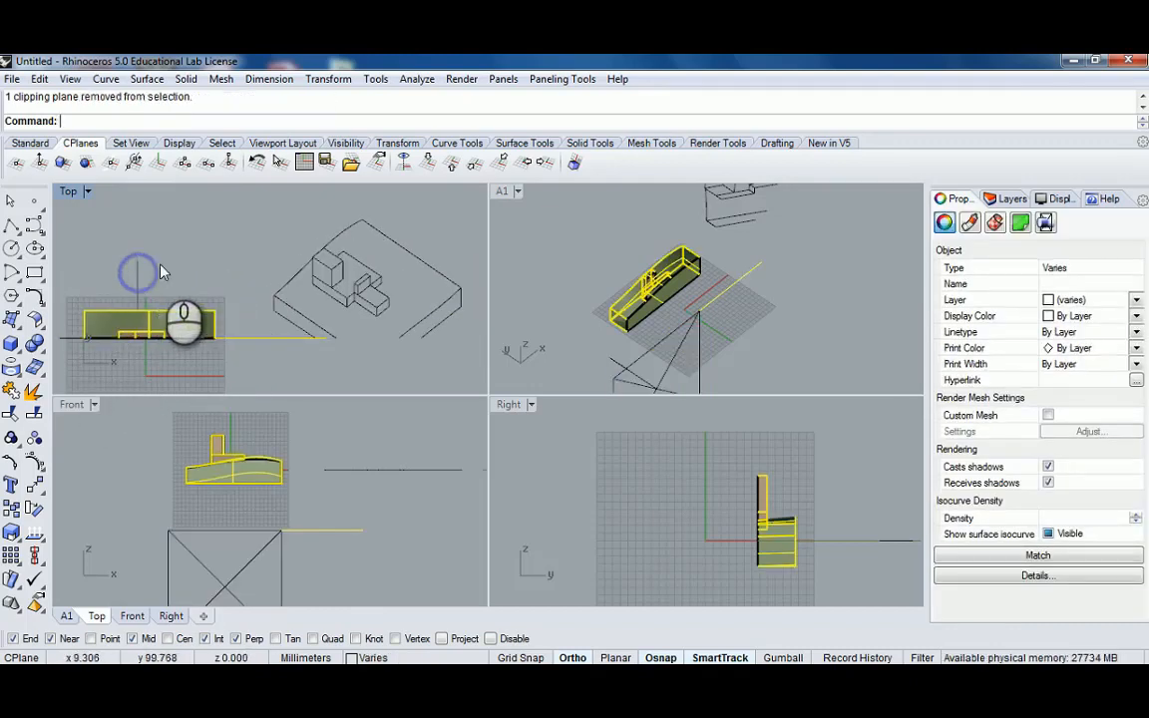
ctrl+click(246, 339)
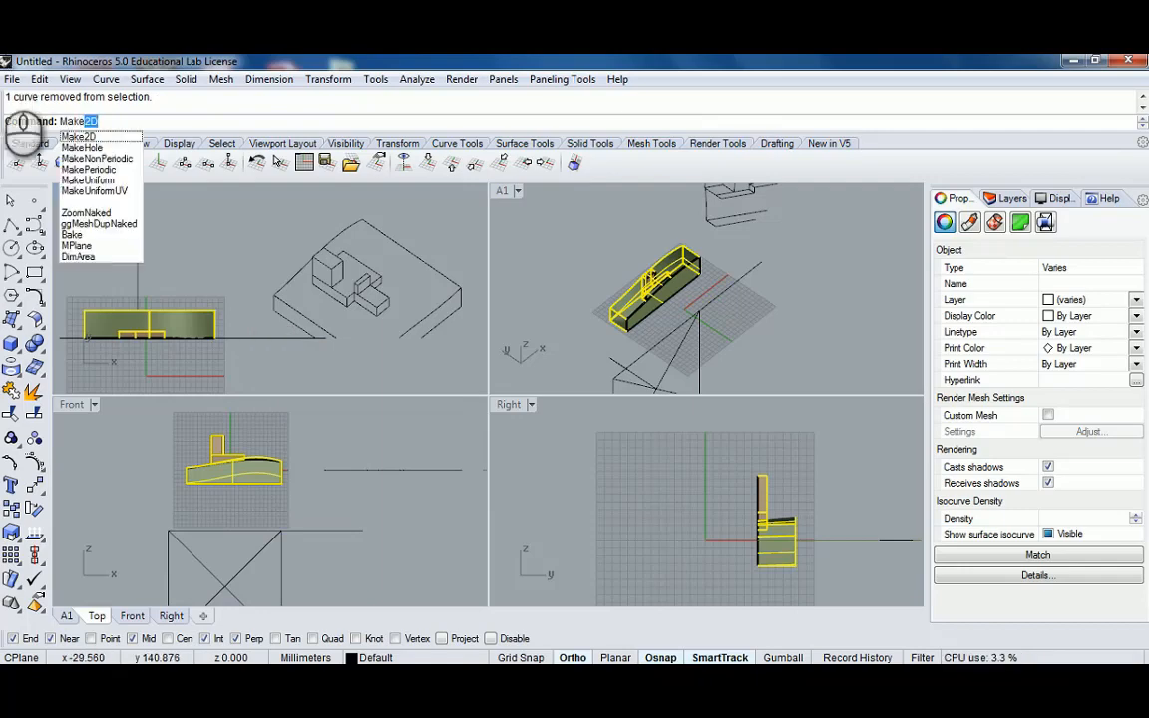
Maximize the Top view and generate a Make2D drawing of the selected solids from the current view, without hidden lines
double_click(60, 192)
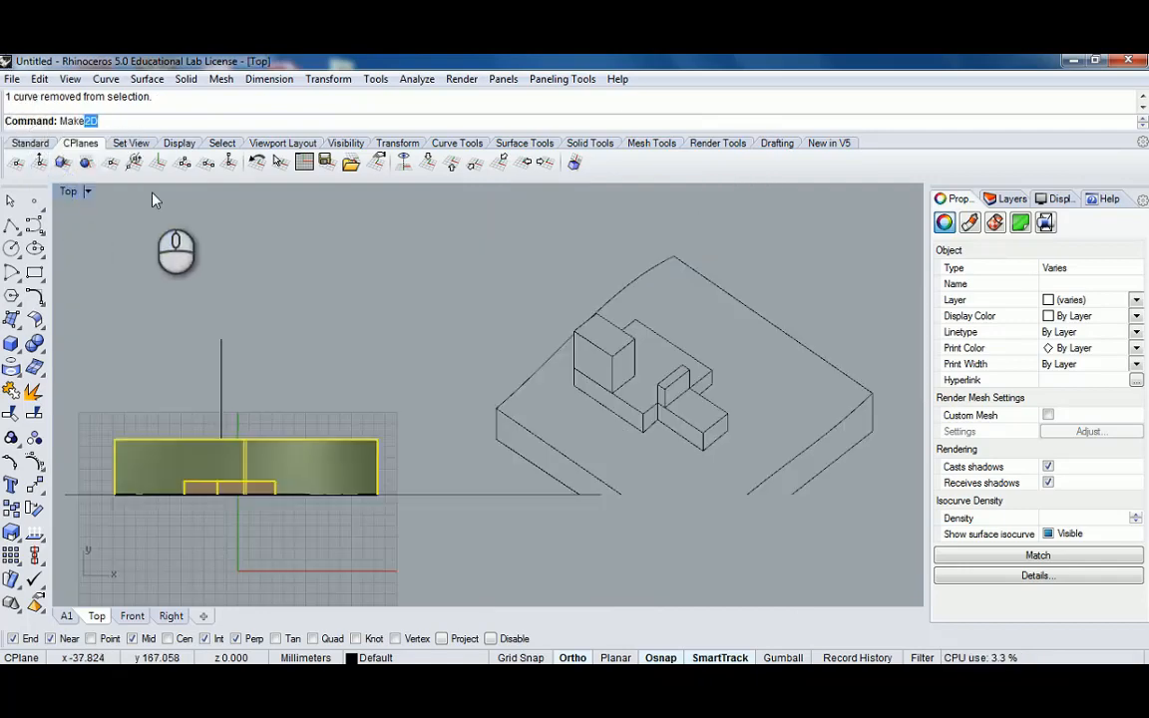
text(ma)
key(BackSpace)
key(BackSpace)
key(BackSpace)
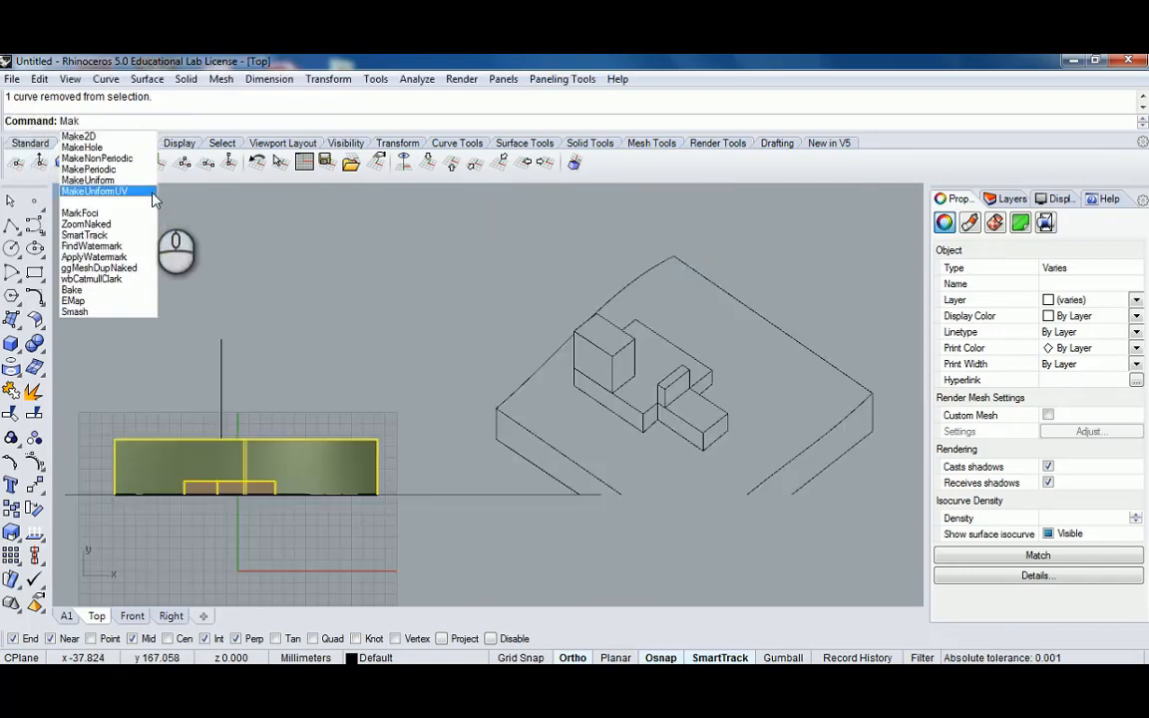
text(e2D)
key(Return)
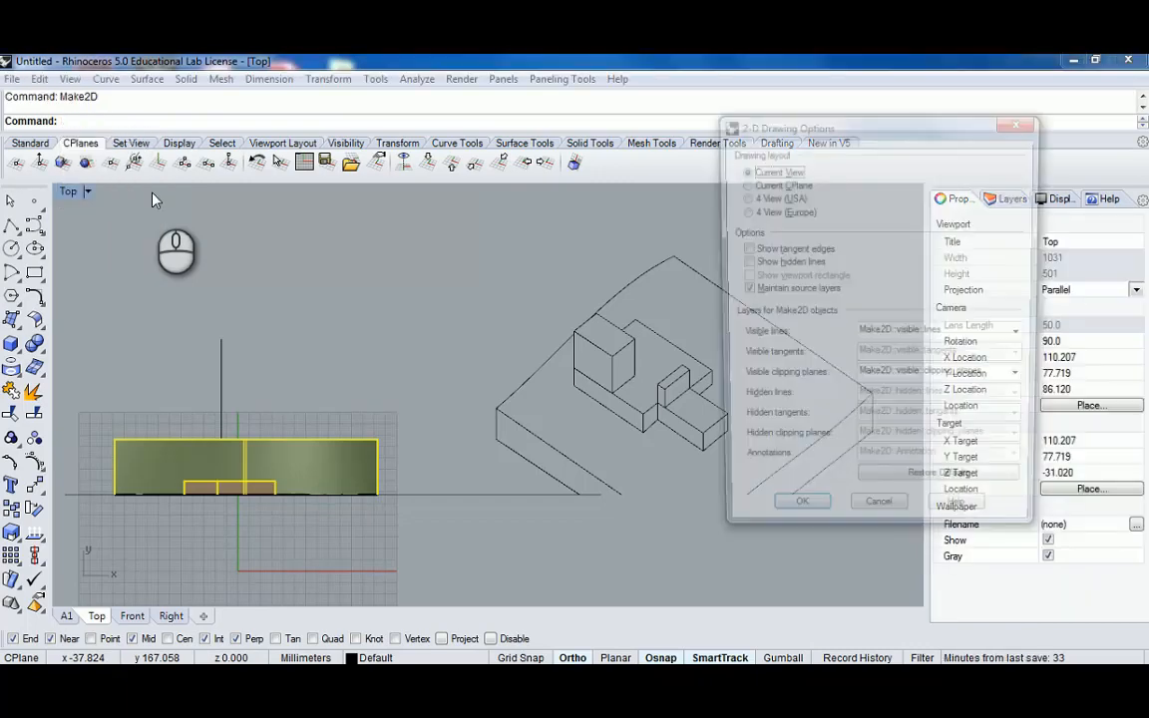
click(795, 520)
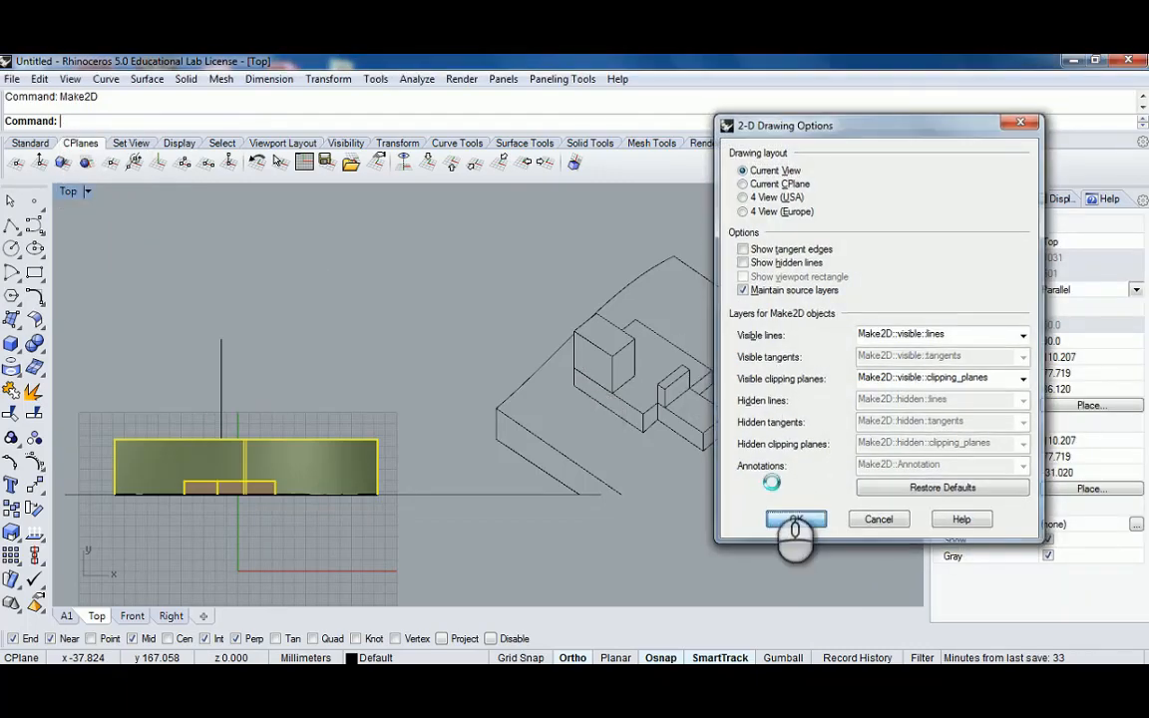
Turn off the clipping plane's effect in the Top view and deselect the plane
scroll(449, 339, down, 5)
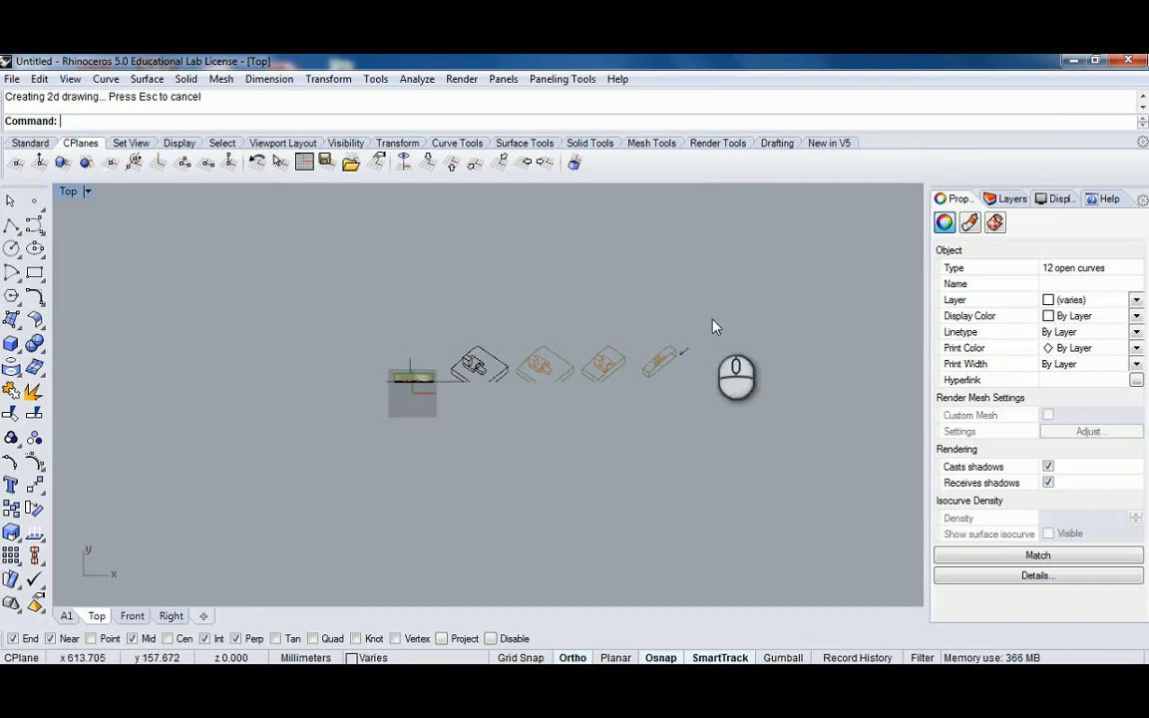
right_drag(608, 331, 403, 381)
scroll(405, 391, up, 6)
click(366, 404)
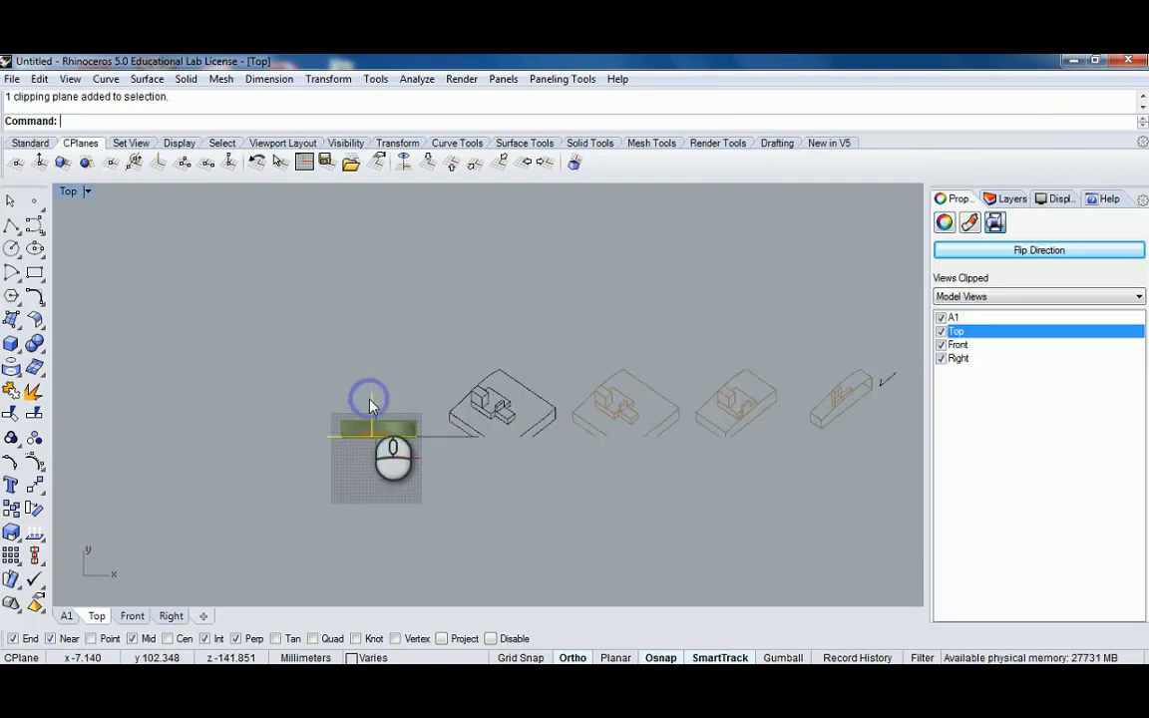
click(941, 331)
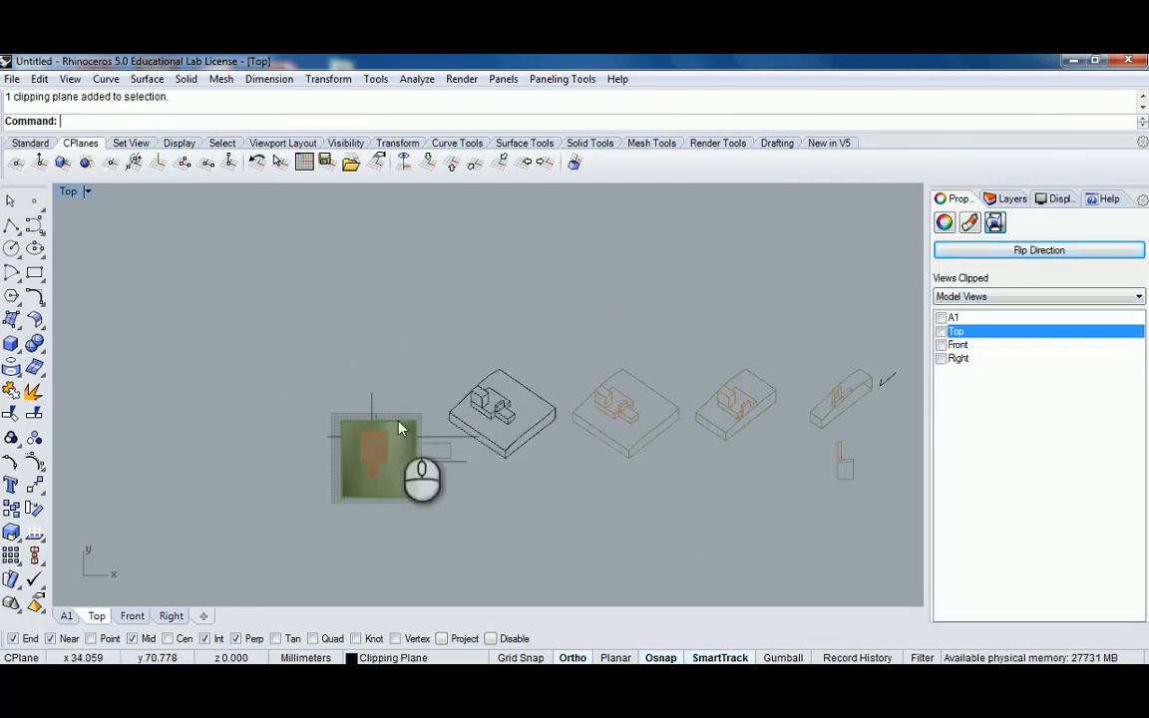
key(Escape)
Select only the new top-view Make2D curves over the model, leaving out the clipping plane, the solids and the neighbouring axonometric's edge
right_drag(397, 415, 406, 368)
scroll(406, 368, up, 6)
drag(299, 241, 546, 407)
scroll(496, 350, up, 3)
scroll(244, 354, up, 1)
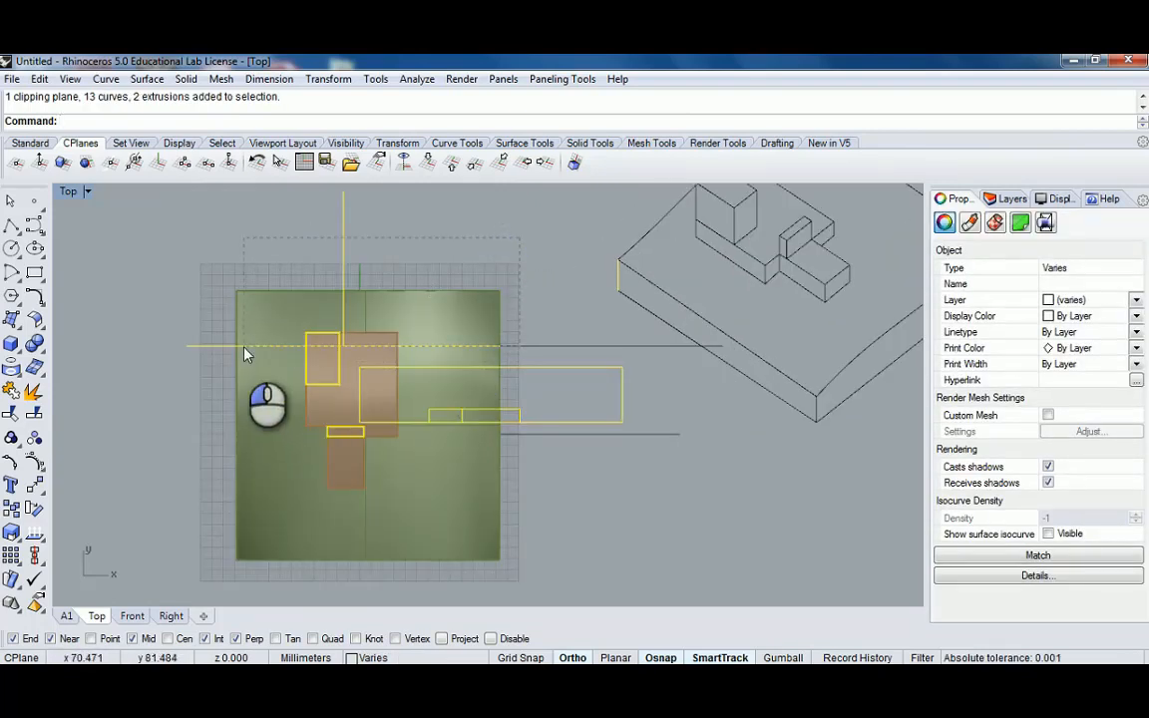
ctrl+drag(244, 348, 245, 348)
ctrl+drag(569, 561, 296, 436)
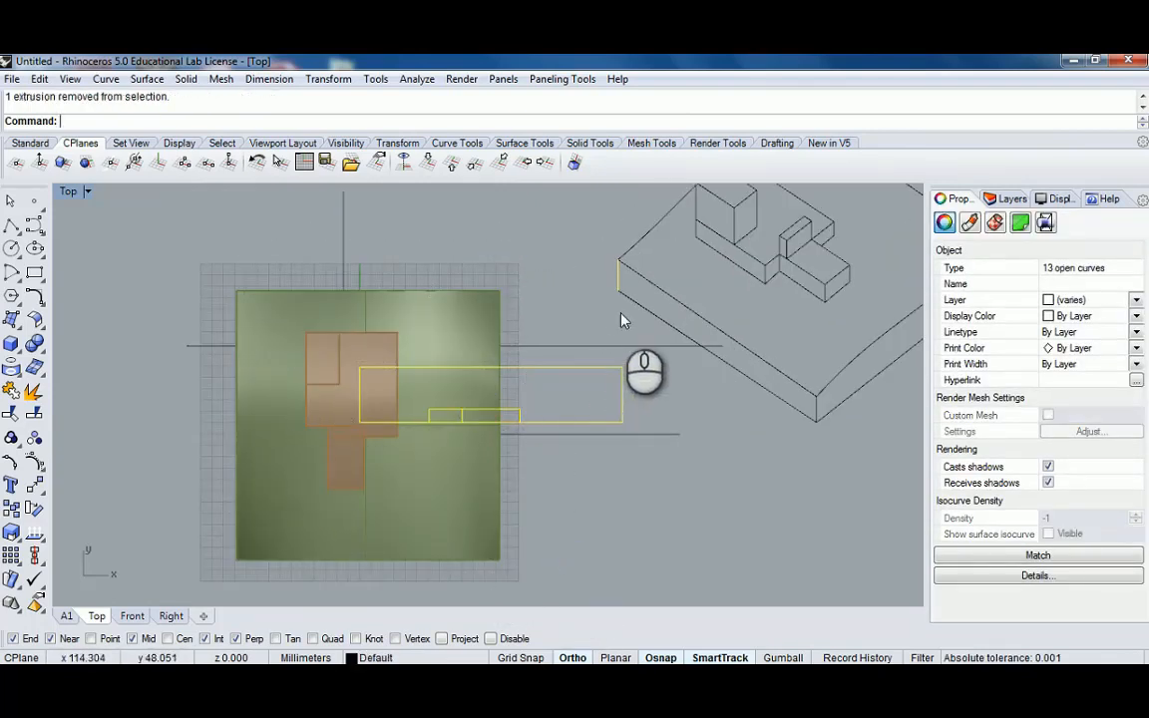
ctrl+drag(620, 313, 592, 238)
Move the top-view drawing away from the model and place it above the last axonometric section
scroll(576, 299, down, 6)
right_drag(565, 312, 296, 371)
scroll(296, 372, down, 8)
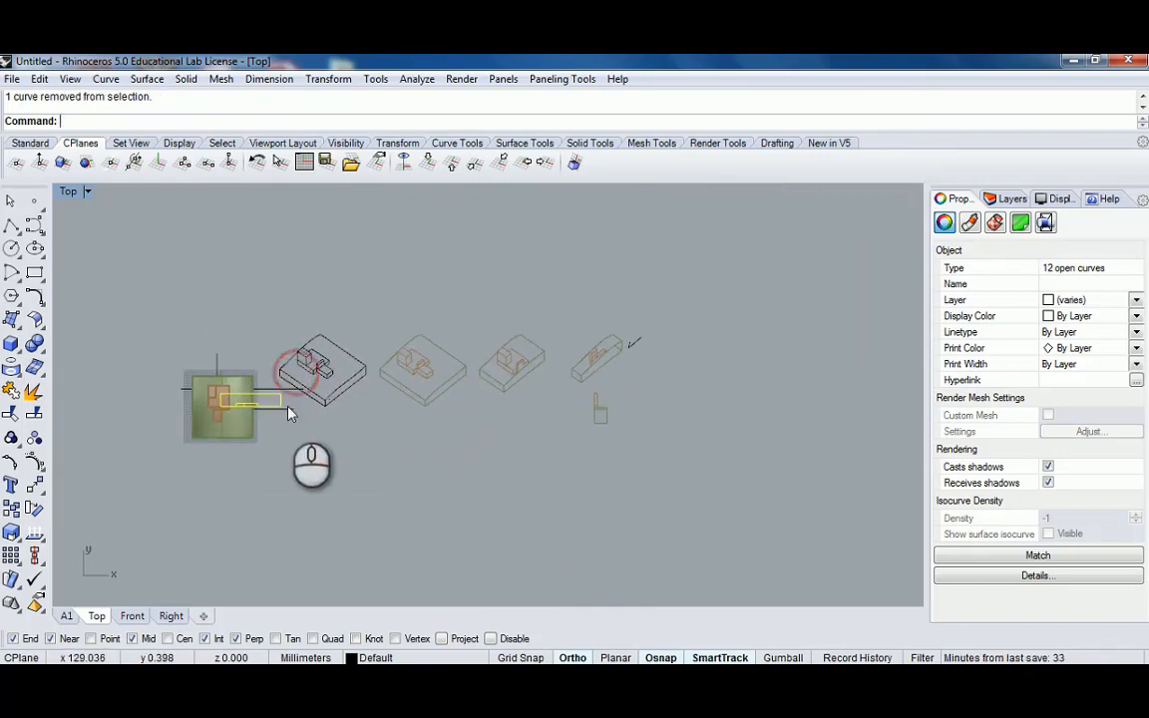
drag(288, 409, 618, 317)
scroll(618, 317, up, 3)
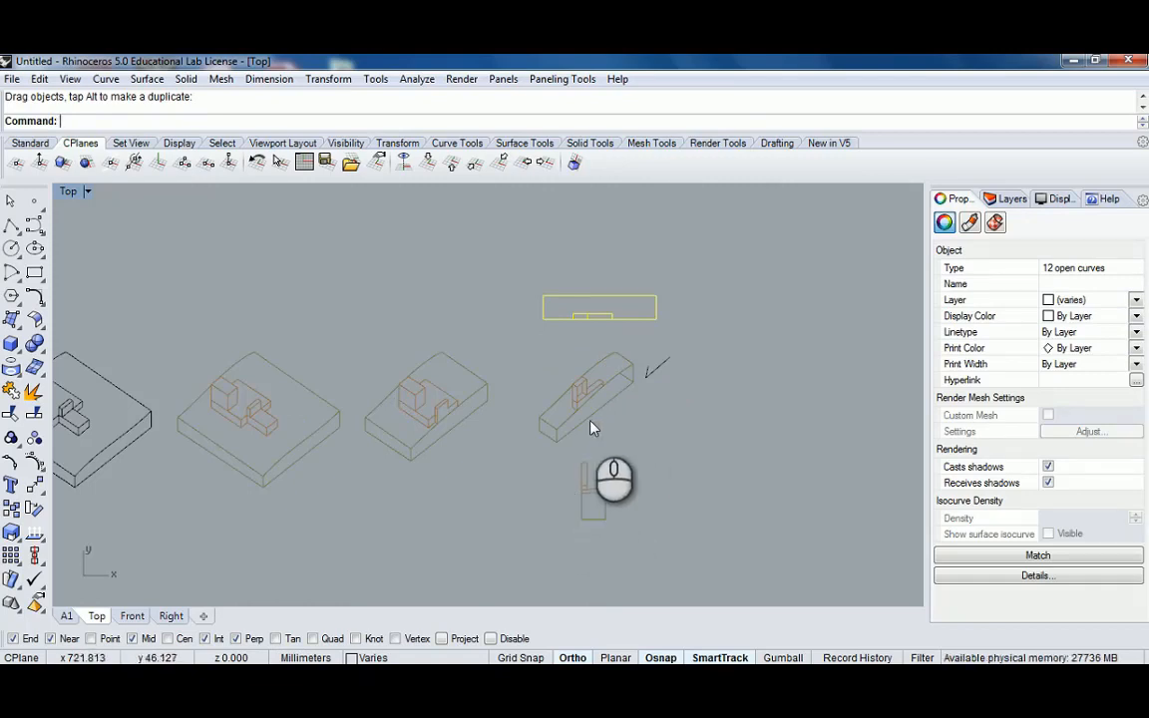
Delete the arrow-shaped polyline beside the last axonometric section
scroll(609, 399, up, 3)
click(649, 379)
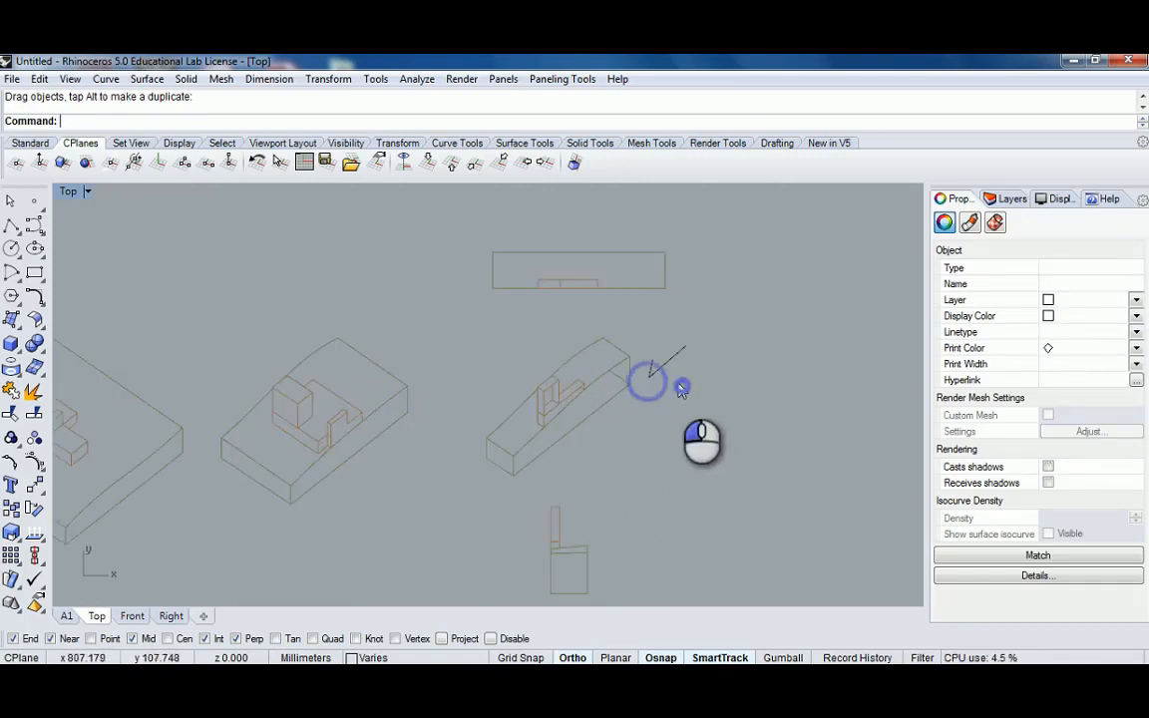
click(650, 361)
key(Delete)
scroll(653, 345, down, 3)
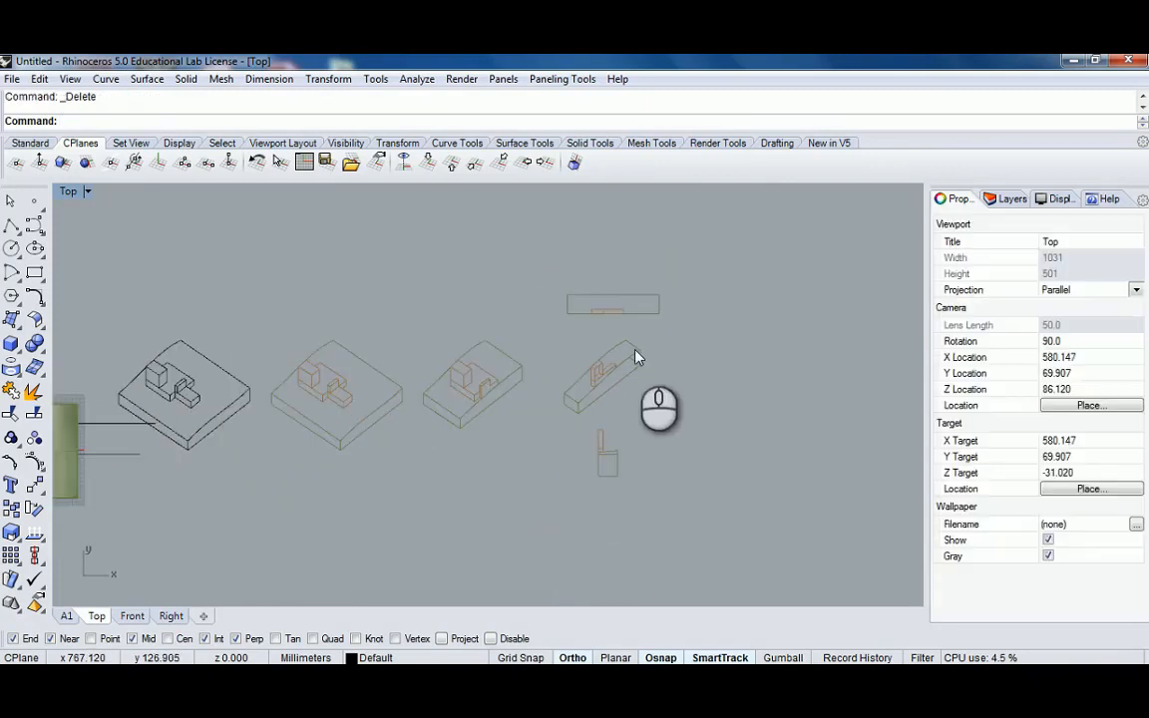
scroll(638, 357, down, 2)
scroll(304, 419, up, 3)
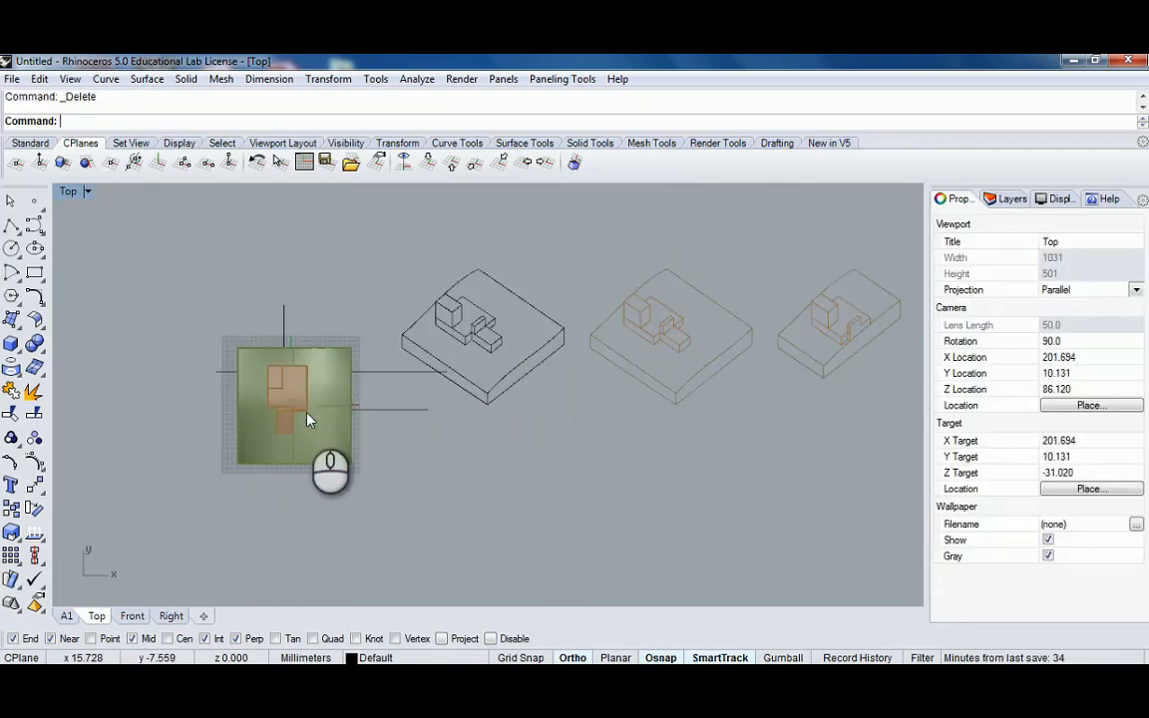
scroll(431, 426, down, 3)
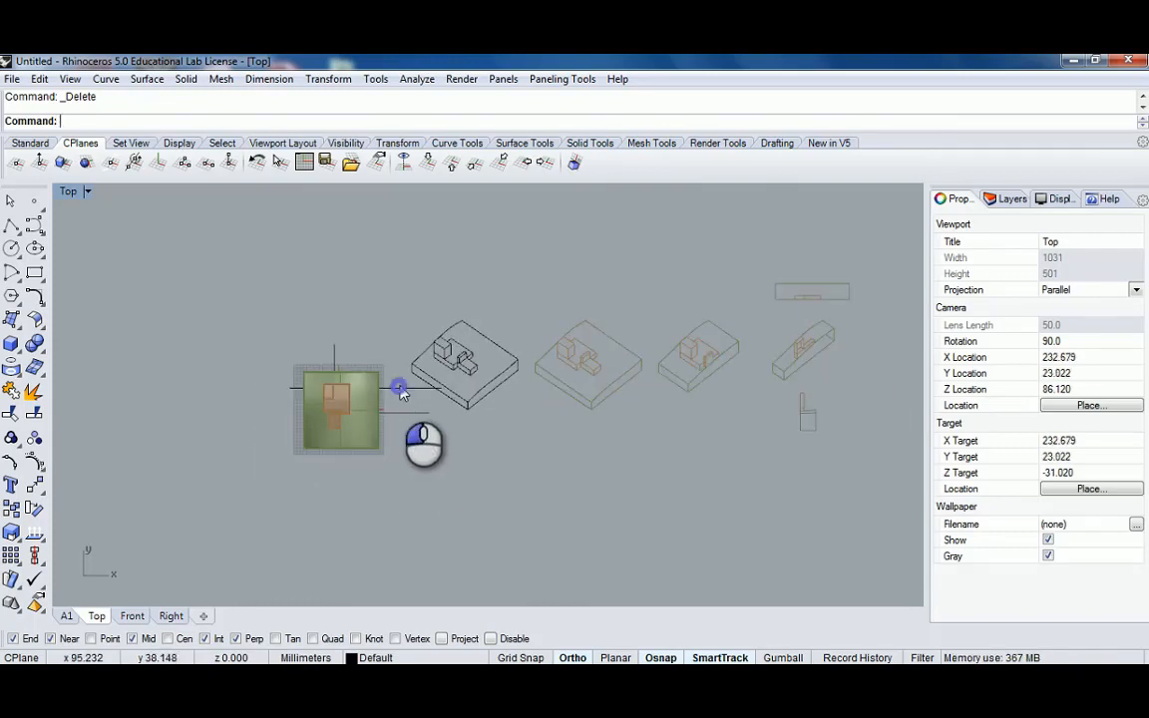
click(401, 390)
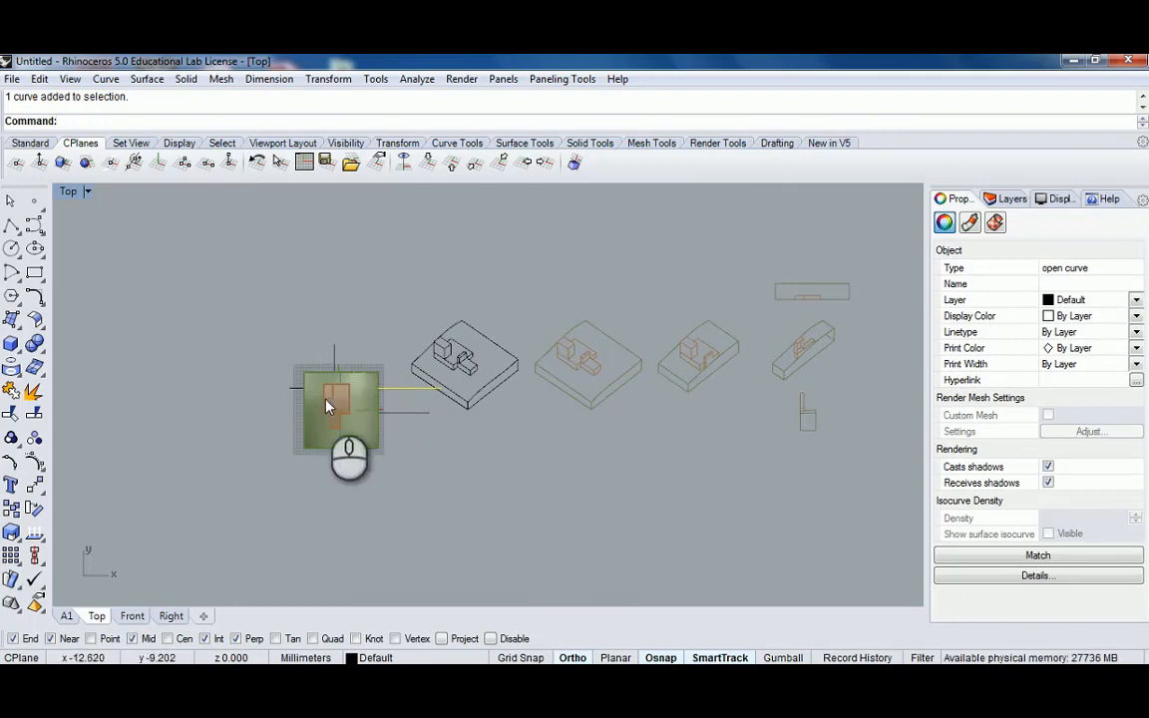
scroll(336, 399, up, 2)
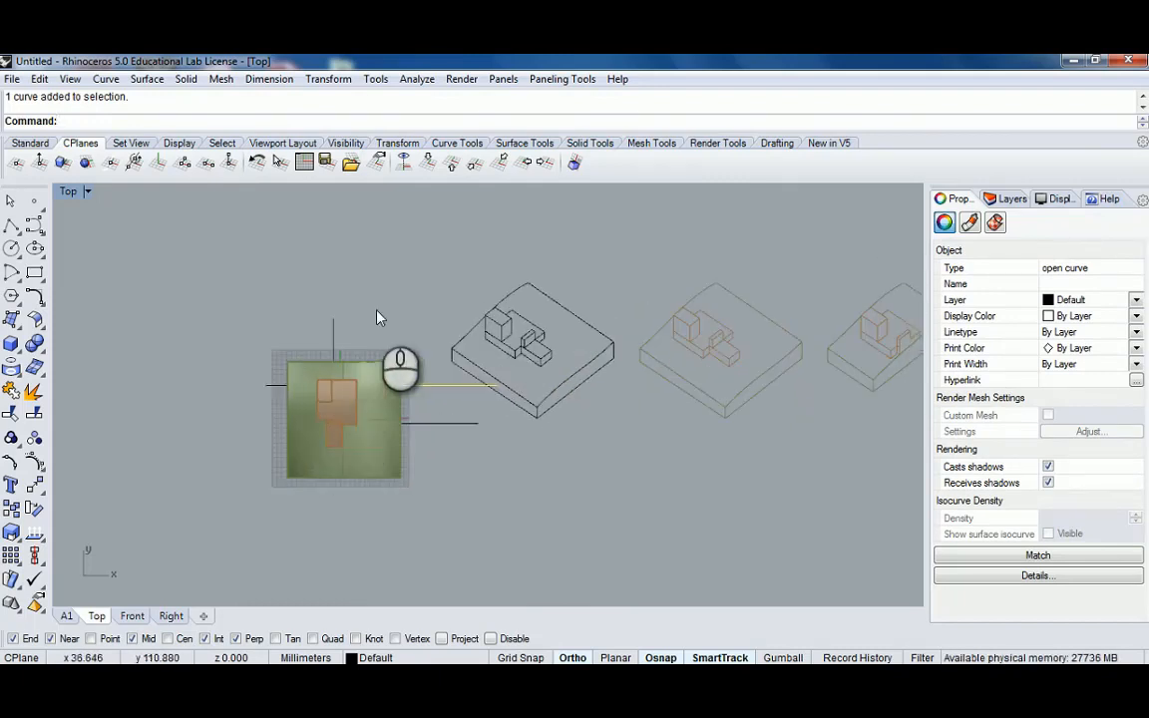
scroll(371, 319, down, 3)
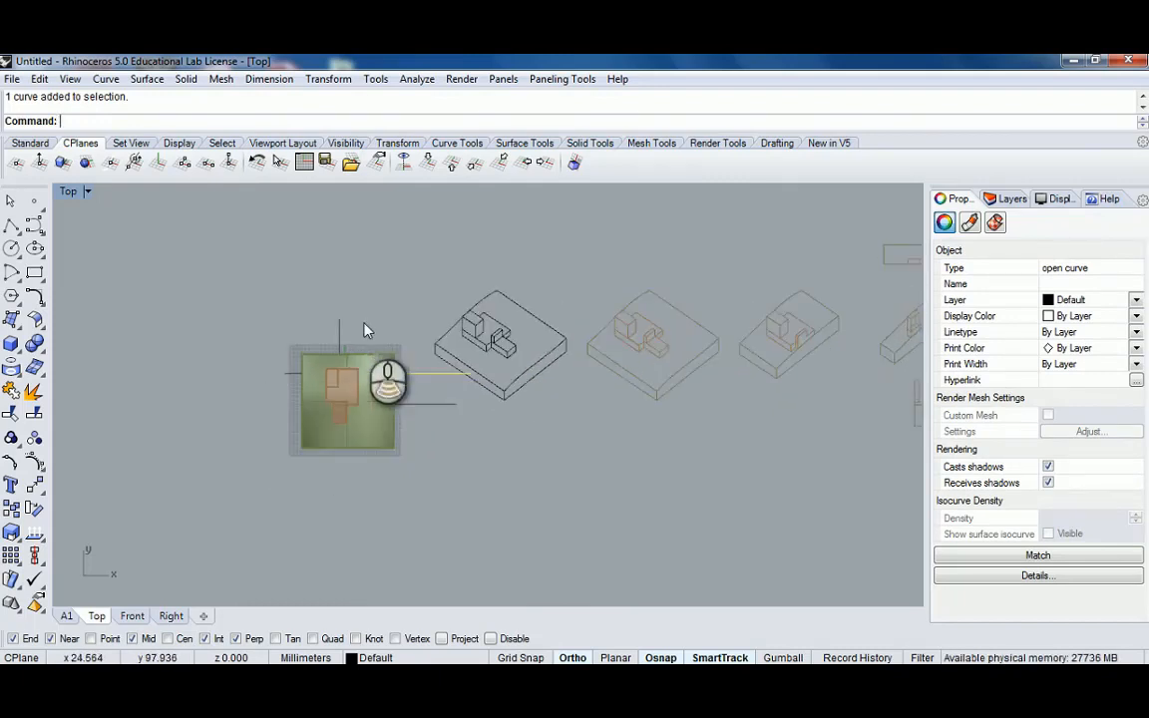
In the A1 view, disable the clipping plane's effect on that view
double_click(68, 193)
double_click(498, 187)
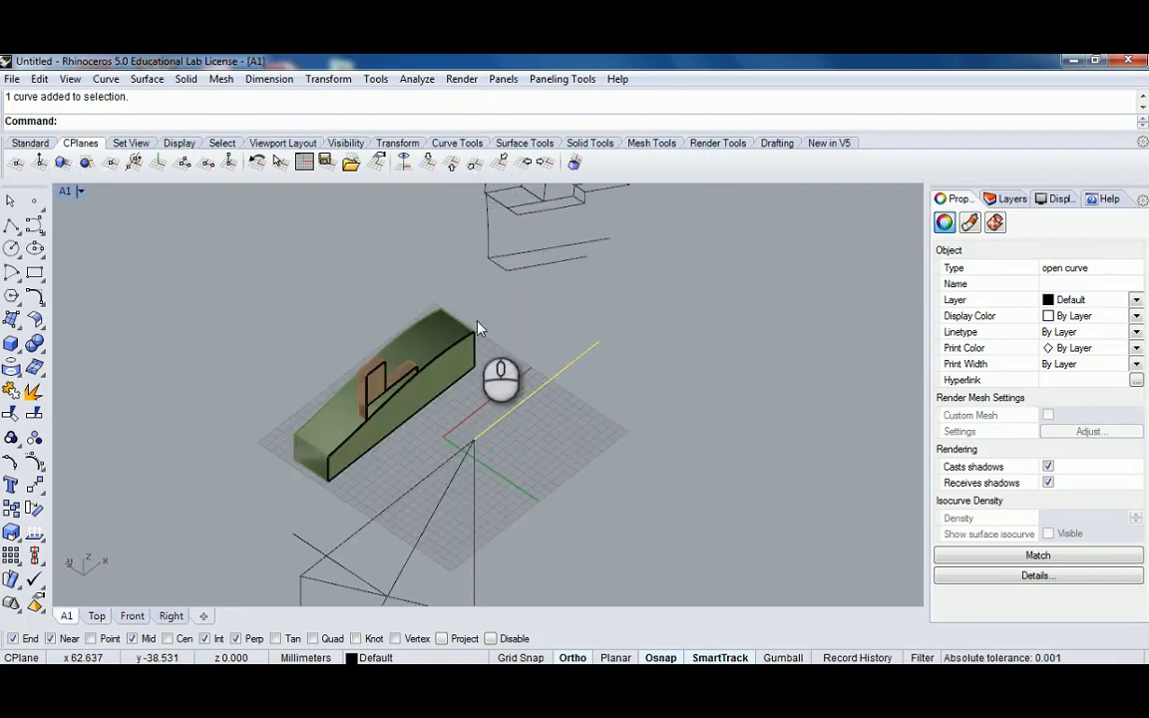
click(539, 424)
scroll(518, 459, down, 4)
right_drag(517, 460, 515, 409)
click(465, 410)
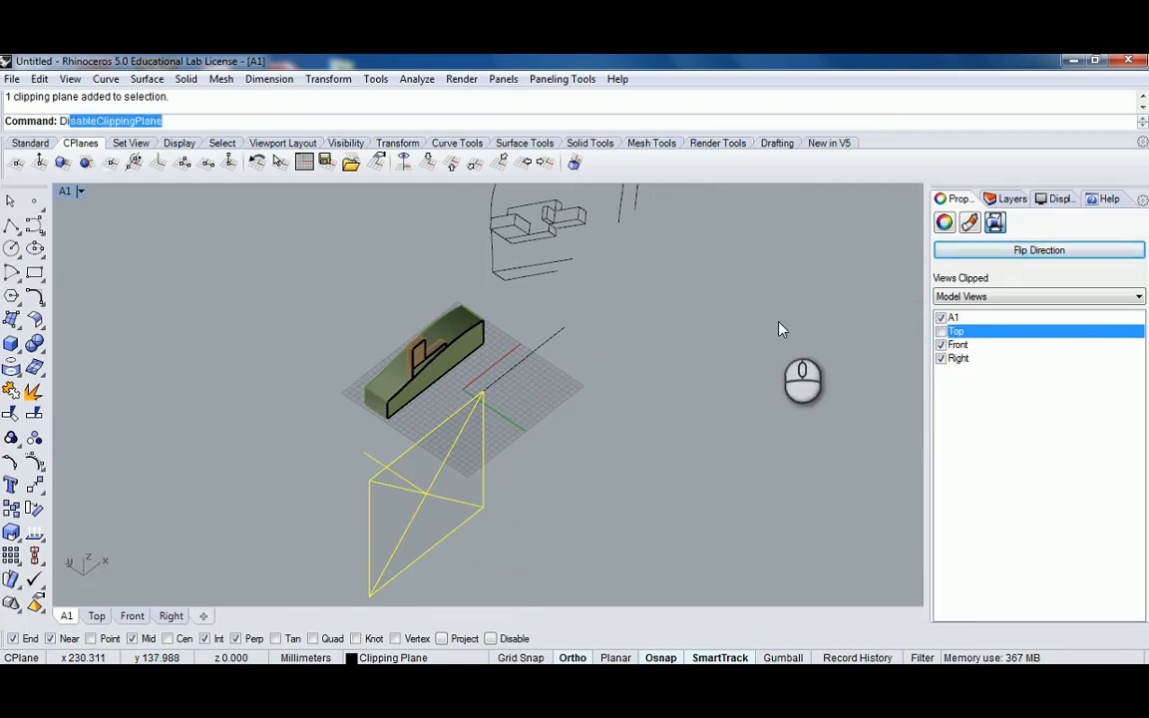
key(Return)
click(426, 489)
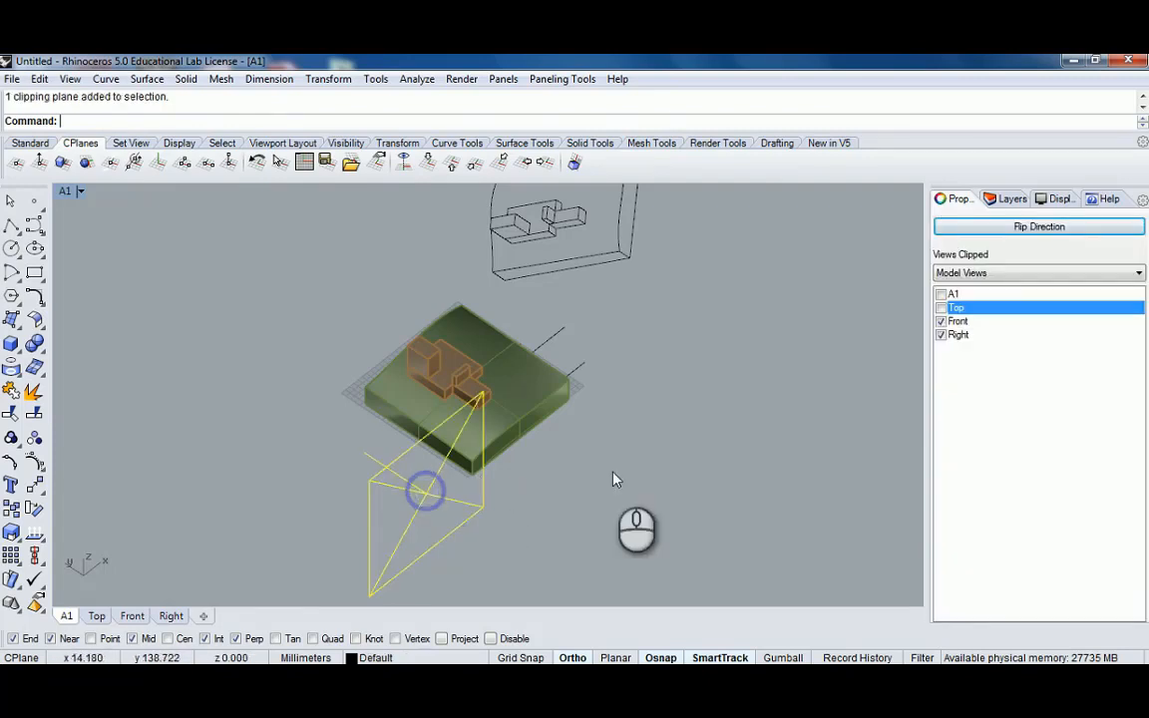
Hide the clipping plane's layer and collapse and hide the whole Make2D layer group
click(1010, 198)
click(958, 200)
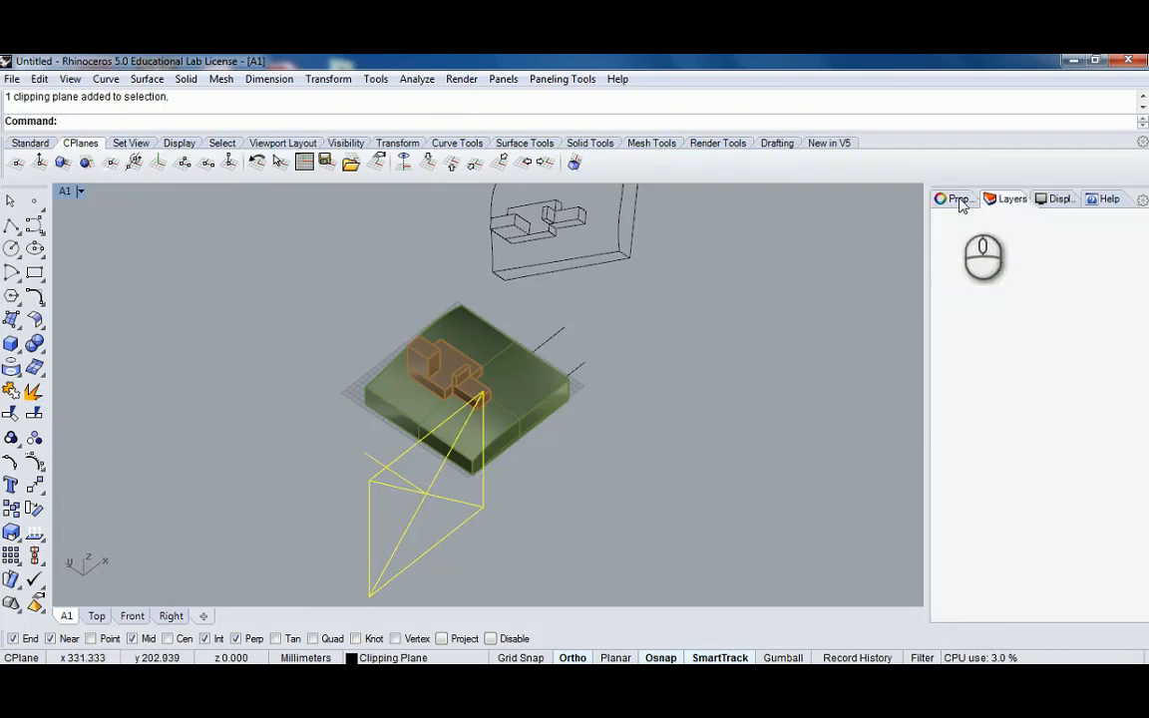
click(1007, 201)
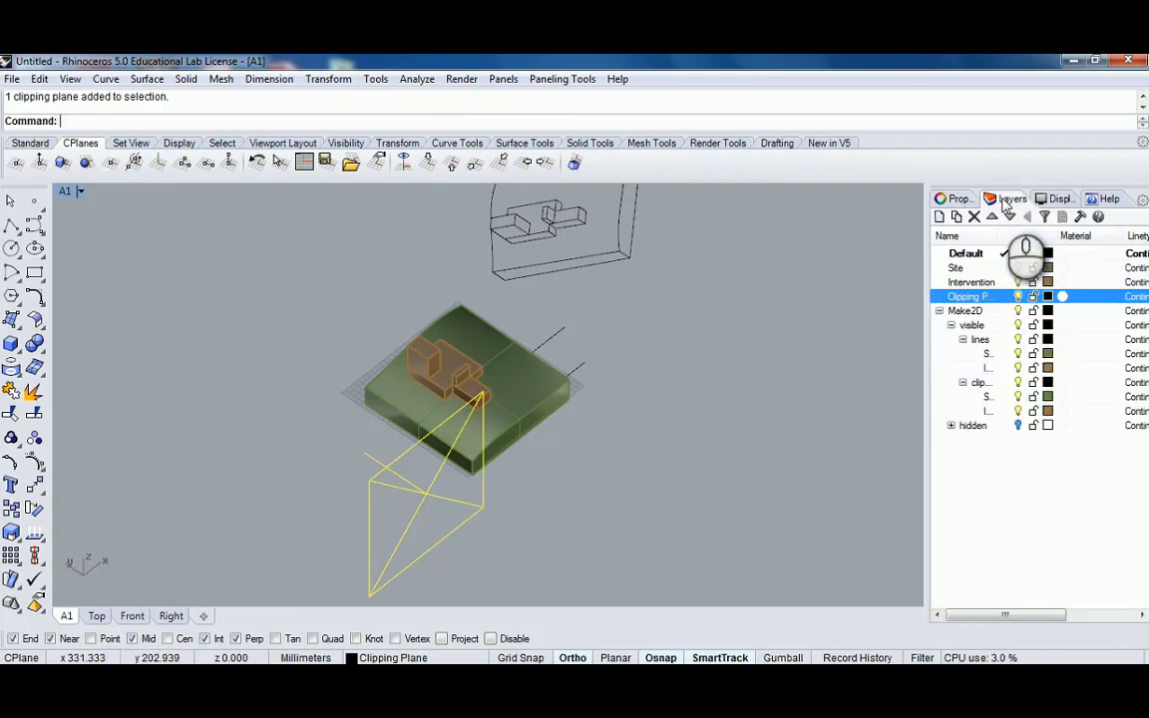
click(1017, 296)
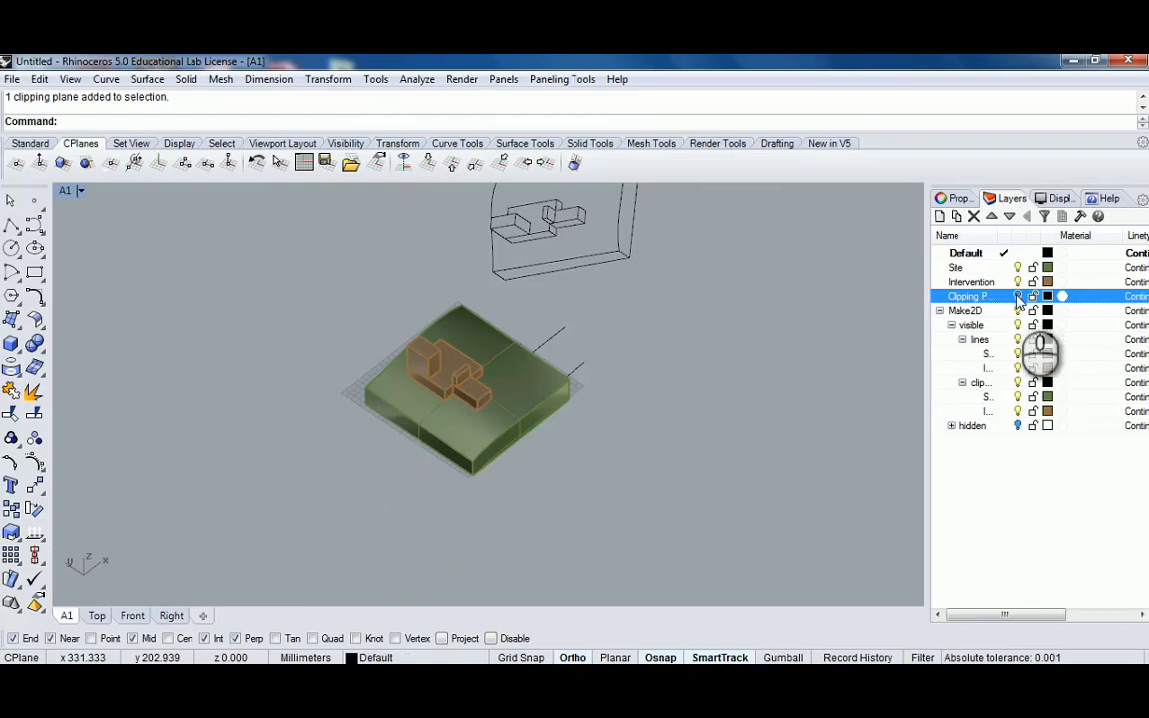
click(941, 313)
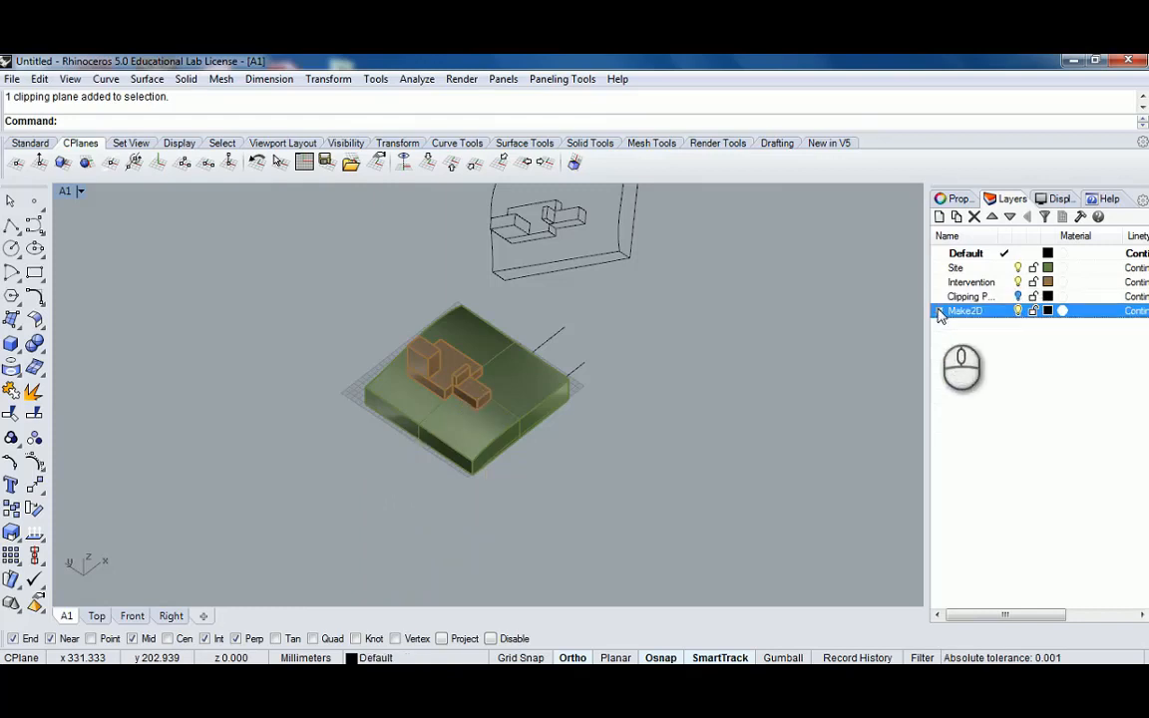
click(1018, 311)
scroll(677, 327, down, 5)
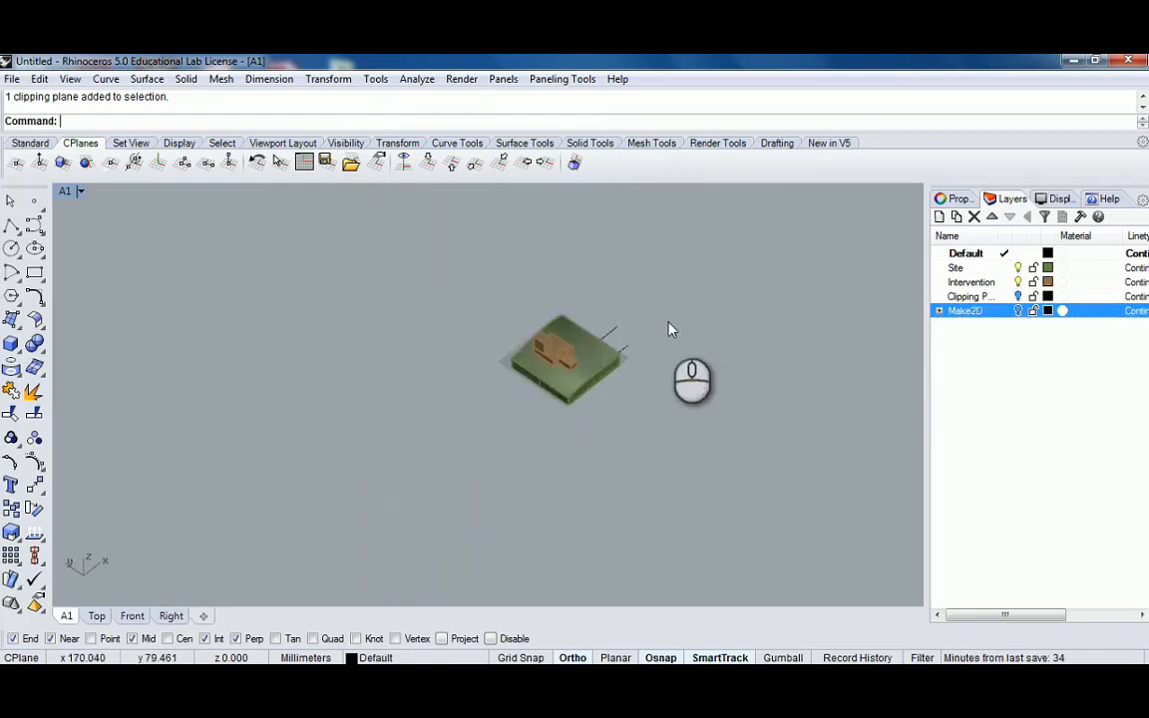
shift+right_drag(669, 322, 508, 375)
scroll(604, 412, up, 5)
drag(621, 385, 559, 480)
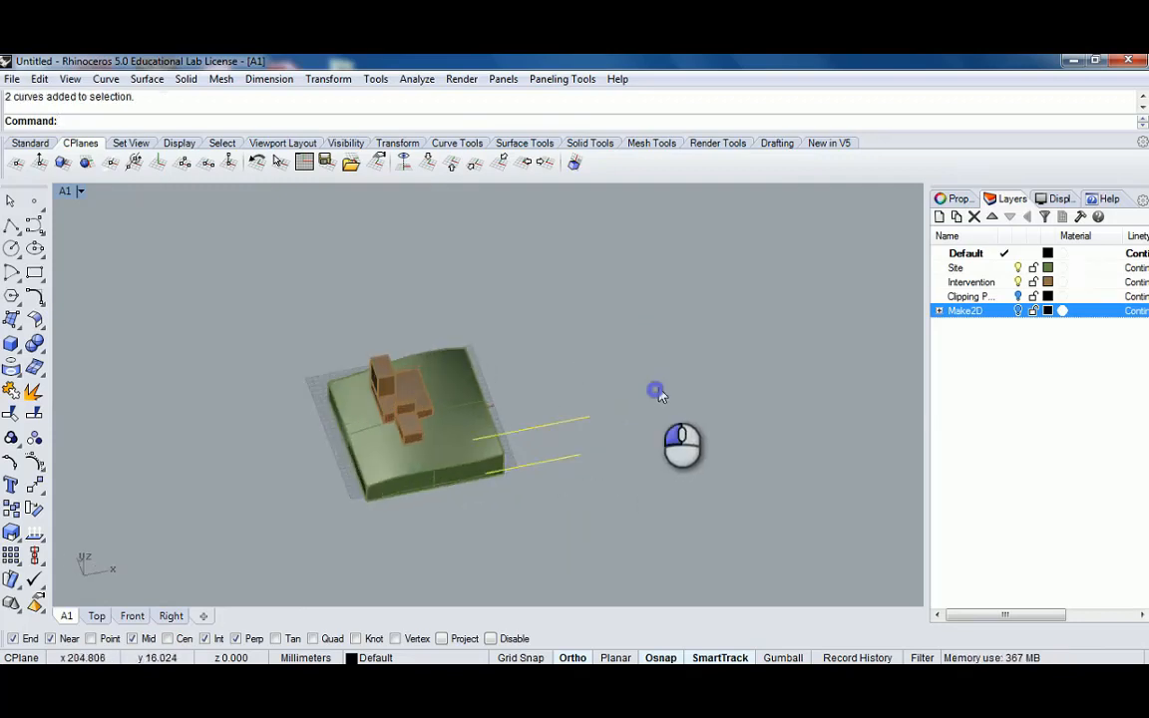
right_drag(559, 334, 484, 330)
scroll(484, 329, up, 2)
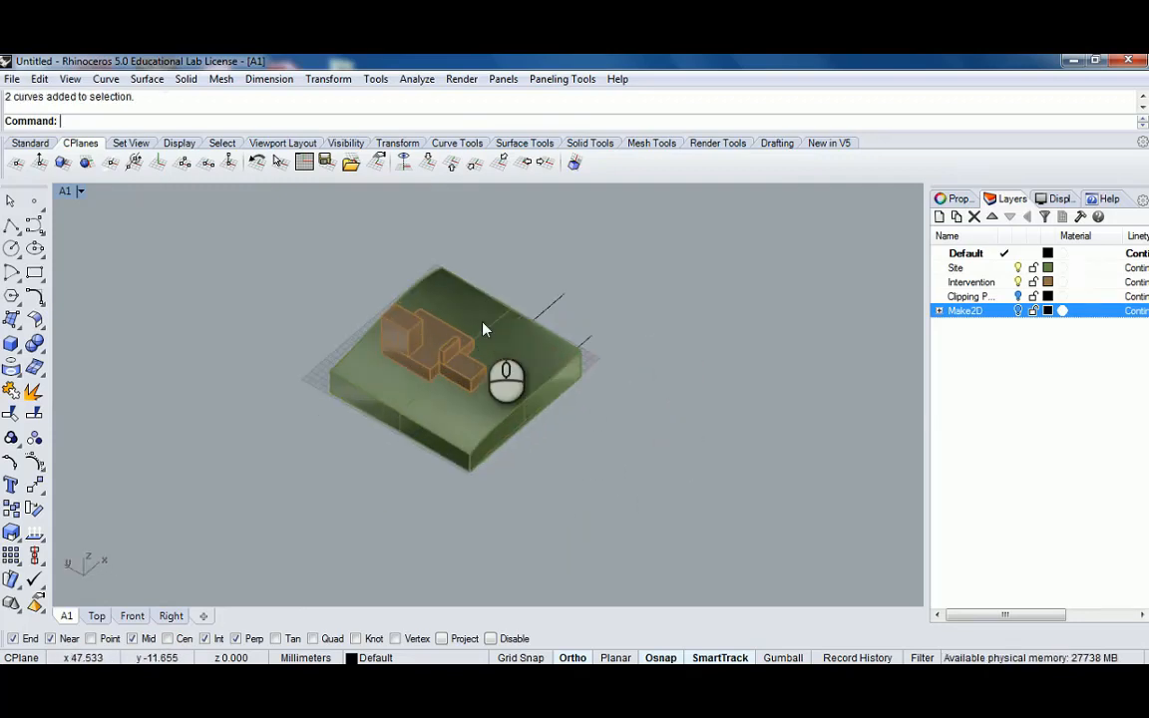
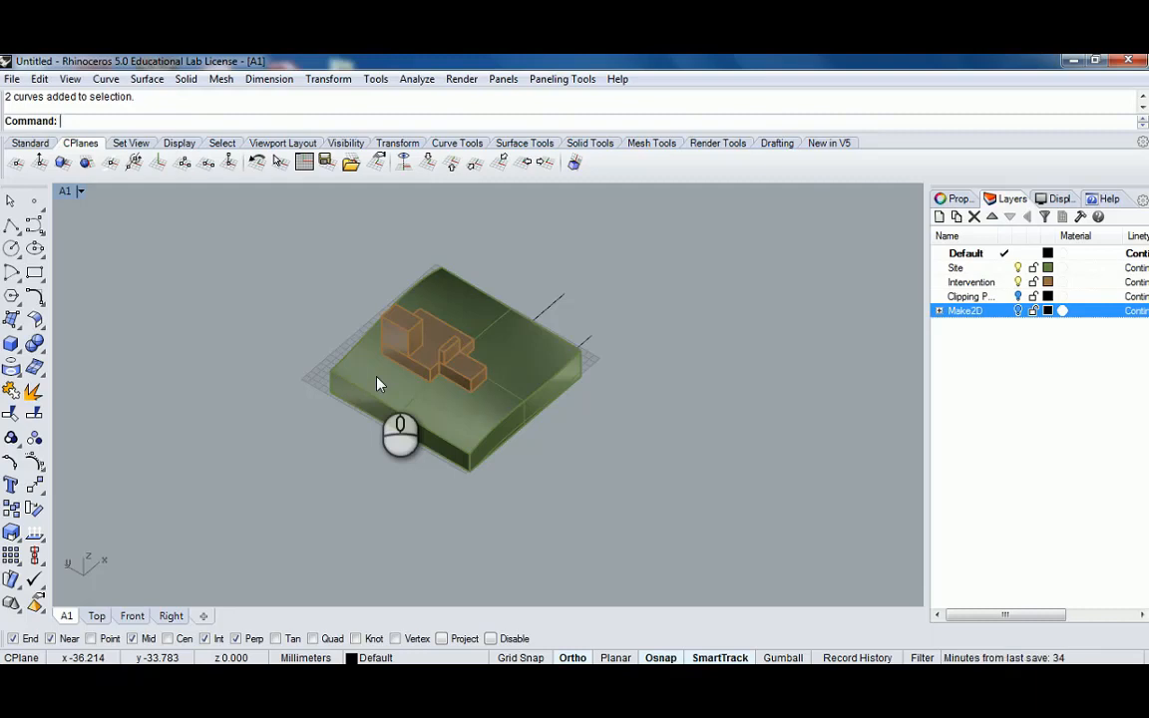
Run Section on the site and intervention solids and cut a first section running along the x direction across the site
text(tion)
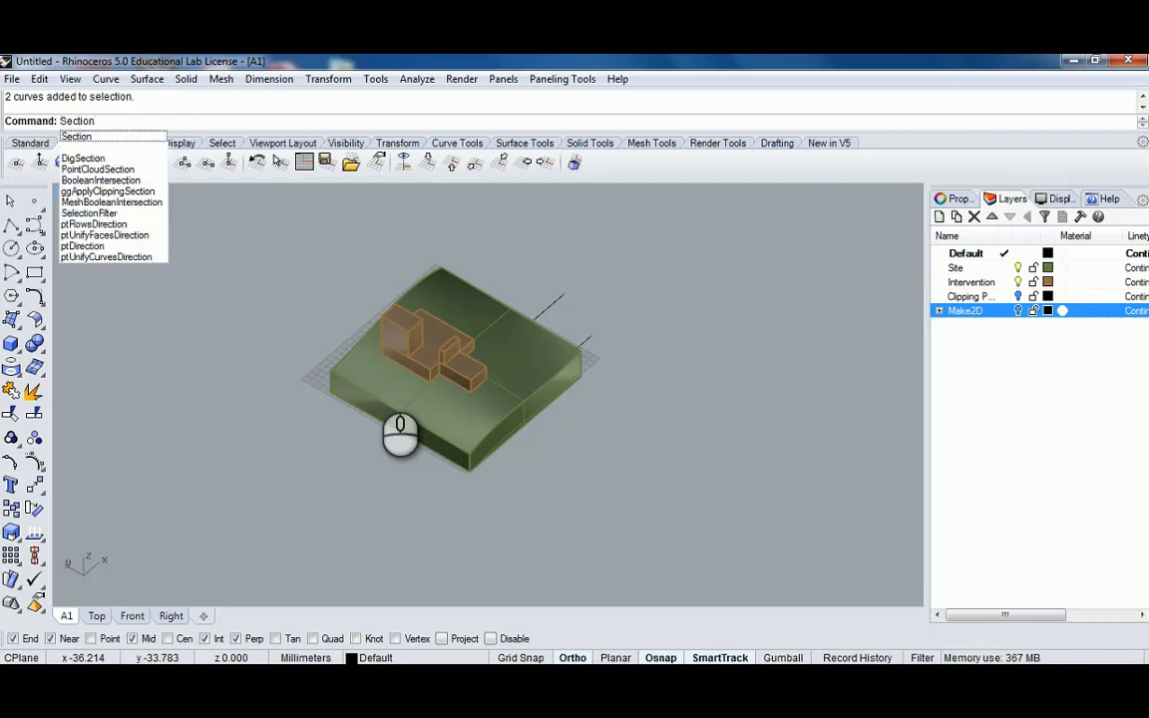
key(Return)
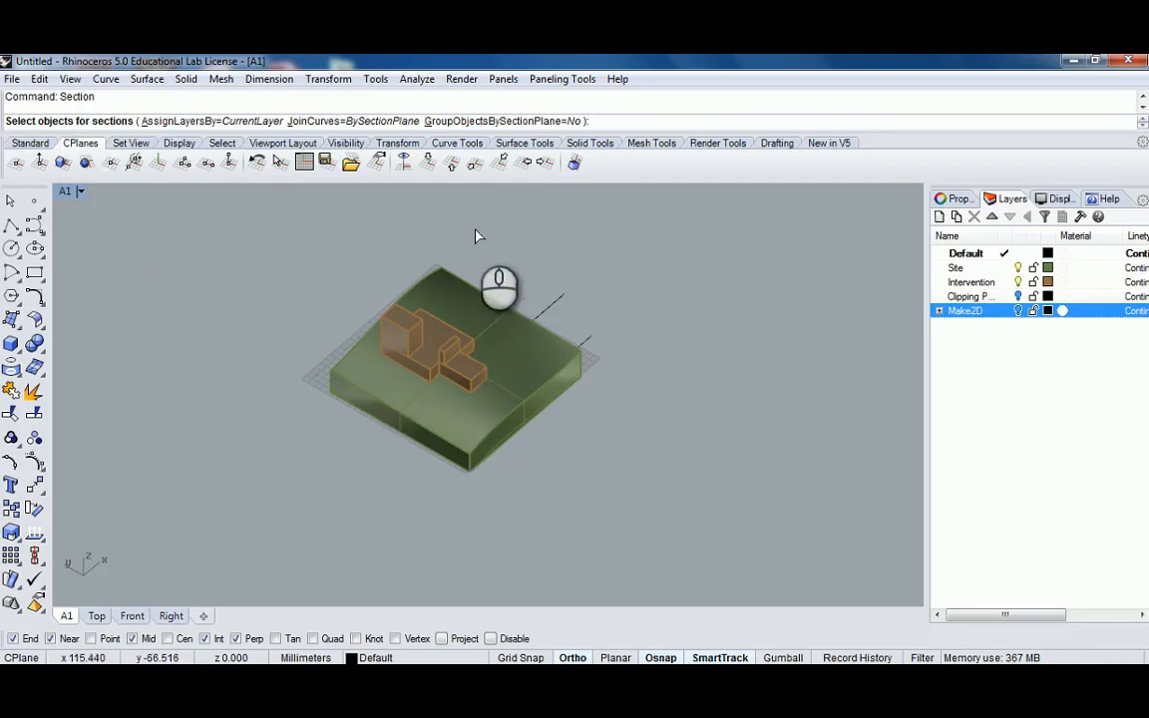
drag(473, 230, 397, 406)
drag(581, 267, 549, 313)
key(Return)
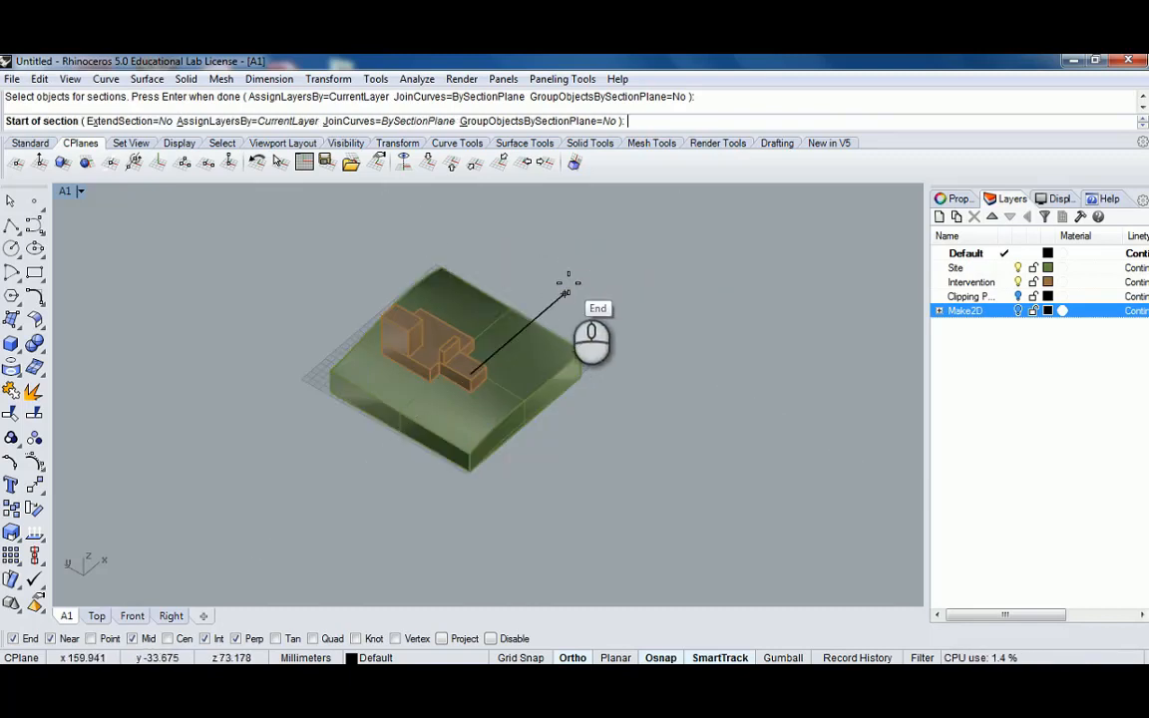
right_drag(513, 264, 596, 397)
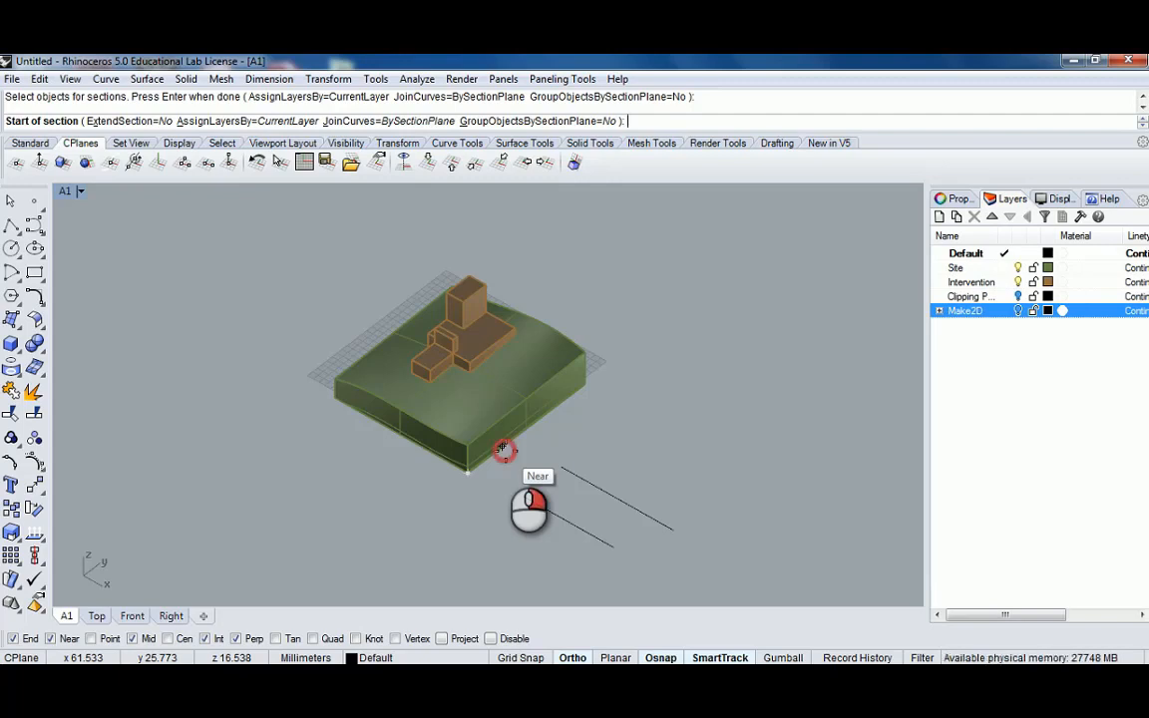
right_drag(503, 449, 596, 437)
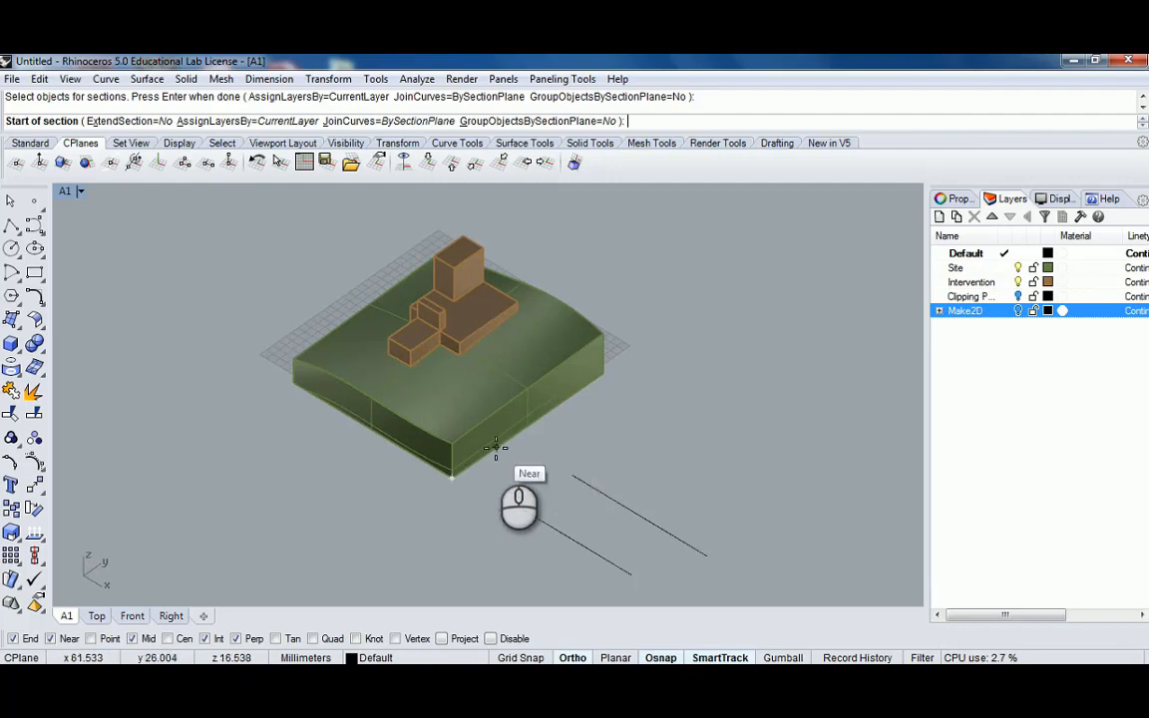
click(492, 449)
right_drag(403, 404, 487, 411)
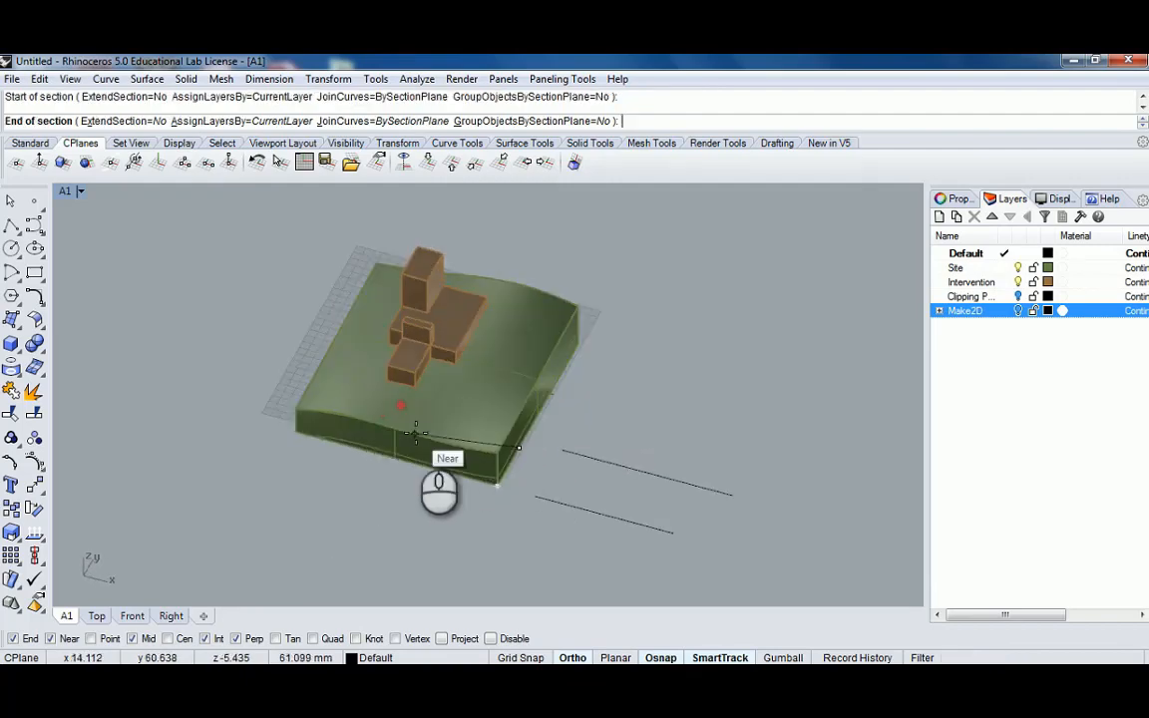
right_drag(416, 433, 645, 398)
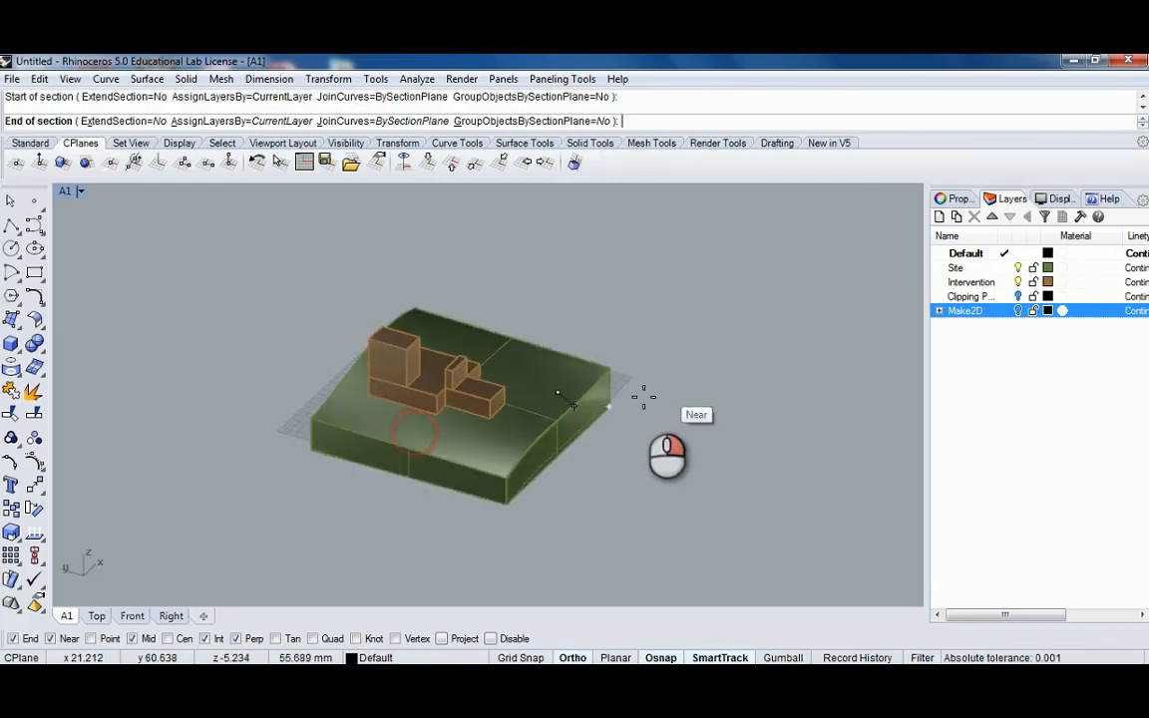
click(450, 492)
Cut three more sections through the solids parallel to the first one, spread across the site
right_drag(527, 474, 328, 469)
click(527, 433)
click(351, 468)
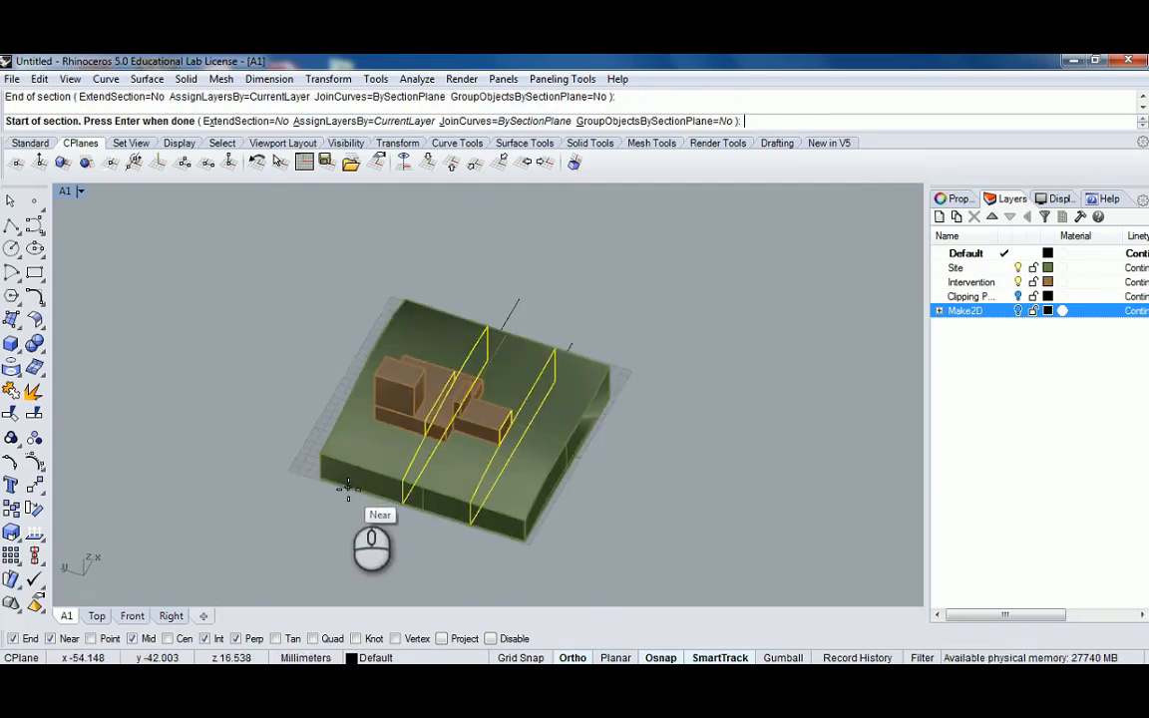
click(348, 487)
click(456, 383)
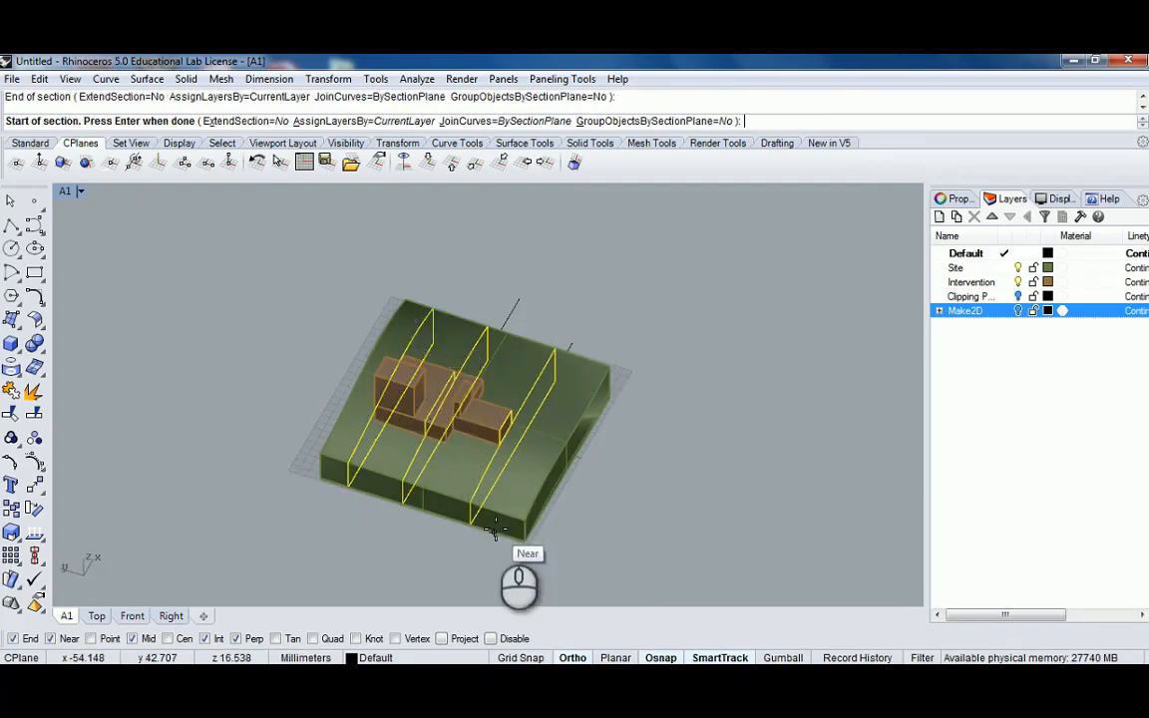
click(556, 421)
click(577, 389)
Add two further parallel sections, one through the middle and one through the tall block, and finish the Section command
right_drag(577, 389, 523, 365)
click(510, 371)
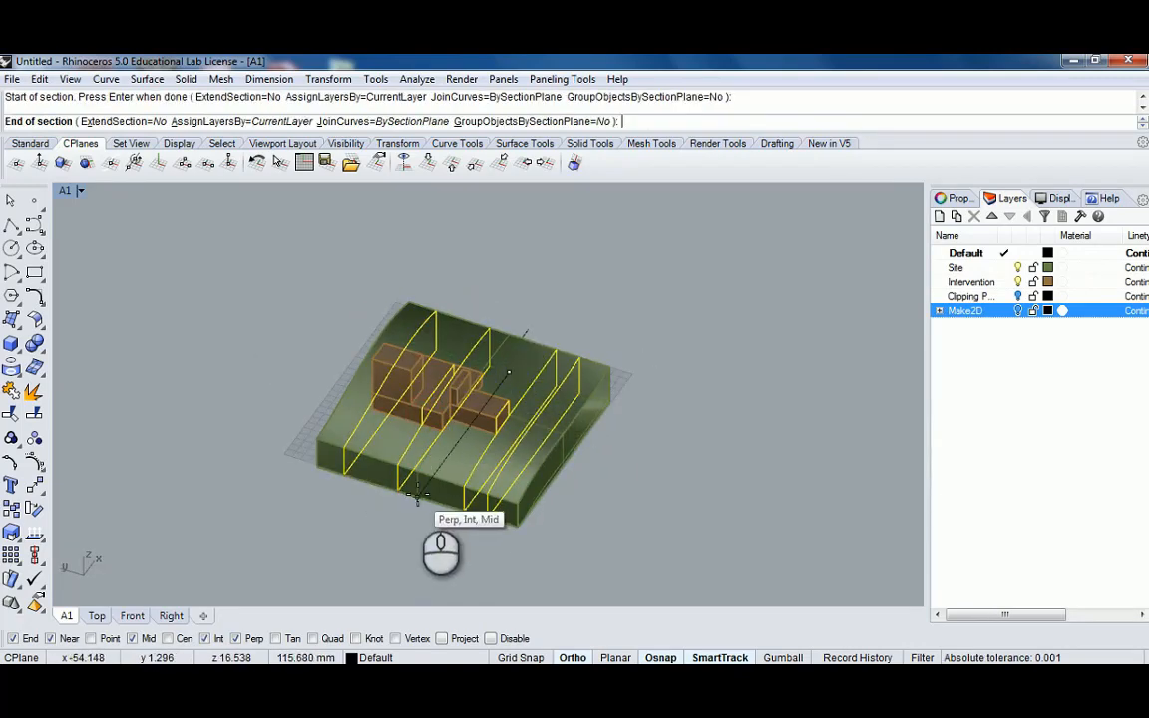
click(418, 494)
click(362, 480)
click(455, 349)
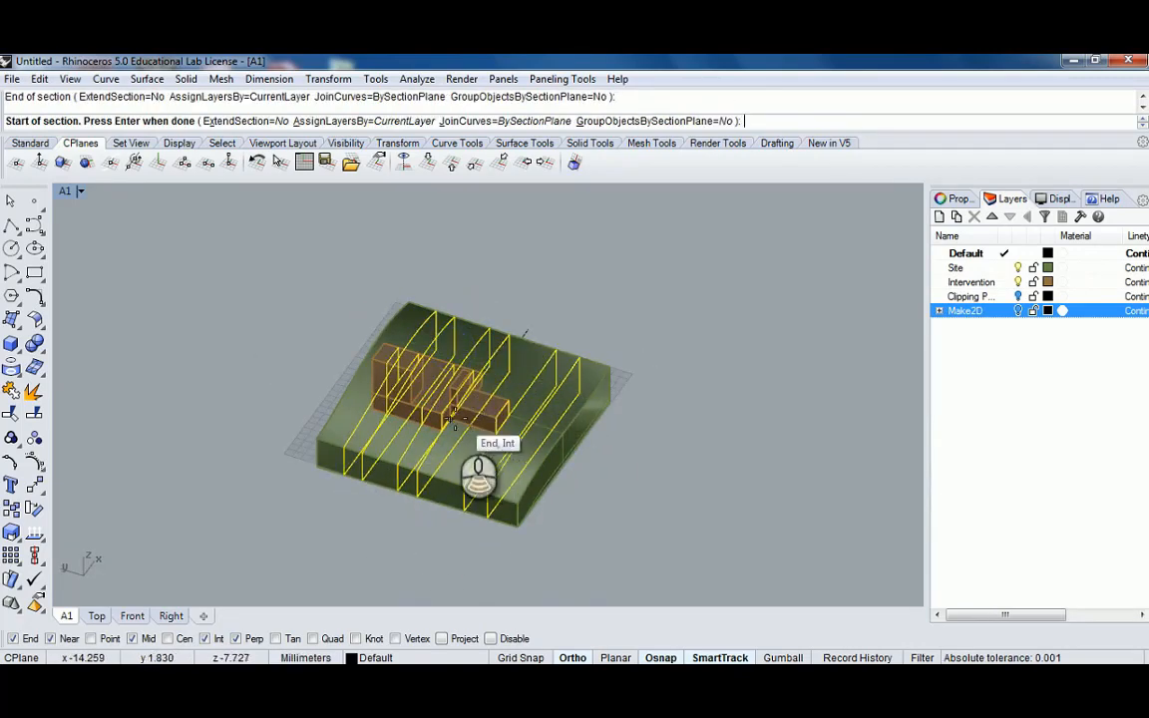
scroll(455, 419, down, 5)
right_click(528, 399)
Move the six new section curve sets along x, clear of the model
right_drag(547, 377, 445, 424)
scroll(458, 386, up, 4)
drag(444, 422, 832, 328)
shift+right_drag(803, 405, 780, 425)
click(775, 423)
In the Top view, begin spreading the stacked sections by moving the first ones out along the x direction
shift+right_drag(675, 382, 618, 439)
right_drag(618, 439, 726, 442)
drag(616, 495, 564, 293)
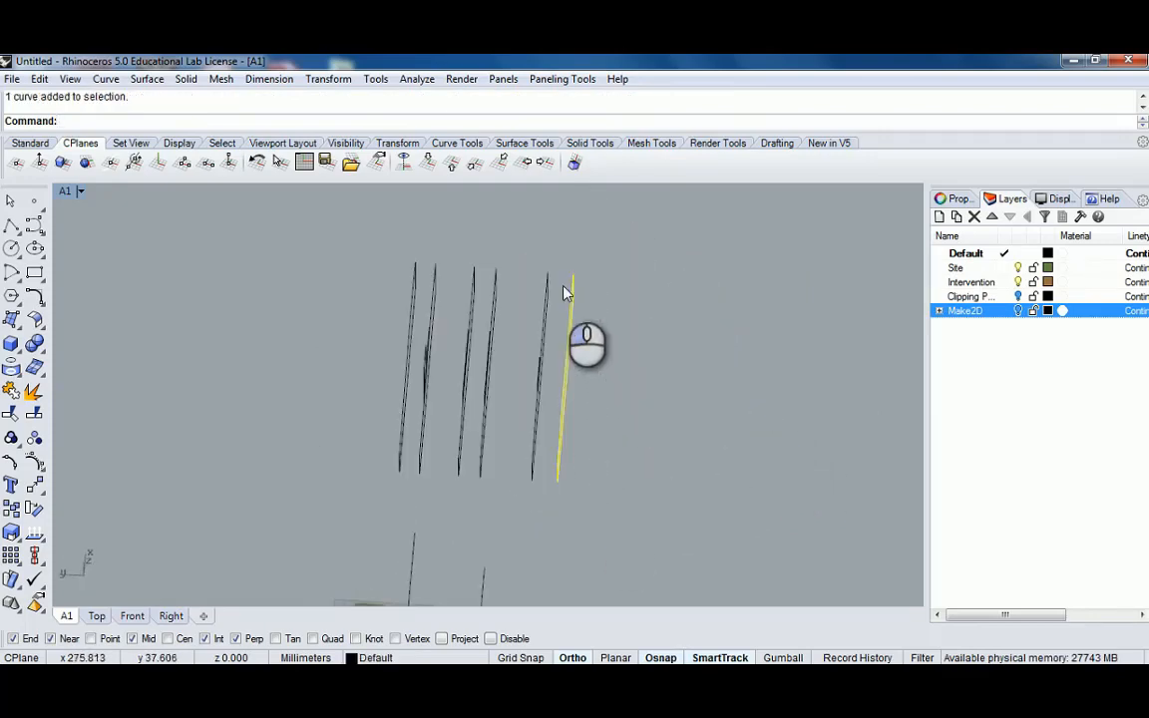
right_drag(564, 293, 463, 397)
double_click(65, 191)
double_click(60, 189)
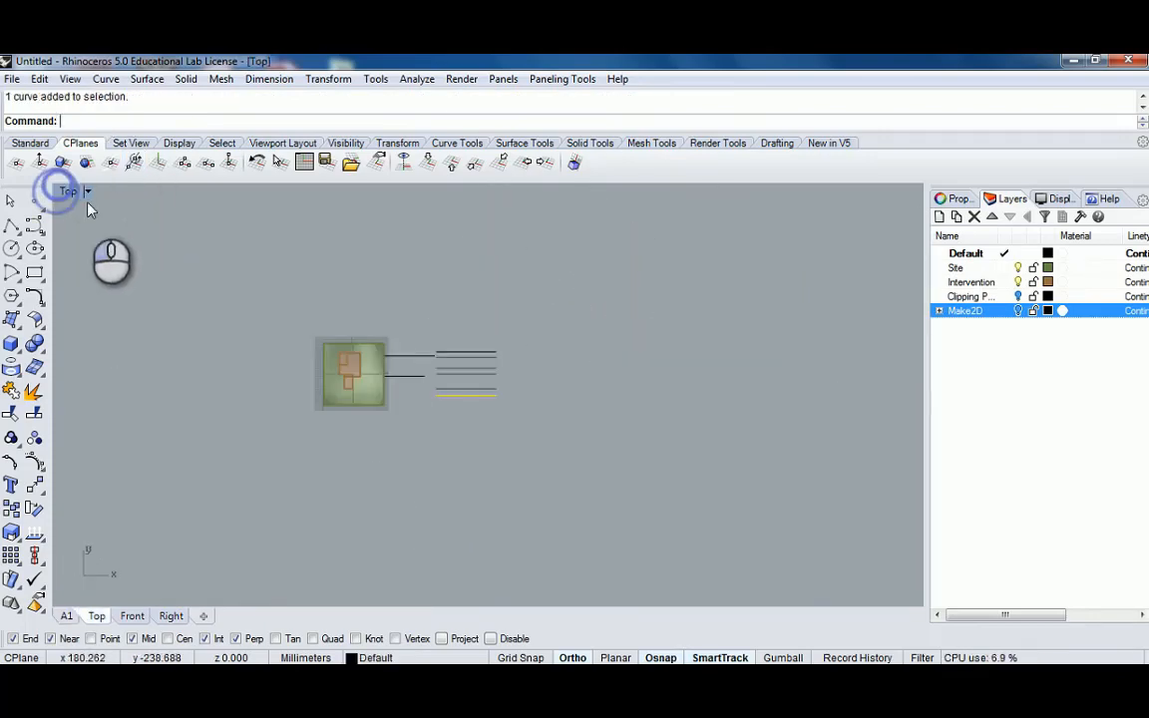
scroll(334, 379, up, 5)
drag(273, 441, 541, 480)
drag(480, 464, 698, 466)
drag(288, 411, 573, 440)
drag(477, 416, 912, 407)
Shift the moved sections further along x so they stand clear of one another and of the remaining stack
right_drag(893, 407, 698, 412)
drag(664, 421, 734, 422)
key(Escape)
drag(89, 373, 900, 388)
right_drag(900, 386, 480, 399)
scroll(397, 390, down, 1)
drag(316, 386, 516, 428)
drag(470, 410, 607, 411)
right_drag(142, 361, 470, 403)
drag(136, 414, 264, 422)
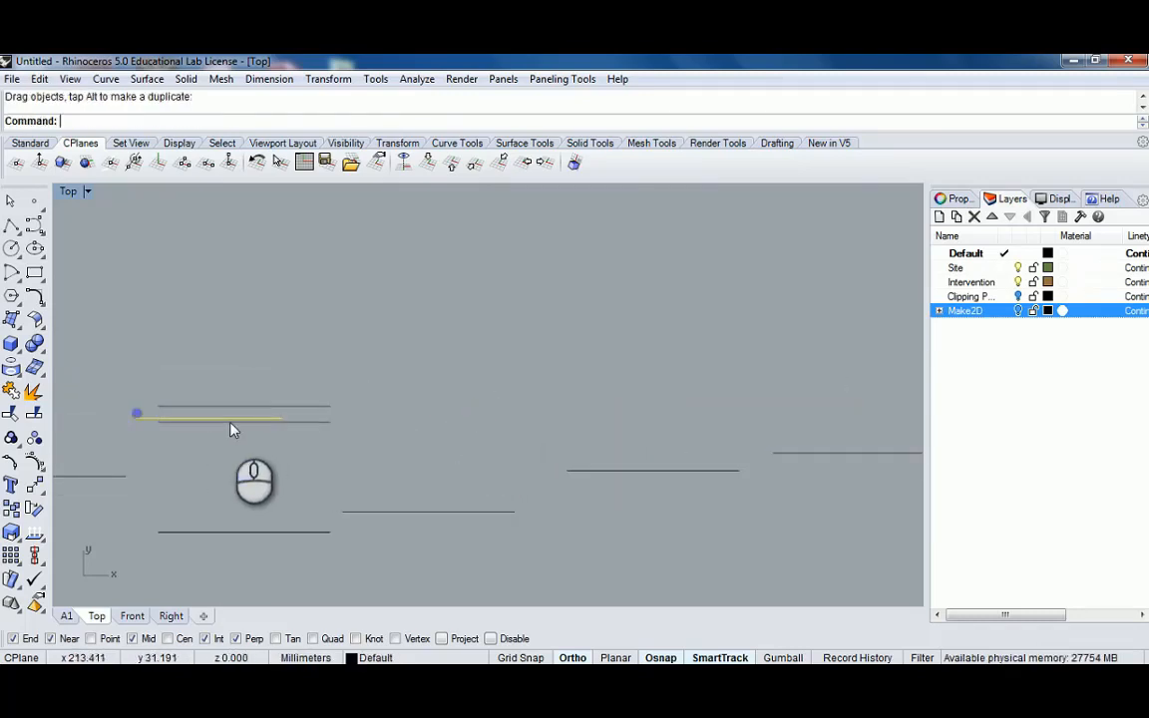
key(ctrl+z)
Move the two uppermost stacked sections to the far end of the row and separate them from each other along x
drag(144, 390, 377, 443)
scroll(381, 445, down, 7)
right_drag(377, 441, 303, 438)
drag(287, 440, 631, 434)
drag(542, 395, 739, 435)
click(195, 397)
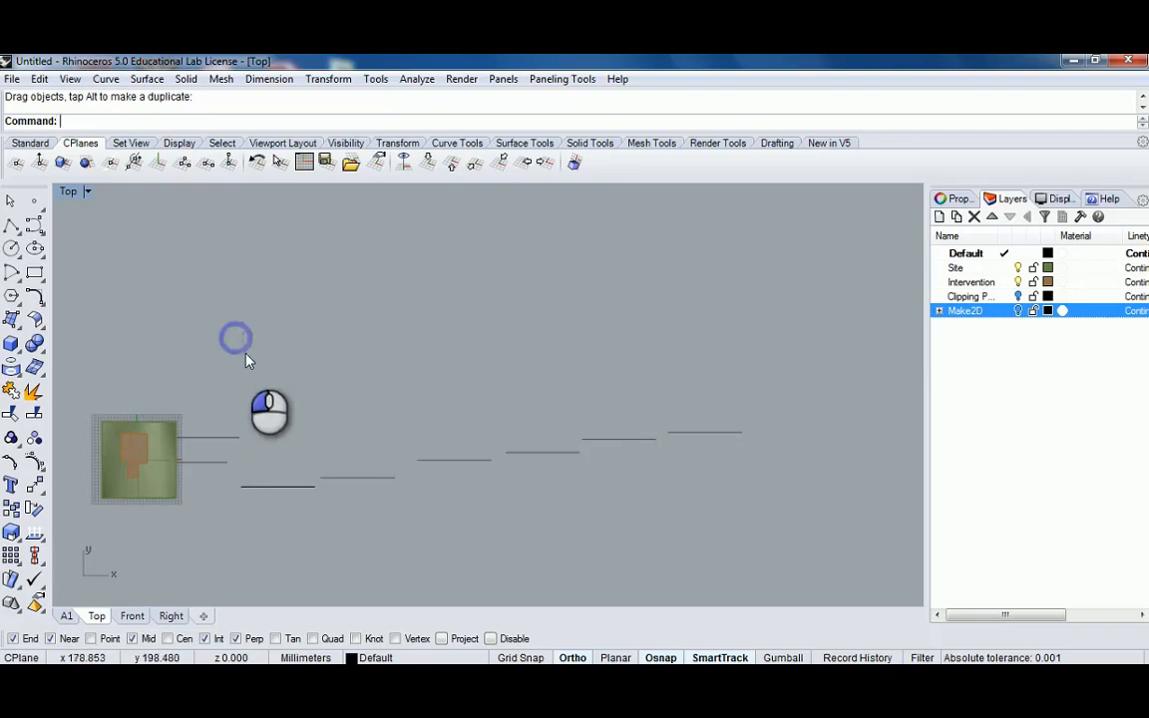
Select all the spread-out section curves and examine their profiles in the Front view
drag(245, 355, 752, 520)
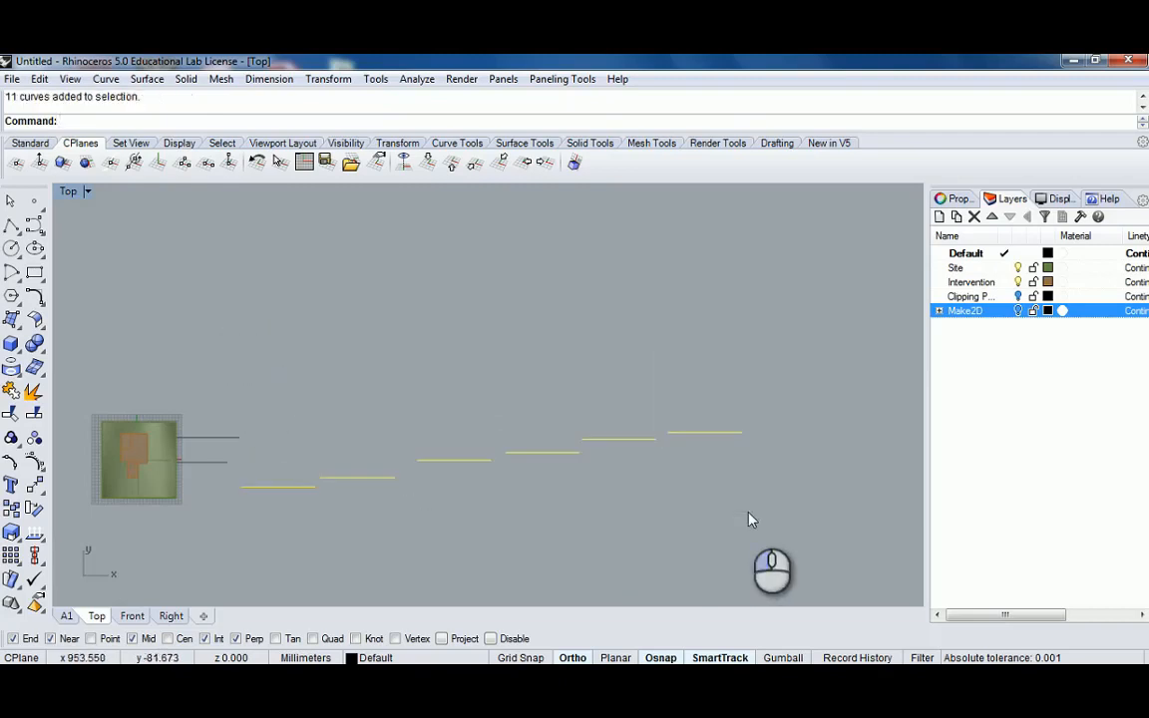
double_click(68, 191)
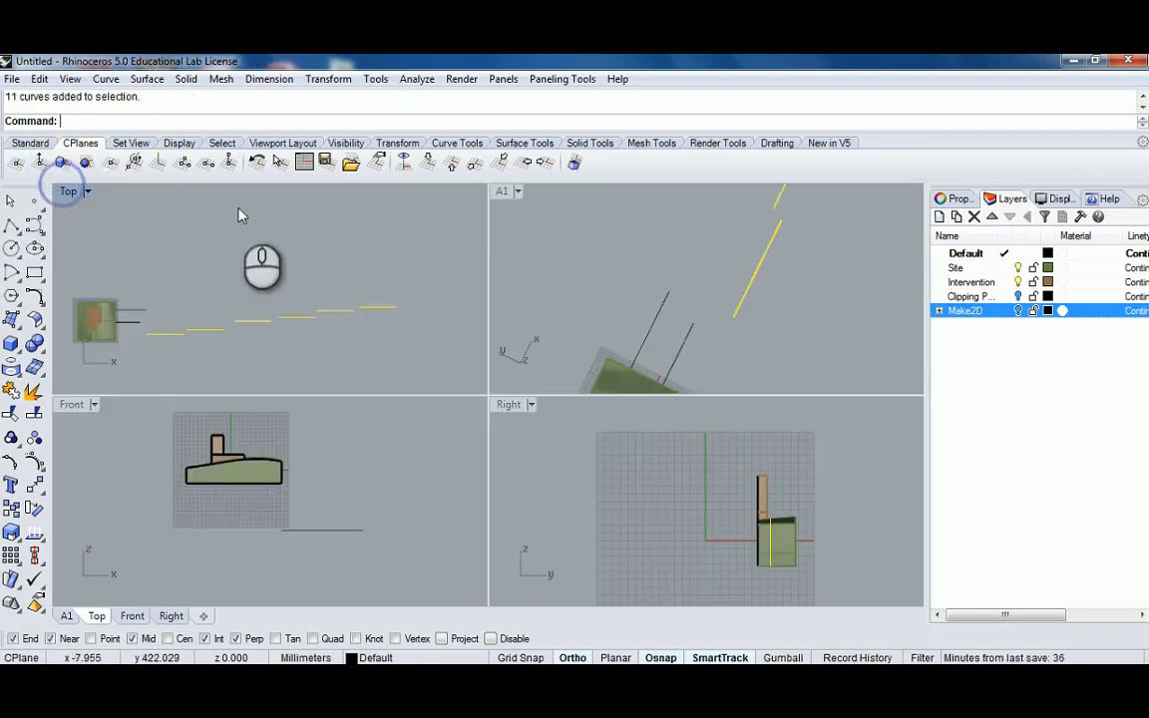
double_click(70, 405)
middle_click(328, 483)
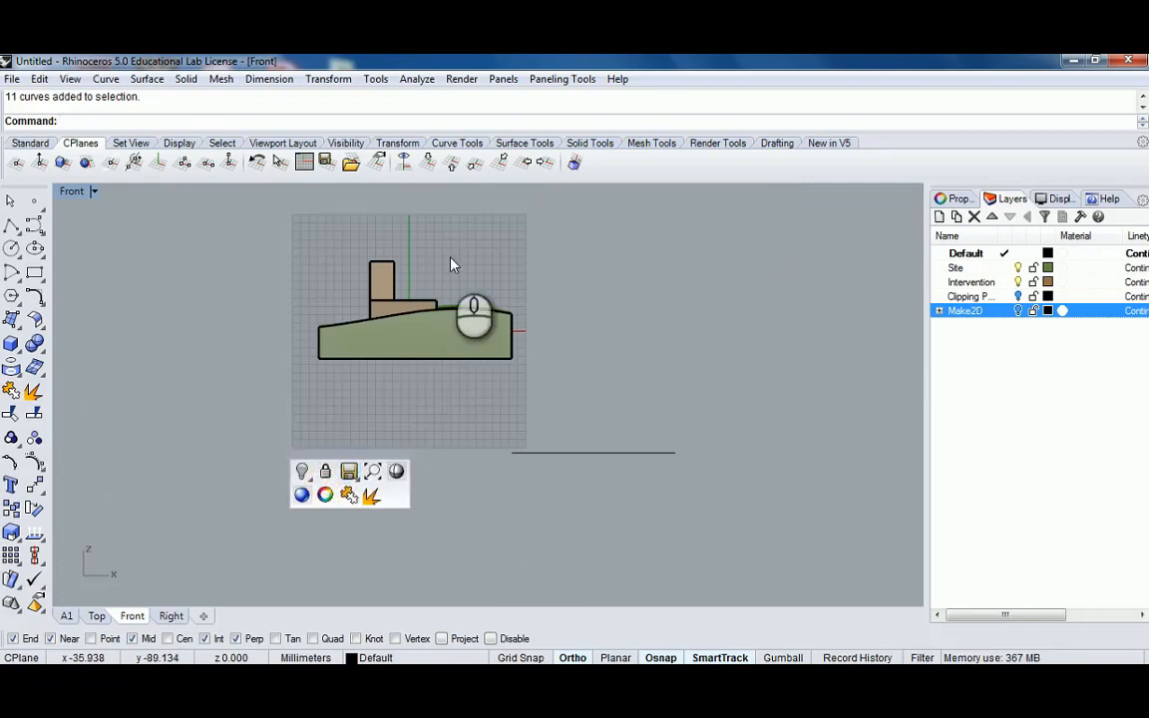
right_drag(457, 261, 417, 382)
scroll(431, 373, down, 15)
right_drag(696, 410, 501, 397)
scroll(399, 364, up, 15)
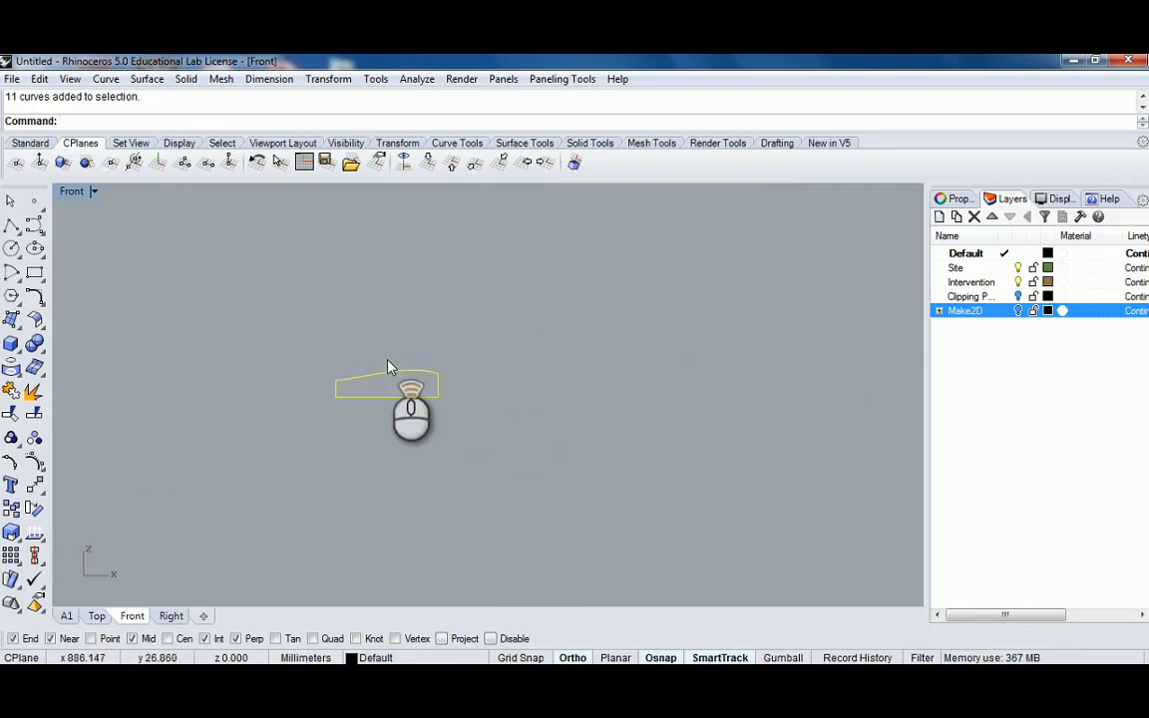
scroll(431, 373, down, 6)
scroll(444, 336, down, 7)
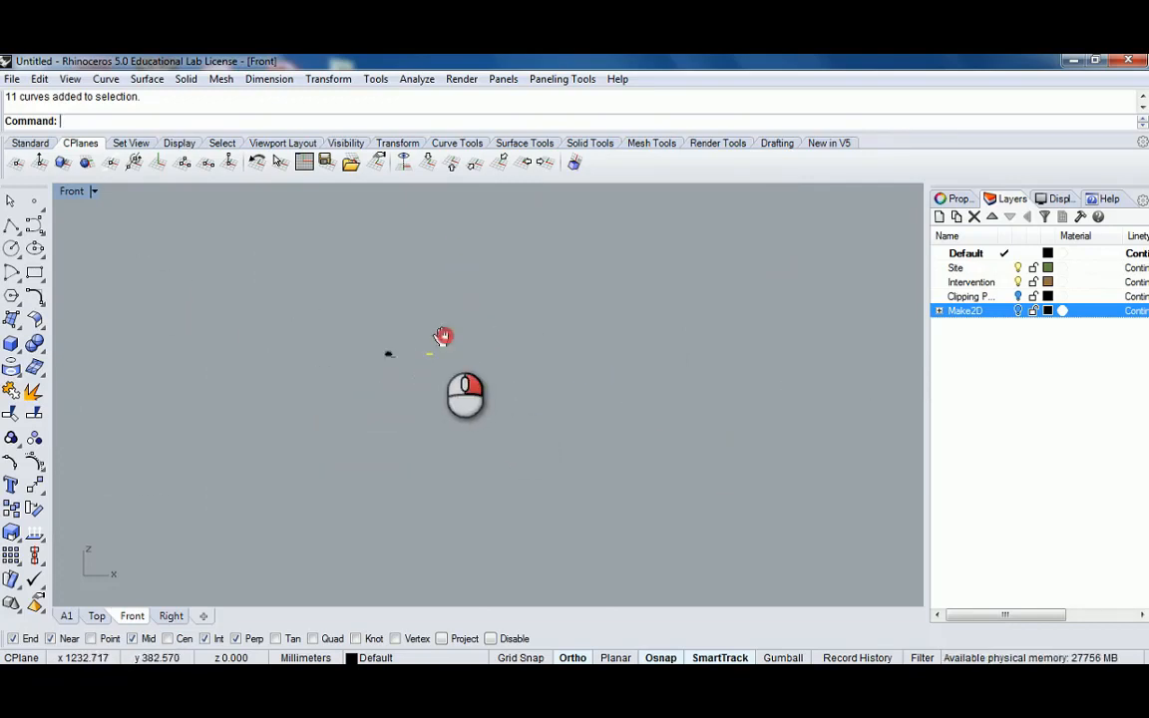
right_drag(444, 336, 393, 358)
scroll(390, 361, up, 11)
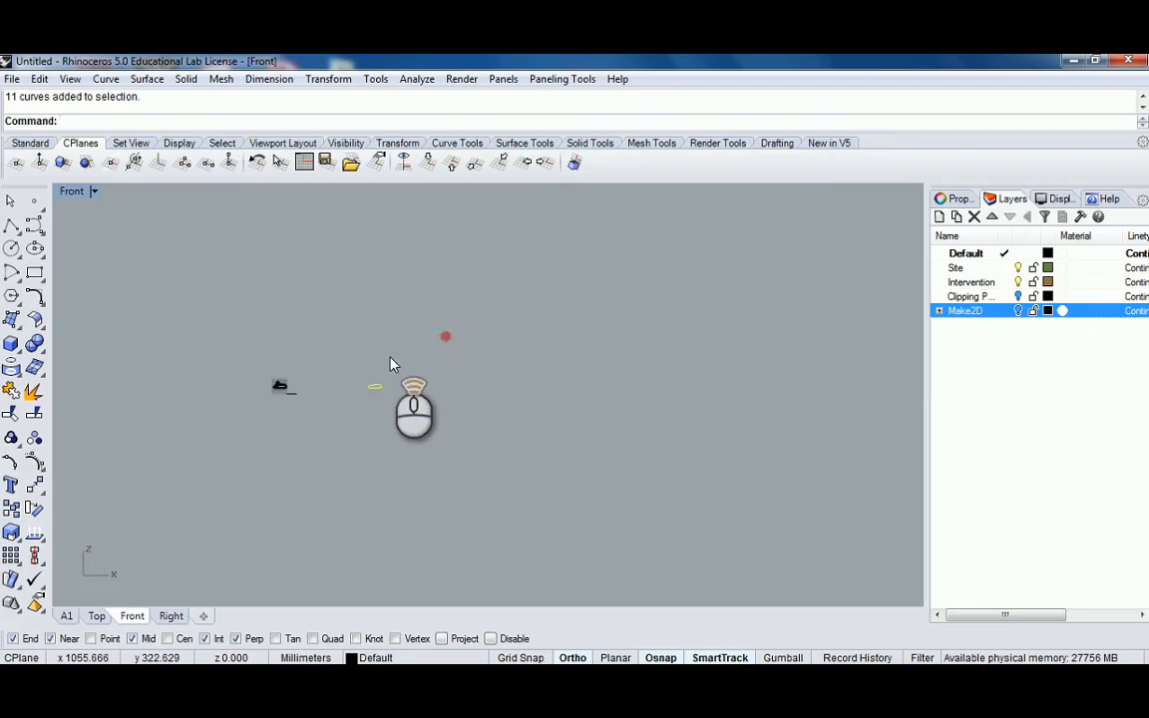
Check the selected section curves in the Right view and return to the A1 view
double_click(71, 192)
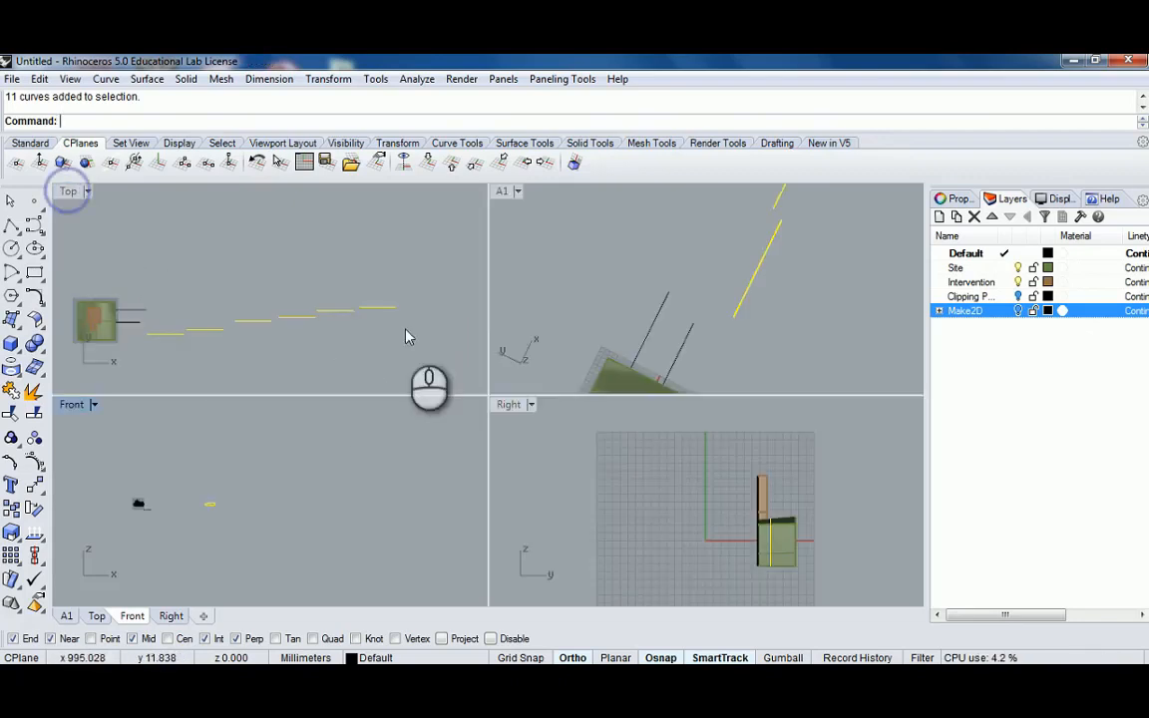
double_click(507, 409)
scroll(462, 405, down, 5)
scroll(428, 403, up, 6)
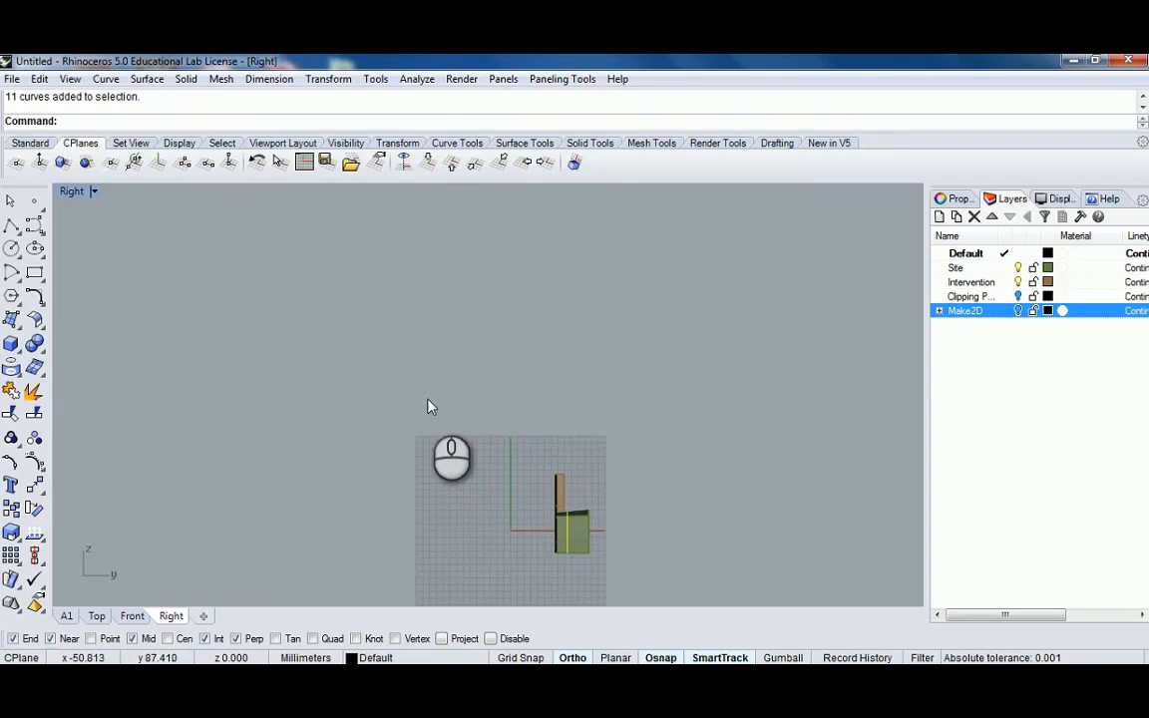
double_click(71, 193)
double_click(495, 191)
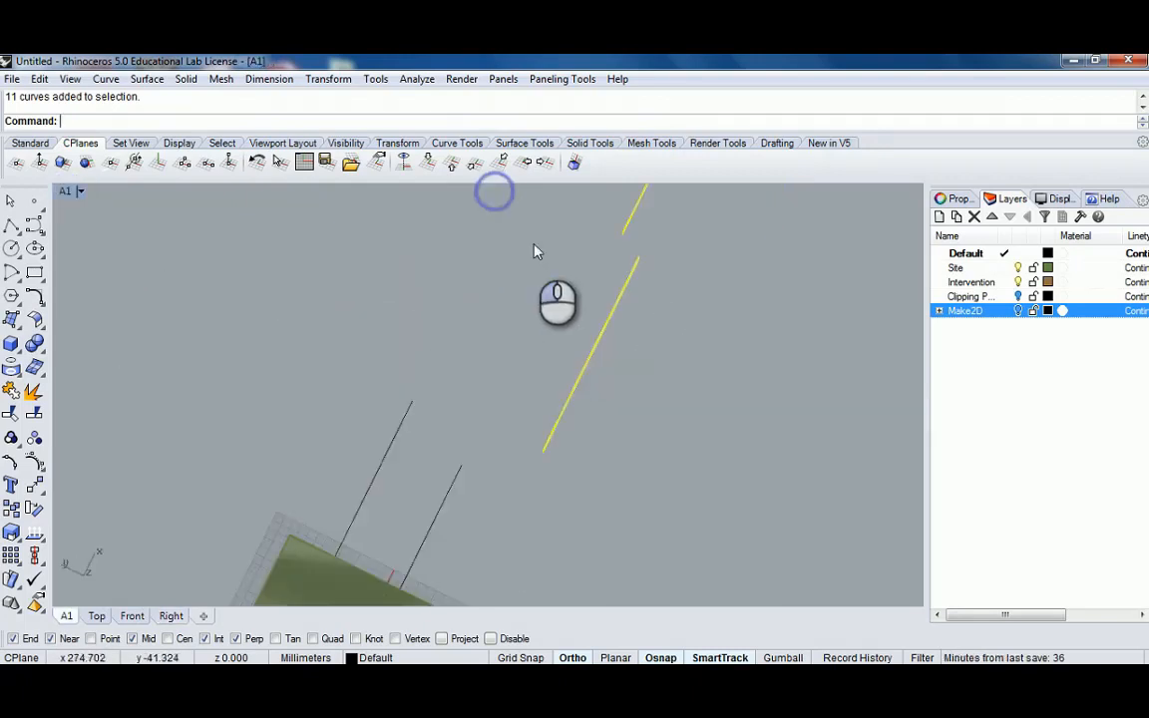
Show the Clipping Plane layer and disable the clipping plane's effect on the Front view
right_drag(537, 252, 613, 401)
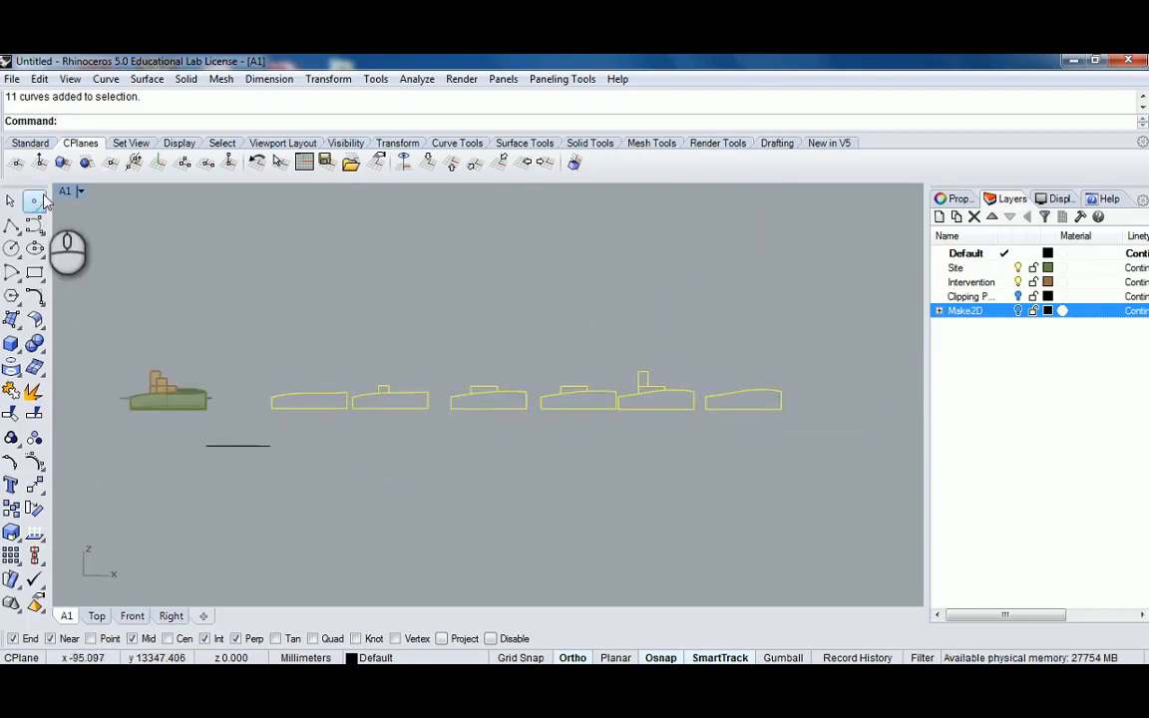
double_click(65, 192)
right_drag(119, 476, 217, 462)
scroll(231, 459, up, 15)
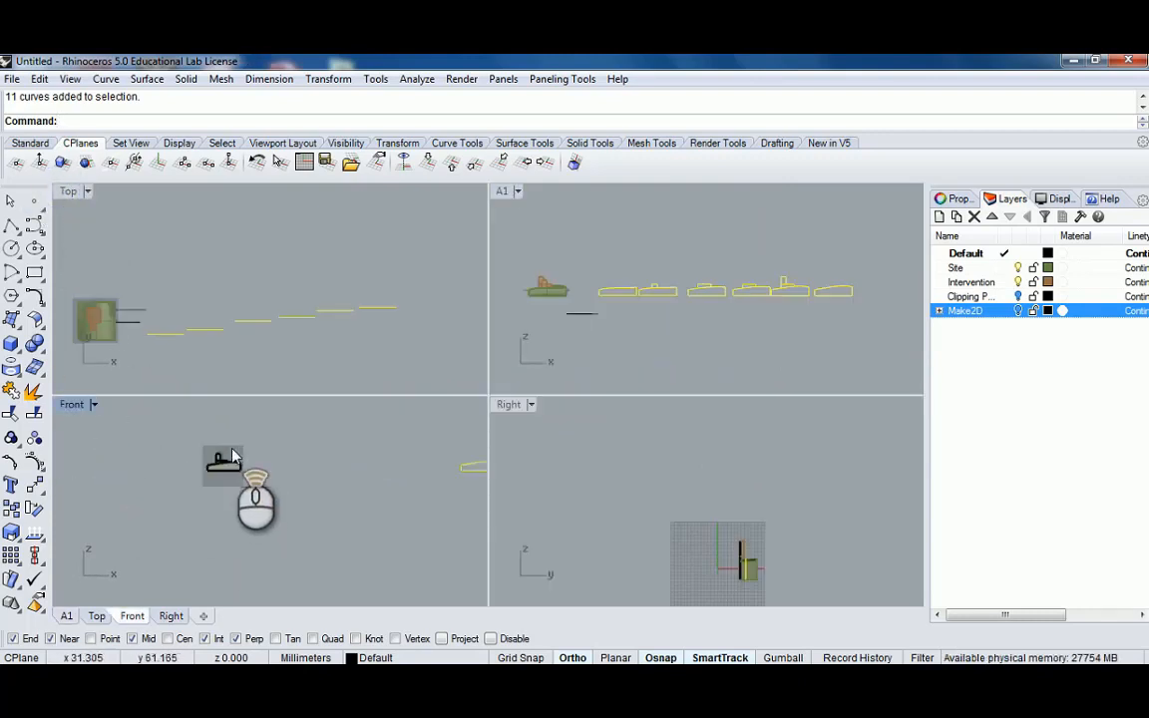
scroll(228, 464, down, 7)
right_drag(301, 484, 217, 487)
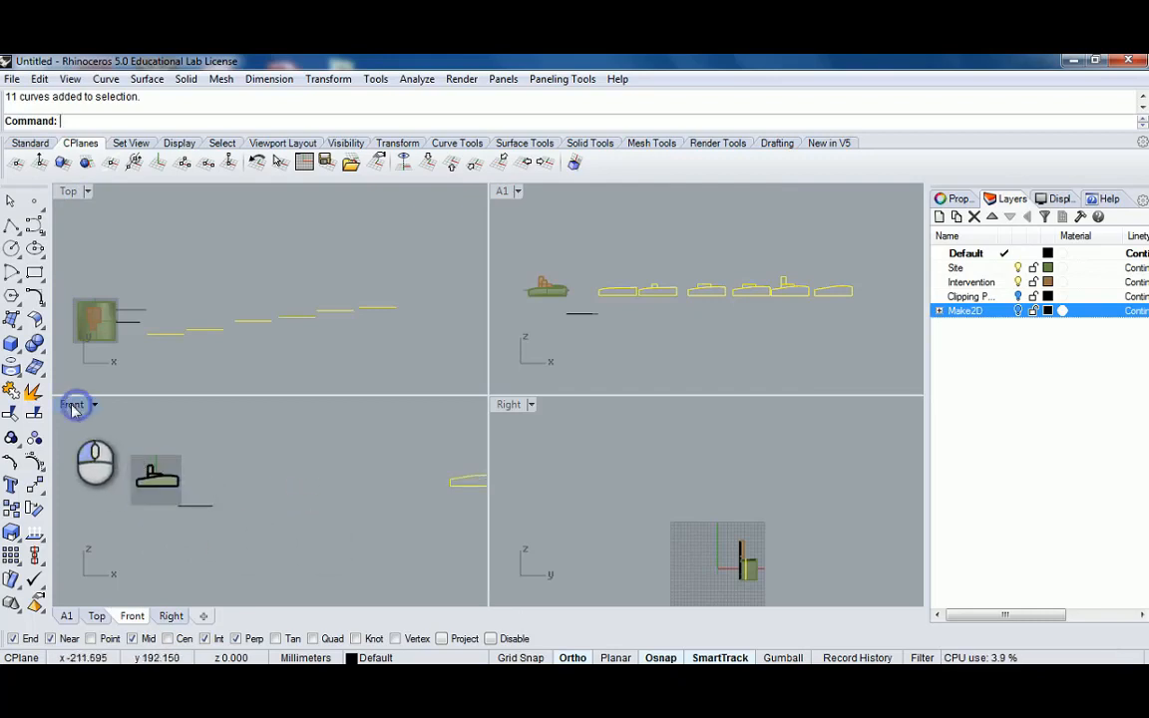
click(1018, 297)
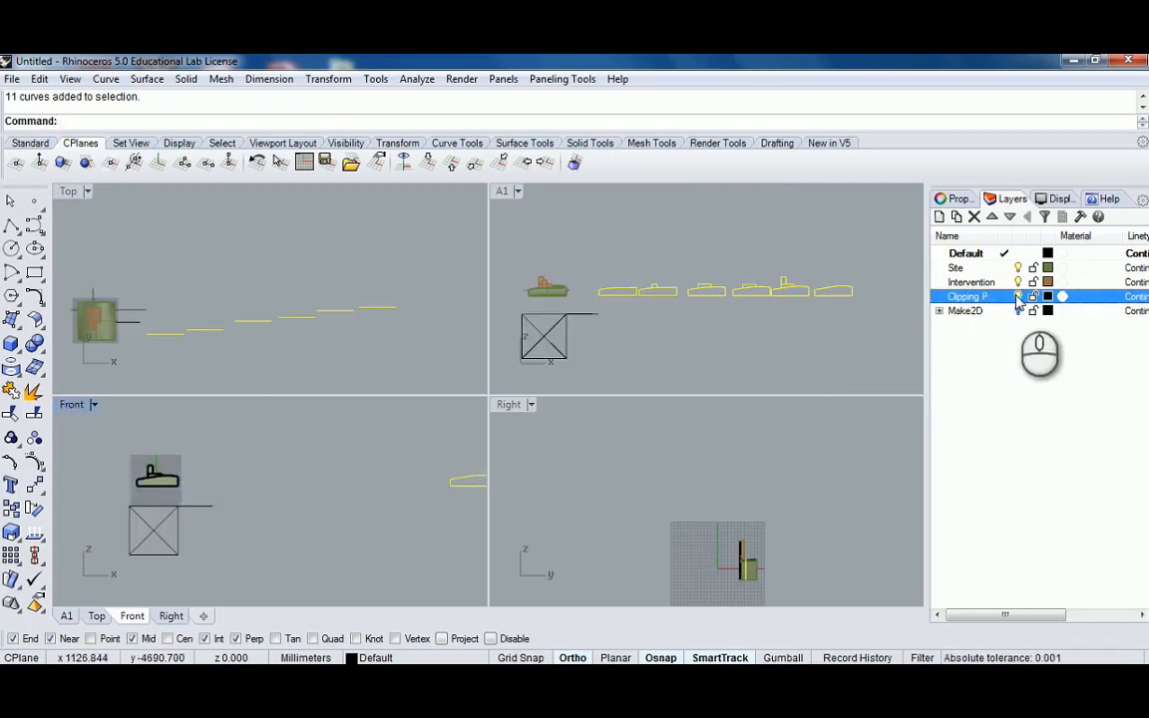
click(181, 527)
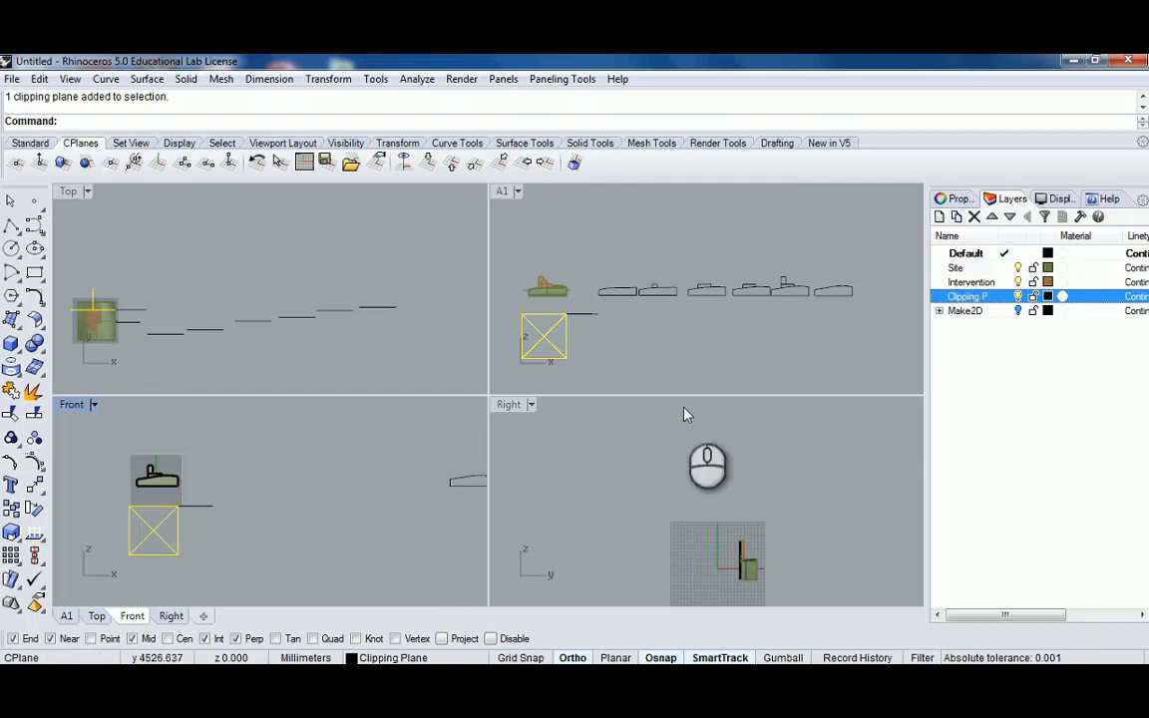
text(Disa)
key(Return)
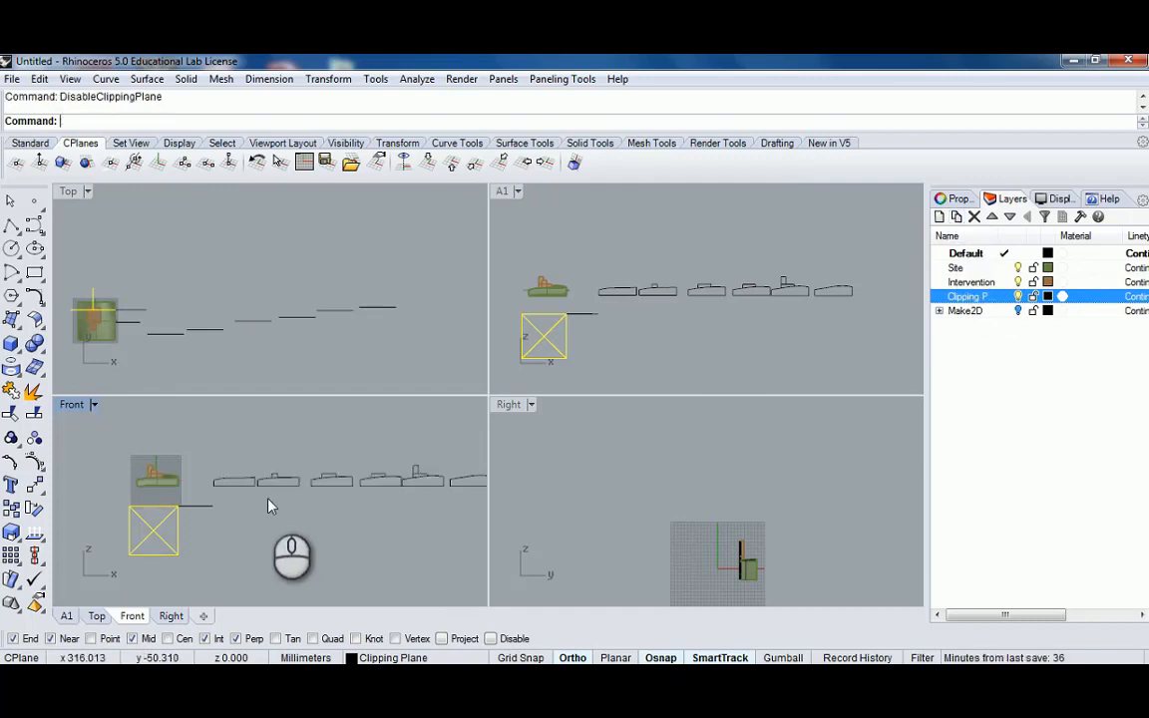
In the enlarged Front view, shift the fifth section slightly along x so it stands clear of the fourth
click(66, 399)
click(68, 404)
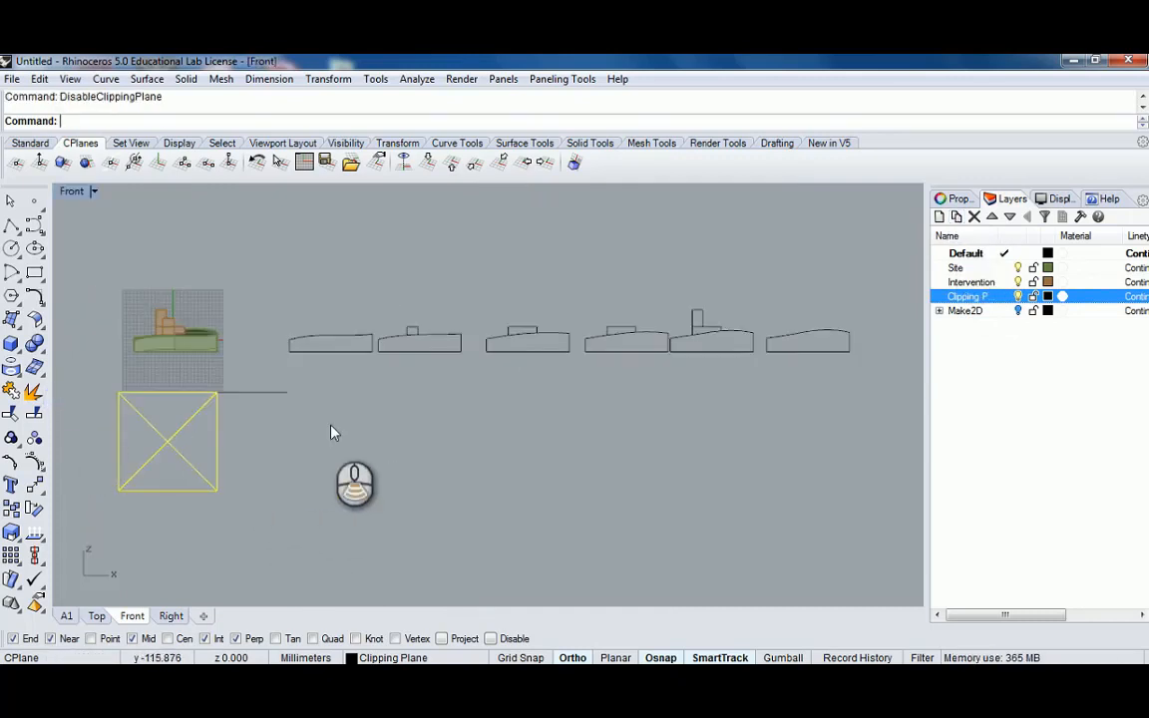
scroll(290, 399, down, 4)
drag(259, 341, 586, 399)
scroll(518, 387, up, 3)
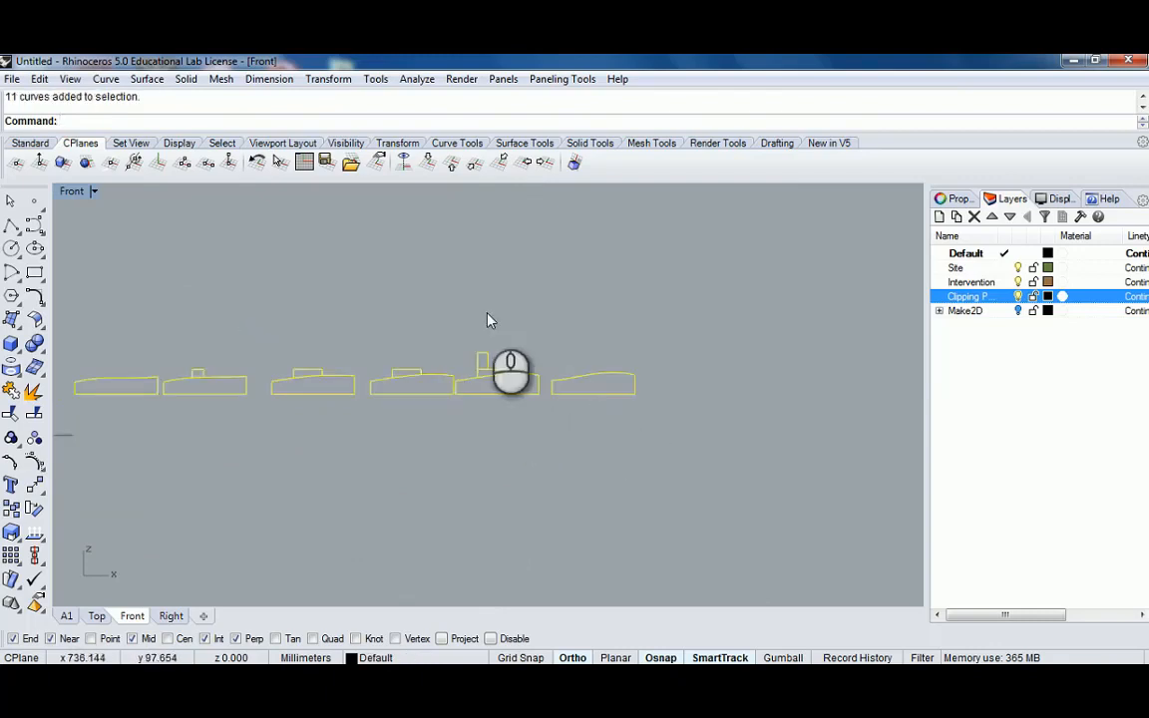
drag(449, 327, 550, 375)
scroll(530, 378, up, 2)
scroll(485, 321, down, 6)
right_drag(483, 320, 542, 351)
click(498, 328)
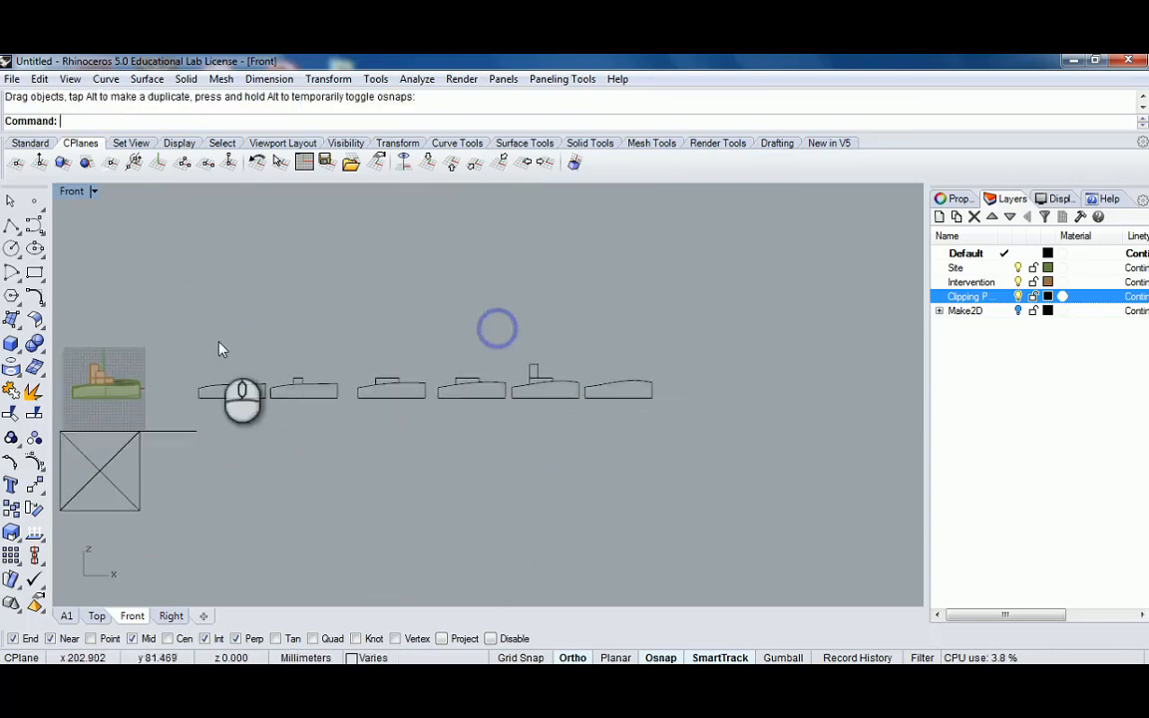
Select all the section curves and examine the spacing of the row in the Front and A1 views
drag(182, 329, 712, 414)
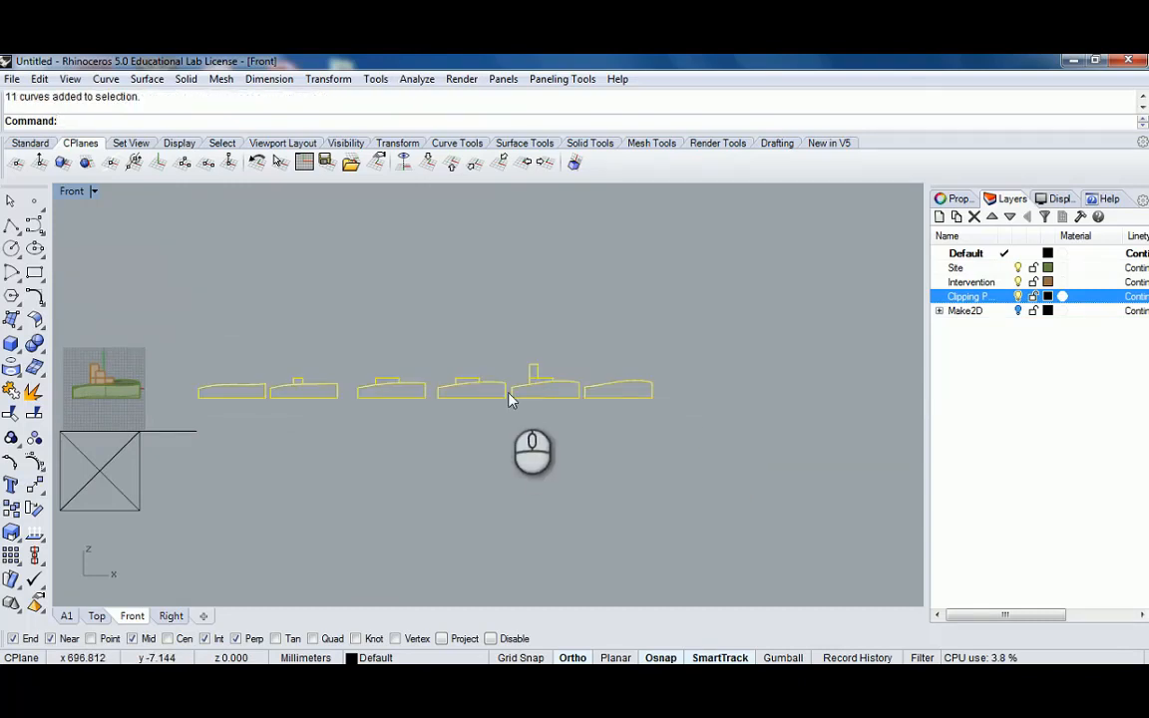
scroll(213, 389, up, 3)
scroll(362, 389, up, 2)
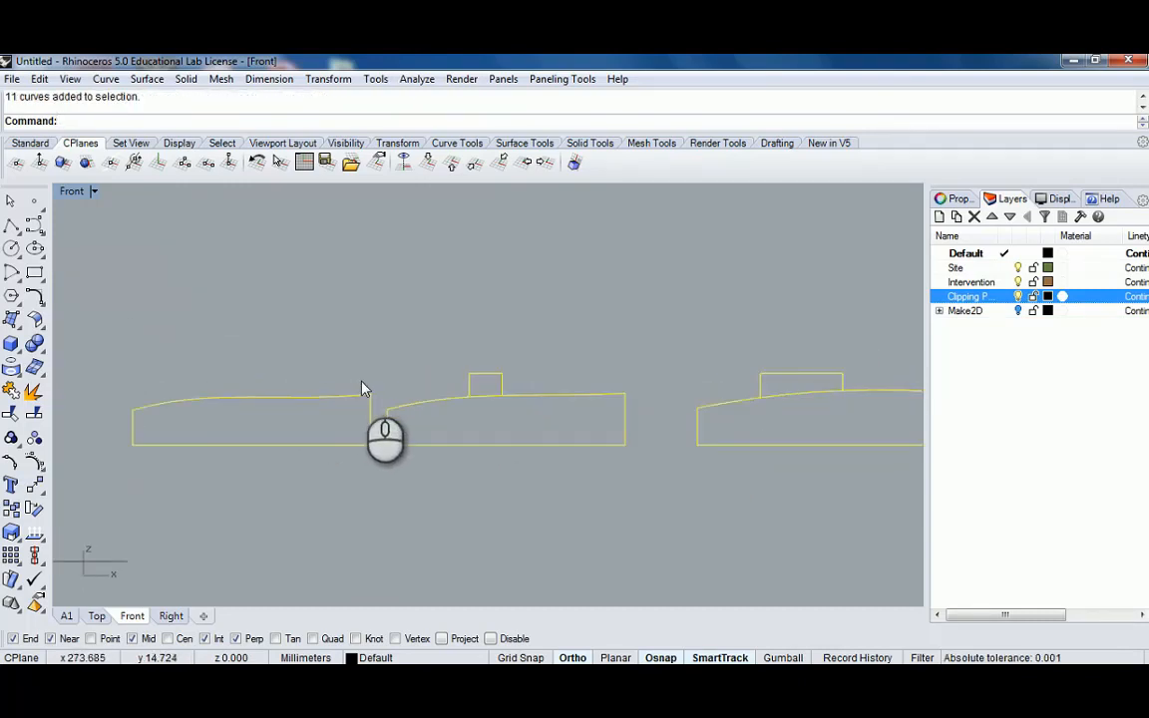
scroll(362, 389, down, 5)
right_drag(492, 387, 436, 378)
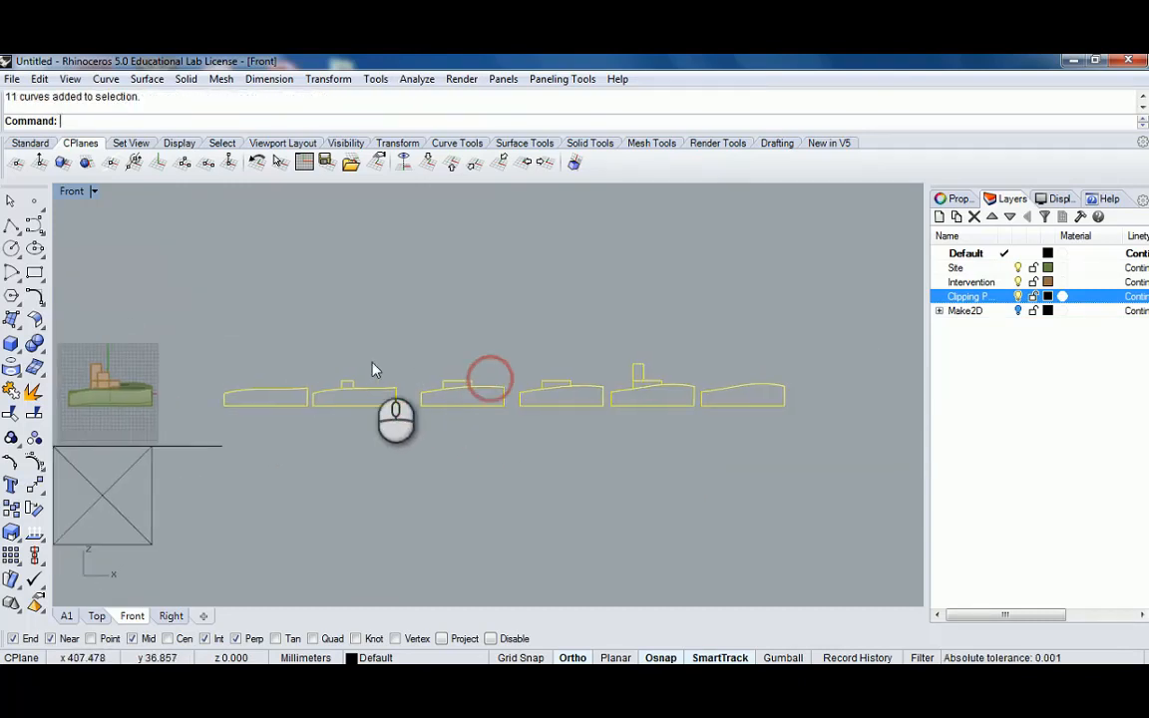
double_click(70, 192)
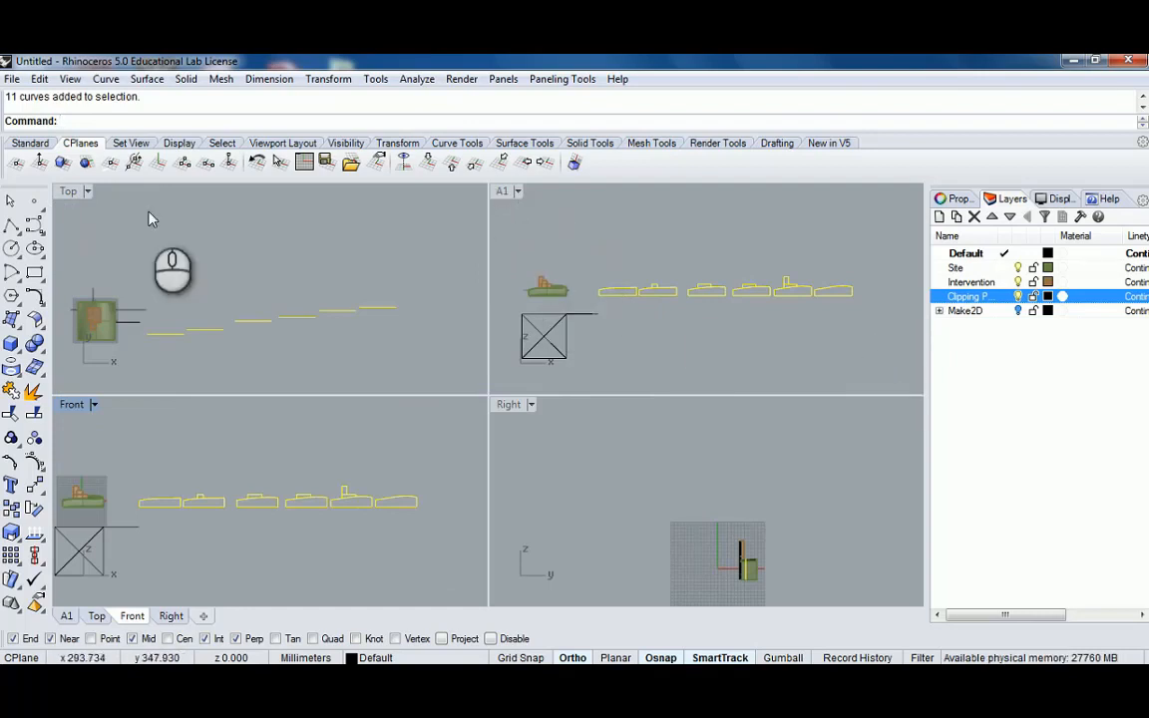
click(500, 193)
double_click(501, 193)
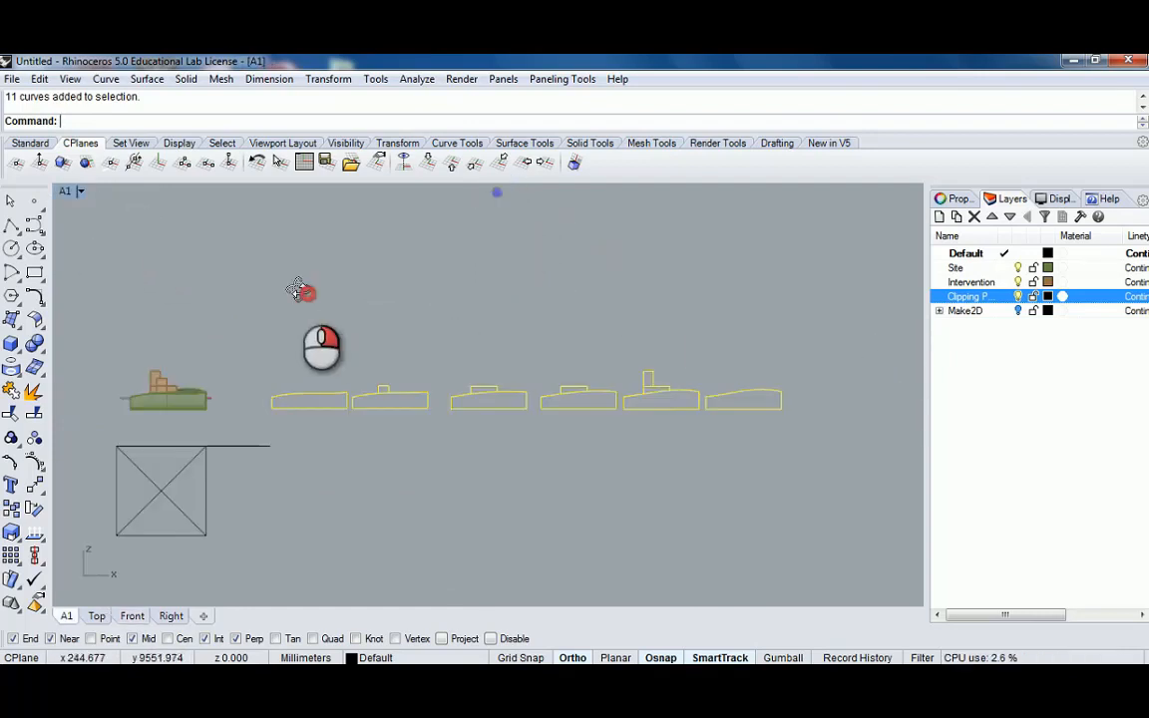
right_drag(300, 289, 322, 313)
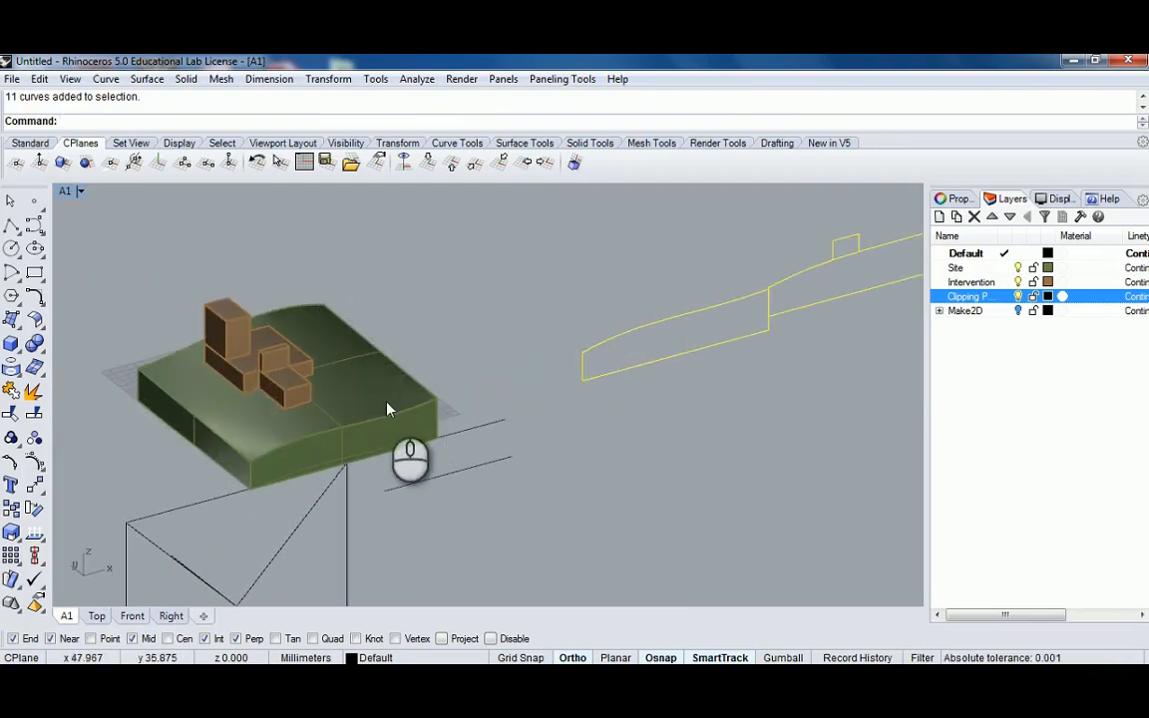
scroll(388, 409, down, 4)
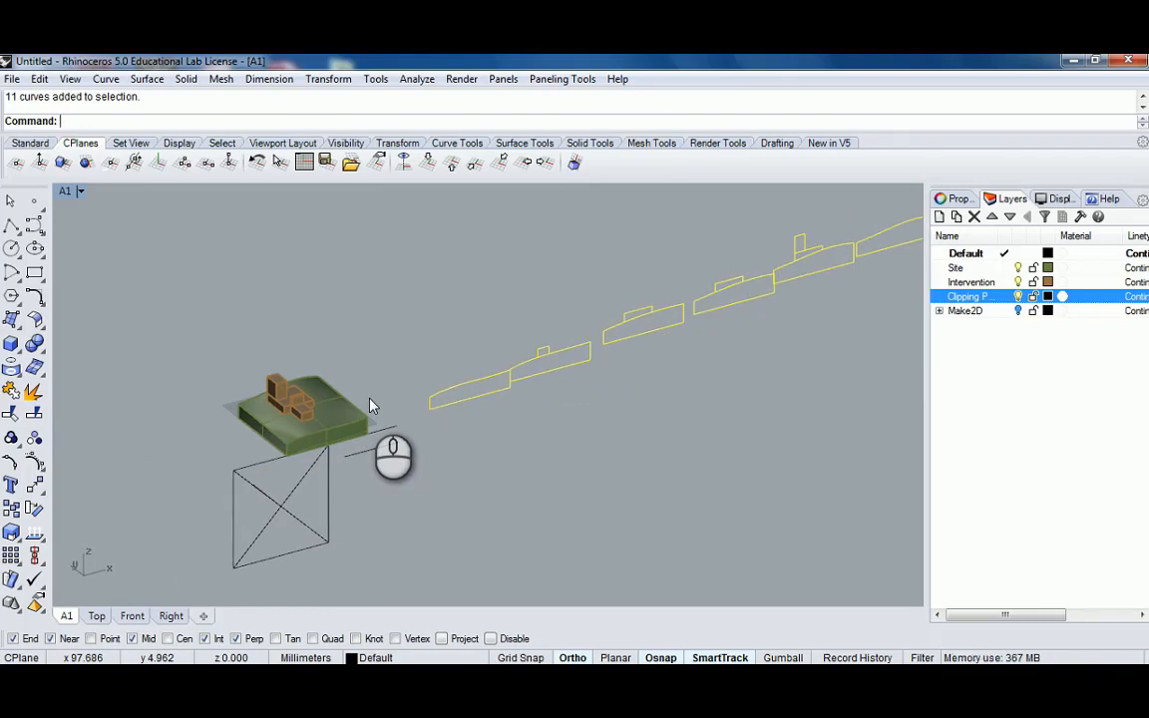
scroll(544, 401, down, 3)
right_drag(543, 401, 726, 398)
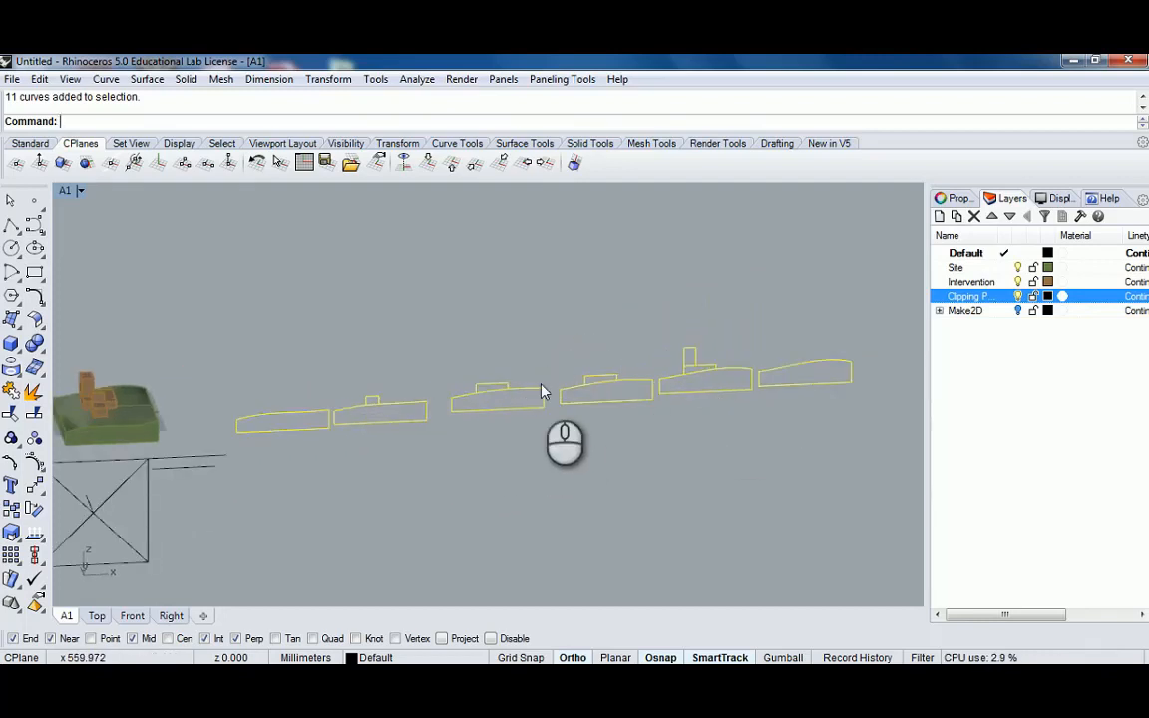
key(Escape)
right_drag(646, 470, 754, 436)
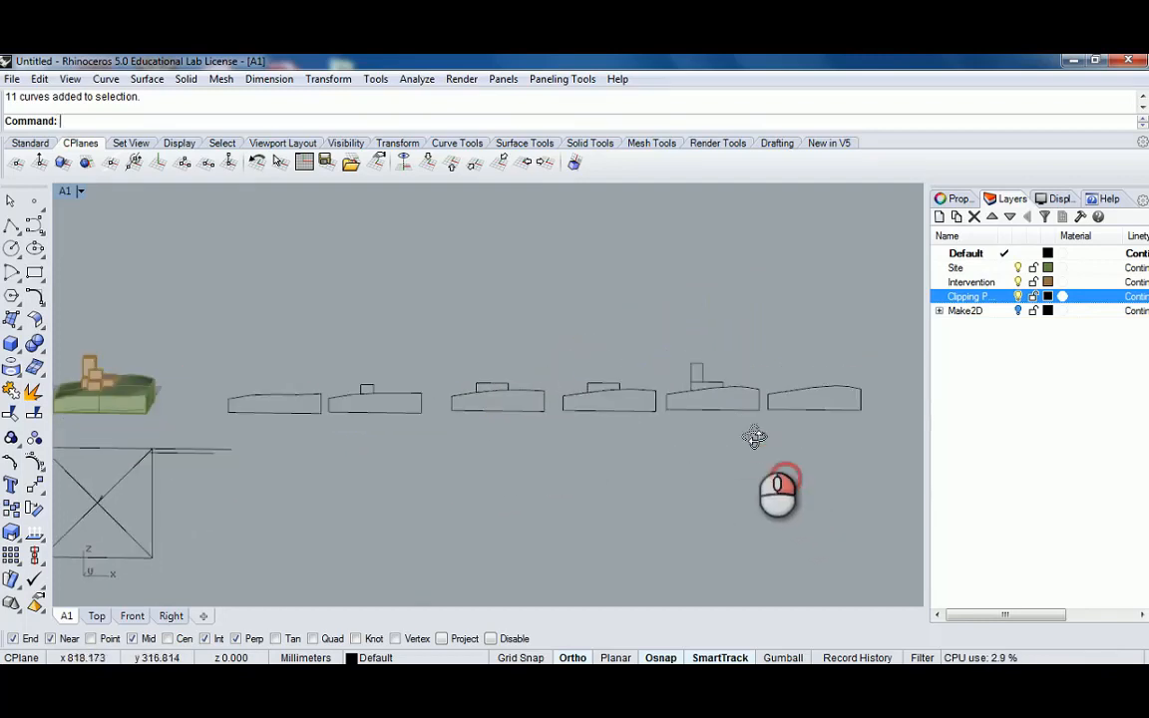
Select all the section curves in the Front view and run Make2D with the Current View layout and source layers maintained
double_click(64, 190)
drag(127, 447, 423, 517)
double_click(68, 407)
scroll(323, 399, down, 2)
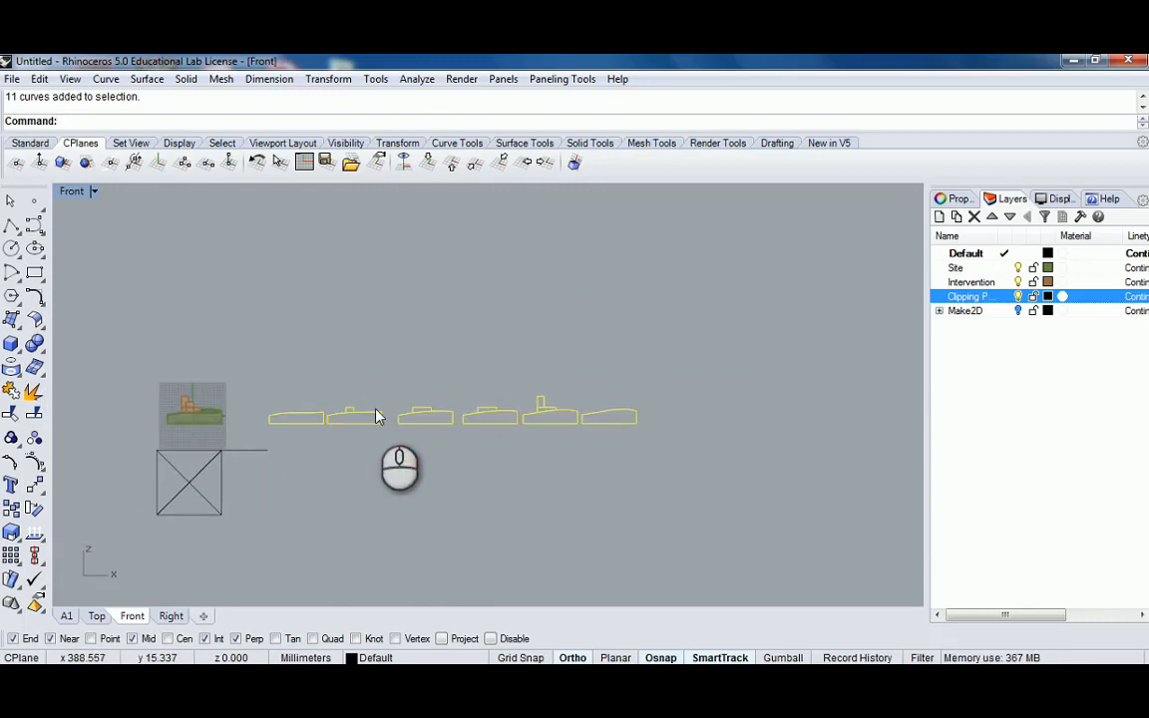
text(Make)
key(Return)
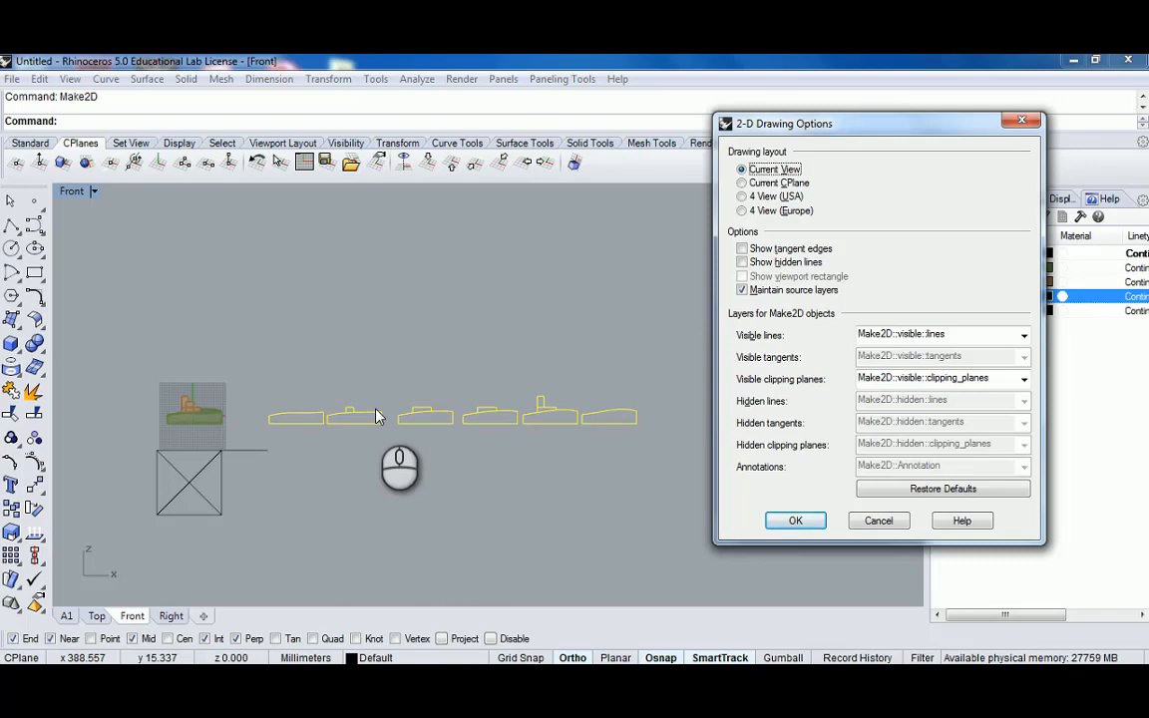
key(Return)
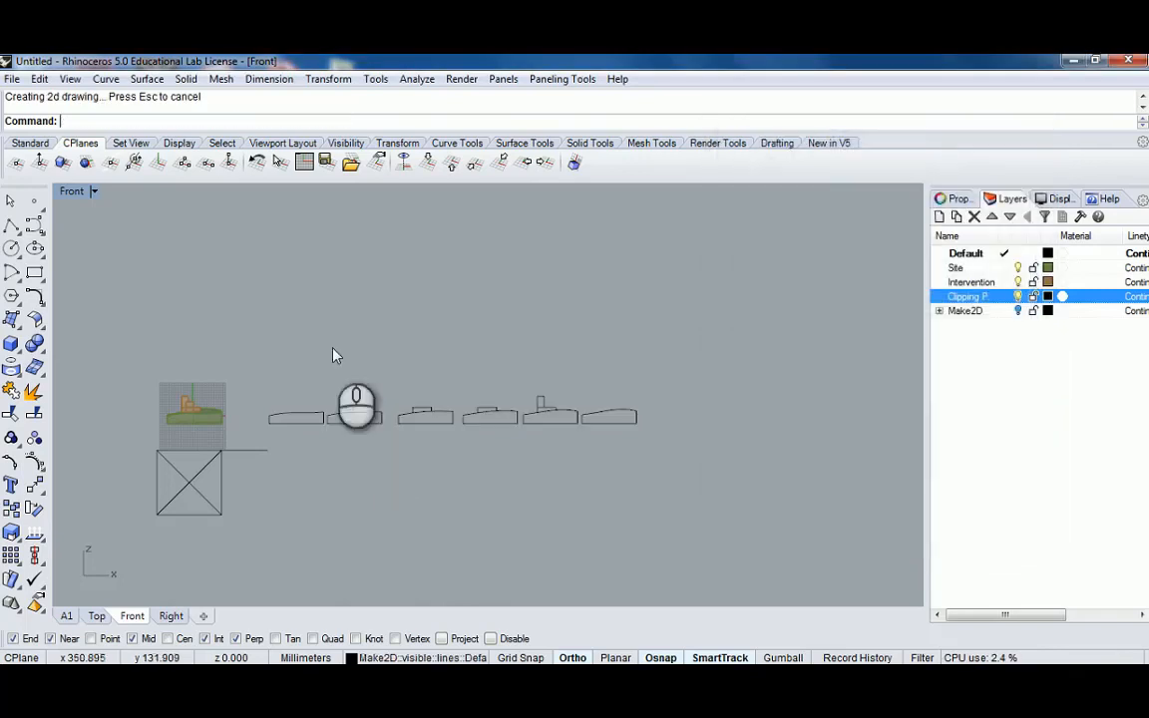
Select the clipping plane in the Top view, remove Right from its clipped views and run DisableClippingPlane on it
double_click(70, 191)
double_click(70, 192)
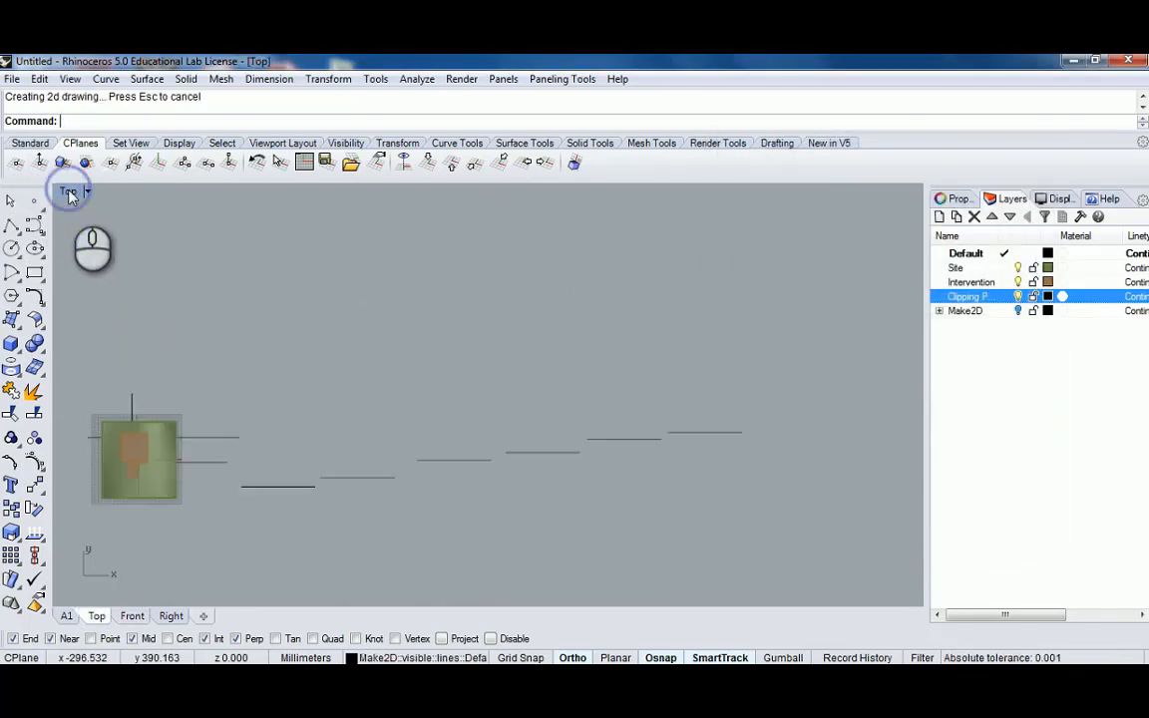
scroll(246, 339, down, 5)
scroll(404, 389, up, 8)
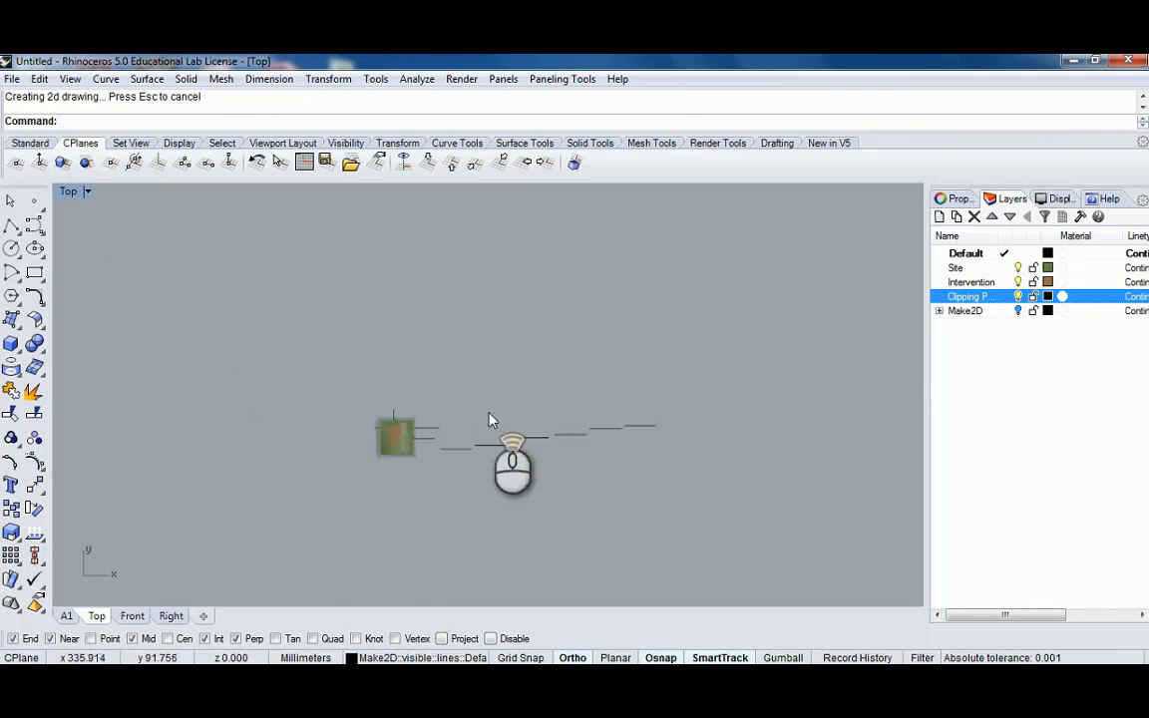
click(312, 410)
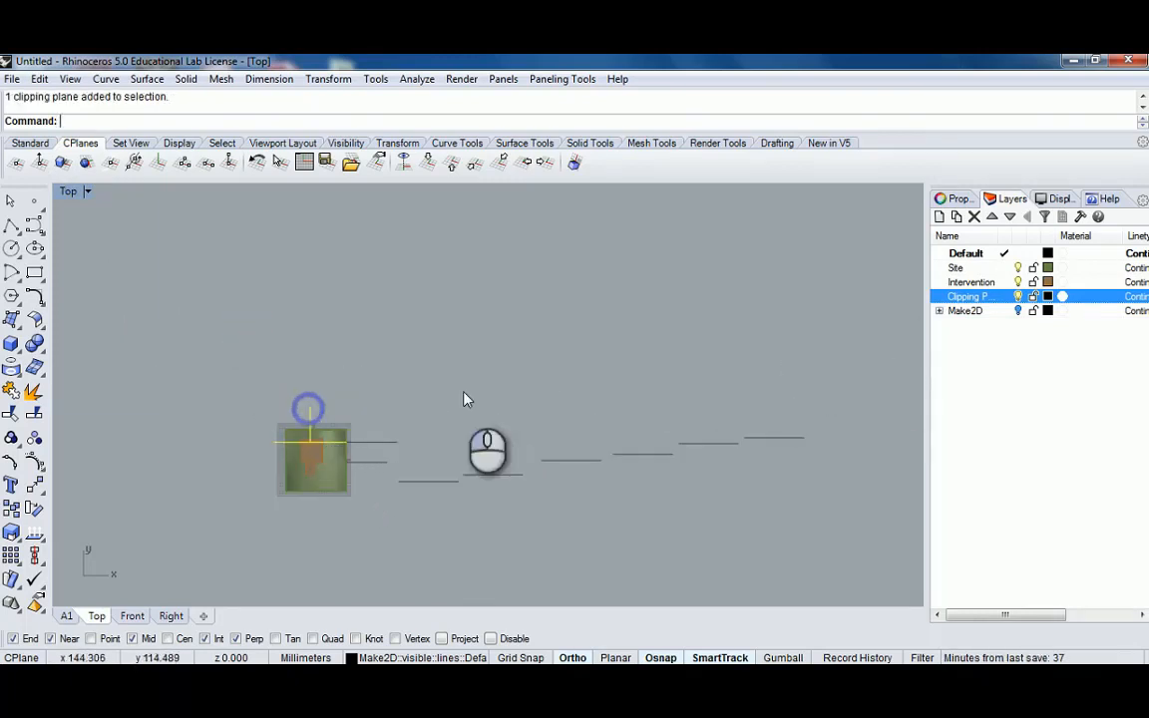
click(948, 199)
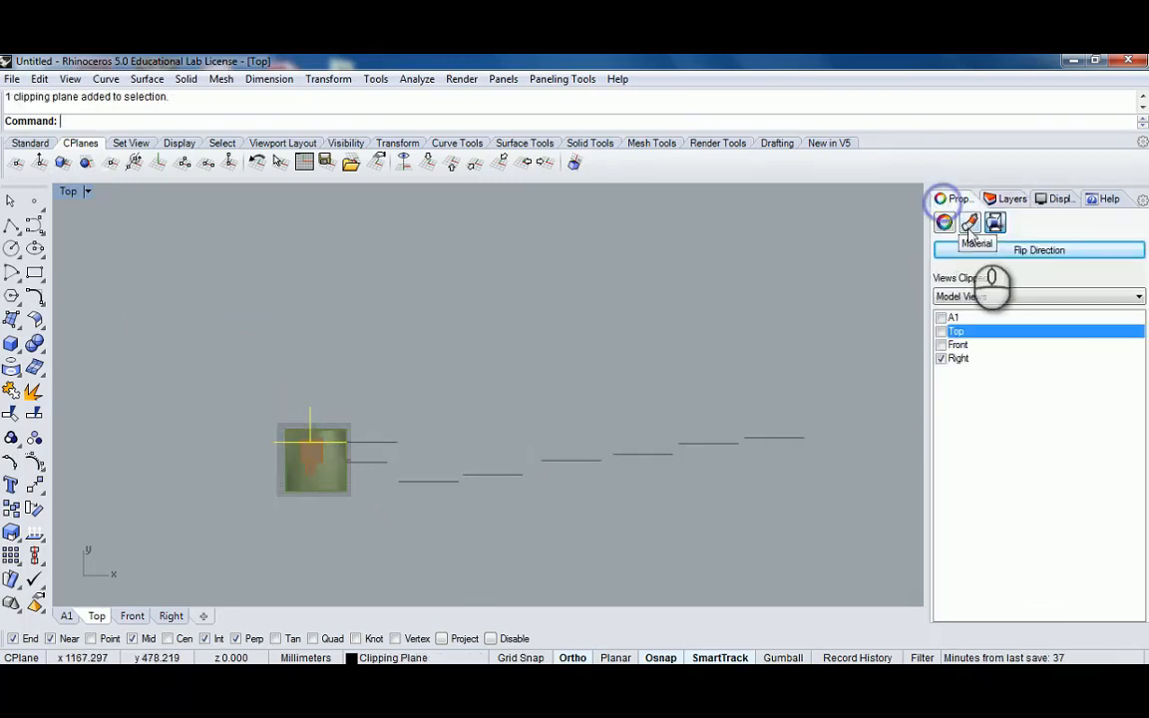
click(942, 359)
right_drag(495, 374, 432, 359)
scroll(424, 360, down, 17)
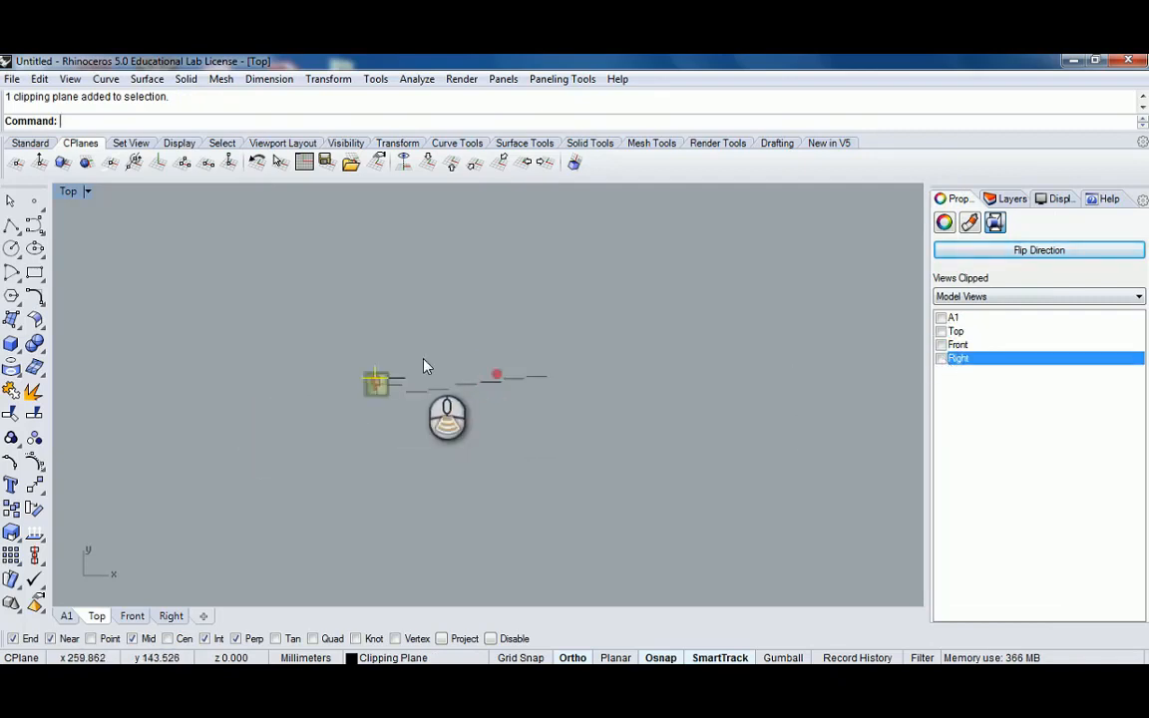
scroll(398, 388, up, 17)
scroll(362, 452, up, 2)
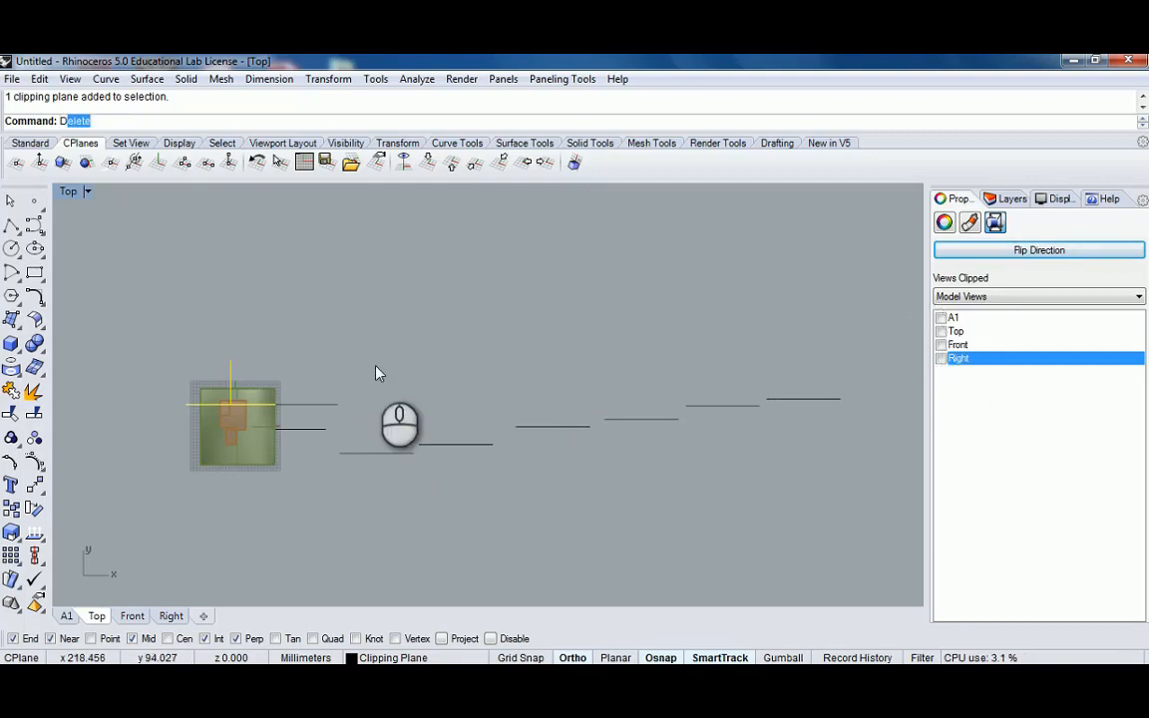
scroll(372, 372, down, 6)
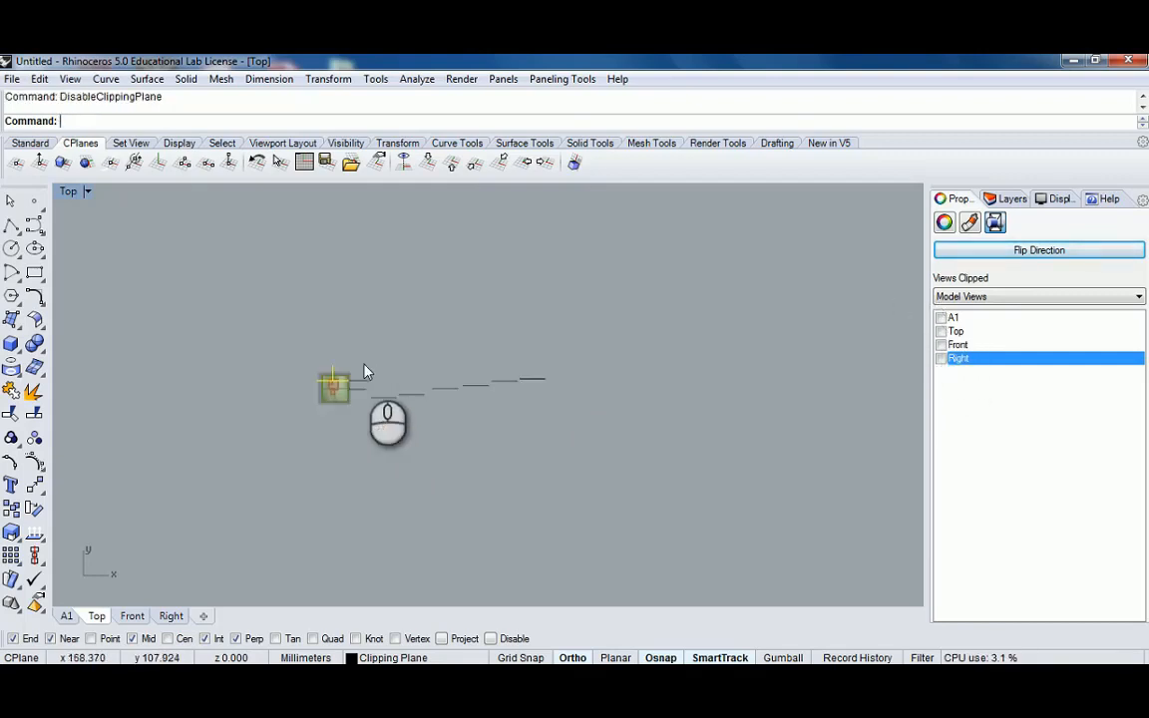
scroll(349, 365, up, 12)
Turn on the Make2D layer and enlarge the Top view to display the flattened drawings
double_click(68, 191)
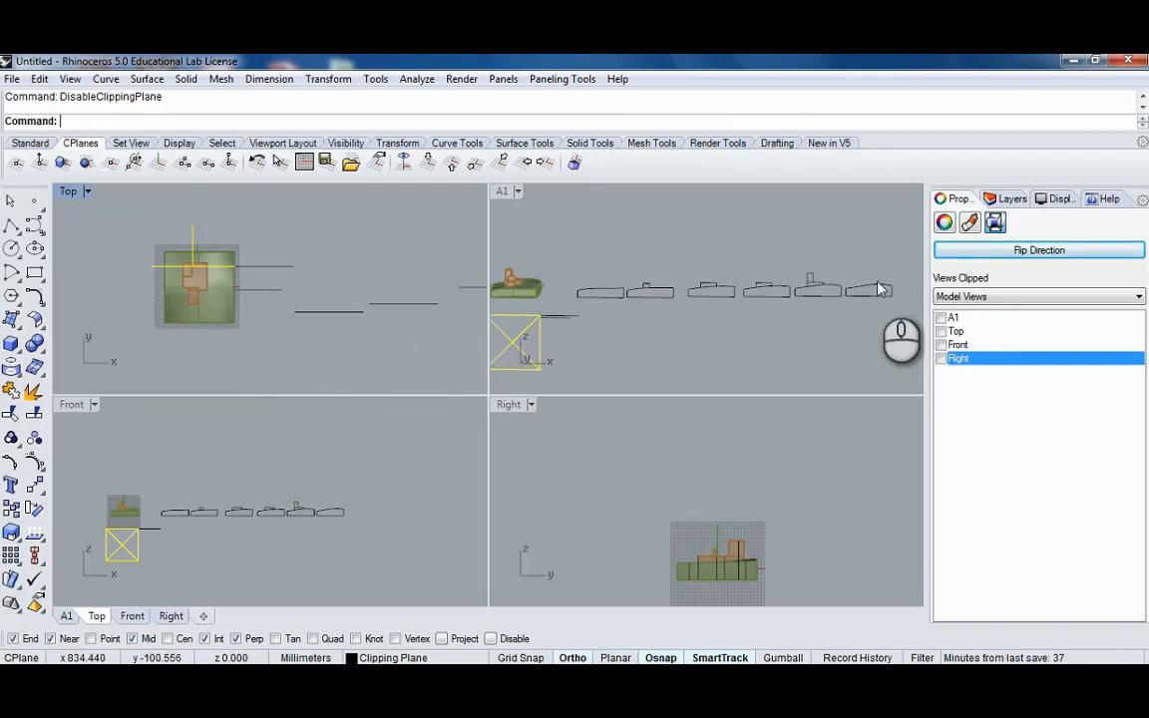
click(1005, 198)
click(1019, 311)
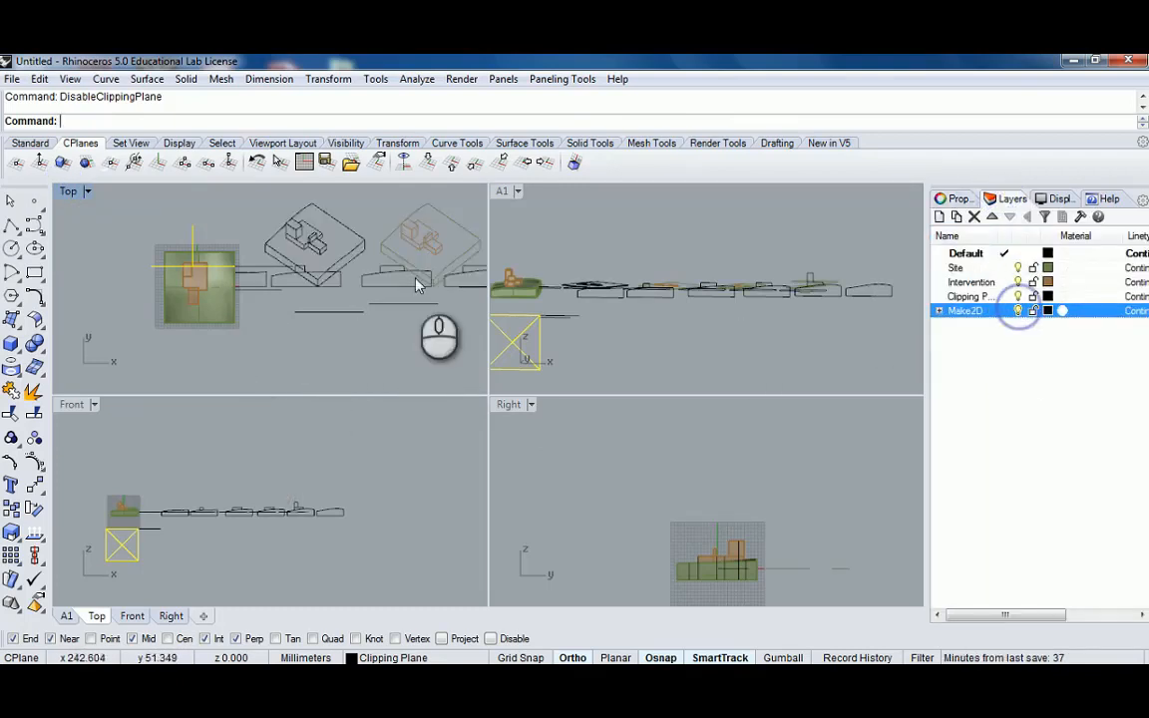
scroll(279, 290, down, 4)
double_click(68, 190)
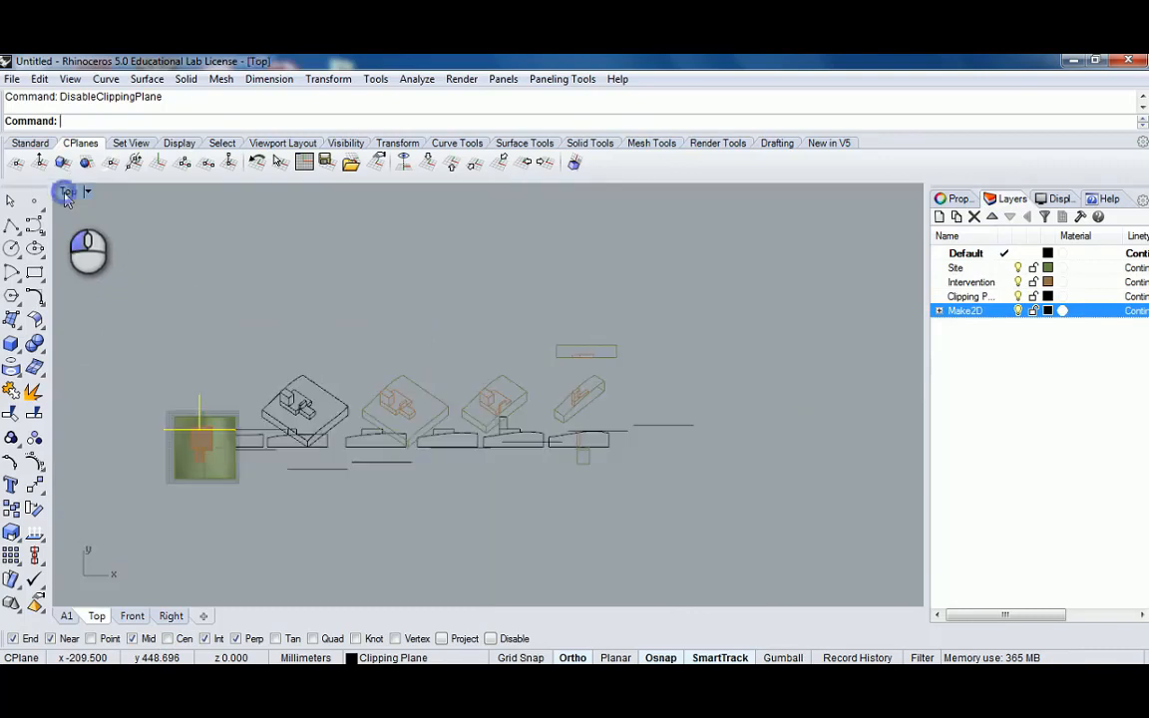
scroll(379, 391, up, 5)
Select the curves of all six flattened sections and move the row along y, clear above the axonometric drawings
click(569, 389)
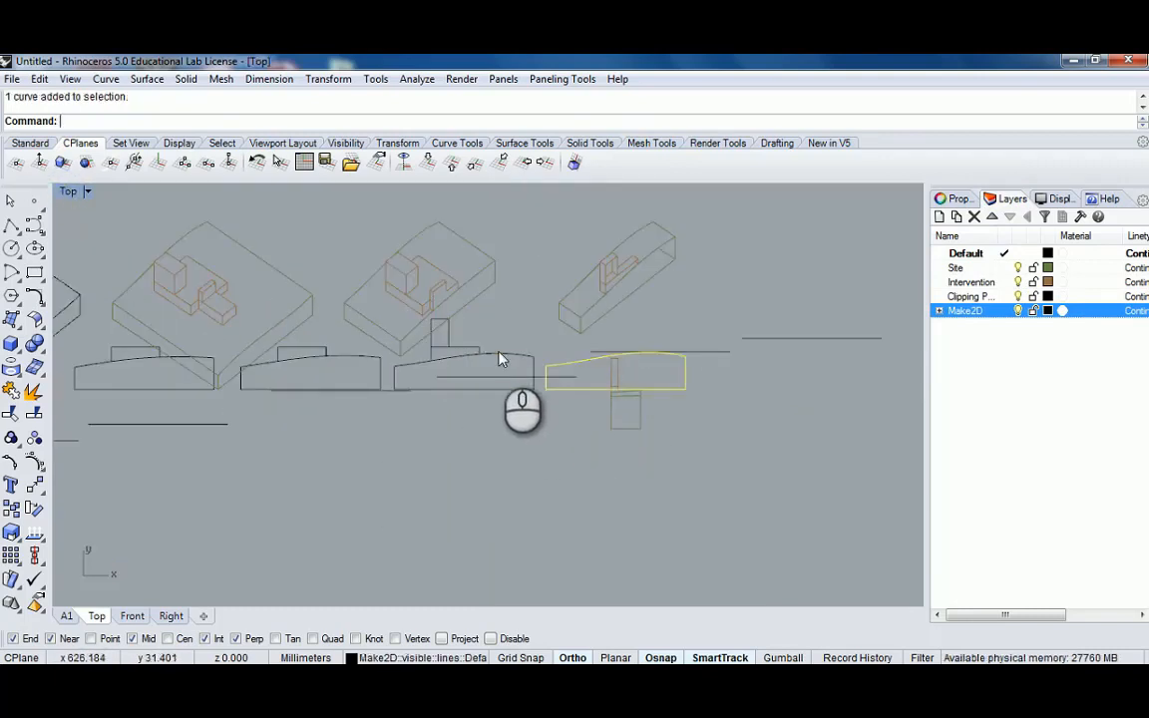
shift+drag(488, 337, 447, 361)
right_drag(360, 368, 421, 377)
shift+drag(413, 355, 365, 388)
right_drag(267, 384, 349, 391)
shift+drag(300, 398, 279, 387)
right_drag(249, 378, 372, 392)
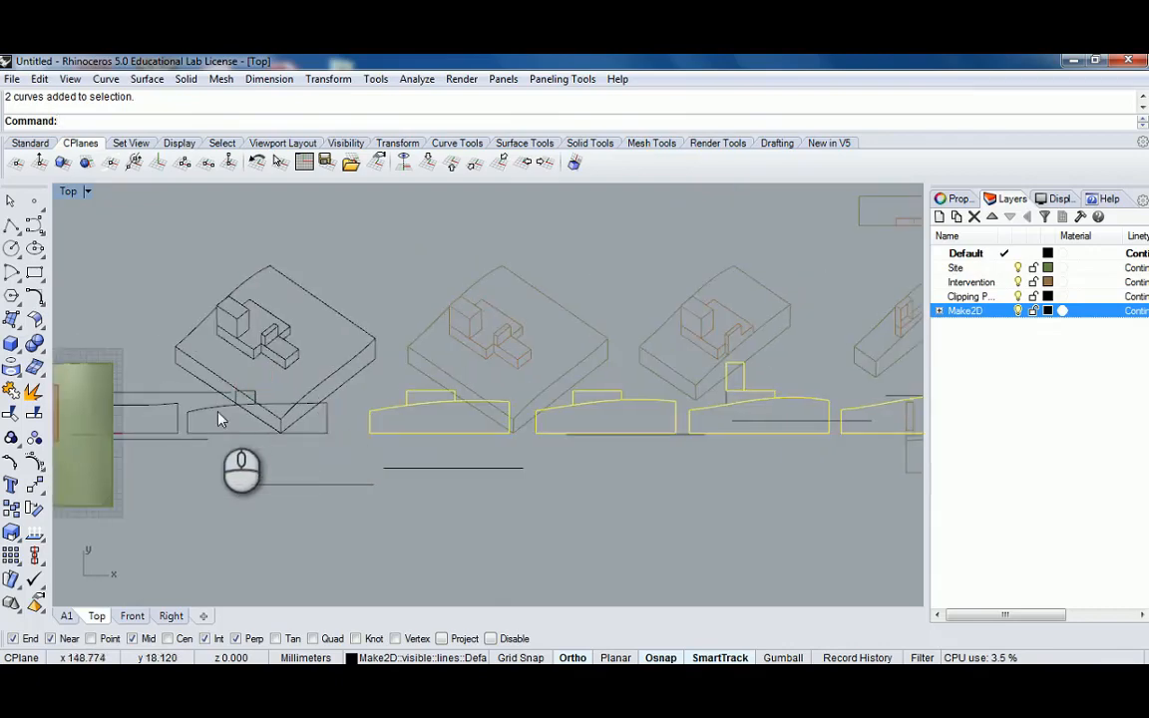
shift+drag(220, 416, 215, 400)
scroll(216, 400, up, 6)
shift+click(248, 398)
scroll(285, 395, down, 4)
right_drag(106, 379, 282, 417)
scroll(314, 417, down, 6)
right_drag(290, 416, 488, 502)
scroll(495, 462, up, 8)
scroll(496, 462, down, 8)
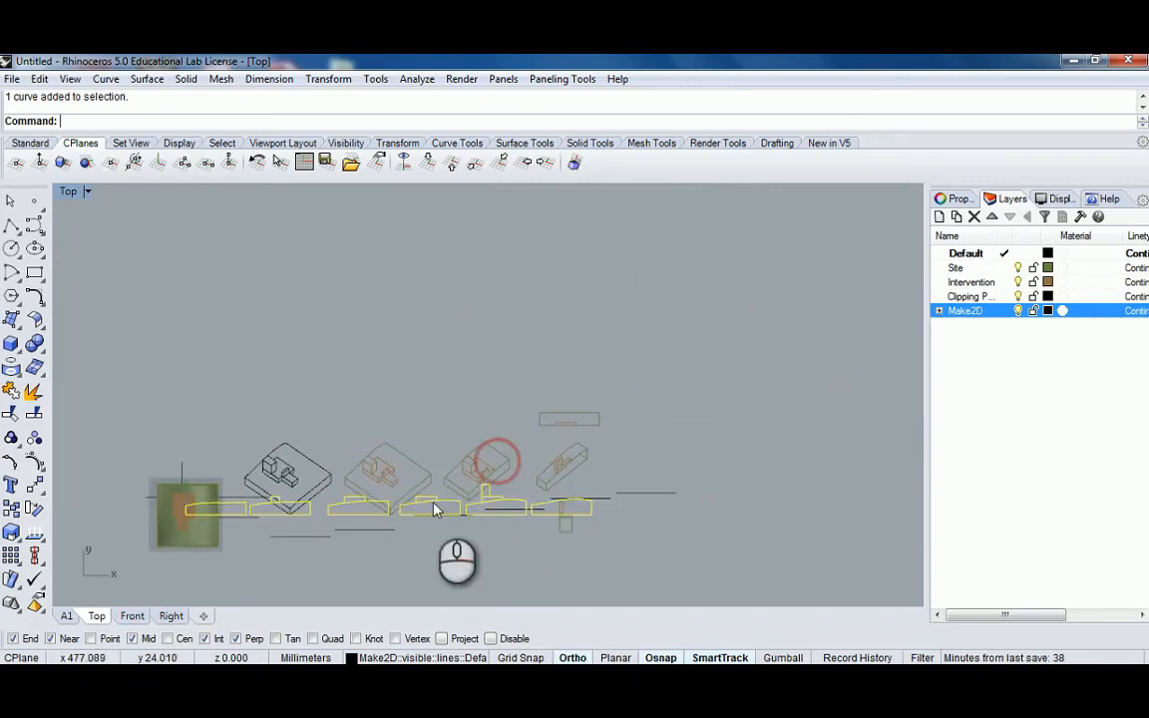
click(429, 502)
drag(430, 502, 431, 365)
right_drag(449, 519, 397, 397)
scroll(345, 430, up, 4)
scroll(346, 430, down, 6)
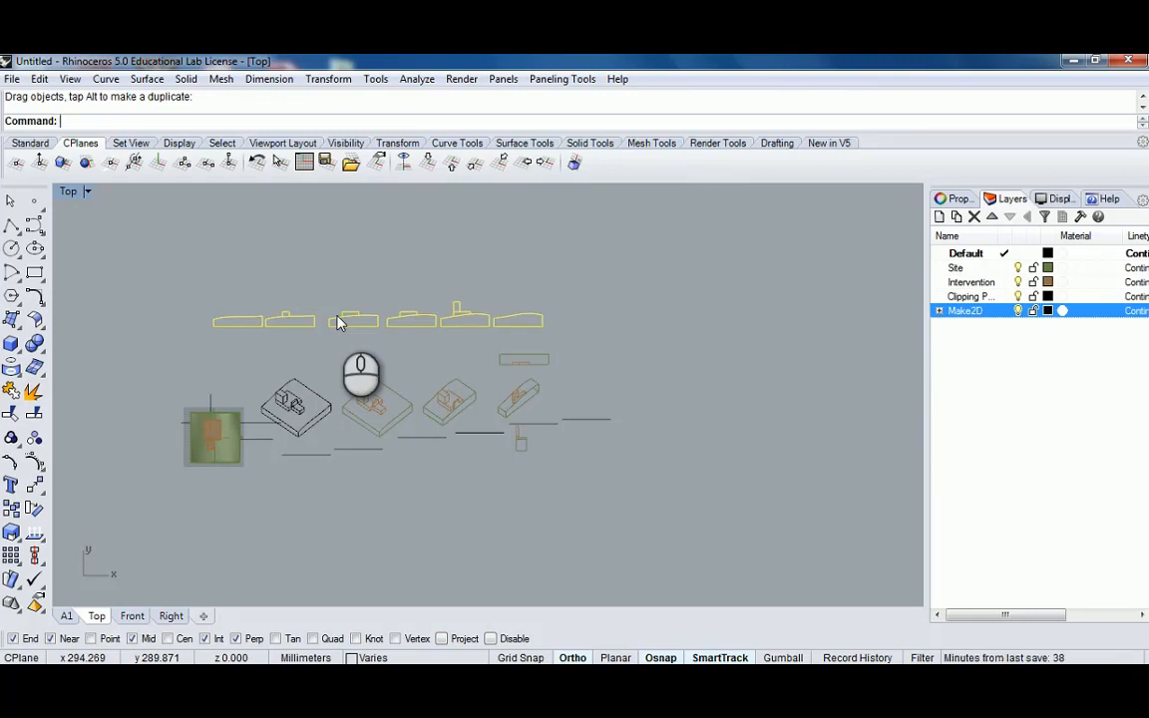
scroll(269, 360, down, 2)
right_drag(296, 374, 327, 376)
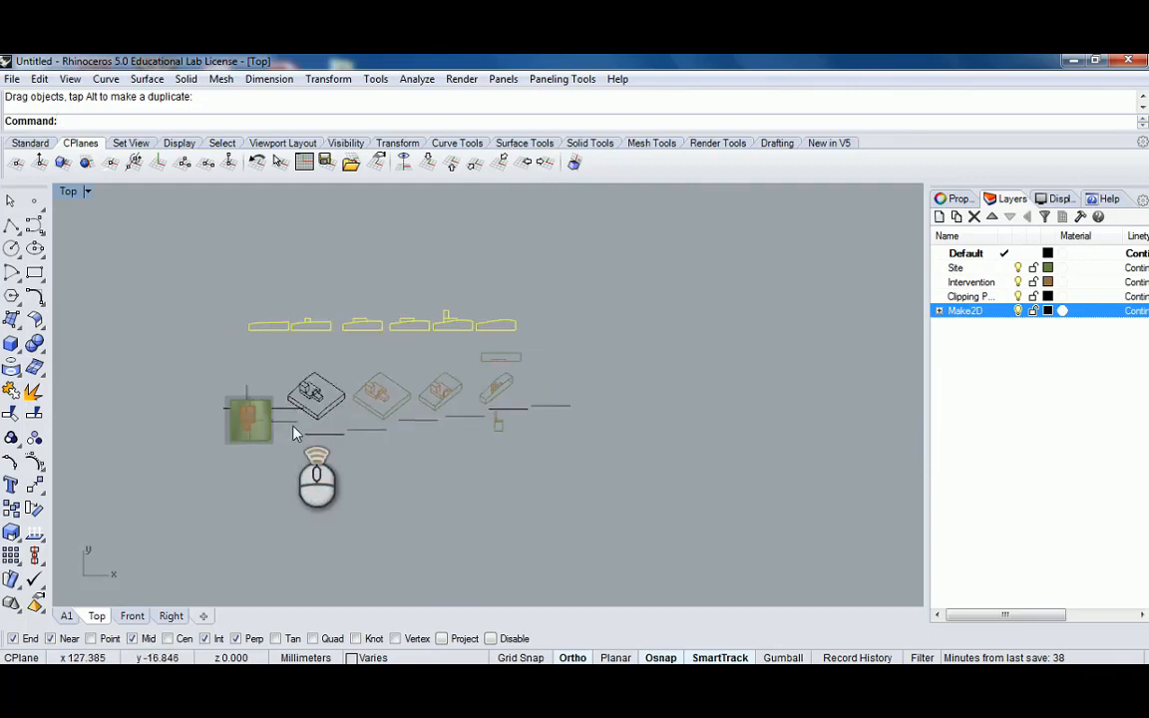
scroll(294, 429, up, 6)
scroll(249, 399, down, 2)
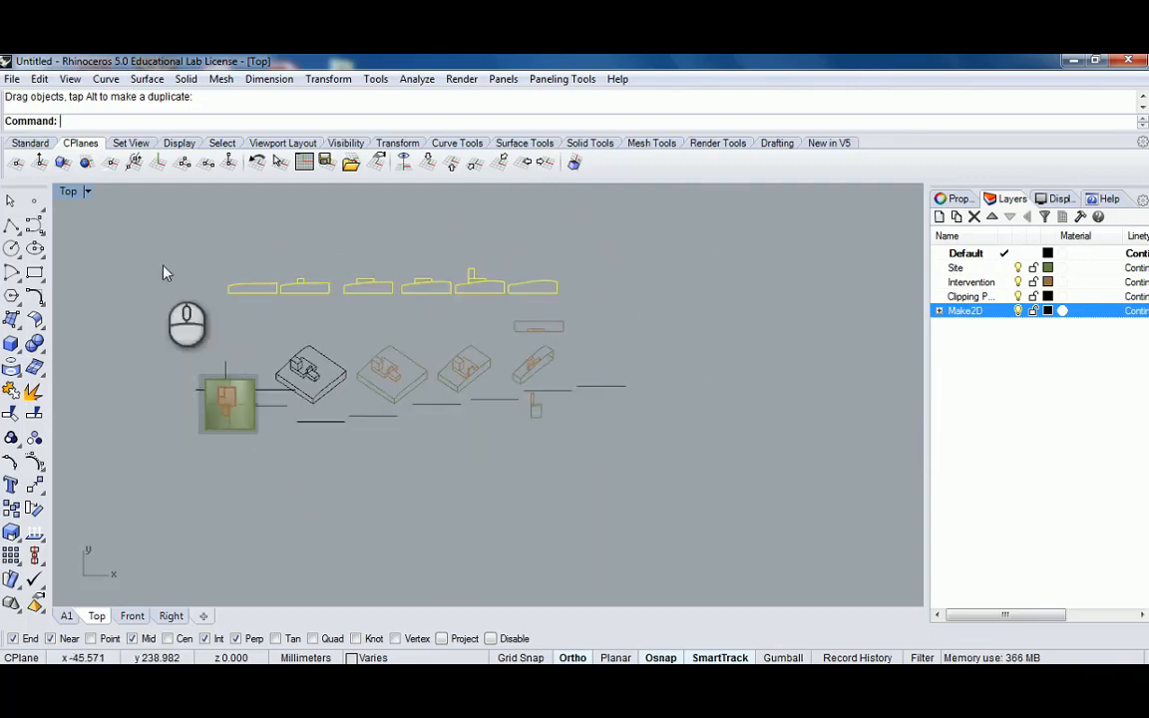
double_click(68, 190)
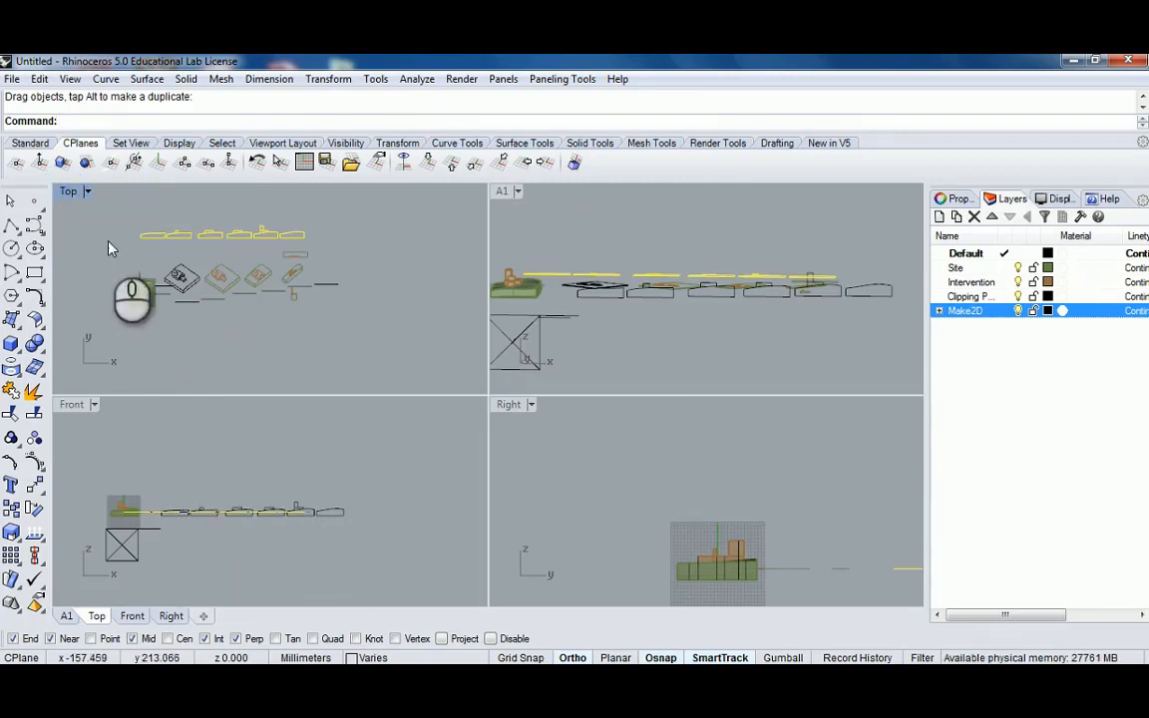
double_click(69, 192)
scroll(479, 434, up, 4)
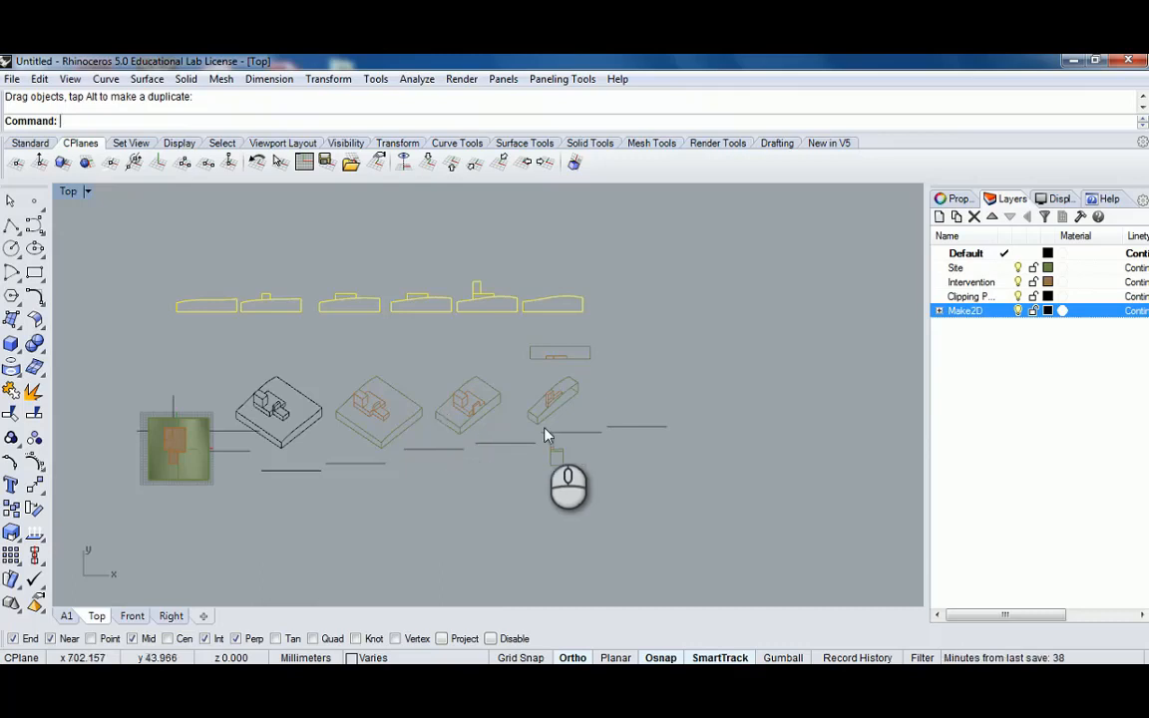
Delete the stray short site line at the end face of the last axonometric drawing
scroll(554, 424, up, 5)
click(609, 405)
scroll(619, 408, down, 4)
scroll(620, 408, up, 5)
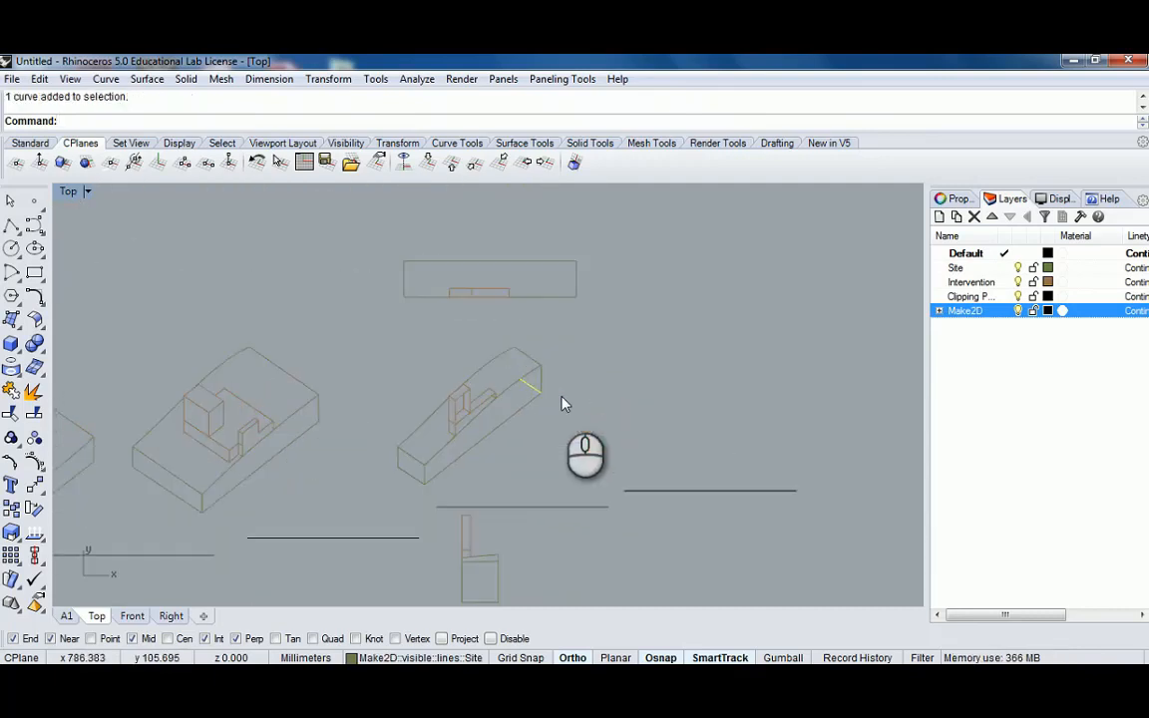
key(Delete)
Undo the deletion in the last axonometric drawing and delete the short stray line at the far end of the low intervention volume
scroll(498, 398, up, 5)
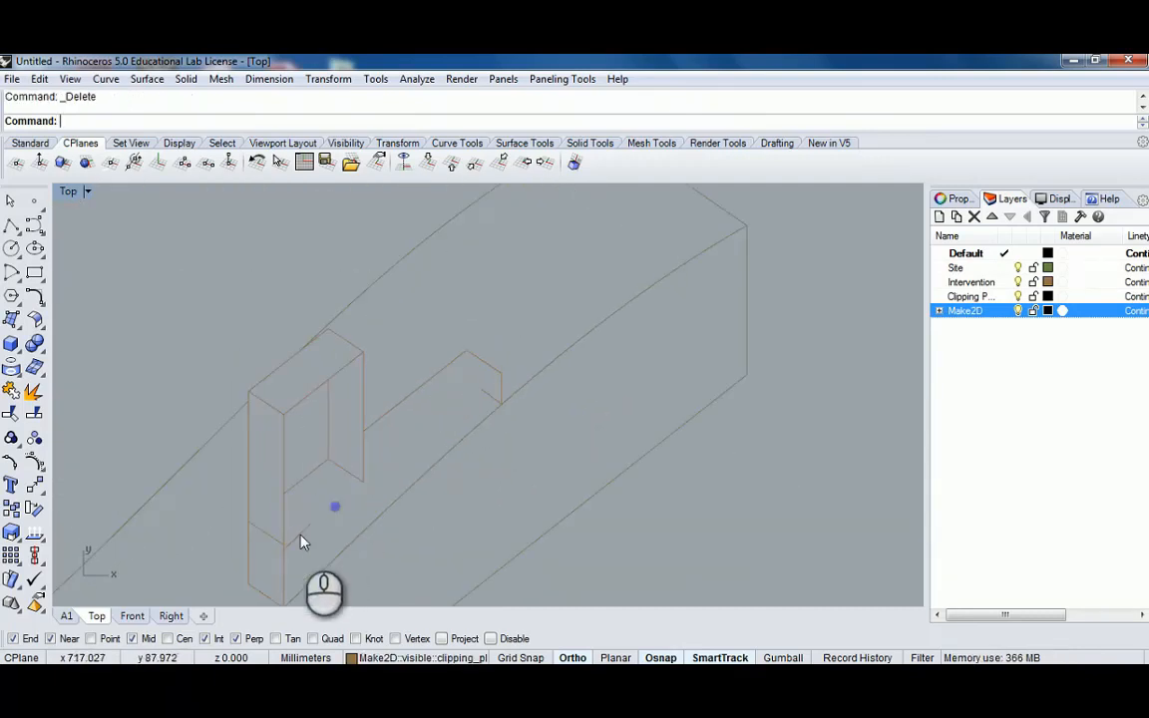
click(298, 536)
key(ctrl+z)
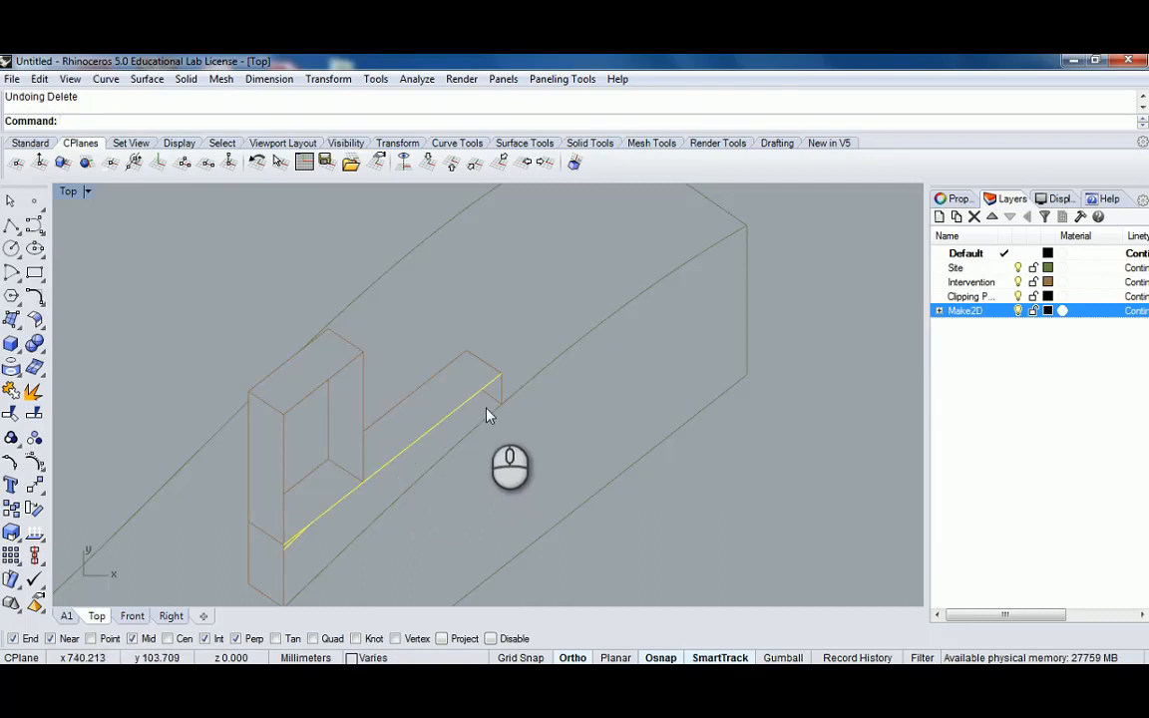
click(489, 397)
key(Delete)
scroll(308, 530, up, 2)
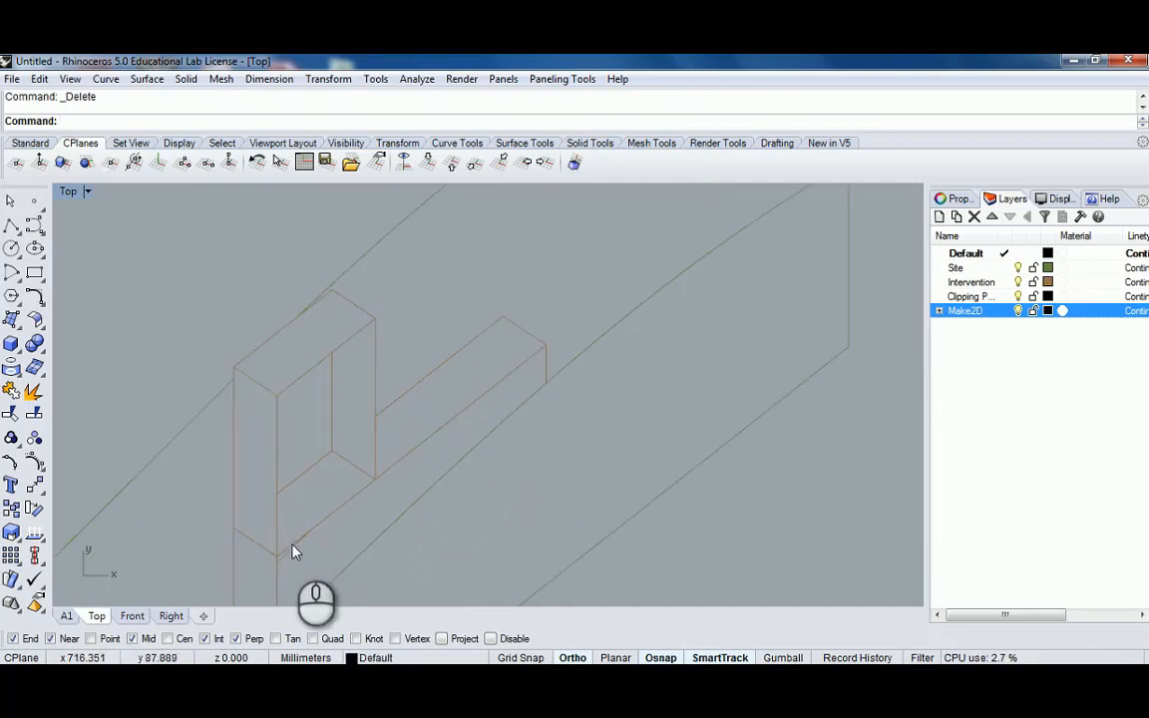
Delete the leftover inner edges on the tower's cut face and the short stray diagonal line at its base
click(289, 547)
click(307, 471)
key(Delete)
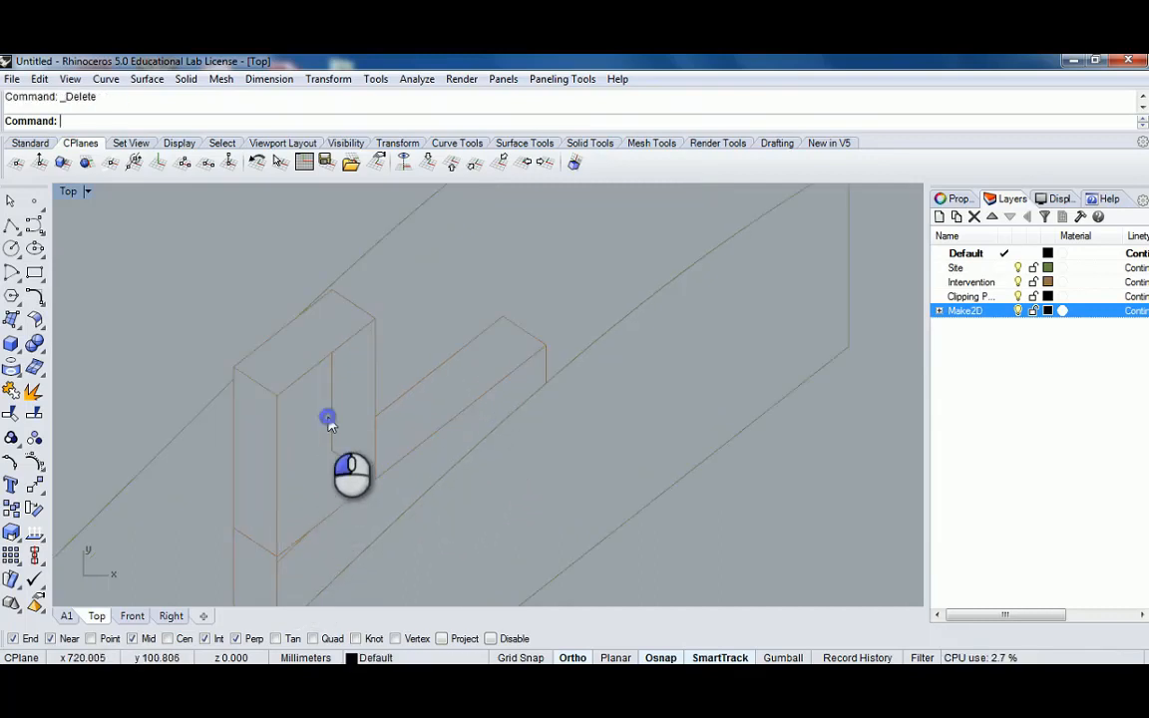
click(350, 472)
key(Delete)
scroll(287, 559, down, 5)
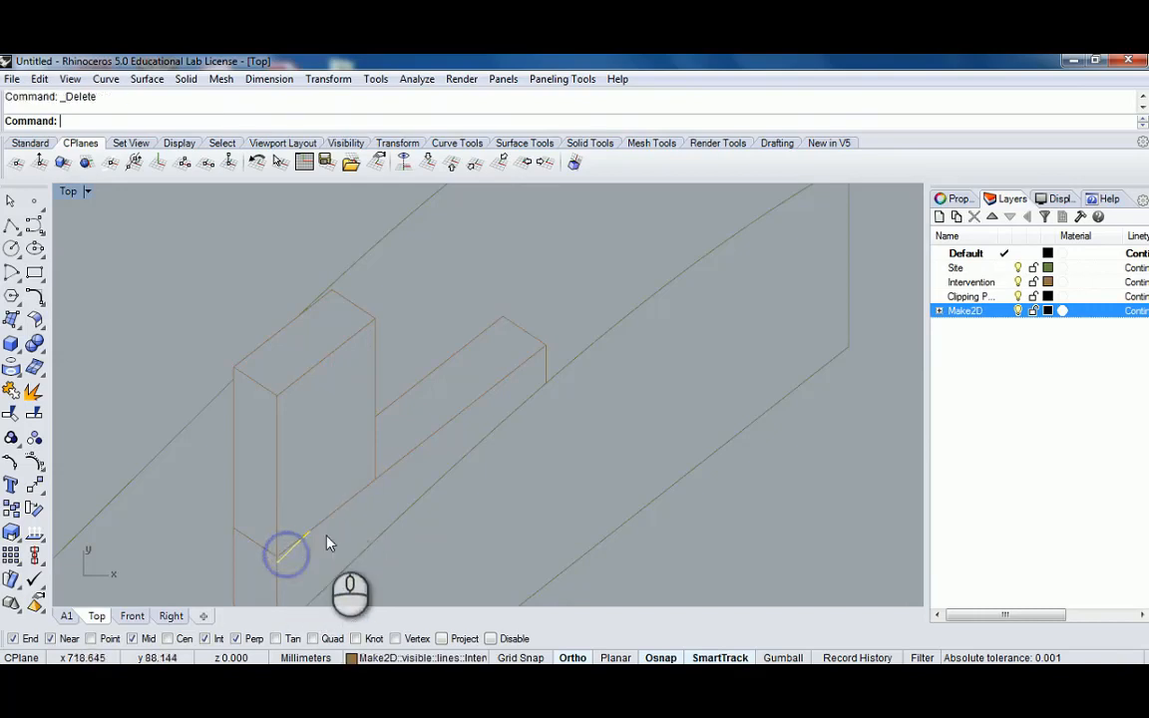
mouse_move(348, 362)
right_down()
mouse_move(449, 336)
mouse_move(516, 348)
right_up()
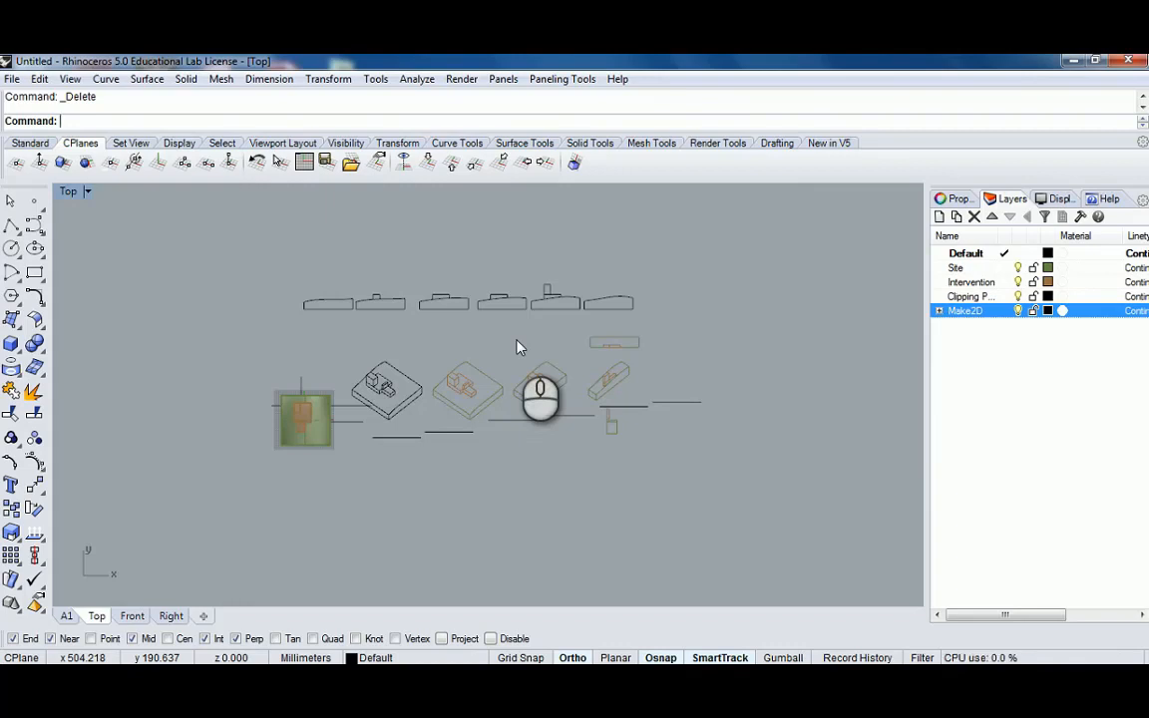
Switch from the Top view to an enlarged A1 view showing the site and intervention model
double_click(68, 191)
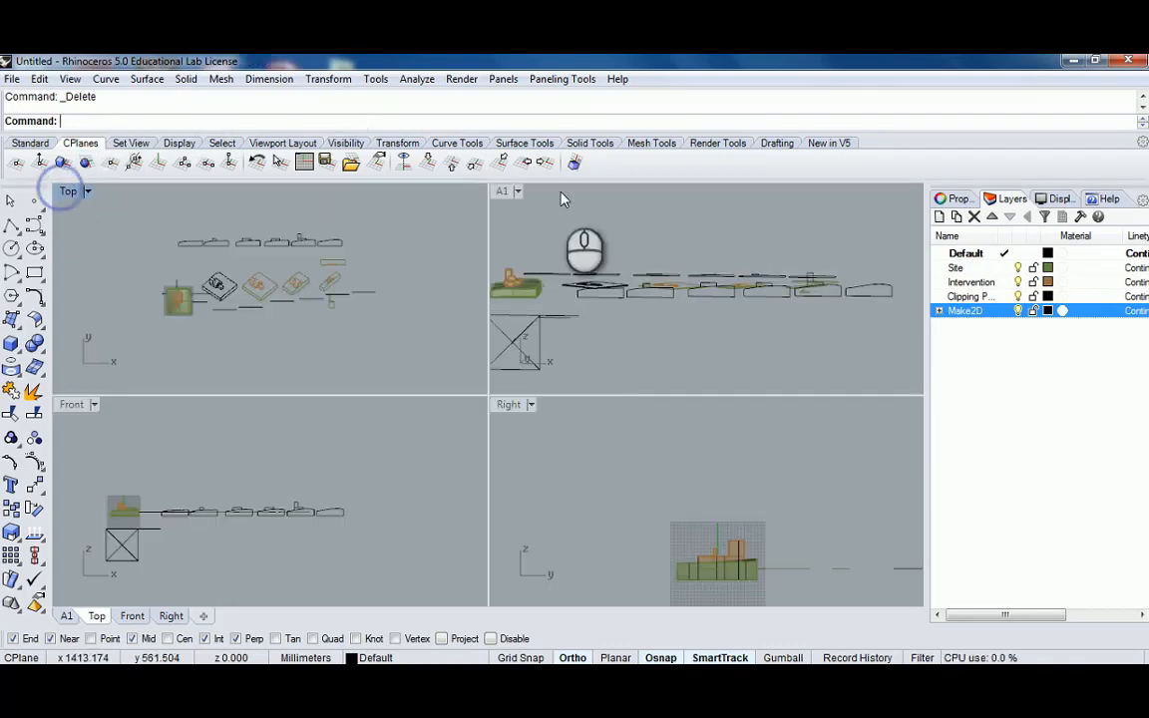
double_click(499, 191)
right_drag(397, 346, 383, 430)
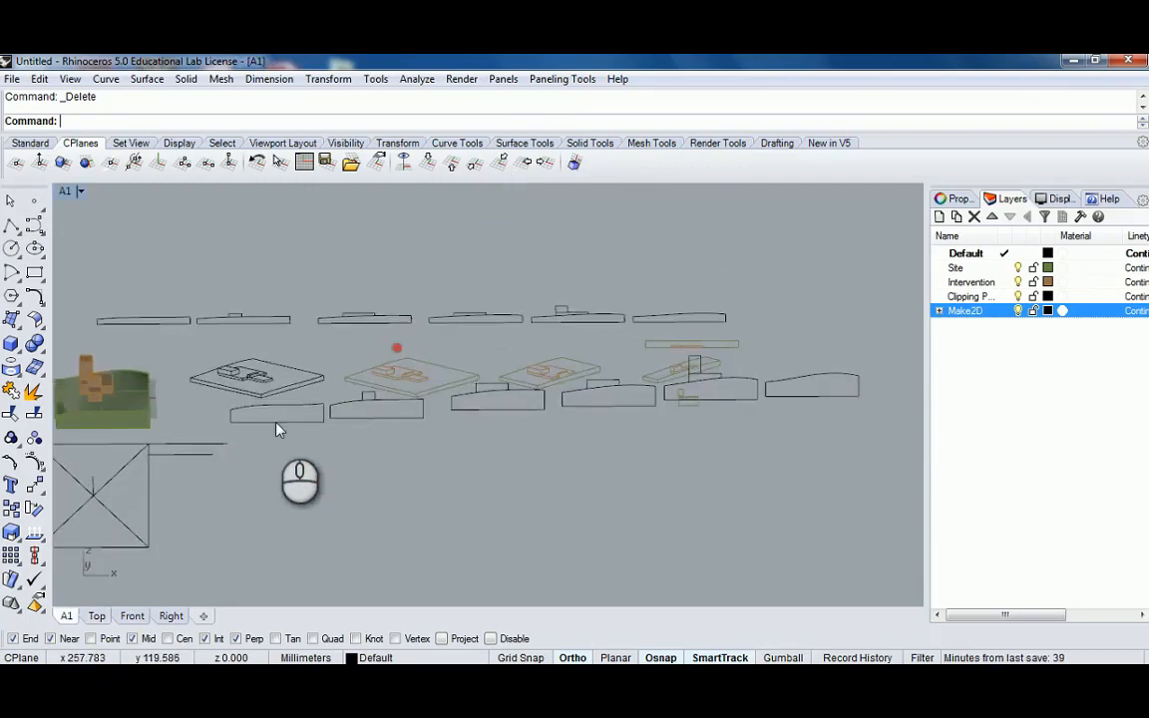
shift+right_drag(205, 403, 270, 320)
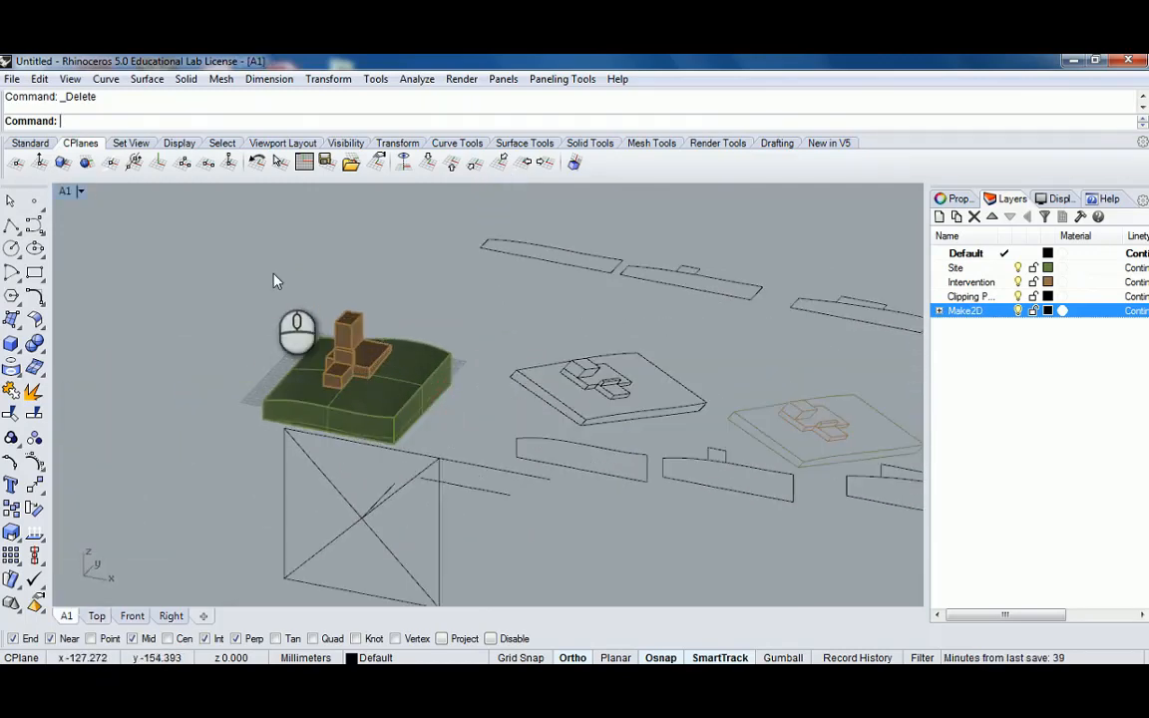
Select the site and intervention objects and use Section to cut them along the site's outer edge
drag(232, 276, 465, 459)
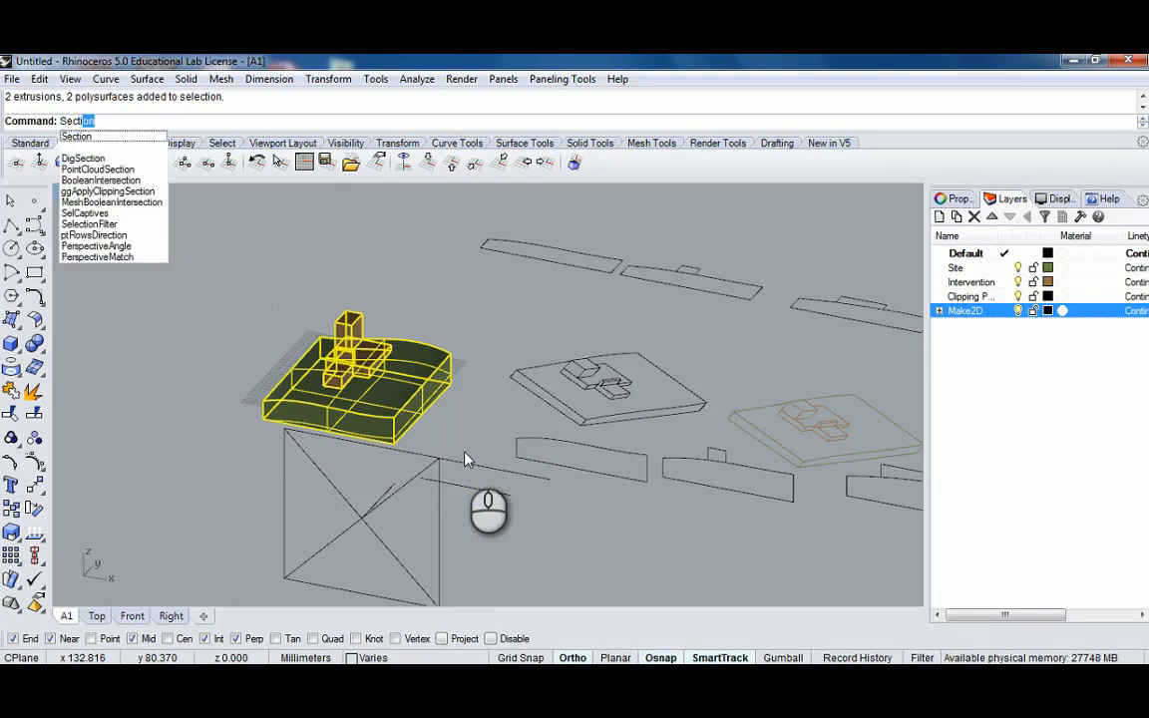
key(Return)
right_drag(464, 454, 449, 423)
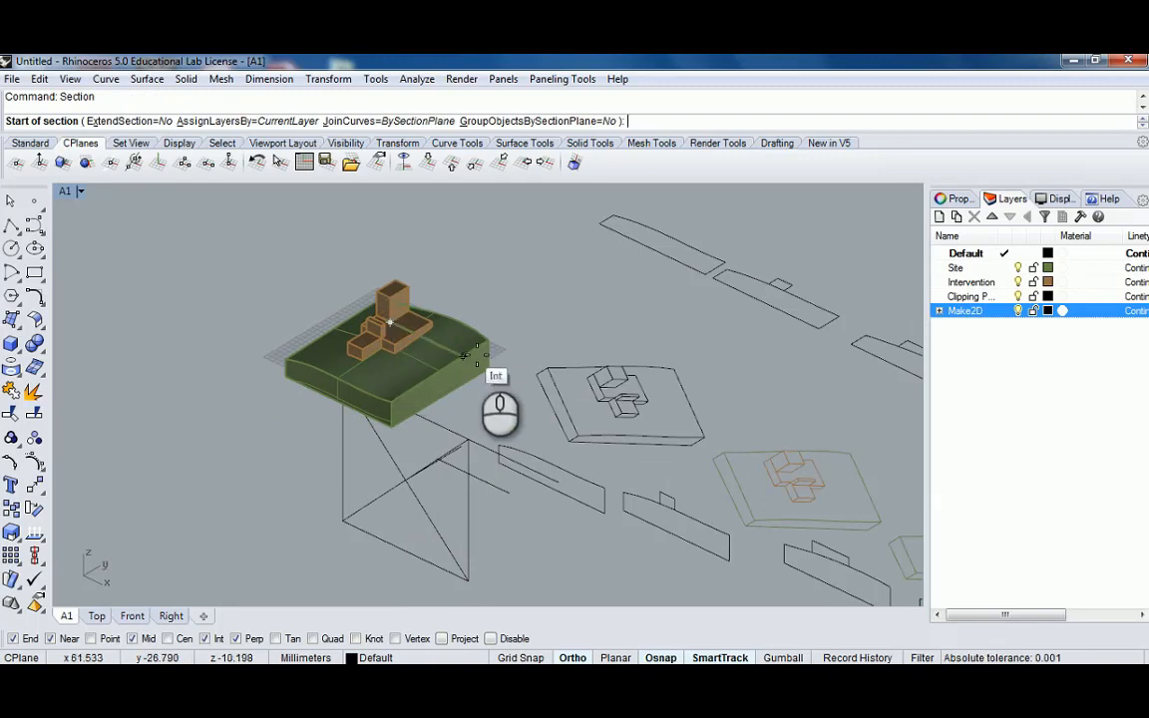
scroll(379, 359, up, 4)
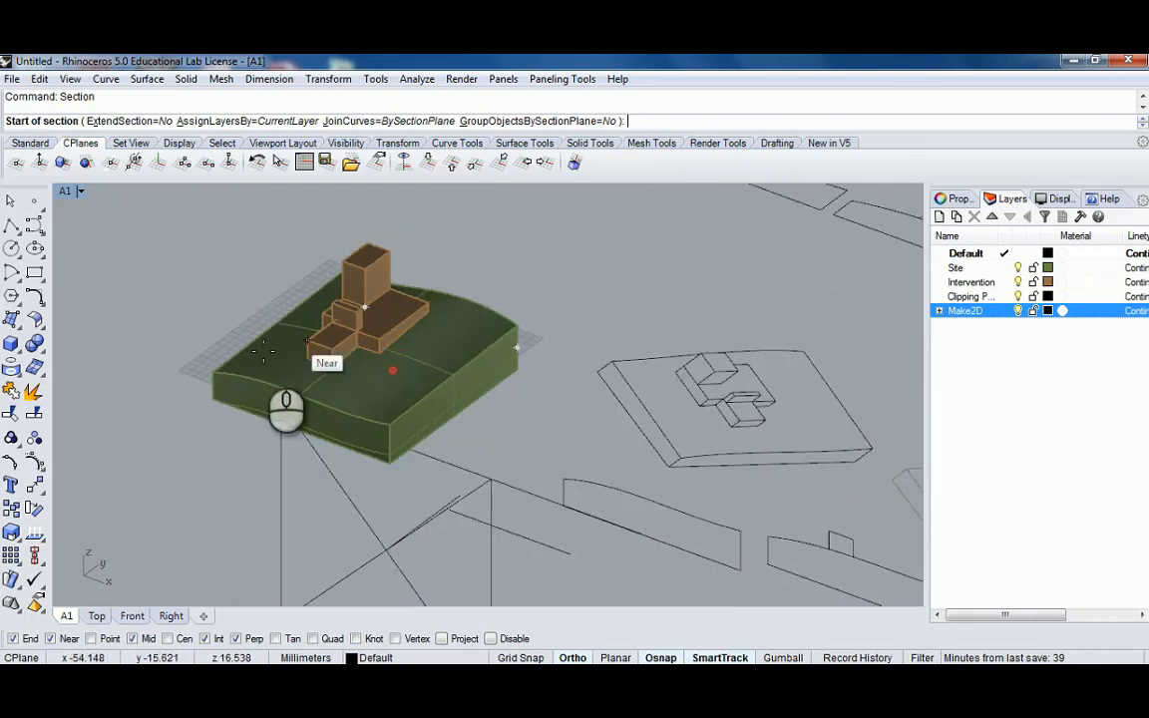
click(213, 398)
right_drag(219, 328, 242, 479)
click(241, 463)
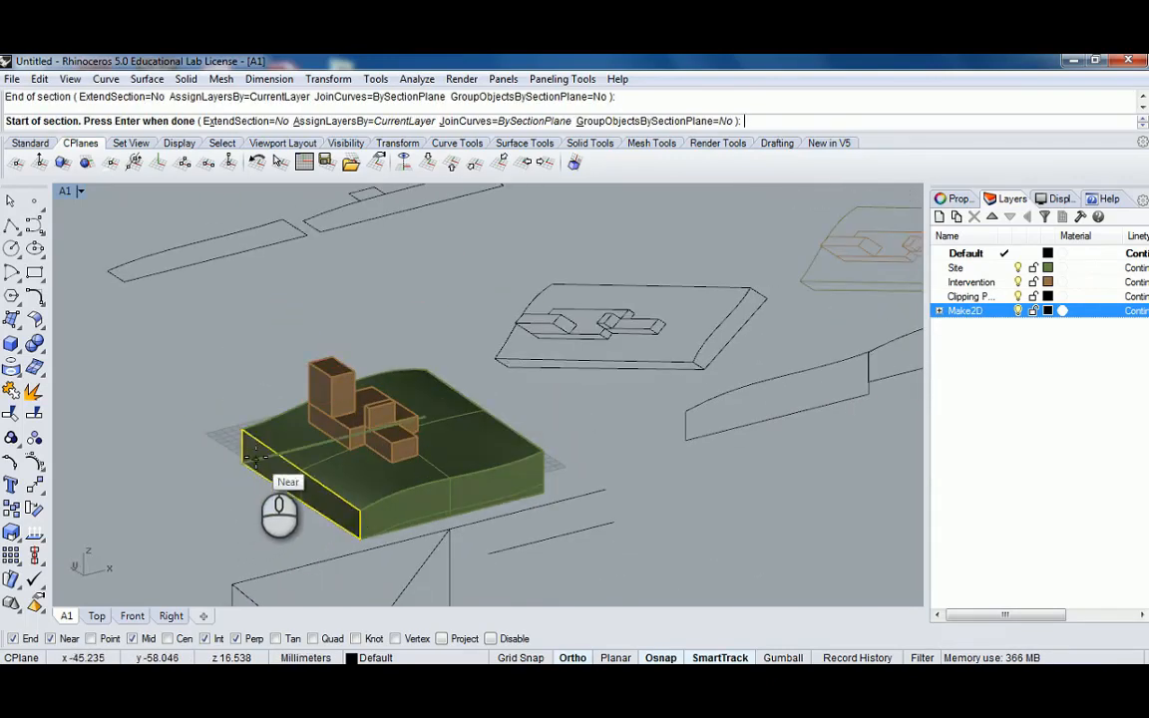
Cut a second parallel section slightly inward, start a third, cancel it and undo the Section command
right_drag(255, 457, 364, 506)
click(367, 512)
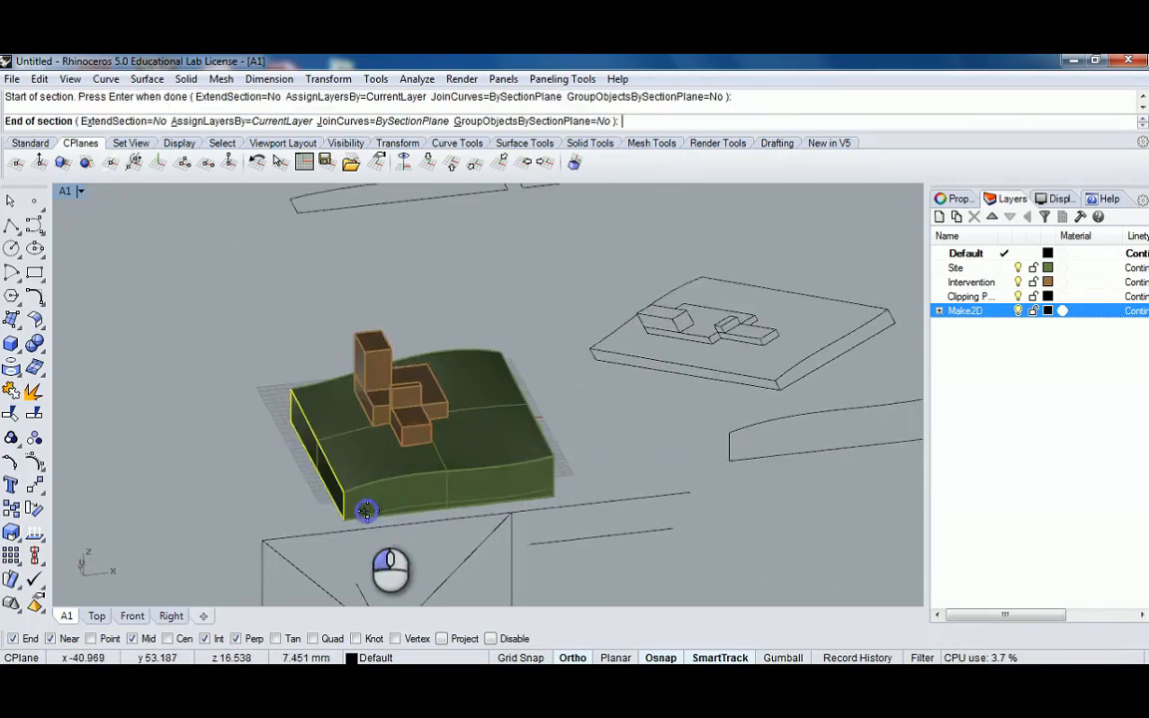
click(317, 412)
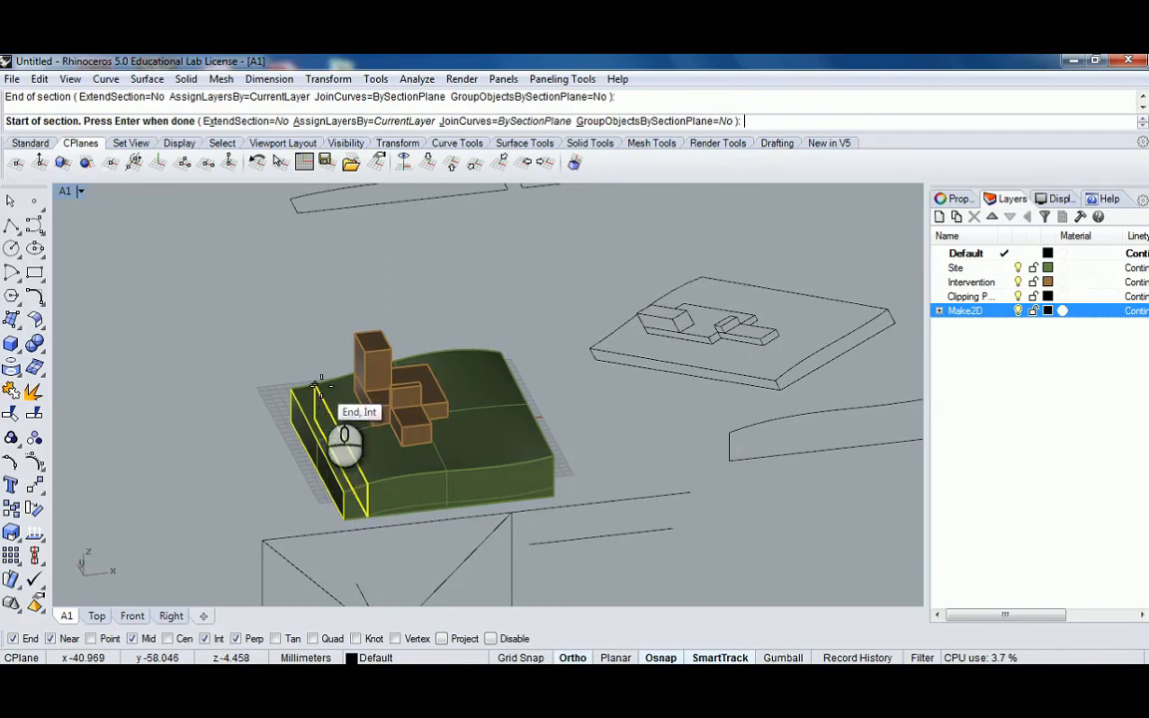
click(384, 504)
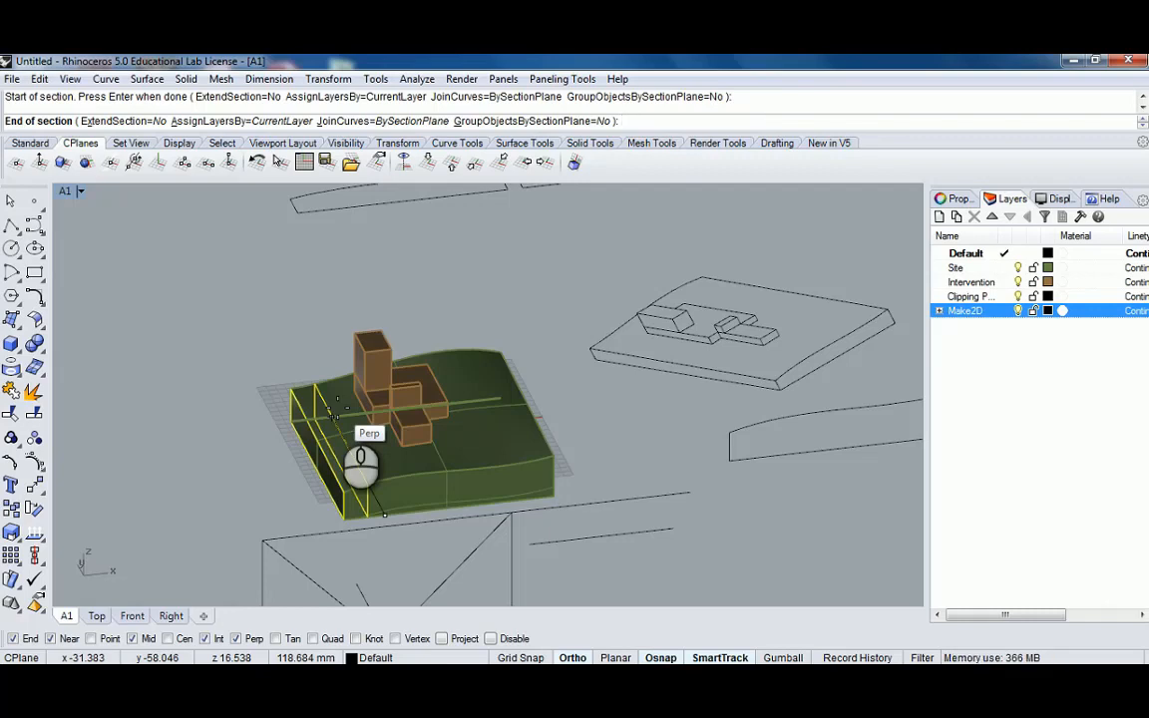
key(Escape)
key(ctrl+z)
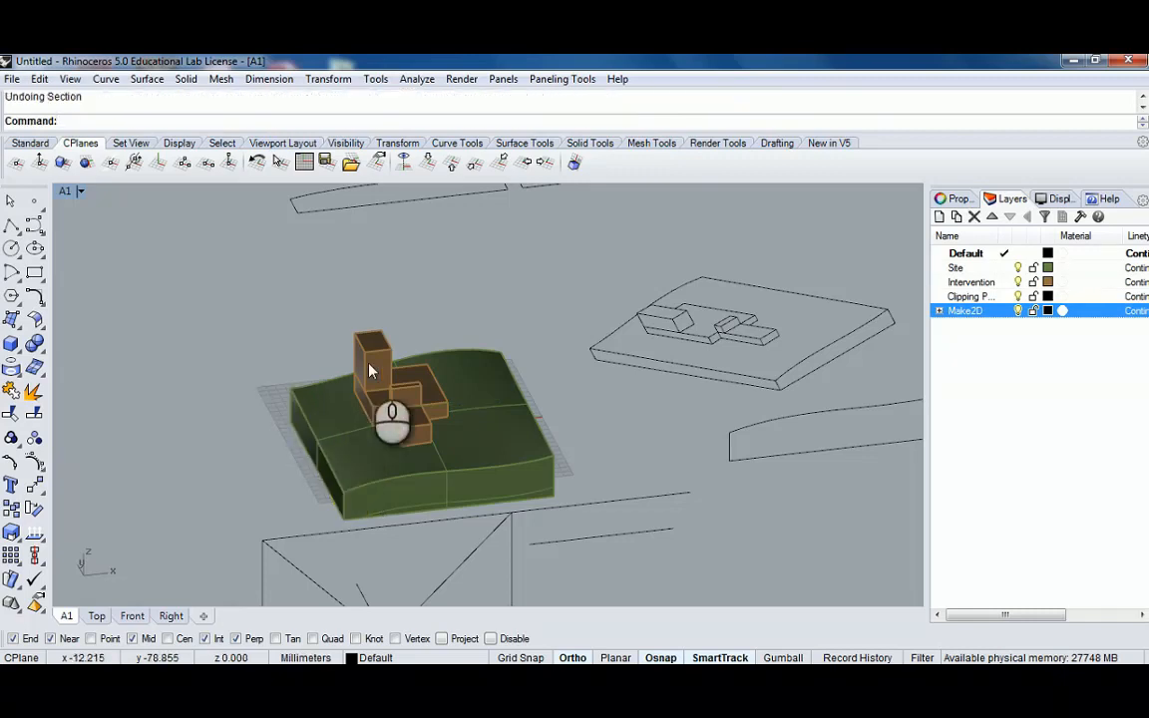
Select the intervention volumes and the site block and run Contour on them
right_drag(369, 371, 364, 382)
click(354, 387)
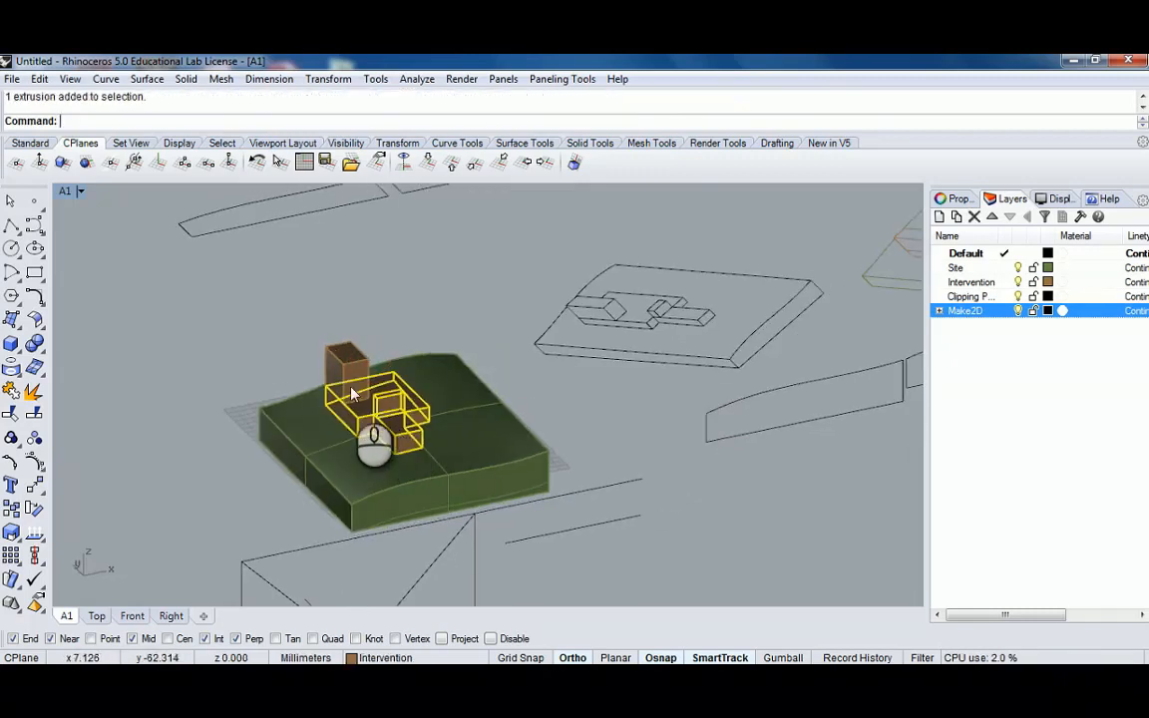
shift+click(352, 372)
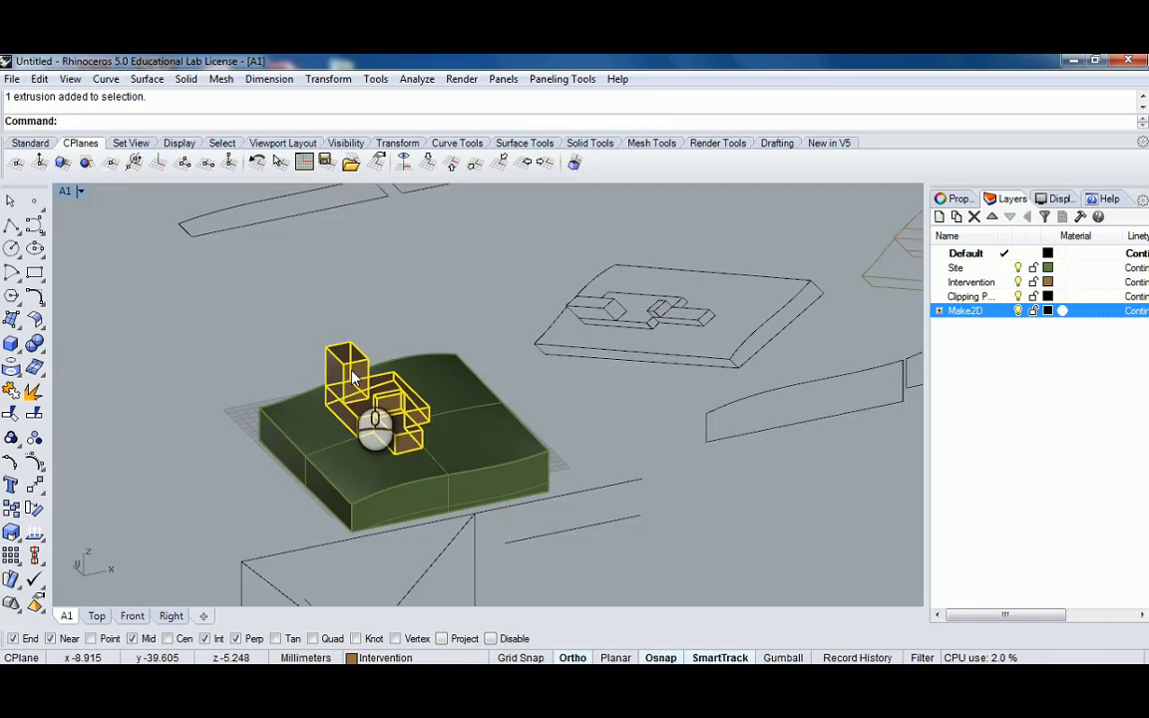
shift+click(463, 455)
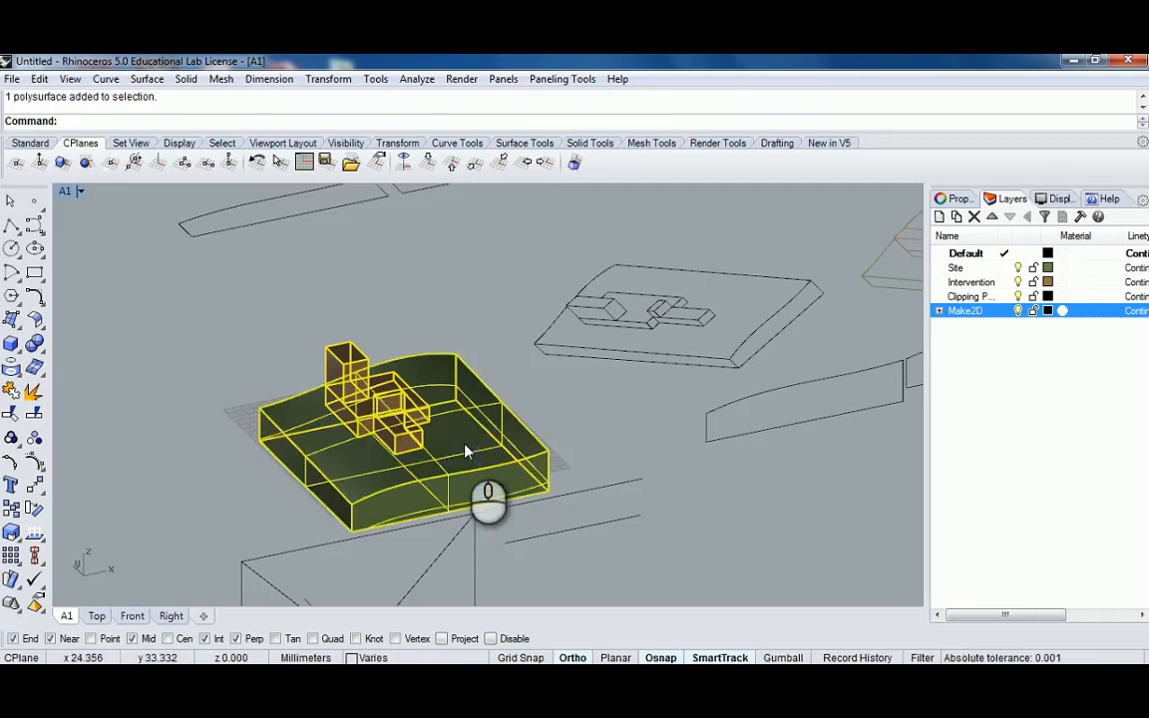
text(COnoutr)
key(Return)
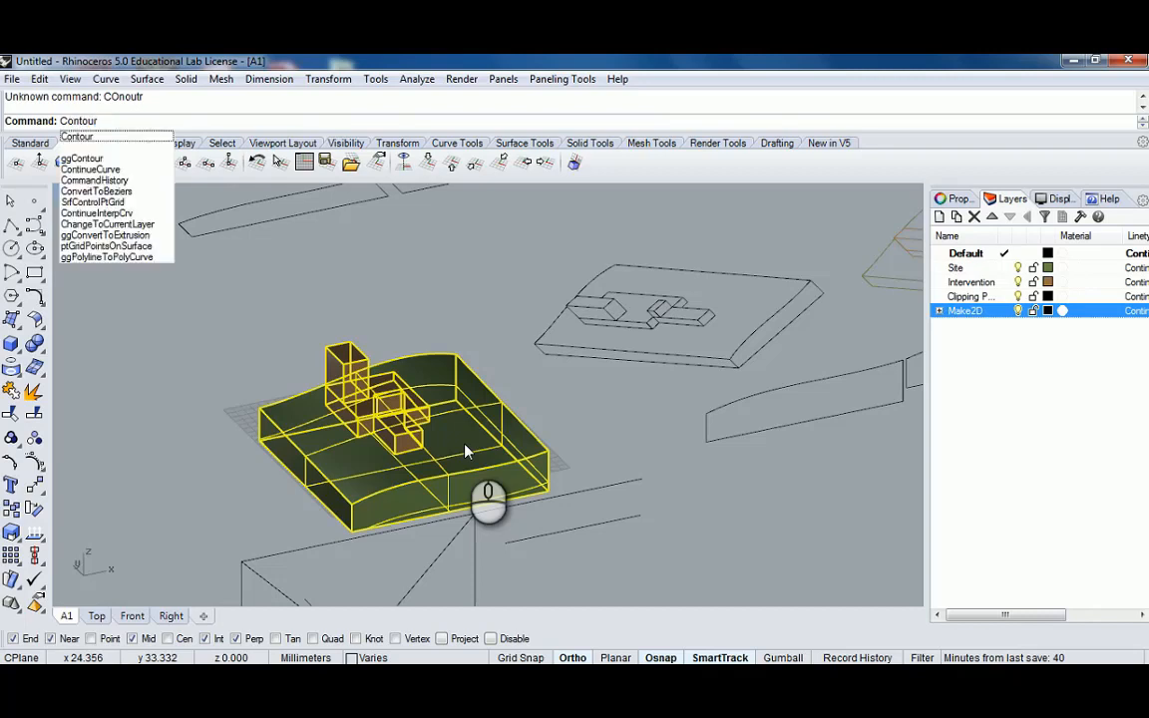
key(Return)
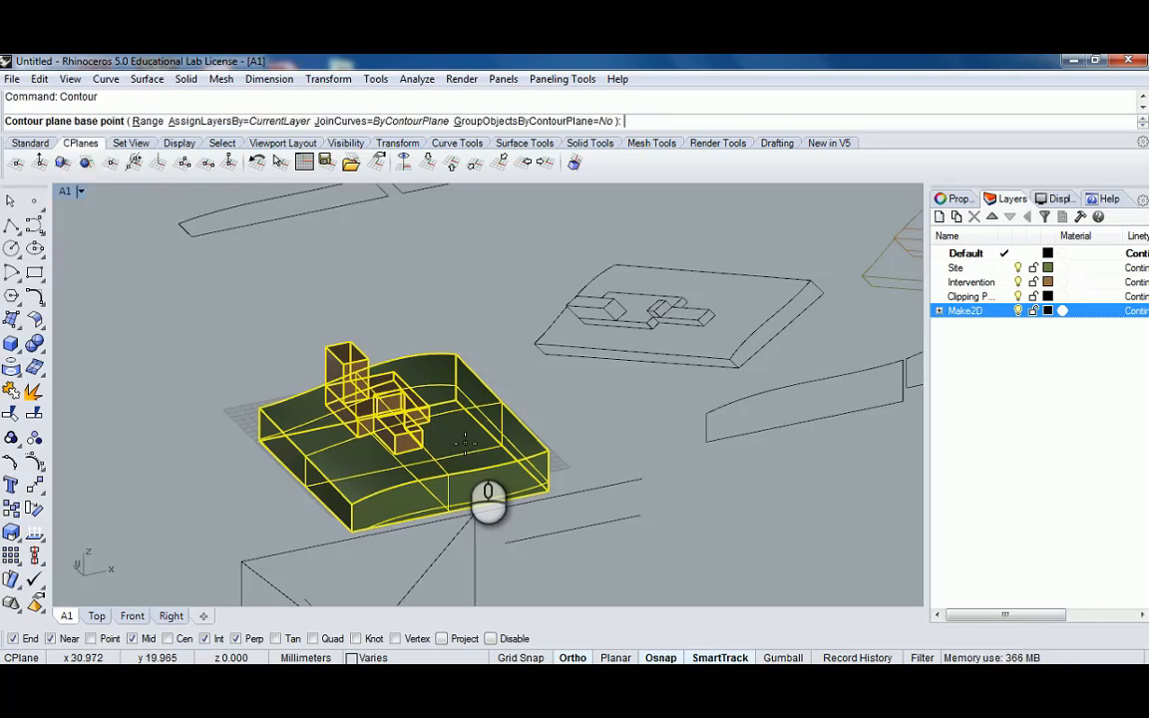
Set the contour base point at the site's lower corner, the direction along its bottom edge and the distance between contours to 1'
scroll(239, 454, up, 2)
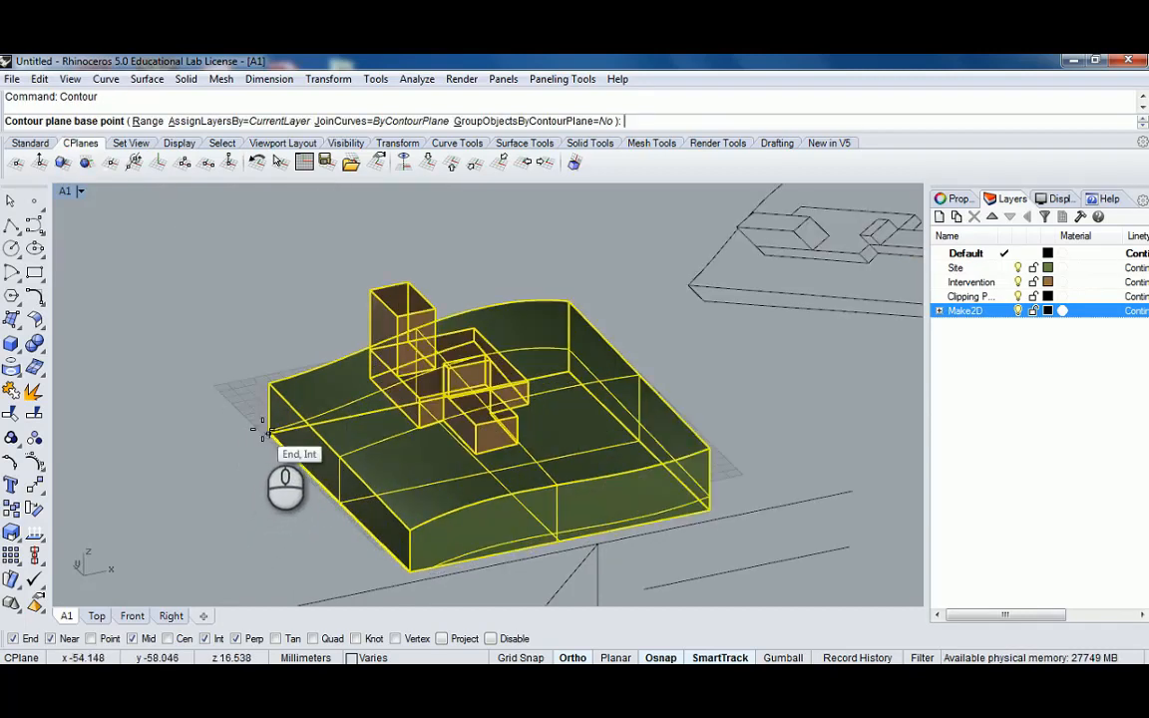
click(264, 429)
scroll(261, 427, up, 3)
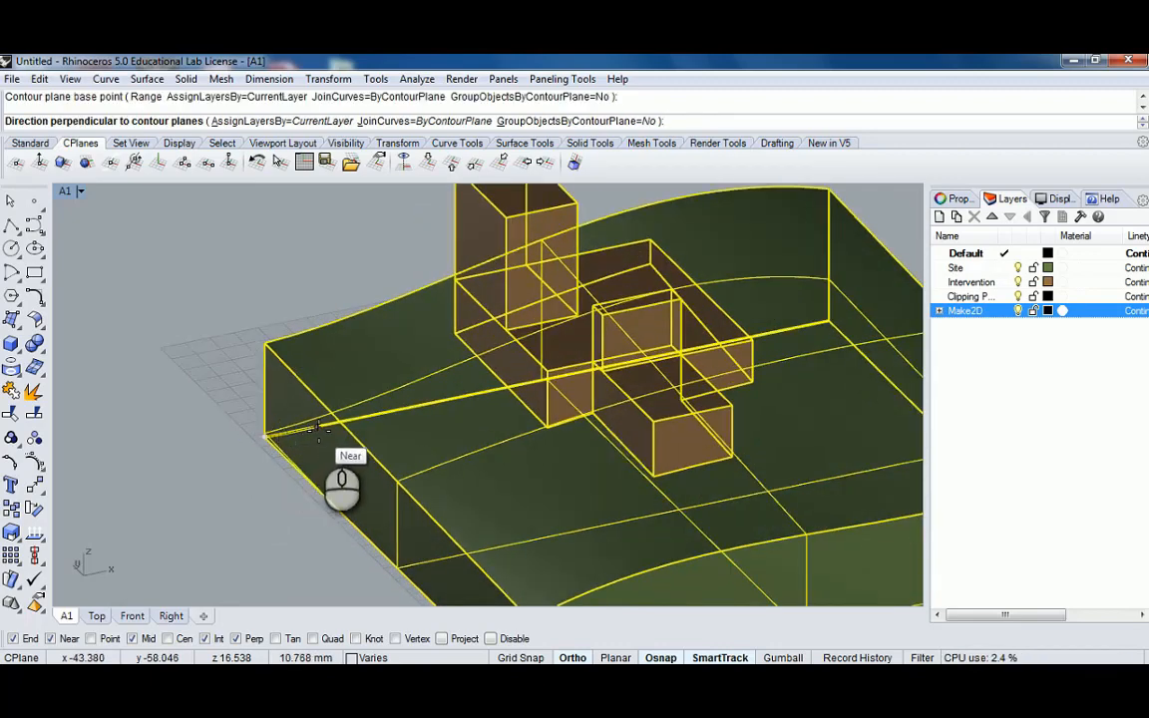
click(317, 430)
scroll(279, 399, down, 3)
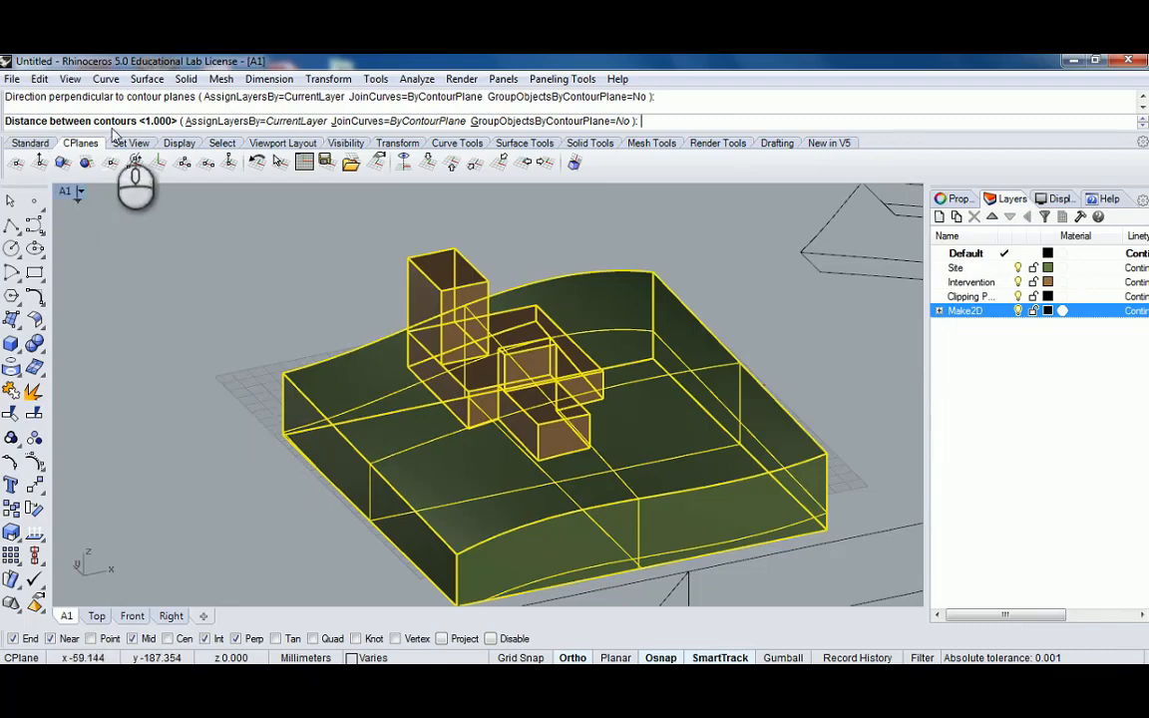
click(655, 121)
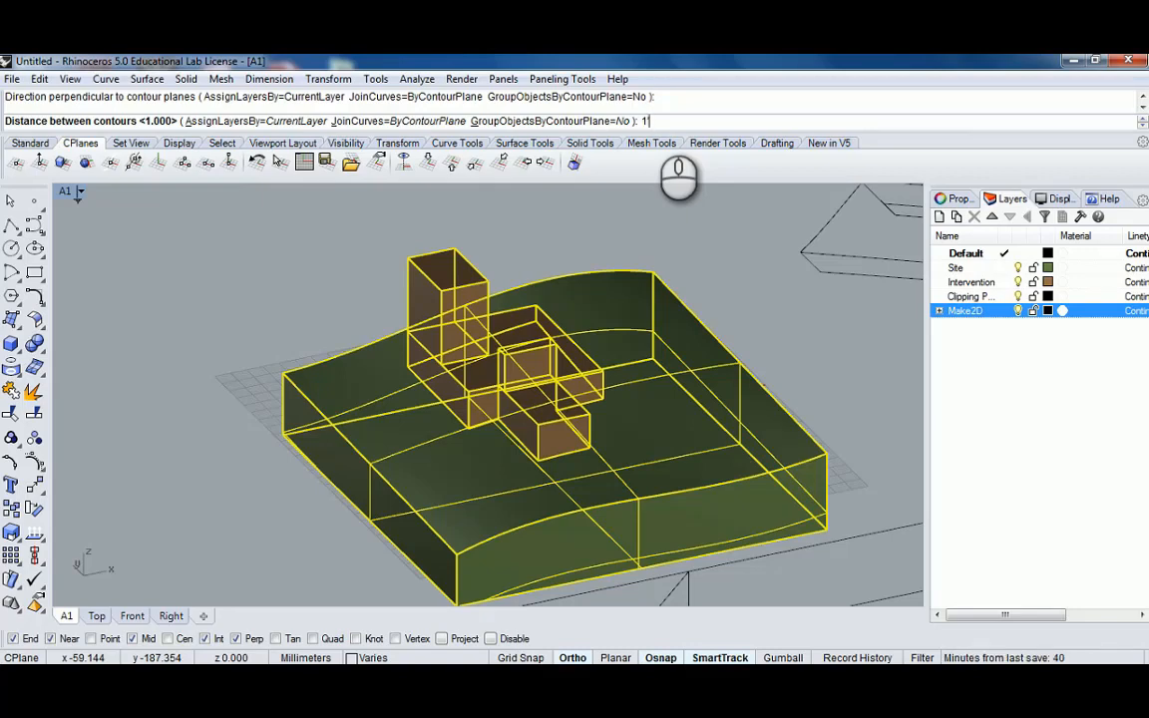
key(Return)
Examine the outer side of the site block for the contour curves
scroll(507, 200, down, 3)
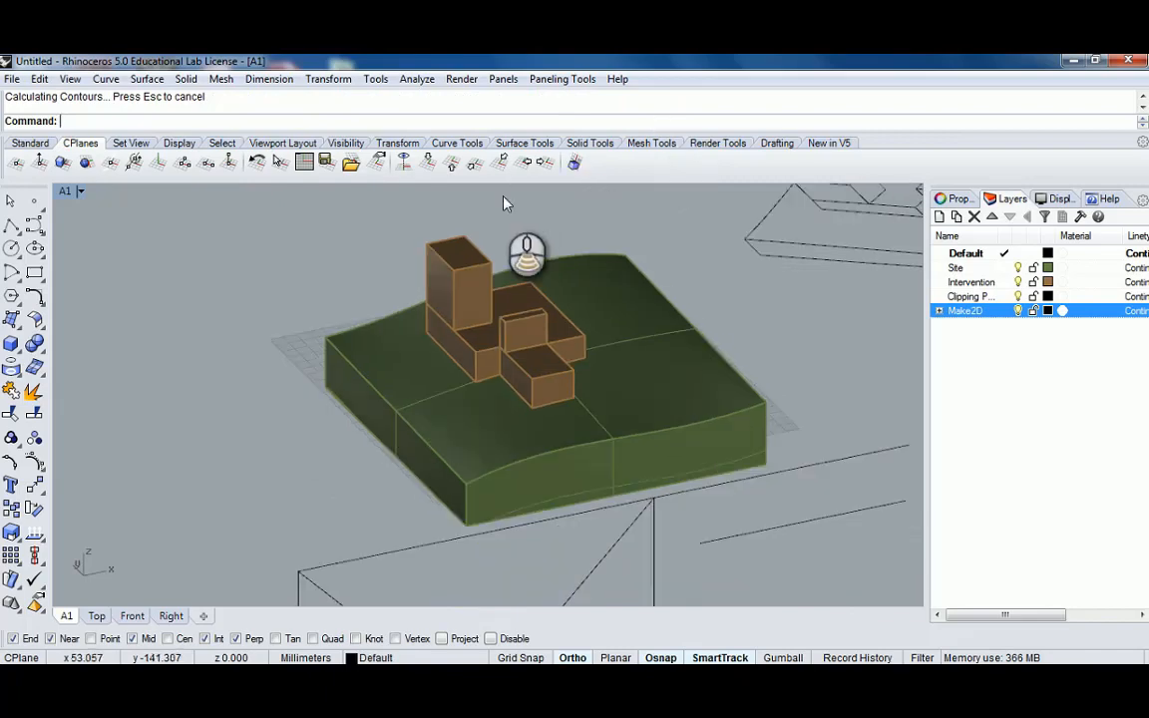
right_drag(500, 233, 319, 316)
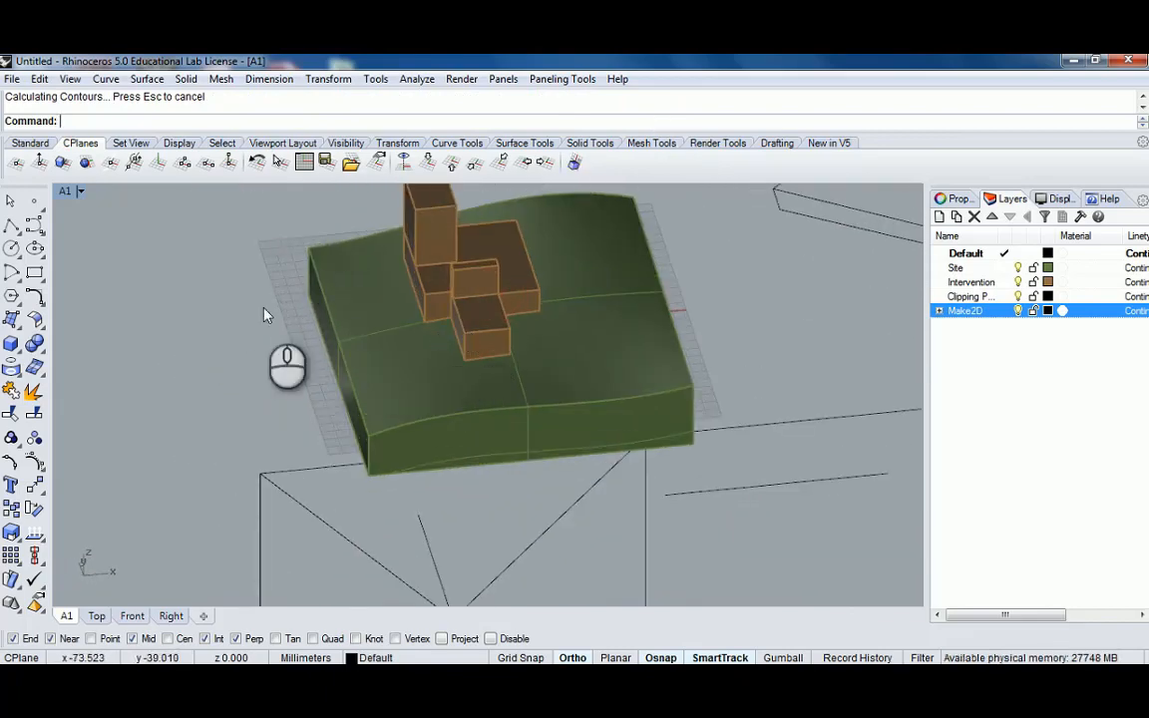
scroll(320, 235, down, 2)
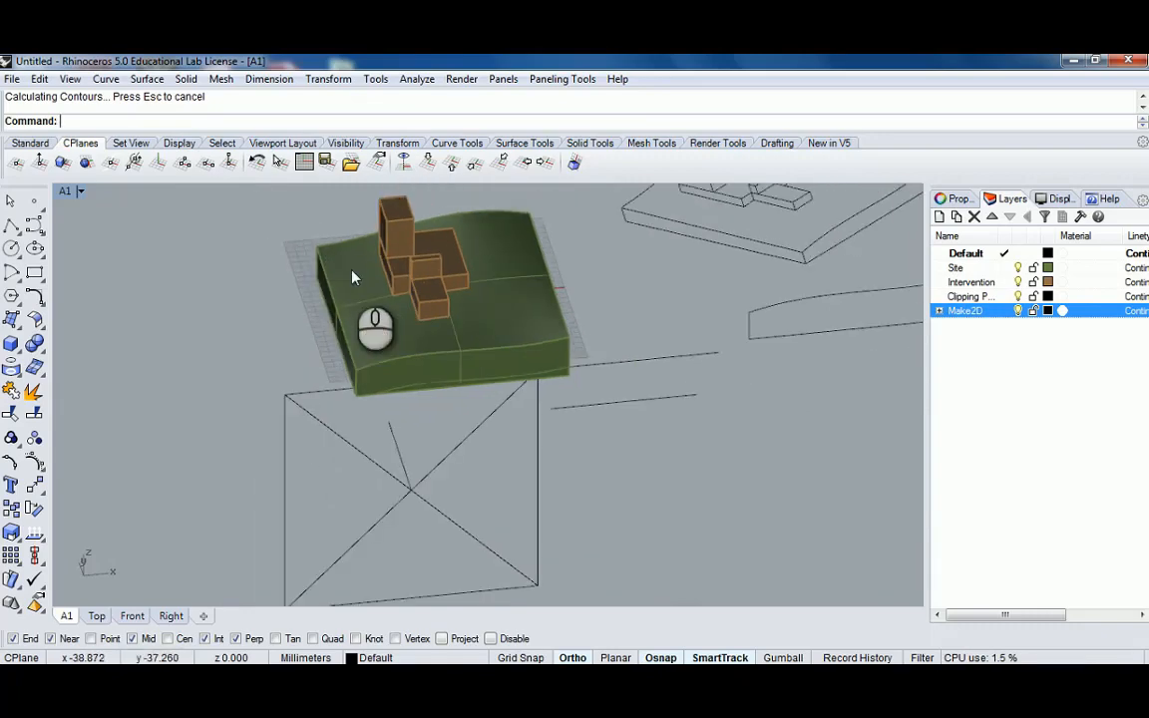
click(317, 270)
scroll(329, 271, up, 3)
scroll(329, 266, down, 6)
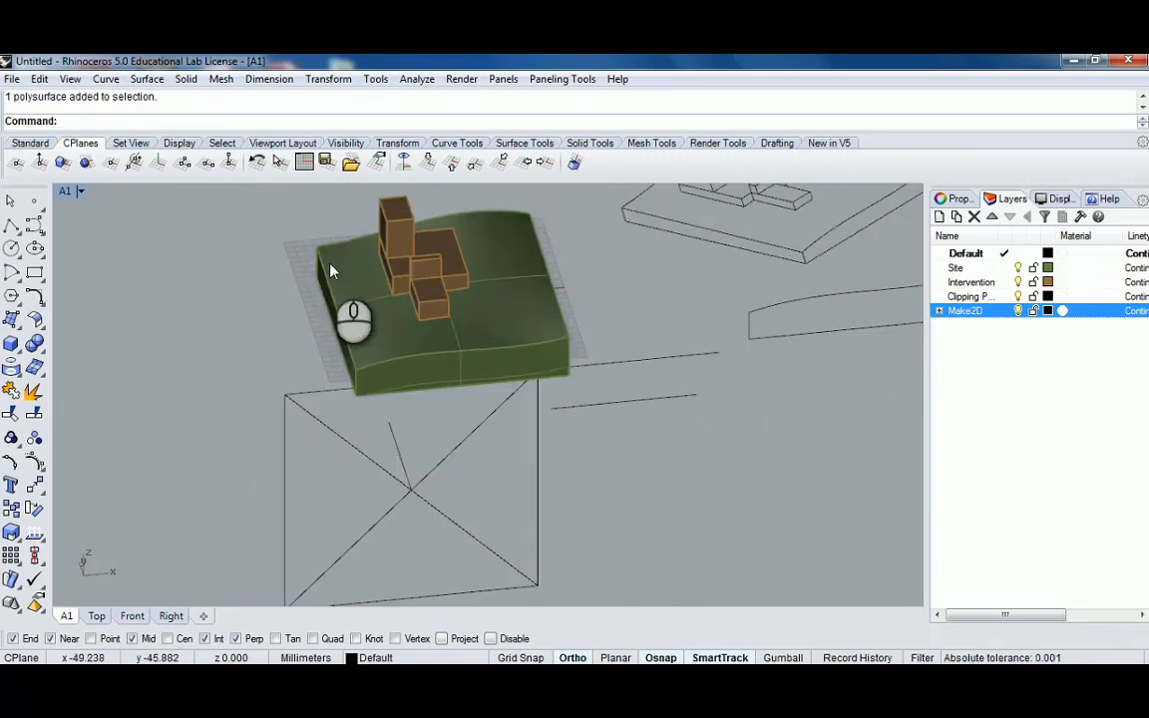
Set the A1 viewport's projection to Perspective in its viewport properties
shift+right_drag(329, 266, 329, 332)
drag(444, 264, 349, 382)
click(66, 190)
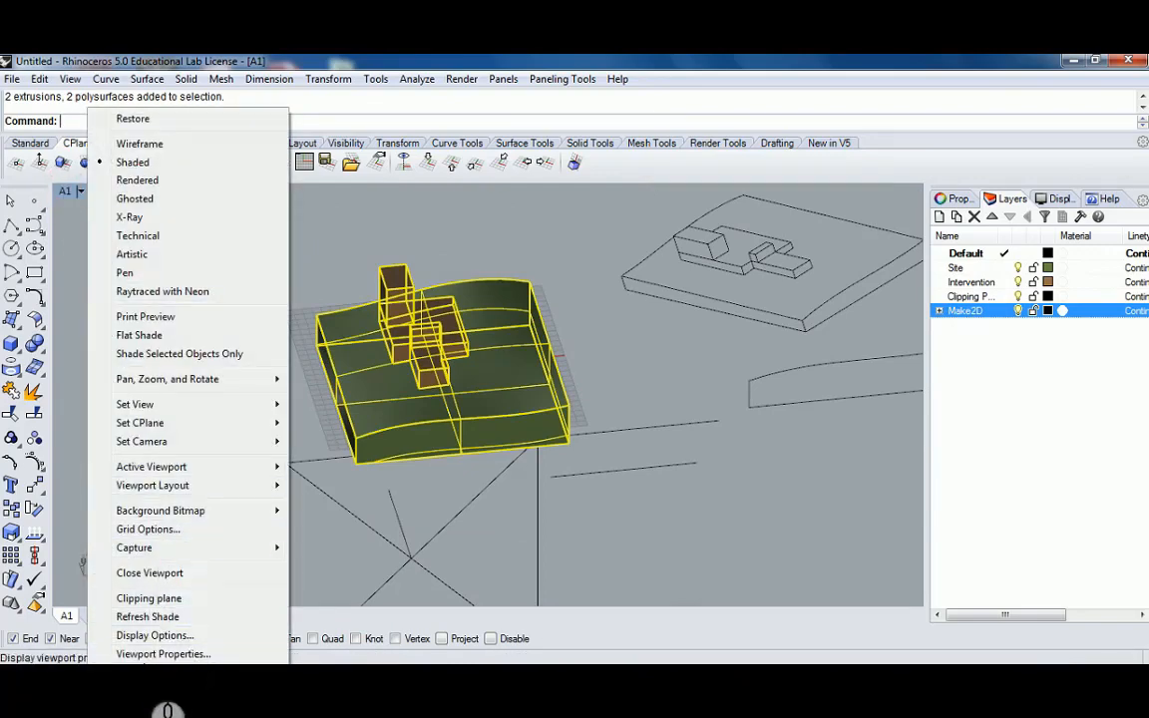
click(163, 653)
click(454, 282)
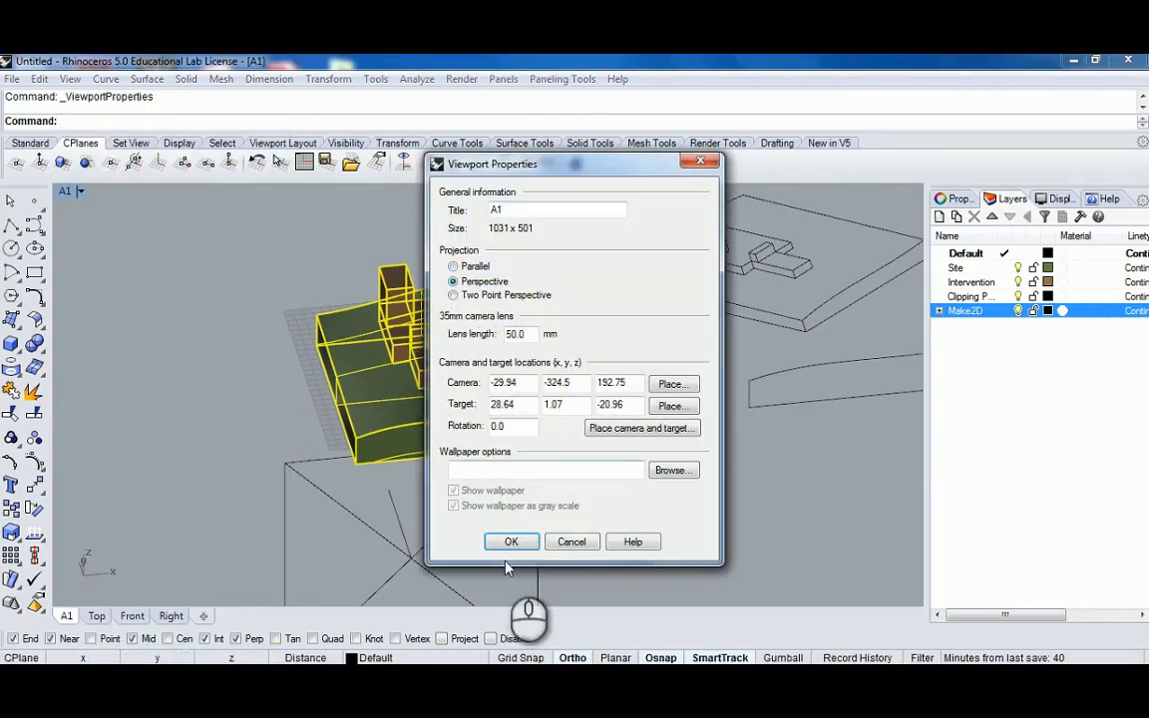
click(510, 542)
right_drag(499, 539, 388, 439)
Clear the clipping plane in front of the site block from the view and delete the leftover geometry beside the block
click(299, 431)
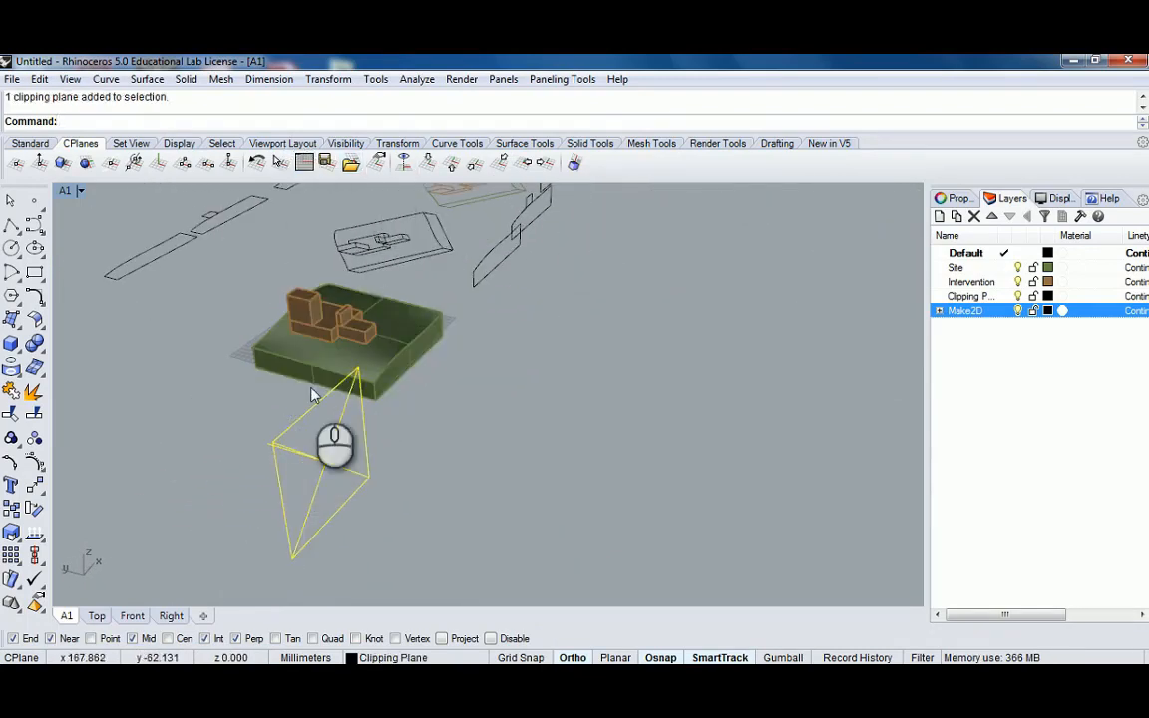
click(38, 144)
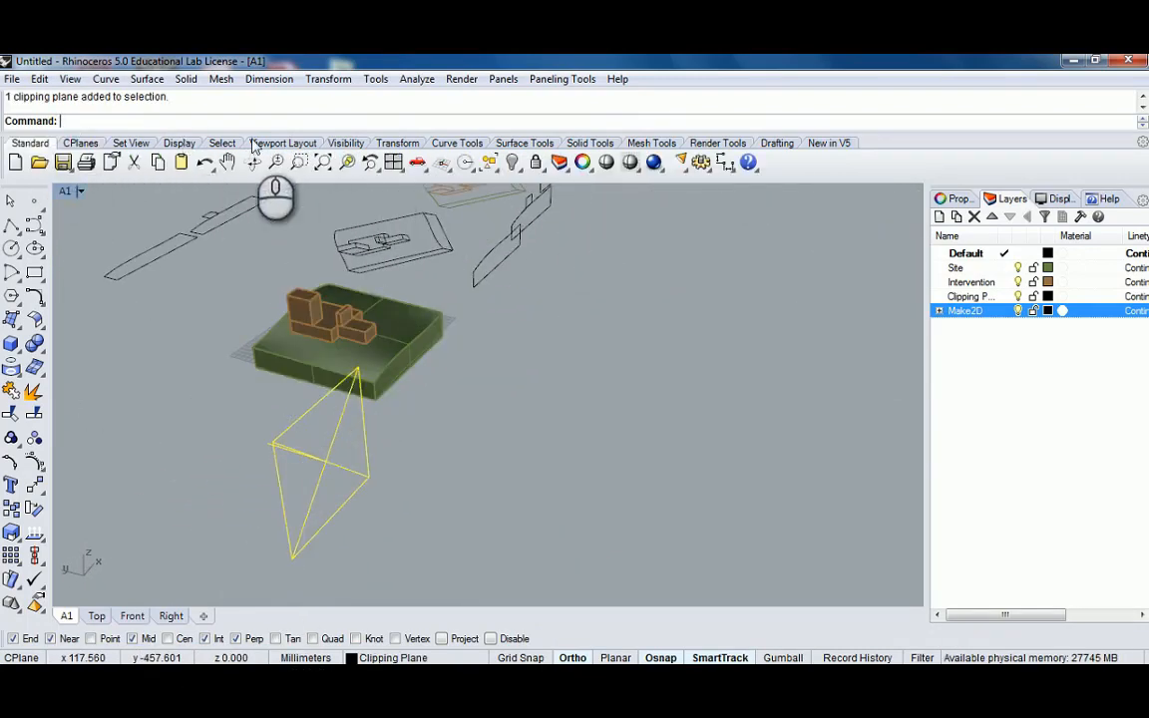
click(536, 161)
right_drag(383, 235, 359, 351)
drag(278, 264, 529, 403)
scroll(499, 357, up, 3)
right_drag(491, 395, 250, 339)
click(466, 337)
key(Delete)
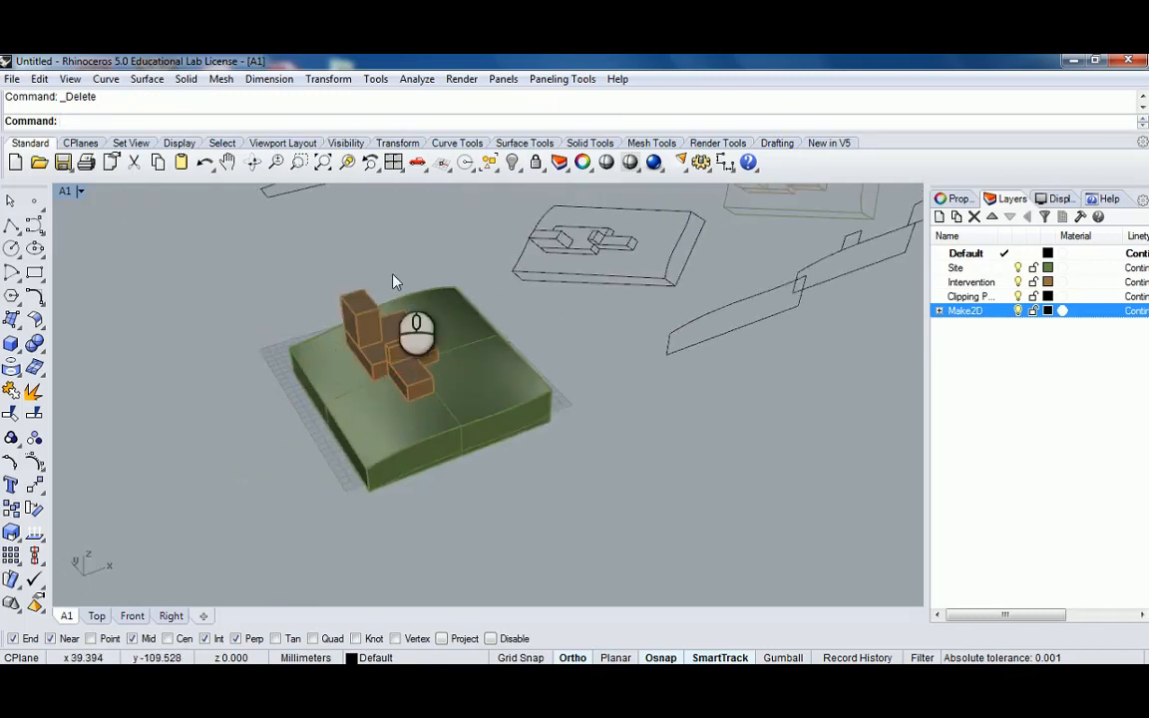
Set the construction plane to world Back, trying world Right first
drag(236, 264, 583, 523)
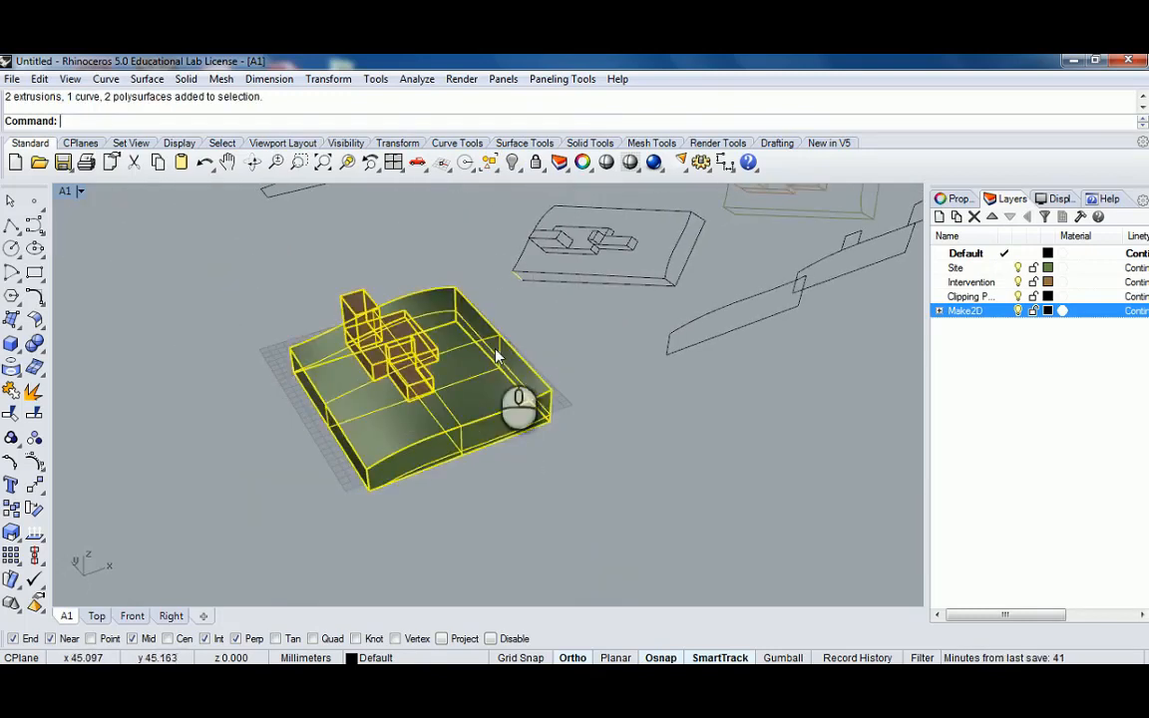
click(547, 336)
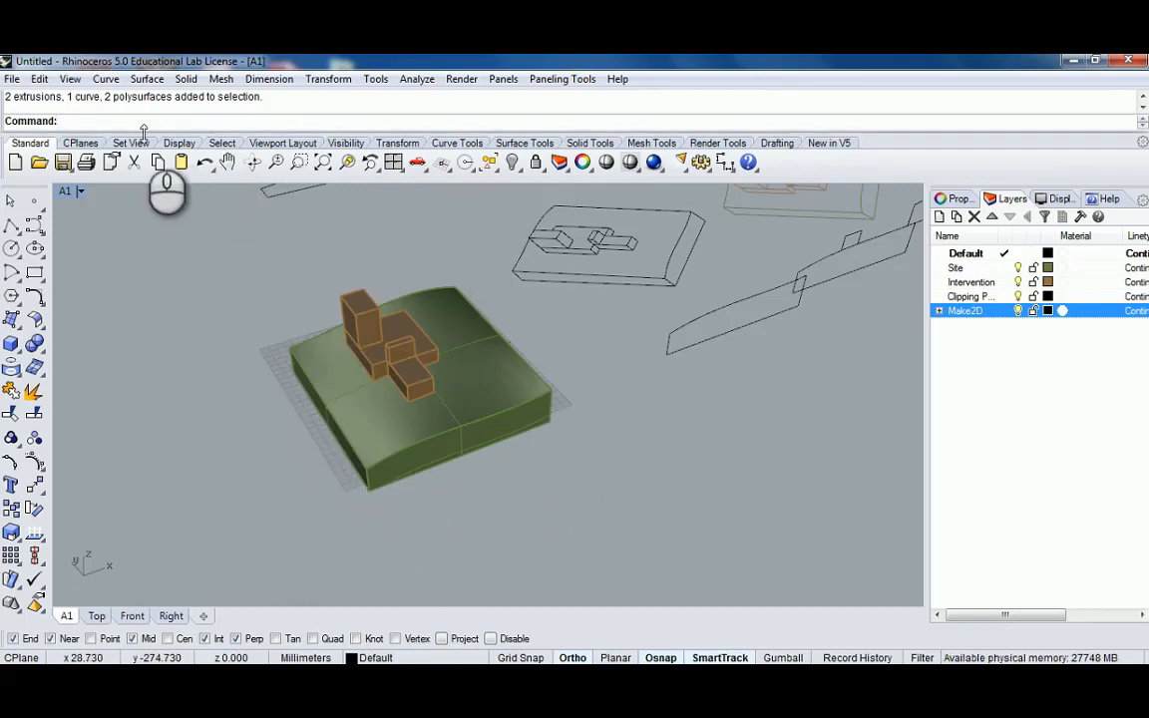
click(81, 142)
click(514, 165)
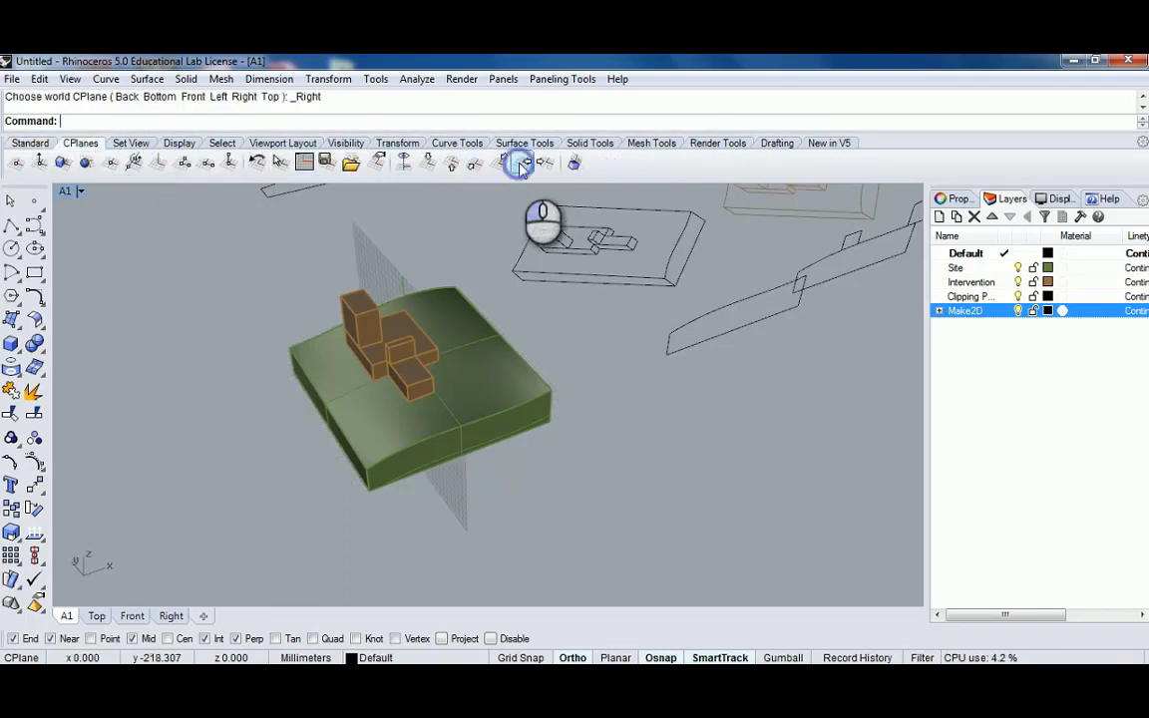
click(502, 164)
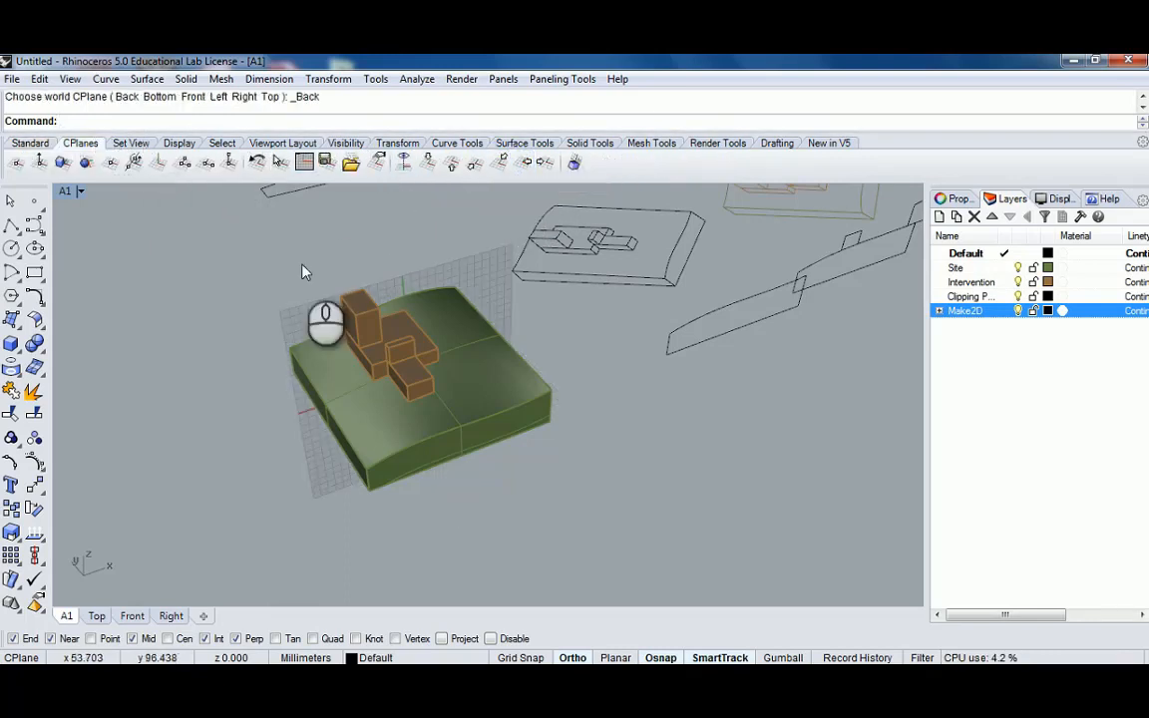
Contour the site block and intervention volumes from the block's lower front corner, perpendicular to its front edge direction, at 1" spacing
drag(251, 256, 610, 506)
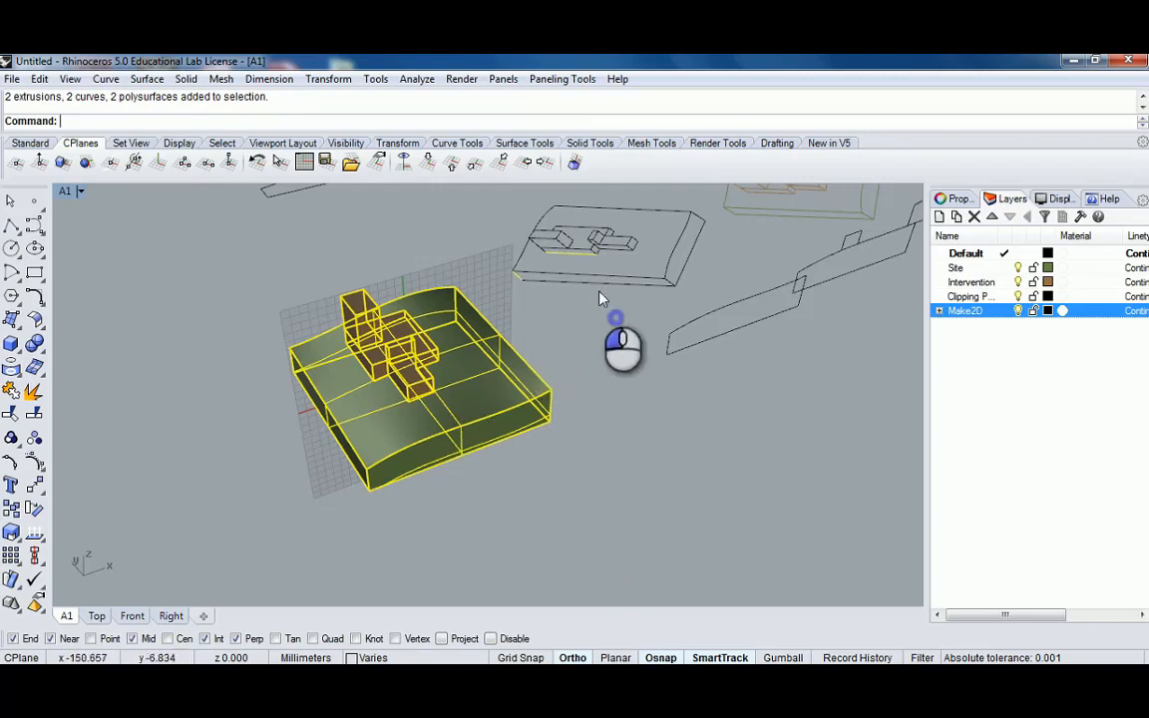
ctrl+drag(615, 315, 512, 236)
text(COn)
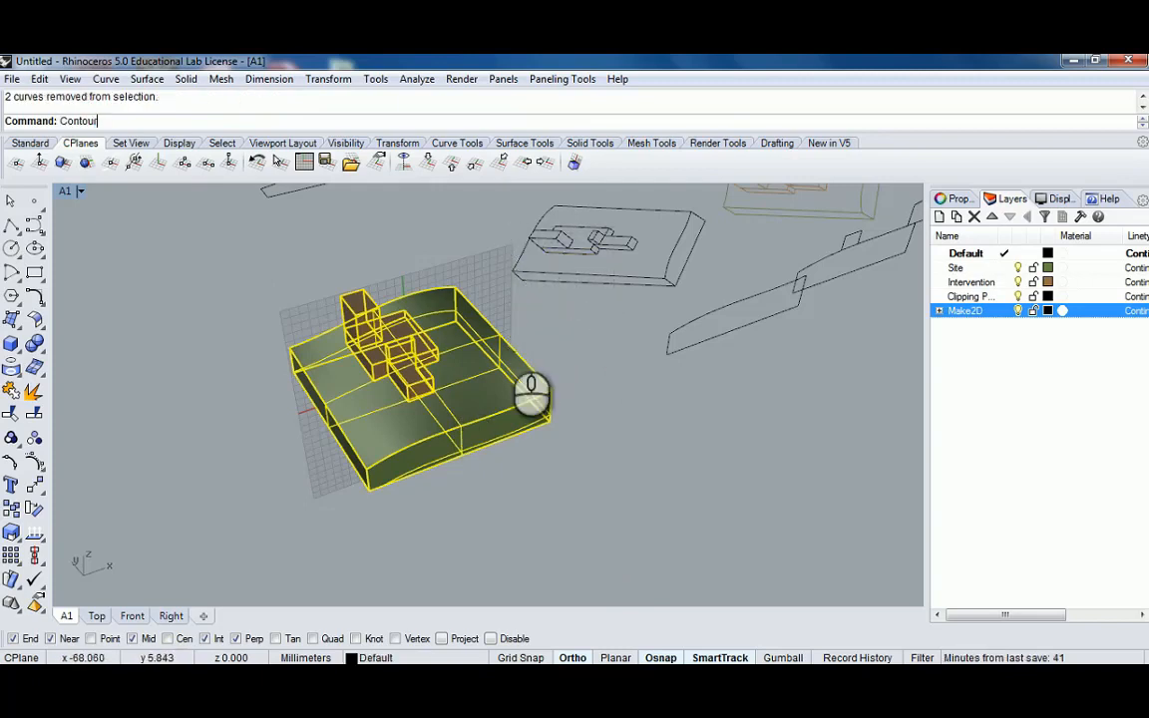
key(Return)
click(364, 496)
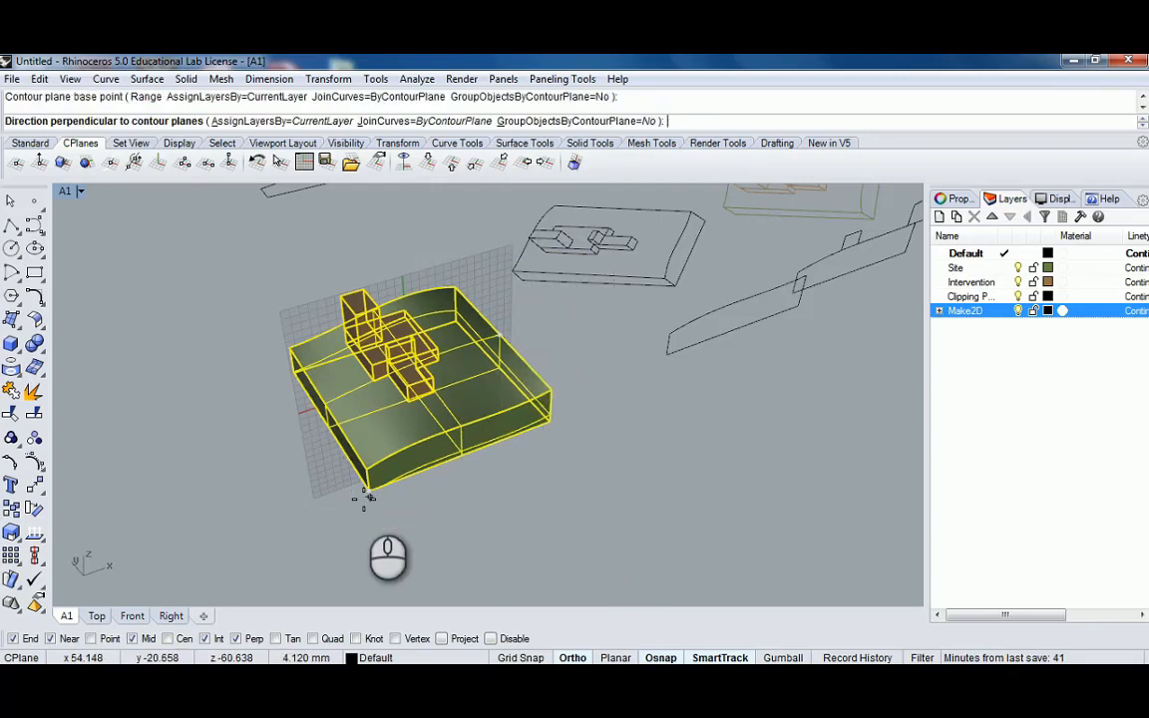
click(445, 485)
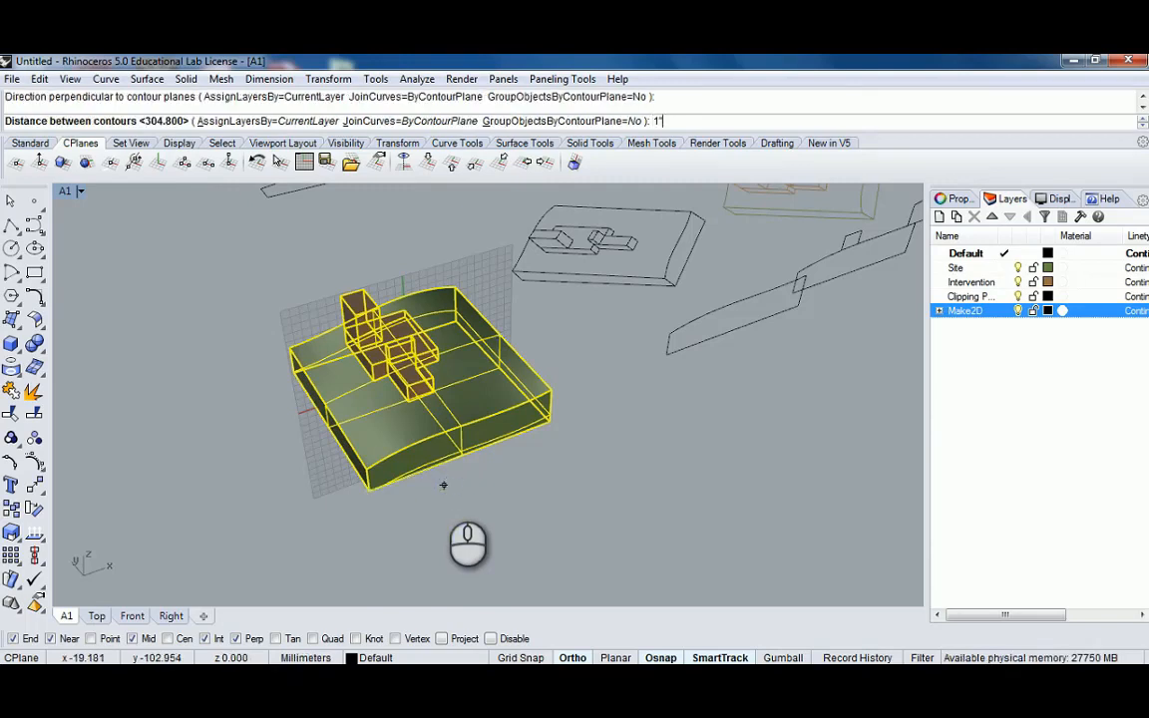
key(Return)
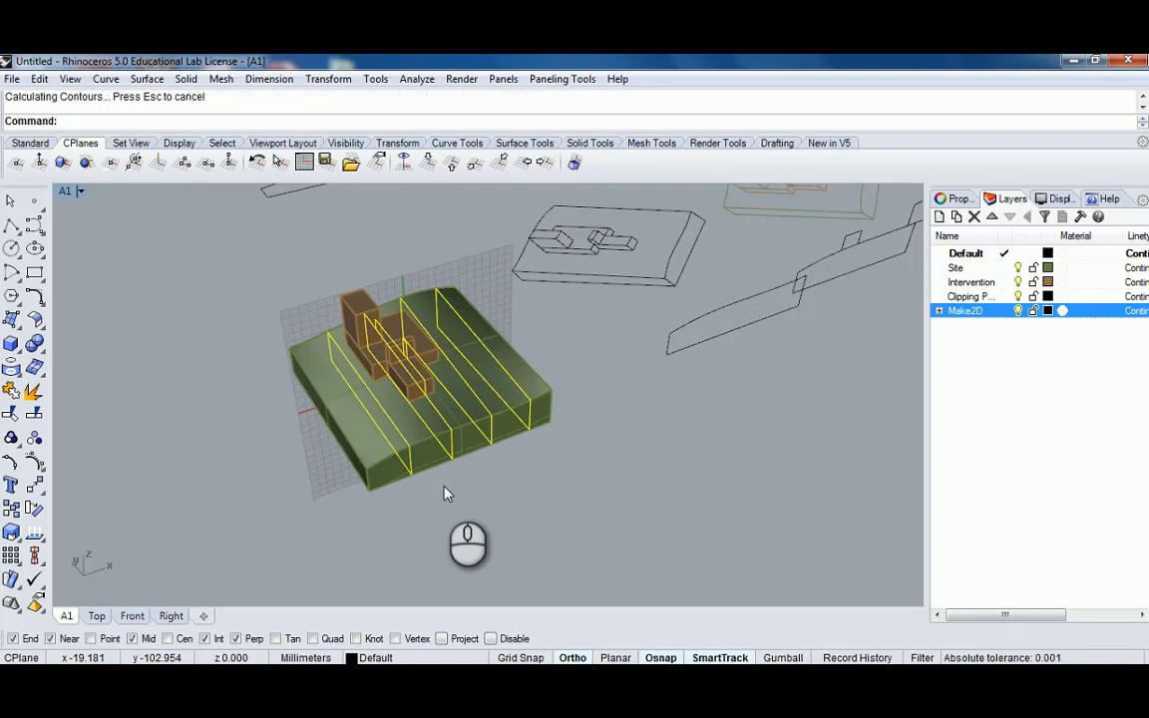
Move the selected contour curves out in front of the site block by their own length, from one lower corner to the opposite one
scroll(449, 409, up, 3)
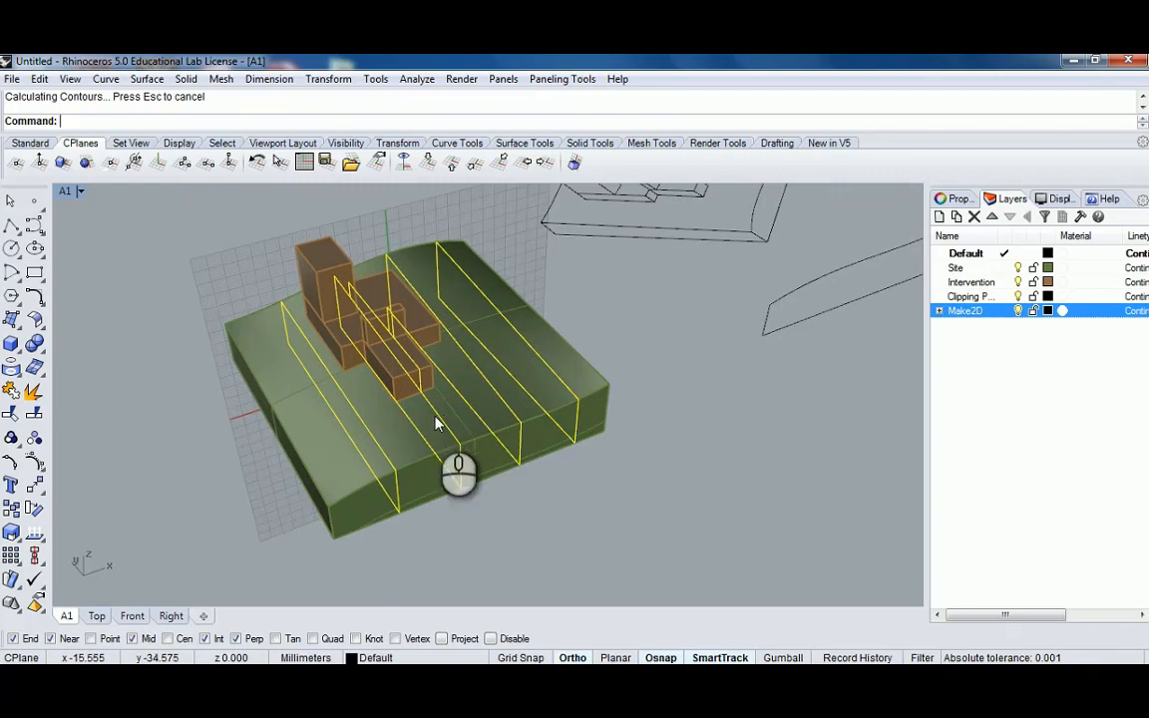
right_drag(445, 408, 510, 385)
scroll(493, 363, up, 5)
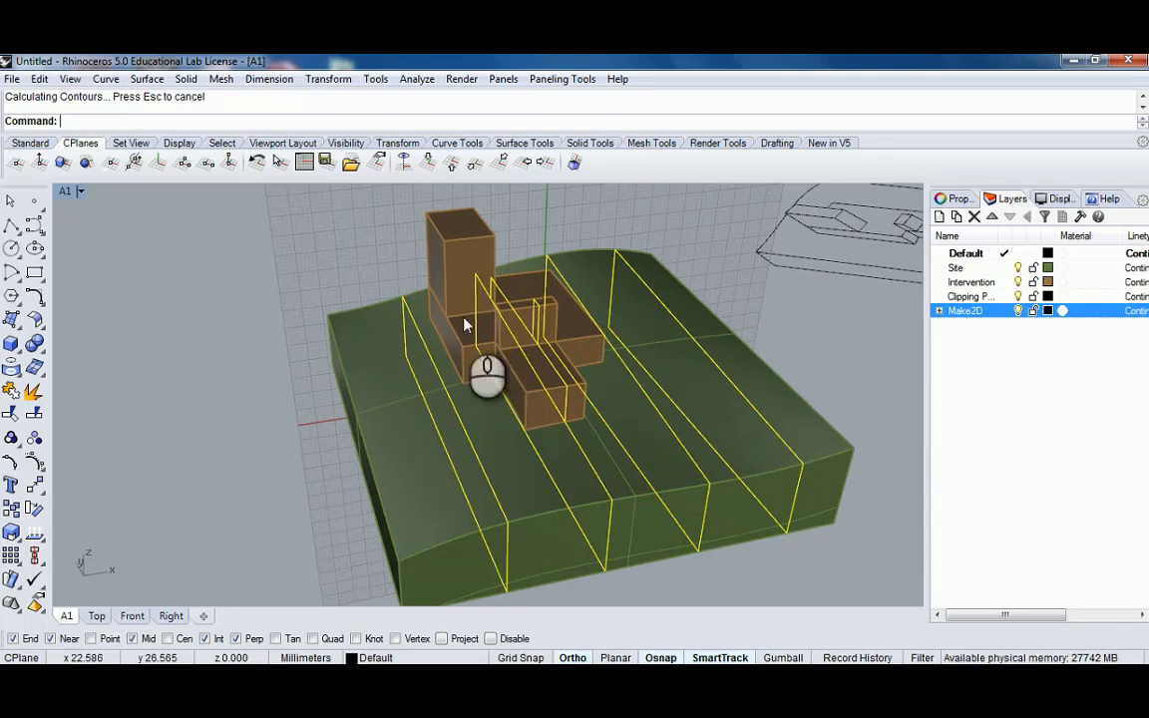
scroll(464, 320, down, 5)
right_drag(477, 341, 521, 384)
drag(522, 389, 726, 426)
key(ctrl+z)
text(m)
key(Return)
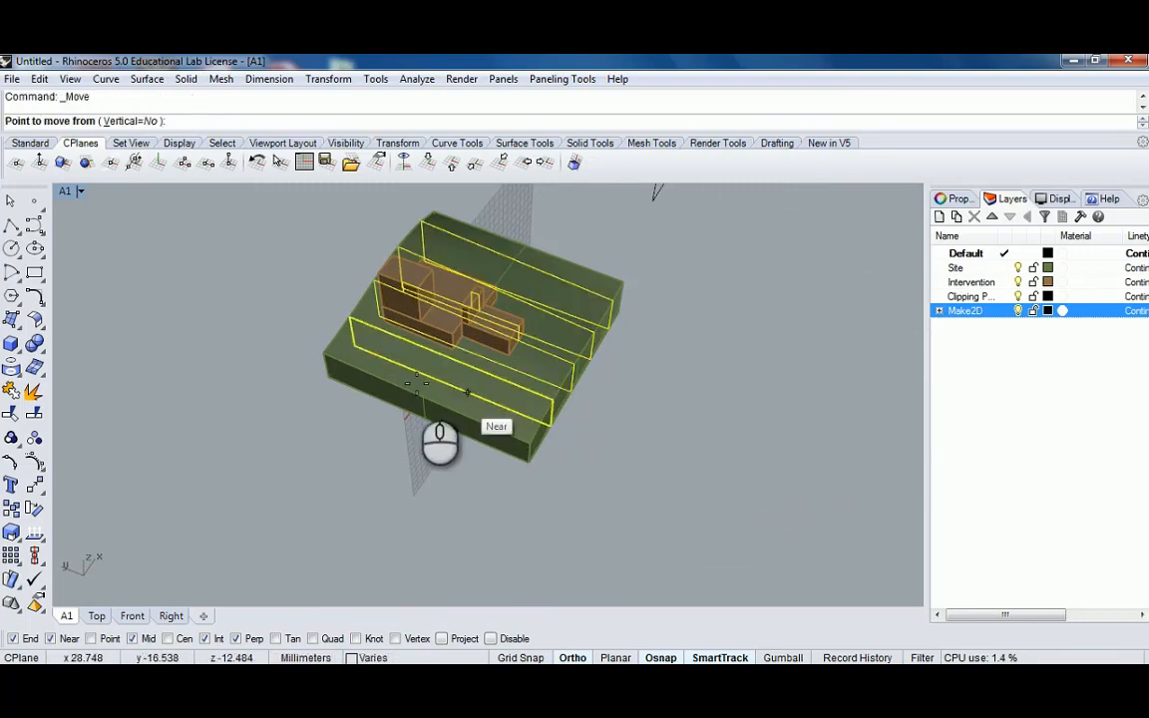
click(352, 347)
click(554, 427)
scroll(598, 435, down, 6)
shift+right_drag(638, 443, 555, 314)
scroll(619, 401, up, 6)
right_drag(449, 312, 456, 370)
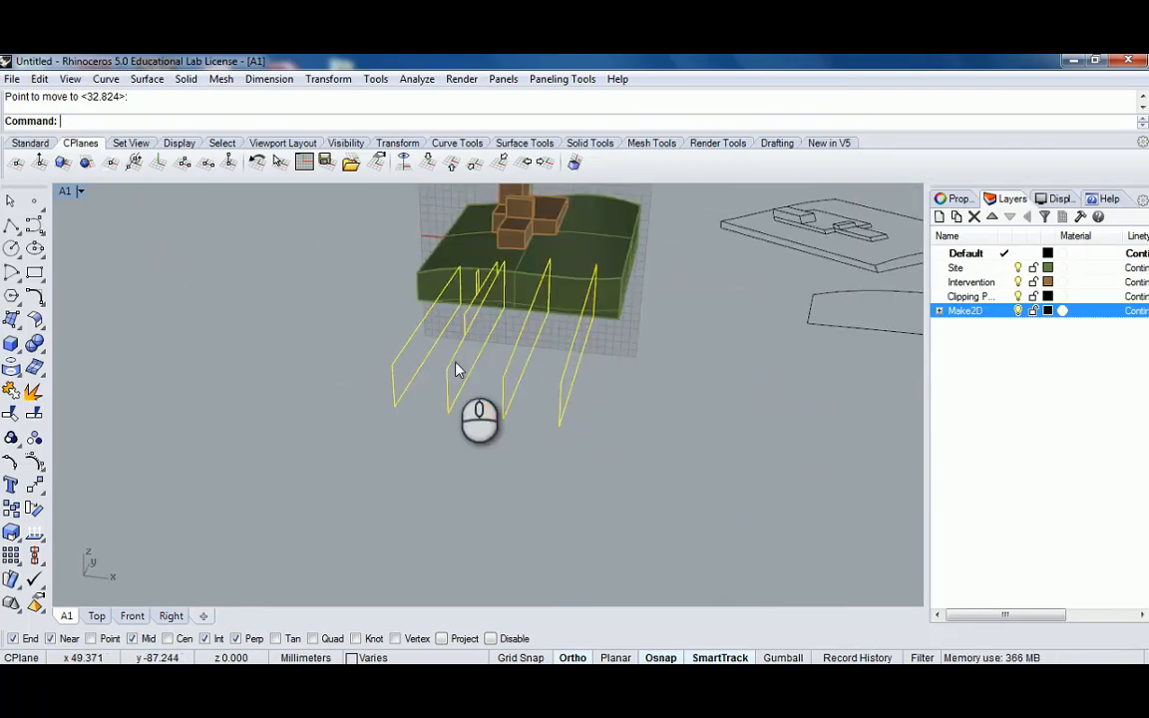
Undo the move of the contour curves and delete them
key(ctrl+z)
scroll(457, 363, down, 5)
right_drag(465, 354, 483, 426)
key(Delete)
Set the construction plane to world Bottom and delete the extra row of section curves below the axonometric drawings
right_drag(373, 417, 831, 403)
click(449, 167)
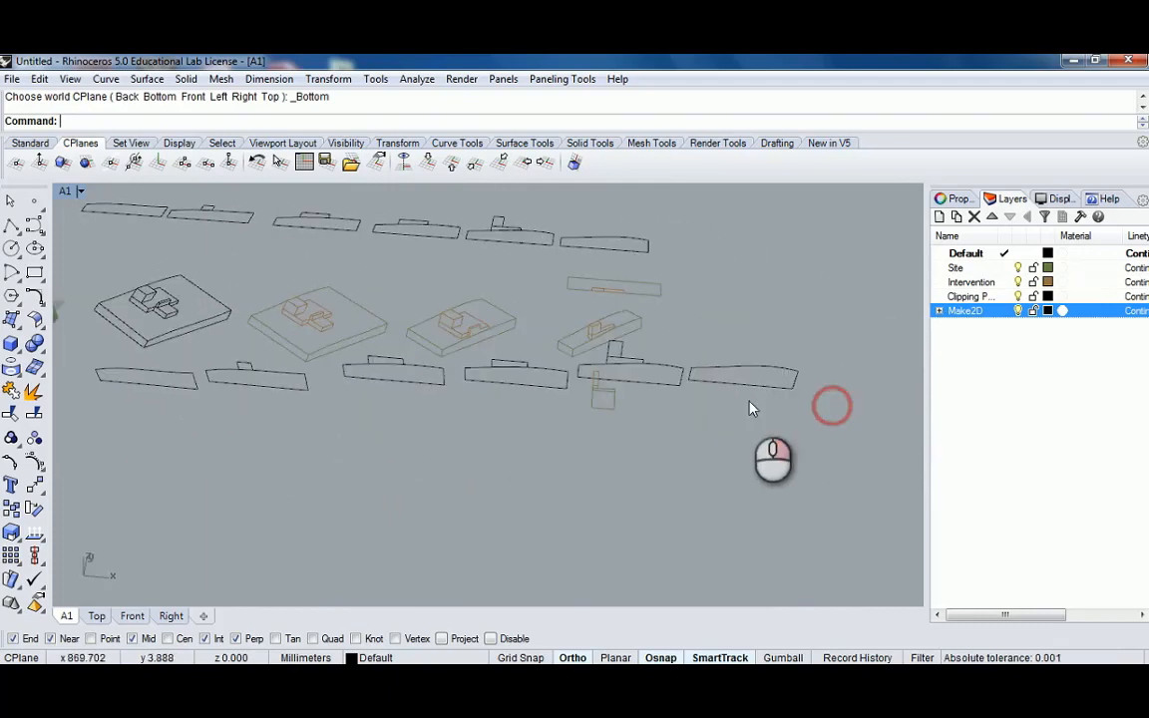
click(617, 355)
drag(538, 398, 503, 350)
right_drag(385, 391, 450, 405)
drag(469, 400, 440, 356)
drag(285, 375, 283, 372)
drag(210, 426, 171, 380)
right_drag(195, 388, 493, 455)
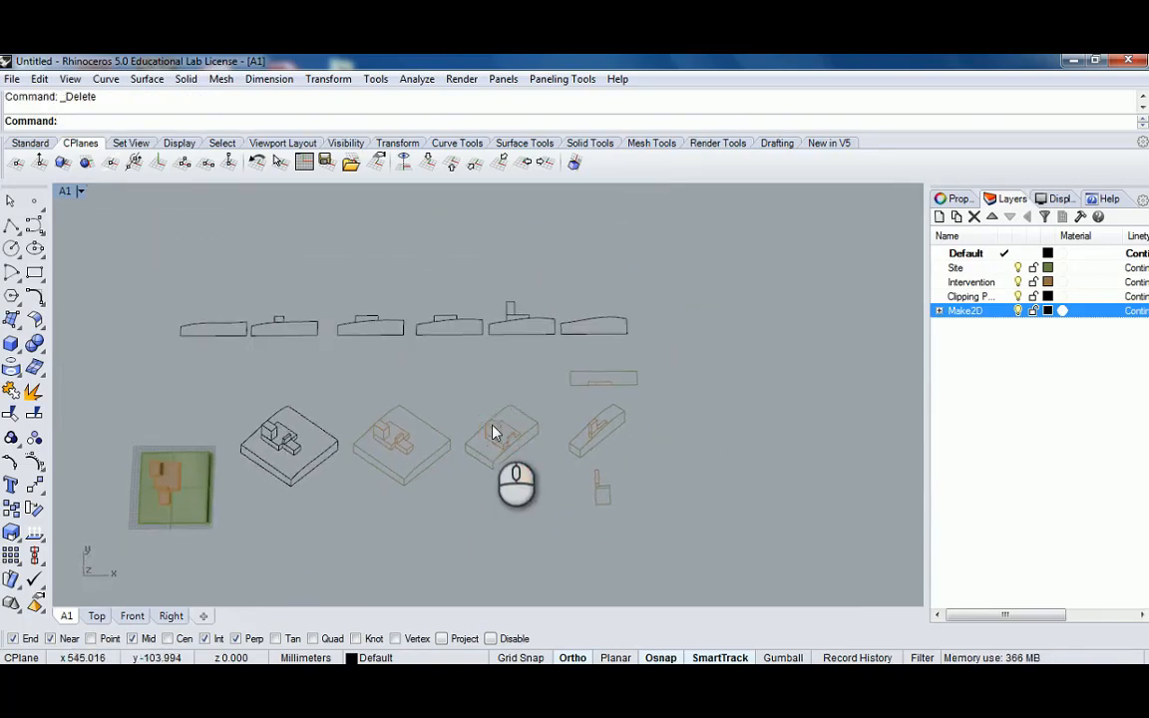
Maximize the Top view and select all section and Make2D curves, leaving out the 3D model
scroll(493, 432, up, 4)
scroll(493, 432, down, 3)
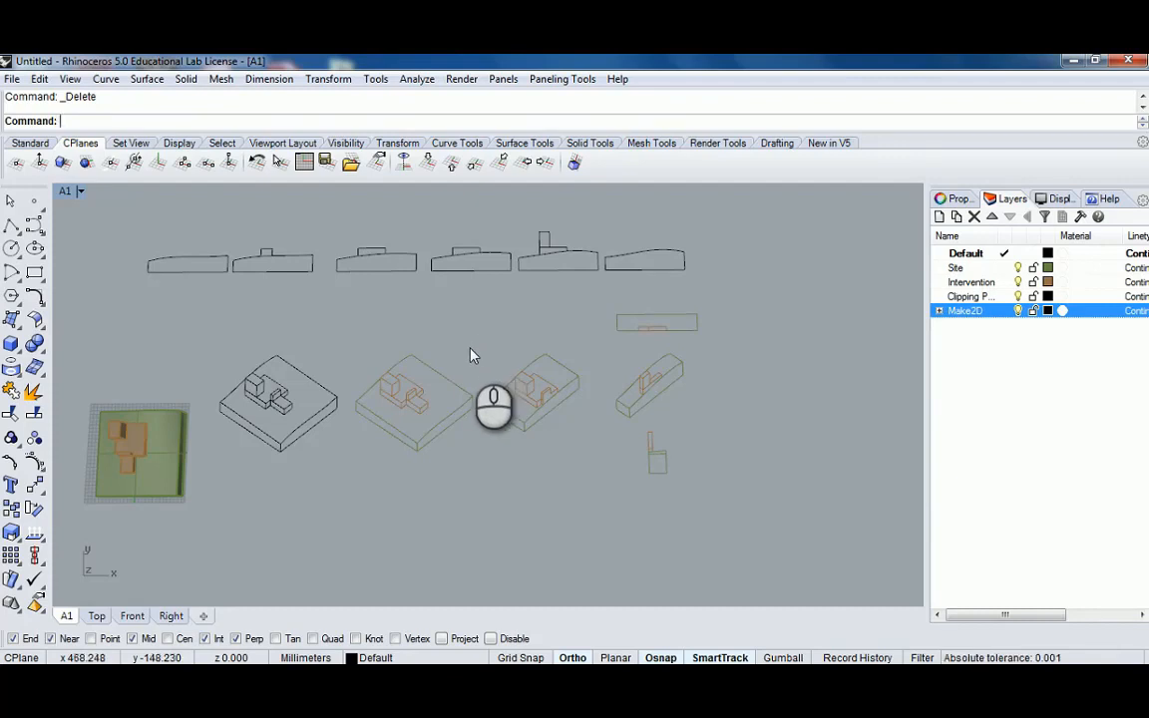
click(473, 354)
double_click(64, 192)
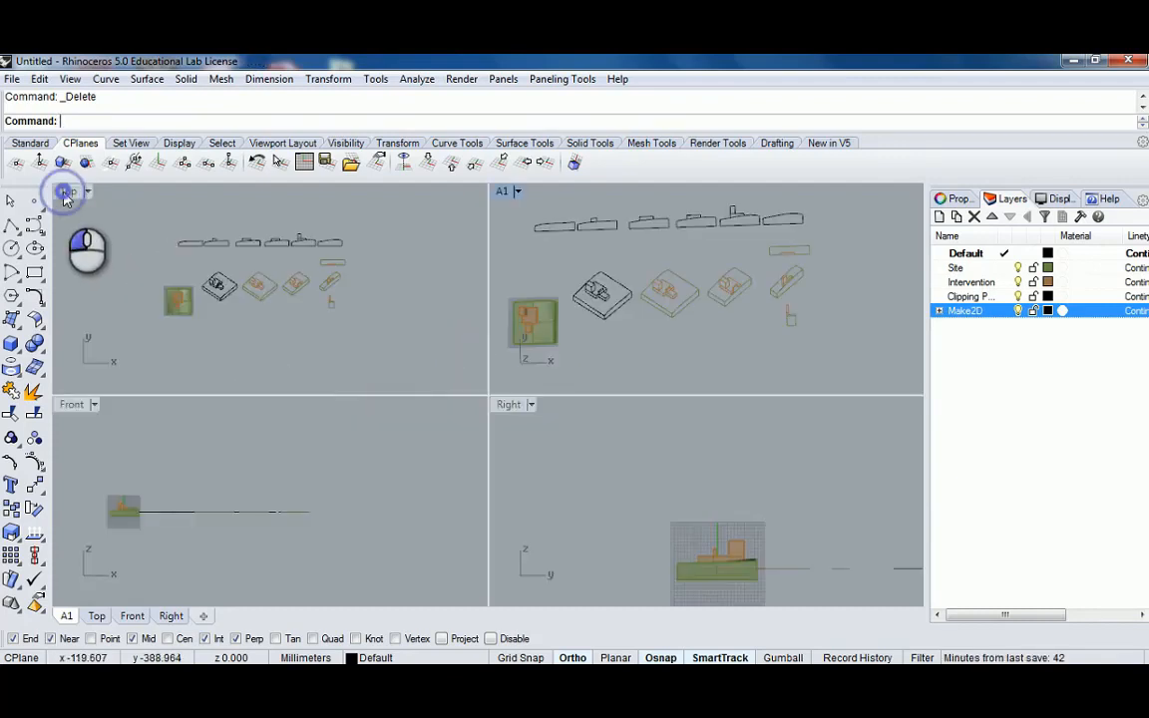
double_click(64, 191)
right_drag(445, 385, 346, 359)
drag(172, 248, 584, 352)
shift+drag(282, 313, 632, 469)
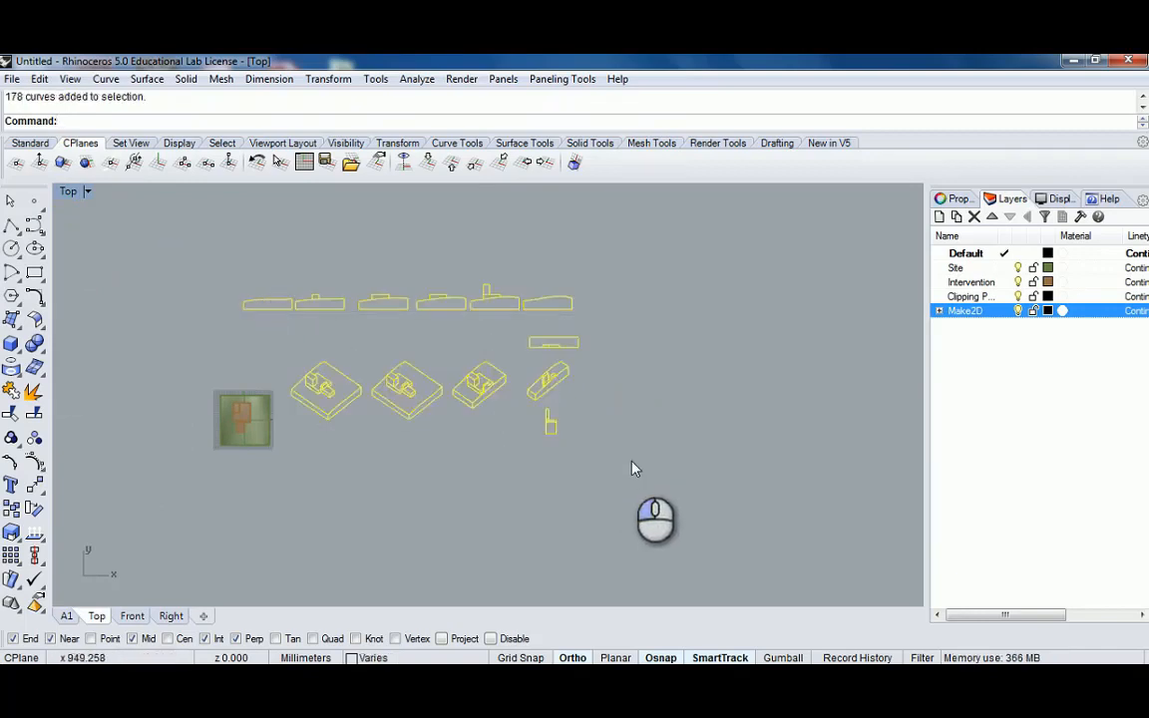
scroll(449, 419, up, 4)
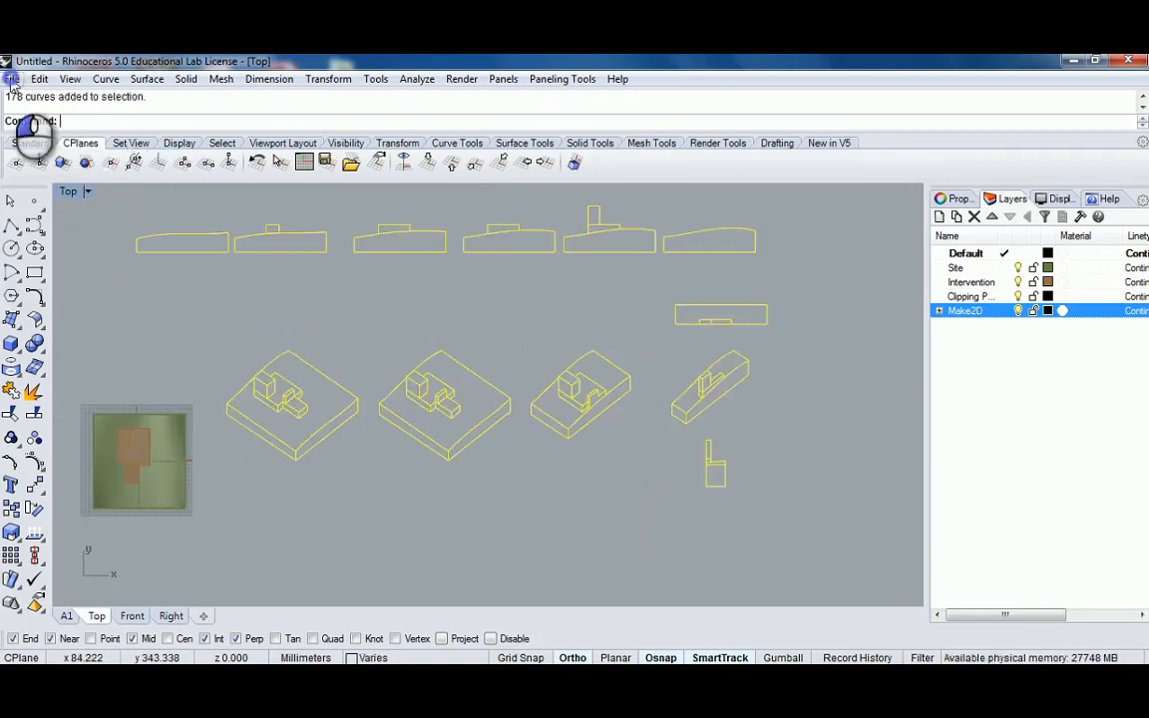
Start exporting the selected curves with the Adobe Illustrator (*.ai) file type and cancel the export
click(12, 80)
click(65, 295)
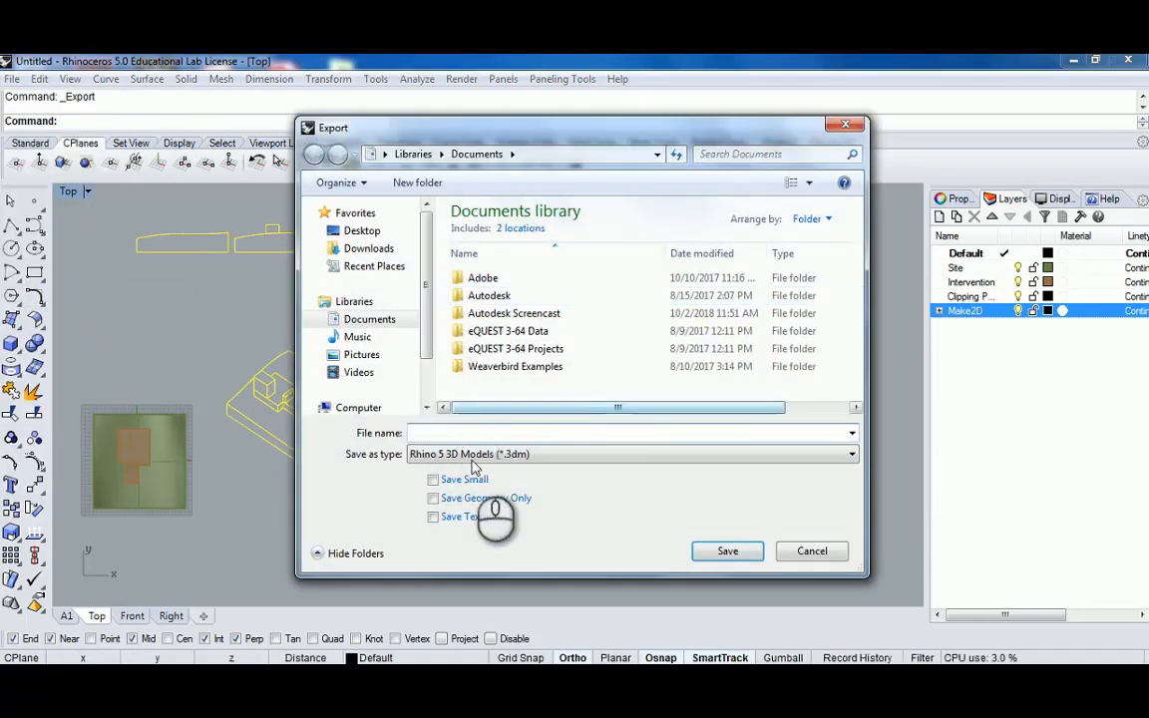
click(479, 454)
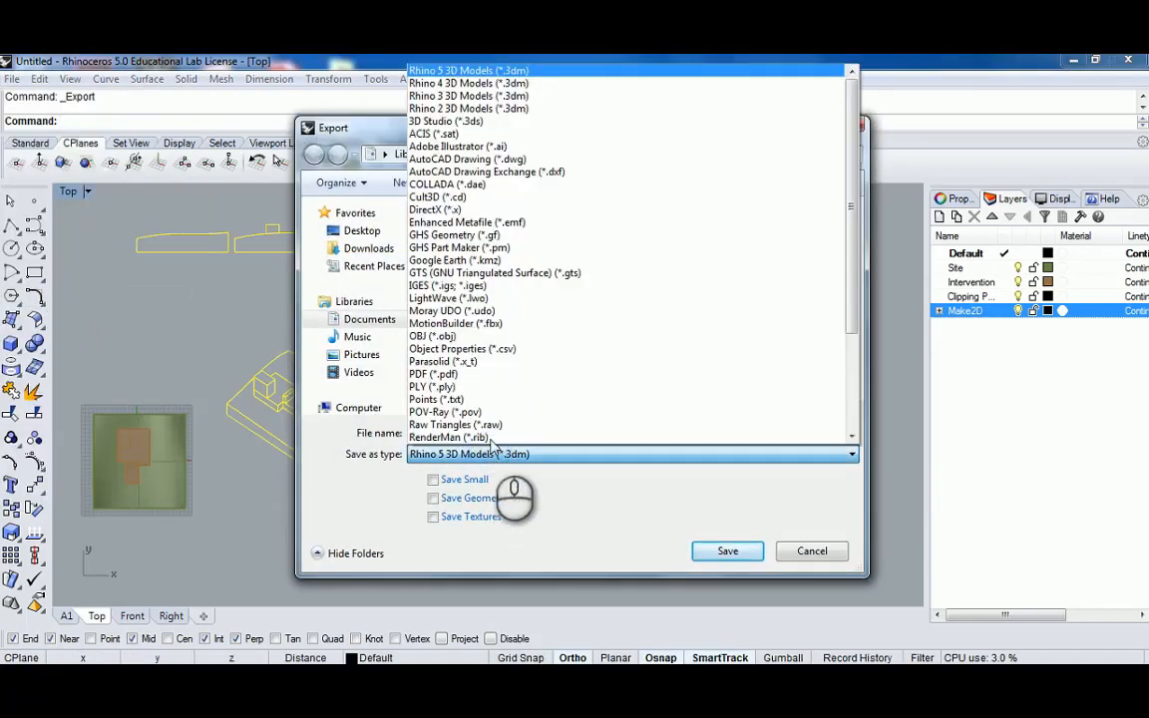
click(504, 152)
click(466, 434)
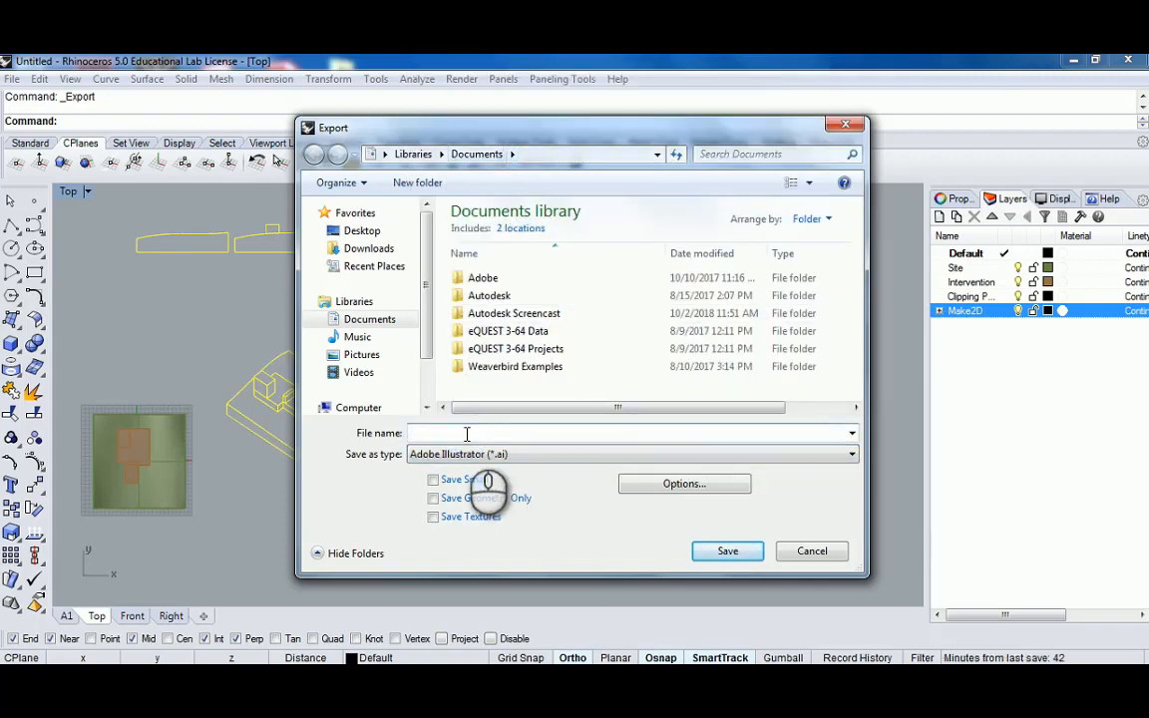
click(814, 555)
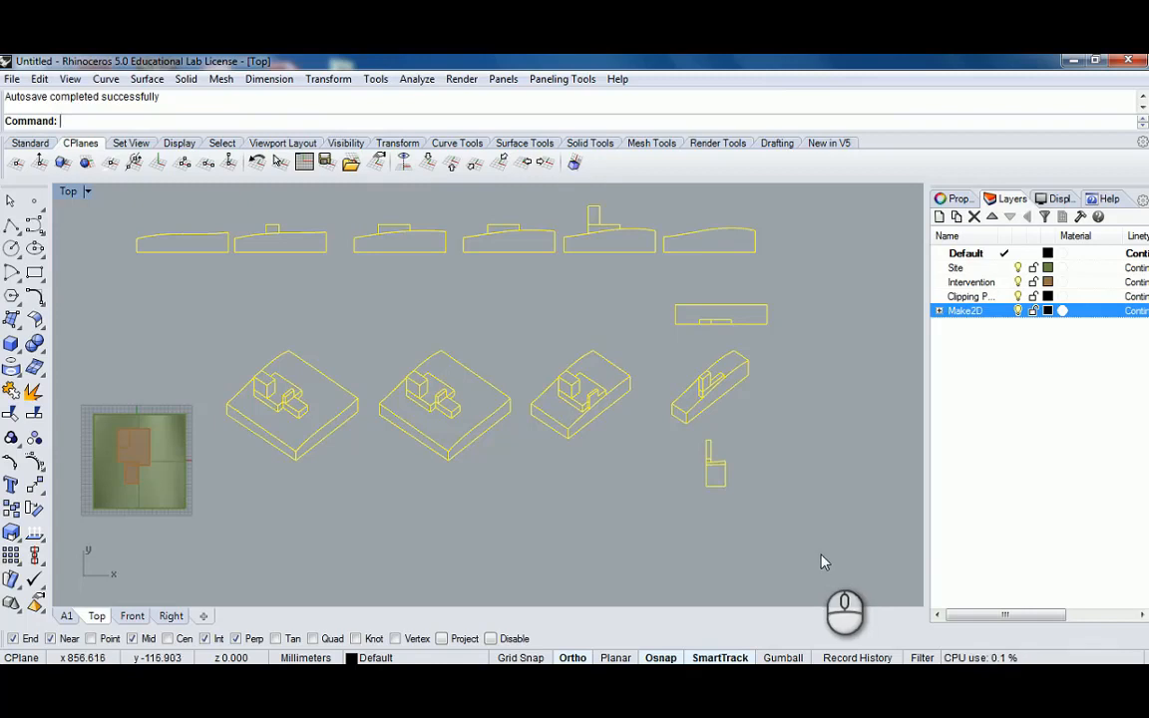
Deselect the curves and examine the section row, the axonometric drawings and the small cut drawings in the Top view
click(636, 480)
scroll(648, 478, down, 6)
right_drag(671, 474, 610, 464)
scroll(465, 426, up, 4)
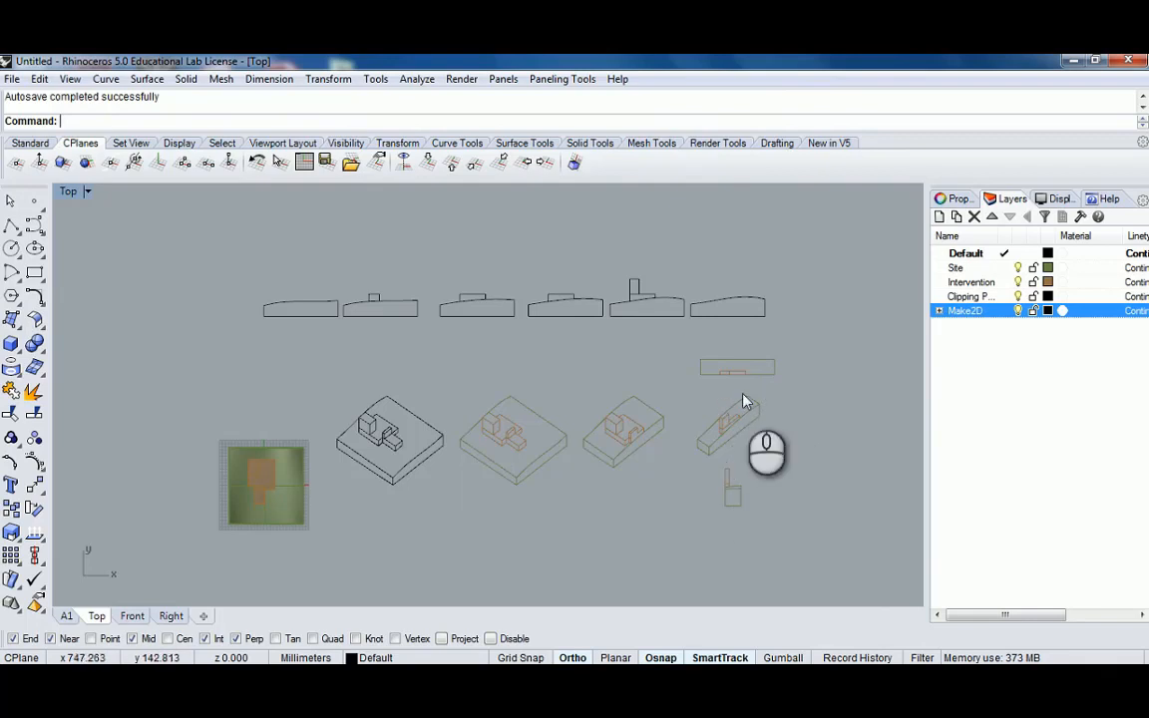
scroll(745, 389, up, 4)
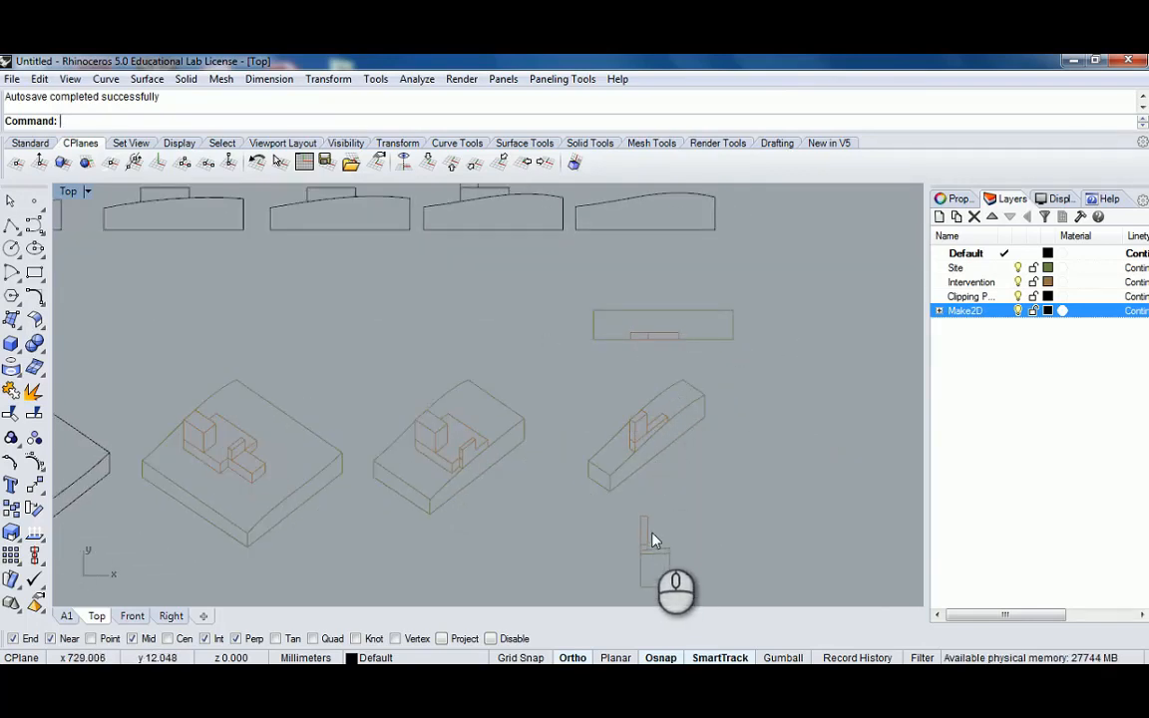
scroll(659, 469, down, 5)
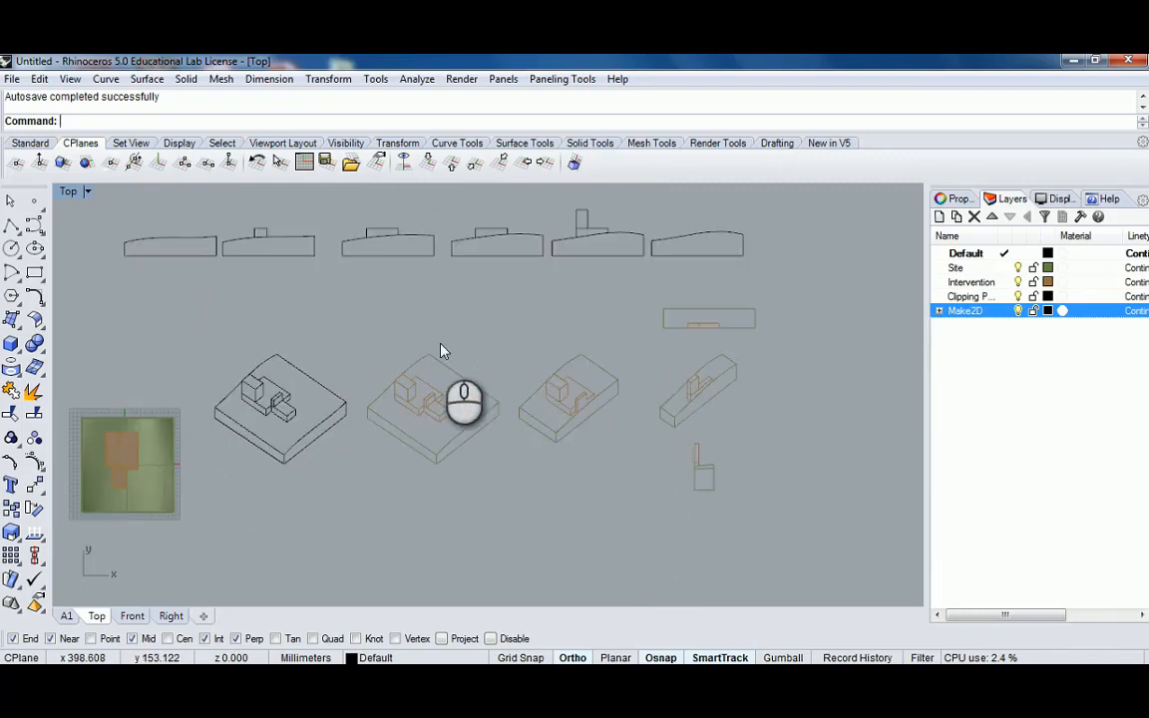
drag(658, 294, 798, 495)
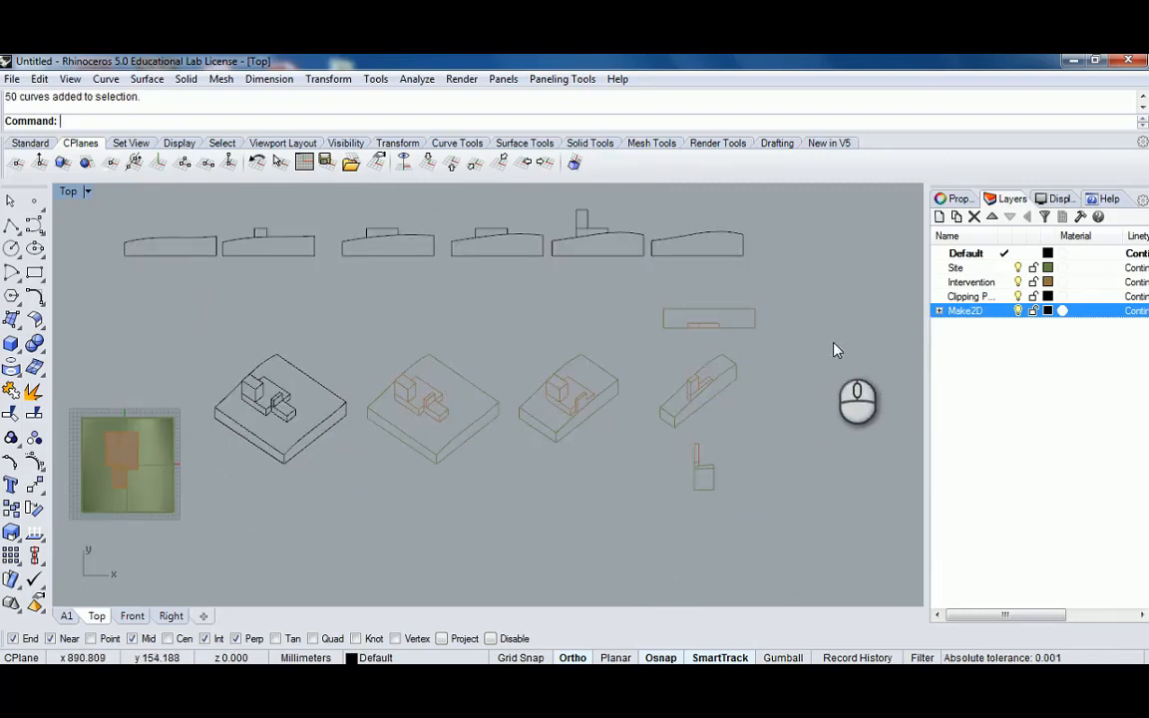
Check the drawings in the maximized A1 view and restore the four-viewport layout
double_click(67, 191)
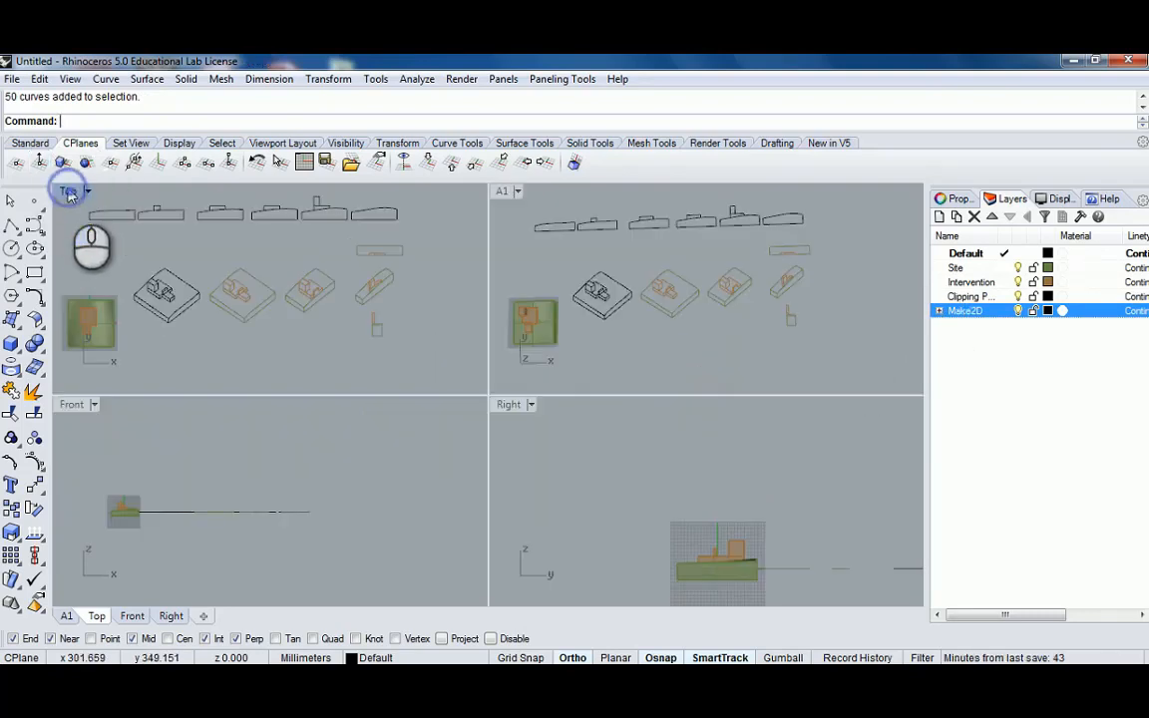
double_click(500, 192)
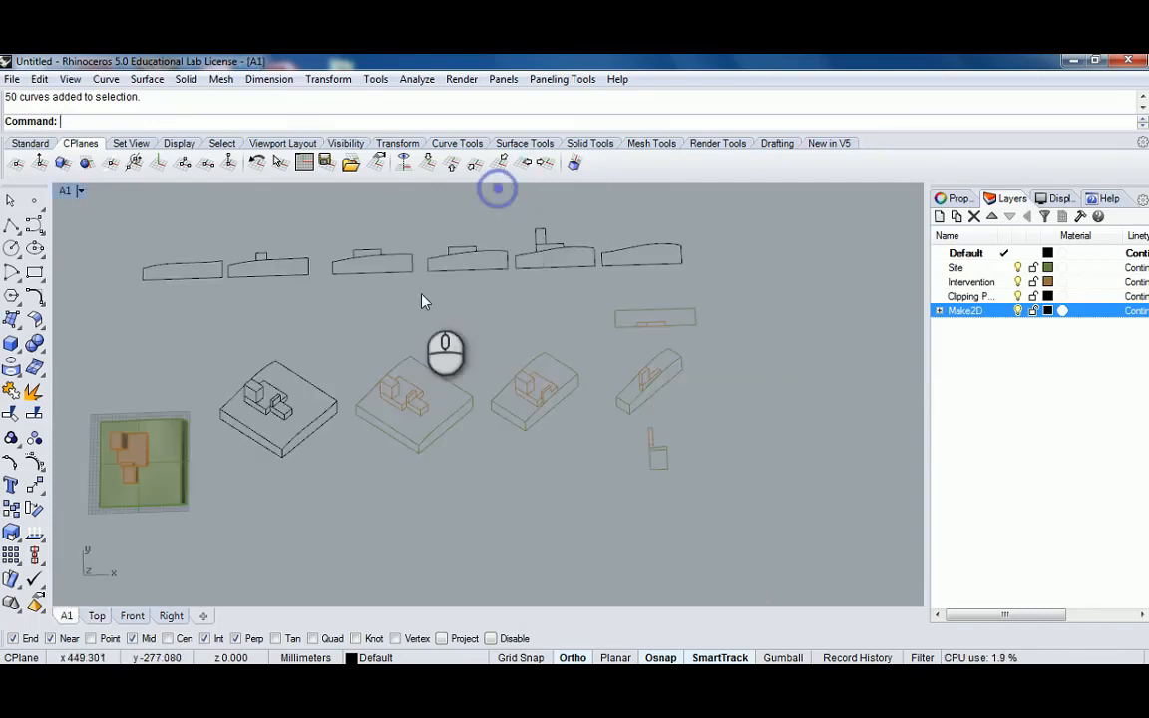
double_click(63, 193)
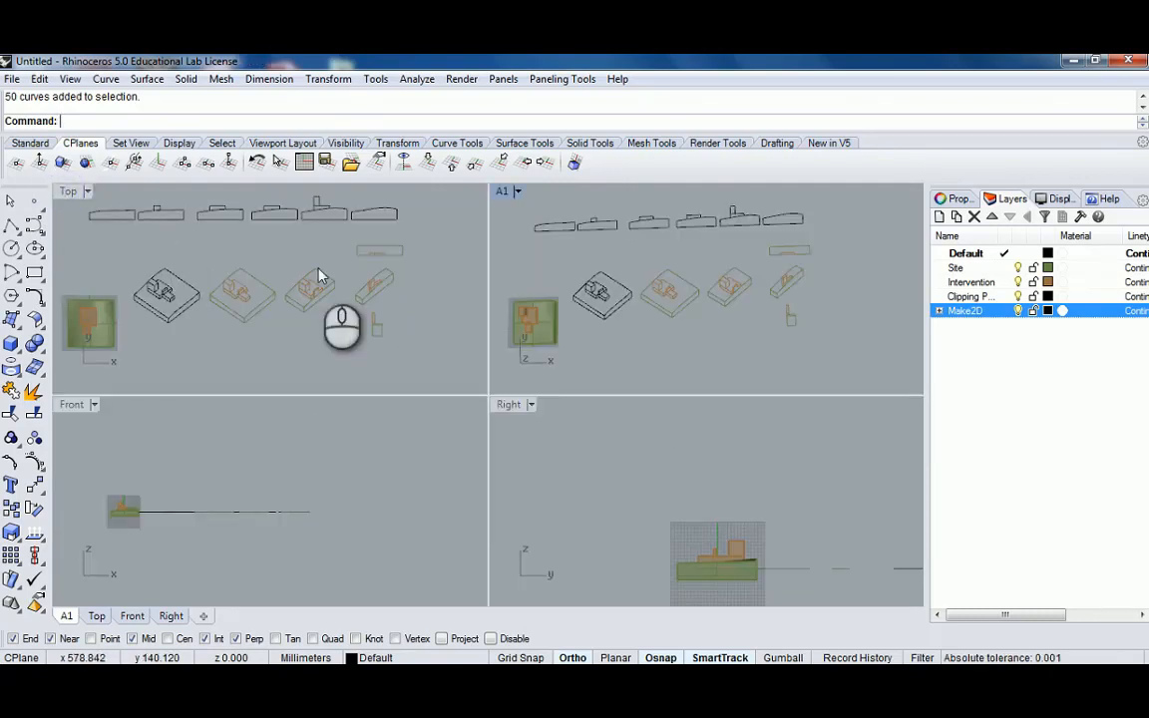
Examine the intervention volumes on the site up close in the maximized A1 view and restore the four-viewport layout
double_click(504, 193)
right_drag(265, 453, 329, 349)
scroll(310, 419, up, 3)
click(324, 394)
scroll(328, 349, up, 3)
scroll(379, 389, up, 3)
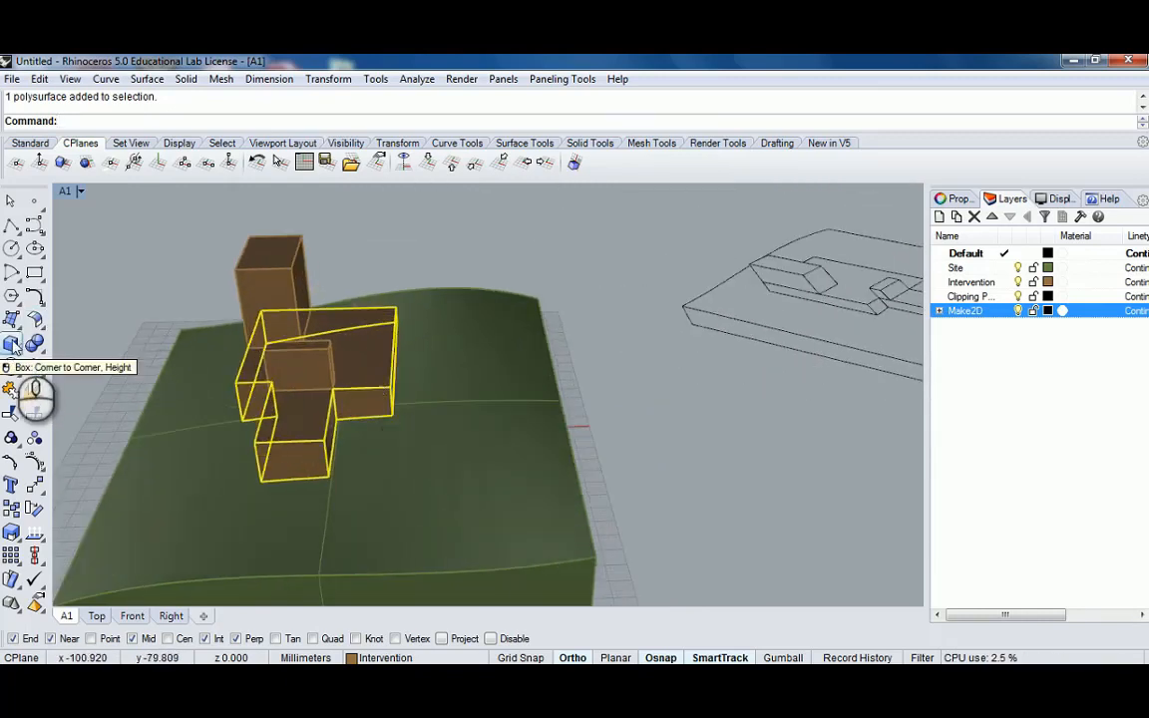
double_click(64, 191)
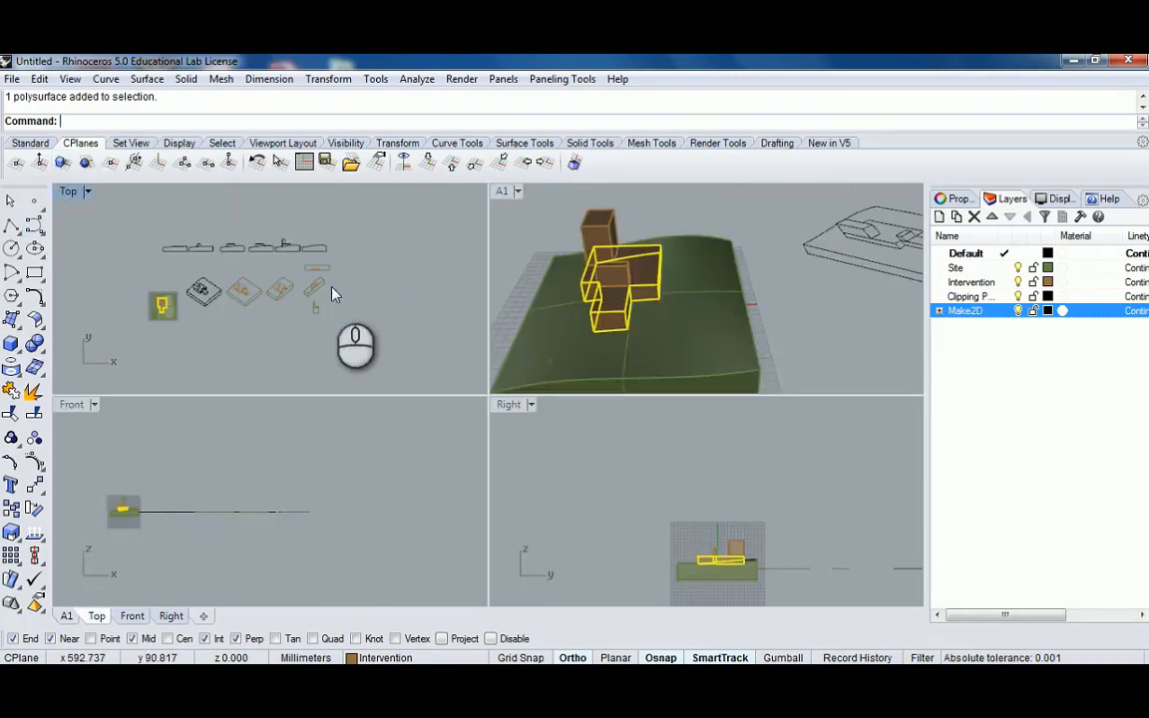
Select the whole site and intervention model in the maximized A1 view and hide it
double_click(500, 187)
scroll(346, 299, down, 3)
scroll(344, 294, down, 2)
right_drag(344, 293, 324, 286)
drag(318, 280, 580, 489)
right_drag(493, 439, 487, 419)
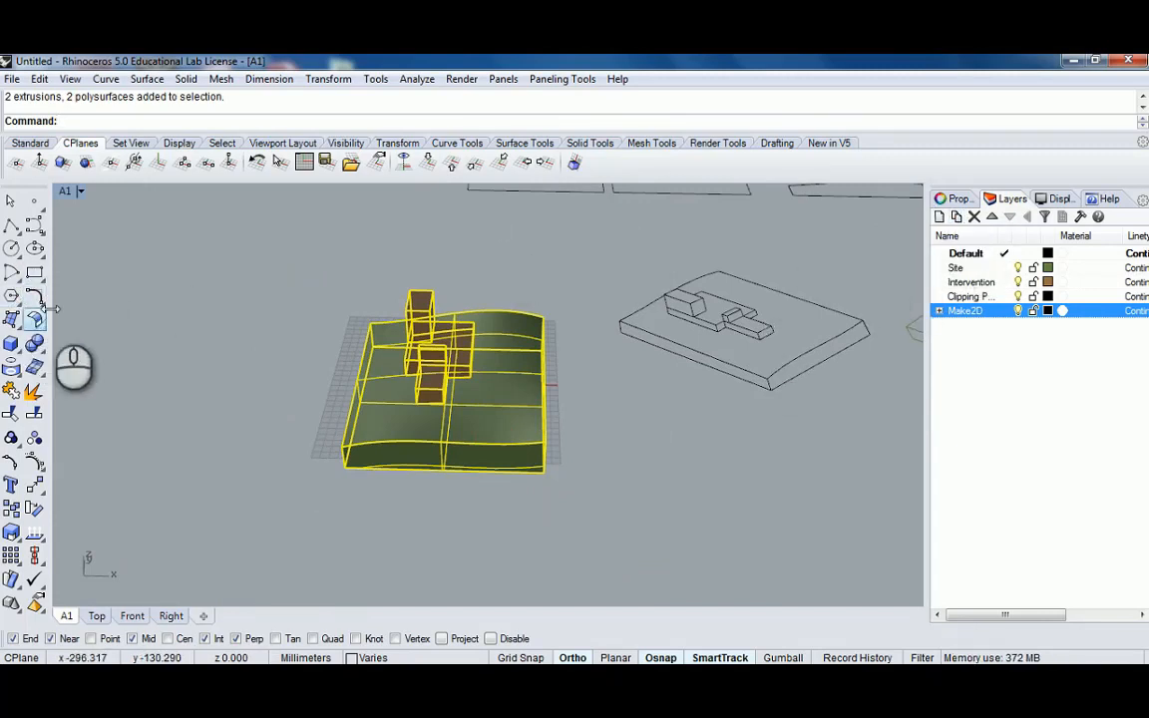
click(24, 142)
click(511, 162)
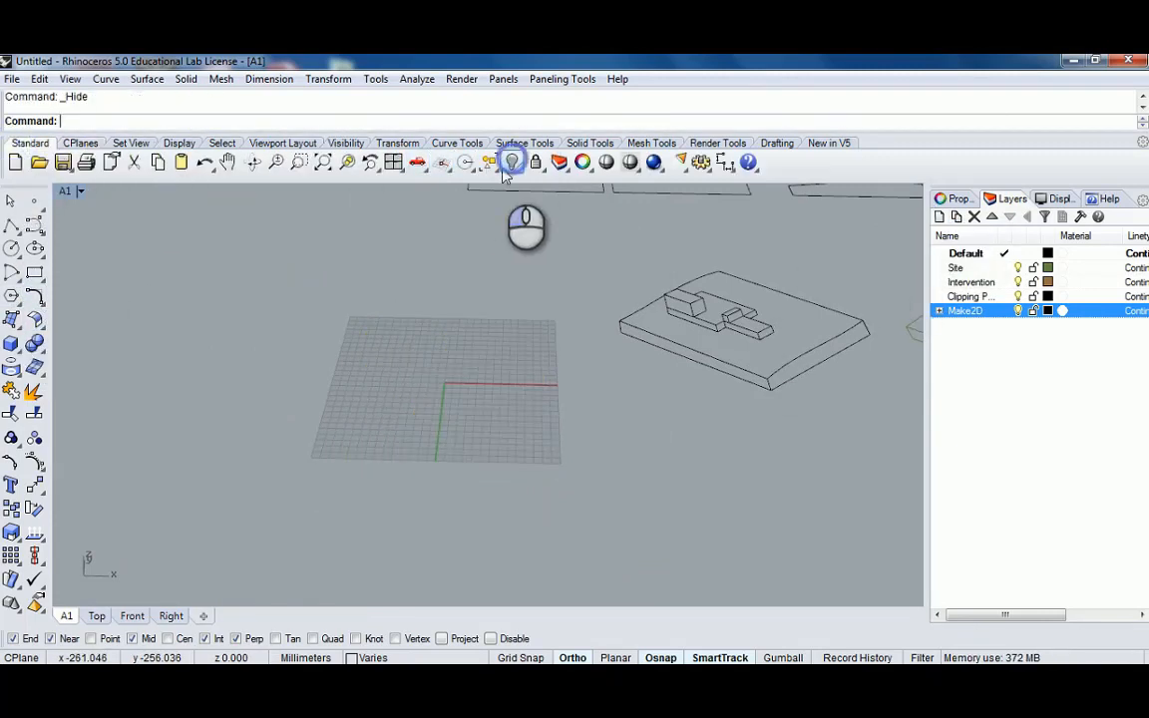
Create a tall, thin box as a column with a small base near the grid's edge
click(13, 344)
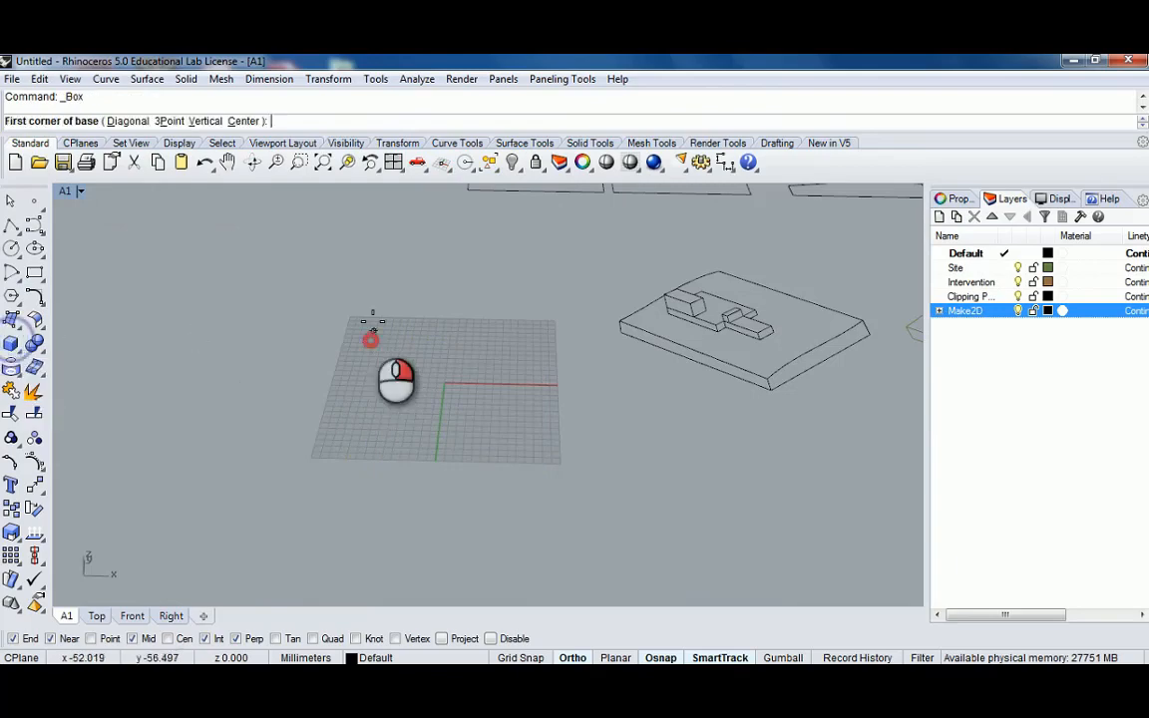
right_drag(375, 320, 512, 467)
click(391, 463)
click(396, 477)
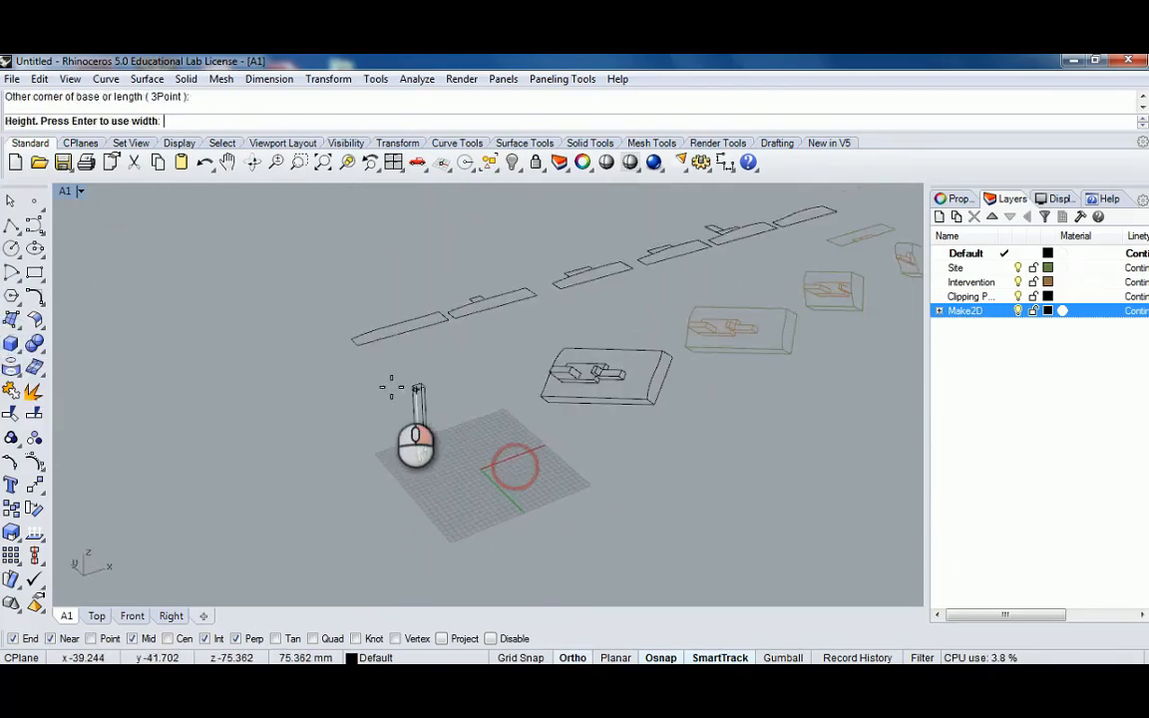
click(382, 248)
Array the column 15 by 15 in X and Y, with spacing of about -44 mm in X and 135 mm in Y
click(422, 287)
right_drag(409, 431, 450, 400)
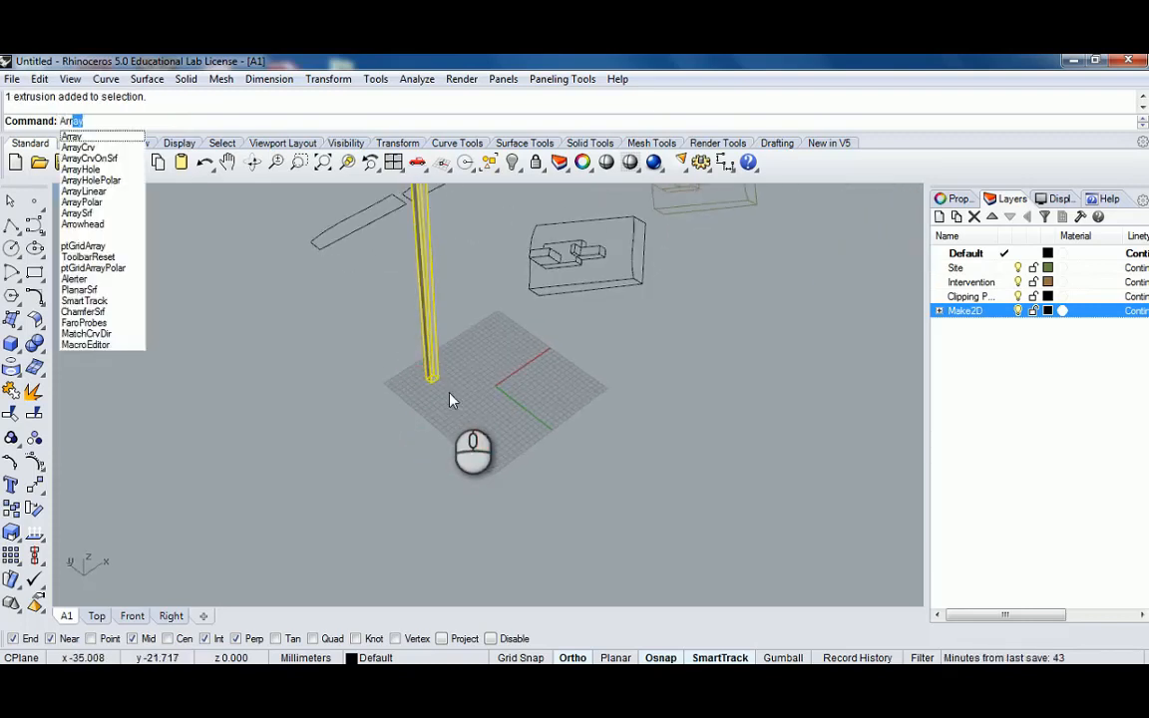
key(Return)
right_drag(449, 403, 487, 412)
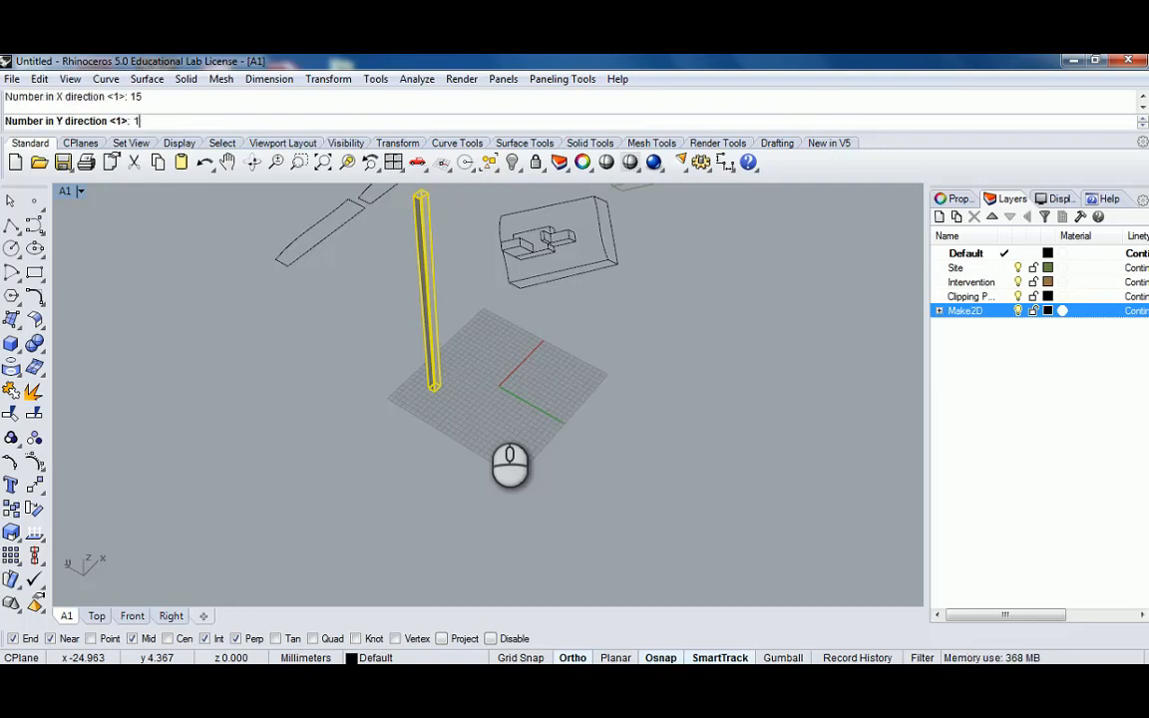
key(Return)
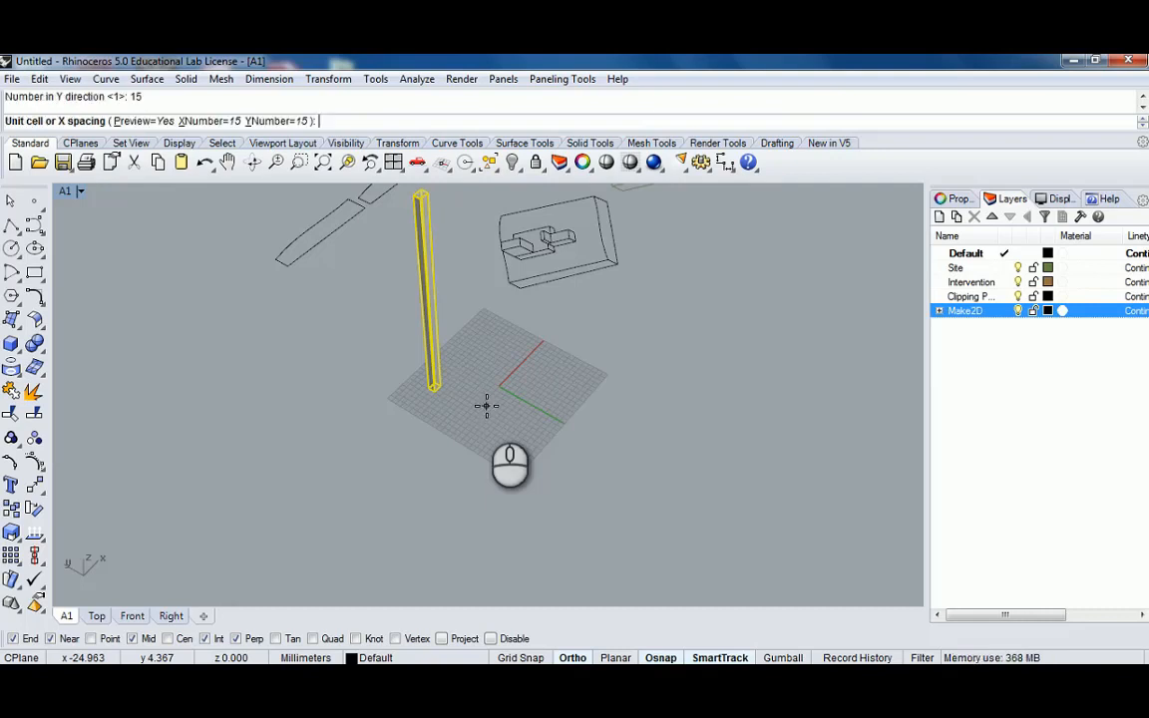
scroll(456, 399, up, 3)
click(424, 389)
scroll(429, 391, down, 6)
right_drag(454, 436, 485, 367)
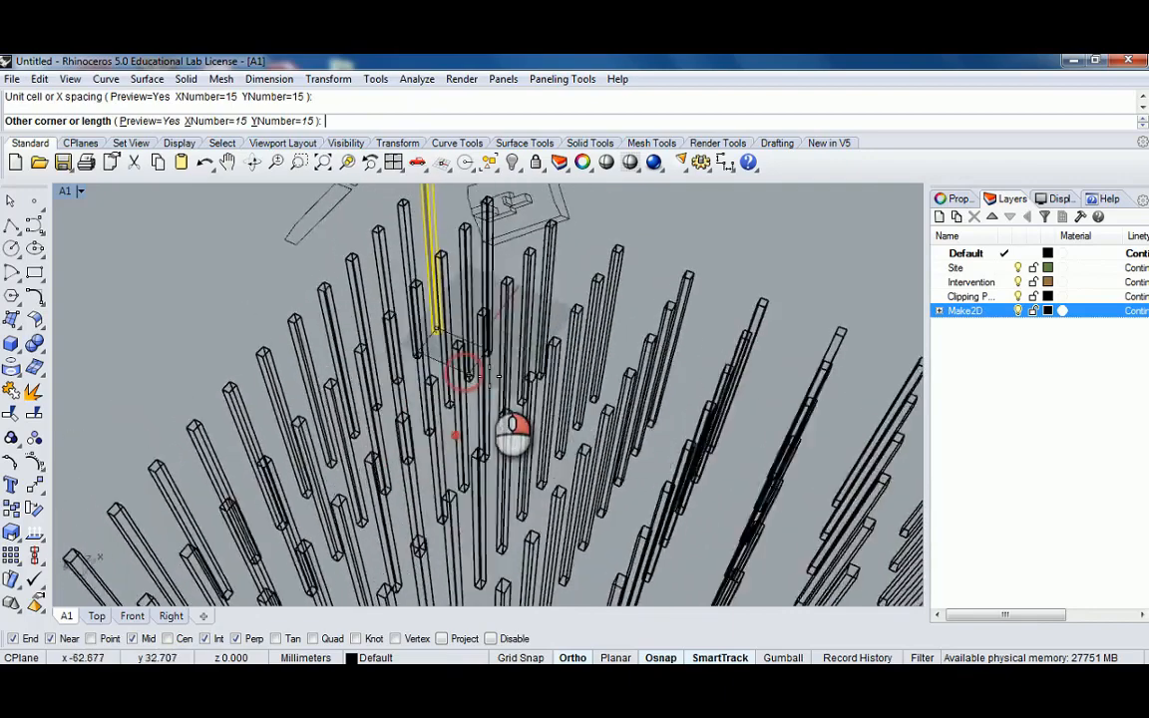
scroll(469, 399, down, 3)
right_drag(464, 410, 514, 388)
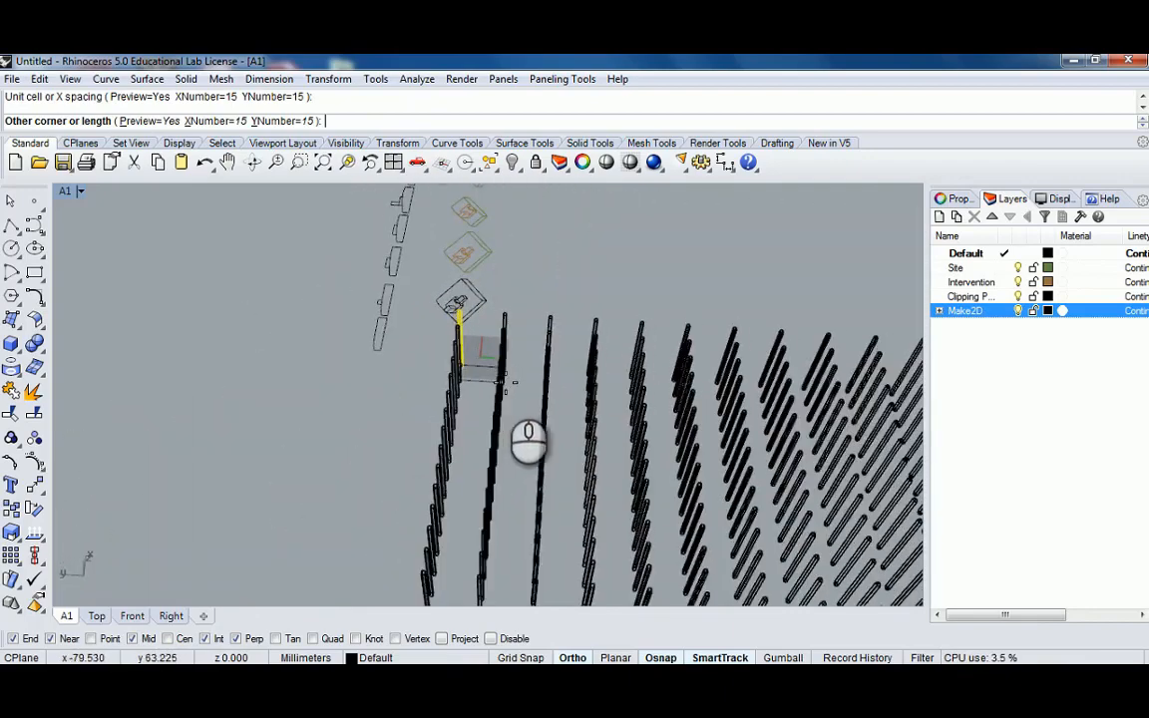
click(510, 381)
key(Return)
scroll(591, 385, down, 6)
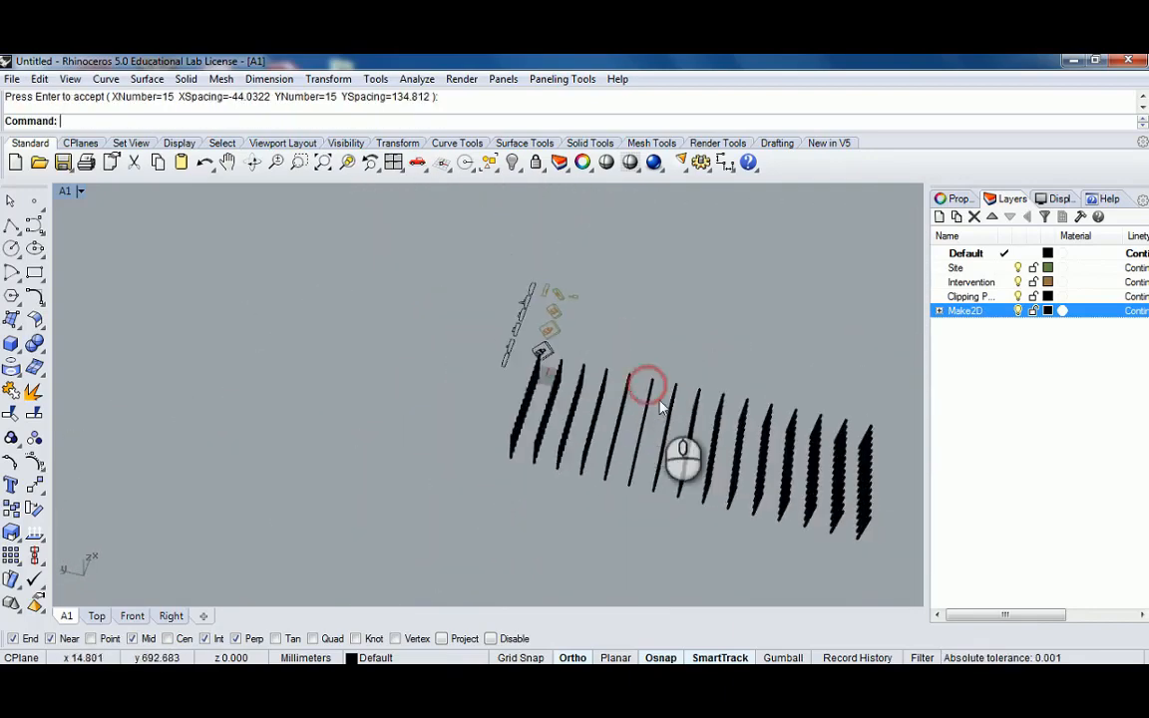
Delete the interior columns of the array in the maximized Top view to make an open clearing
right_drag(649, 385, 593, 368)
right_drag(733, 444, 518, 346)
scroll(497, 346, up, 6)
double_click(64, 196)
double_click(68, 194)
right_drag(428, 431, 409, 293)
right_drag(450, 407, 442, 342)
drag(447, 271, 373, 435)
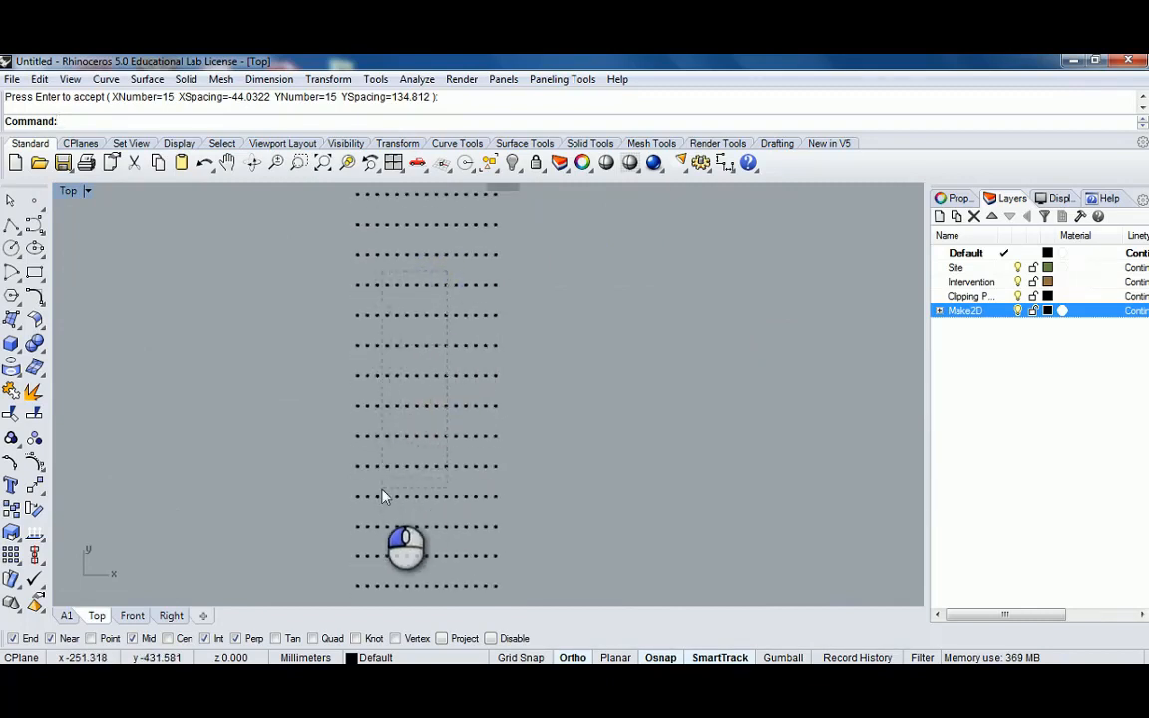
drag(383, 495, 383, 494)
key(Delete)
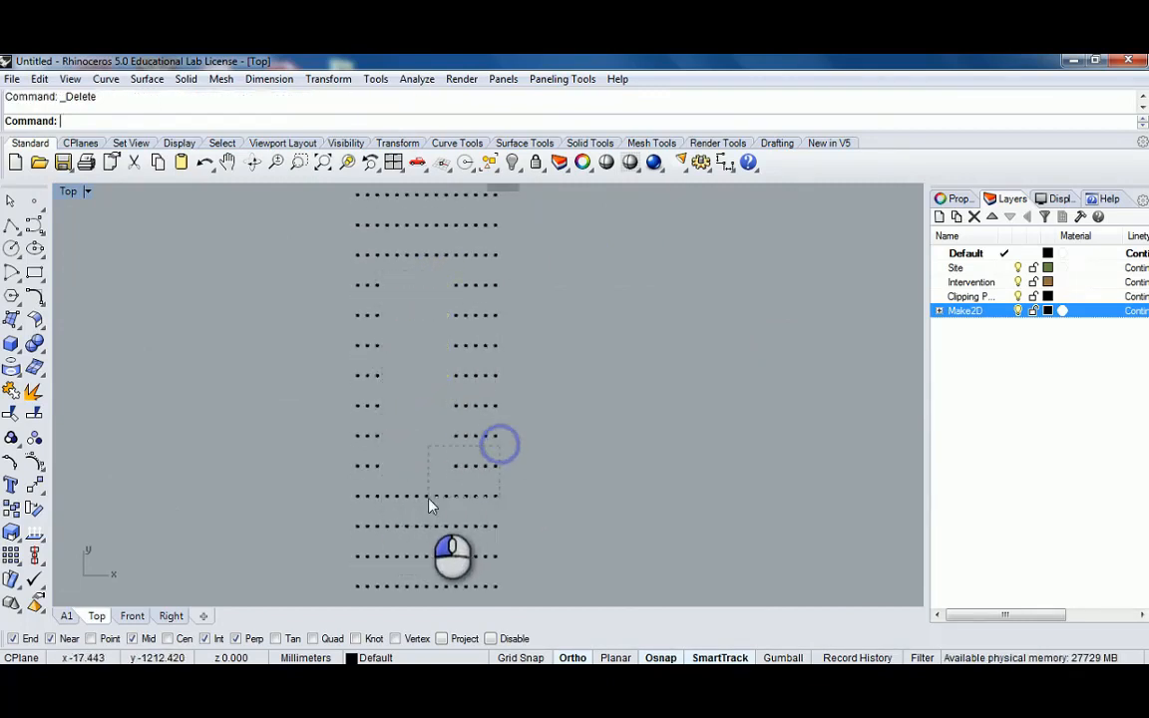
drag(389, 511, 431, 487)
key(Delete)
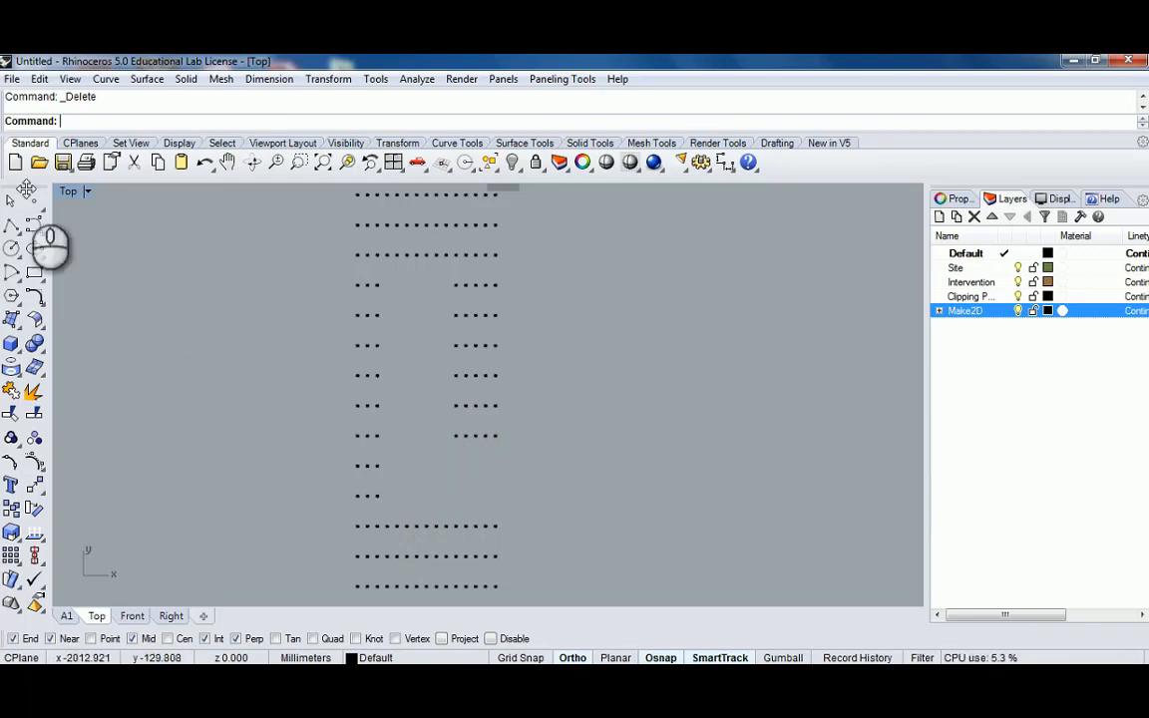
Draw a winding degree-3 control point curve through the cleared area, hooking around at its lower end
click(35, 223)
scroll(346, 265, up, 2)
click(488, 293)
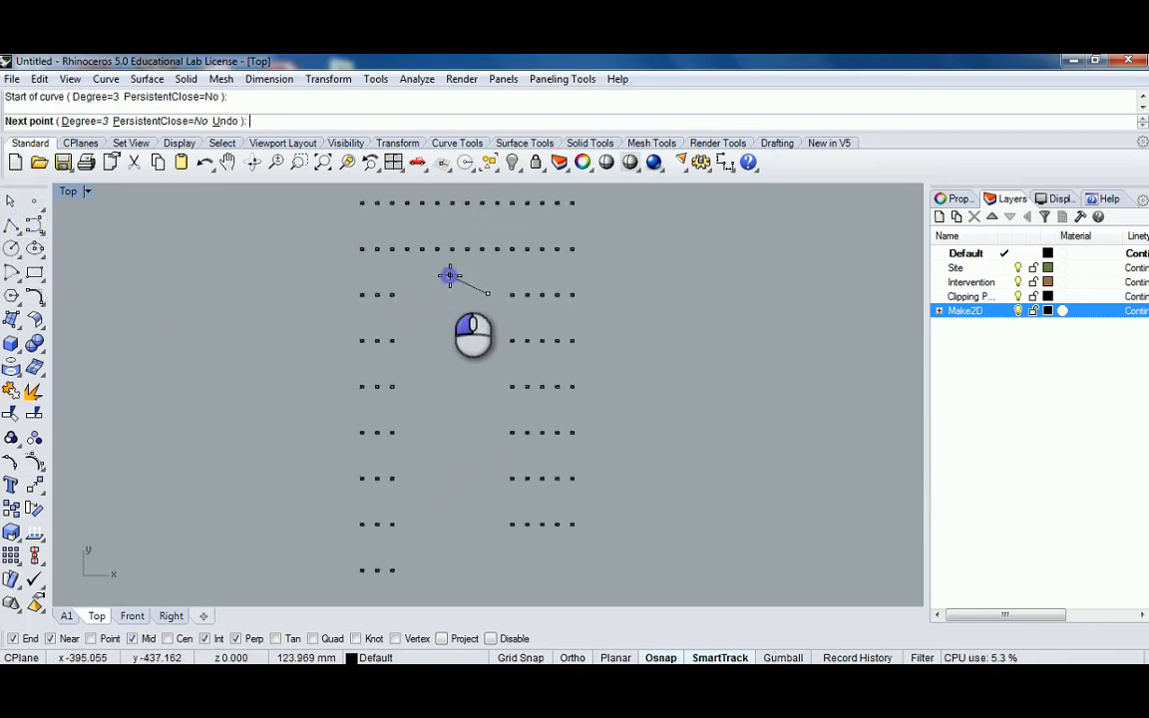
click(449, 276)
click(410, 319)
click(417, 391)
click(441, 449)
click(411, 505)
right_drag(424, 512, 417, 358)
click(401, 455)
click(445, 479)
click(480, 457)
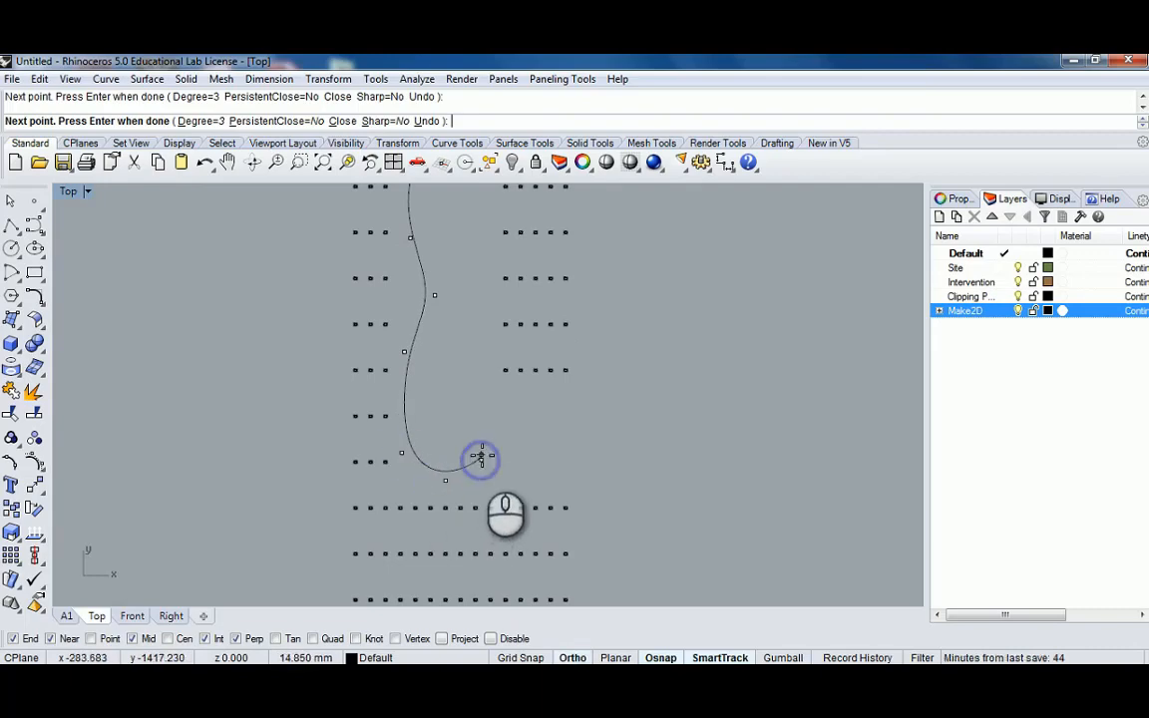
right_click(480, 436)
Extrude the winding curve upward with ExtrudeCrv to form a tall curved wall, working in the maximized A1 view
click(419, 337)
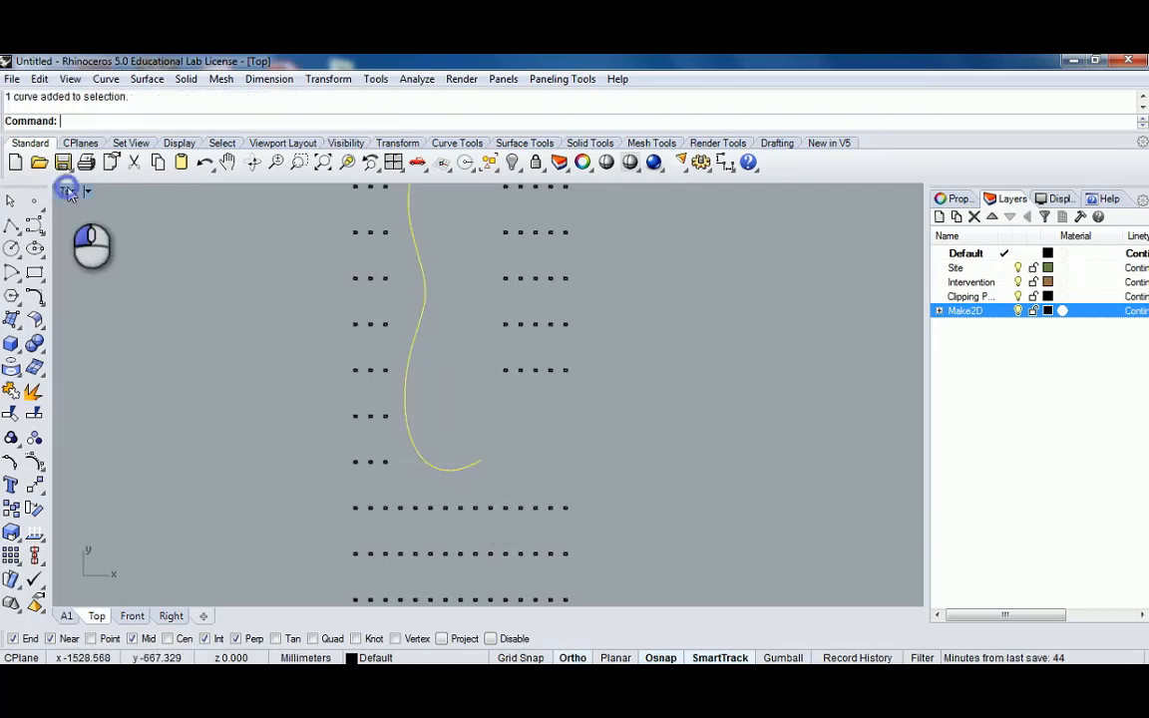
double_click(70, 190)
double_click(499, 190)
right_drag(502, 199, 561, 304)
text(E)
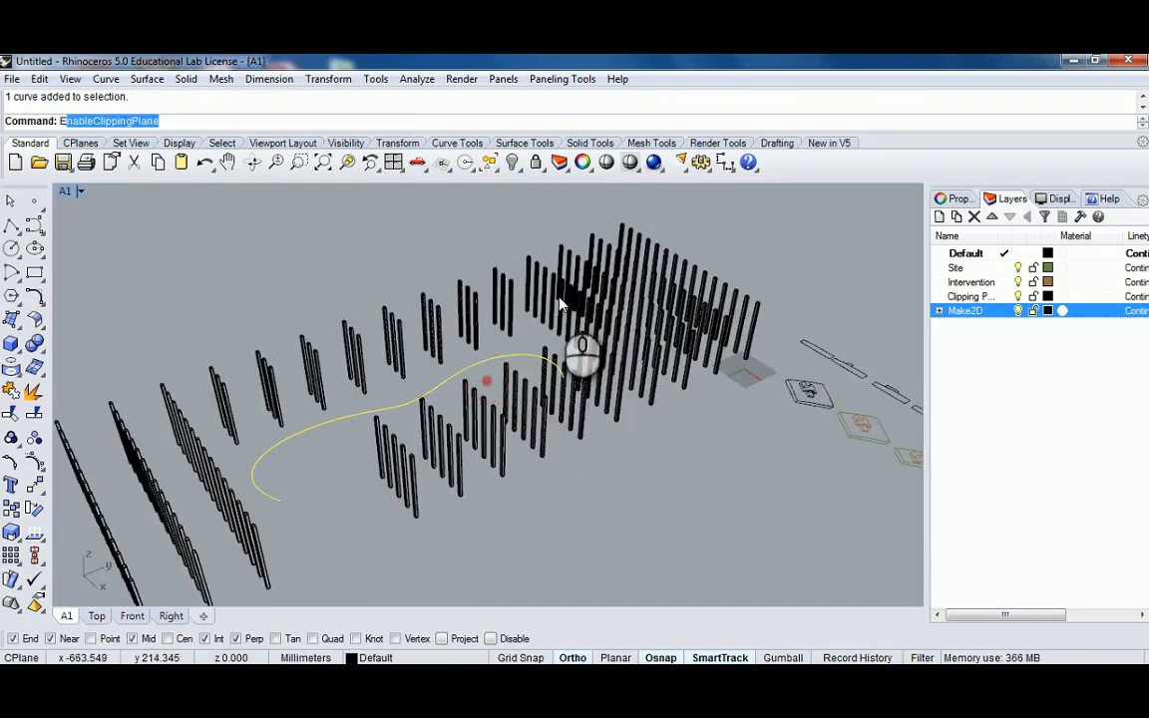
text(xtrud)
key(Return)
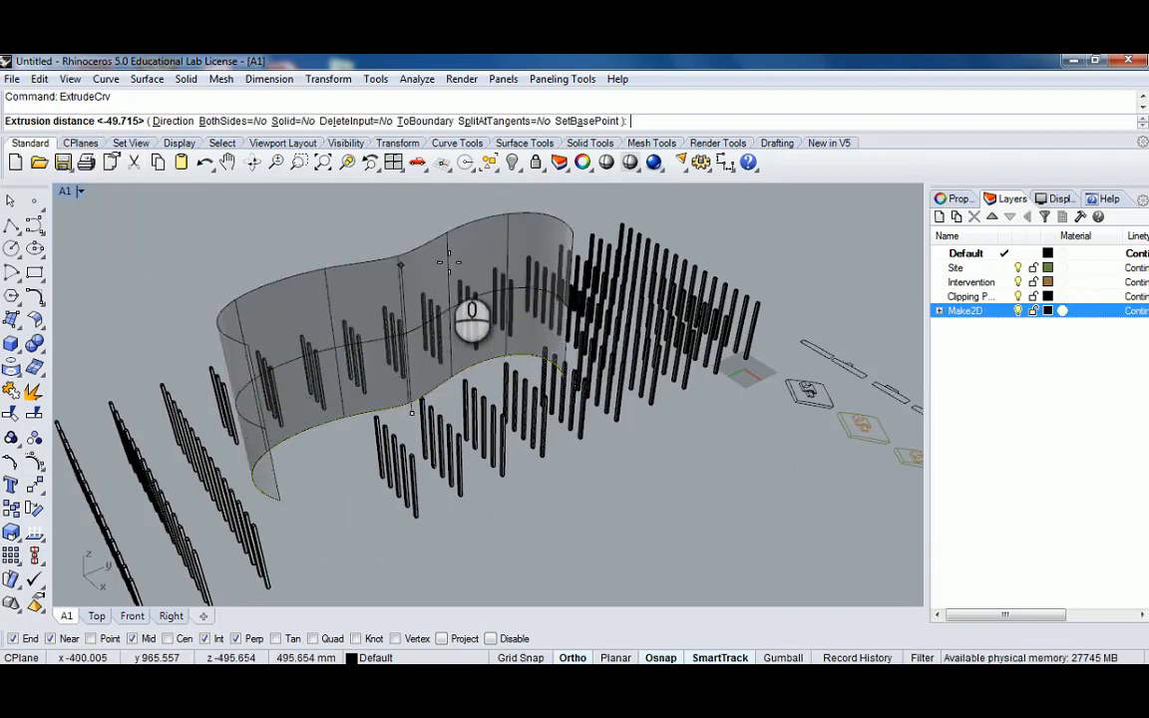
right_drag(469, 299, 797, 271)
right_click(797, 271)
mouse_move(638, 303)
right_down()
mouse_move(489, 327)
mouse_move(298, 304)
mouse_move(584, 314)
mouse_move(491, 371)
mouse_move(669, 415)
mouse_move(657, 349)
mouse_move(547, 289)
mouse_move(427, 348)
mouse_move(442, 373)
mouse_move(377, 332)
right_up()
drag(109, 221, 567, 383)
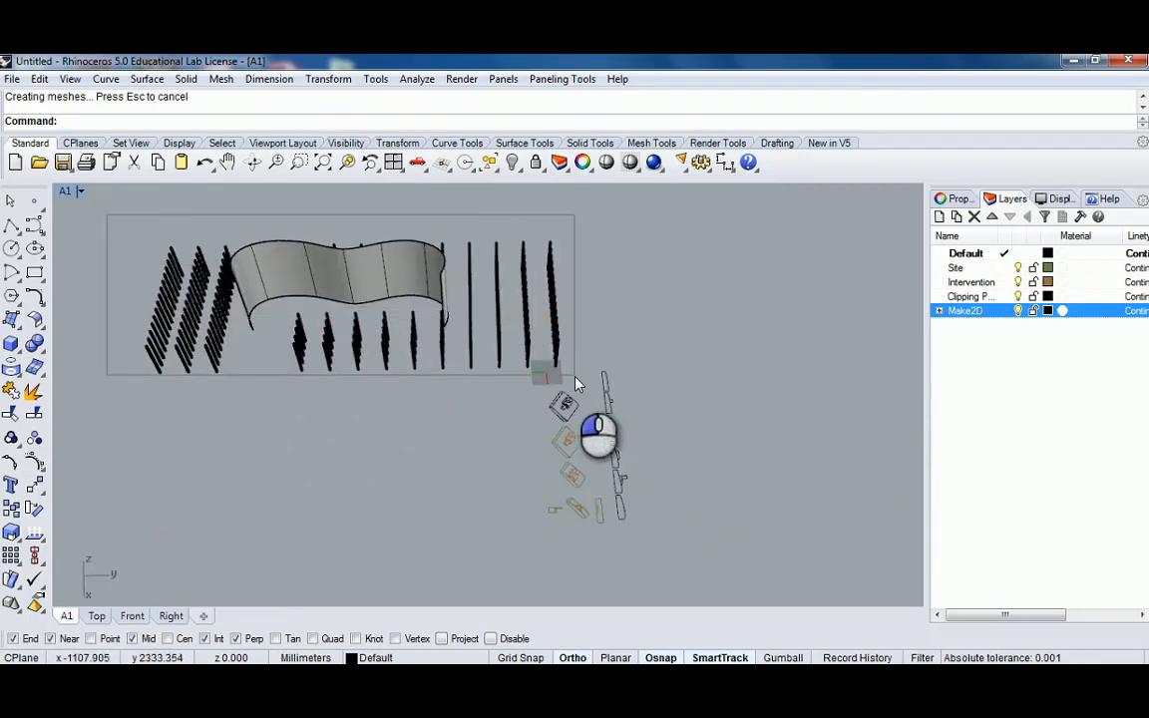
right_drag(568, 383, 286, 371)
key(Escape)
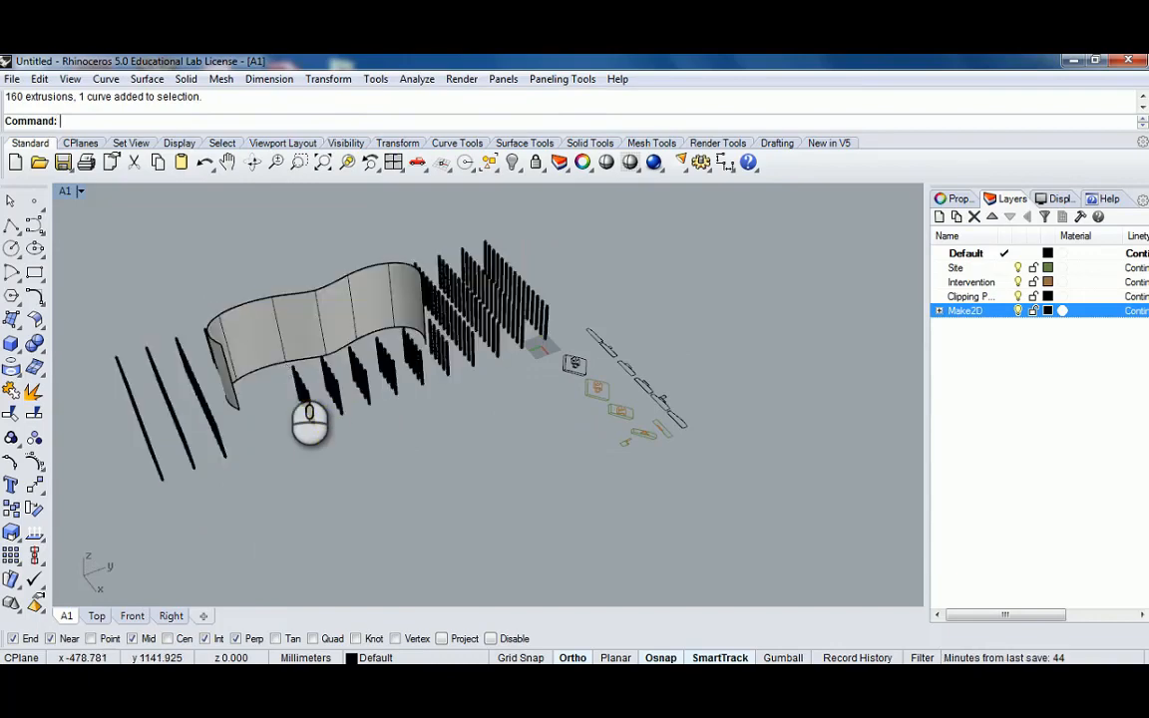
Draw a large rectangular ground plane starting from the corner column and extending past the far end of the column field
text(Plane)
key(Return)
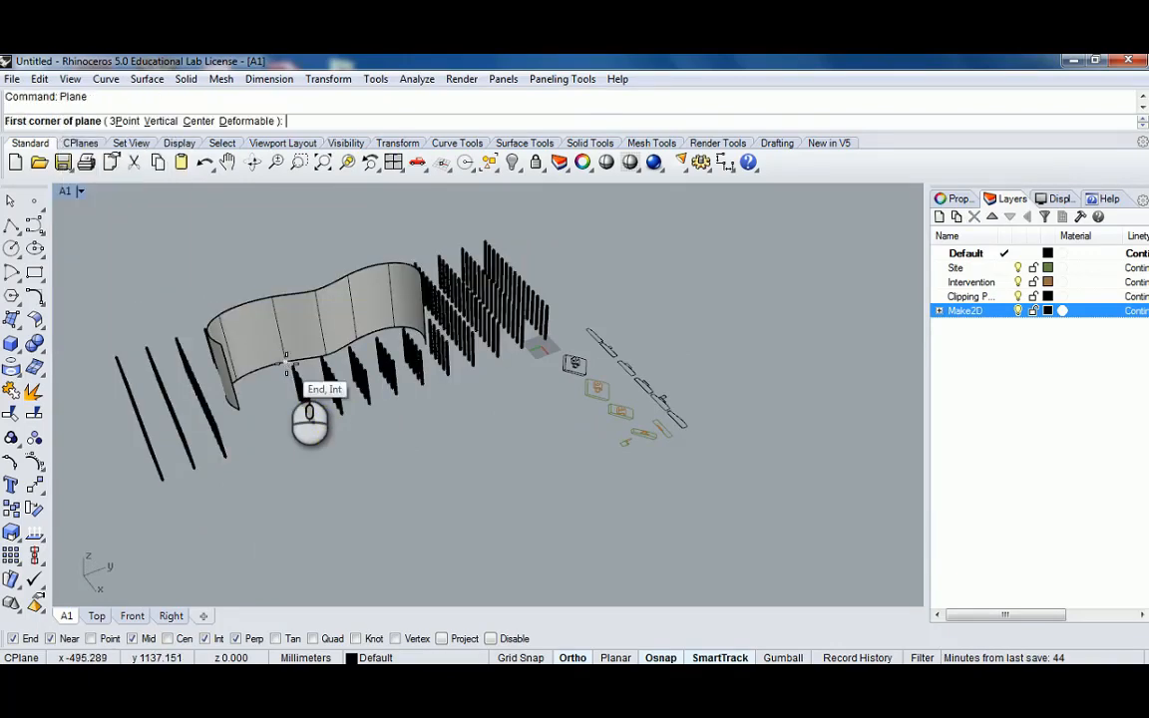
right_drag(287, 367, 539, 419)
scroll(539, 422, up, 4)
click(556, 442)
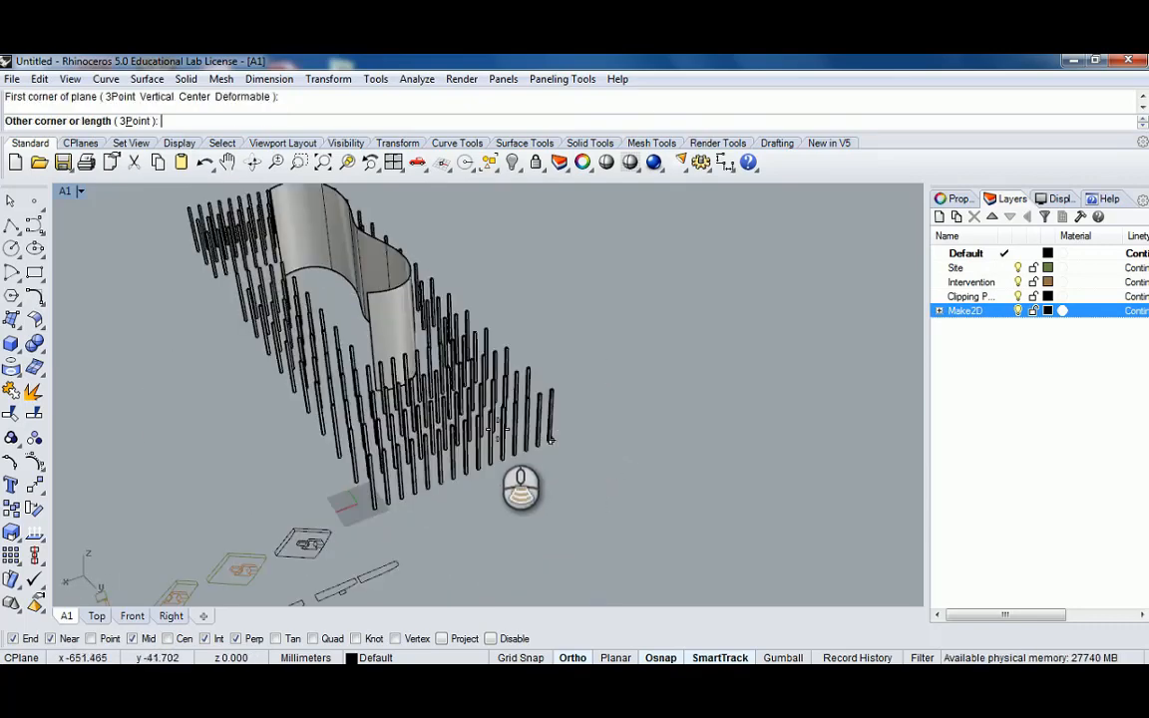
scroll(488, 422, down, 6)
shift+right_drag(284, 411, 405, 398)
click(224, 297)
right_drag(223, 298, 327, 513)
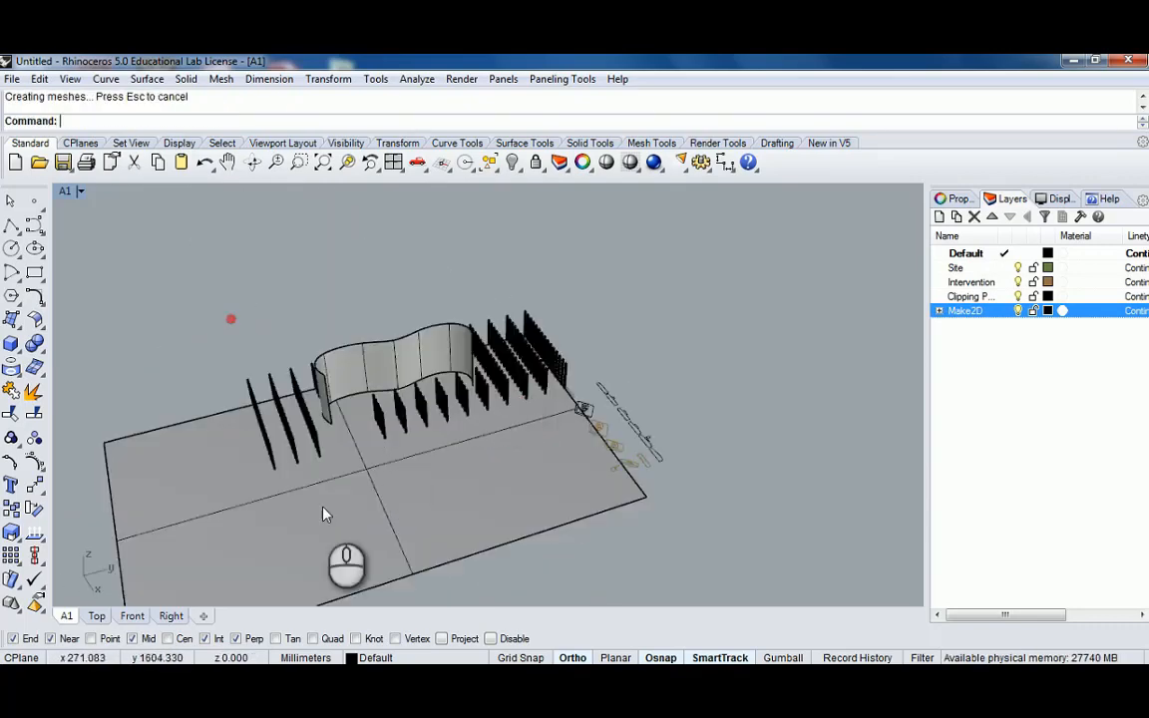
Move the ground plane so that its edges extend beyond the outer rows of columns
click(379, 482)
drag(379, 482, 345, 390)
drag(215, 289, 273, 283)
Select the section and Make2D curves beside the plane, leaving out the columns, and hide them
right_drag(272, 280, 799, 376)
click(442, 253)
drag(442, 253, 637, 354)
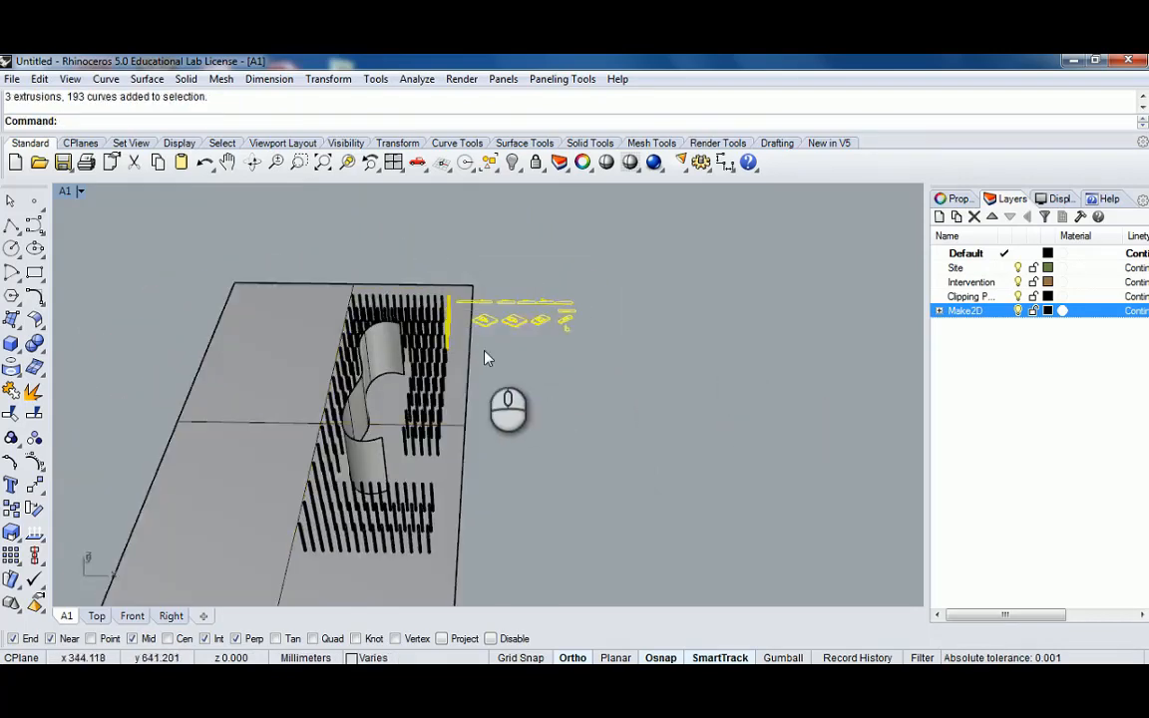
scroll(496, 317, up, 5)
right_drag(554, 274, 477, 404)
ctrl+click(462, 347)
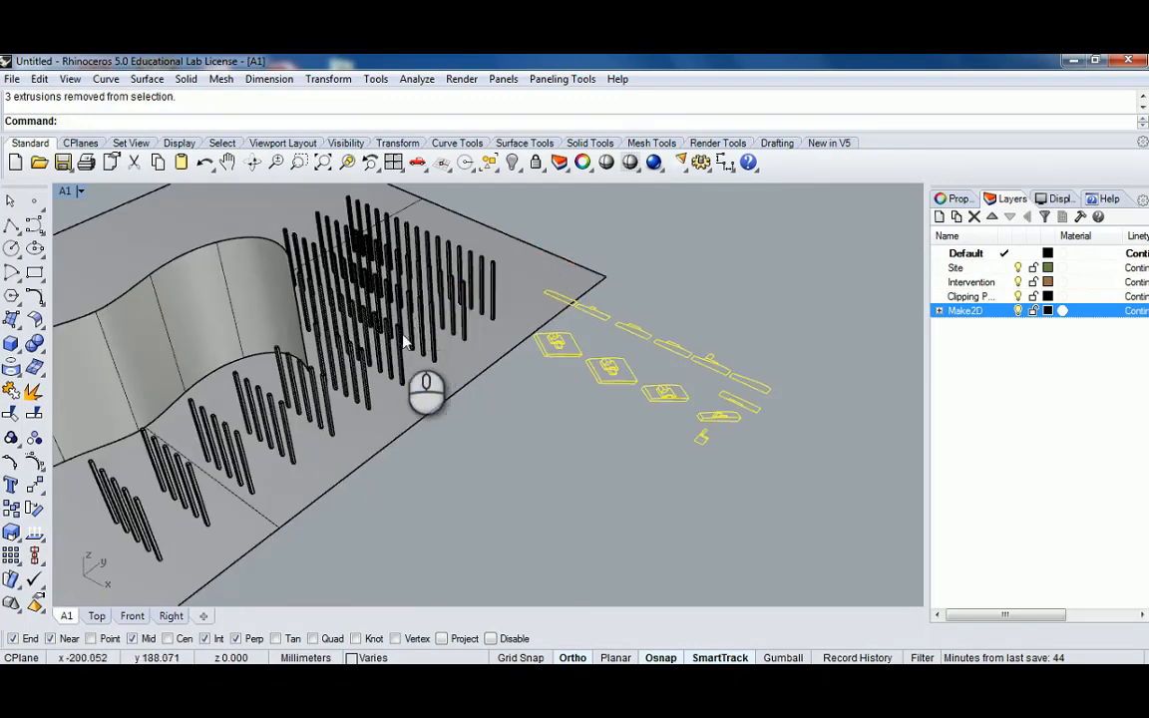
right_drag(403, 338, 477, 372)
drag(477, 372, 629, 366)
click(512, 164)
Shift the ground plane sideways to centre it beneath the columns and curved wall, leaving nothing selected
right_drag(483, 363, 349, 335)
shift+right_drag(345, 338, 525, 365)
drag(433, 464, 468, 447)
key(Escape)
right_drag(467, 445, 508, 412)
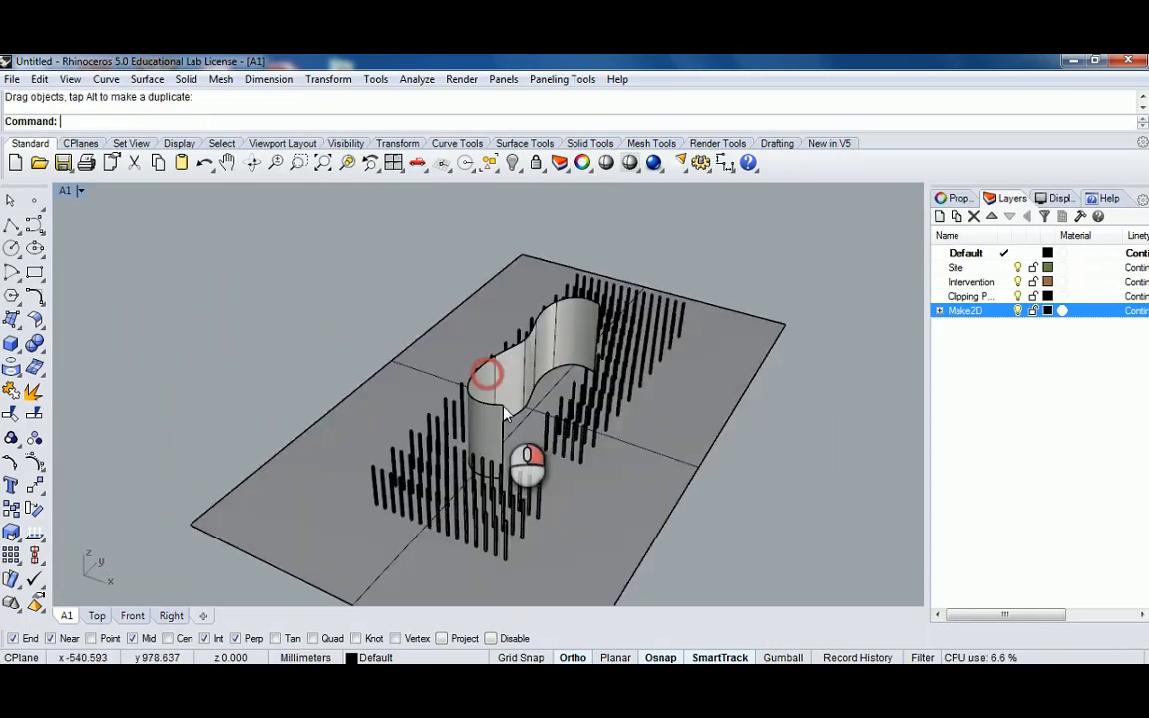
Examine the columns and curved wall from a near eye-level viewpoint inside the column field in the A1 view
scroll(539, 389, up, 5)
scroll(551, 382, down, 5)
shift+right_drag(585, 349, 472, 464)
right_drag(472, 464, 572, 395)
scroll(572, 395, up, 8)
scroll(548, 449, down, 5)
right_drag(525, 477, 252, 317)
scroll(508, 472, down, 5)
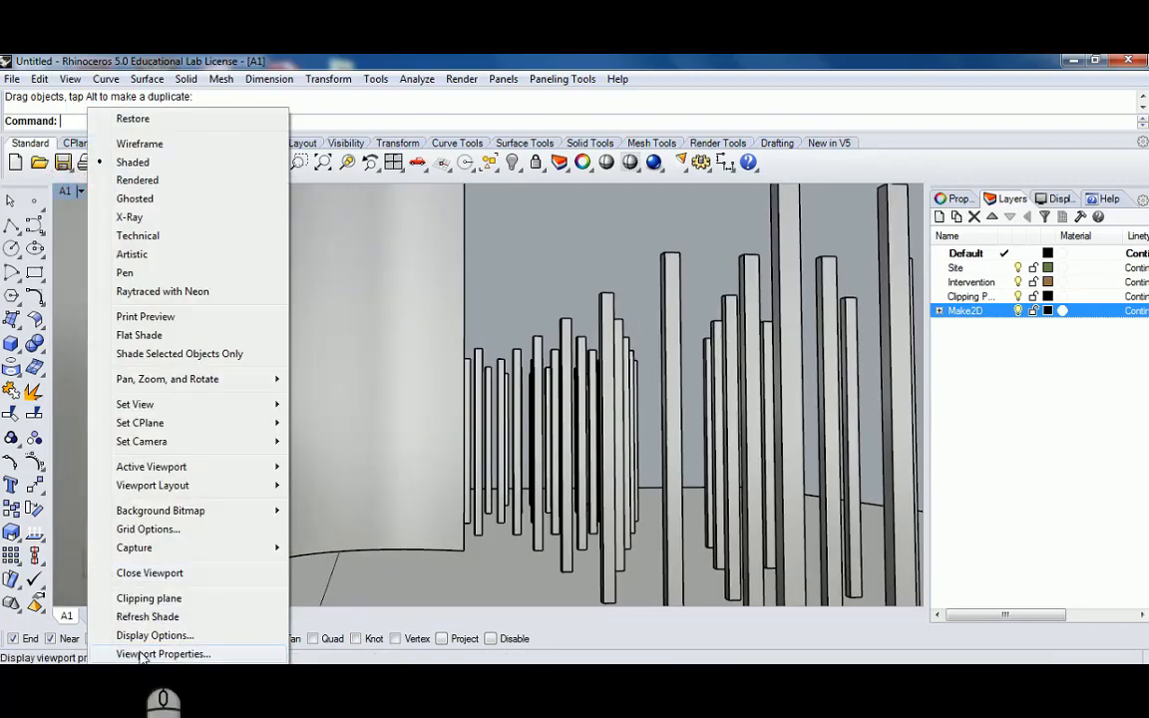
Give the A1 perspective view a wide-angle camera lens, entering a 25 mm lens length before replacing it with a shorter one
click(145, 654)
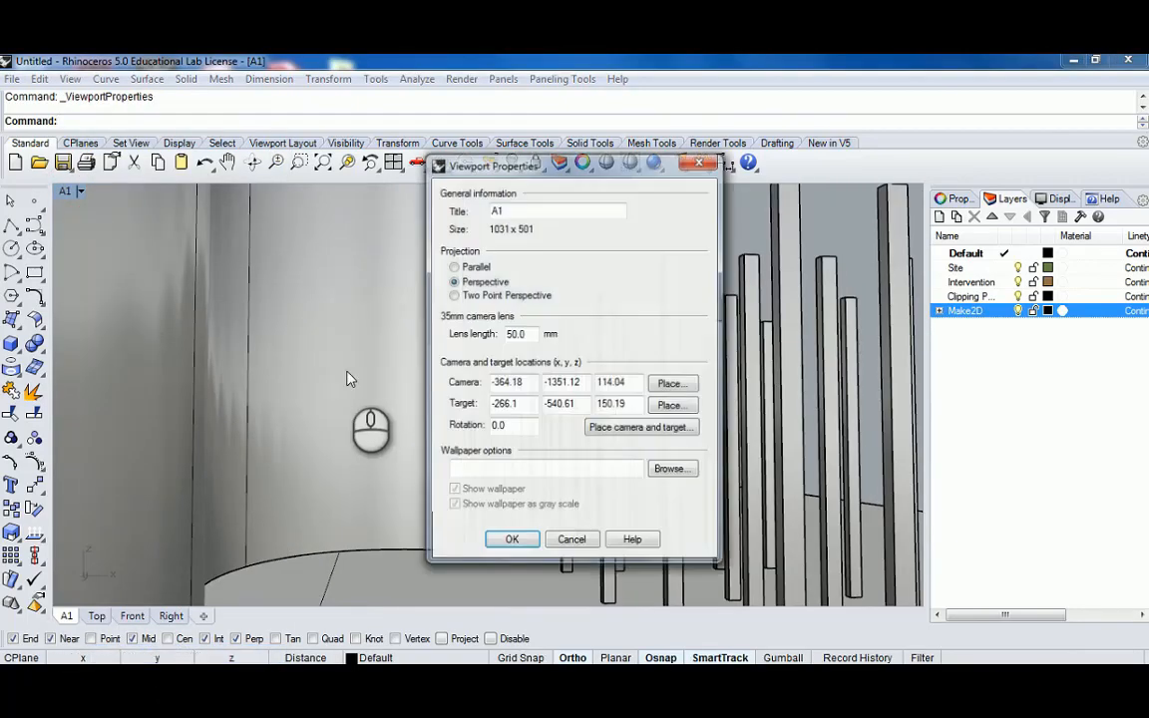
drag(527, 336, 474, 337)
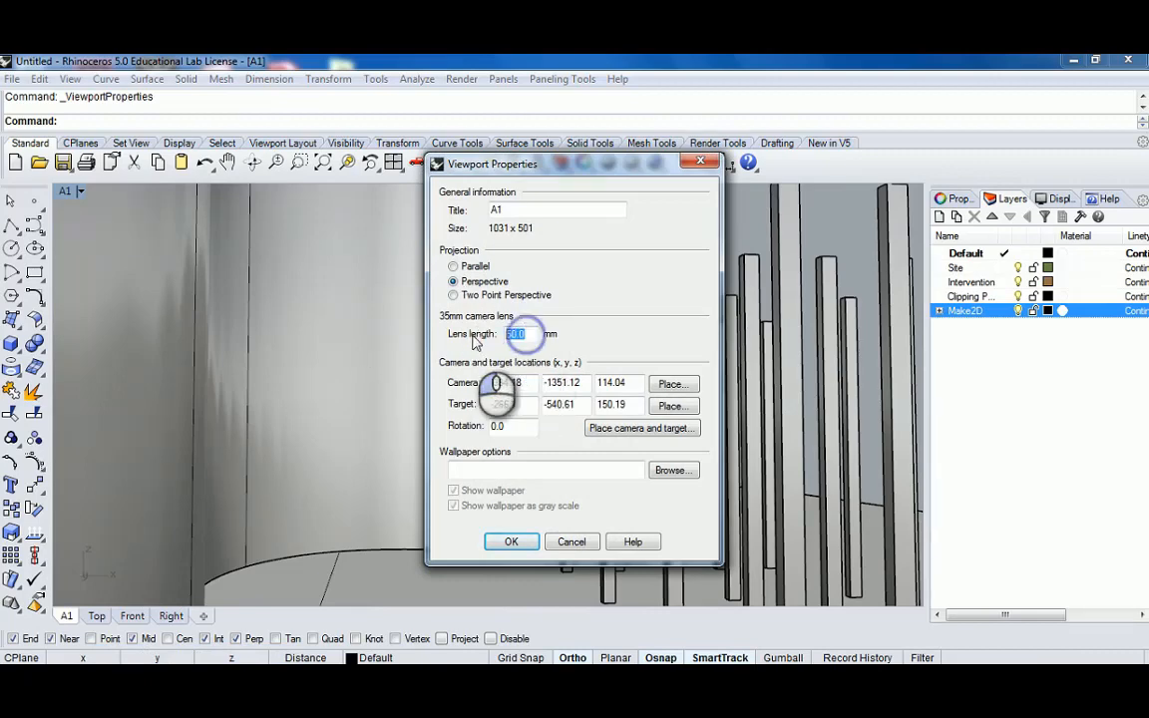
text(25)
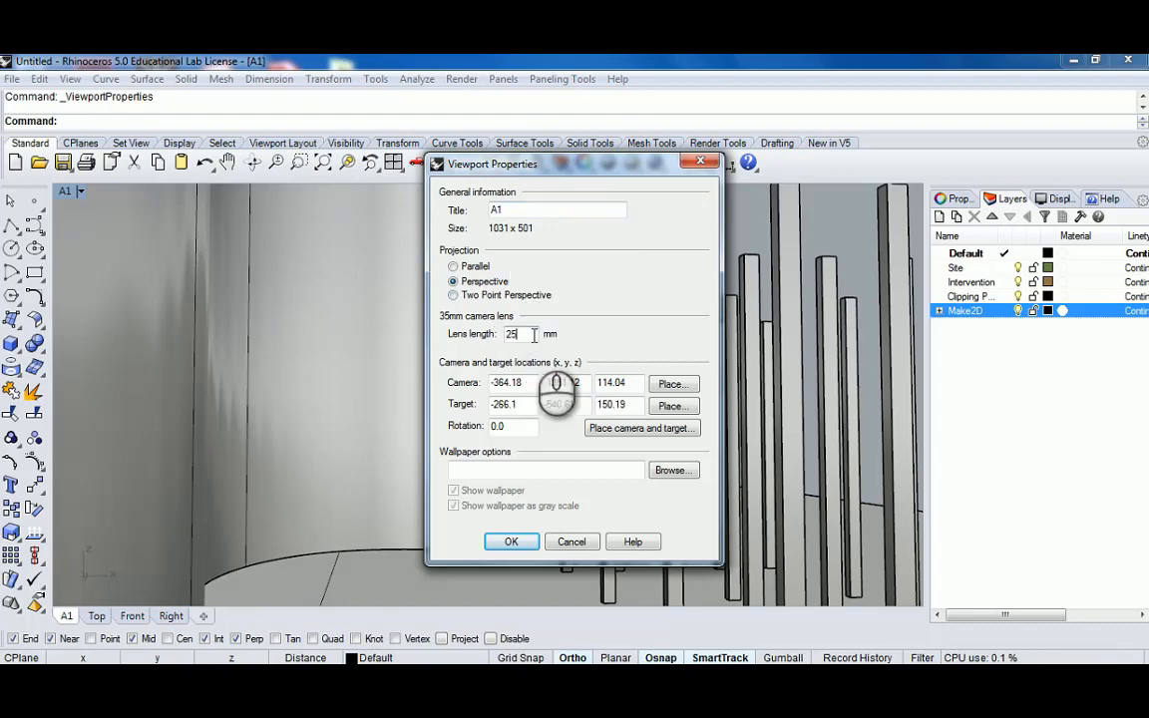
drag(432, 163, 473, 141)
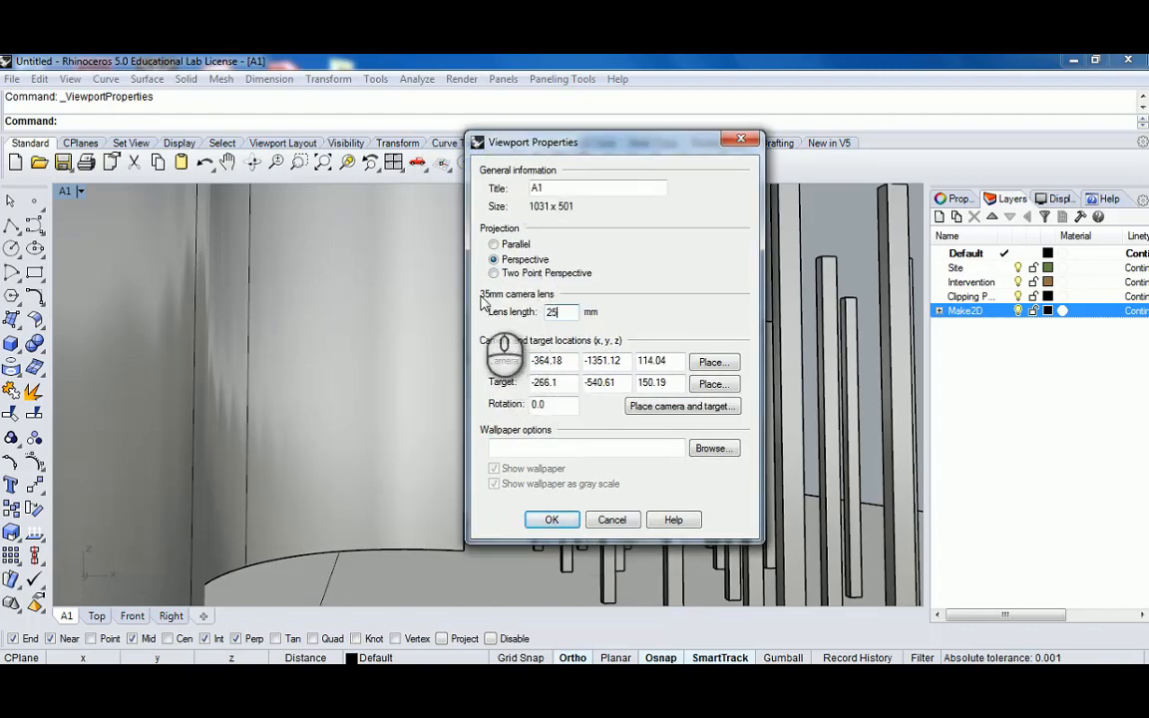
click(568, 314)
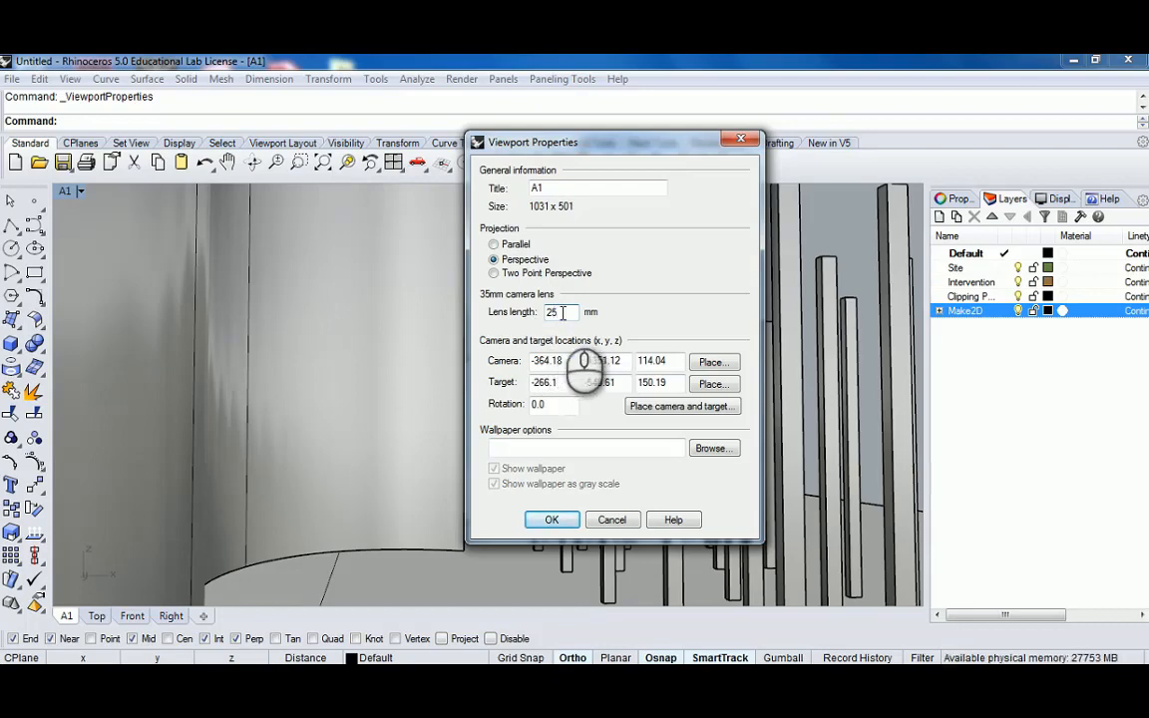
double_click(554, 312)
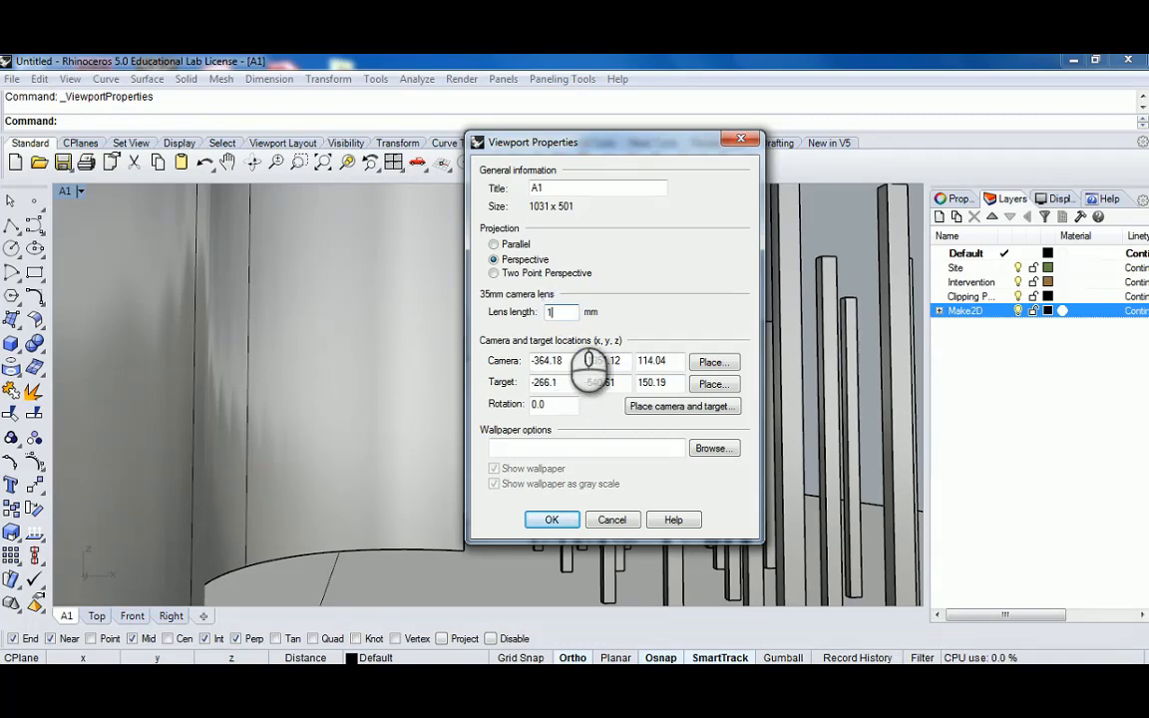
click(552, 520)
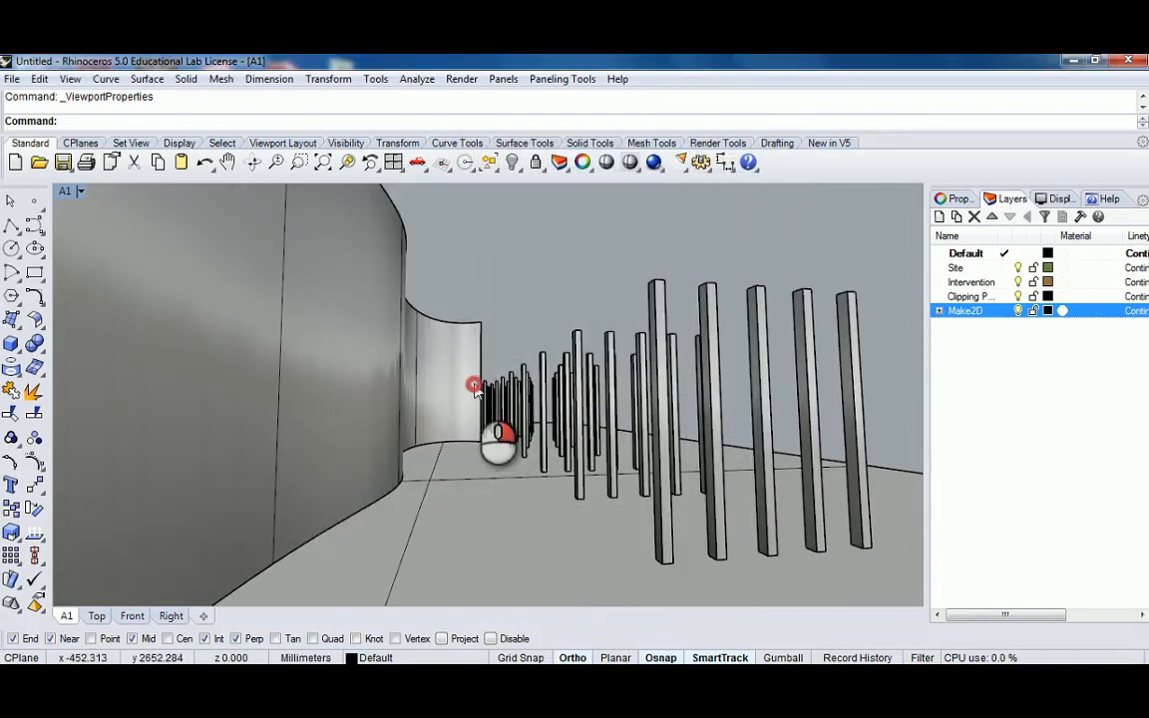
Examine the curved wall and column field through the wide-angle lens, from near eye level and from a raised overview outside the plane
scroll(492, 409, up, 3)
scroll(486, 404, up, 1)
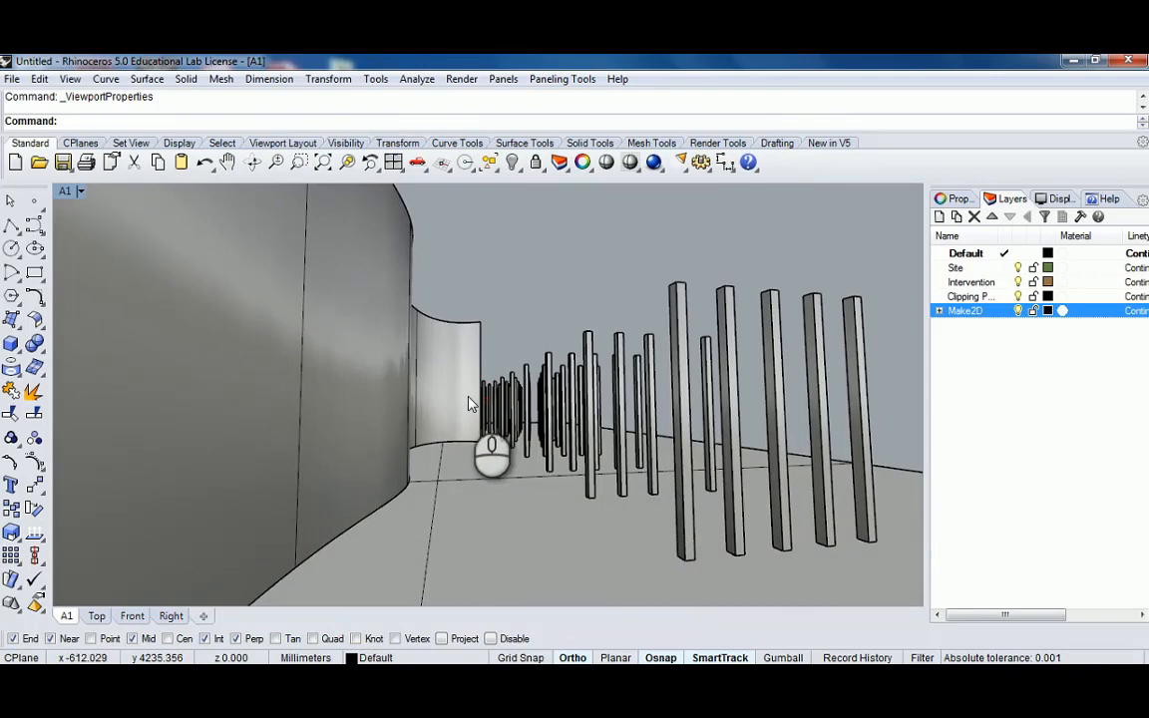
scroll(474, 411, up, 1)
scroll(473, 419, up, 5)
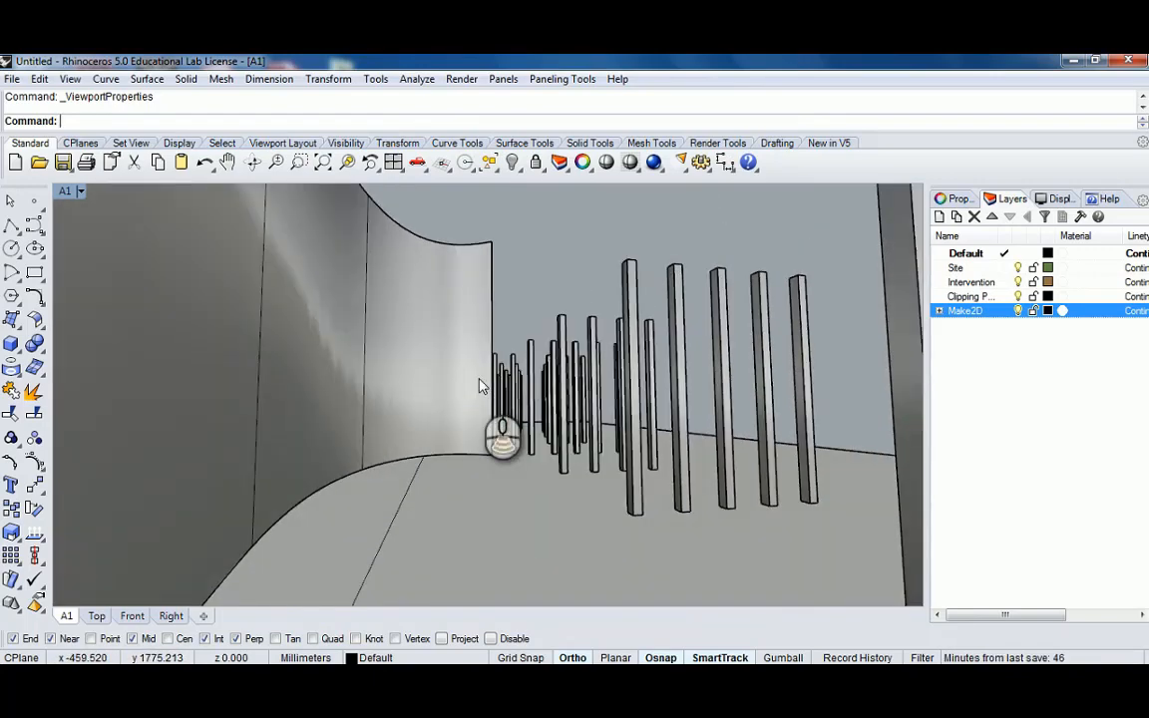
scroll(507, 374, up, 3)
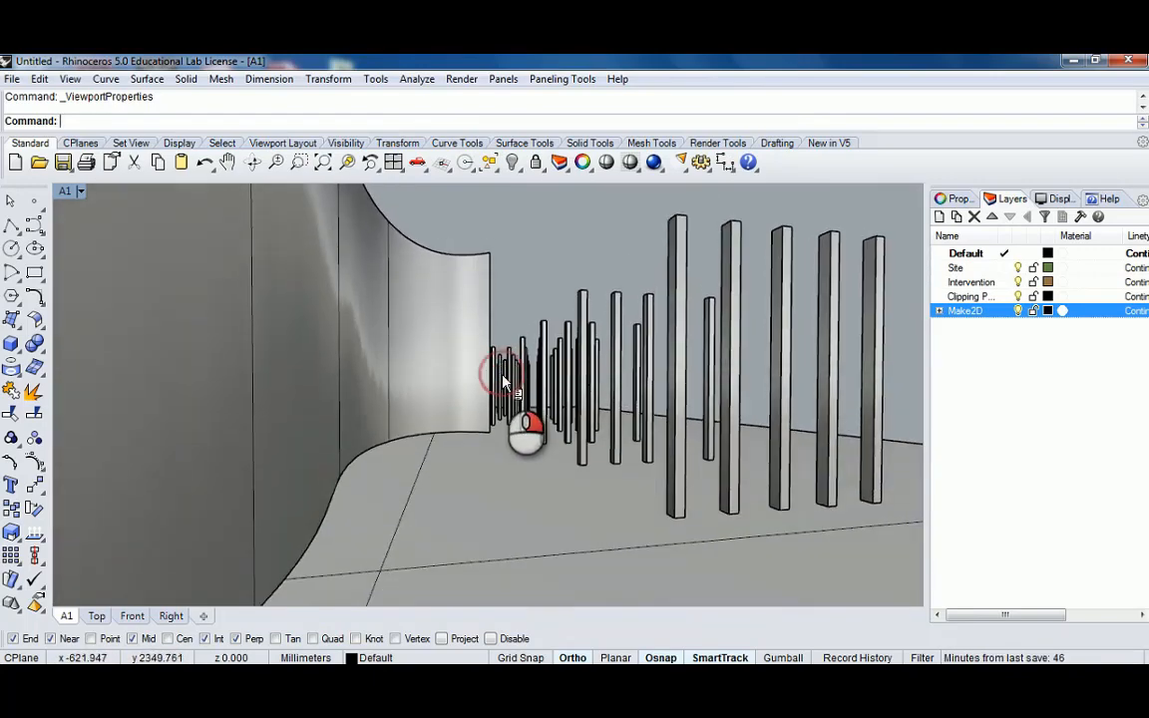
right_drag(504, 374, 515, 417)
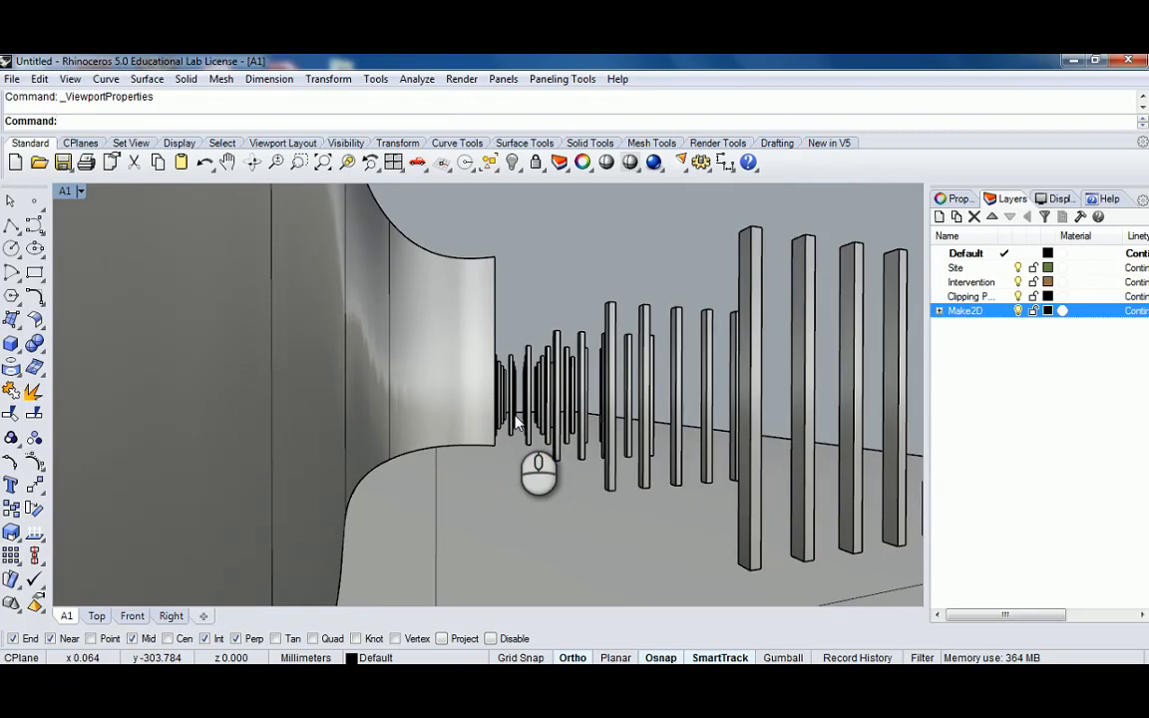
shift+right_drag(587, 413, 537, 402)
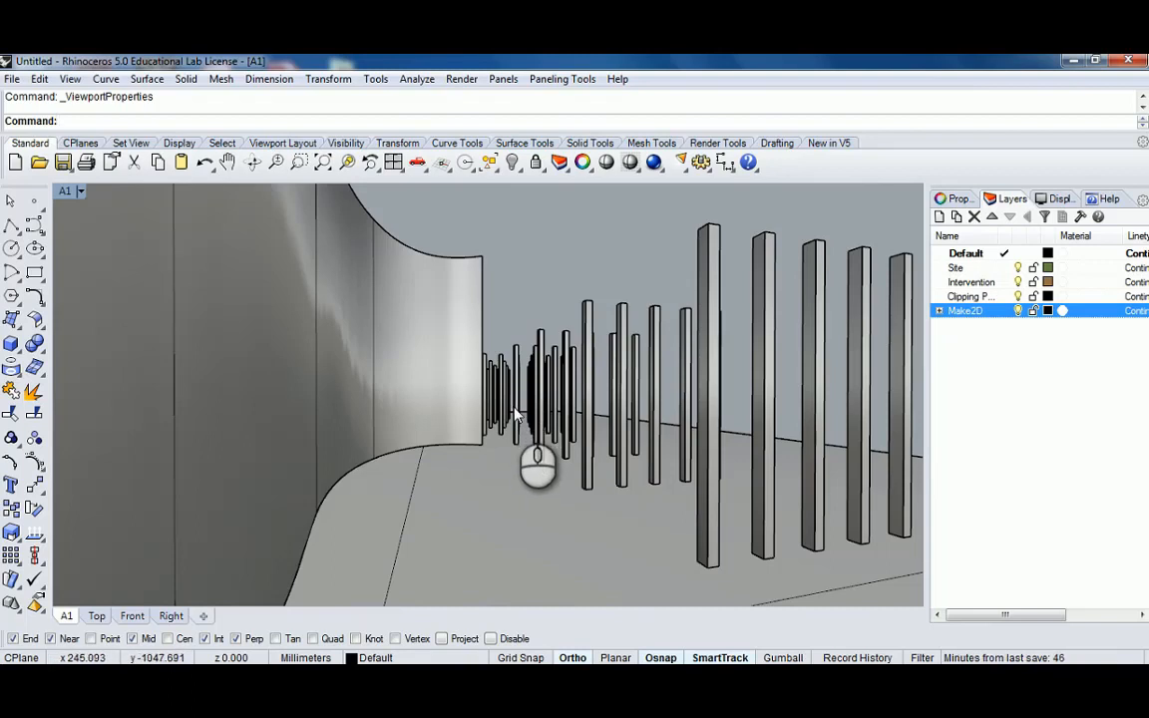
shift+right_drag(514, 407, 536, 404)
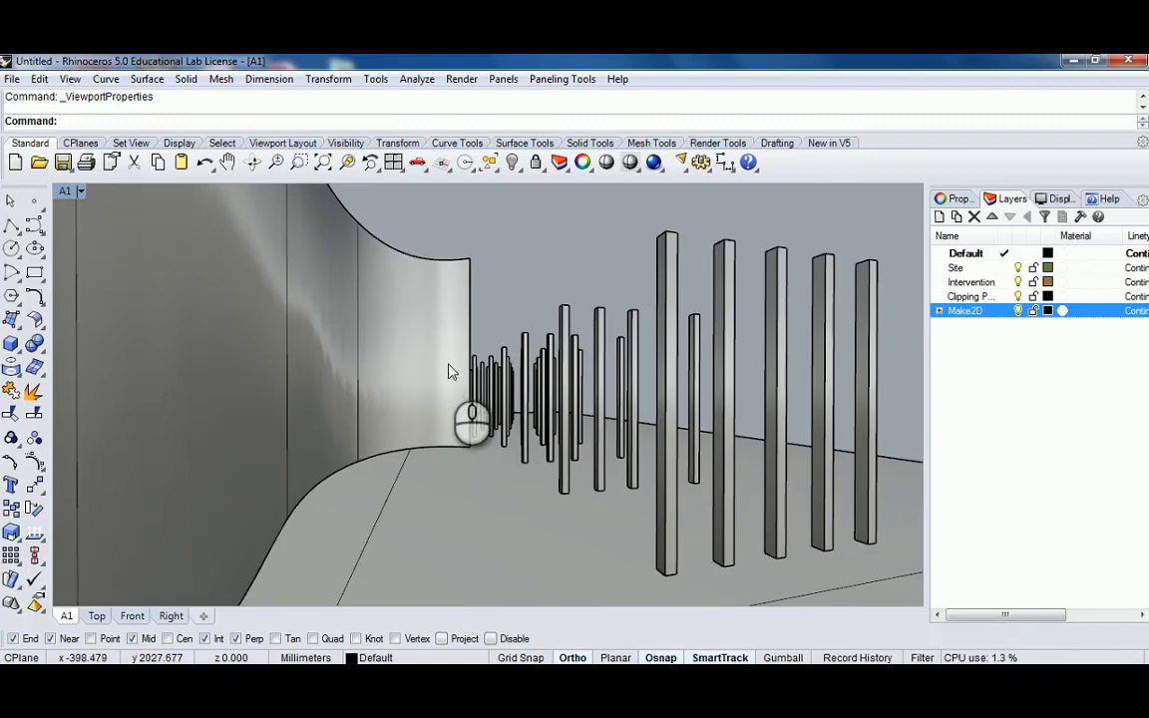
right_drag(449, 372, 367, 458)
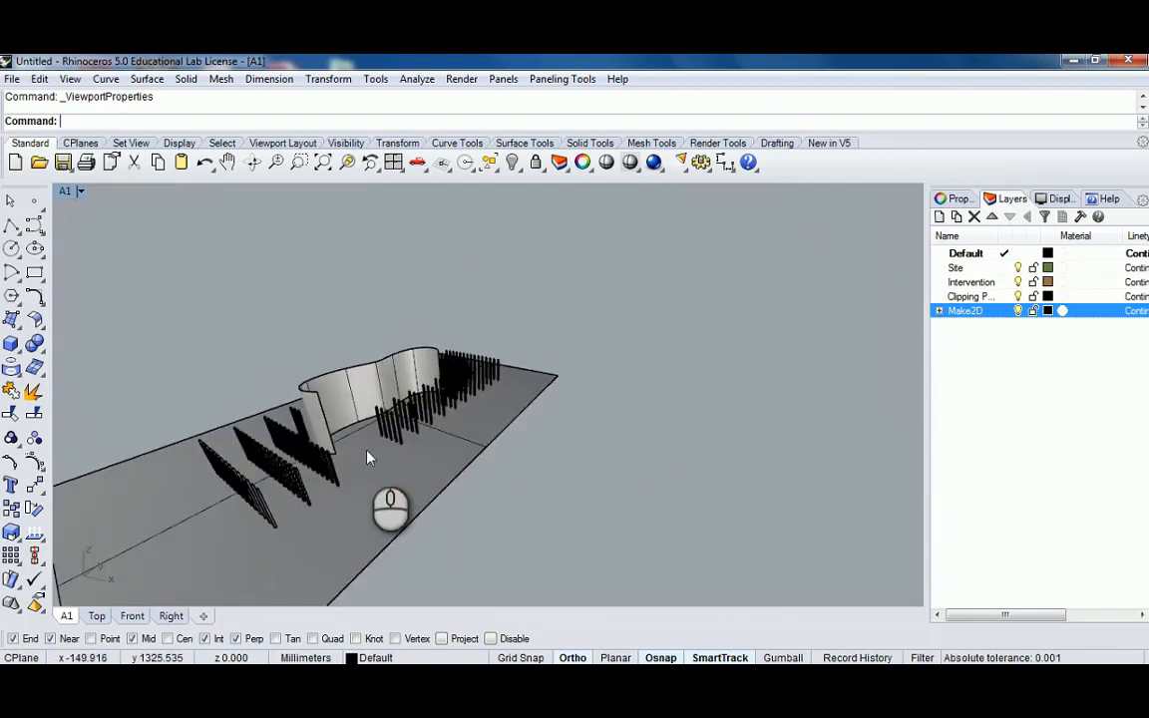
scroll(374, 454, up, 3)
text(Ec)
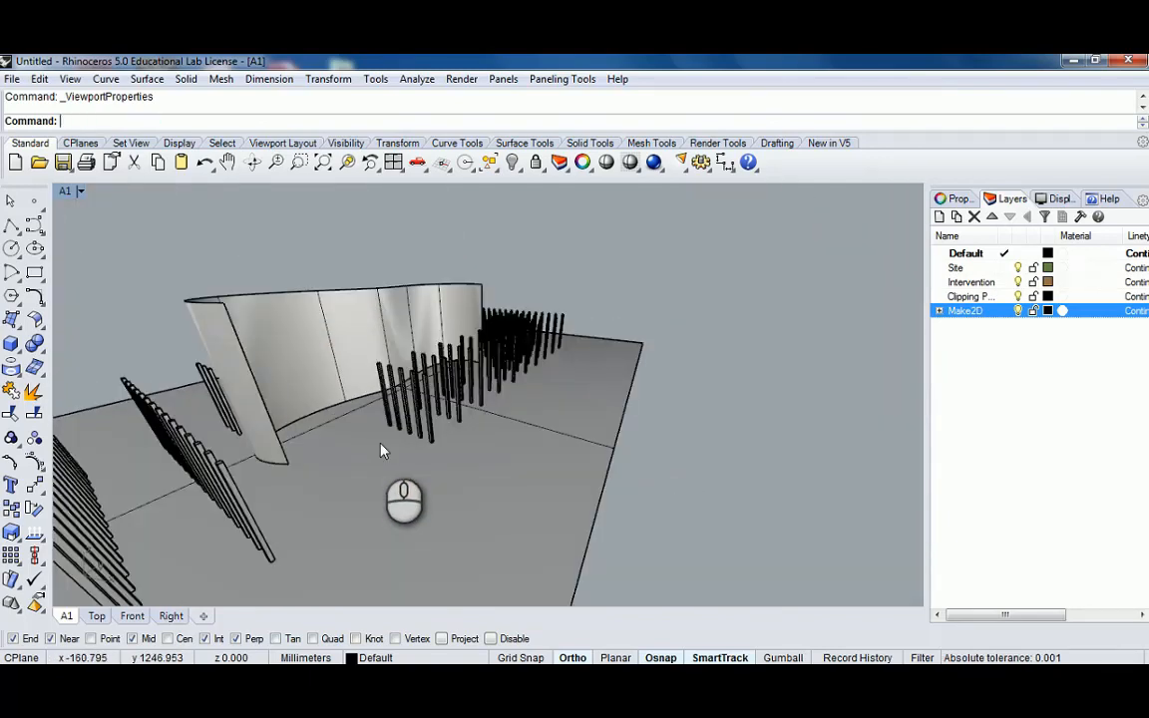
text(Extrud)
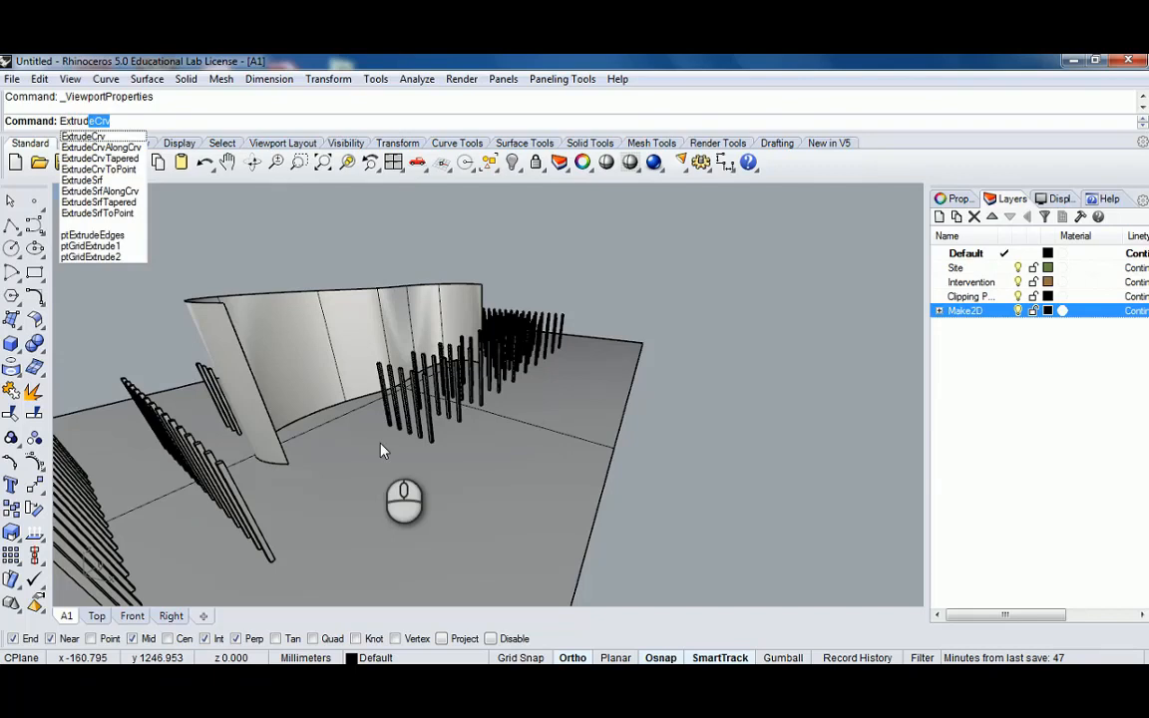
key(Return)
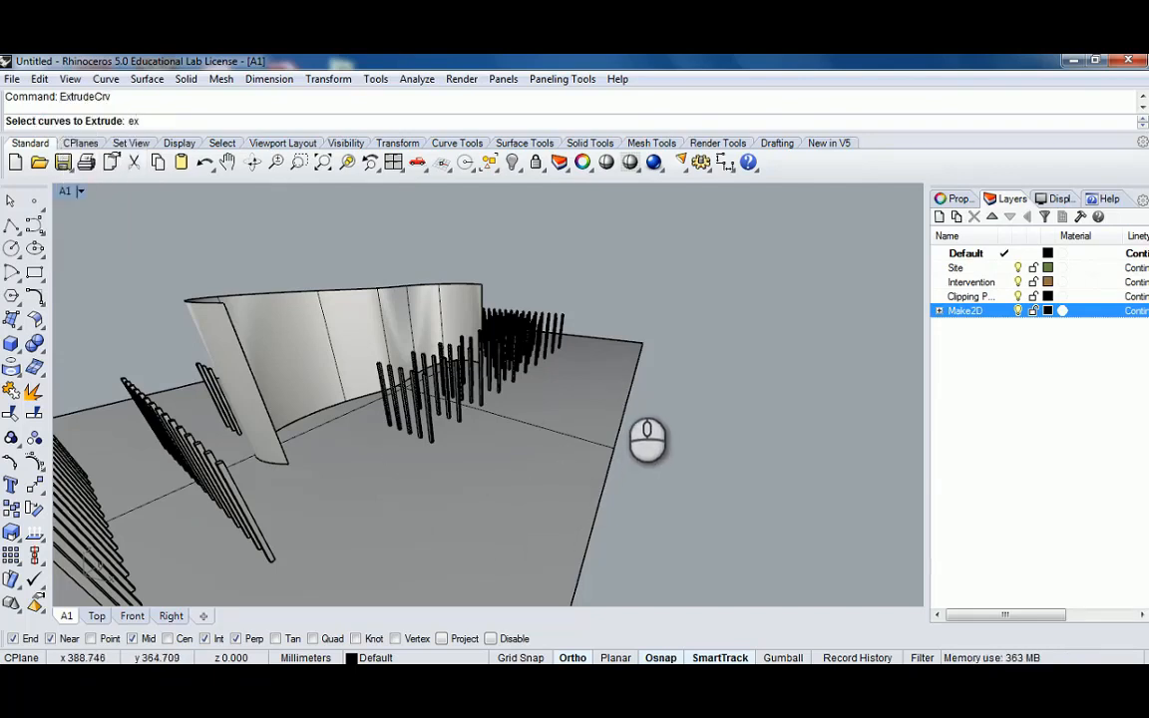
key(Escape)
click(633, 381)
scroll(637, 383, down, 5)
key(Escape)
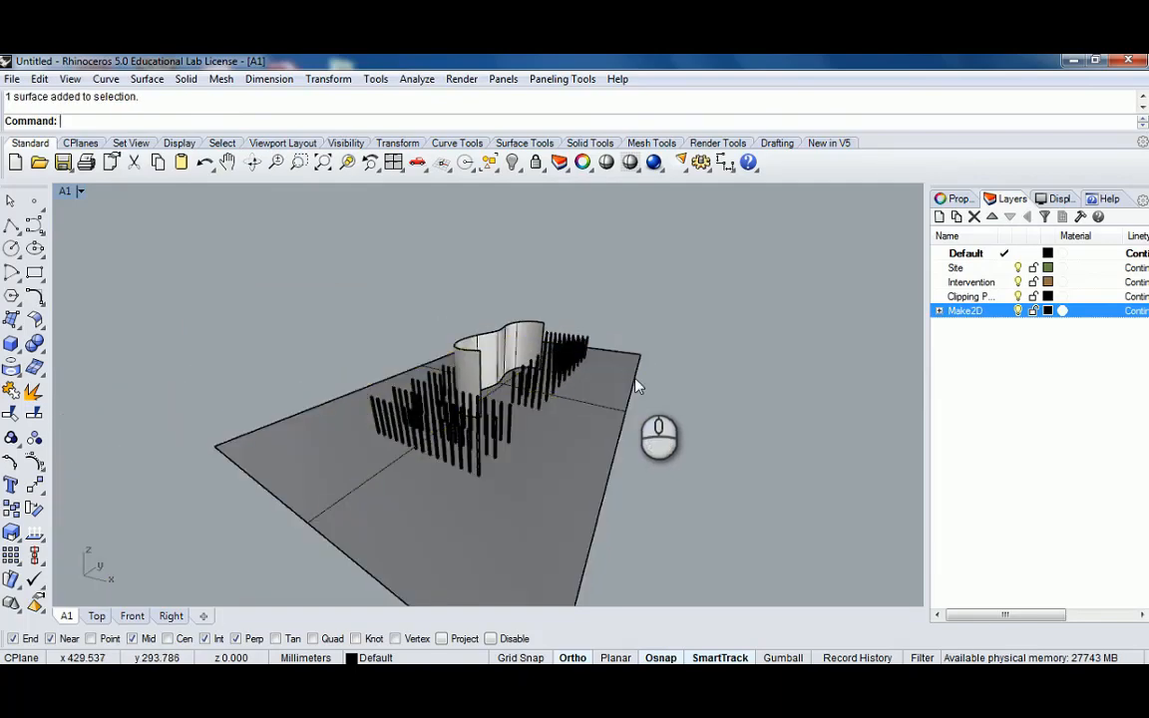
Extrude the long outer edge of the ground plane that runs alongside the columns with ExtrudeCrv
text(ExtrudeCrv)
key(Return)
click(637, 382)
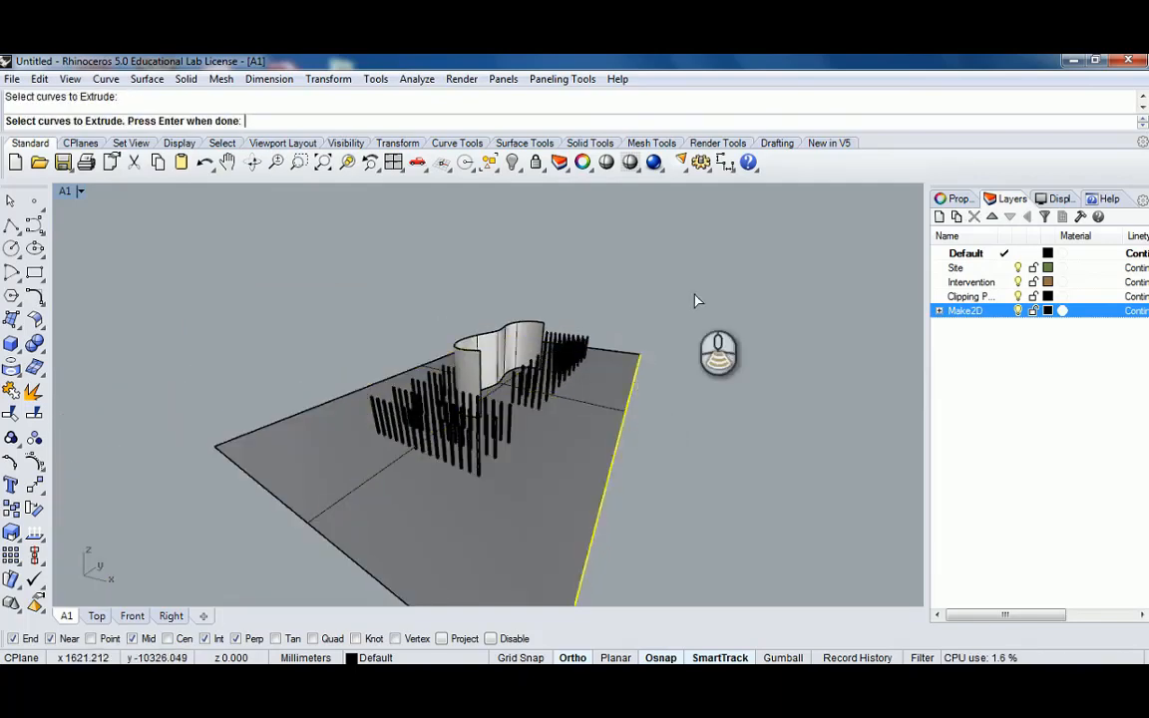
Extrude the selected long edge of the site plane 6' upward as a vertical surface
key(Return)
scroll(695, 297, down, 4)
right_drag(715, 300, 642, 380)
right_drag(641, 380, 581, 345)
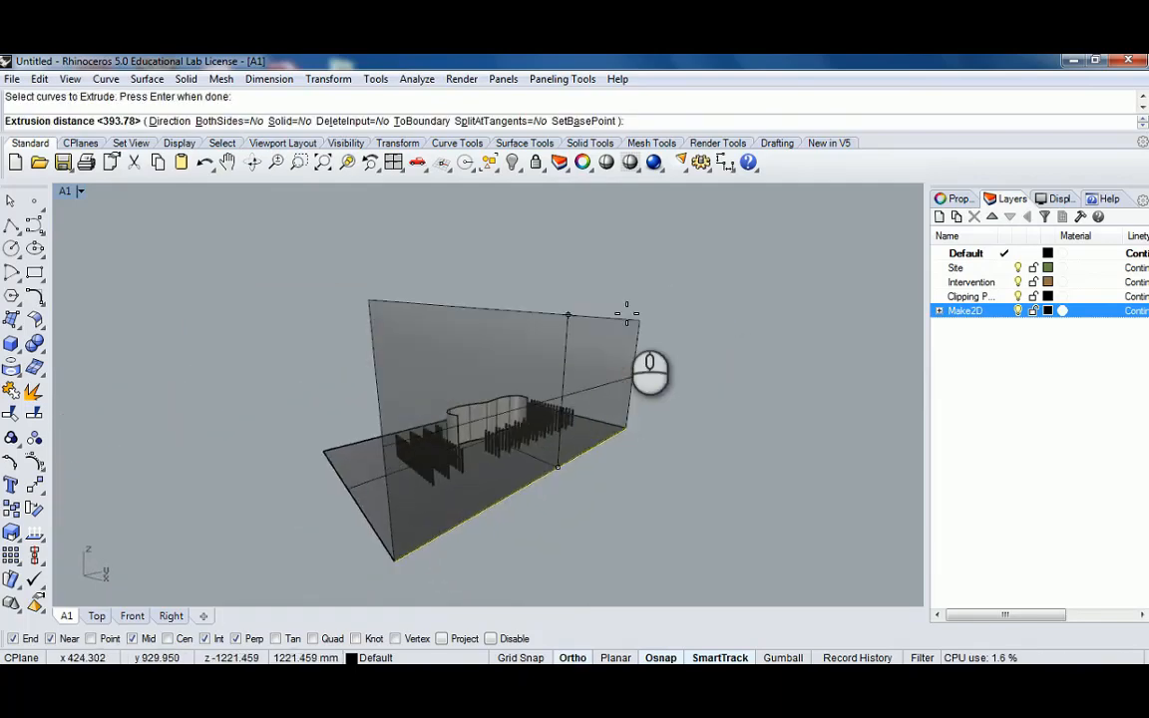
text(6')
key(Return)
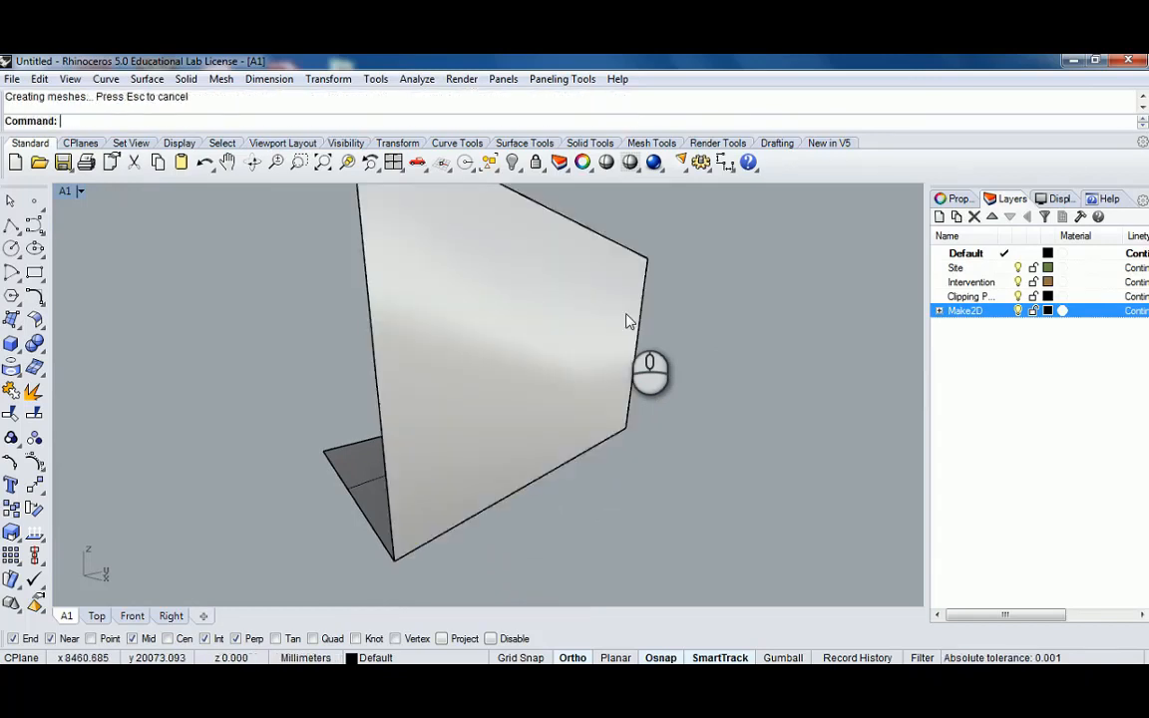
Scale up the site plane, curved wall and posts together, without the extruded panel, from the midpoint of the short site edge using its corner as reference
right_drag(427, 347, 487, 483)
right_drag(451, 441, 469, 424)
scroll(563, 449, down, 5)
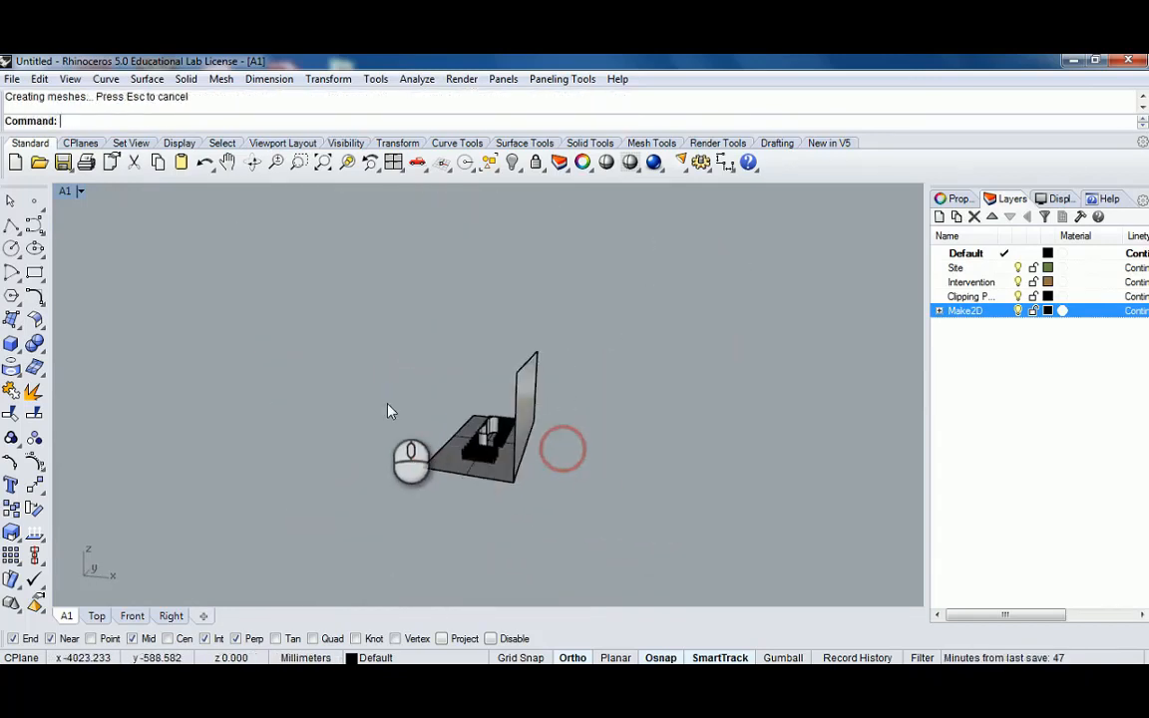
drag(387, 402, 574, 518)
text(er)
key(Return)
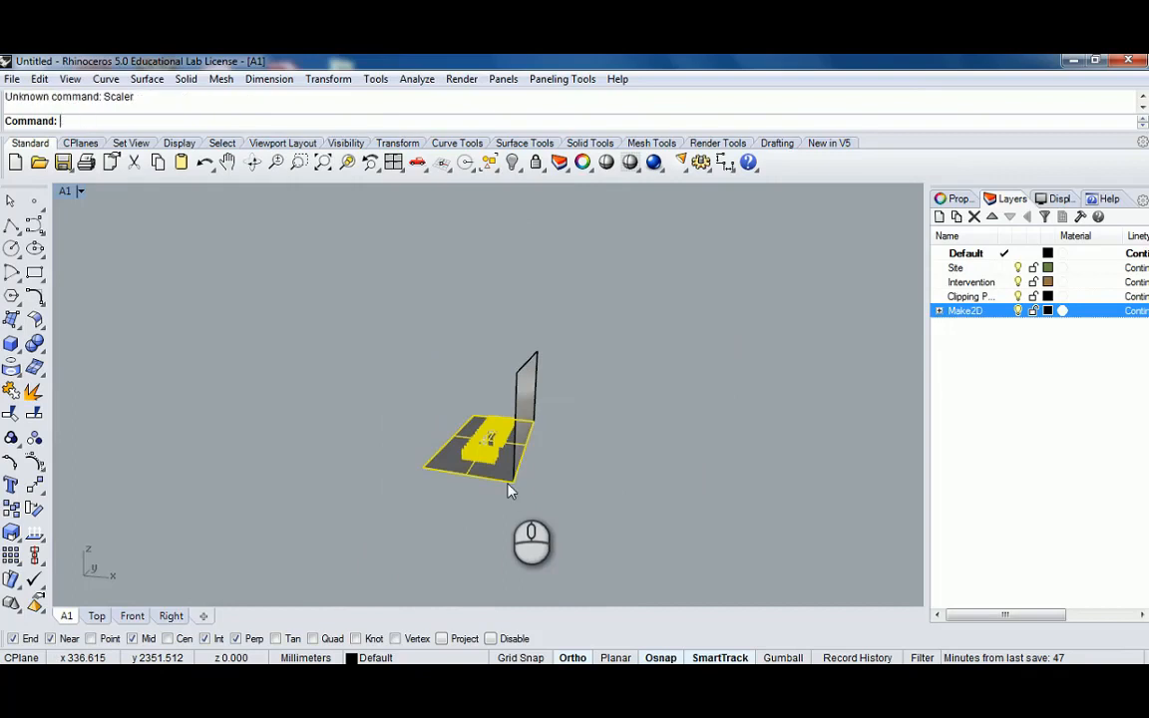
text(Scale)
key(Return)
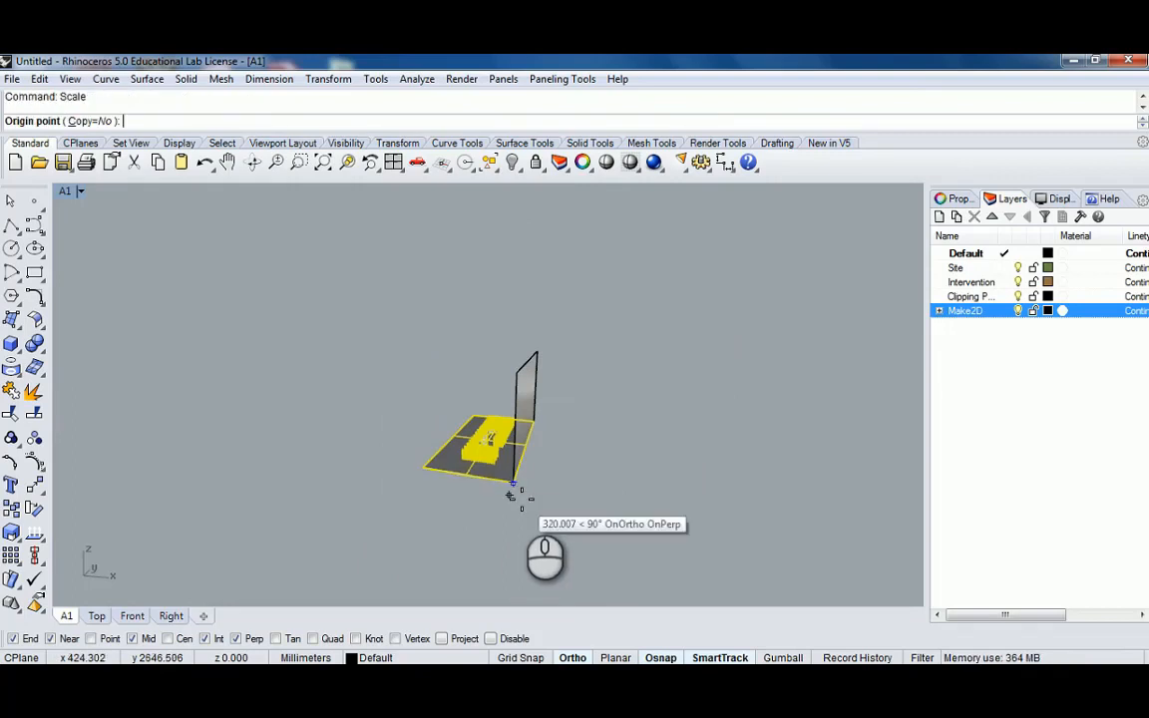
click(467, 484)
click(512, 486)
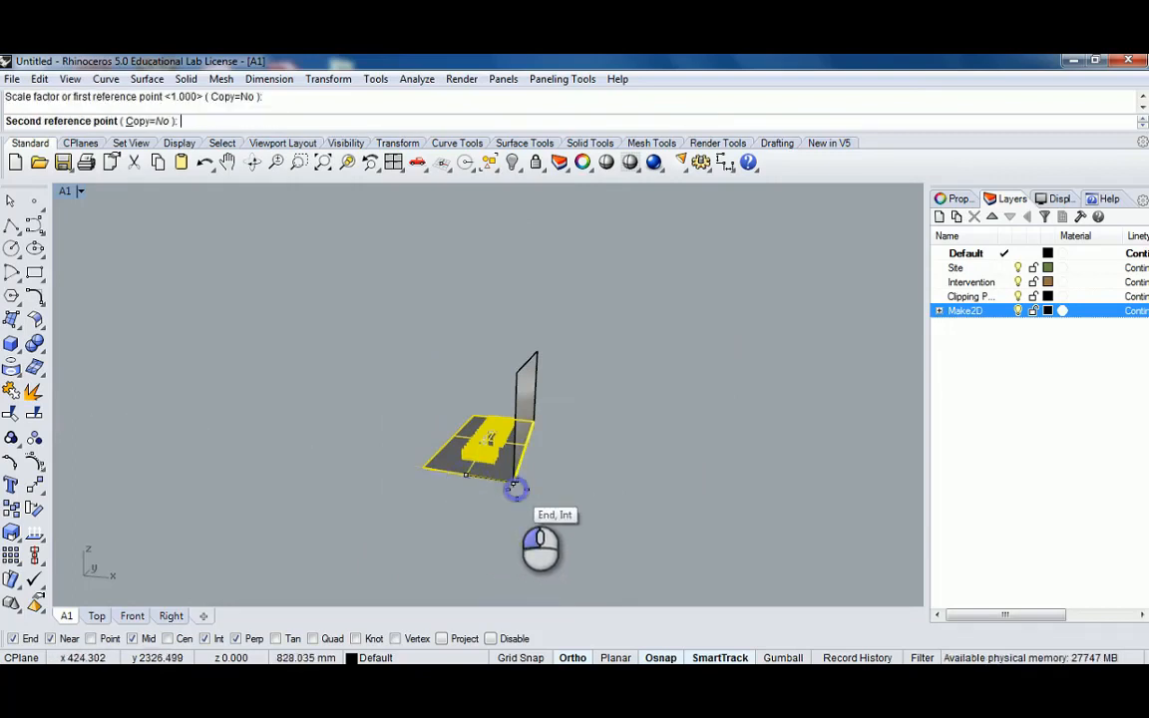
right_drag(689, 484, 429, 445)
click(678, 472)
Move the vertical 6' panel onto the site, in front of the curved wall
right_drag(535, 449, 469, 446)
drag(571, 456, 438, 454)
scroll(432, 446, up, 5)
scroll(432, 445, up, 4)
click(463, 454)
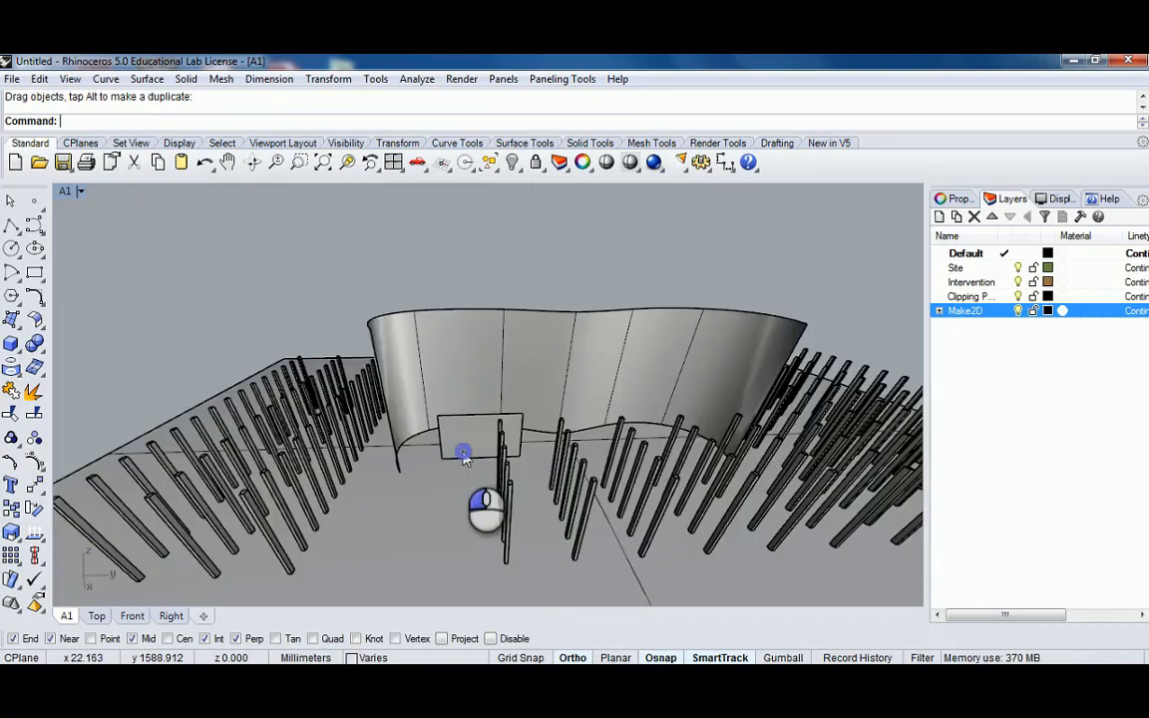
scroll(454, 446, up, 5)
key(Escape)
Create a horizontal rectangular plane starting at the upper corner of the vertical panel
text(Plane)
key(Return)
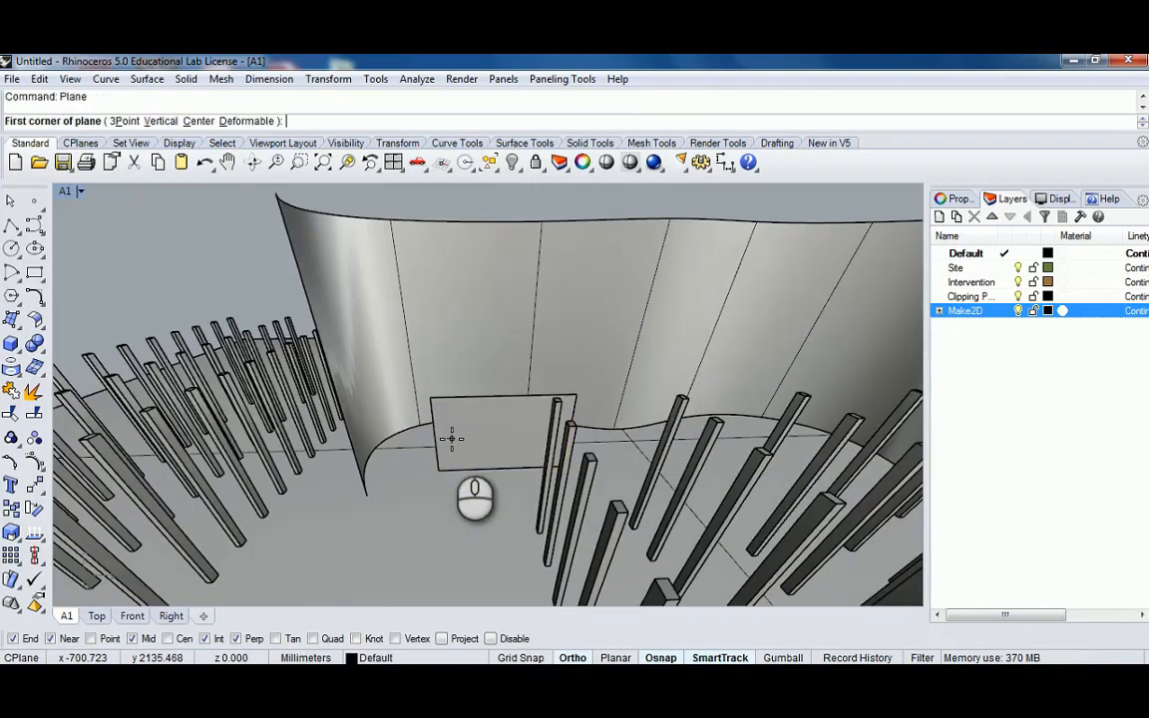
scroll(456, 439, up, 3)
click(425, 387)
right_drag(425, 387, 327, 433)
scroll(438, 462, up, 4)
click(462, 459)
scroll(460, 458, down, 3)
Move the horizontal plane down along the vertical panel's edge from its upper corner, entering 6 as the distance
click(407, 468)
middle_click(439, 472)
scroll(329, 435, up, 3)
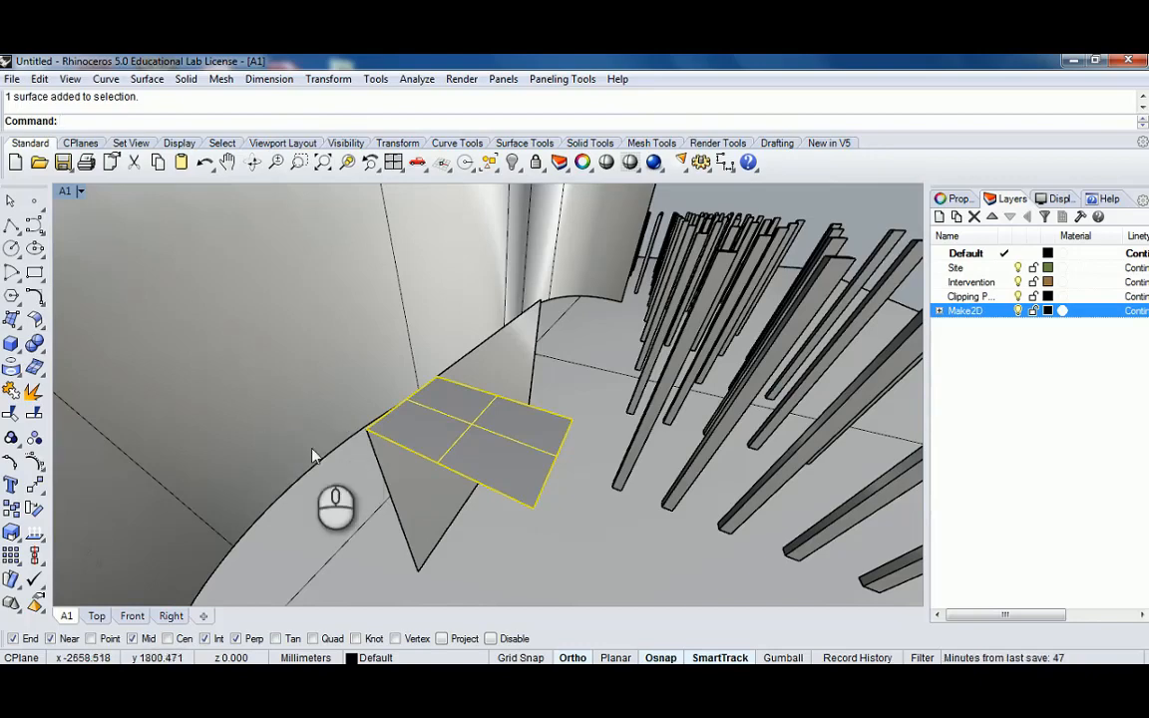
text(m)
key(Return)
right_drag(344, 486, 267, 456)
scroll(359, 413, up, 5)
click(356, 403)
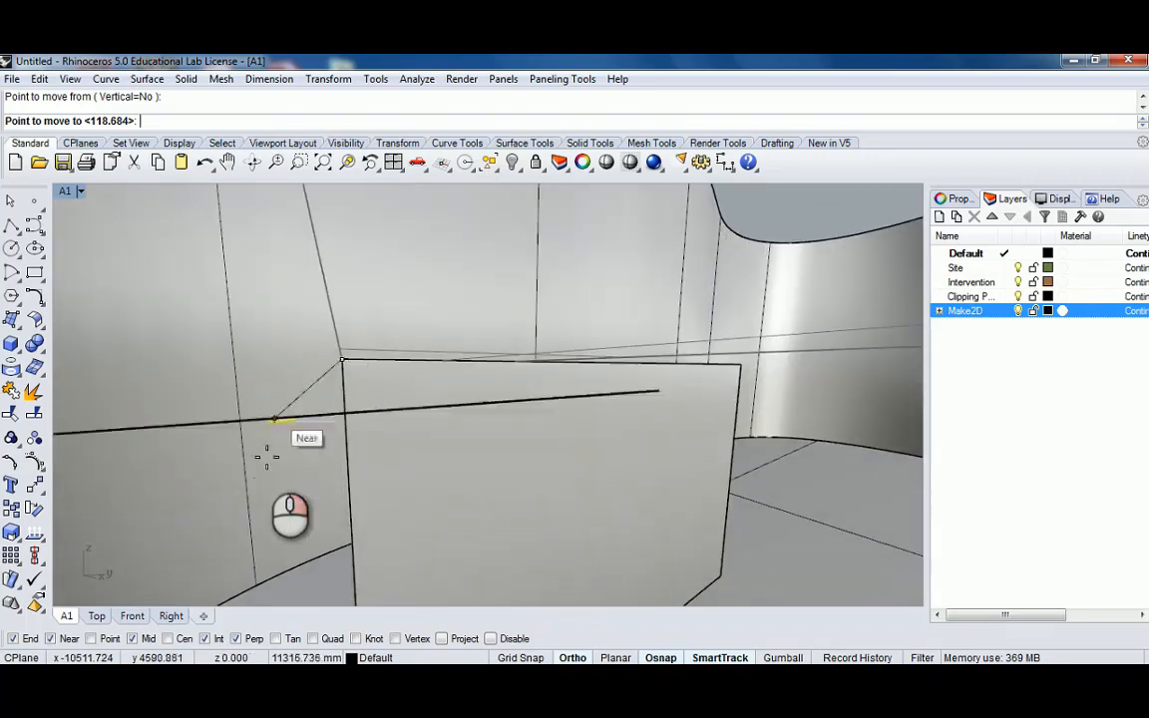
right_drag(327, 411, 327, 362)
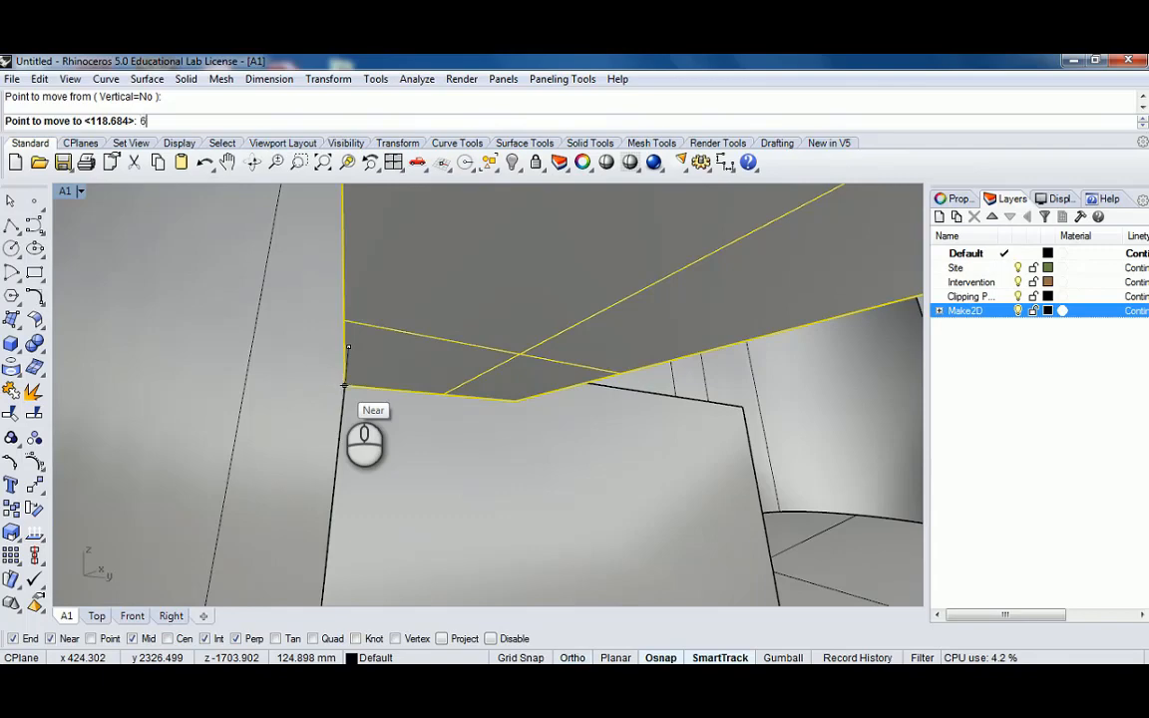
click(344, 386)
Delete the vertical reference panel, keeping the horizontal eye-level plane
right_drag(344, 387, 481, 432)
click(389, 380)
click(355, 359)
click(385, 327)
key(Delete)
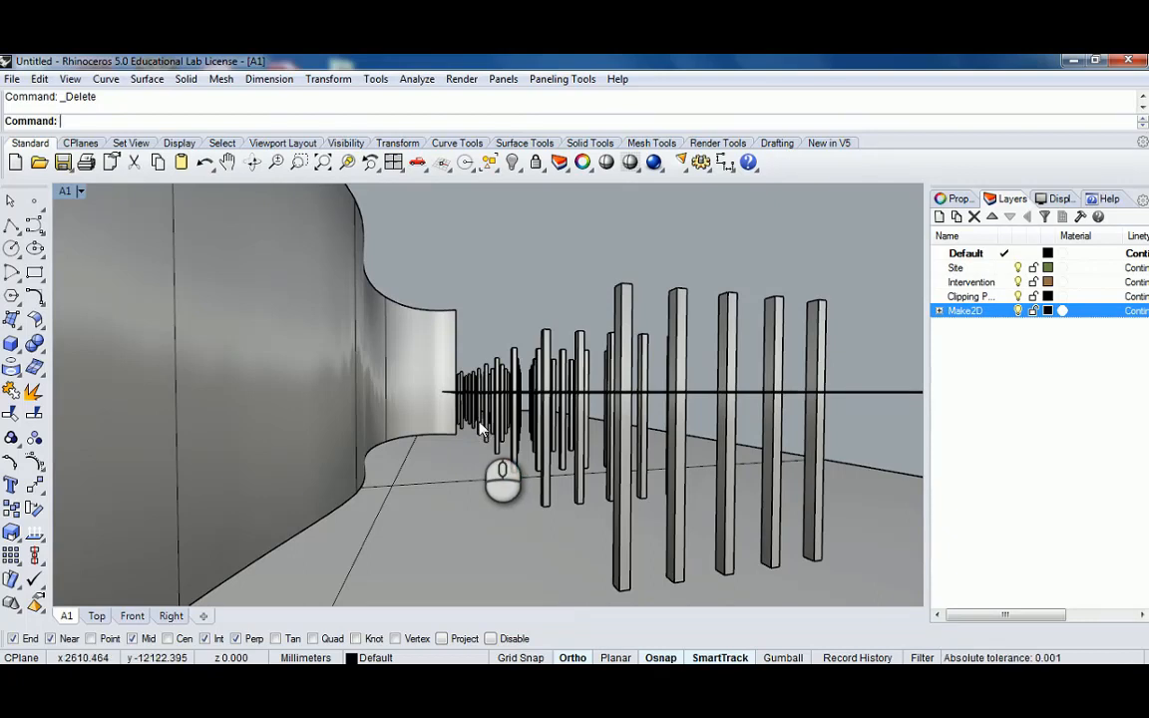
Align the perspective view to eye level so that the horizontal plane appears edge-on as a single line
right_click(483, 408)
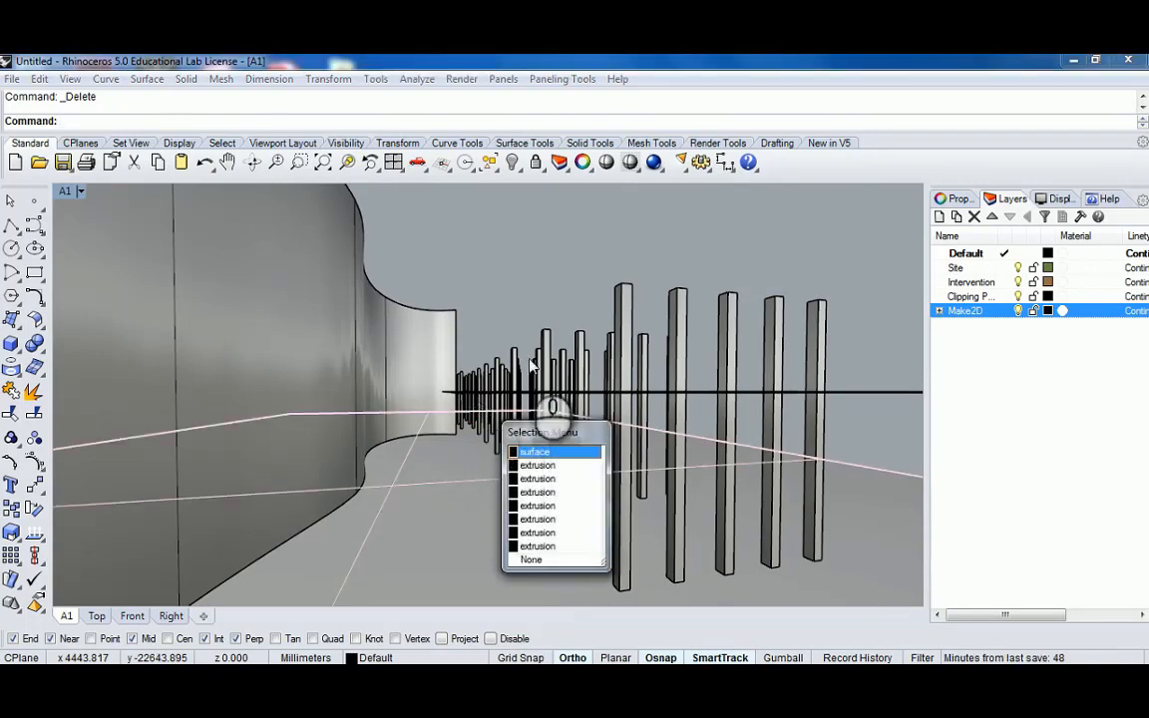
click(562, 299)
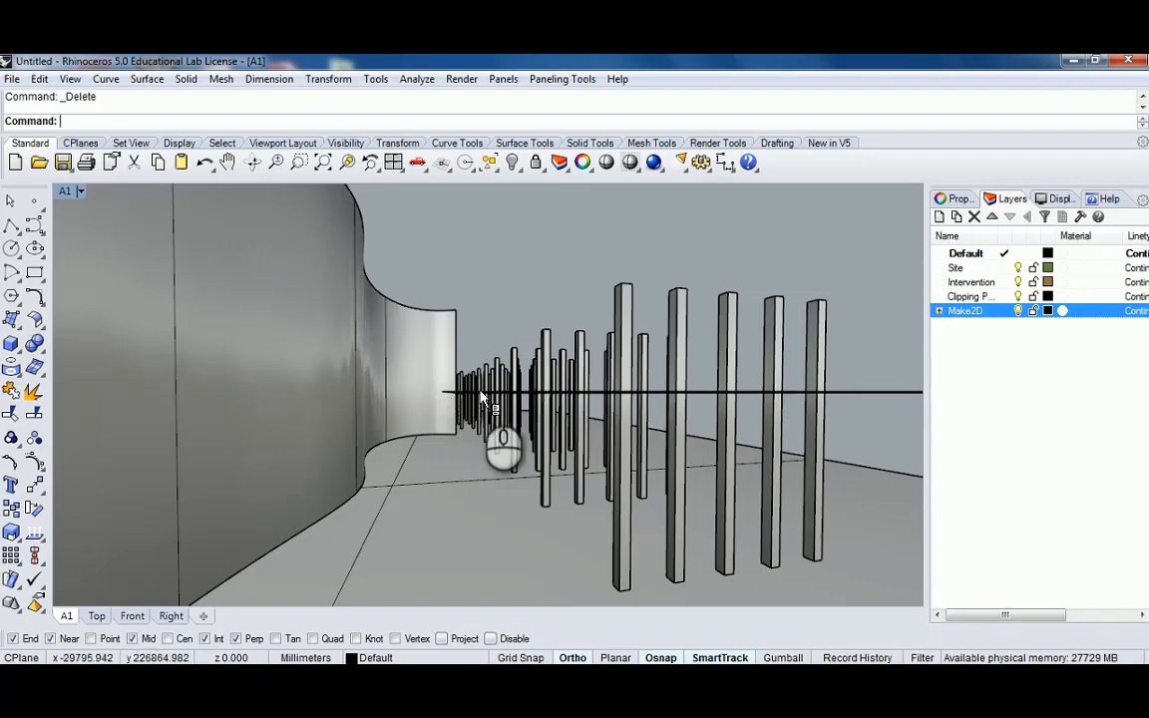
right_drag(487, 391, 494, 377)
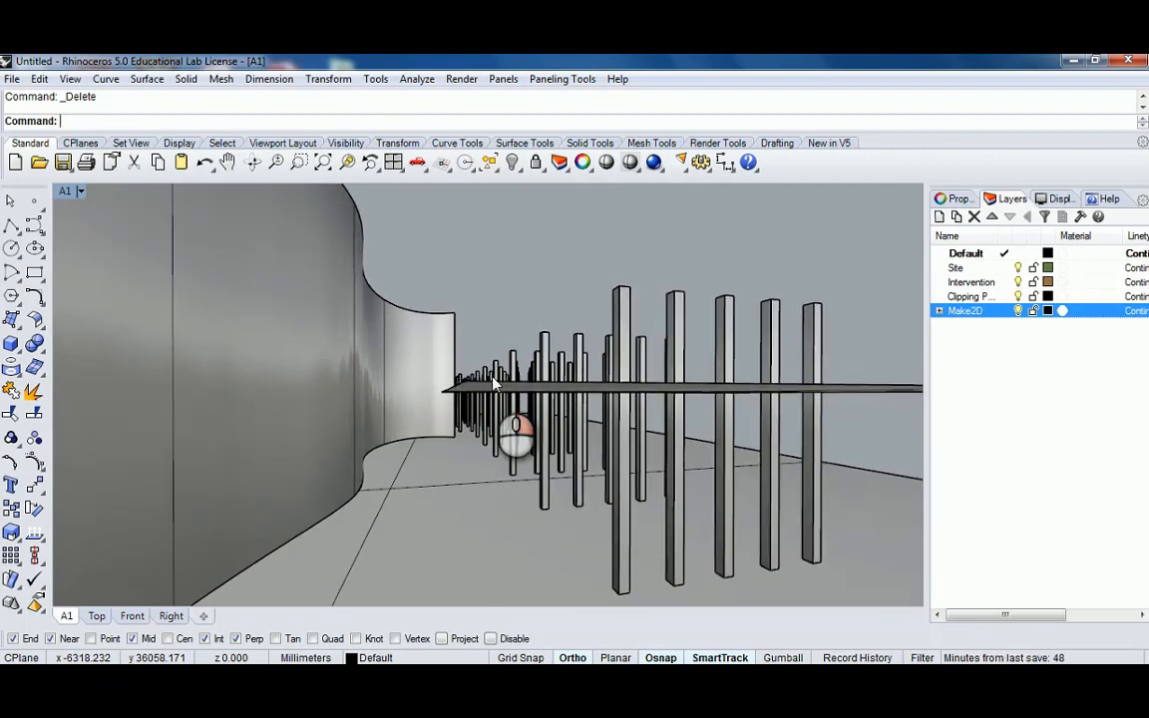
mouse_move(539, 330)
shift+right_down()
mouse_move(529, 311)
mouse_move(528, 337)
mouse_move(526, 311)
mouse_move(526, 336)
mouse_move(534, 311)
mouse_move(532, 320)
shift+right_up()
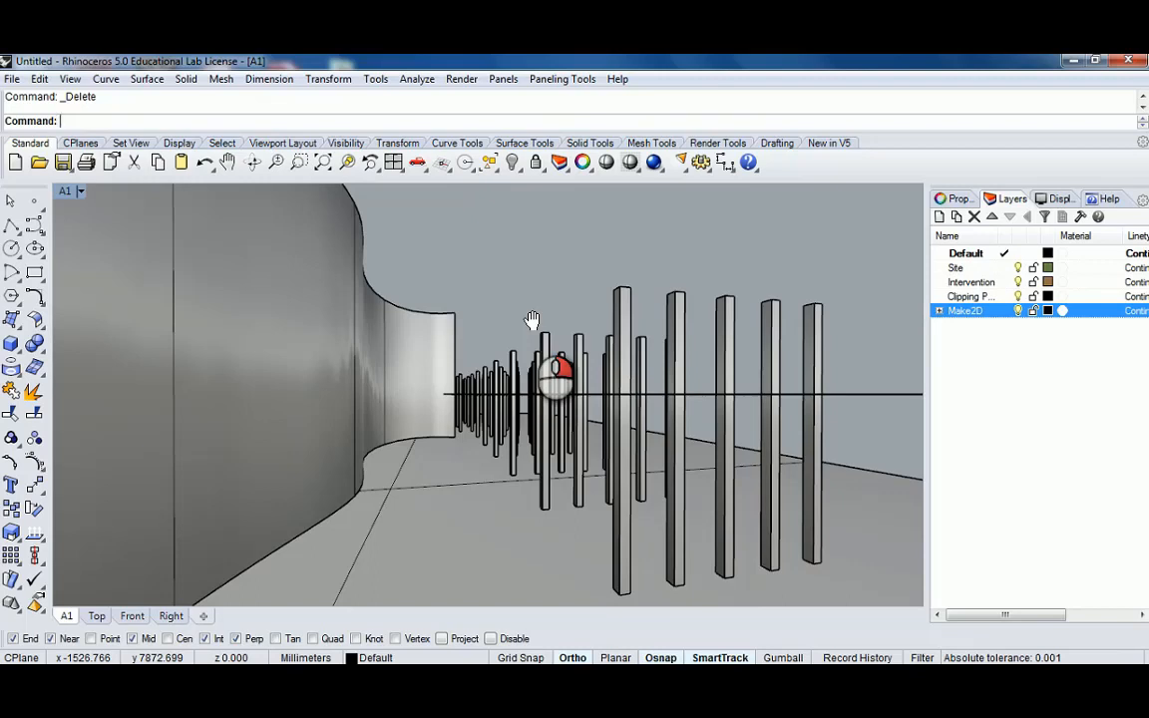
shift+right_drag(532, 320, 532, 320)
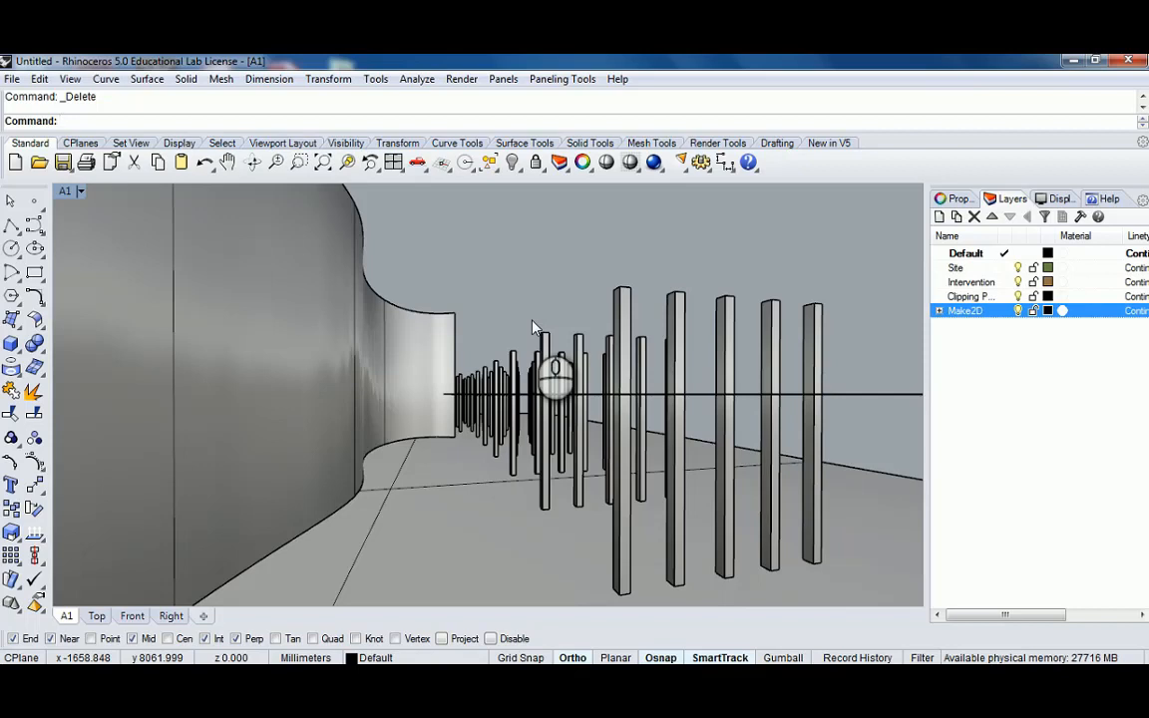
Save the current eye-level perspective as a named view called B1
click(864, 395)
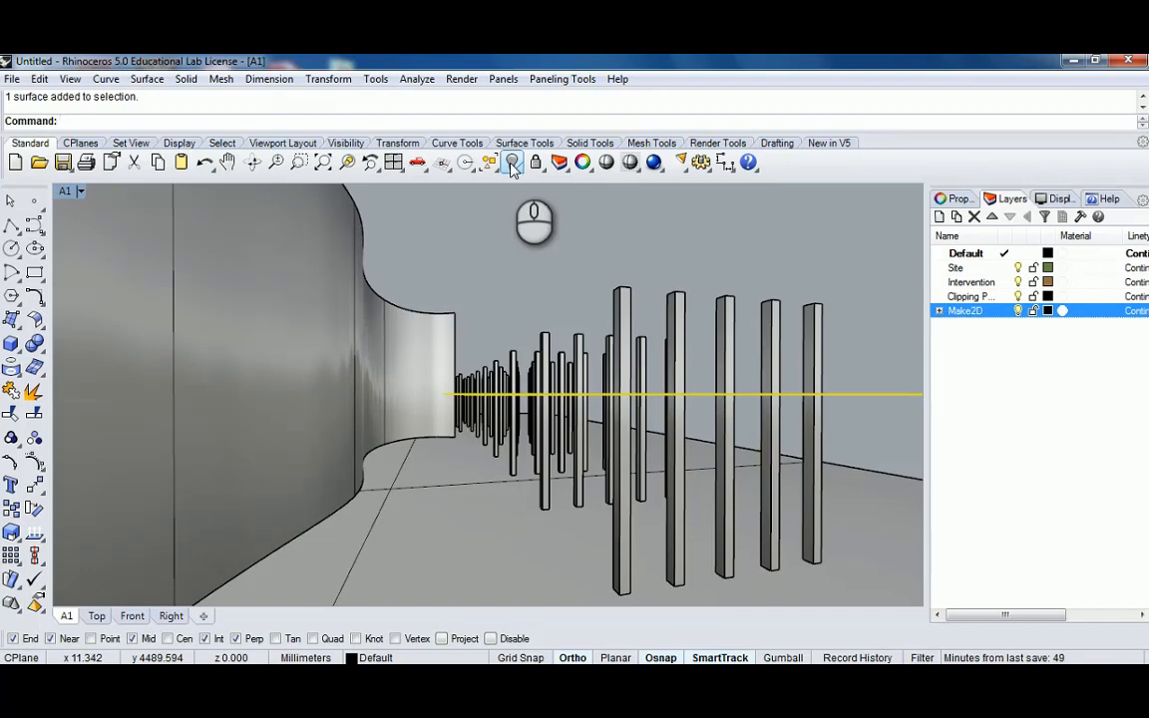
click(66, 193)
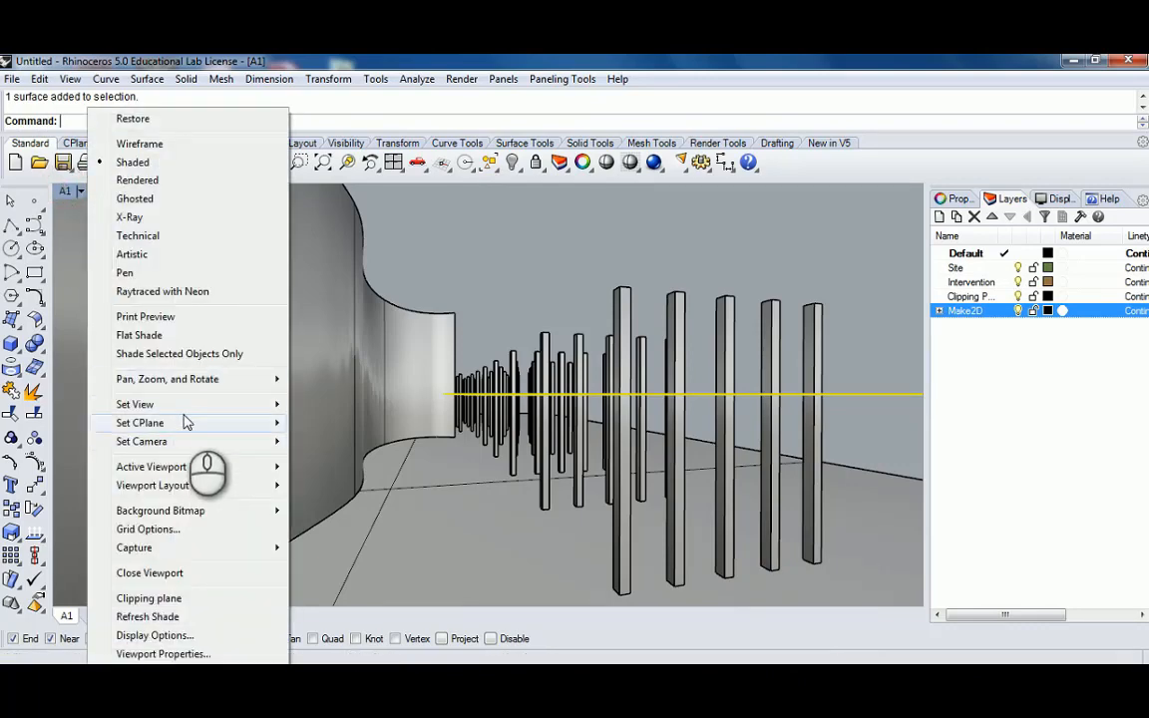
mouse_move(199, 404)
click(339, 604)
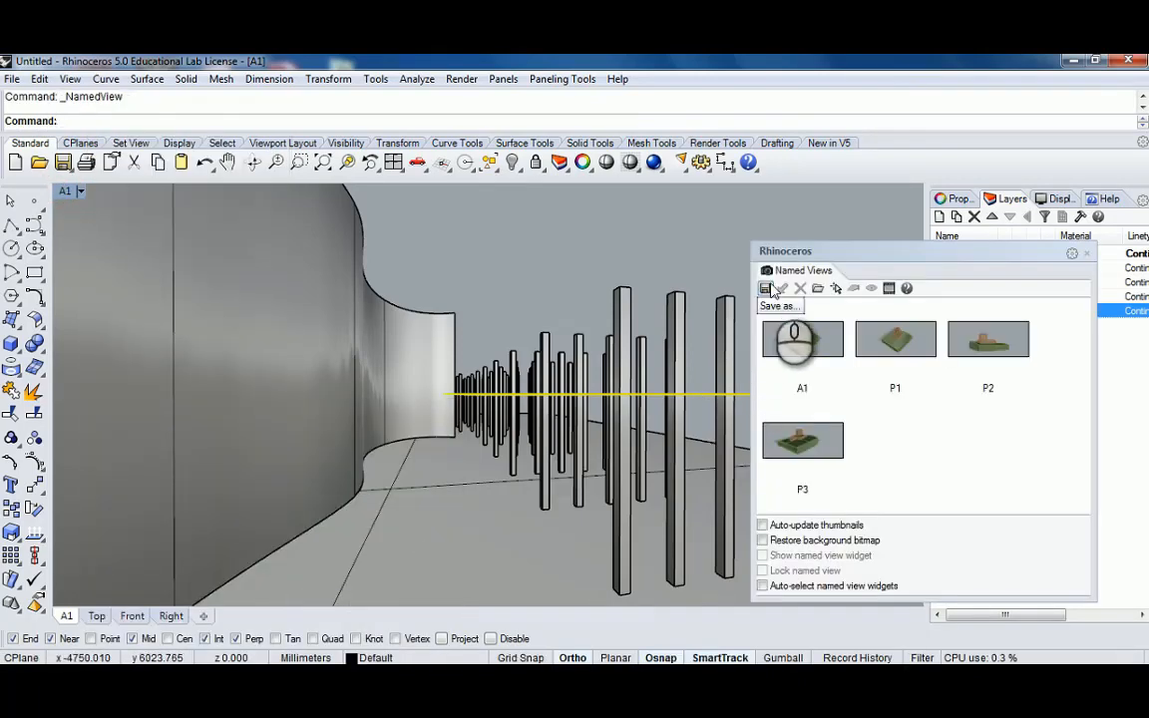
click(765, 287)
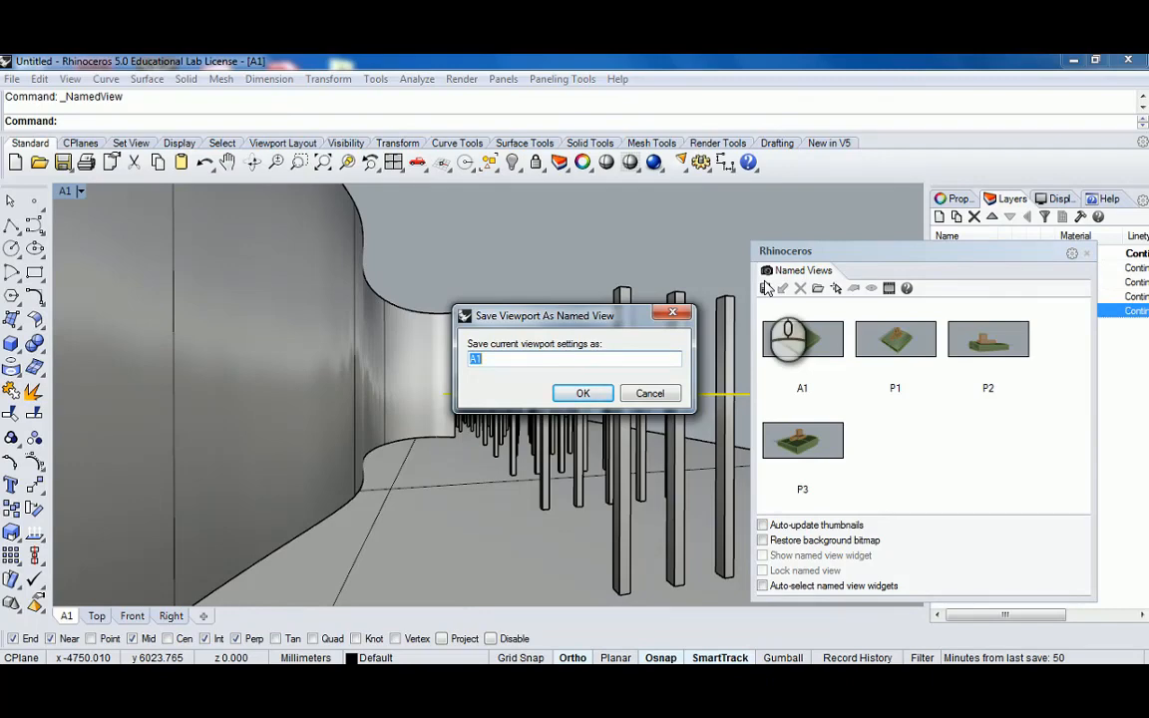
click(584, 394)
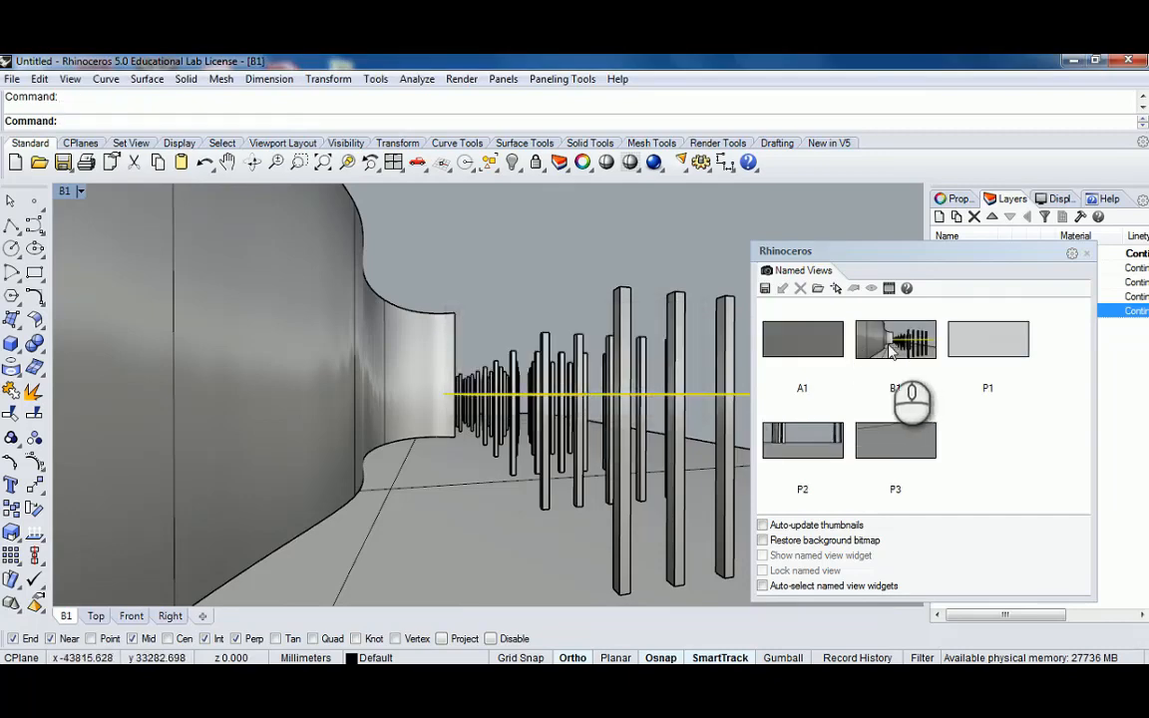
click(1086, 252)
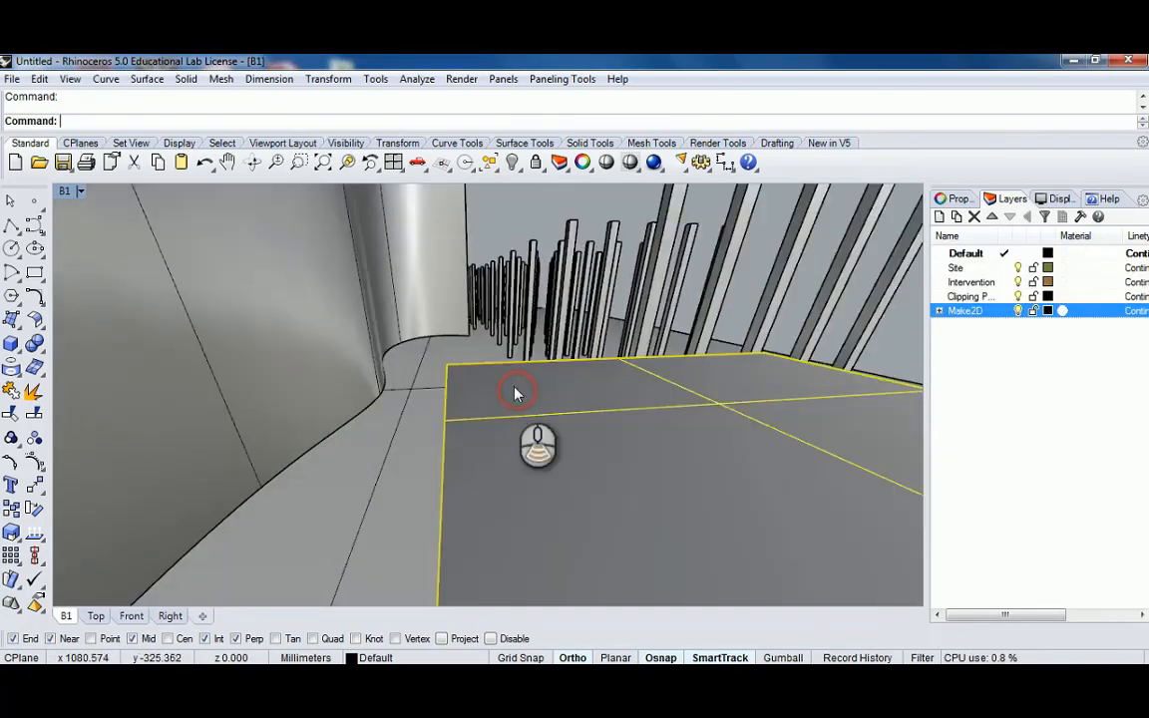
Set the B1 viewport's camera lens length to 25 mm
scroll(515, 394, down, 10)
right_drag(399, 428, 304, 314)
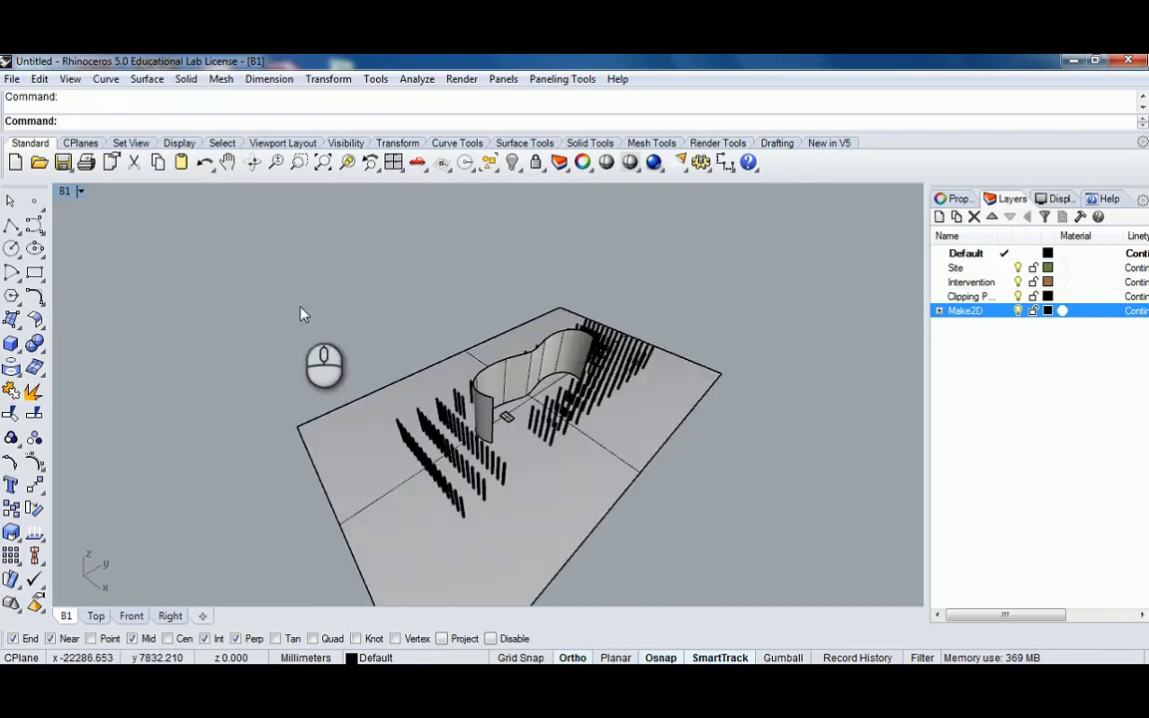
click(64, 190)
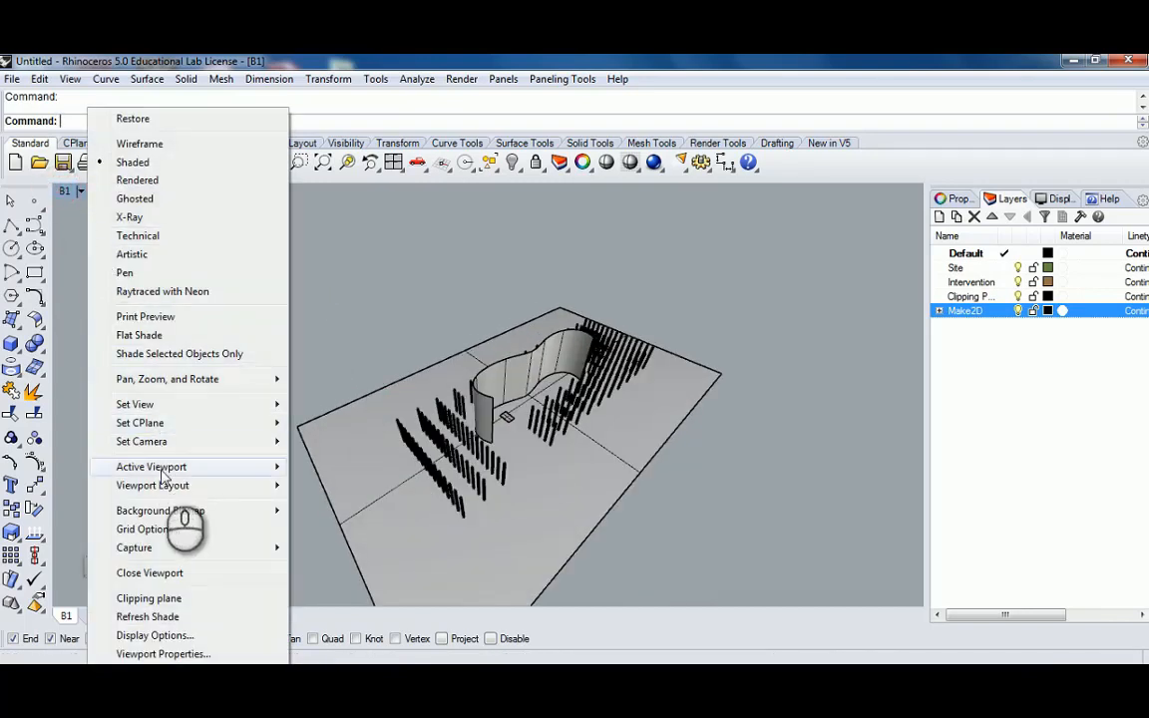
mouse_move(170, 404)
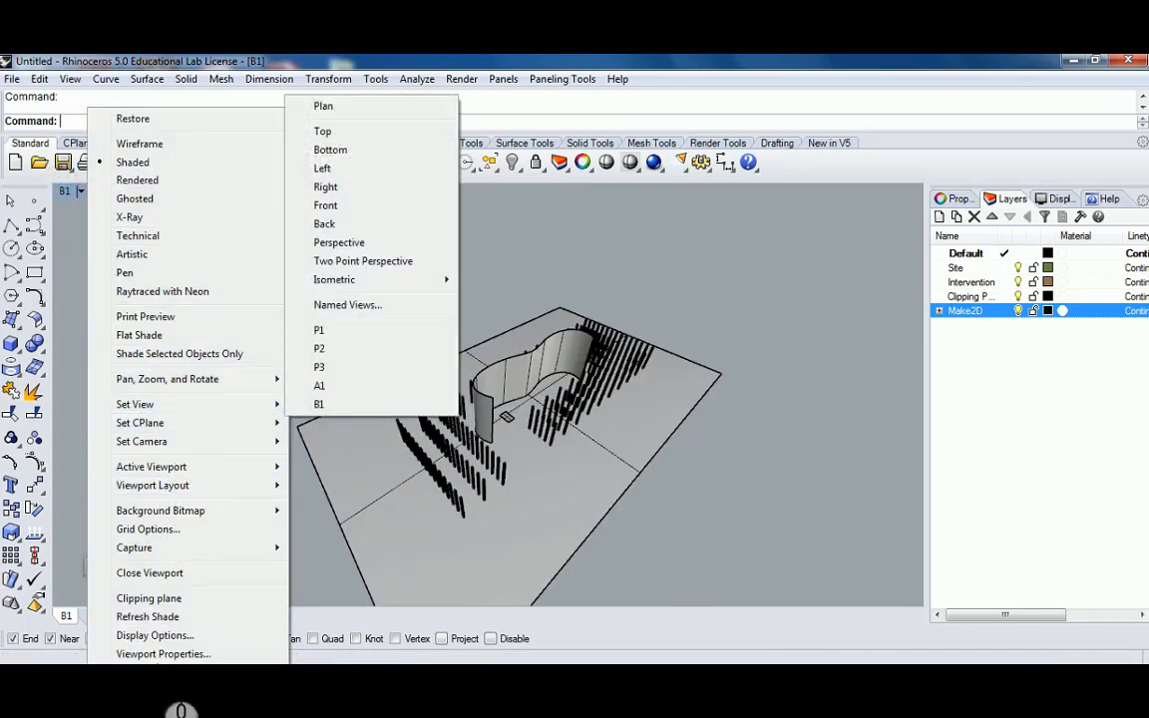
click(163, 653)
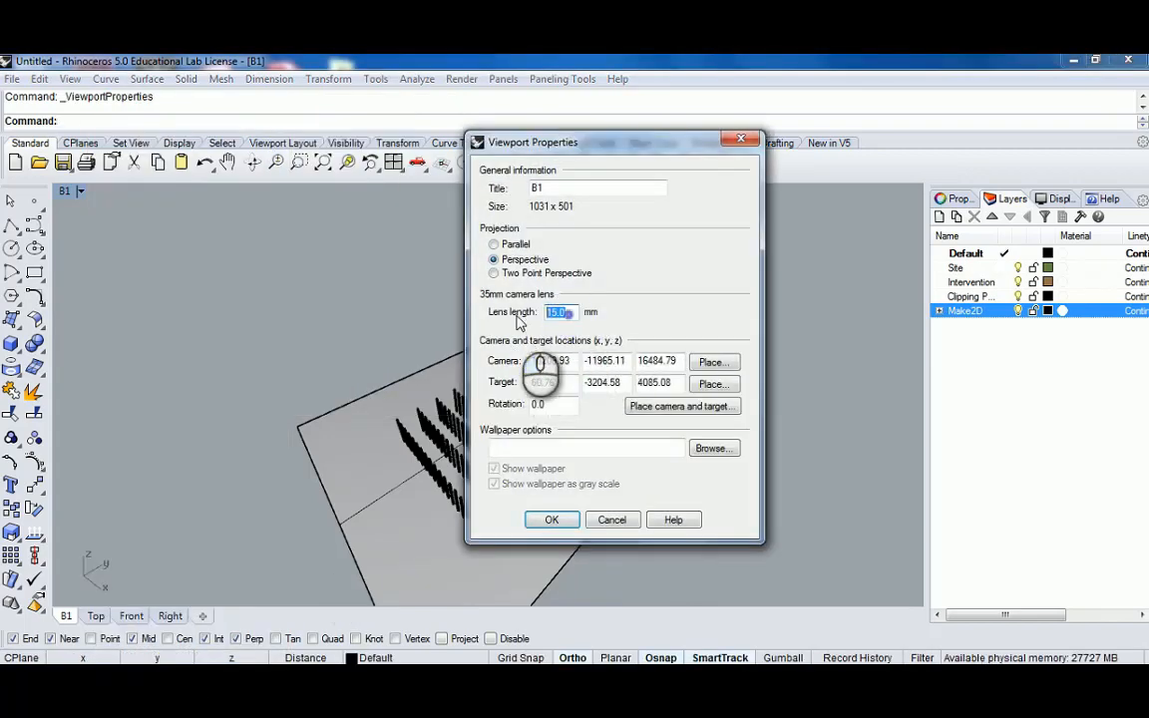
text(25)
drag(663, 142, 894, 147)
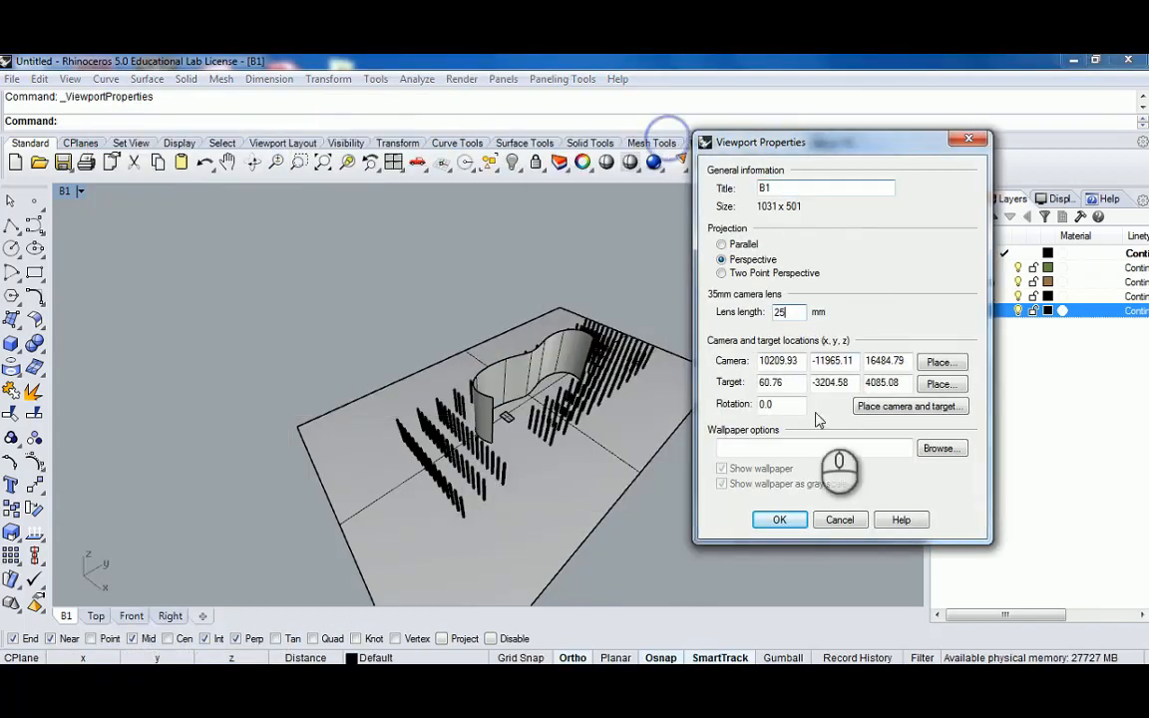
click(781, 517)
Examine the whole site model from several angles and distances with the 25 mm lens
scroll(654, 389, down, 5)
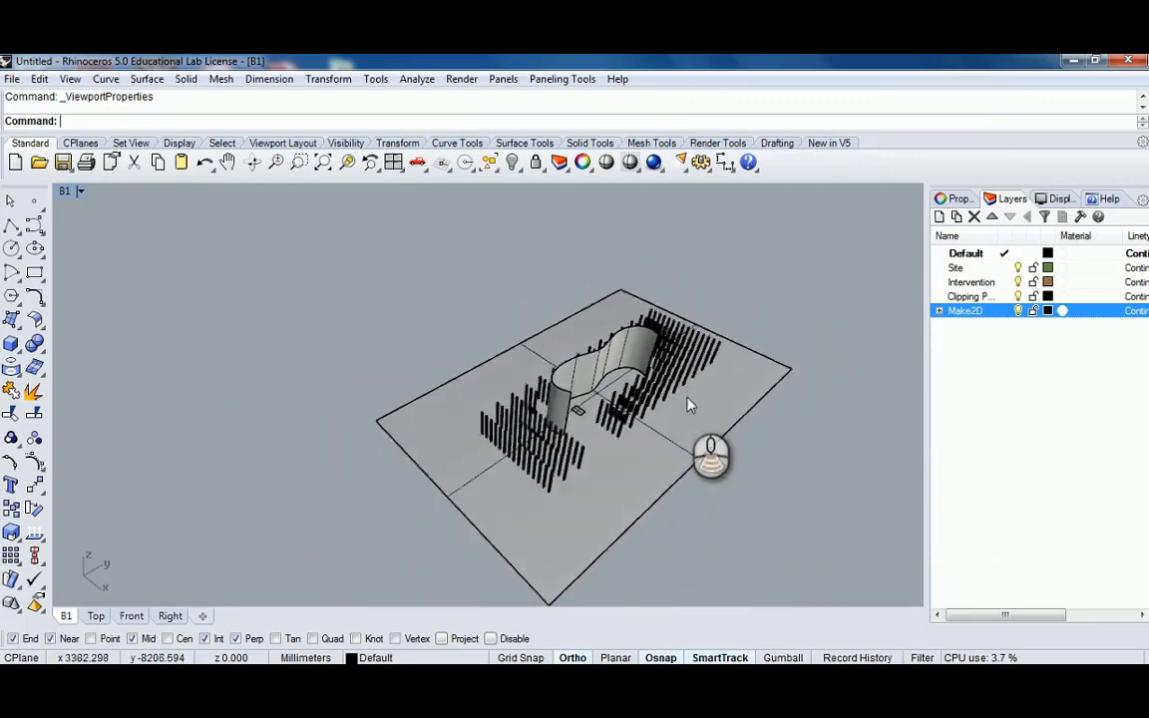
right_drag(687, 399, 551, 329)
scroll(552, 331, up, 2)
right_drag(637, 284, 484, 352)
scroll(589, 386, down, 5)
scroll(527, 327, up, 4)
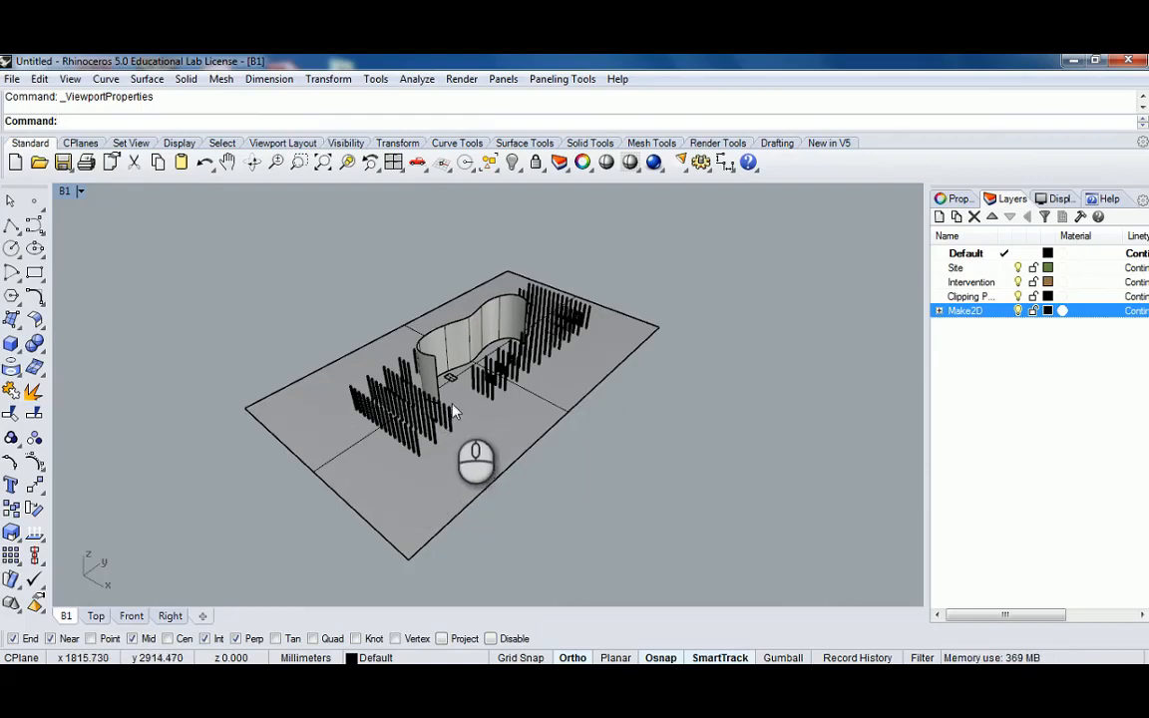
scroll(454, 411, up, 3)
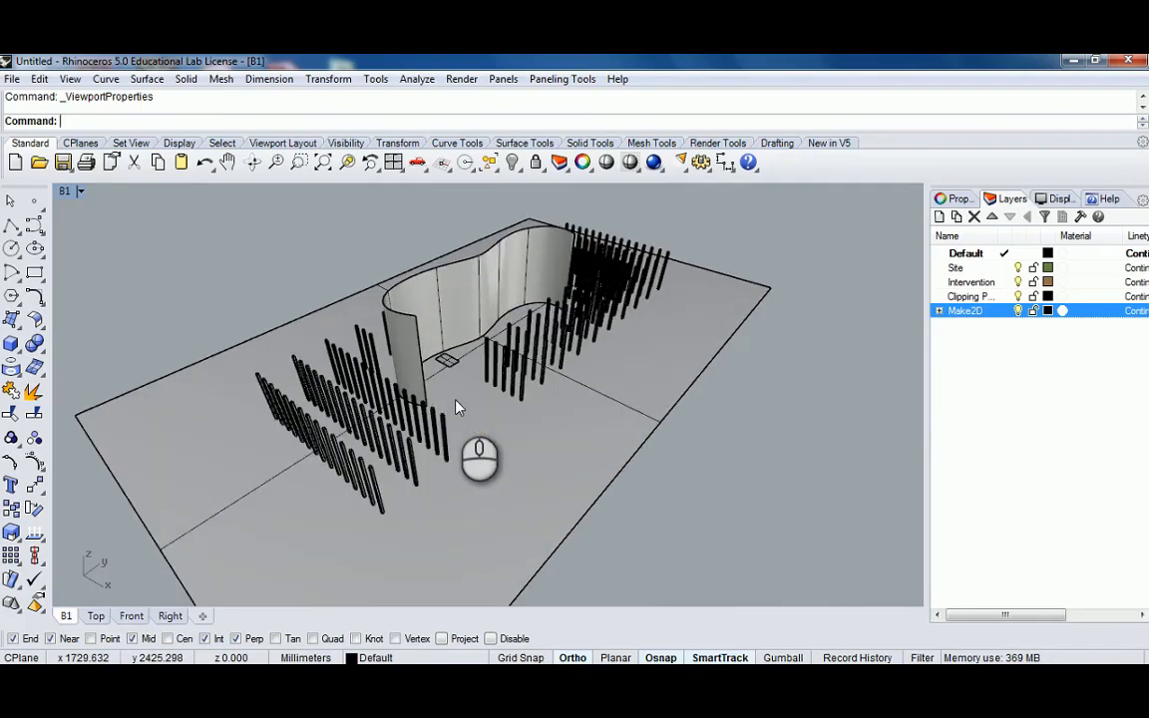
scroll(455, 407, down, 1)
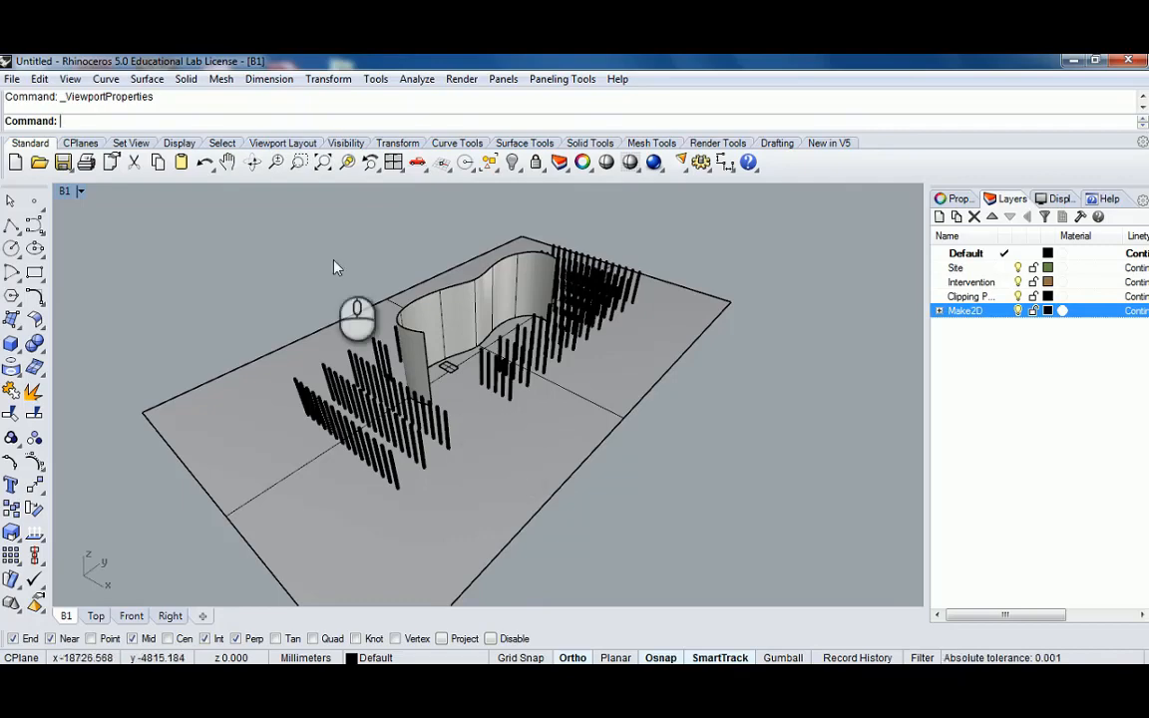
Set the B1 viewport's camera lens length to 50 mm
click(65, 190)
click(150, 653)
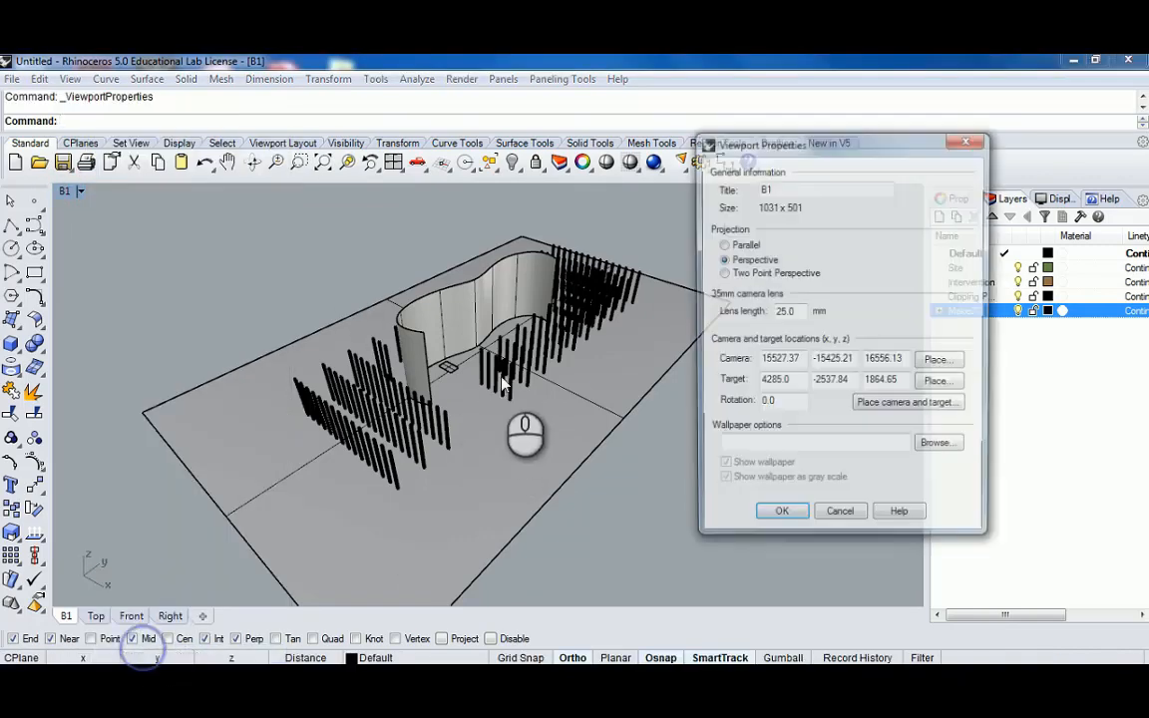
drag(798, 313, 748, 314)
text(5)
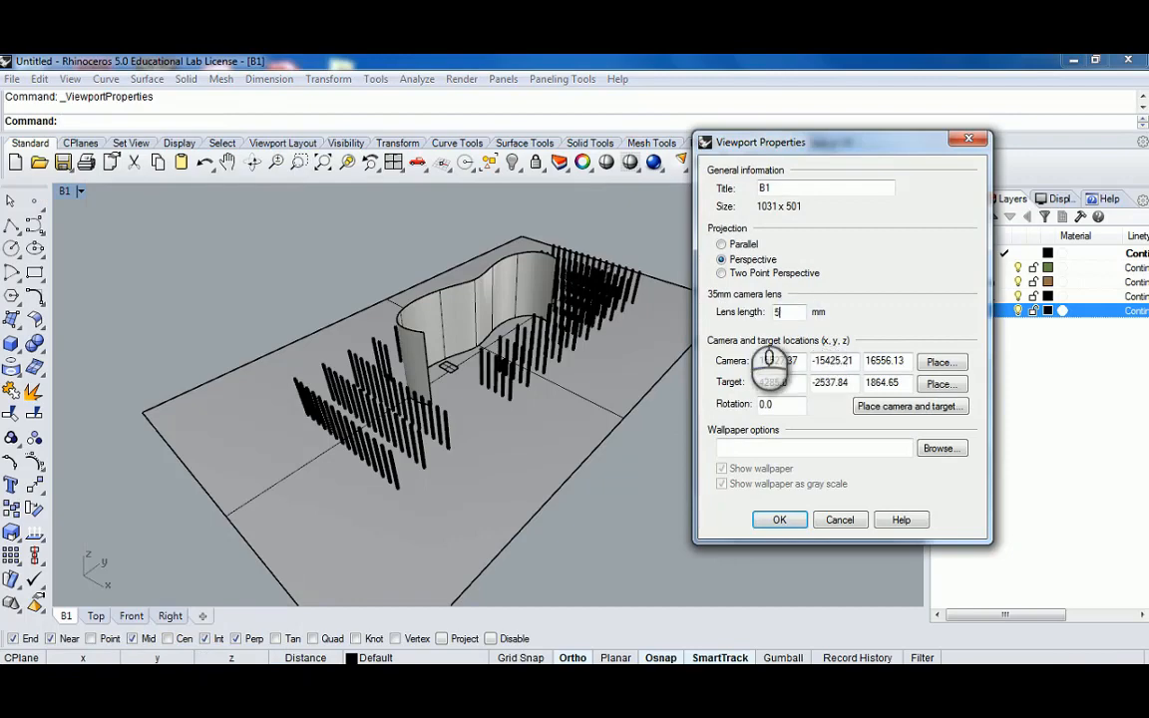
text(0)
click(779, 519)
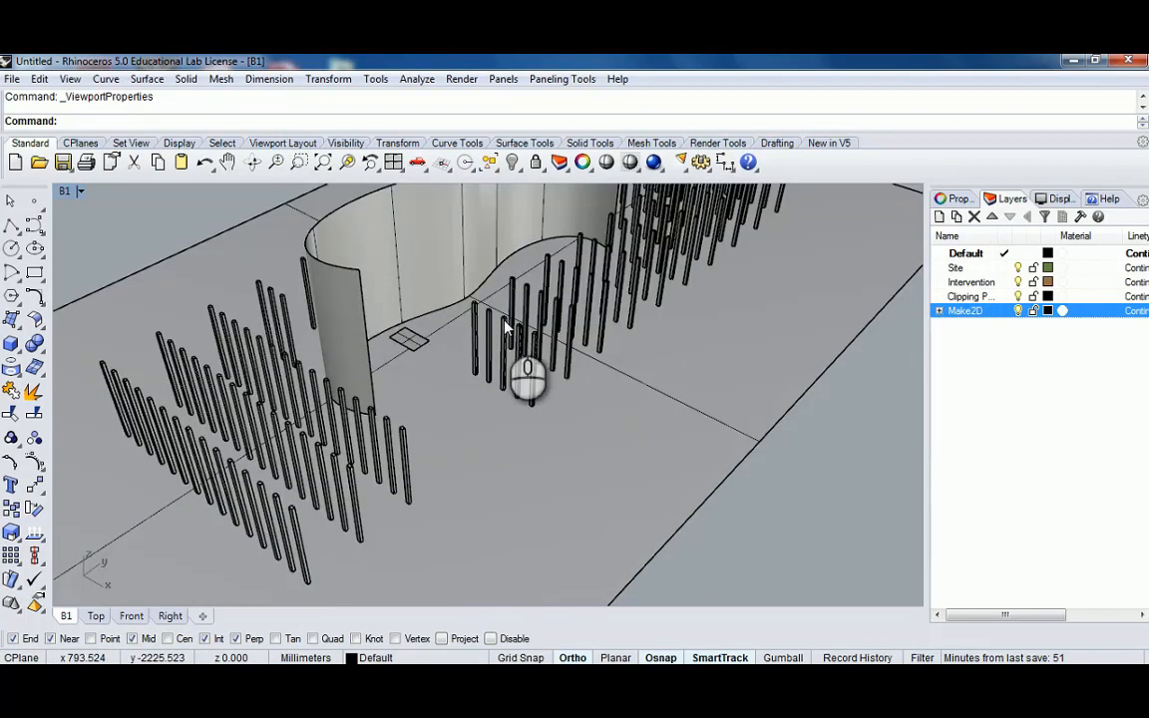
Examine the whole site model with the 50 mm lens, from overall distance to close-ups of the curved wall and columns
scroll(505, 327, down, 5)
right_drag(511, 327, 554, 345)
scroll(554, 345, down, 5)
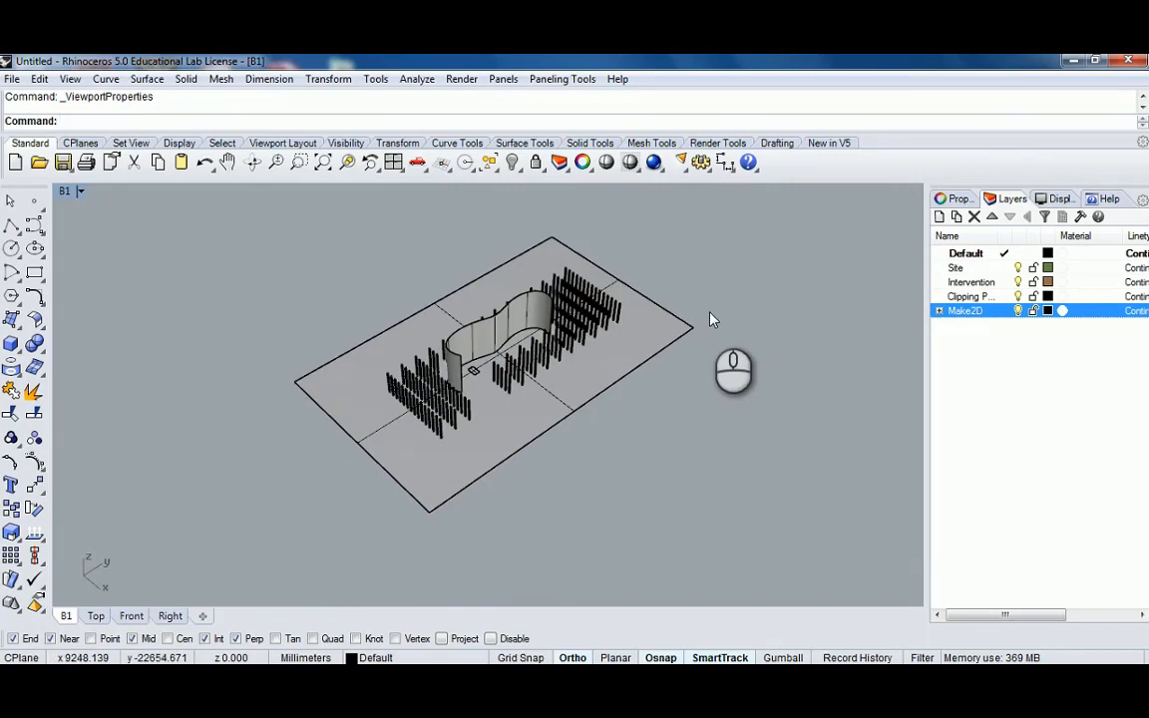
right_drag(501, 363, 492, 356)
scroll(492, 356, up, 4)
scroll(387, 397, up, 4)
scroll(389, 397, down, 8)
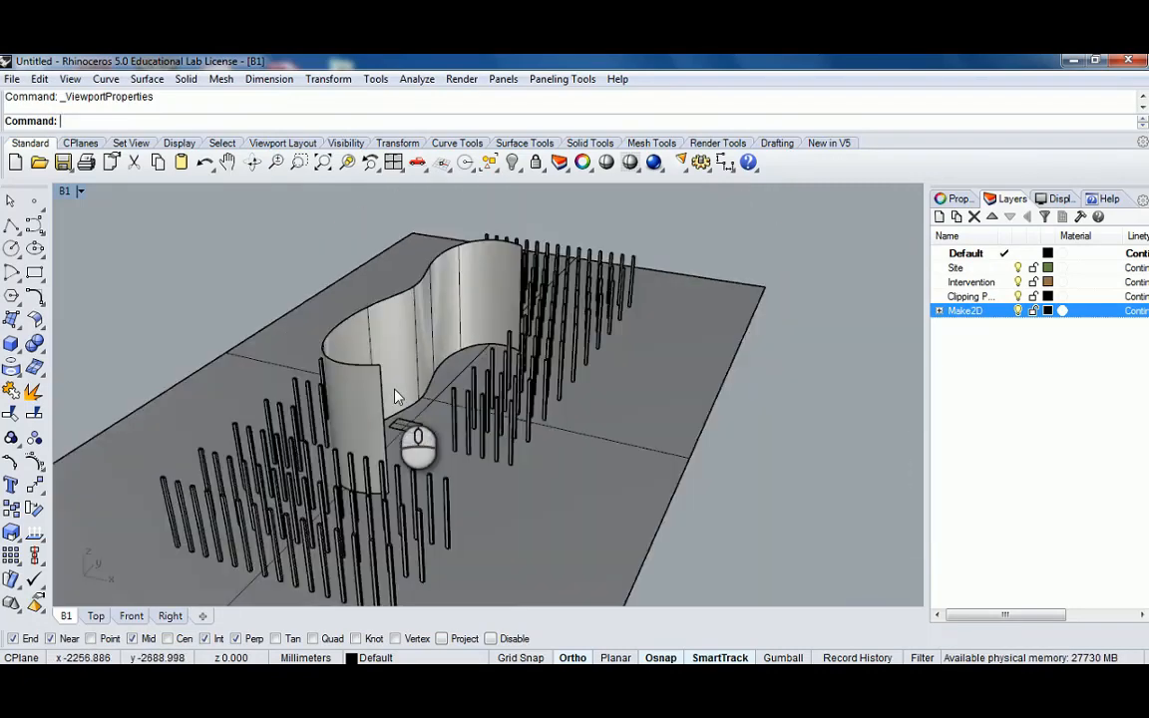
right_drag(403, 386, 457, 324)
scroll(477, 299, up, 5)
scroll(436, 373, up, 8)
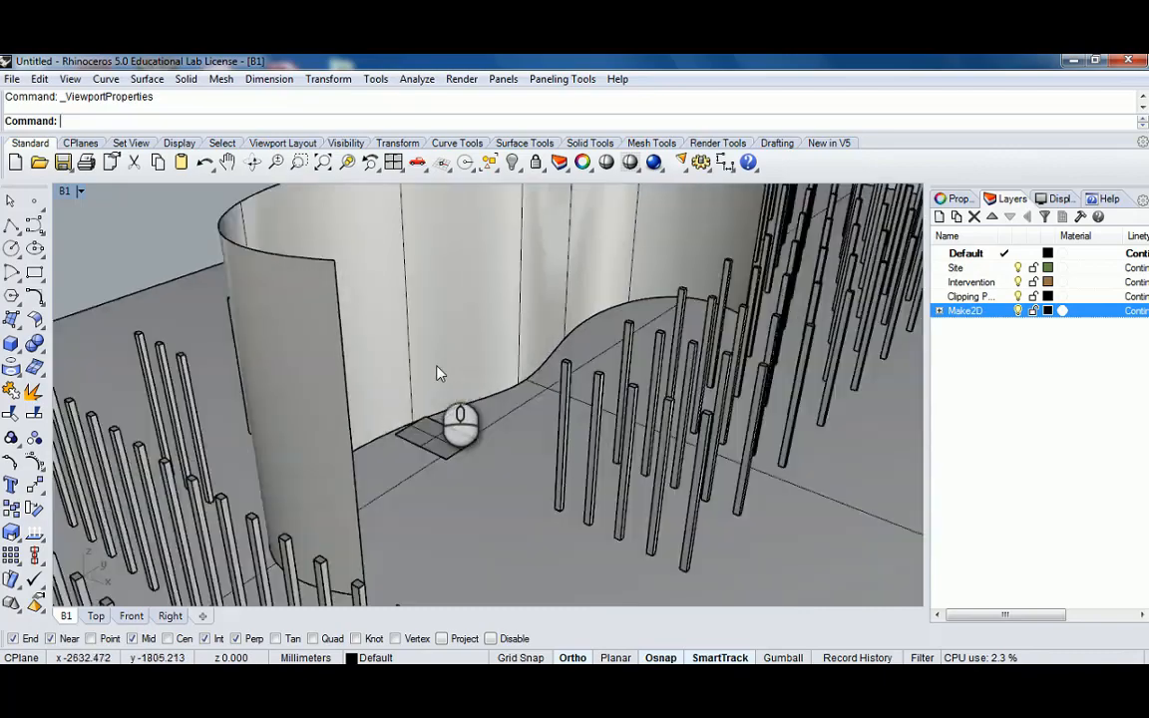
right_drag(548, 372, 638, 389)
right_drag(390, 464, 468, 383)
scroll(480, 456, down, 6)
scroll(468, 383, up, 10)
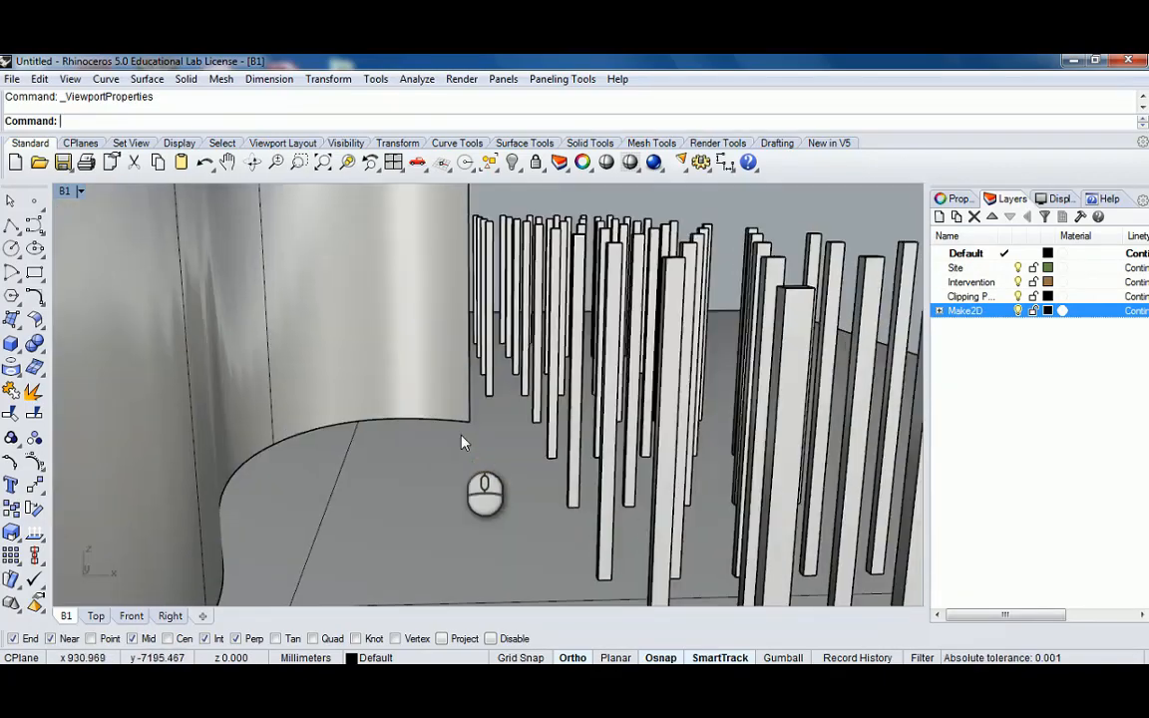
Examine the curved wall, columns and horizontal reference plane from near eye level with the 50 mm lens
right_drag(461, 434, 503, 372)
scroll(495, 410, up, 5)
scroll(495, 410, down, 5)
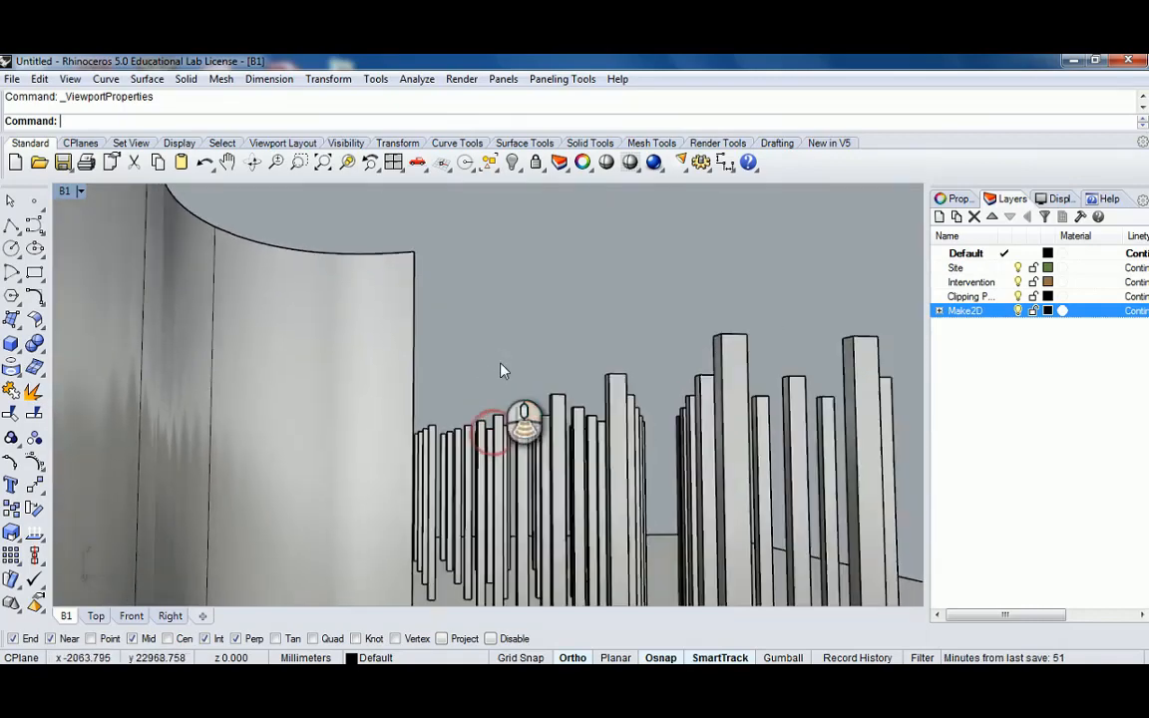
scroll(513, 374, up, 5)
scroll(515, 374, down, 5)
right_drag(527, 429, 586, 321)
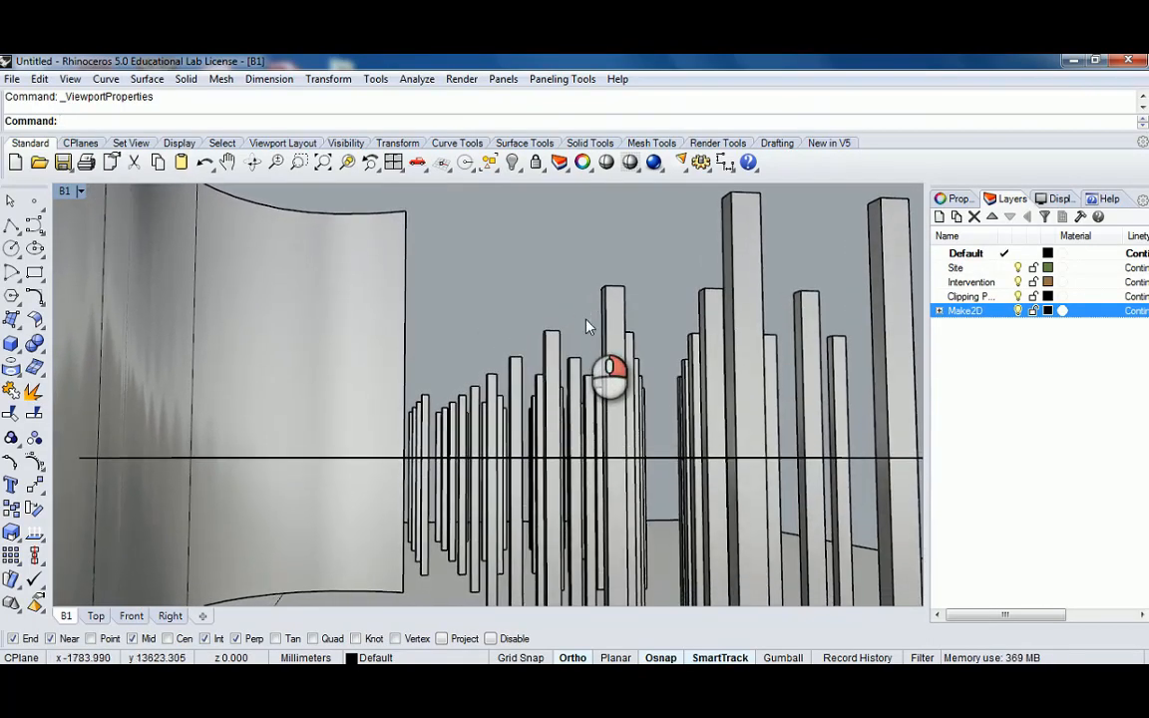
mouse_move(530, 350)
ctrl+right_down()
mouse_move(535, 364)
mouse_move(515, 359)
mouse_move(534, 367)
ctrl+right_up()
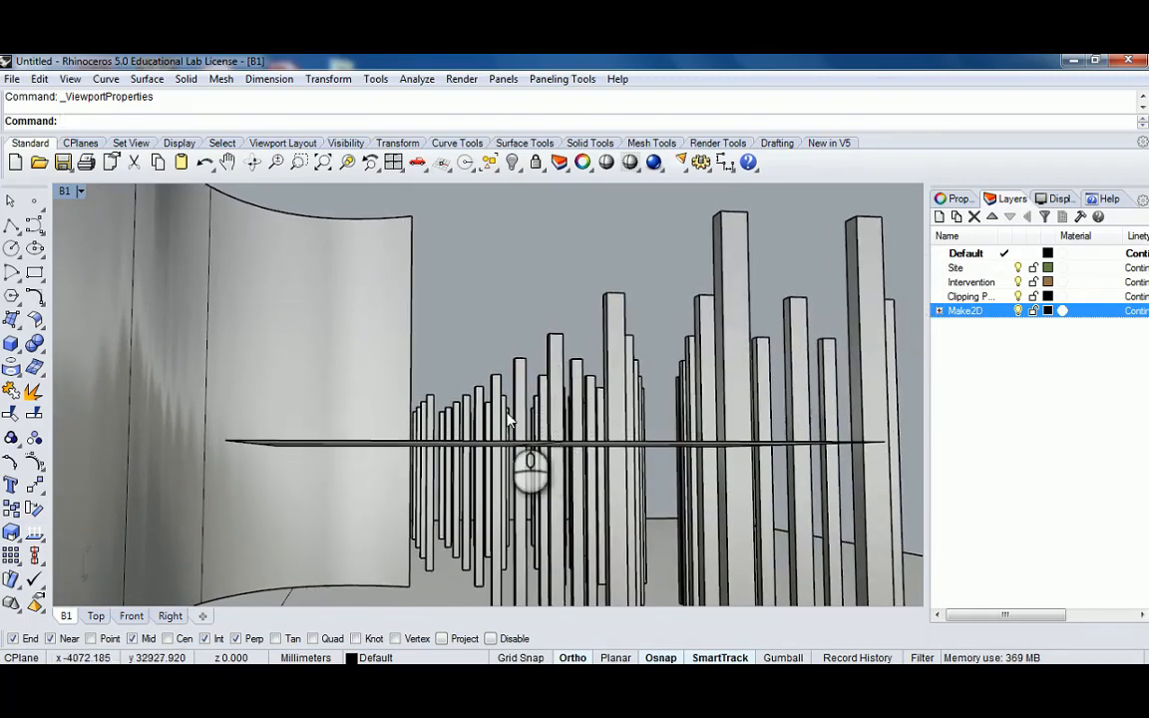
ctrl+right_drag(489, 443, 492, 439)
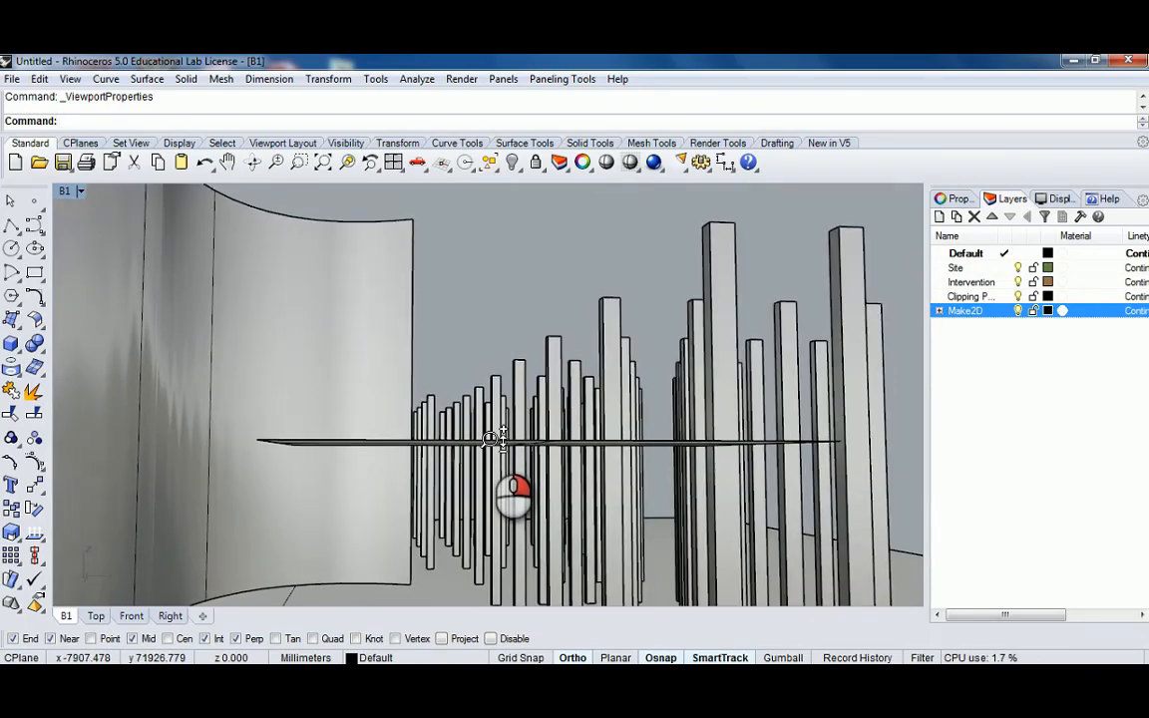
Set the B1 viewport's camera lens length to 35 mm
right_click(66, 193)
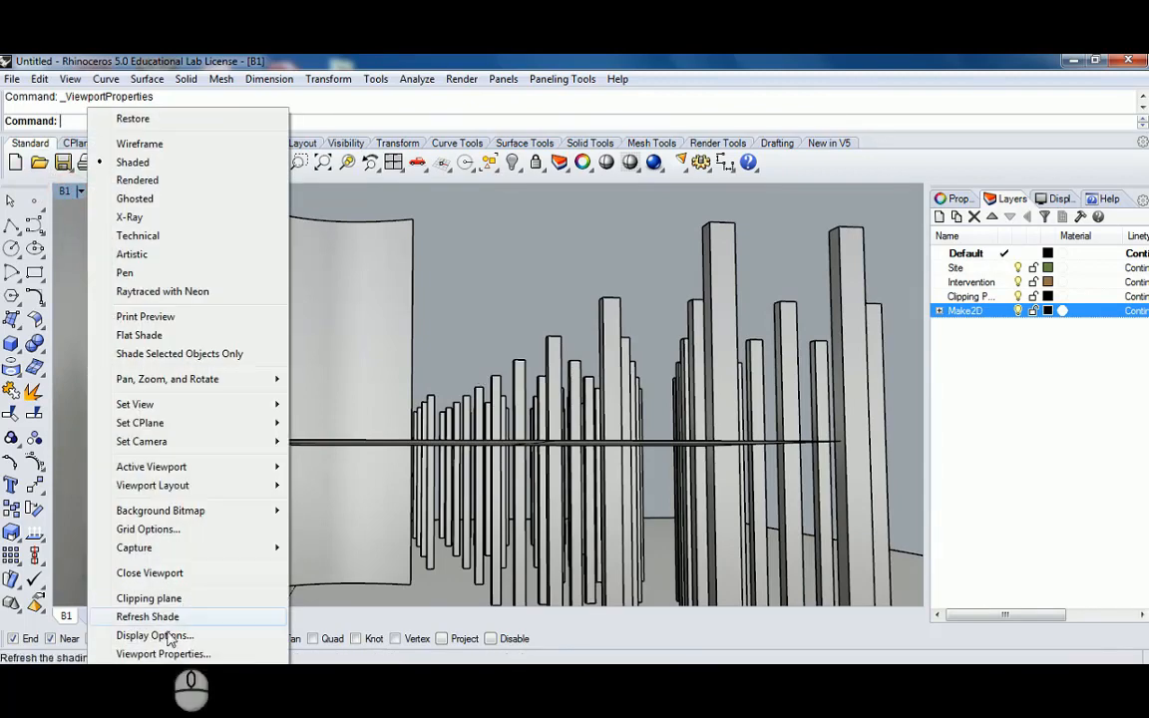
click(156, 654)
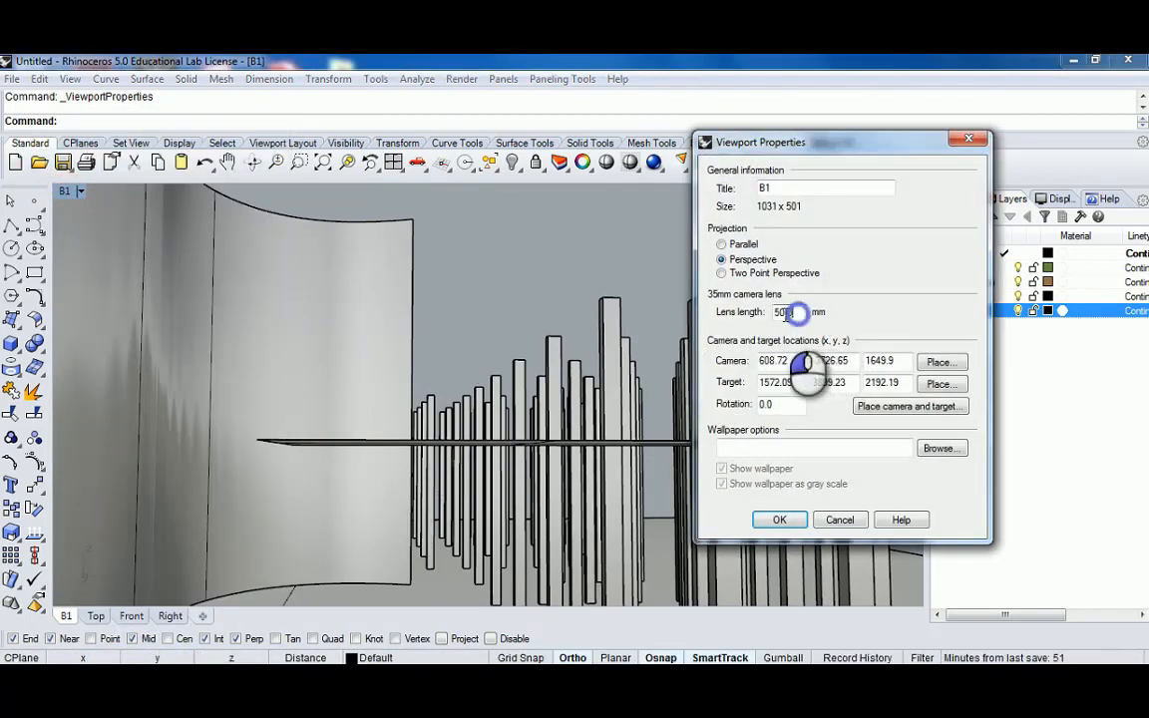
text(35)
key(Return)
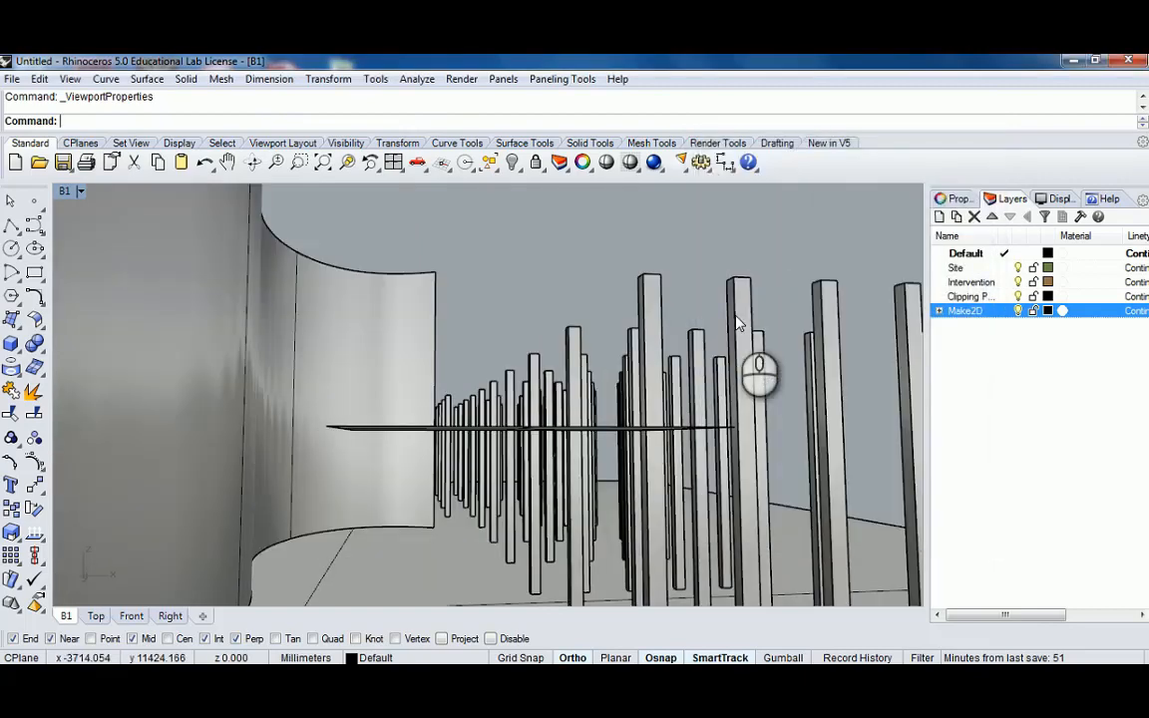
mouse_move(665, 344)
right_down()
mouse_move(651, 335)
mouse_move(656, 342)
right_up()
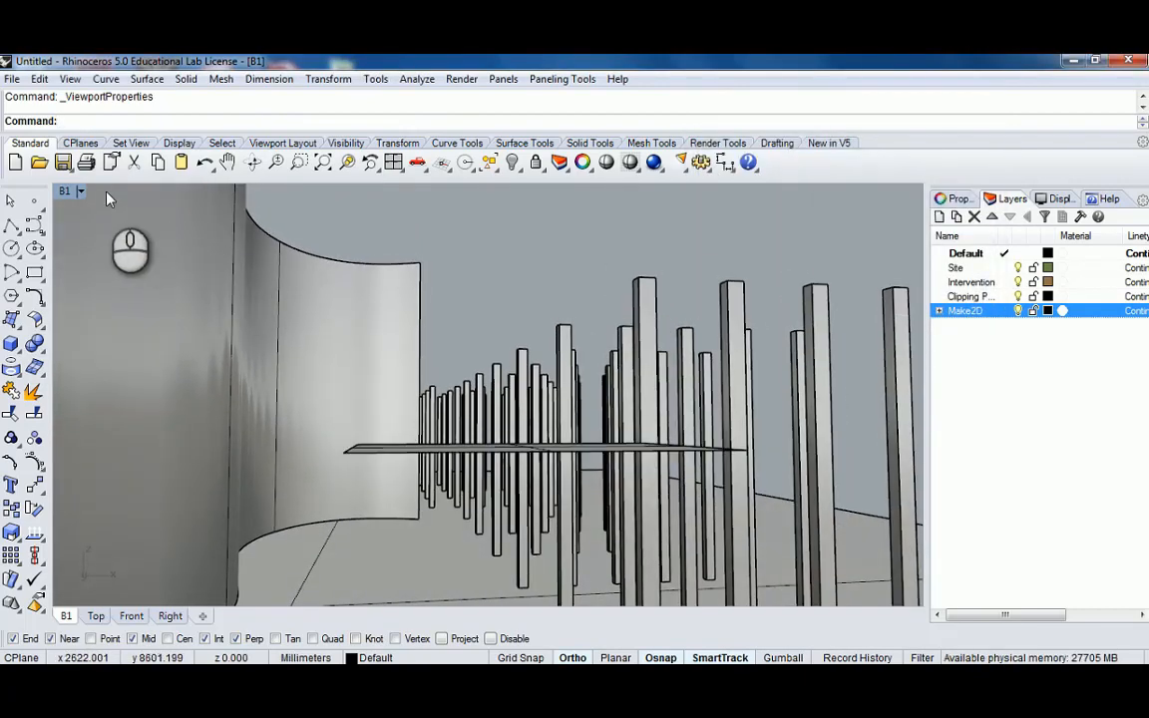
Restore the saved B1 view and check its lens length in the viewport properties without changing it
text(B1)
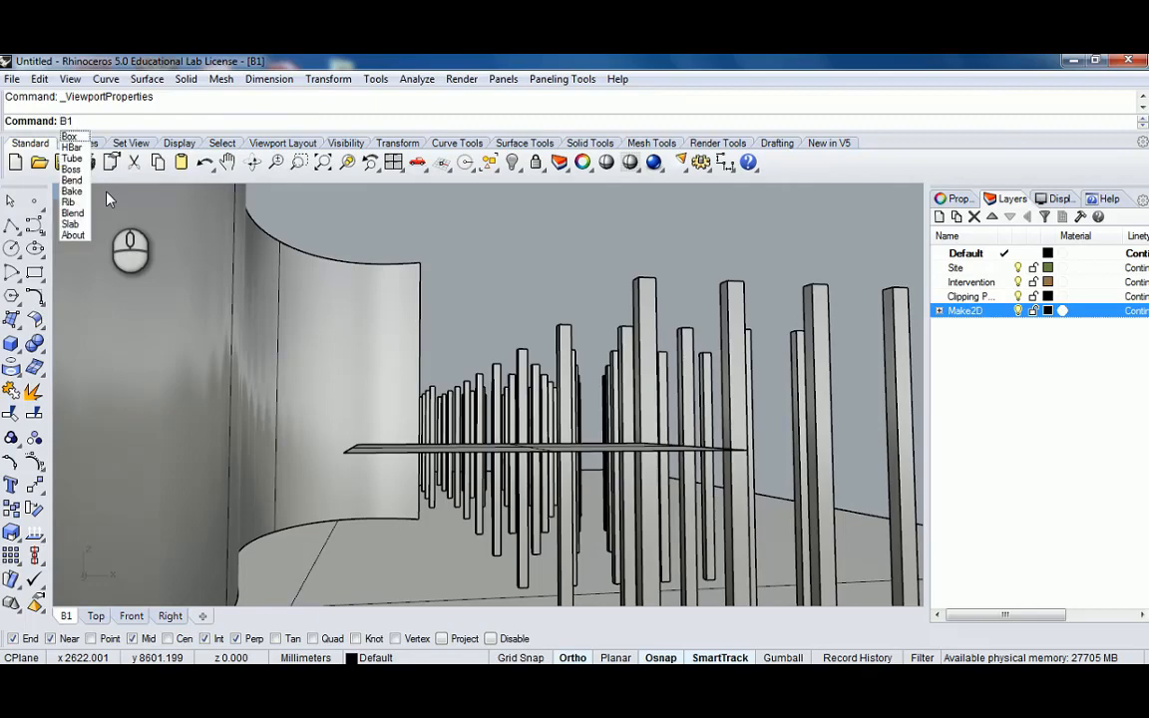
key(Return)
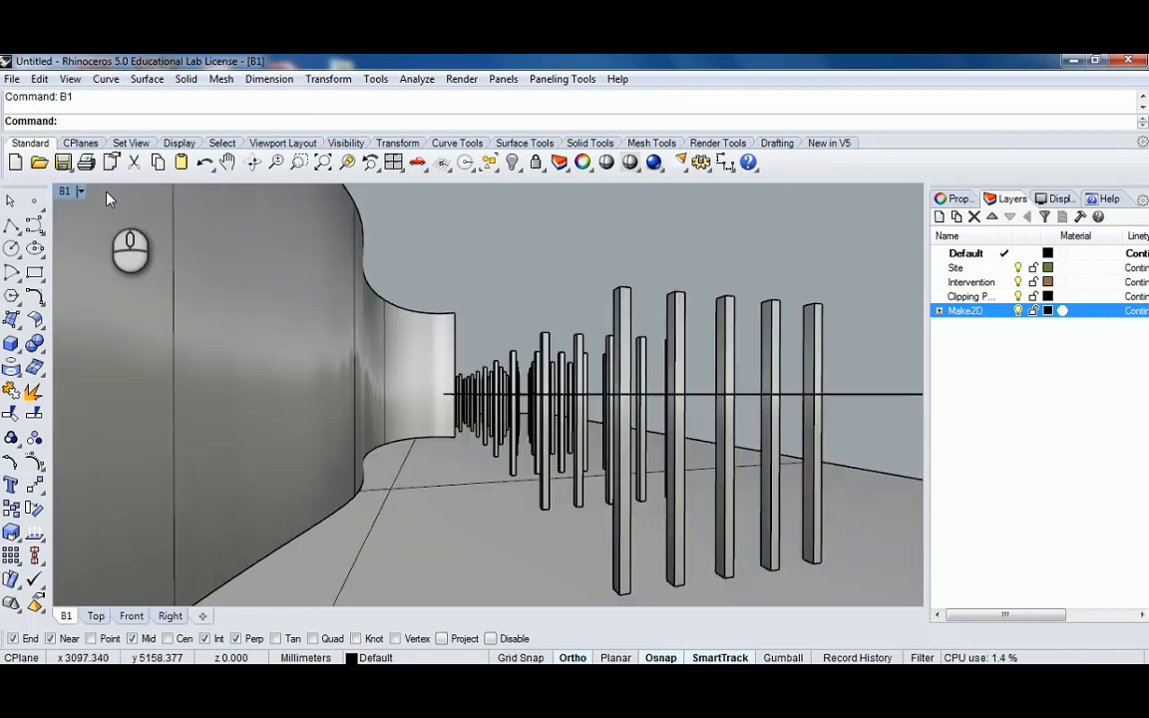
click(58, 193)
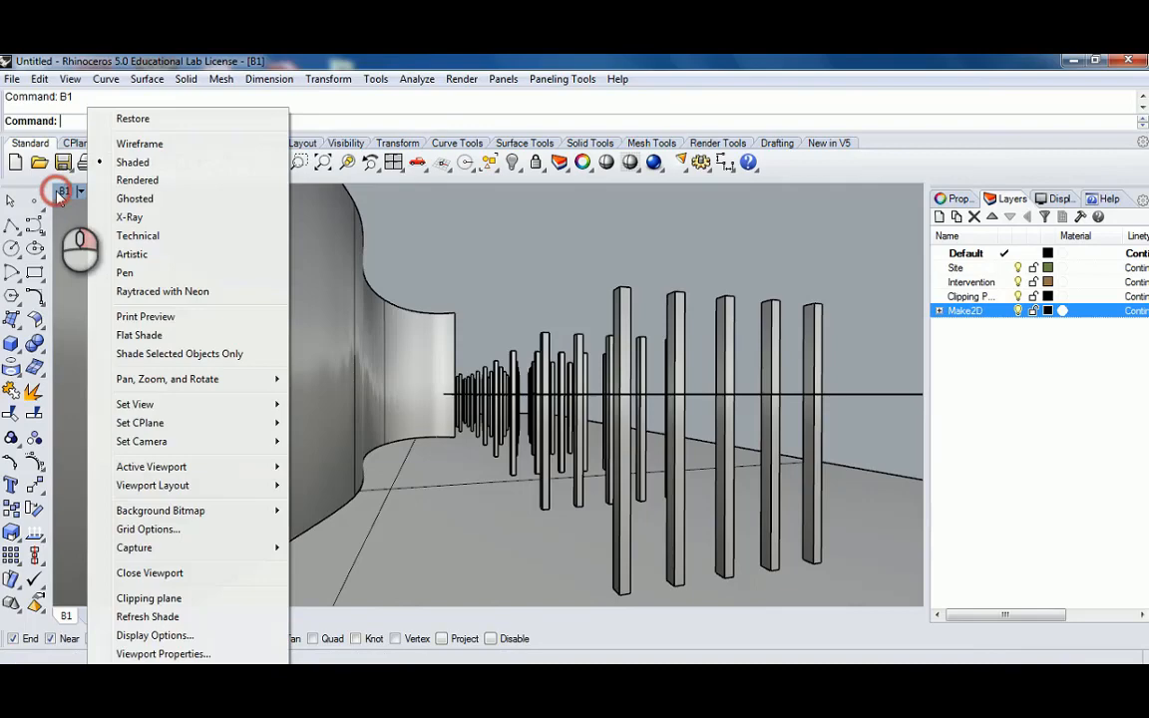
click(160, 654)
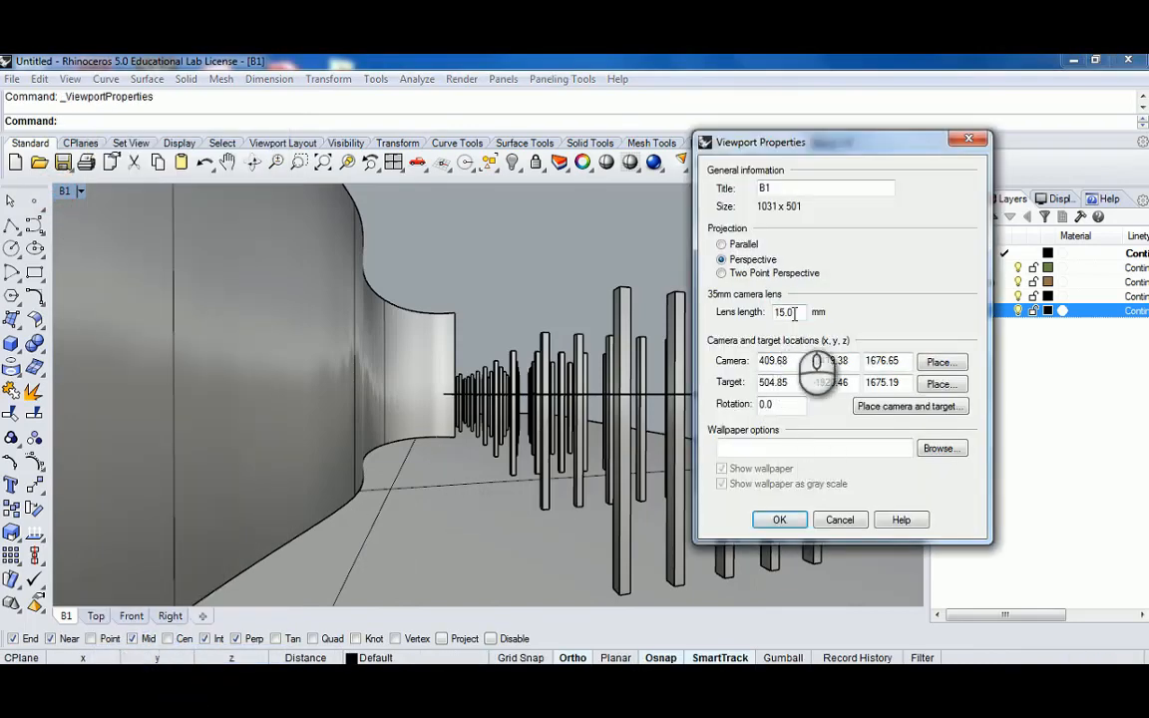
click(839, 520)
Hide the horizontal reference plane that crosses the perspective at eye level
click(776, 394)
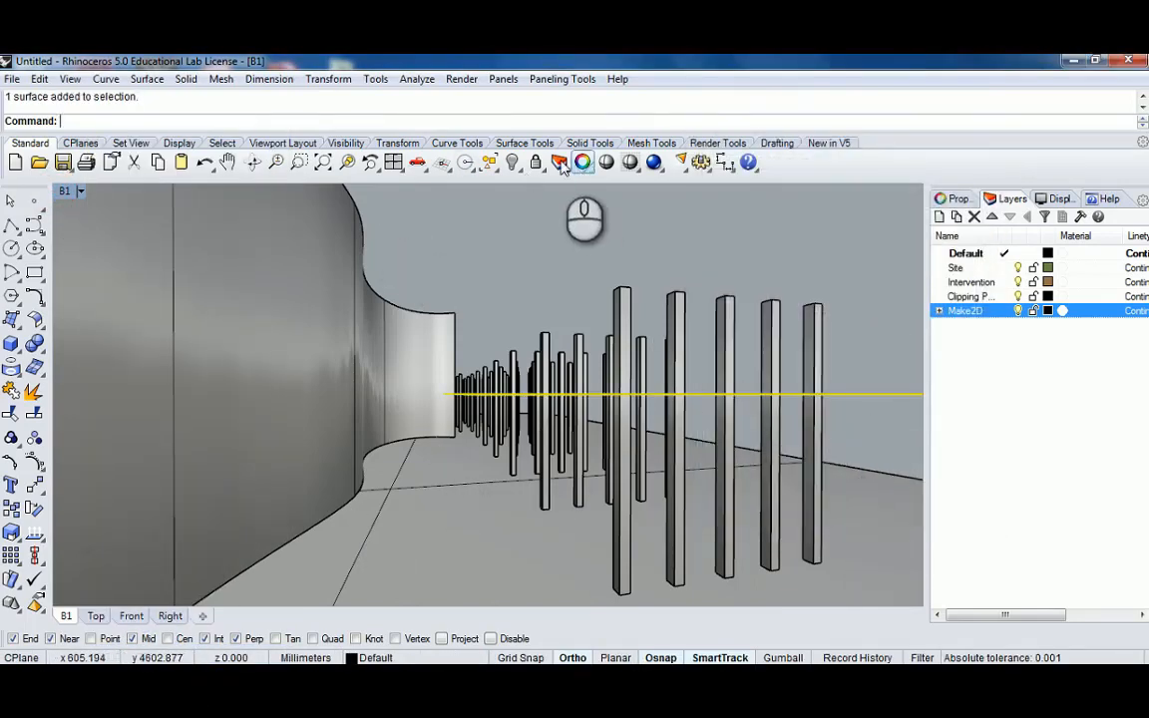
click(510, 163)
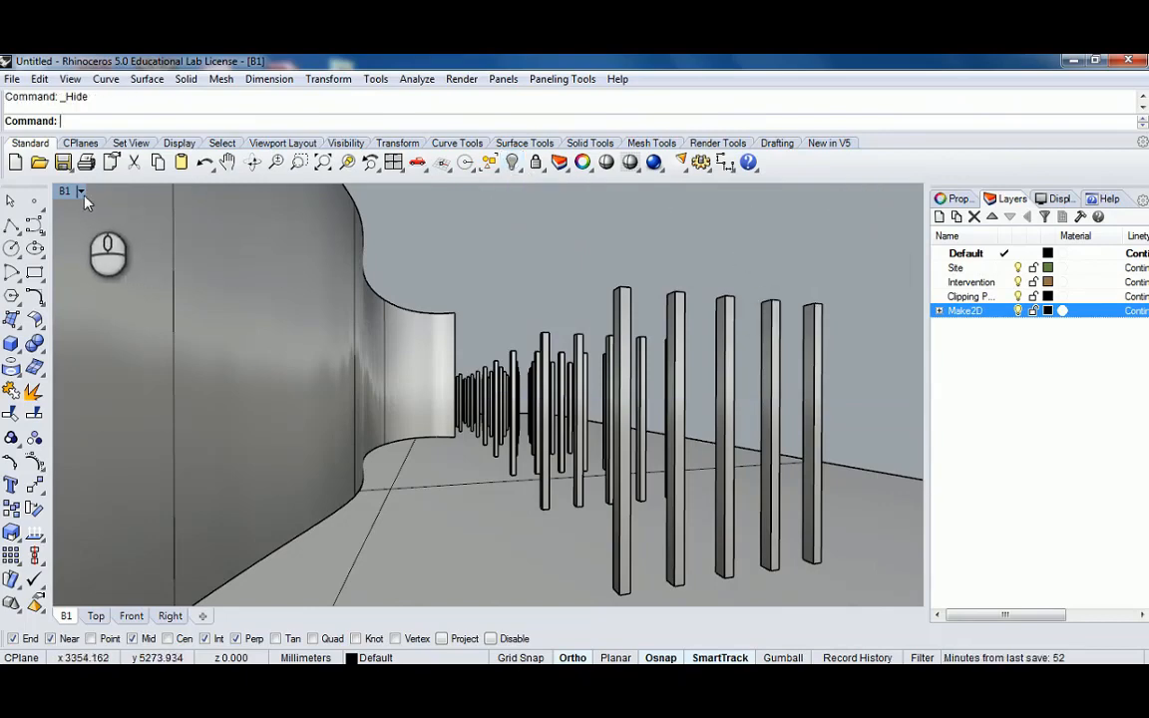
Select all the visible site model geometry and restore the saved B1 view
mouse_move(99, 229)
right_down()
mouse_move(570, 300)
mouse_move(490, 328)
mouse_move(564, 299)
mouse_move(401, 407)
mouse_move(677, 287)
right_up()
drag(673, 279, 321, 454)
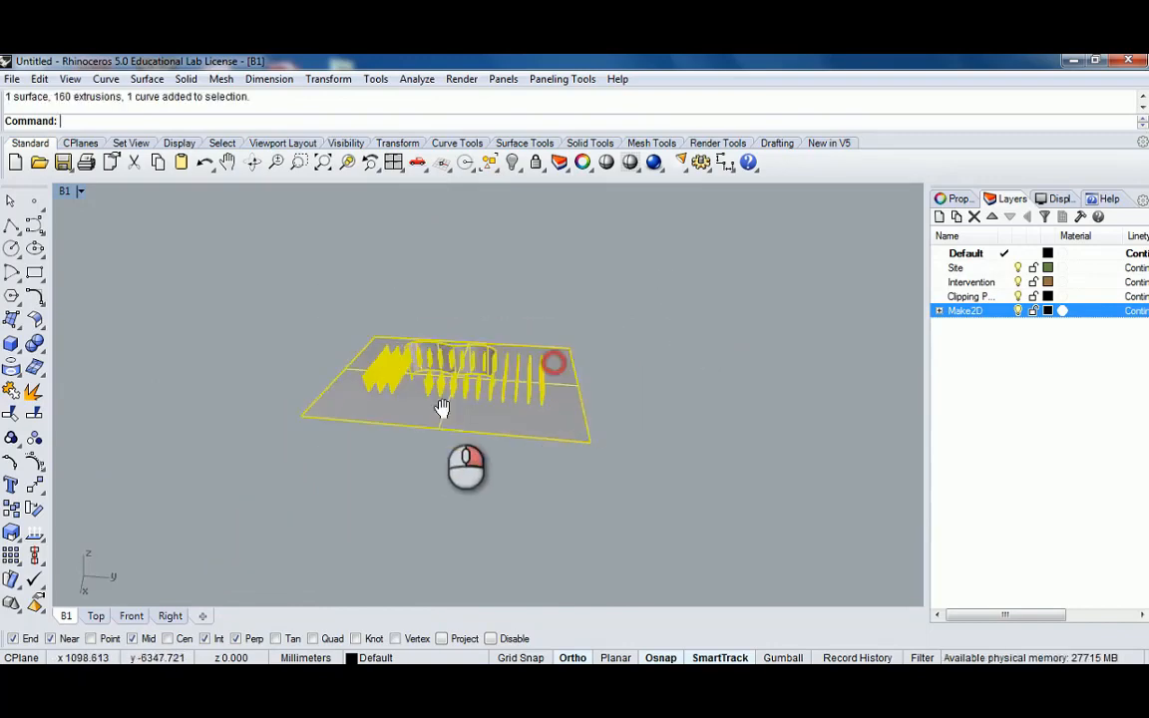
scroll(371, 399, up, 5)
text(B1)
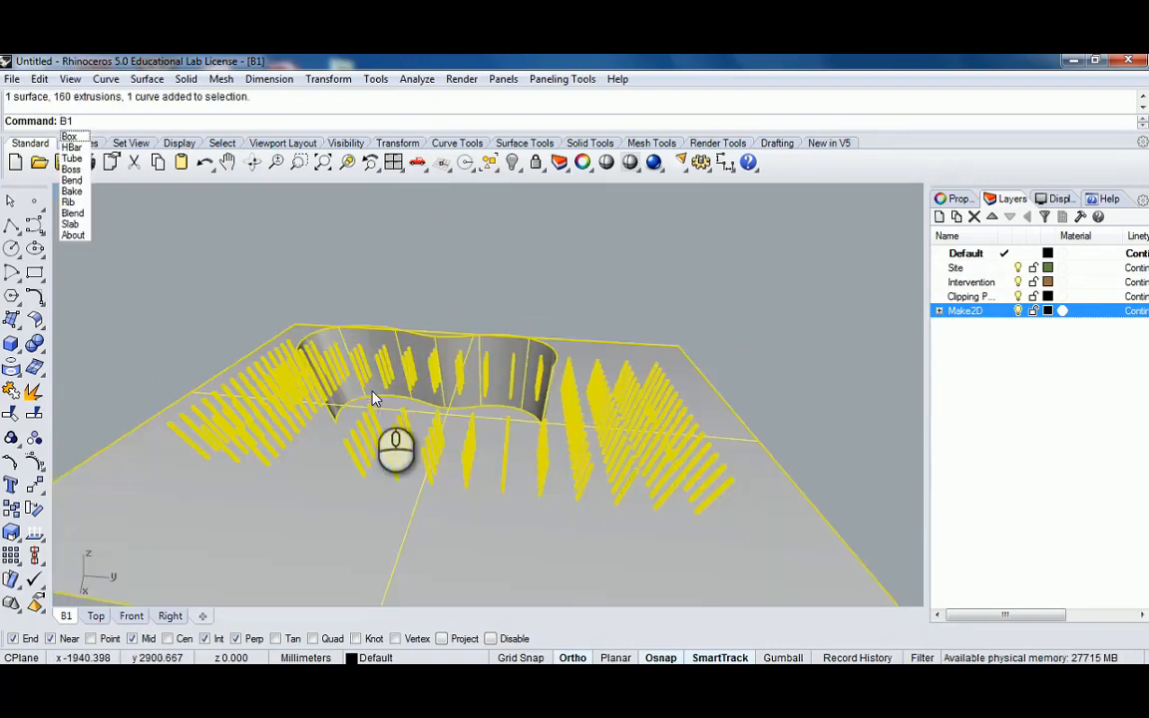
key(Return)
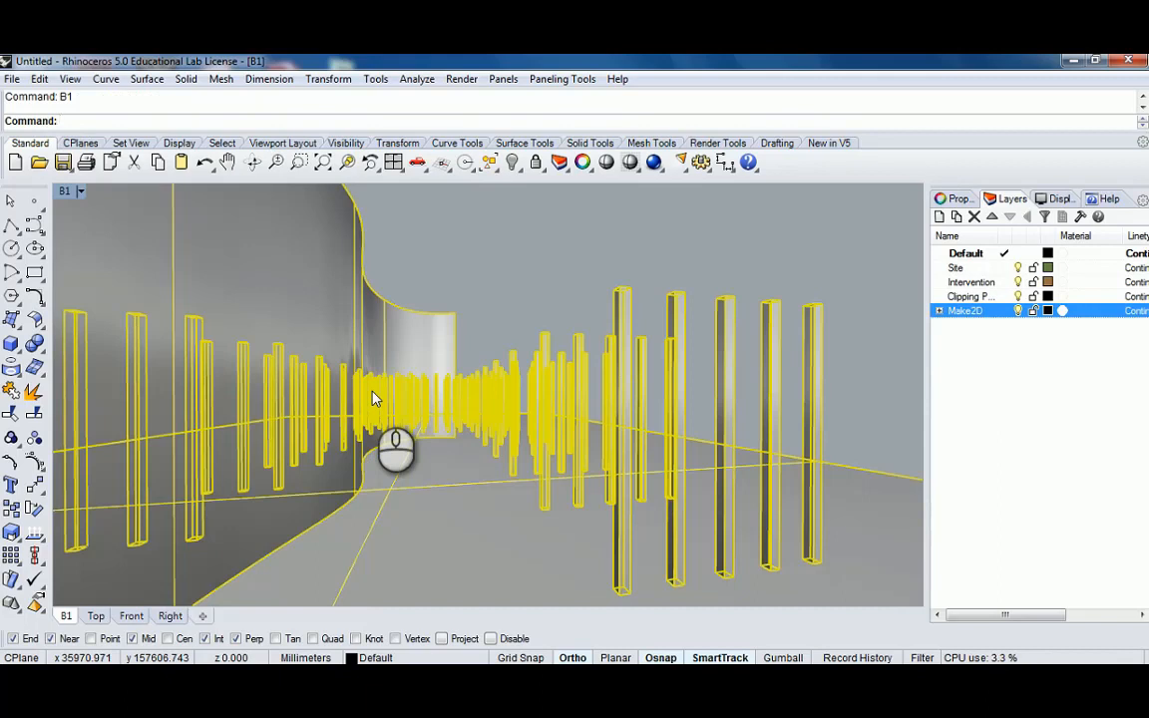
Create a Make2D drawing of the selected geometry from the current view, with source layers maintained and hidden lines and tangent edges off
text(Make2D)
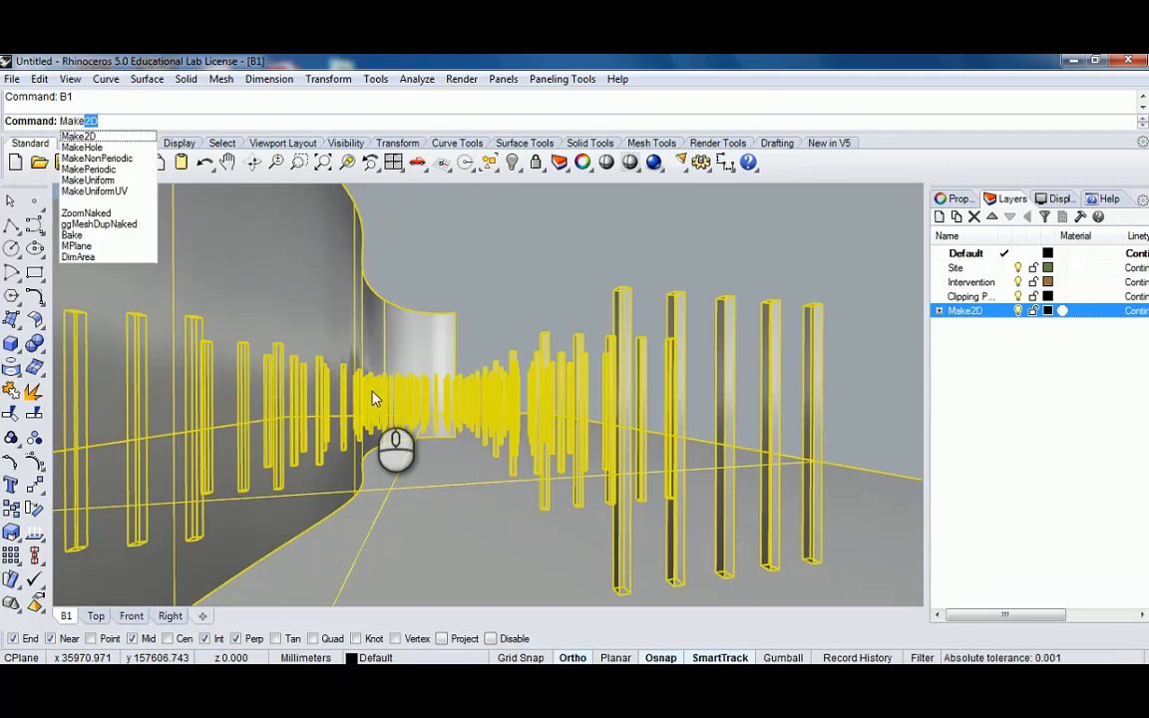
key(Return)
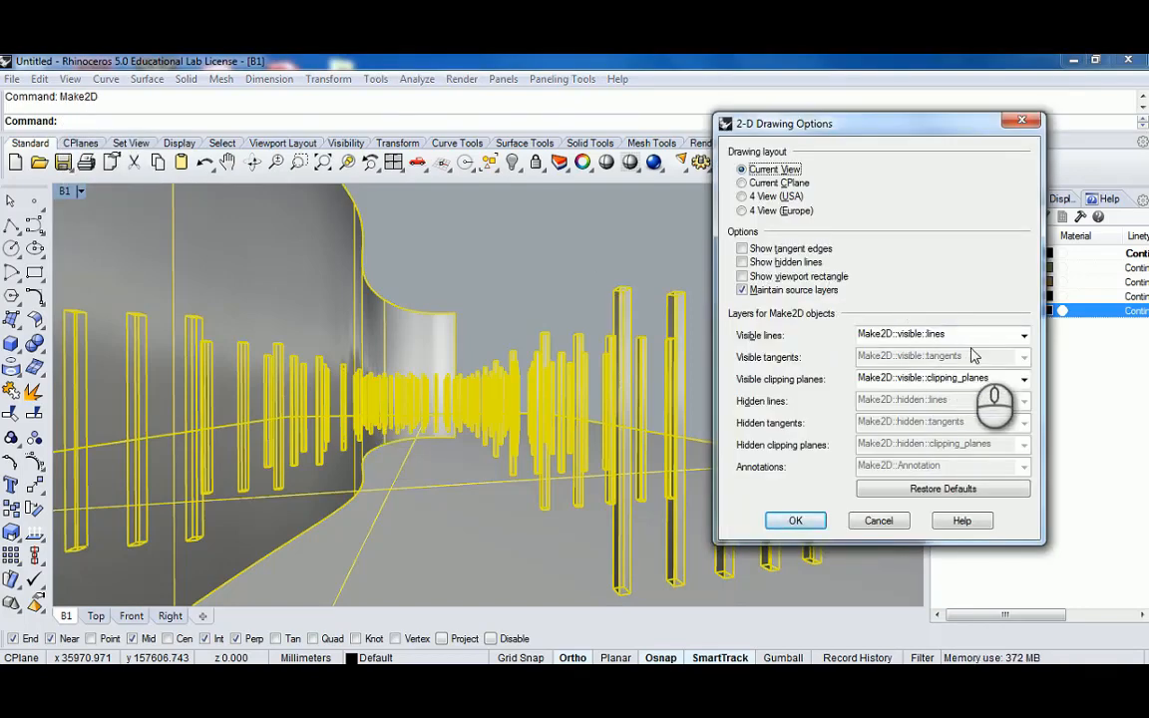
click(1025, 380)
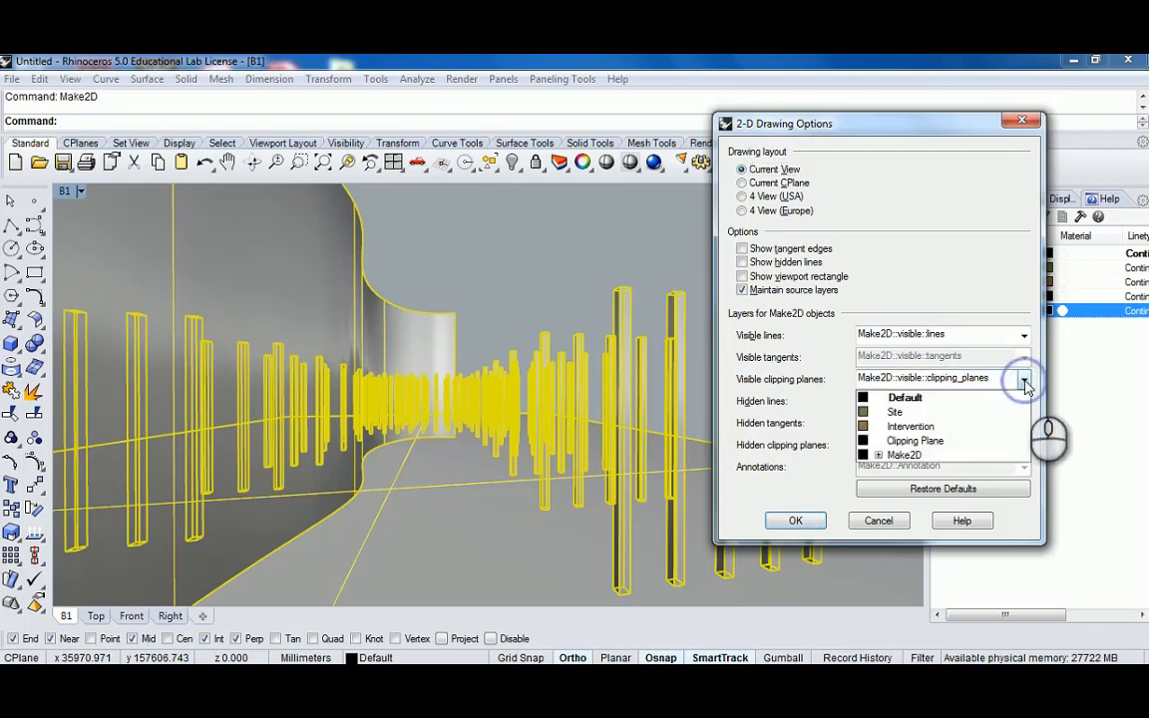
click(1024, 380)
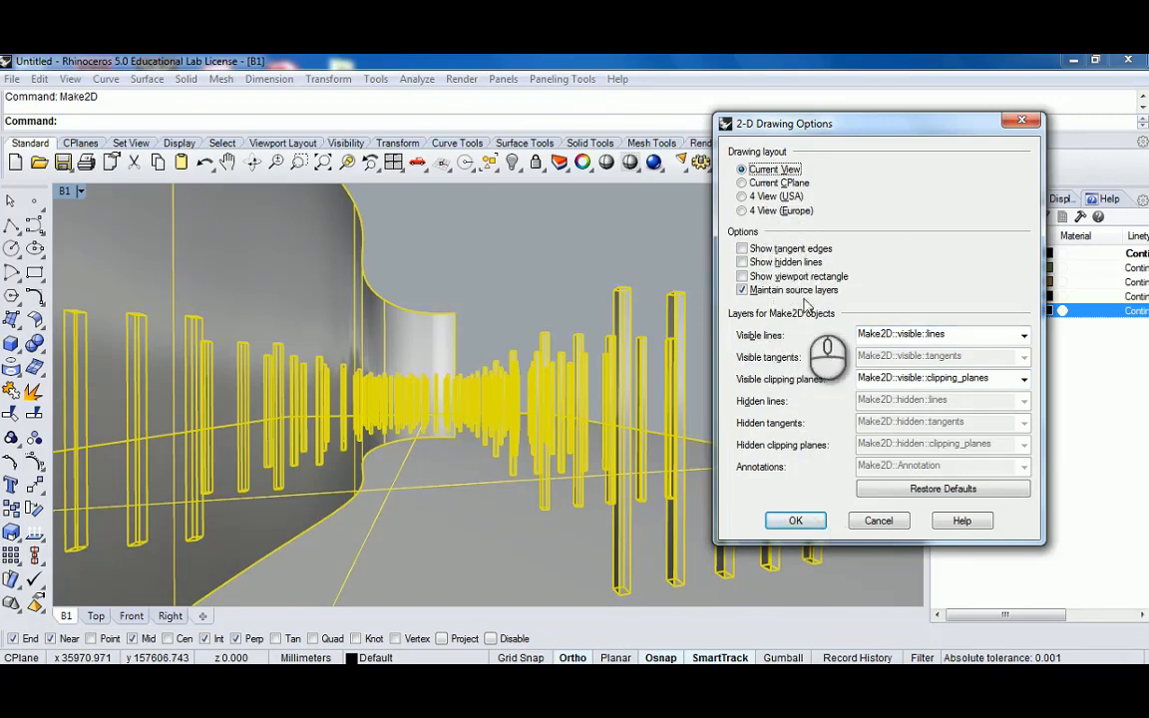
click(795, 521)
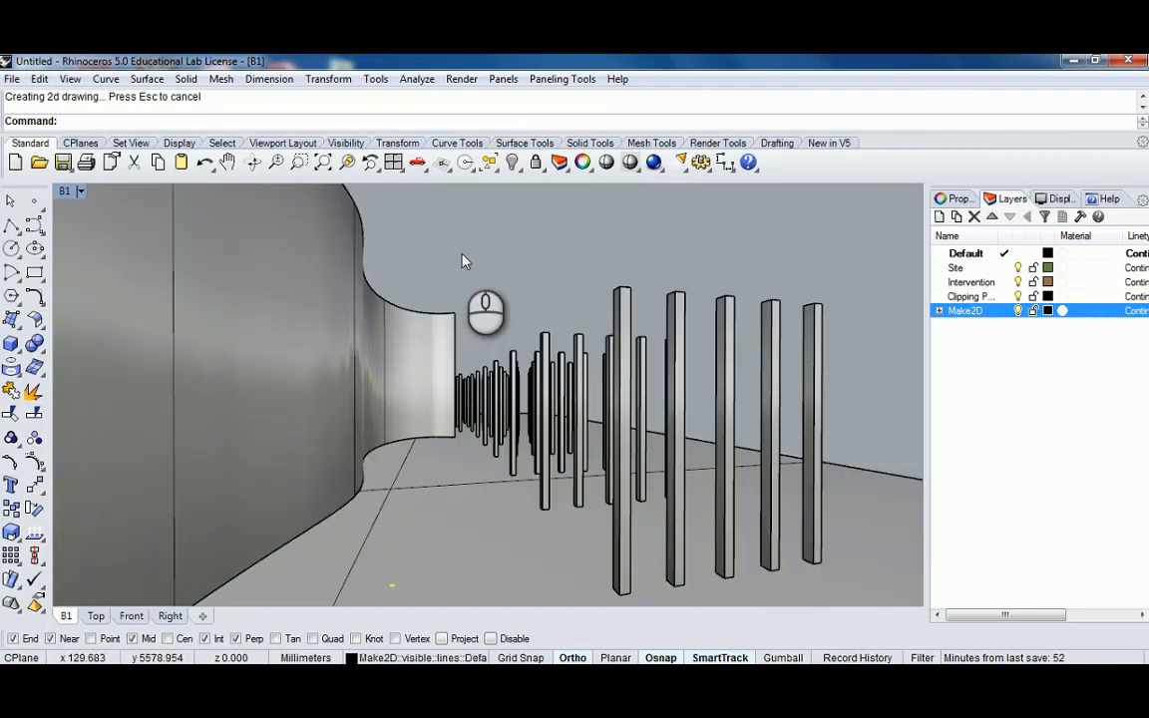
Switch to the Top view and zoom to the selected 2D line drawing
double_click(65, 193)
double_click(66, 192)
scroll(339, 324, down, 8)
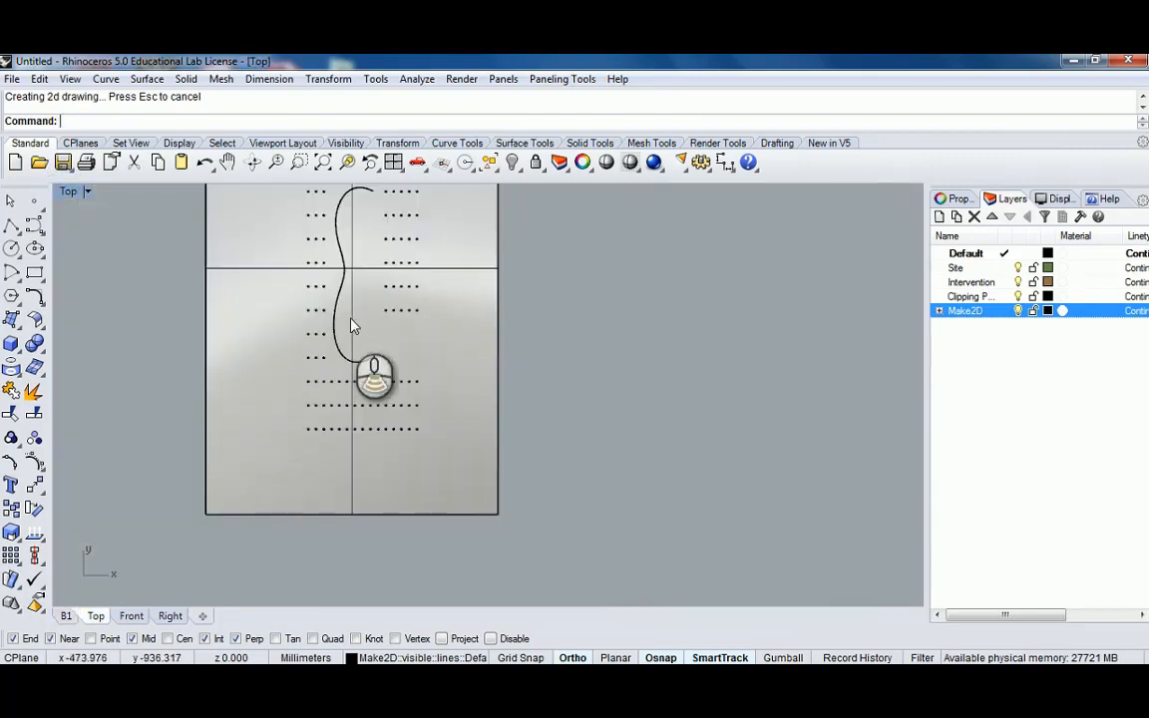
scroll(377, 306, down, 5)
right_drag(387, 295, 330, 349)
scroll(330, 350, up, 12)
mouse_move(286, 448)
right_down()
mouse_move(317, 418)
mouse_move(330, 372)
right_up()
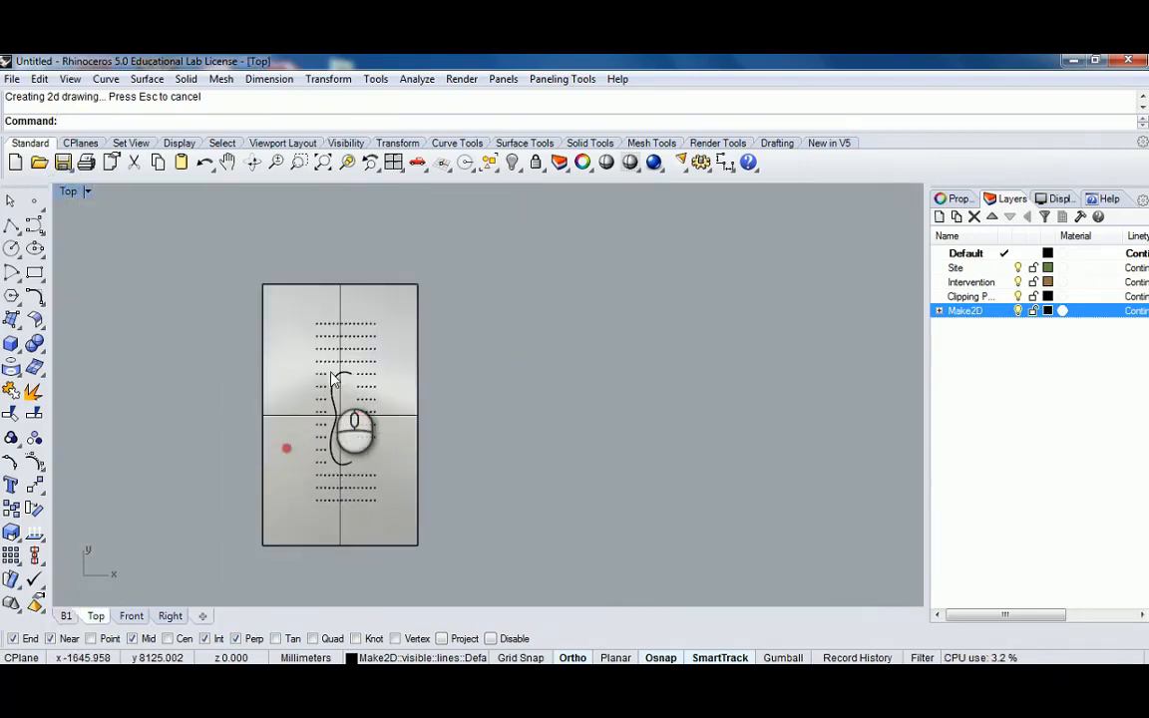
click(66, 122)
text(ZS)
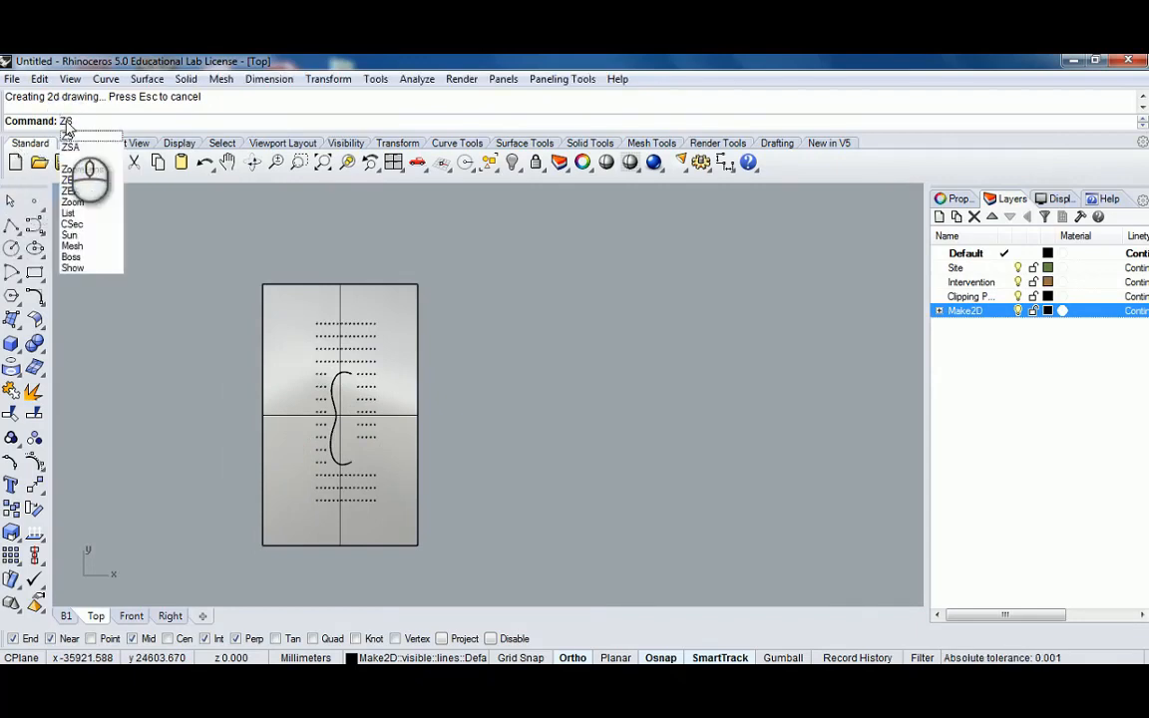
key(Return)
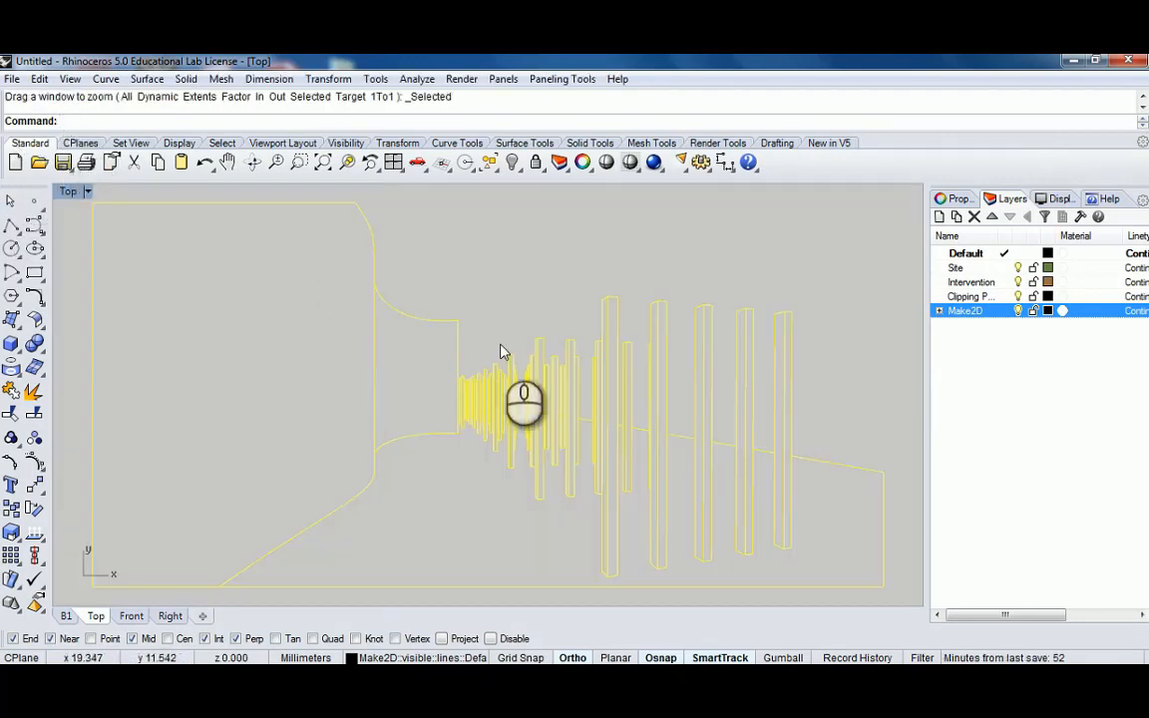
Compare the 2D drawing's size and position with the site model in the Top view
scroll(502, 351, down, 4)
scroll(502, 351, up, 4)
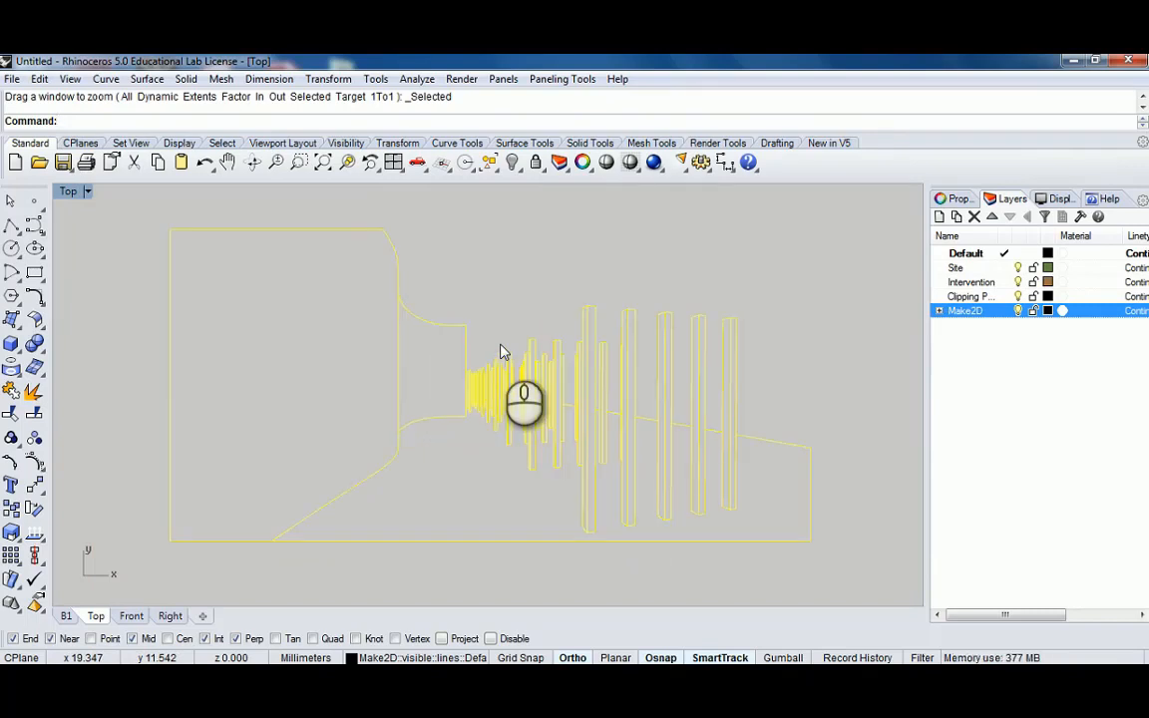
scroll(505, 344, down, 6)
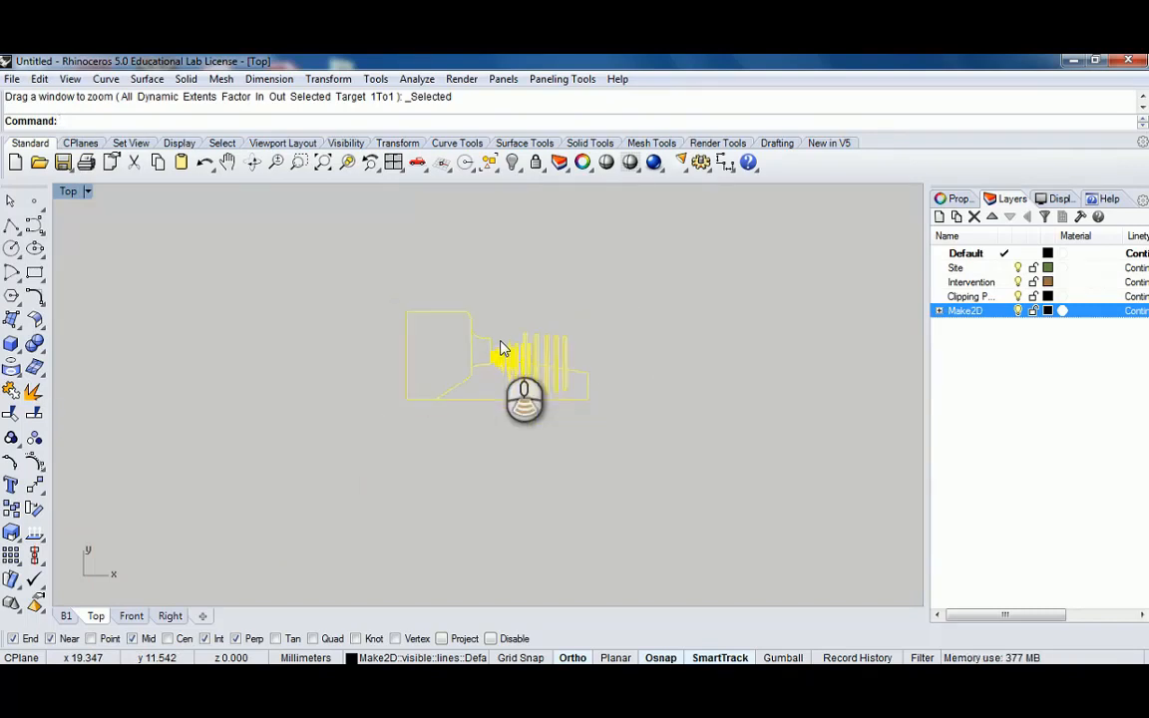
scroll(512, 330, up, 8)
scroll(521, 323, down, 3)
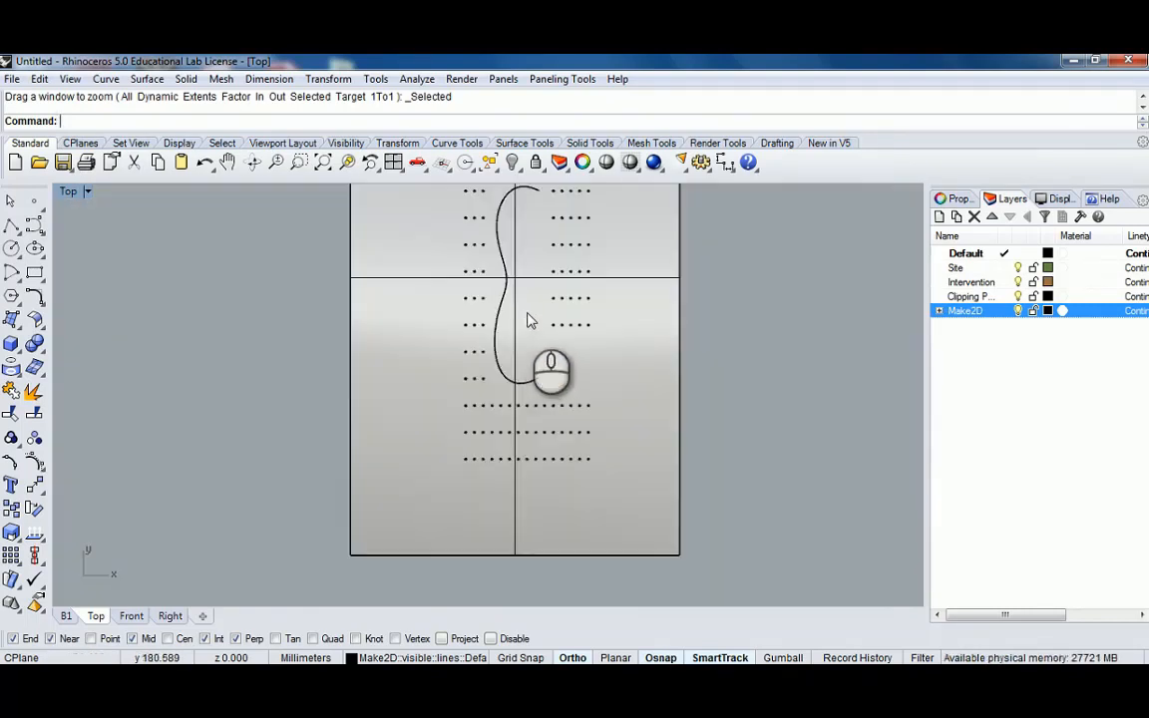
scroll(504, 380, up, 4)
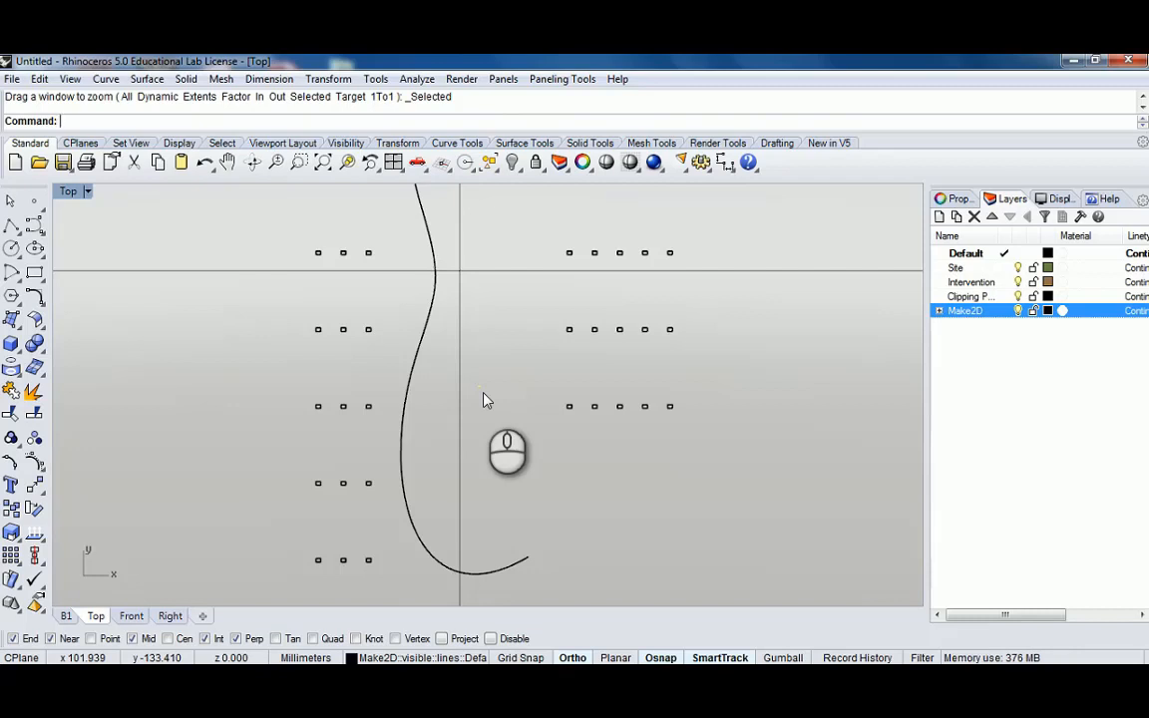
scroll(483, 400, up, 5)
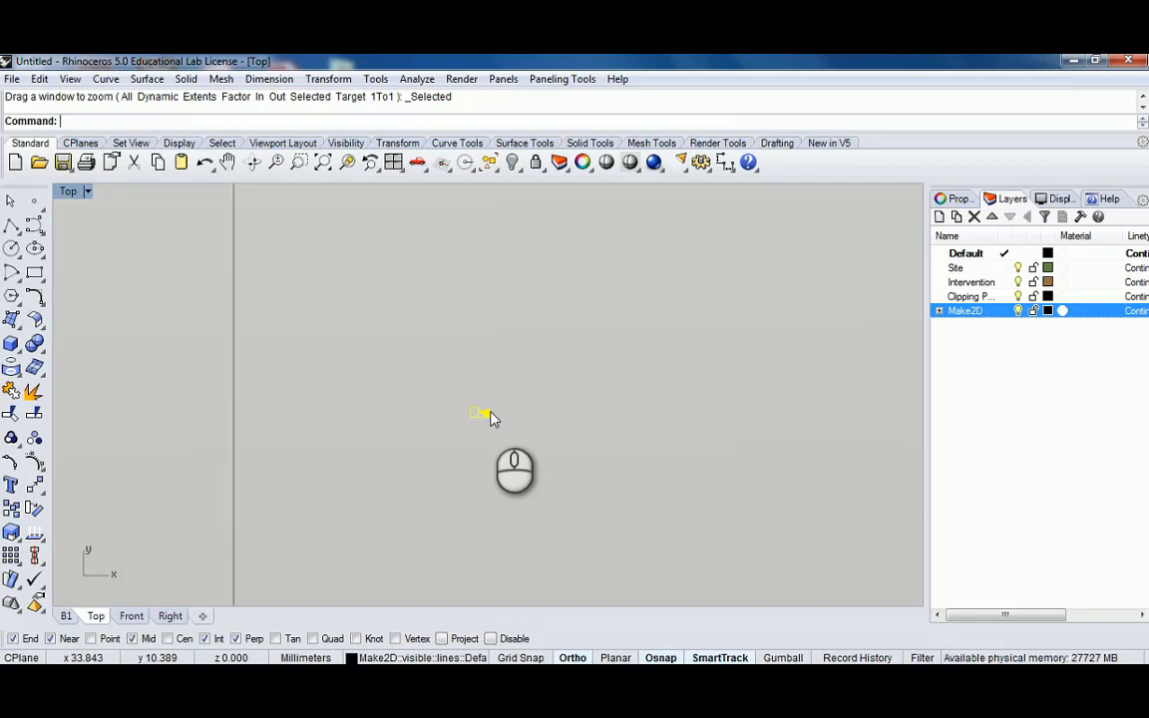
Zoom to the selected 2D line drawing in the Top view
text(ZS)
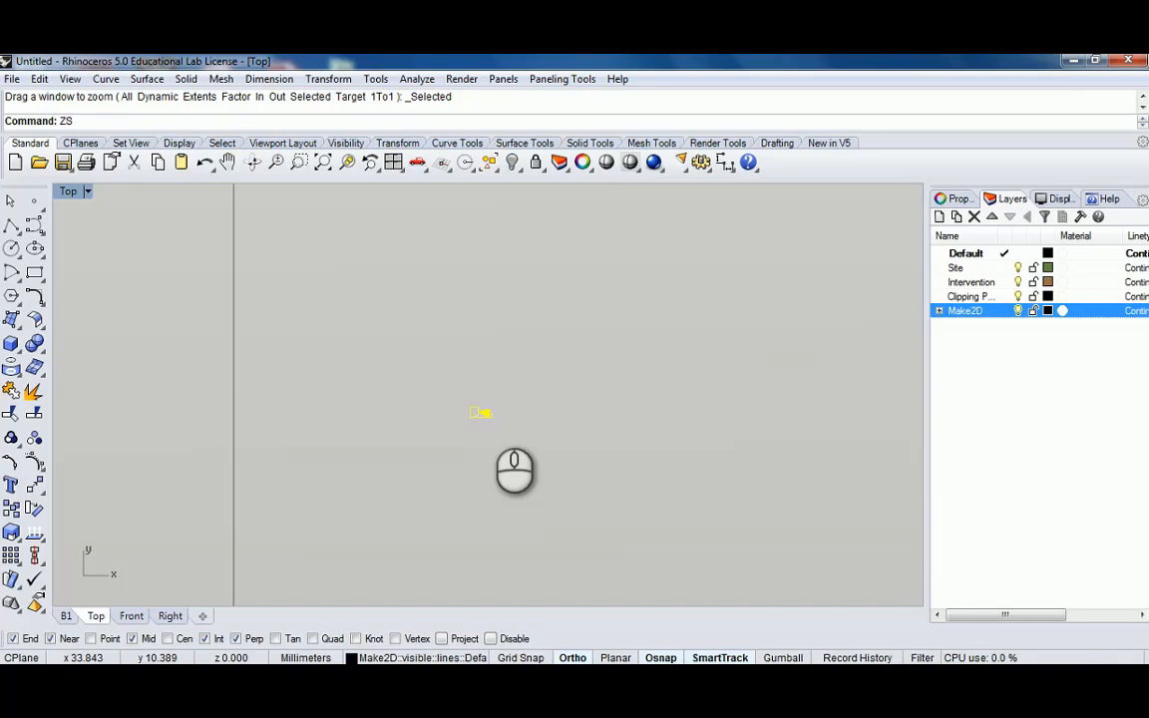
key(Return)
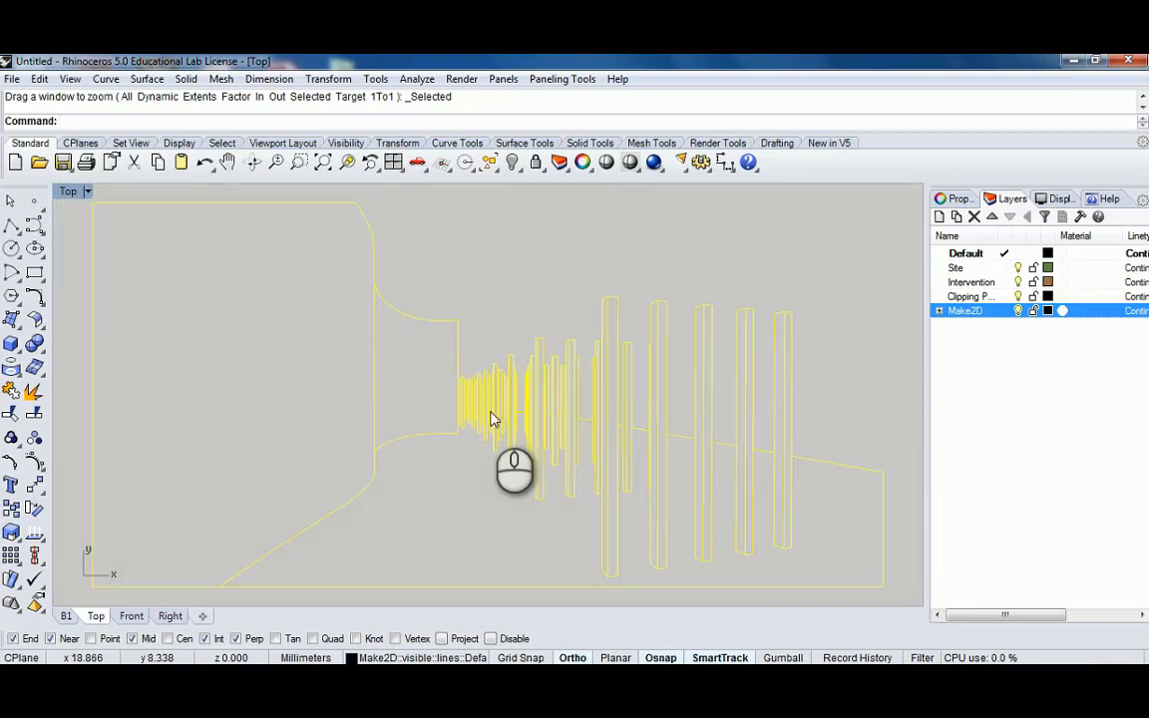
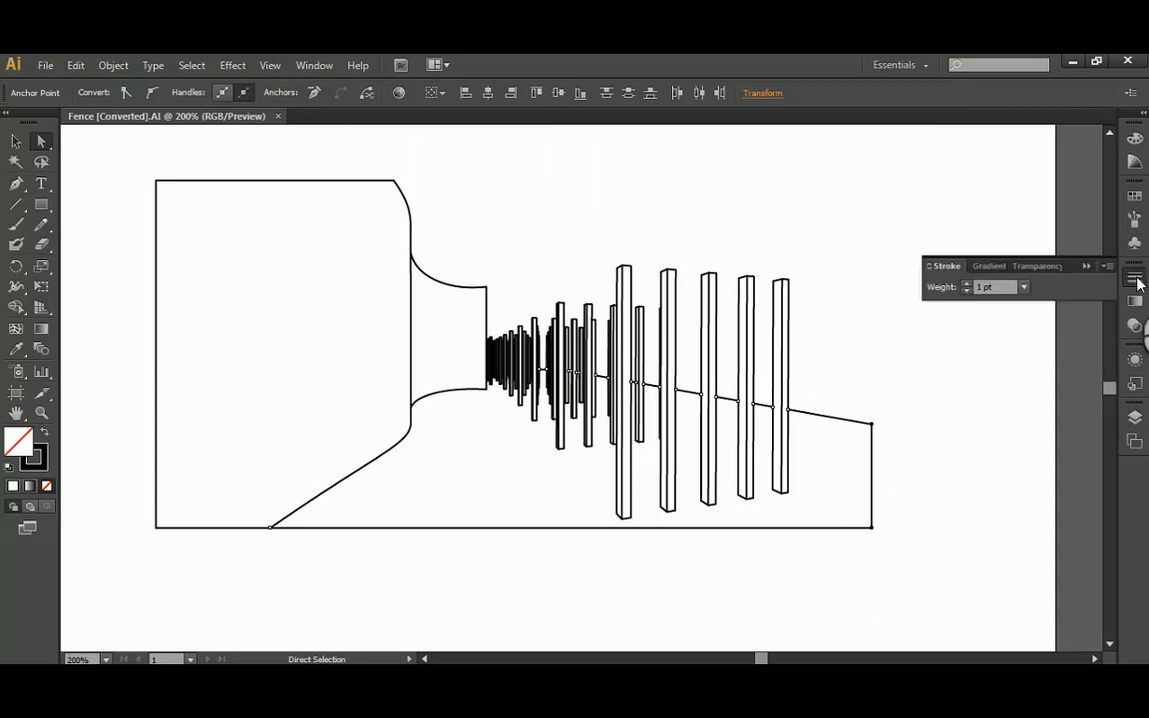
In Illustrator, move the selected ground lines onto a new layer named Topography and check its contents by toggling its visibility
click(1134, 417)
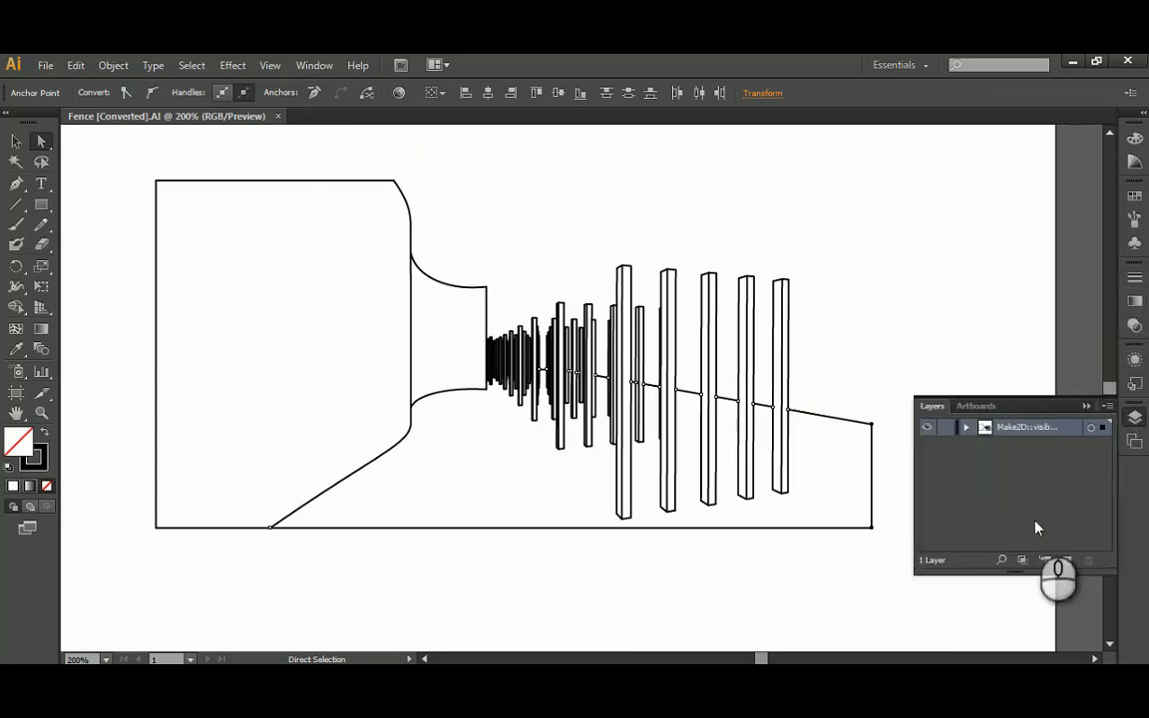
click(1068, 562)
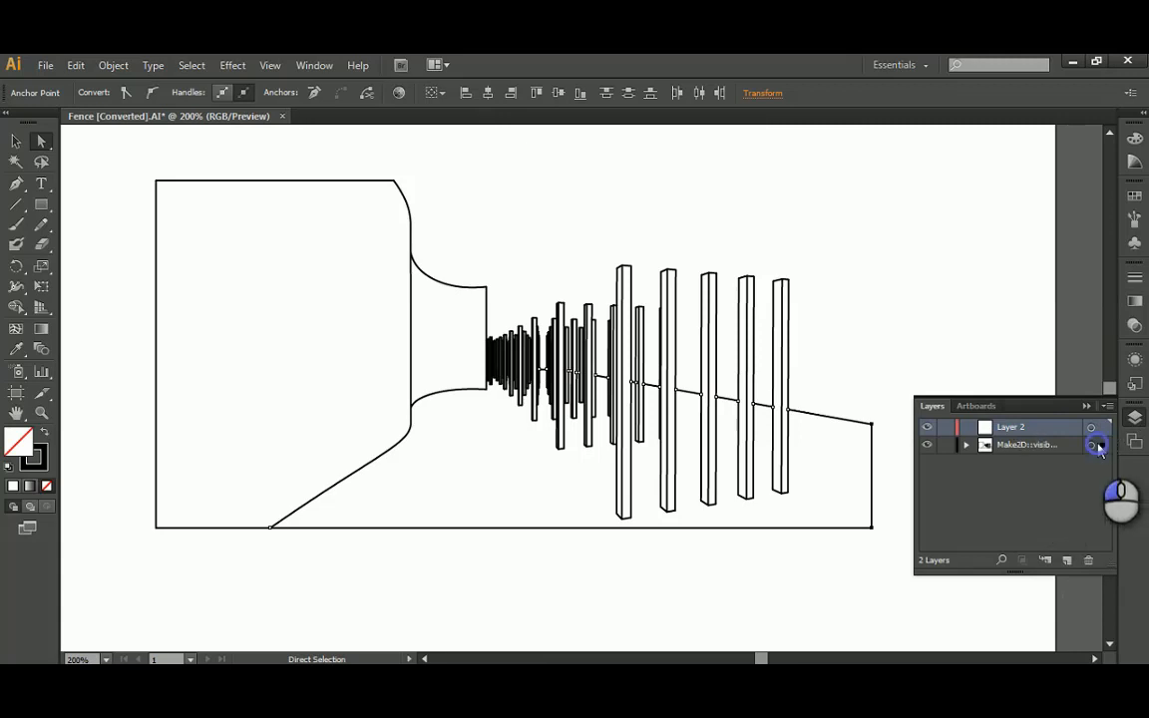
drag(1100, 446, 1106, 431)
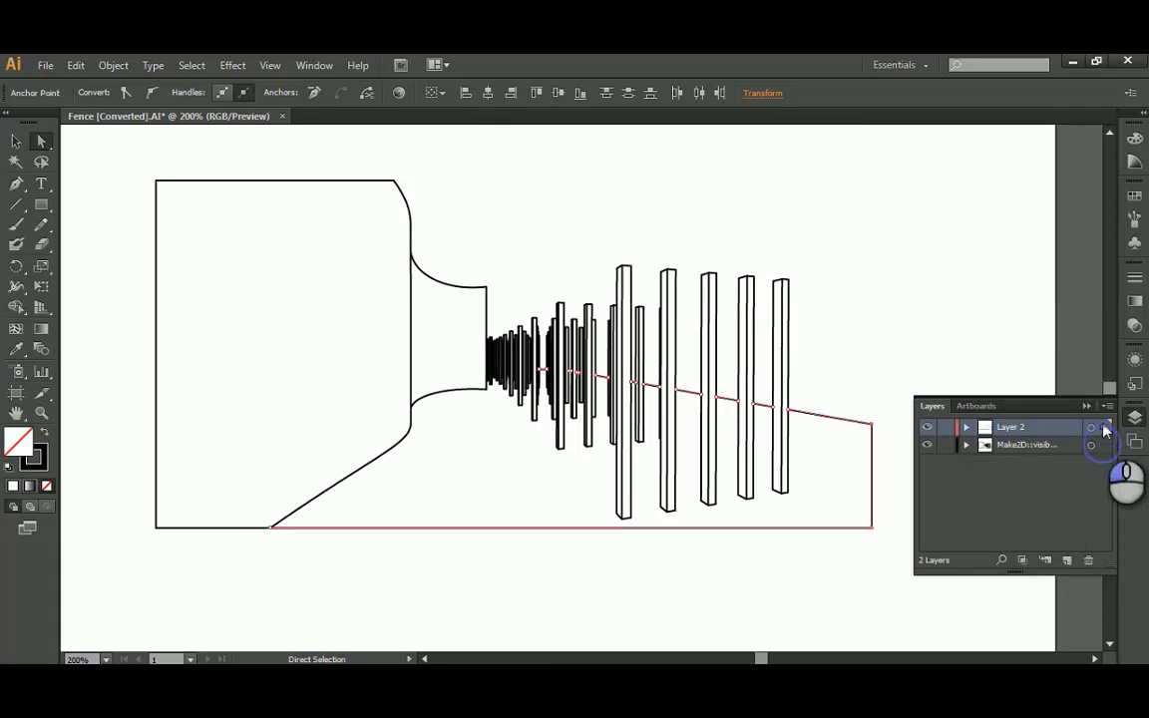
double_click(1024, 429)
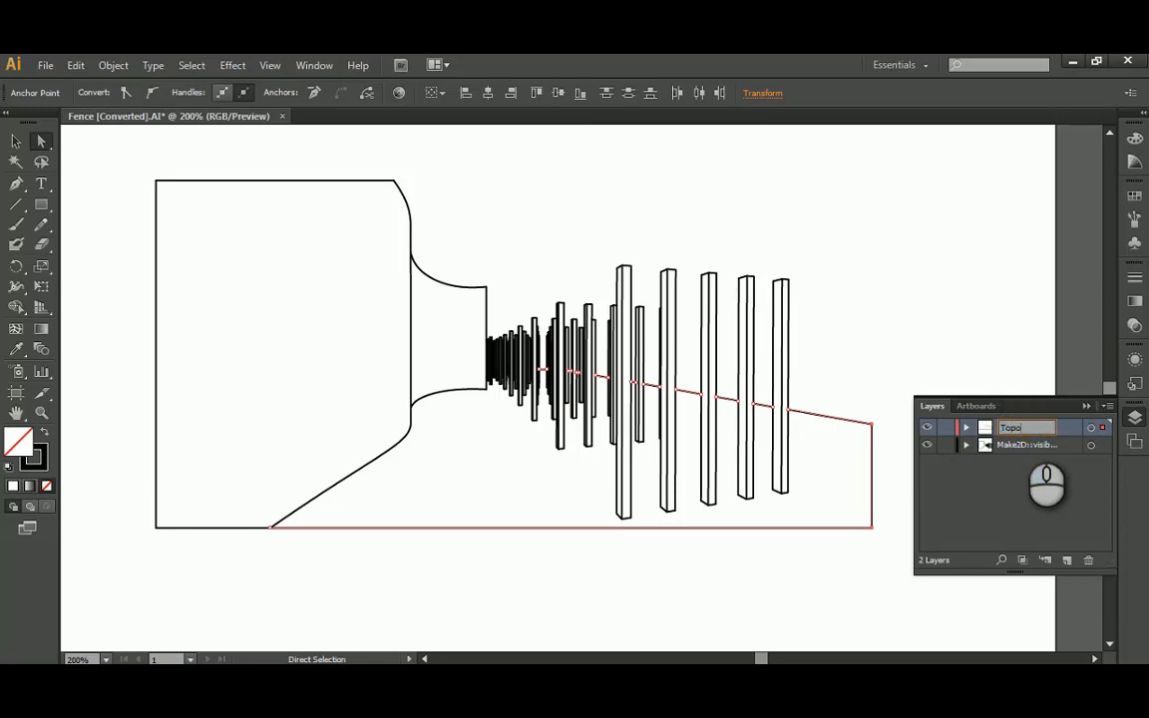
click(990, 446)
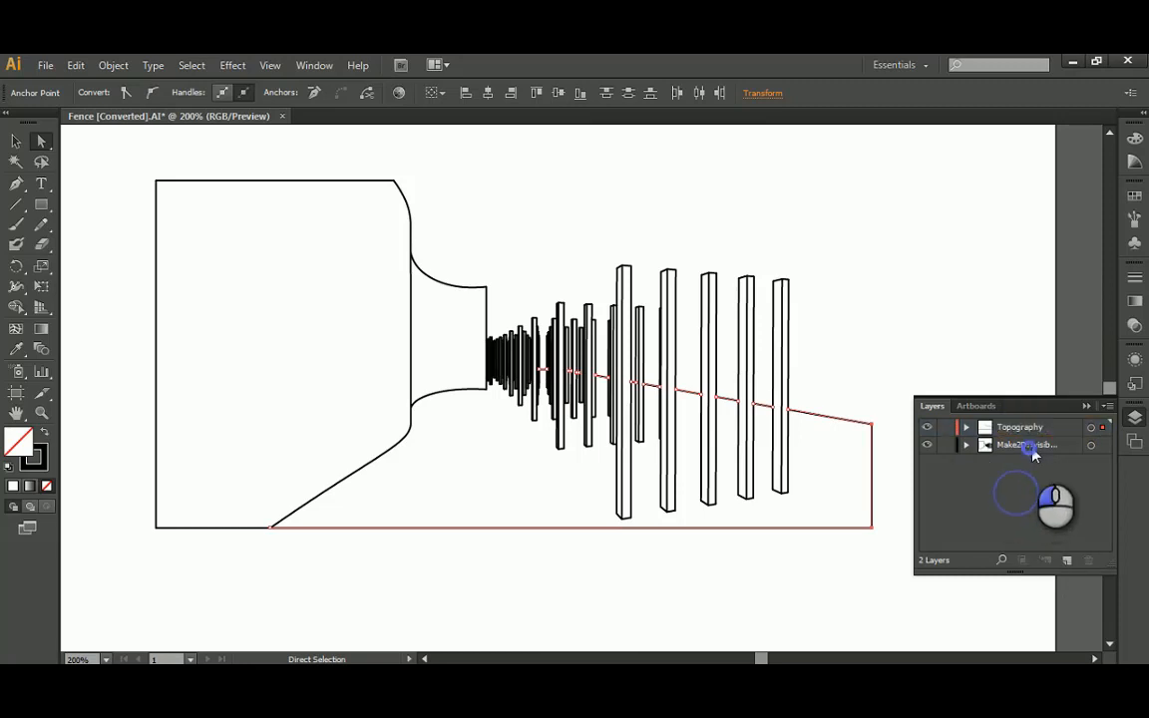
click(927, 428)
click(927, 428)
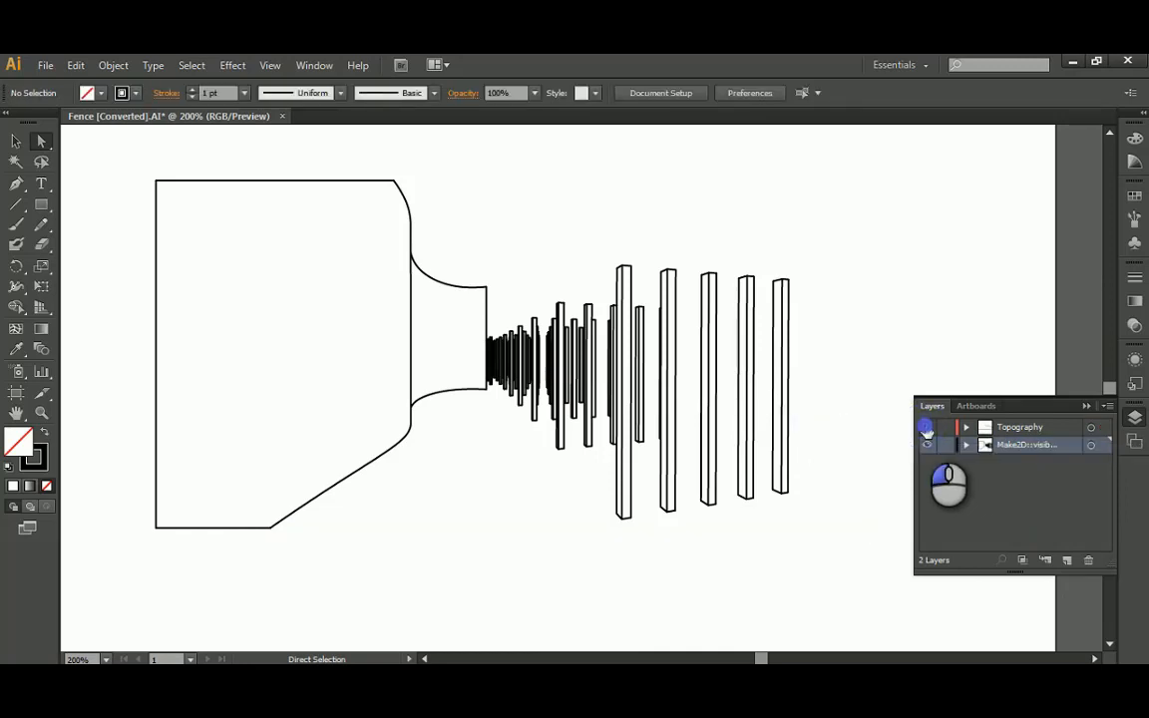
Move the large shape's outer outline and upper curved edges onto a new layer below Topography
drag(506, 172, 98, 297)
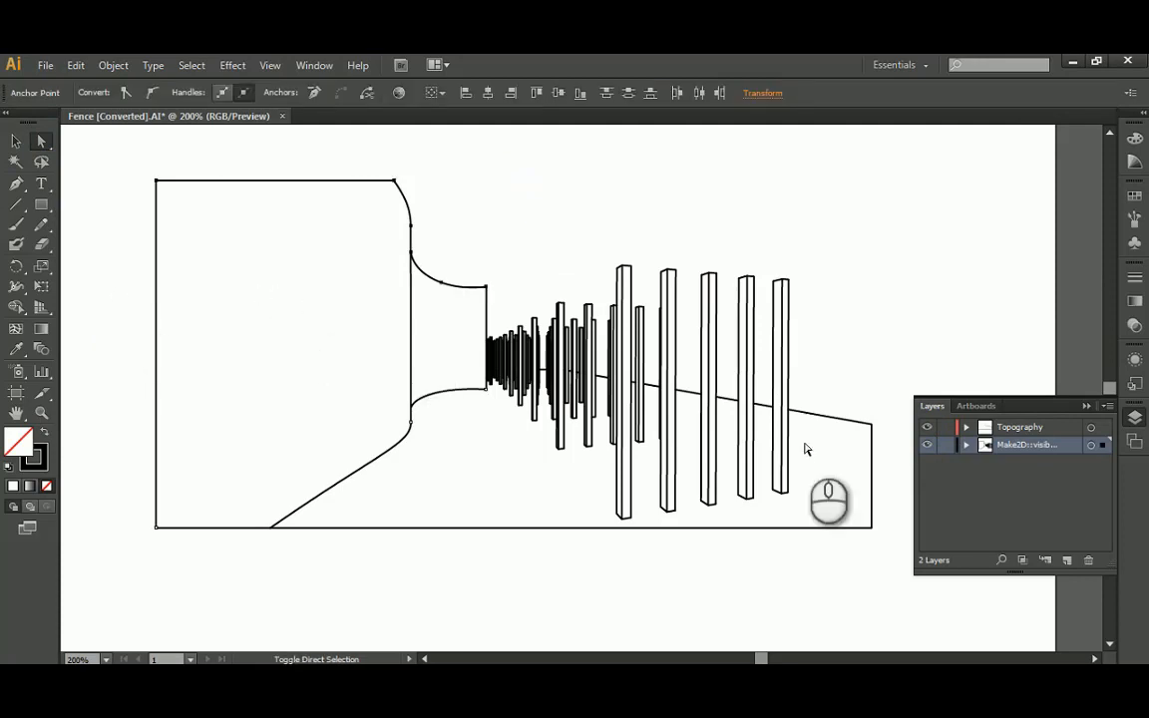
click(1066, 561)
drag(1104, 456, 1104, 445)
click(927, 445)
click(927, 445)
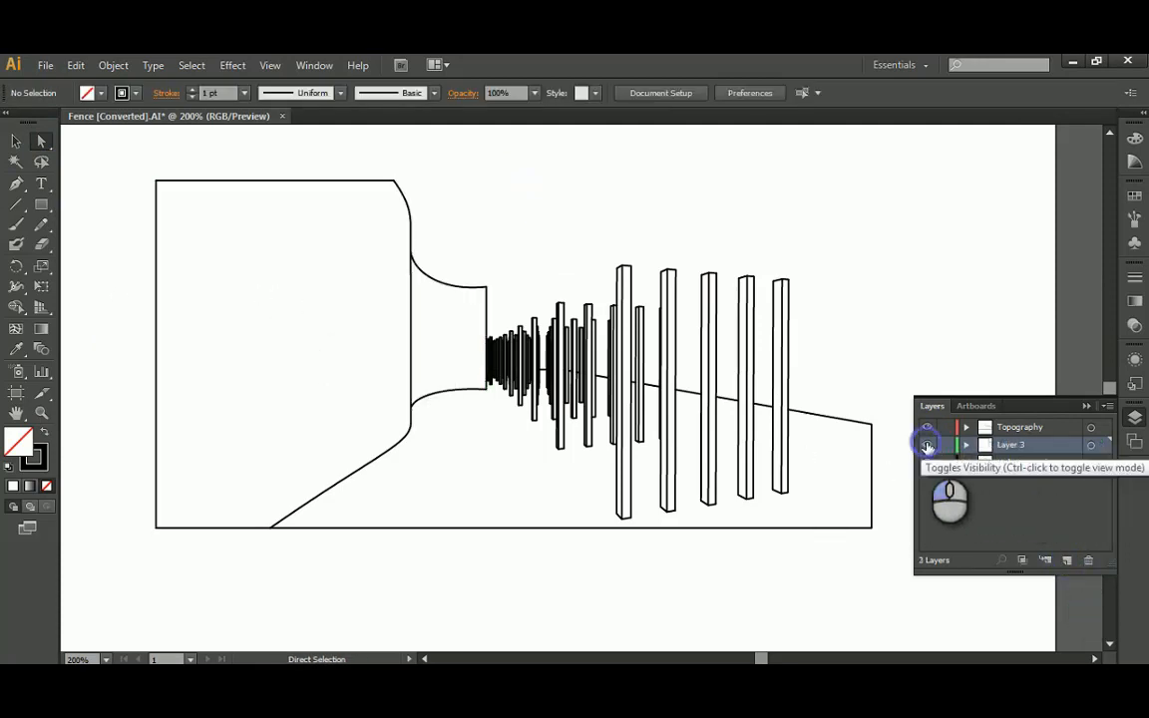
Add the lower curved edge and the diagonal edge of the large shape to Layer 3
click(446, 392)
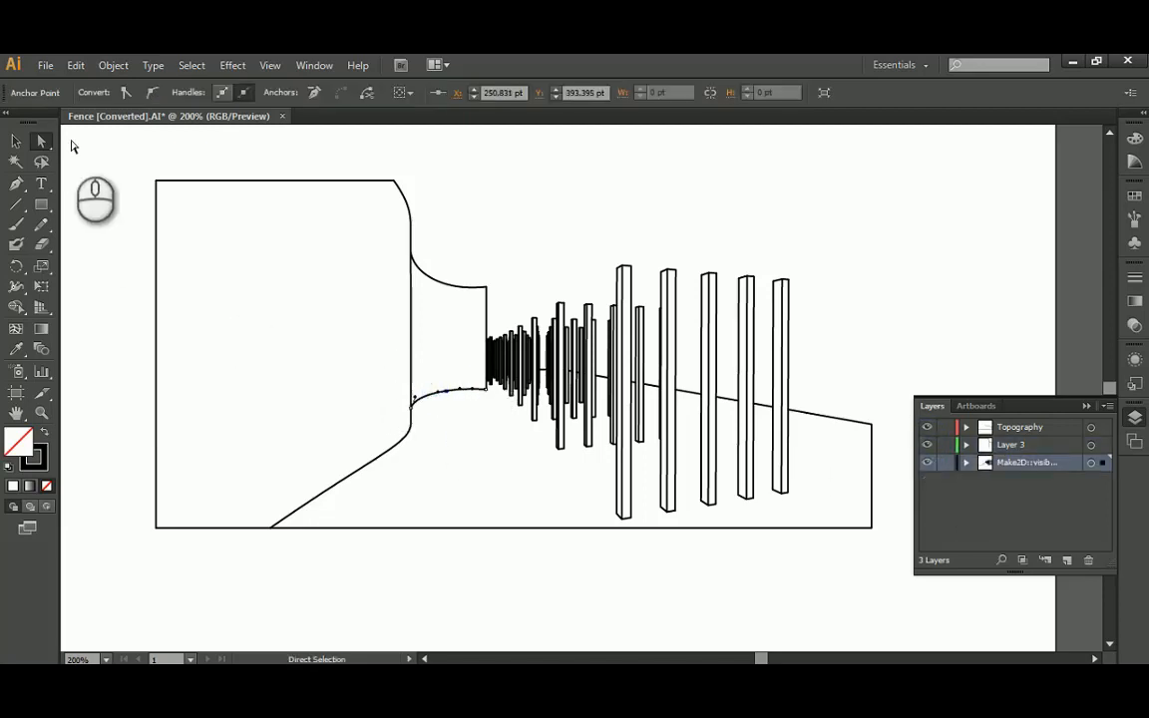
shift+click(387, 452)
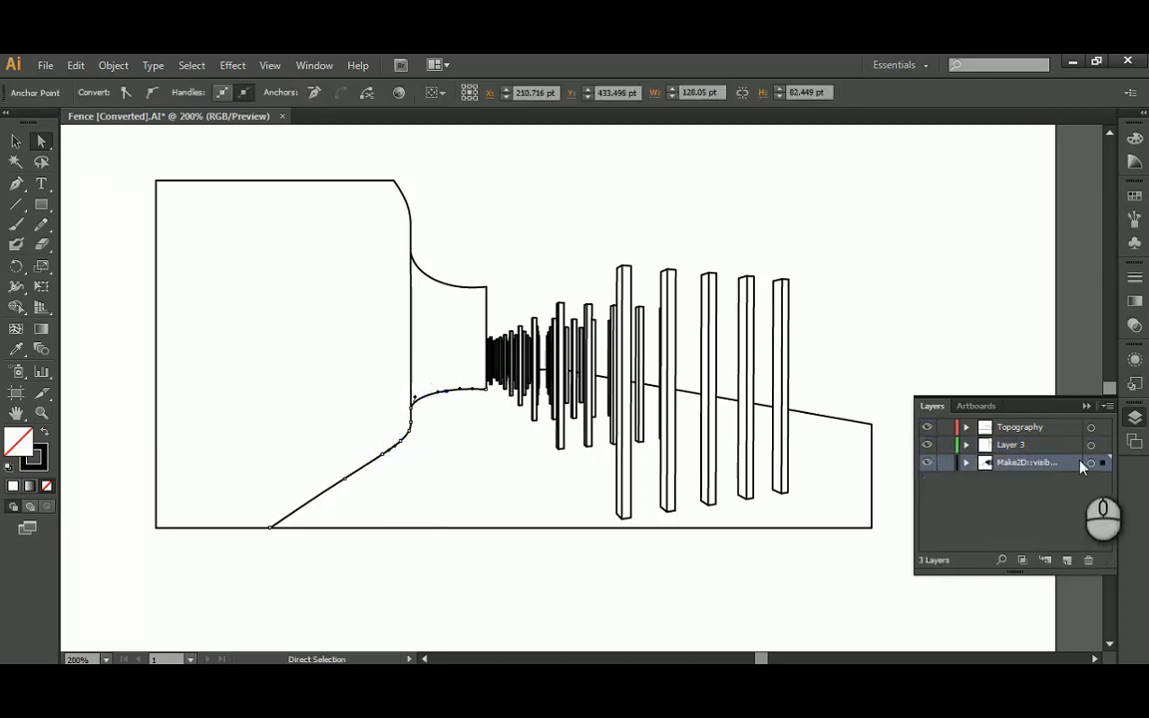
drag(1103, 464, 1101, 445)
click(927, 445)
click(927, 445)
Rename Layer 3 as Ribbon, check its contents by toggling visibility, and leave it shown
click(926, 445)
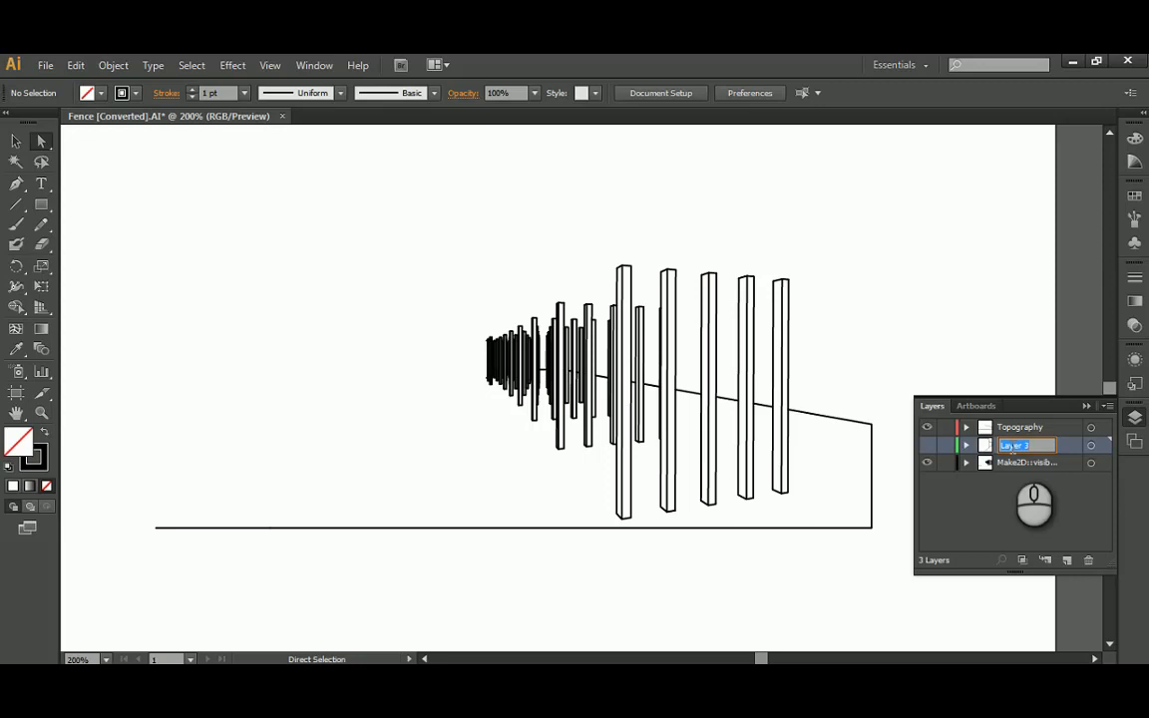
click(1019, 512)
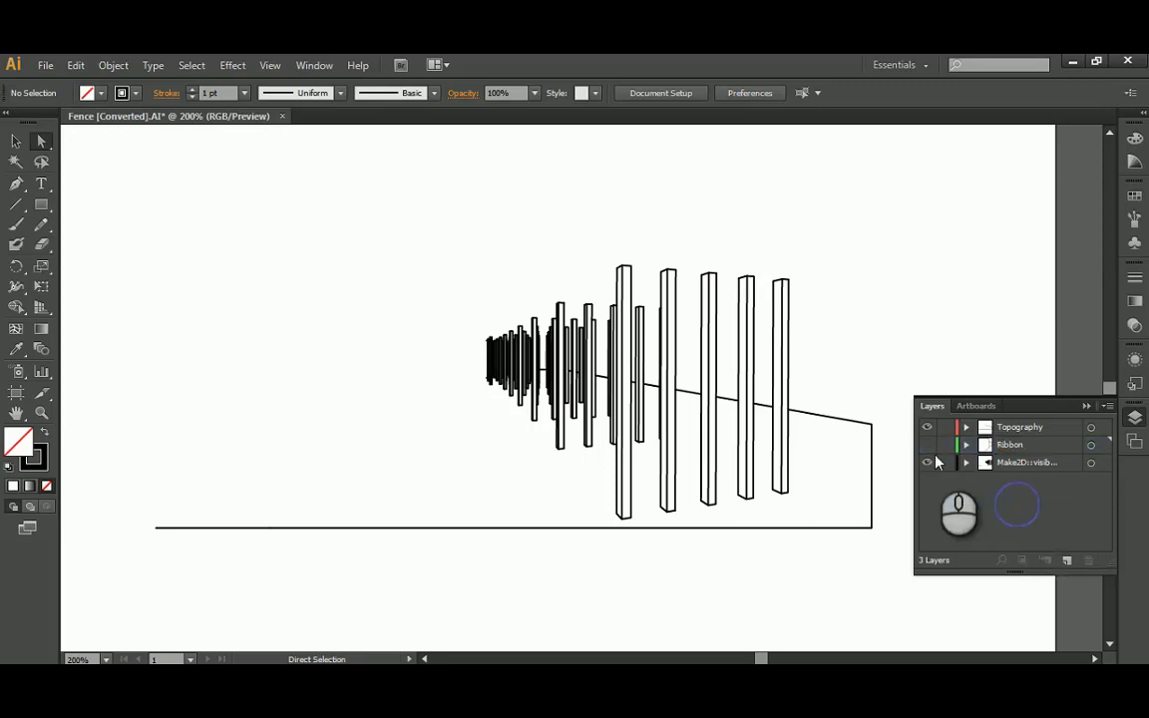
click(926, 444)
click(926, 445)
click(927, 445)
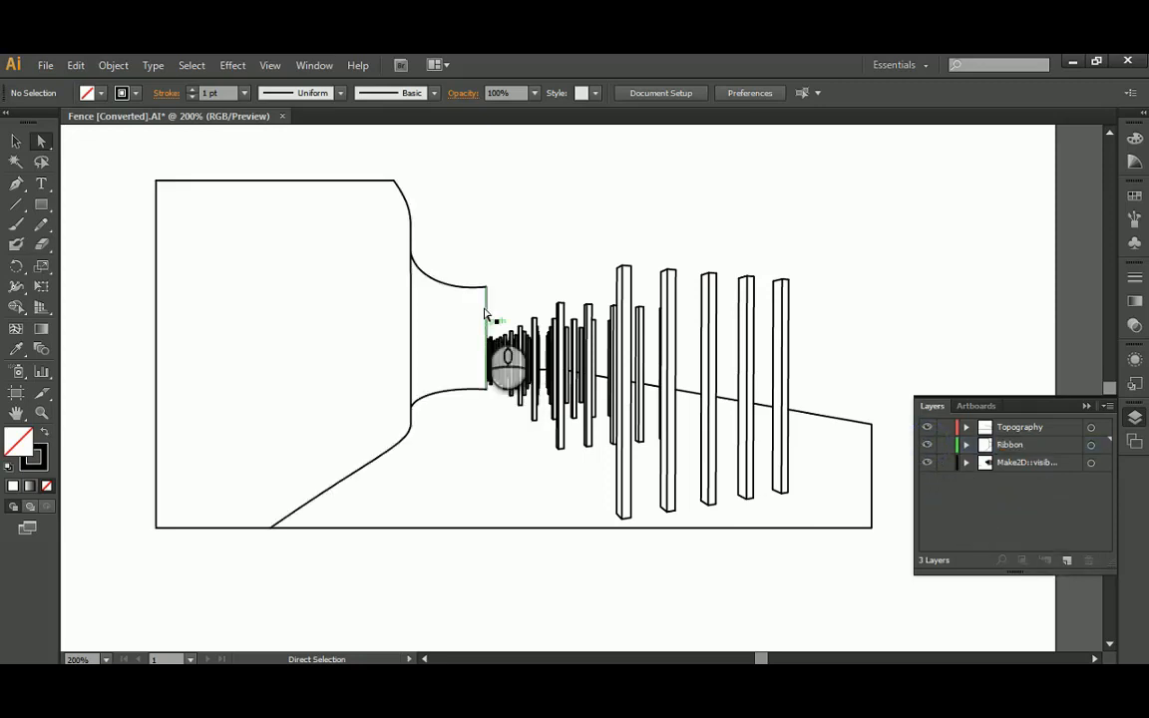
Select the column lines and move them onto a new layer named Columns
click(31, 137)
drag(785, 240, 593, 354)
click(736, 218)
drag(864, 268, 555, 356)
drag(839, 236, 487, 361)
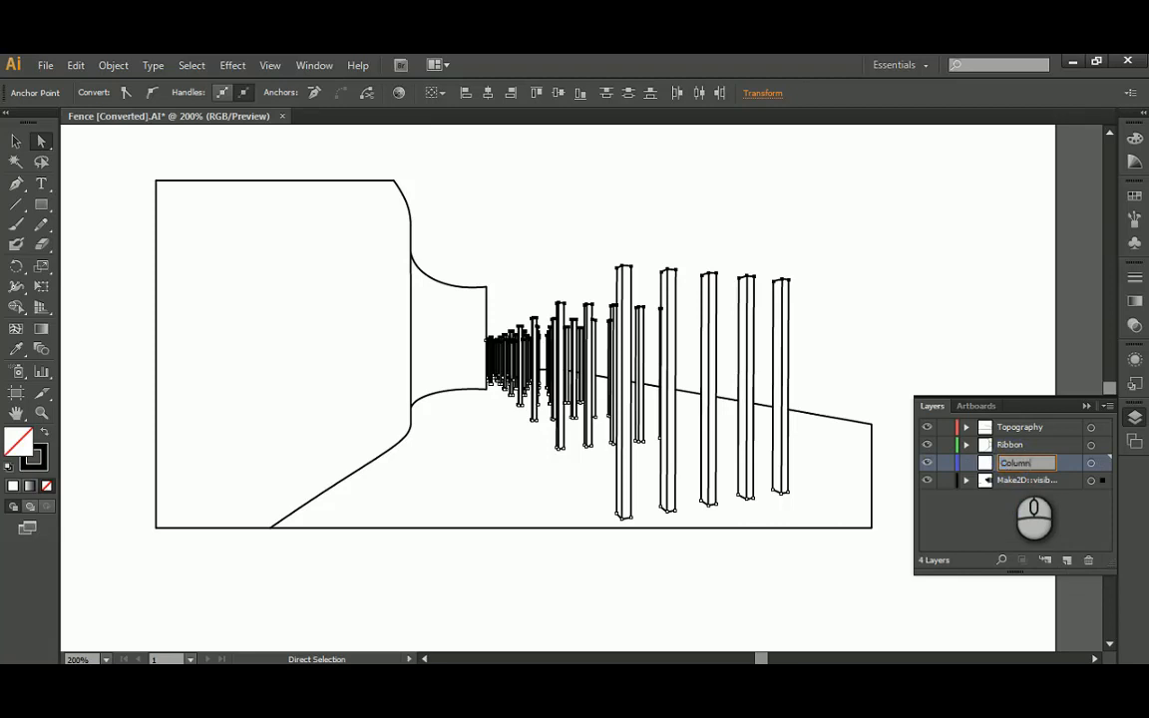
click(1025, 509)
click(1102, 481)
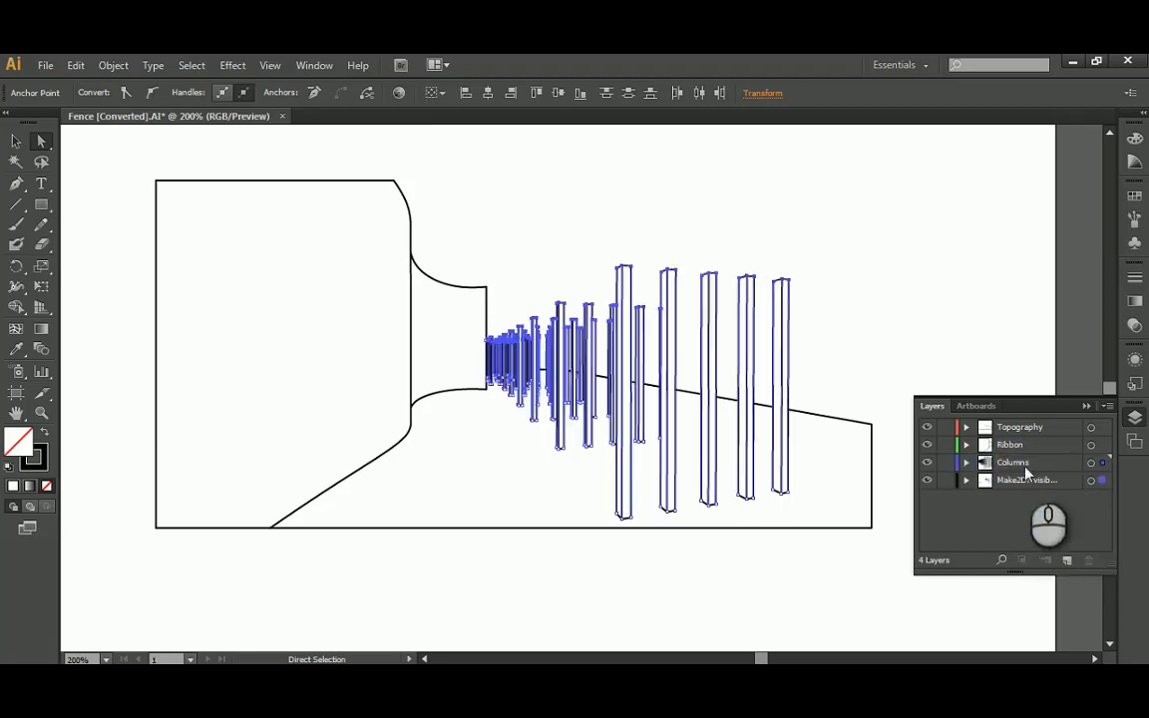
Hide the Columns and Topography layers to isolate the column segments left on the Make2D layer
click(926, 462)
click(38, 142)
drag(648, 396, 578, 386)
click(928, 427)
Select the leftover column base segments below the horizon row and move them onto the Columns layer
drag(747, 517, 431, 376)
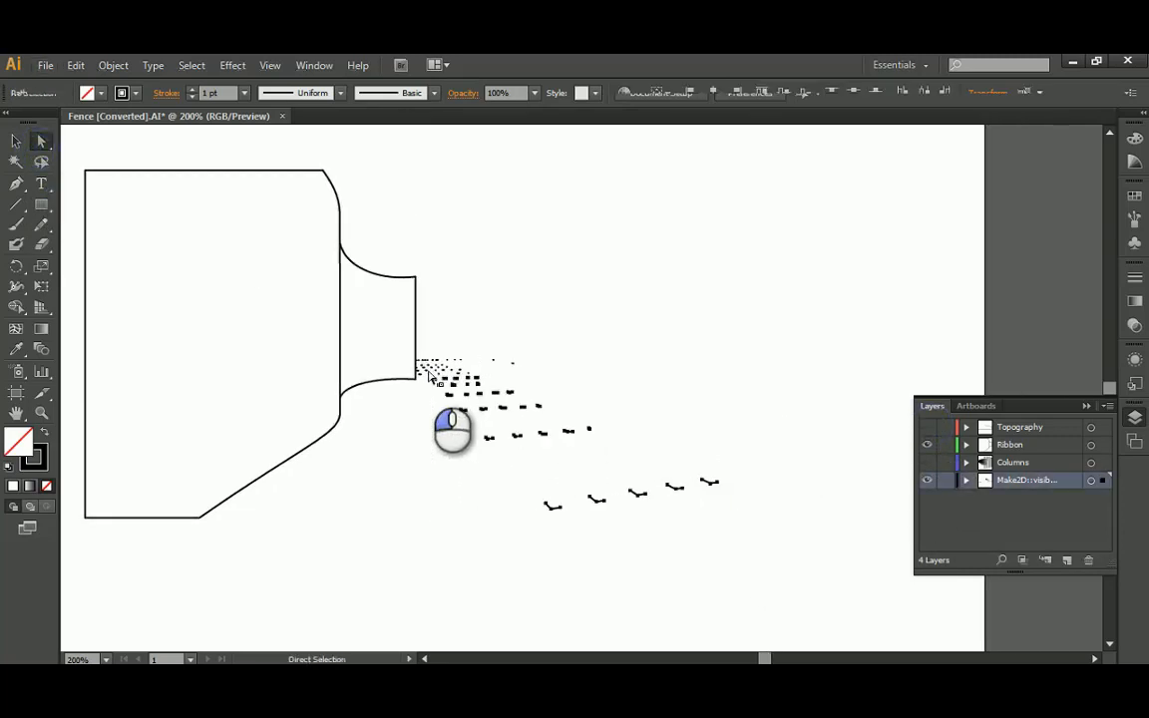
alt+scroll(431, 376, up, 5)
alt+scroll(542, 338, down, 4)
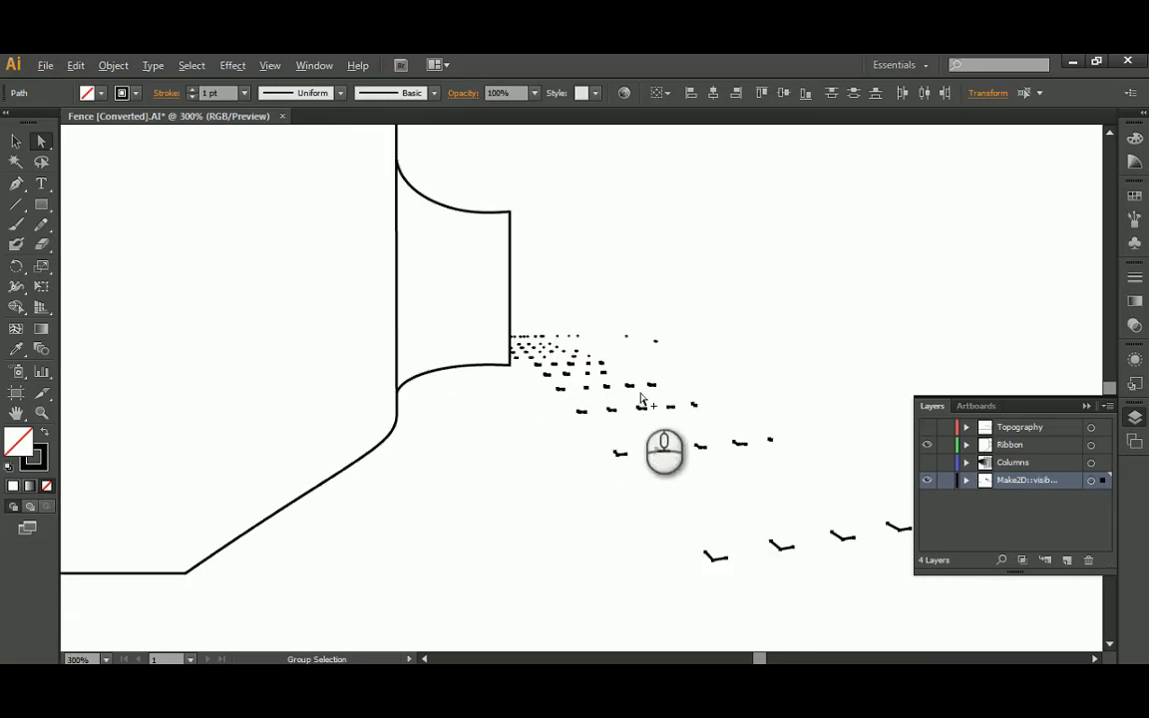
drag(746, 426, 619, 400)
click(816, 531)
drag(833, 577, 392, 337)
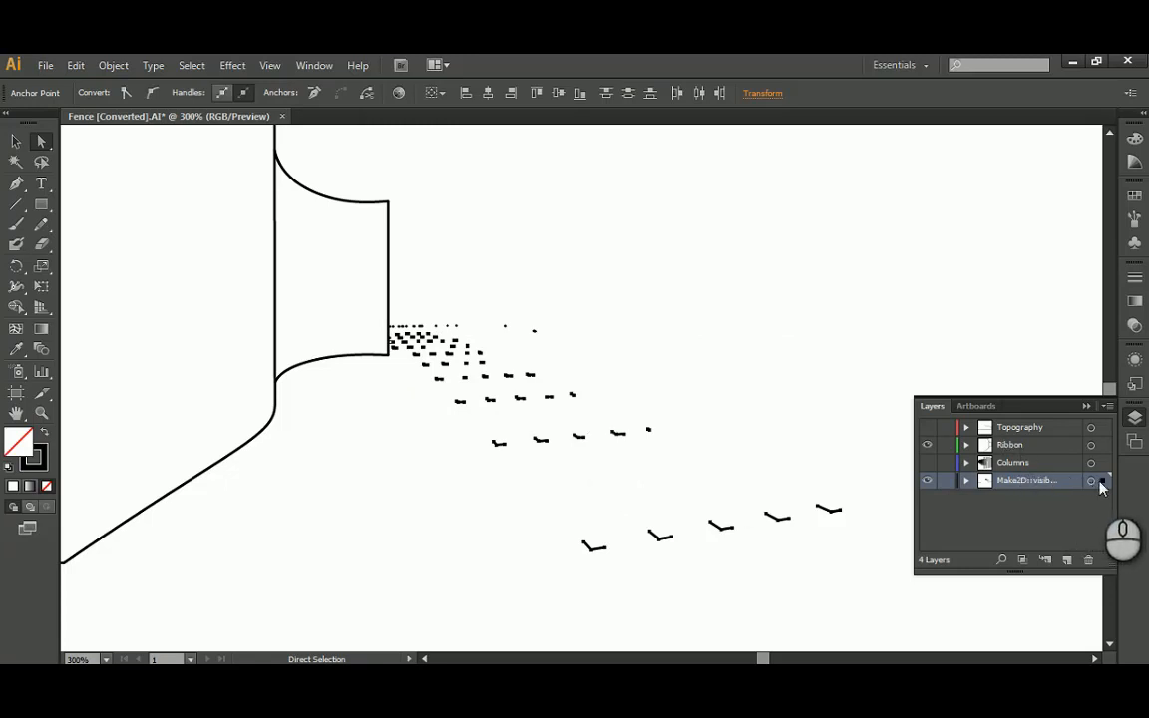
drag(1103, 451, 1103, 446)
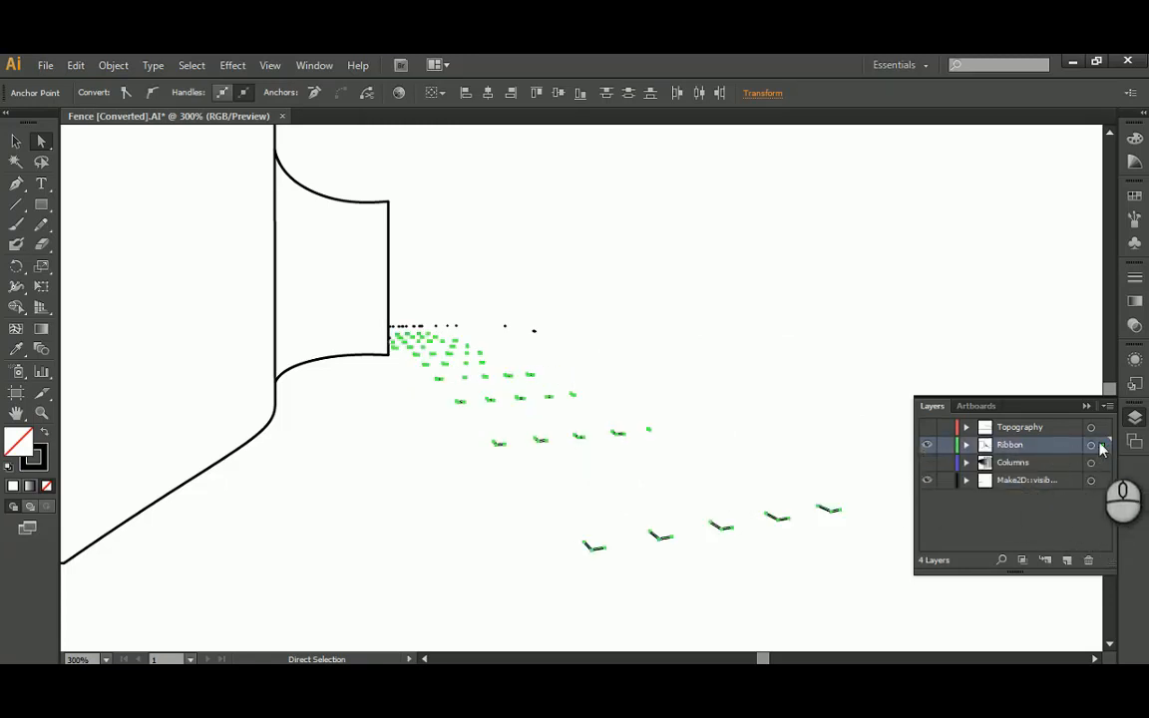
drag(1103, 467, 1103, 464)
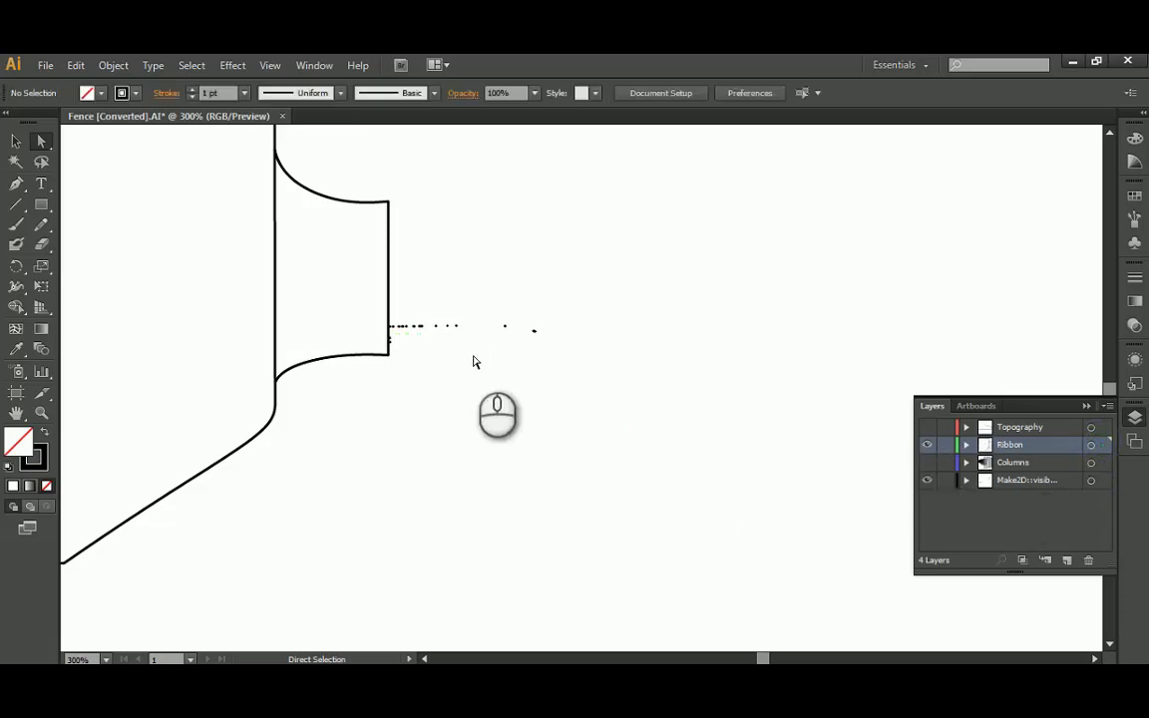
Move the stray column segments touching the ribbon's end edge onto the Columns layer
alt+scroll(394, 344, up, 5)
drag(369, 466, 323, 407)
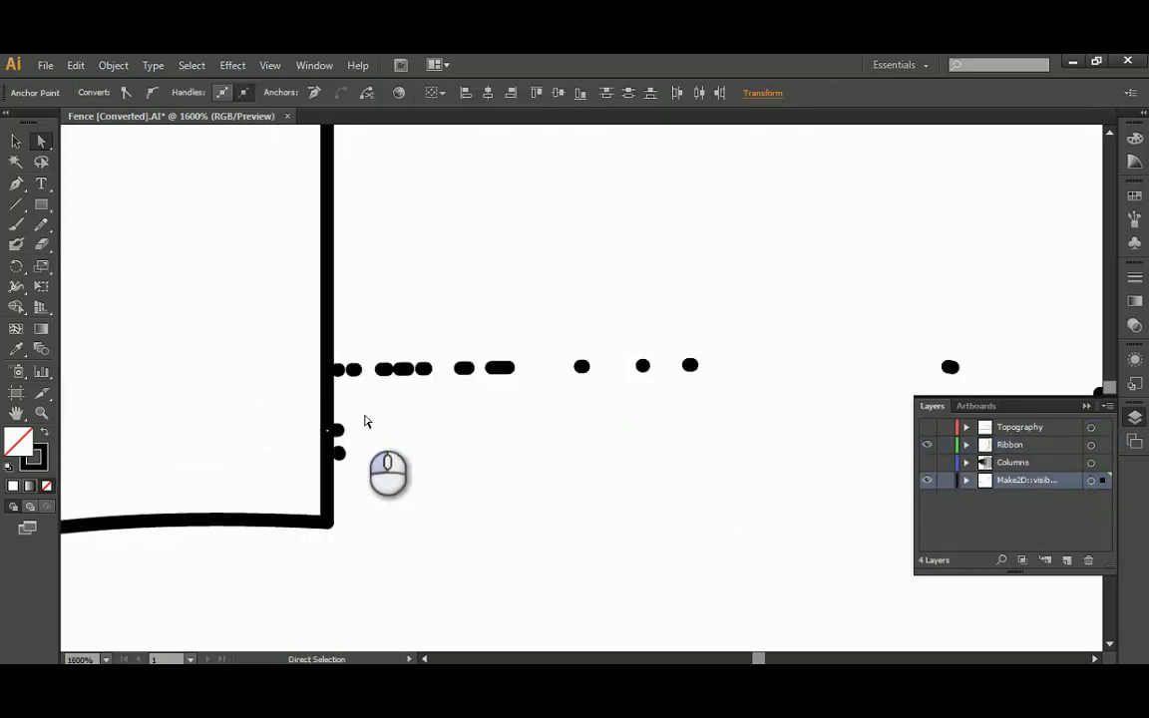
drag(1104, 481, 1104, 467)
click(524, 487)
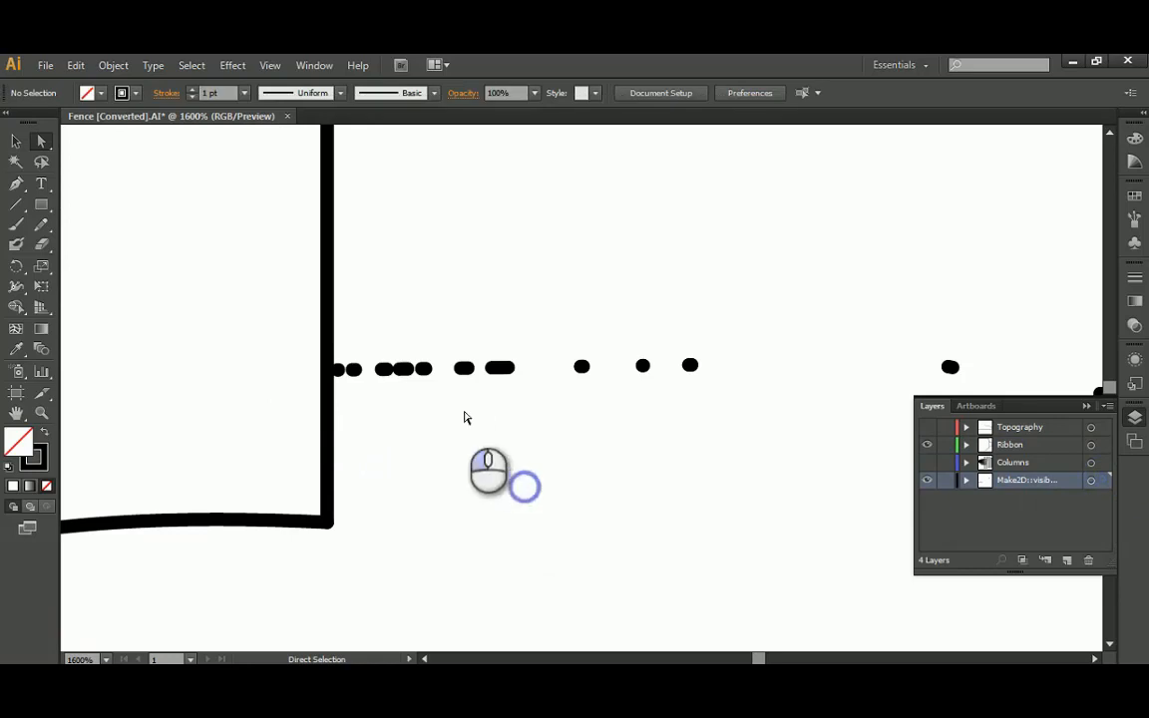
Select the remaining horizon row of tiny column segments and remove them from the Make2D layer
alt+scroll(469, 409, down, 3)
drag(606, 390, 519, 389)
alt+scroll(419, 387, up, 1)
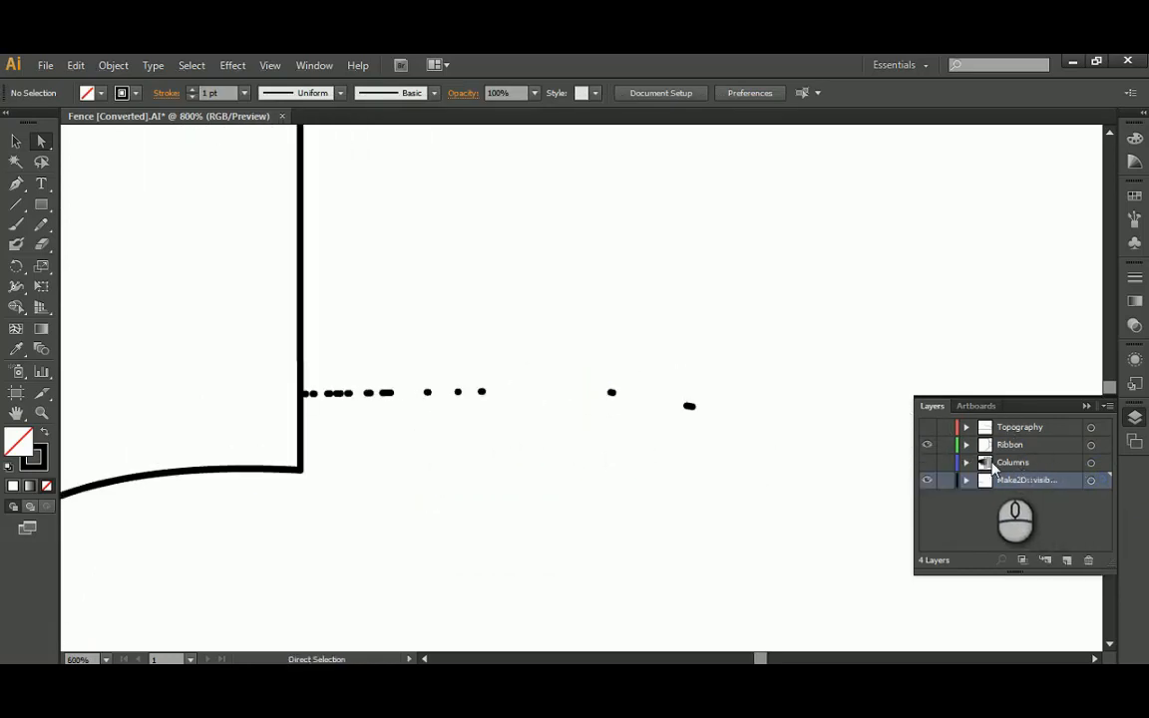
drag(527, 348, 304, 406)
shift+drag(735, 358, 555, 451)
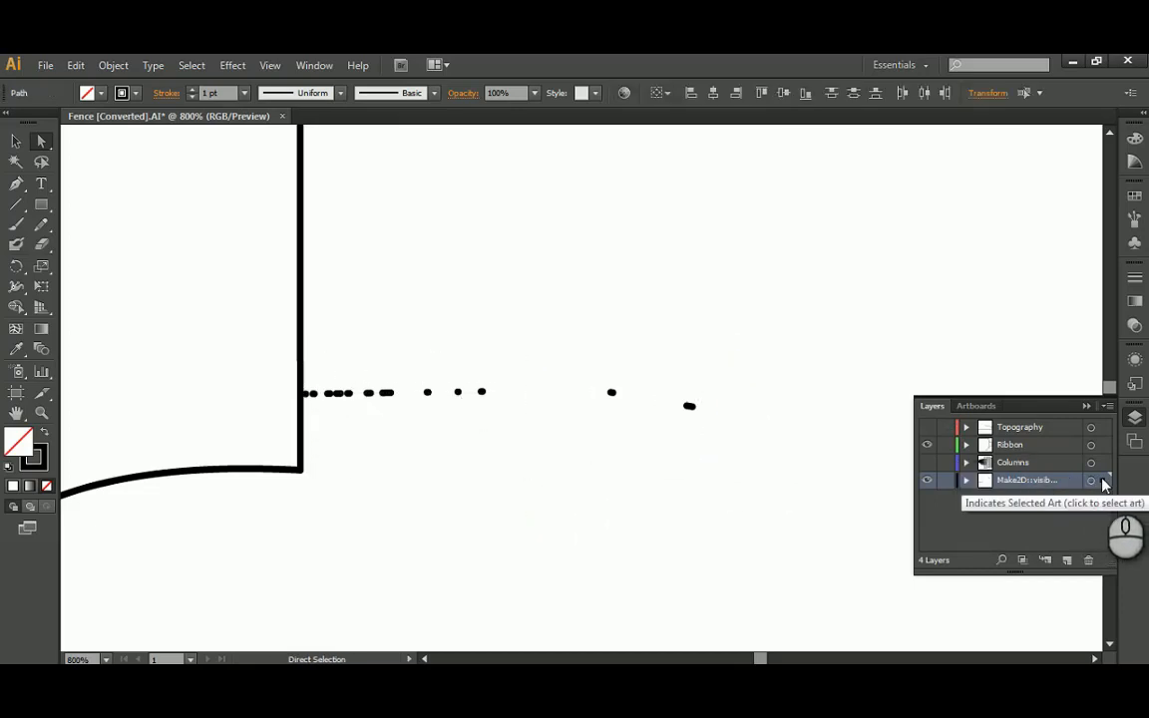
key(Delete)
Show the Topography, Ribbon and Columns layers again, toggling their visibility to check the sorted linework
alt+scroll(730, 331, down, 7)
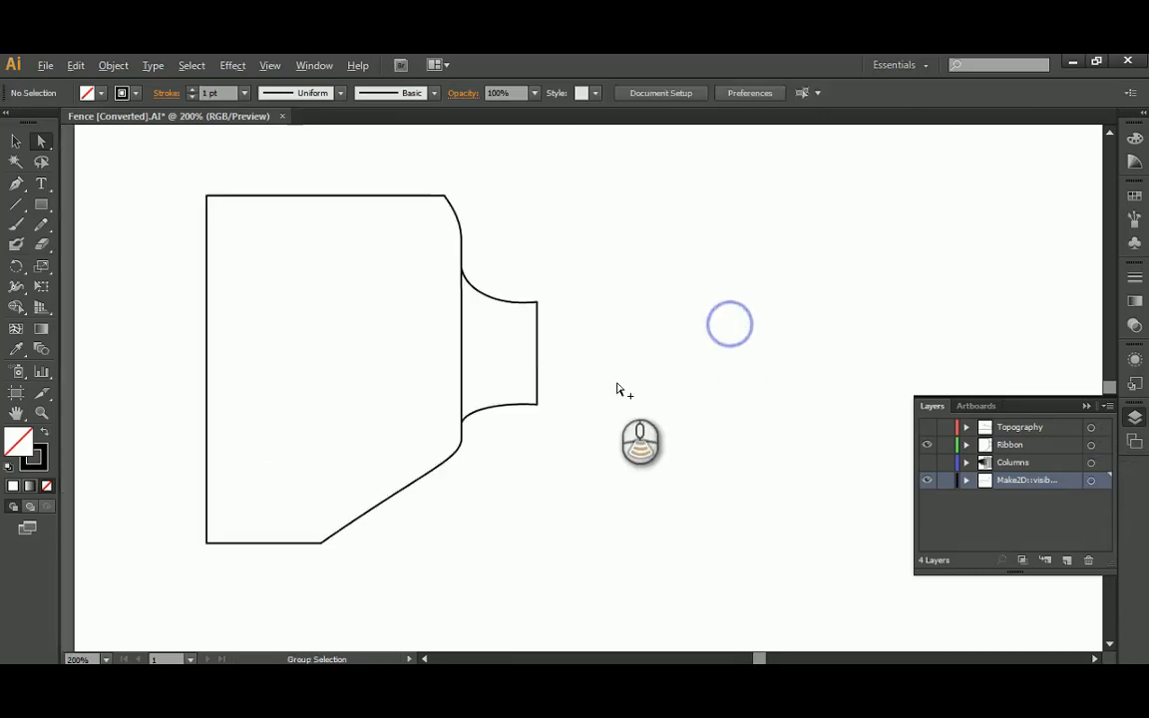
alt+scroll(836, 400, up, 1)
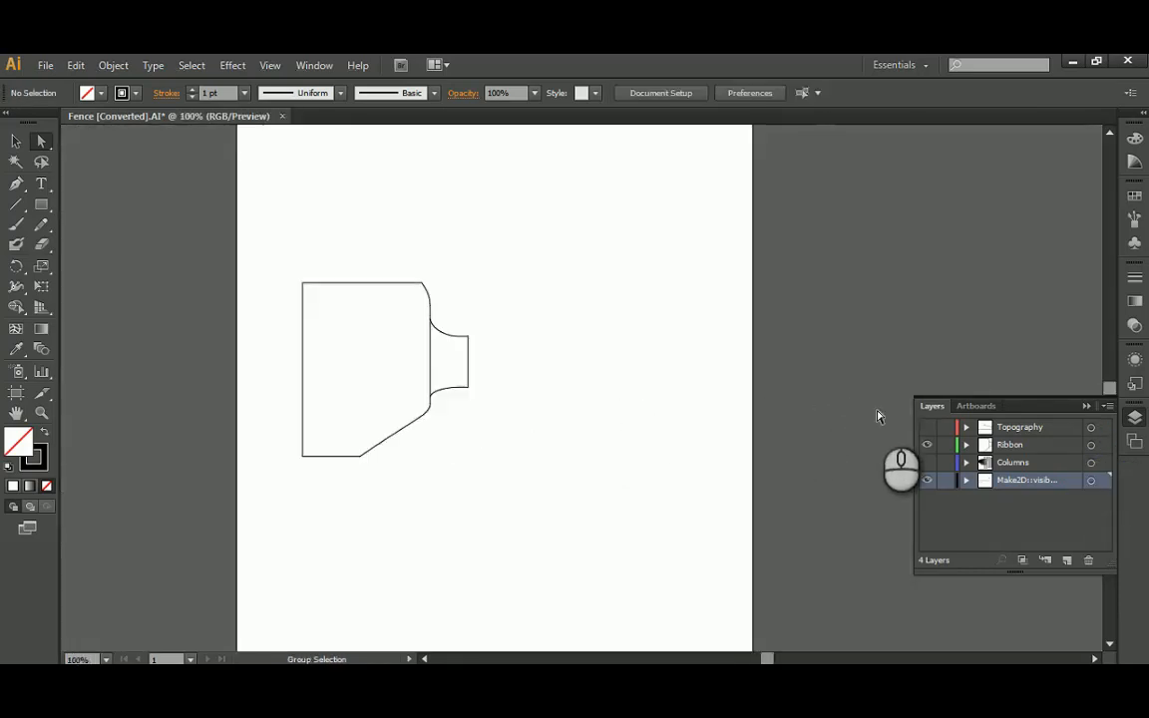
click(928, 447)
click(927, 447)
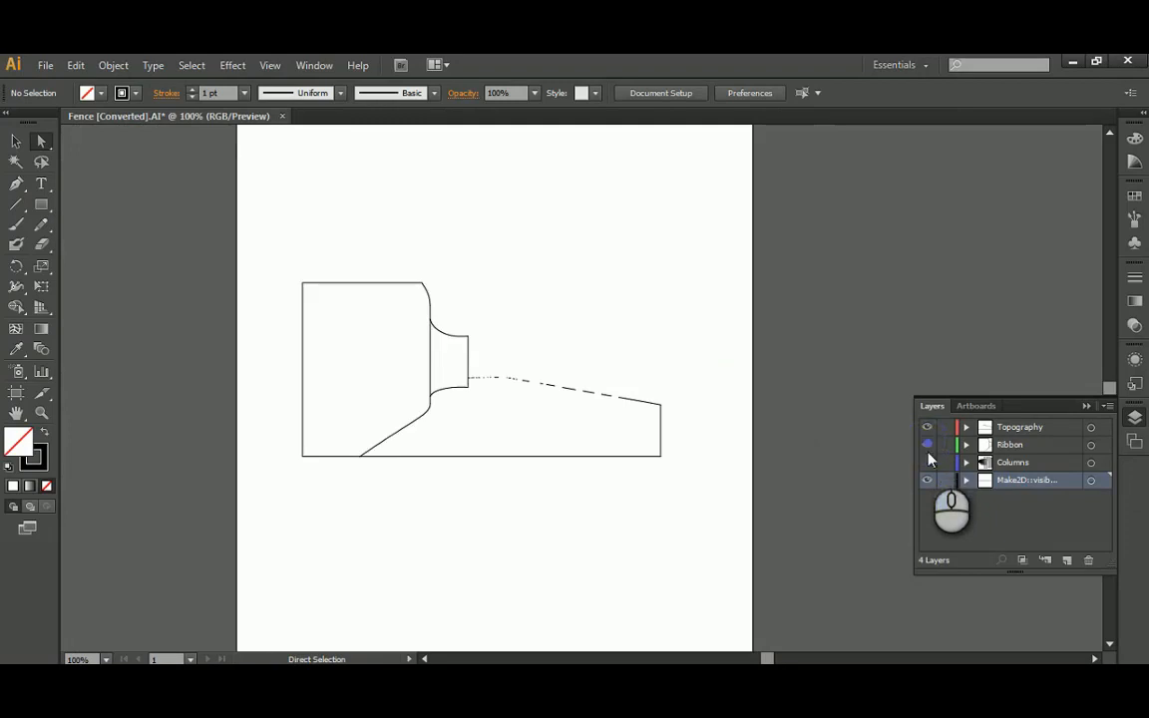
click(927, 464)
click(927, 464)
click(927, 464)
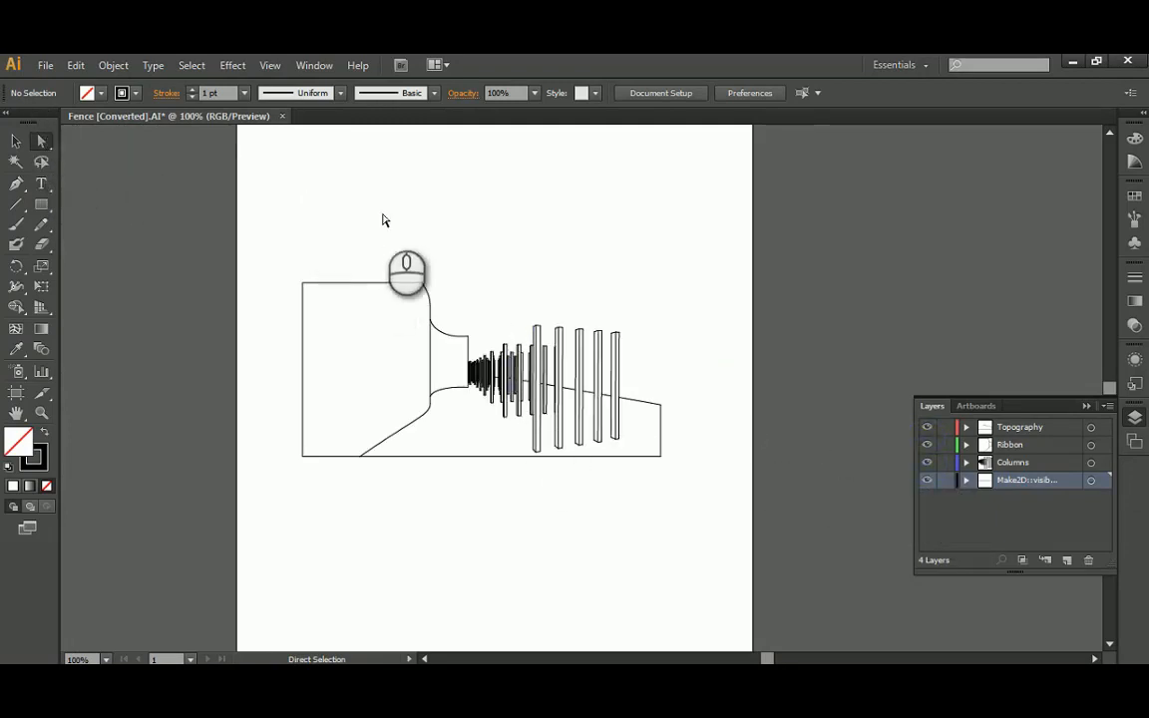
Move the ground line under the ribbon onto the Topography layer and delete the emptied Make2D layer
drag(382, 214, 472, 238)
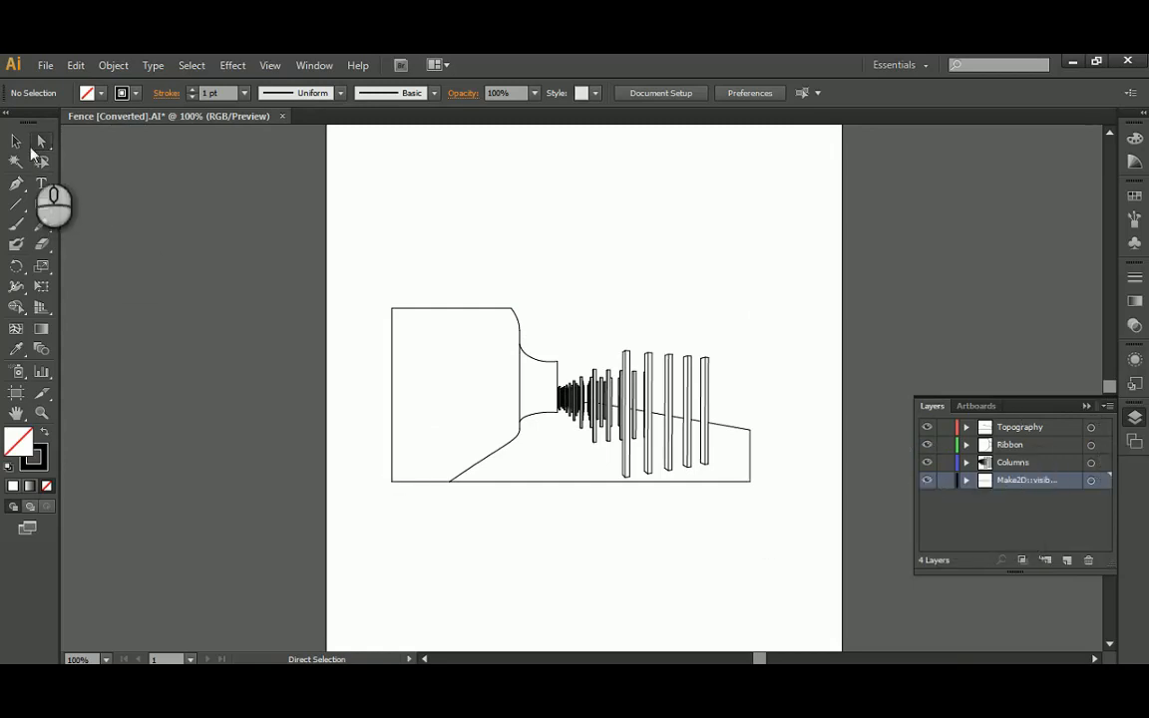
drag(425, 468, 385, 498)
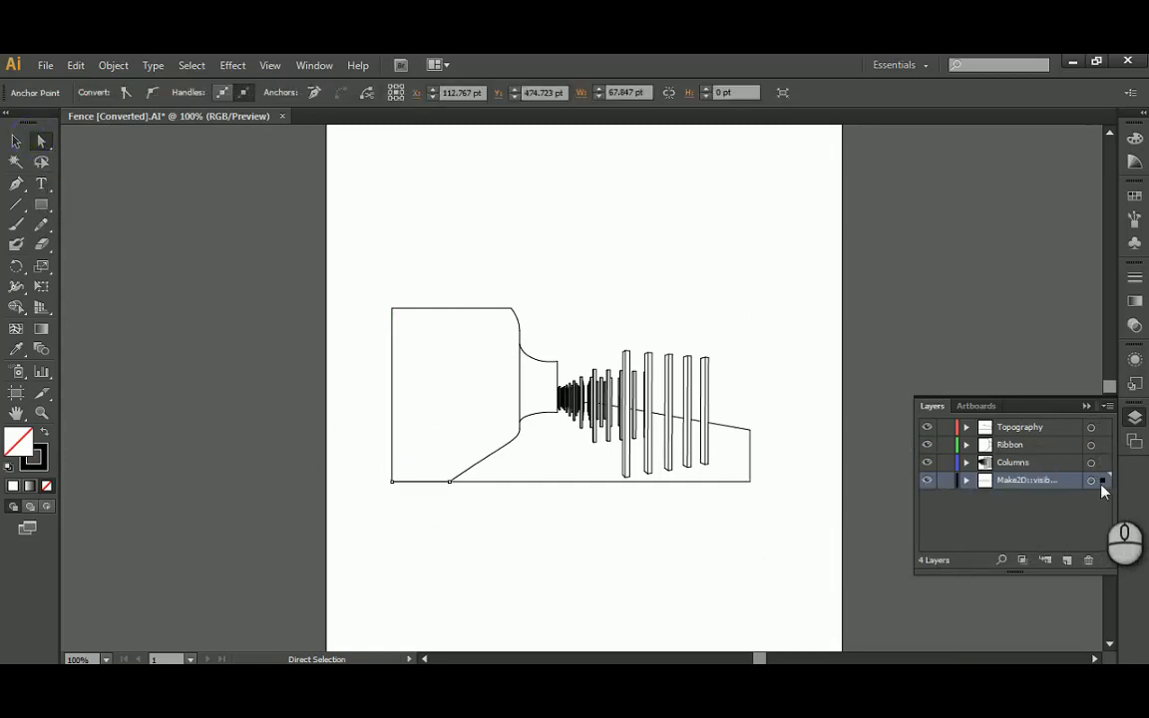
drag(1104, 461, 1103, 427)
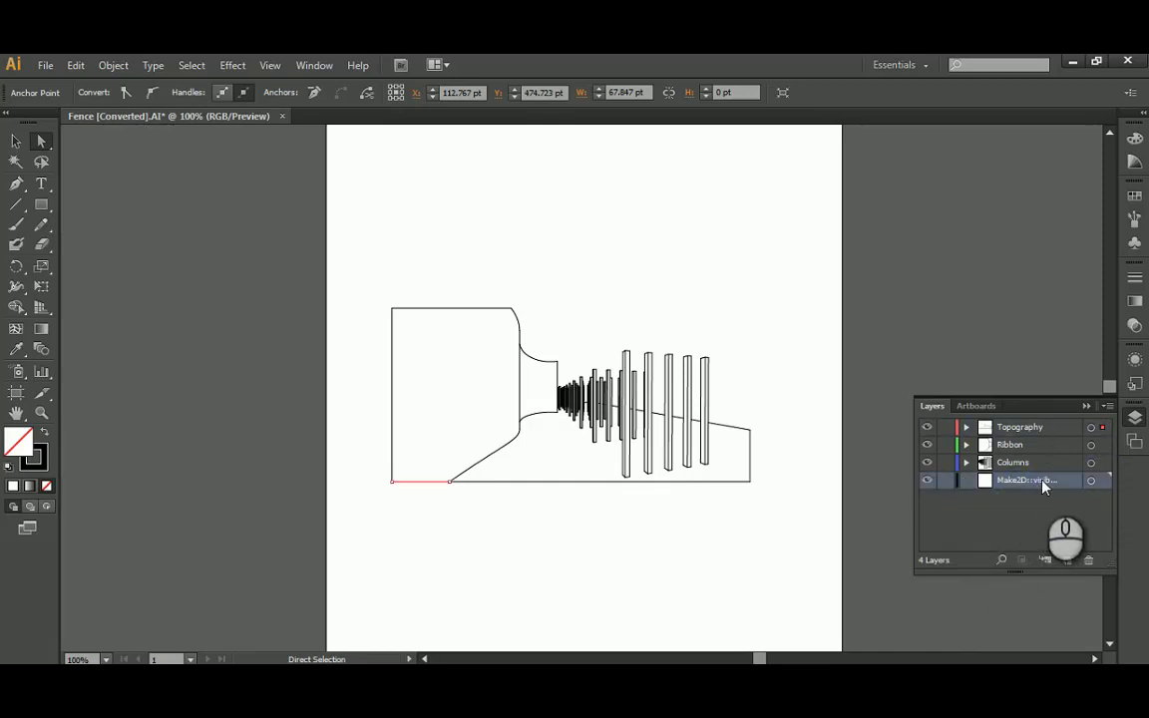
click(1087, 560)
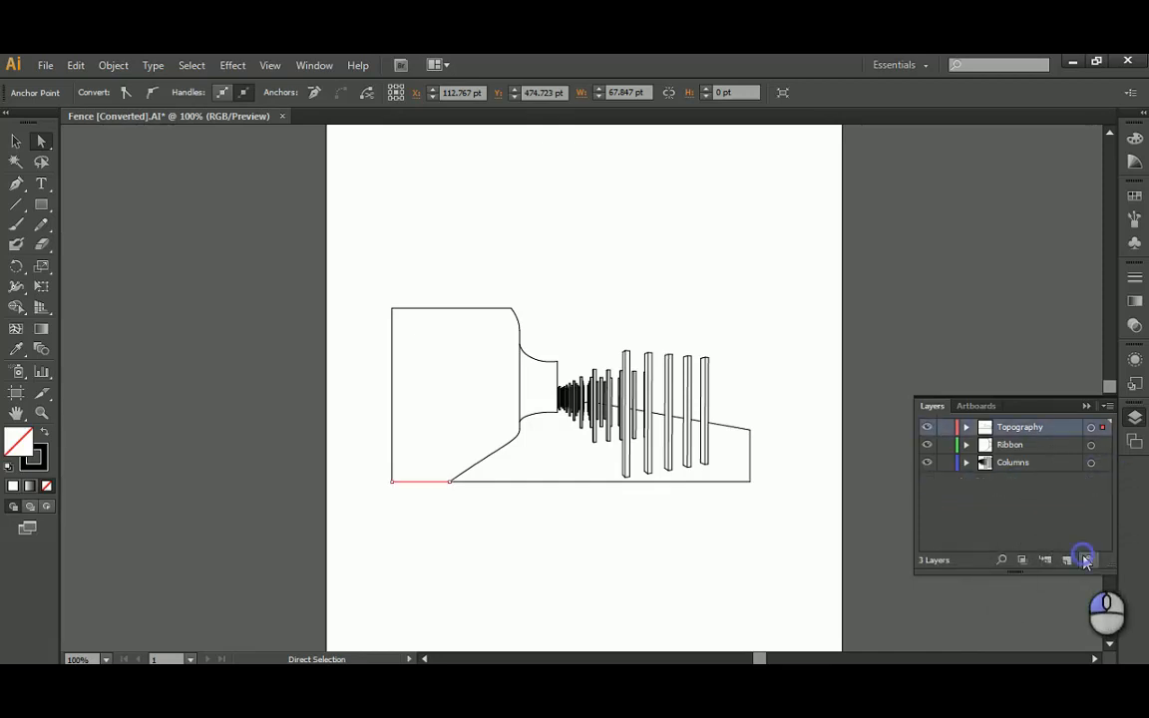
click(1048, 465)
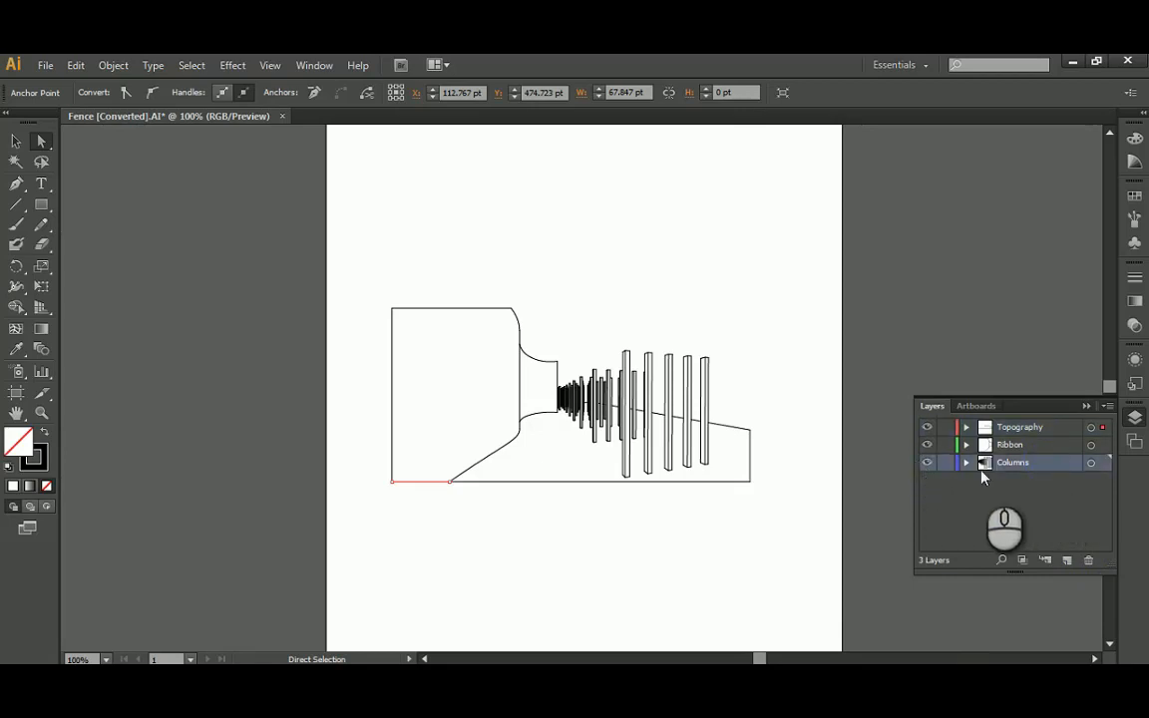
click(1089, 563)
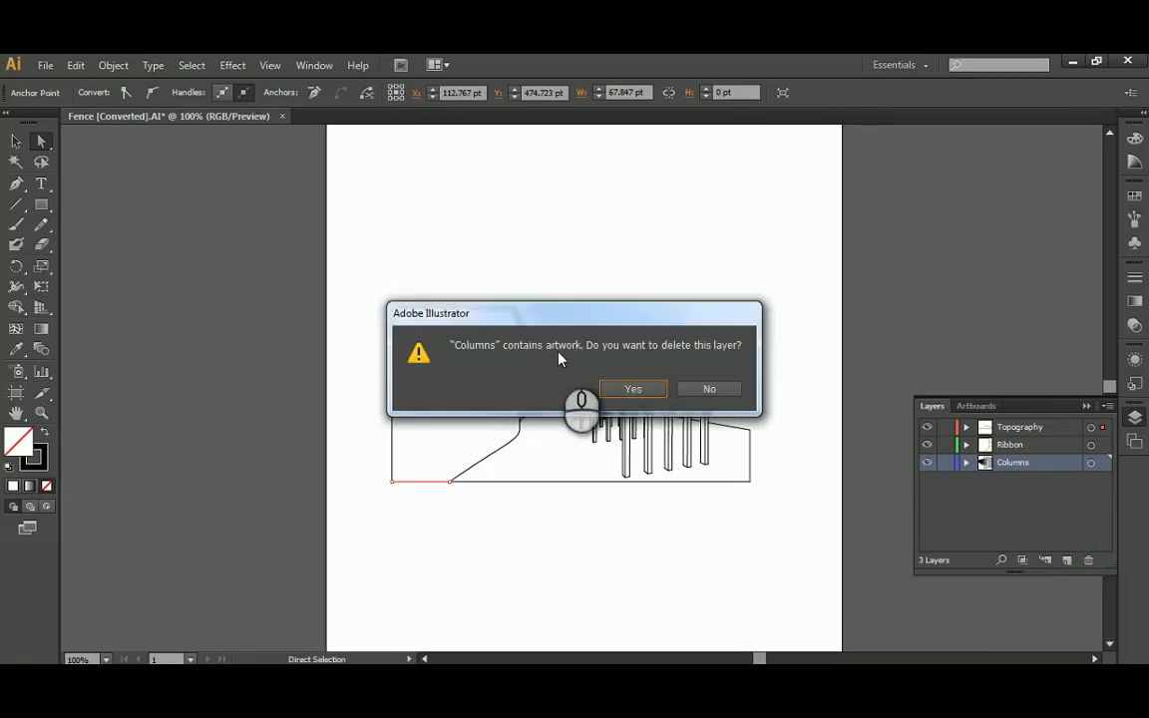
click(720, 389)
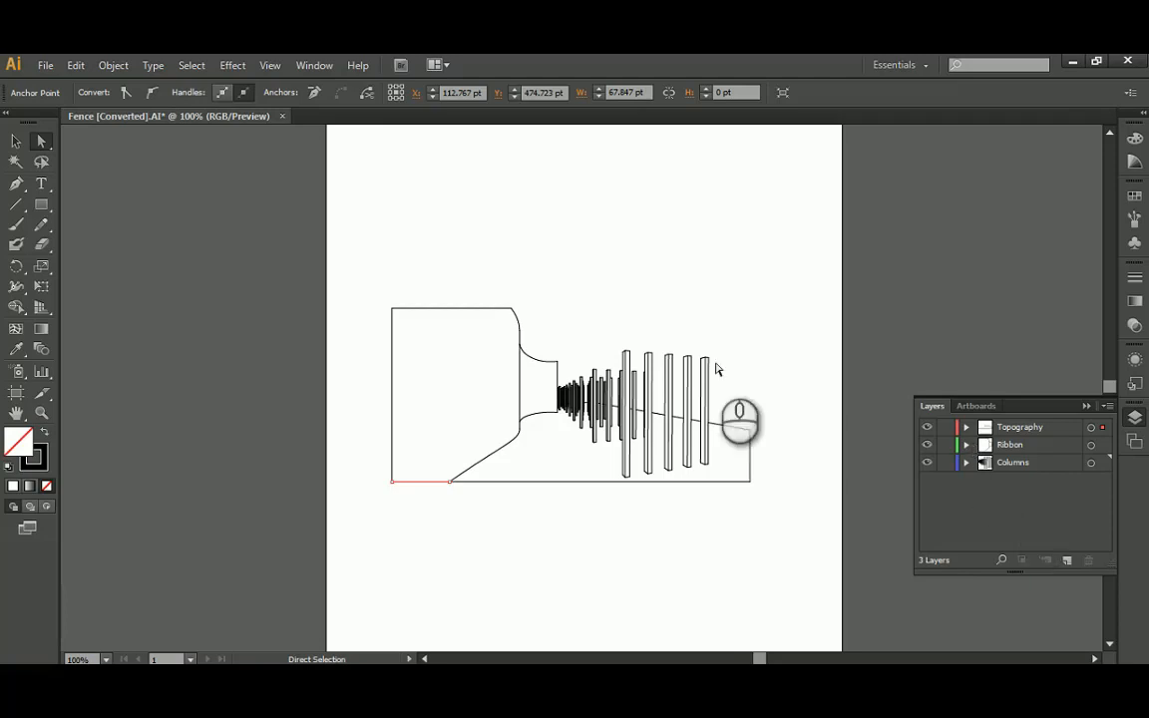
Deselect the ground line and check the artboard's dimensions in artboard editing mode, opened through the document setup
click(729, 294)
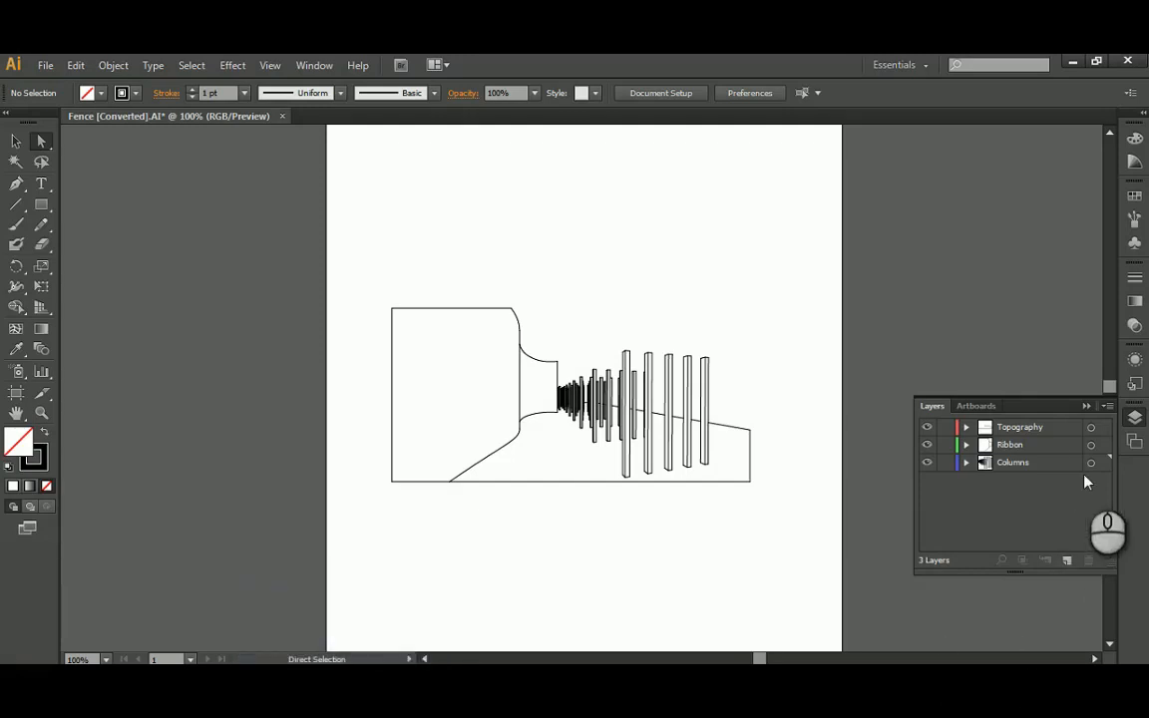
click(1088, 407)
alt+scroll(713, 418, down, 1)
drag(488, 295, 772, 509)
click(766, 350)
alt+scroll(672, 417, up, 1)
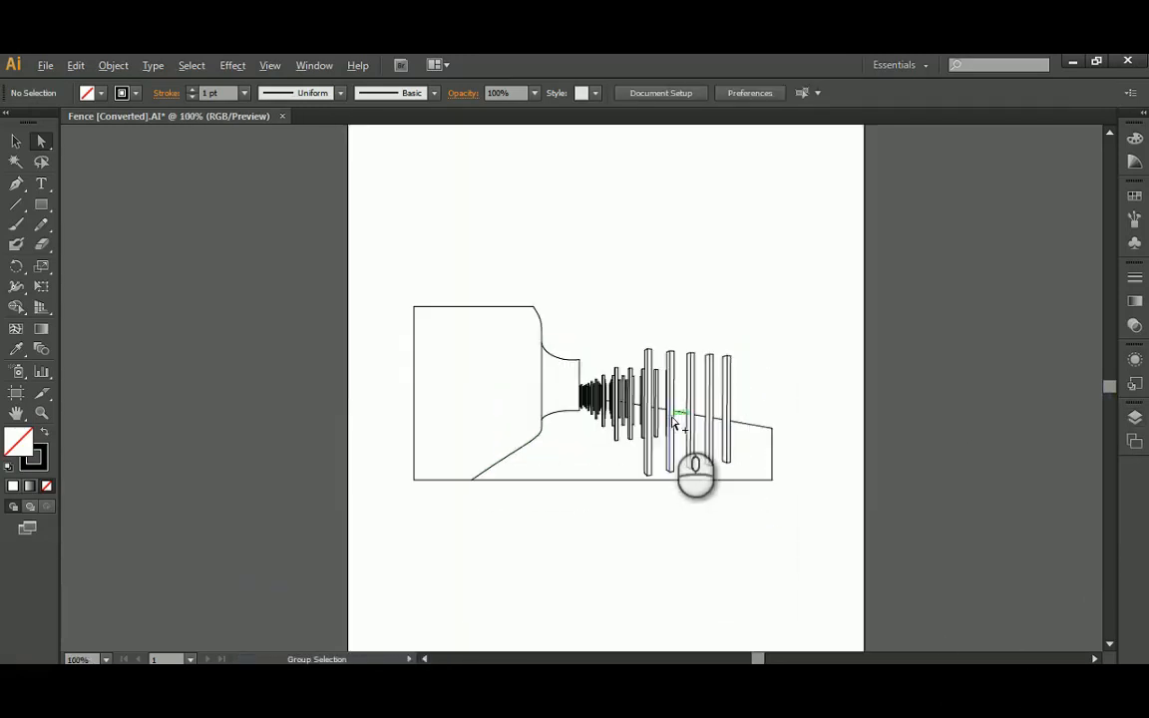
alt+scroll(673, 423, down, 1)
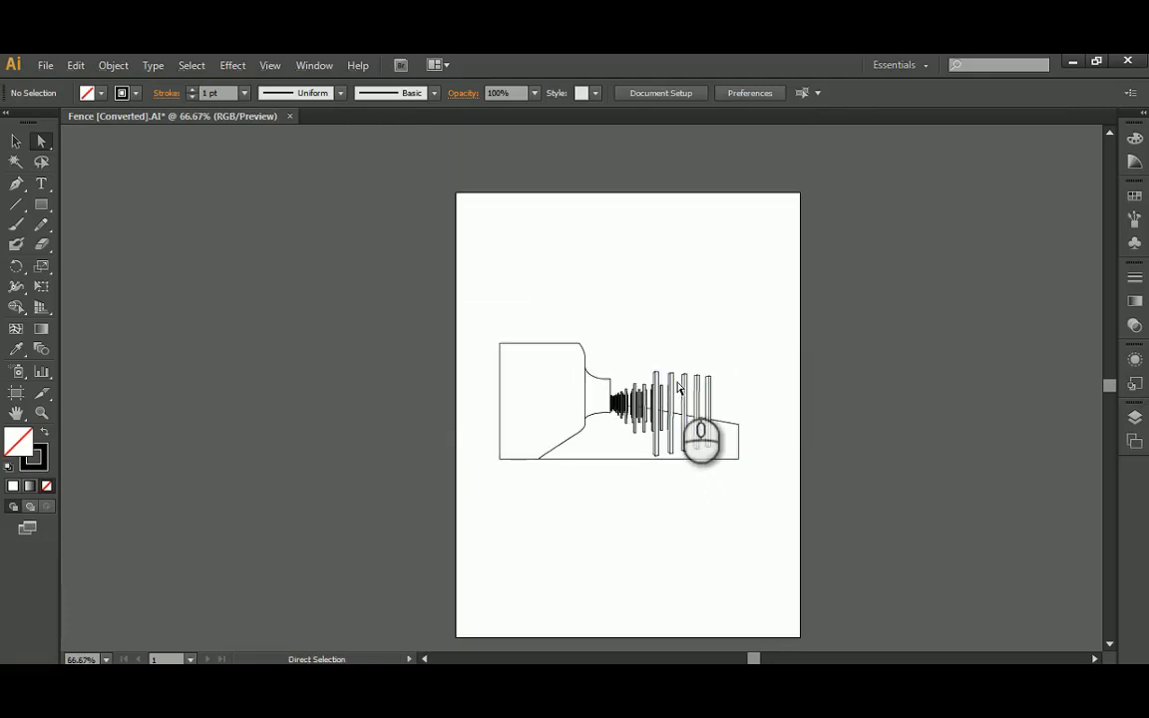
click(658, 93)
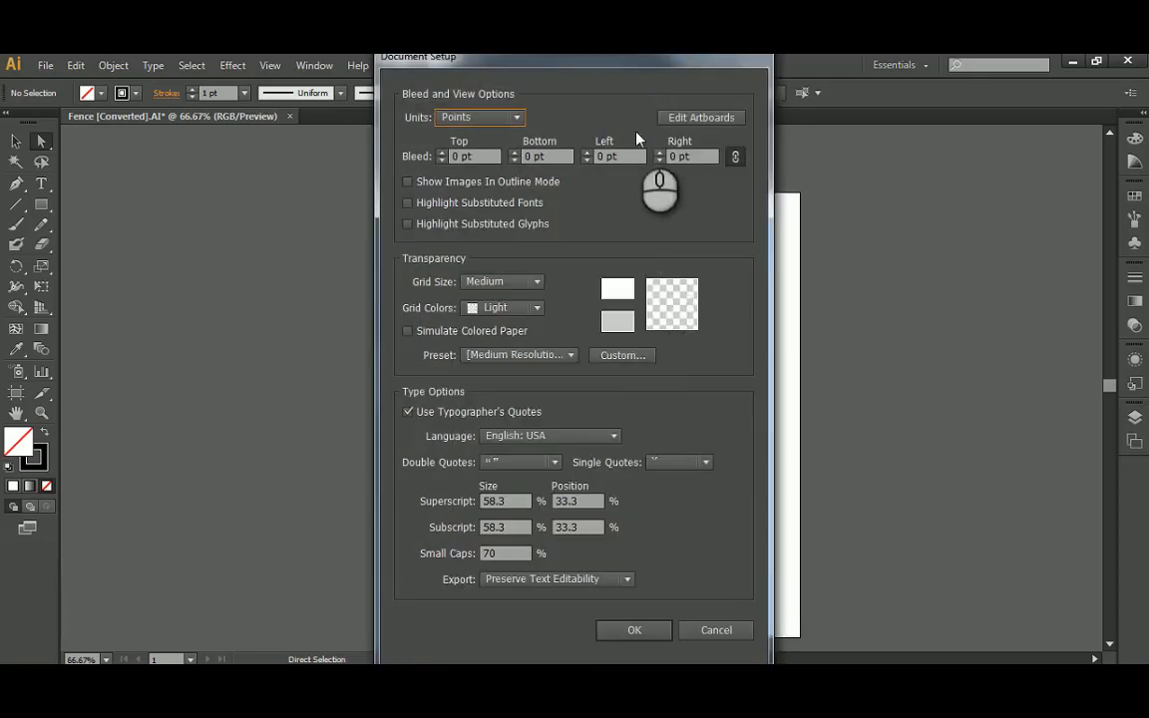
click(666, 118)
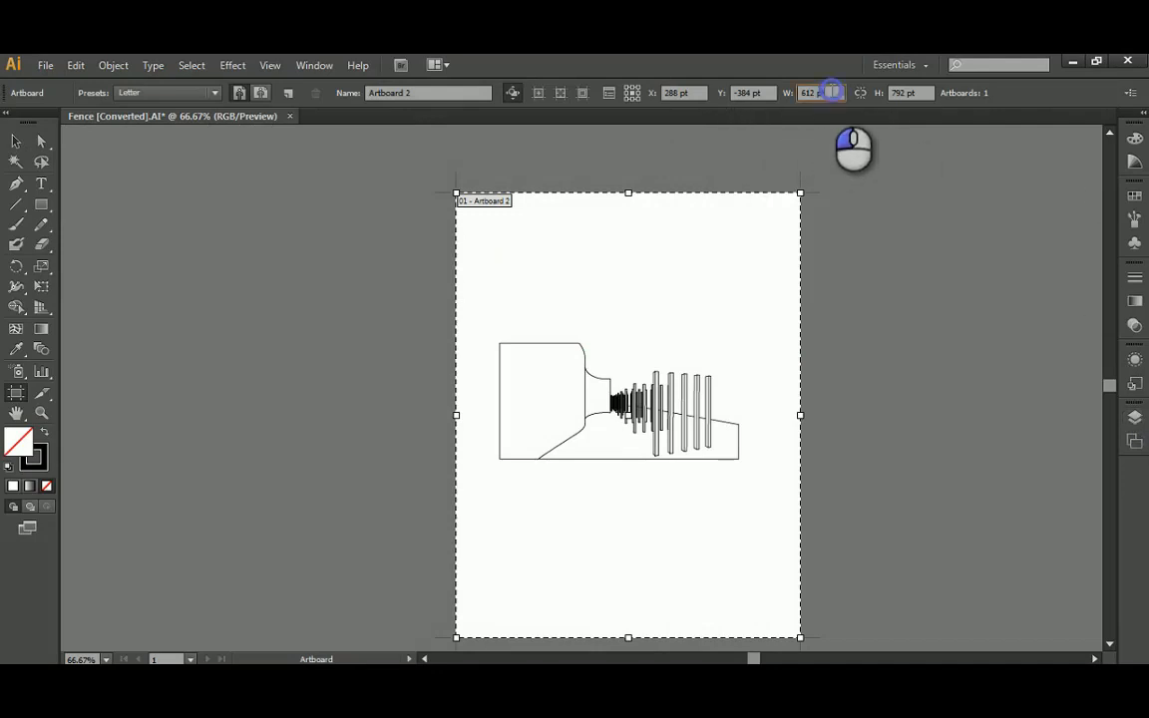
click(14, 143)
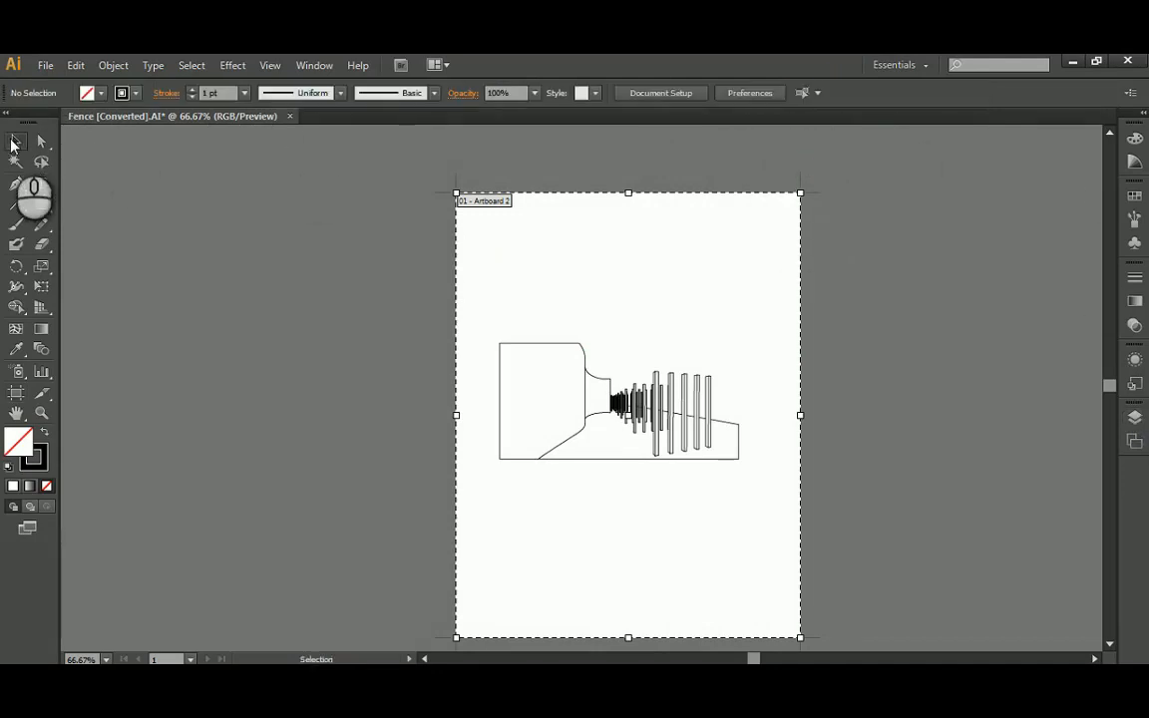
Hide the Topography and Ribbon layers so that only the Columns linework is shown
alt+scroll(715, 399, up, 1)
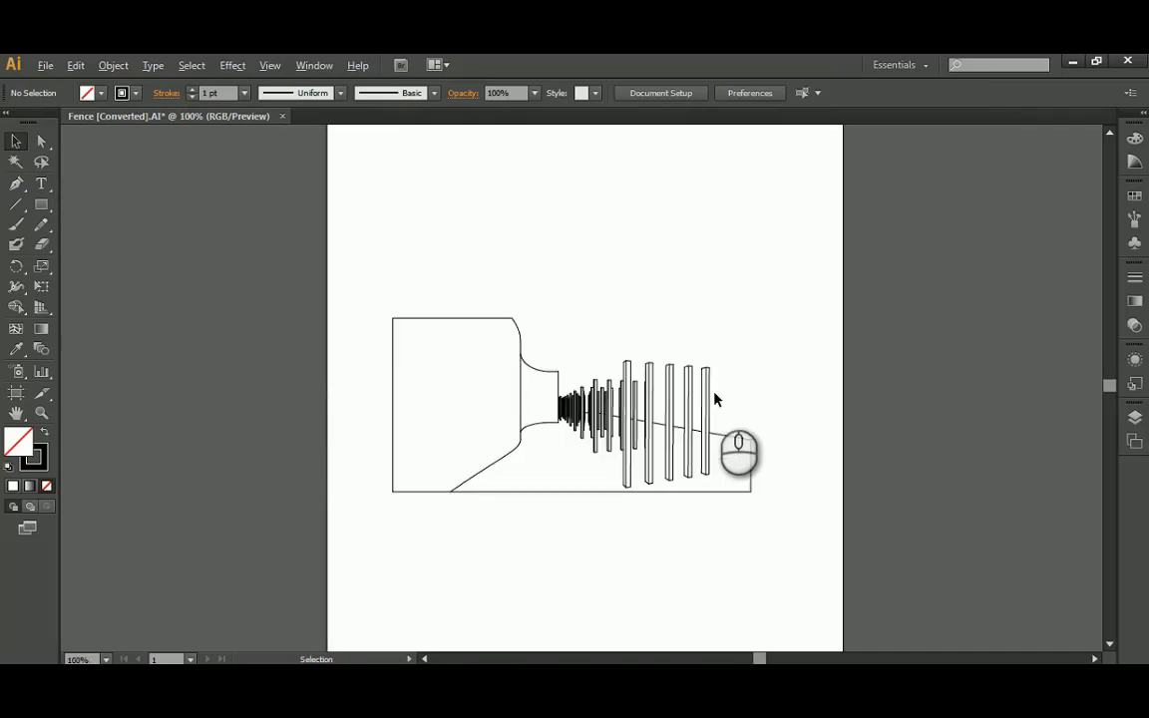
alt+scroll(693, 419, up, 1)
alt+scroll(692, 419, down, 1)
drag(726, 410, 737, 376)
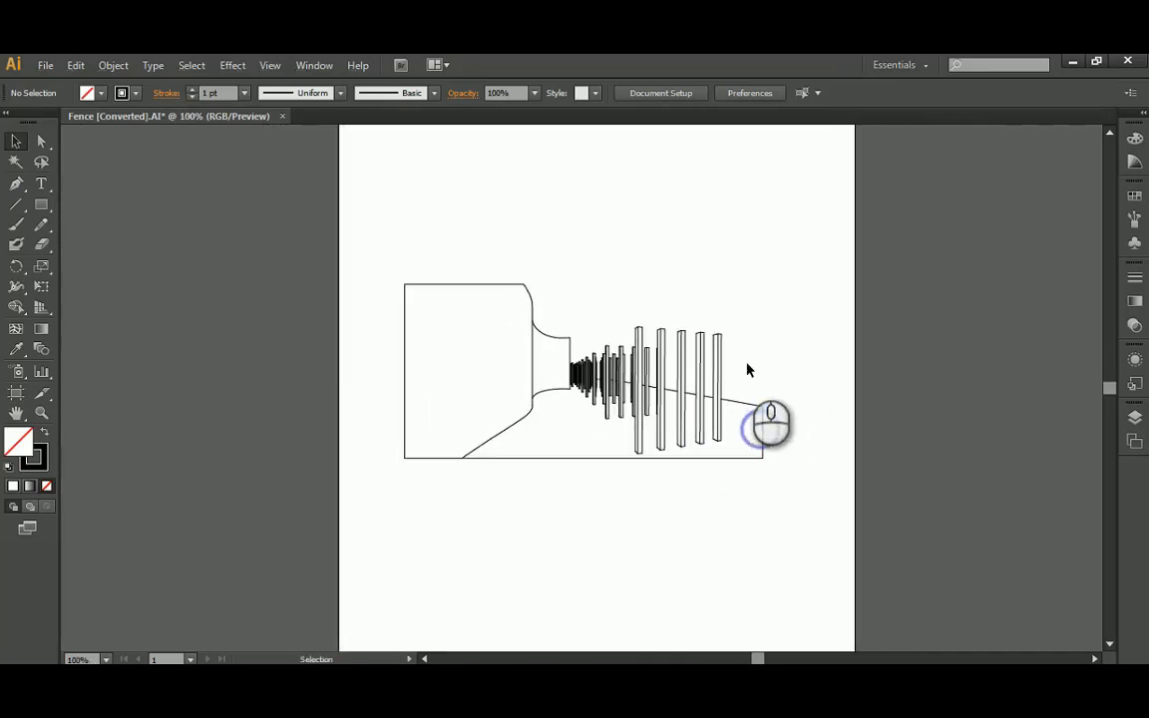
alt+scroll(619, 362, up, 1)
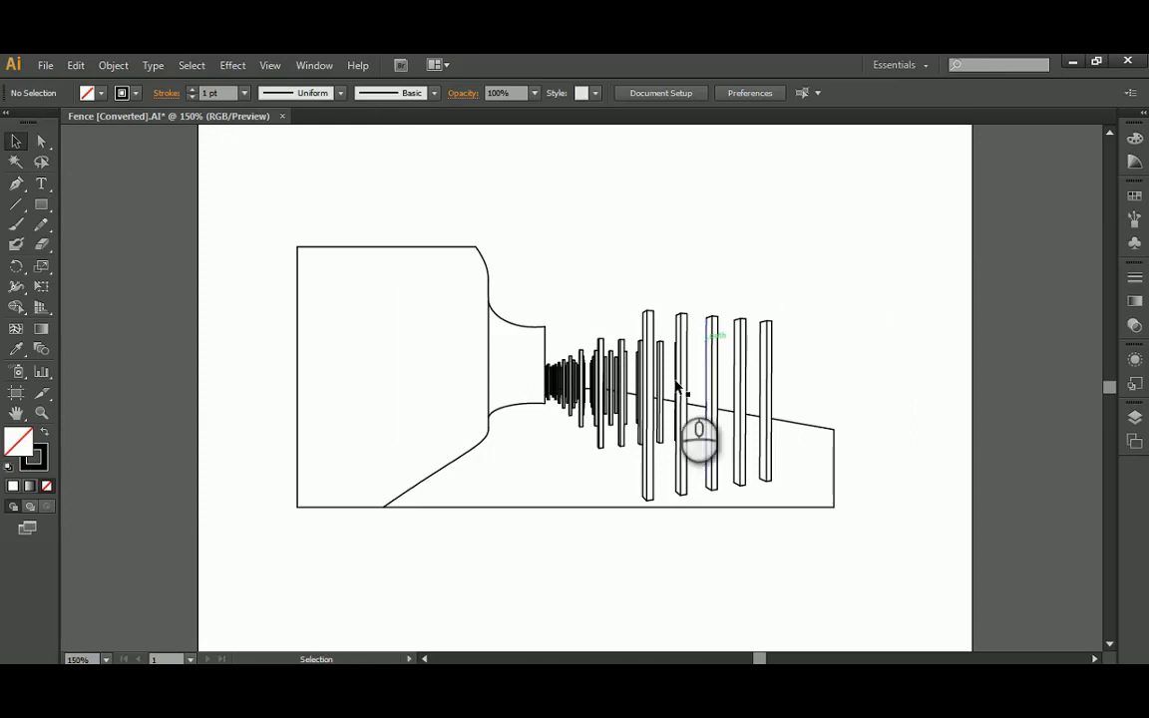
click(1141, 420)
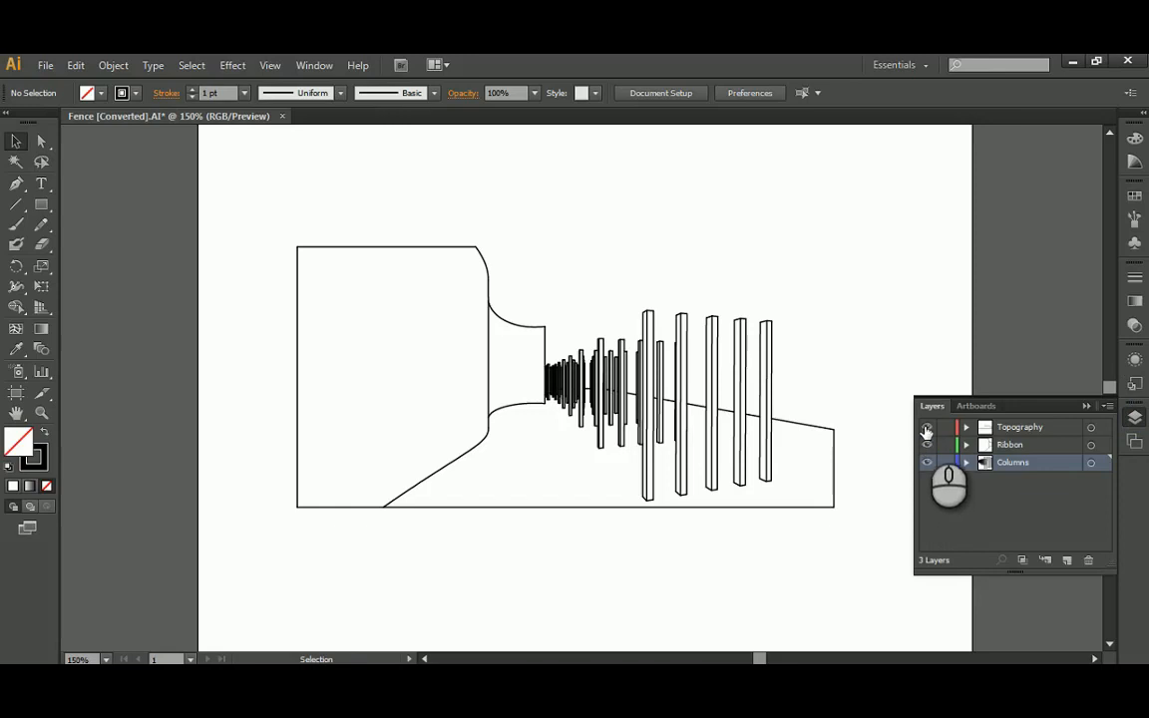
click(926, 431)
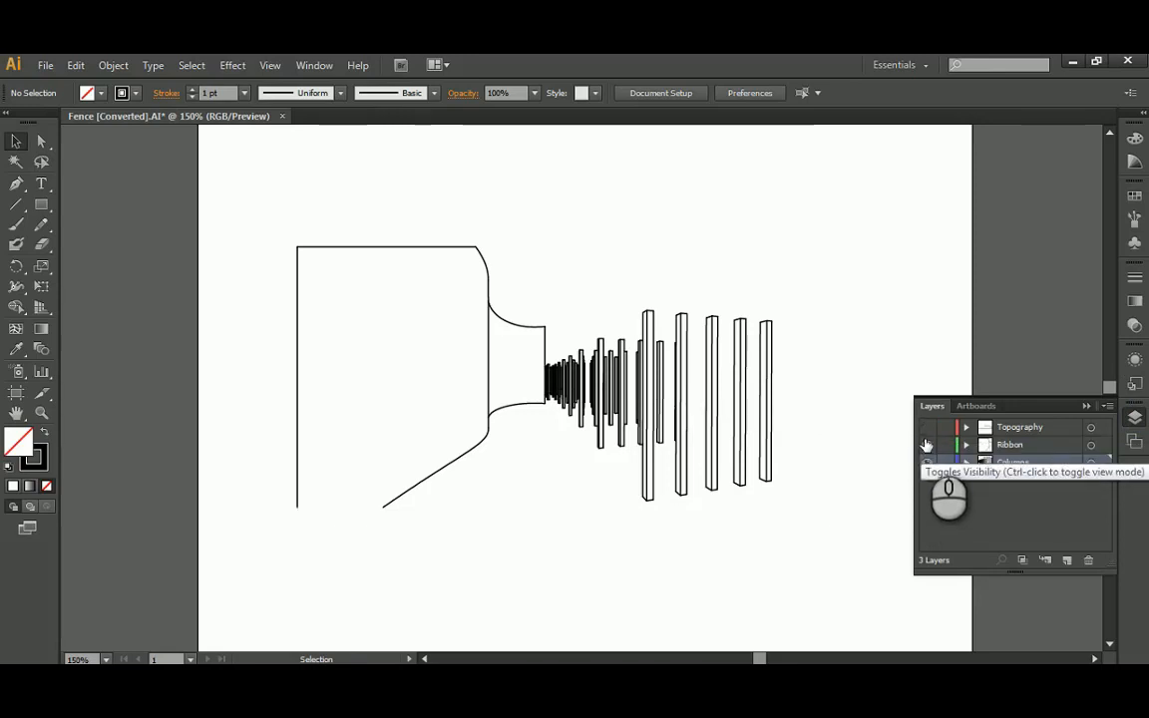
click(927, 445)
Select all the column linework, set its stroke weight to 0.25 pt, and clear the selection
alt+scroll(582, 418, up, 1)
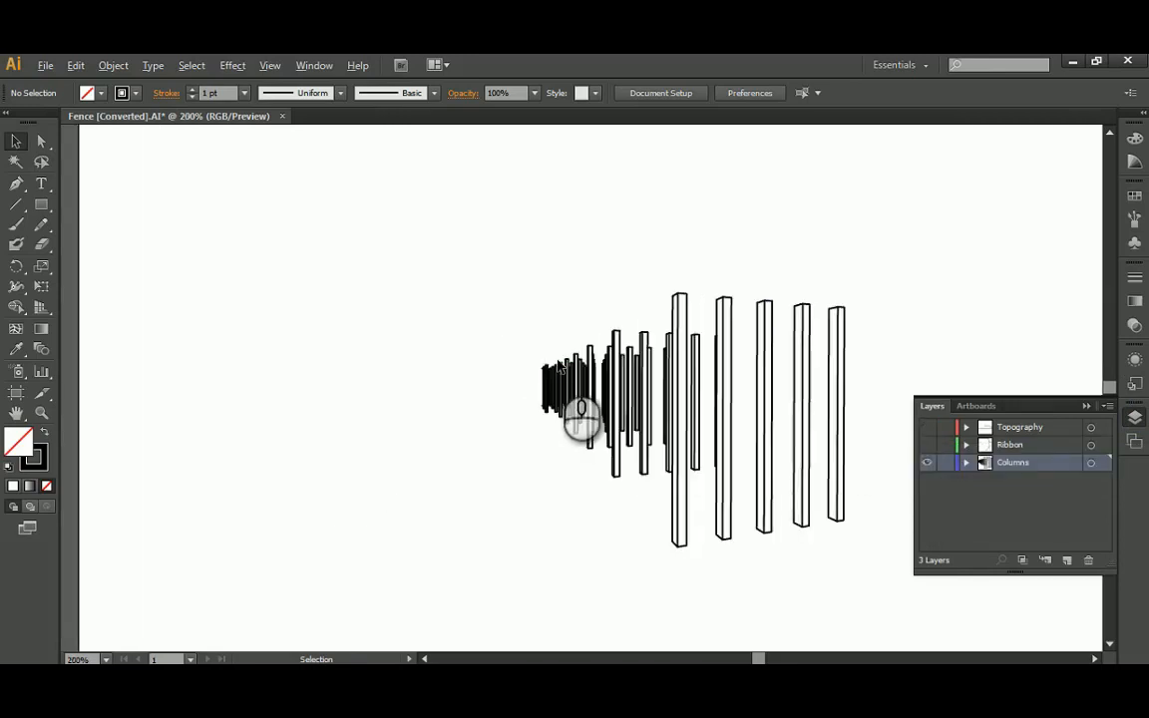
drag(764, 337, 679, 322)
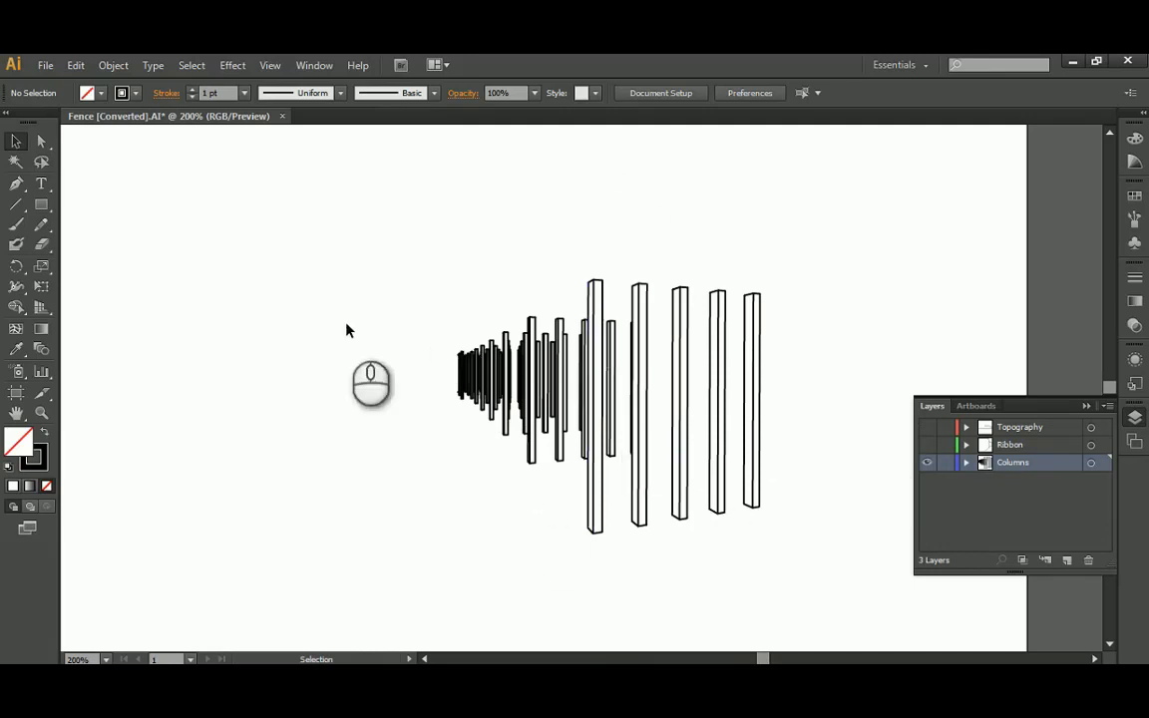
click(41, 141)
alt+scroll(629, 341, down, 1)
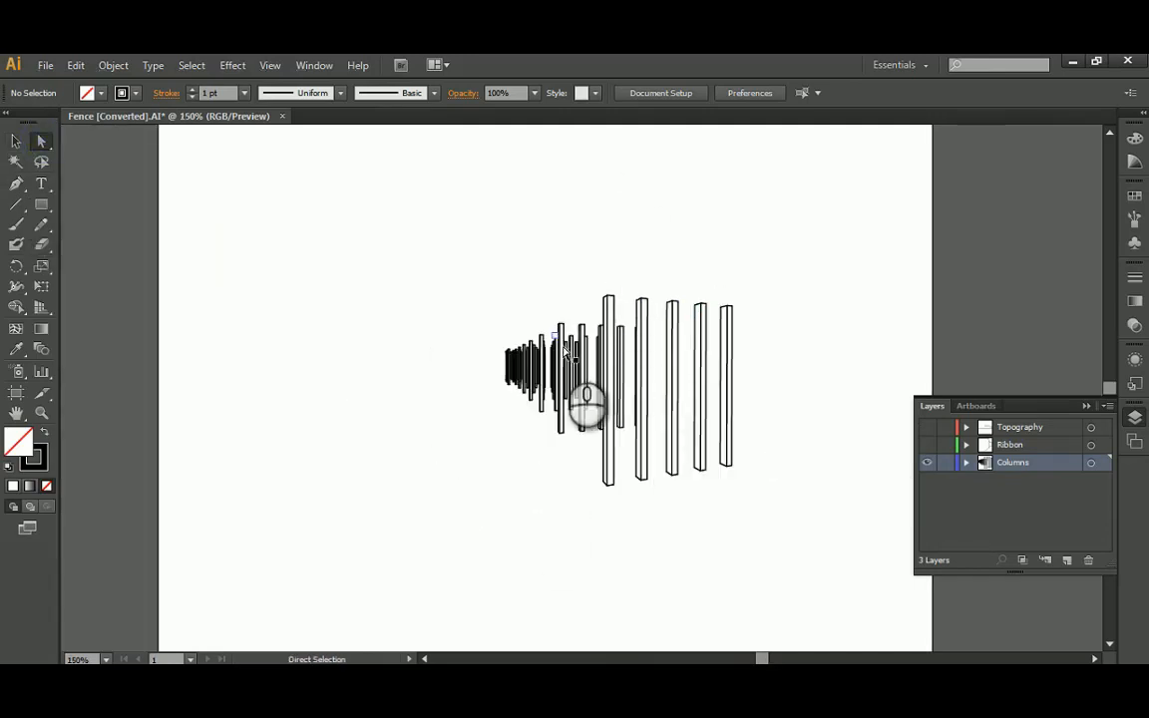
alt+scroll(506, 359, up, 3)
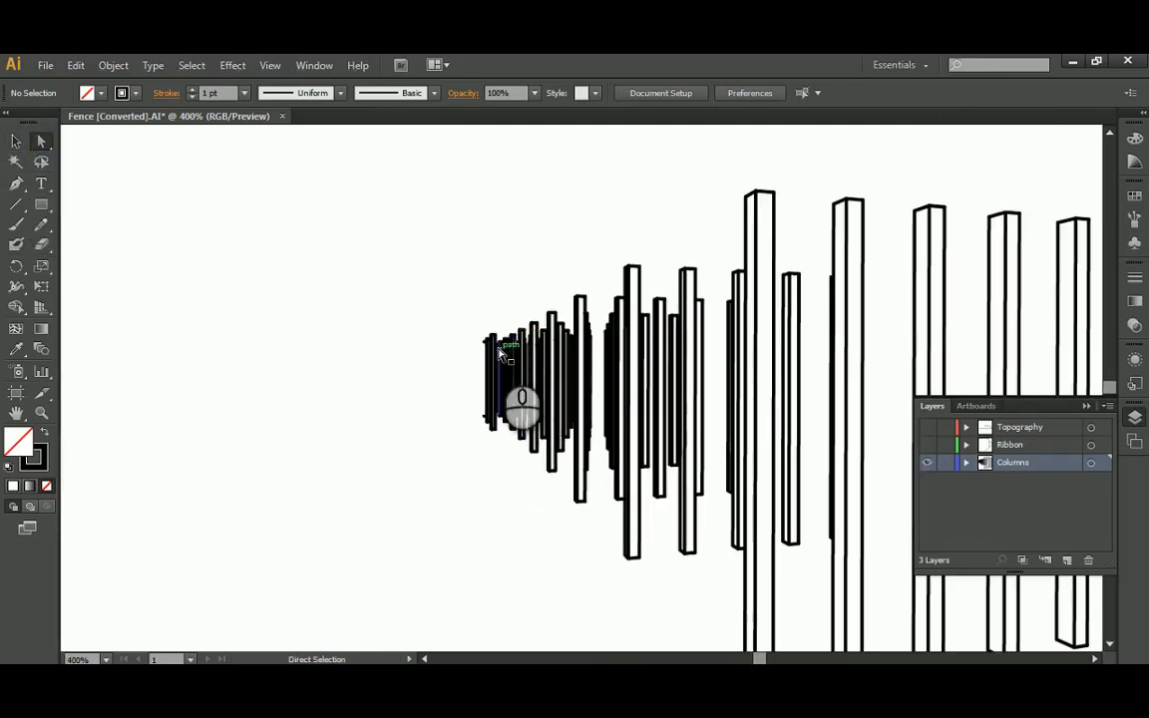
alt+scroll(491, 351, down, 2)
drag(841, 233, 432, 556)
drag(827, 254, 402, 565)
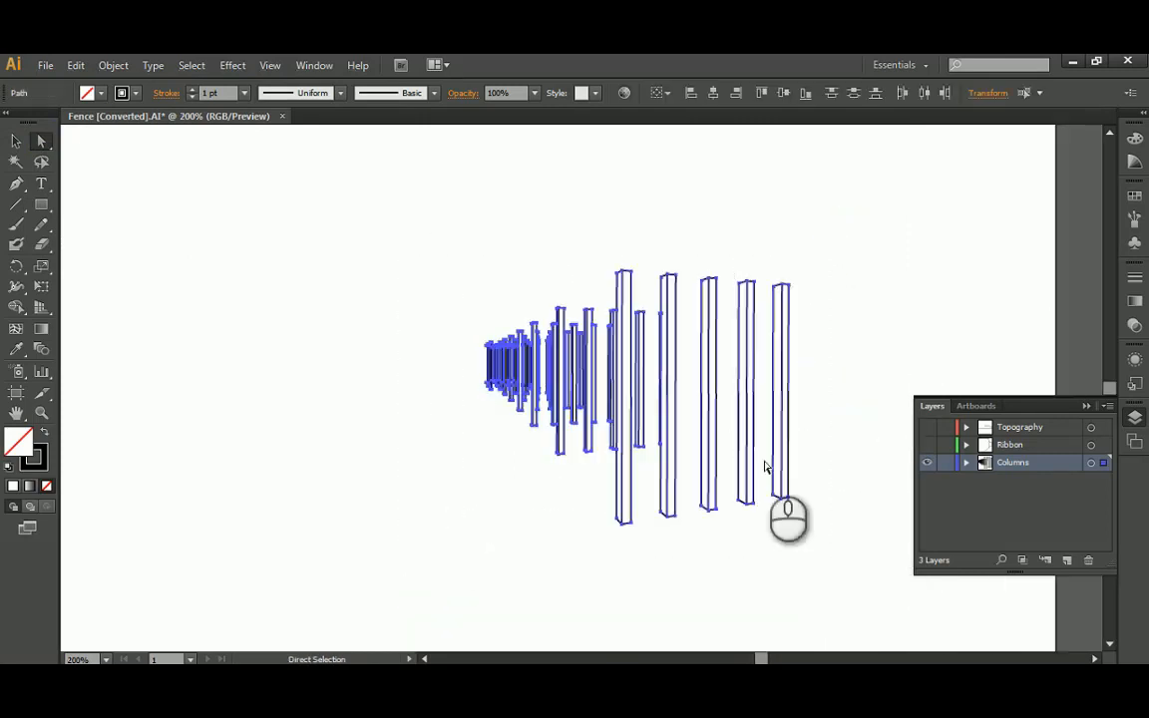
click(1136, 279)
click(948, 288)
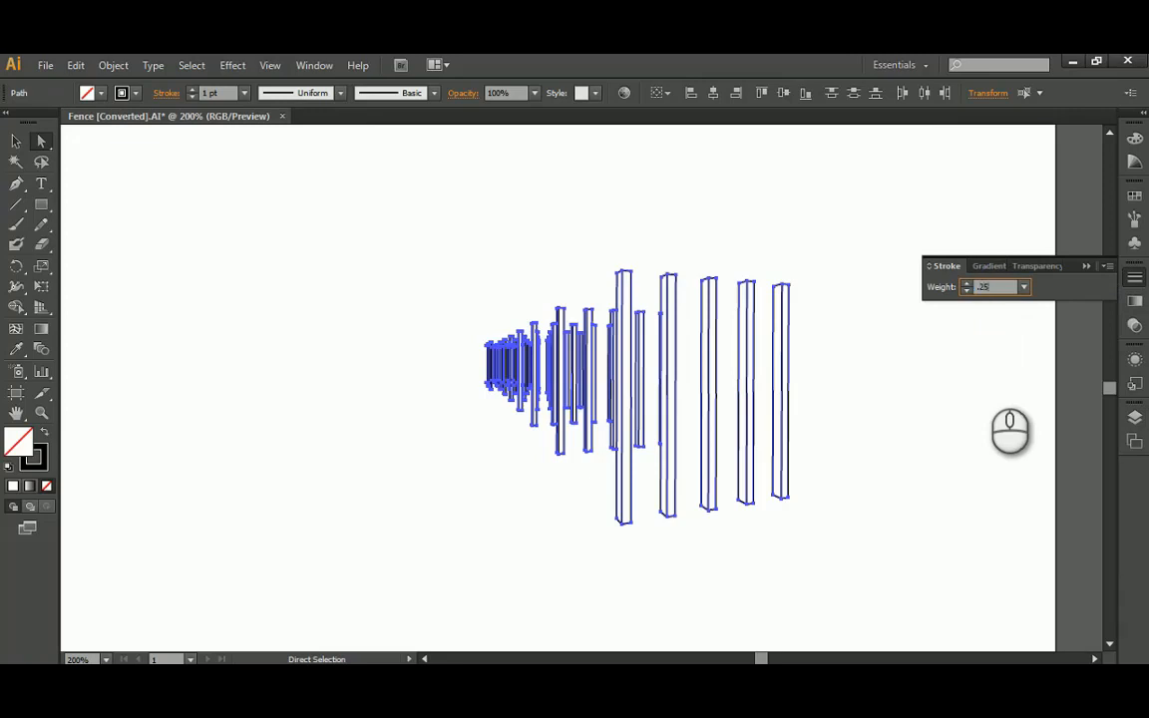
key(Return)
click(39, 142)
click(292, 229)
Select the outer outline of the tallest foreground column, including its top, side and bottom edges but not the inner vertical edge
alt+scroll(535, 335, up, 5)
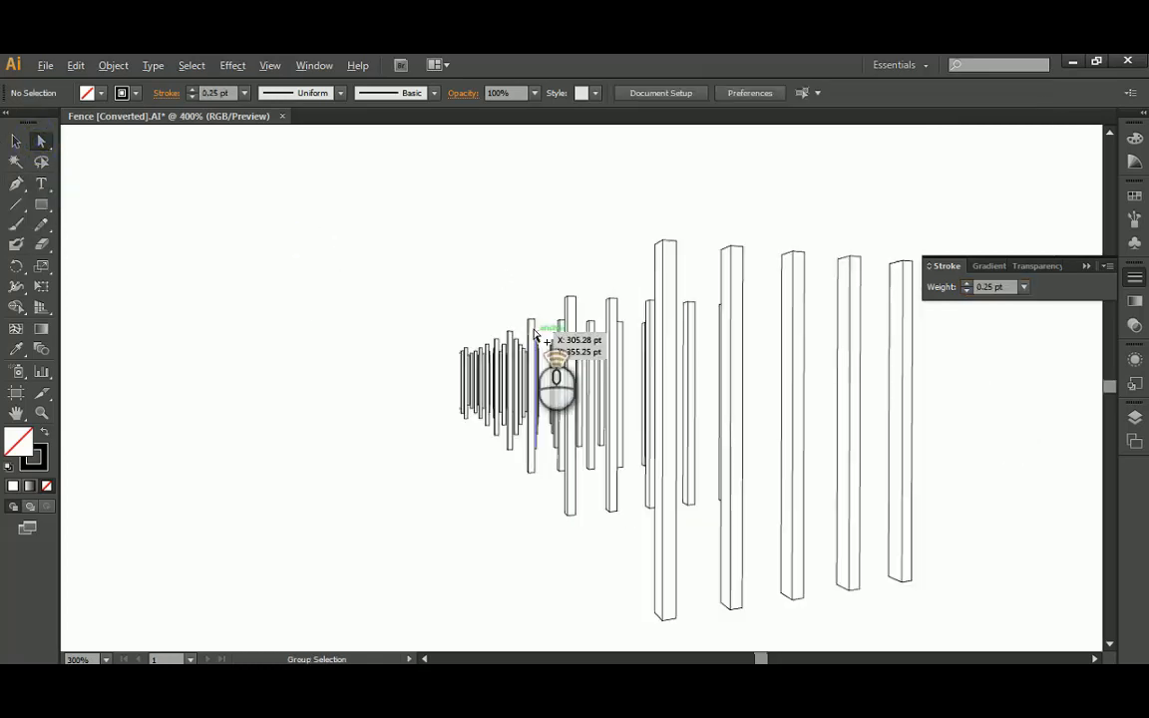
alt+scroll(489, 384, down, 3)
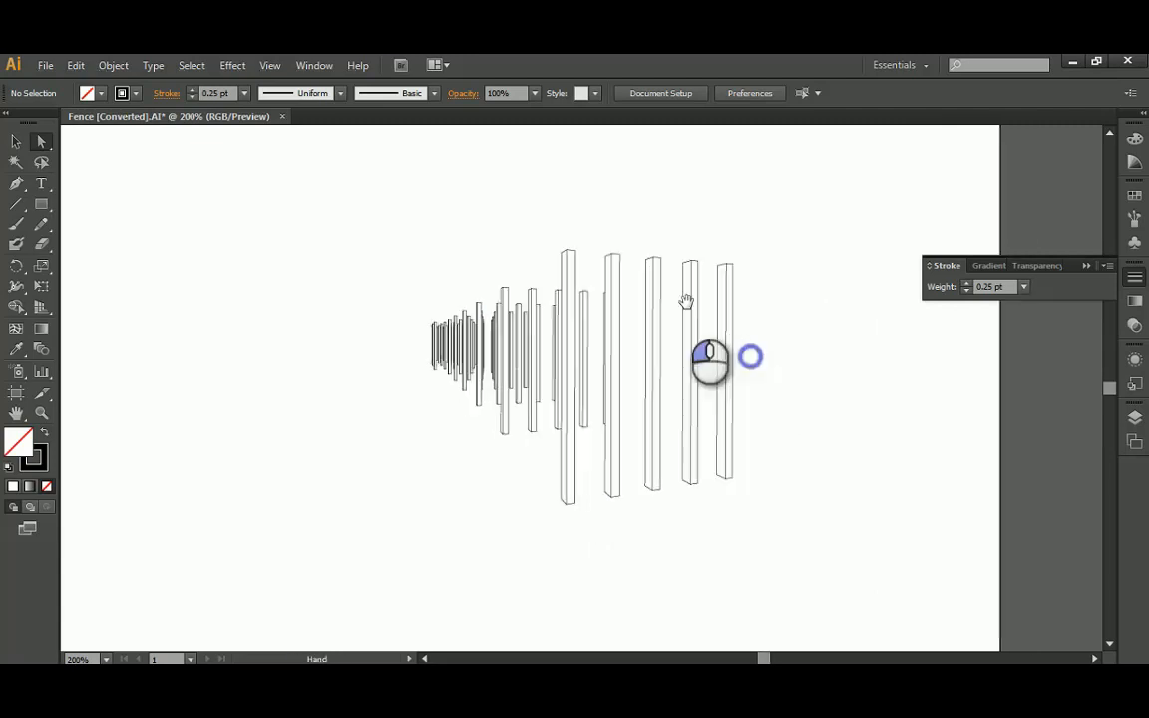
alt+scroll(574, 329, up, 1)
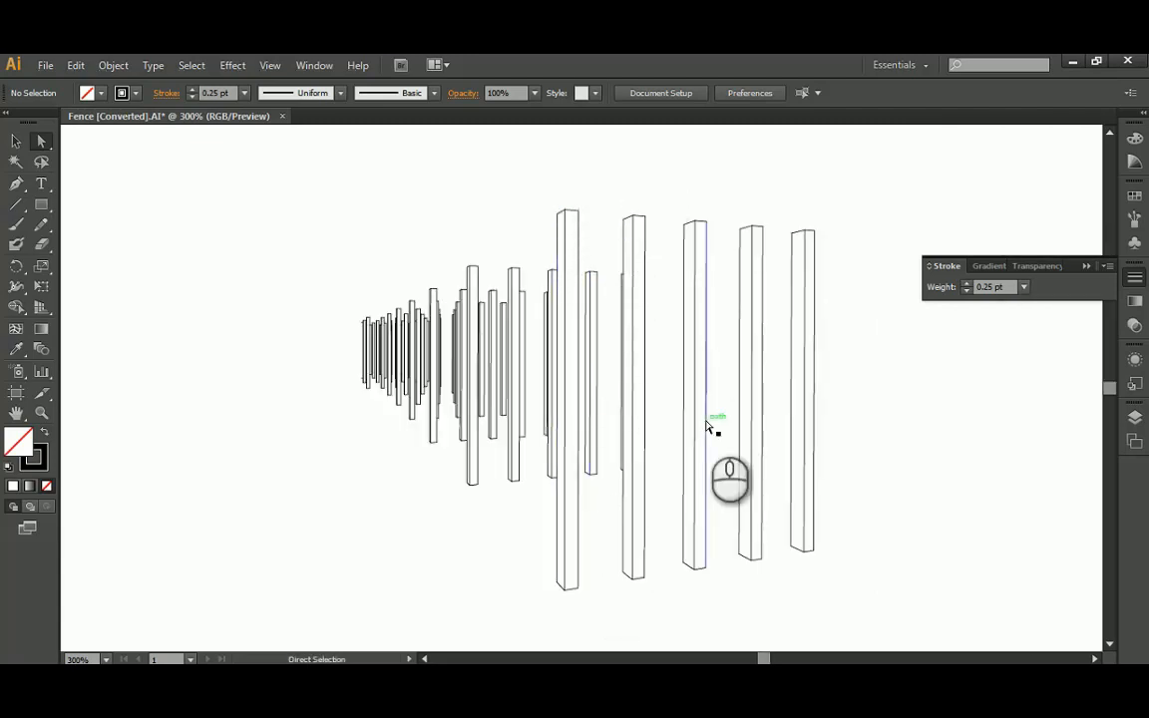
alt+scroll(576, 209, up, 2)
click(574, 216)
shift+click(544, 217)
shift+click(579, 243)
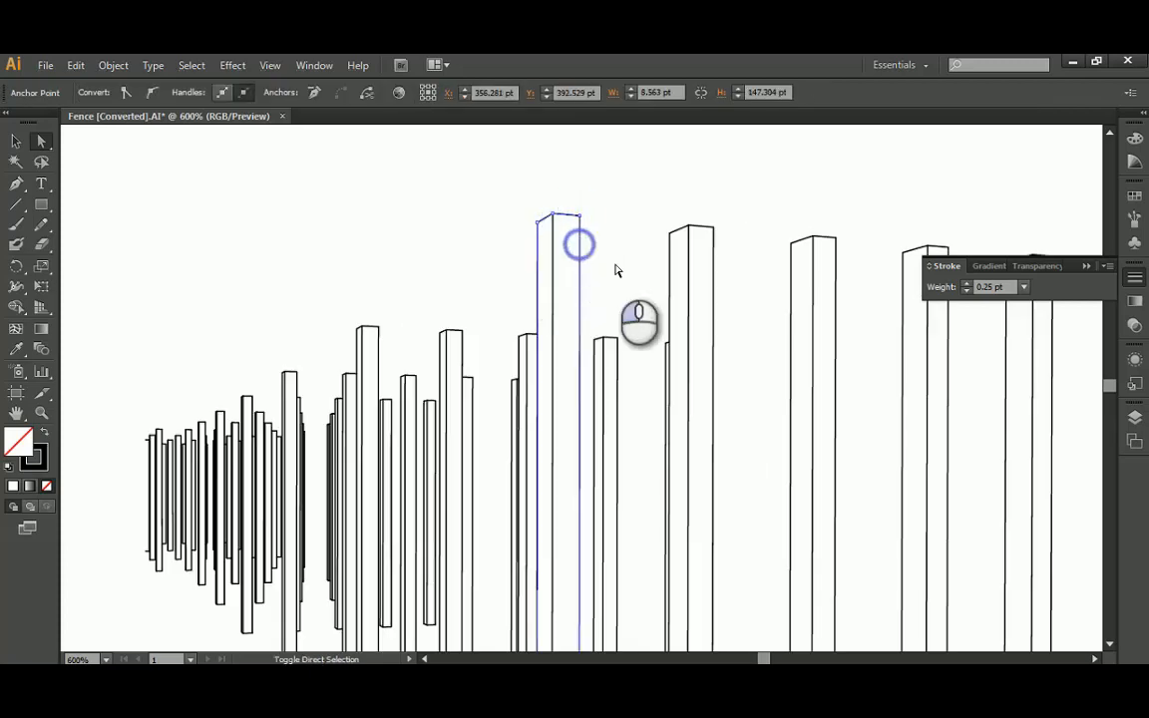
alt+scroll(619, 296, down, 3)
alt+scroll(613, 519, up, 4)
shift+click(583, 401)
shift+click(558, 394)
alt+scroll(660, 385, down, 5)
Add the outer silhouette edges of the second foreground column to the selection, leaving out its inner vertical edge
drag(663, 288, 625, 399)
alt+scroll(625, 399, up, 1)
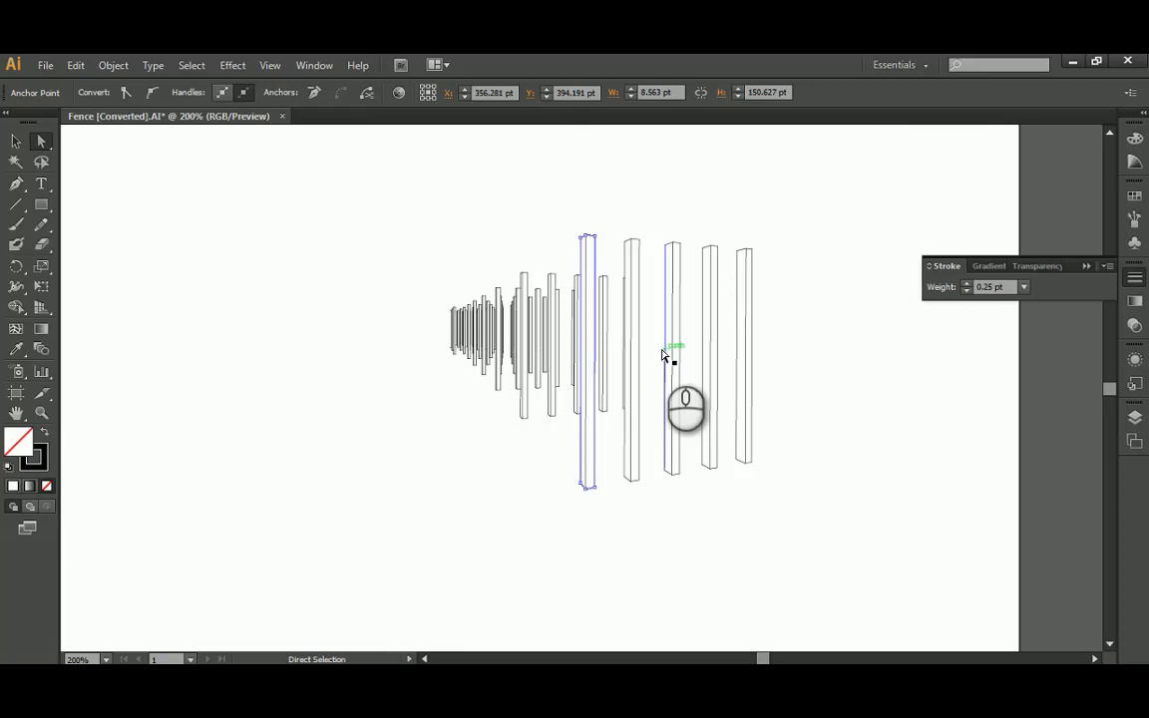
alt+scroll(637, 299, up, 2)
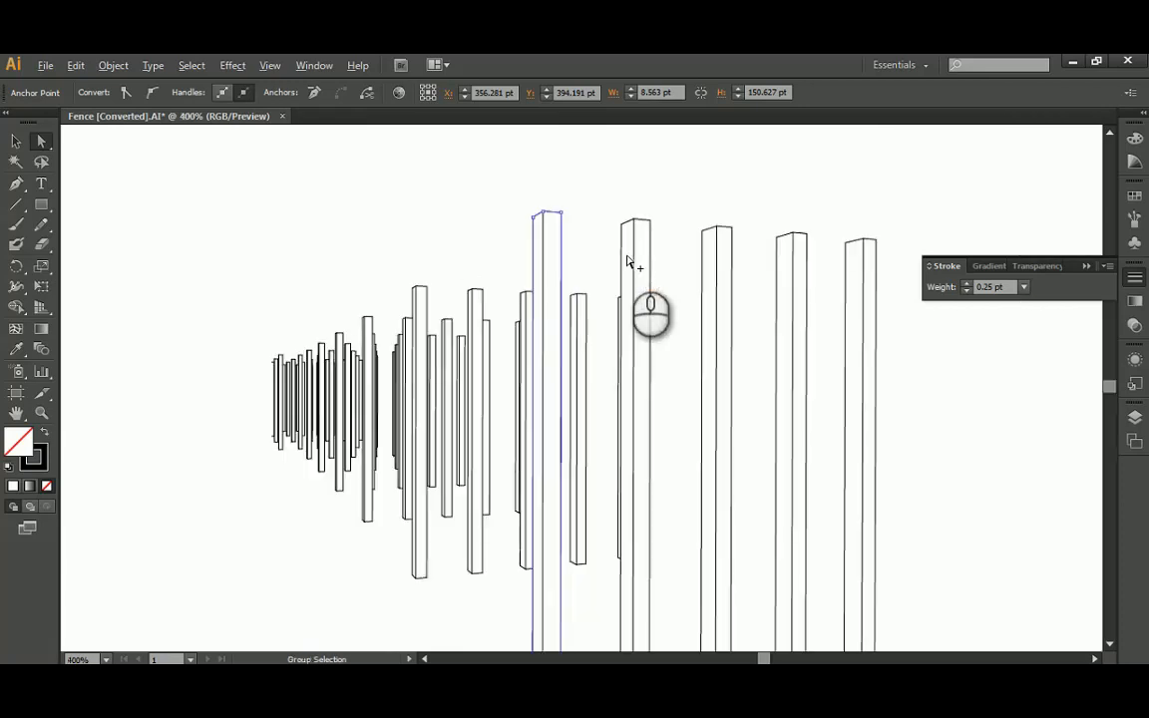
alt+scroll(632, 299, down, 1)
shift+click(625, 255)
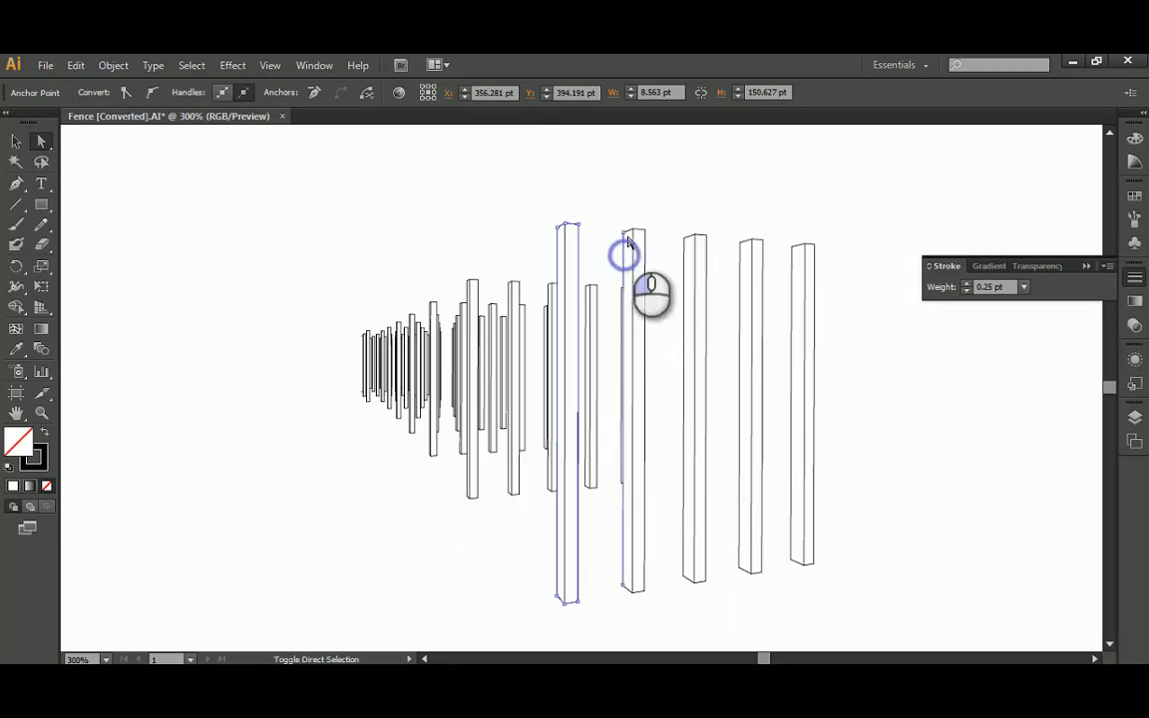
alt+scroll(630, 237, up, 2)
alt+shift+click(659, 250)
alt+scroll(678, 319, down, 2)
drag(687, 553, 682, 459)
alt+scroll(669, 499, up, 2)
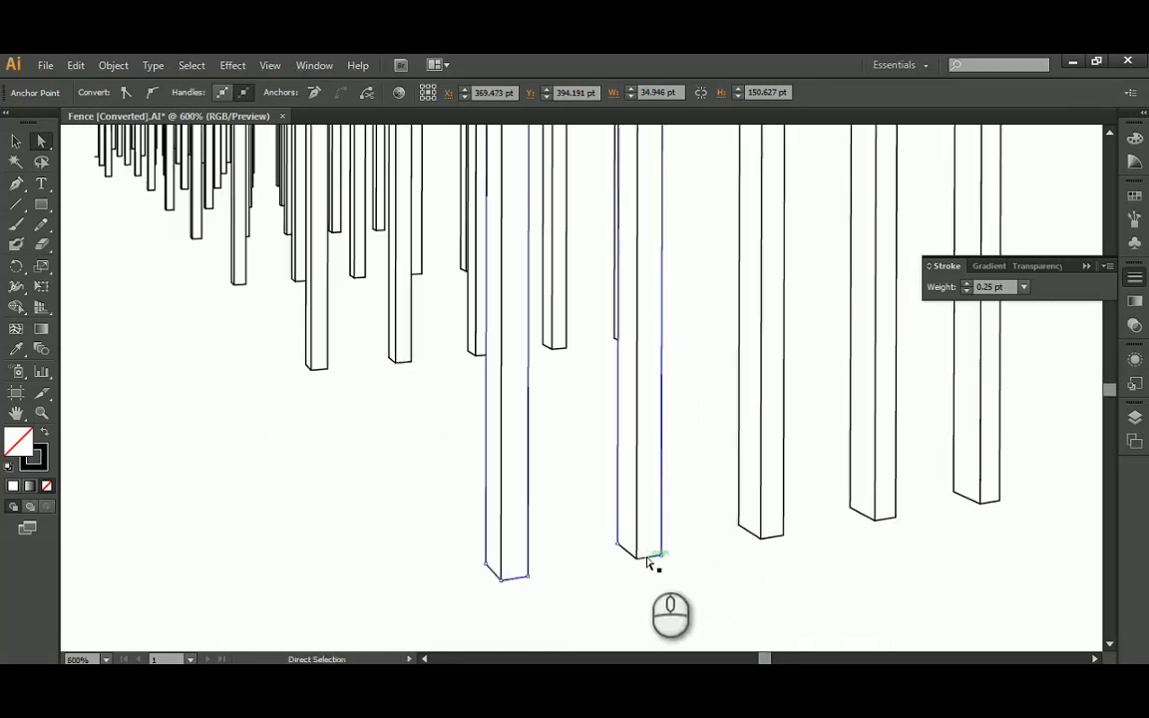
shift+click(624, 549)
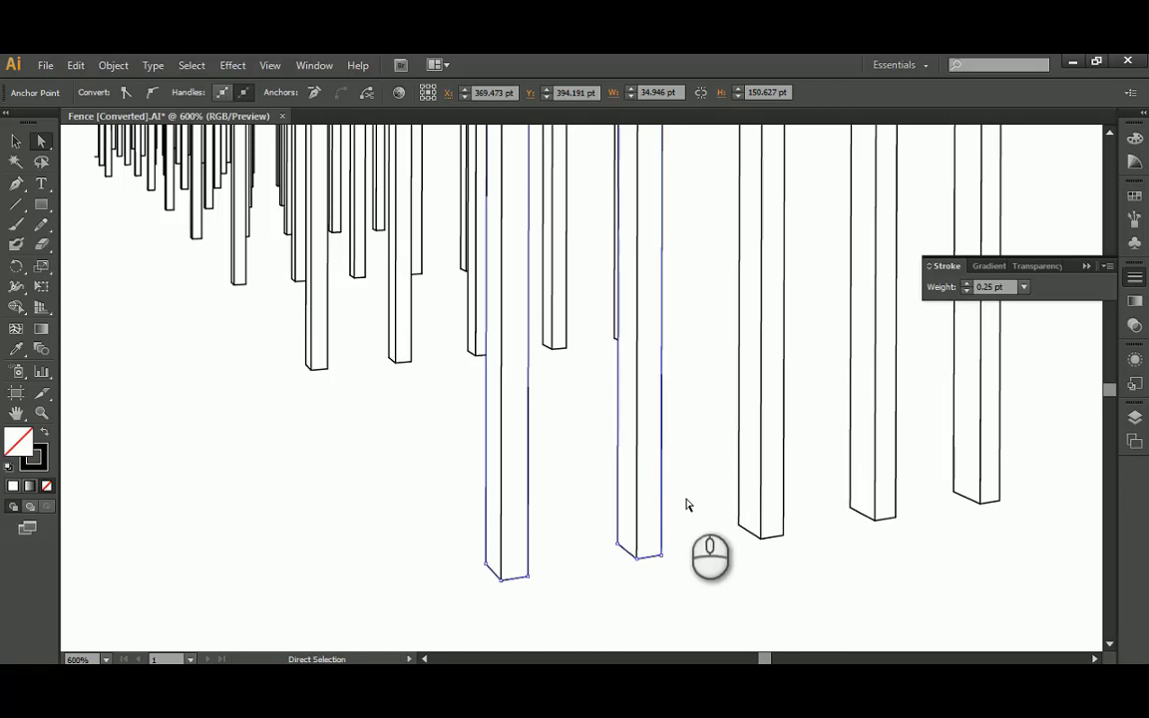
Add the top, side and bottom outline edges of the third foreground column to the selection
alt+scroll(686, 504, down, 3)
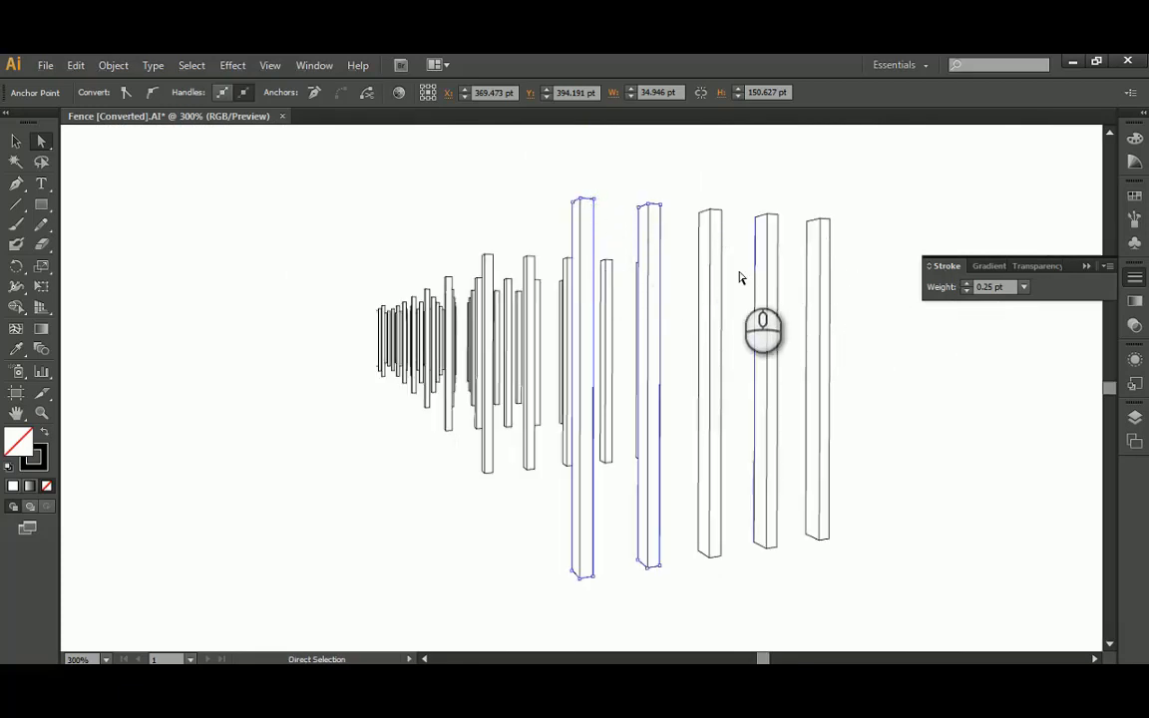
alt+scroll(729, 231, up, 3)
shift+click(717, 225)
shift+click(709, 192)
shift+click(686, 196)
shift+click(672, 222)
alt+scroll(696, 310, down, 2)
scroll(709, 472, down, 2)
alt+scroll(703, 514, up, 1)
alt+scroll(703, 517, up, 1)
shift+click(691, 514)
Add the outer bottom, side and top edges of the fourth foreground column to the selection
shift+click(794, 492)
shift+click(780, 469)
shift+click(817, 496)
shift+click(826, 479)
alt+scroll(827, 449, down, 3)
alt+scroll(798, 370, up, 4)
shift+click(705, 303)
shift+click(677, 304)
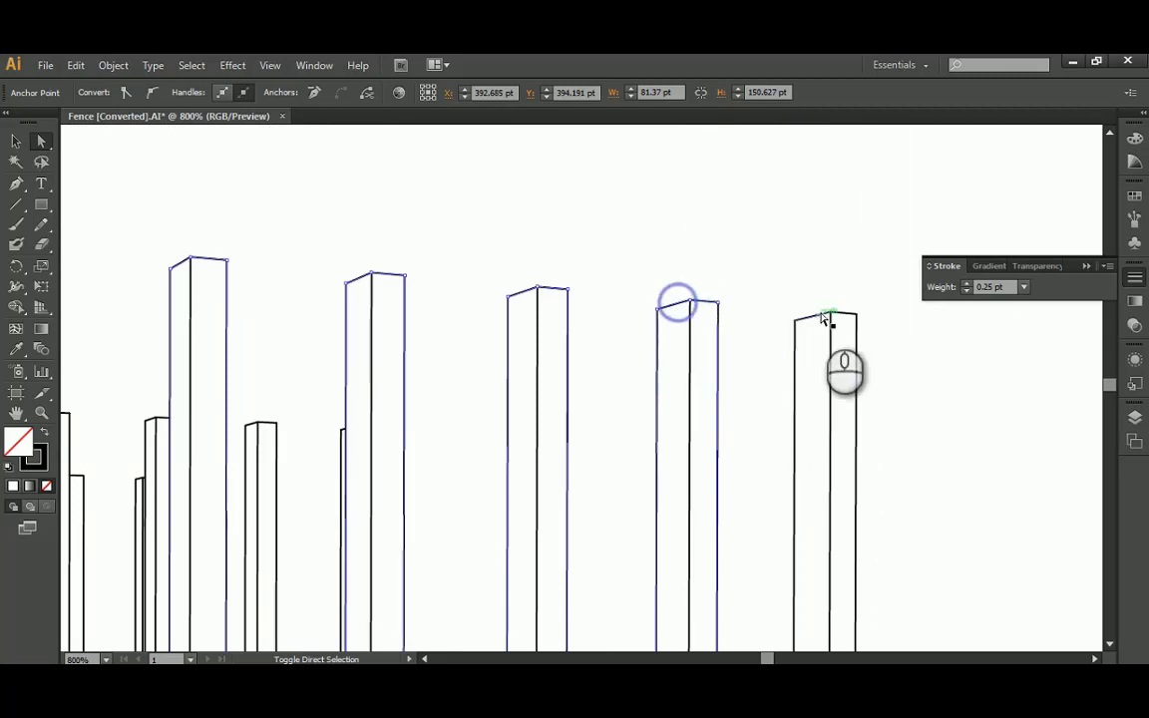
Add the outer top, side and bottom edges of the fifth foreground column to the selection, leaving out its inner vertical edge
shift+click(843, 314)
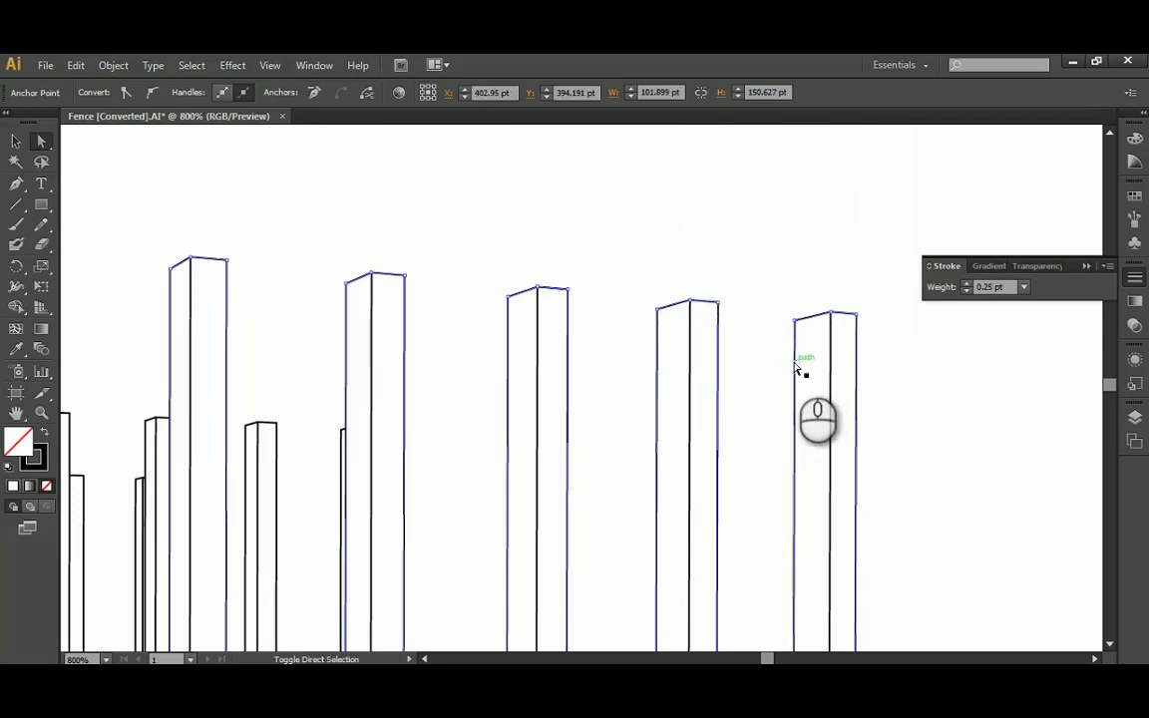
alt+scroll(808, 399, down, 3)
alt+scroll(810, 507, up, 2)
alt+scroll(803, 501, up, 2)
shift+click(803, 537)
shift+click(769, 531)
Set the stroke weight of the five selected foreground column outlines to 0.75 pt and deselect them
alt+scroll(717, 397, down, 1)
alt+scroll(714, 396, down, 3)
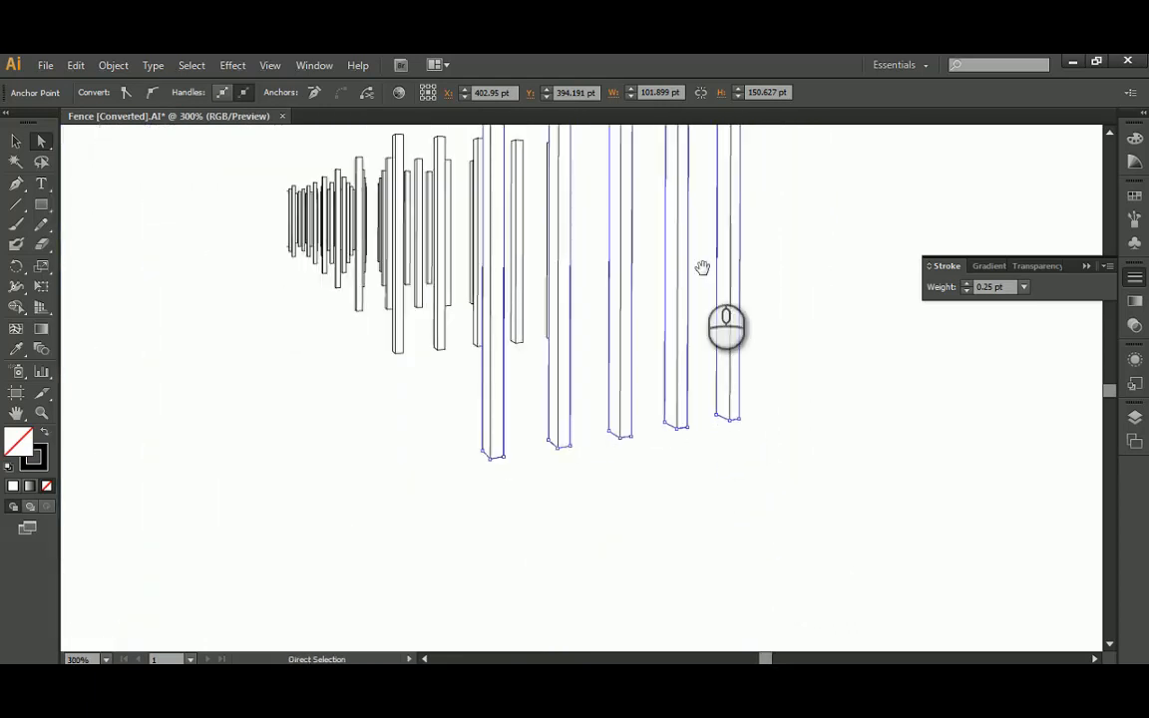
alt+scroll(745, 367, up, 1)
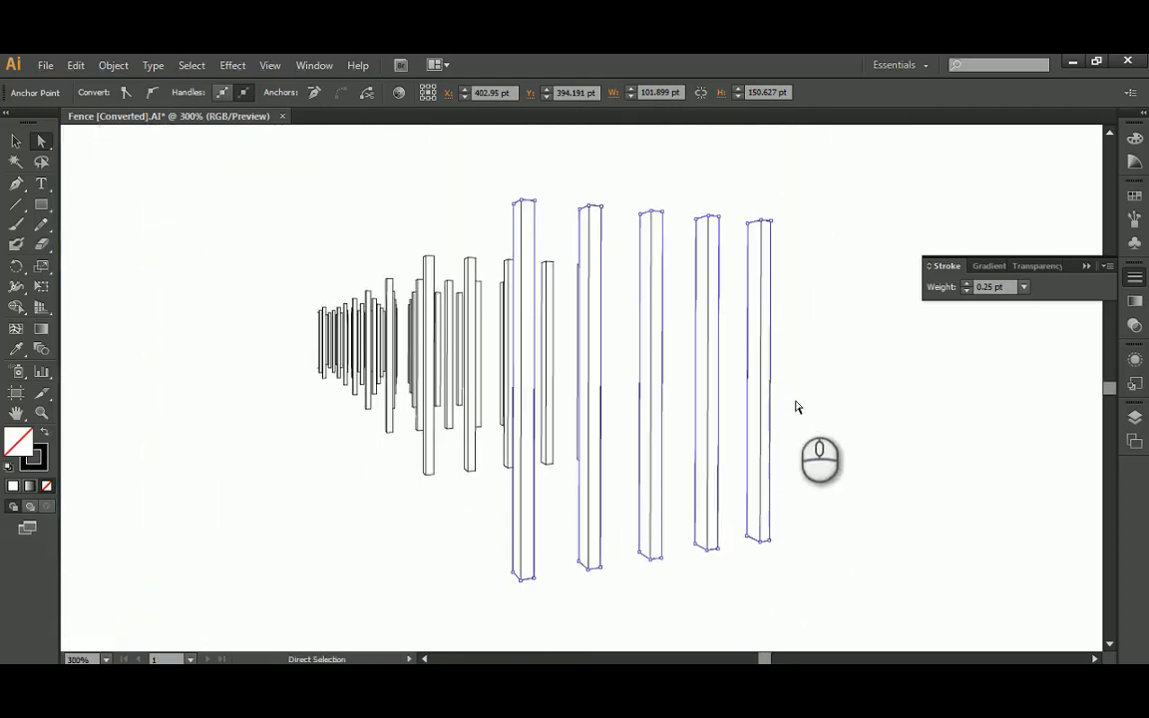
click(1001, 287)
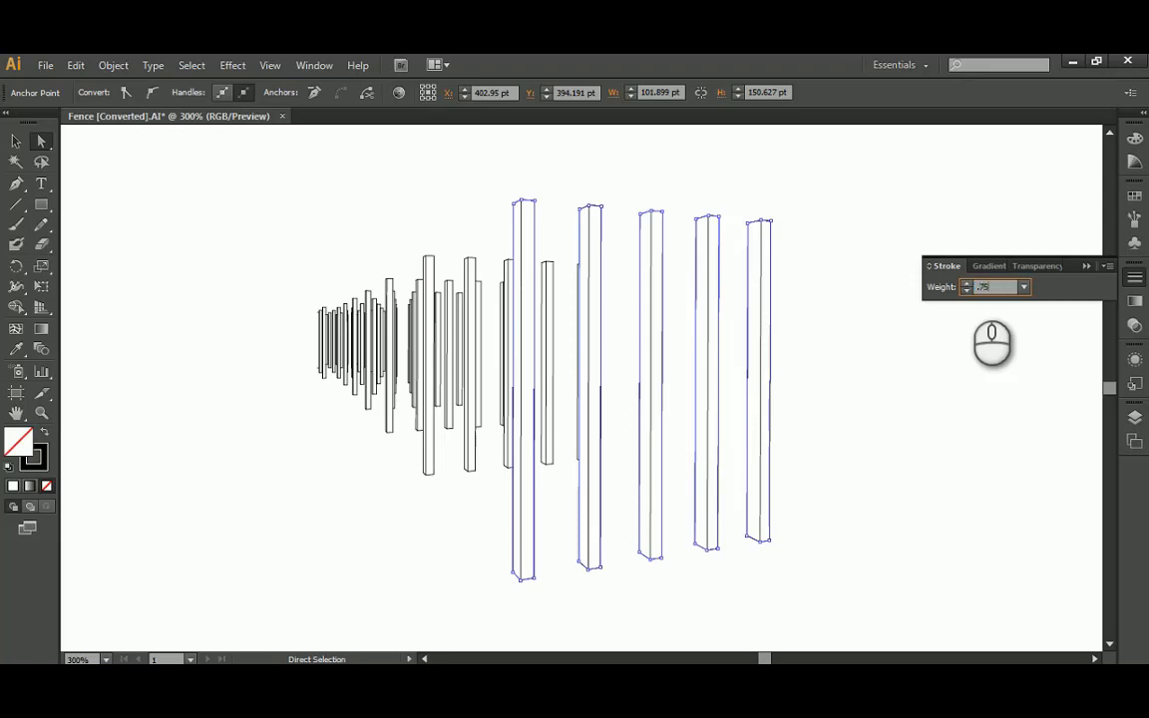
click(16, 141)
click(150, 170)
alt+scroll(520, 263, down, 2)
alt+scroll(472, 238, up, 1)
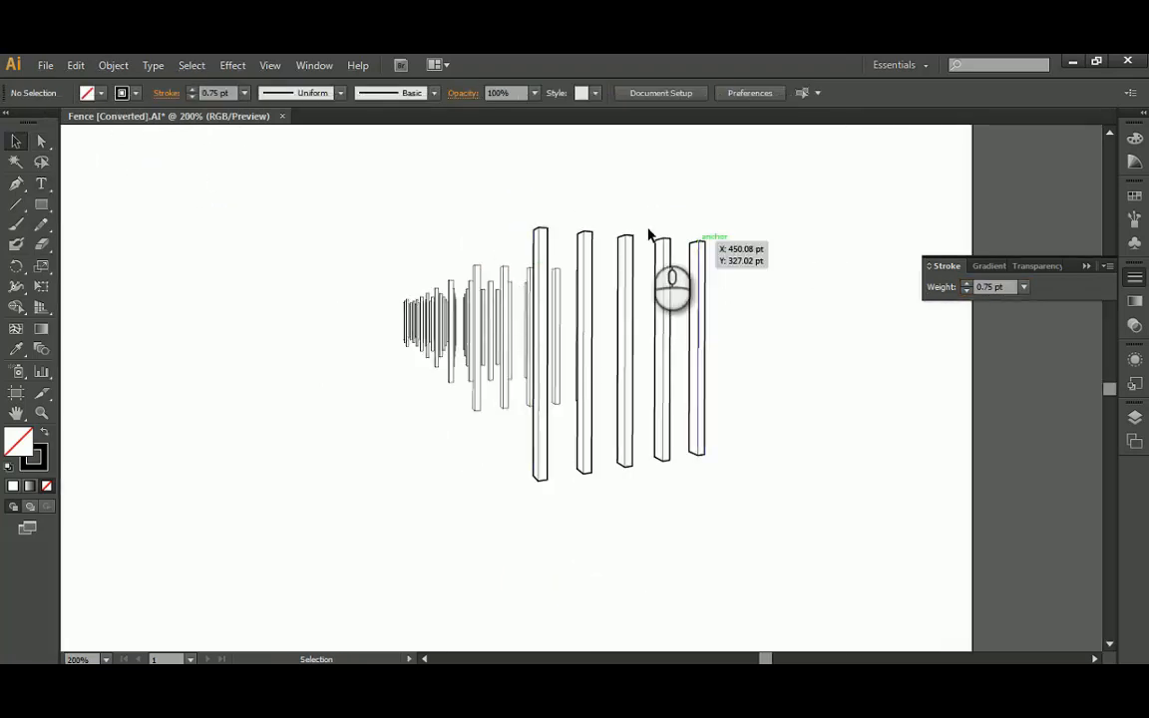
Select the outer outline of the shorter column between the first two foreground columns, leaving out its inner vertical edge
click(41, 141)
alt+scroll(552, 298, up, 3)
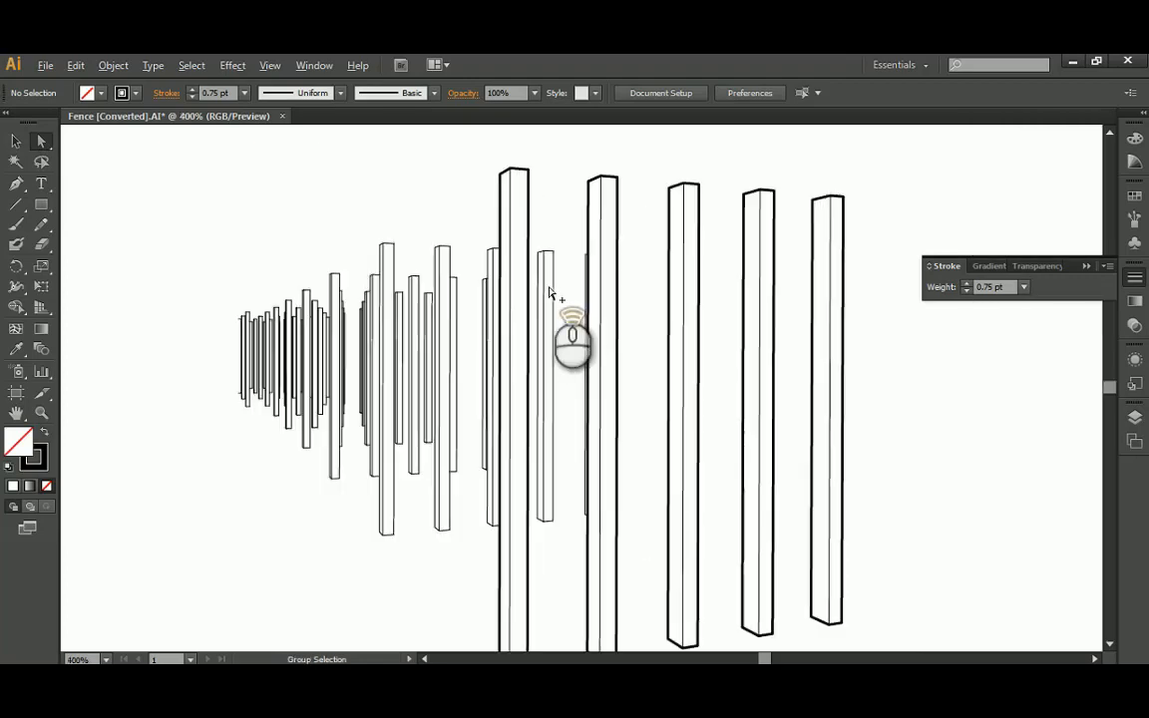
alt+scroll(556, 269, up, 2)
click(530, 246)
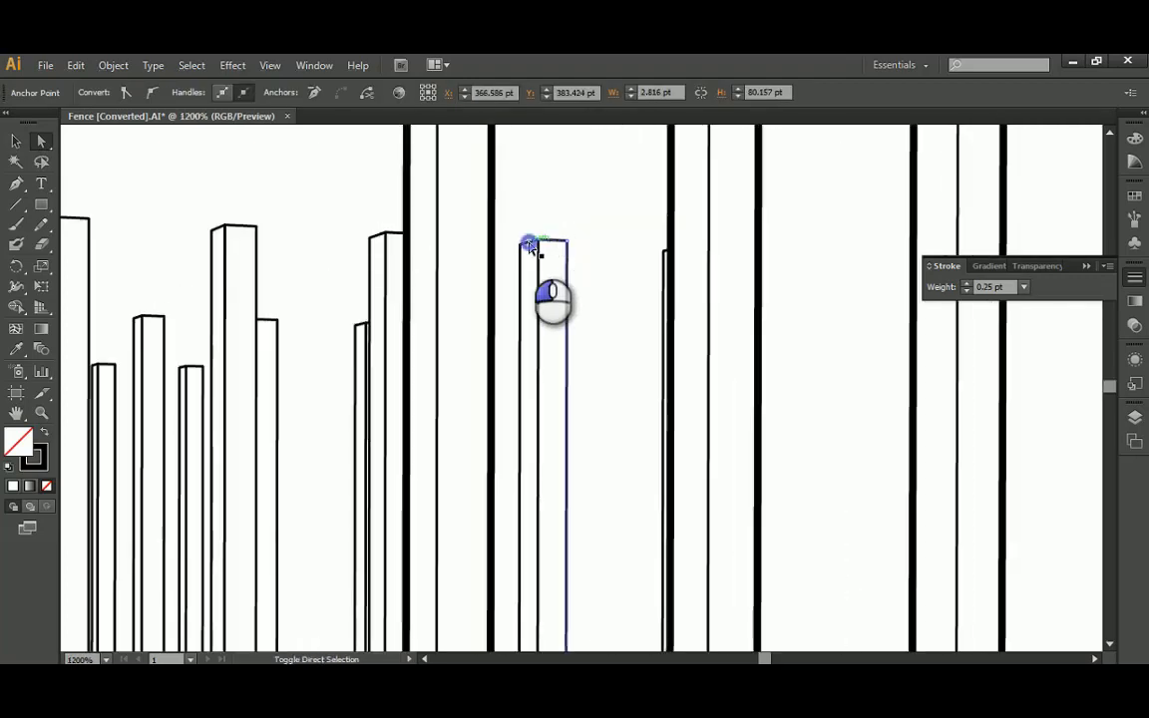
shift+click(521, 271)
alt+scroll(556, 310, down, 3)
drag(559, 444, 562, 309)
alt+scroll(561, 400, up, 3)
shift+click(541, 390)
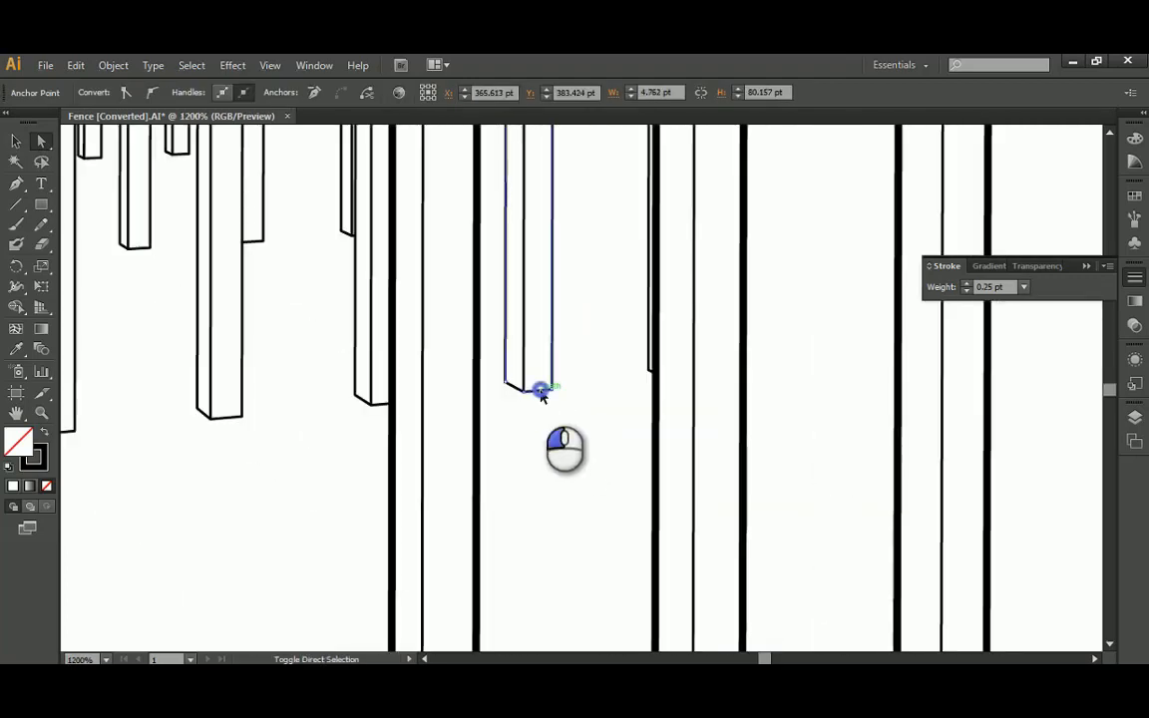
Add the visible side, top and bottom edges of the column partly hidden behind the second foreground column to the selection
shift+click(646, 345)
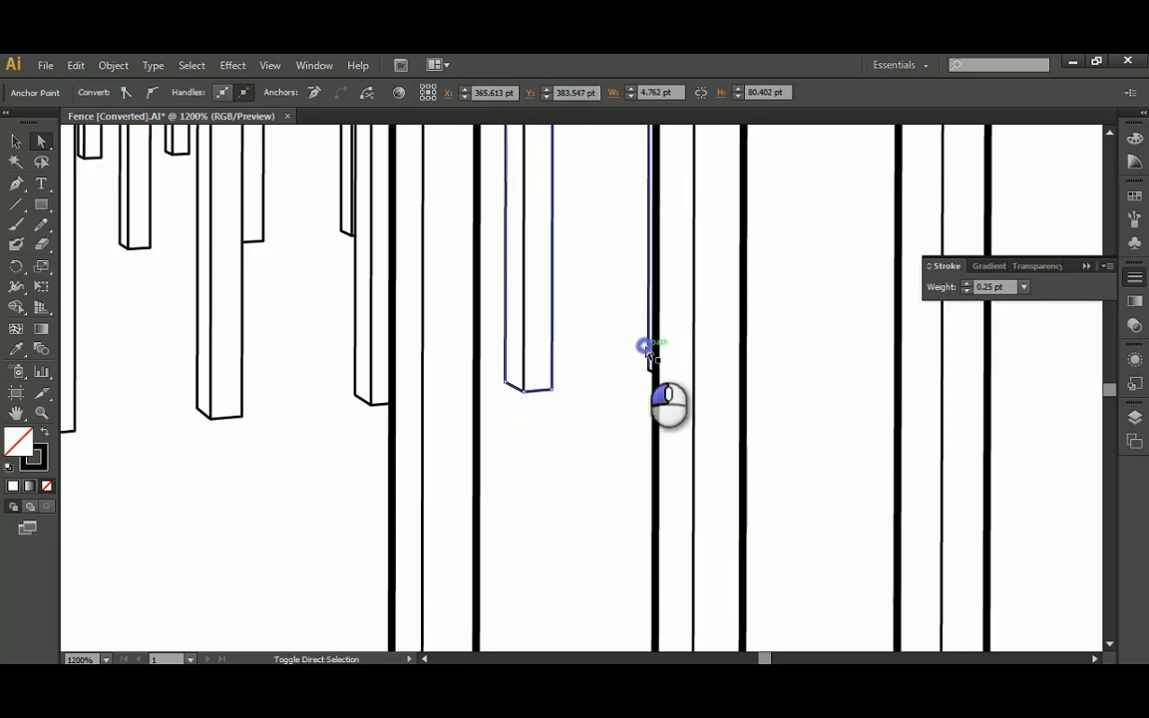
alt+scroll(649, 364, up, 3)
alt+scroll(683, 390, down, 5)
drag(631, 284, 646, 332)
alt+scroll(647, 330, up, 6)
shift+click(606, 337)
alt+scroll(605, 337, down, 5)
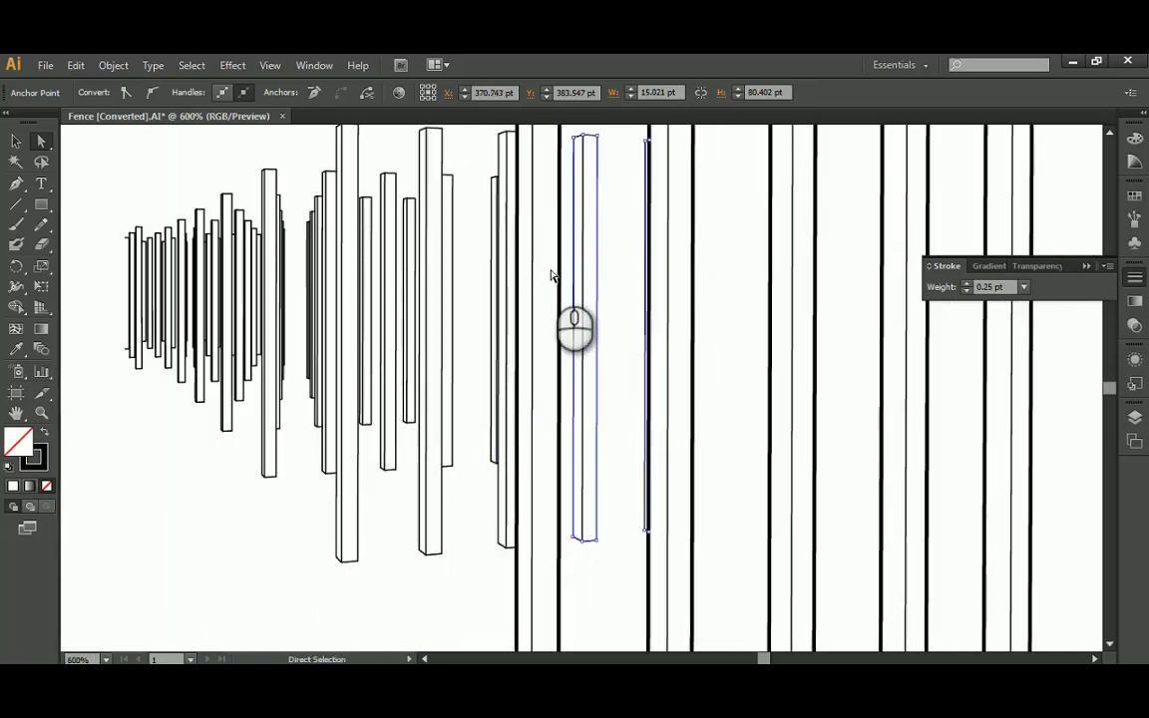
Add the outer top, side and bottom edges of the column partly hidden behind the tallest foreground column to the selection
alt+scroll(483, 160, up, 4)
shift+click(467, 298)
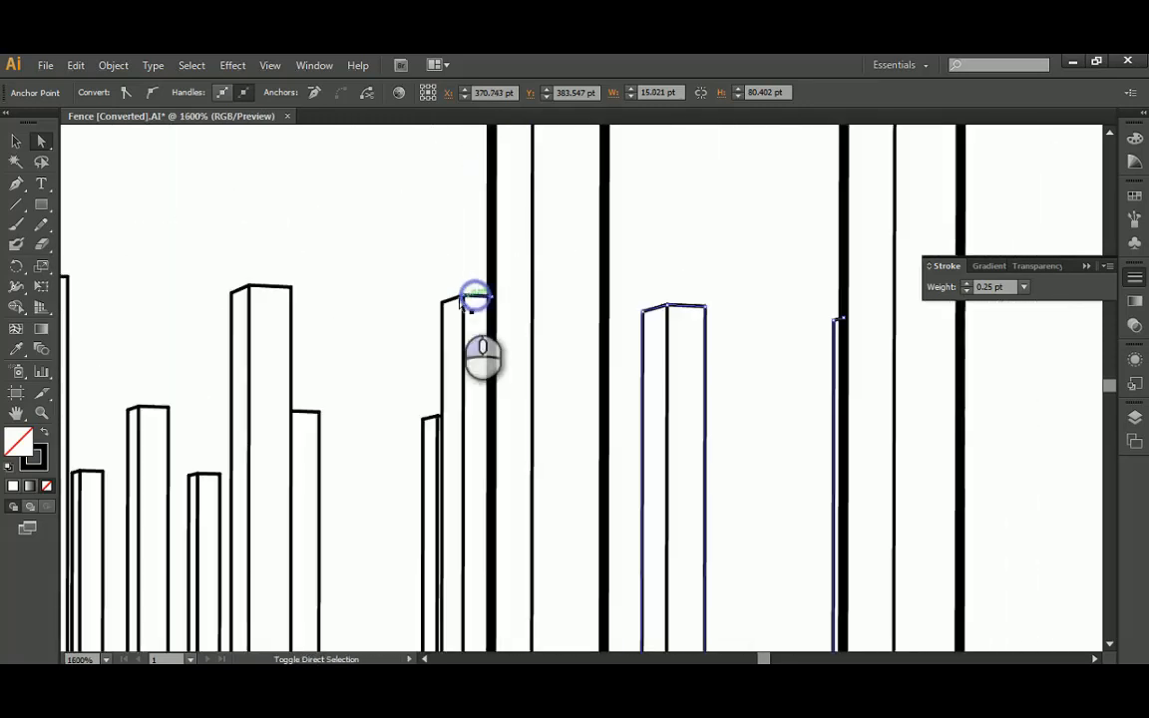
shift+click(441, 333)
alt+scroll(474, 336, down, 3)
drag(518, 472, 532, 359)
alt+scroll(515, 434, up, 1)
alt+scroll(515, 434, up, 1)
shift+click(502, 436)
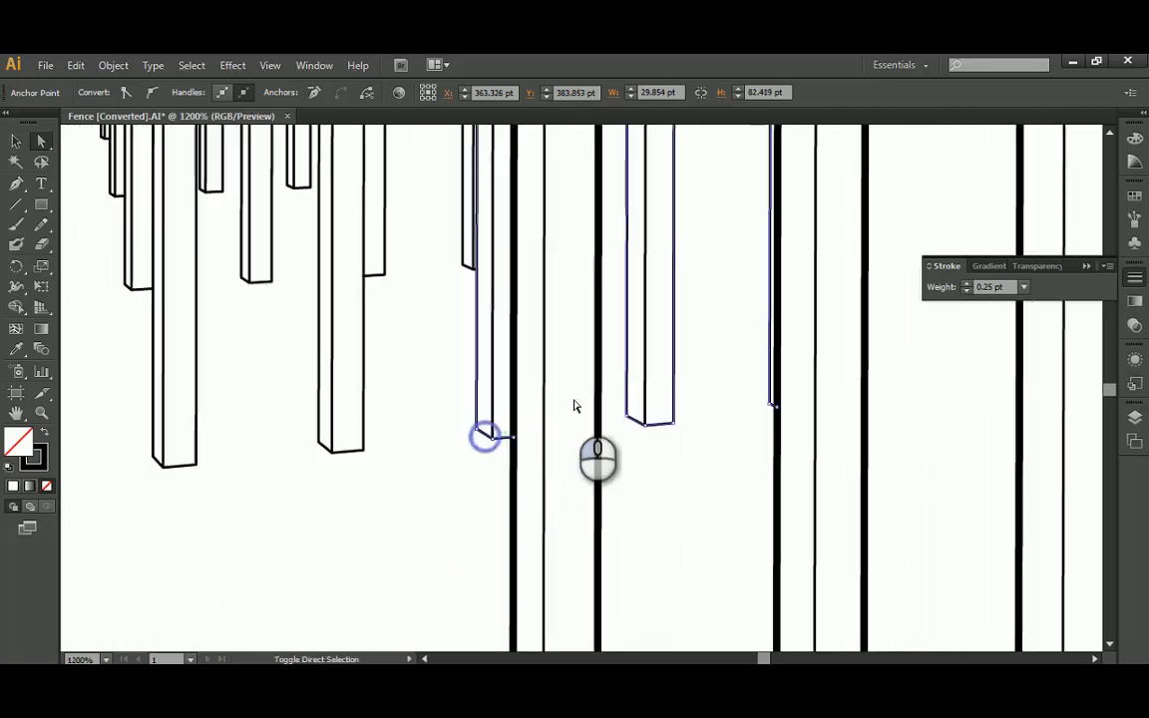
shift+click(483, 435)
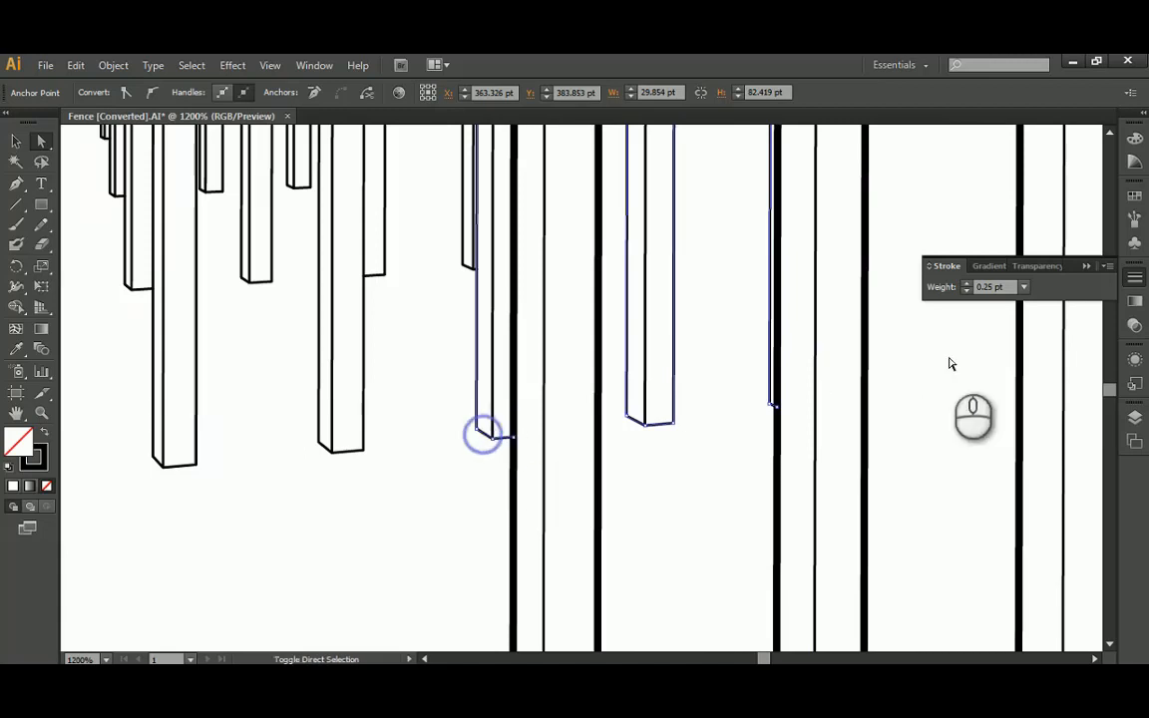
Set the stroke weight of the selected mid-distance column outlines to 0.75 pt and deselect them
click(997, 287)
text(0.75)
key(Return)
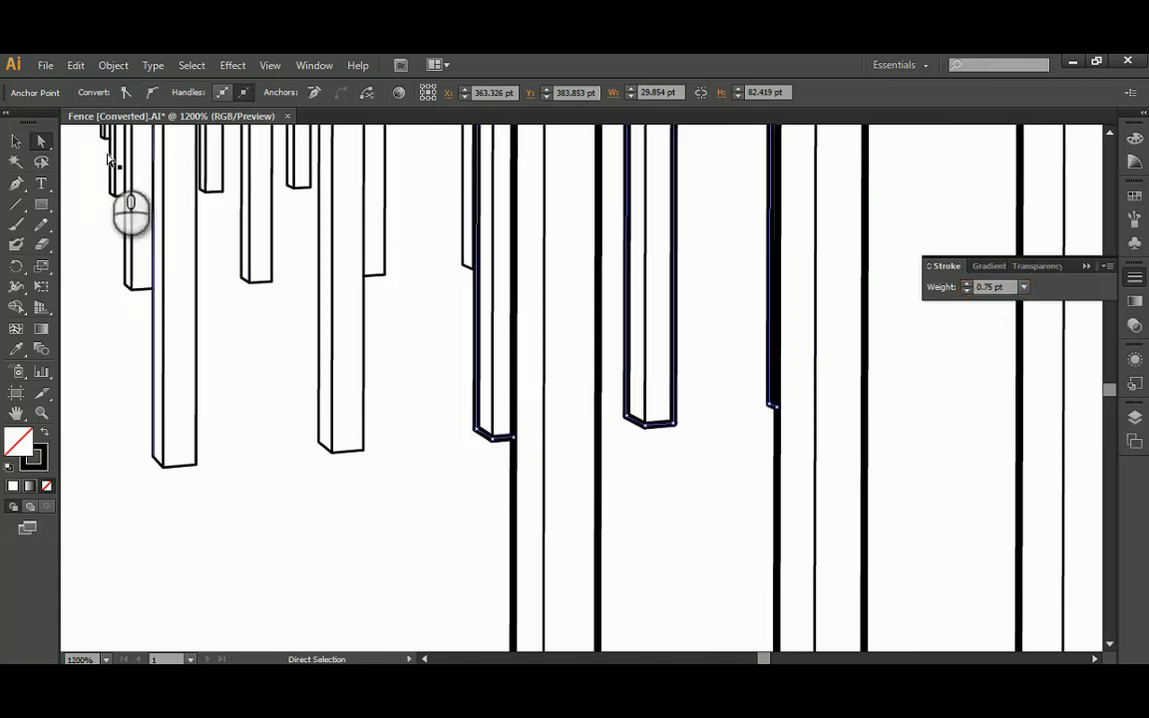
click(40, 145)
click(407, 517)
alt+scroll(445, 475, down, 4)
alt+scroll(458, 449, down, 1)
drag(436, 383, 503, 383)
alt+scroll(515, 397, up, 1)
drag(519, 445, 550, 400)
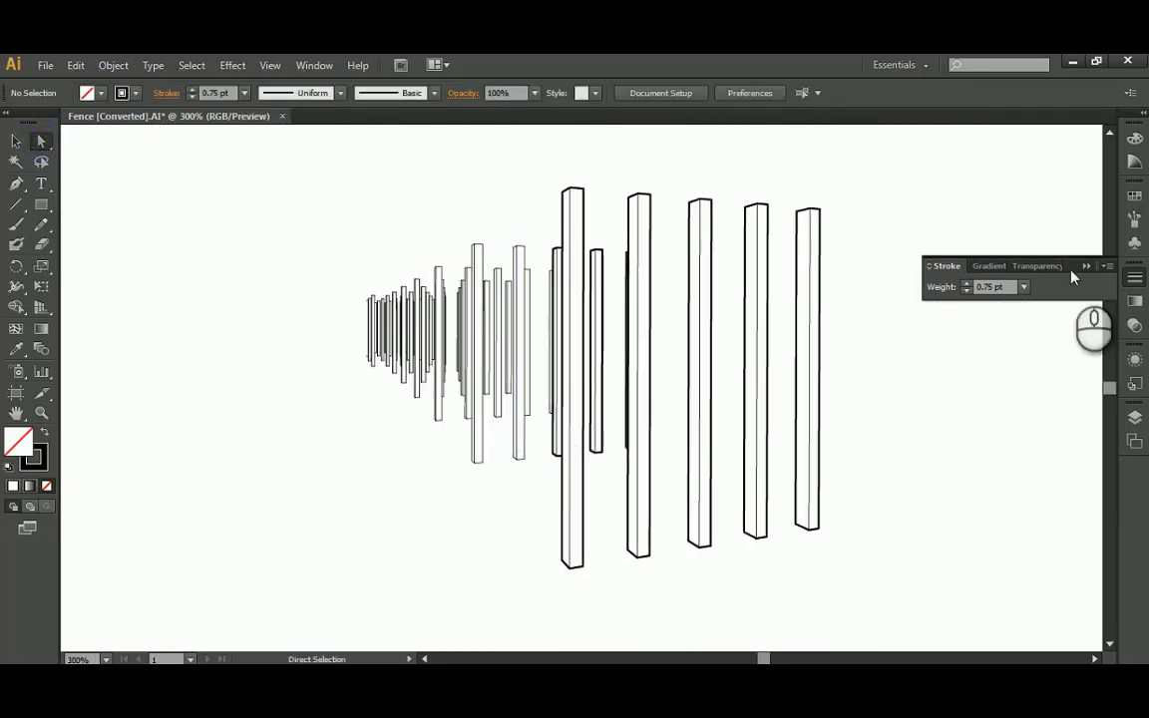
Create a layer named Object Layer, lock the Topography, Ribbon and Columns layers, and make Object Layer active
click(1135, 276)
click(1135, 417)
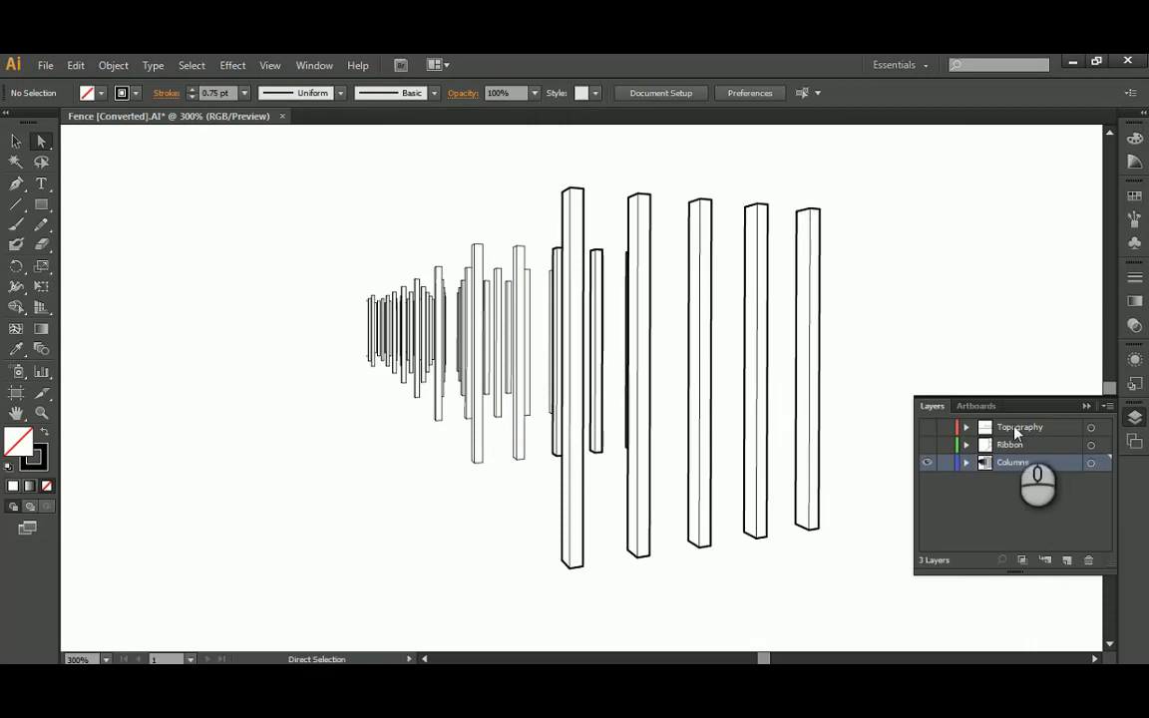
click(1067, 560)
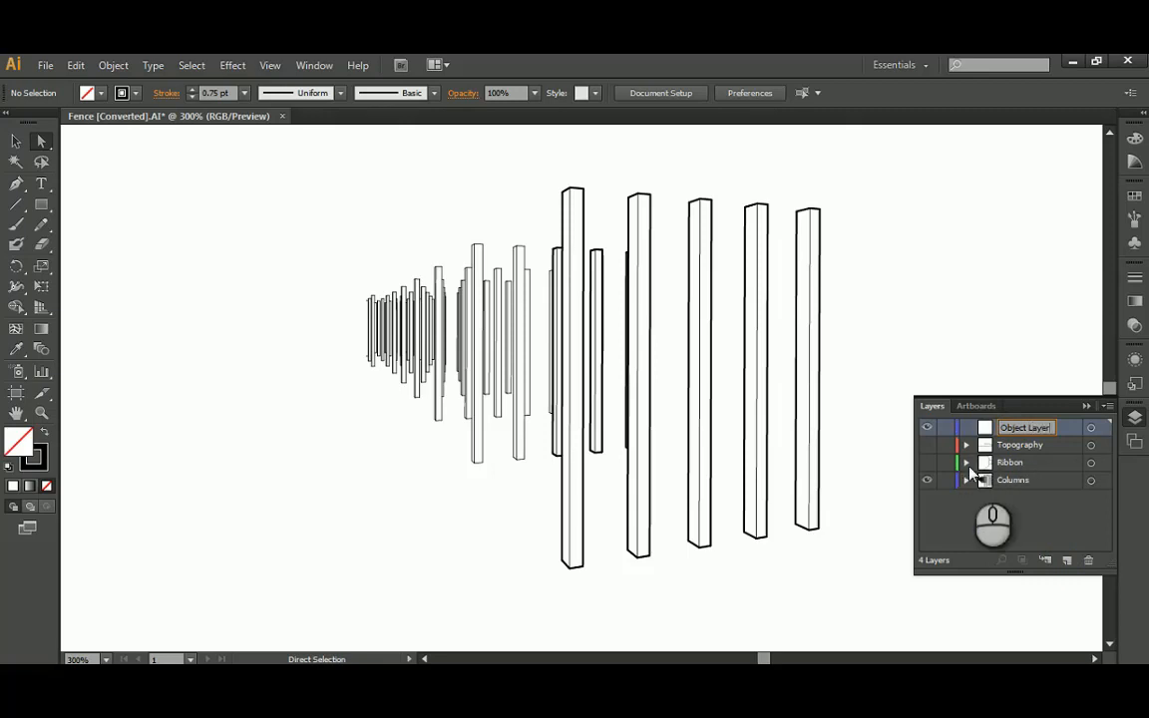
click(1029, 518)
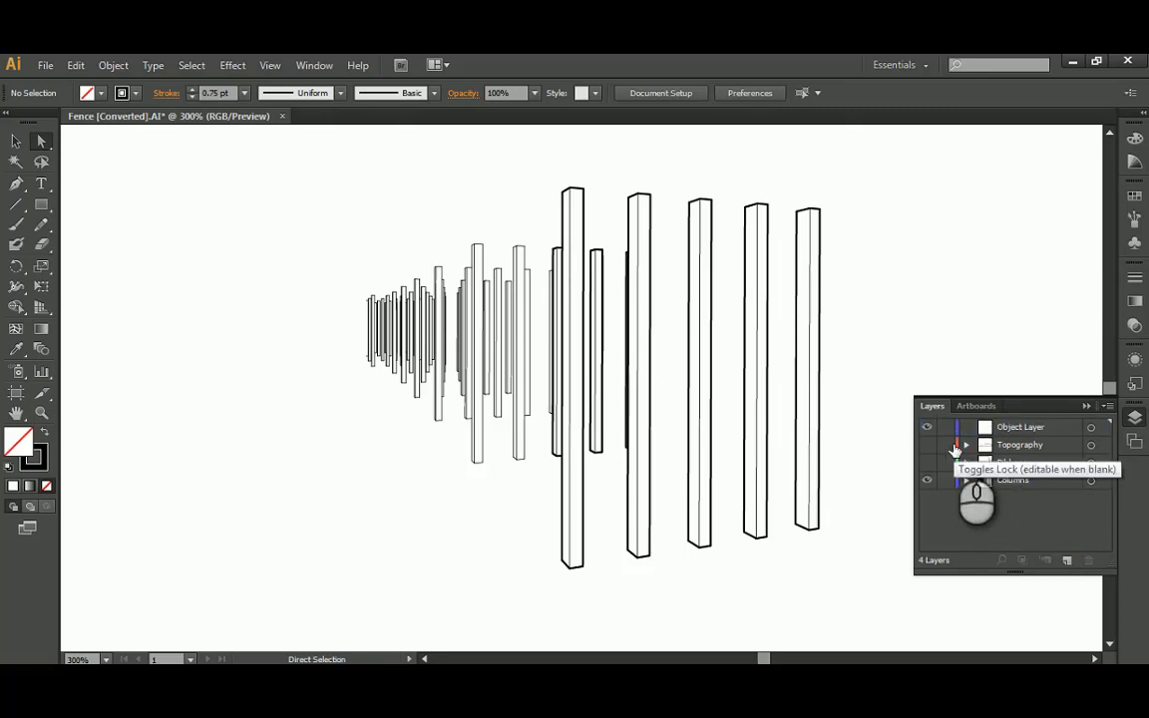
drag(945, 445, 946, 480)
click(1014, 427)
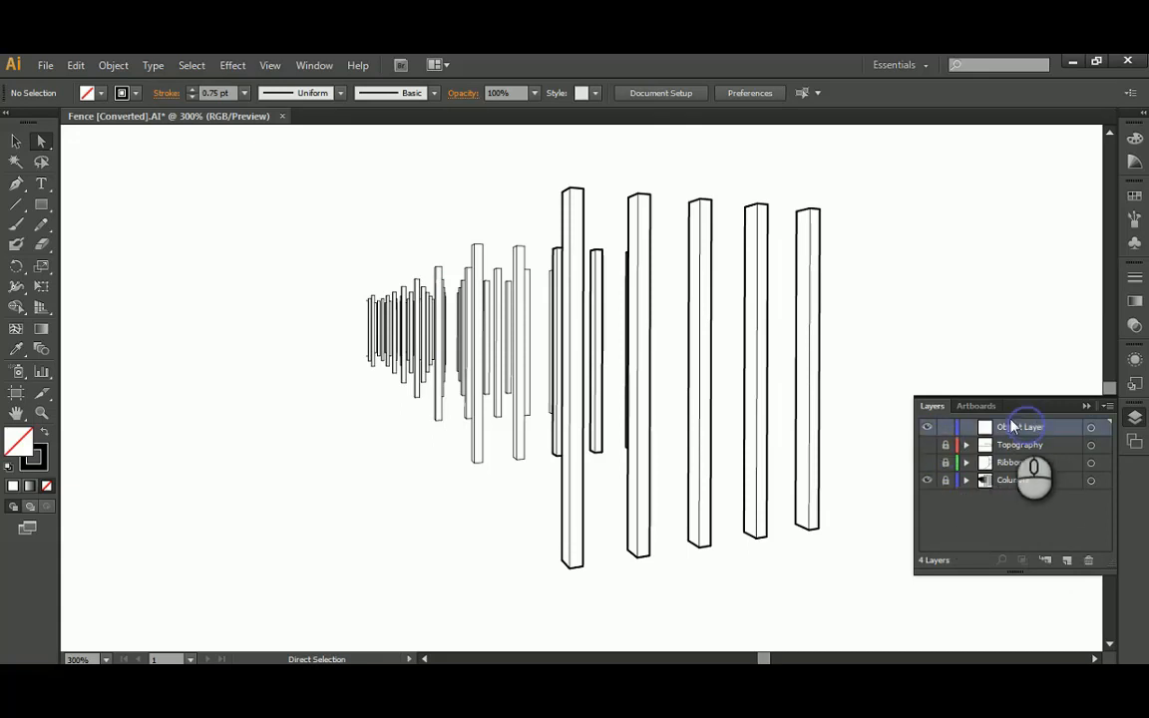
Activate the Pen tool with no fill and a 0.75 pt black stroke, making the stroke colour the active attribute
click(15, 184)
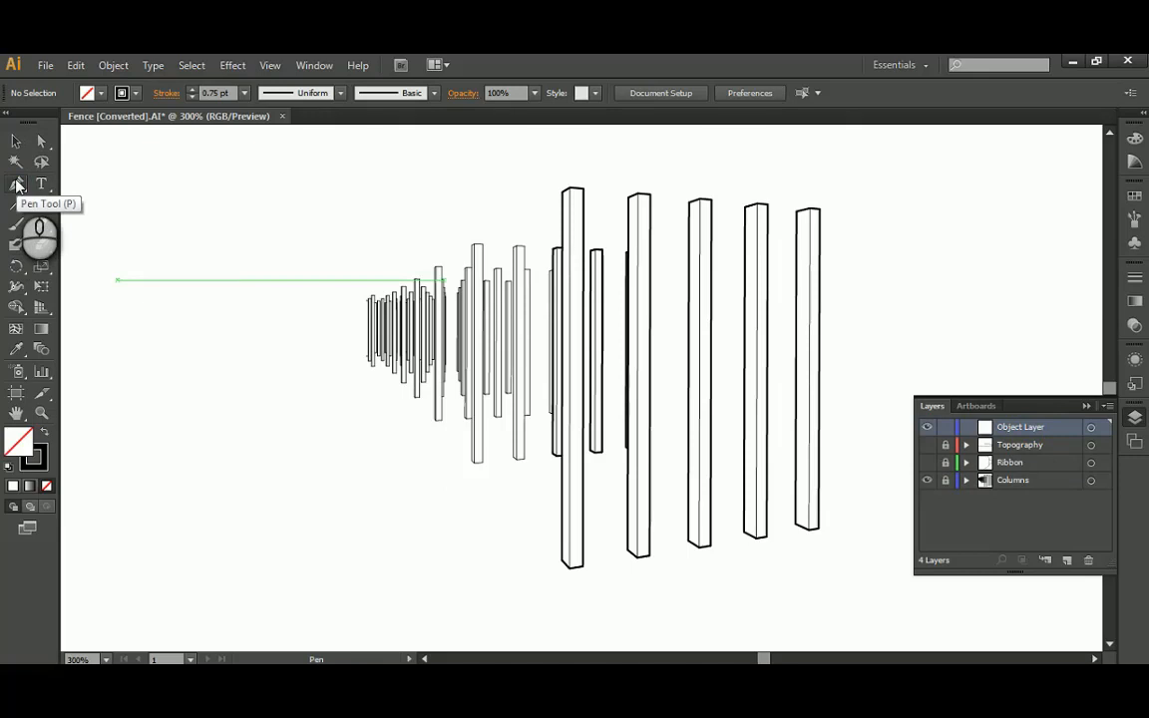
click(1136, 278)
drag(1003, 288, 963, 290)
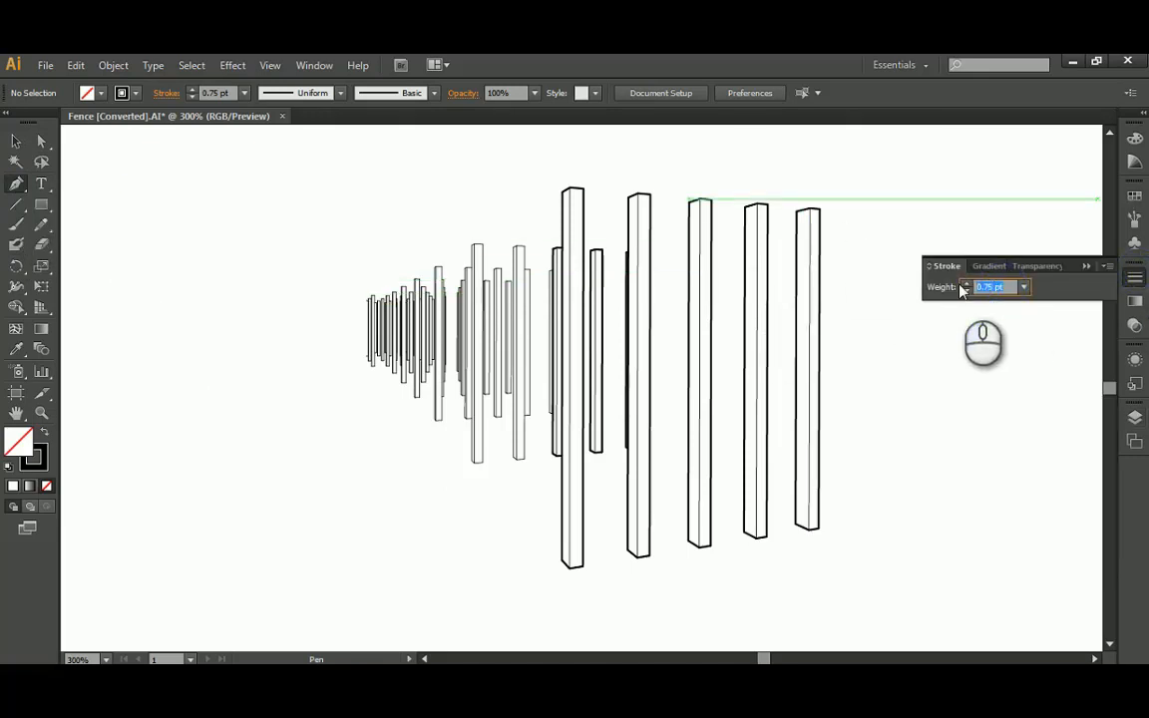
click(17, 141)
click(17, 185)
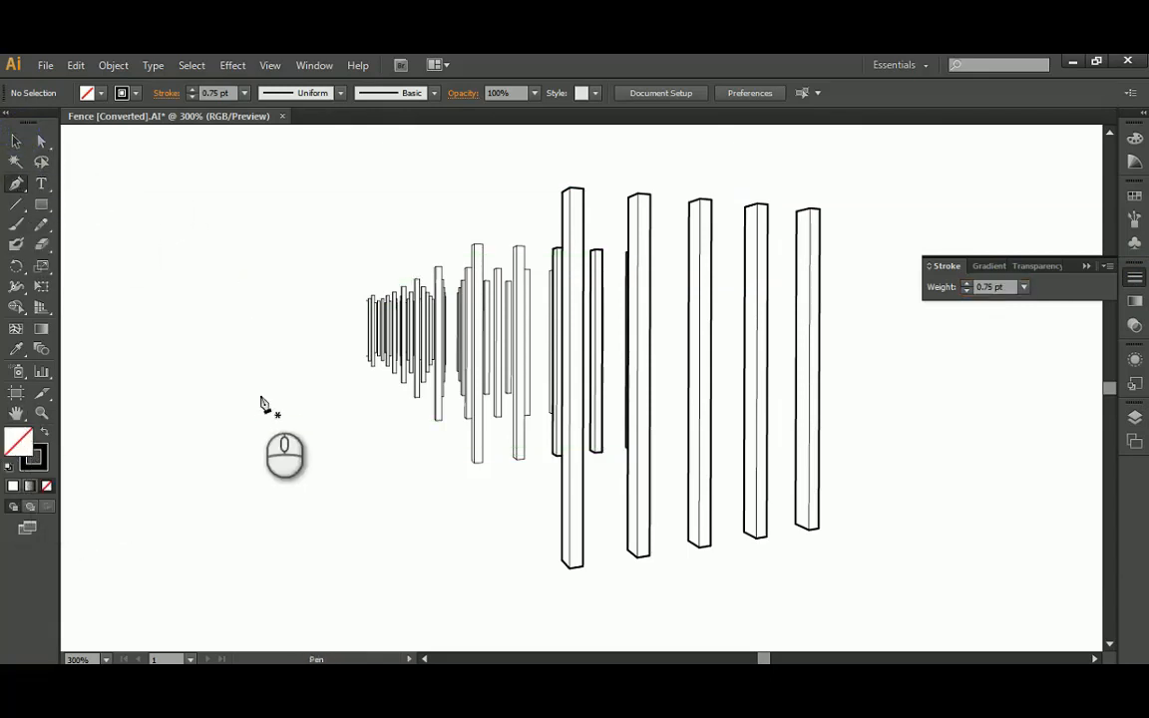
click(17, 440)
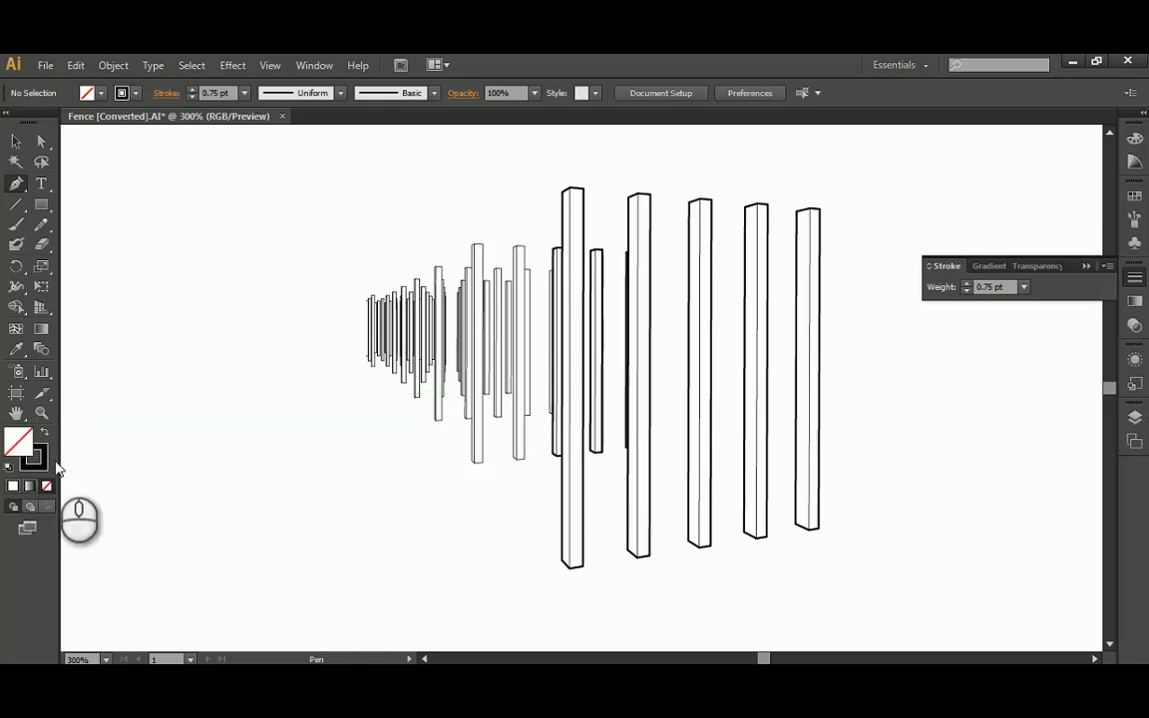
click(36, 461)
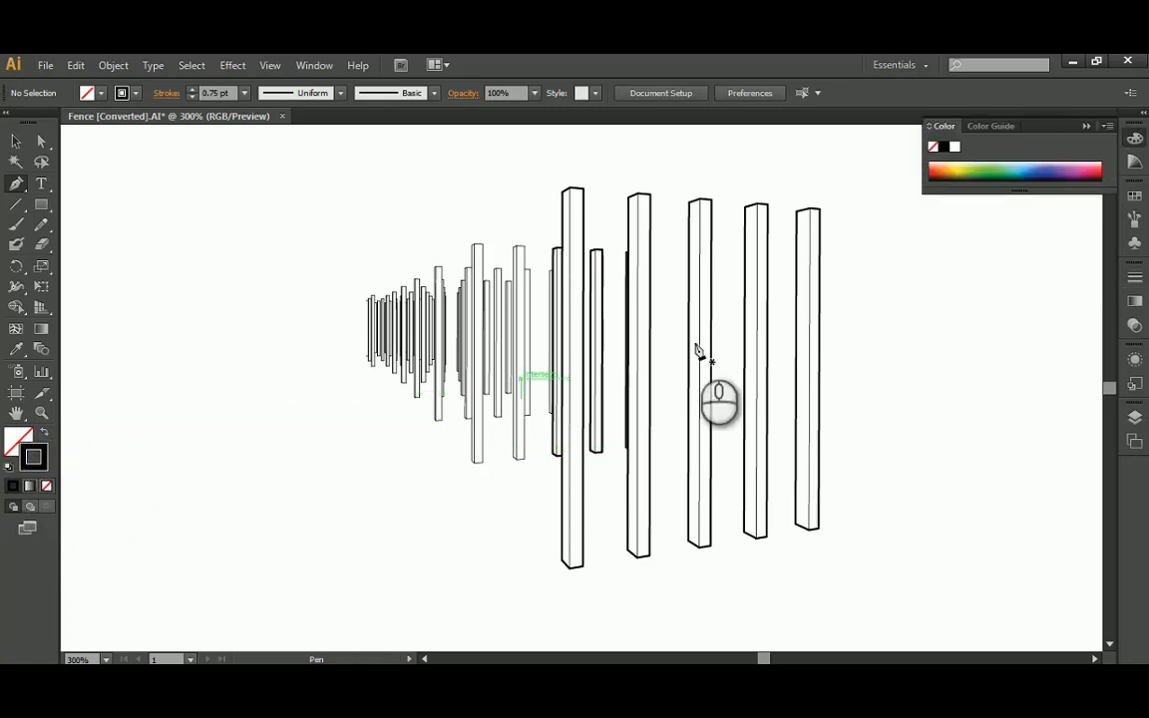
Show the full stroke options and set the stroke to a round cap and round join
click(1135, 277)
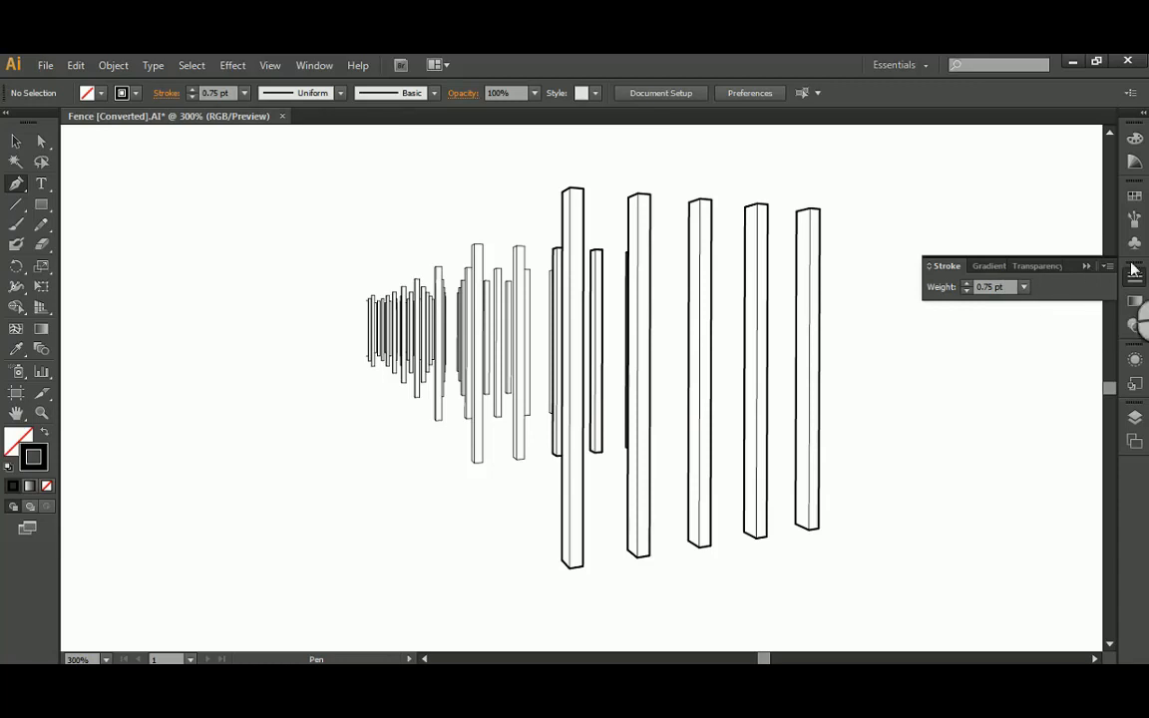
click(1089, 266)
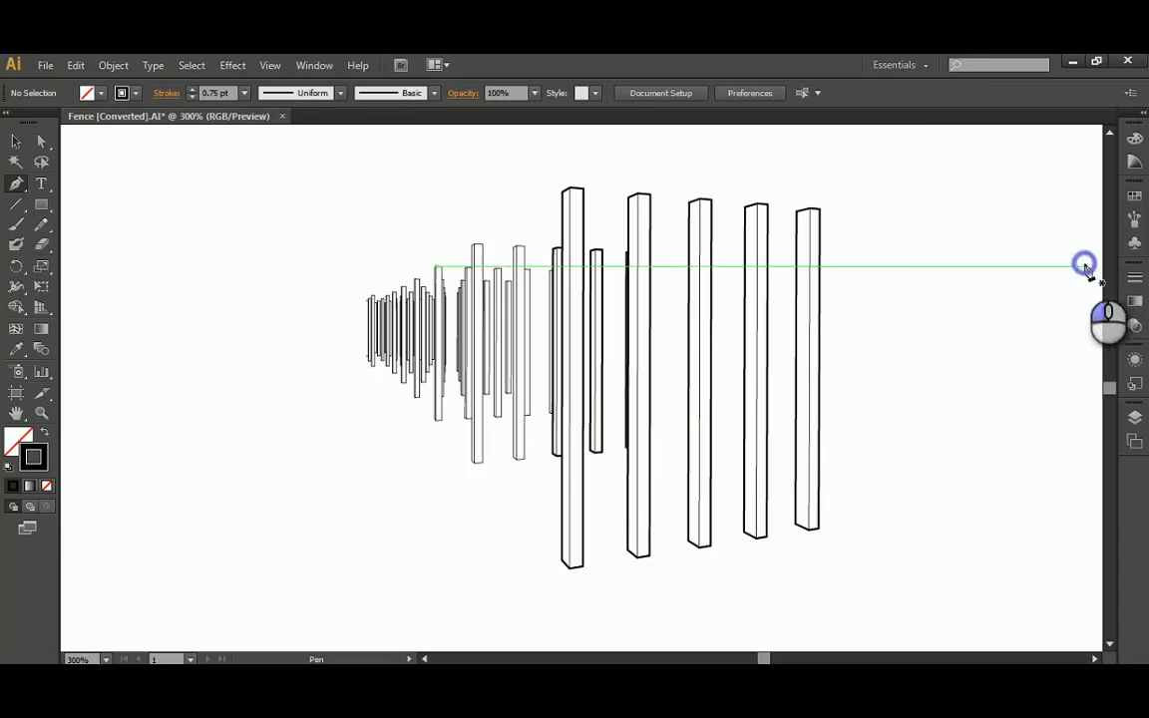
click(1135, 280)
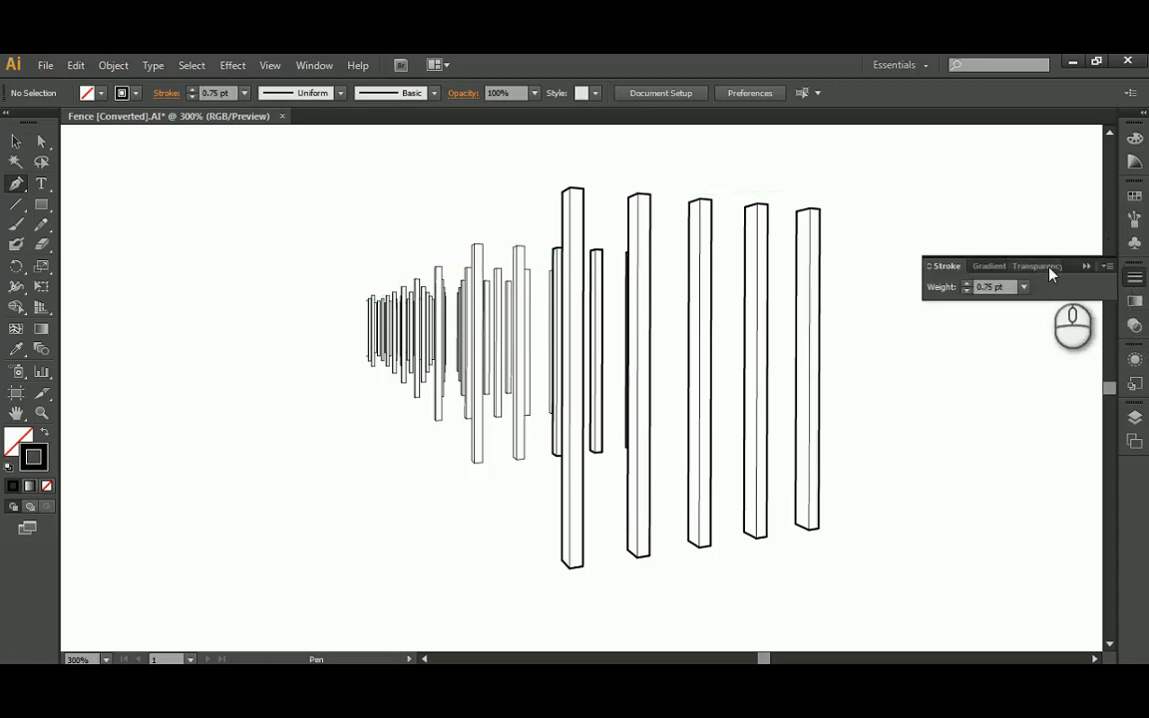
click(1105, 267)
click(973, 272)
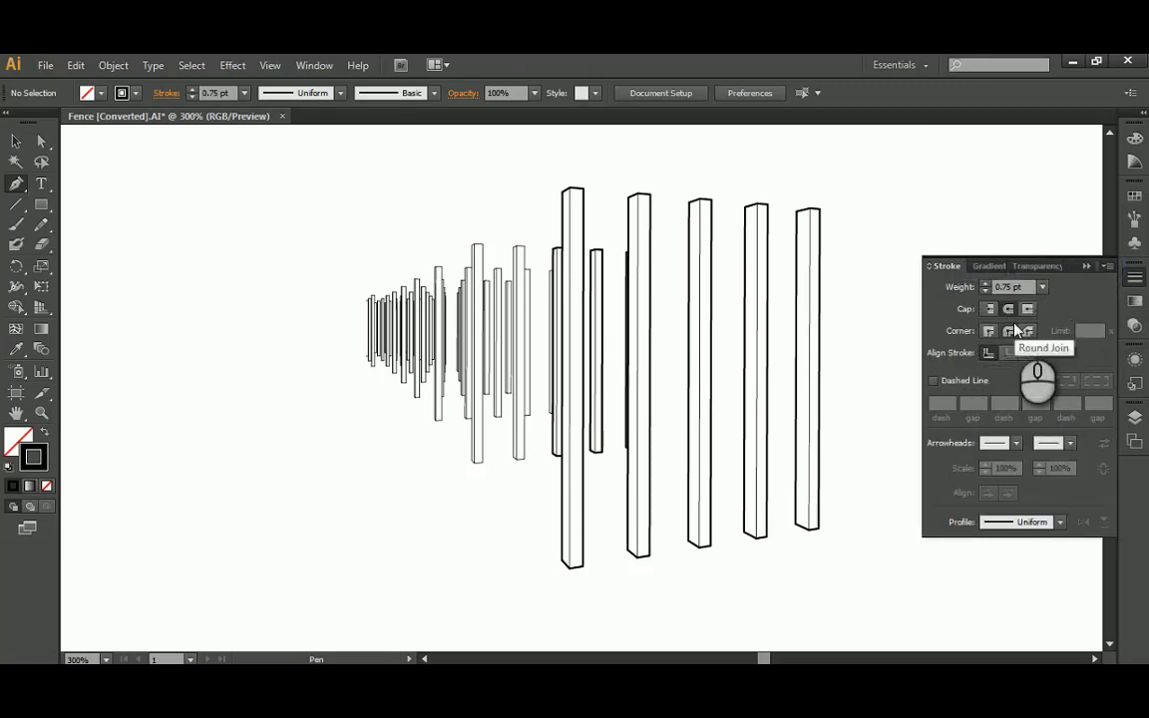
click(1010, 310)
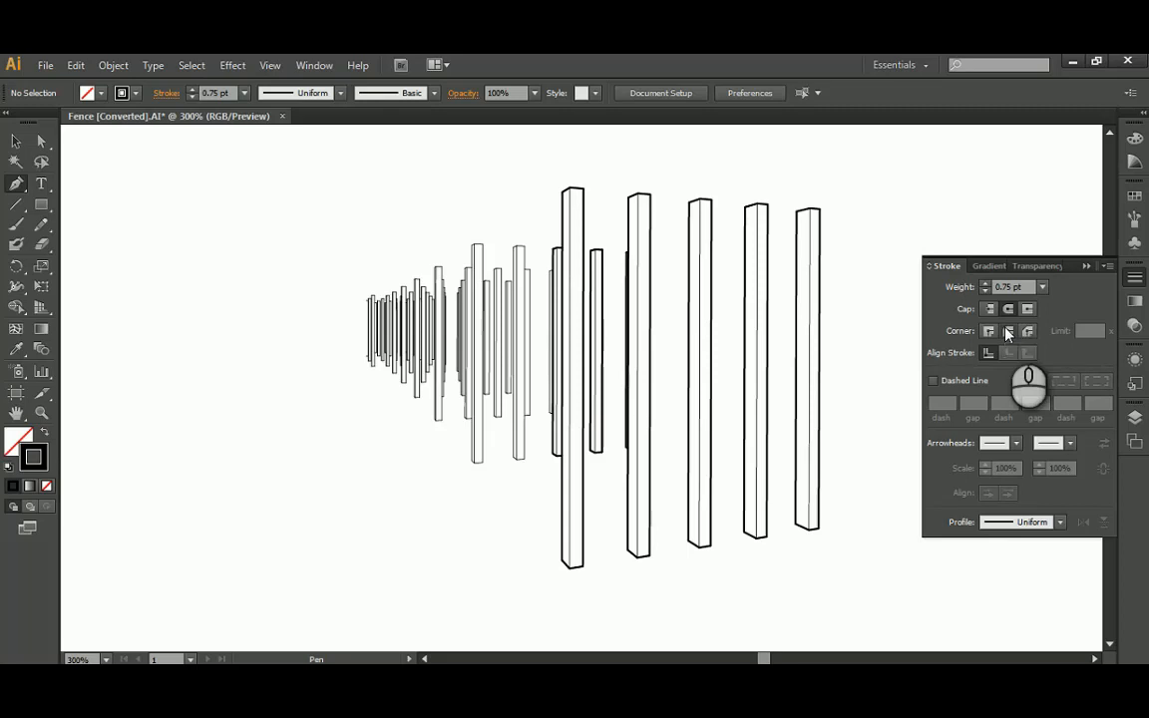
Enable a dashed stroke with 2 pt dashes aligned to corners and path ends
click(933, 382)
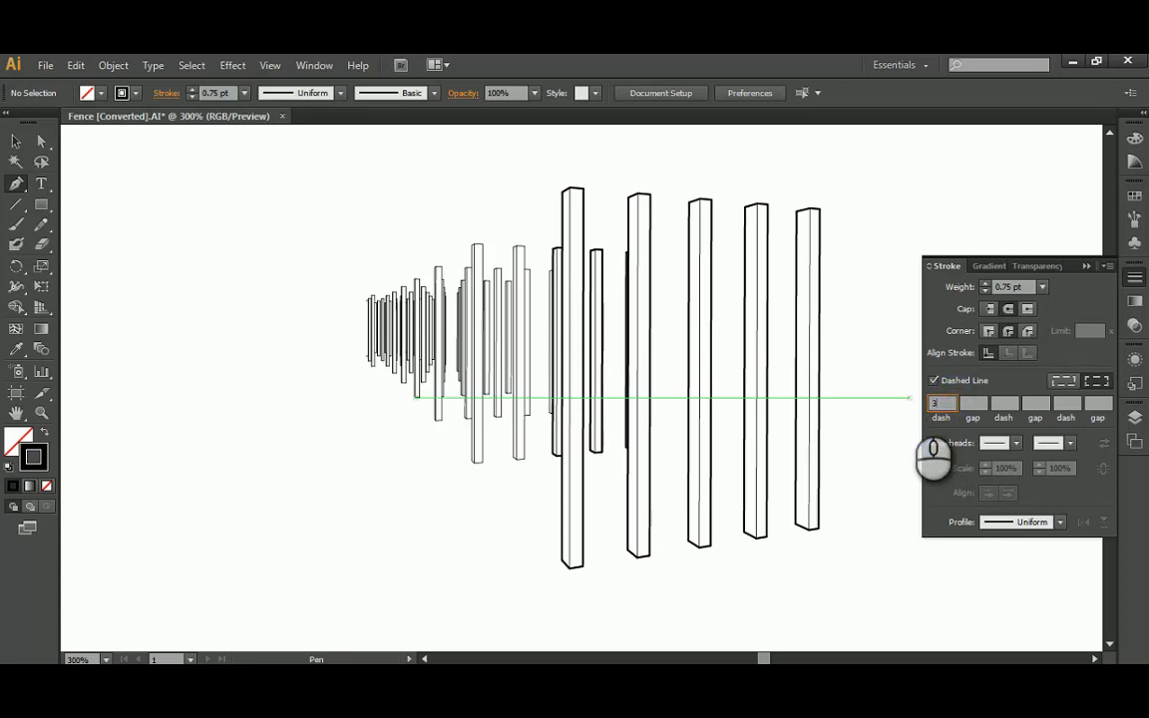
click(1099, 383)
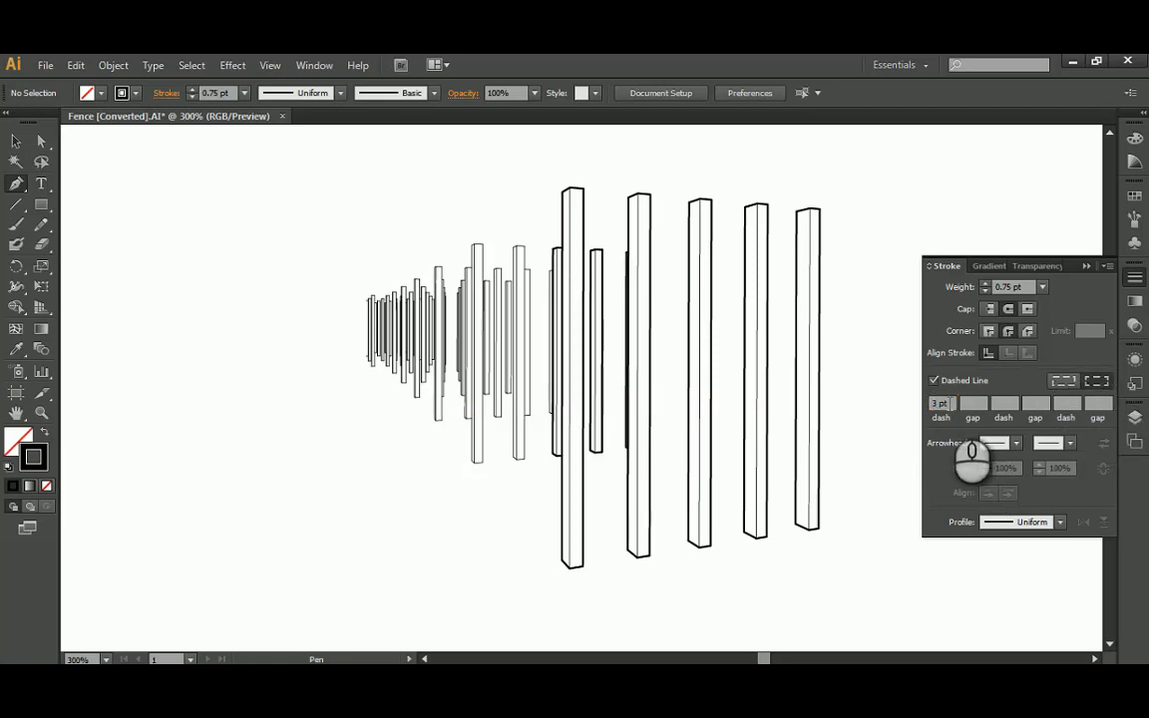
click(940, 403)
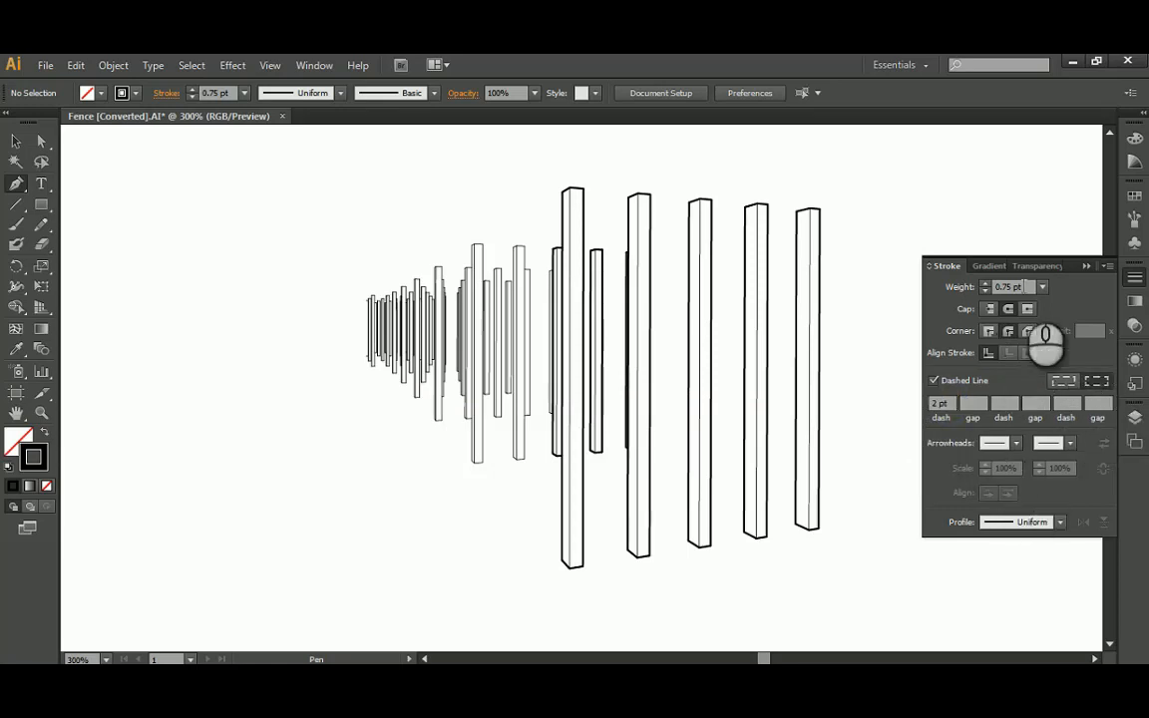
click(1086, 266)
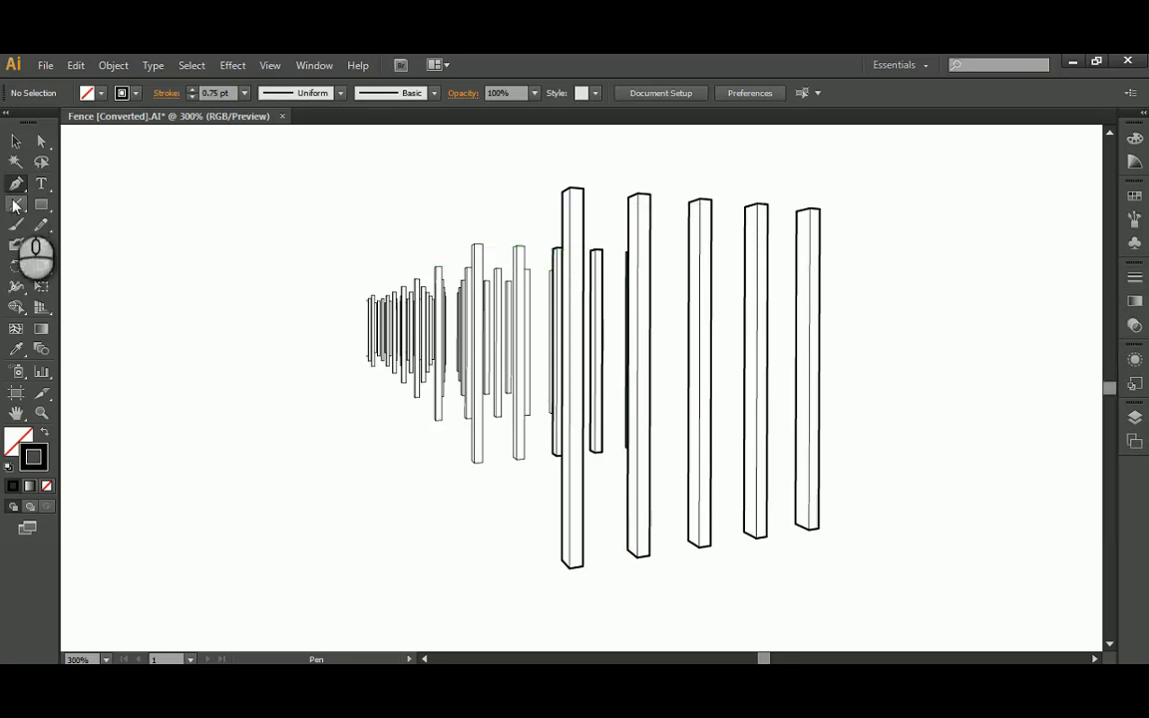
Trace the top edges of the tall thin-lined column just before the heavy foreground columns with the Pen on Object Layer
alt+scroll(506, 217, up, 1)
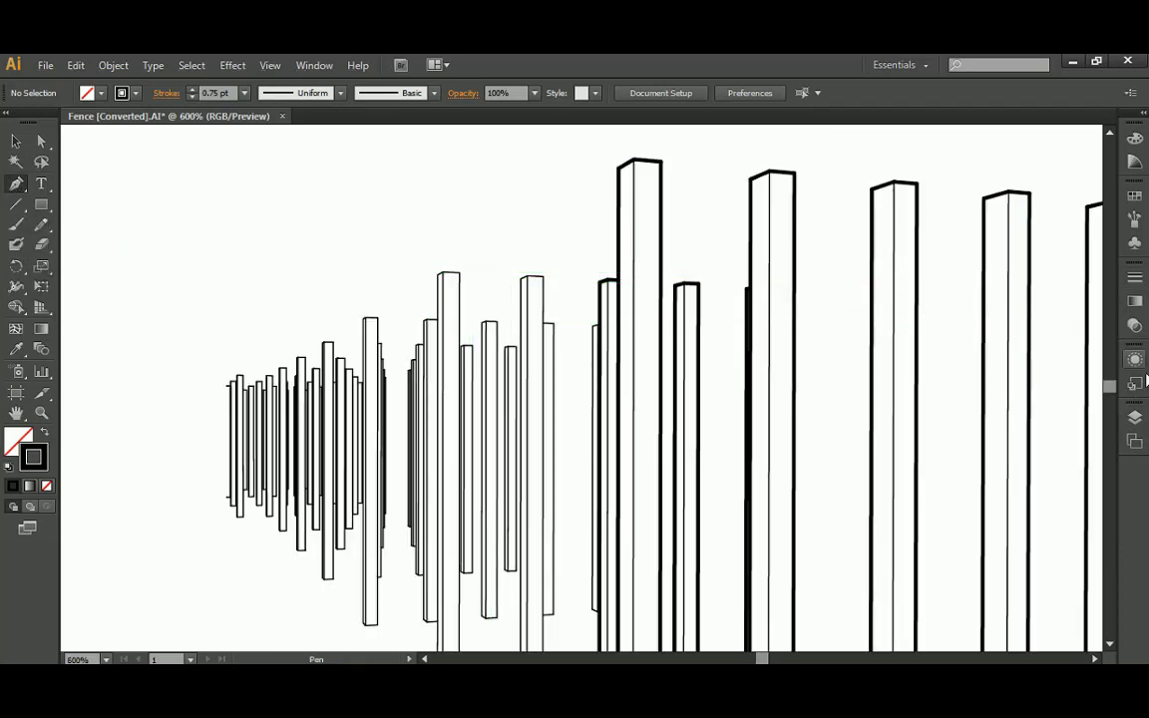
click(1134, 415)
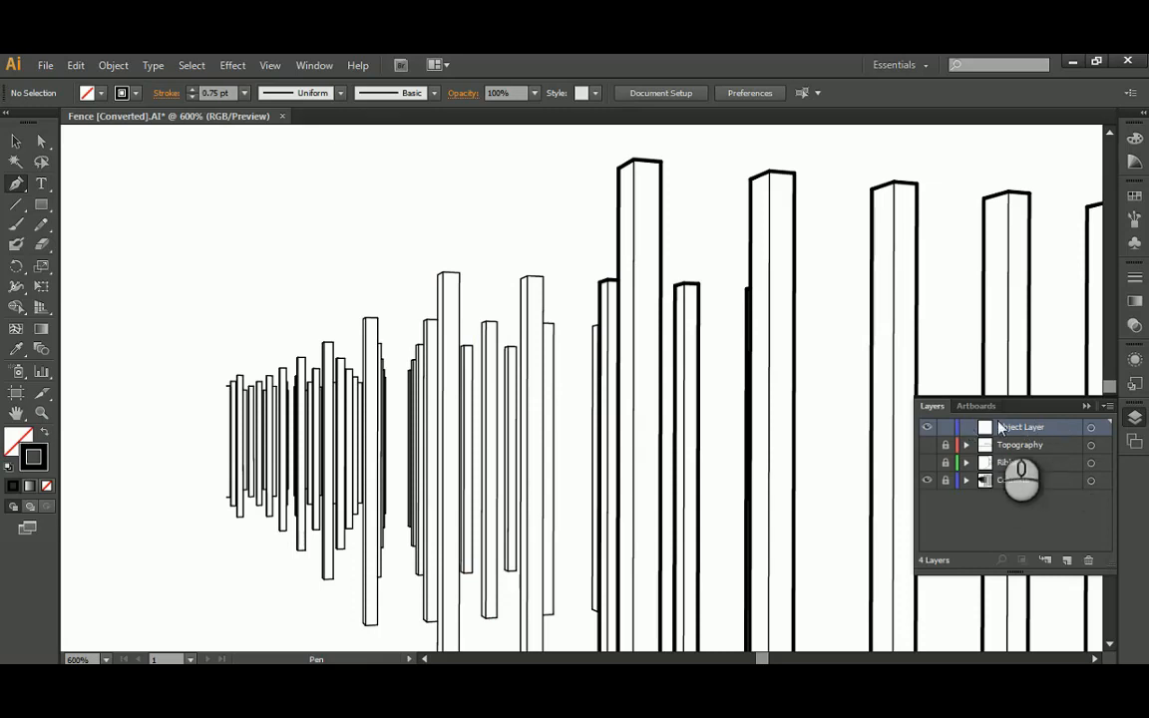
alt+scroll(507, 371, down, 2)
alt+scroll(506, 371, up, 5)
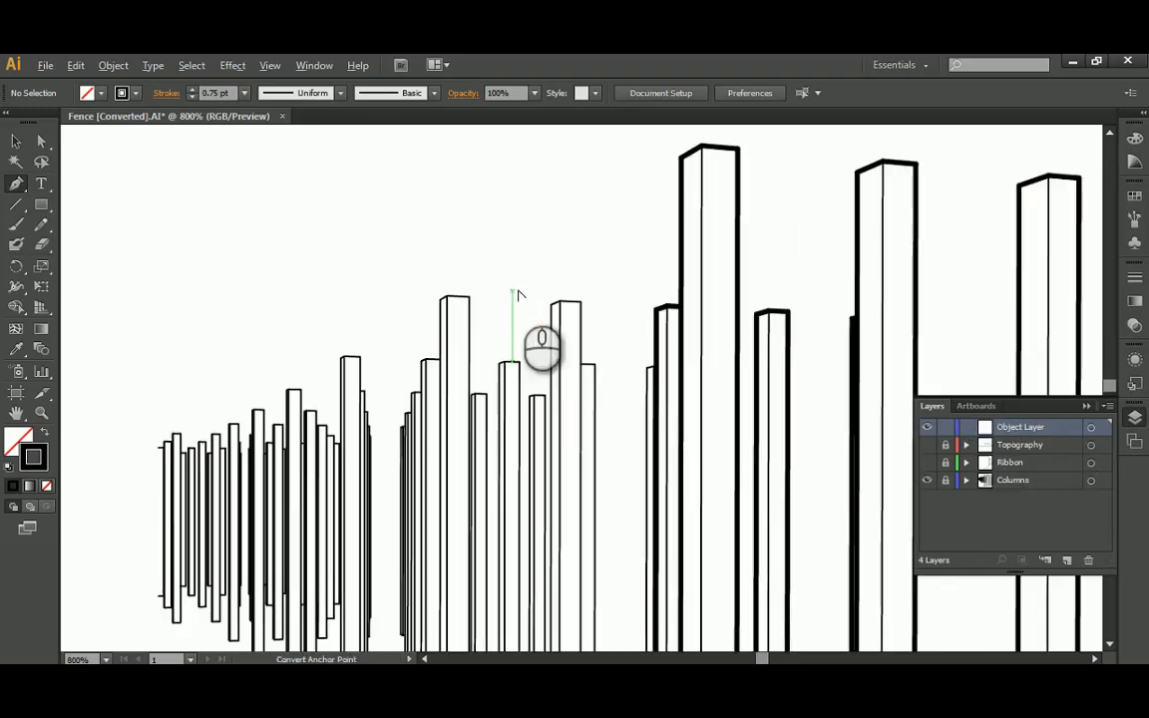
click(575, 317)
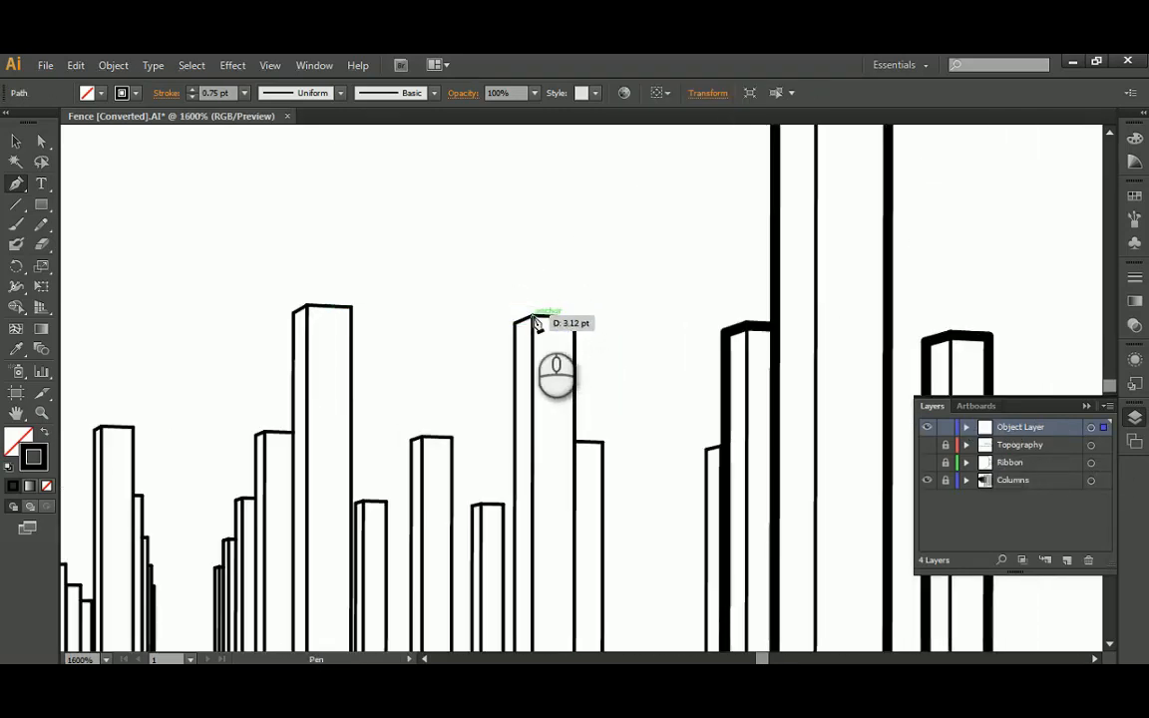
click(520, 318)
Continue the dashed path down the column's far edge, along its base and back up, close the outline, and deselect it
alt+scroll(516, 320, down, 4)
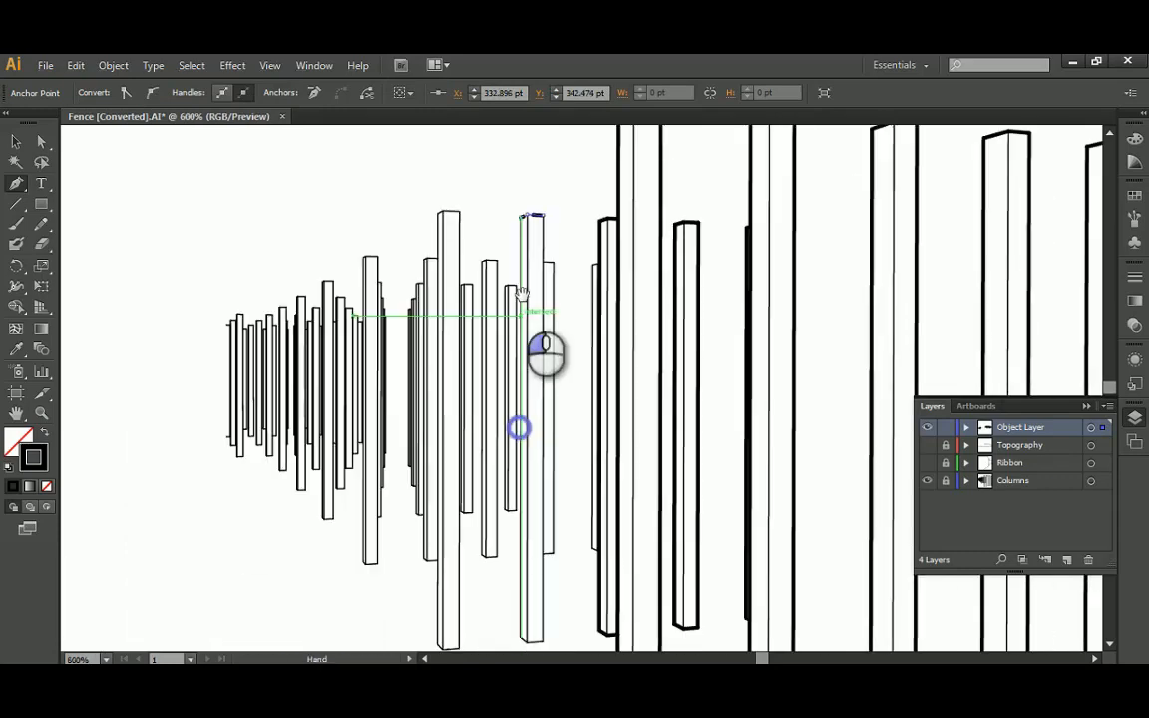
alt+scroll(520, 568, up, 3)
alt+scroll(547, 447, up, 2)
click(542, 440)
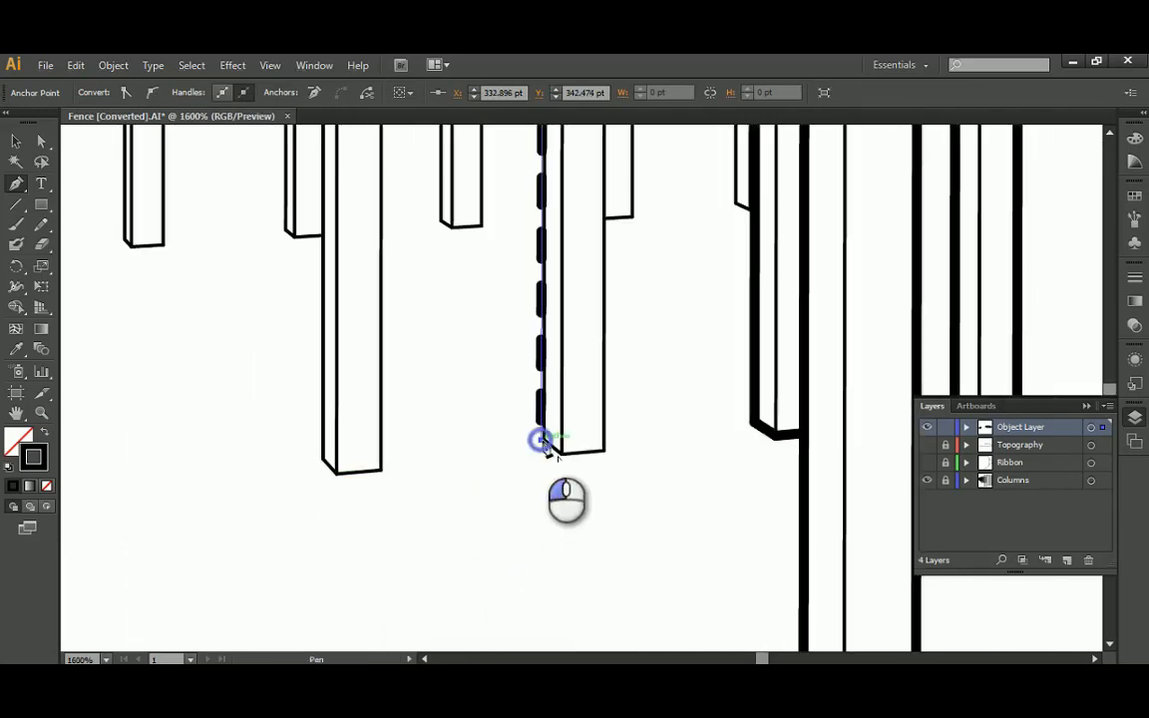
click(563, 454)
click(601, 450)
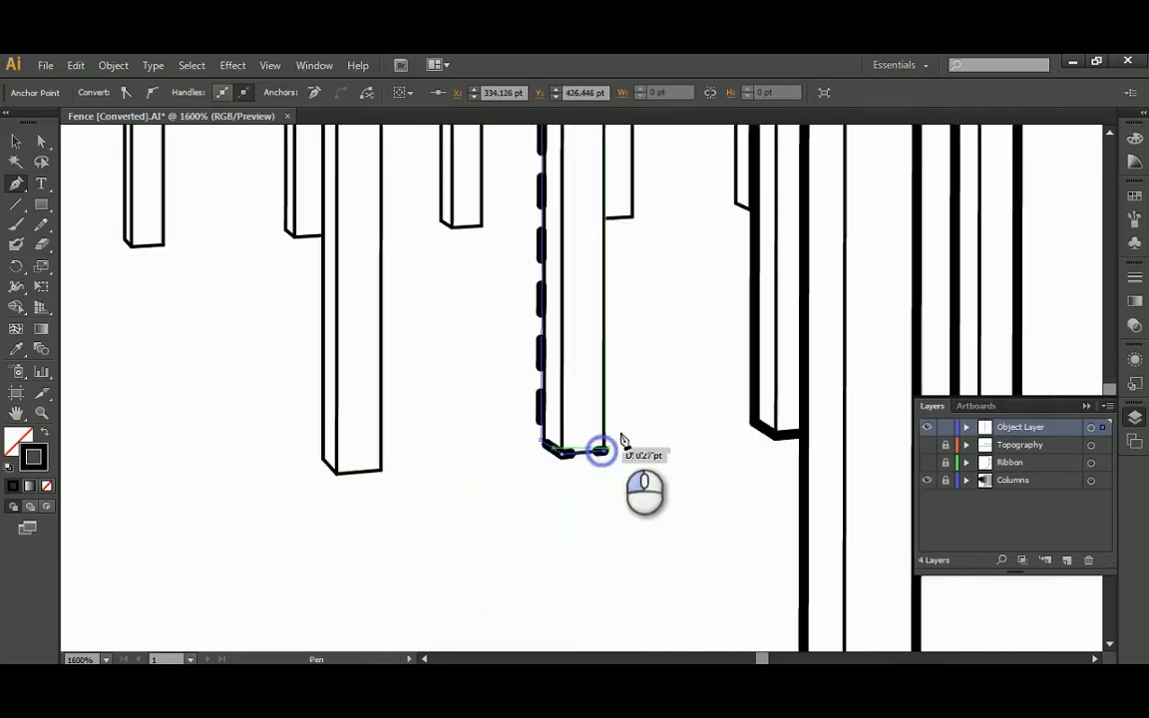
alt+scroll(602, 449, down, 4)
alt+scroll(604, 349, up, 2)
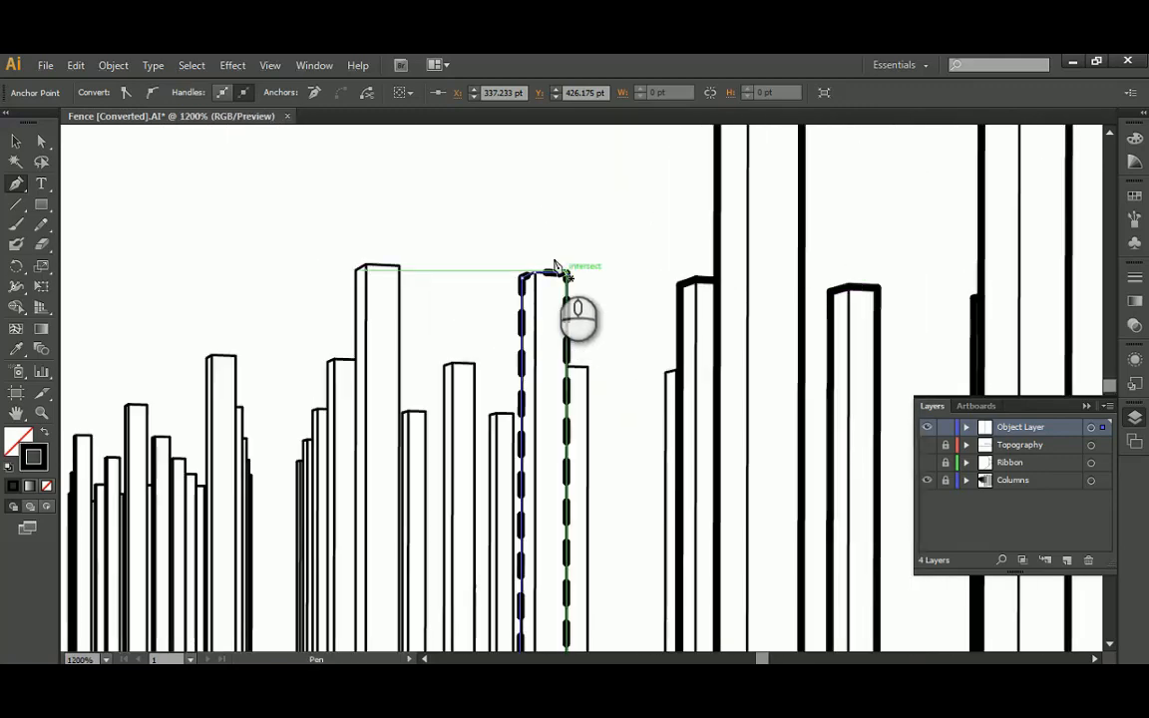
click(16, 142)
click(95, 151)
Select the dashed column outline and set its dash length to 1 pt
alt+scroll(519, 339, up, 2)
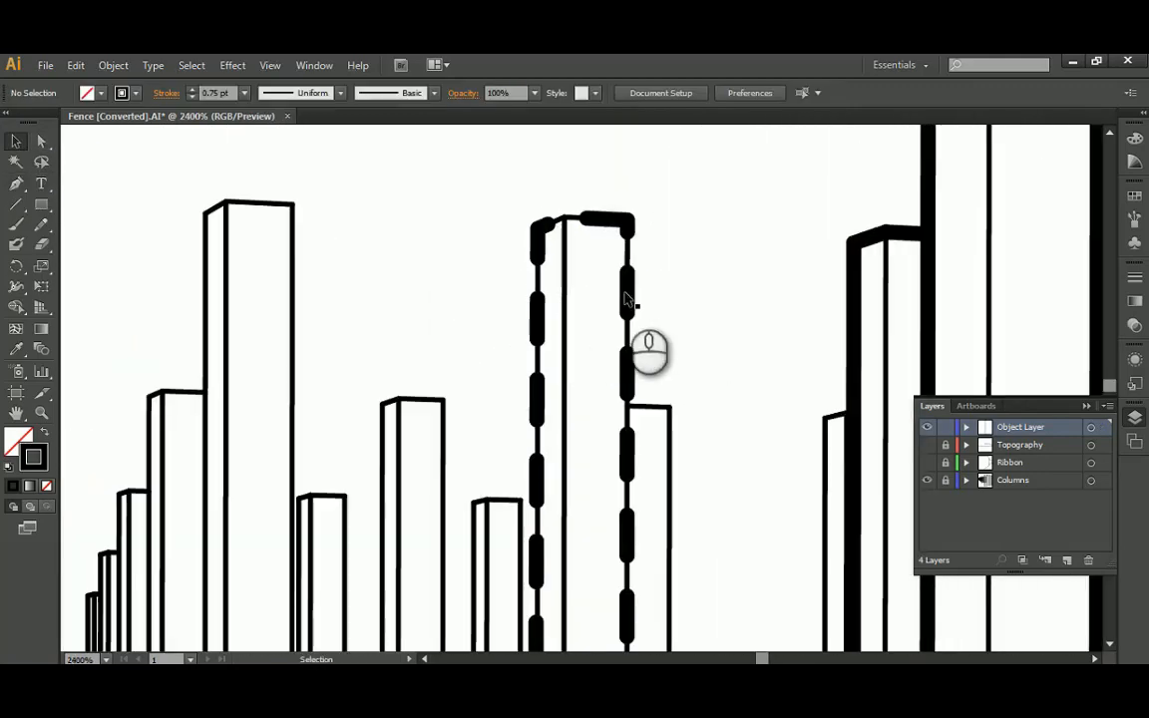
click(625, 290)
click(1135, 277)
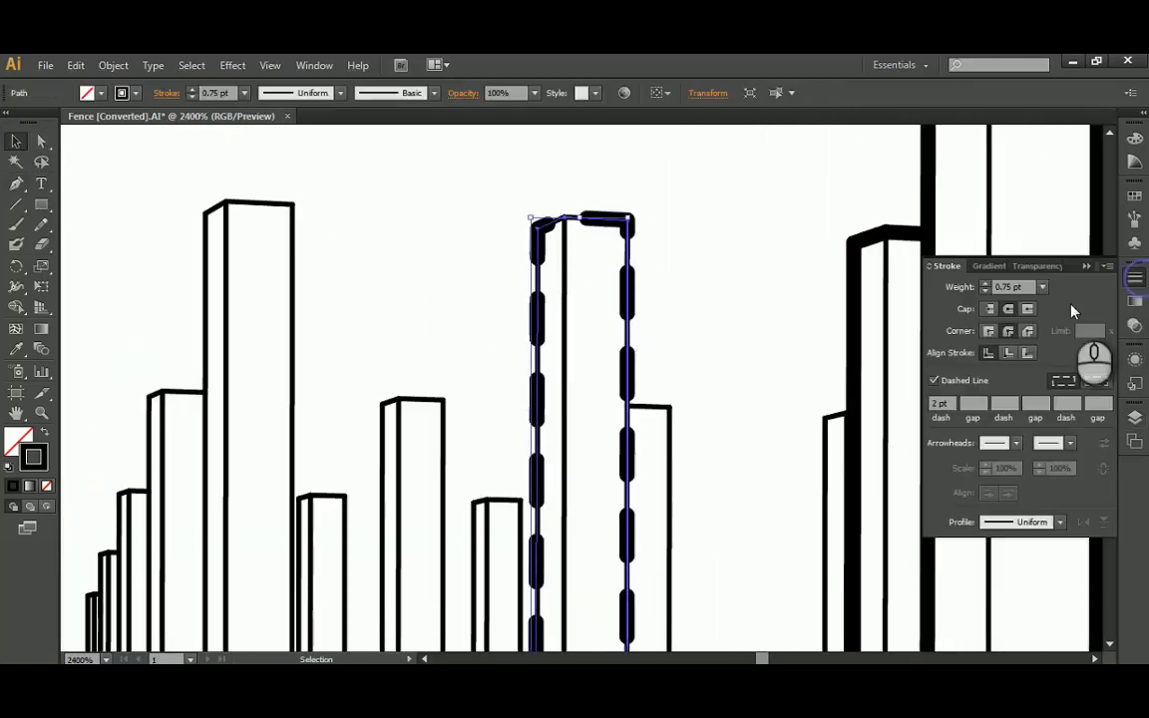
click(956, 403)
text(1)
key(Return)
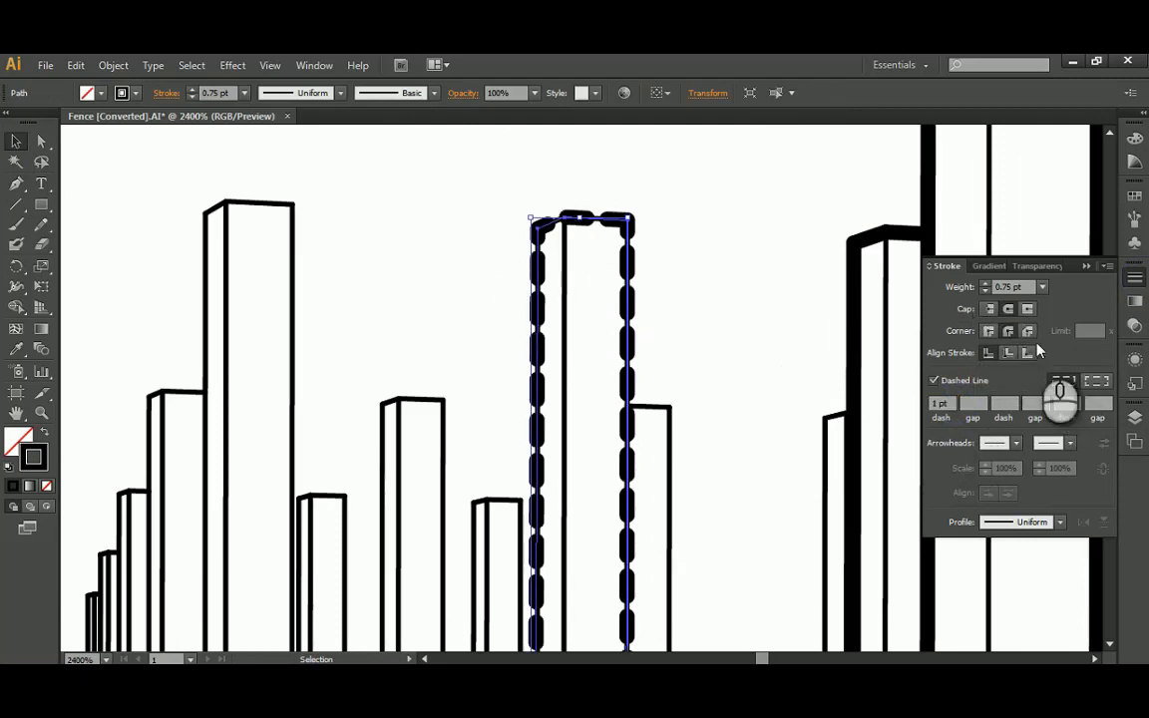
Compare butt and round caps on the dashed outline and set the stroke to a butt cap
click(986, 310)
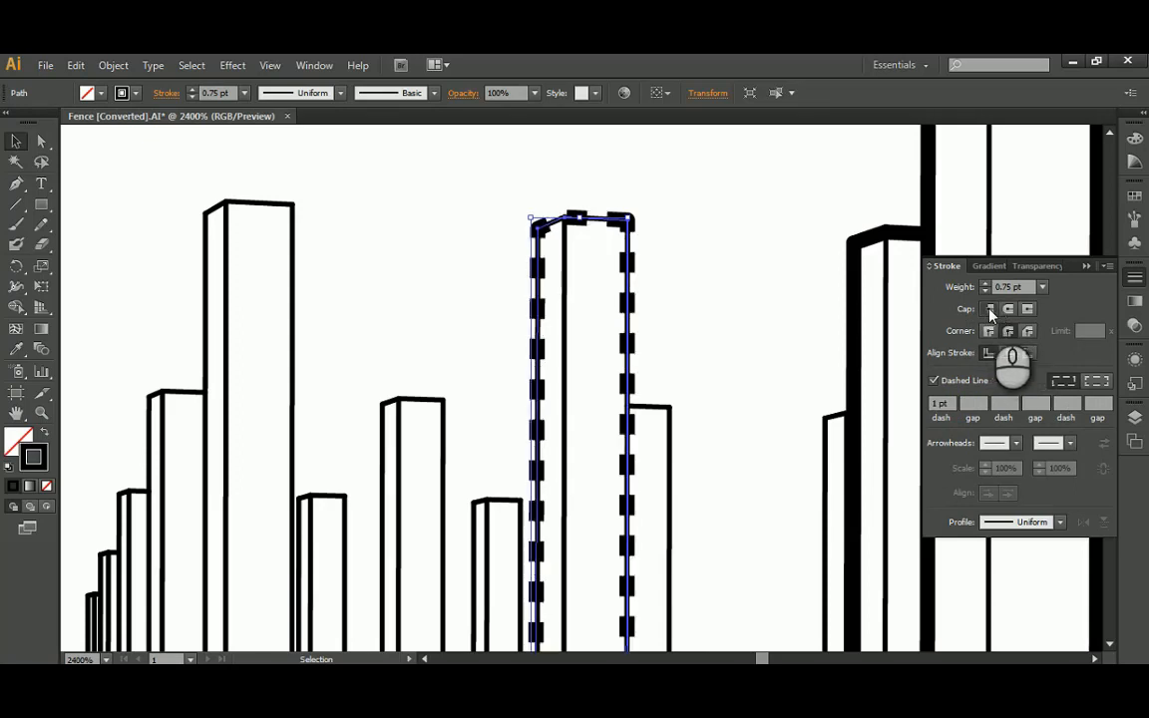
click(1009, 310)
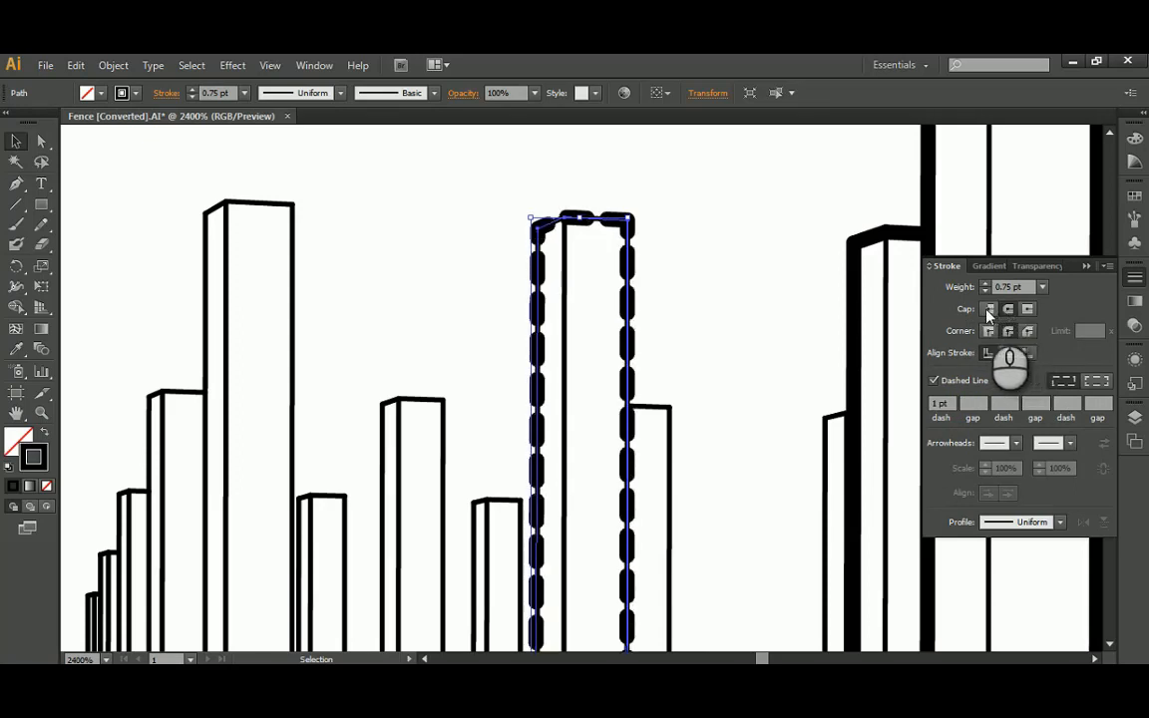
click(987, 311)
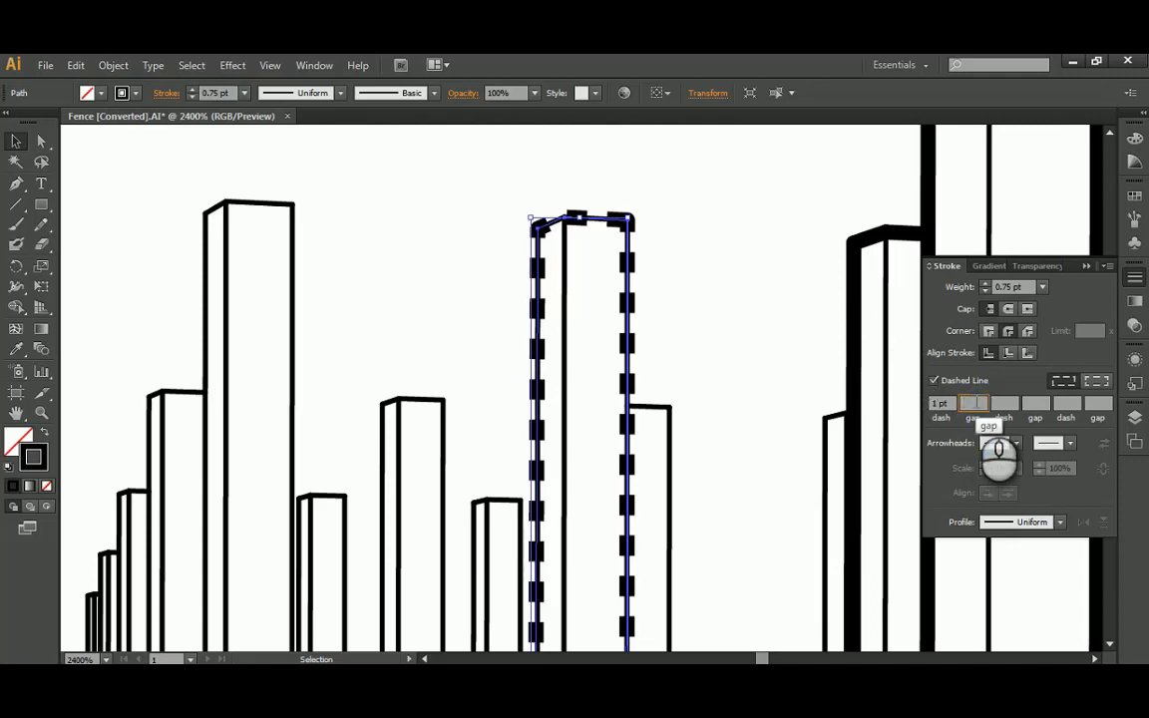
Try gaps of 3 pt and 2 pt between the outline's dashes, clear the gap value, and deselect the path
text(3)
key(Return)
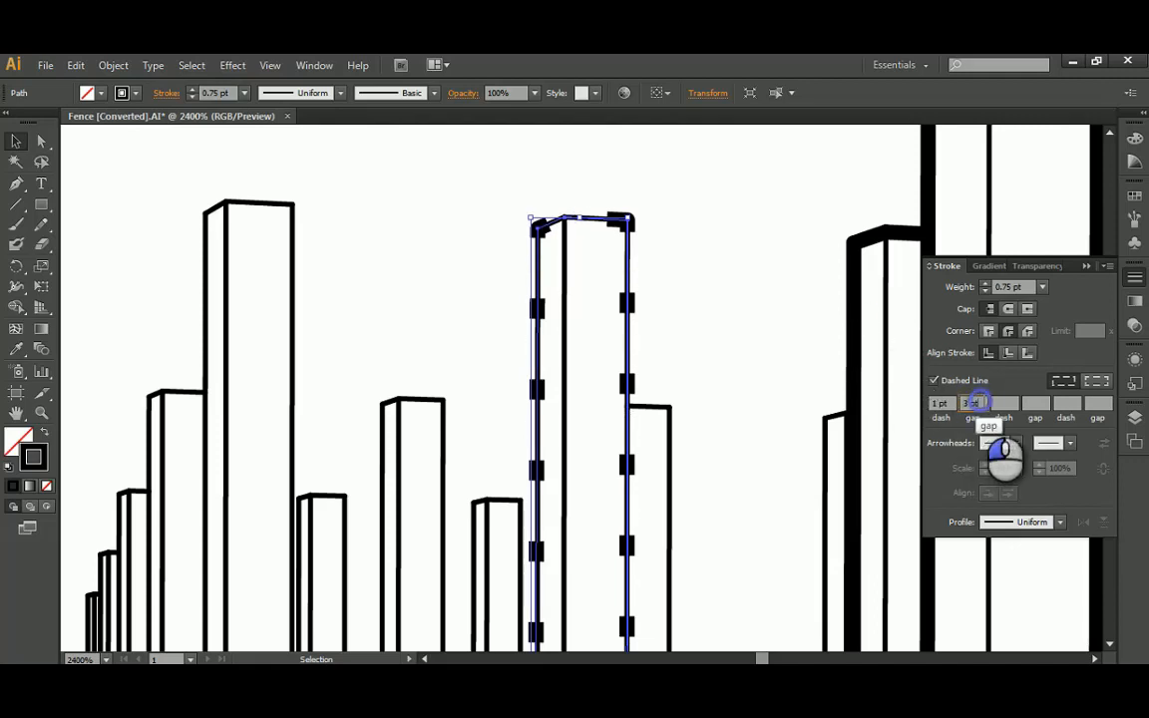
scroll(977, 402, down, 2)
scroll(974, 403, up, 1)
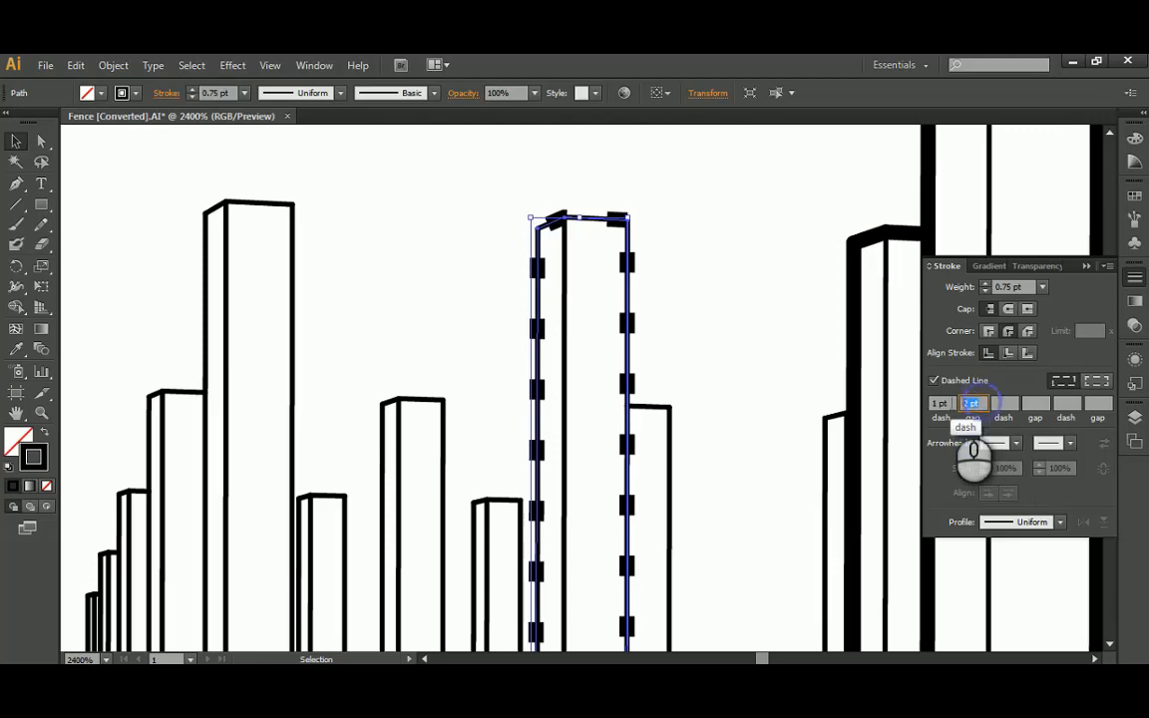
scroll(973, 403, down, 1)
drag(984, 403, 933, 403)
key(BackSpace)
click(1013, 403)
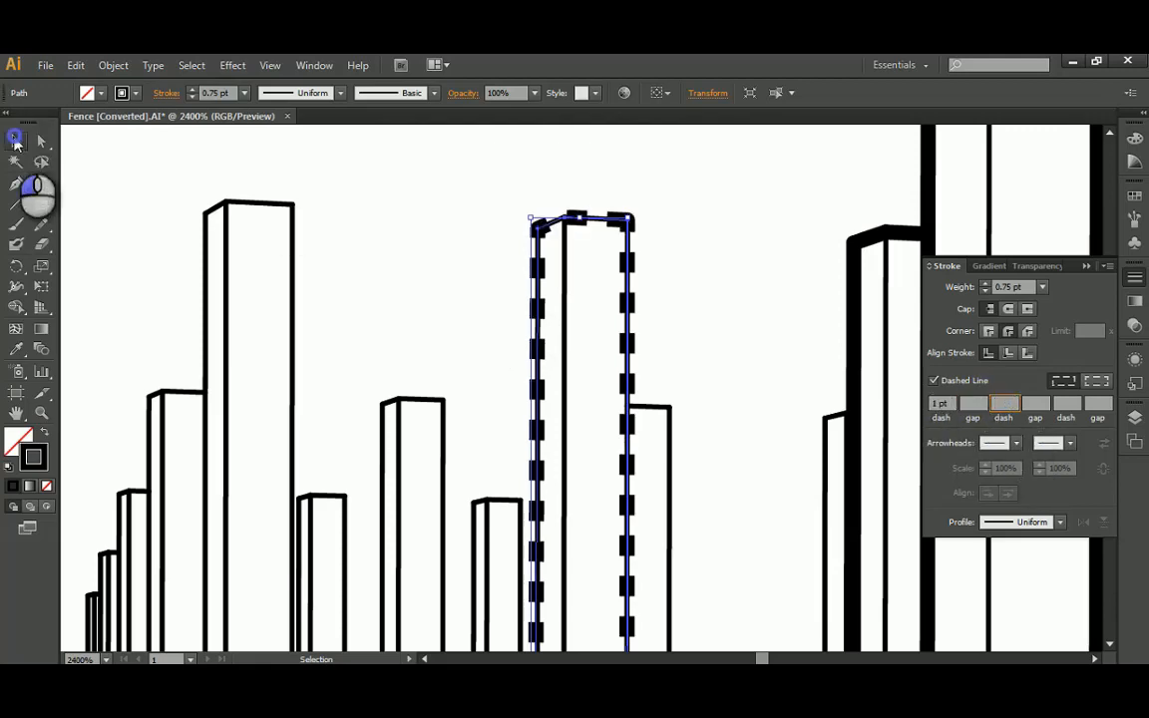
click(308, 211)
Compare the selected column outline with its dashed line option switched off and on, ending with dashes enabled
alt+scroll(535, 289, down, 6)
alt+scroll(535, 289, down, 1)
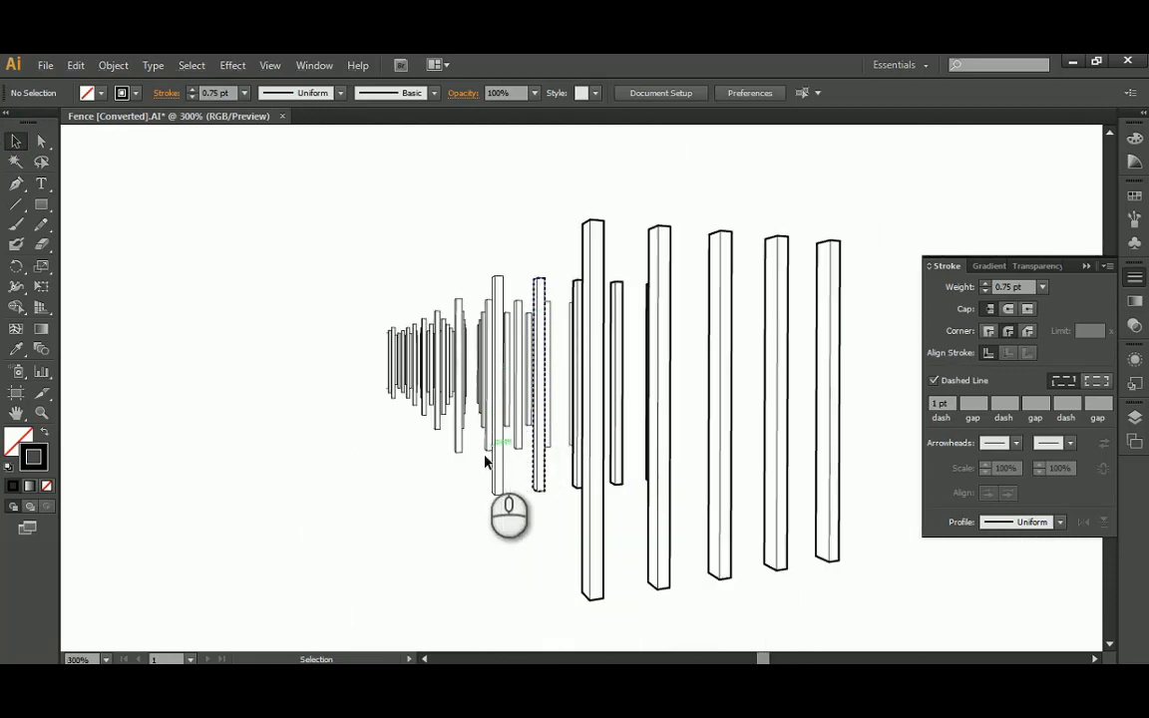
alt+scroll(505, 302, up, 5)
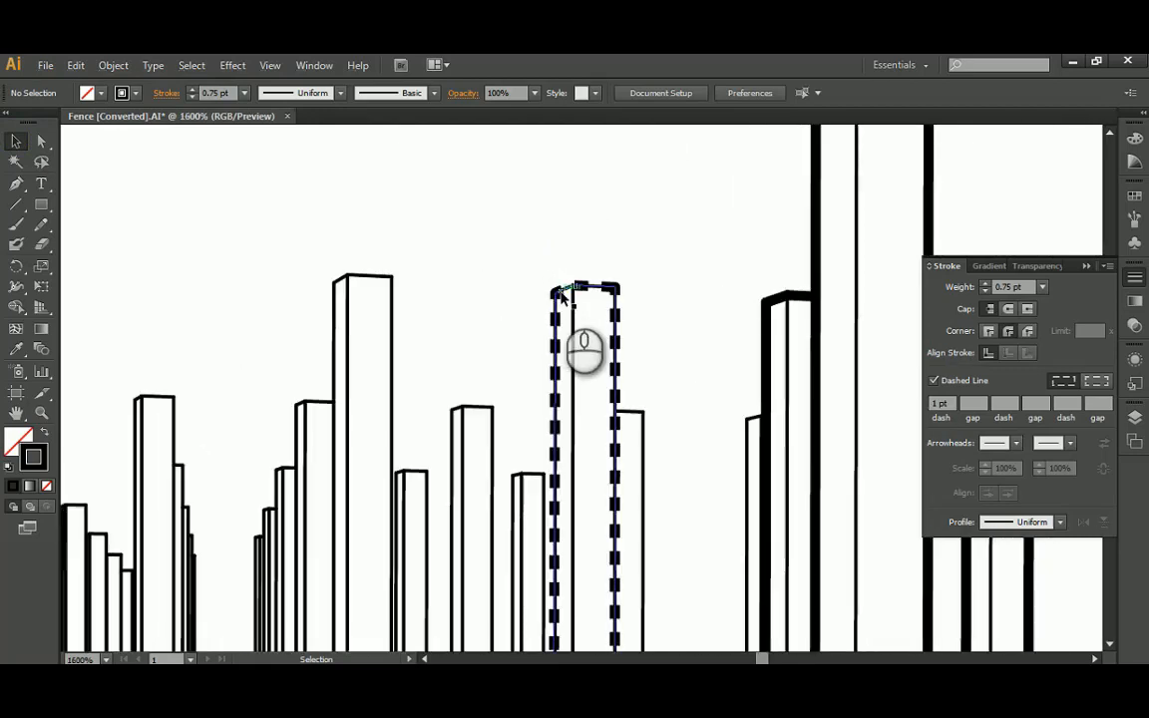
click(614, 304)
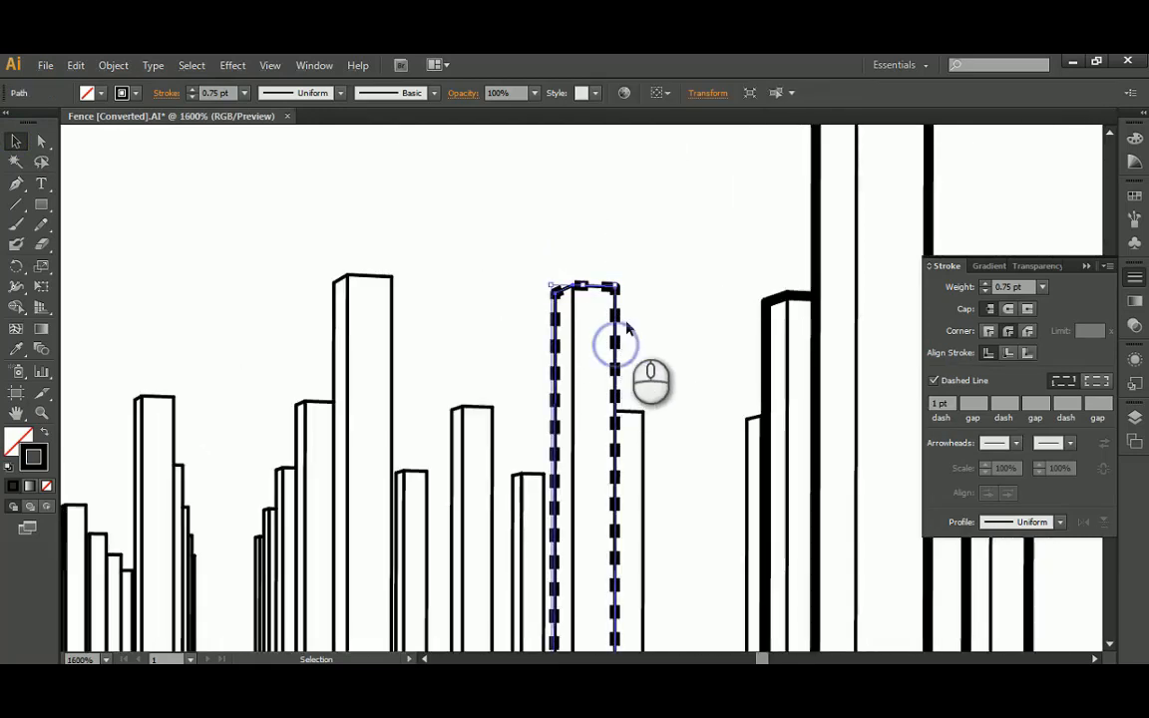
click(935, 381)
click(934, 381)
click(935, 381)
click(935, 381)
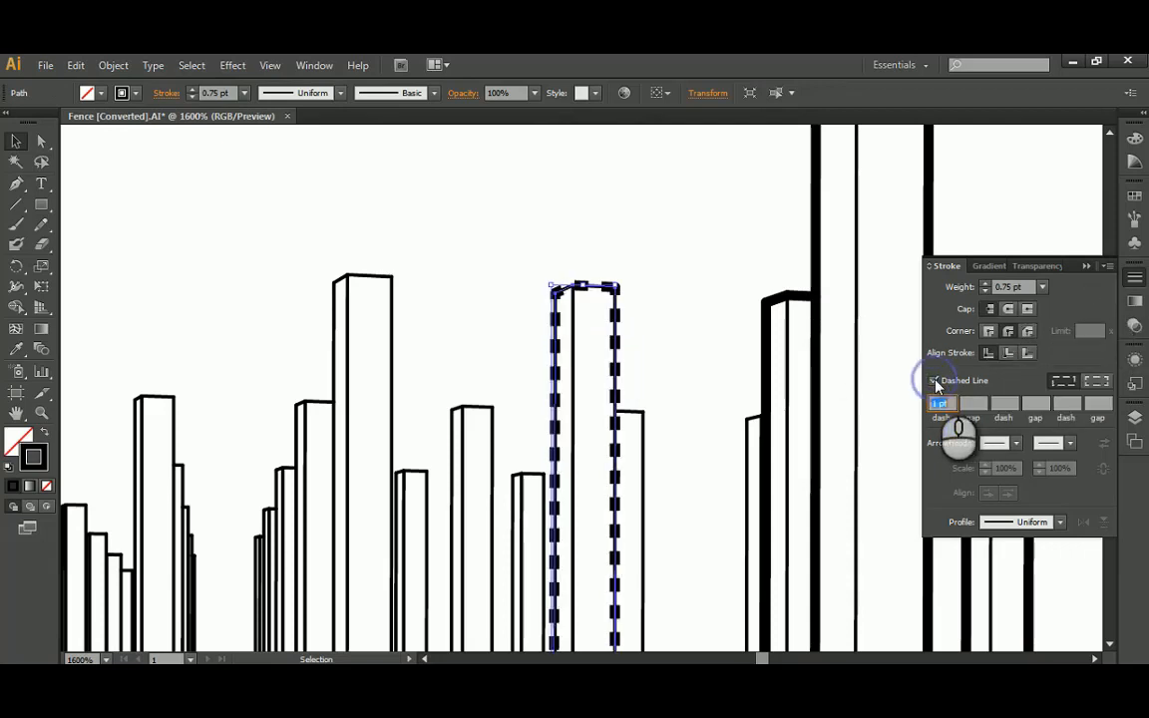
click(935, 381)
click(935, 381)
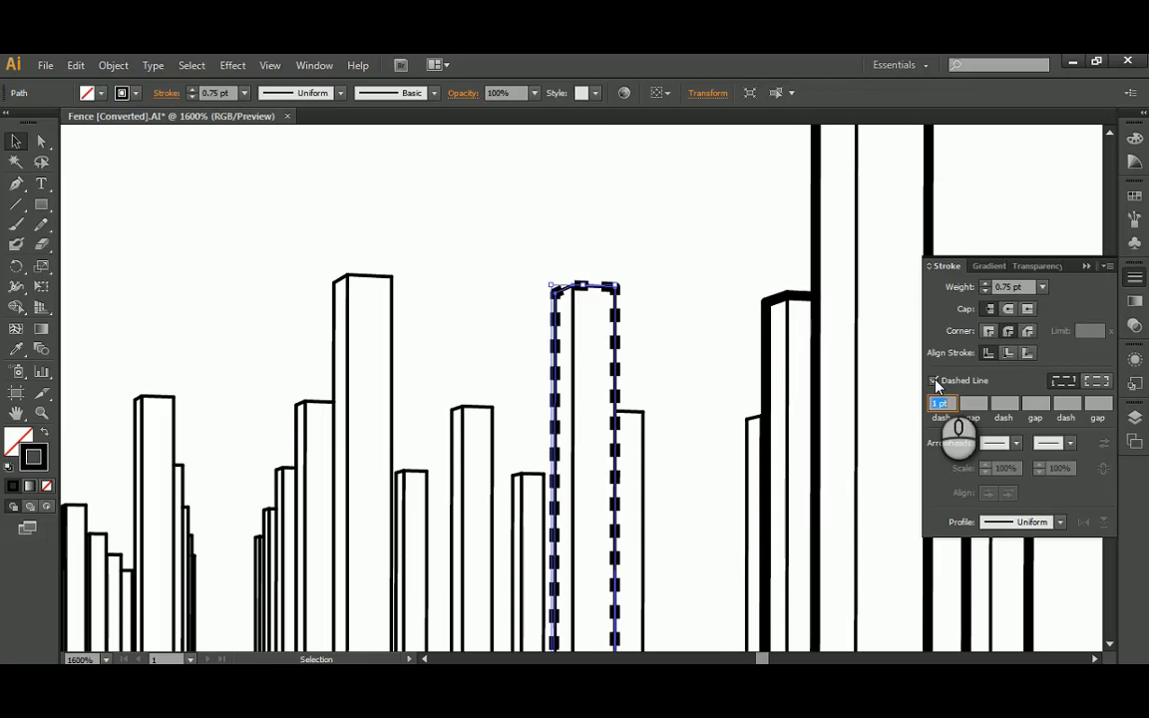
alt+scroll(698, 369, down, 4)
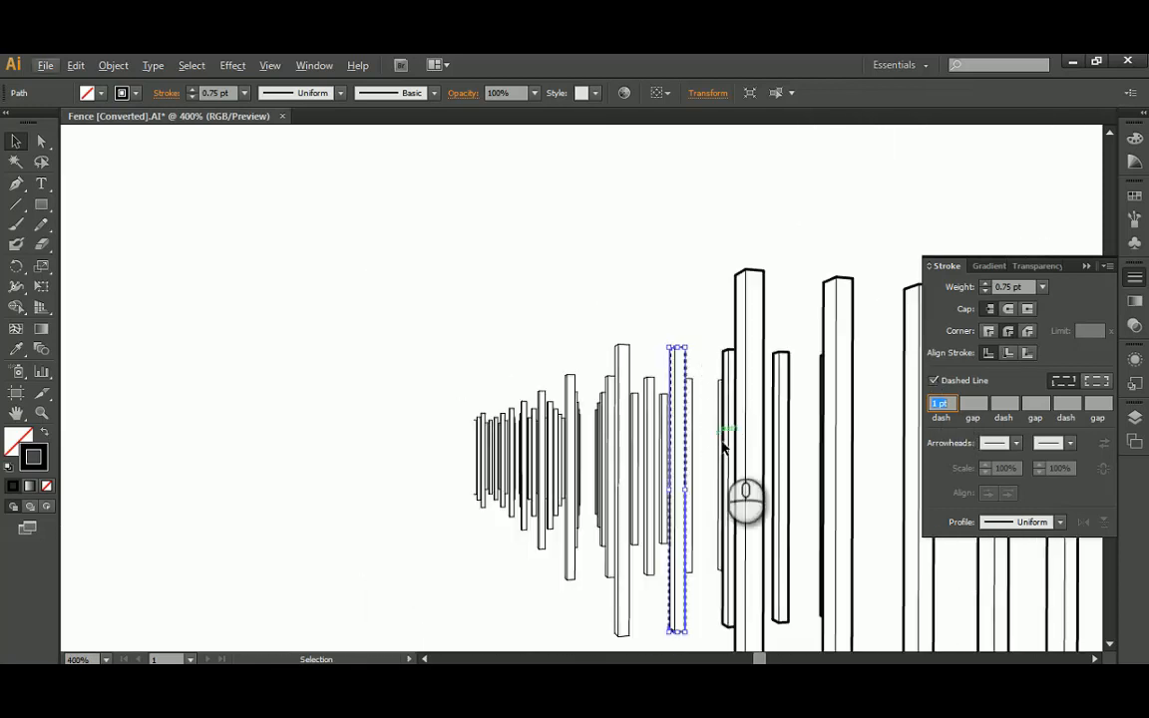
alt+scroll(607, 364, up, 1)
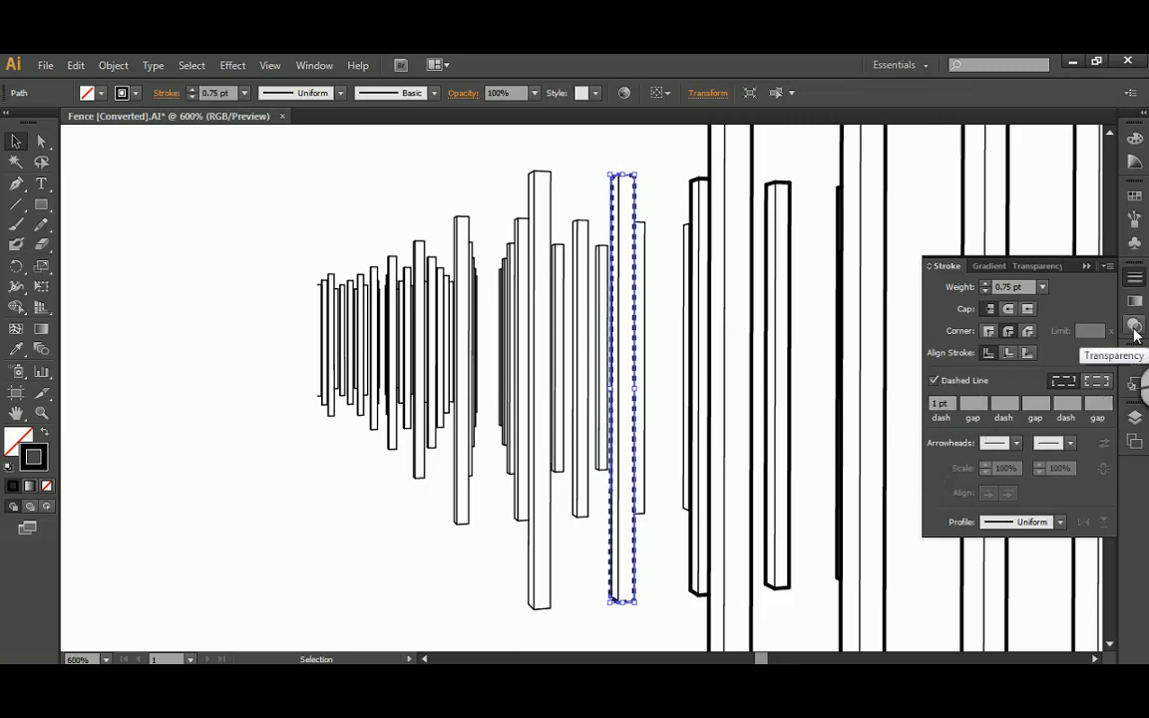
Deselect the first outline and trace the top edges of the next tall column farther back with the Pen tool
click(276, 179)
alt+scroll(578, 227, down, 1)
alt+scroll(579, 227, up, 2)
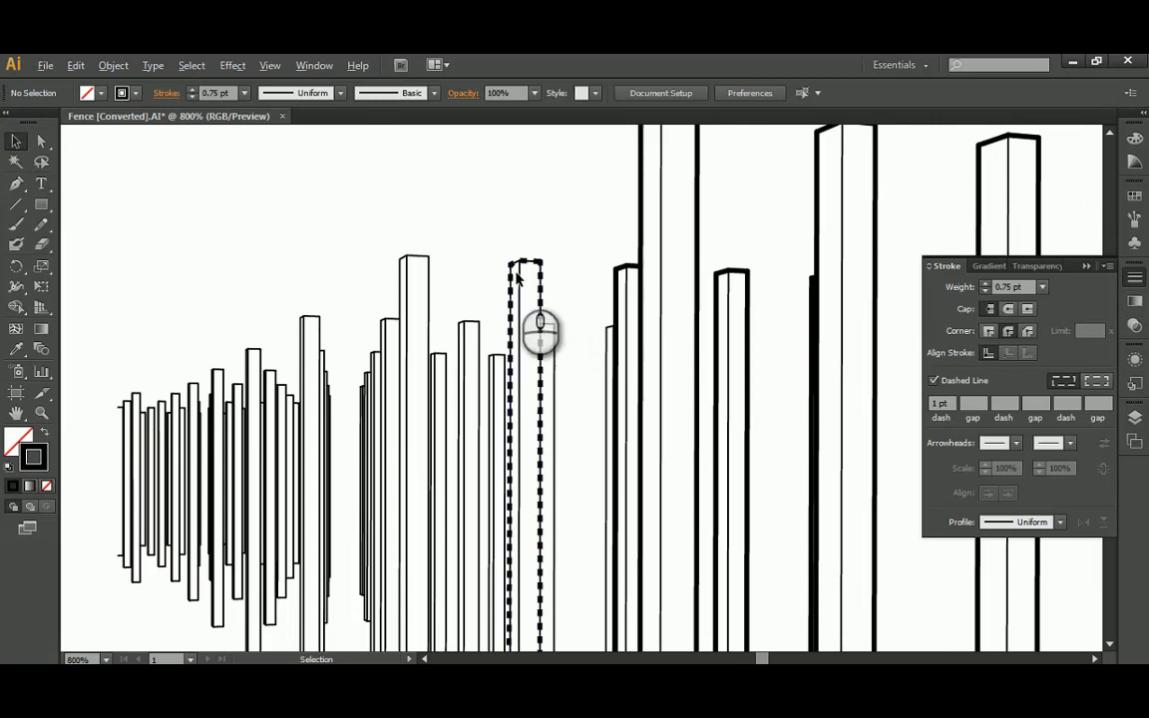
click(15, 184)
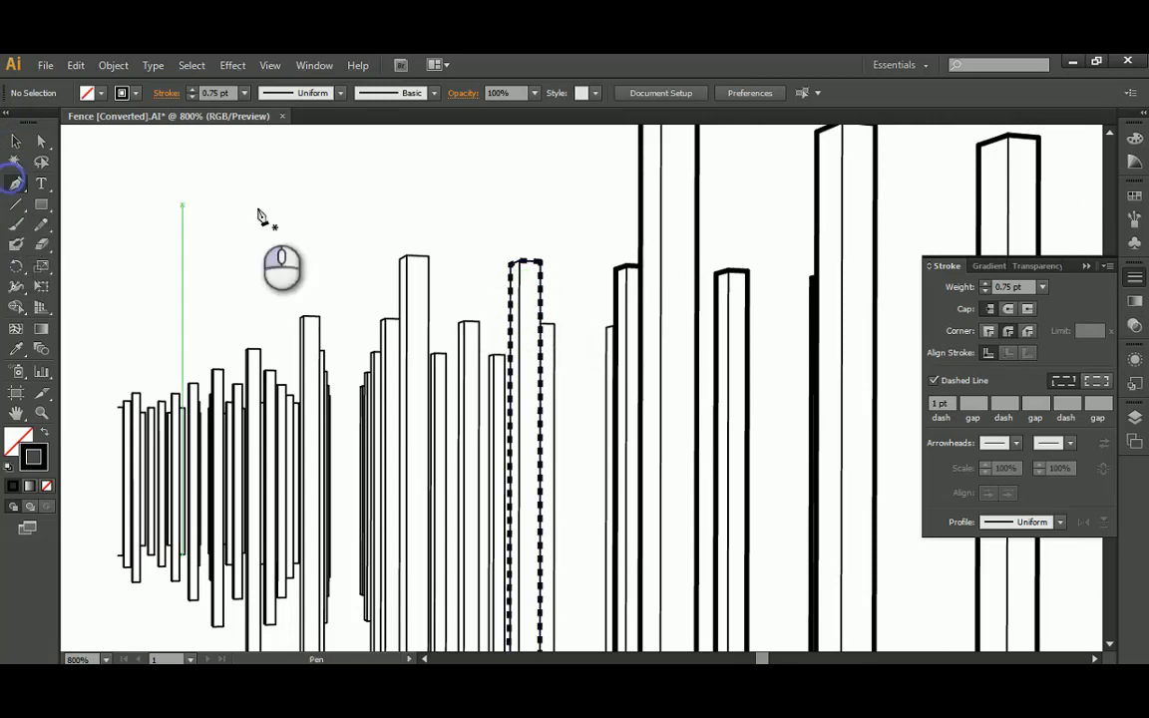
alt+scroll(364, 249, up, 2)
click(492, 268)
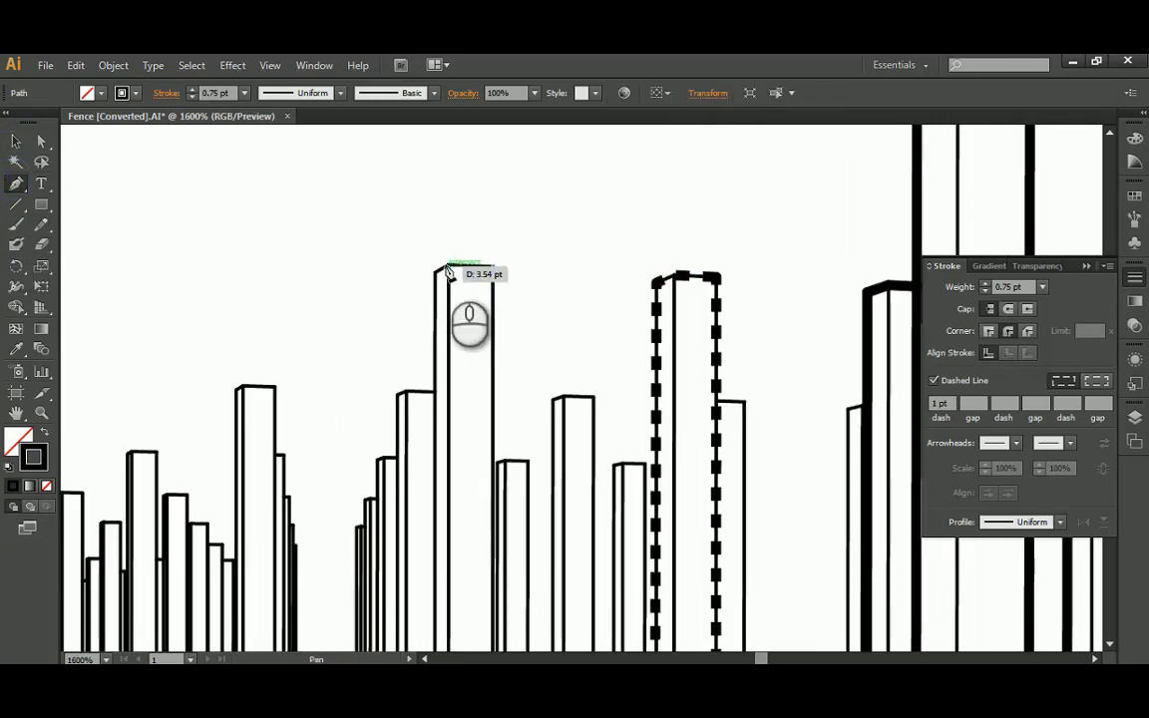
click(449, 266)
click(434, 270)
Continue the second column's dashed path around its far side, base and near side, close it, and deselect it
alt+scroll(440, 331, down, 3)
drag(449, 574, 464, 321)
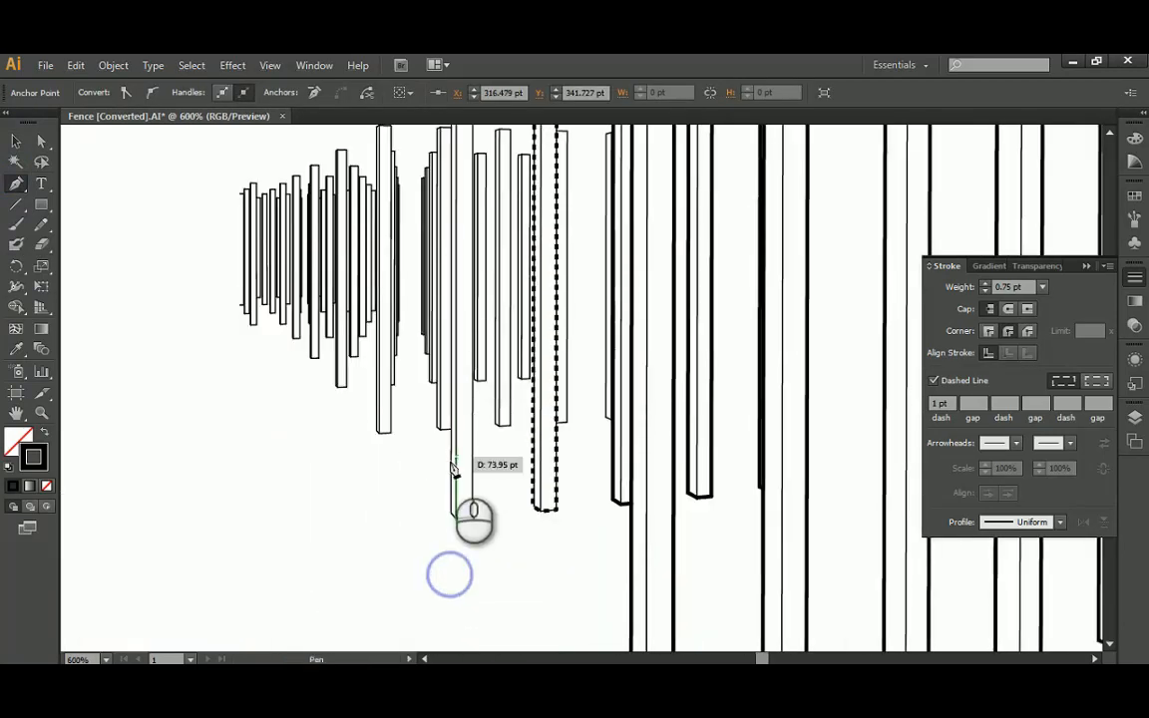
alt+scroll(454, 505, up, 2)
click(450, 521)
click(491, 532)
alt+scroll(513, 419, down, 3)
drag(517, 280, 516, 415)
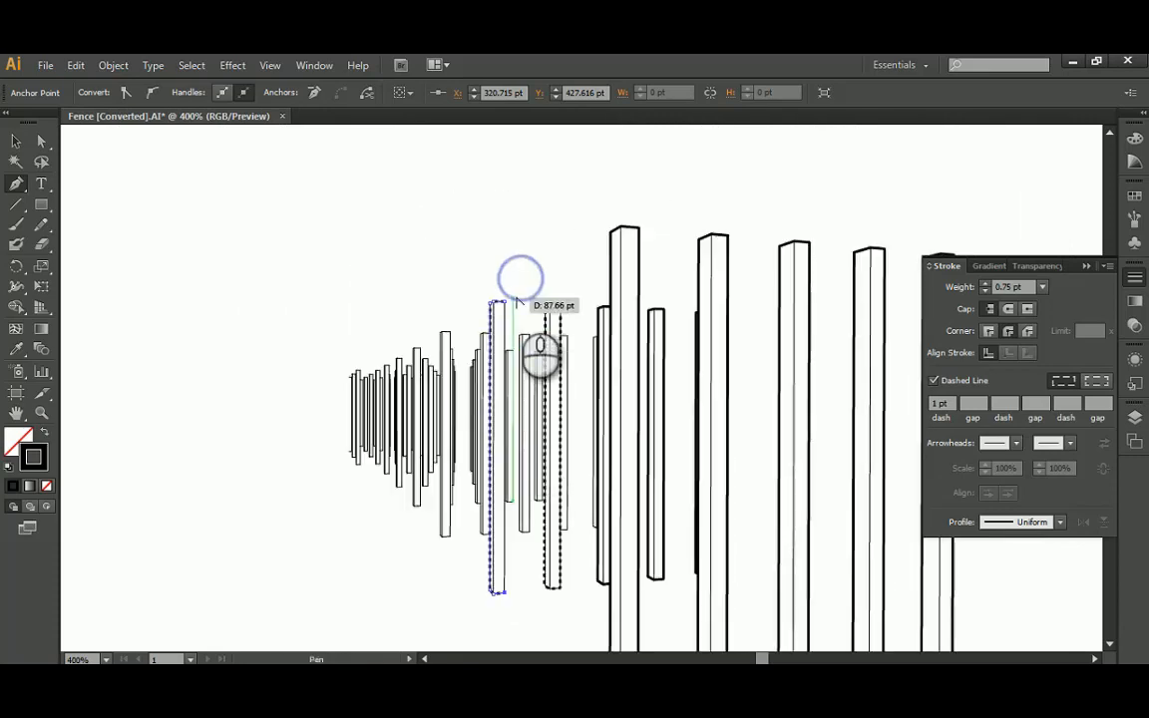
alt+scroll(517, 304, up, 4)
click(462, 290)
click(16, 141)
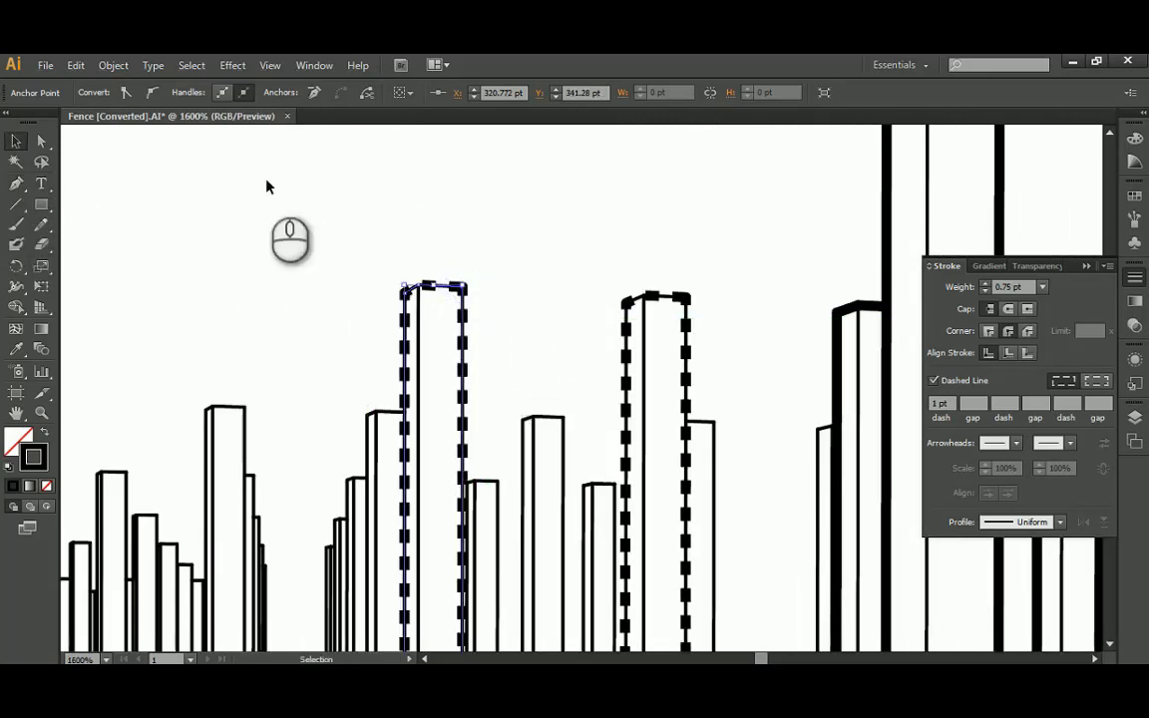
click(266, 181)
Unlock the Topography, Ribbon and Columns layers, with only Object Layer and Columns visible
alt+scroll(481, 265, down, 6)
alt+scroll(573, 267, up, 2)
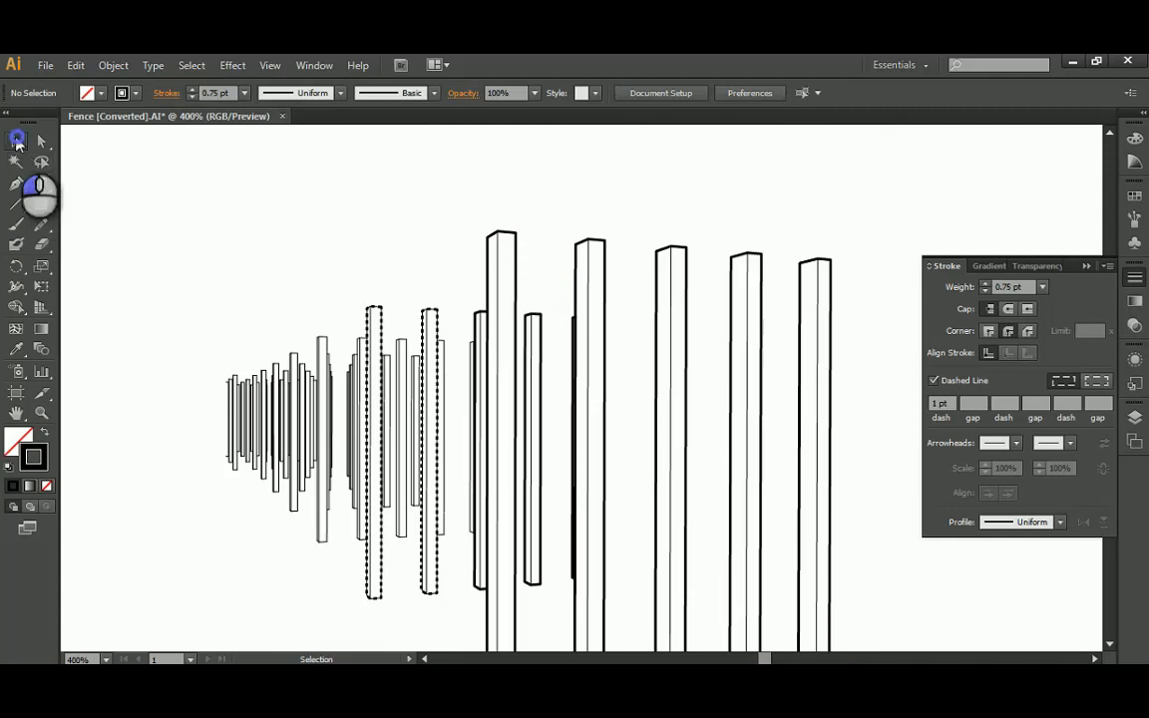
click(1134, 417)
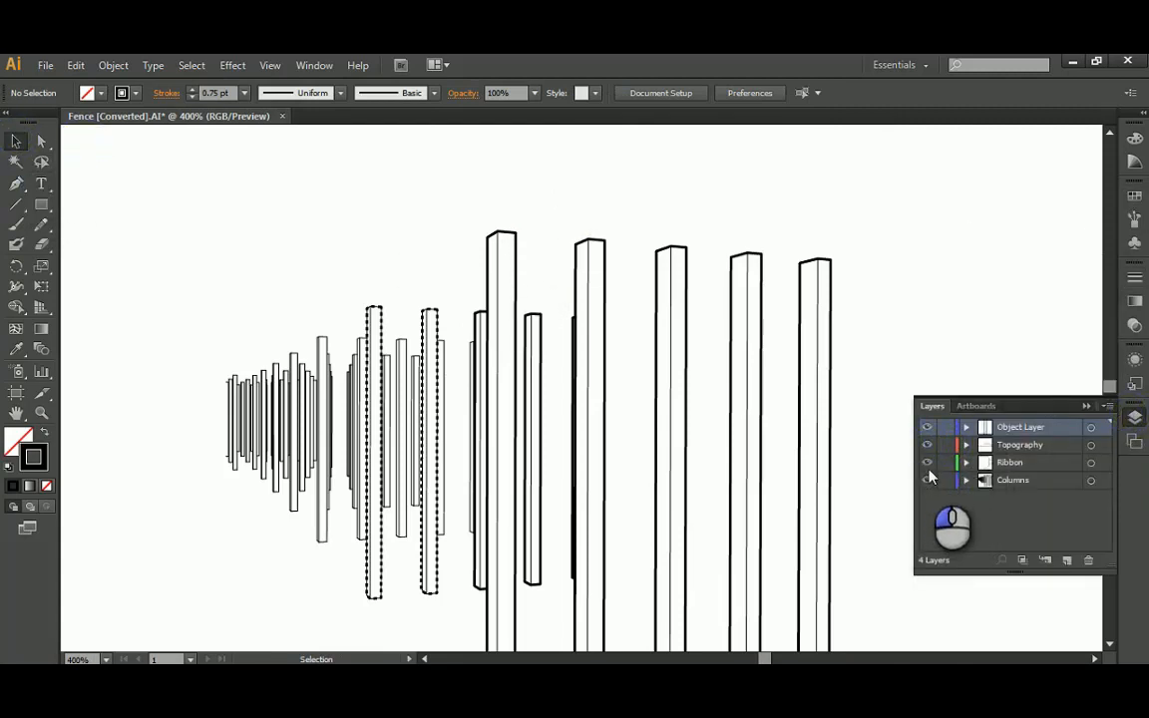
click(926, 445)
click(927, 445)
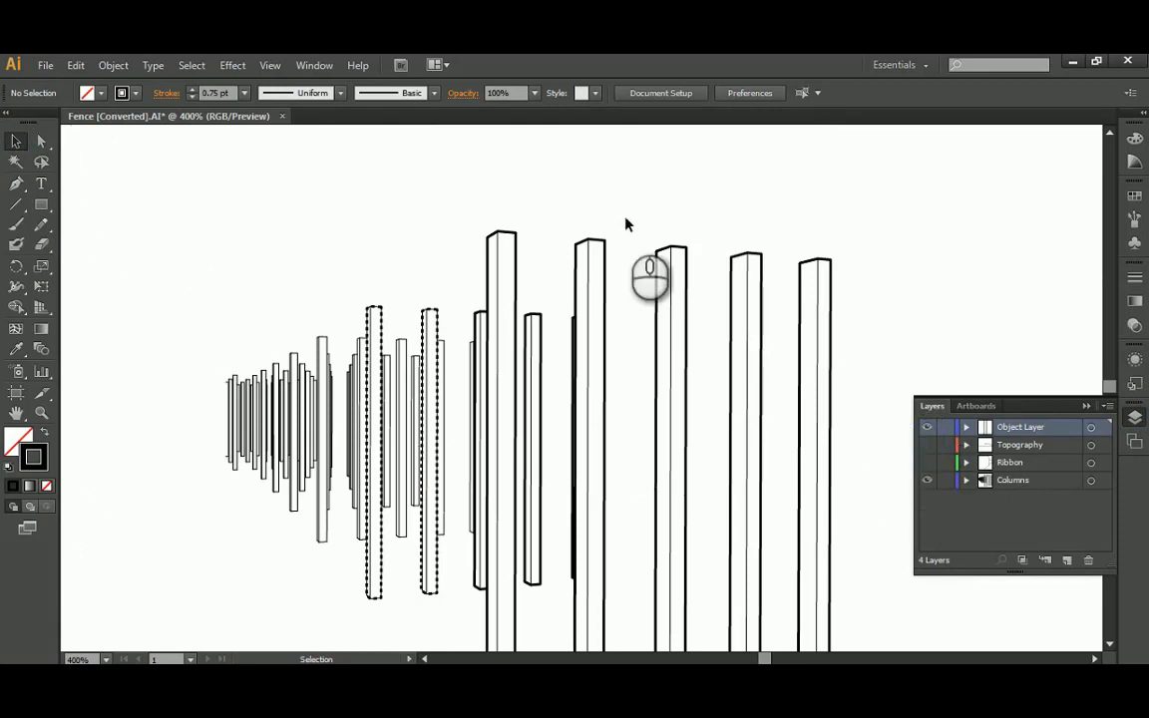
alt+scroll(608, 238, down, 2)
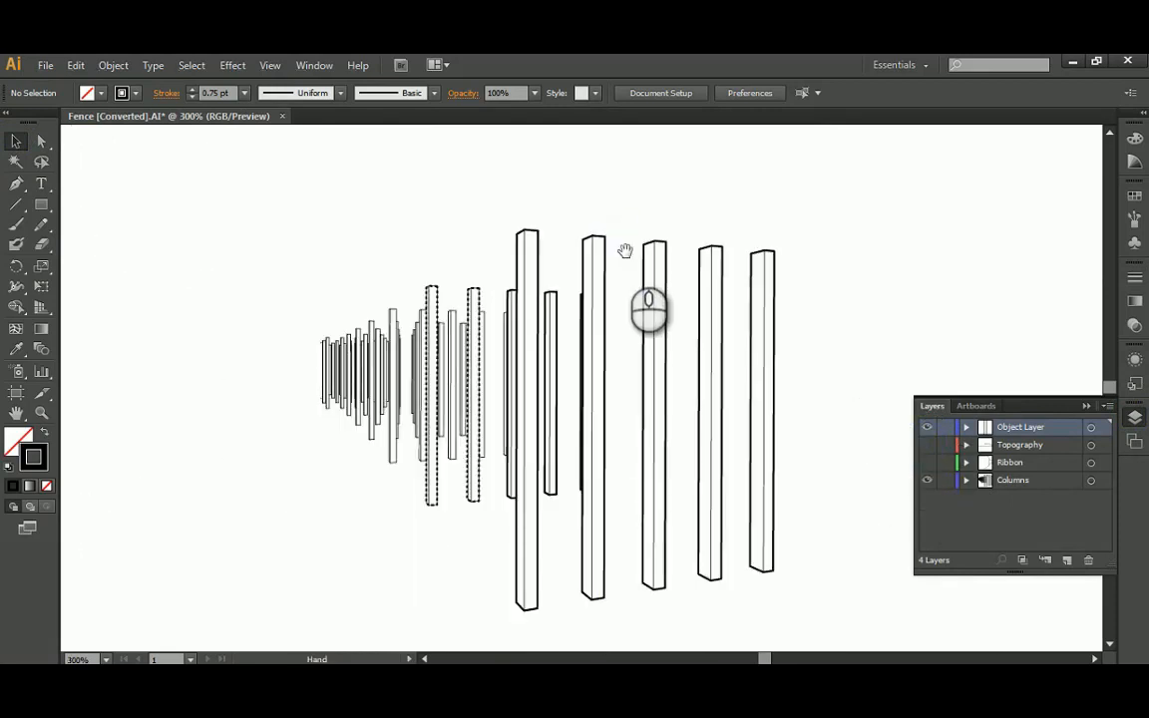
alt+scroll(523, 272, up, 1)
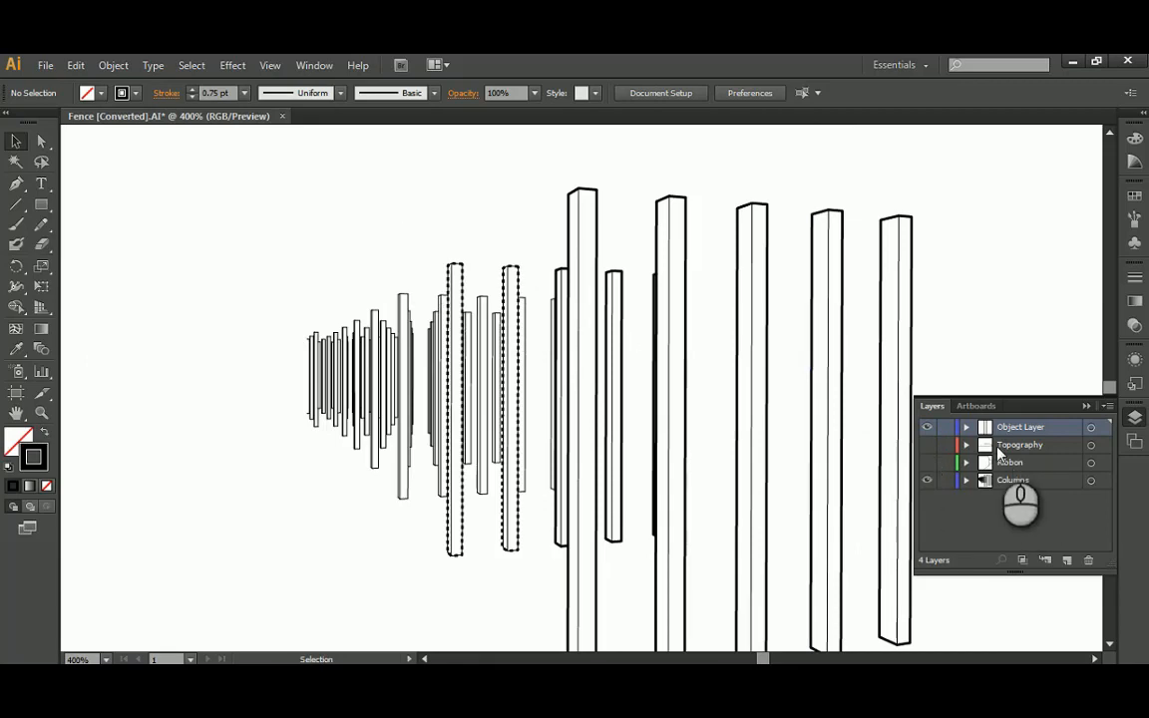
Show the Topography and Ribbon layers and turn off the dashed line on both traced column outlines
click(926, 445)
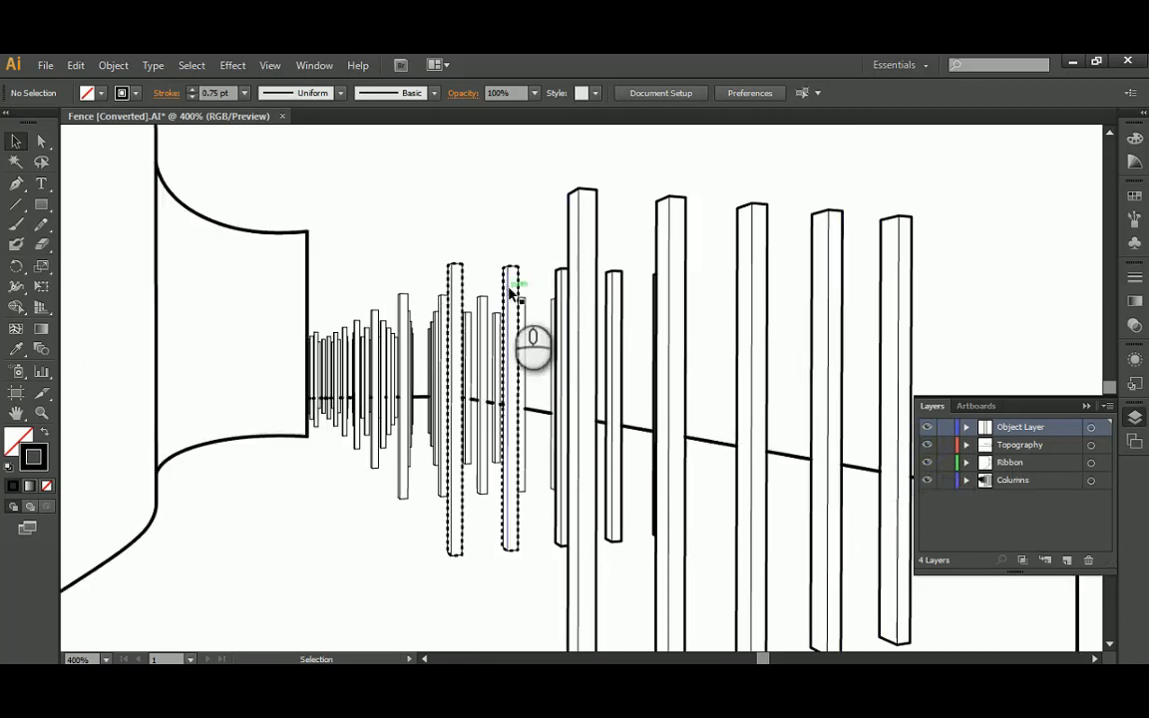
alt+scroll(516, 281, up, 2)
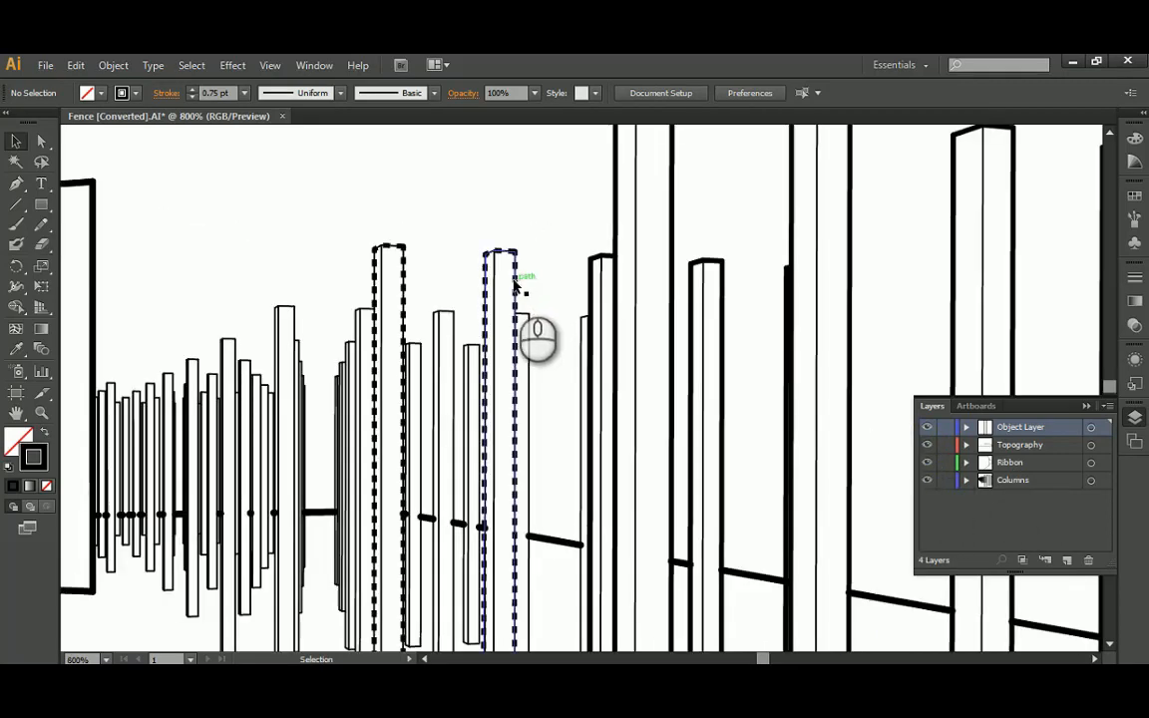
click(515, 286)
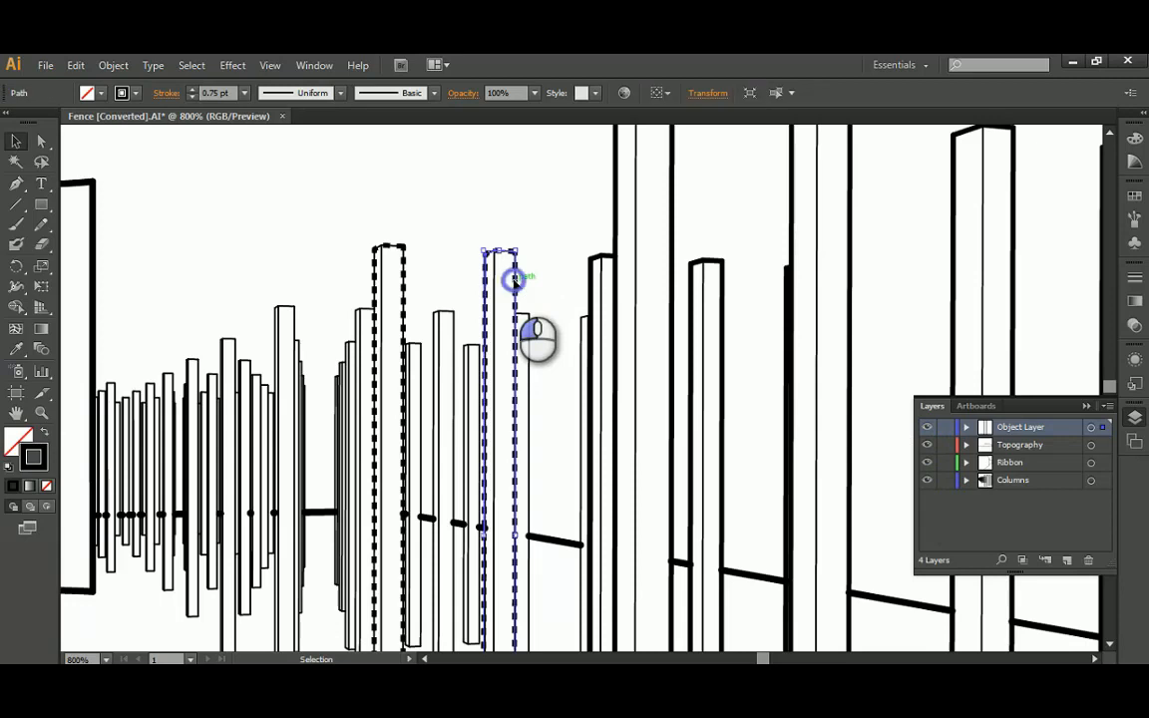
shift+click(385, 261)
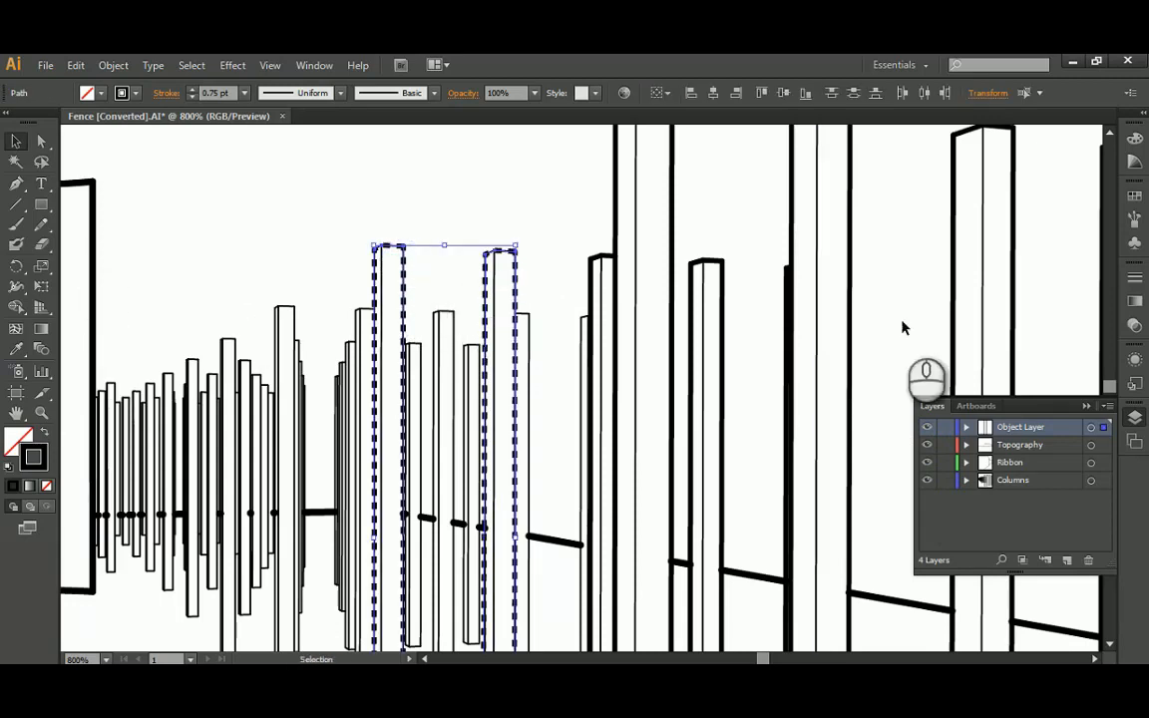
click(1133, 279)
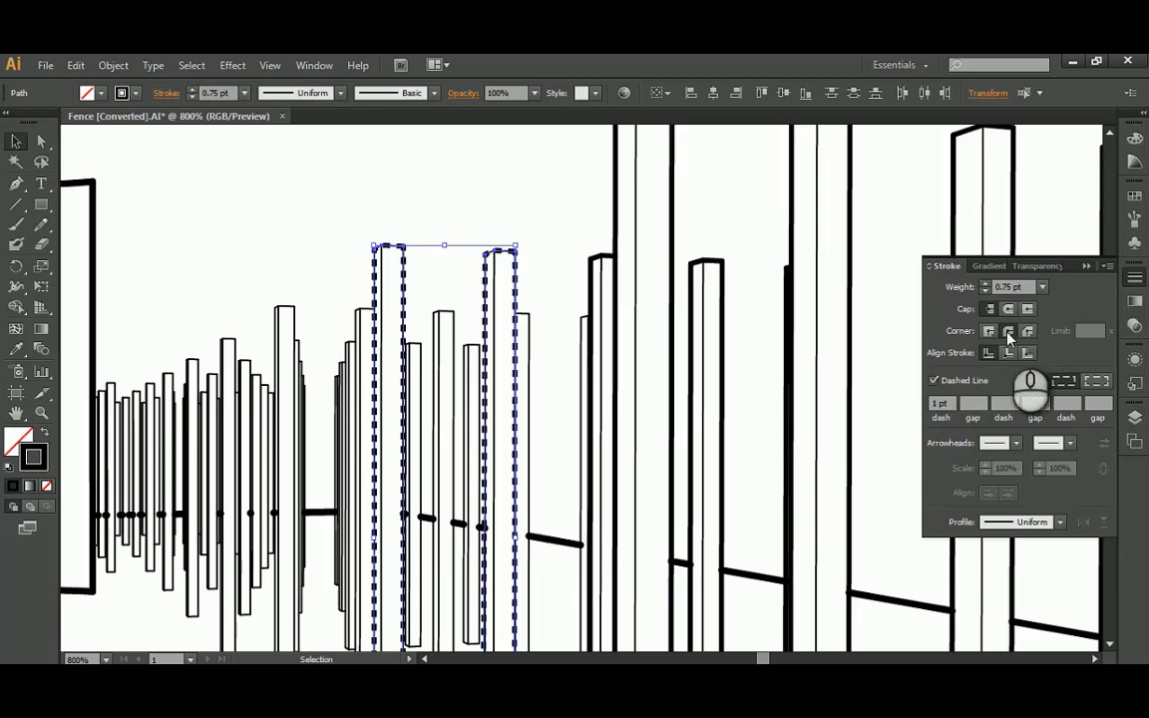
click(1136, 413)
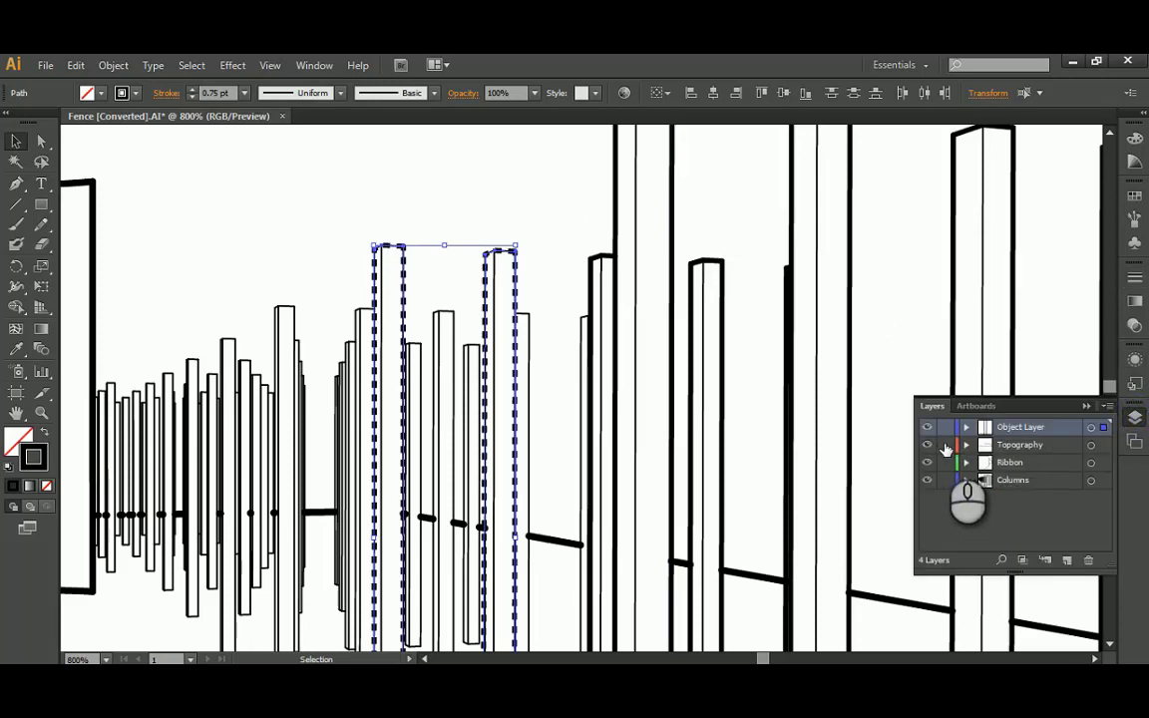
click(1086, 406)
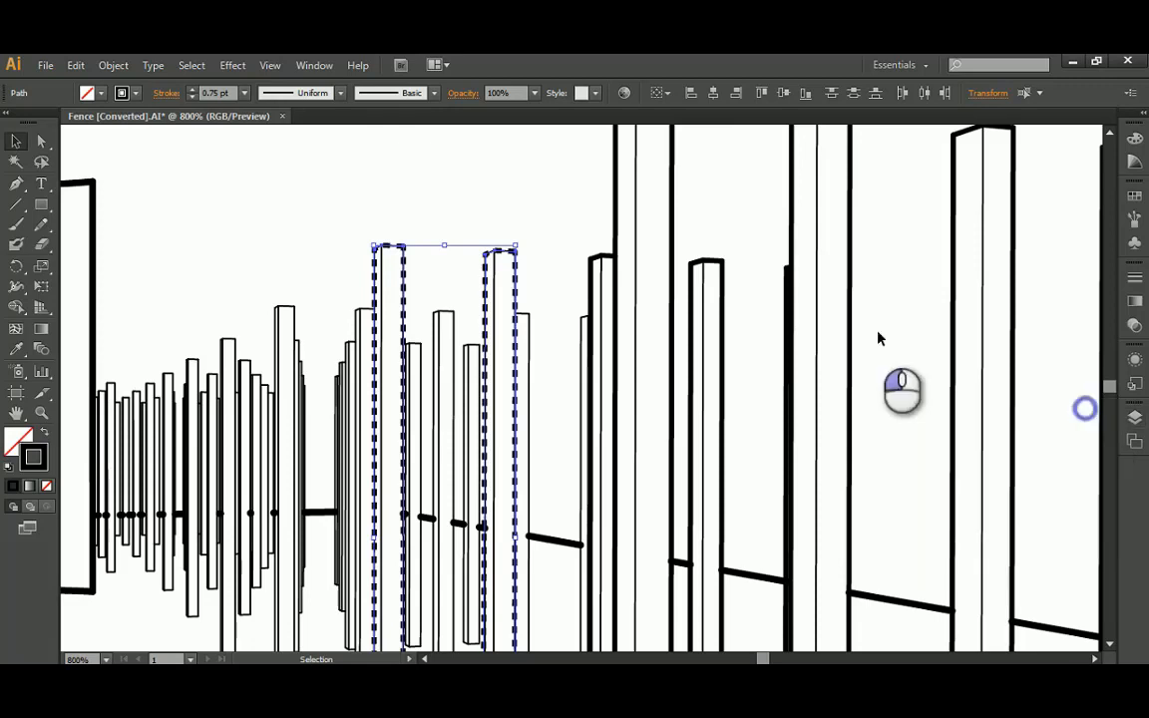
click(1136, 277)
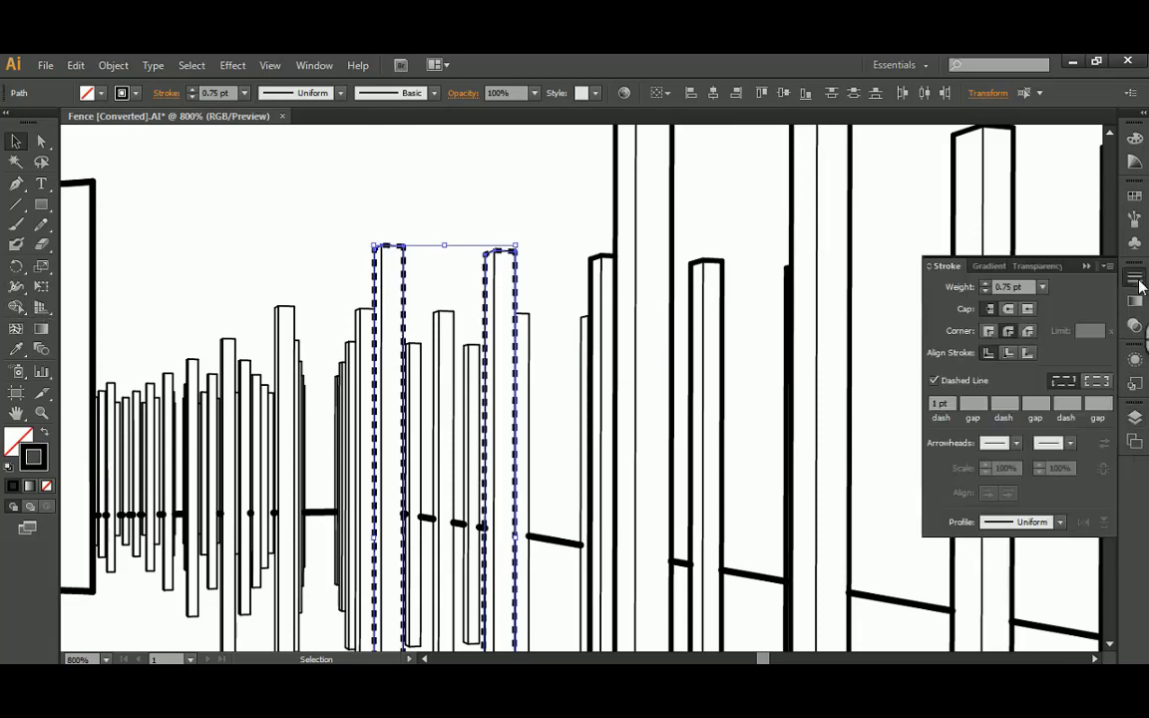
click(935, 380)
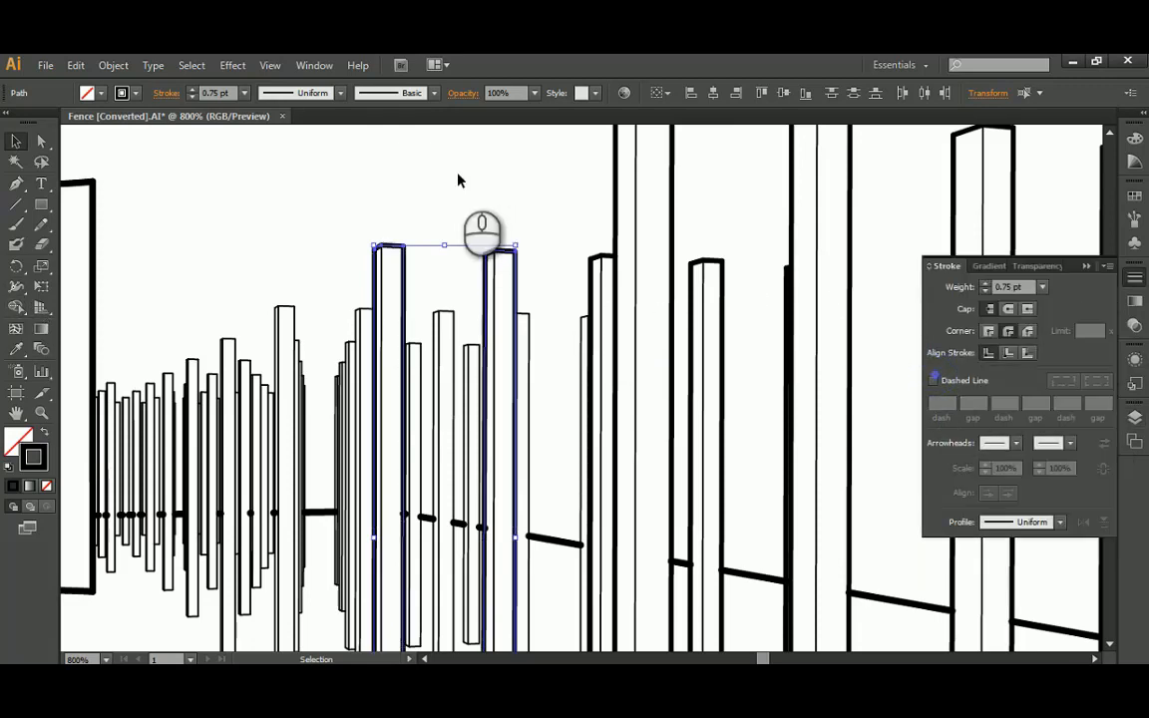
Recolour the nearer traced column outline's stroke to red and deselect it
click(399, 222)
click(510, 261)
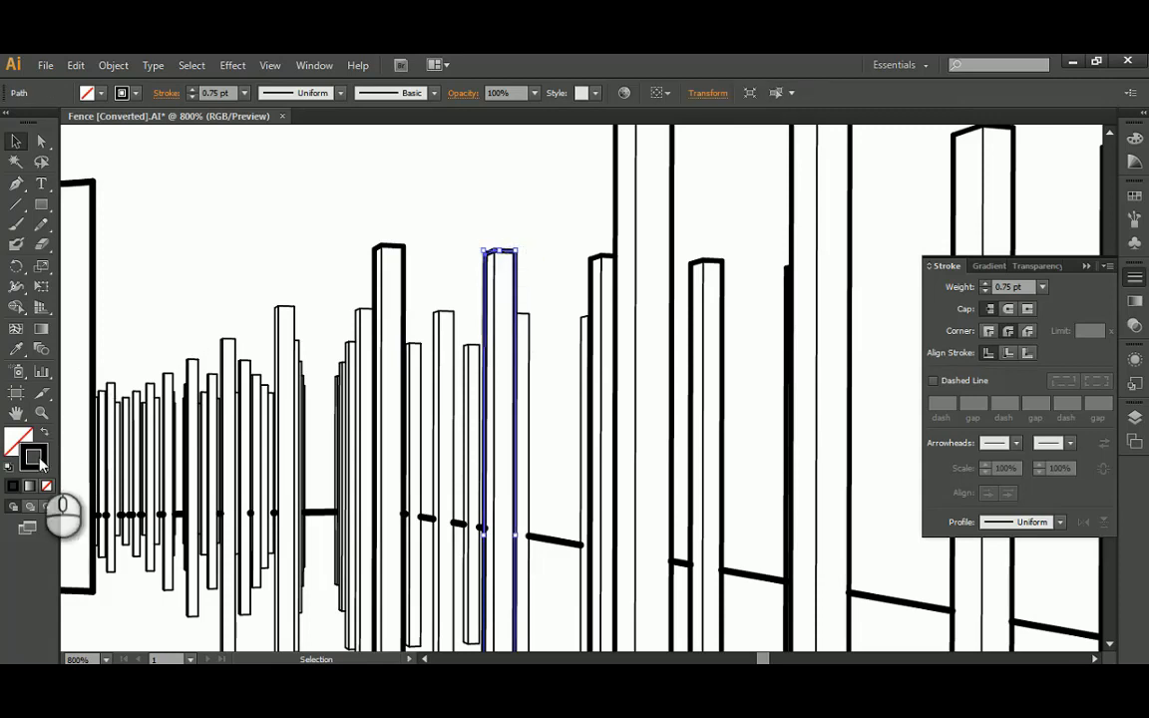
double_click(34, 456)
click(549, 266)
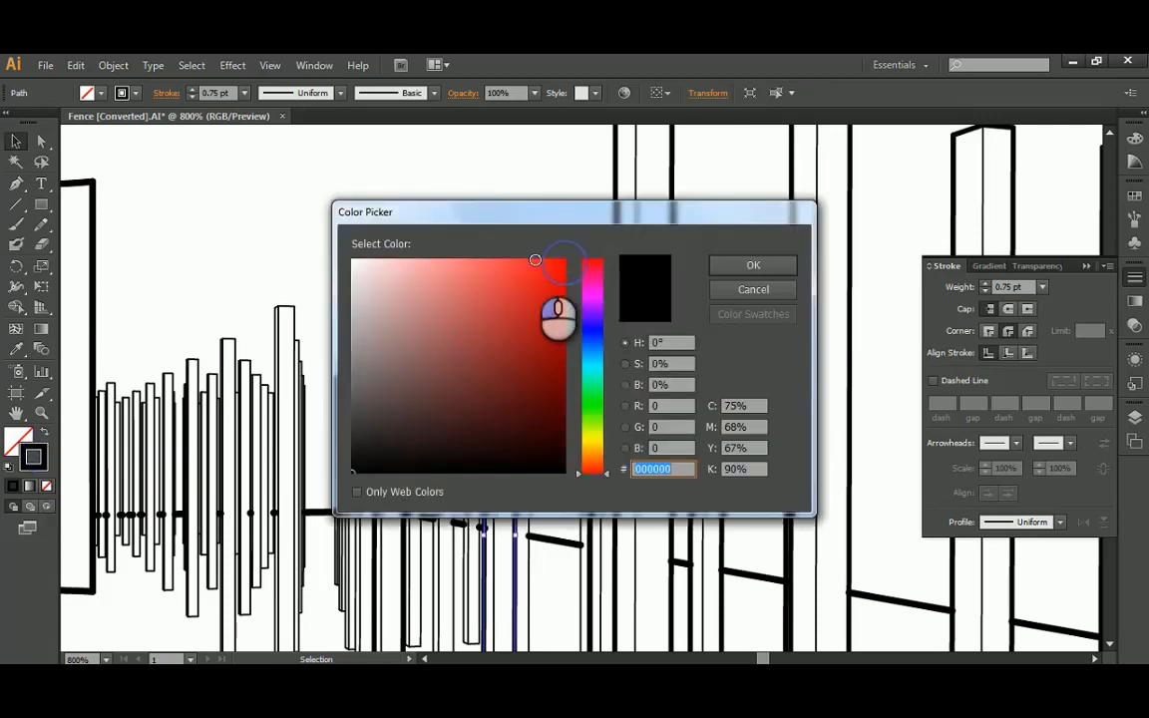
click(750, 266)
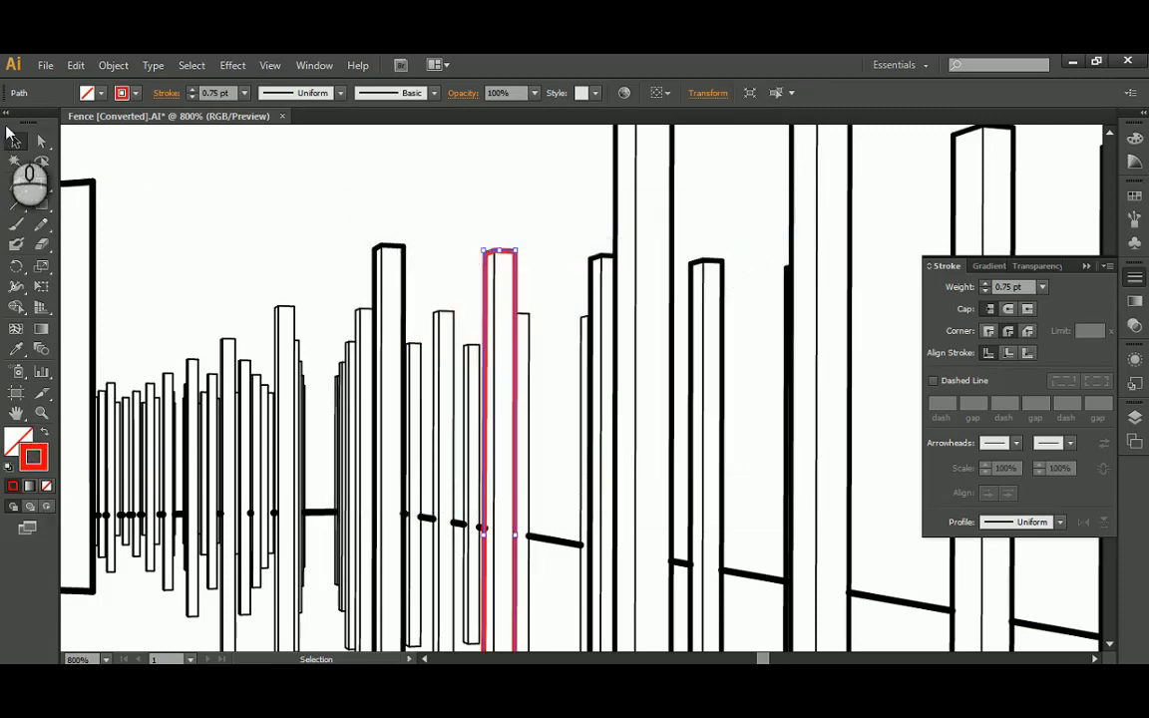
click(383, 166)
alt+scroll(505, 245, down, 3)
alt+scroll(471, 189, up, 1)
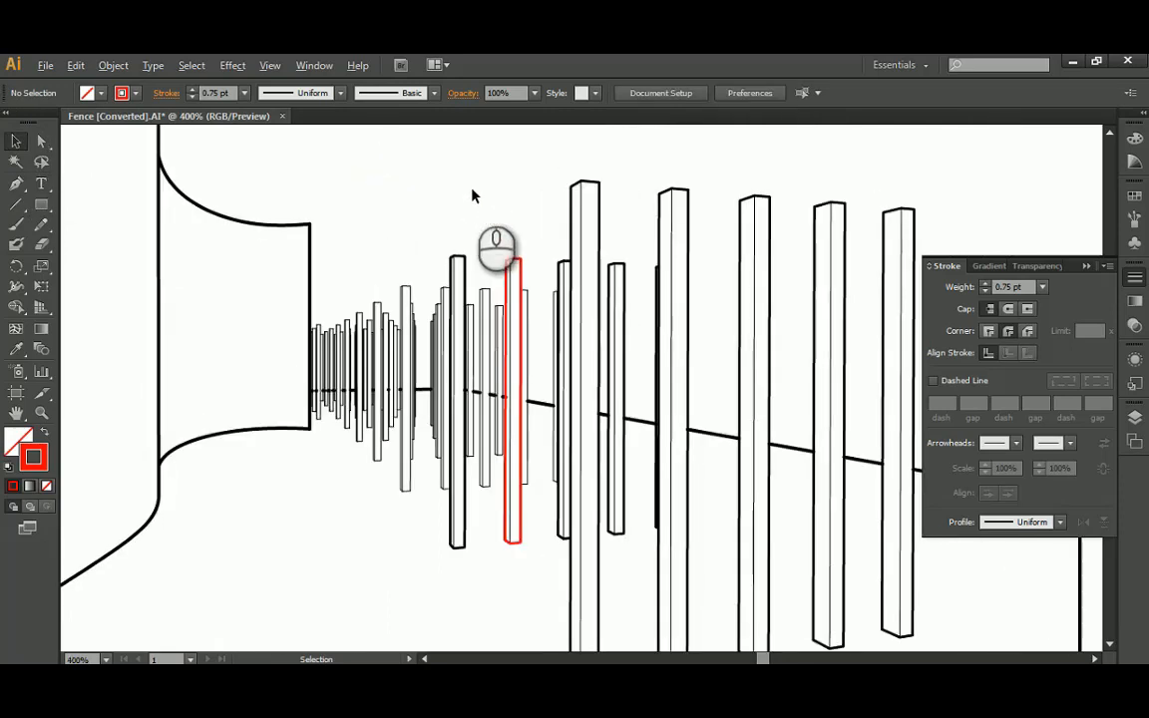
Move Object Layer below the Columns layer to compare the stacking, unlock the other layers, and return Object Layer above Topography
alt+scroll(531, 304, up, 5)
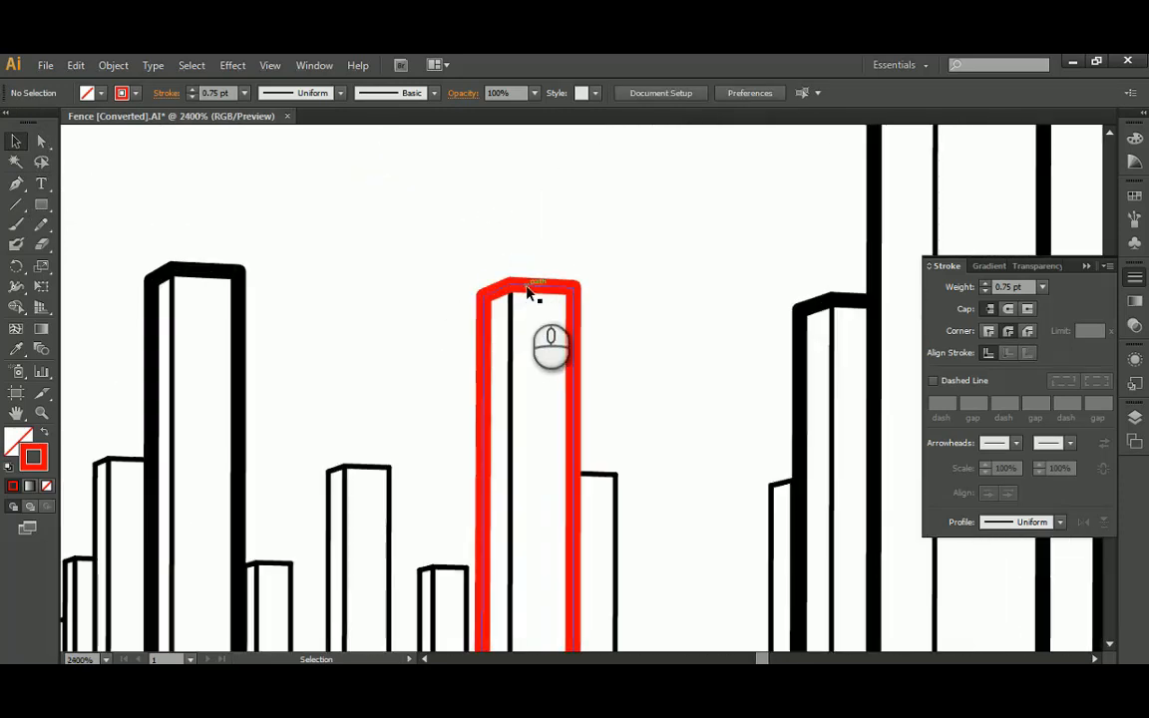
click(530, 291)
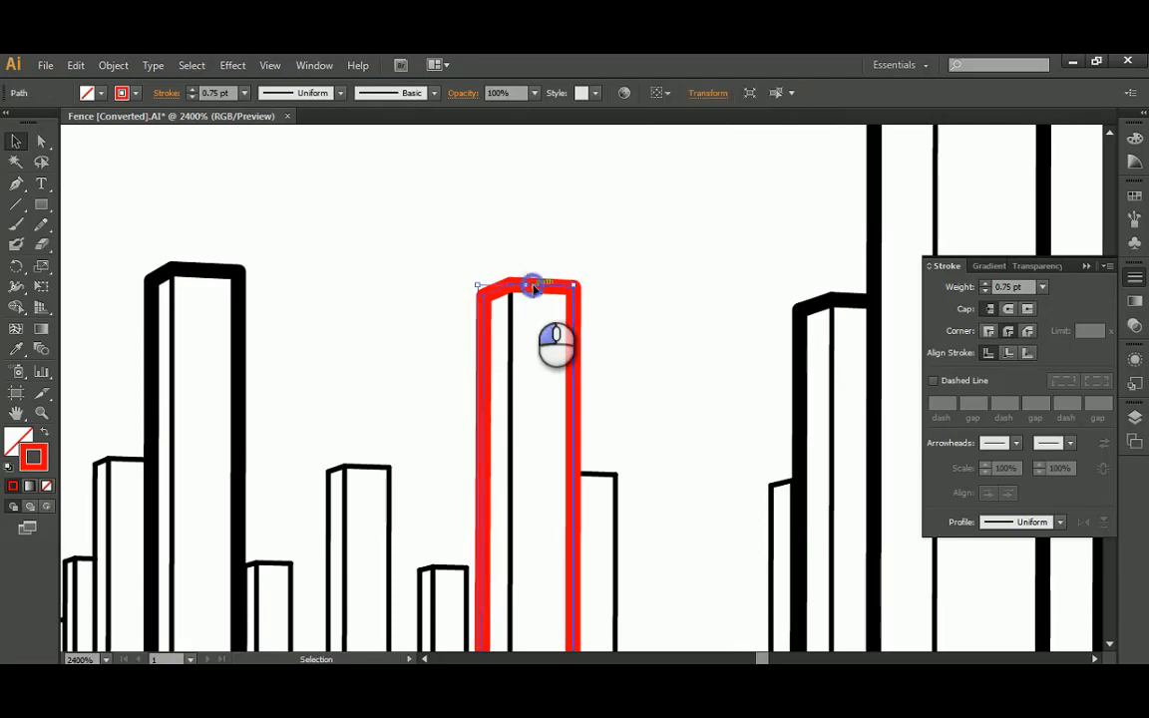
click(1135, 420)
drag(1050, 430, 1049, 493)
click(664, 279)
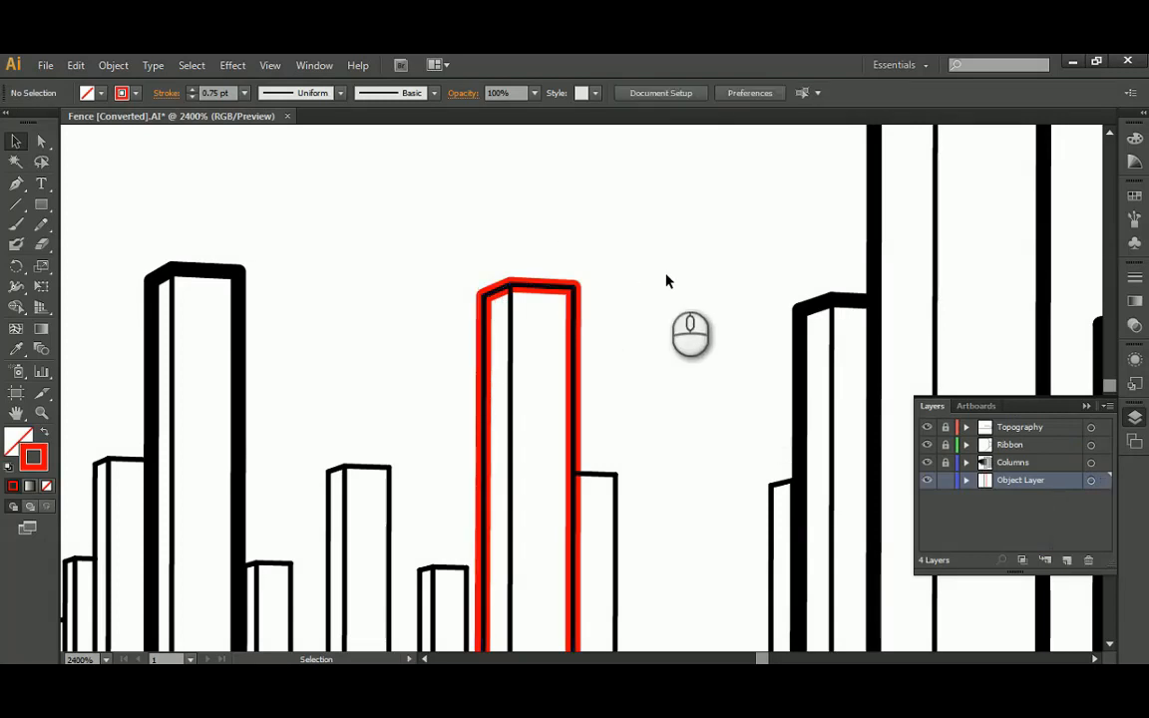
drag(1030, 486, 963, 421)
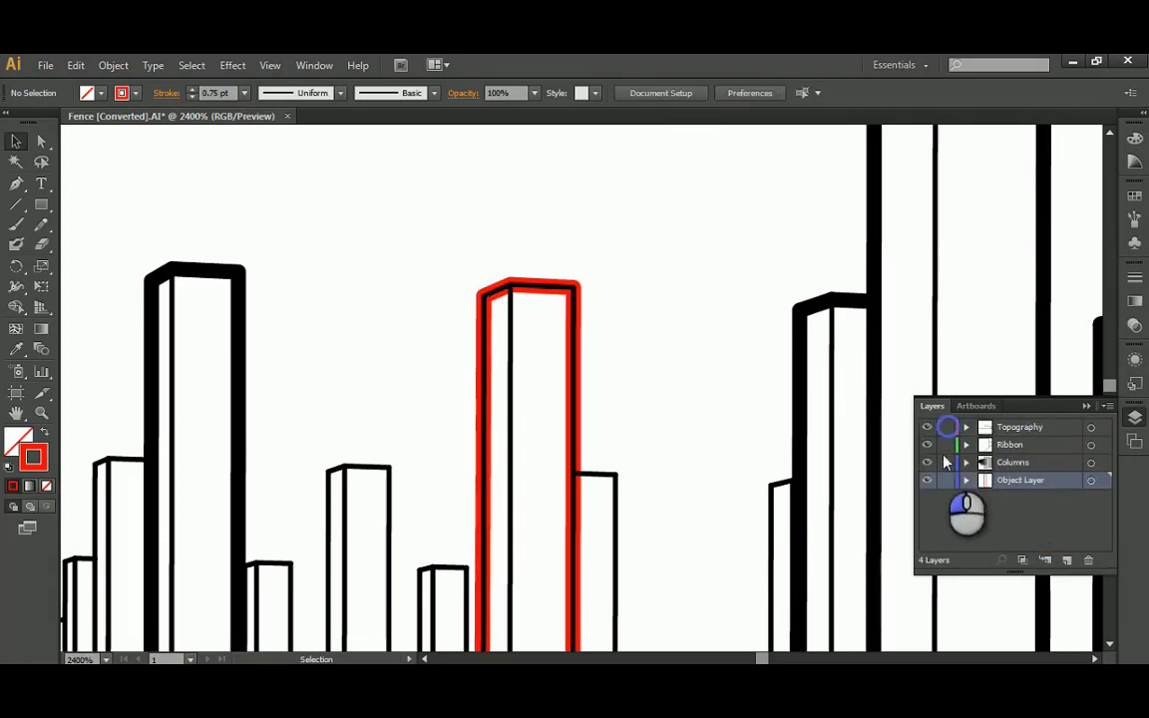
drag(1027, 486, 1034, 419)
alt+scroll(713, 328, down, 8)
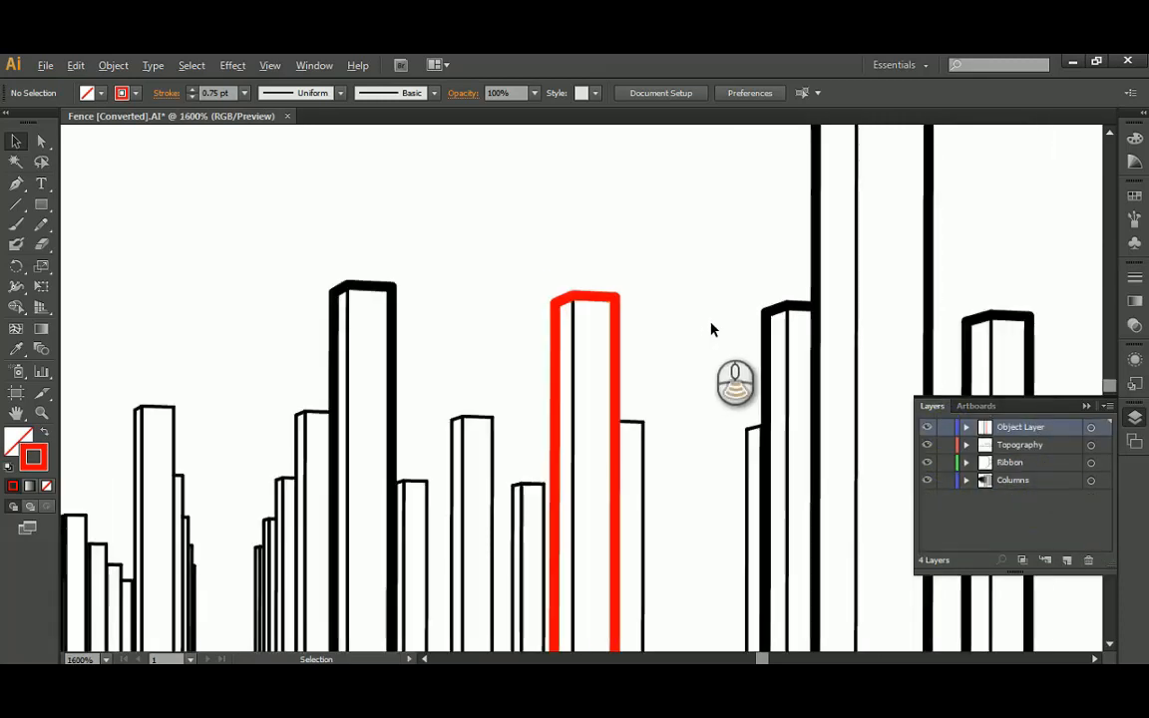
drag(698, 333, 583, 261)
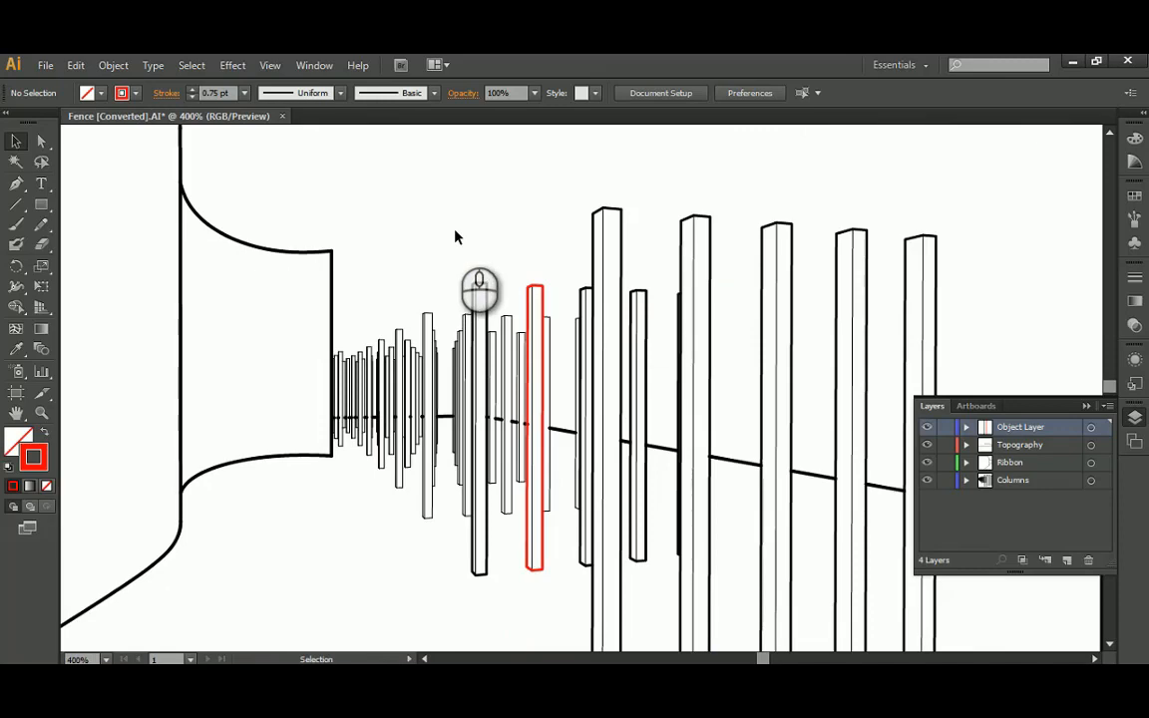
Copy the red stroke from the nearer outline to the farther traced column outline with the Eyedropper, and deselect it
alt+scroll(484, 299, up, 2)
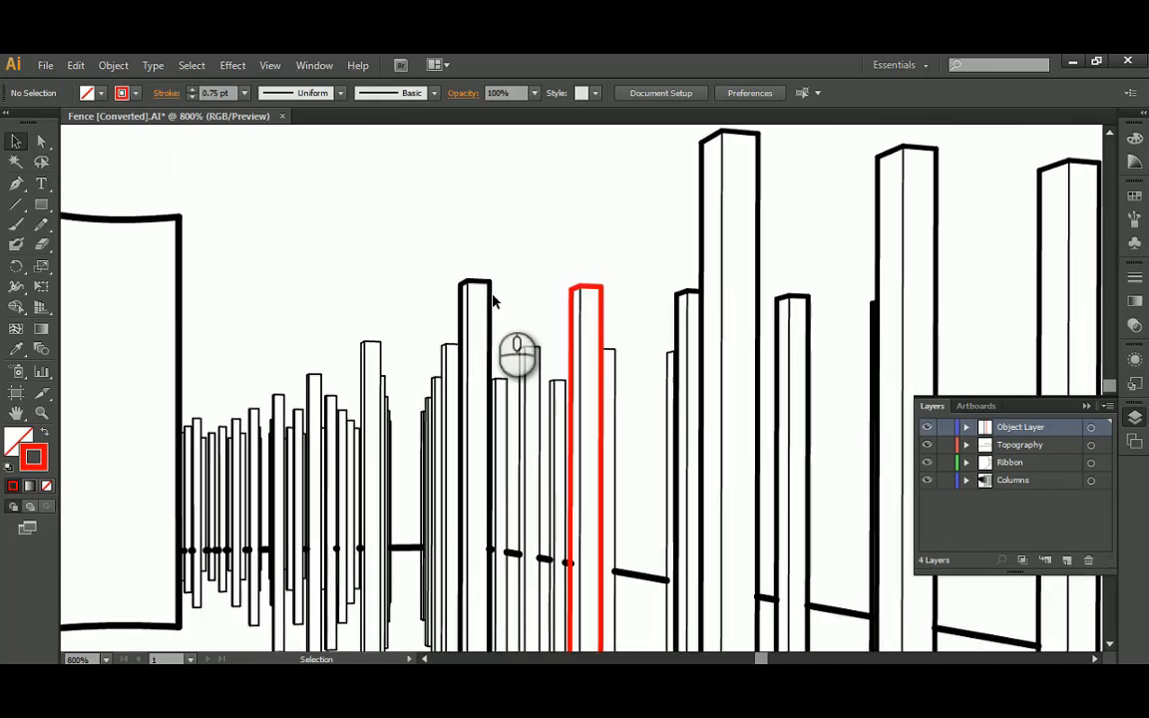
click(487, 300)
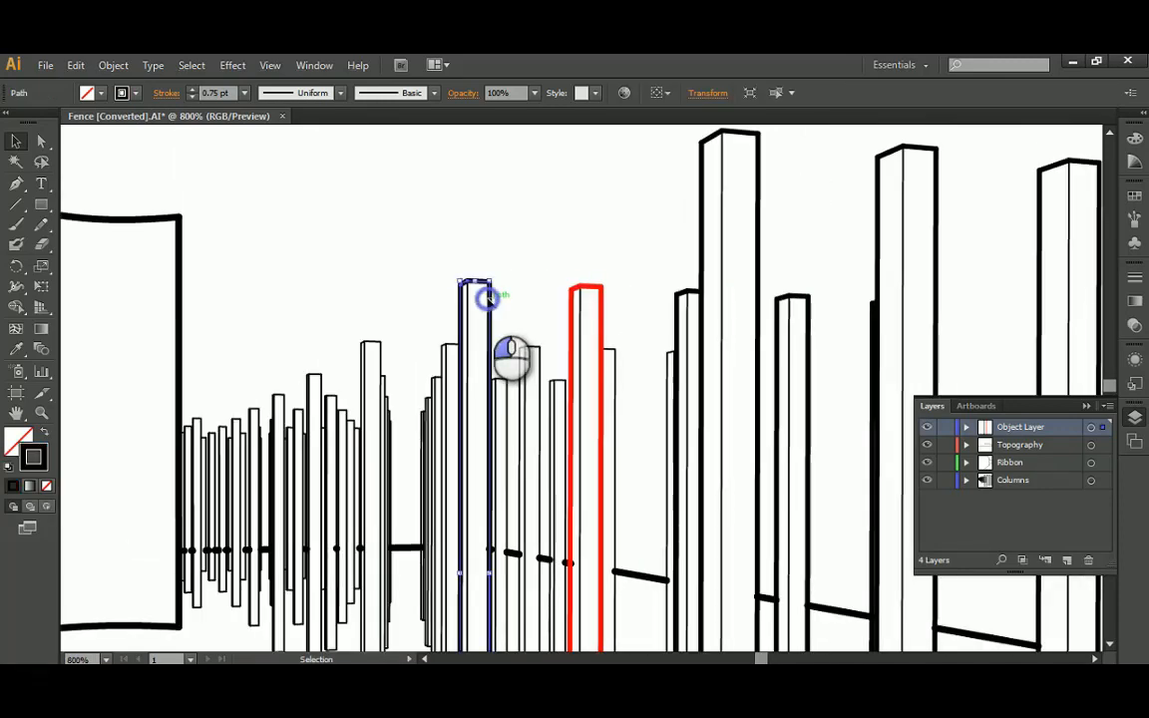
click(16, 347)
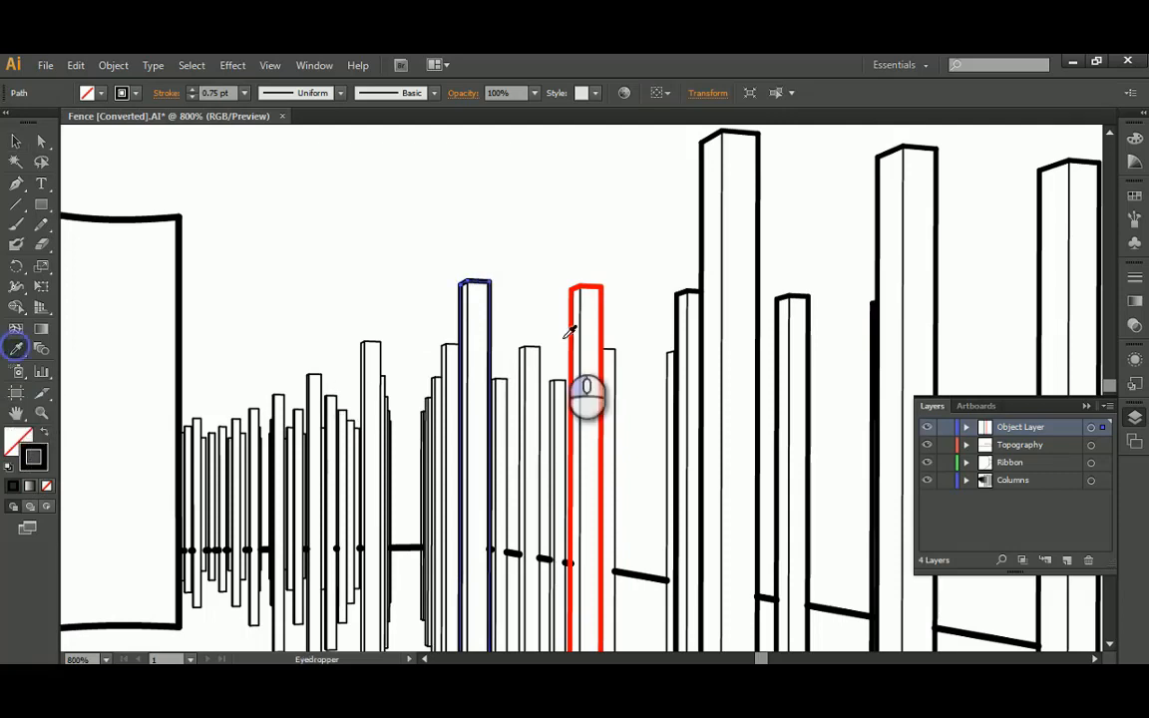
click(598, 314)
click(16, 140)
click(387, 182)
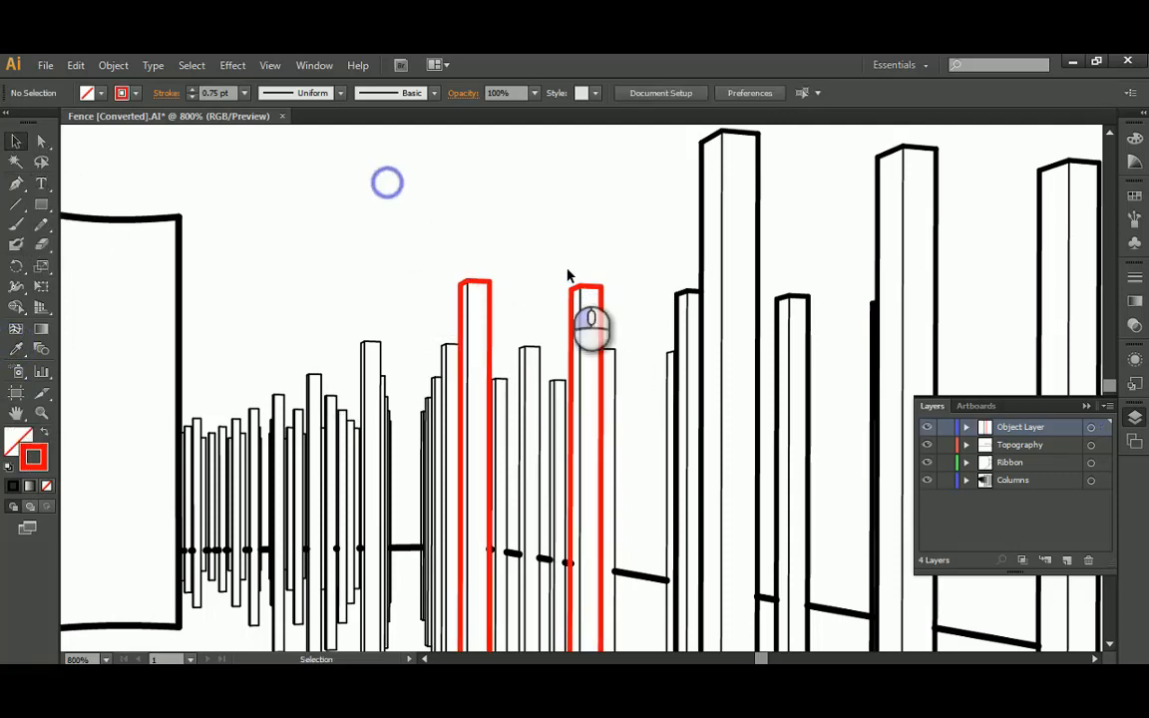
Fill the nearer red-outlined column with solid red (FF0000) and deselect it
click(601, 307)
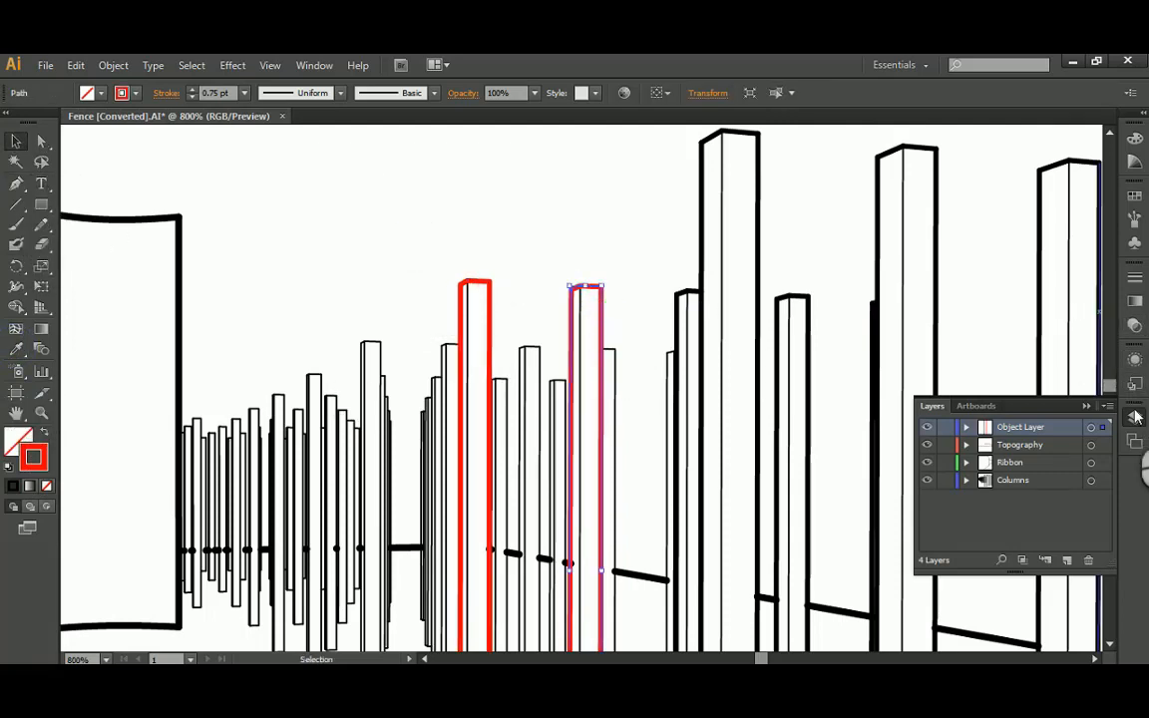
click(1135, 327)
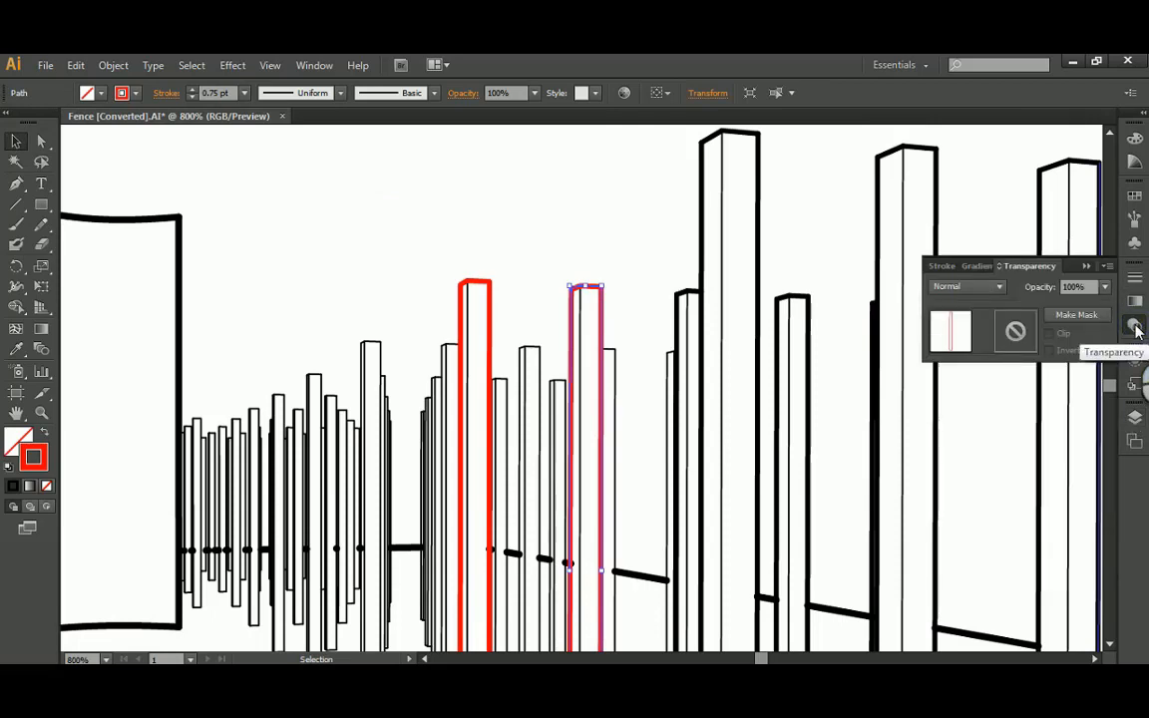
double_click(20, 439)
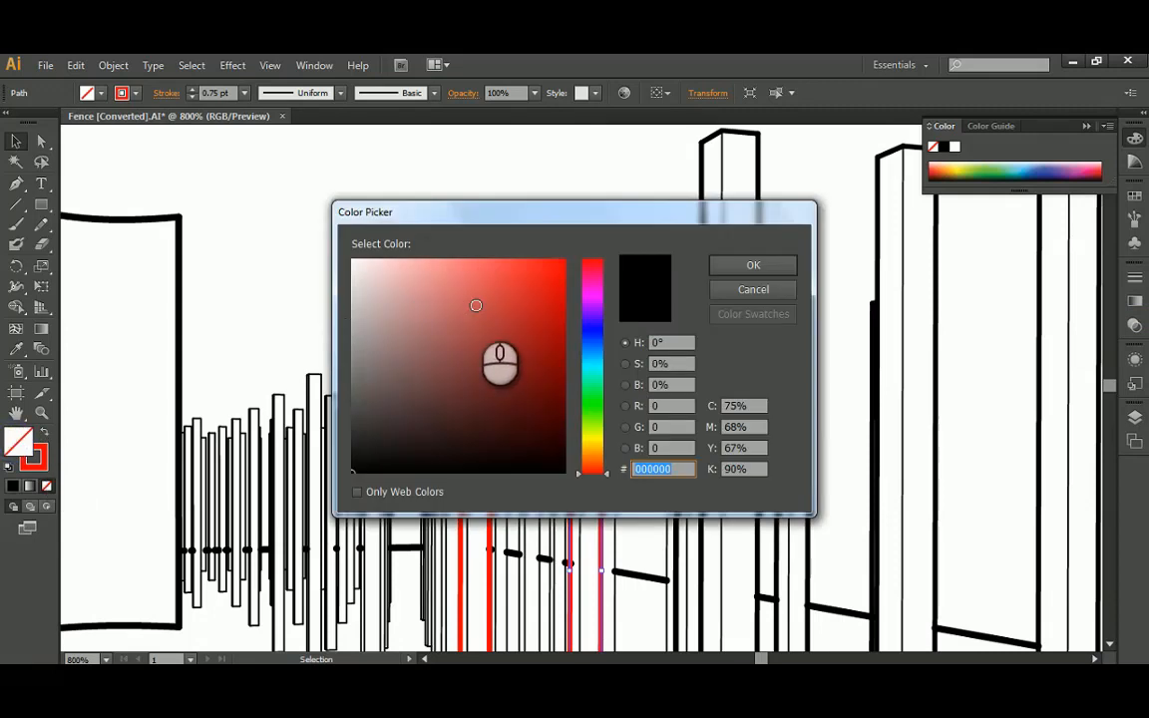
mouse_move(444, 341)
mouse_down()
mouse_move(444, 313)
mouse_move(466, 297)
mouse_move(445, 278)
mouse_move(565, 257)
mouse_up()
click(756, 264)
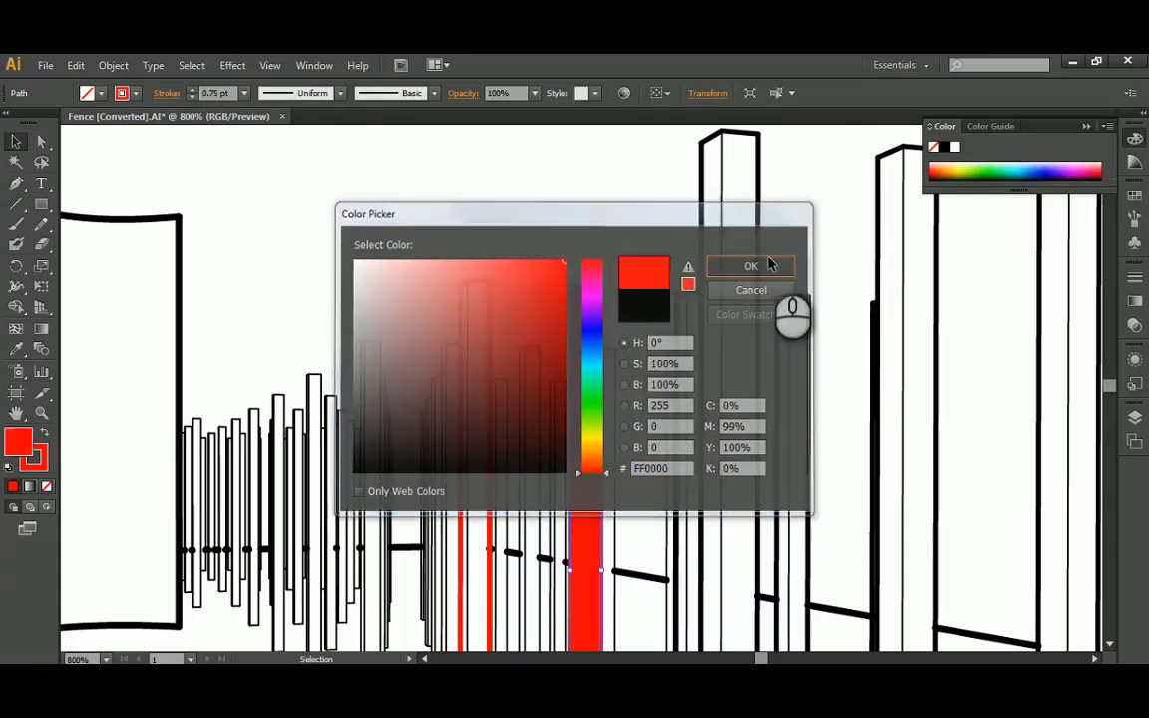
click(481, 192)
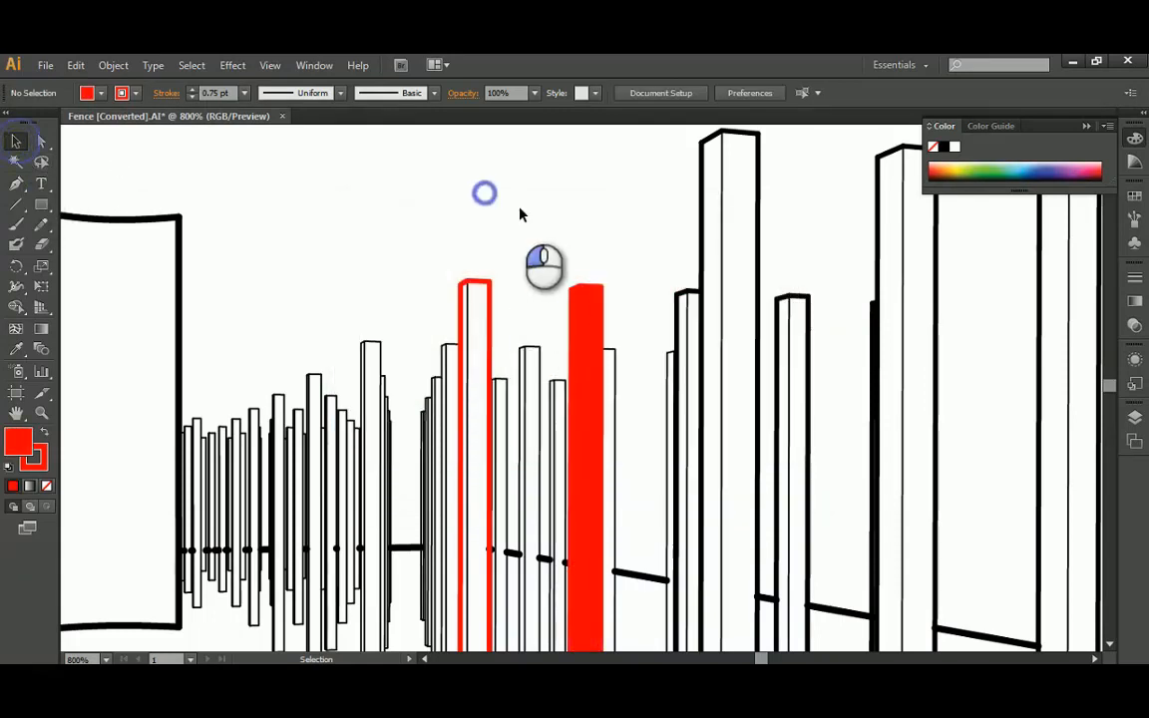
Select the solid red nearer column and display its appearance attributes in an enlarged list
alt+scroll(604, 315, down, 3)
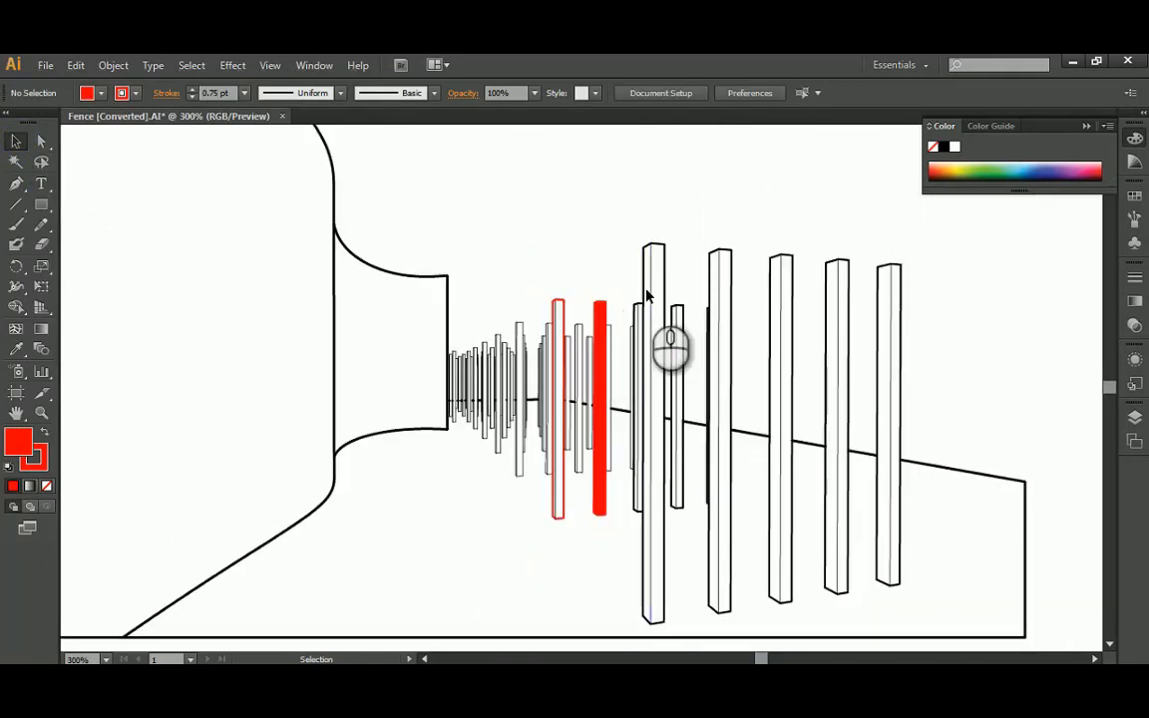
alt+scroll(616, 326, up, 2)
click(584, 297)
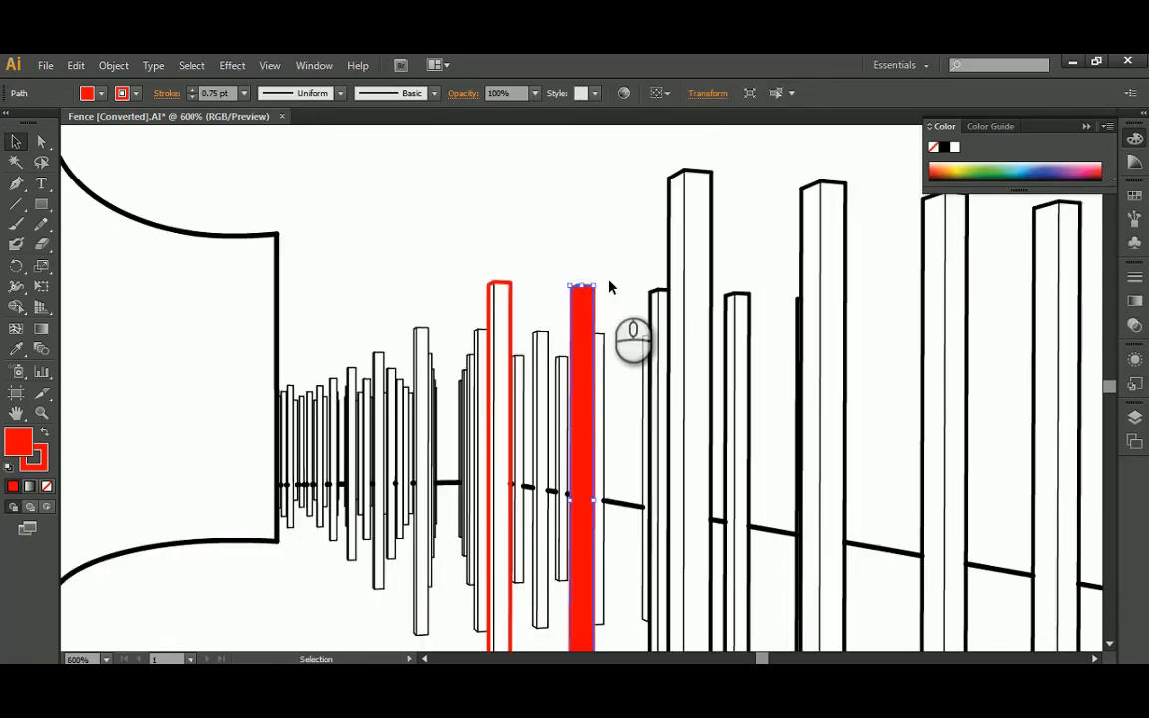
alt+scroll(611, 288, up, 3)
click(610, 288)
click(547, 318)
click(612, 262)
click(547, 313)
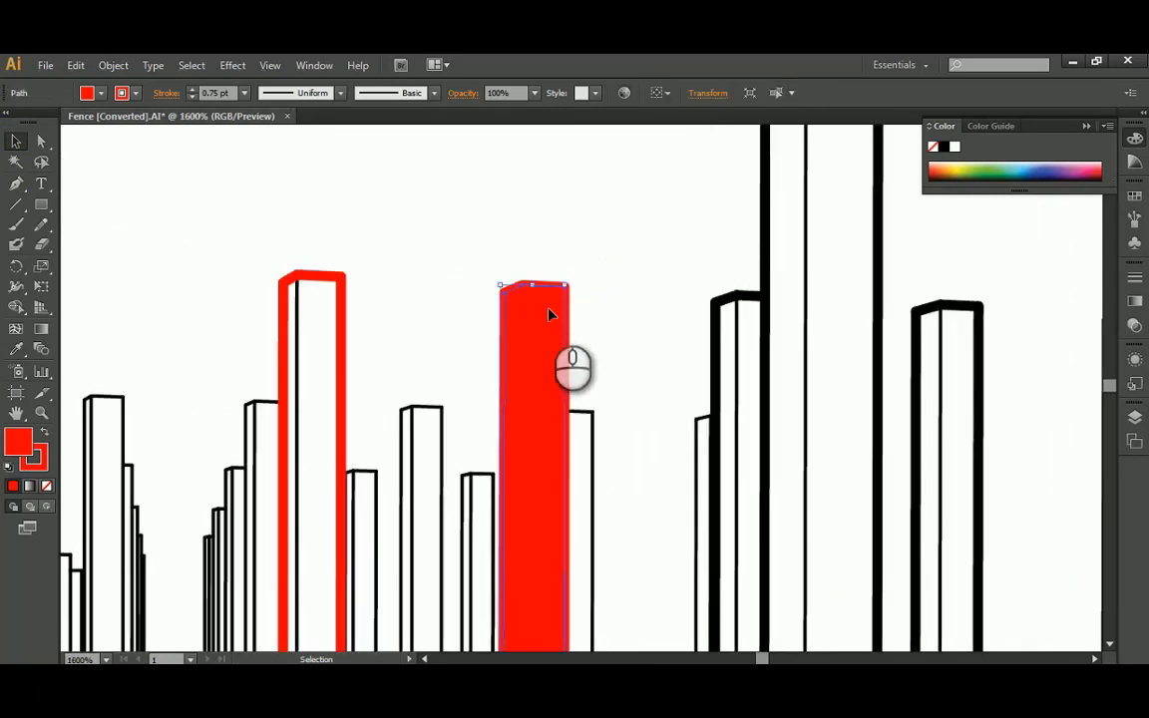
click(1135, 326)
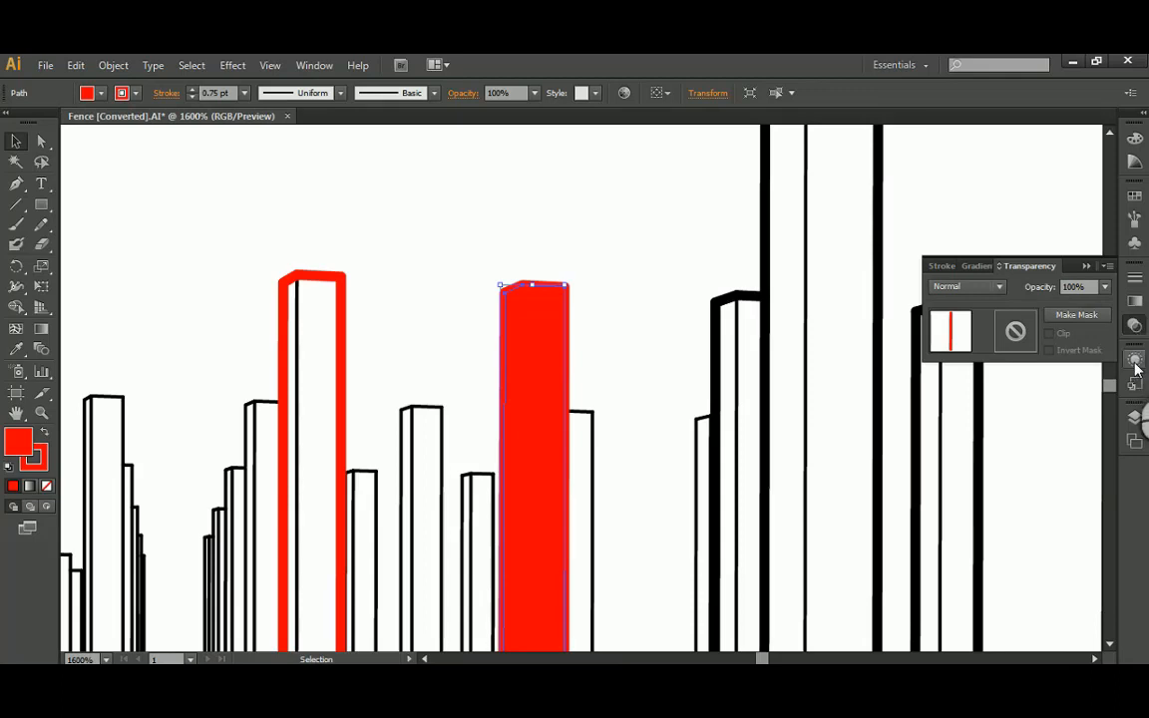
click(1135, 361)
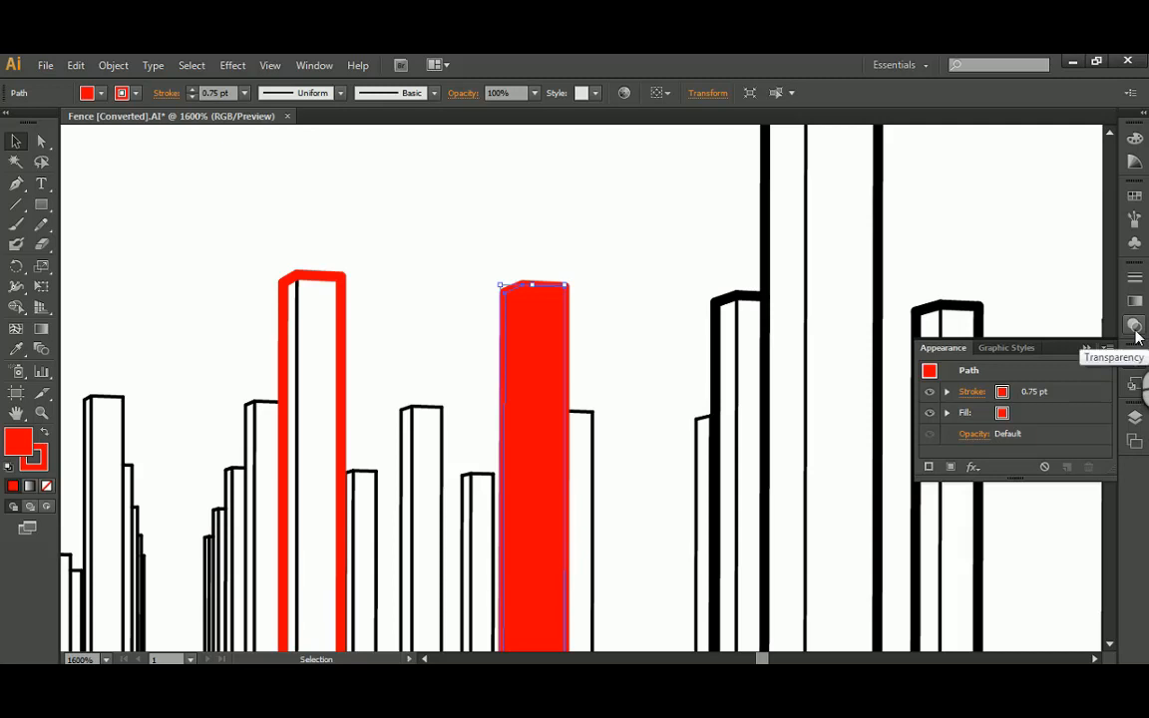
drag(1110, 571, 1109, 624)
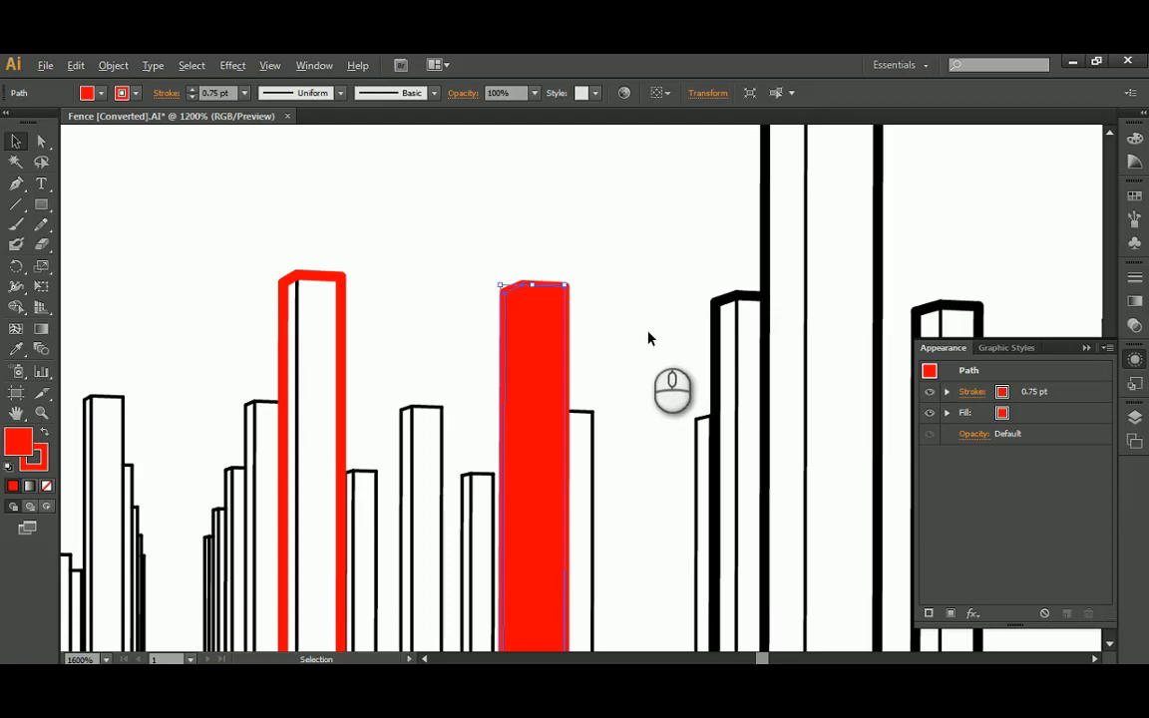
Toggle the visibility of the nearer column's red fill off and on to compare the column with and without it
alt+scroll(648, 339, down, 2)
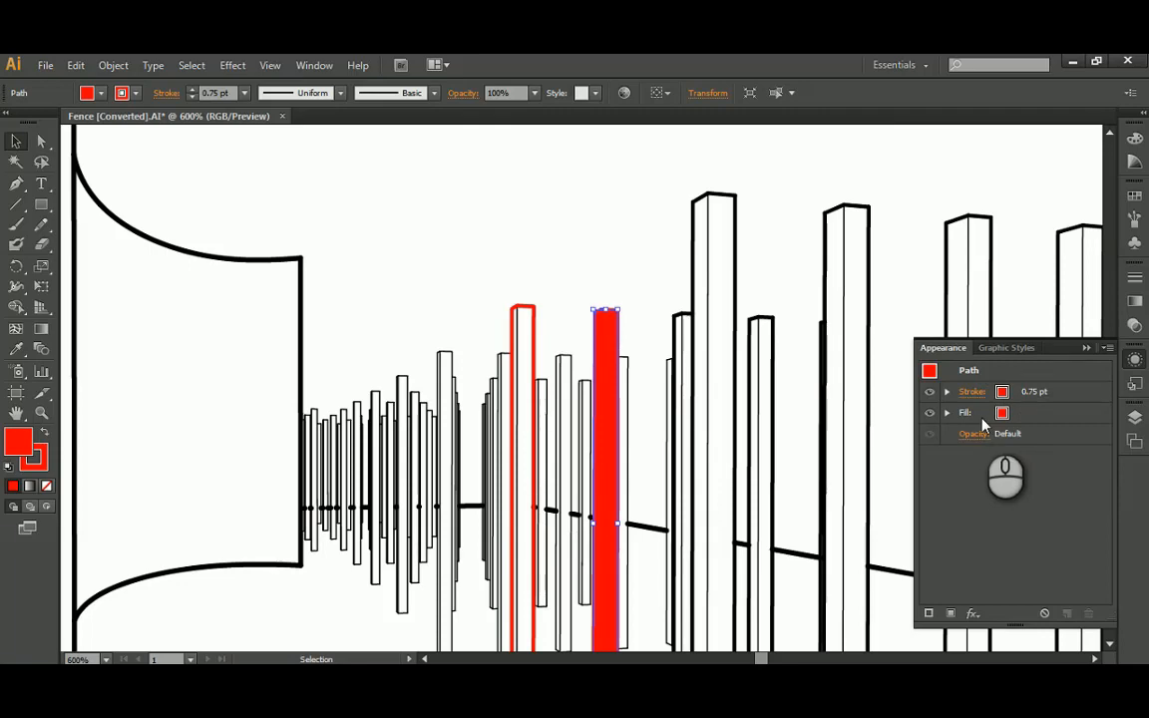
click(930, 415)
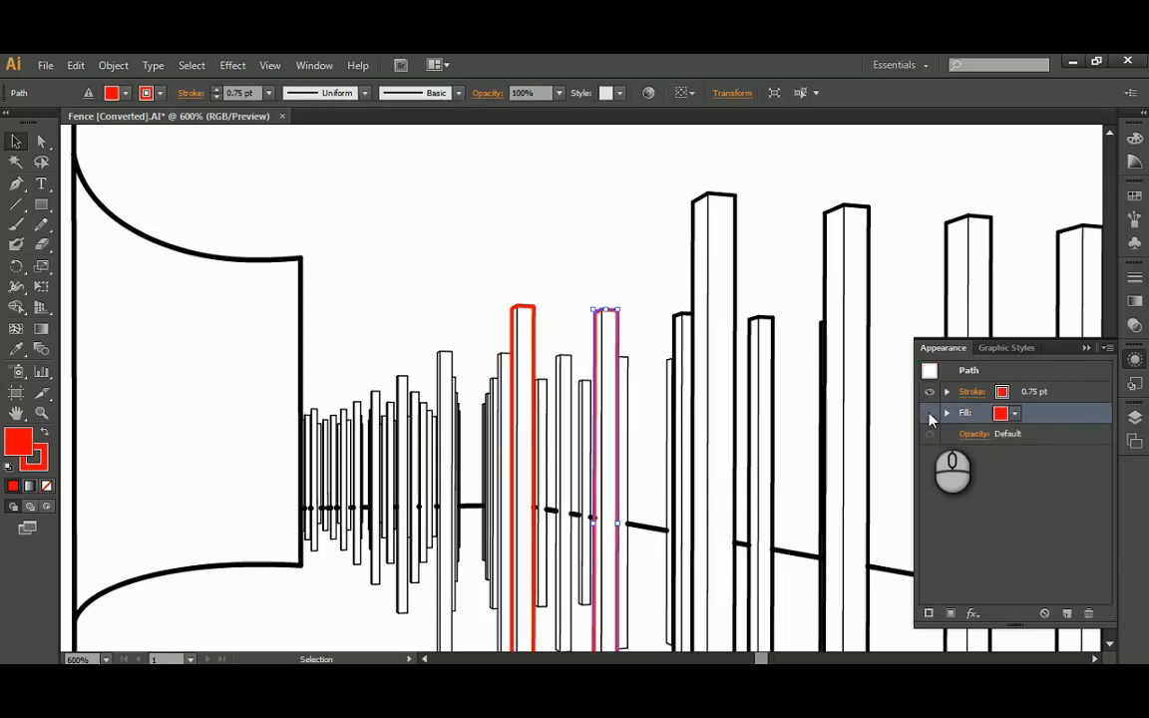
click(929, 416)
click(930, 416)
click(930, 416)
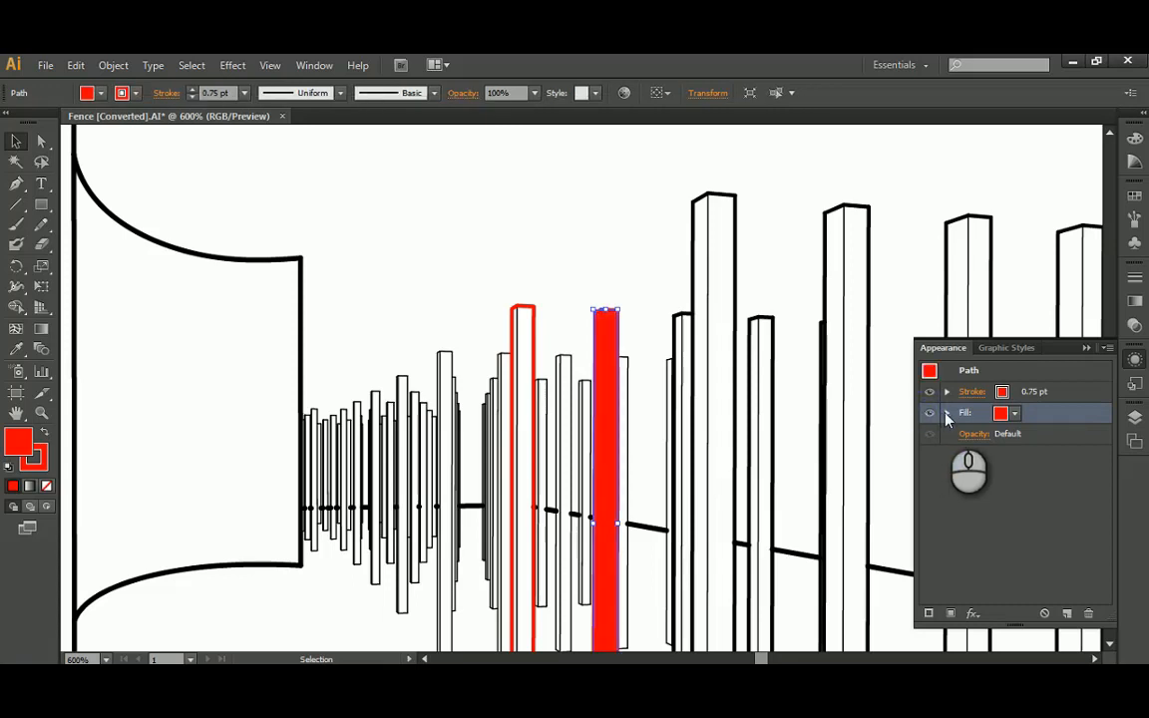
Expand the nearer column's stroke and fill attributes, set only the fill's opacity to 25%, and deselect the column
click(947, 414)
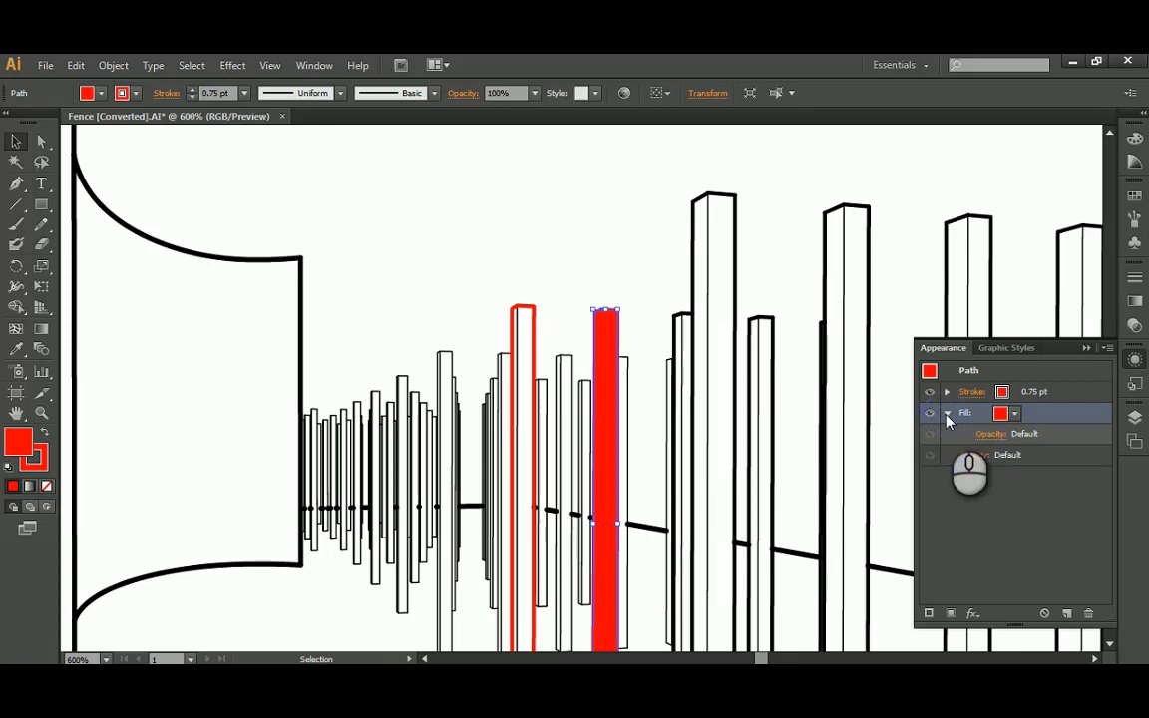
click(947, 392)
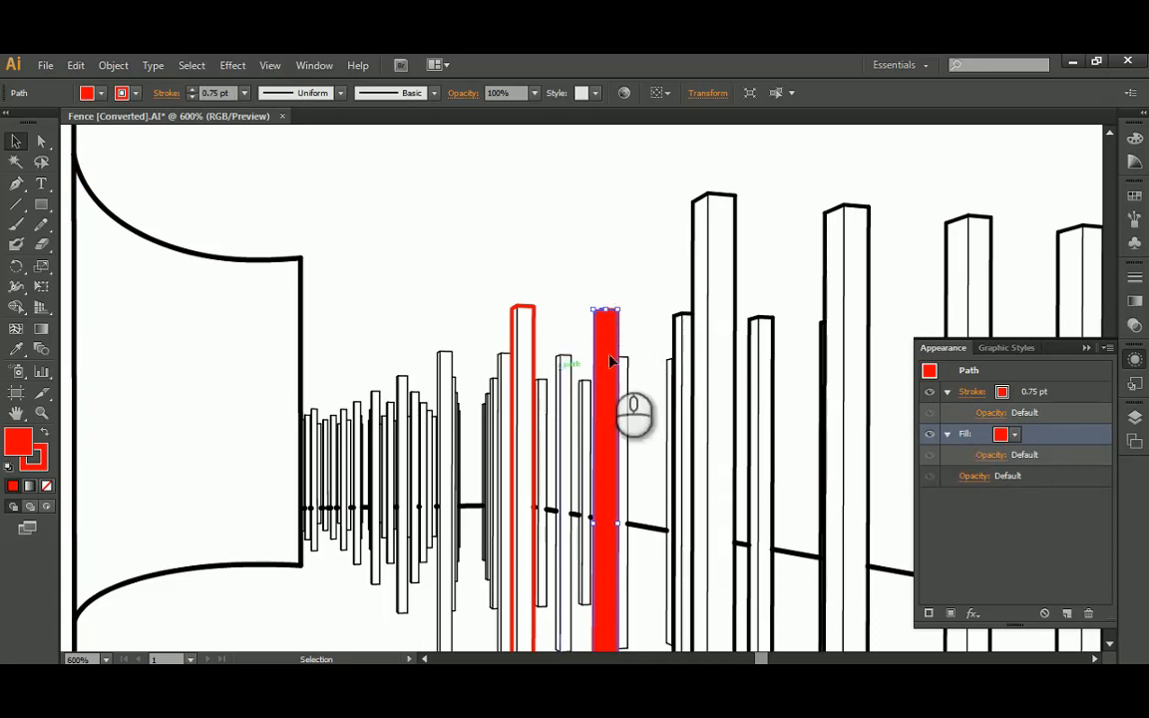
click(989, 458)
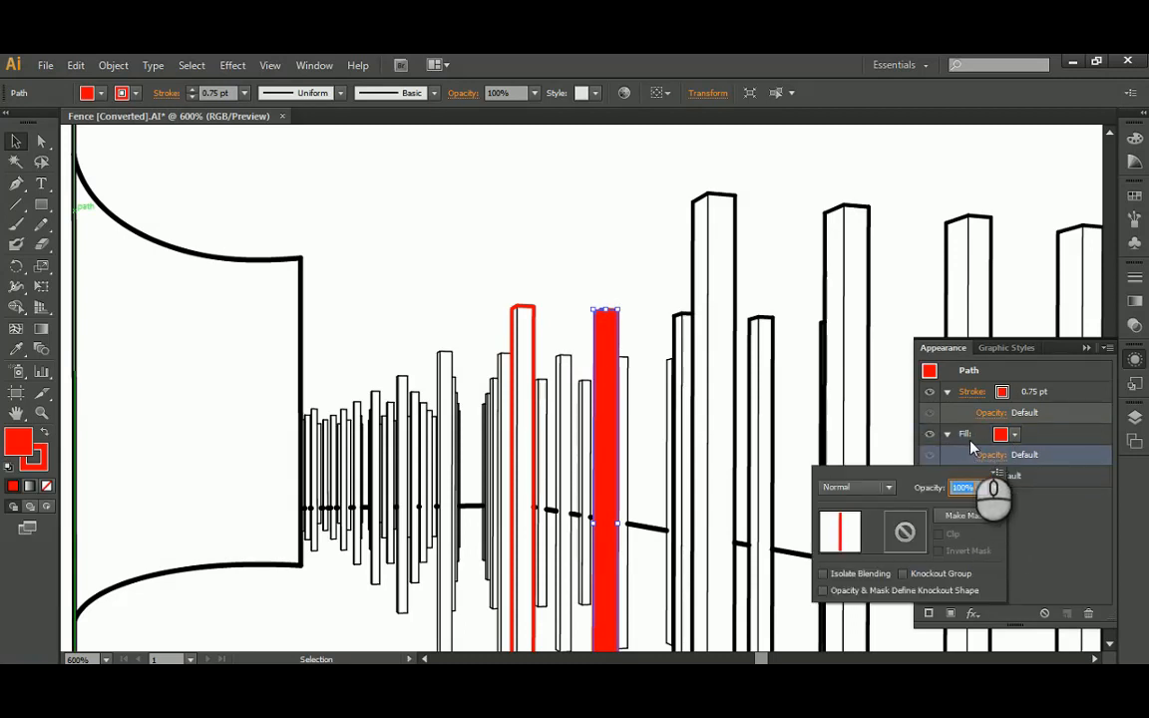
text(25)
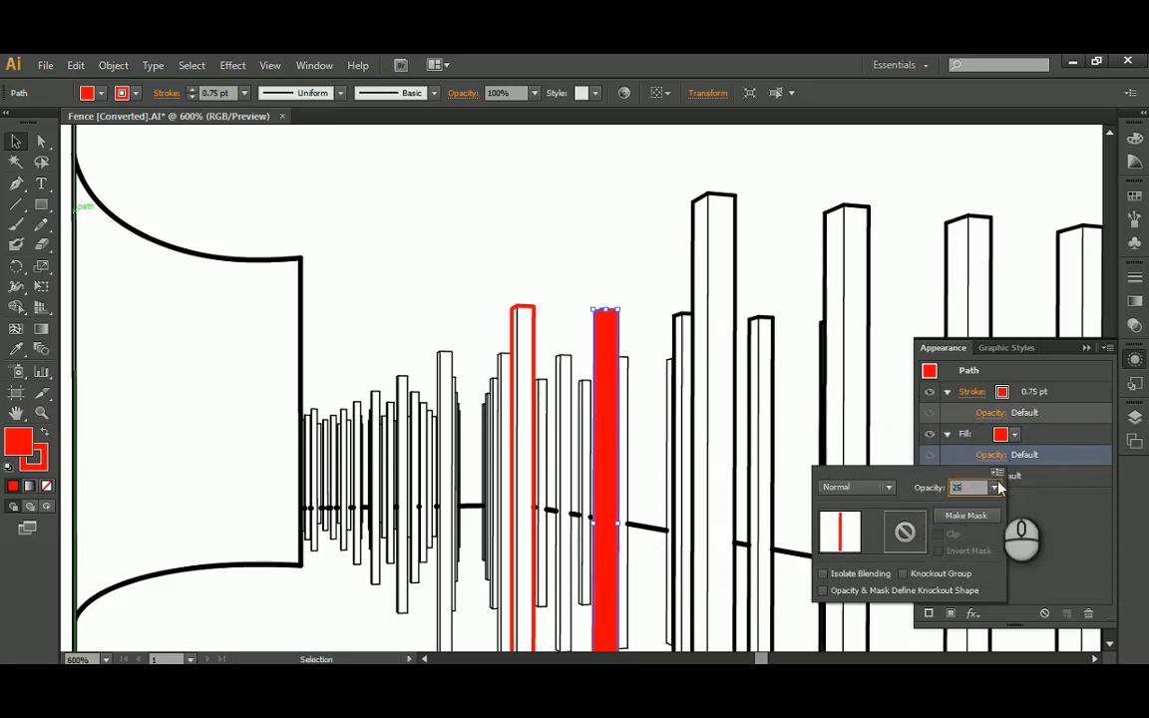
click(970, 488)
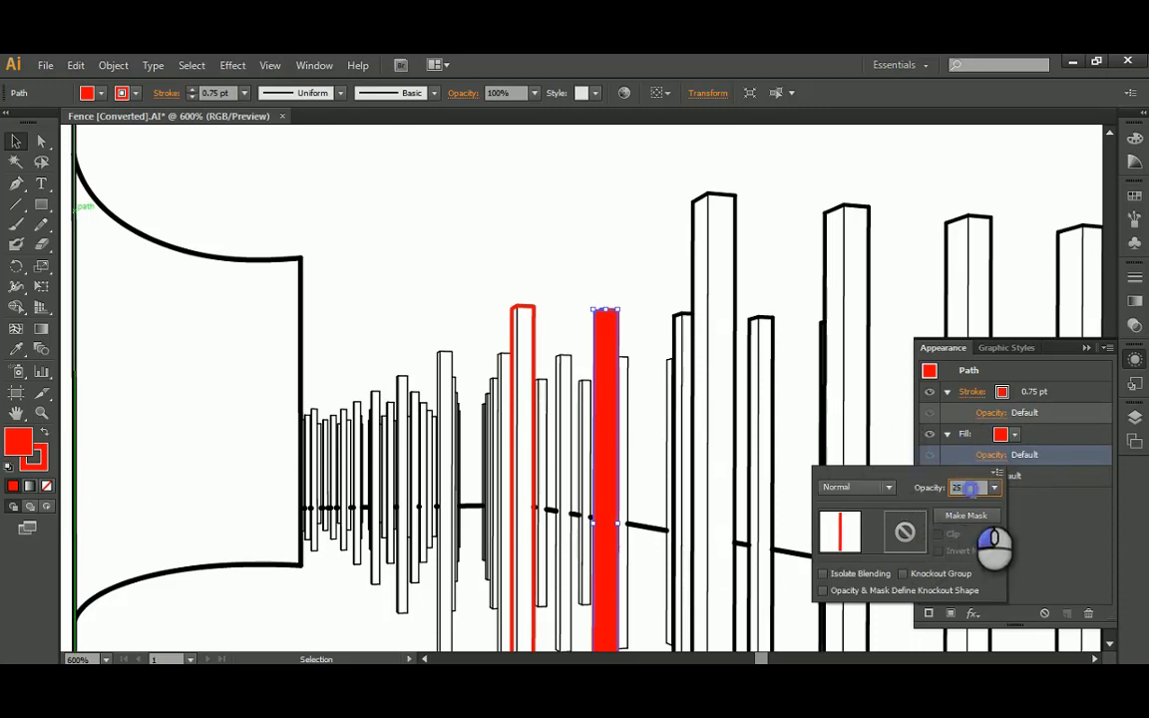
key(Return)
click(613, 255)
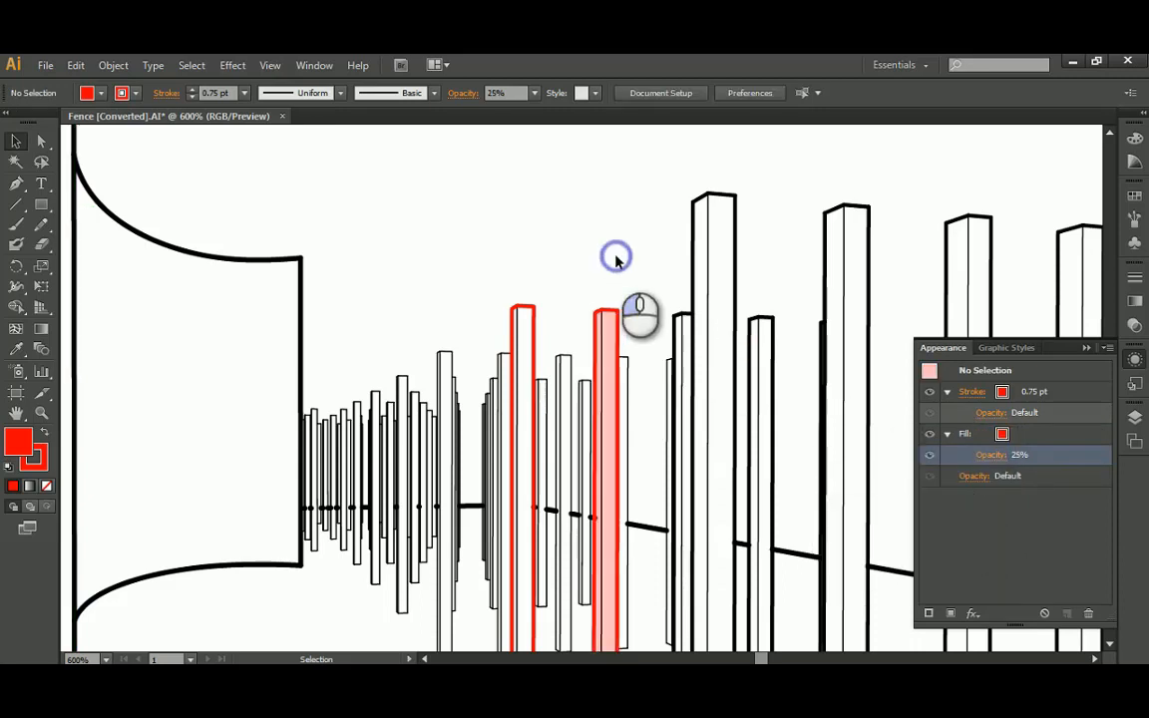
Move the translucent red column aside to expose the linework beneath it, and return it to its original position
alt+scroll(606, 325, up, 4)
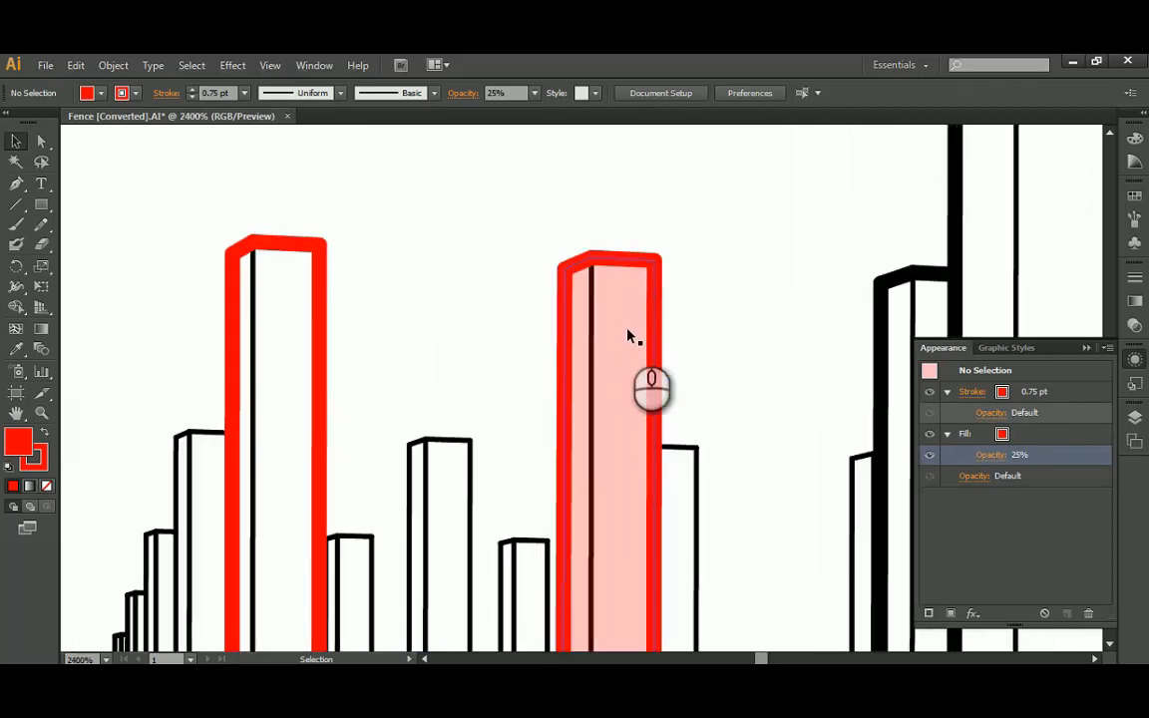
alt+scroll(629, 333, down, 1)
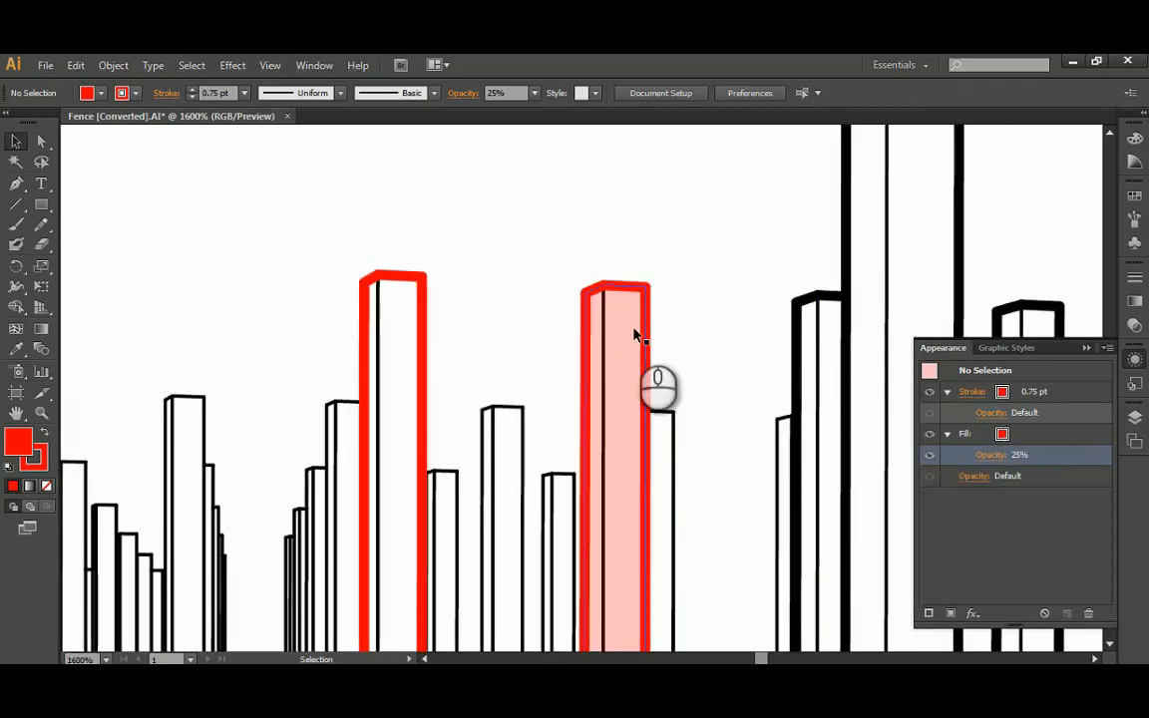
alt+scroll(699, 367, down, 4)
alt+scroll(599, 284, up, 3)
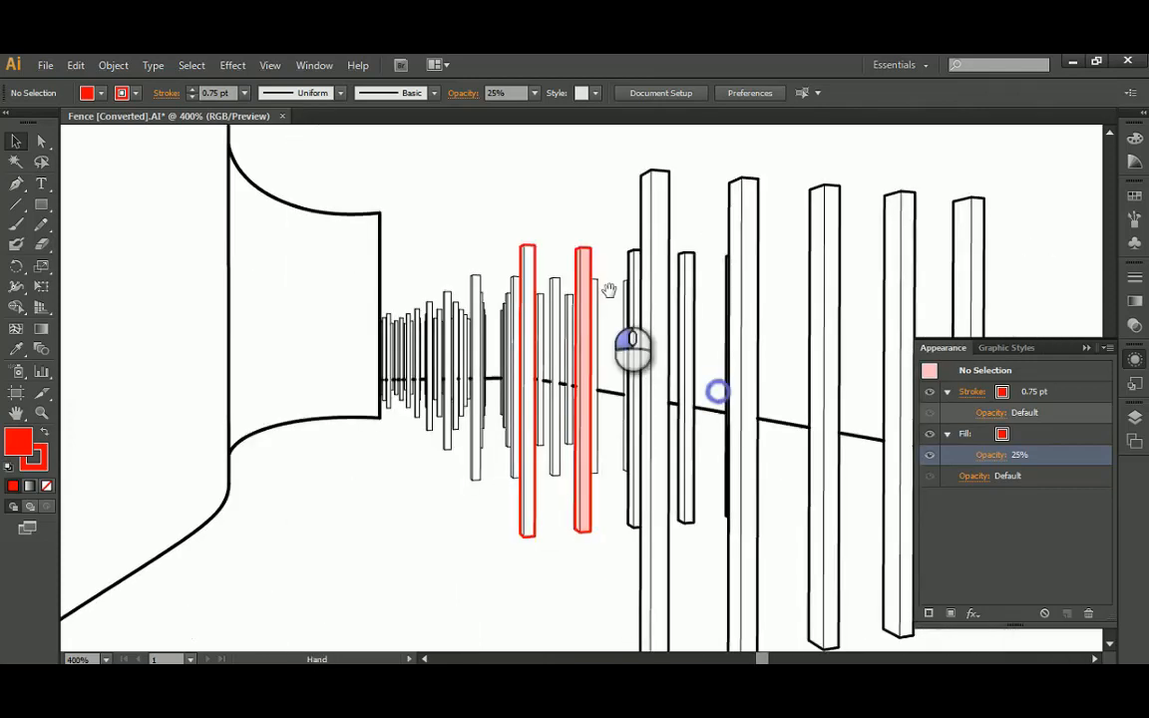
click(598, 195)
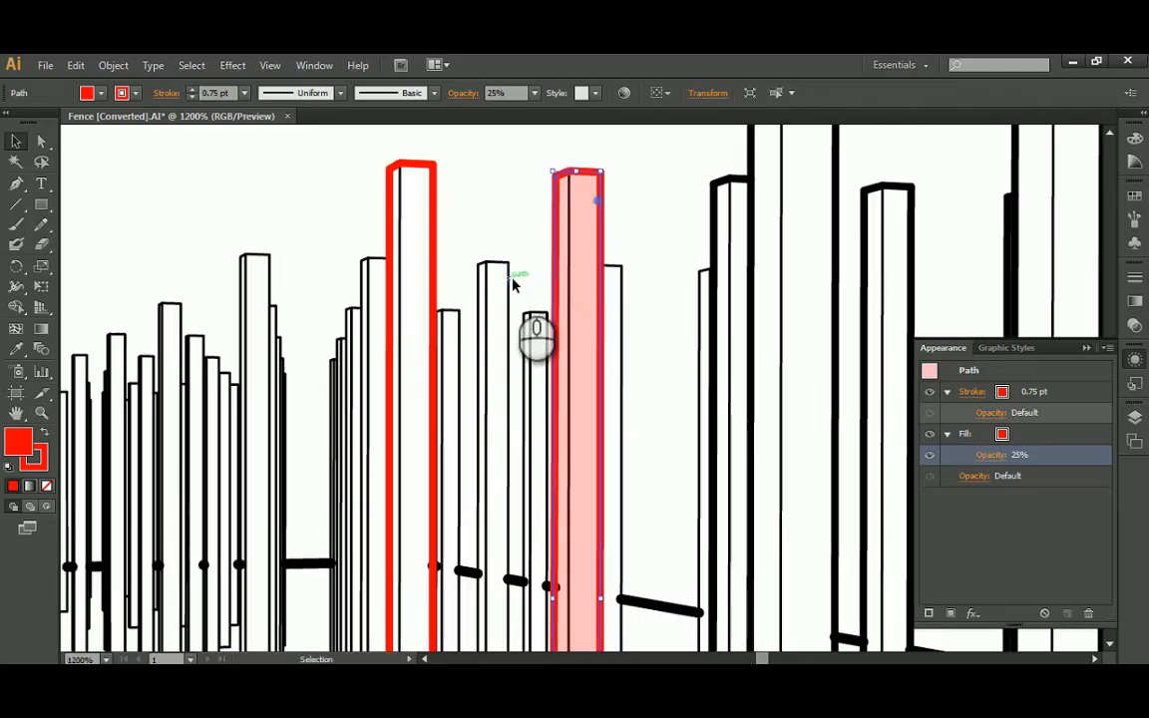
drag(596, 244, 678, 242)
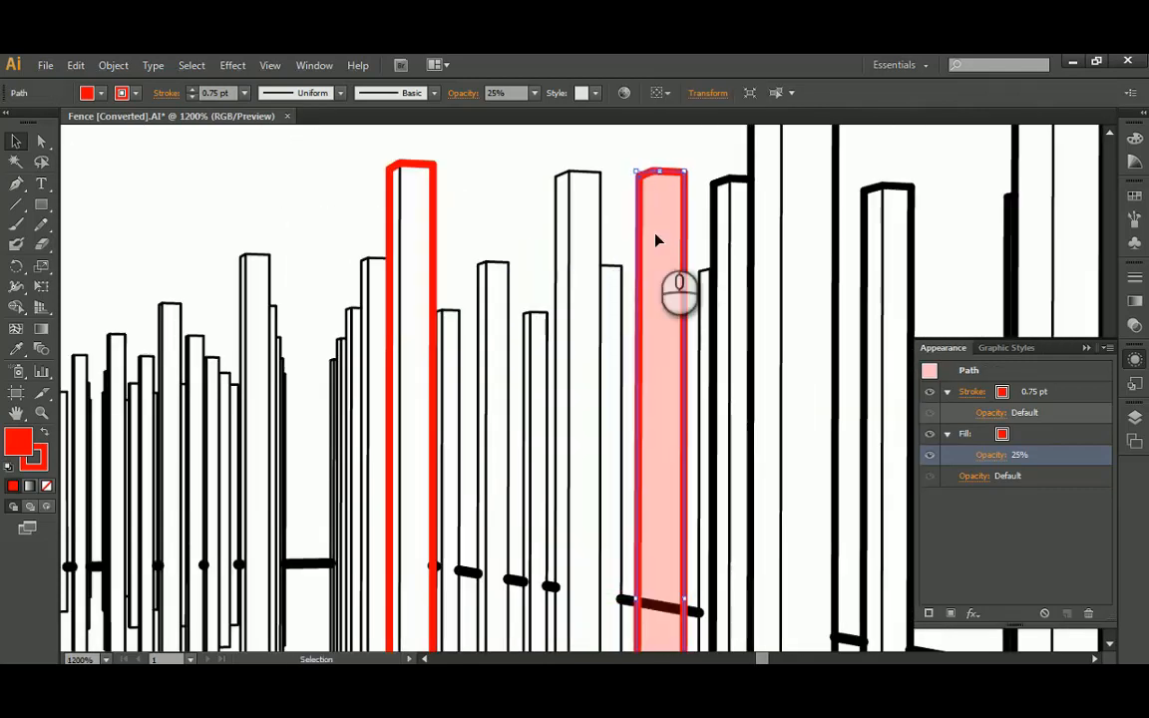
click(507, 211)
alt+scroll(653, 239, down, 2)
click(625, 188)
drag(653, 229, 615, 247)
alt+scroll(634, 219, up, 3)
click(637, 297)
alt+scroll(630, 257, down, 3)
alt+scroll(607, 259, up, 2)
click(607, 259)
alt+scroll(608, 251, down, 3)
click(587, 246)
alt+scroll(585, 256, up, 2)
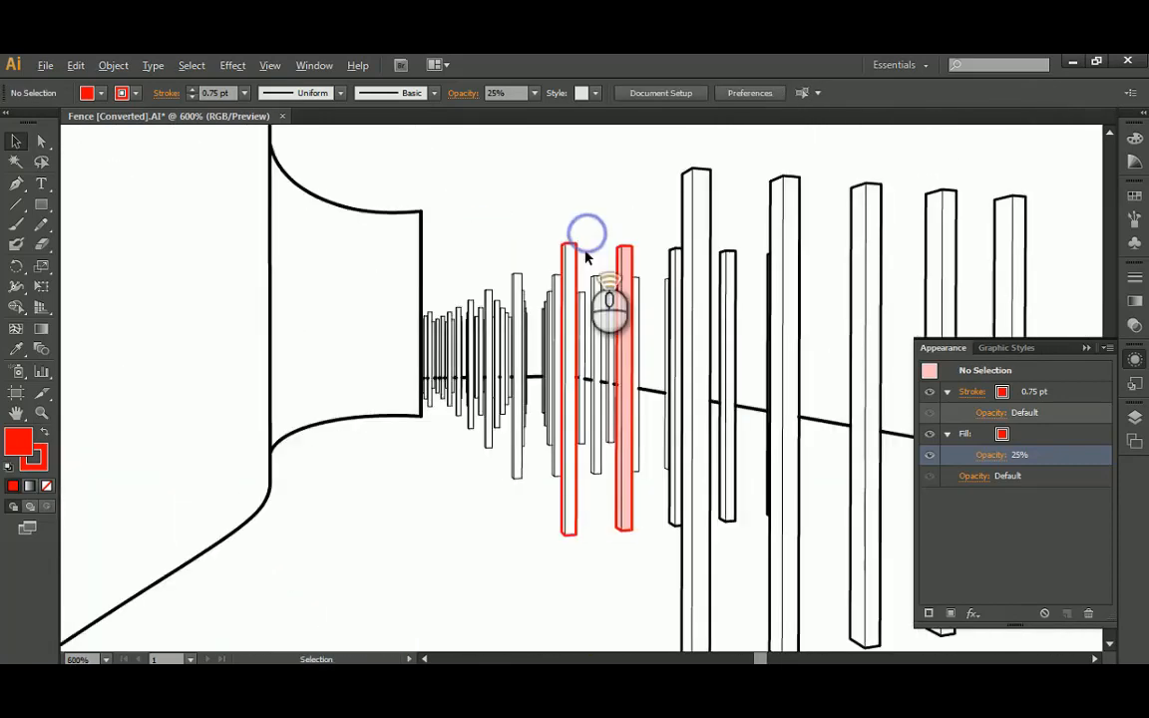
click(570, 255)
click(631, 223)
alt+scroll(626, 249, down, 3)
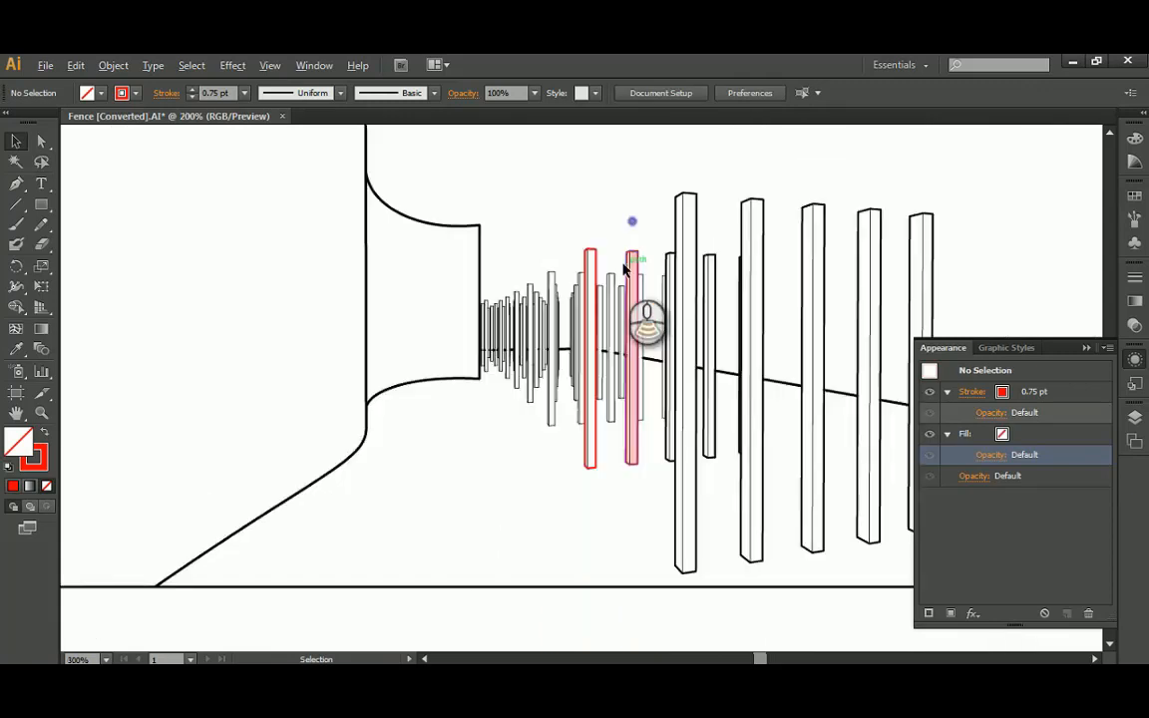
alt+scroll(617, 268, up, 2)
alt+scroll(617, 267, down, 3)
click(577, 251)
click(602, 216)
Copy the translucent red fill and stroke from the nearer column to the farther red-outlined column with the Eyedropper, and deselect it
alt+scroll(577, 261, up, 2)
click(579, 265)
click(15, 351)
click(654, 260)
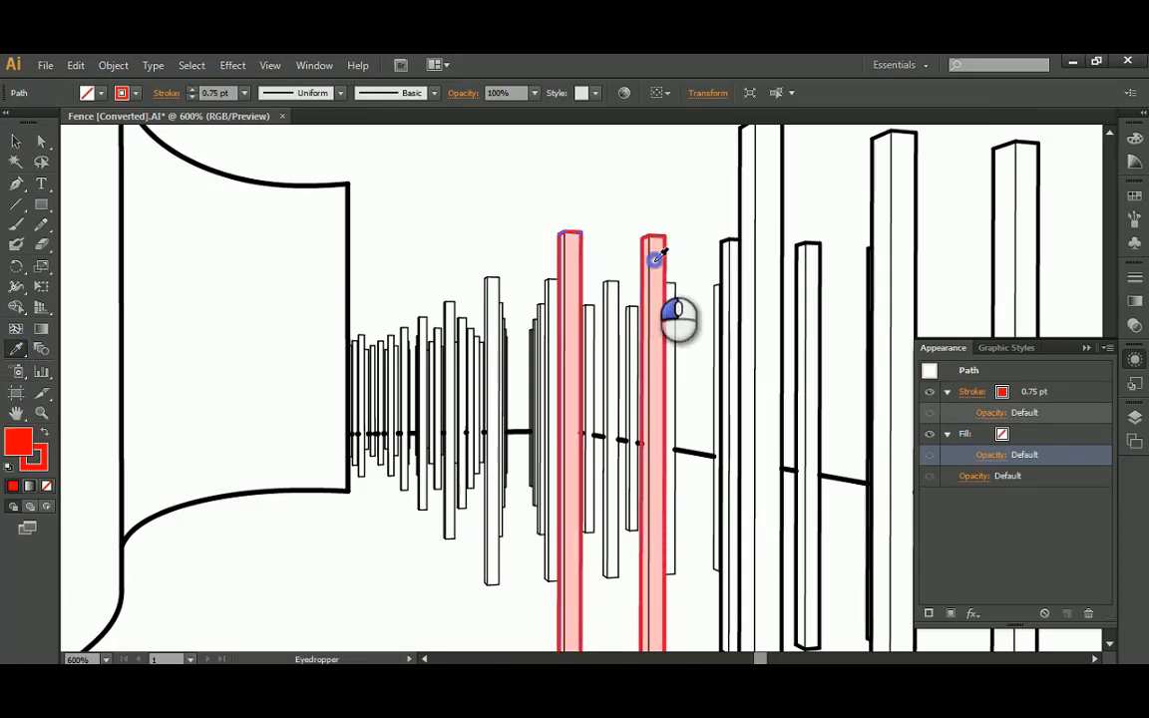
click(15, 141)
click(544, 186)
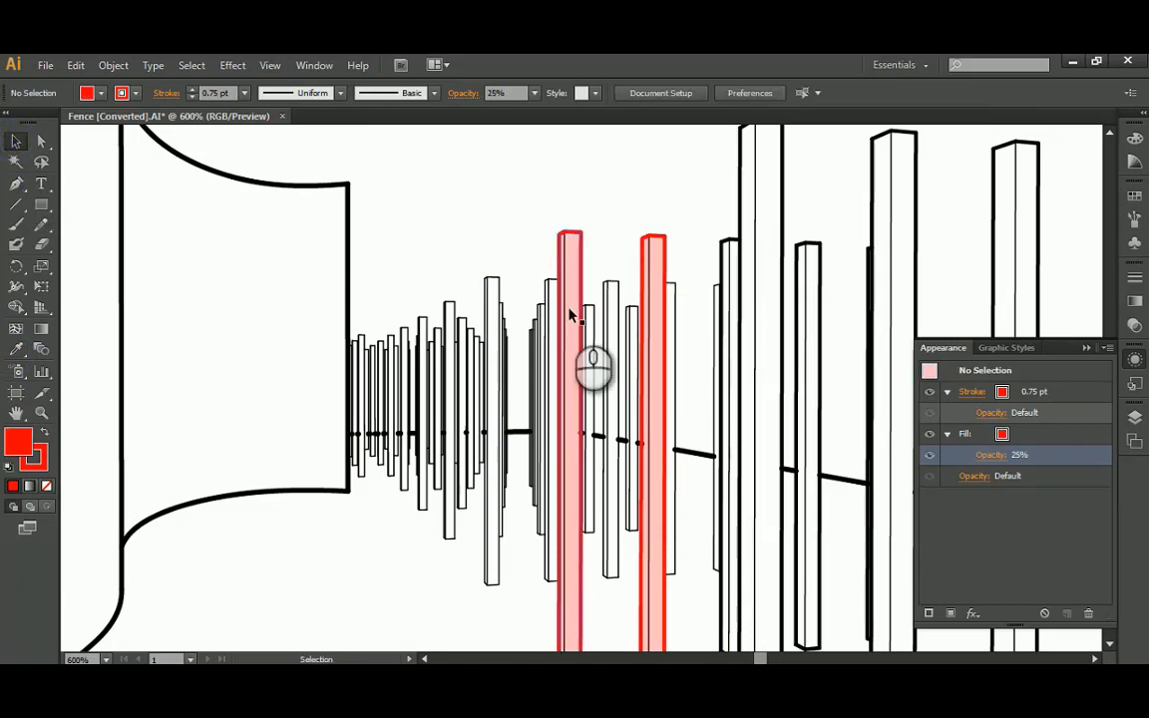
Try fill opacities of 50% and 15% on the nearer red column
alt+scroll(584, 313, down, 1)
drag(671, 302, 607, 271)
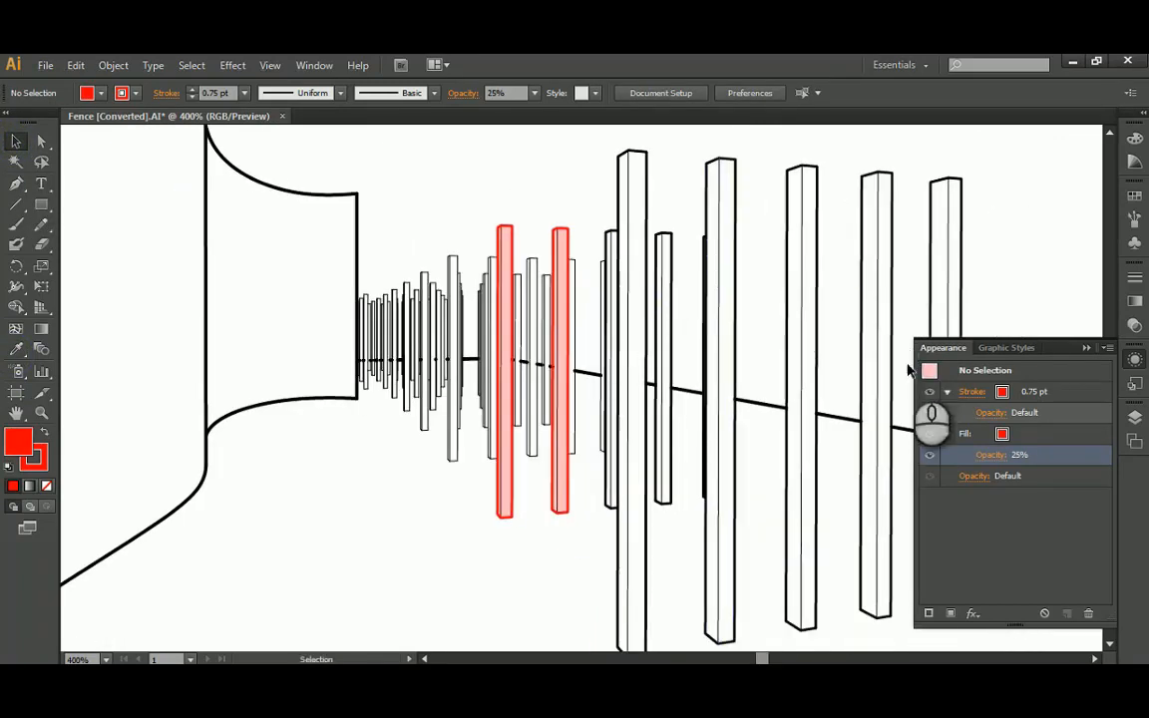
click(565, 237)
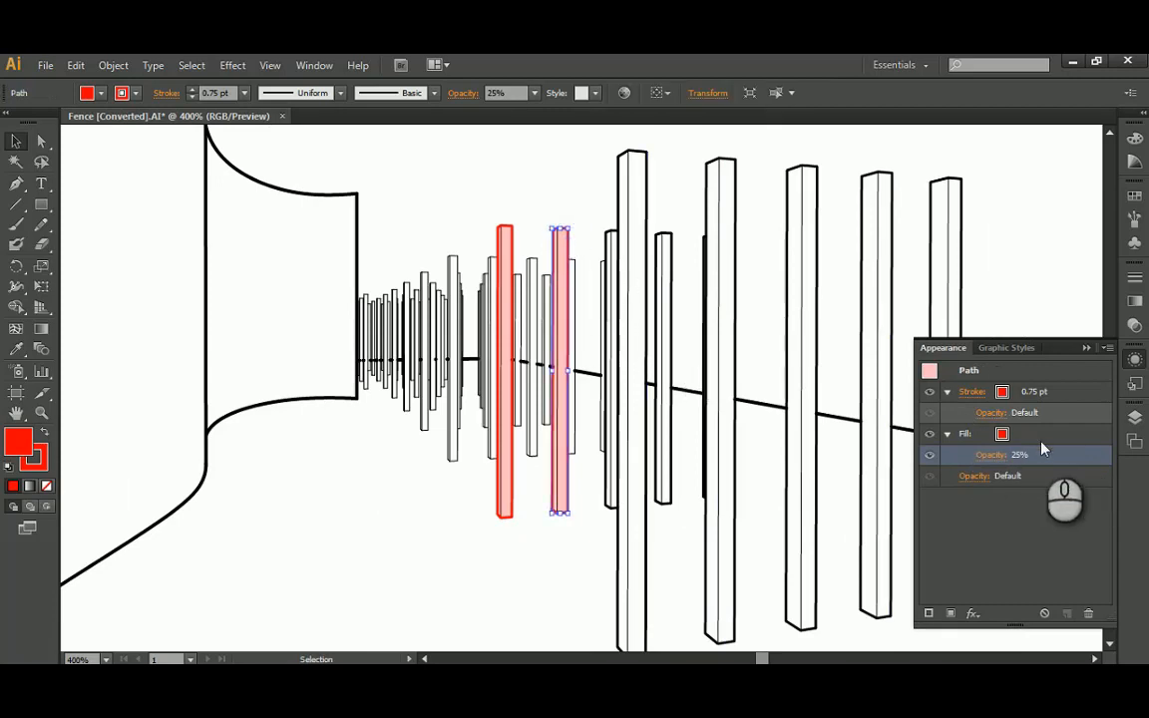
click(998, 457)
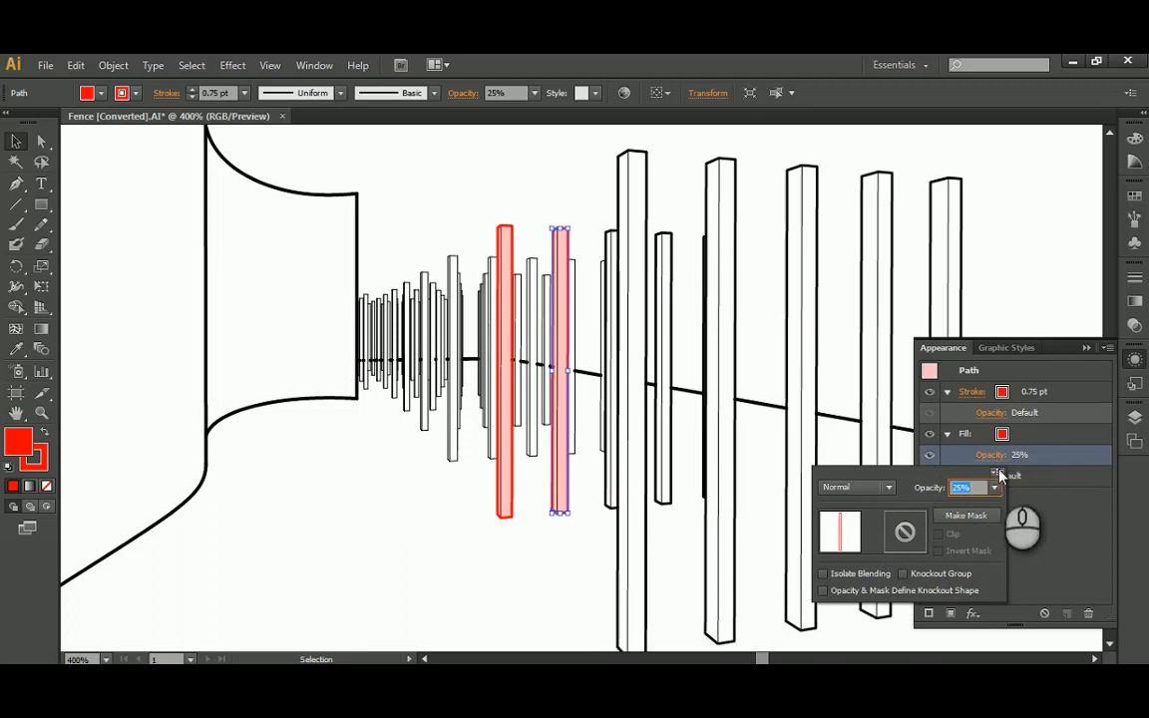
drag(974, 486, 933, 493)
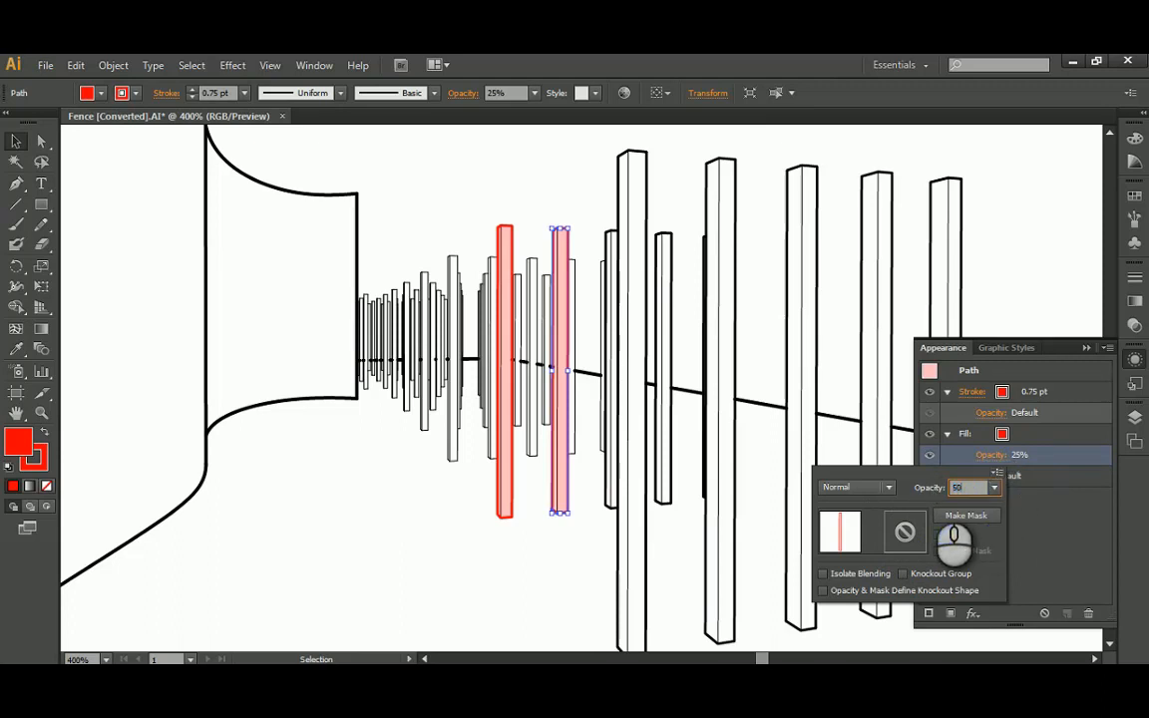
click(552, 215)
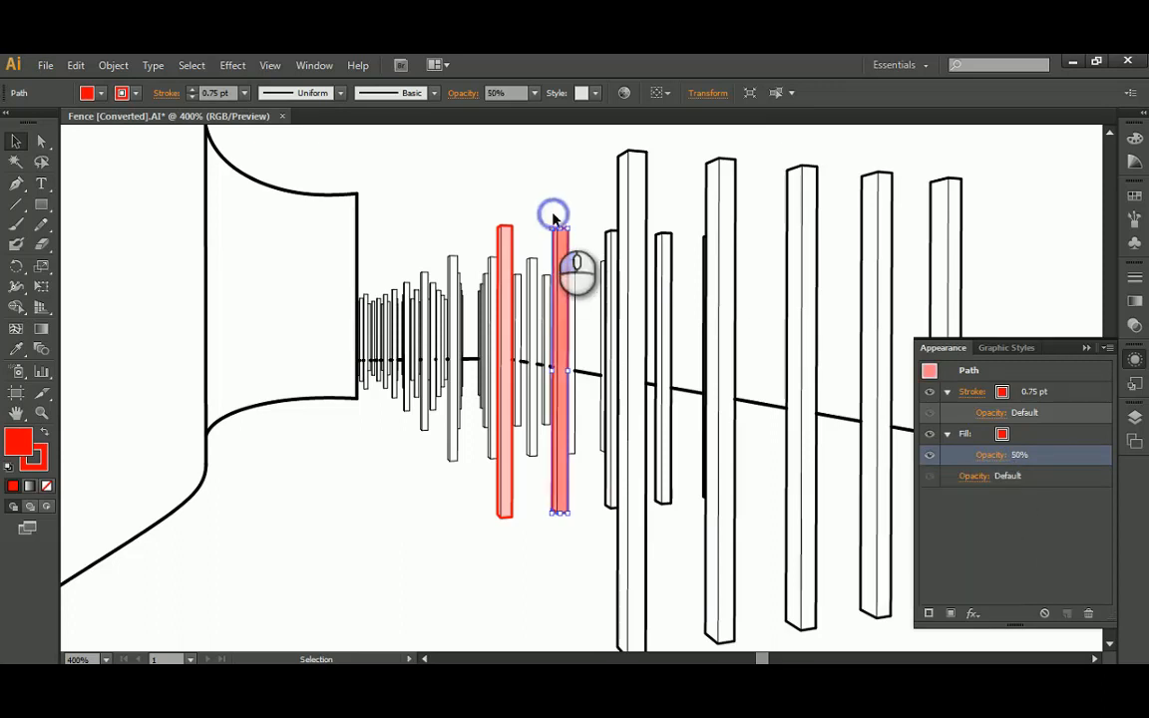
click(992, 456)
click(973, 487)
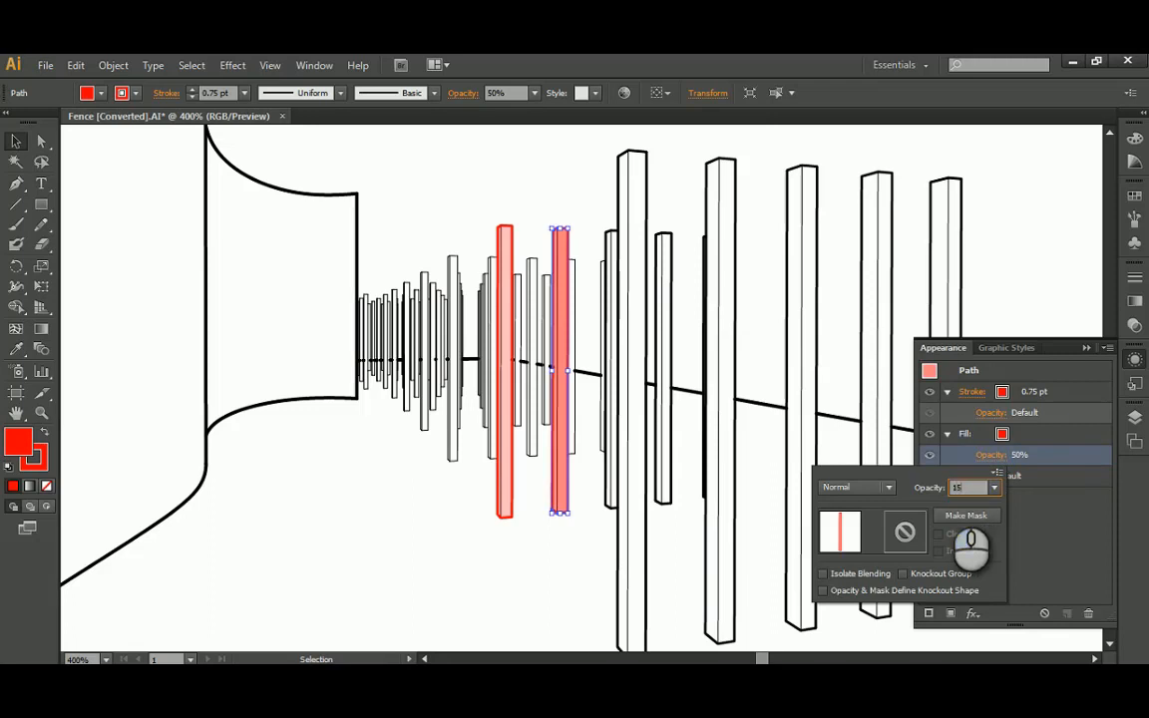
click(579, 186)
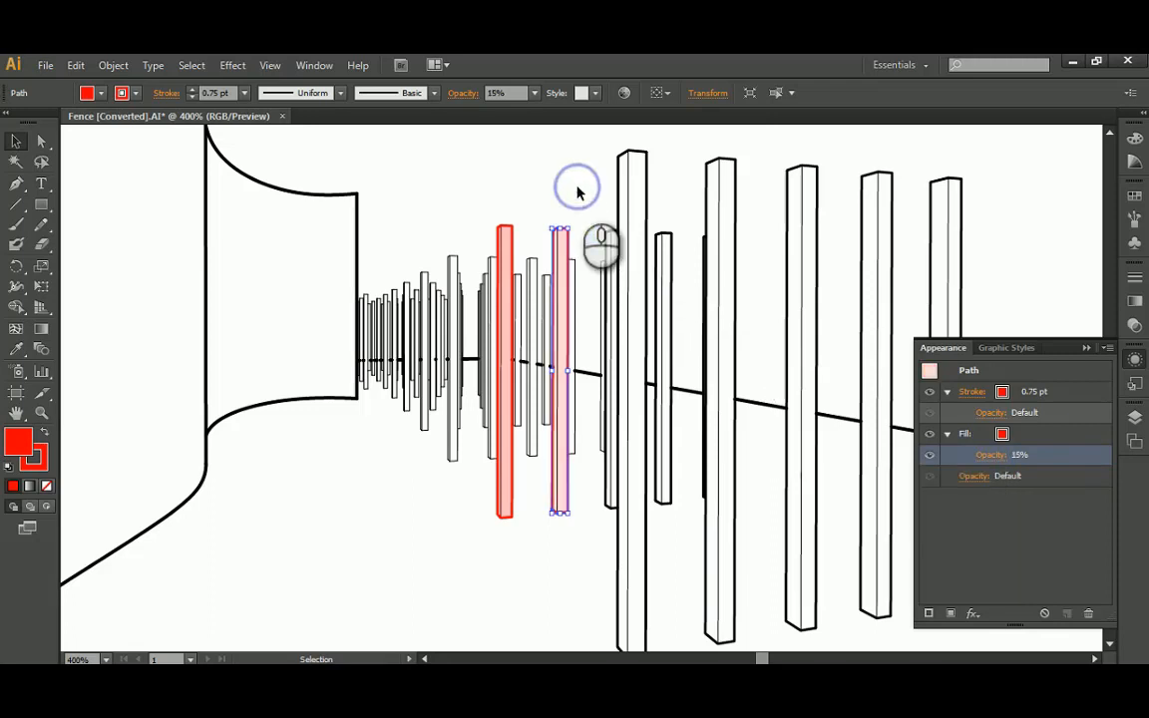
Set the nearer column's fill opacity to 25%, deselect it, and collapse the stroke and fill attributes
click(994, 457)
click(966, 487)
text(2)
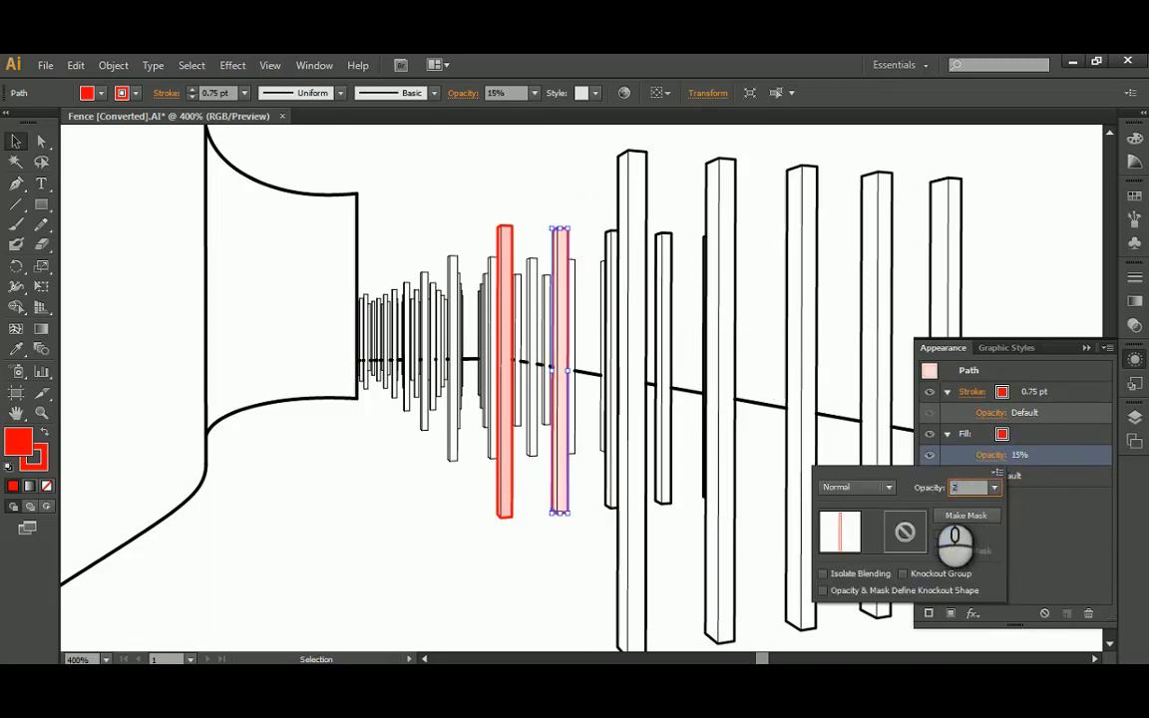
text(5)
click(526, 186)
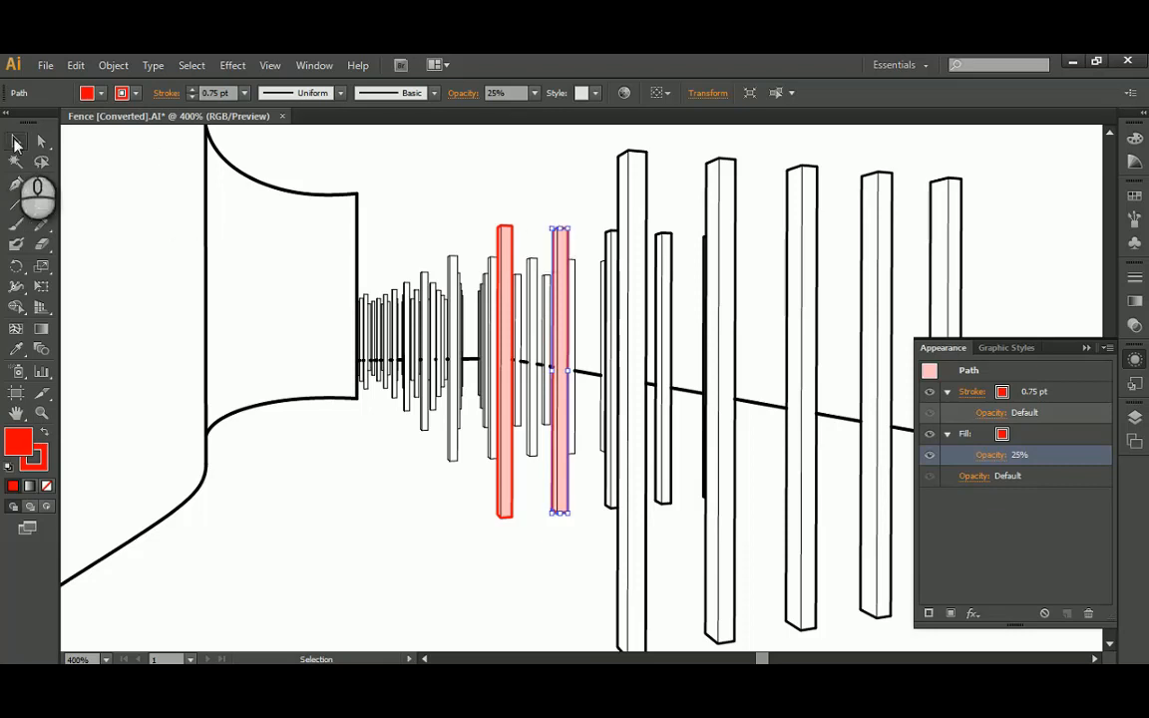
click(445, 196)
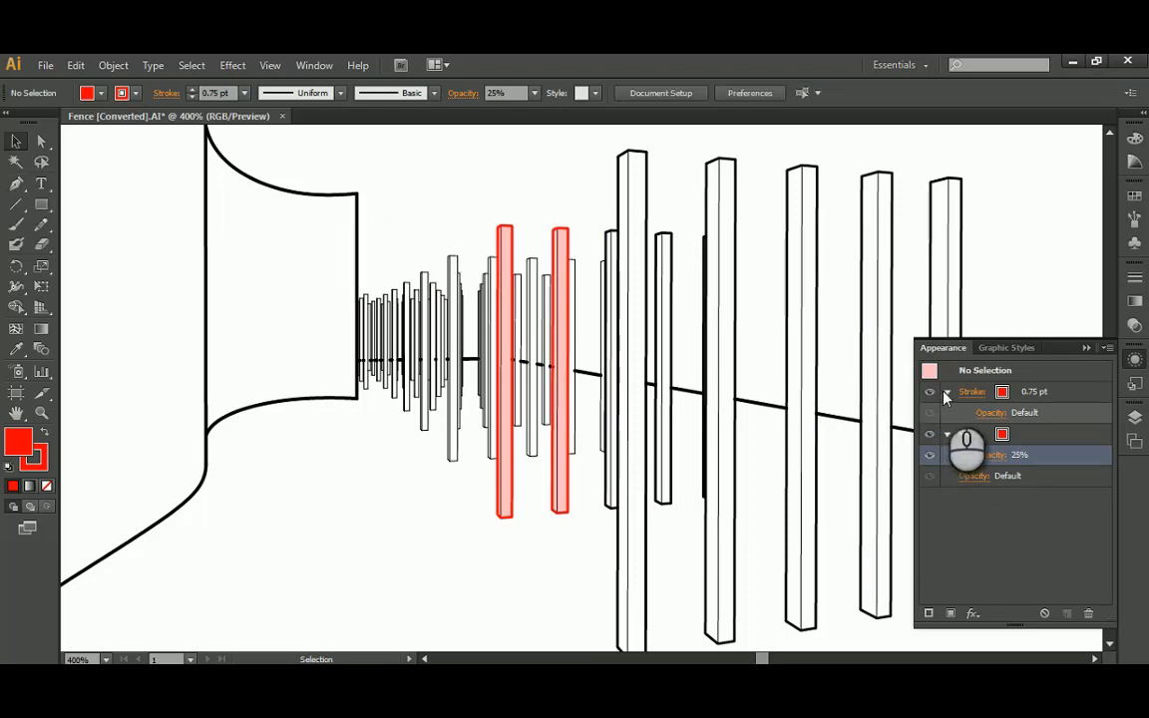
click(947, 391)
click(947, 412)
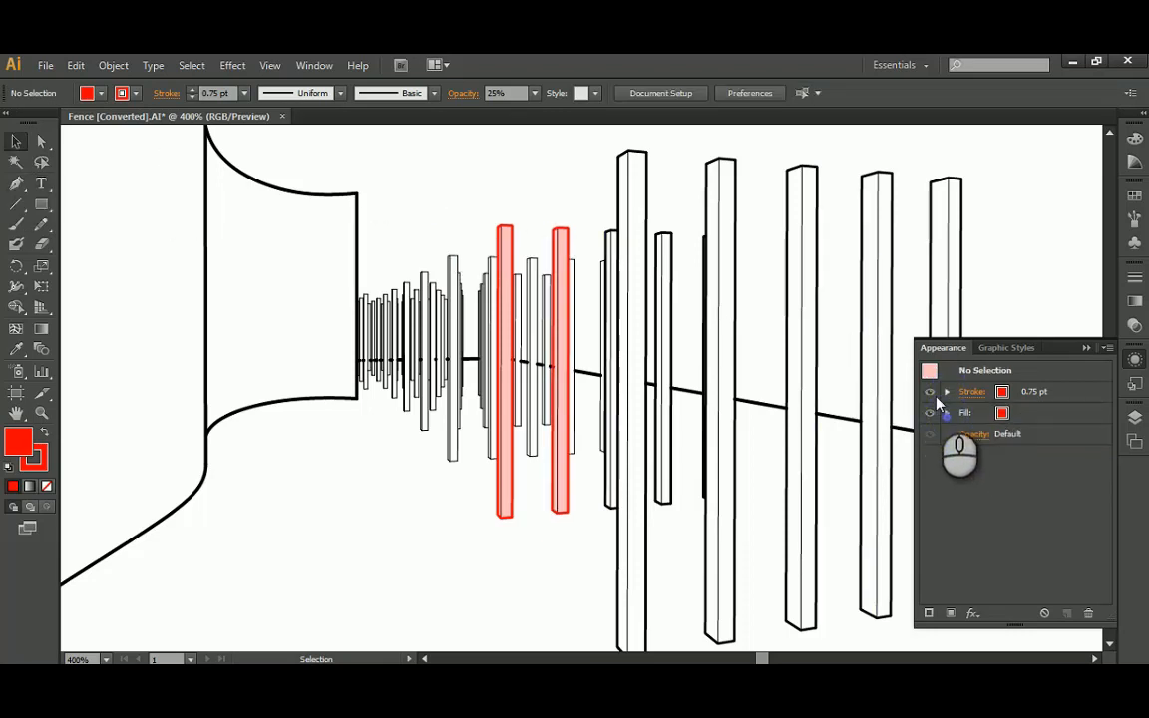
Try hiding the stroke of the right-hand red column, and restore the stroke's visibility
click(932, 394)
click(931, 393)
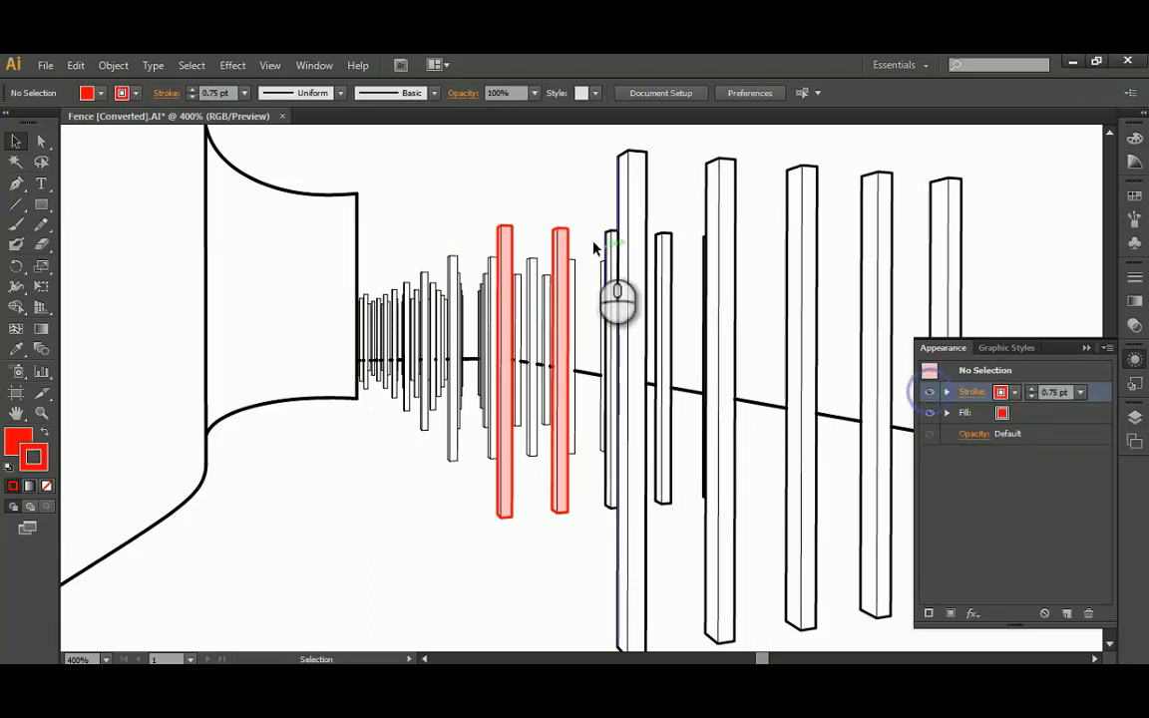
click(569, 242)
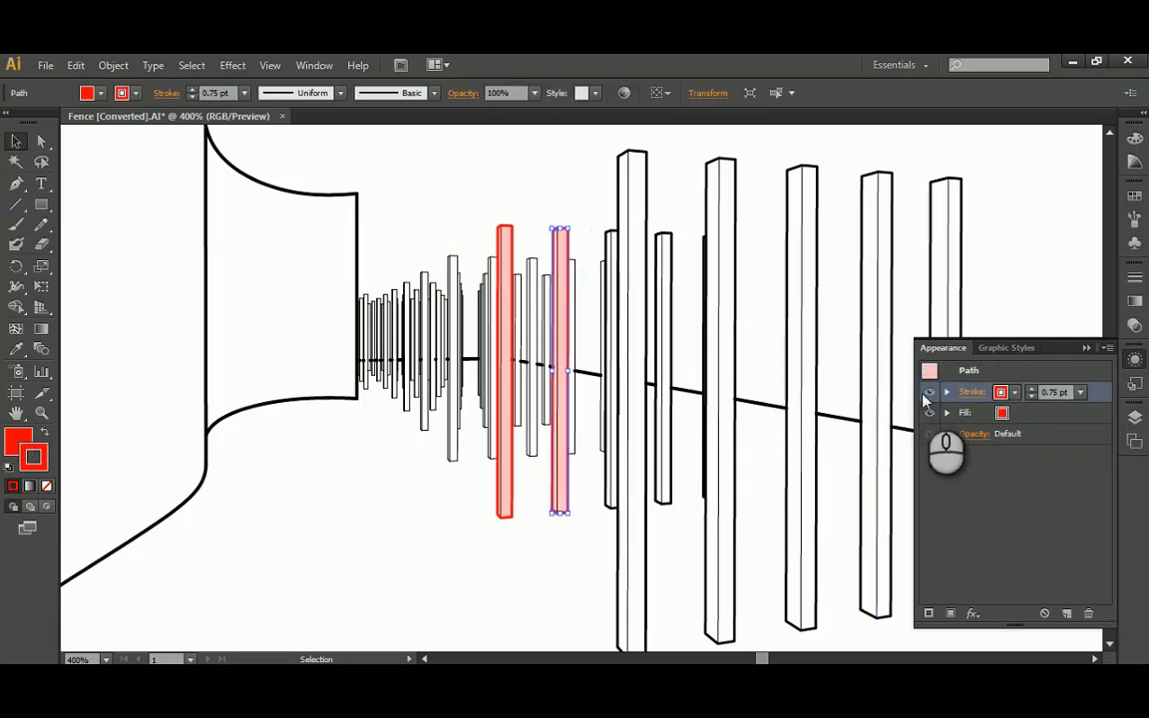
click(931, 393)
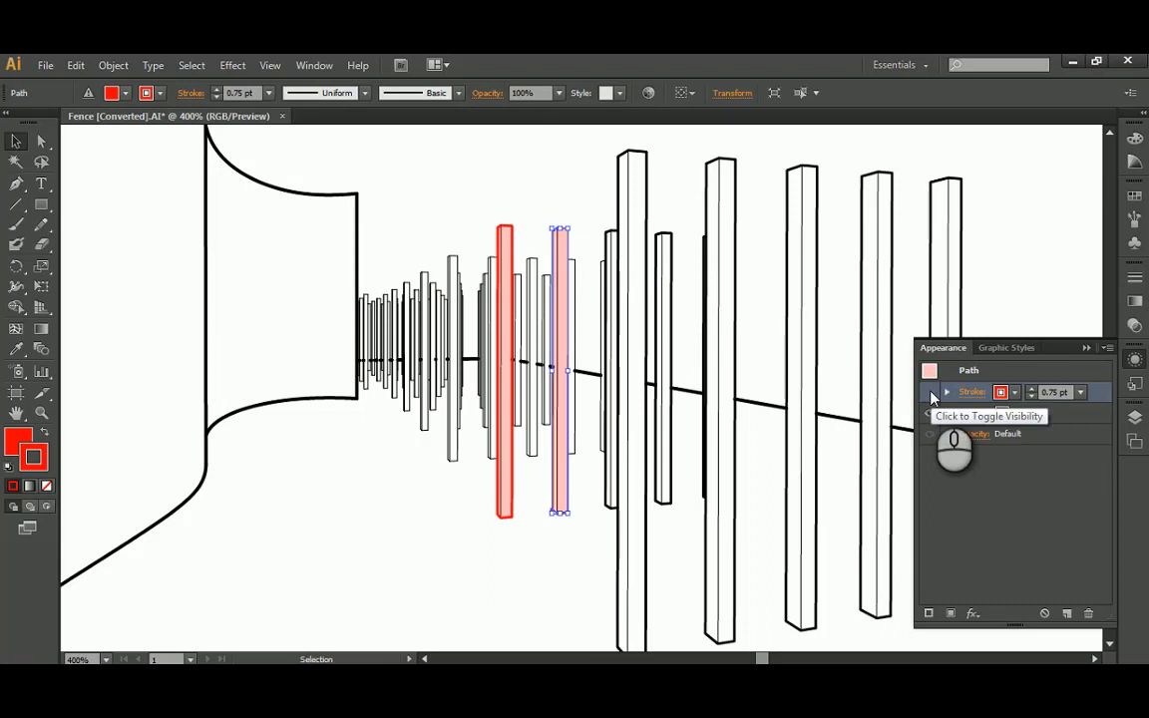
click(571, 177)
click(561, 259)
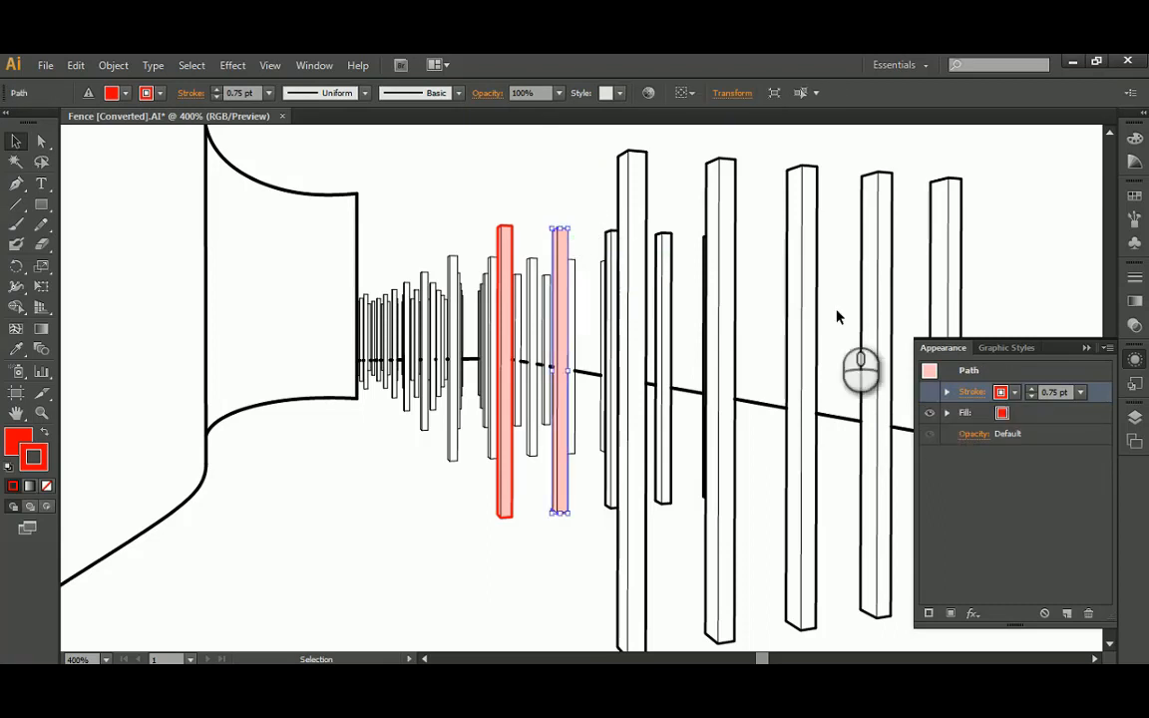
click(930, 393)
Try a 1.5 pt stroke on the right-hand red column, undo the change, and deselect the column
click(1055, 392)
text(1.)
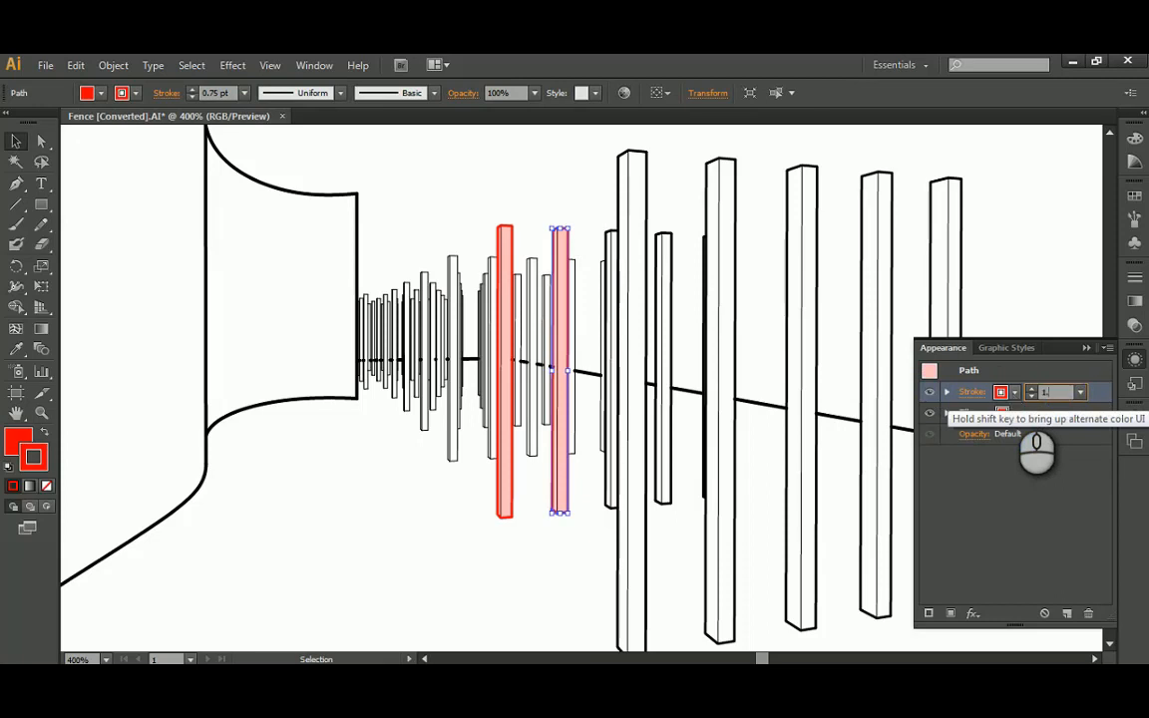
text(5)
key(Return)
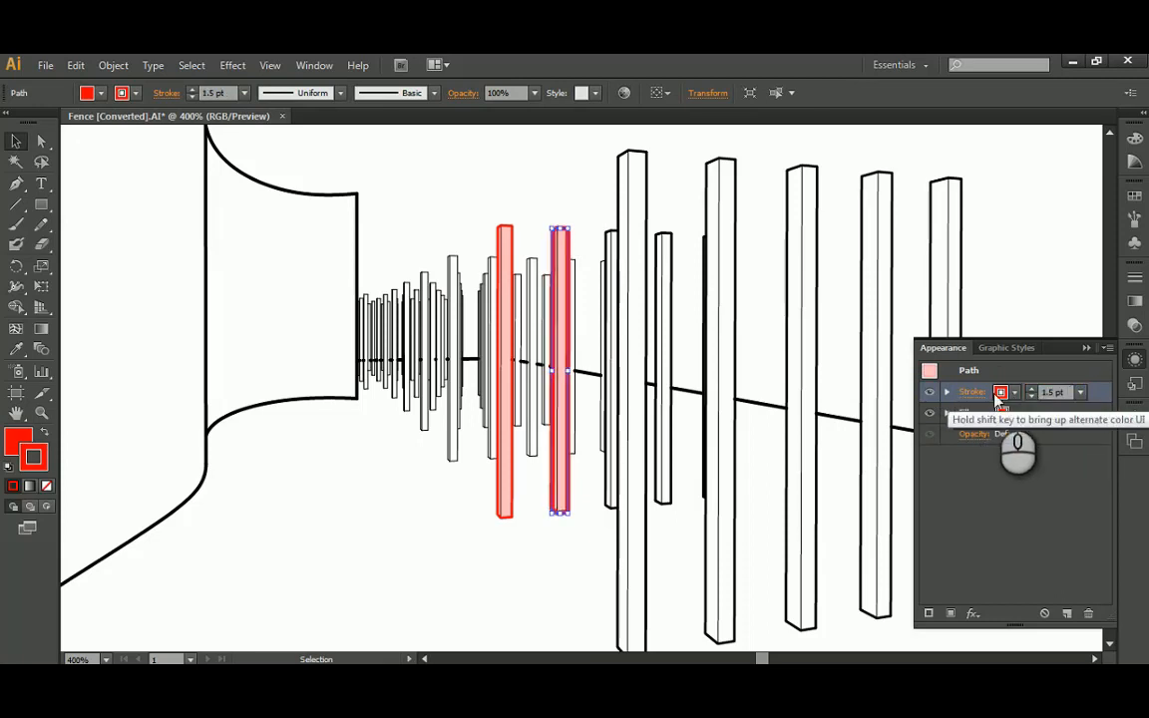
click(581, 273)
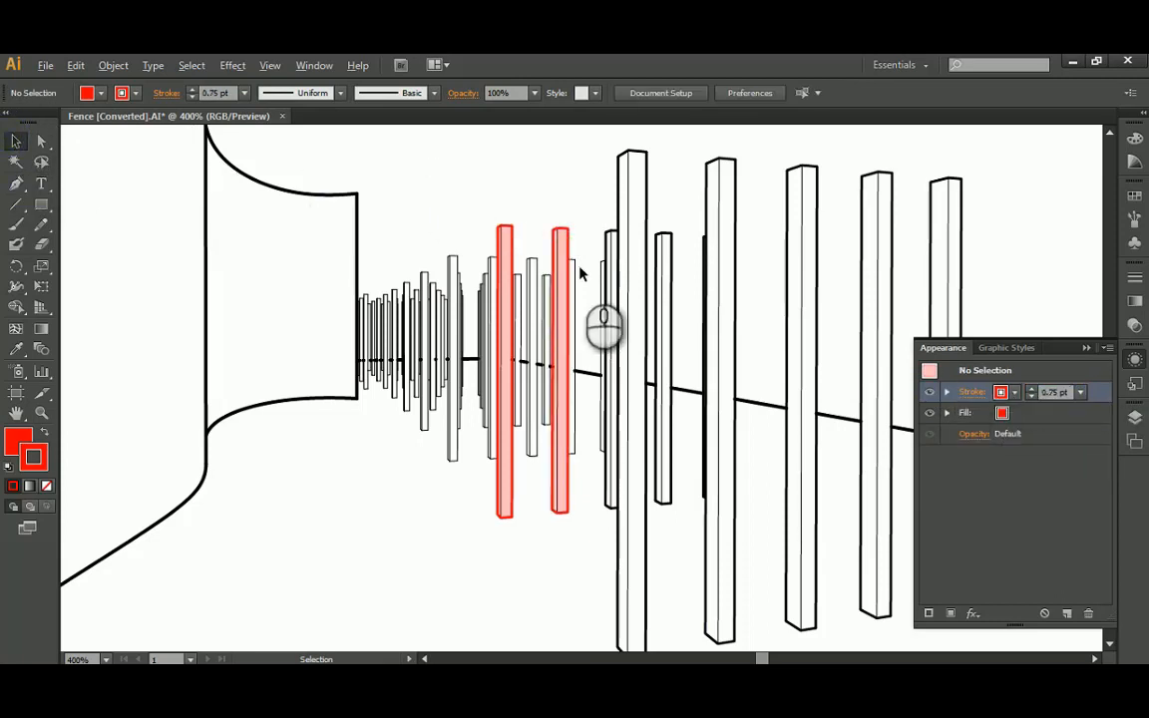
Set the stroke weight of all linework on the Topography layer to 0.25 pt and deselect it
alt+scroll(582, 272, down, 3)
alt+scroll(559, 329, up, 1)
click(43, 146)
drag(653, 252, 553, 266)
click(813, 391)
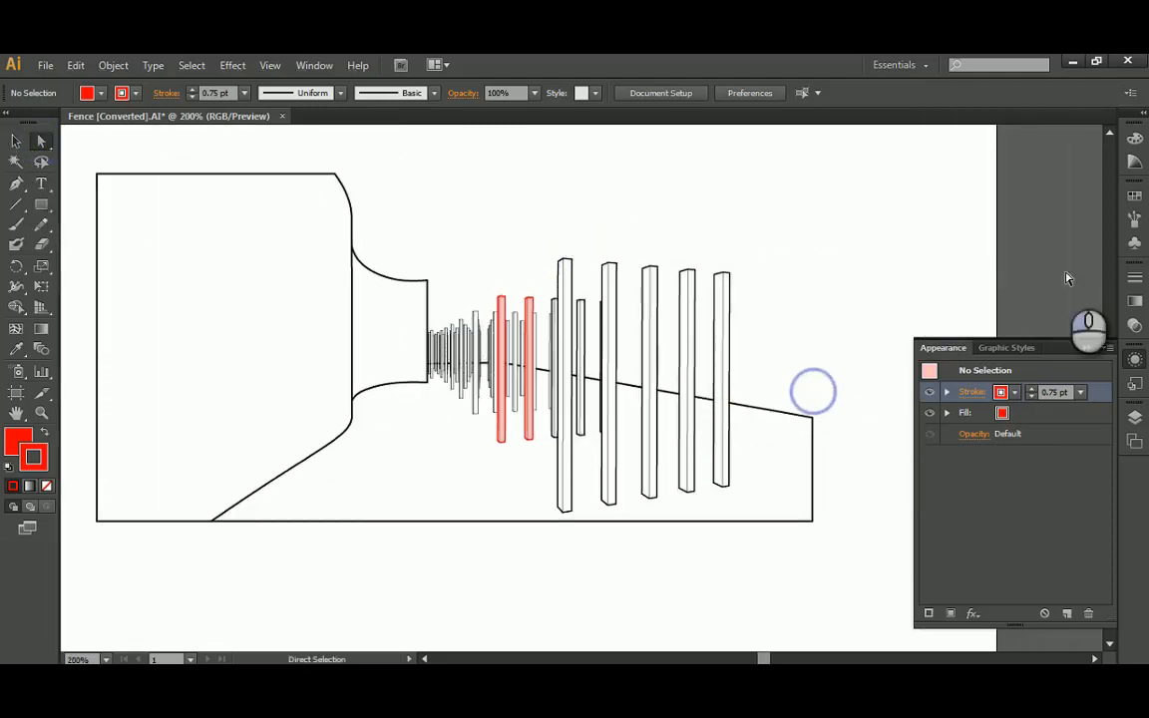
click(1134, 278)
click(1134, 417)
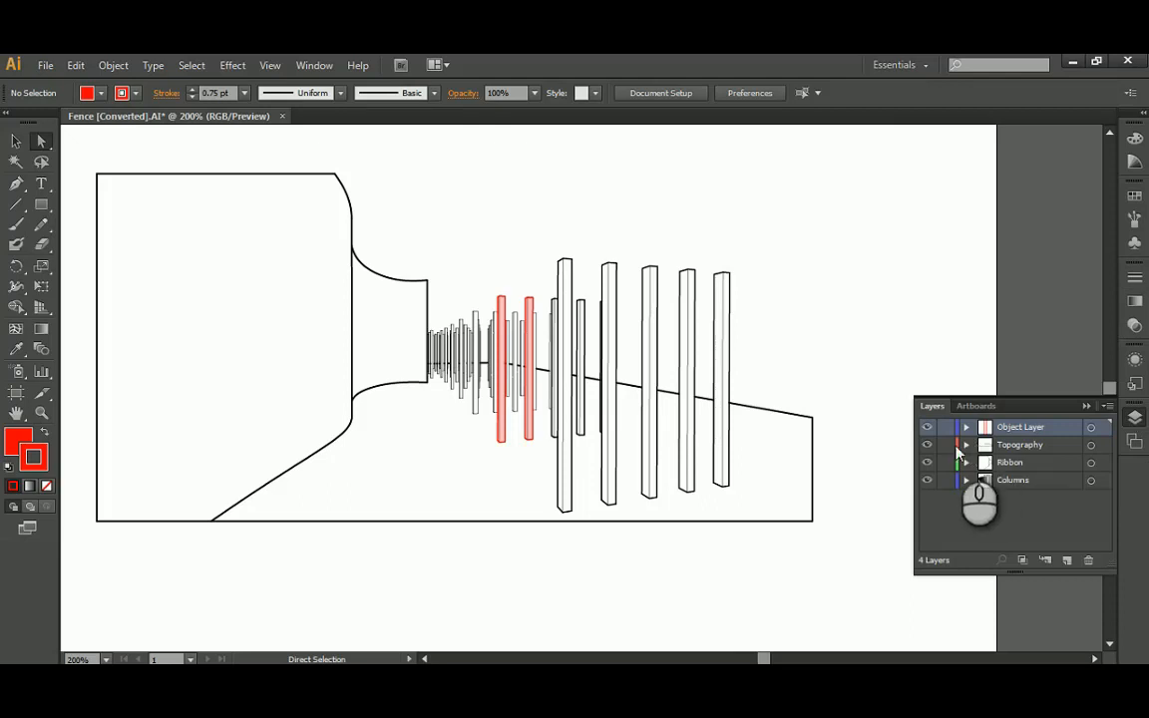
click(1092, 445)
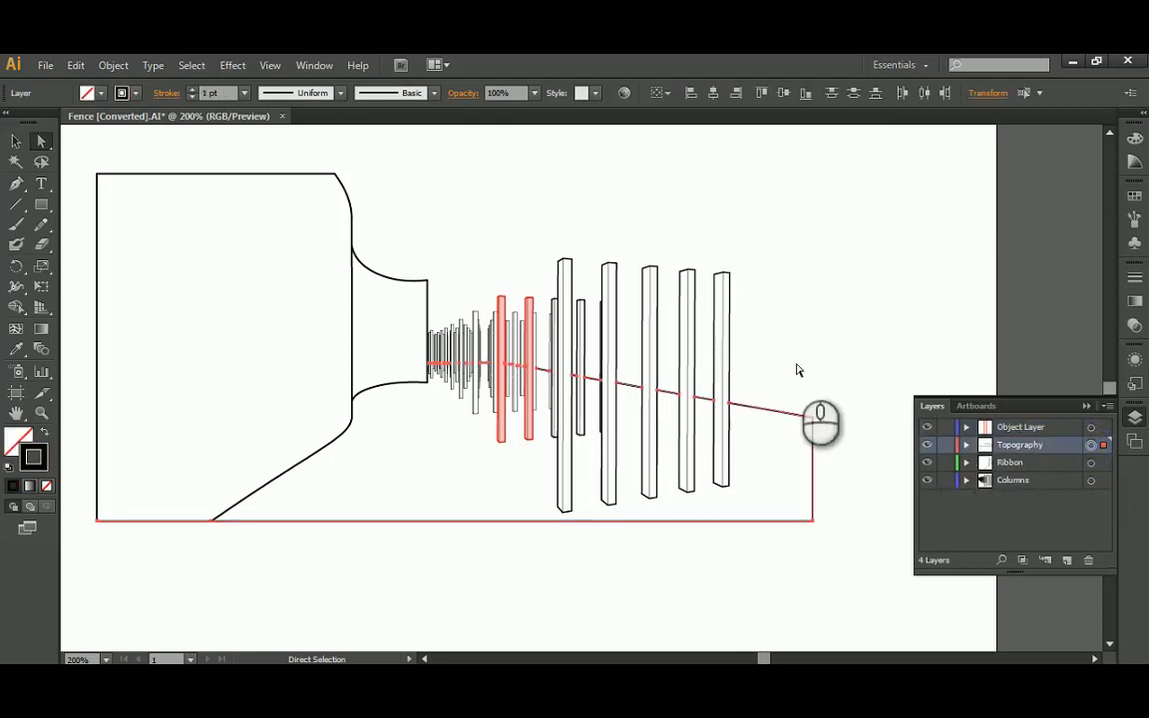
click(1134, 278)
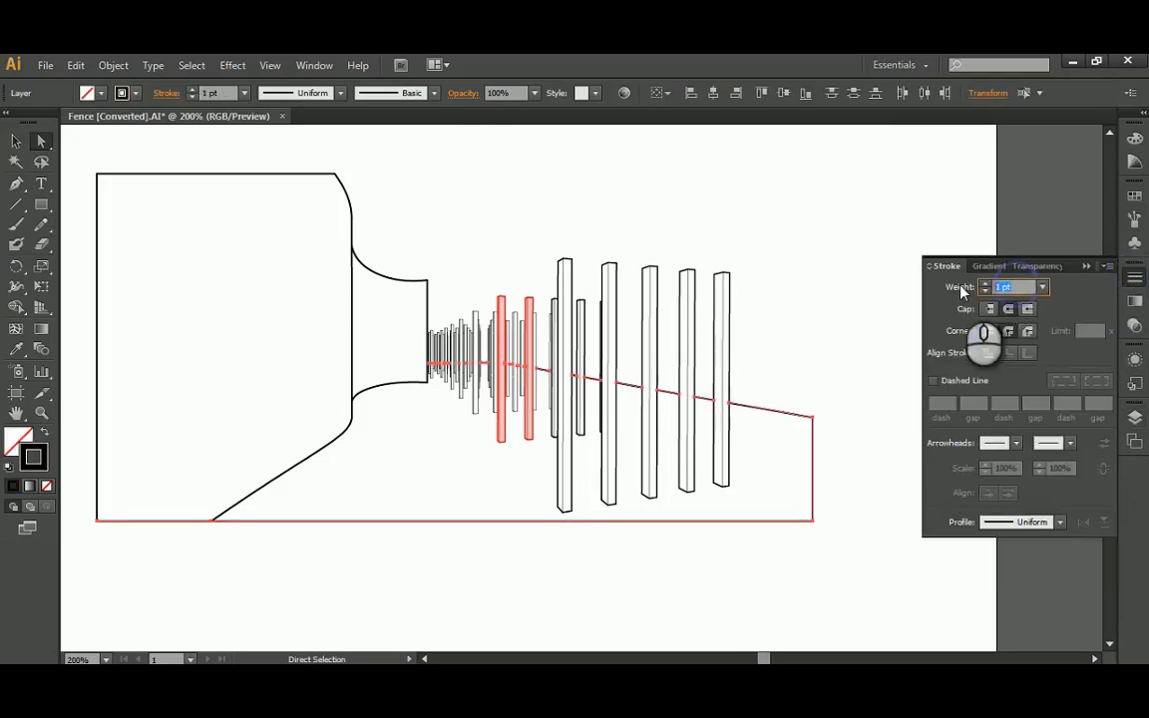
key(Return)
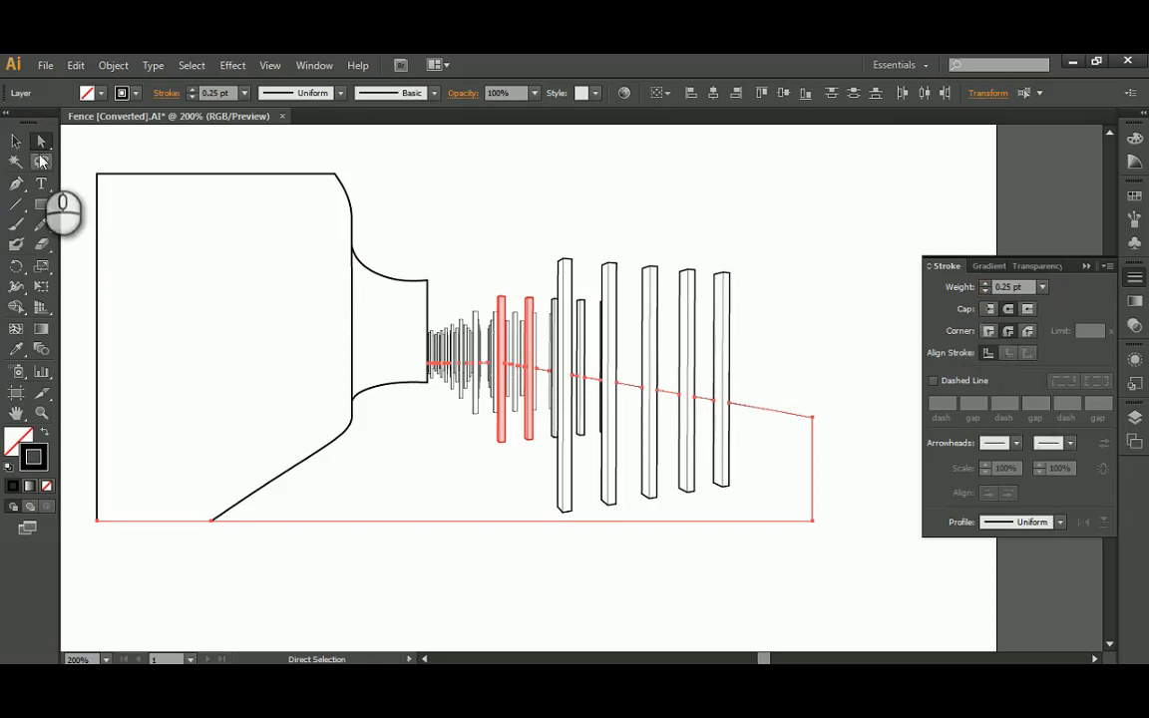
click(263, 173)
Set the stroke weight of all linework on the Ribbon layer to 0.5 pt and deselect it
alt+scroll(414, 276, down, 2)
alt+scroll(453, 289, up, 2)
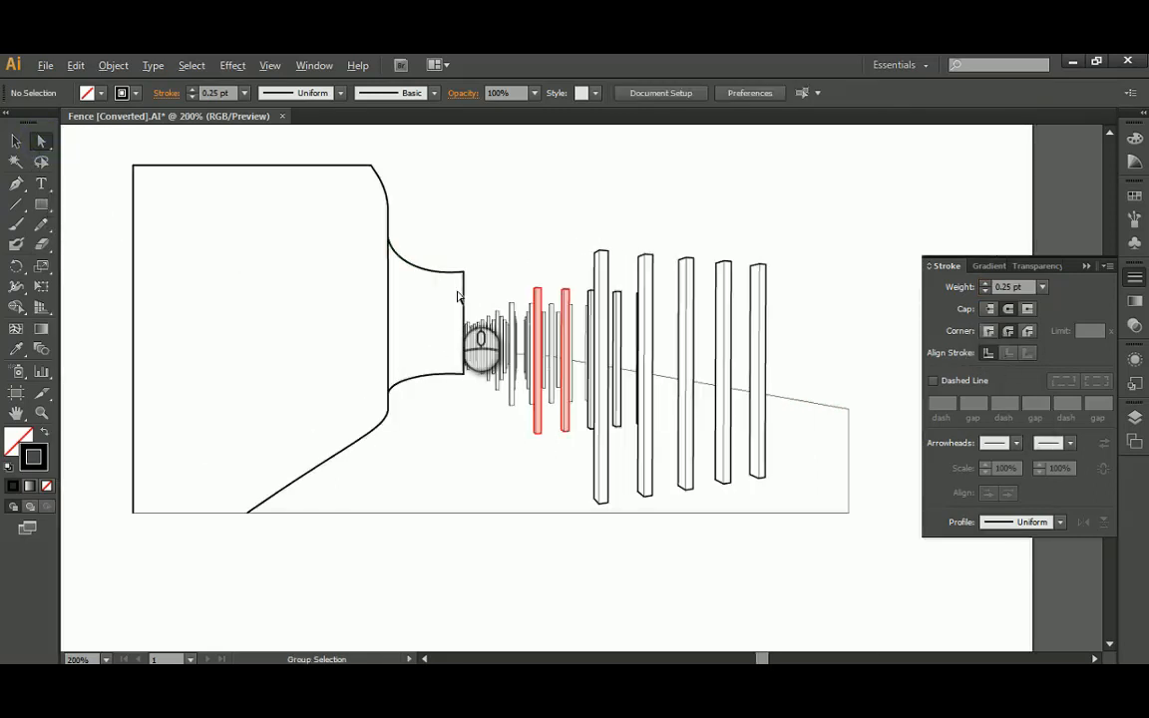
click(474, 259)
click(443, 187)
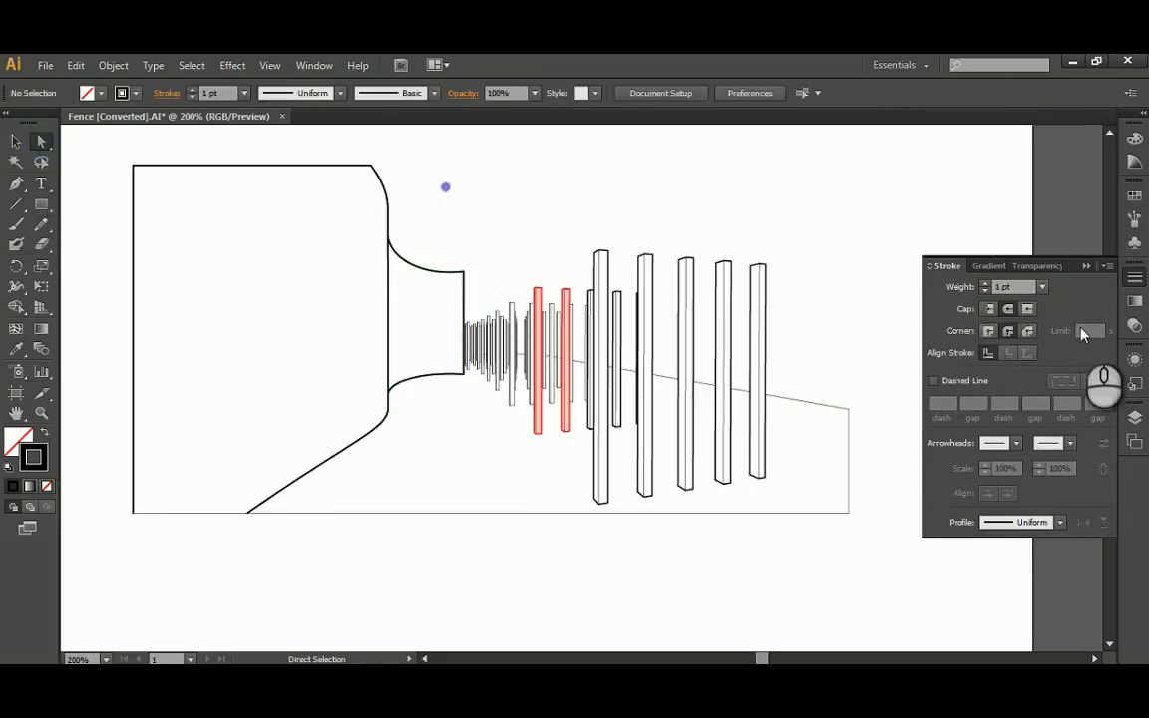
click(1135, 424)
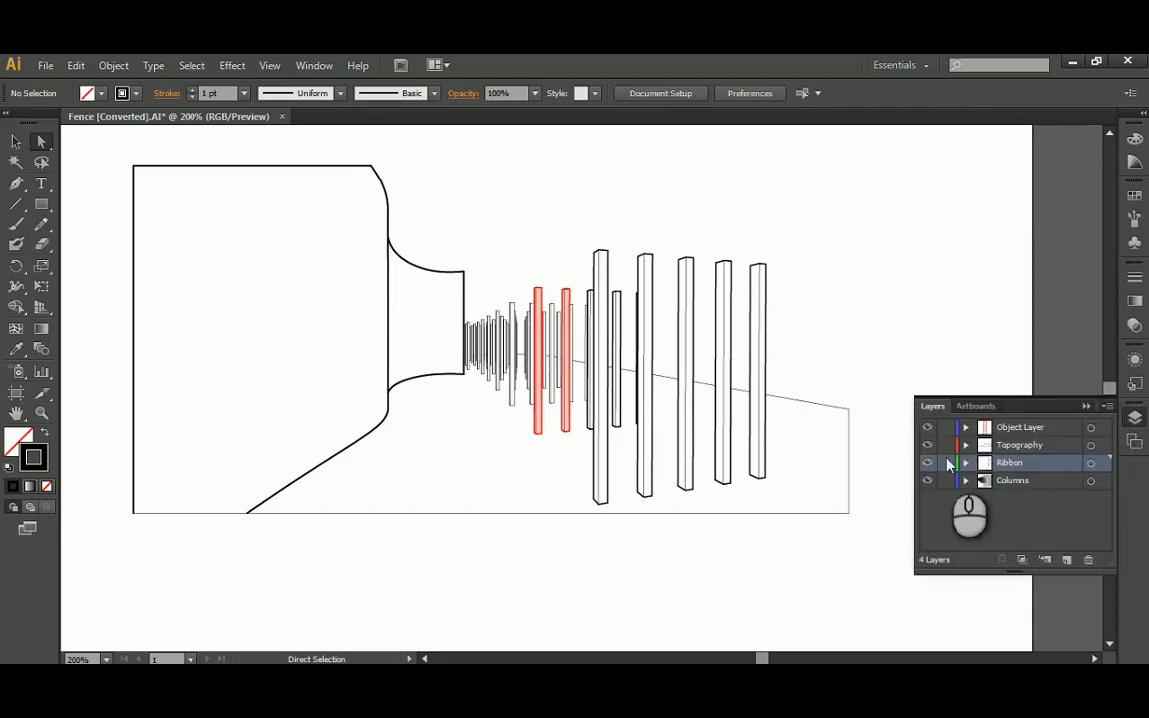
click(1091, 462)
click(1134, 300)
double_click(1003, 286)
text(.5)
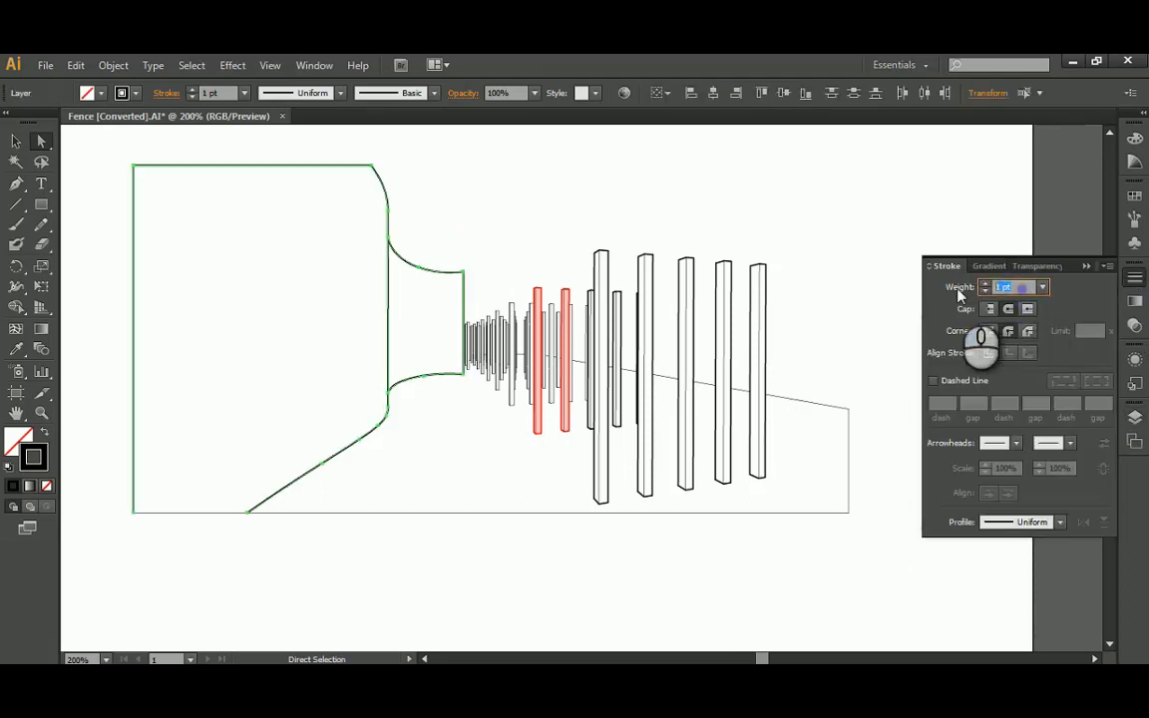
key(Return)
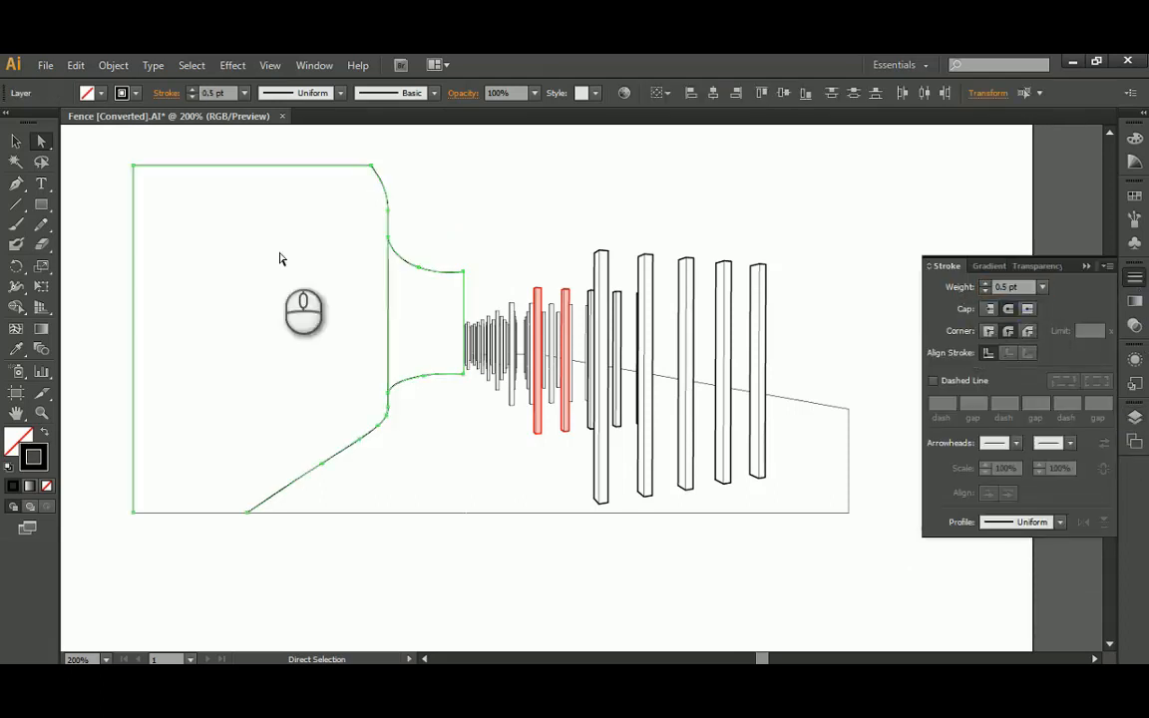
click(512, 229)
Examine the line weights of the topography, ribbon and columns across the whole drawing and up close
alt+scroll(505, 246, down, 2)
drag(531, 227, 570, 274)
alt+scroll(556, 324, up, 2)
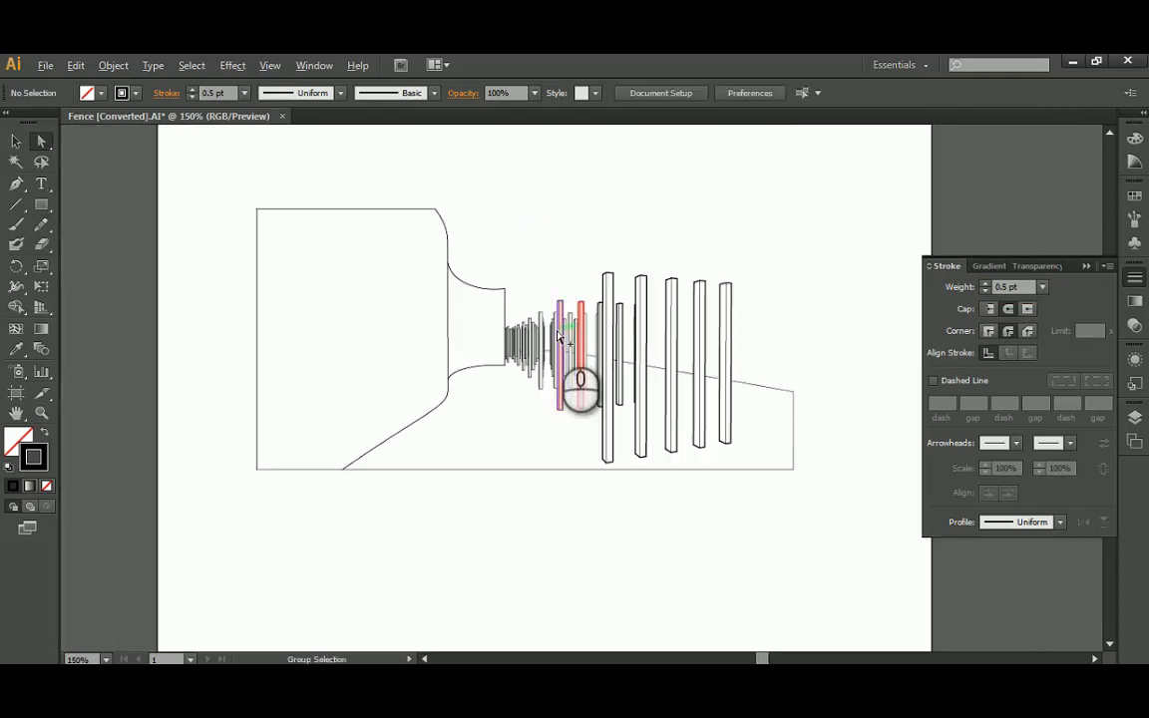
alt+scroll(590, 258, up, 1)
alt+scroll(589, 260, down, 1)
alt+scroll(589, 259, down, 1)
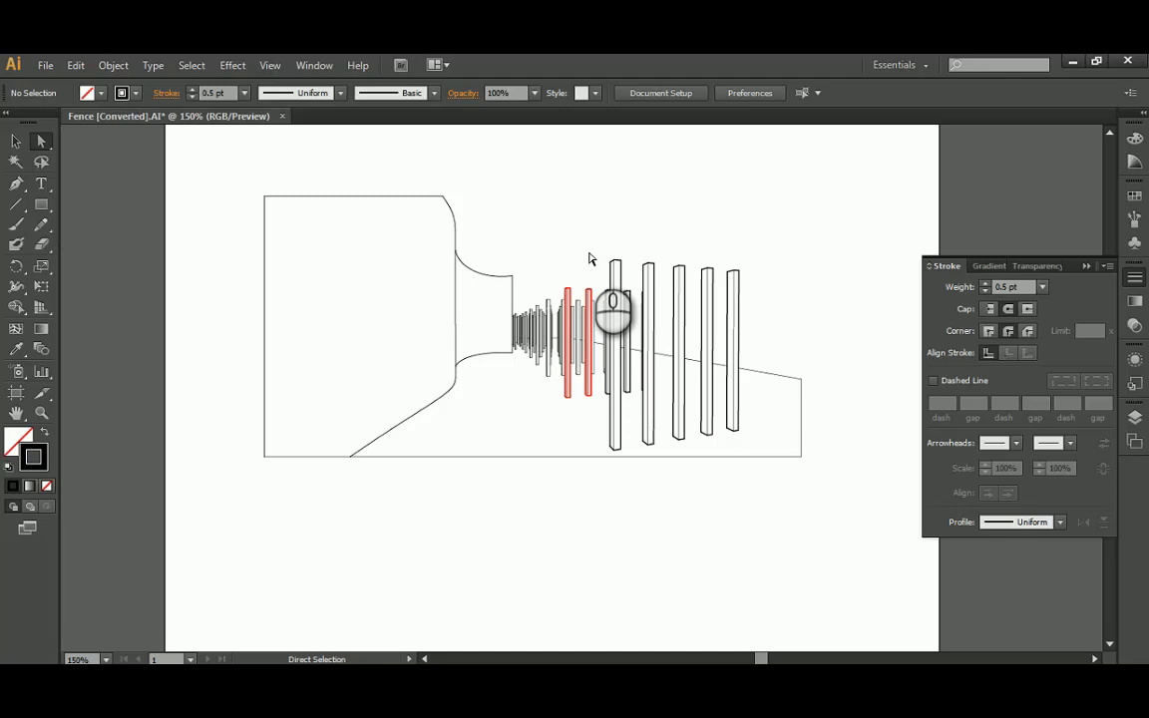
alt+scroll(442, 274, up, 2)
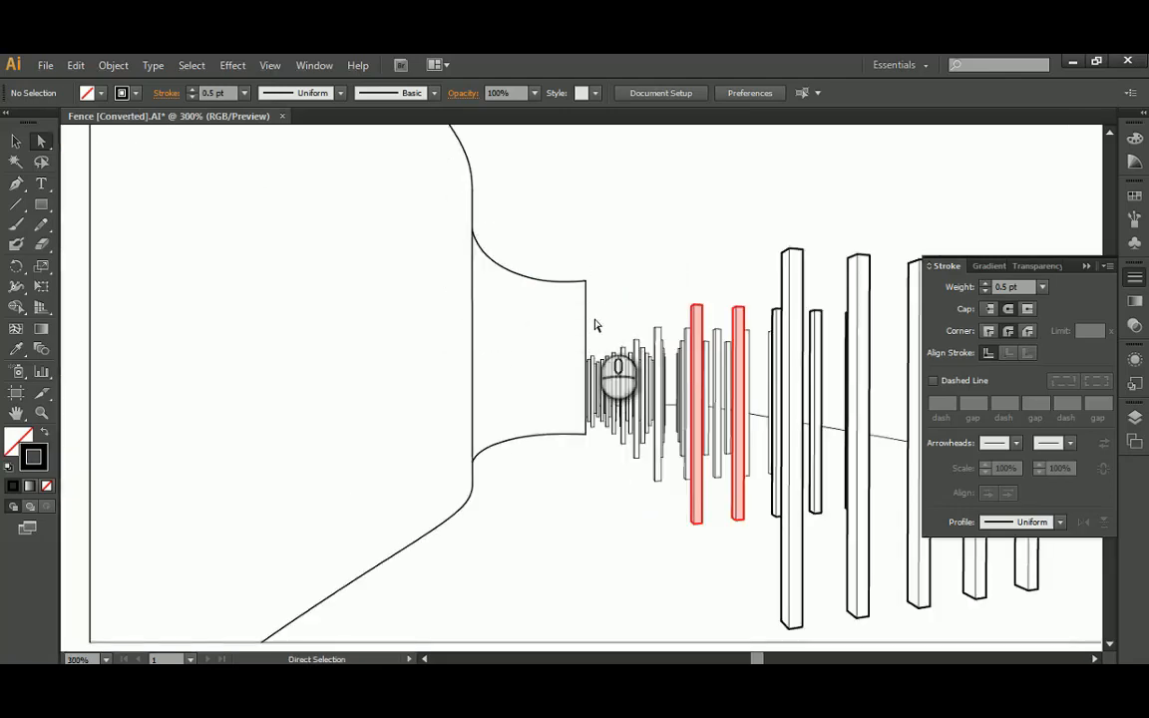
alt+scroll(595, 325, down, 2)
alt+scroll(558, 349, up, 1)
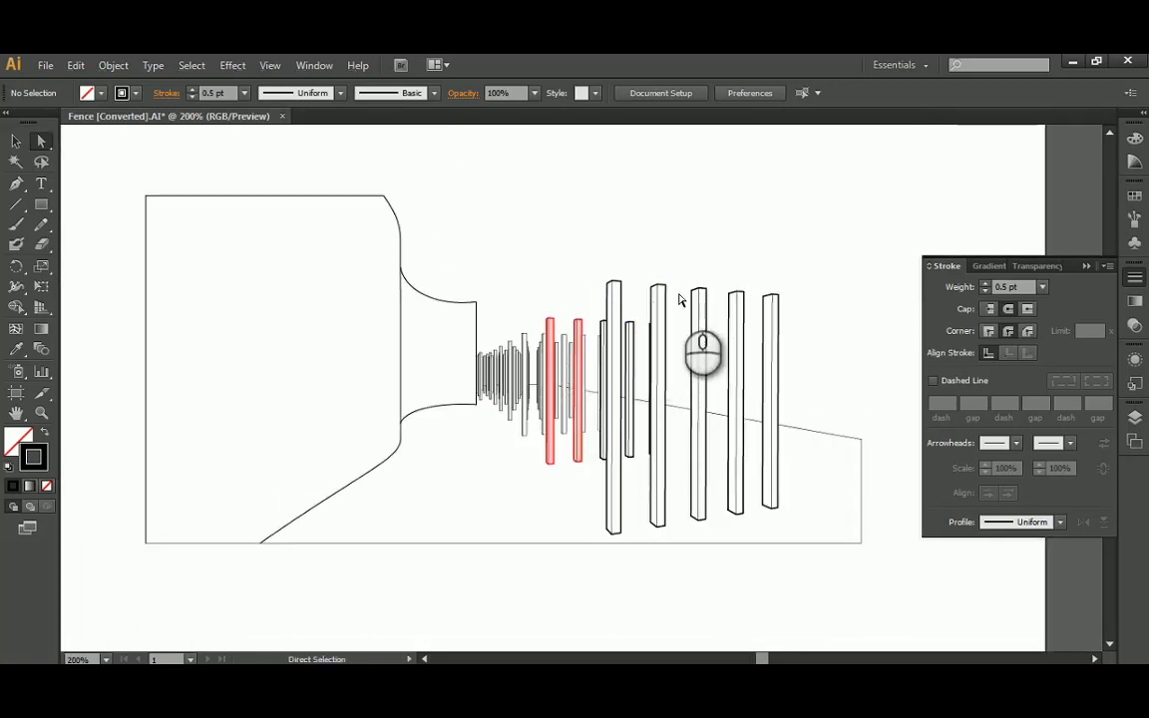
Select the outline segments of the tallest black column, set their stroke weight to 1.5 pt, and deselect them
alt+scroll(629, 304, up, 1)
alt+click(630, 282)
alt+scroll(617, 277, up, 1)
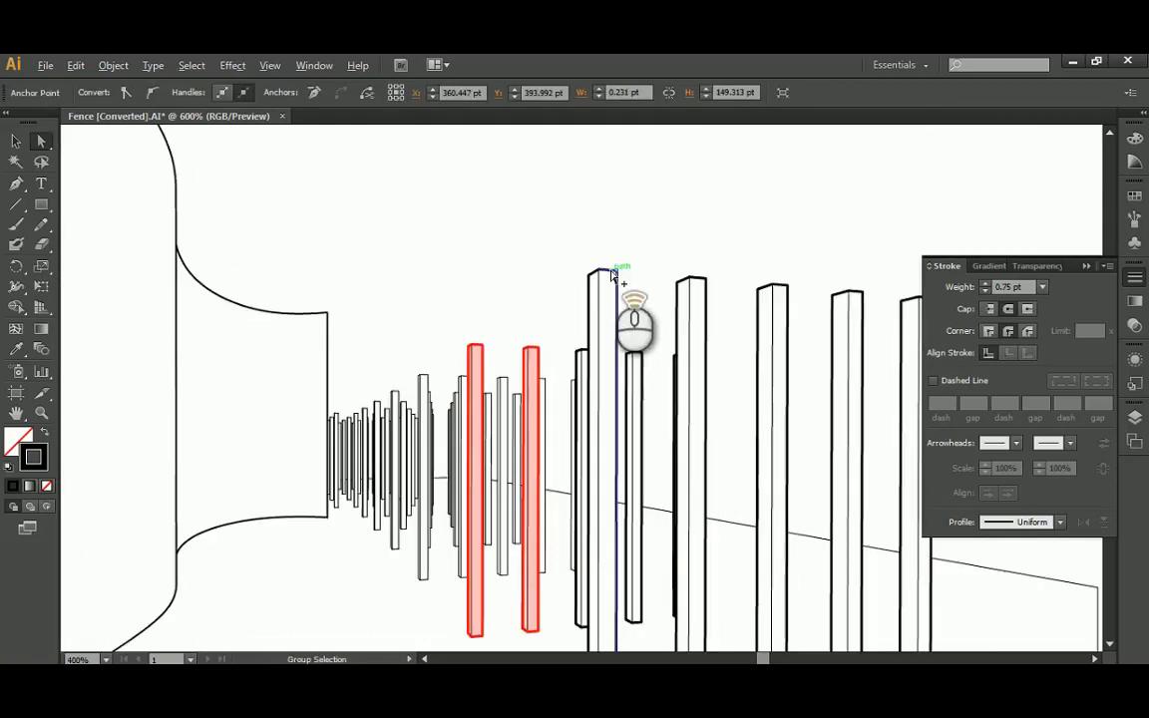
alt+scroll(613, 276, up, 1)
alt+click(605, 267)
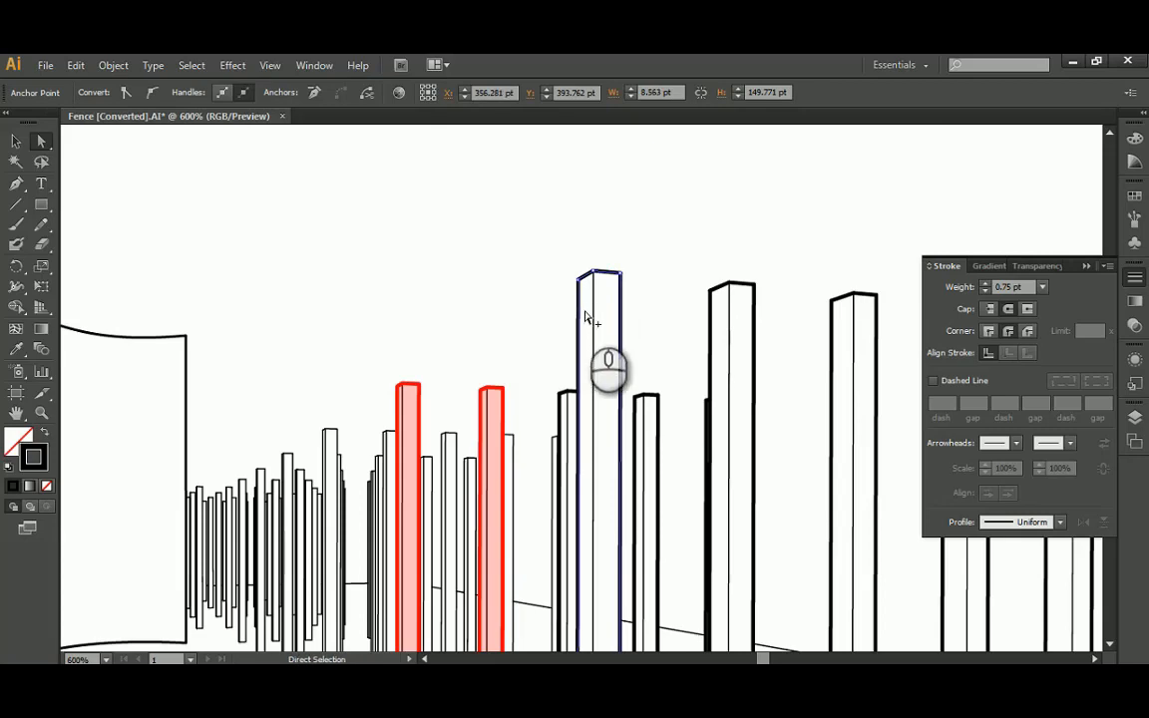
alt+scroll(608, 466, down, 2)
alt+scroll(594, 526, up, 1)
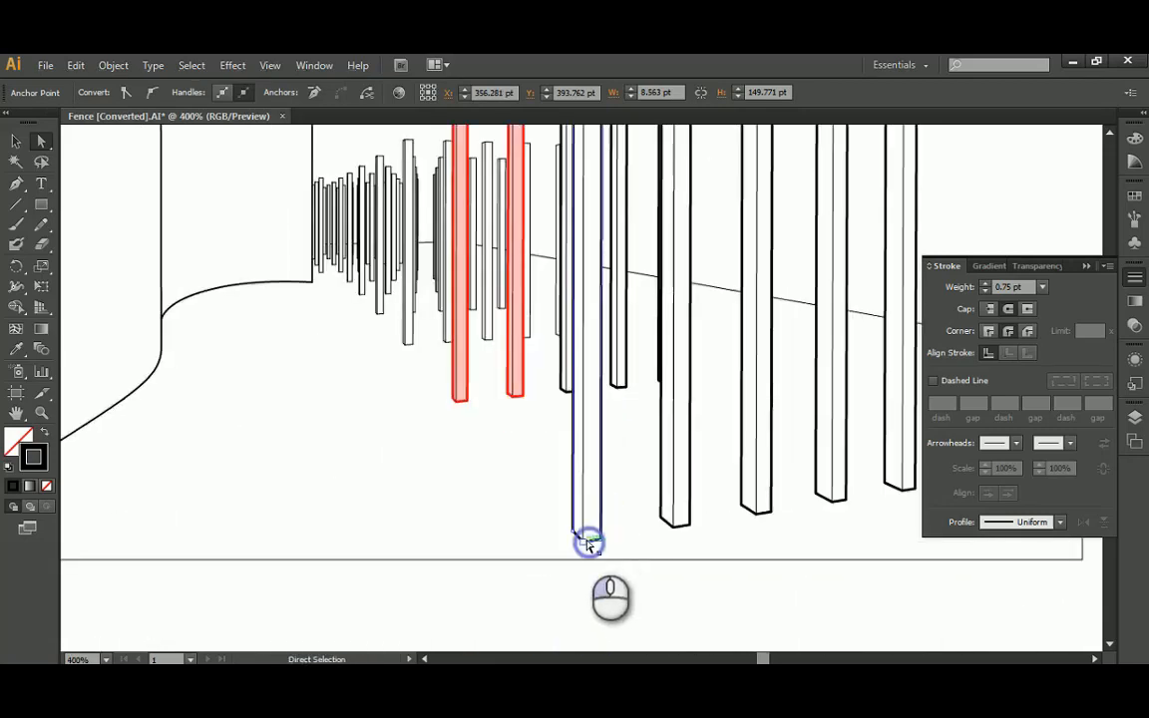
alt+scroll(588, 544, up, 2)
click(950, 290)
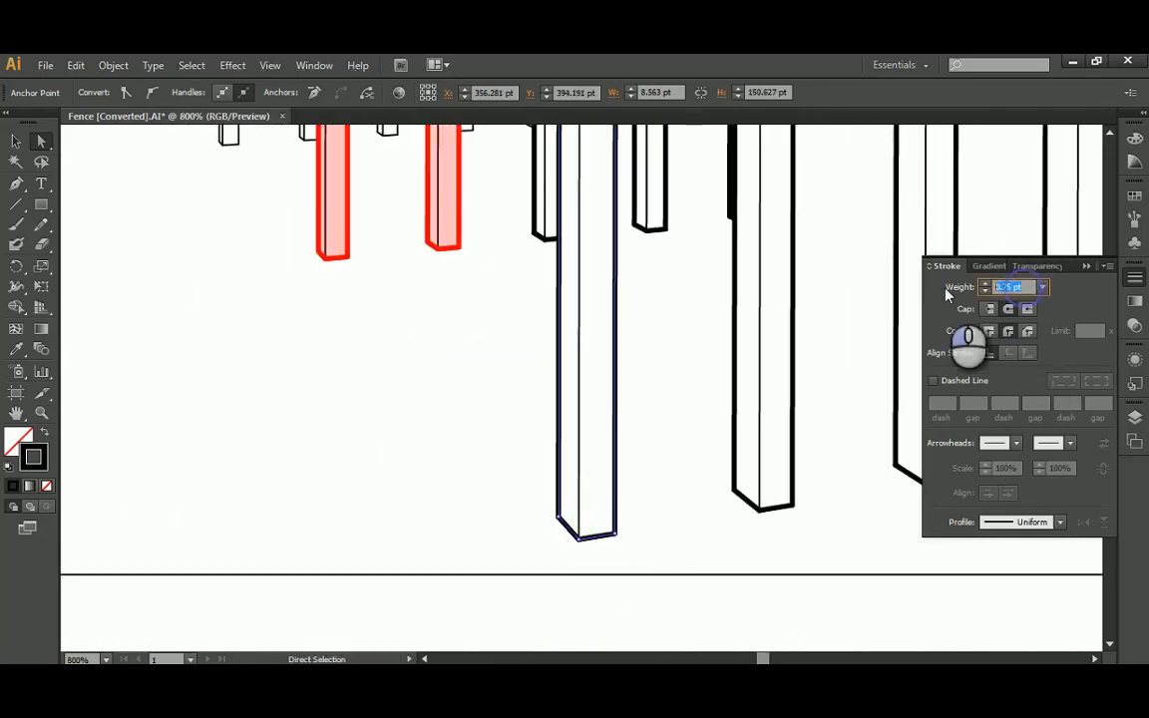
text(1.5)
key(Return)
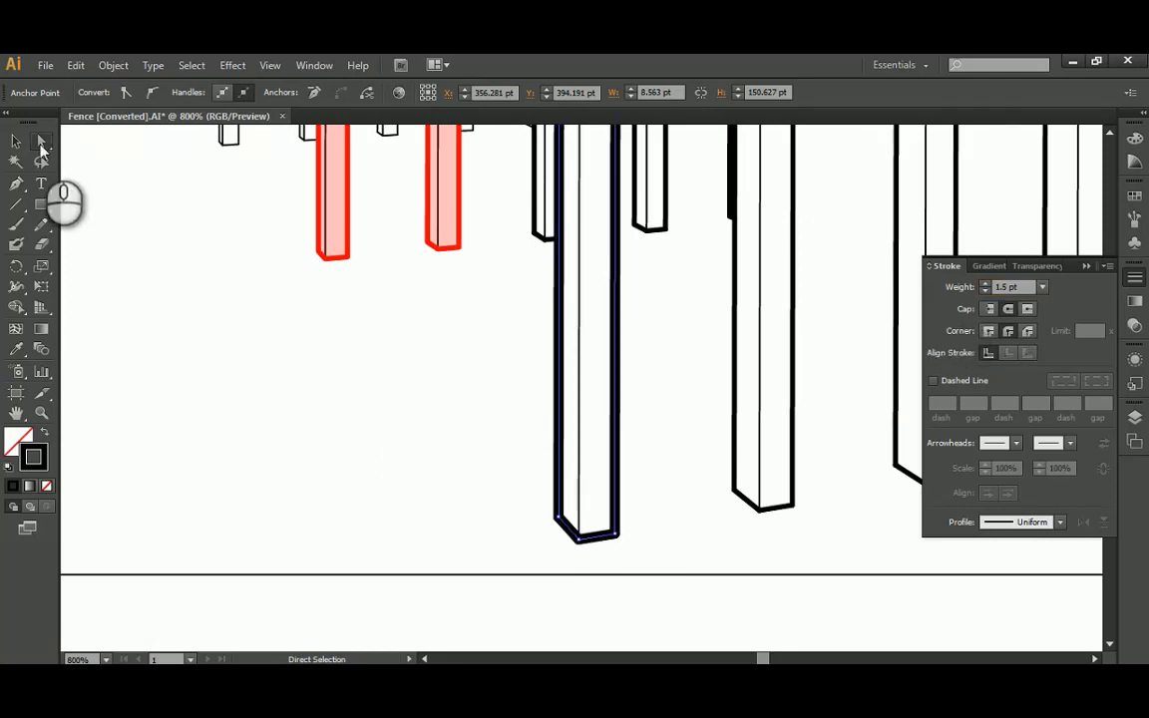
click(206, 230)
alt+scroll(461, 346, down, 4)
click(419, 246)
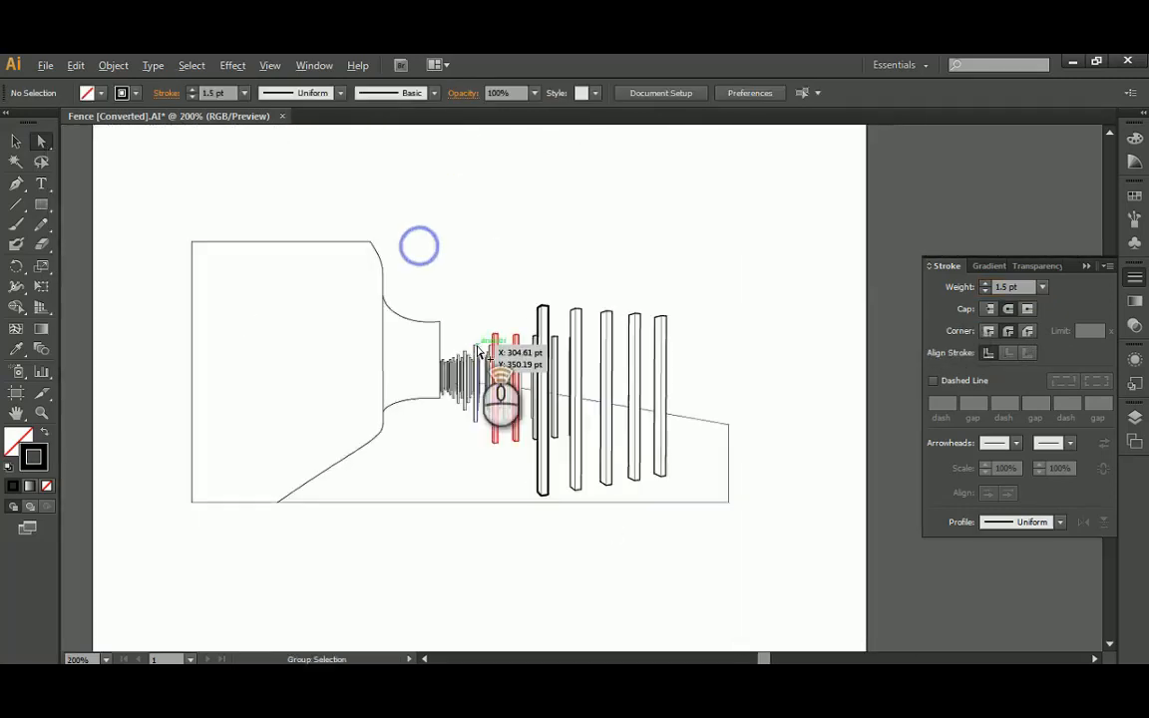
Examine the tallest black column's outline in relation to the neighbouring columns and the overall drawing
alt+scroll(478, 351, up, 1)
alt+scroll(615, 341, up, 1)
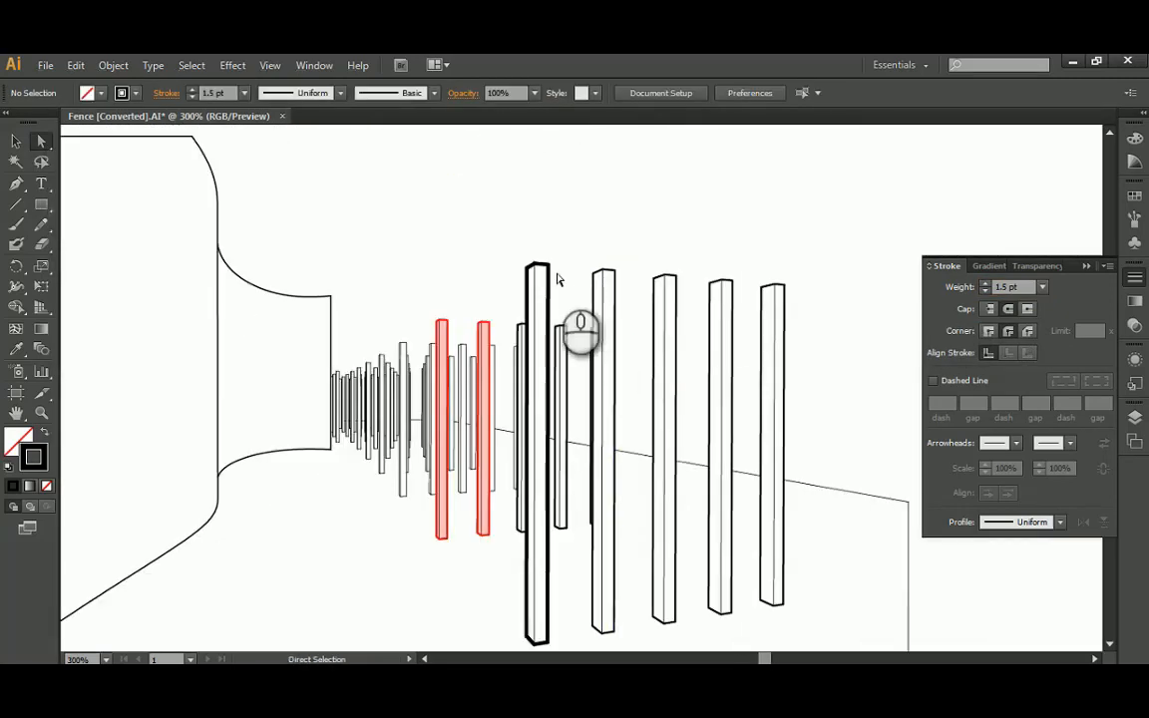
alt+scroll(556, 280, down, 1)
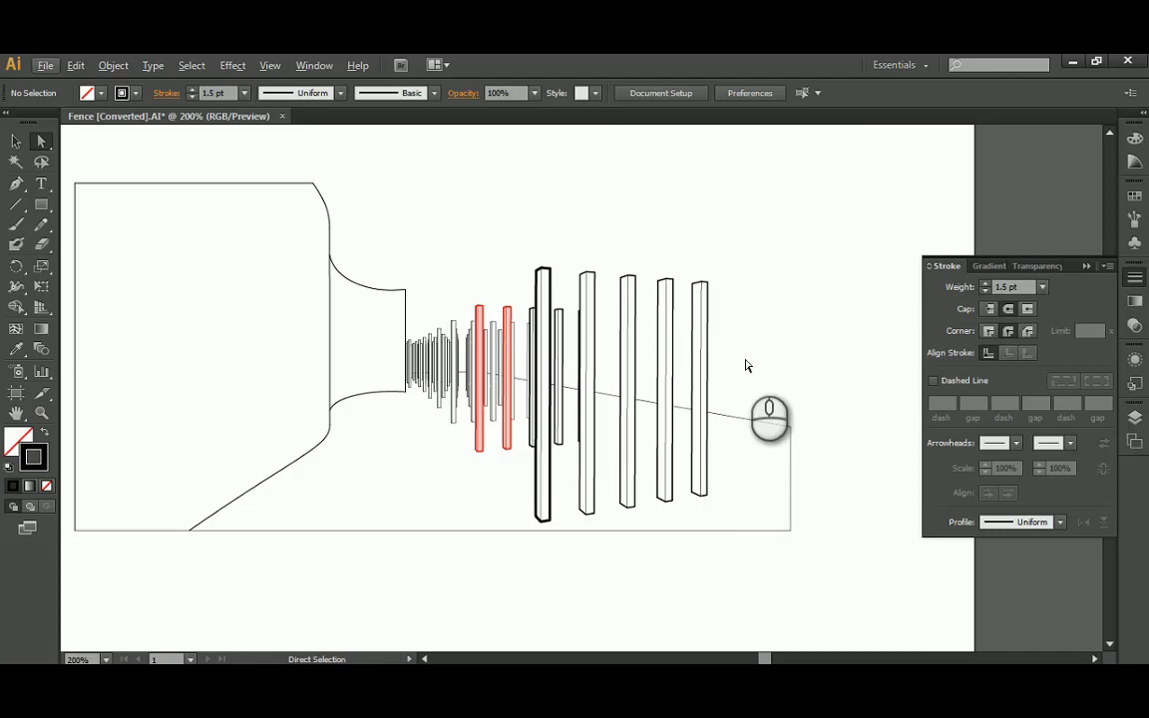
alt+scroll(738, 309, up, 1)
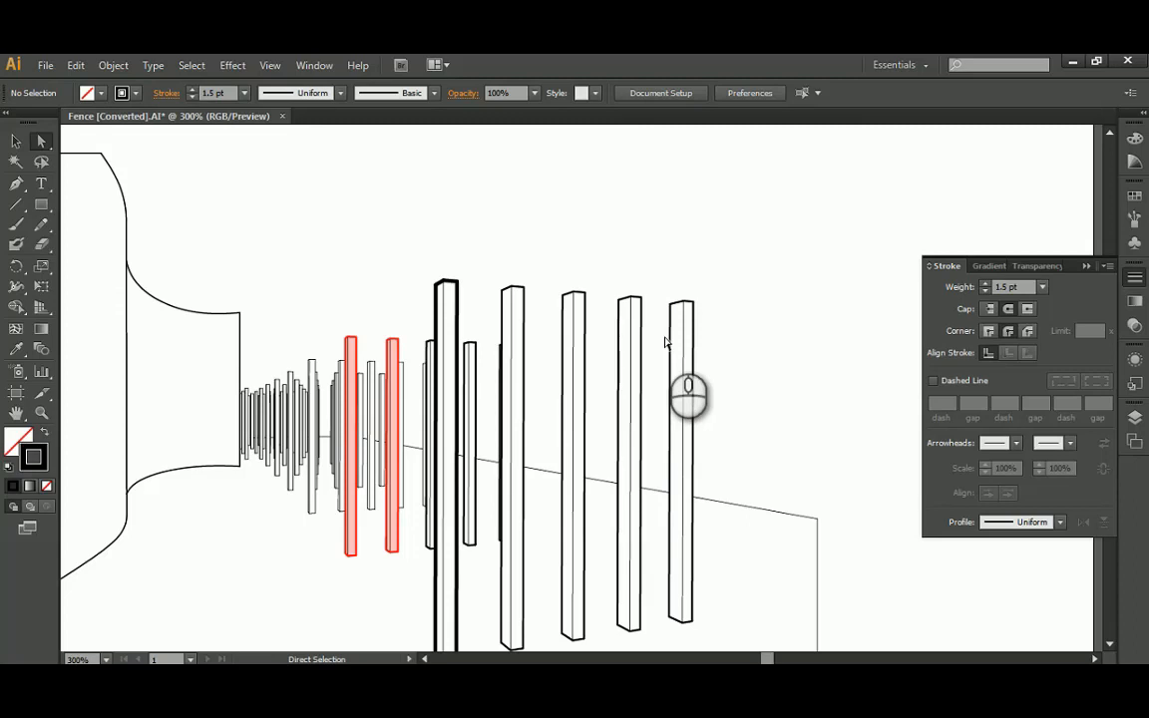
alt+scroll(489, 329, down, 2)
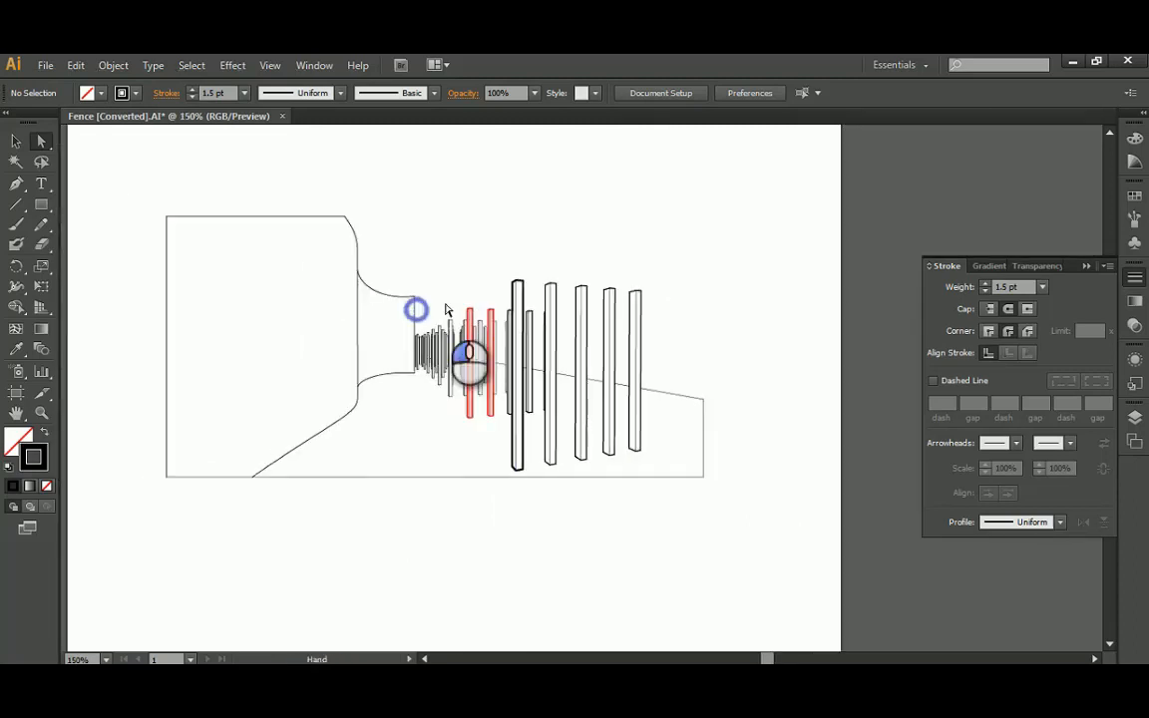
alt+scroll(419, 289, up, 1)
alt+scroll(429, 267, down, 1)
Select the entire drawing and hide Object Layer so that only the original linework stays selected
drag(160, 183, 777, 475)
click(1133, 419)
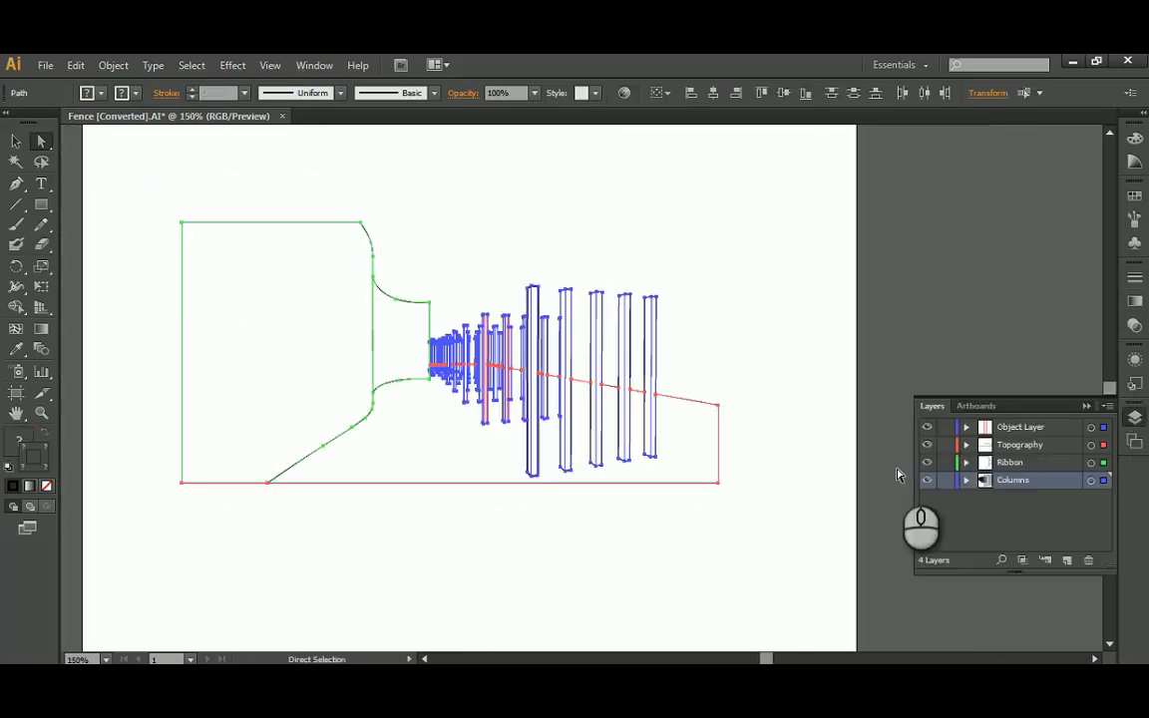
click(928, 428)
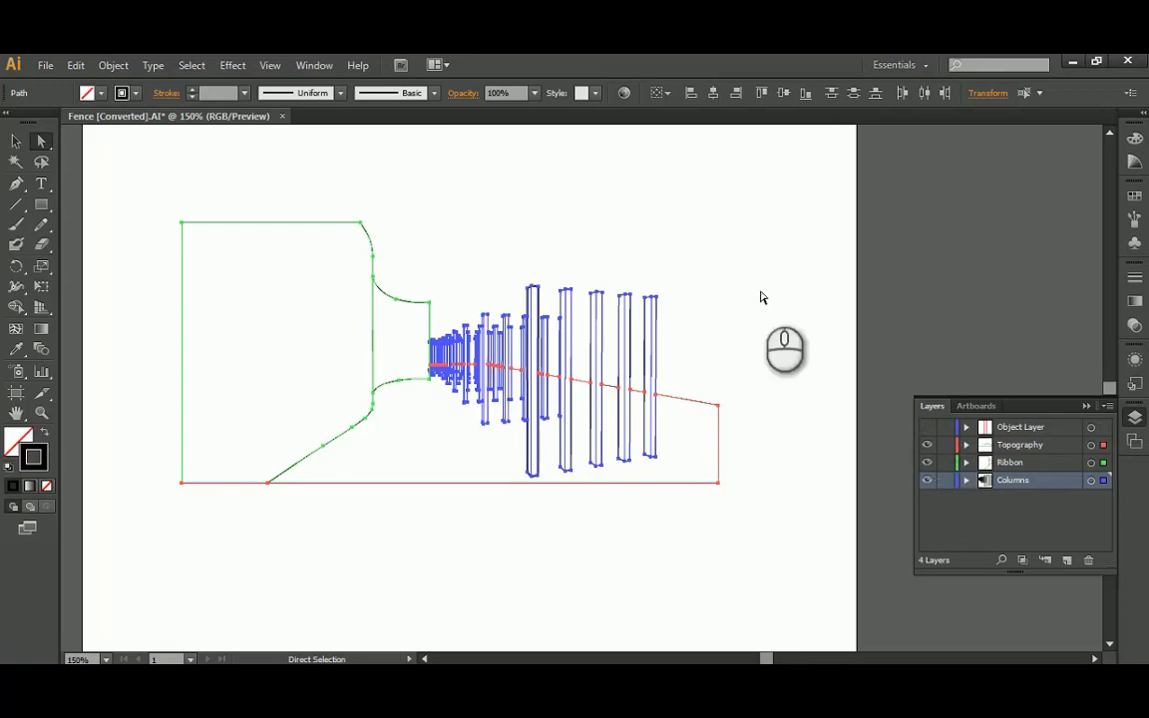
Create a layer named Live Paint beneath Columns and copy all the selected topography, ribbon and column linework onto it
click(785, 346)
drag(147, 181, 735, 548)
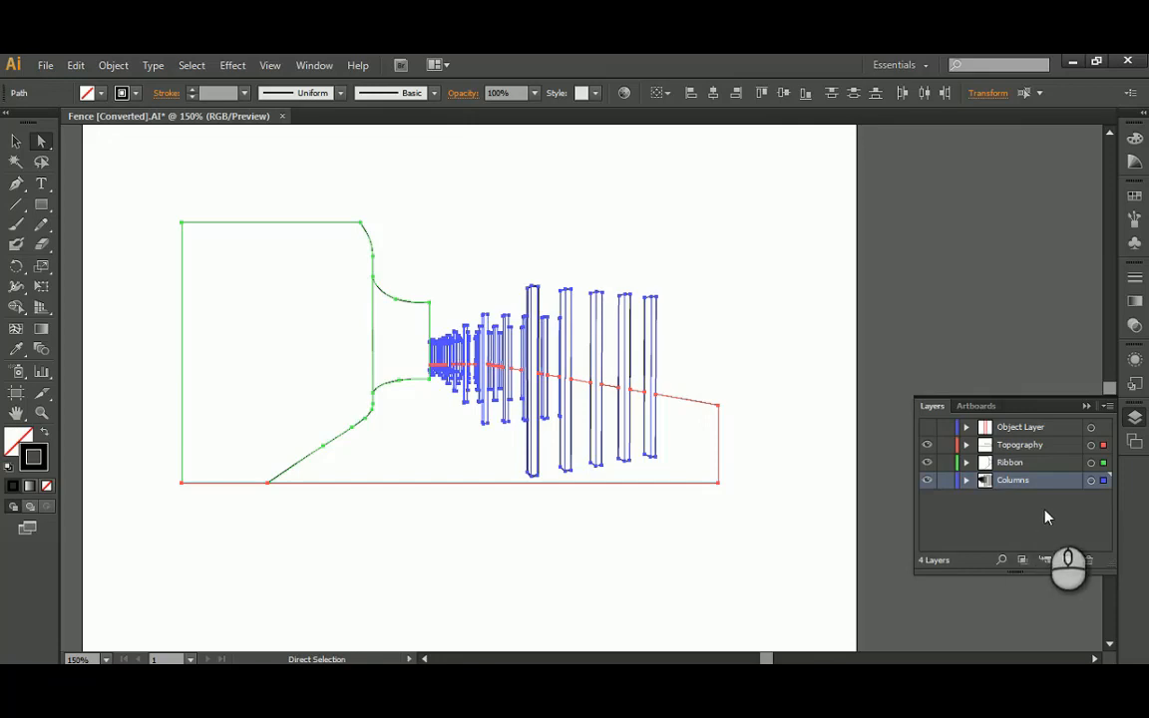
click(1067, 559)
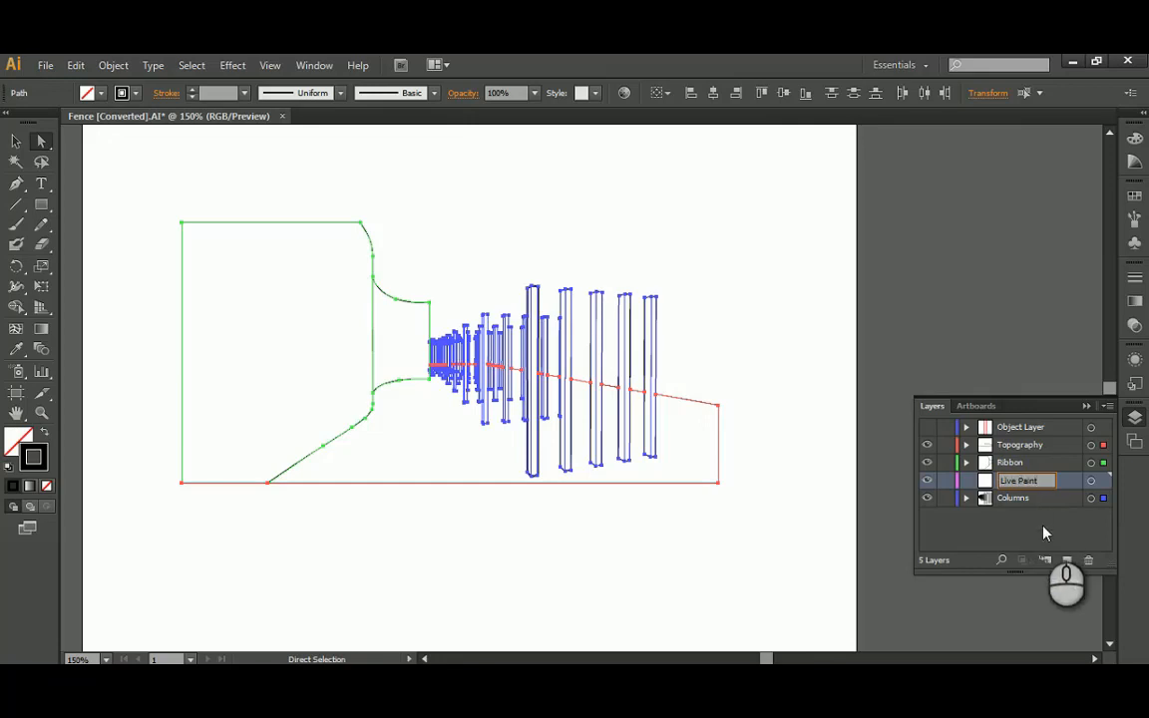
drag(1039, 485, 1037, 514)
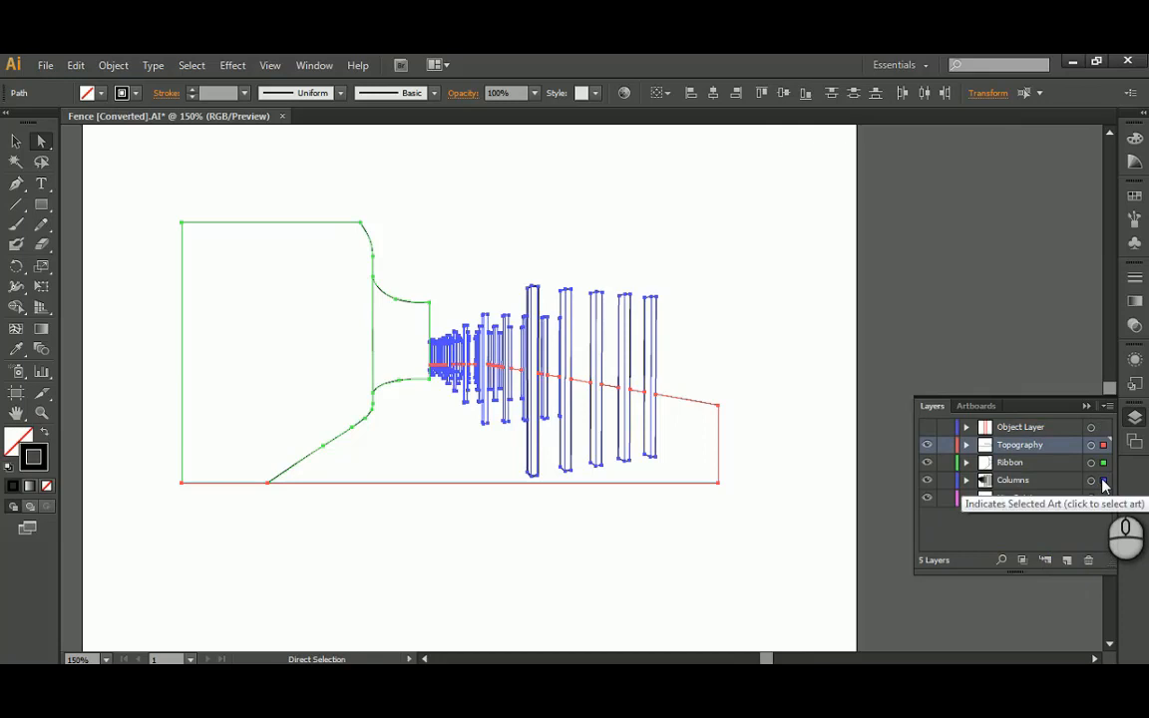
drag(1103, 482, 1103, 445)
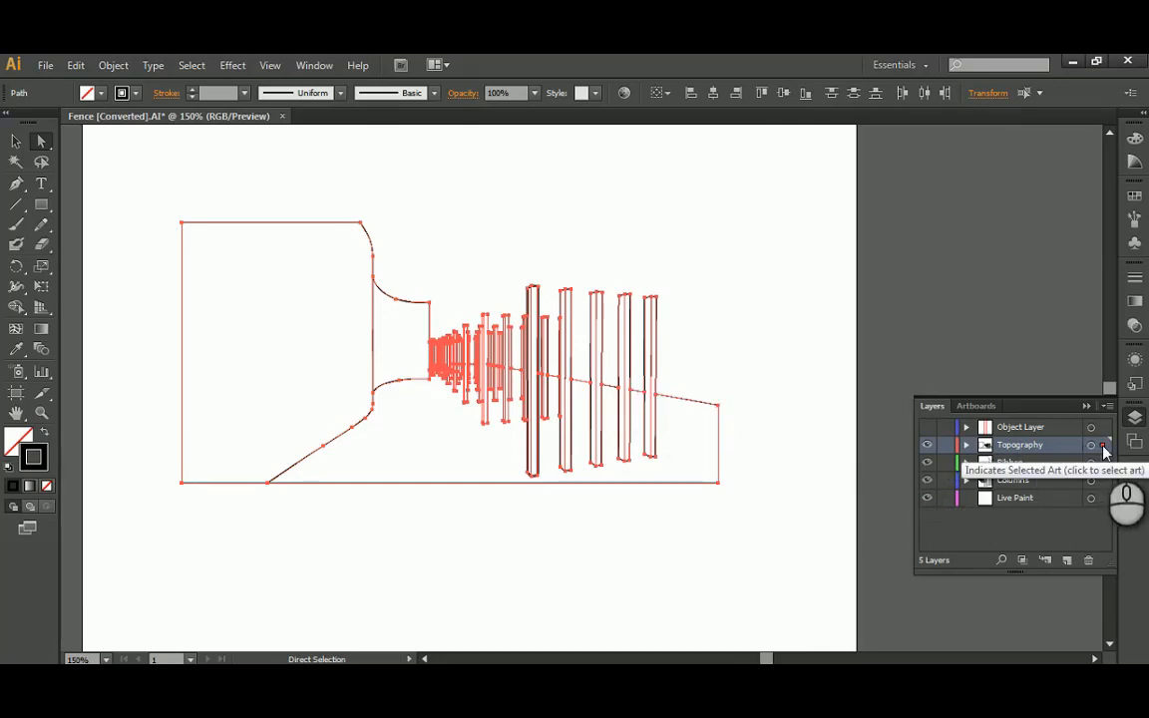
drag(1103, 451, 1103, 499)
Hide the Topography, Ribbon and Columns layers, leaving only Live Paint shown
click(928, 499)
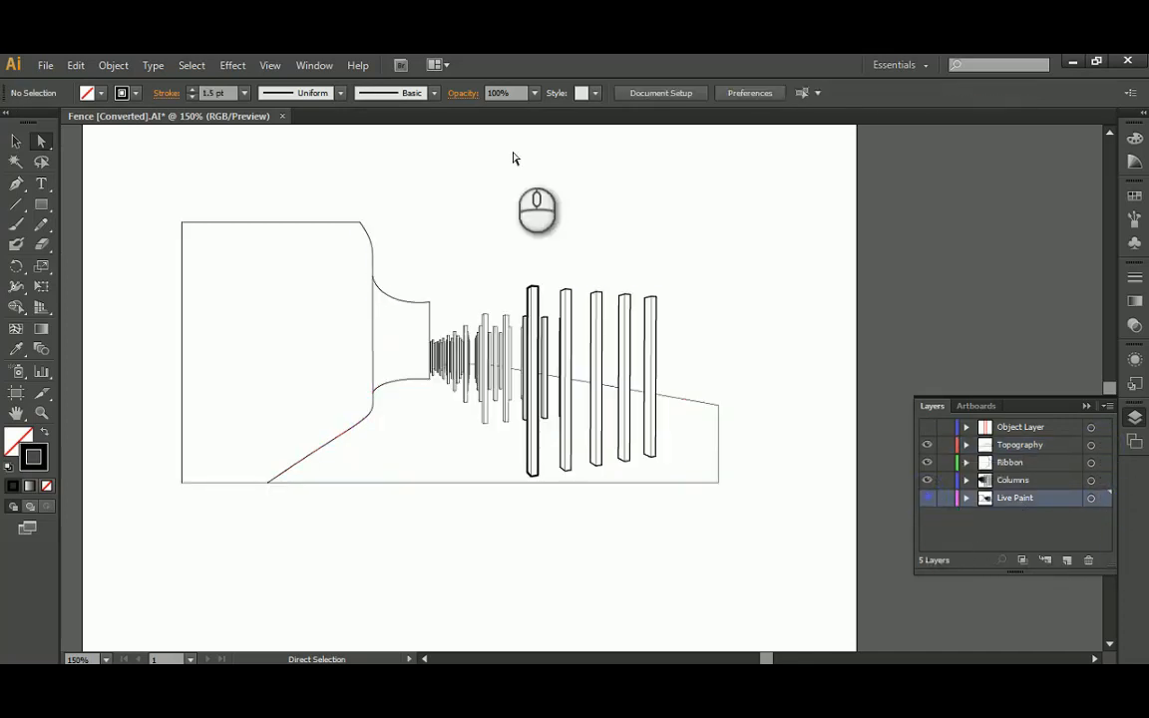
drag(926, 481, 926, 446)
click(927, 499)
Select all the linework on Live Paint and convert it into a Live Paint group with the Live Paint Bucket
drag(142, 183, 723, 517)
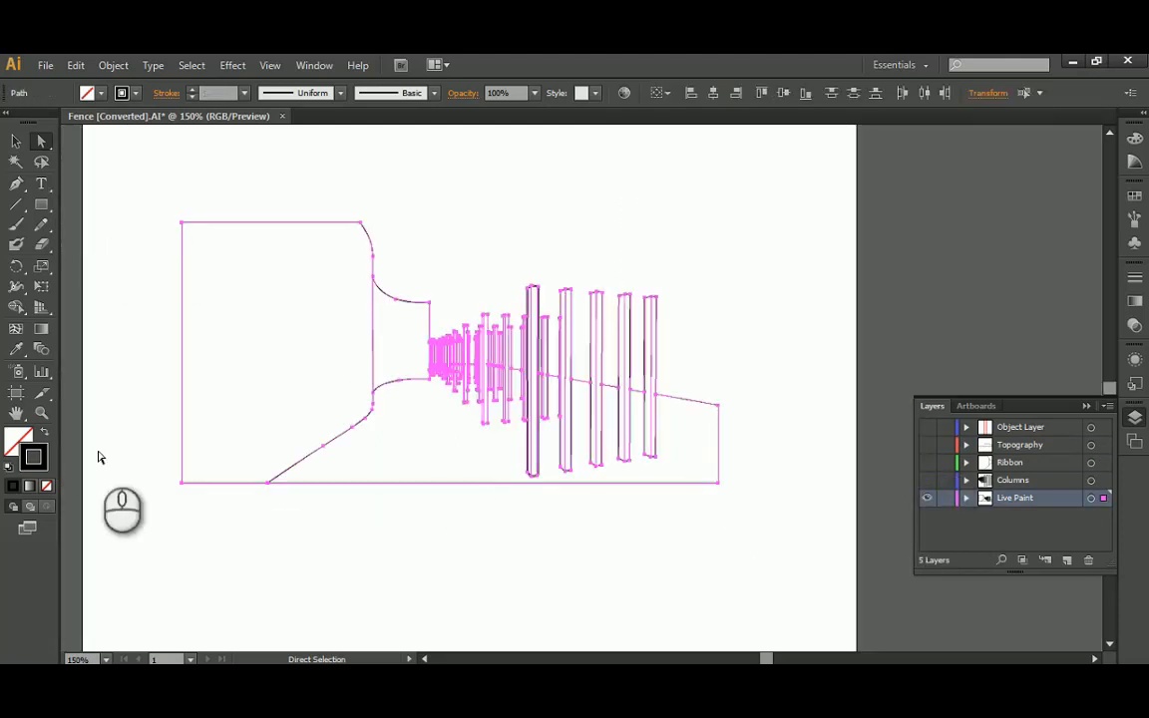
drag(15, 312, 109, 327)
click(292, 320)
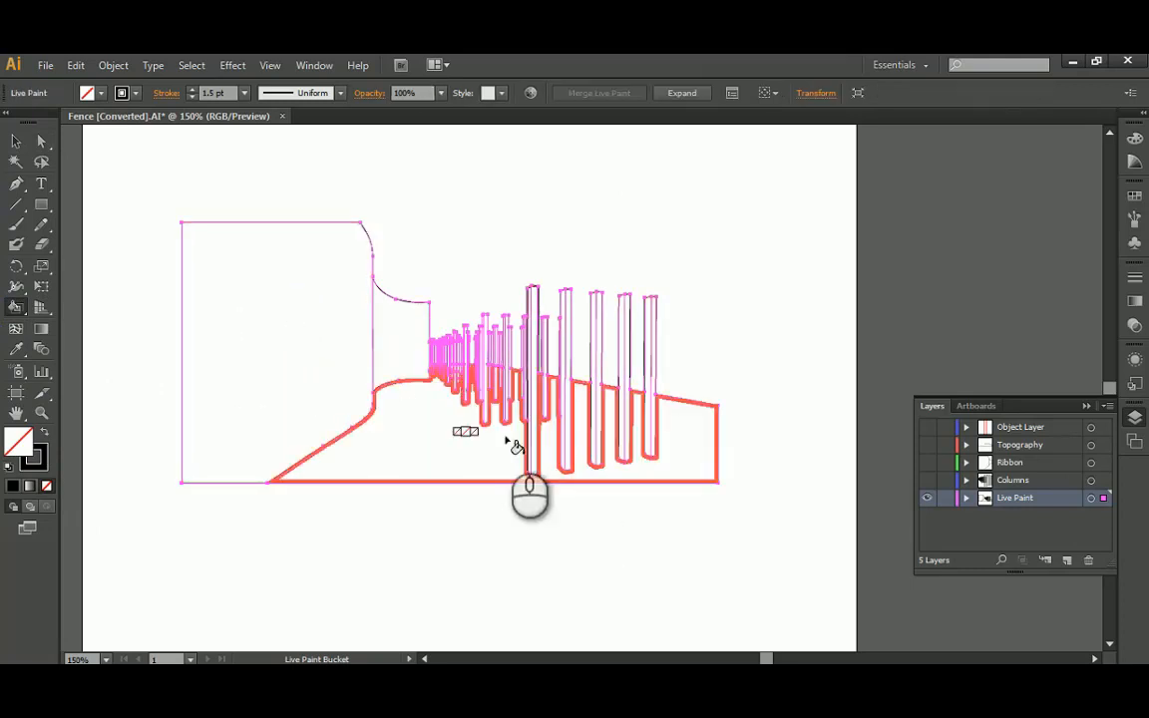
Set the fill to a greyish pink (R 193, G 176, B 176) and paint both faces of the ribbon
double_click(18, 440)
click(369, 311)
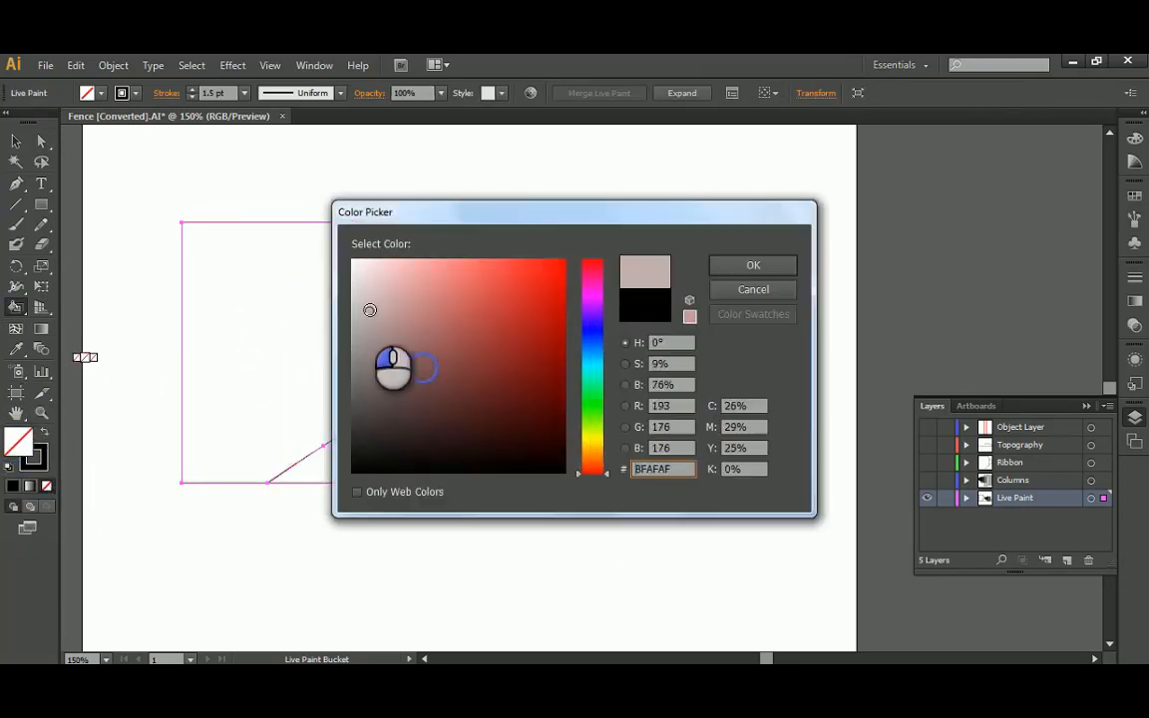
click(733, 264)
click(339, 335)
click(408, 321)
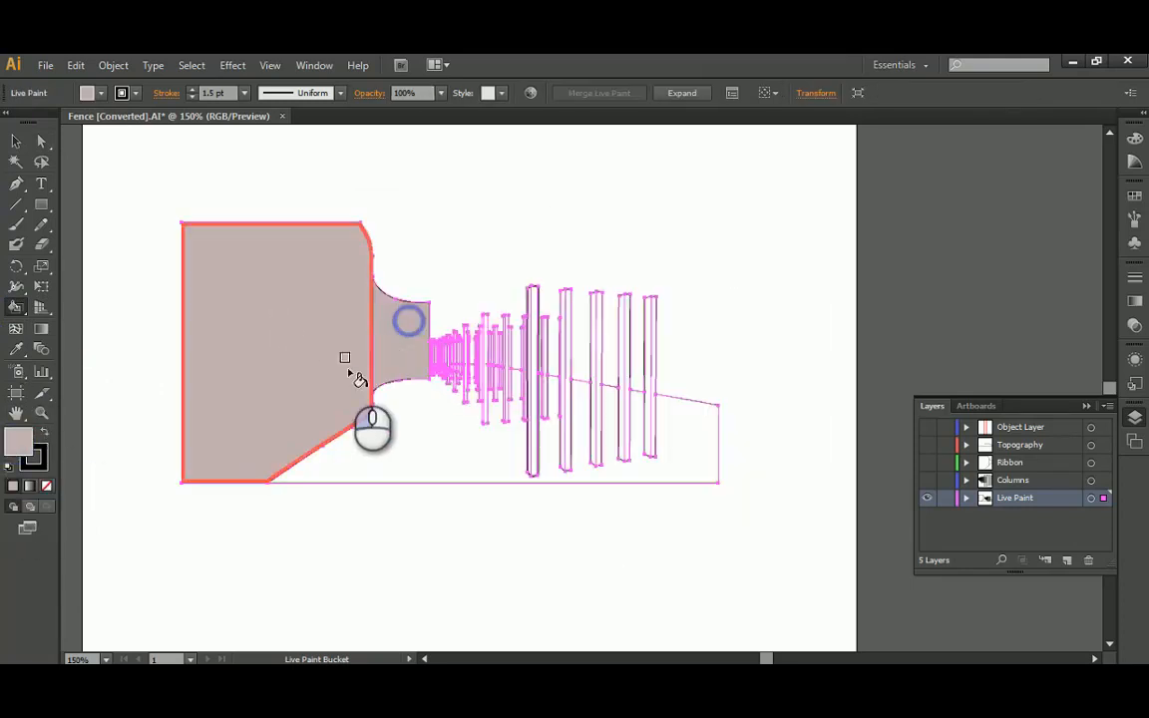
Open the Basic Graphics_Textures pattern swatch library beside the drawing and enlarge its panel
click(1142, 193)
click(928, 277)
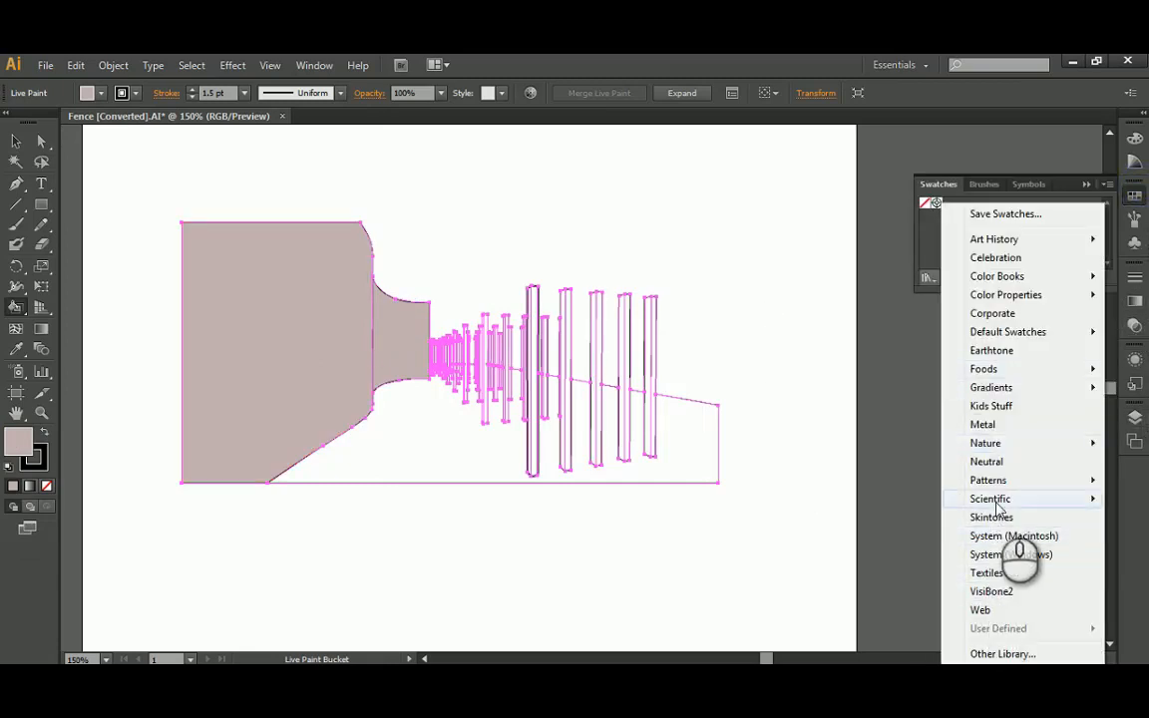
mouse_move(992, 481)
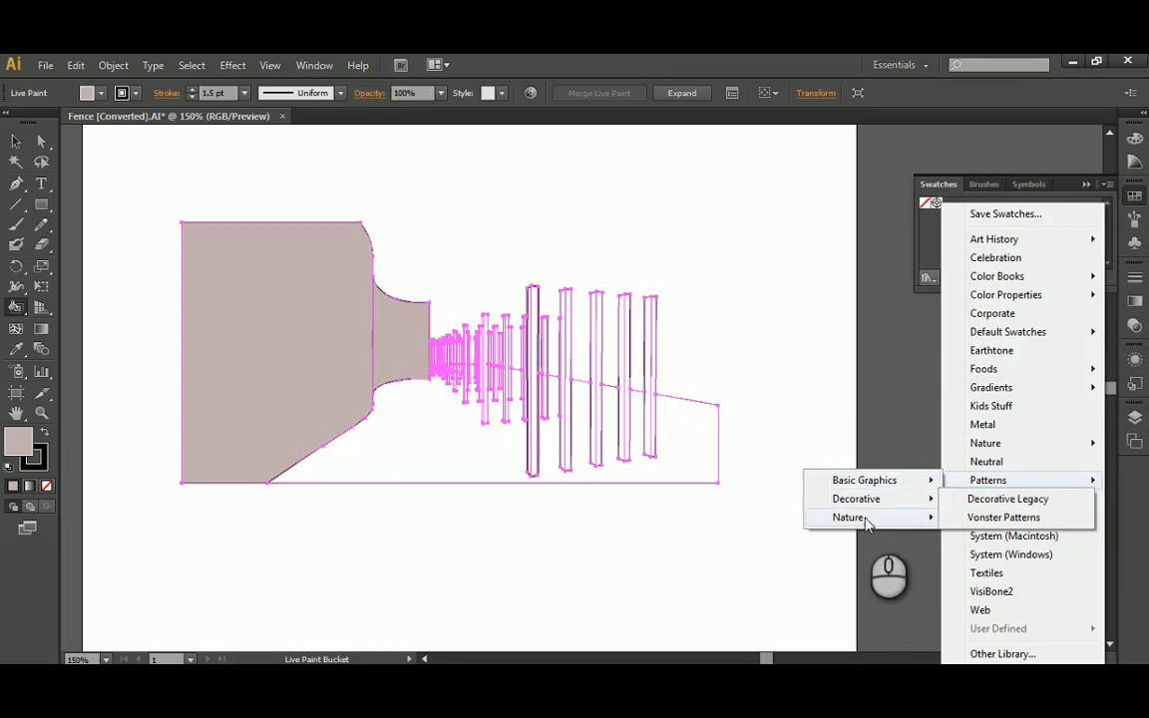
mouse_move(886, 481)
click(1043, 520)
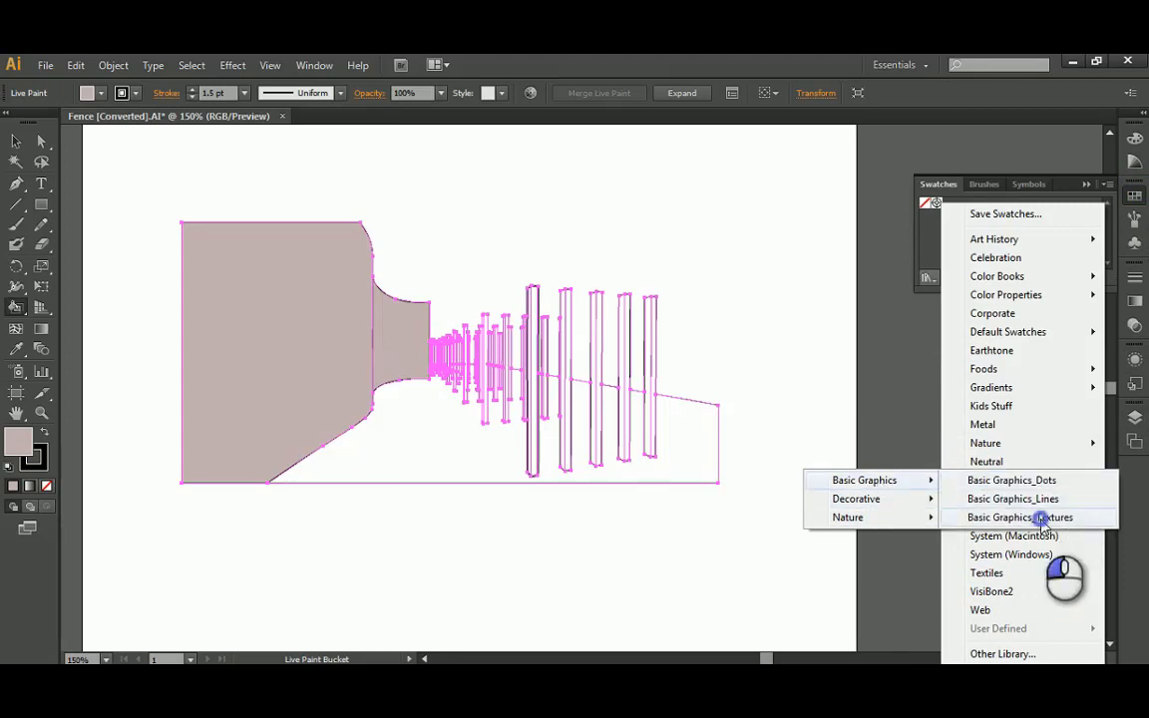
drag(535, 287, 944, 335)
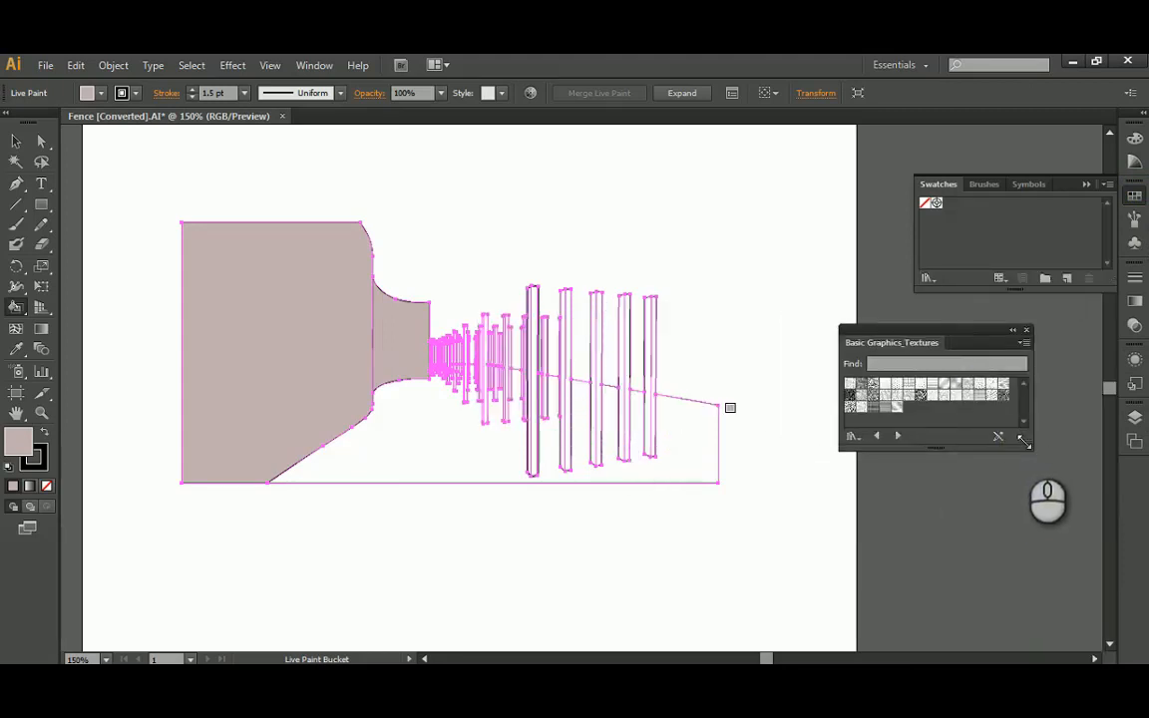
drag(1023, 439, 1069, 518)
Paint the topography surface with the pebble texture pattern and deselect the artwork
click(897, 395)
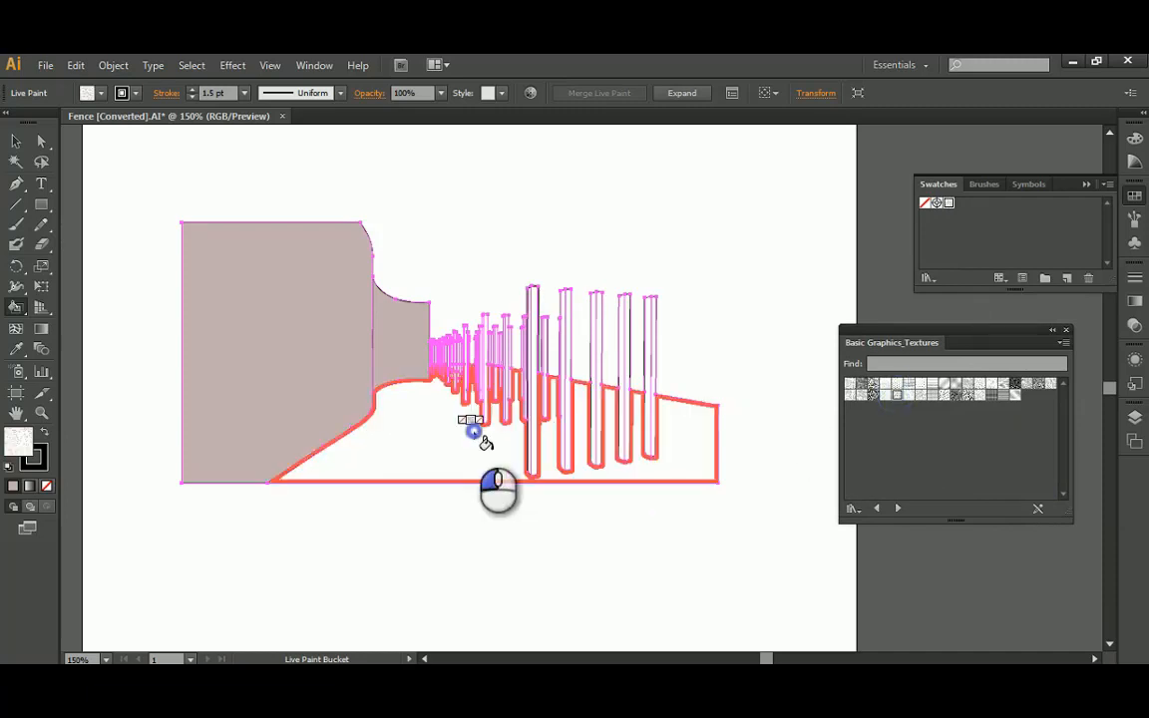
click(486, 443)
click(15, 141)
click(556, 245)
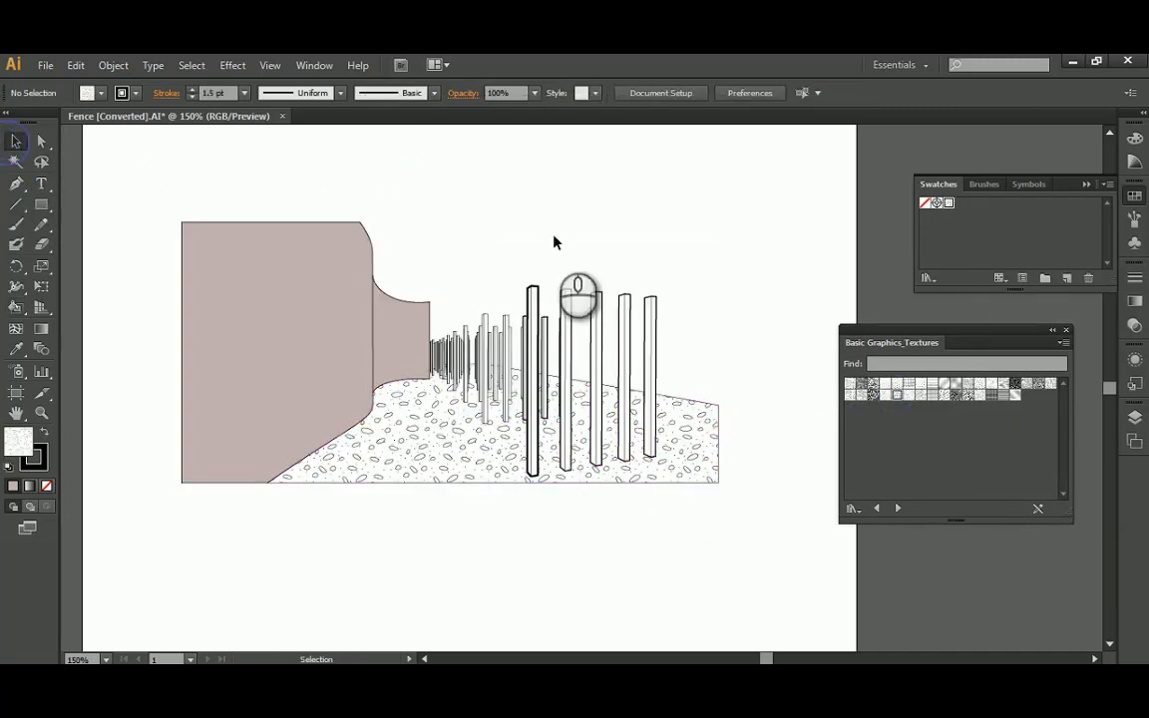
Select the Live Paint group and set up a previewed Scale that transforms patterns but not objects
alt+scroll(449, 379, up, 1)
click(41, 141)
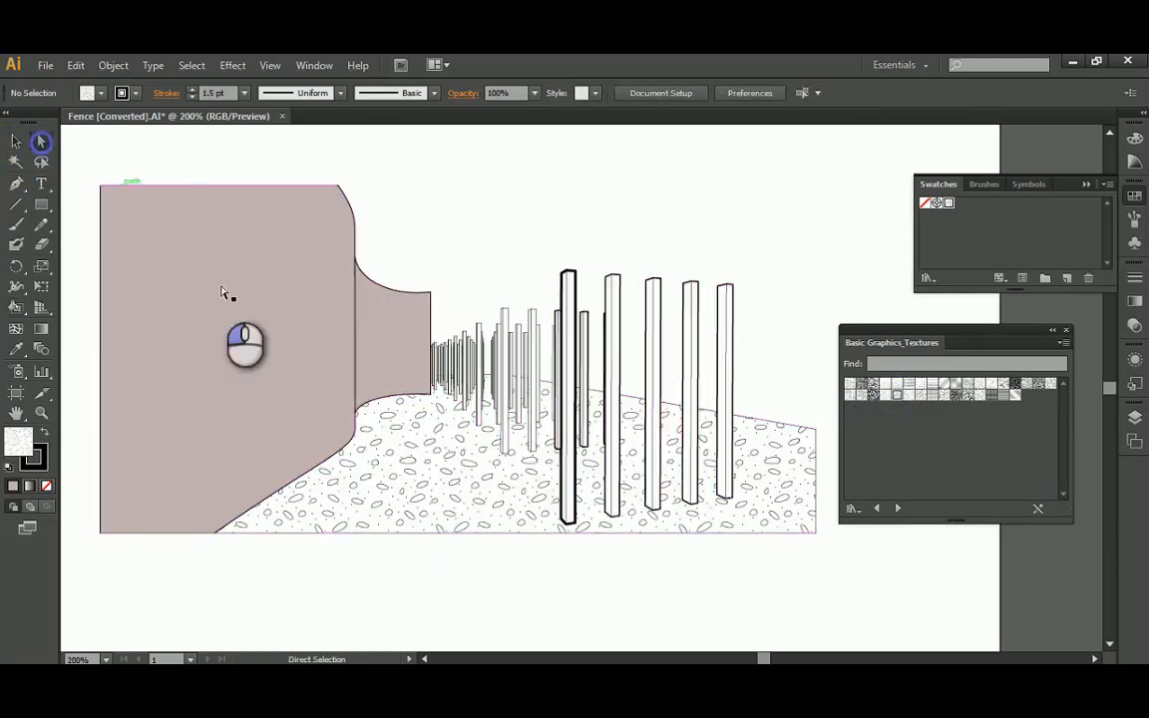
click(223, 292)
click(149, 65)
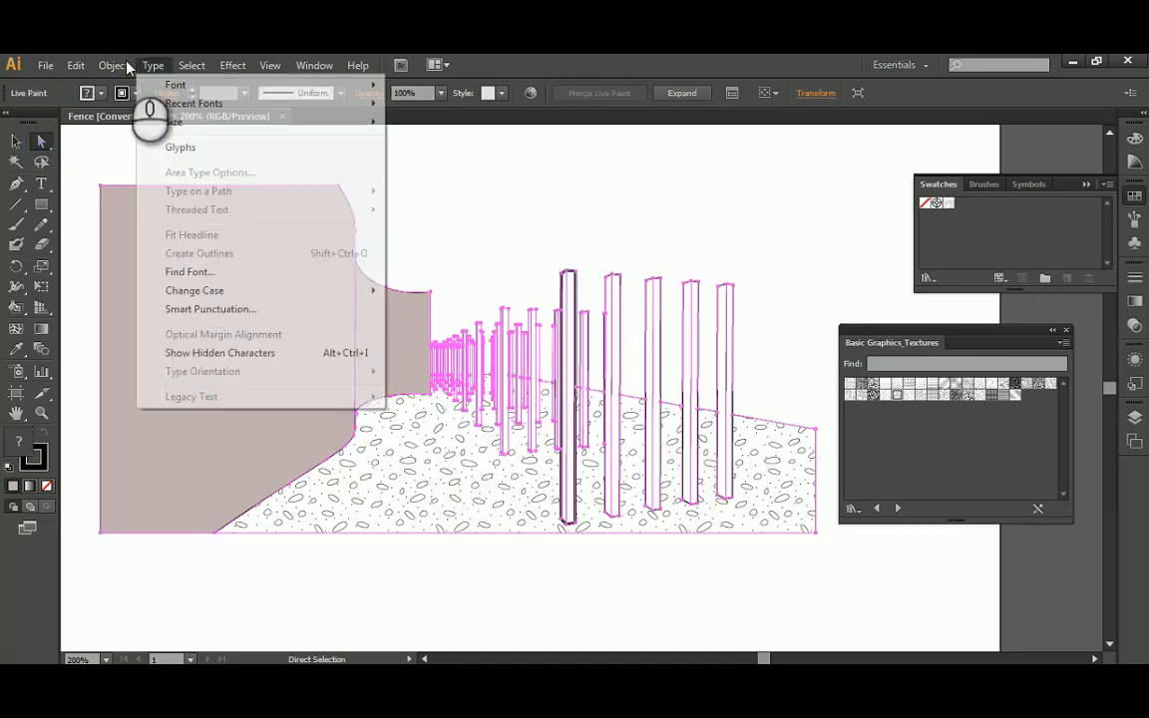
mouse_move(127, 66)
mouse_move(296, 88)
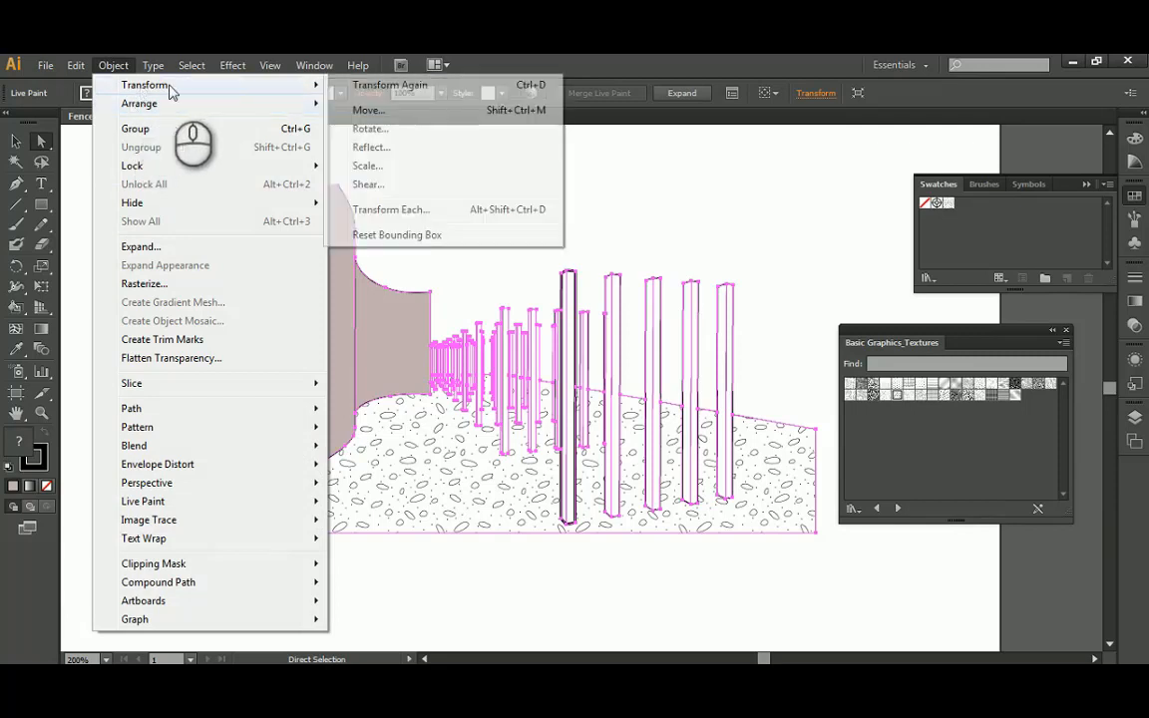
click(369, 164)
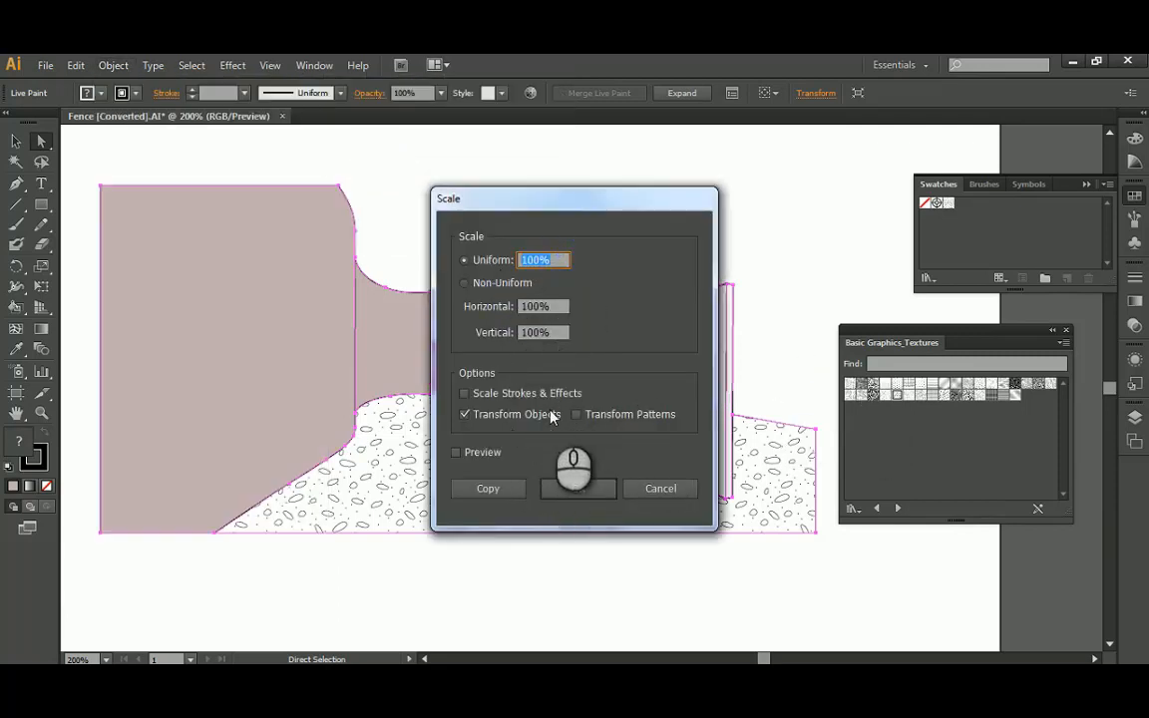
drag(585, 199, 867, 216)
click(748, 433)
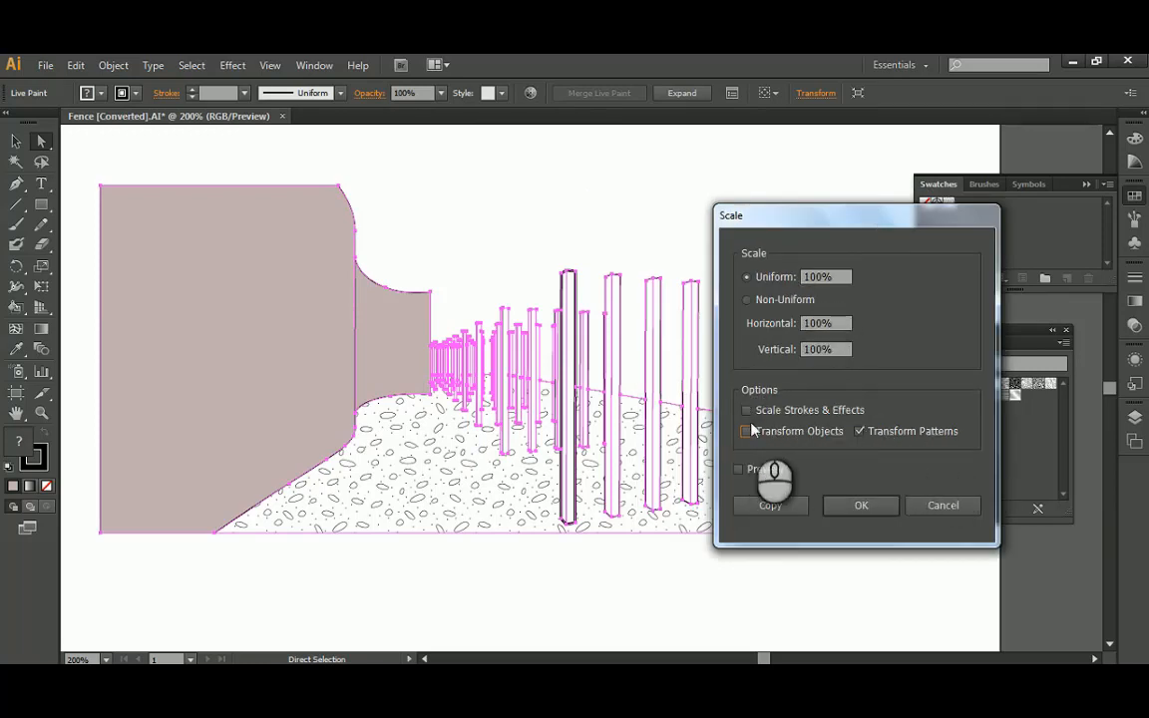
click(736, 468)
Try uniform scales of 50%, 25% and 150% on the ground's pebble pattern
click(826, 276)
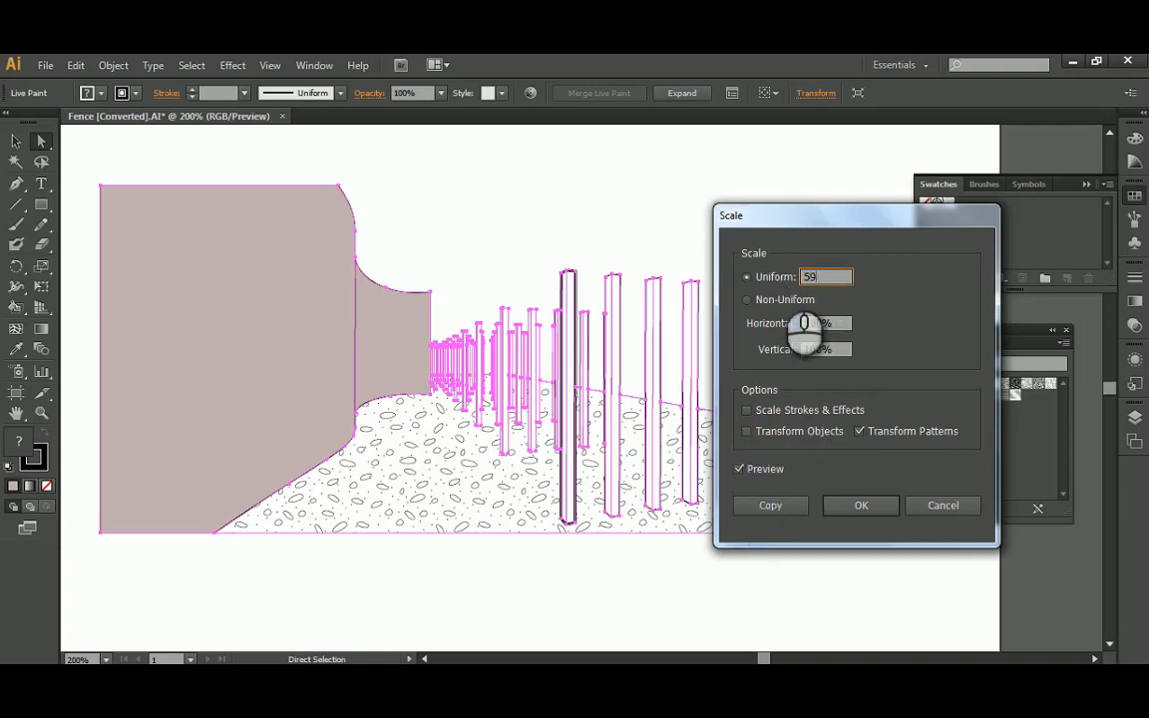
click(847, 322)
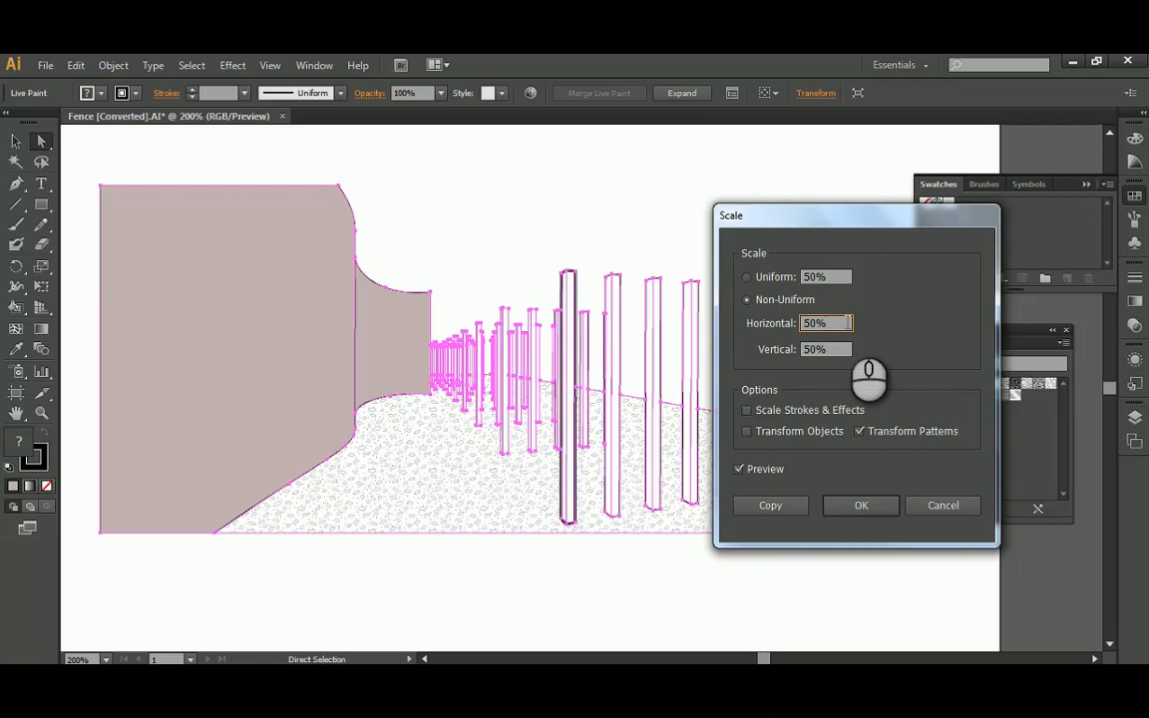
click(784, 279)
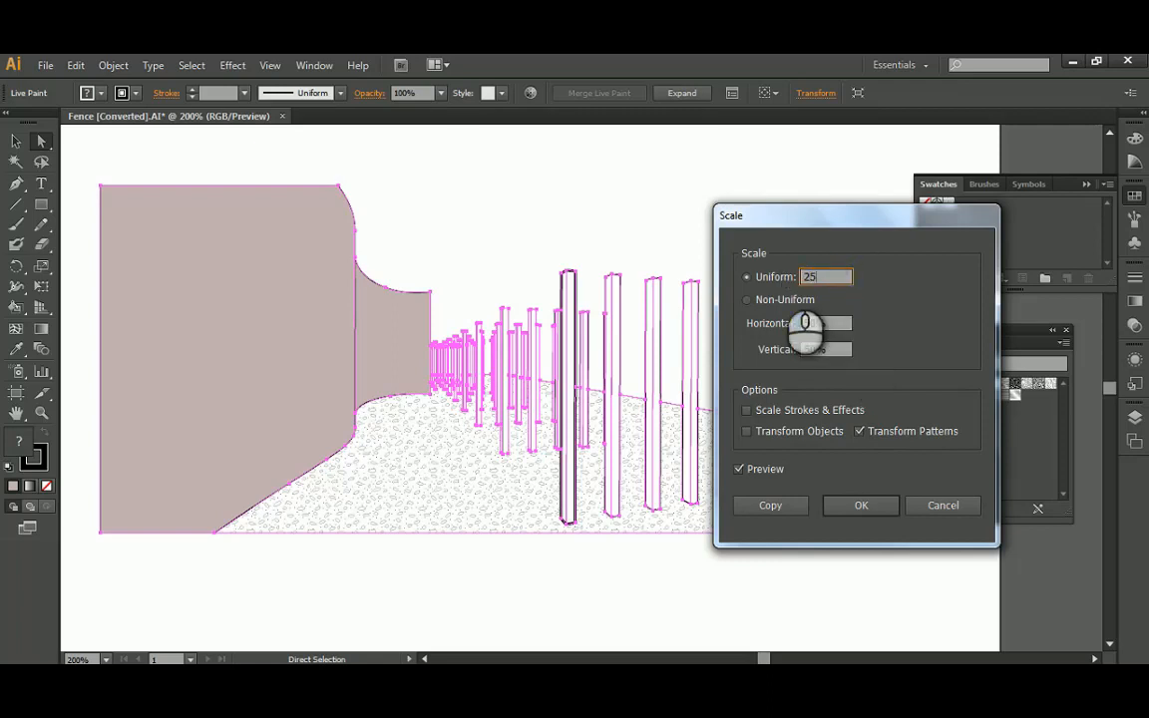
click(828, 323)
click(766, 279)
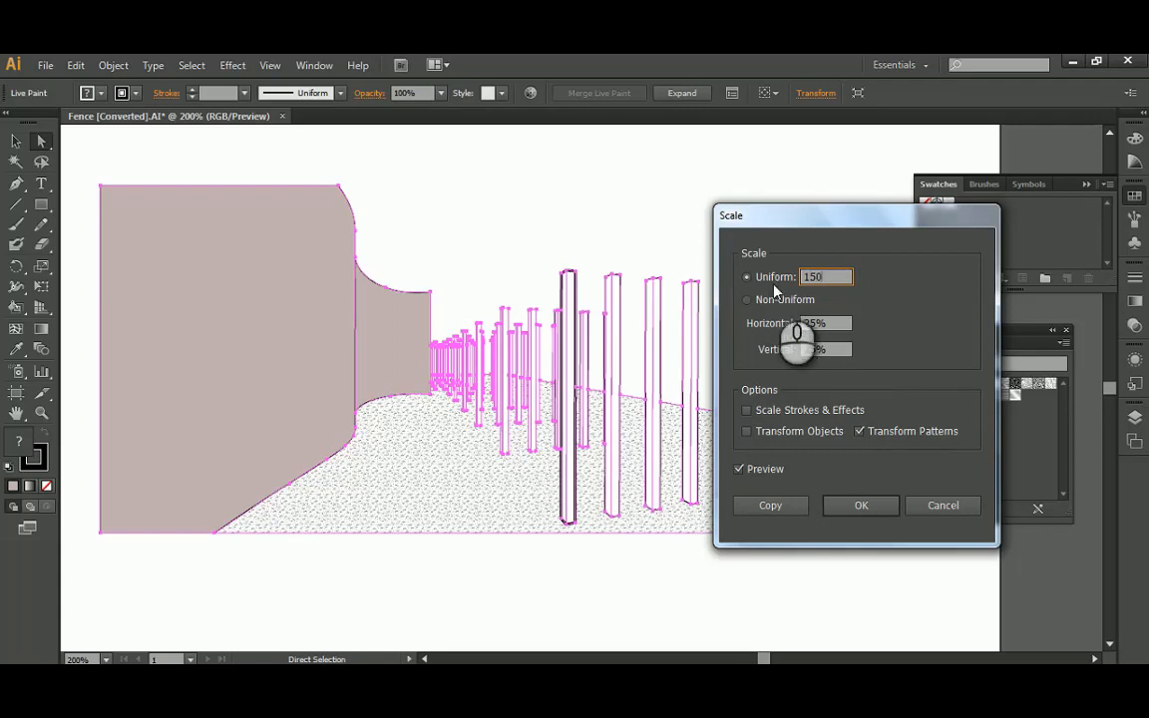
click(828, 322)
Scale the ground's pebble pattern uniformly to 75% and deselect the Live Paint group
click(748, 278)
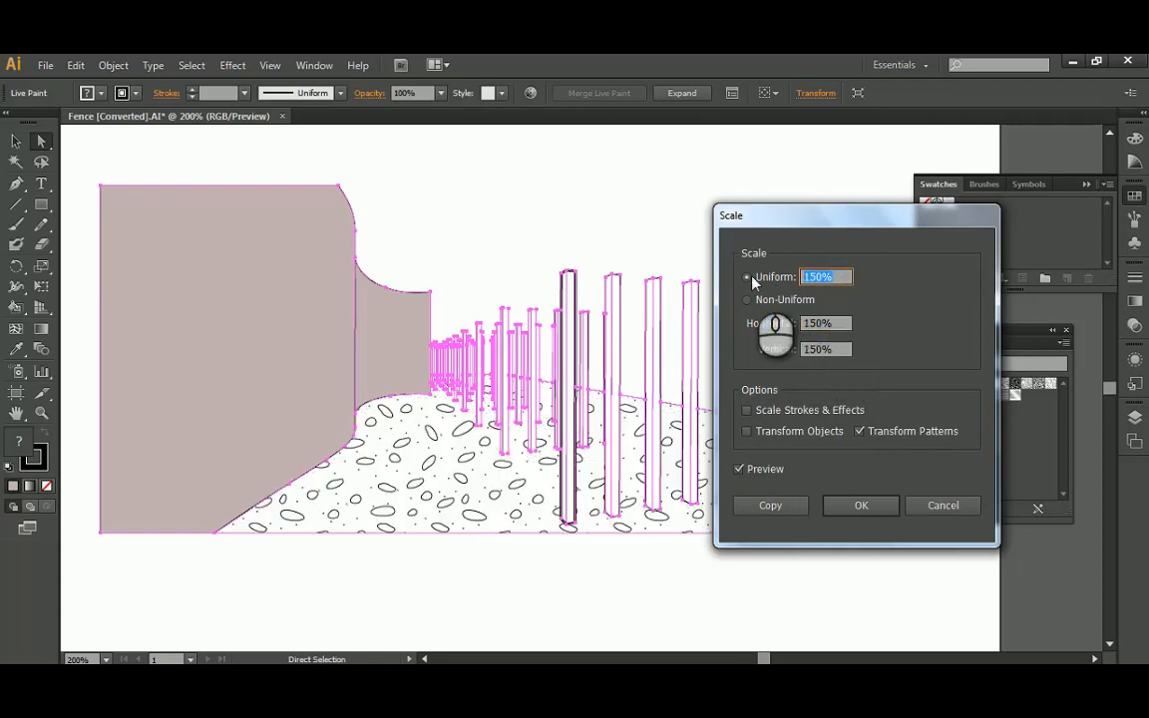
text(75)
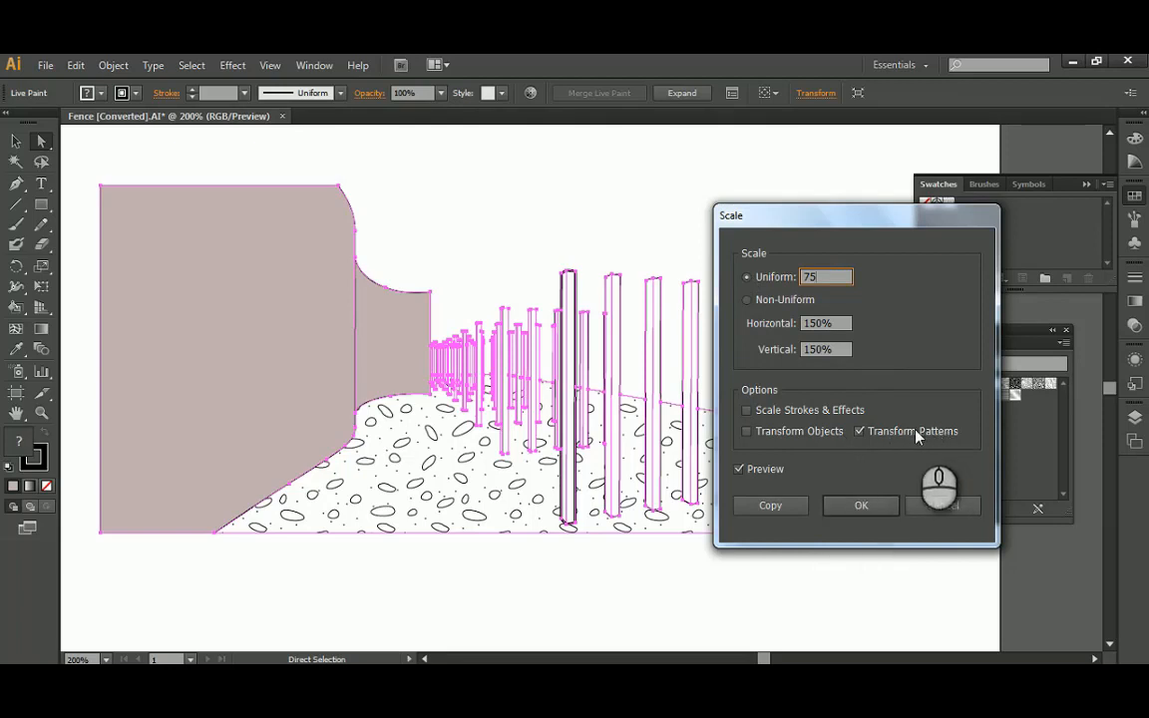
click(861, 504)
click(12, 142)
click(511, 270)
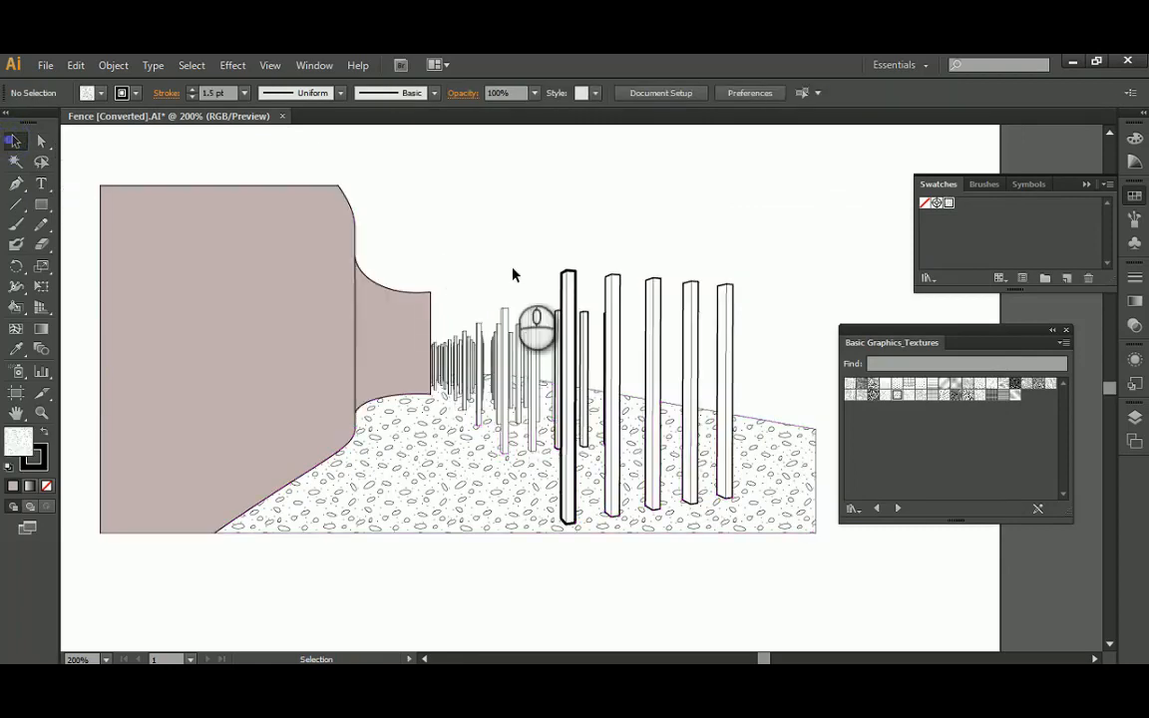
Review the rescaled ground pattern and close the Basic Graphics_Textures library
alt+scroll(528, 271, down, 2)
alt+scroll(546, 246, up, 2)
click(546, 245)
alt+scroll(536, 349, down, 1)
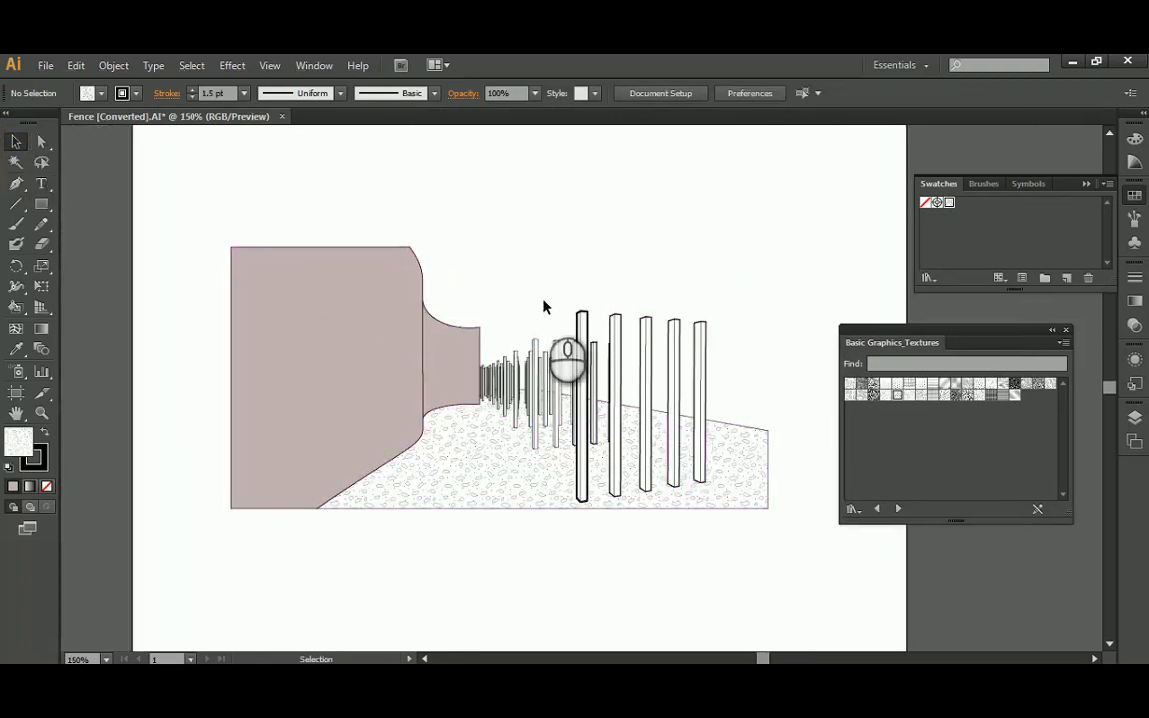
drag(1041, 339, 1005, 318)
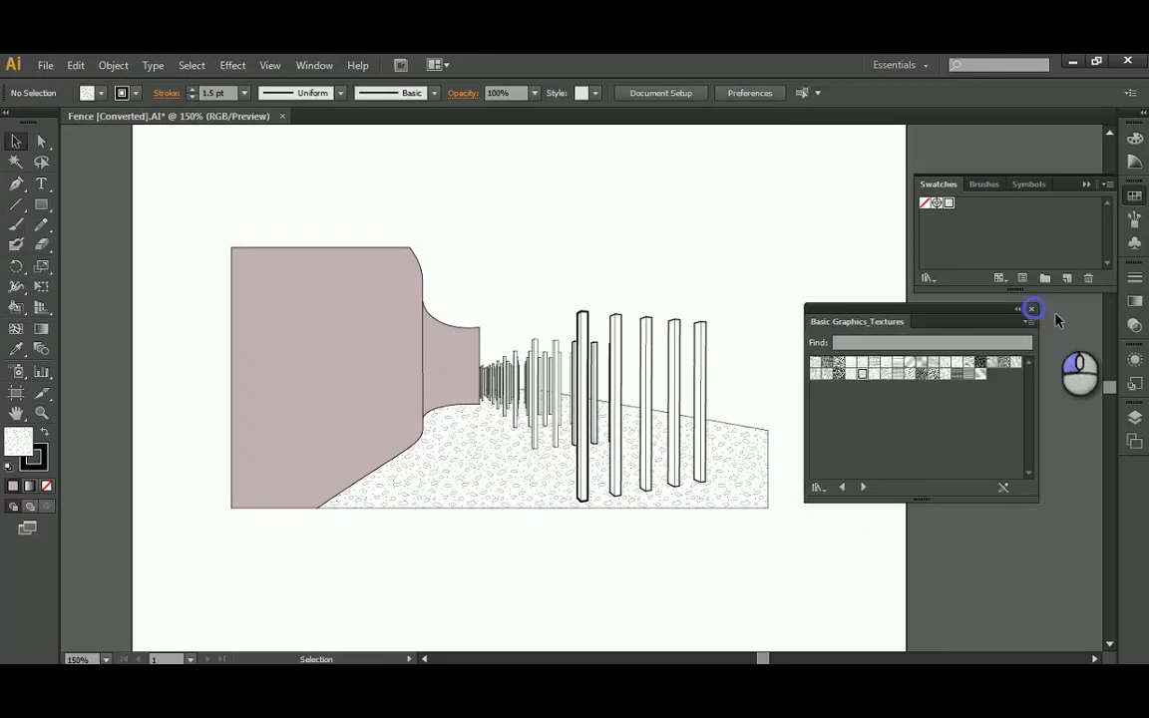
click(1031, 309)
Show the Columns, Ribbon, Topography and Object layers over the Live Paint fills and hide them again
click(1136, 418)
drag(933, 486, 934, 439)
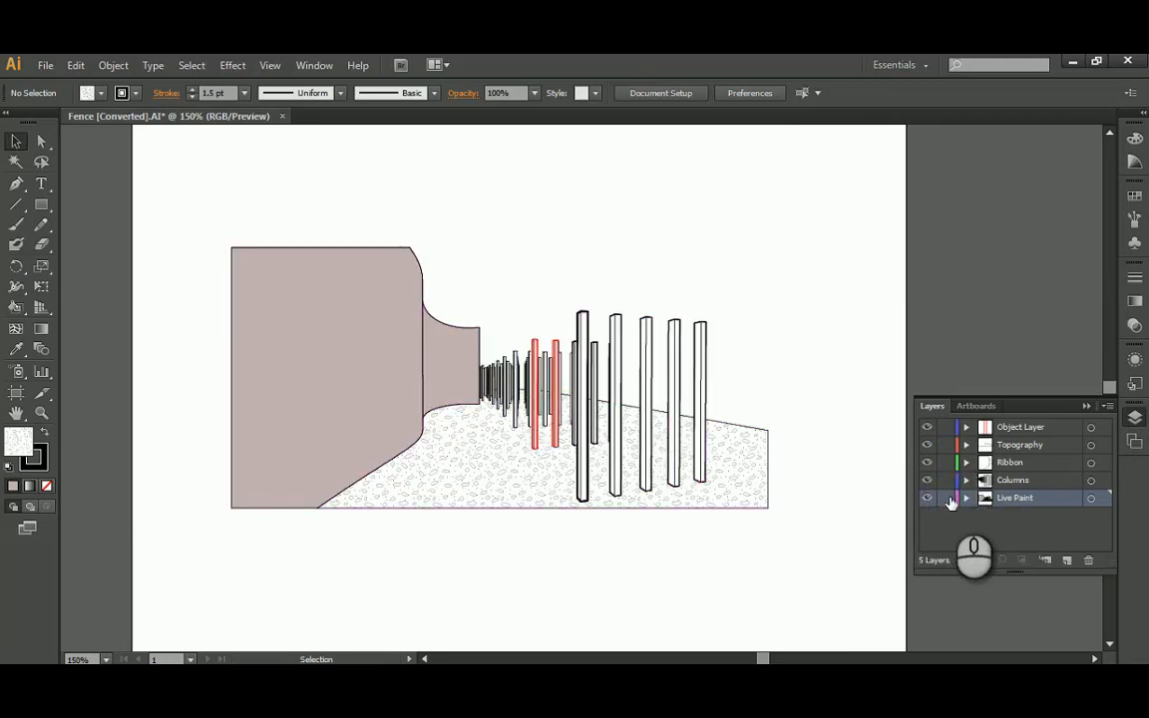
drag(927, 484, 929, 429)
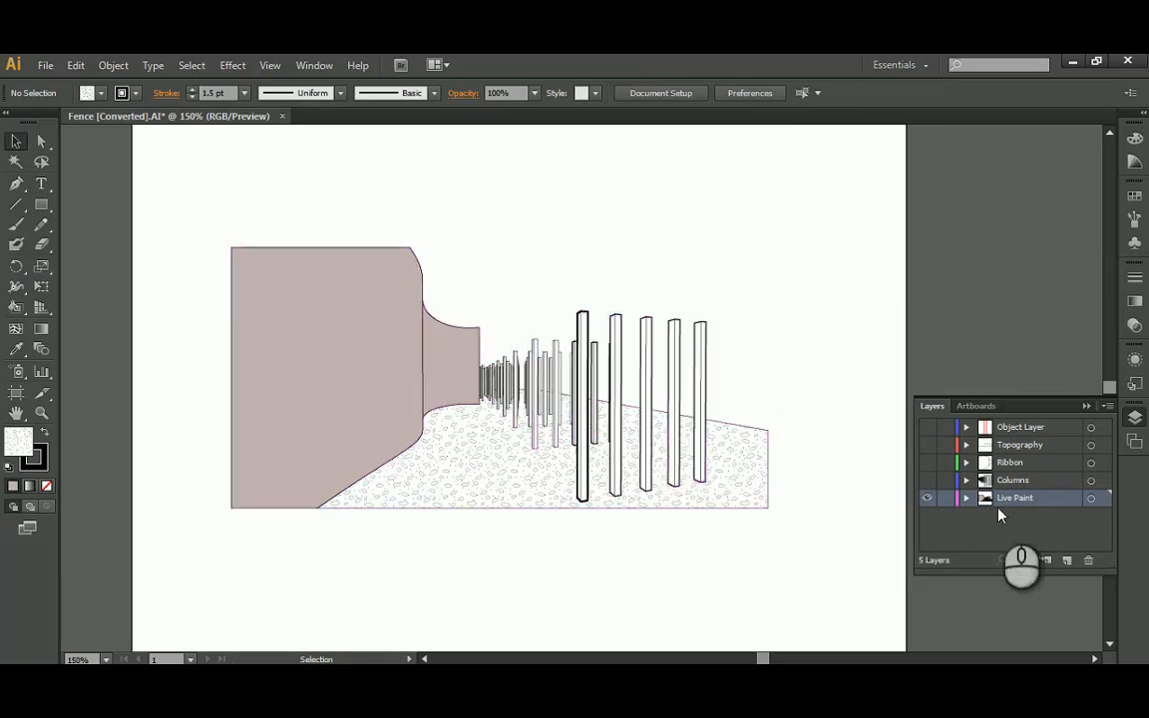
Set the stroke of all artwork on the Live Paint layer to None and deselect it
click(1093, 501)
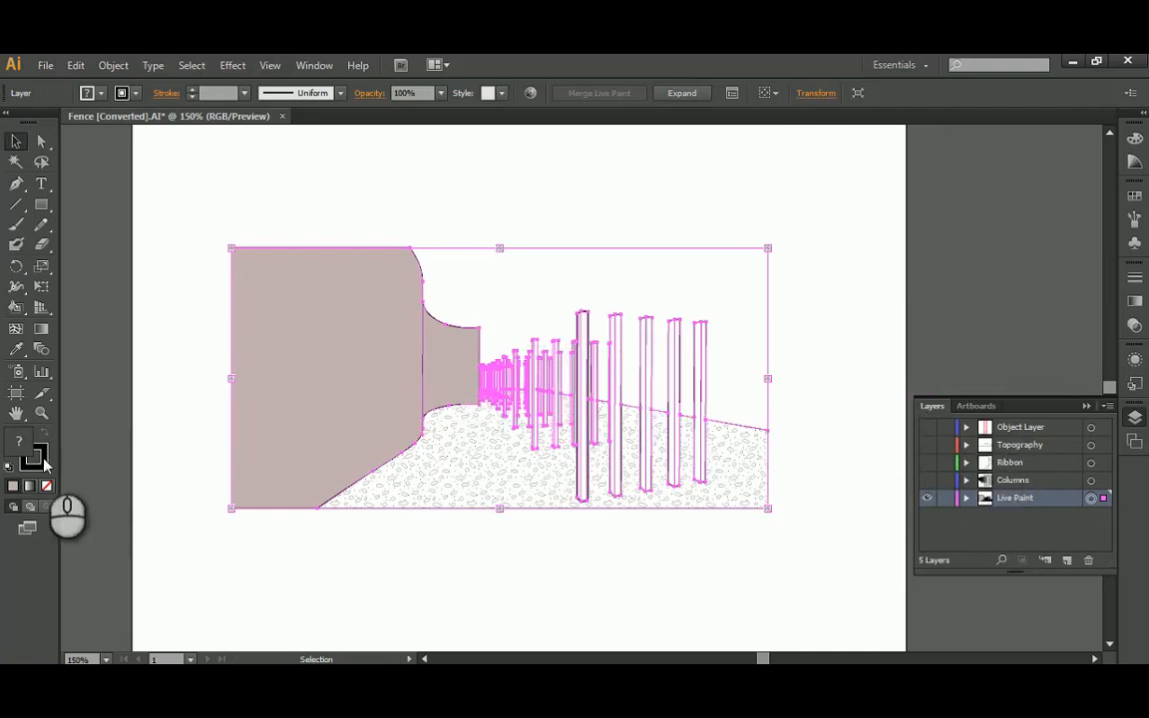
click(44, 466)
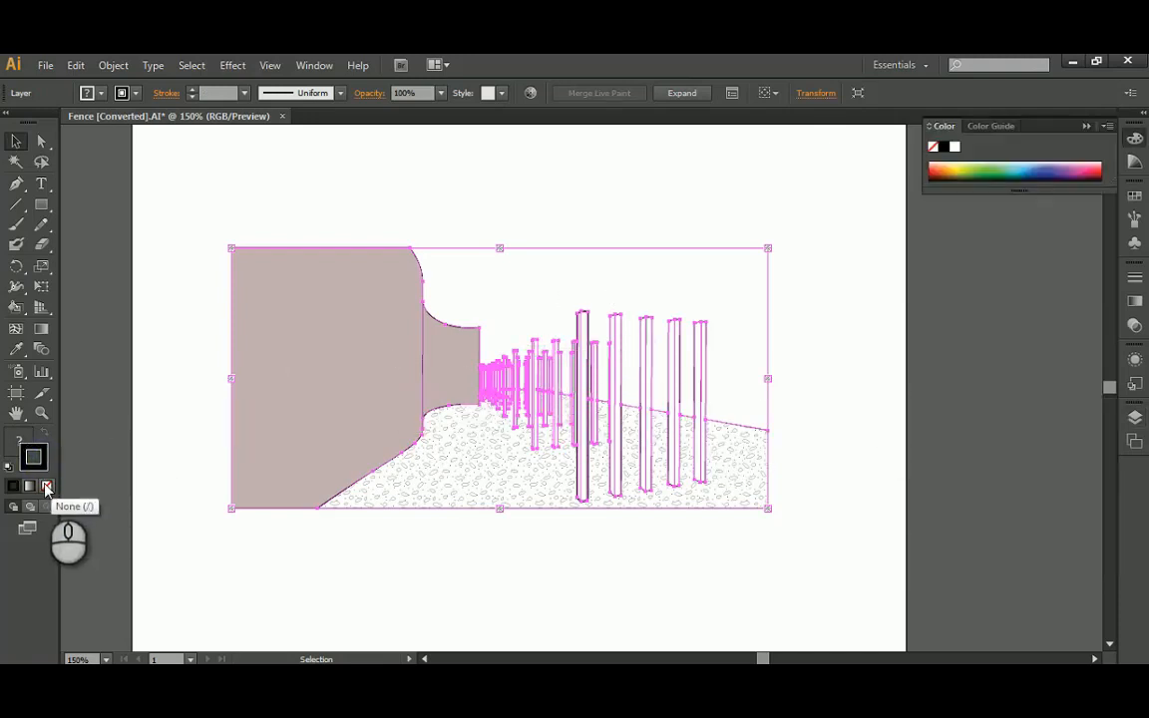
click(46, 487)
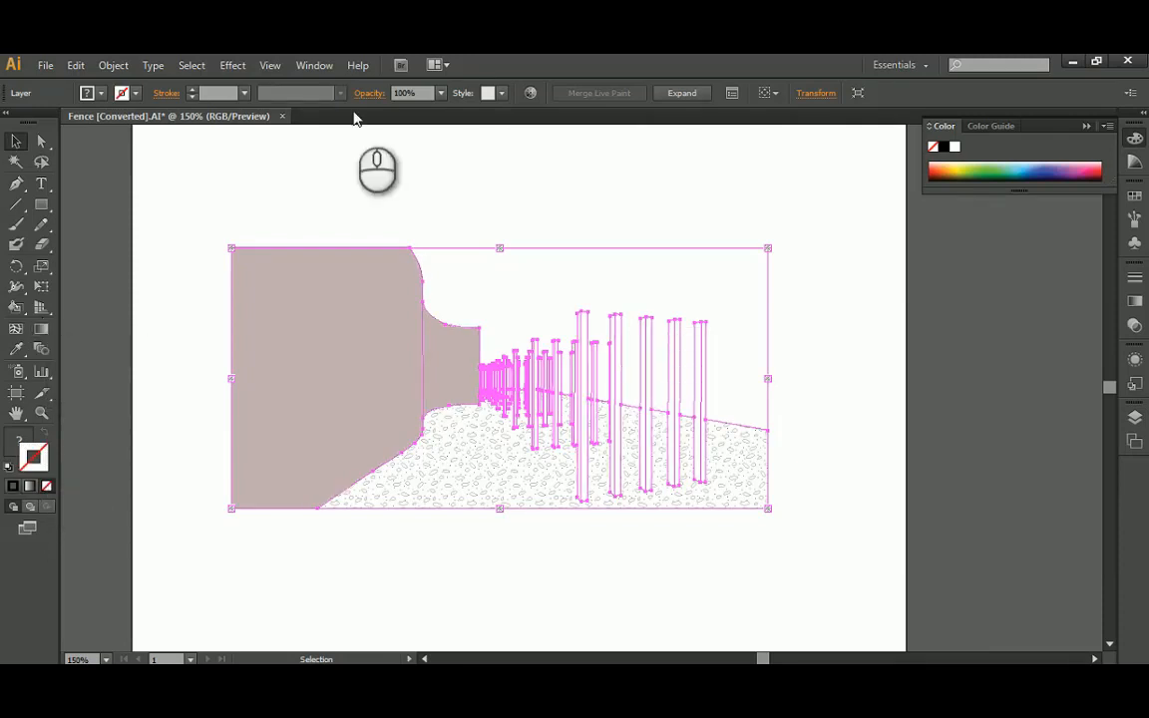
click(430, 207)
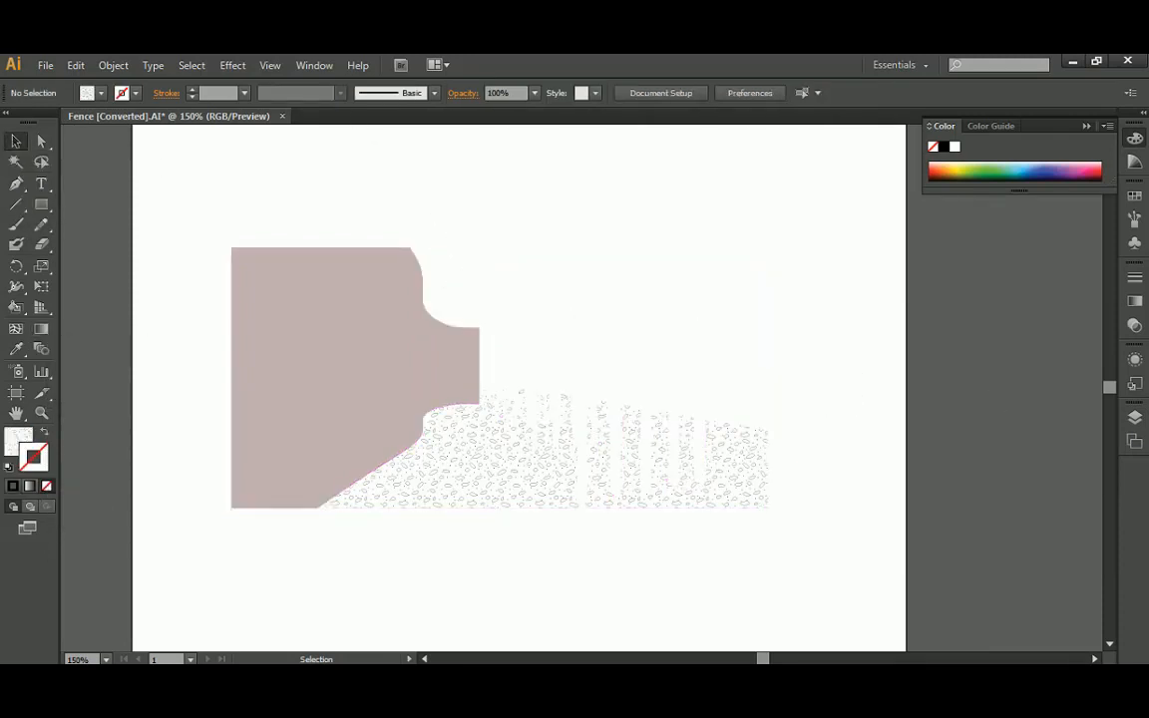
Show the Columns, Ribbon, Topography and Object layers over the fills and toggle the Live Paint layer's visibility to compare
click(1134, 420)
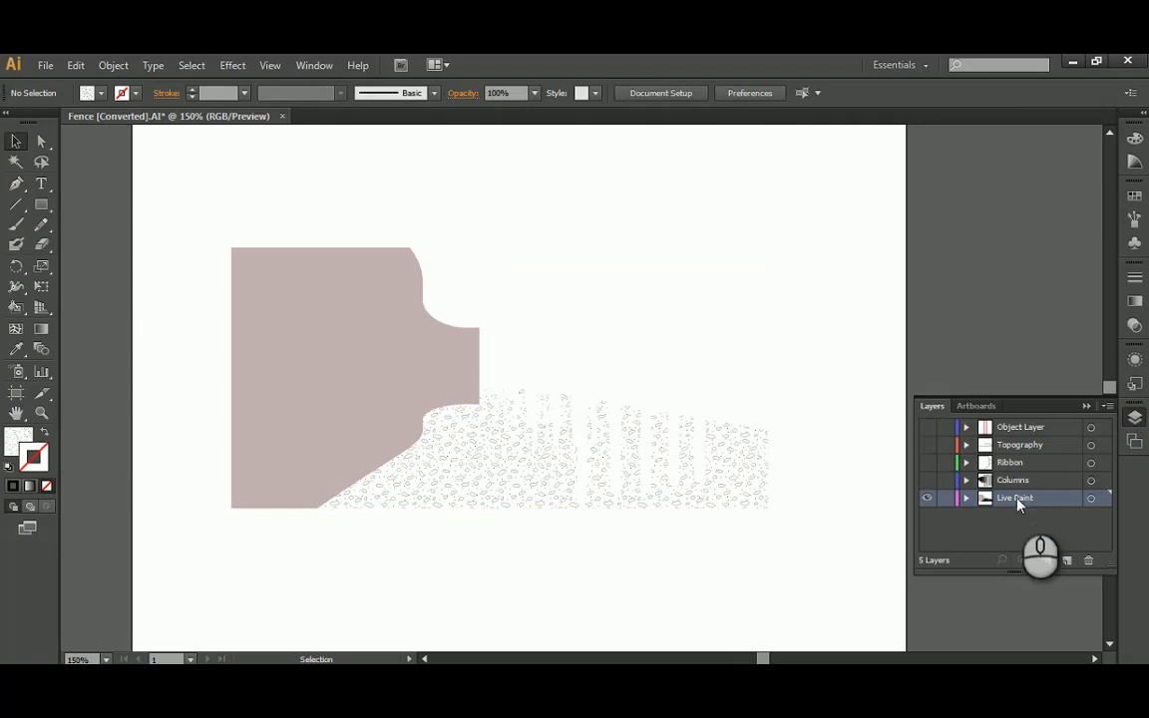
drag(929, 463, 928, 427)
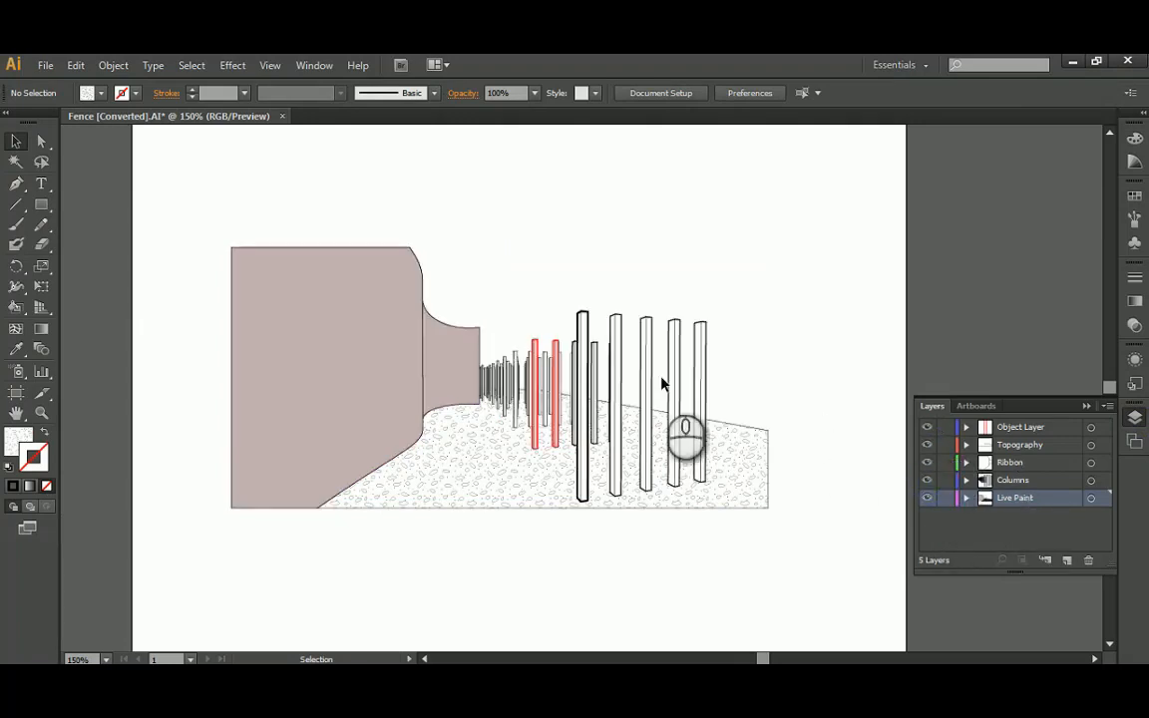
click(928, 498)
click(928, 498)
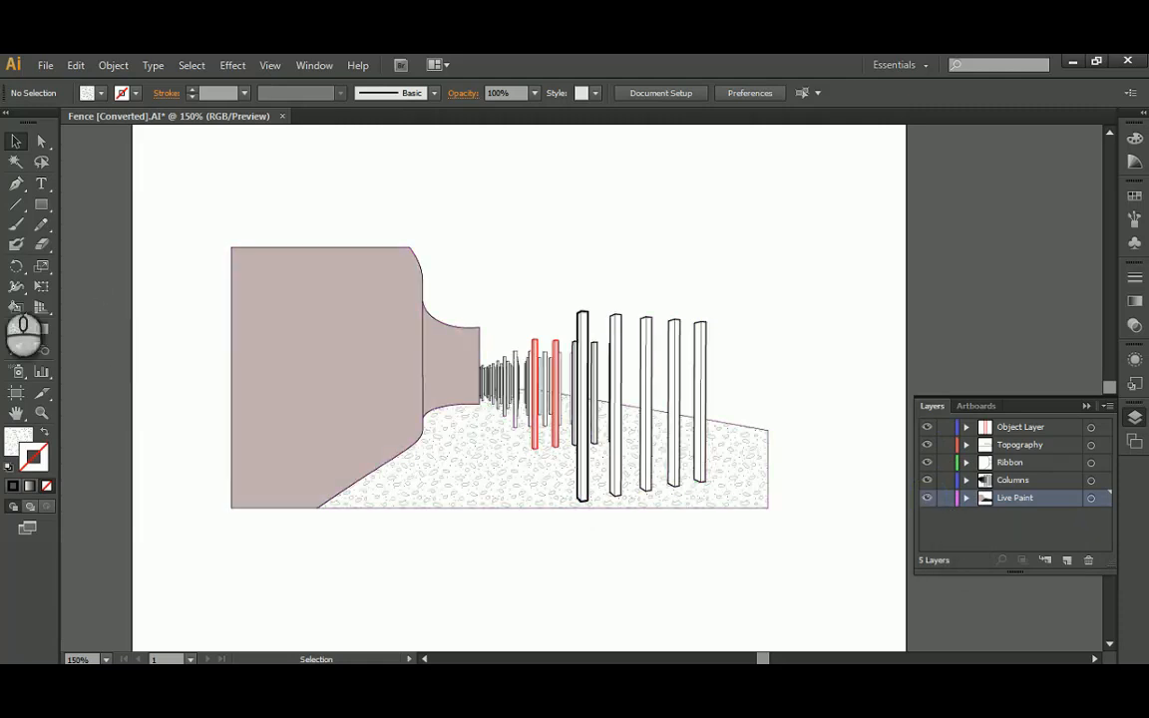
Fill the four large foreground columns beside the thick-outlined one with the pebble pattern using the Live Paint Bucket
drag(16, 306, 99, 326)
alt+scroll(627, 374, up, 2)
click(608, 332)
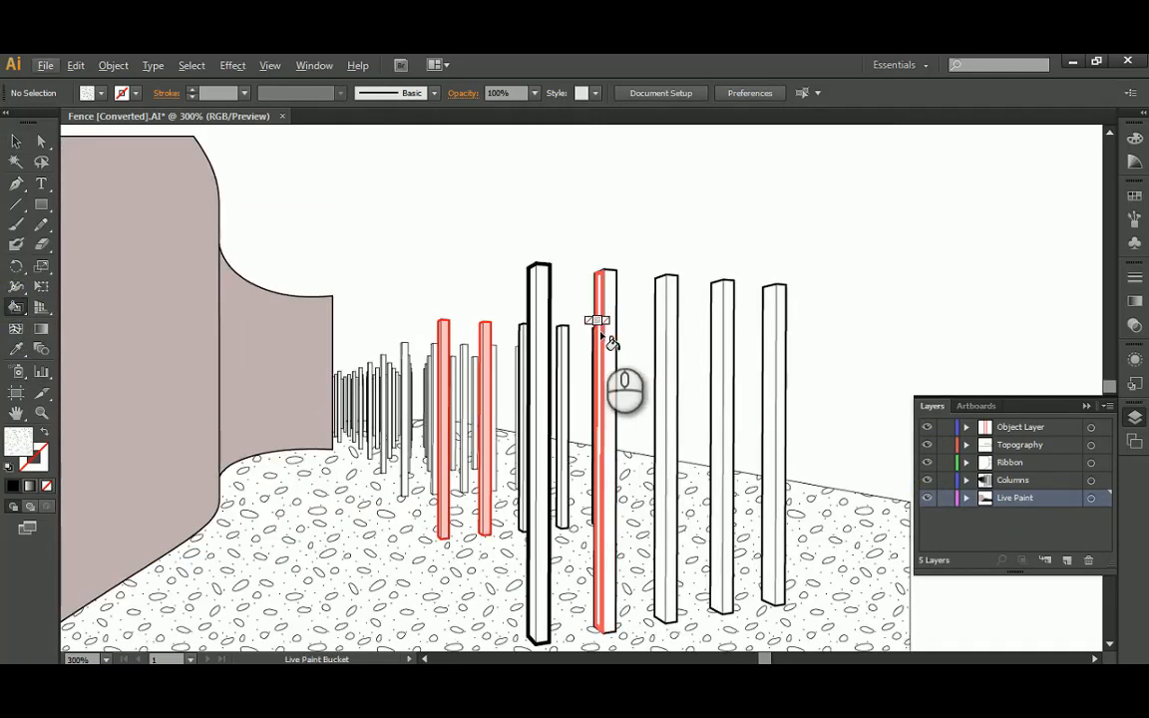
drag(607, 334, 611, 334)
drag(671, 308, 781, 308)
click(40, 142)
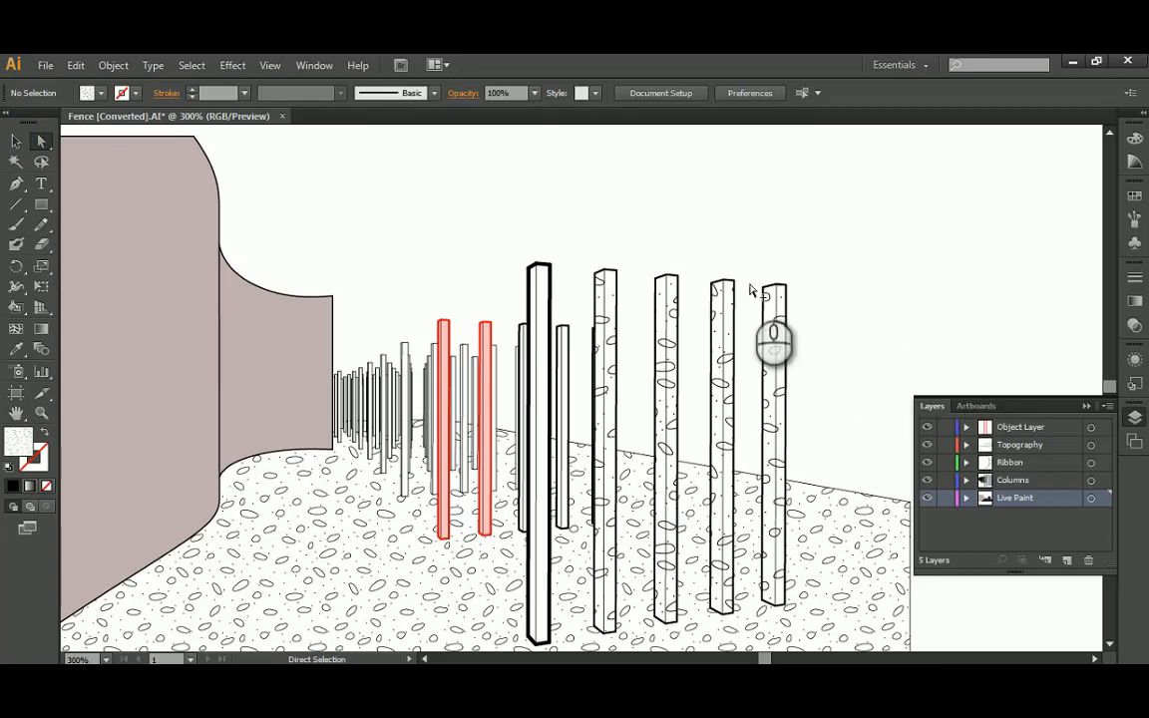
Hide all linework layers to examine the columns' pattern fills alone, show the layers again and review the whole drawing
alt+scroll(746, 287, up, 1)
click(686, 289)
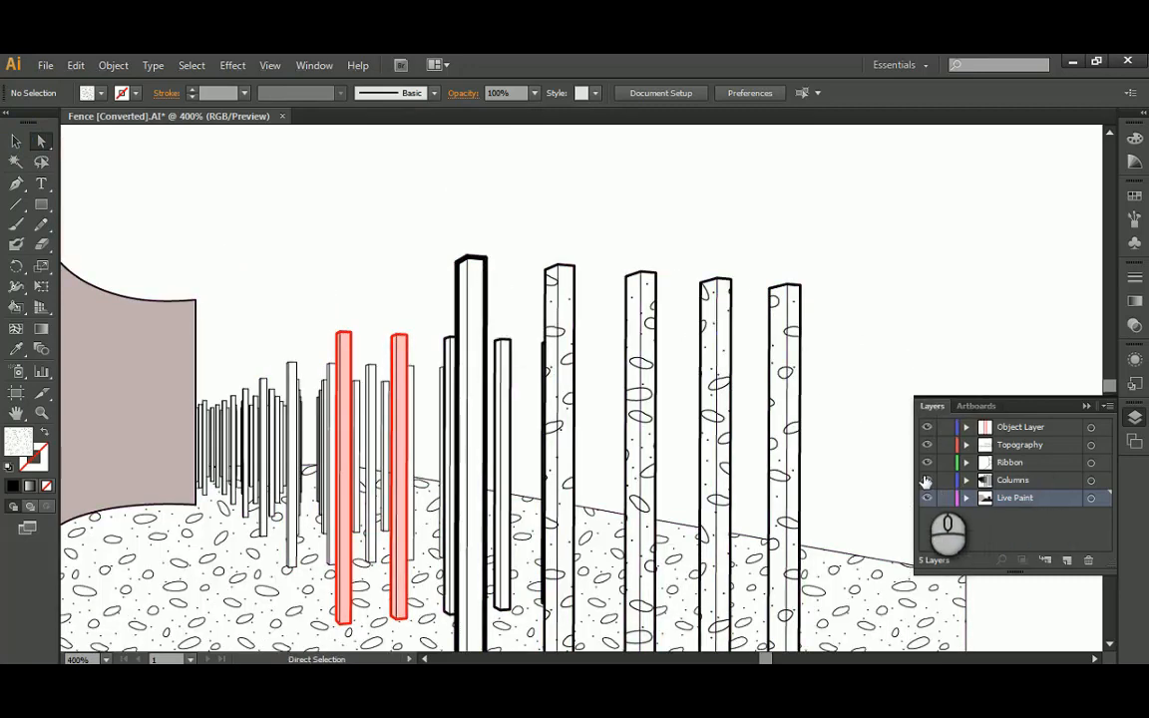
drag(926, 481, 927, 427)
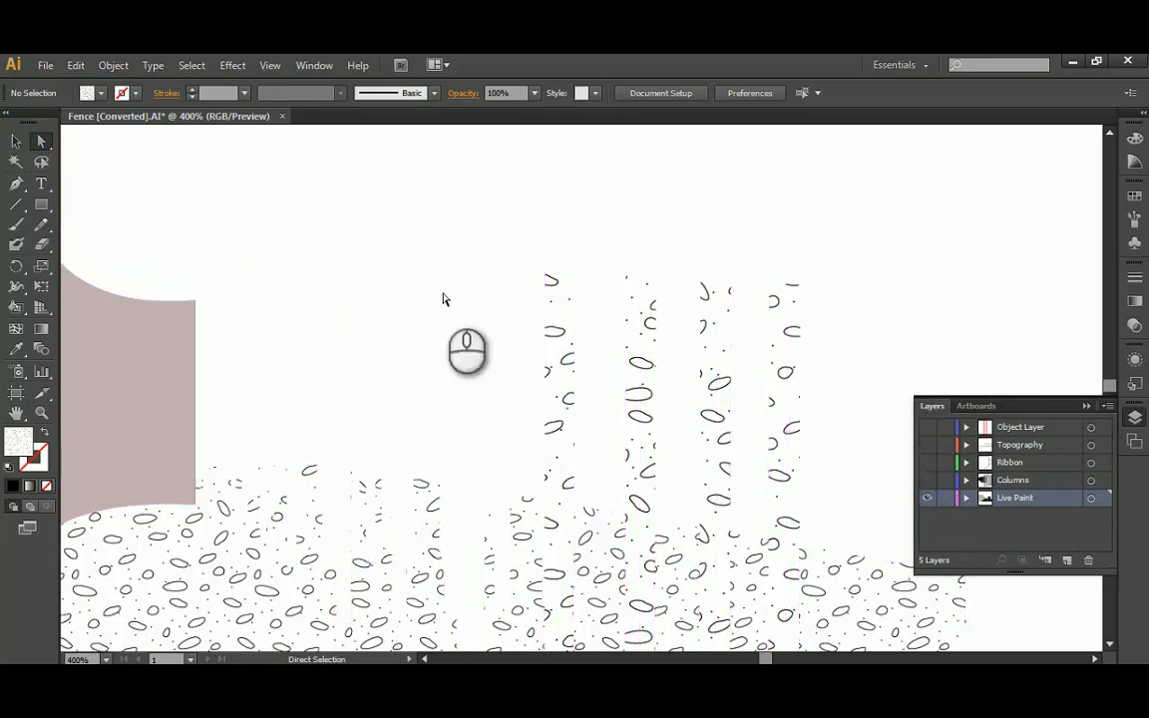
drag(930, 495, 929, 427)
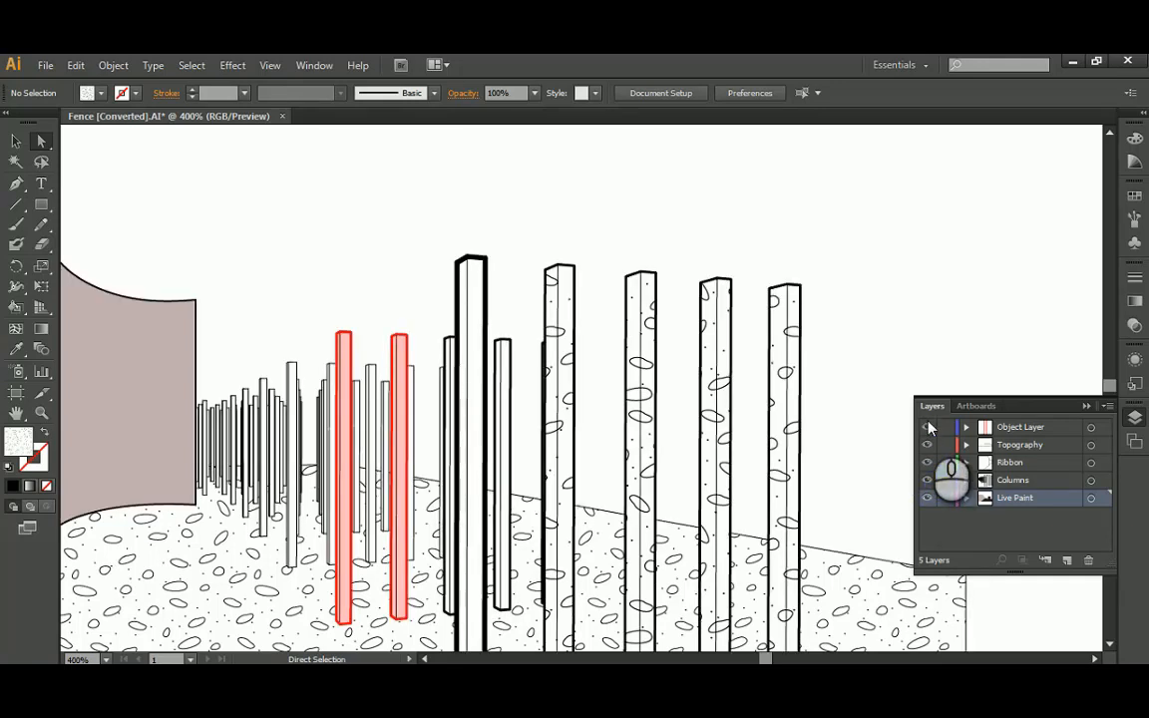
alt+scroll(716, 380, down, 2)
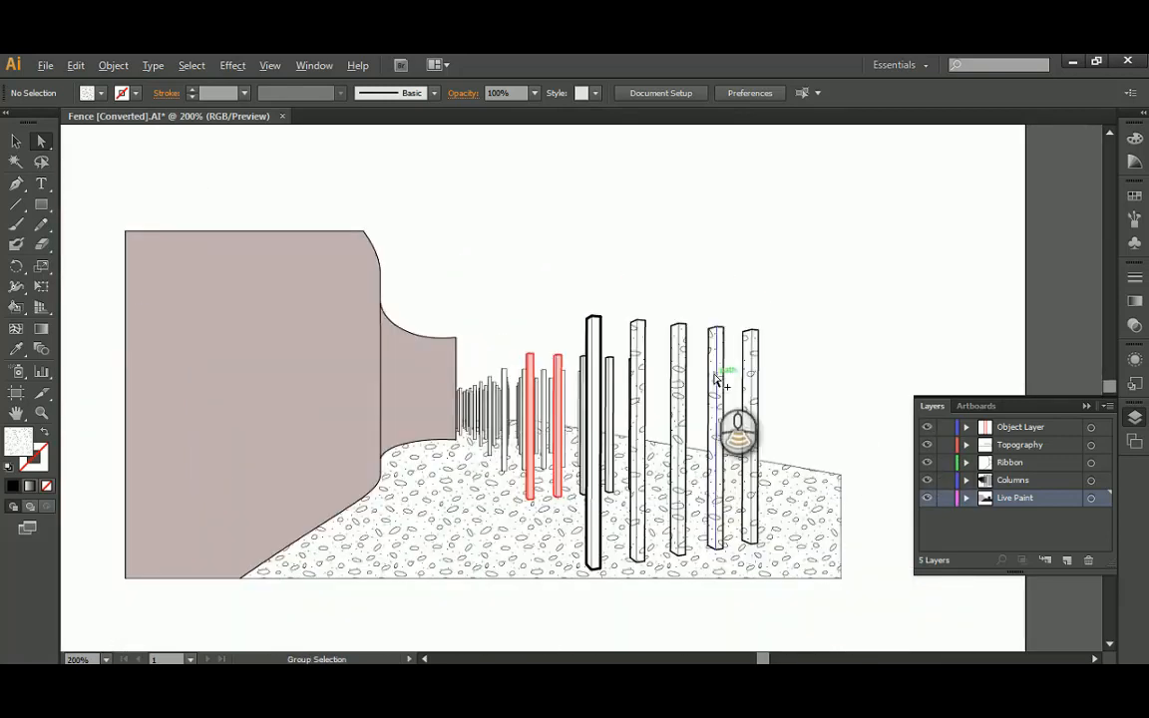
alt+scroll(717, 380, down, 1)
alt+scroll(780, 390, up, 2)
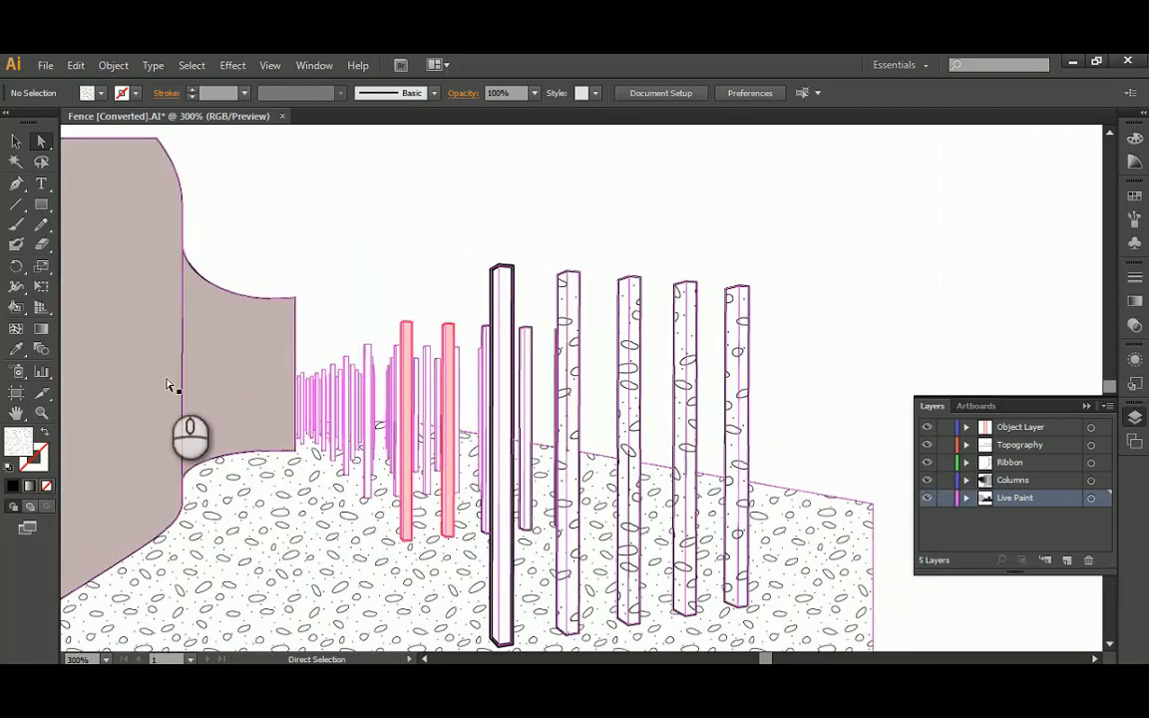
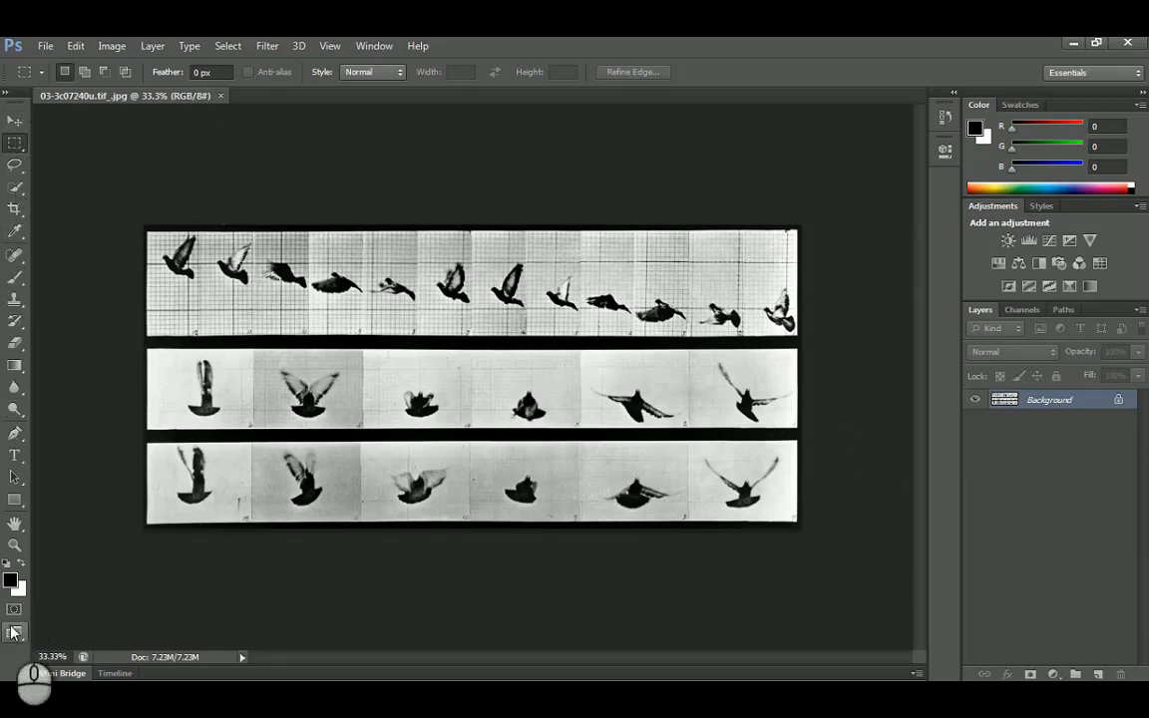
Switch to Photoshop and preview the options of the Move, Rectangular Marquee, Lasso and Crop tools on the bird-motion image
click(15, 120)
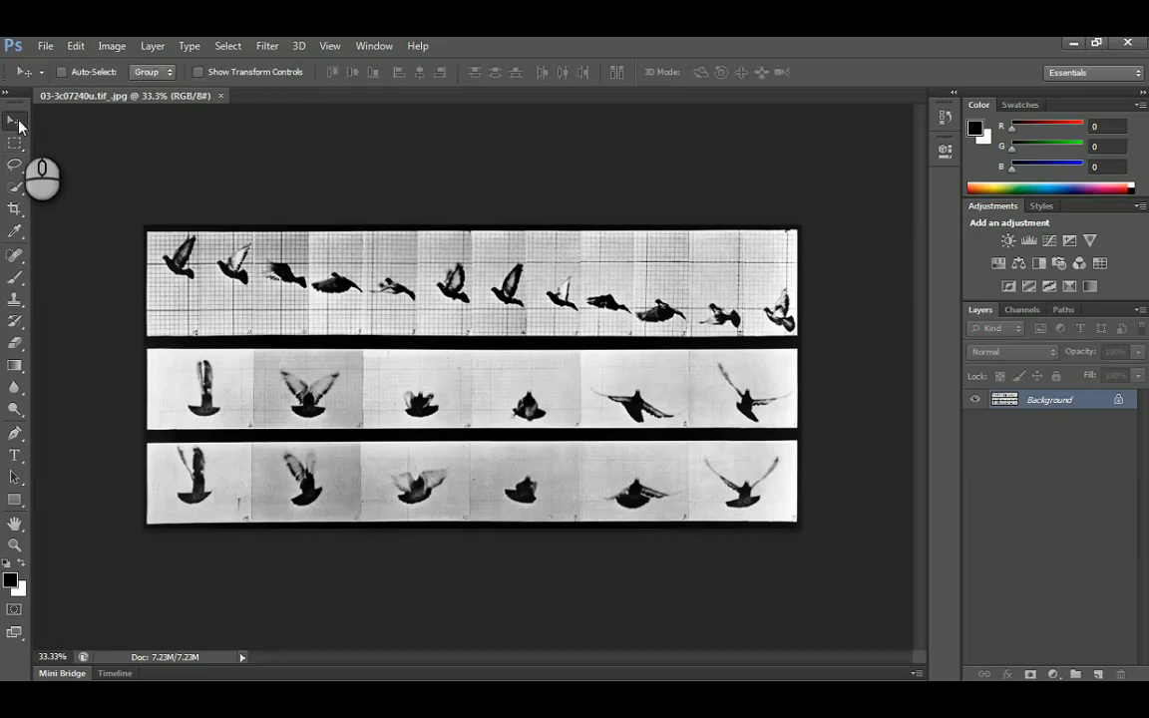
click(15, 143)
click(15, 166)
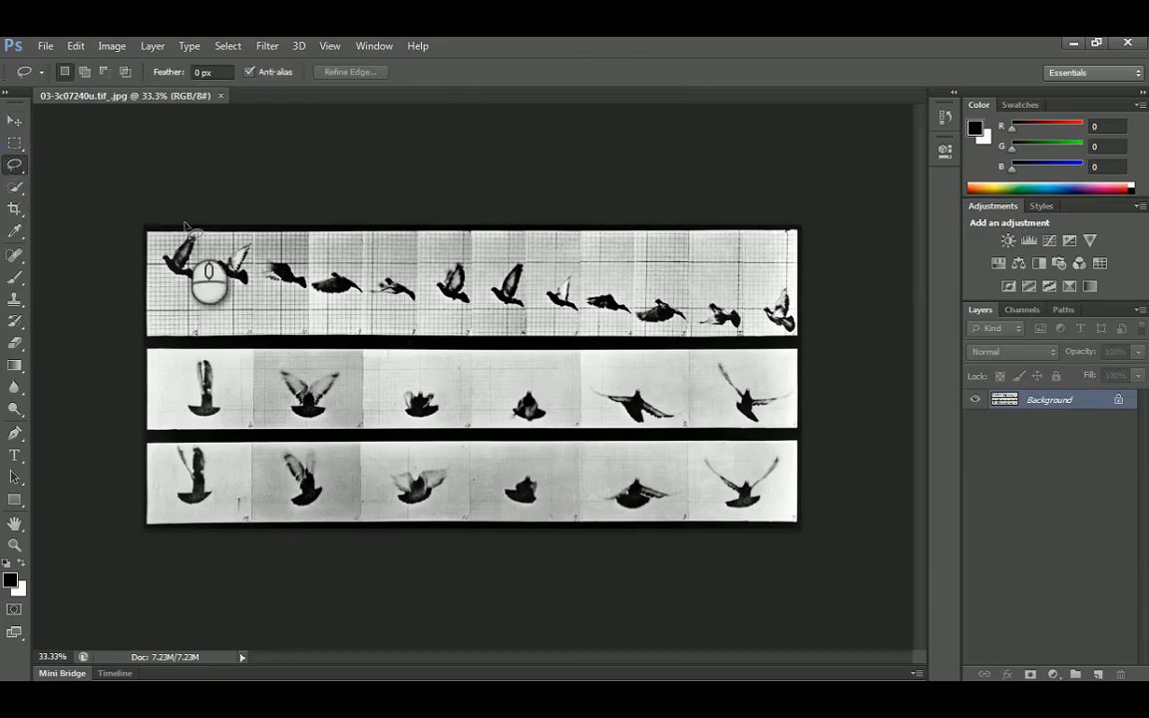
click(15, 209)
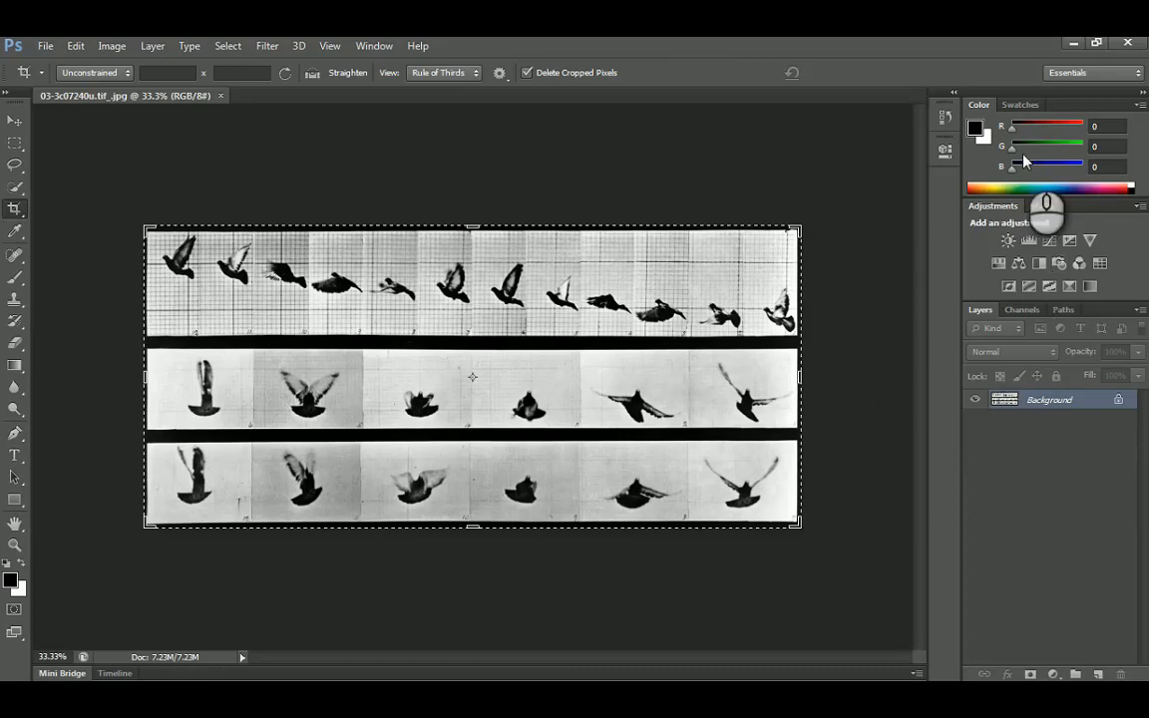
Switch the workspace to the Motion preset
click(374, 46)
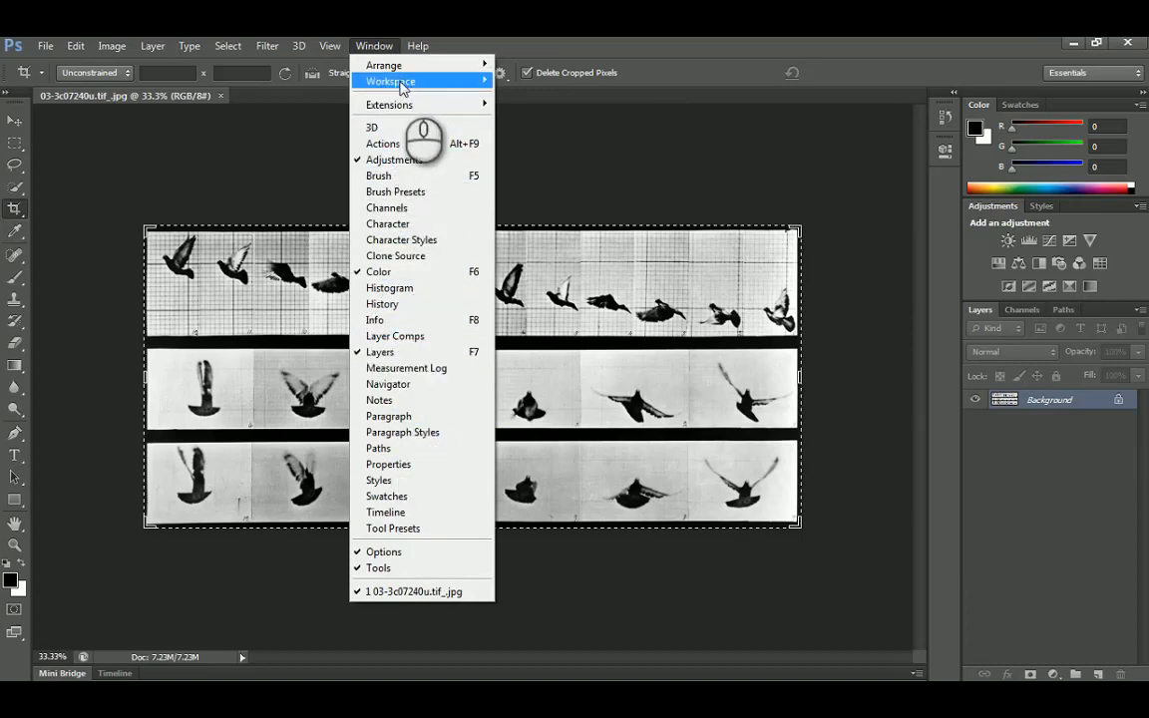
mouse_move(402, 85)
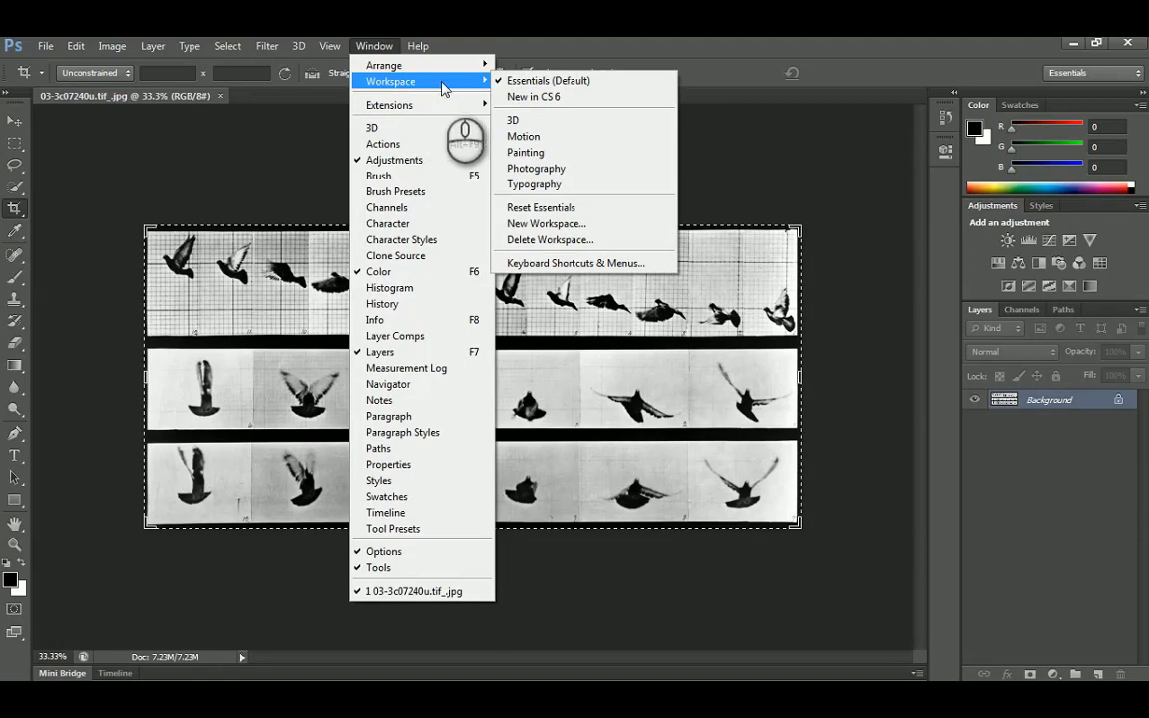
click(535, 137)
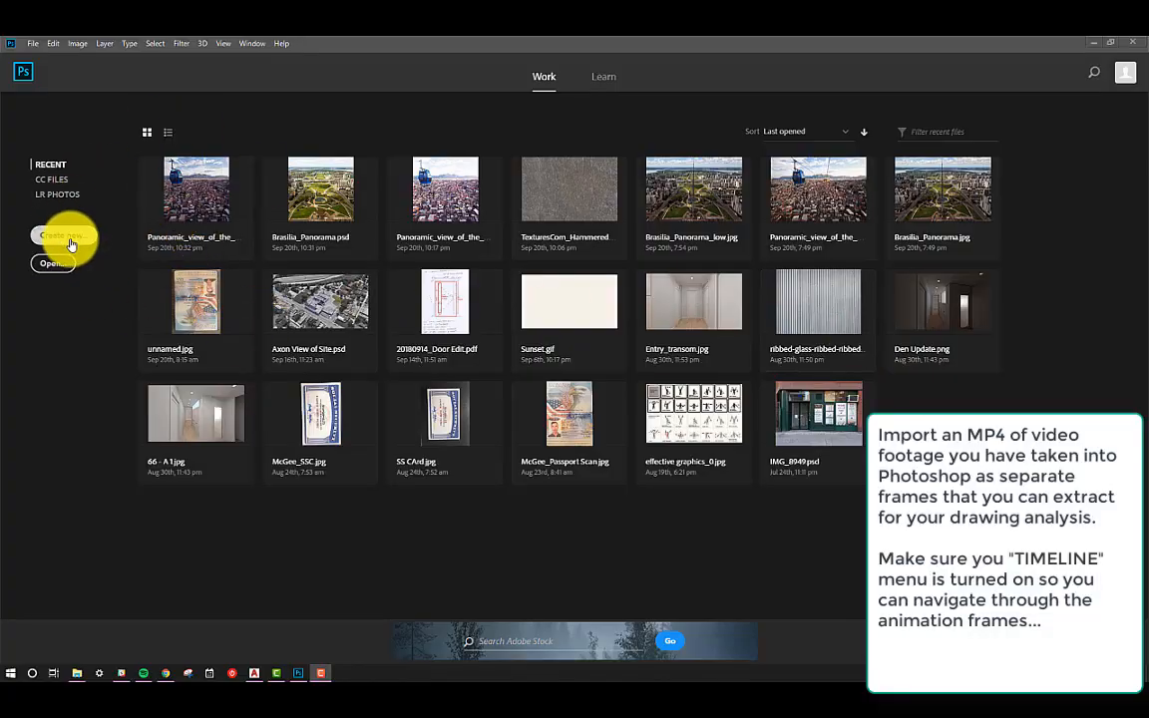
Start importing video frames to layers from the baseball-running clip in the Desktop's Stock Footage folder
click(34, 43)
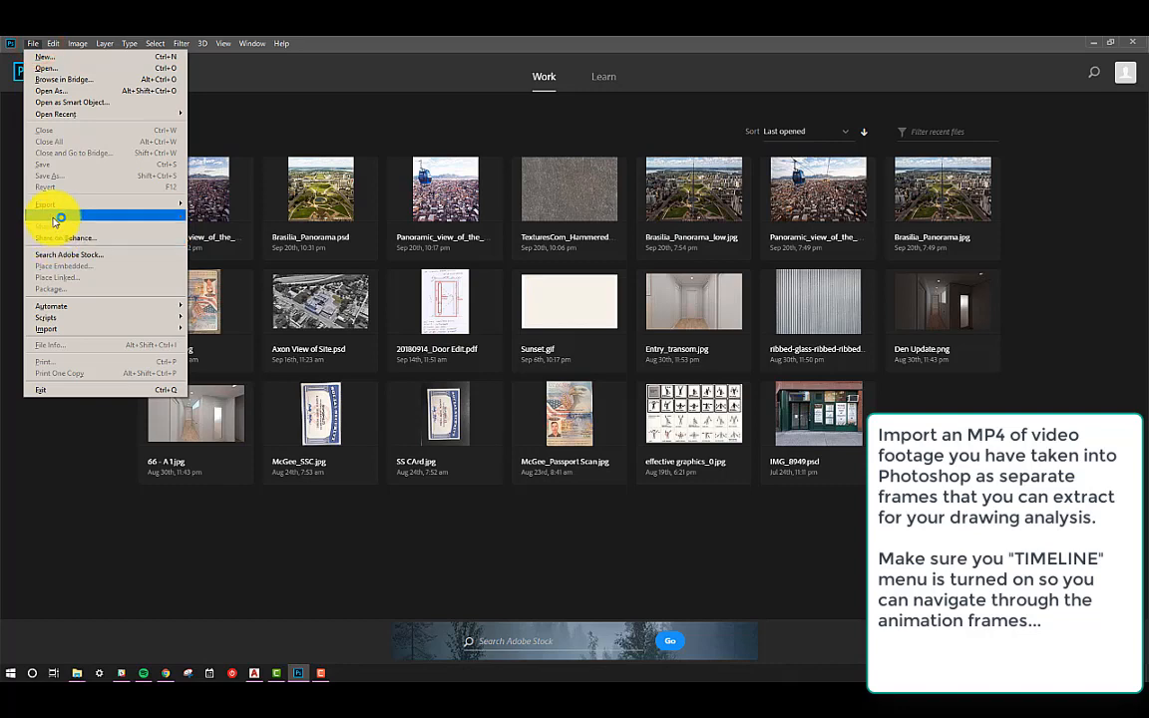
mouse_move(57, 329)
click(212, 342)
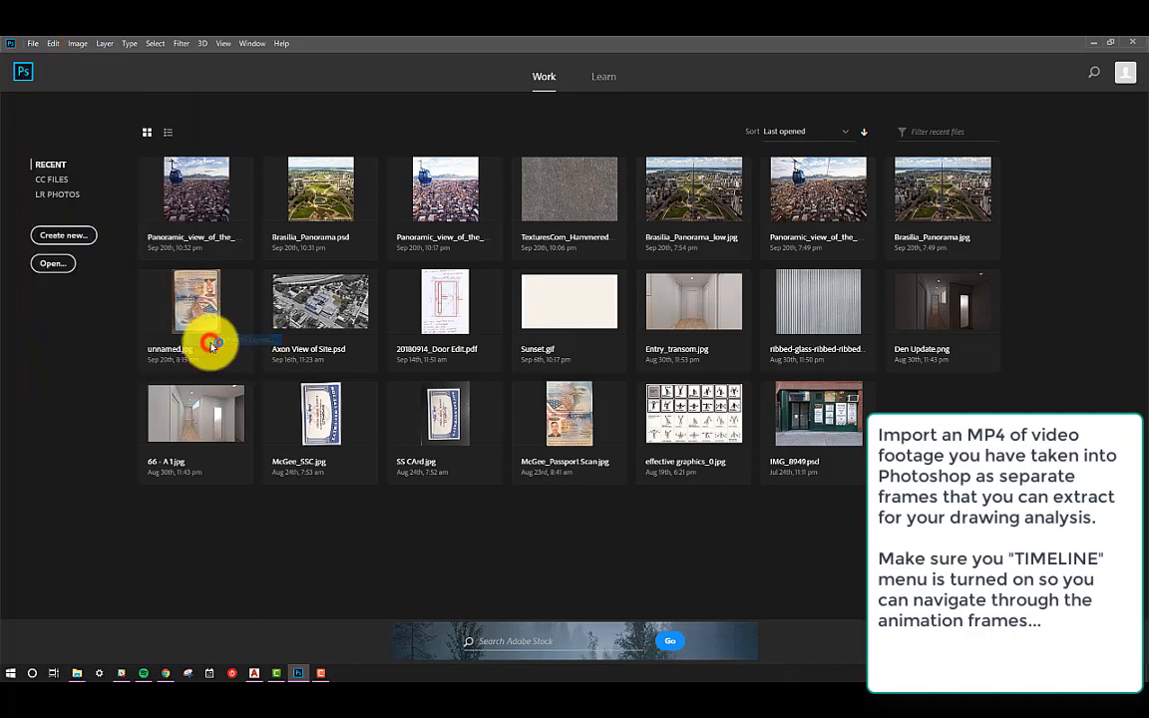
click(270, 182)
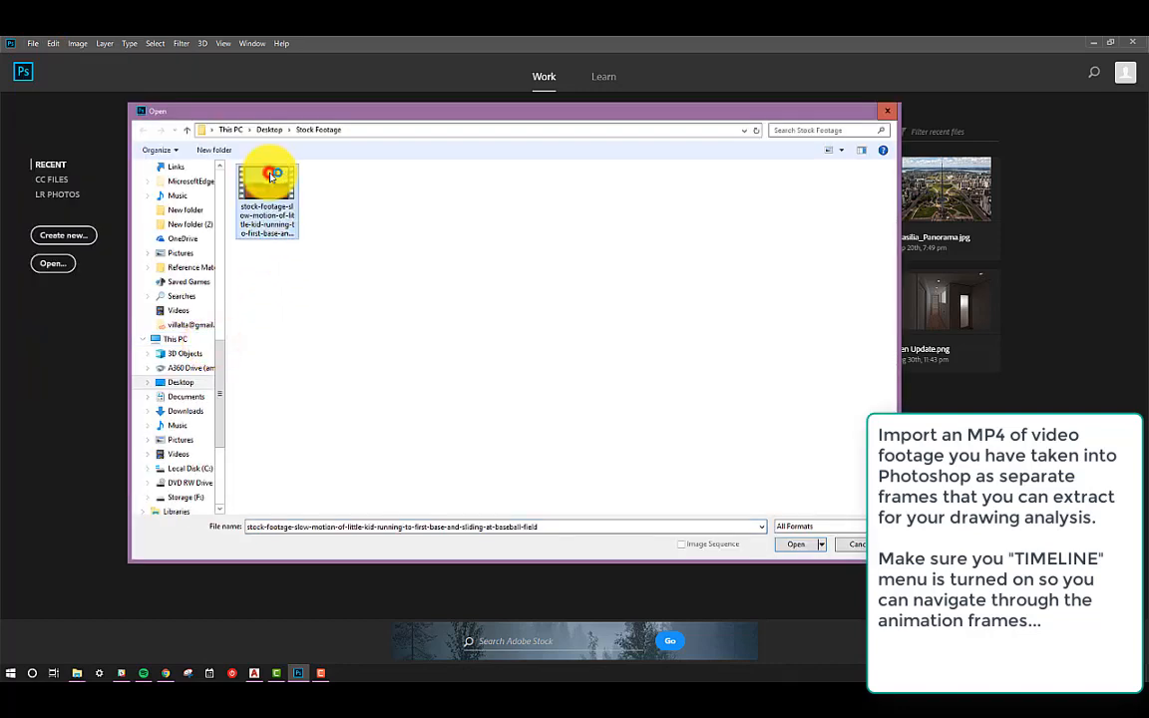
click(796, 543)
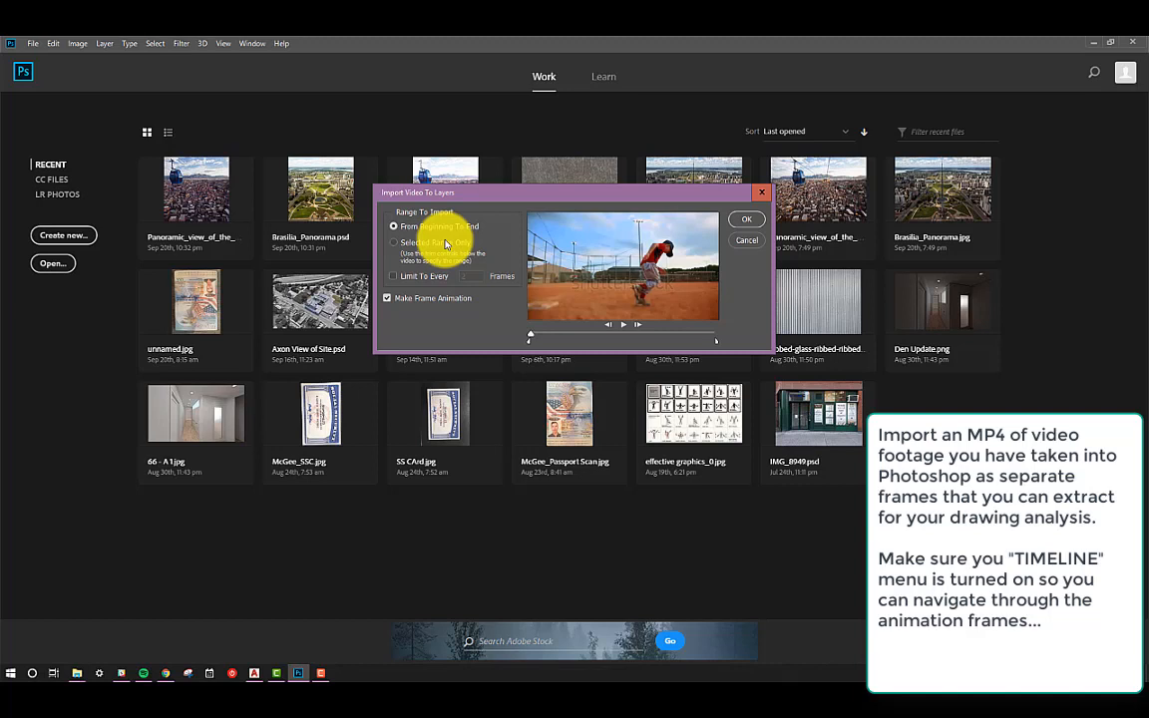
Try limiting the import to every 2 frames, return to From Beginning To End without a limit, and scrub the clip preview to its end
click(393, 276)
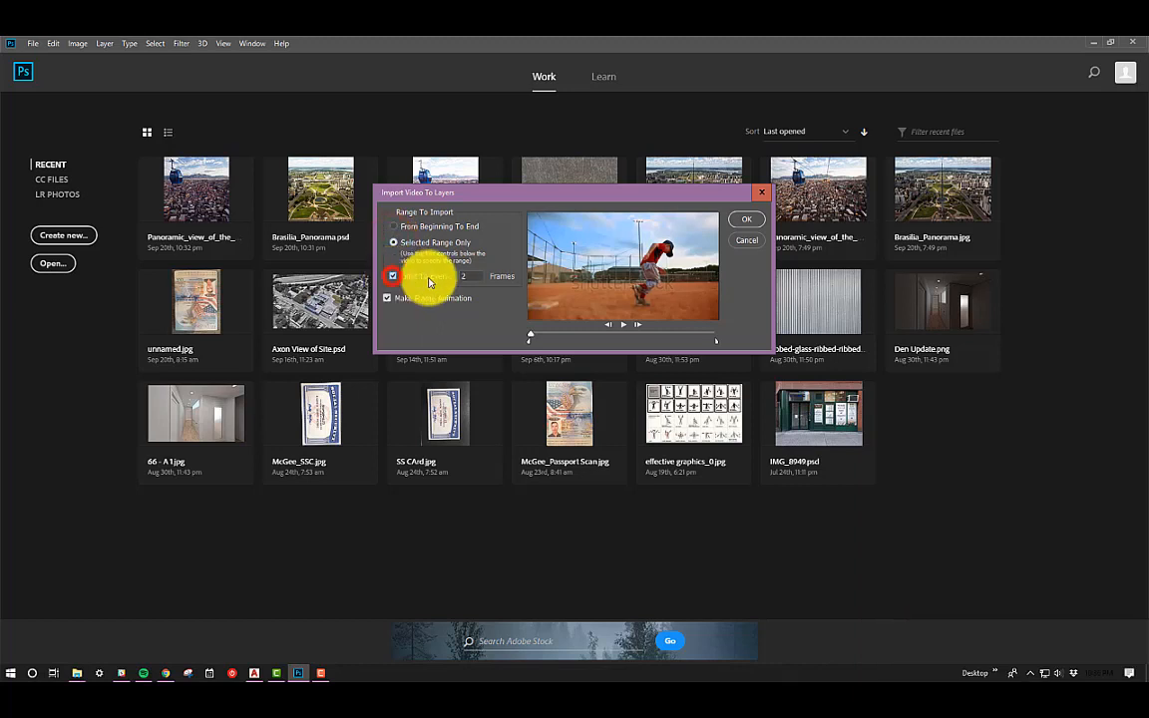
click(393, 226)
click(395, 277)
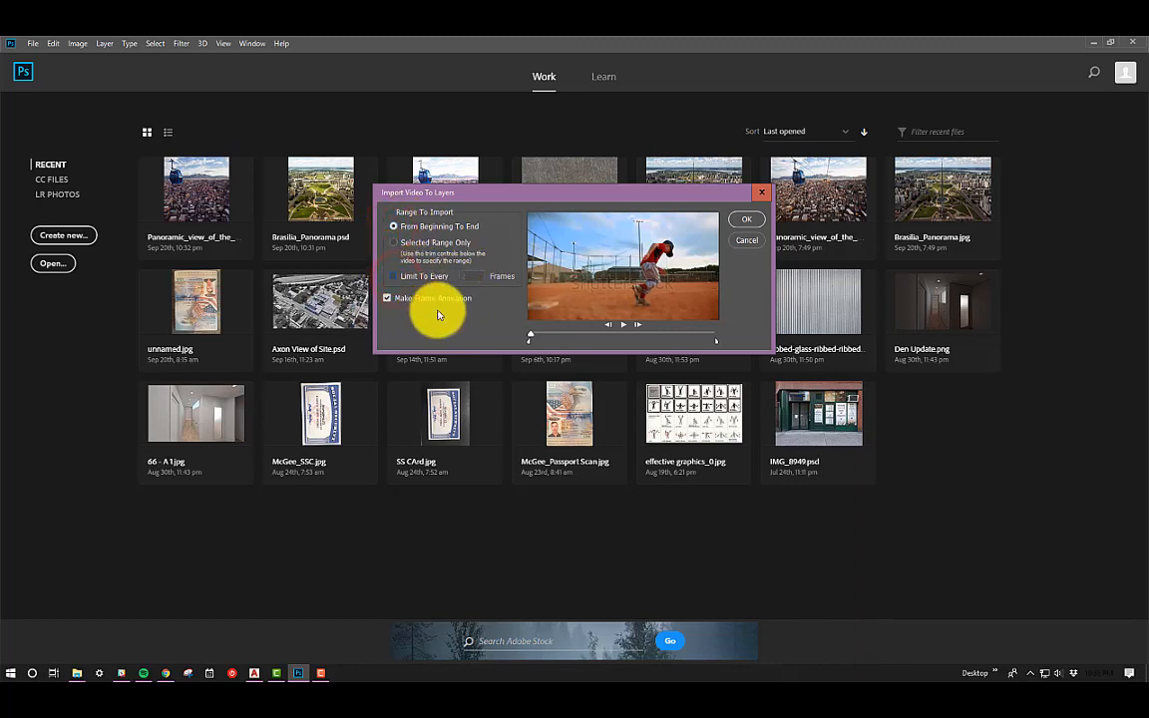
drag(534, 339, 714, 326)
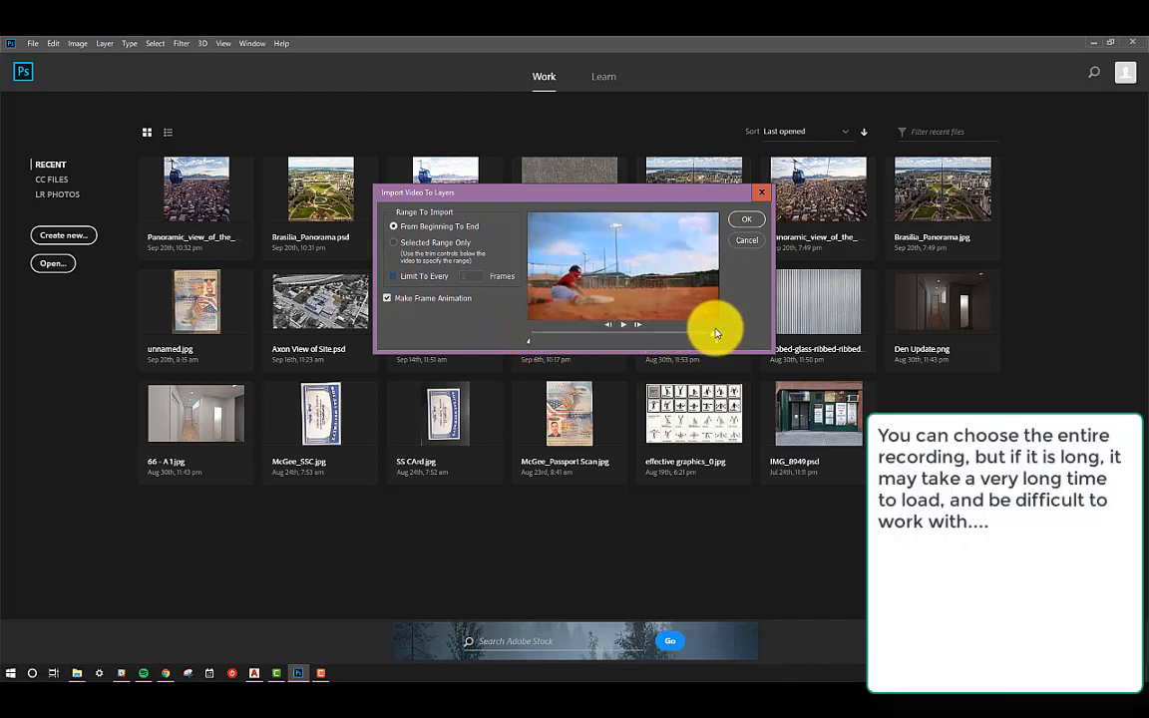
Import the whole video from beginning to end as layers with a frame animation, continuing despite the large document size
click(748, 221)
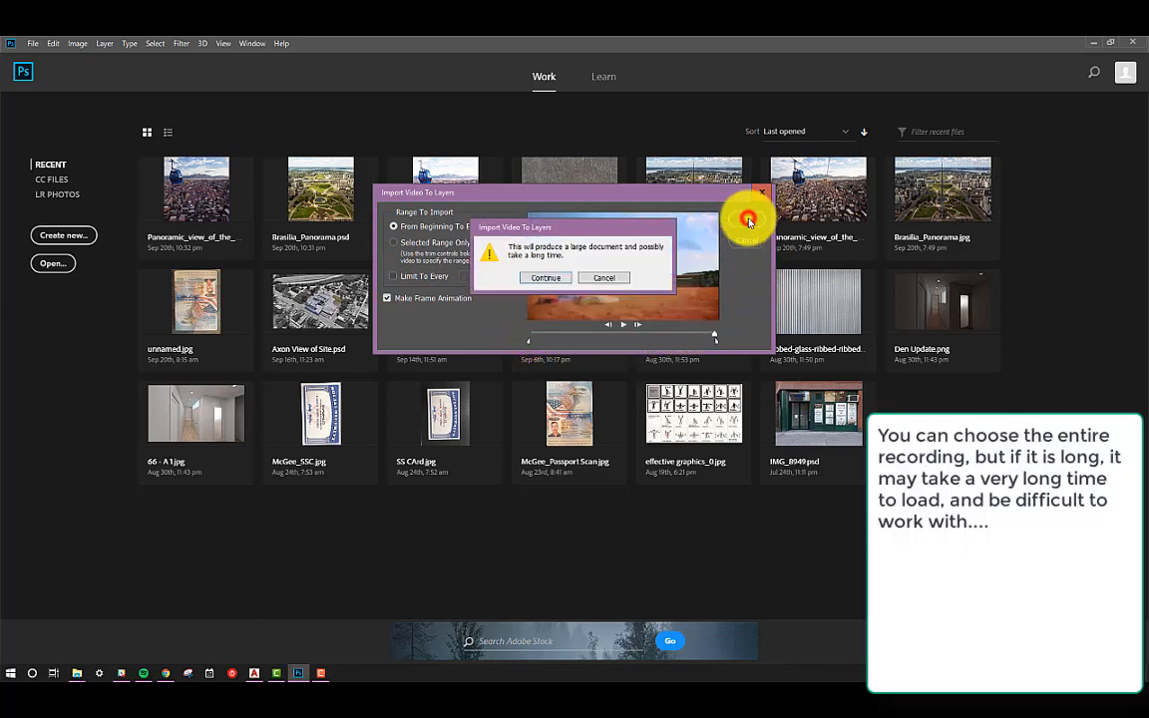
click(544, 279)
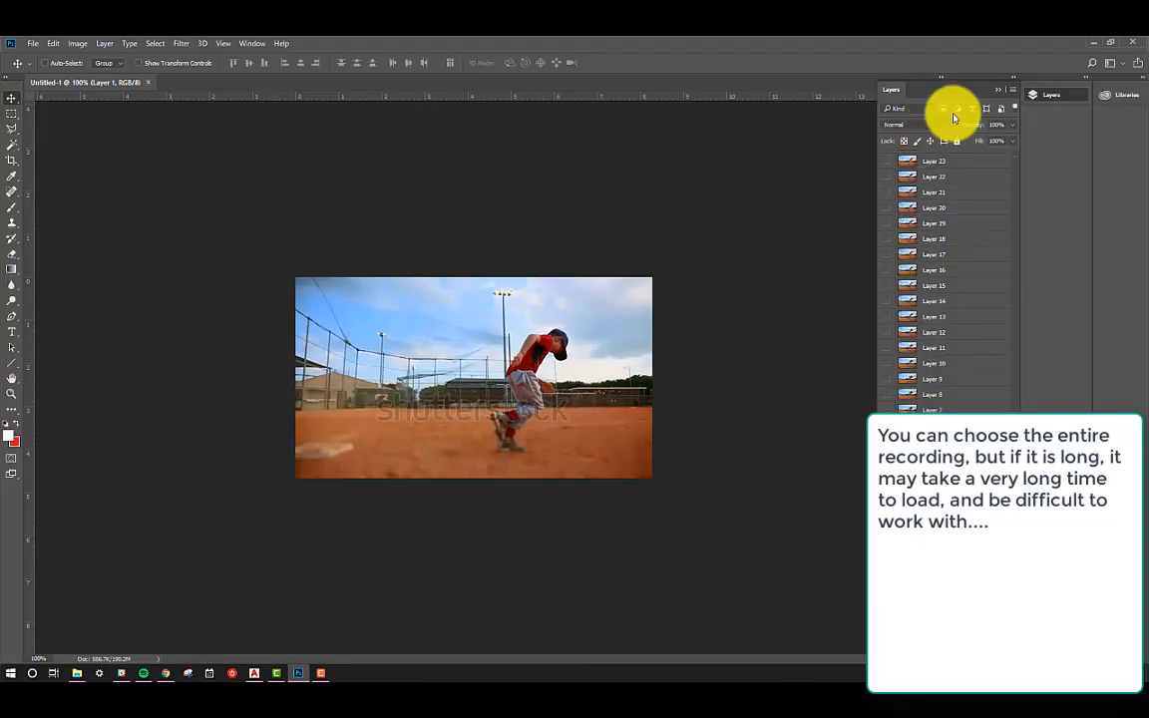
Show the Timeline and dock it below the canvas
click(231, 44)
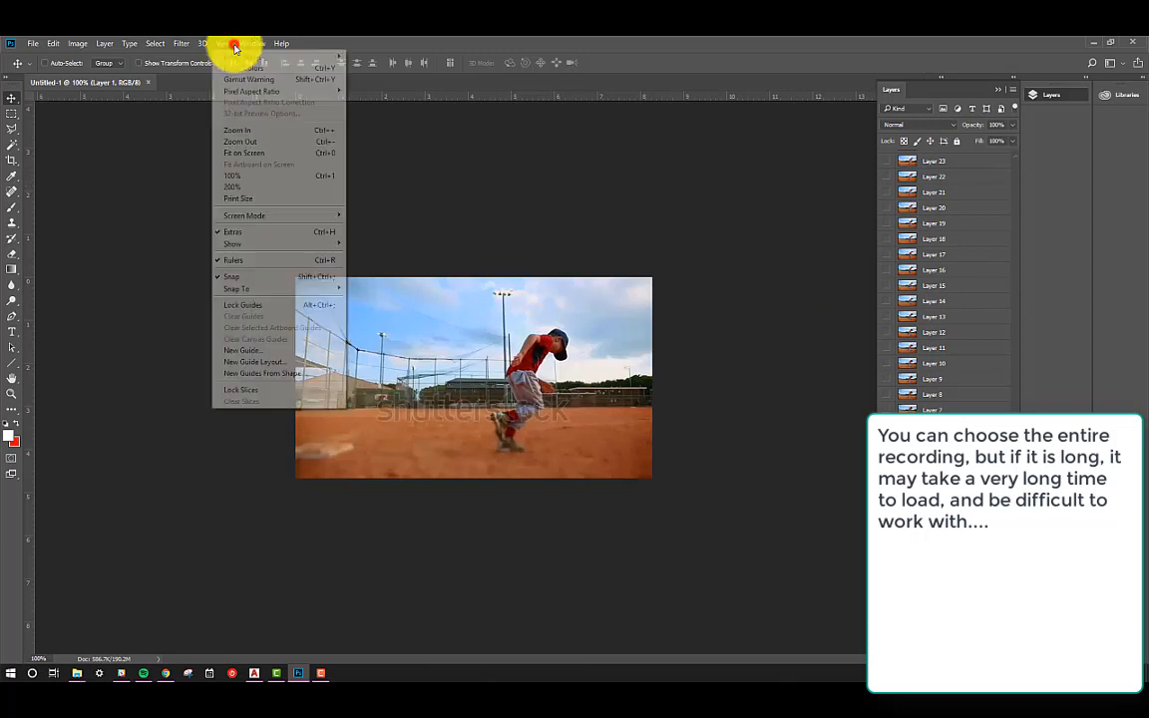
mouse_move(254, 45)
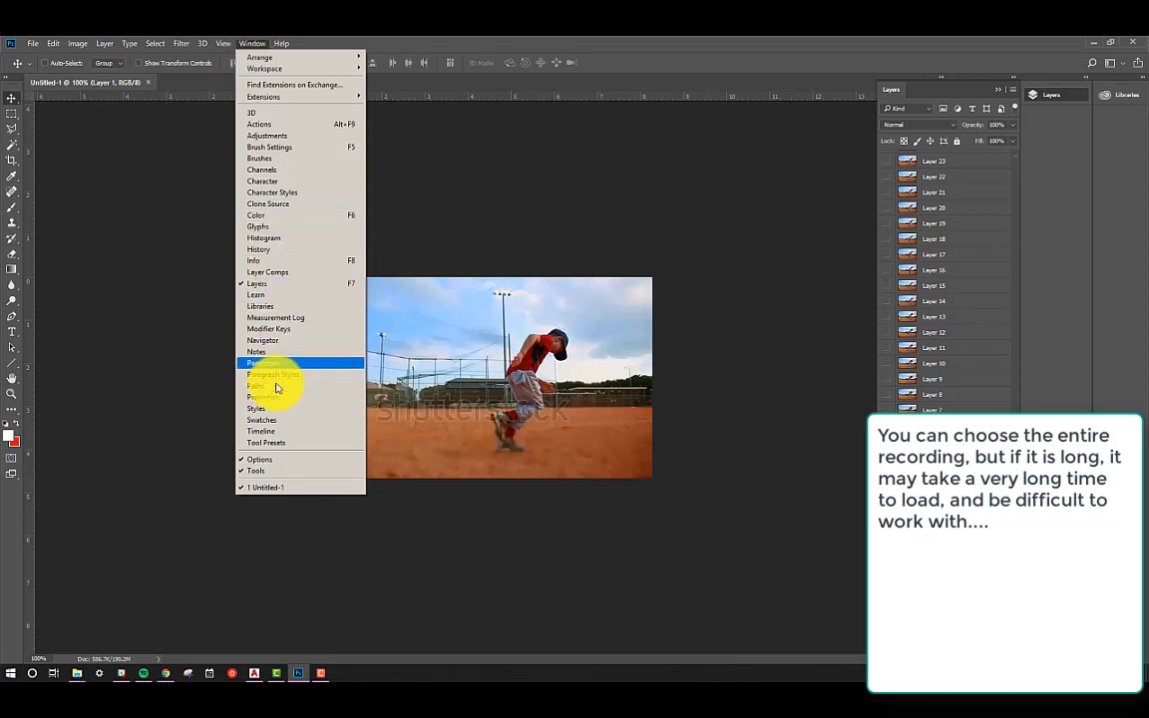
click(265, 431)
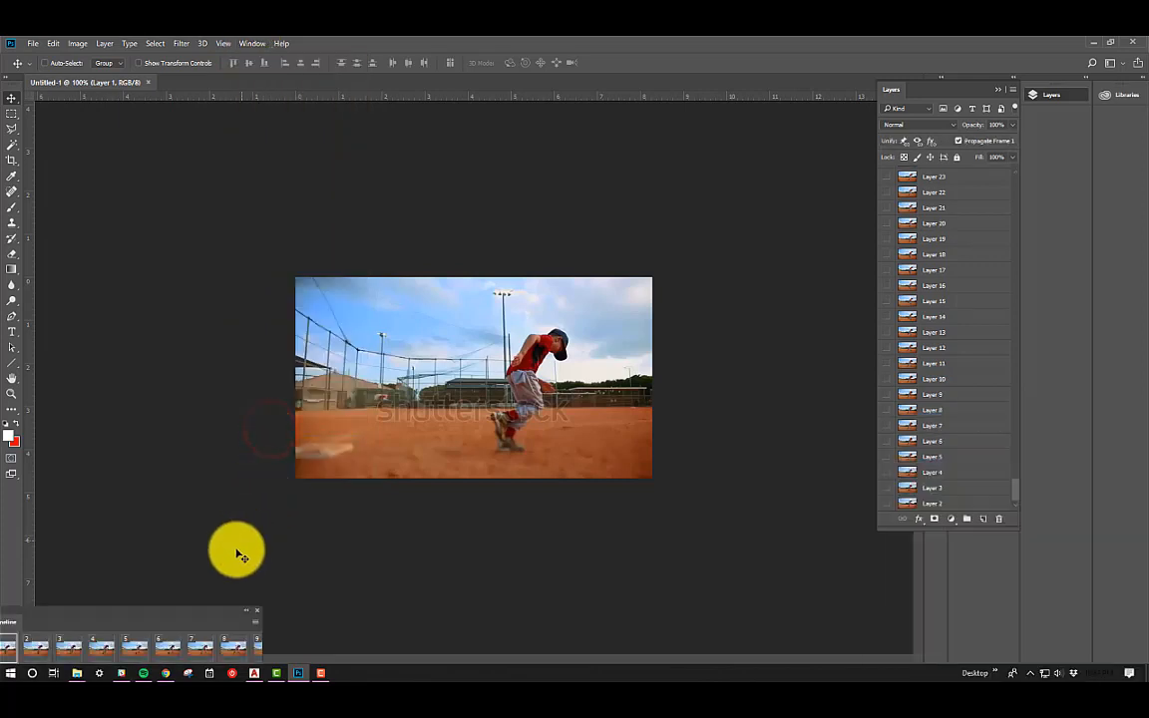
drag(219, 610, 313, 653)
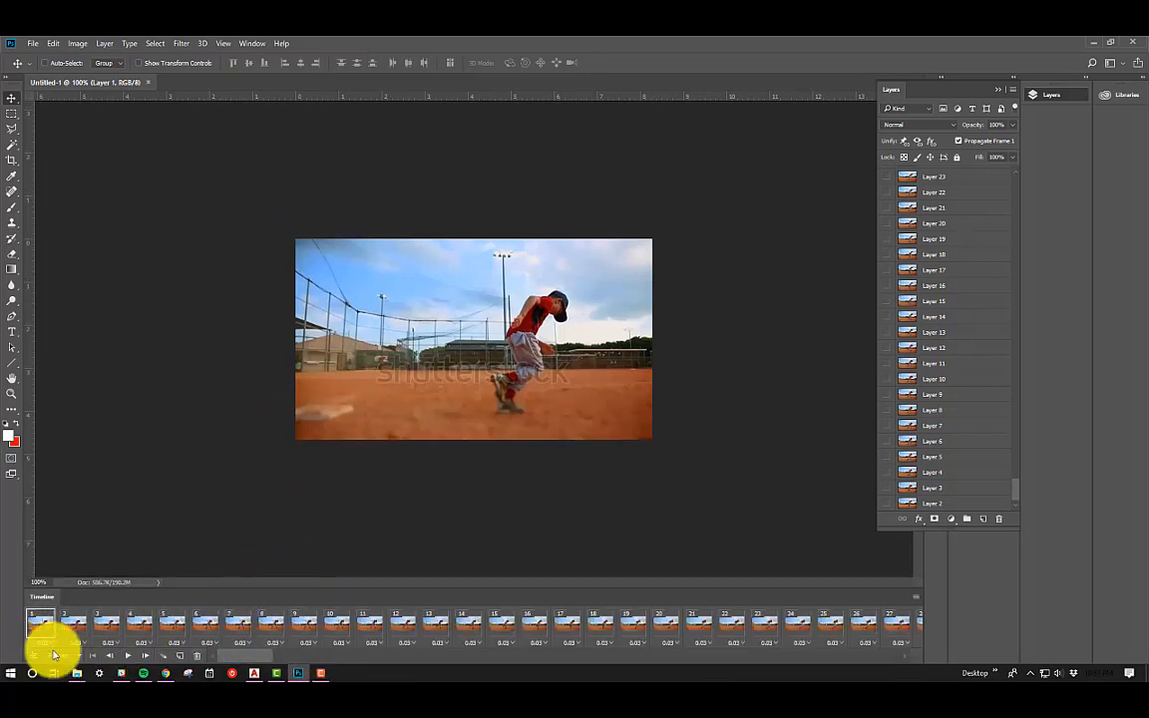
Play and stop the frame animation, inspect frame 117, and look through the imported frame layers
click(129, 658)
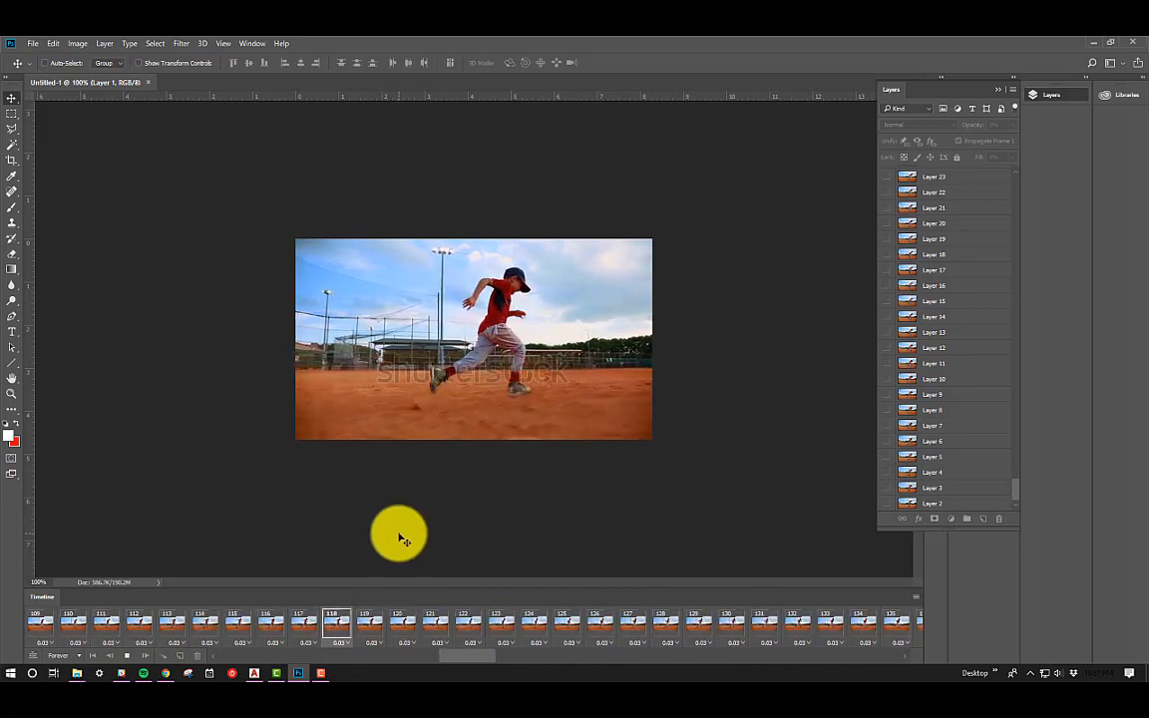
click(126, 655)
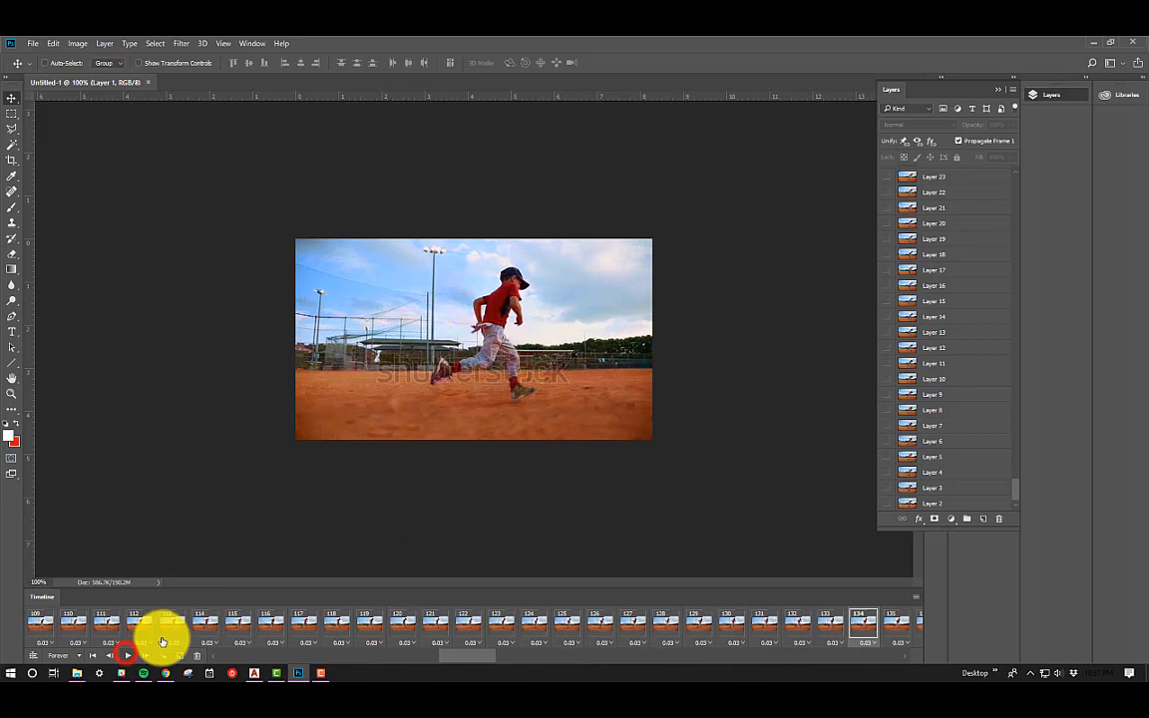
click(306, 623)
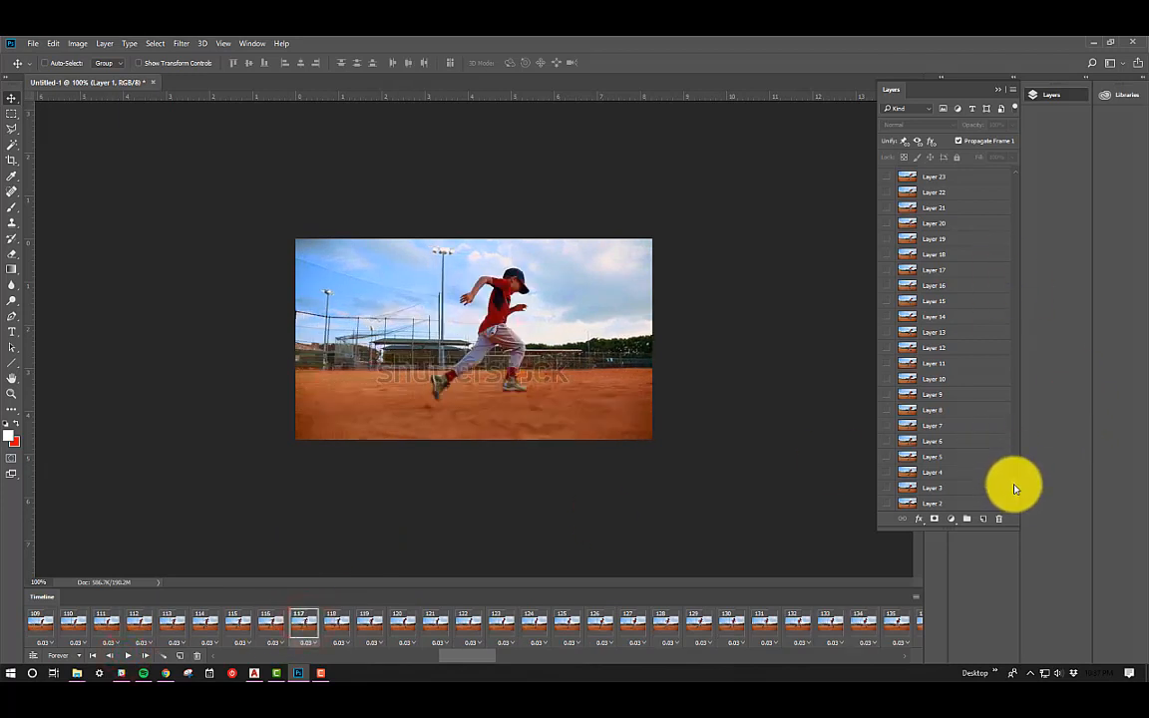
drag(1014, 489, 984, 180)
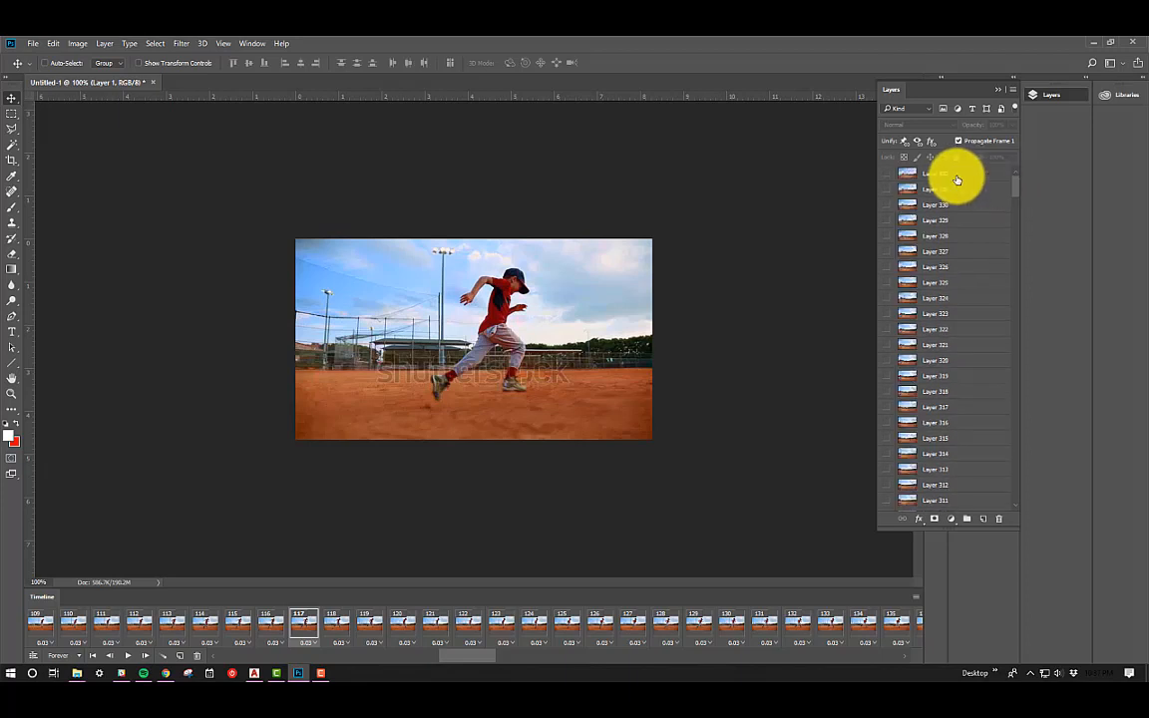
click(699, 279)
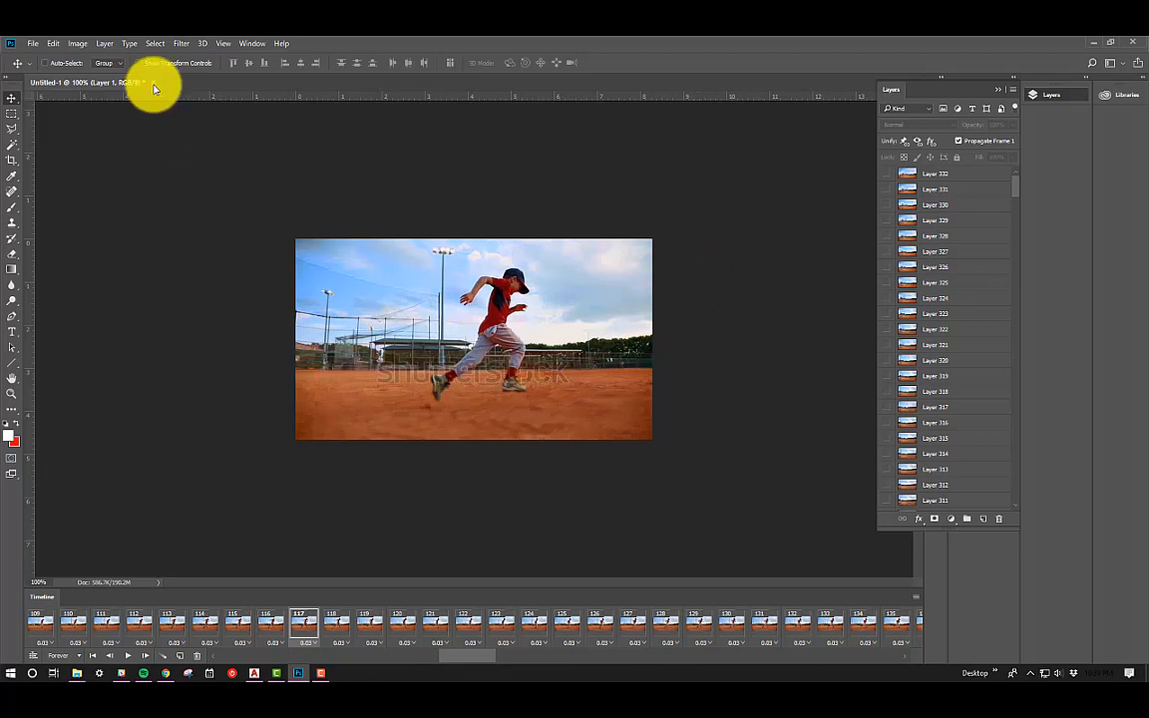
Close the untitled document without saving it
click(152, 82)
click(590, 282)
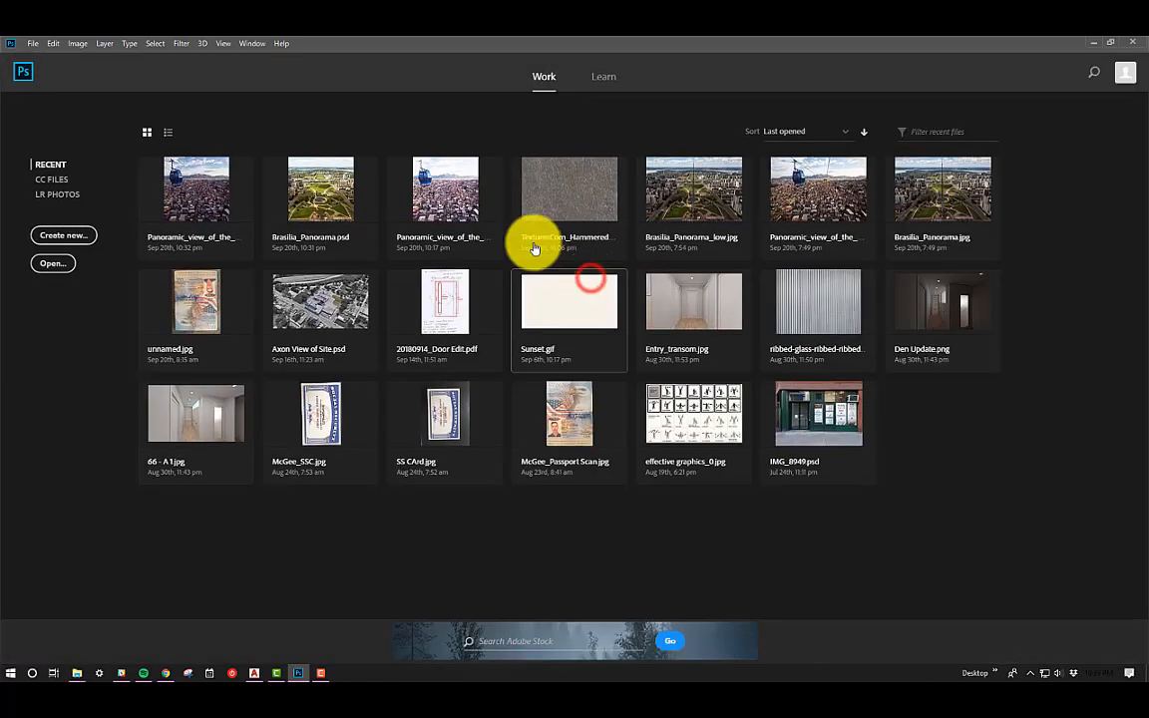
Start importing video frames to layers from the running-kid clip in the Stock Footage folder
click(33, 44)
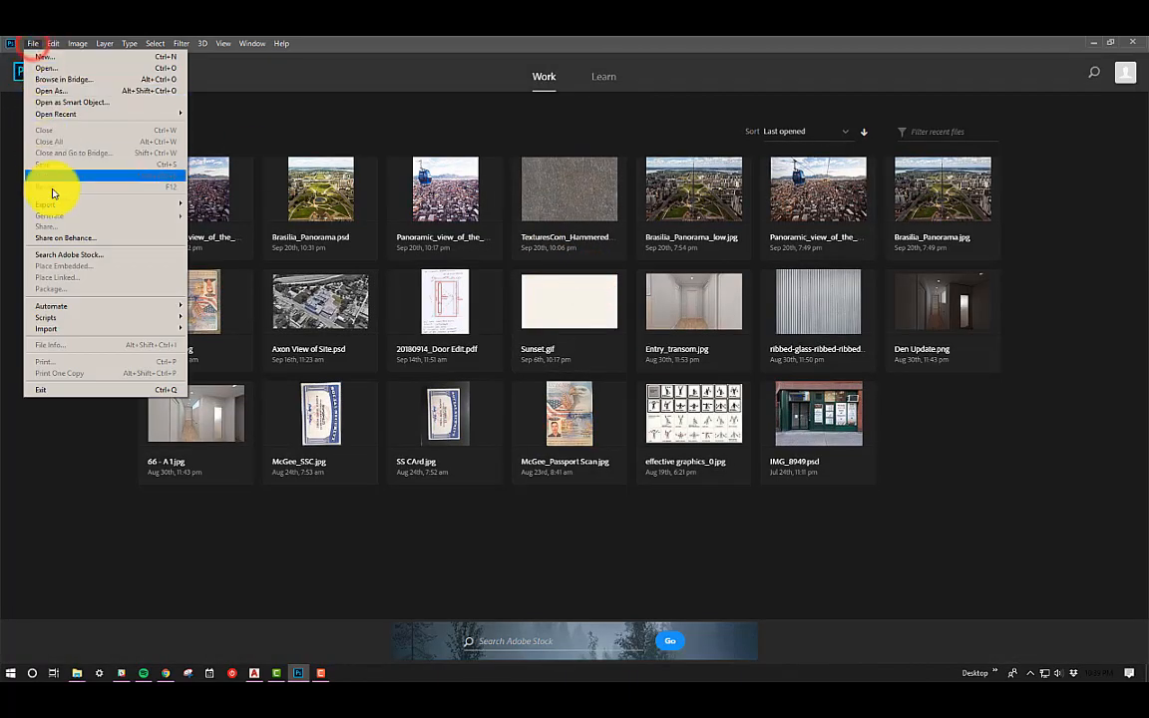
mouse_move(58, 333)
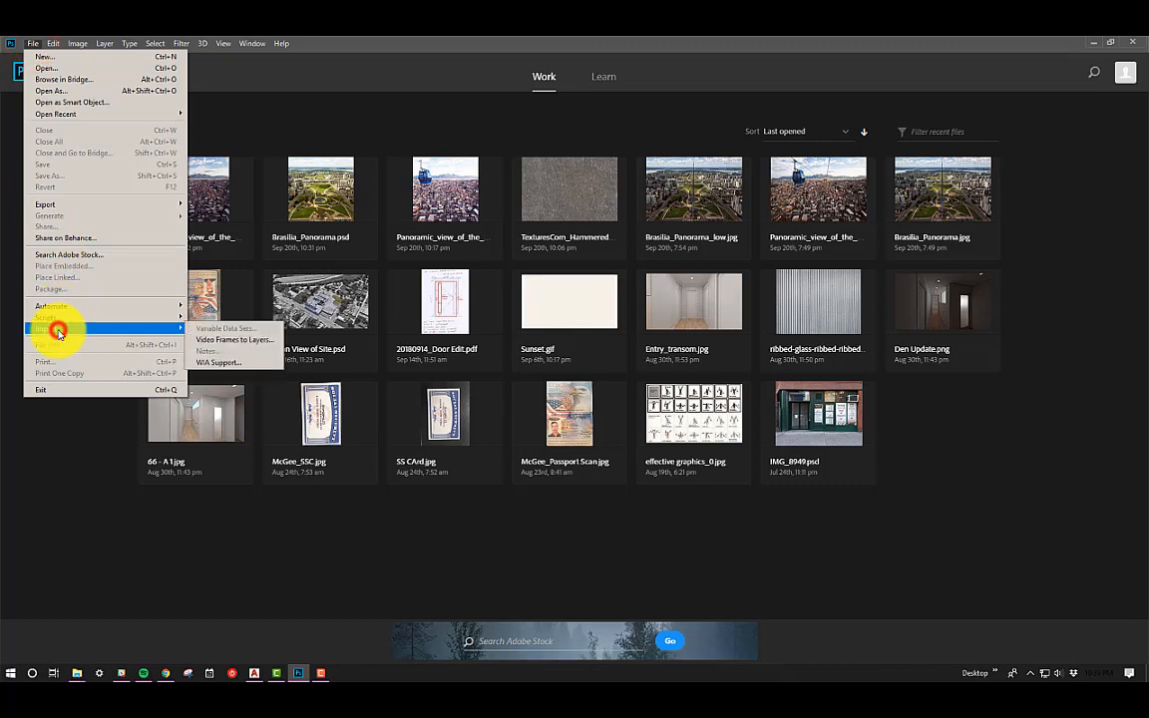
click(238, 339)
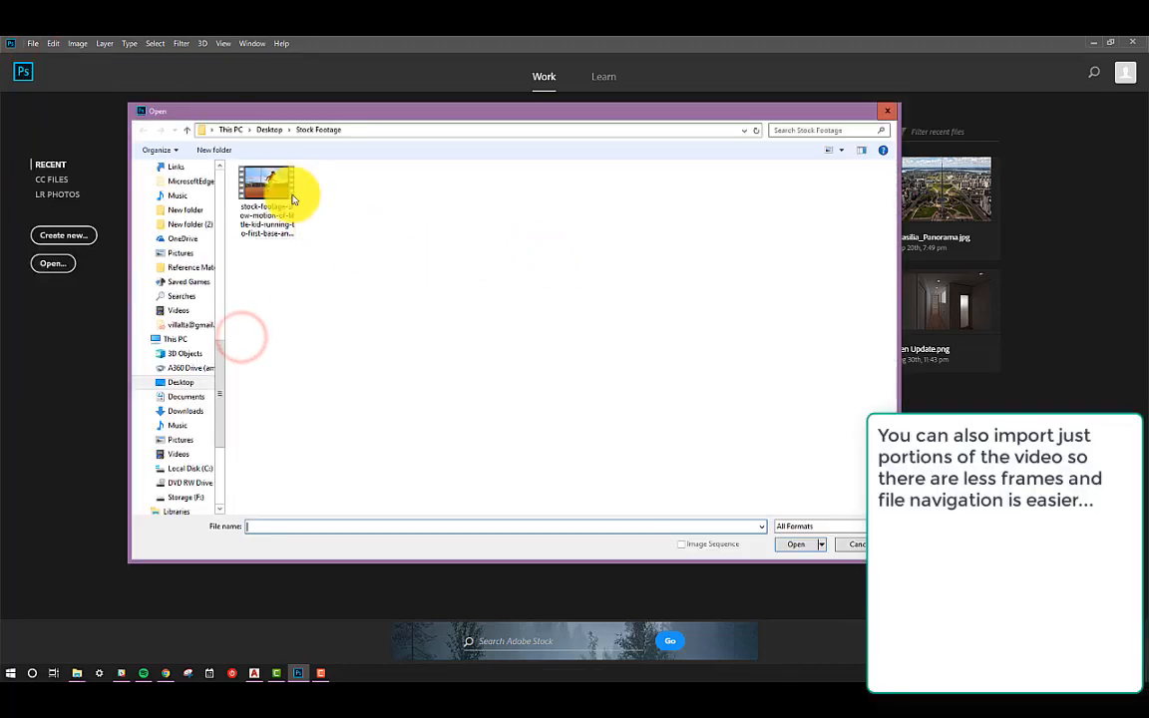
click(292, 199)
click(793, 544)
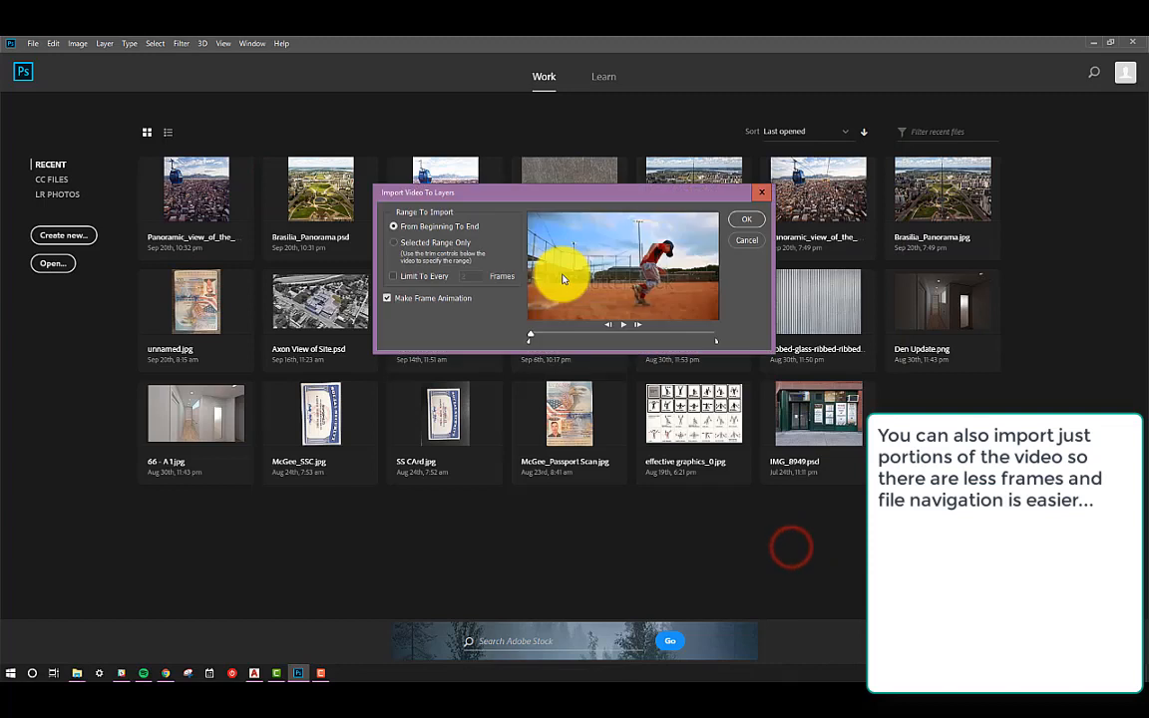
Restrict the import to the selected range only, trim it to the boy's run-up and slide late in the clip, and import those frames
click(394, 242)
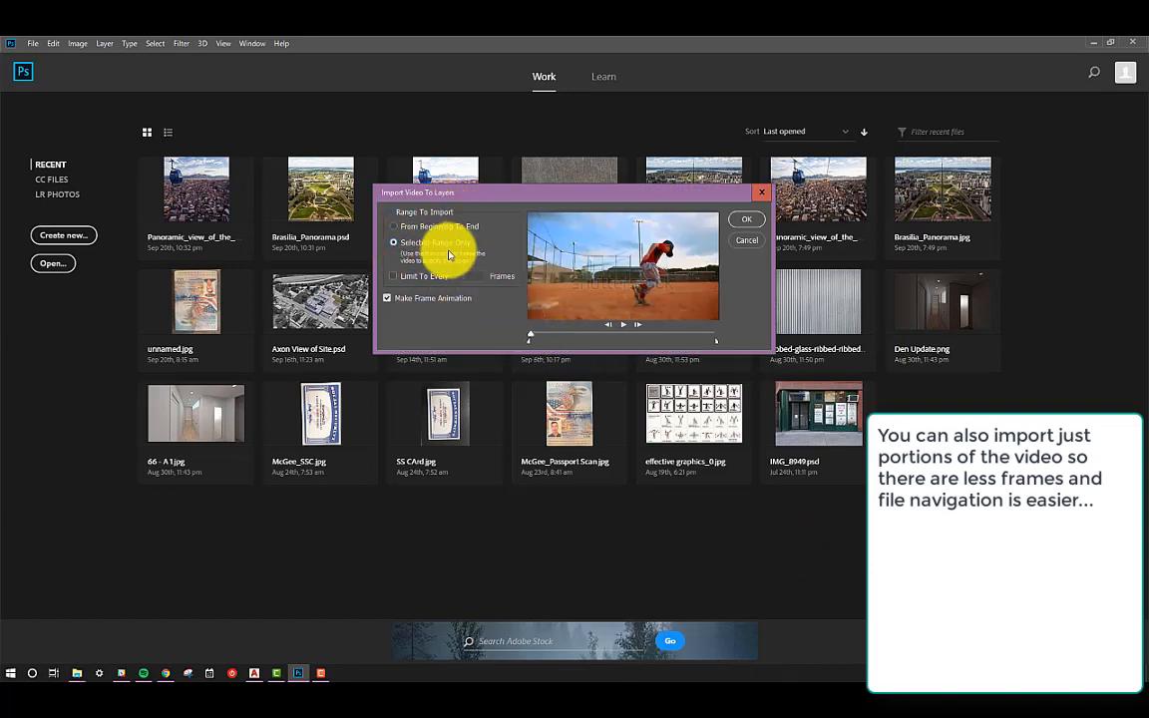
mouse_move(531, 337)
mouse_down()
mouse_move(712, 341)
mouse_move(654, 338)
mouse_up()
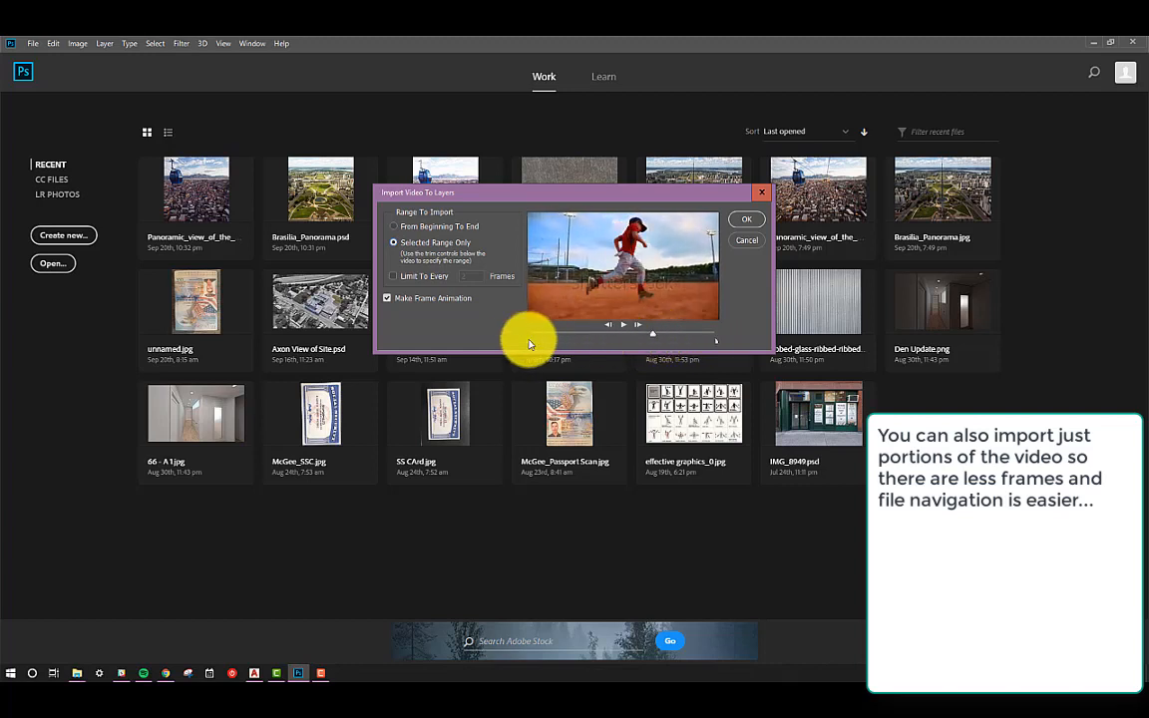
drag(531, 342, 682, 340)
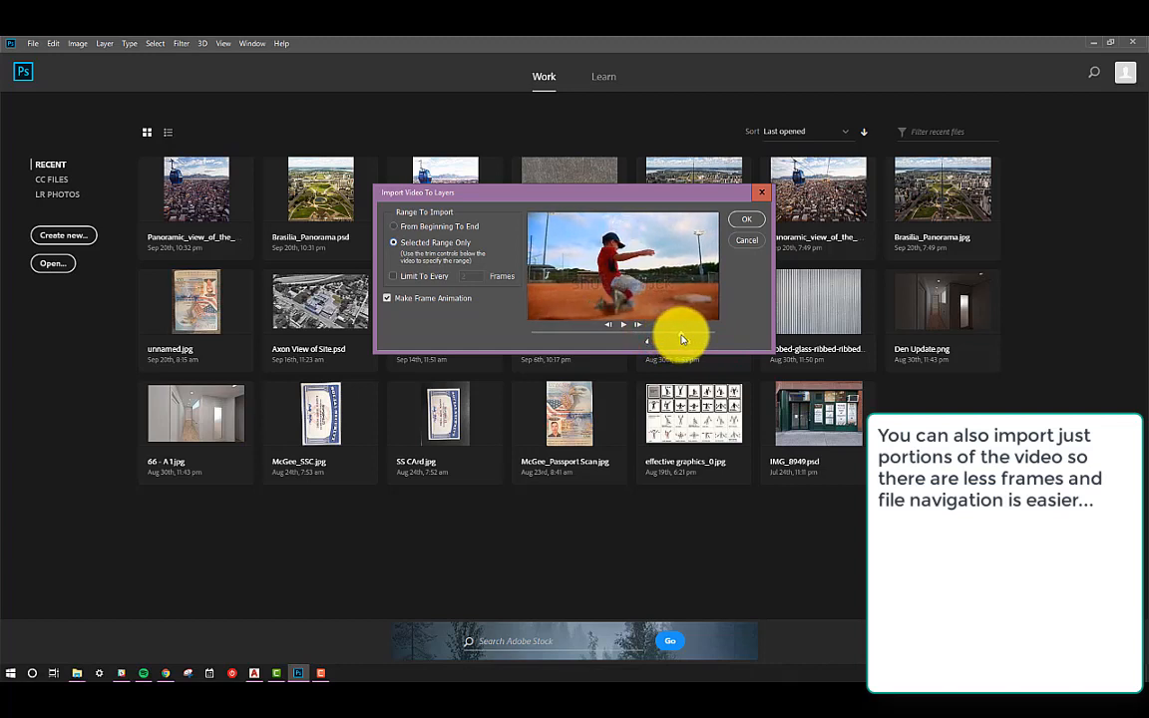
drag(693, 345, 657, 333)
click(743, 219)
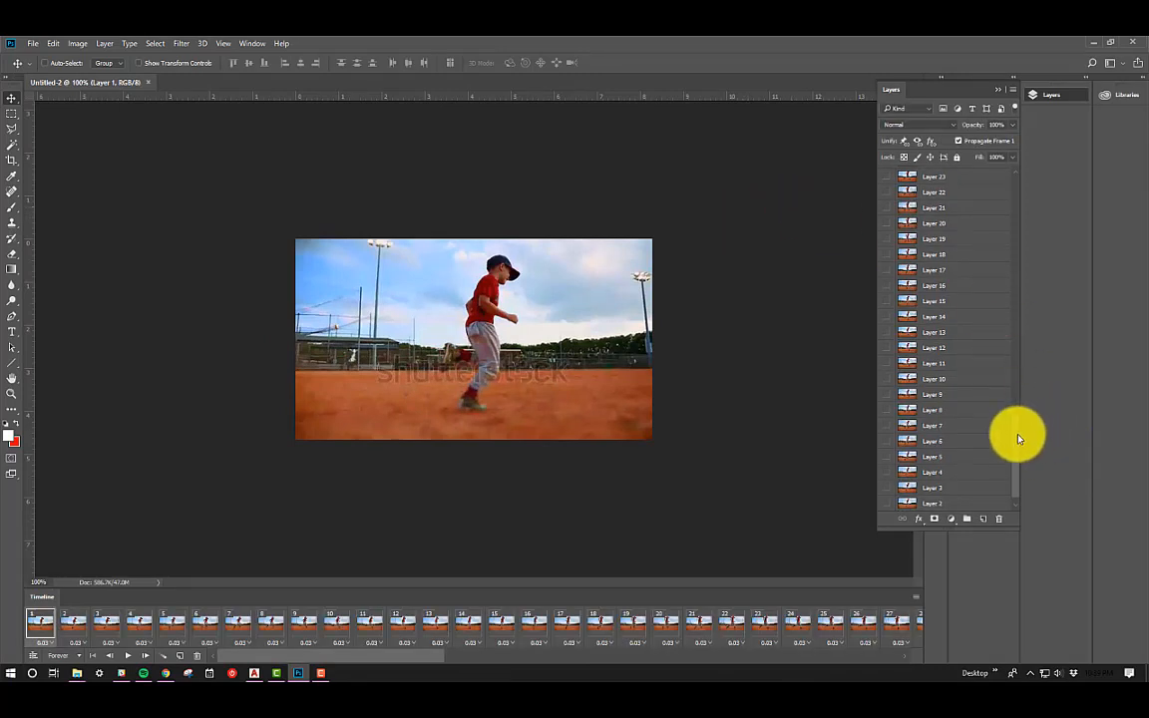
Select Layer 82 at the top of the layer stack and make it visible on the canvas
drag(1019, 438, 1003, 190)
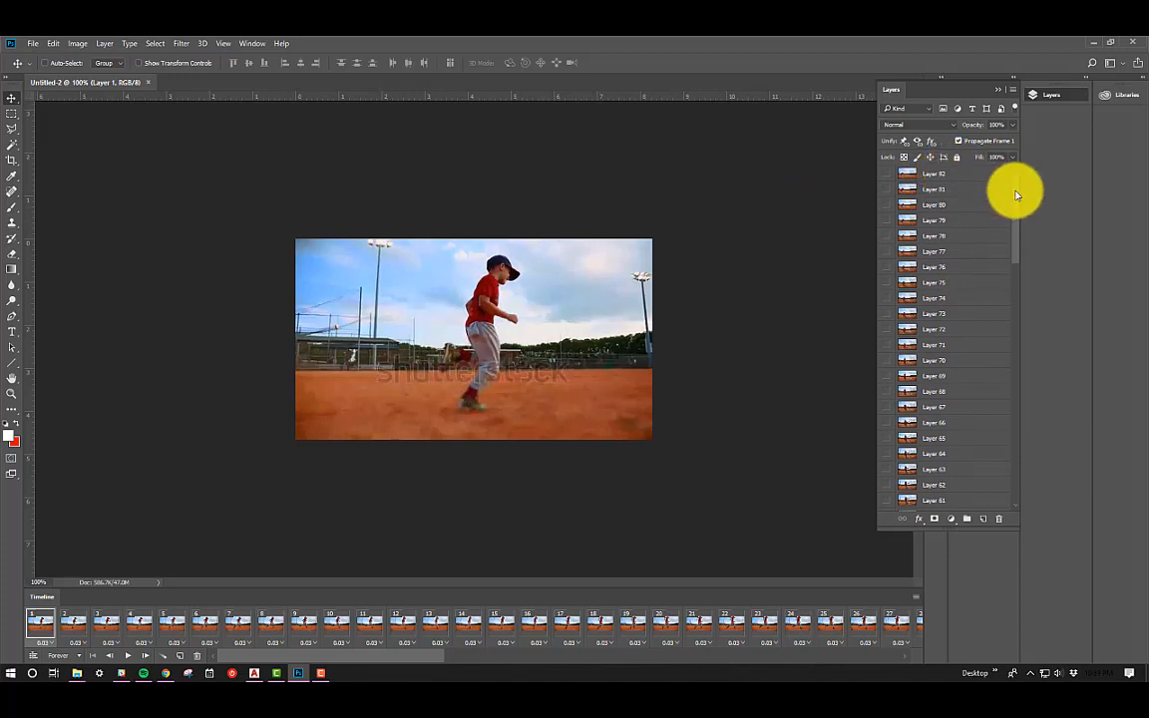
mouse_move(1015, 189)
mouse_down()
mouse_move(1021, 405)
mouse_move(1010, 167)
mouse_up()
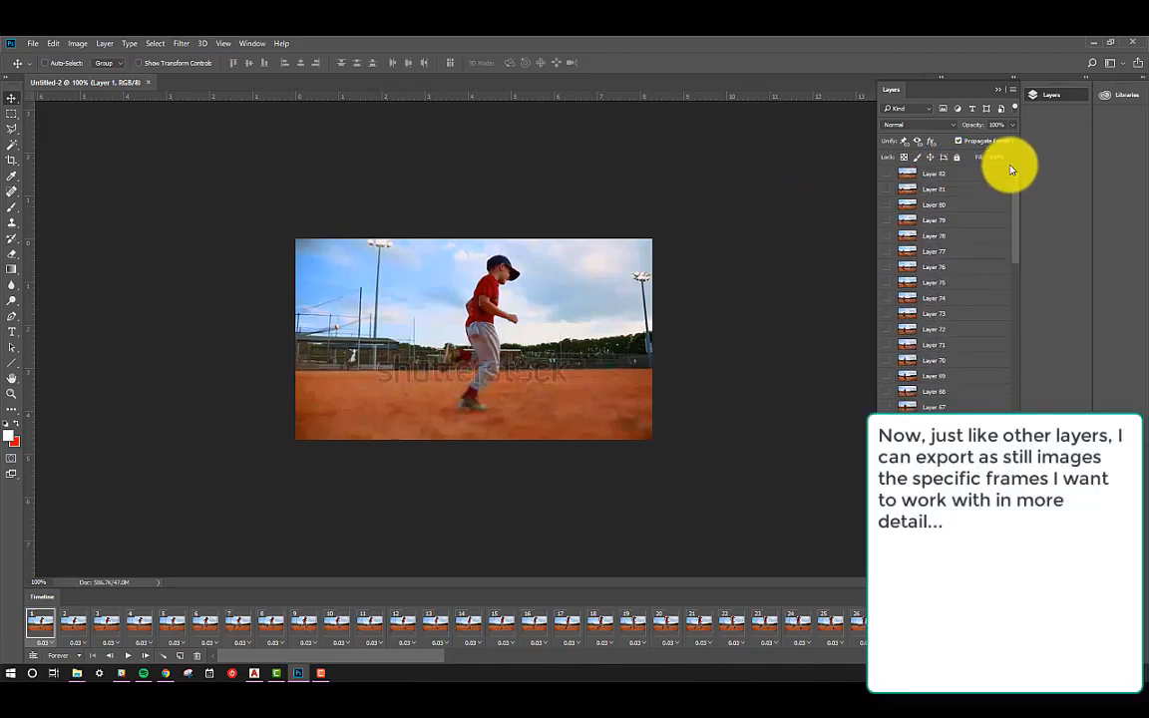
click(886, 174)
right_click(959, 175)
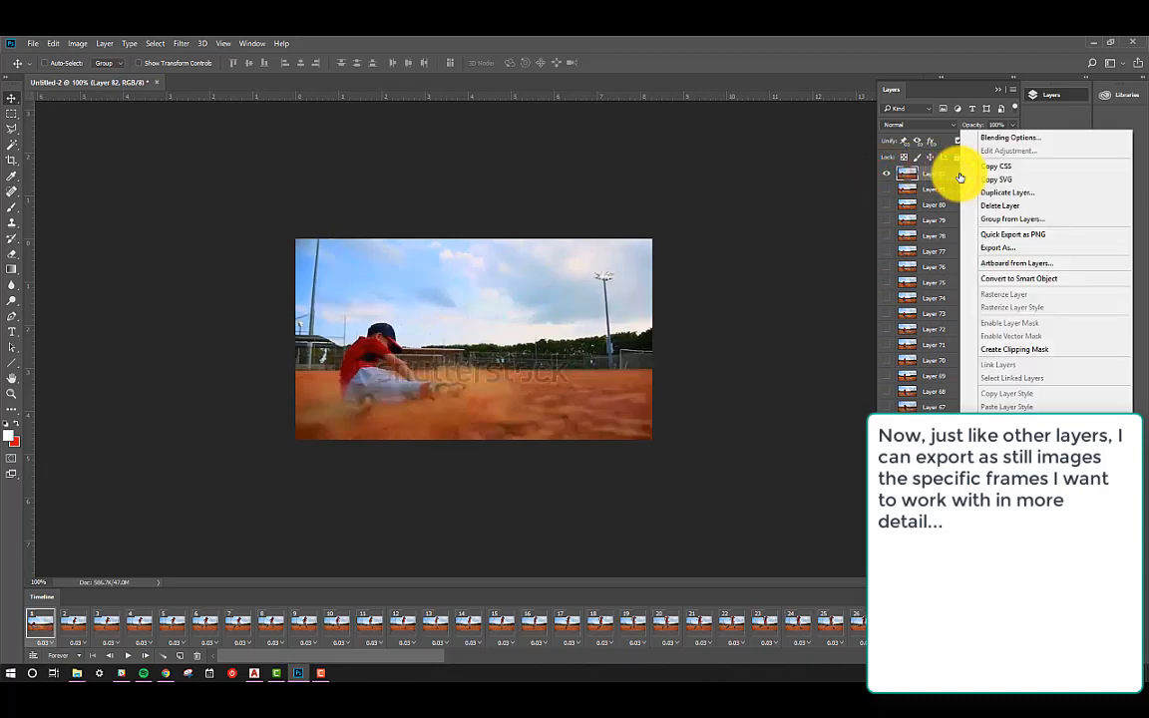
click(934, 174)
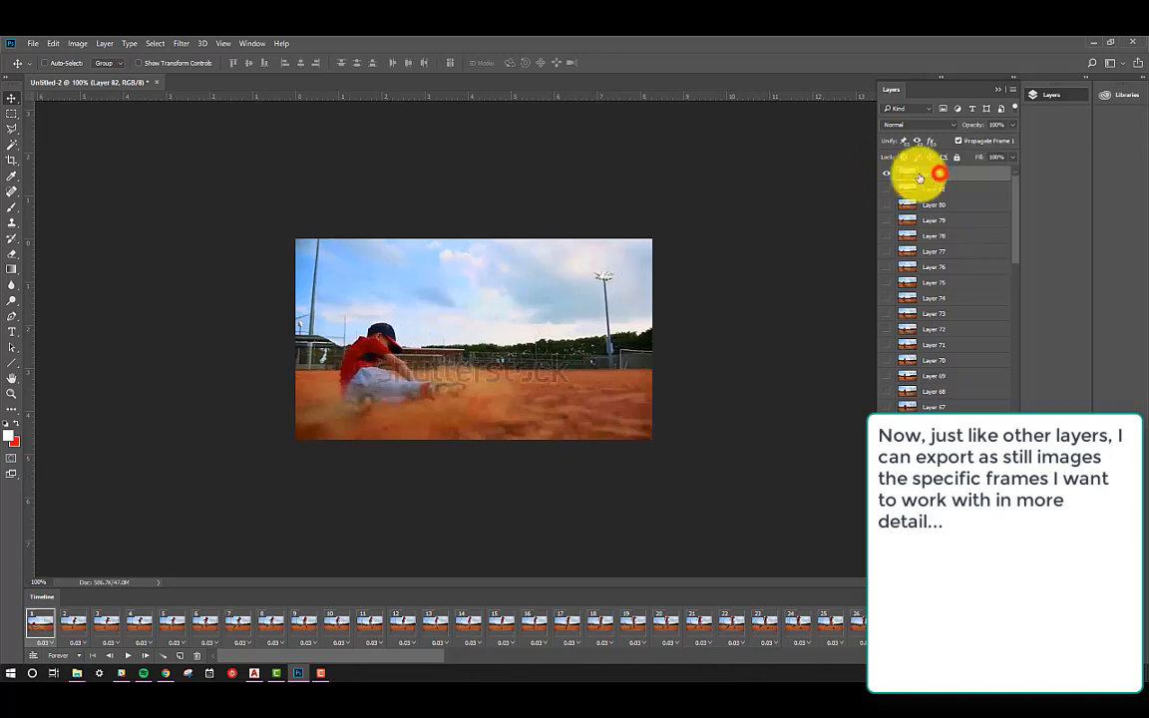
click(887, 174)
click(886, 173)
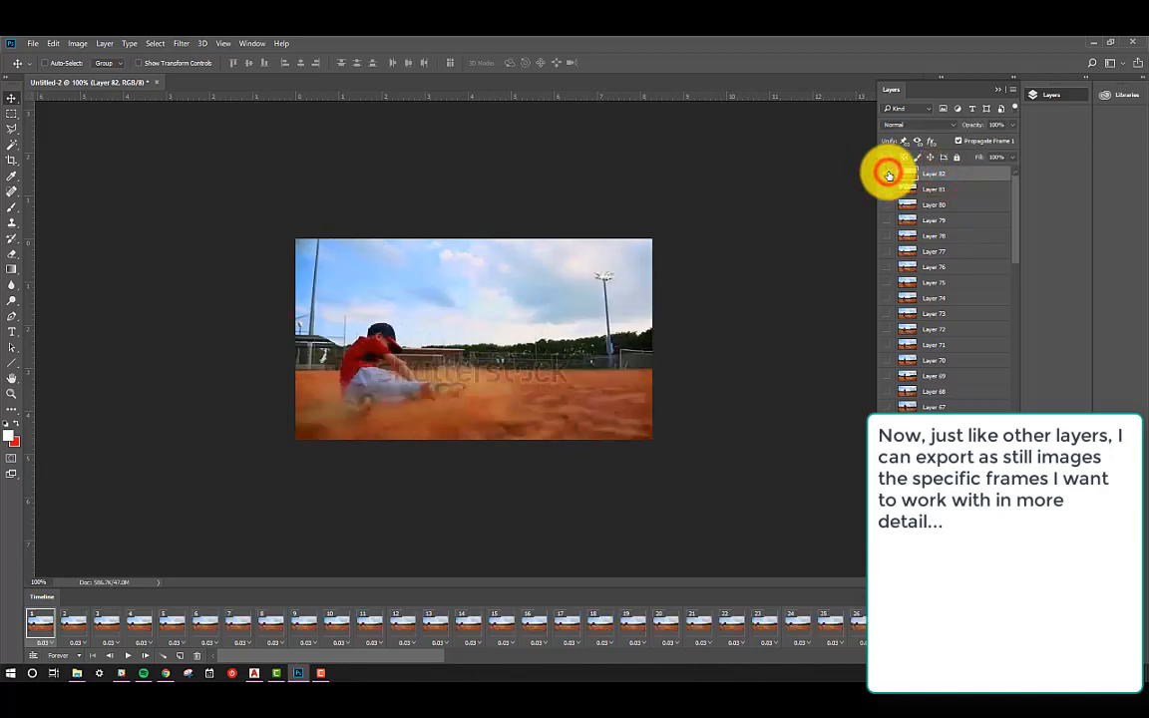
Save the visible frame as a JPEG copy named "Layer 82 Frame" in the Stock Footage folder at quality 8 (High)
click(44, 46)
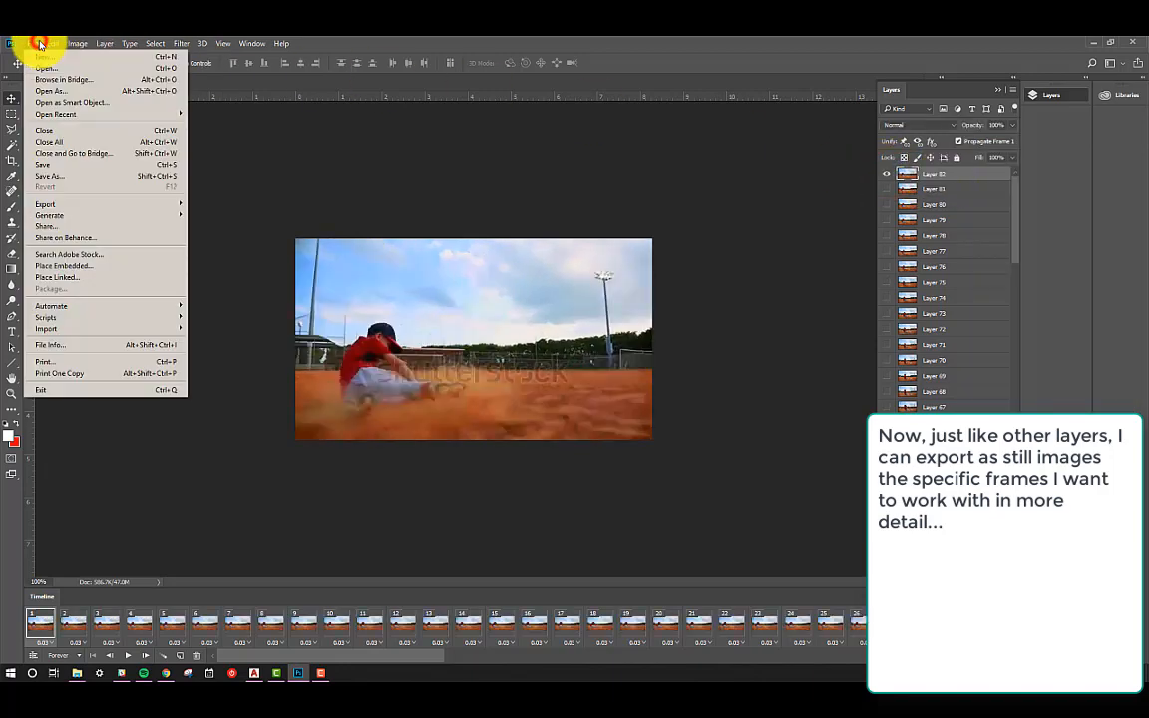
click(54, 175)
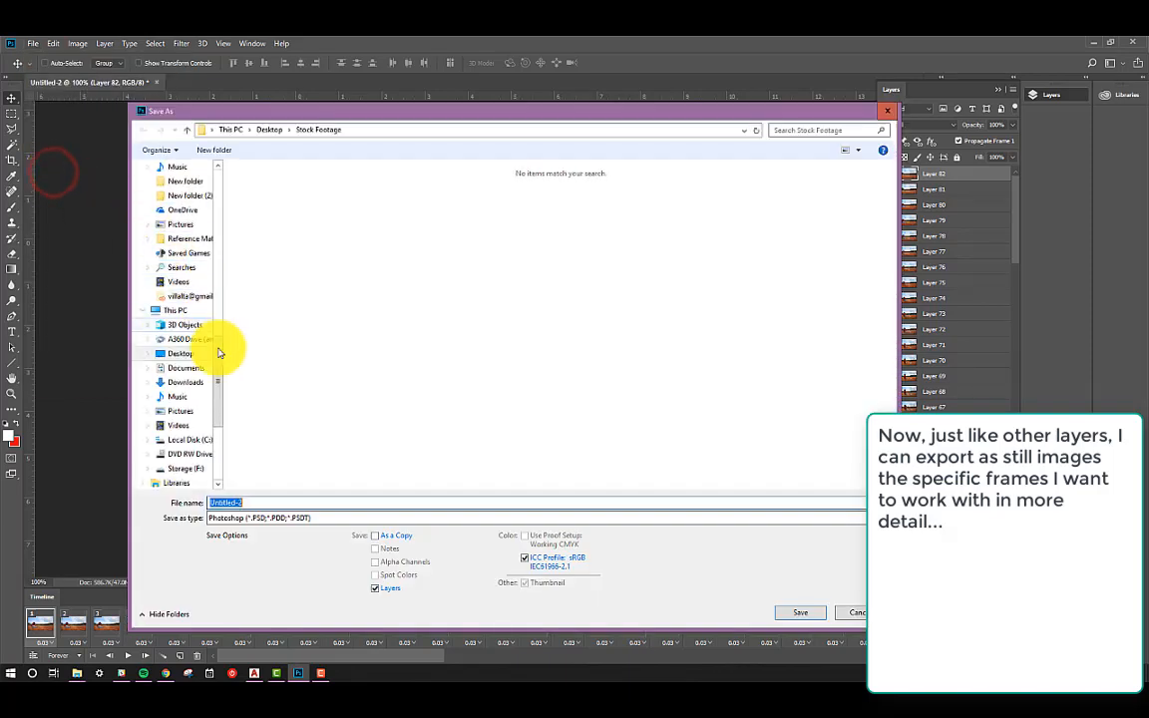
click(287, 518)
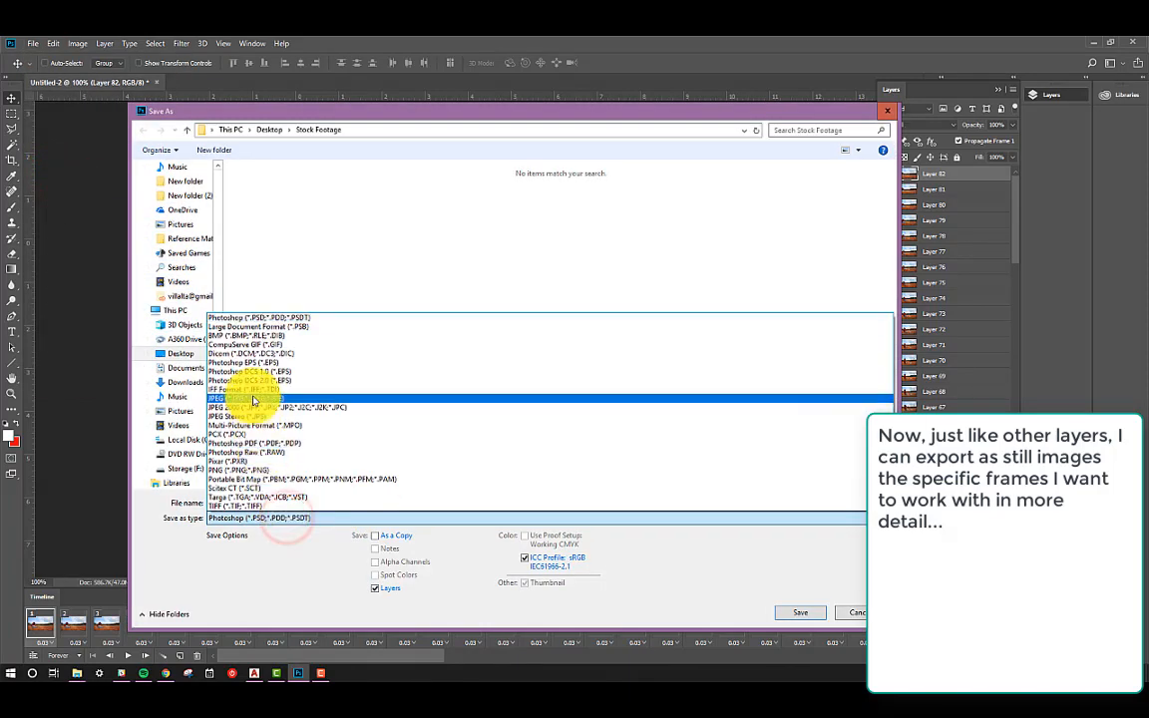
click(249, 398)
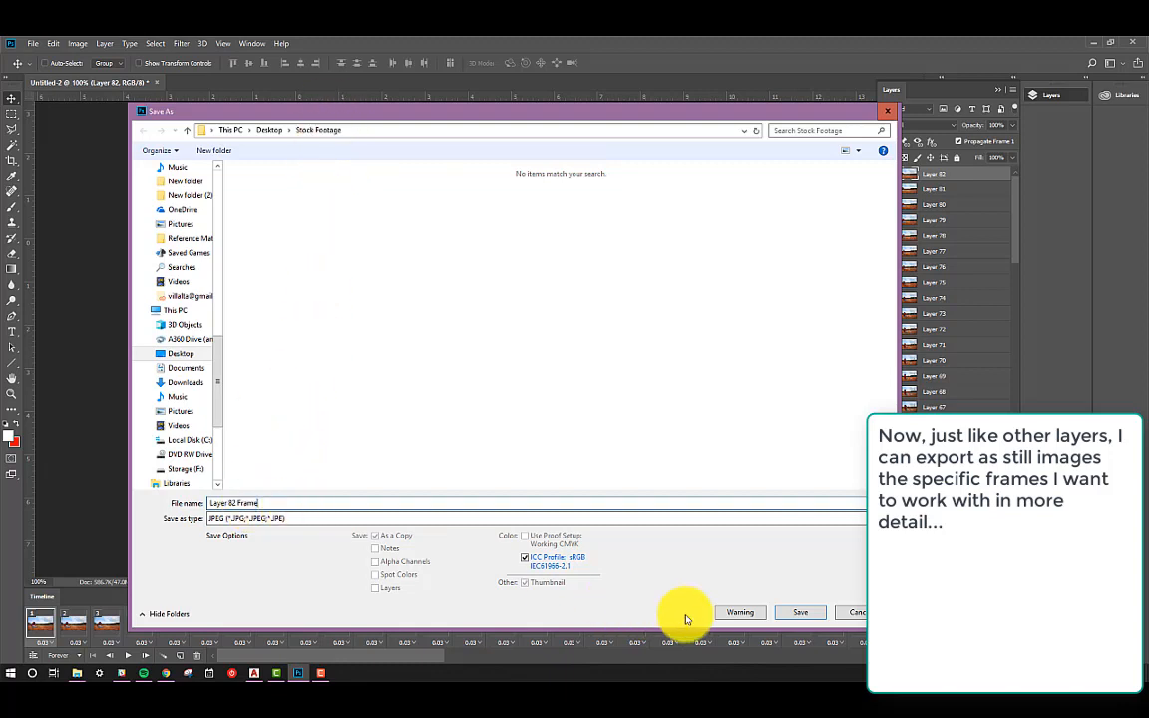
click(790, 615)
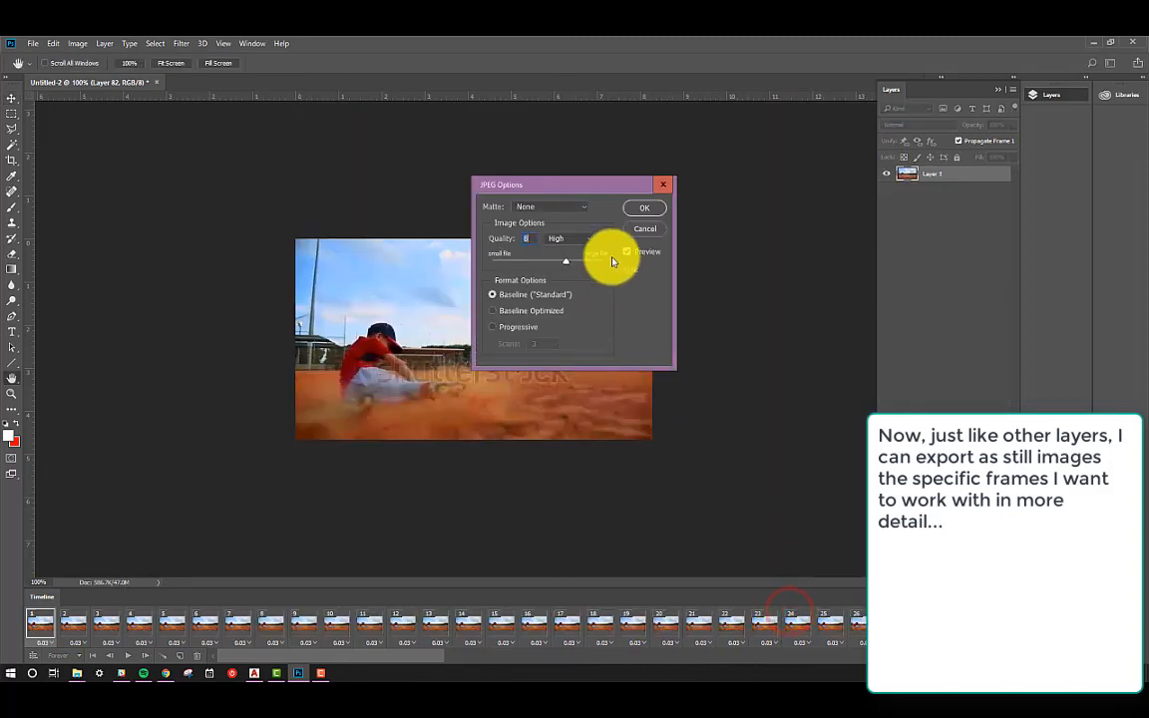
click(640, 207)
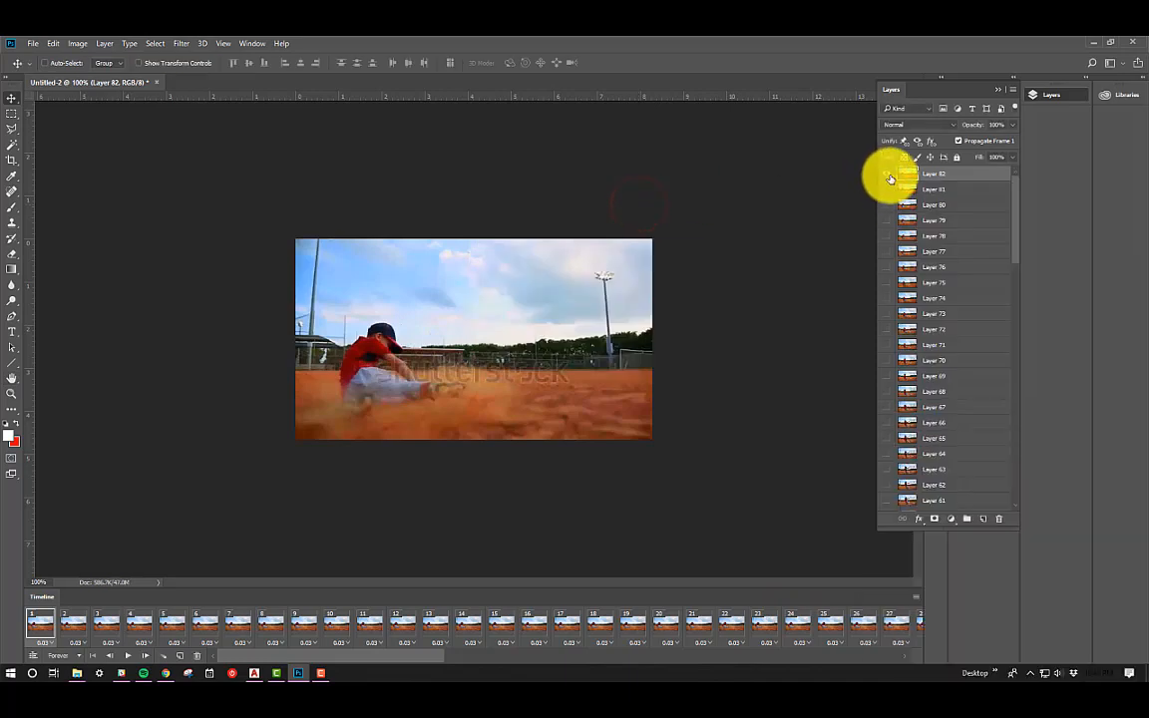
Hide Layer 82, show Layer 72, and save that frame as a JPEG copy named "Layer 72 Frame" in the Stock Footage folder
click(887, 174)
click(887, 330)
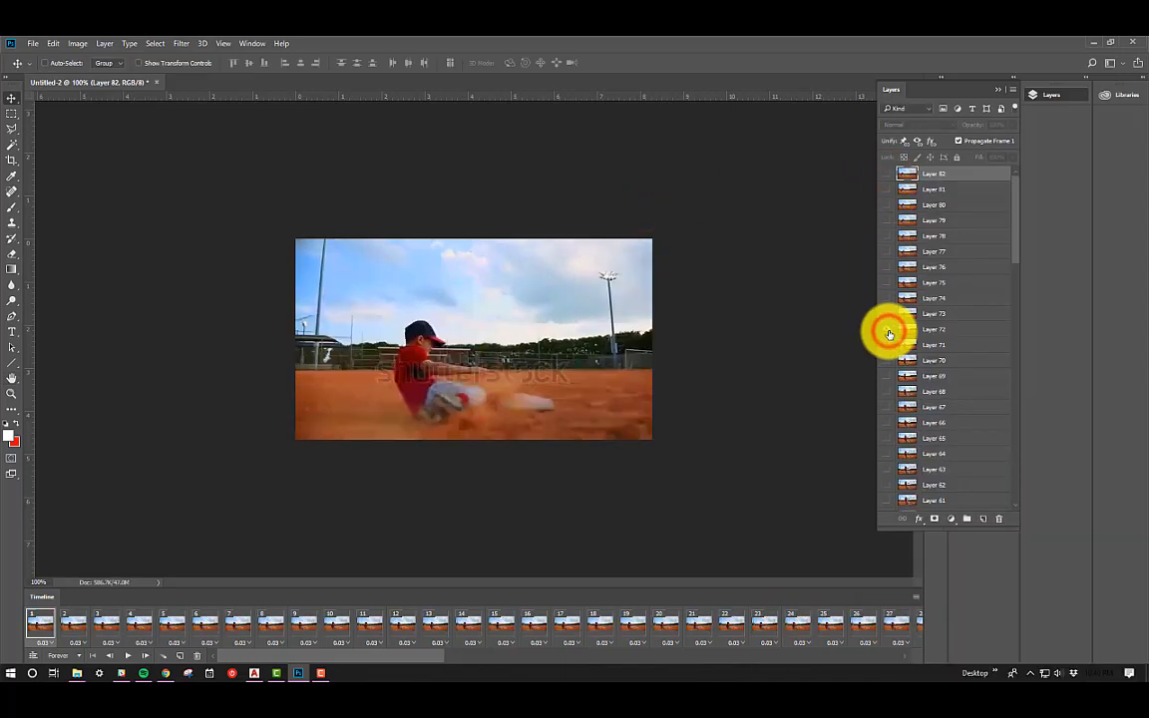
key(ctrl+shift+s)
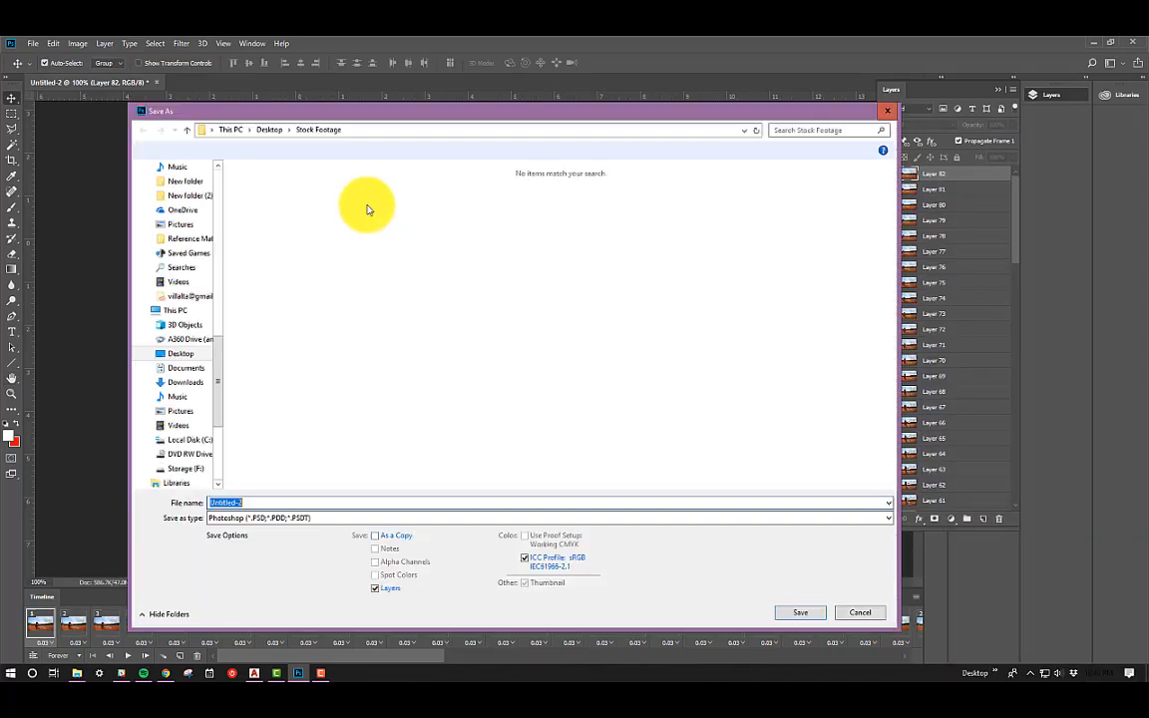
click(258, 519)
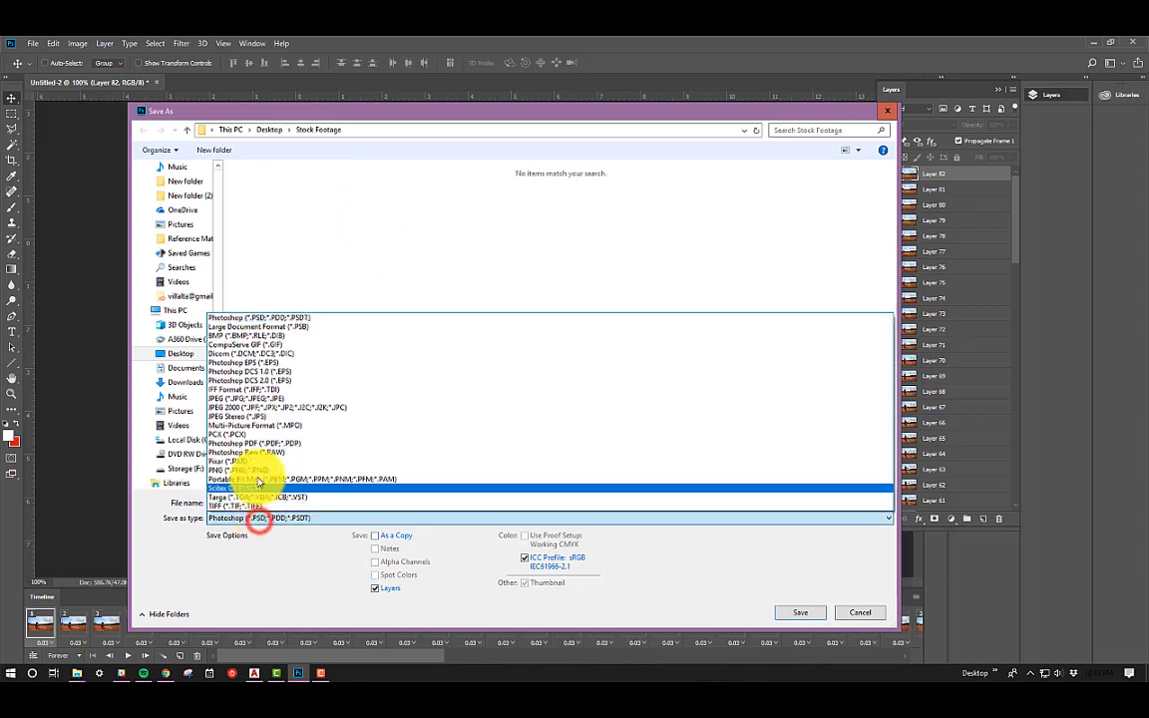
click(258, 398)
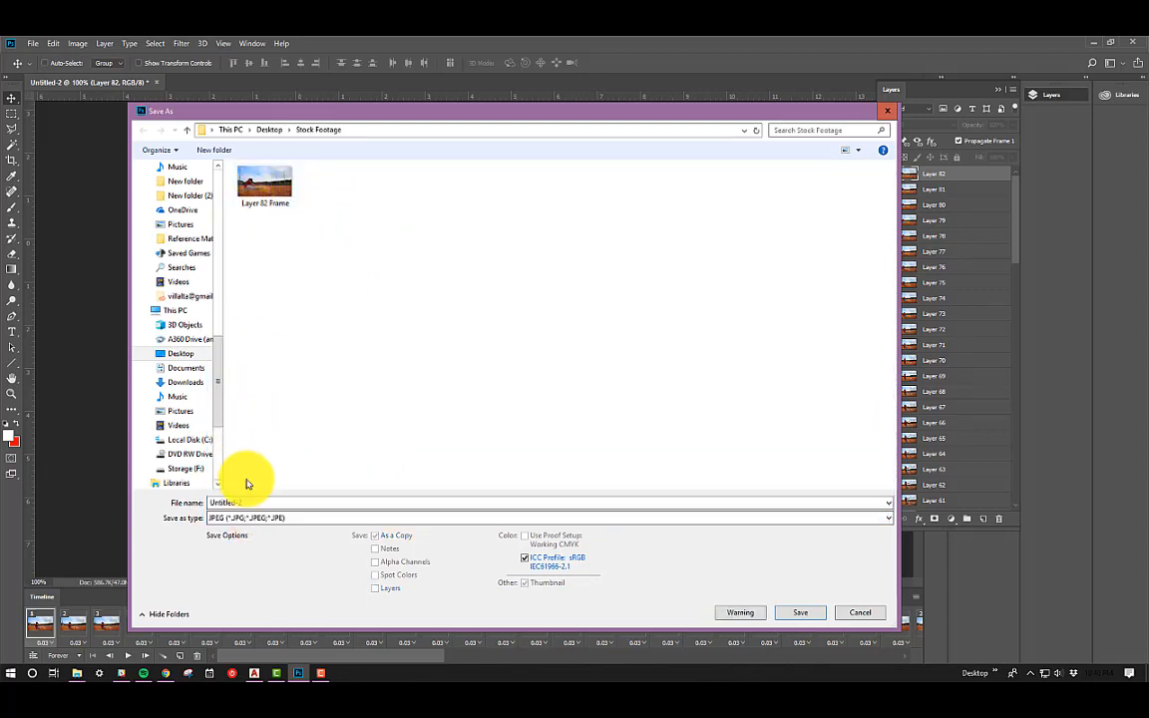
text(Layer)
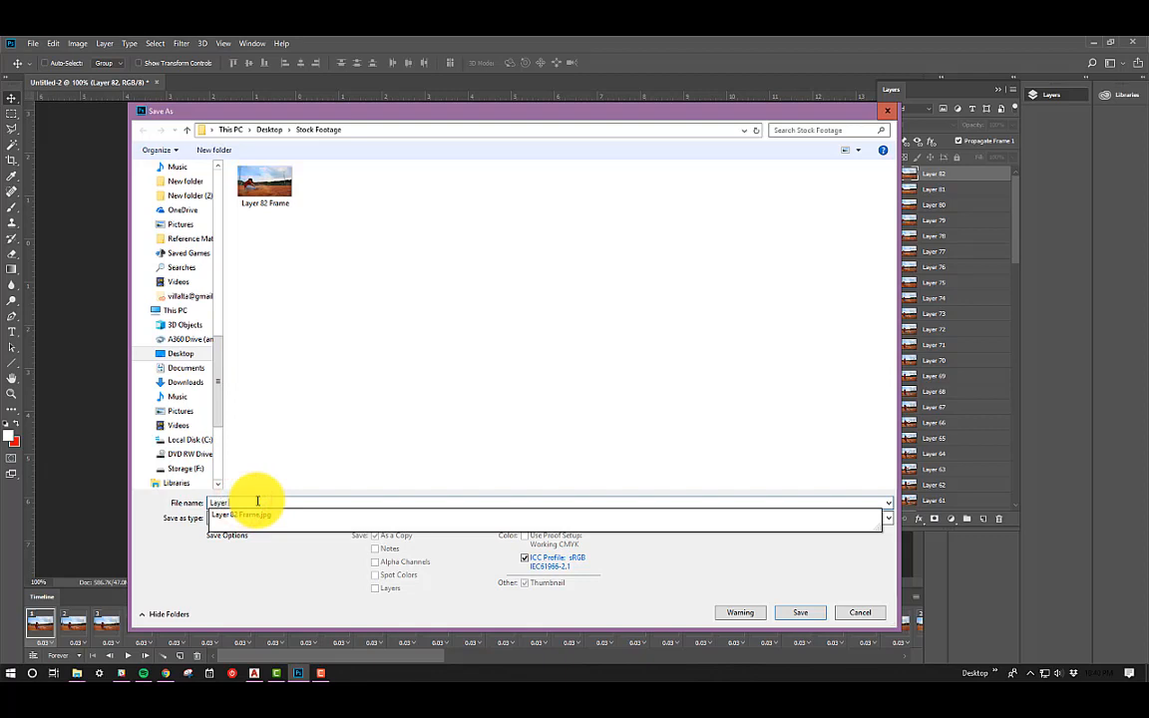
text( 72)
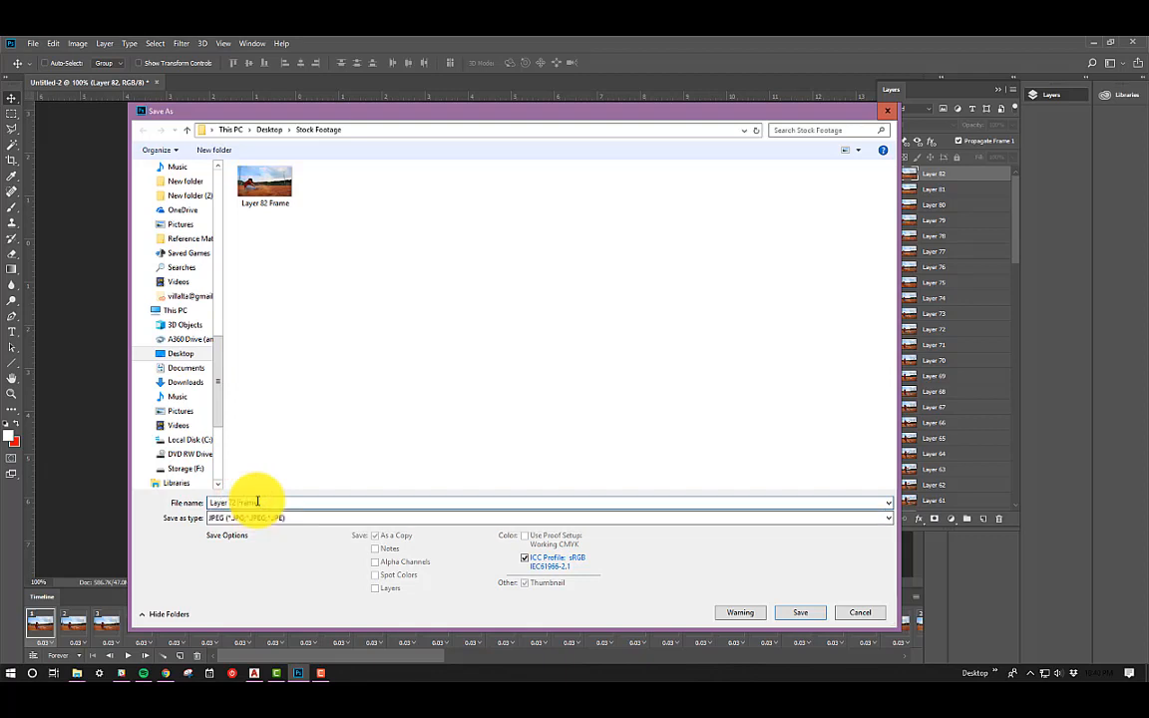
text( Frame)
click(793, 614)
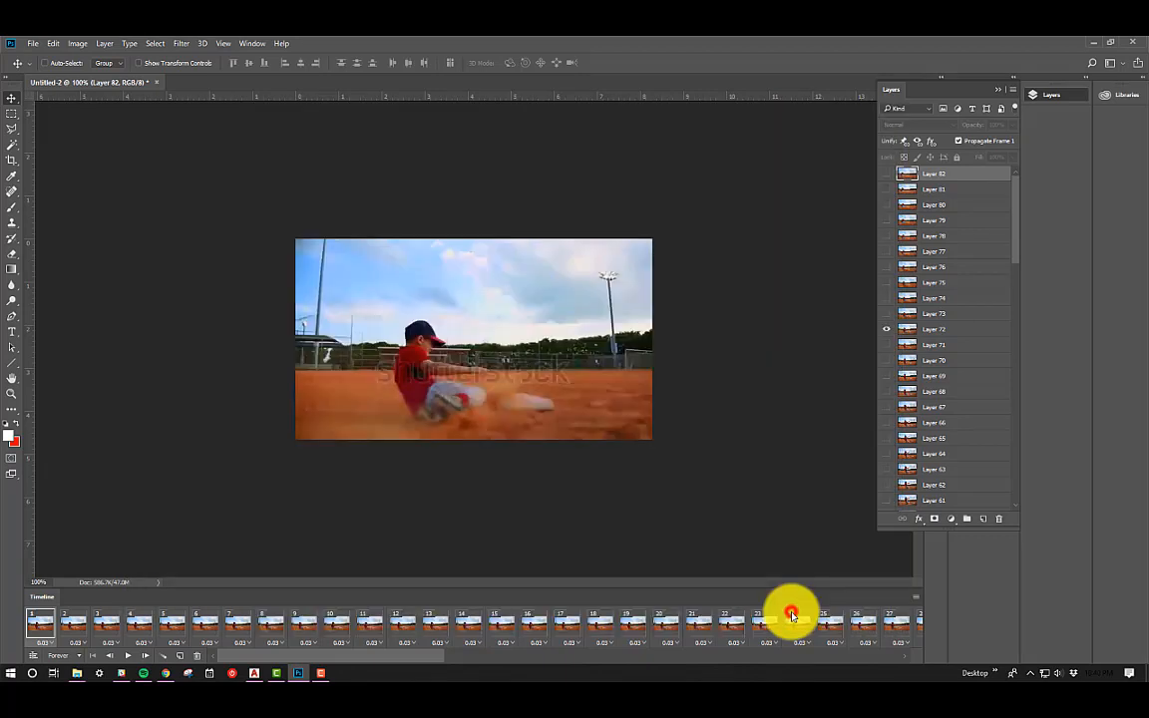
click(659, 204)
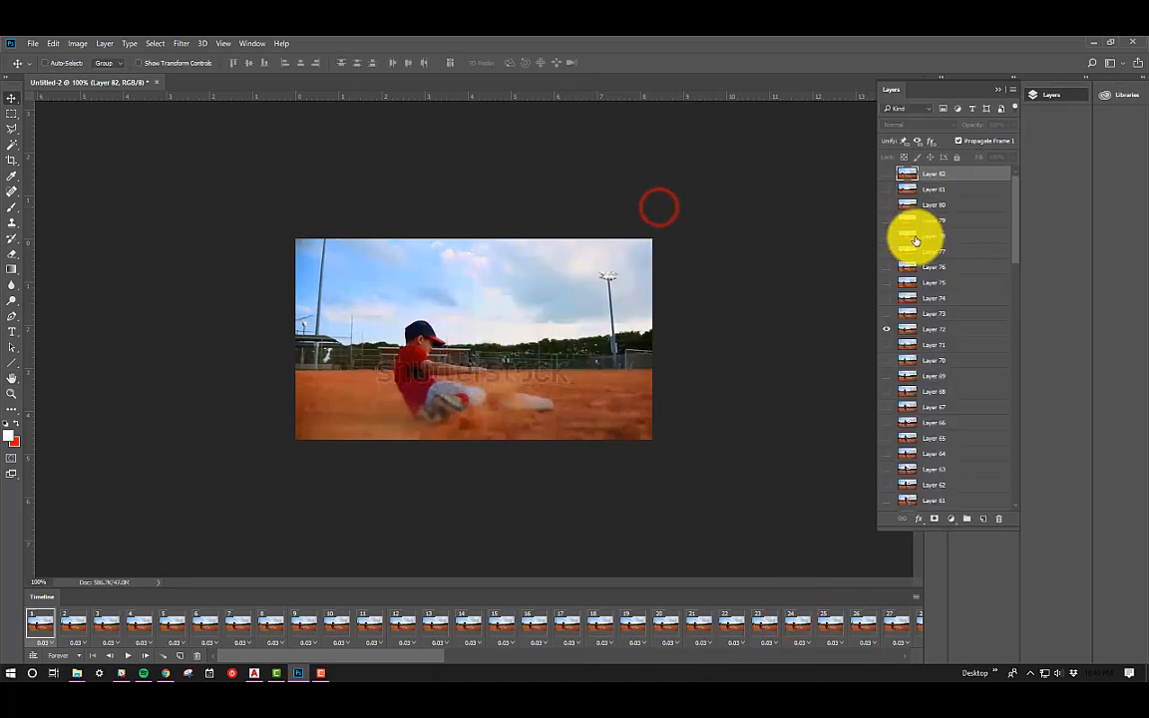
Make every tenth layer visible, from Layer 82 at the top of the stack through Layer 2 near the end
click(887, 485)
click(887, 173)
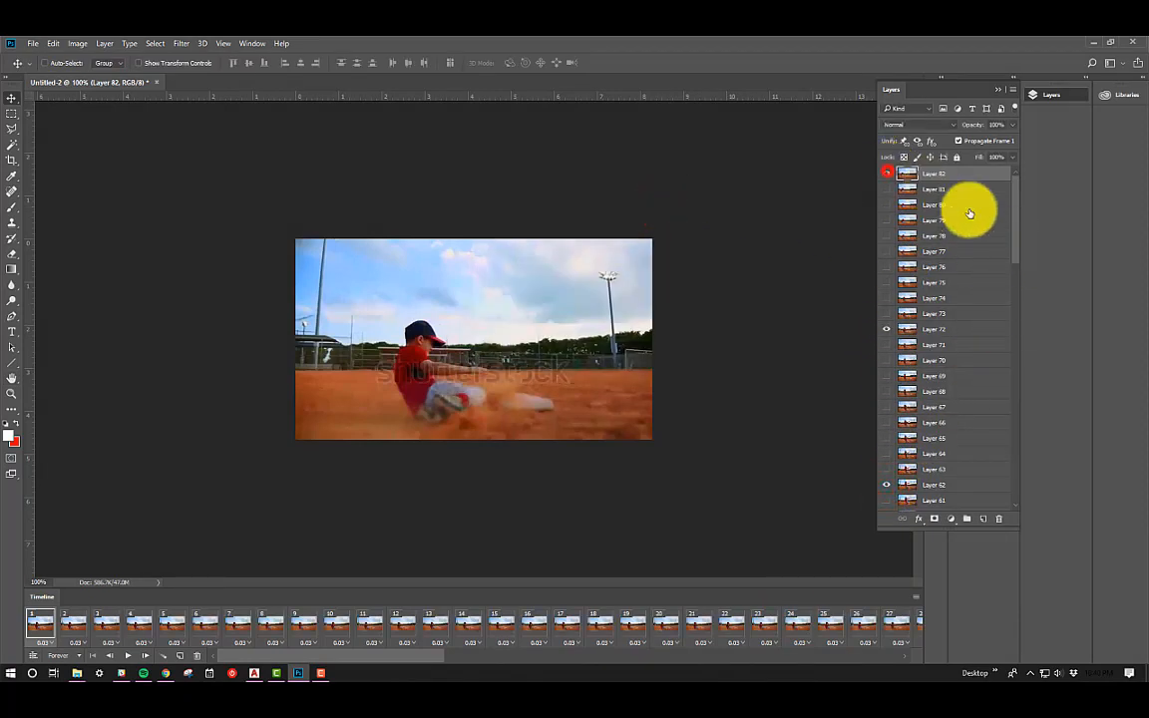
drag(1015, 199, 886, 485)
click(886, 337)
click(890, 268)
click(887, 259)
click(887, 337)
click(887, 433)
click(887, 505)
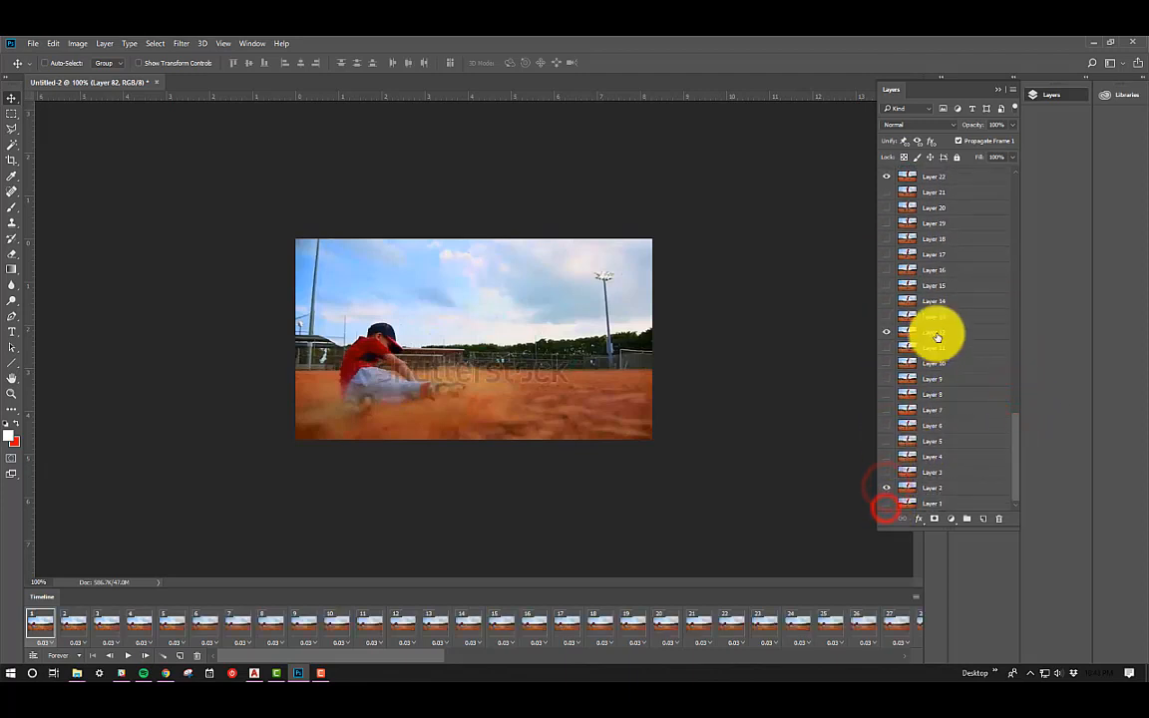
click(918, 142)
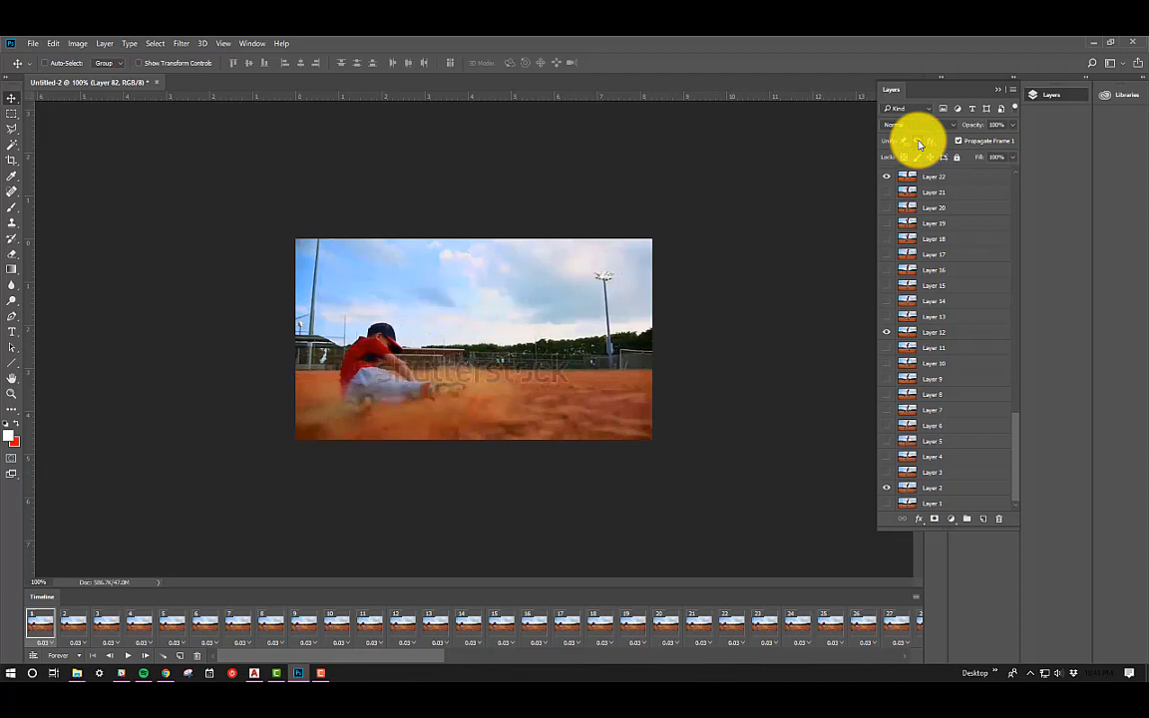
click(918, 143)
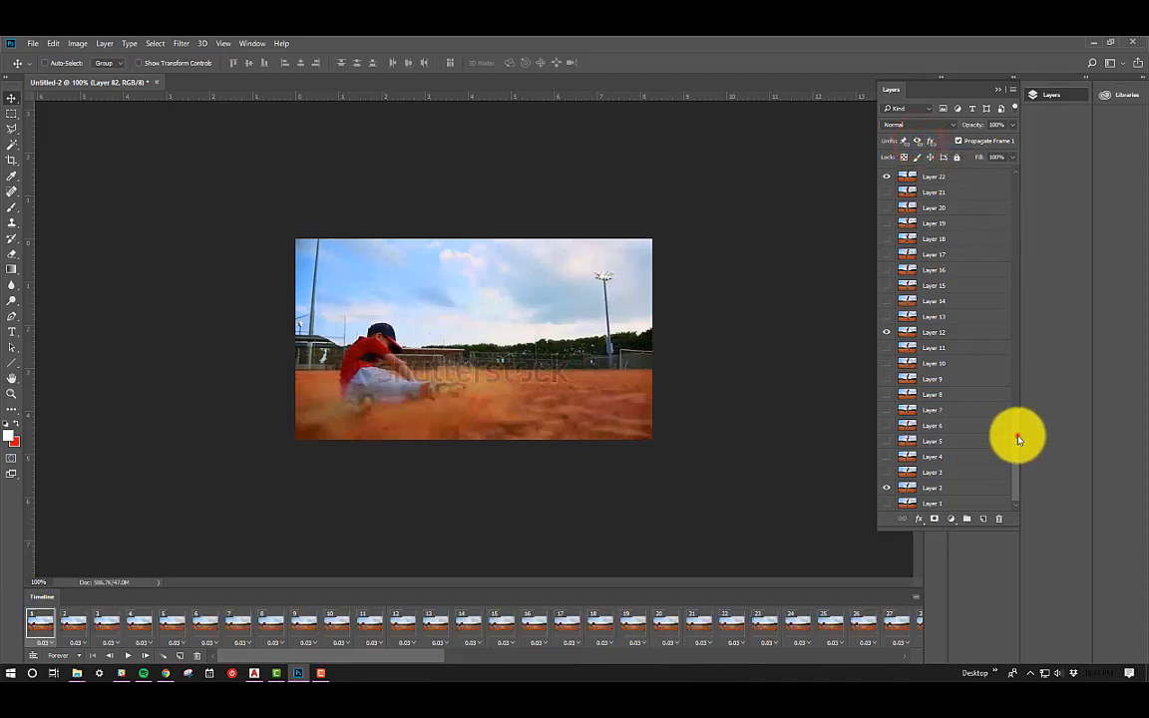
Select all the visible tenth layers from Layer 82 through Layer 2 together and assign them the green color label
drag(1019, 439, 1014, 179)
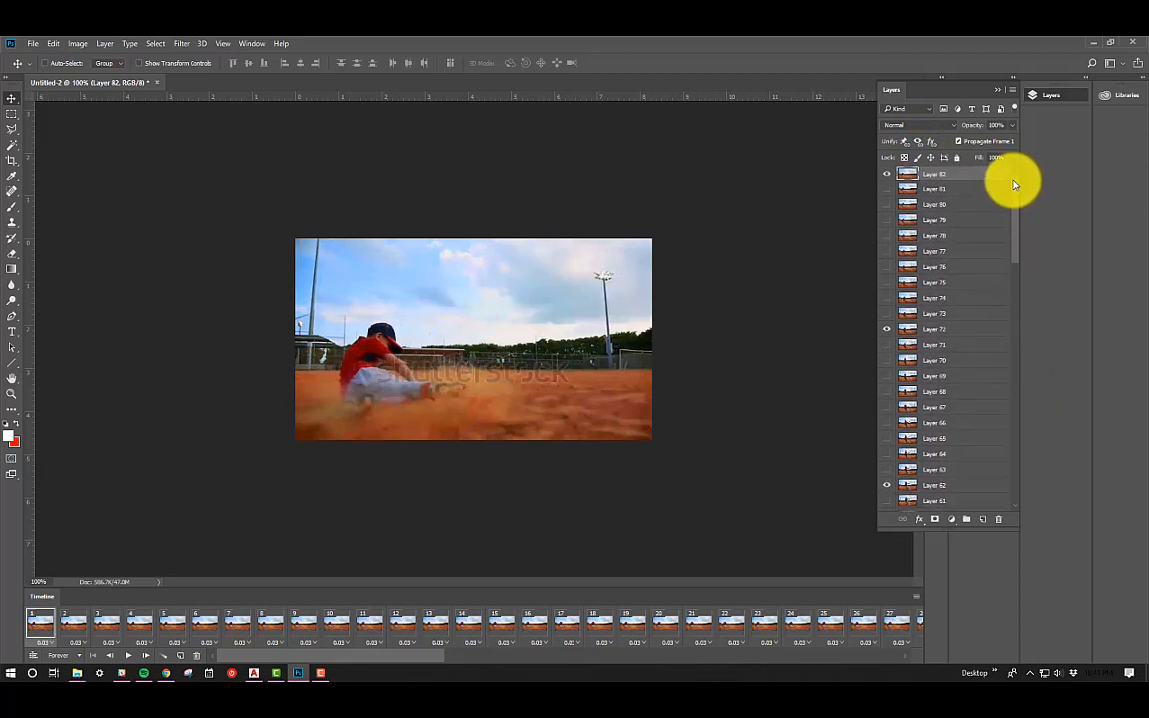
click(887, 174)
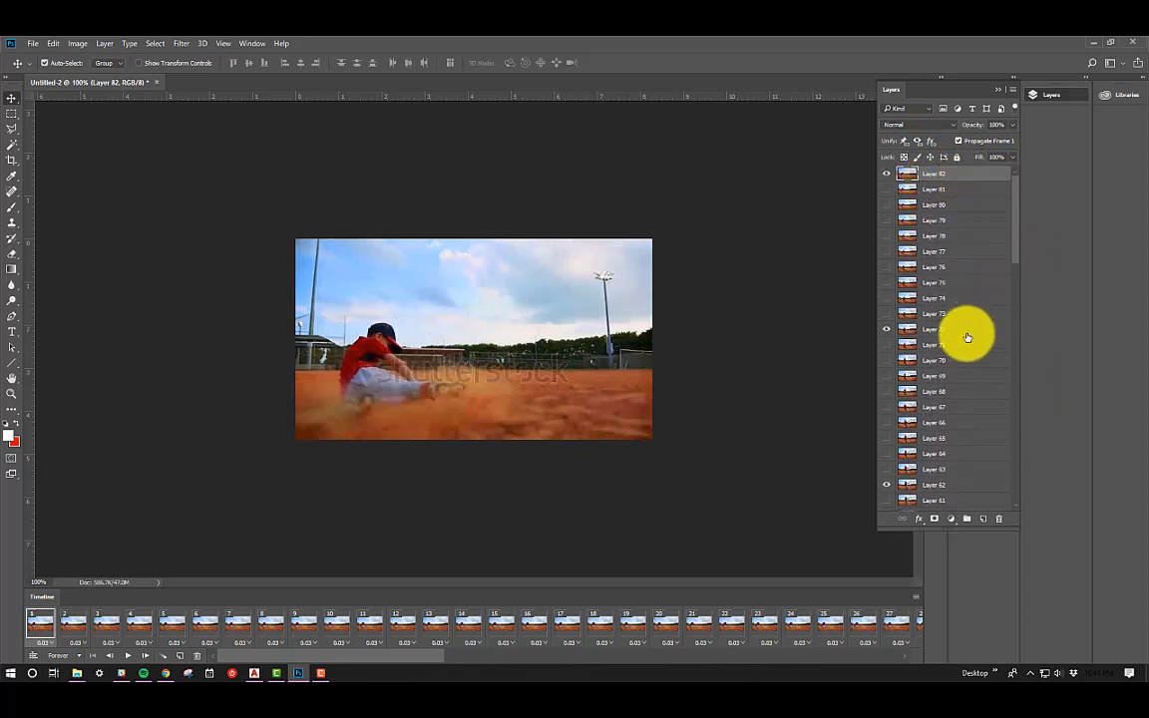
drag(1014, 235, 1012, 444)
ctrl+click(961, 345)
ctrl+click(957, 302)
ctrl+click(958, 335)
ctrl+click(959, 360)
ctrl+click(963, 345)
ctrl+click(951, 489)
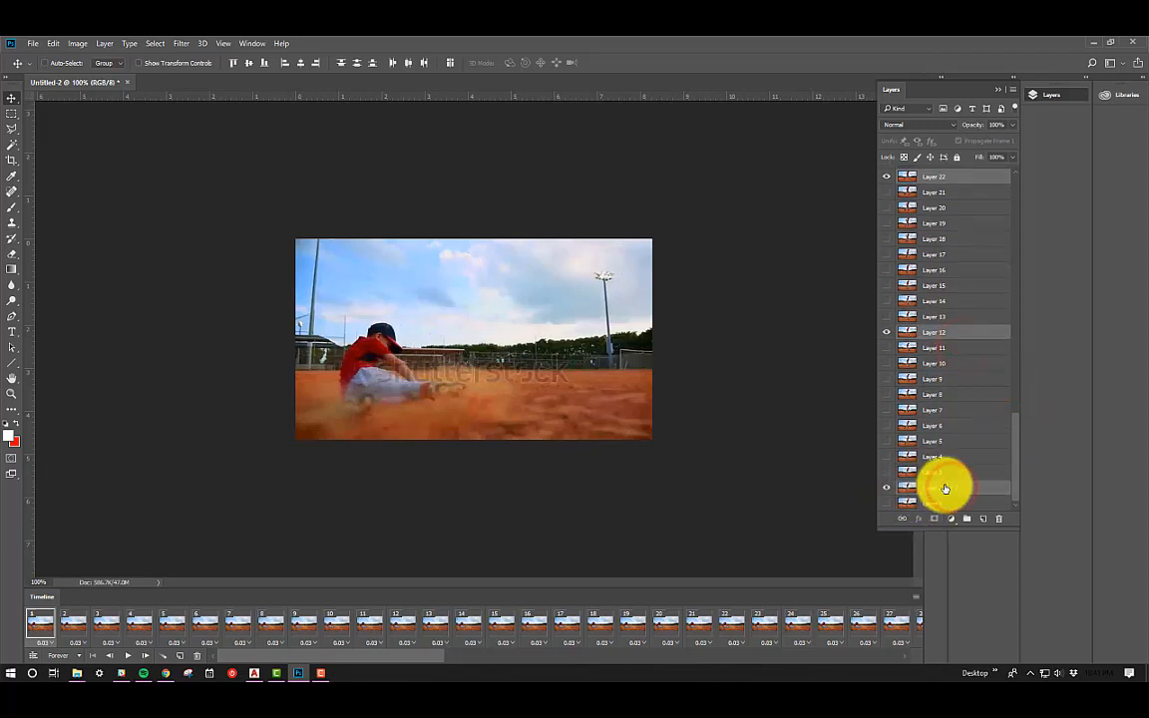
right_click(968, 489)
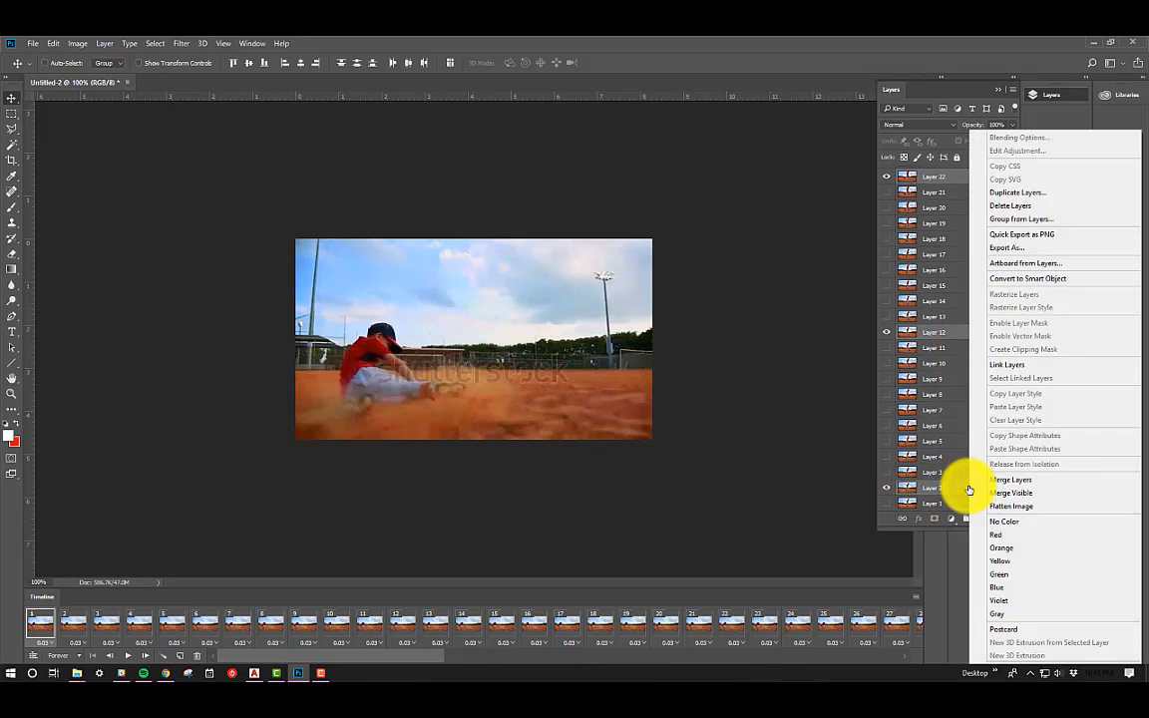
click(1003, 573)
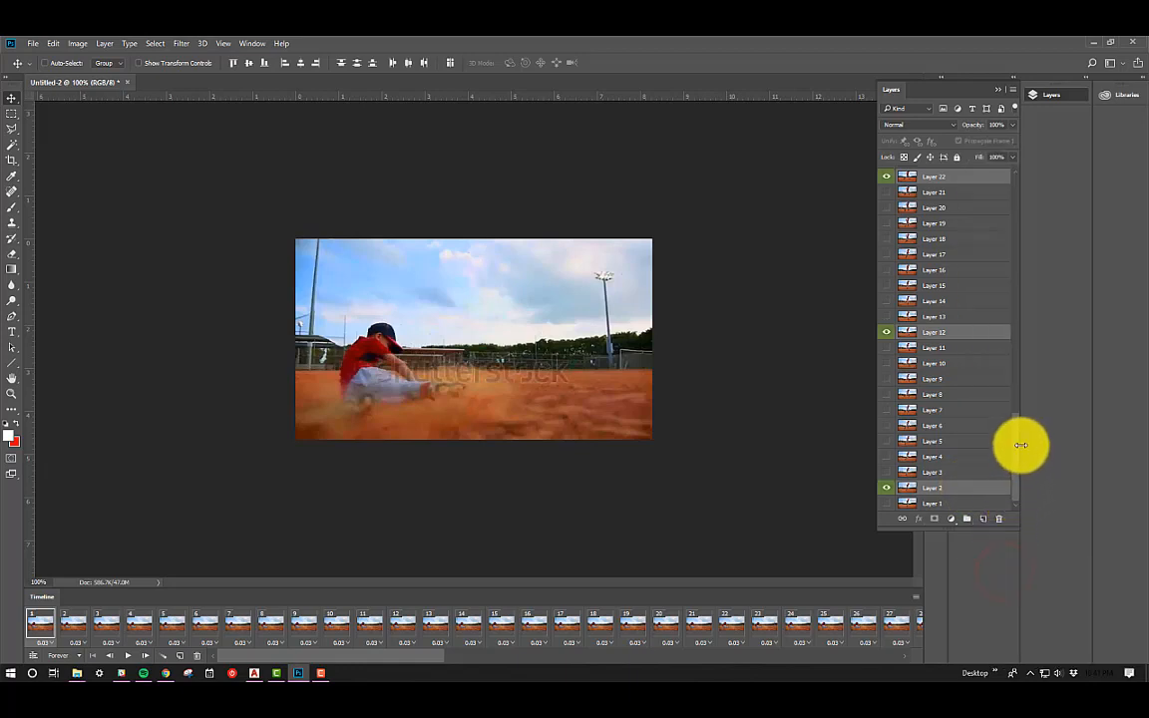
Hide Layers 82 and 72 to expose Layer 62, and save that frame as a JPEG copy named "Layer 62 Frame" in Stock Footage
drag(1017, 442, 1011, 175)
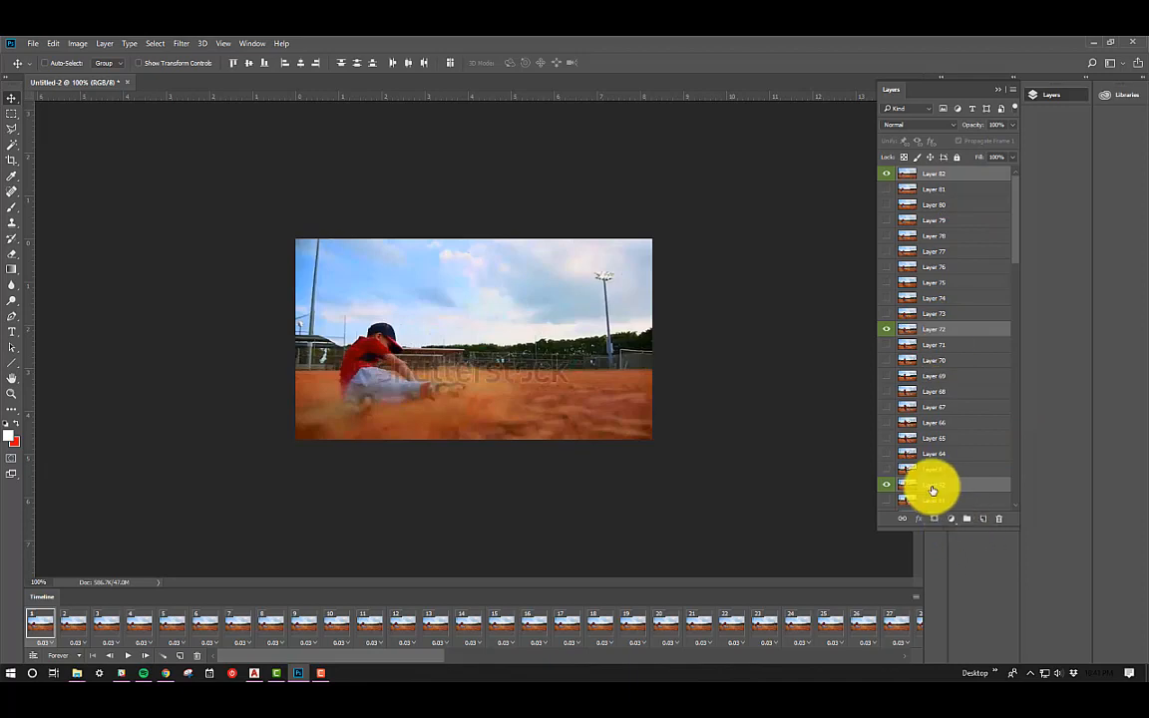
click(885, 174)
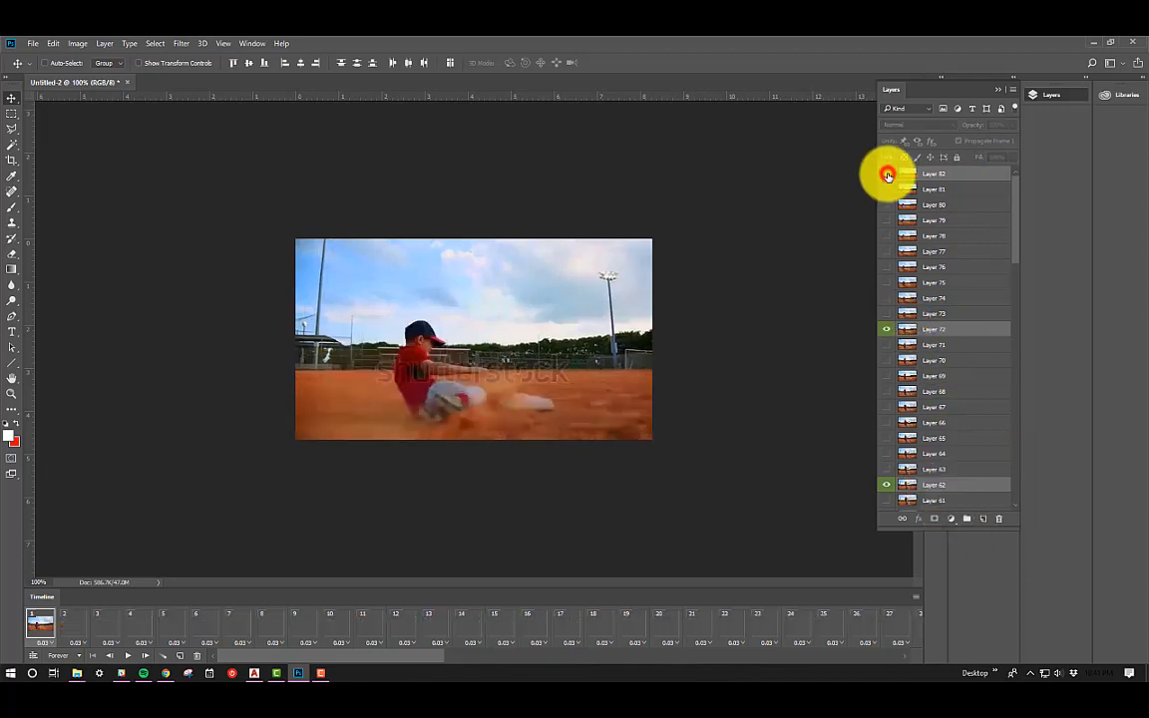
click(886, 330)
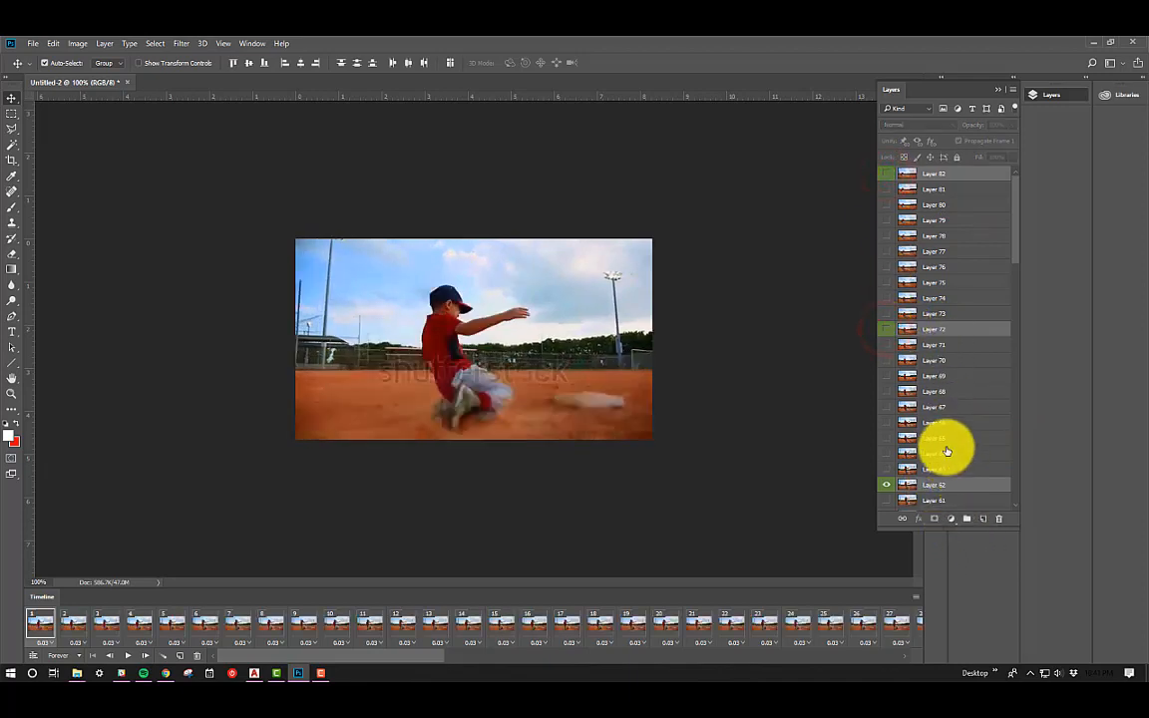
key(ctrl+shift+s)
click(288, 518)
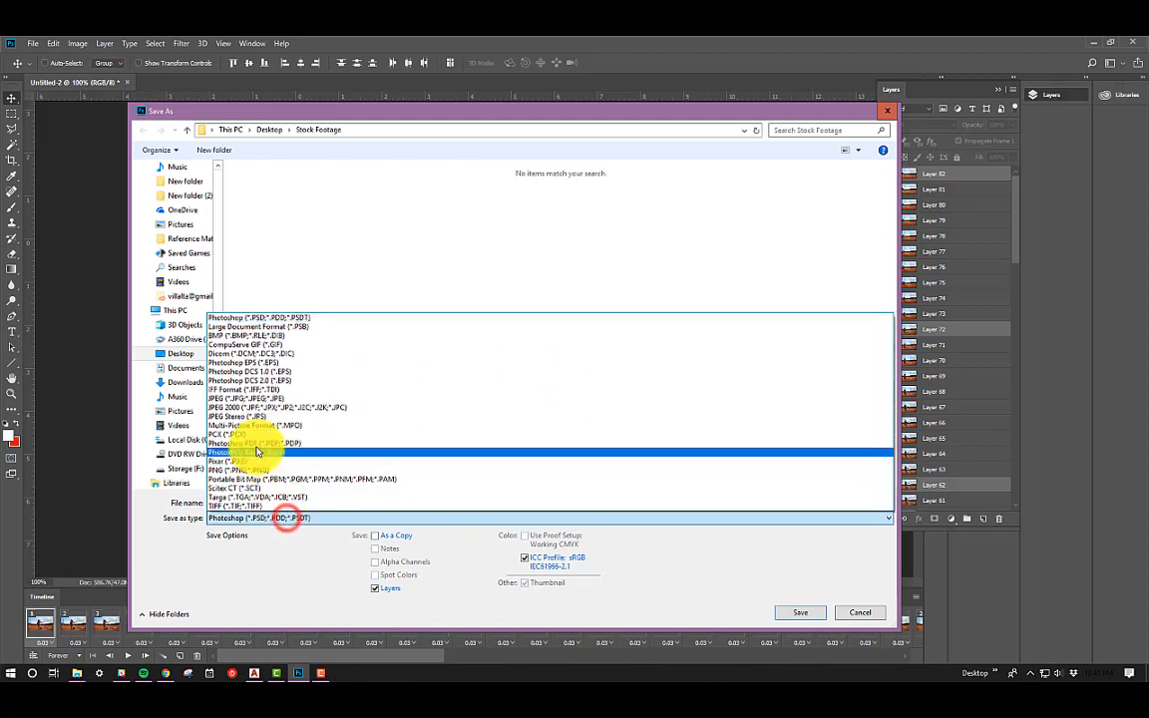
click(252, 396)
click(264, 190)
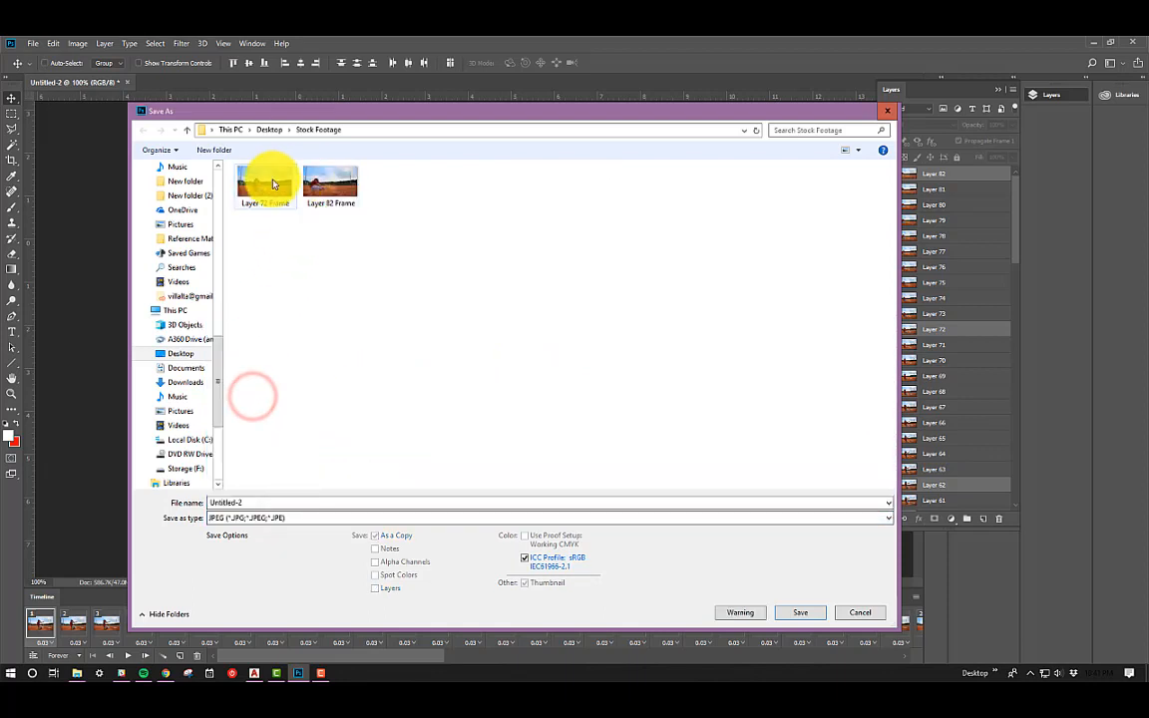
click(242, 502)
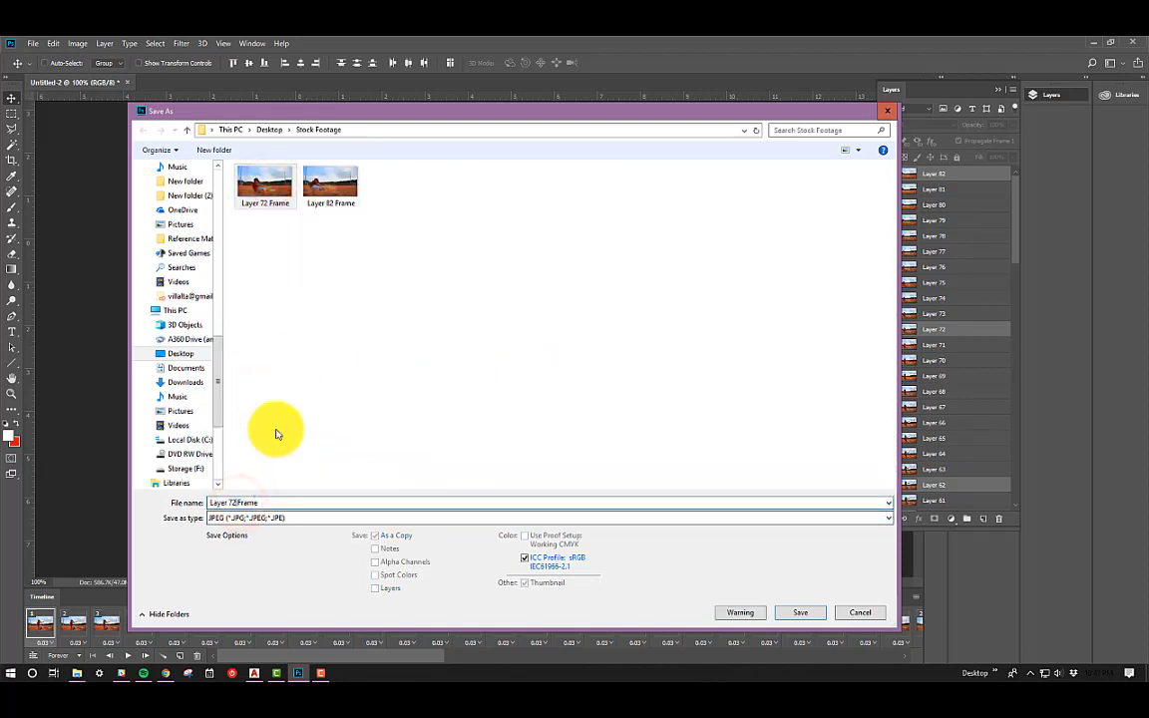
text(63)
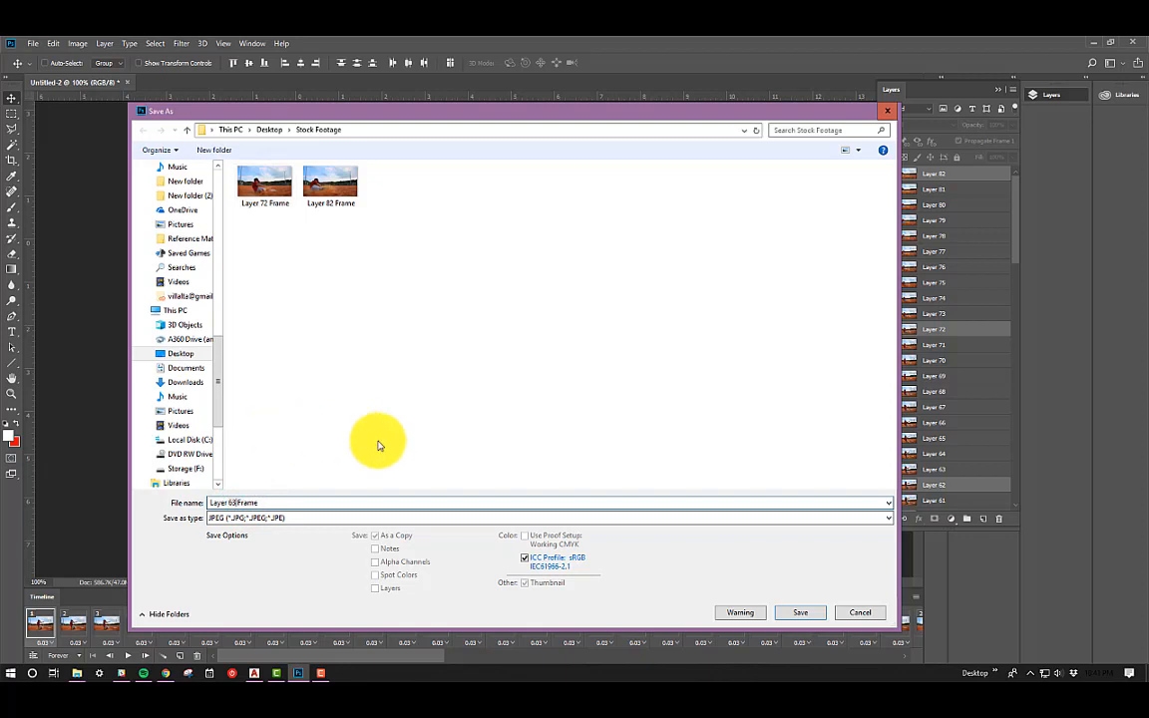
click(797, 614)
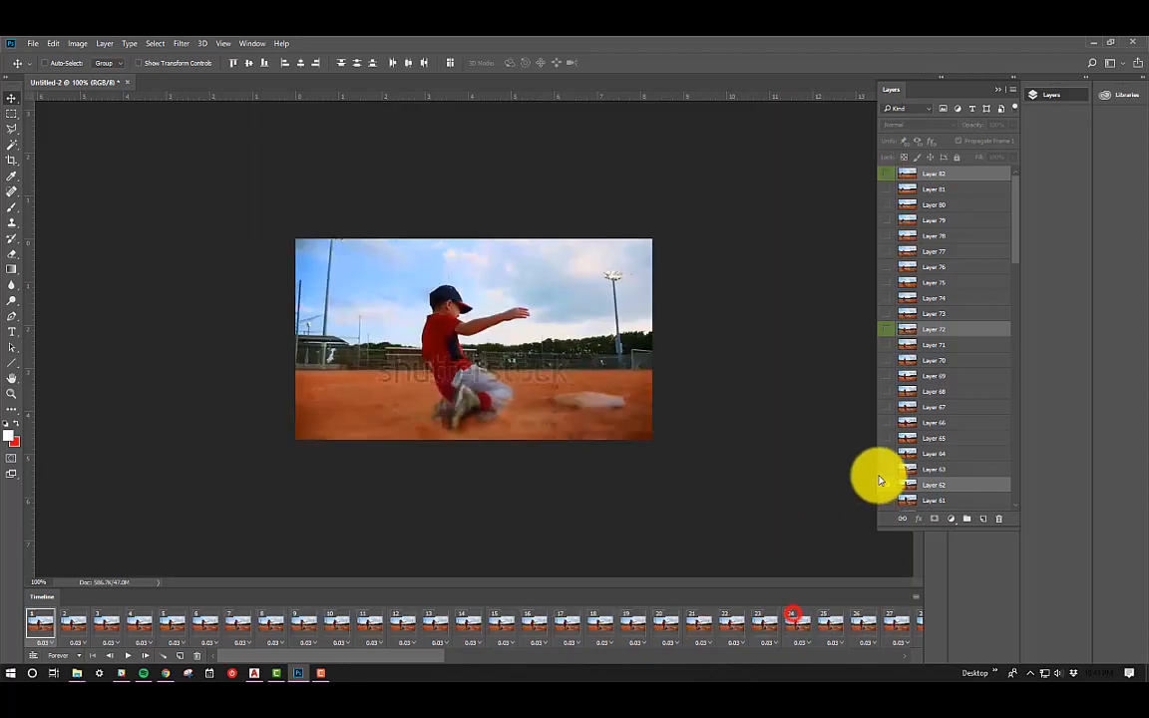
click(637, 204)
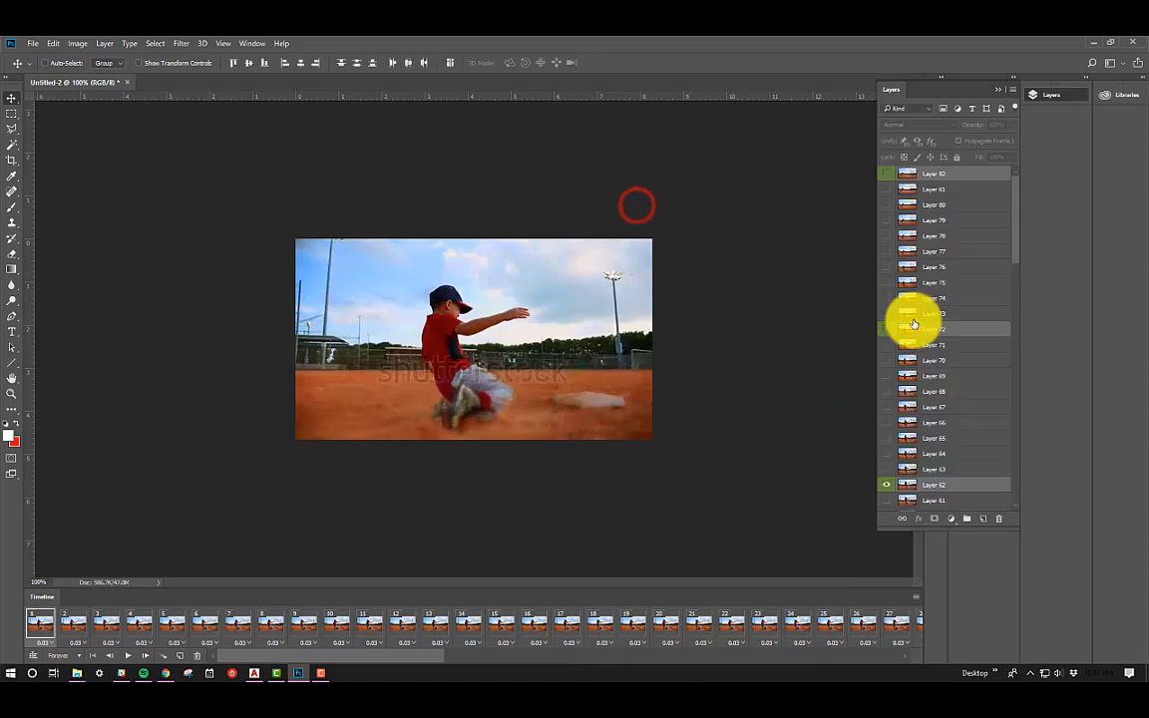
Hide Layer 62, select Layer 52, and save its frame as a JPEG copy named "Layer 52 Frame" in the Stock Footage folder
drag(1018, 227, 1018, 299)
click(887, 214)
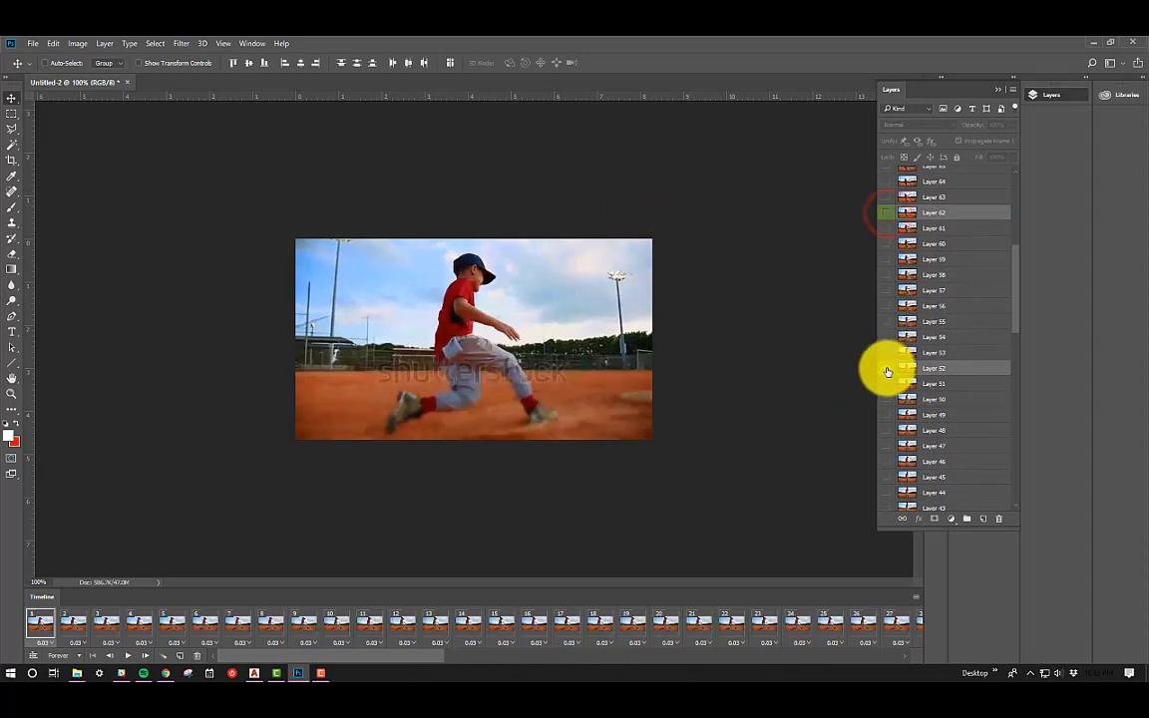
click(966, 369)
key(ctrl+shift+s)
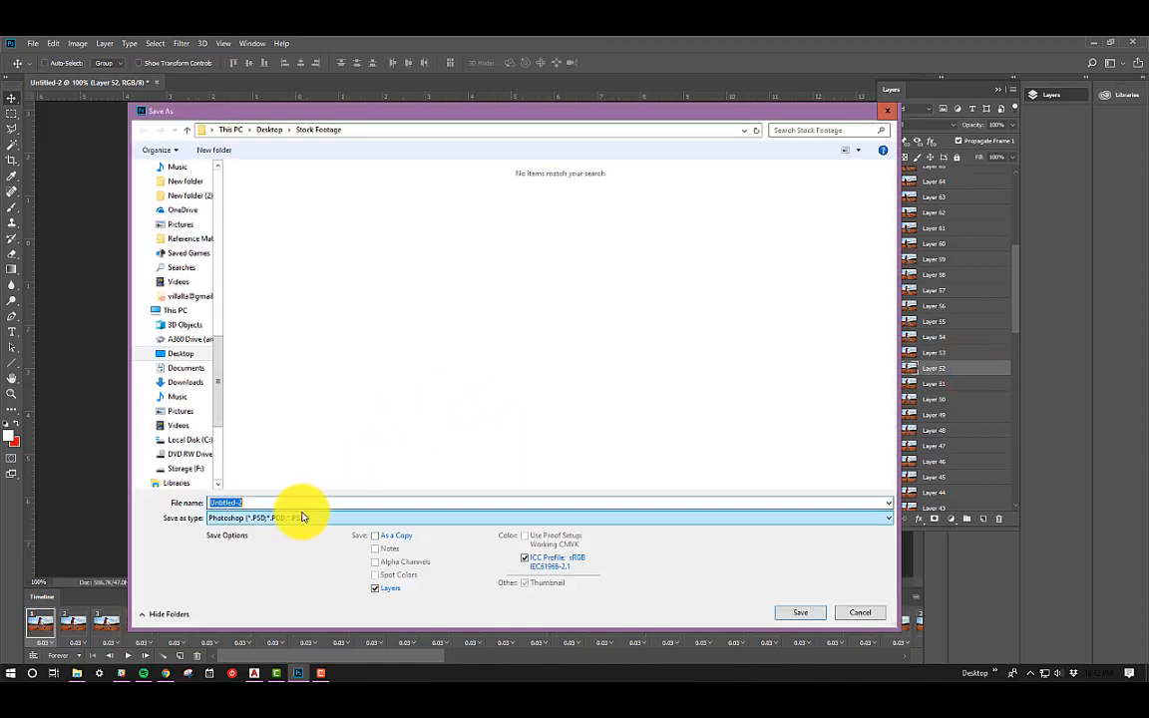
click(300, 518)
click(262, 400)
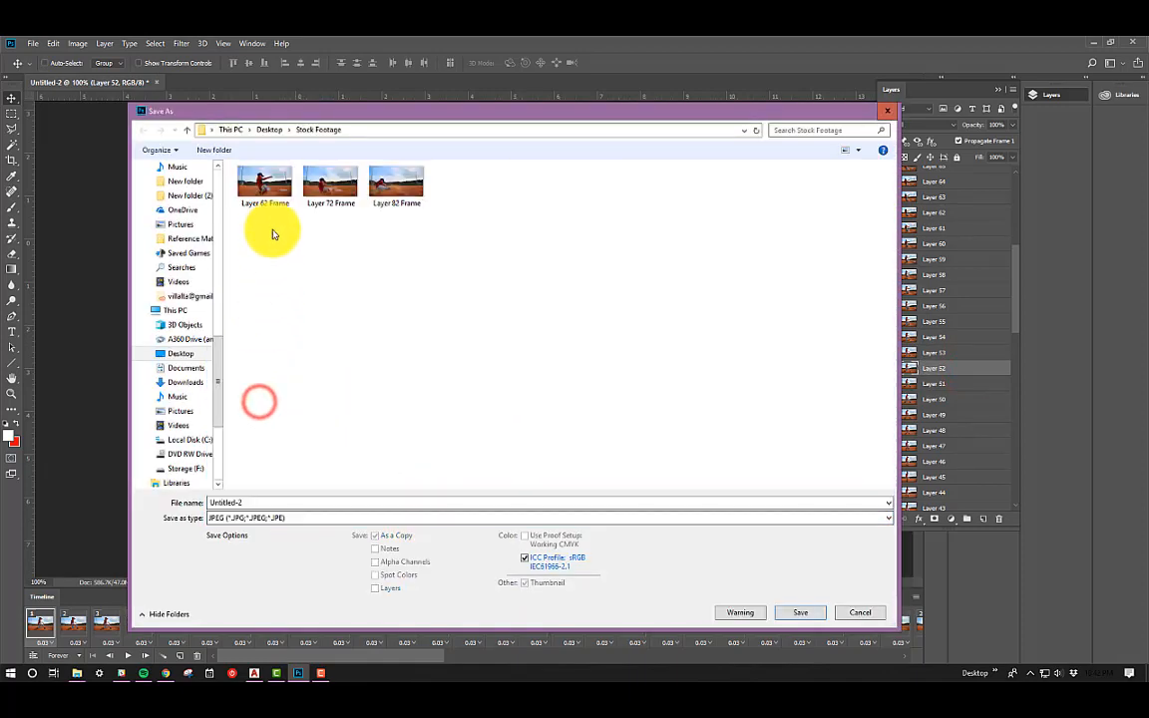
click(266, 180)
click(231, 502)
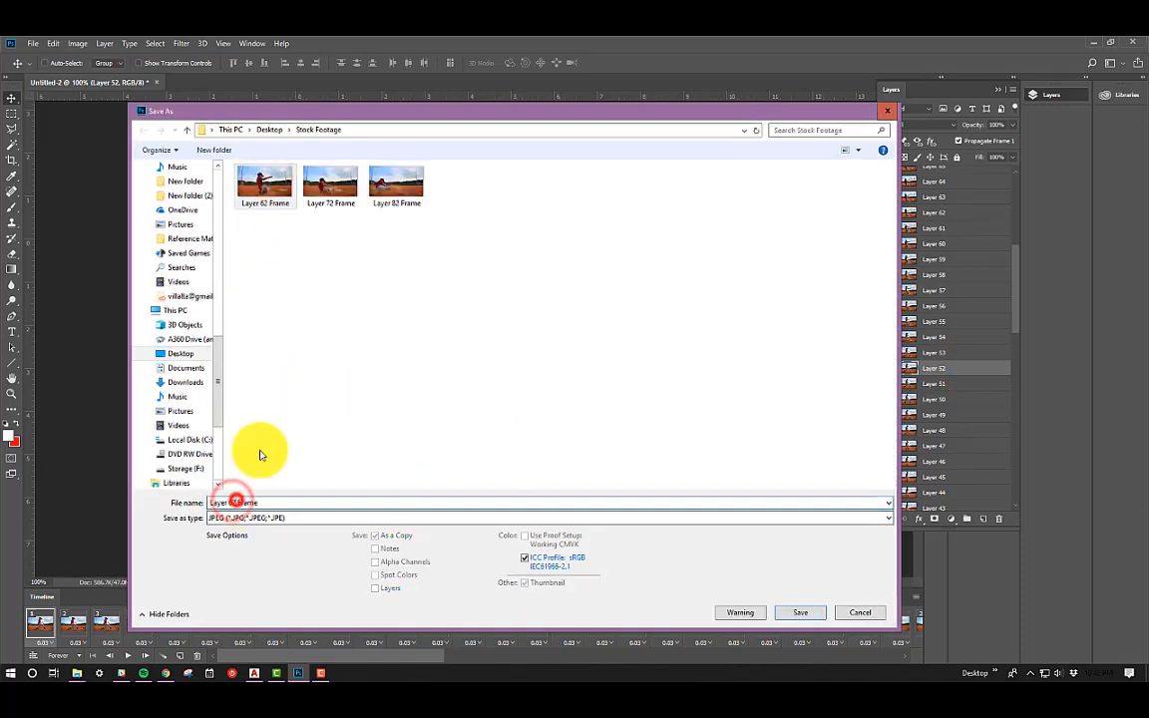
click(806, 612)
click(649, 208)
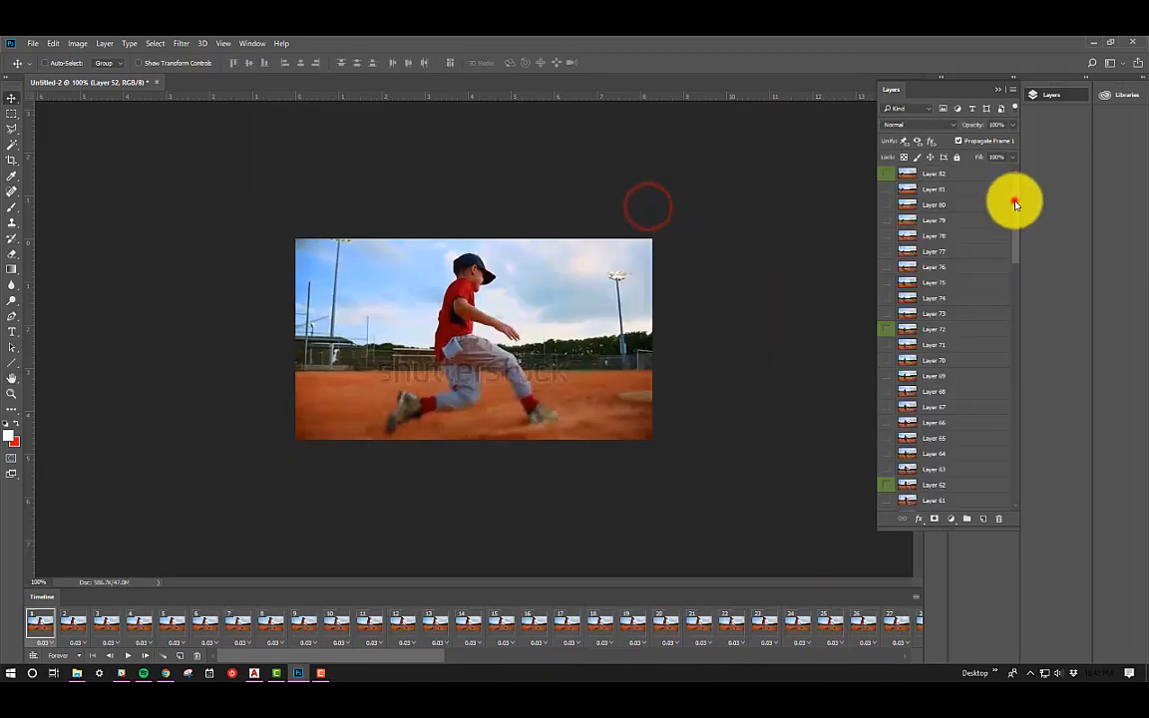
Hide Layer 52, select Layer 42, and save its frame as a JPEG copy named "Layer 42 Frame" in the Stock Footage folder
drag(1016, 205, 1015, 290)
click(888, 346)
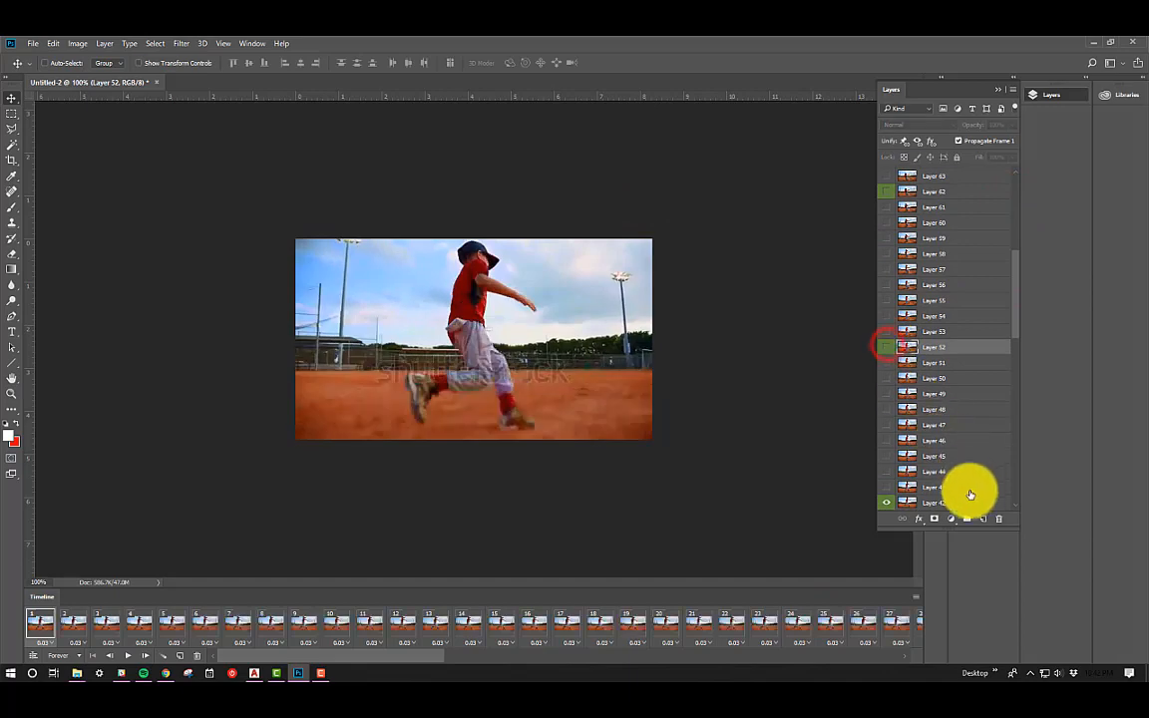
click(968, 501)
key(ctrl+shift+s)
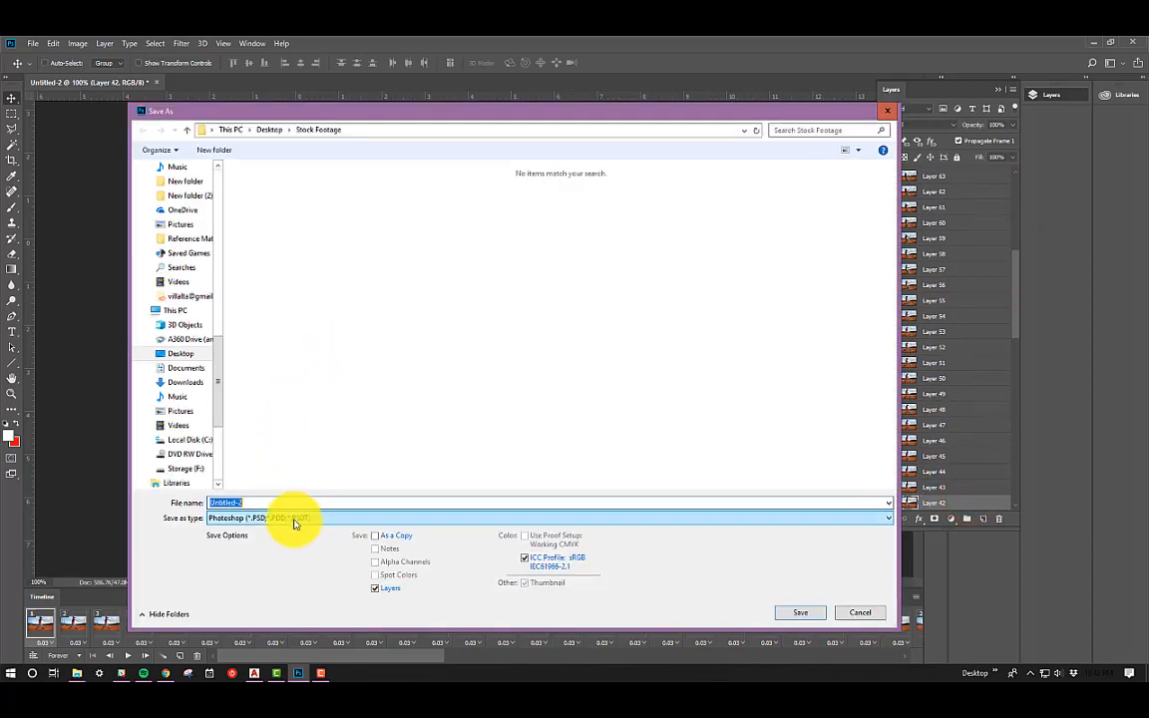
click(291, 518)
click(252, 408)
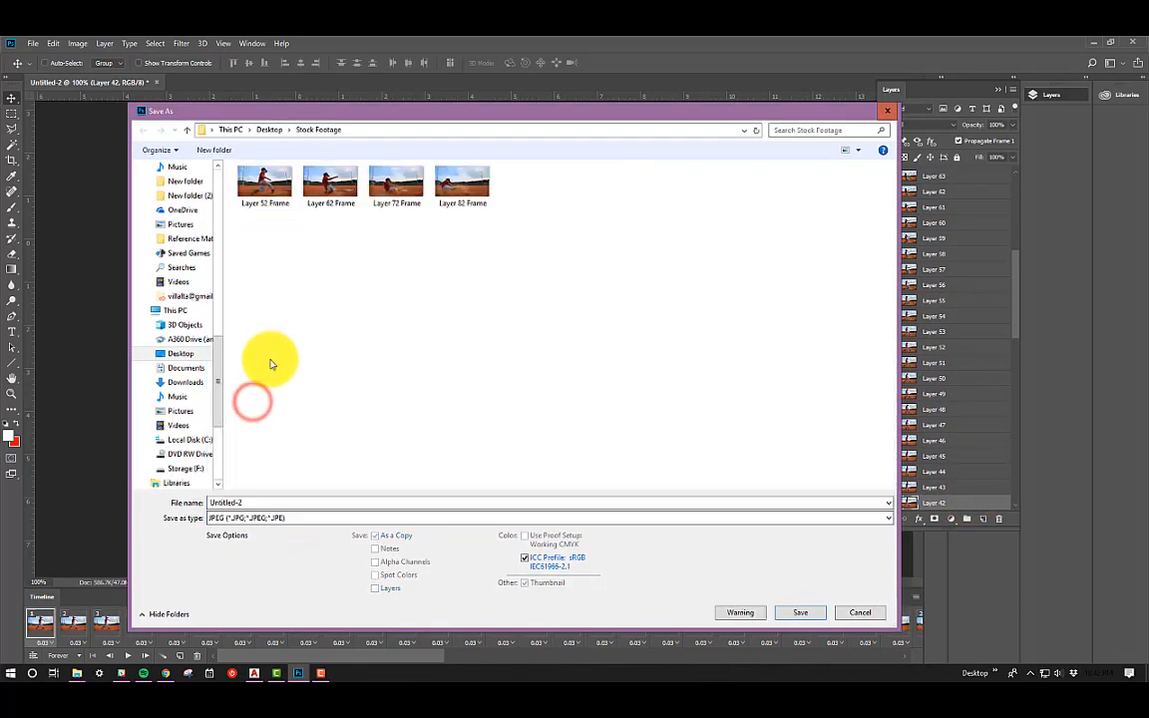
click(266, 182)
click(231, 504)
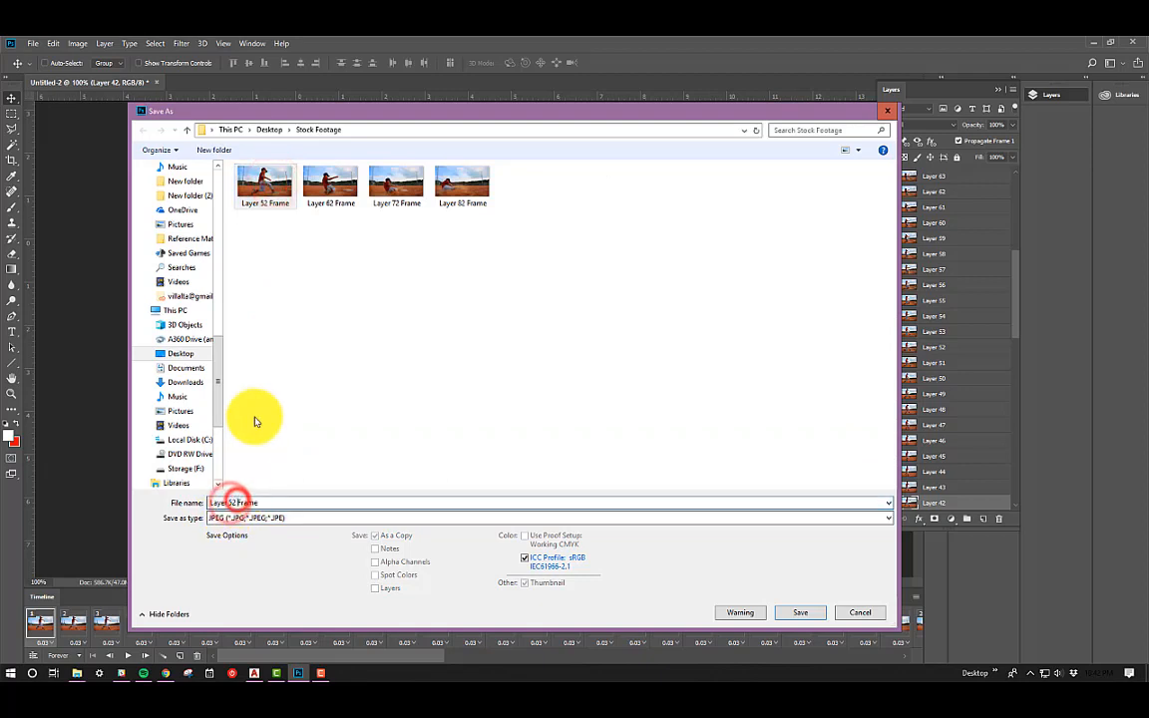
click(800, 611)
click(634, 207)
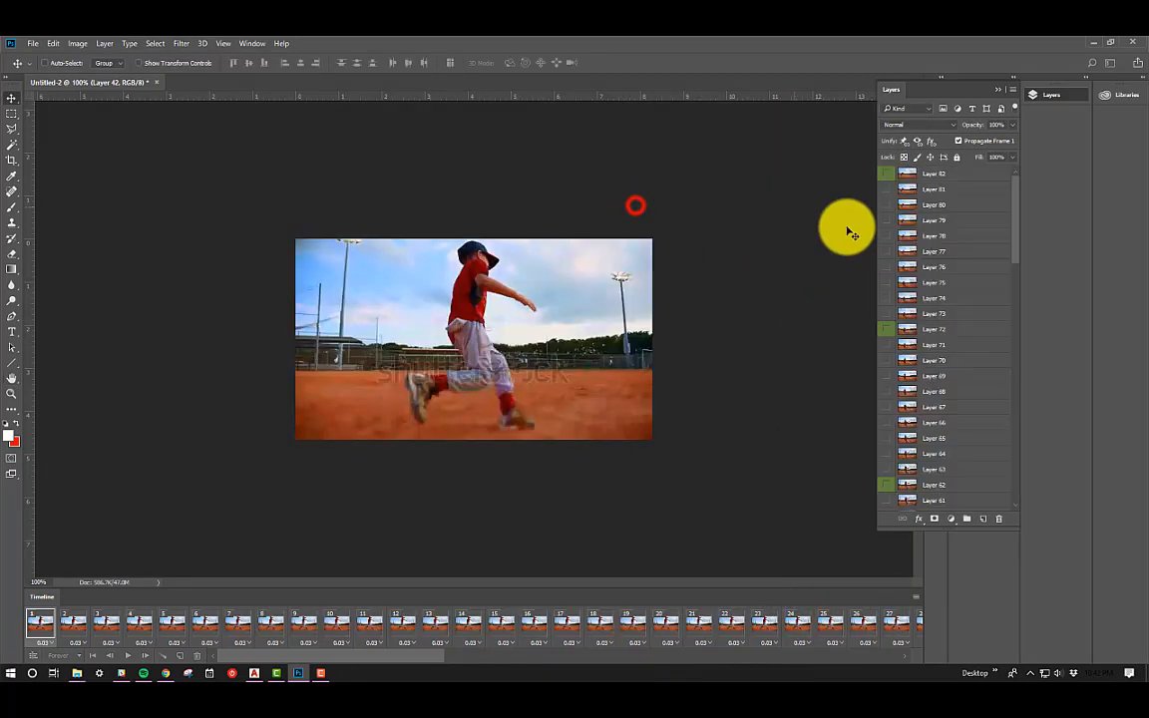
Hide Layer 42, select Layer 32, and save its frame as a JPEG copy named "Layer 32 Frame" in the Stock Footage folder
drag(1019, 222, 1017, 355)
click(886, 296)
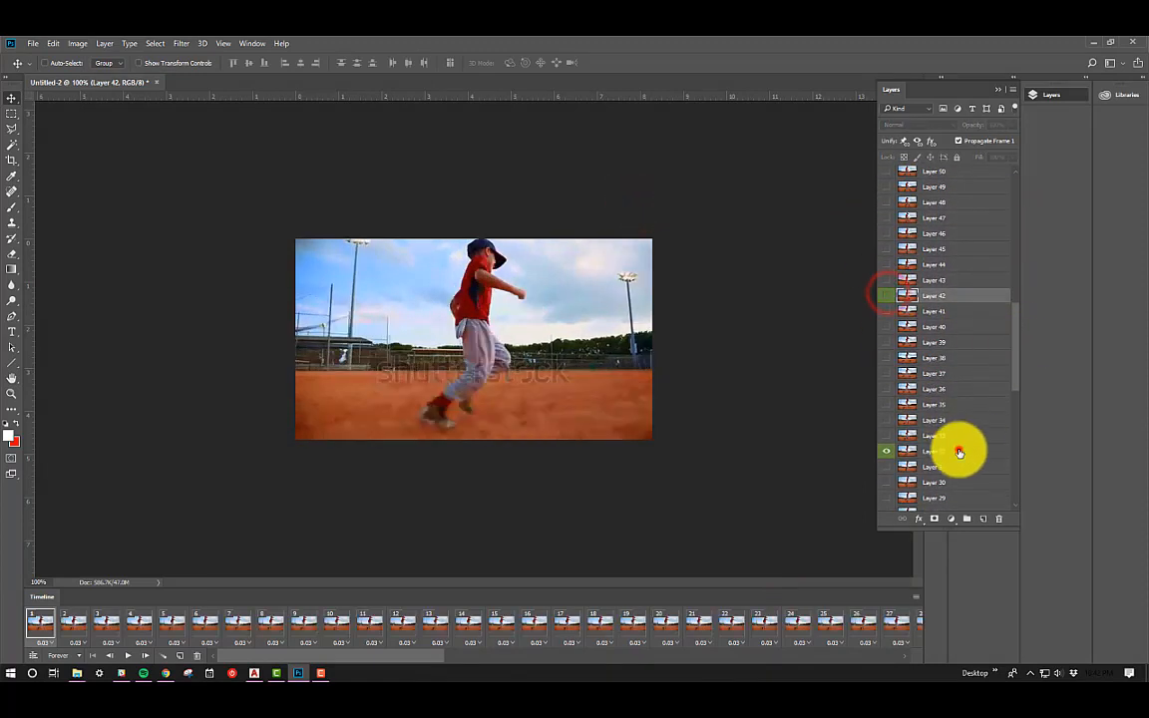
key(ctrl+shift+s)
click(285, 519)
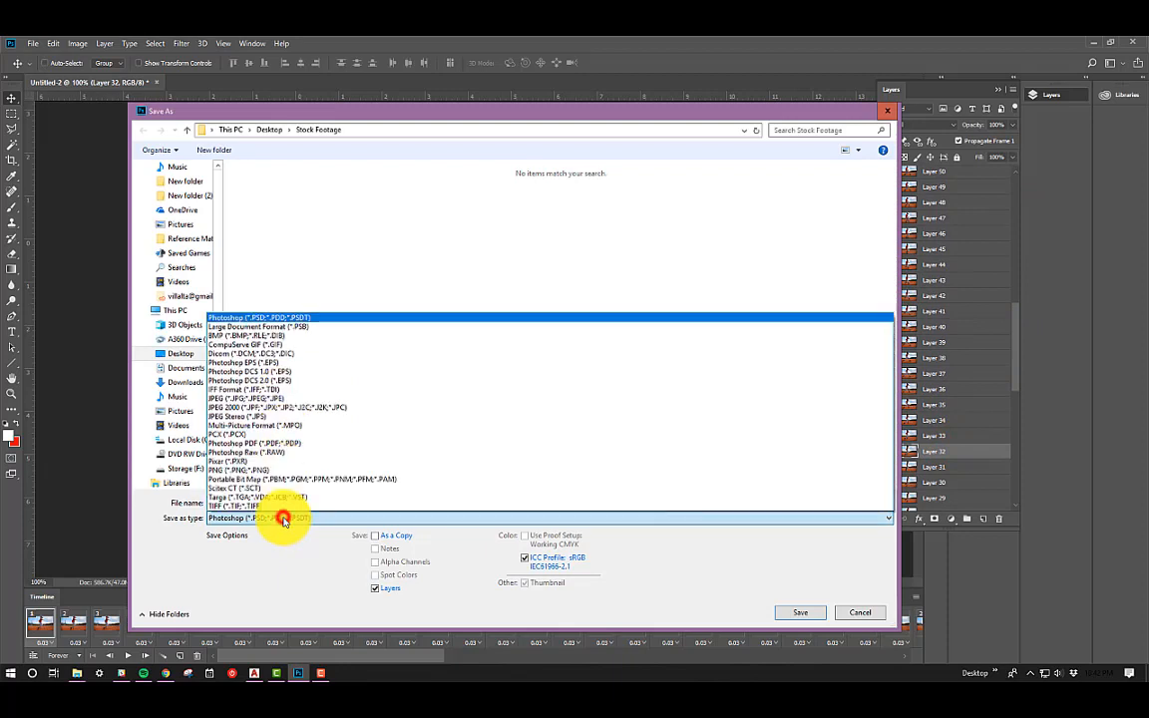
click(252, 399)
click(266, 185)
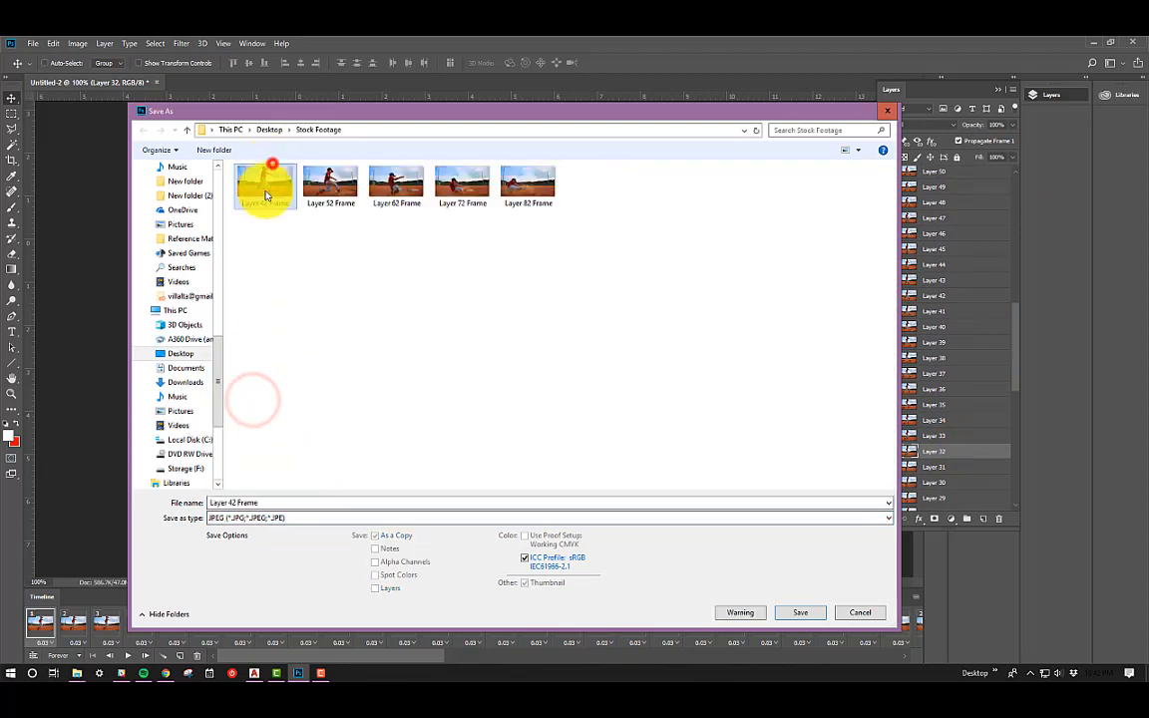
click(229, 512)
click(230, 507)
click(244, 516)
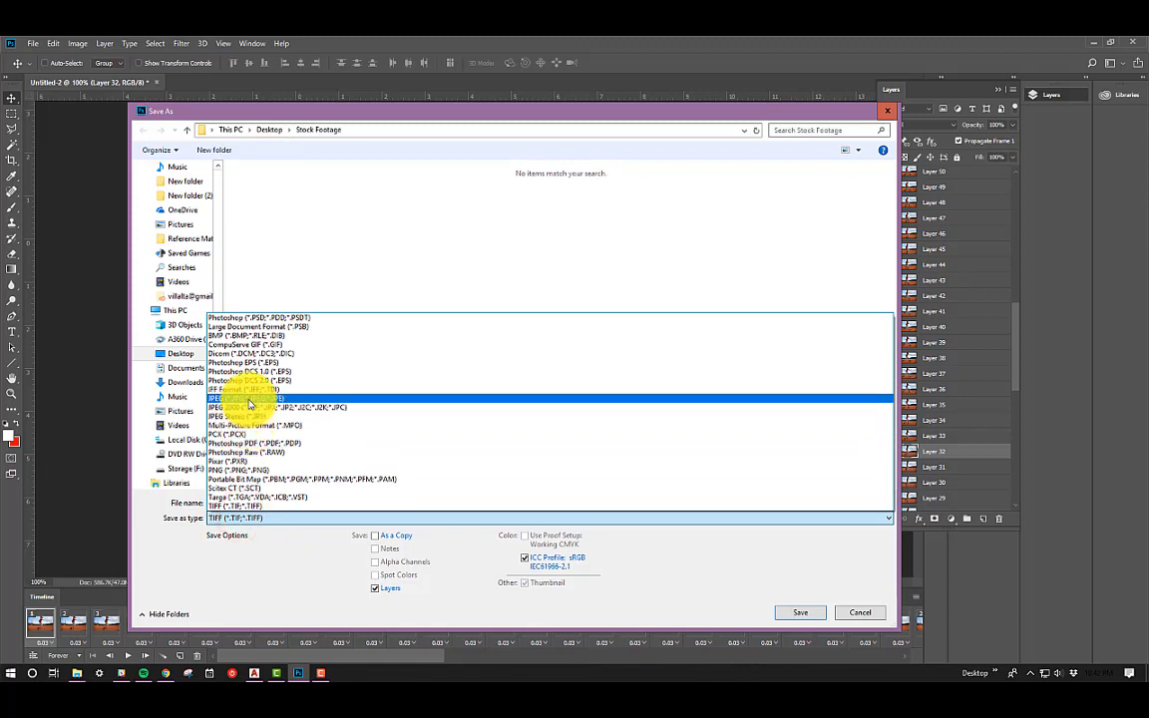
click(250, 398)
click(226, 504)
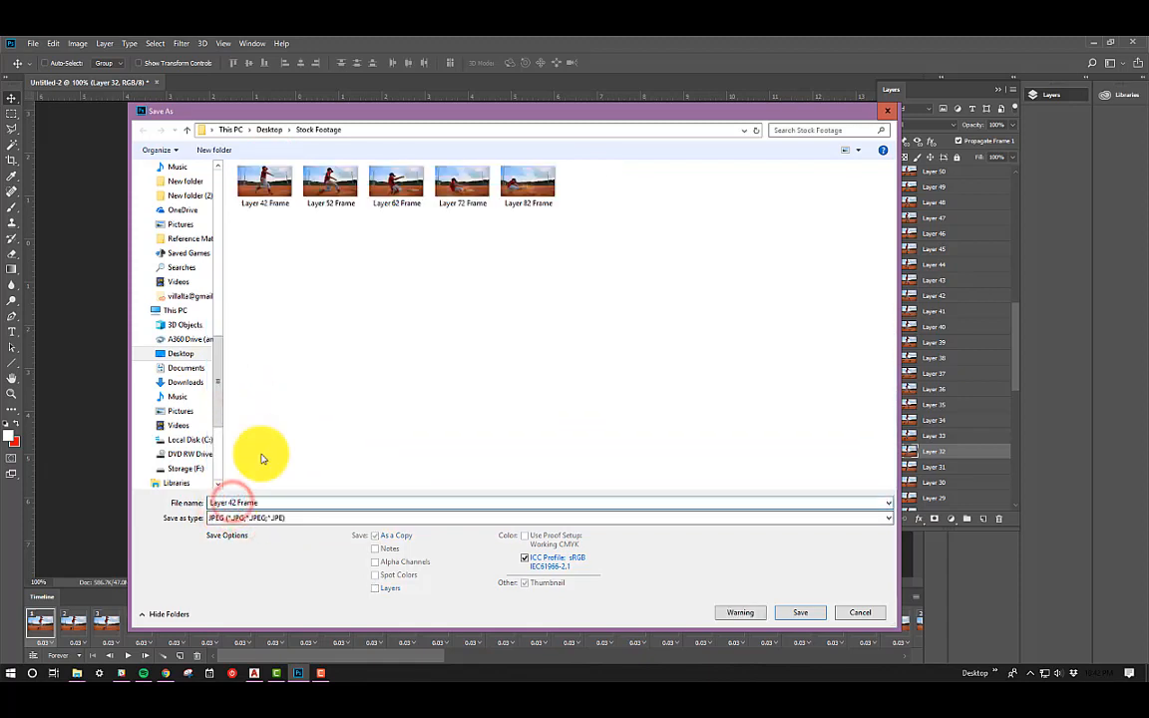
click(803, 613)
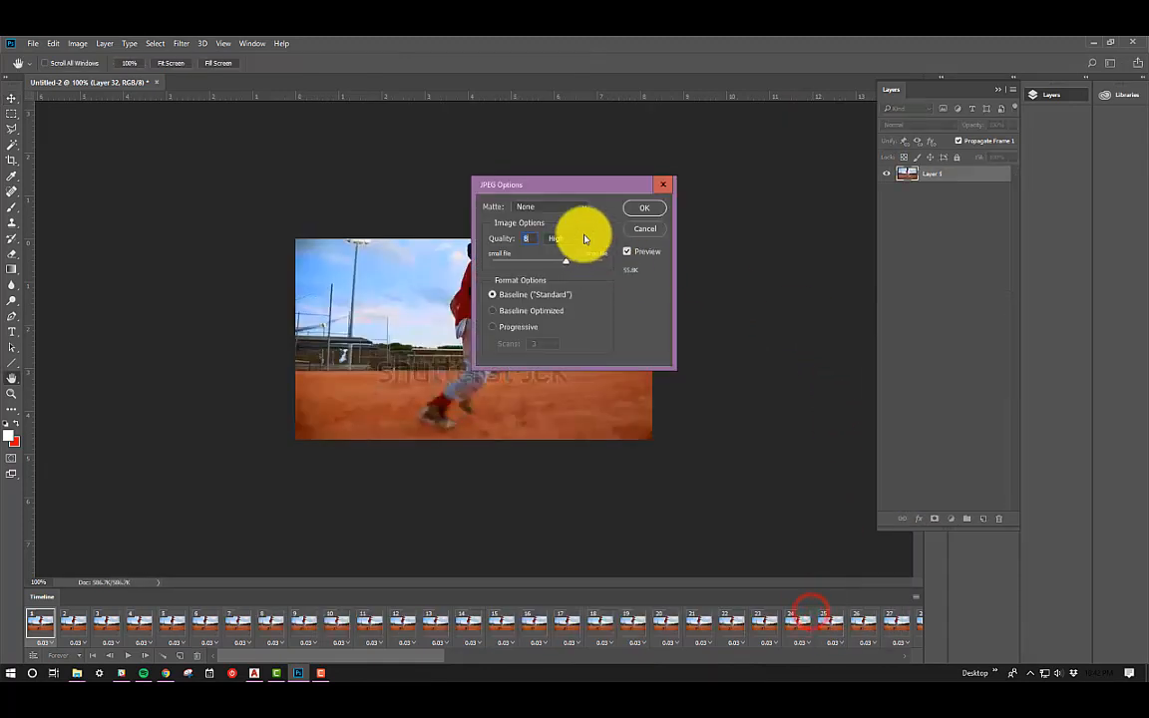
click(666, 208)
Hide Layer 32, select Layer 22, and save its frame as a JPEG copy named "Layer 22 Frame" in the Stock Footage folder
click(1015, 247)
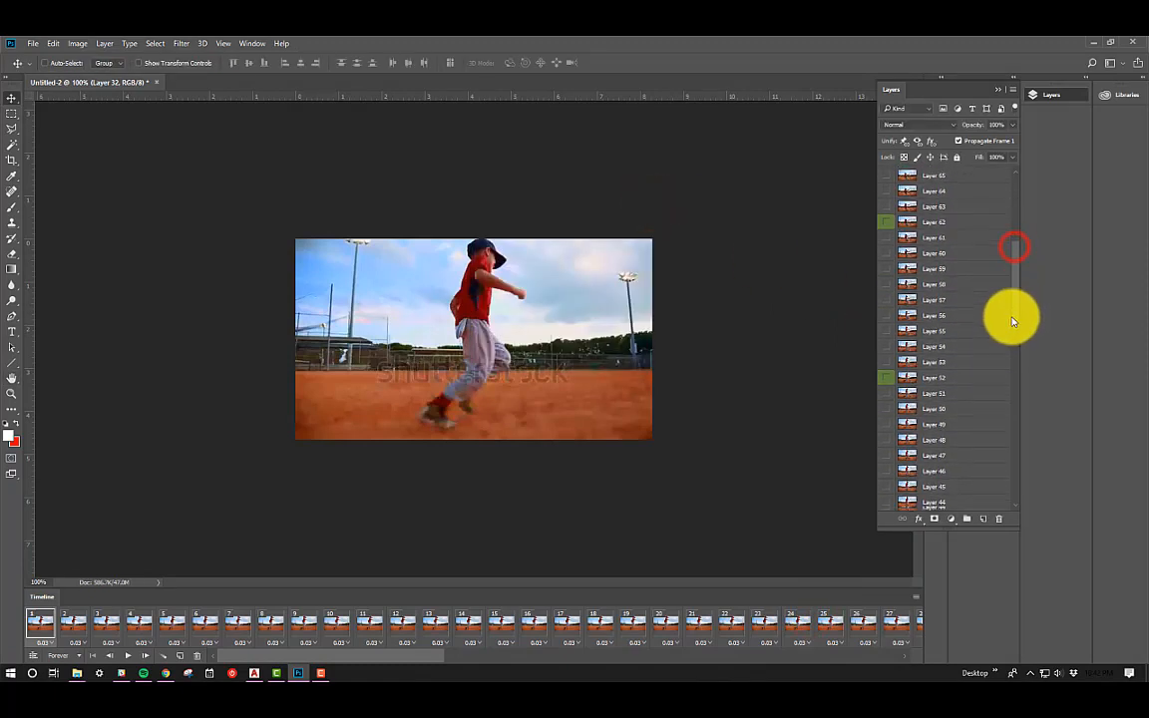
drag(1017, 292, 1016, 362)
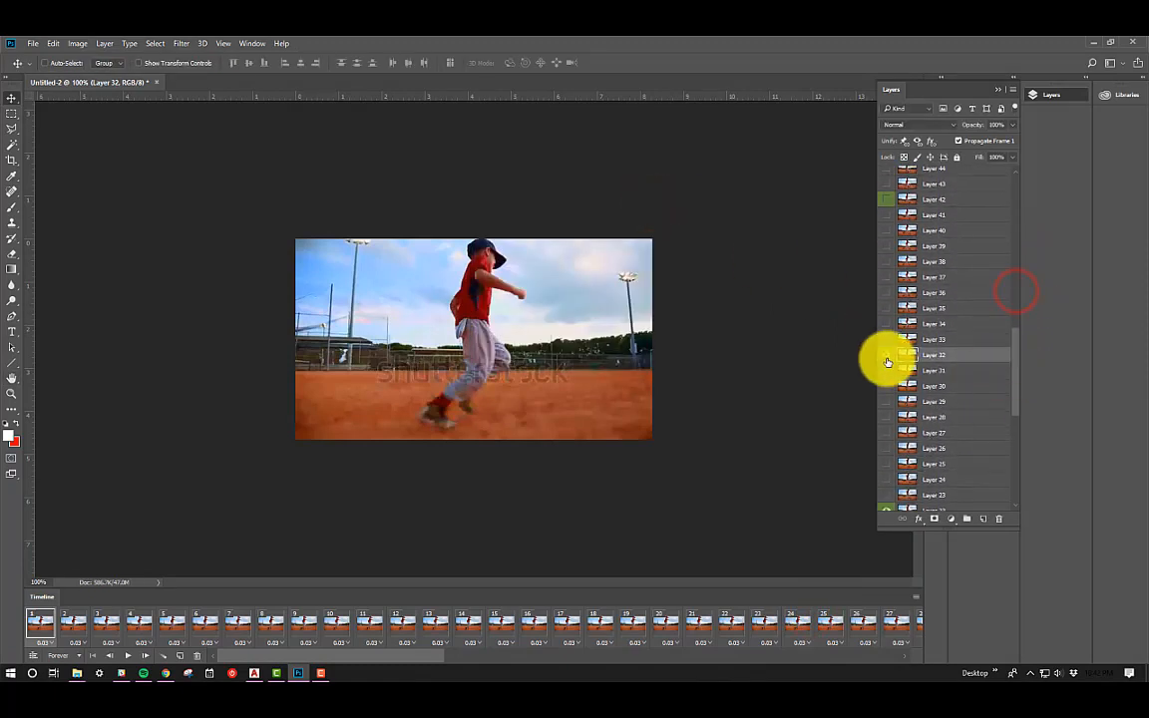
click(883, 355)
click(1016, 352)
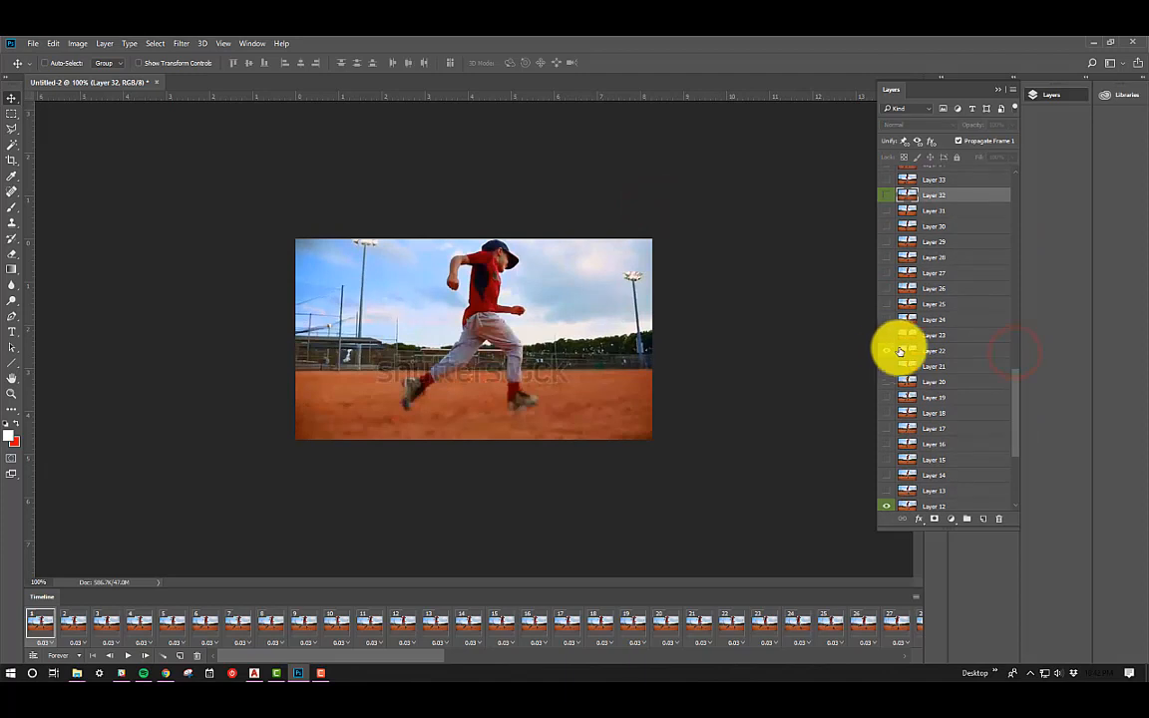
key(ctrl+shift+s)
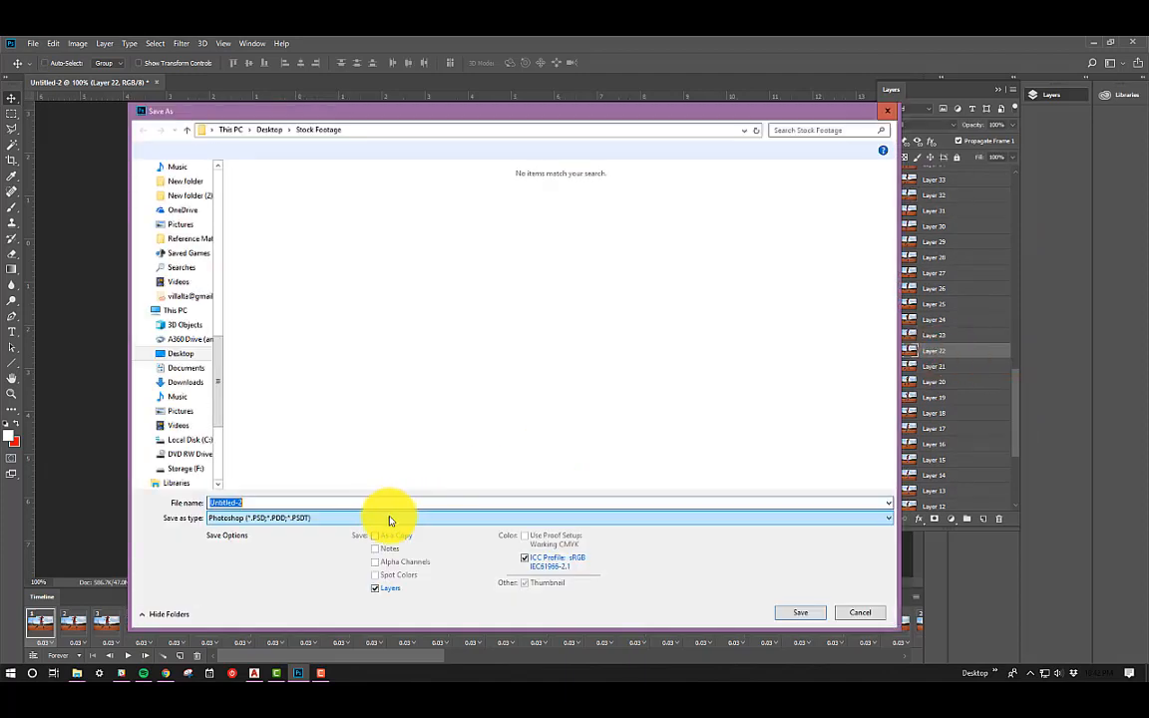
click(349, 518)
click(250, 400)
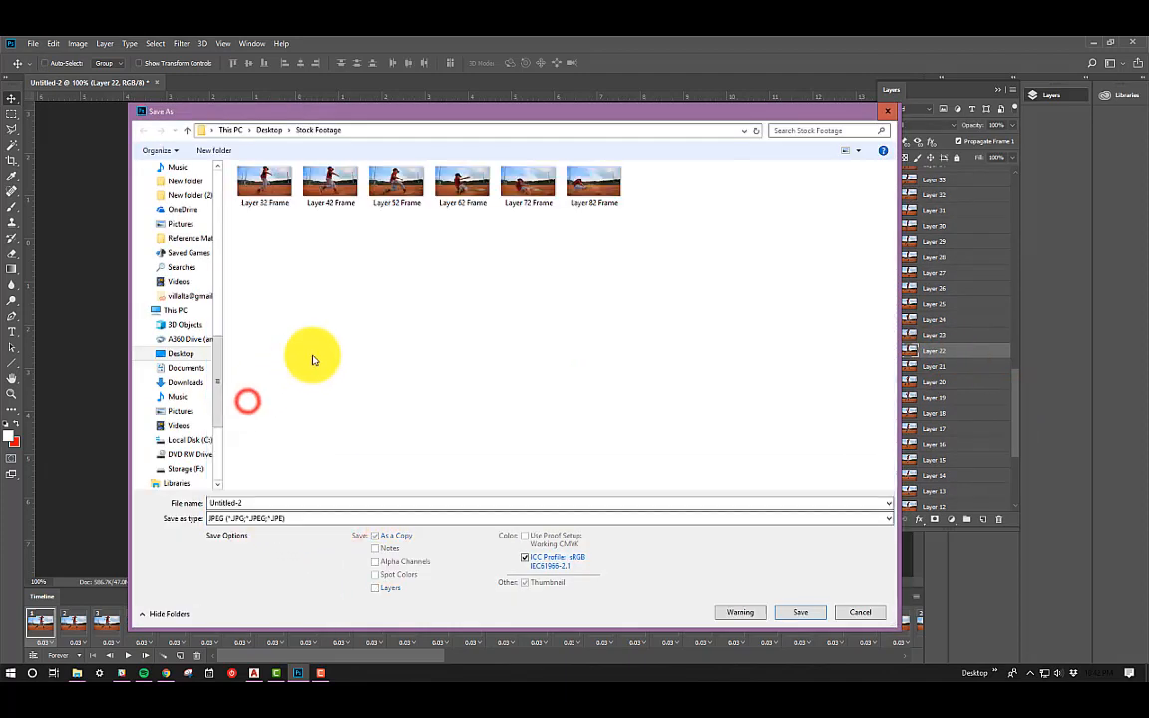
double_click(240, 502)
click(264, 182)
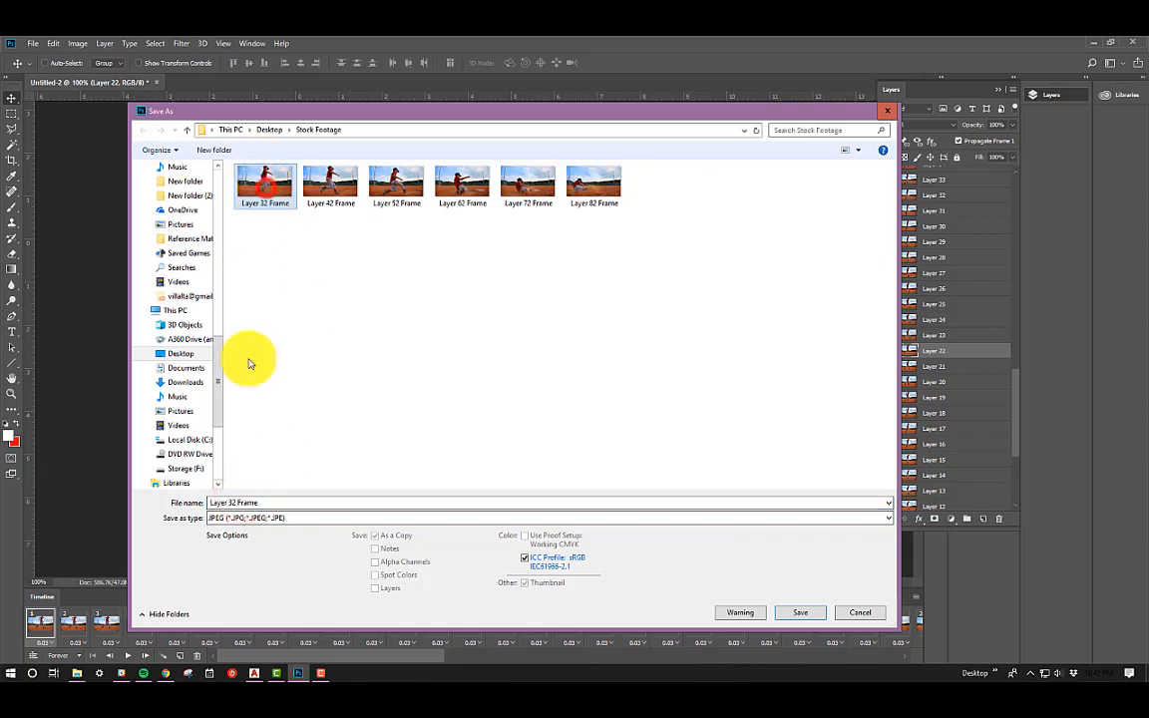
click(237, 504)
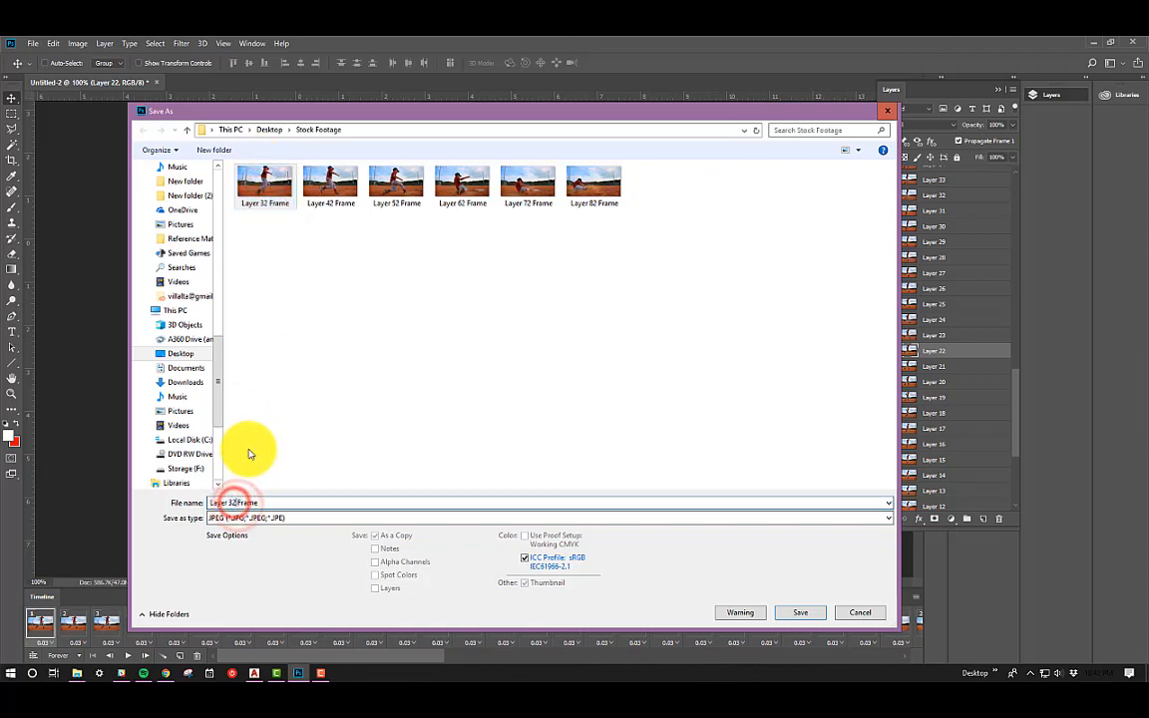
click(802, 610)
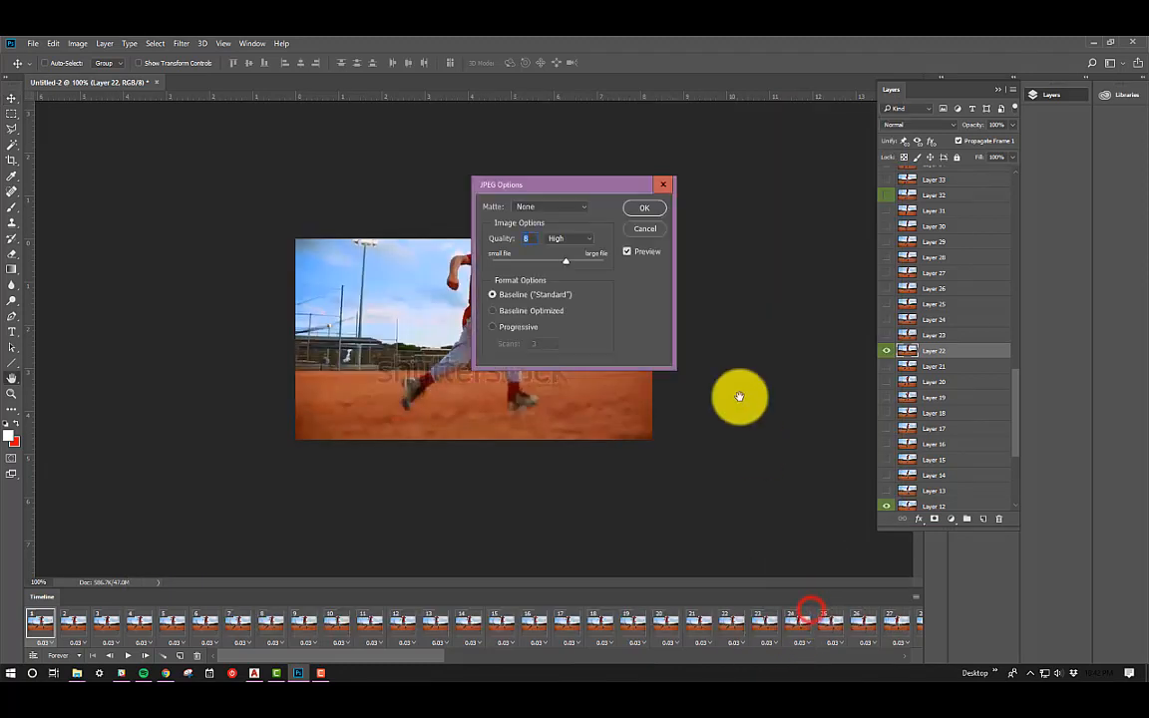
click(646, 206)
Hide Layer 22, select Layer 12, and save its frame as a JPEG copy named "Layer 12 Frame" in the Stock Footage folder
drag(1014, 228, 1029, 439)
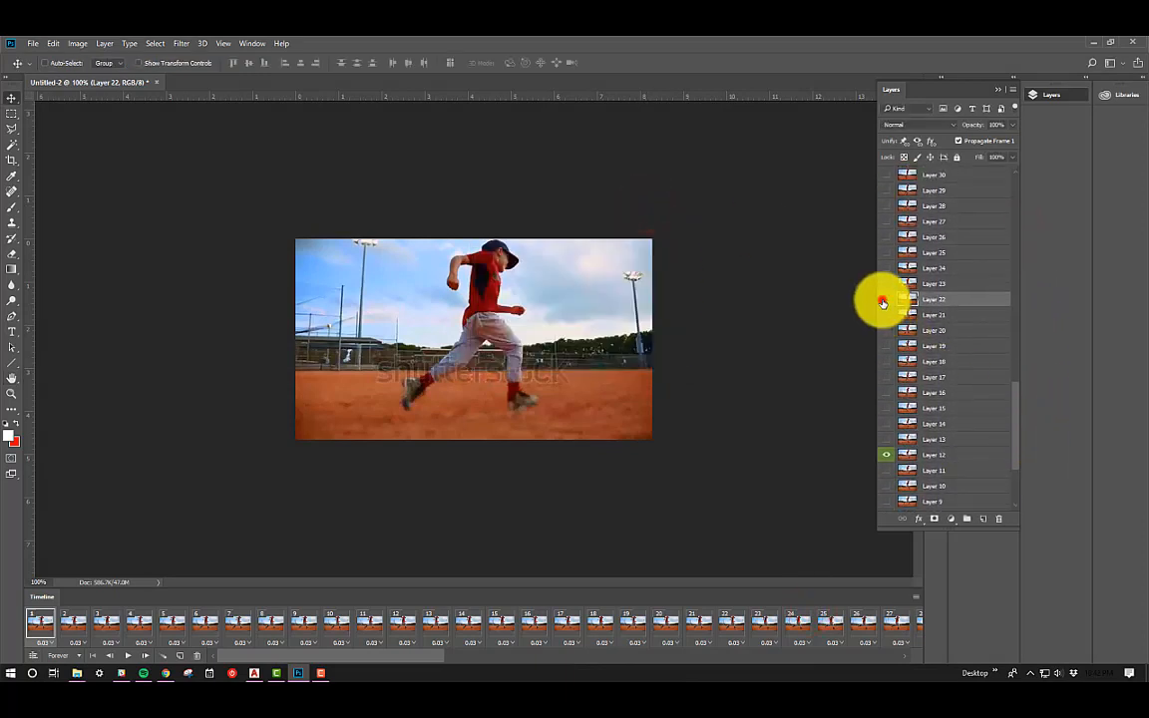
click(882, 299)
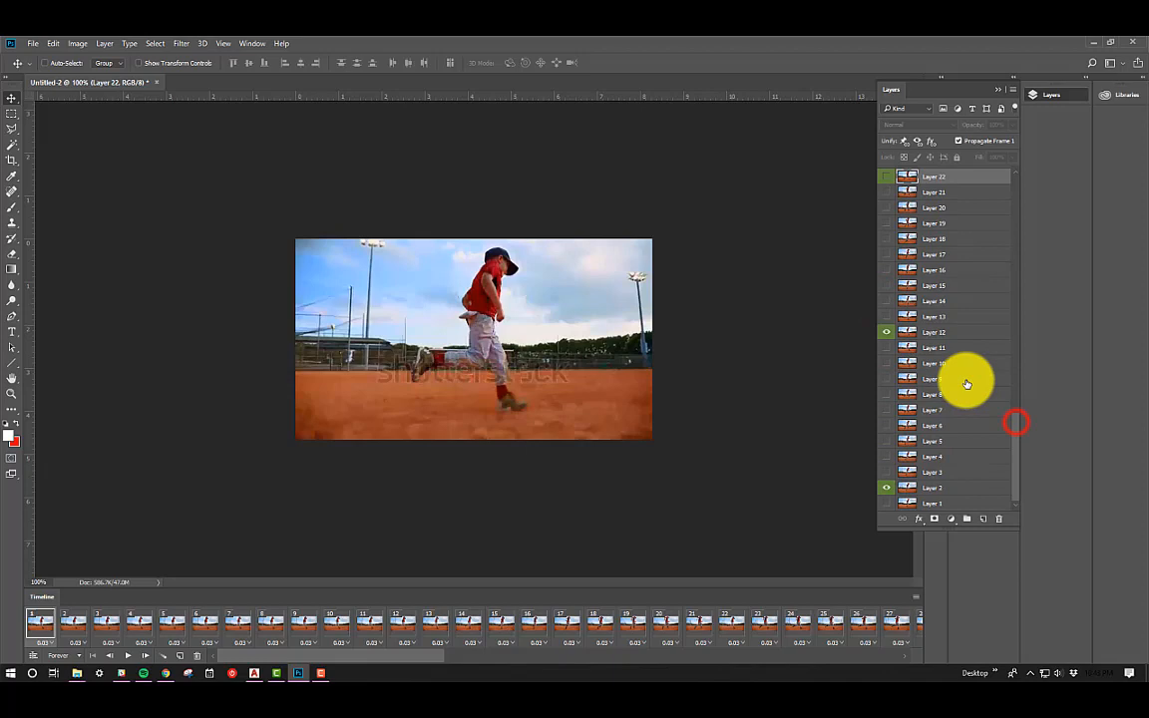
click(957, 332)
key(ctrl+shift+s)
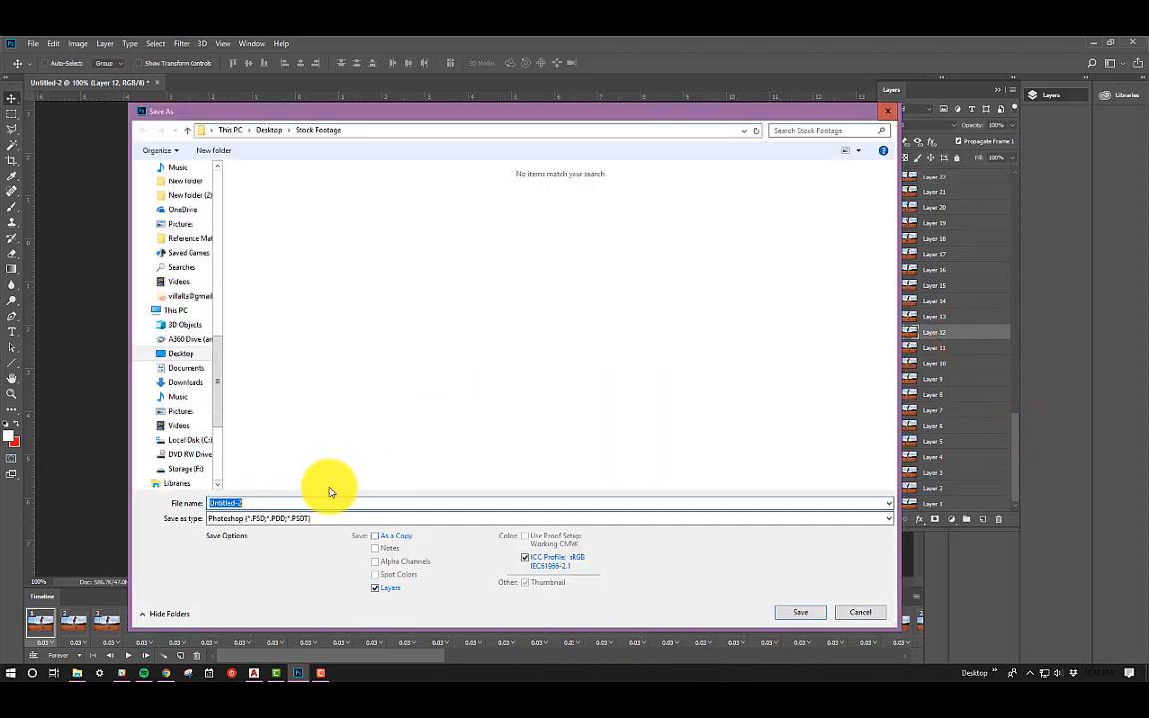
click(286, 518)
click(255, 398)
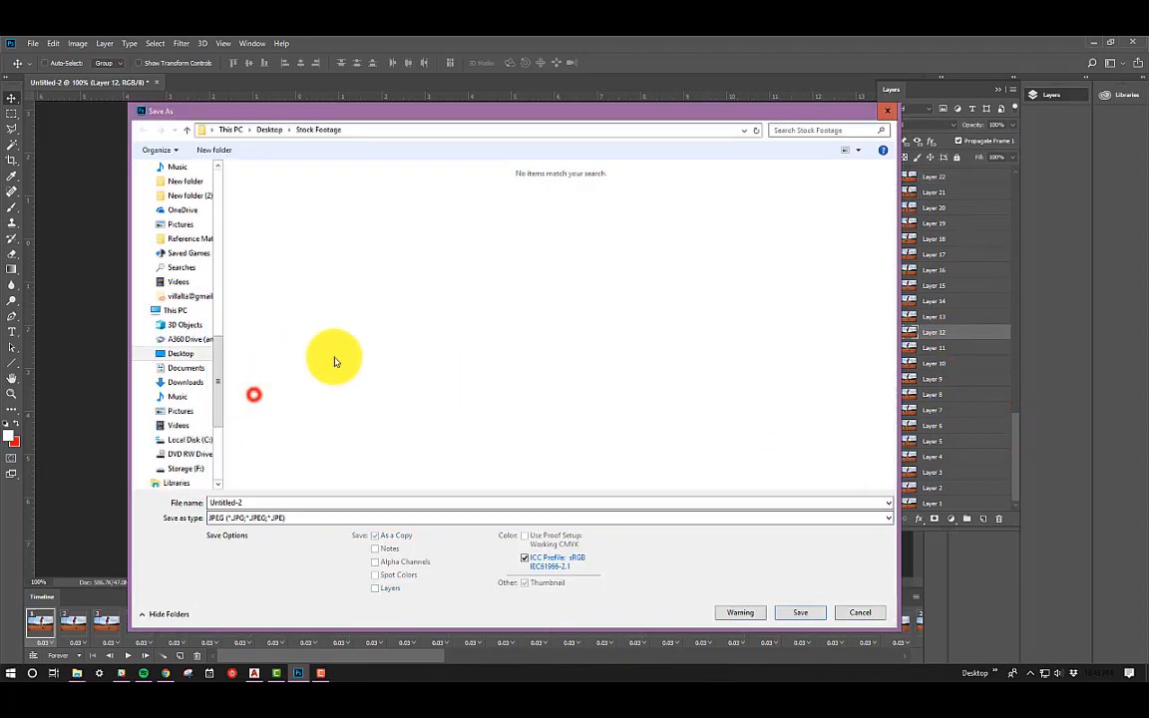
click(269, 181)
click(230, 501)
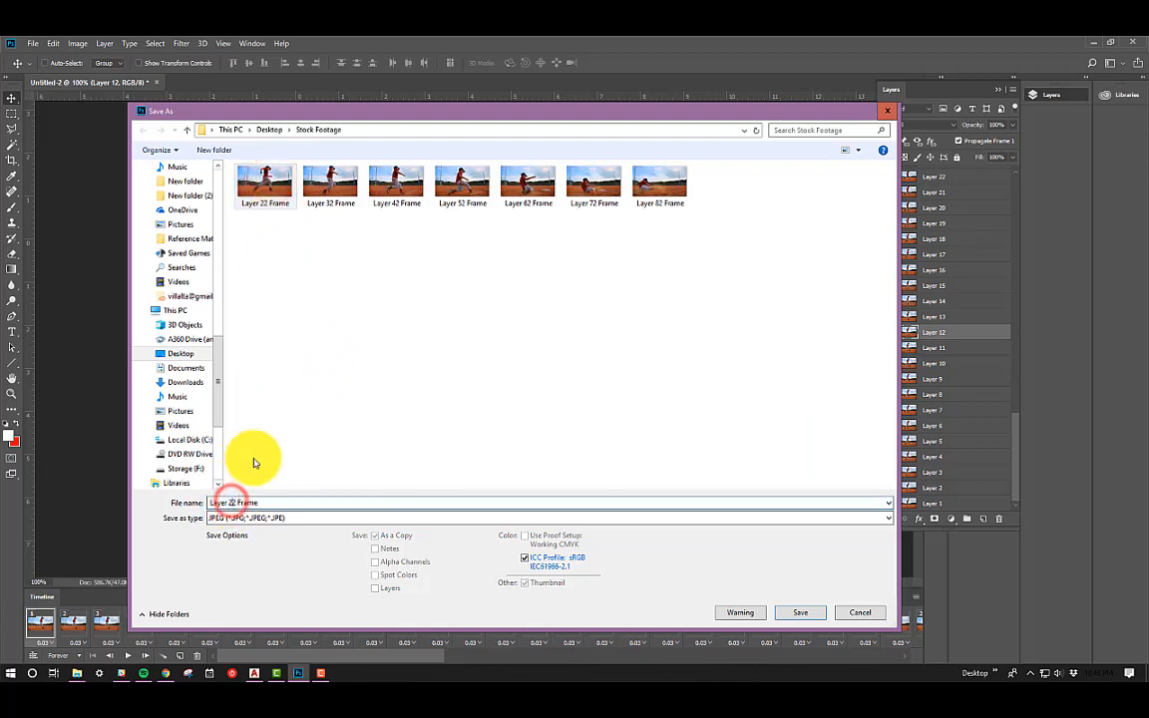
key(BackSpace)
text(1)
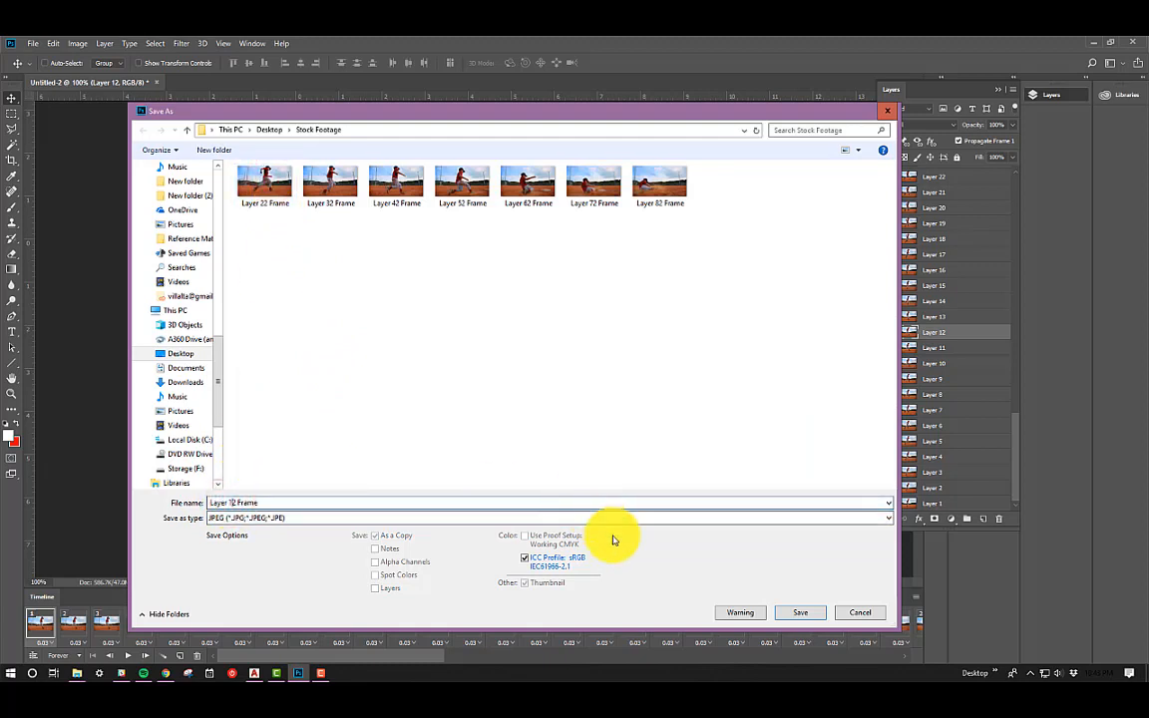
click(810, 613)
click(648, 202)
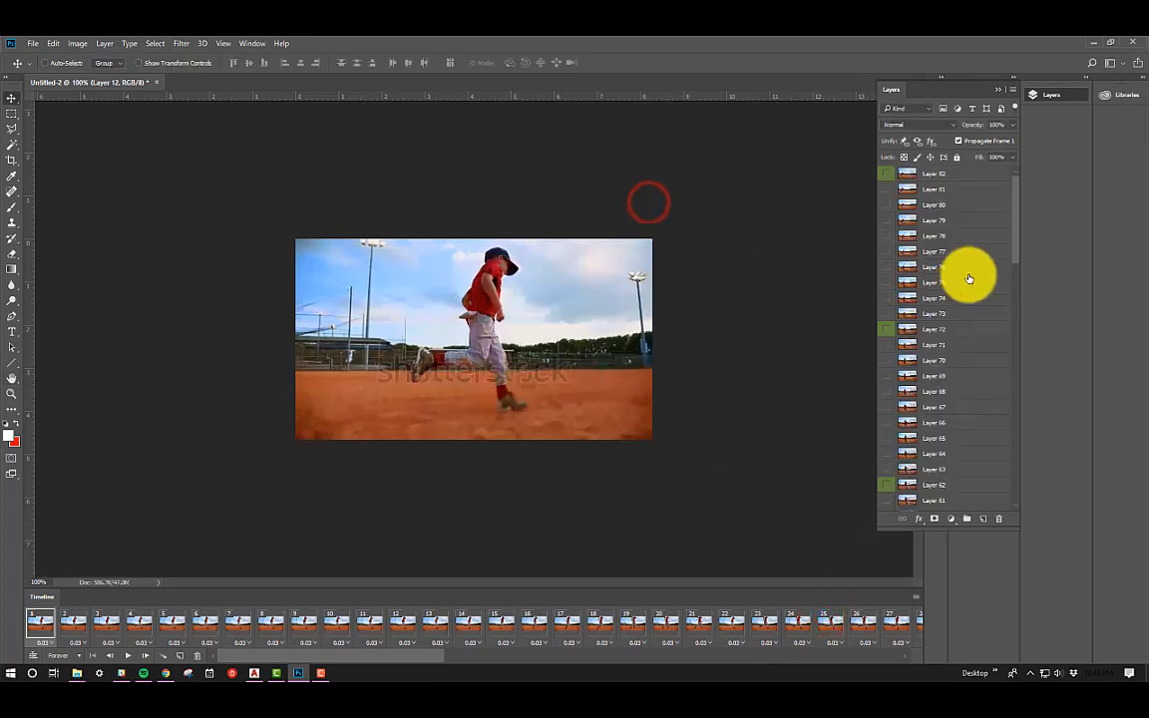
Hide Layer 12, select Layer 2, and save its frame as a JPEG copy named "Layer 02 Frame" in the Stock Footage folder
drag(1013, 228, 1012, 473)
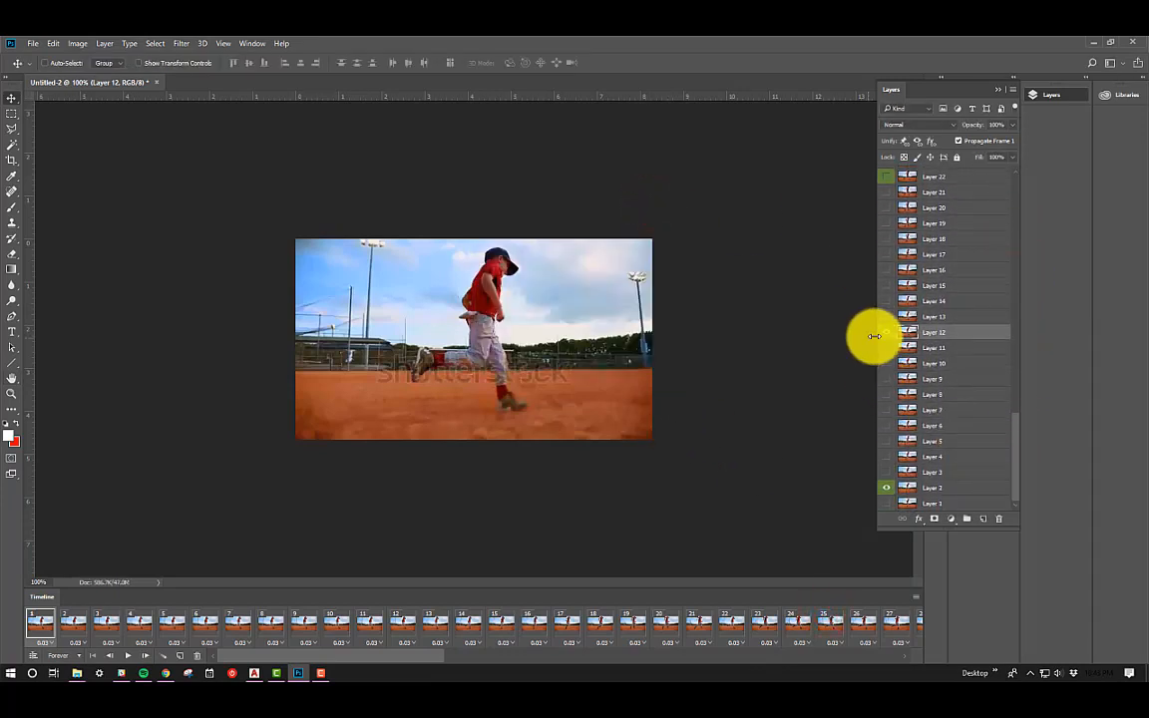
click(885, 332)
click(959, 488)
key(ctrl+shift+s)
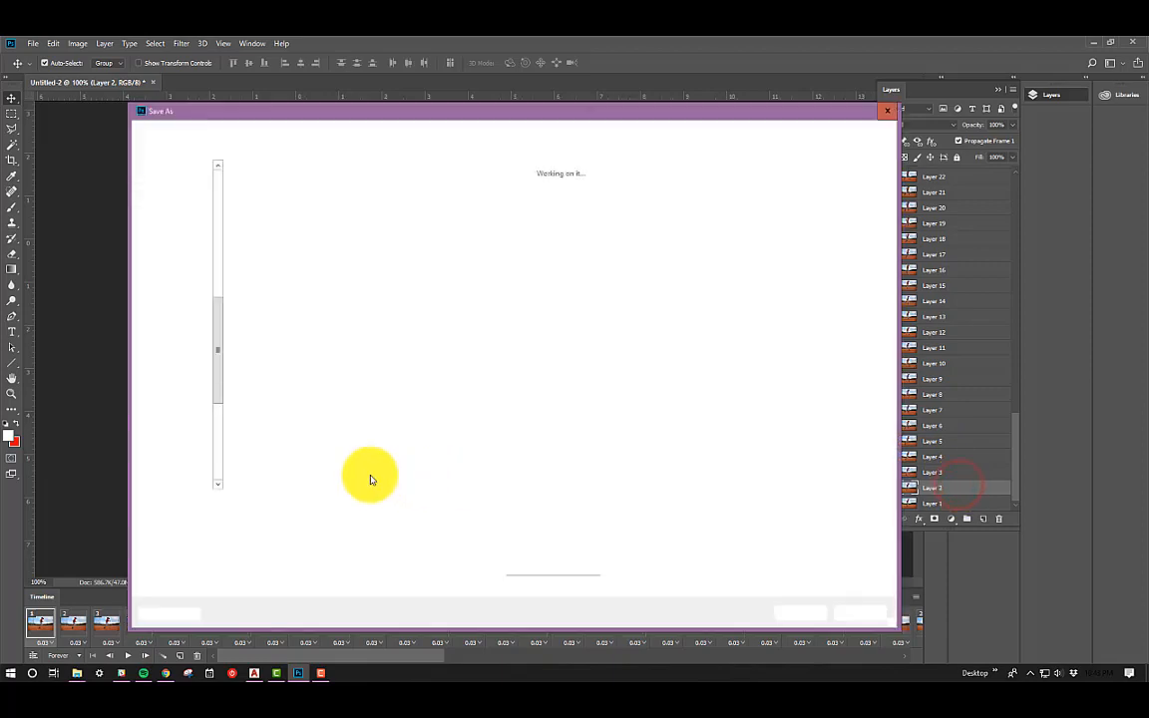
click(301, 518)
click(255, 400)
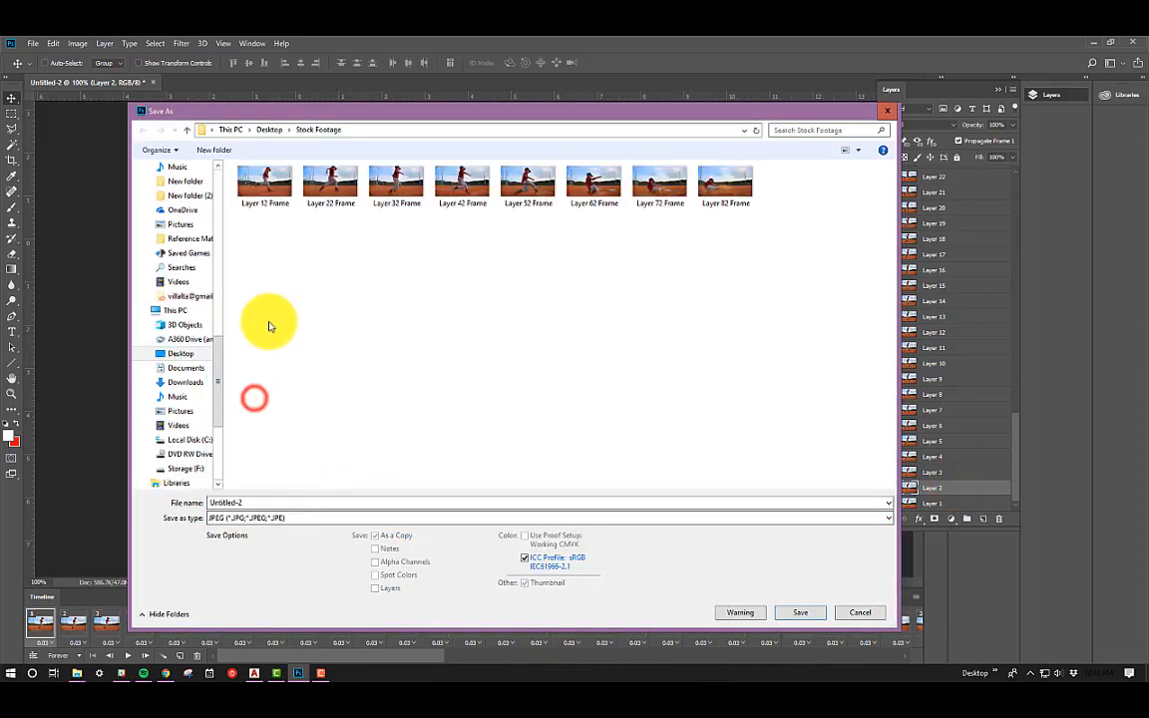
click(264, 181)
click(223, 504)
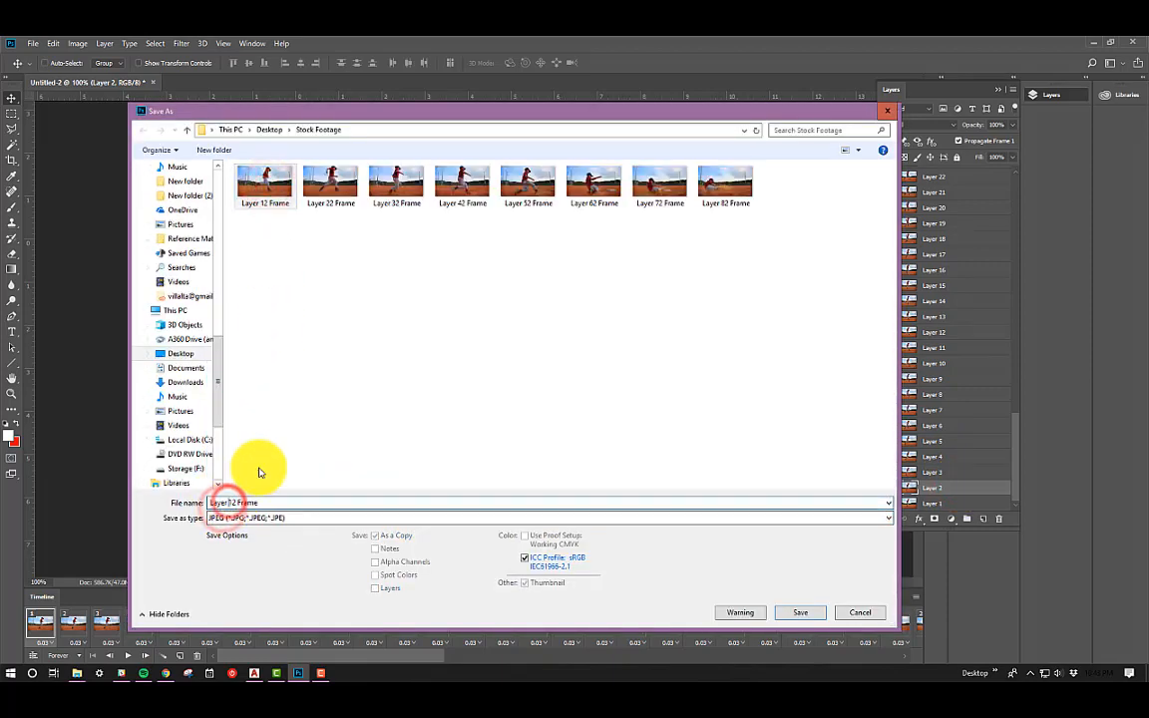
key(BackSpace)
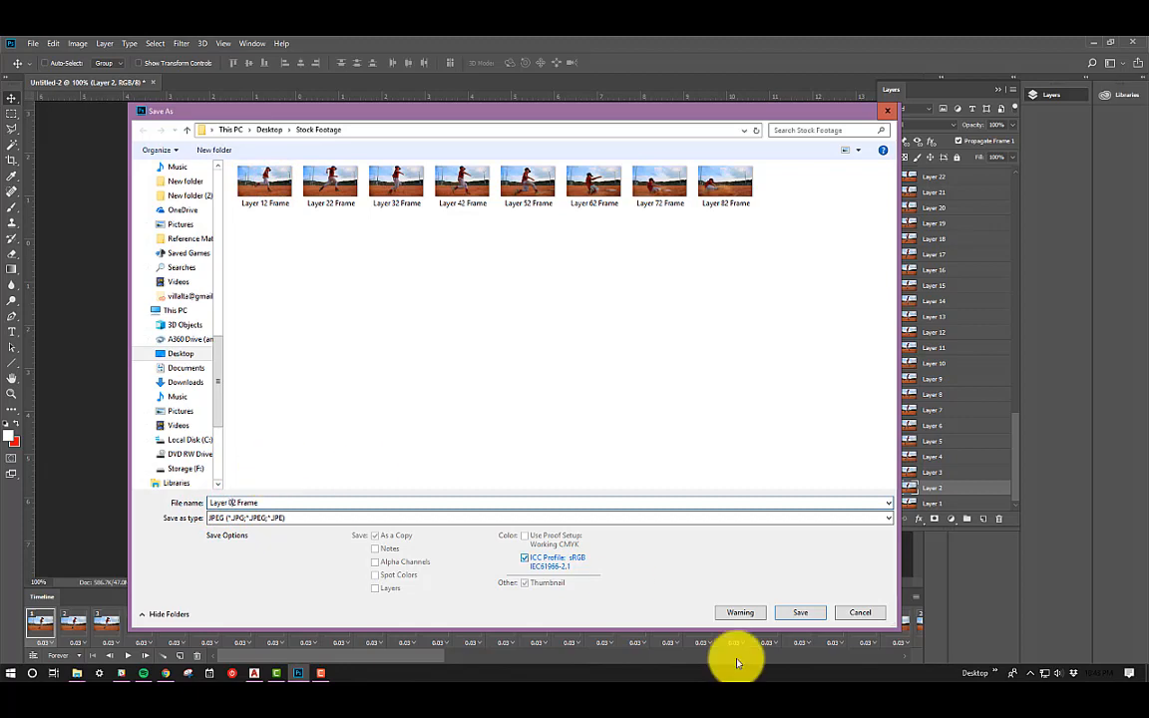
click(803, 612)
click(653, 212)
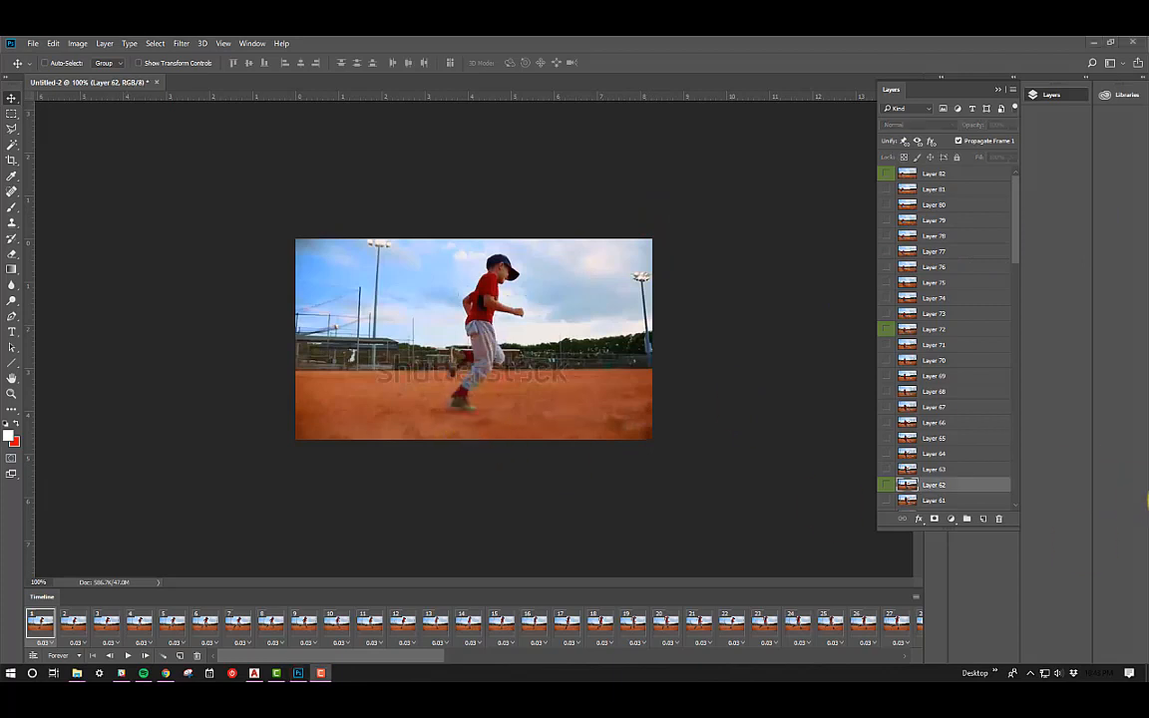
drag(1015, 213, 1037, 308)
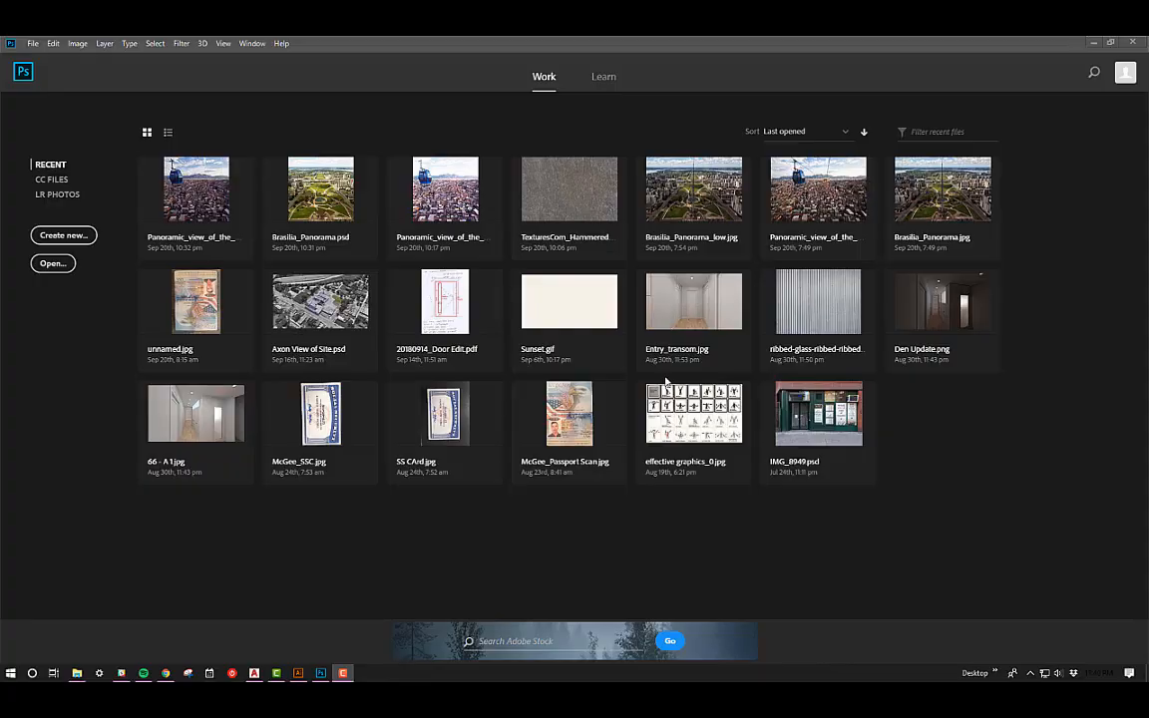
Begin importing video frames to layers and delete the four files beginning with "1_" from the Stock Footage folder
click(30, 44)
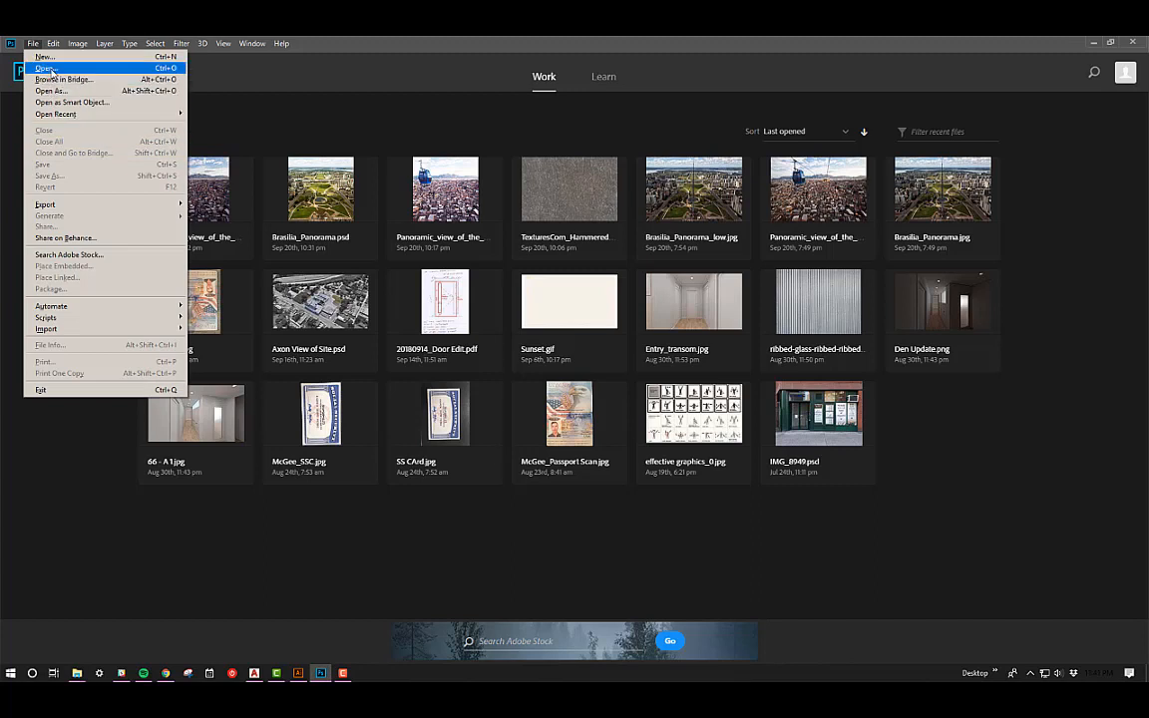
mouse_move(60, 328)
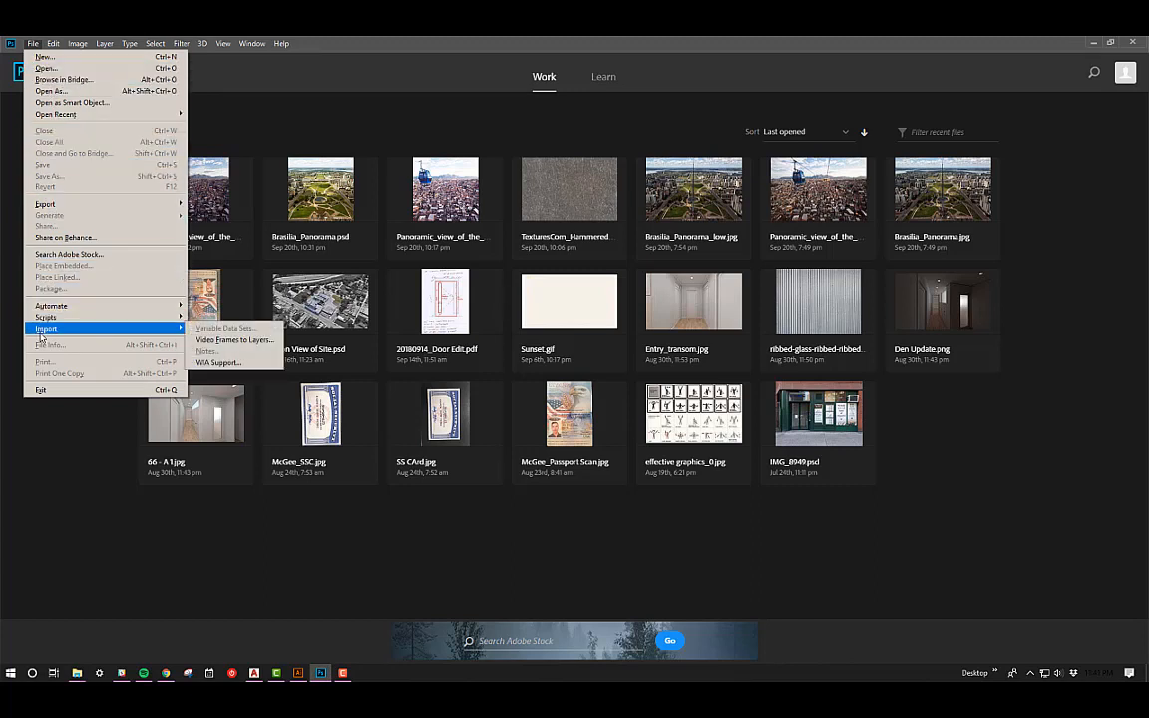
click(237, 340)
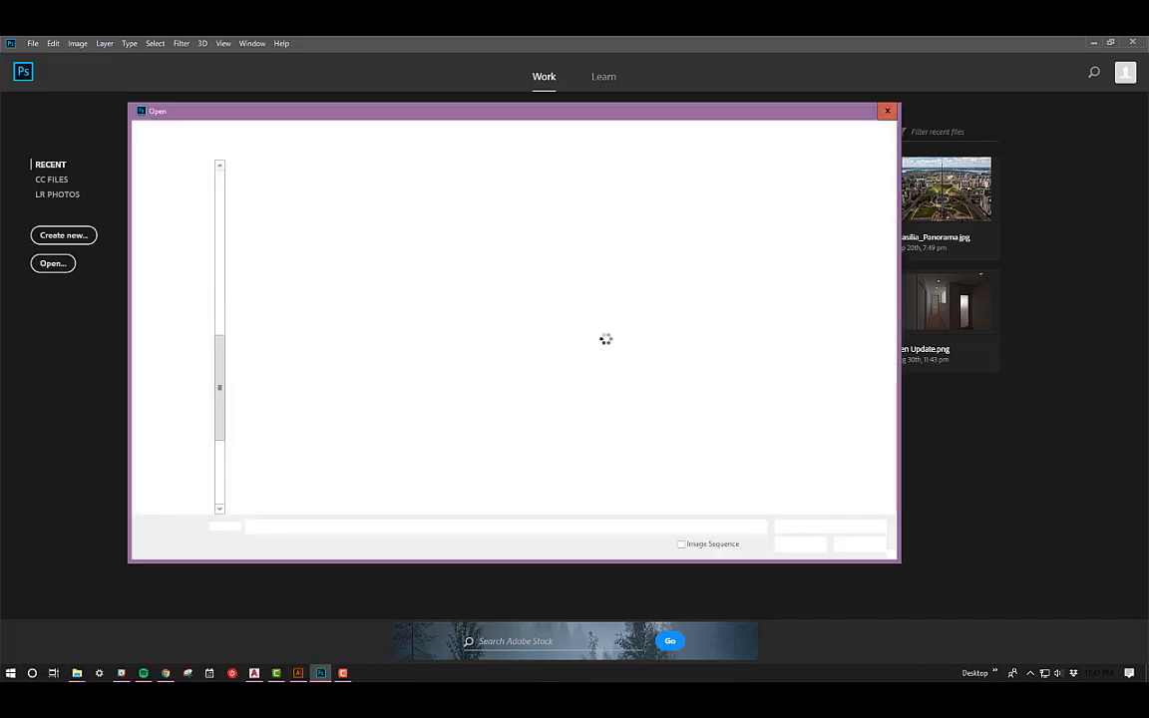
click(461, 250)
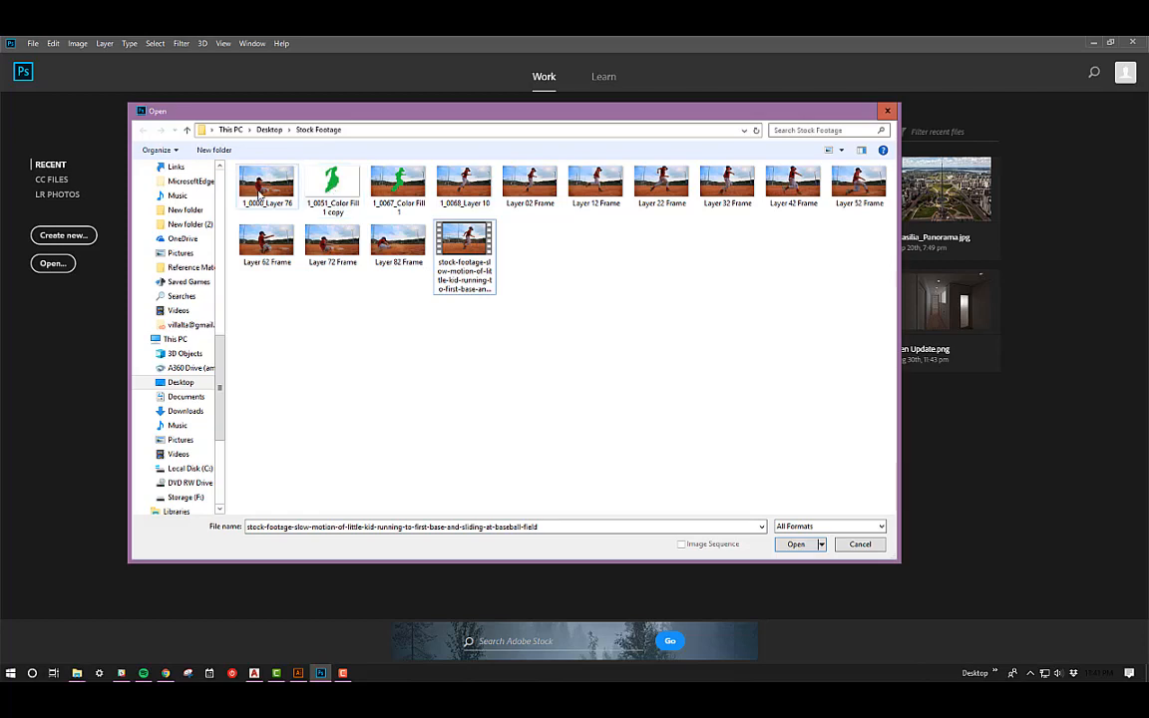
click(258, 187)
shift+click(477, 190)
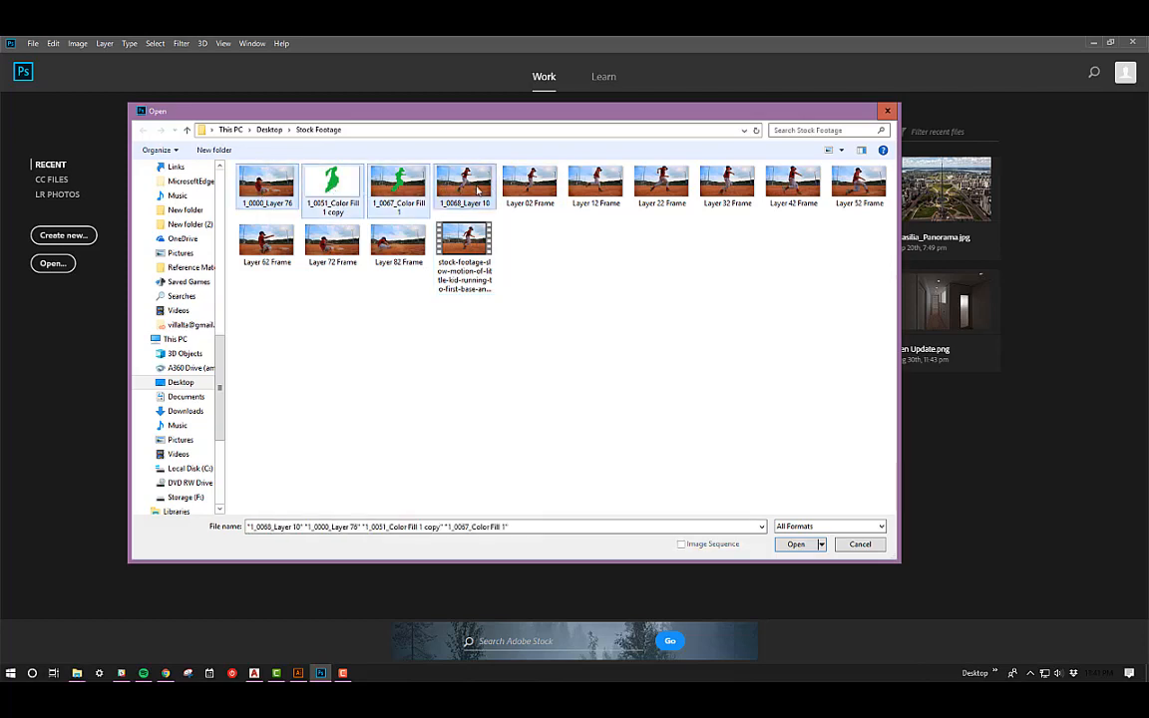
key(Delete)
click(621, 364)
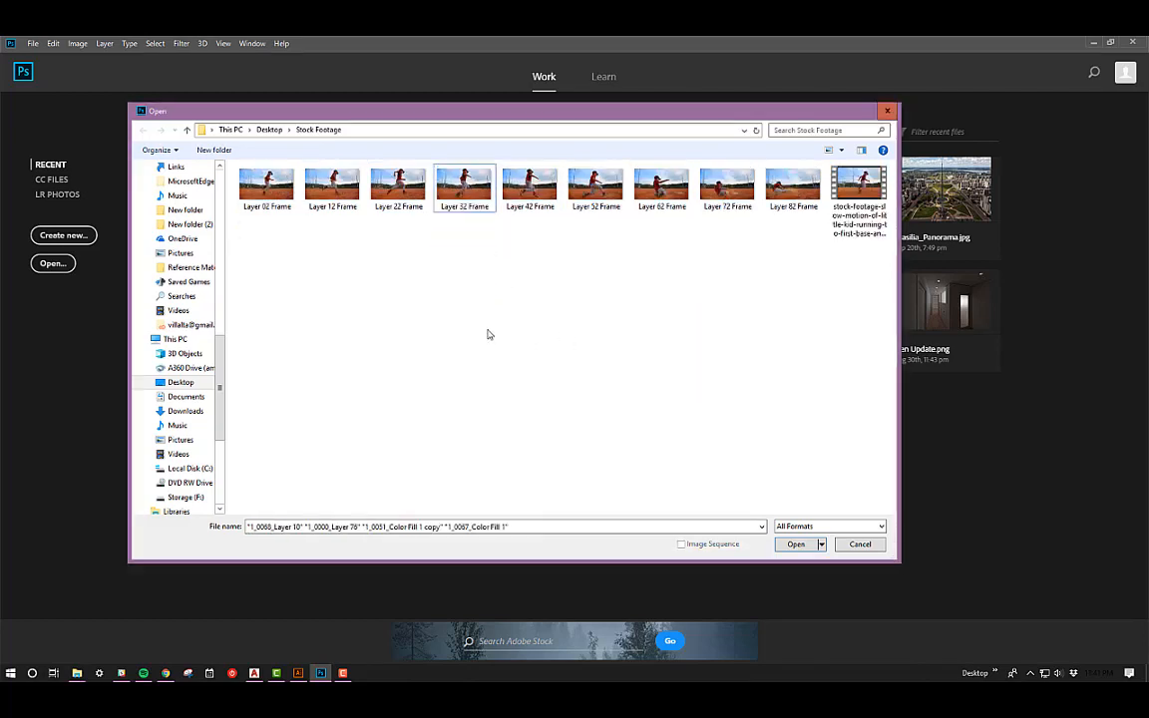
Import the baseball stock footage video as layers with frame animation, limiting the range to the sliding section near the clip's end
click(858, 190)
click(799, 545)
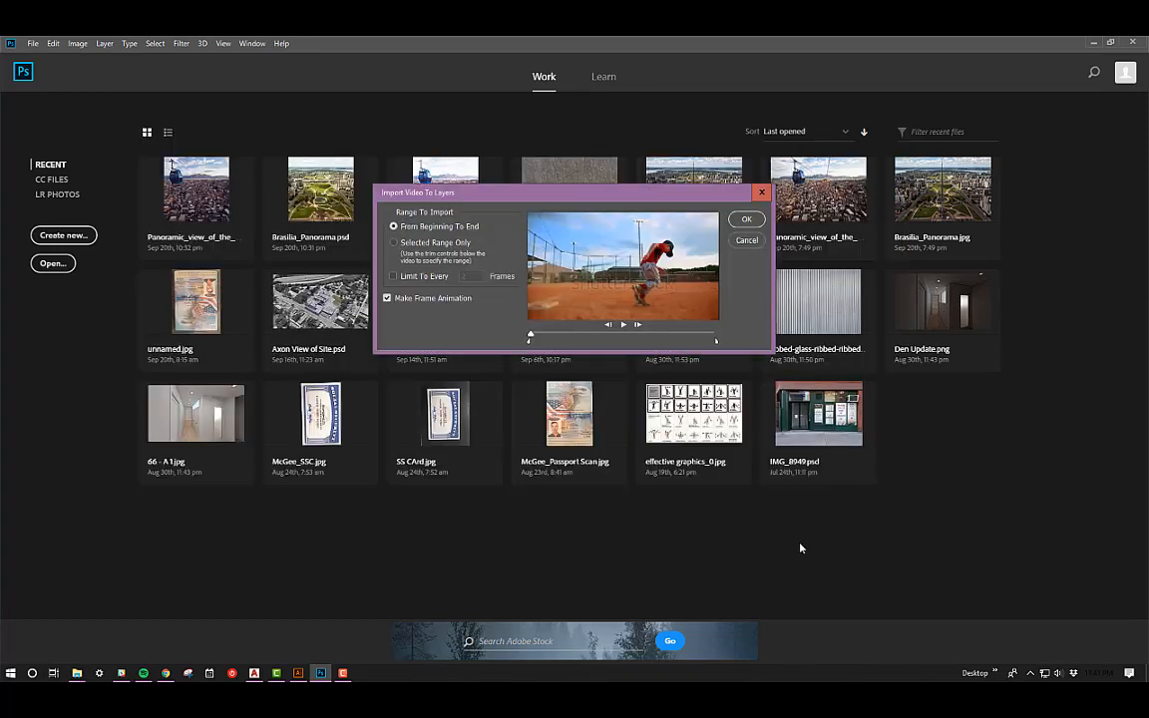
click(393, 242)
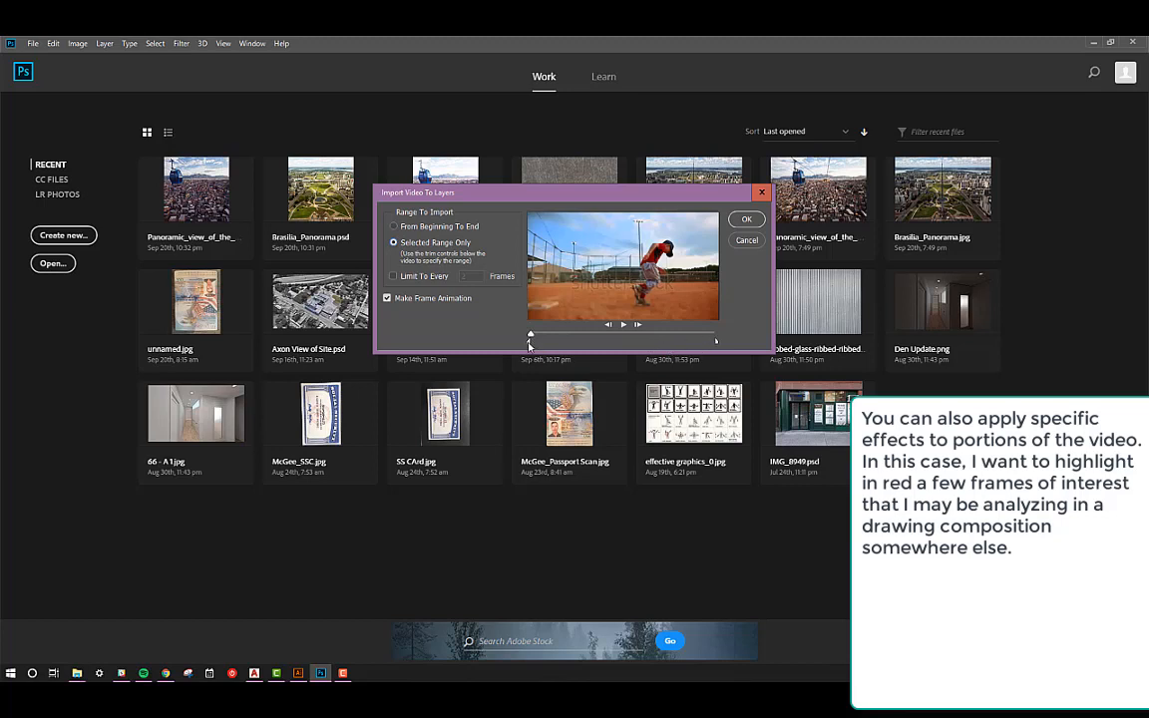
drag(530, 343, 673, 343)
drag(555, 339, 712, 337)
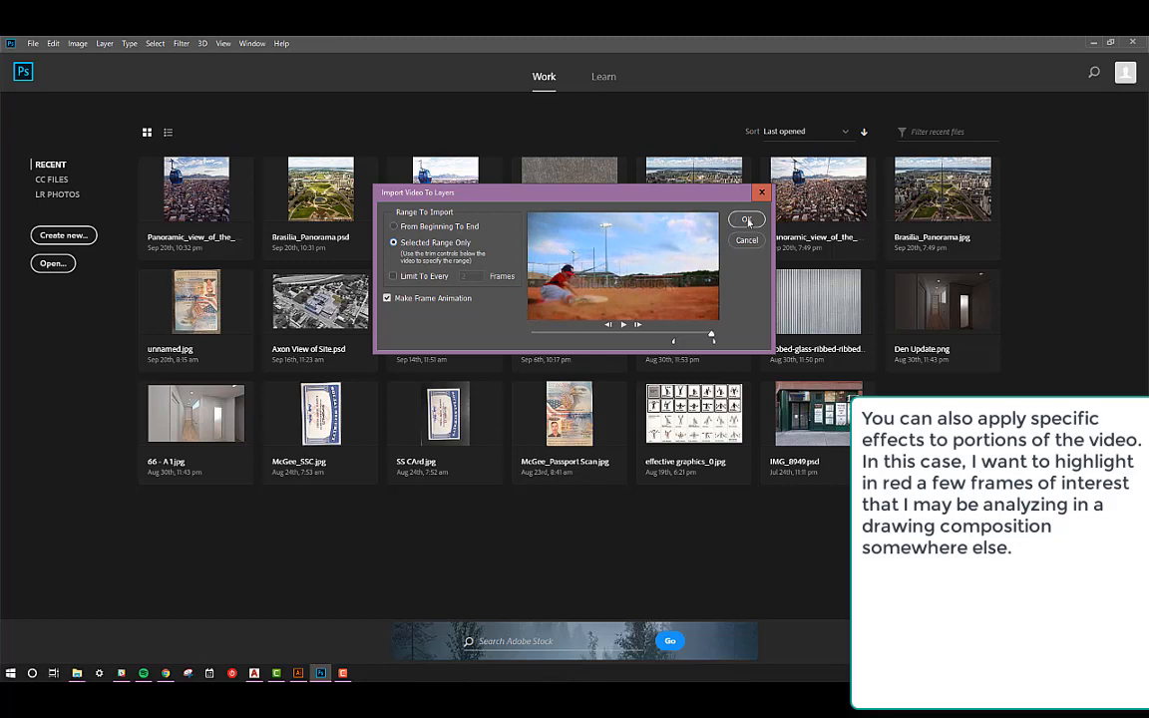
click(747, 221)
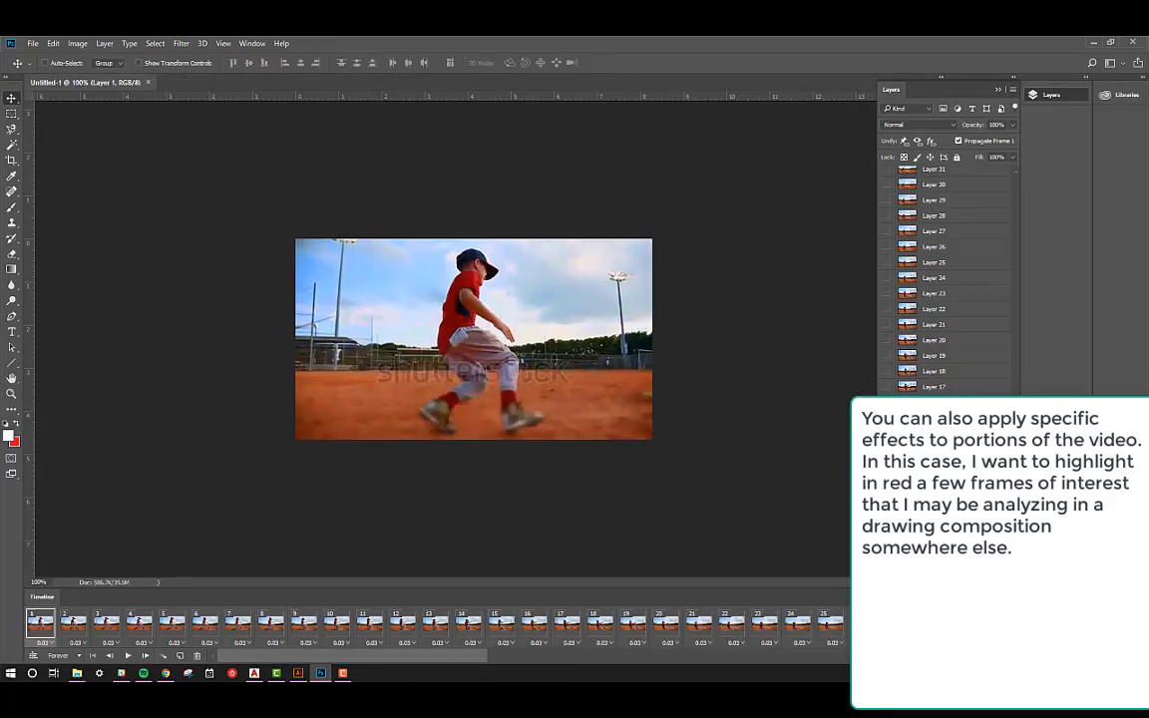
Play the imported frame animation to preview the slide, stop it, and look through the layer stack
scroll(899, 176, down, 2)
click(128, 655)
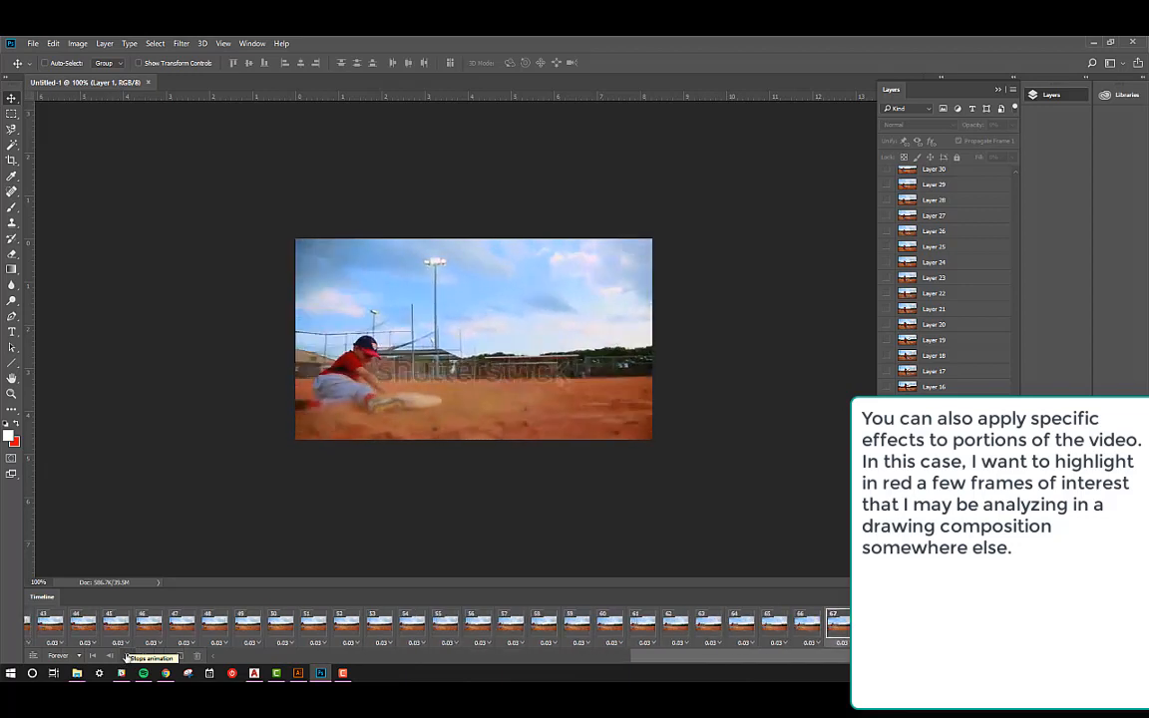
click(127, 655)
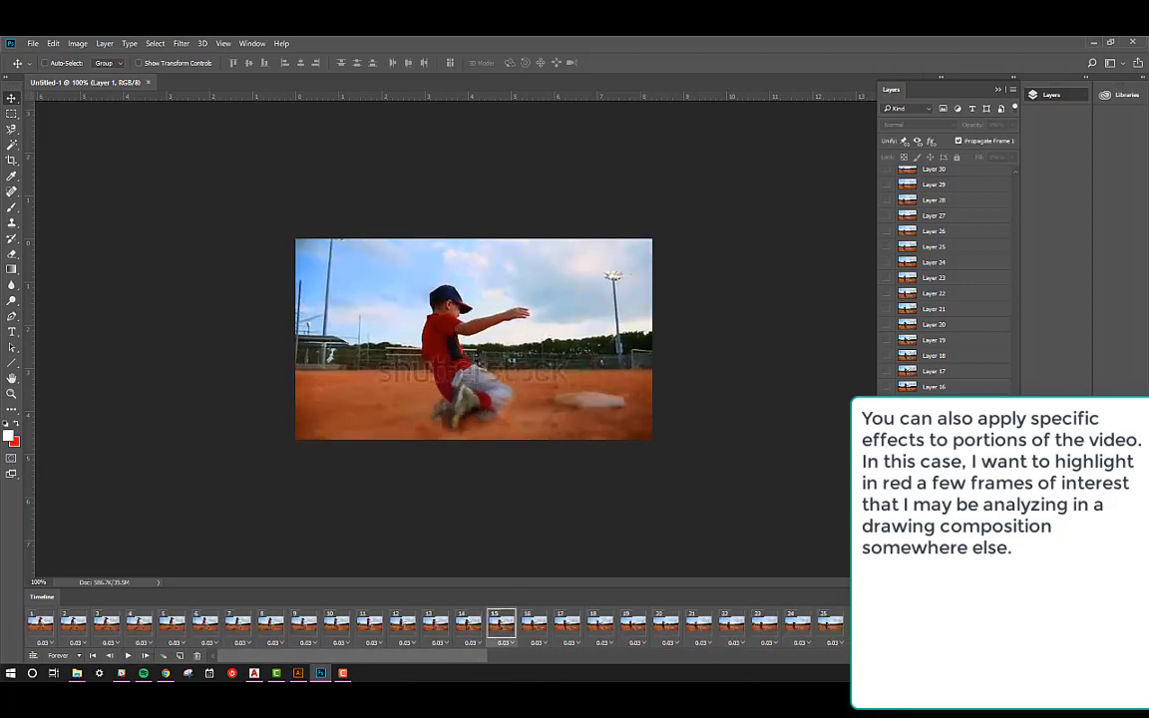
scroll(999, 222, up, 12)
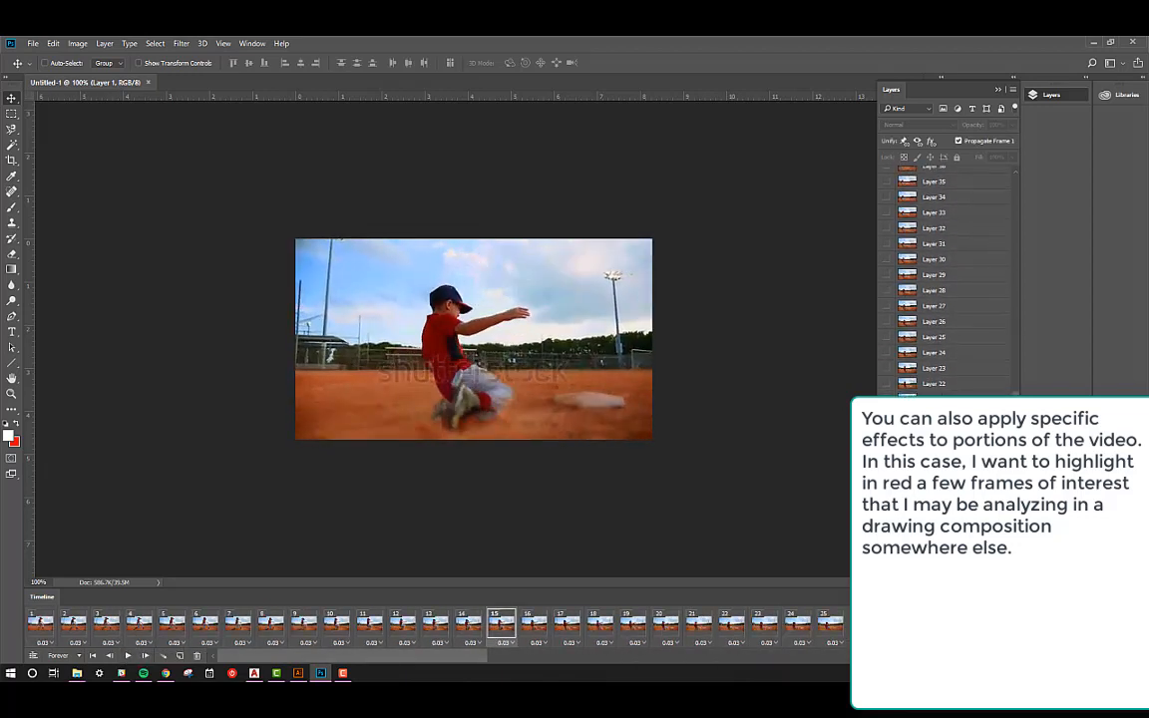
scroll(1000, 222, down, 12)
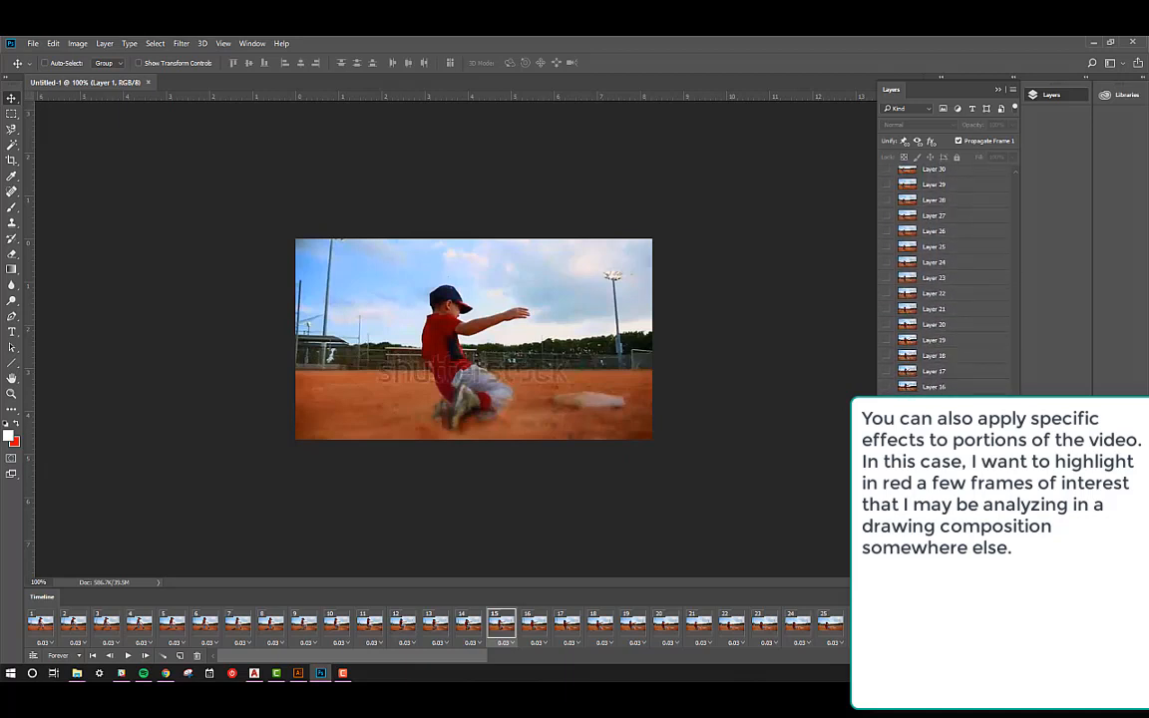
Select Layer 10 and its matching frame 10 in the timeline, and add a layer mask to that layer
click(933, 403)
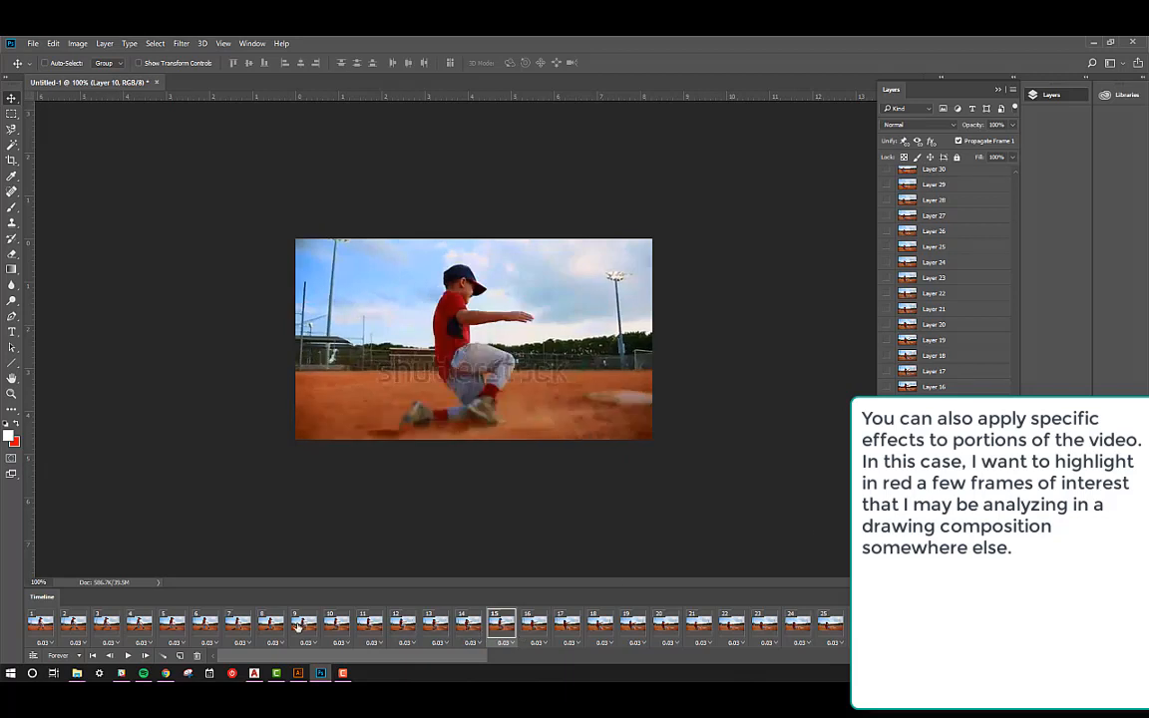
click(335, 626)
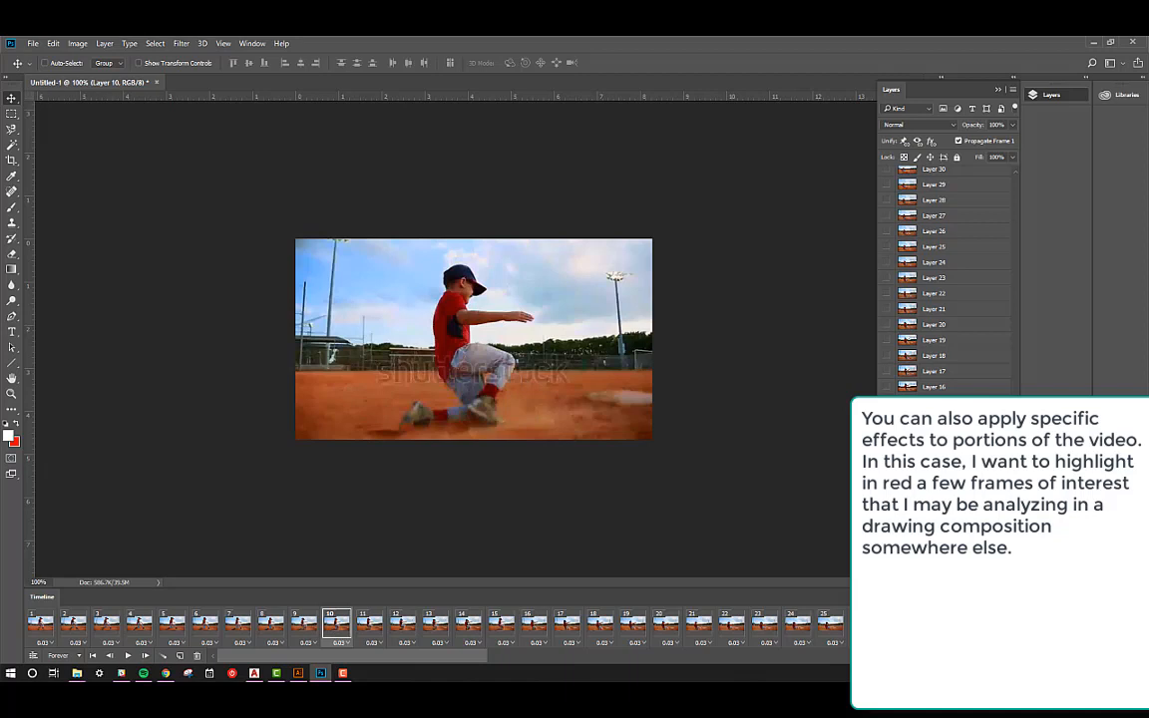
click(934, 660)
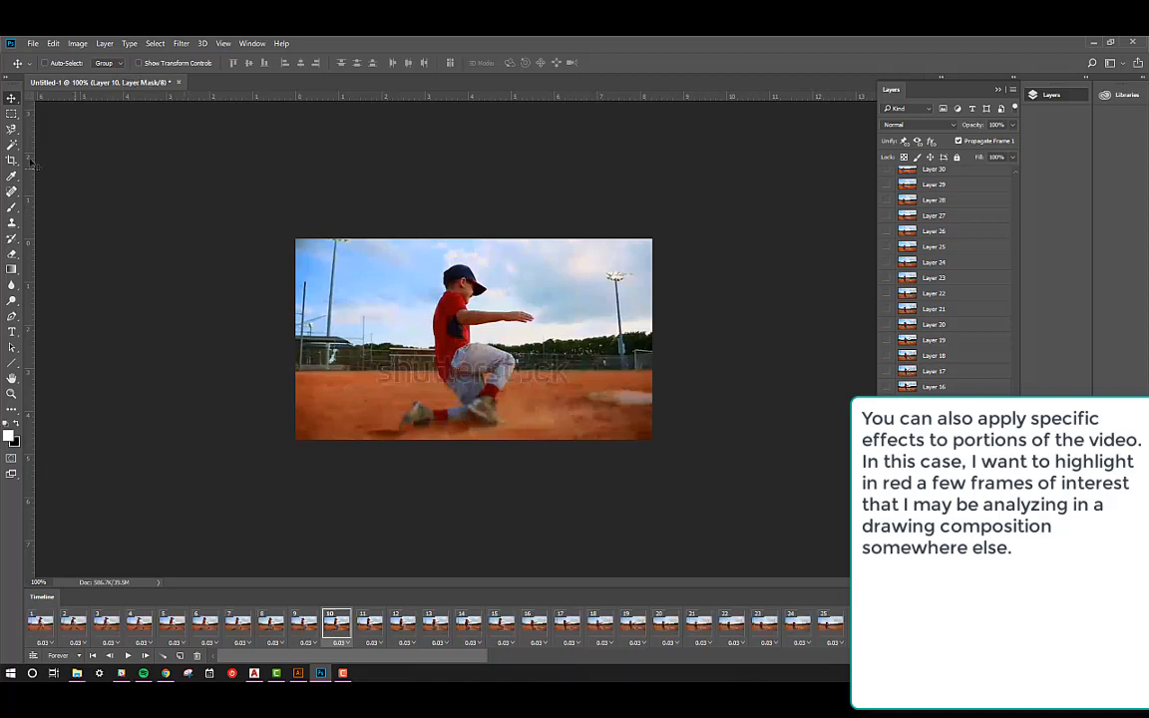
Outline the sliding boy on frame 10 with the Polygonal Lasso and clear the outlined area on Layer 10's mask
click(11, 129)
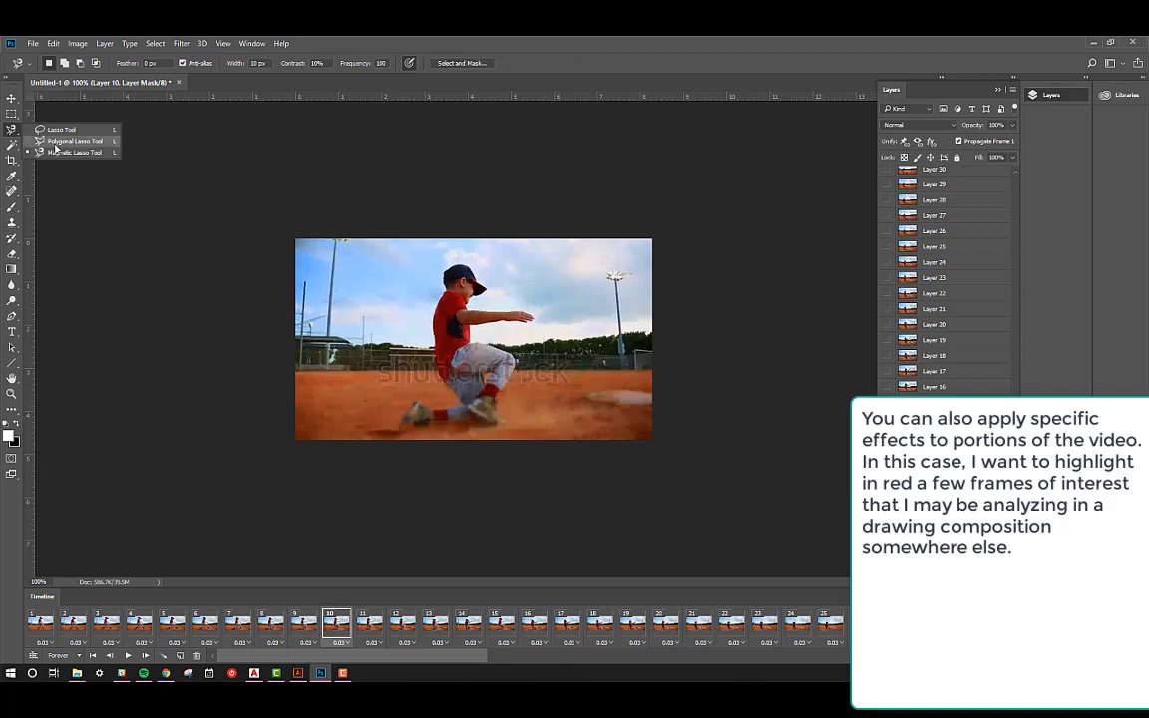
click(60, 127)
alt+scroll(473, 275, up, 6)
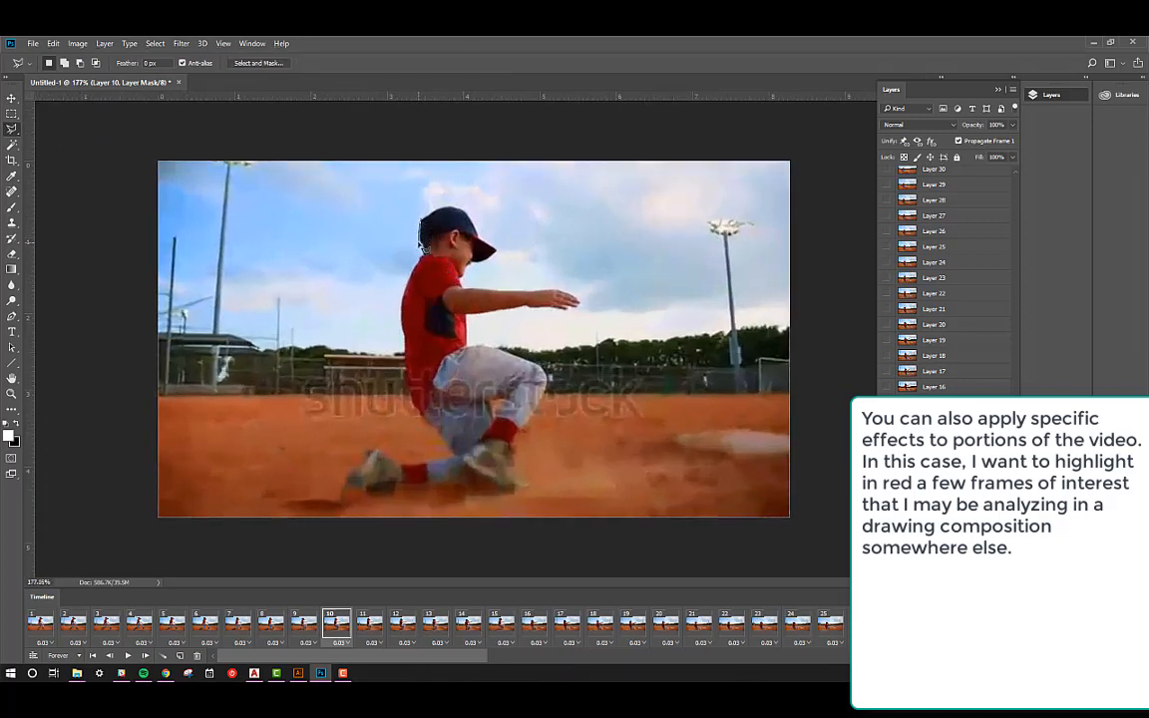
click(417, 267)
click(405, 288)
click(401, 313)
click(405, 349)
click(406, 367)
click(410, 387)
click(367, 489)
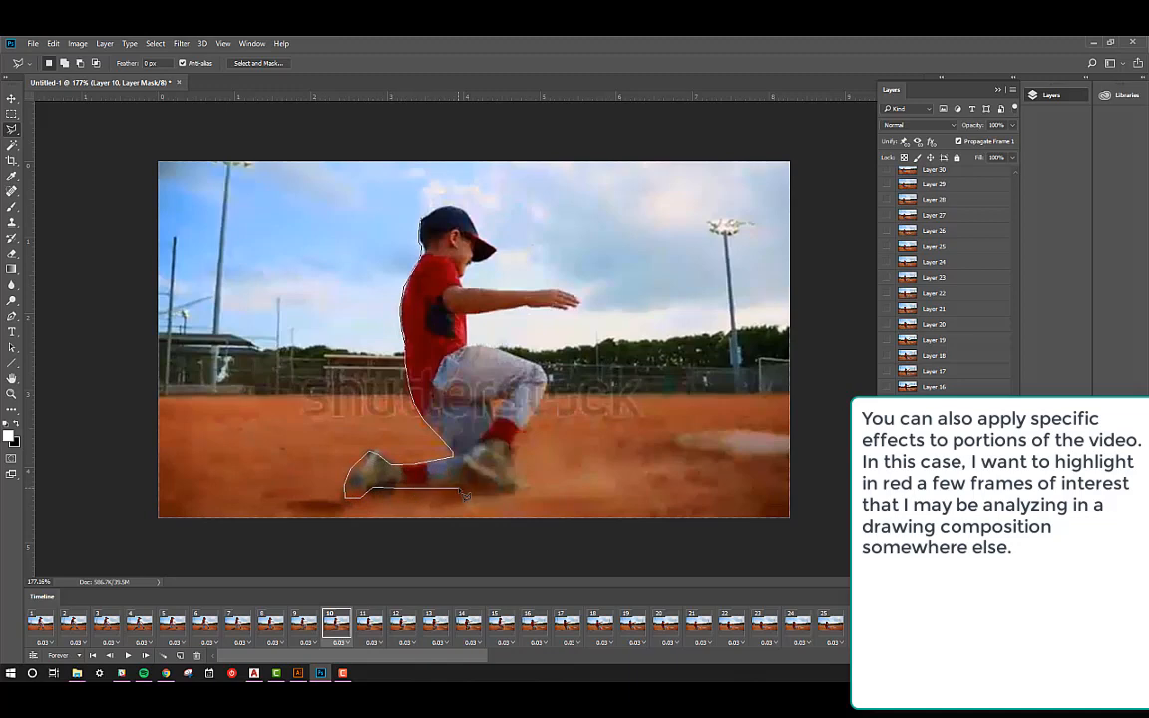
click(510, 456)
click(523, 429)
click(541, 403)
click(547, 373)
click(467, 346)
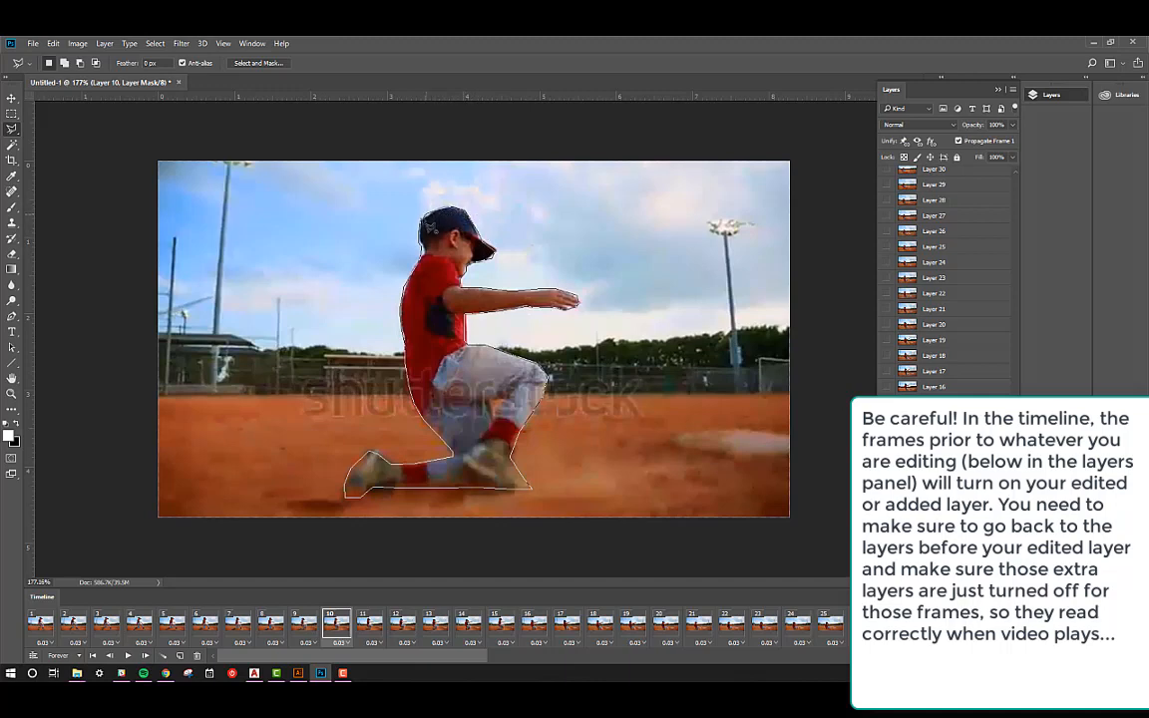
click(430, 230)
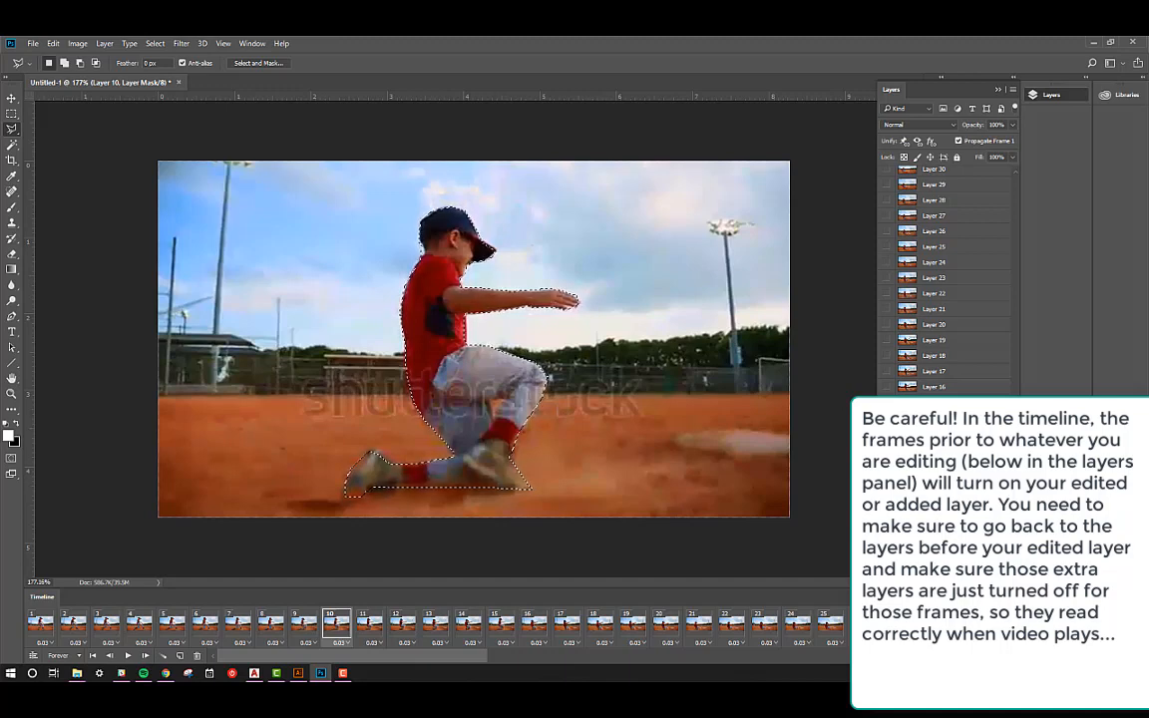
key(Delete)
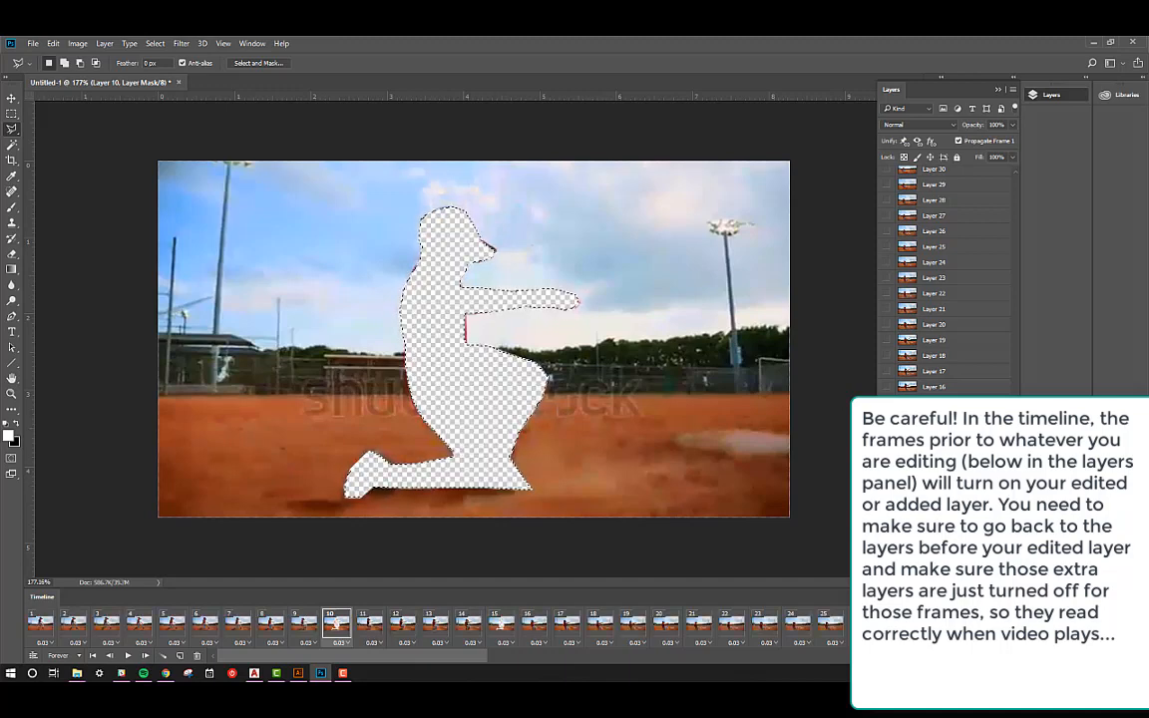
Add a Color Balance adjustment masked to the boy, with Highlights set to red +100, magenta -46 and blue +32
click(946, 654)
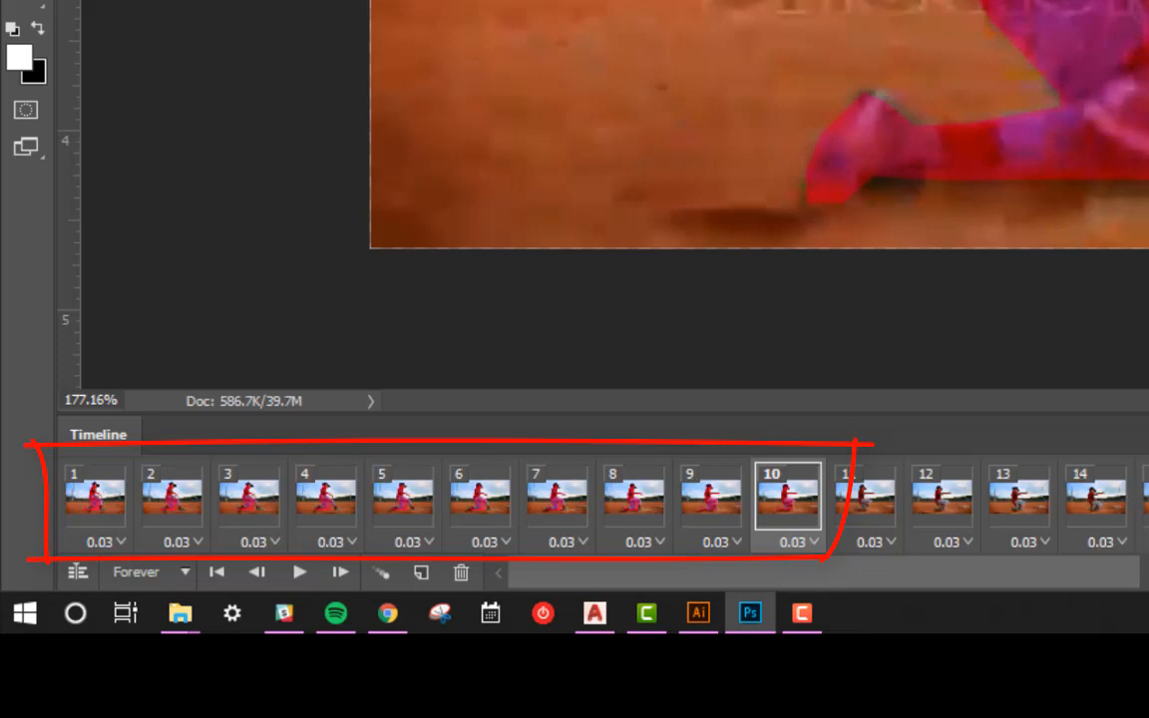
key(Down)
key(Down)
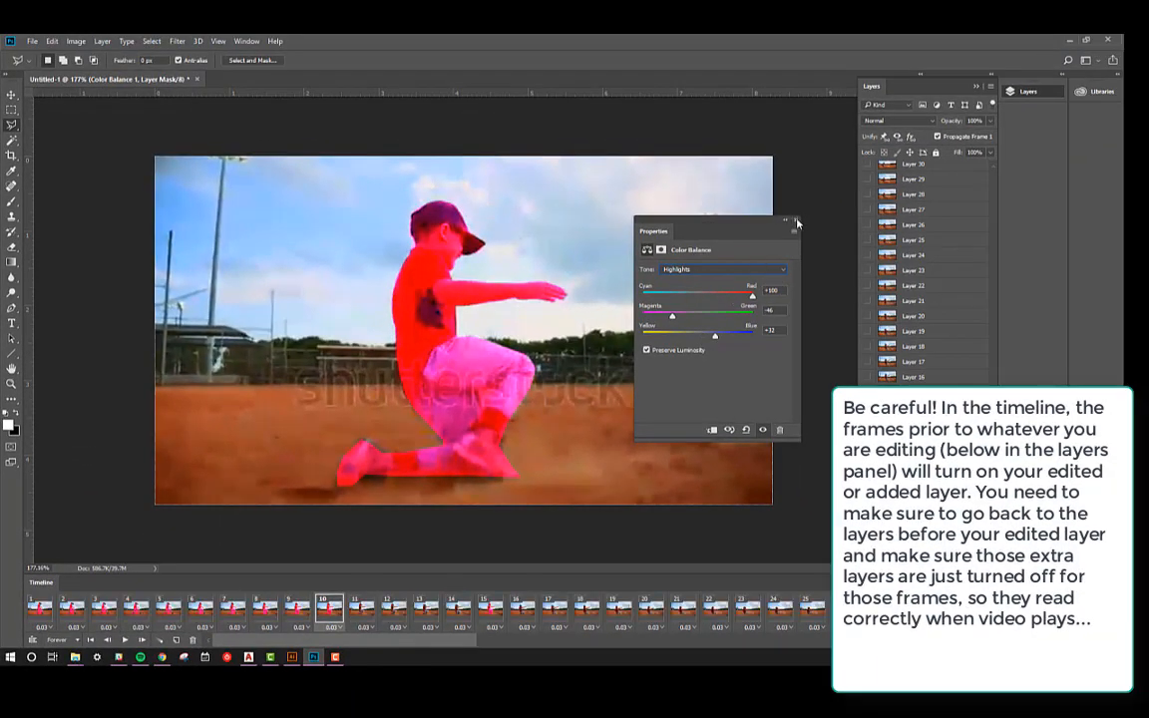
click(796, 221)
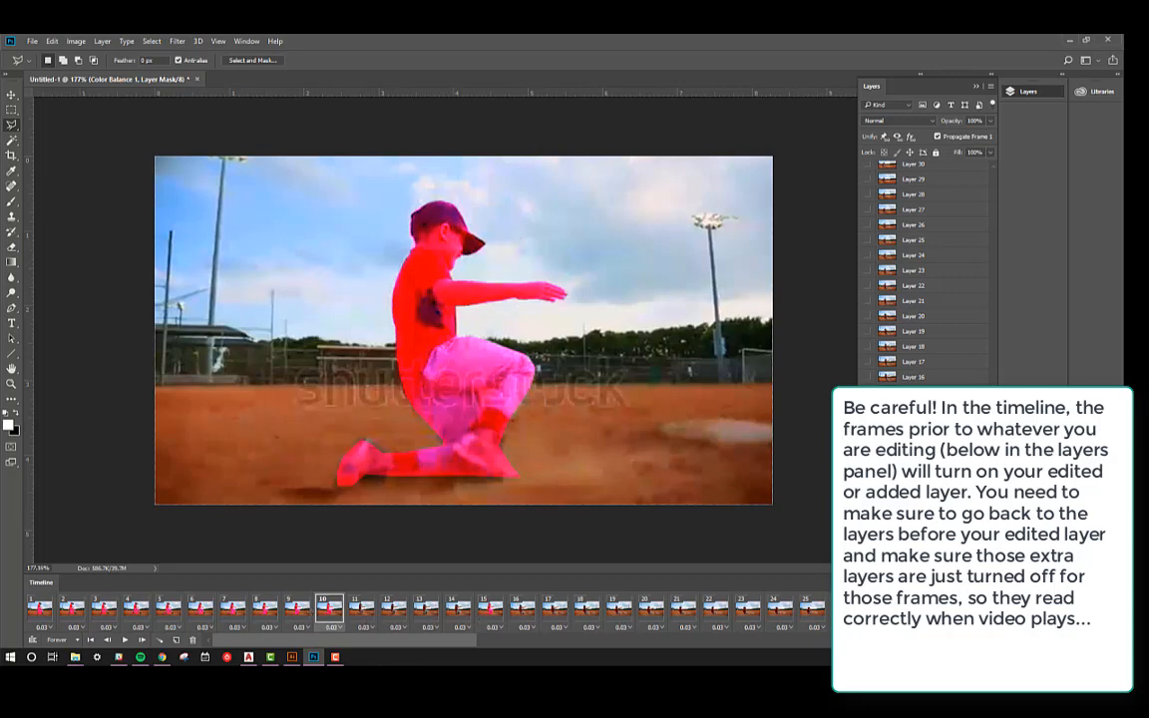
Compare timeline frames 10, 14 and 15 to examine which ones carry the red Color Balance highlight
scroll(993, 320, up, 3)
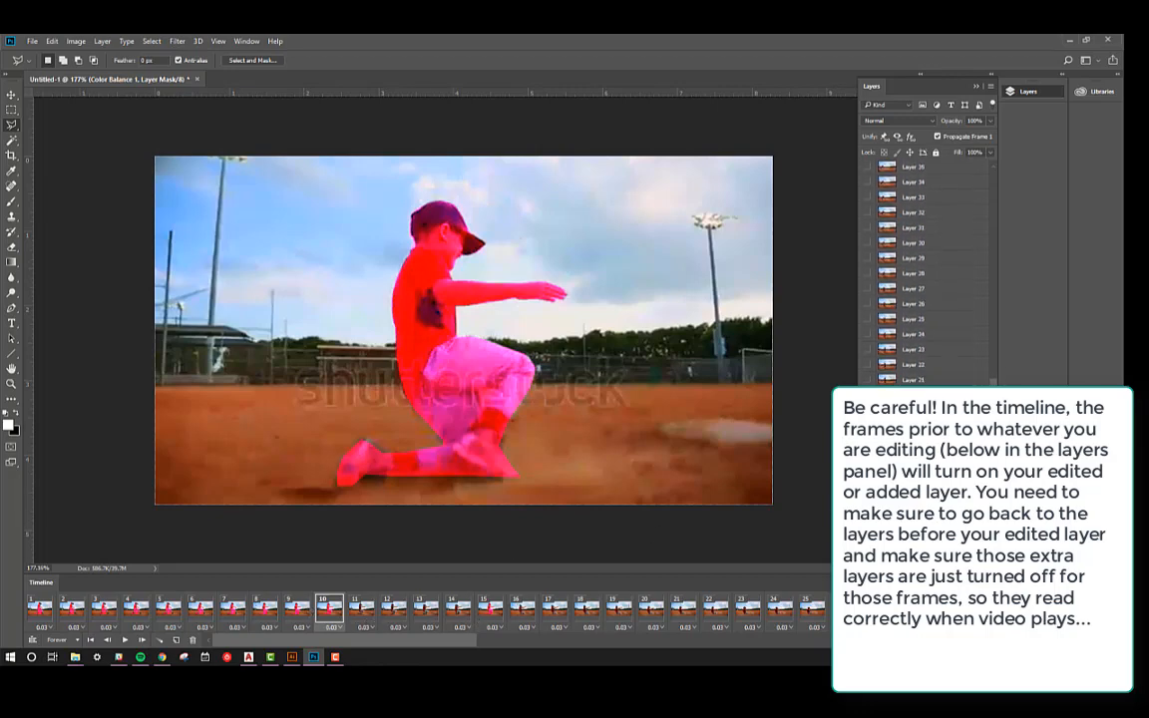
scroll(928, 269, down, 3)
click(493, 611)
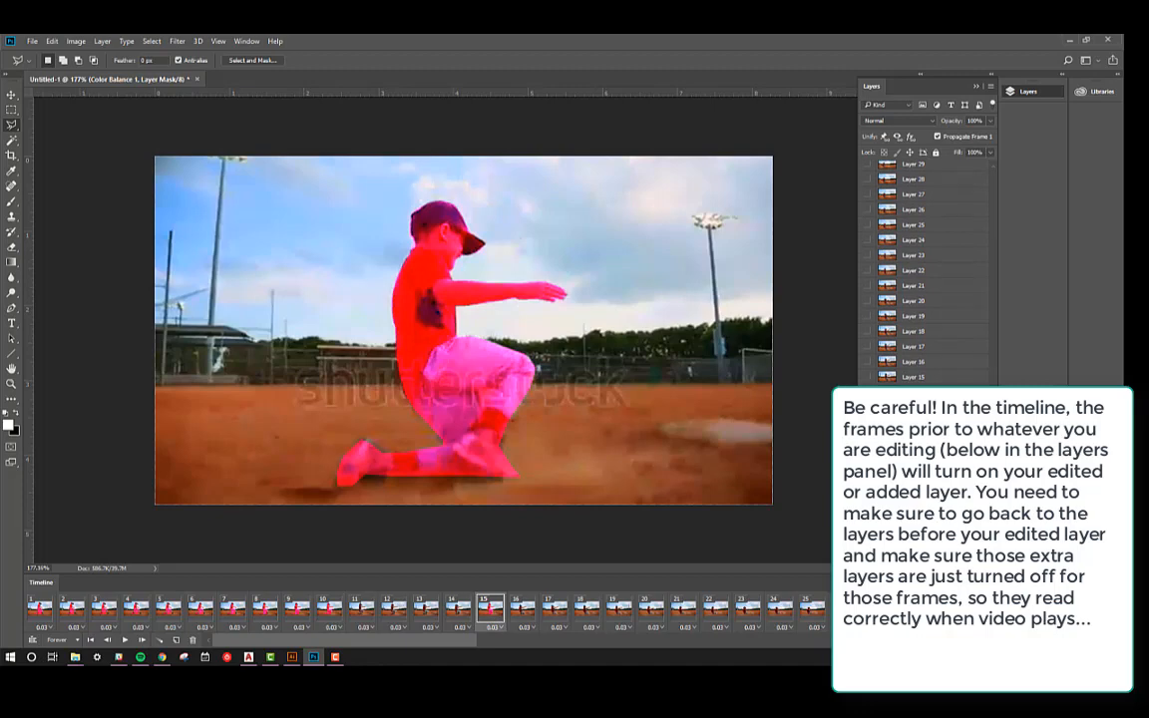
click(464, 613)
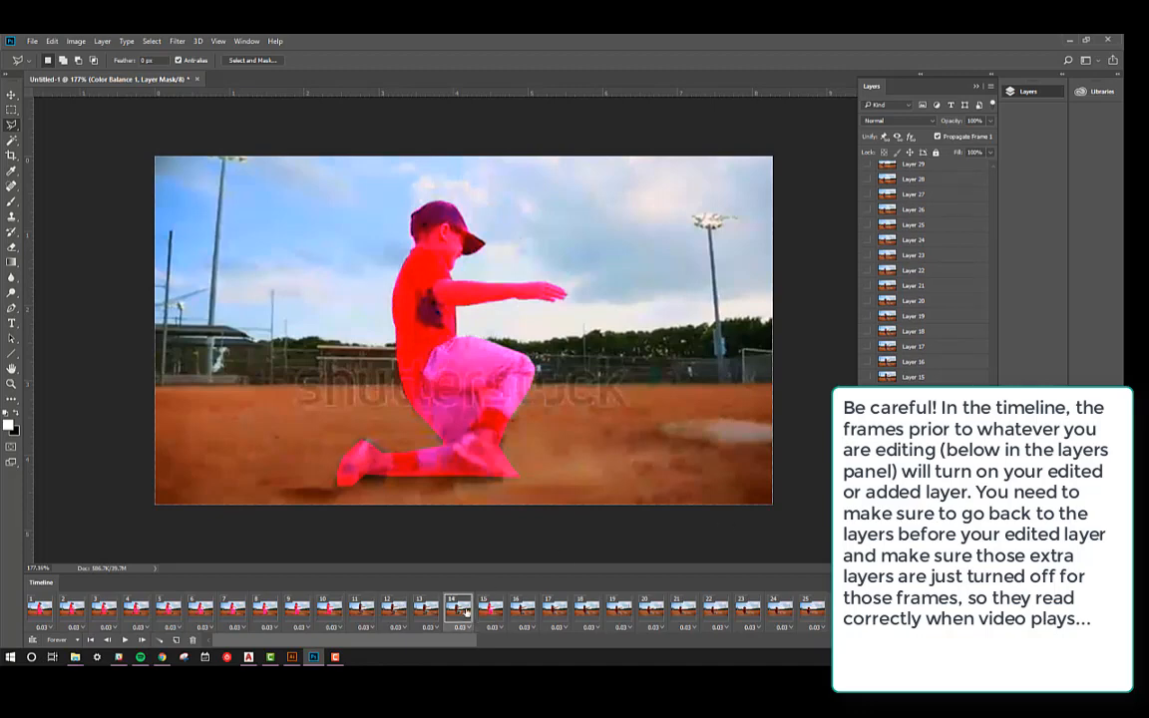
click(498, 613)
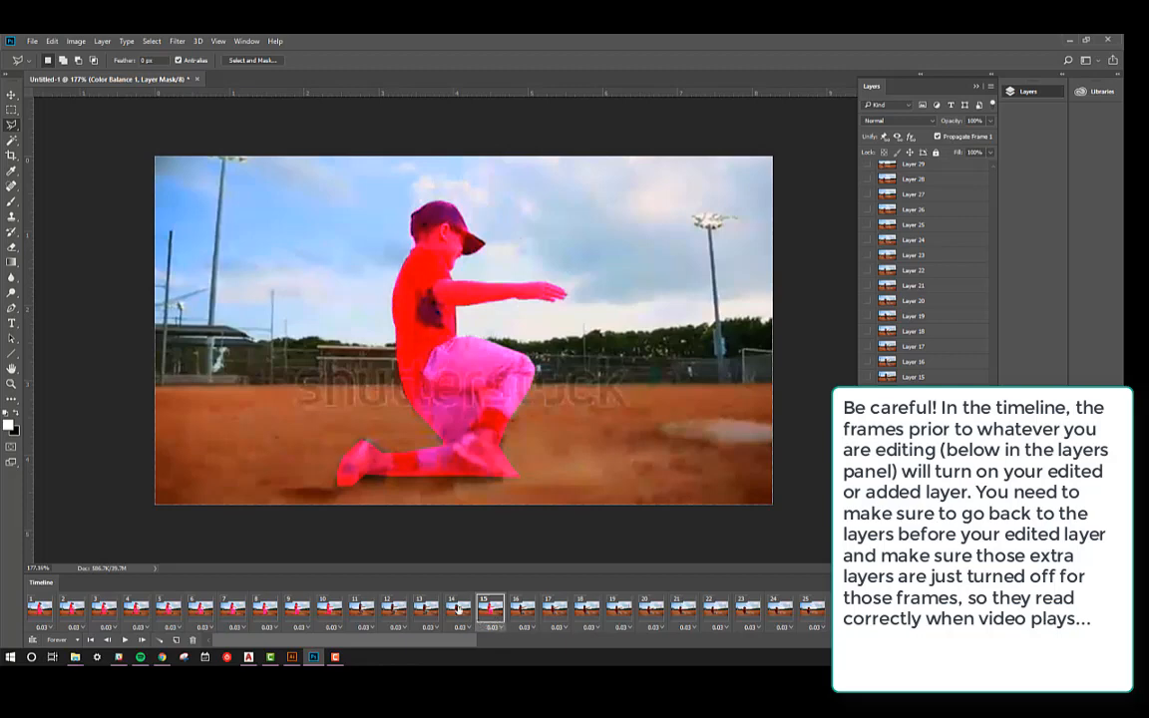
click(330, 610)
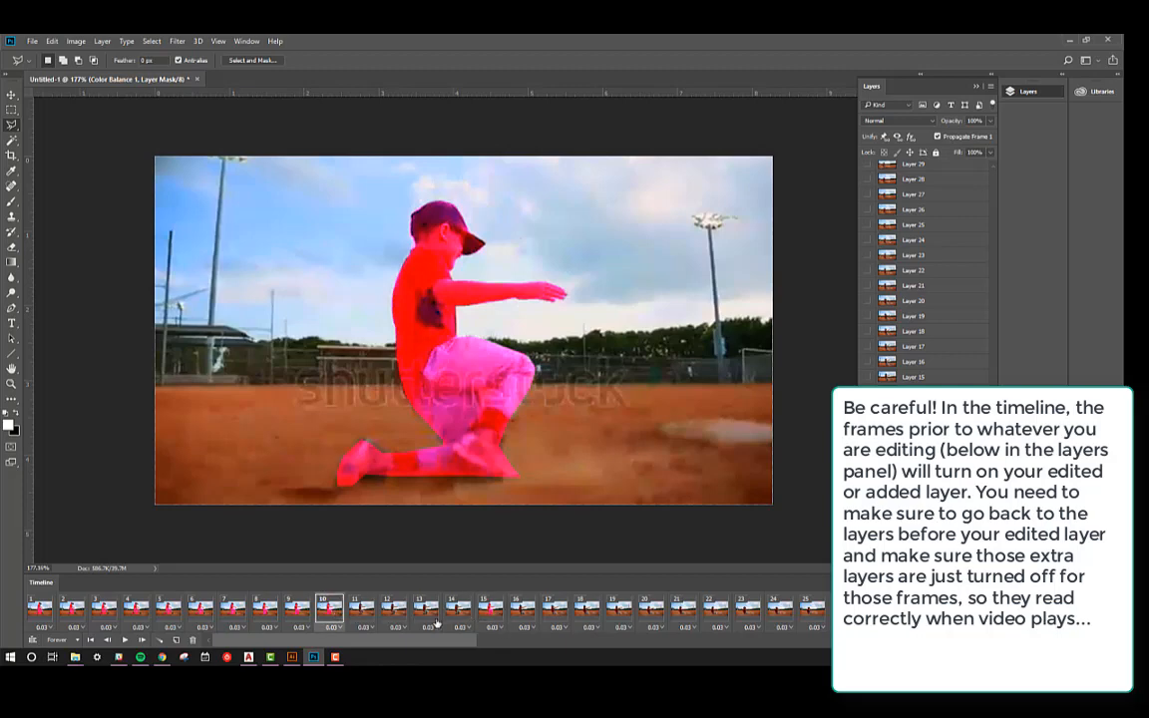
Hide the Color Balance adjustment layer on timeline frames 1 through 9 and on frame 15
click(302, 611)
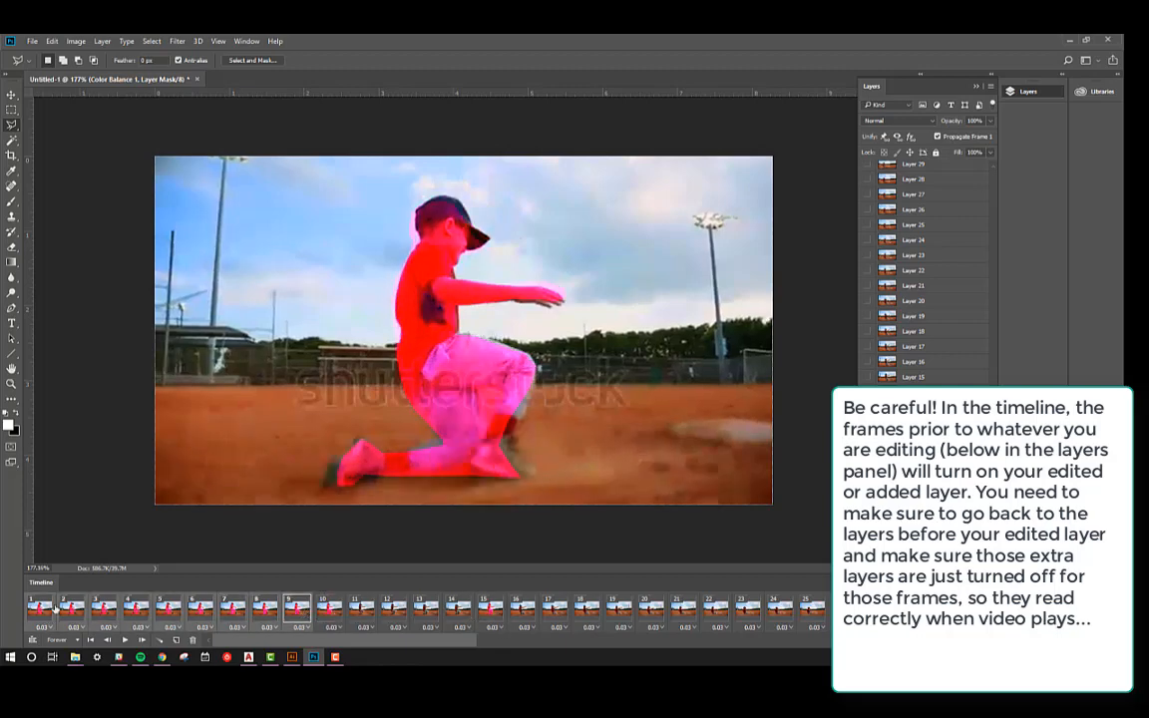
click(868, 454)
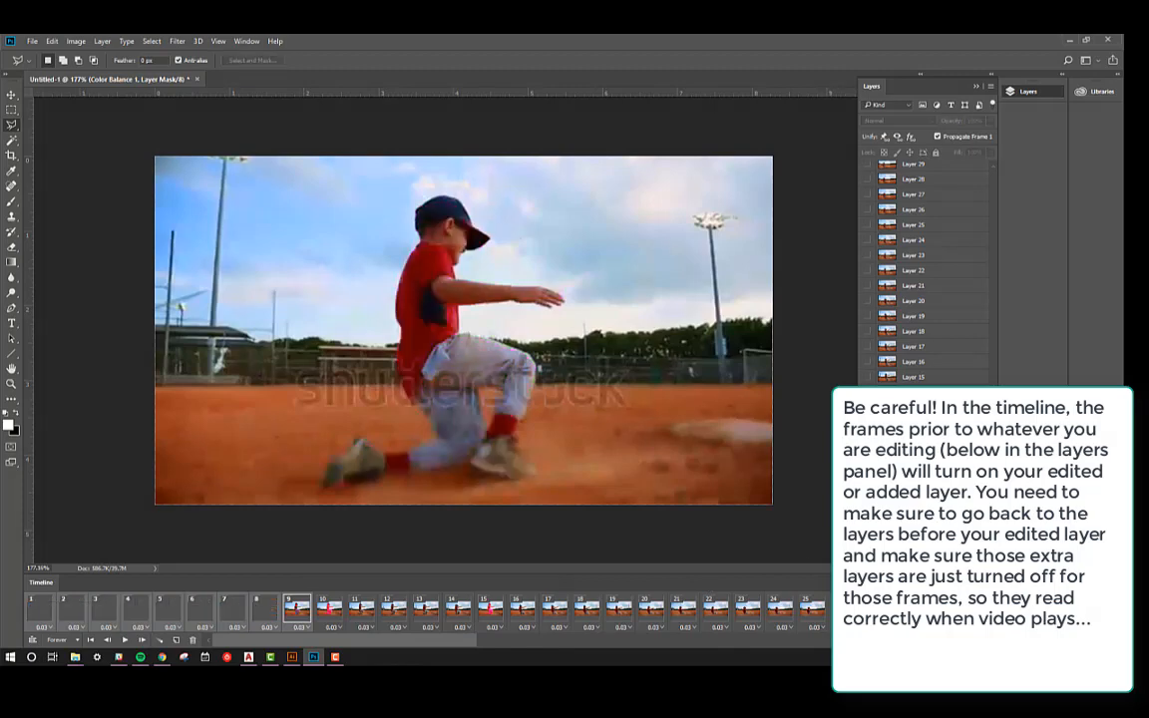
click(490, 609)
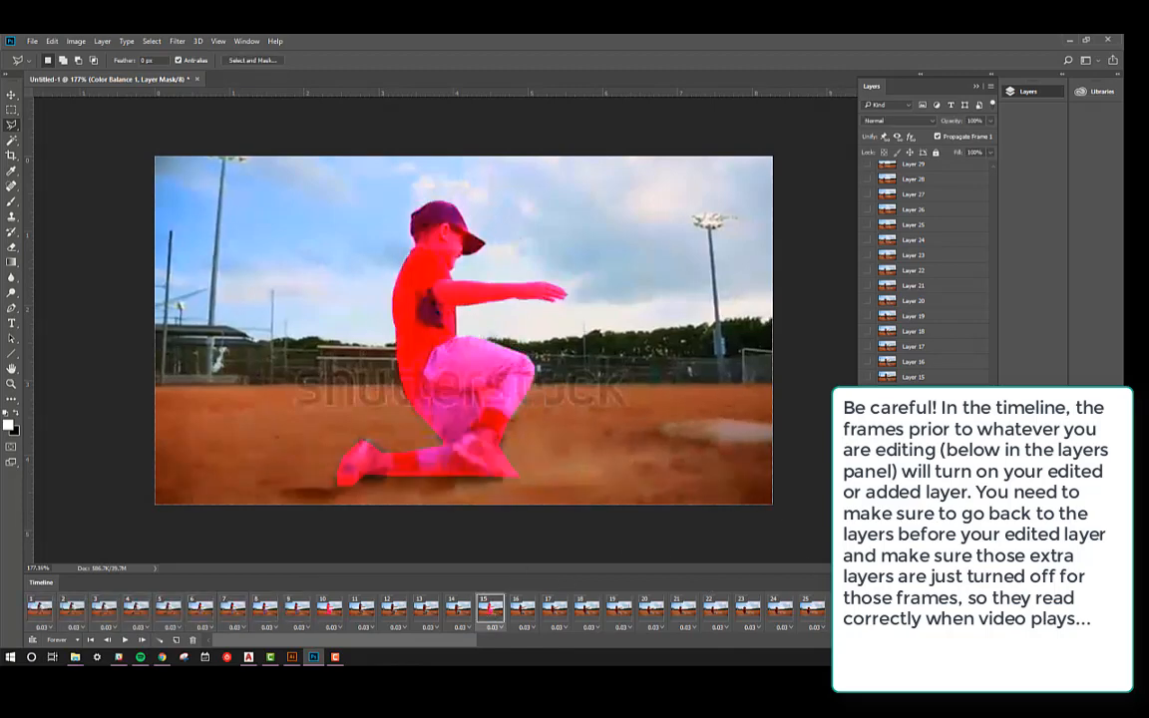
click(868, 454)
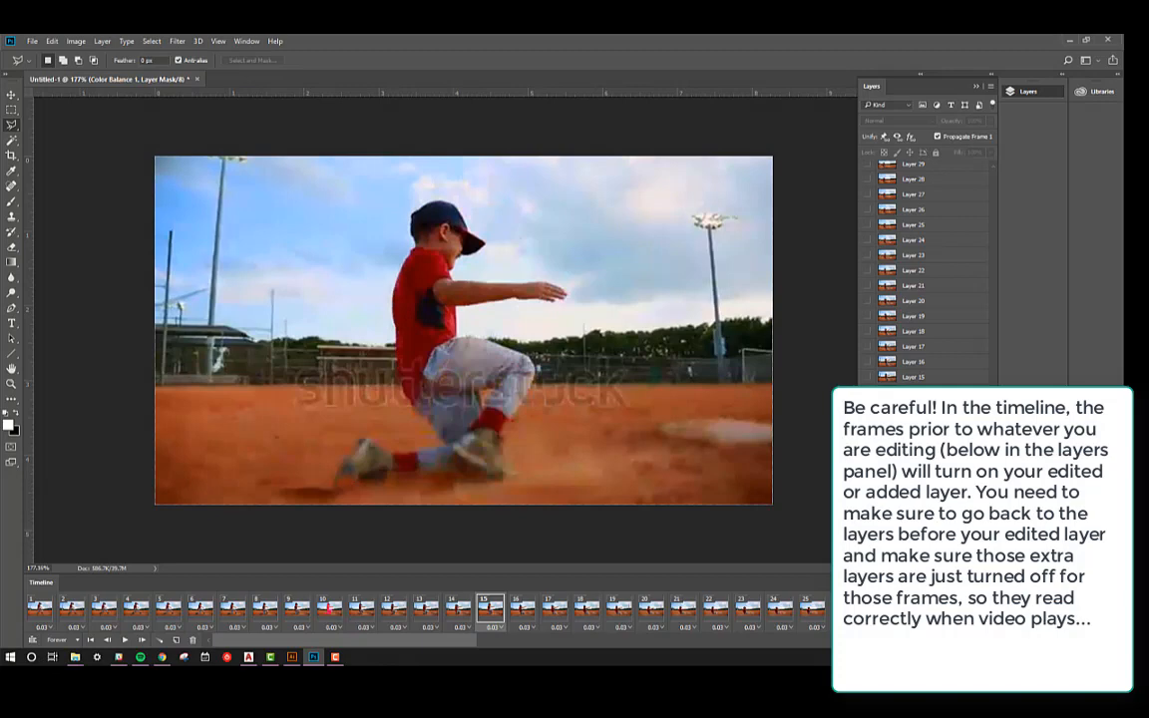
On timeline frame 15, hide Layer 10 and make Layer 15 visible
click(868, 392)
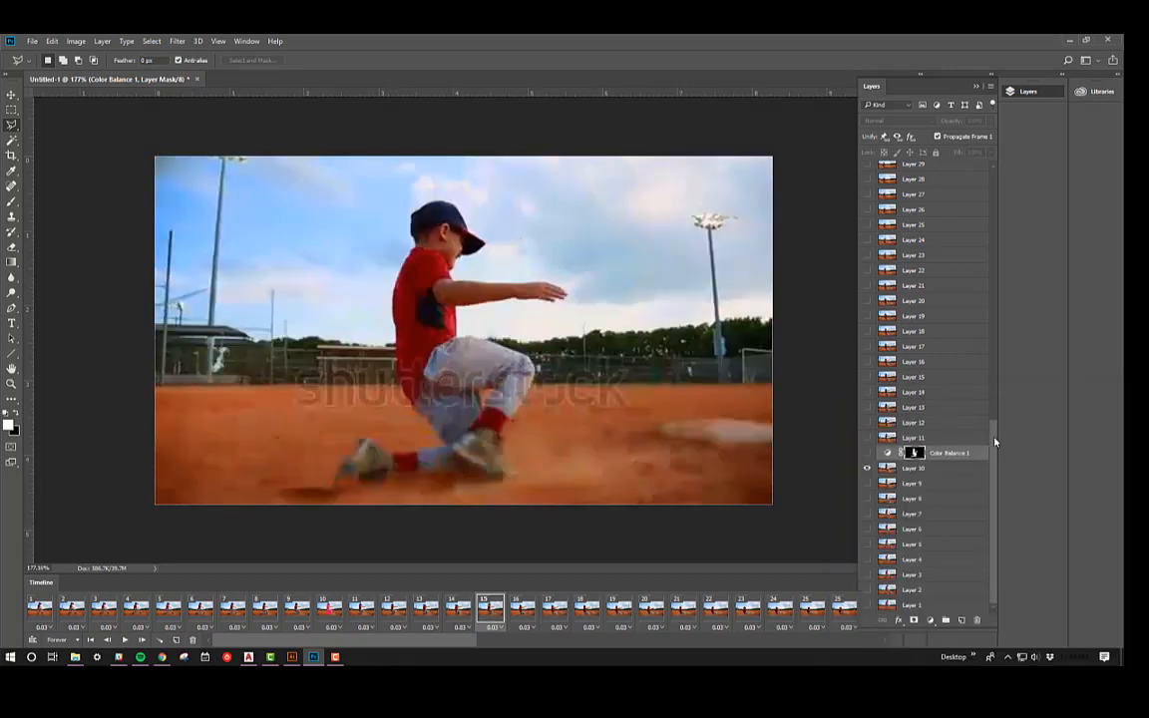
click(867, 467)
click(330, 610)
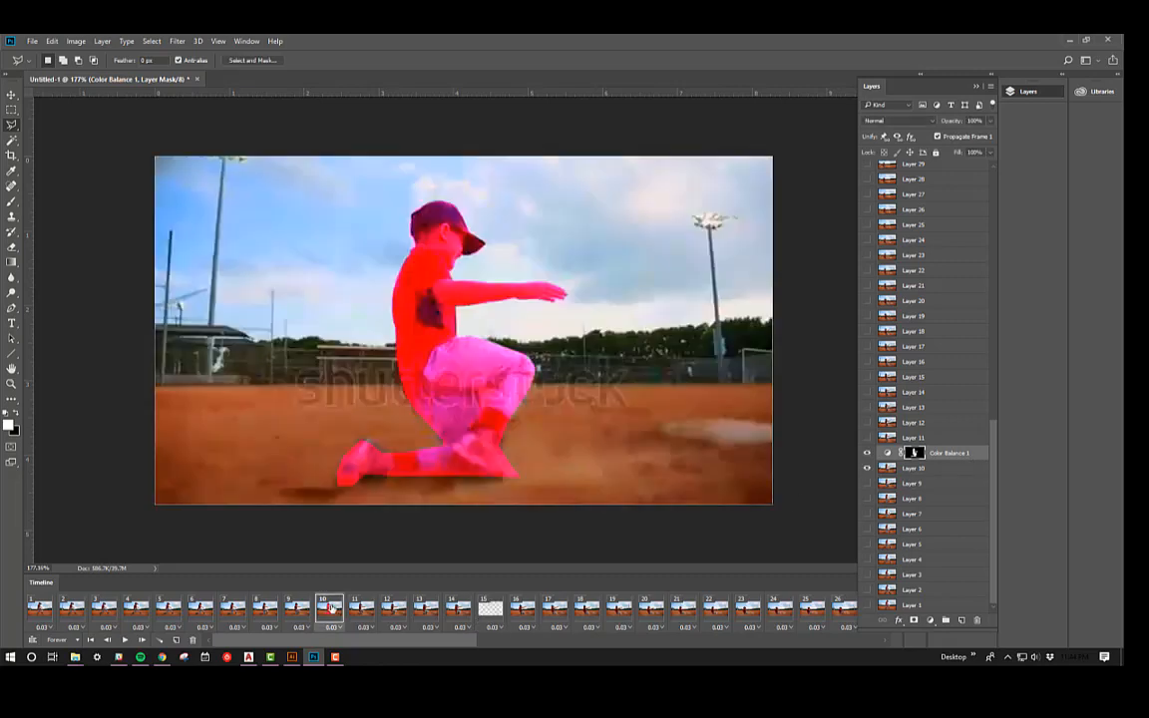
click(39, 610)
click(491, 609)
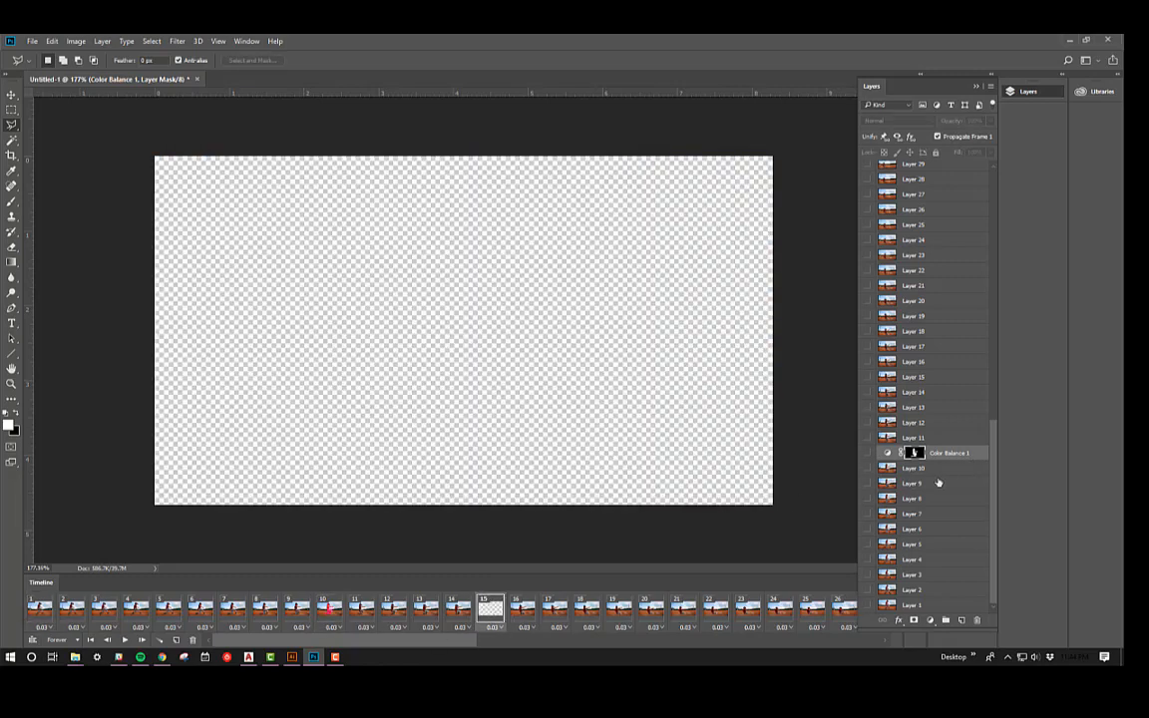
click(866, 377)
Compare timeline frames 1, 9, 10, 11, 14, 15 and 16 to examine their images and which carry the red highlight
click(519, 614)
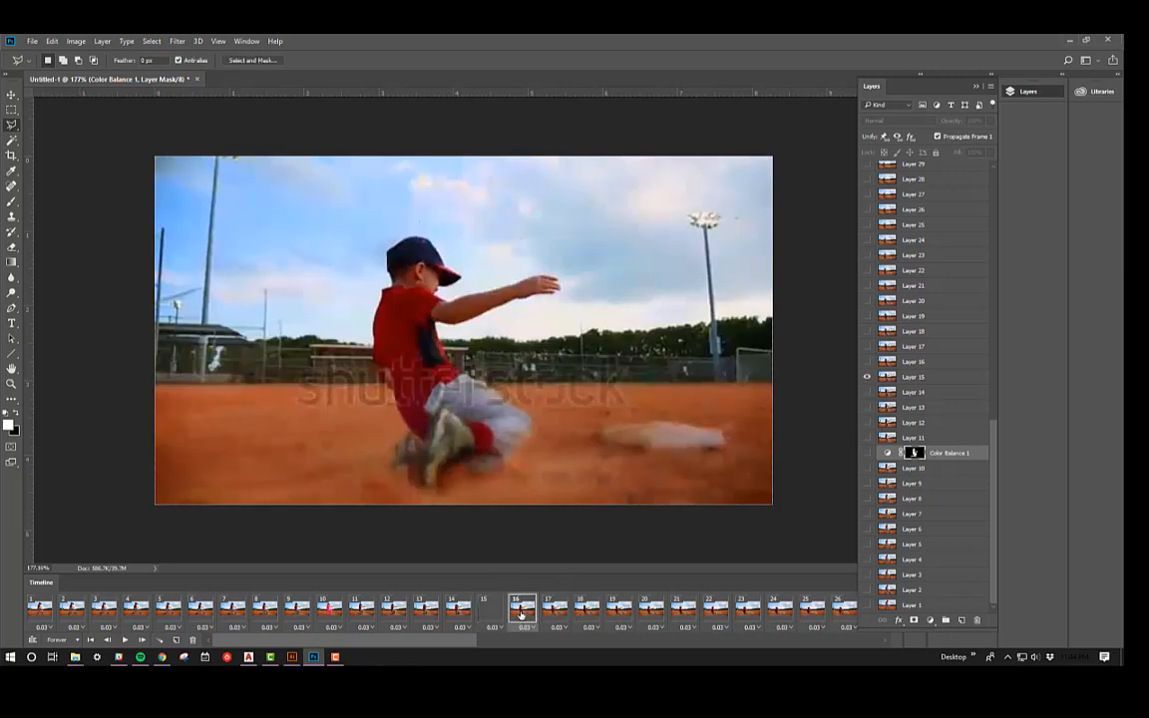
click(489, 616)
click(465, 616)
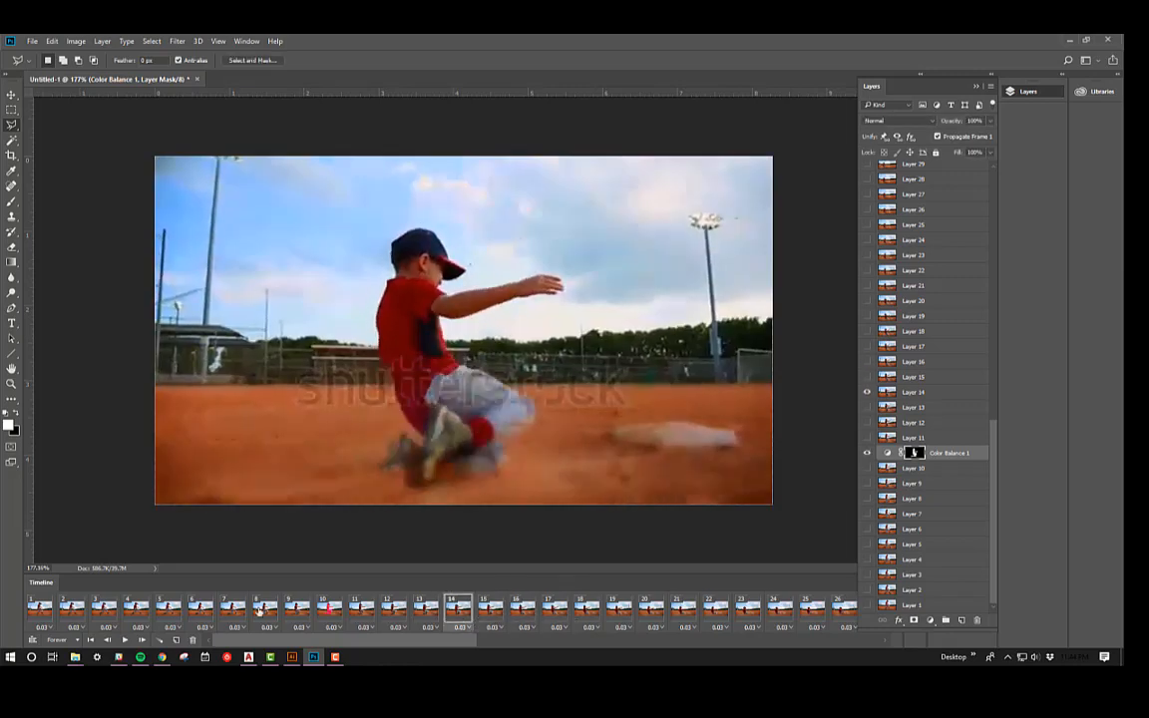
click(48, 613)
click(320, 612)
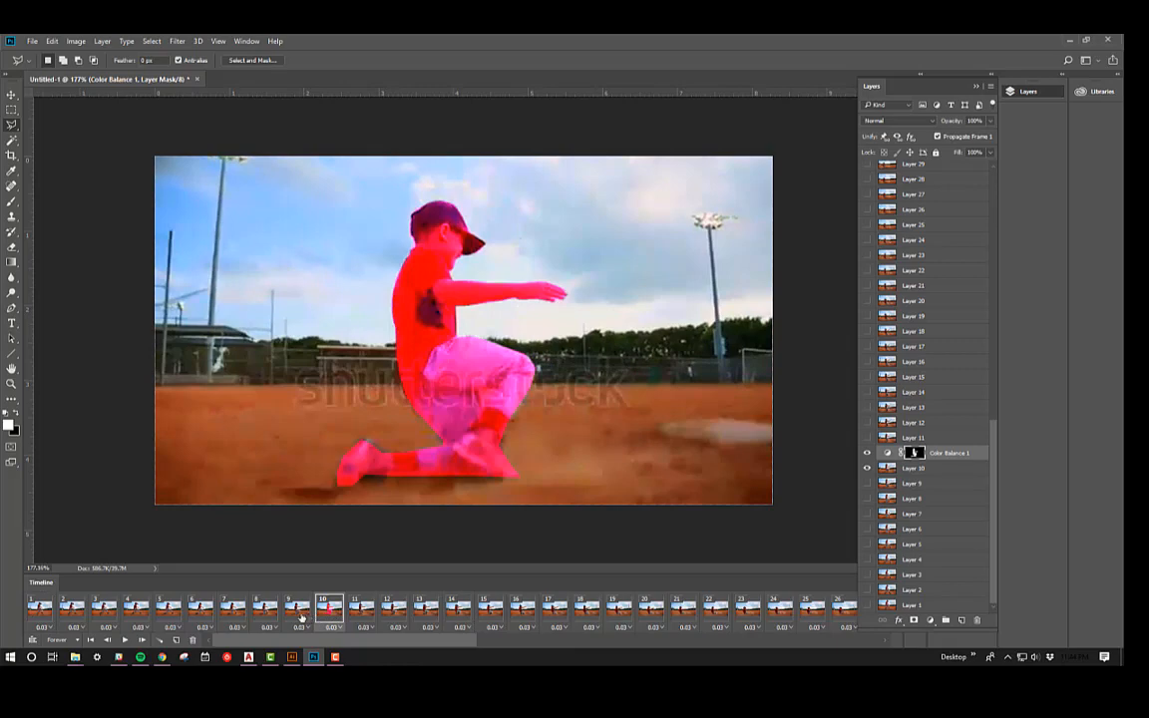
click(300, 615)
click(330, 615)
click(349, 616)
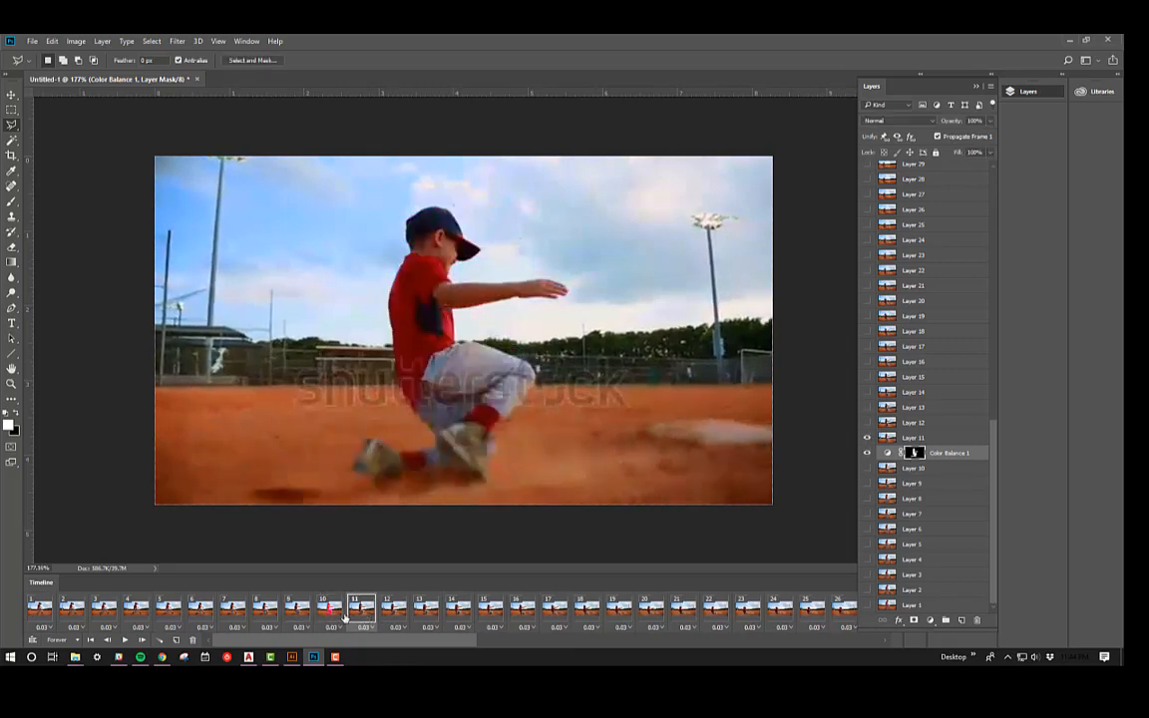
Set timeline frame 10's delay to 0.5 seconds and play the animation from frame 1
click(329, 610)
click(333, 627)
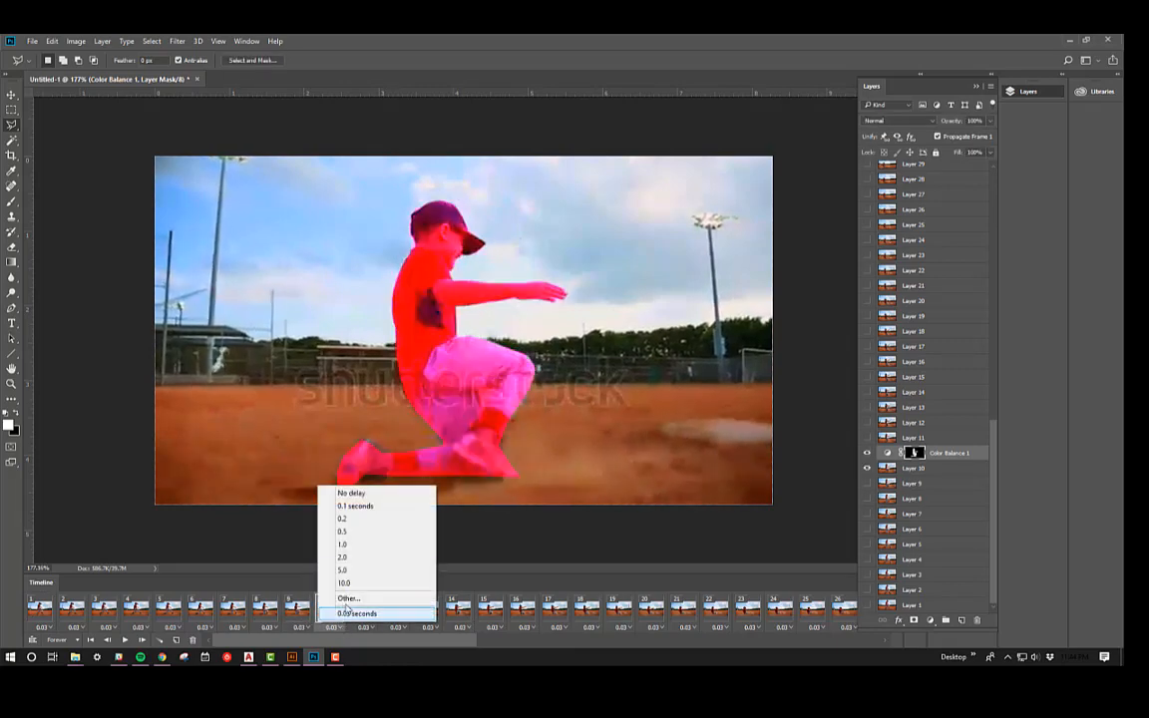
click(351, 532)
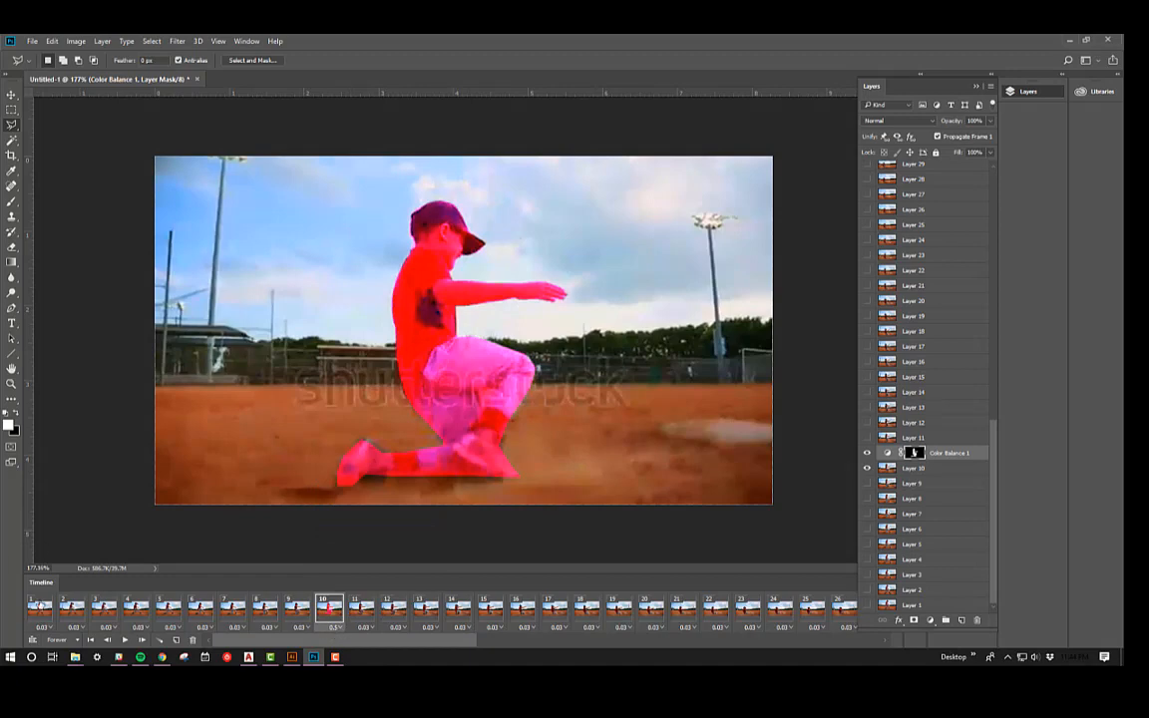
click(31, 615)
click(125, 640)
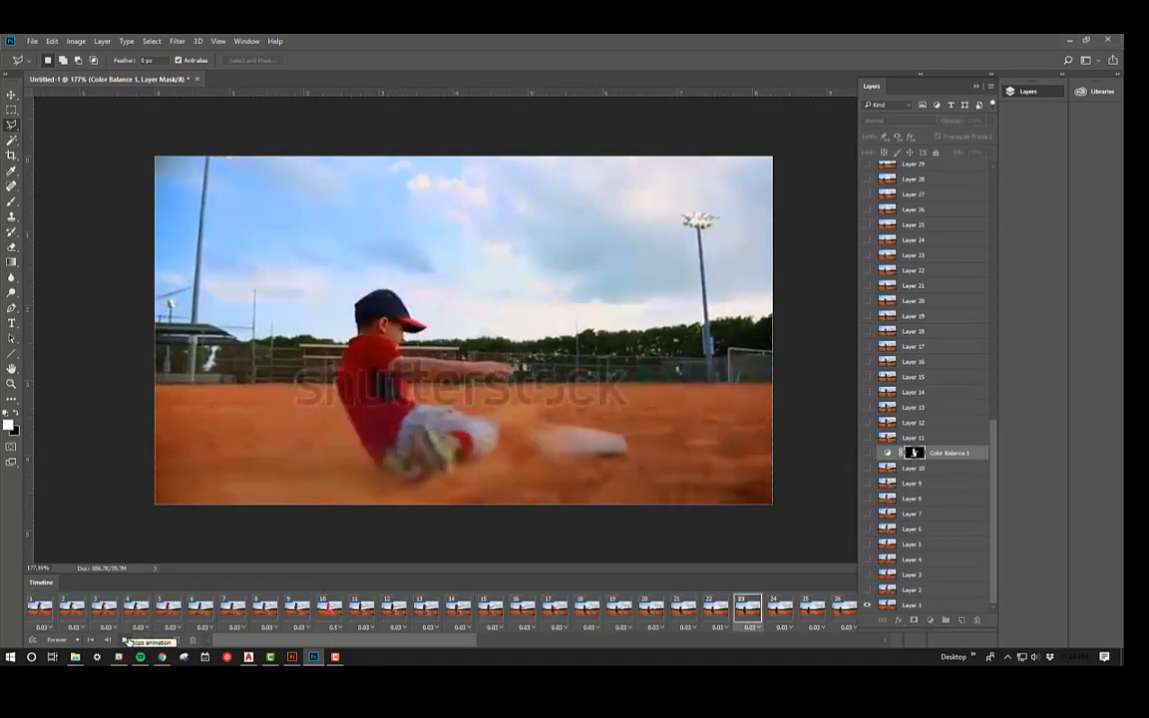
key(space)
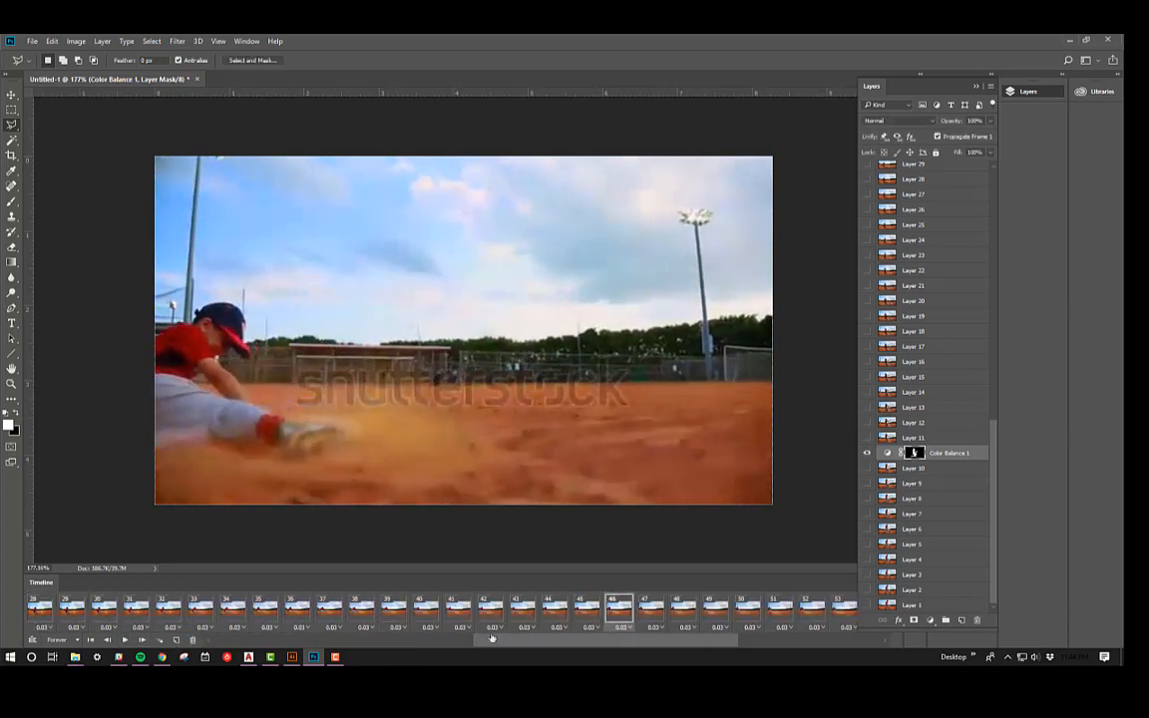
scroll(988, 423, up, 3)
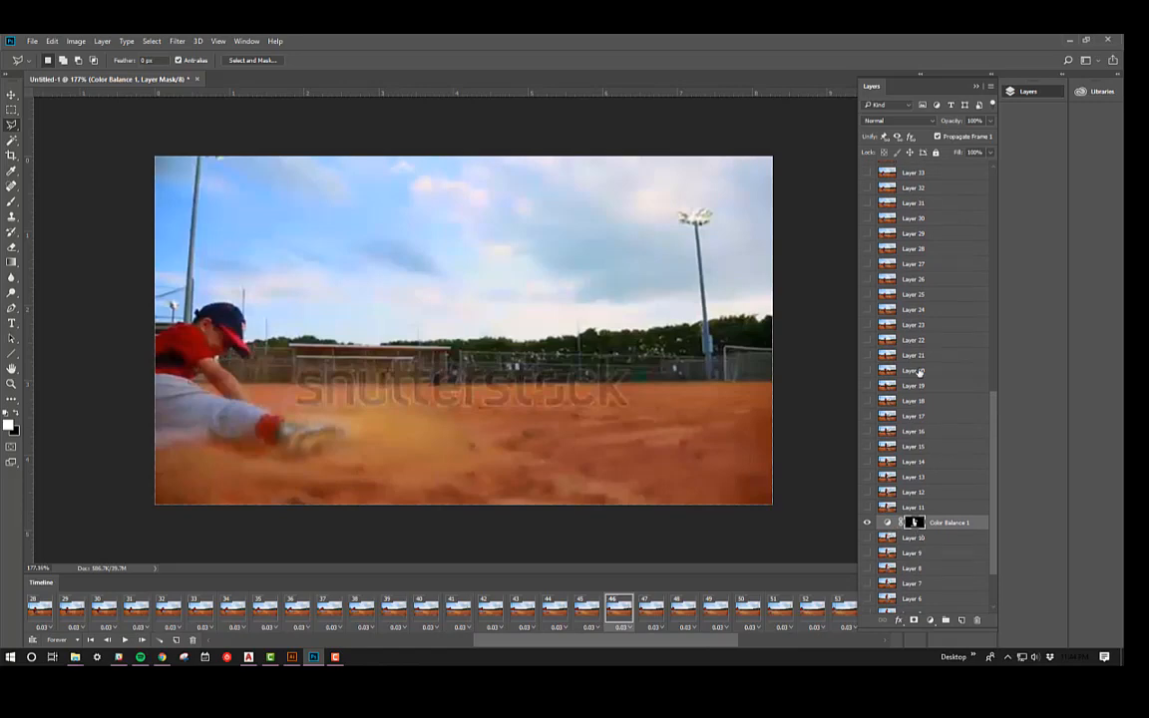
click(920, 372)
click(868, 371)
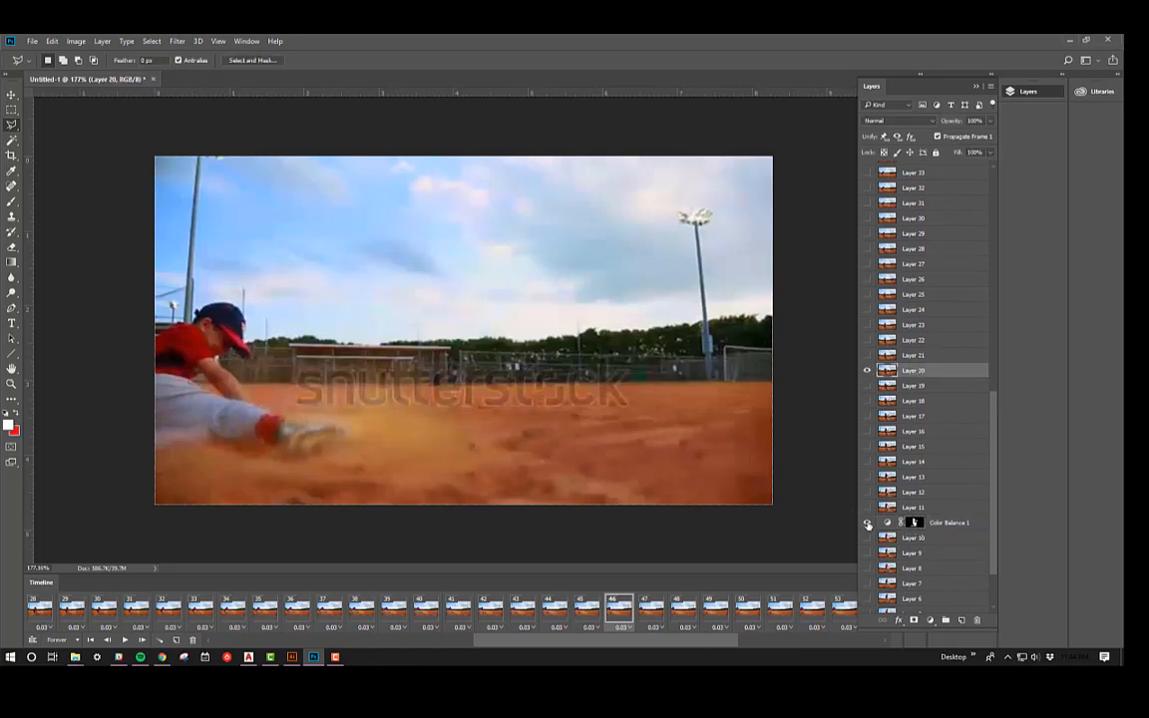
click(867, 371)
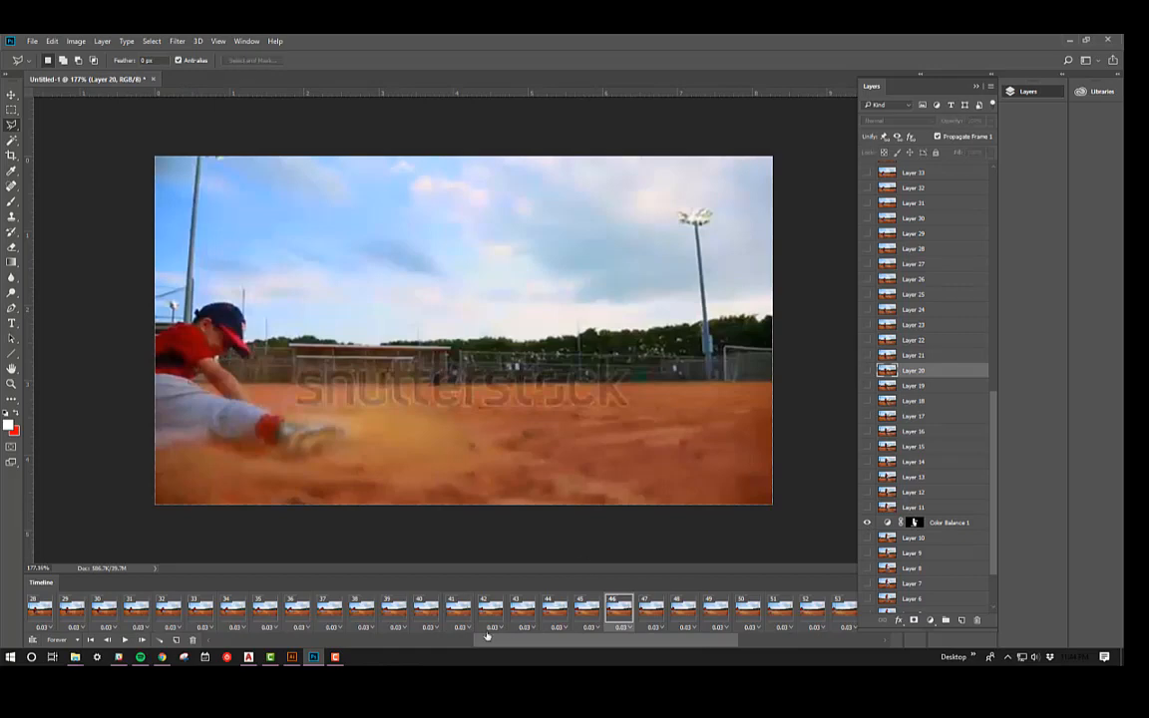
On timeline frame 20, duplicate the Color Balance 1 adjustment layer and place the copy directly above Layer 20
drag(487, 643, 337, 642)
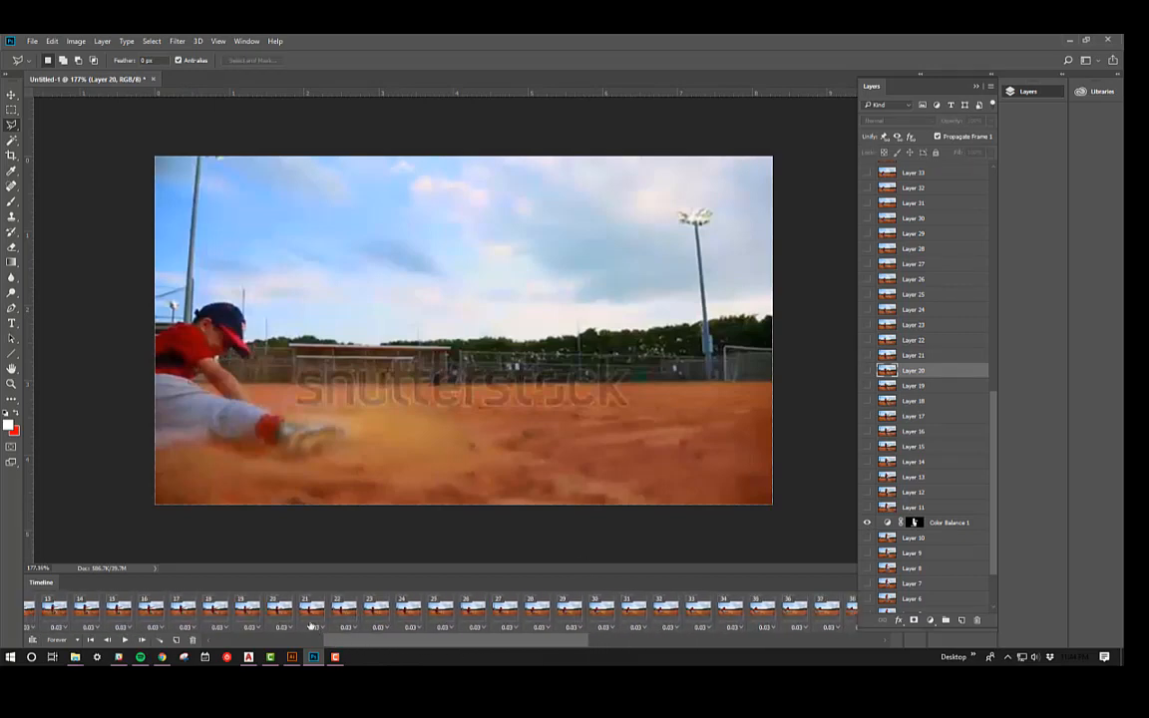
click(278, 610)
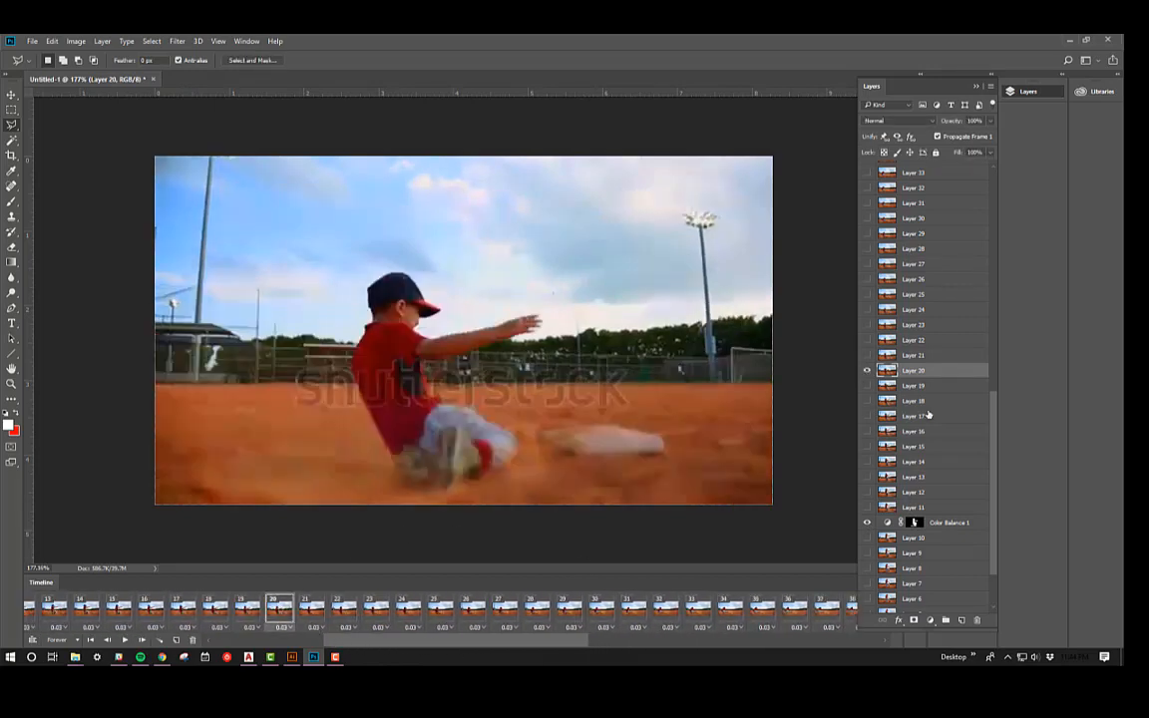
click(942, 523)
right_click(943, 522)
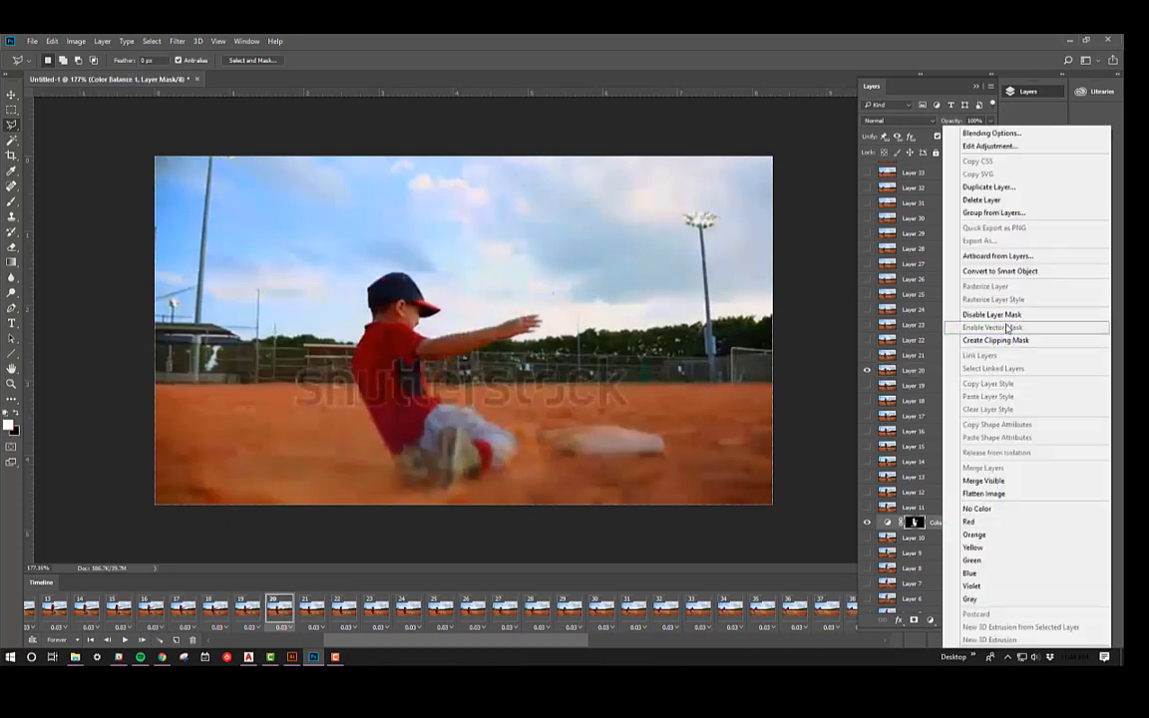
click(988, 186)
click(661, 226)
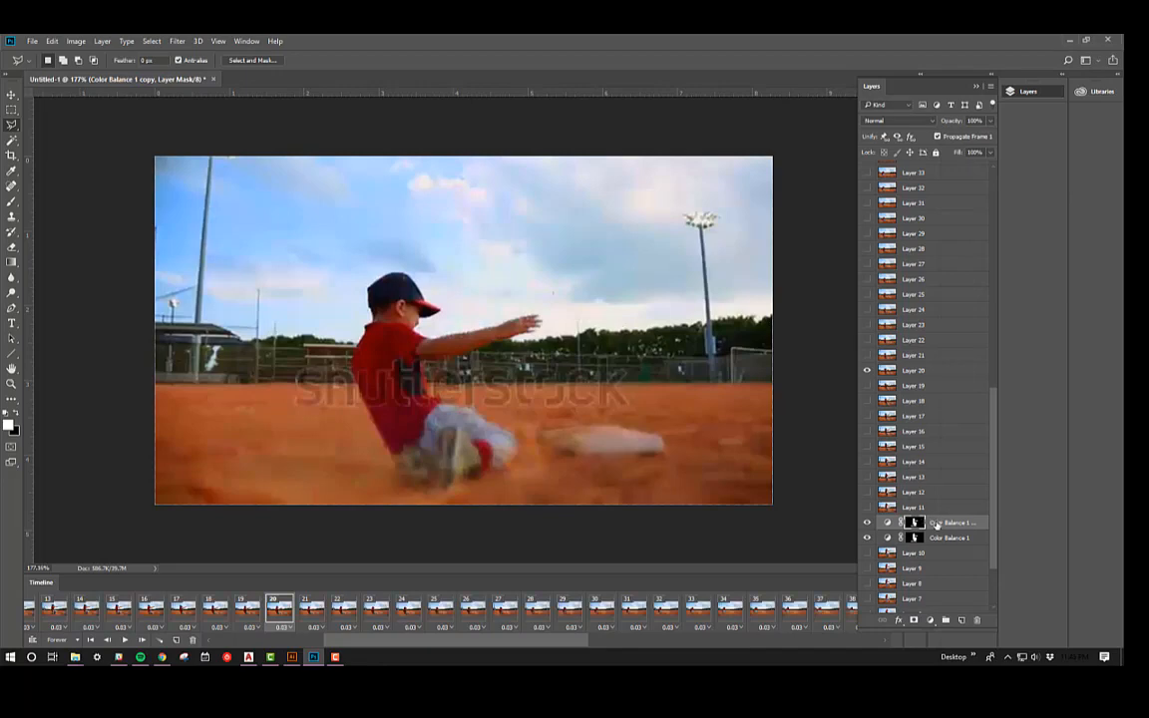
drag(942, 523, 937, 370)
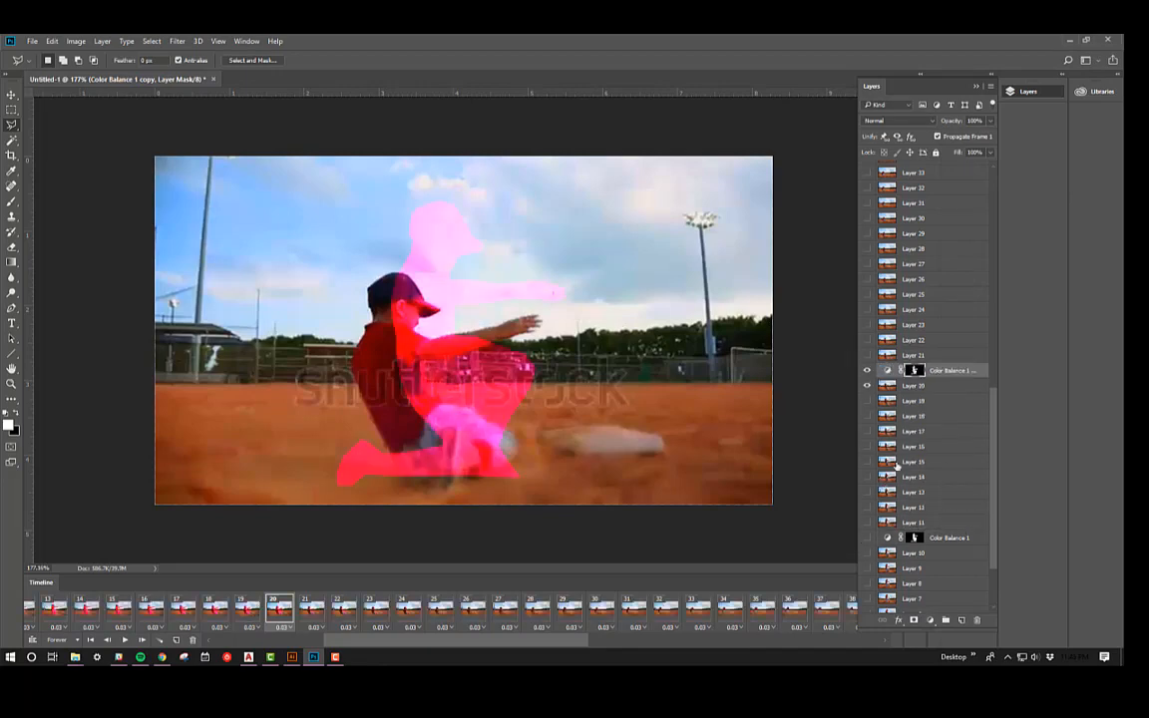
Hide the copied Color Balance adjustment layer on timeline frames 1 through 19
click(244, 614)
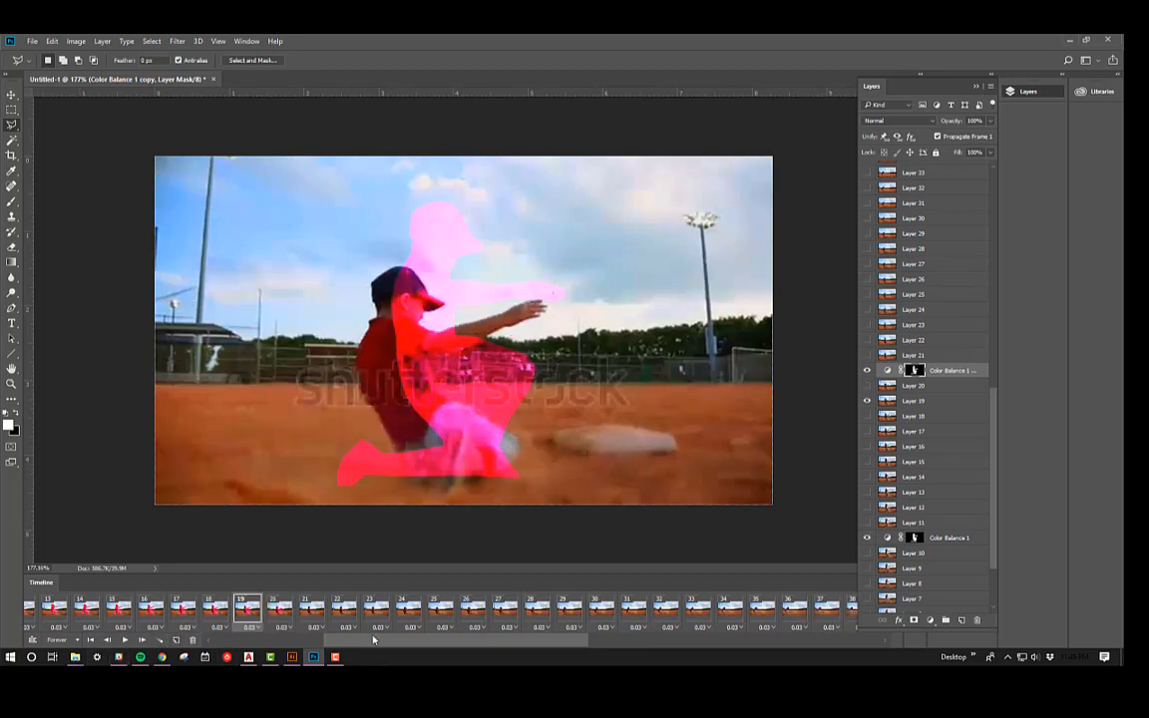
drag(403, 643, 210, 641)
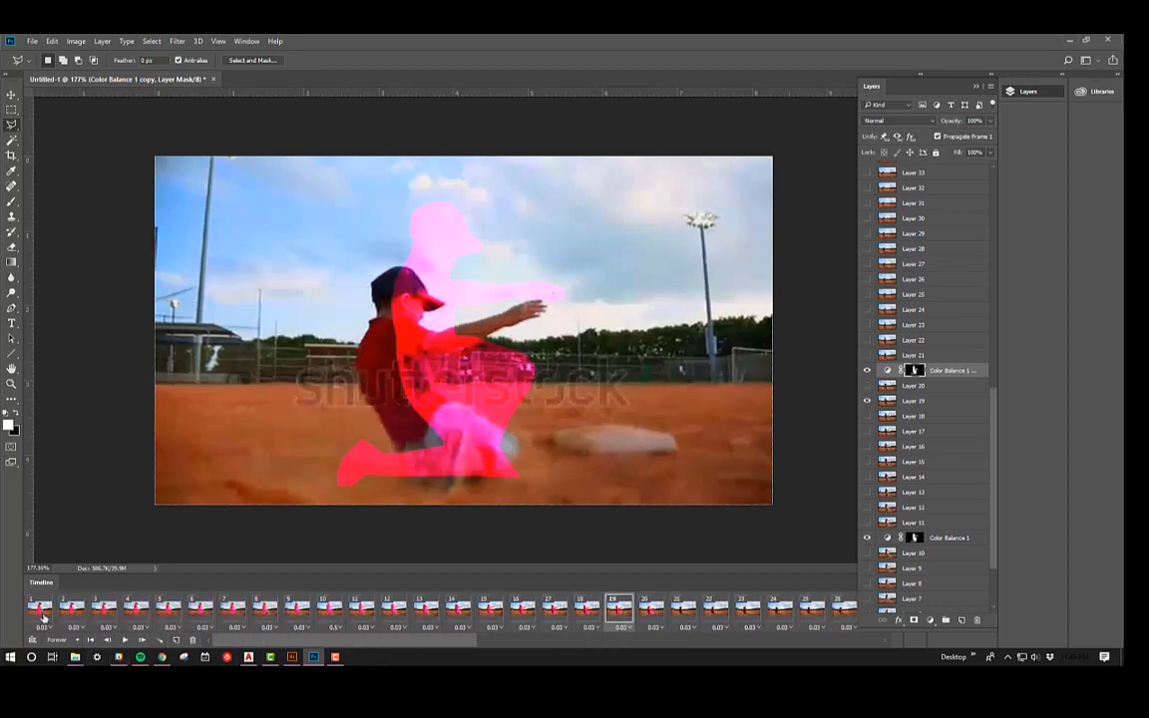
click(868, 371)
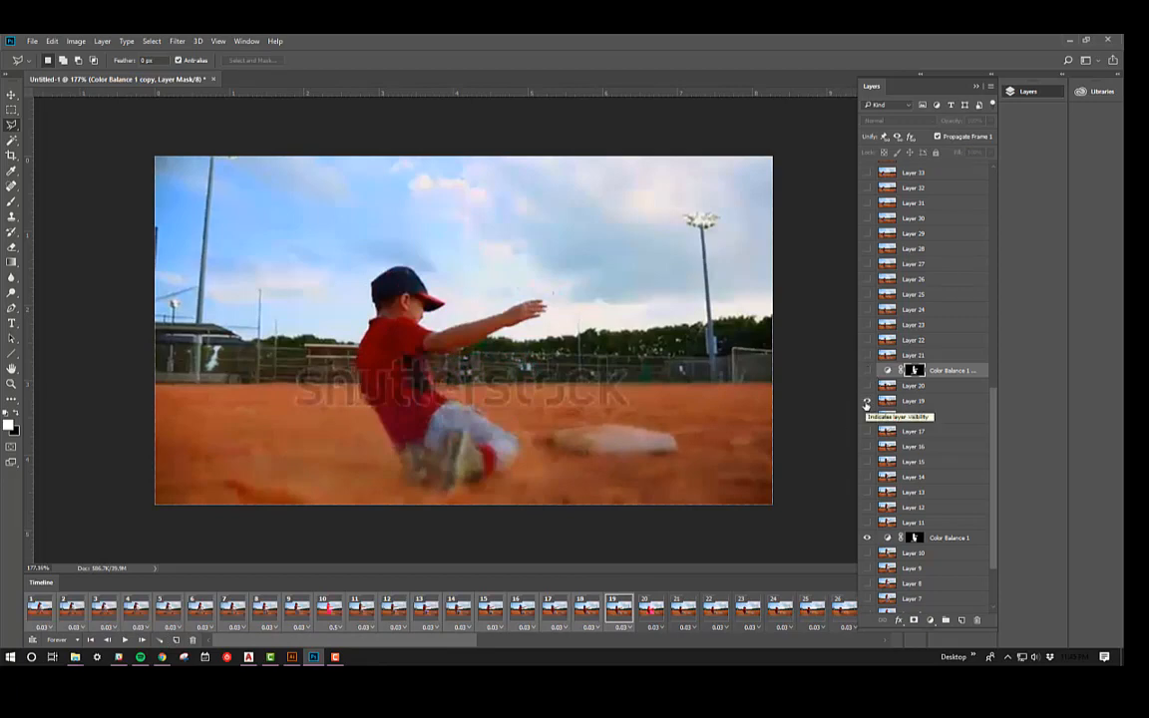
click(866, 401)
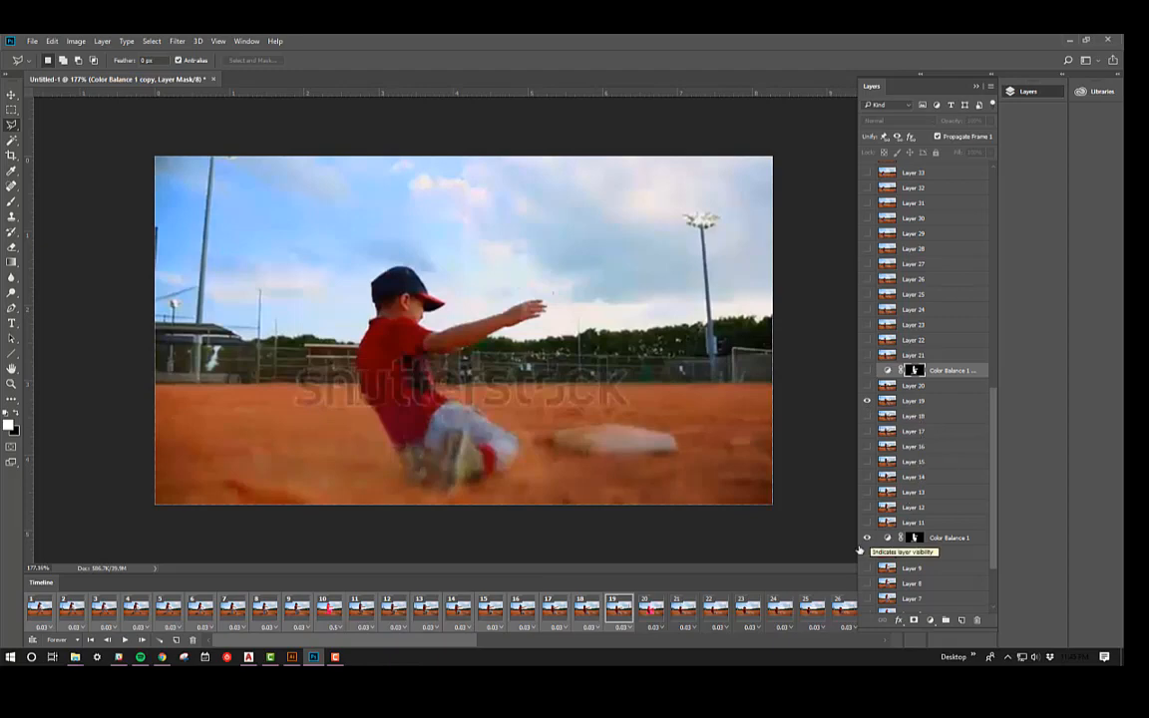
click(867, 537)
click(867, 538)
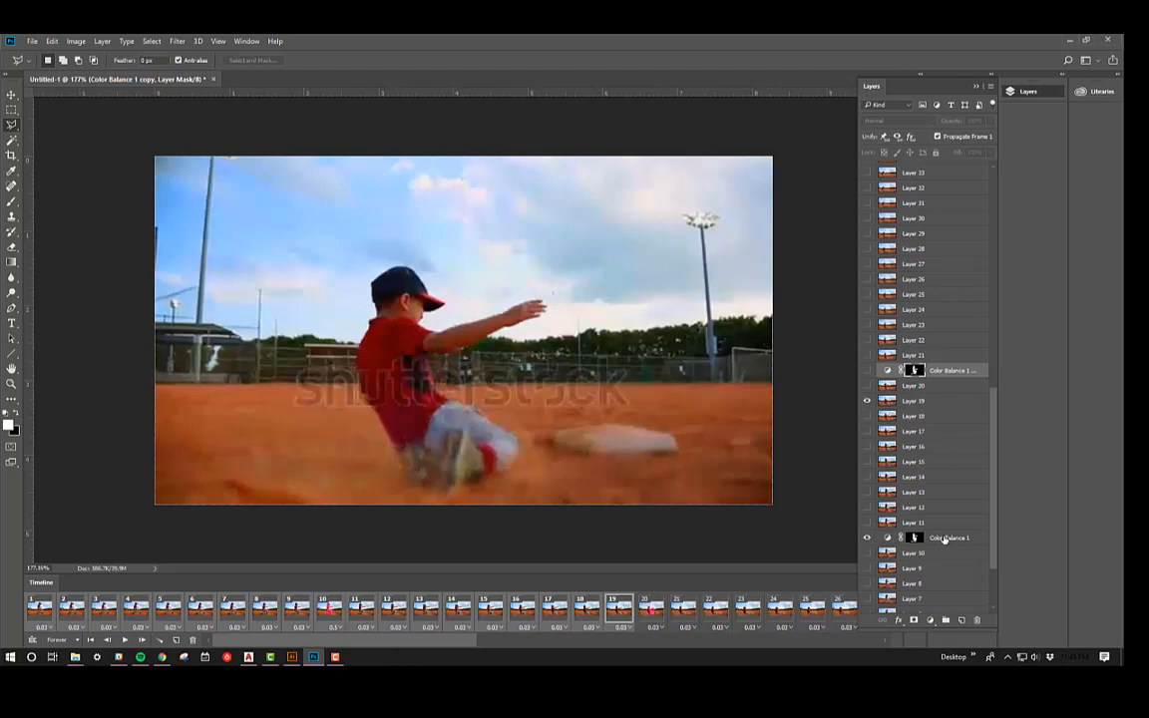
Add a blank layer mask to Layer 20 on timeline frame 20
click(653, 616)
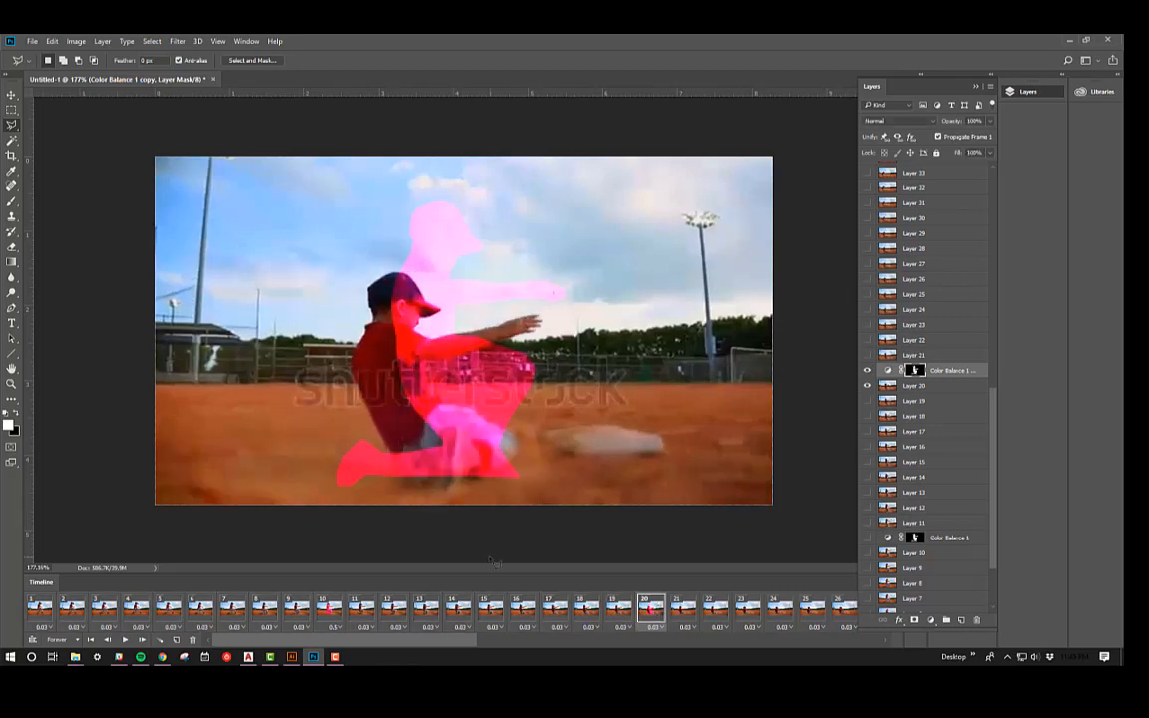
click(912, 388)
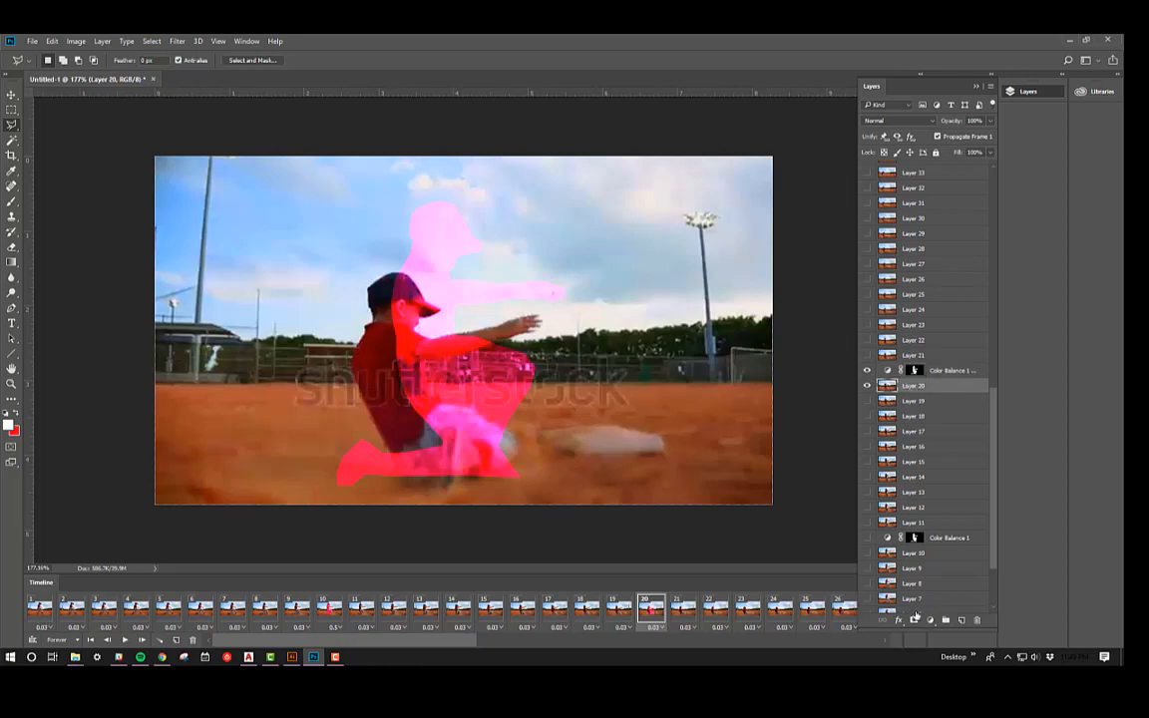
click(914, 620)
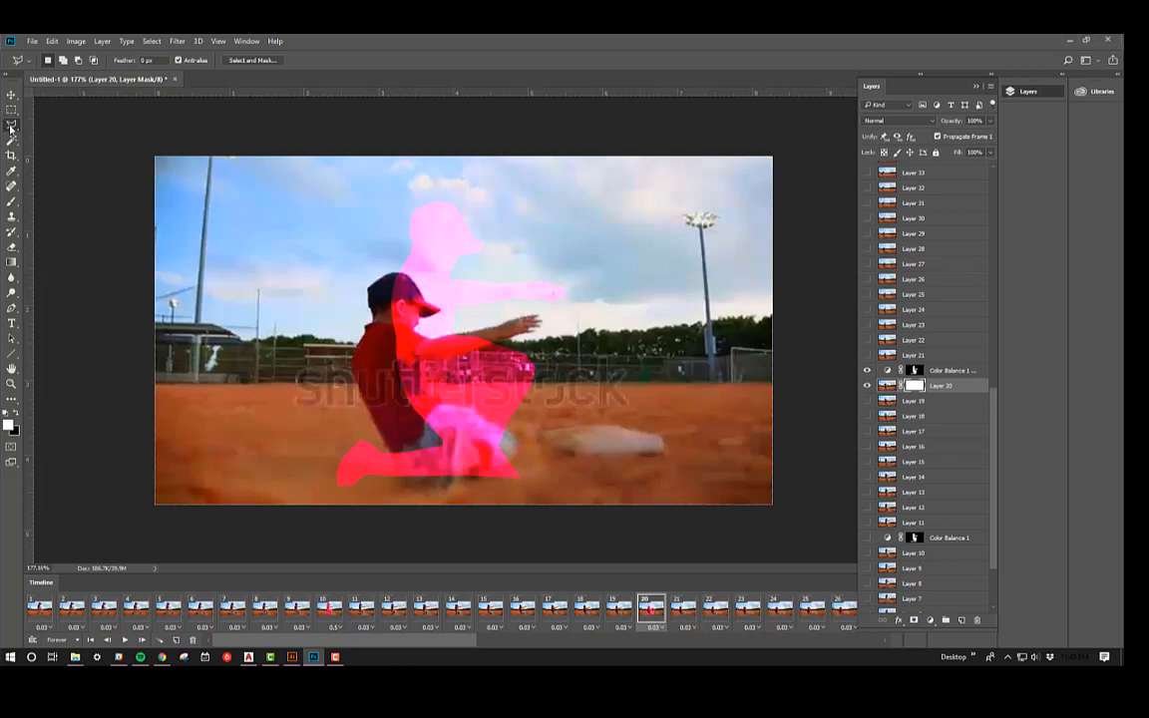
Outline the sliding boy on frame 20 with the Magnetic Lasso and clear the outlined area on Layer 20's mask
click(10, 127)
click(44, 133)
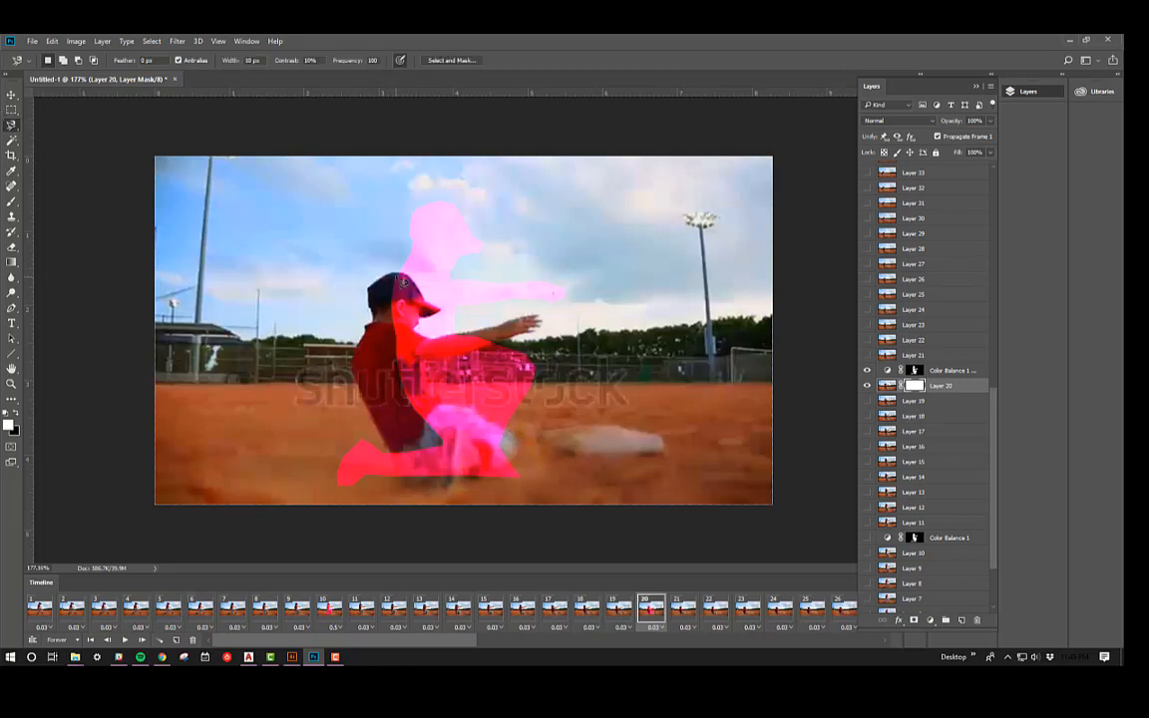
click(402, 281)
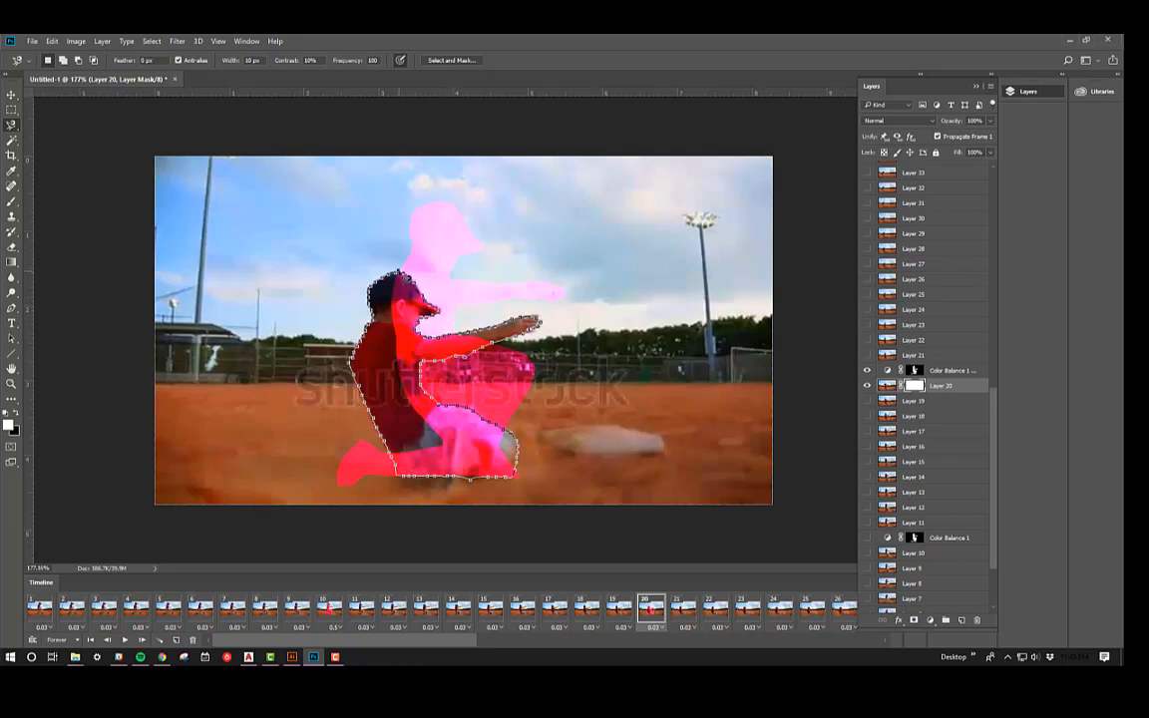
click(400, 275)
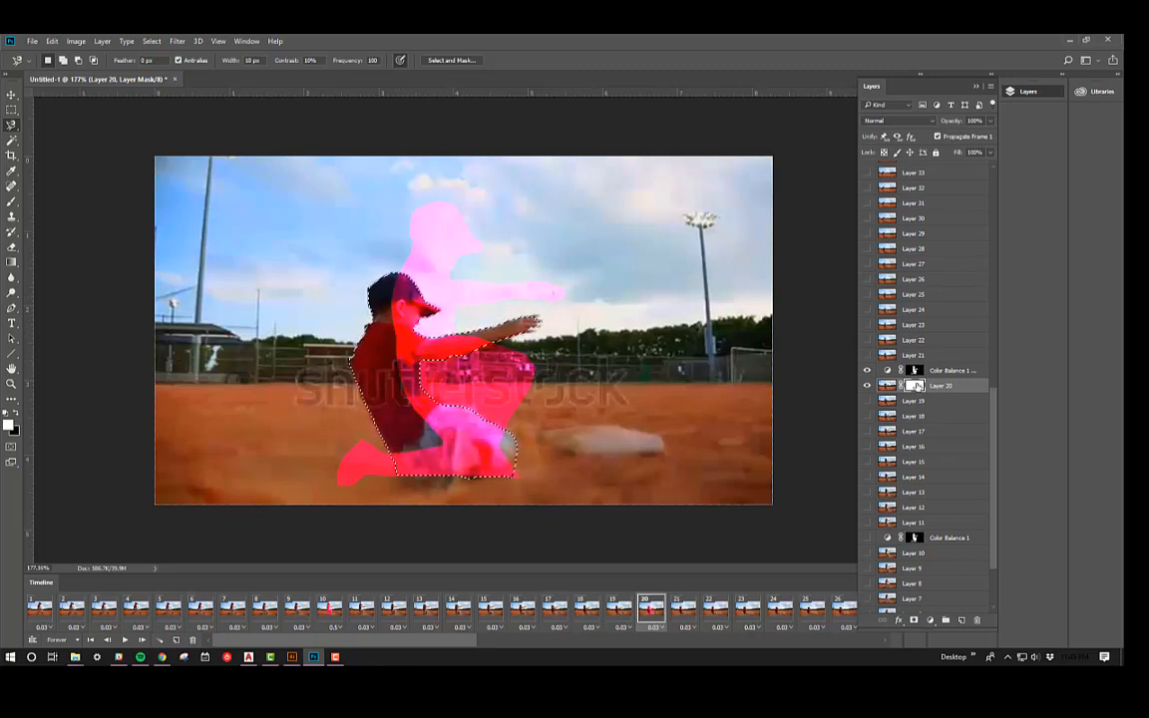
key(Delete)
Replace the Color Balance copy's mask with a copy of Layer 20's mask, and delete the mask from Layer 20
alt+drag(921, 384, 915, 370)
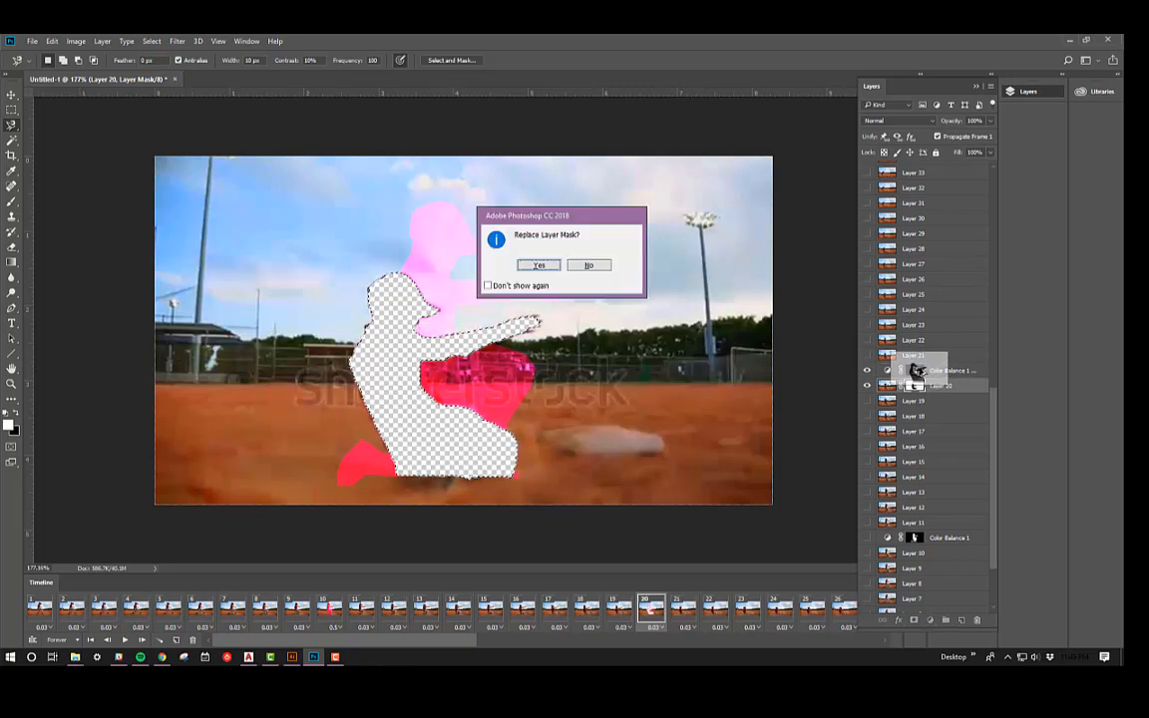
click(538, 264)
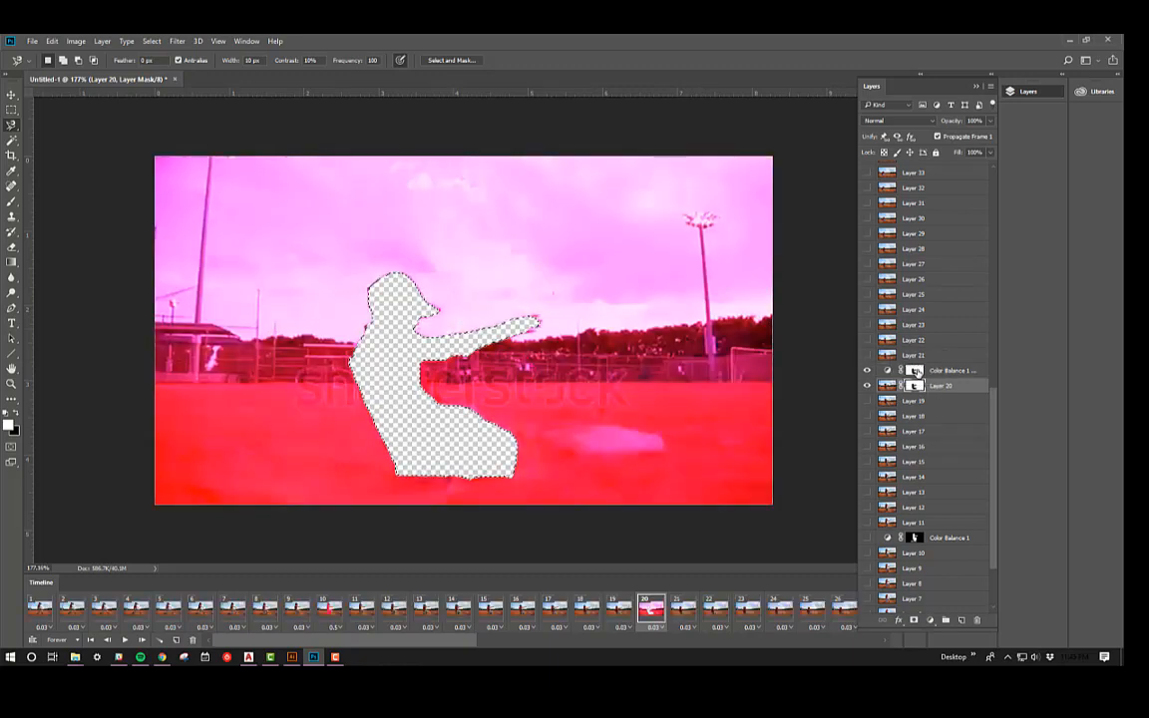
click(916, 370)
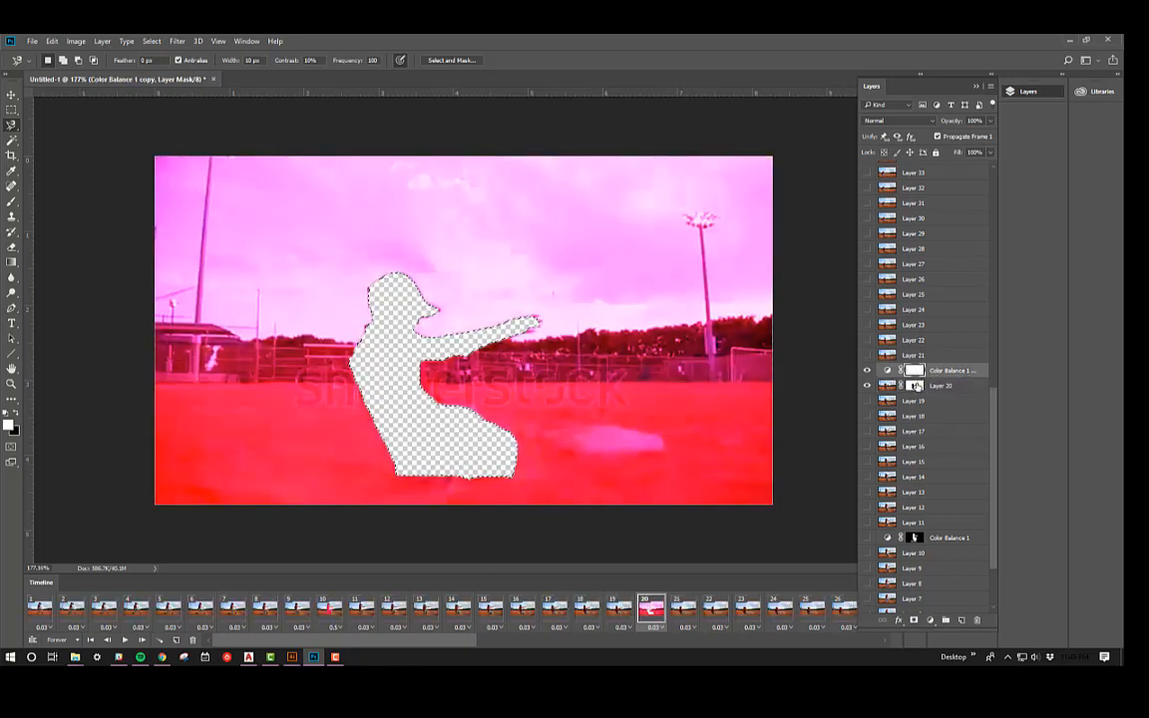
click(915, 386)
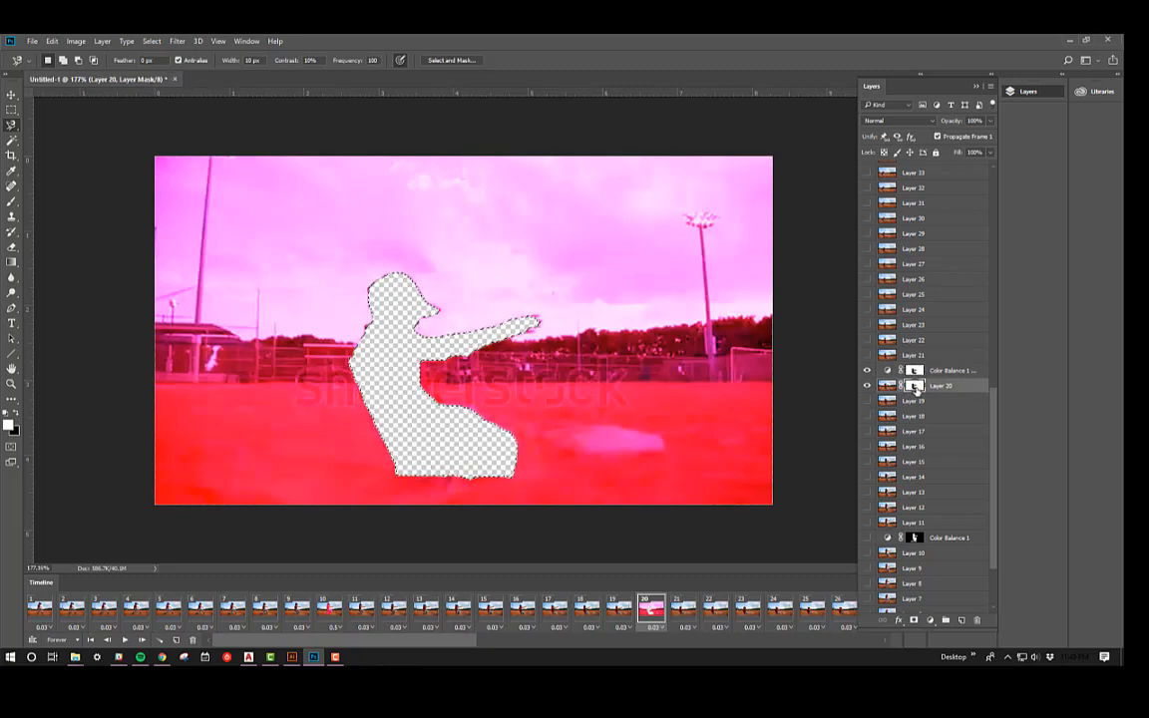
right_click(916, 388)
click(943, 409)
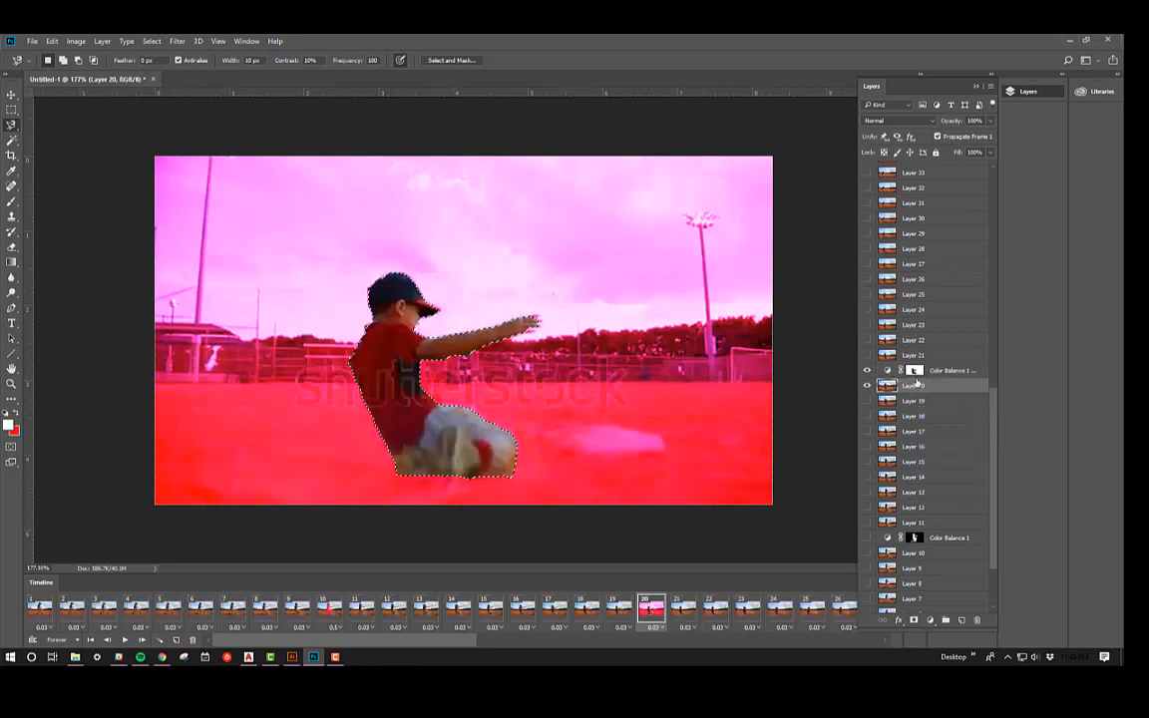
Clear the outlined boy's area on the Color Balance copy's layer mask and drop the selection
click(916, 370)
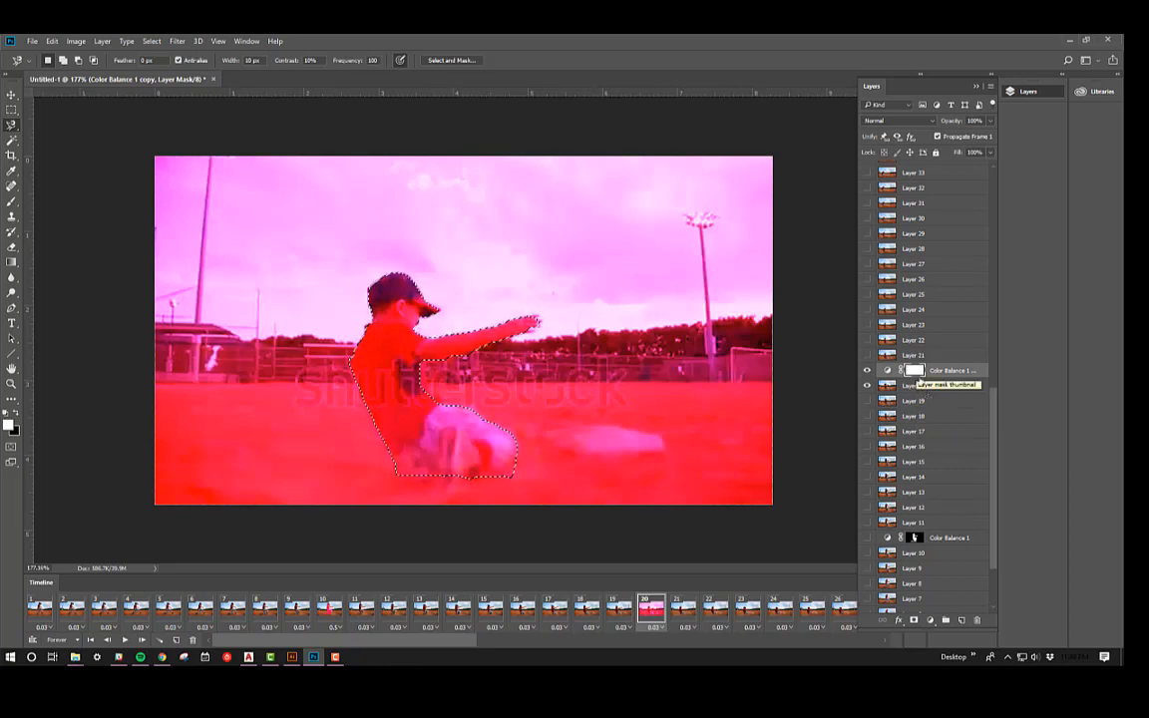
key(Delete)
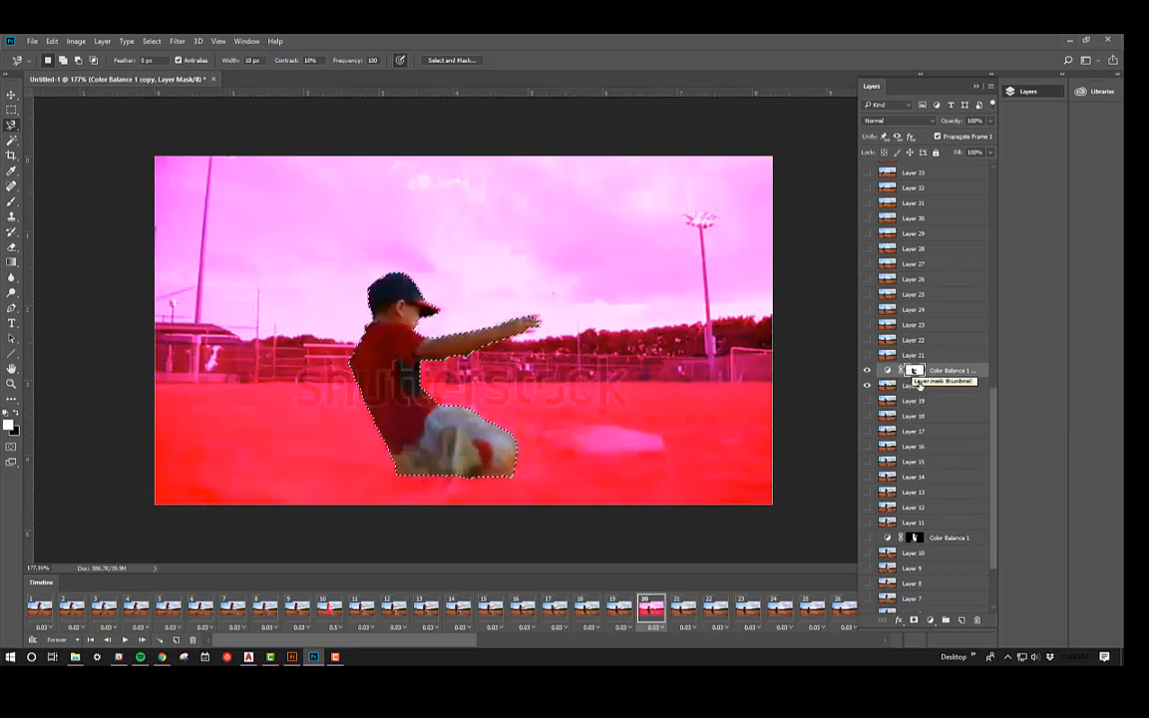
key(ctrl+shift+i)
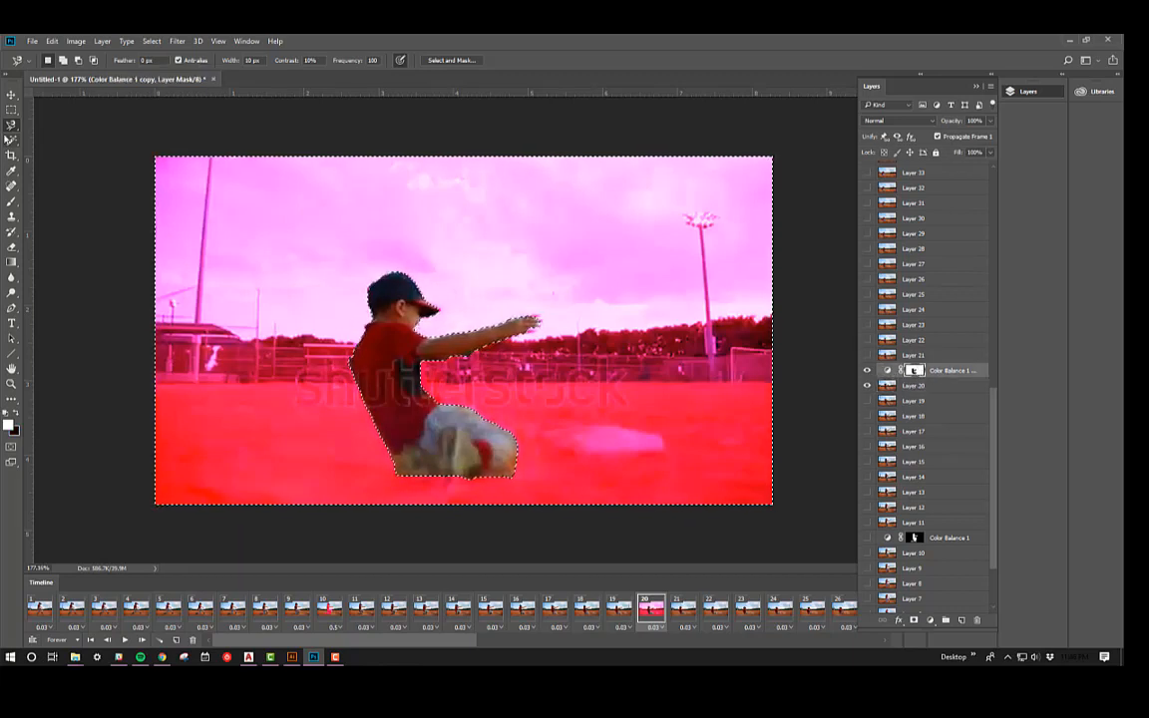
key(ctrl+d)
Invert the Color Balance copy's layer mask so the red tint covers only the sliding boy
click(932, 388)
click(915, 371)
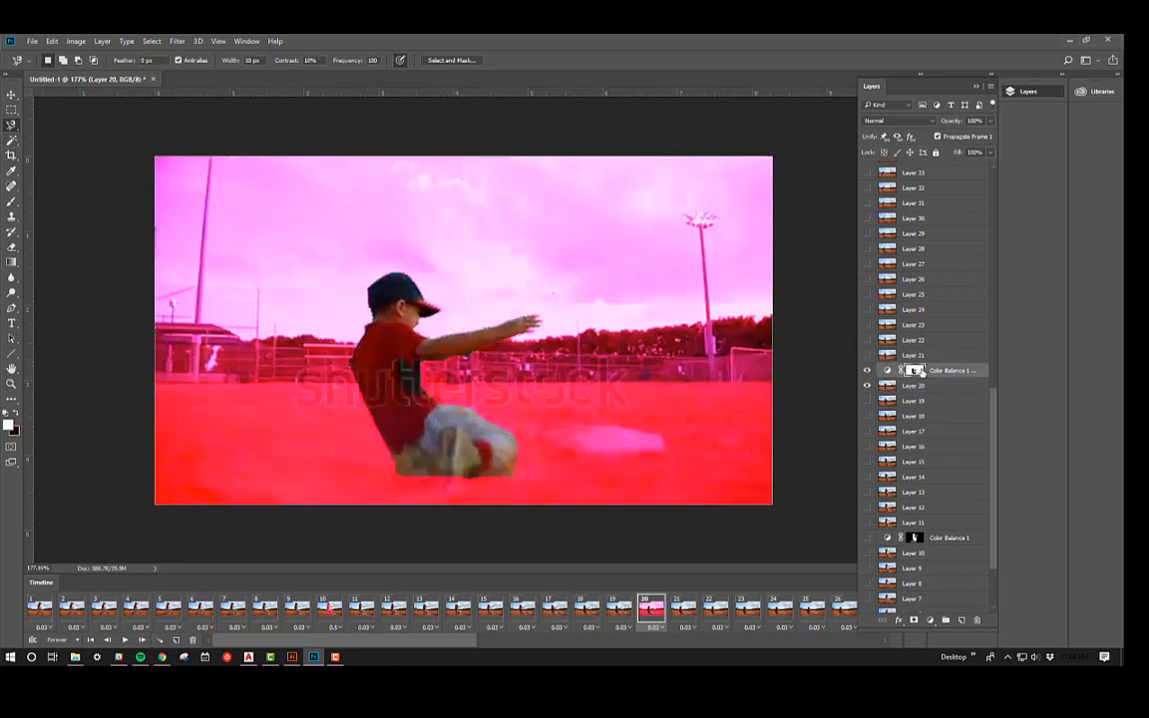
key(ctrl+i)
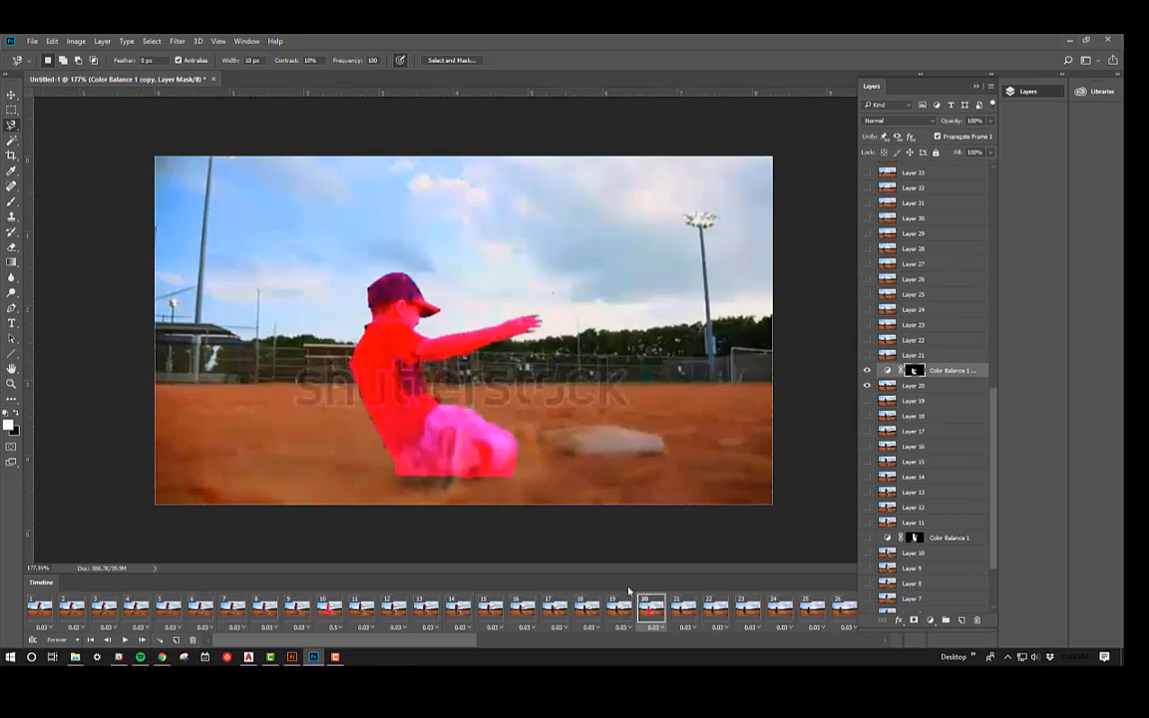
Set the delay of timeline frame 20 to 0.5 seconds
click(655, 629)
click(679, 530)
scroll(996, 408, down, 2)
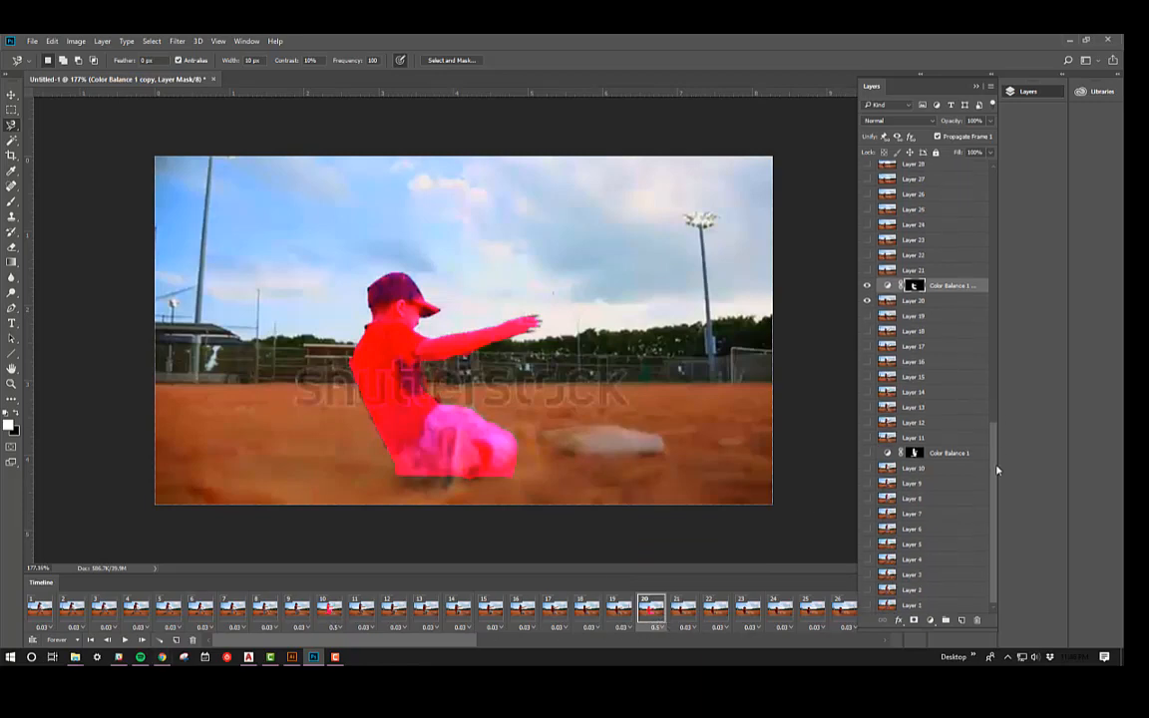
Play the animation from frame 1 to check the highlighted frames, stop it, and return to the first frame
scroll(992, 390, up, 8)
scroll(976, 355, down, 8)
click(42, 608)
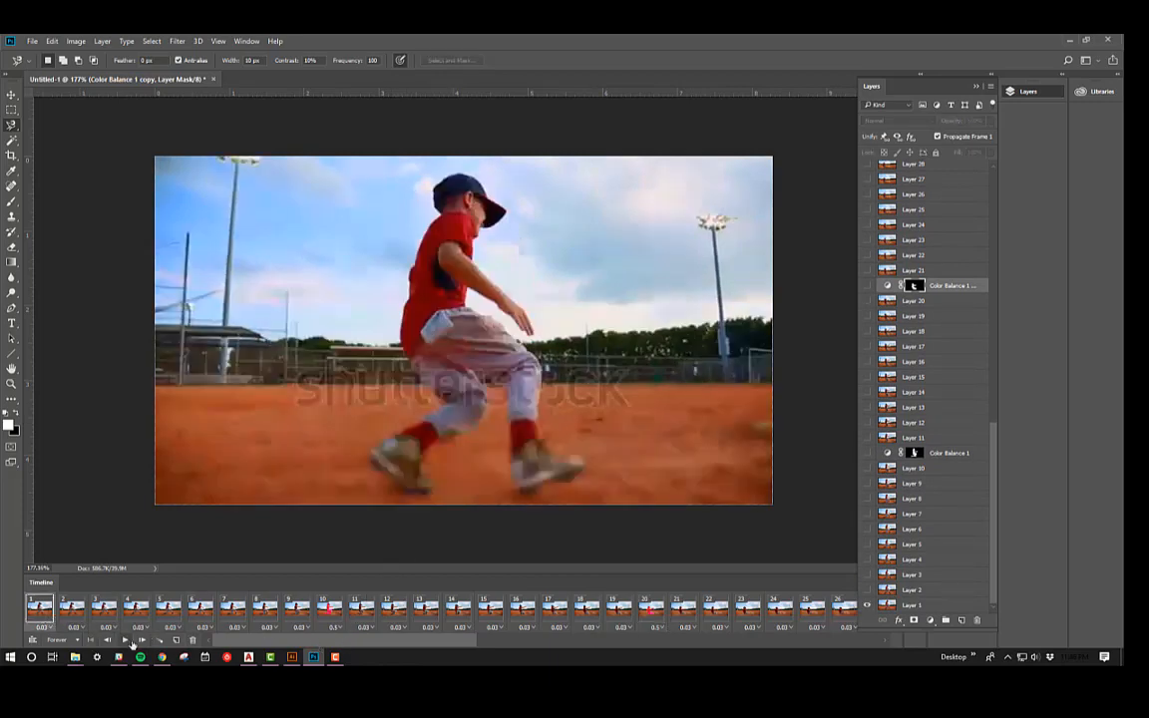
click(125, 641)
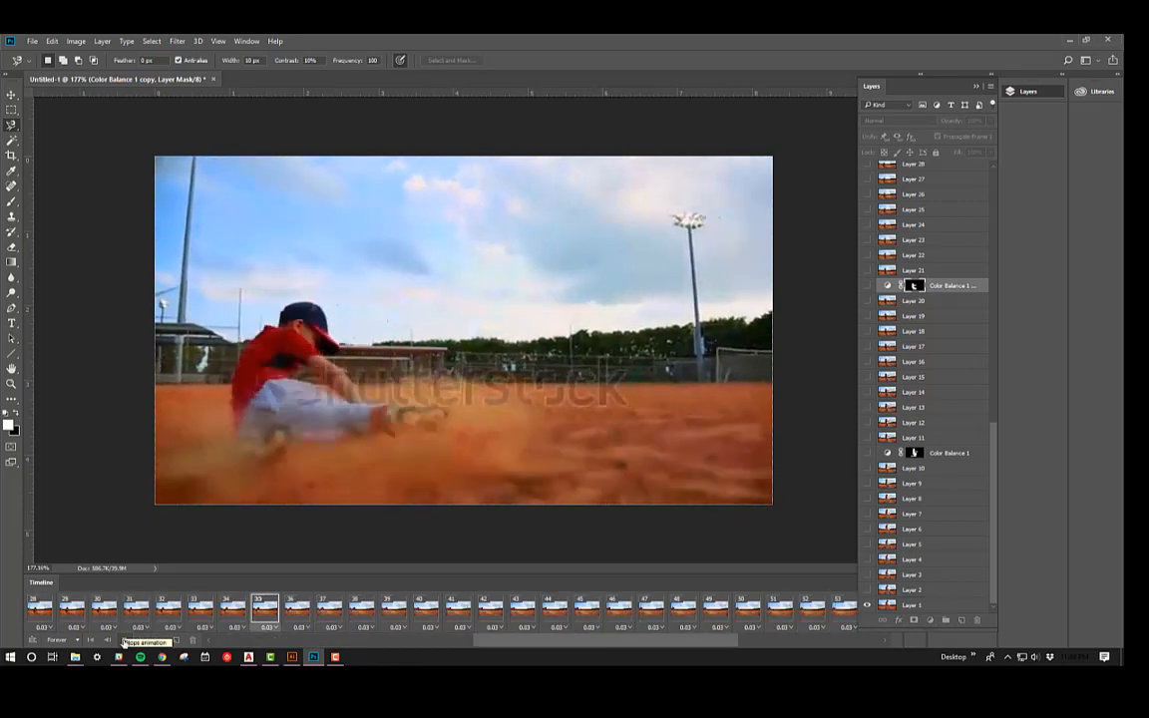
click(126, 639)
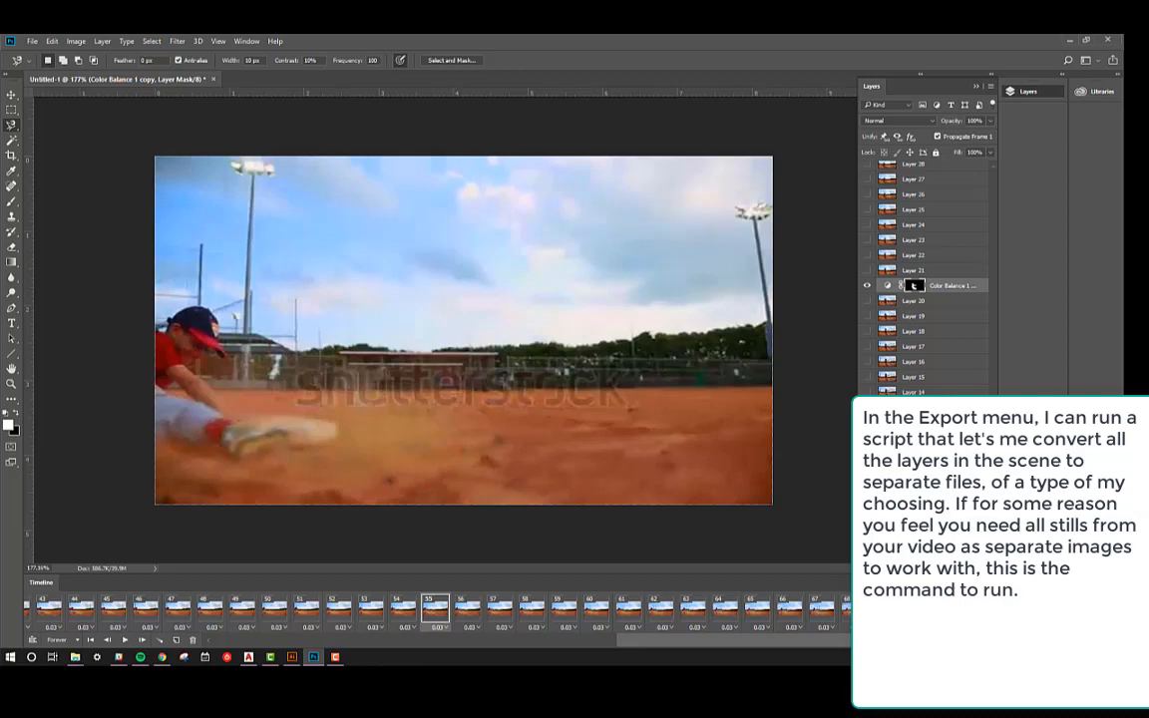
scroll(938, 250, up, 10)
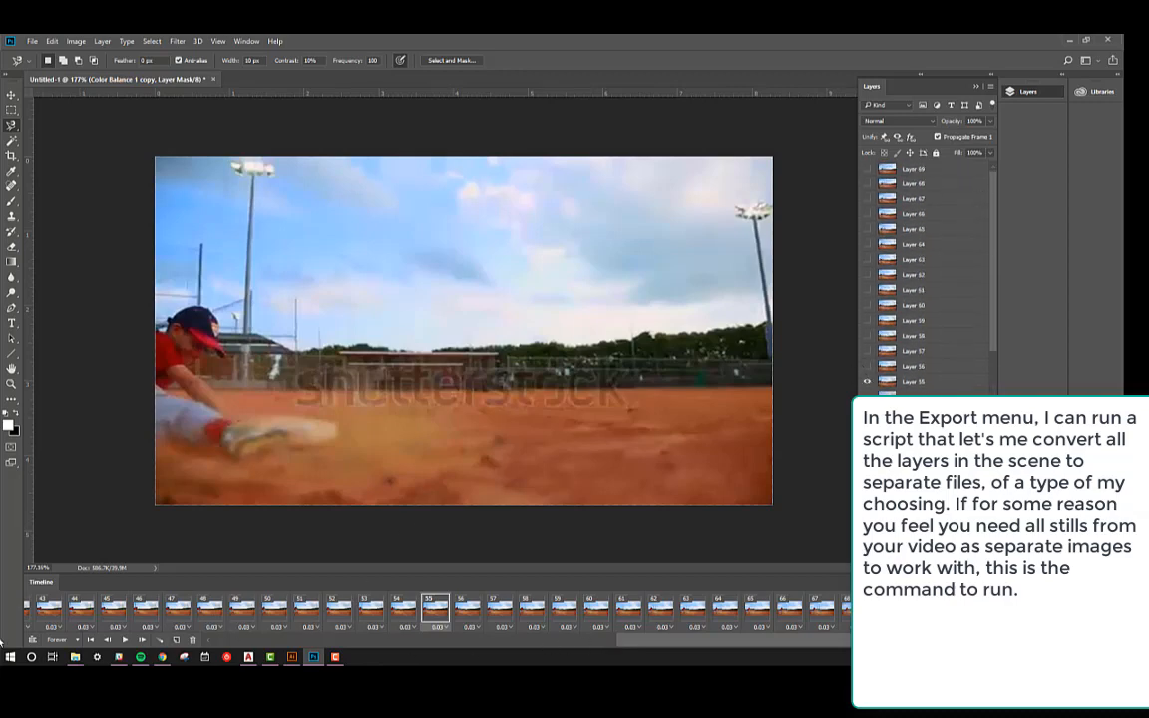
click(92, 641)
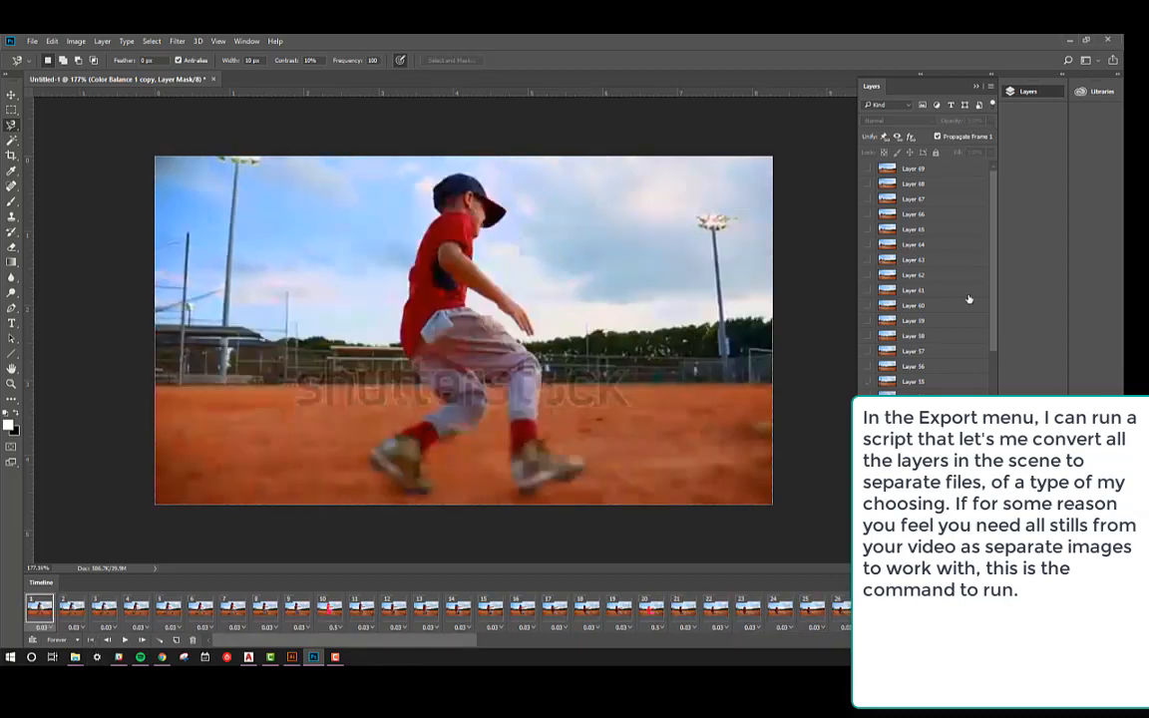
Start a Layers to Files export and choose the Stock Footage folder on the desktop as its destination
click(32, 42)
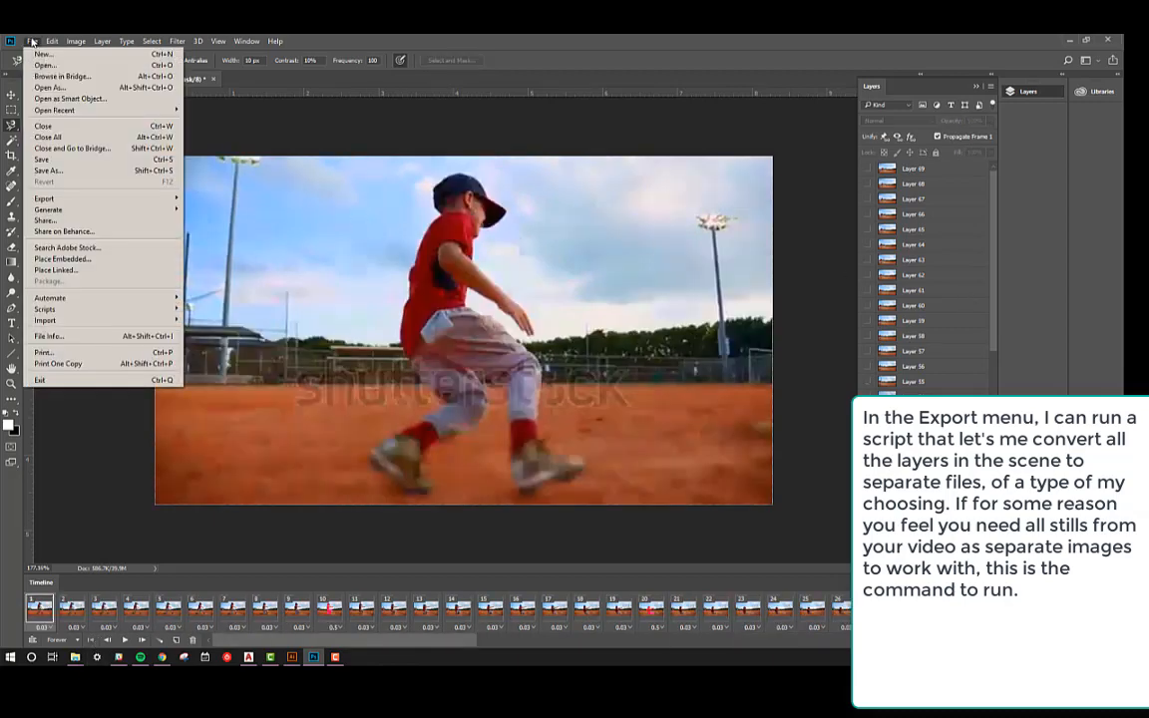
mouse_move(57, 201)
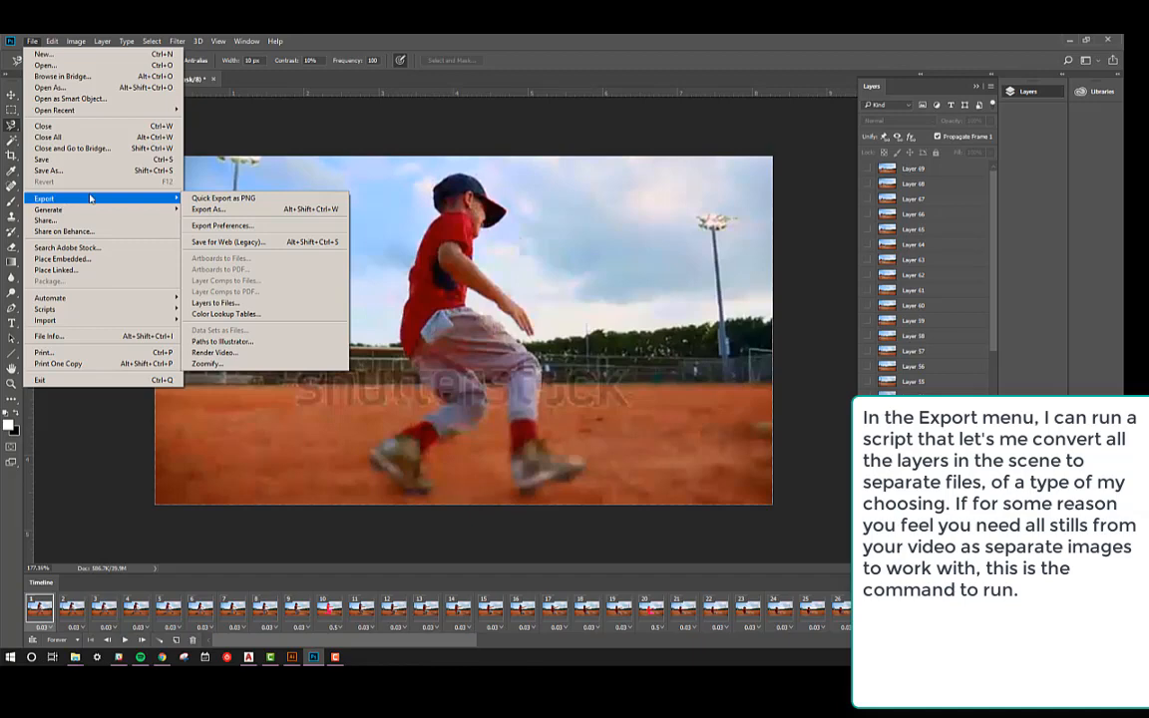
click(225, 302)
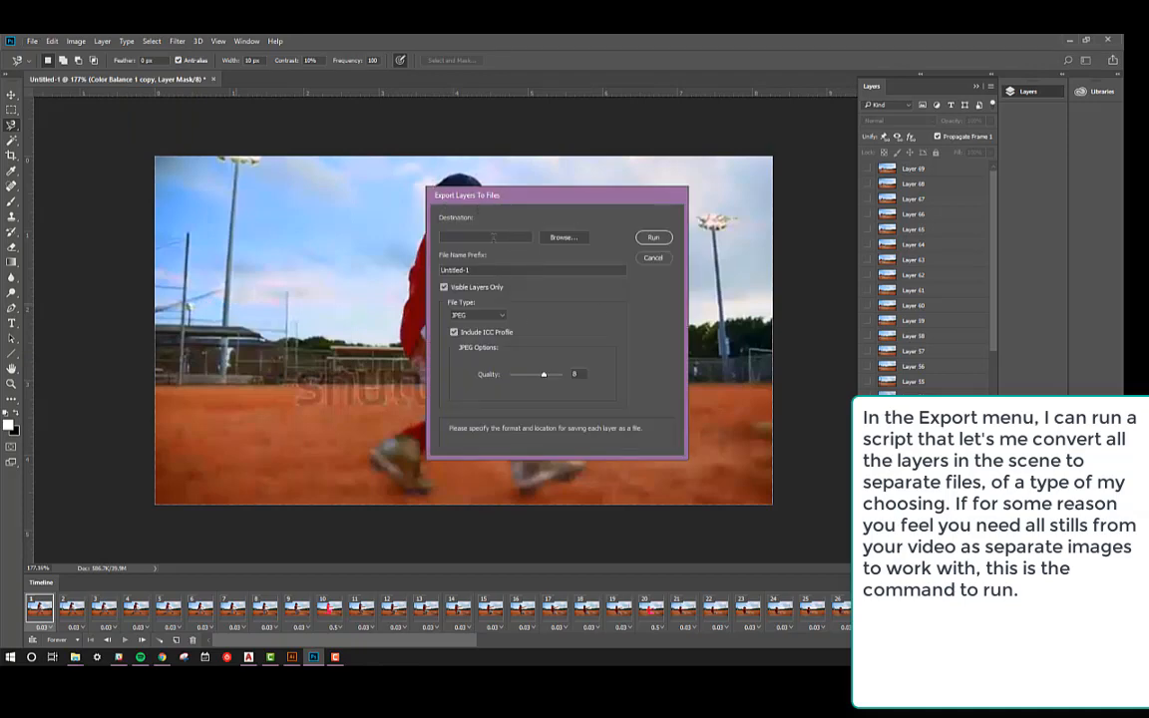
click(565, 237)
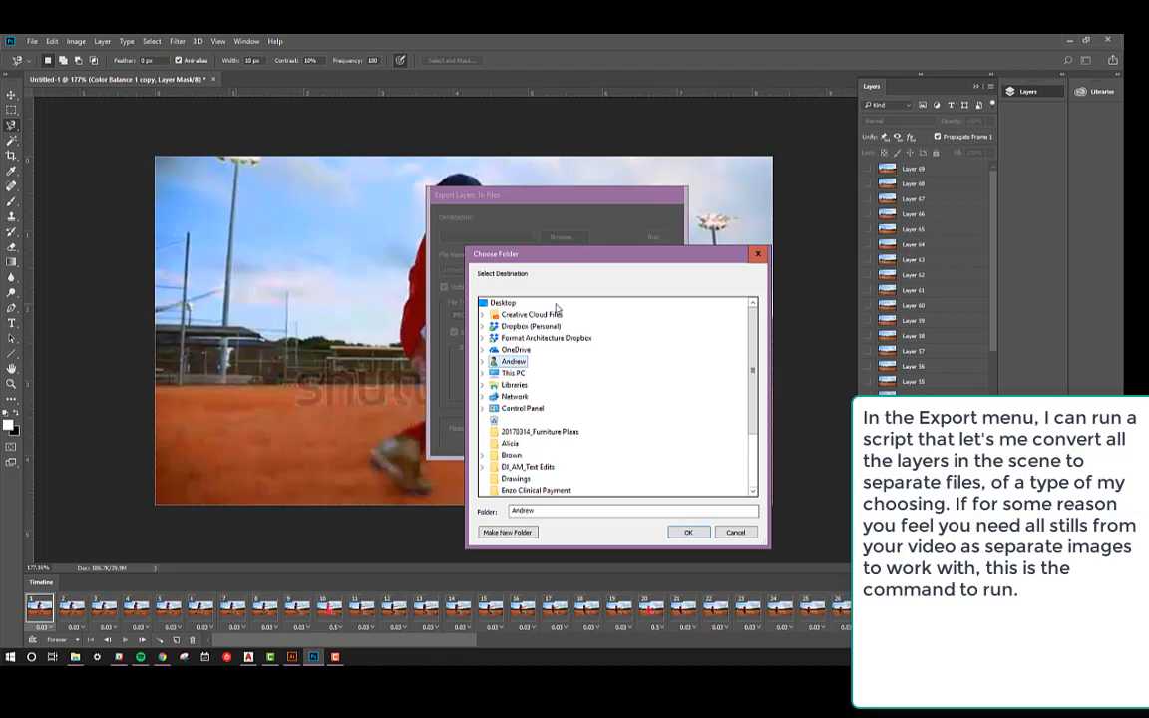
scroll(617, 352, down, 2)
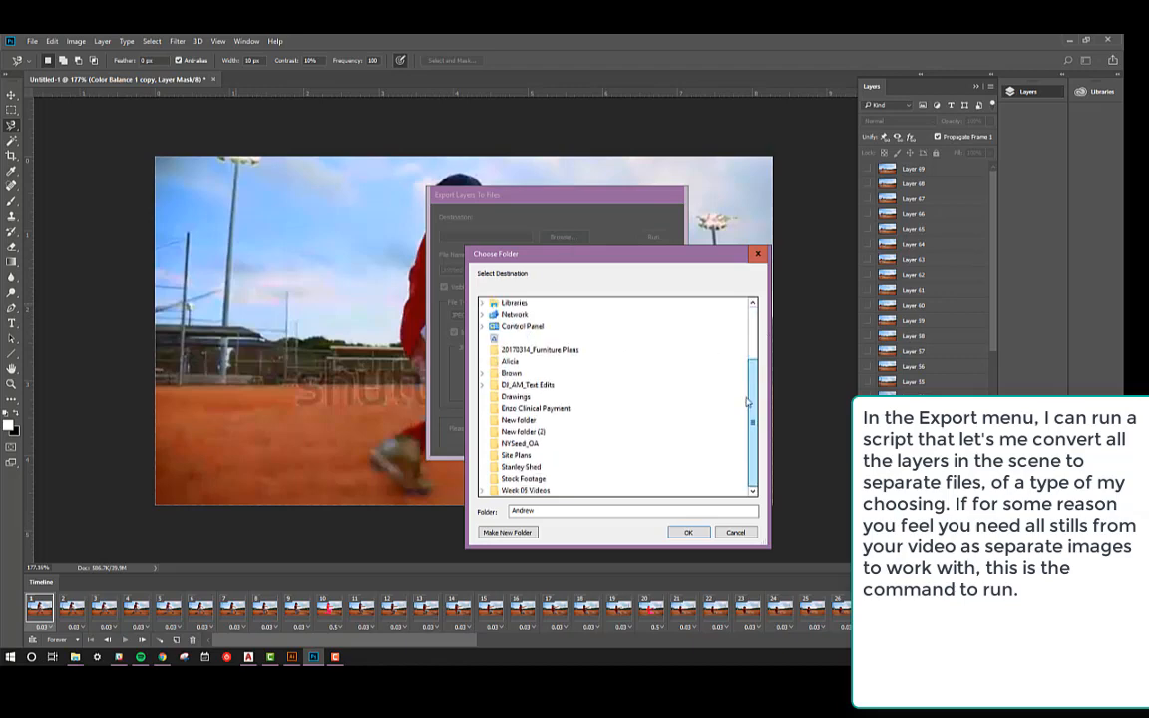
scroll(511, 335, up, 3)
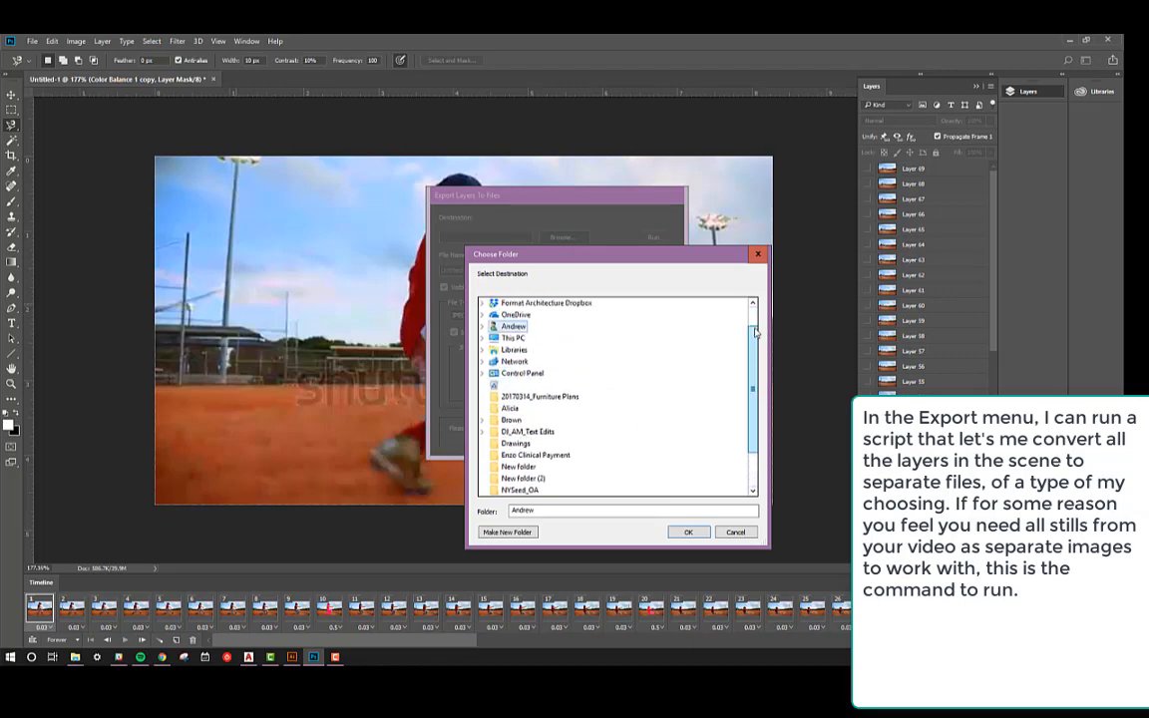
click(503, 303)
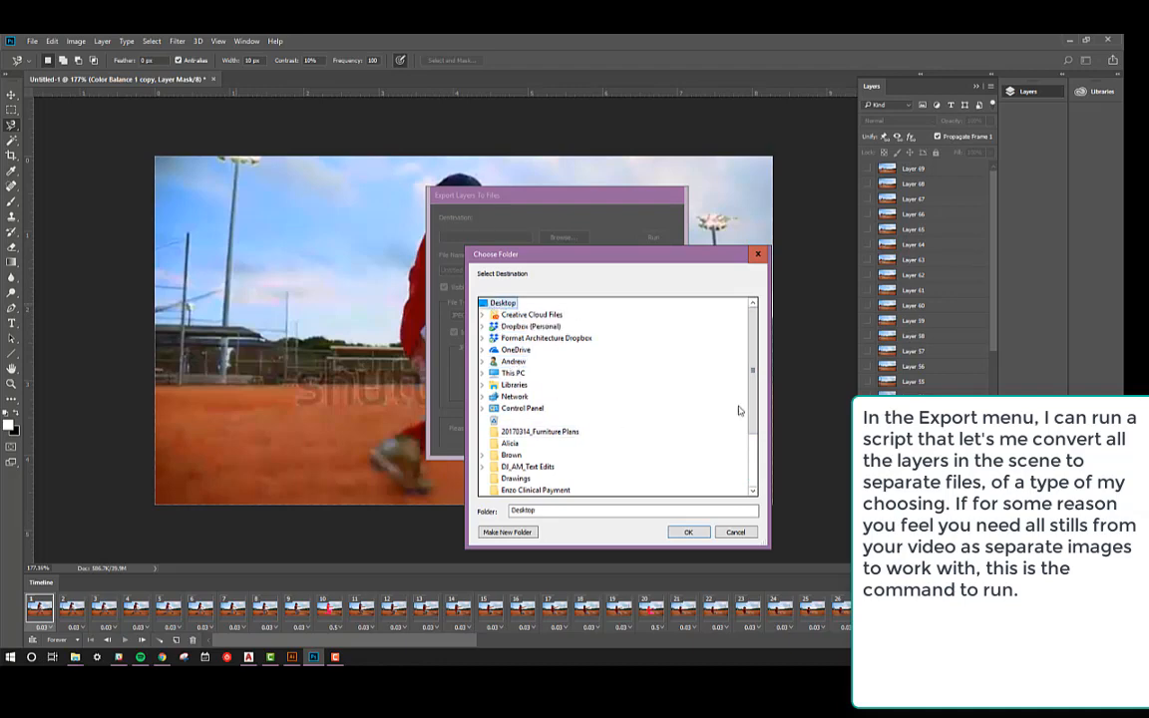
click(675, 349)
drag(751, 379, 751, 432)
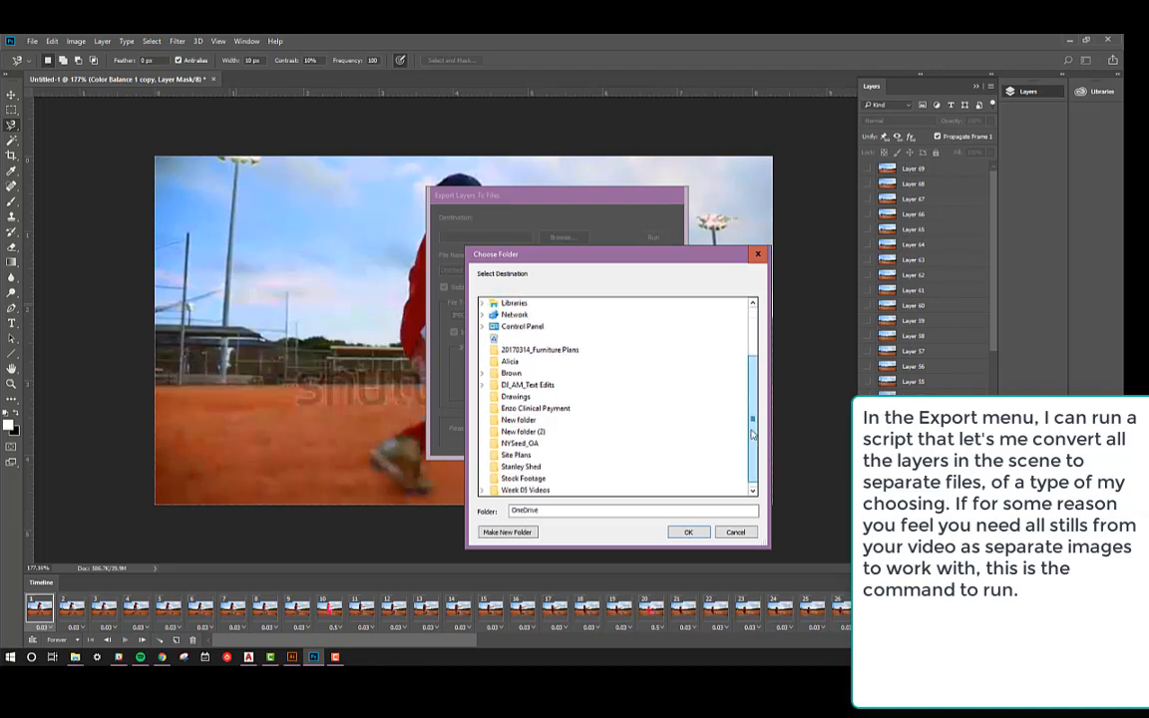
click(520, 479)
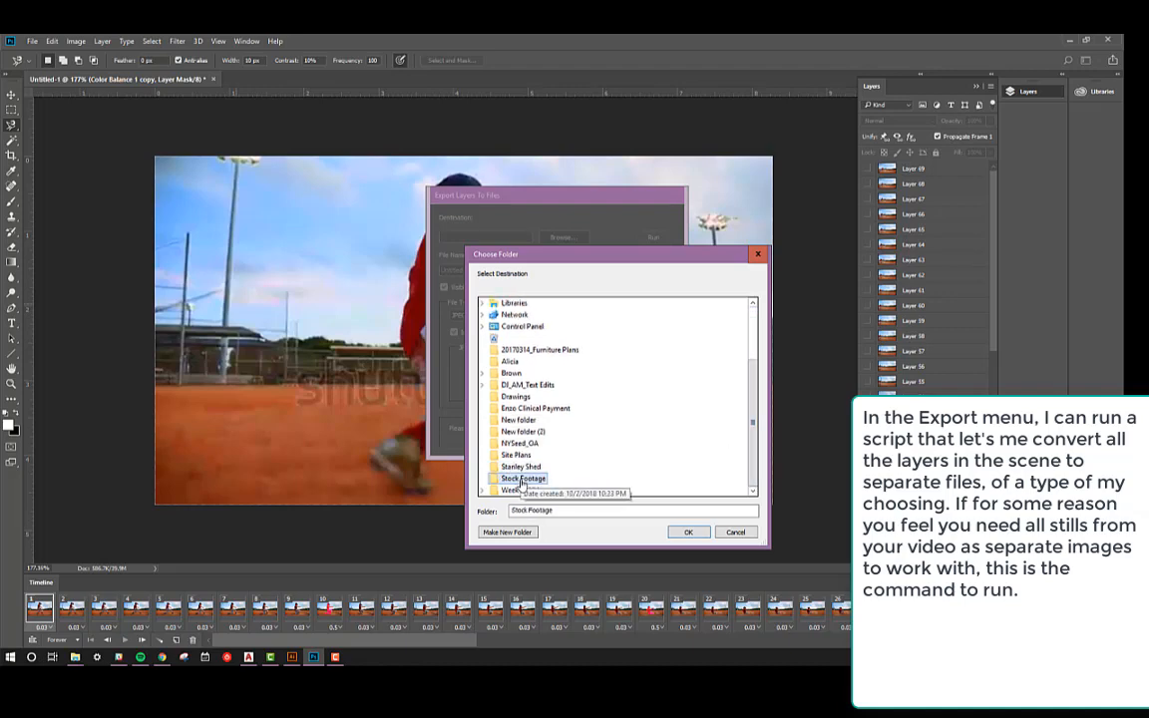
click(688, 532)
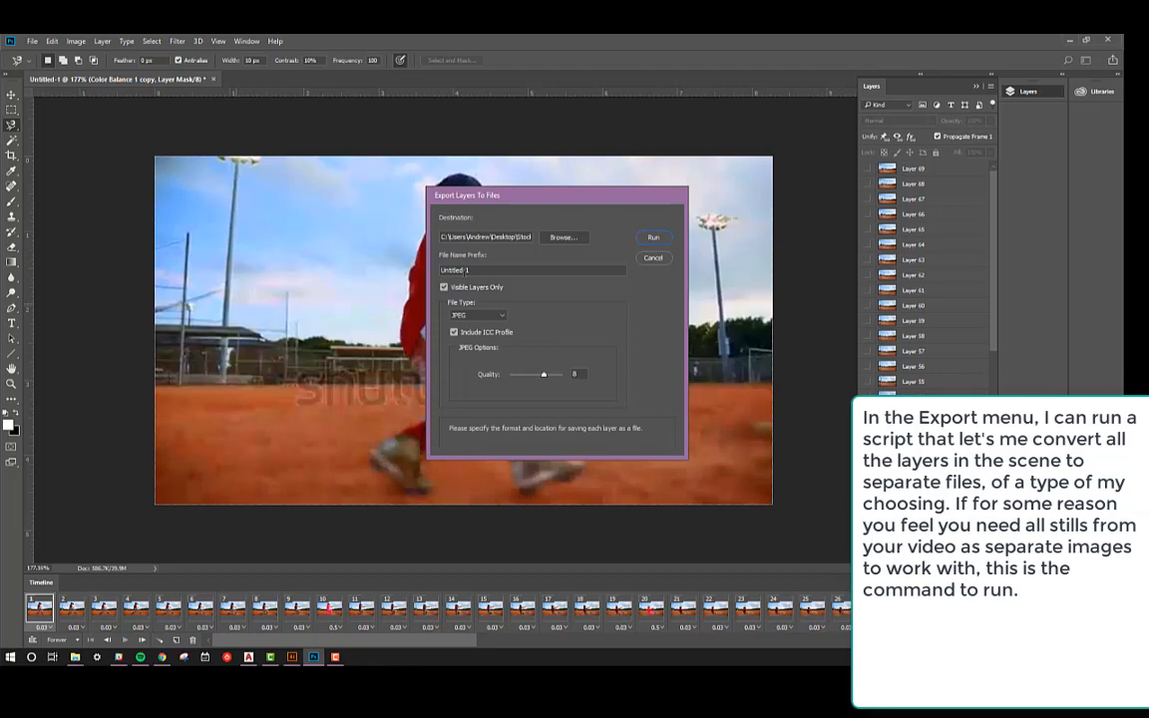
Set the file name prefix to StockFrame and run the export of the layers to JPEG files
drag(487, 271, 421, 272)
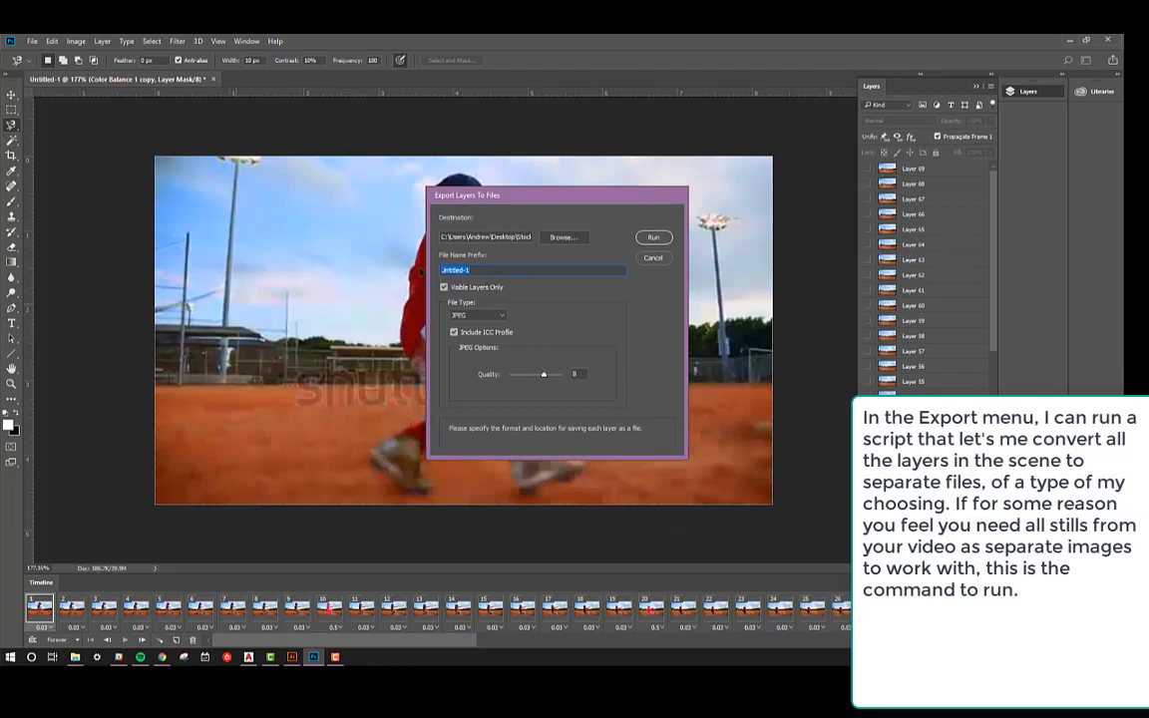
text(StockFrame)
click(653, 238)
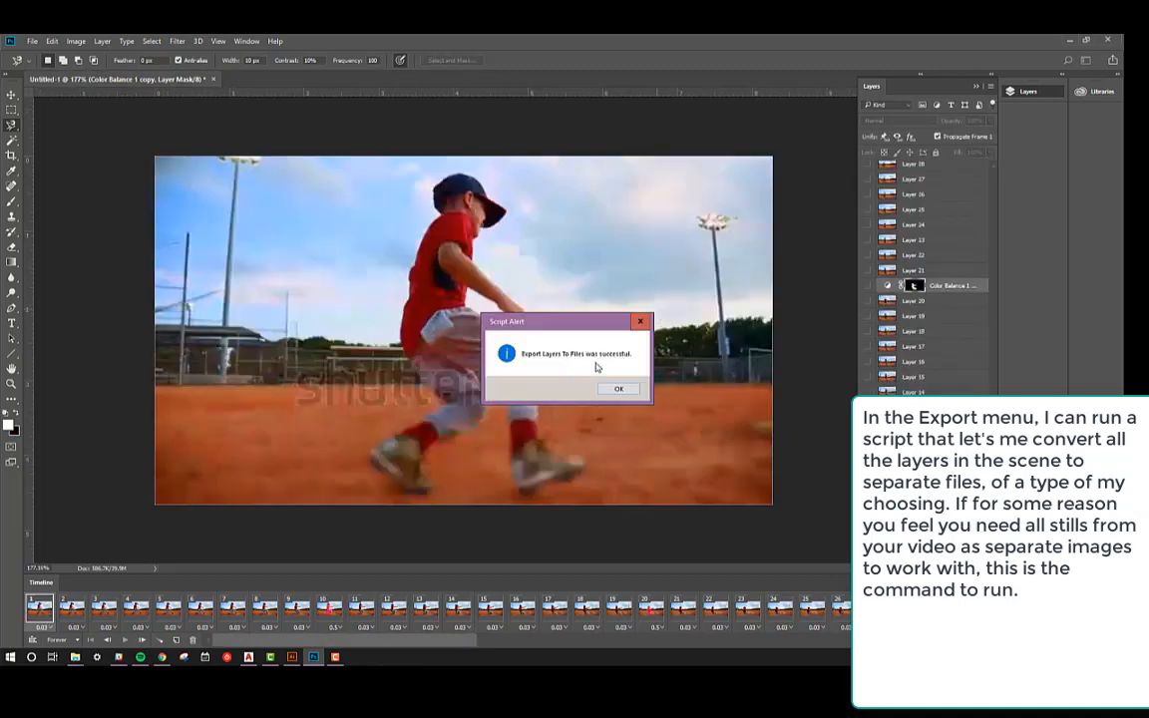
click(616, 389)
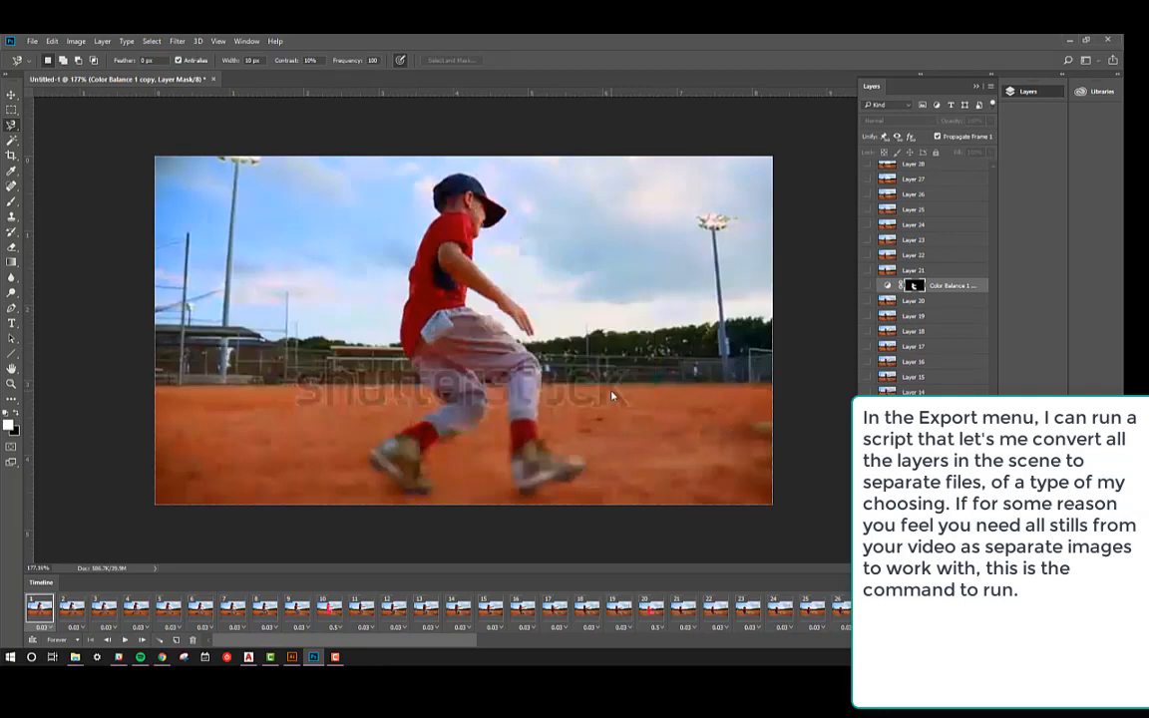
View the exported StockFrame_0070_Layer 1 image in Windows Photo Viewer and close the viewer
mouse_move(75, 657)
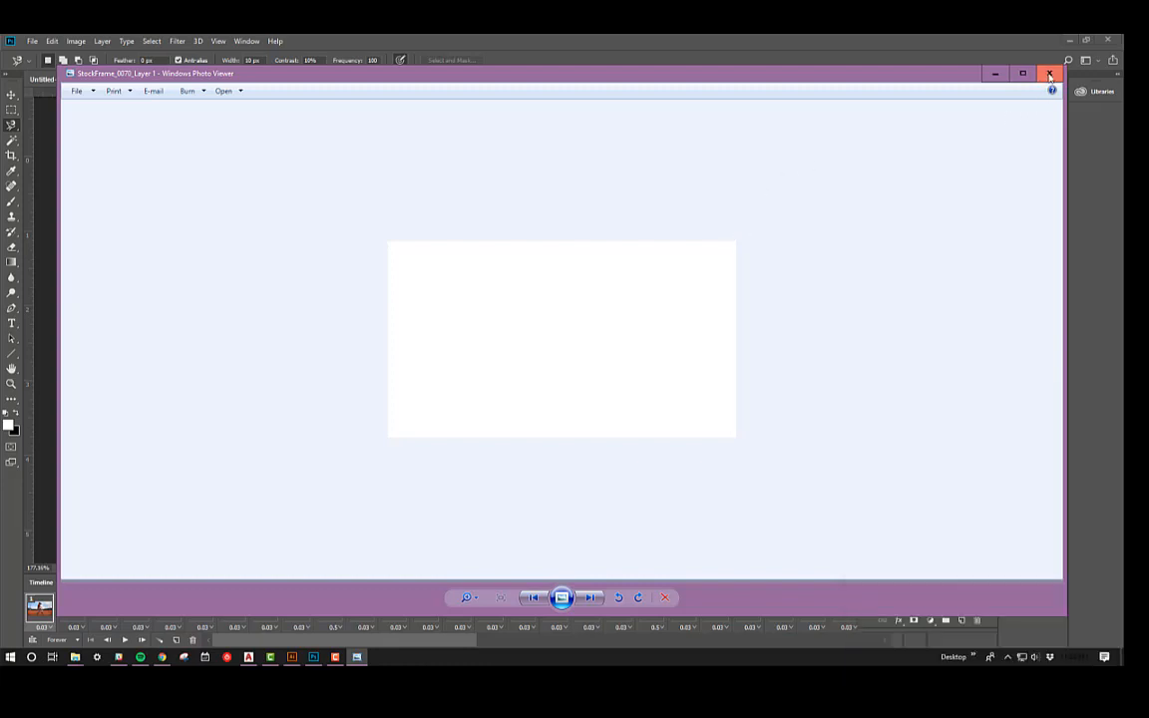
click(1047, 71)
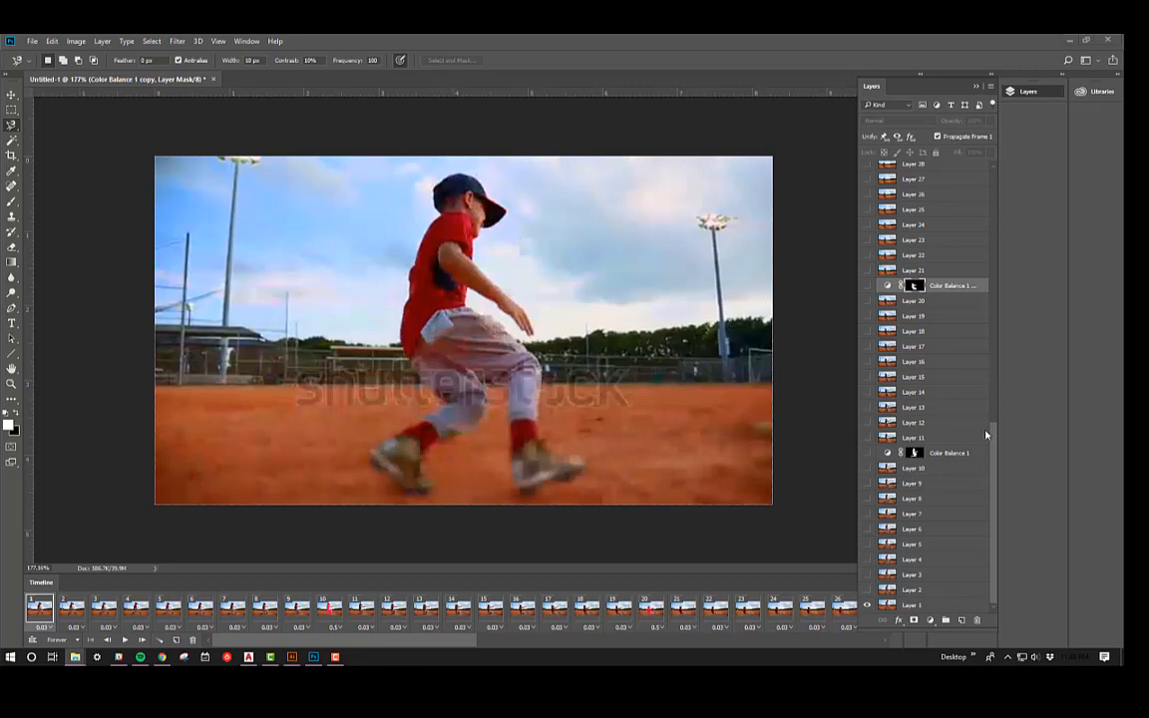
drag(994, 419, 993, 157)
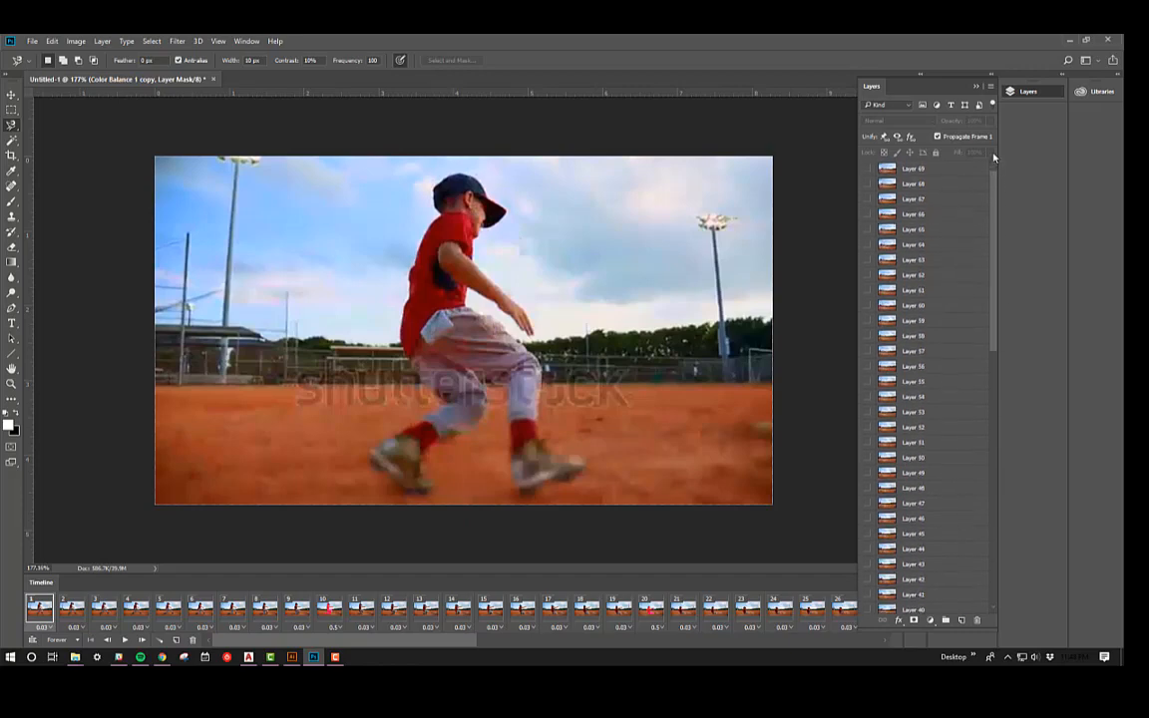
click(35, 43)
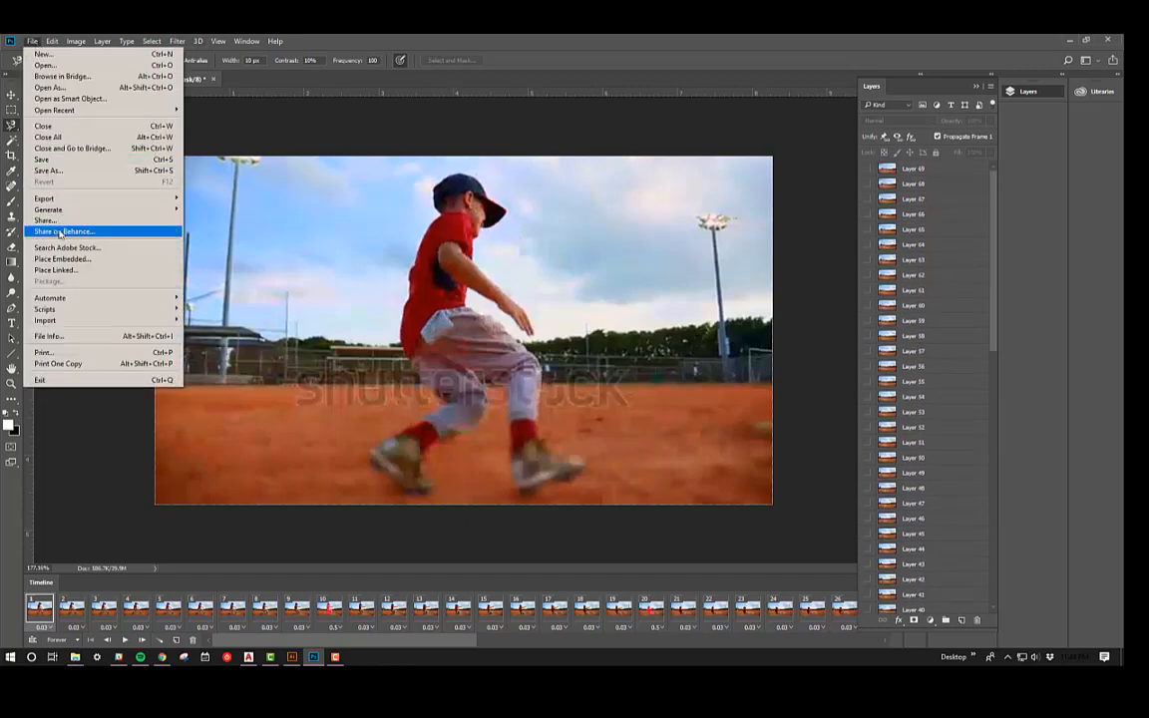
mouse_move(62, 200)
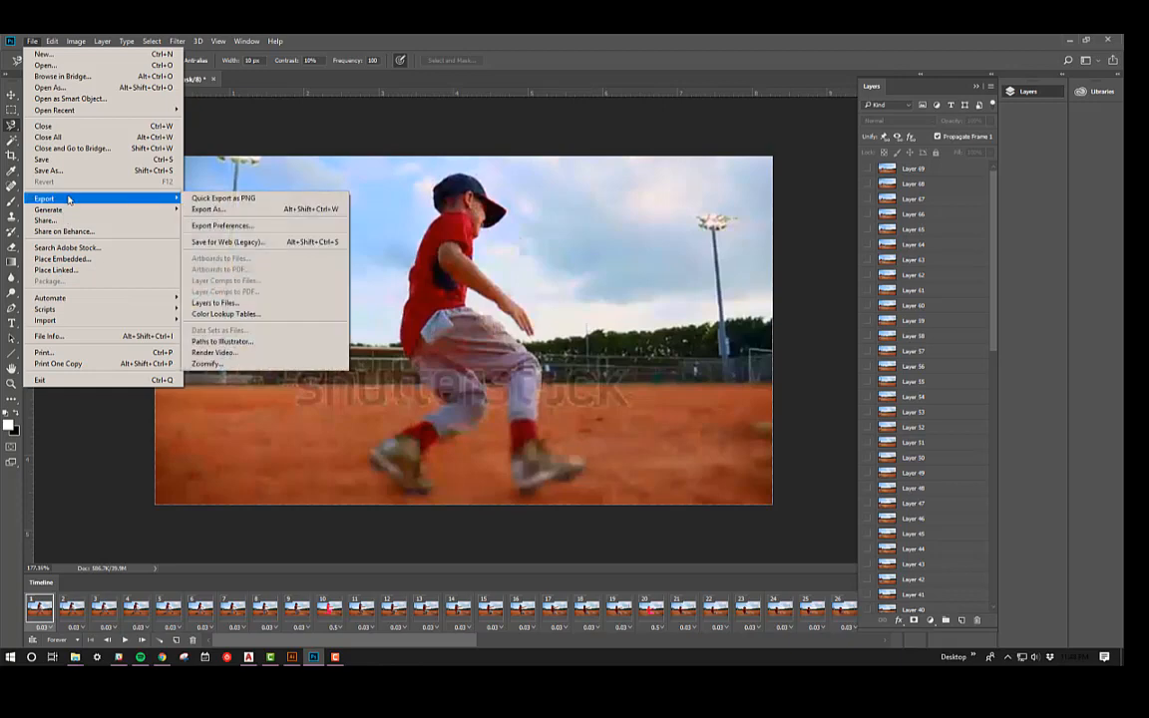
click(231, 303)
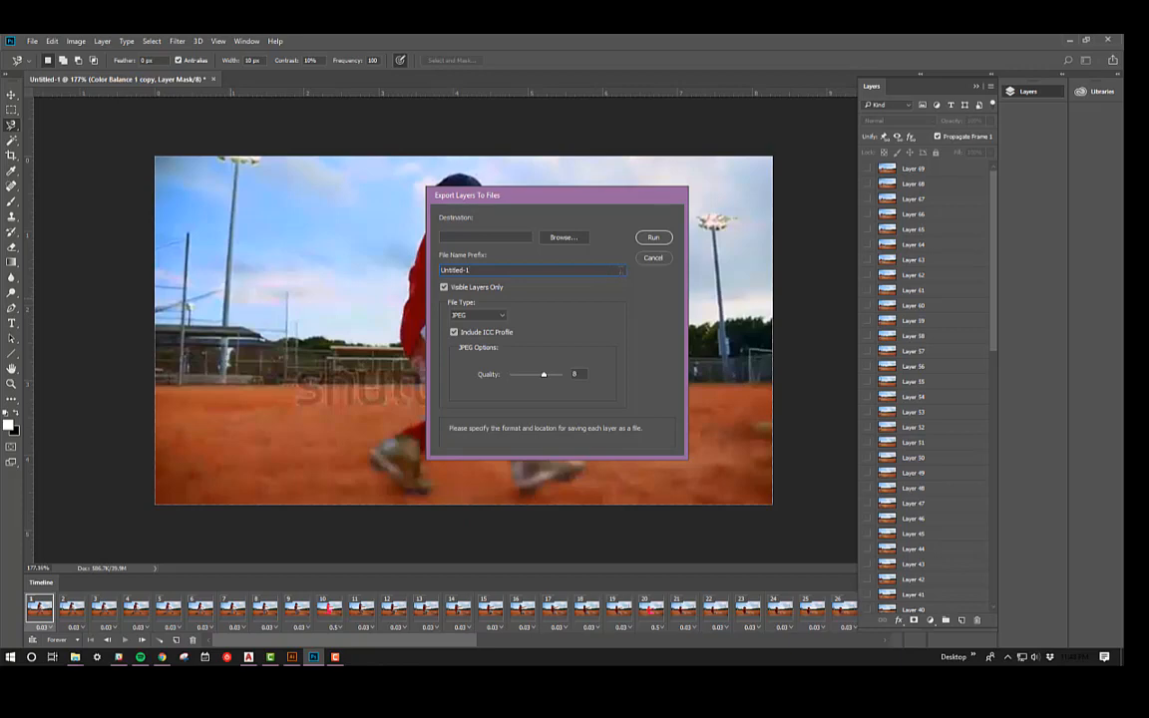
click(654, 257)
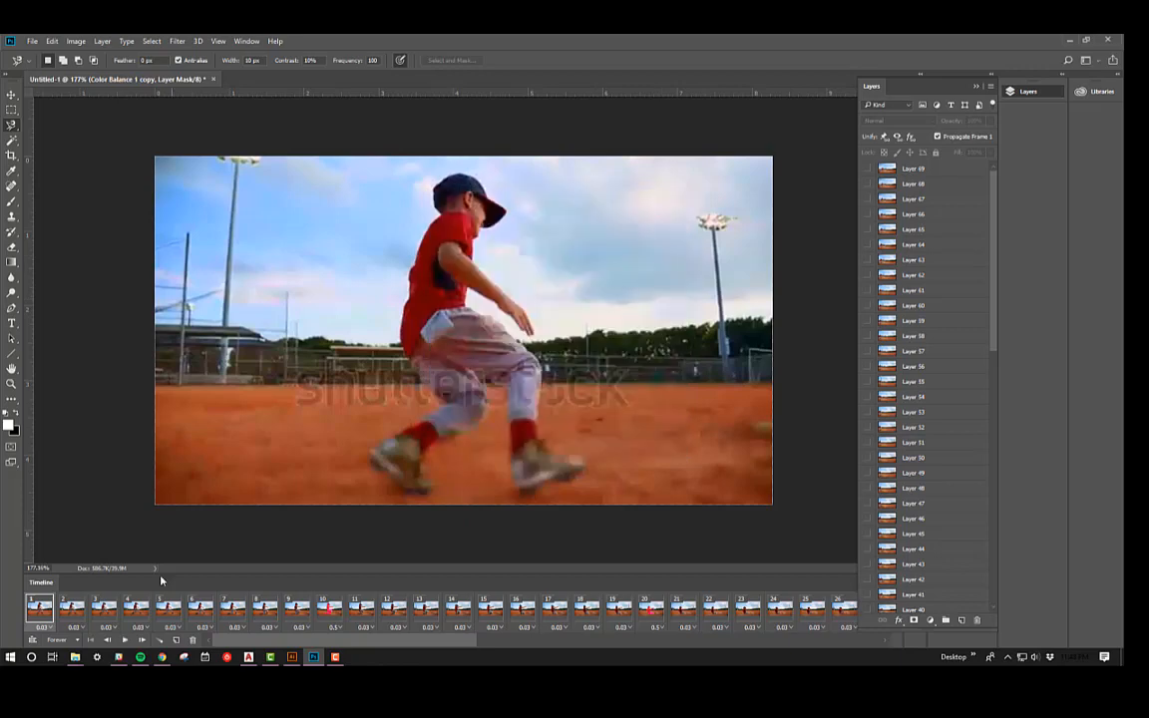
mouse_move(77, 655)
drag(998, 192, 995, 184)
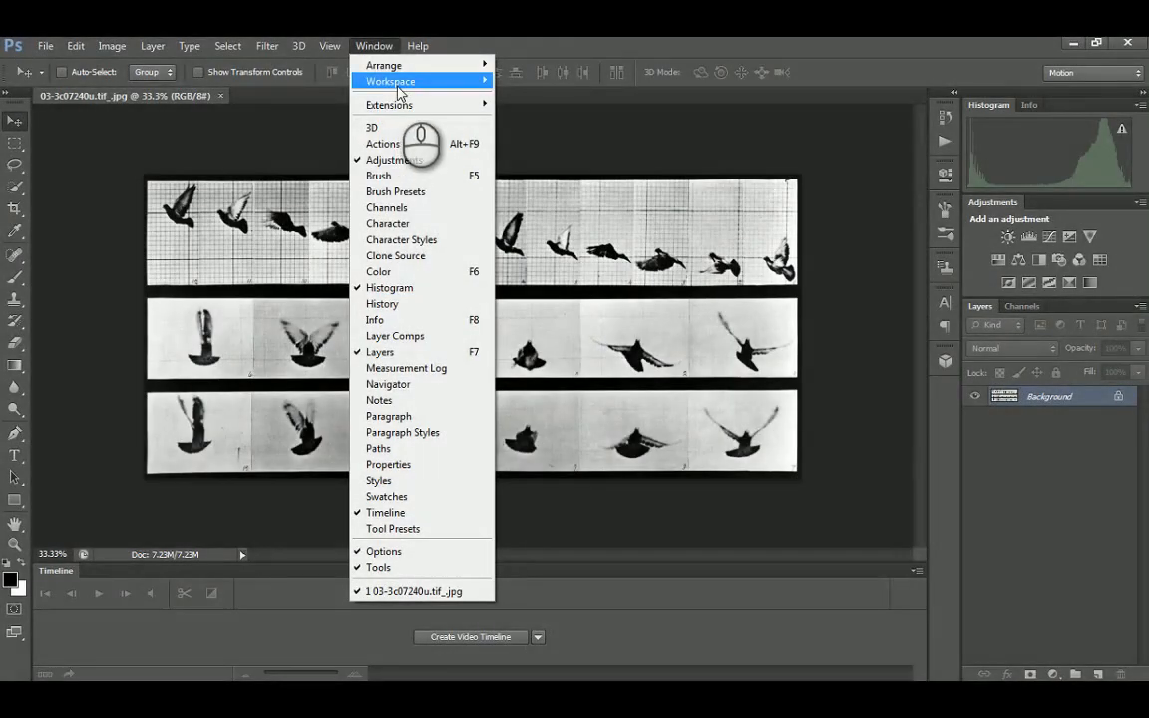
Switch the bird motion-sequence image's workspace from Motion to Photography
mouse_move(402, 84)
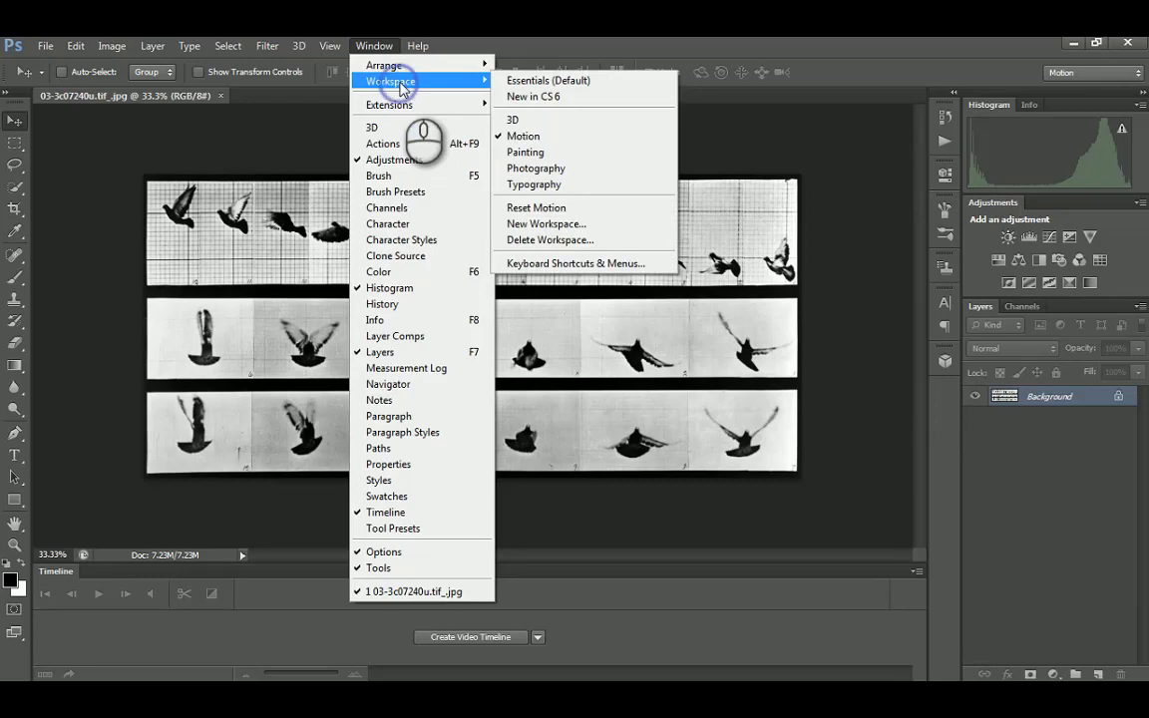
click(568, 174)
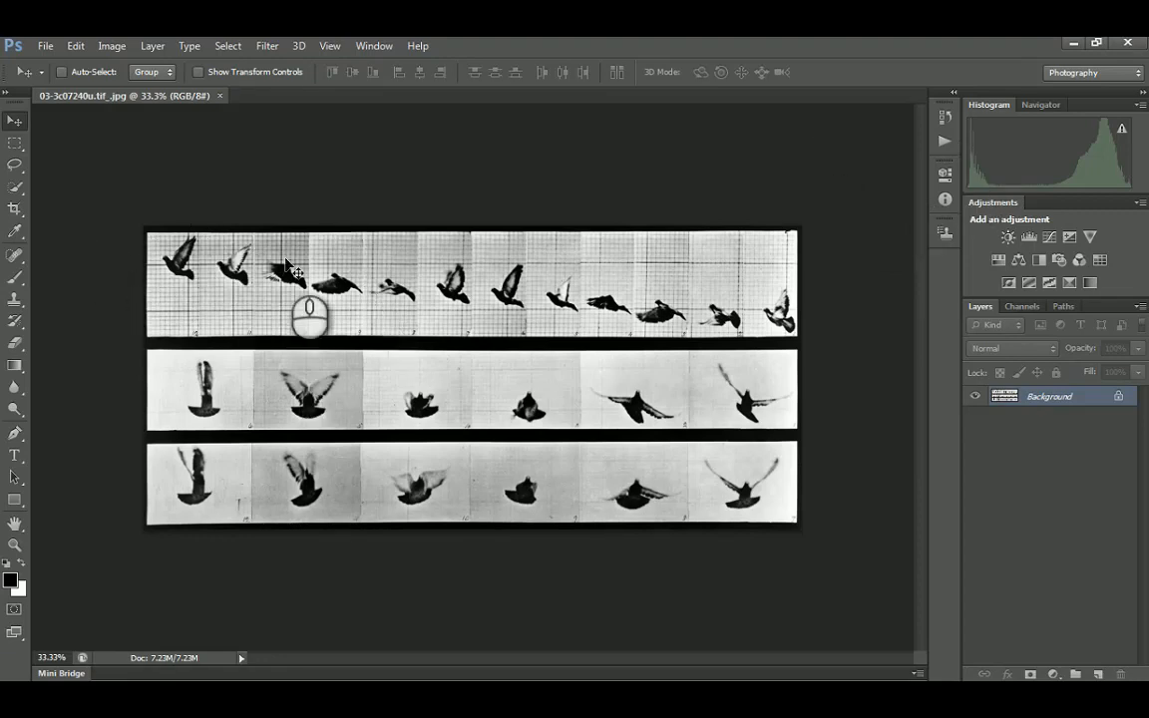
alt+scroll(468, 361, down, 1)
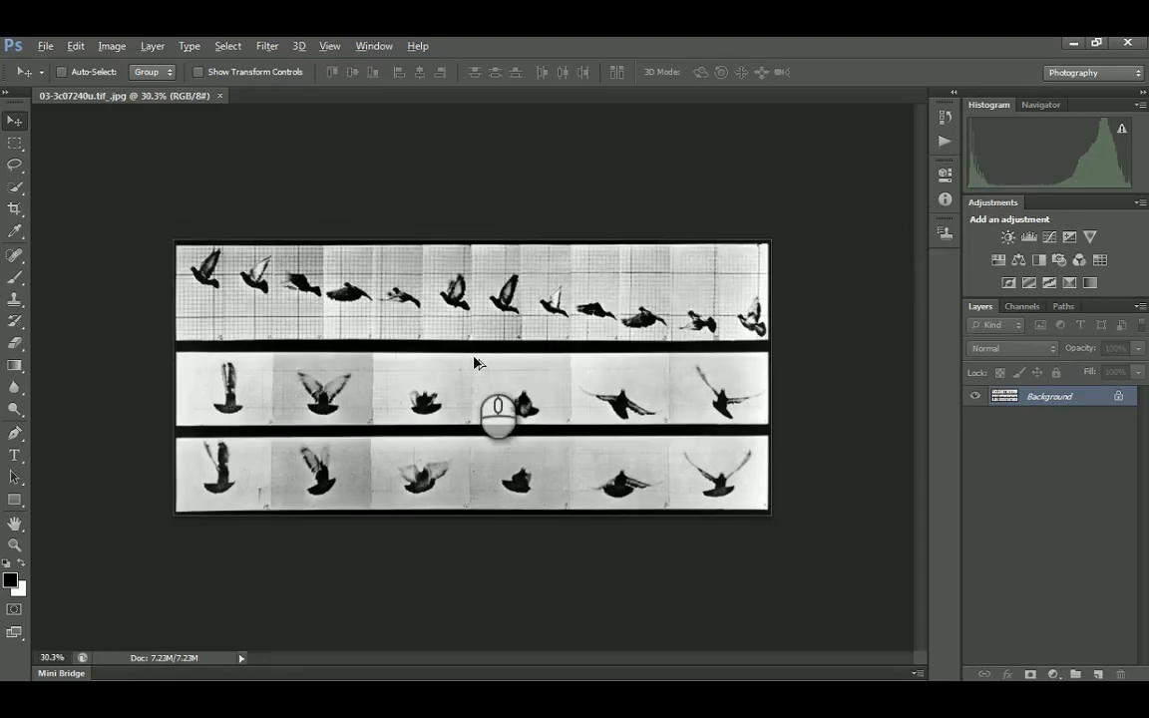
Examine the individual bird frames across the side-view and rear-view rows of the motion sequence at close range
alt+scroll(448, 356, up, 1)
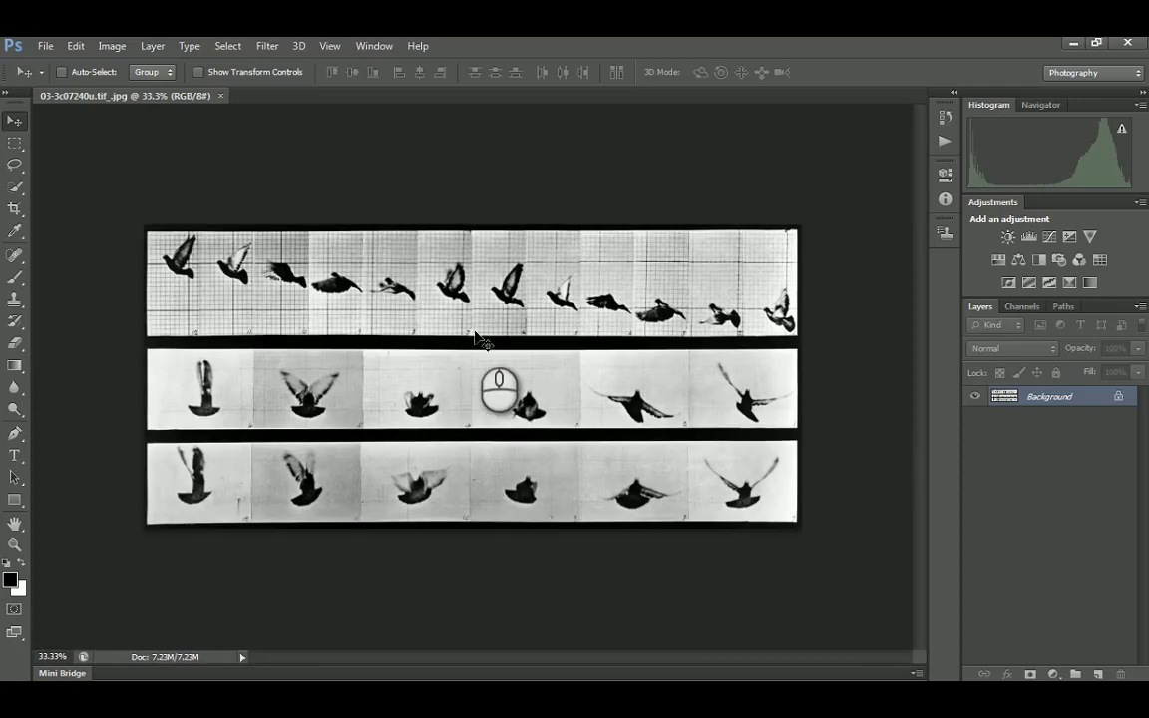
drag(427, 314, 647, 311)
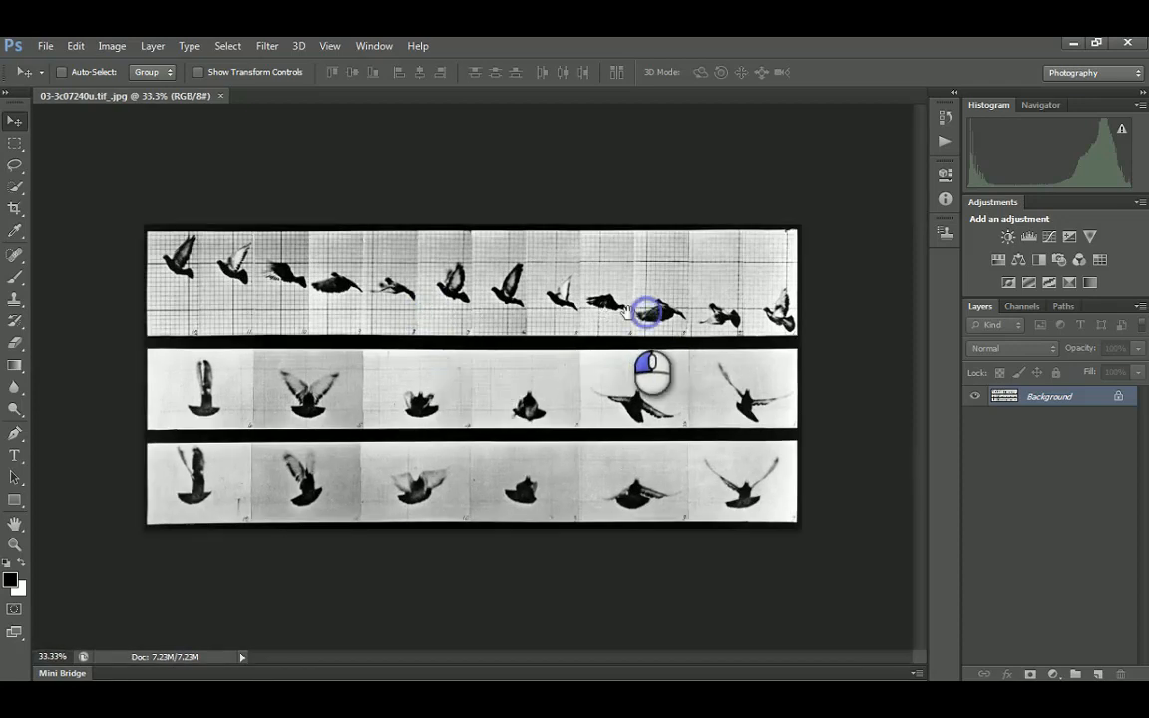
alt+scroll(518, 332, up, 9)
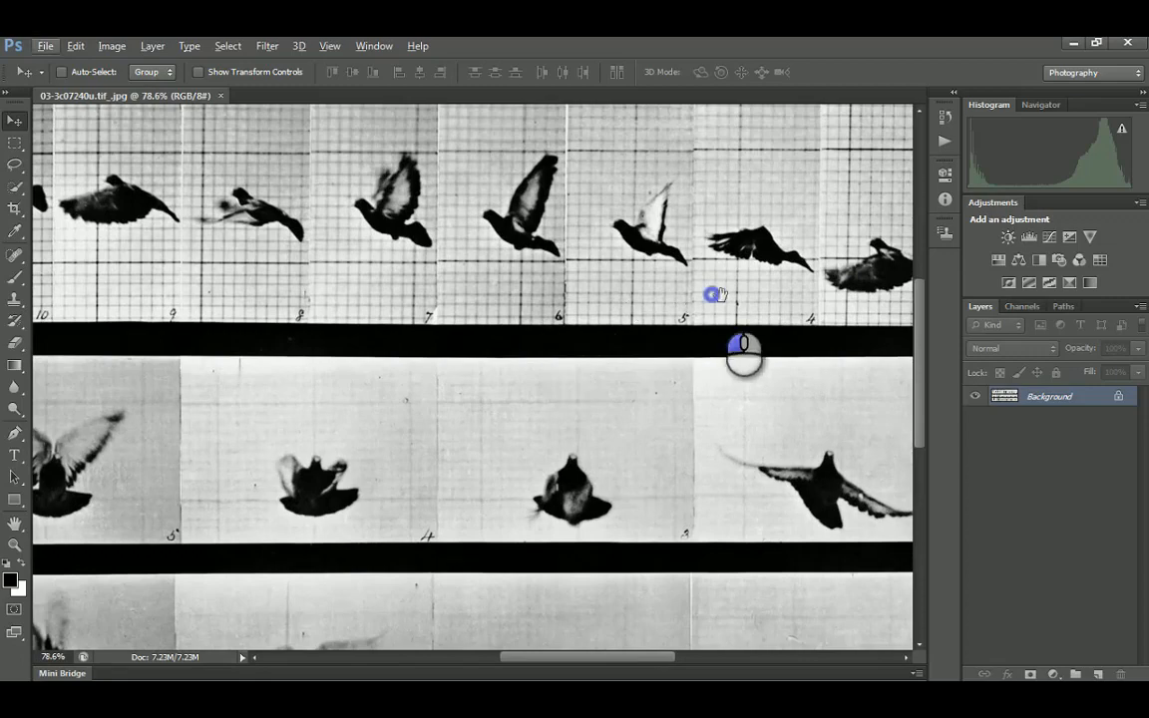
drag(715, 296, 477, 361)
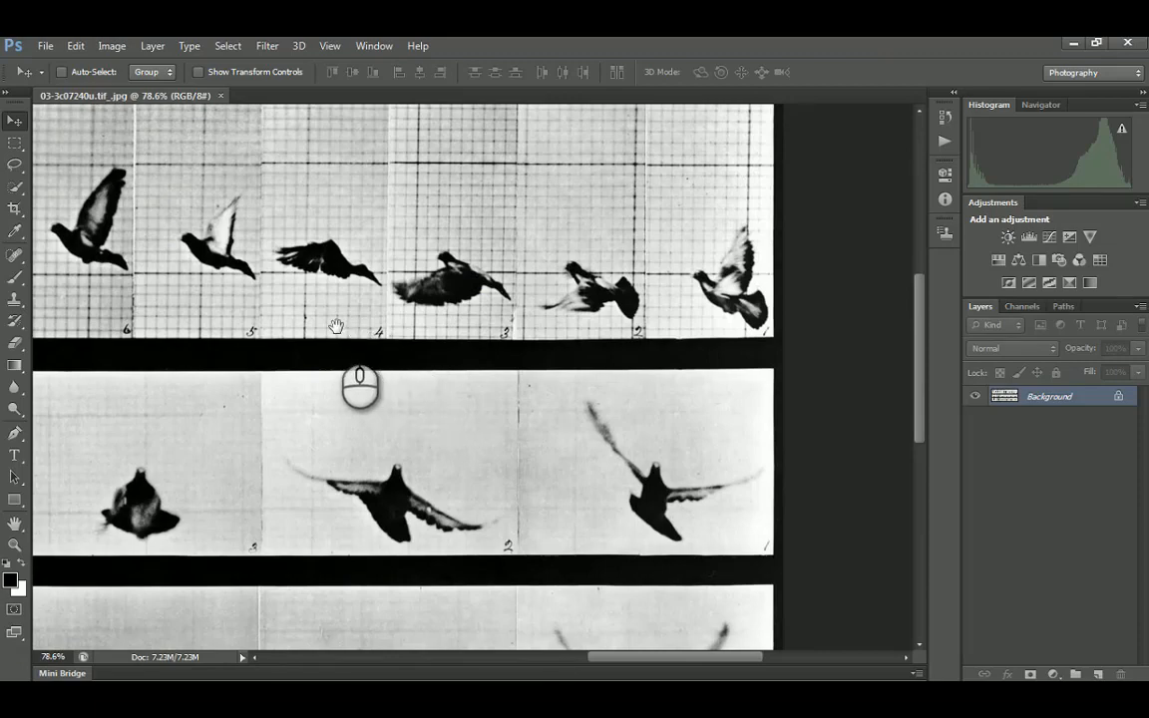
drag(336, 326, 507, 347)
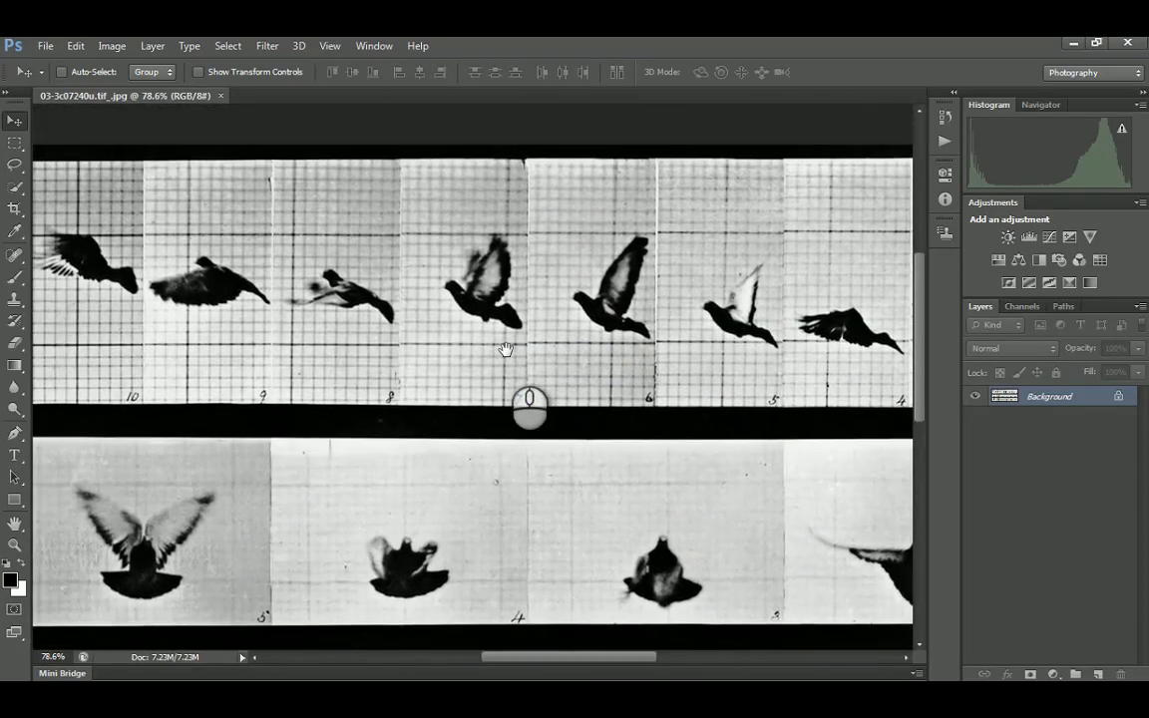
drag(395, 357, 518, 344)
drag(336, 395, 477, 356)
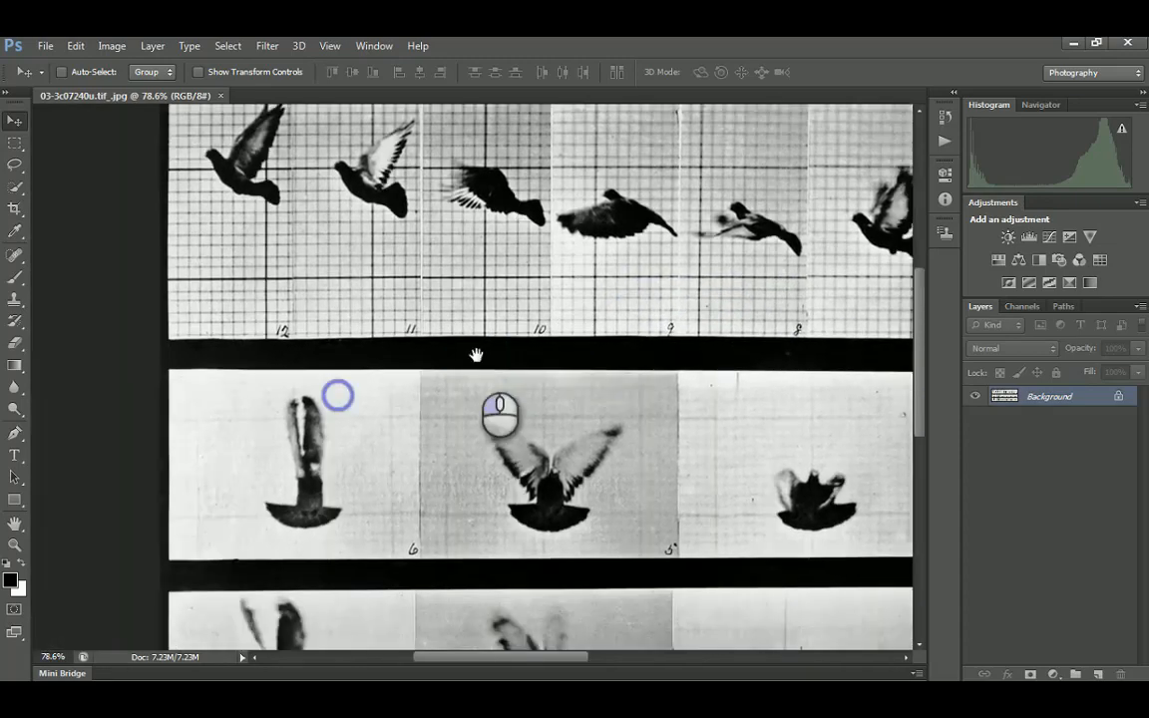
drag(744, 356, 599, 369)
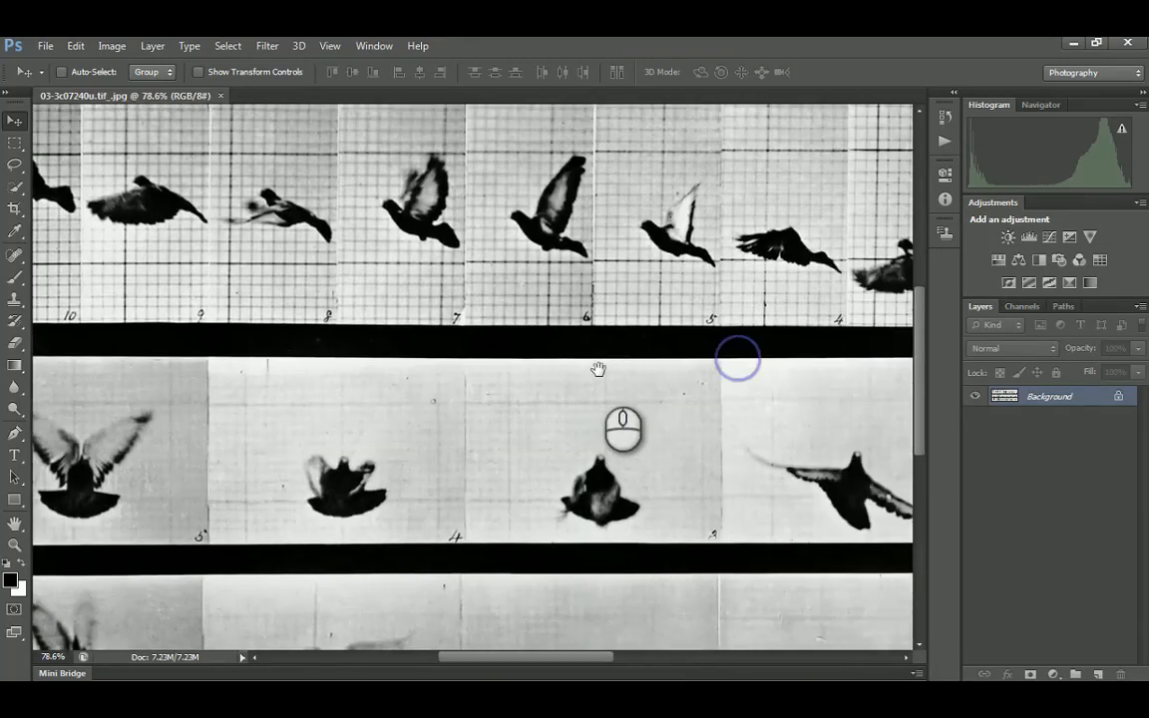
drag(686, 373, 522, 400)
click(600, 346)
drag(438, 356, 611, 308)
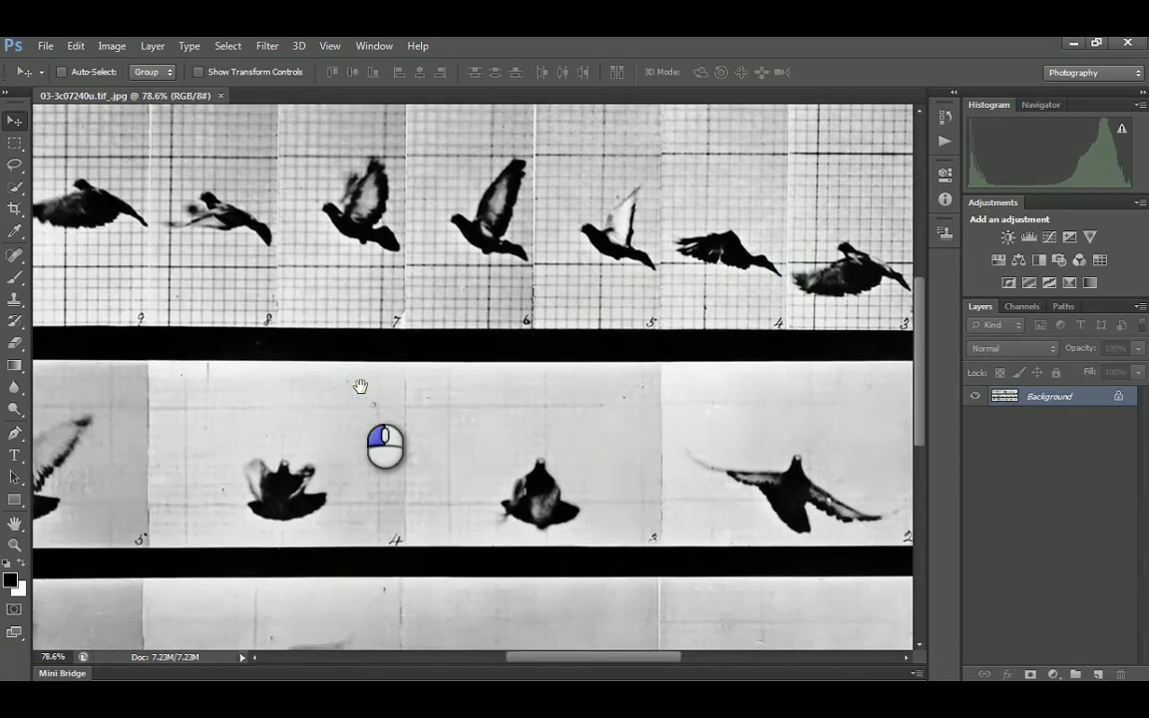
drag(361, 387, 546, 349)
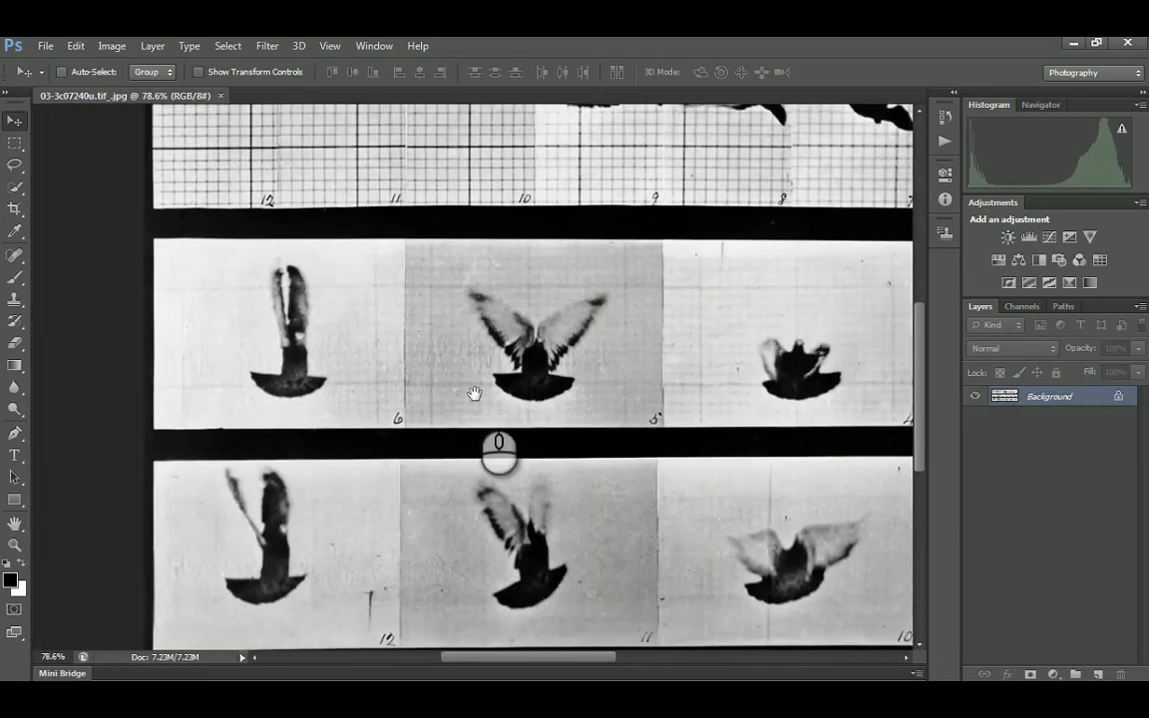
click(387, 418)
drag(674, 338, 557, 347)
Inspect the full motion-sequence sheet and the pixel detail of the bird in frame 3 of the middle row
scroll(574, 349, down, 3)
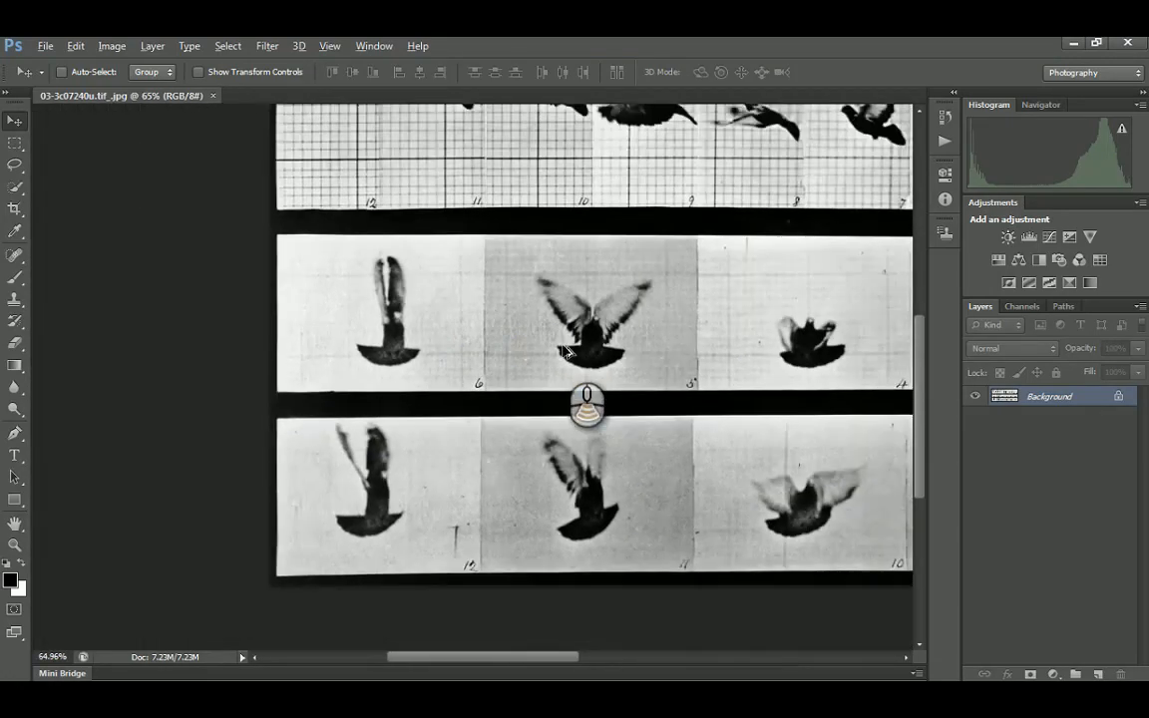
alt+scroll(597, 415, down, 2)
alt+scroll(529, 407, up, 1)
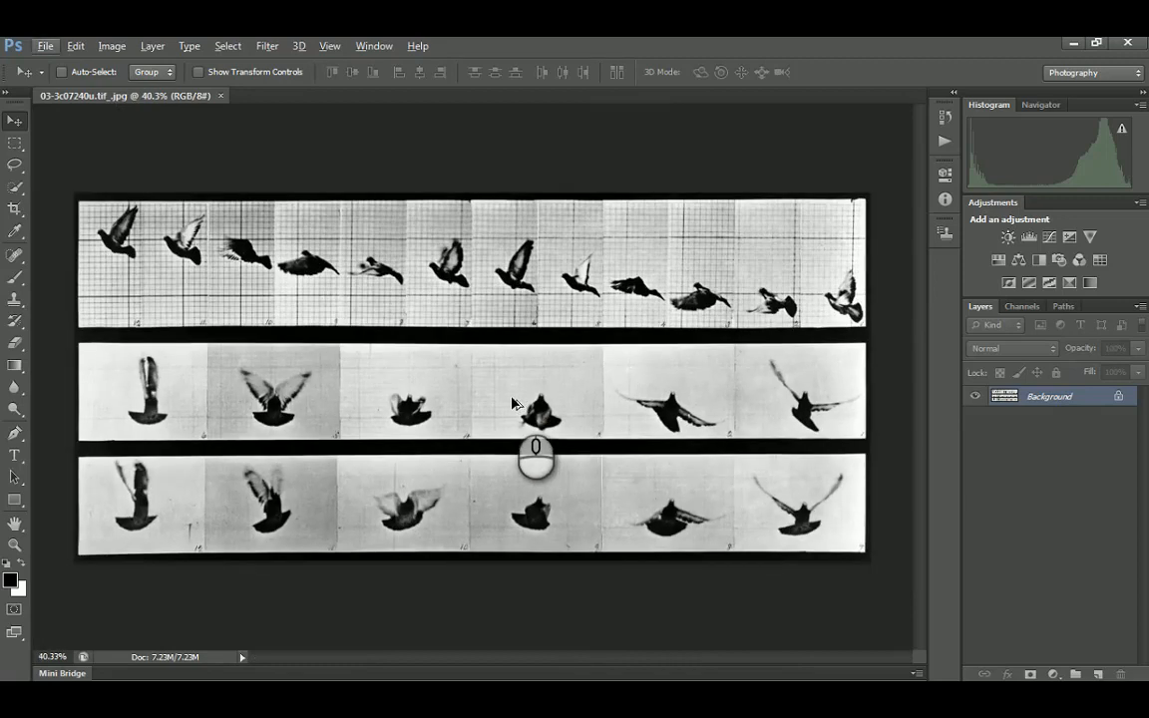
scroll(514, 404, up, 1)
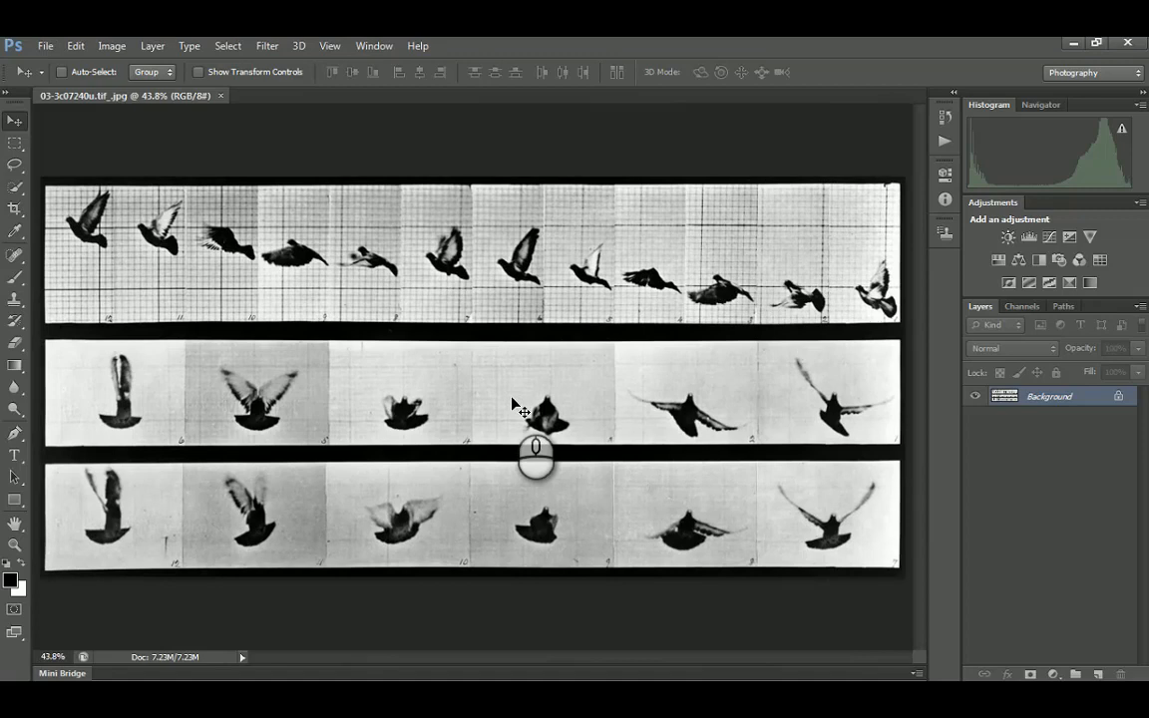
scroll(514, 404, up, 3)
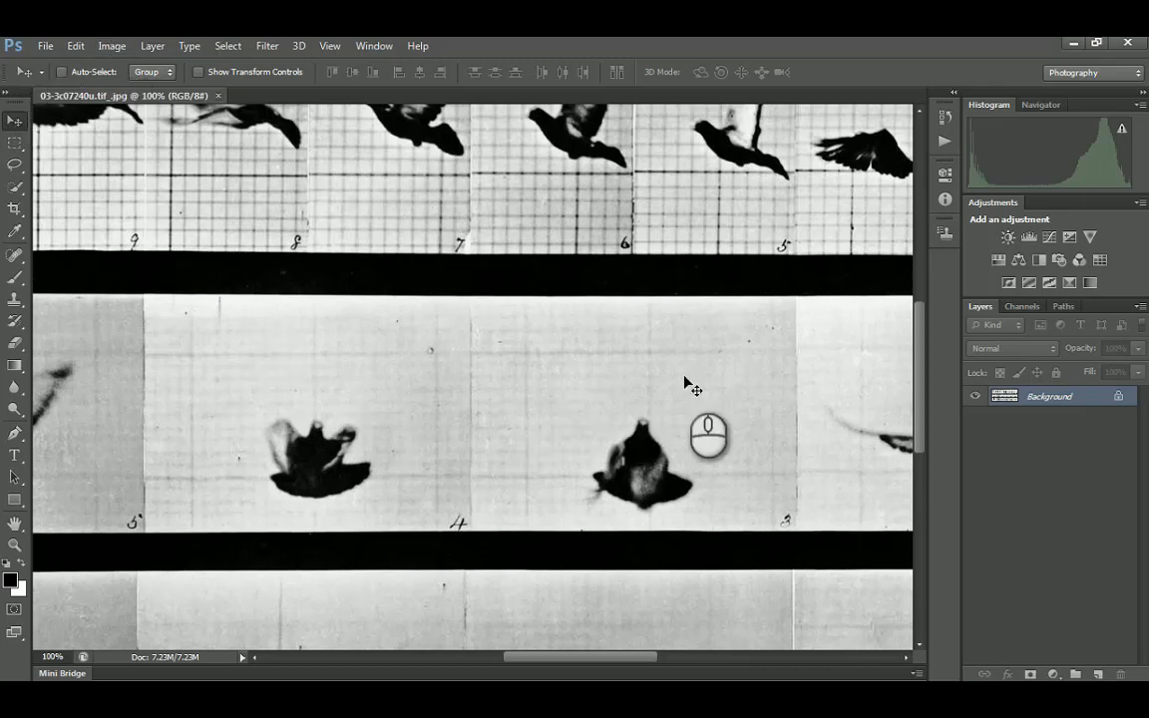
alt+scroll(761, 322, up, 8)
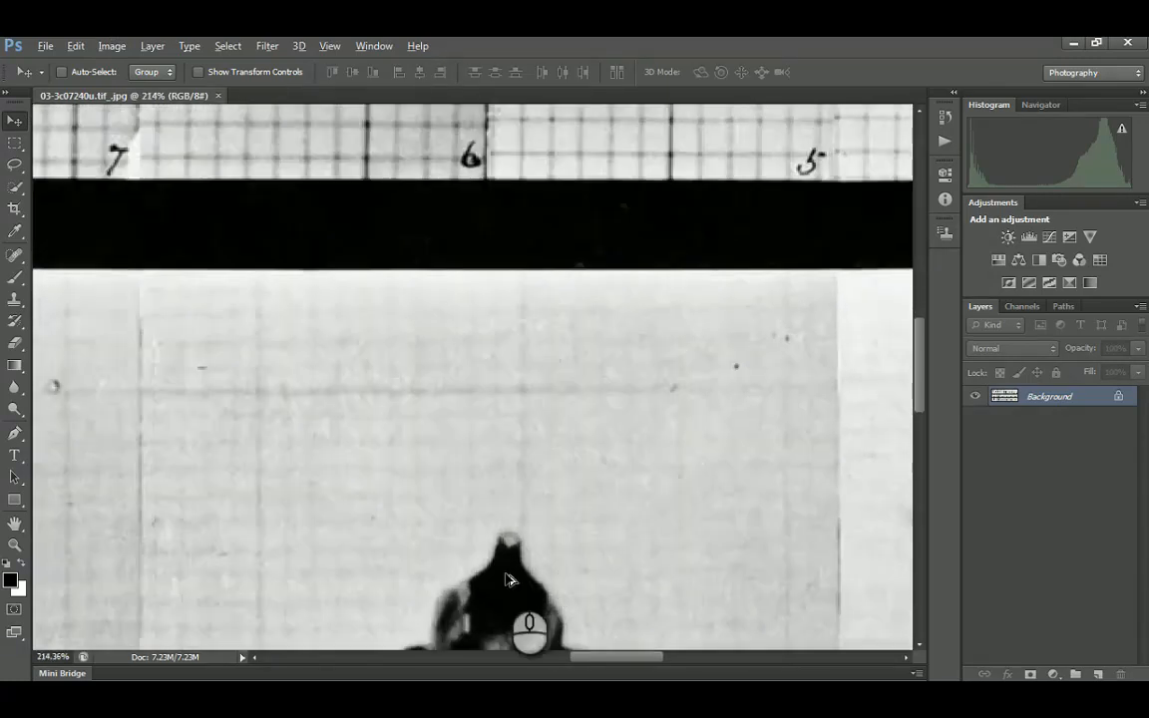
alt+scroll(529, 564, up, 8)
alt+scroll(529, 564, down, 15)
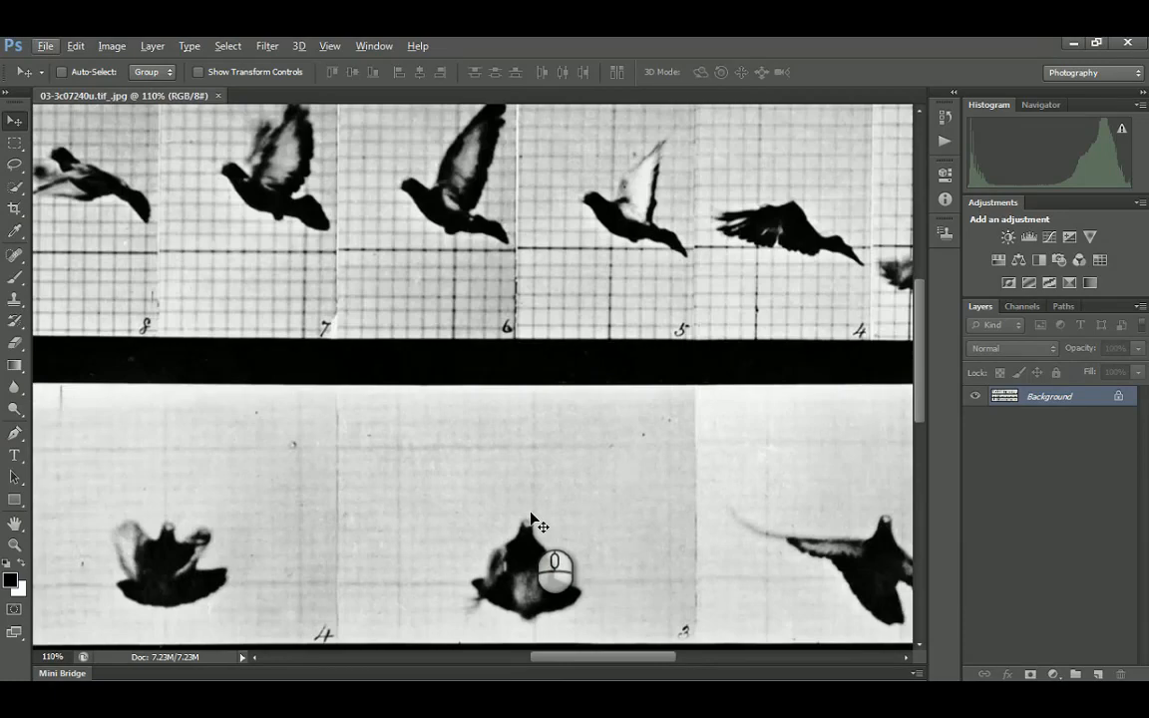
alt+scroll(532, 519, down, 1)
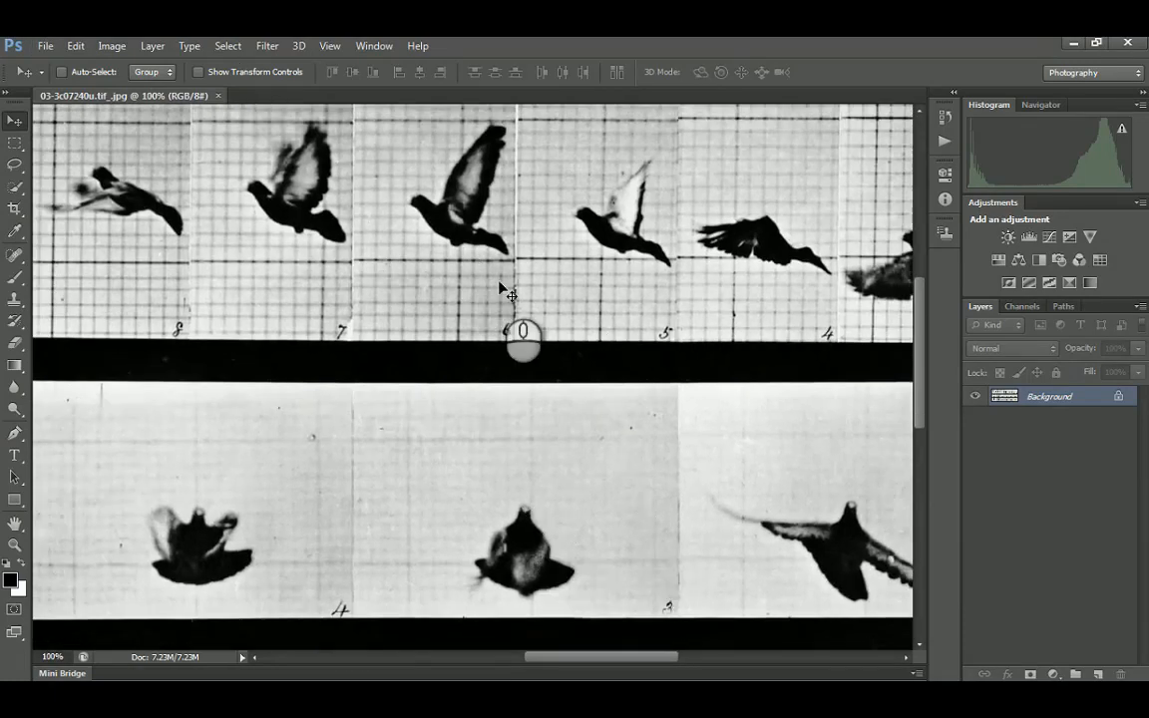
Open the Image Size settings and review the bird image's document width, height and resolution
click(112, 46)
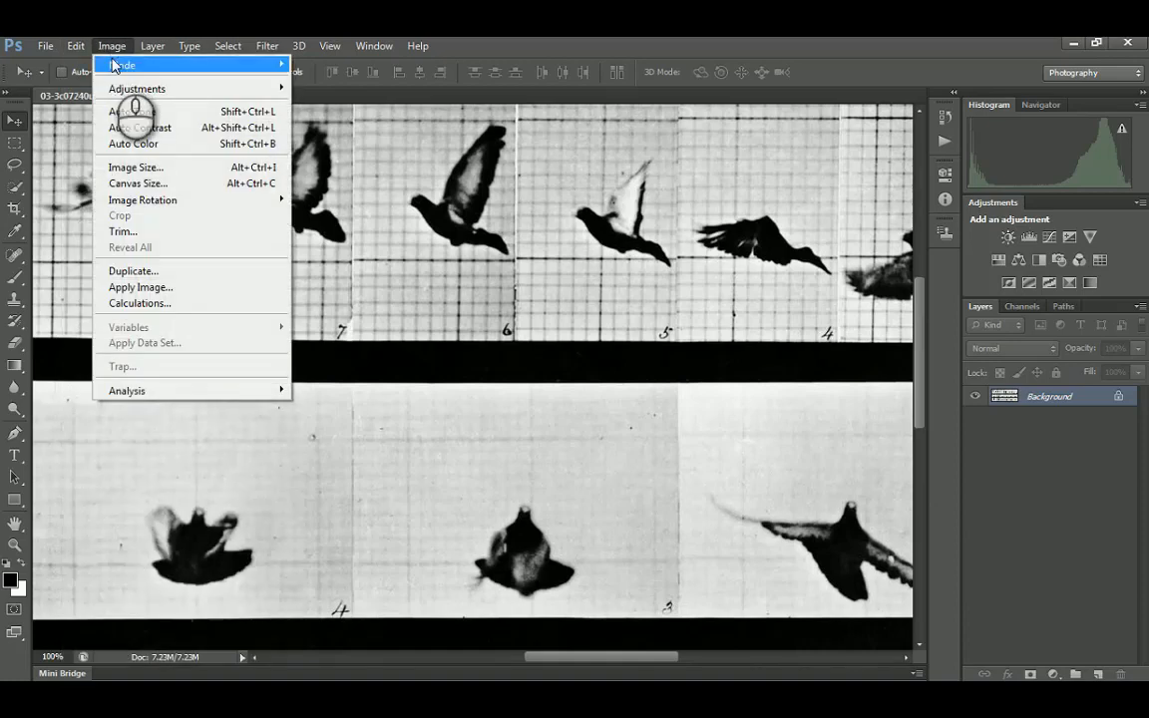
click(140, 166)
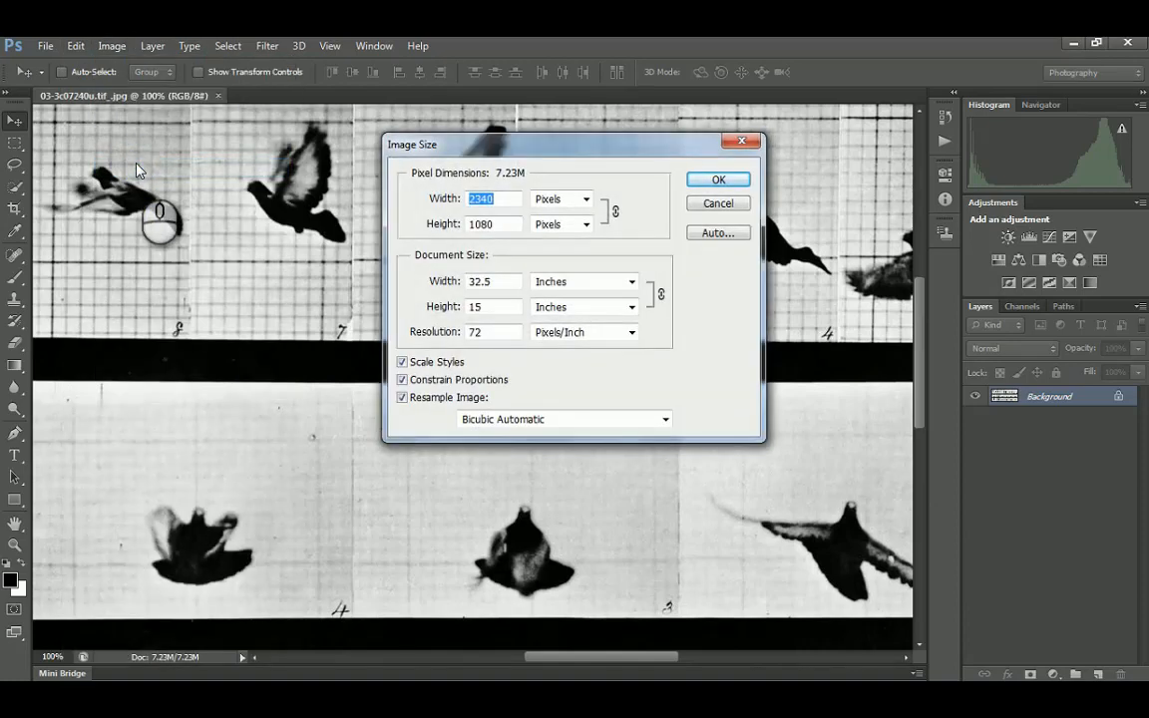
drag(574, 151, 819, 147)
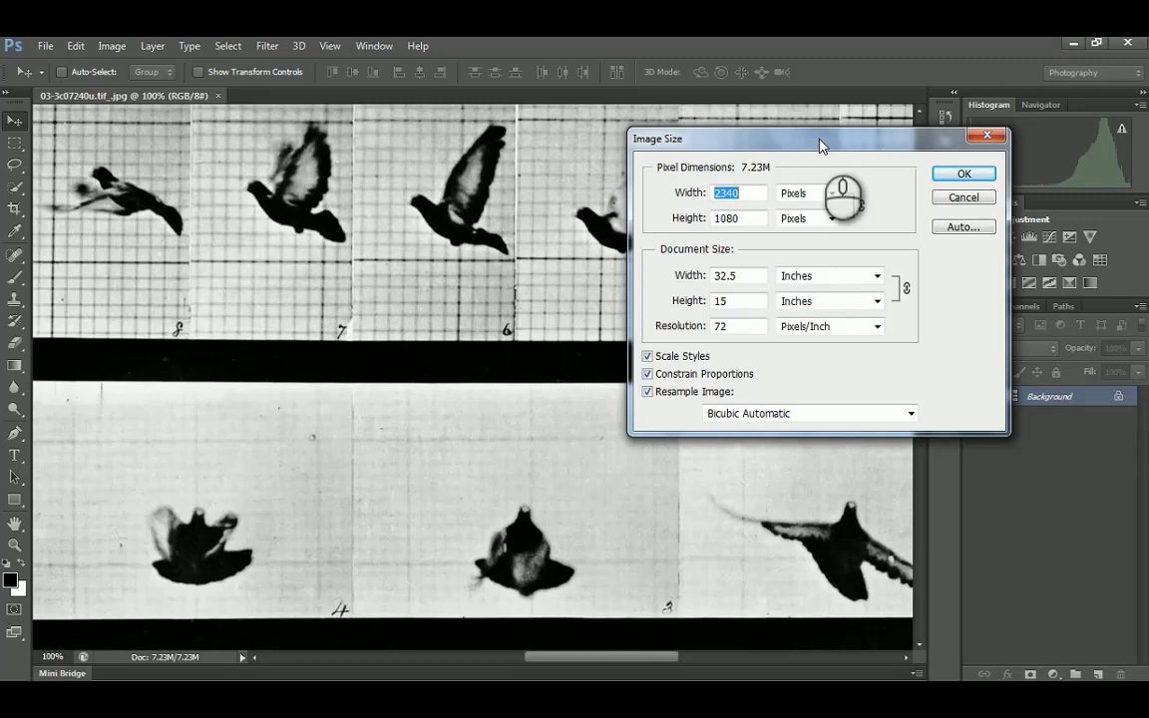
click(743, 328)
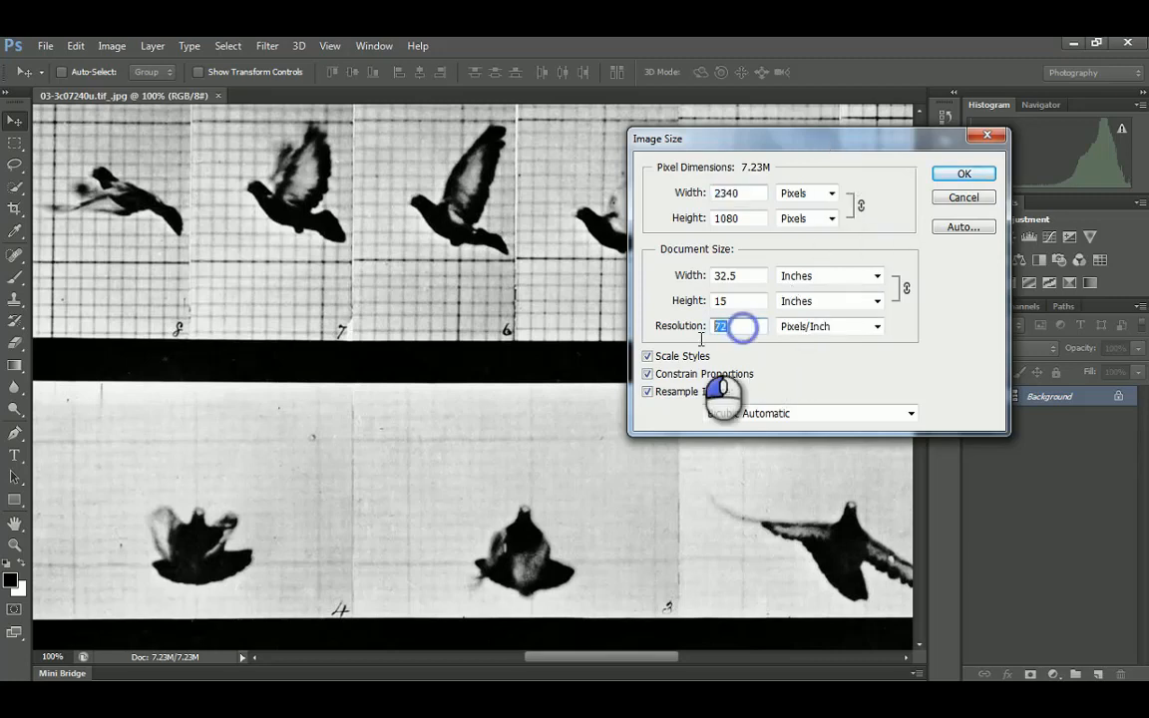
click(748, 276)
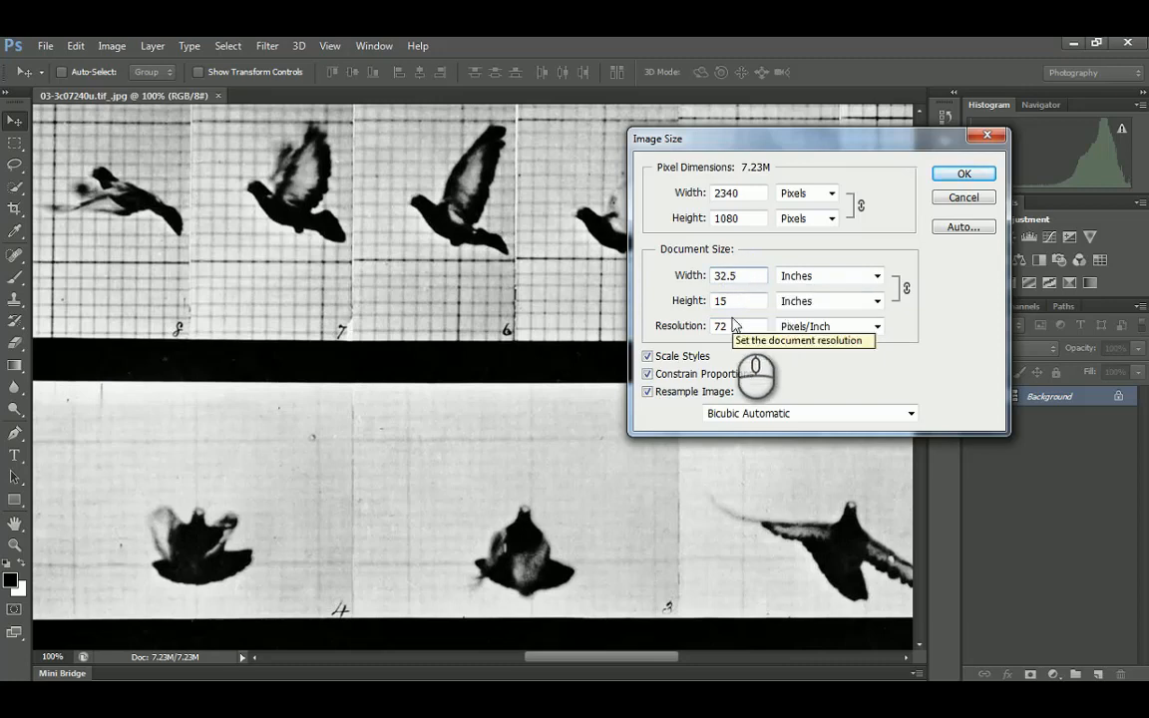
click(743, 301)
click(737, 327)
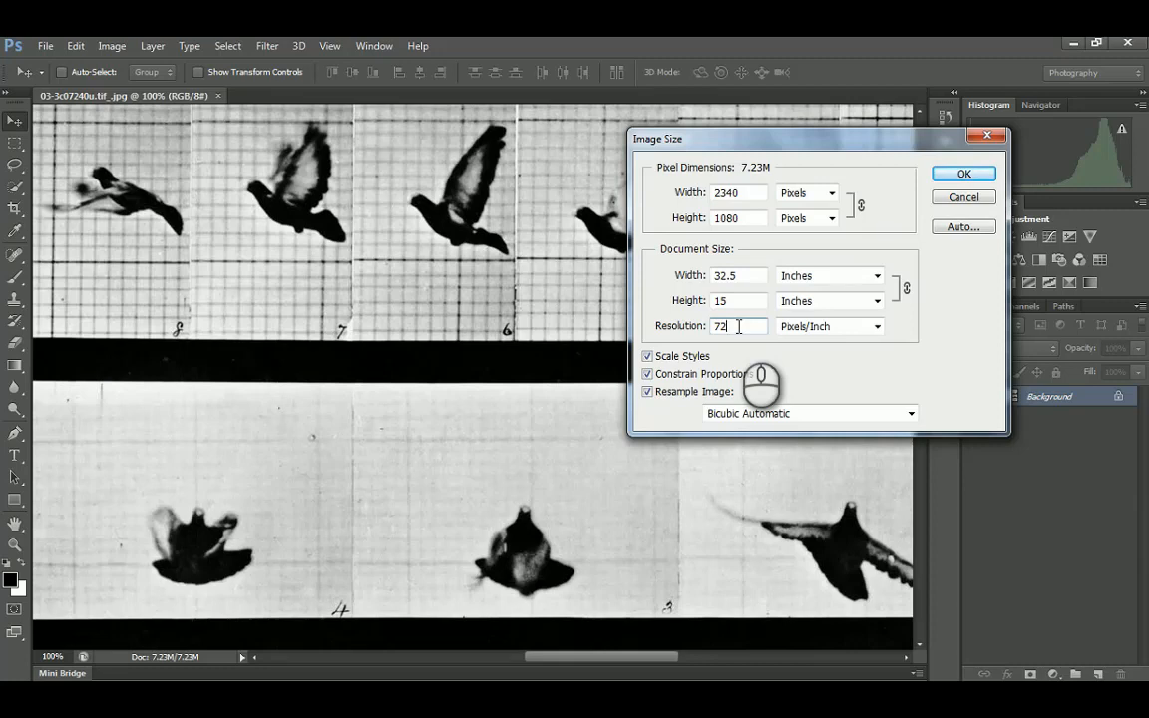
drag(740, 326, 695, 328)
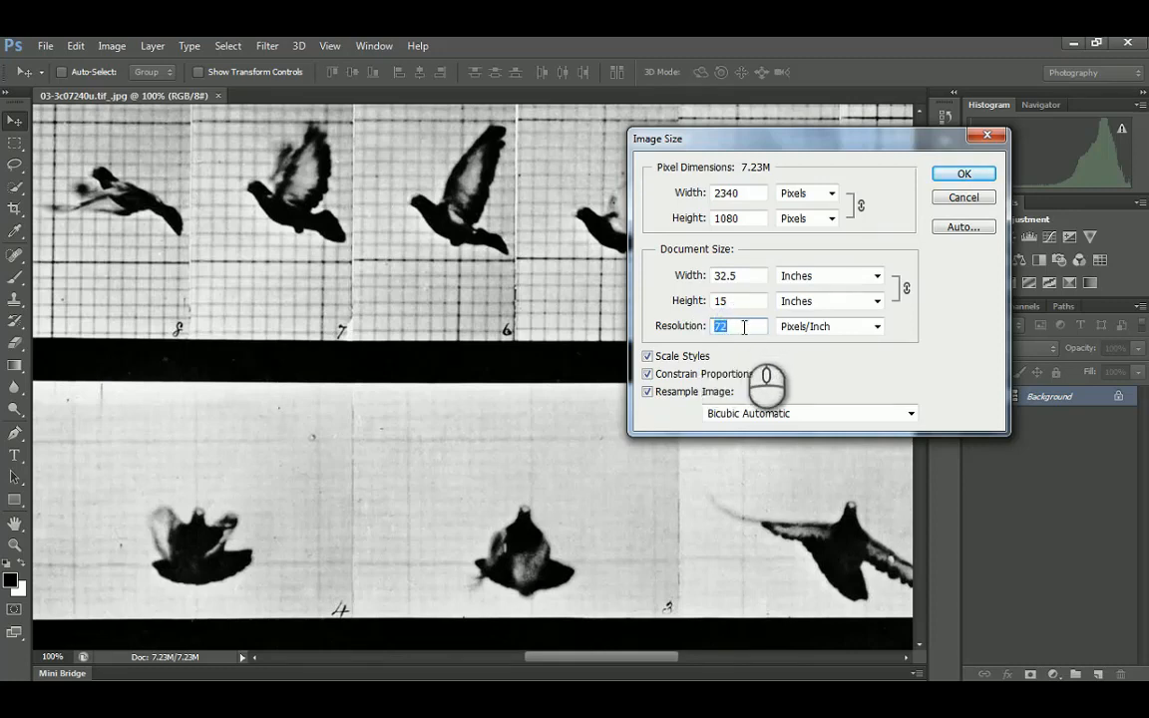
click(745, 327)
drag(748, 274, 714, 275)
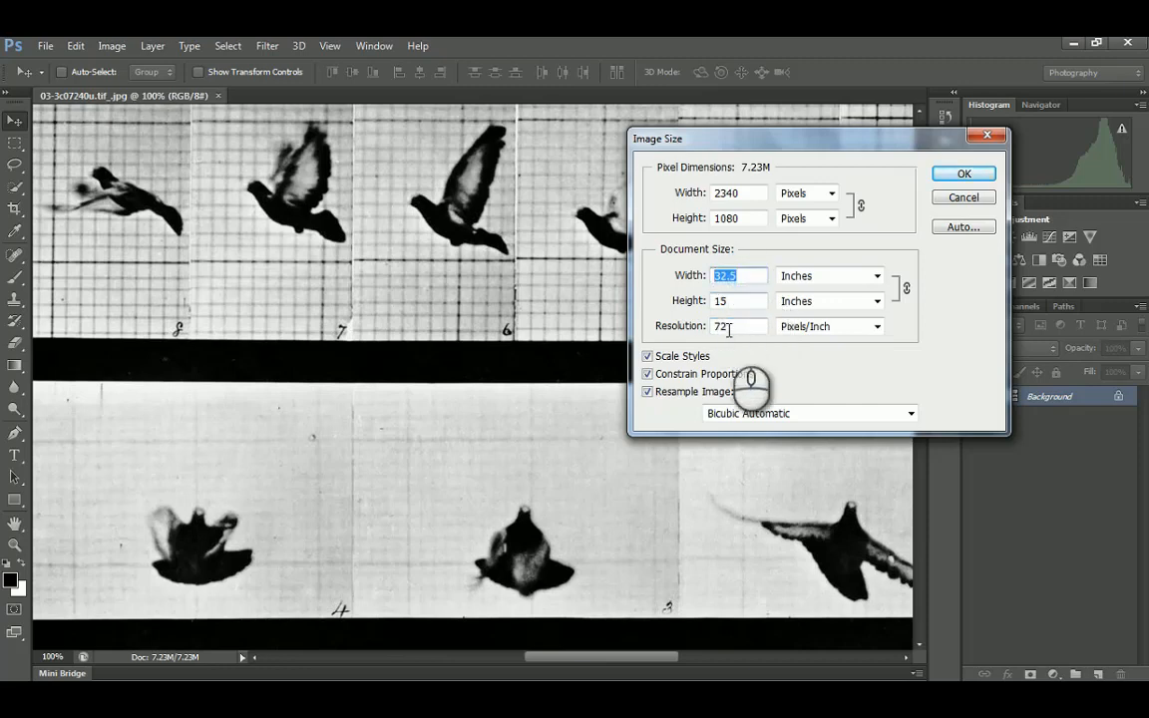
drag(741, 328, 710, 326)
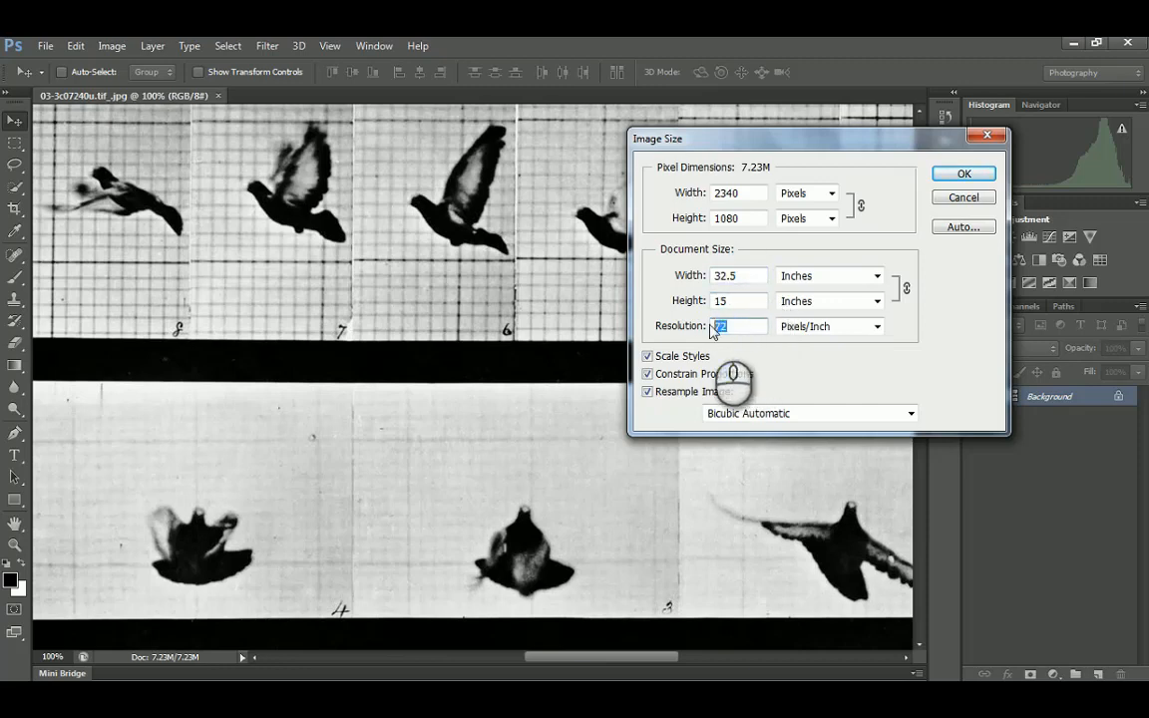
Turn off image resampling and set the document resolution to 150 pixels/inch
click(647, 391)
click(731, 326)
drag(731, 327, 686, 321)
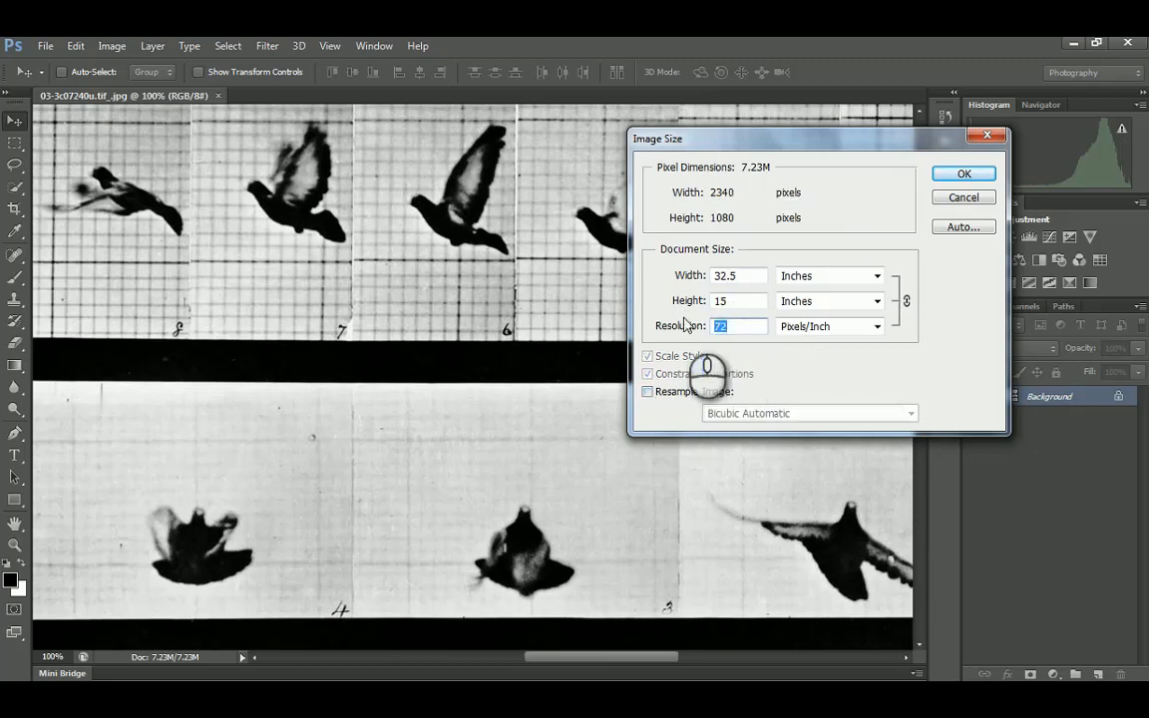
text(150)
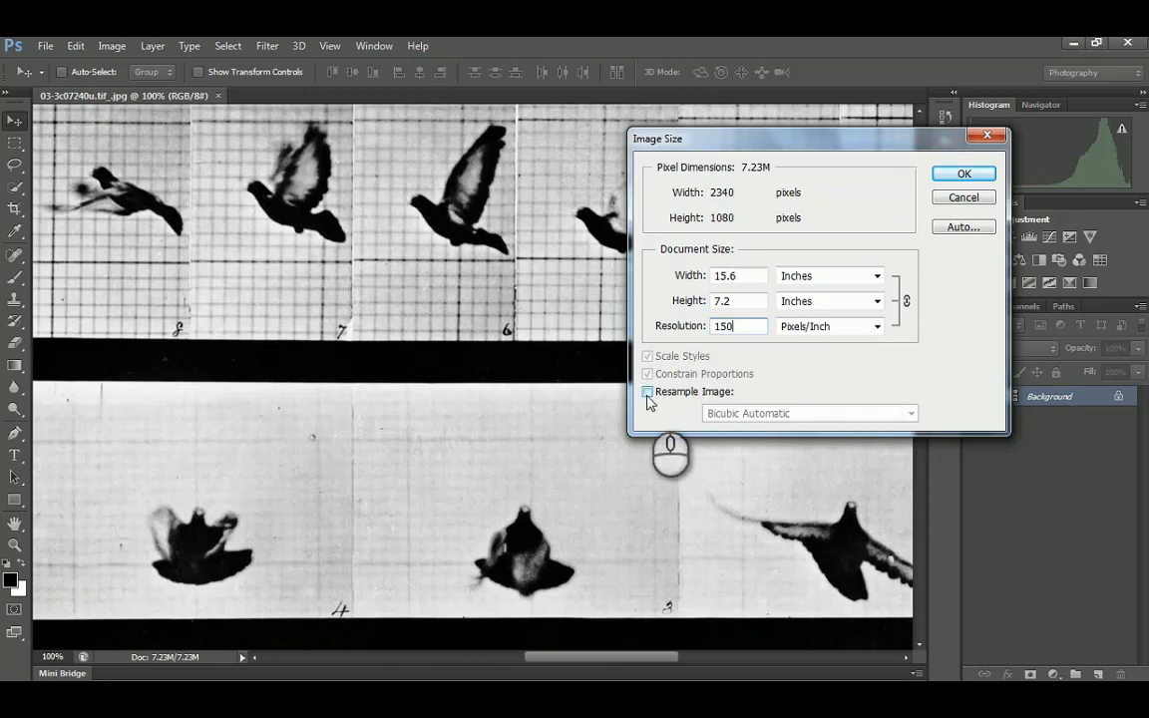
Compare the document width, height and resolution with the pixel dimensions while resampling is off
click(743, 326)
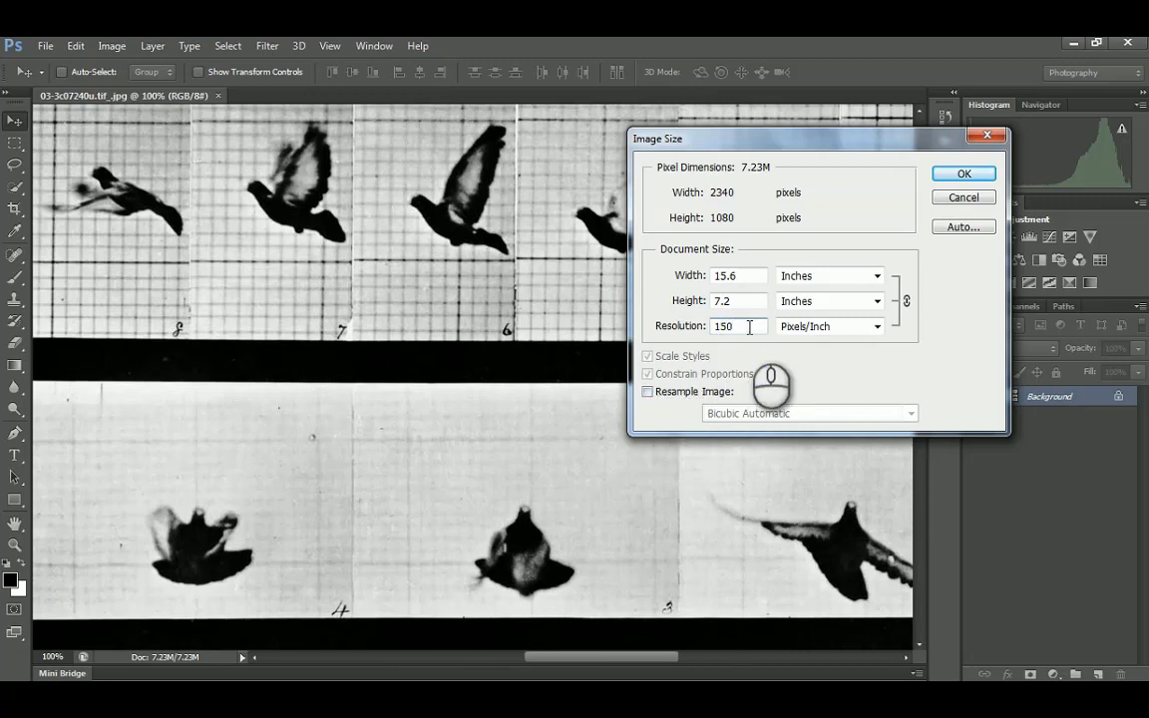
click(746, 300)
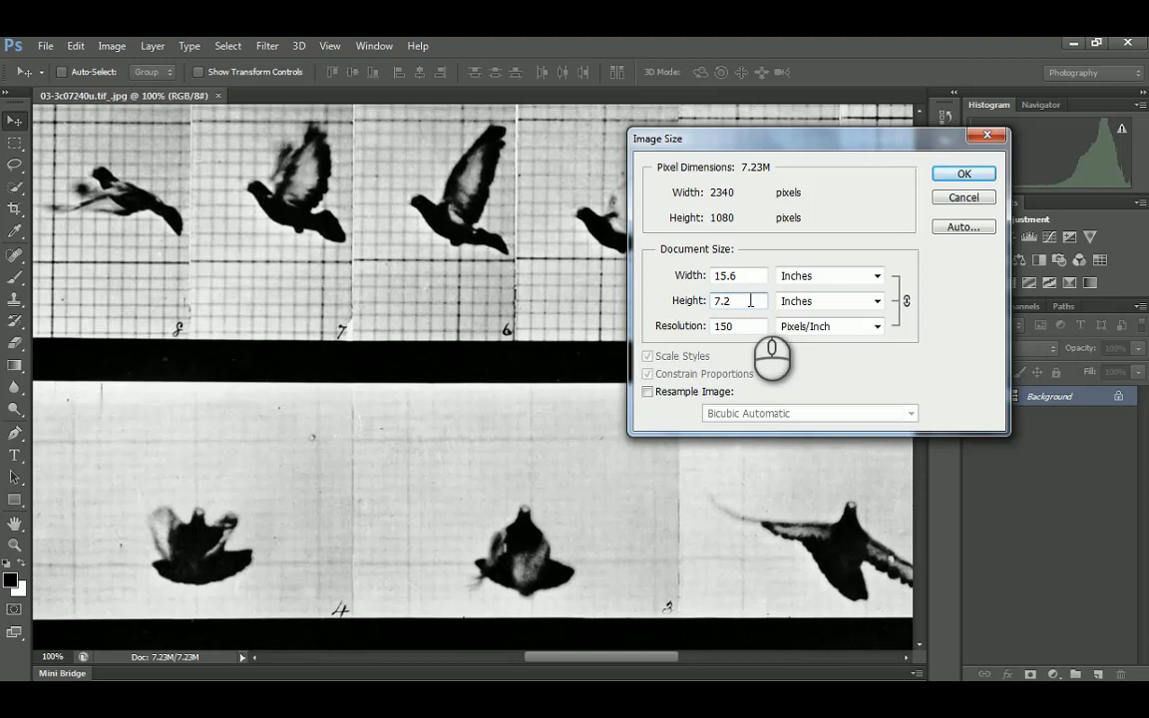
click(743, 325)
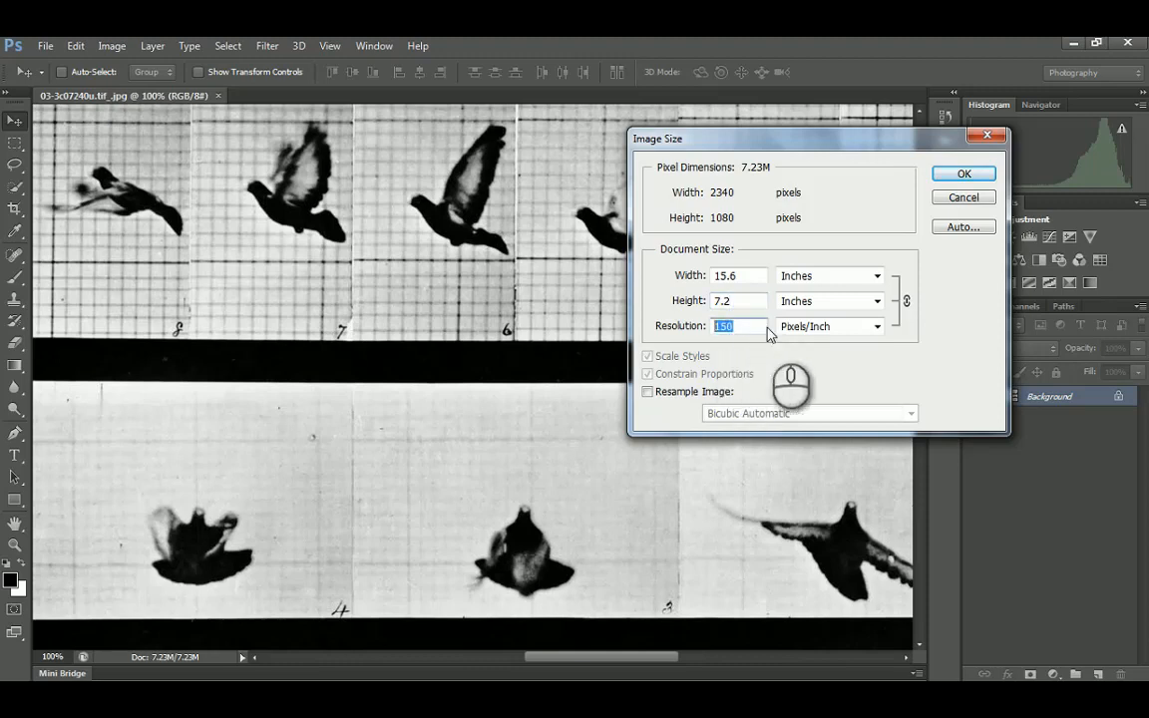
click(755, 327)
drag(755, 326, 713, 335)
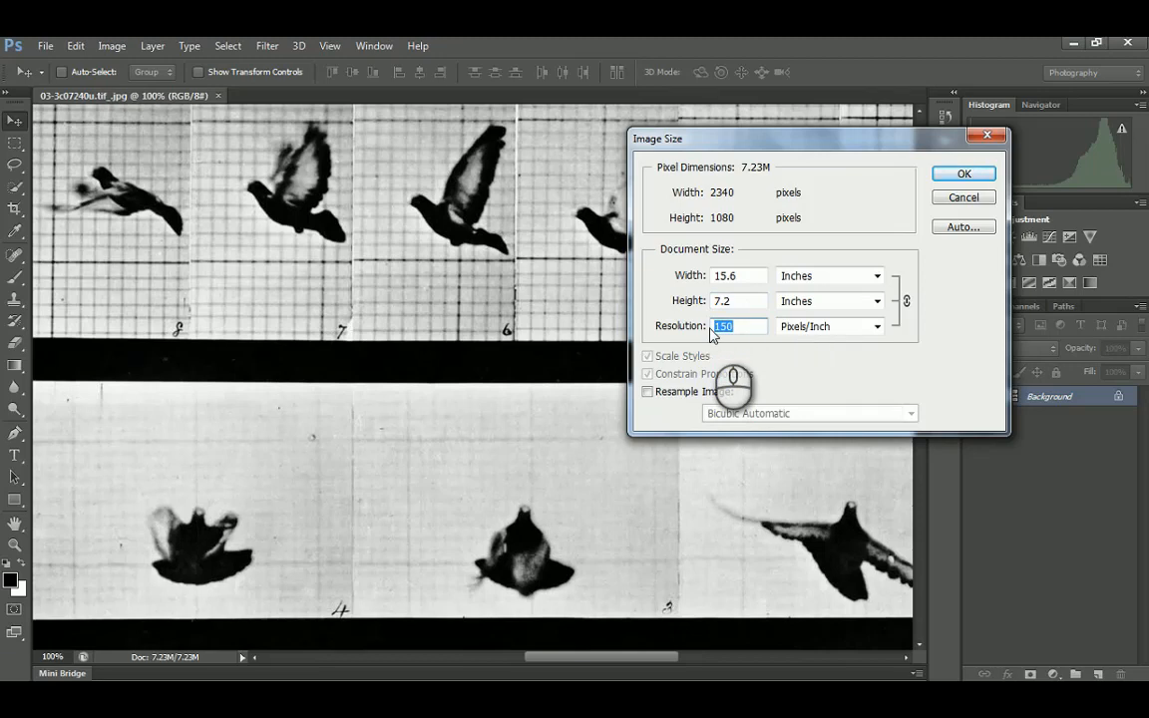
click(751, 276)
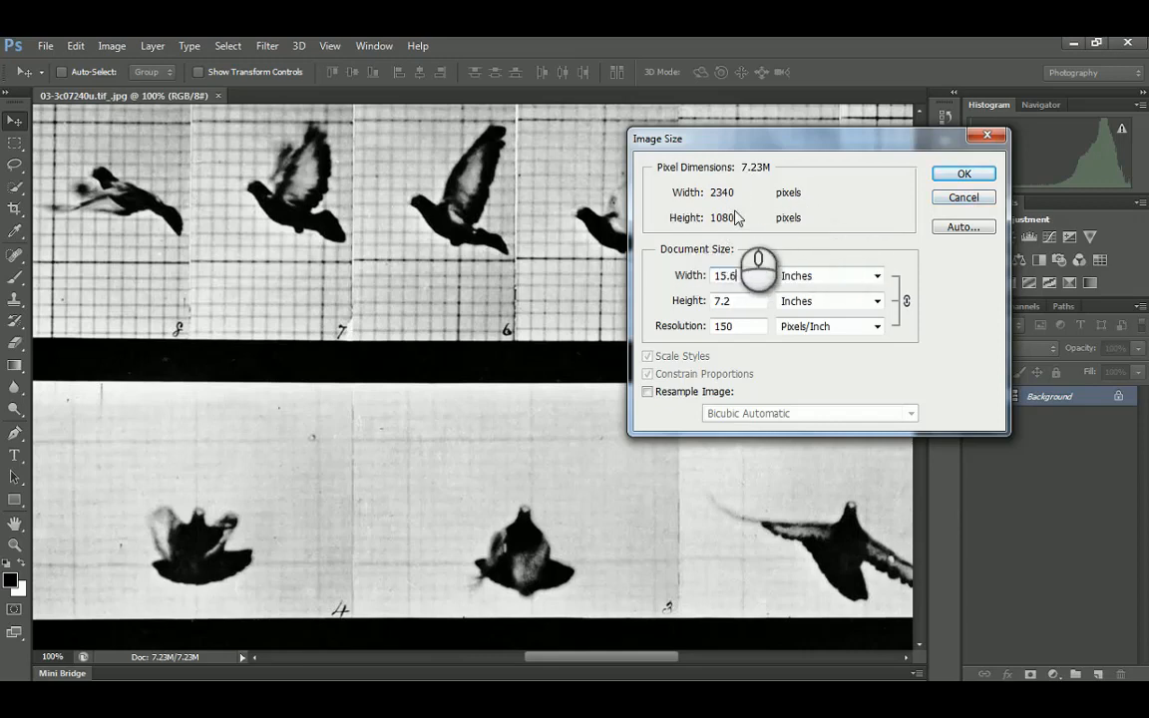
drag(743, 275, 710, 288)
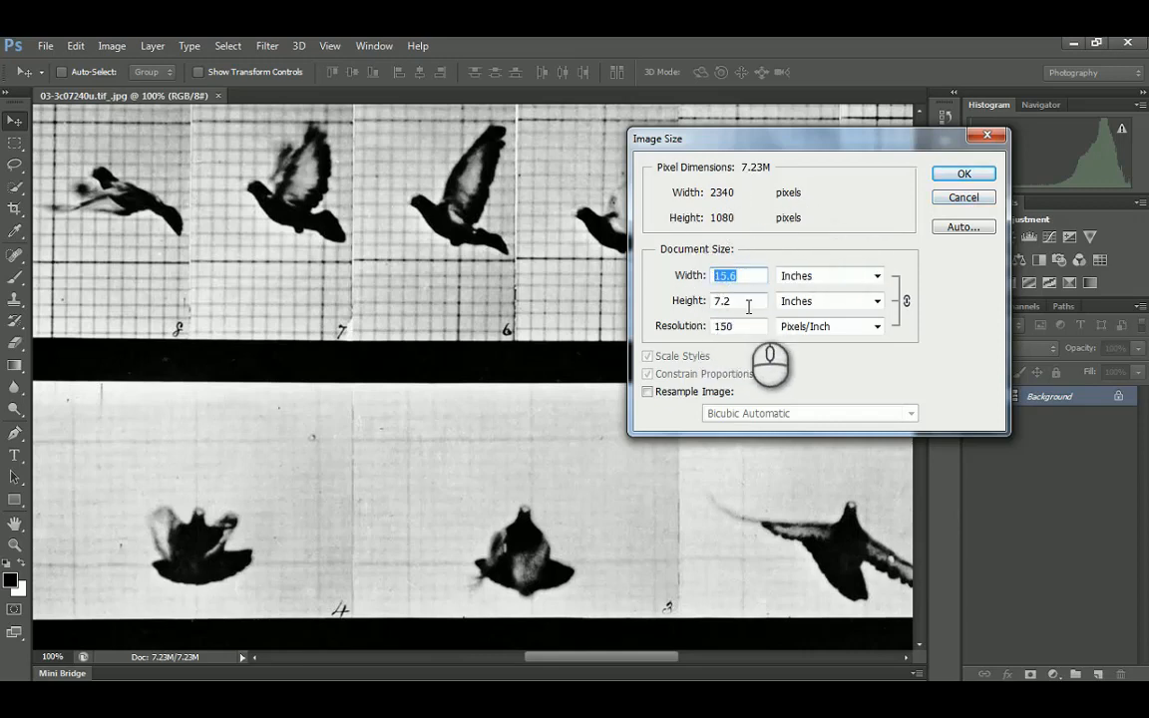
click(726, 300)
double_click(738, 275)
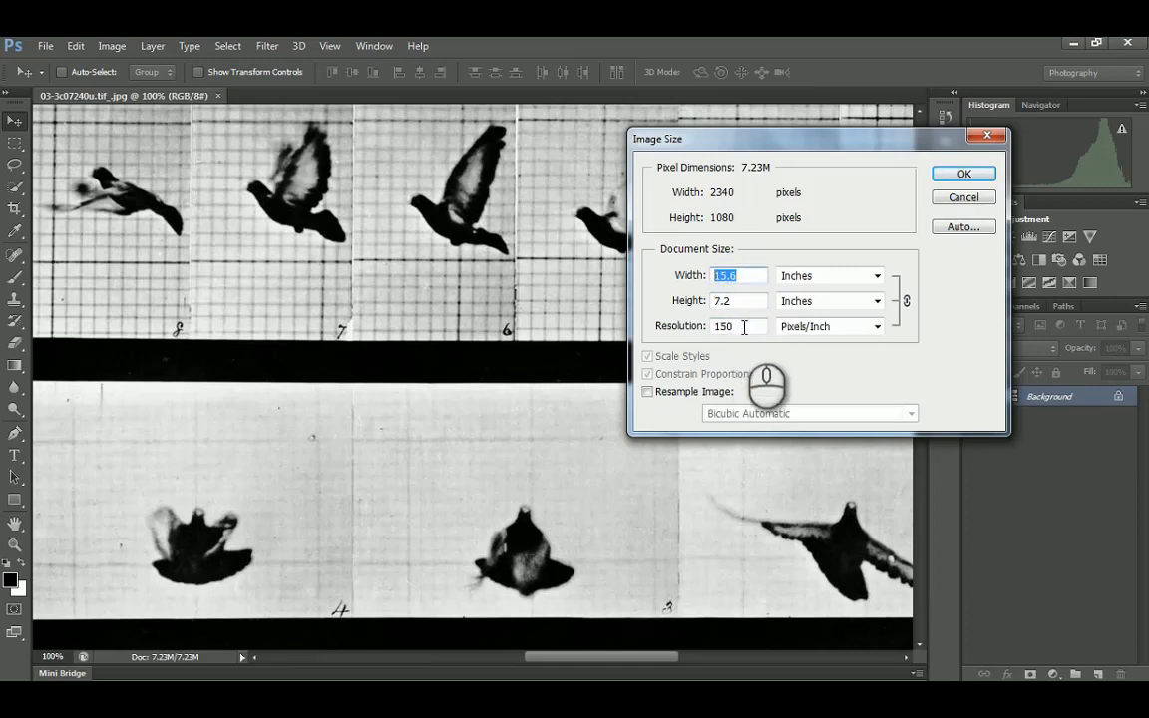
Try a document resolution of 600 pixels/inch with resampling off, and discard the Image Size changes
double_click(733, 326)
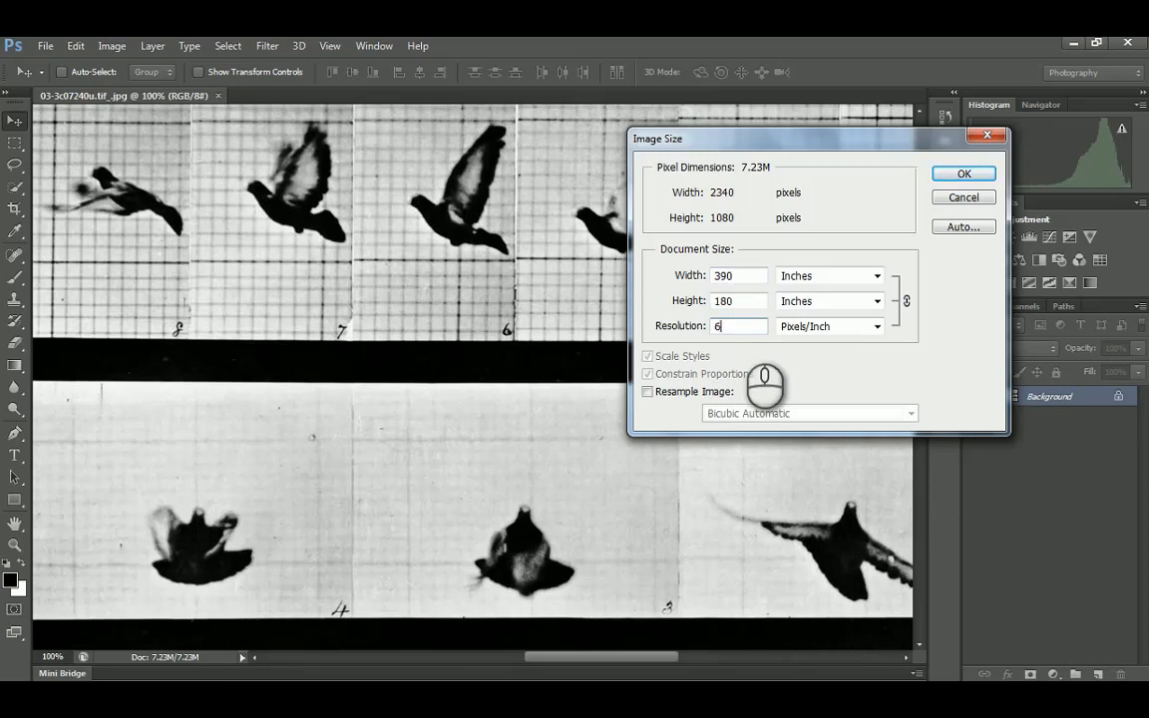
click(749, 276)
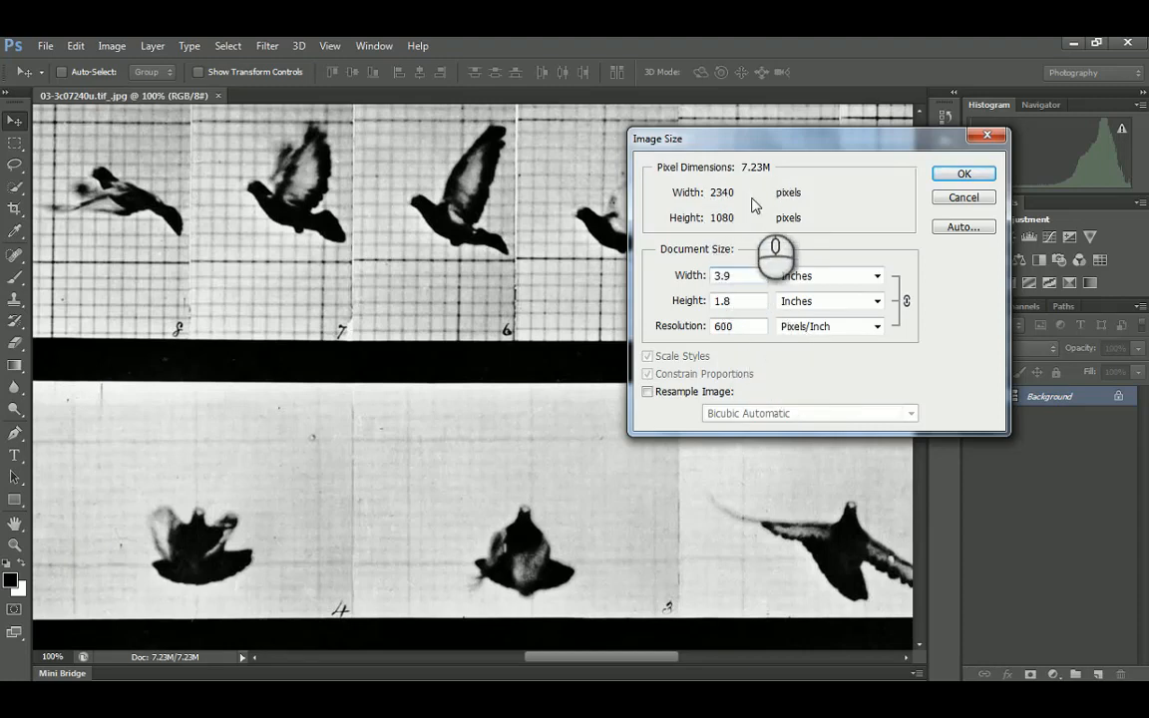
click(954, 199)
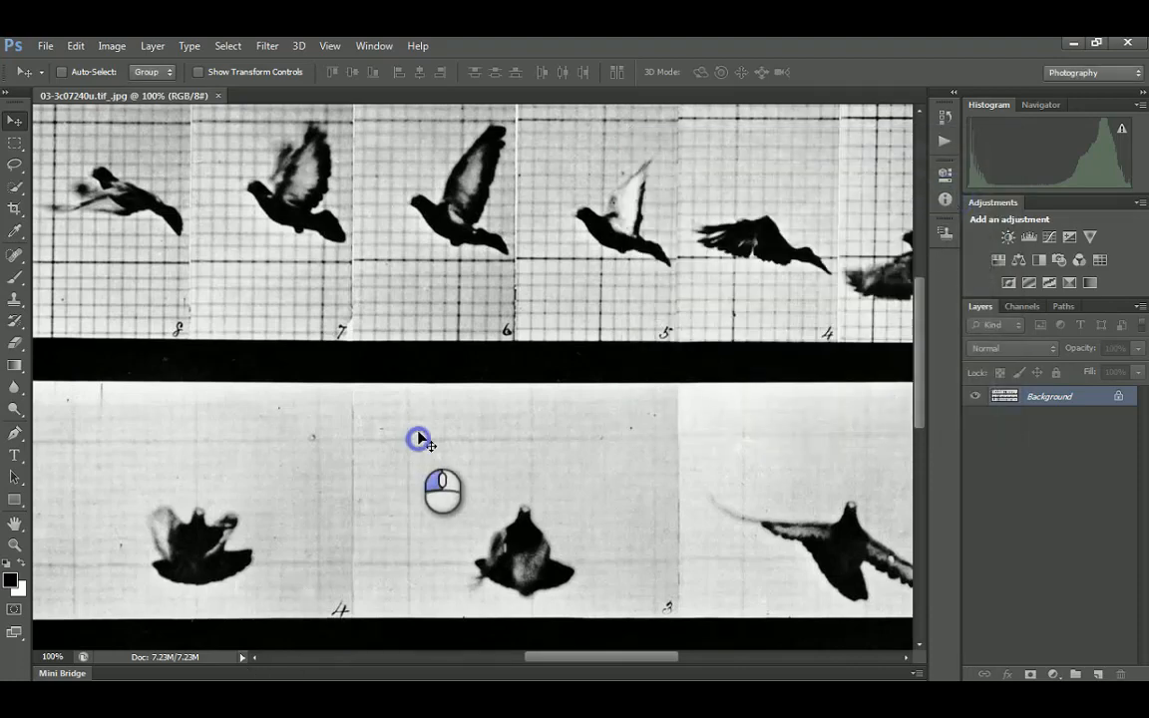
alt+scroll(546, 328, down, 5)
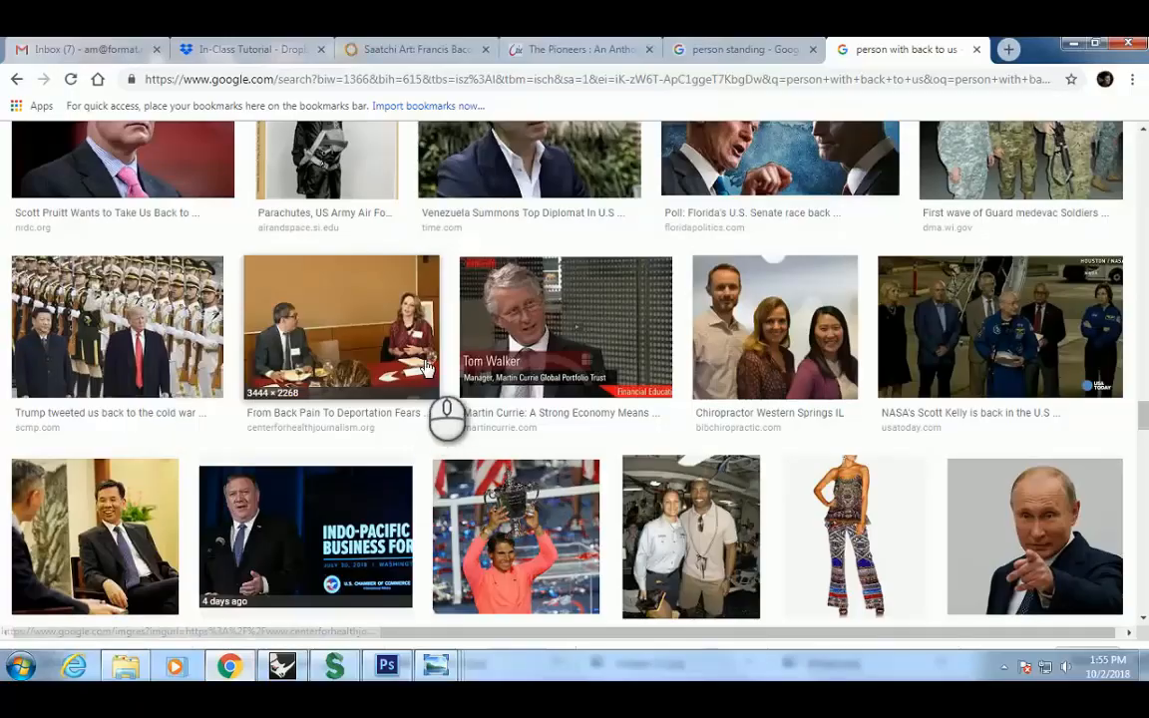
Switch to the Chrome browser and search Google Images for "landscape"
scroll(438, 321, up, 10)
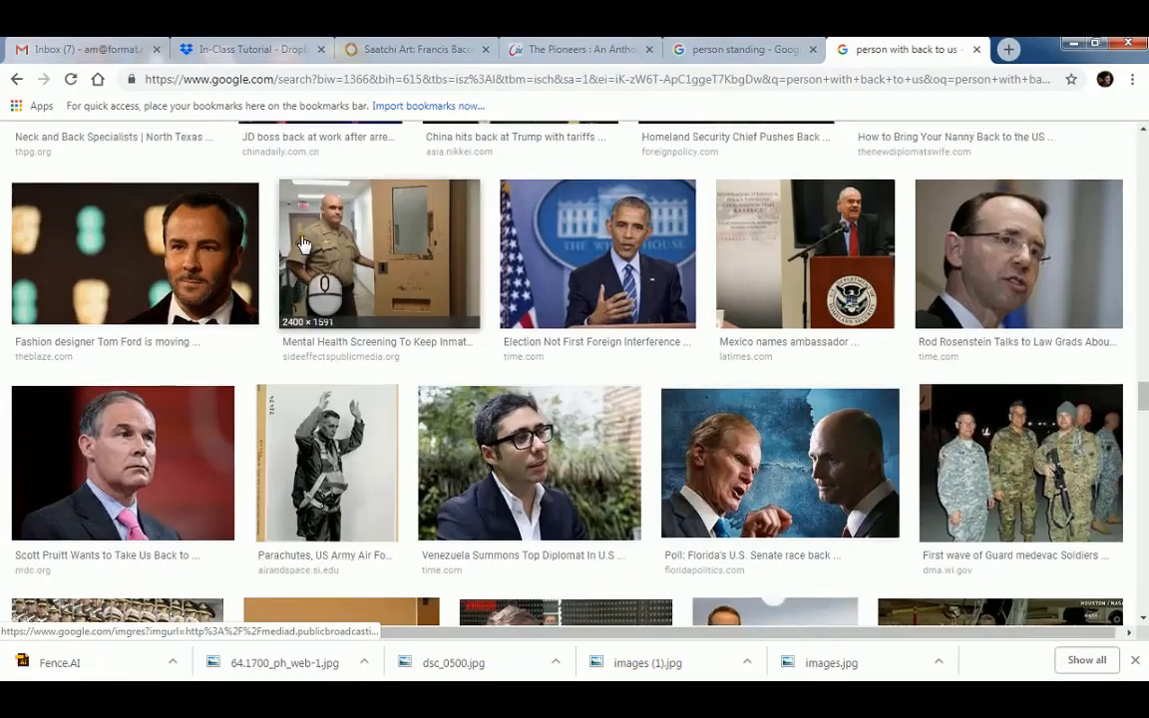
scroll(304, 243, up, 15)
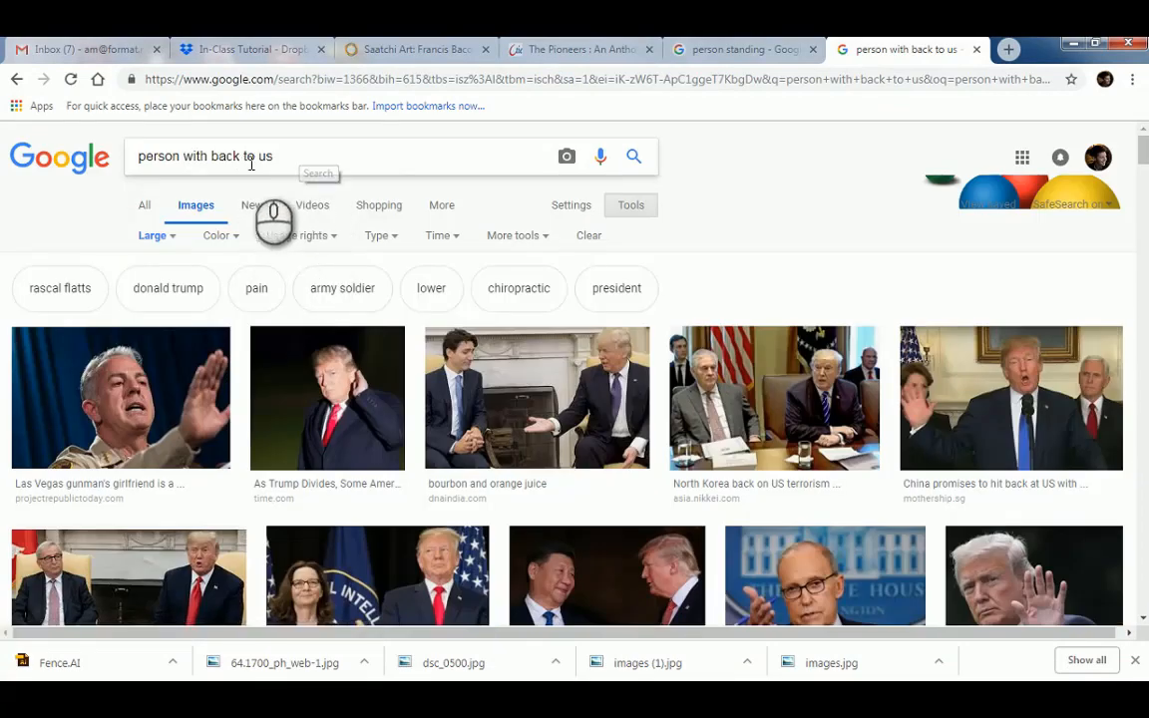
drag(276, 156, 118, 161)
text(lan)
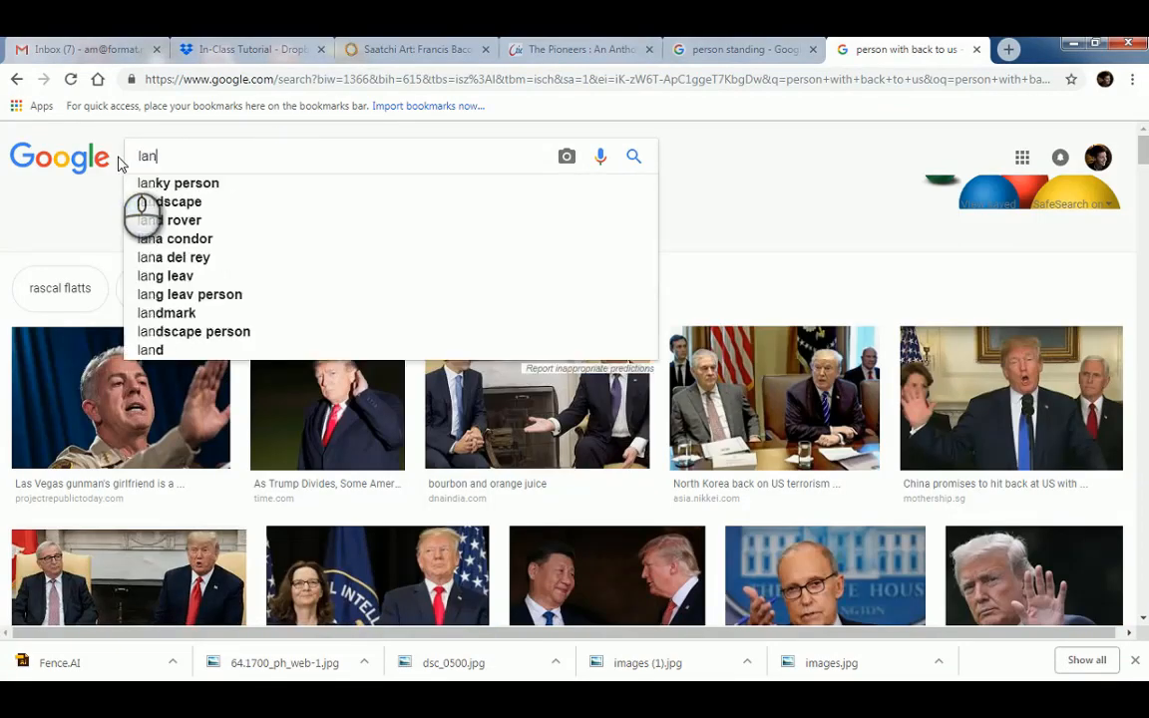
text(dscape)
key(Return)
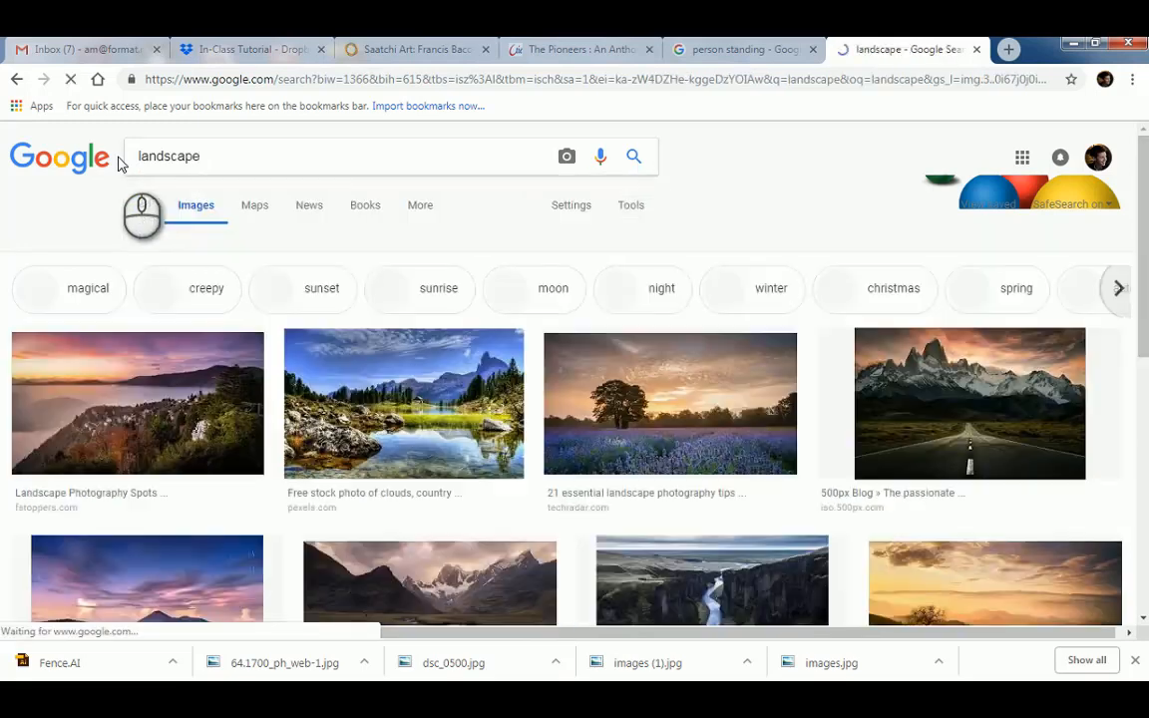
Filter the landscape image results to sizes larger than 2 MP (1600×1200)
click(628, 206)
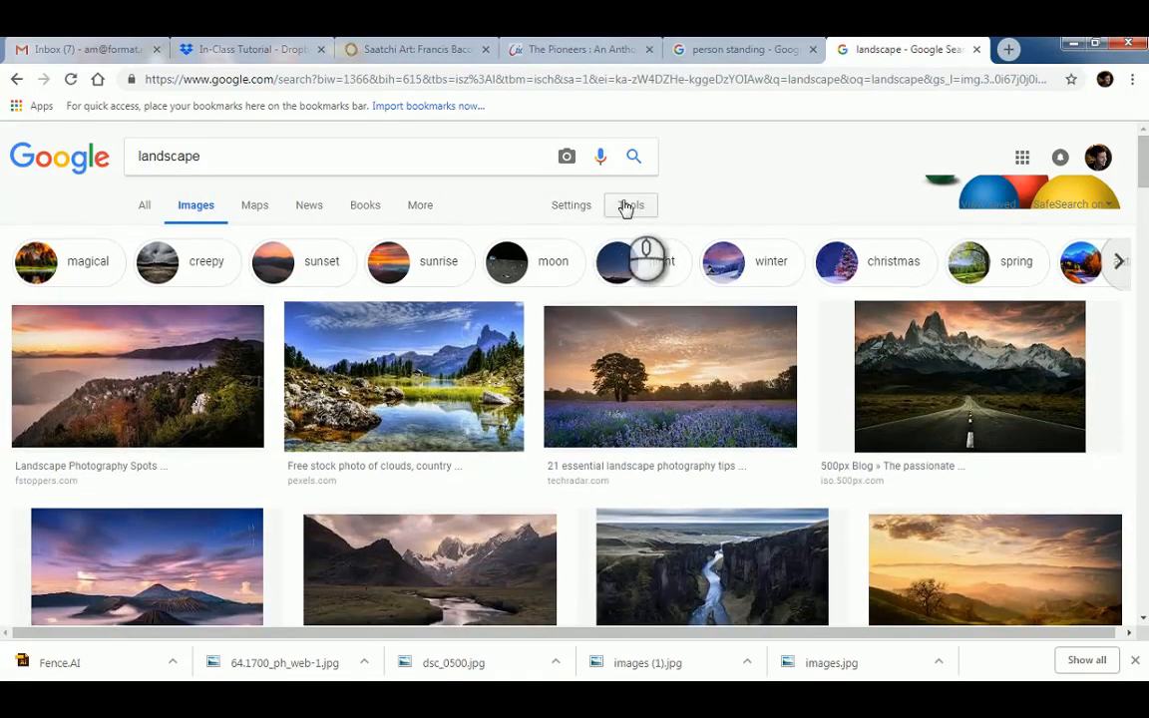
click(624, 204)
click(169, 235)
mouse_move(162, 361)
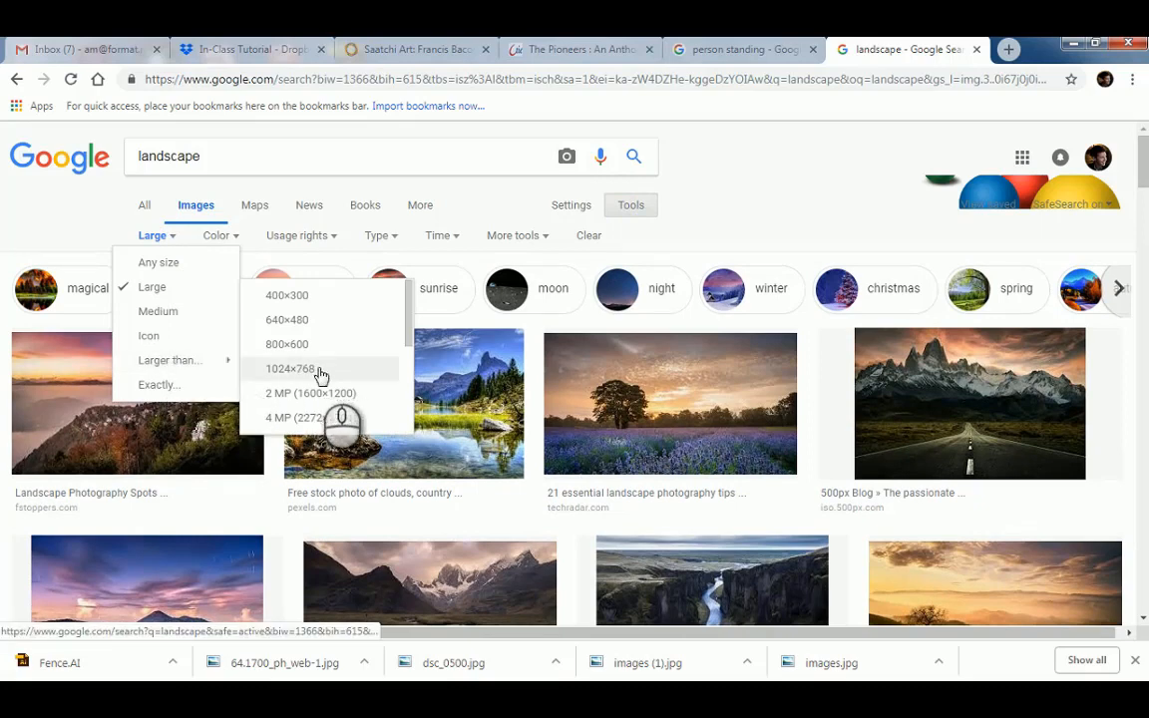
click(328, 397)
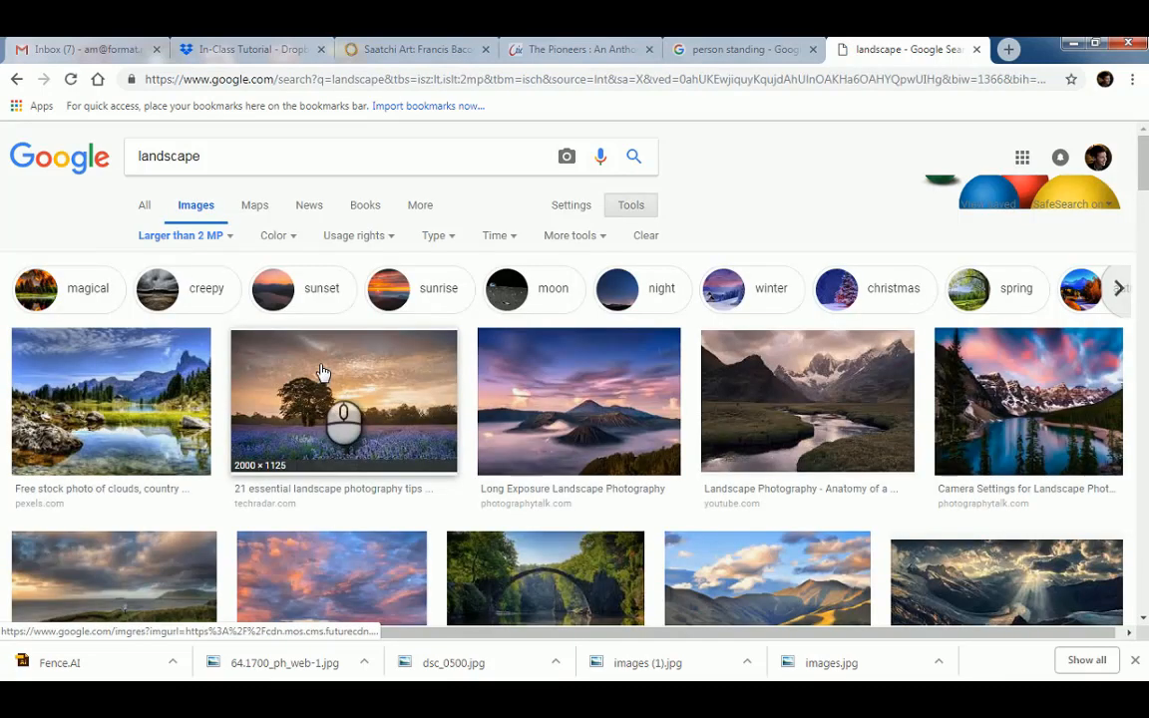
Open the Pexels page of the mountain lake photo and examine the picture enlarged
click(114, 377)
click(477, 359)
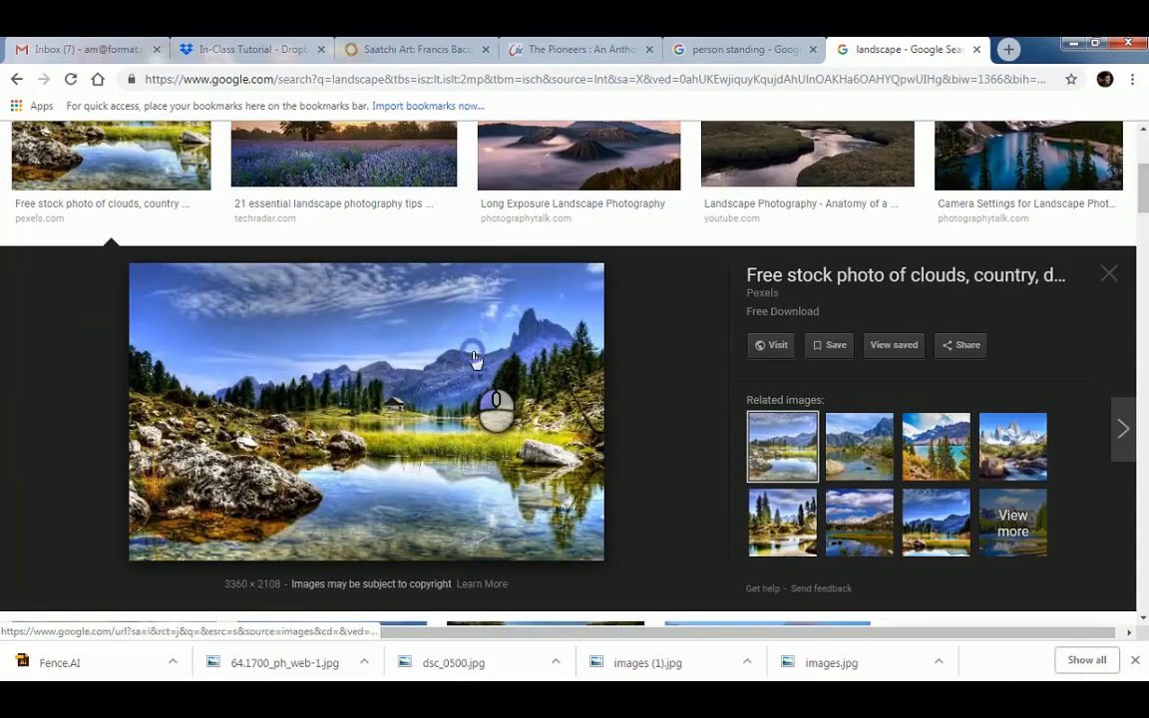
scroll(600, 328, down, 5)
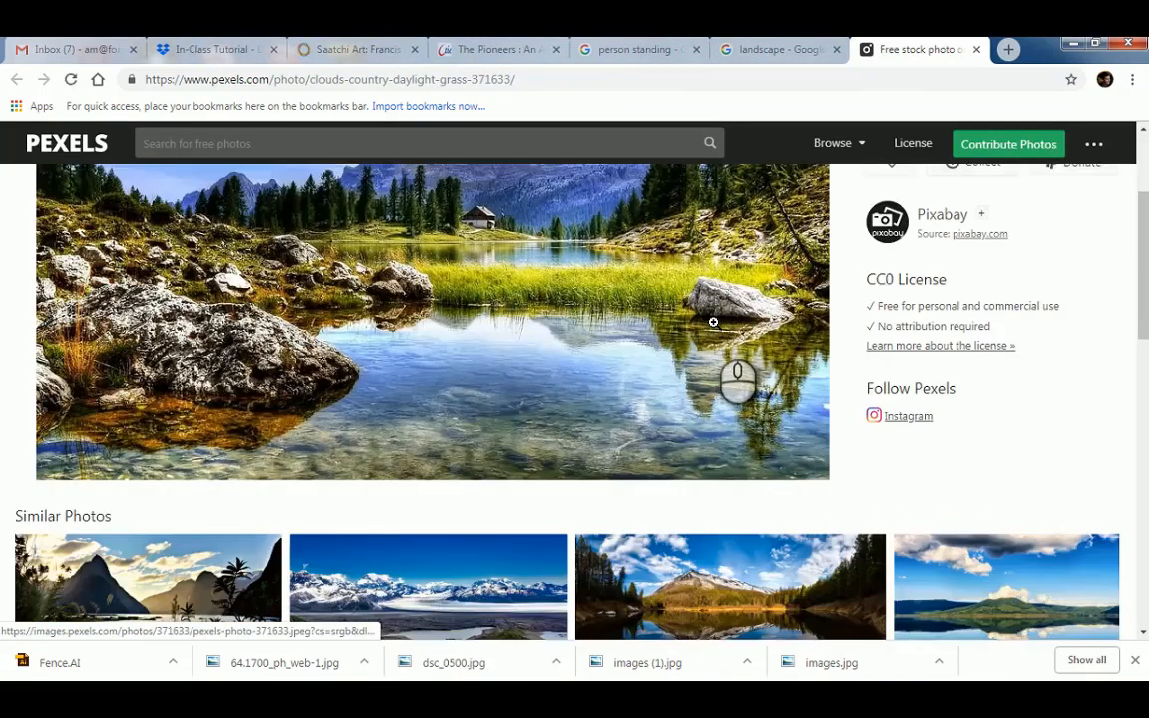
scroll(662, 359, up, 5)
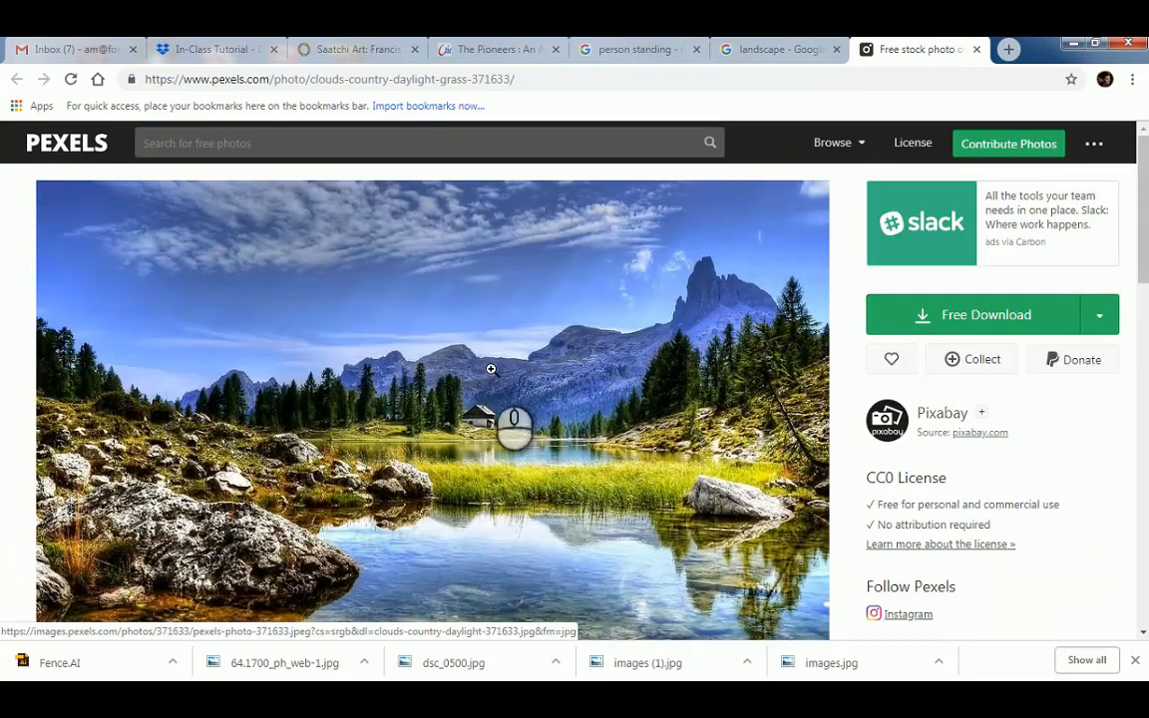
click(491, 369)
scroll(547, 355, down, 2)
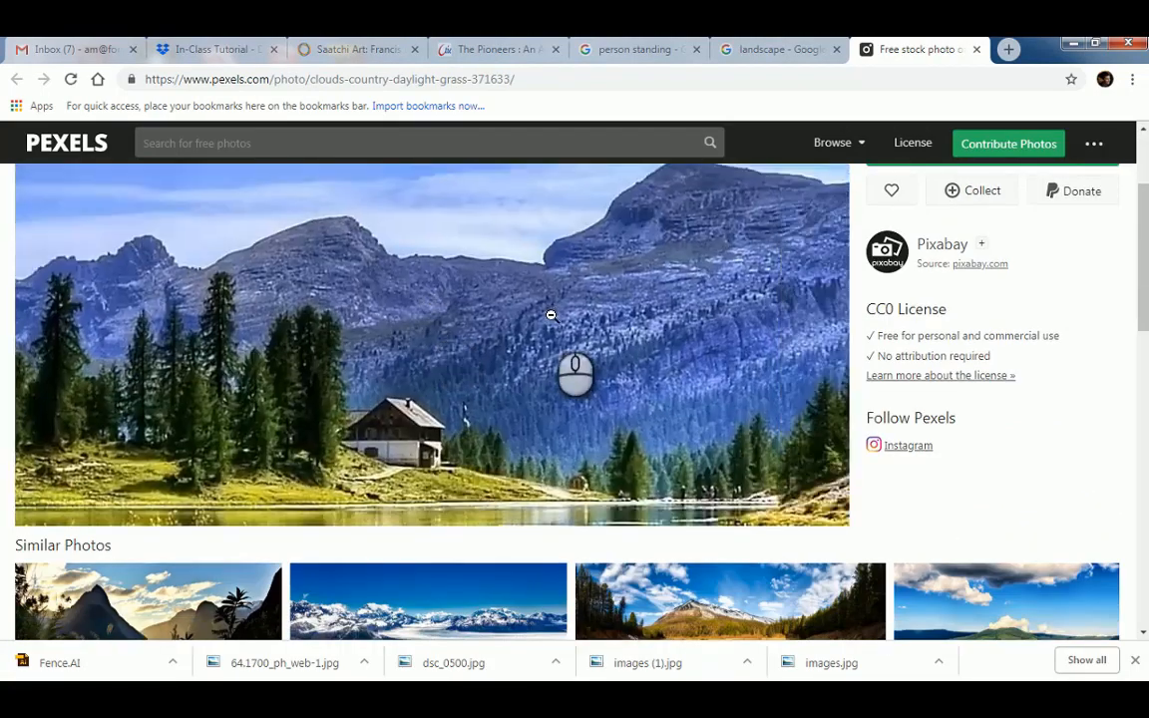
Try to save the Pexels mountain lake photo, cancel the save, and examine the enlarged picture's sky and peaks
right_click(535, 282)
click(563, 367)
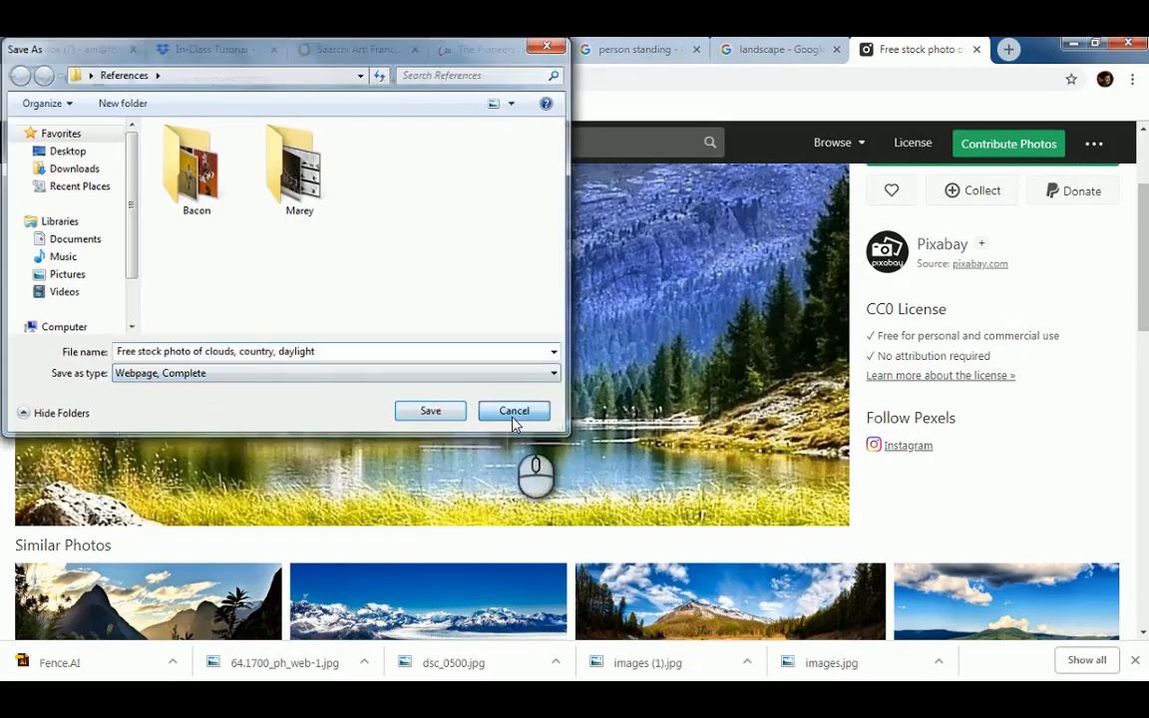
click(514, 419)
scroll(539, 399, up, 1)
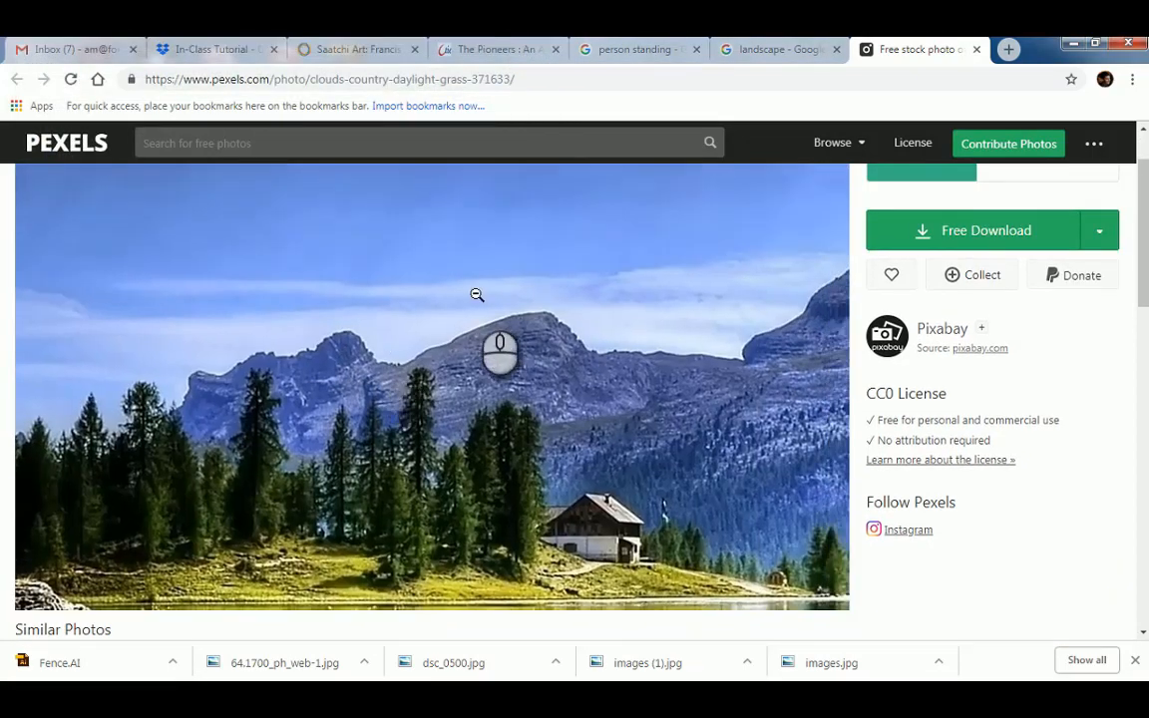
click(477, 294)
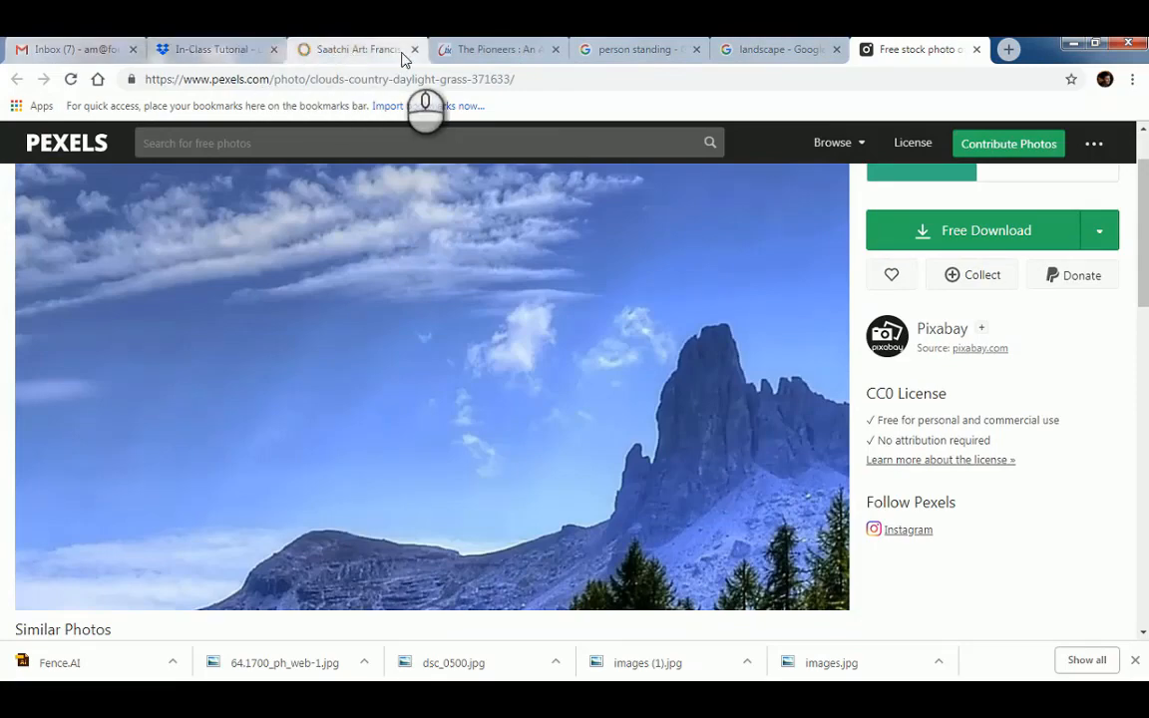
Return to the landscape image results and preview the Canon Europe sunset photo with the silhouetted trees
click(748, 48)
click(703, 275)
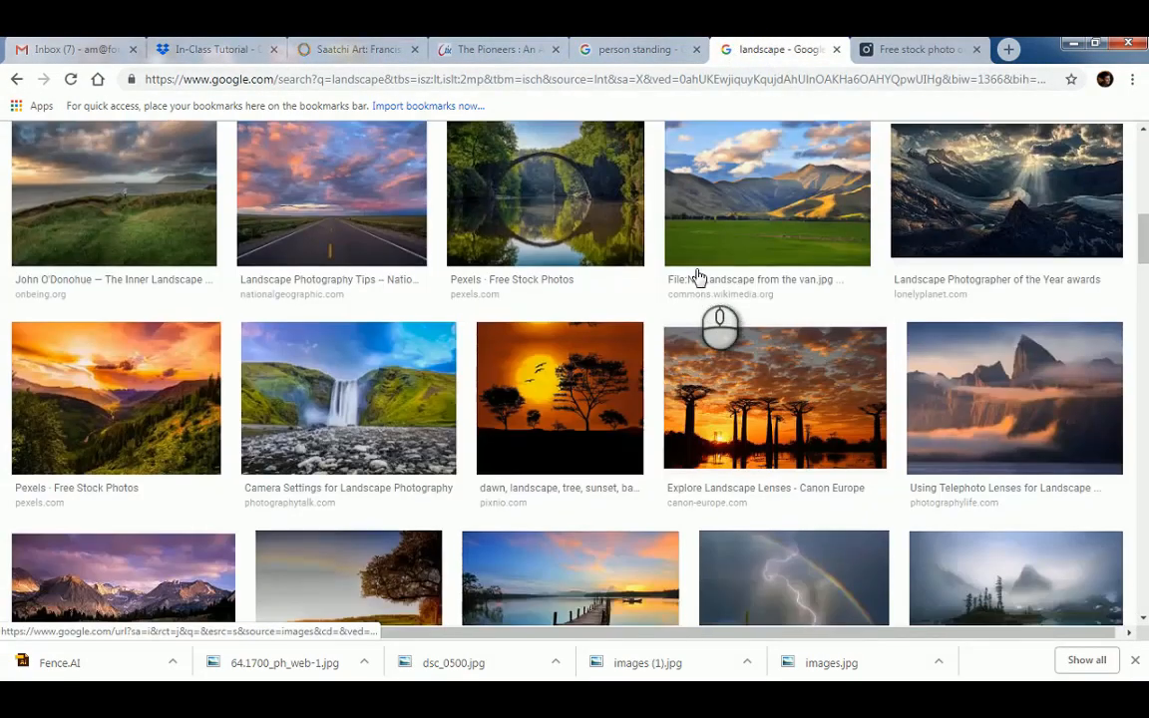
click(703, 375)
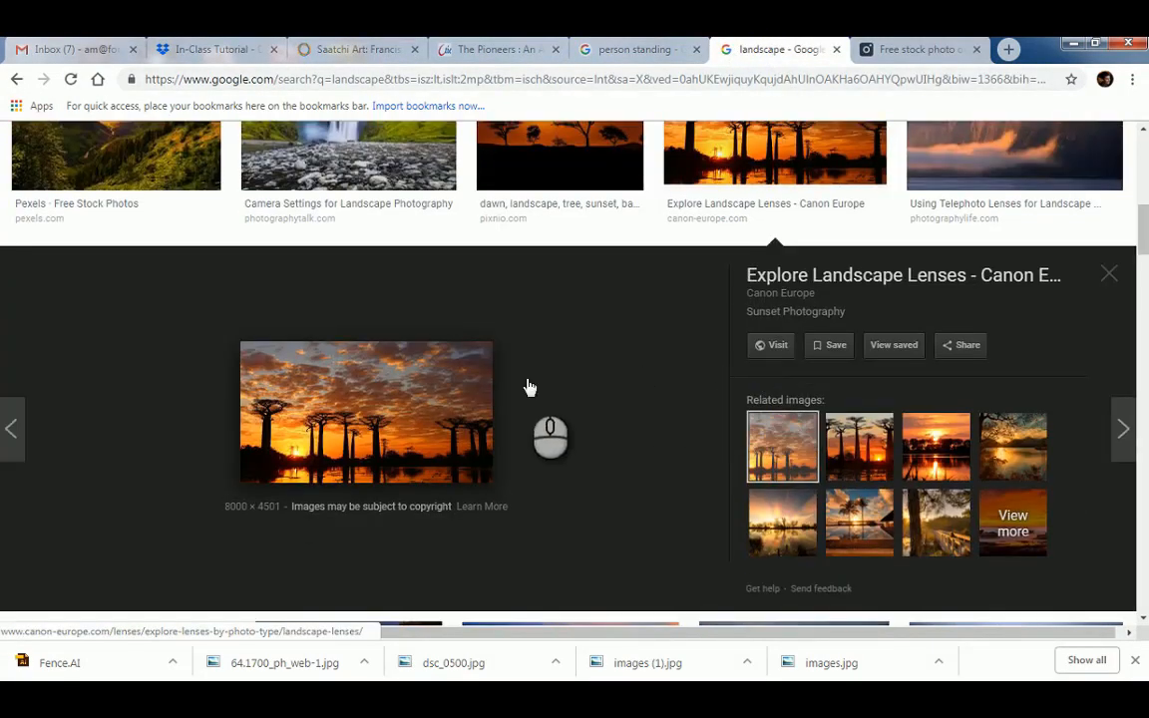
scroll(1000, 365, up, 4)
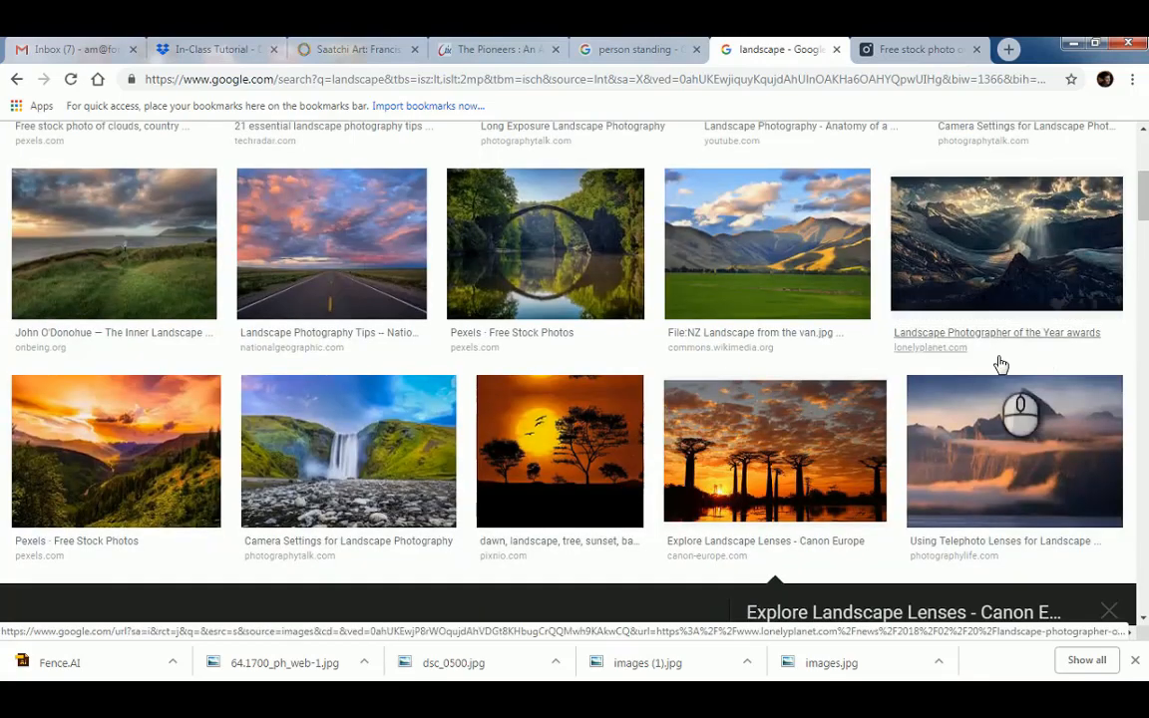
Open the Lonely Planet landscape photographer article from the image results and enlarge its glacier valley photo to full size
click(982, 249)
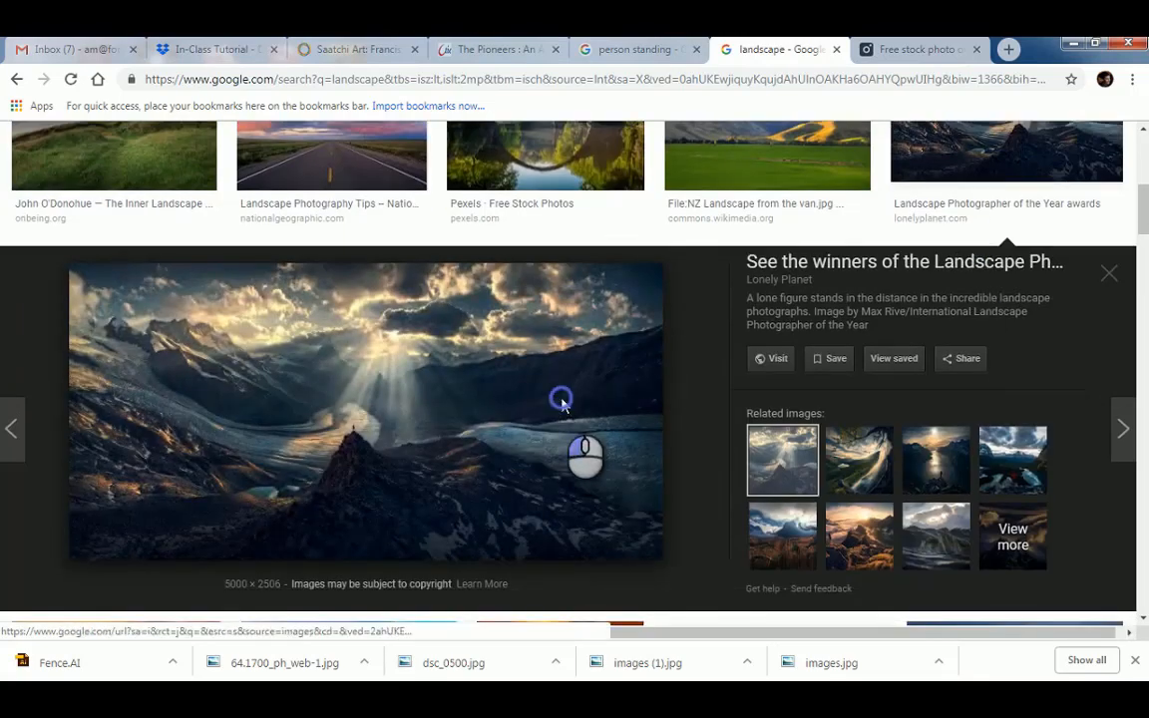
click(561, 402)
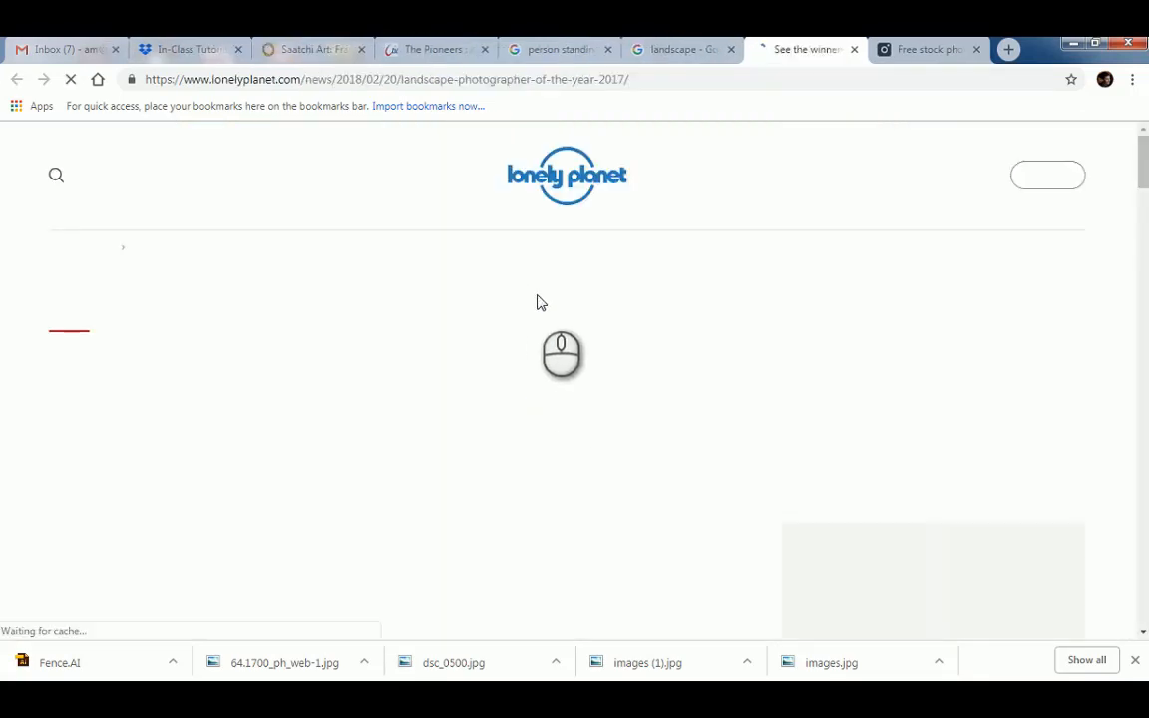
scroll(536, 303, down, 3)
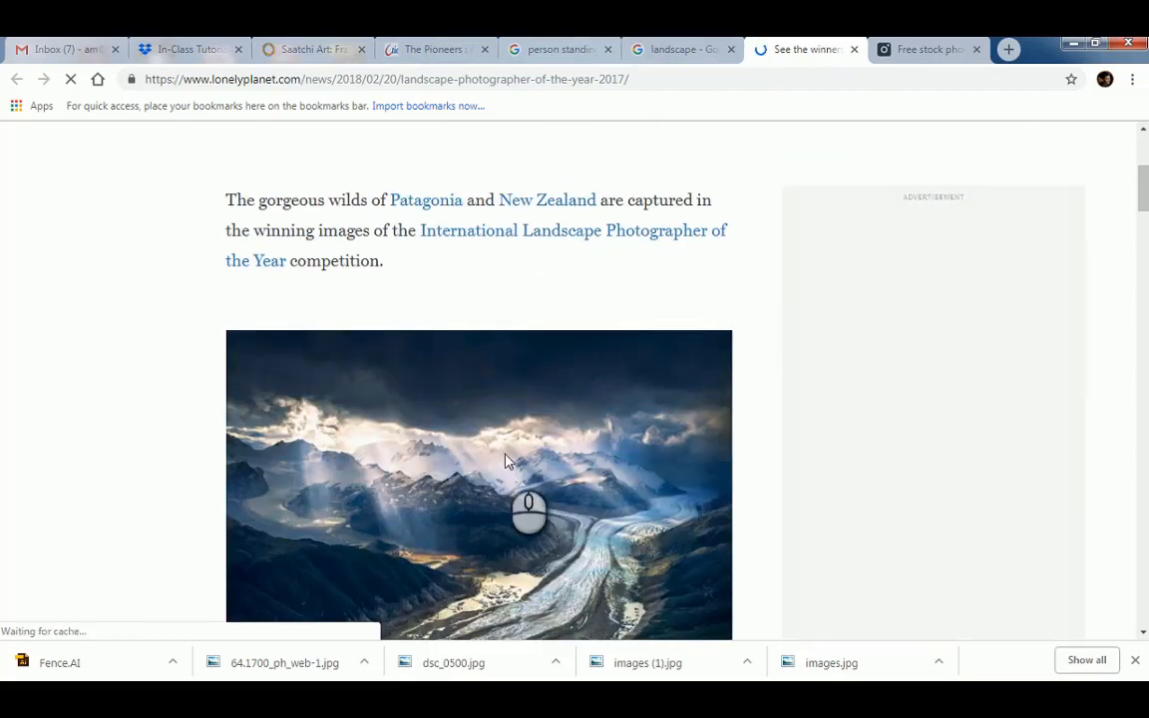
click(504, 461)
right_click(536, 348)
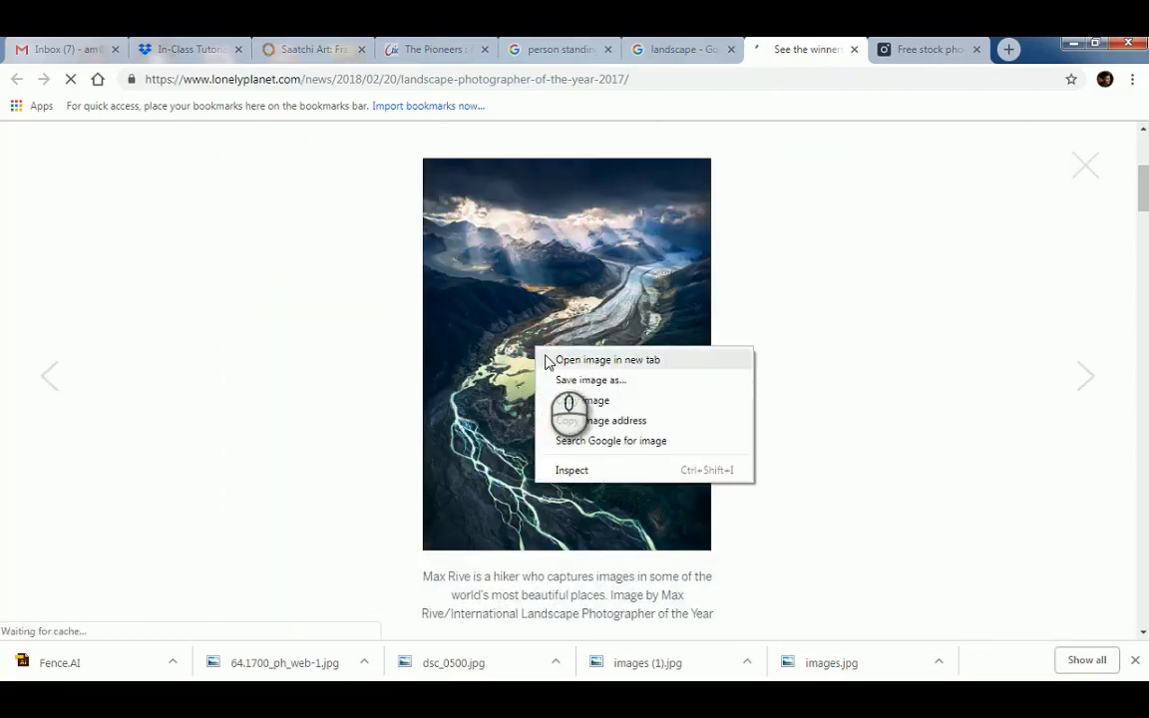
click(533, 351)
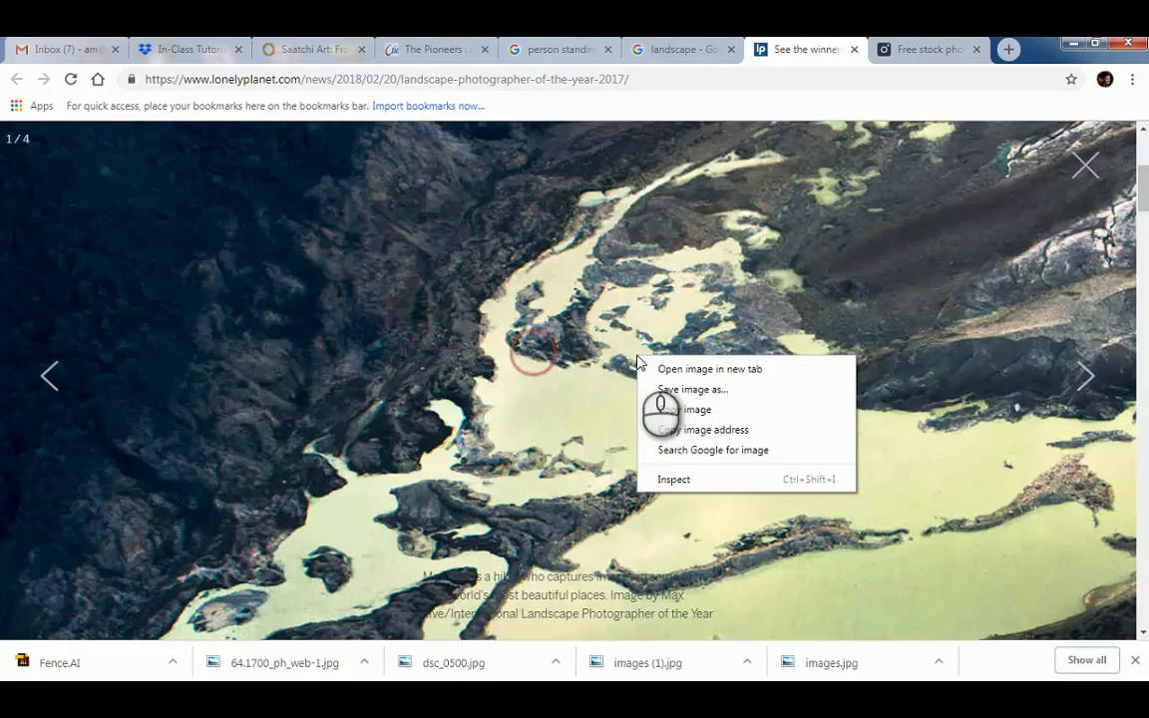
Save the full-size glacier valley photo to the Desktop as a JPEG image, keeping the suggested file name
click(689, 389)
click(262, 355)
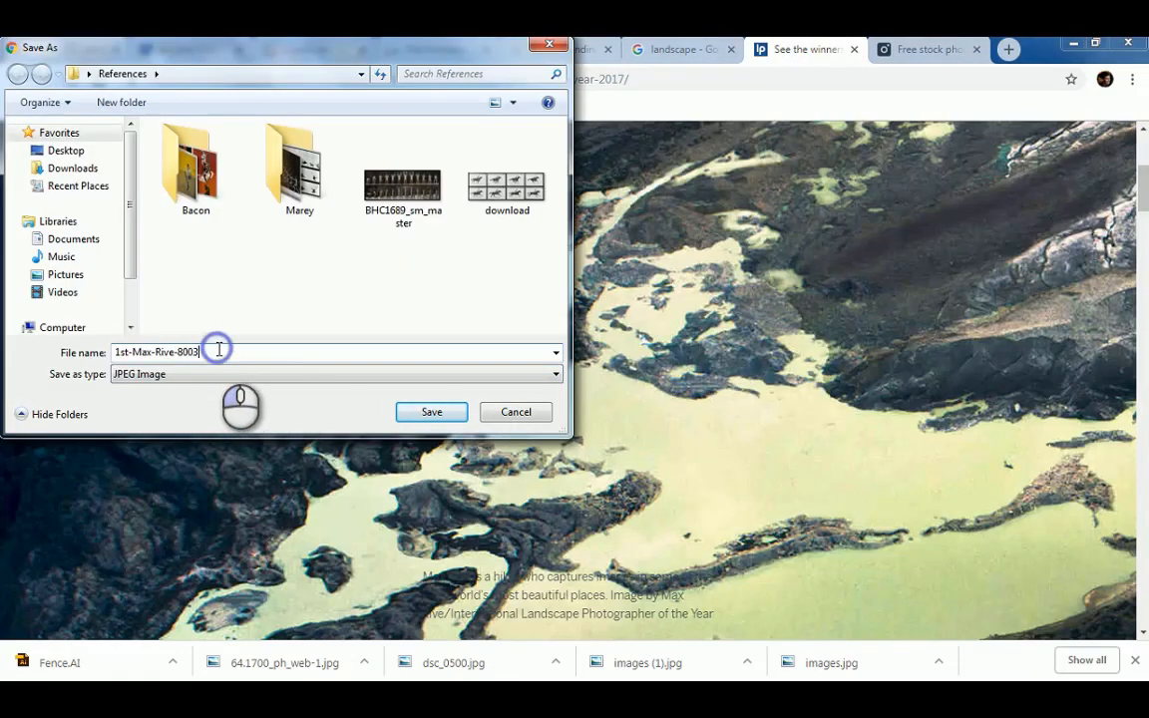
click(66, 150)
click(431, 411)
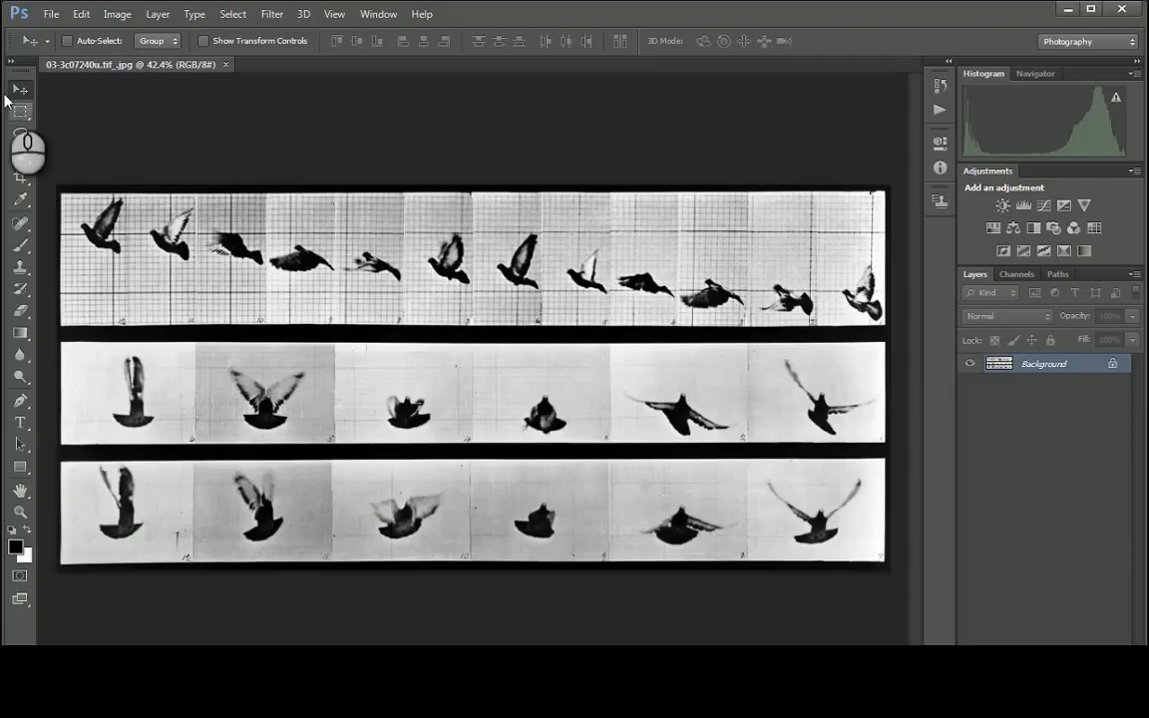
Switch to Photoshop and open the glacier valley JPEG from the Desktop
click(16, 90)
double_click(199, 112)
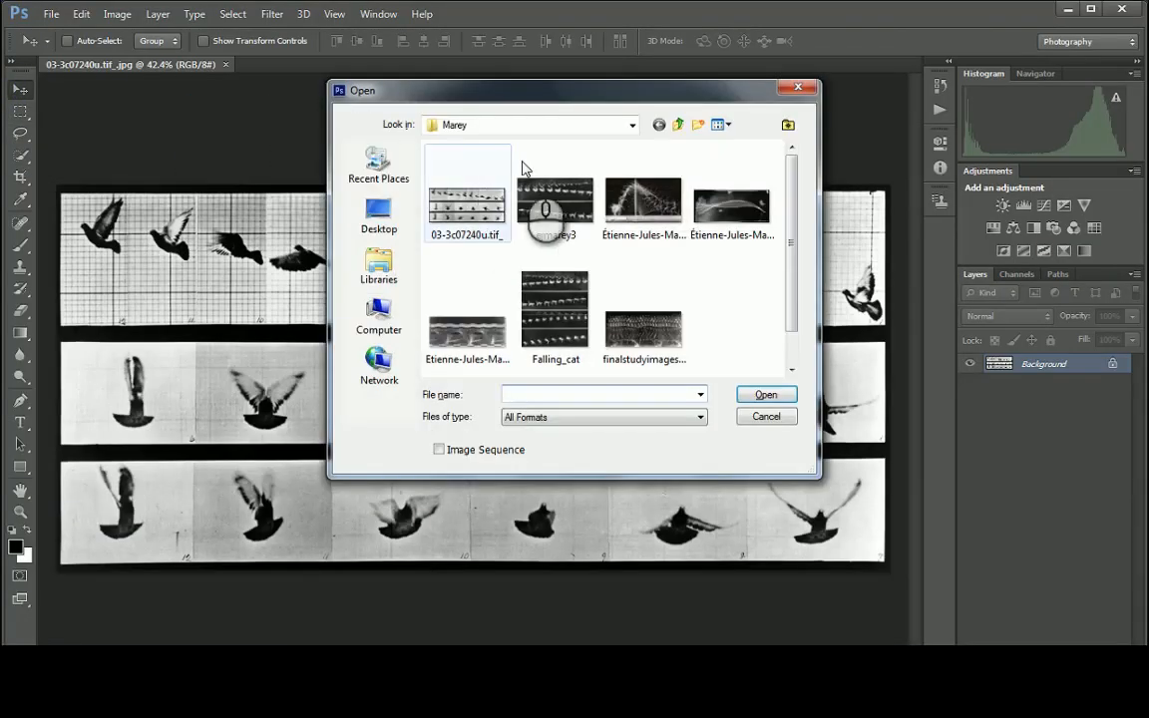
click(379, 214)
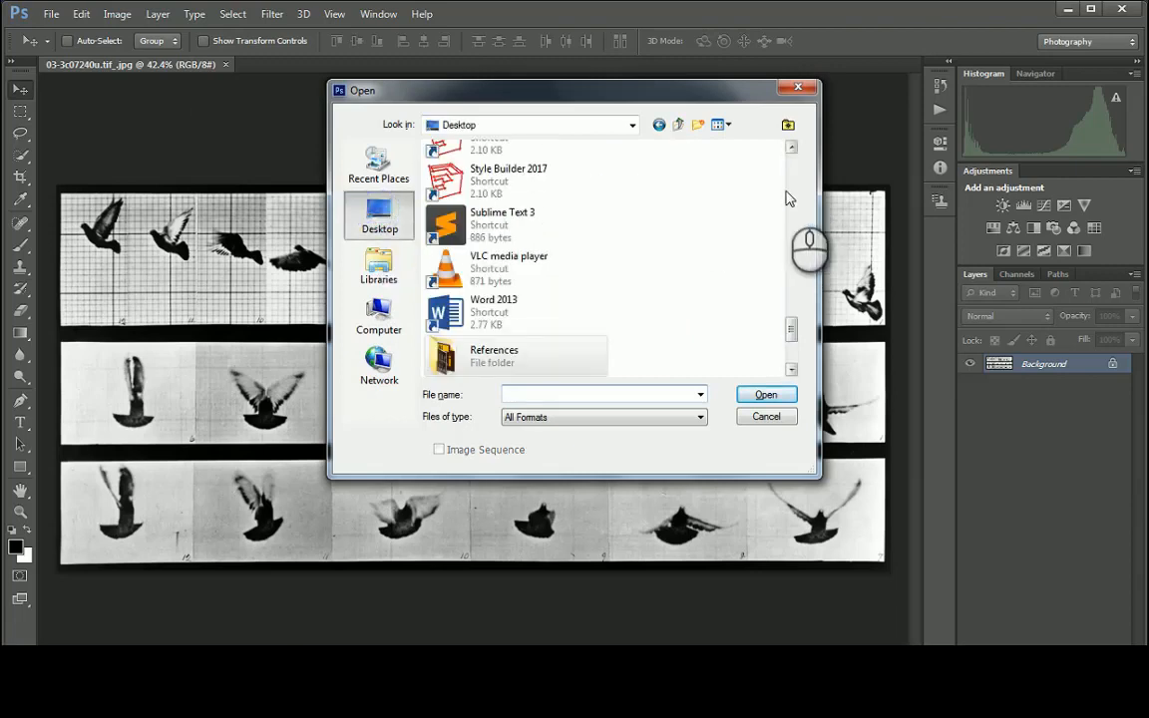
drag(790, 333, 792, 351)
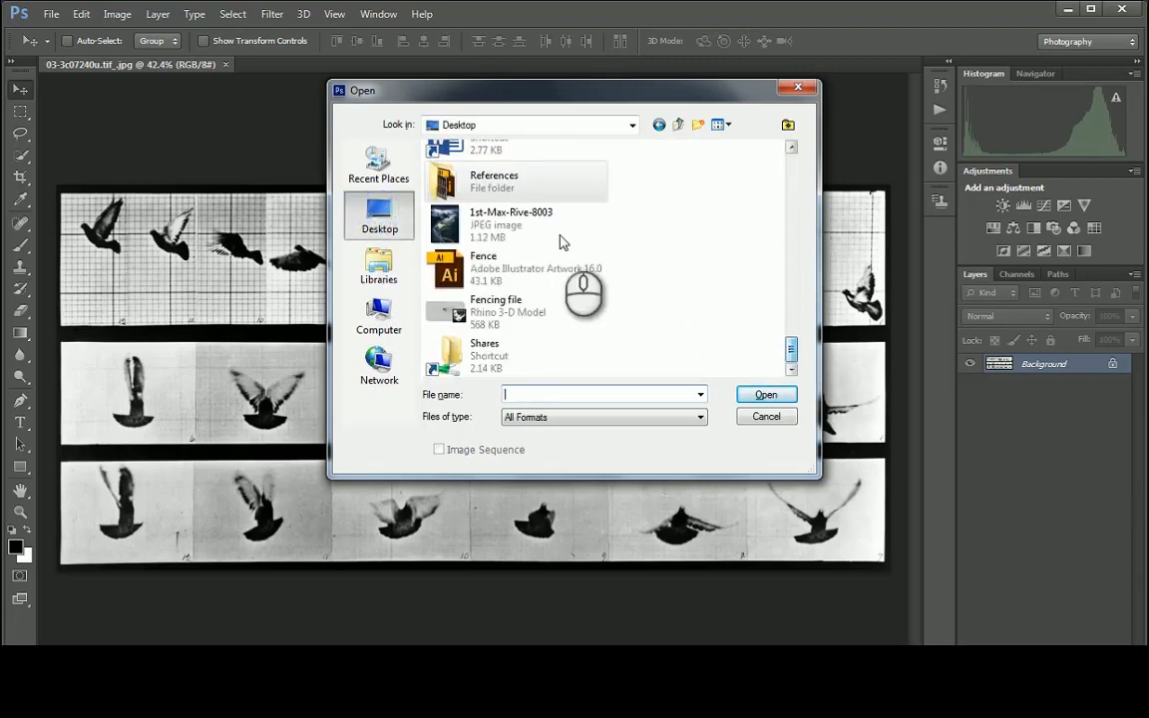
click(504, 220)
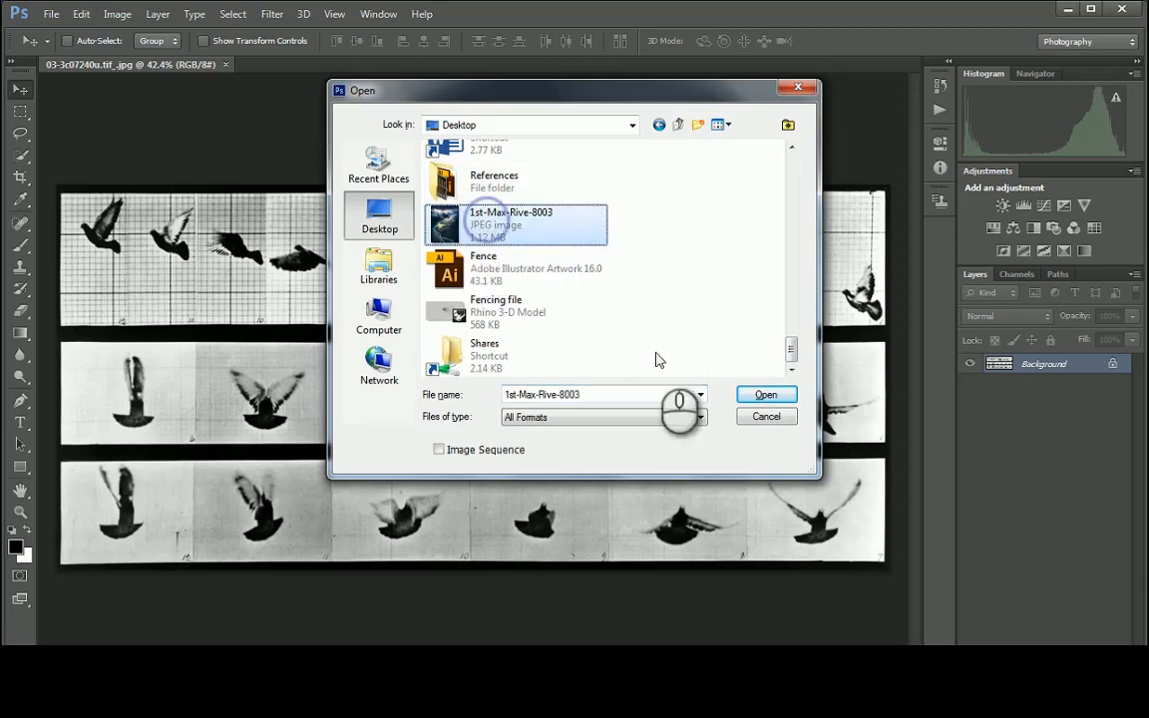
click(766, 395)
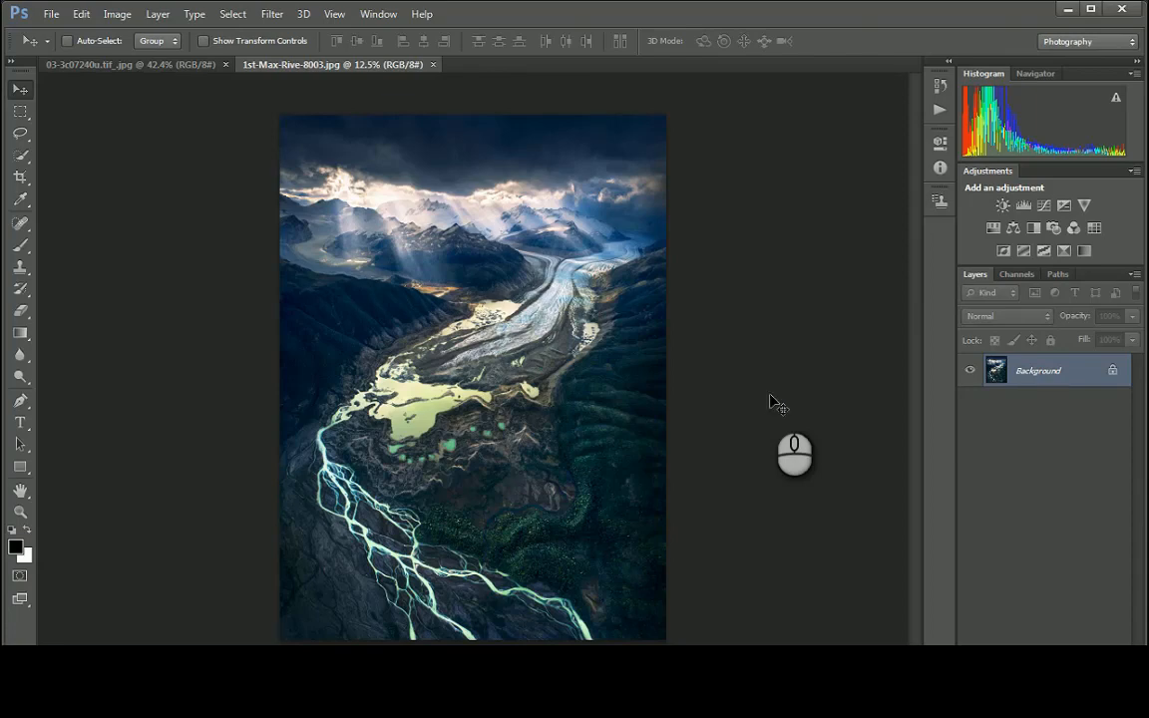
Open the Image Size settings for the glacier valley photo to review its pixel dimensions, document size and resolution
alt+scroll(771, 403, up, 2)
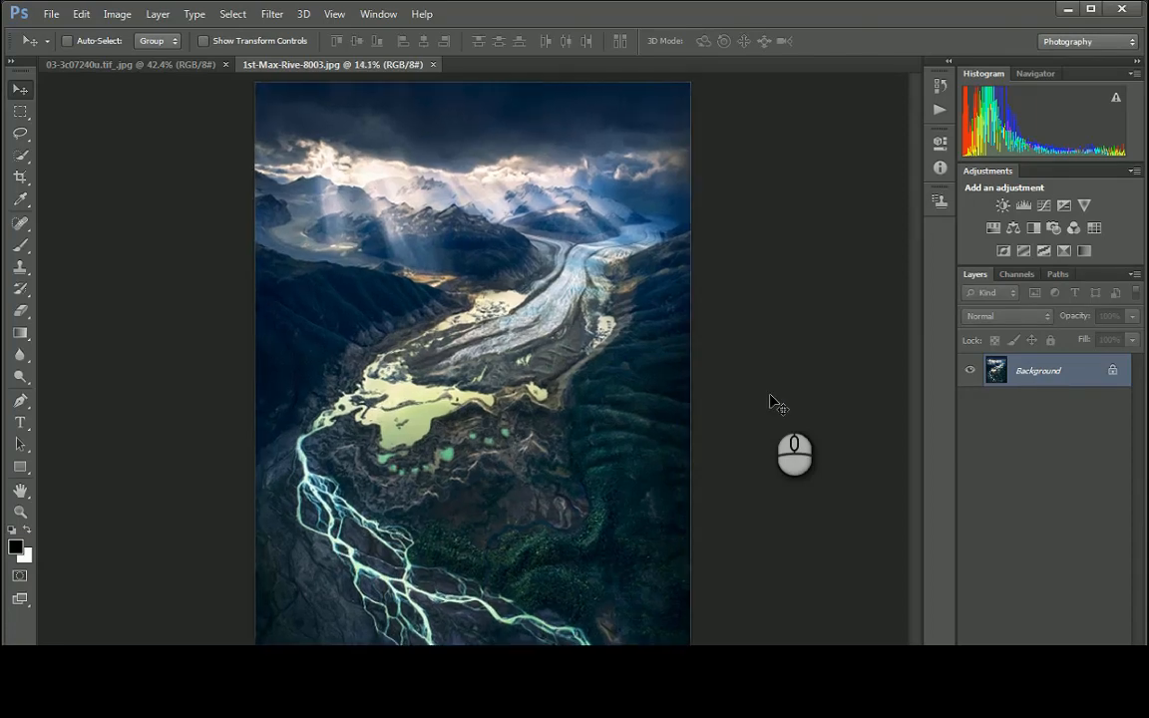
click(117, 13)
click(132, 132)
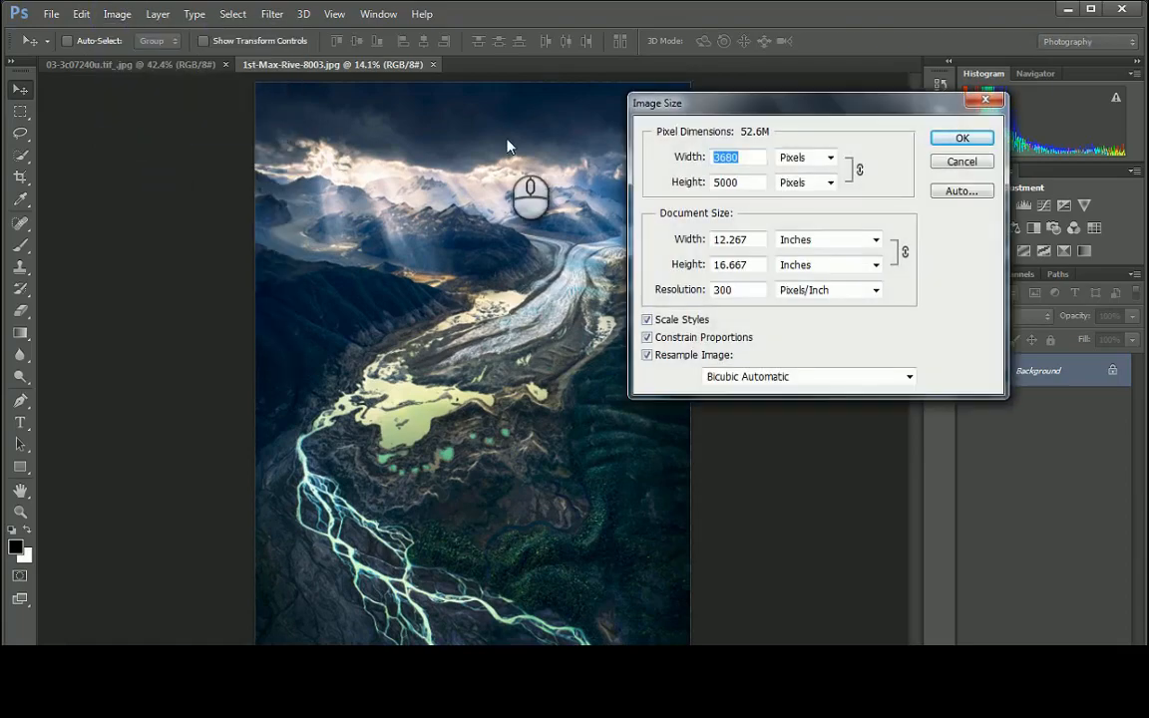
Dismiss the Image Size settings without changes and examine the glacier photo's detail at 100%, including the upper glacier area
click(961, 163)
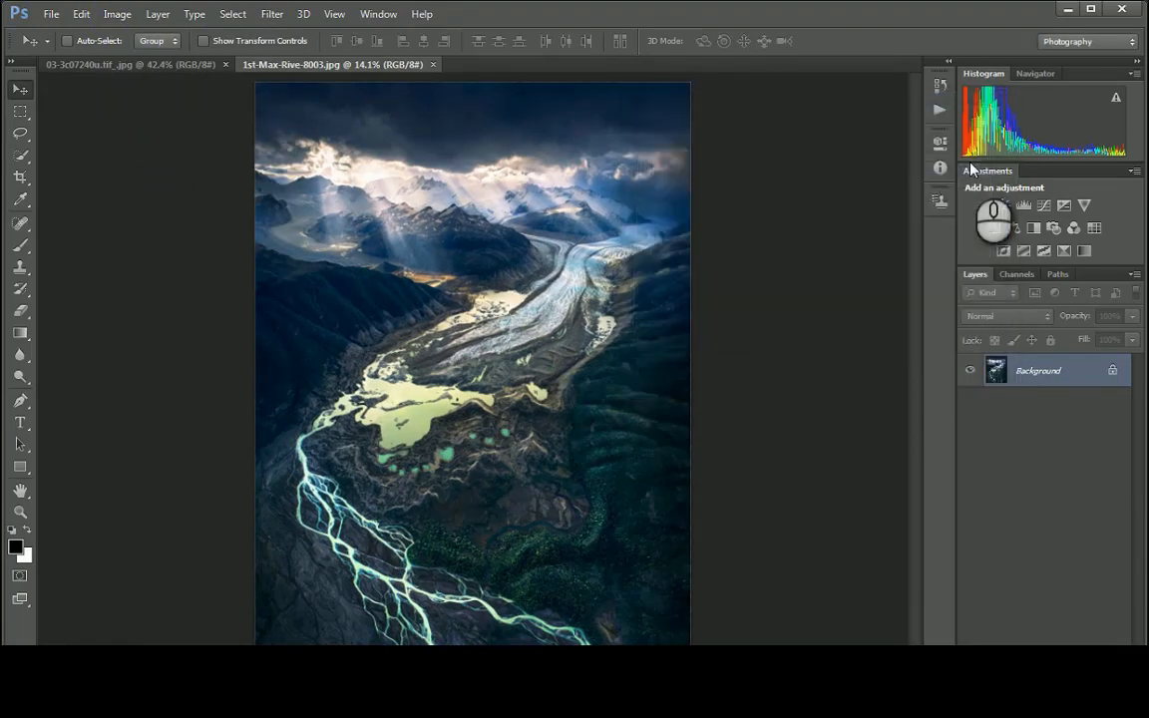
key(ctrl+1)
drag(754, 193, 527, 399)
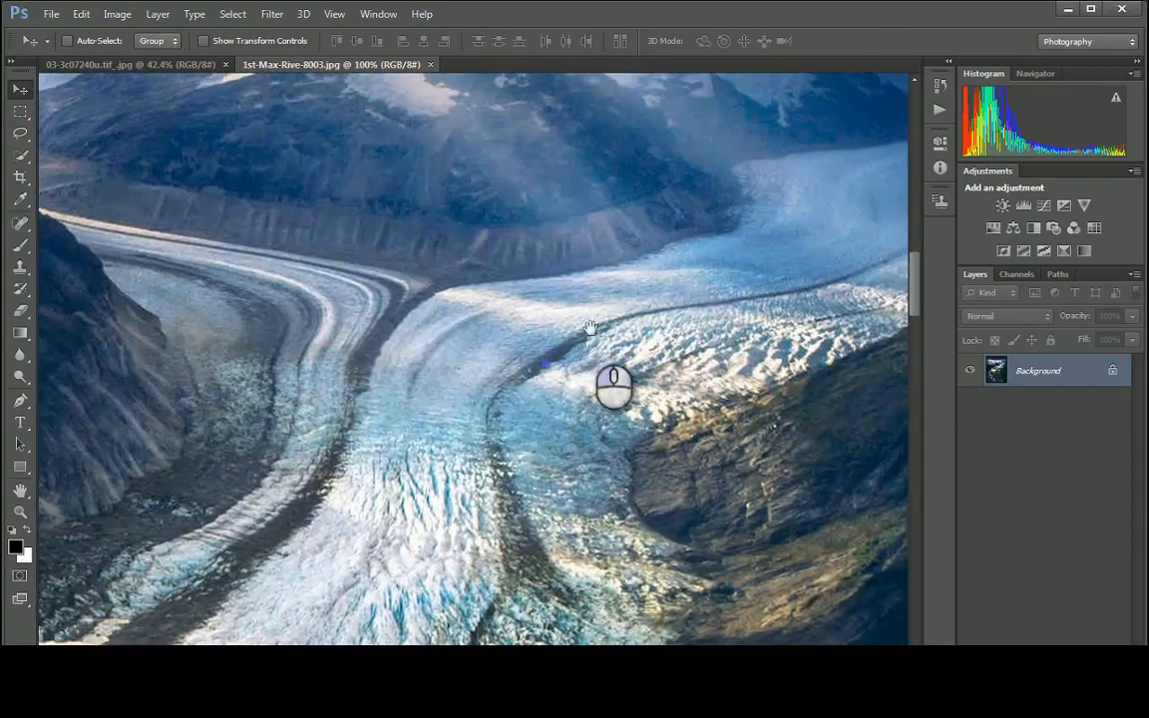
drag(755, 252, 651, 364)
alt+scroll(636, 287, down, 3)
alt+scroll(631, 285, down, 5)
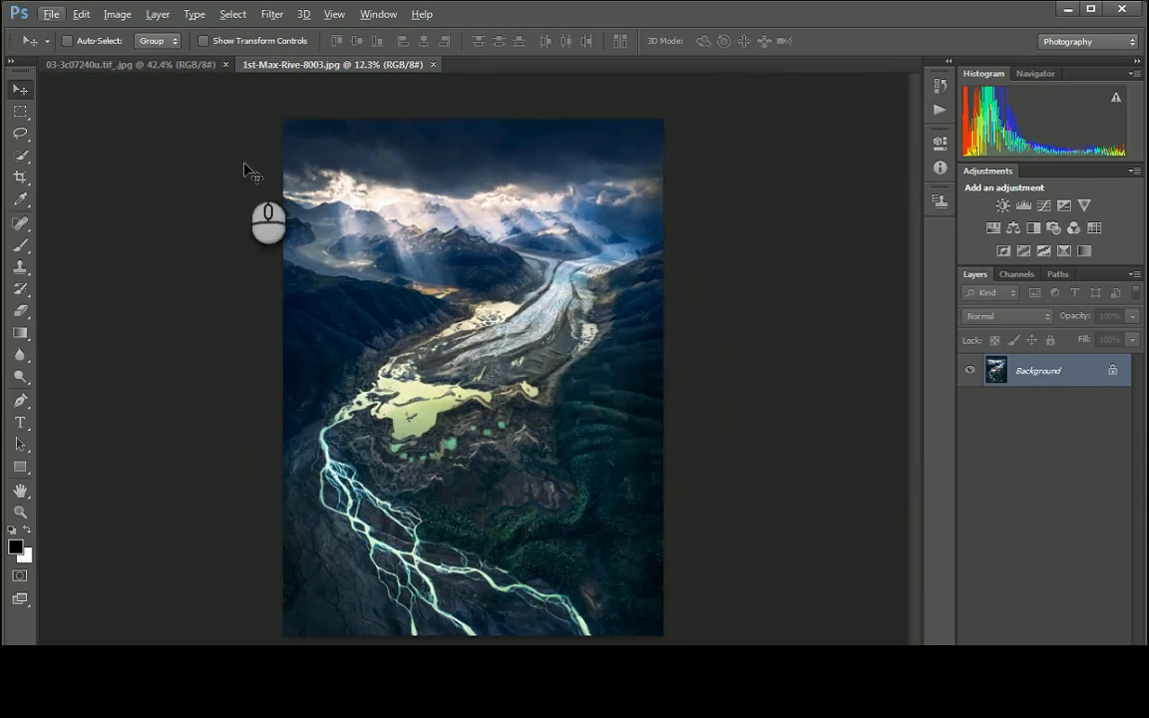
Return to the bird image and convert its Background into a regular layer named Base Image
click(92, 64)
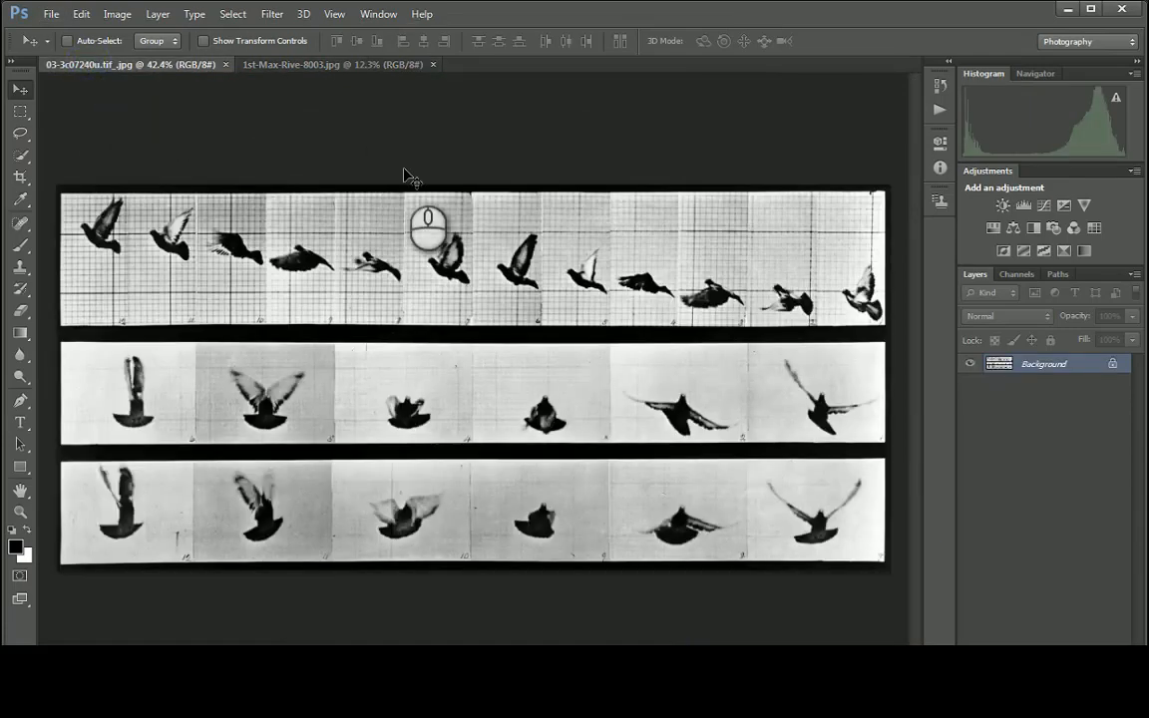
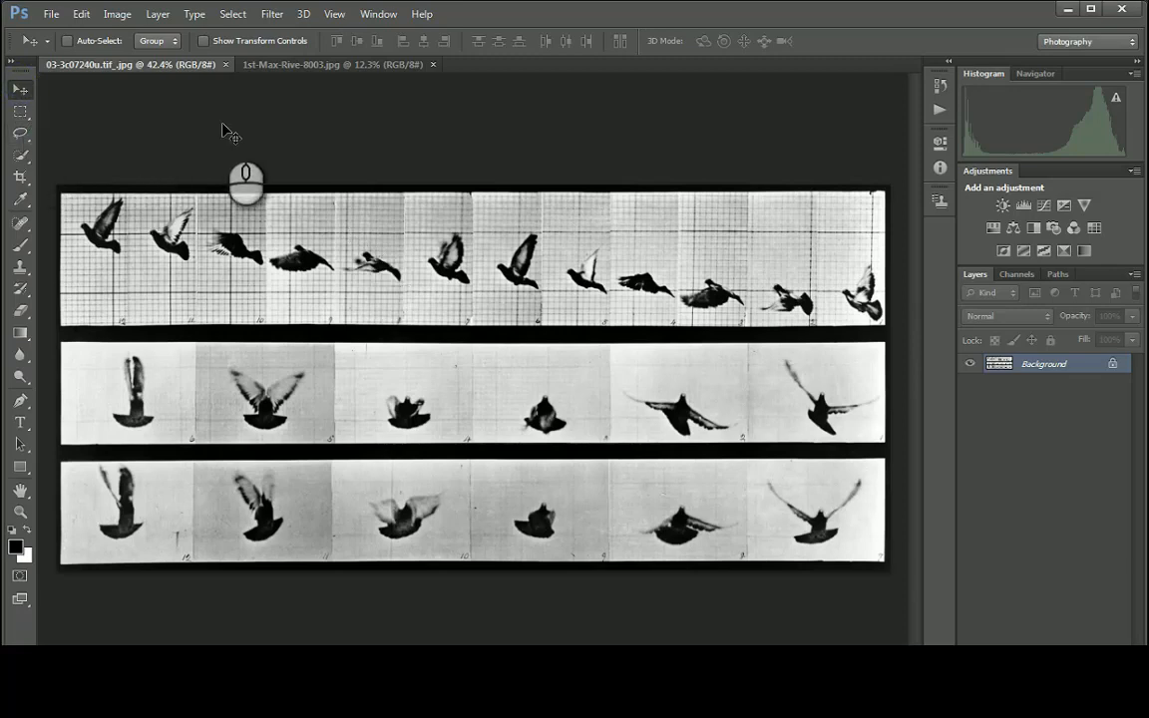
click(19, 135)
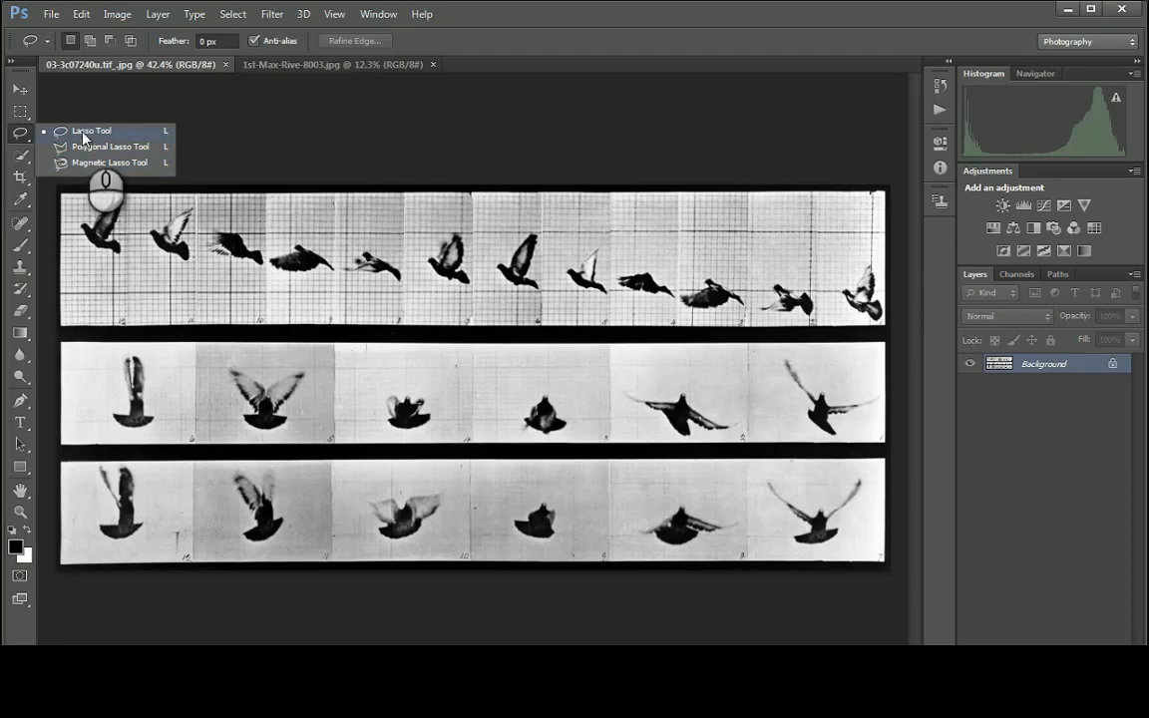
click(83, 135)
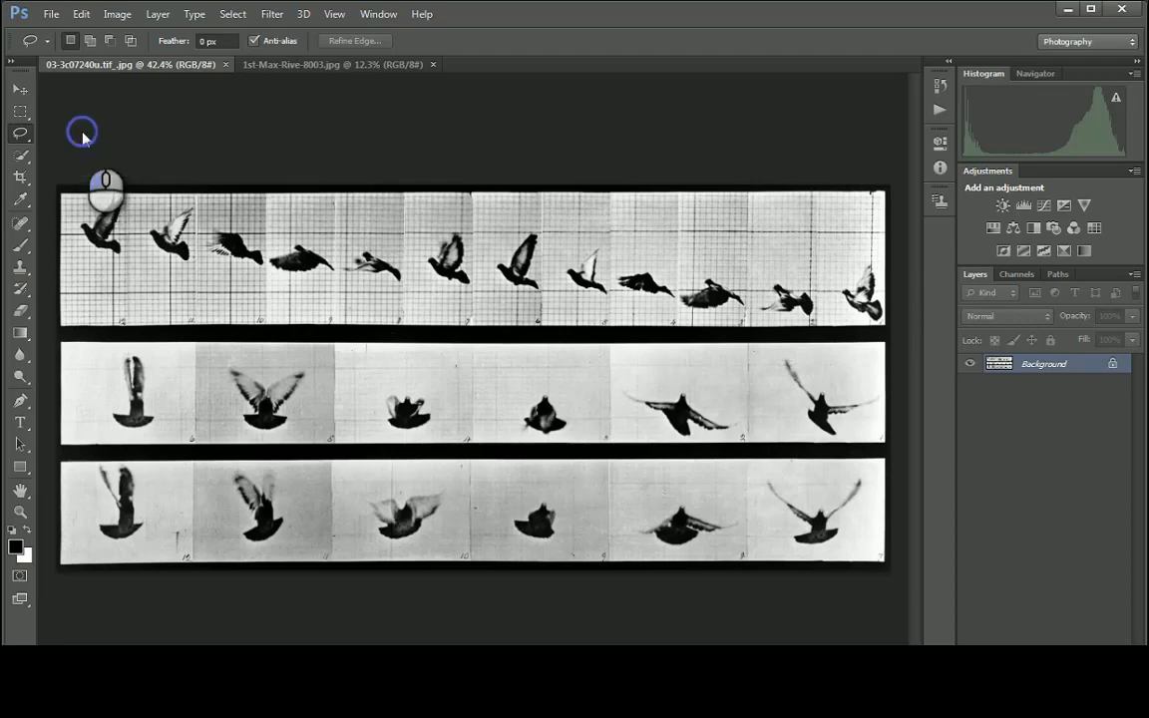
double_click(1040, 364)
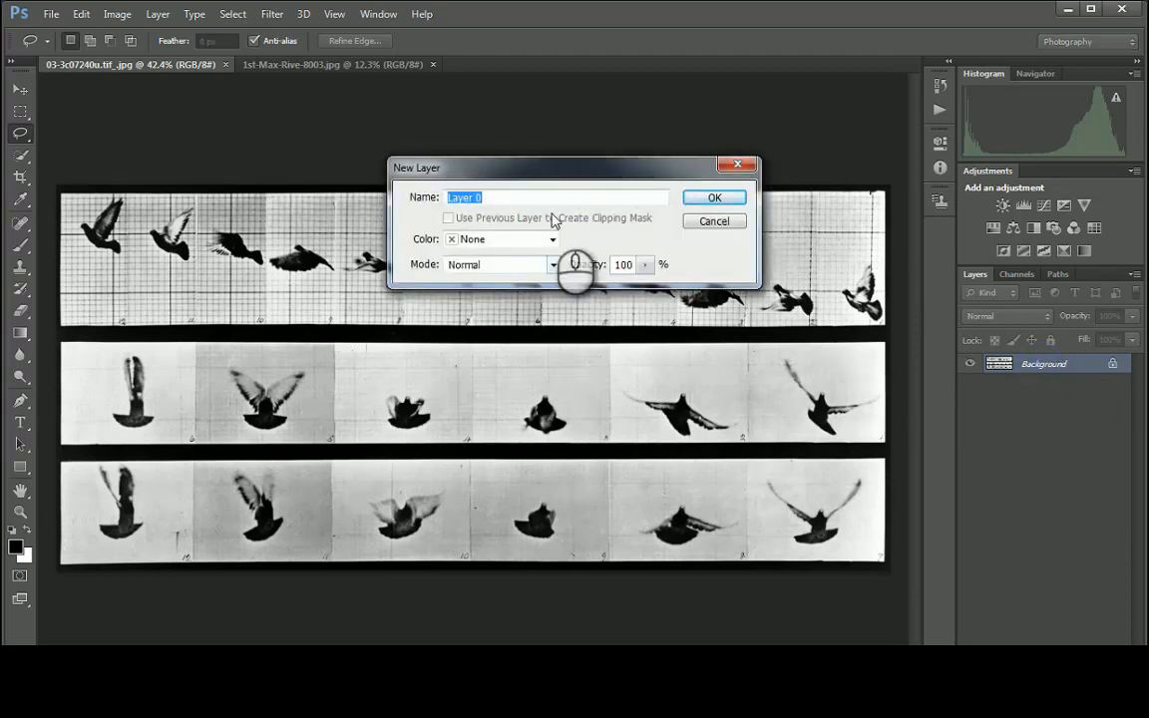
click(511, 197)
drag(511, 197, 395, 202)
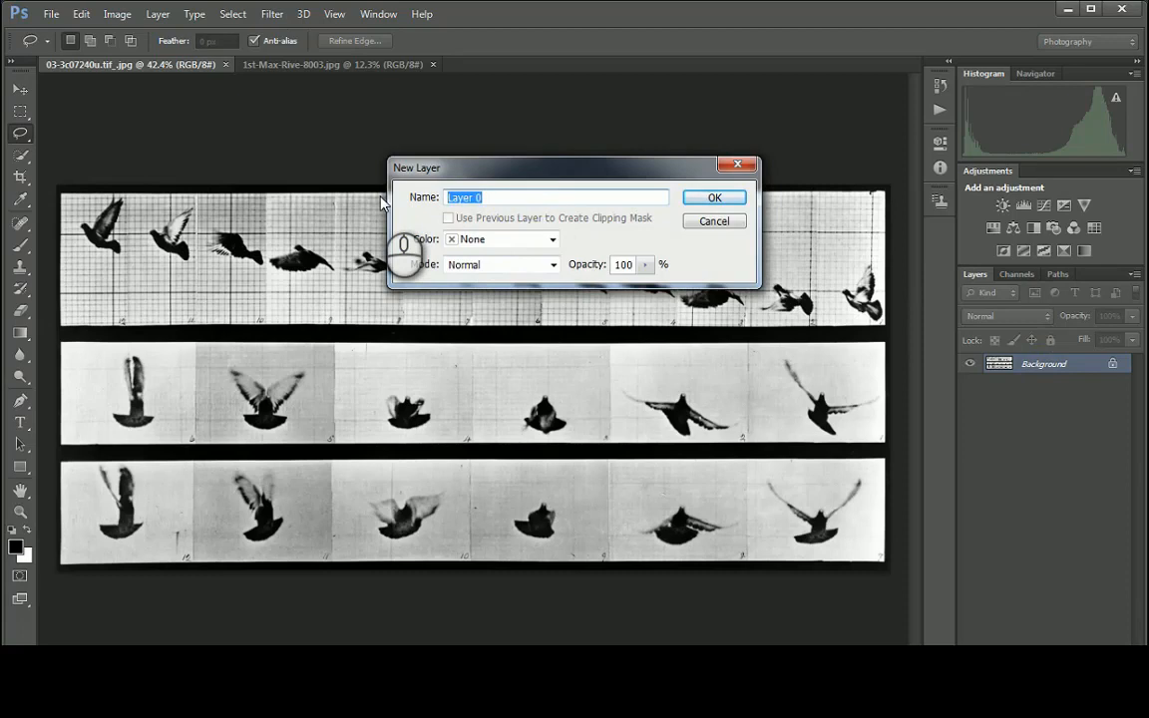
text(Base Image)
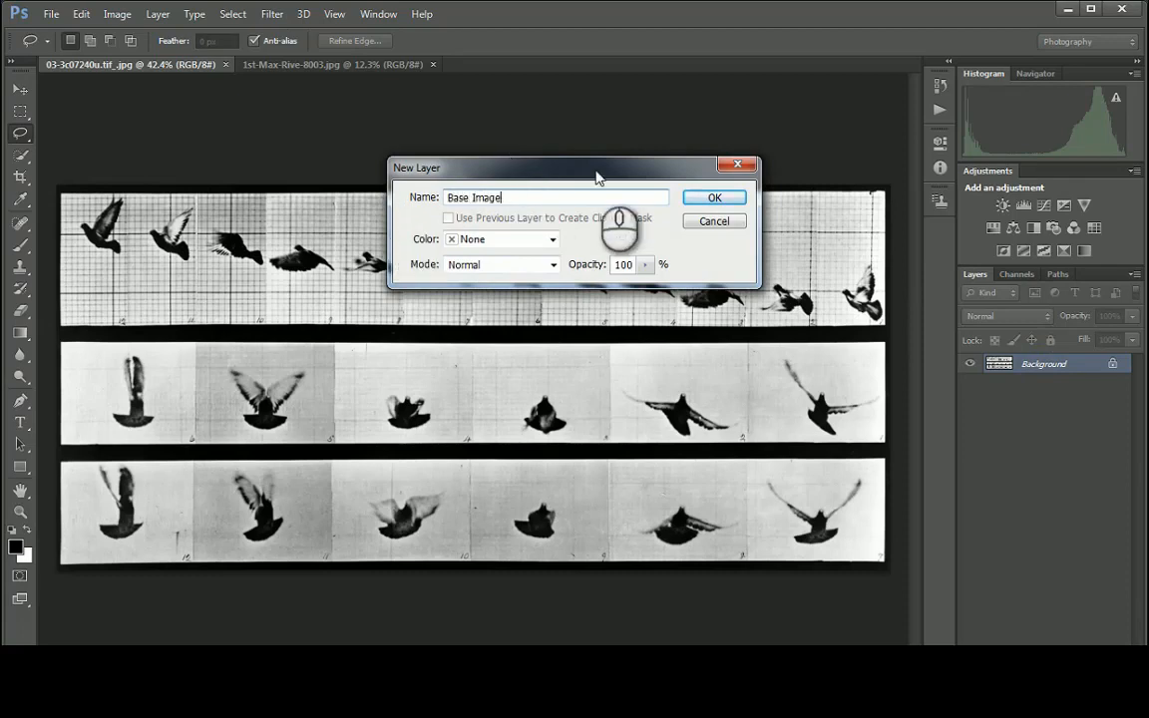
click(714, 197)
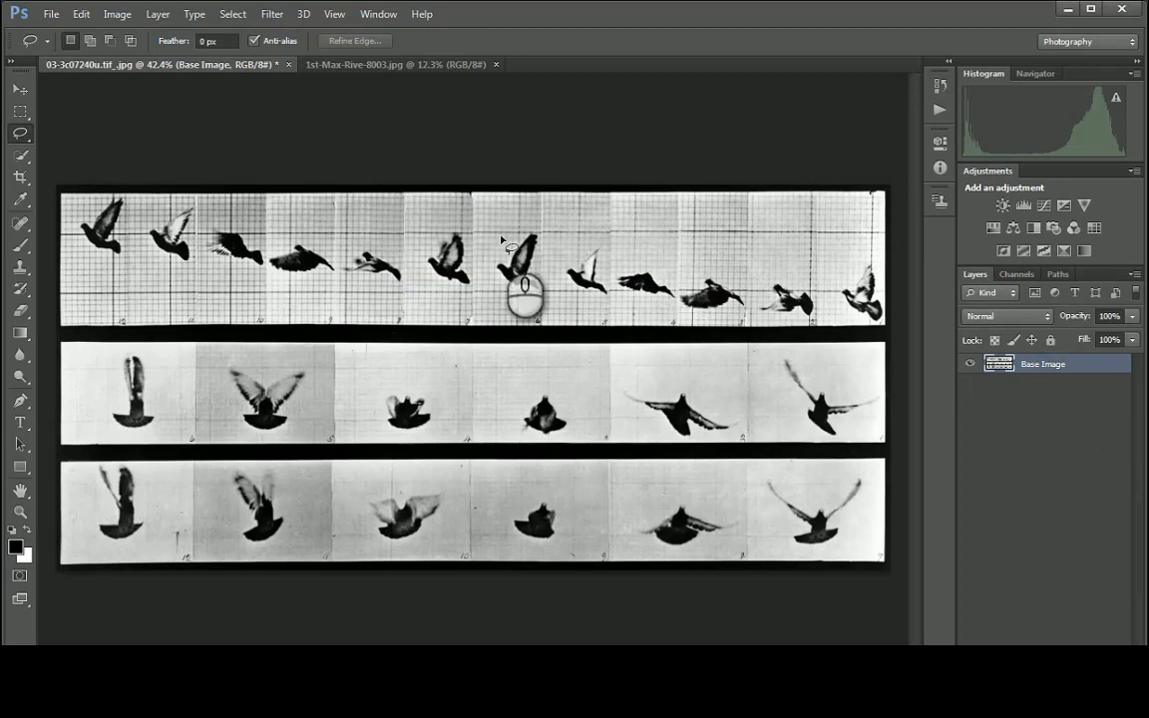
Draw a loose freehand selection around the bird in frame 1 of the top strip with the Lasso tool
click(1091, 10)
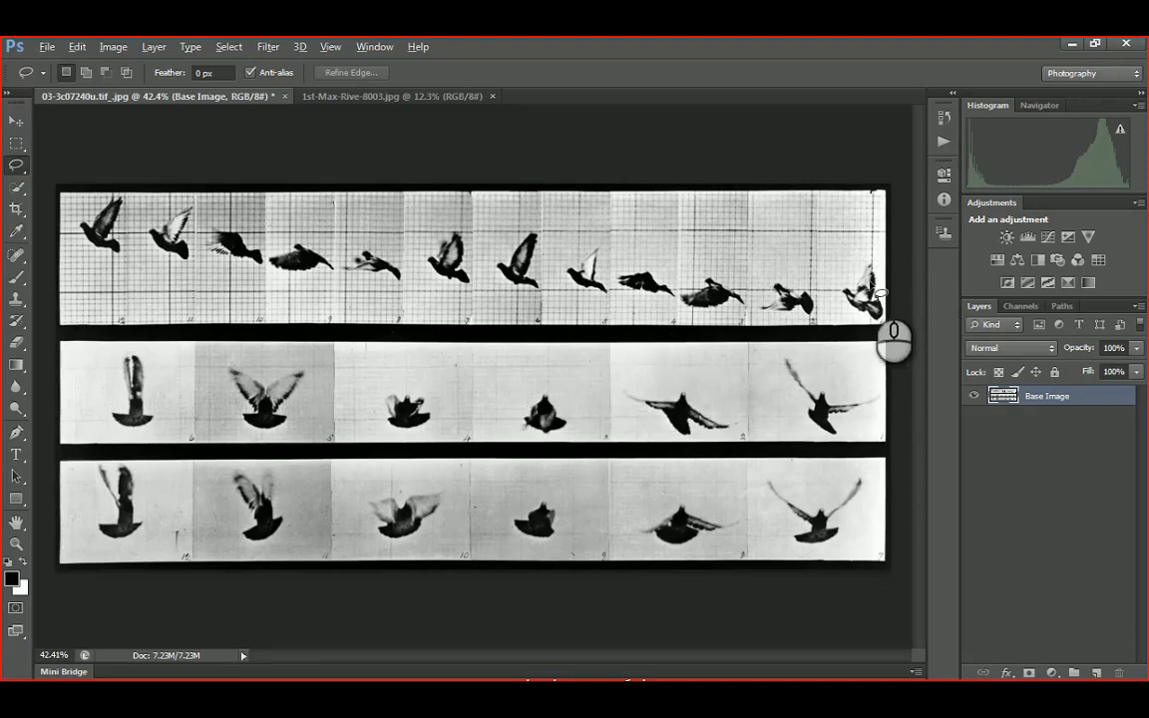
alt+scroll(871, 290, up, 5)
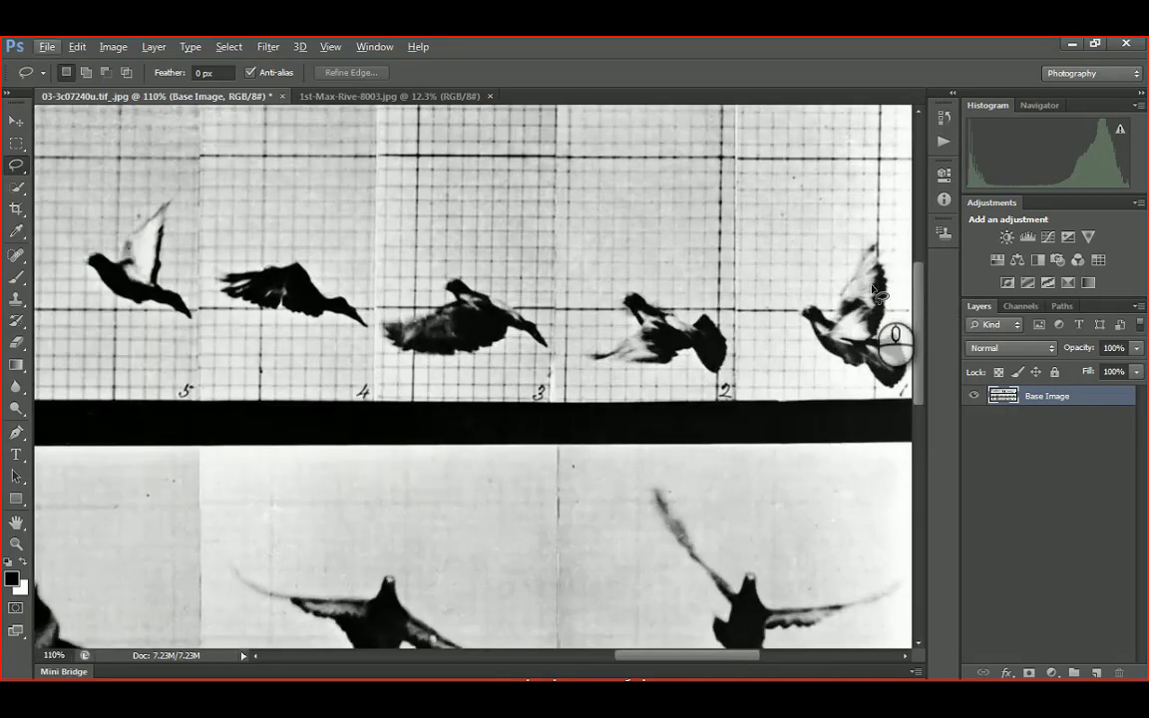
drag(810, 268, 589, 267)
alt+scroll(654, 459, up, 2)
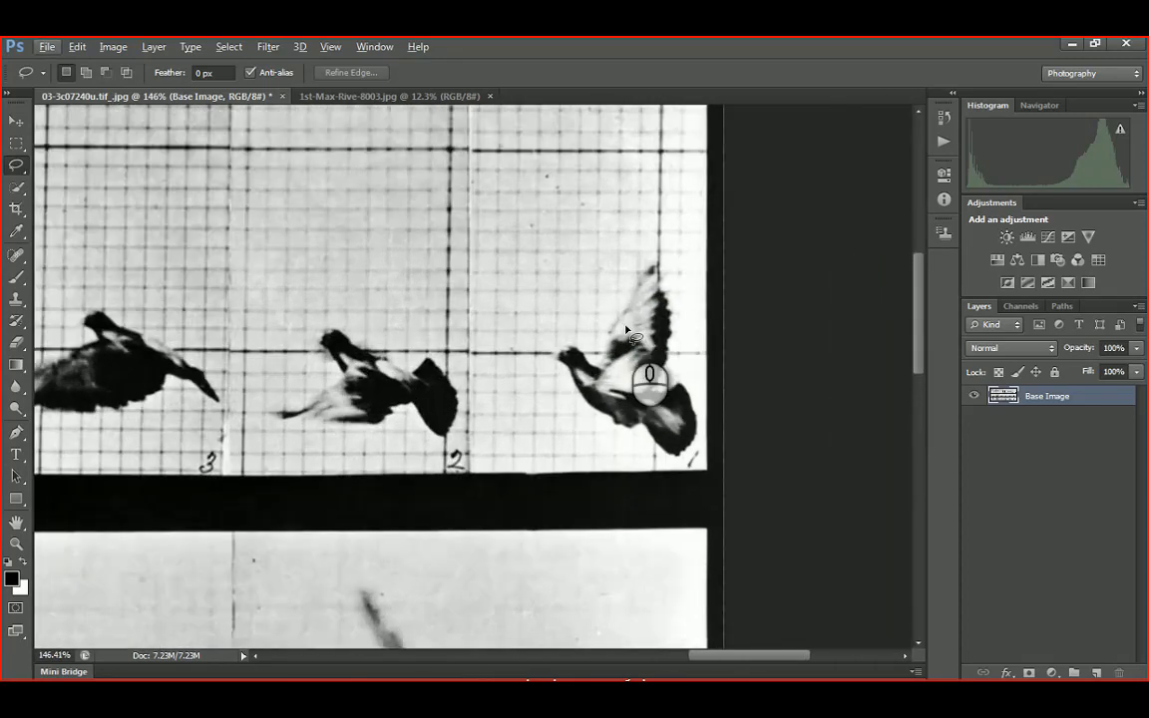
click(15, 165)
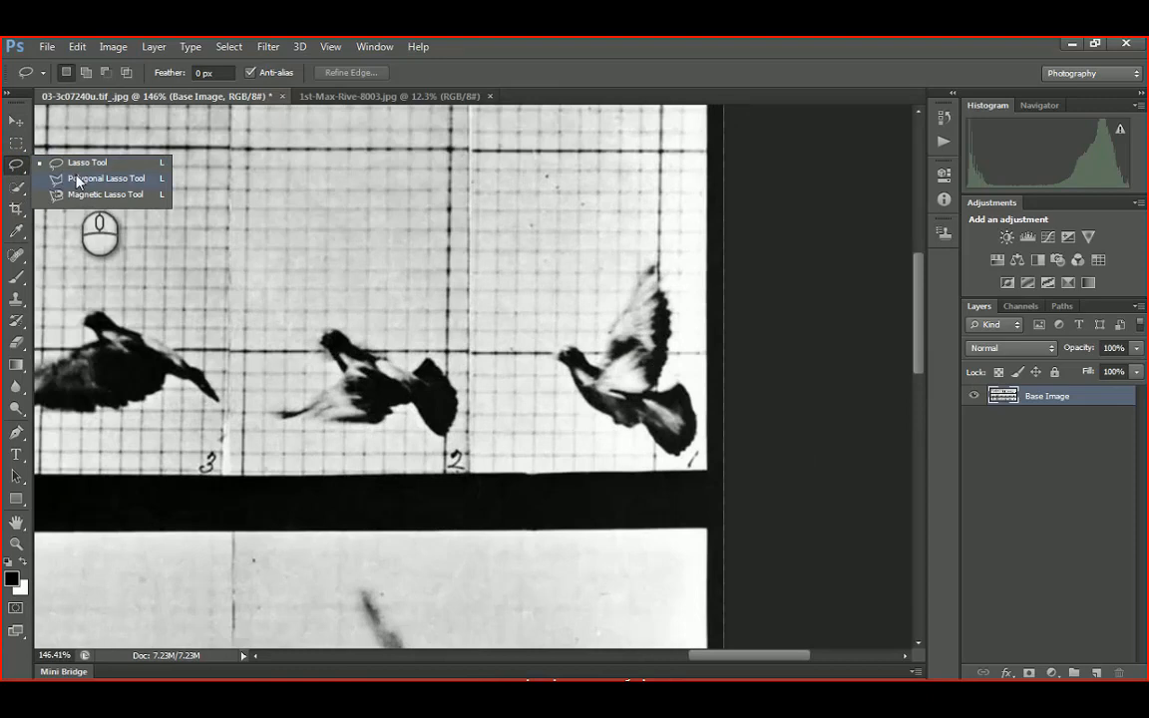
click(79, 163)
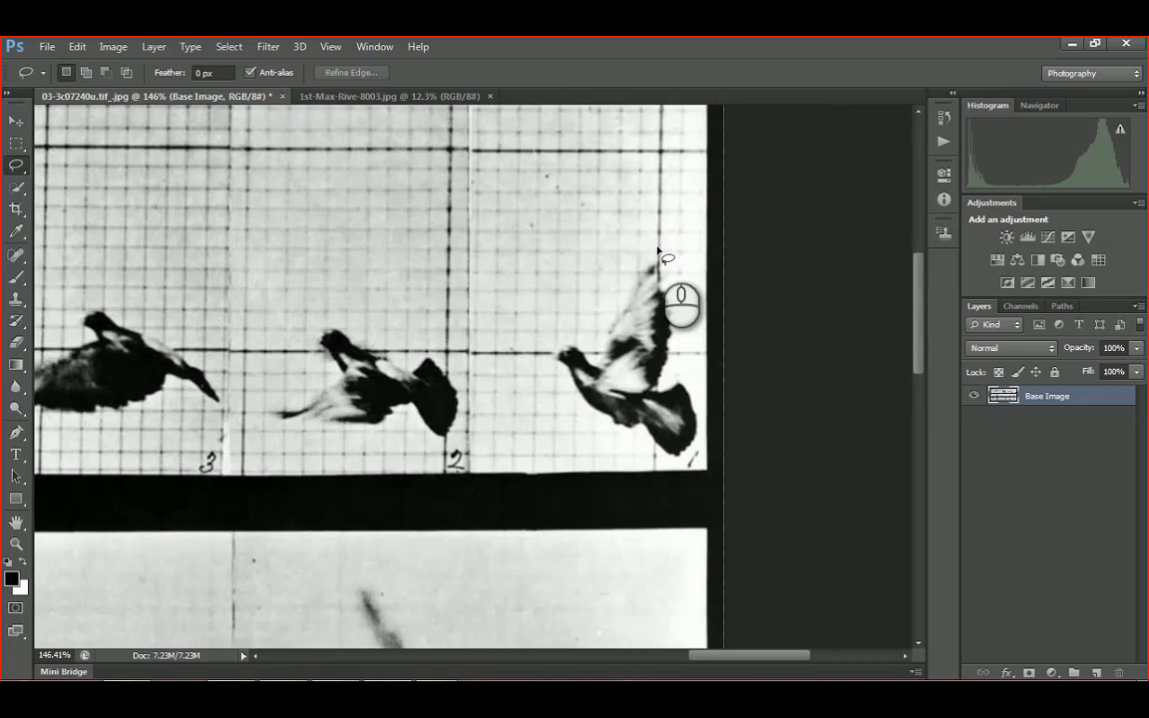
mouse_move(657, 247)
mouse_down()
mouse_move(598, 344)
mouse_move(552, 349)
mouse_move(560, 397)
mouse_move(611, 439)
mouse_move(638, 427)
mouse_move(651, 456)
mouse_move(673, 466)
mouse_move(699, 420)
mouse_move(689, 390)
mouse_move(668, 380)
mouse_move(678, 303)
mouse_move(658, 251)
mouse_up()
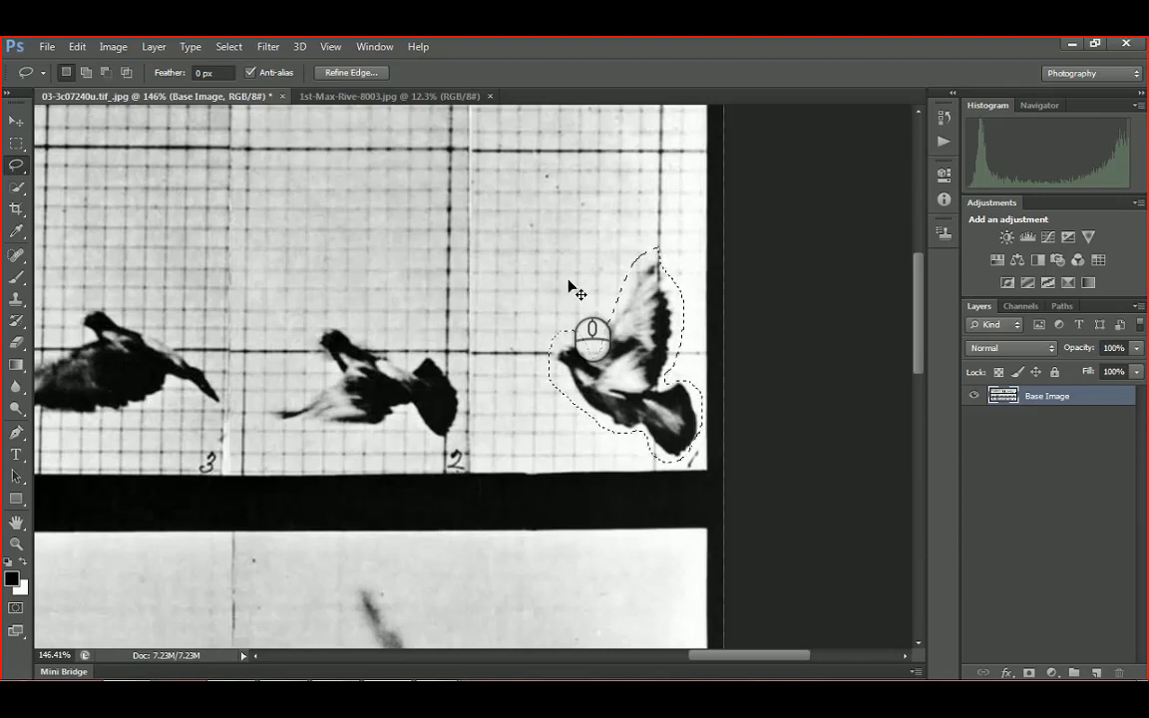
Copy the selected bird to a new layer and check the cutout by hiding and showing each layer in turn
key(ctrl+j)
click(975, 415)
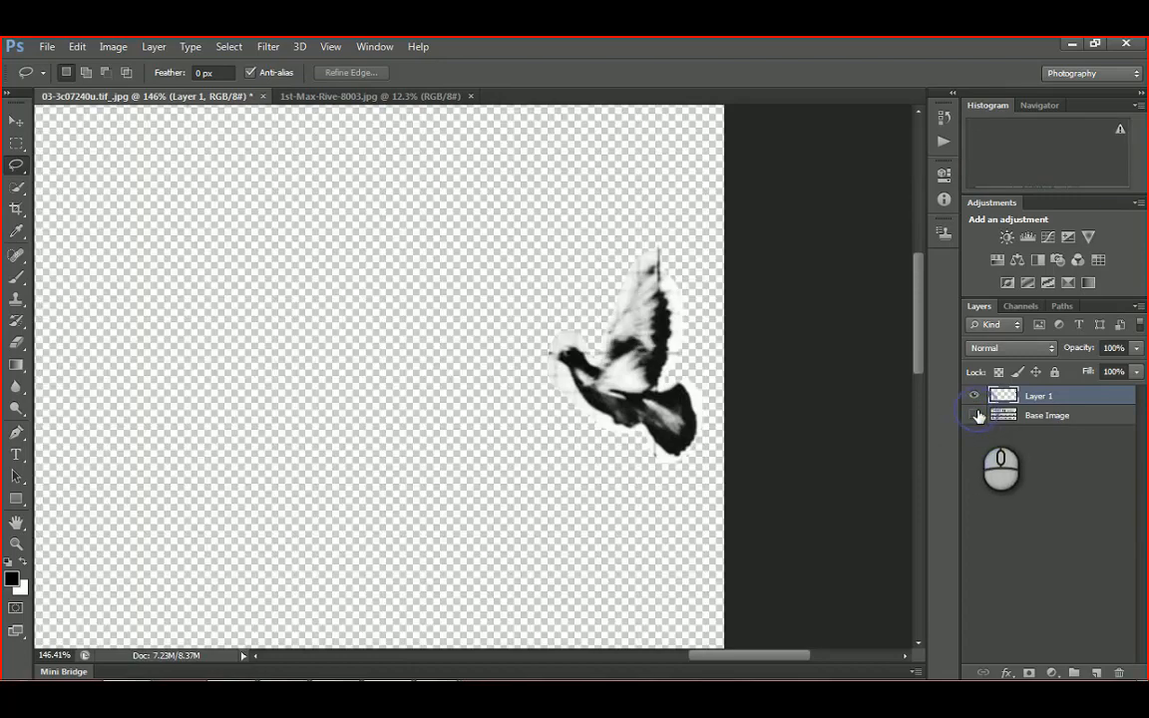
click(975, 415)
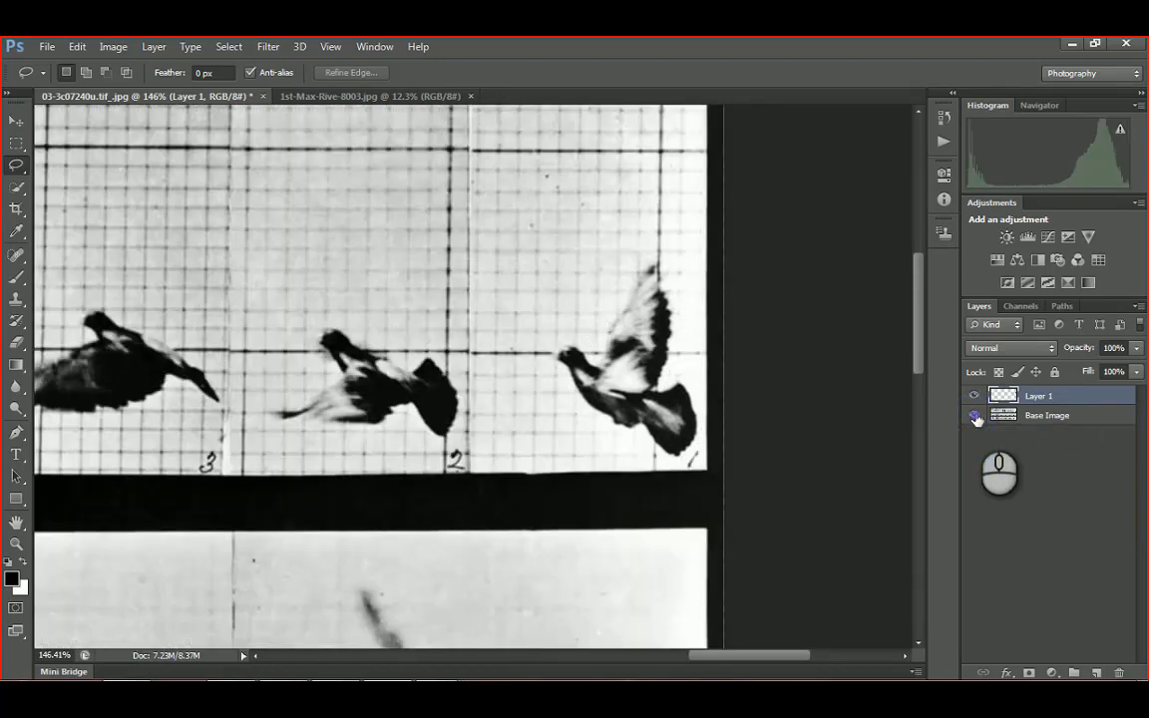
click(975, 397)
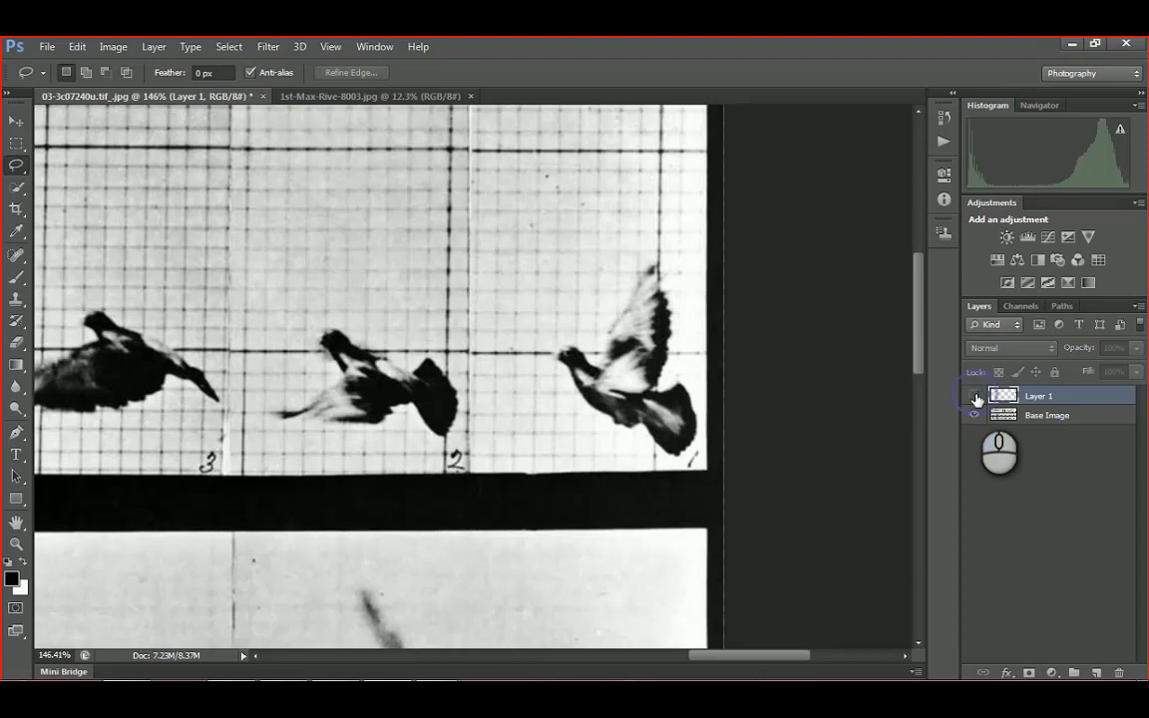
click(975, 397)
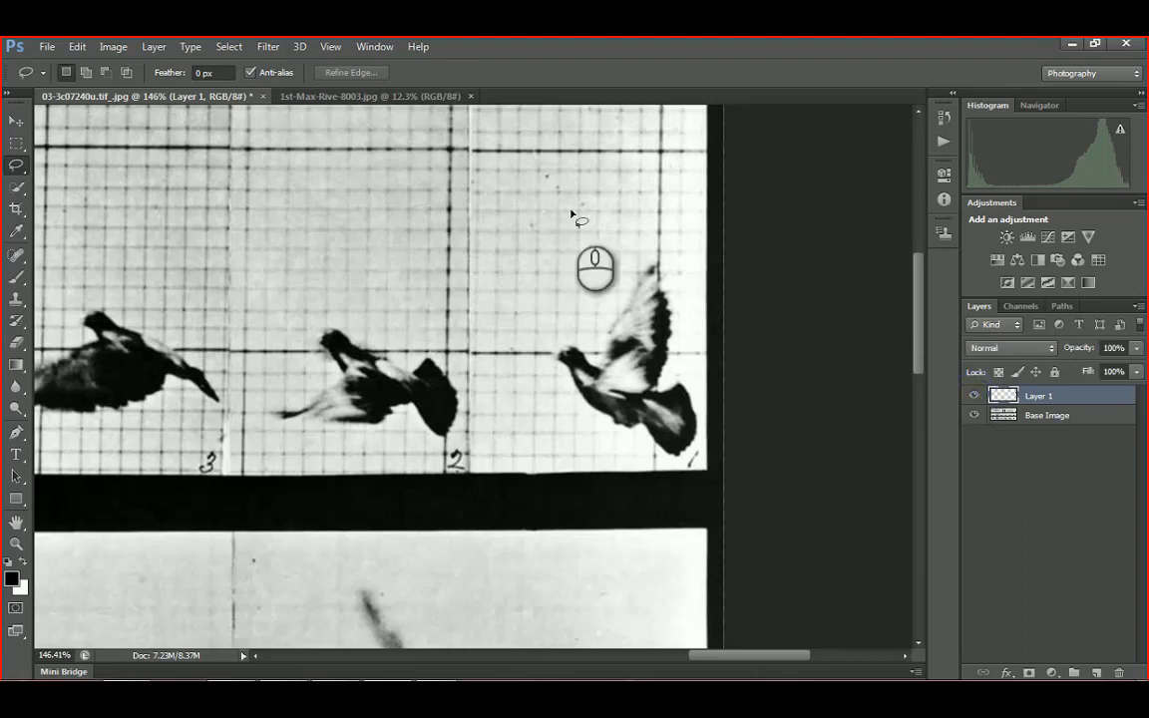
On the Base Image layer, start a Polygonal Lasso outline of the bird in frame 1, tracing from the wing tip around the head to the throat
click(19, 167)
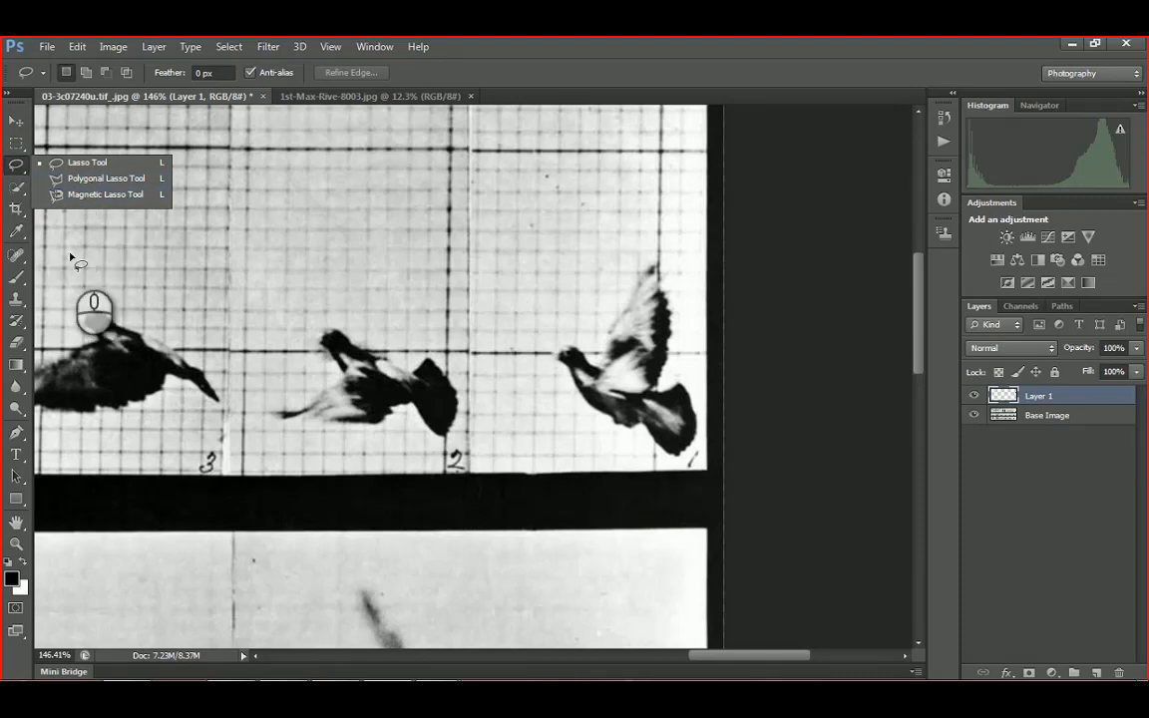
click(1042, 415)
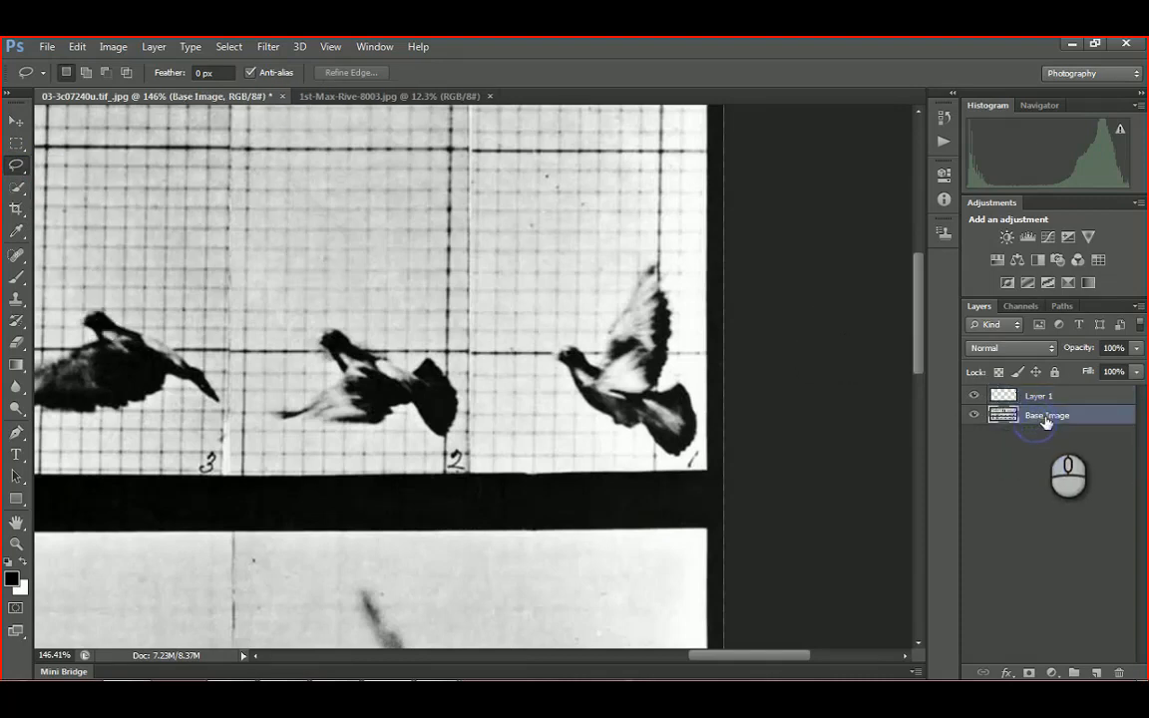
click(16, 165)
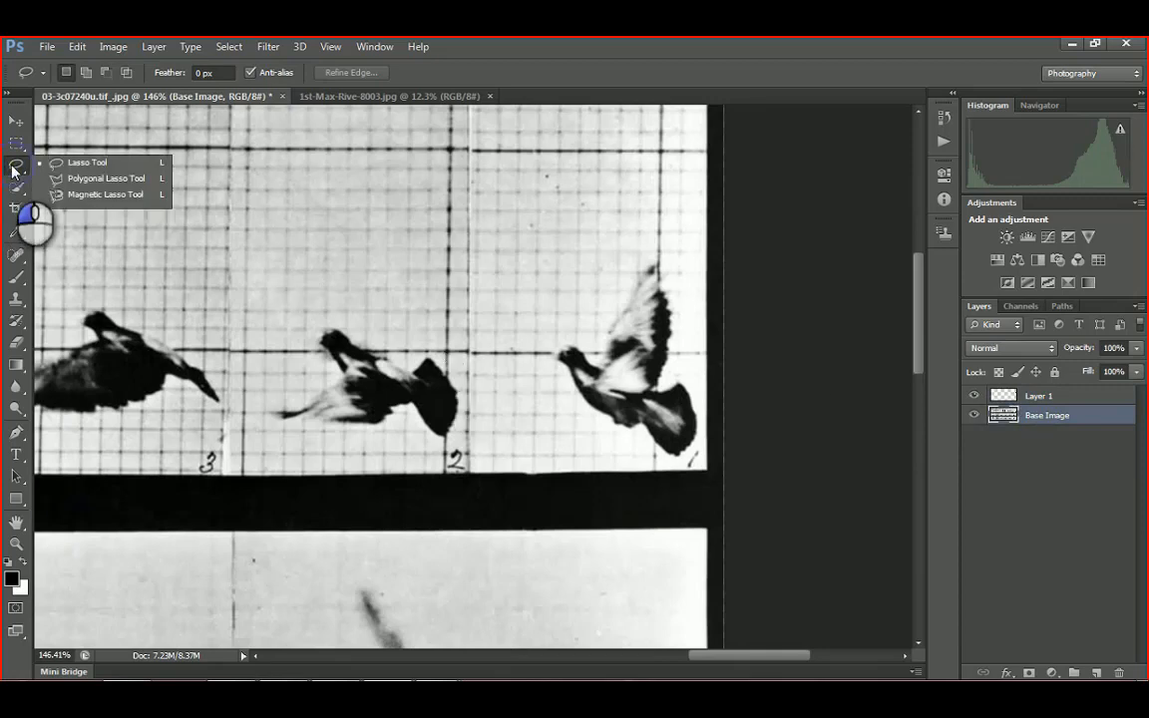
click(96, 180)
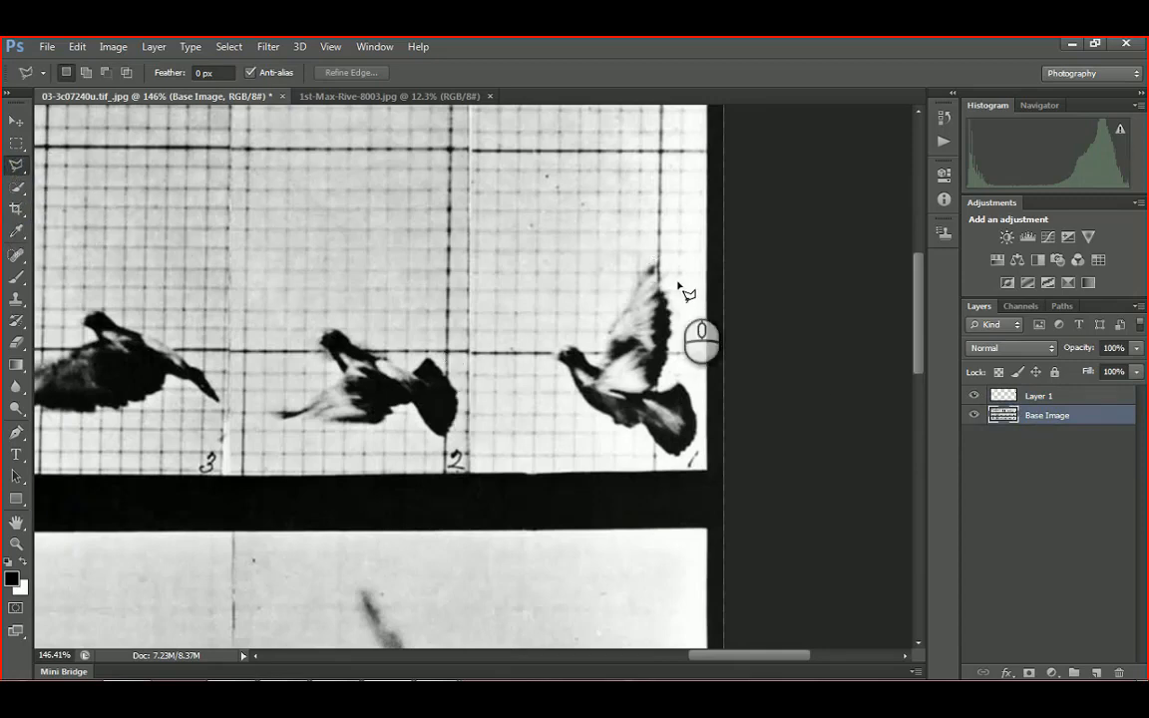
scroll(667, 279, up, 2)
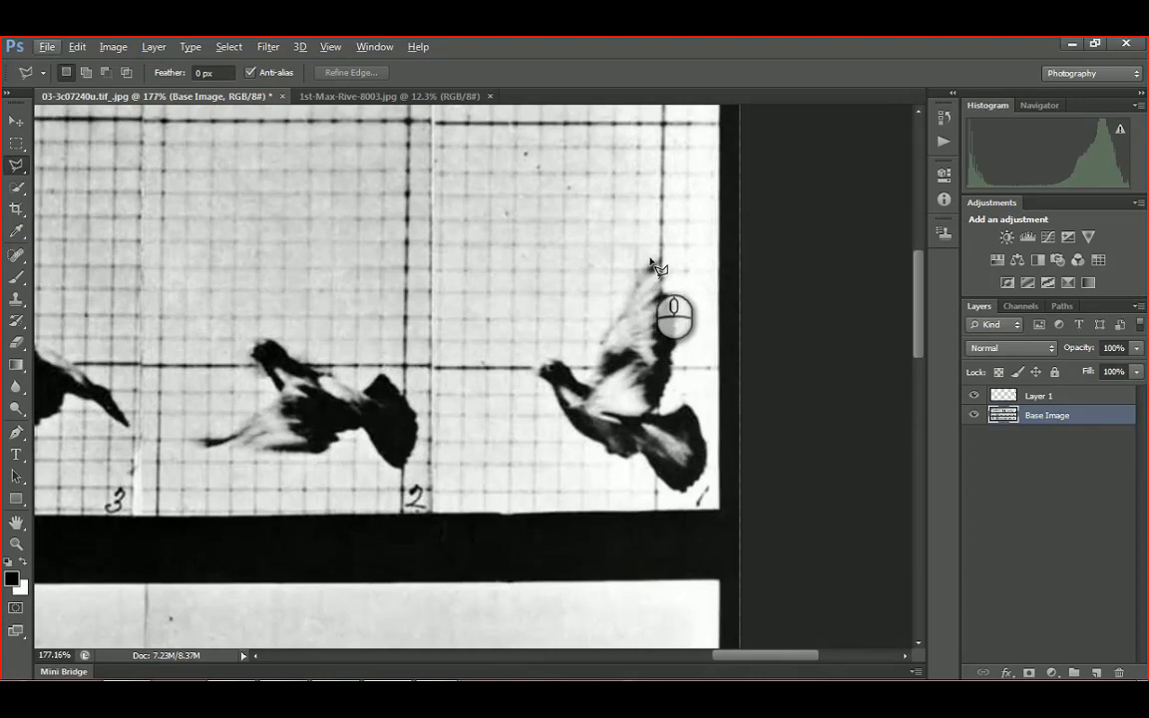
click(651, 259)
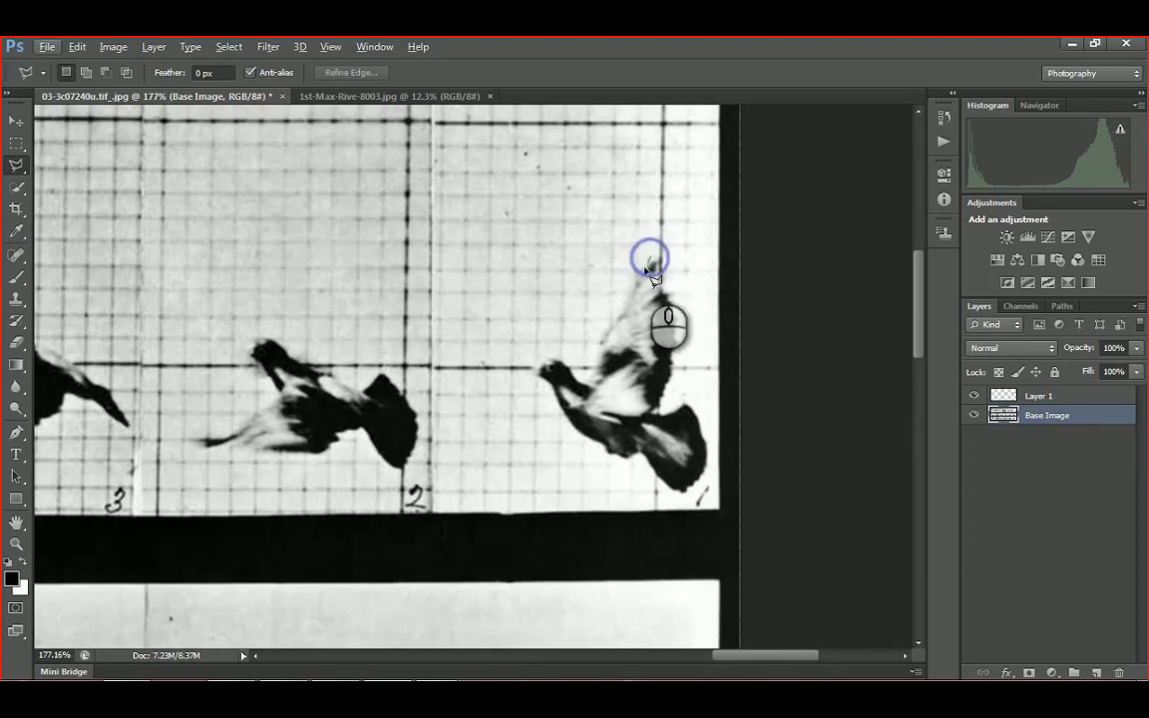
click(602, 346)
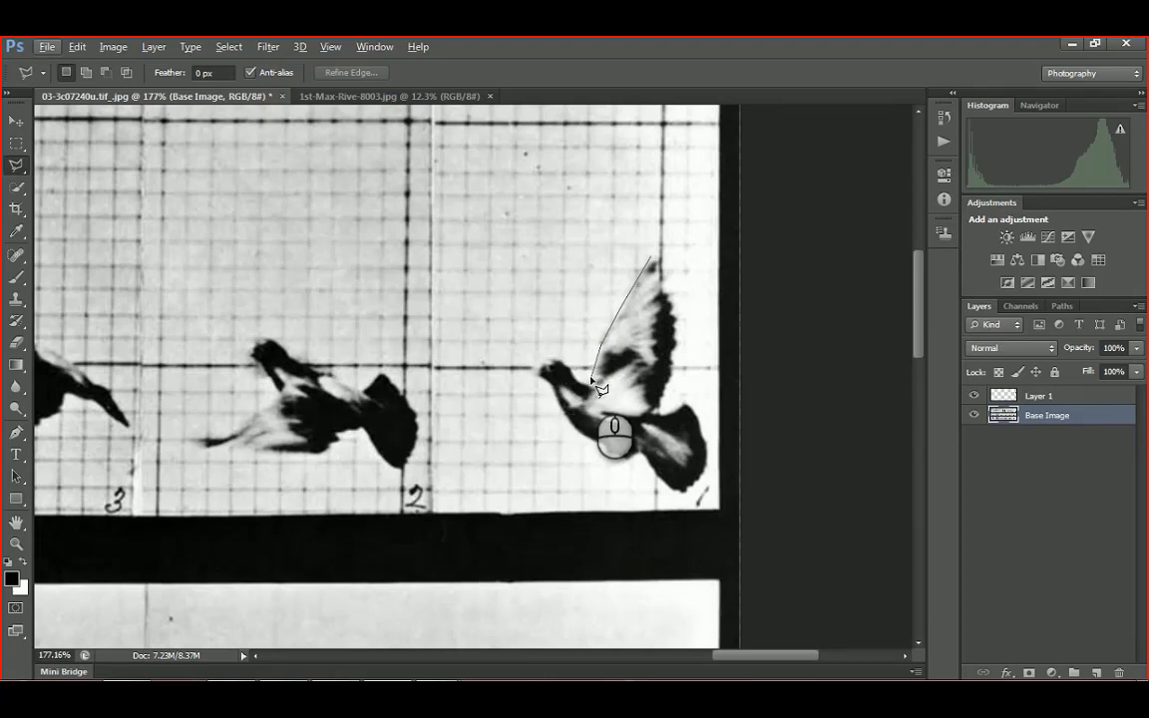
click(586, 381)
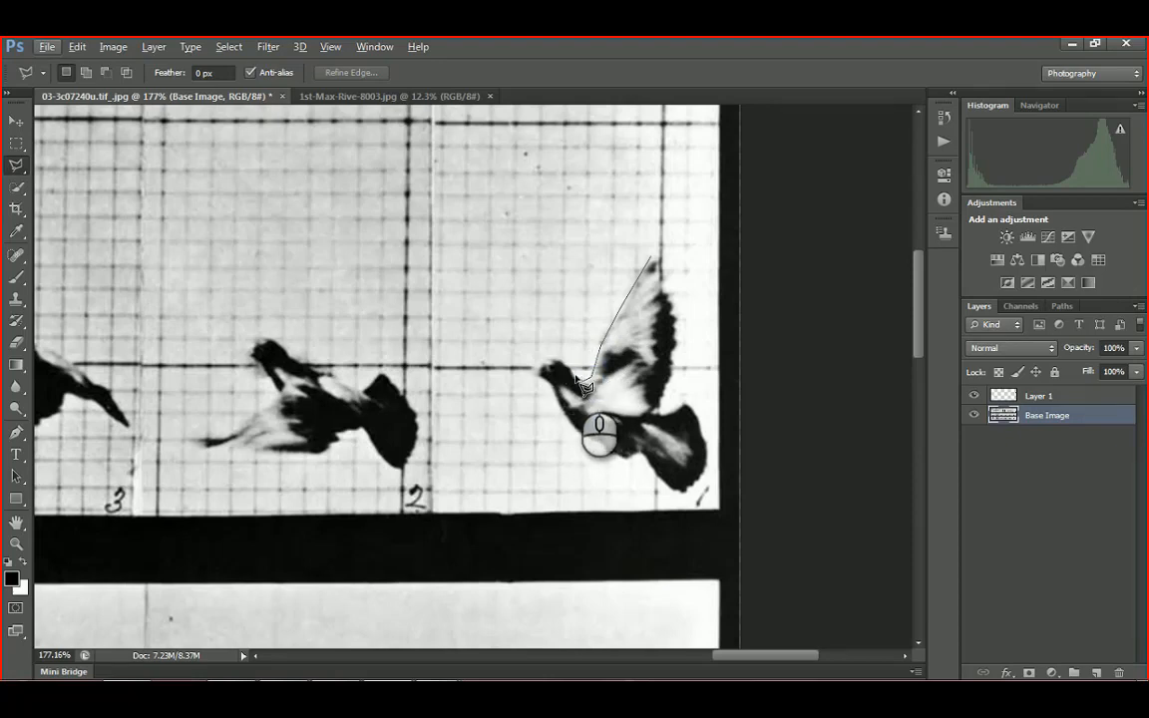
click(554, 359)
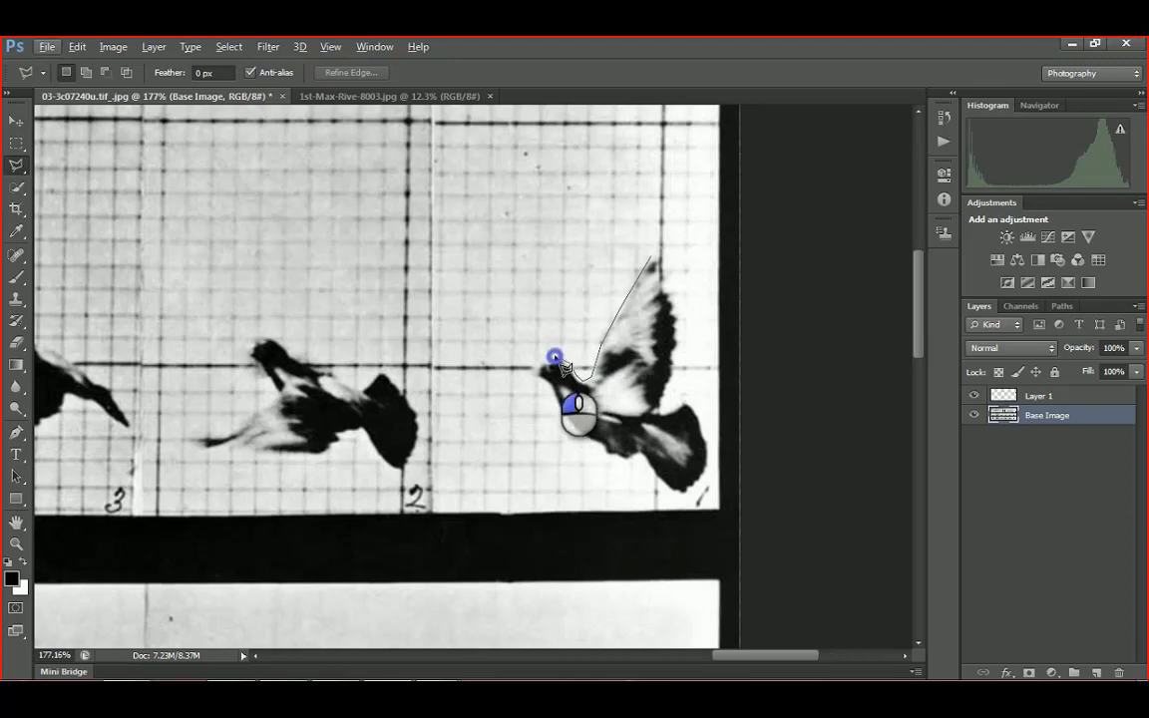
click(539, 363)
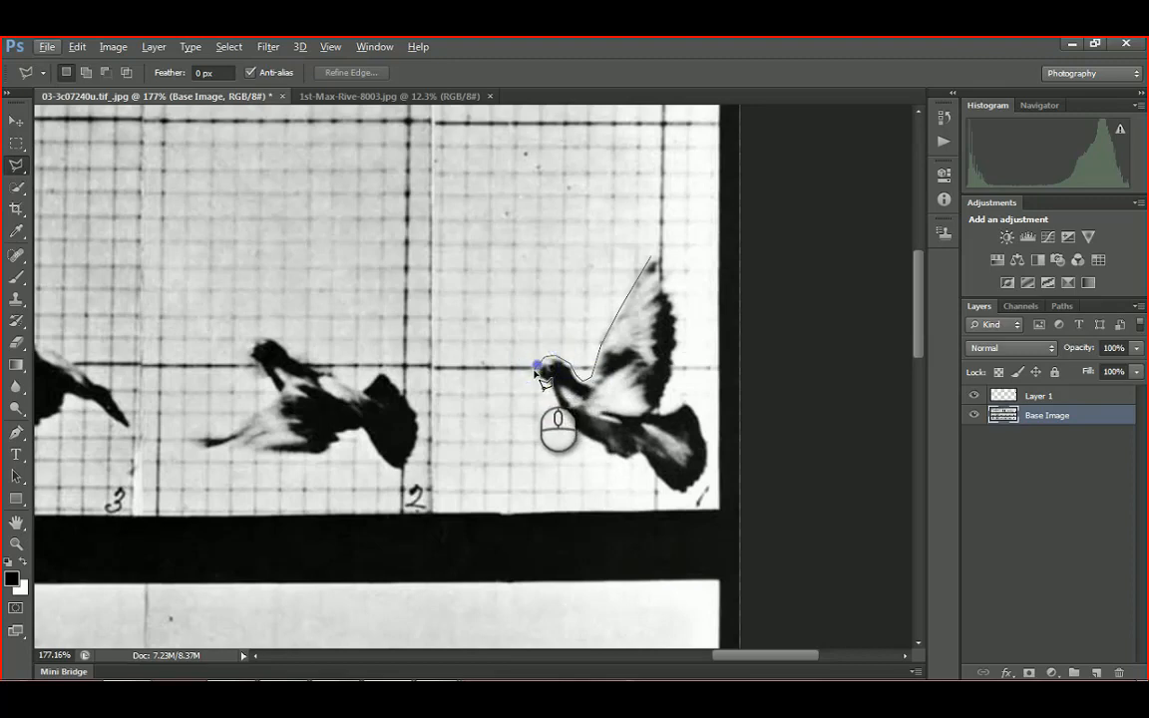
click(534, 373)
click(529, 378)
click(545, 384)
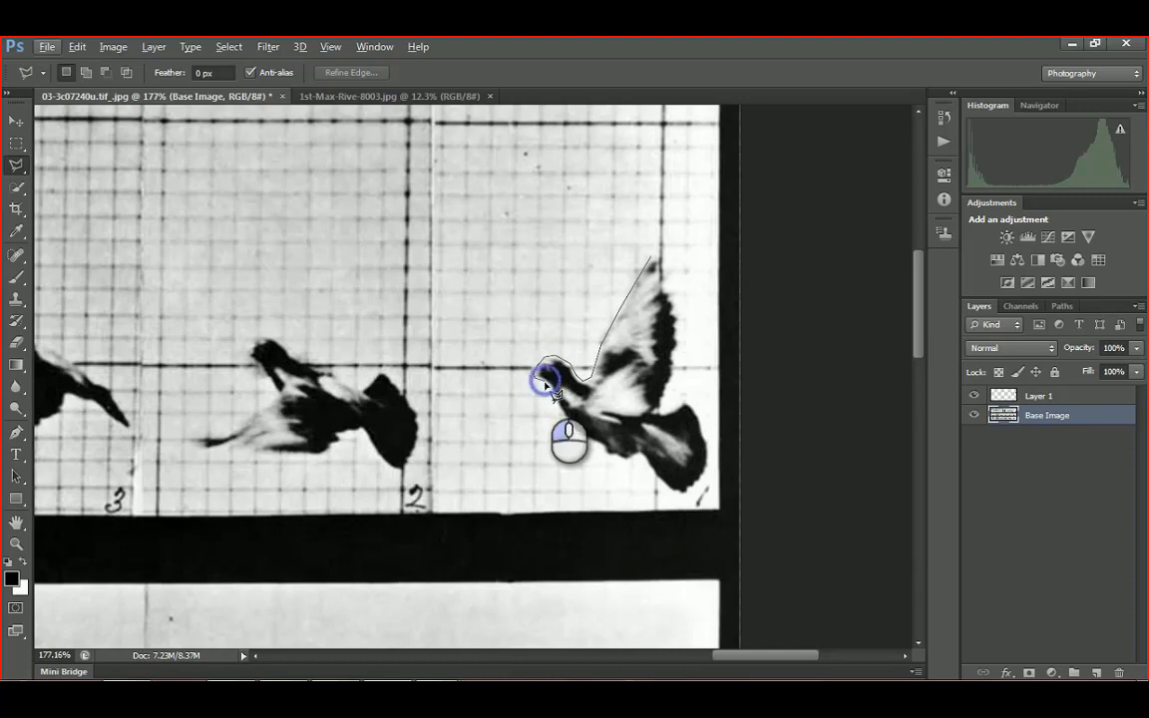
click(552, 394)
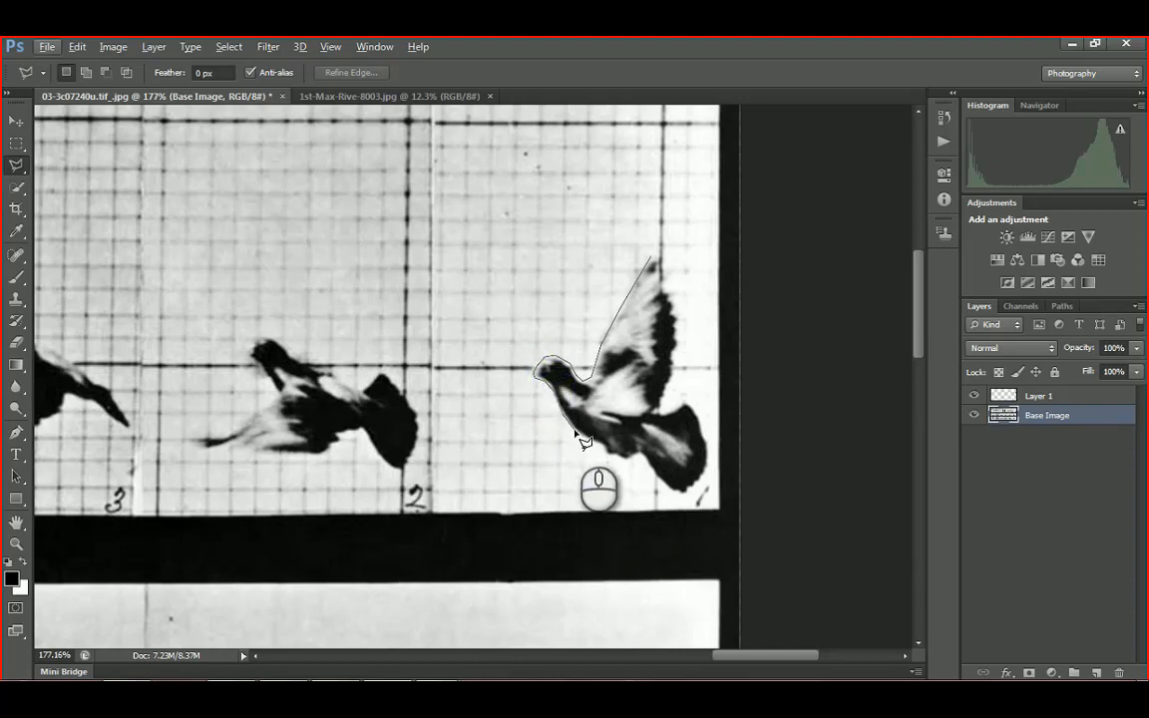
Continue the polygonal outline along the bird's belly and around its tail to the base of the wing
click(587, 439)
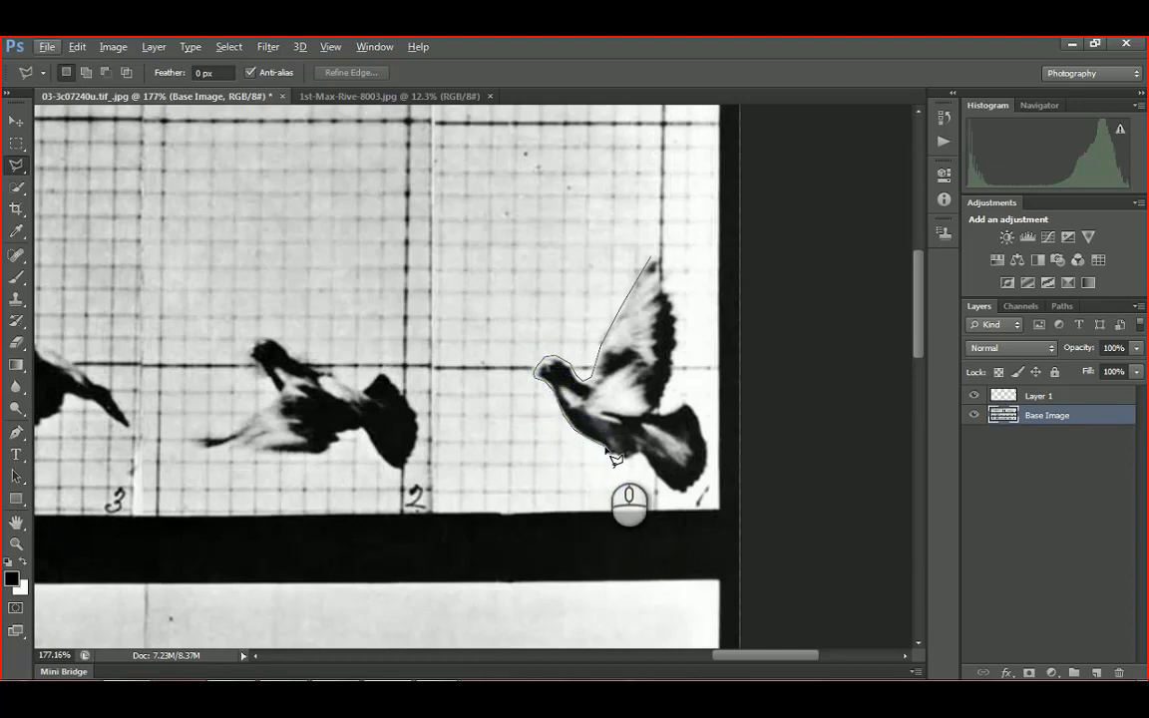
click(605, 456)
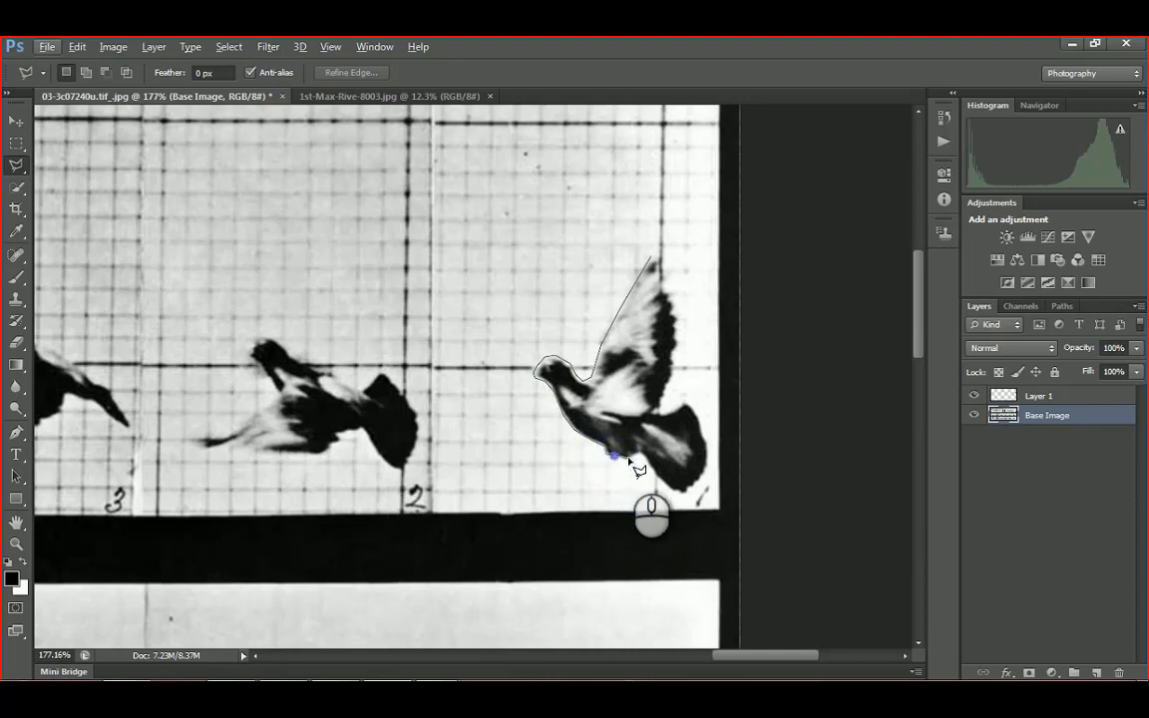
click(632, 456)
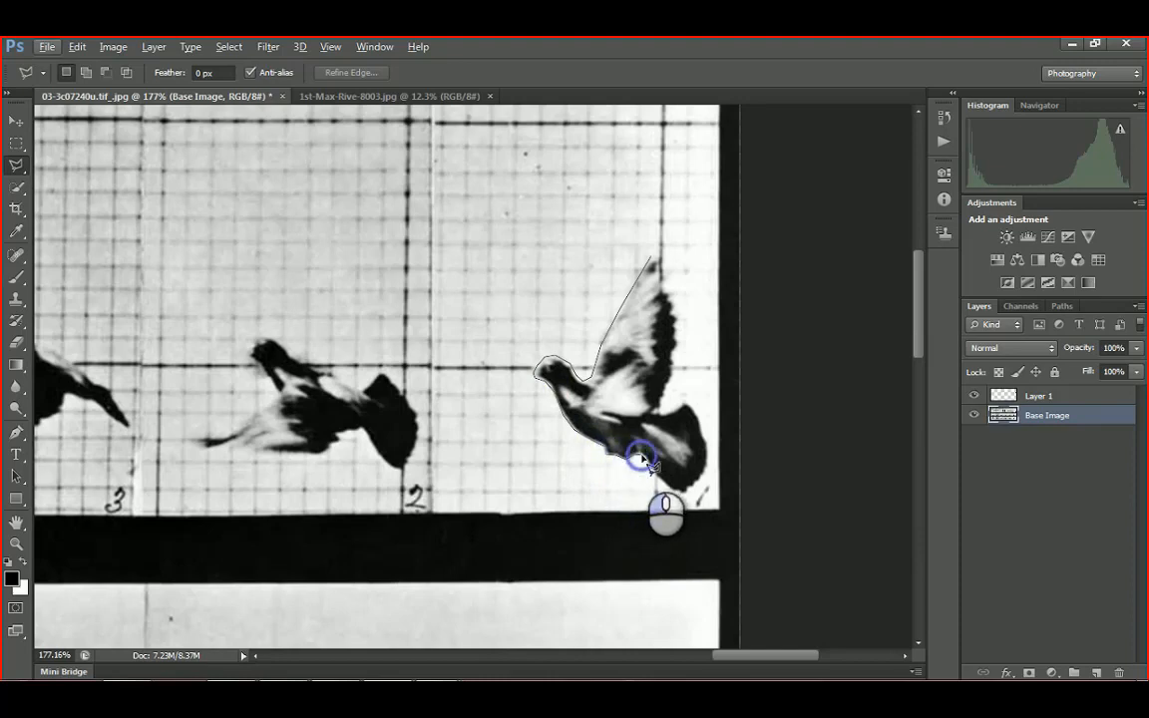
click(657, 476)
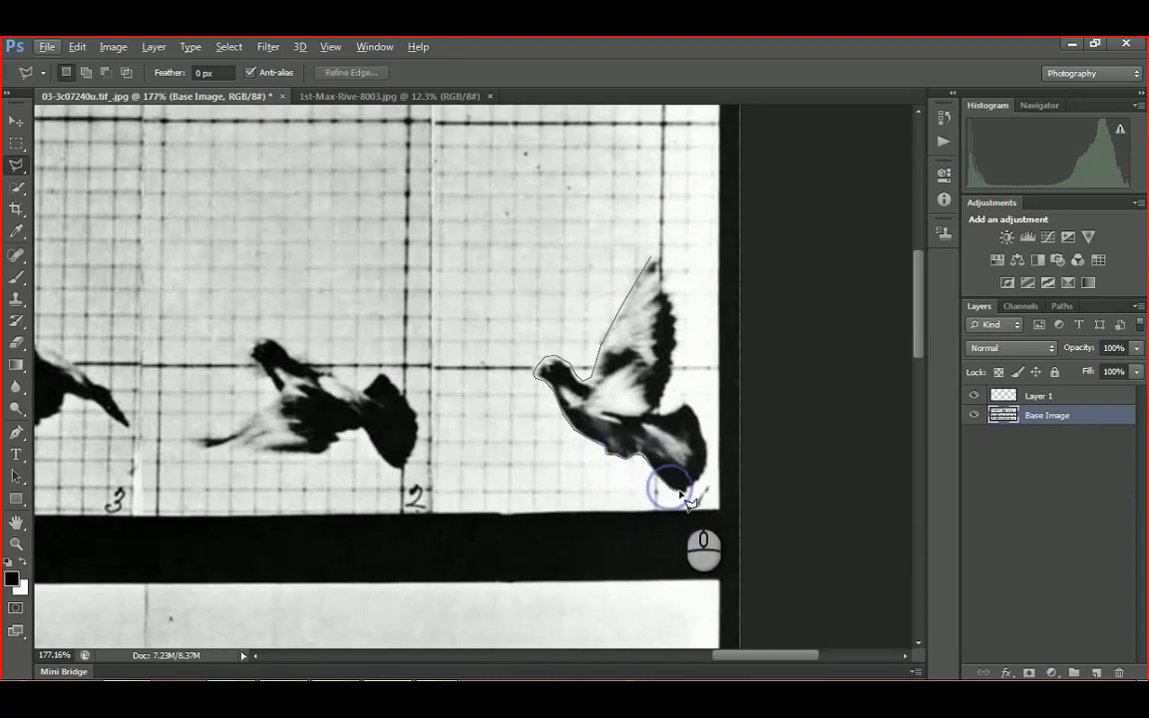
click(683, 492)
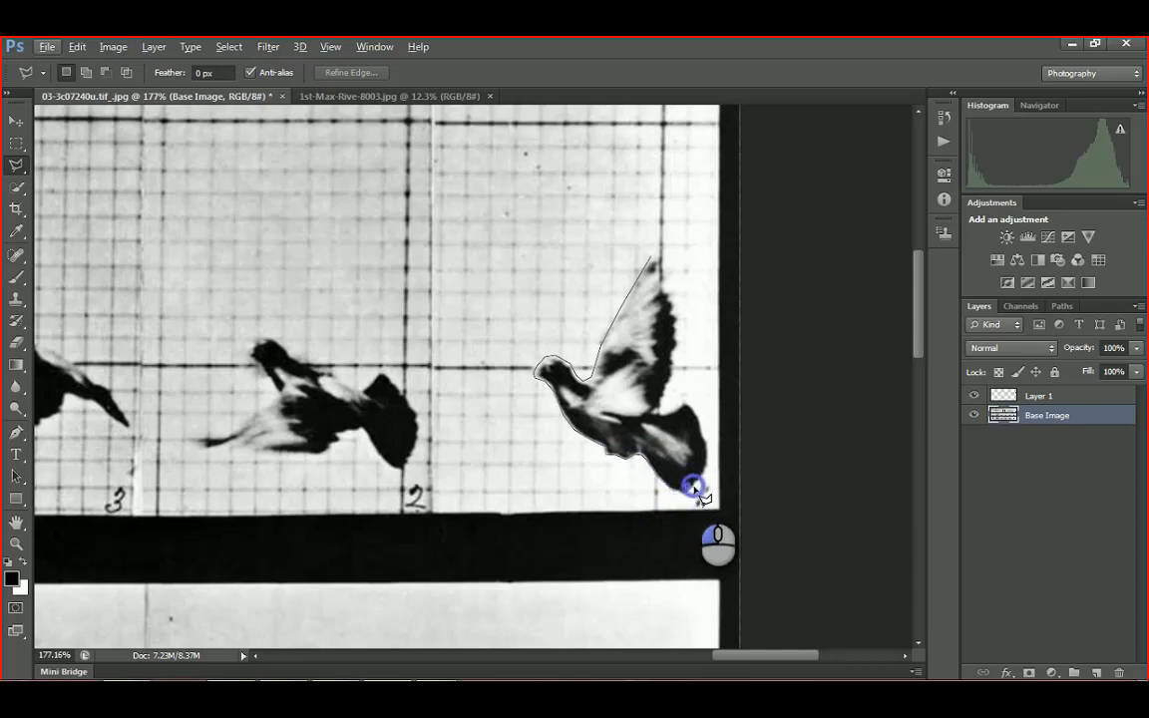
click(697, 477)
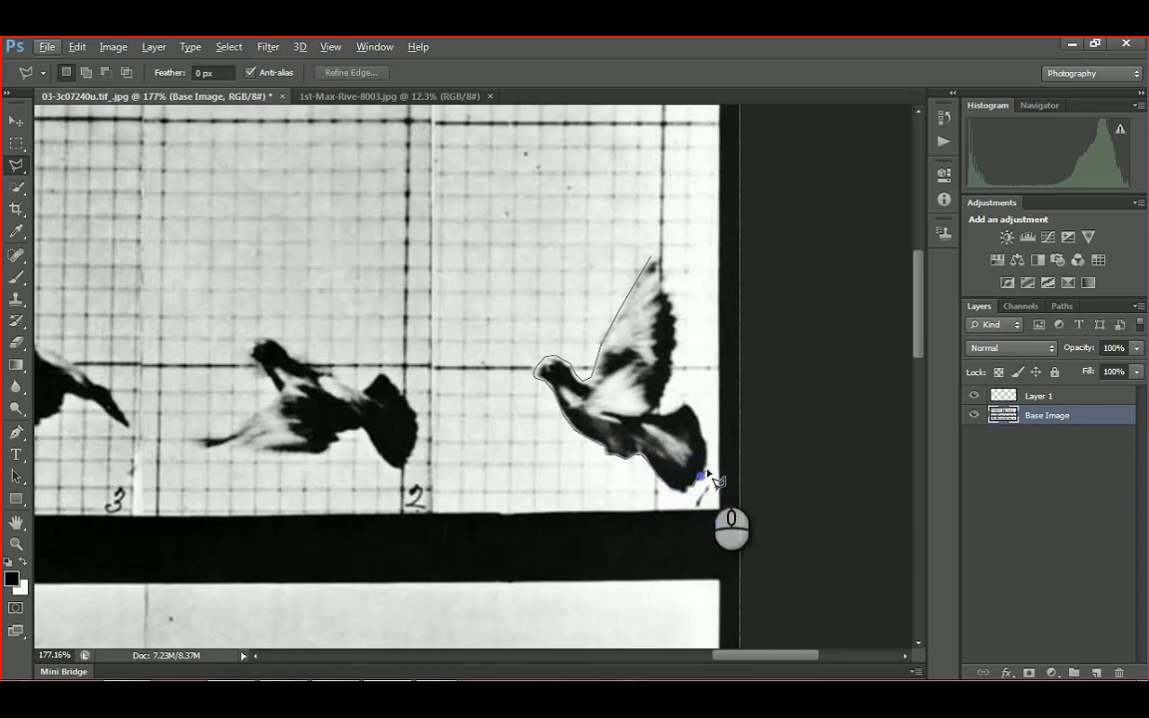
click(708, 466)
click(708, 442)
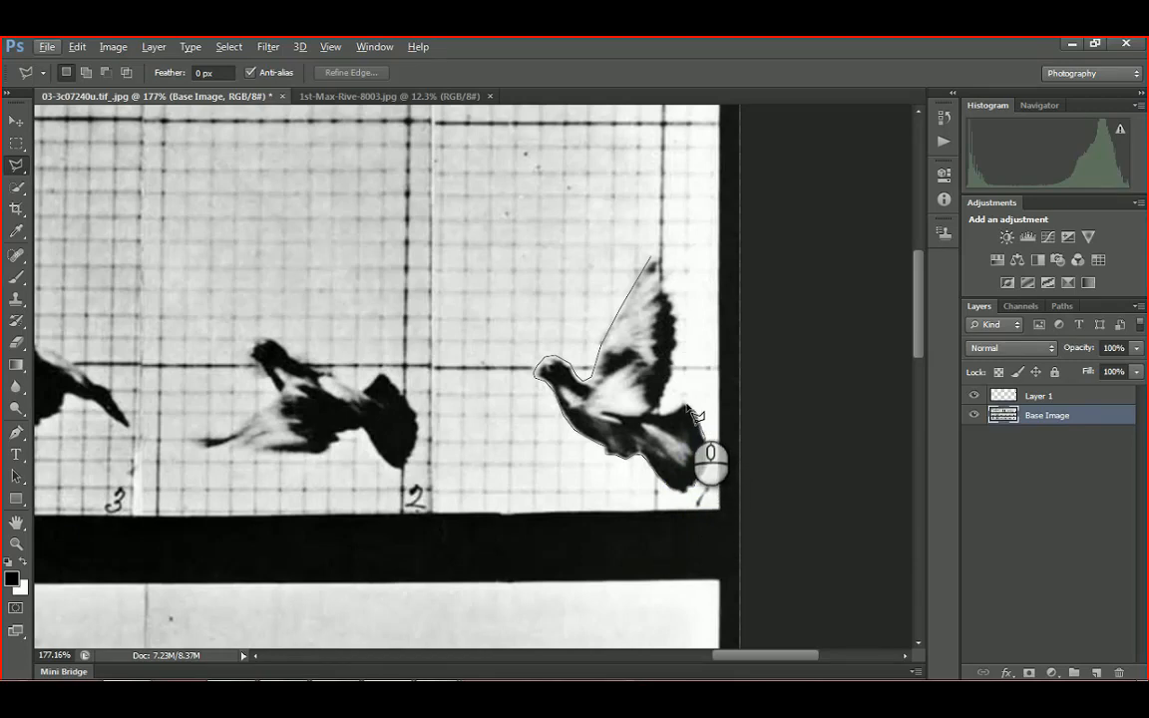
click(684, 406)
click(662, 397)
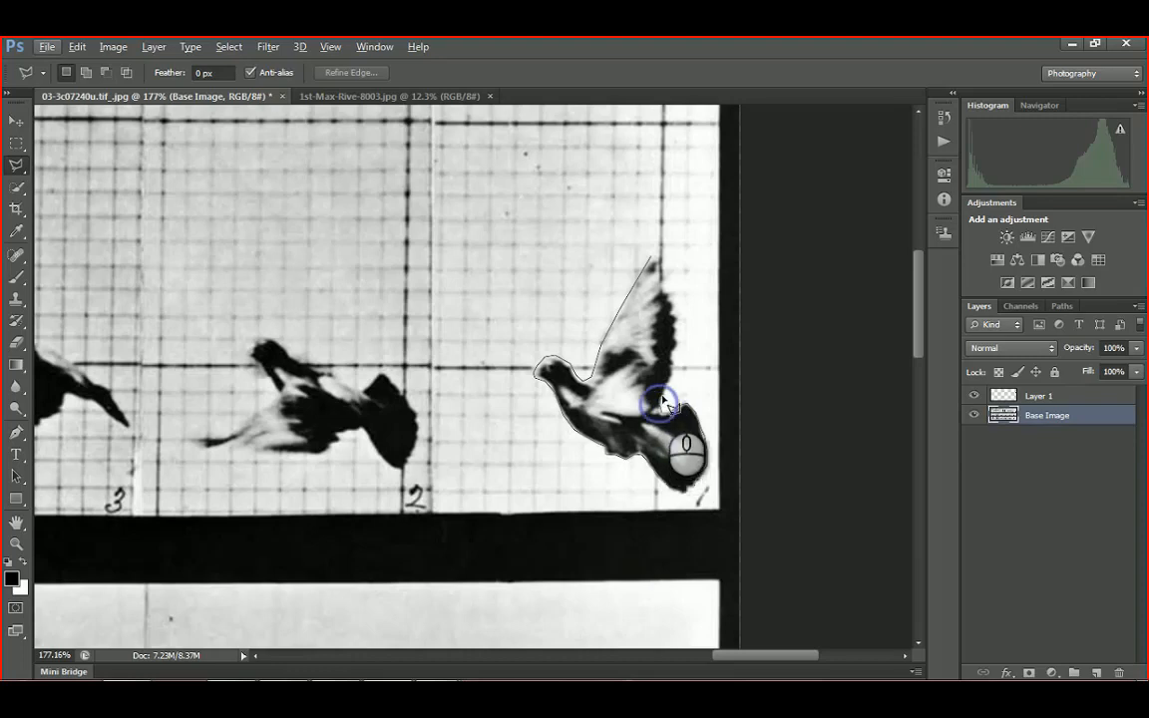
Trace up the rear edge of the raised wing and close the polygonal selection at the wing tip
click(670, 377)
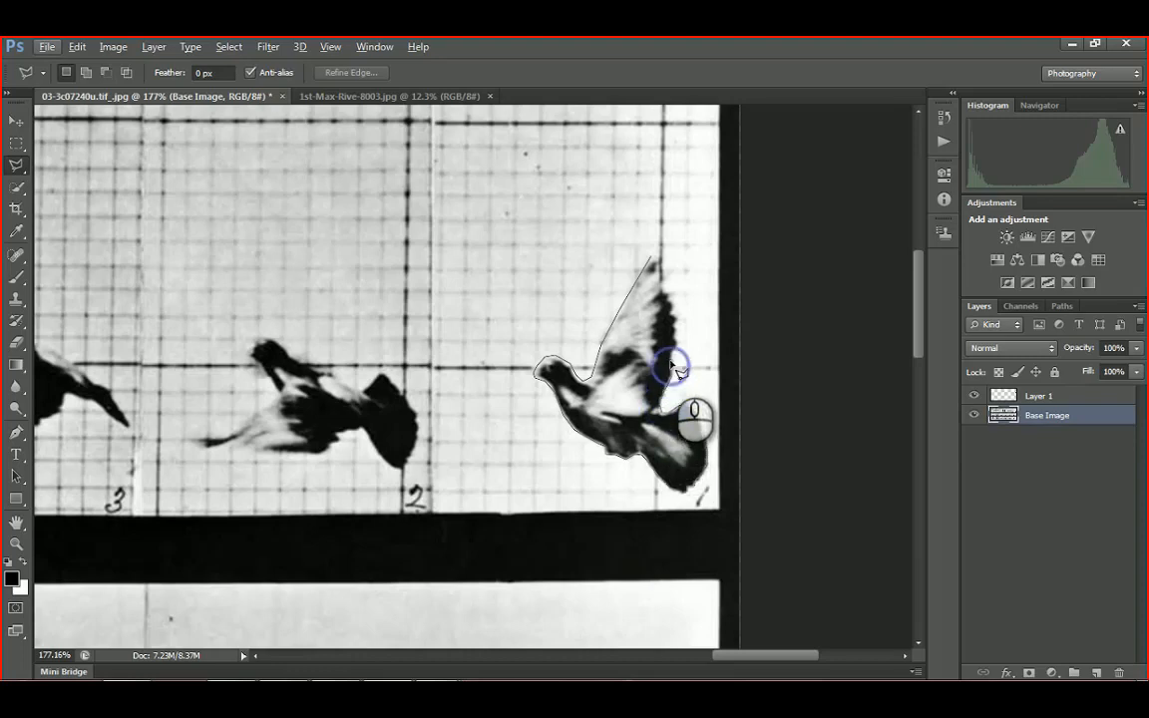
click(671, 360)
click(677, 333)
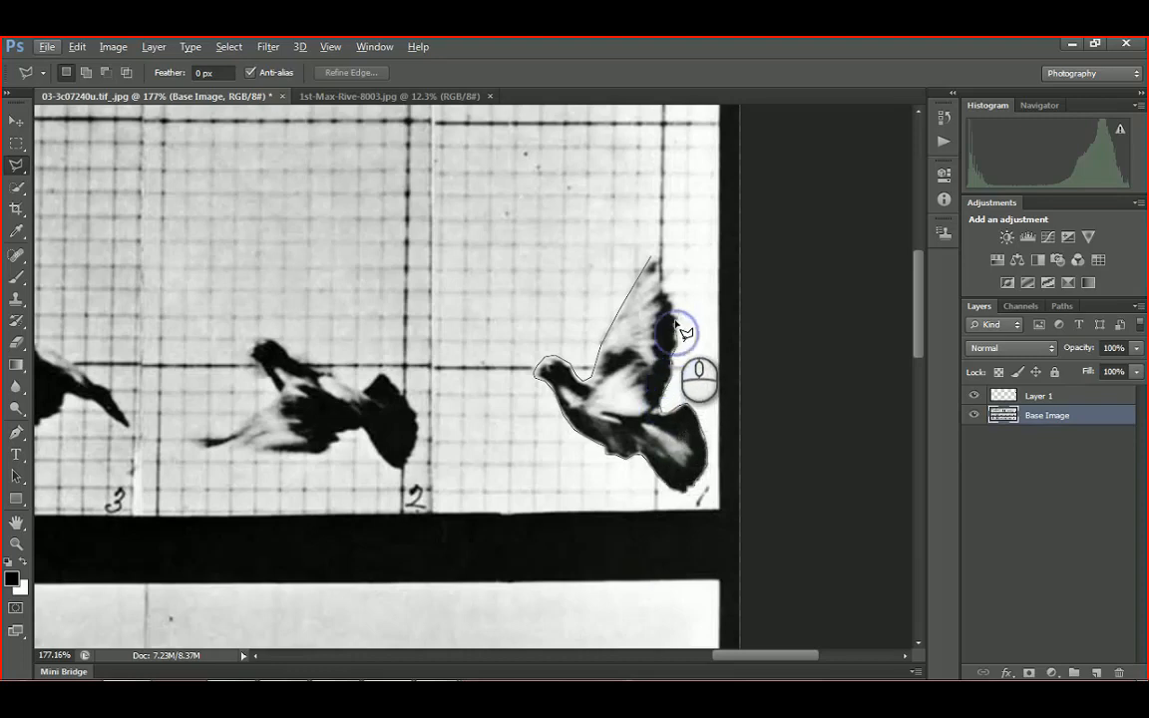
click(677, 316)
click(671, 303)
click(660, 279)
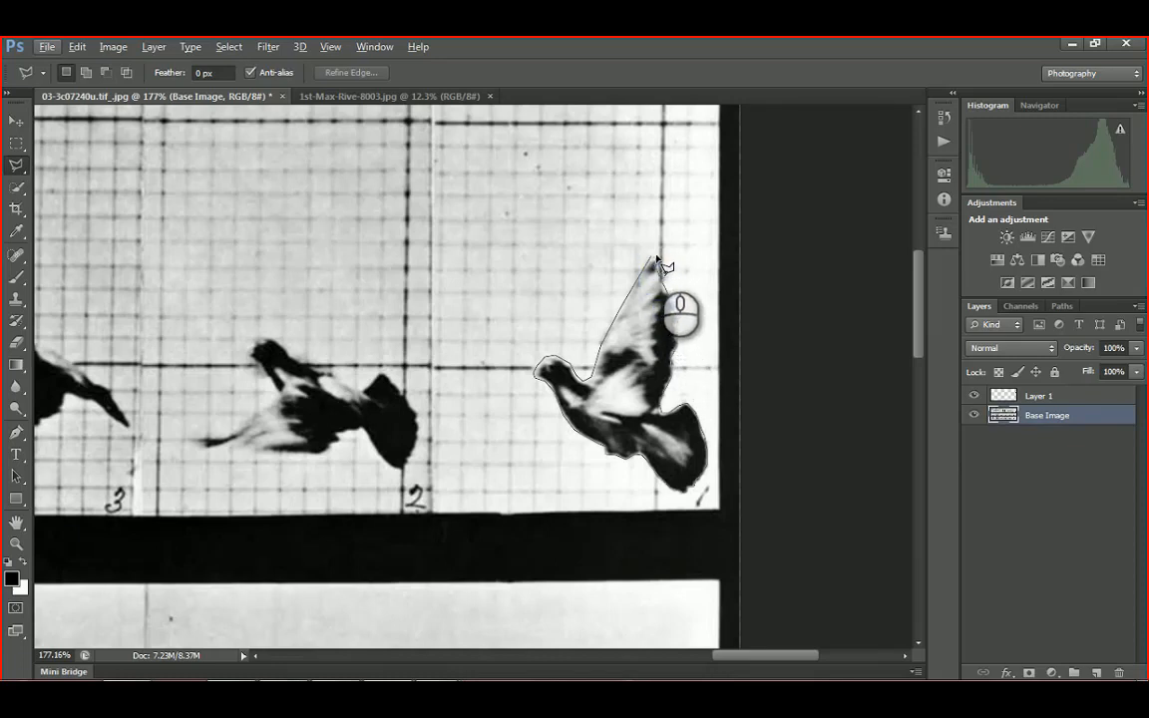
click(655, 257)
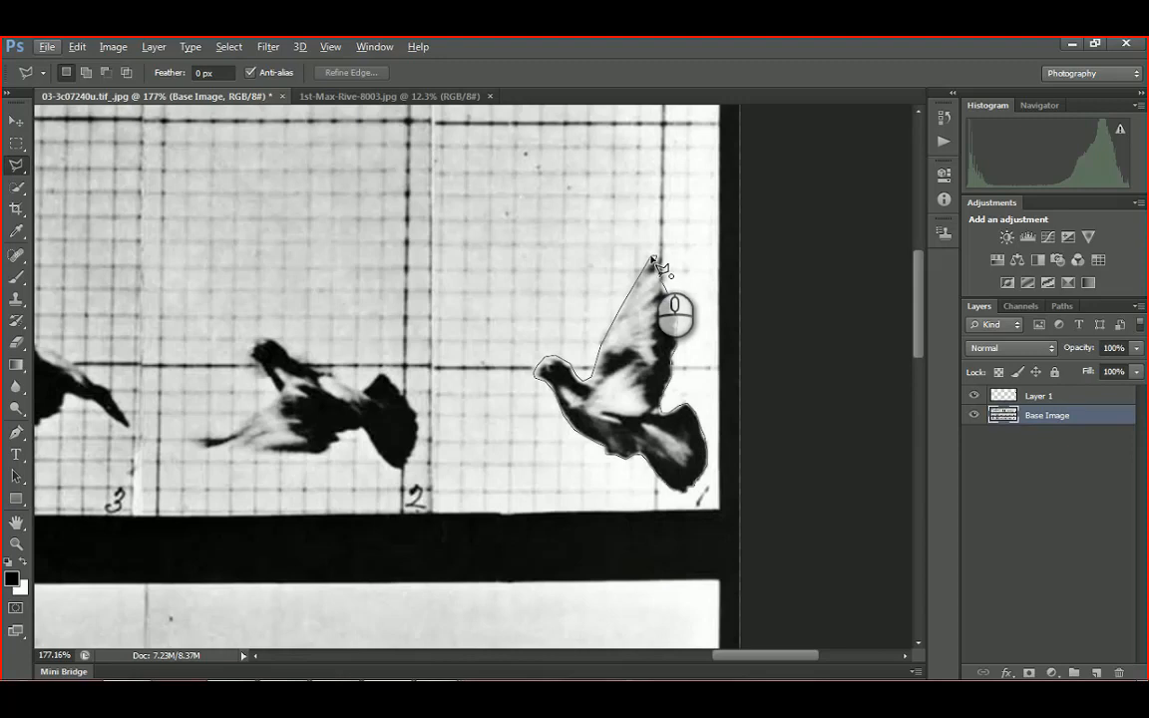
click(656, 259)
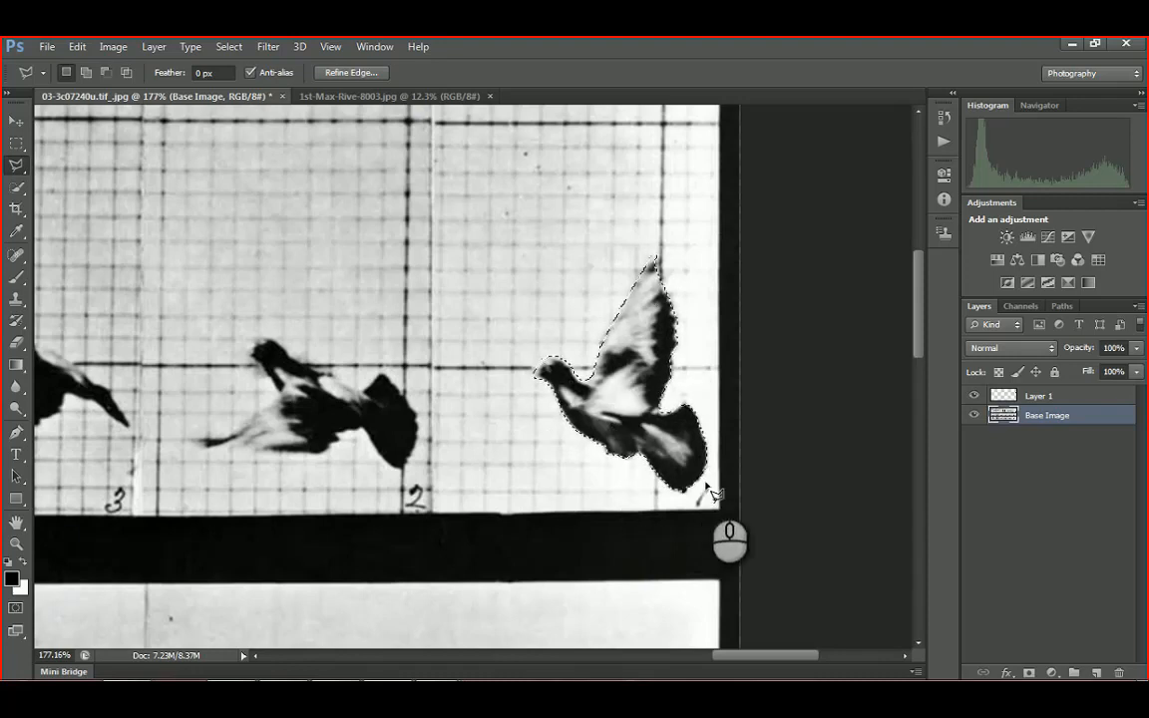
Subtract the excess background at the wing tip and above the bird's head from the selection with the Polygonal Lasso
alt+scroll(671, 245, up, 1)
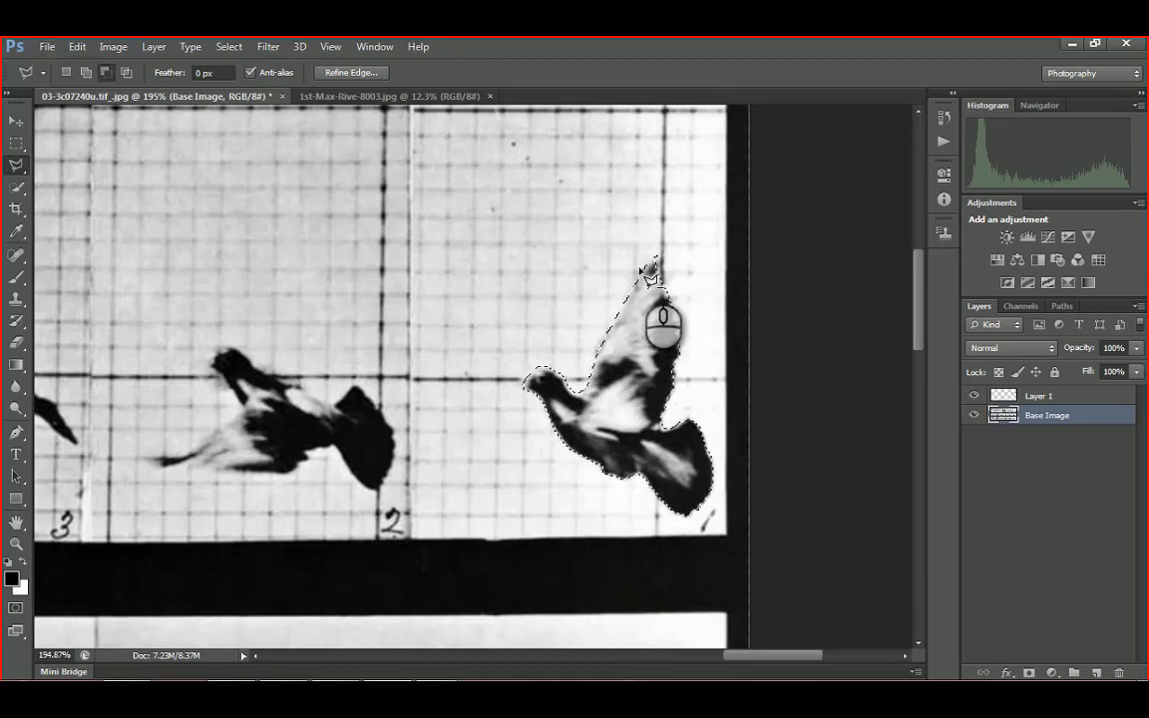
click(644, 265)
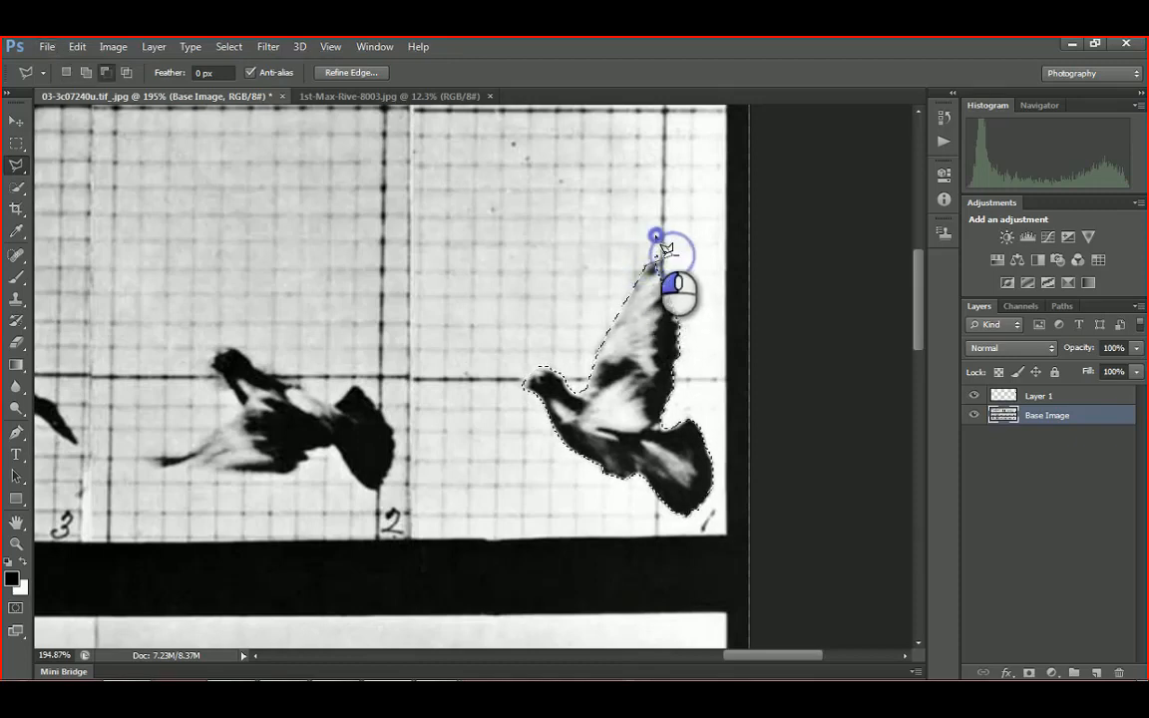
click(619, 258)
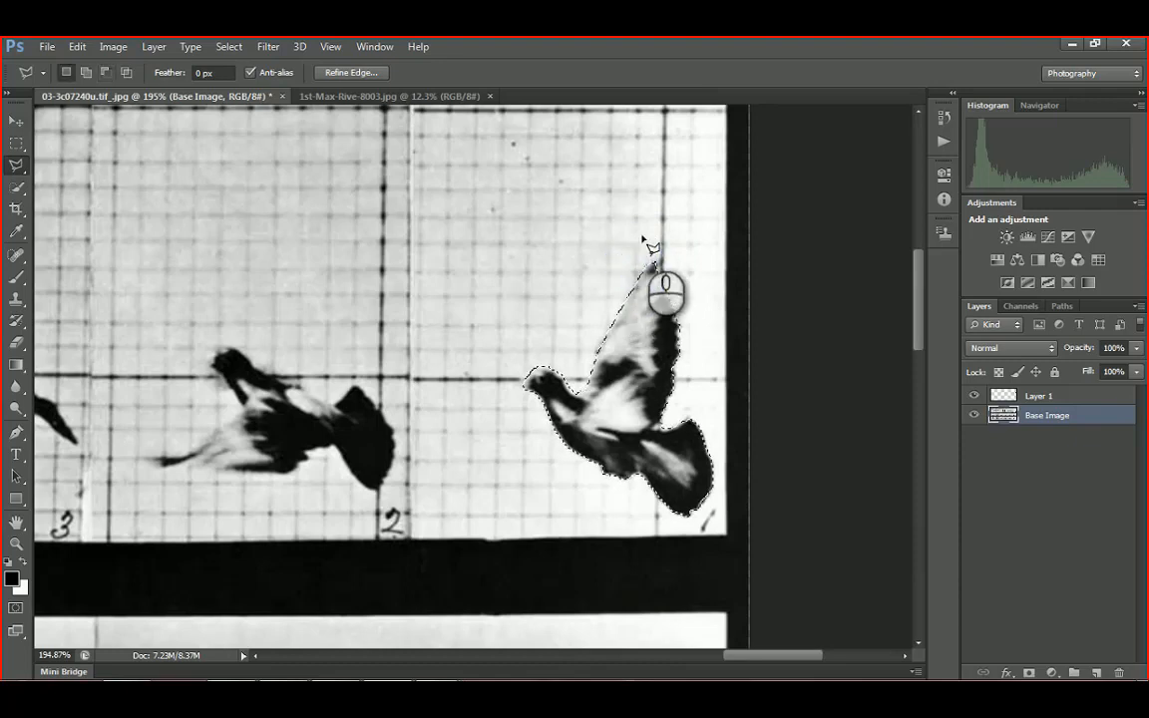
click(527, 371)
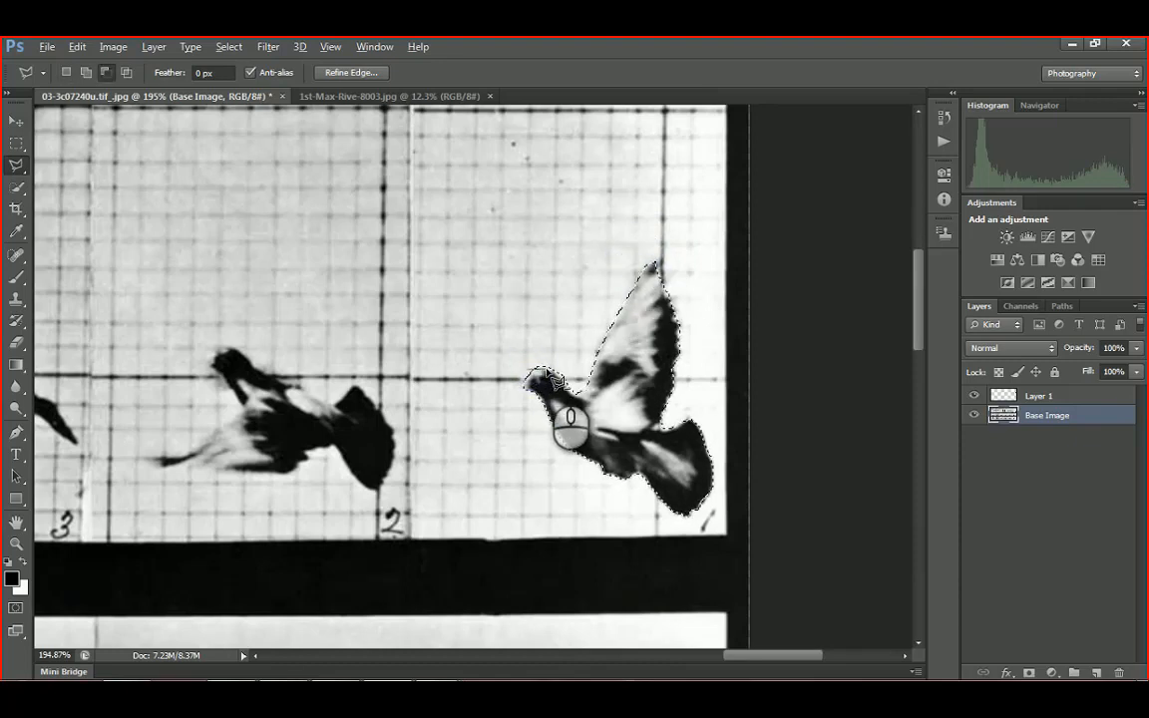
click(549, 367)
click(565, 354)
click(533, 338)
click(507, 342)
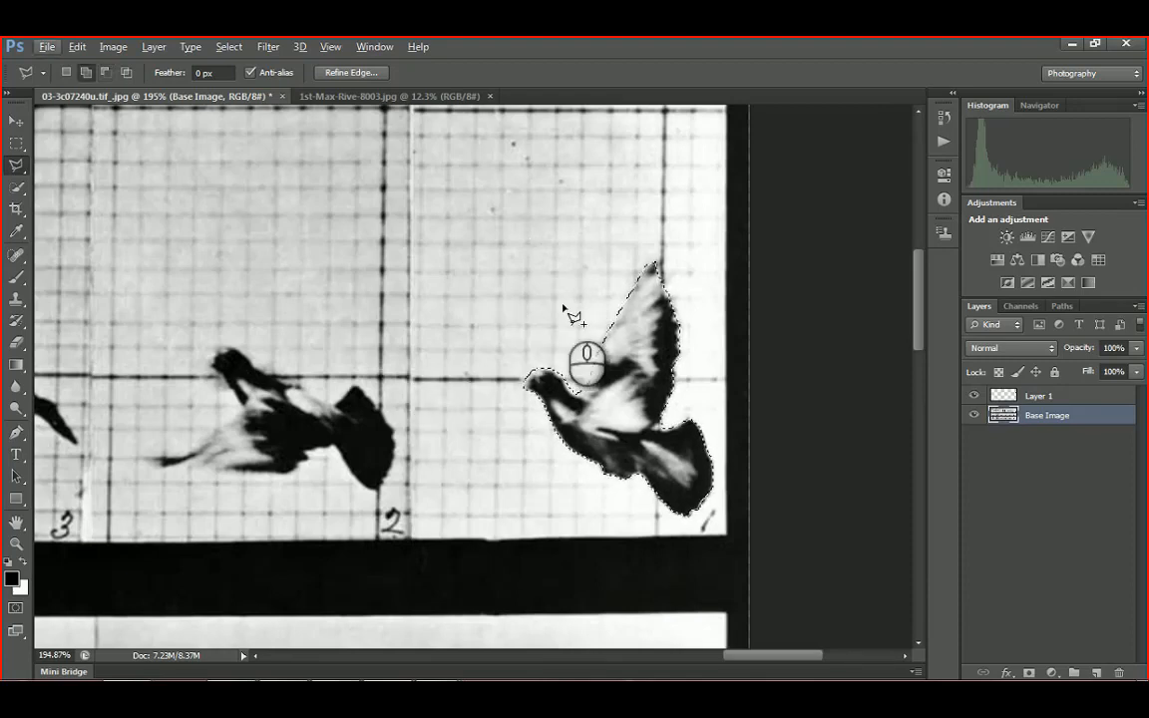
Try adding a large polygonal area around the bird in frame 2 to the existing selection, and undo the addition
click(660, 243)
click(191, 238)
click(82, 454)
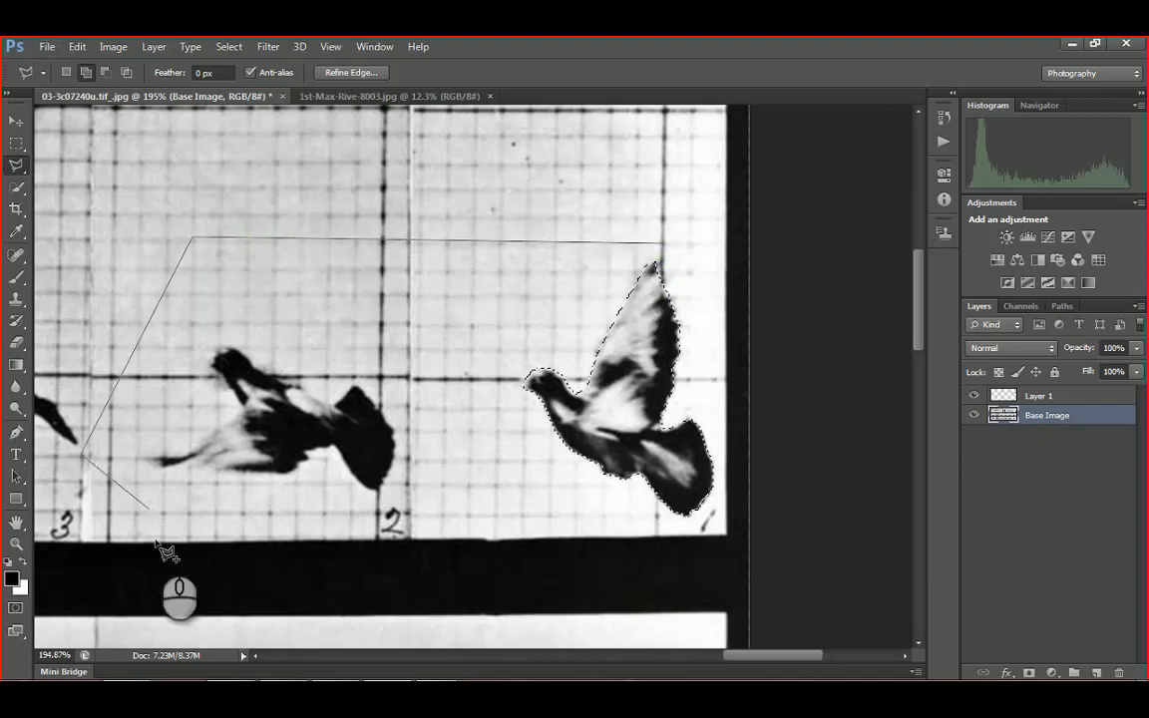
click(177, 557)
click(443, 517)
click(600, 525)
click(638, 503)
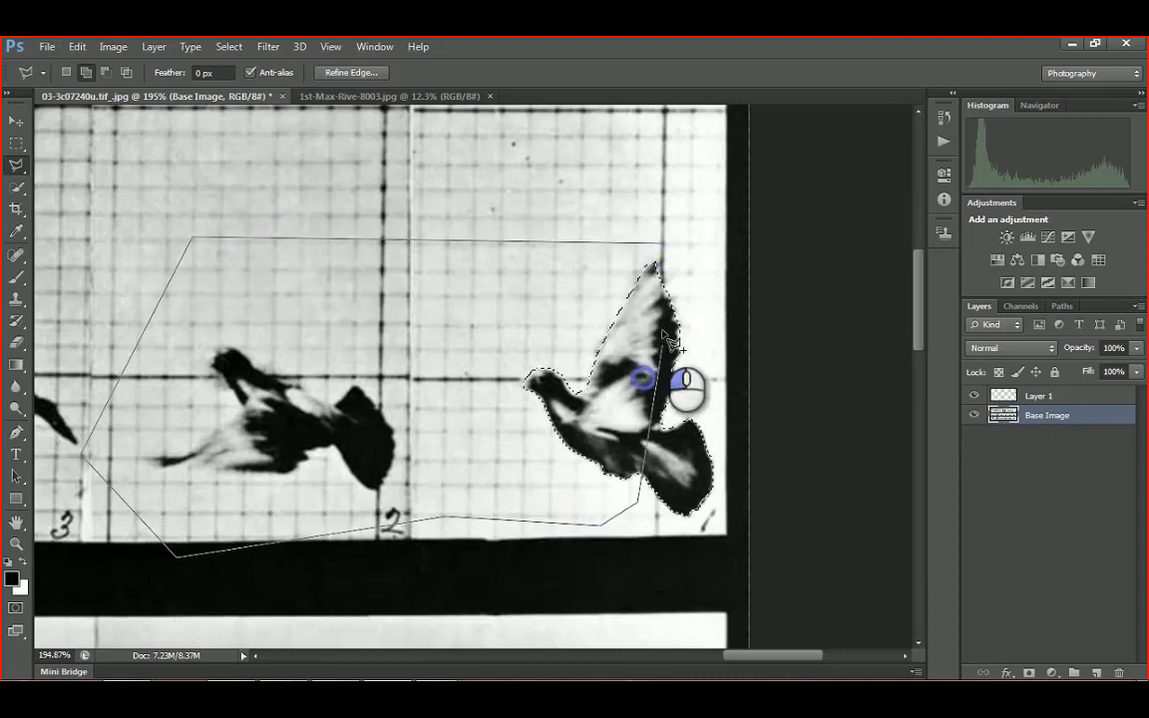
click(660, 249)
key(Return)
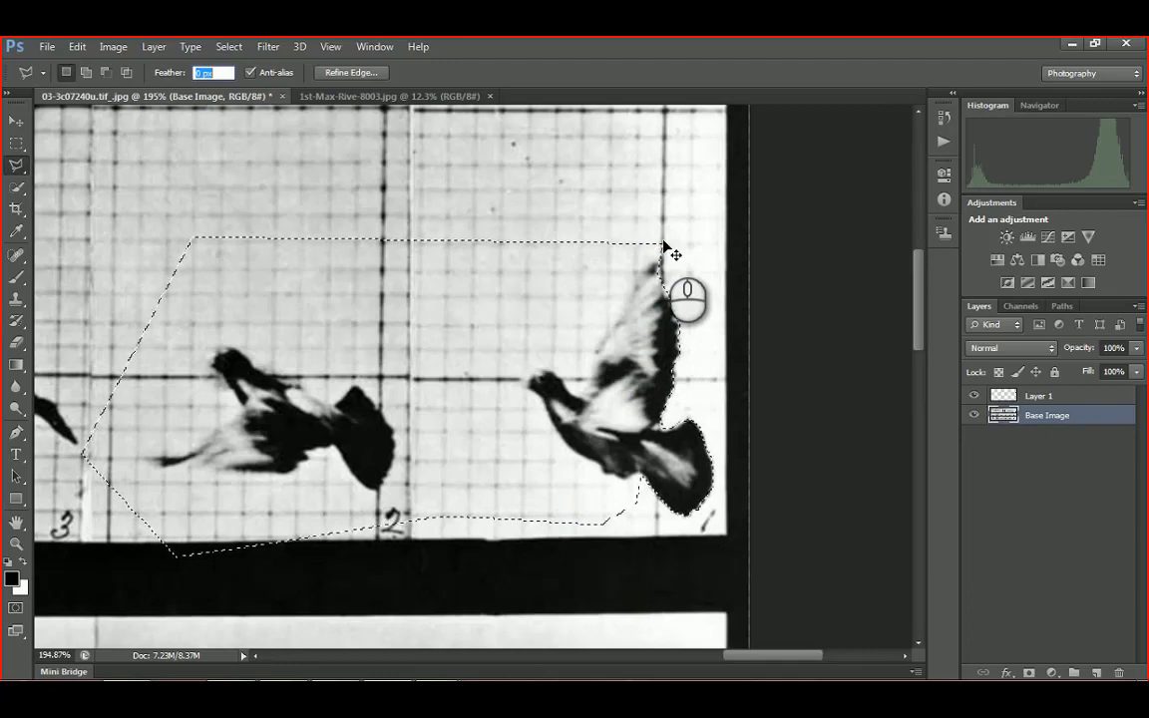
key(ctrl+z)
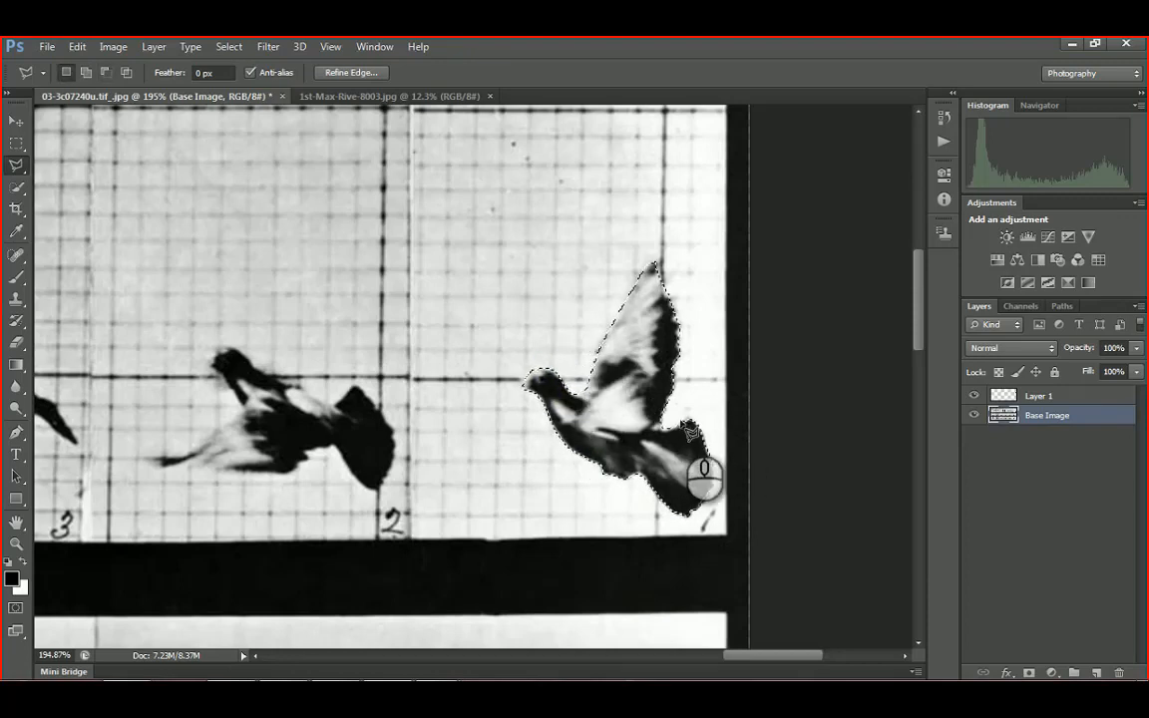
Inspect the selection edge around the bird in frame 1 at about 259% zoom
alt+scroll(690, 317, up, 2)
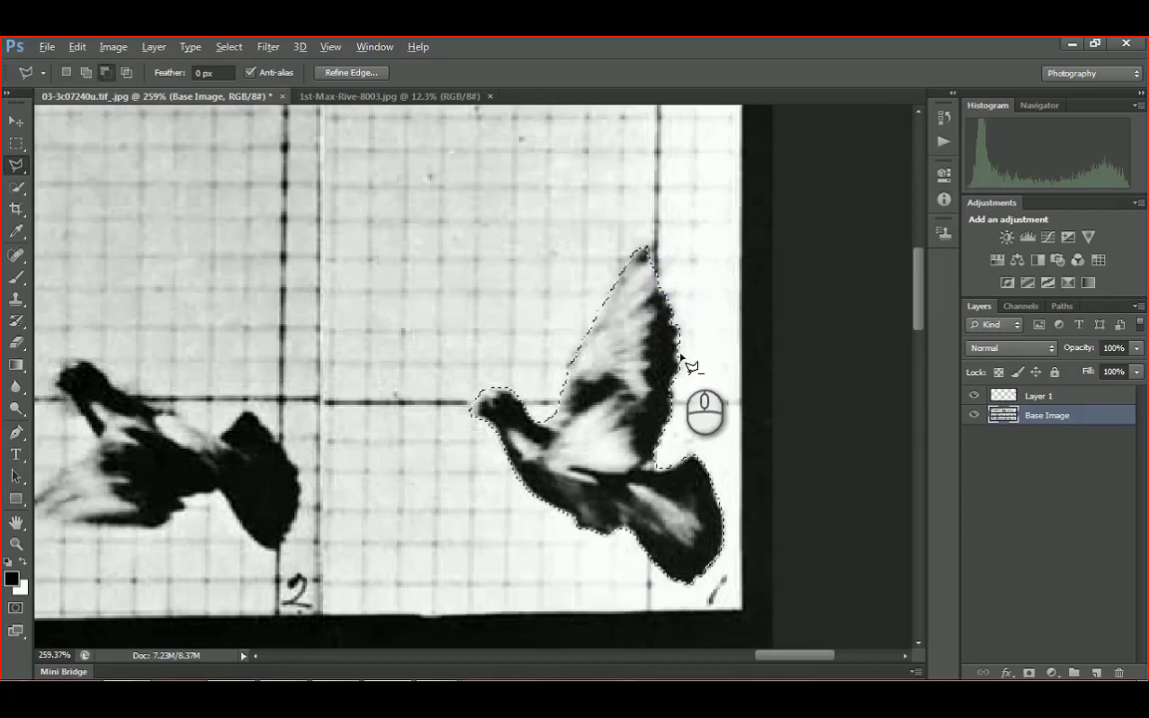
Subtract a small area along the rear edge of the raised wing from the selection with the Polygonal Lasso
alt+click(685, 334)
click(680, 343)
click(687, 332)
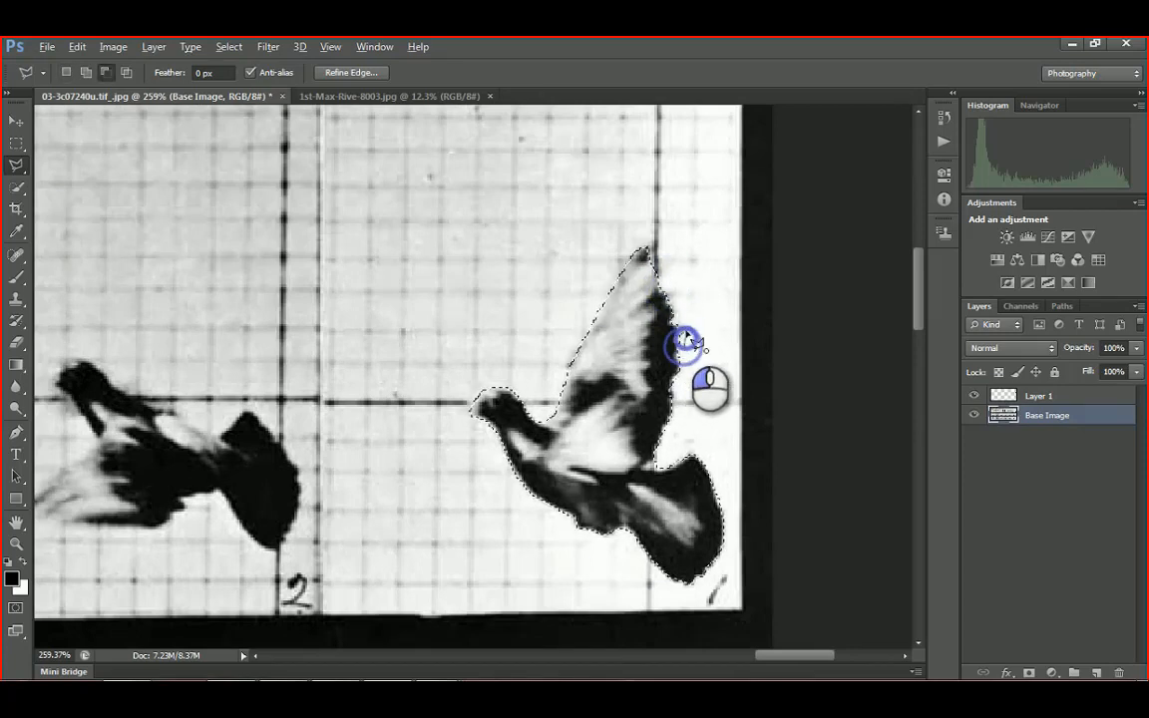
Copy the selected bird in frame 1 from the Base Image layer onto a new layer
click(1038, 423)
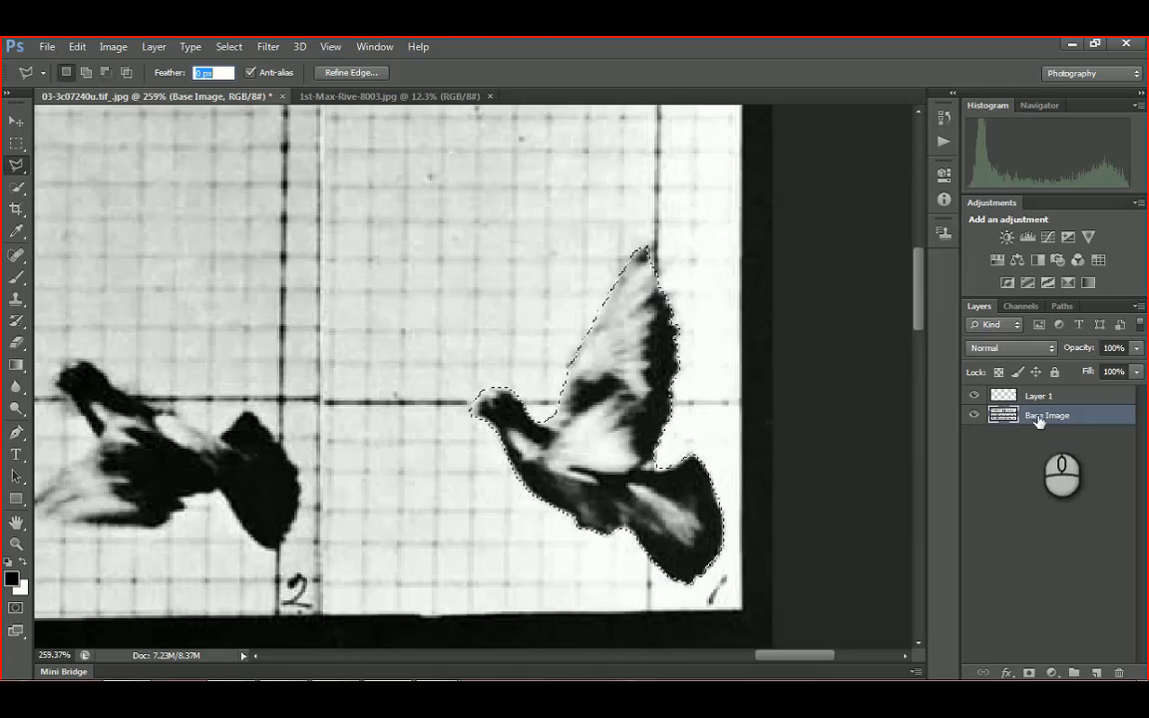
click(14, 122)
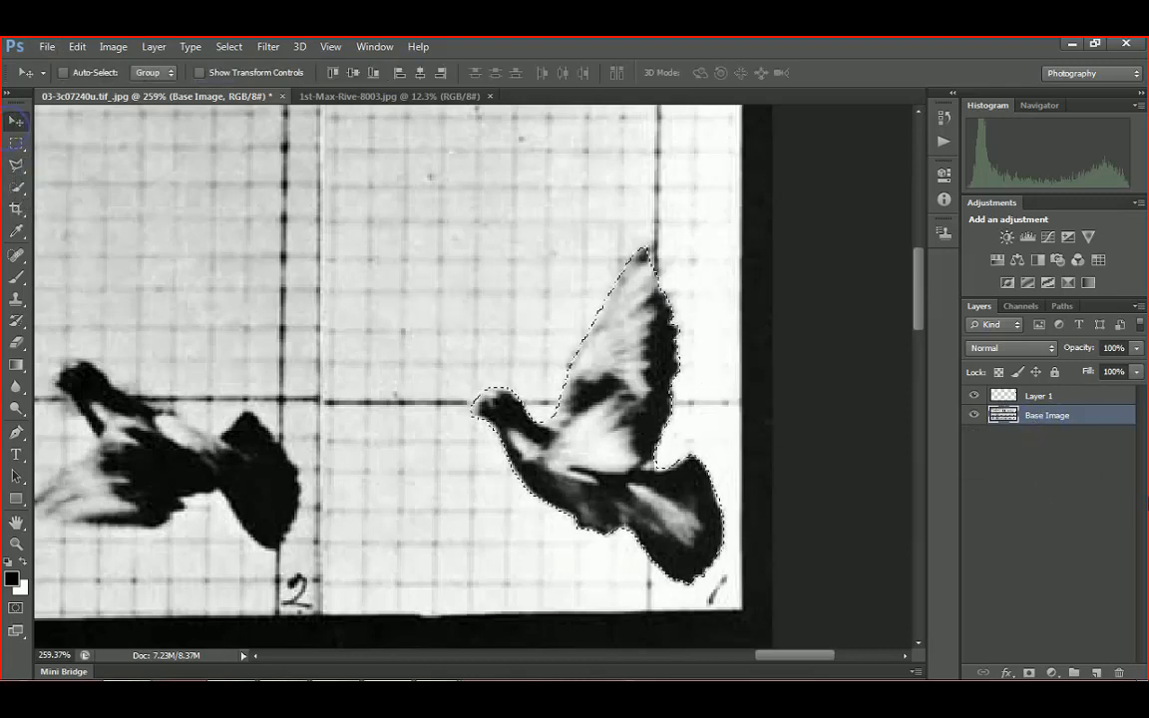
key(ctrl+j)
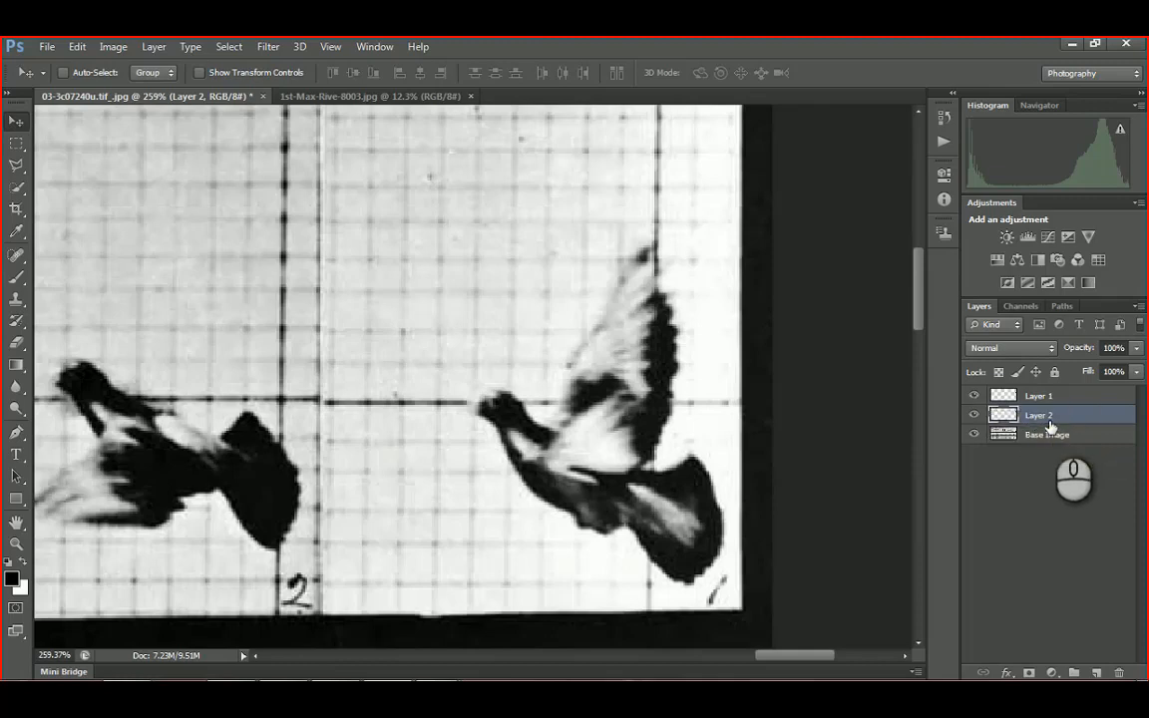
Try pasting another copy of the bird as a separate layer, compare the image with and without it, and undo the paste
key(ctrl+v)
mouse_move(500, 306)
mouse_down()
mouse_move(398, 211)
mouse_move(502, 316)
mouse_up()
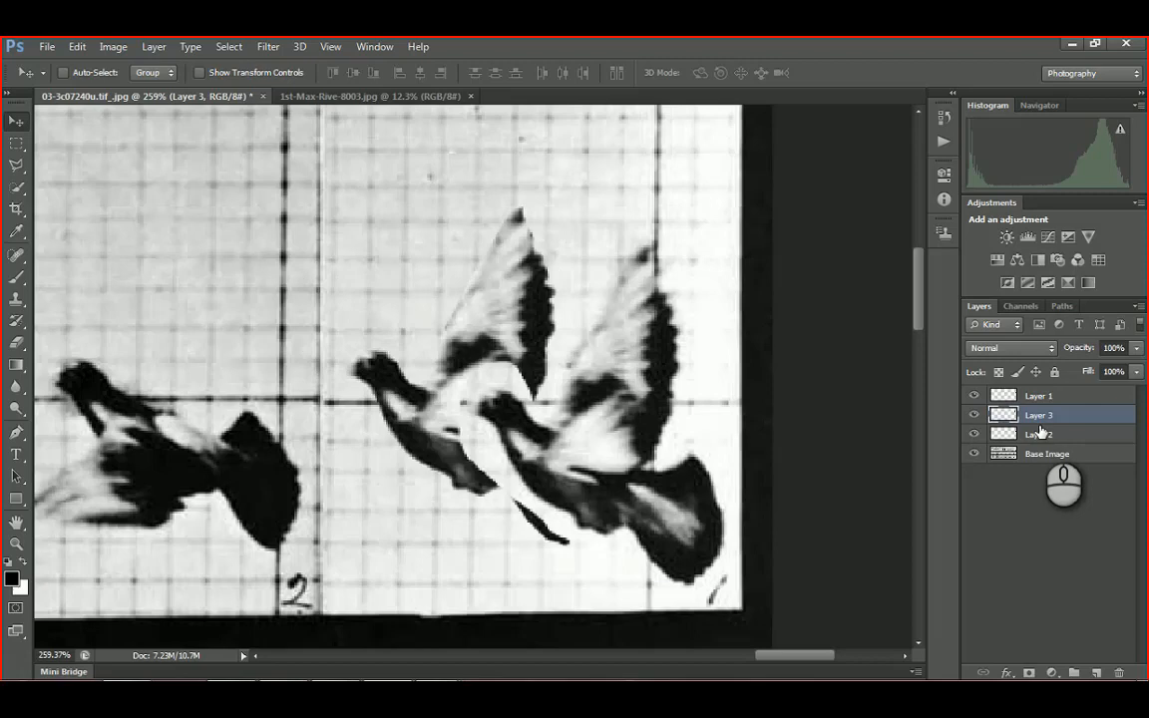
drag(1040, 431, 1040, 420)
key(ctrl+alt+z)
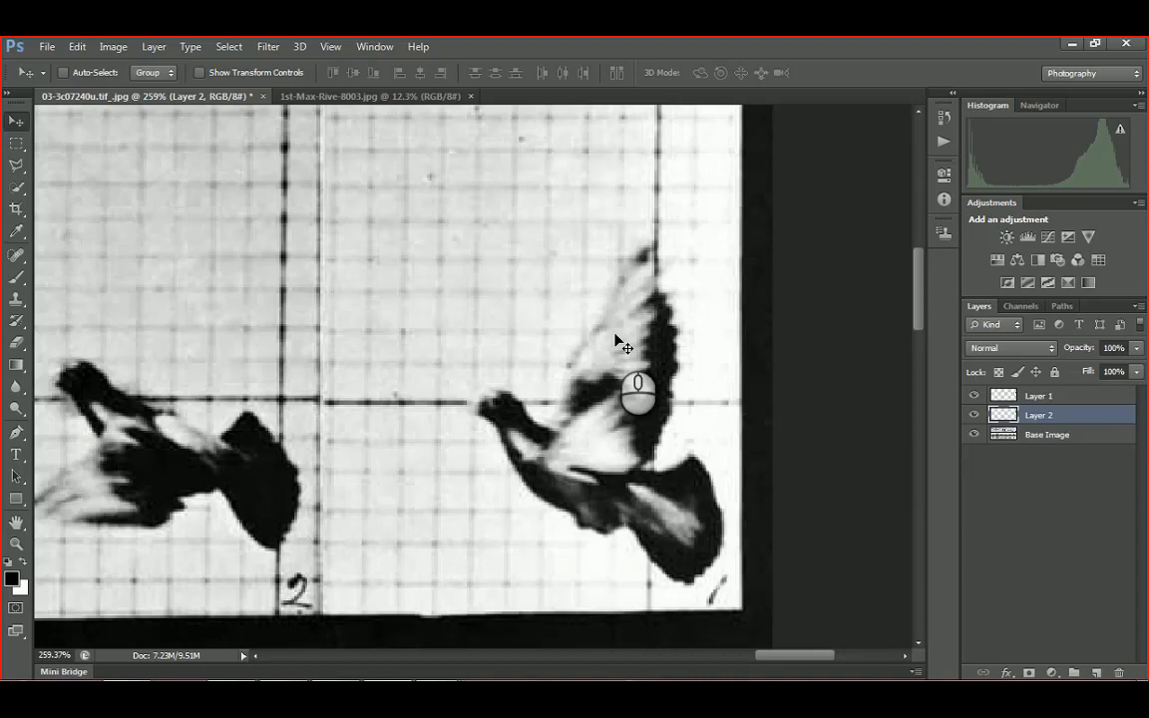
key(ctrl+shift+z)
key(ctrl+alt+z)
key(ctrl+shift+z)
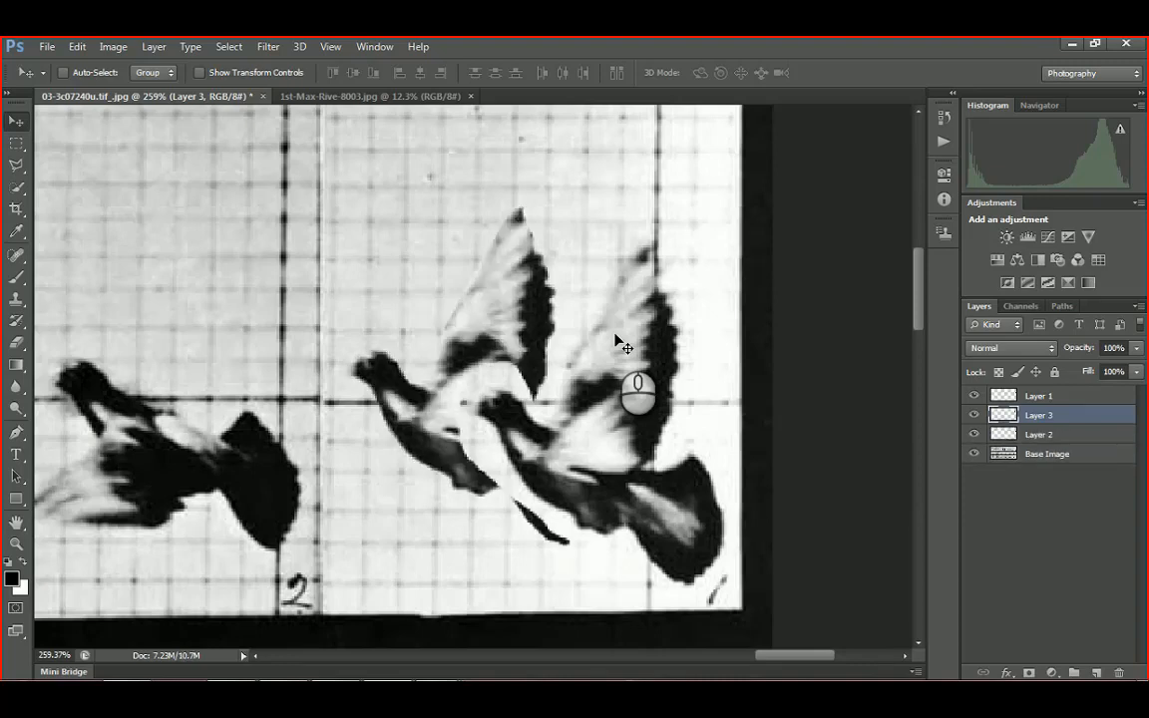
key(ctrl+alt+z)
key(ctrl+shift+z)
key(ctrl+alt+z)
key(ctrl+shift+z)
key(ctrl+alt+z)
key(ctrl+shift+z)
key(ctrl+alt+z)
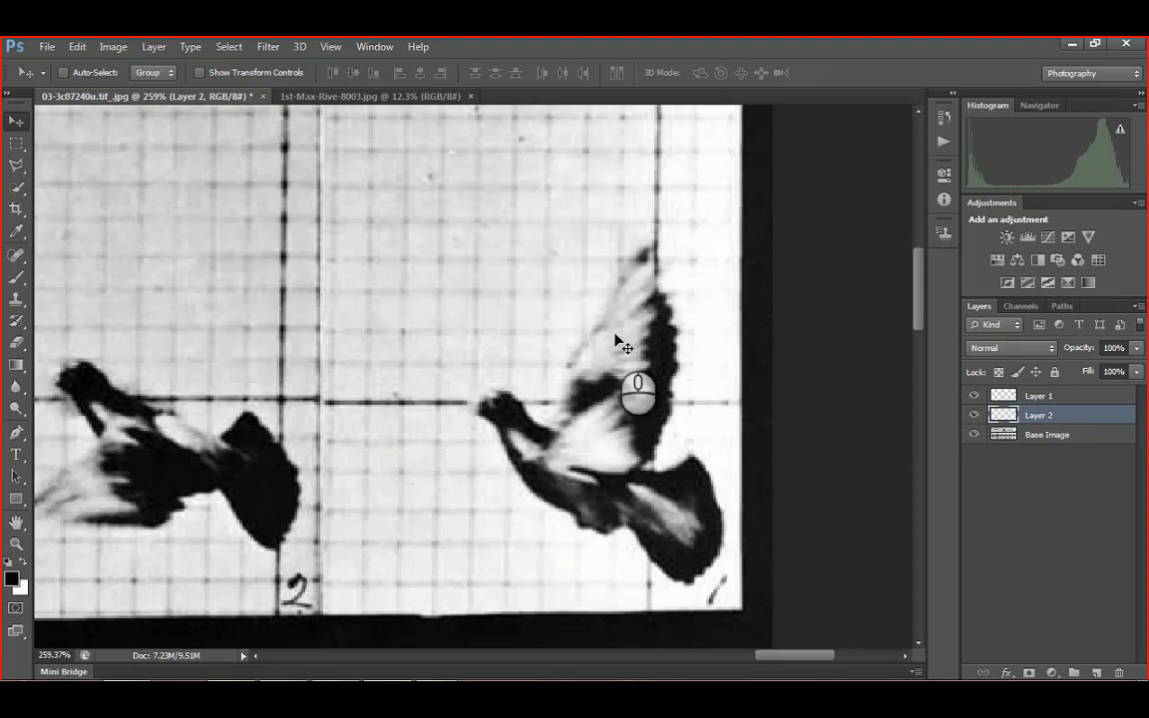
Hide Base Image, try moving the Layer 2 bird away from the Layer 1 cutout, undo the move and show Base Image again
alt+scroll(692, 321, down, 2)
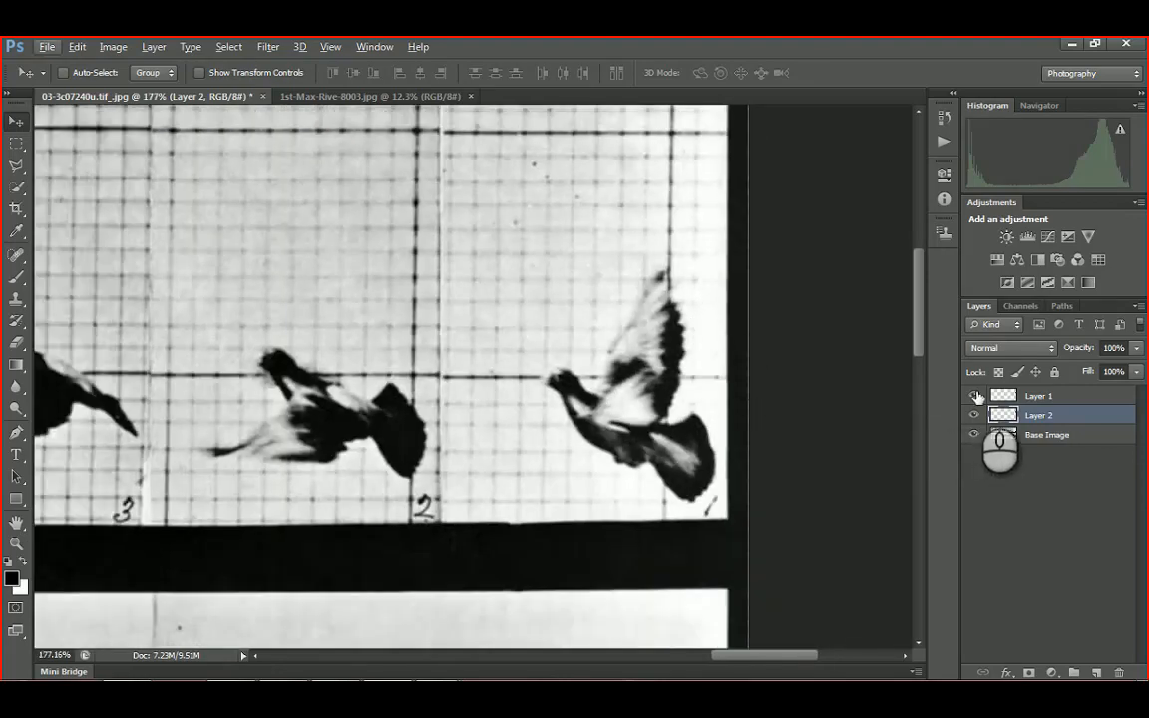
click(974, 435)
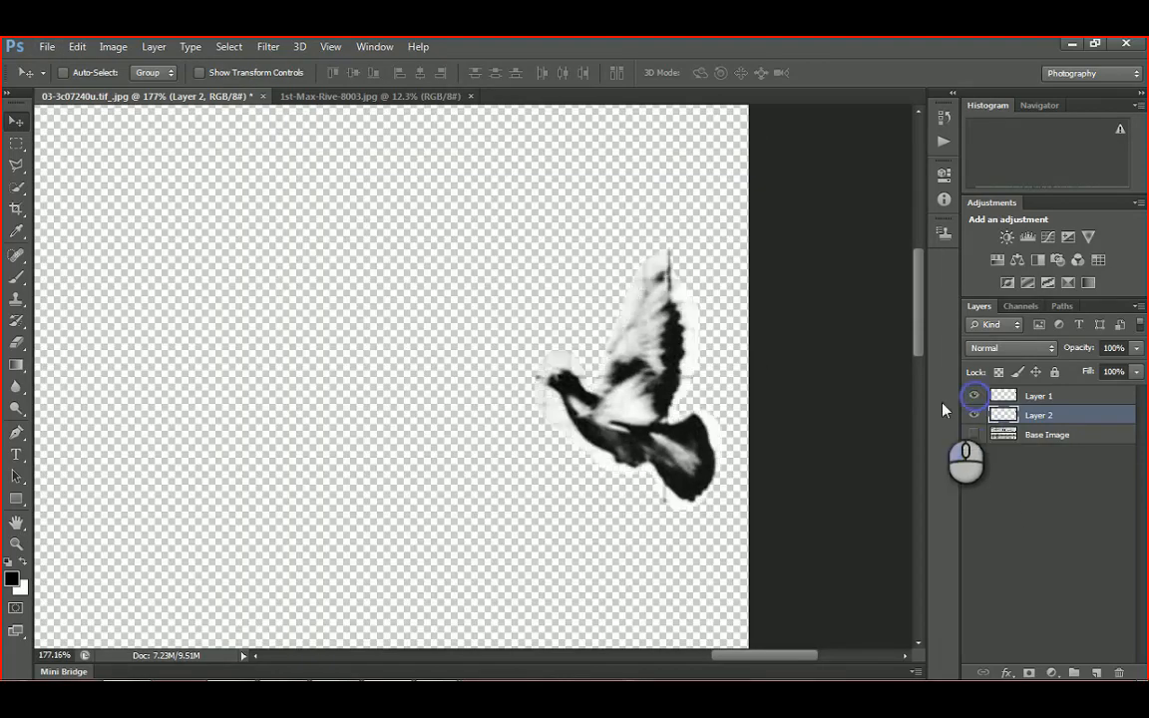
drag(670, 354, 433, 359)
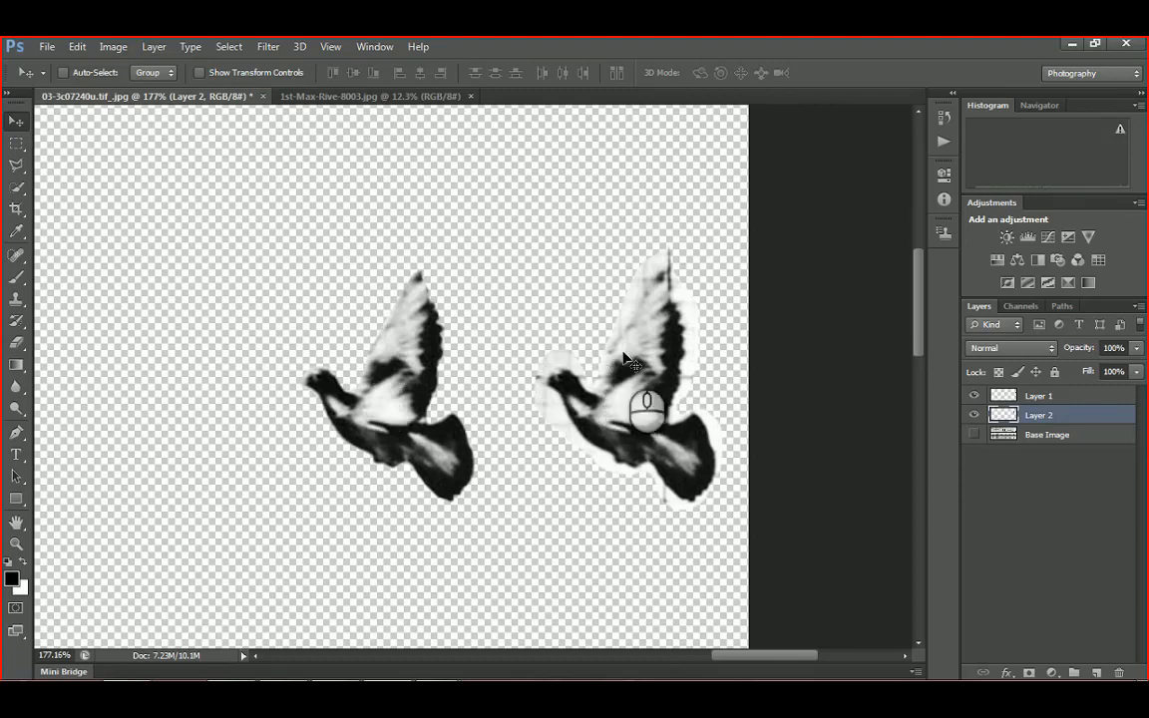
key(ctrl+z)
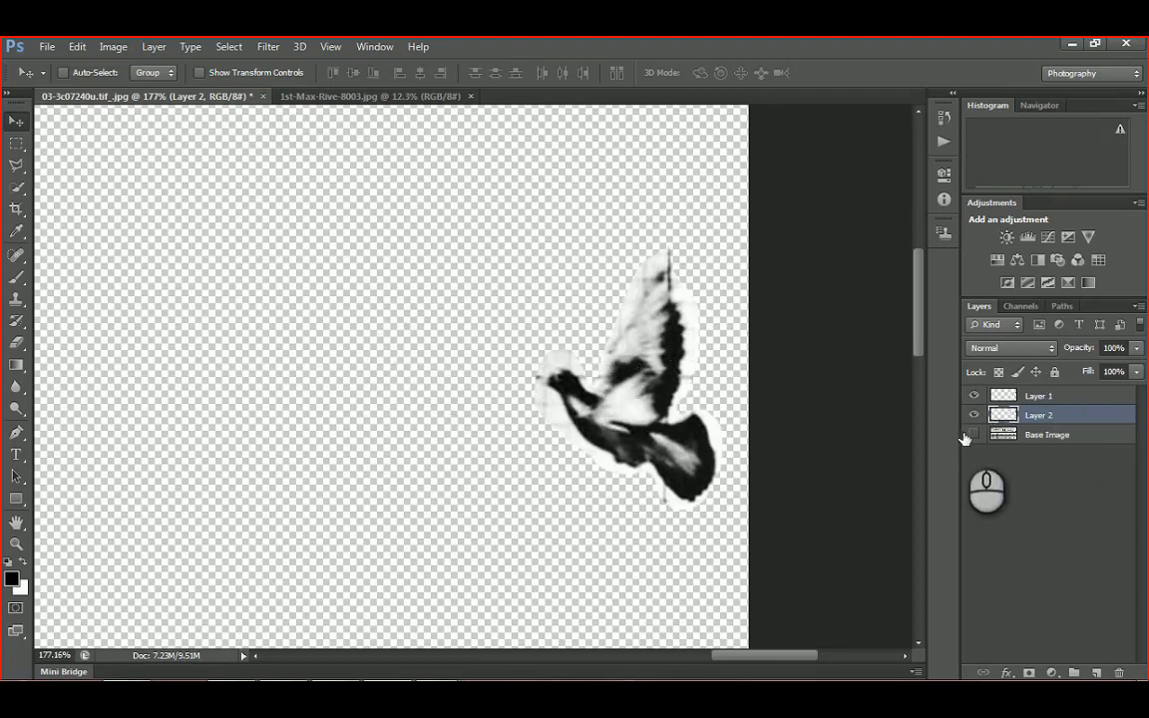
click(974, 433)
Switch to the Magnetic Lasso tool and make Base Image the active layer
alt+scroll(455, 399, down, 3)
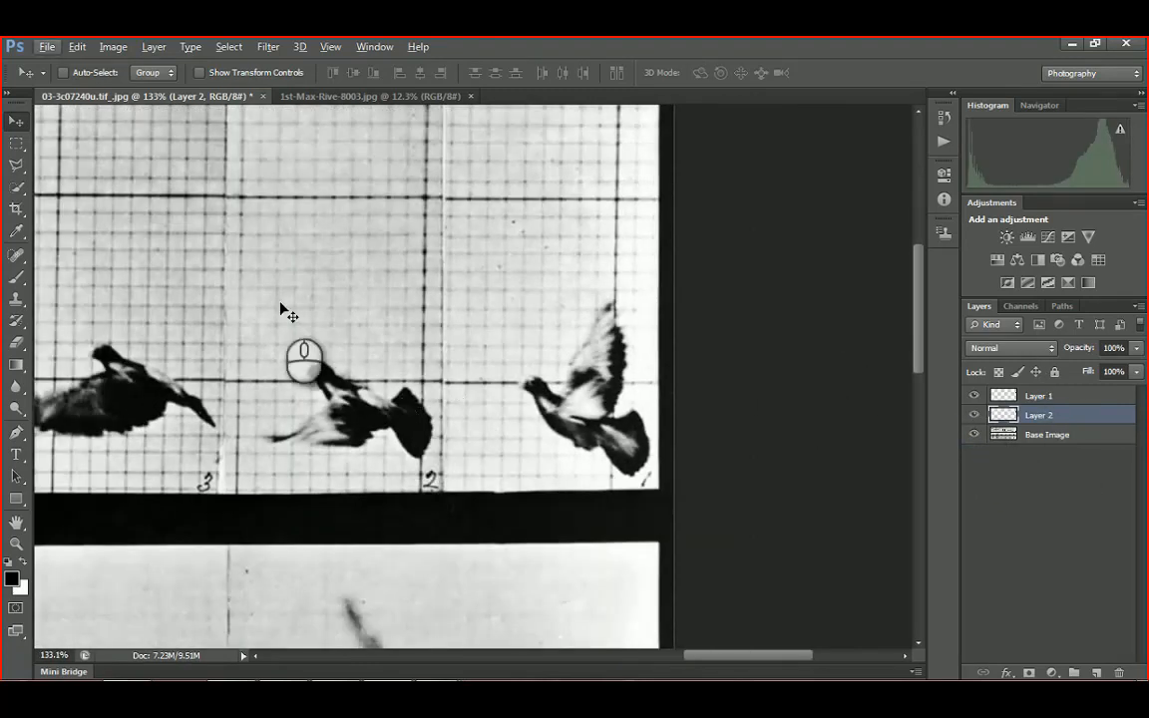
drag(281, 302, 345, 247)
alt+scroll(479, 276, down, 2)
alt+scroll(706, 363, up, 3)
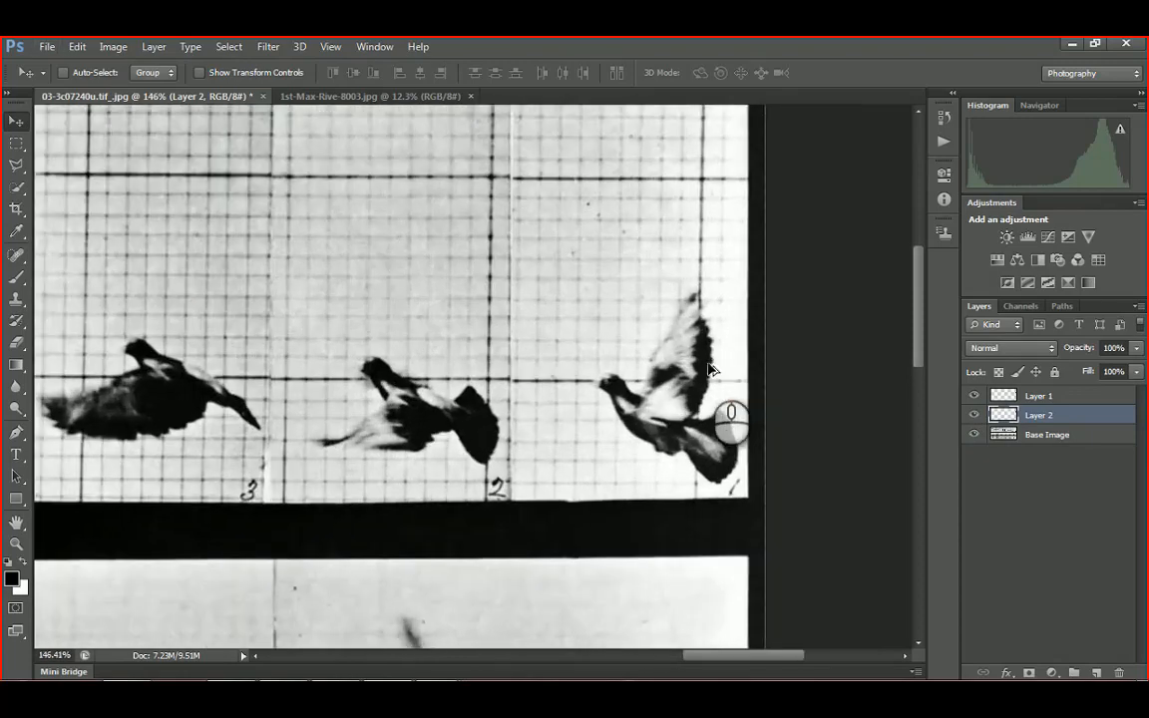
click(16, 165)
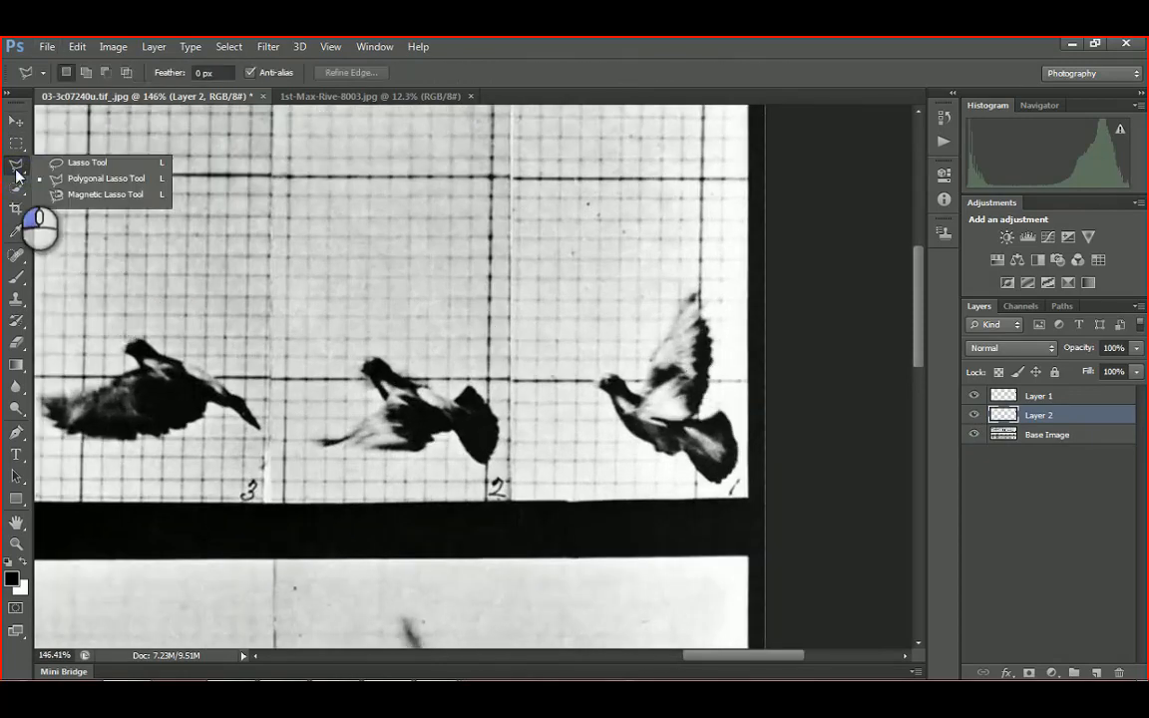
click(103, 195)
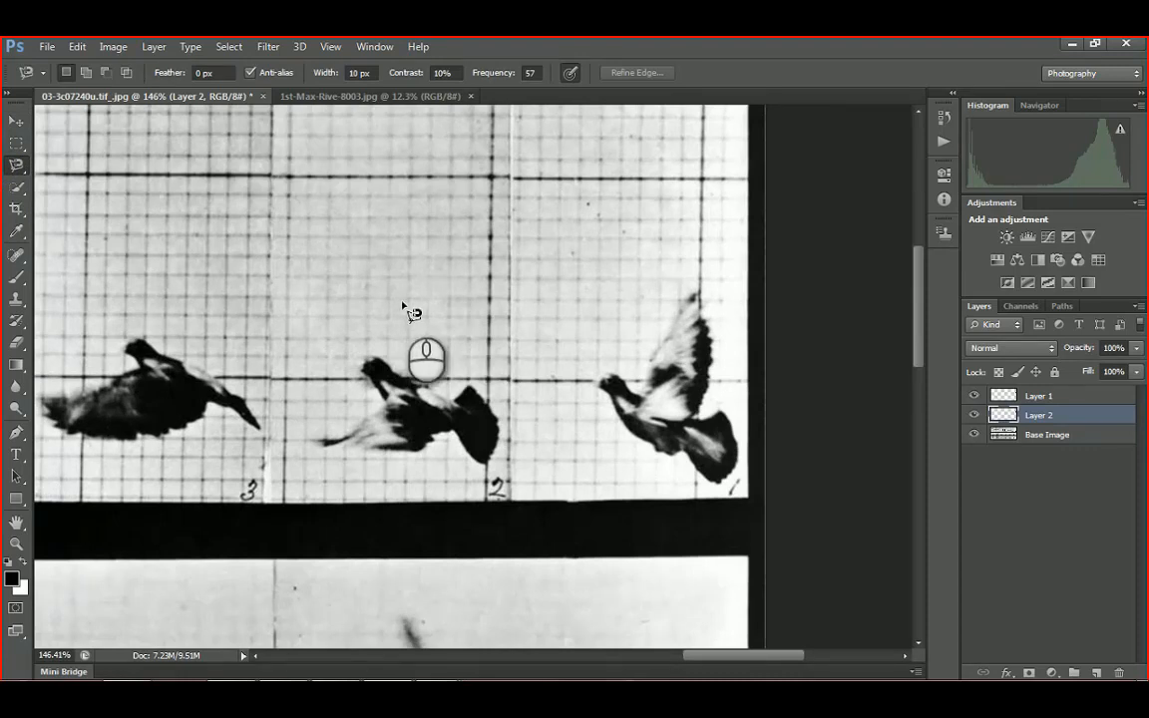
click(993, 432)
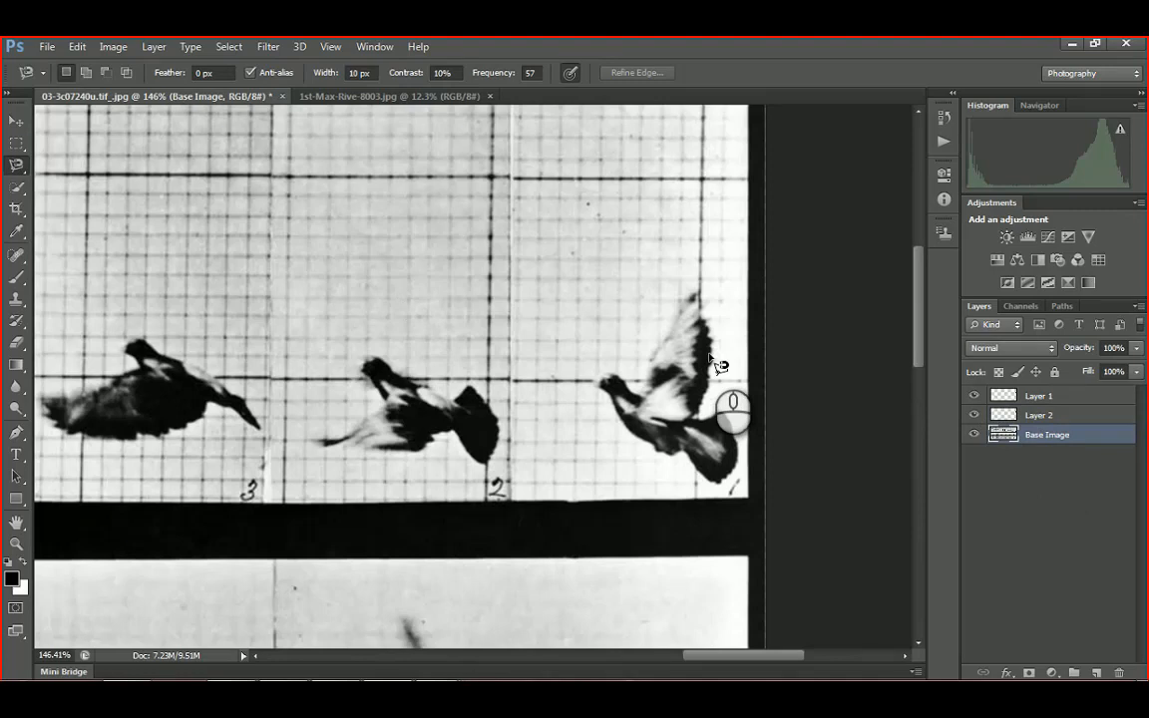
Set the Magnetic Lasso frequency to 100 and trace the whole bird in frame 1, starting and closing at the wing tip
alt+scroll(738, 336, up, 3)
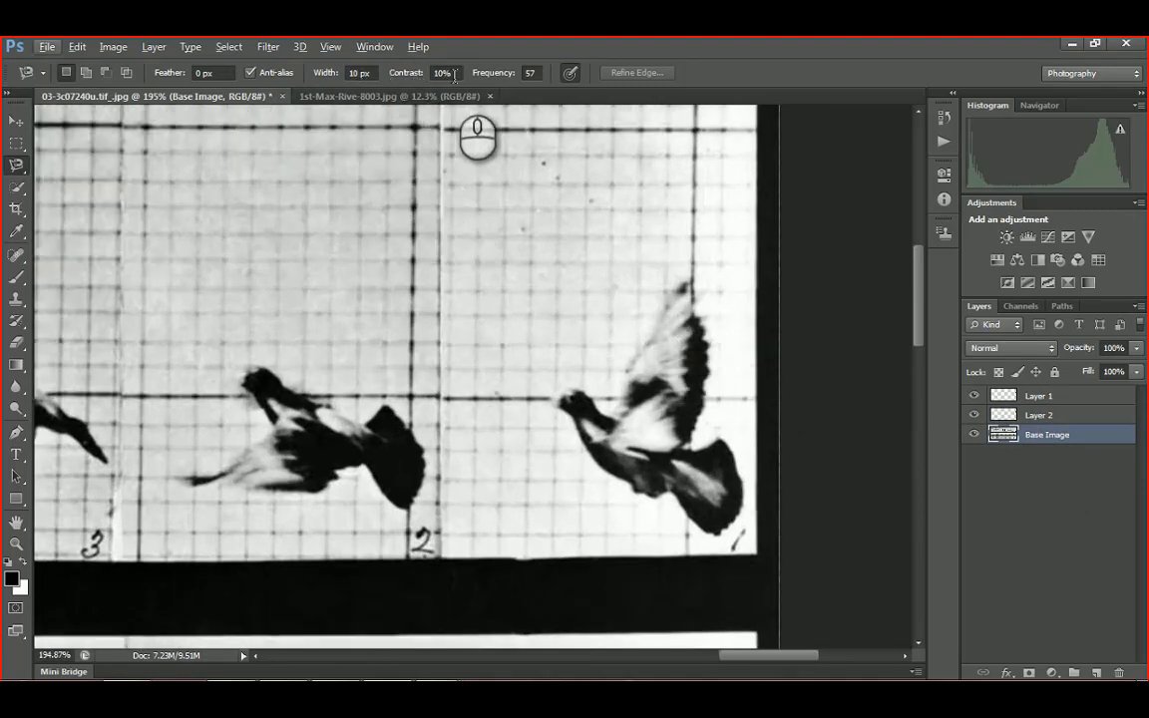
drag(540, 76, 519, 77)
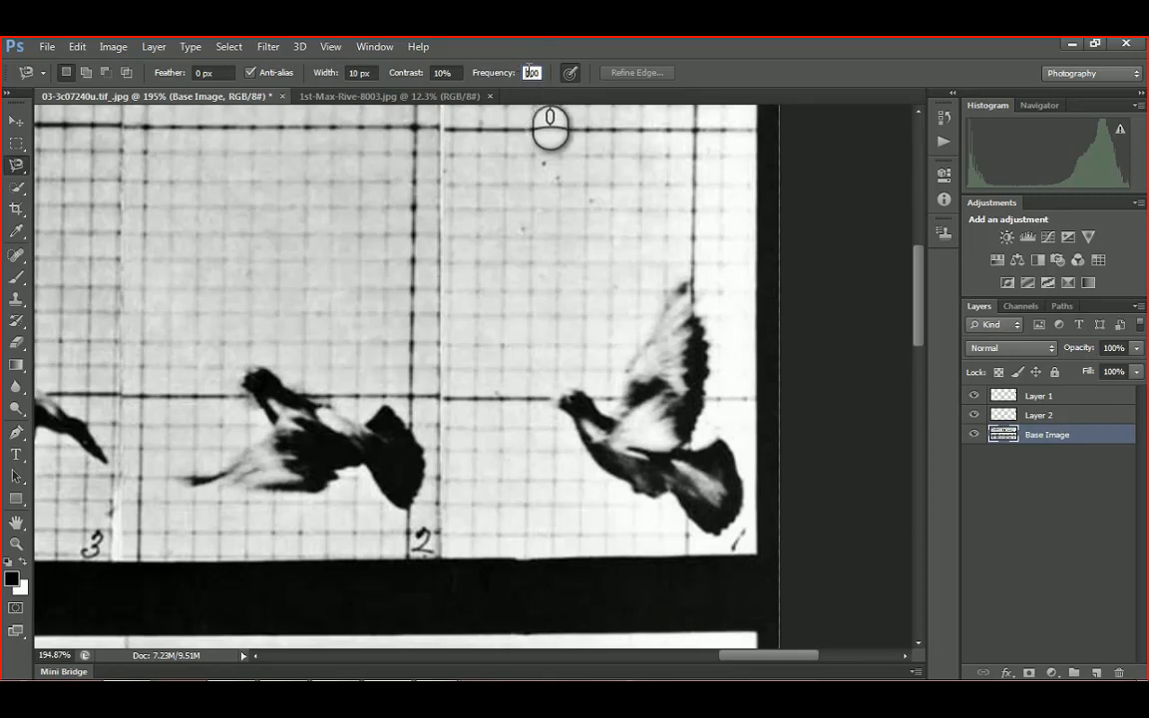
click(481, 74)
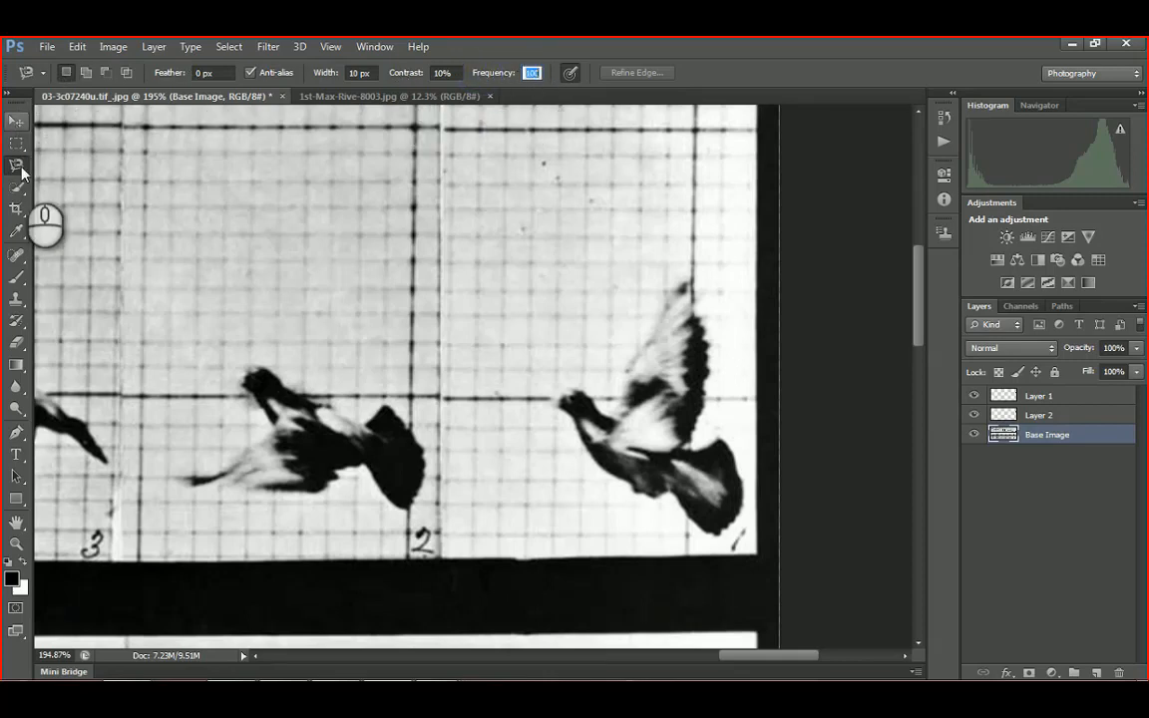
click(687, 282)
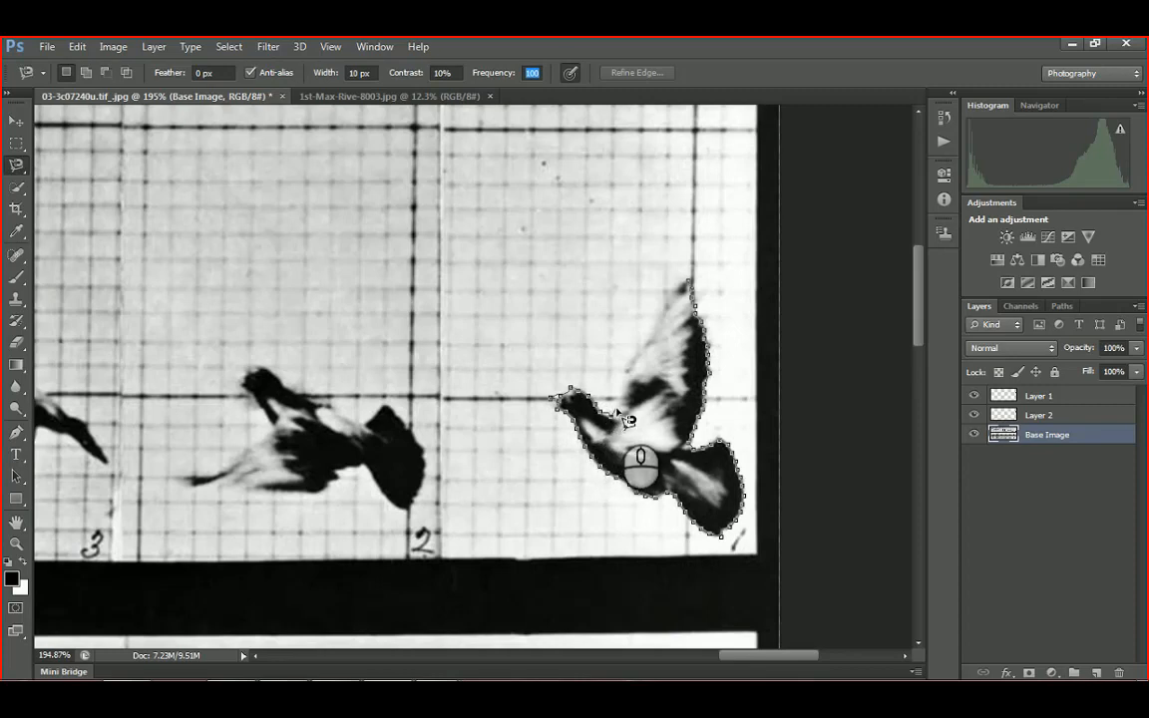
click(689, 283)
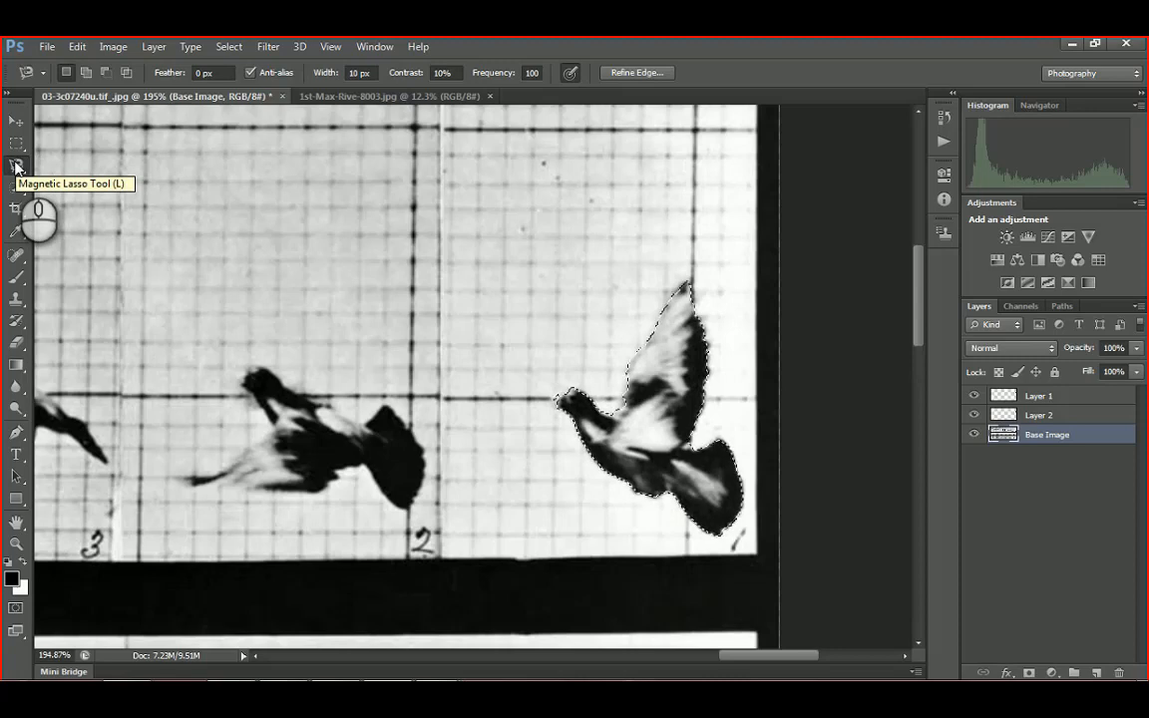
Refine the selection around the bird's beak and head with the Polygonal Lasso, trimming the excess background
drag(15, 166, 78, 187)
alt+scroll(571, 395, up, 4)
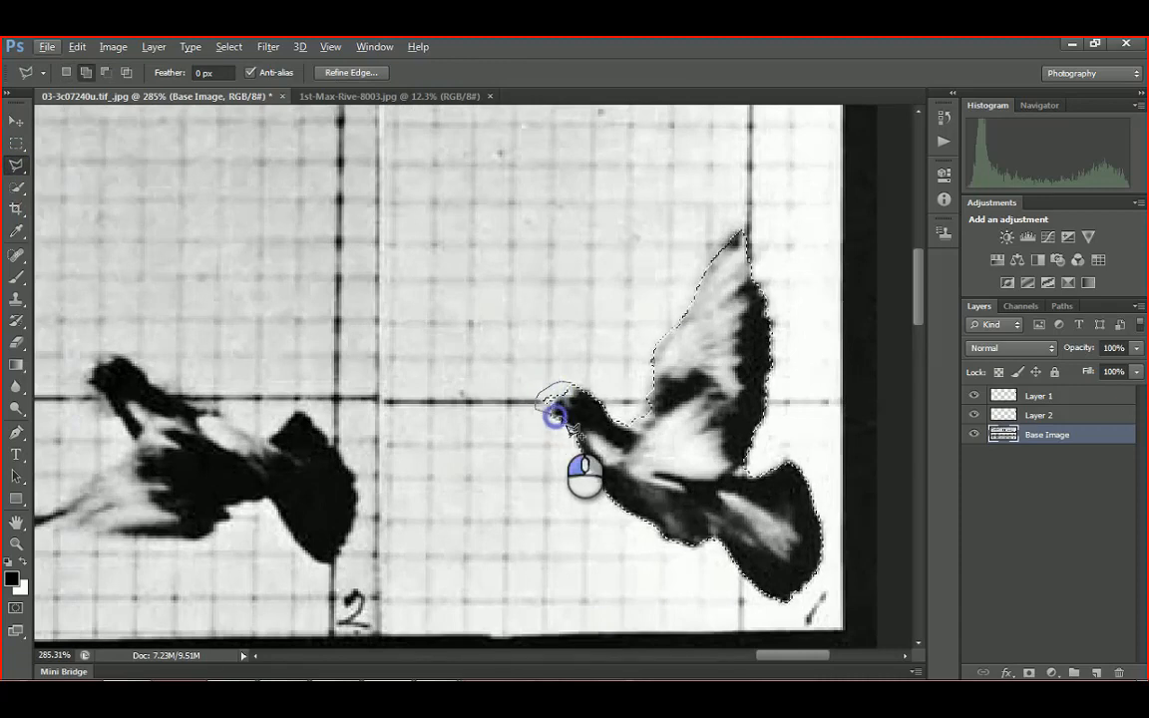
click(579, 395)
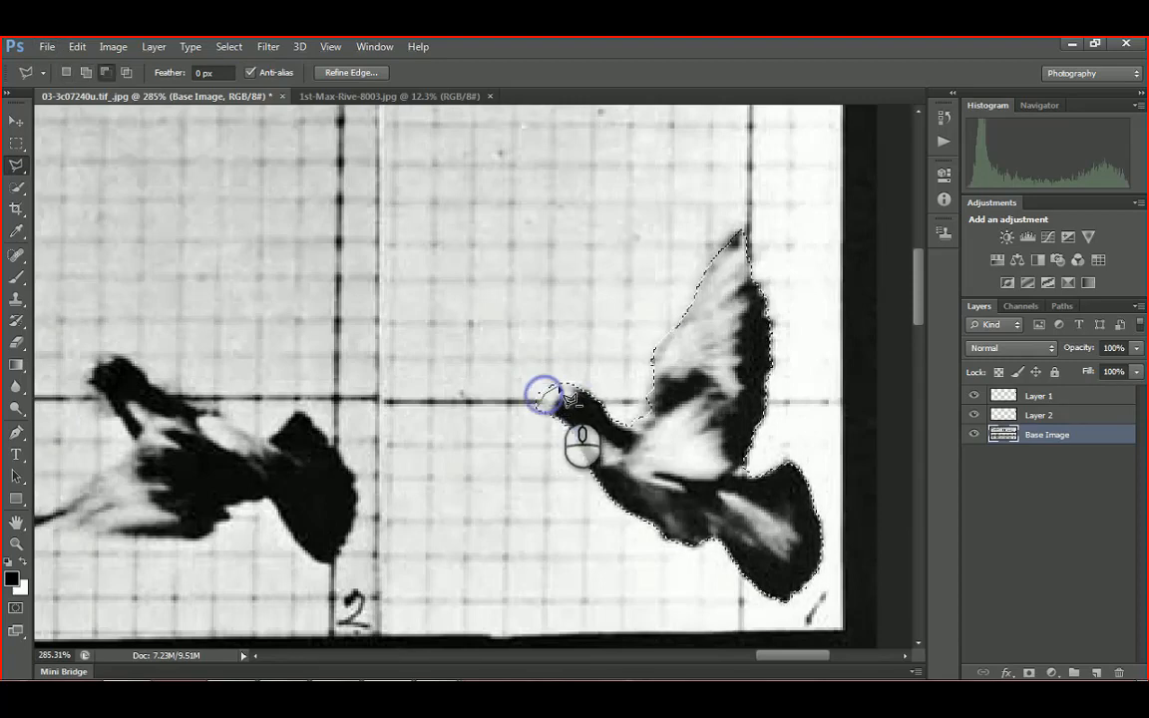
double_click(514, 427)
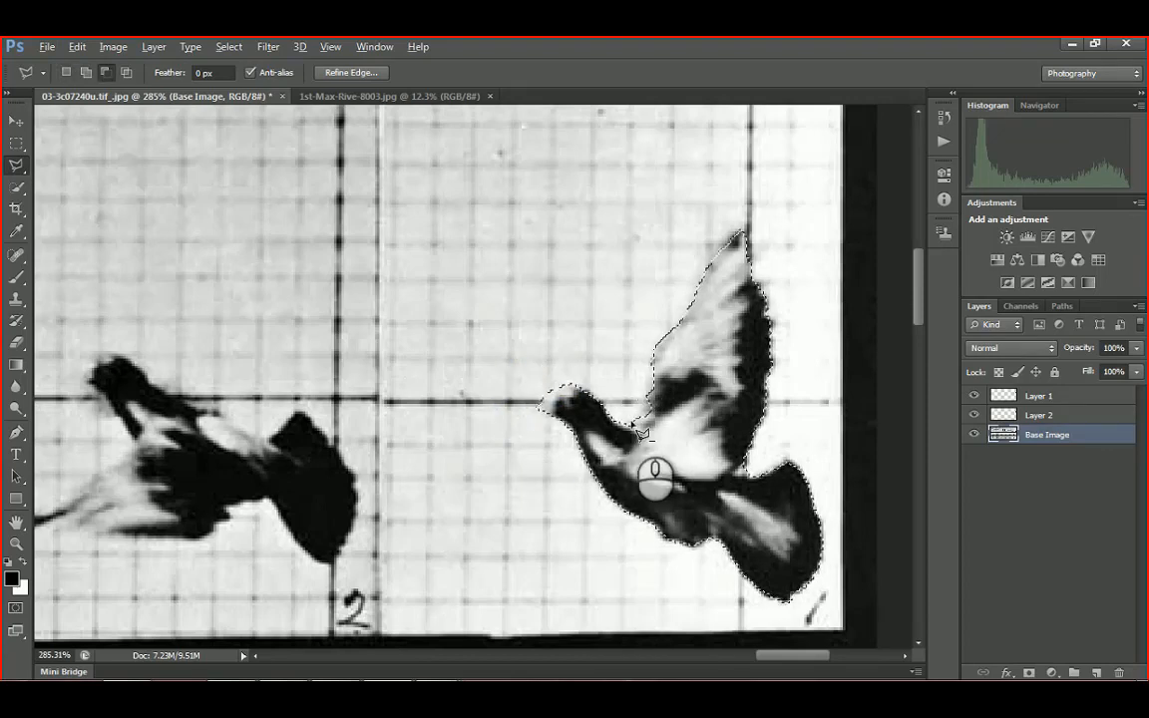
Add the area along the front edge of the raised wing, down to the neck, to the selection with the Polygonal Lasso
shift+click(635, 423)
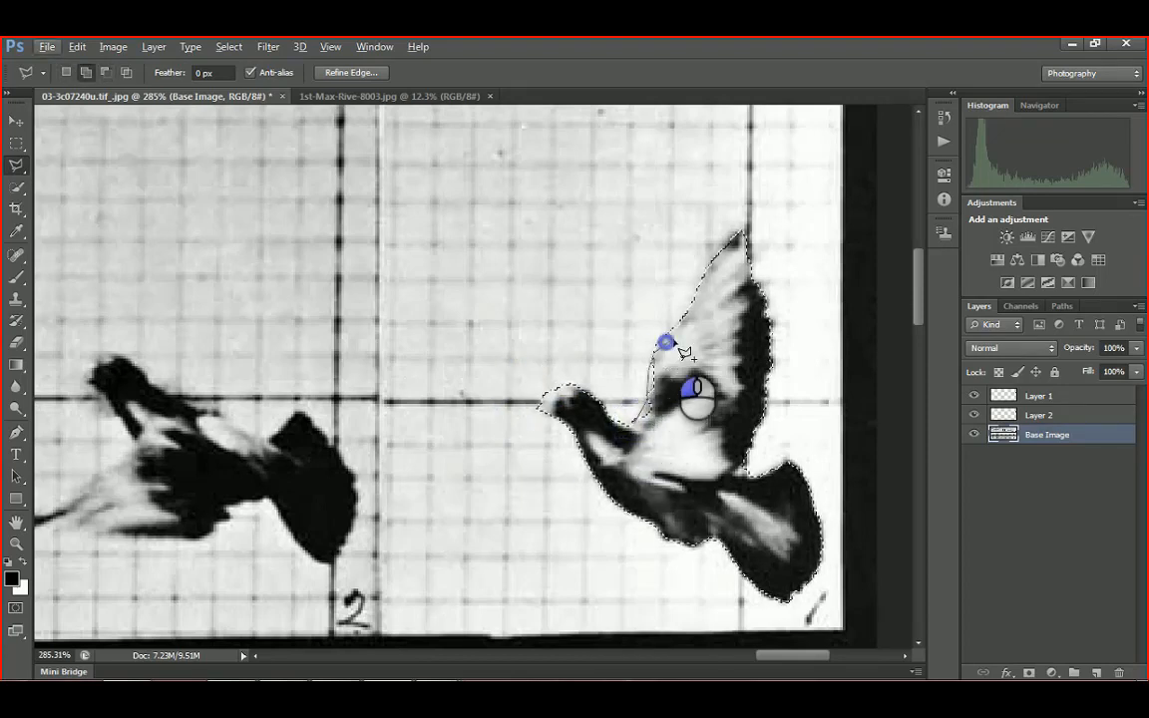
click(687, 337)
click(705, 379)
double_click(661, 444)
Copy the selected bird onto a new layer, and check the cutout by temporarily hiding the Base Image layer
scroll(637, 359, down, 2)
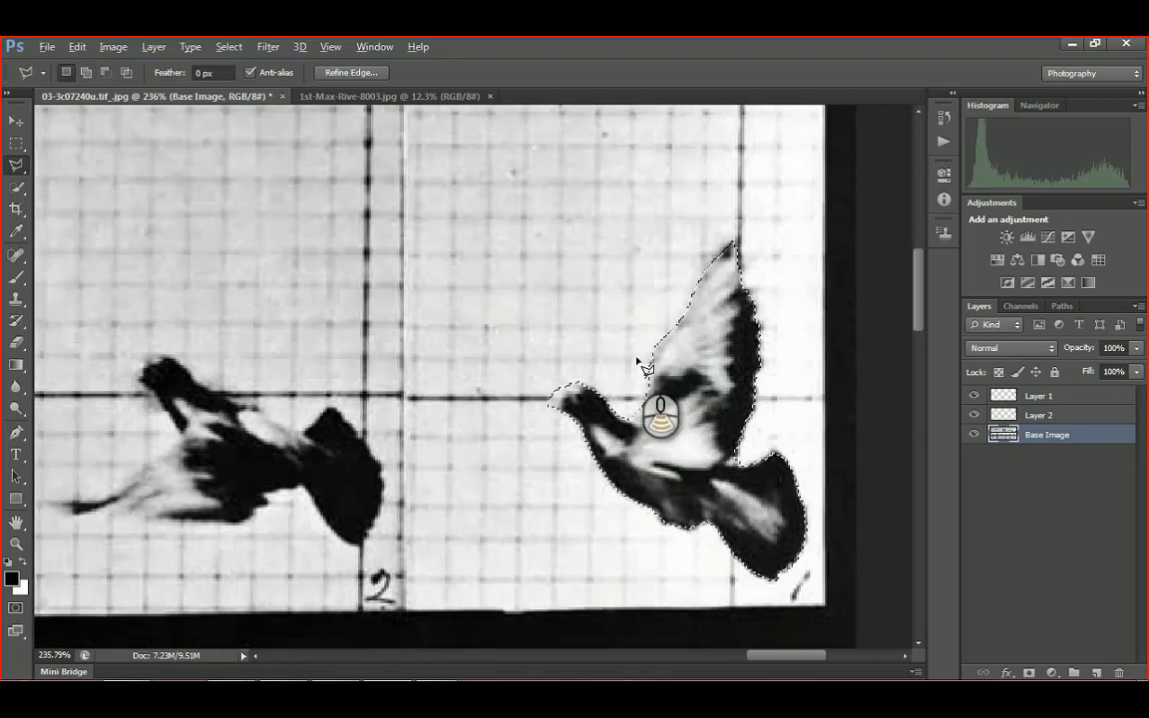
scroll(641, 365, down, 5)
click(16, 120)
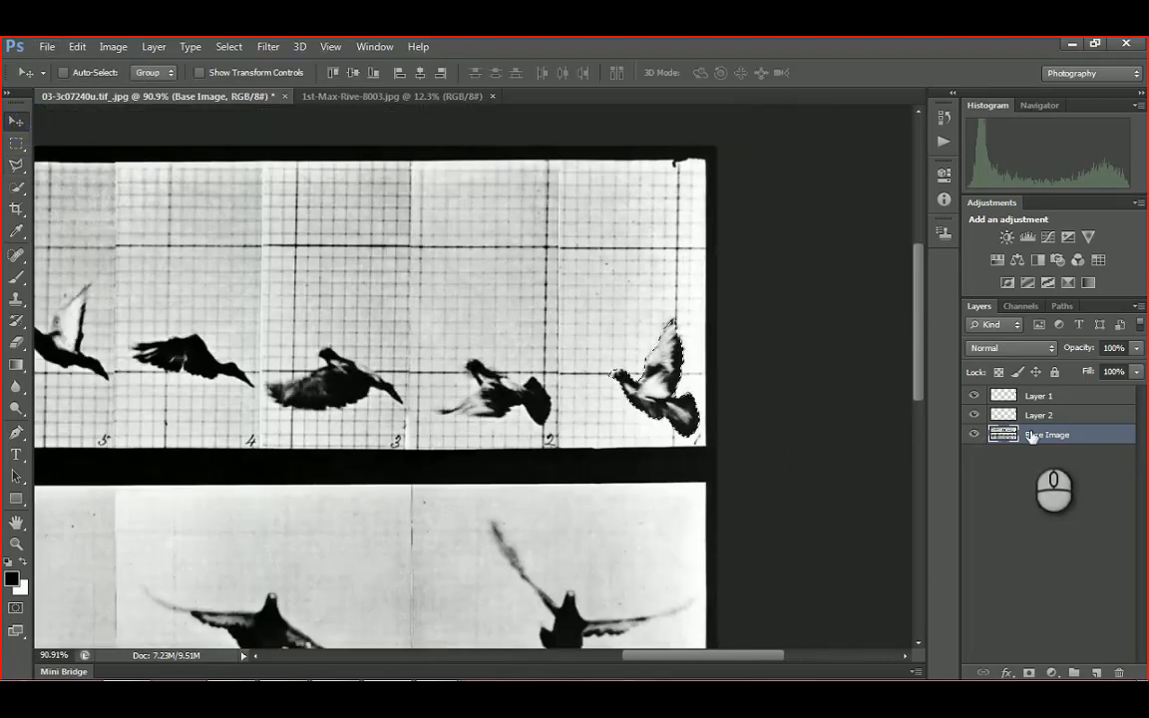
key(ctrl+j)
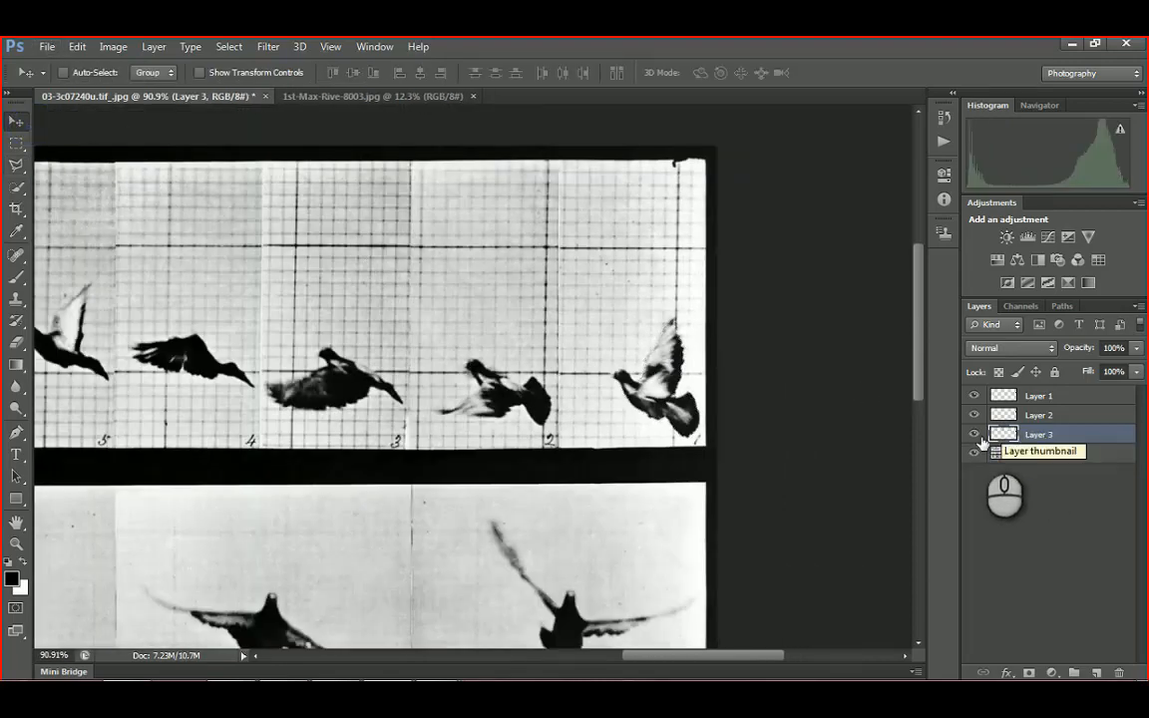
click(975, 454)
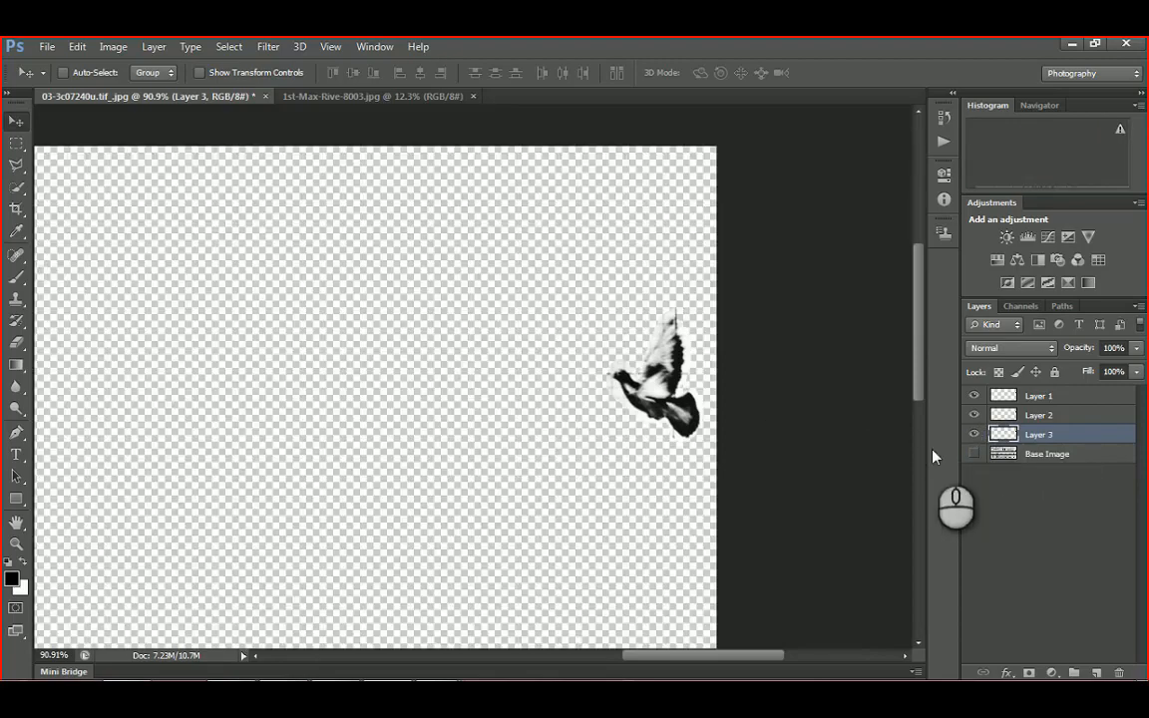
click(975, 454)
Switch back to the Magnetic Lasso tool for selecting another bird in the top row of frames
scroll(504, 369, down, 2)
scroll(503, 369, down, 2)
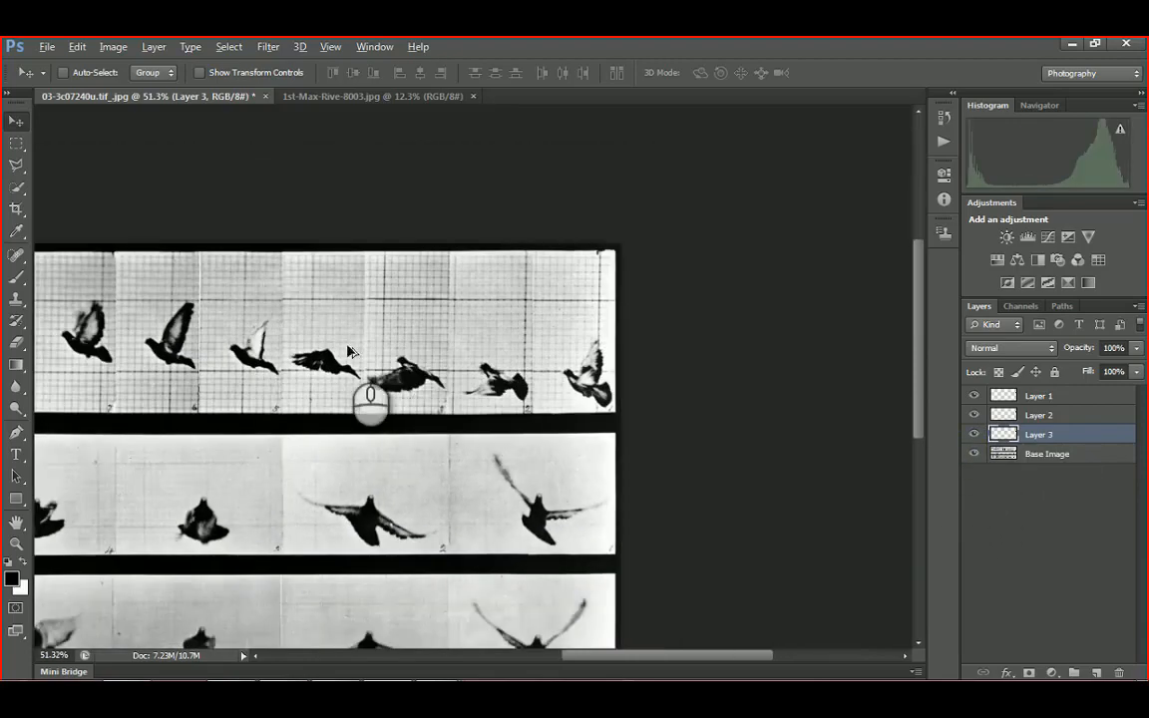
drag(212, 318, 668, 352)
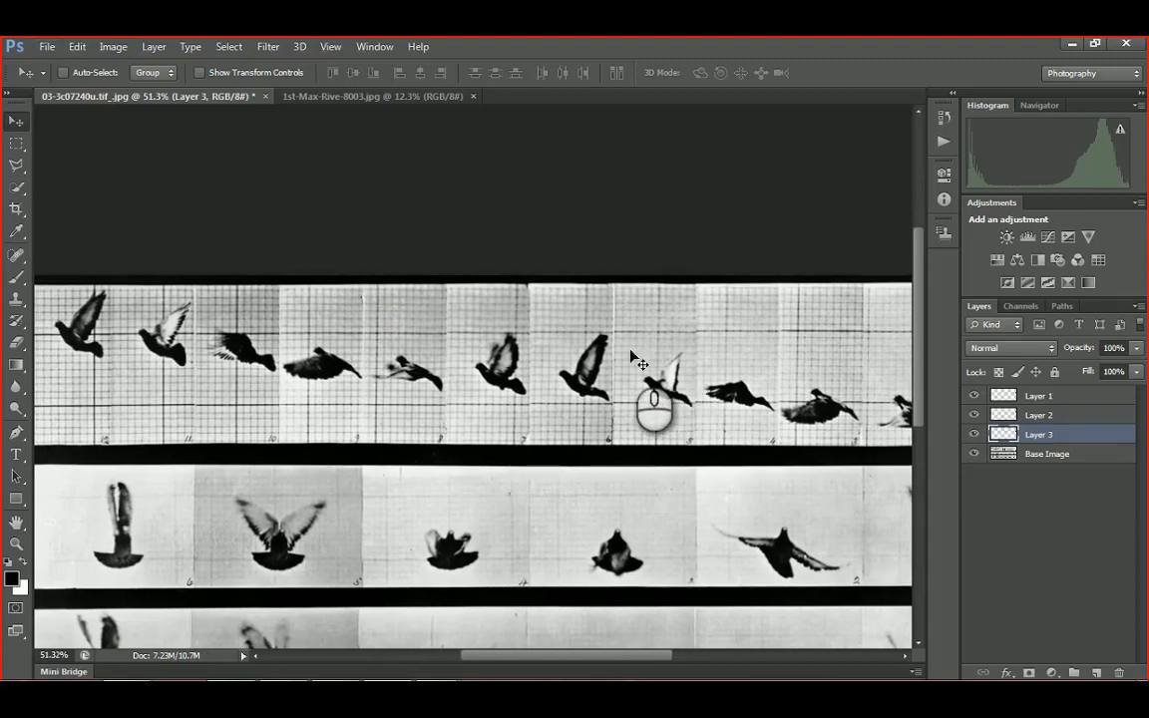
scroll(688, 399, down, 1)
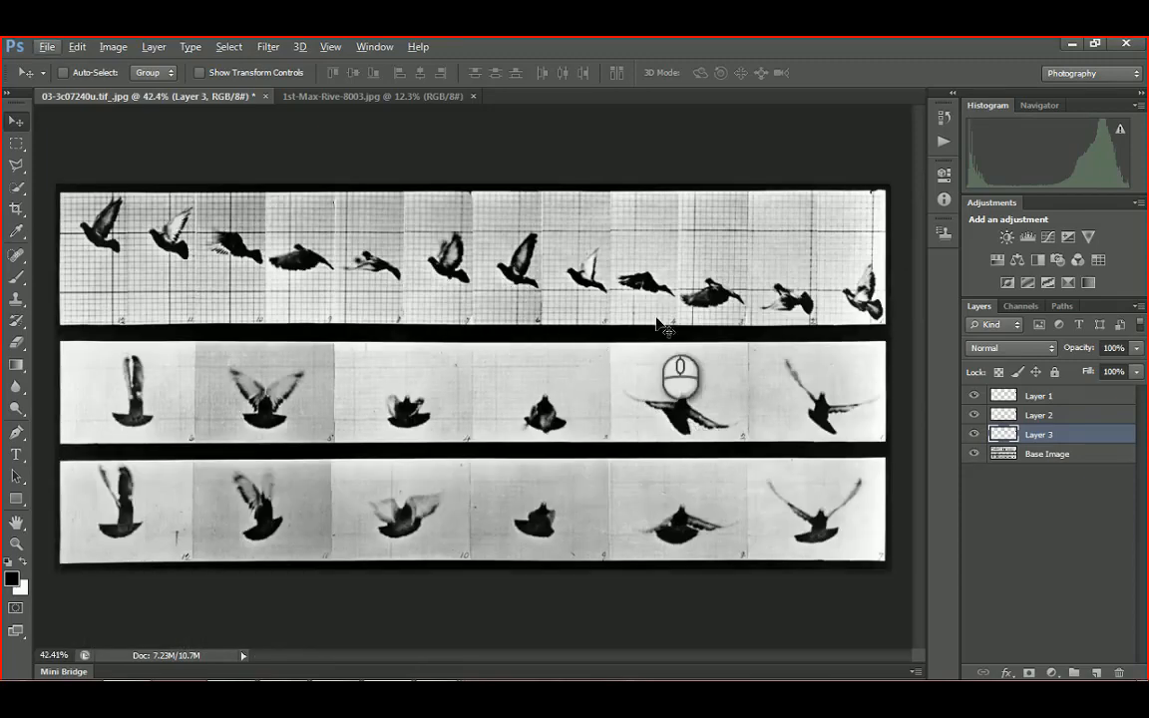
scroll(671, 281, up, 4)
drag(818, 295, 666, 308)
scroll(668, 322, up, 5)
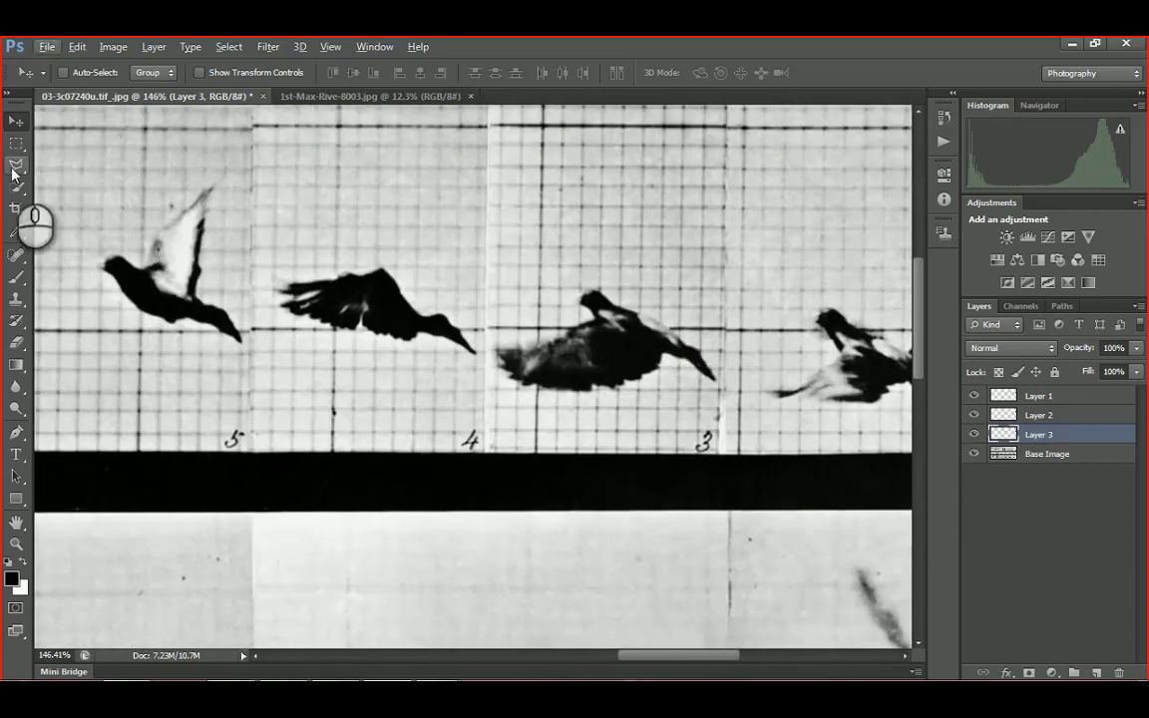
drag(12, 174, 81, 197)
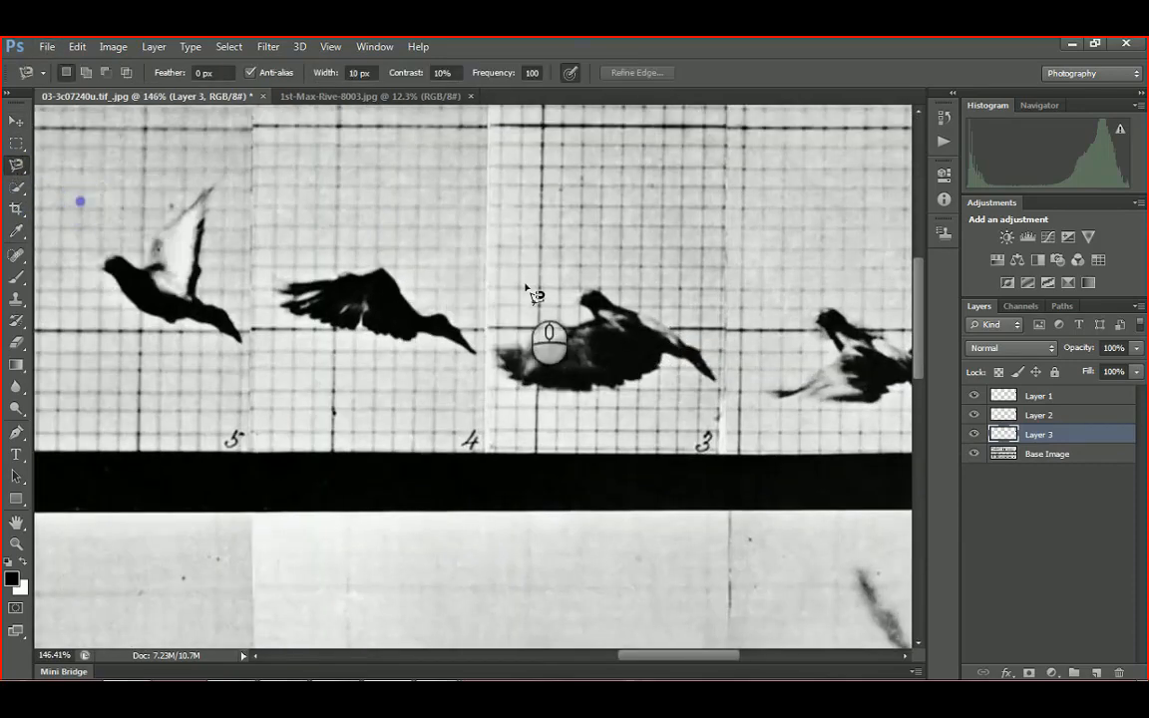
Trace around the bird in frame 3 of the upper strip with the Magnetic Lasso to select it
click(598, 288)
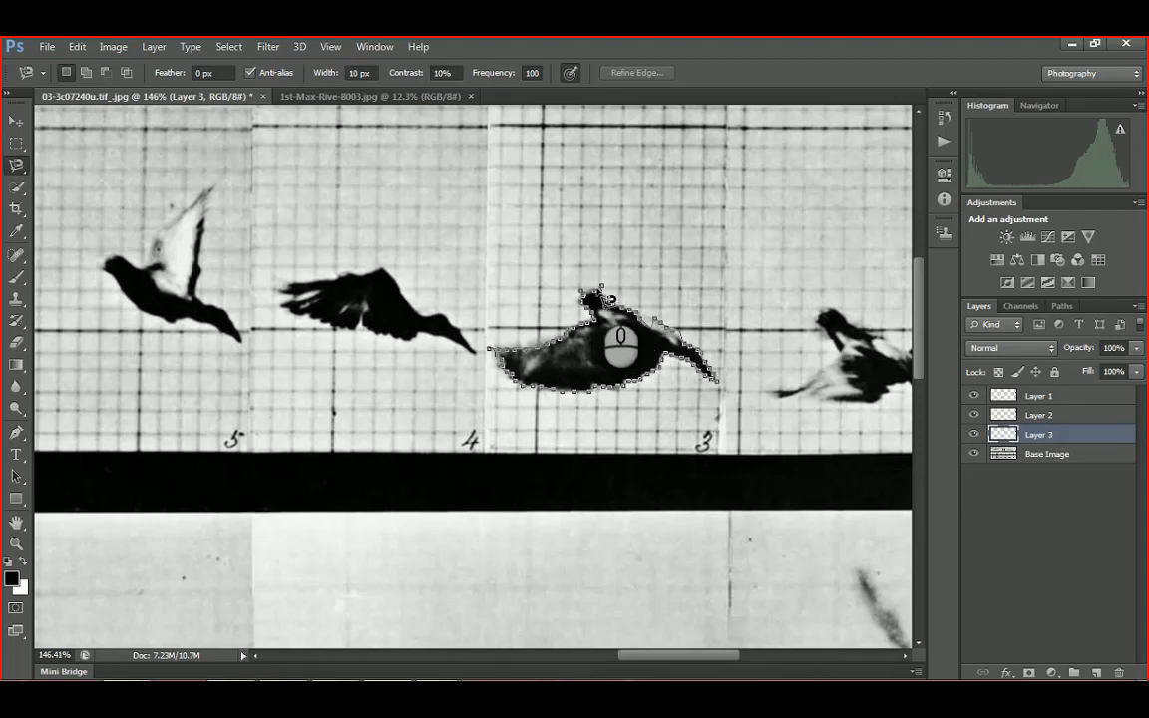
double_click(597, 291)
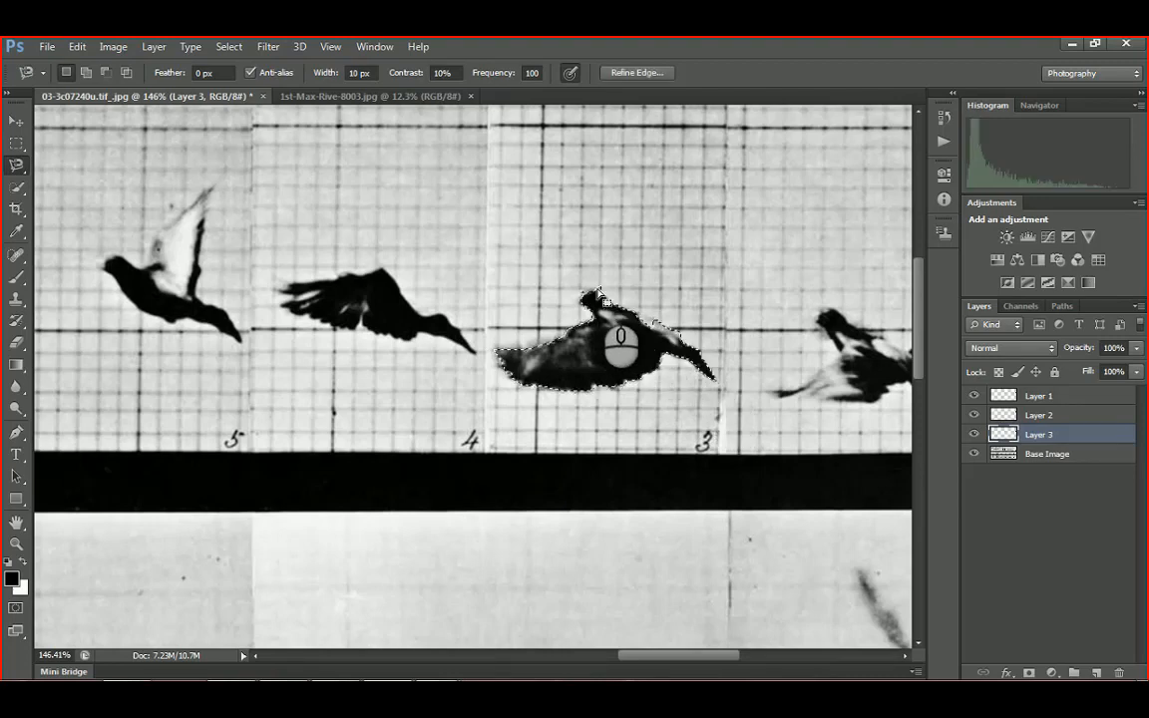
Correct the selection edge around the frame 3 bird's head with the Polygonal Lasso
click(15, 166)
click(105, 179)
alt+scroll(641, 359, up, 2)
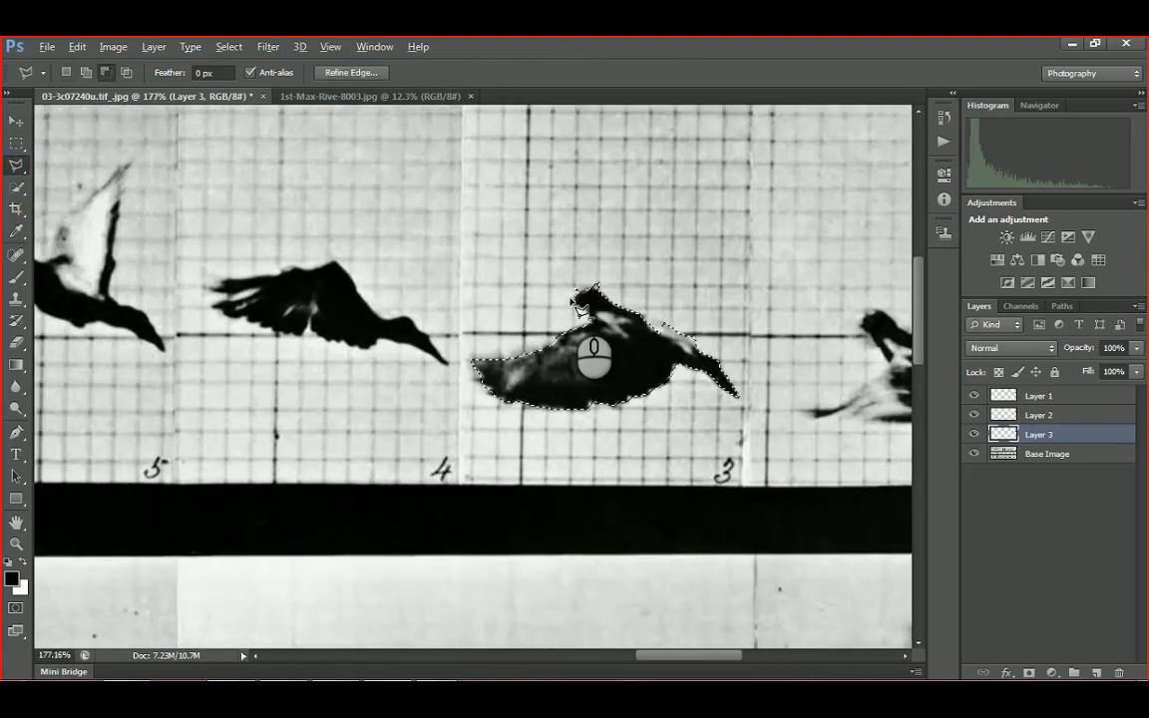
click(575, 289)
click(584, 288)
click(596, 289)
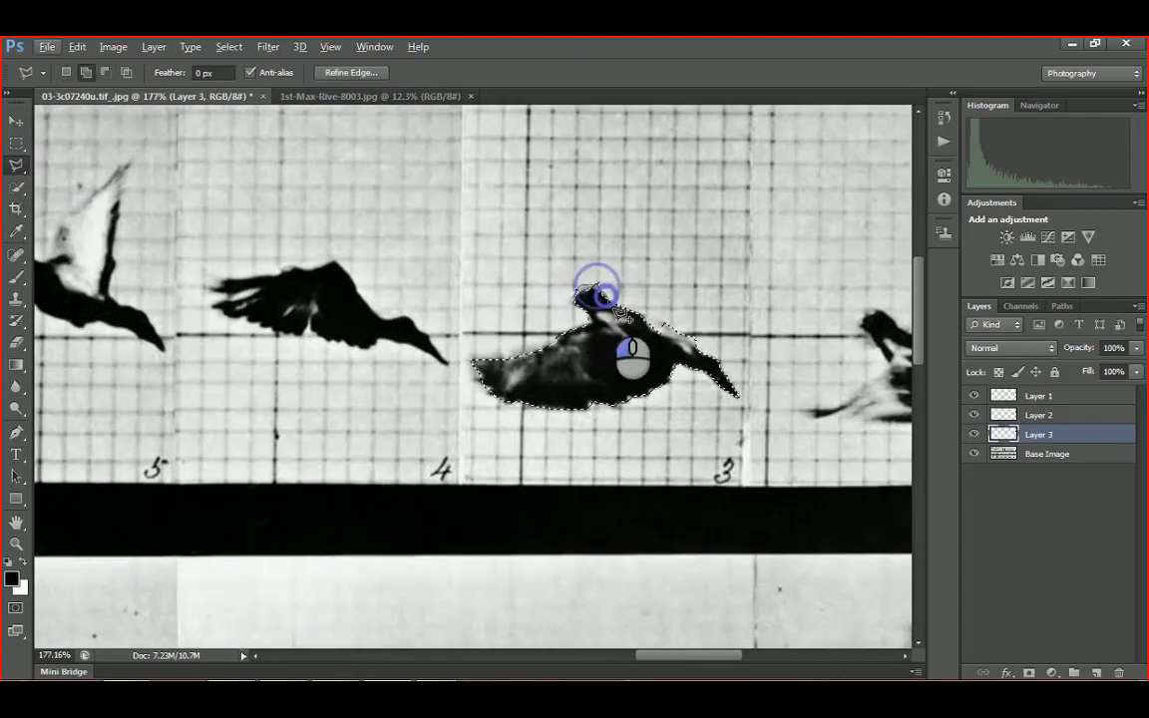
click(610, 297)
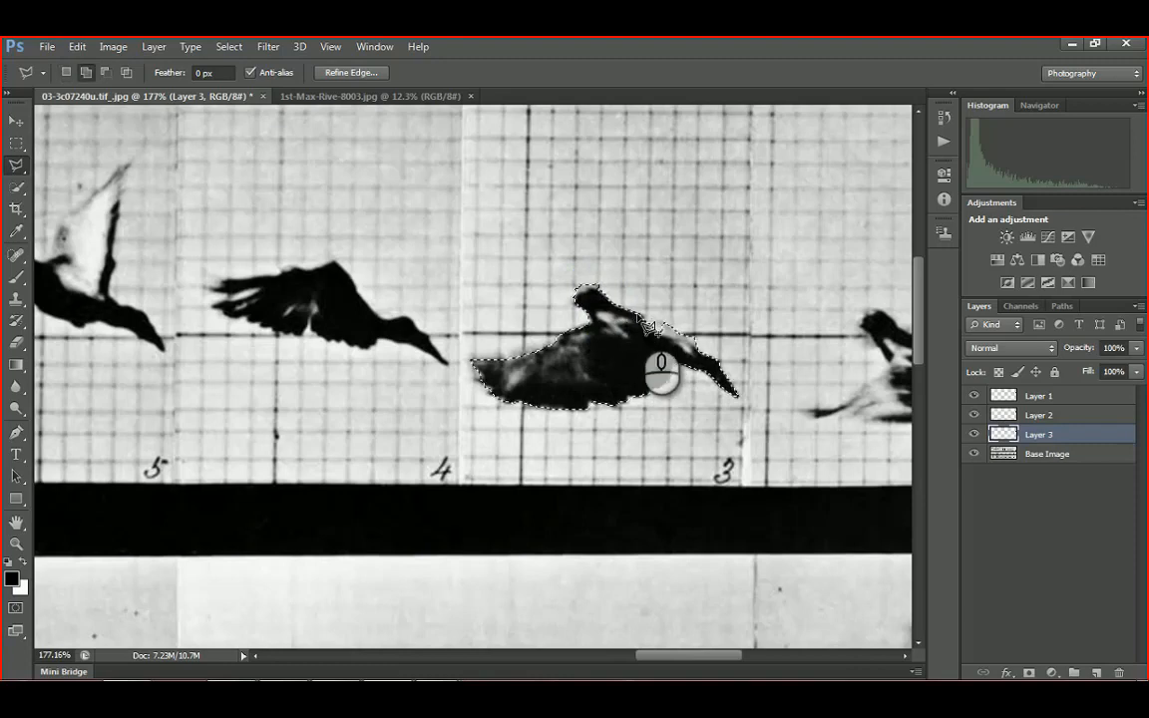
Add the strip along the frame 3 bird's back and tail to the selection with the Polygonal Lasso
click(638, 311)
click(670, 325)
click(700, 344)
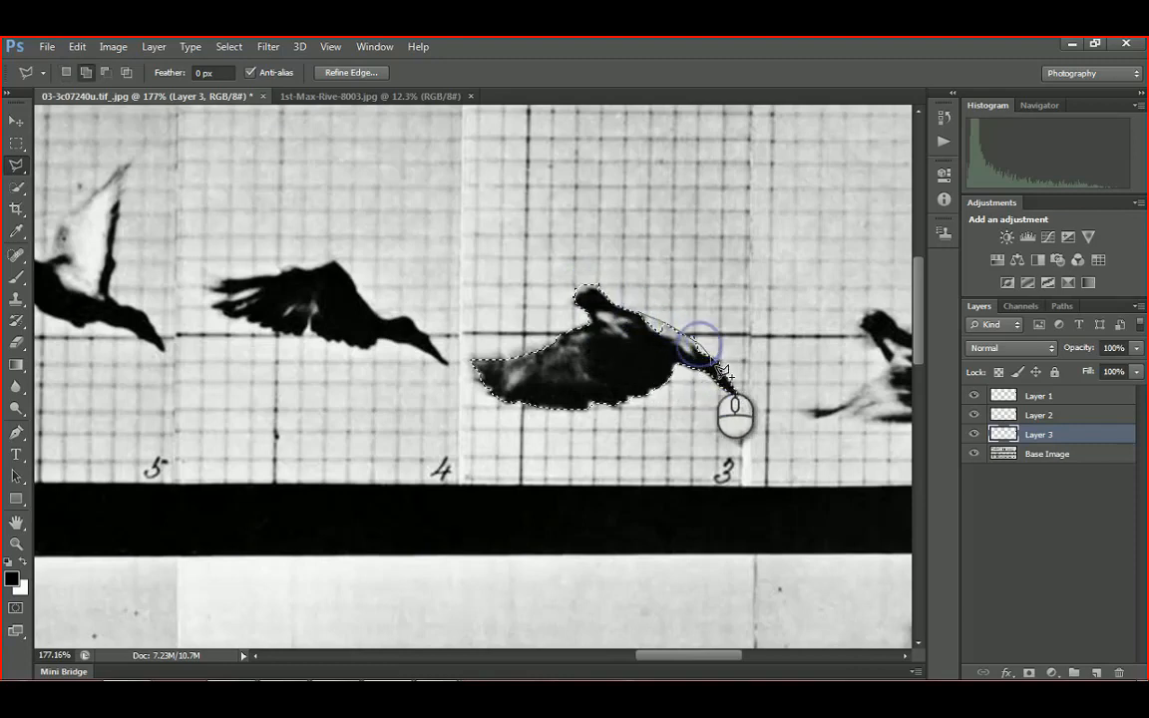
click(721, 367)
click(692, 360)
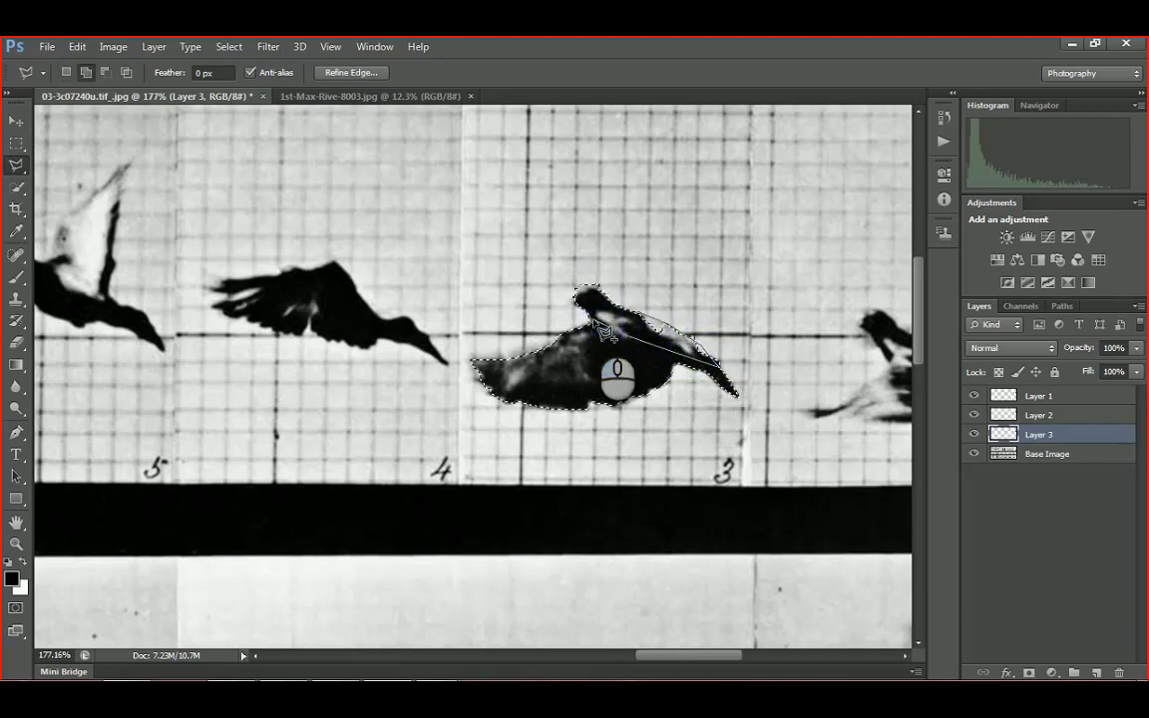
alt+scroll(656, 299, down, 2)
alt+scroll(656, 300, down, 3)
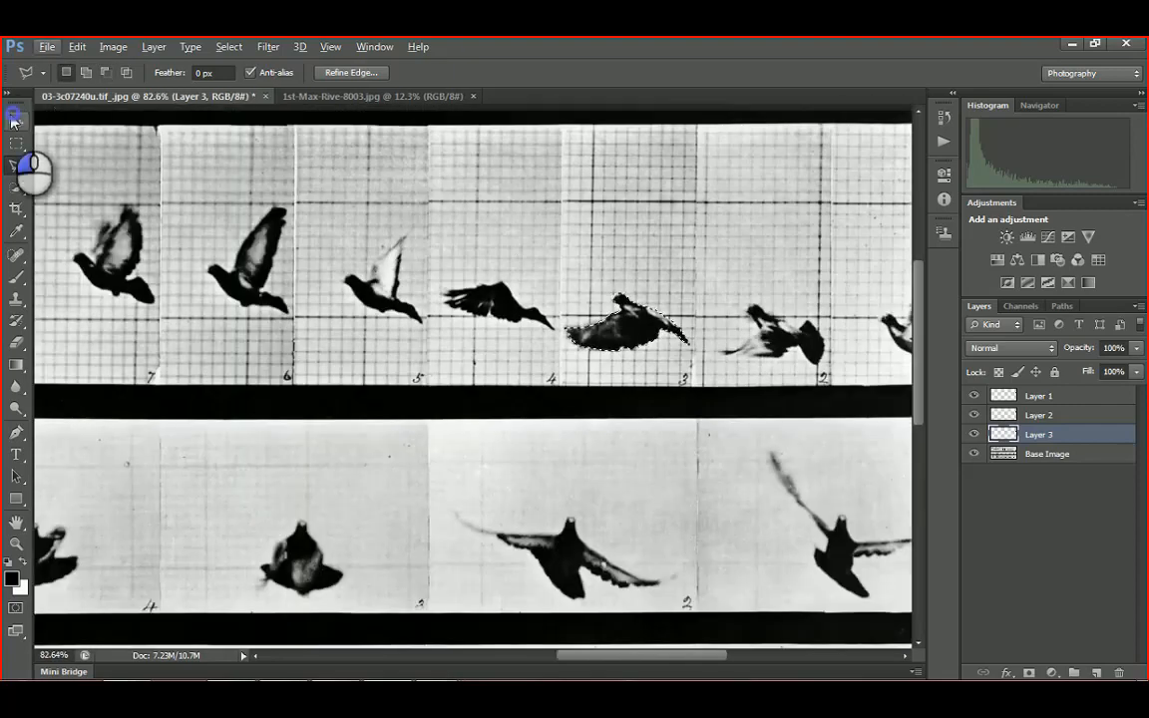
Copy the selected frame 3 bird from the Base Image layer onto its own new layer
click(16, 119)
alt+scroll(543, 285, down, 2)
alt+scroll(783, 342, up, 1)
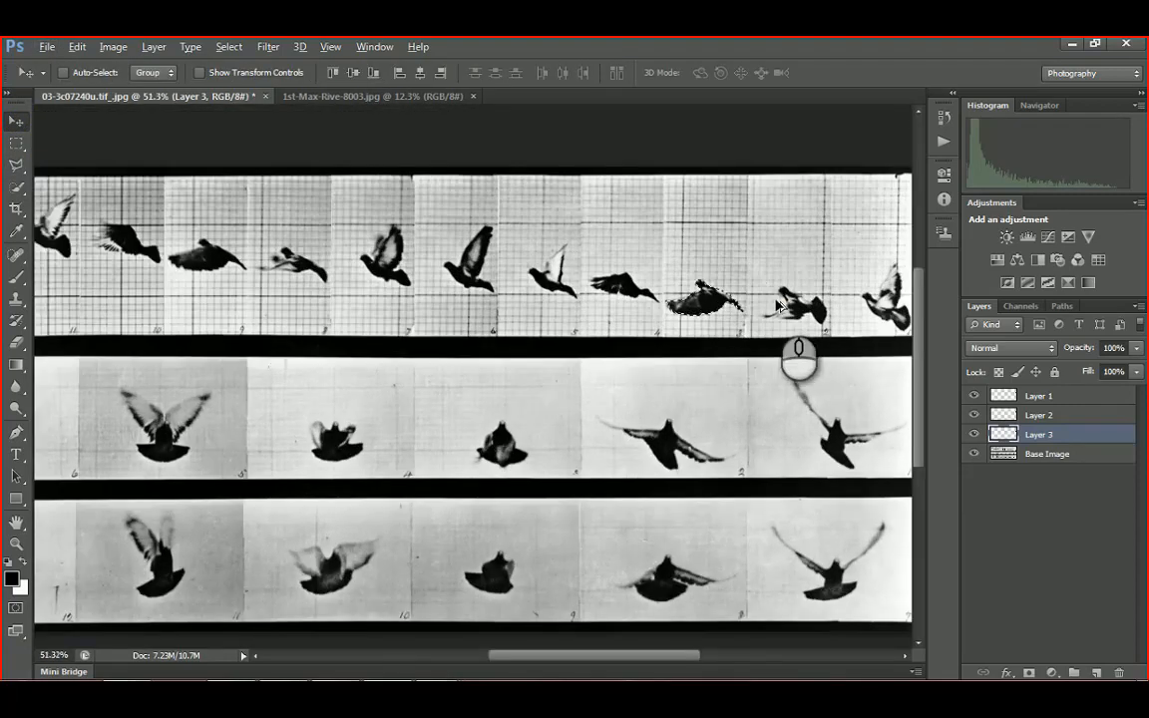
click(1052, 455)
key(ctrl+j)
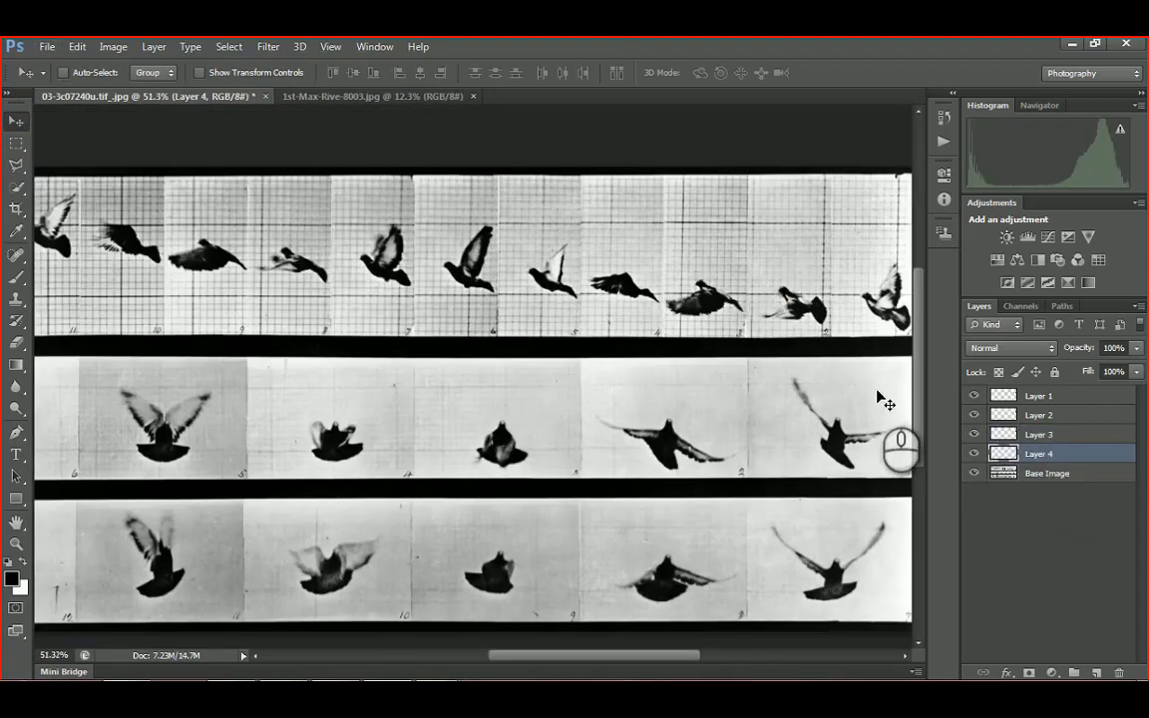
Create a layer group at the top of the layer stack and name it Bird Cutouts
click(1075, 674)
drag(1043, 454, 1037, 391)
double_click(1042, 396)
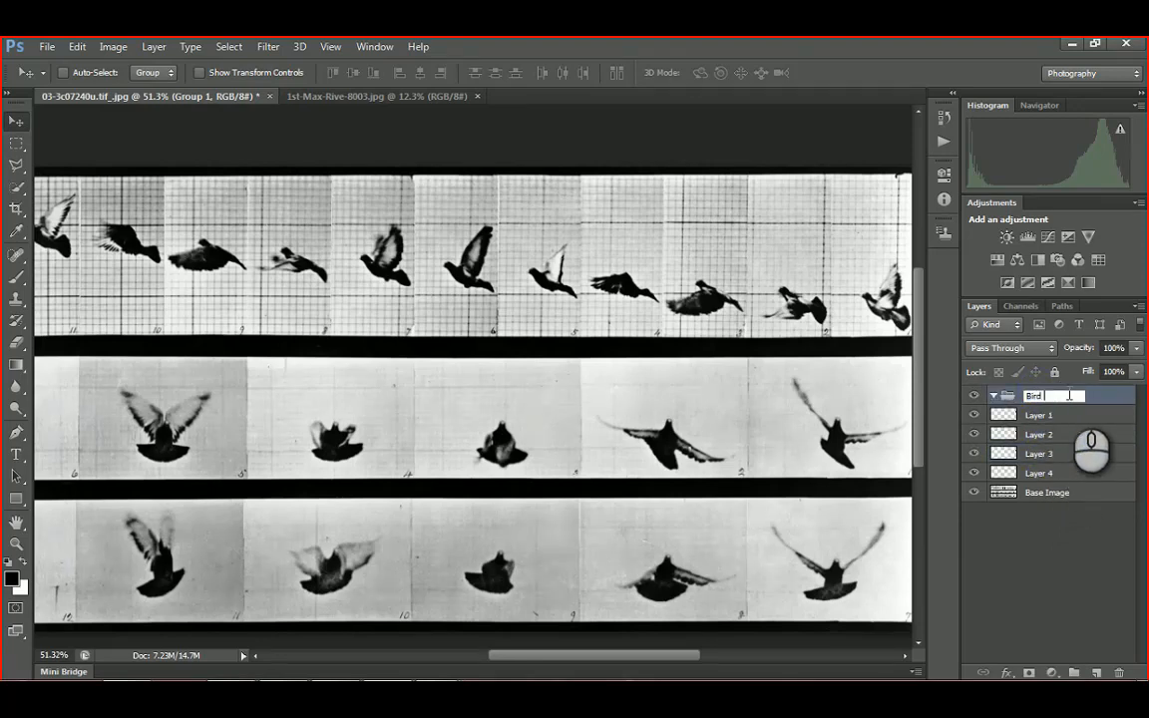
click(1048, 548)
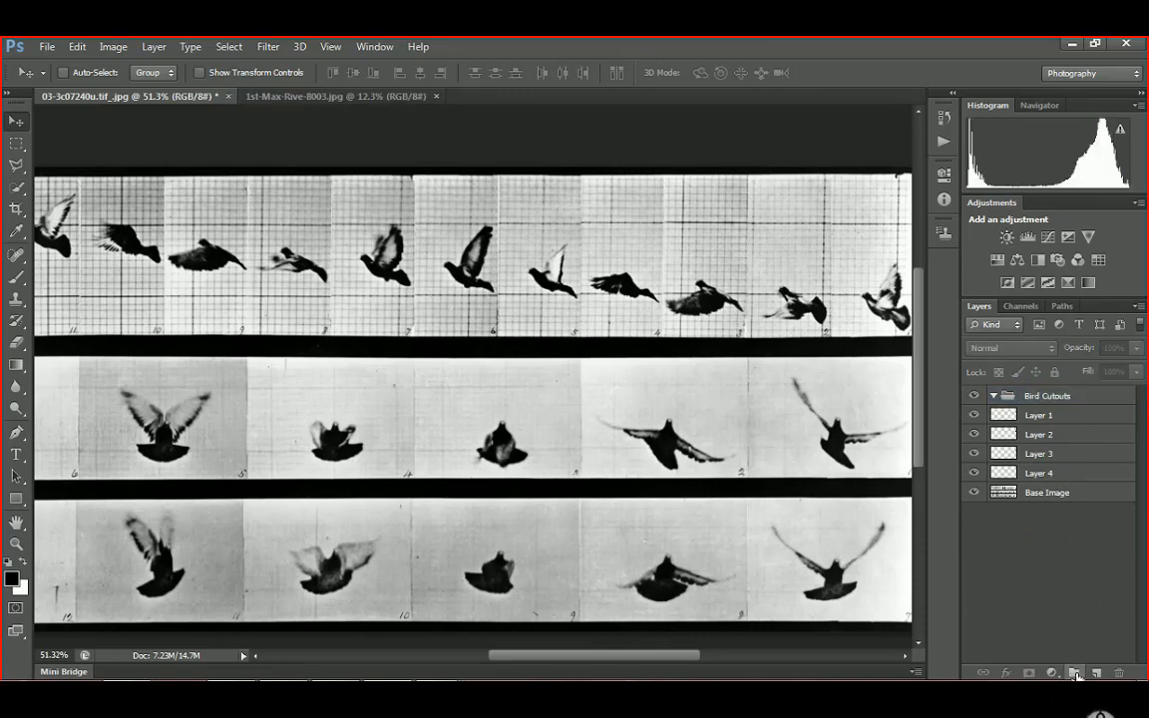
Toggle the visibility of Layer 4 and Base Image to check which bird Layer 4 contains
click(1047, 415)
click(990, 475)
click(975, 473)
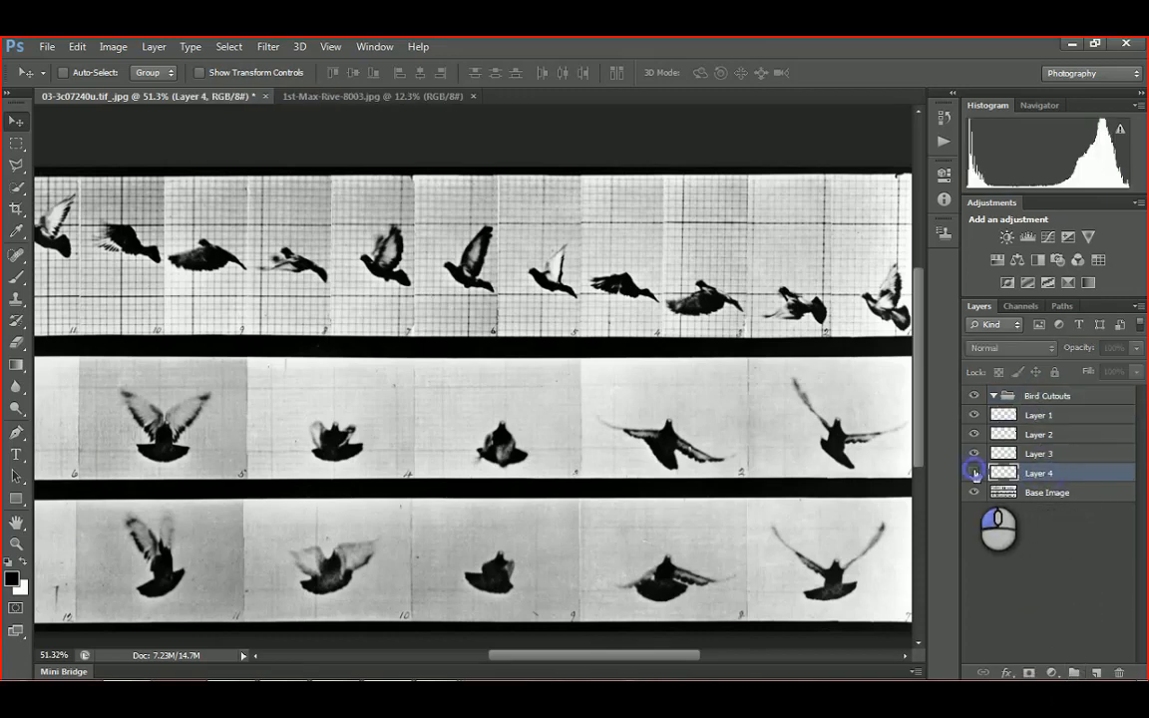
click(974, 473)
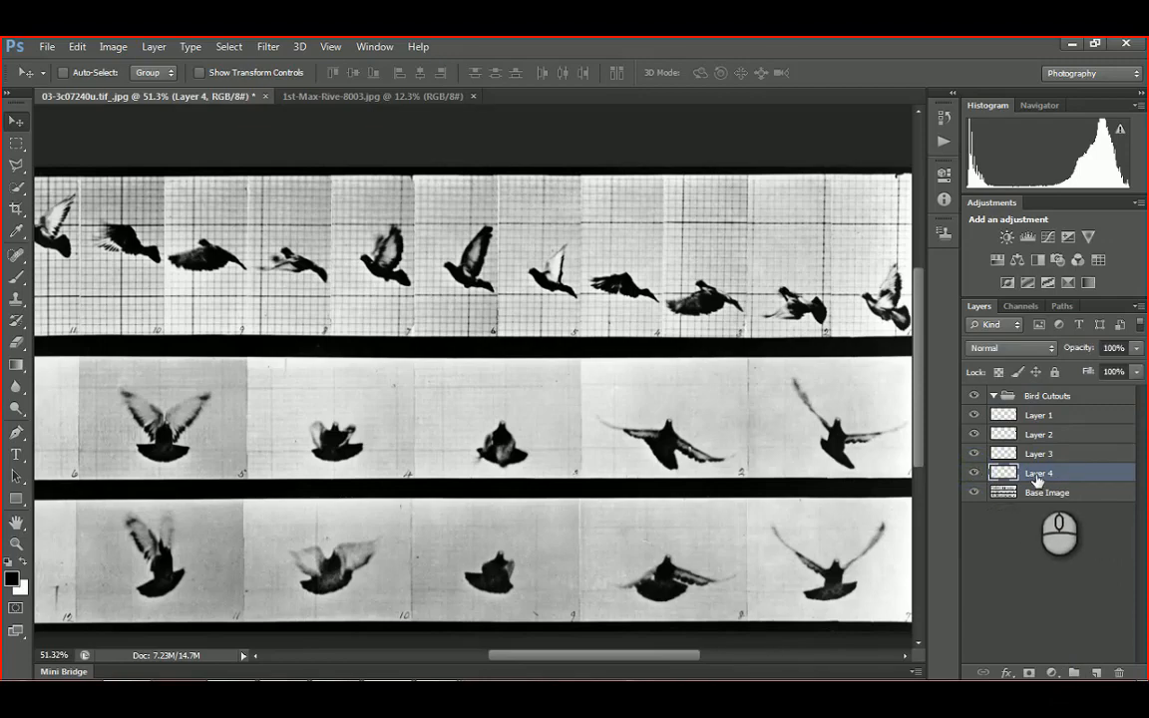
click(974, 493)
click(975, 473)
click(975, 473)
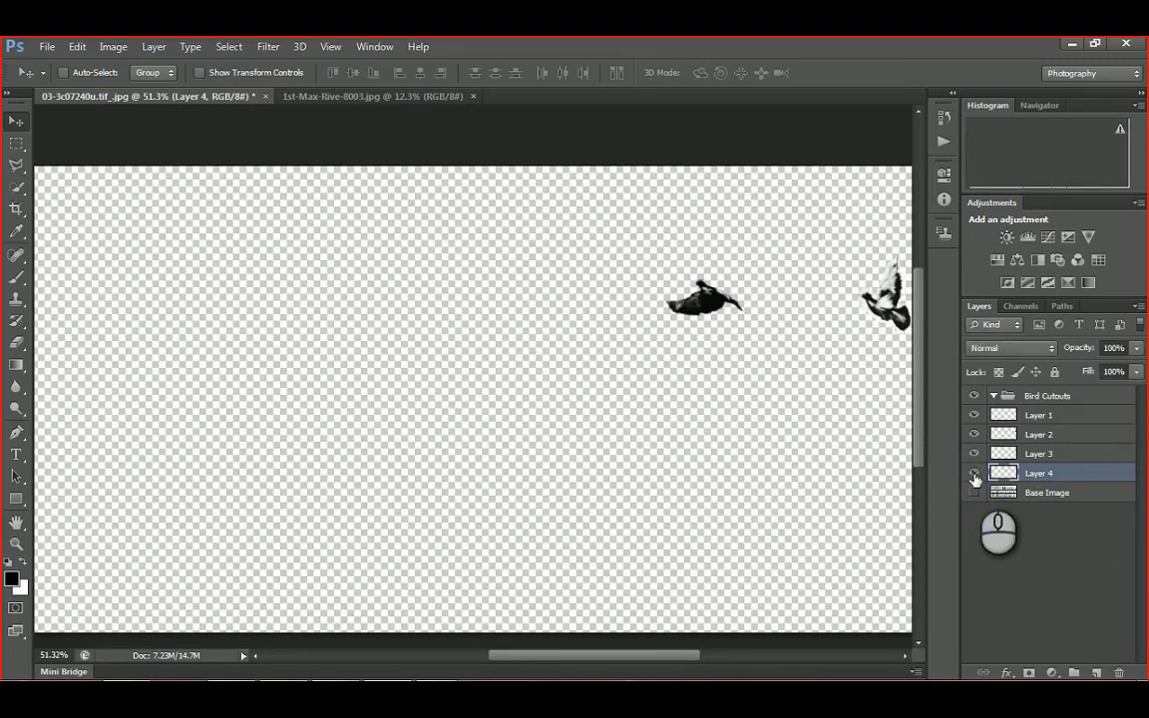
click(975, 493)
Rename Layer 4 as Bird #3
double_click(1059, 473)
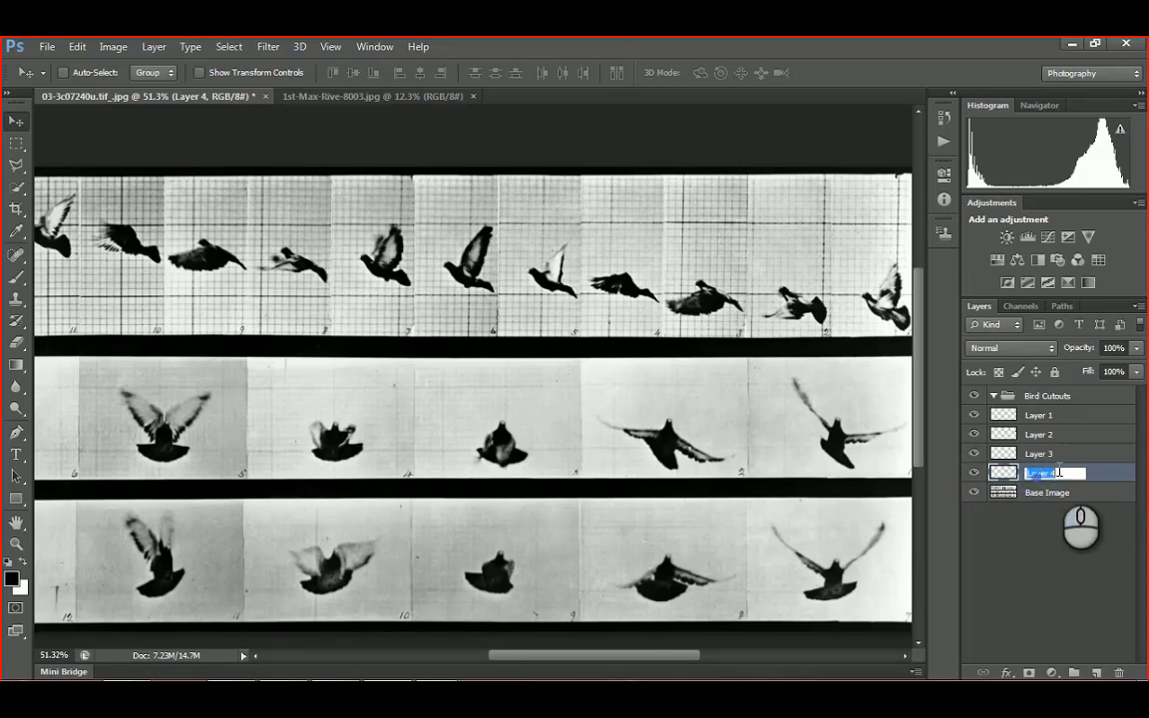
text(Bird #3)
key(Return)
Hide the Base Image, Bird #3, Layer 3 and Layer 2 layers so that only Layer 1 shows
click(1037, 454)
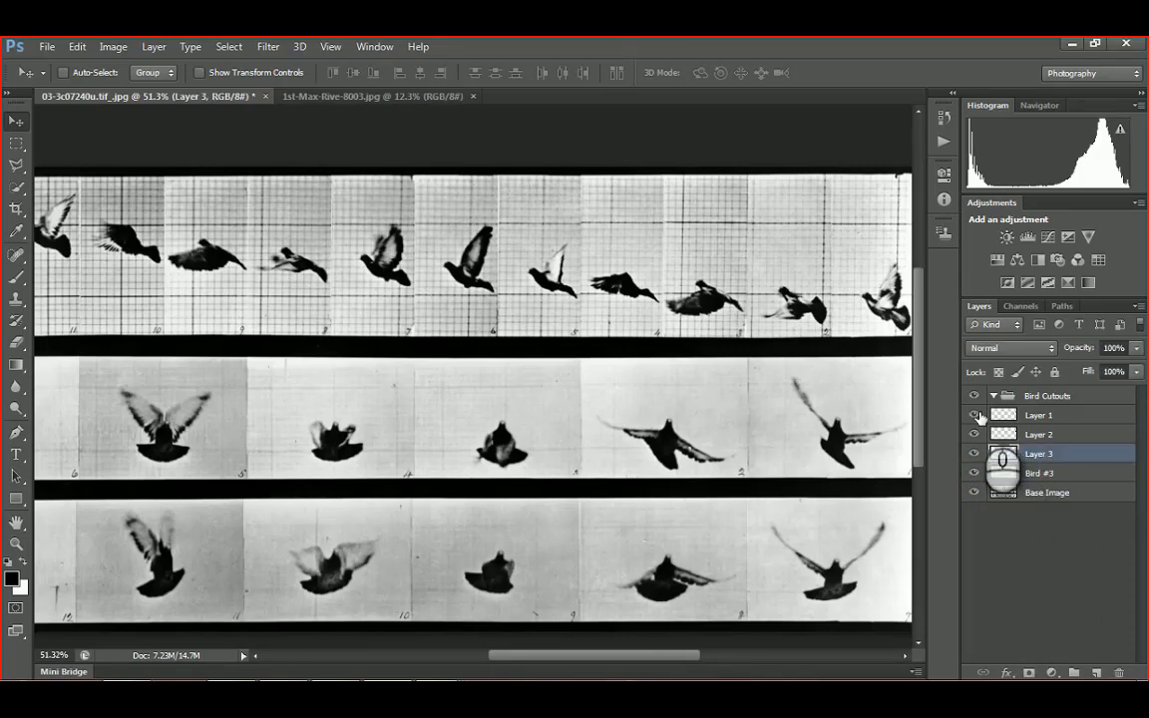
alt+scroll(870, 282, up, 2)
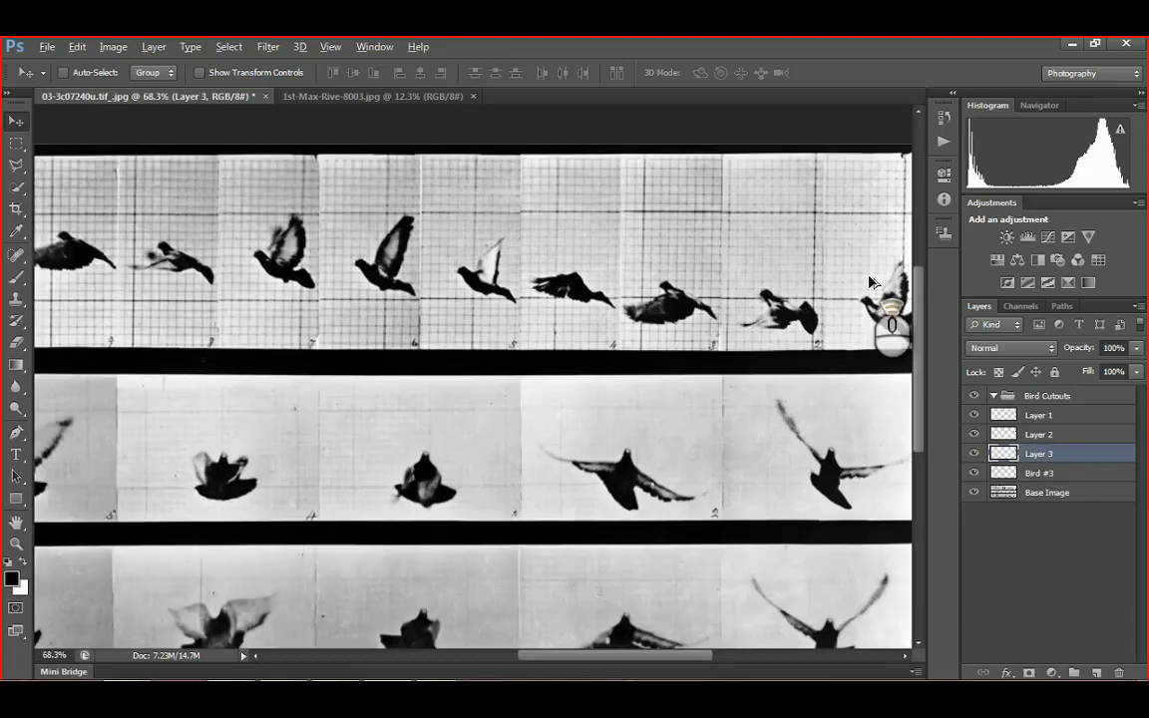
alt+scroll(869, 282, up, 1)
drag(844, 248, 639, 258)
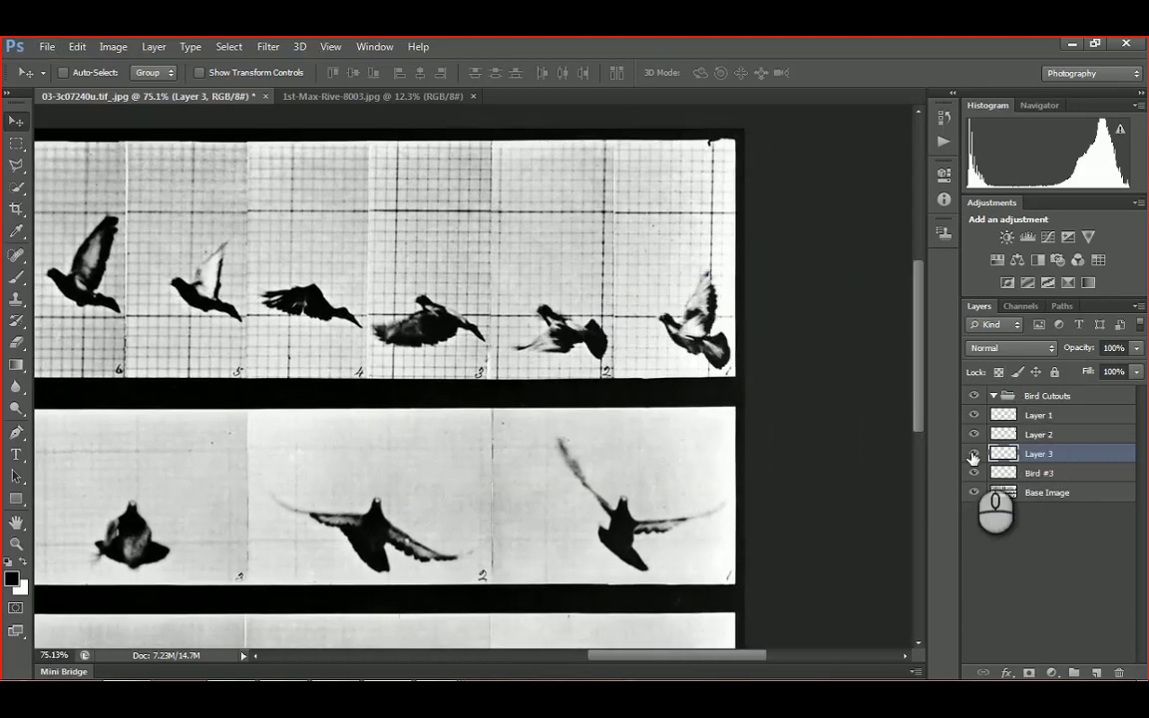
drag(970, 476, 969, 486)
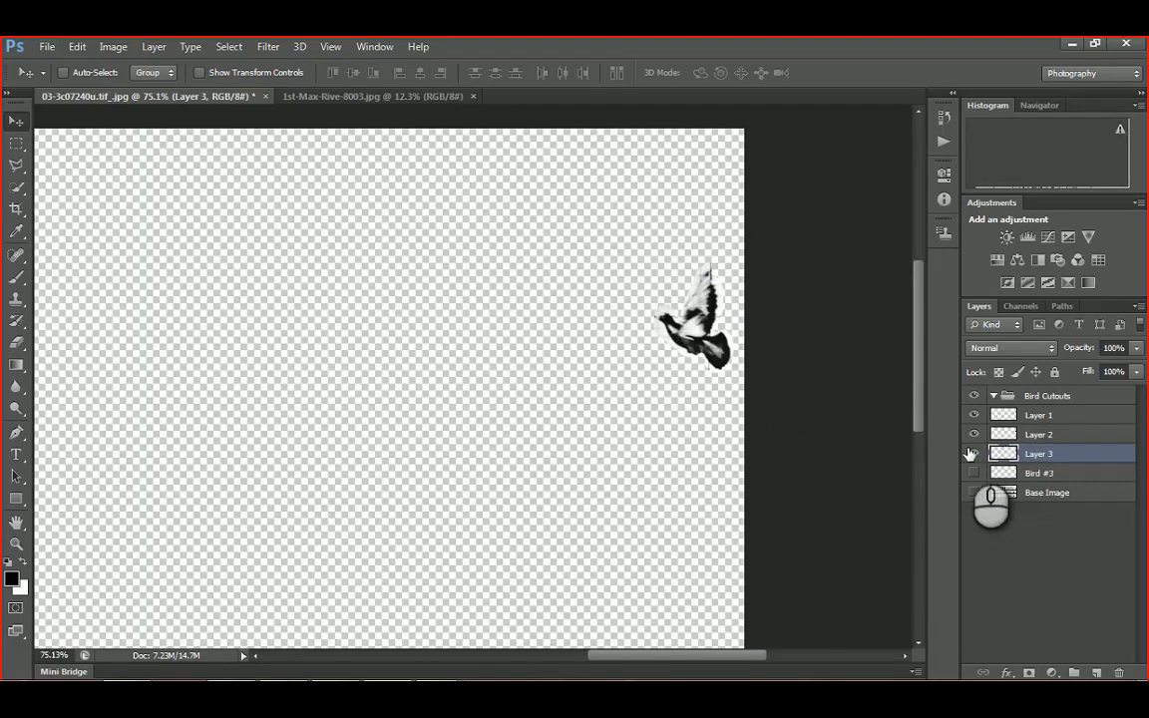
click(975, 455)
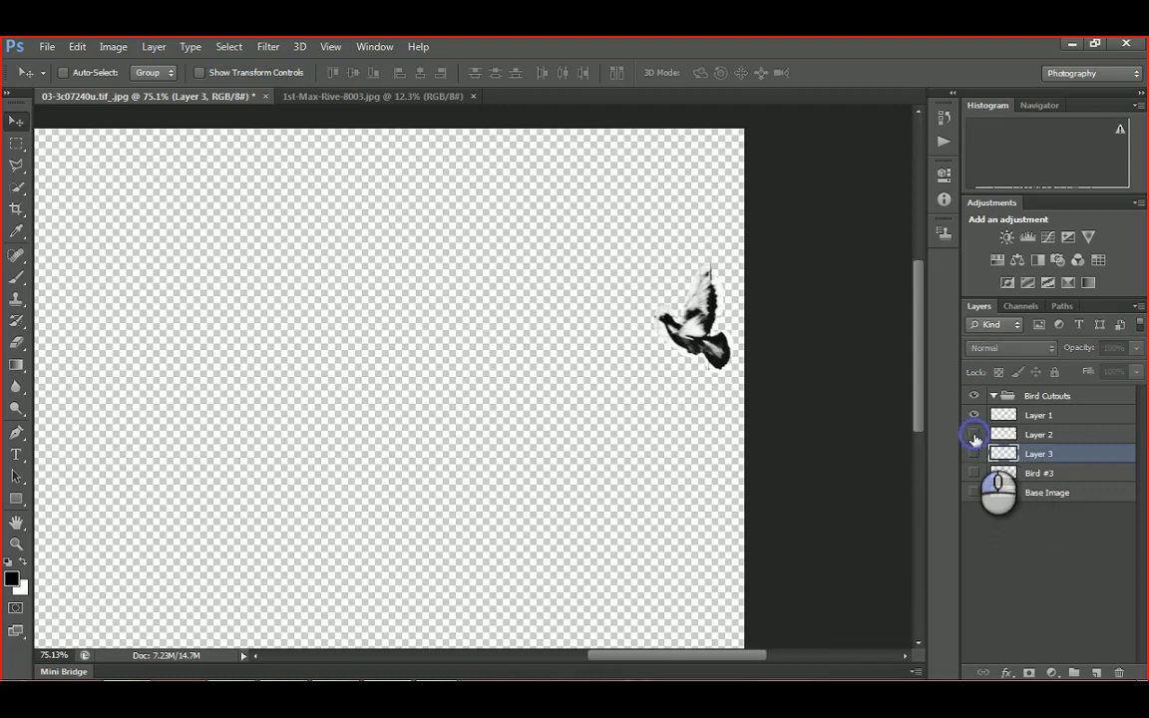
Check the Layer 1 cutout on its own and delete that layer
click(975, 415)
click(975, 415)
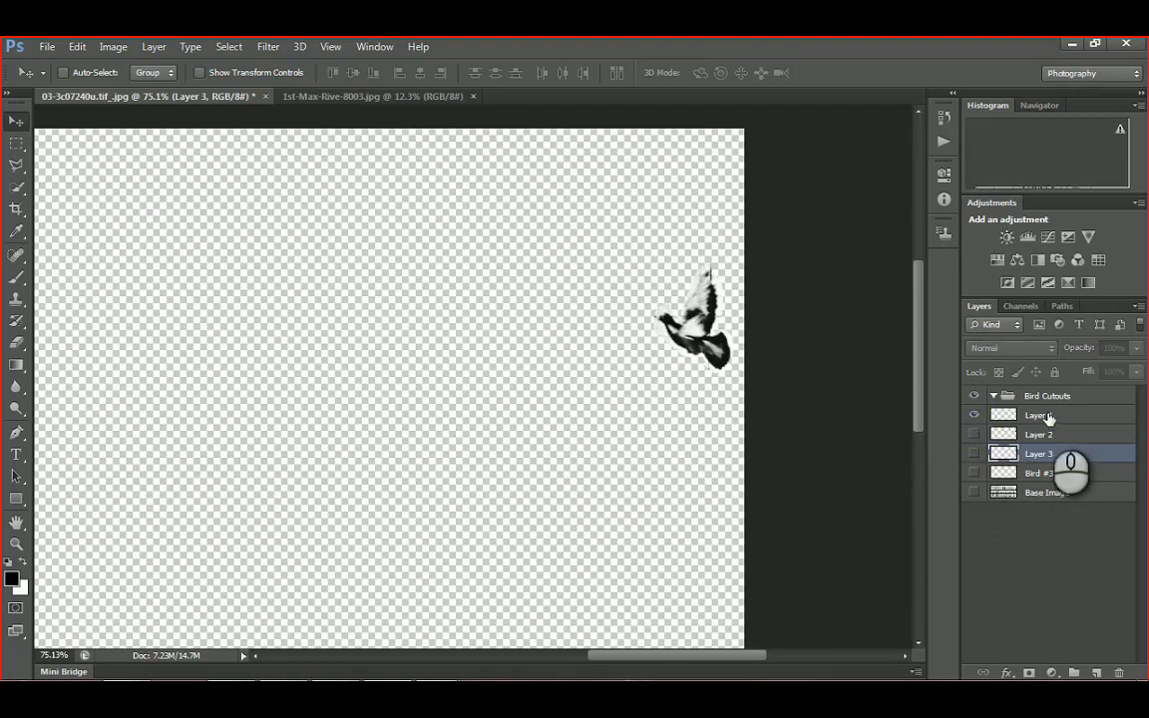
click(1047, 418)
key(Delete)
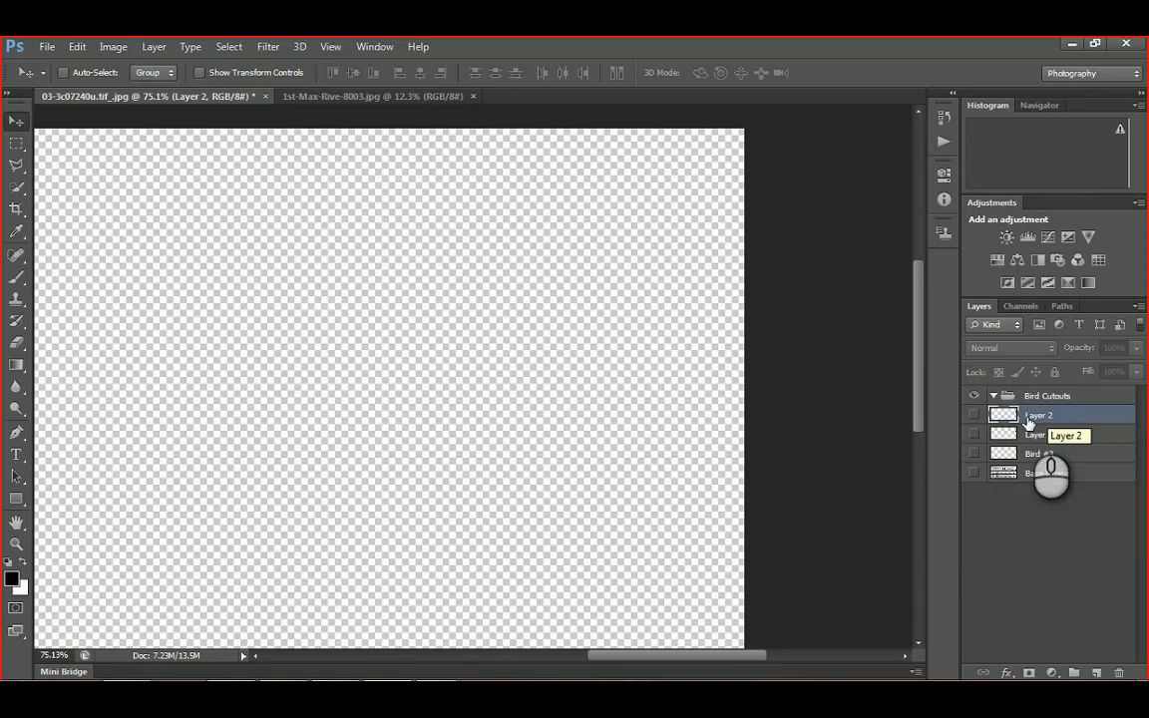
Compare the Layer 2 and Layer 3 cutouts, keep Layer 2 visible and delete Layer 3
click(975, 436)
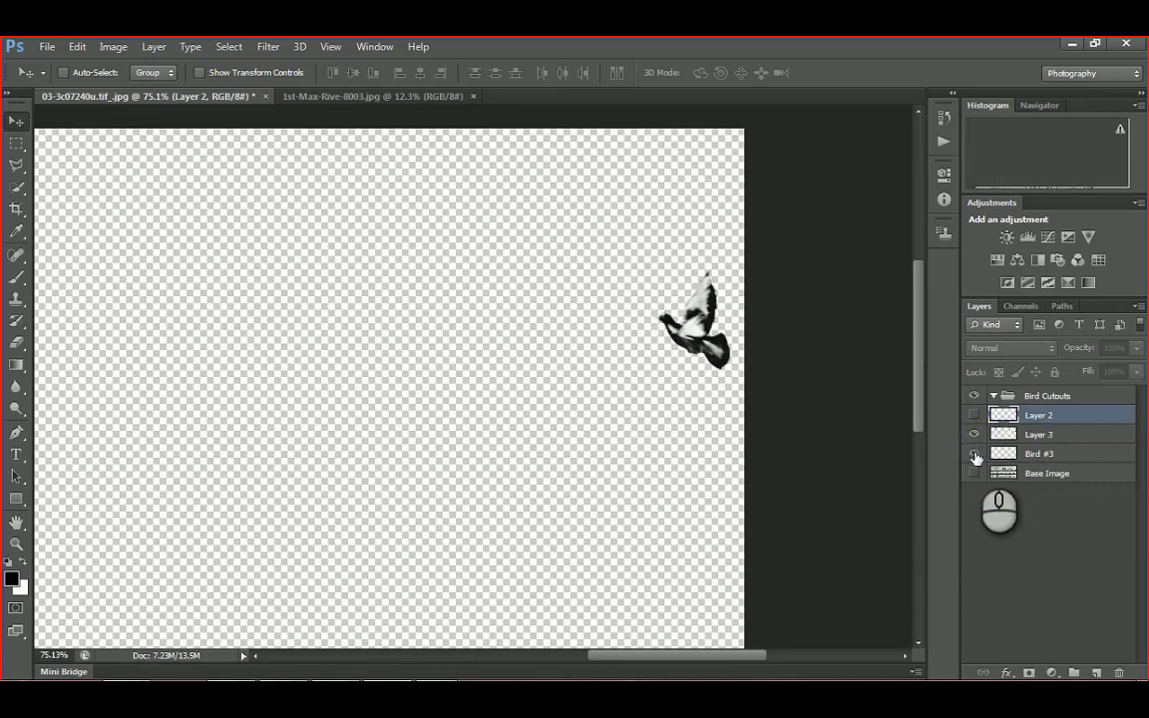
click(976, 454)
click(976, 454)
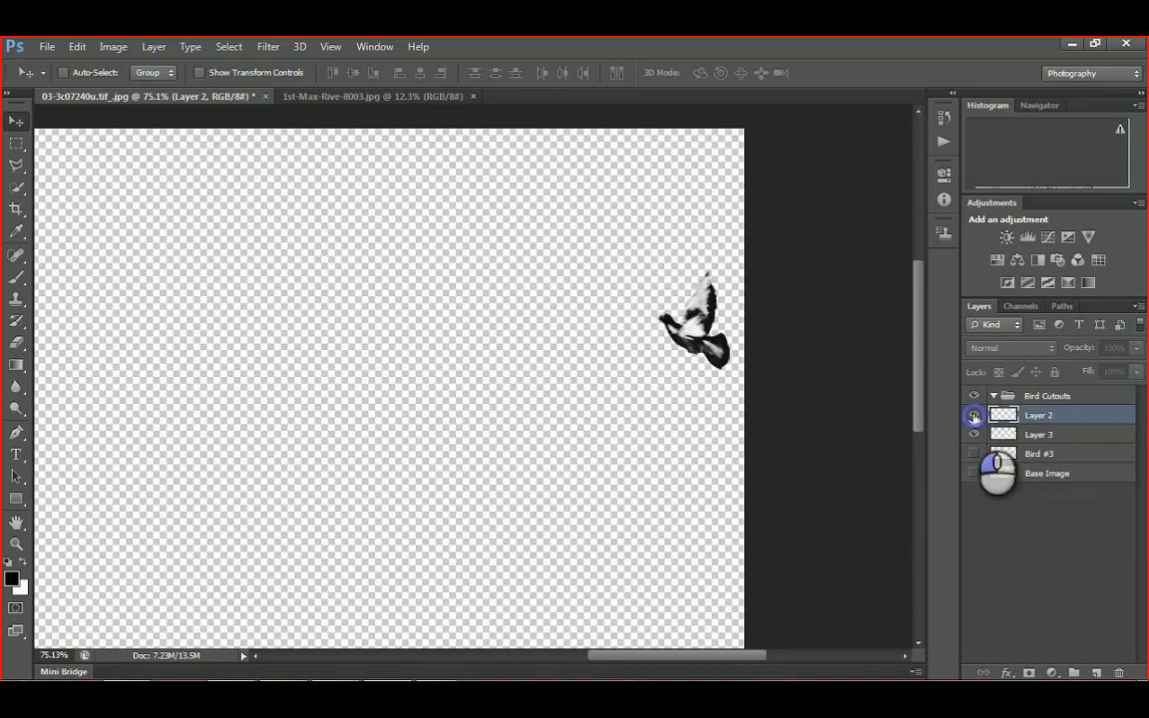
click(975, 415)
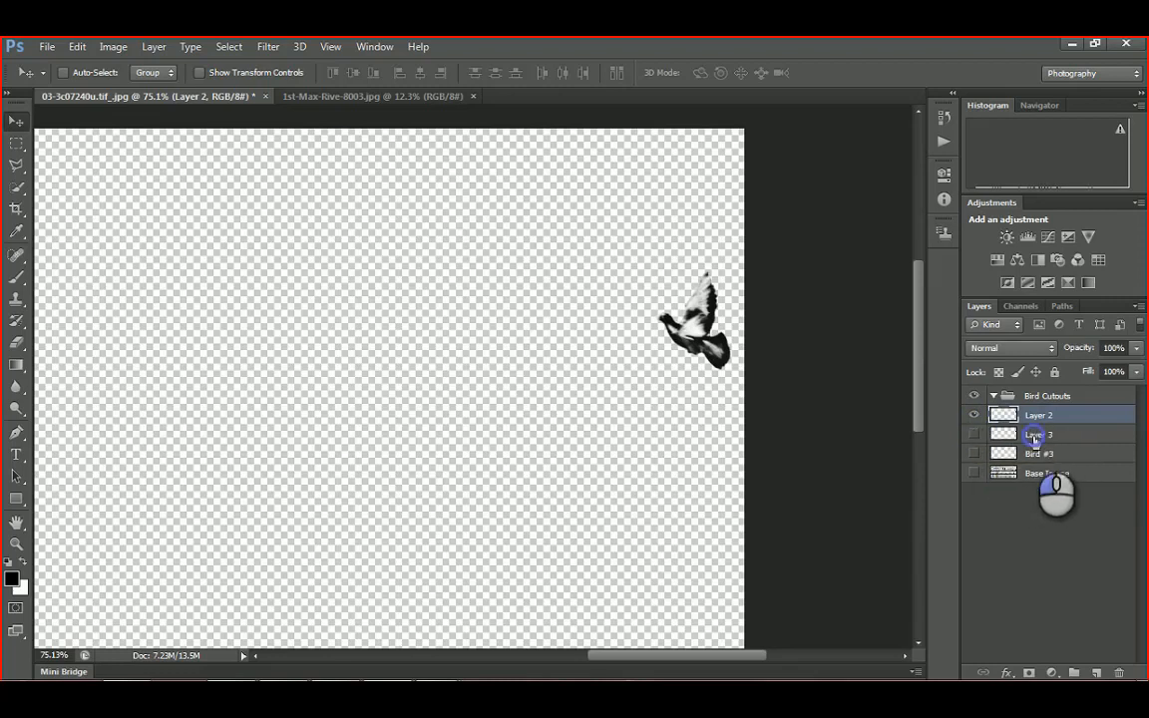
click(1035, 439)
key(Delete)
Rename Layer 2 as Bird #2
double_click(1042, 415)
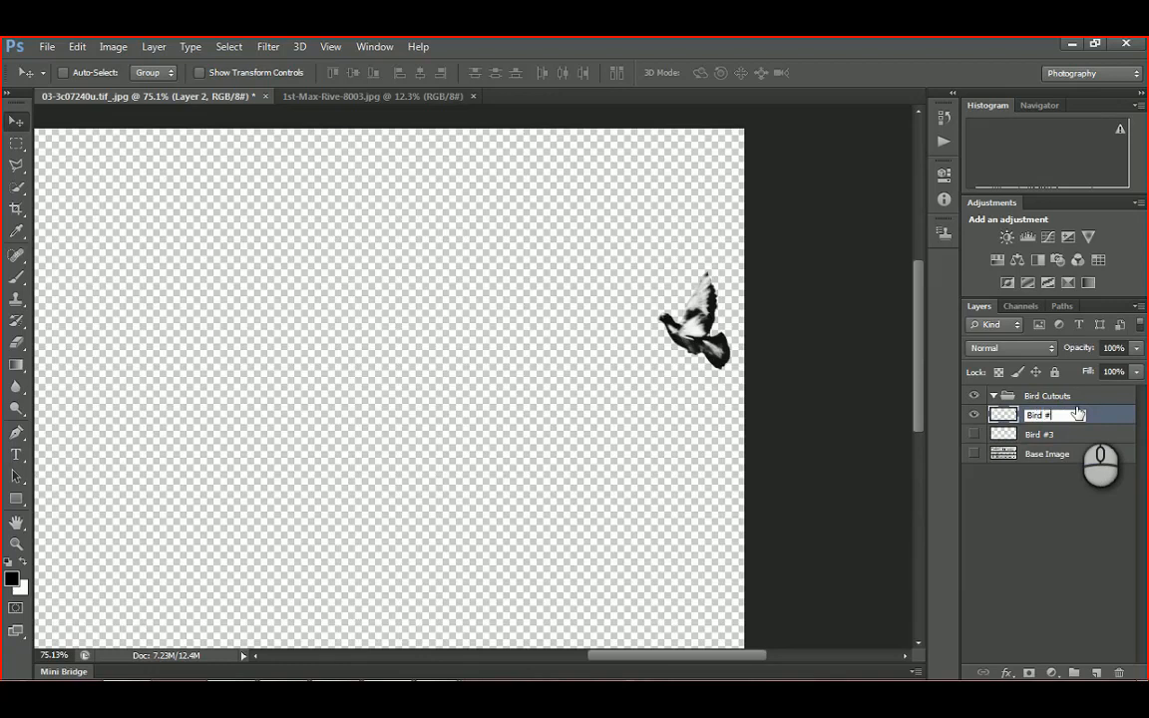
key(Return)
Show the Bird #3 layer and move both Bird #2 and Bird #3 into the Bird Cutouts group
shift+click(1038, 434)
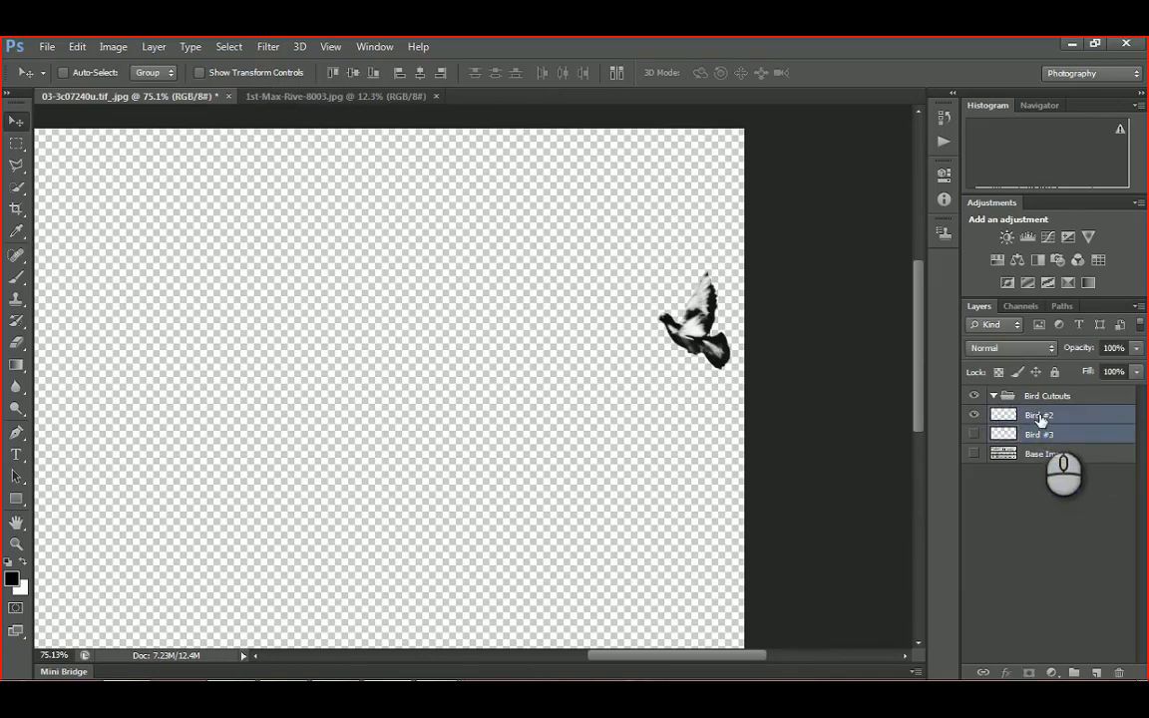
click(973, 434)
click(1030, 500)
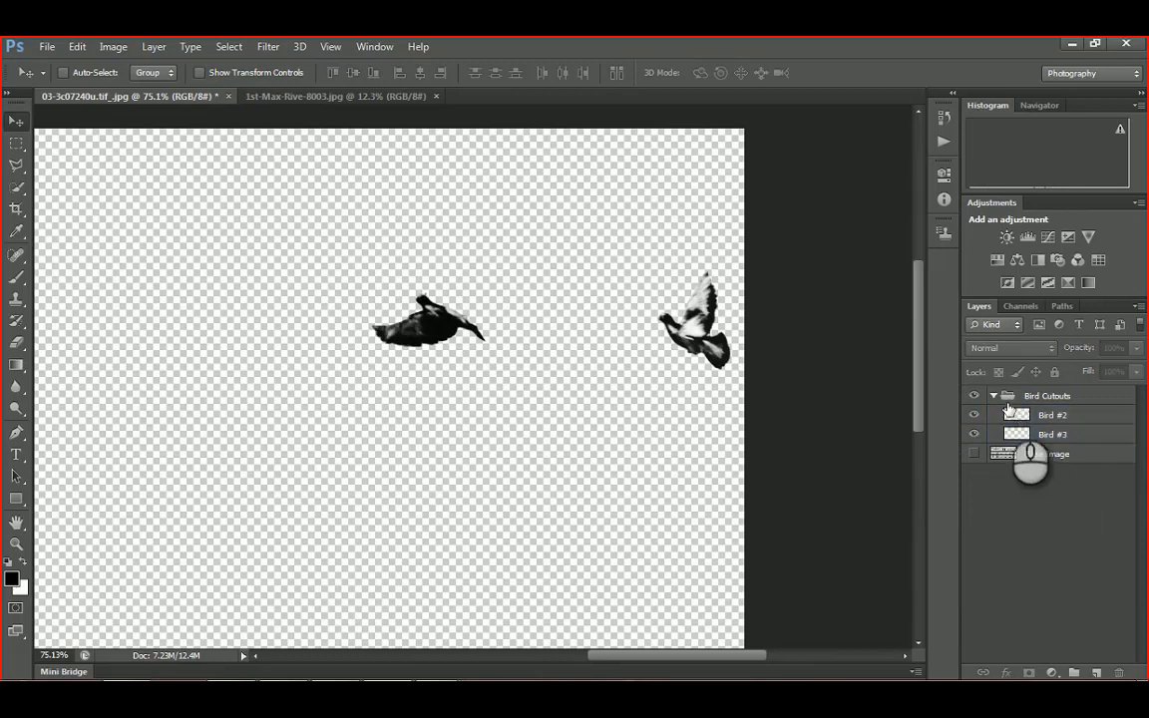
Collapse and expand the Bird Cutouts group and toggle its visibility to examine how it controls both birds
click(993, 396)
click(993, 396)
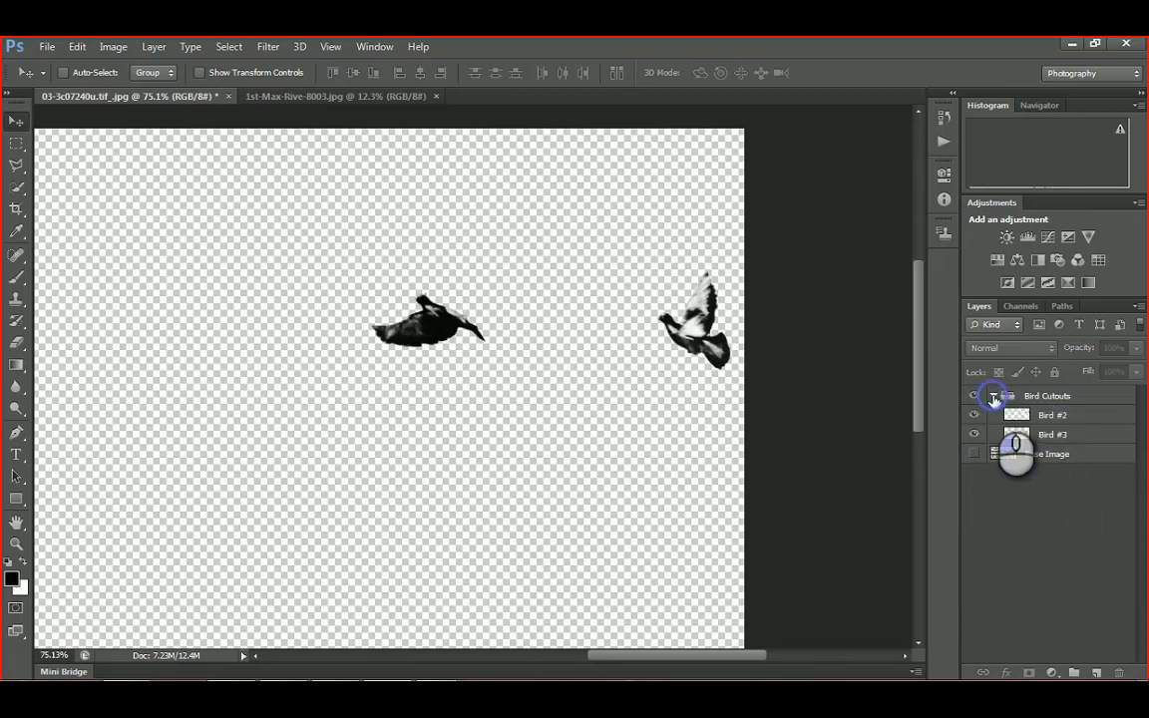
click(993, 396)
click(994, 396)
click(994, 396)
click(974, 396)
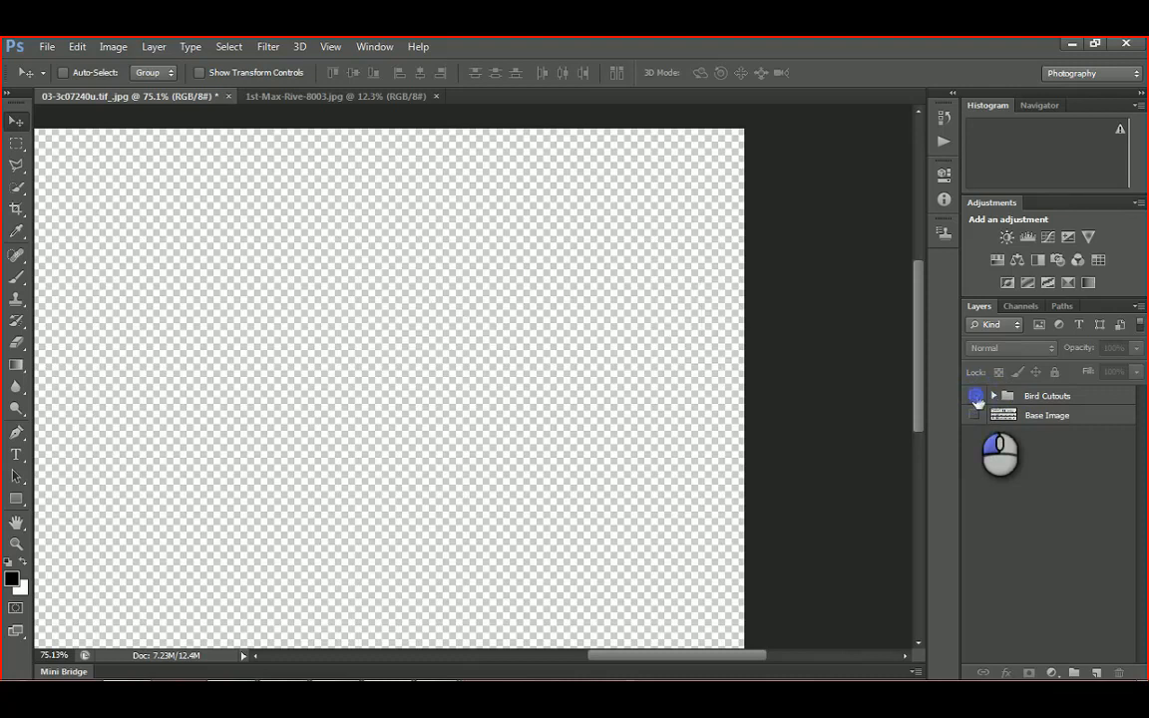
click(975, 396)
click(993, 396)
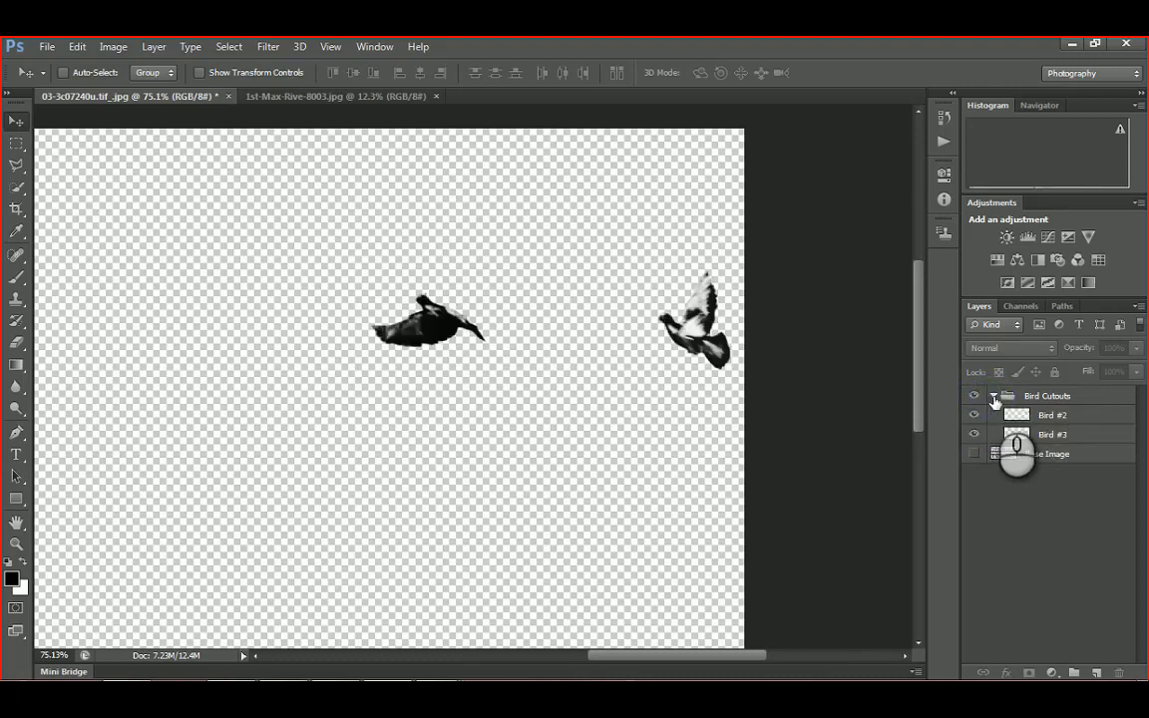
click(976, 396)
click(977, 396)
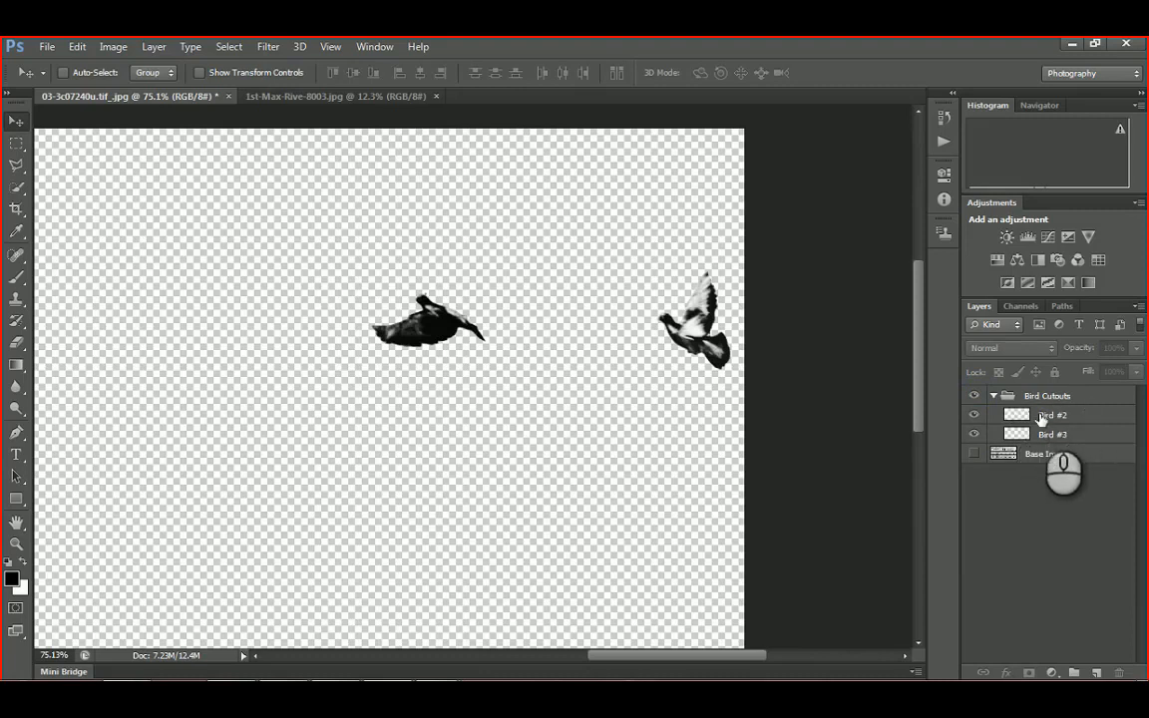
Try lowering the Bird Cutouts group's opacity to fade its birds together, bringing it back up to 89%
click(1047, 397)
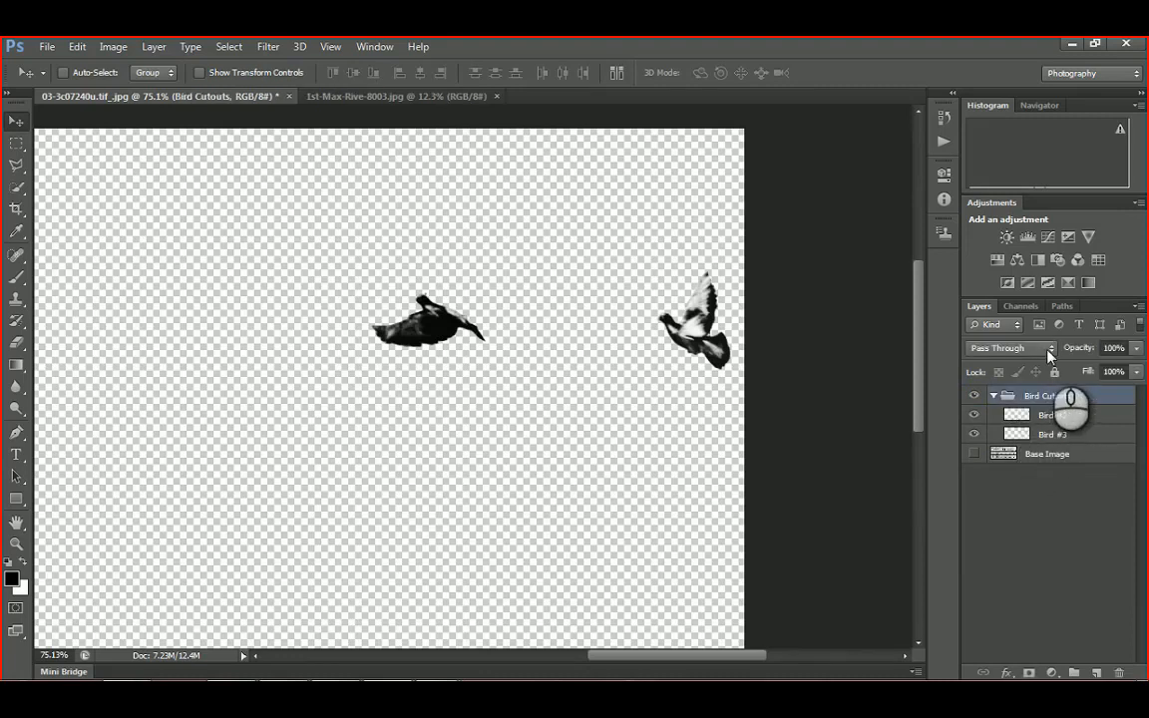
click(1136, 347)
drag(1074, 371, 1128, 373)
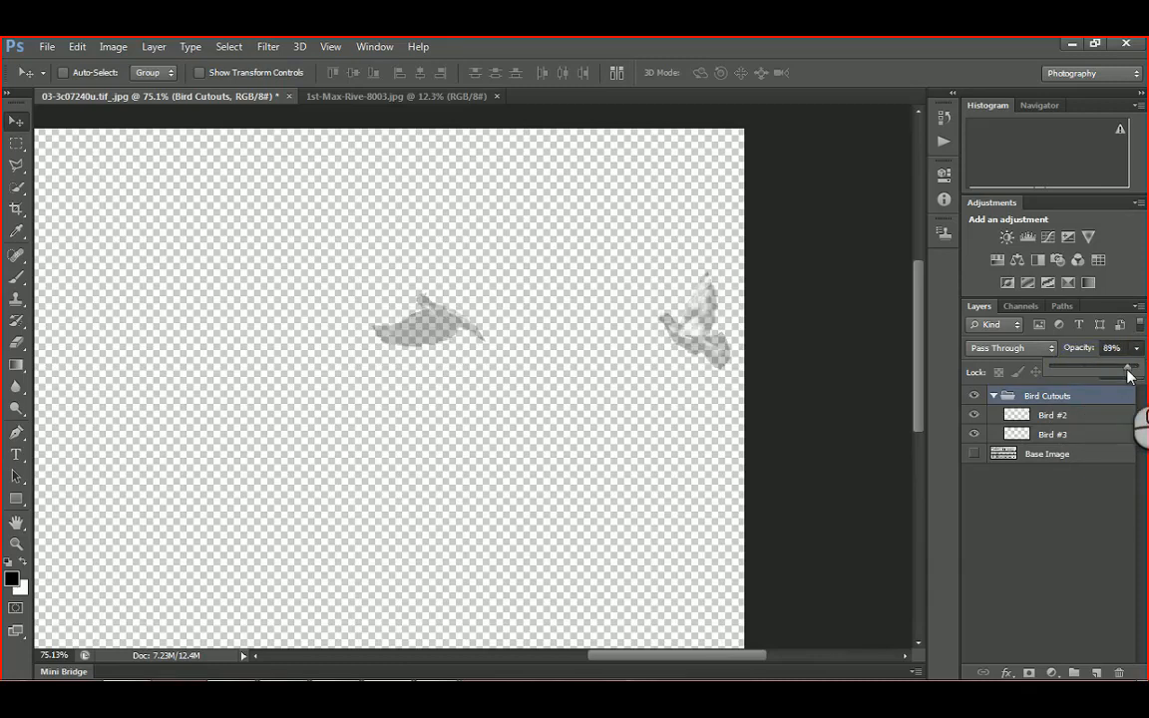
Show the Base Image layer, collapse the Bird Cutouts group and make Base Image the active layer
click(974, 456)
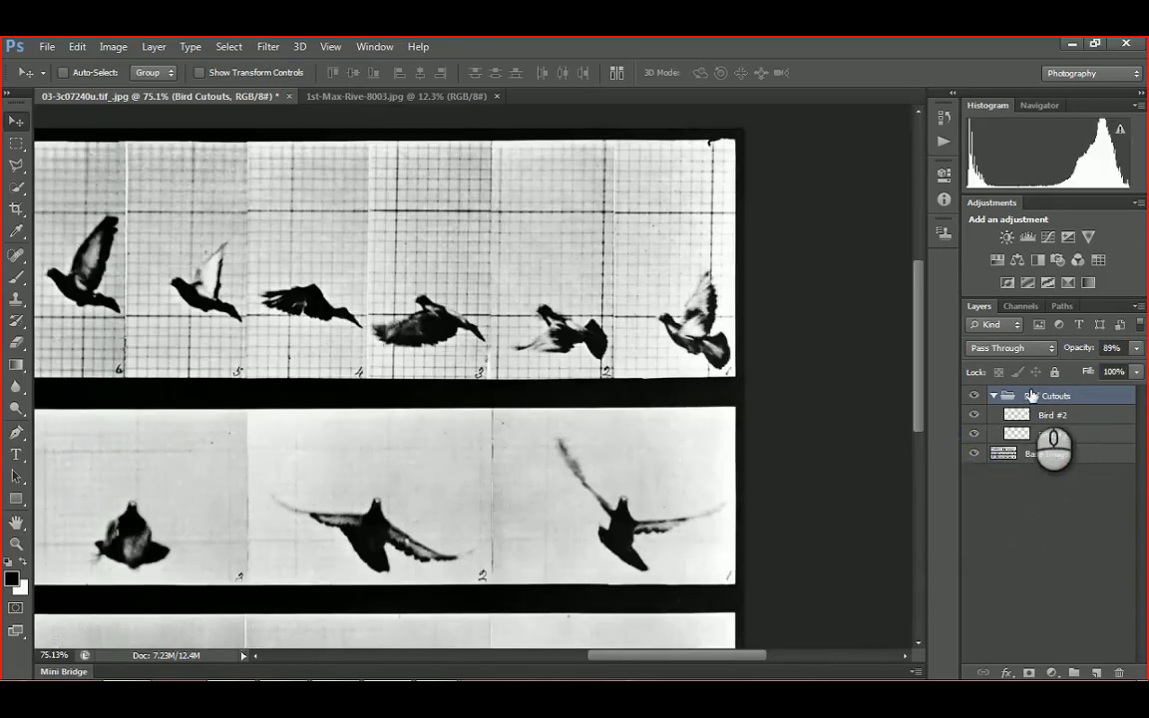
click(993, 397)
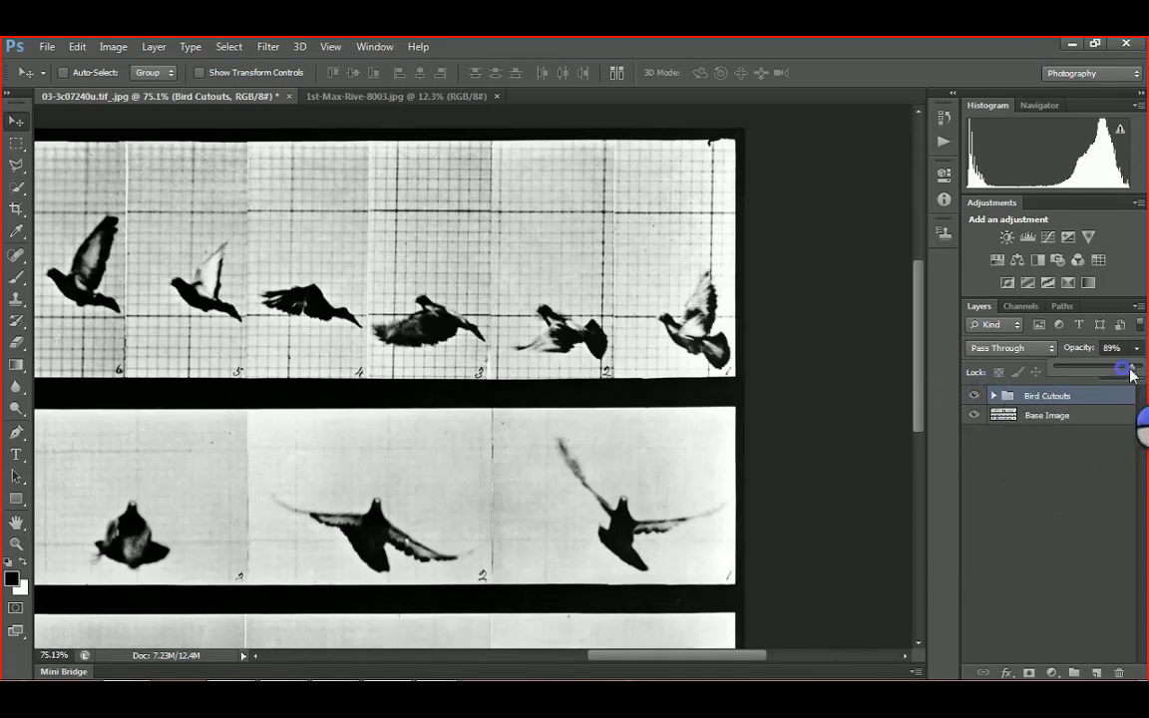
click(1045, 414)
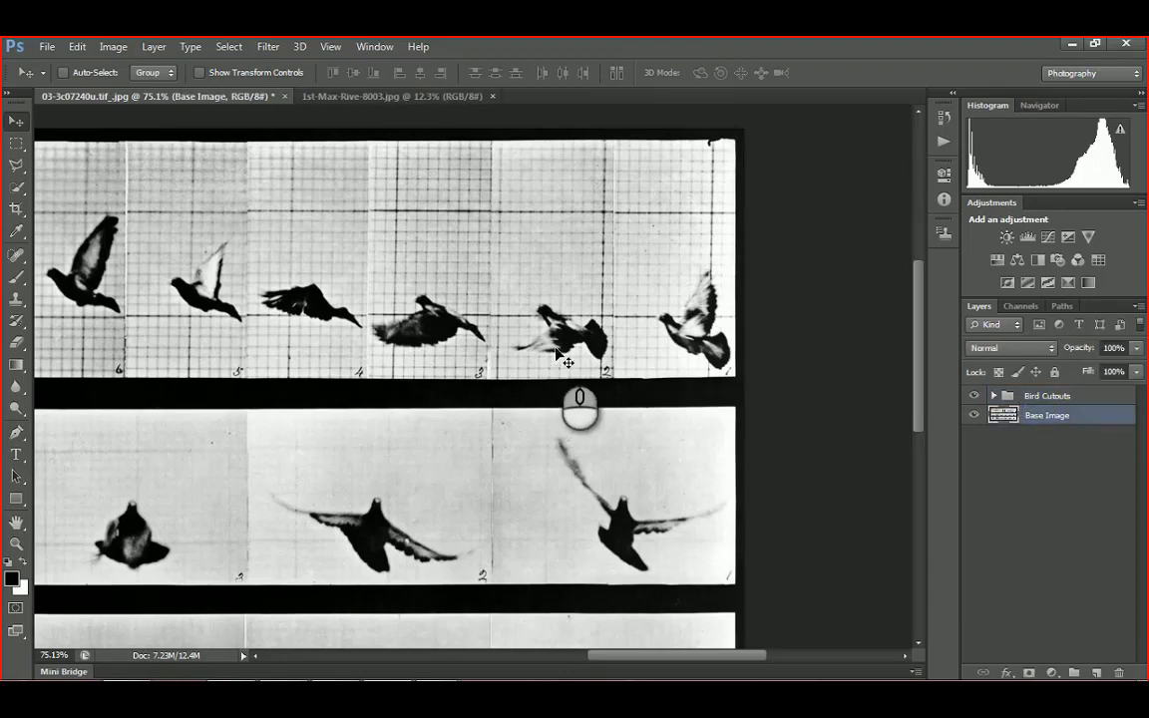
Trace a closed Polygonal Lasso selection tightly around the bird in frame 9 of the upper photo strip
alt+scroll(524, 372, down, 2)
alt+scroll(524, 372, down, 2)
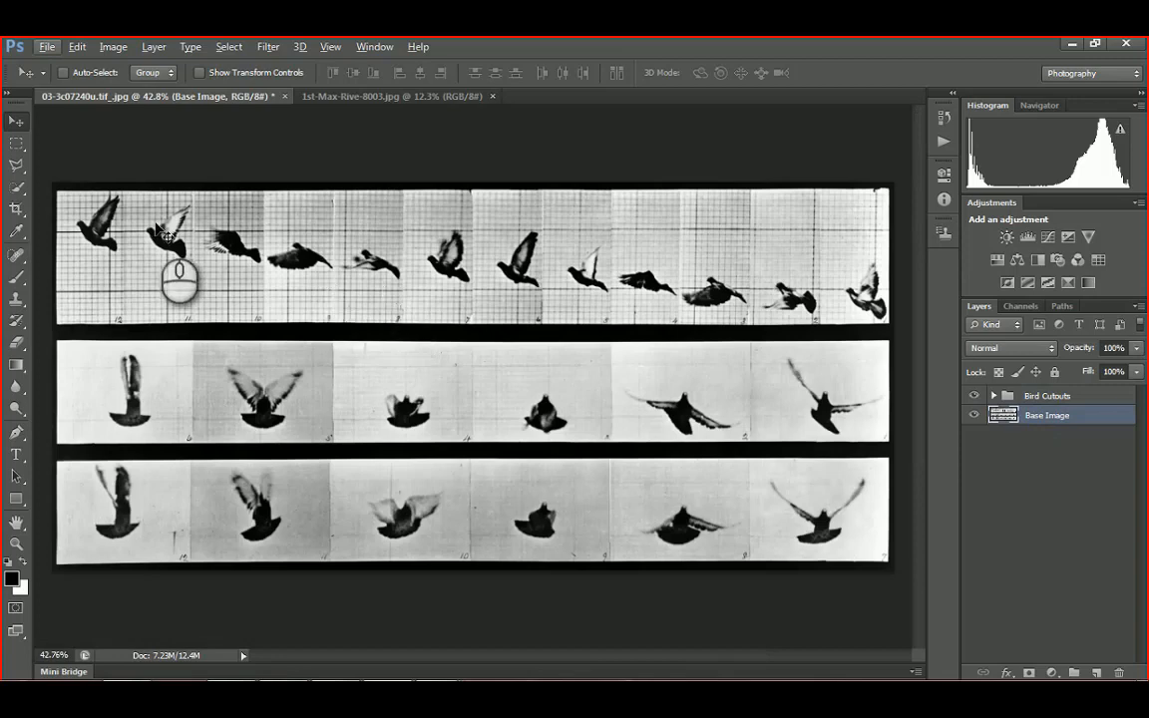
click(16, 165)
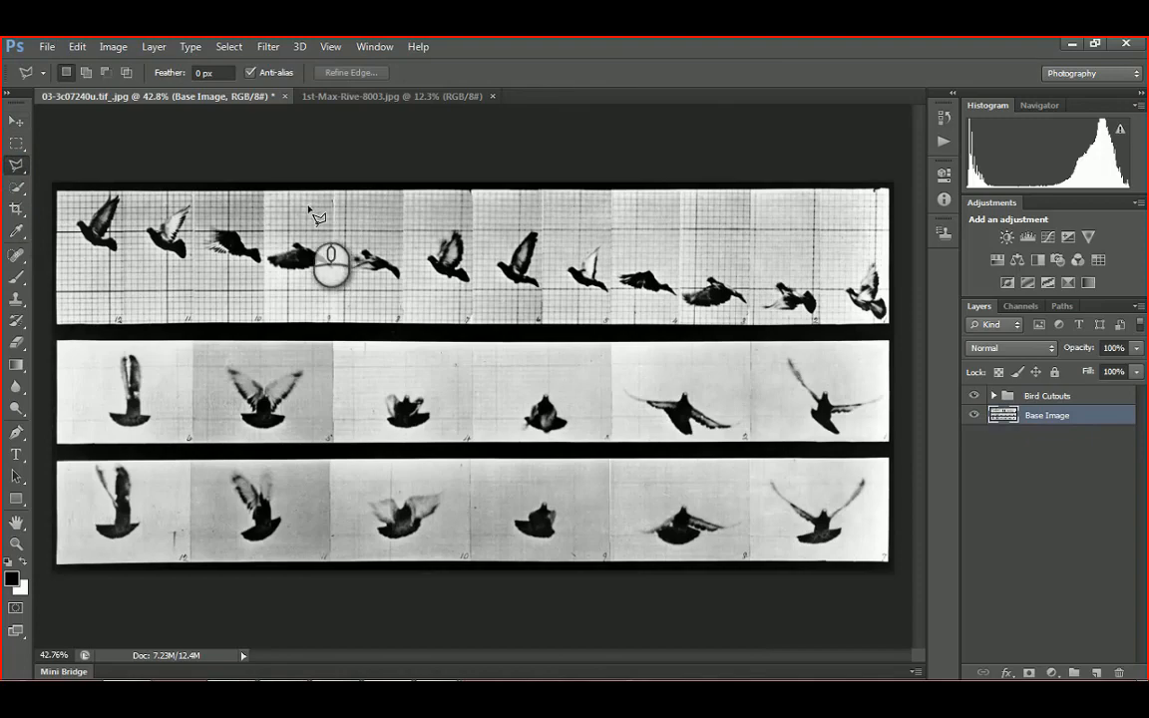
alt+scroll(359, 245, up, 5)
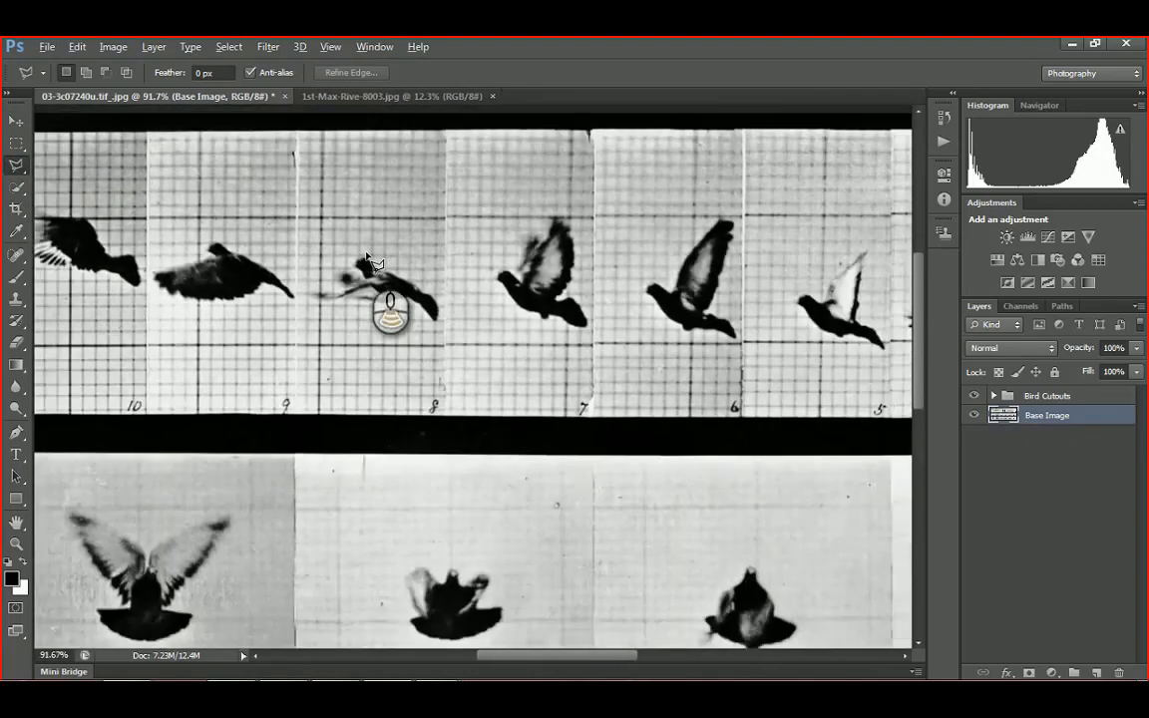
alt+scroll(369, 261, down, 4)
alt+scroll(269, 254, up, 6)
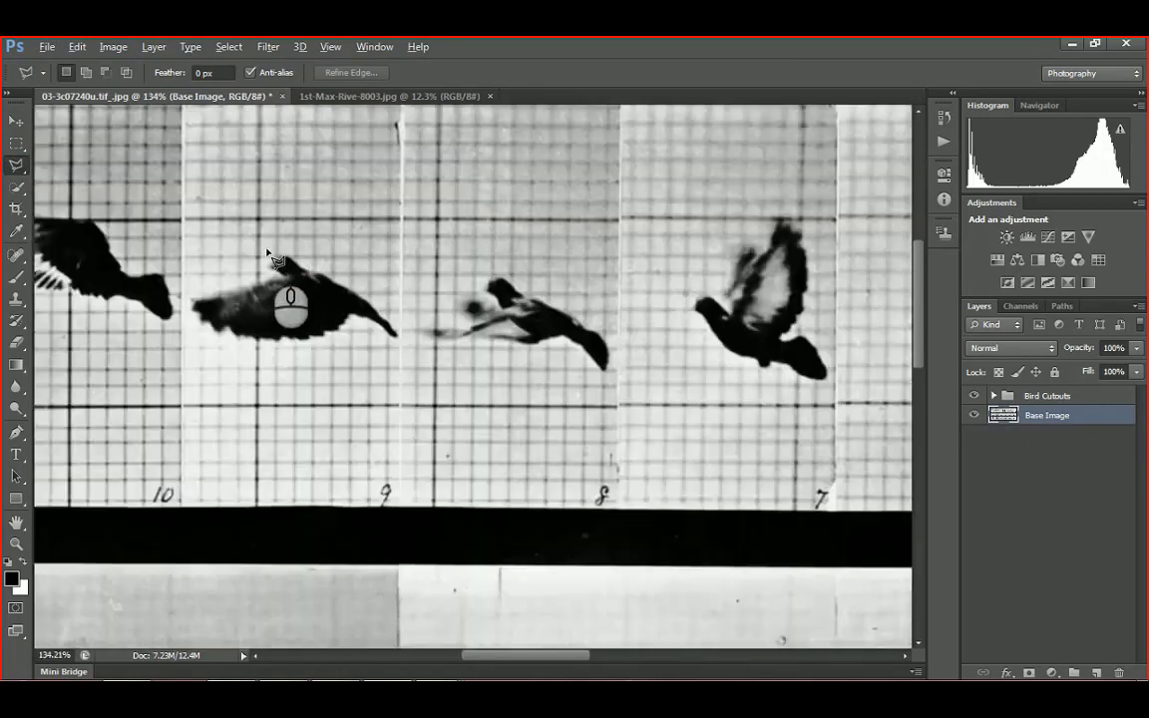
alt+scroll(271, 256, up, 2)
click(279, 263)
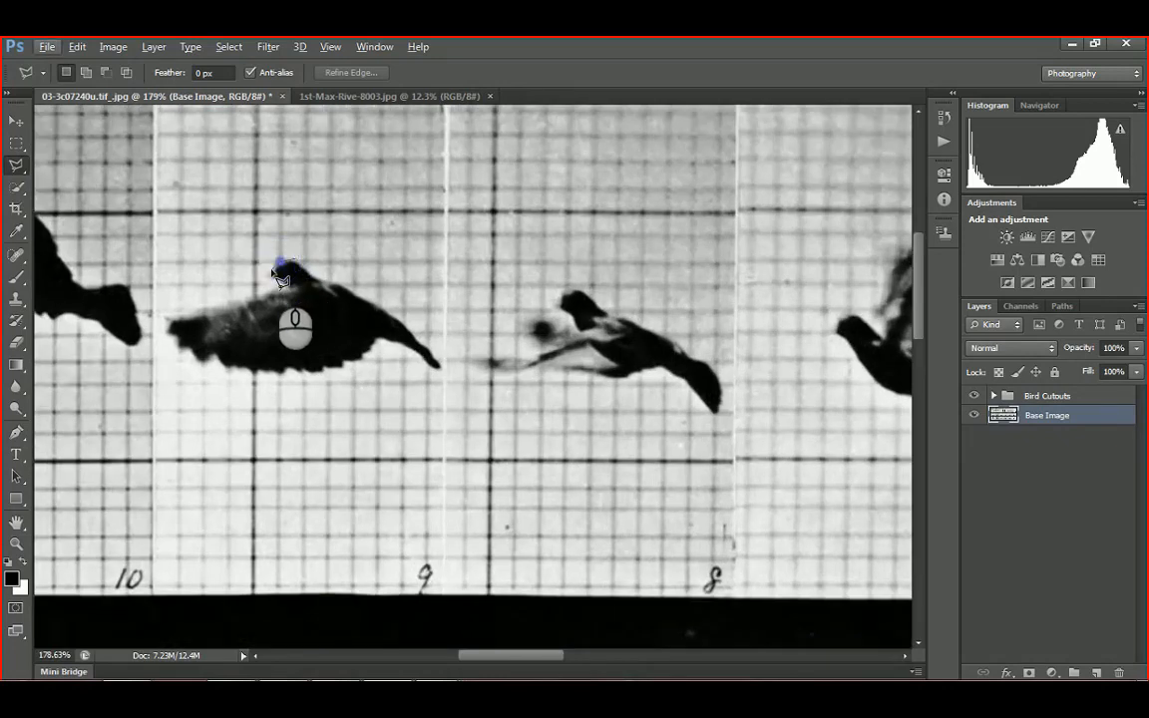
click(271, 271)
click(268, 275)
click(280, 282)
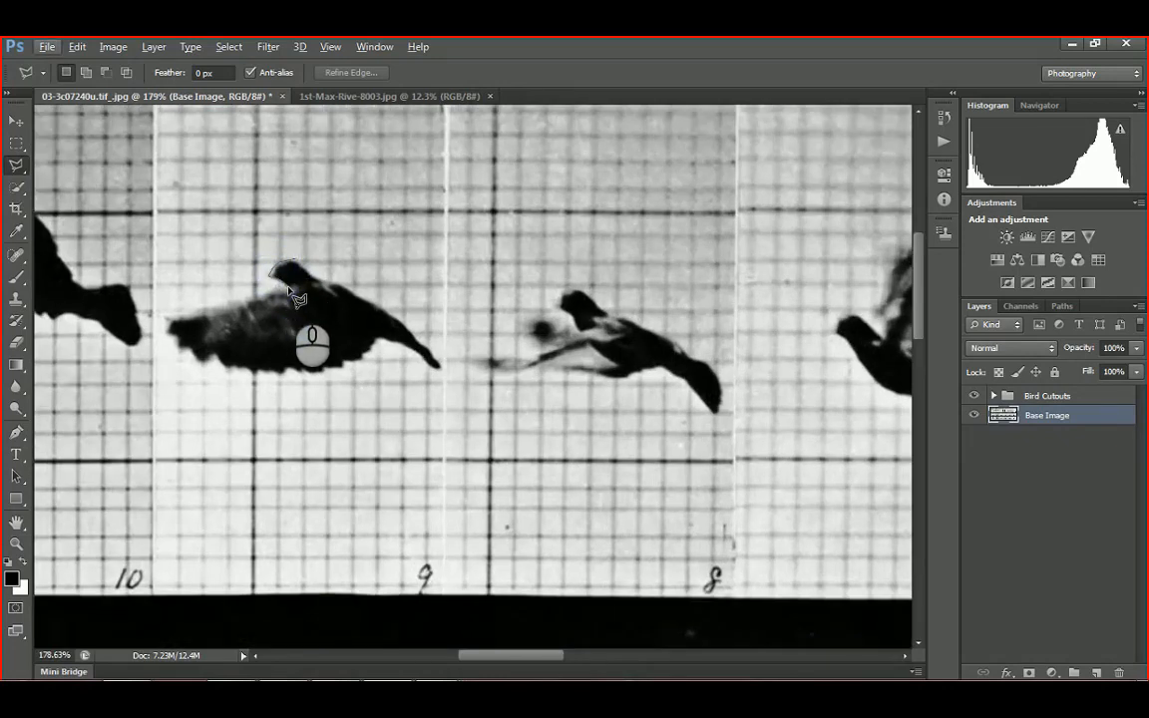
click(248, 300)
click(212, 308)
click(175, 313)
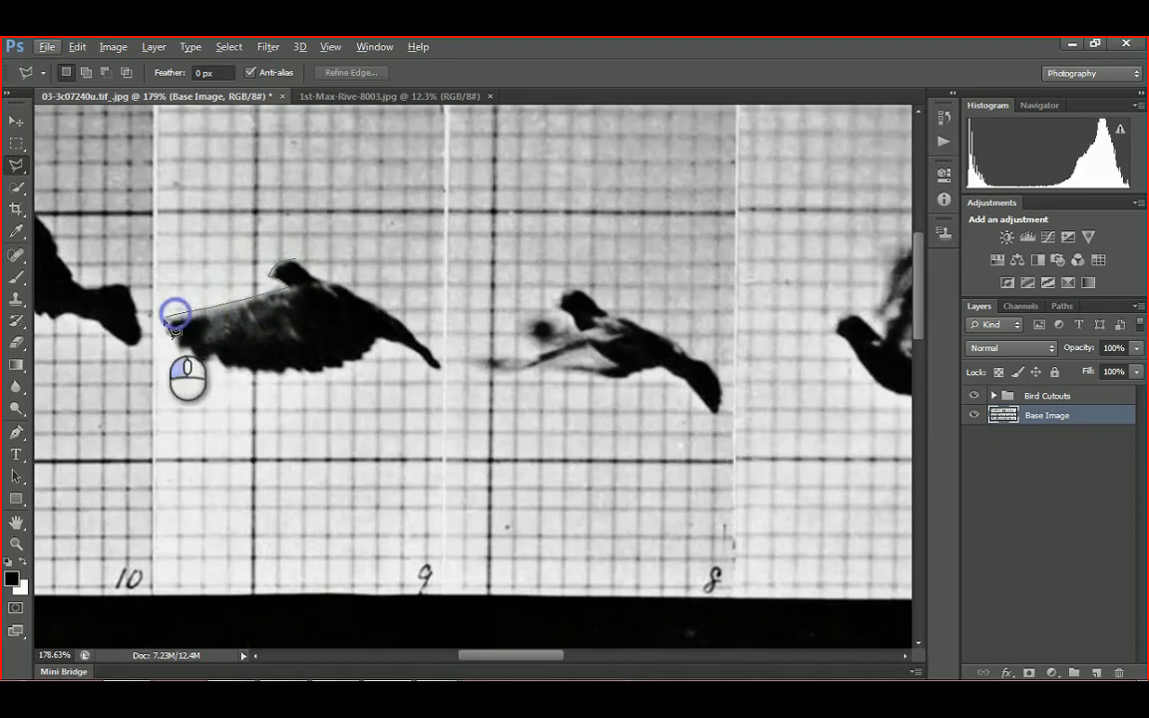
click(161, 320)
click(169, 328)
click(183, 333)
click(179, 349)
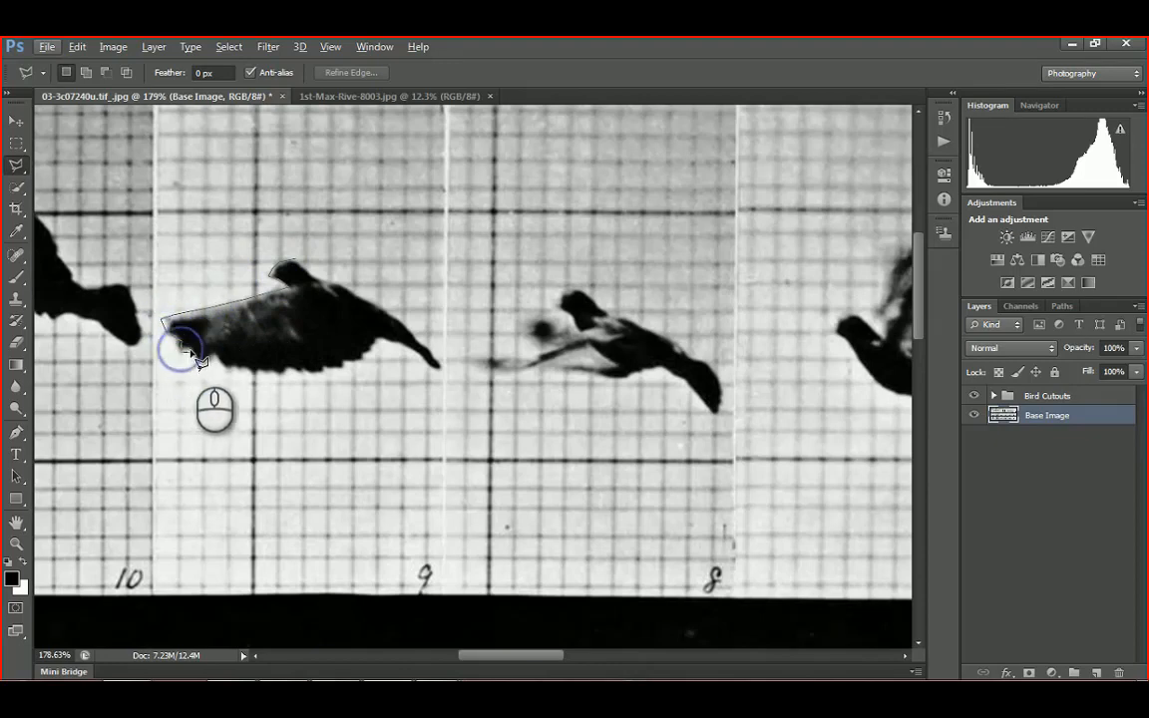
click(204, 366)
click(221, 366)
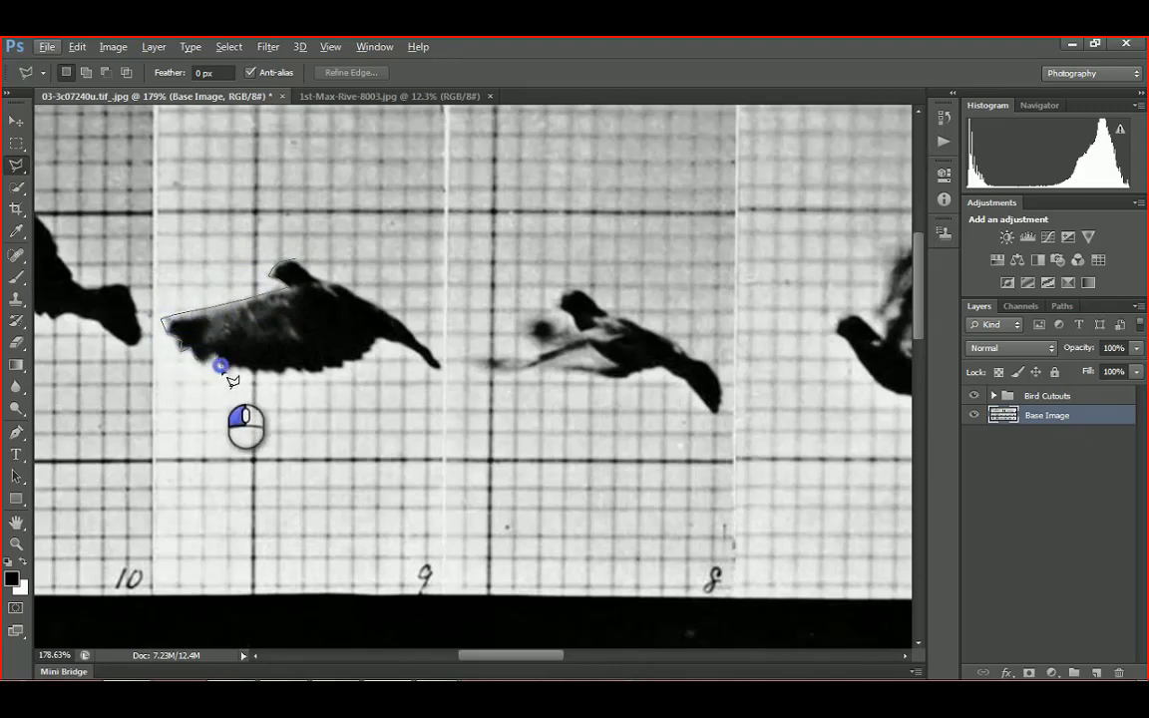
click(235, 369)
click(261, 373)
click(287, 371)
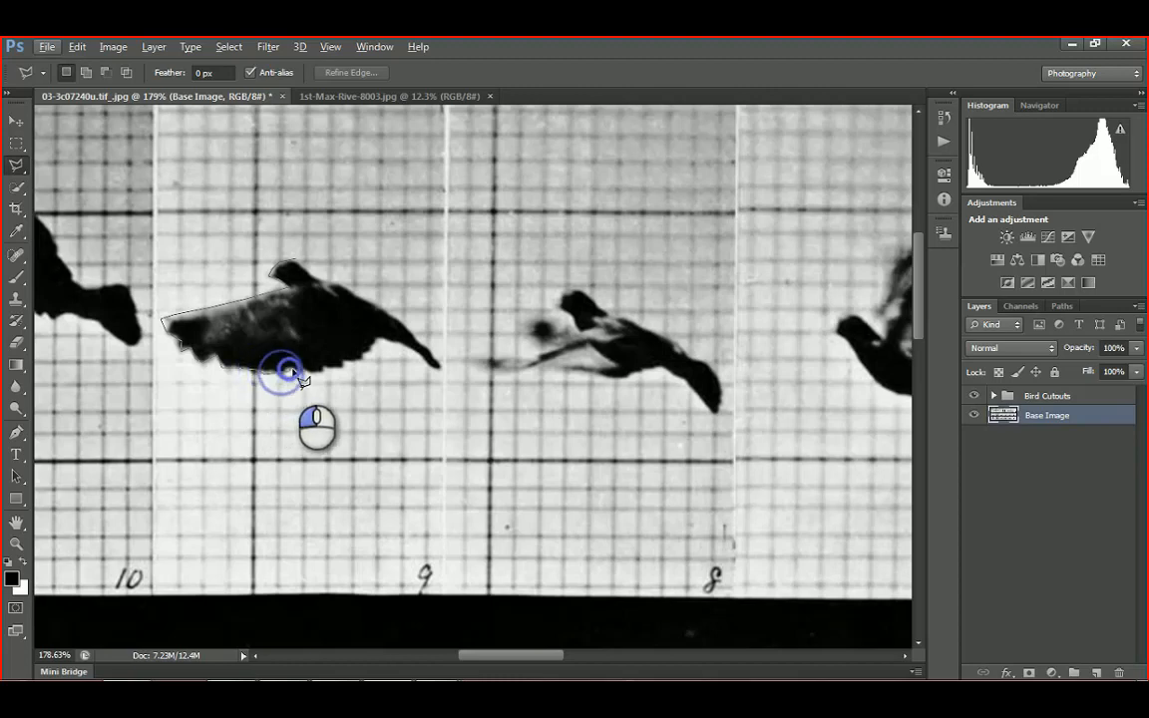
click(308, 373)
click(348, 362)
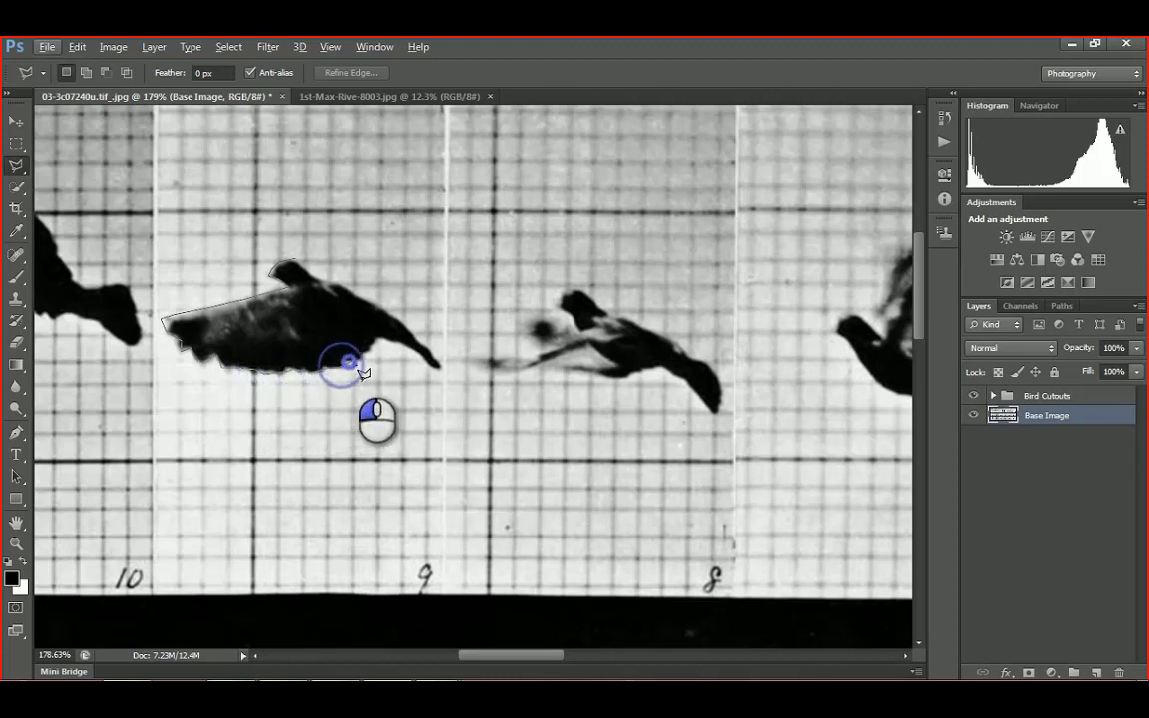
click(374, 349)
click(396, 343)
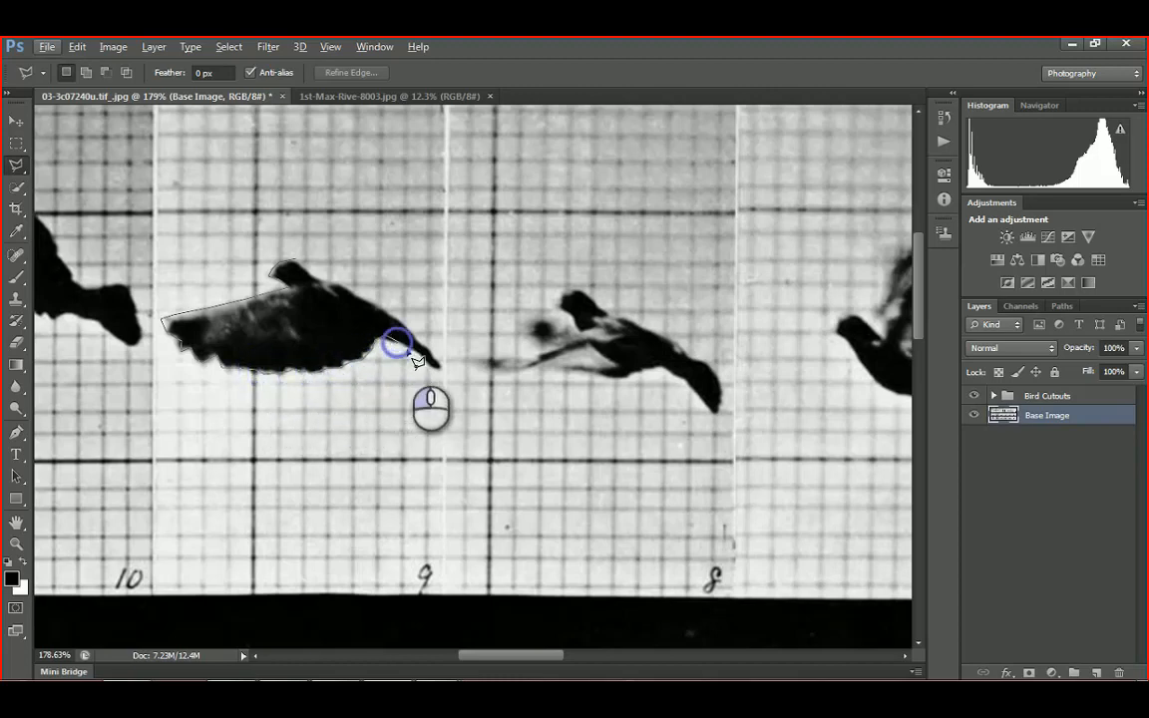
click(407, 351)
click(424, 360)
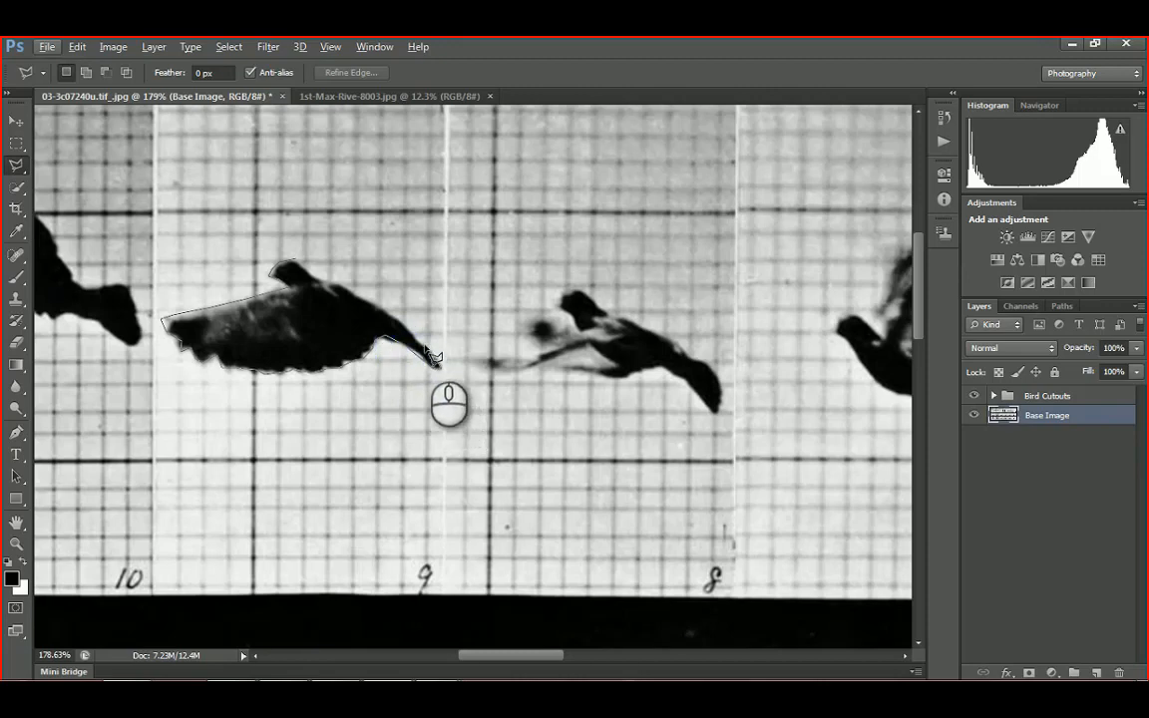
click(420, 342)
click(400, 323)
click(364, 300)
click(341, 287)
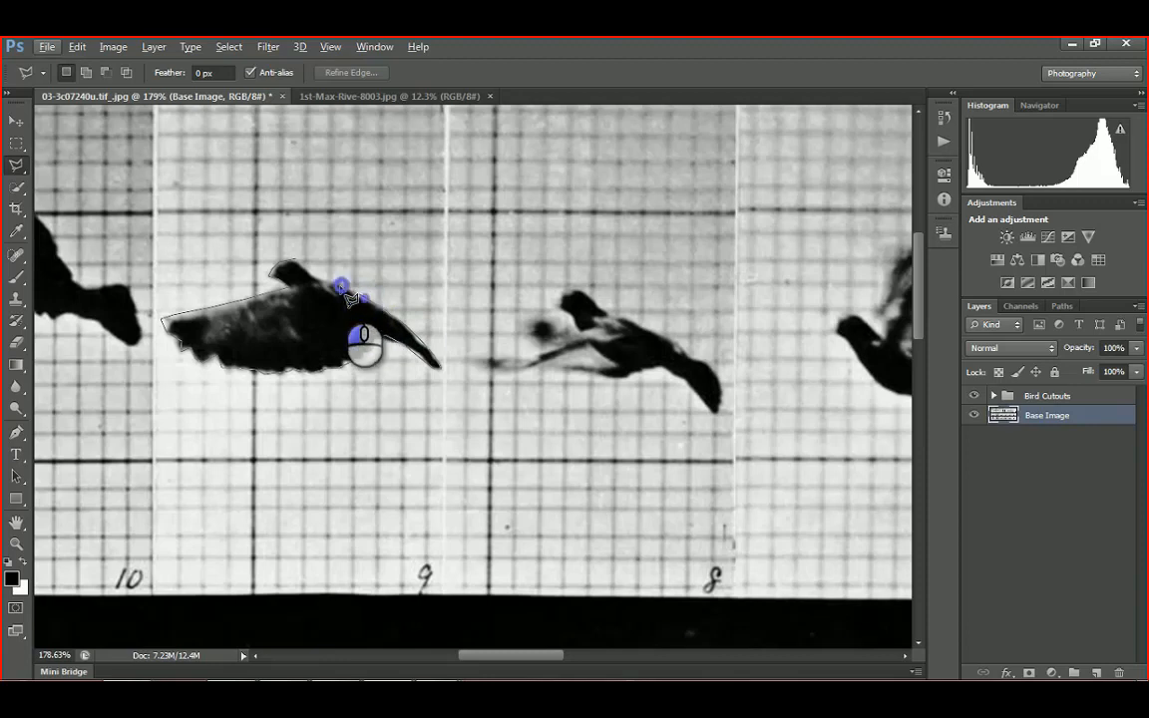
click(294, 259)
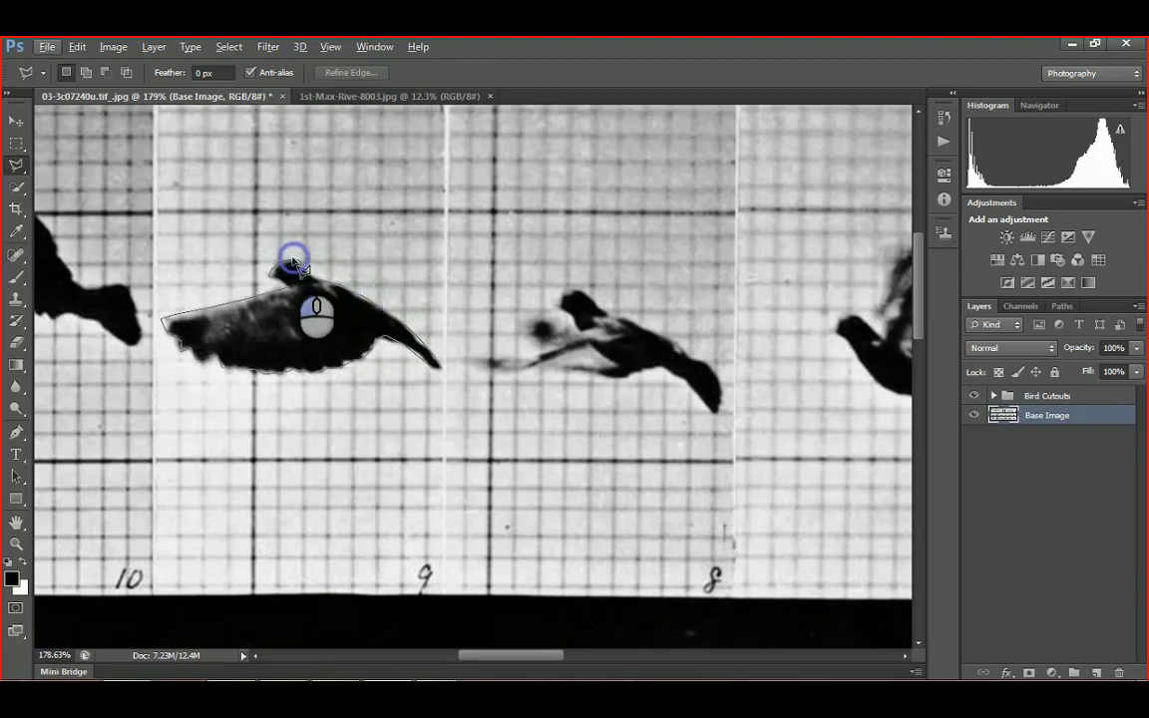
double_click(295, 265)
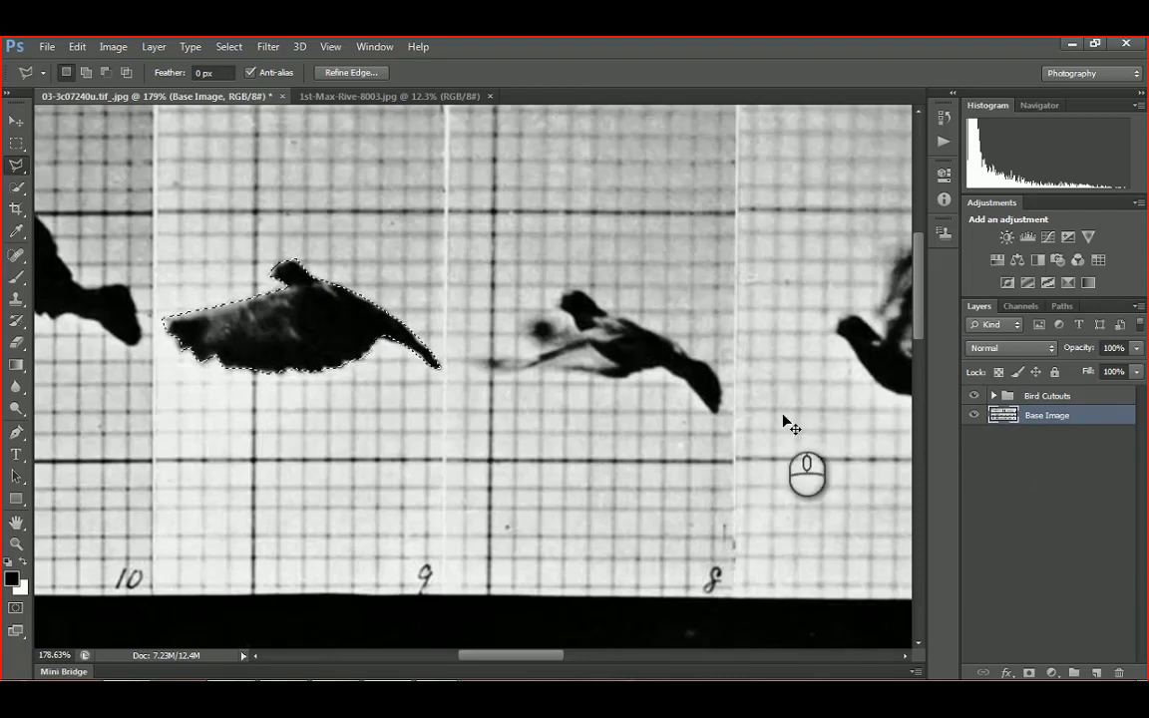
Copy the selected bird to a new layer named Bird #9 and move it into the Bird Cutouts group
key(ctrl+j)
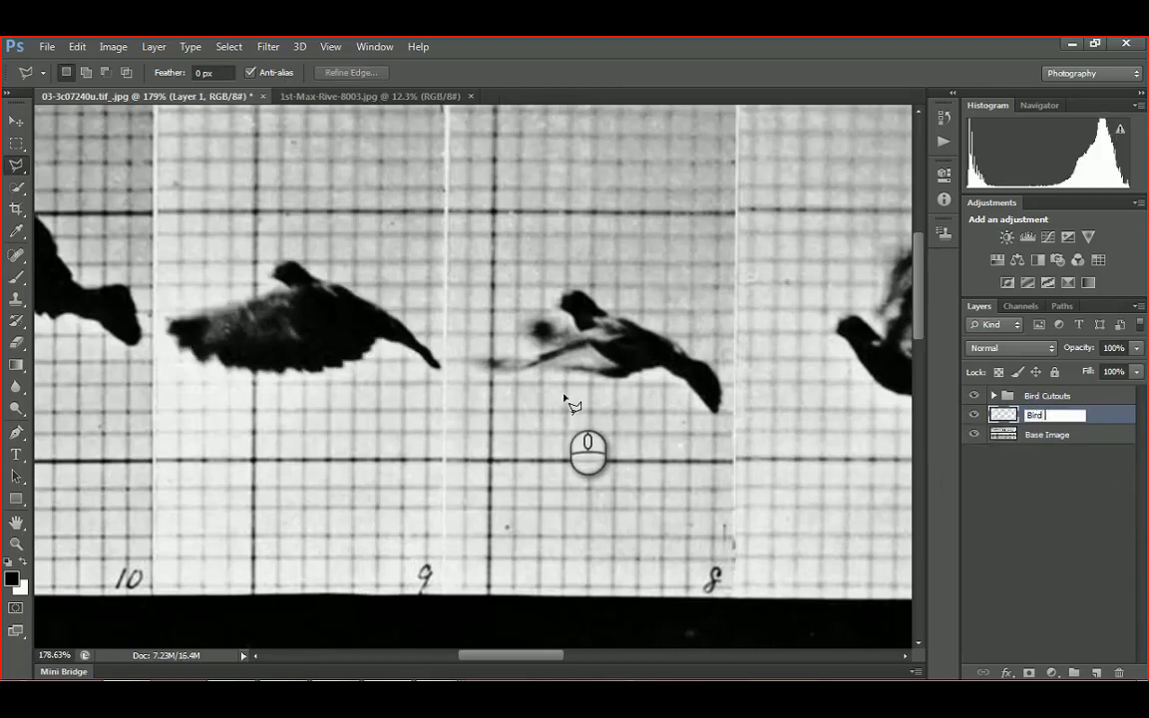
key(Return)
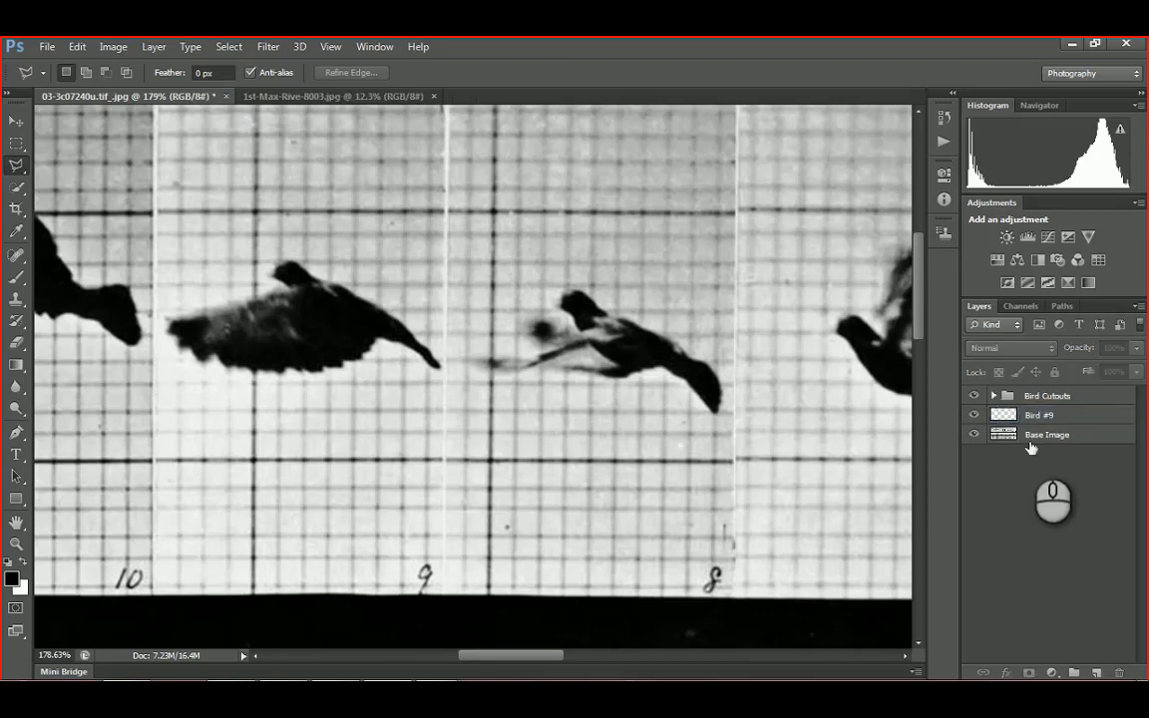
drag(1037, 417, 1037, 396)
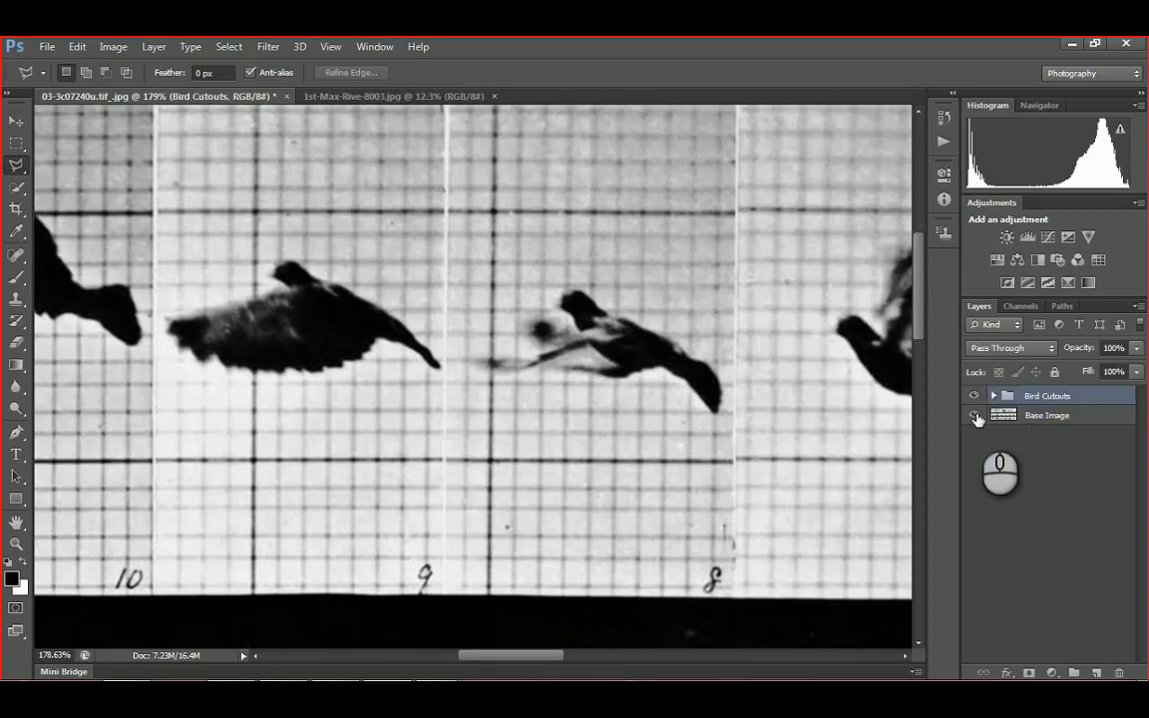
Hide the Base Image layer to view all the bird cutouts on transparency
click(976, 415)
alt+scroll(565, 376, down, 9)
alt+scroll(582, 380, up, 1)
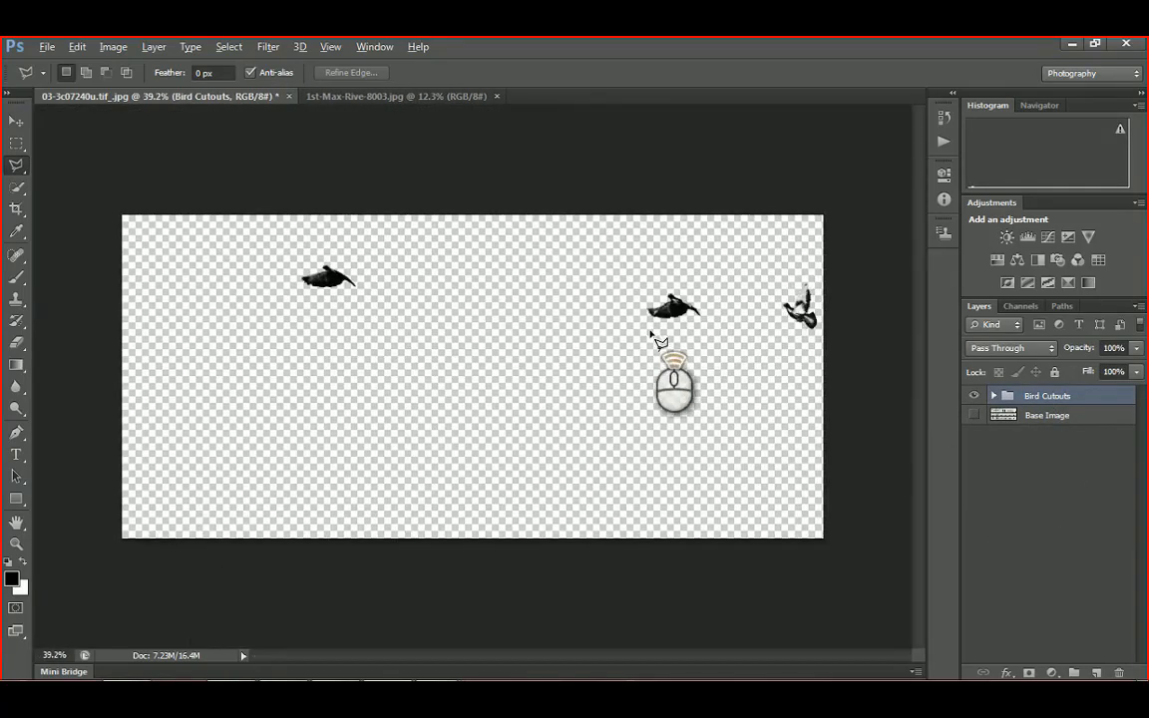
Try moving the whole Bird Cutouts group with the Move tool, undo the move and toggle the group's visibility
click(16, 121)
alt+scroll(399, 309, up, 1)
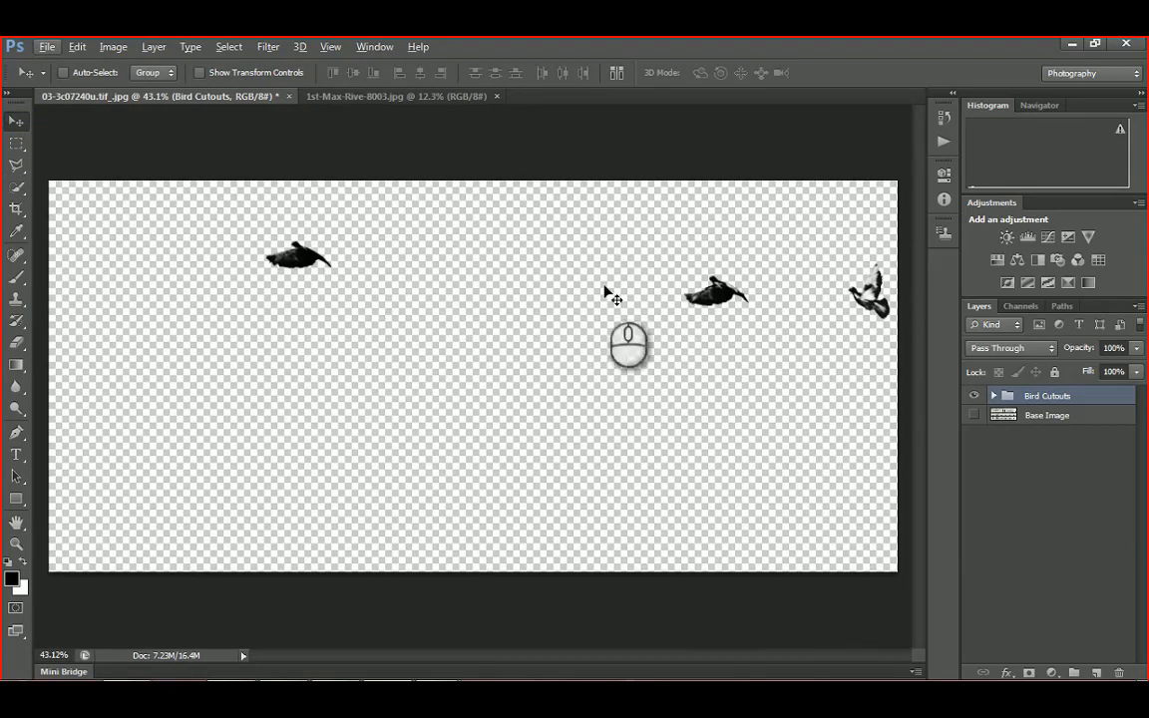
mouse_move(679, 299)
mouse_down()
mouse_move(497, 282)
mouse_move(698, 309)
mouse_up()
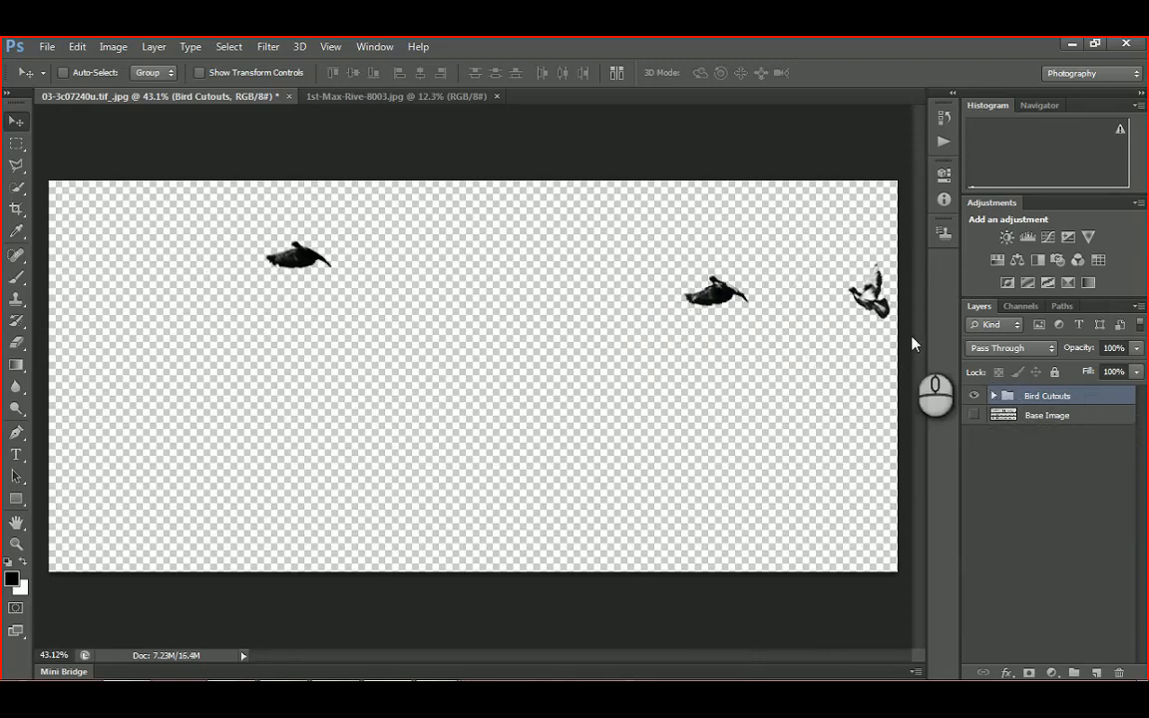
click(974, 396)
click(975, 396)
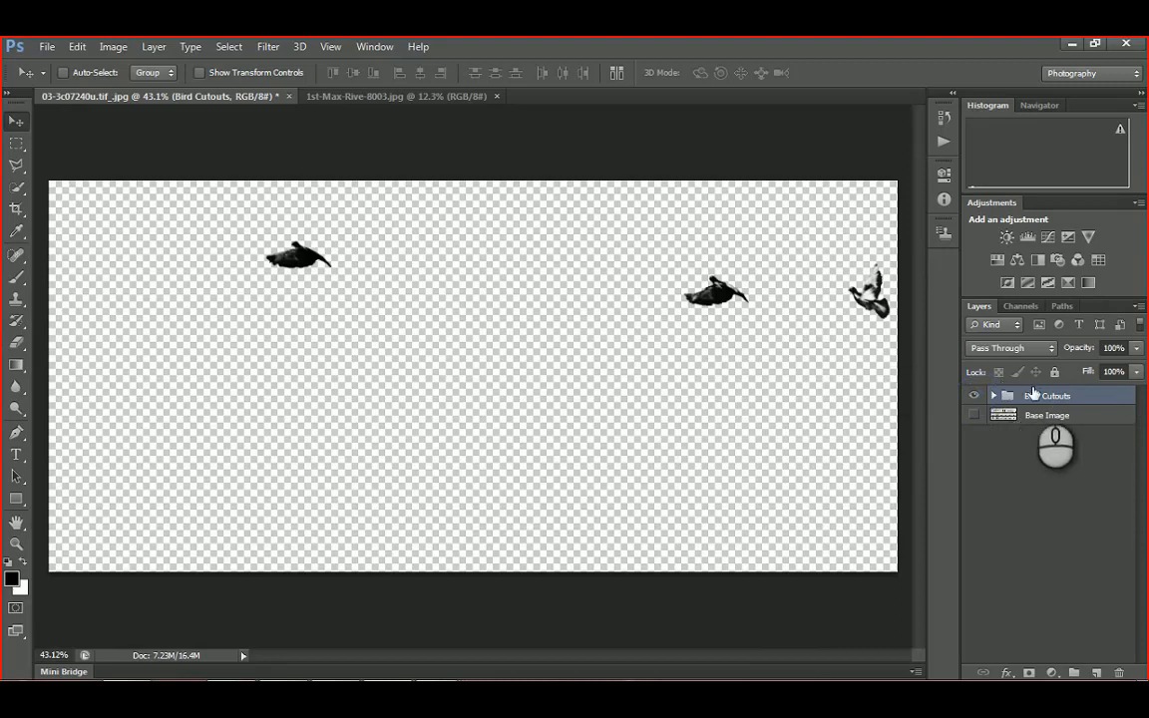
drag(311, 261, 264, 309)
key(ctrl+z)
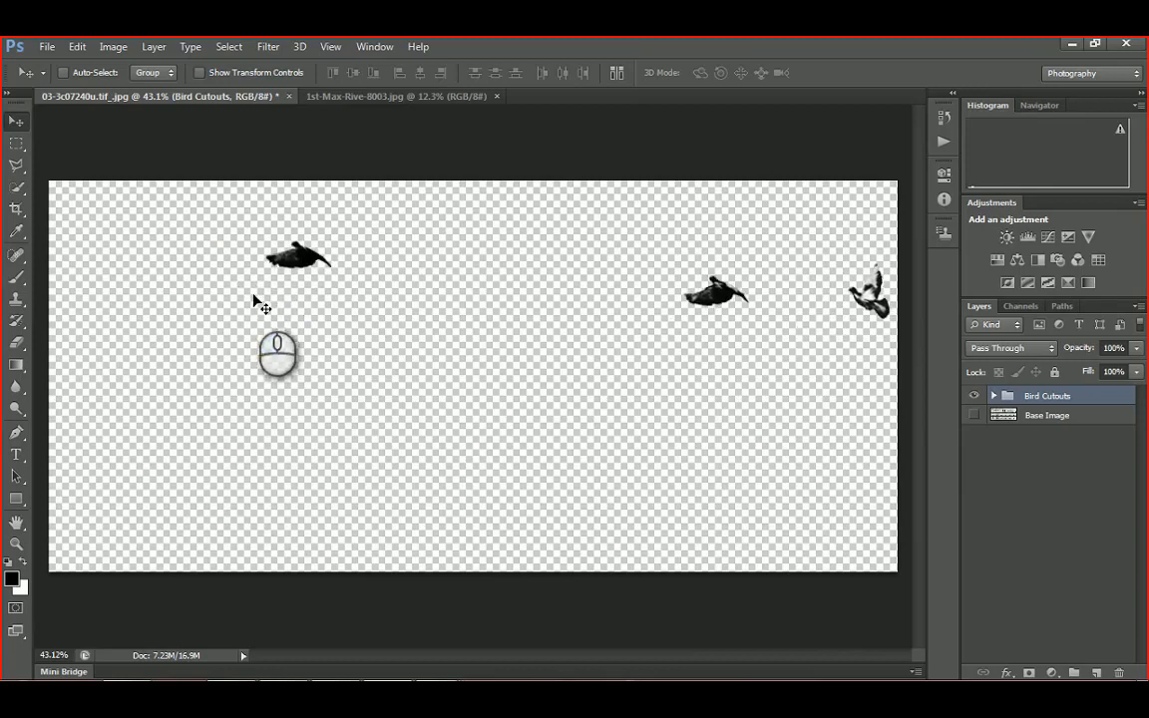
click(974, 396)
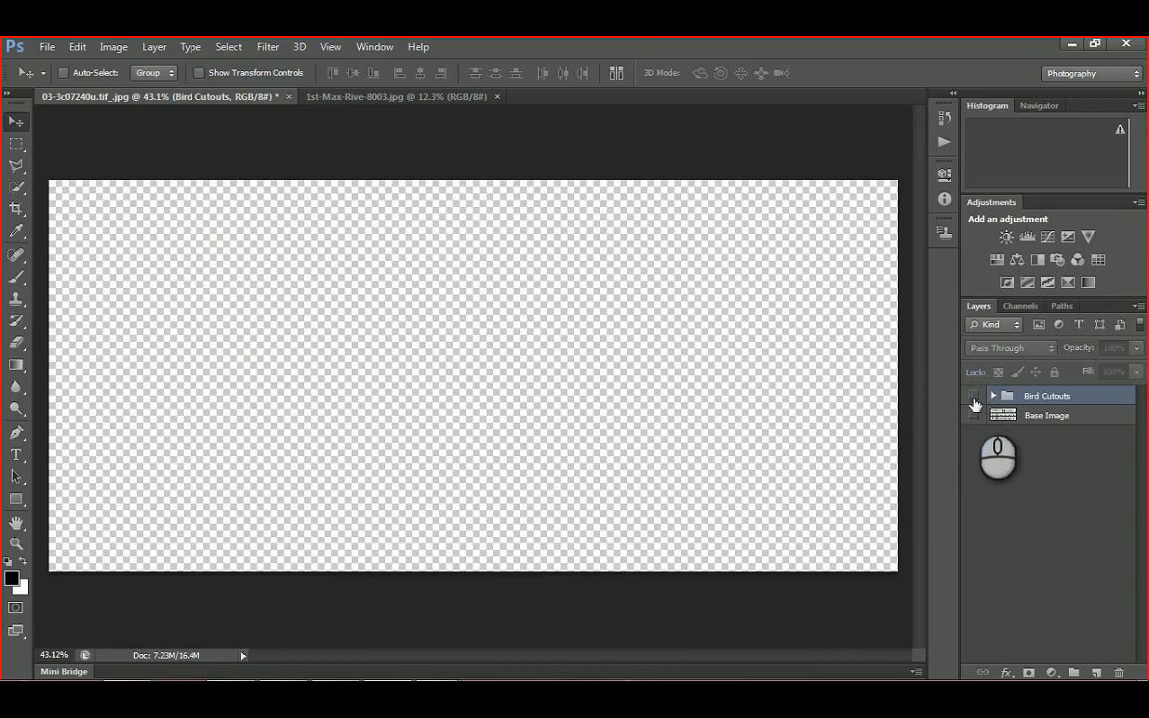
click(975, 396)
Expand the Bird Cutouts group, try moving only the Bird #2 layer and undo that move
click(993, 396)
click(1052, 415)
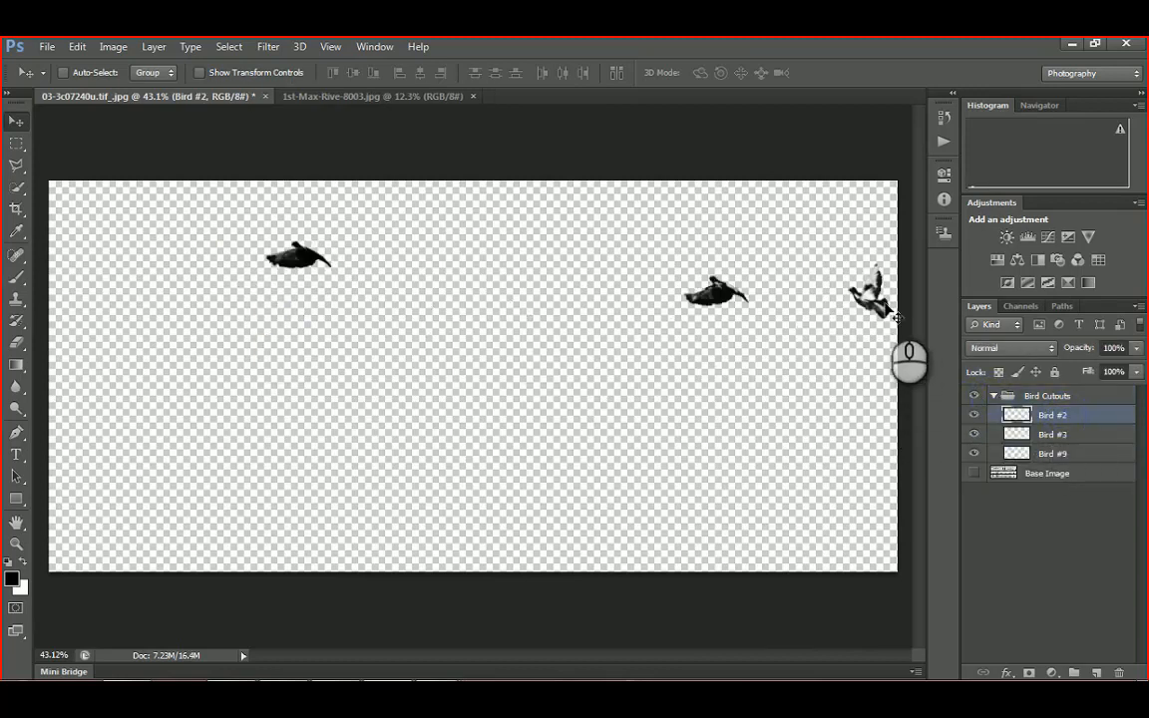
drag(875, 300, 856, 326)
key(ctrl+z)
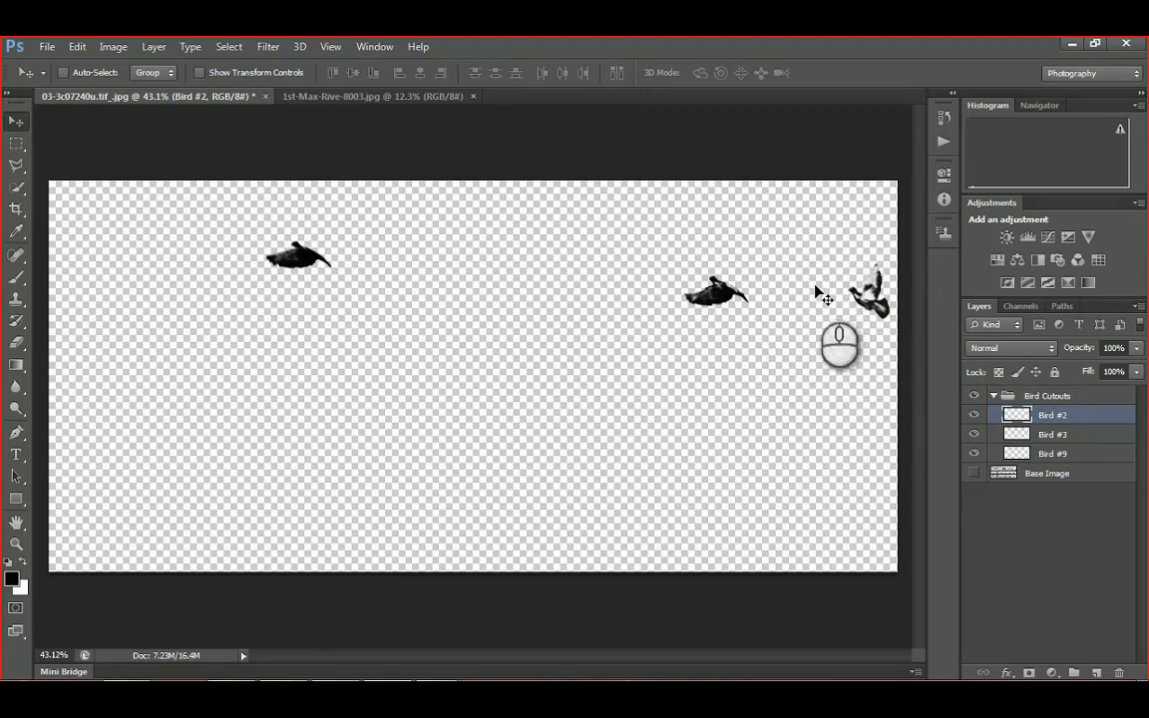
List the layers under the Bird #3 cutout, show the Base Image layer and list the layers there again
right_click(715, 297)
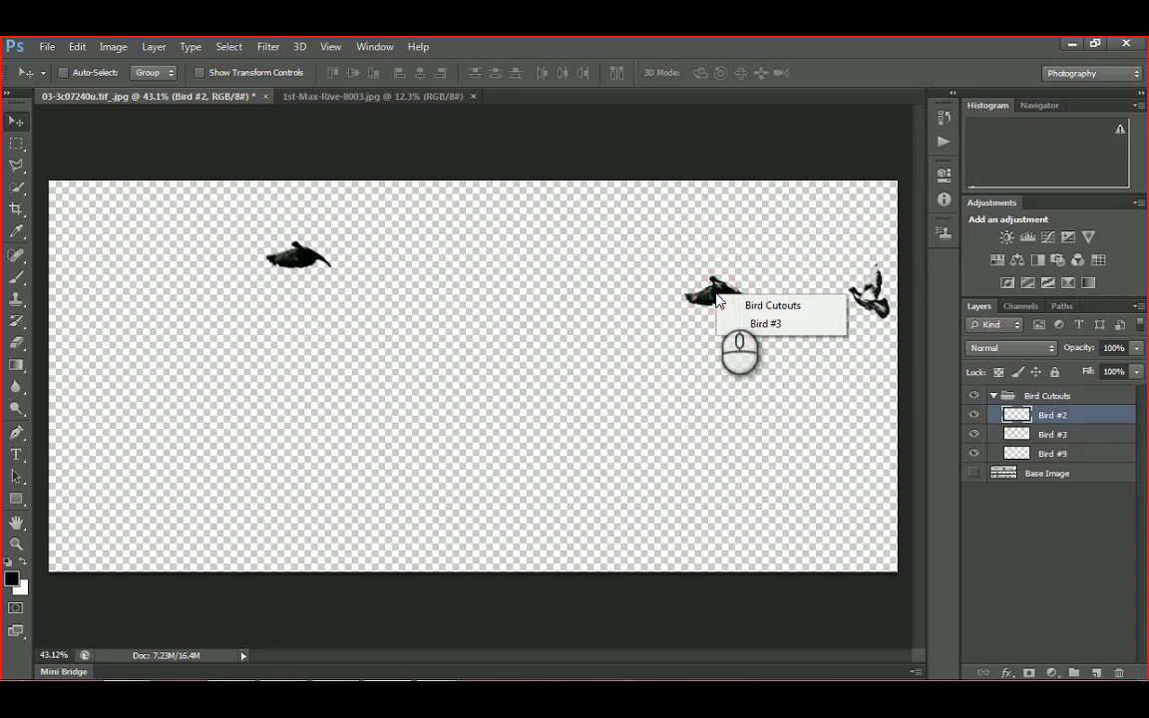
click(973, 473)
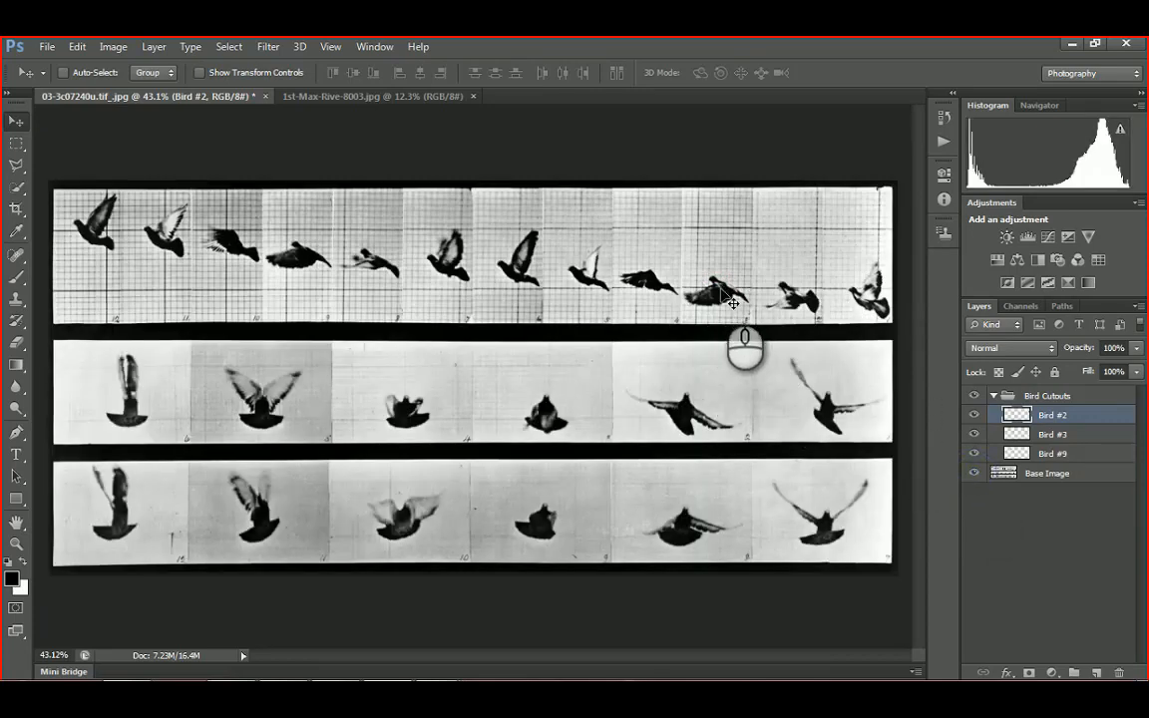
right_click(728, 295)
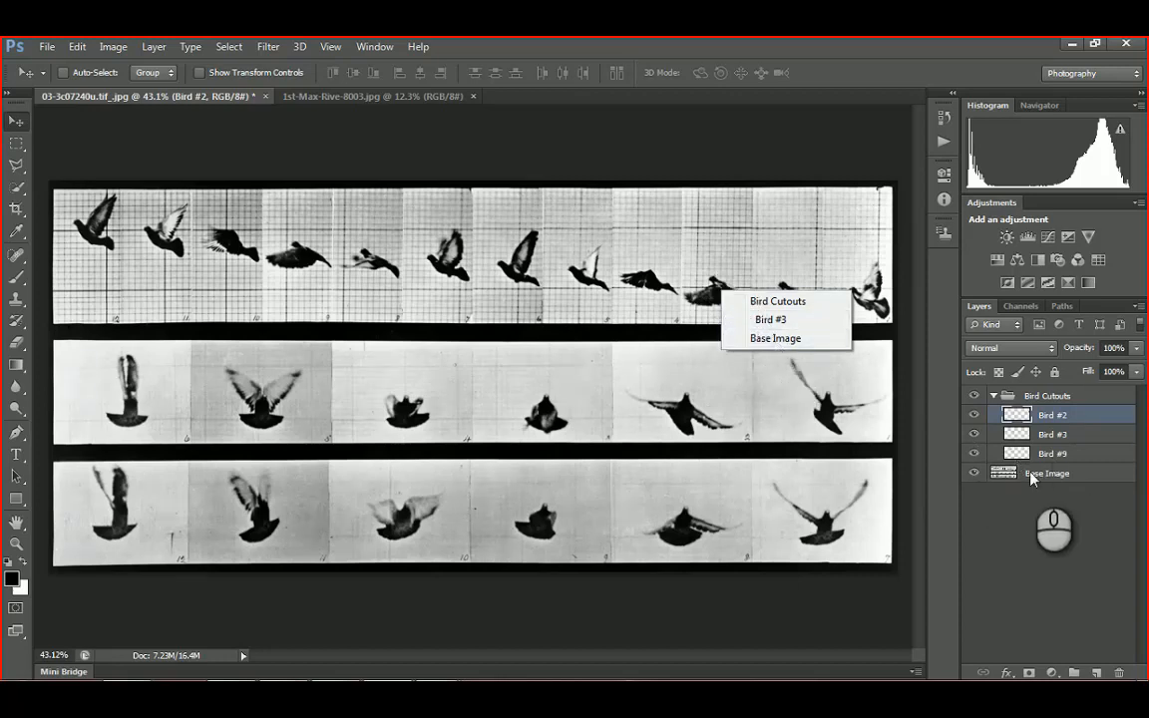
Pick the Base Image layer from the list of layers under the Bird #3 cutout, try moving it and undo the move
click(775, 338)
drag(769, 335, 768, 372)
key(ctrl+z)
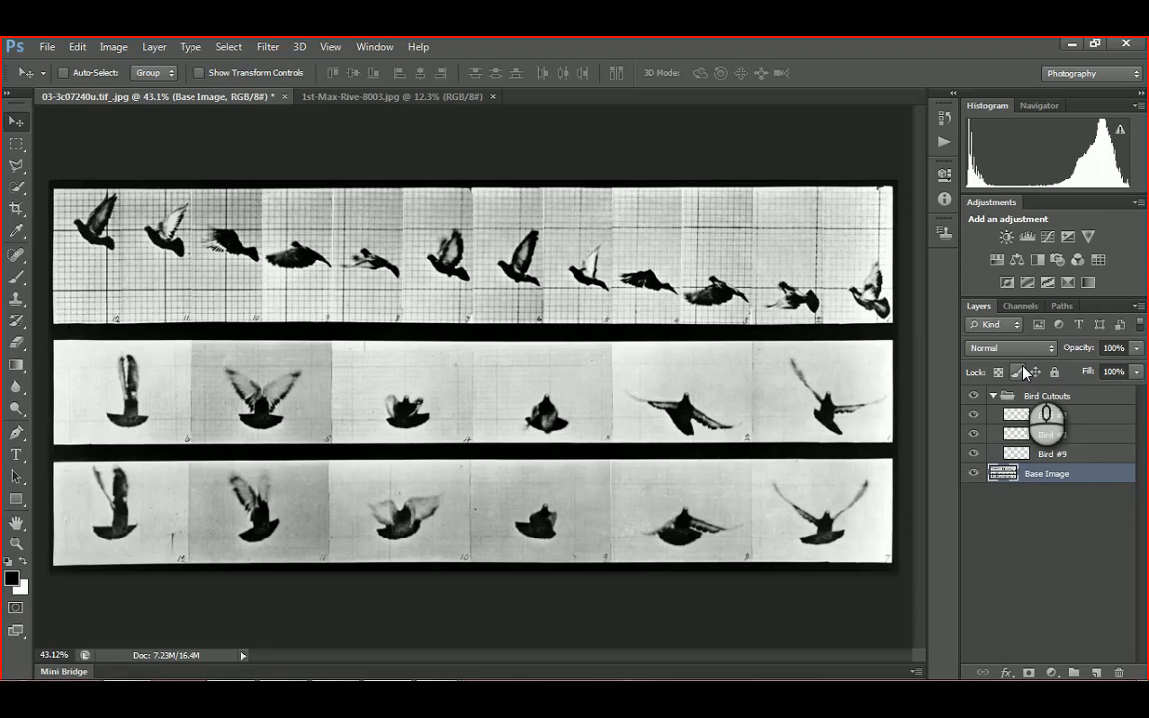
click(21, 126)
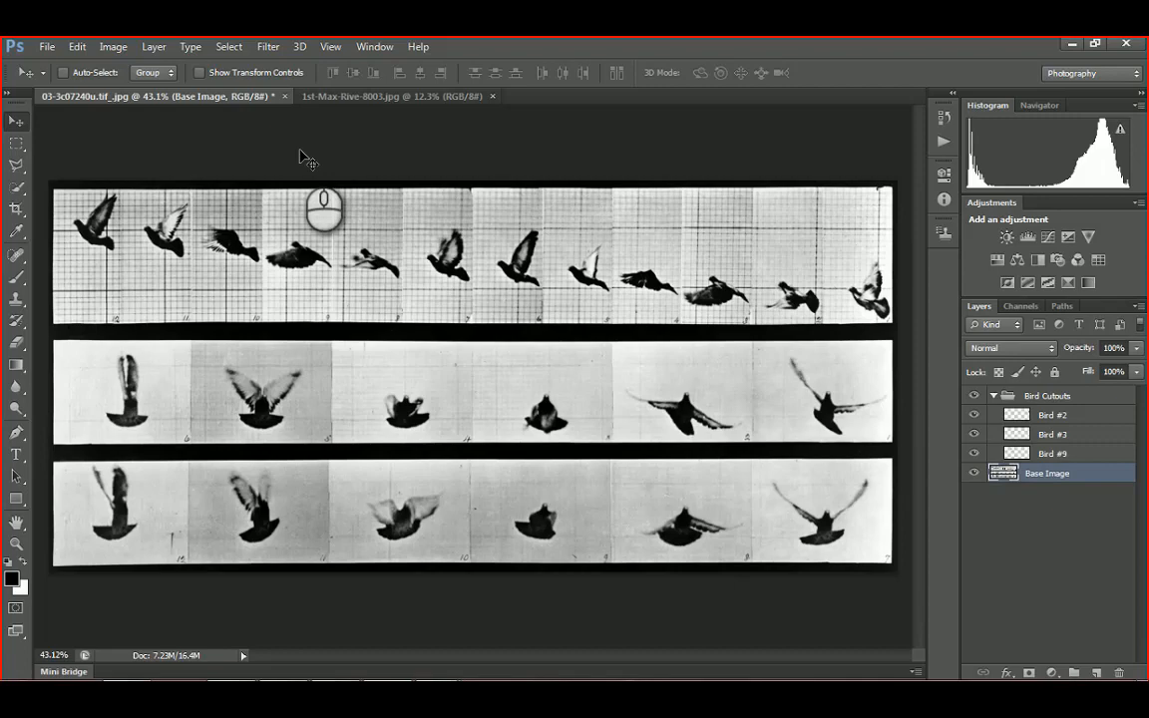
Hide the Base Image layer and select the Bird Cutouts group, collapsing the group and expanding it again
click(974, 473)
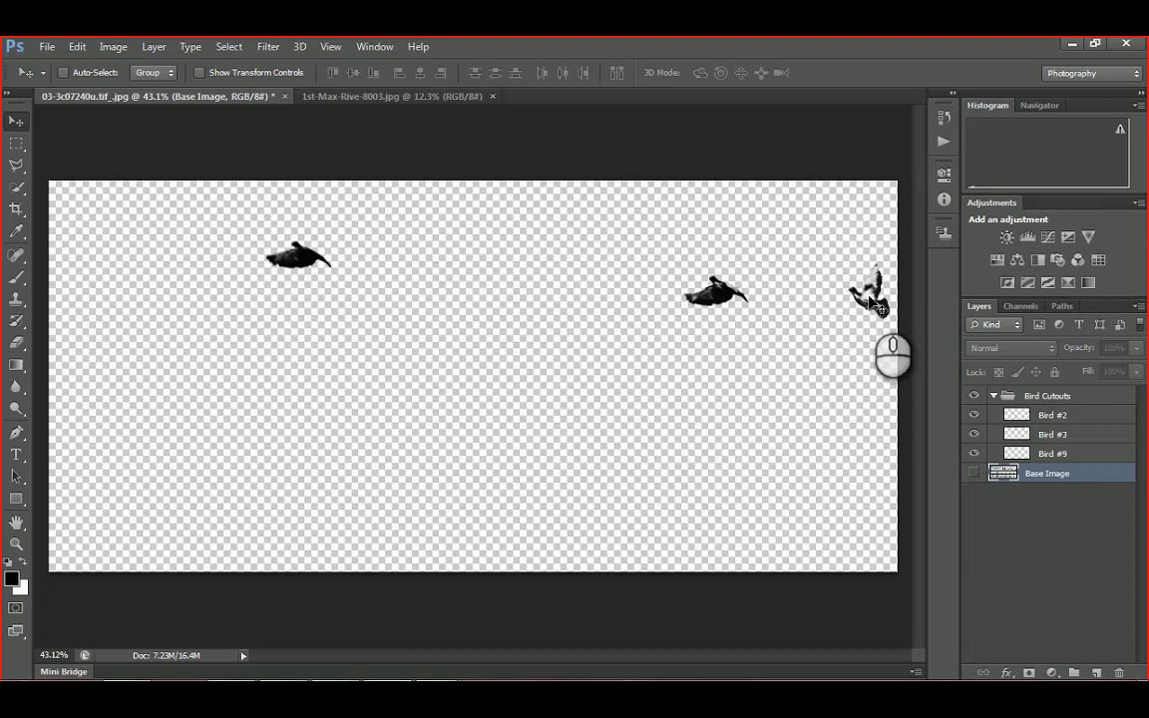
click(993, 396)
click(16, 121)
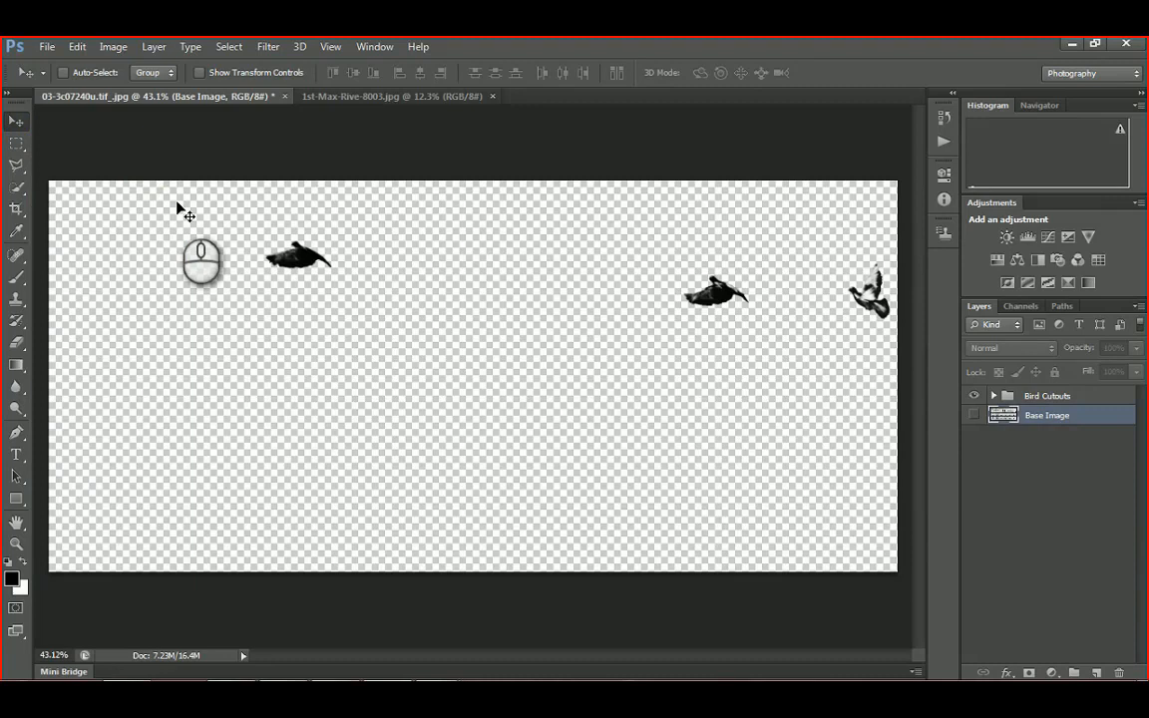
click(1017, 398)
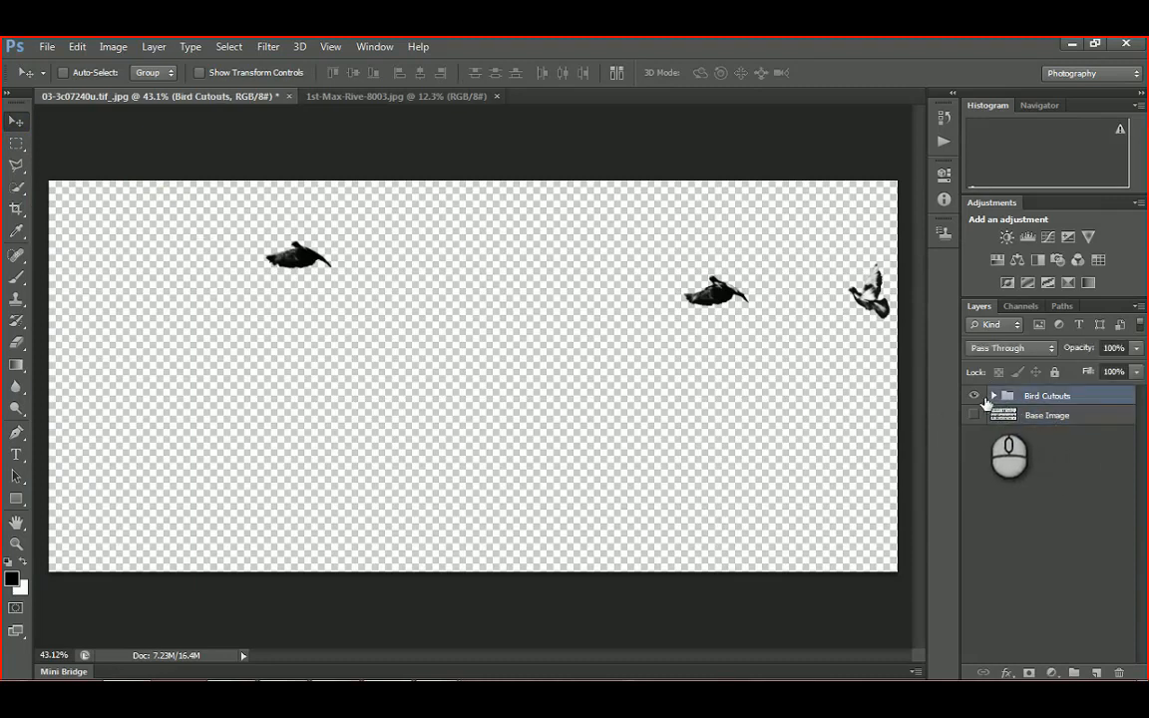
click(994, 396)
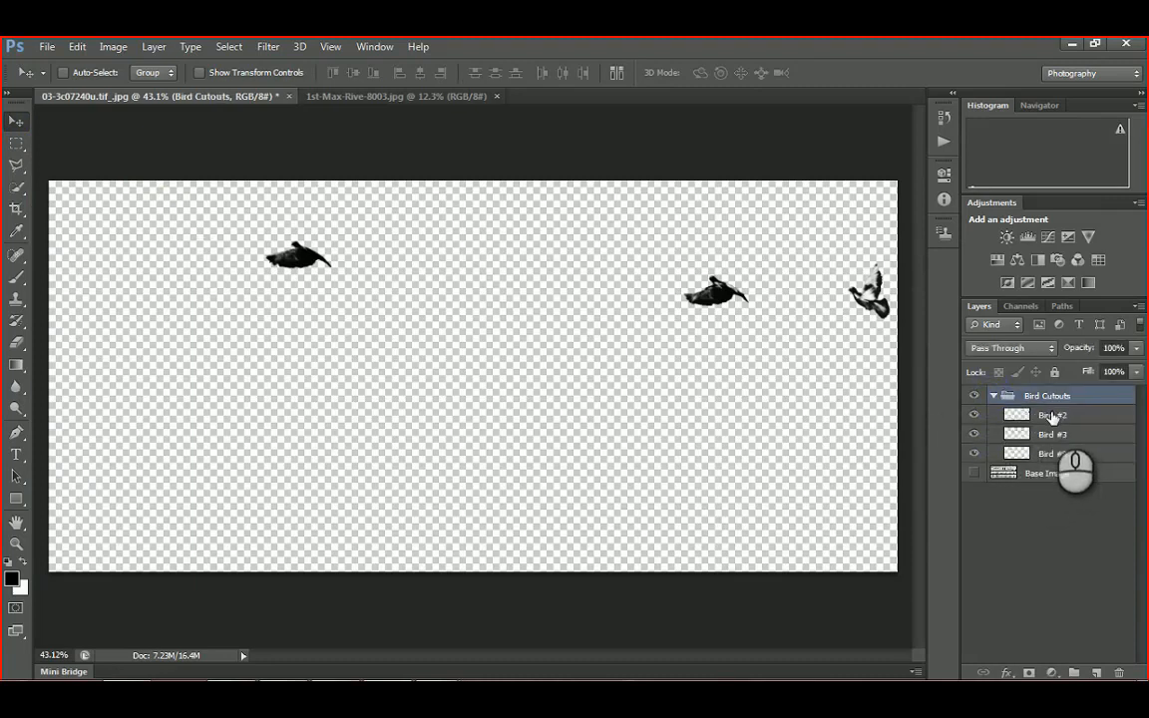
Try merging the Bird #2, Bird #3 and Bird #9 layers into one layer and undo the merge
click(1052, 416)
shift+click(1058, 455)
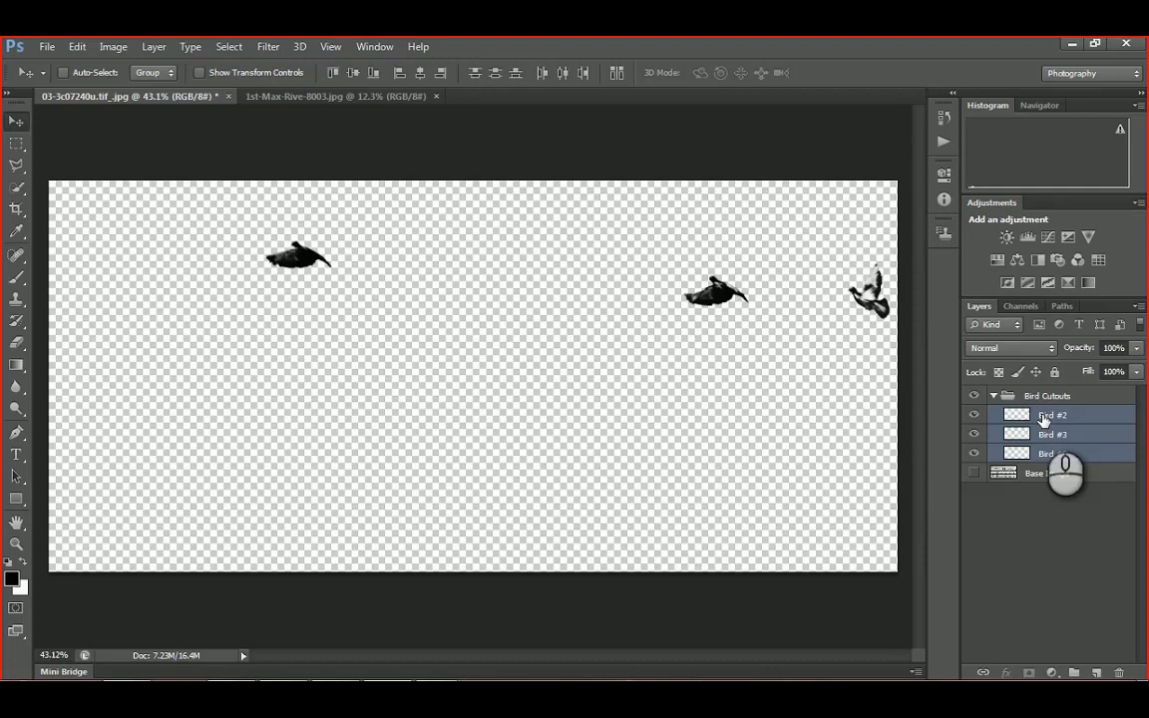
right_click(1043, 417)
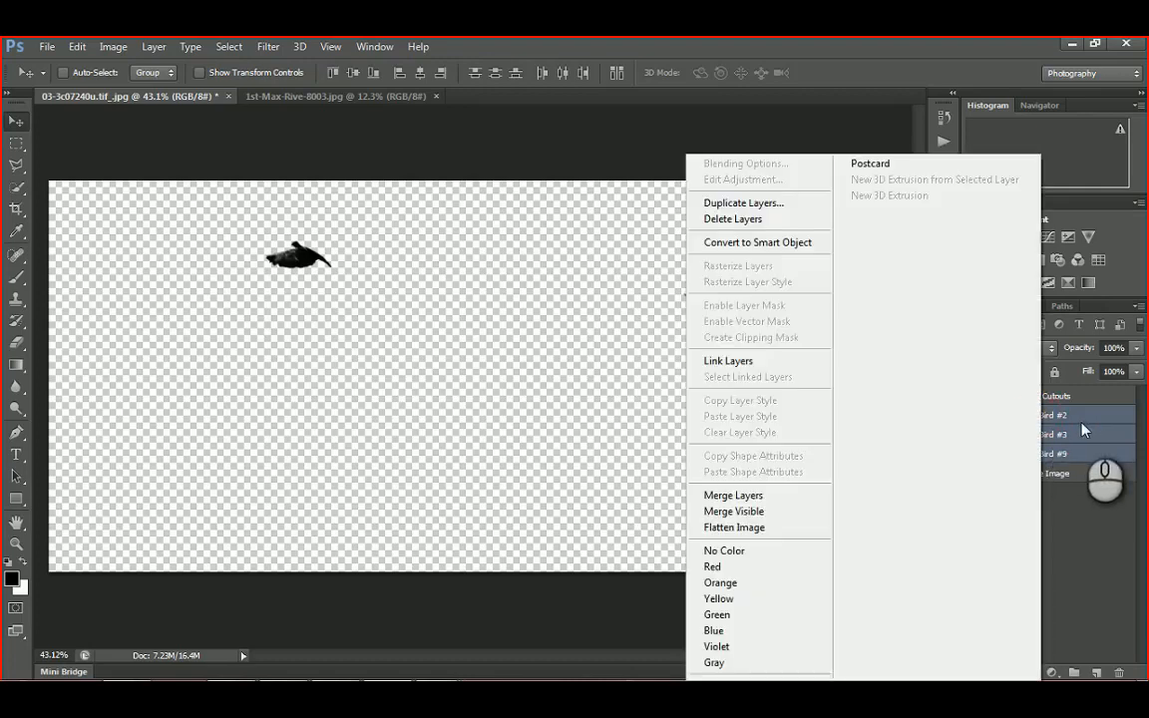
click(747, 497)
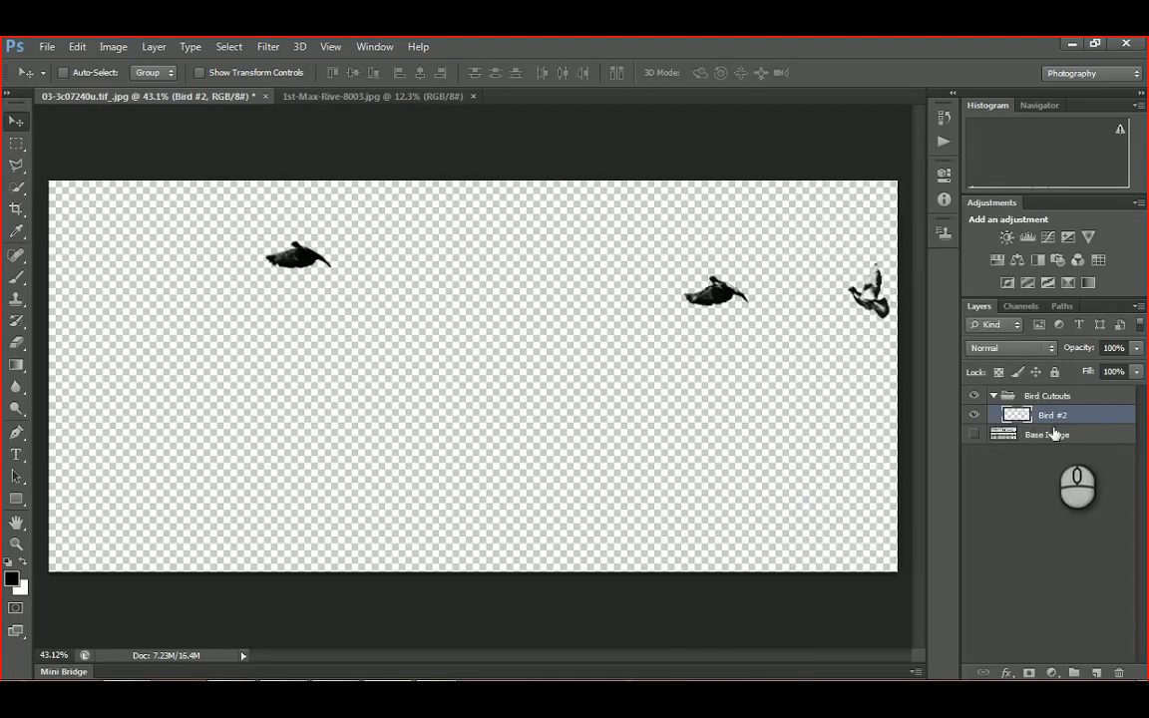
key(ctrl+z)
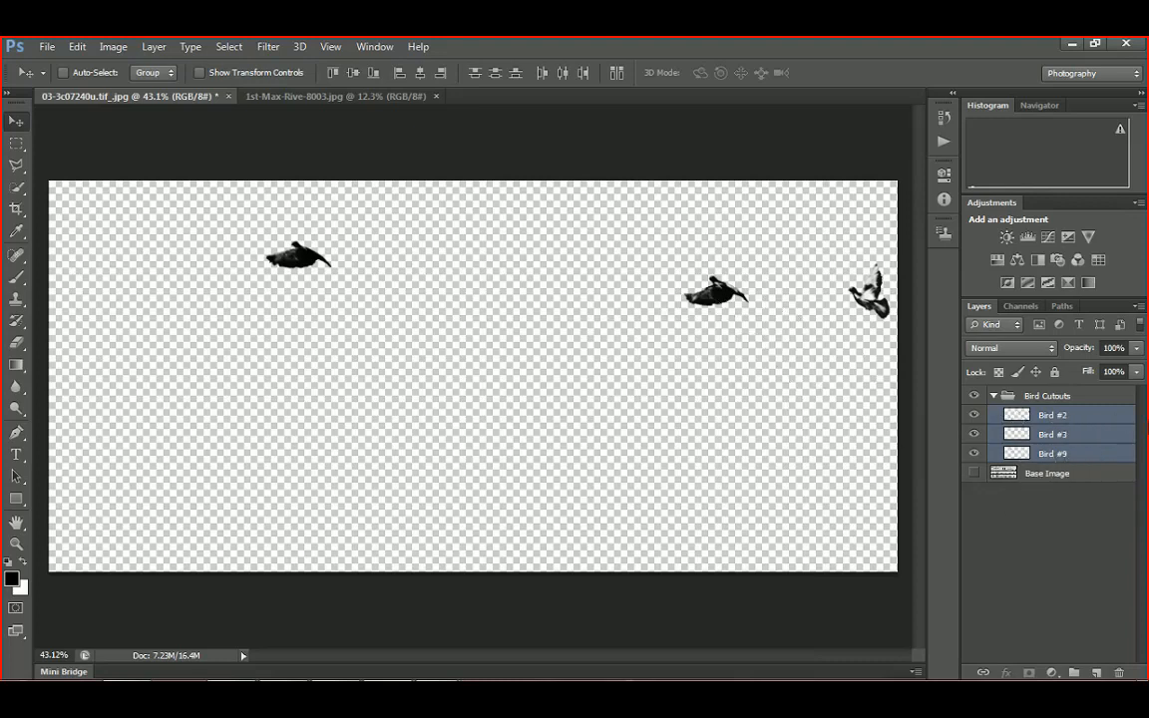
Narrow the layer selection down to Bird #2 alone and try moving that cutout independently
mouse_move(714, 295)
mouse_down()
mouse_move(660, 332)
mouse_move(704, 289)
mouse_move(718, 292)
mouse_up()
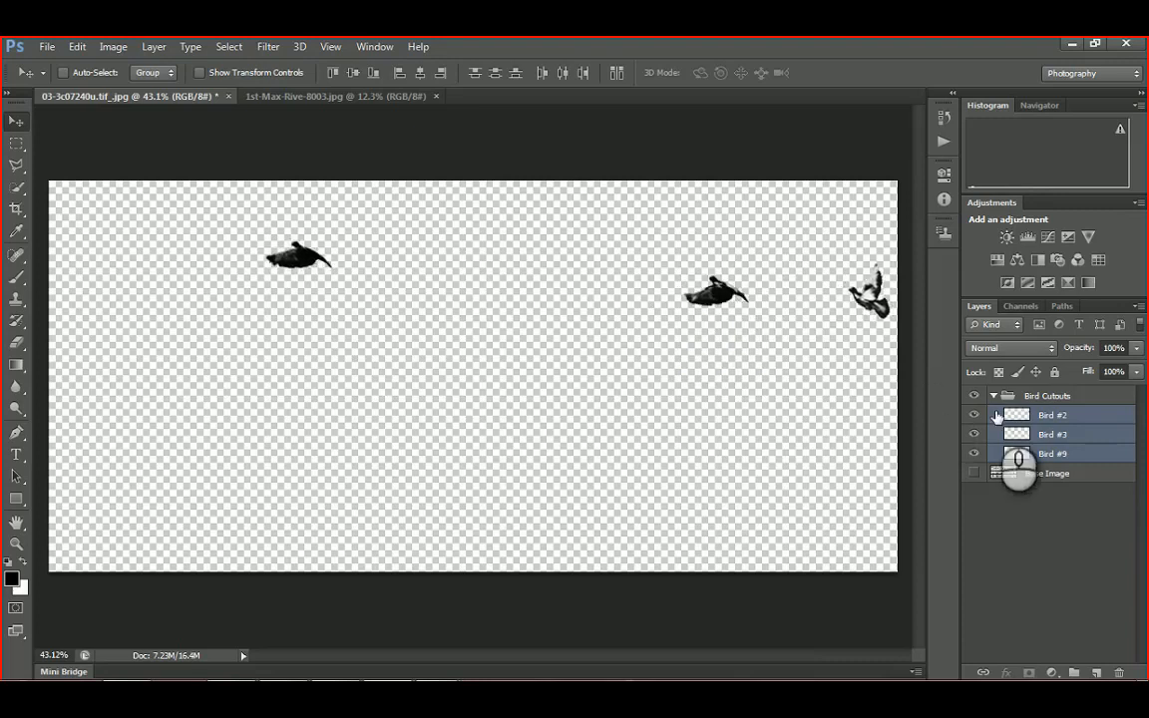
click(1057, 435)
click(1058, 415)
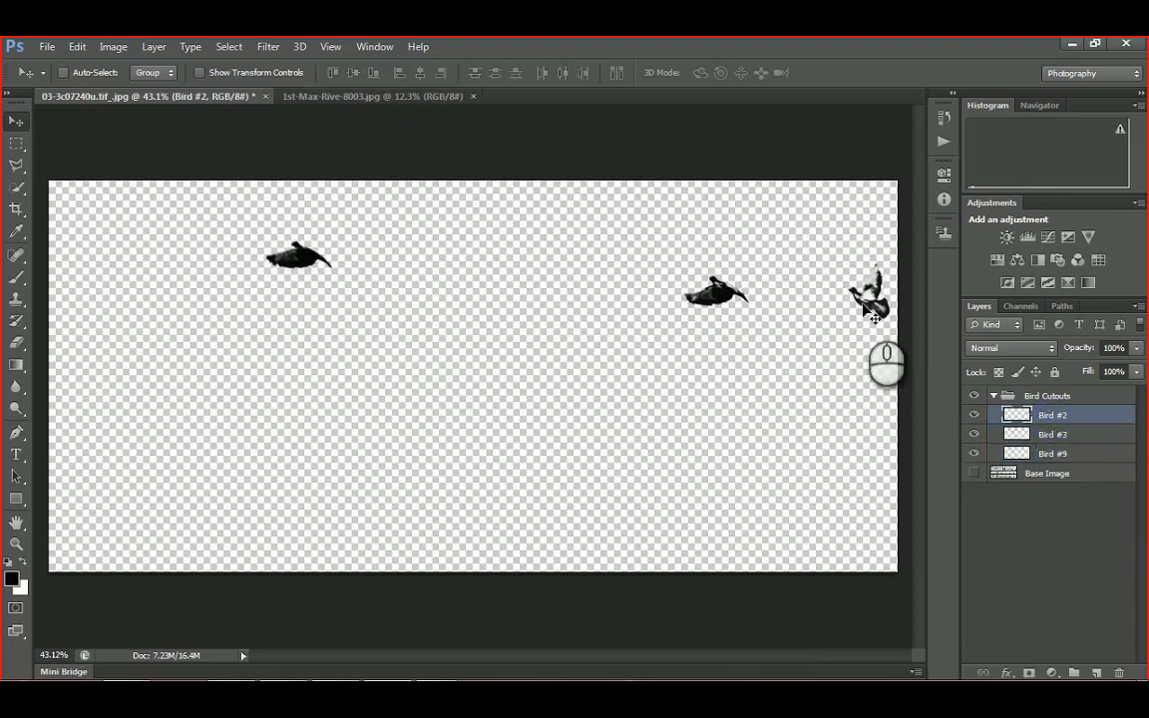
mouse_move(862, 310)
mouse_down()
mouse_move(808, 351)
mouse_move(843, 315)
mouse_up()
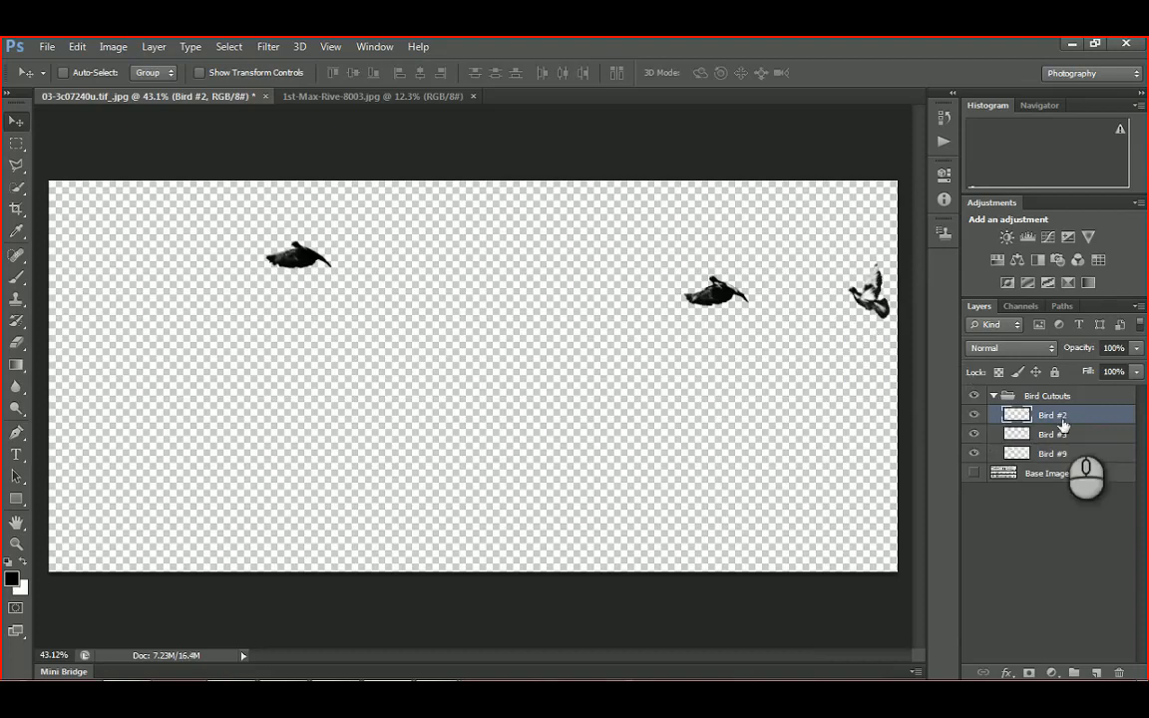
Try merging the three bird layers again, move the merged birds together, and undo both the move and the merge
shift+click(1054, 453)
right_click(1055, 414)
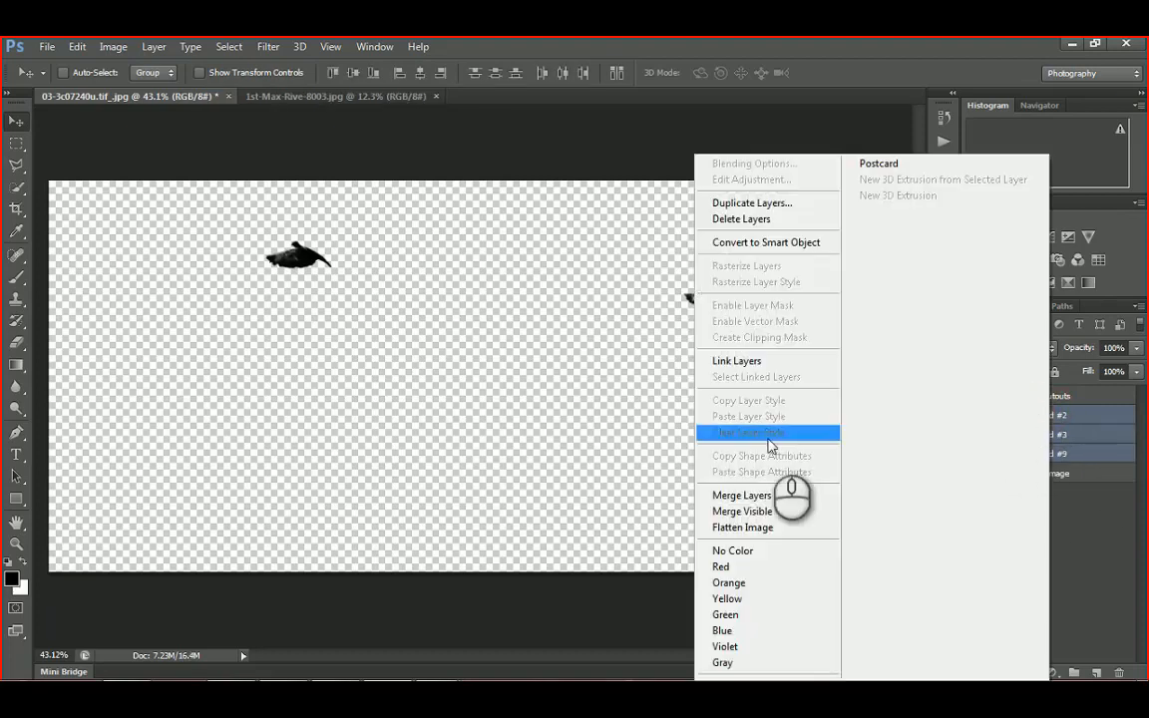
click(755, 496)
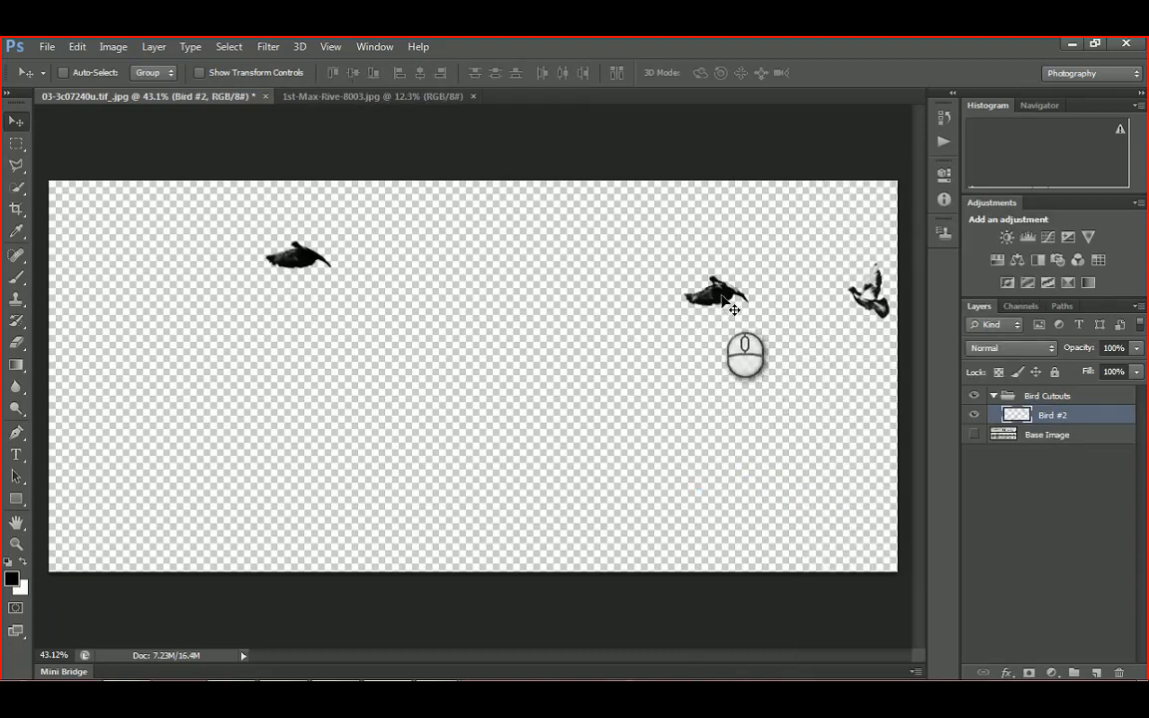
drag(723, 299, 643, 310)
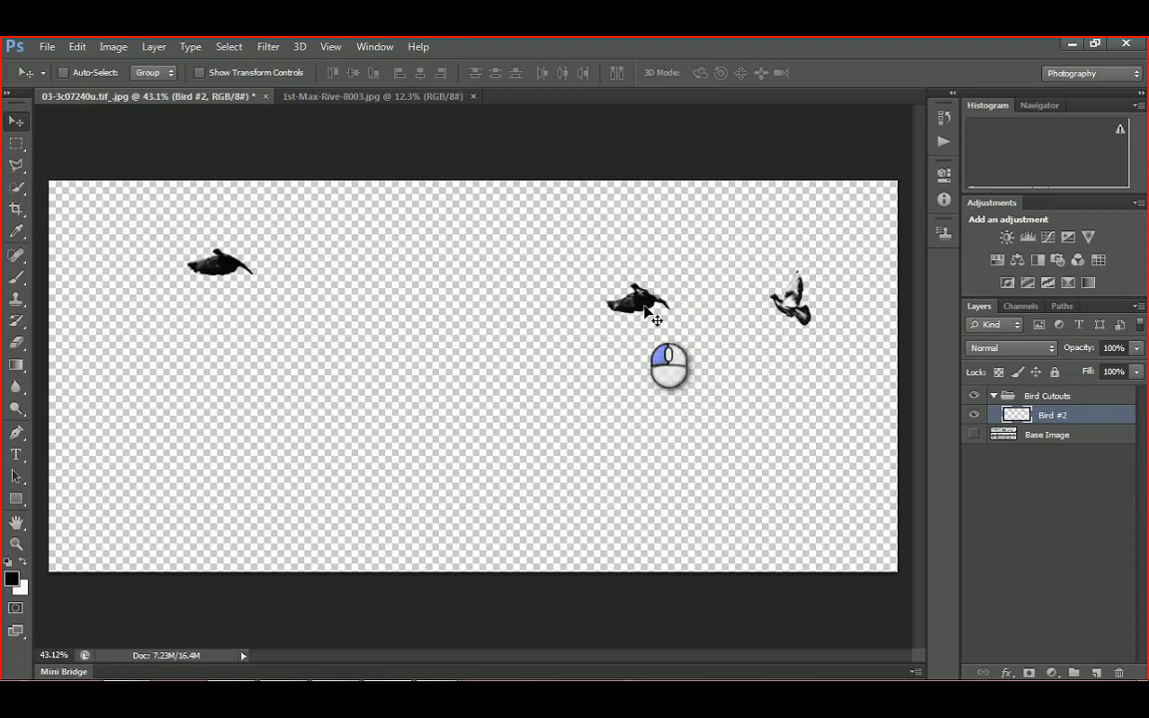
key(ctrl+z)
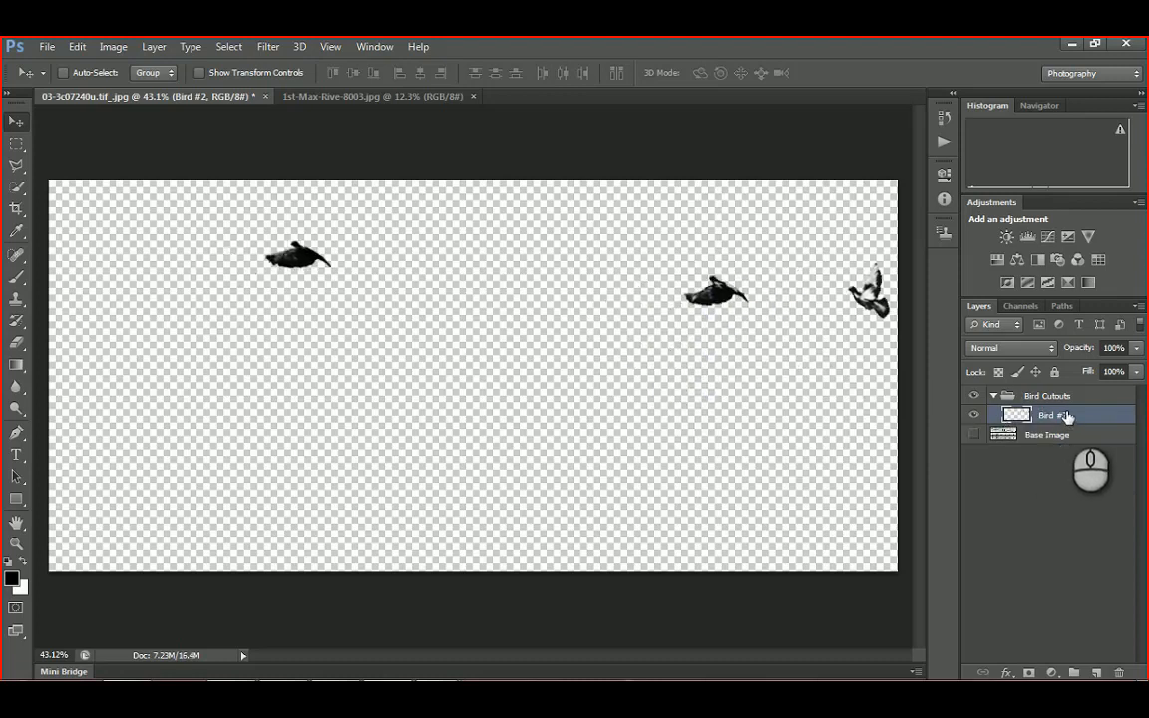
key(ctrl+z)
key(ctrl+alt+z)
key(ctrl+alt+z)
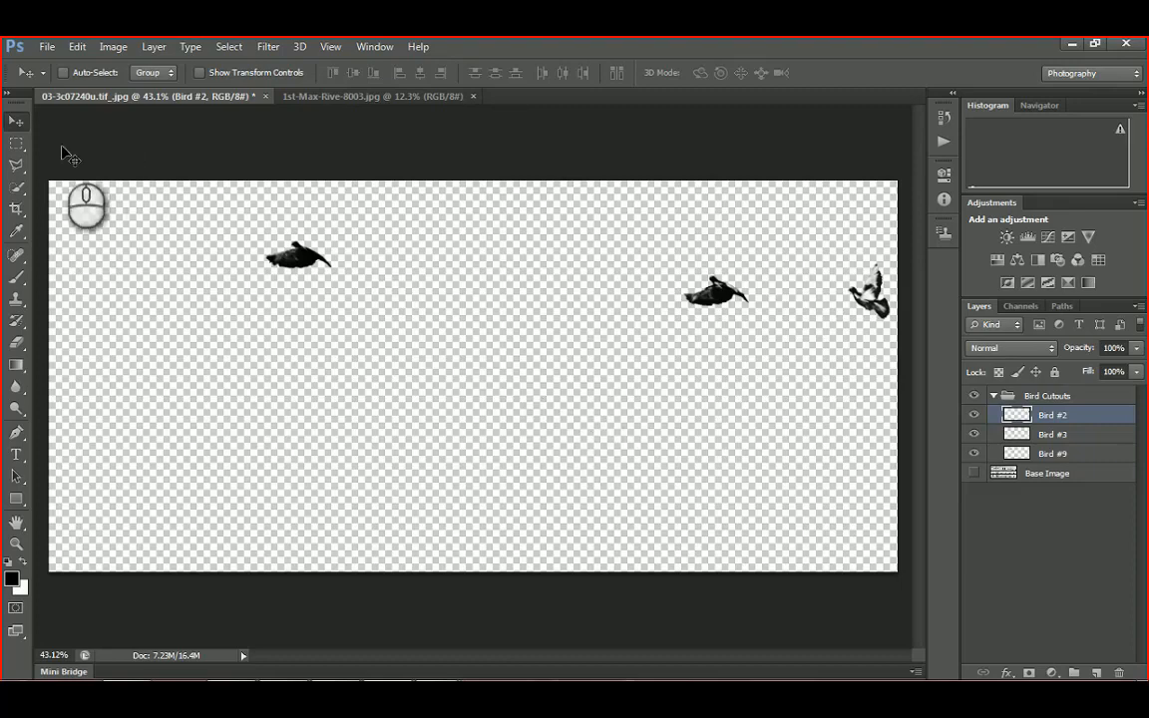
Show the Base Image layer behind the separate bird cutouts and hide it again
click(12, 120)
click(974, 473)
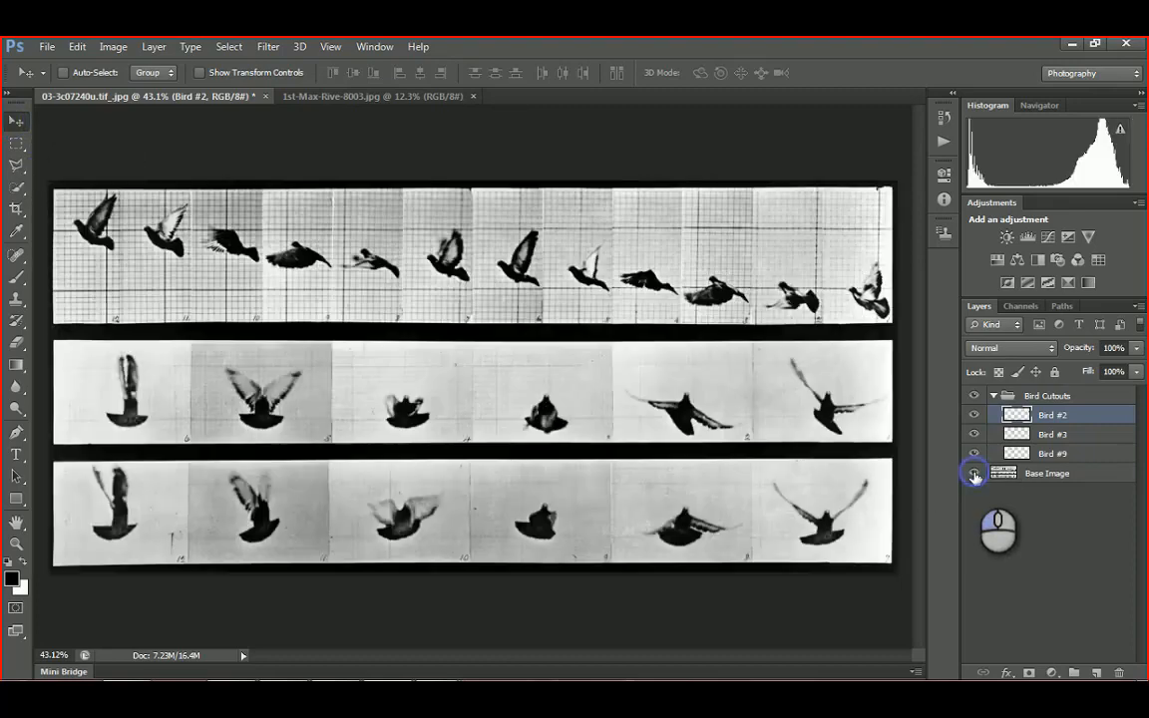
click(973, 474)
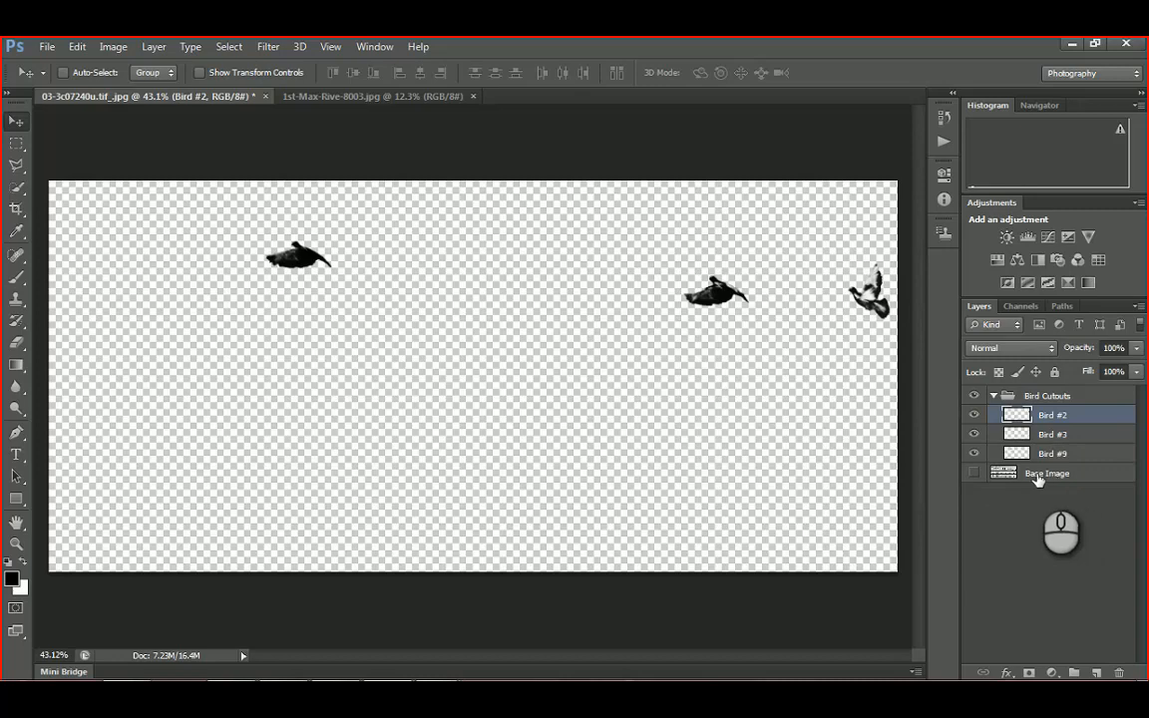
Color-code the Base Image layer red in the layer list and deselect it
click(1090, 479)
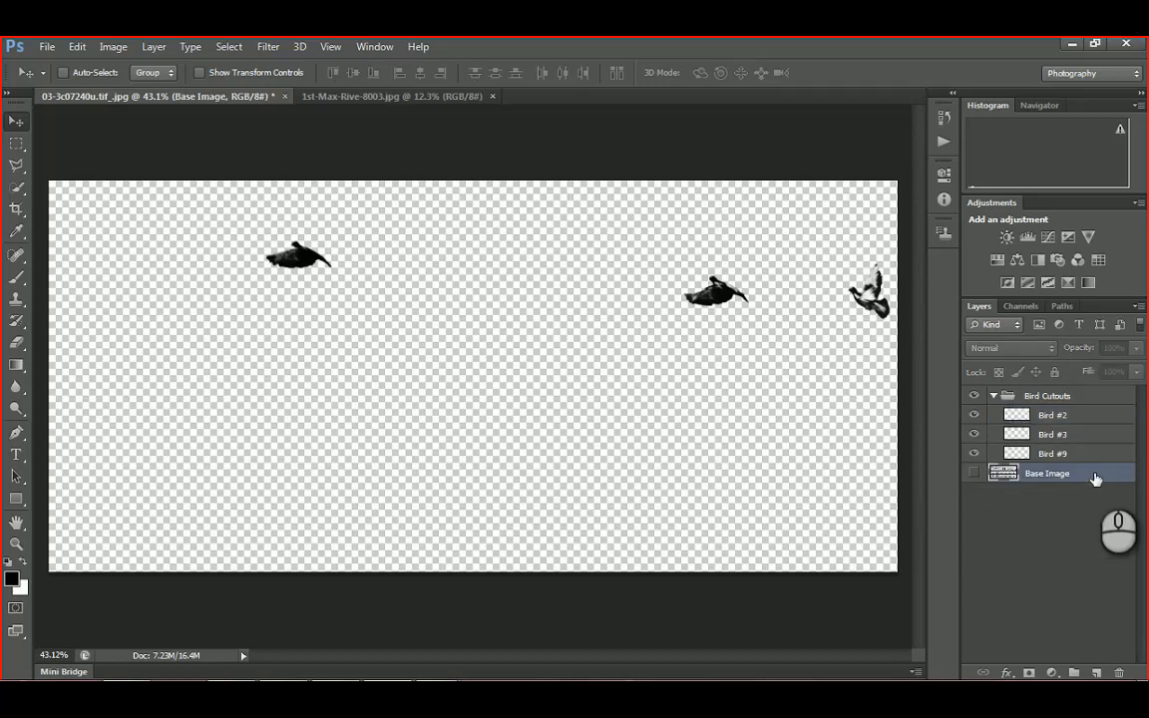
right_click(1082, 477)
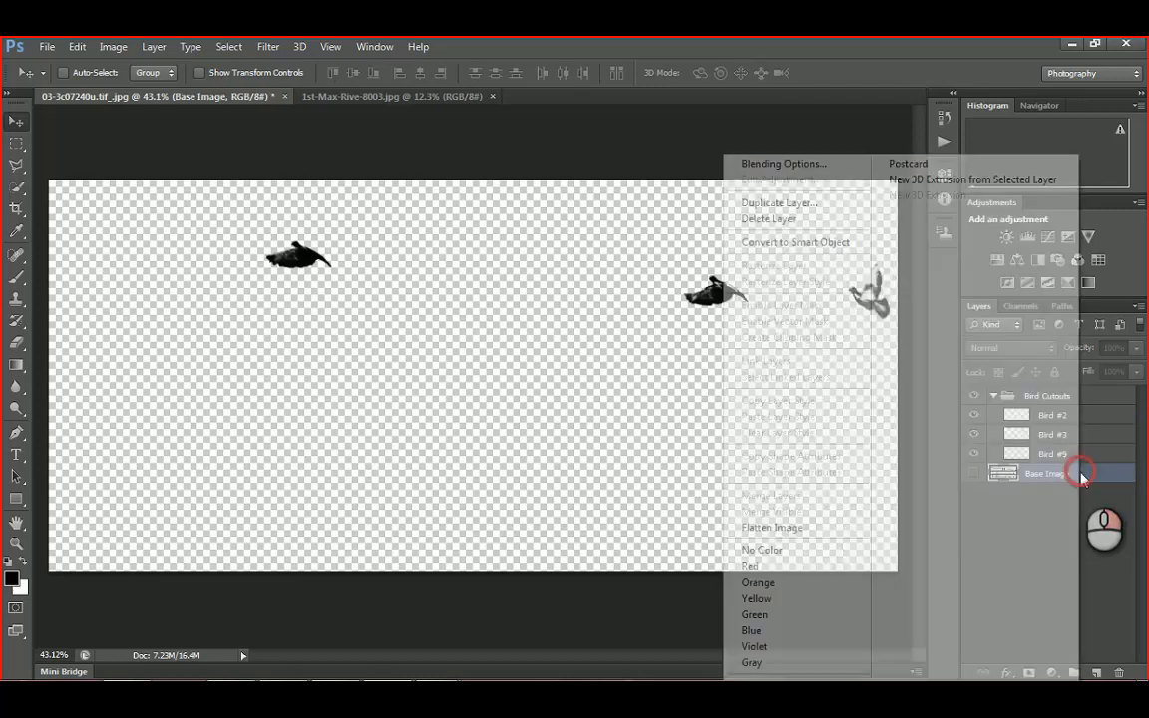
right_click(1102, 475)
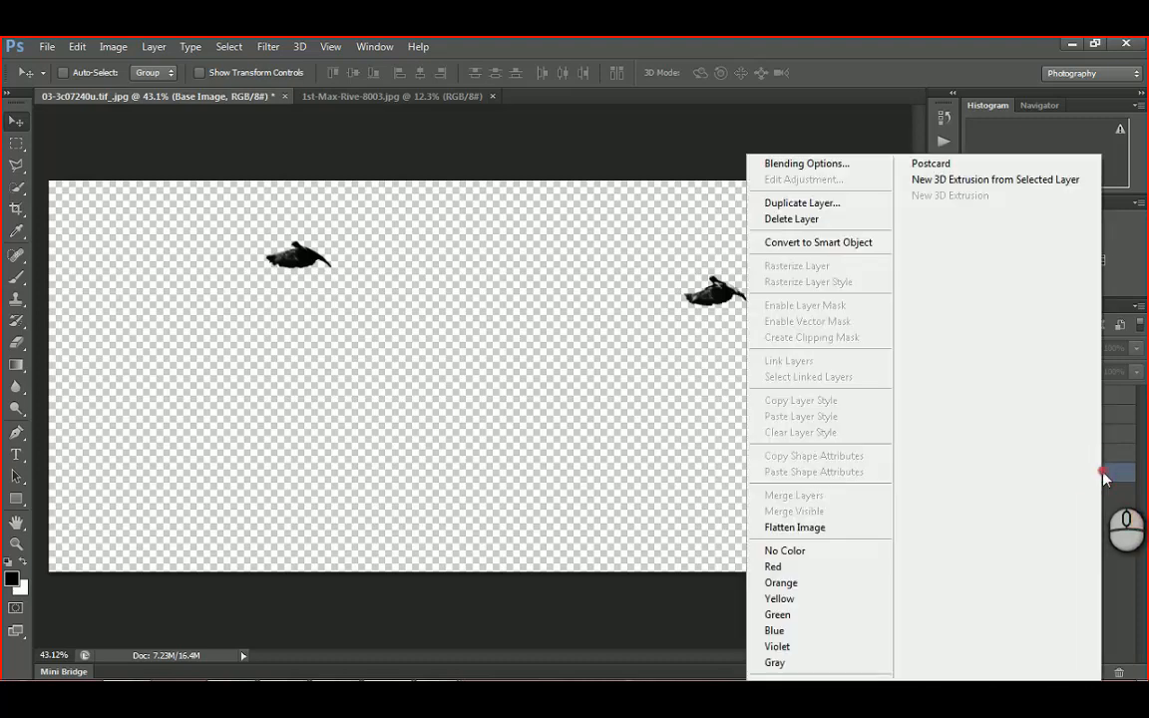
click(815, 568)
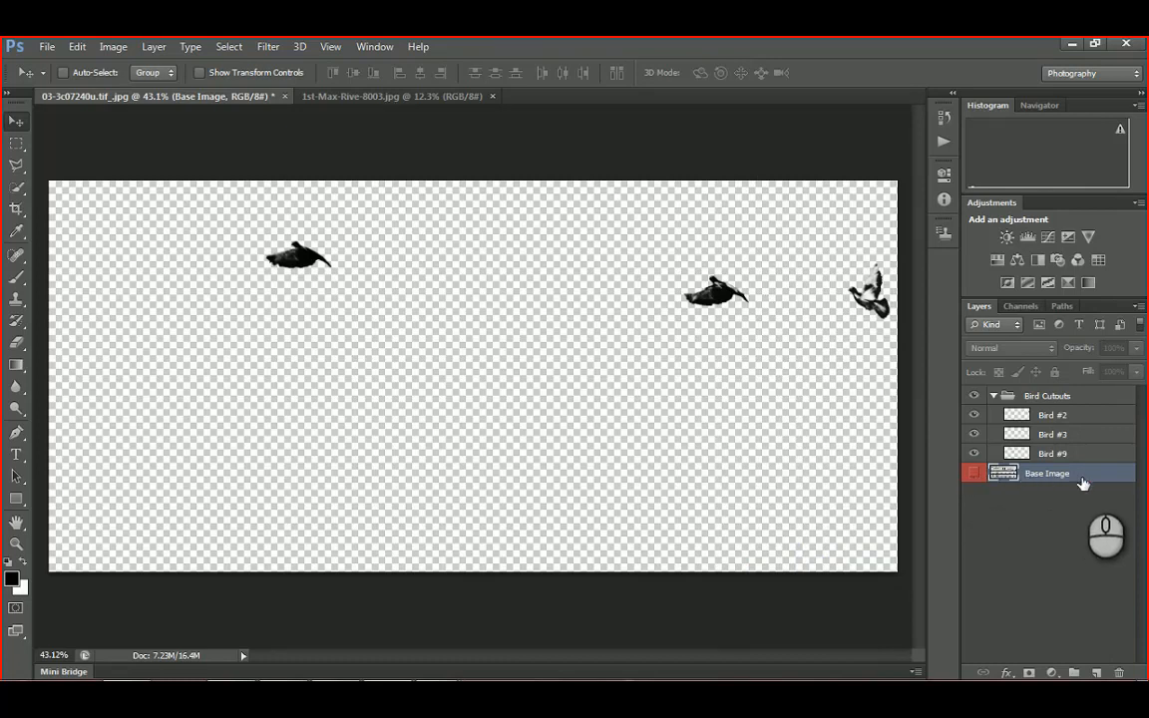
click(1027, 540)
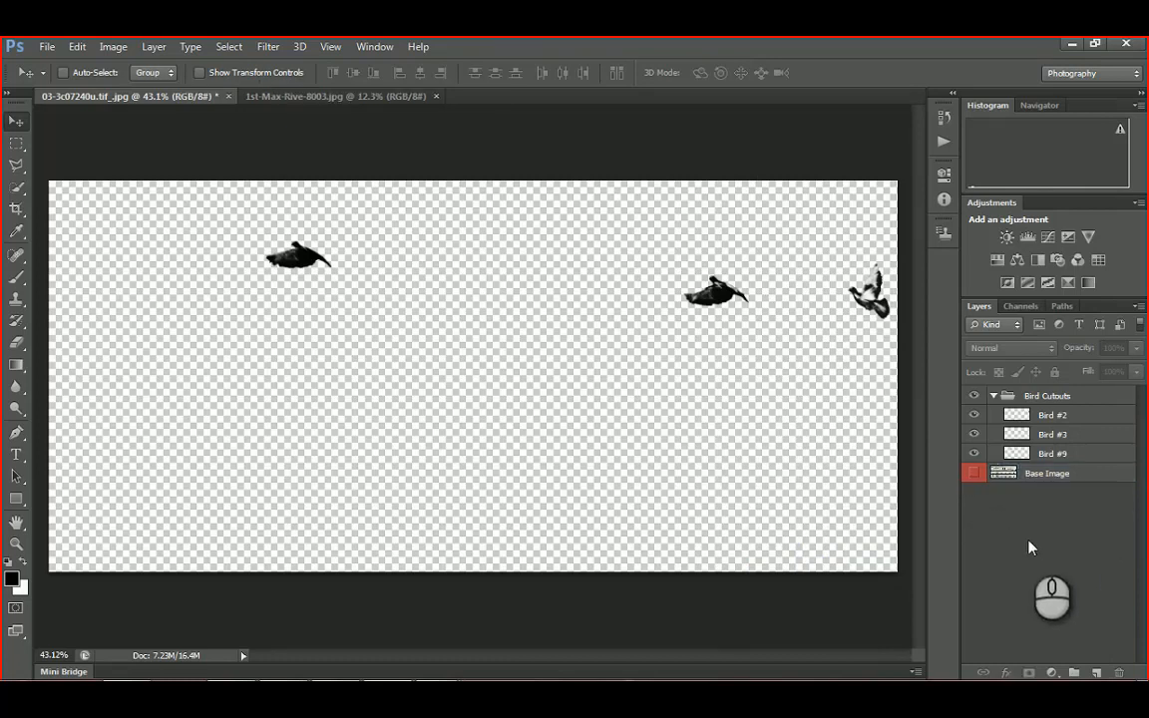
Select the red-coded Base Image layer and switch its visibility on and off
click(1009, 473)
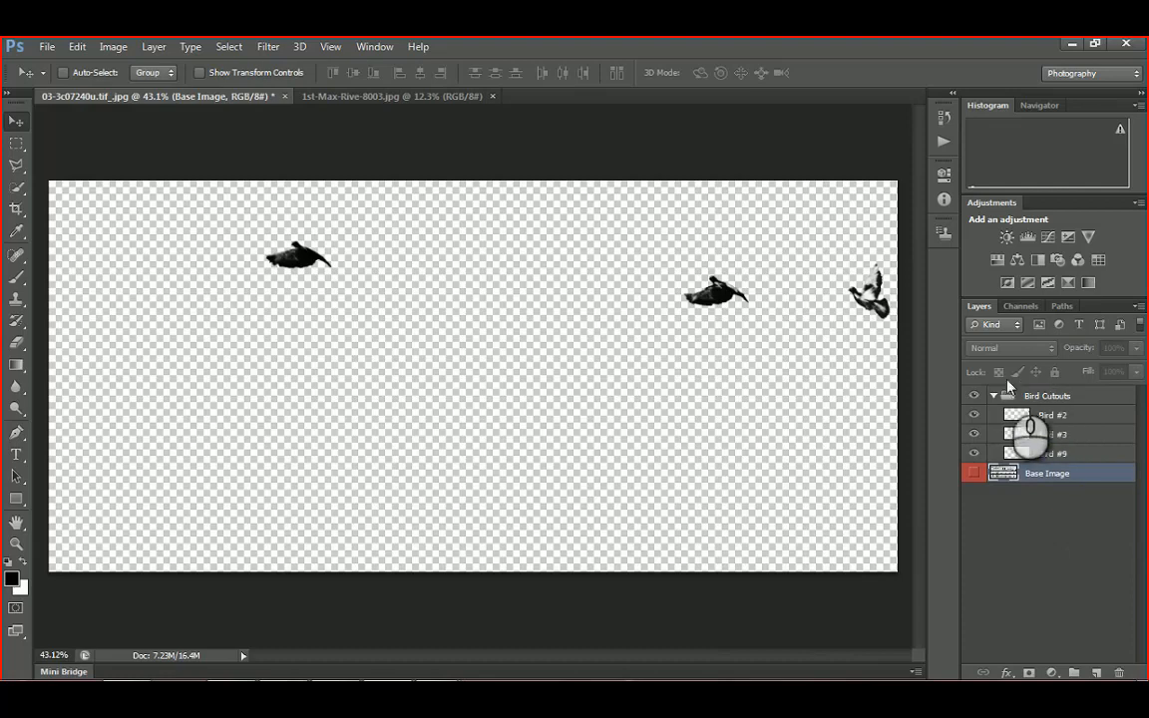
click(973, 473)
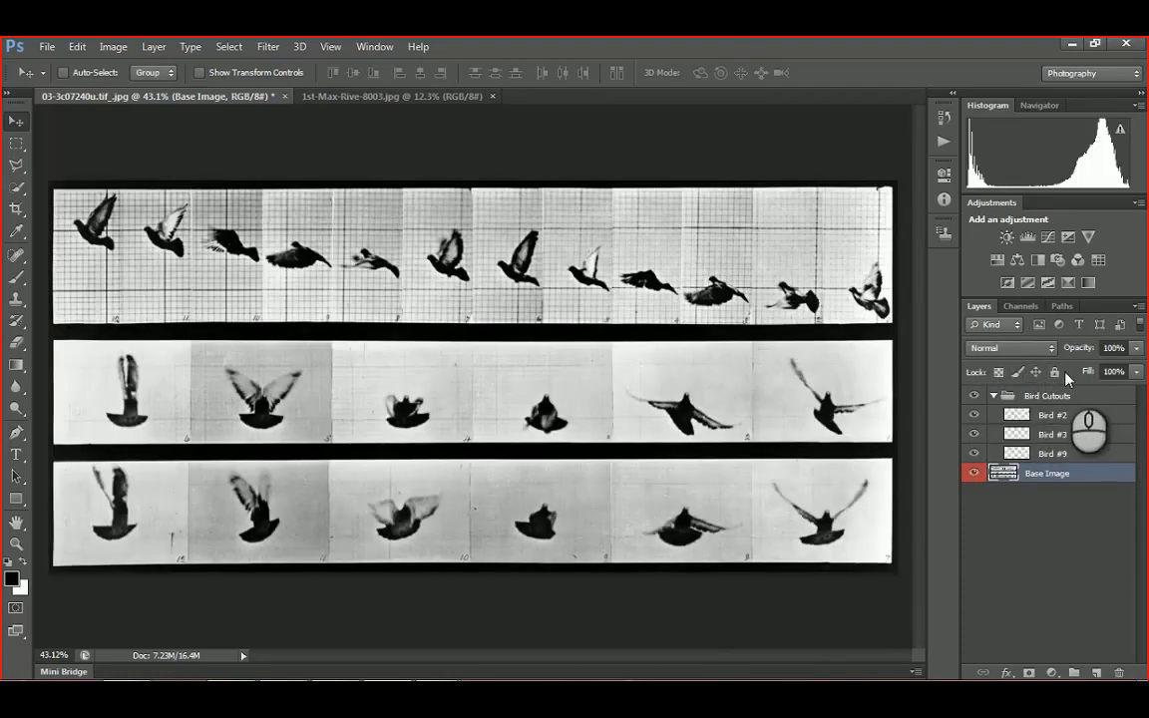
click(974, 473)
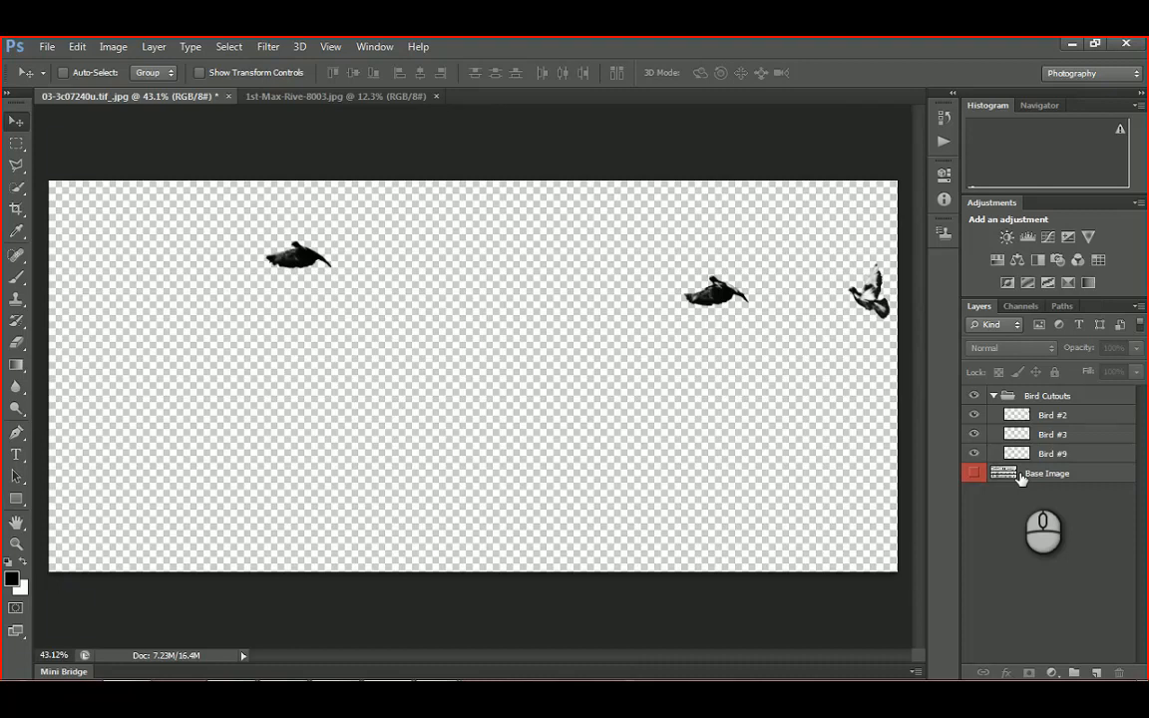
Color-code the Bird #9 layer green in the layer list
right_click(1100, 455)
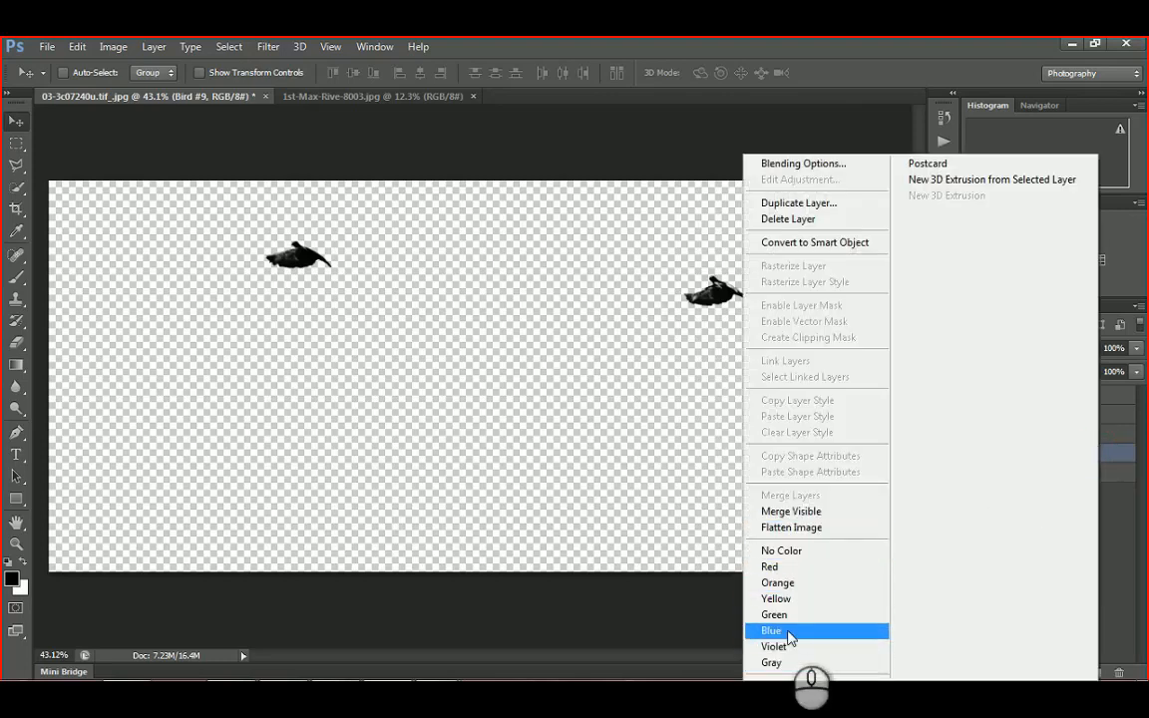
click(783, 615)
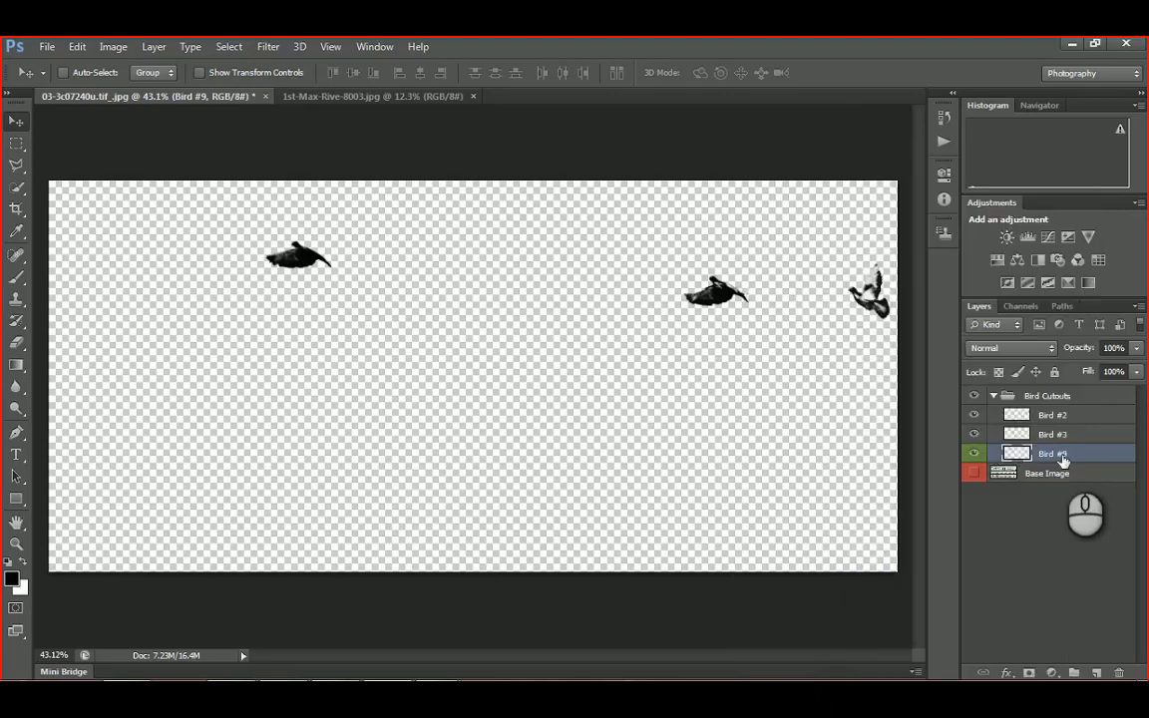
right_click(1063, 457)
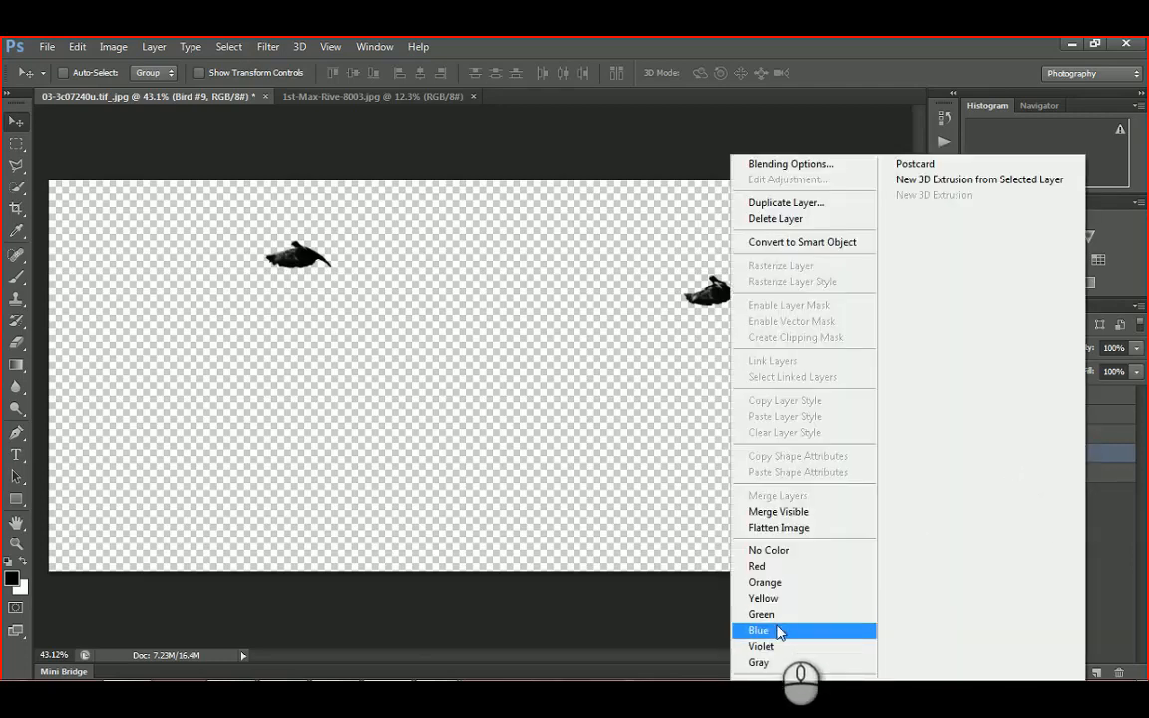
click(780, 633)
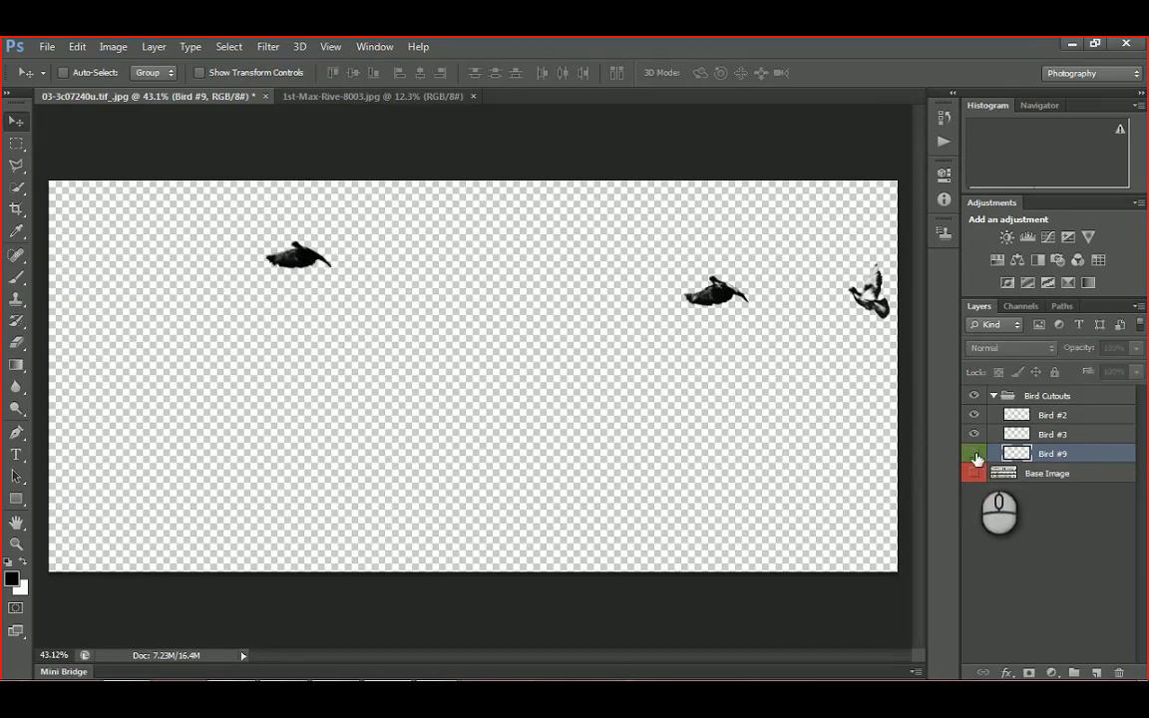
Toggle the Bird #9 layer's visibility, pick that layer from the list under its cutout and try moving it
click(978, 455)
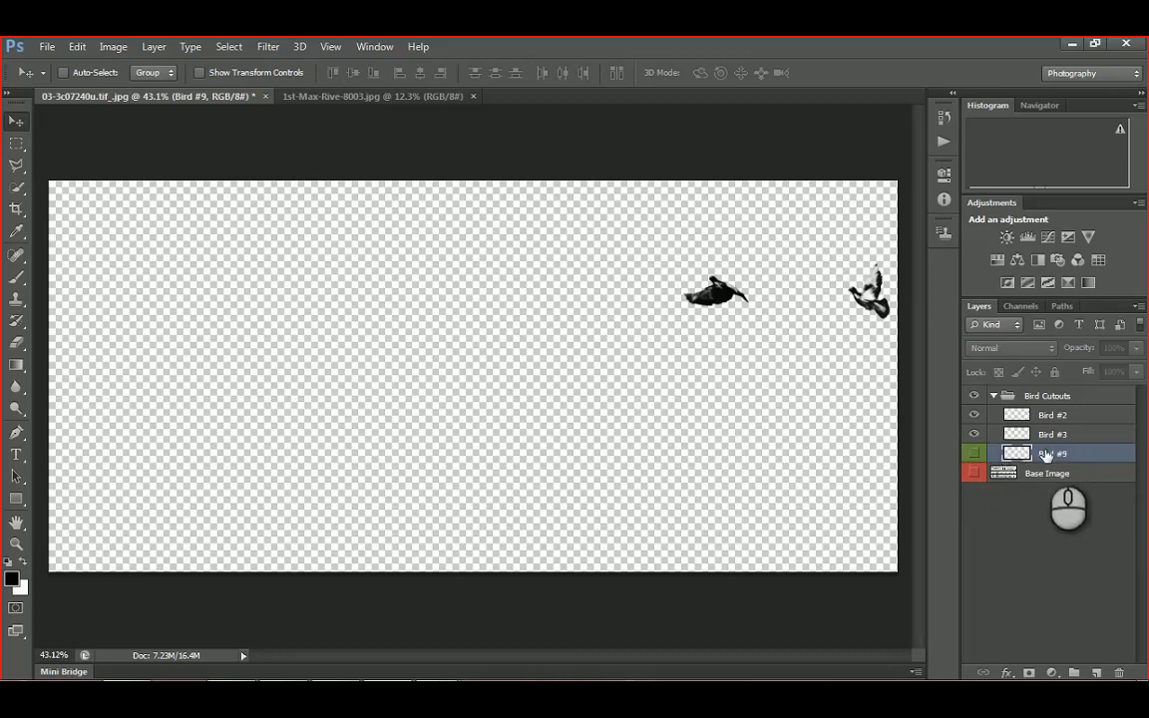
click(975, 454)
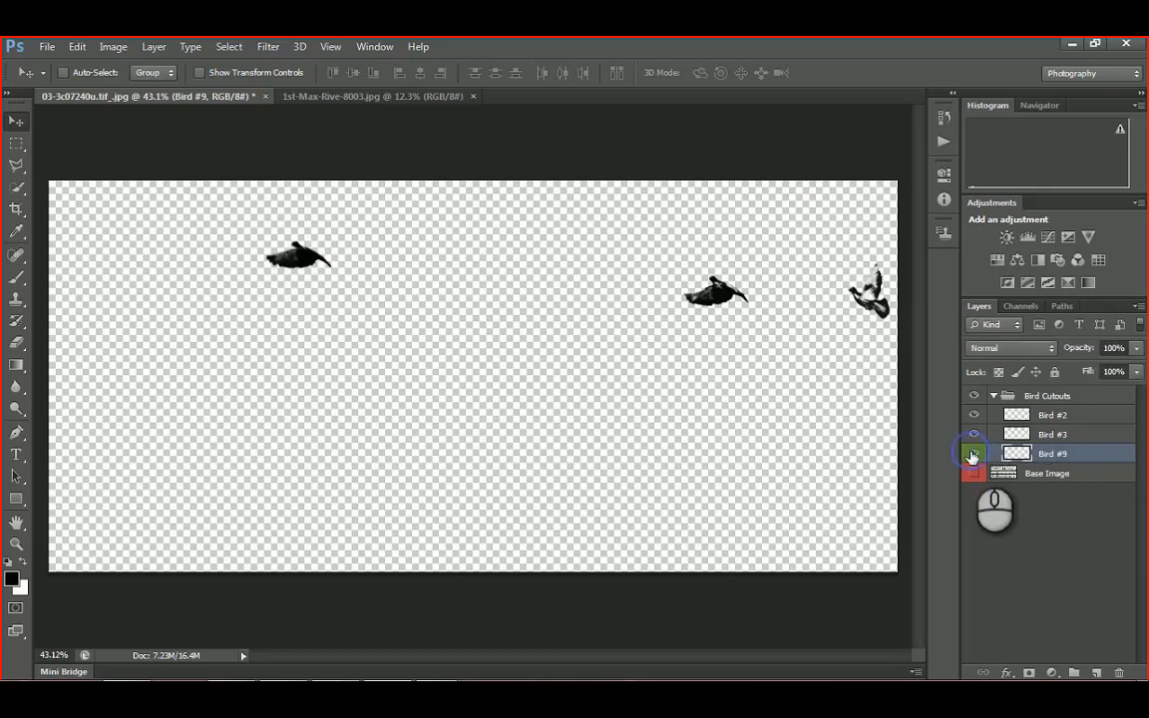
right_click(304, 263)
click(351, 292)
drag(300, 271, 323, 253)
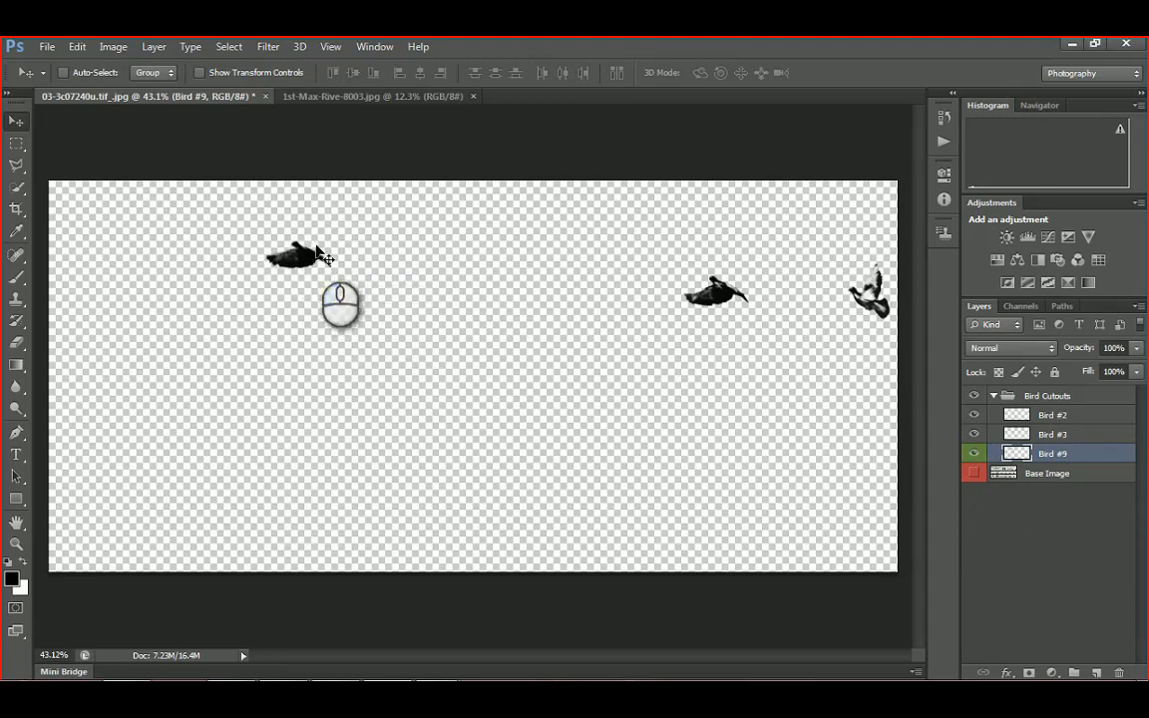
Remove the green color code from the Bird #9 layer
right_click(1094, 452)
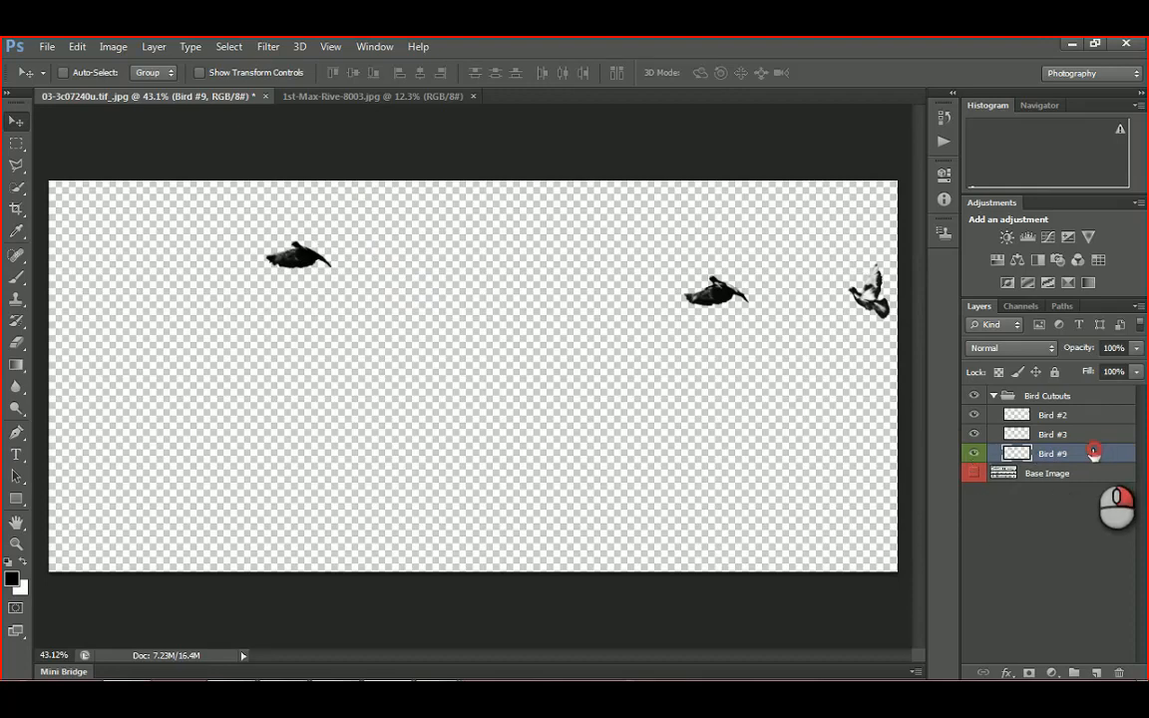
click(778, 550)
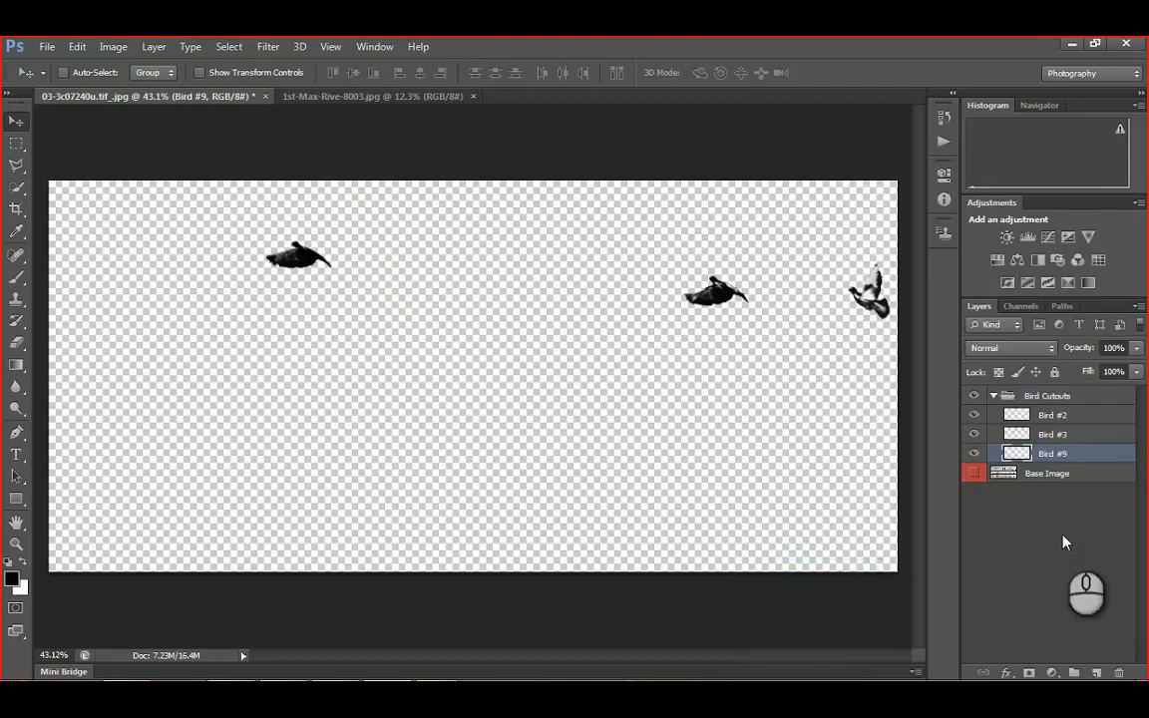
click(1063, 542)
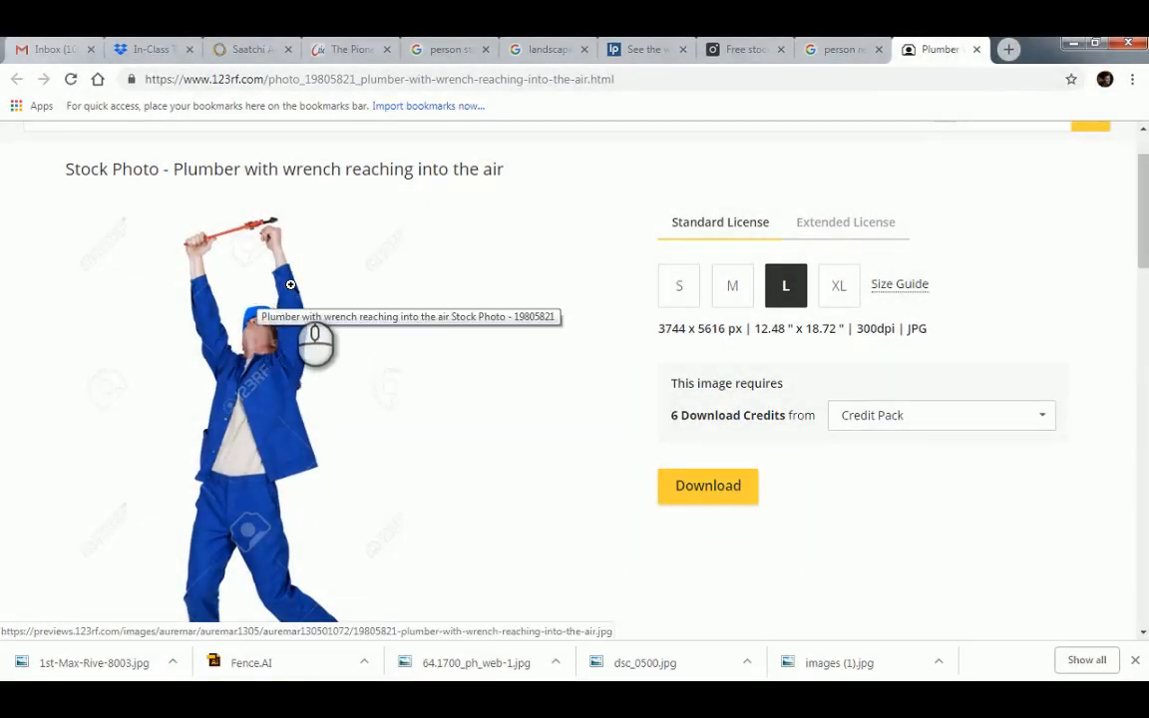
In Chrome, save the plumber stock photo as a JPEG in the desktop's References folder, keeping the suggested file name
right_click(292, 284)
click(346, 435)
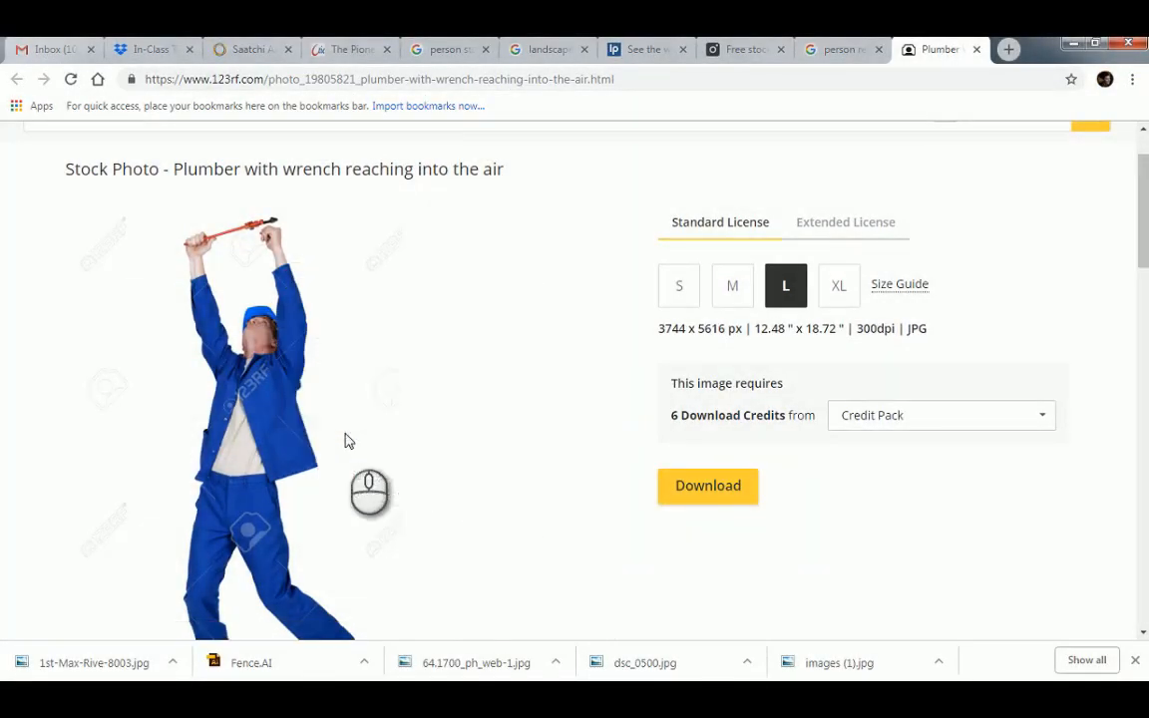
drag(420, 57, 896, 167)
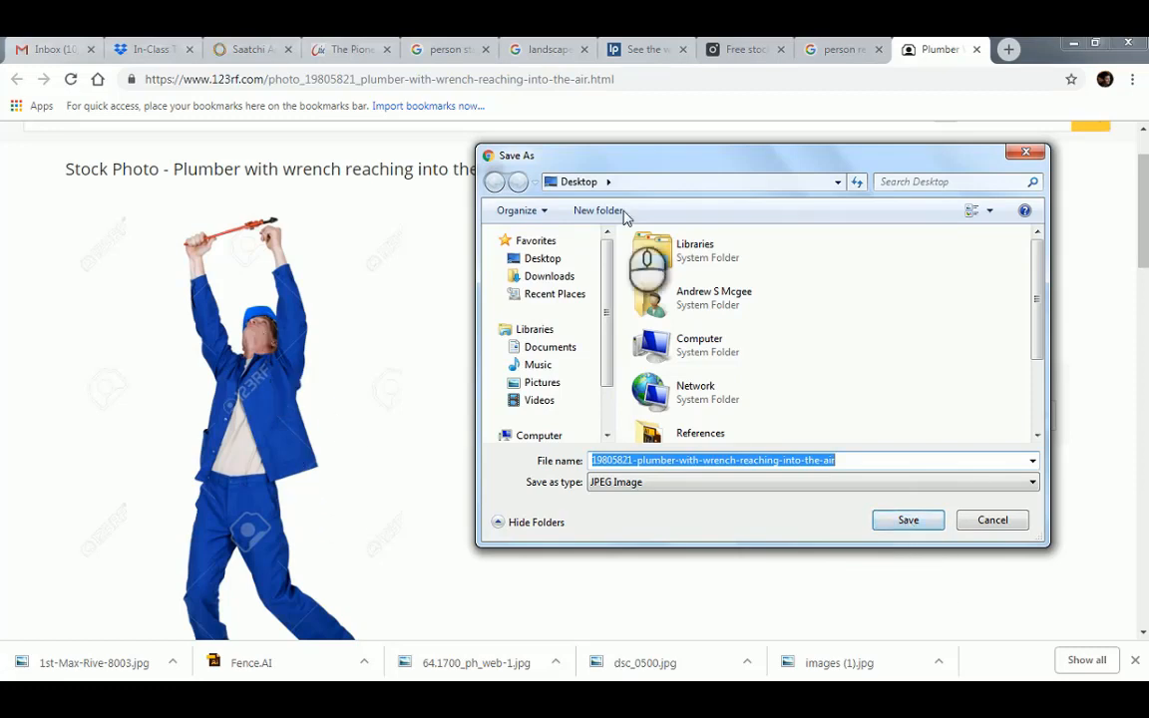
double_click(701, 432)
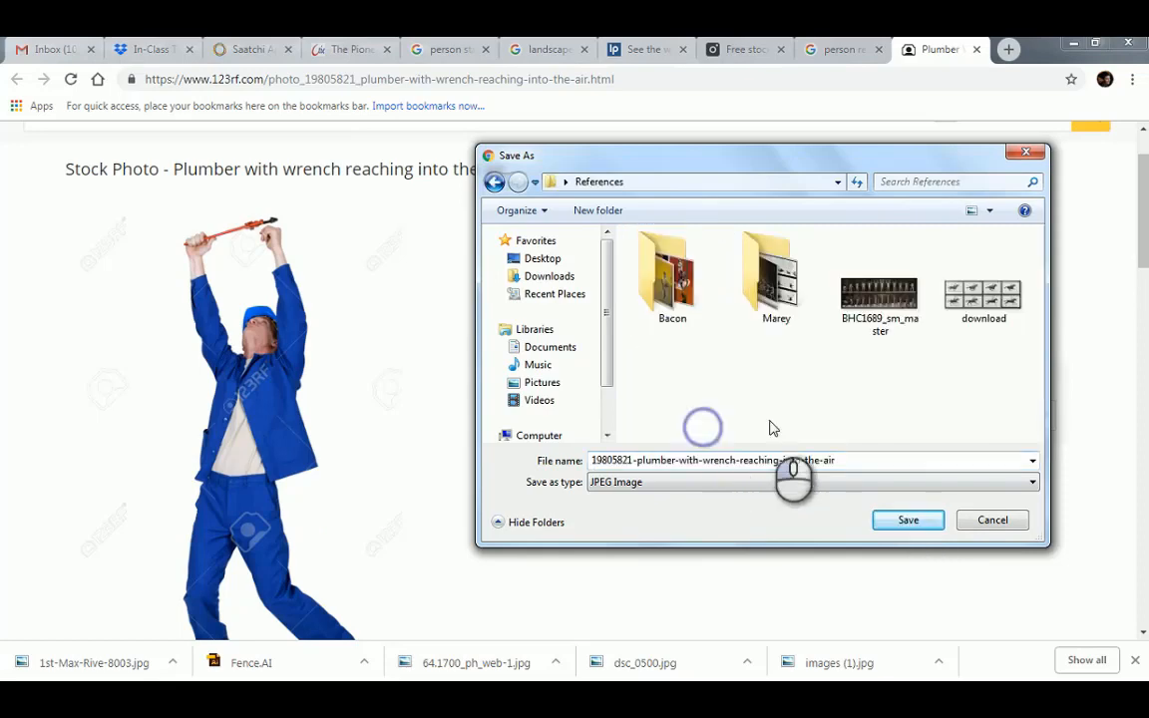
click(903, 519)
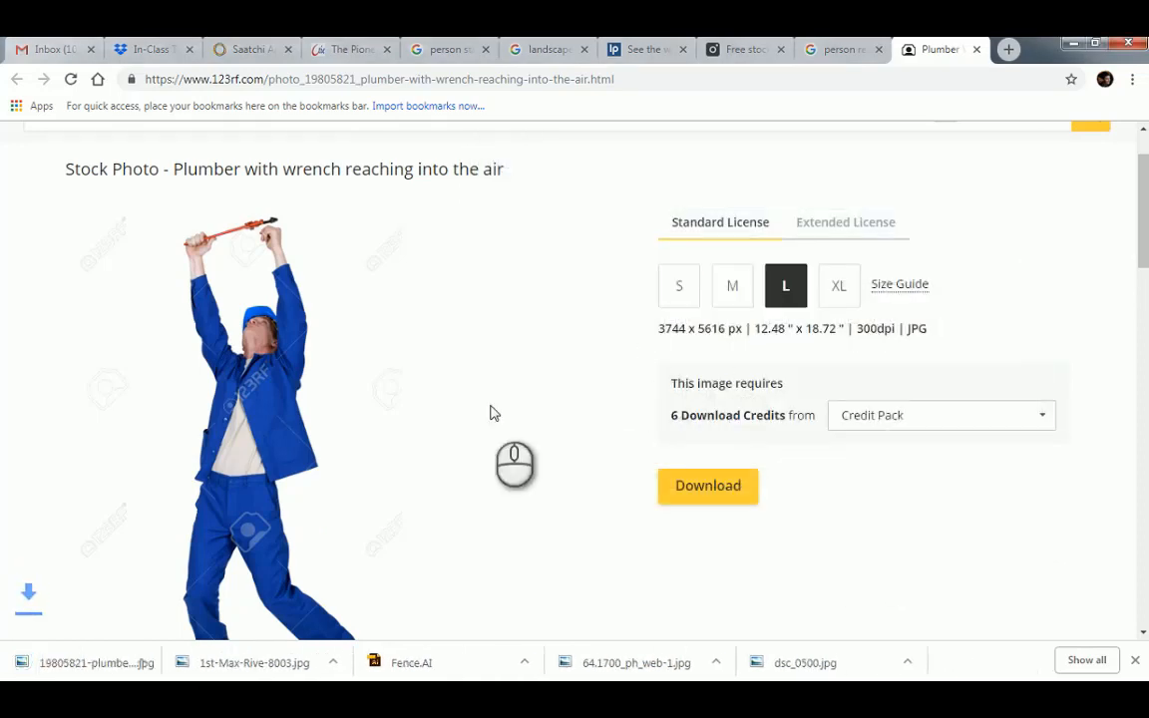
Switch to Dropbox, clear the file selection in In-Class Tutorial, and open its References folder with nothing selected
click(159, 48)
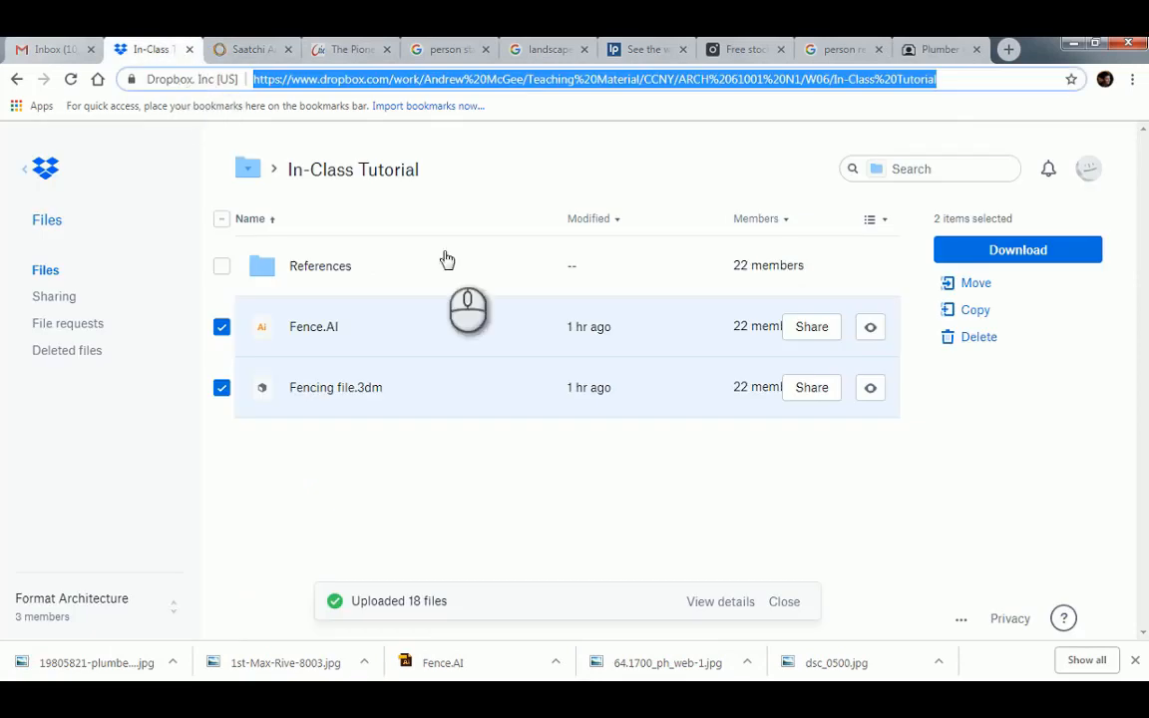
click(221, 387)
click(222, 326)
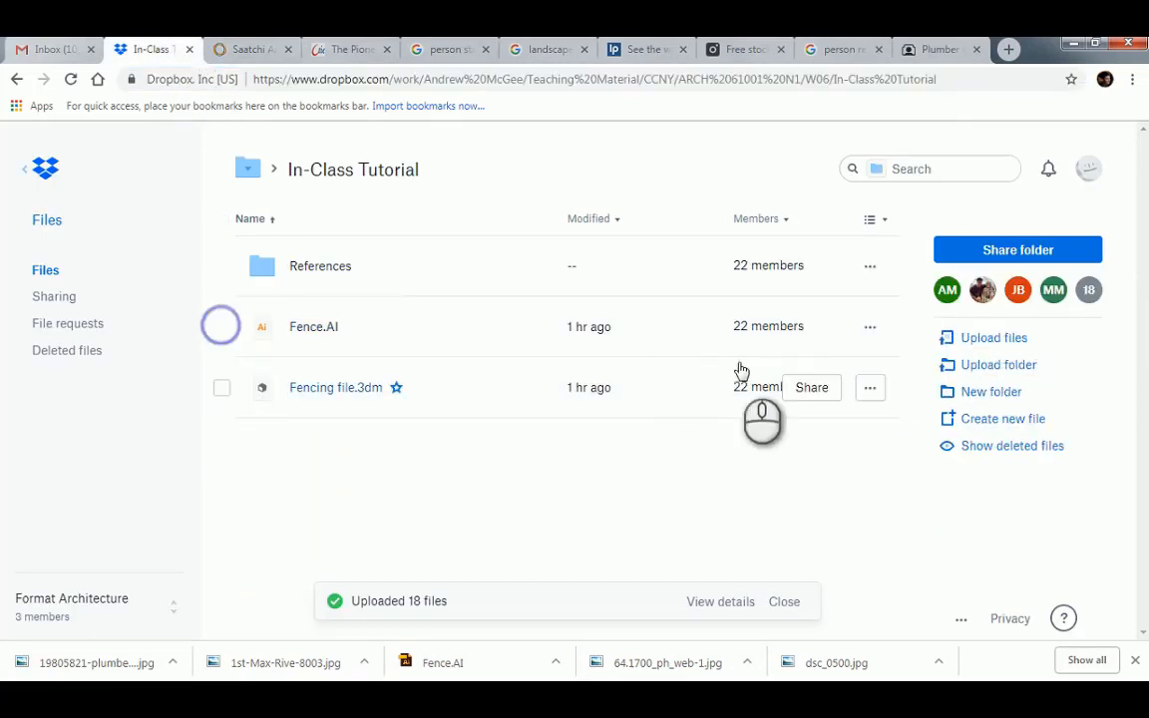
click(333, 263)
key(ctrl+a)
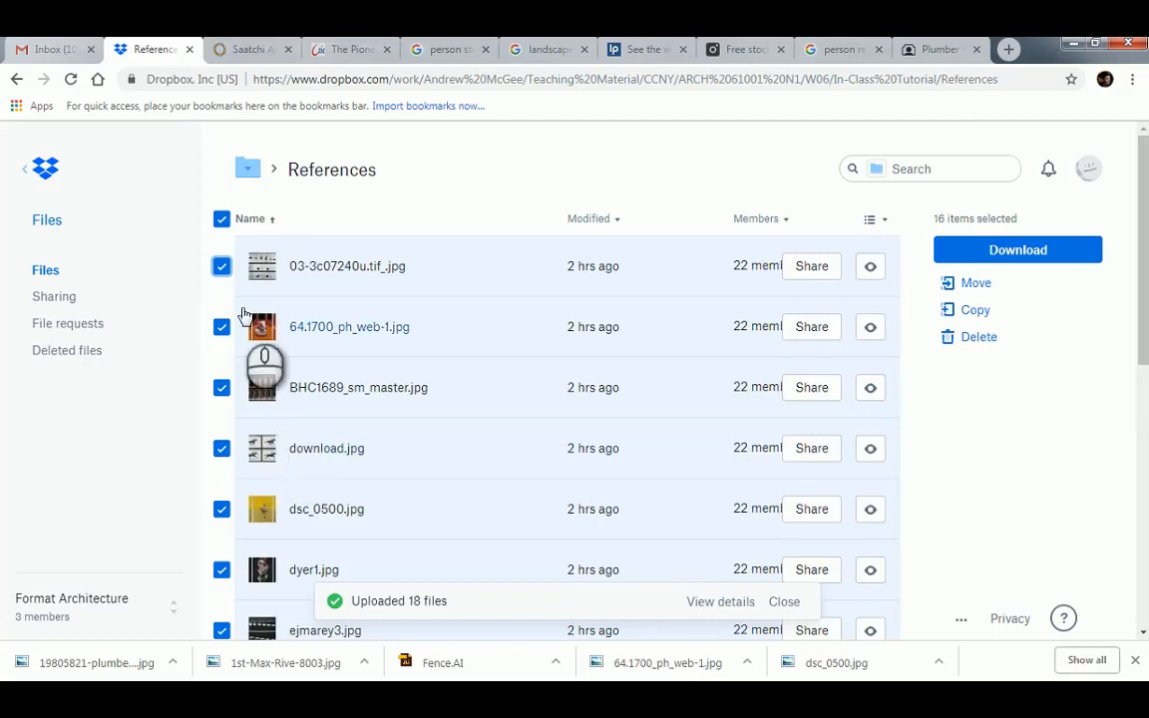
click(225, 219)
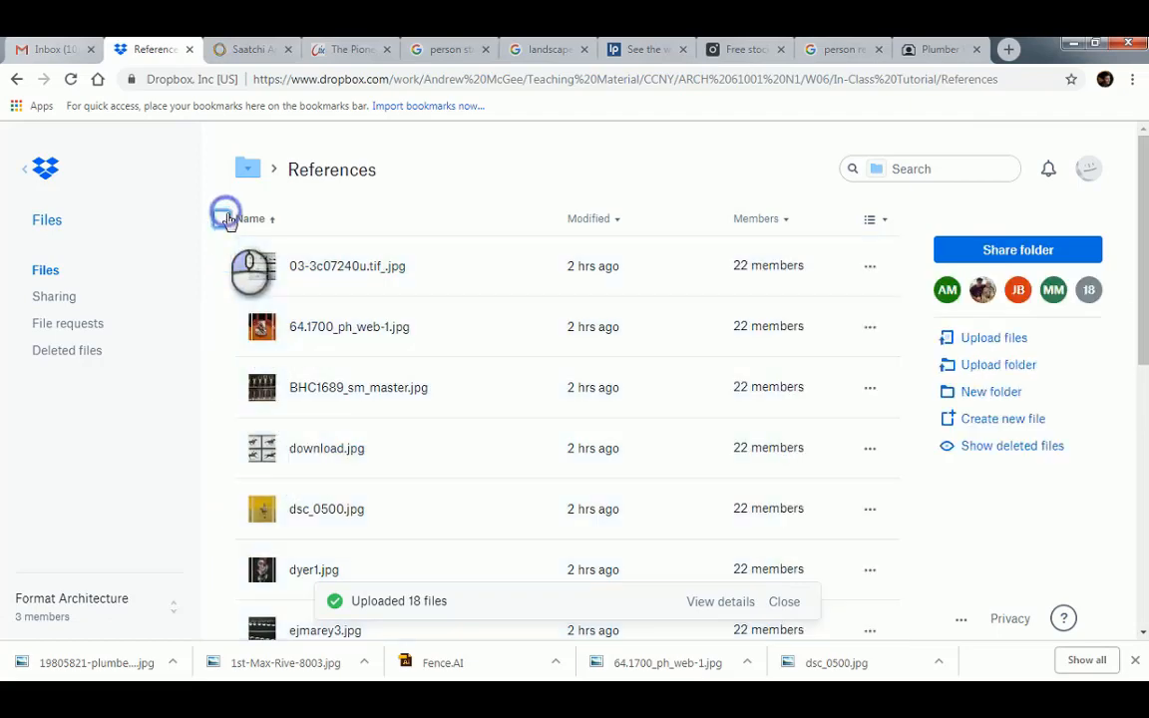
Upload the 19805821-plumber-with-wrench-reaching-into-the-air image from the desktop's References folder to Dropbox, and select all files there
click(998, 338)
click(544, 259)
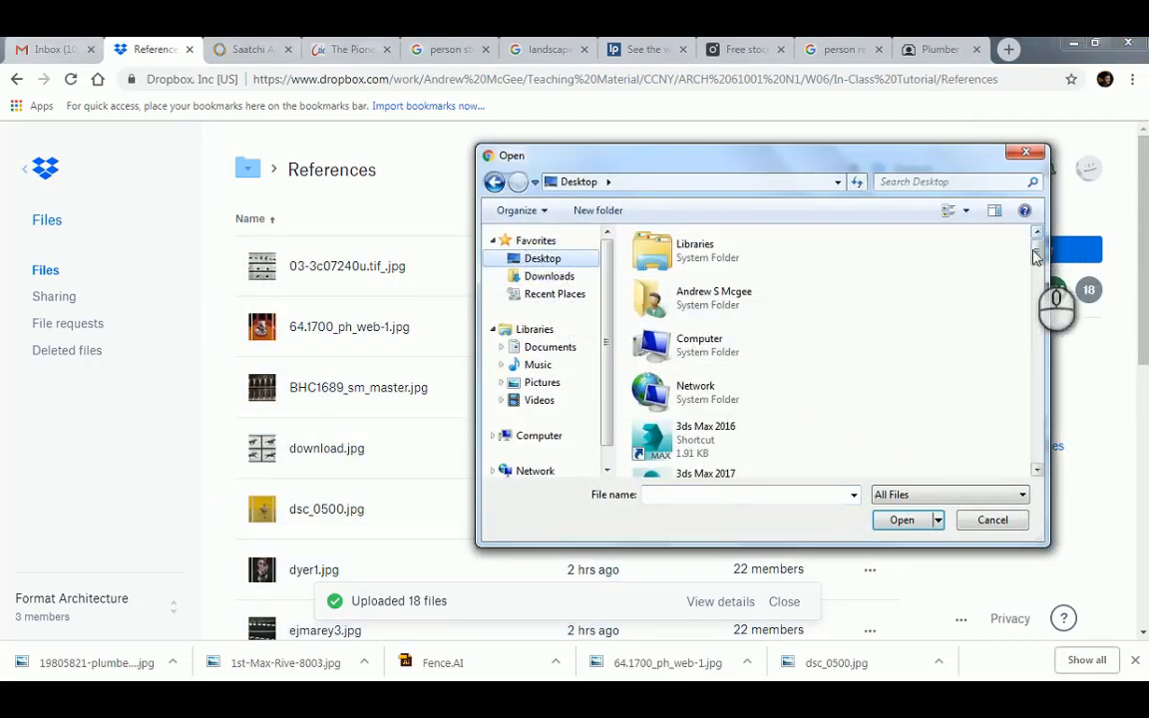
drag(1035, 250, 1032, 469)
click(703, 314)
scroll(733, 324, up, 5)
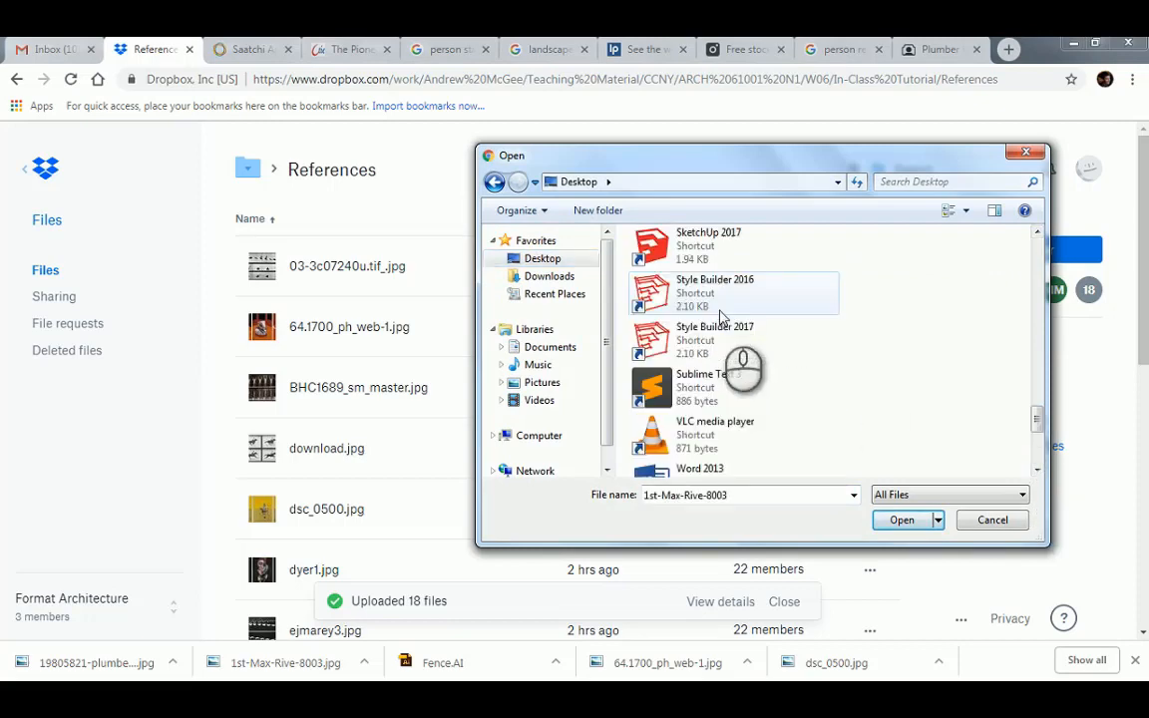
scroll(743, 339, down, 4)
scroll(735, 344, down, 2)
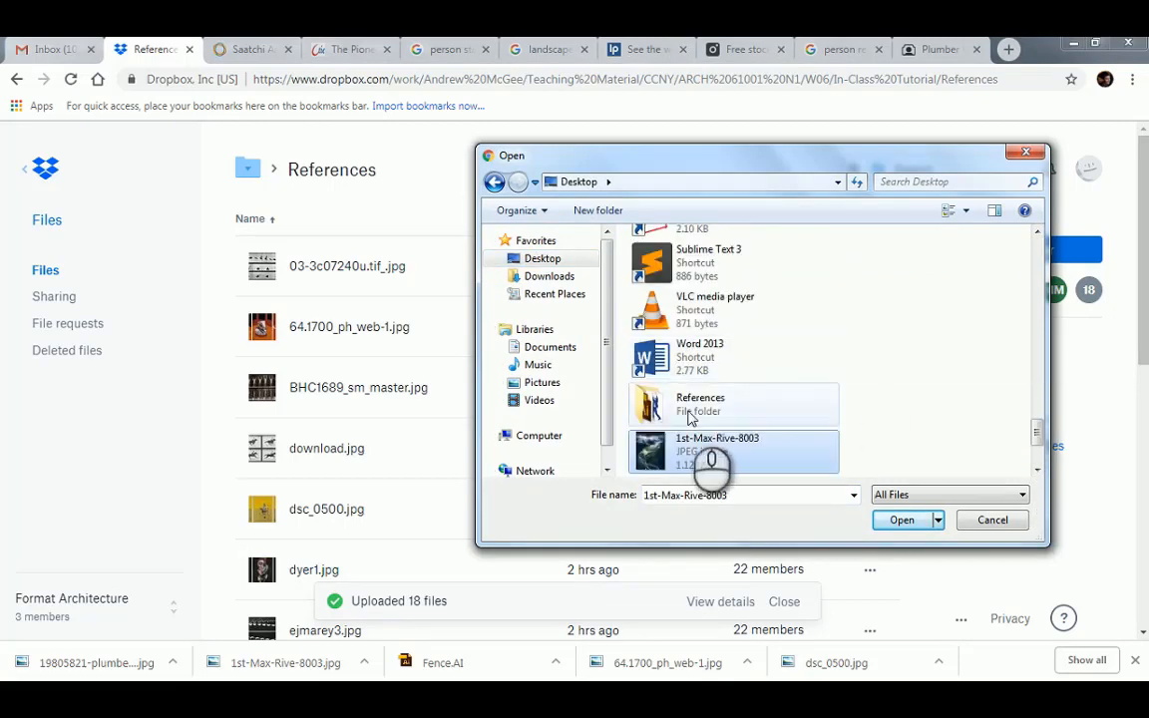
double_click(698, 404)
click(864, 289)
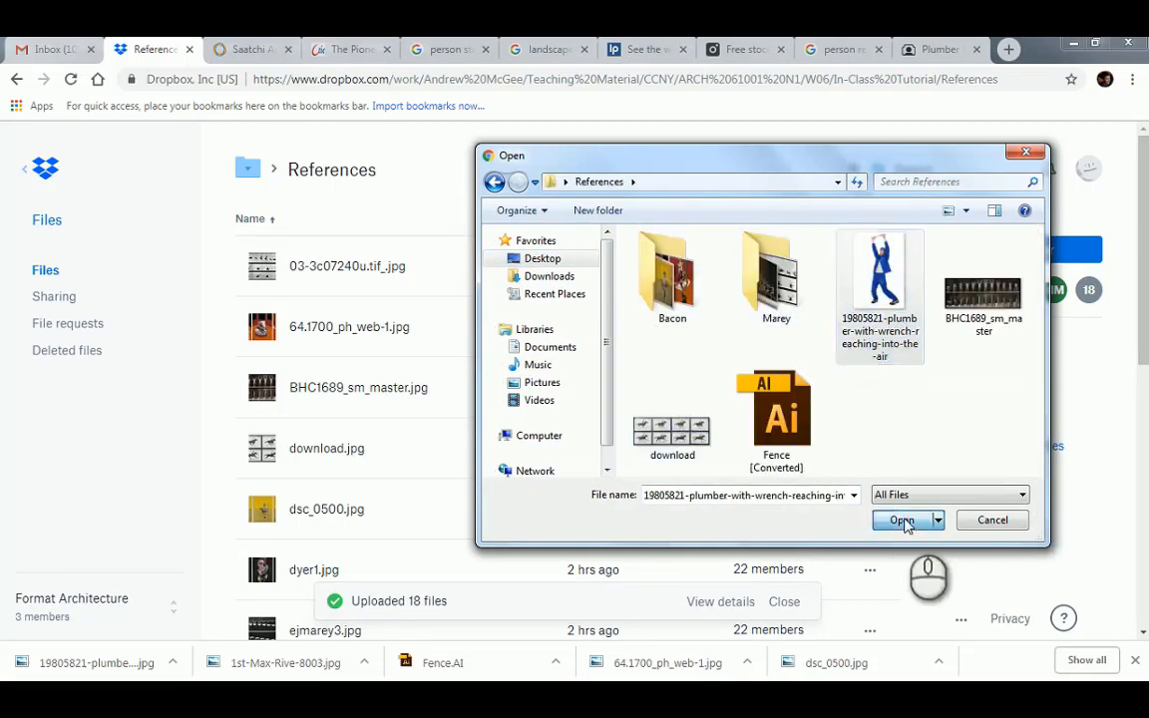
click(901, 519)
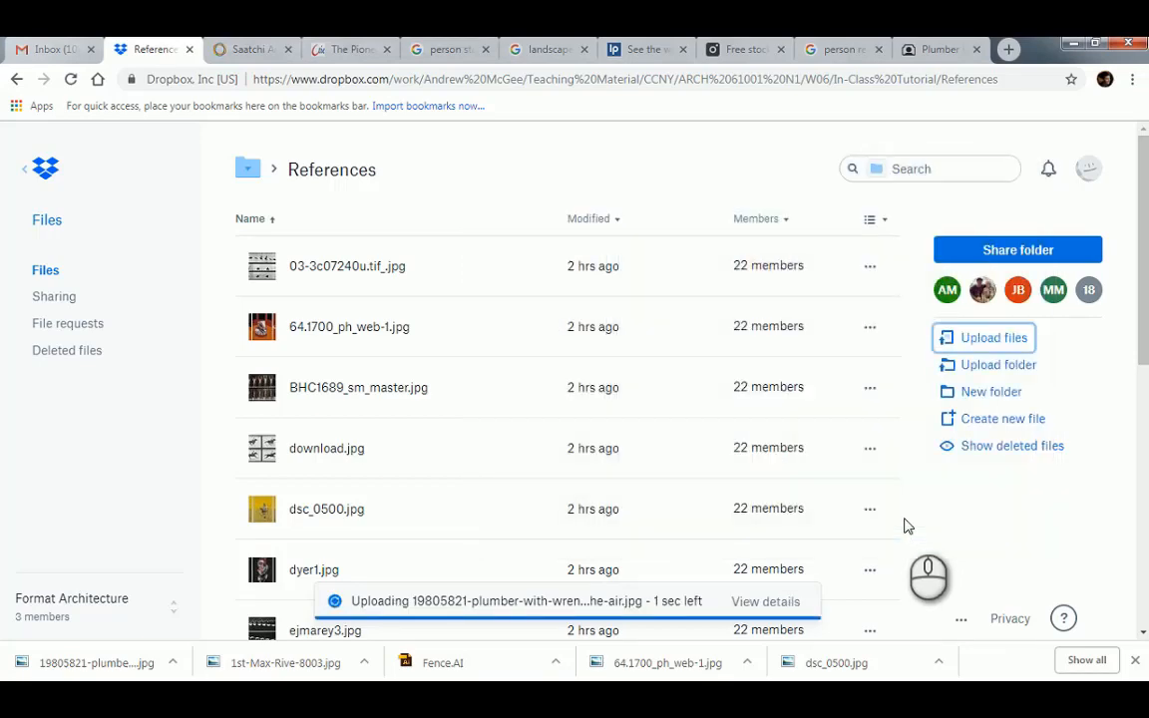
key(ctrl+a)
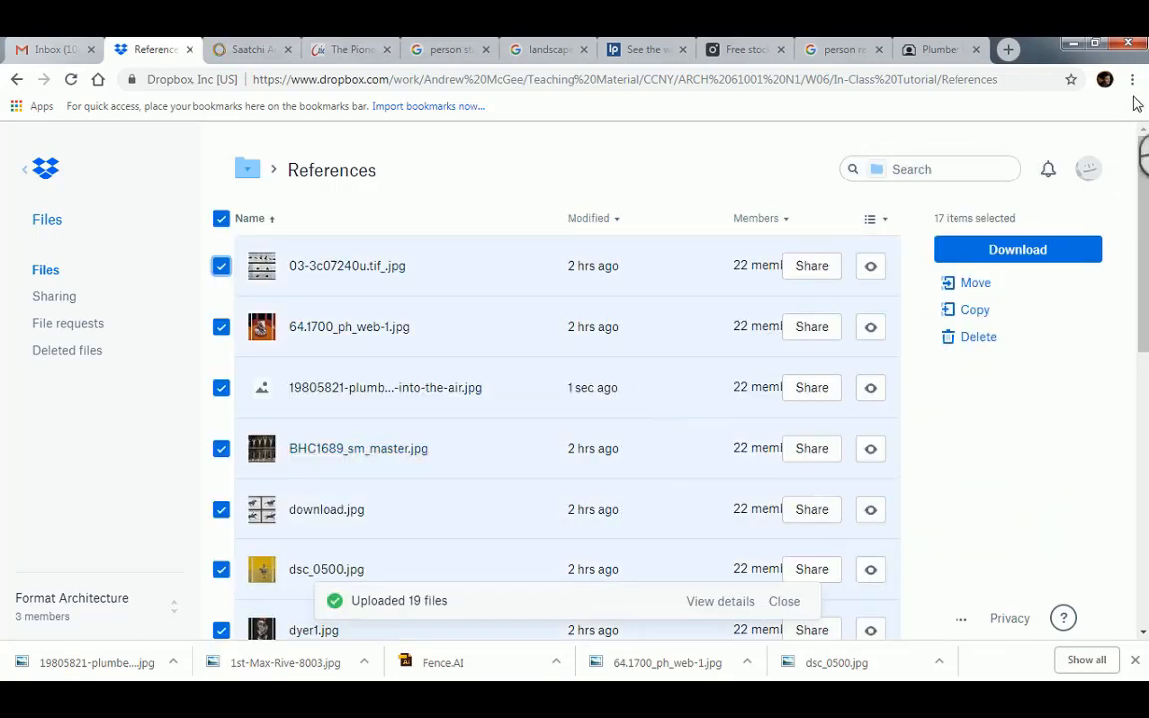
Return to Photoshop, switch to the Move tool, and open the plumber image from the desktop's References folder, fitted to the window
click(1073, 46)
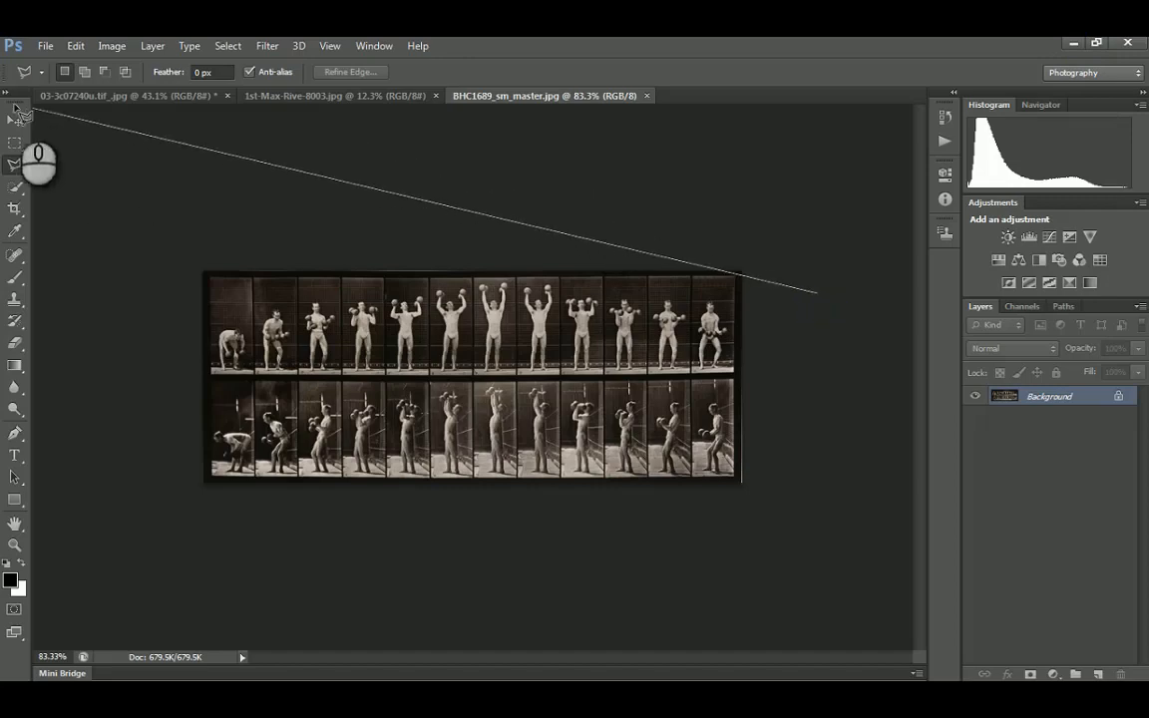
click(15, 120)
key(ctrl+o)
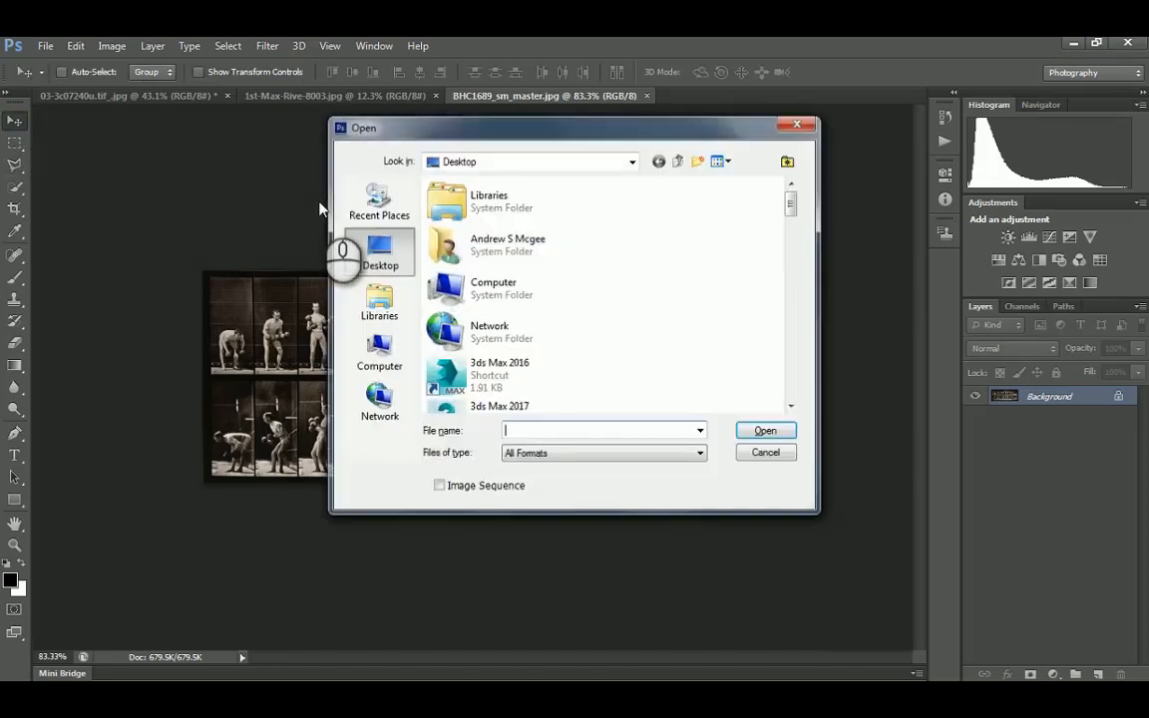
drag(788, 200, 790, 384)
double_click(435, 284)
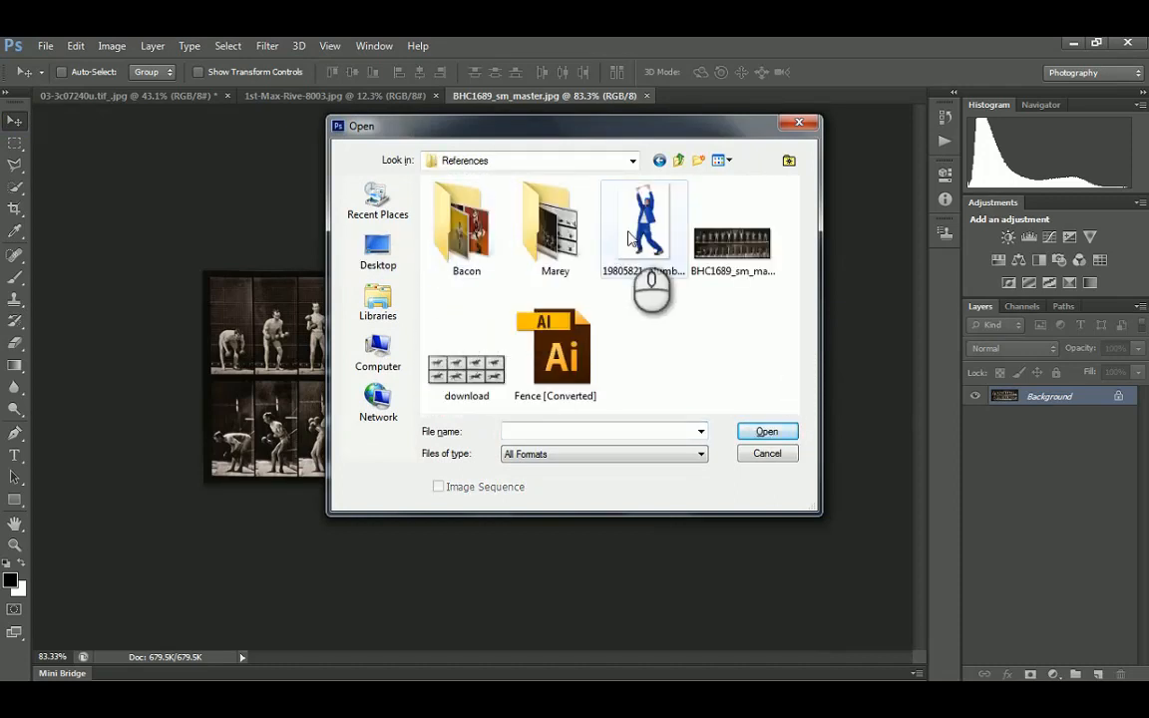
click(644, 261)
click(766, 431)
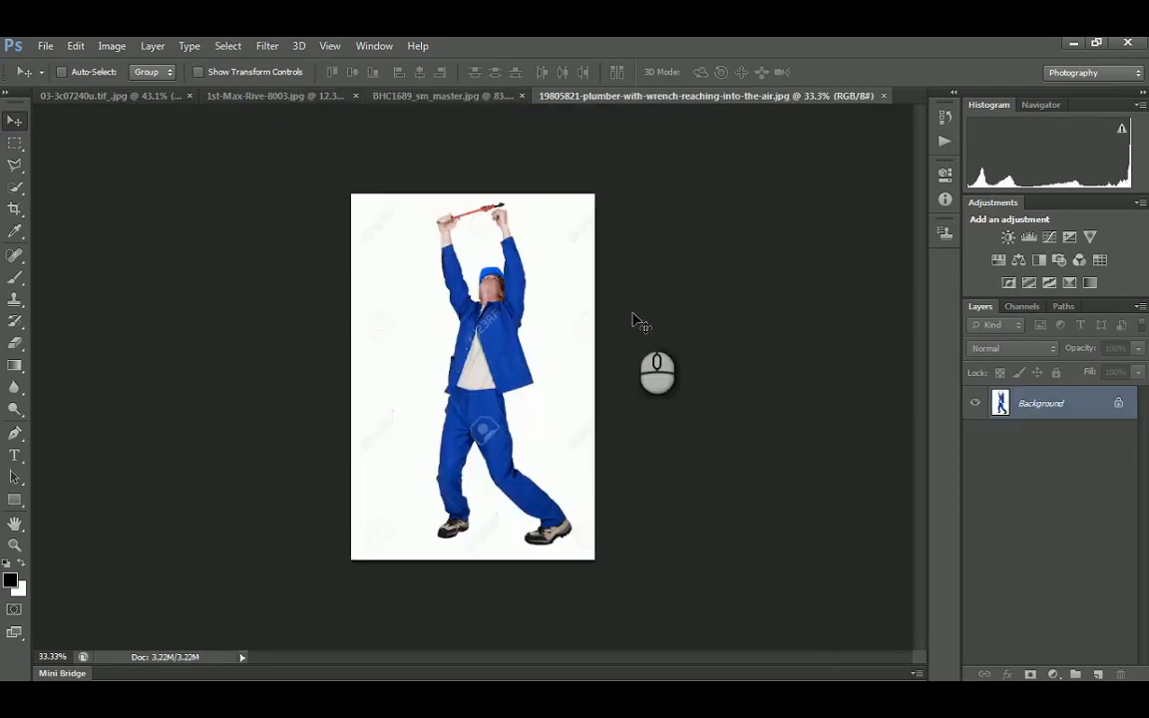
key(ctrl+0)
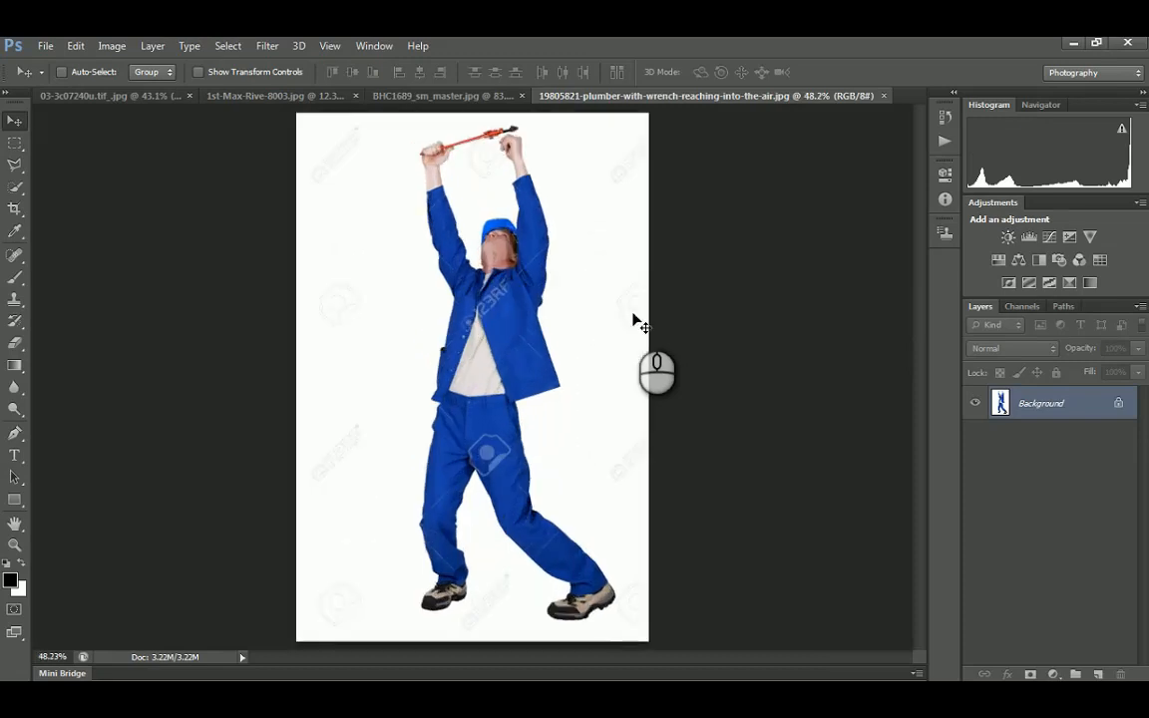
Activate the Polygonal Lasso tool and convert the plumber image's locked Background into a regular editable layer
click(14, 166)
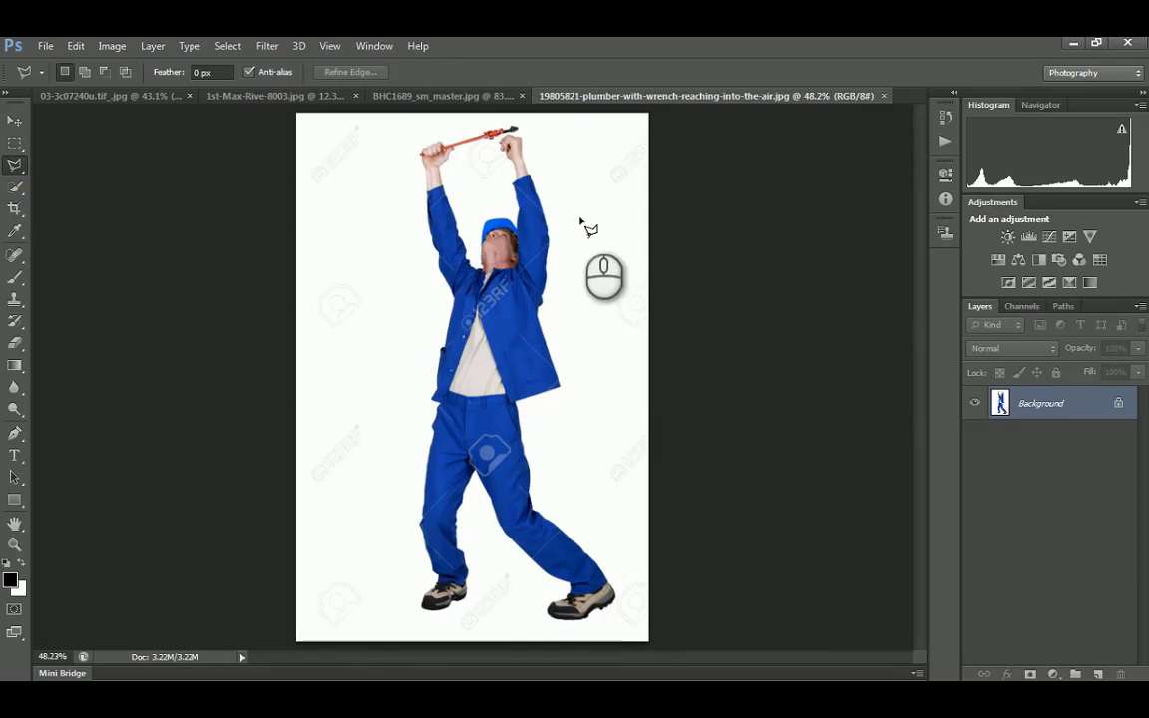
double_click(1038, 403)
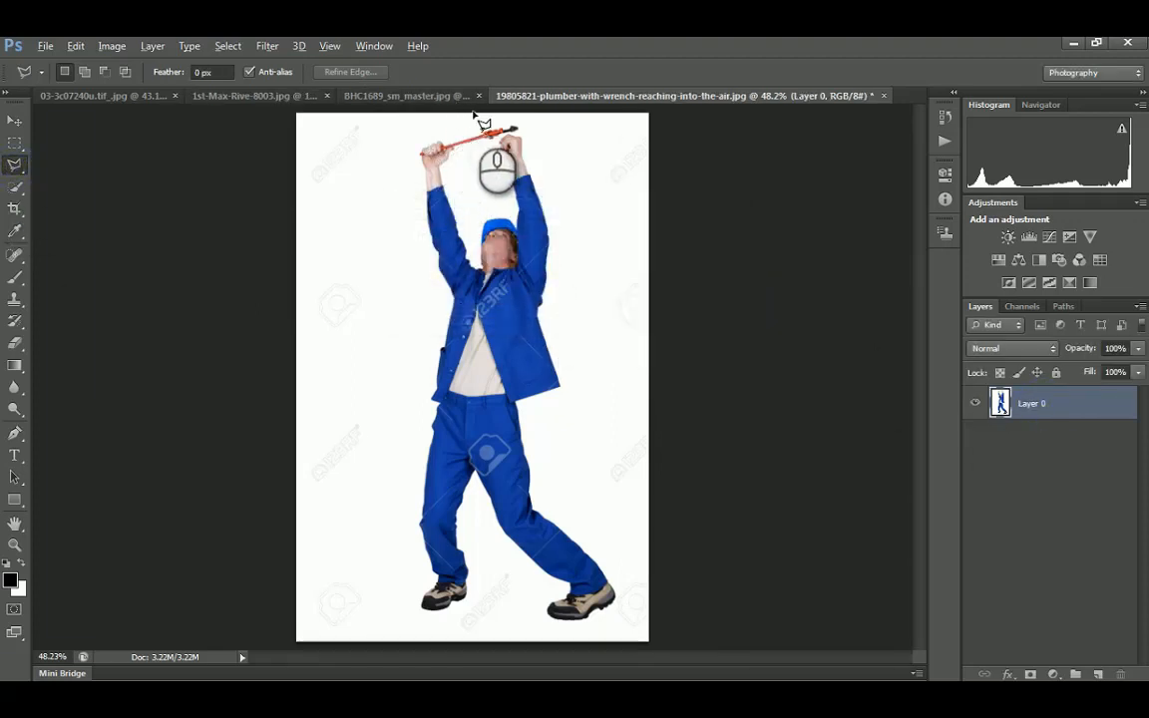
alt+scroll(454, 148, up, 2)
alt+scroll(449, 158, down, 3)
alt+scroll(444, 155, up, 5)
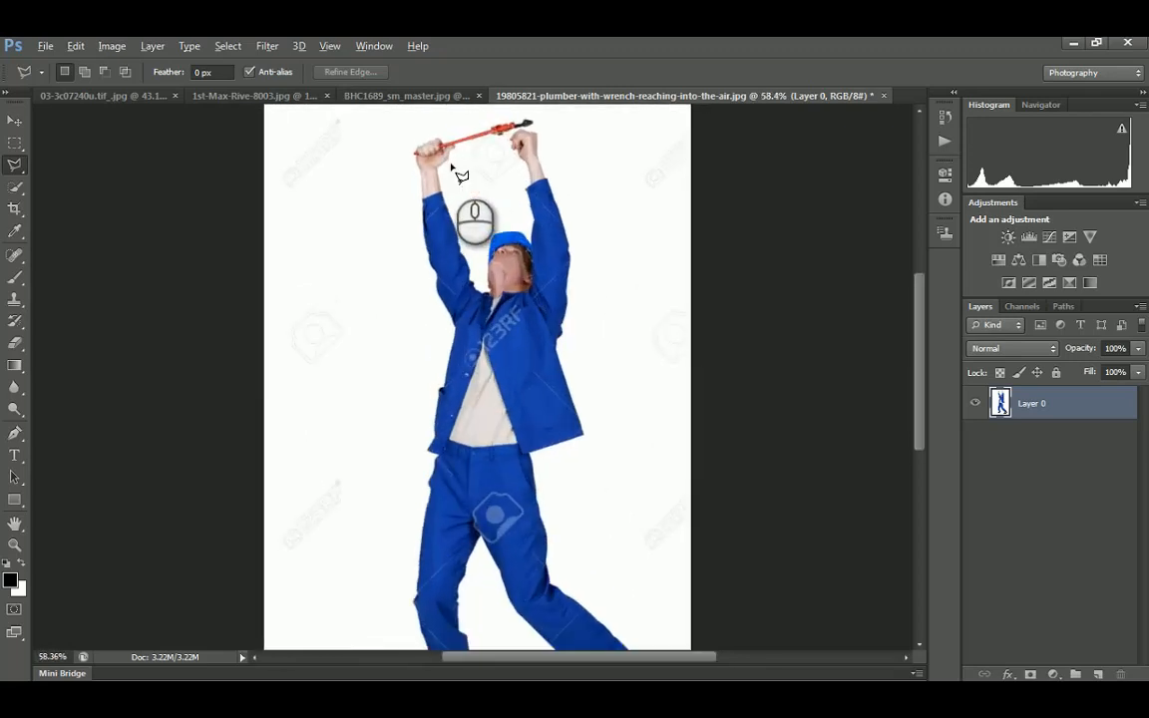
click(439, 139)
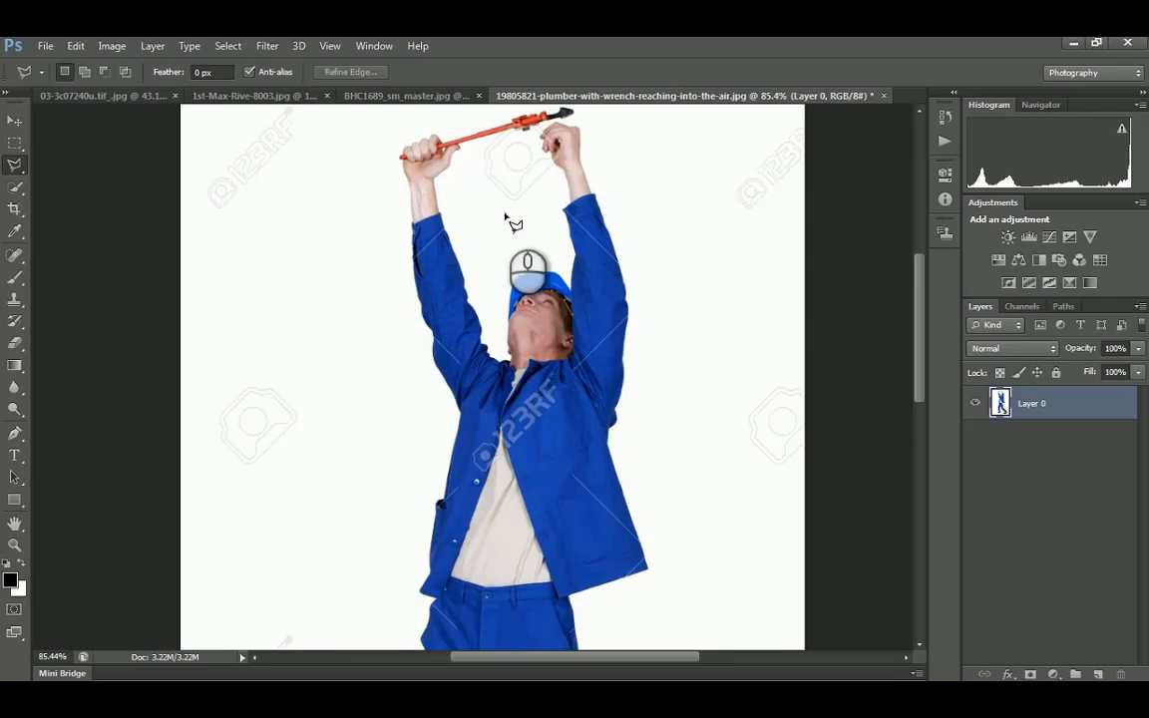
alt+scroll(511, 249, down, 5)
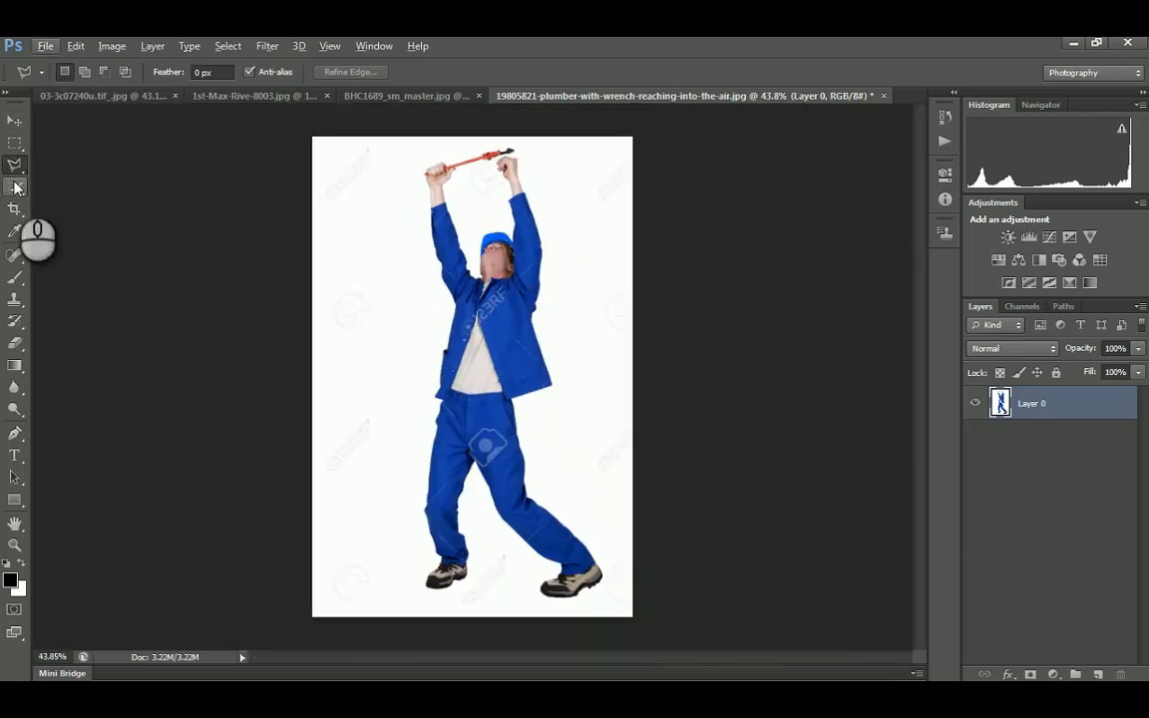
Select the white background around the plumber with the Magic Wand at tolerance 32, contiguous, and delete it
click(16, 188)
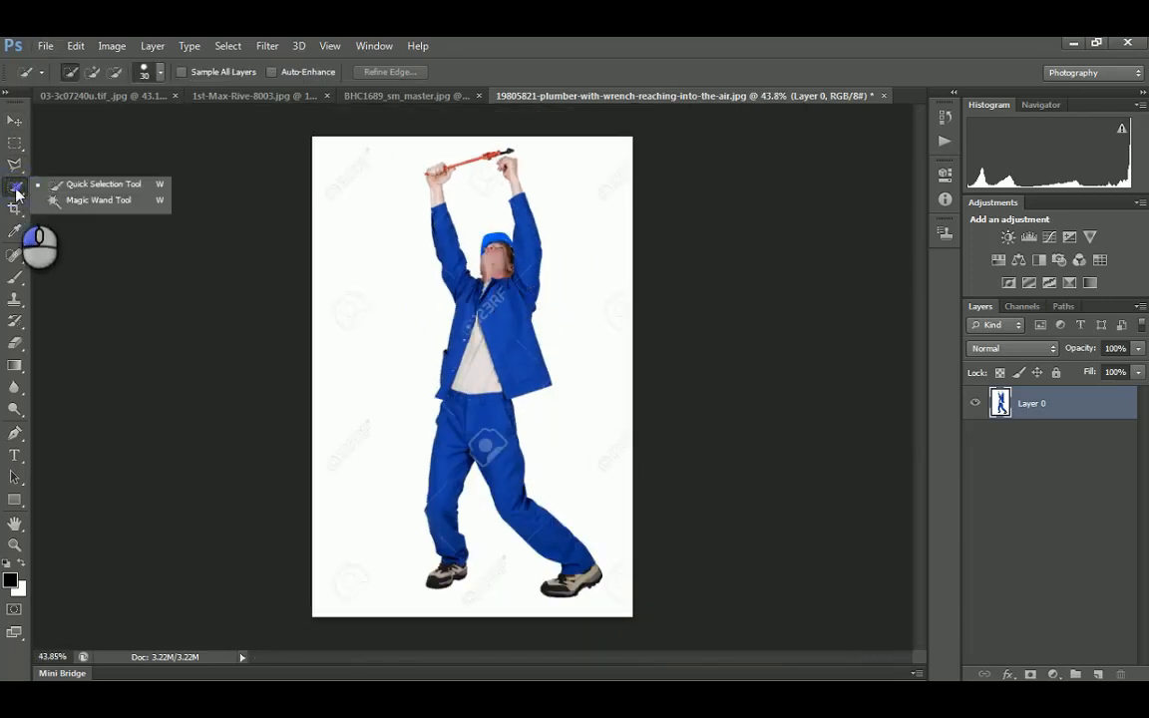
click(96, 204)
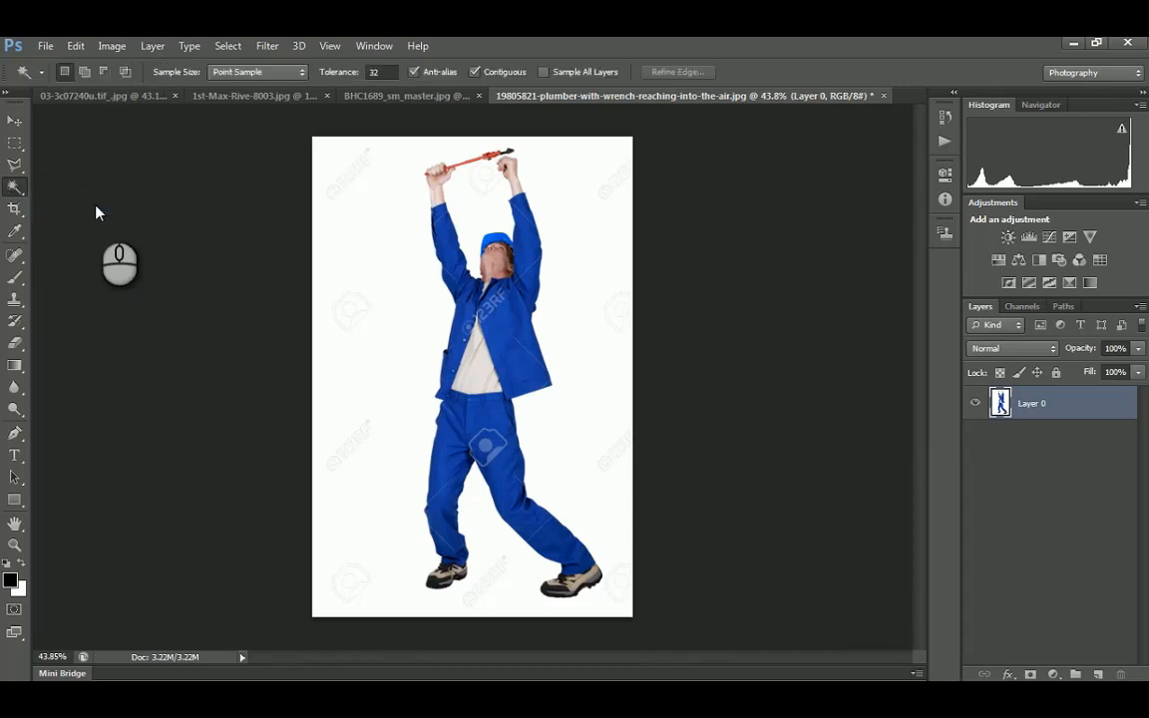
click(13, 190)
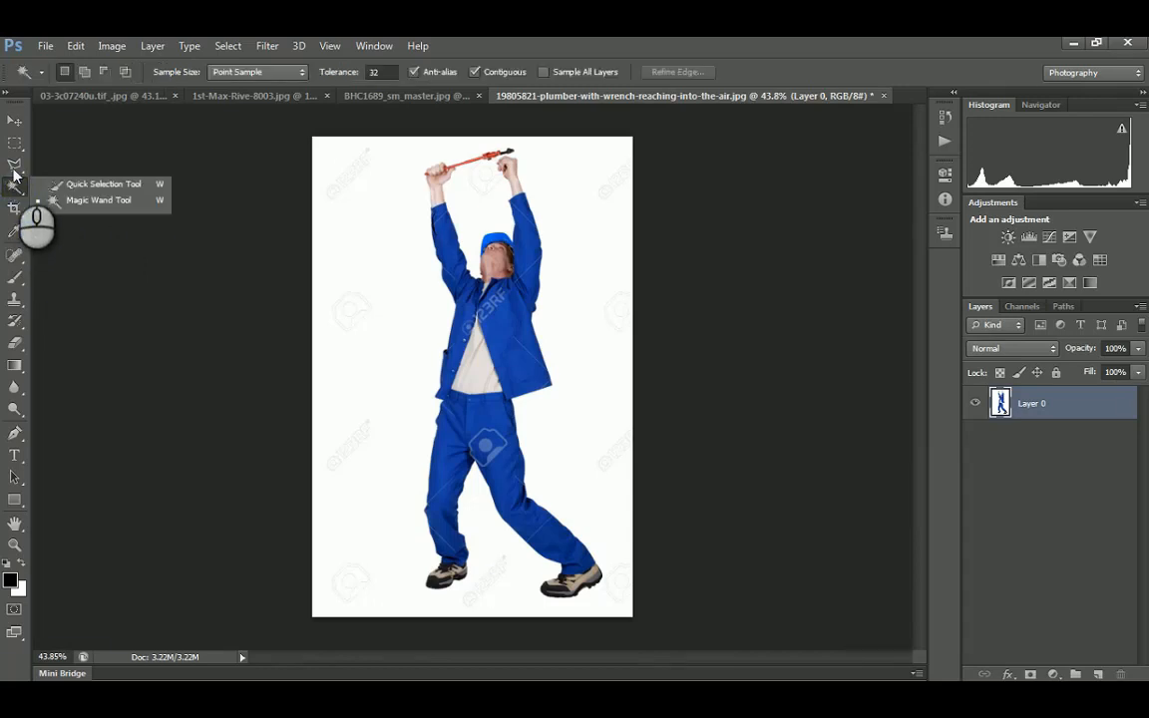
click(82, 200)
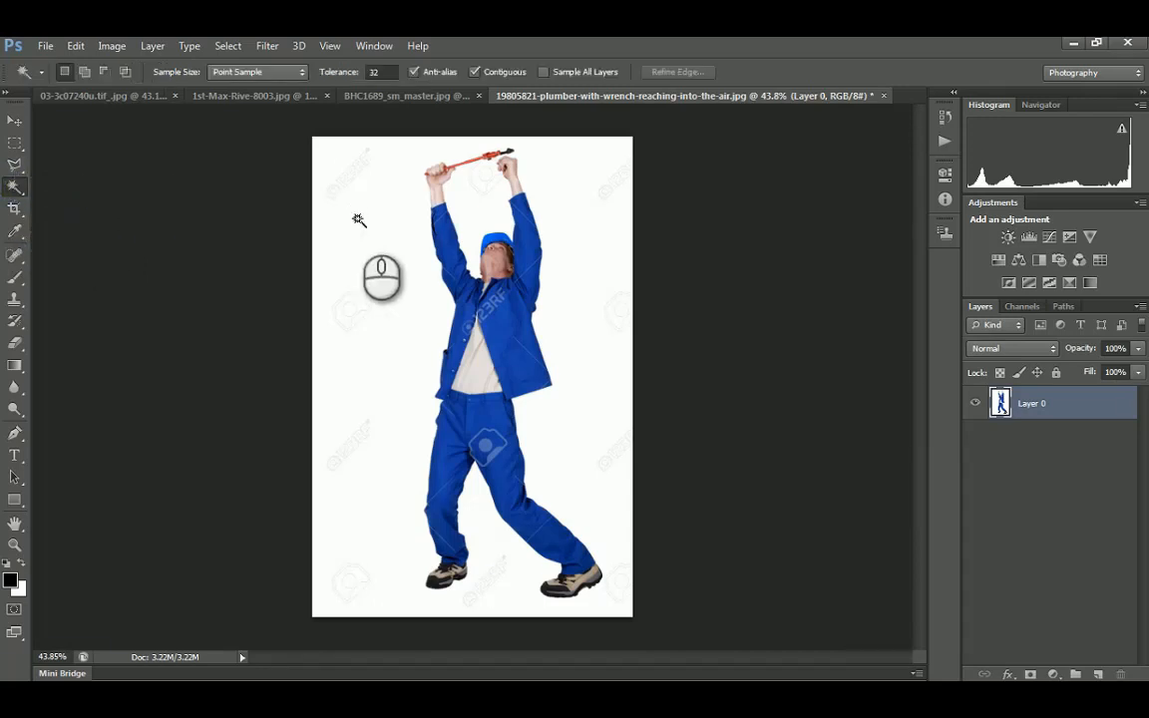
click(371, 245)
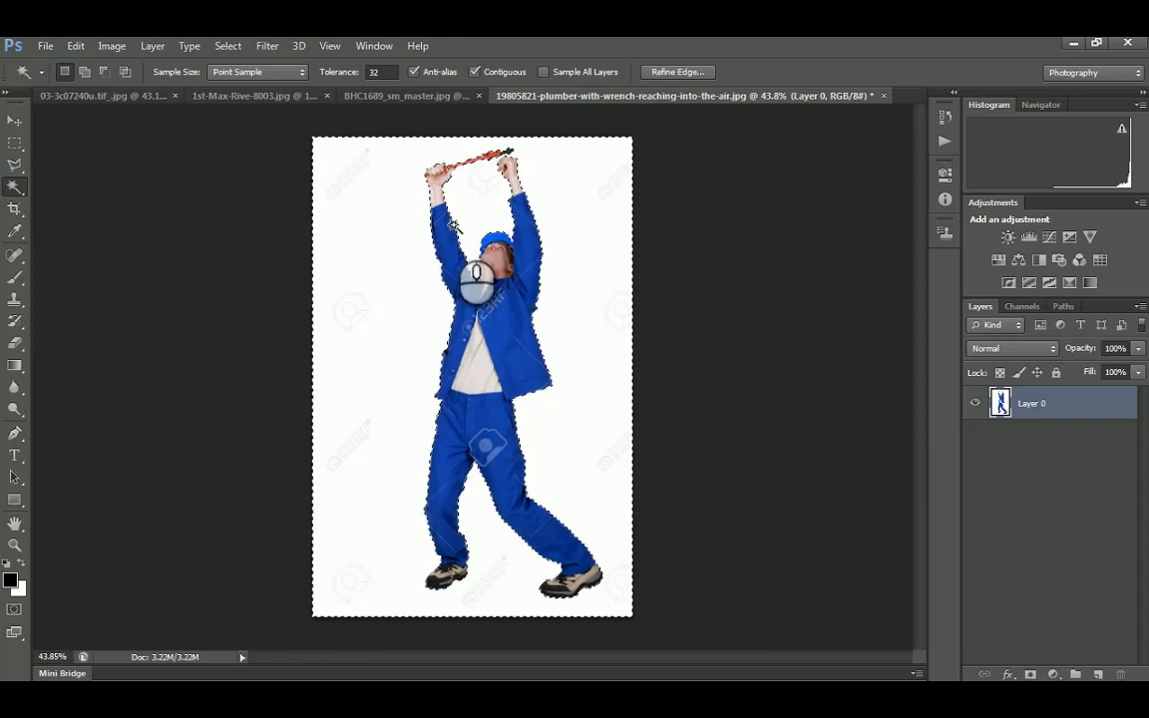
alt+scroll(473, 195, up, 5)
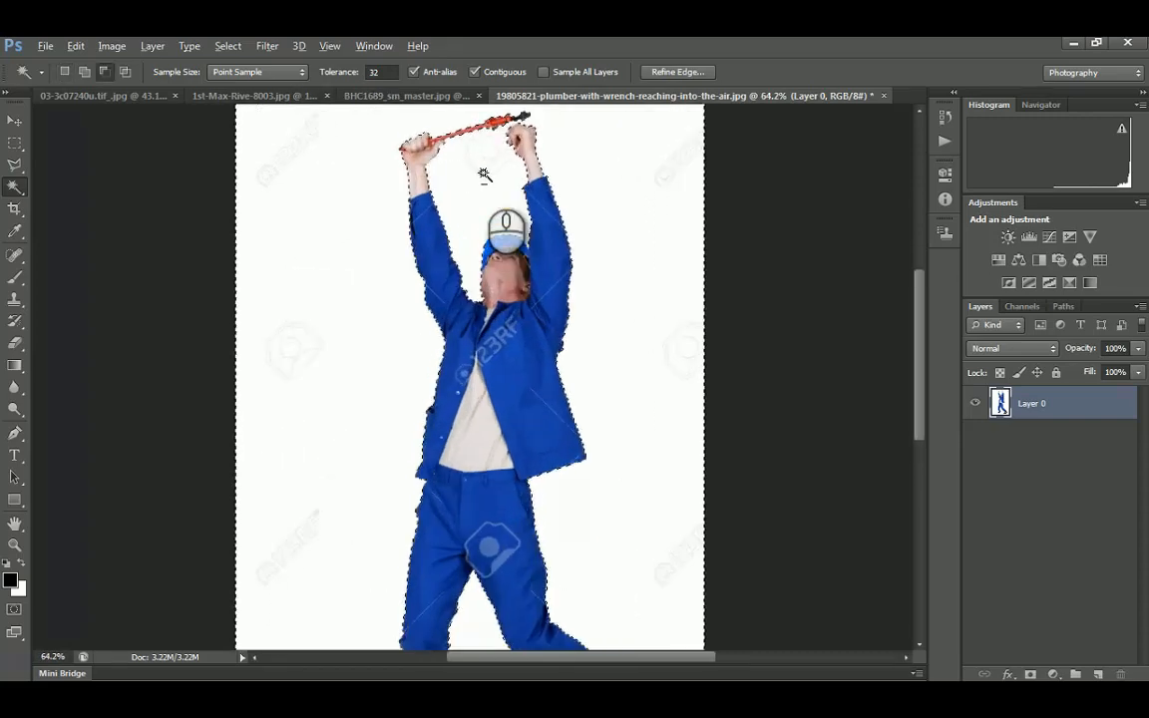
alt+scroll(484, 176, down, 5)
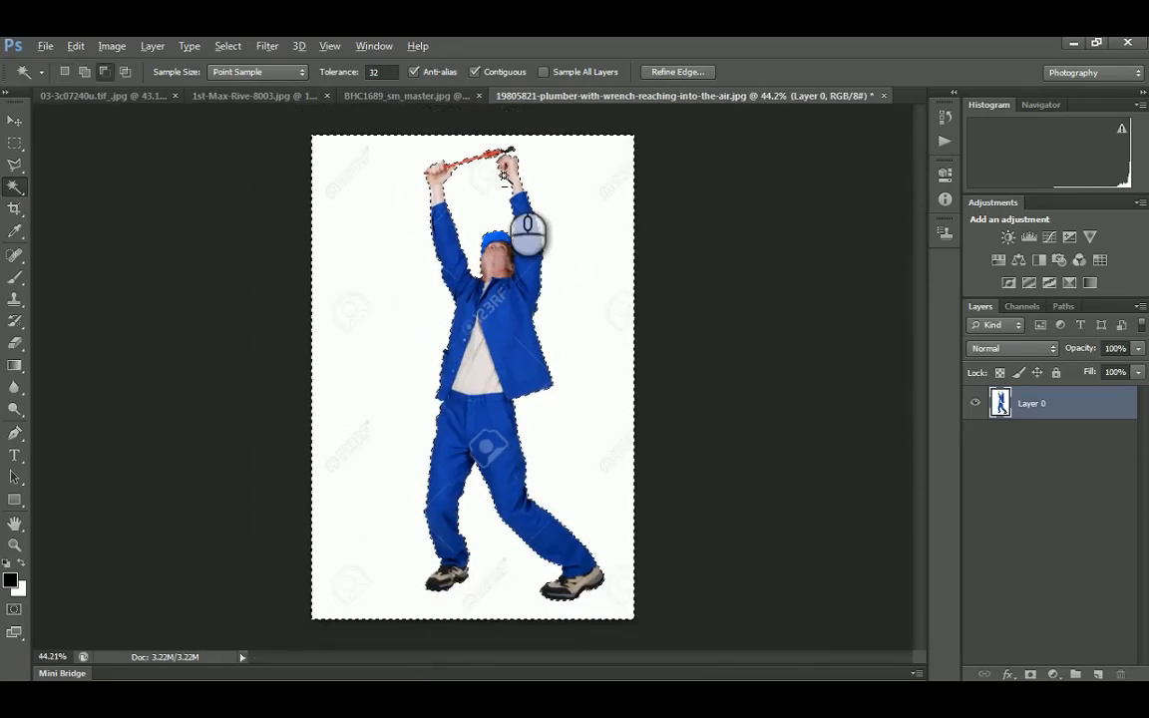
key(Delete)
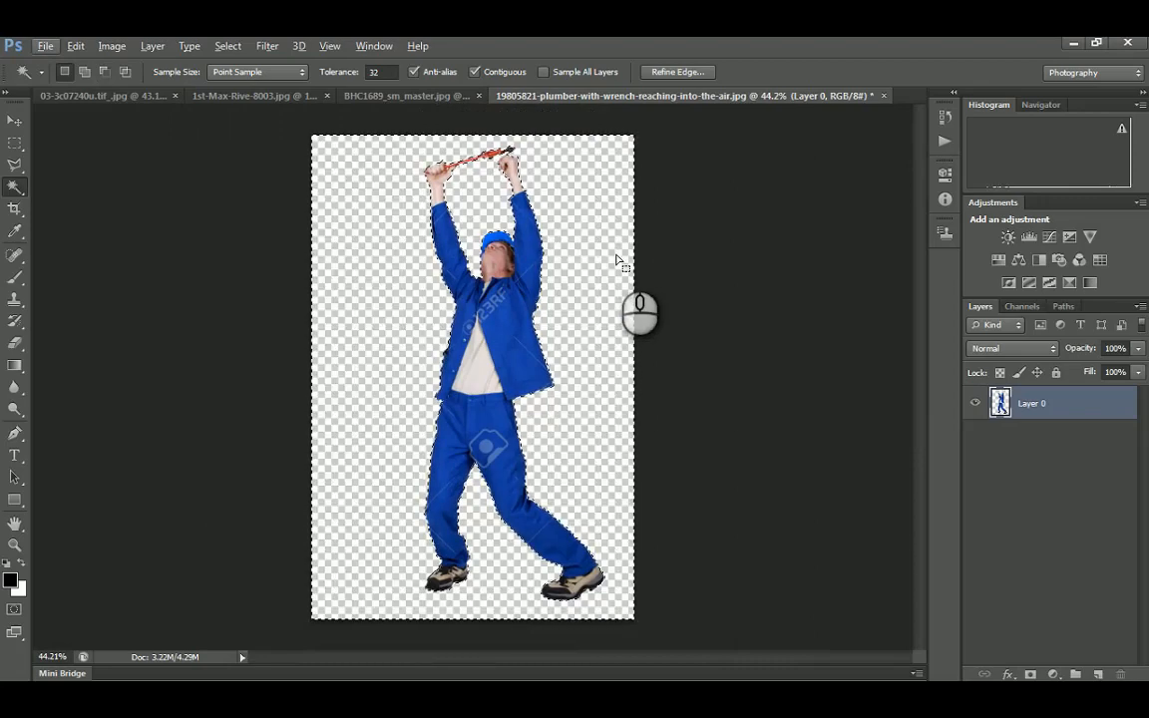
Deselect the cleared background area around the plumber and switch to the Move tool
key(ctrl+d)
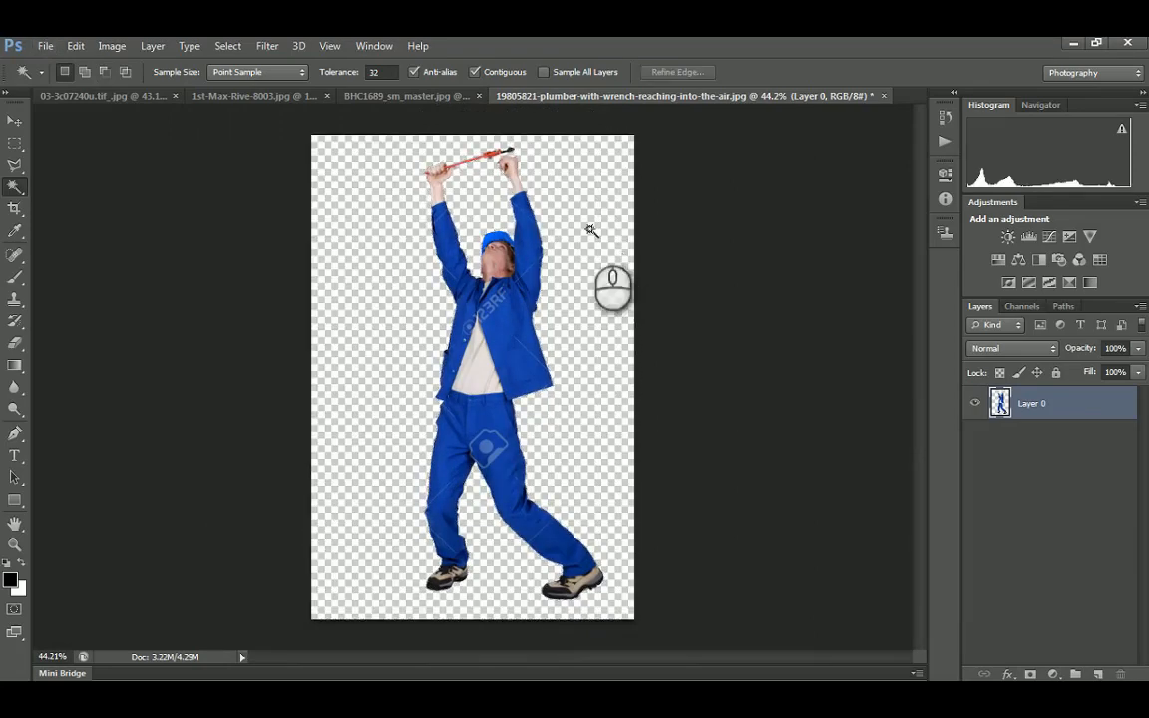
alt+scroll(525, 176, up, 2)
alt+scroll(537, 200, down, 2)
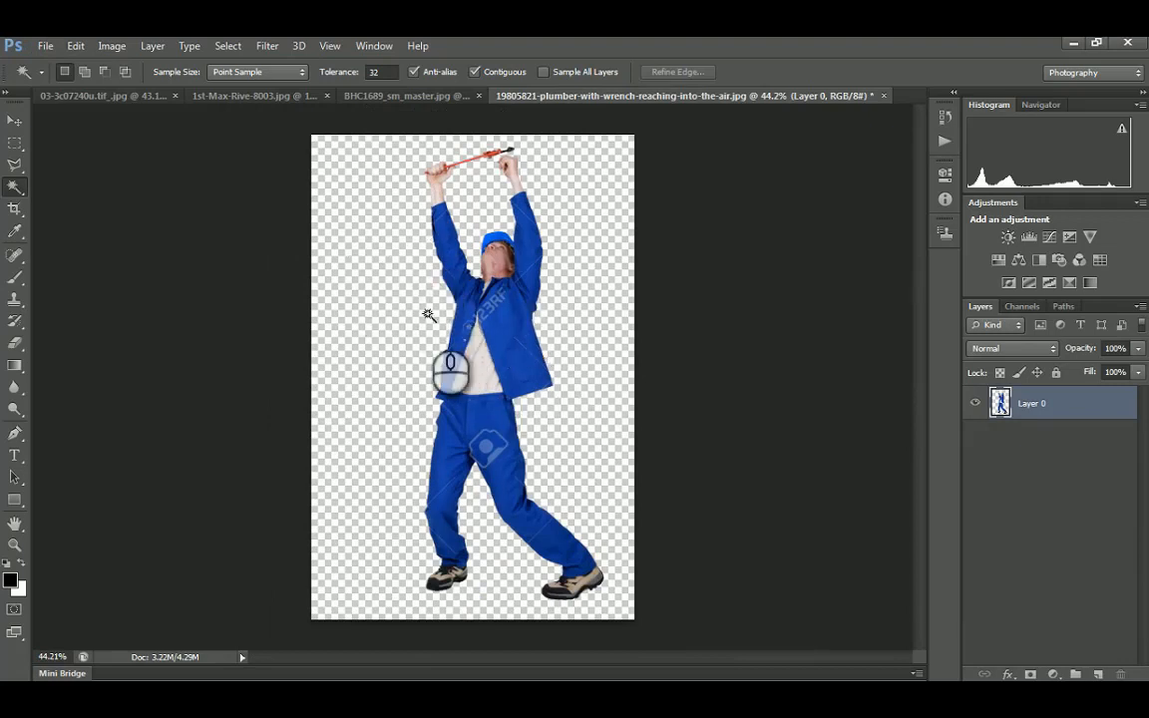
click(15, 120)
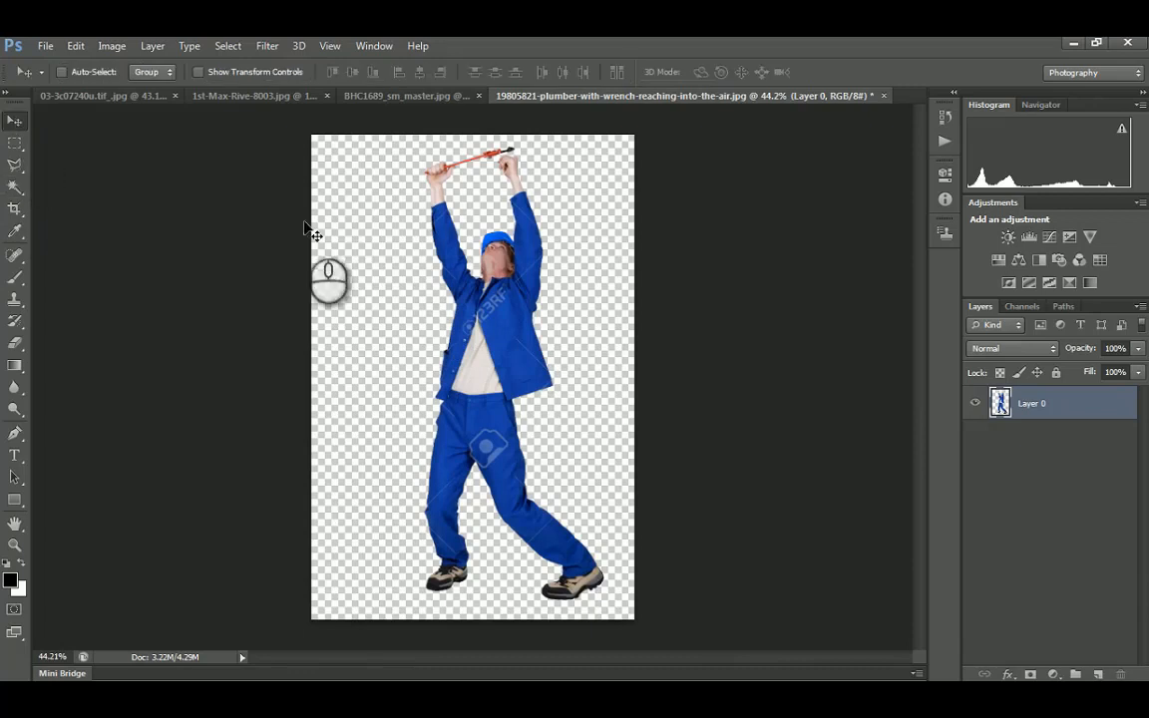
drag(519, 330, 437, 310)
key(ctrl+z)
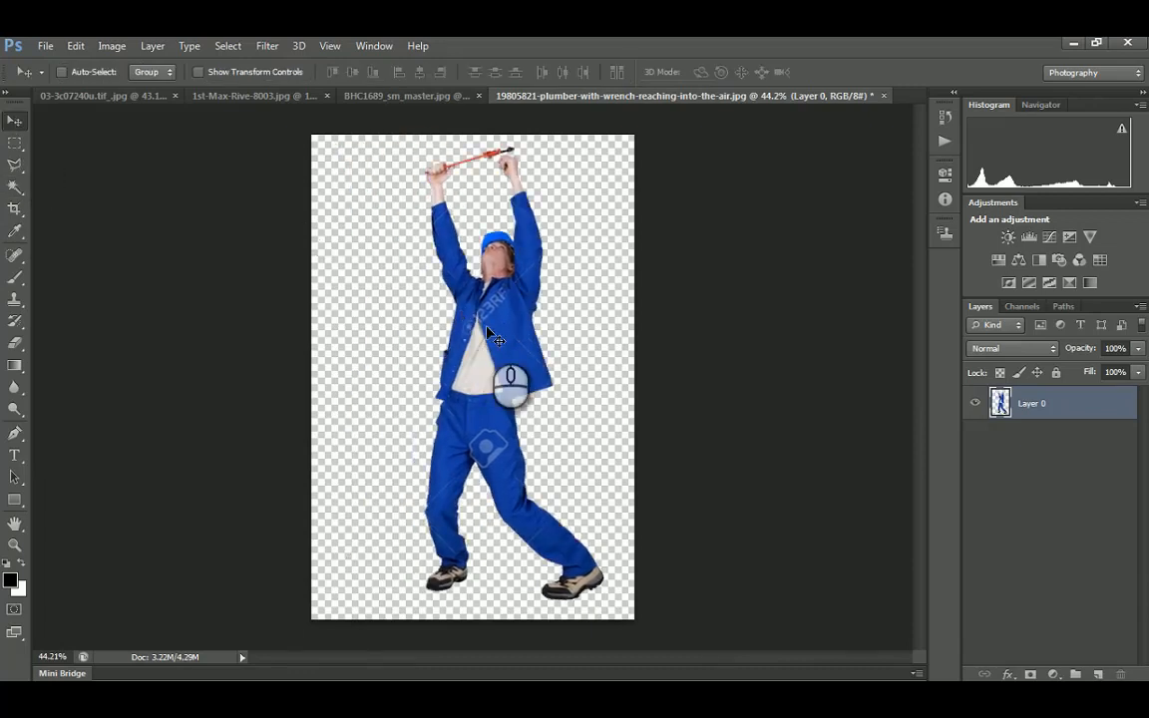
key(ctrl+t)
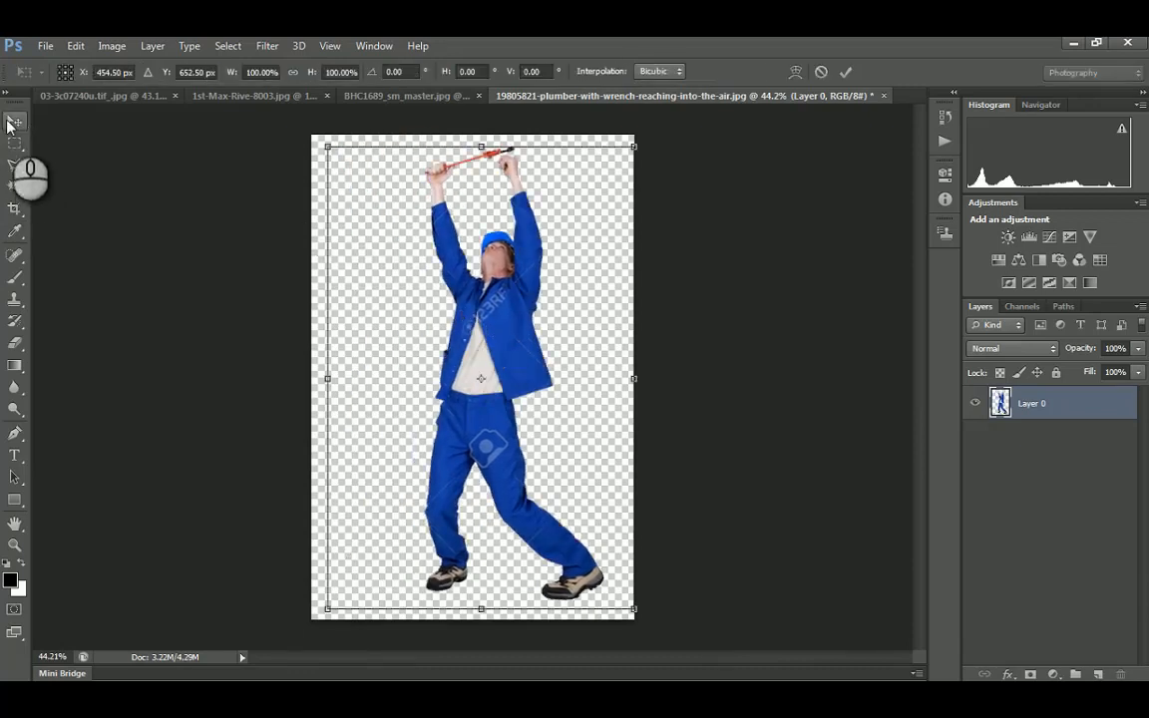
key(Escape)
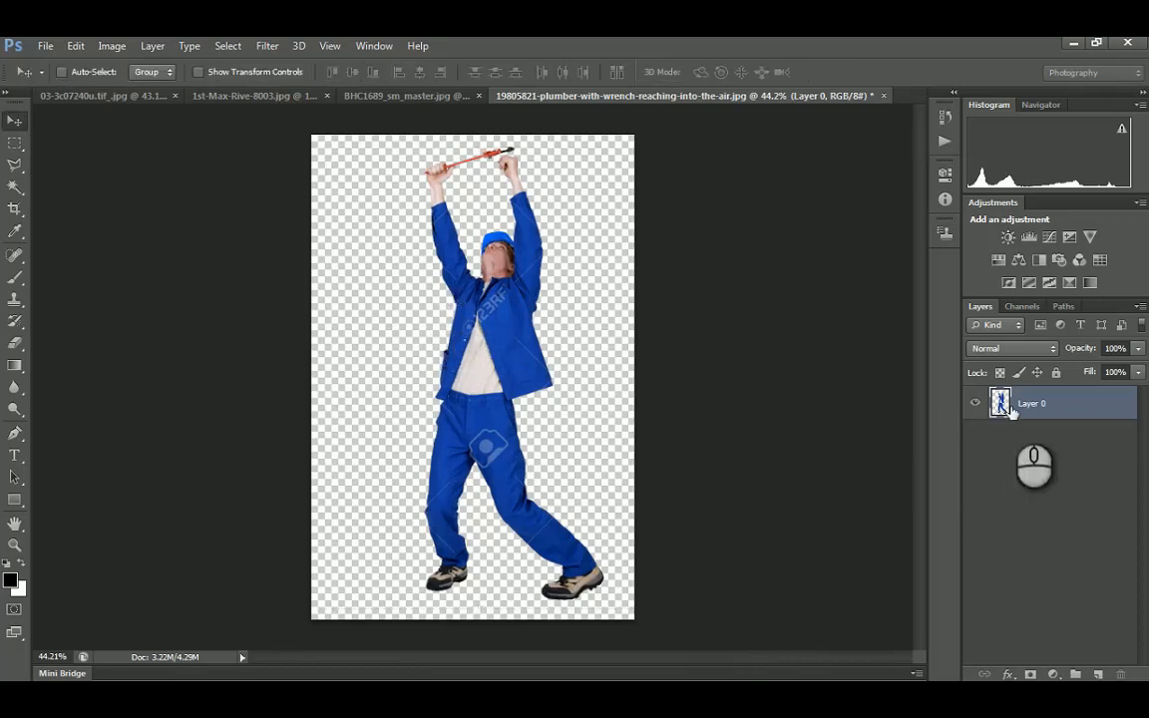
key(ctrl+t)
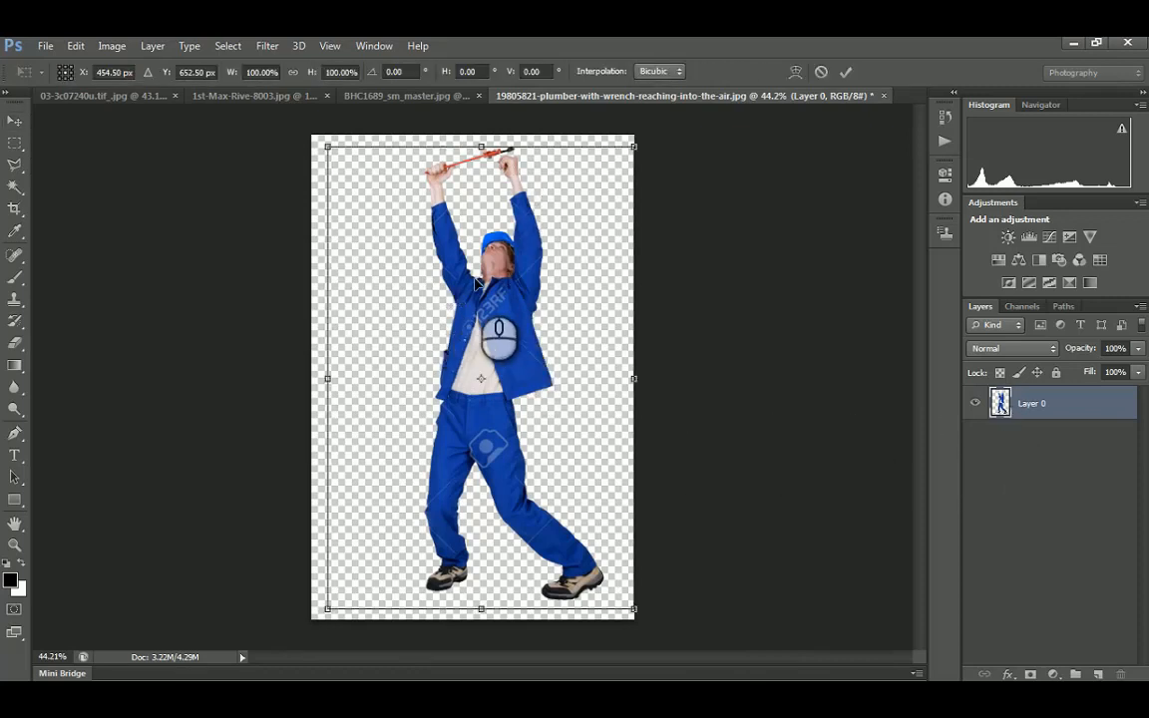
drag(327, 379, 360, 379)
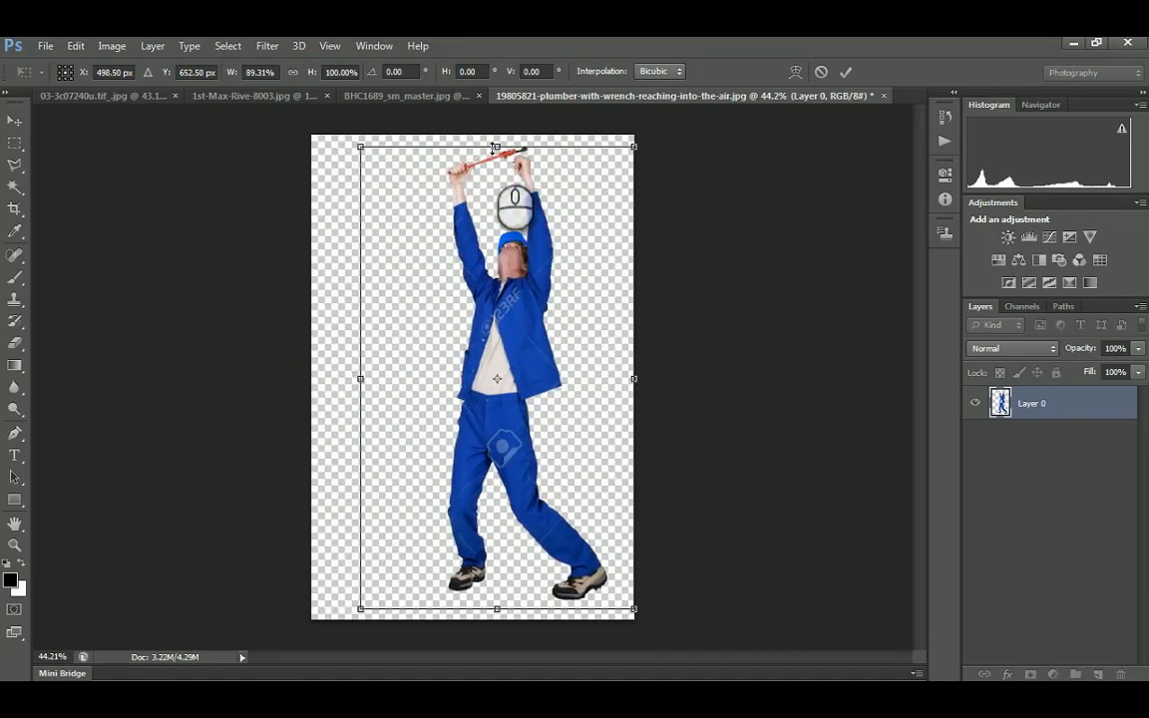
drag(497, 139, 513, 185)
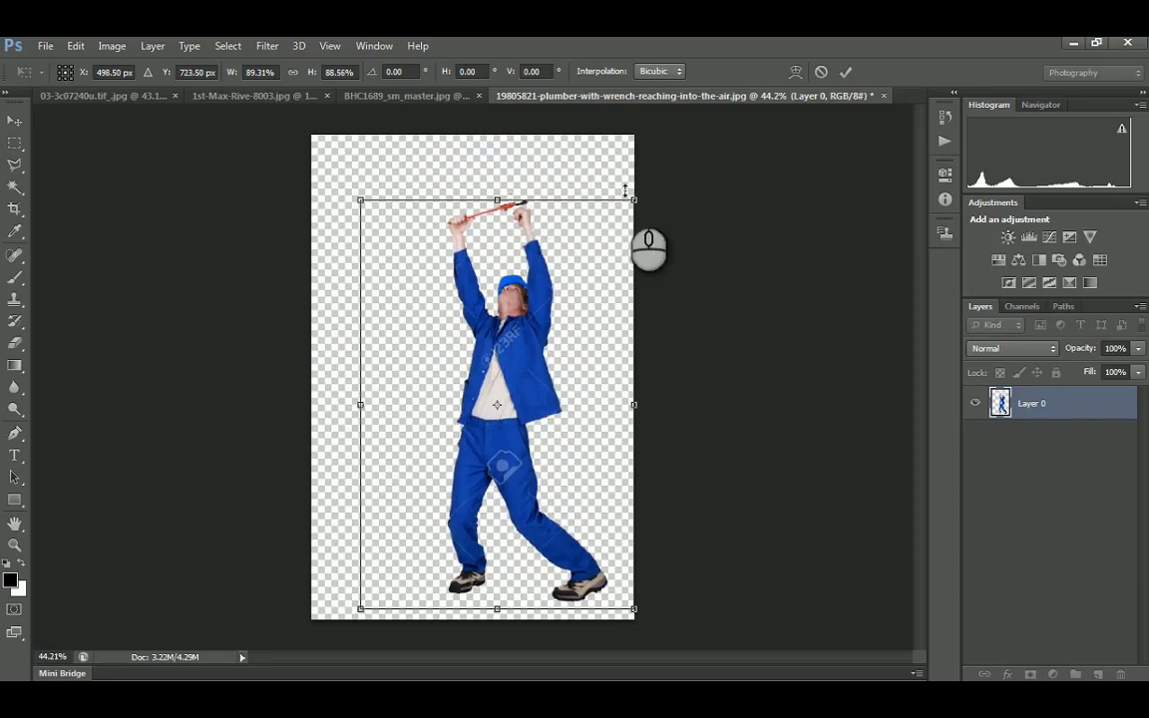
drag(631, 200, 562, 309)
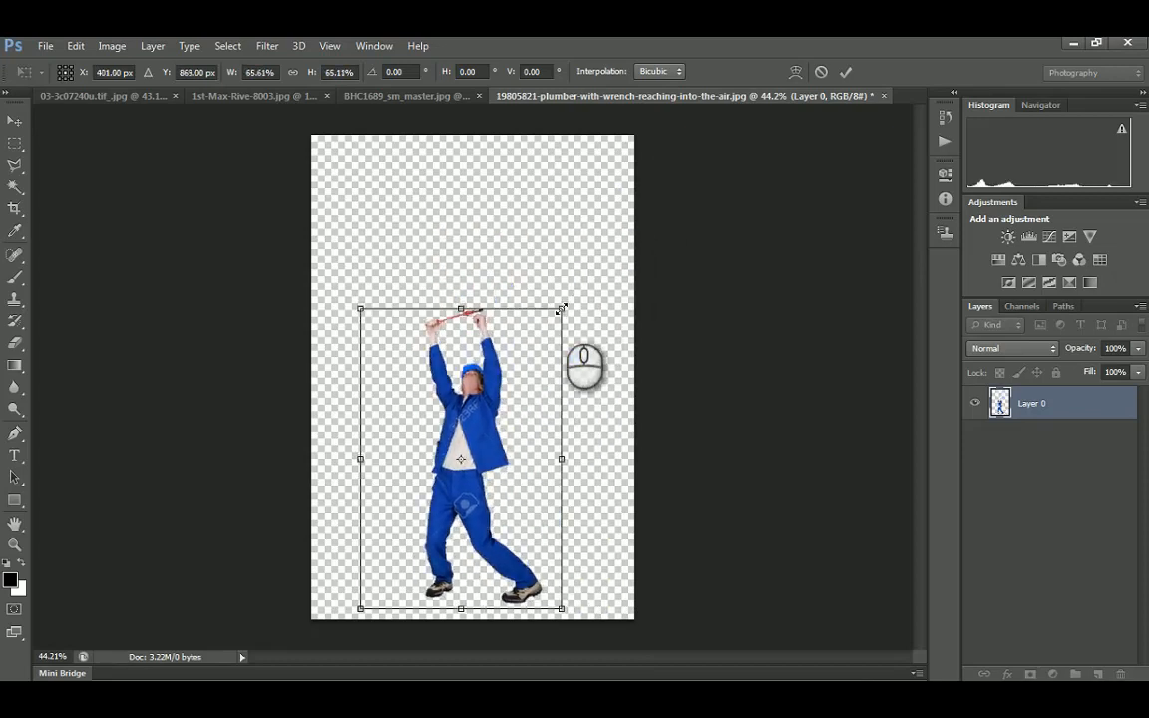
key(Escape)
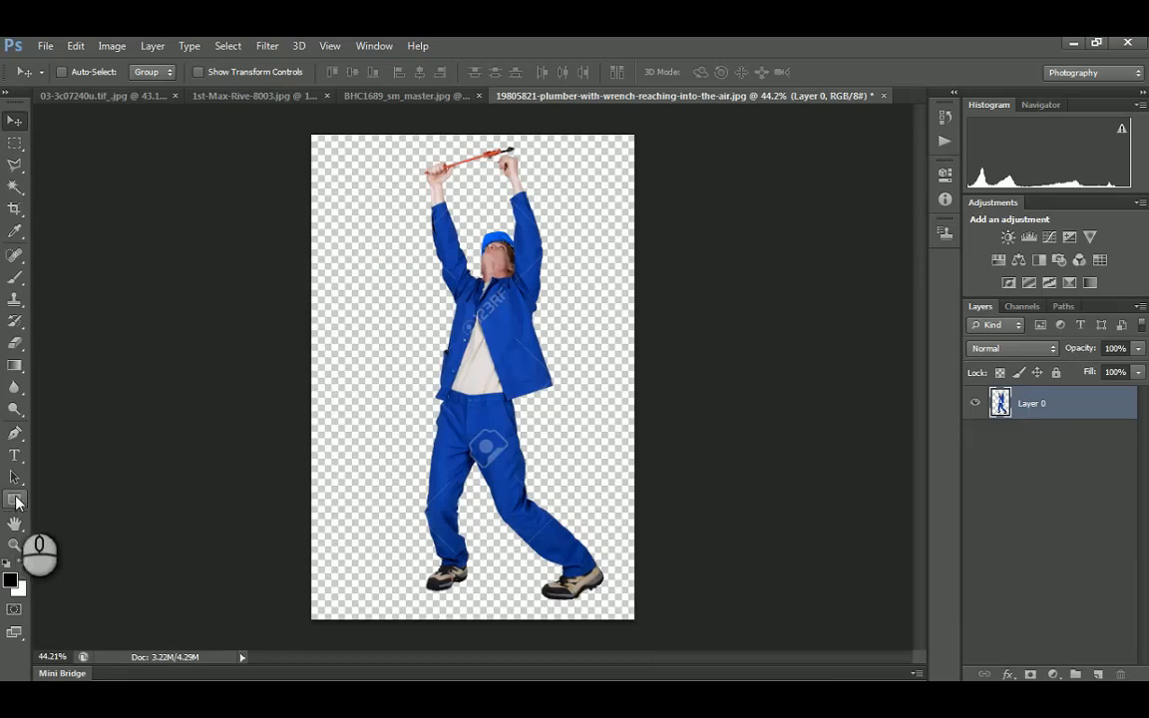
key(ctrl+t)
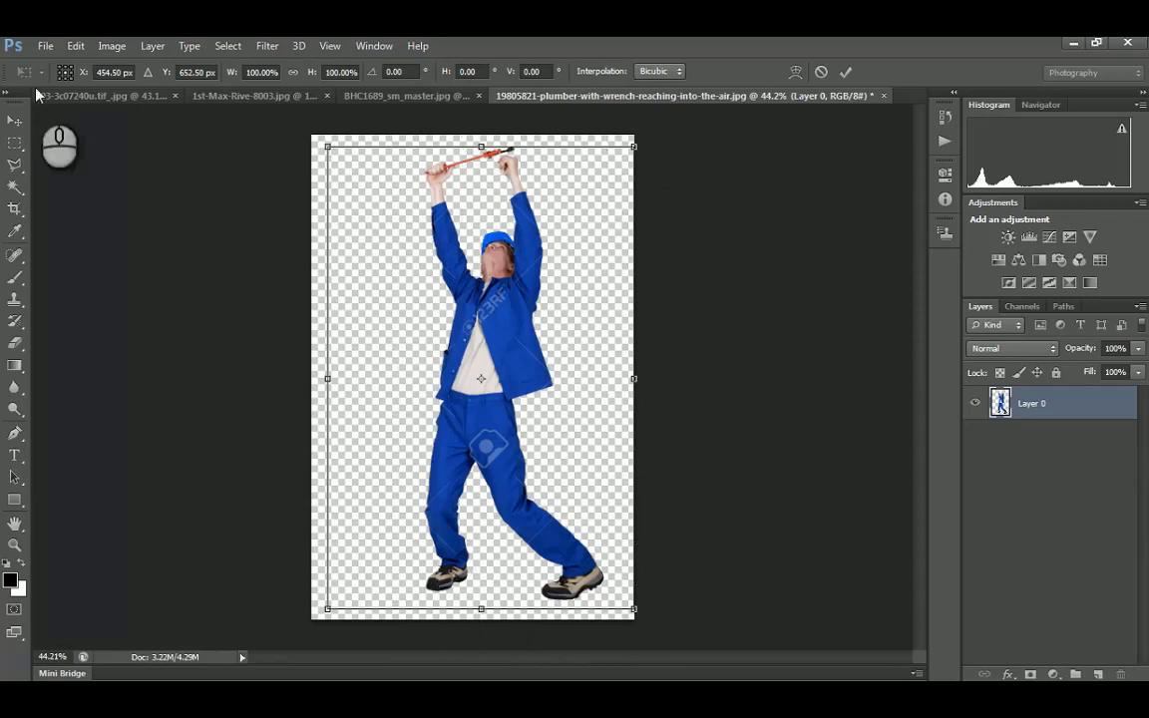
key(Return)
Outline the plumber loosely with the Polygonal Lasso, invert the selection, and delete the stray pixels outside it
click(15, 164)
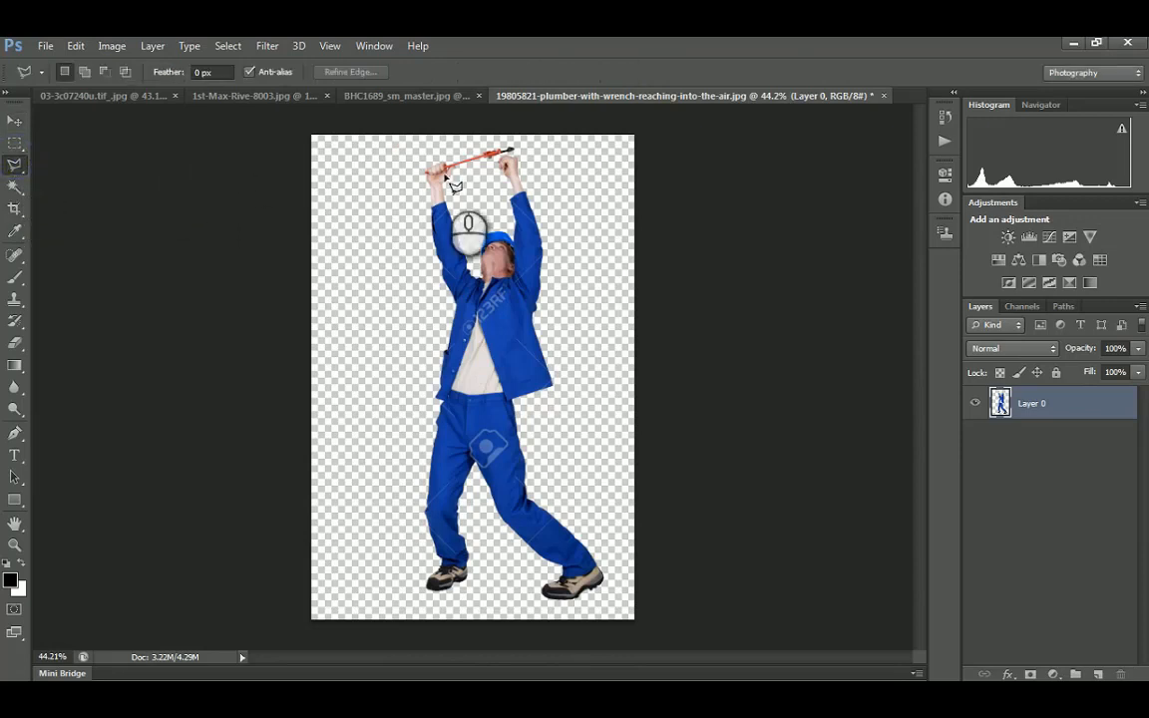
mouse_move(436, 156)
mouse_down()
mouse_move(419, 170)
mouse_move(419, 219)
mouse_move(451, 315)
mouse_move(399, 581)
mouse_move(577, 610)
mouse_move(601, 574)
mouse_move(537, 415)
mouse_move(567, 352)
mouse_move(523, 147)
mouse_up()
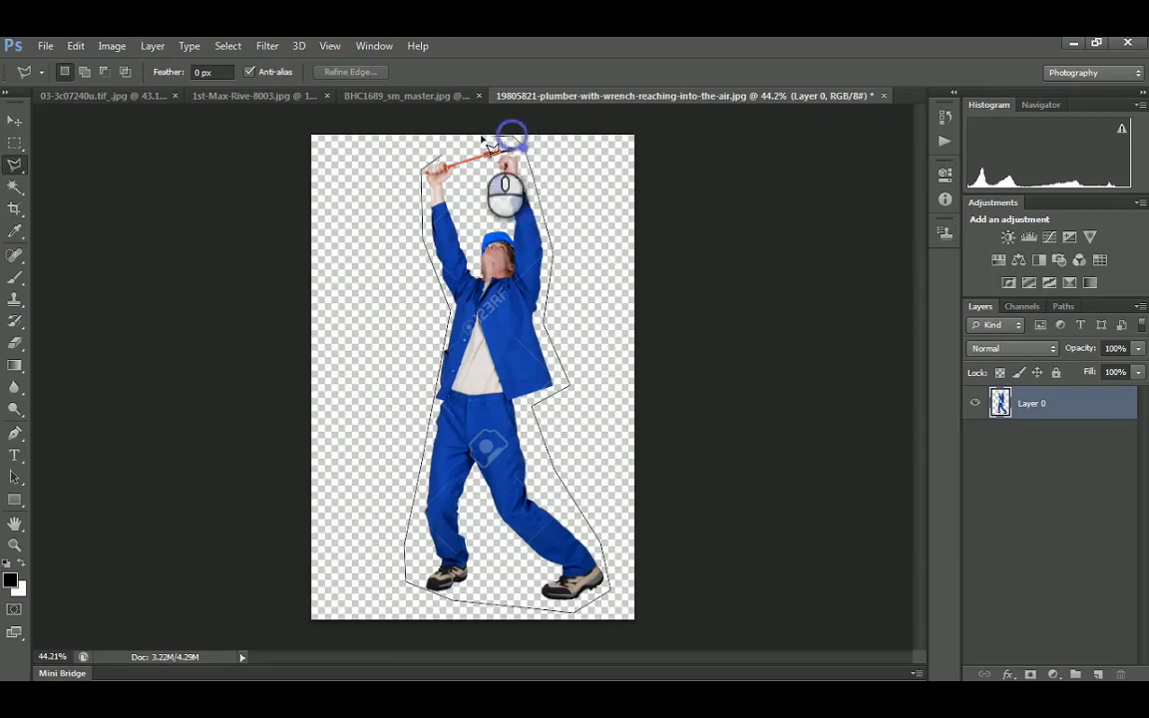
drag(450, 151, 448, 156)
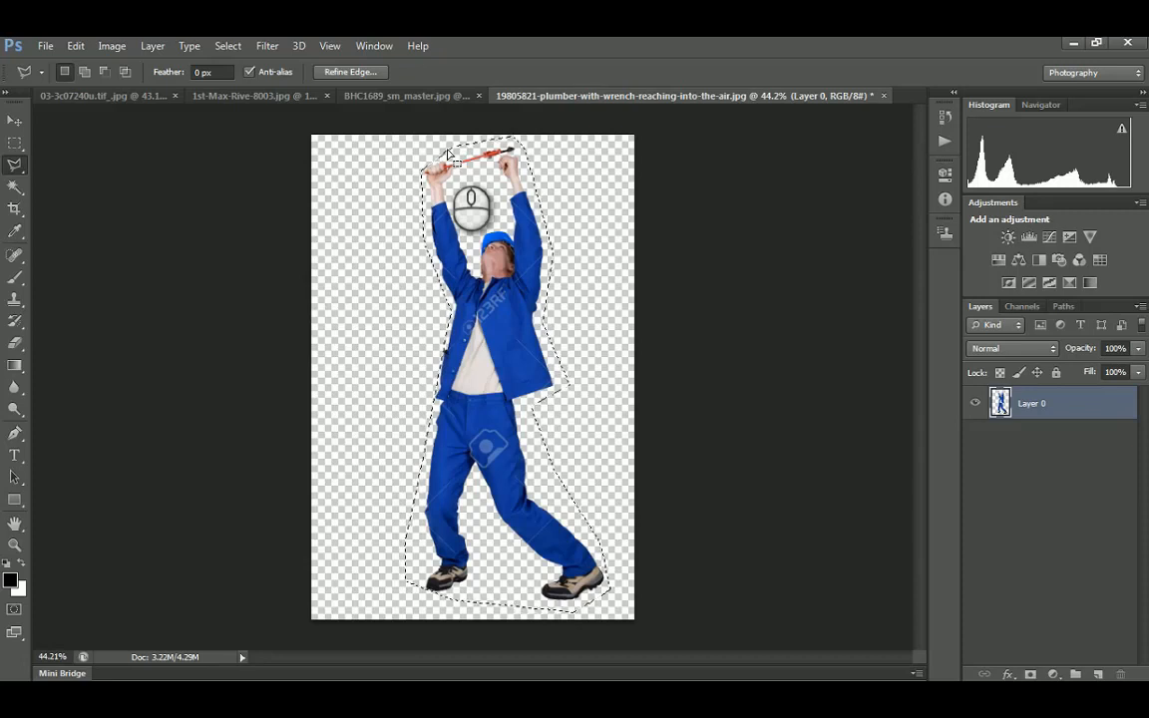
key(Delete)
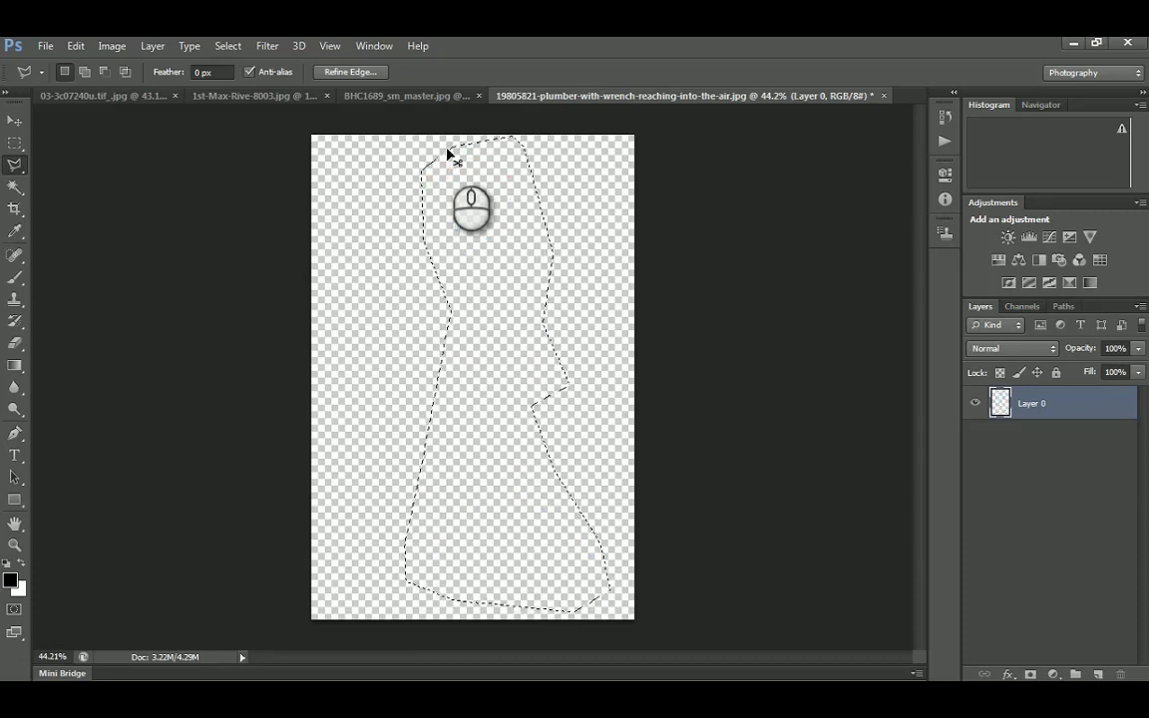
key(ctrl+z)
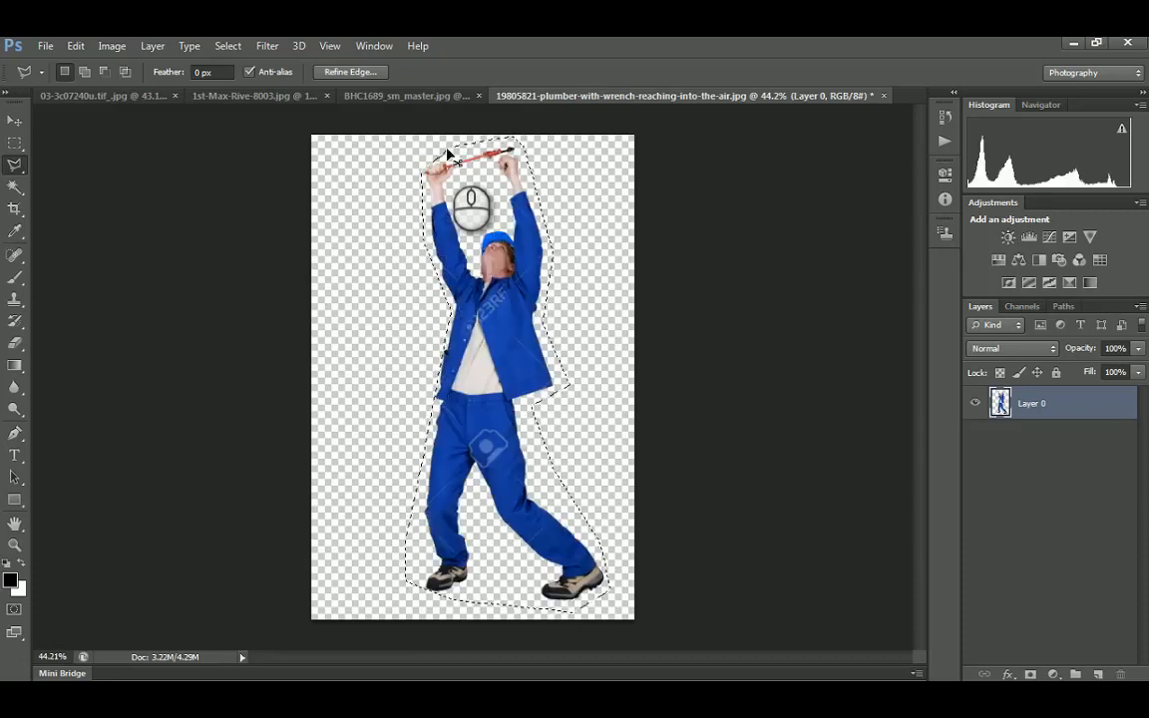
key(ctrl+shift+i)
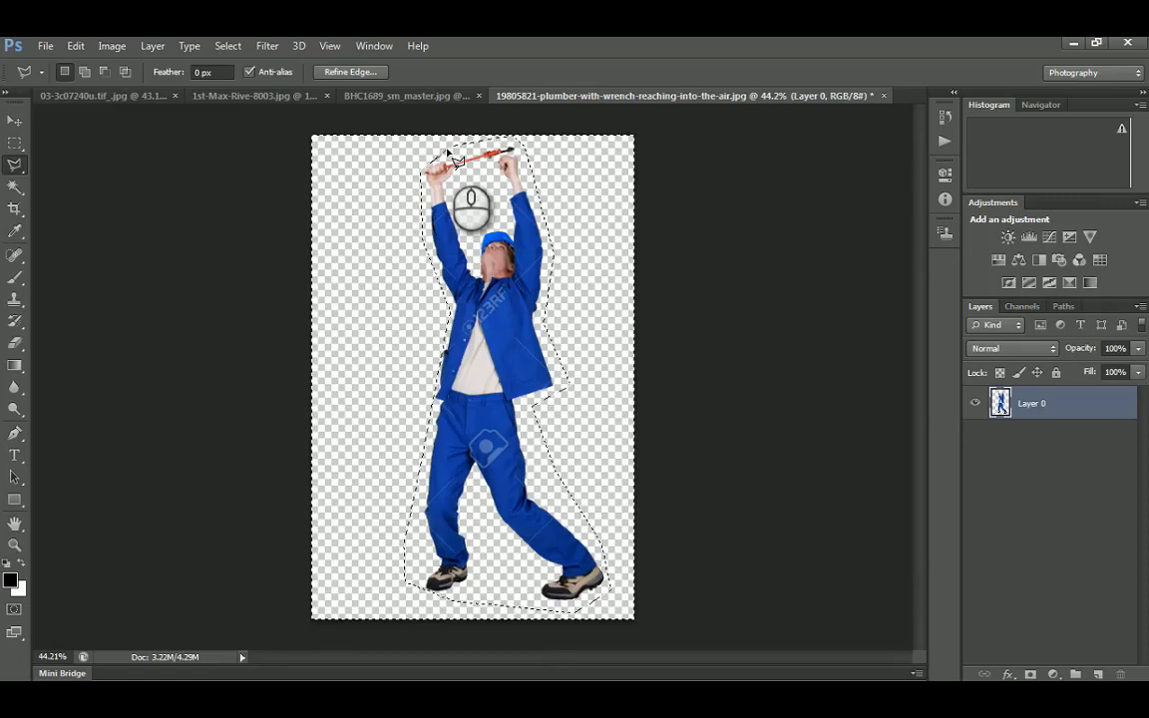
key(ctrl+d)
Check the plumber layer's bounds with Free Transform and leave it without scaling
click(14, 120)
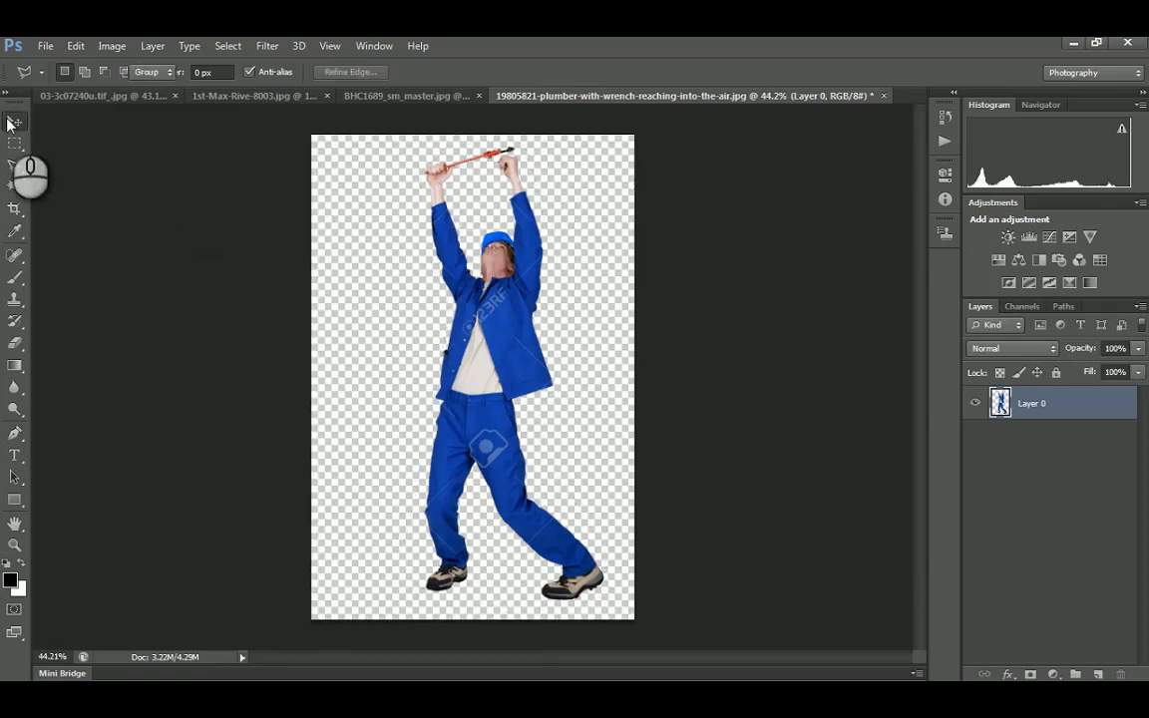
key(ctrl+t)
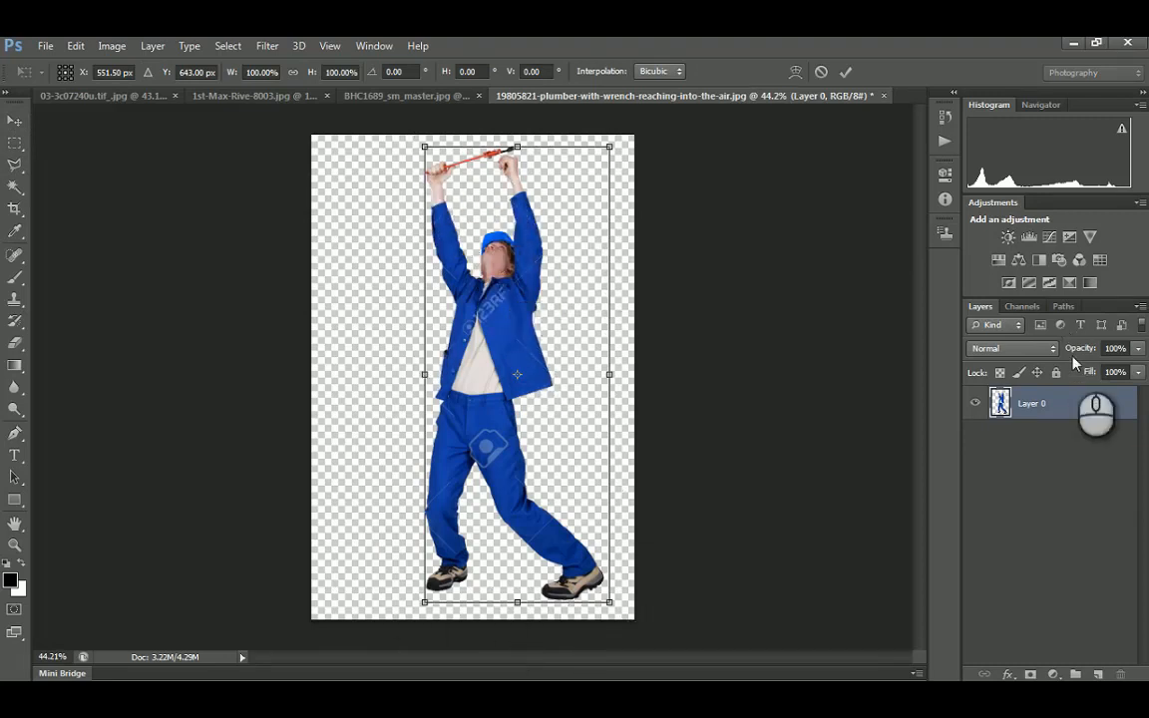
click(15, 120)
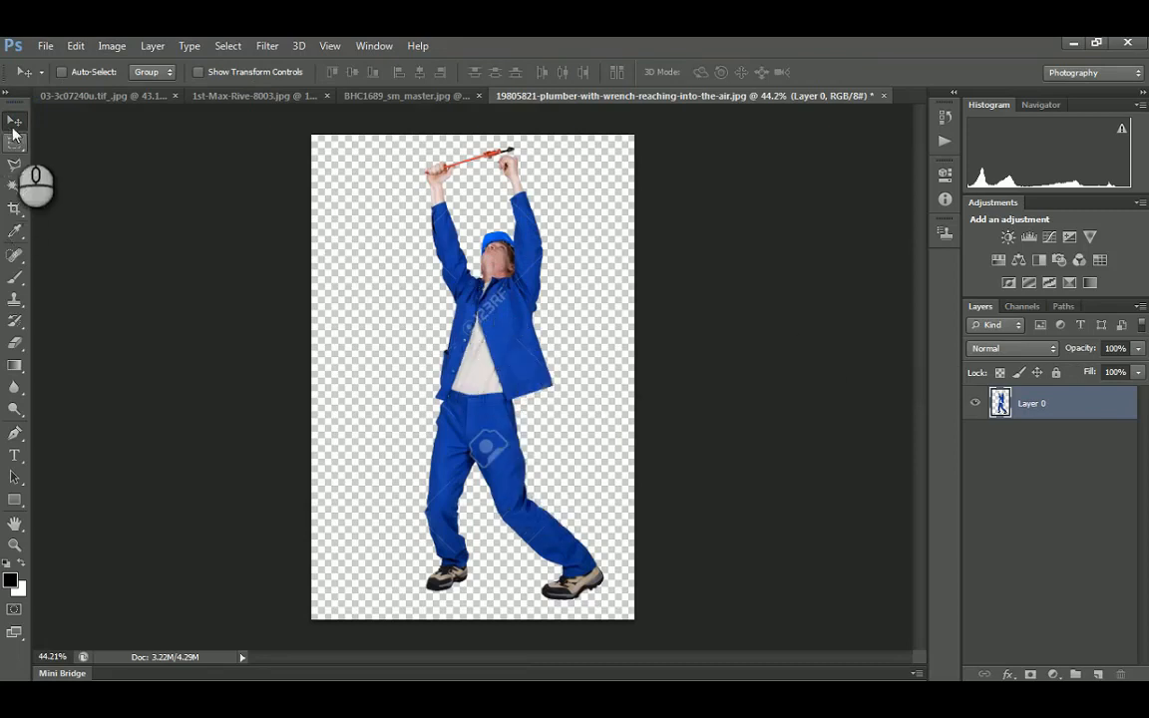
Select a clean four-sided patch on the plumber's watermark-free thigh with the Polygonal Lasso and copy it to a new layer
click(14, 168)
alt+scroll(429, 389, up, 2)
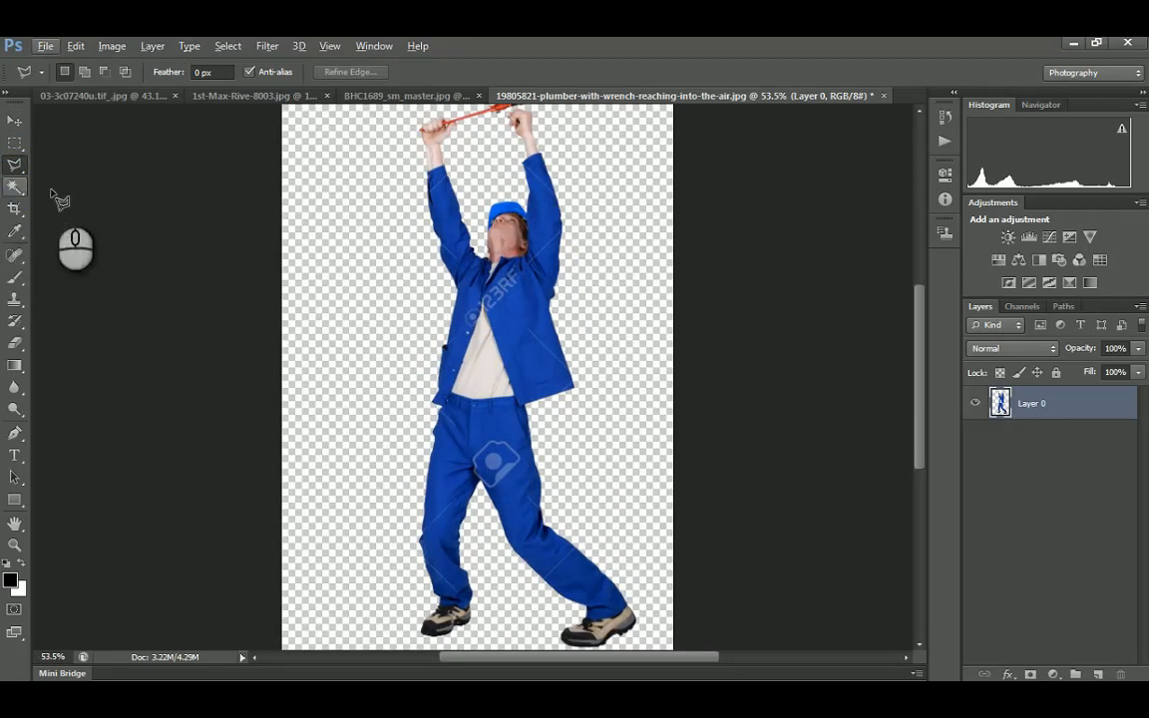
alt+scroll(509, 469, up, 2)
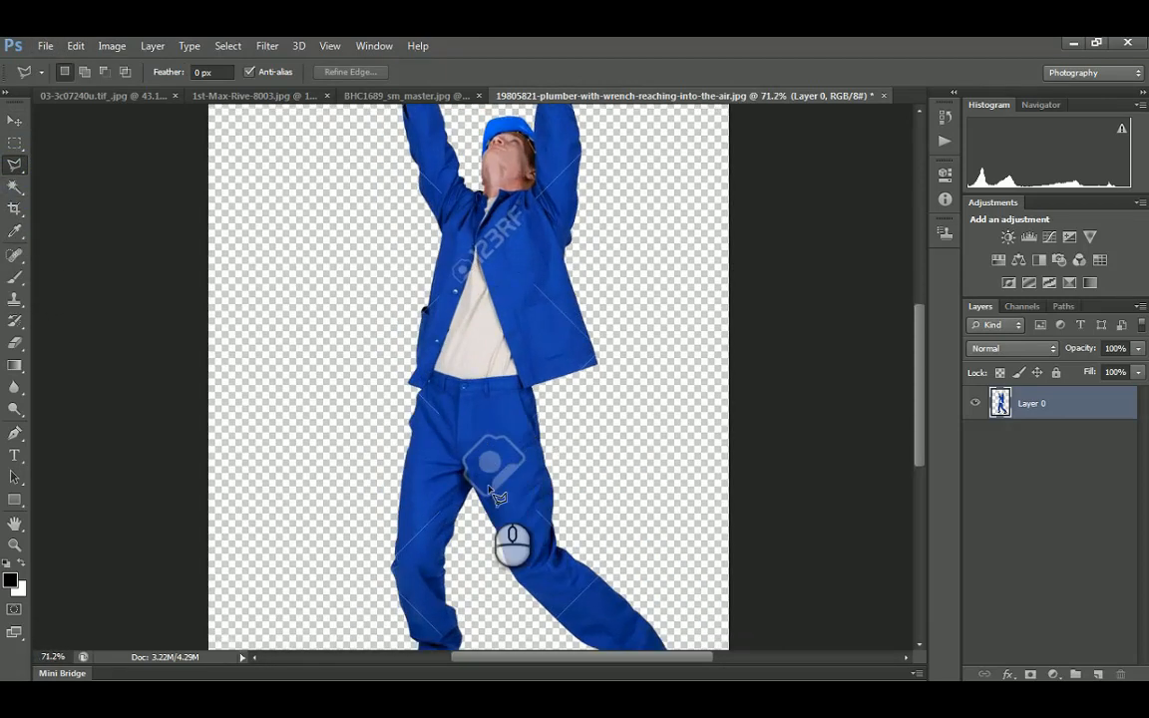
alt+scroll(494, 454, down, 2)
alt+scroll(492, 451, down, 1)
alt+scroll(492, 451, up, 2)
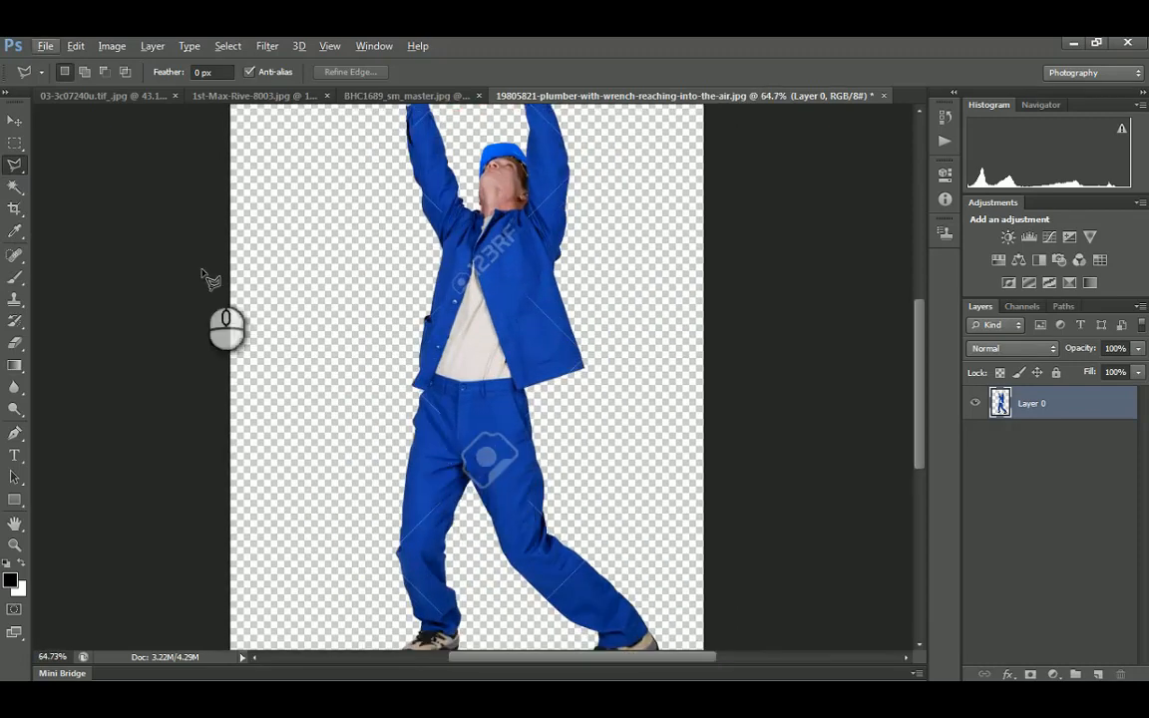
alt+scroll(444, 484, up, 3)
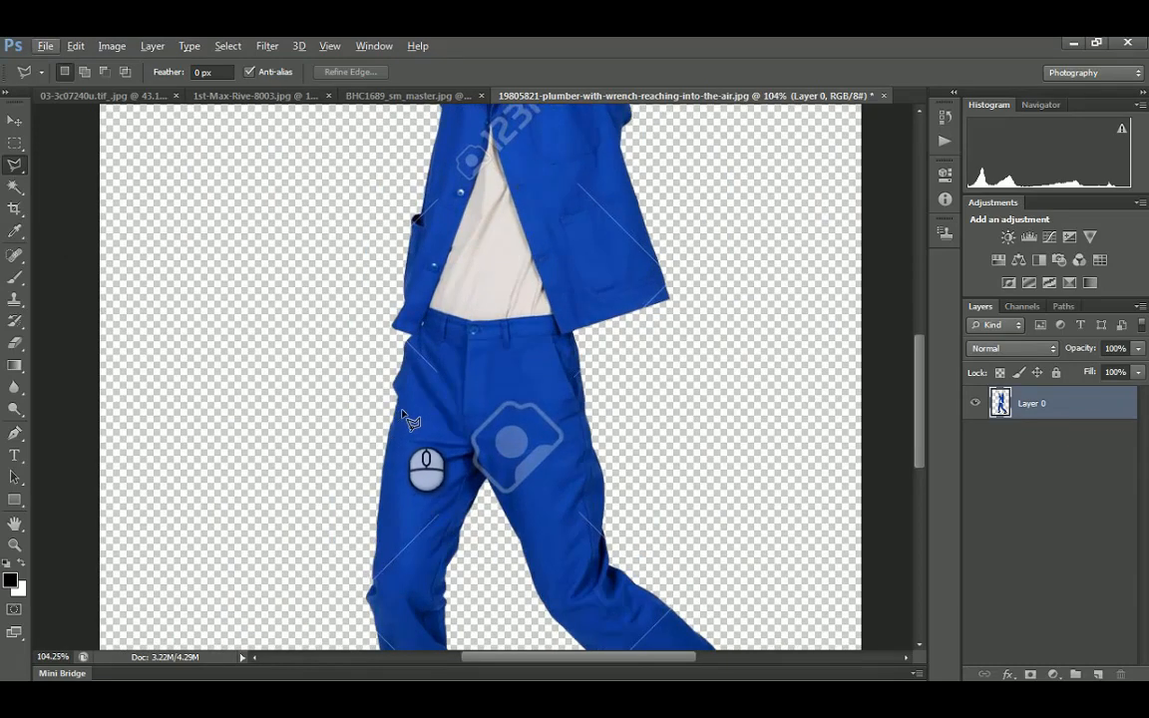
alt+scroll(475, 412, down, 3)
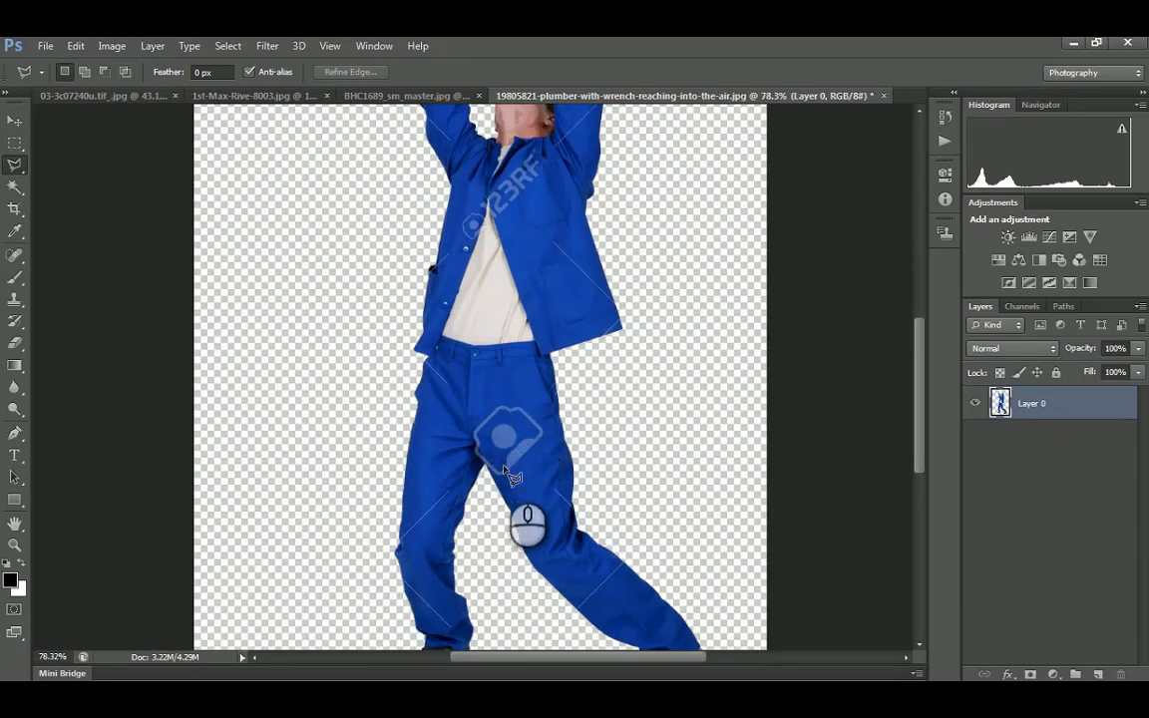
alt+scroll(454, 449, up, 1)
alt+scroll(451, 450, up, 1)
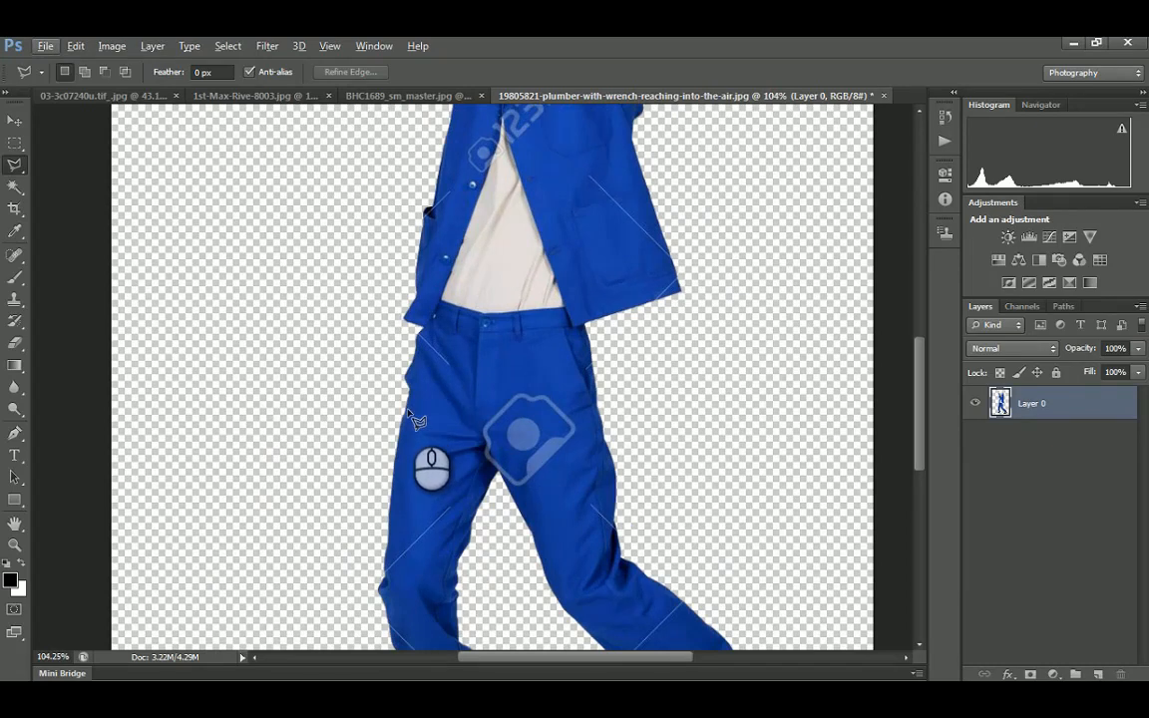
click(409, 410)
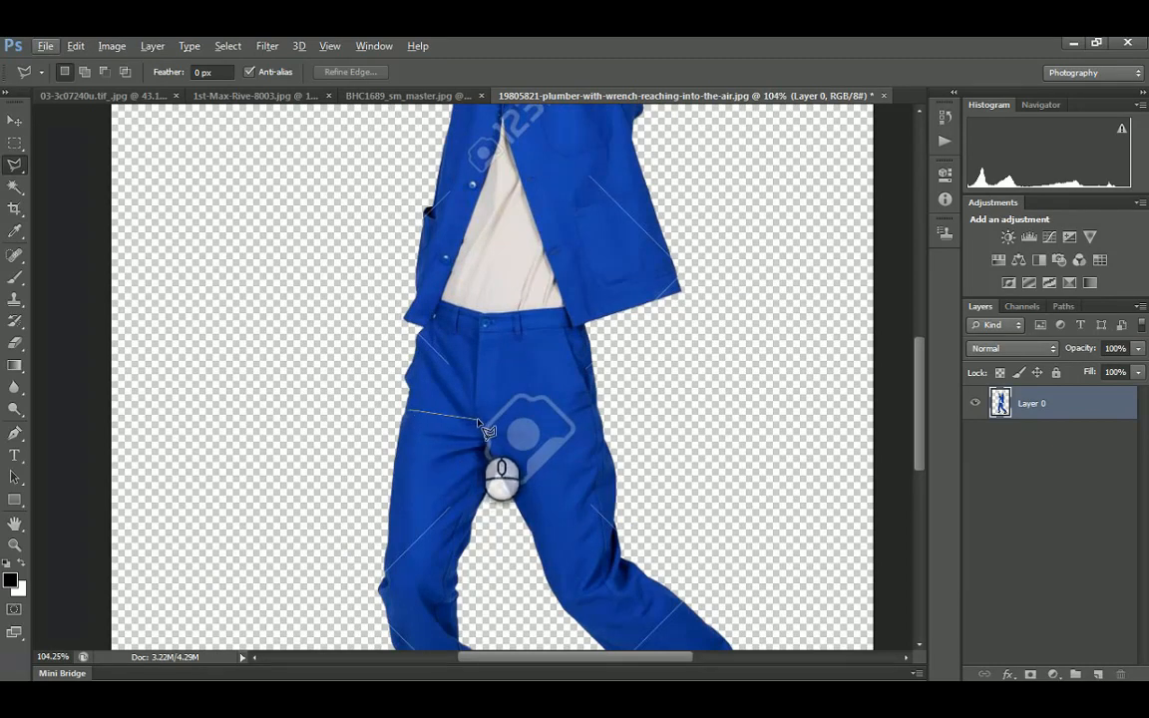
click(477, 421)
click(456, 534)
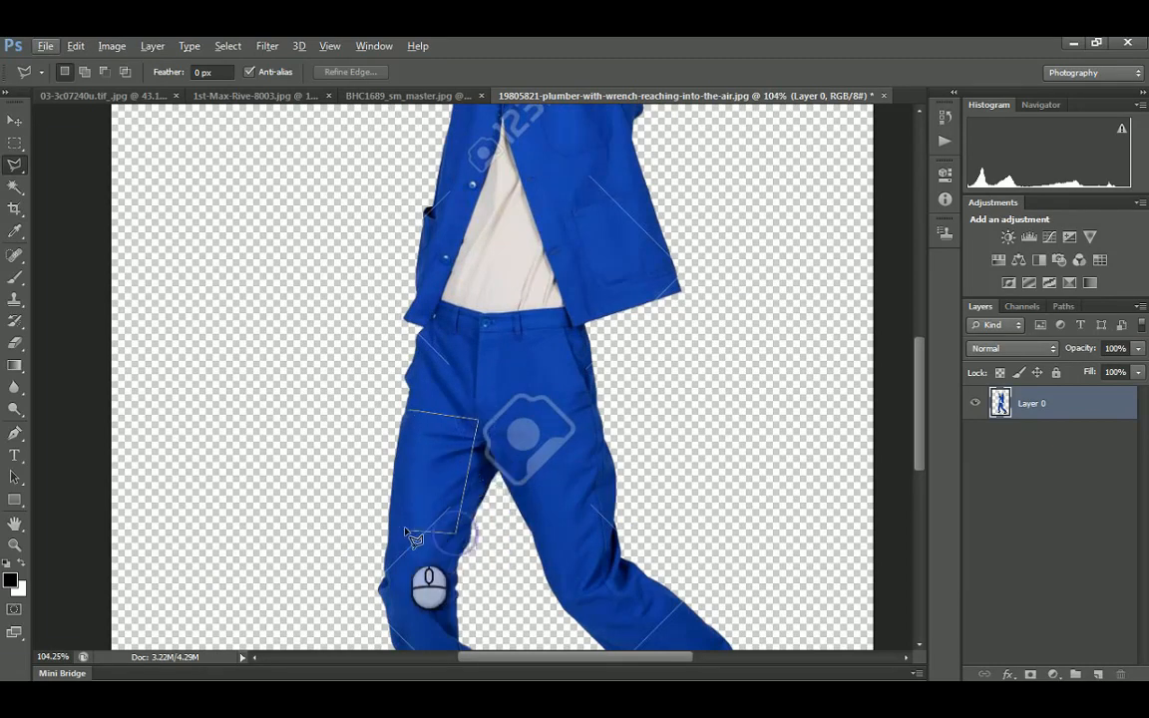
click(393, 531)
click(409, 412)
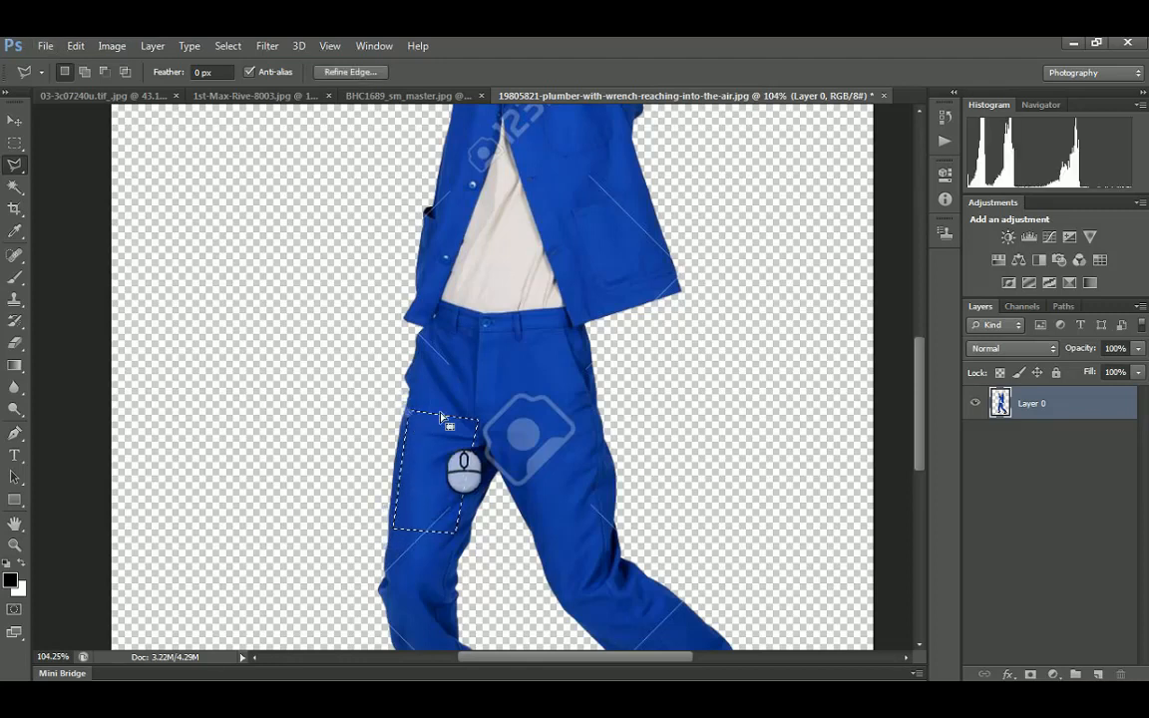
key(ctrl+j)
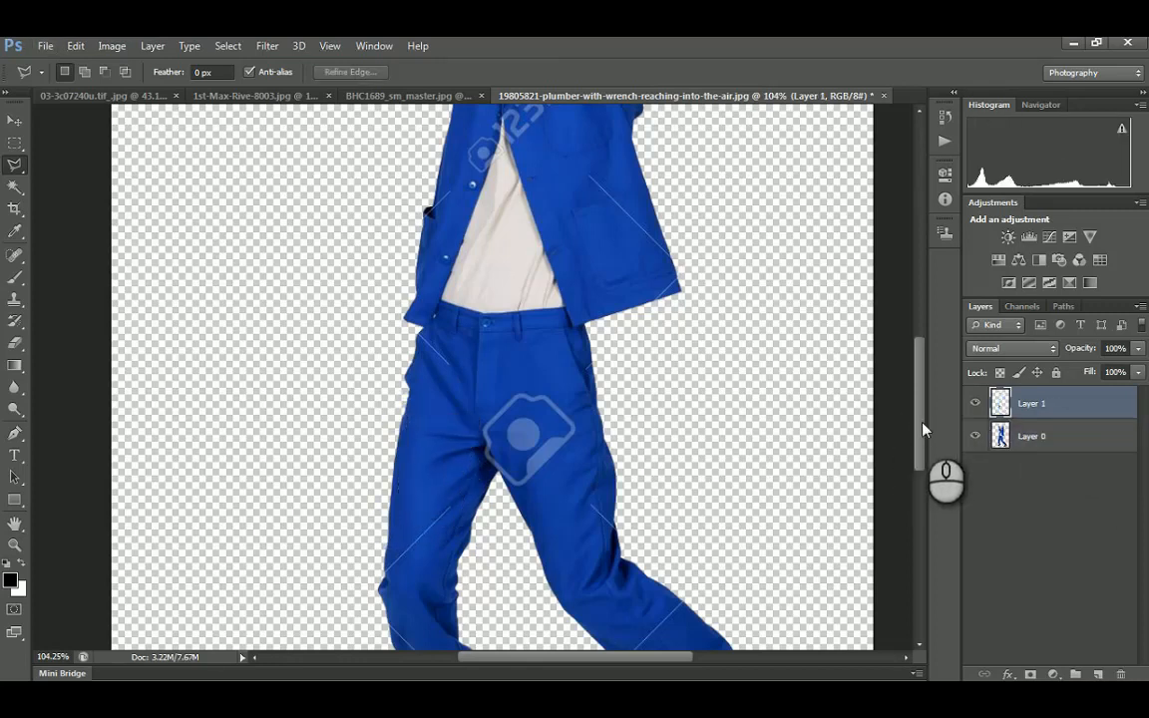
Move the copied thigh patch onto the watermark on the other thigh and rotate it about -28°
key(ctrl+t)
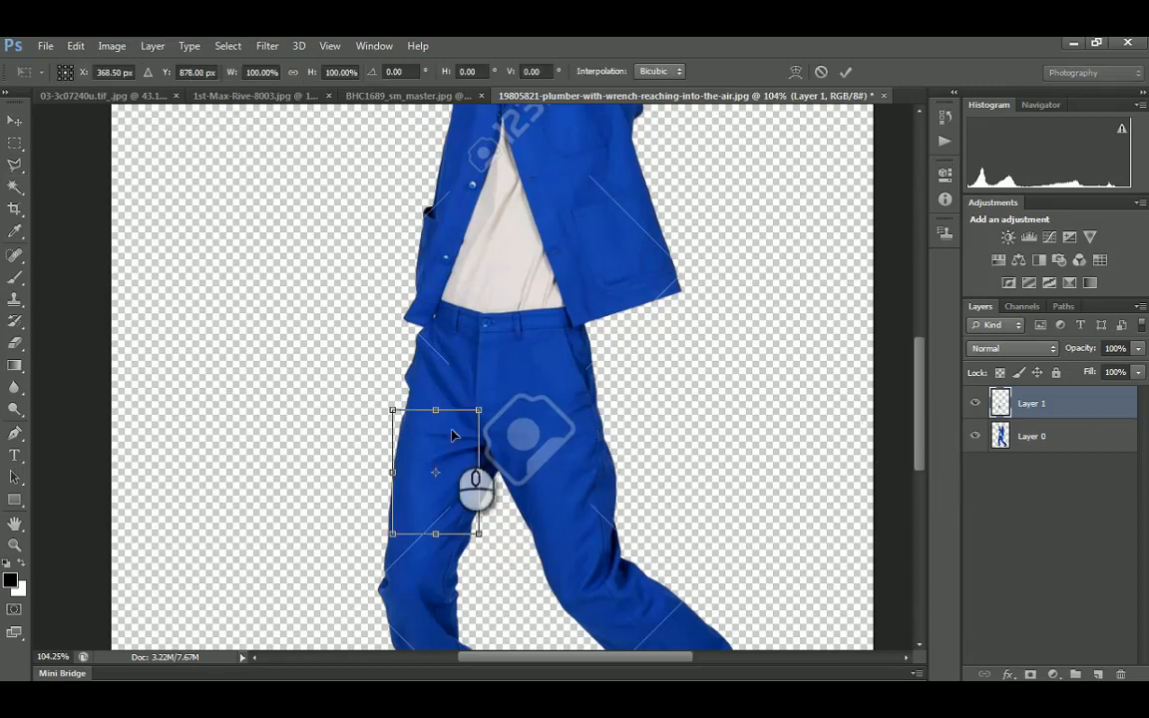
drag(452, 448, 540, 448)
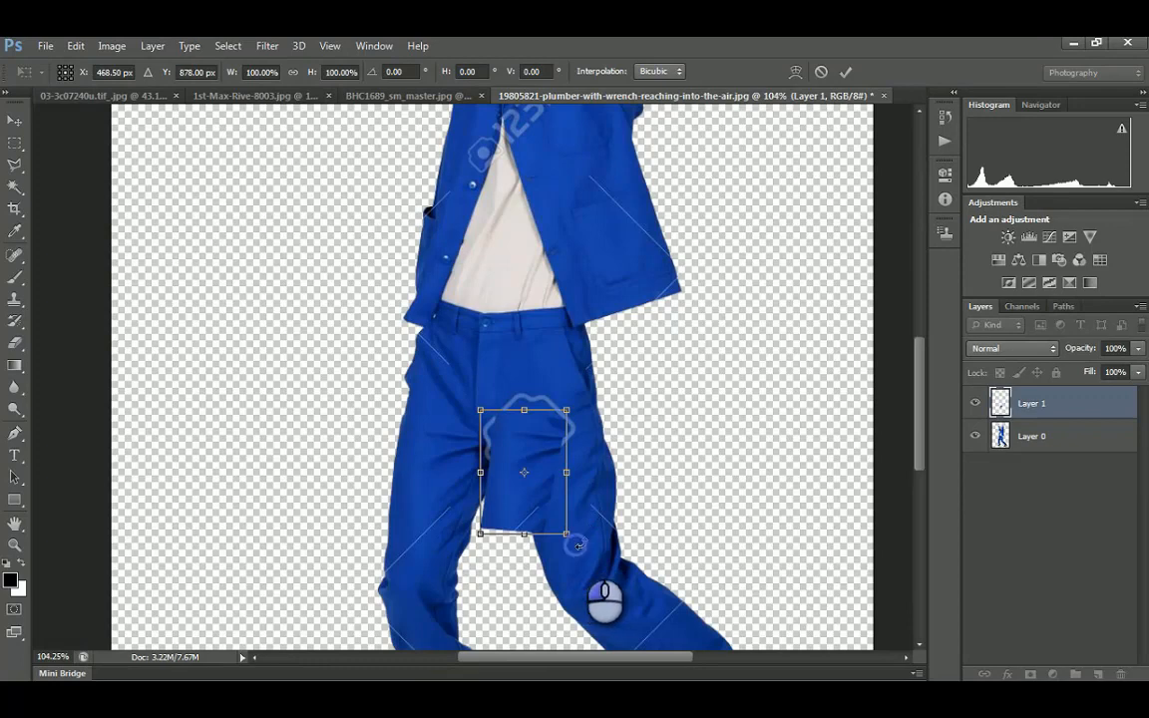
drag(578, 546, 621, 491)
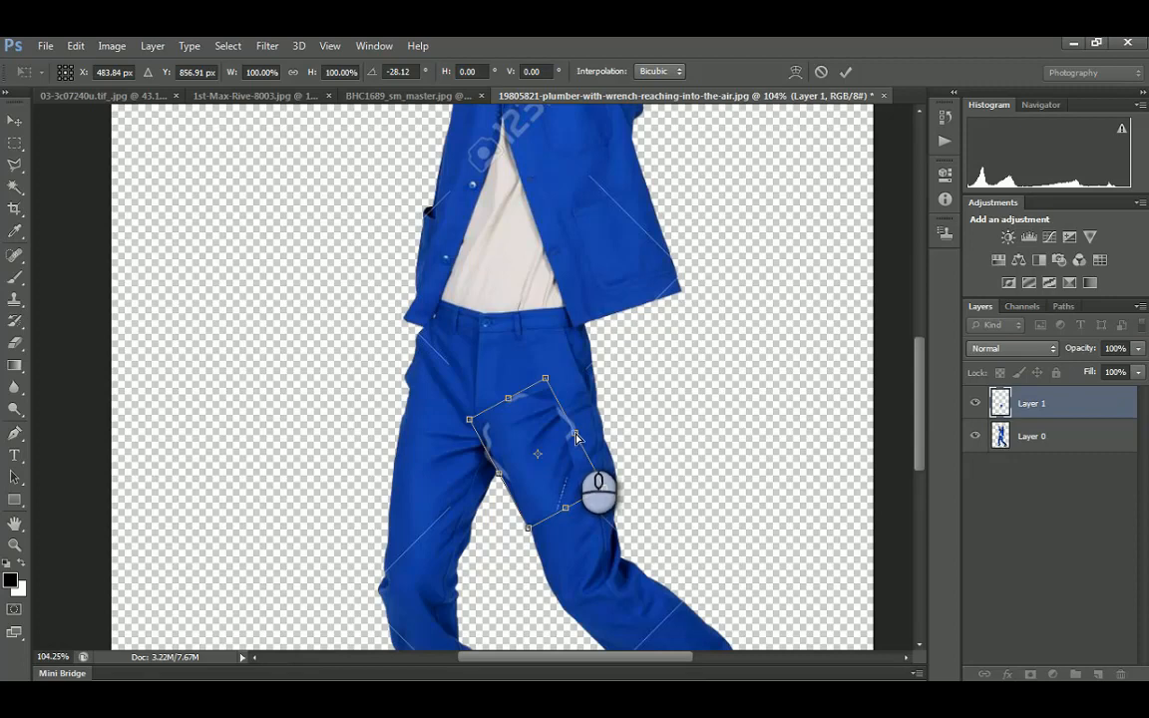
Stretch and skew the rotated patch to about 174% width and 110% height to cover the thigh watermark, and apply the transform
ctrl+drag(576, 436, 612, 424)
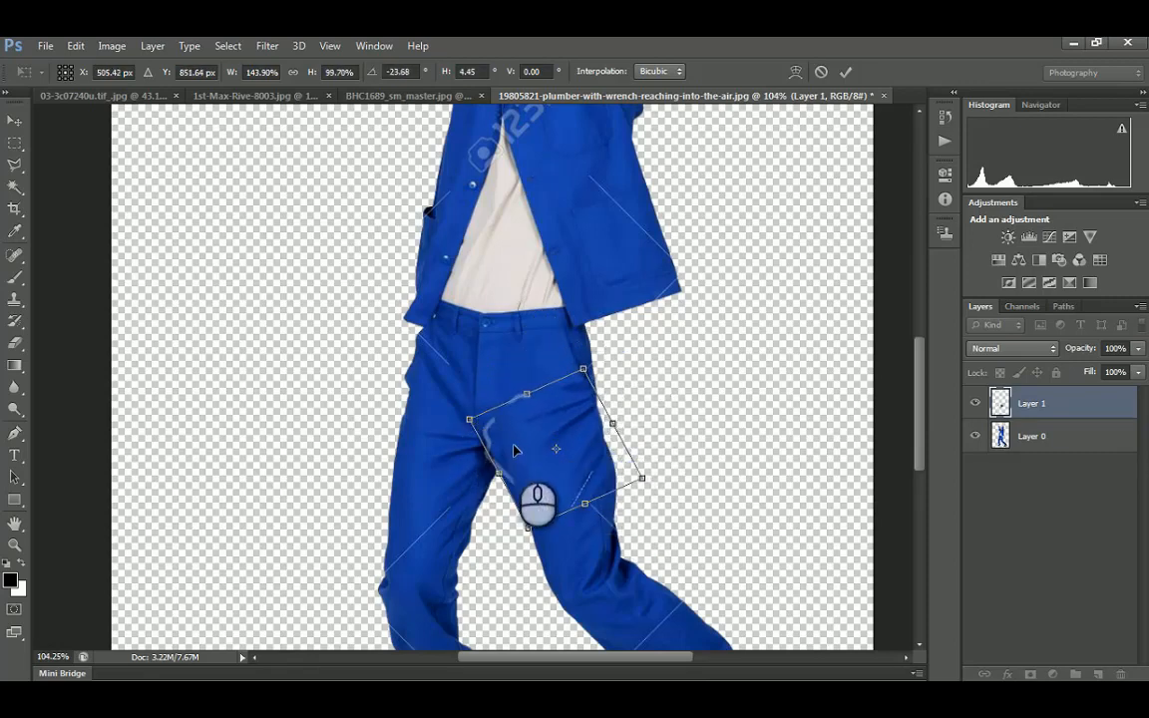
mouse_move(528, 396)
ctrl+mouse_down()
mouse_move(525, 317)
mouse_move(524, 382)
ctrl+mouse_up()
ctrl+drag(586, 503, 587, 505)
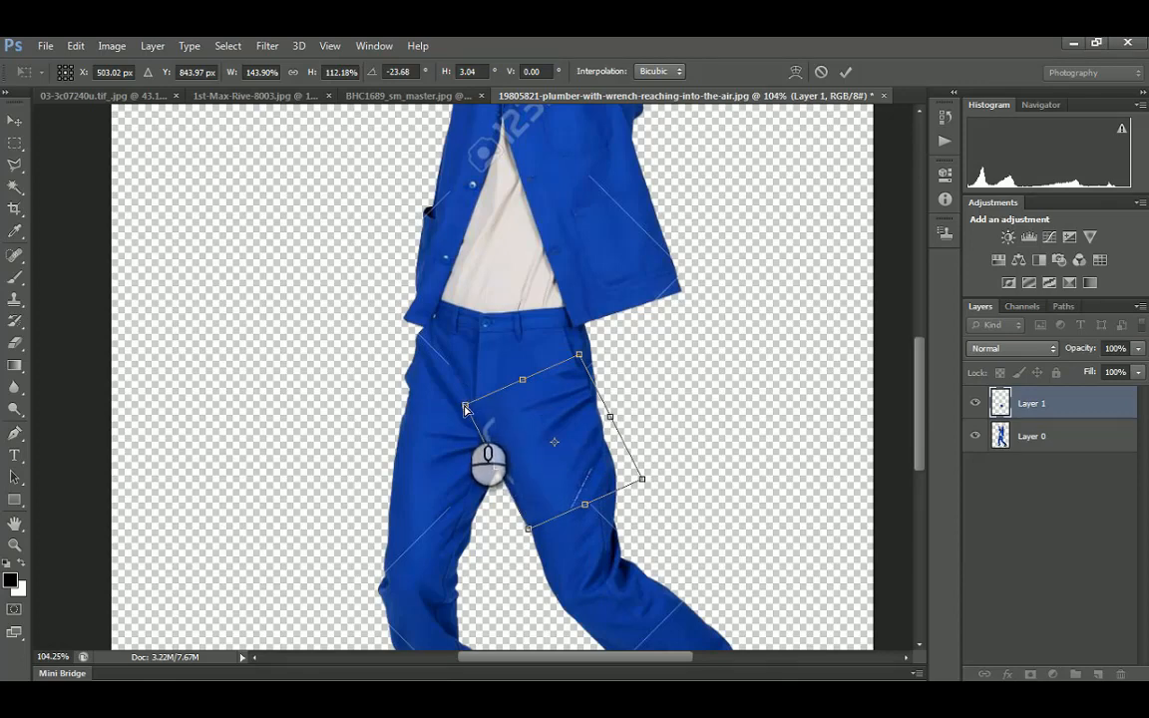
ctrl+drag(466, 409, 443, 422)
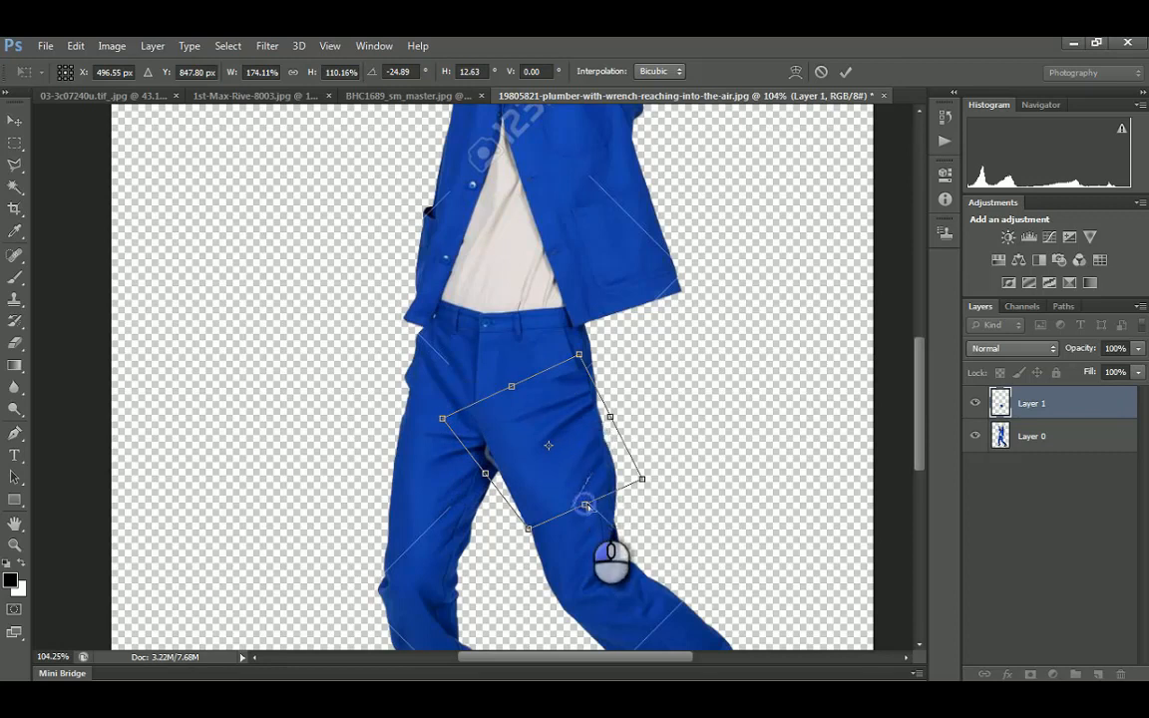
ctrl+drag(587, 506, 589, 507)
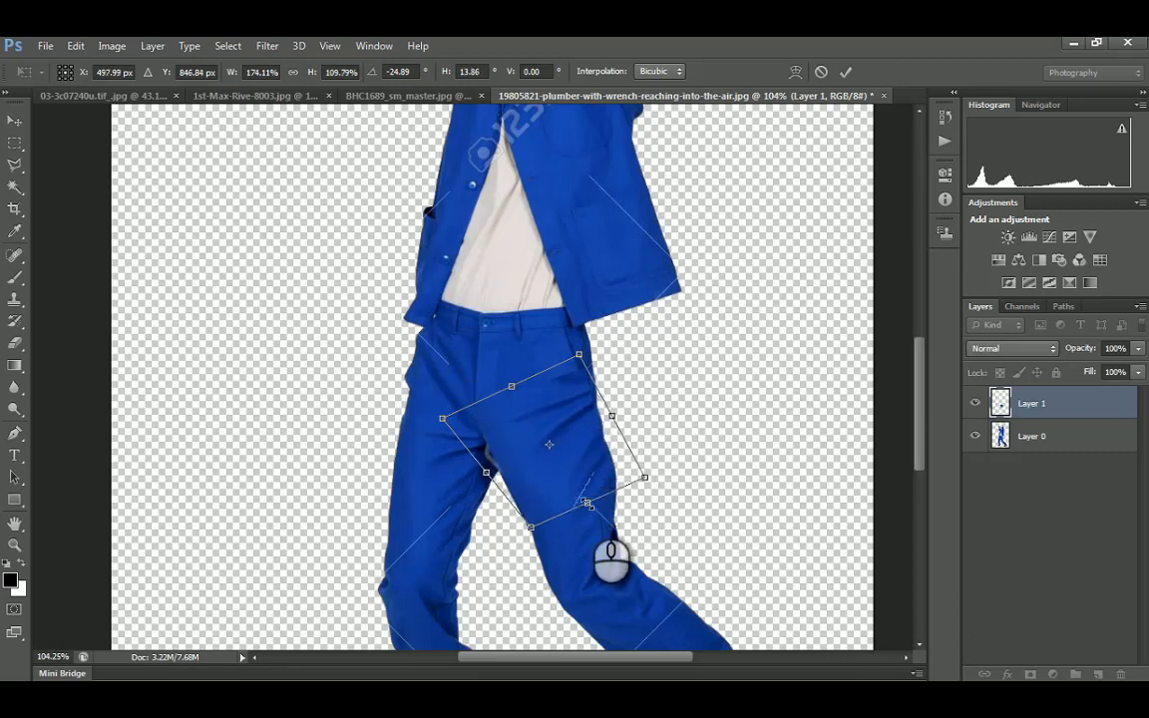
key(Return)
key(l)
Set up the Eraser Tool with 49% opacity and 49% flow for blending the thigh patch
alt+scroll(588, 464, down, 4)
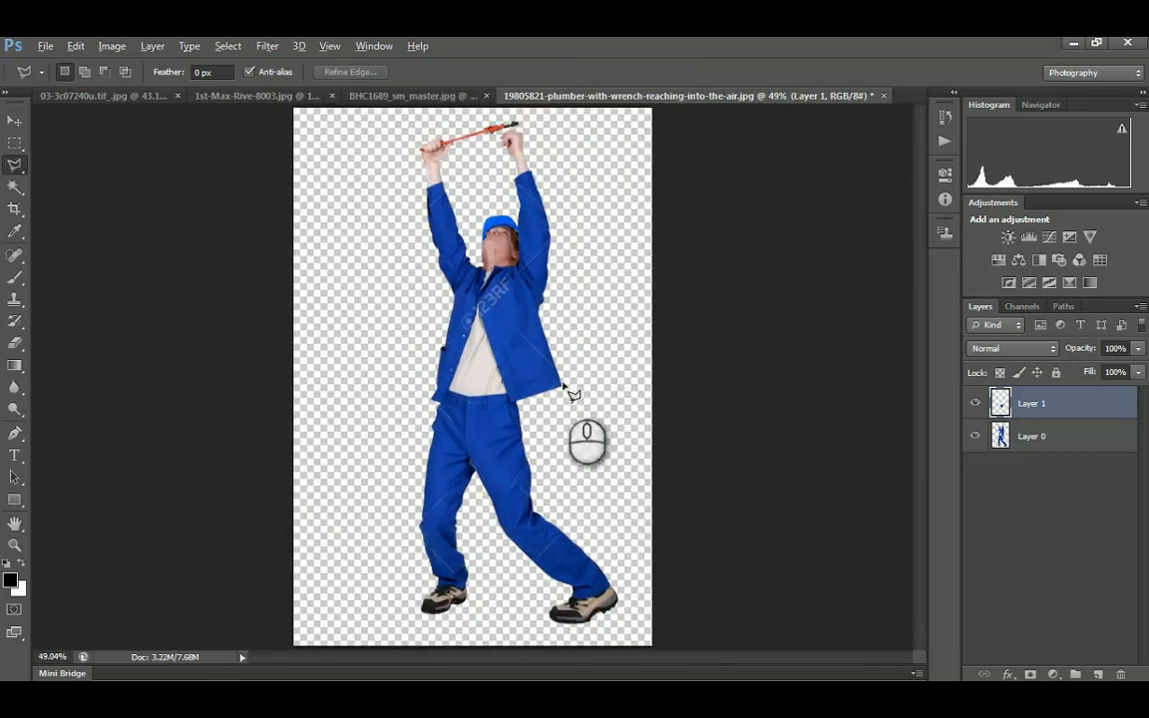
alt+scroll(506, 463, up, 1)
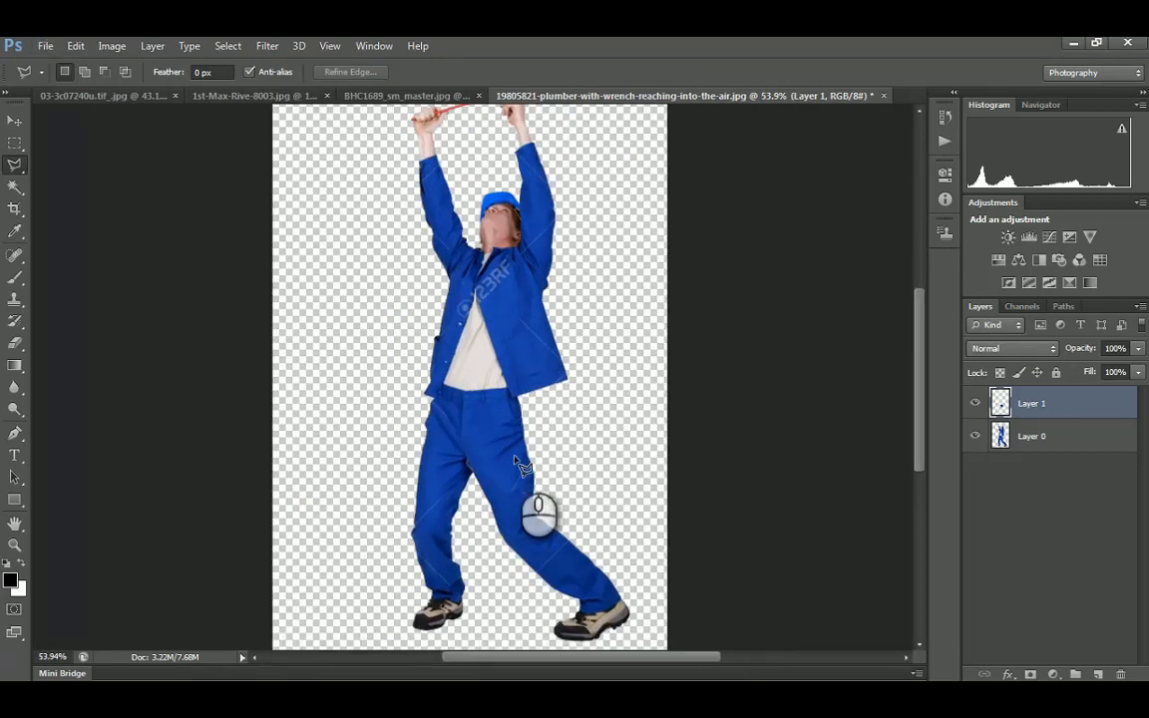
alt+scroll(514, 458, up, 6)
alt+scroll(554, 464, down, 4)
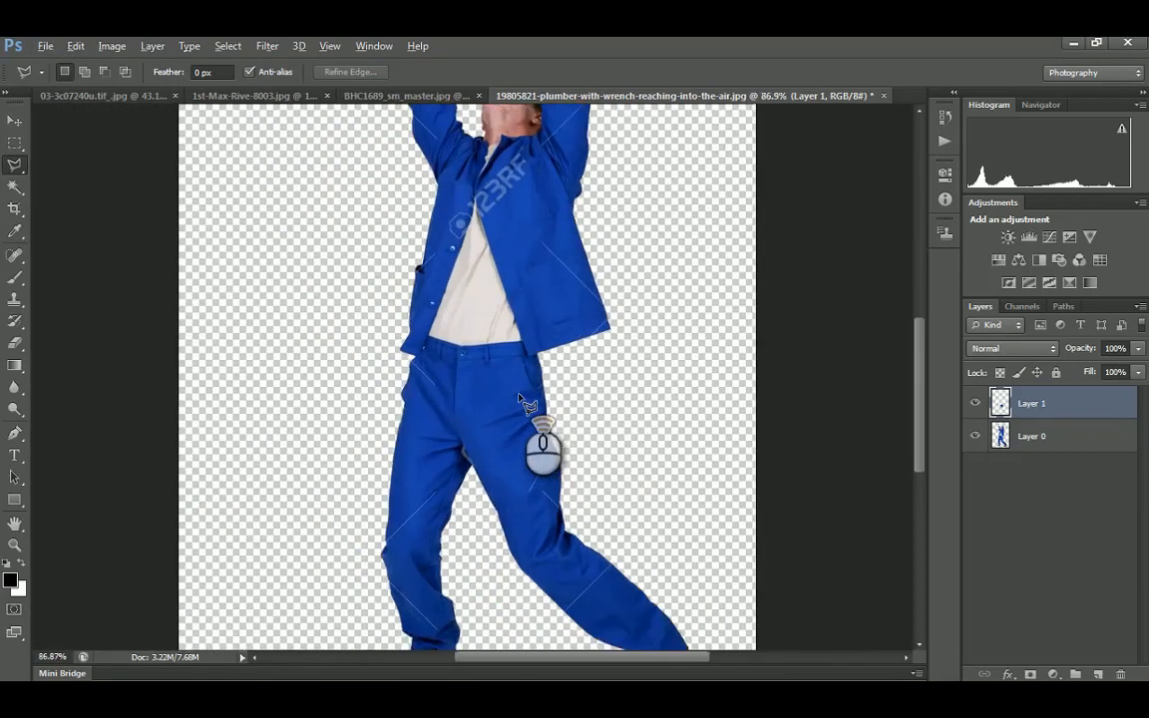
alt+scroll(521, 401, up, 8)
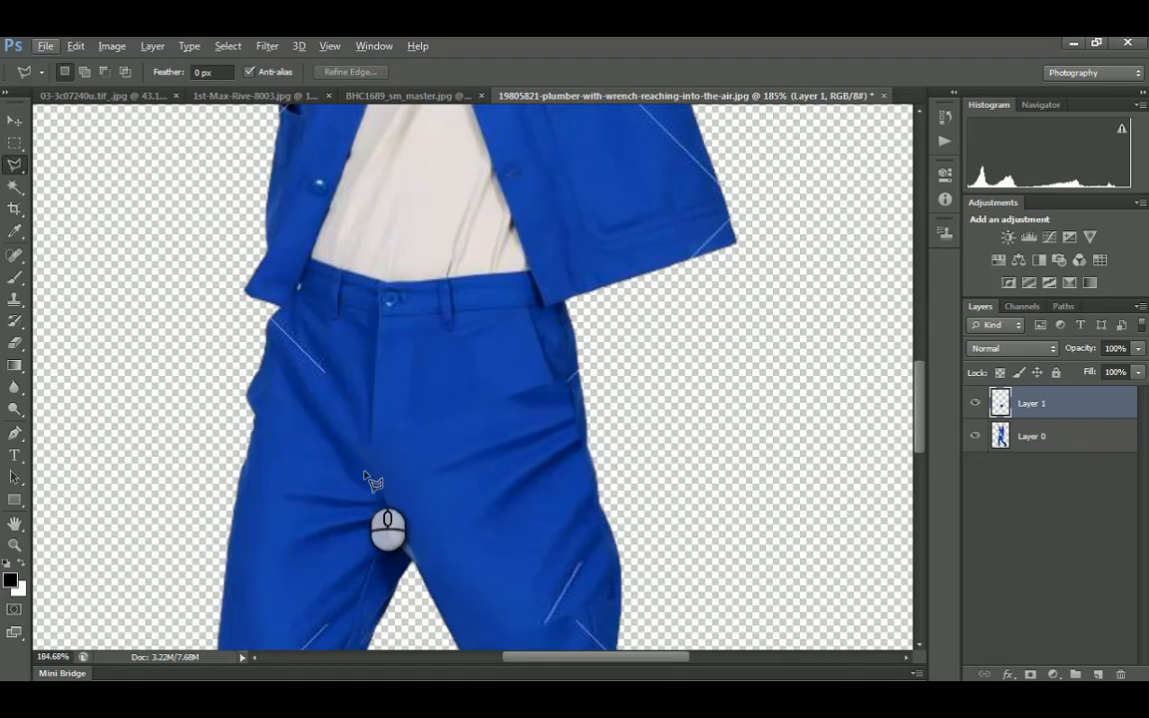
alt+scroll(431, 464, down, 6)
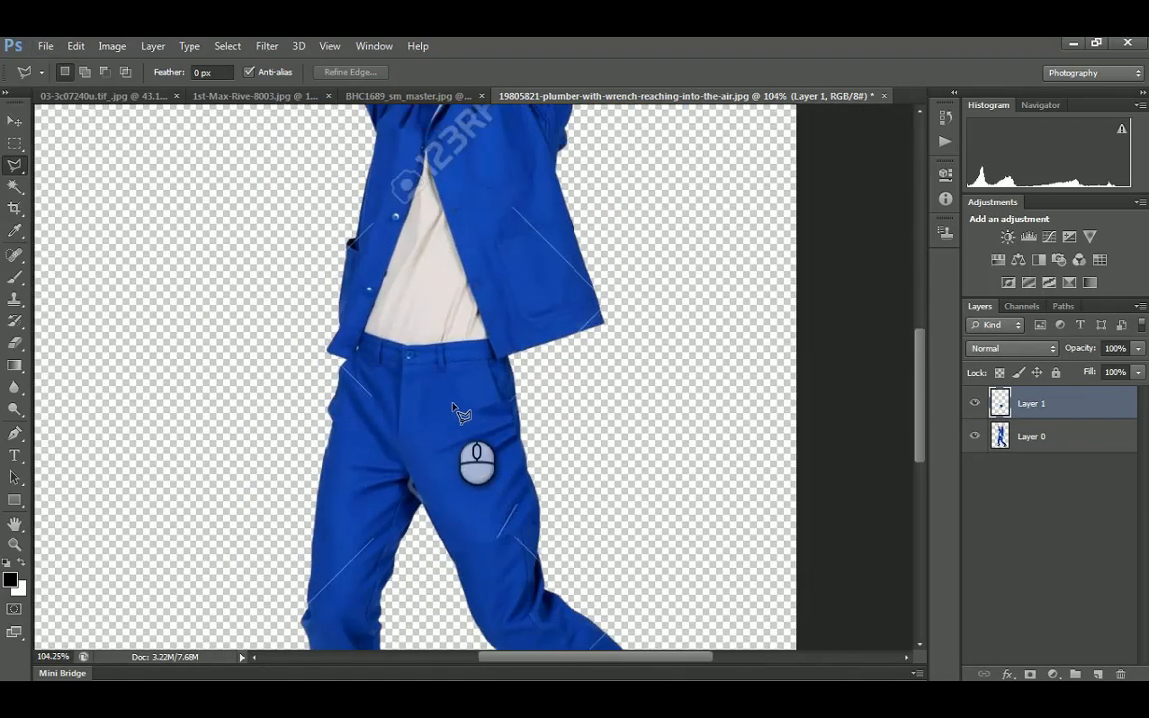
click(14, 341)
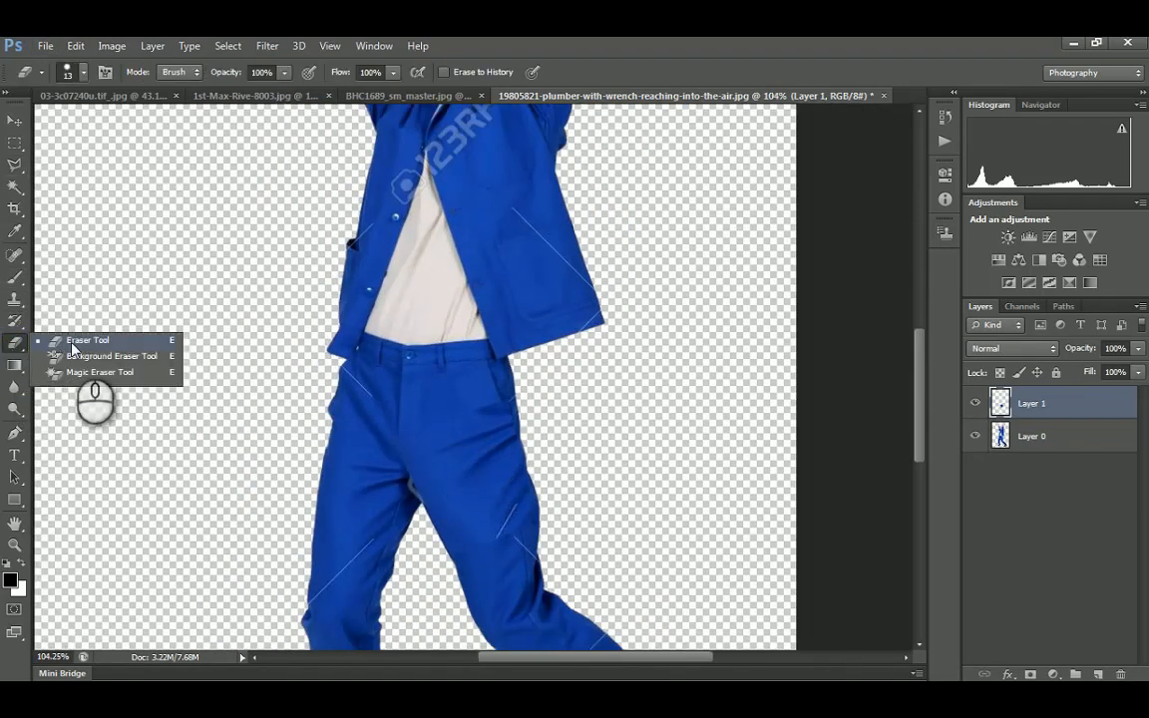
click(80, 341)
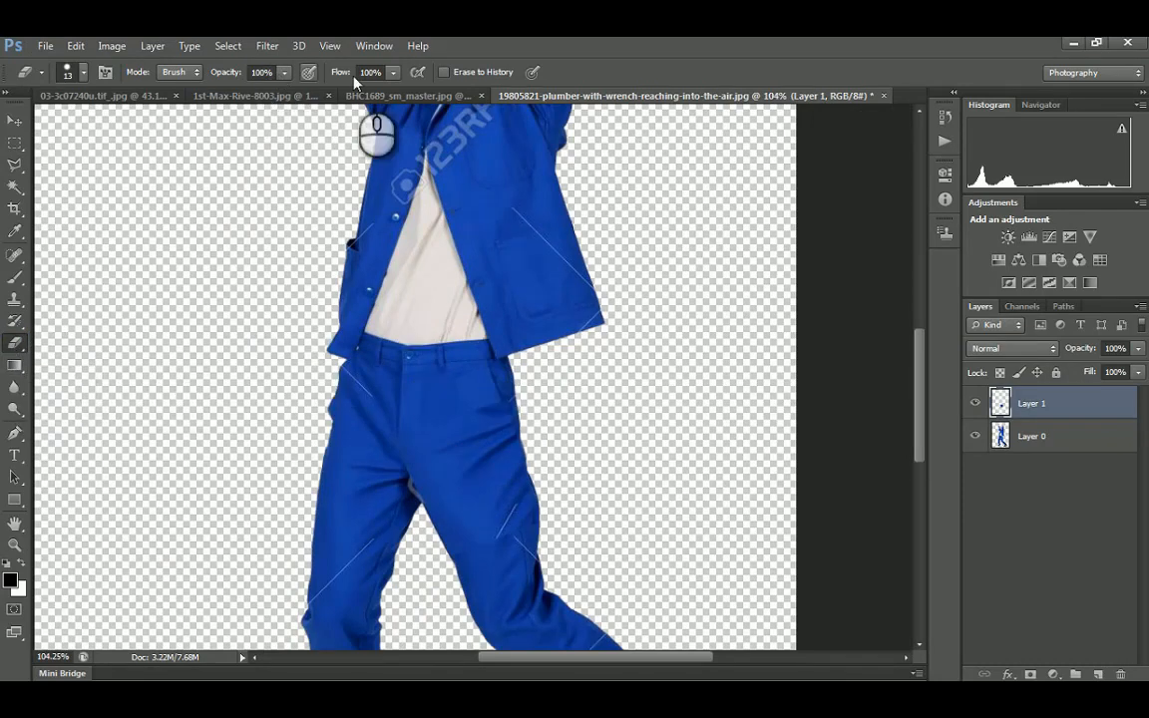
click(285, 71)
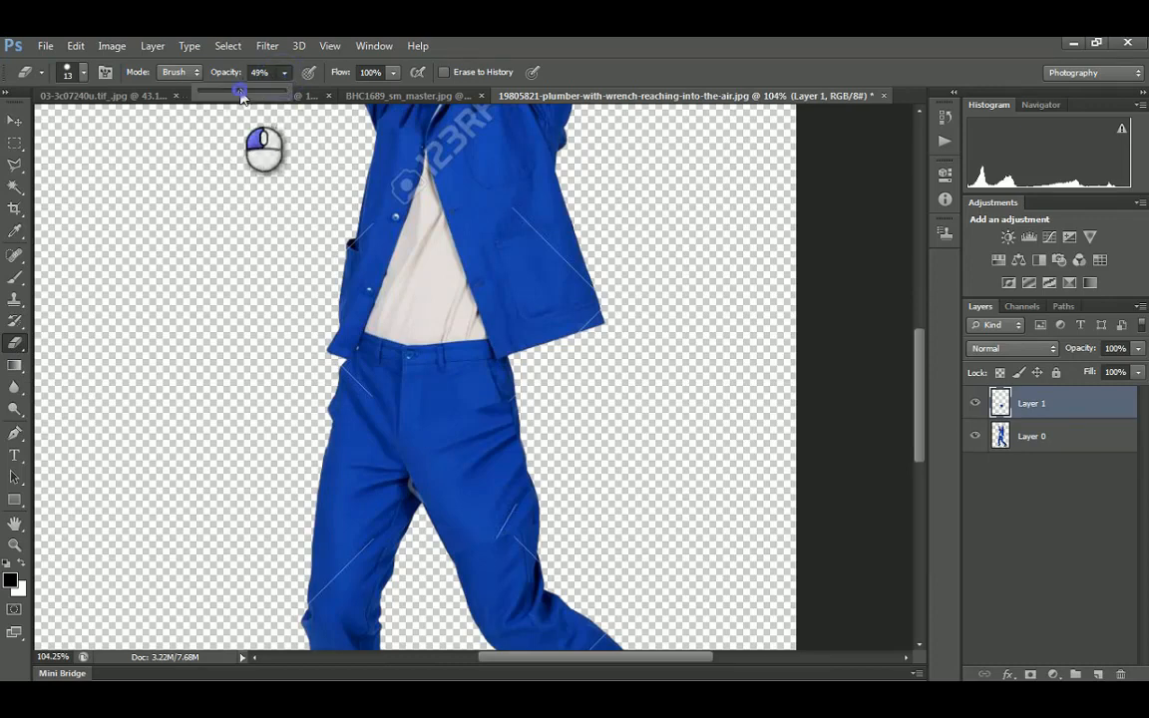
click(393, 72)
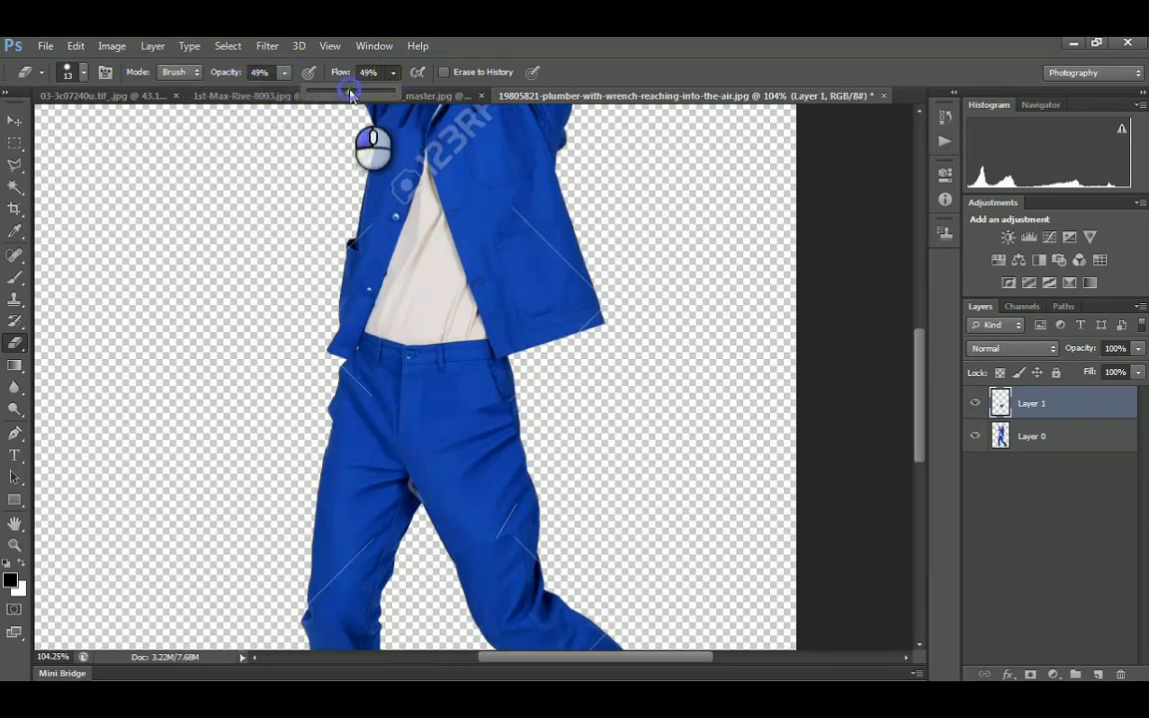
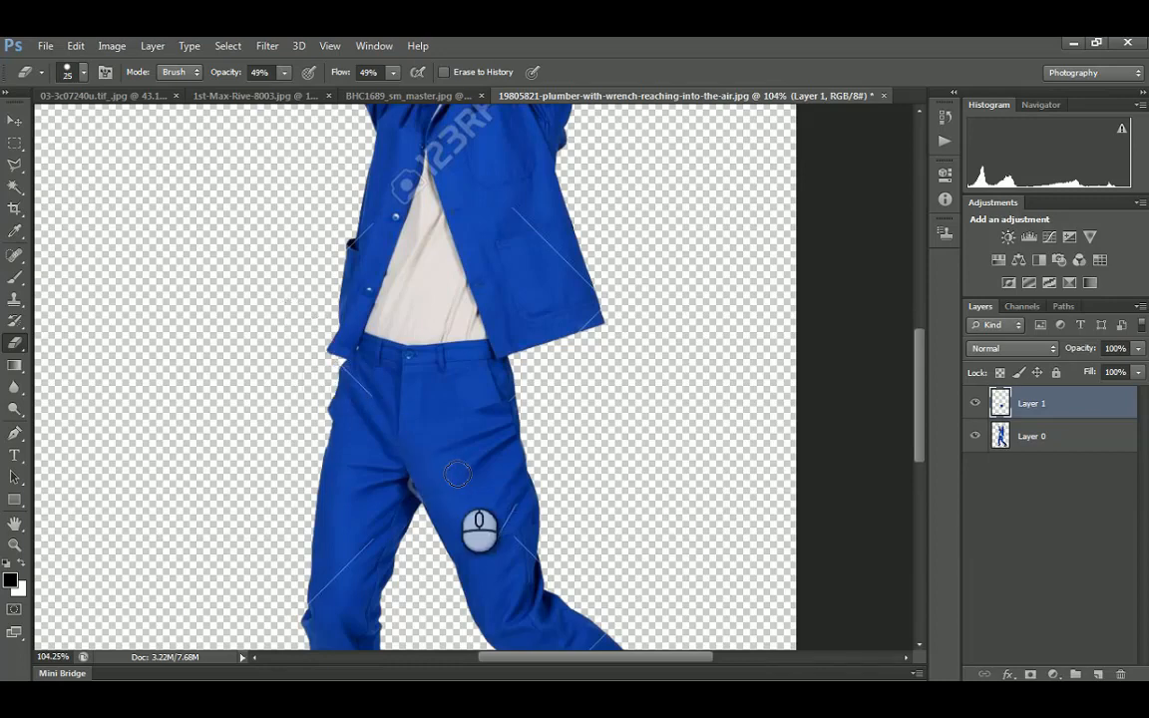
Soften the thigh patch's edges and erase its leftover watermark line with the Eraser at brush size 40
key(])
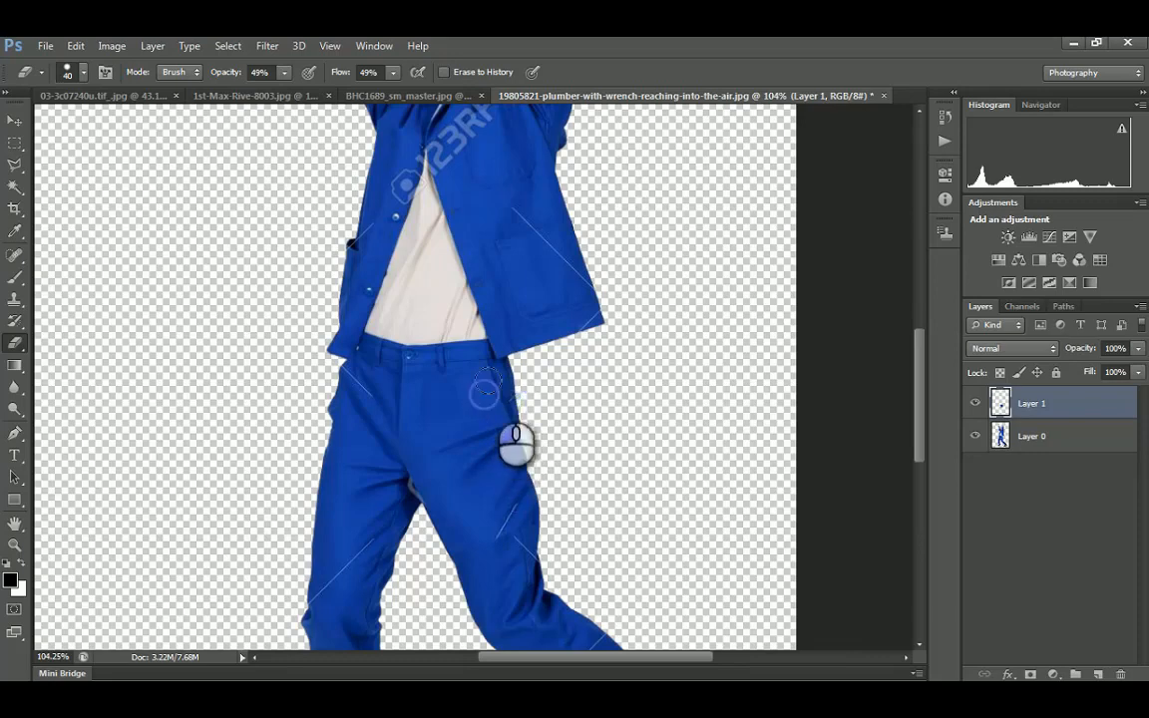
mouse_move(513, 414)
mouse_down()
mouse_move(524, 482)
mouse_move(516, 452)
mouse_up()
mouse_move(510, 397)
mouse_down()
mouse_move(509, 431)
mouse_move(521, 409)
mouse_move(547, 499)
mouse_move(539, 550)
mouse_move(499, 543)
mouse_move(512, 504)
mouse_move(511, 547)
mouse_up()
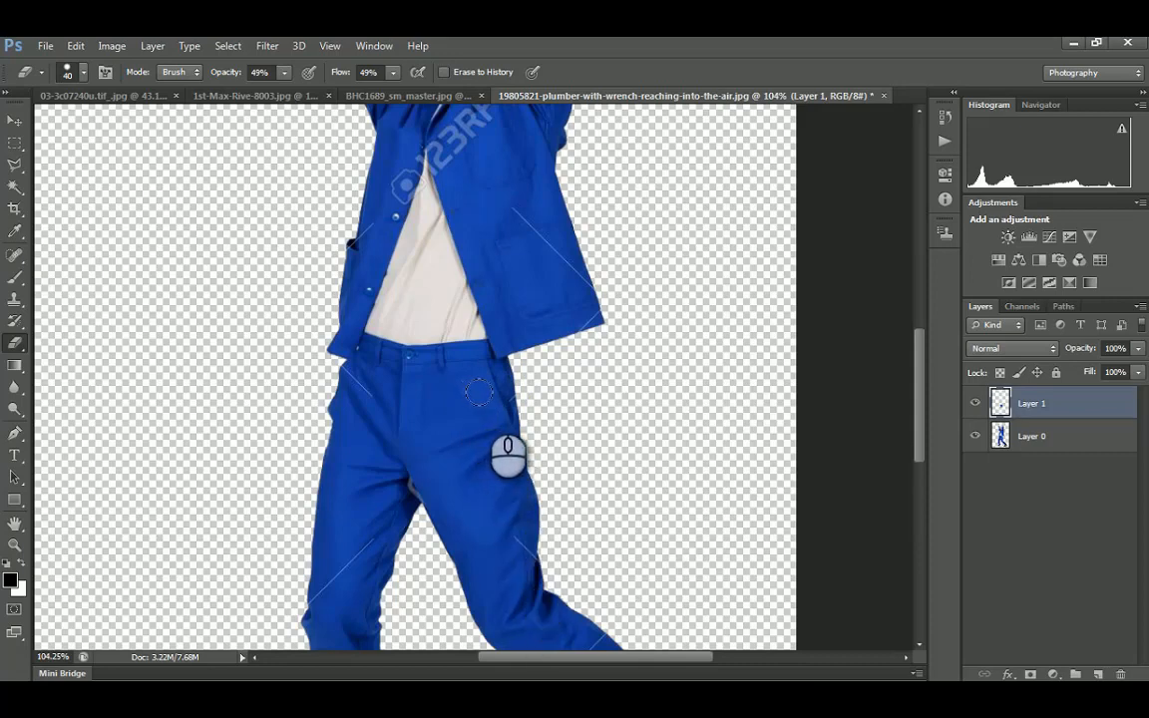
mouse_move(483, 398)
mouse_down()
mouse_move(498, 433)
mouse_move(493, 371)
mouse_up()
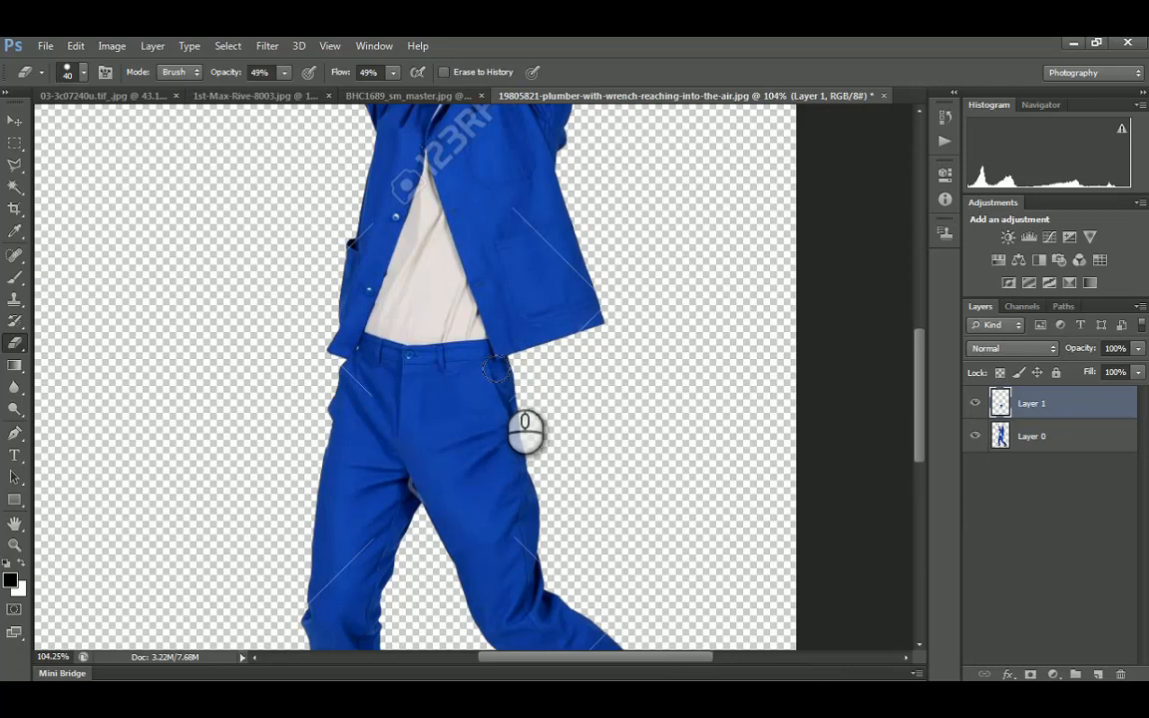
mouse_move(496, 371)
mouse_down()
mouse_move(468, 394)
mouse_move(480, 409)
mouse_move(479, 388)
mouse_up()
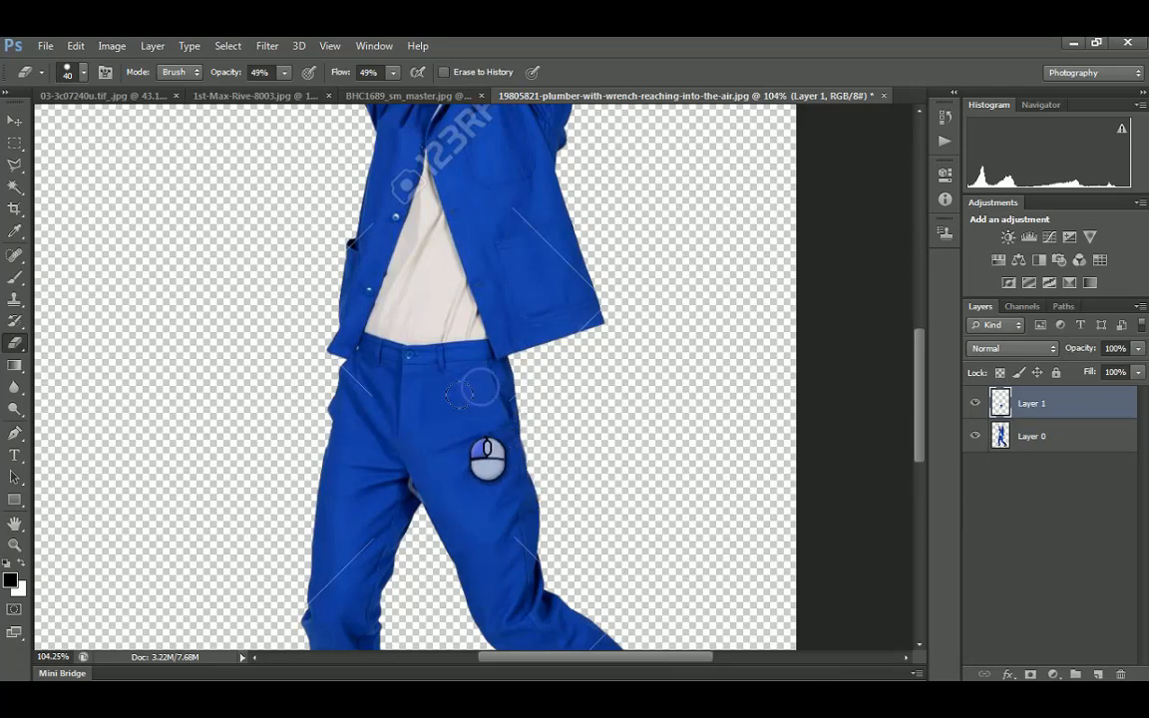
mouse_move(391, 433)
mouse_down()
mouse_move(423, 354)
mouse_move(419, 401)
mouse_up()
mouse_move(376, 455)
mouse_down()
mouse_move(417, 424)
mouse_move(392, 411)
mouse_move(403, 393)
mouse_up()
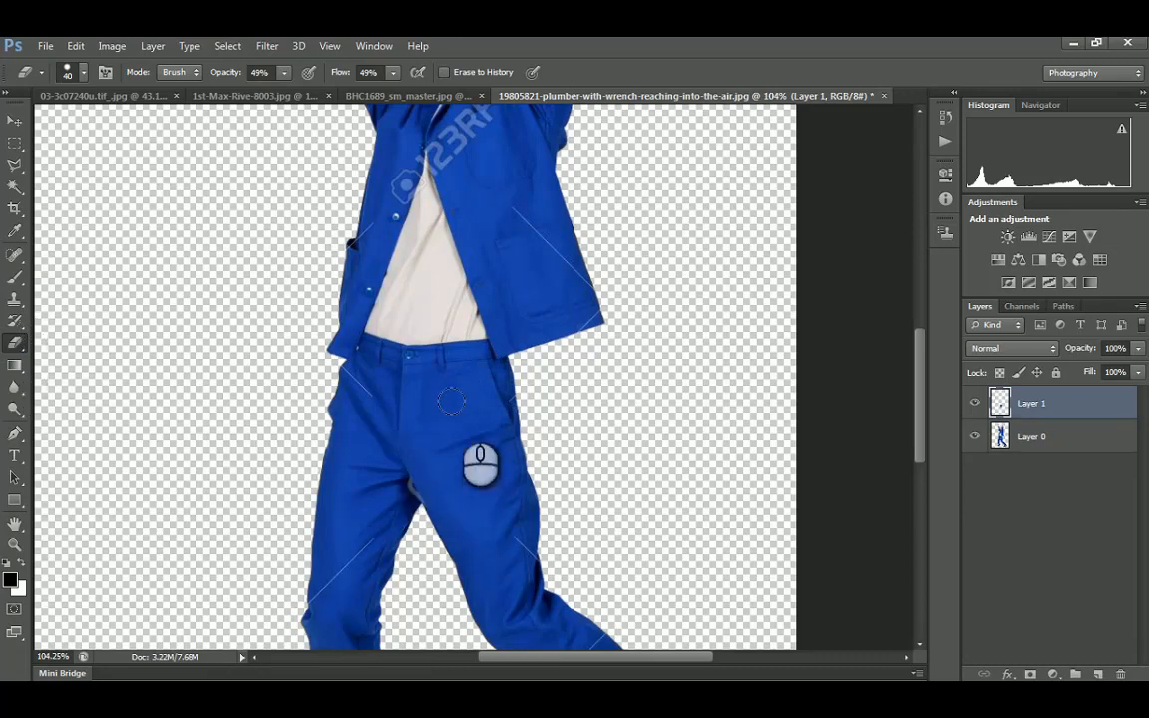
drag(456, 570, 431, 552)
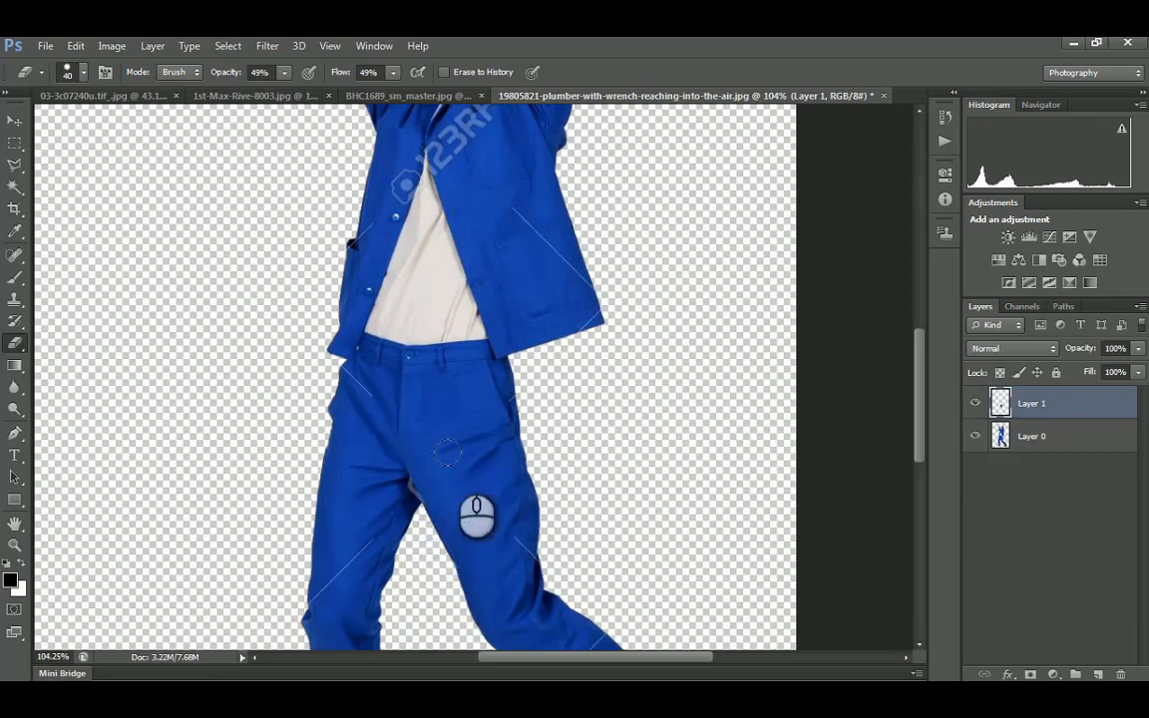
mouse_move(401, 420)
mouse_down()
mouse_move(406, 407)
mouse_move(412, 415)
mouse_up()
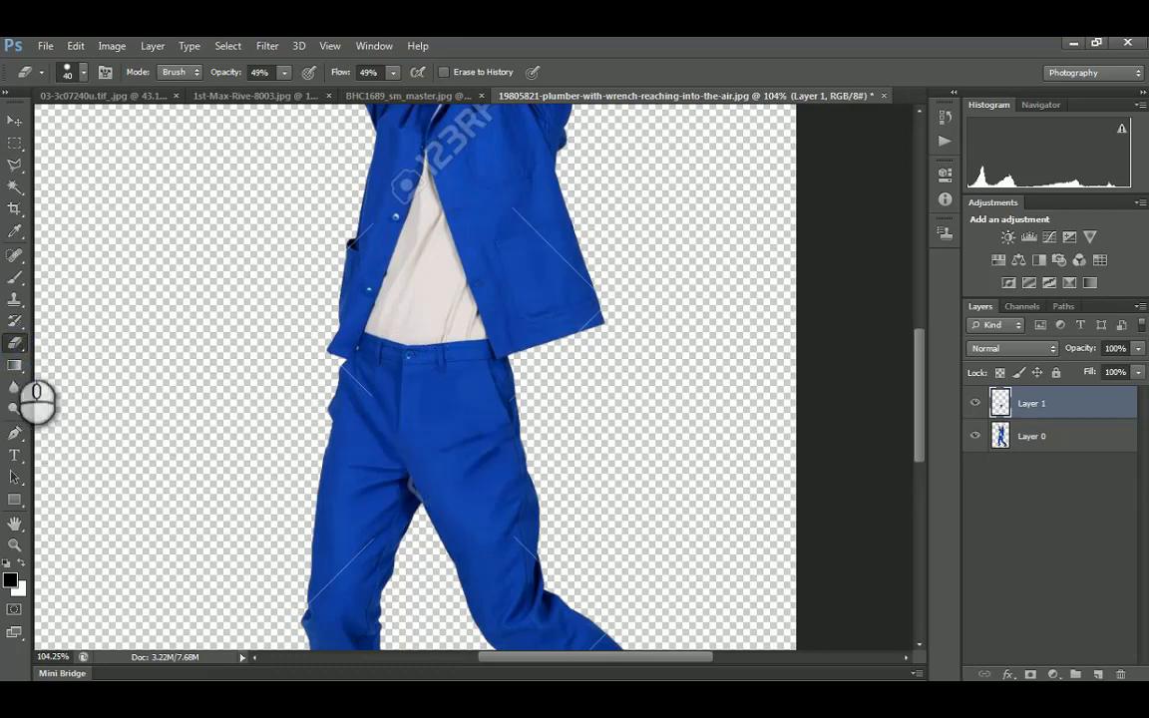
mouse_move(389, 449)
mouse_down()
mouse_move(396, 455)
mouse_move(398, 419)
mouse_up()
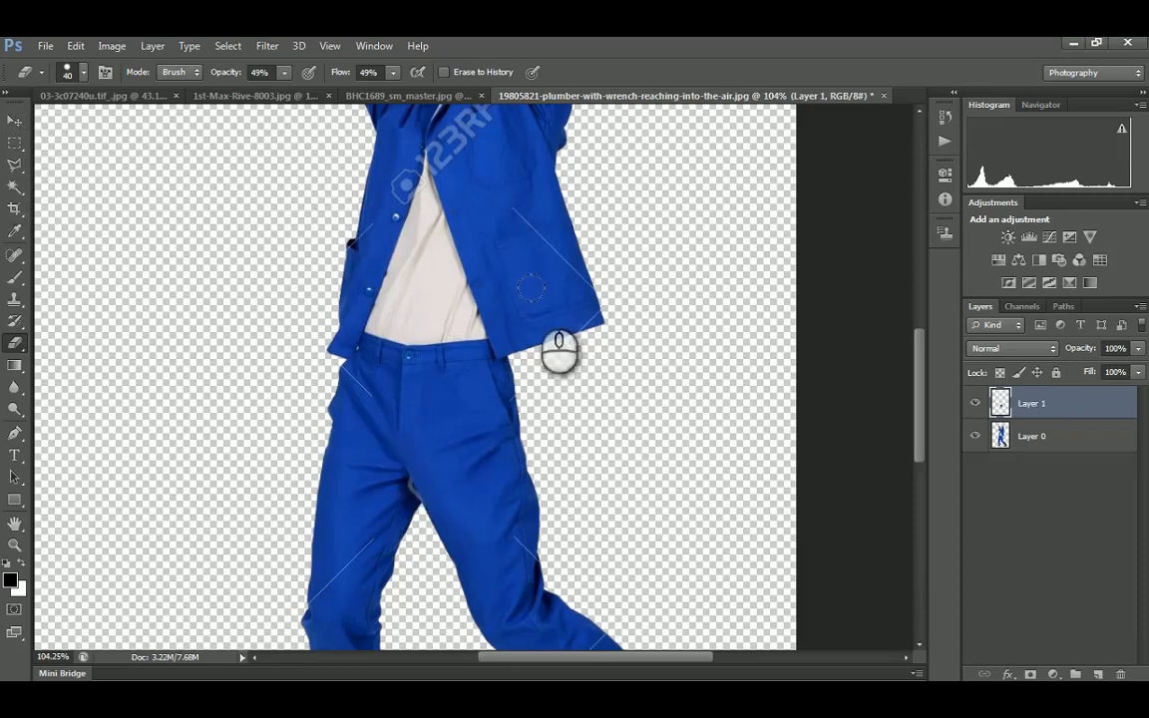
Outline the 123RF lettering on the plumber's jacket with the Polygonal Lasso and make Layer 0 the active layer
scroll(15, 118, up, 1)
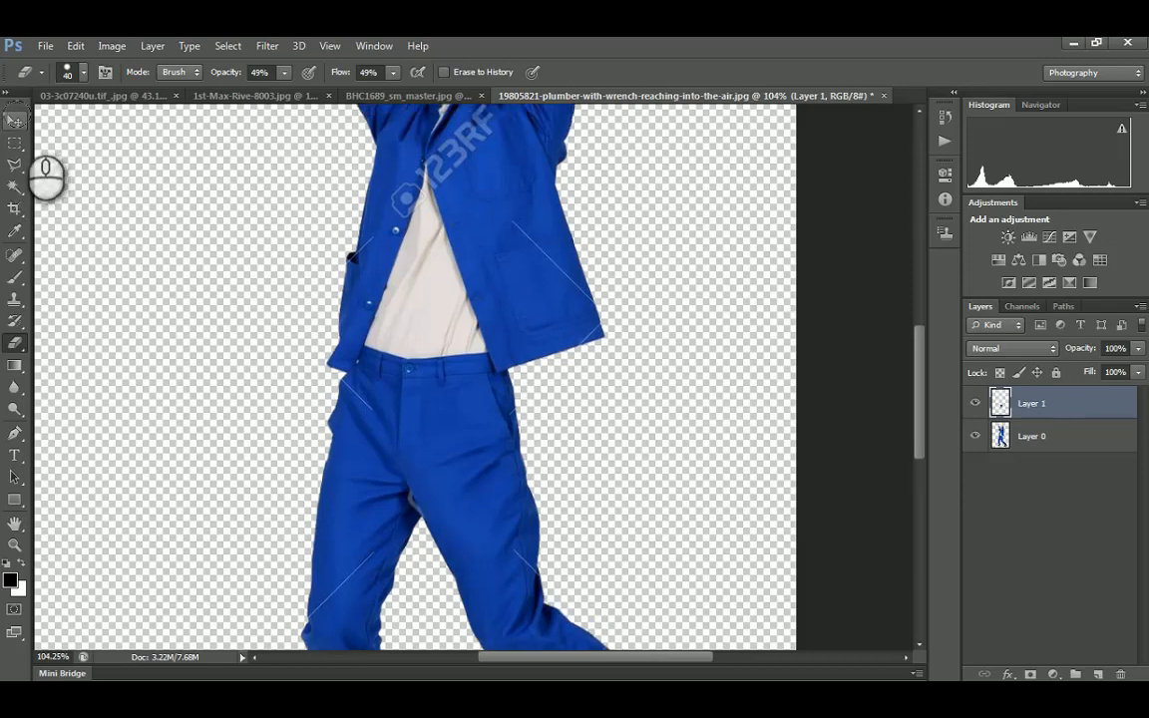
click(15, 125)
scroll(505, 410, down, 5)
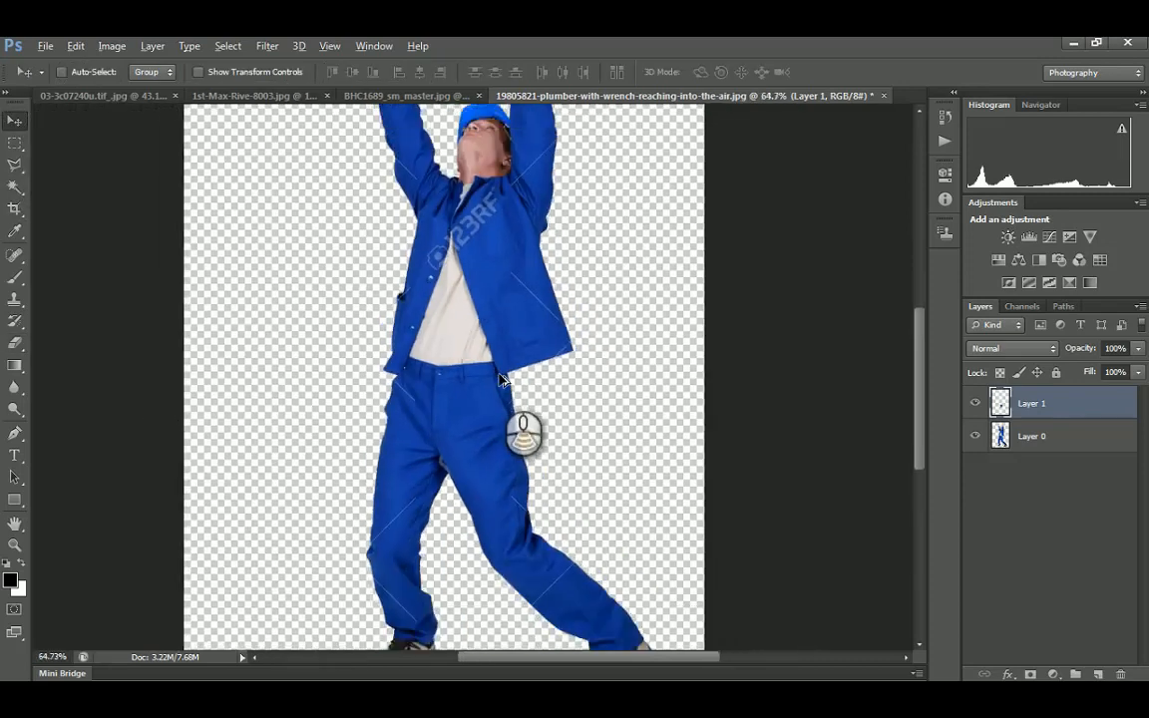
scroll(492, 450, up, 2)
scroll(492, 450, up, 1)
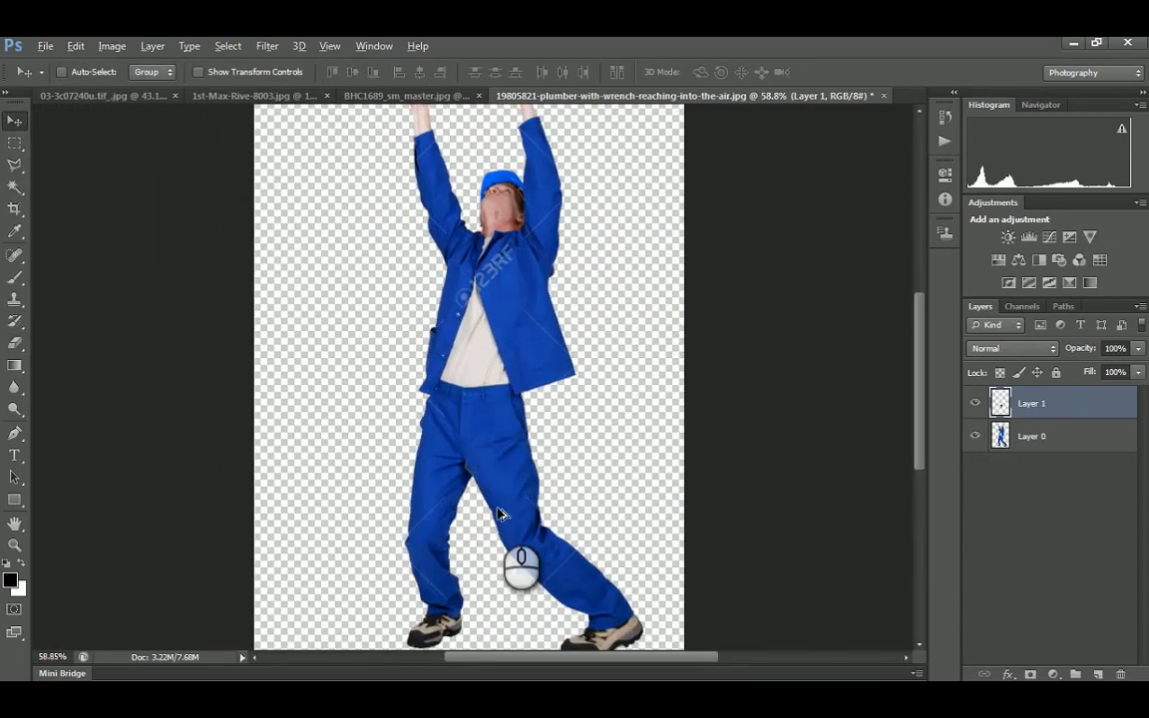
scroll(479, 320, up, 5)
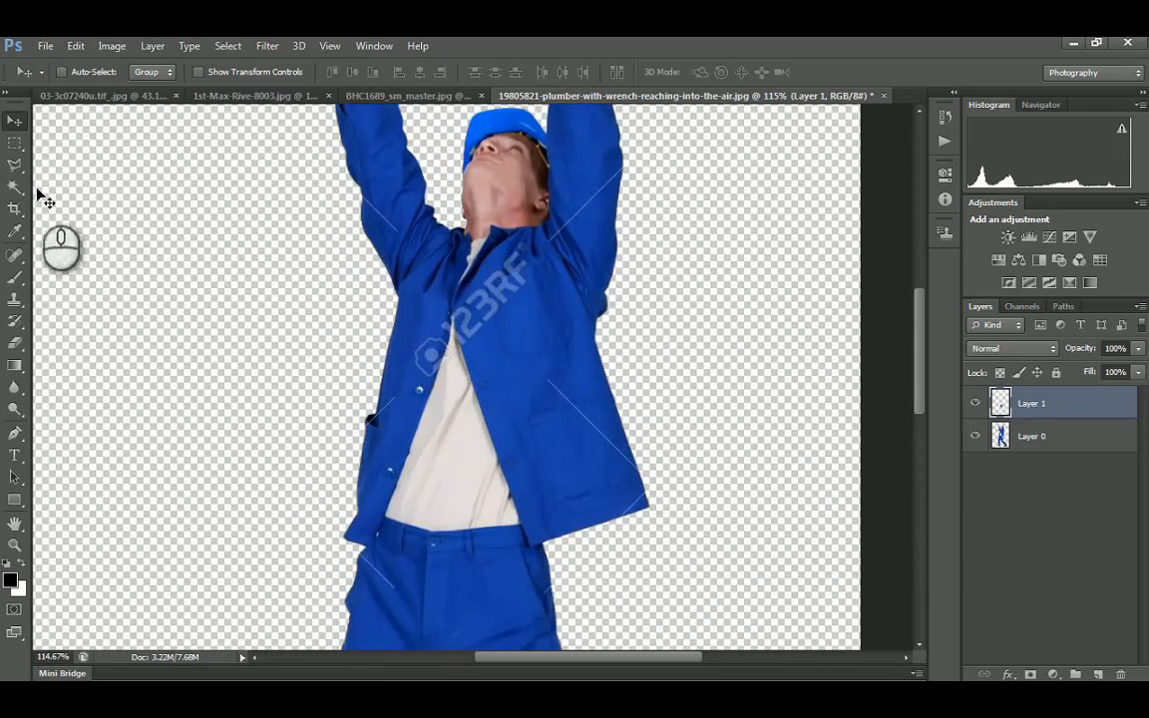
click(15, 165)
key(alt)
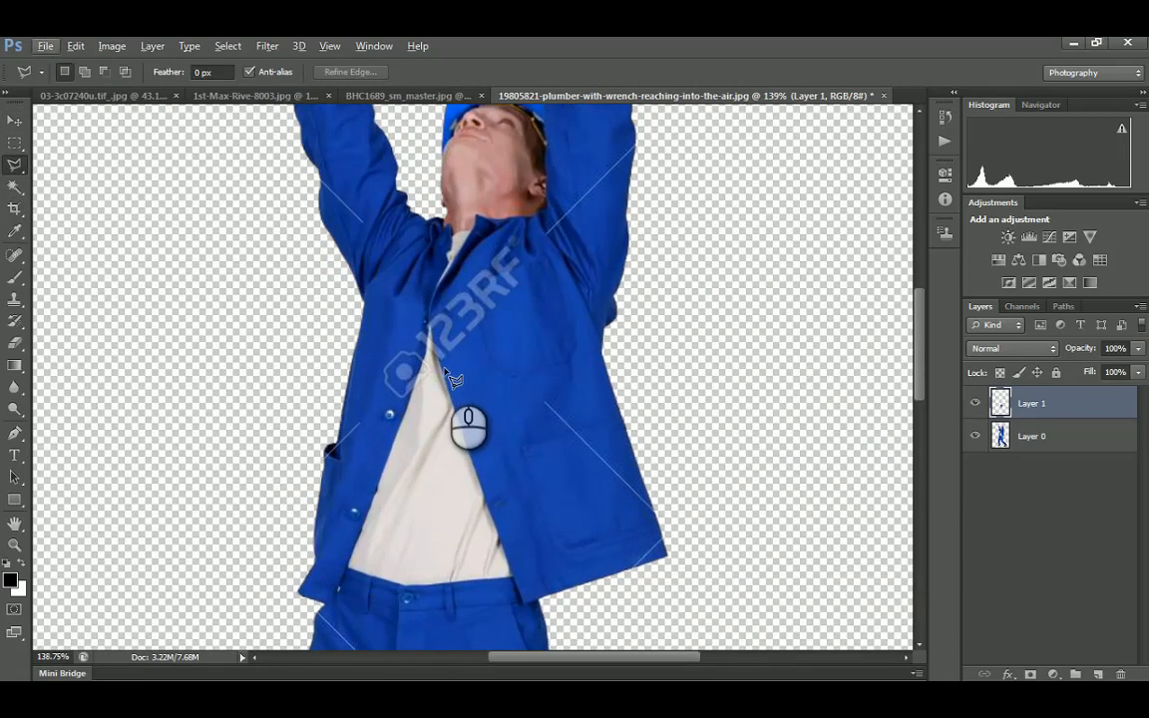
click(444, 369)
click(533, 280)
click(515, 233)
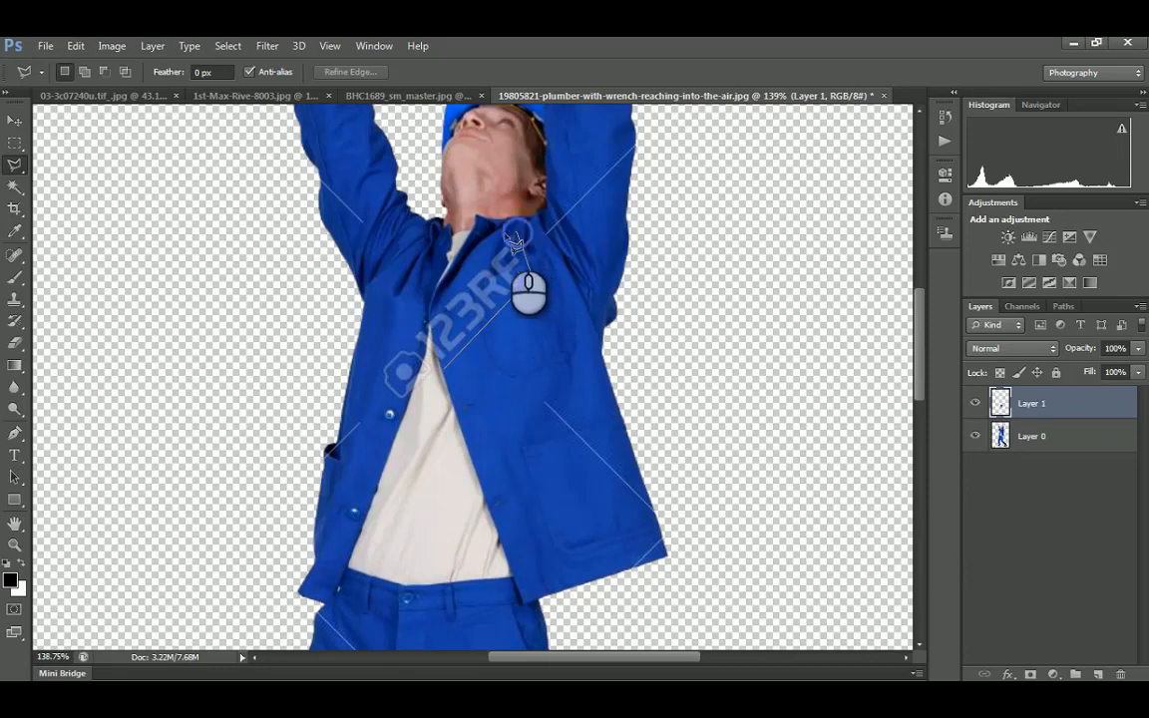
click(488, 246)
click(441, 303)
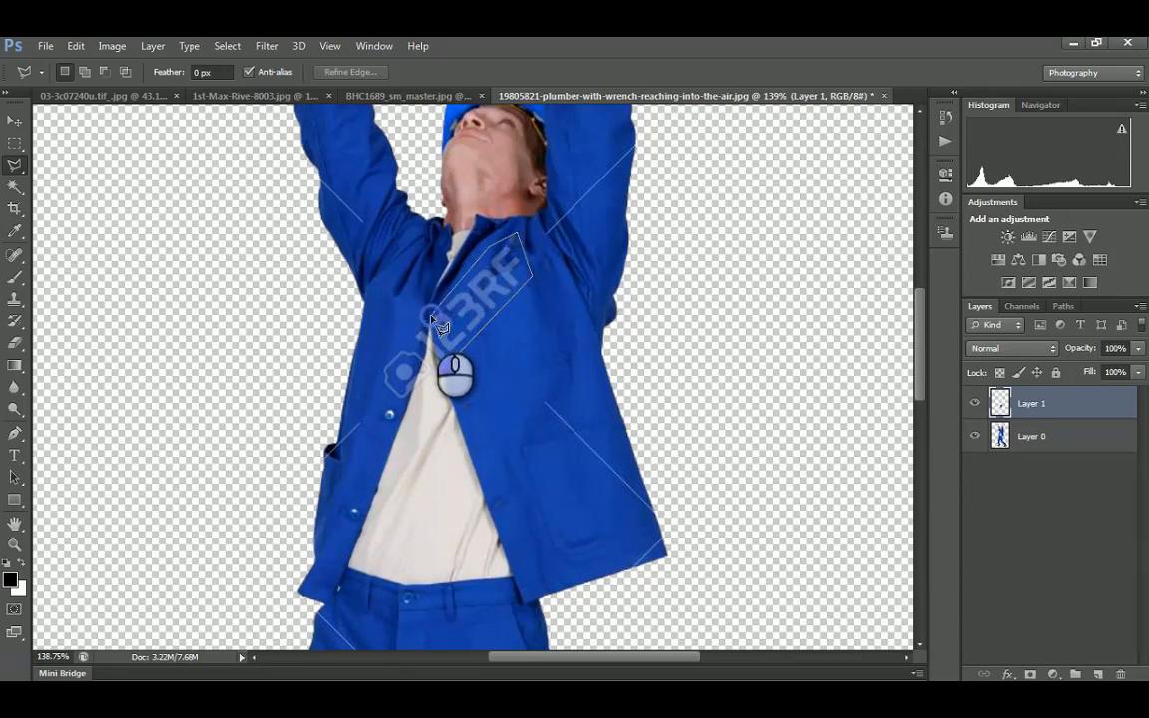
click(446, 373)
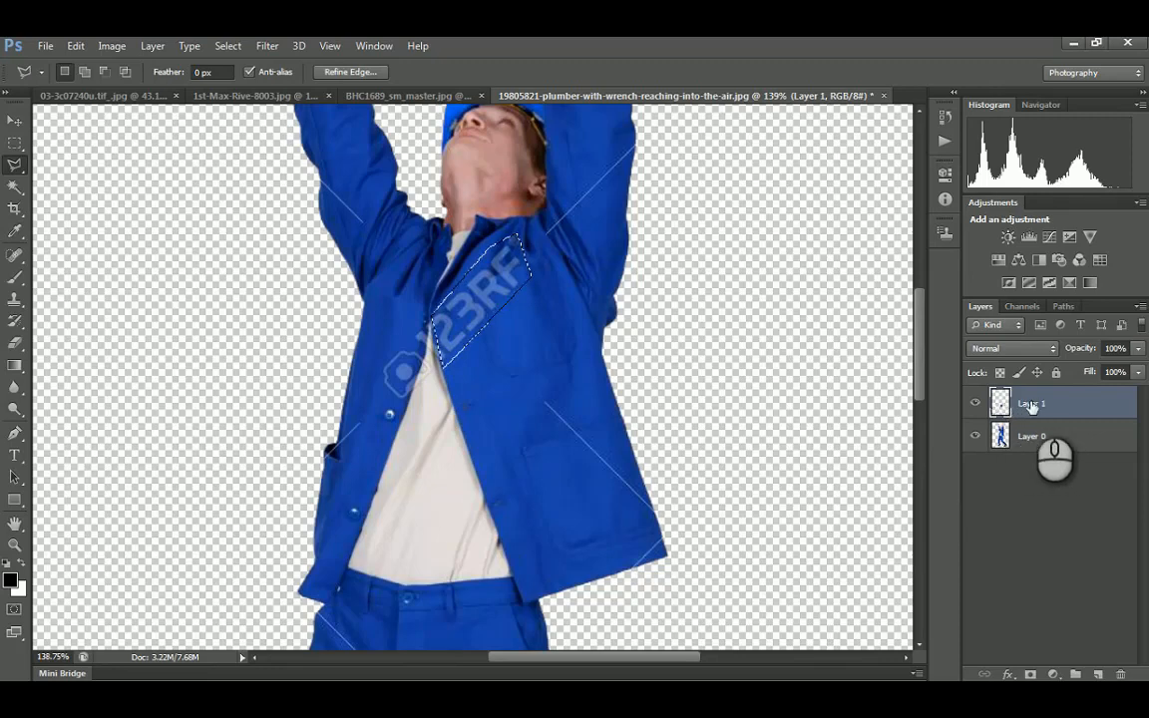
scroll(617, 403, down, 3)
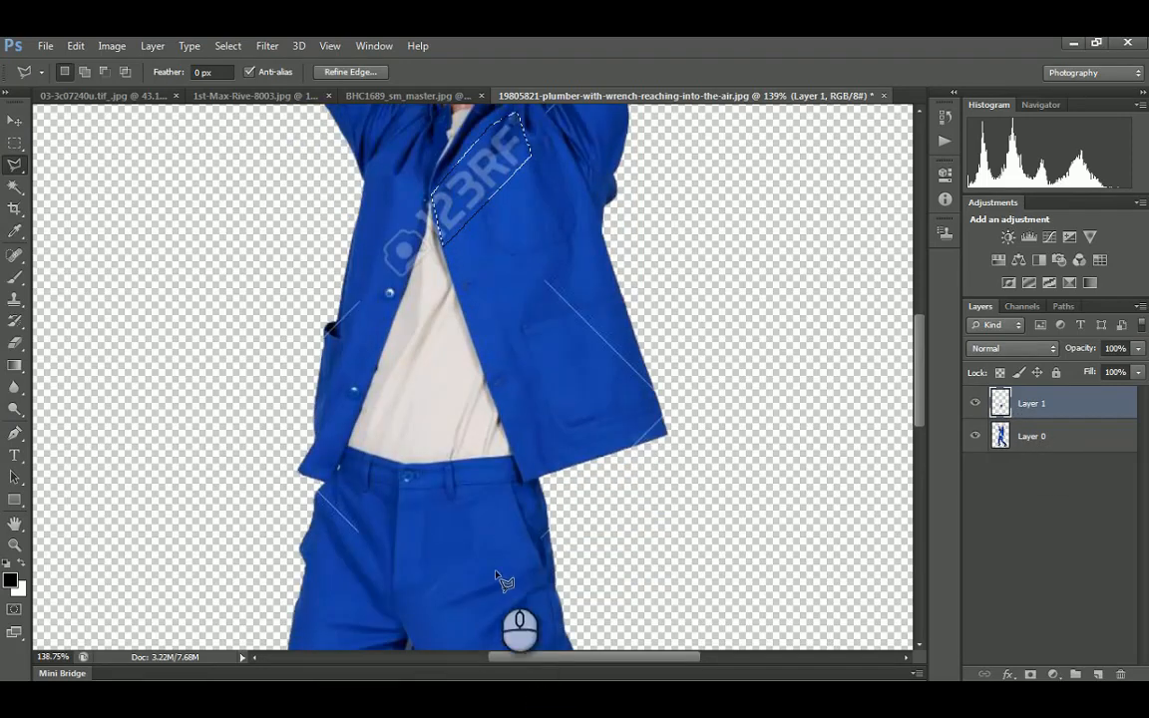
scroll(648, 504, up, 4)
click(1058, 436)
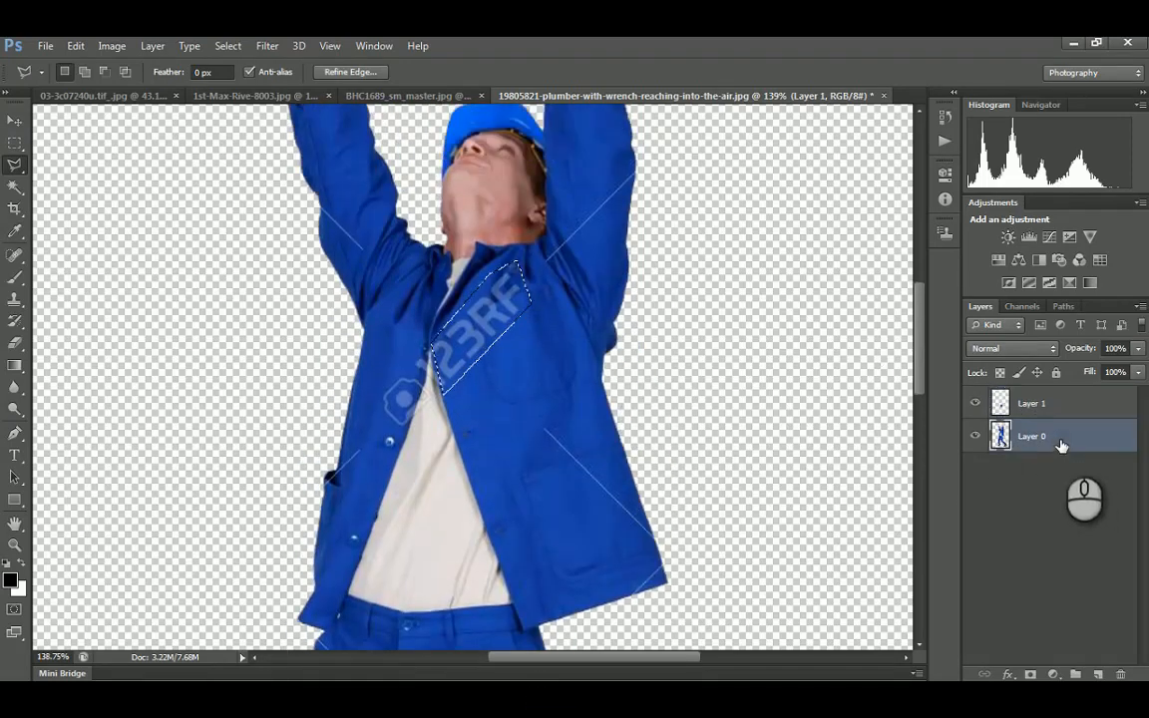
Clone clean jacket fabric over the selected 123RF lettering on Layer 0 with the Clone Stamp at brush size 40, undoing the stray shirt-coloured dab
click(10, 300)
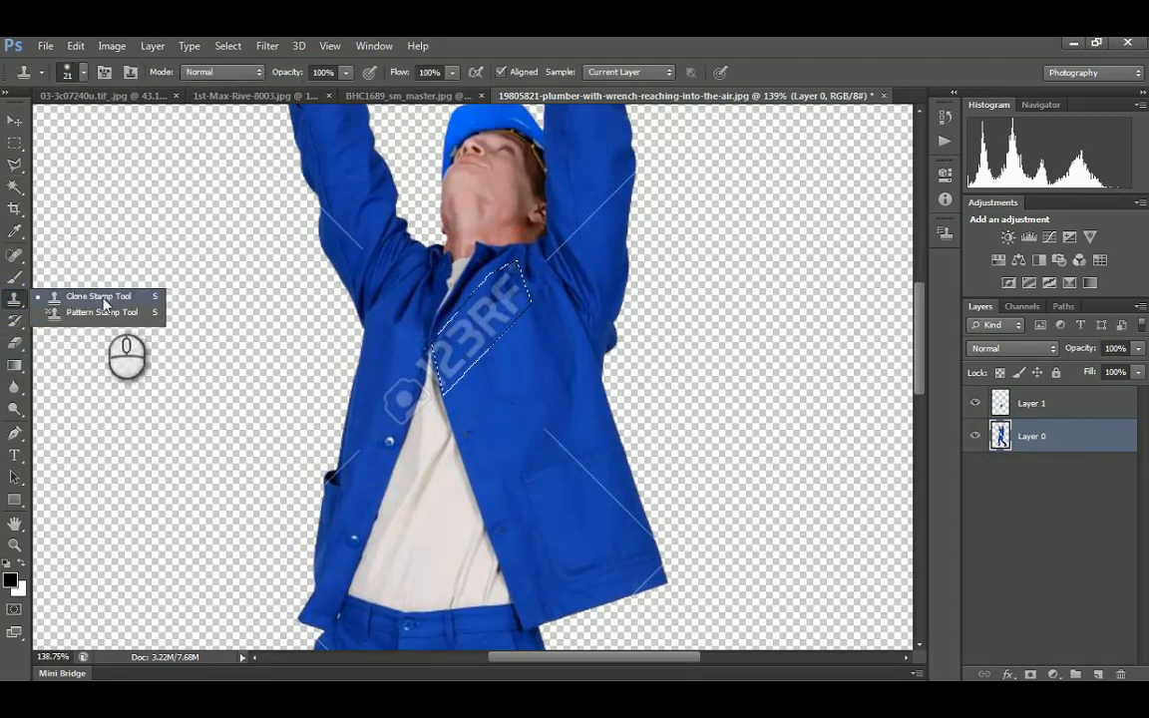
click(102, 297)
key(alt)
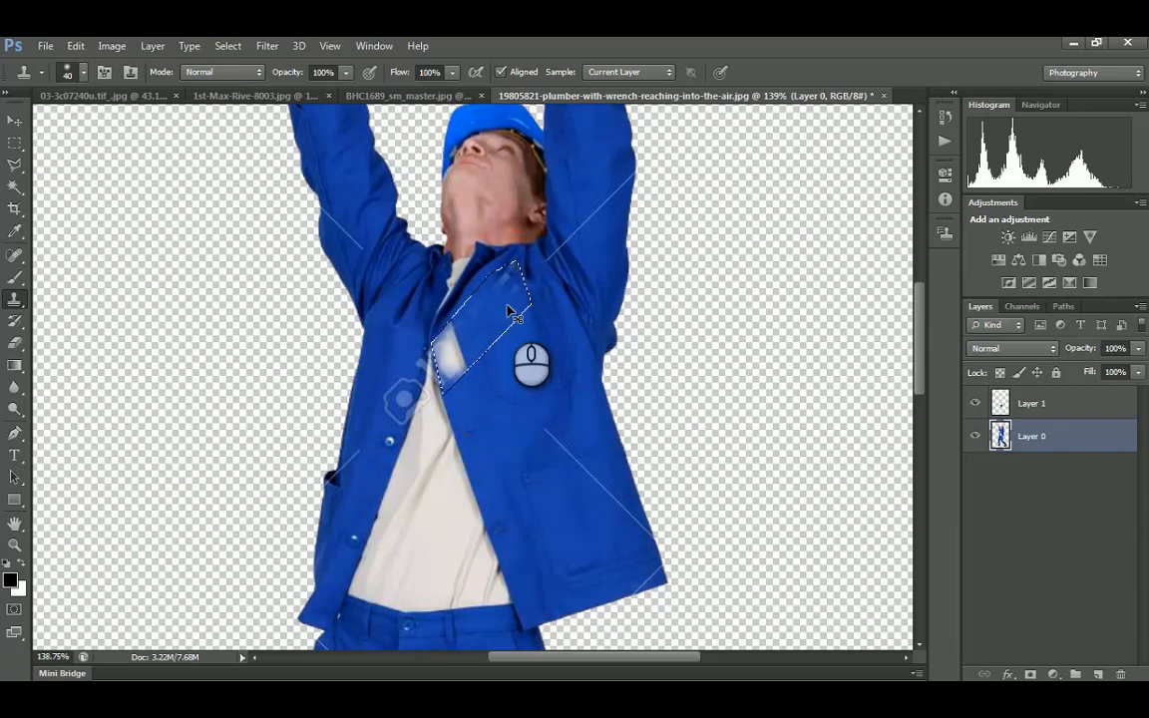
key(ctrl+z)
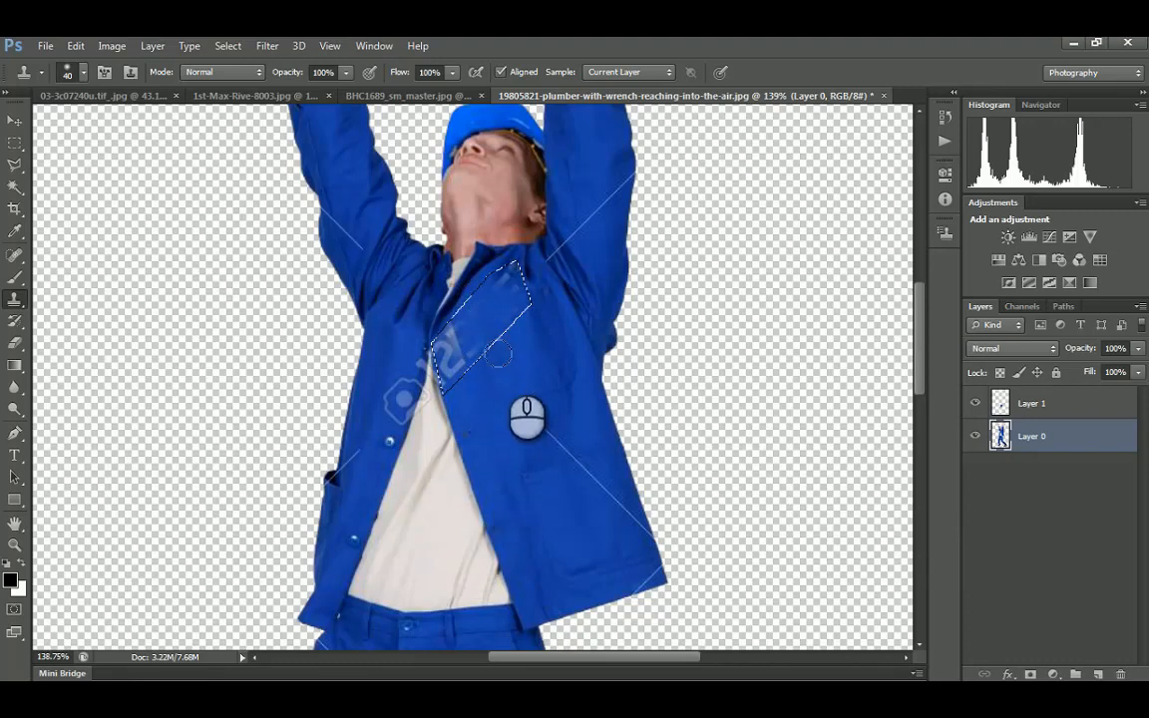
alt+click(542, 416)
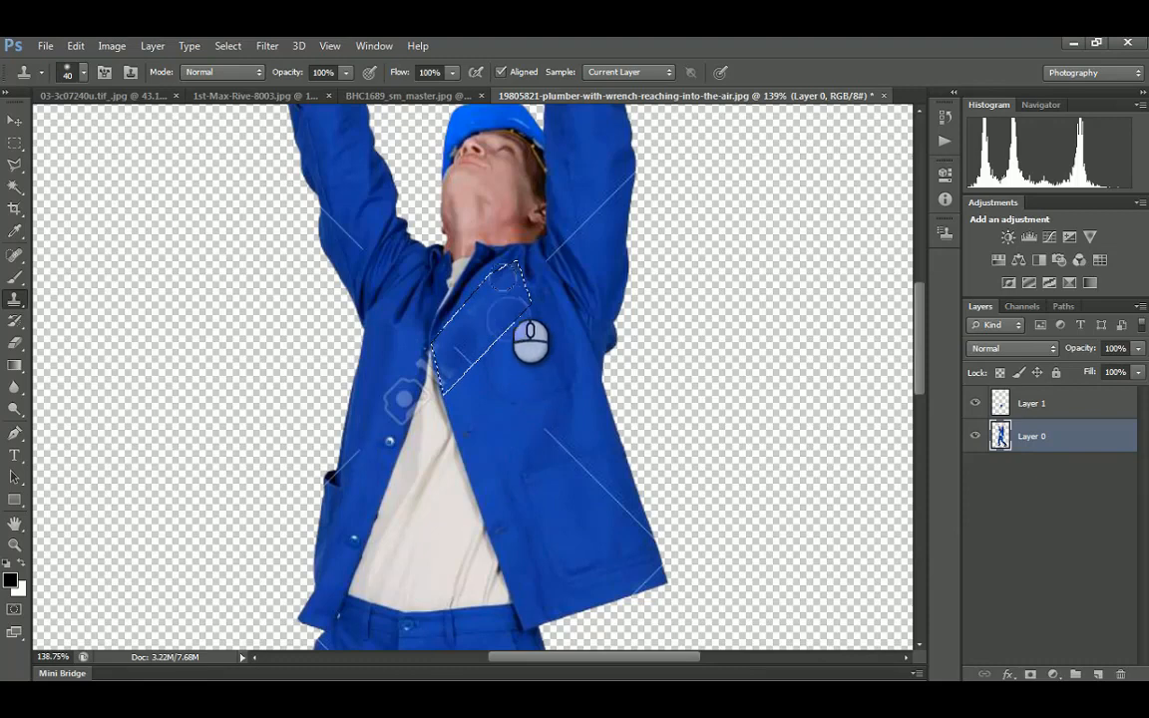
mouse_move(503, 279)
mouse_down()
mouse_move(505, 307)
mouse_move(515, 302)
mouse_move(468, 311)
mouse_up()
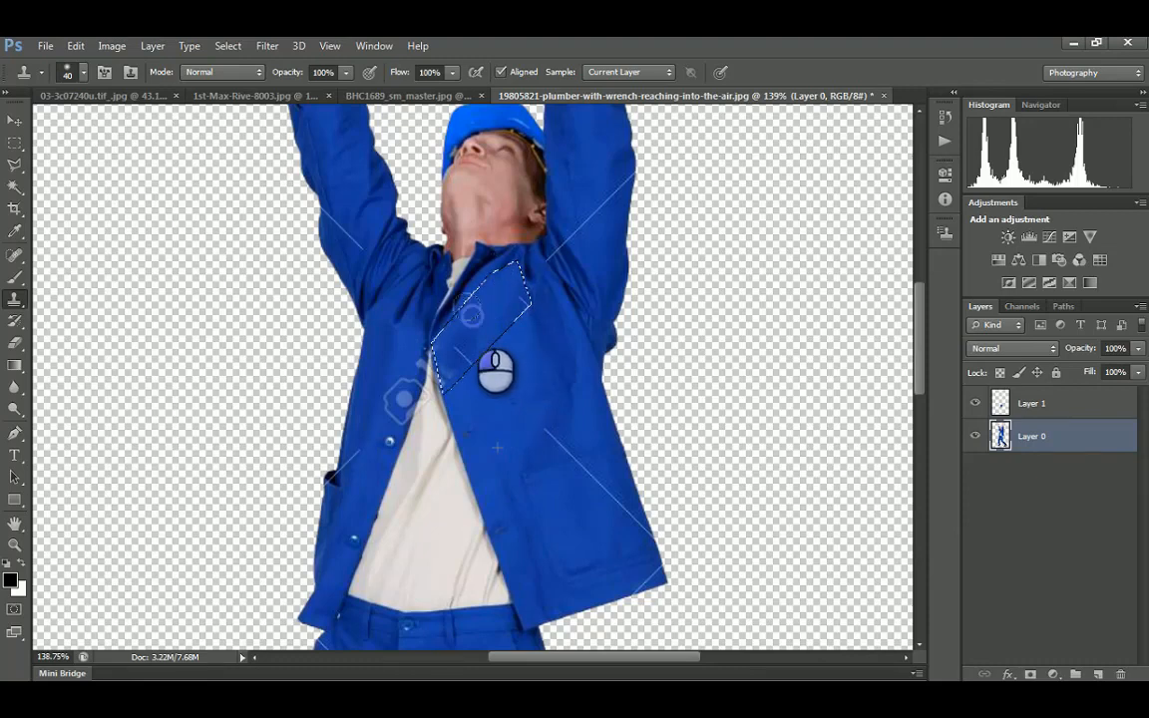
mouse_move(445, 363)
mouse_down()
mouse_move(456, 379)
mouse_move(442, 337)
mouse_up()
alt+click(508, 461)
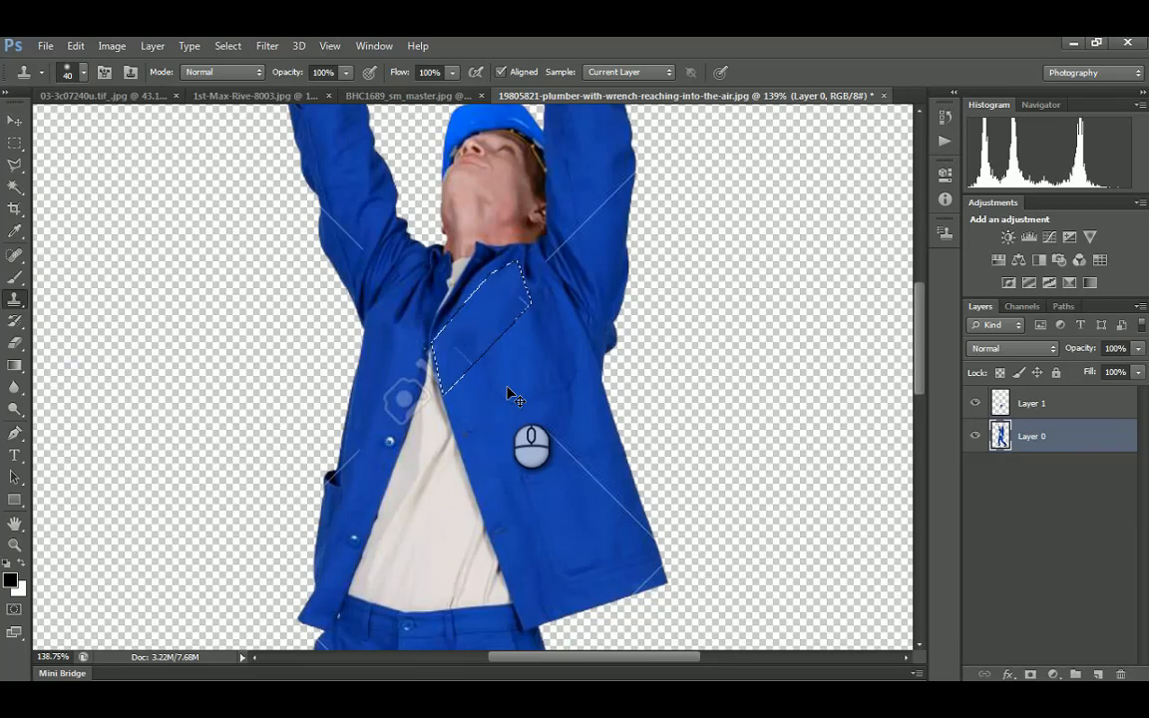
Hide Layer 1 and clear the selection around the retouched lettering to check the jacket repair
key(ctrl+d)
alt+scroll(511, 394, down, 5)
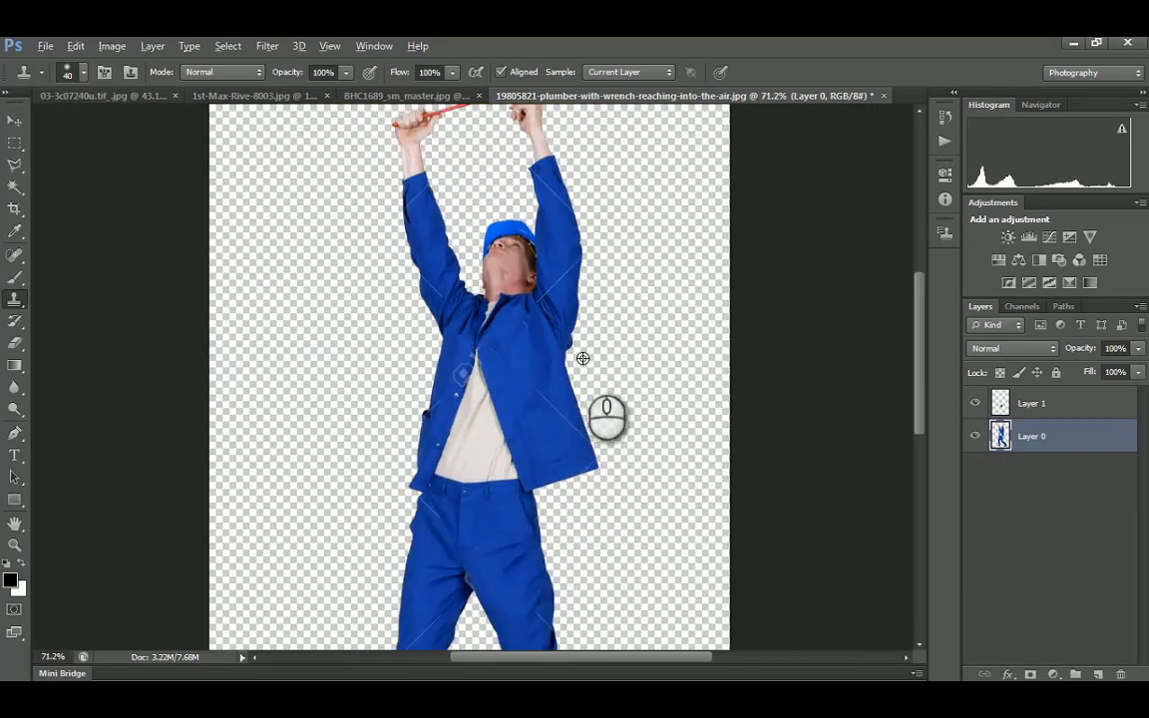
alt+scroll(520, 329, up, 3)
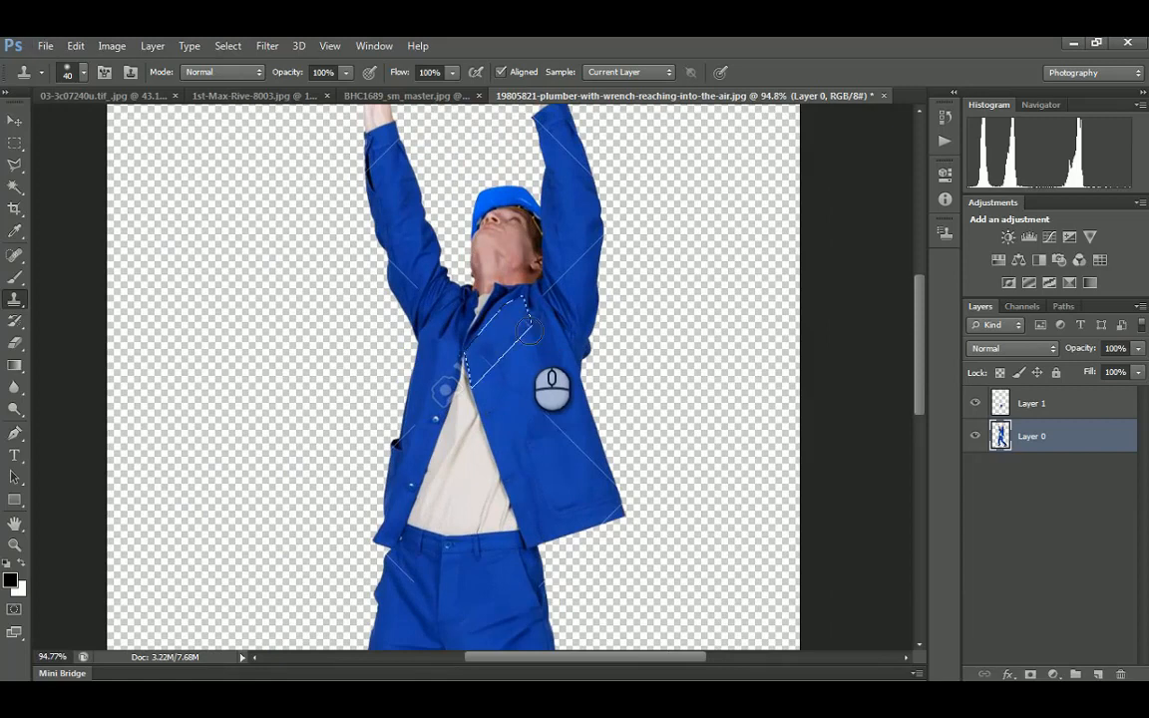
alt+scroll(530, 333, up, 4)
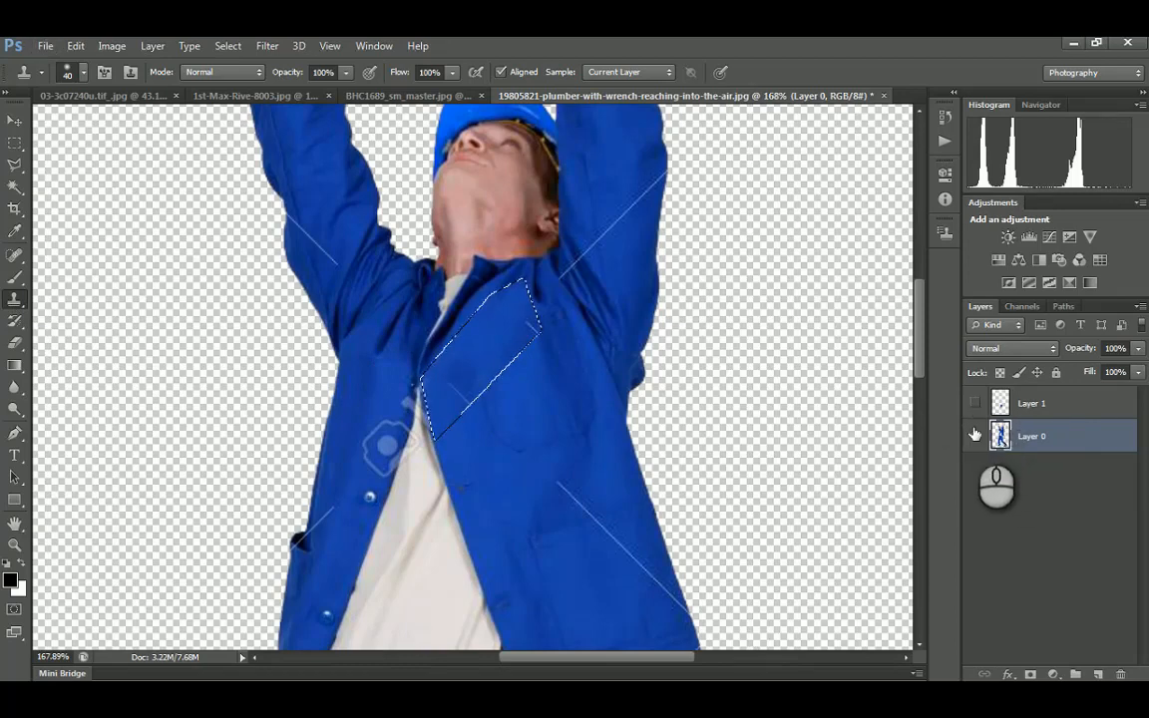
key(ctrl+d)
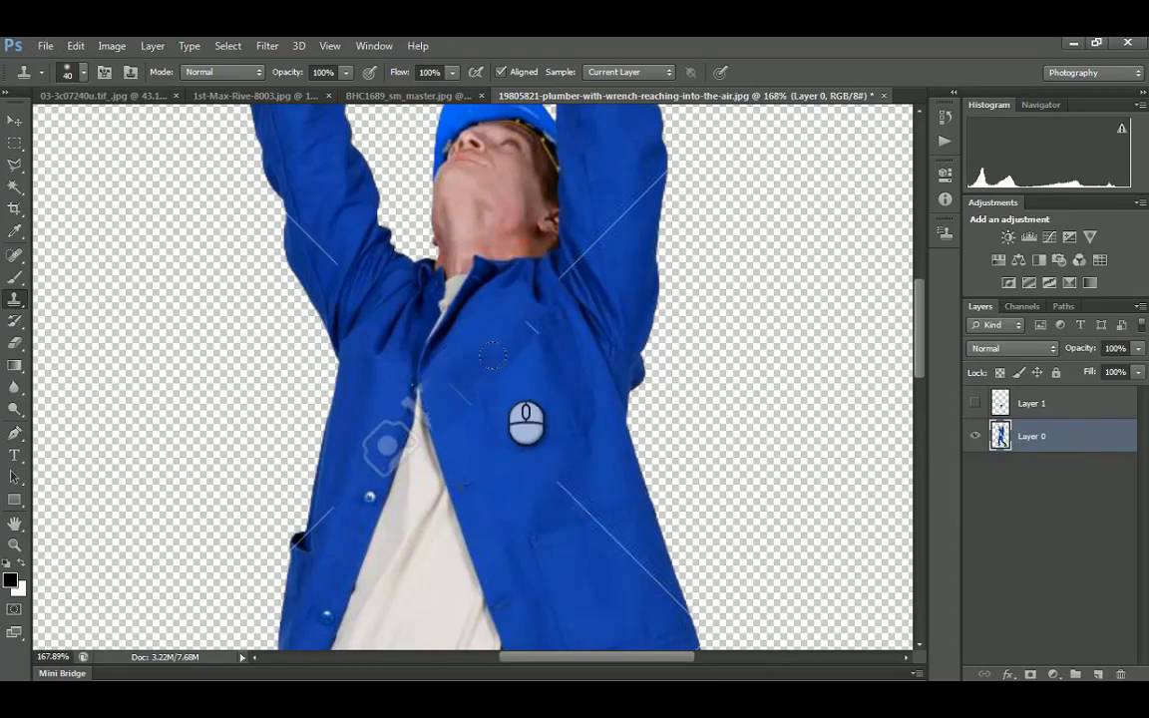
click(973, 436)
click(974, 435)
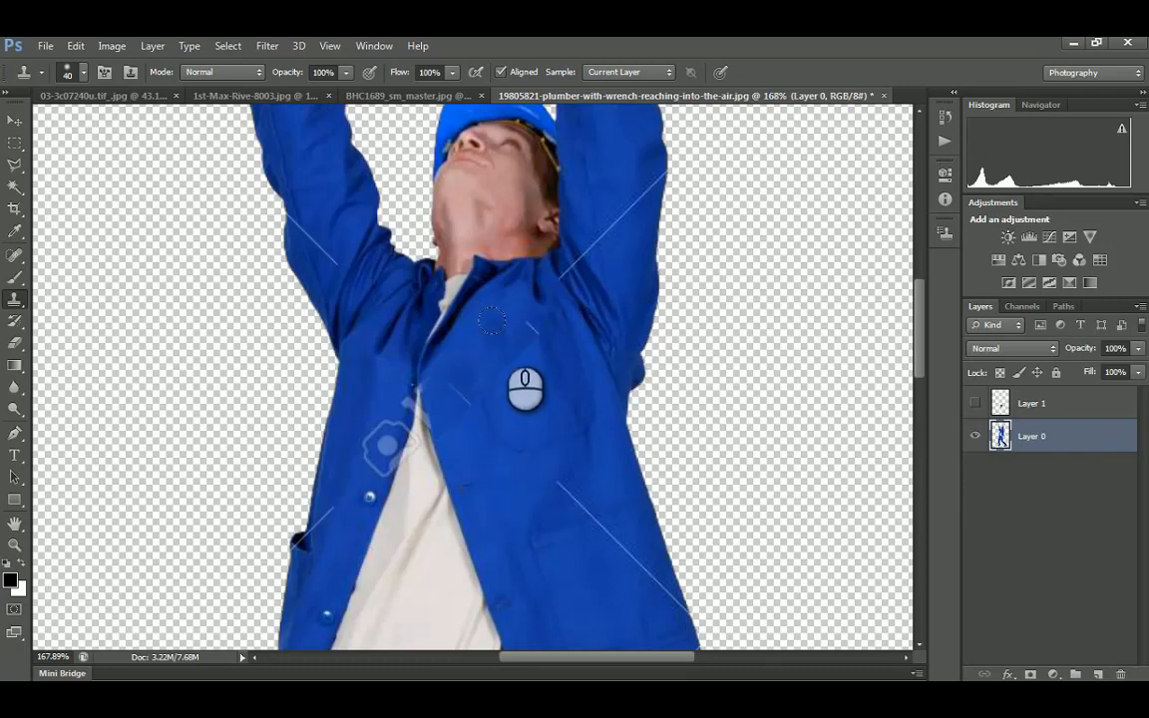
key(ctrl+shift+d)
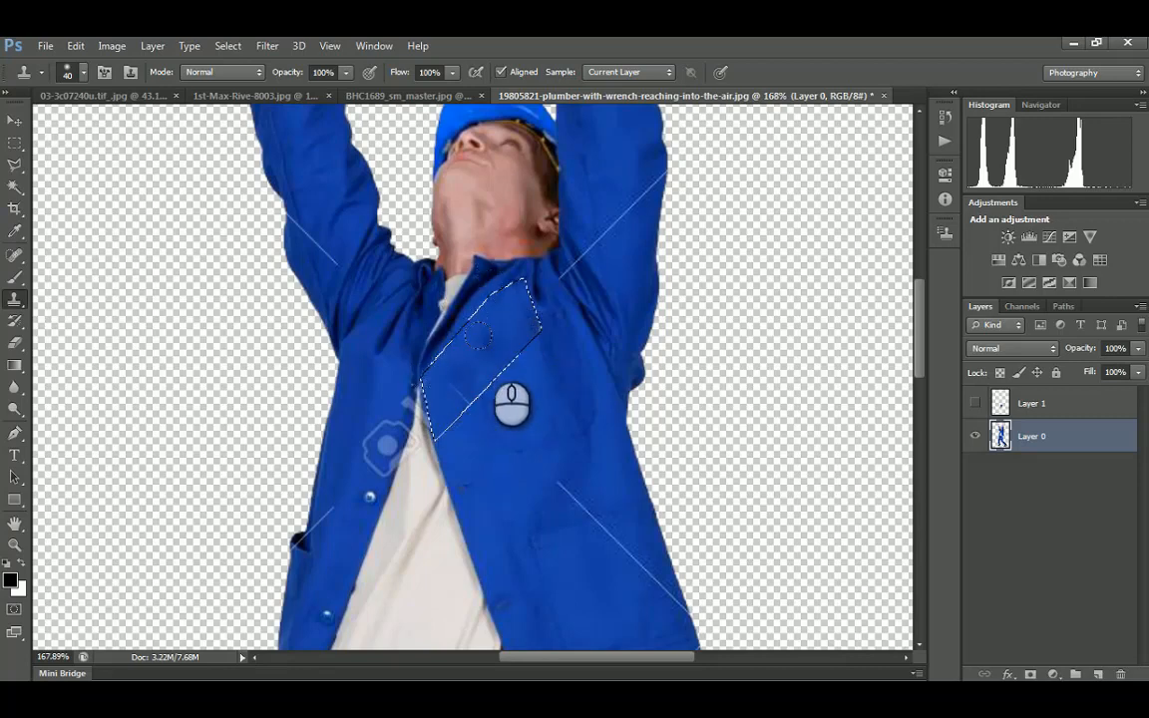
key(ctrl+d)
Pick the Polygonal Lasso and add a blank layer mask to Layer 0
alt+scroll(563, 345, down, 7)
alt+scroll(570, 387, up, 6)
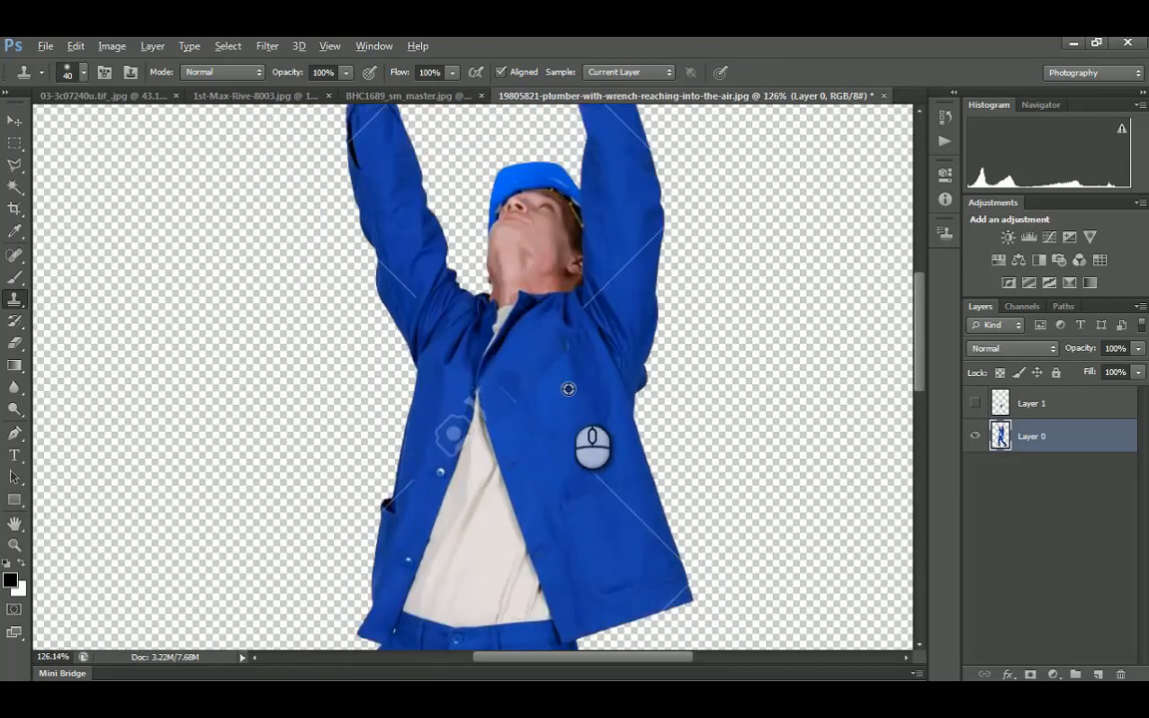
alt+scroll(566, 305, down, 7)
alt+scroll(547, 289, up, 8)
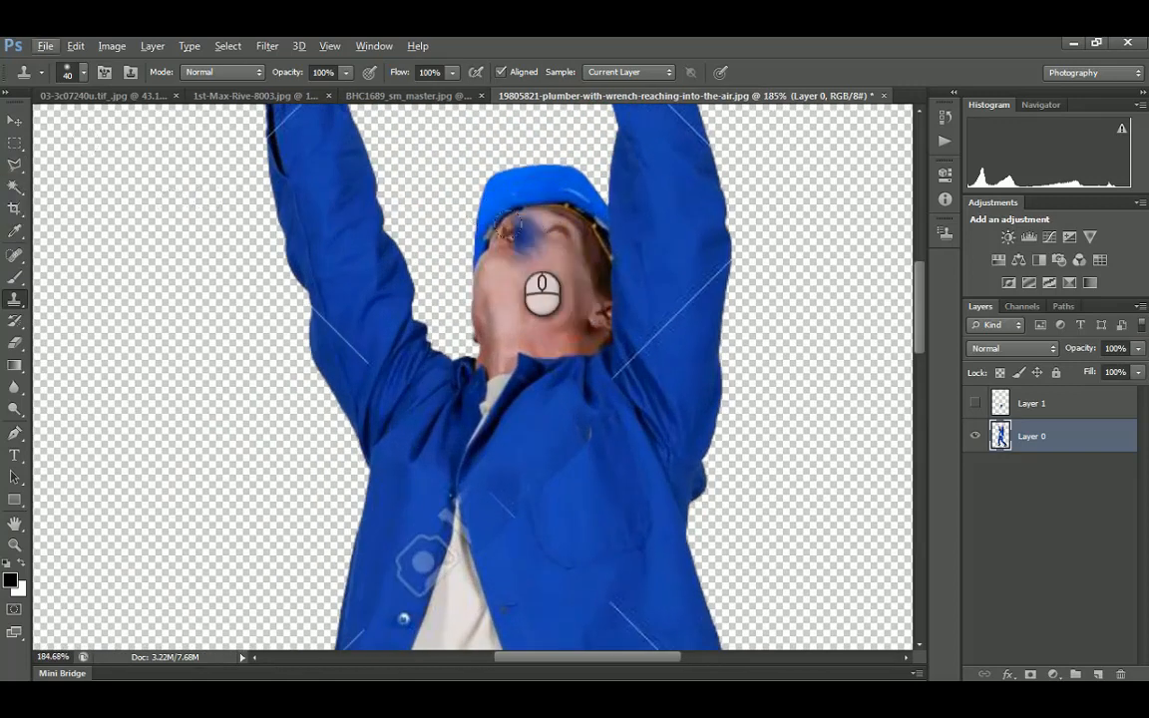
alt+scroll(588, 291, down, 6)
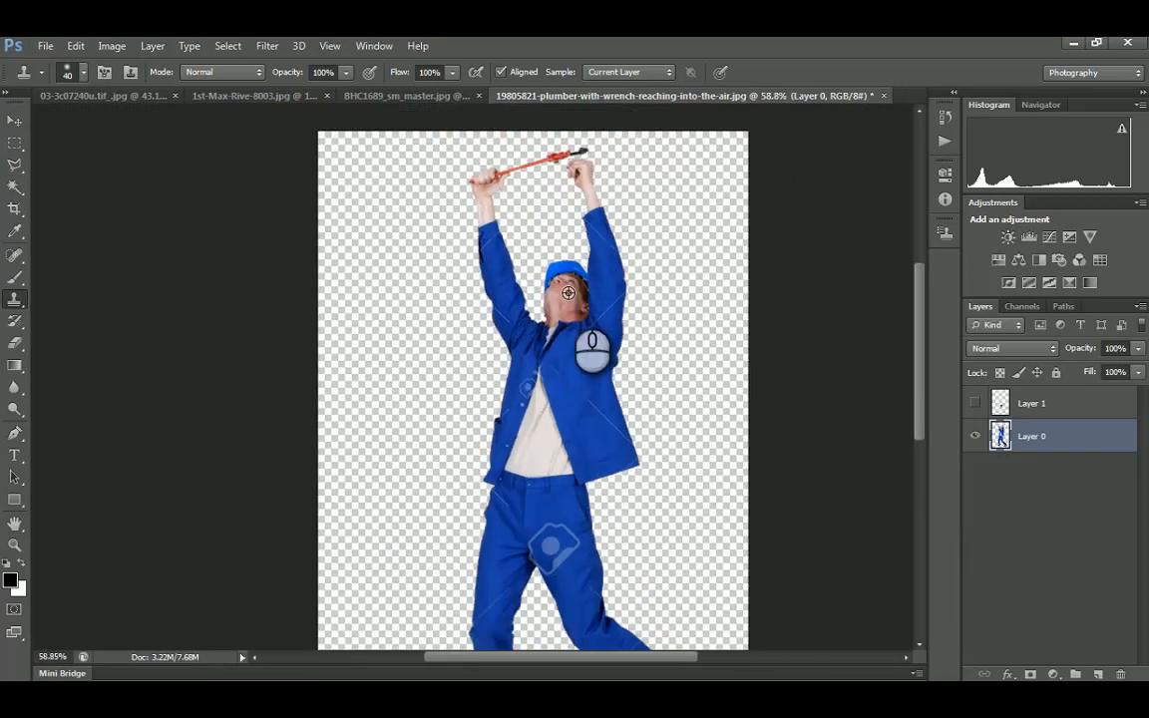
click(14, 163)
alt+scroll(524, 188, up, 5)
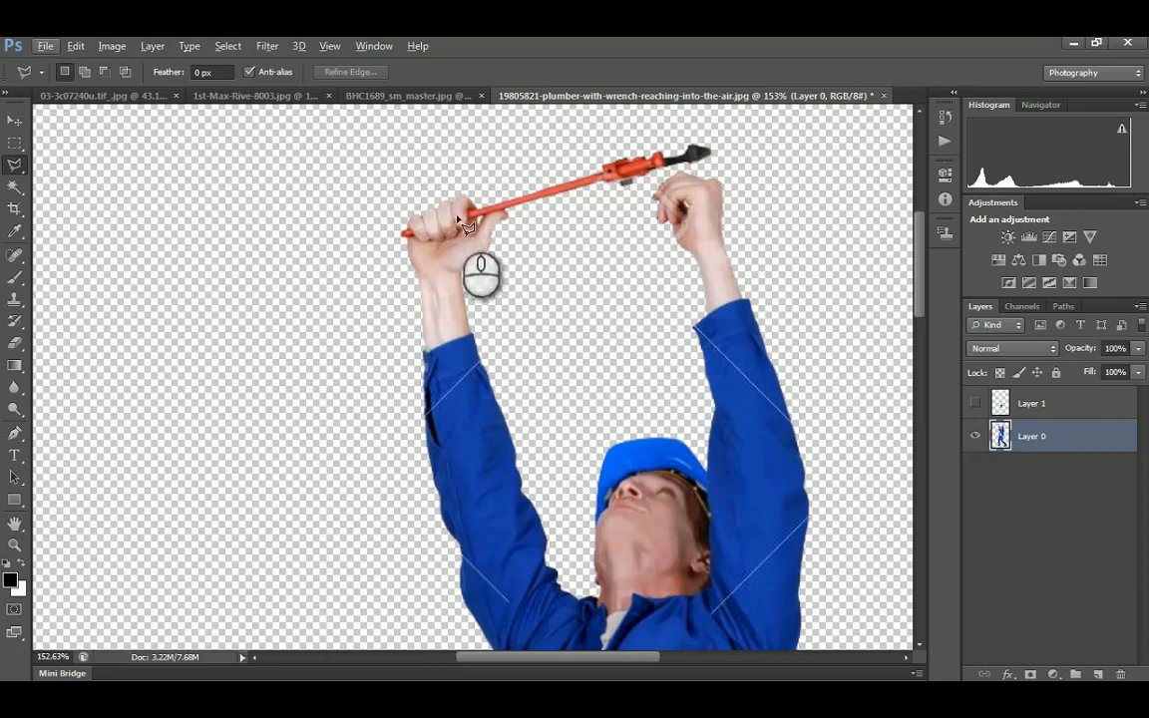
click(1030, 675)
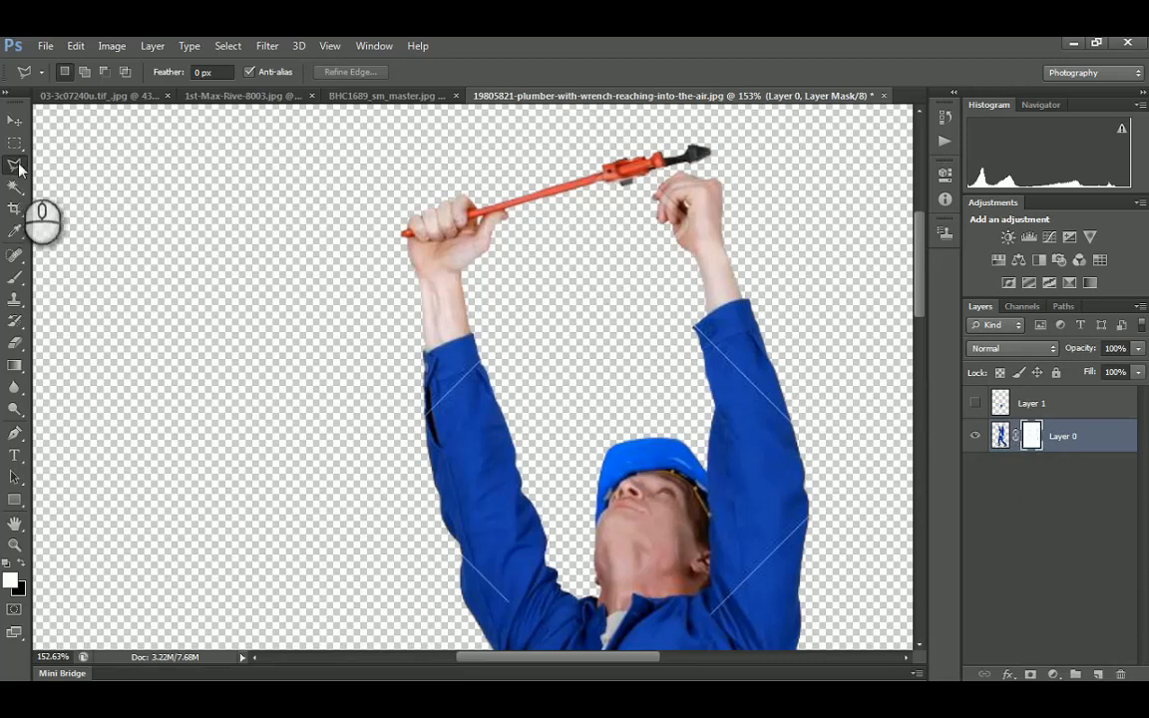
Outline the wrench between the plumber's hands with the Polygonal Lasso, hide it on Layer 0's mask, and deselect
alt+scroll(659, 314, down, 5)
alt+scroll(653, 220, up, 2)
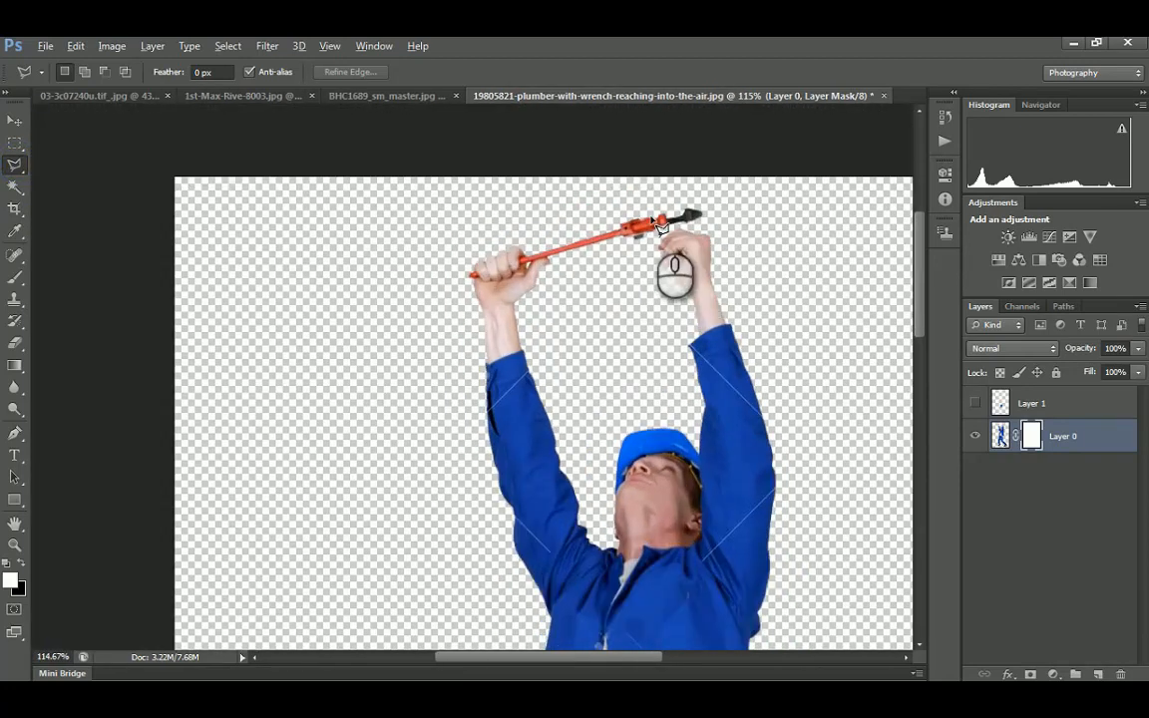
alt+scroll(658, 219, up, 2)
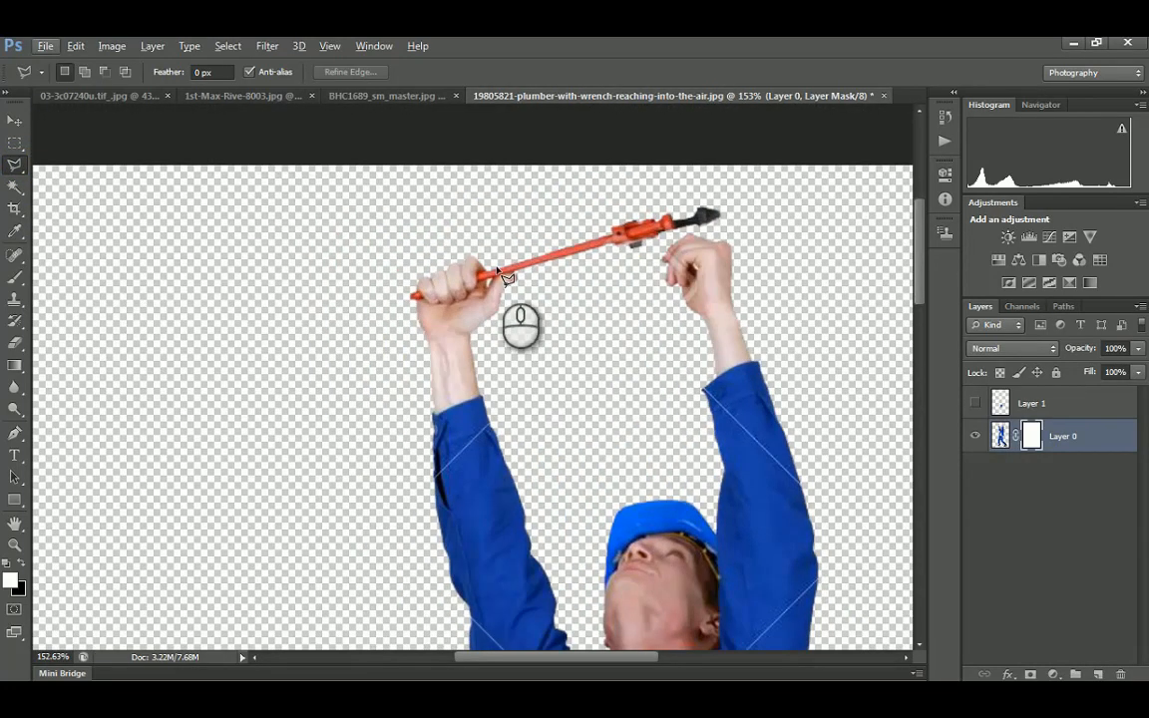
alt+scroll(716, 196, up, 1)
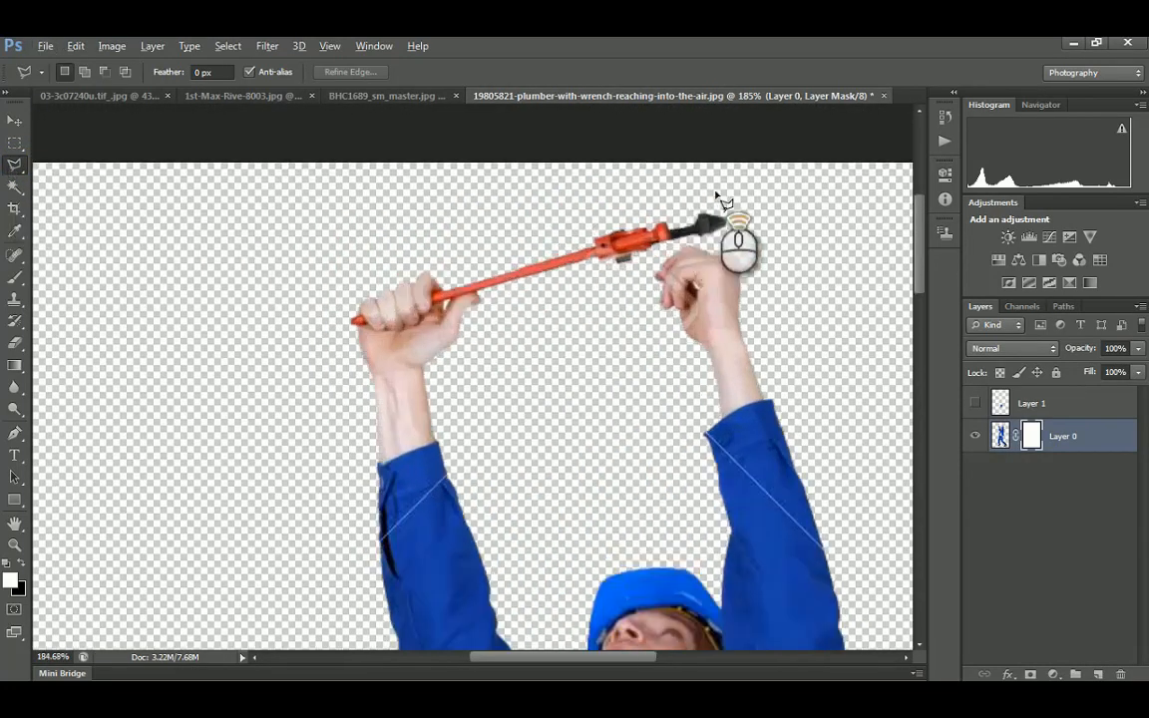
click(623, 283)
click(675, 242)
click(725, 242)
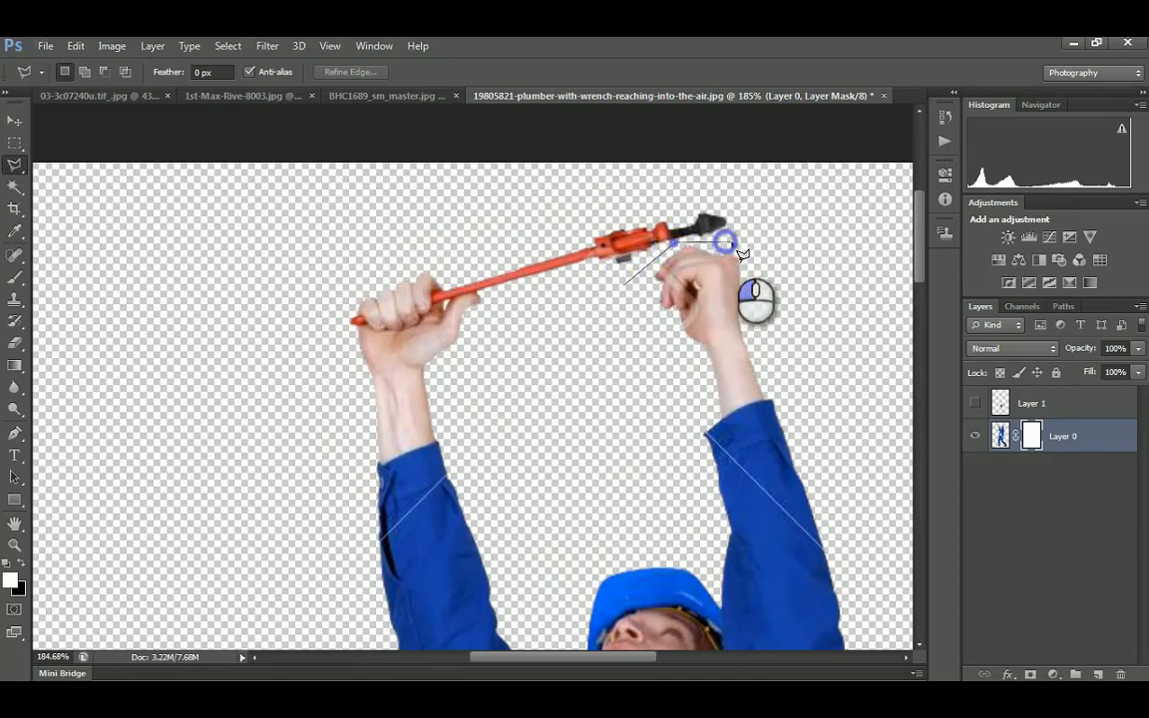
click(744, 208)
click(650, 185)
click(510, 211)
click(462, 249)
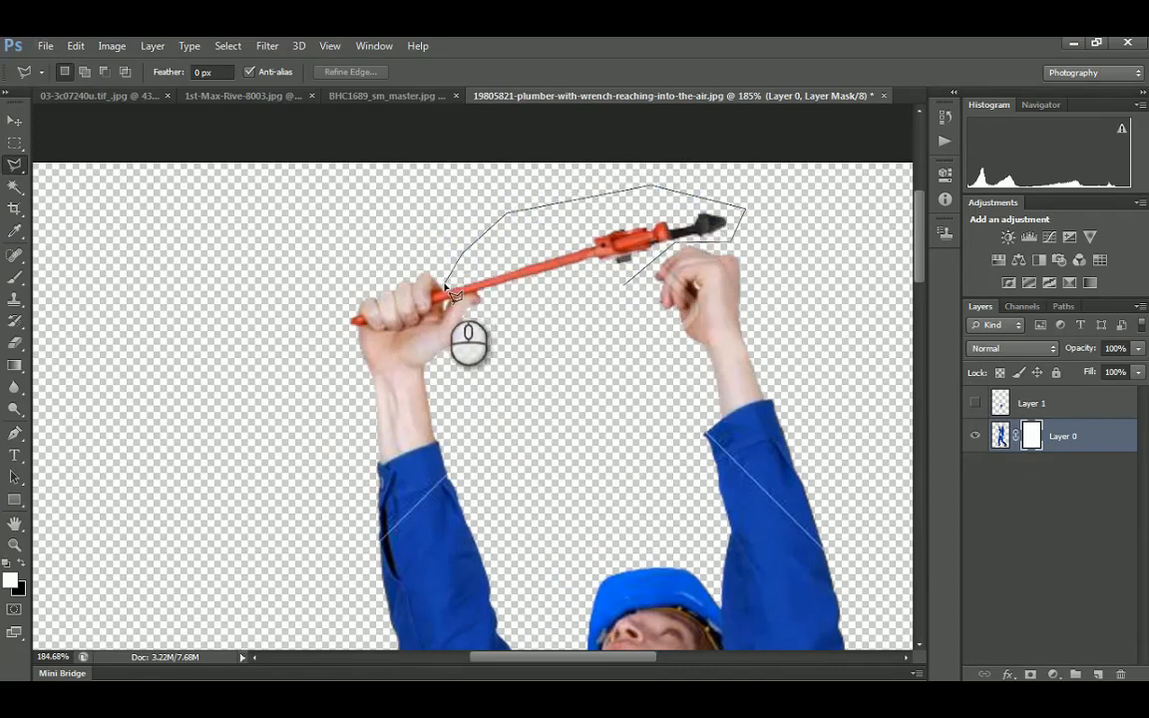
click(438, 285)
click(441, 286)
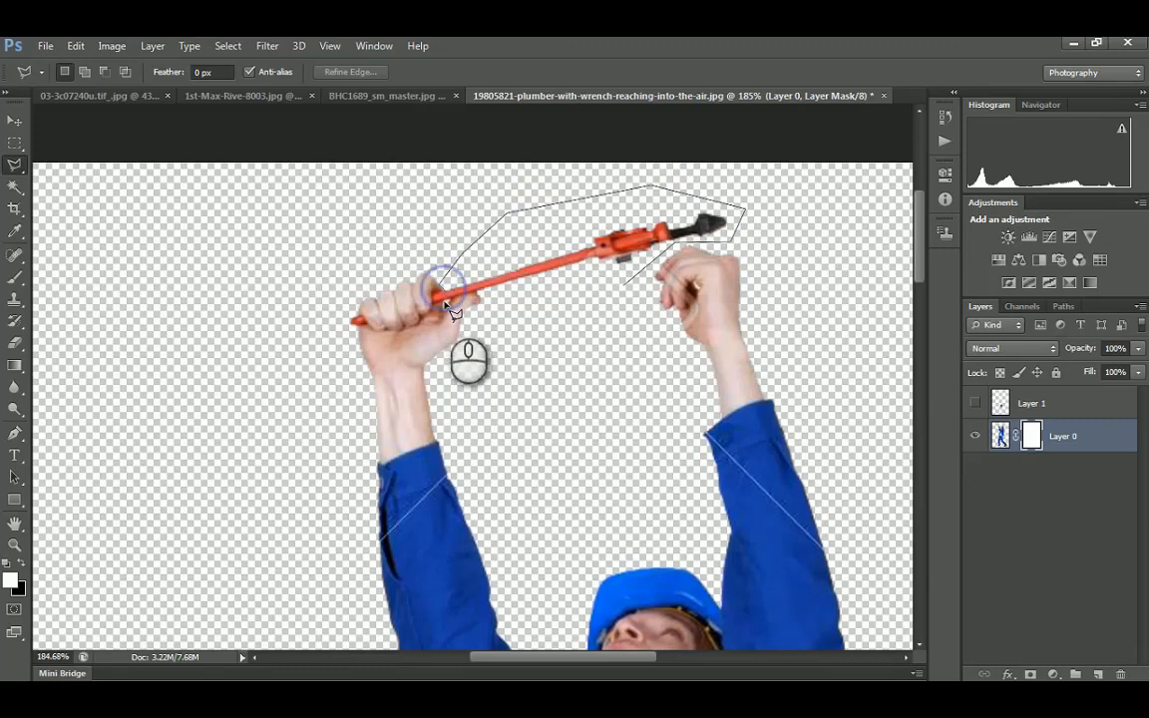
click(455, 289)
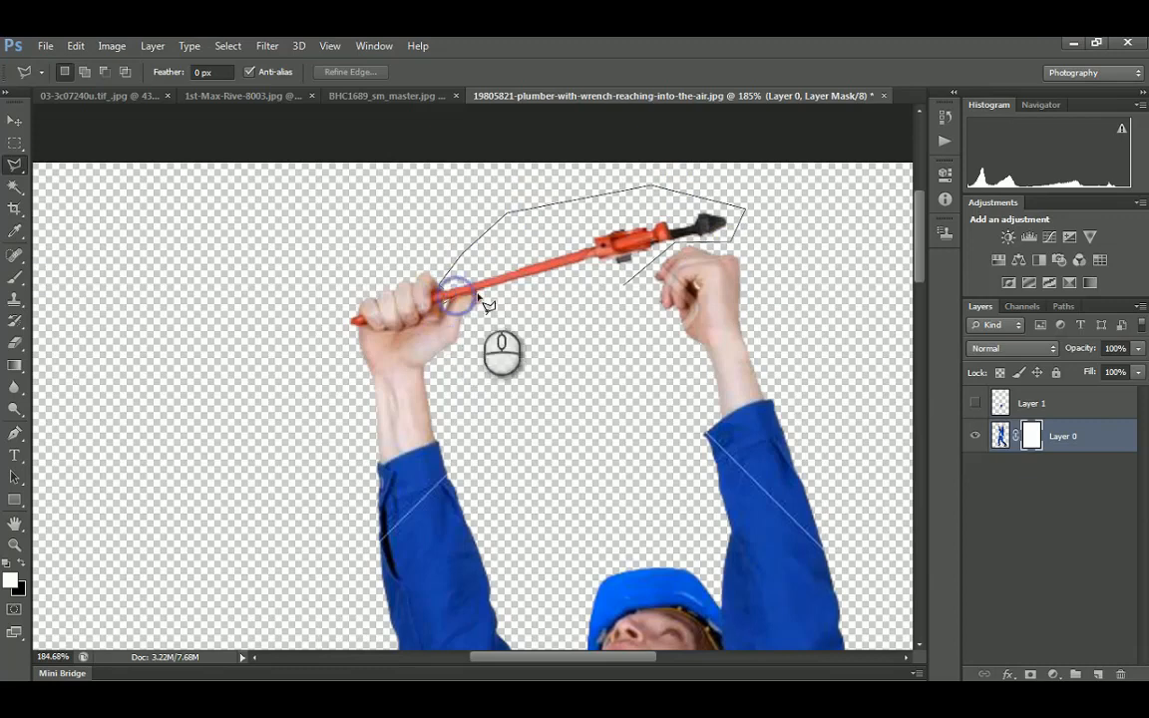
click(543, 294)
click(588, 292)
double_click(616, 295)
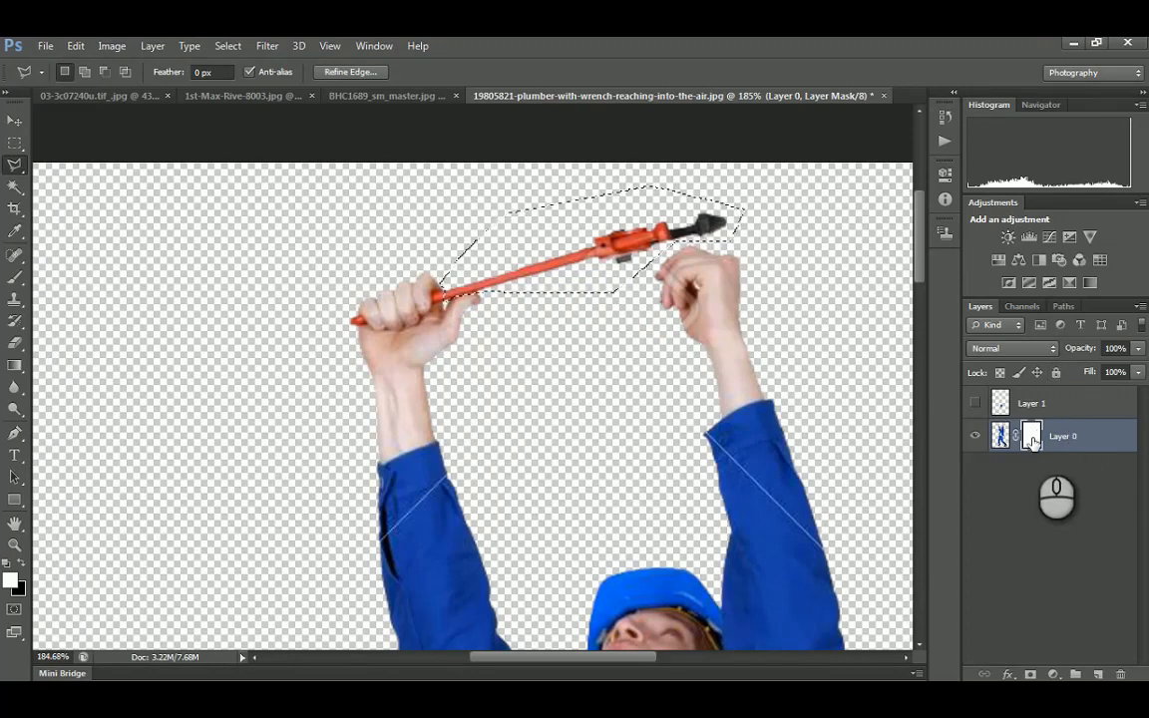
key(Delete)
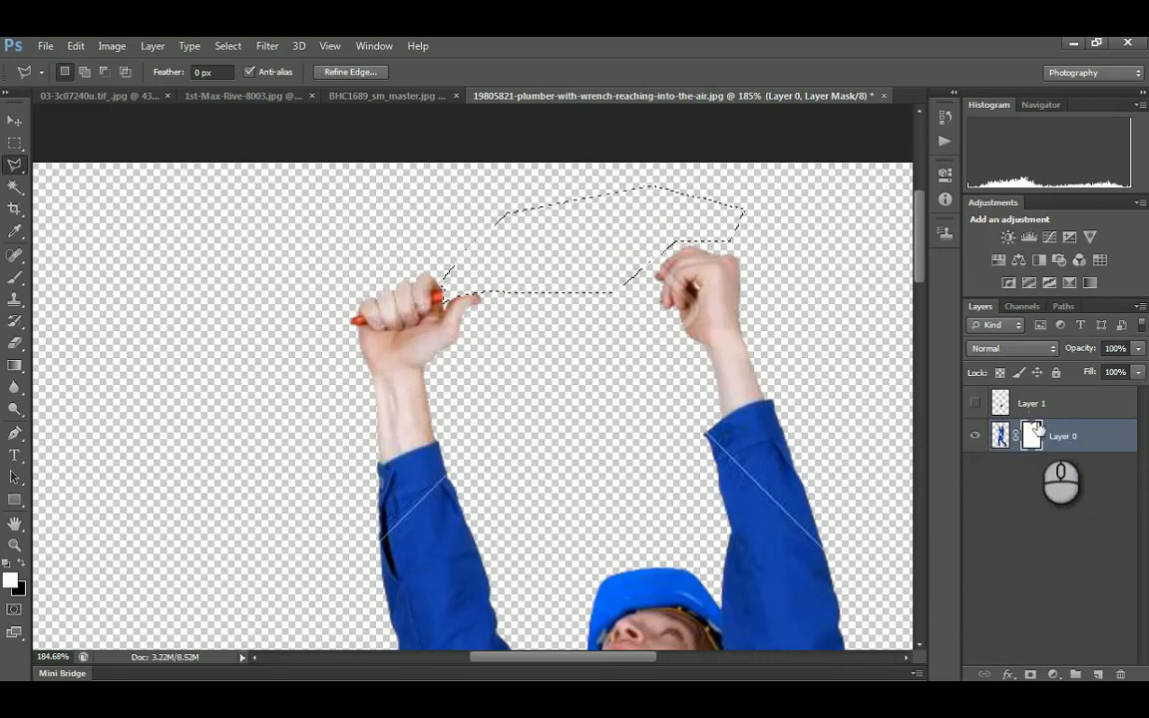
click(848, 331)
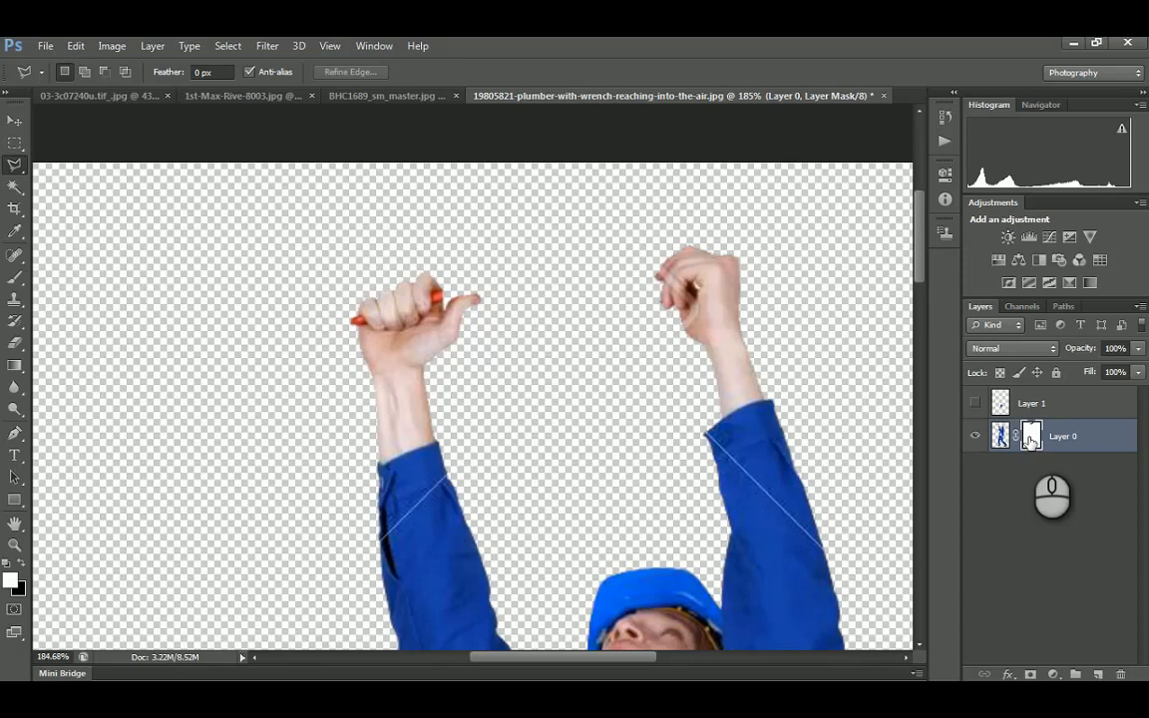
Set up the Brush Tool at size 13 with black and brush above the gripping hand on Layer 0's mask
click(15, 344)
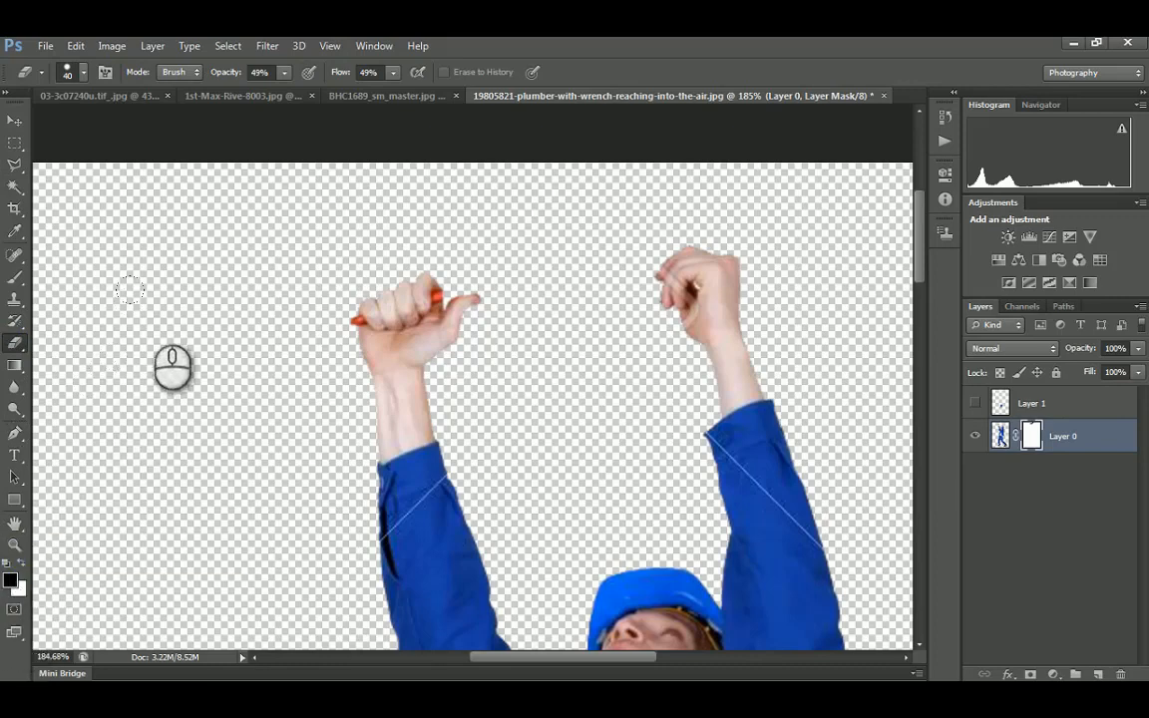
click(14, 285)
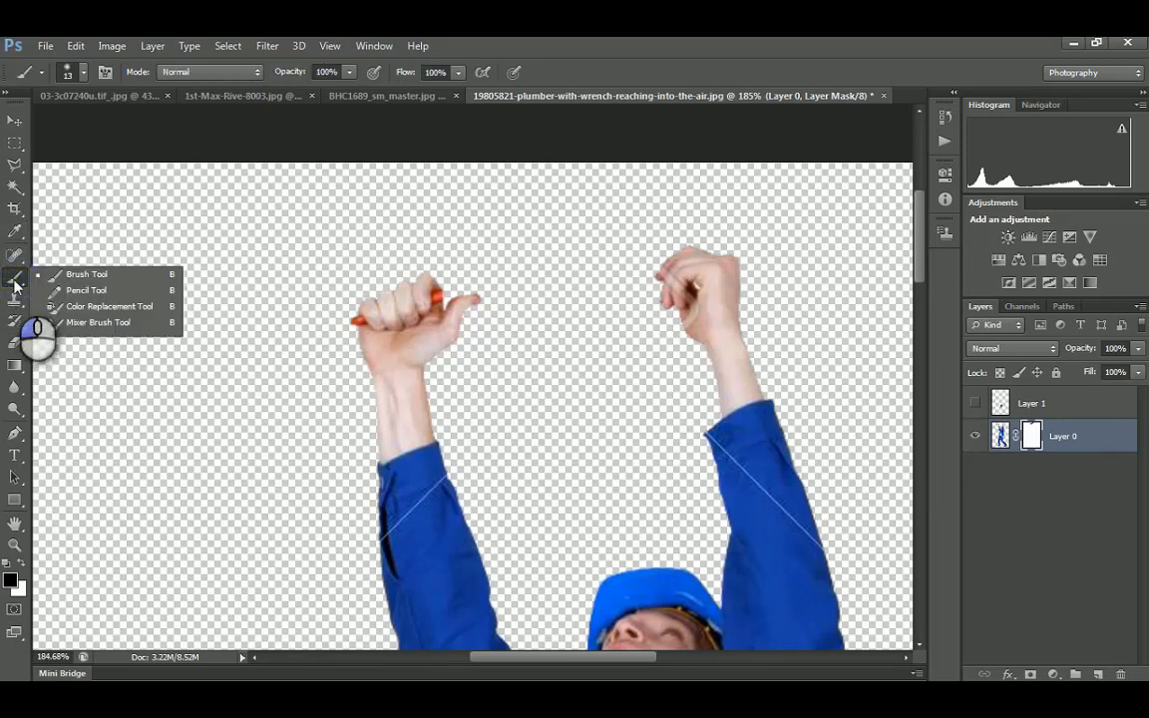
click(87, 275)
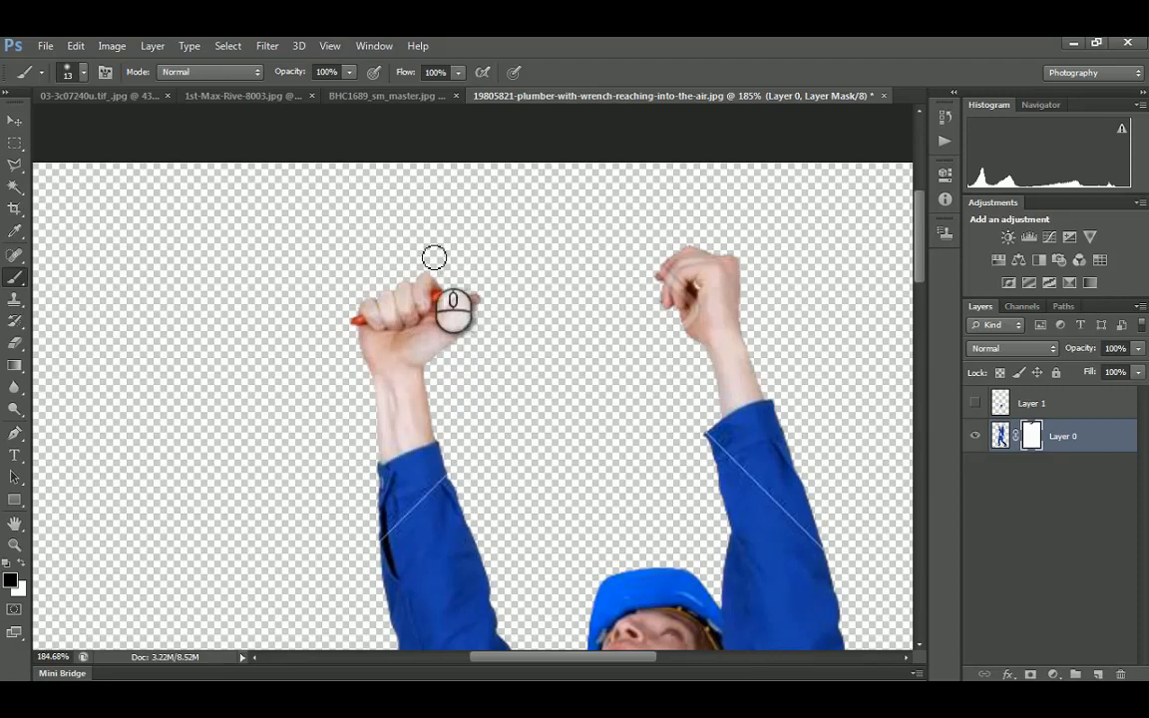
drag(431, 245, 468, 264)
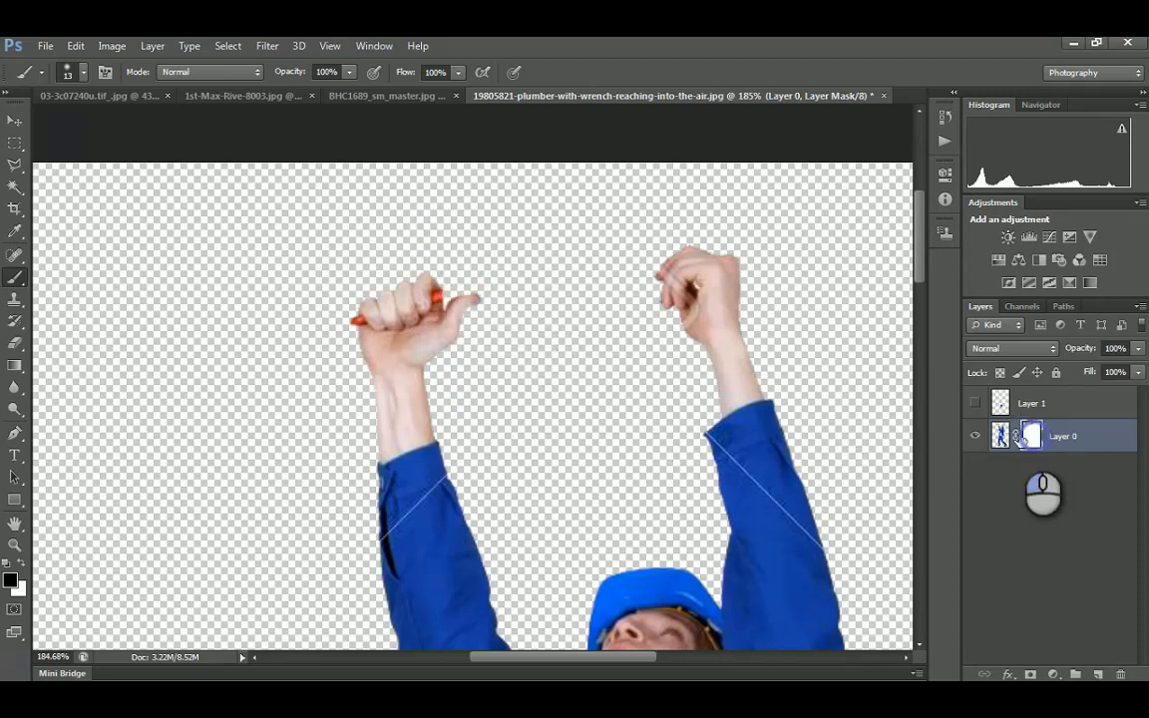
click(997, 436)
click(1033, 436)
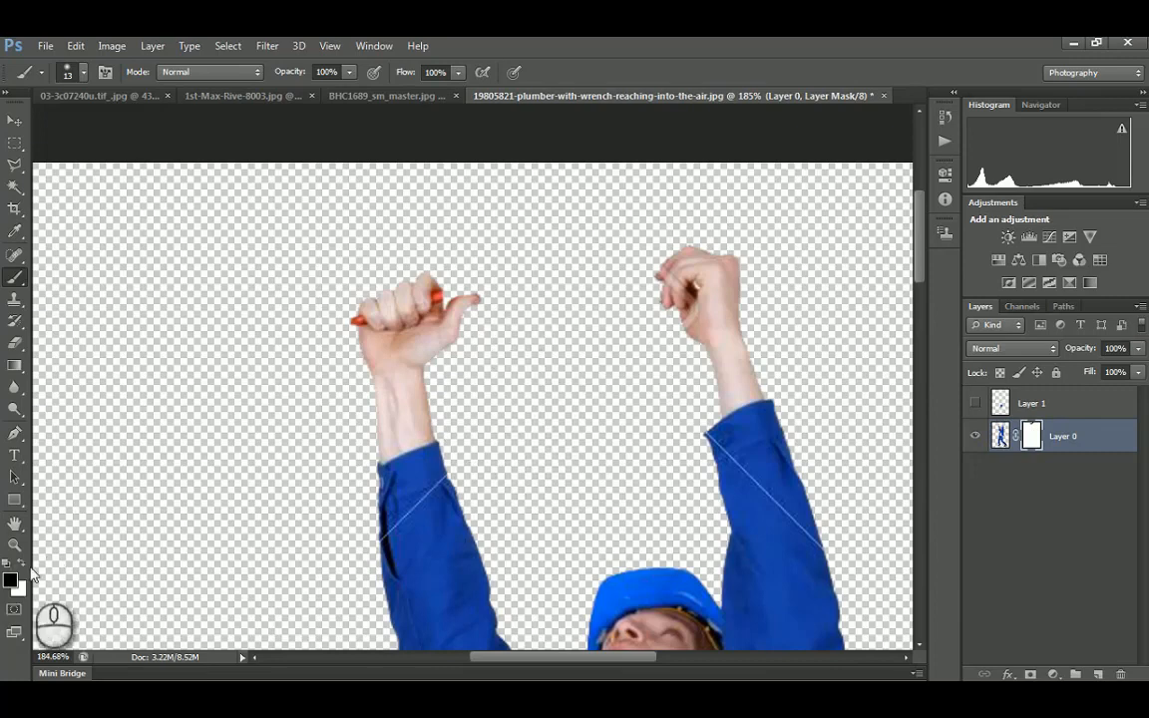
Paint the hidden wrench back in with white on Layer 0's mask and return the foreground colour to black
mouse_move(452, 242)
mouse_down()
mouse_move(579, 304)
mouse_move(524, 239)
mouse_move(554, 280)
mouse_move(548, 236)
mouse_move(592, 298)
mouse_move(588, 229)
mouse_move(607, 239)
mouse_move(618, 298)
mouse_move(606, 256)
mouse_move(620, 239)
mouse_up()
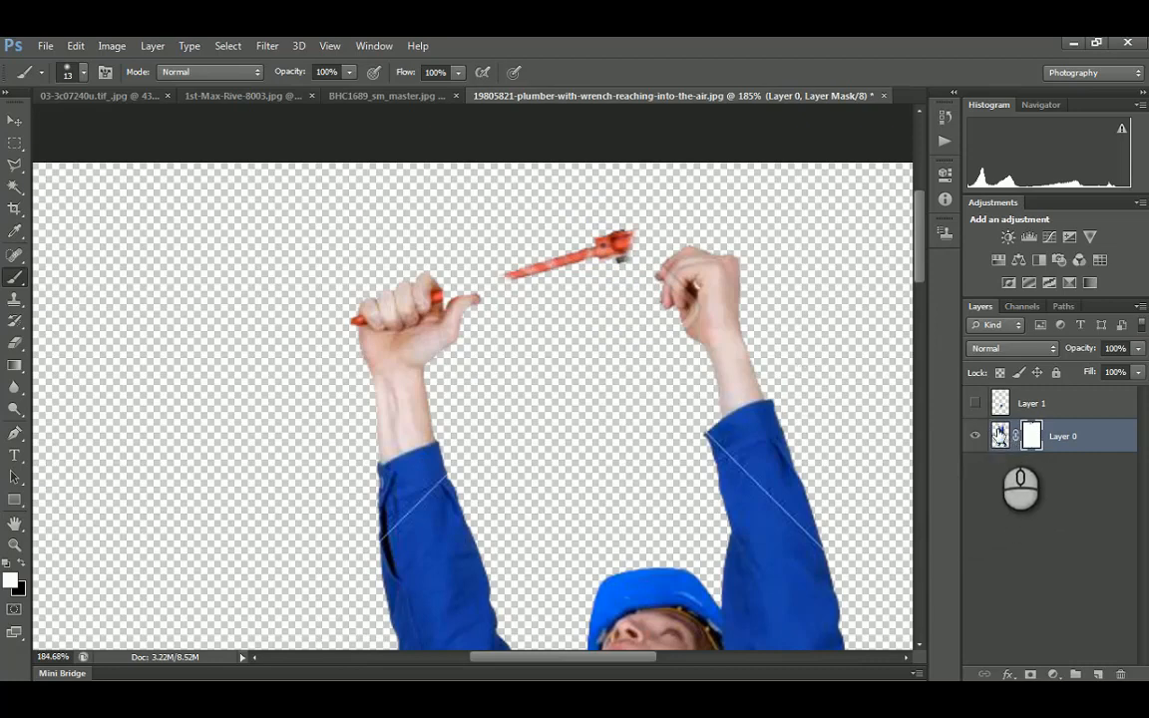
mouse_move(648, 284)
mouse_down()
mouse_move(631, 272)
mouse_move(653, 215)
mouse_move(669, 215)
mouse_move(663, 240)
mouse_move(683, 214)
mouse_move(694, 234)
mouse_move(728, 224)
mouse_move(529, 251)
mouse_move(424, 313)
mouse_up()
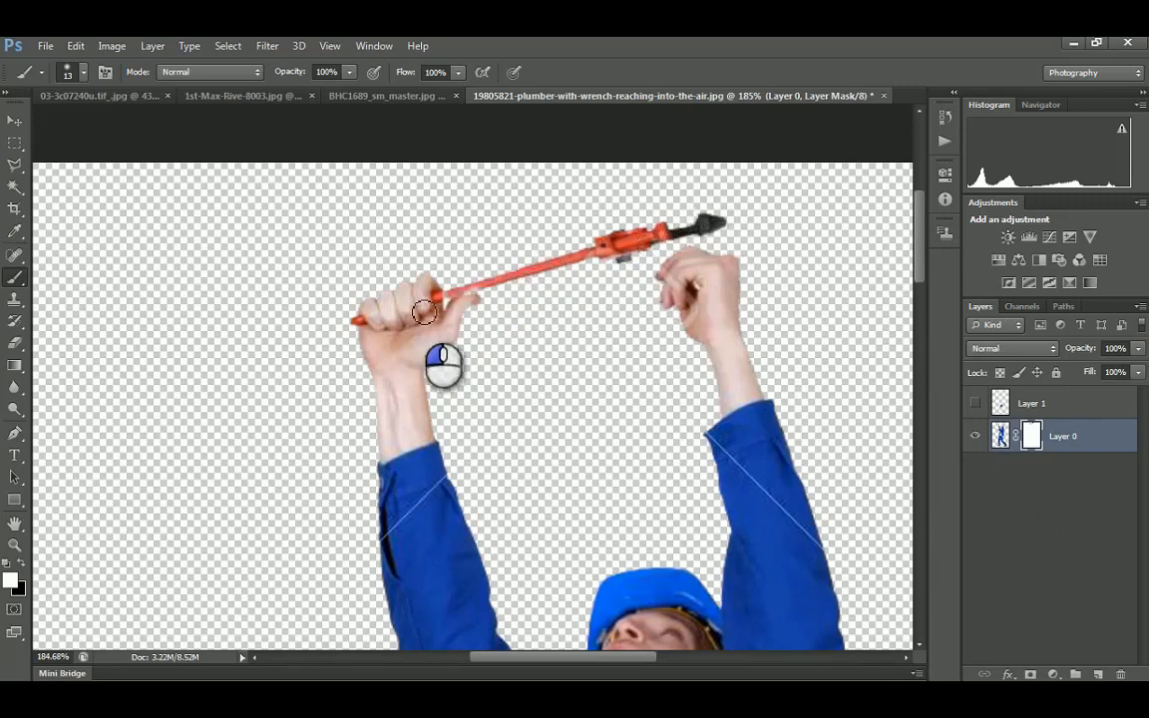
click(22, 563)
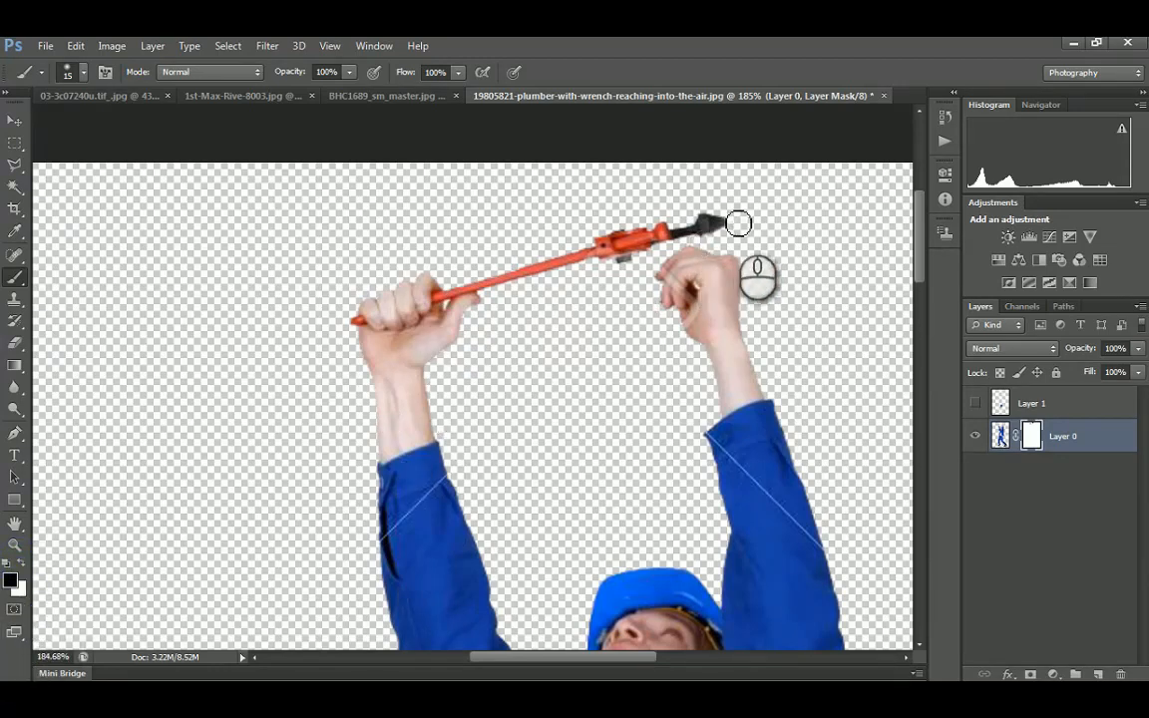
Brush the wrench away with black on Layer 0's mask and outline the erased thumb area with the Polygonal Lasso
mouse_move(738, 223)
mouse_down()
mouse_move(620, 249)
mouse_move(602, 230)
mouse_move(490, 288)
mouse_move(467, 275)
mouse_move(446, 333)
mouse_move(461, 321)
mouse_up()
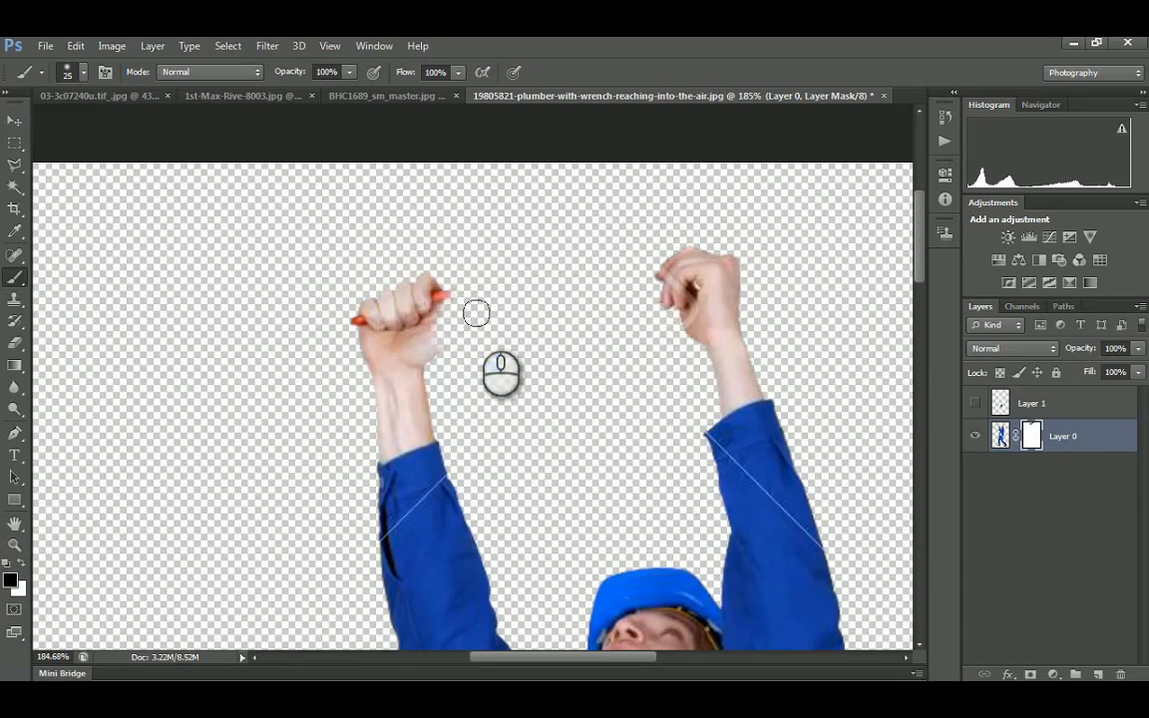
click(9, 166)
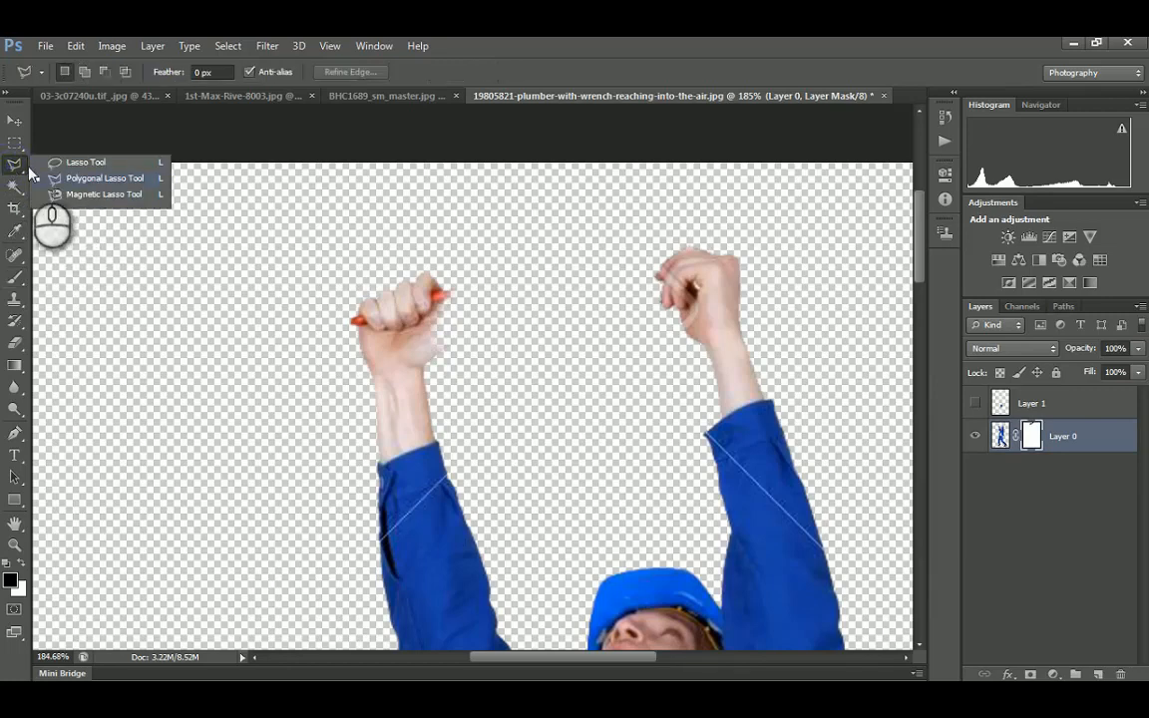
click(9, 168)
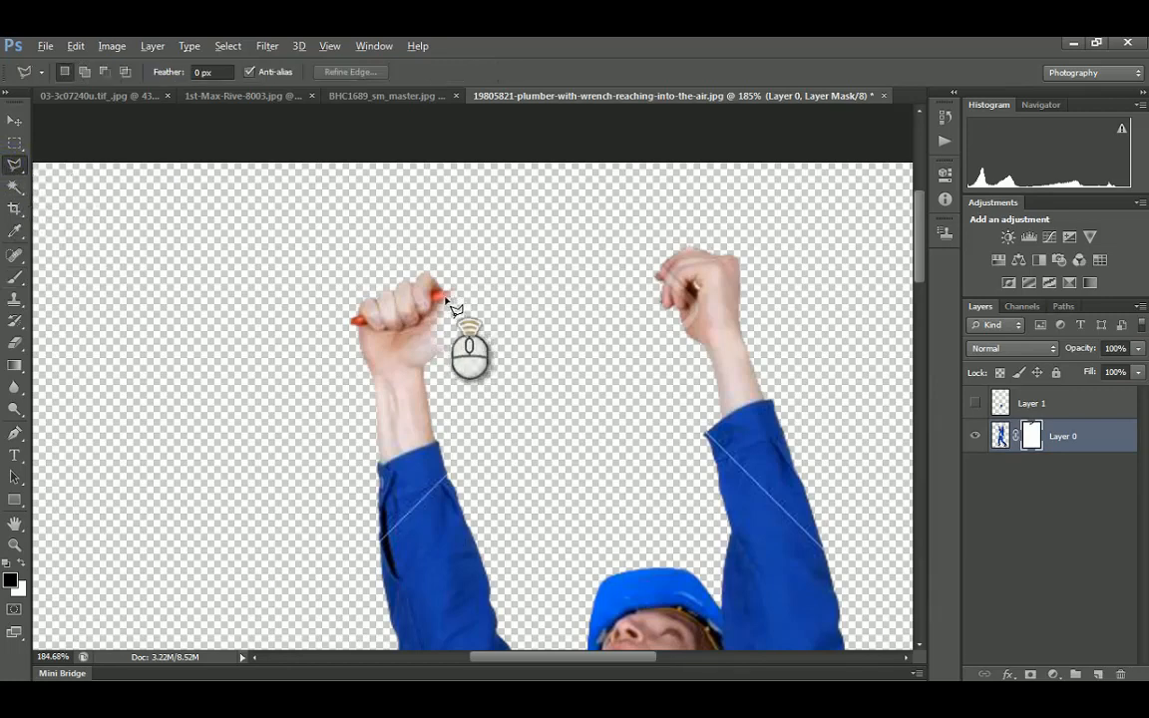
scroll(445, 304, up, 3)
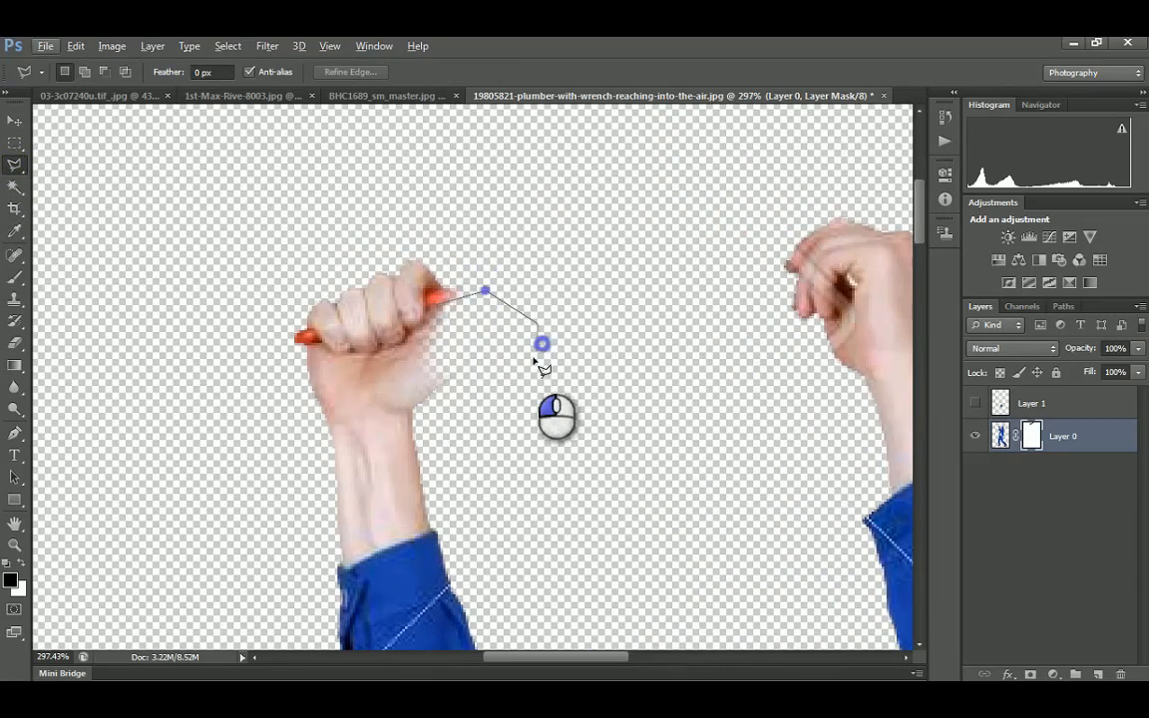
click(524, 377)
click(438, 424)
click(438, 308)
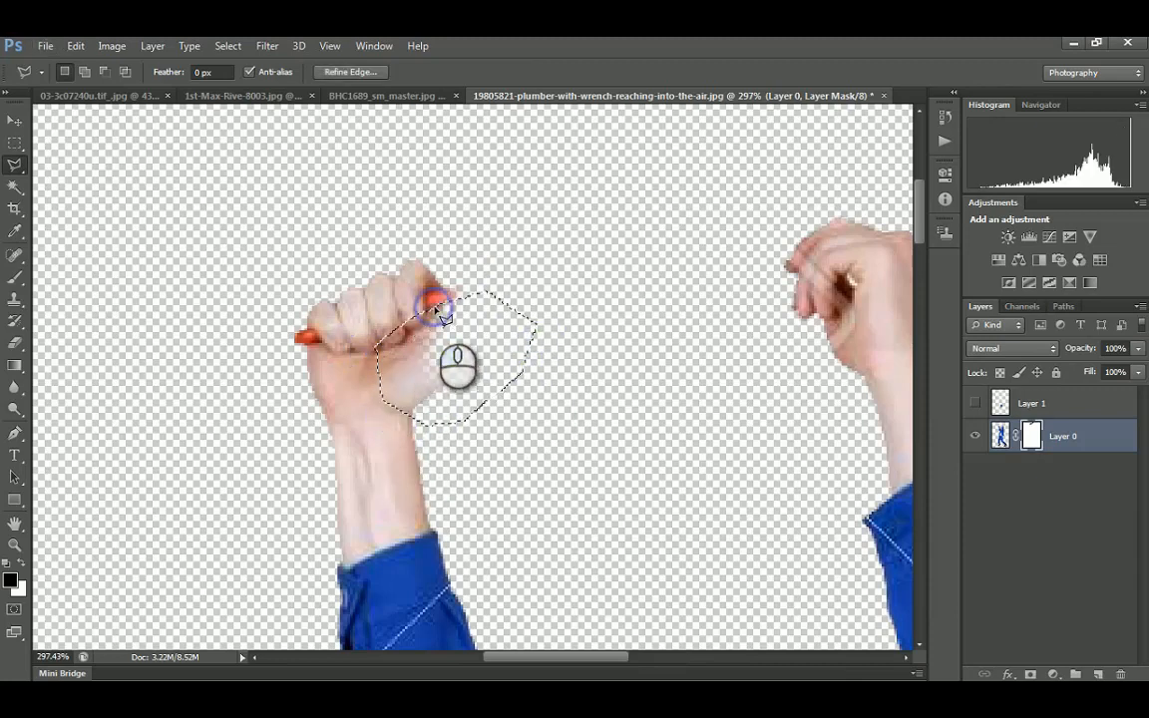
Paint the erased thumb back in with a size 25 white brush inside the selection on Layer 0's mask, and deselect
click(21, 563)
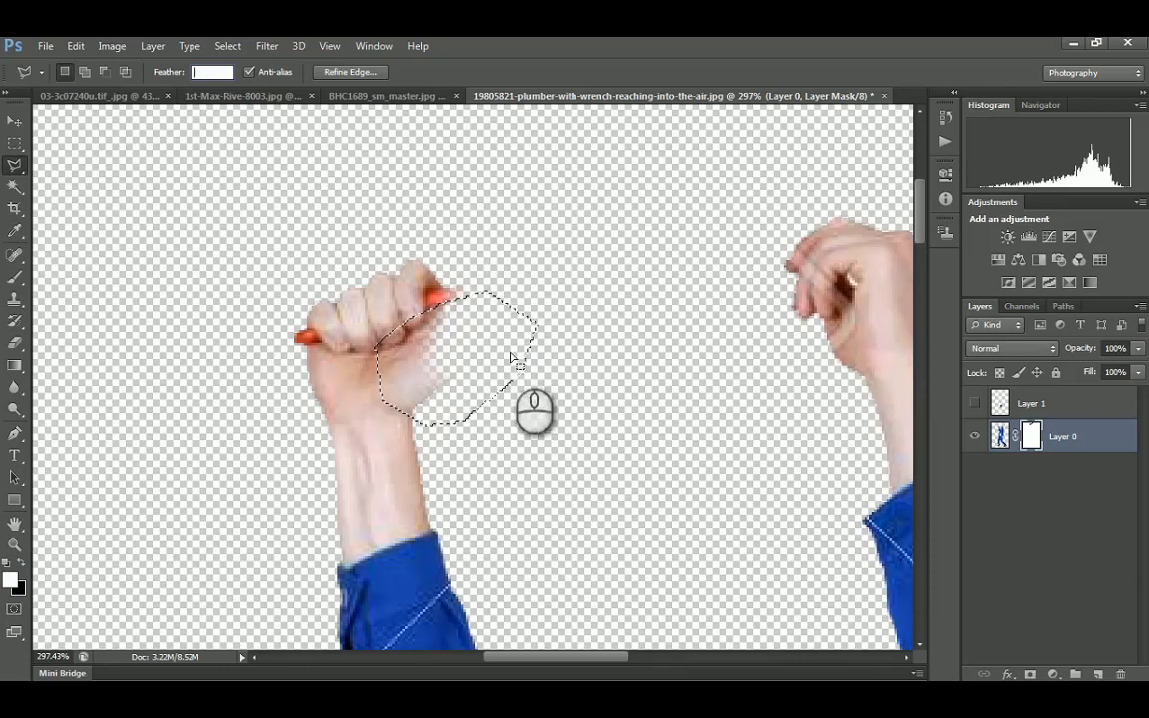
click(20, 562)
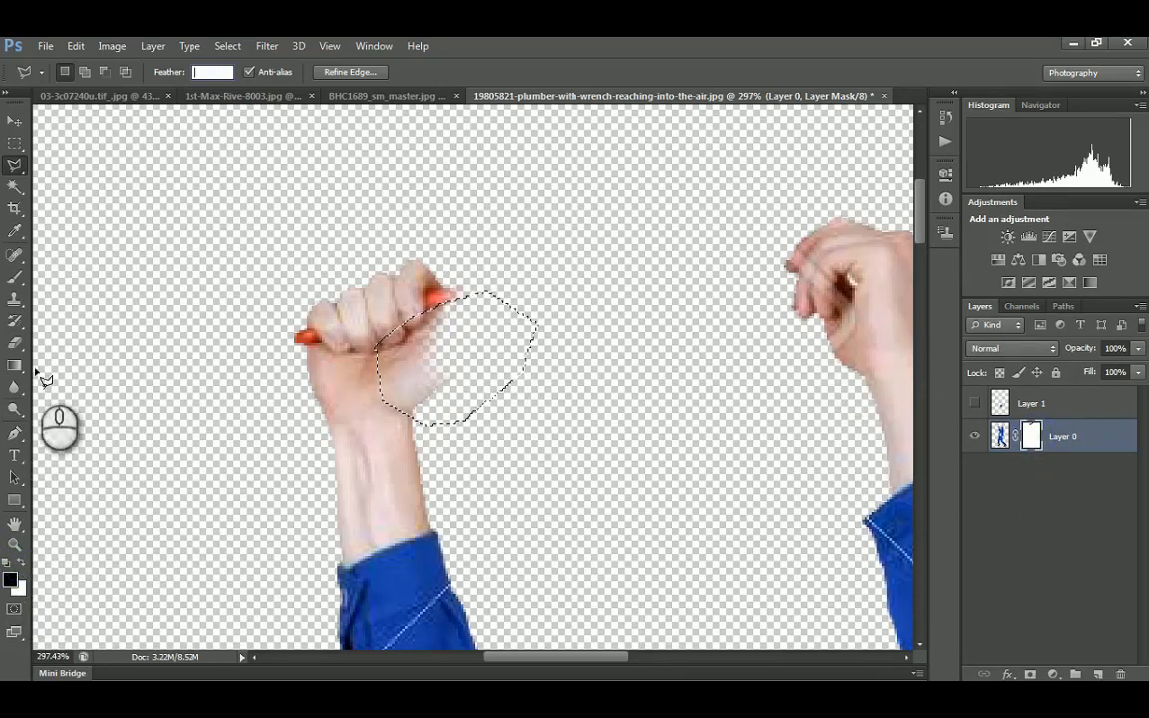
click(15, 278)
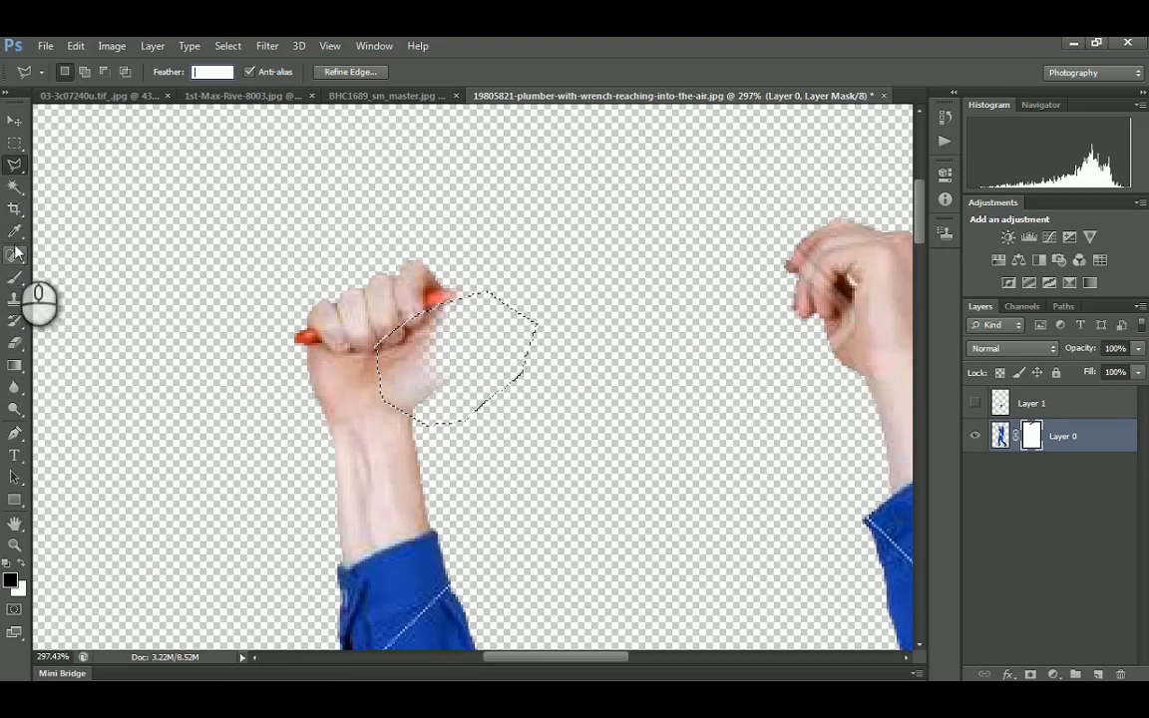
click(15, 282)
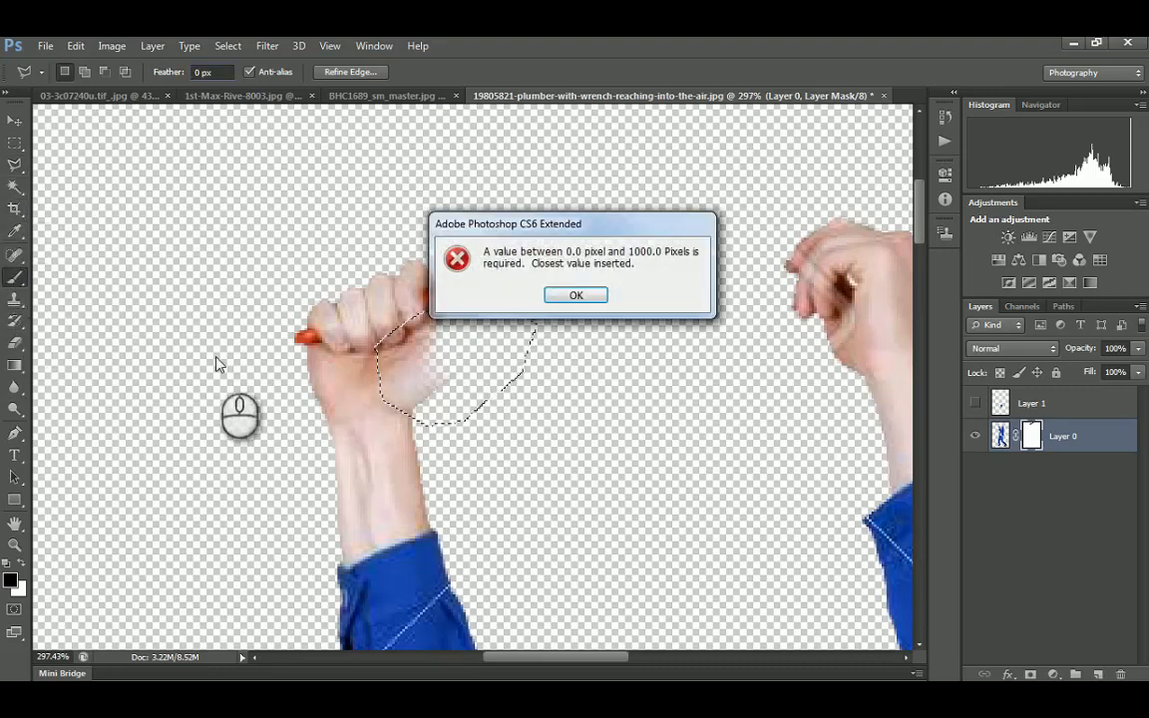
click(576, 296)
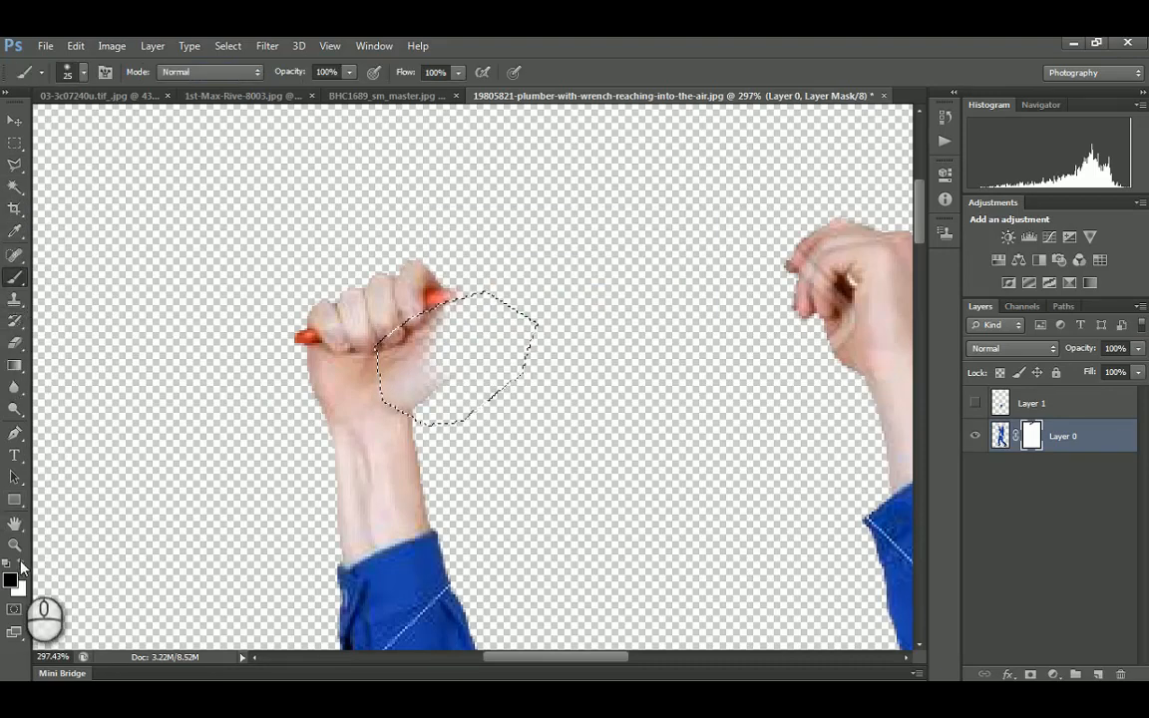
click(22, 564)
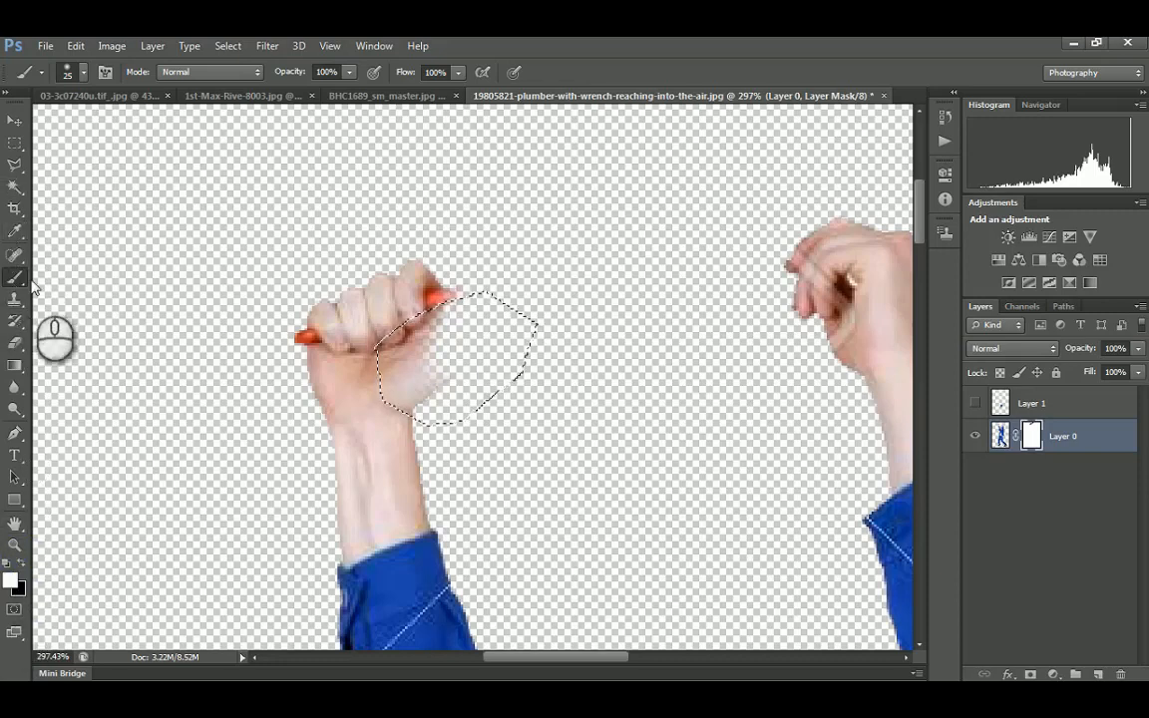
mouse_move(477, 321)
mouse_down()
mouse_move(420, 361)
mouse_move(461, 324)
mouse_move(451, 310)
mouse_move(423, 317)
mouse_move(469, 300)
mouse_move(460, 310)
mouse_move(465, 297)
mouse_move(451, 299)
mouse_up()
key(ctrl+d)
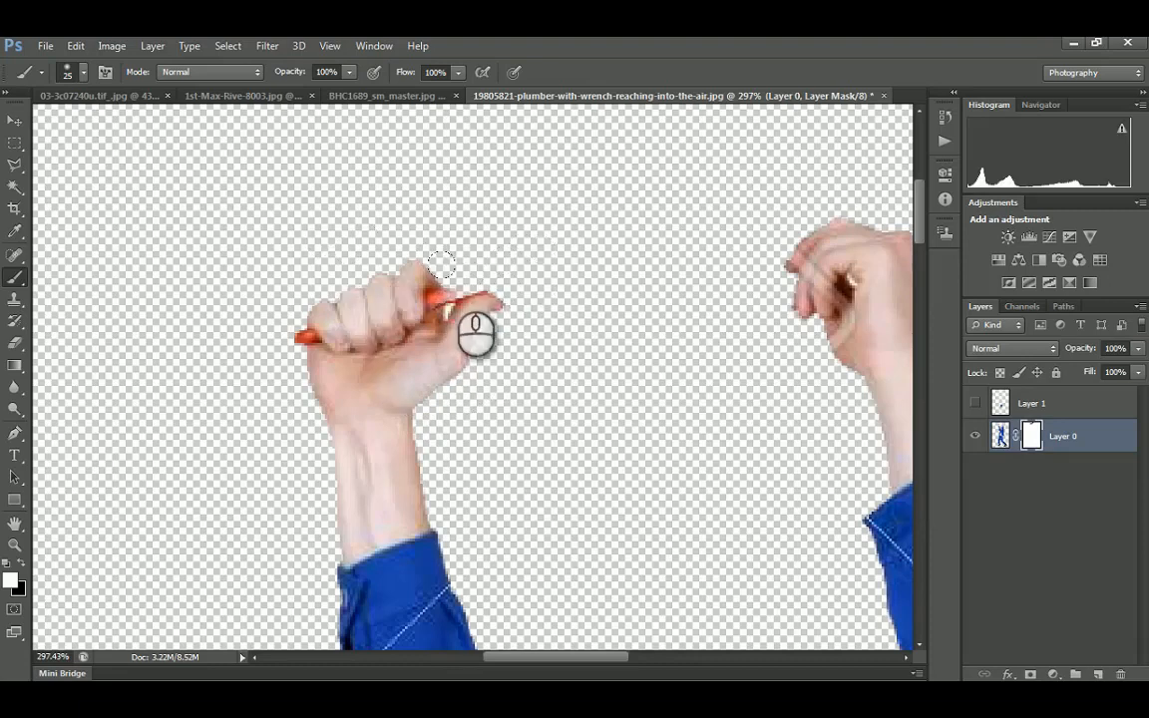
Outline the leftover wrench sliver between index finger and thumb with the Polygonal Lasso, hide it on Layer 0's mask, and deselect
alt+scroll(459, 279, down, 2)
click(15, 164)
alt+scroll(469, 300, up, 5)
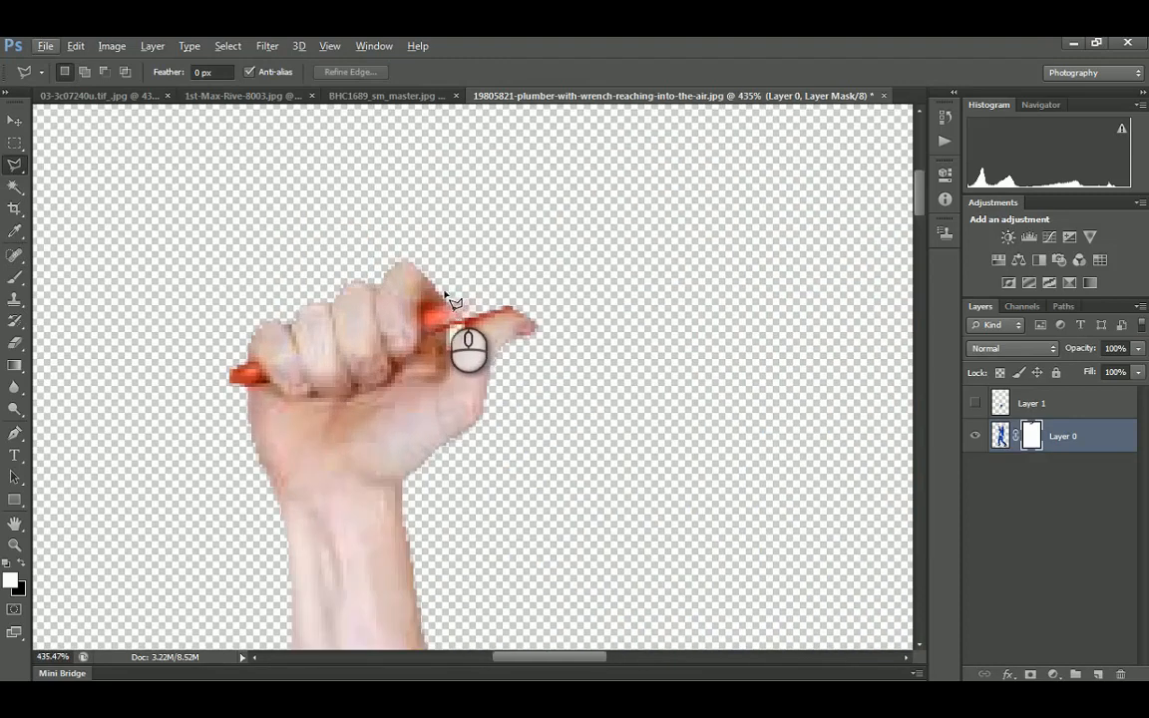
click(446, 292)
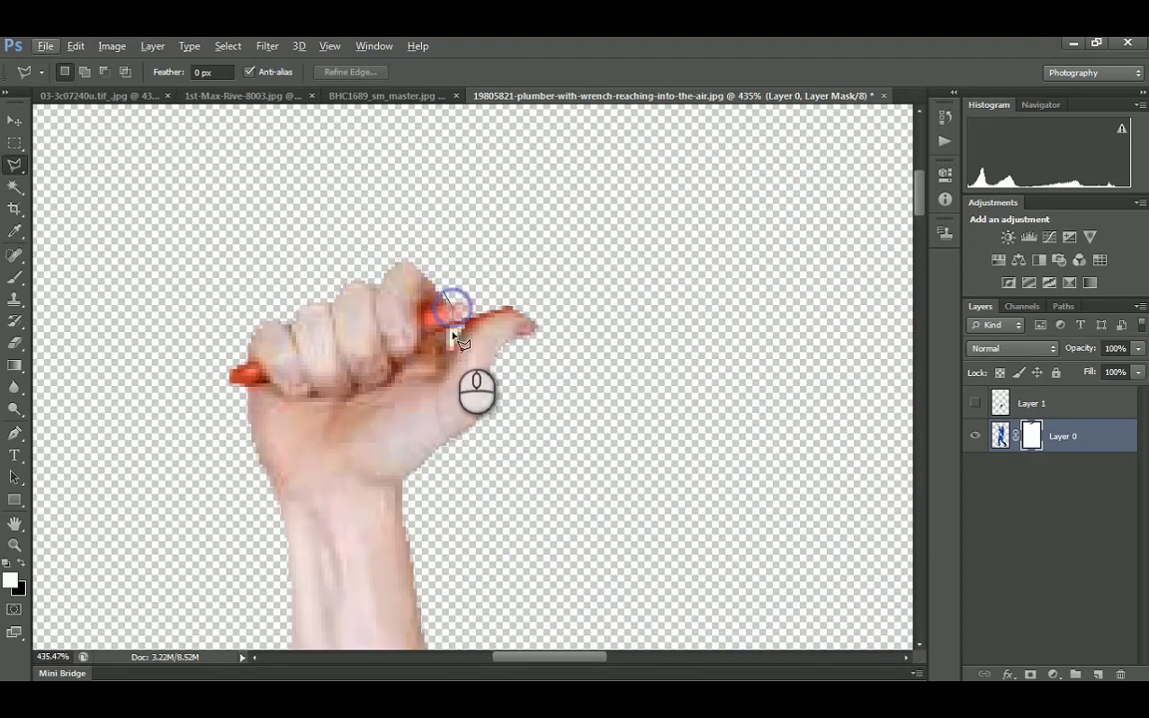
click(454, 336)
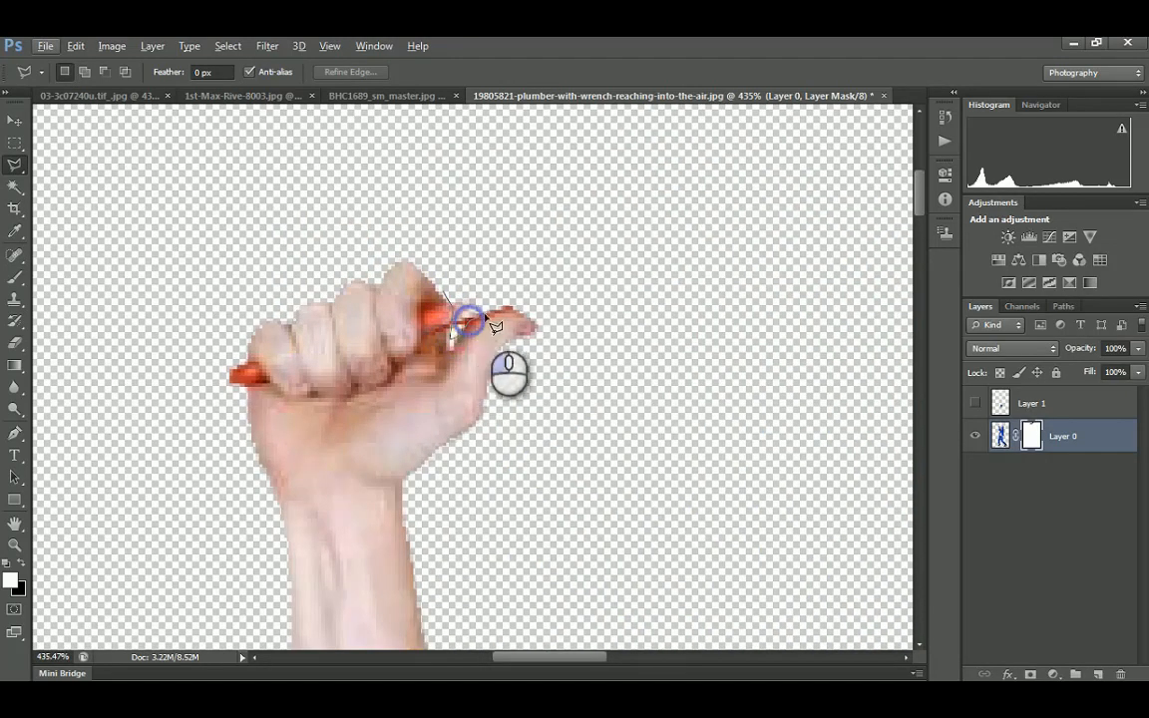
click(517, 302)
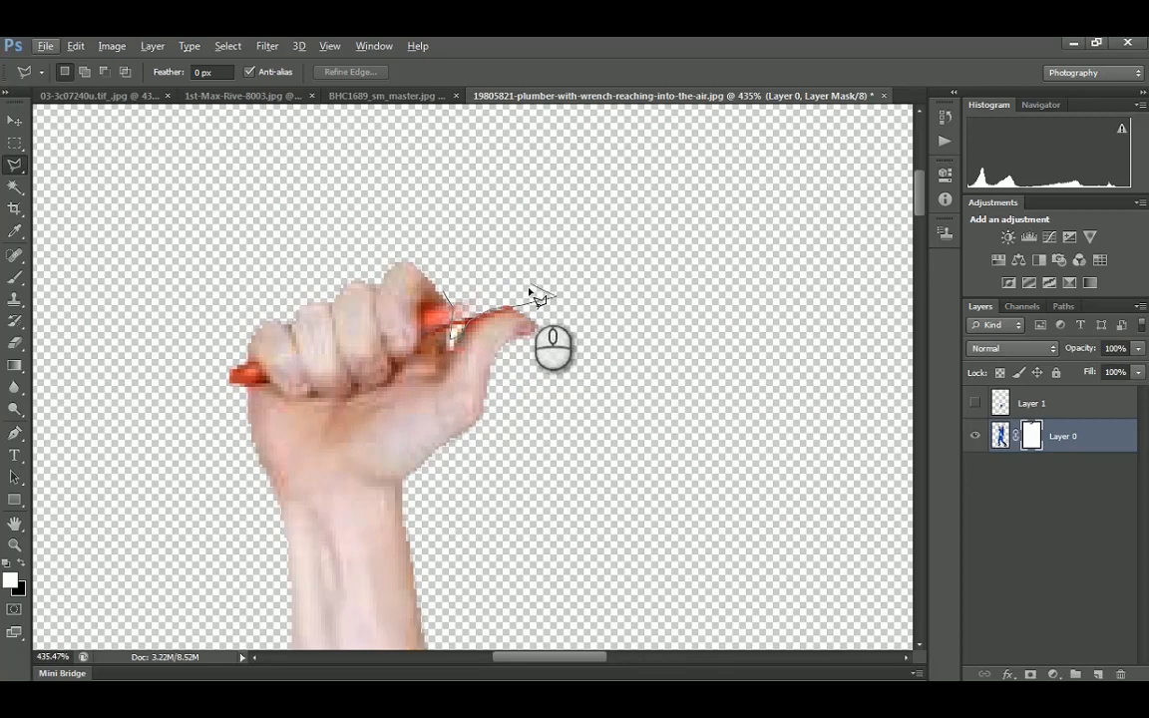
click(557, 305)
click(547, 258)
click(498, 222)
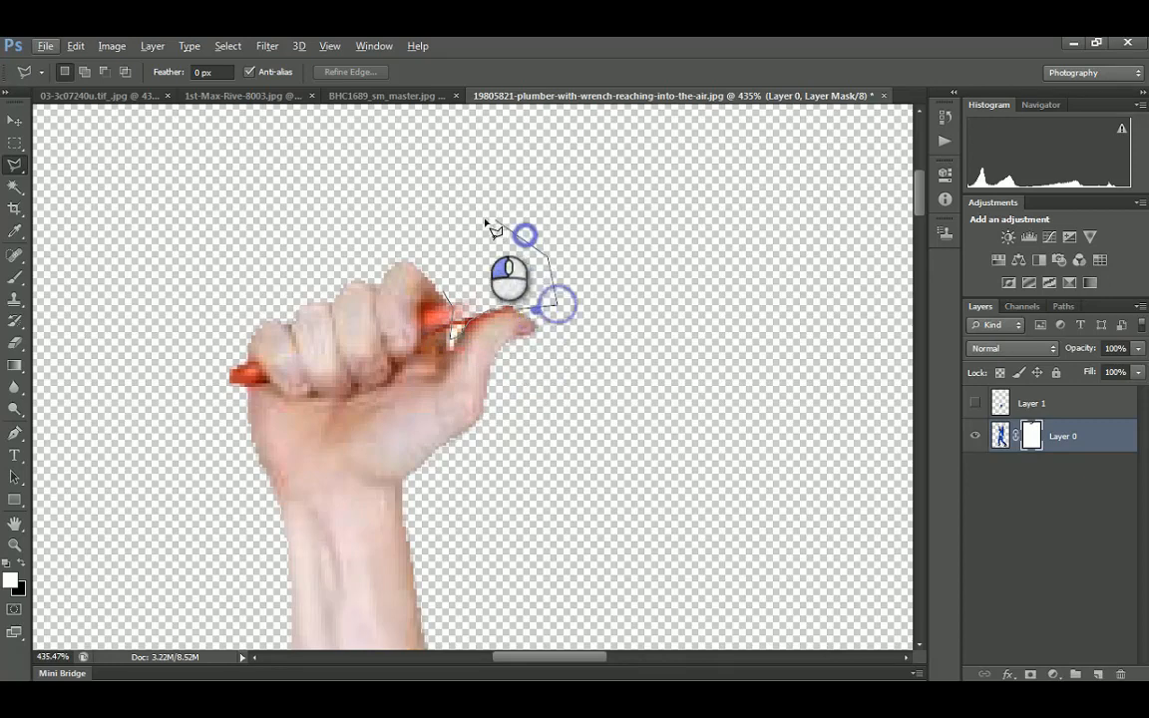
double_click(480, 224)
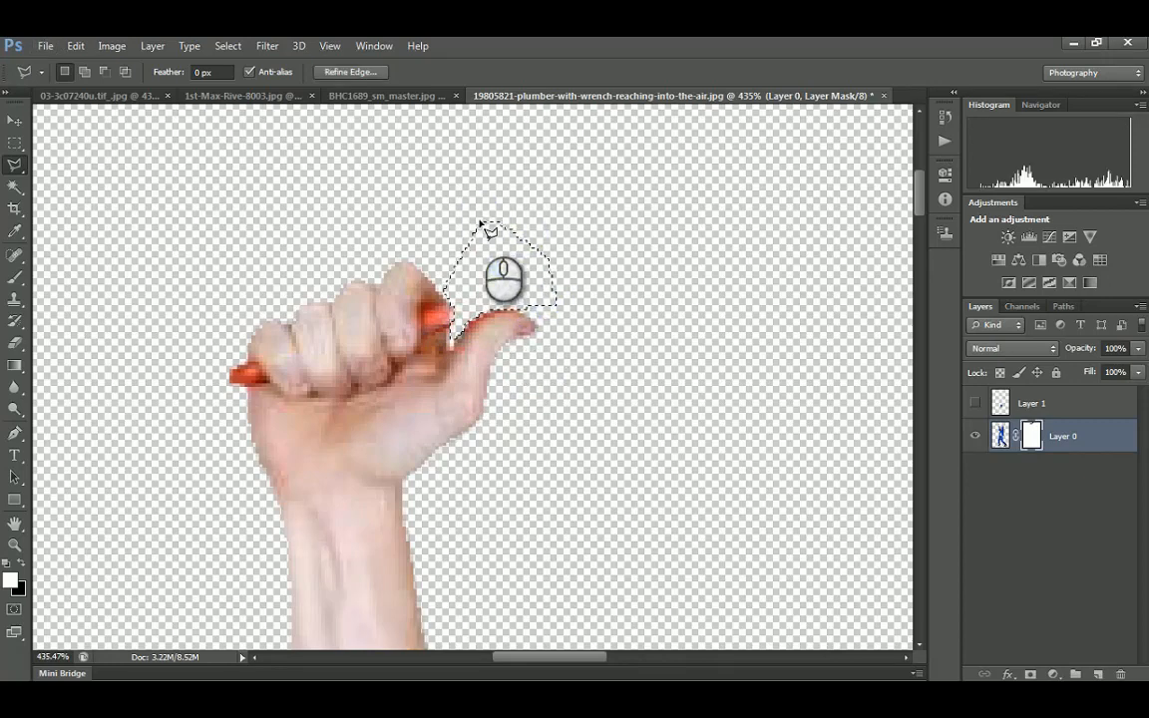
key(ctrl+d)
Outline the wrench end protruding beyond the little finger with the Polygonal Lasso, hide it on Layer 0's mask, and deselect
alt+scroll(648, 361, down, 5)
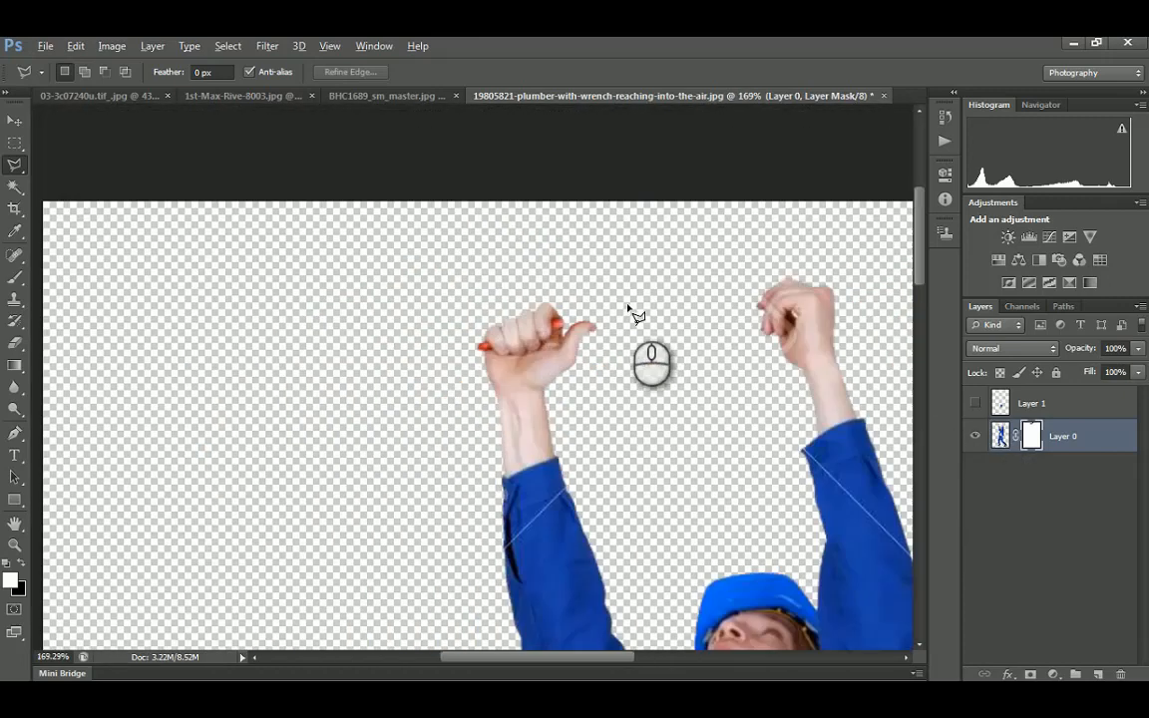
alt+scroll(535, 331, up, 5)
click(532, 329)
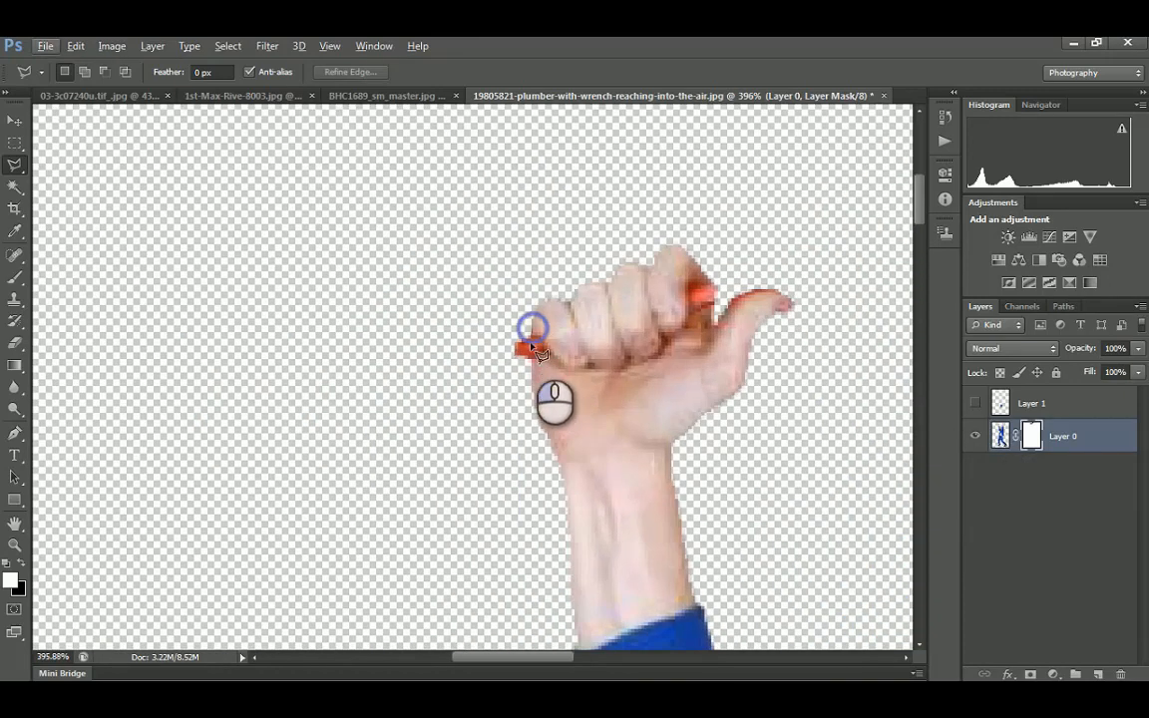
click(530, 362)
click(472, 327)
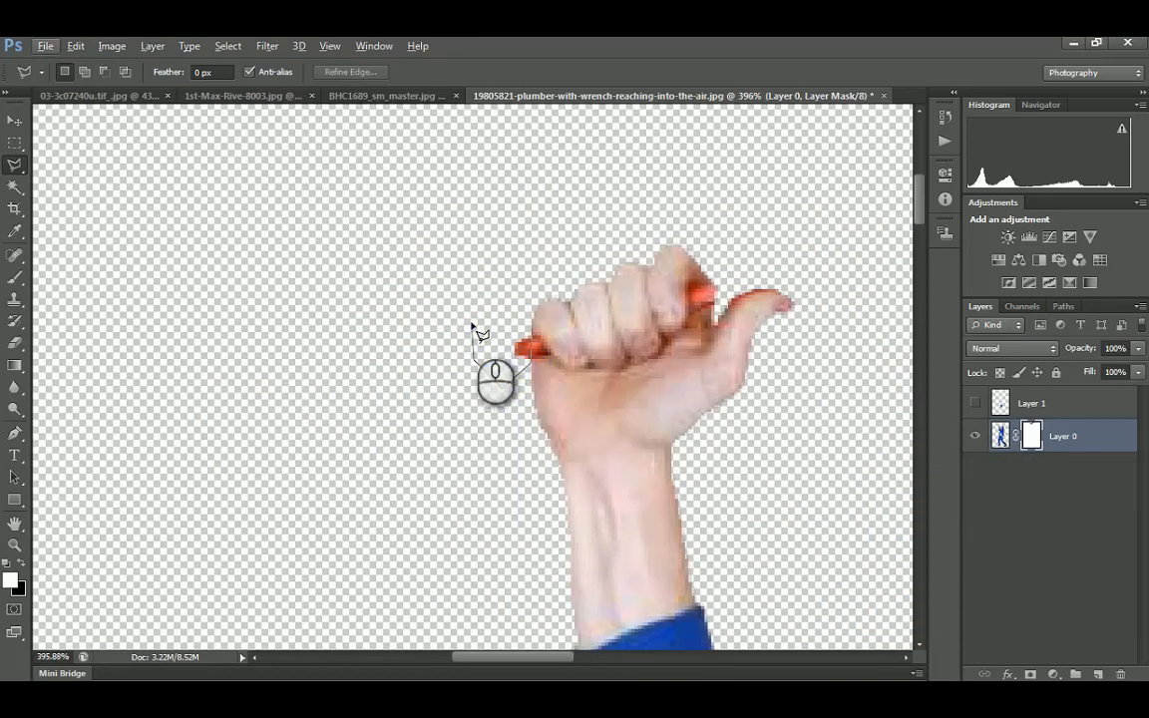
double_click(472, 327)
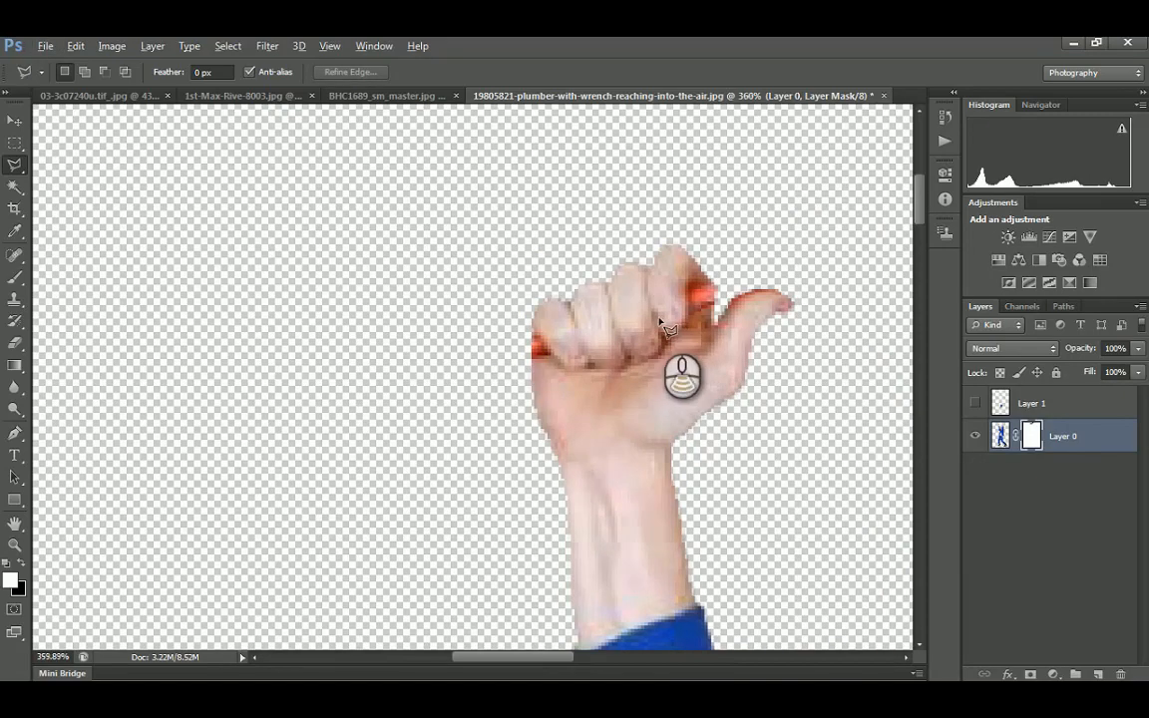
Make Layer 1 visible again over the whole plumber and pick the Move Tool
alt+scroll(628, 300, down, 6)
alt+scroll(656, 301, up, 5)
alt+scroll(656, 301, up, 3)
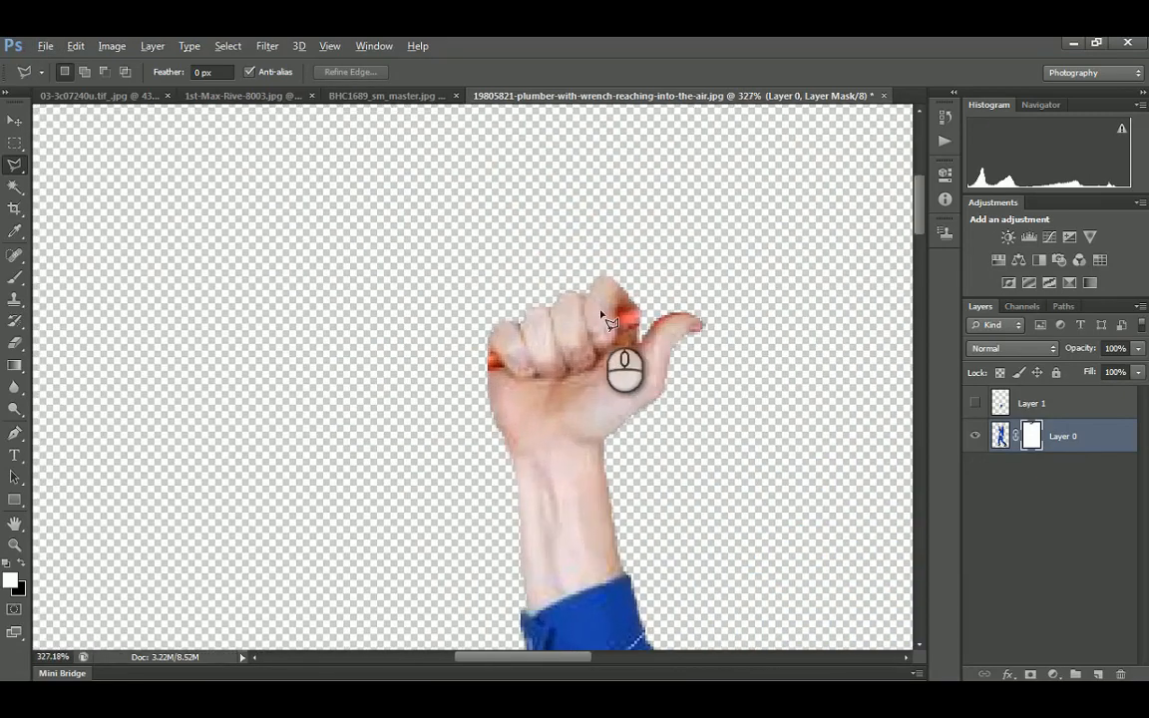
click(14, 169)
alt+scroll(525, 287, down, 4)
alt+scroll(526, 287, down, 7)
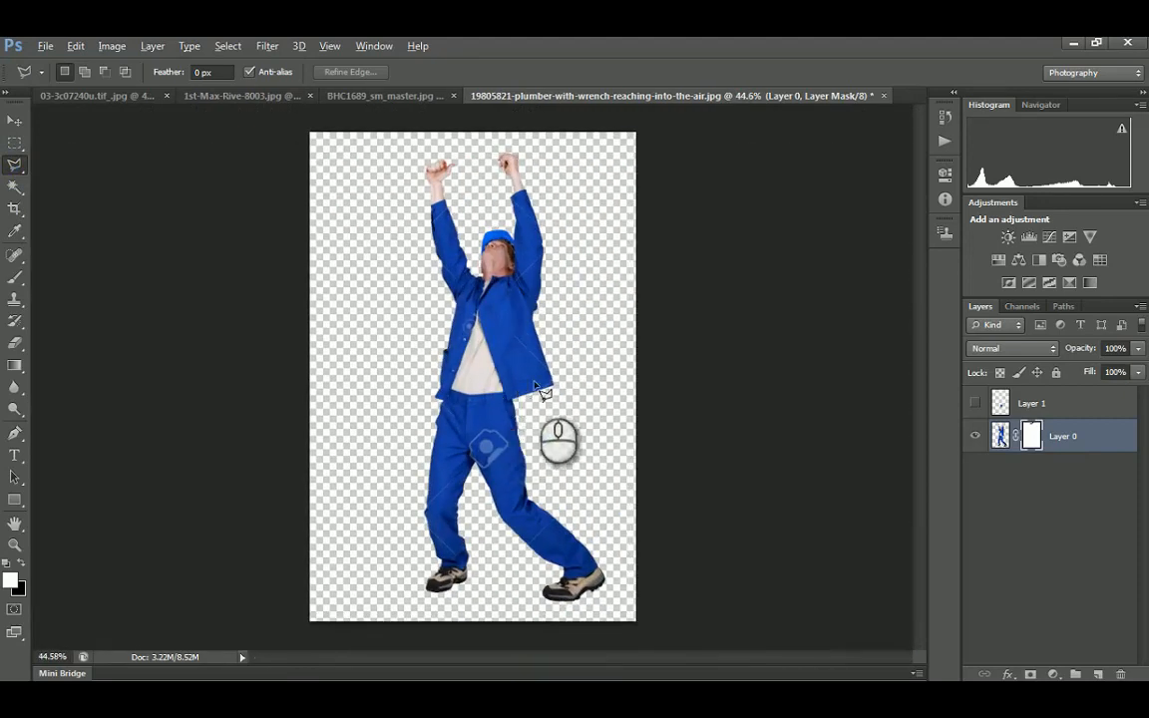
click(975, 403)
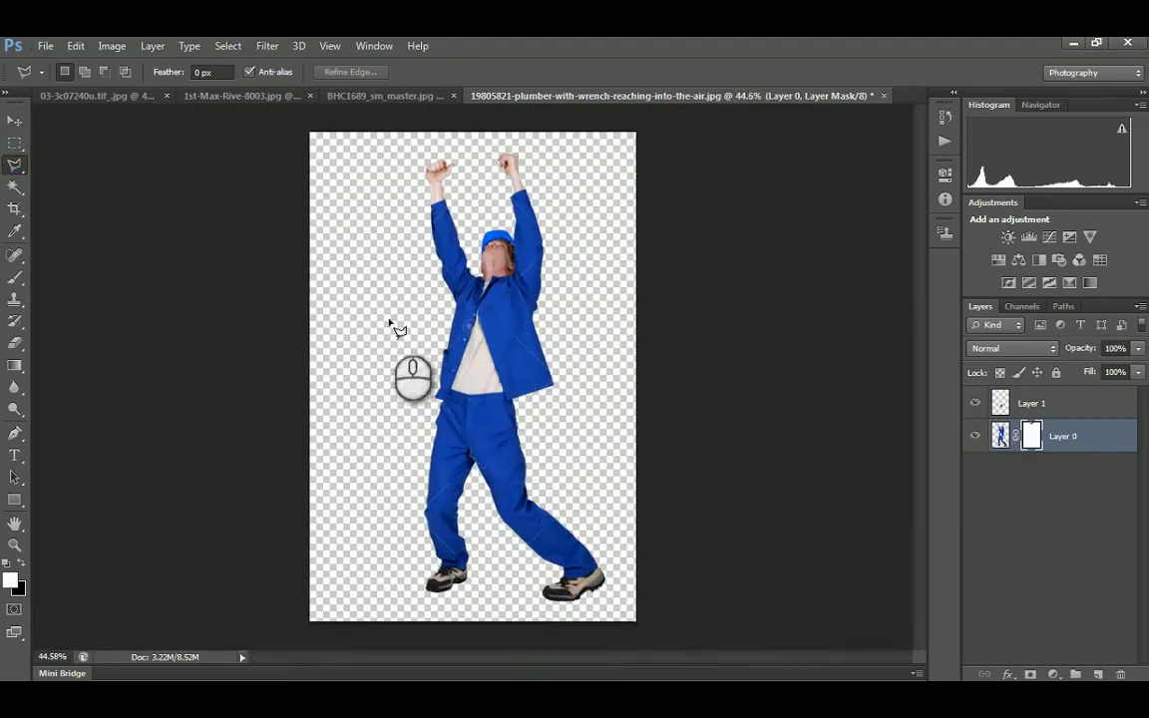
click(14, 120)
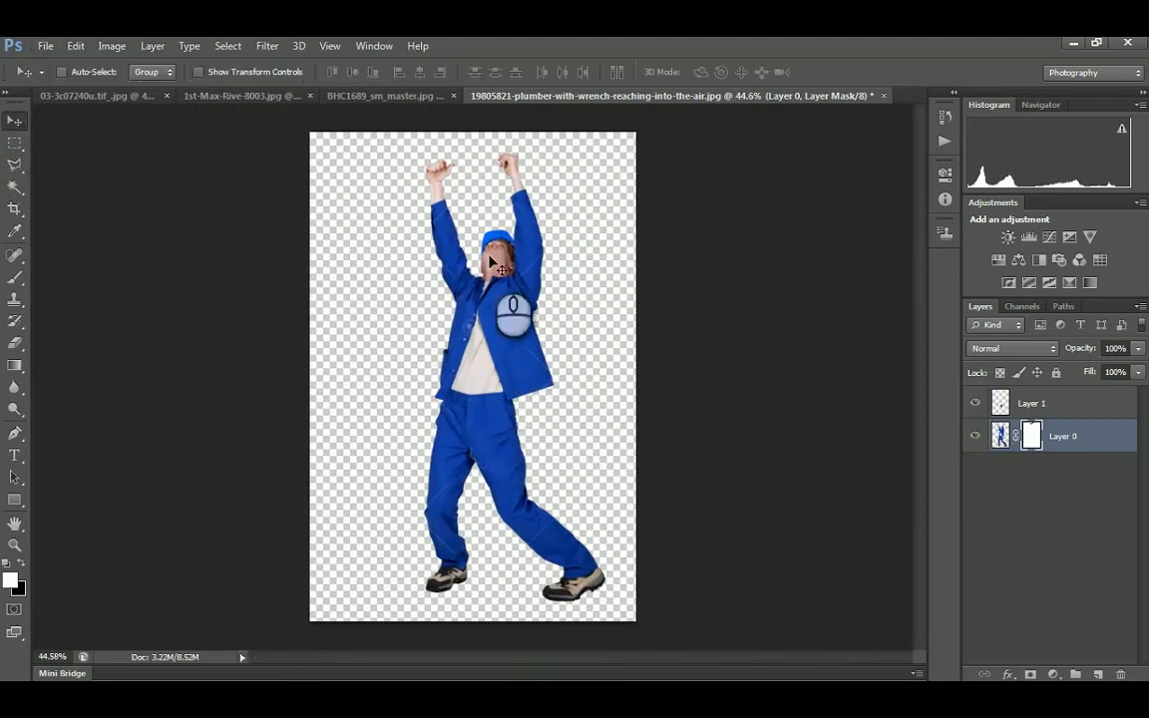
Try merging Layer 1 and Layer 0 into a single layer, and return to Layer 0's mask
click(1037, 403)
shift+click(999, 440)
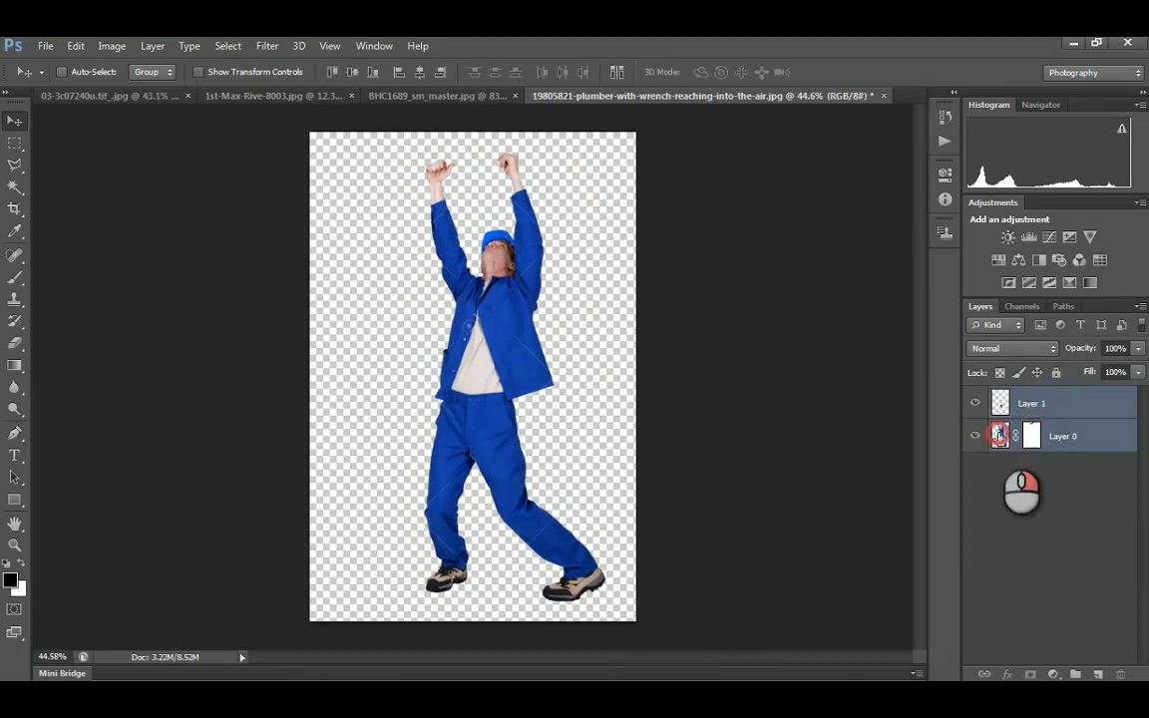
right_click(1000, 441)
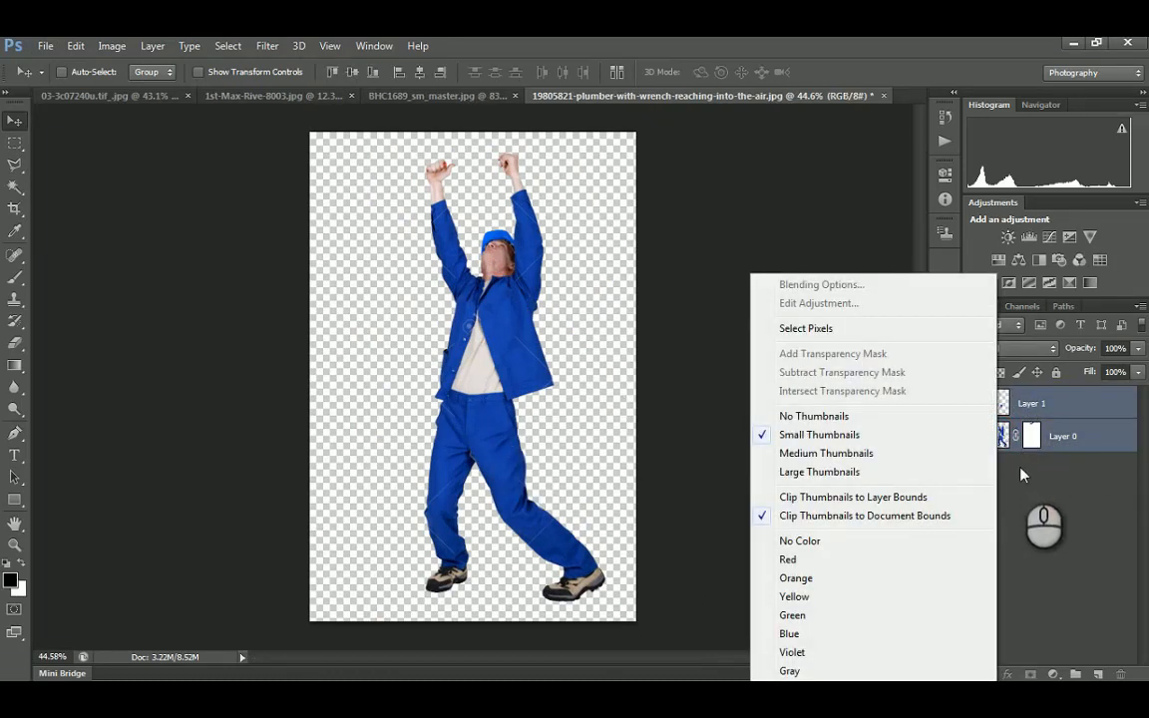
click(1021, 474)
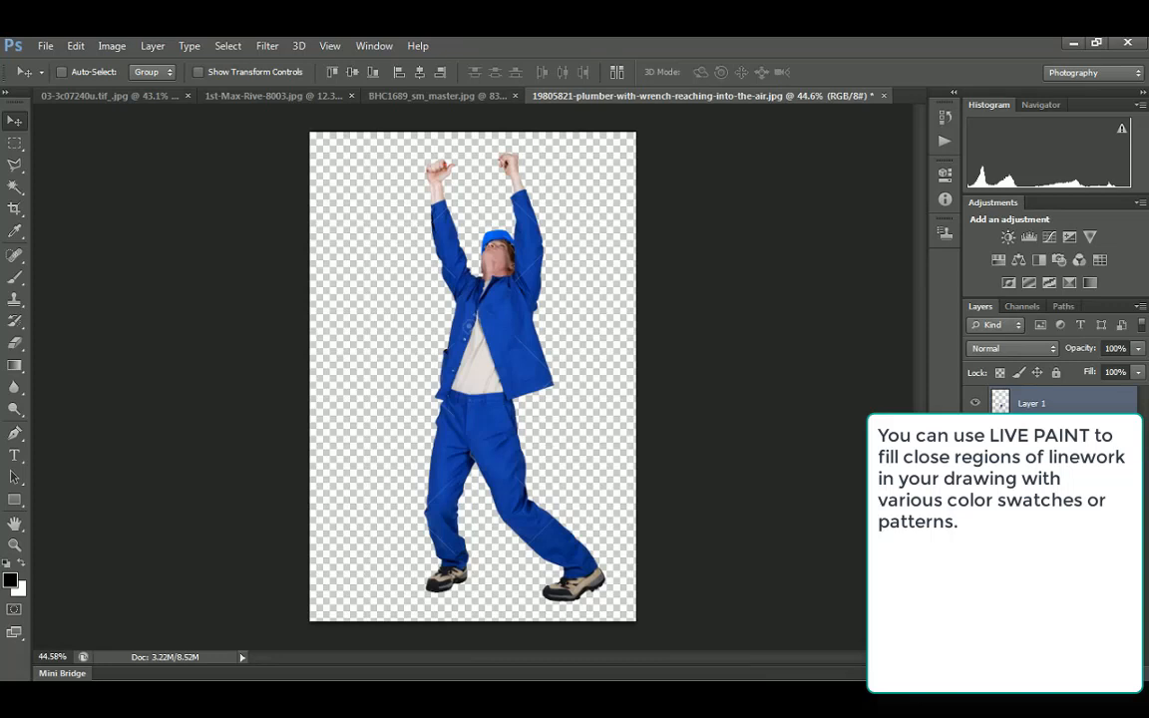
right_click(997, 403)
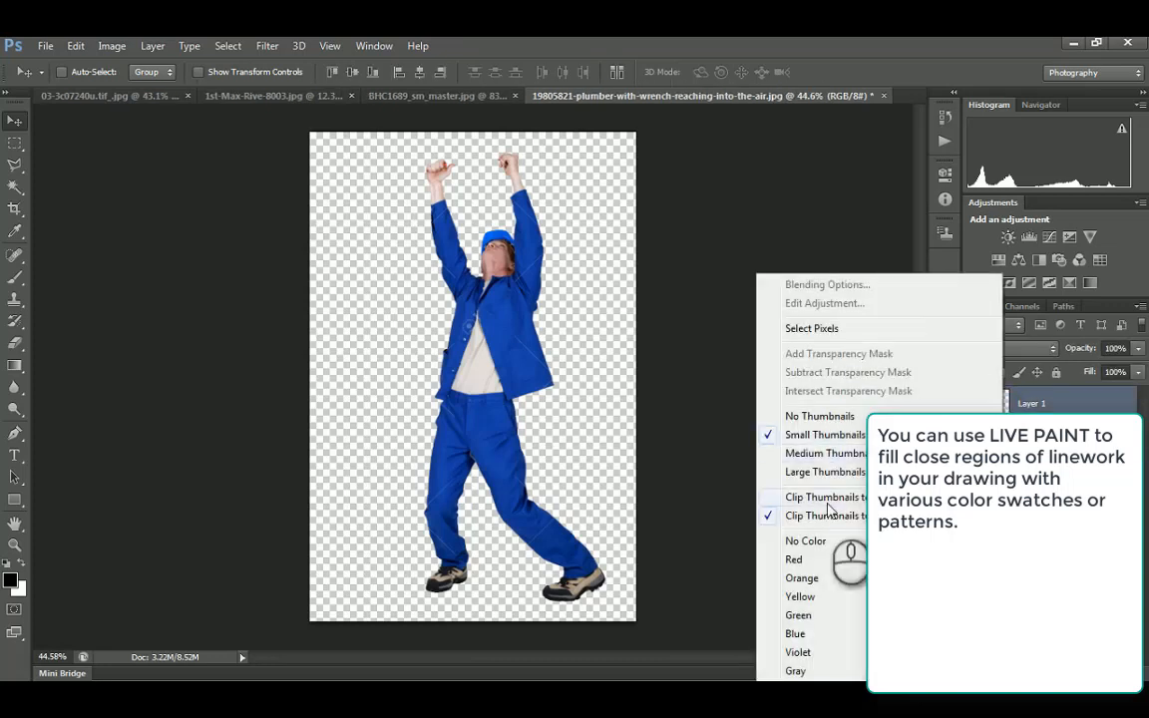
key(Escape)
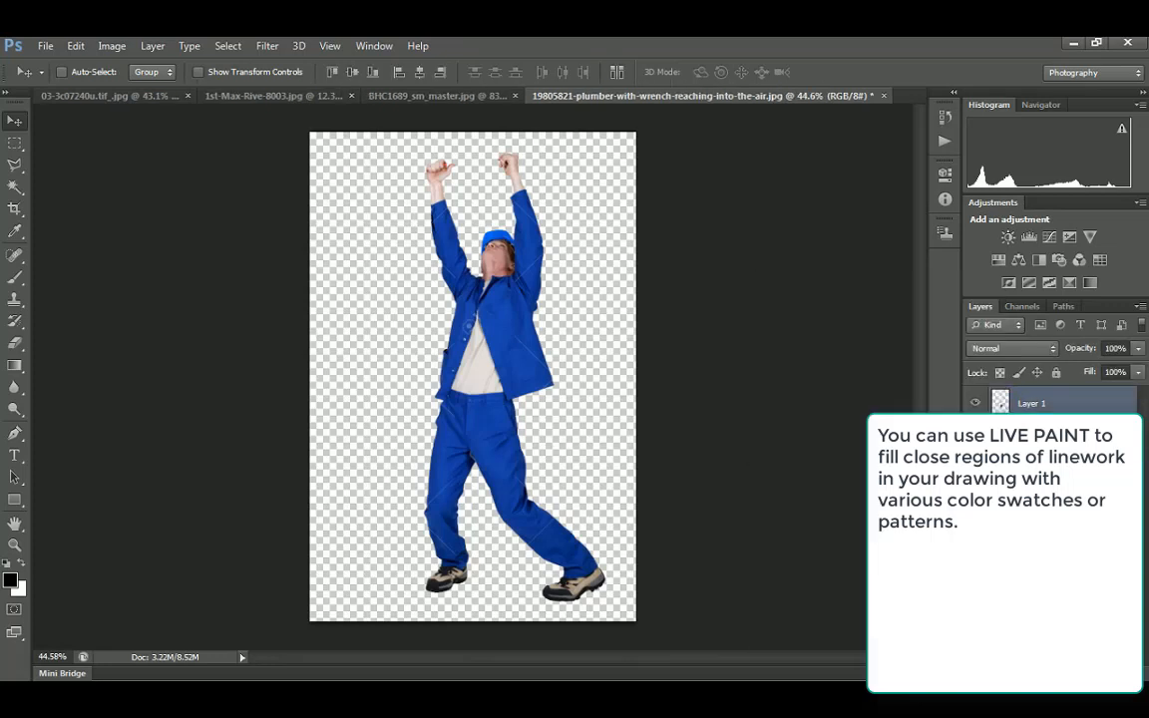
right_click(1075, 405)
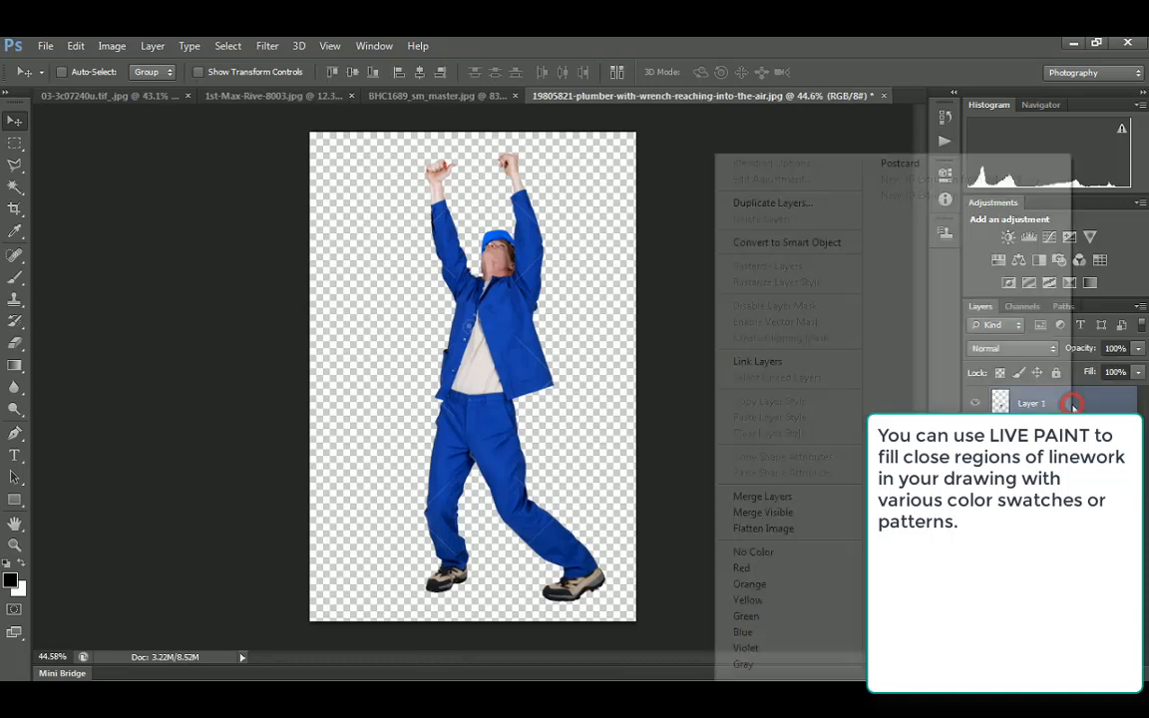
click(786, 495)
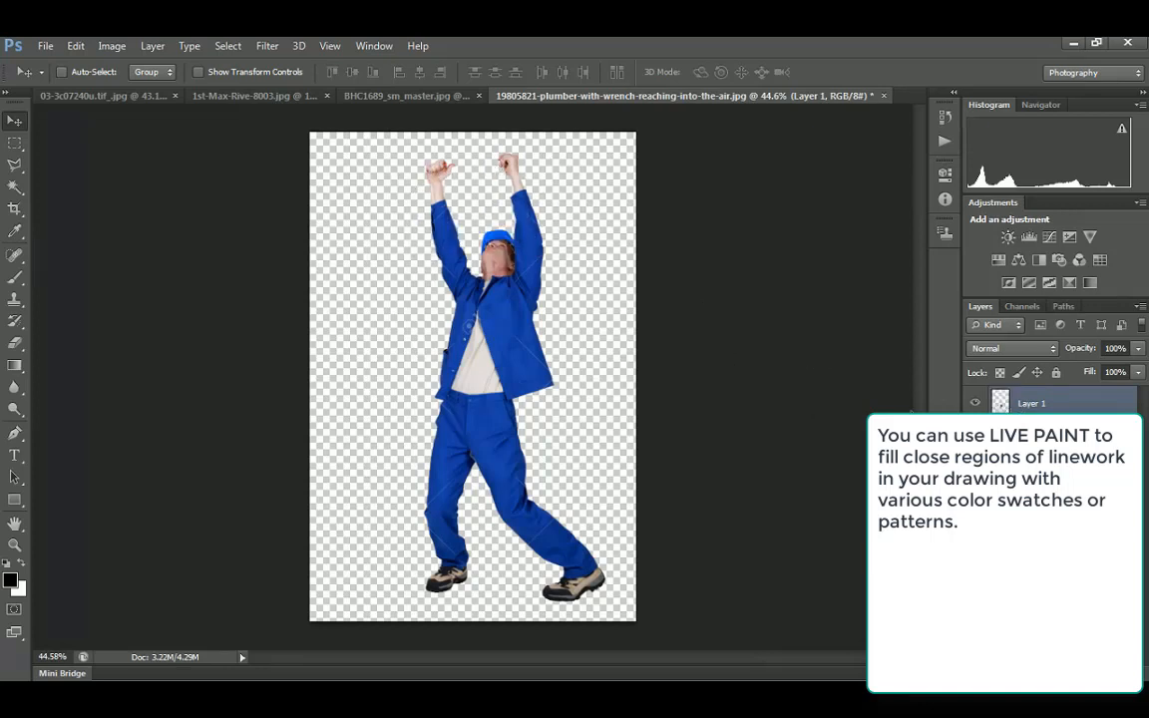
key(ctrl+z)
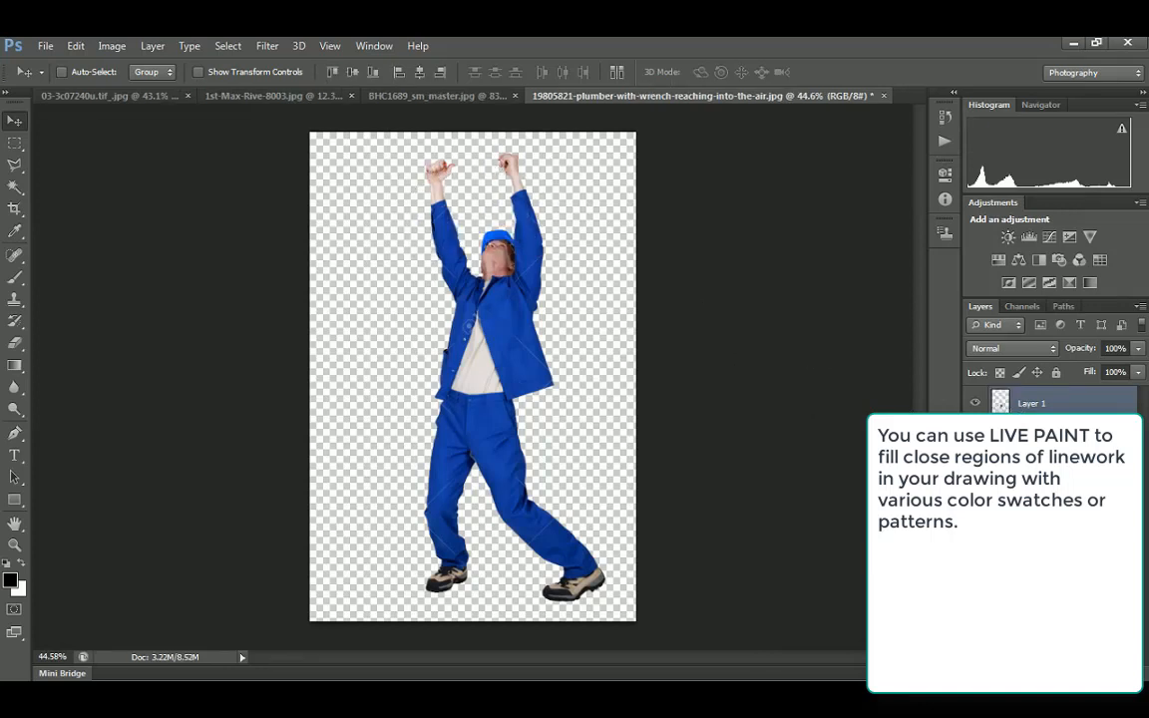
click(1032, 436)
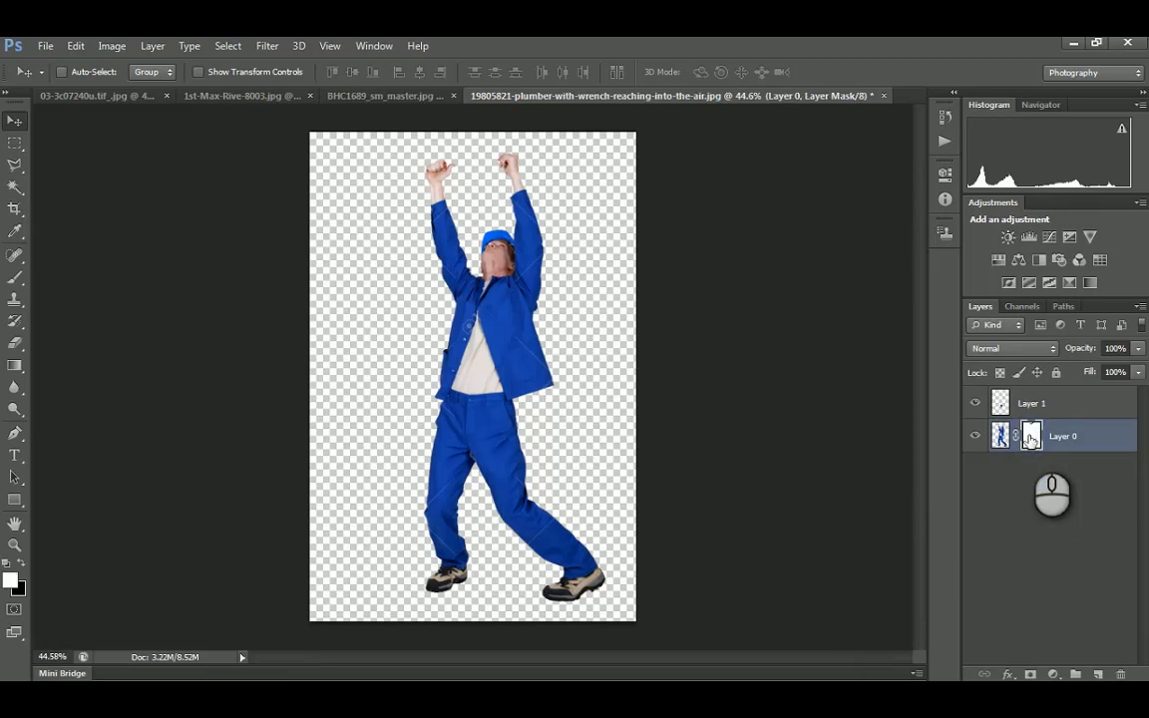
right_click(1032, 439)
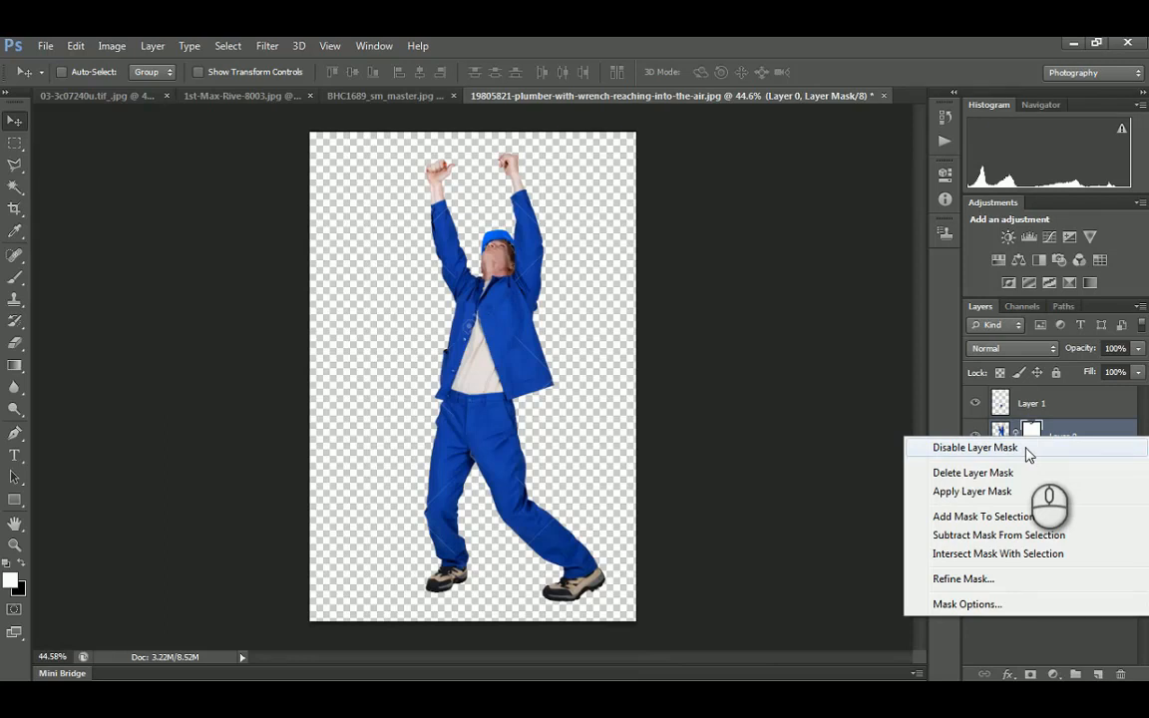
click(956, 585)
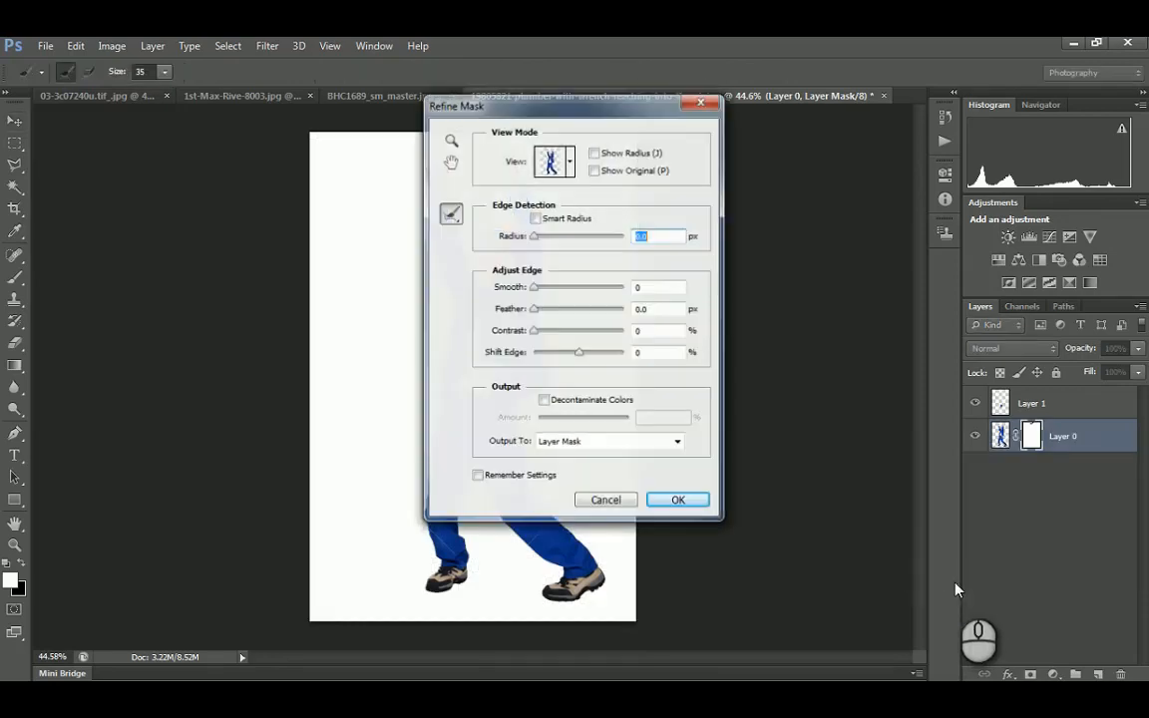
drag(628, 112, 918, 132)
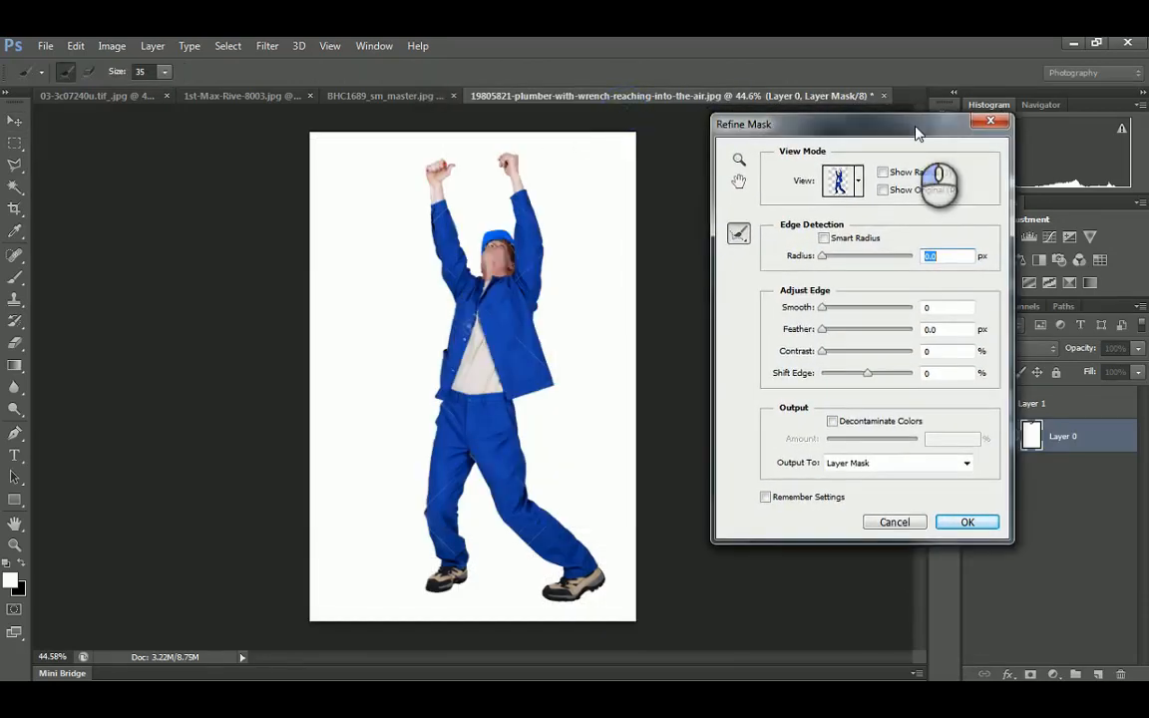
click(894, 520)
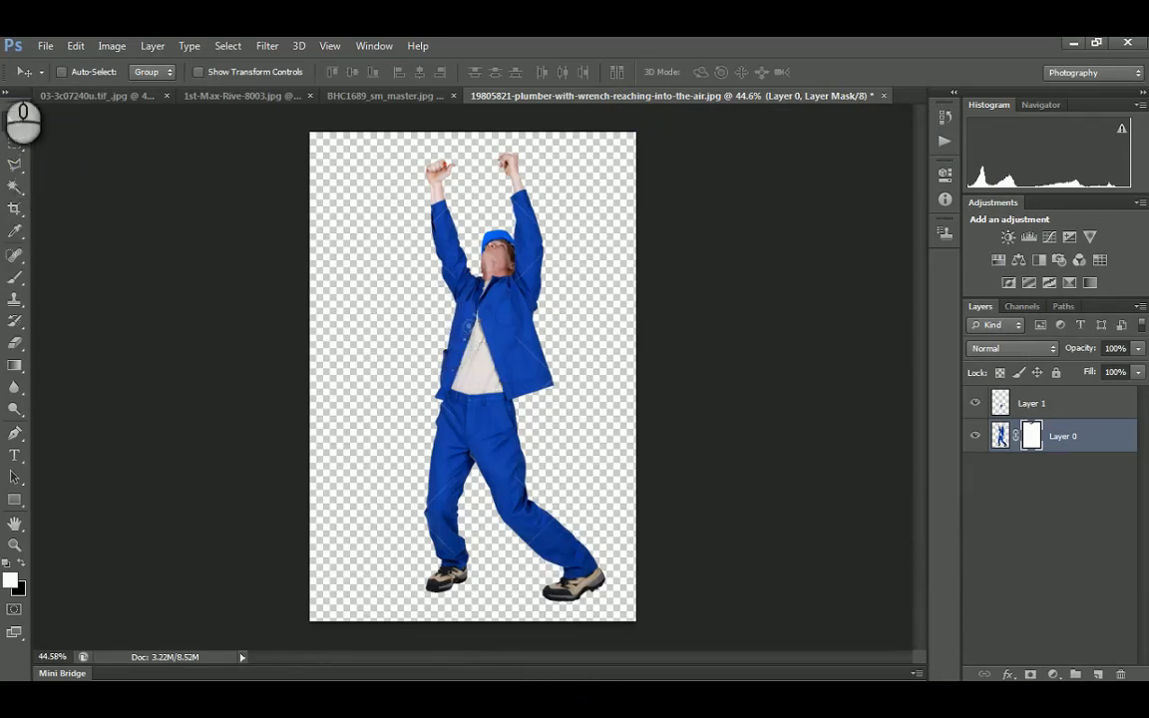
Merge Layer 1 and the masked Layer 0 into one plumber layer
click(14, 121)
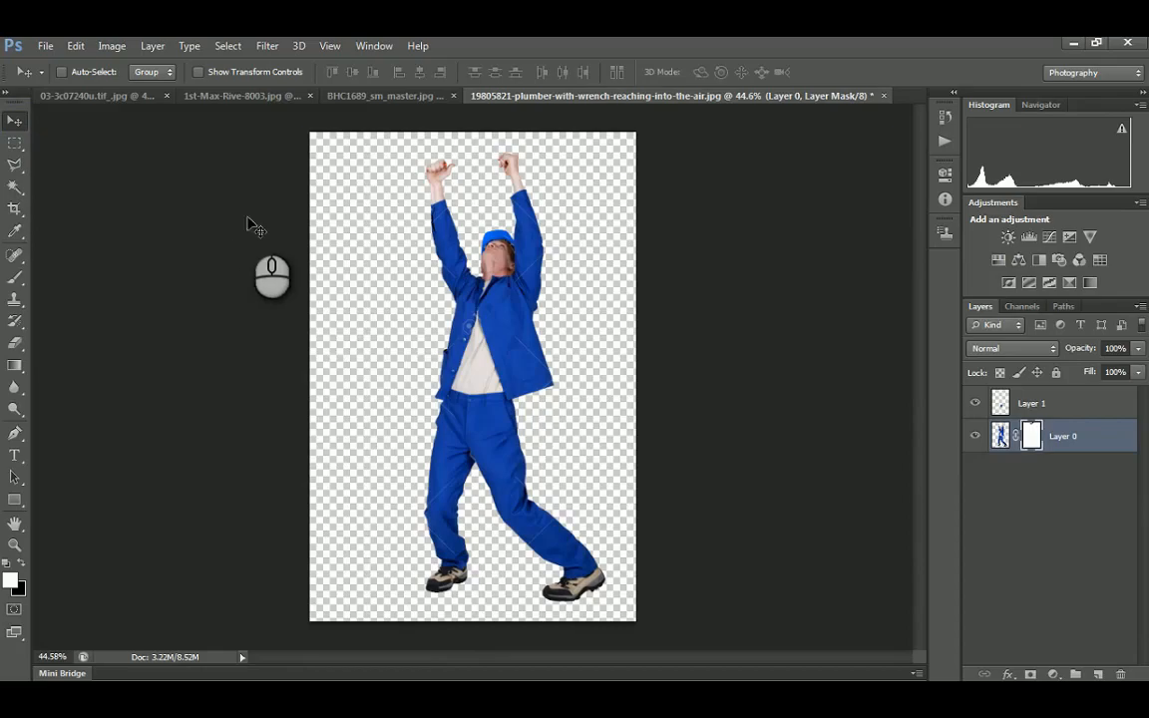
click(1074, 43)
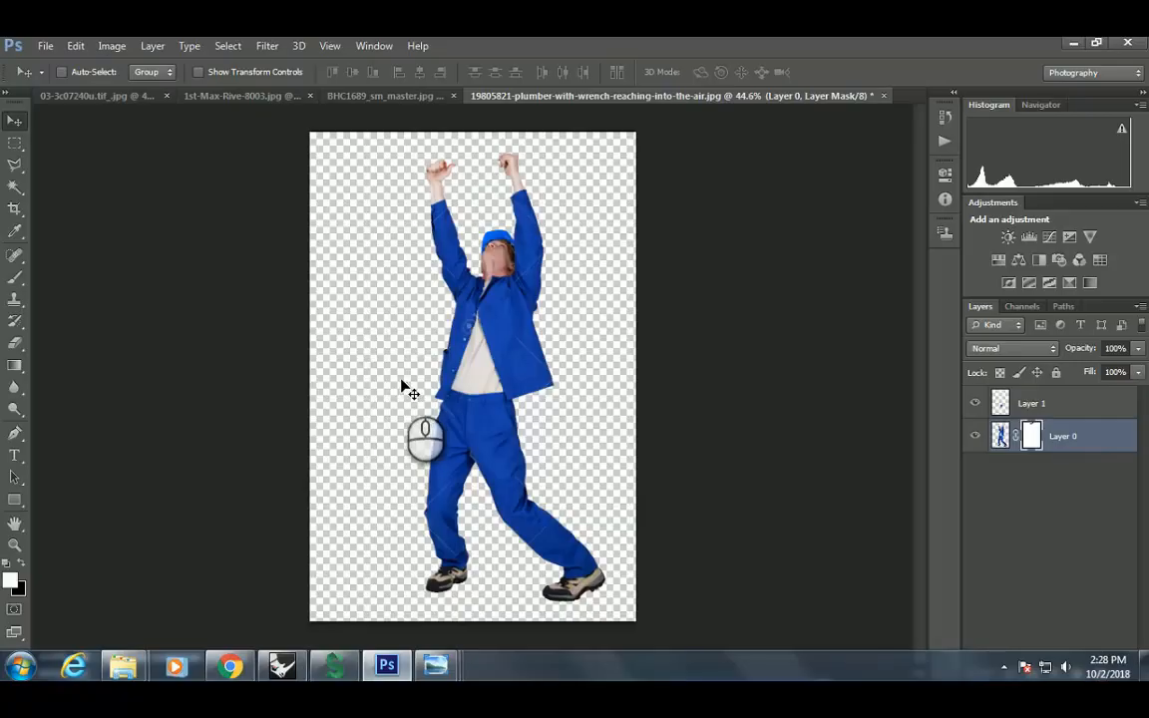
click(13, 120)
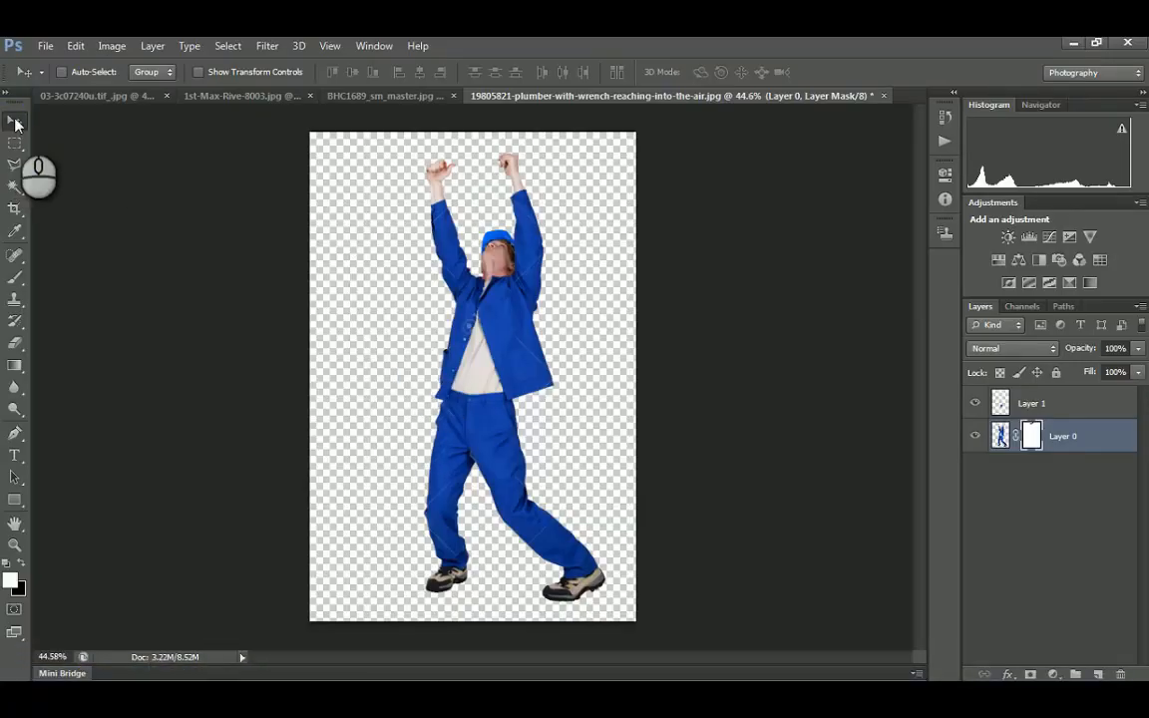
click(1049, 404)
ctrl+click(1065, 436)
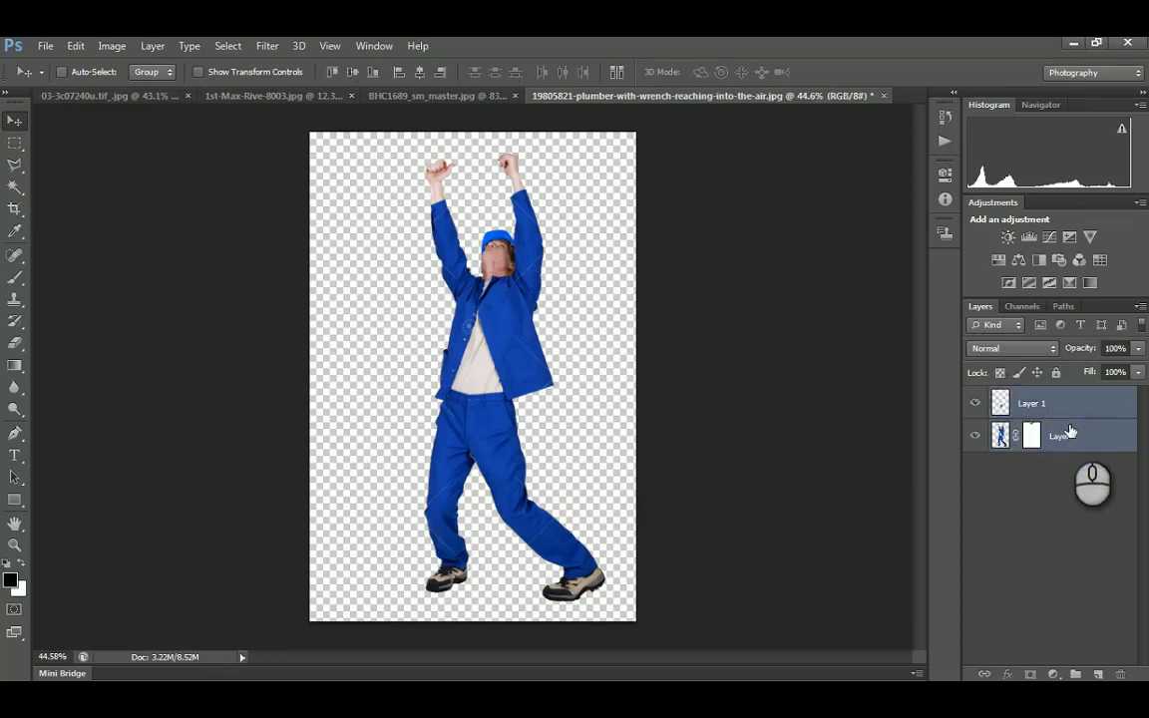
right_click(1053, 405)
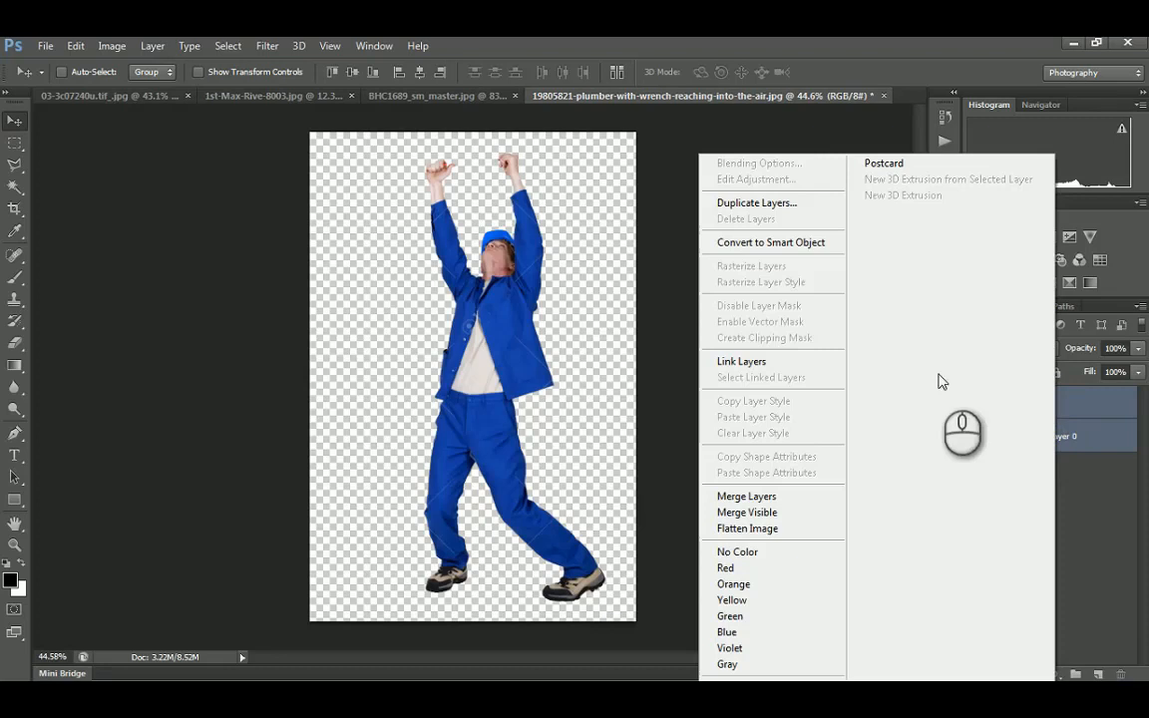
click(773, 497)
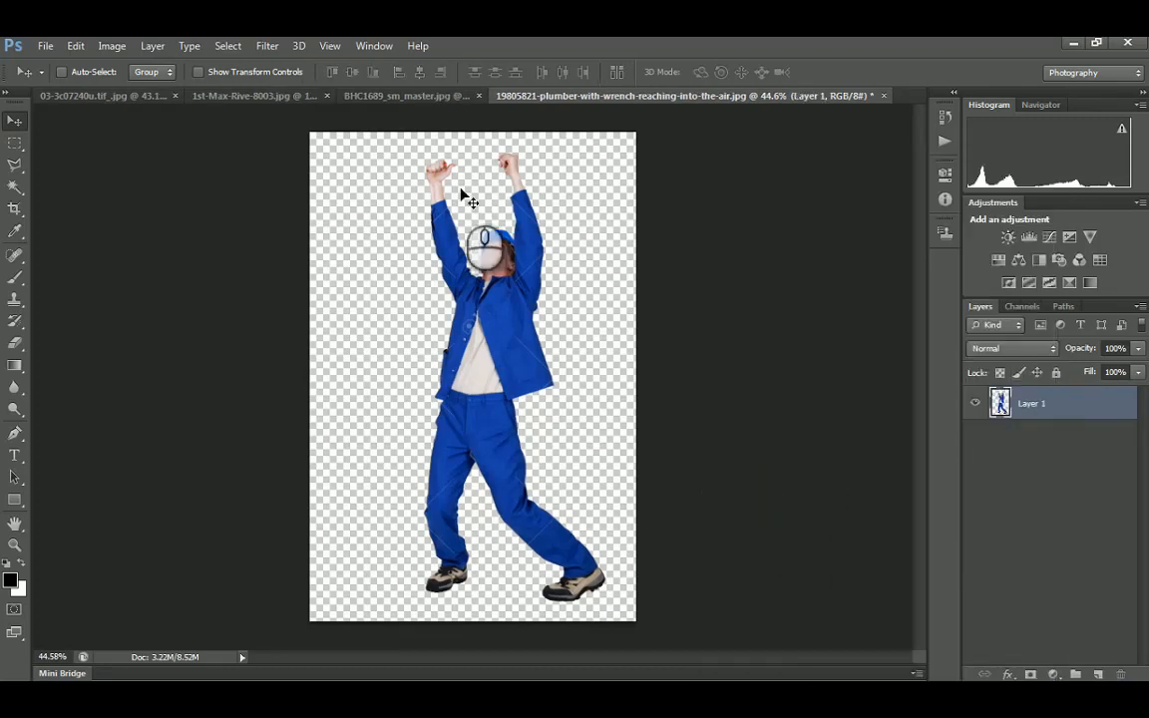
Select and copy the whole merged plumber layer, and switch to the bird cutouts document 03-3c07240u.tif_.jpg
click(15, 120)
key(ctrl+a)
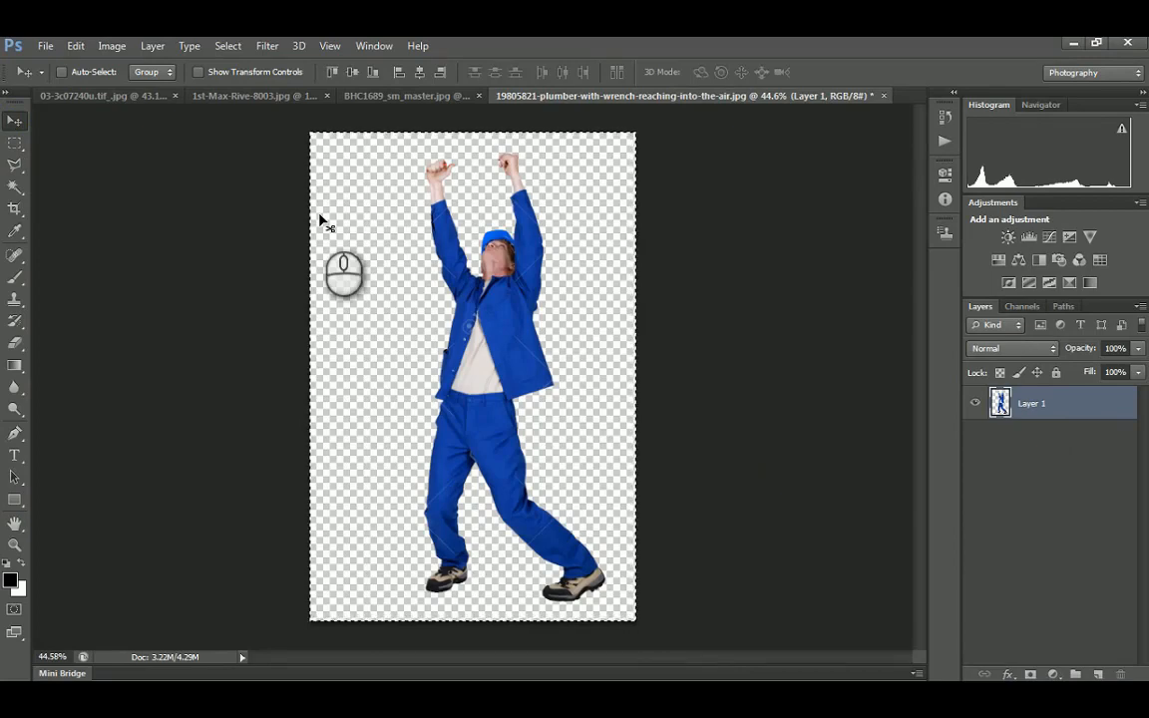
click(379, 96)
click(253, 96)
click(152, 96)
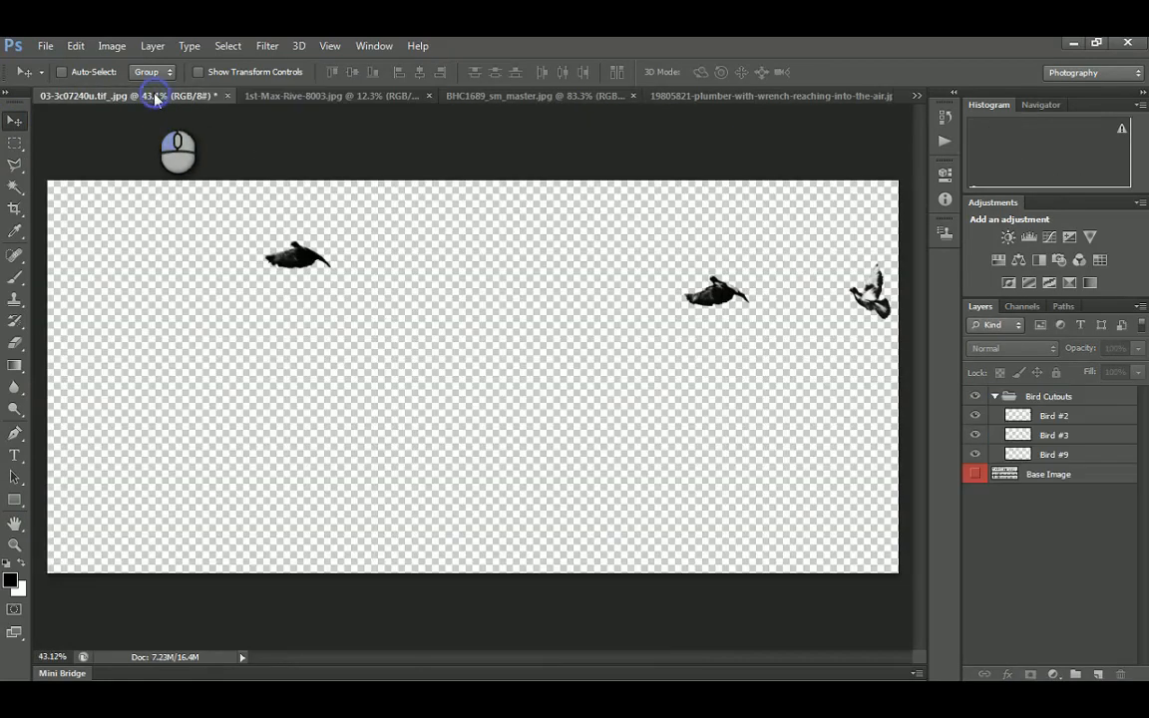
alt+scroll(718, 371, down, 1)
alt+scroll(717, 369, up, 1)
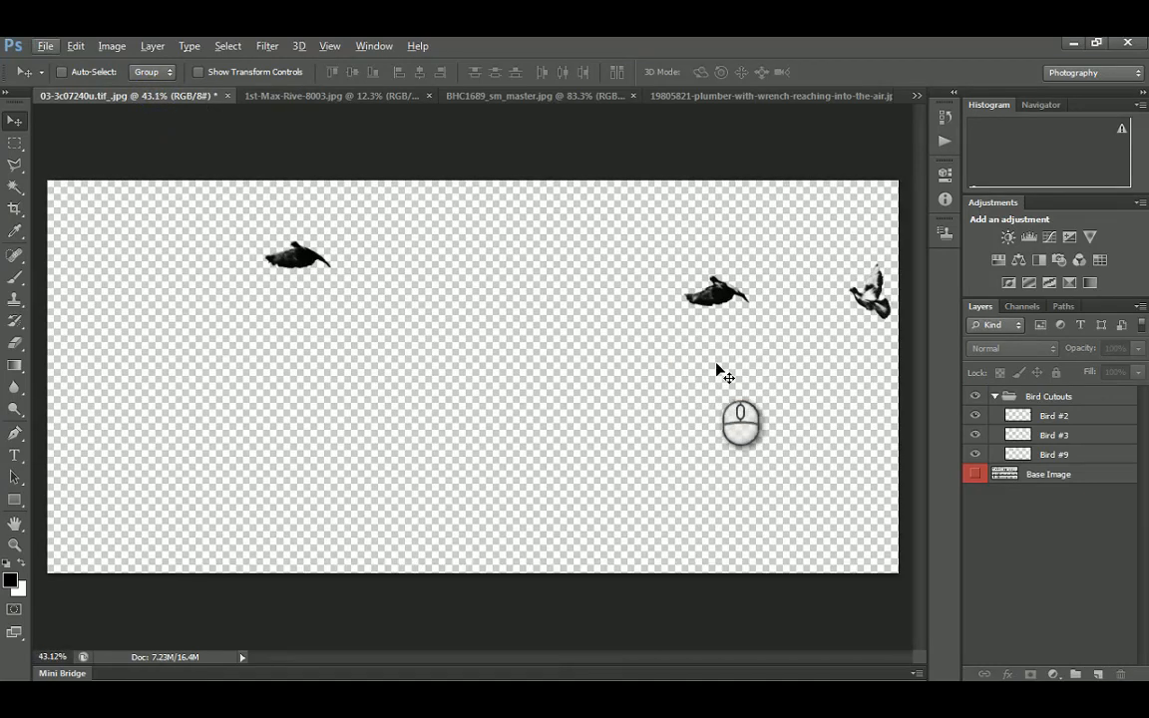
Start saving the bird document under the name Wild Drawing Base in Photoshop (PSD) format
click(45, 46)
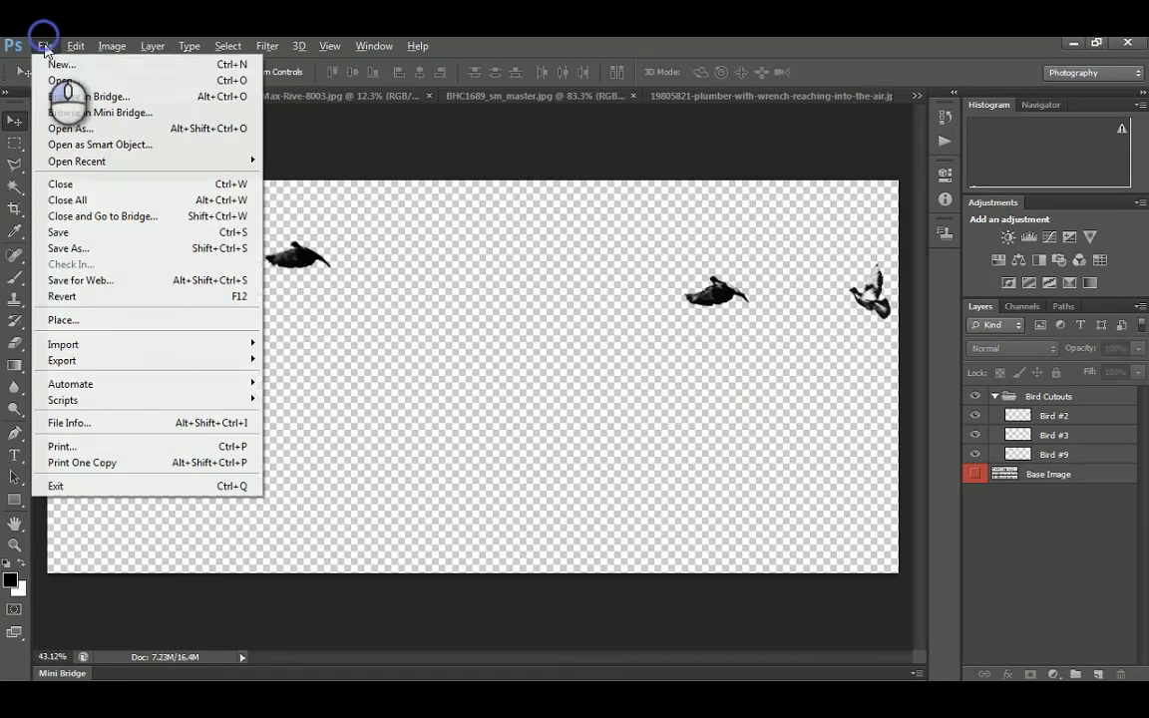
click(70, 248)
click(591, 448)
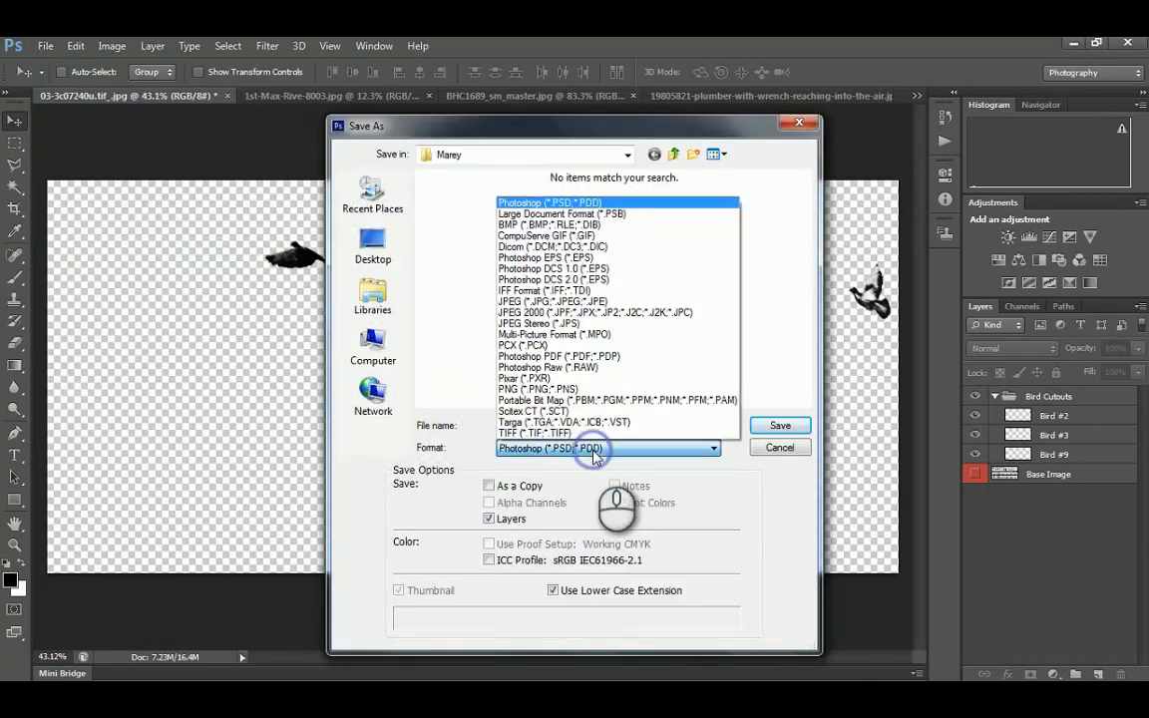
click(593, 449)
double_click(585, 424)
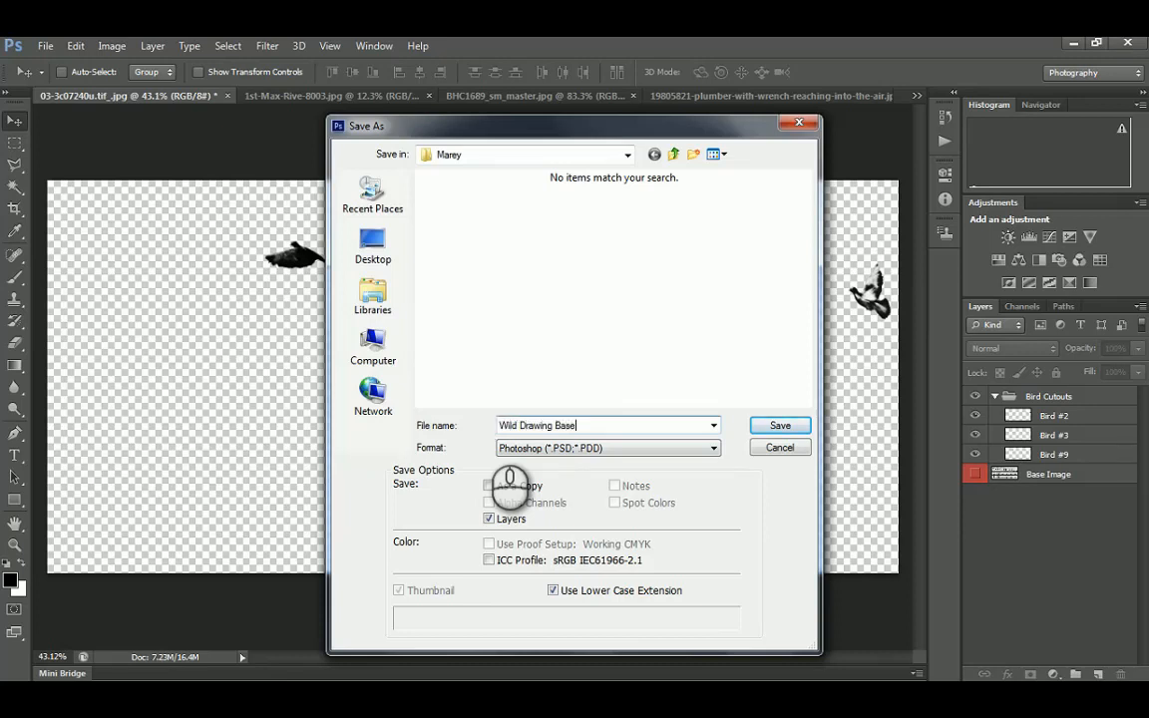
Choose the References folder on the Desktop as the destination and save Wild Drawing Base.psd there
click(372, 249)
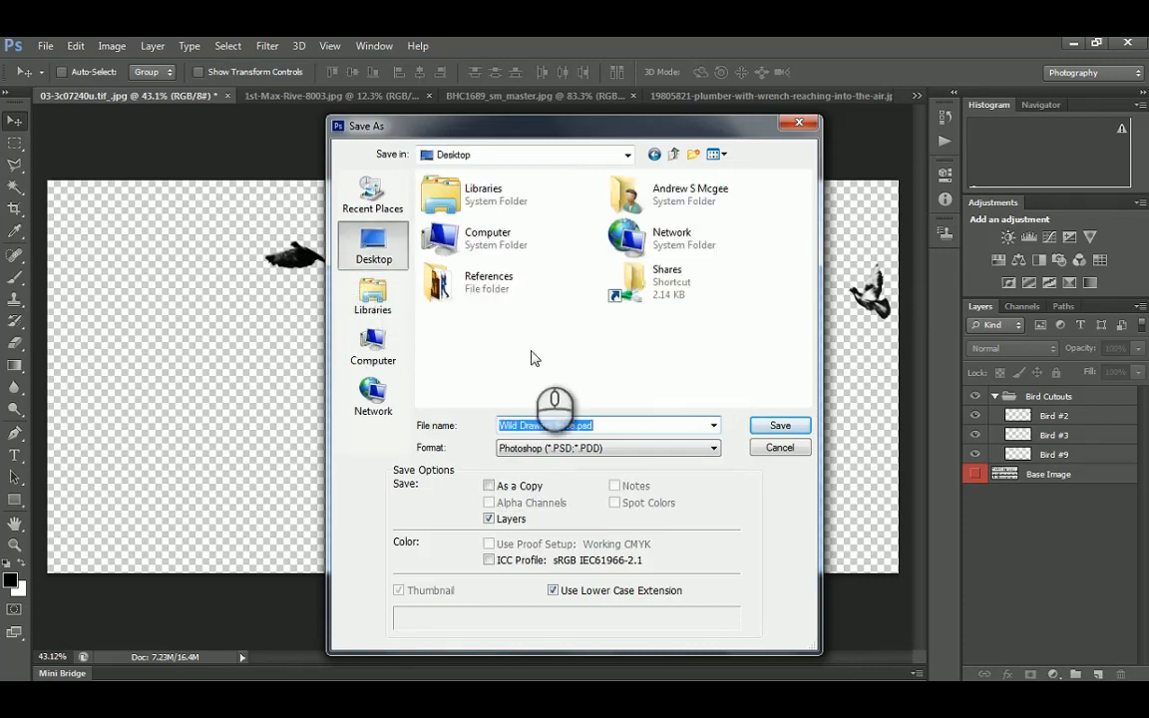
right_click(489, 354)
click(457, 342)
click(459, 288)
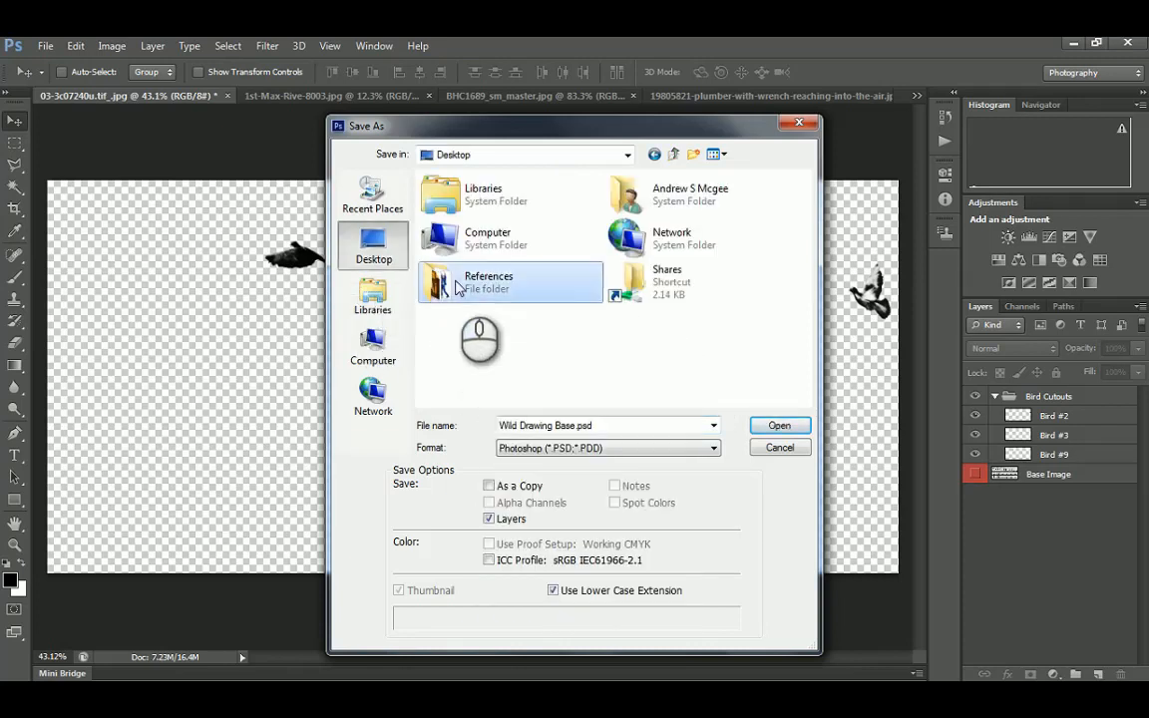
double_click(459, 288)
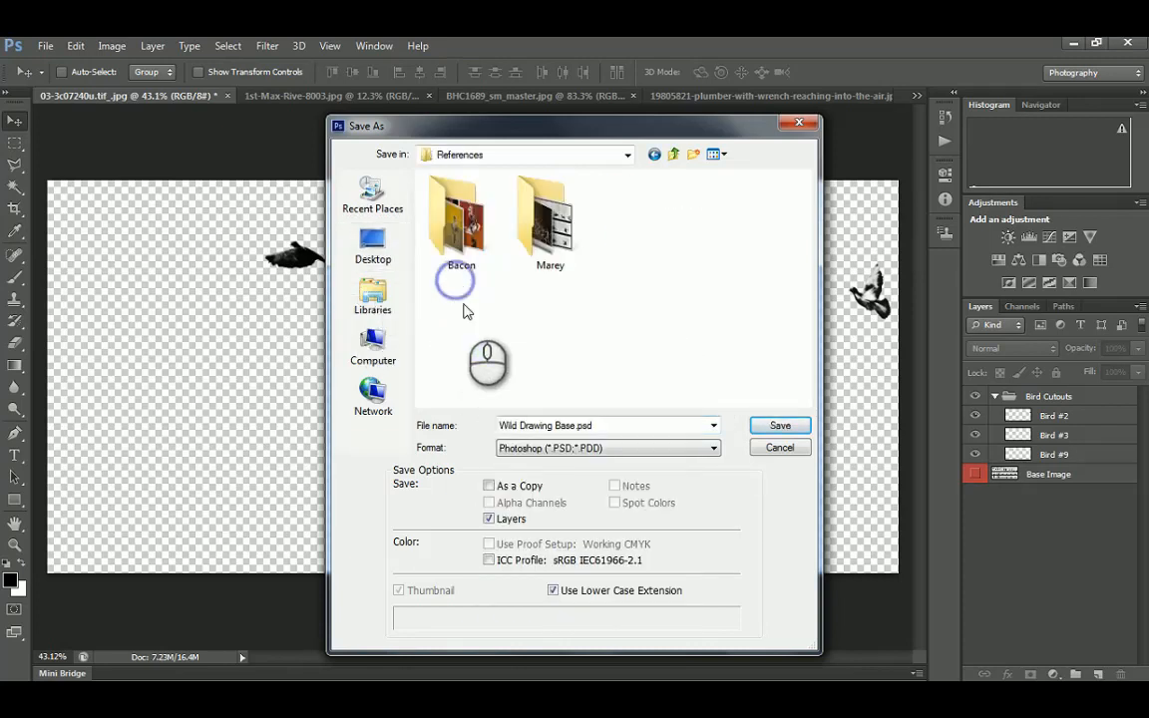
click(779, 427)
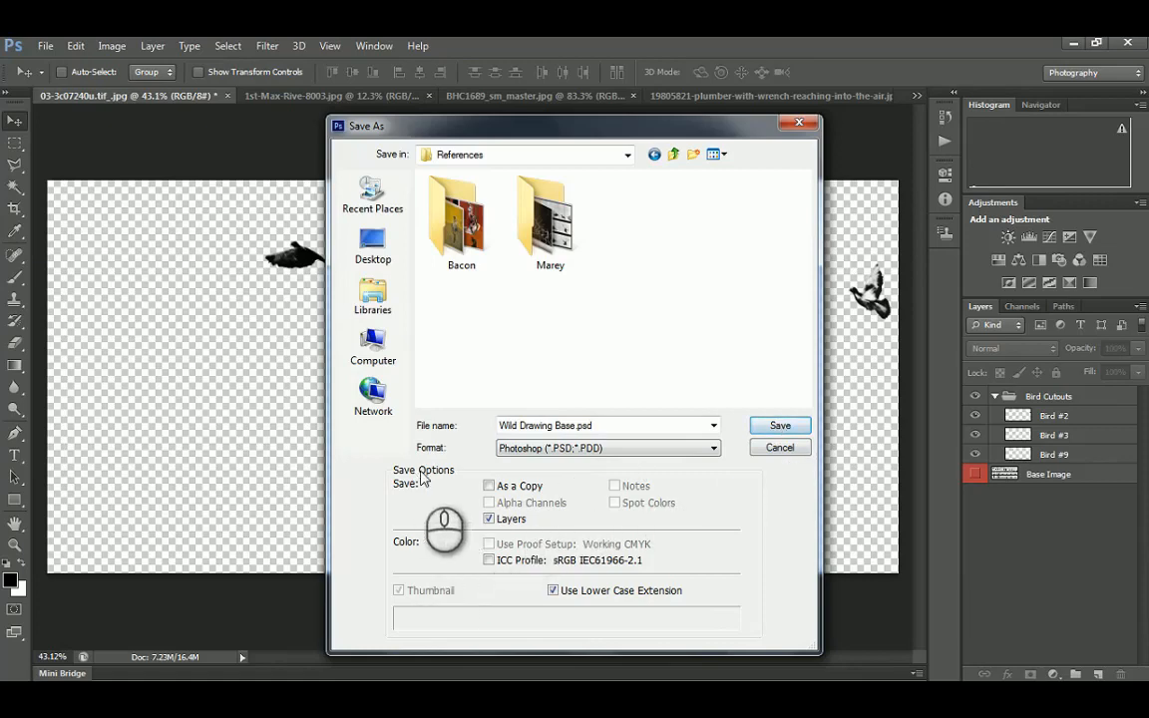
click(779, 426)
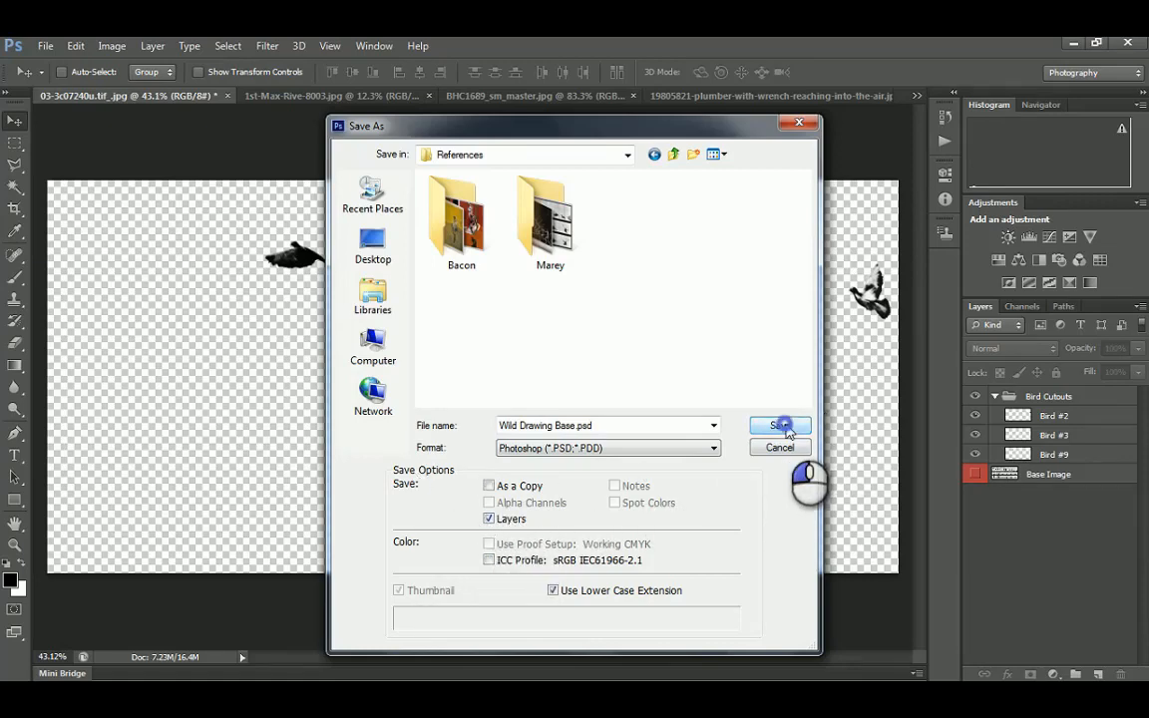
click(760, 225)
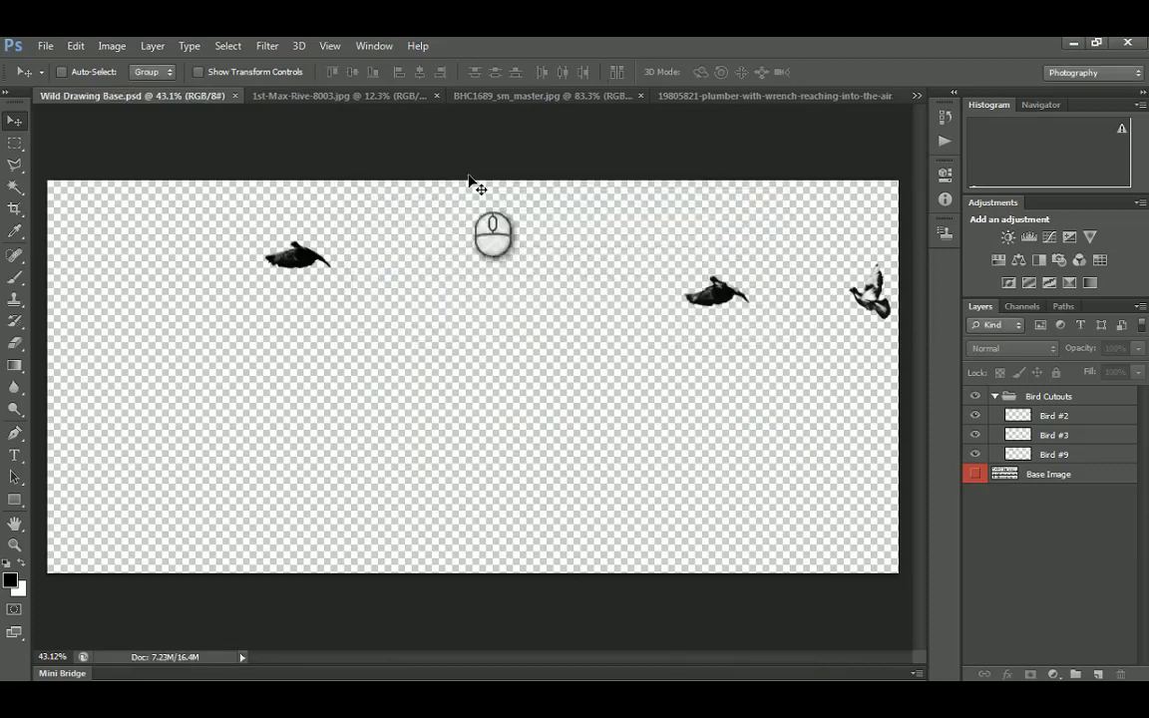
Paste the copied plumber into Wild Drawing Base.psd as a new layer in the Bird Cutouts group
click(15, 120)
key(ctrl+v)
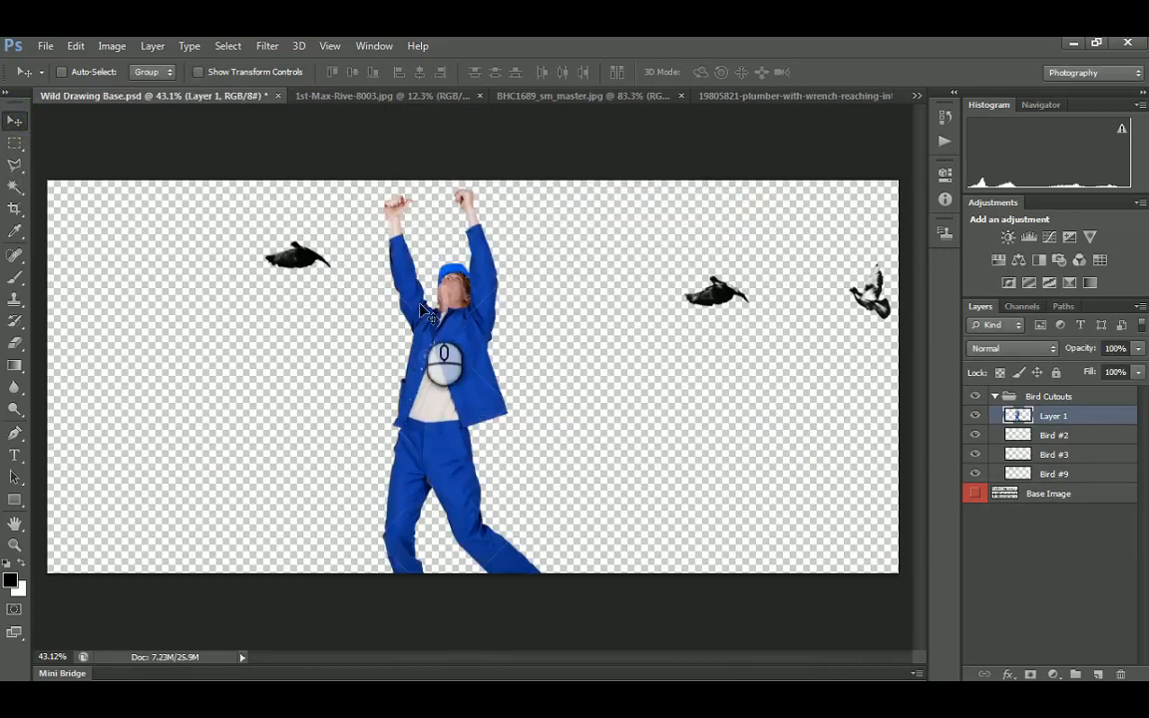
key(ctrl+t)
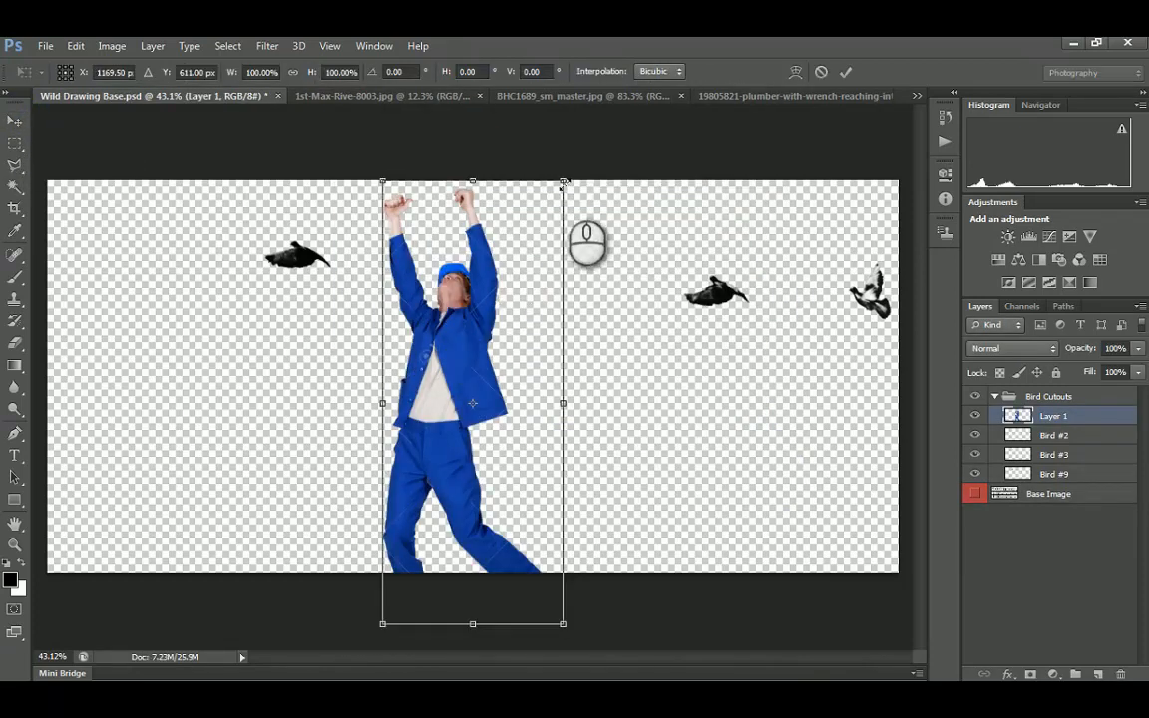
key(Escape)
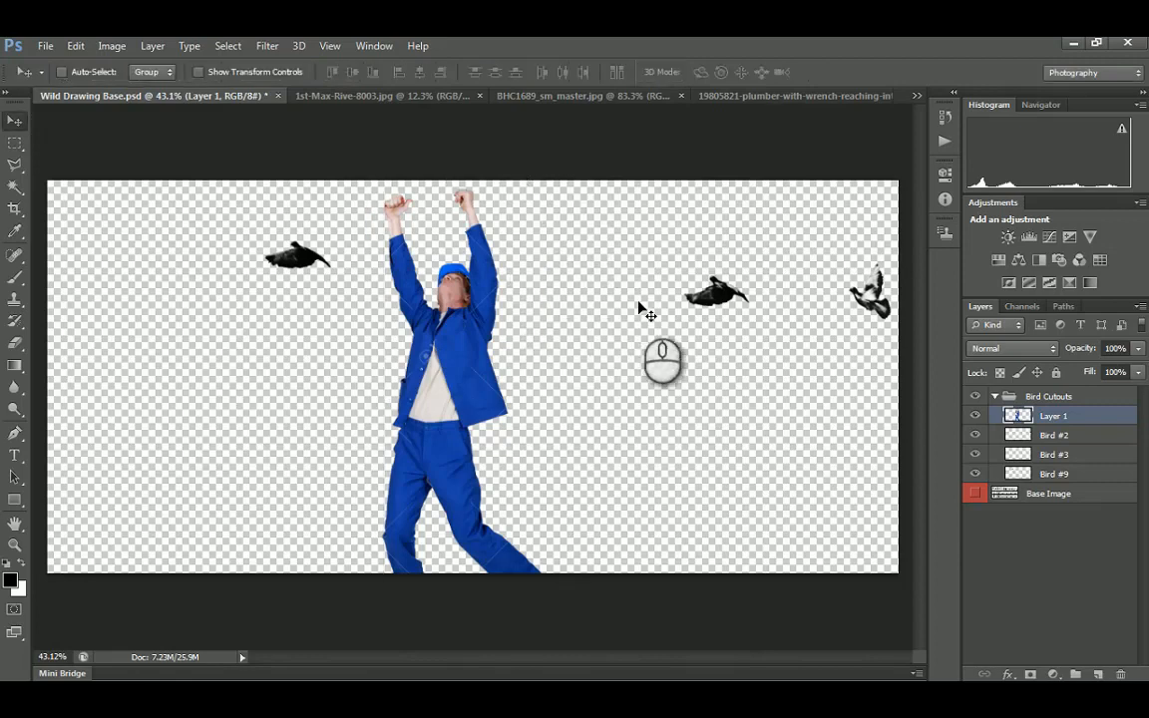
alt+scroll(509, 314, down, 3)
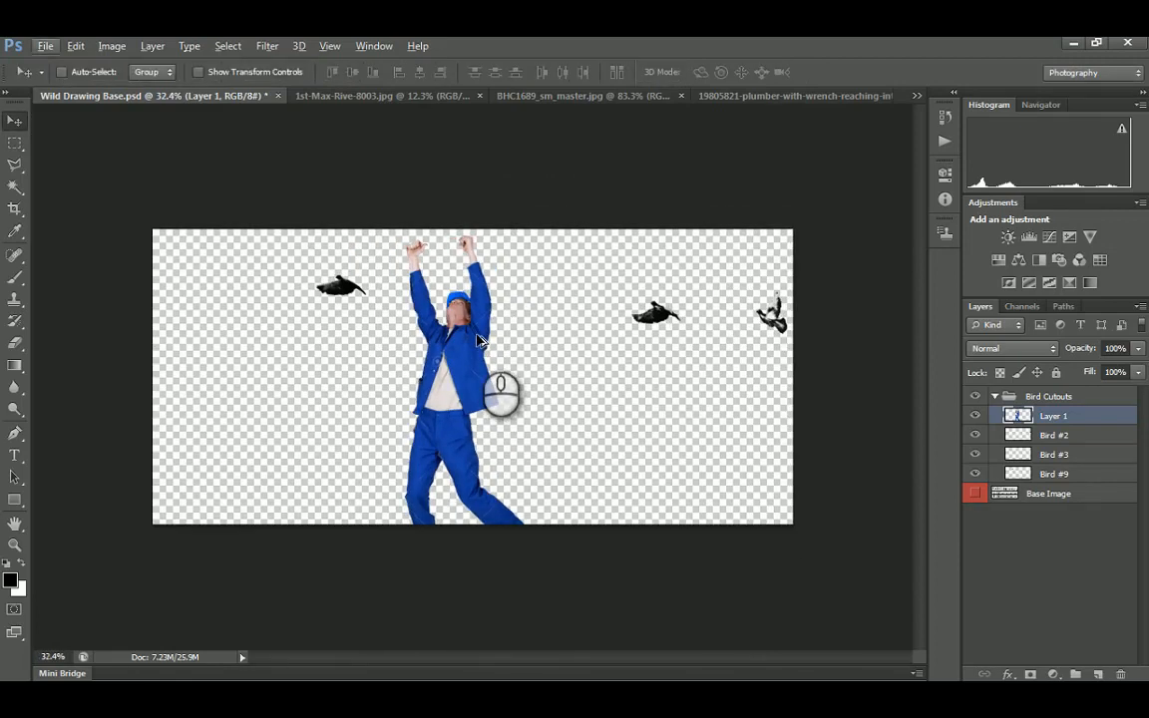
Try scaling the pasted plumber down to about 75% and moving it within the canvas with Free Transform
key(ctrl+t)
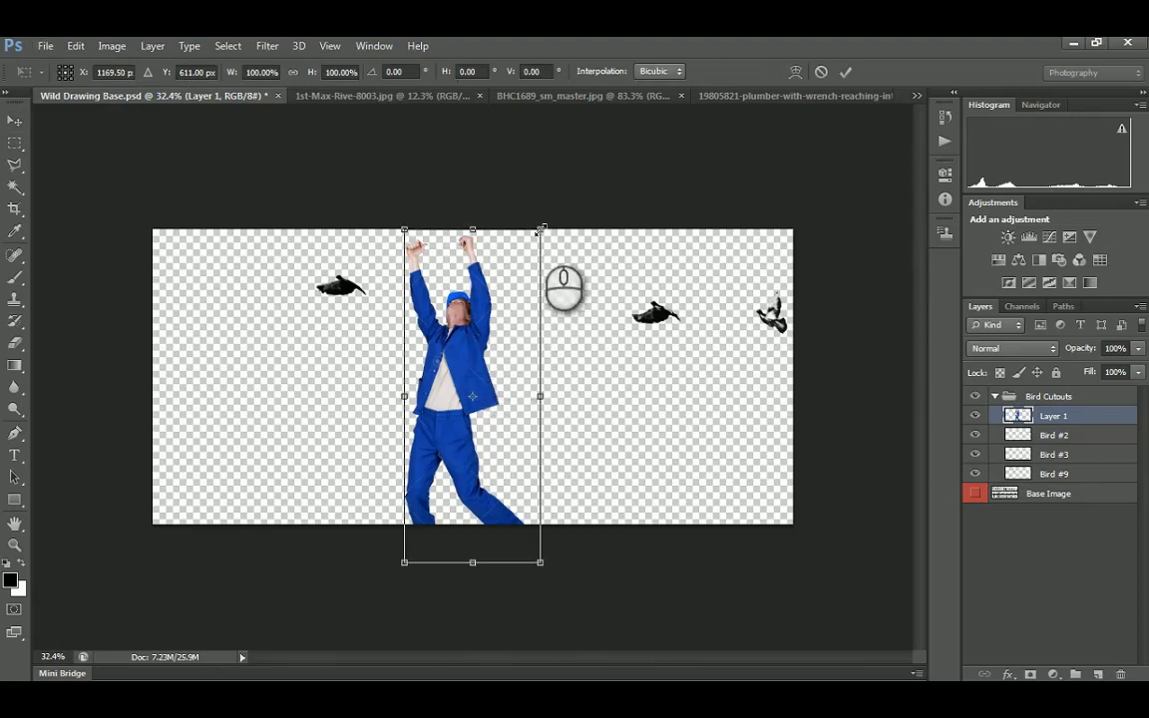
shift+drag(540, 230, 486, 306)
drag(459, 411, 447, 379)
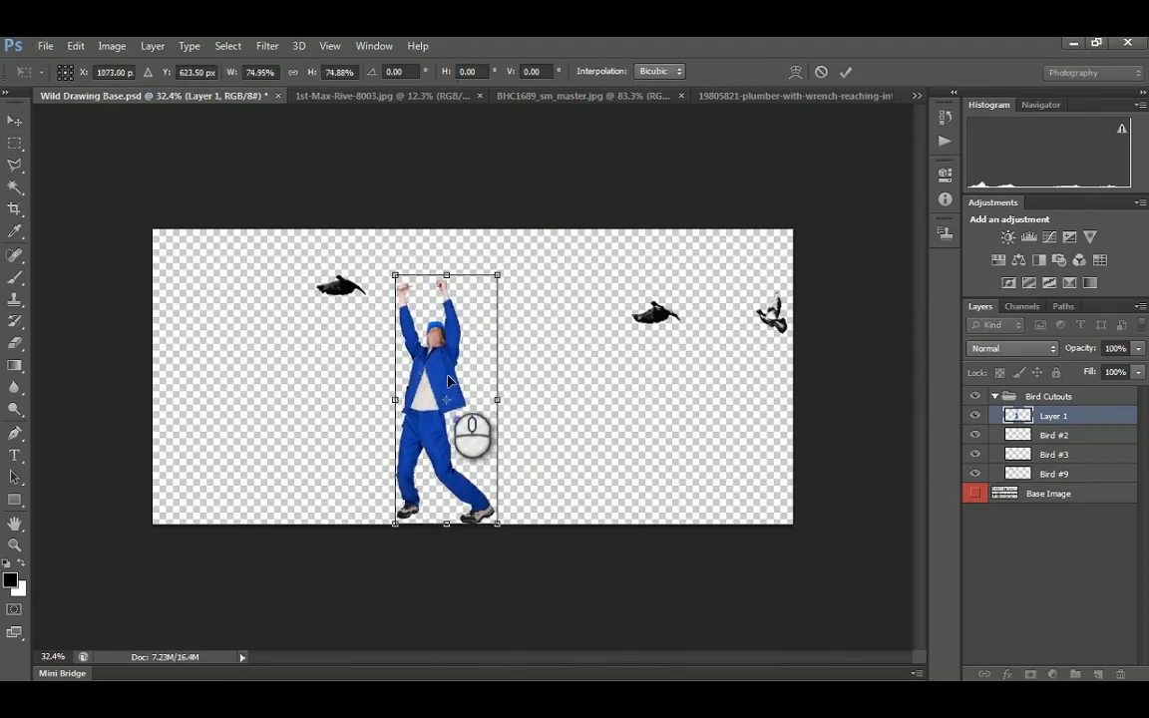
key(Escape)
click(111, 46)
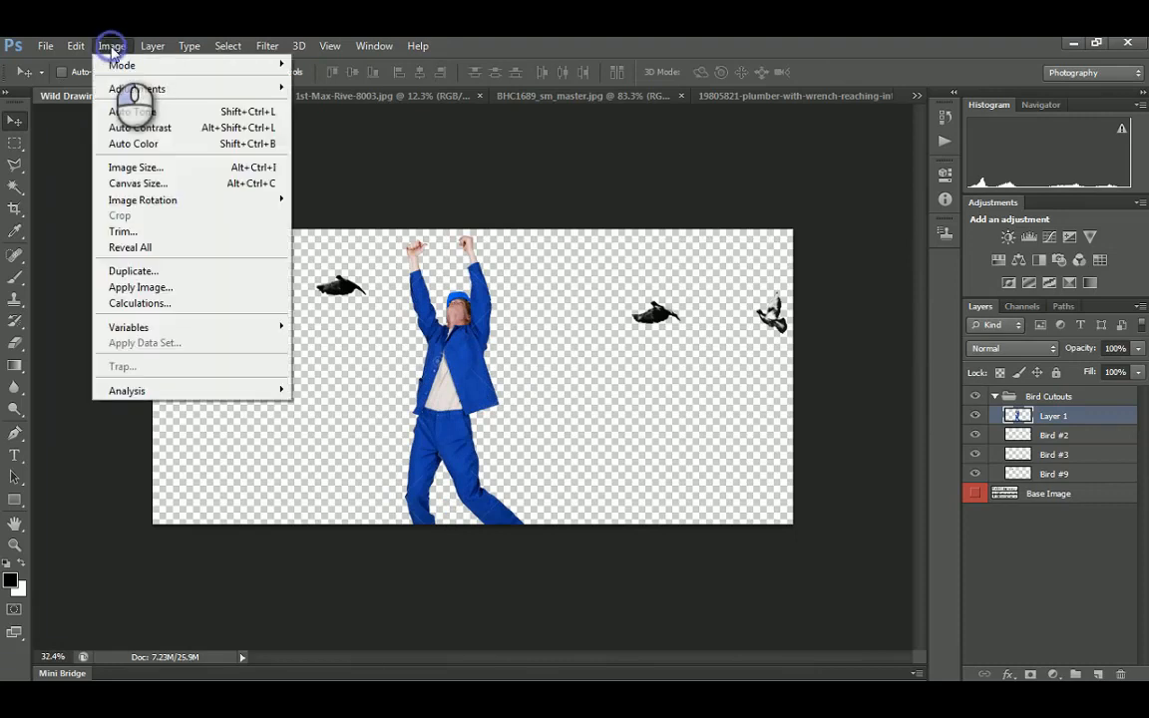
mouse_move(133, 99)
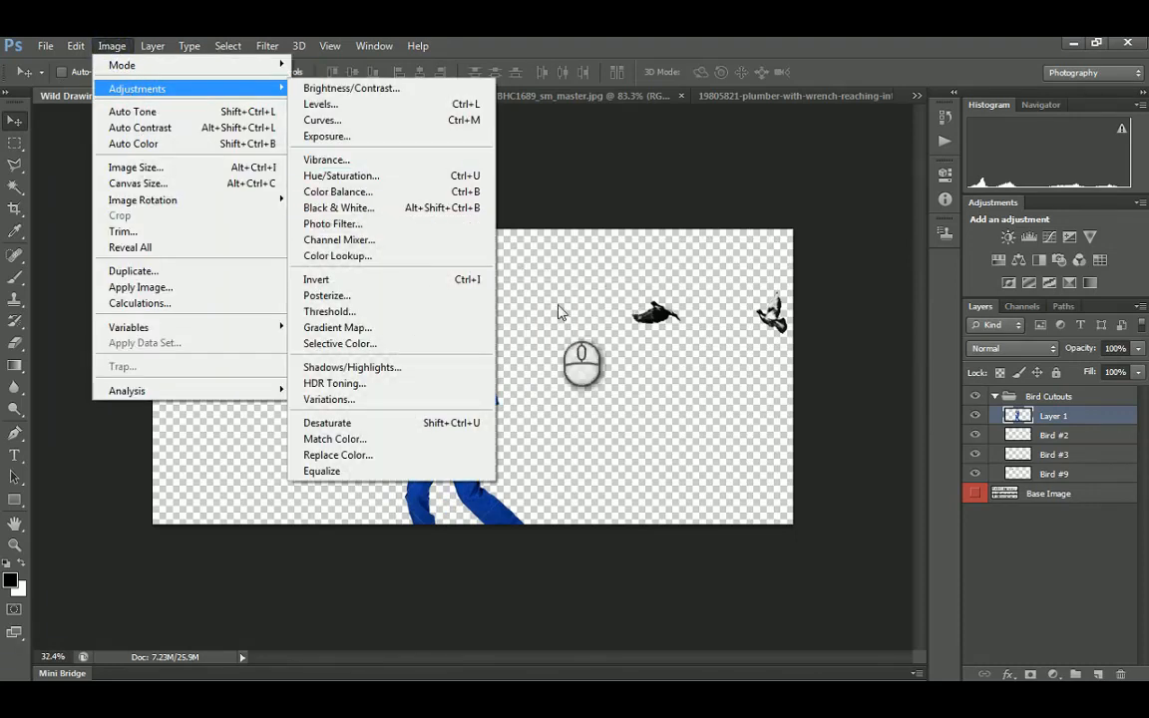
click(188, 186)
drag(580, 150, 513, 198)
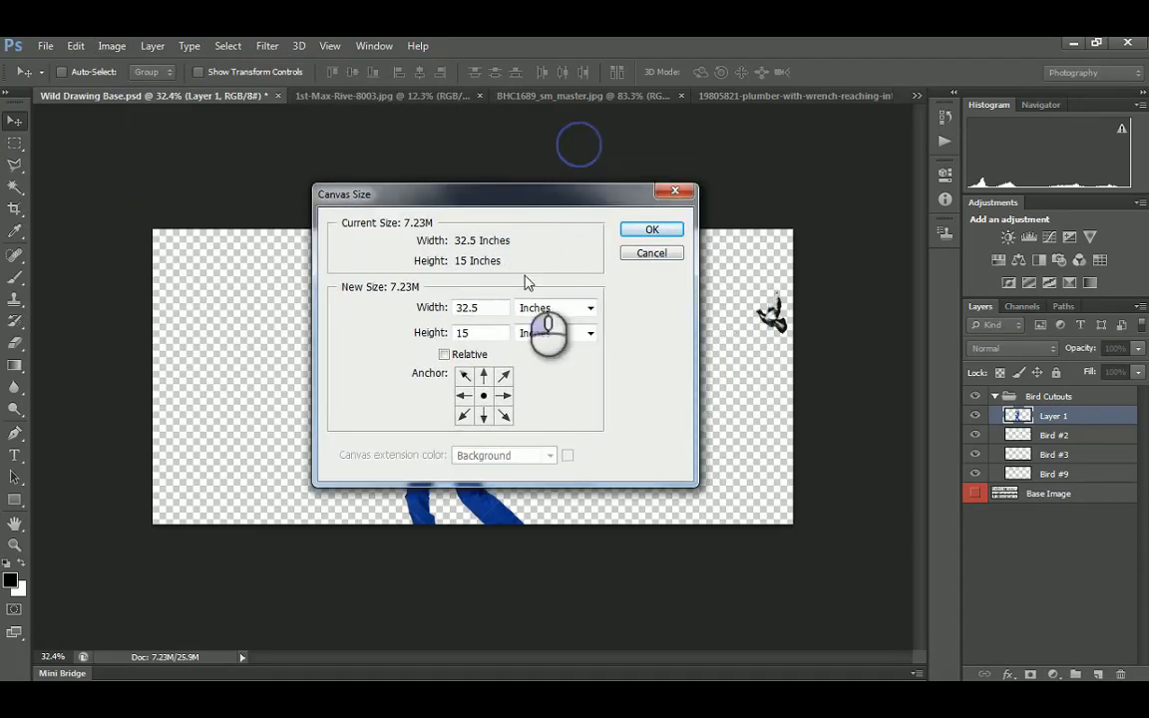
click(488, 310)
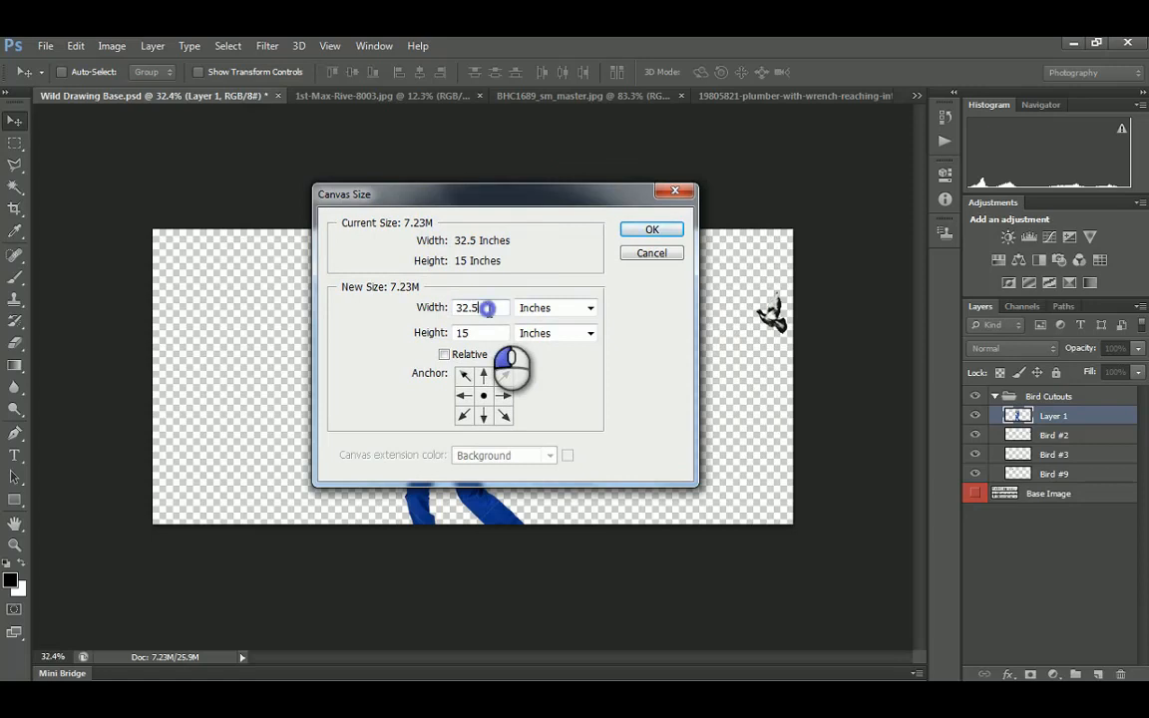
double_click(485, 309)
double_click(469, 332)
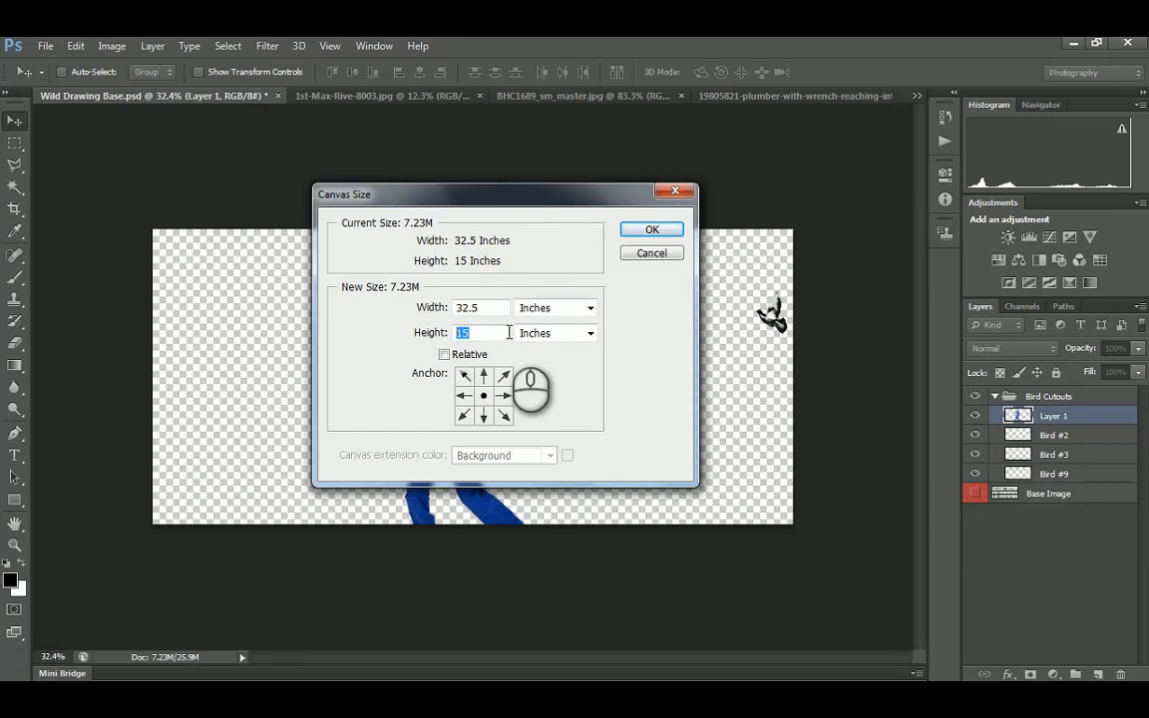
text(20)
double_click(471, 307)
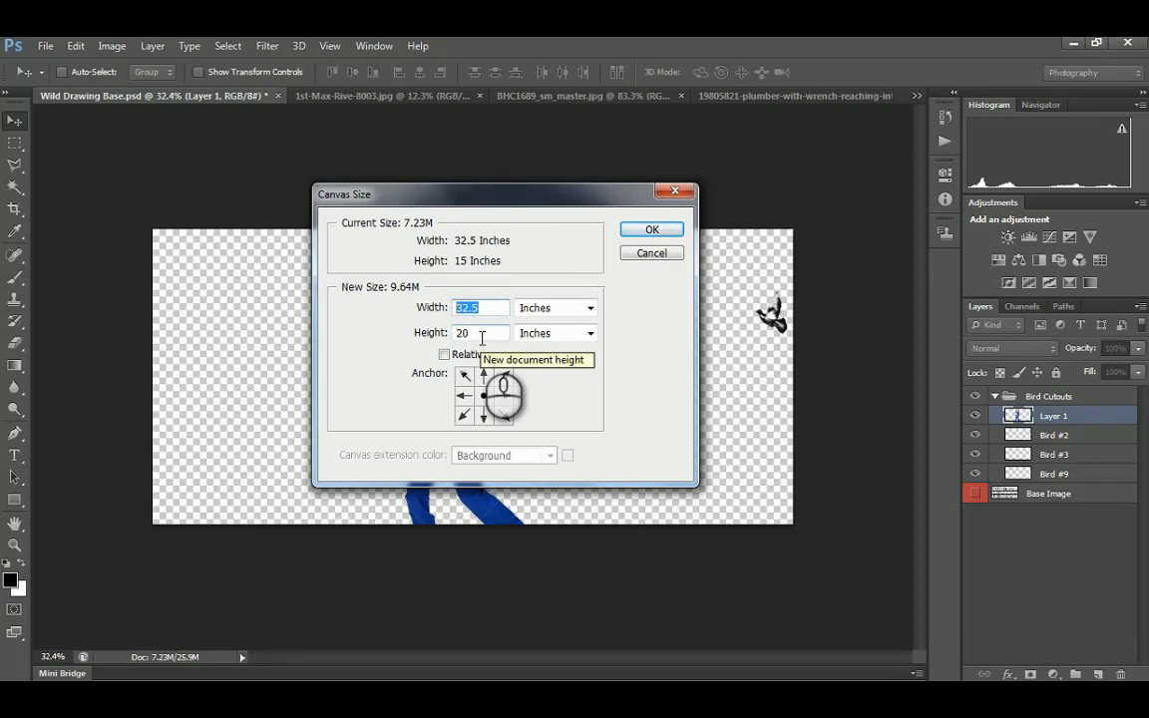
text(20)
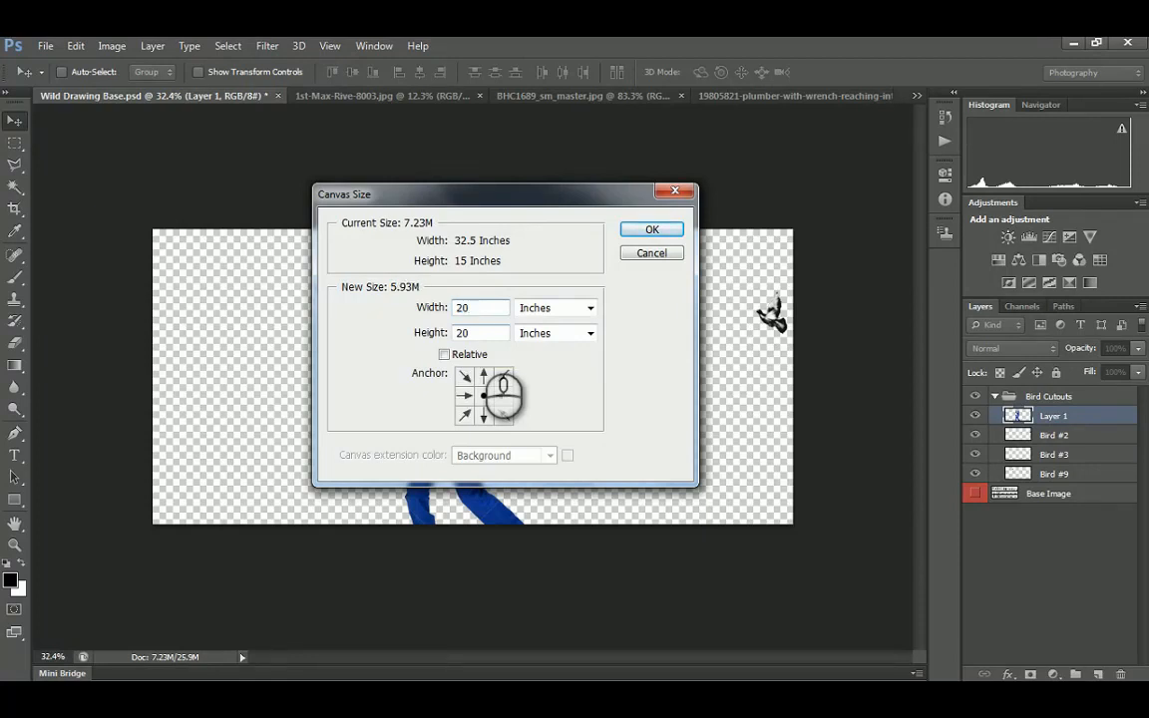
double_click(455, 309)
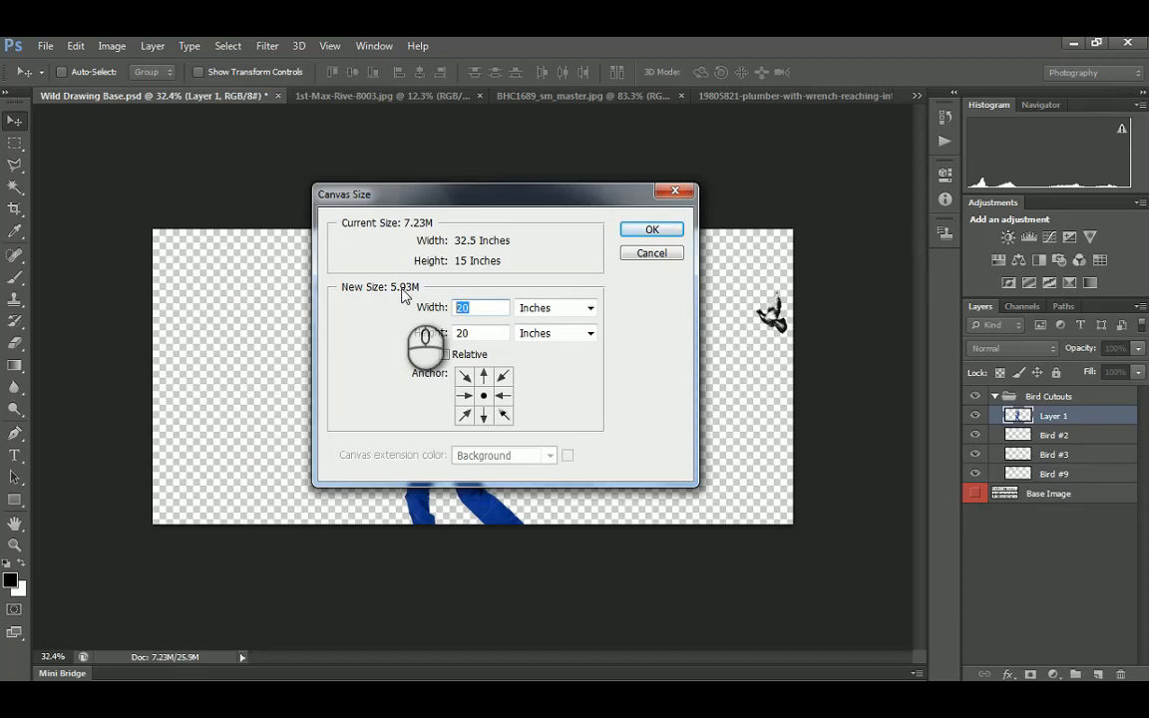
click(661, 255)
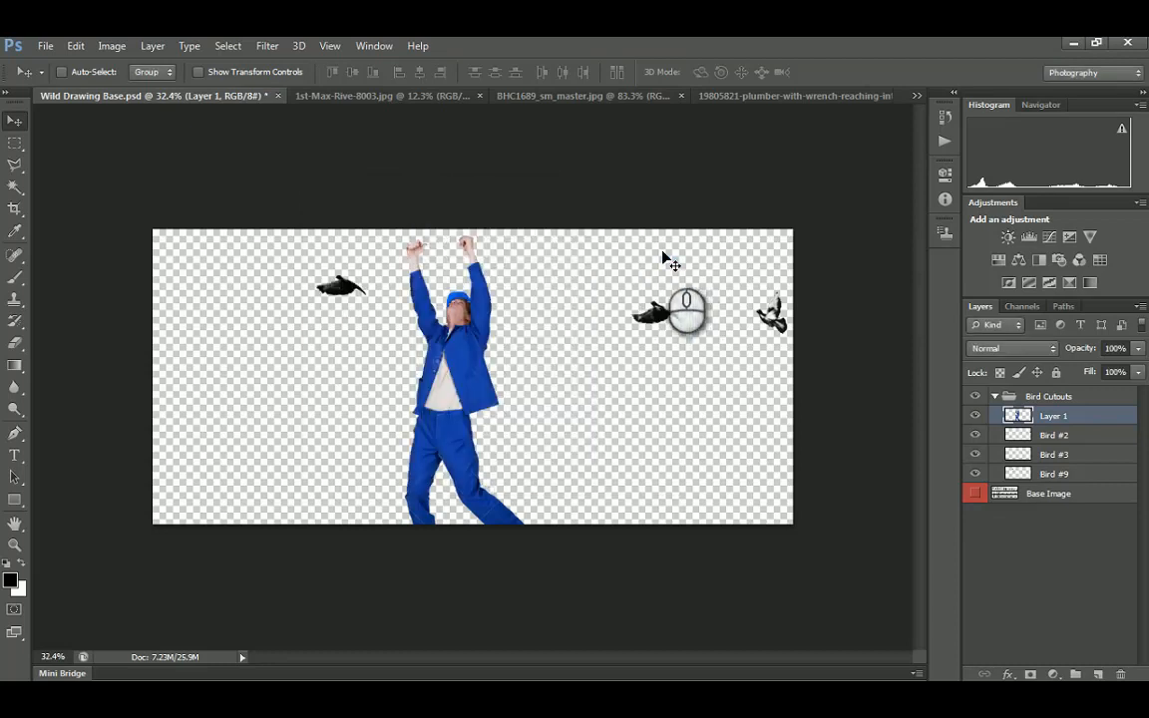
click(341, 95)
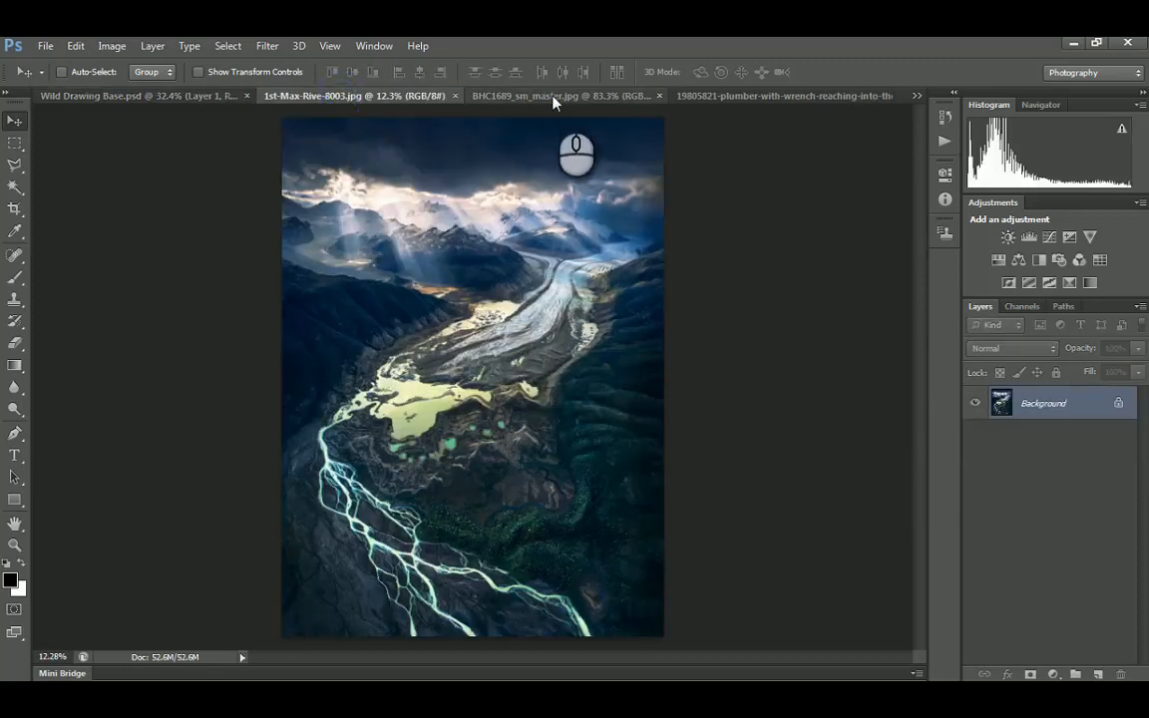
click(557, 96)
click(698, 96)
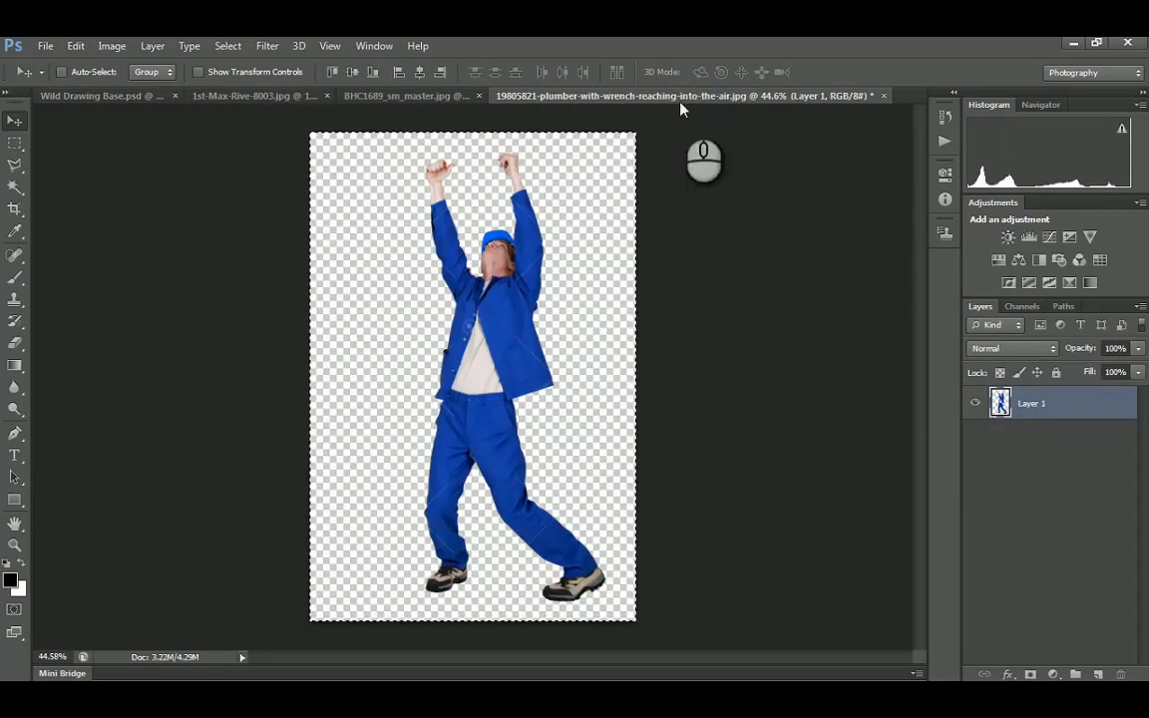
click(92, 96)
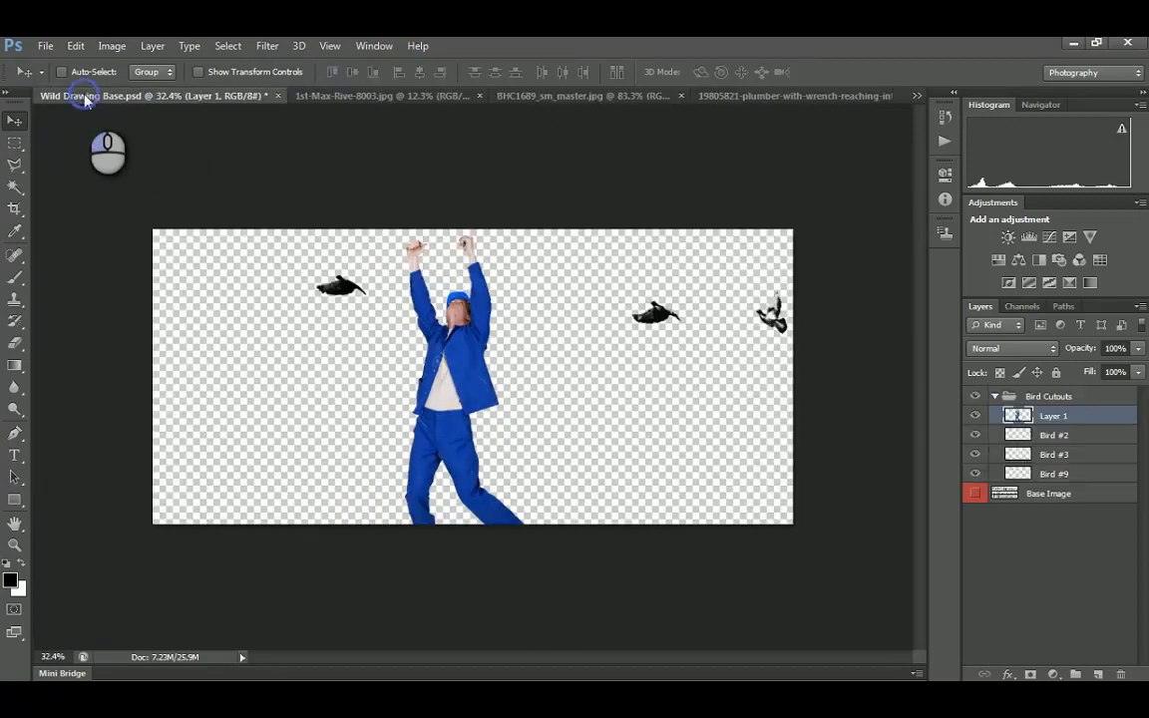
Rename the pasted plumber's layer as Man and leave no layer selected
double_click(1054, 417)
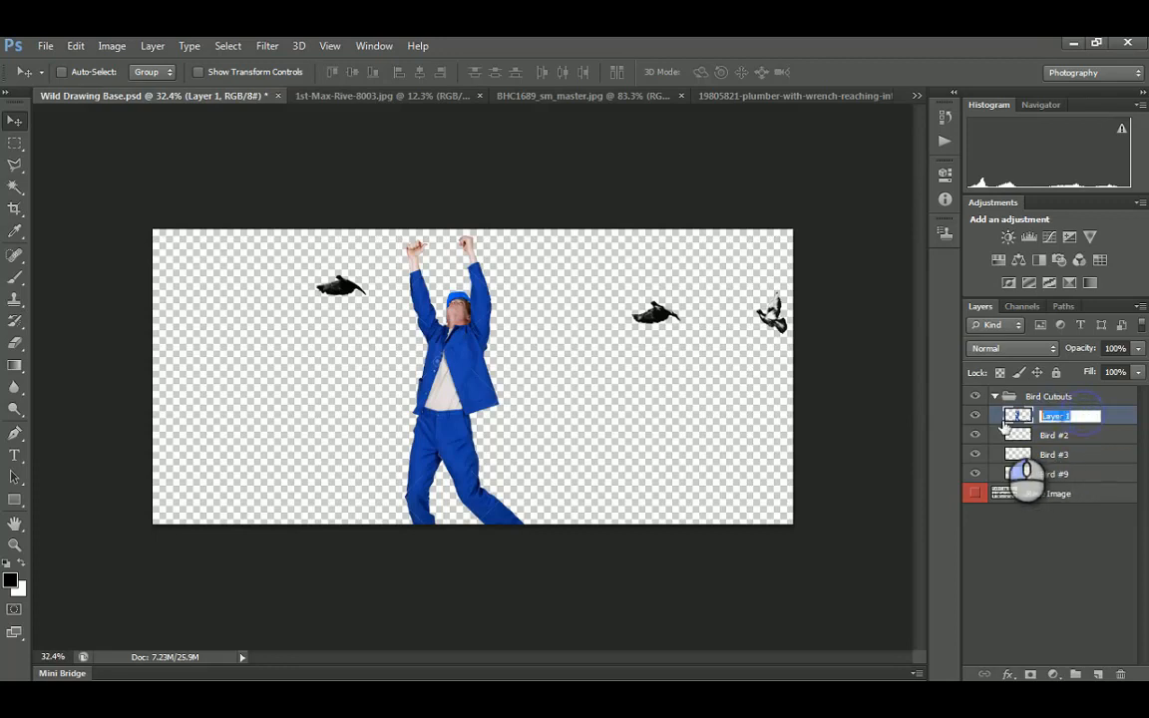
text(Man)
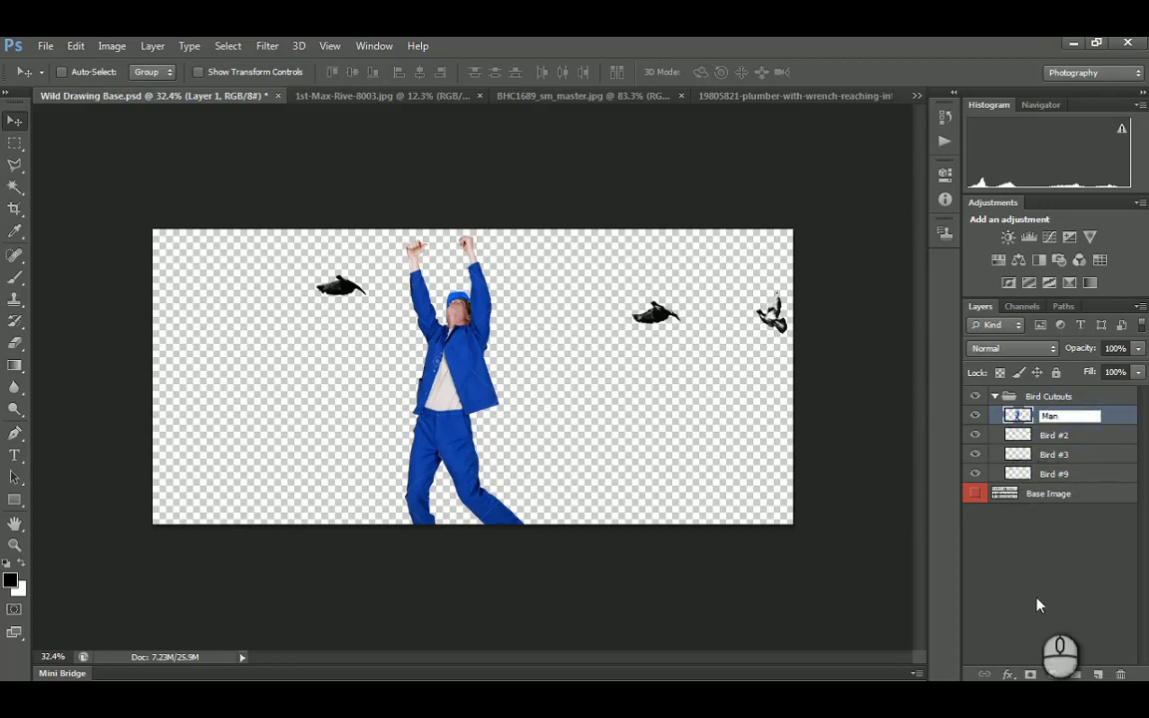
key(Return)
click(1057, 574)
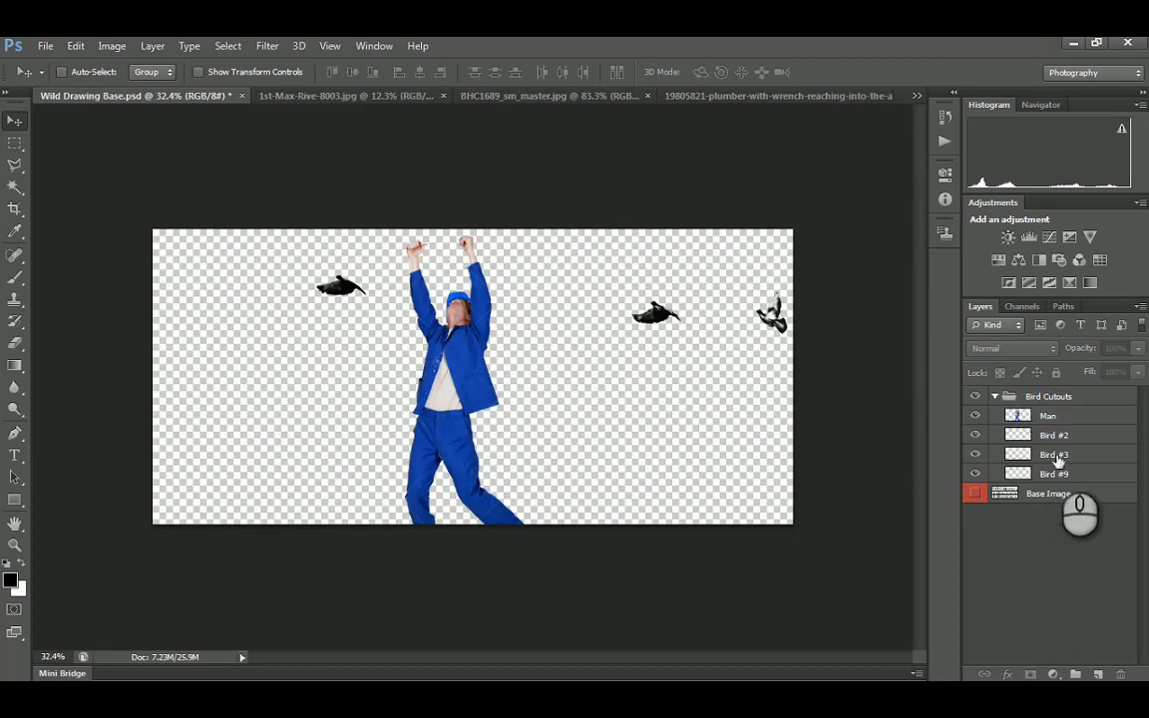
Try moving the plumber slightly down on the Man layer, and undo the move
click(1084, 442)
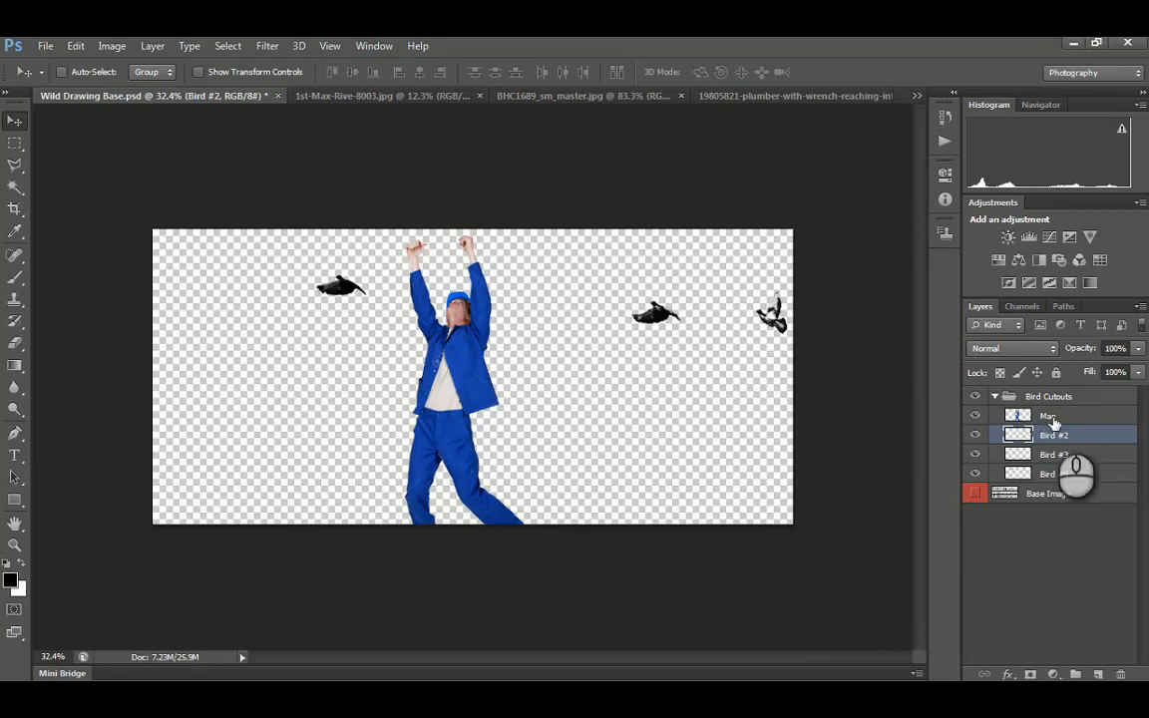
click(1058, 417)
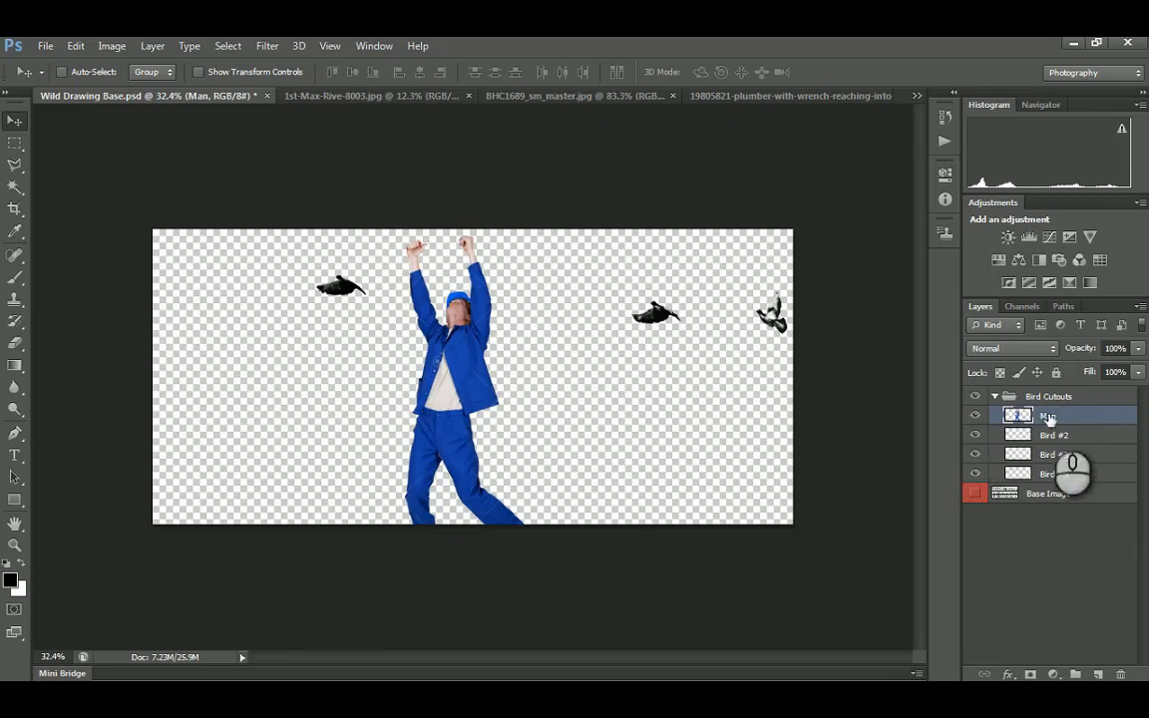
mouse_move(463, 350)
mouse_down()
mouse_move(399, 360)
mouse_move(415, 353)
mouse_move(460, 369)
mouse_up()
key(ctrl+z)
Move the Man layer out of the Bird Cutouts group to below Base Image, and collapse the group
click(1043, 396)
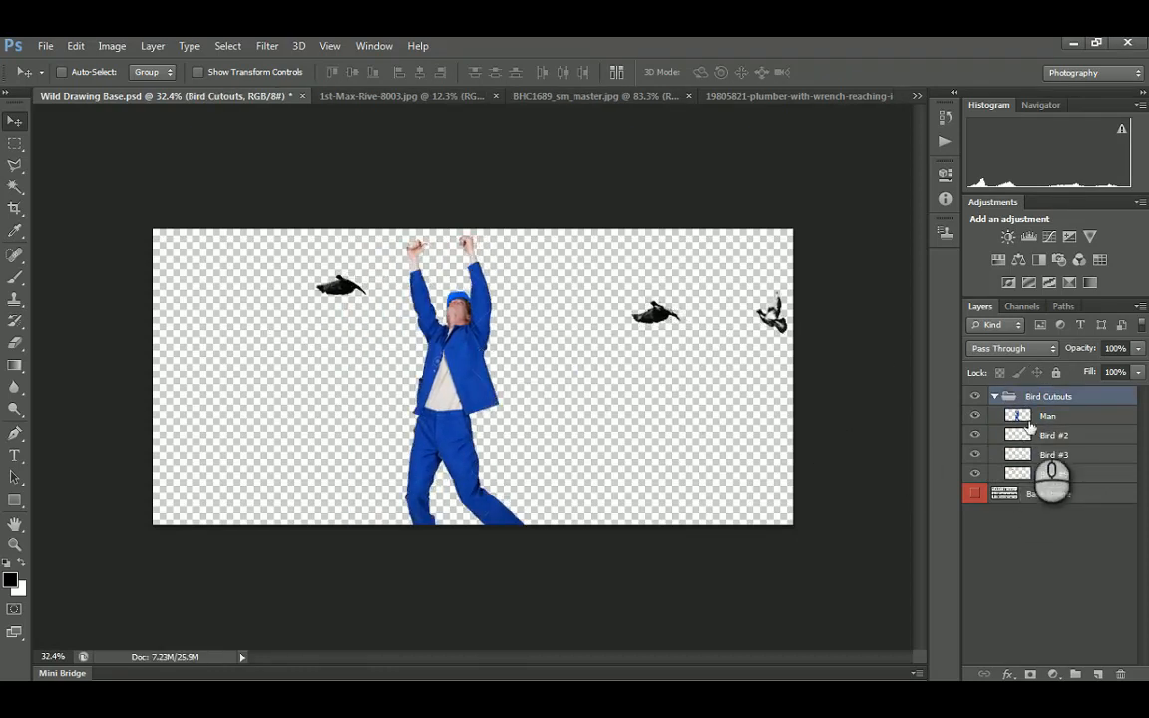
click(1063, 418)
drag(1066, 419, 1058, 520)
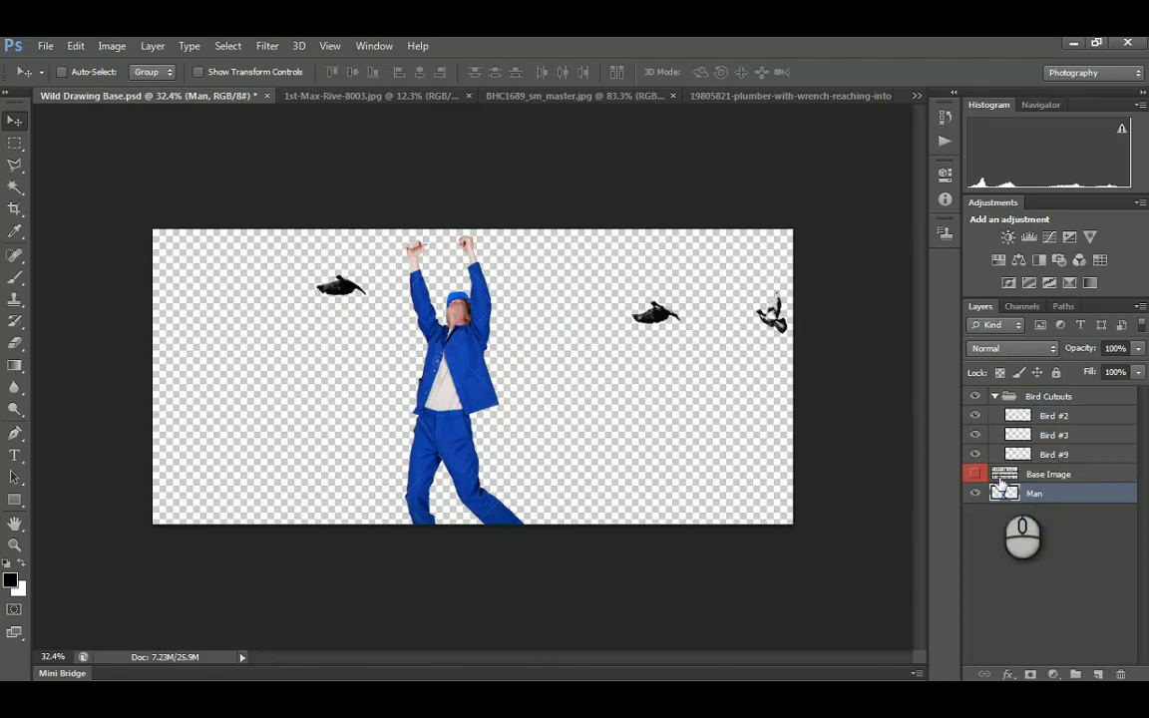
click(995, 396)
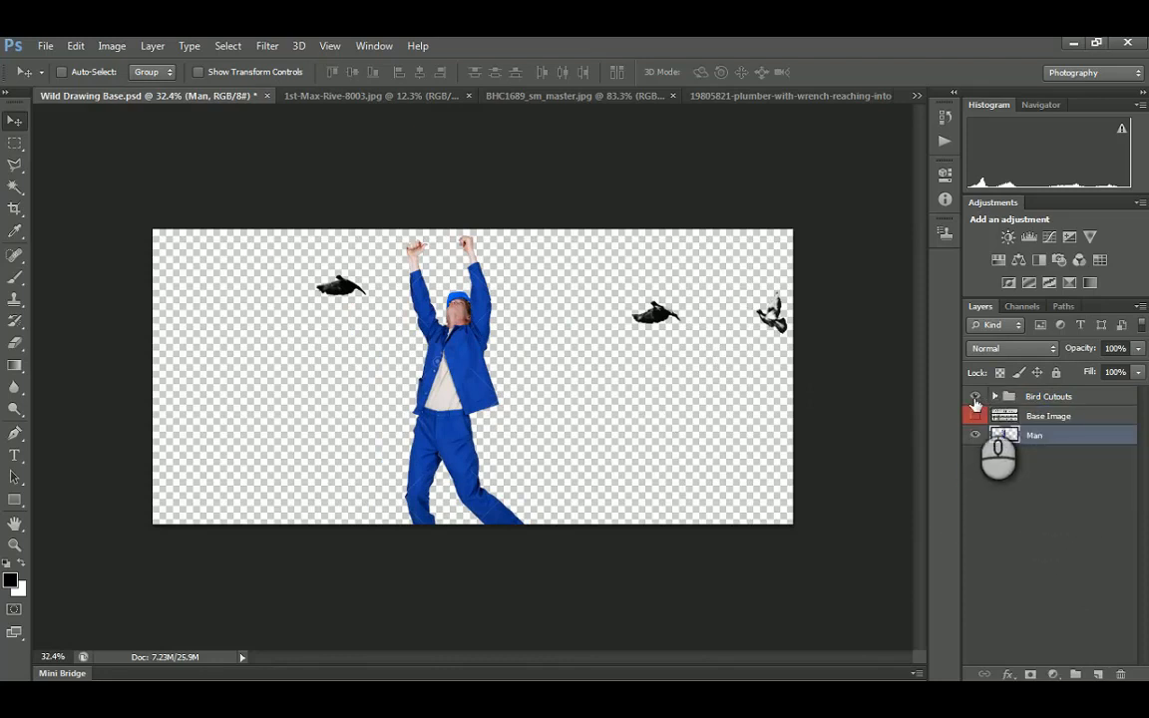
click(976, 397)
click(976, 397)
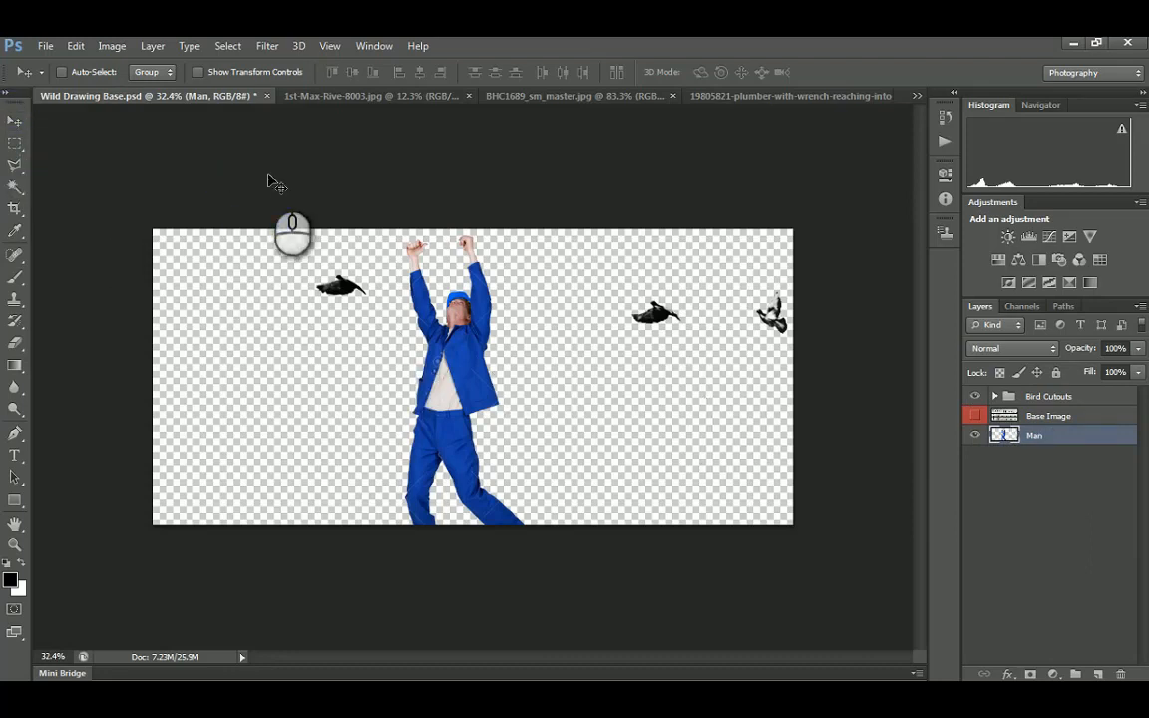
Enter a new canvas size of 20 inches wide by 20 inches high for Wild Drawing Base.psd
key(ctrl+t)
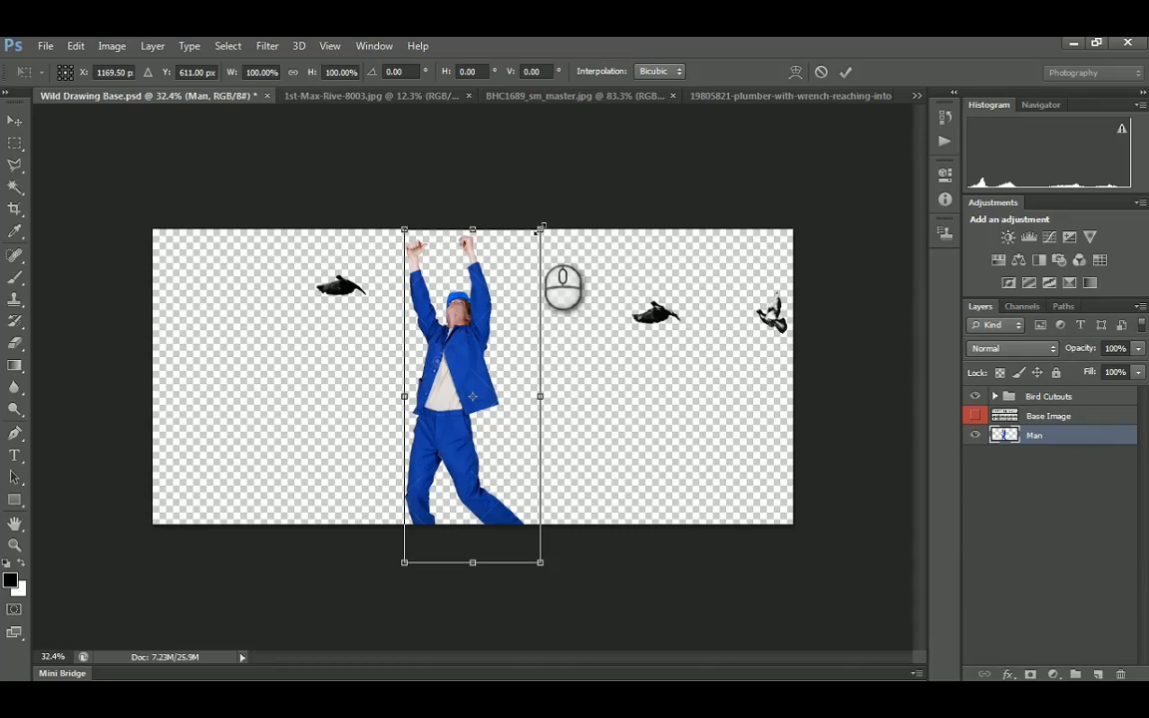
key(Return)
click(112, 46)
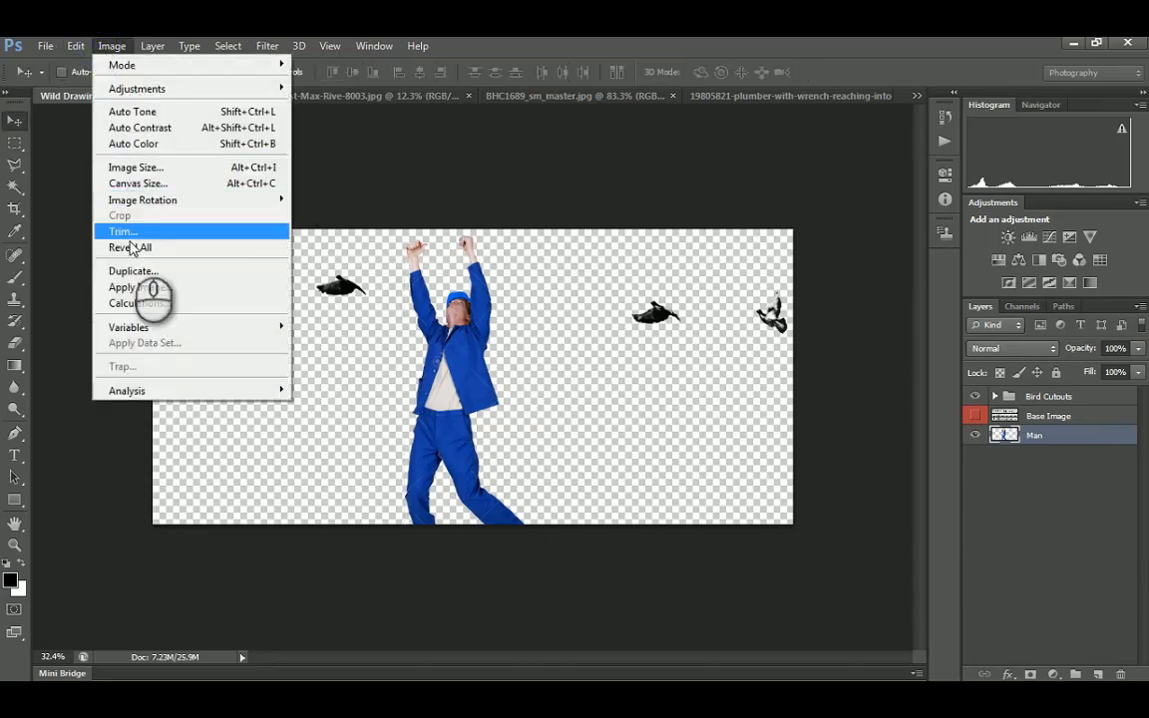
click(139, 185)
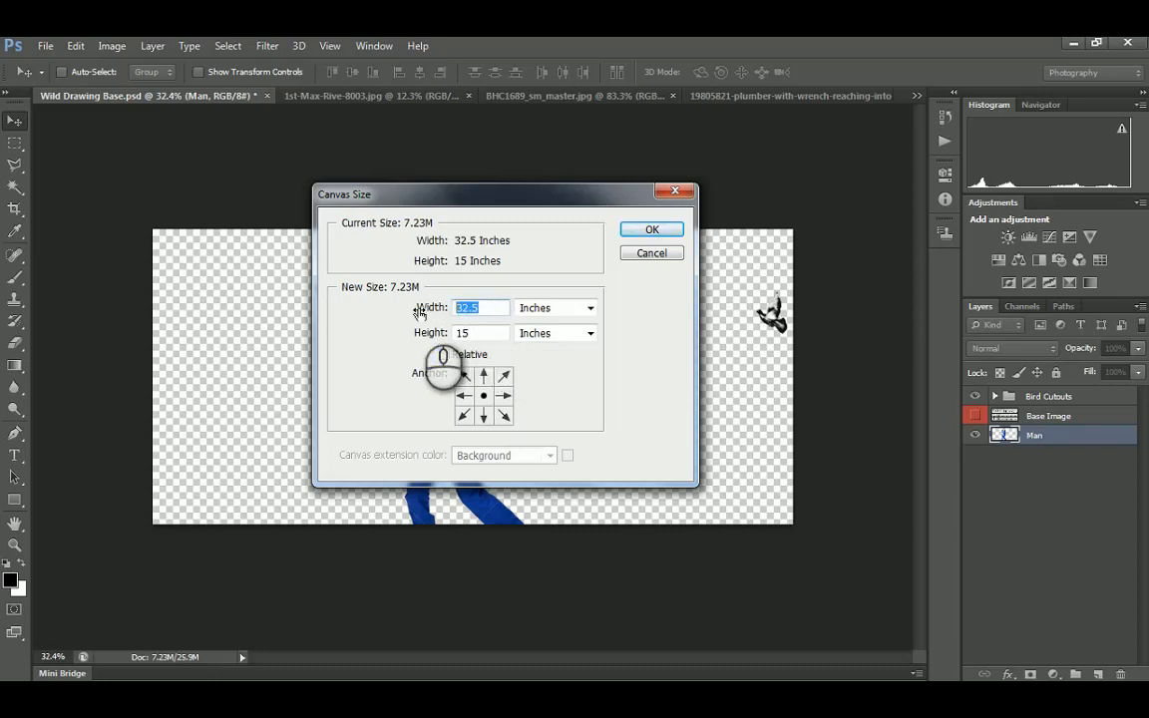
text(20)
key(Tab)
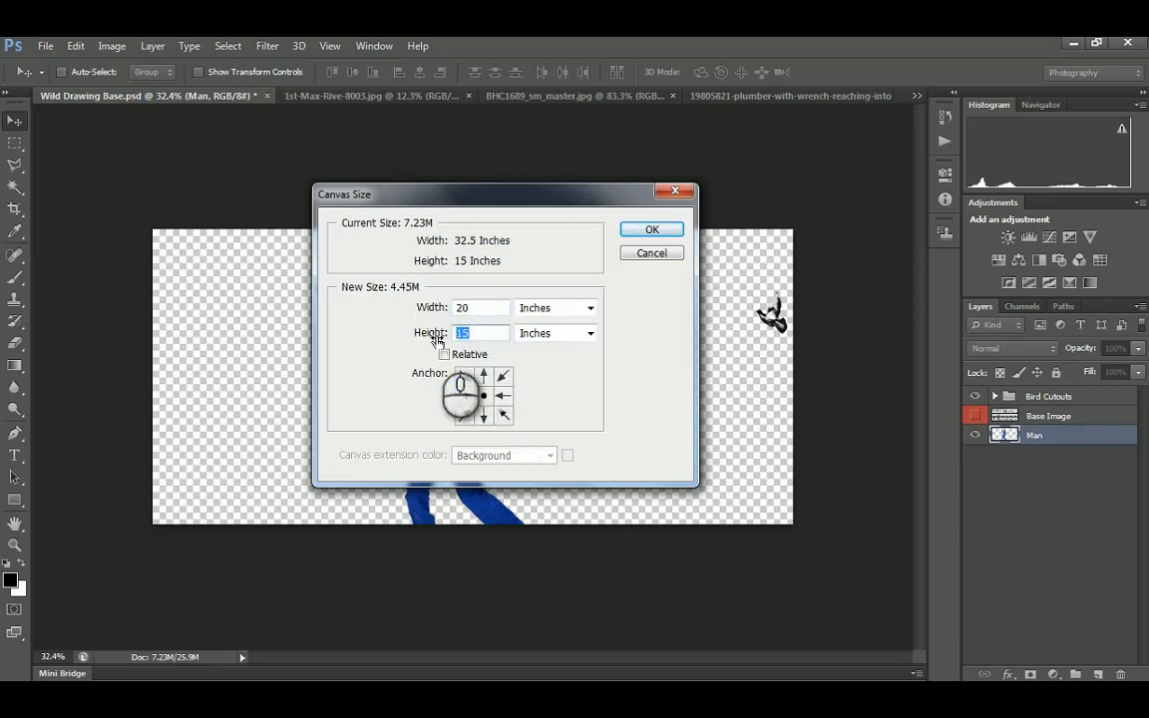
drag(571, 197, 875, 150)
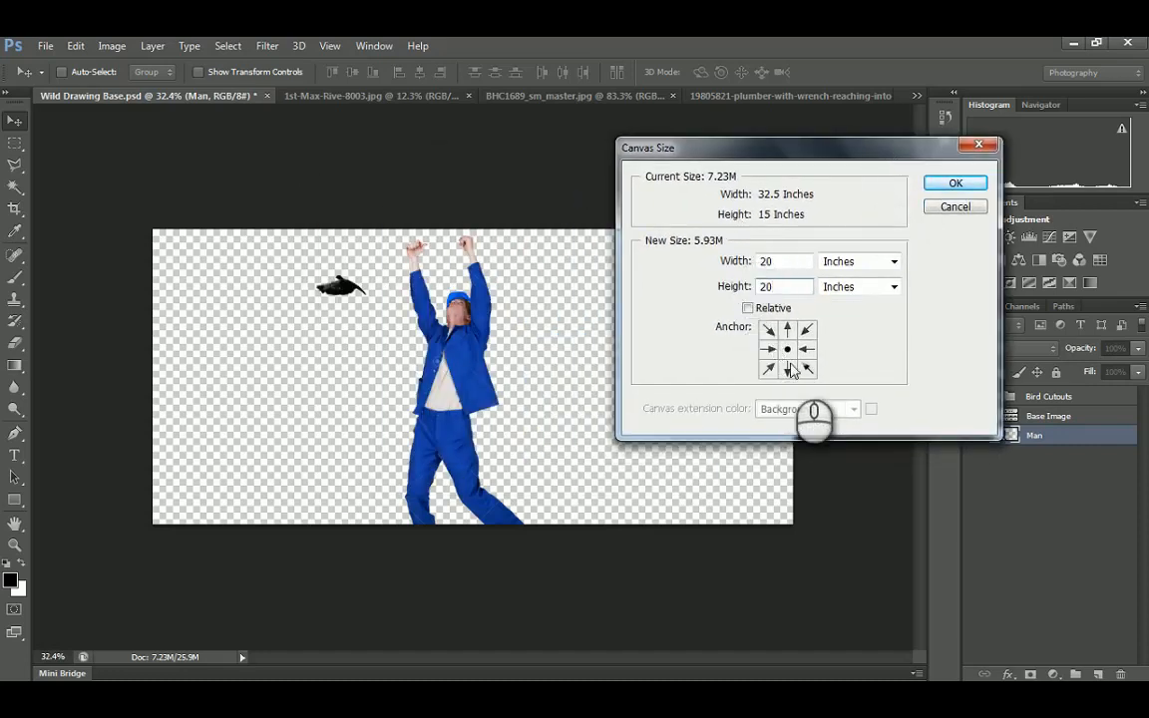
drag(841, 147, 872, 117)
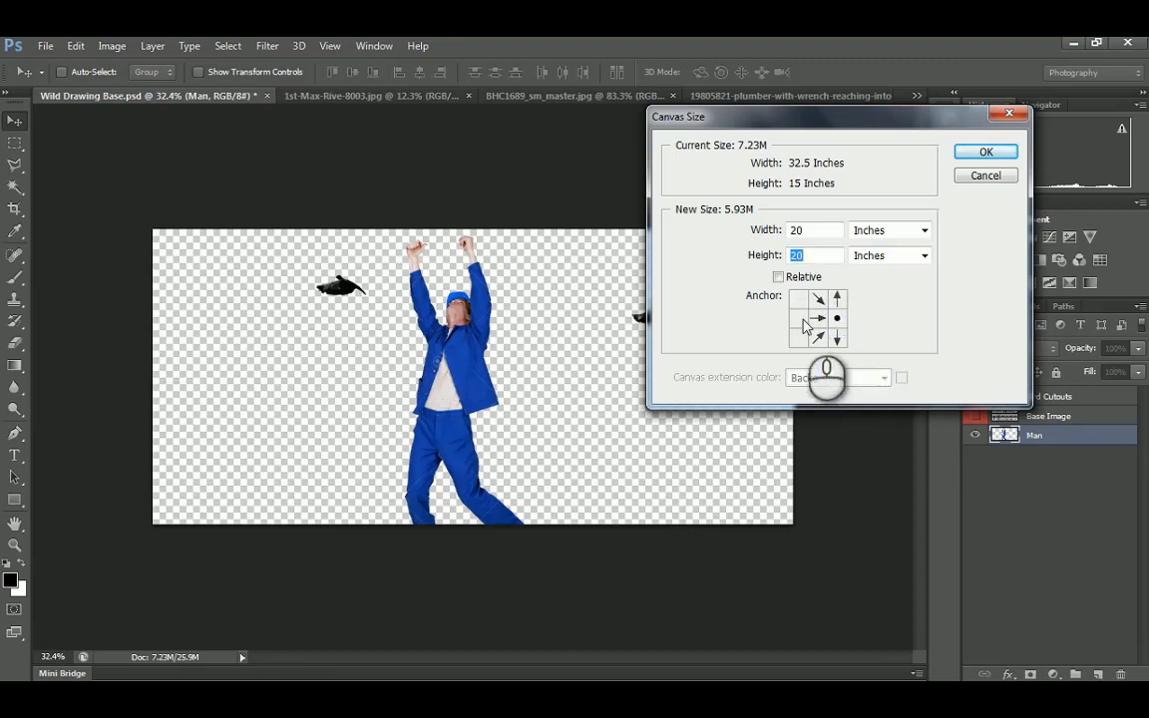
Try several anchor positions, return the anchor to the centre, and apply the canvas resize, accepting the clipping
click(839, 316)
click(838, 298)
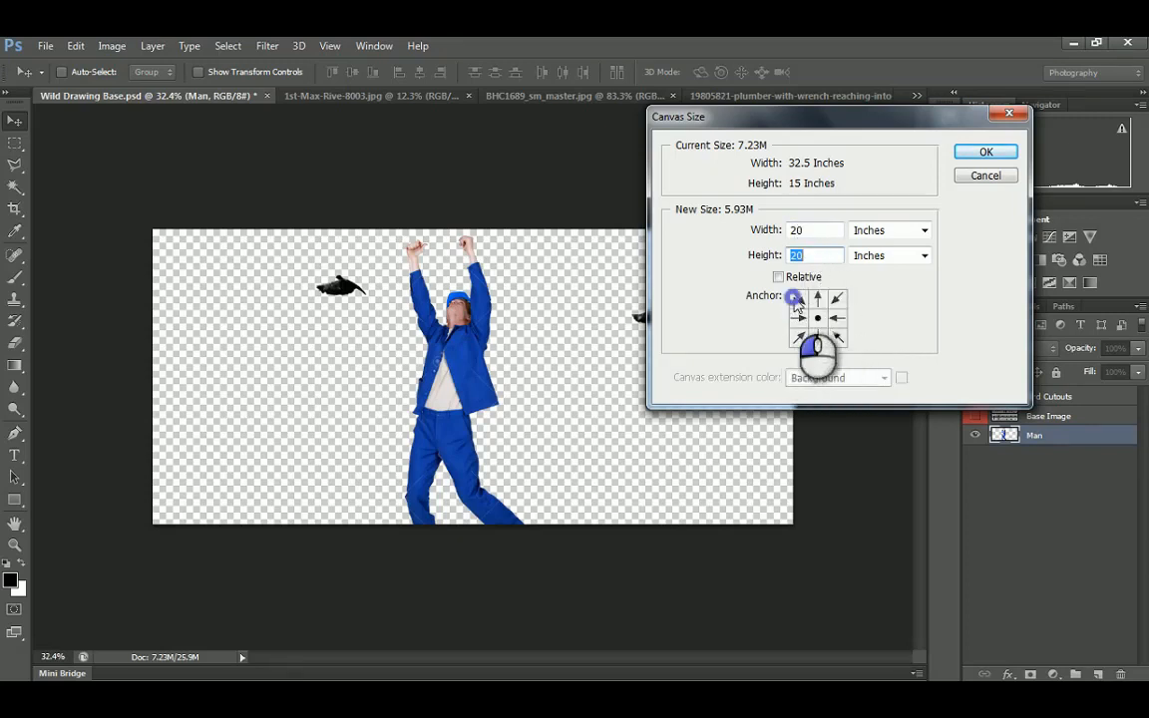
click(797, 297)
click(837, 339)
click(837, 297)
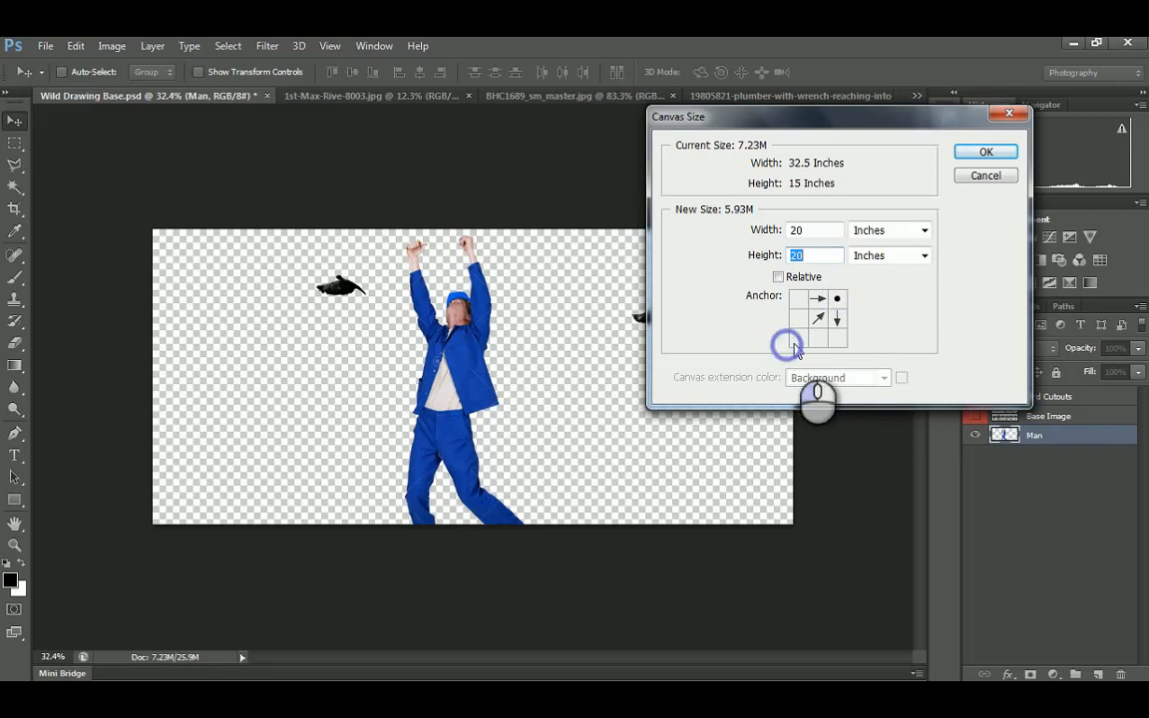
click(796, 343)
click(817, 320)
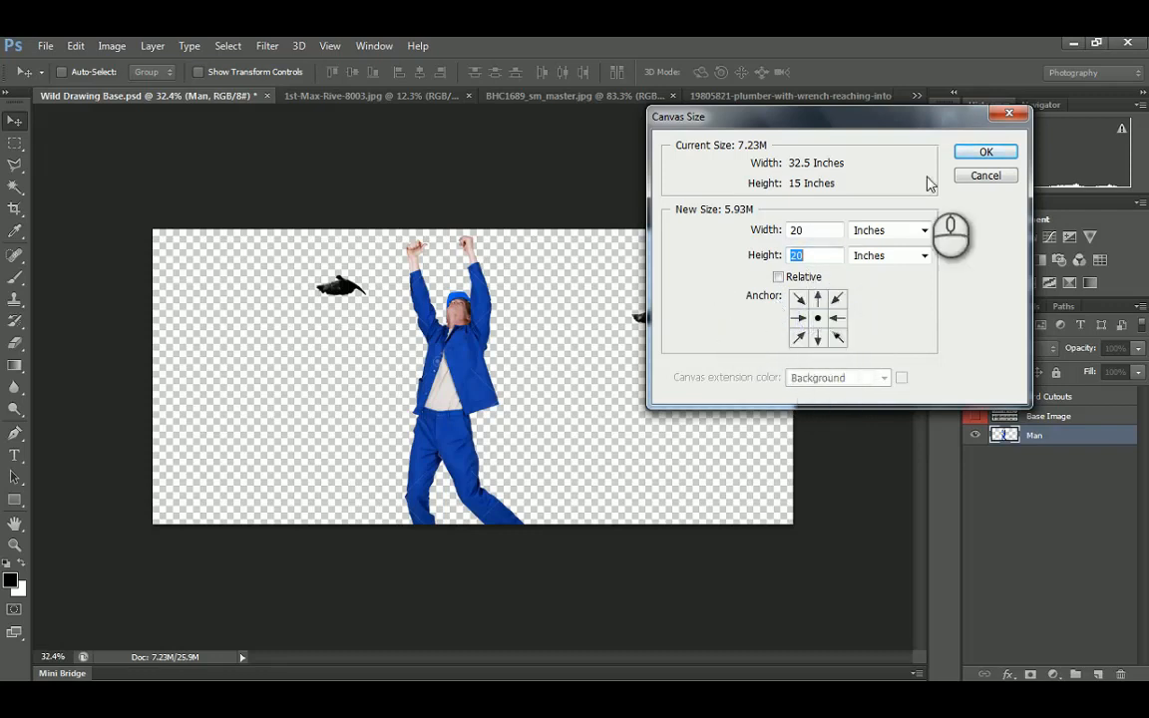
click(981, 152)
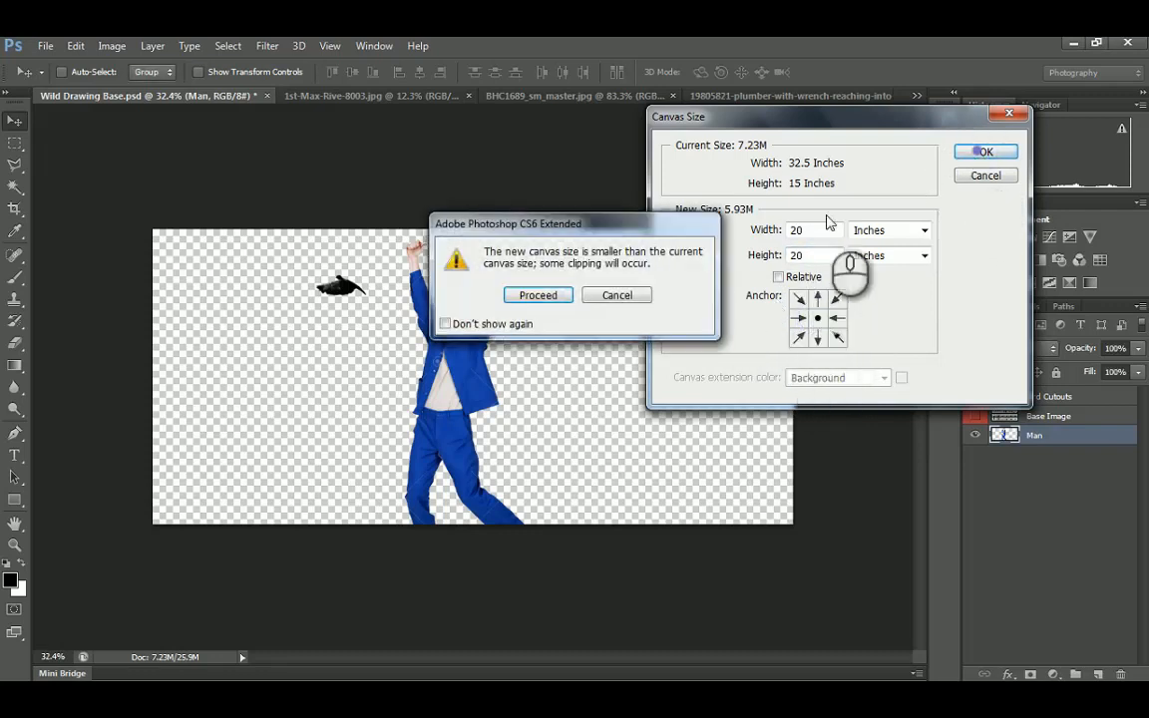
click(547, 296)
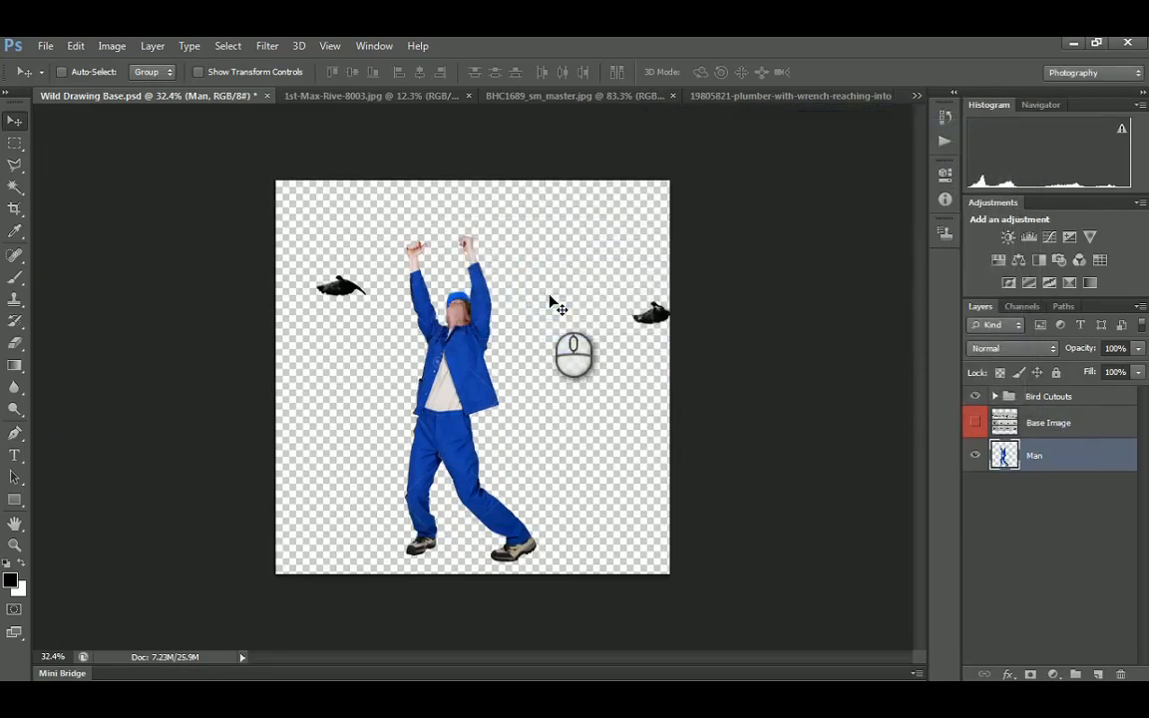
Expand the Bird Cutouts group
click(1040, 398)
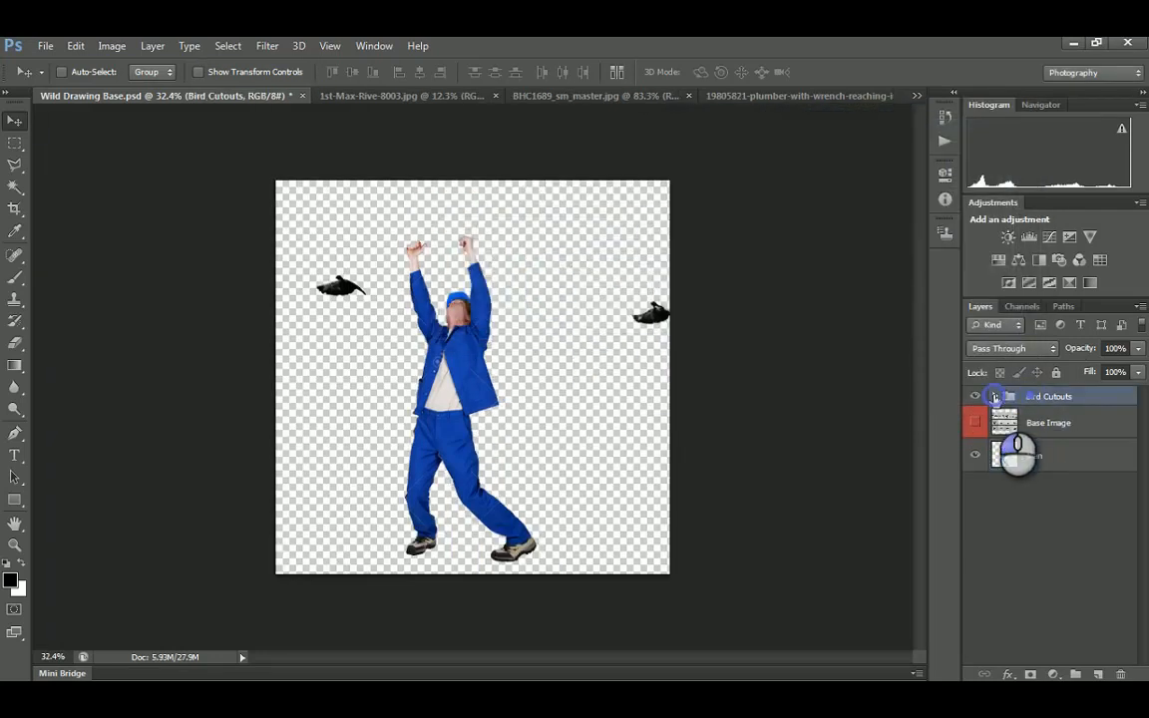
click(994, 396)
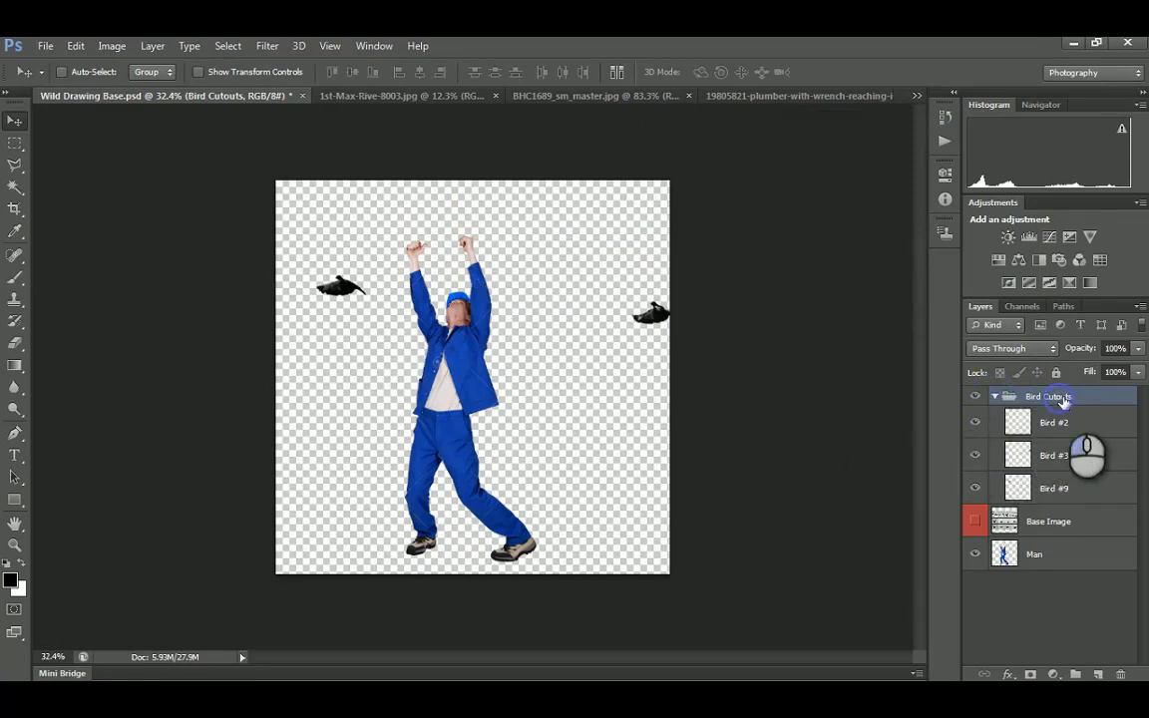
key(ctrl+t)
drag(641, 315, 653, 263)
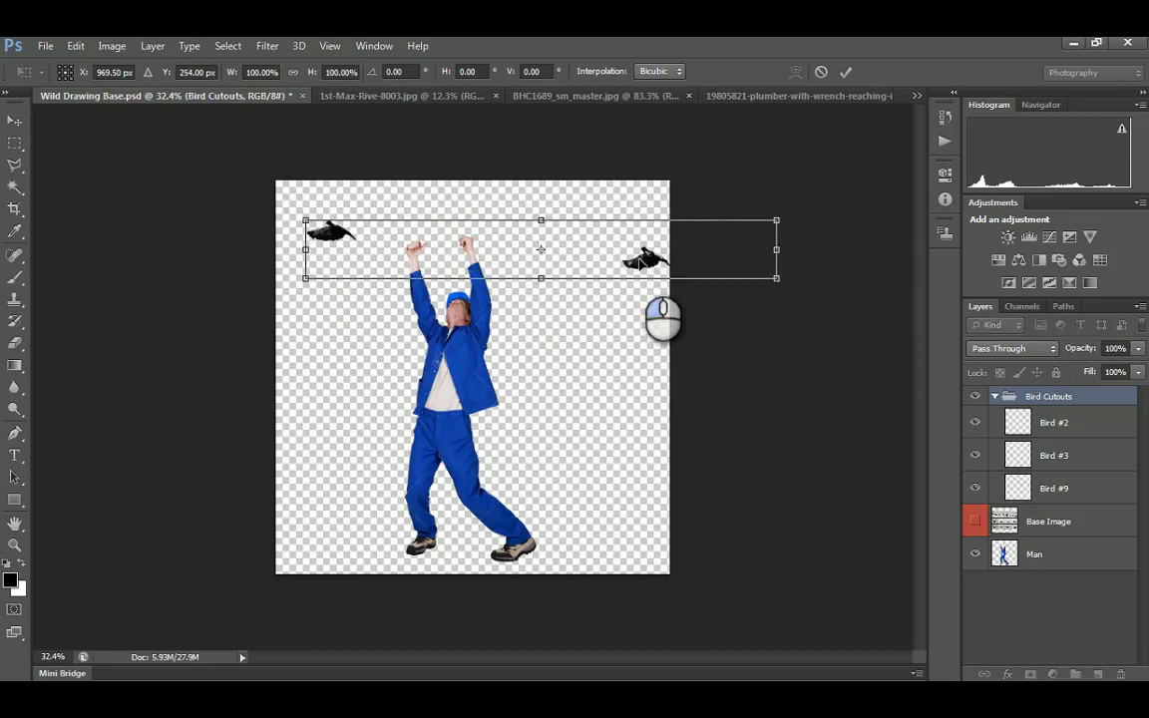
click(14, 120)
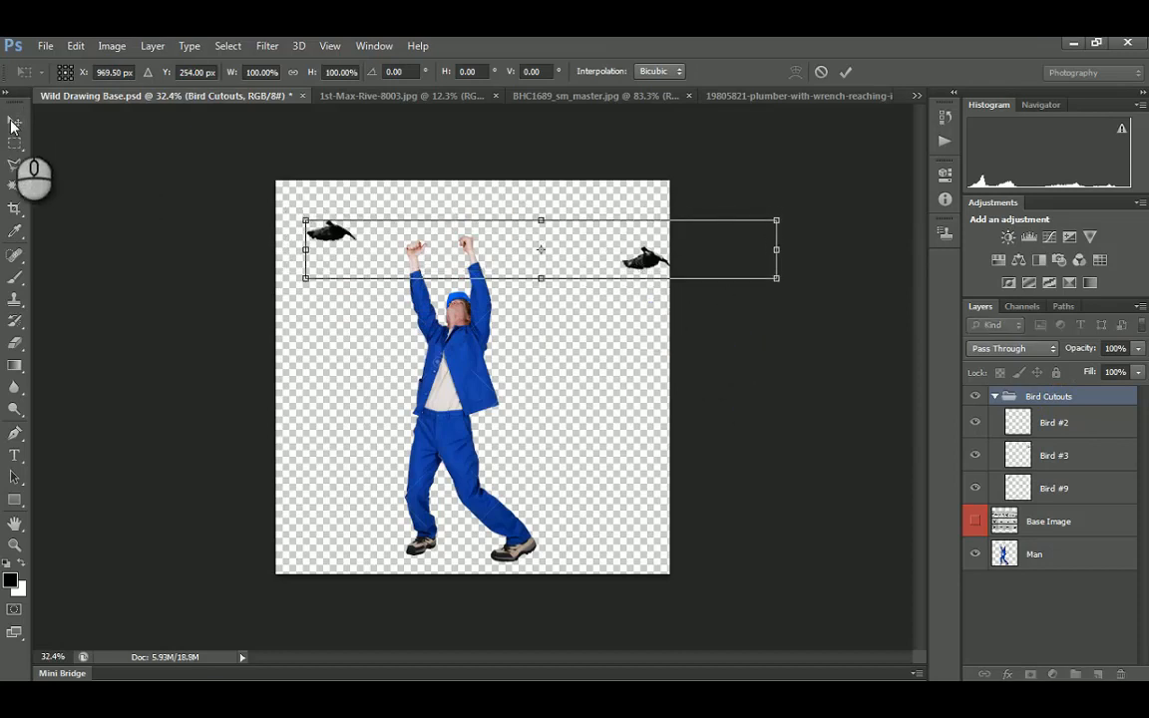
click(616, 296)
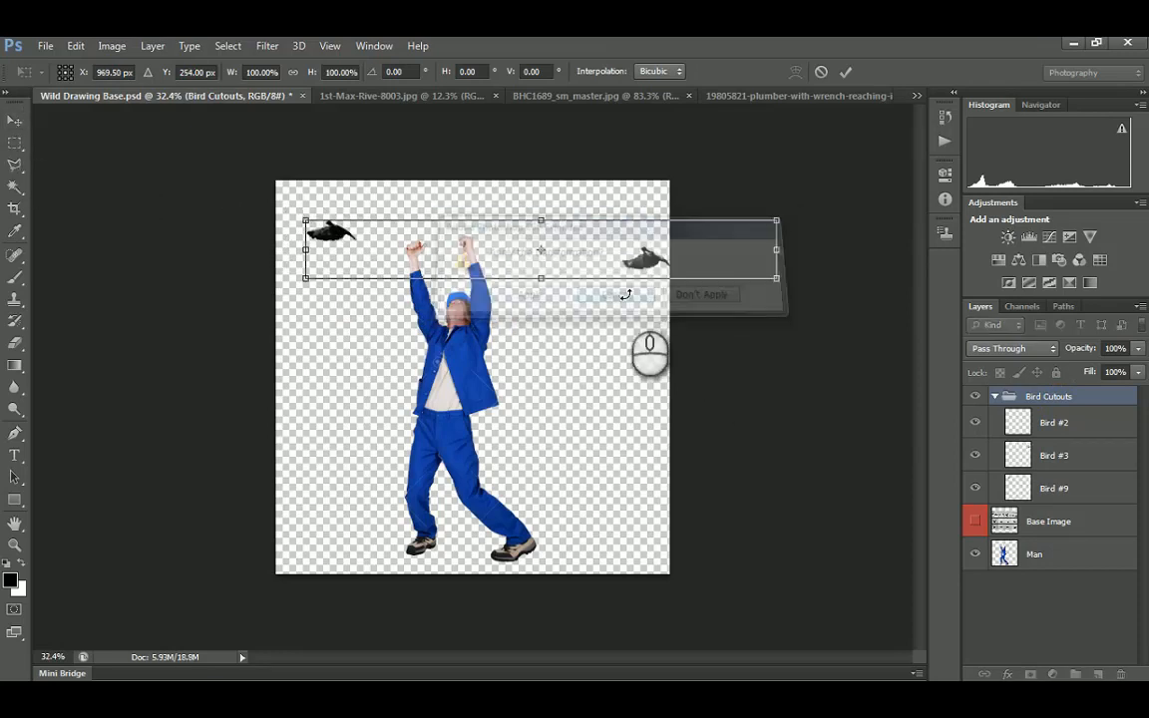
key(Escape)
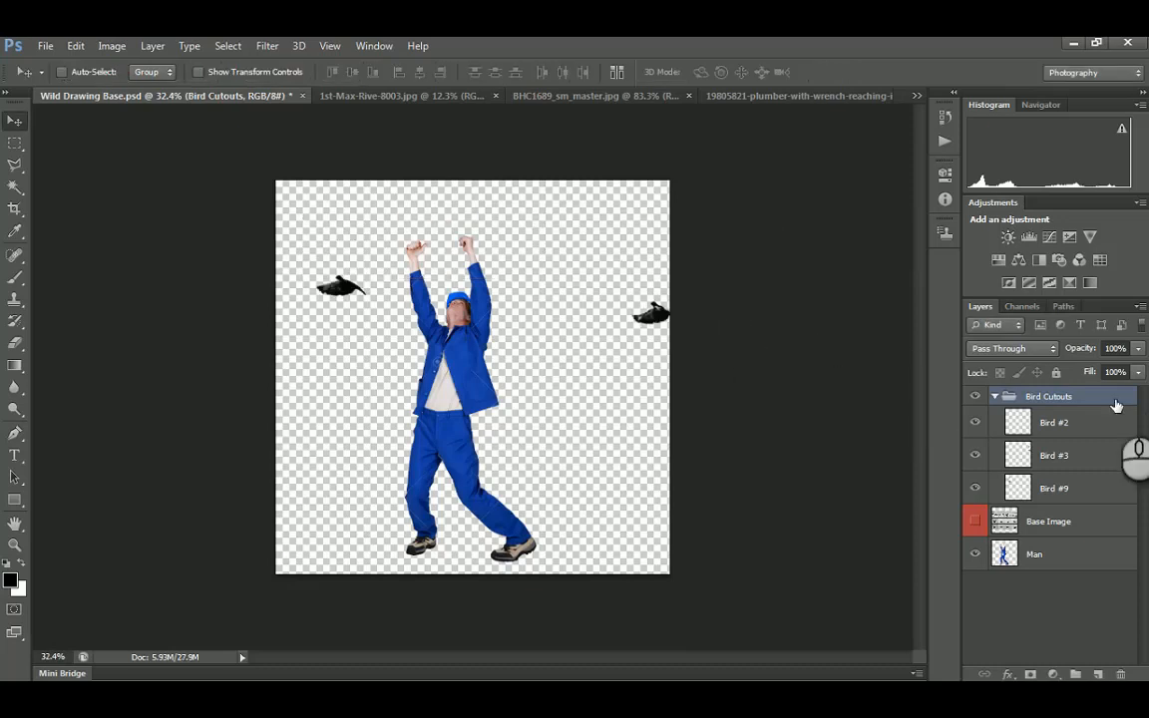
Move the off-canvas Bird #2 onto the canvas with Free Transform, placing it to the right of the man's raised hands
click(1061, 427)
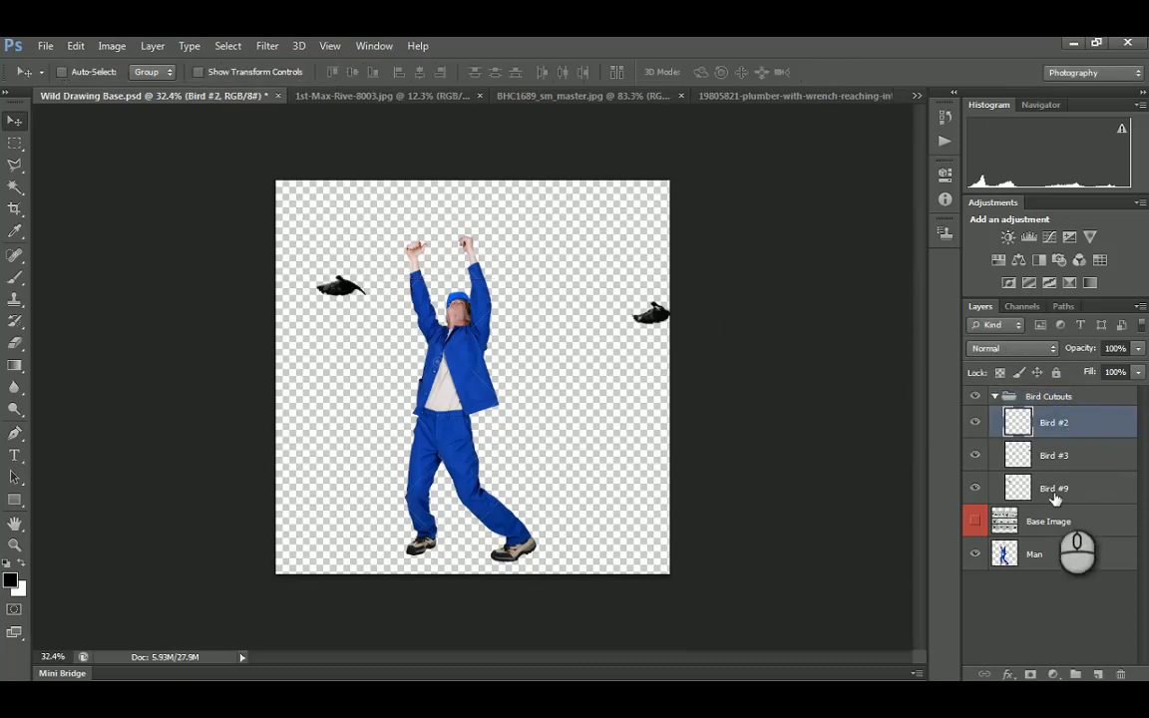
click(1042, 398)
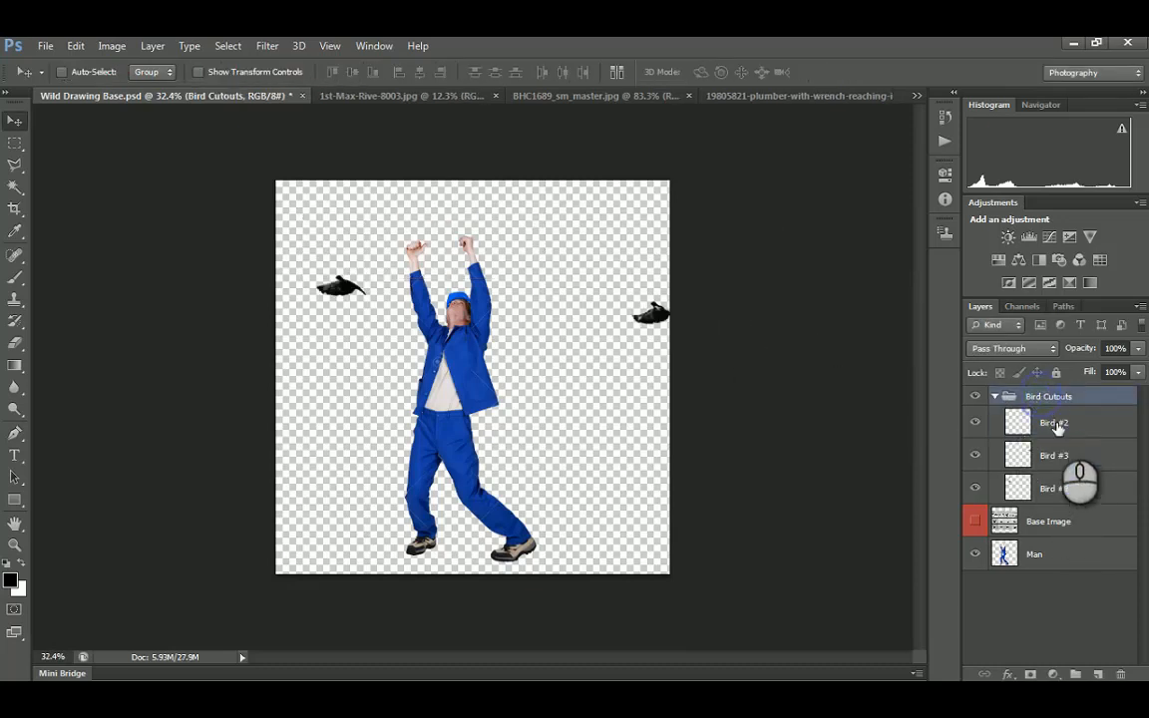
click(1057, 426)
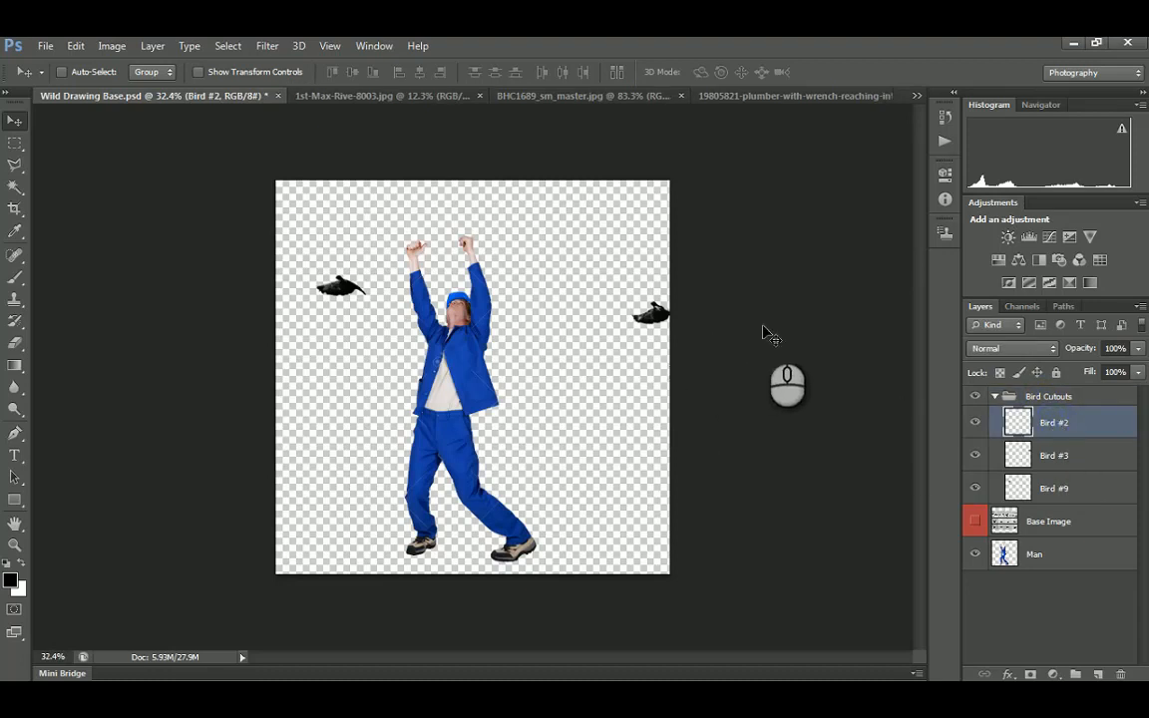
key(ctrl+t)
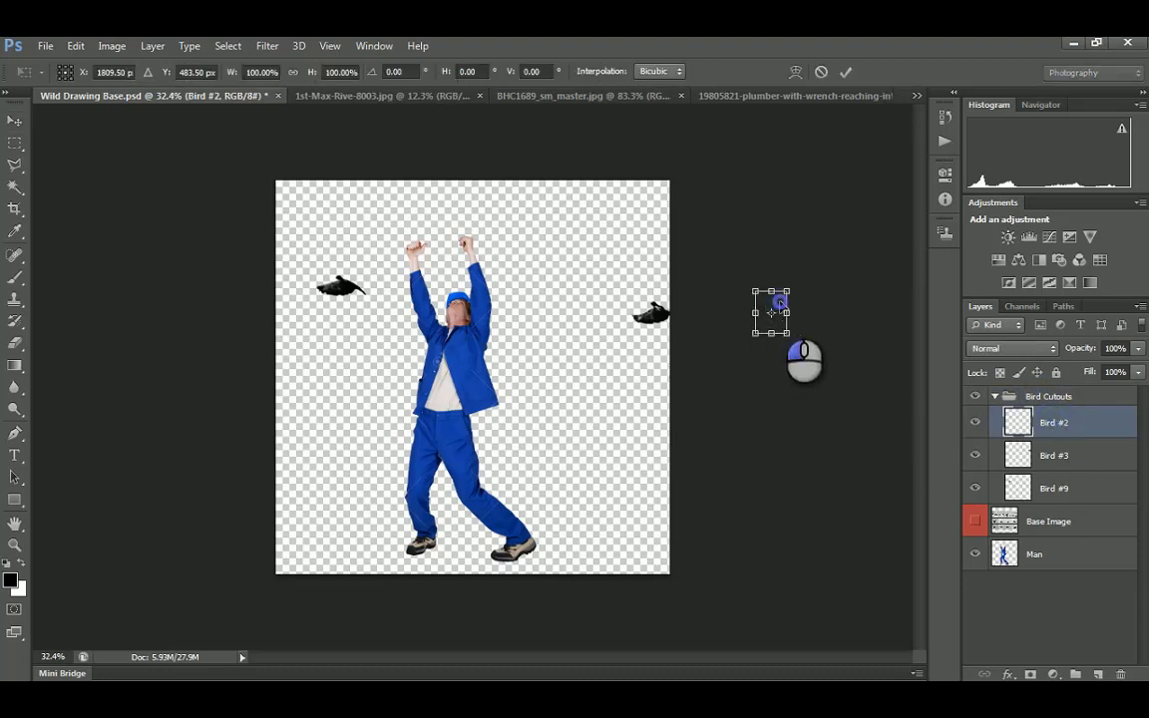
drag(779, 301, 585, 238)
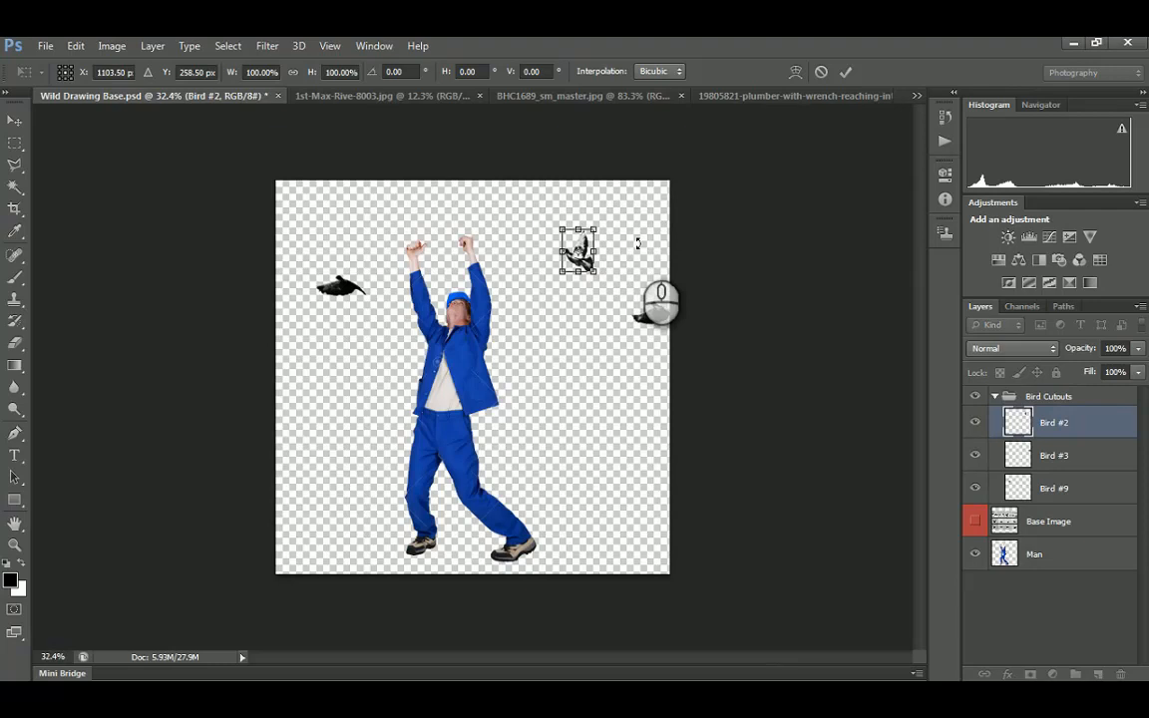
key(Return)
Move Bird #3 from the canvas's right edge to just above the man's right-hand raised fist using Free Transform
right_click(653, 315)
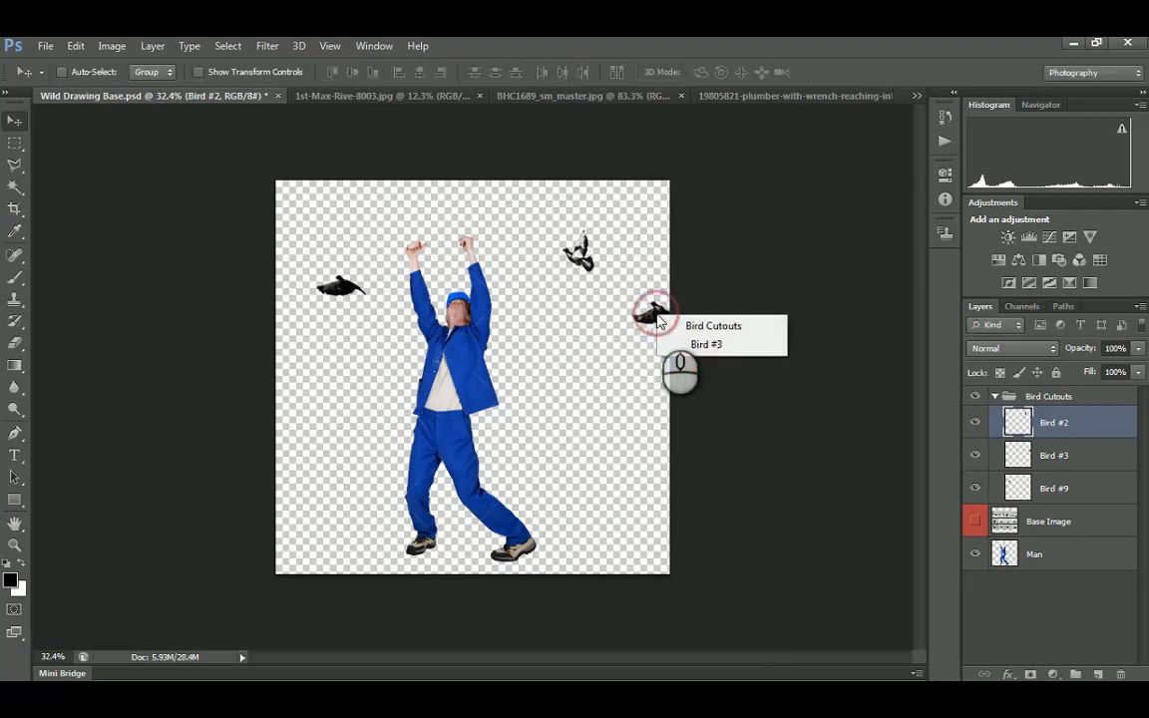
click(705, 342)
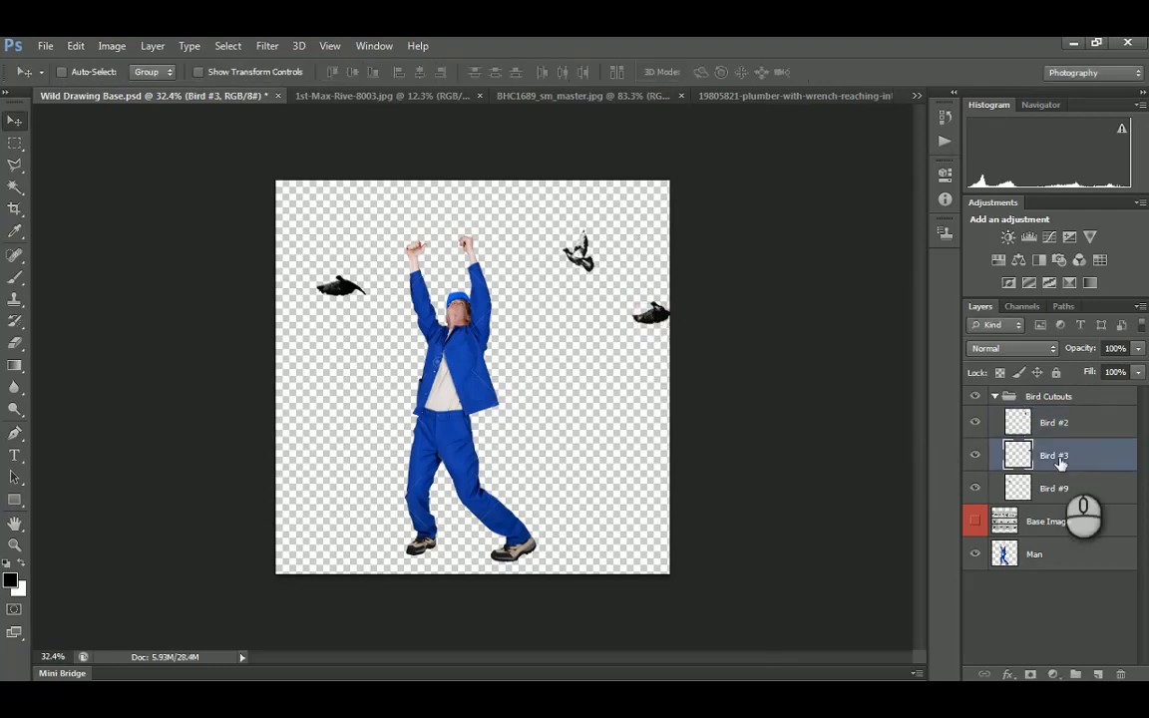
key(ctrl+t)
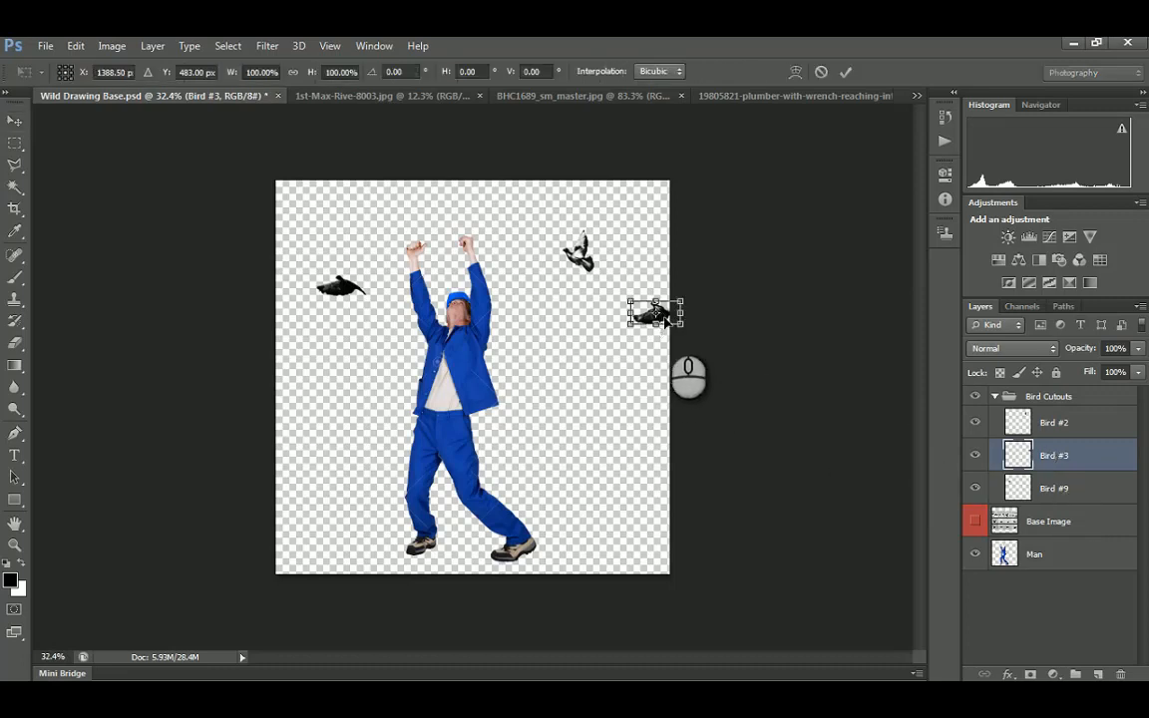
drag(666, 320, 499, 220)
key(Return)
Move Bird #9 up and to the right, placing it just above and left of the man's left-hand fist
right_click(349, 295)
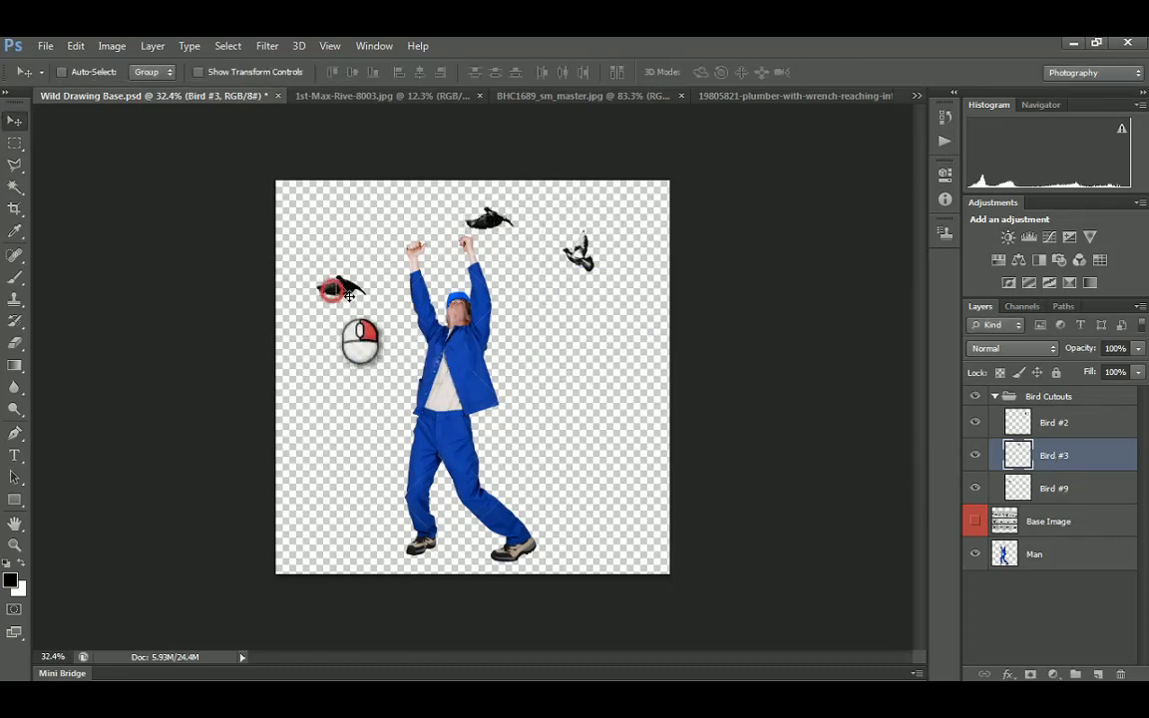
click(380, 314)
drag(334, 291, 367, 234)
Move Bird #2 farther right and slightly down, close to the canvas's right edge
key(ctrl+0)
right_click(615, 213)
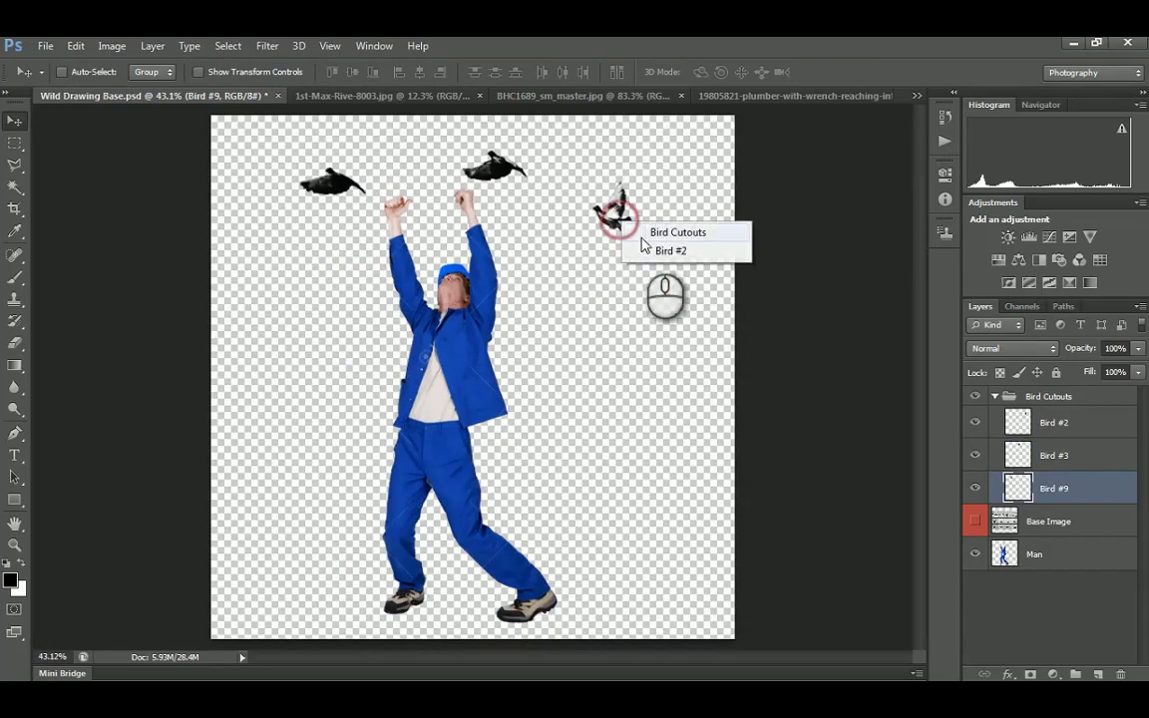
click(666, 248)
drag(616, 204, 697, 225)
key(ctrl+minus)
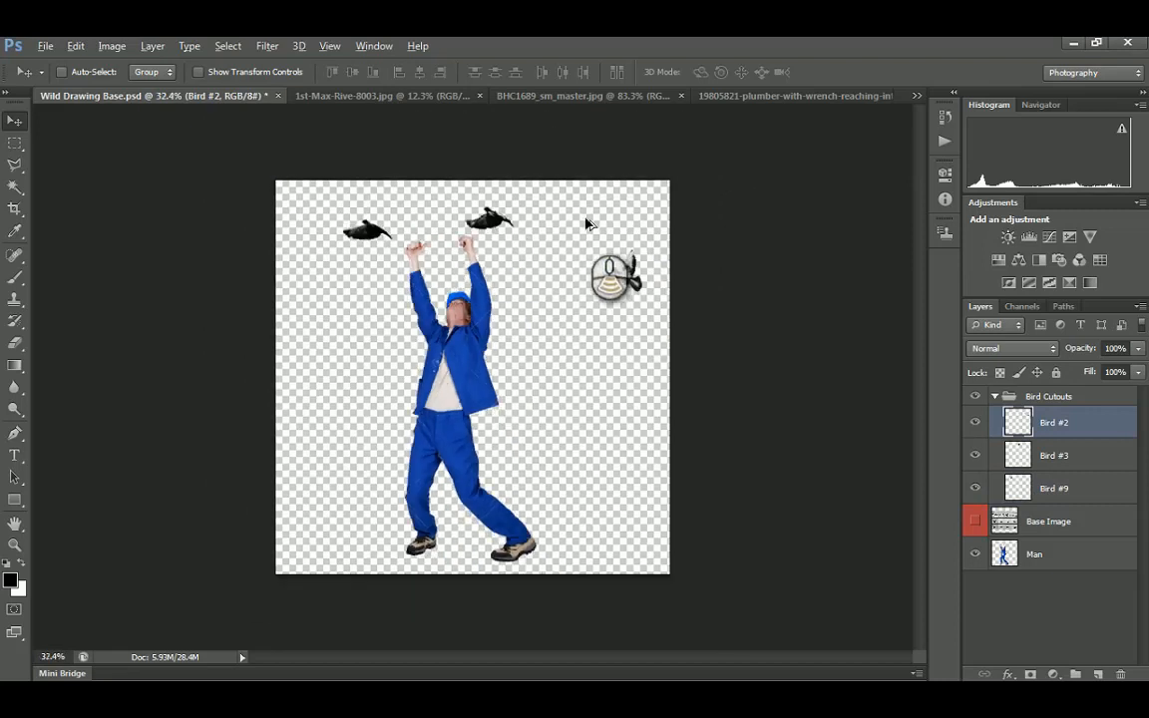
Shift Bird #3 about 0.8 inches left above the fist, and move Bird #9 down and left toward the canvas's left edge
right_click(492, 219)
click(539, 248)
drag(489, 220, 477, 217)
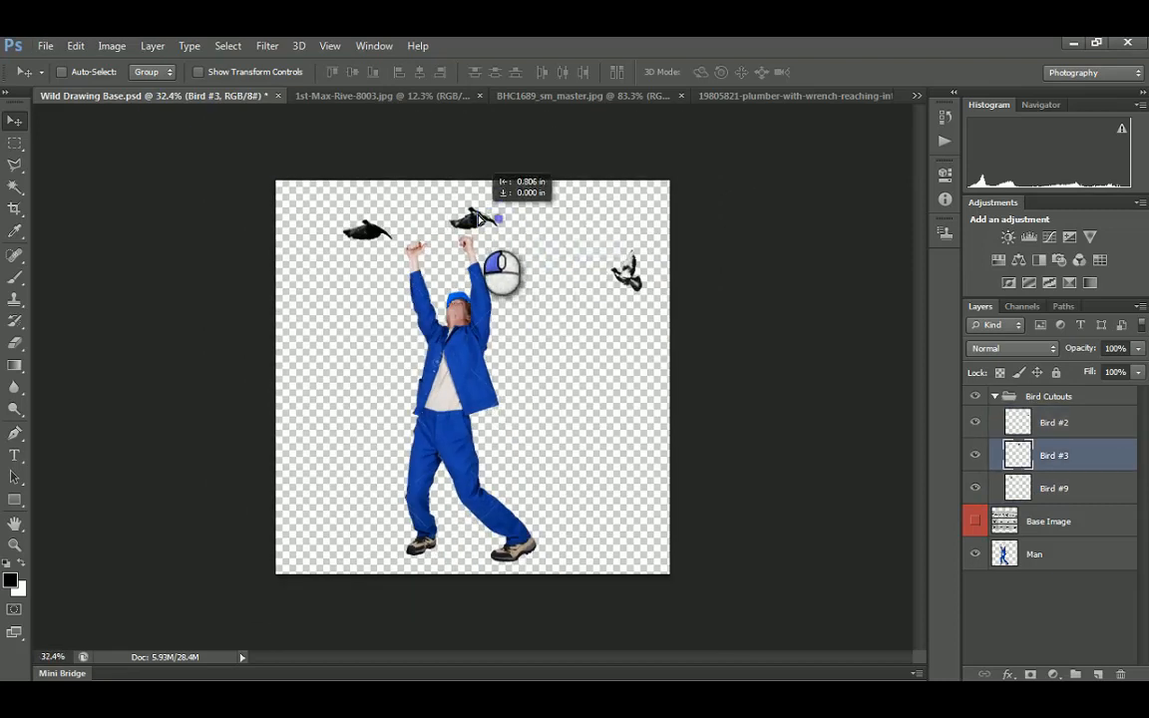
right_click(365, 235)
click(412, 258)
drag(367, 236, 321, 261)
Move the whole Bird Cutouts group slightly upward so all three birds sit higher around the man
right_click(467, 361)
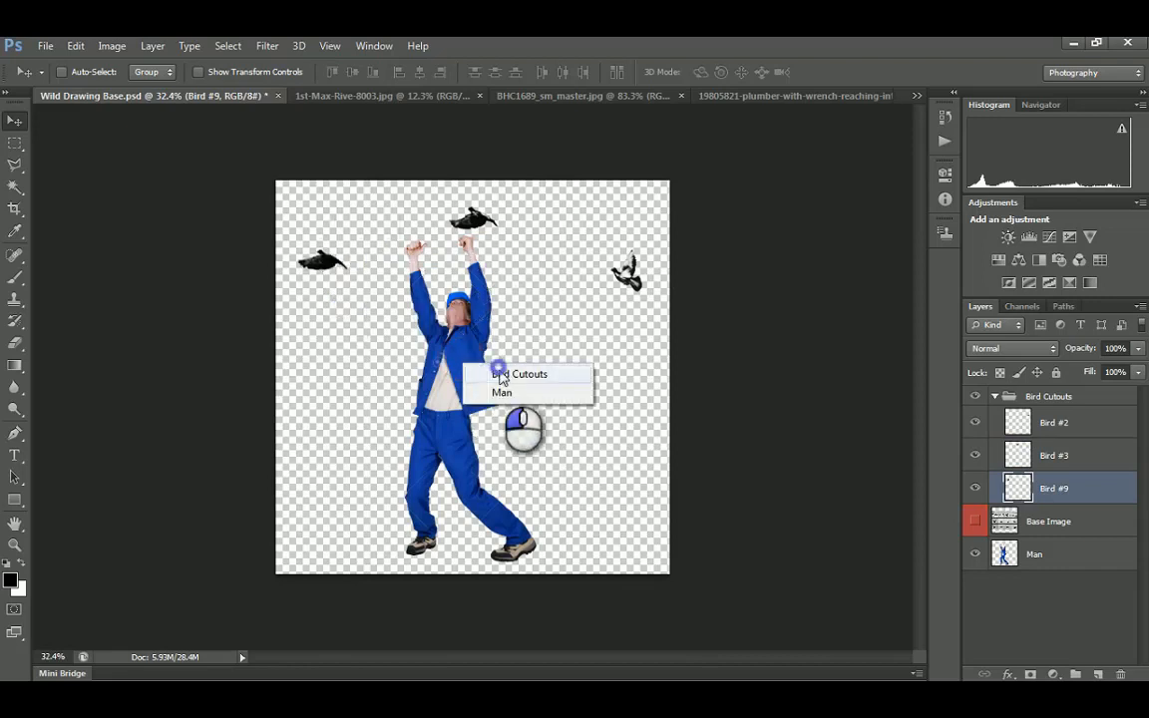
click(499, 377)
mouse_move(438, 376)
mouse_down()
mouse_move(499, 377)
mouse_move(443, 355)
mouse_up()
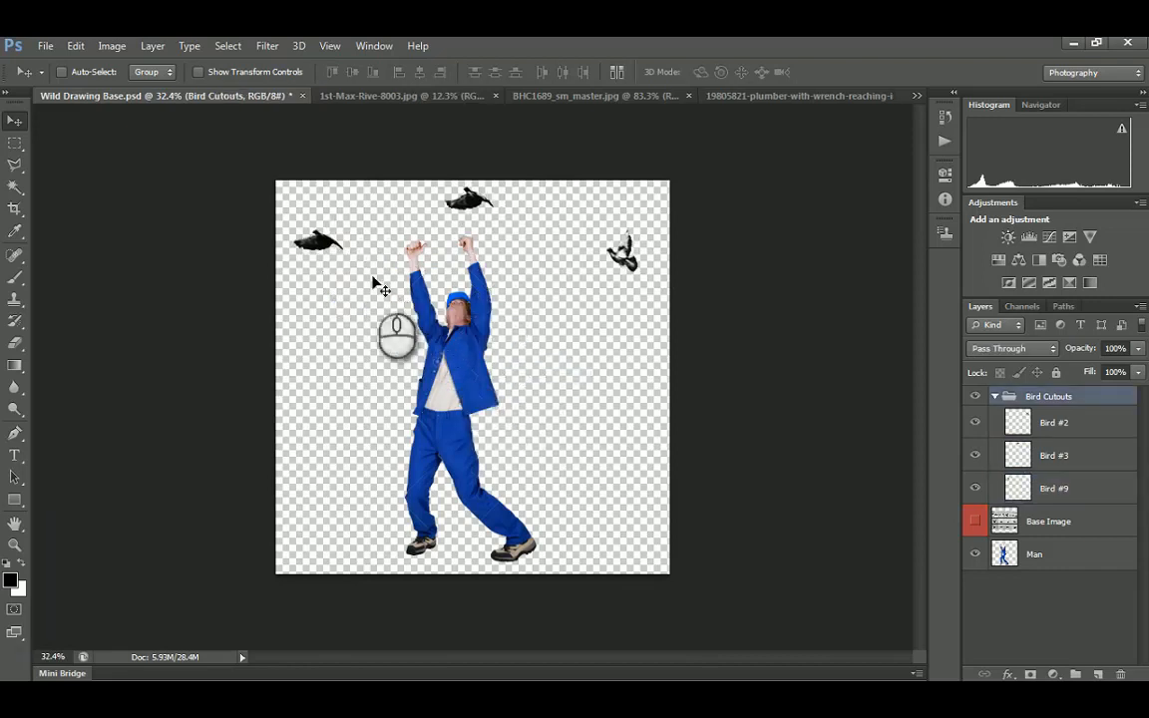
Extend the canvas upward to a height of 30 inches using the bottom-centre anchor, and collapse the Bird Cutouts group
click(110, 46)
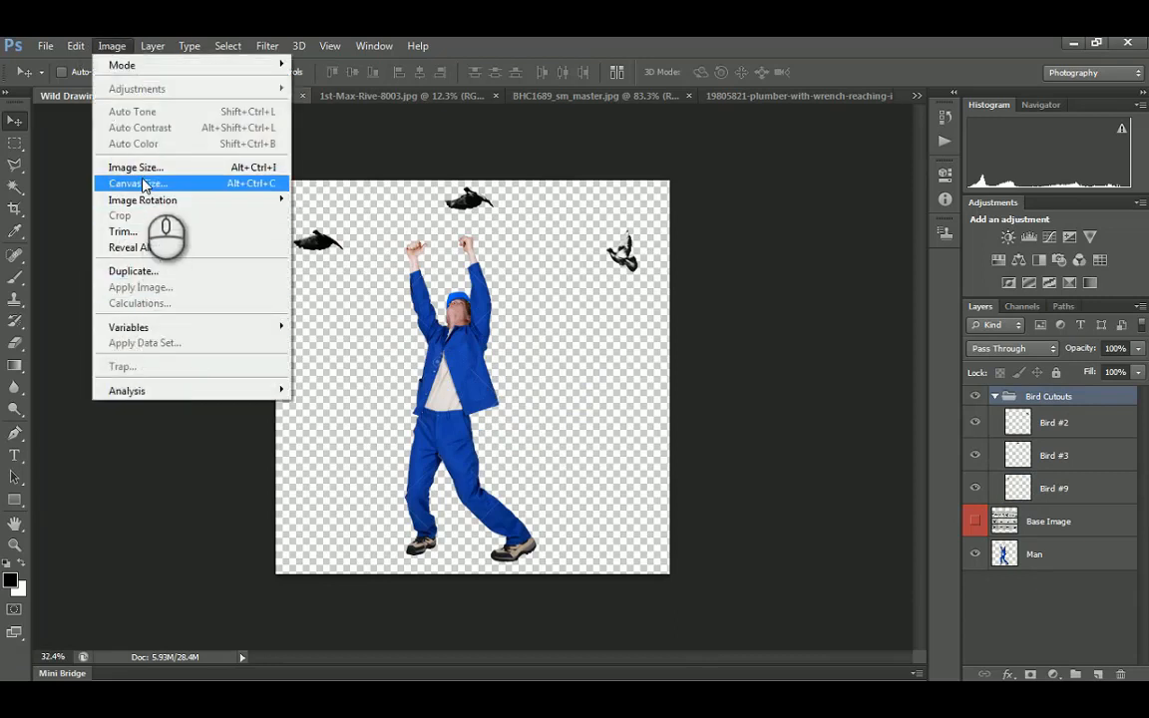
click(147, 185)
double_click(800, 256)
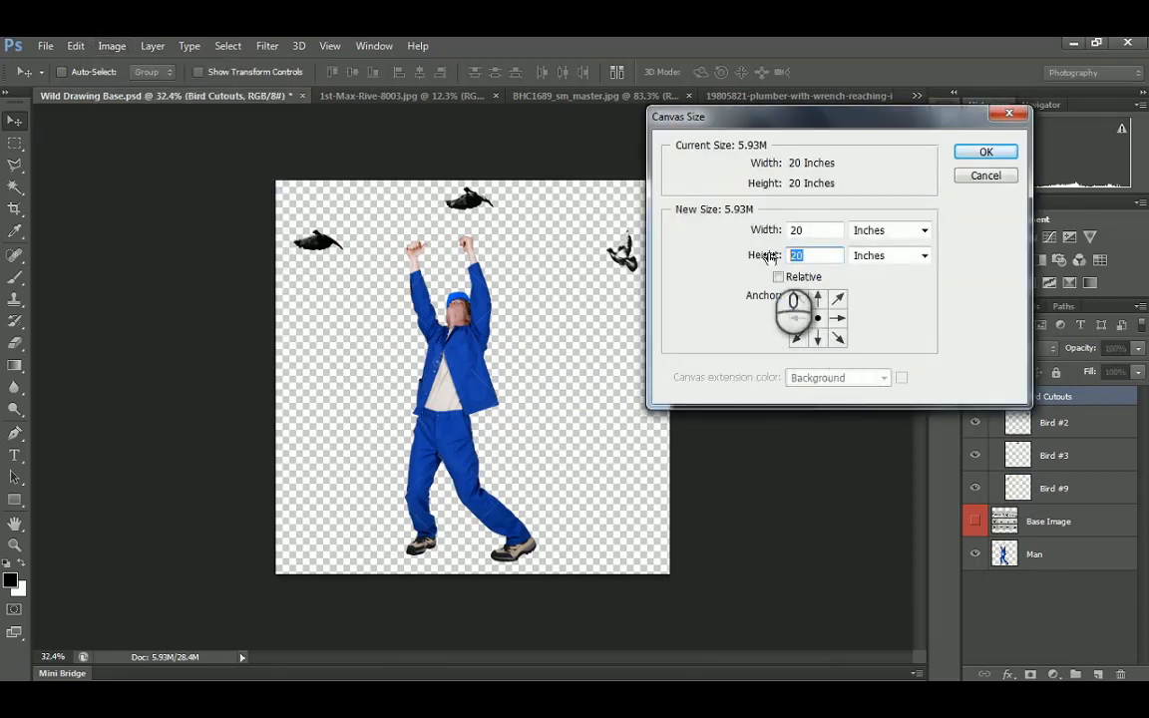
click(816, 339)
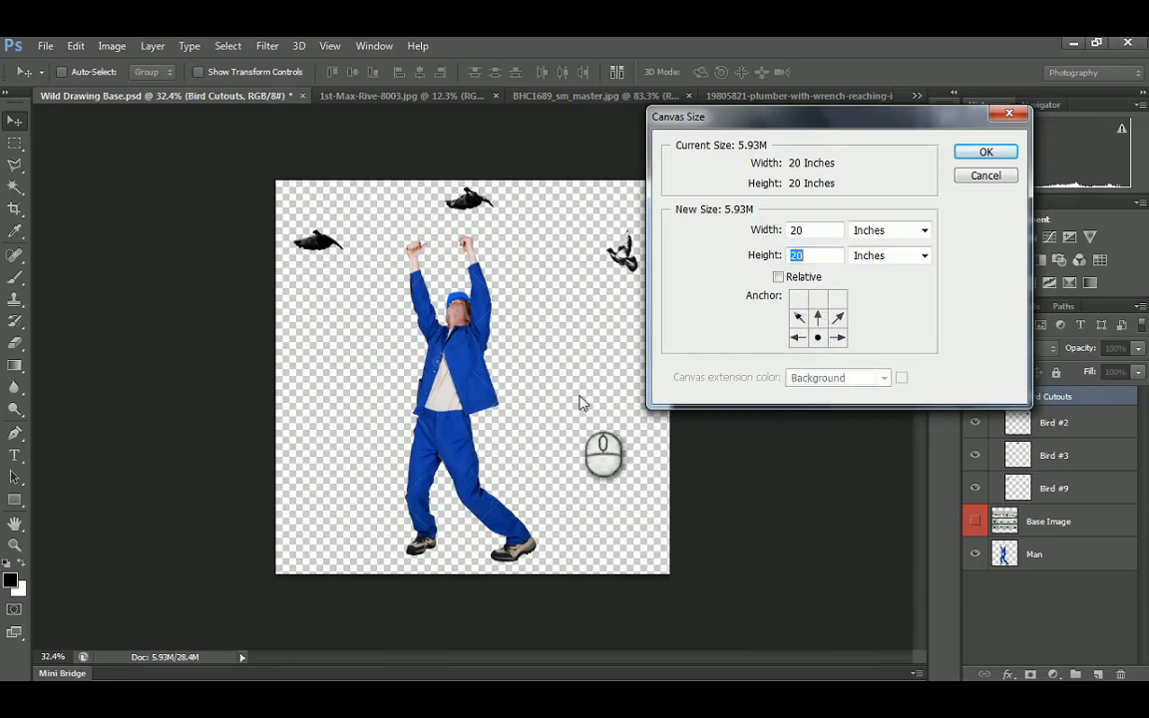
drag(813, 255, 765, 257)
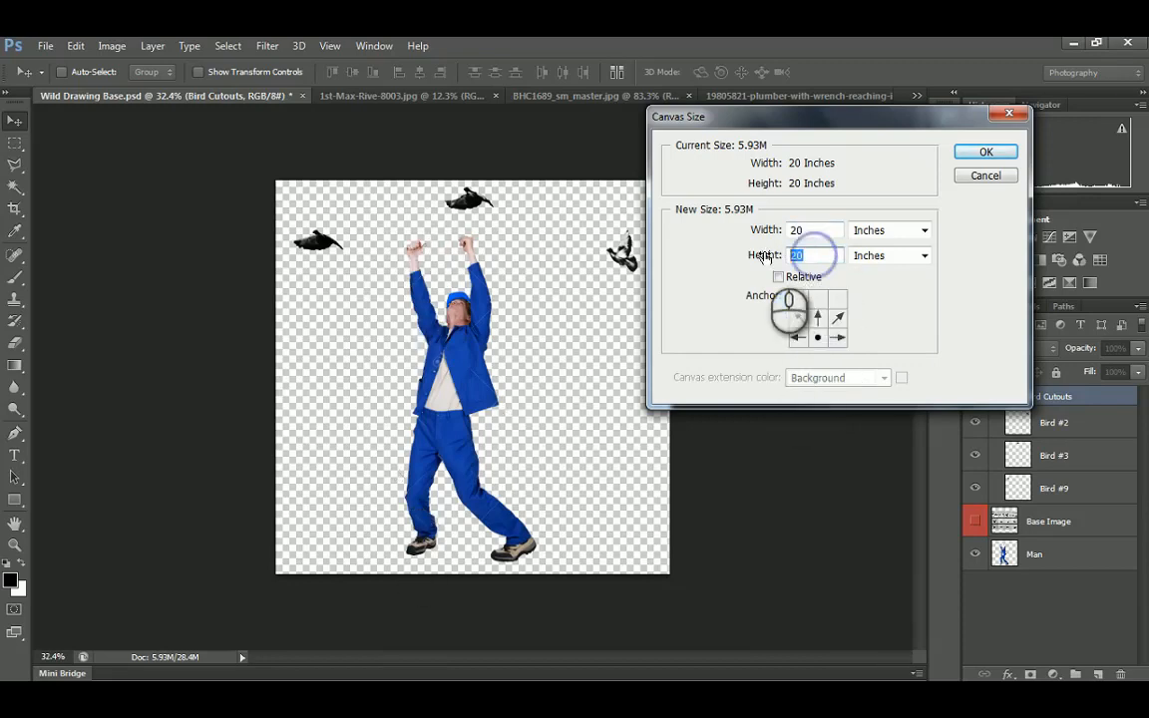
text(30)
click(968, 153)
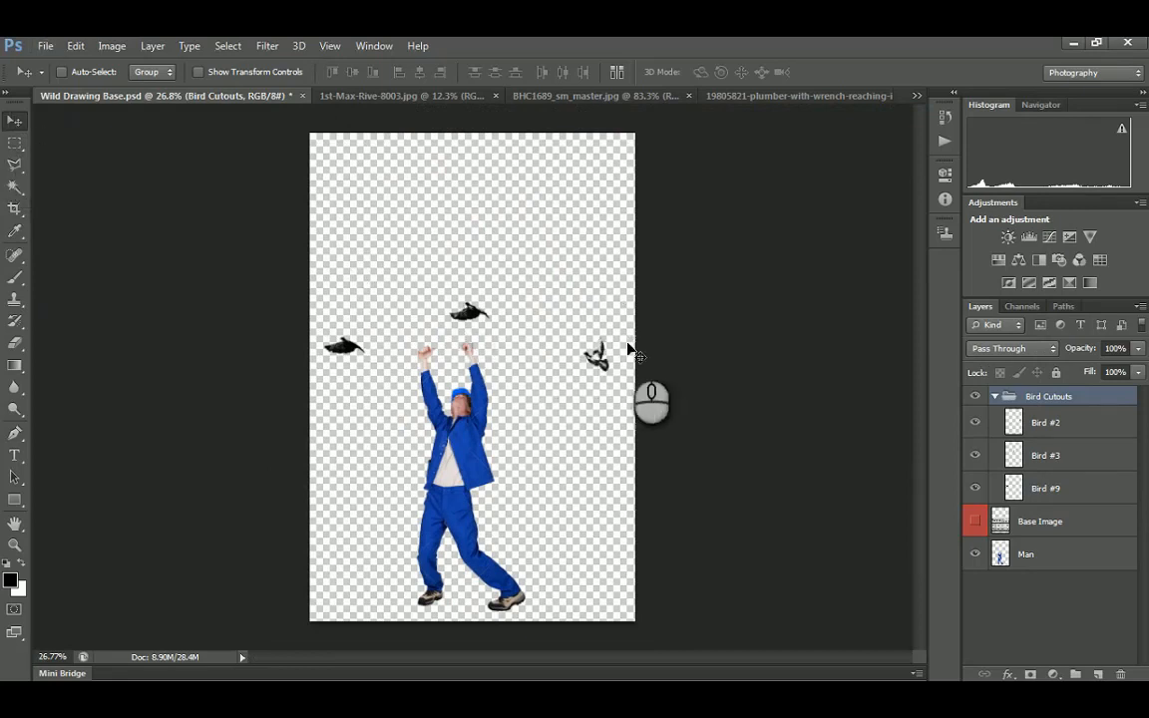
click(994, 396)
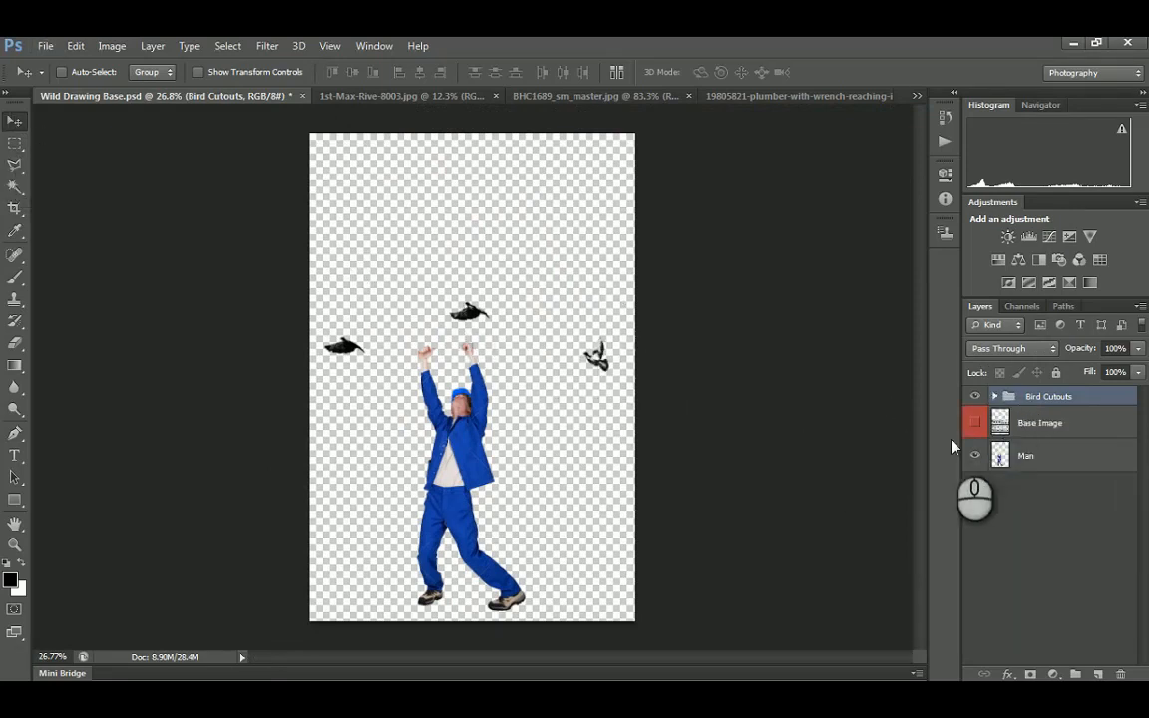
Move the Bird Cutouts group straight up so the three birds sit well above the man's raised hands
key(ctrl+t)
drag(610, 365, 596, 267)
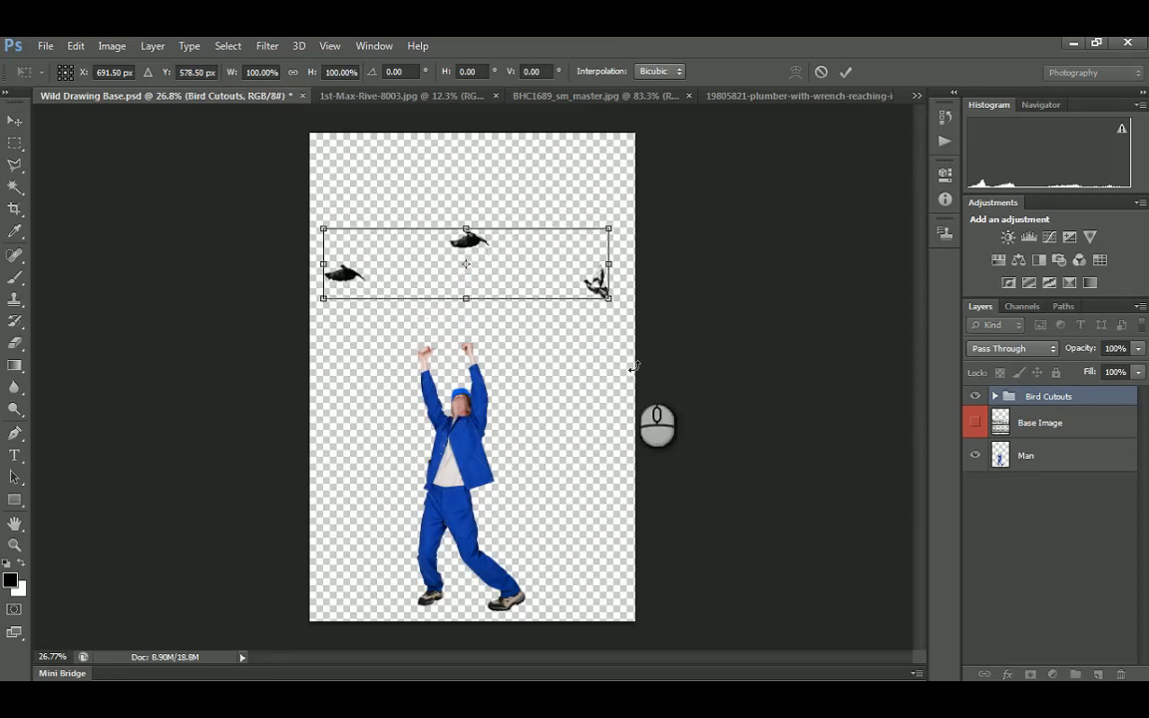
key(Return)
Move the Bird #9 layer straight up so it sits higher than the other two birds
right_click(335, 278)
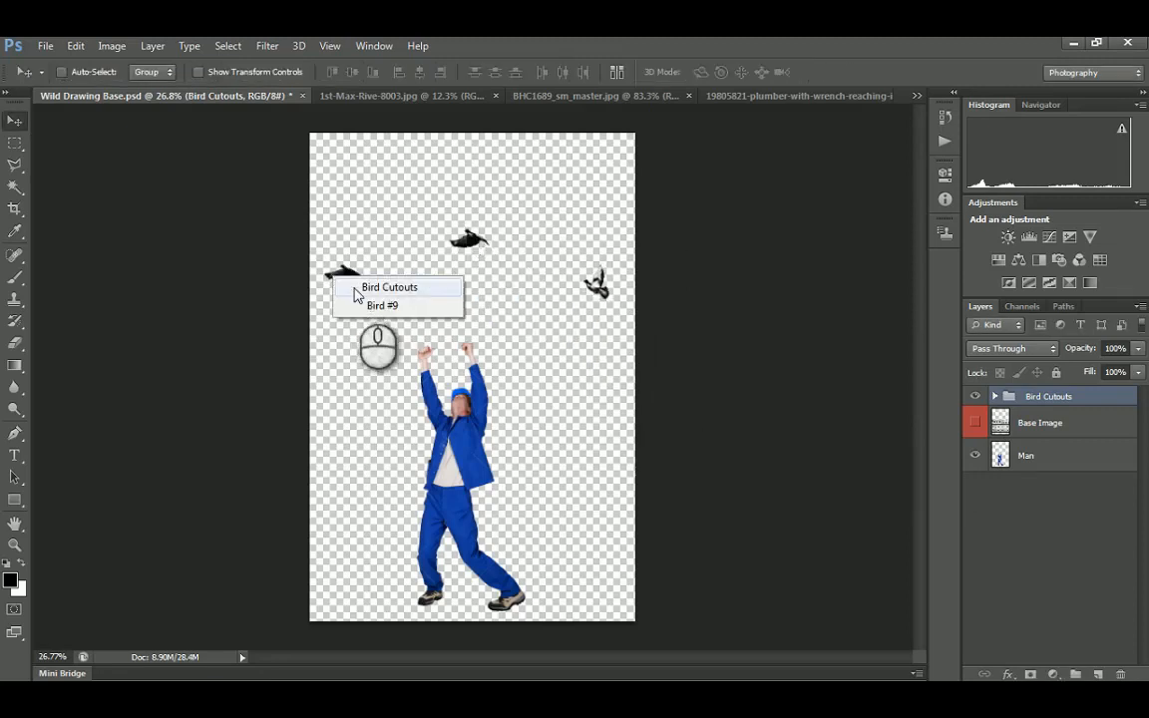
click(377, 305)
drag(342, 275, 340, 199)
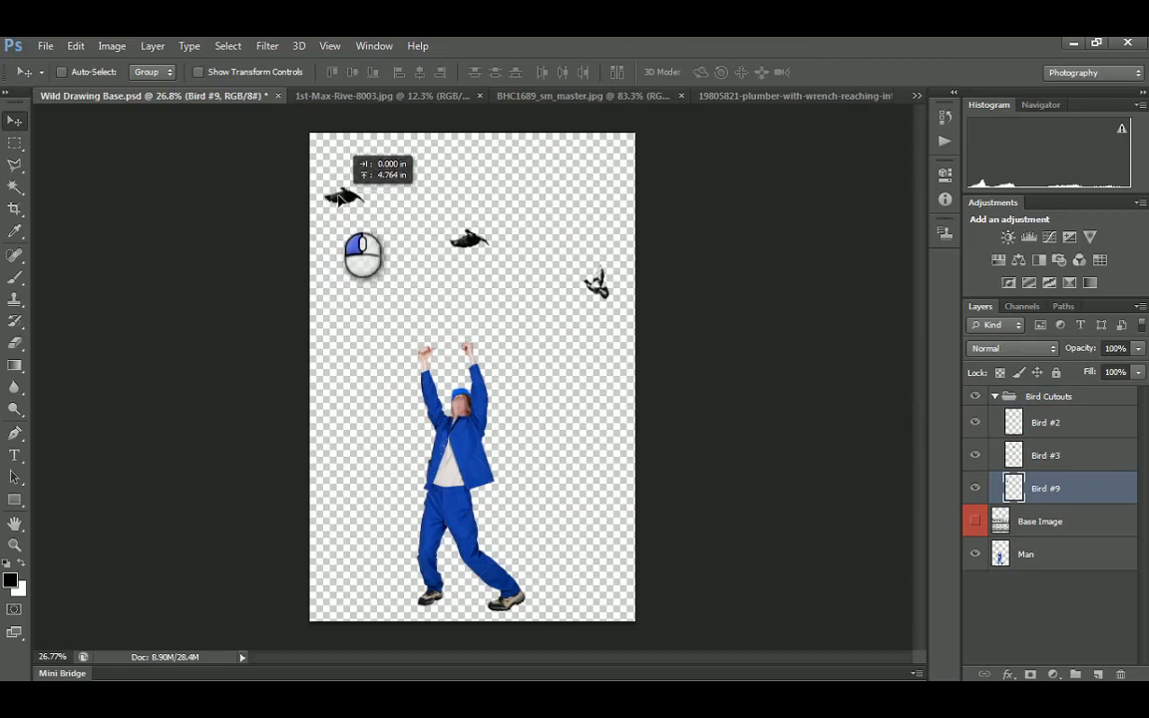
Select the Man layer and shift the man horizontally toward the canvas's right edge, beneath Bird #2 and the other birds' right end
right_click(473, 427)
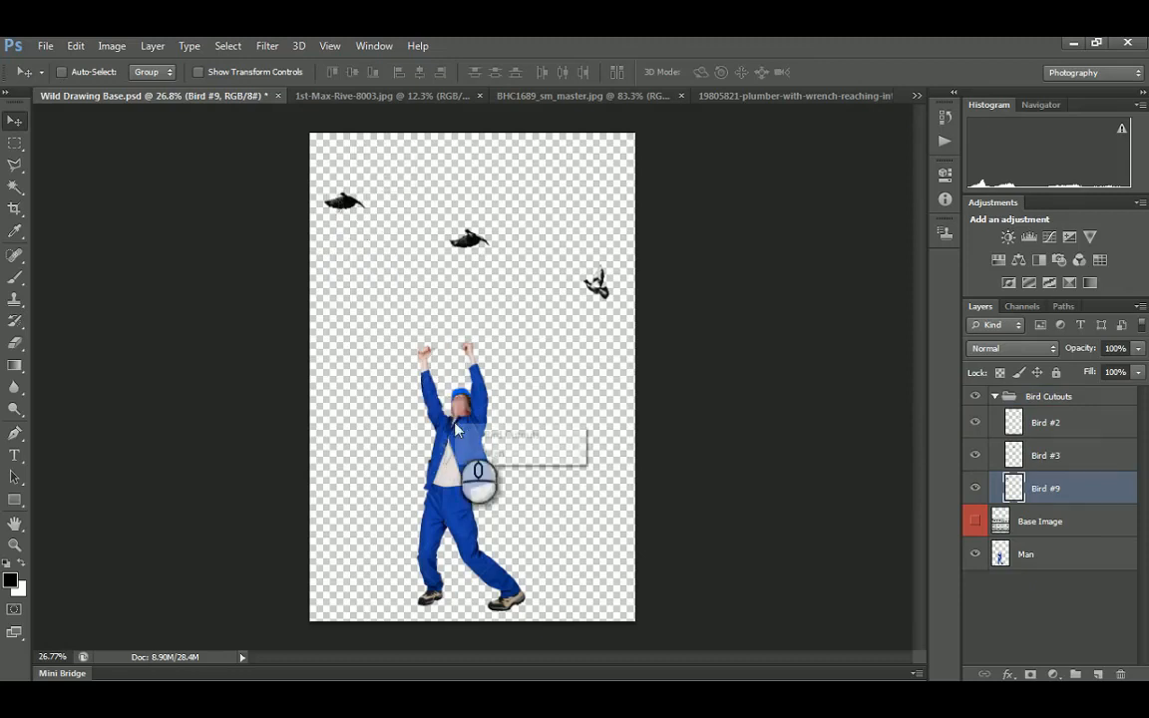
click(482, 433)
right_click(473, 438)
click(494, 457)
drag(483, 430, 551, 426)
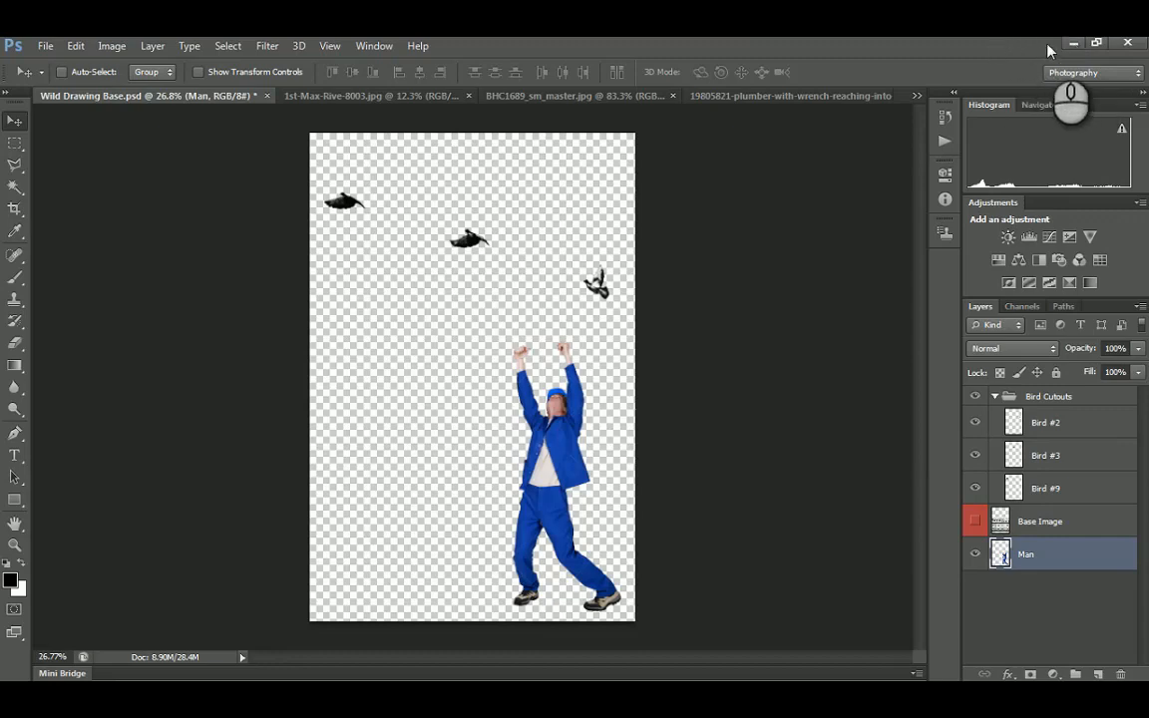
Switch to the Chrome browser and run a Google image search for "sad bench sitter" in a new tab
click(1077, 45)
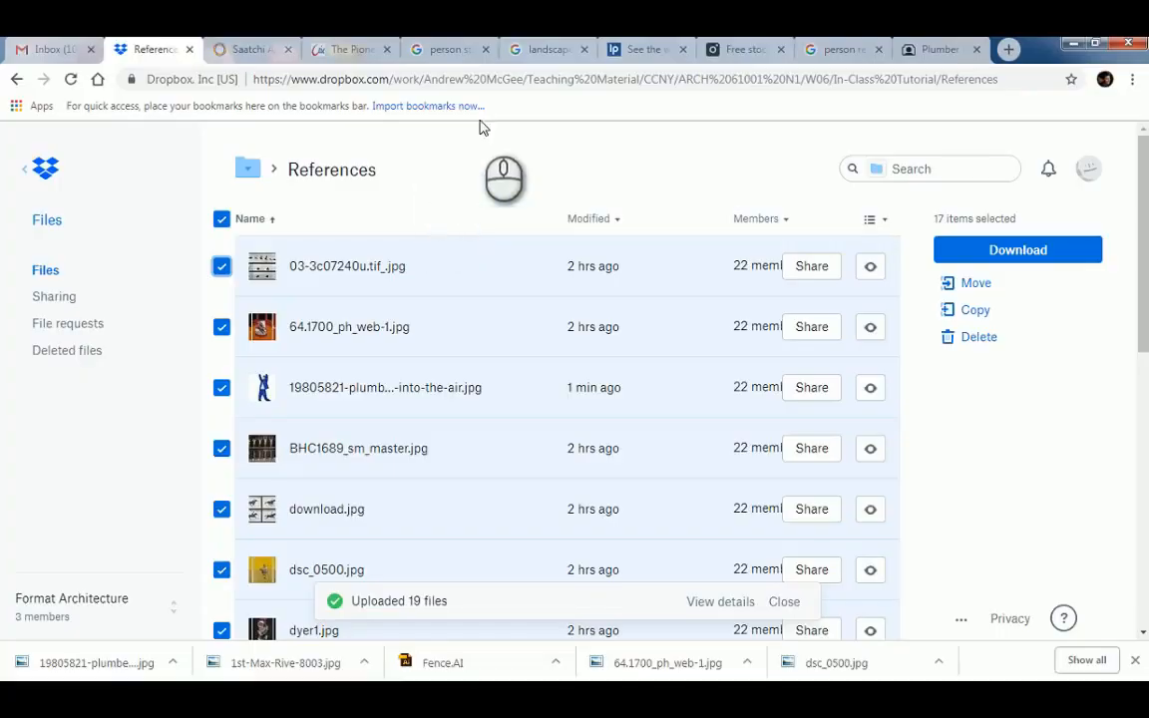
click(477, 79)
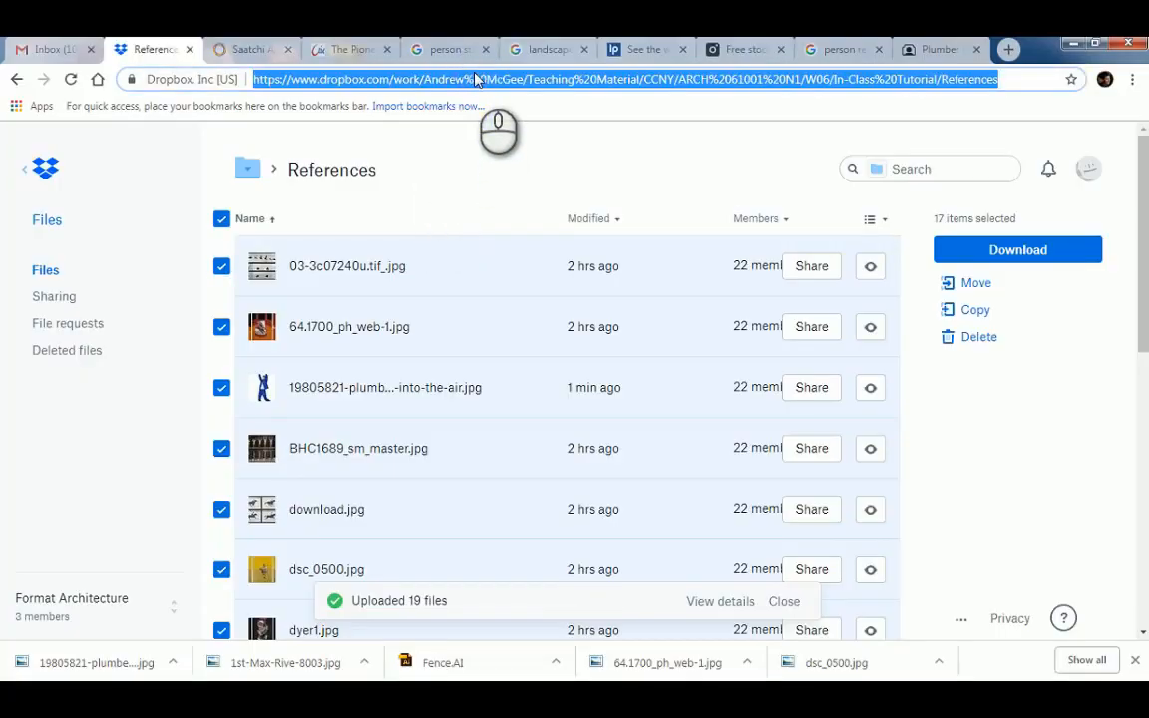
key(ctrl+t)
text(sad sitt)
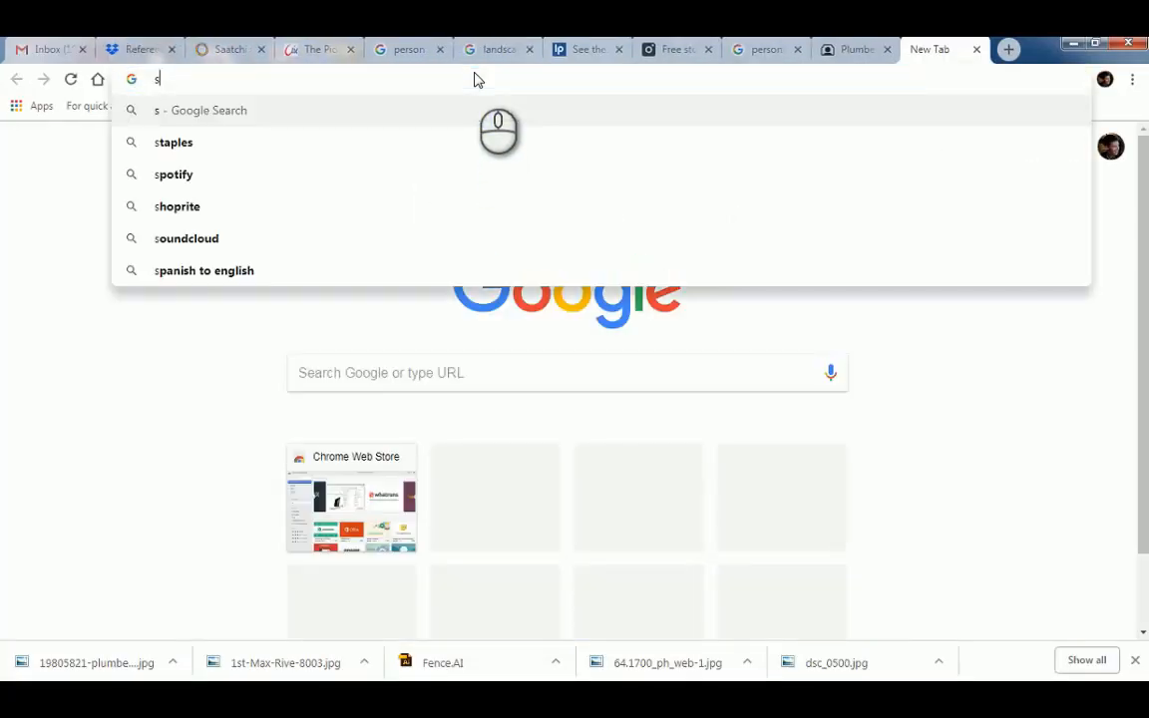
key(BackSpace)
key(BackSpace)
key(BackSpace)
key(BackSpace)
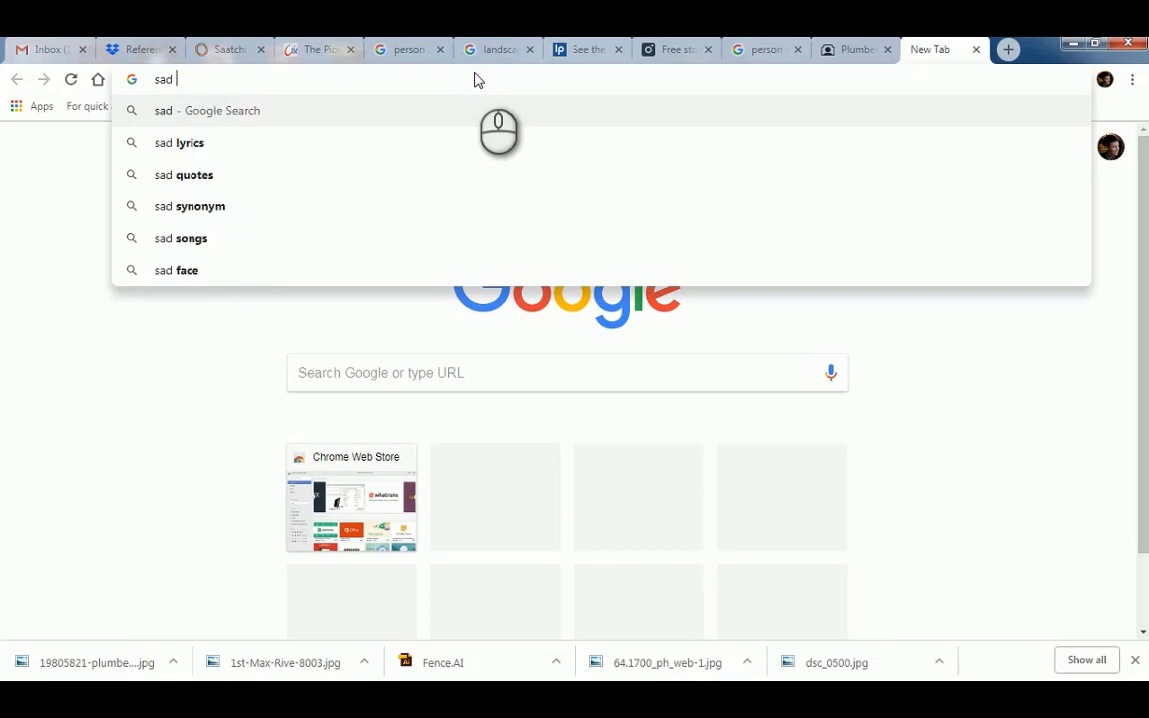
text(bench sitter)
key(Return)
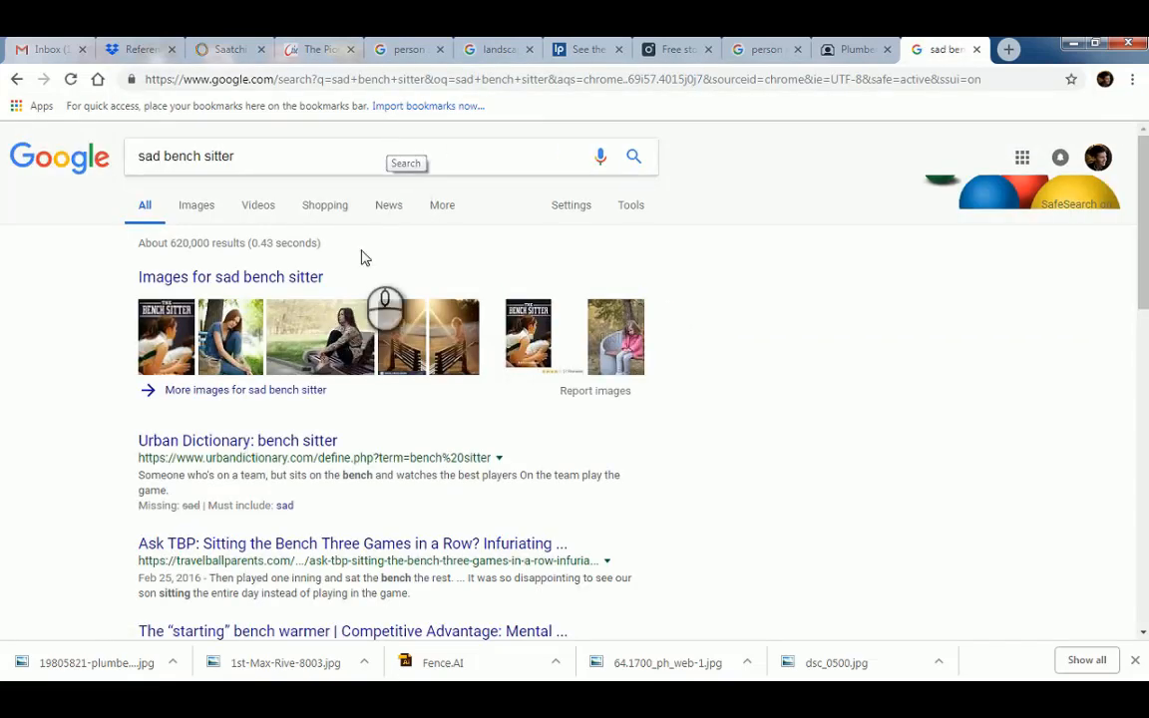
click(197, 204)
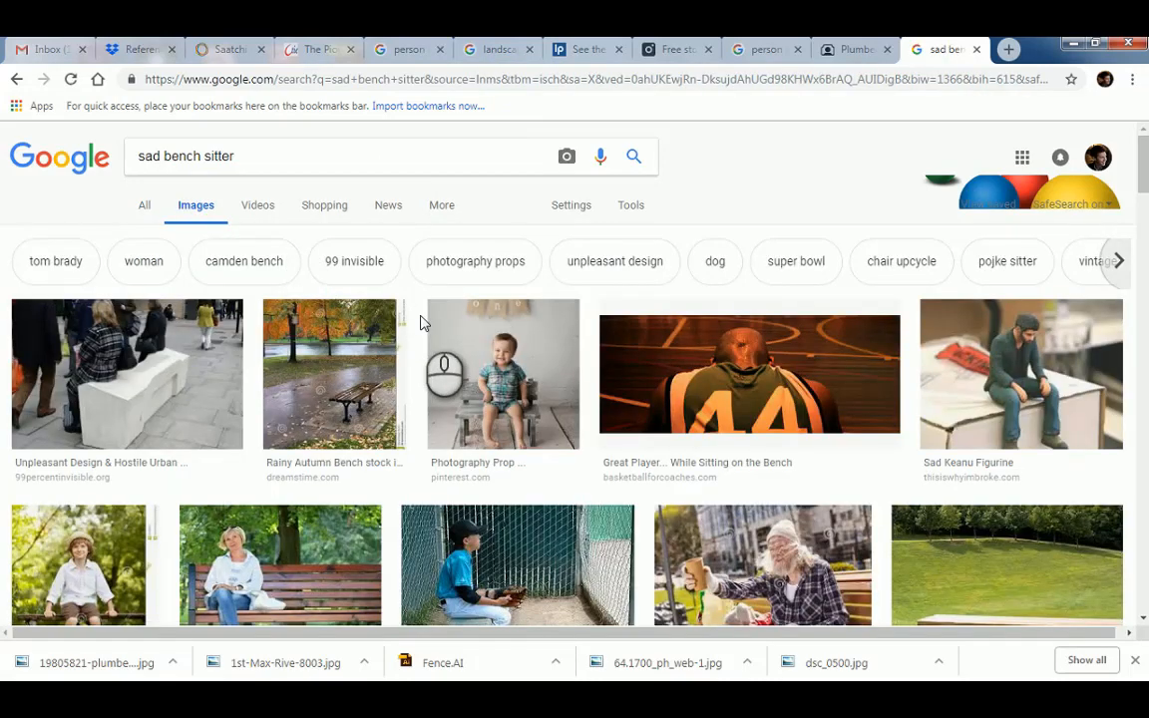
Browse the bench sitter image results for a usable figure and preview the Articulated Seating With Wavy Style photo
scroll(421, 320, down, 3)
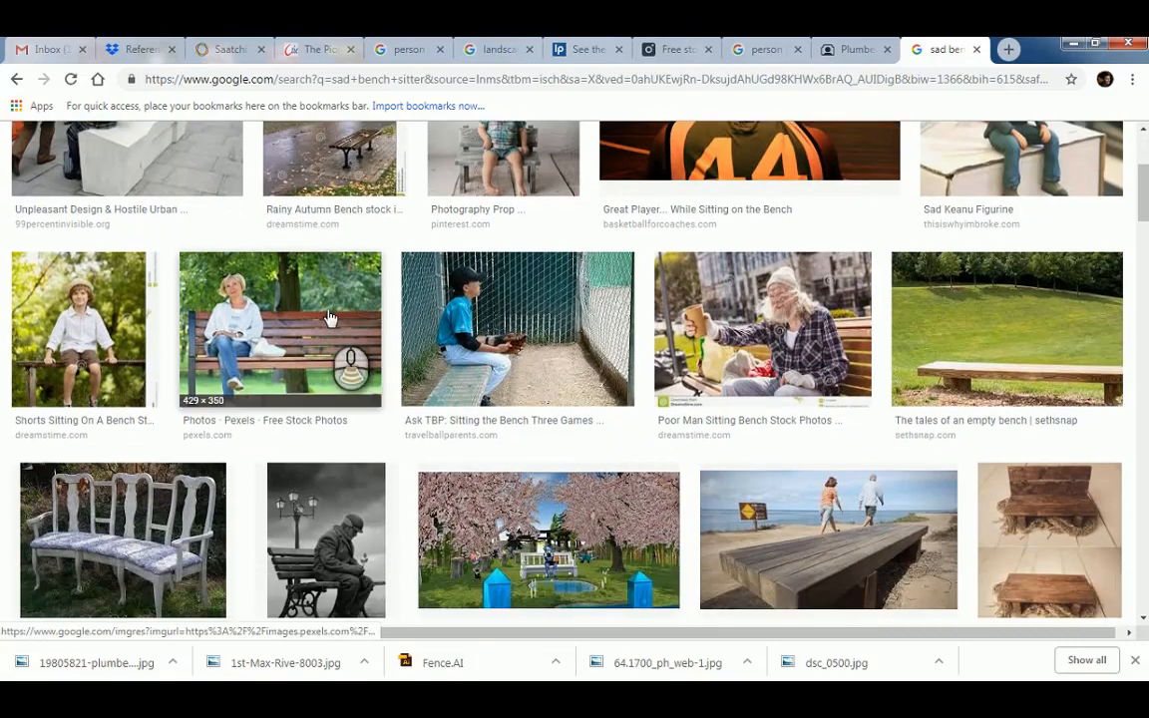
scroll(330, 317, down, 3)
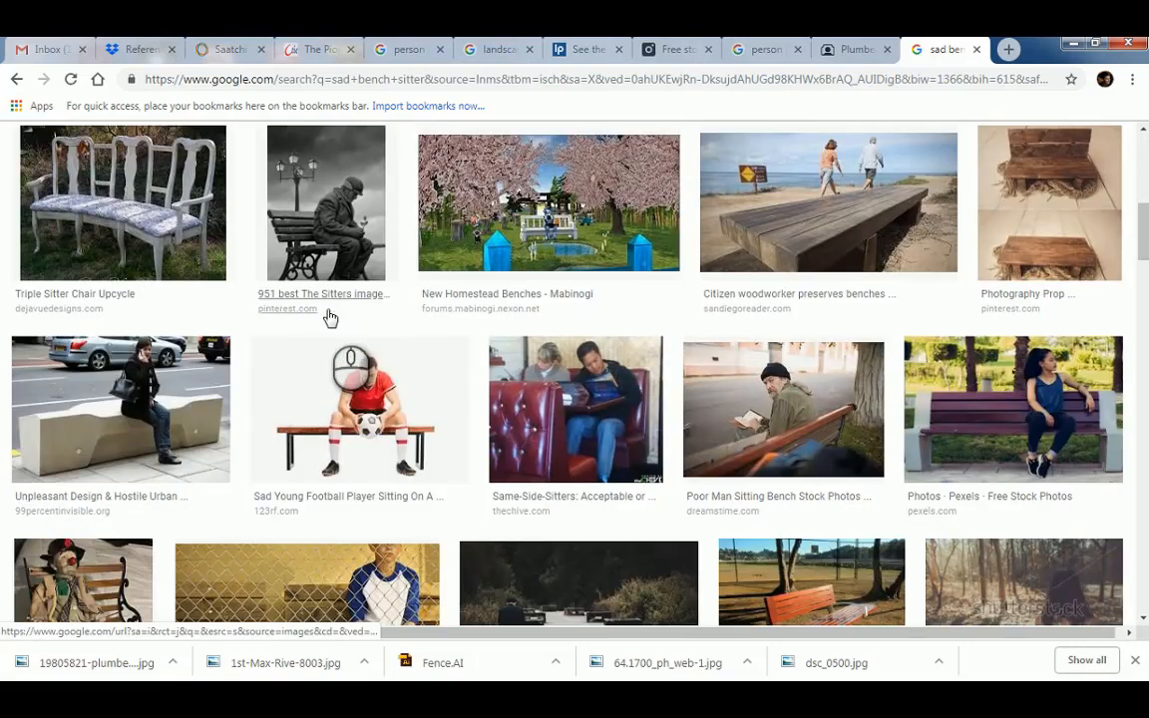
scroll(330, 318, down, 1)
scroll(330, 317, down, 5)
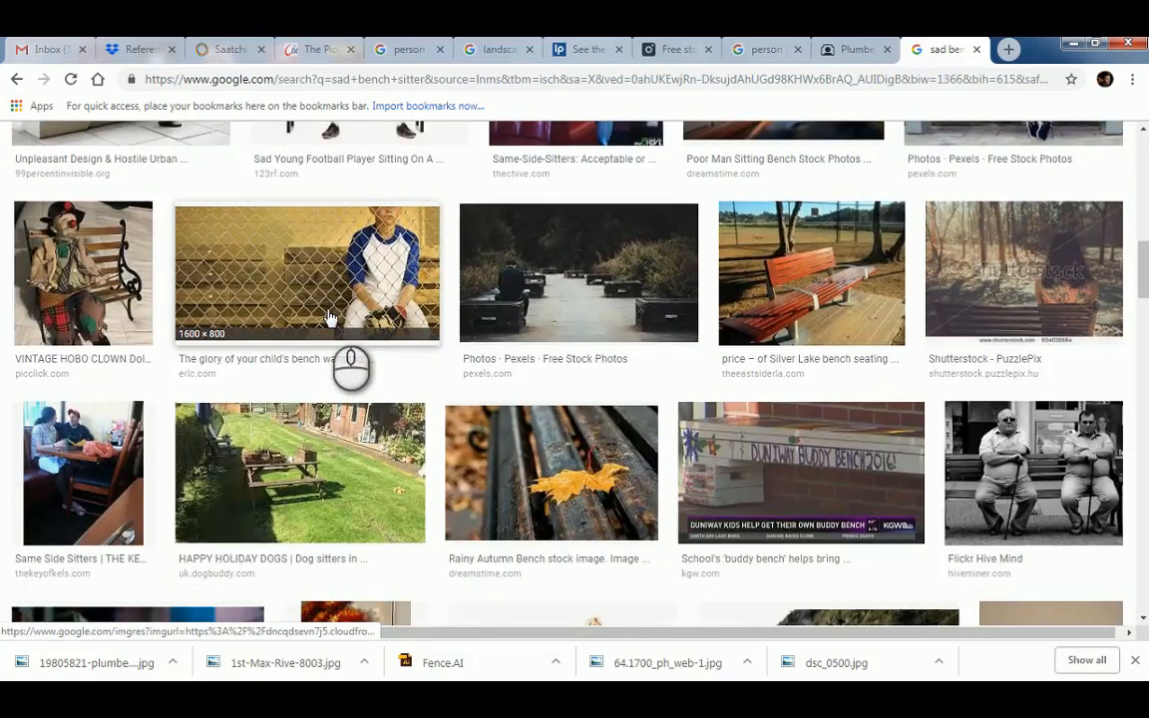
scroll(330, 318, down, 5)
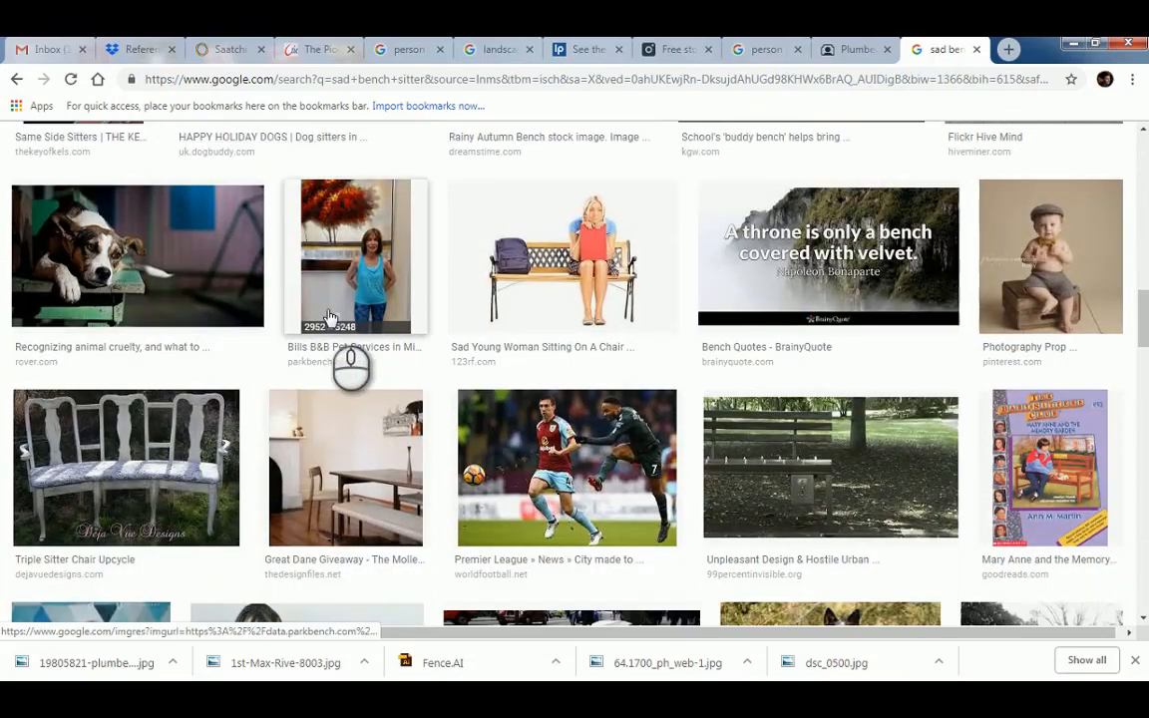
scroll(331, 317, down, 5)
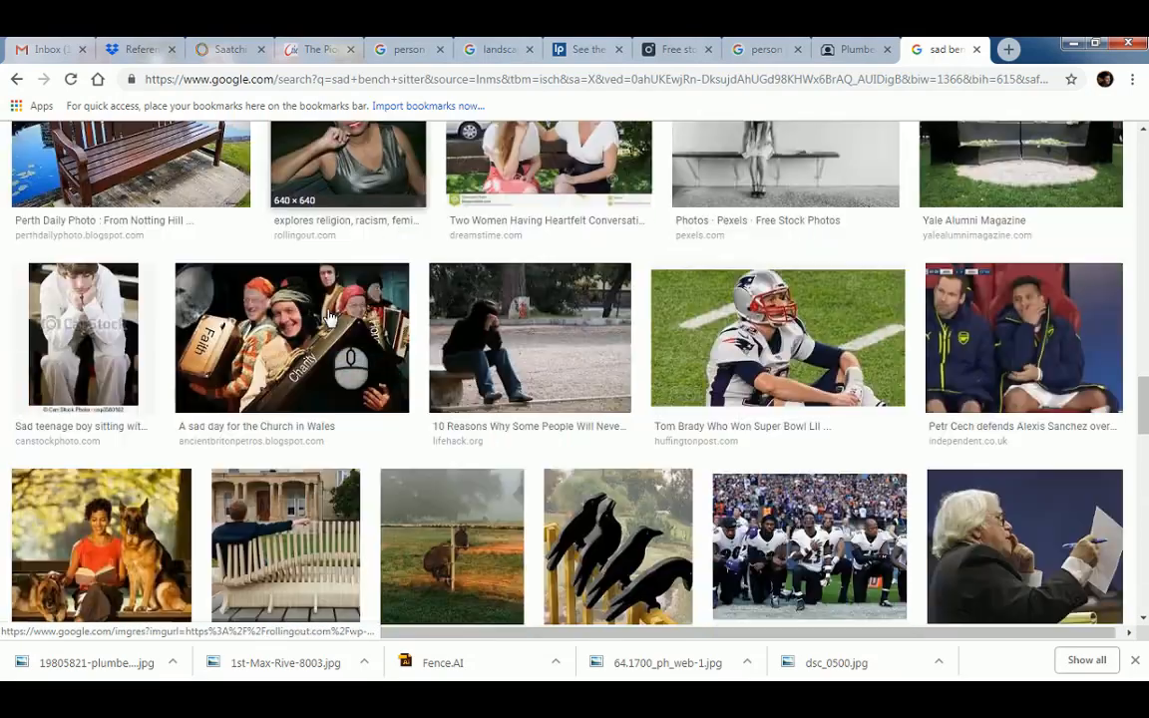
scroll(330, 317, down, 3)
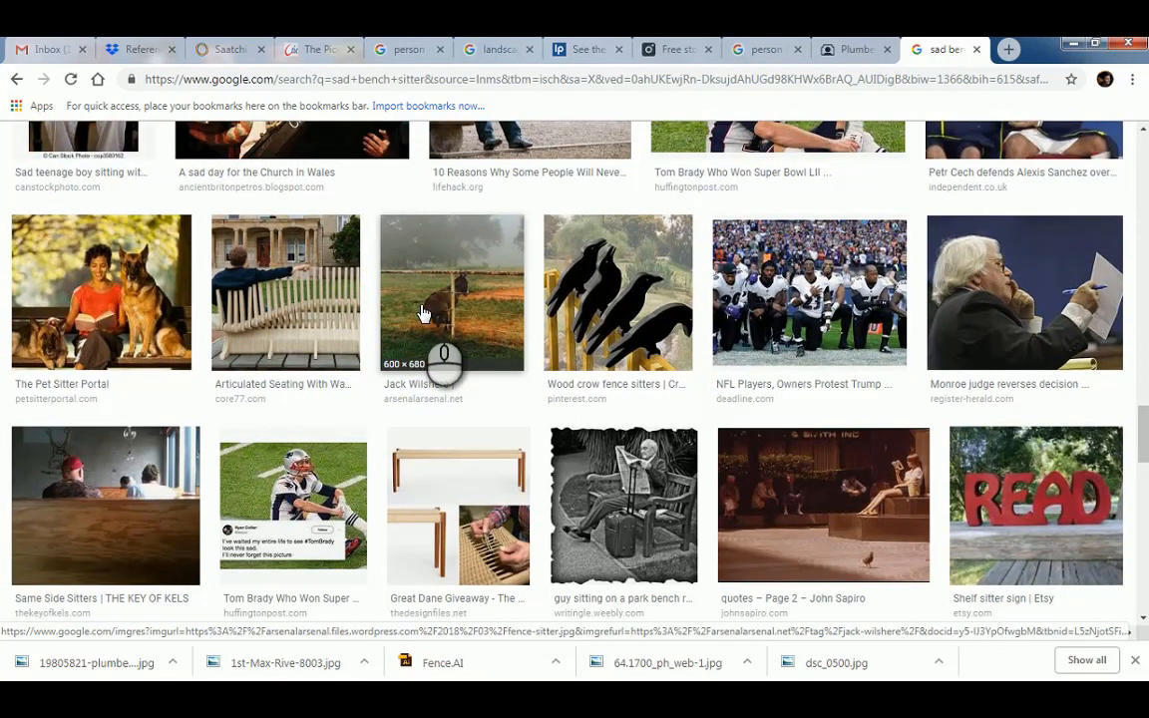
click(314, 306)
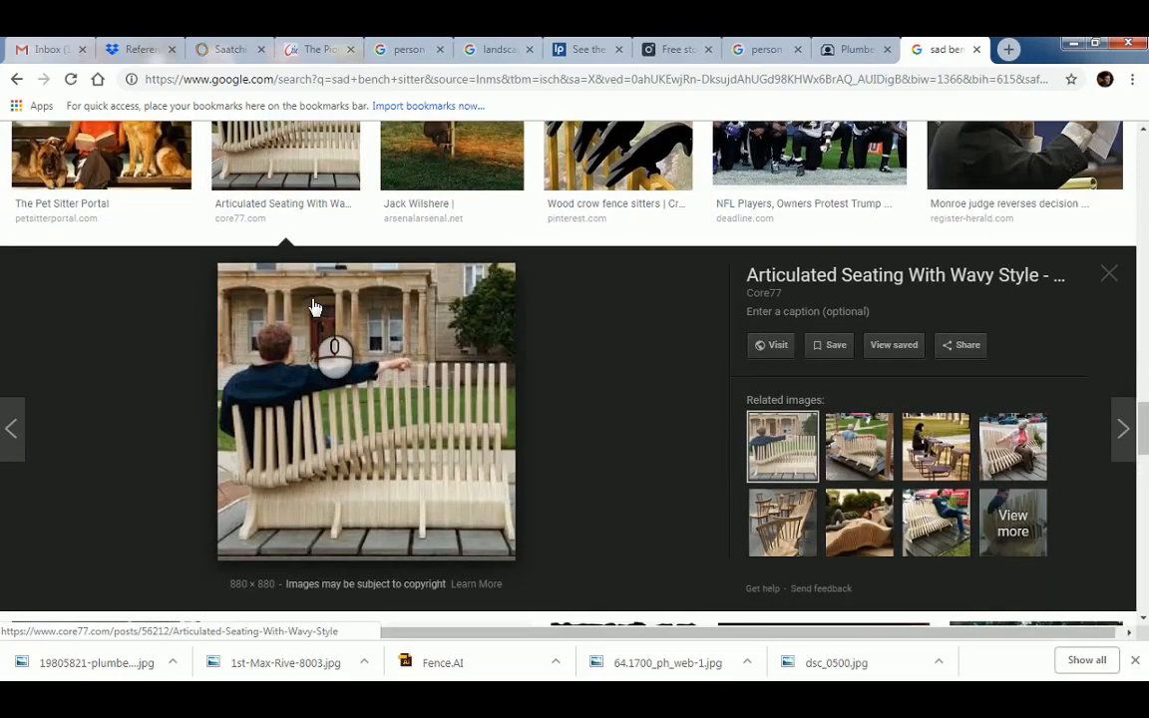
Look further through the image results and preview the Dreamstime photo of a disappointed businessperson on a wooden bench
scroll(315, 307, down, 8)
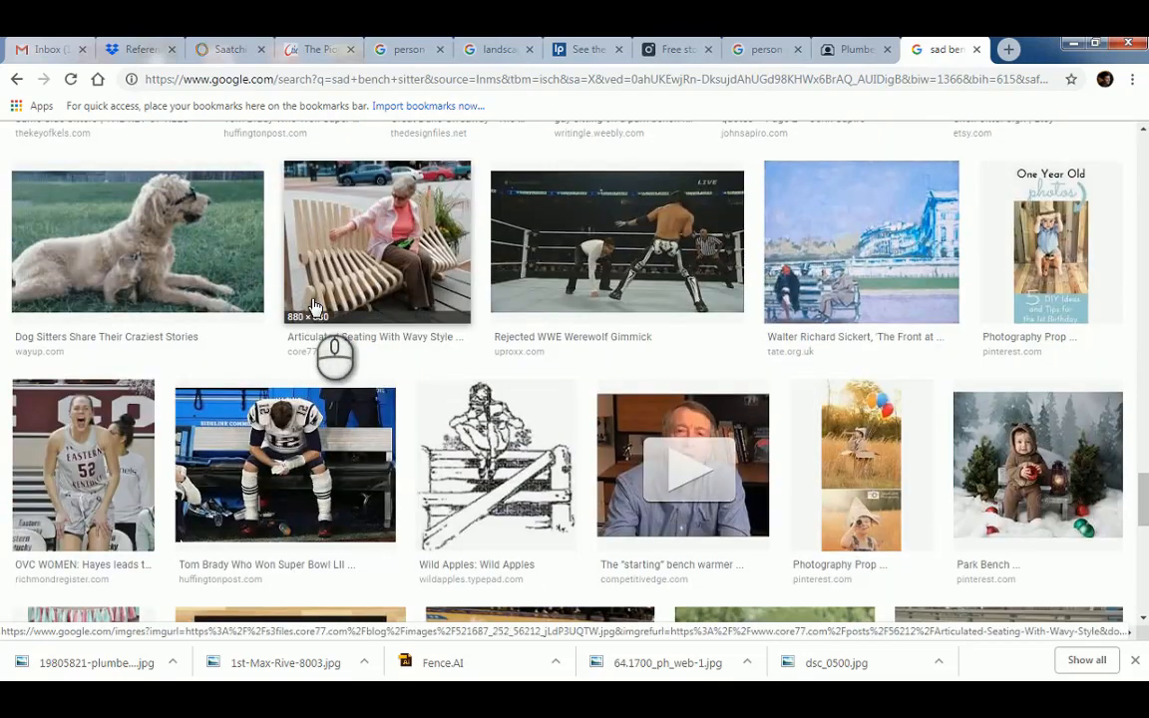
scroll(313, 306, down, 3)
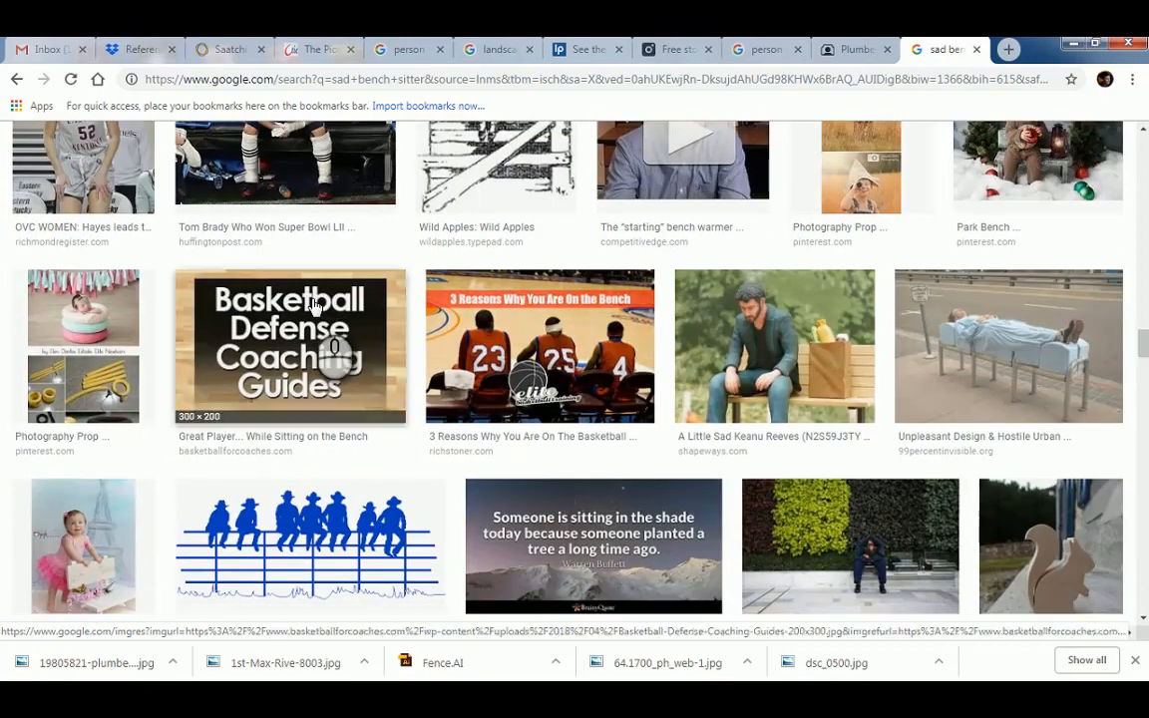
scroll(314, 307, down, 1)
scroll(314, 306, down, 3)
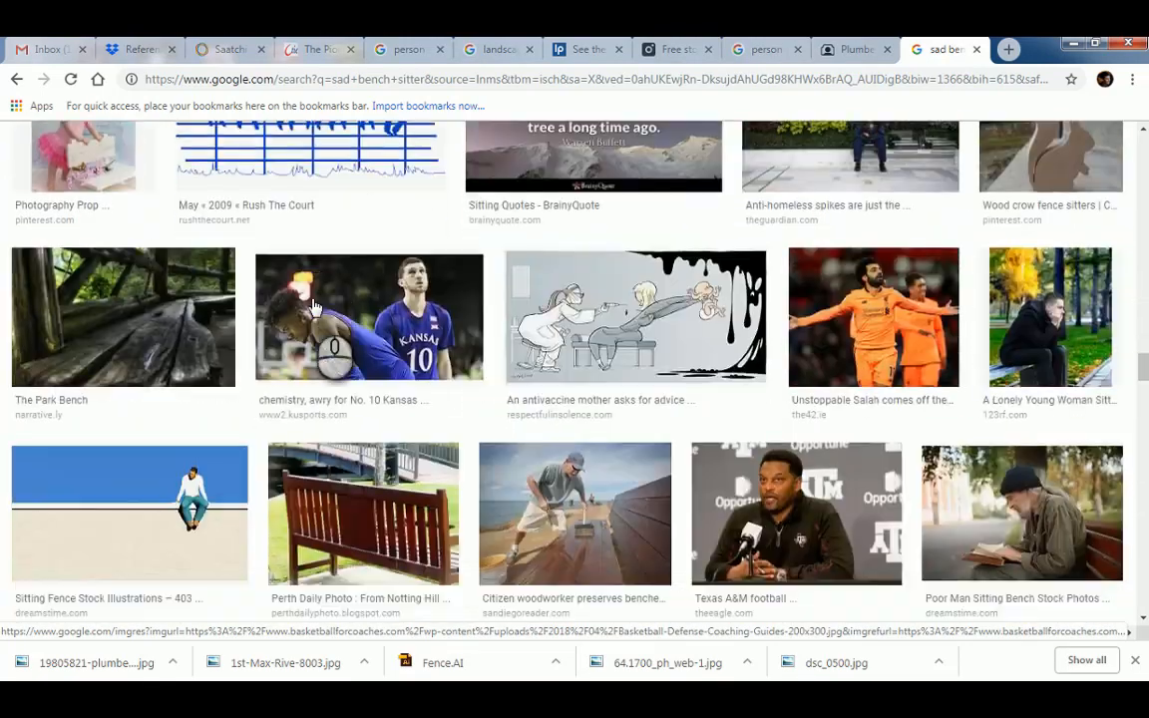
scroll(314, 306, down, 3)
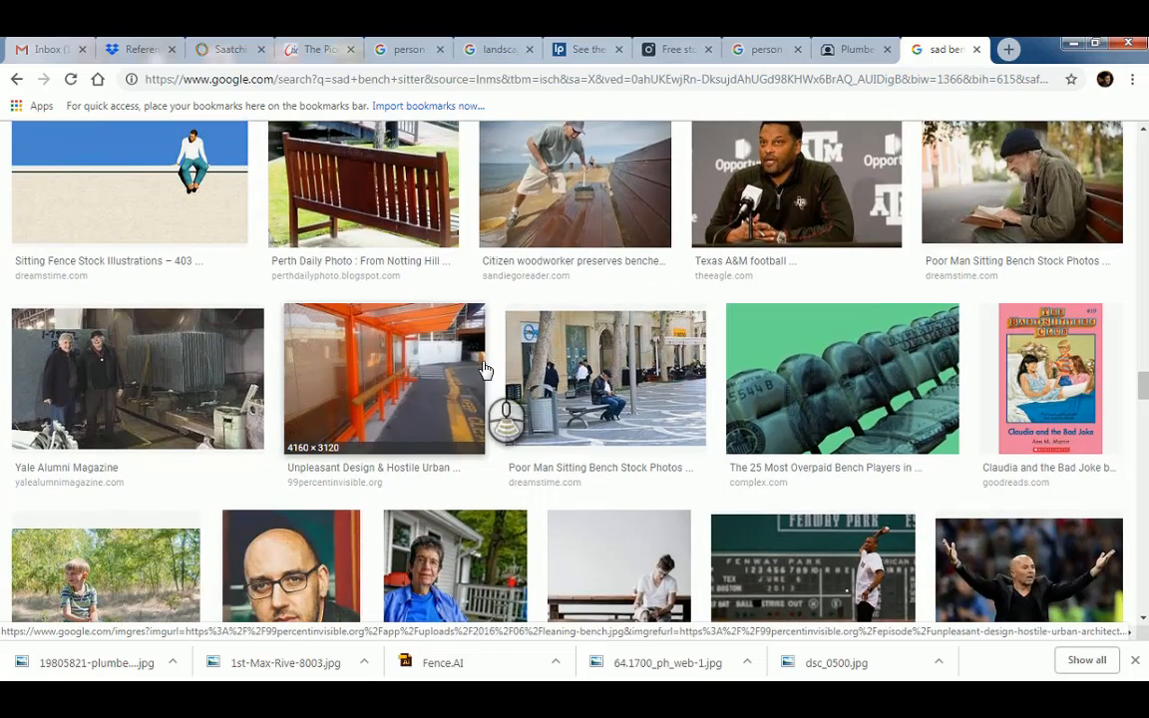
scroll(499, 379, down, 3)
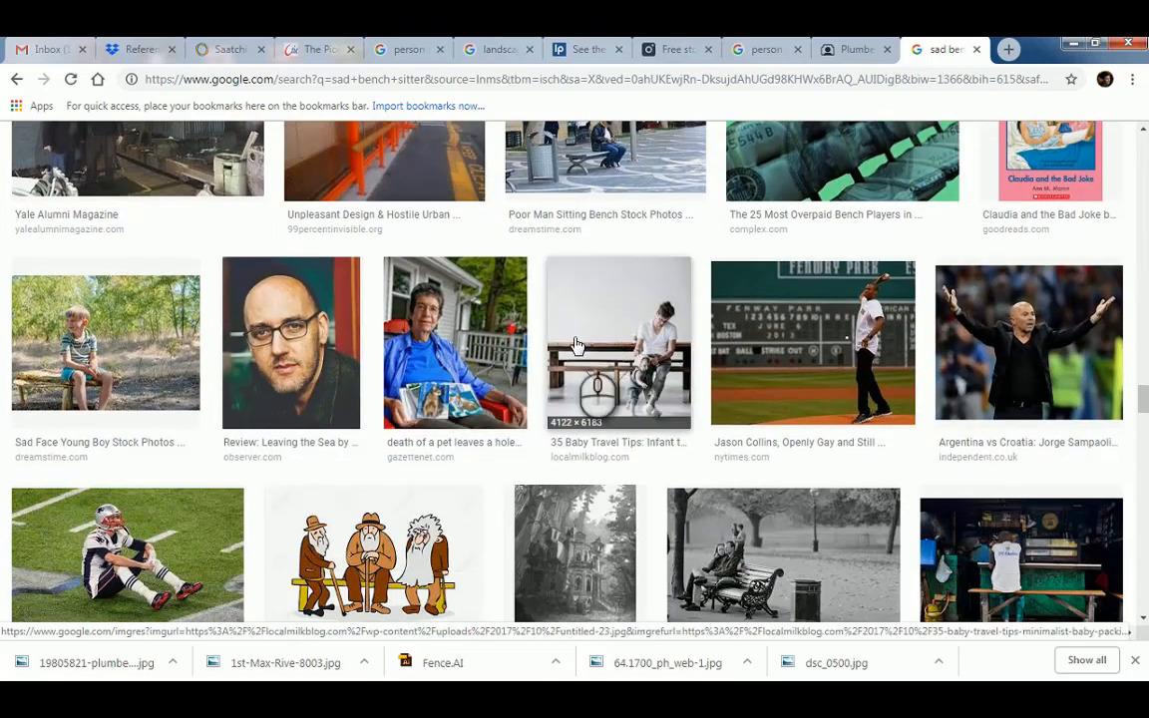
scroll(575, 344, down, 1)
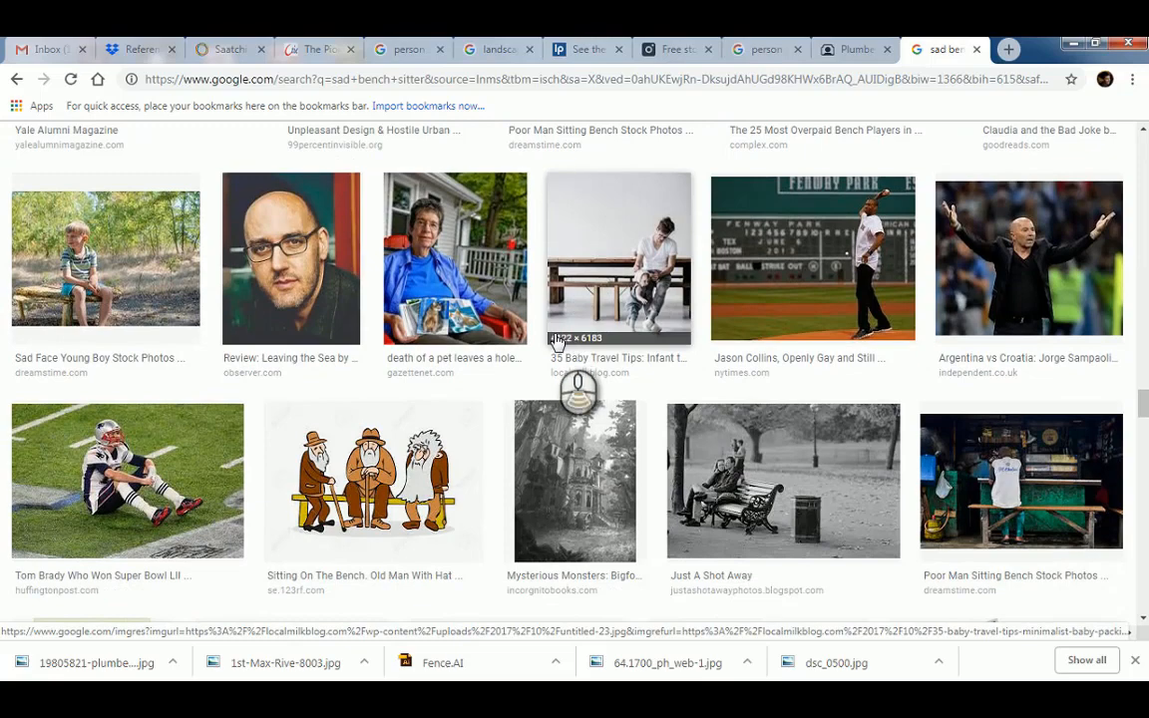
scroll(564, 344, down, 3)
click(738, 469)
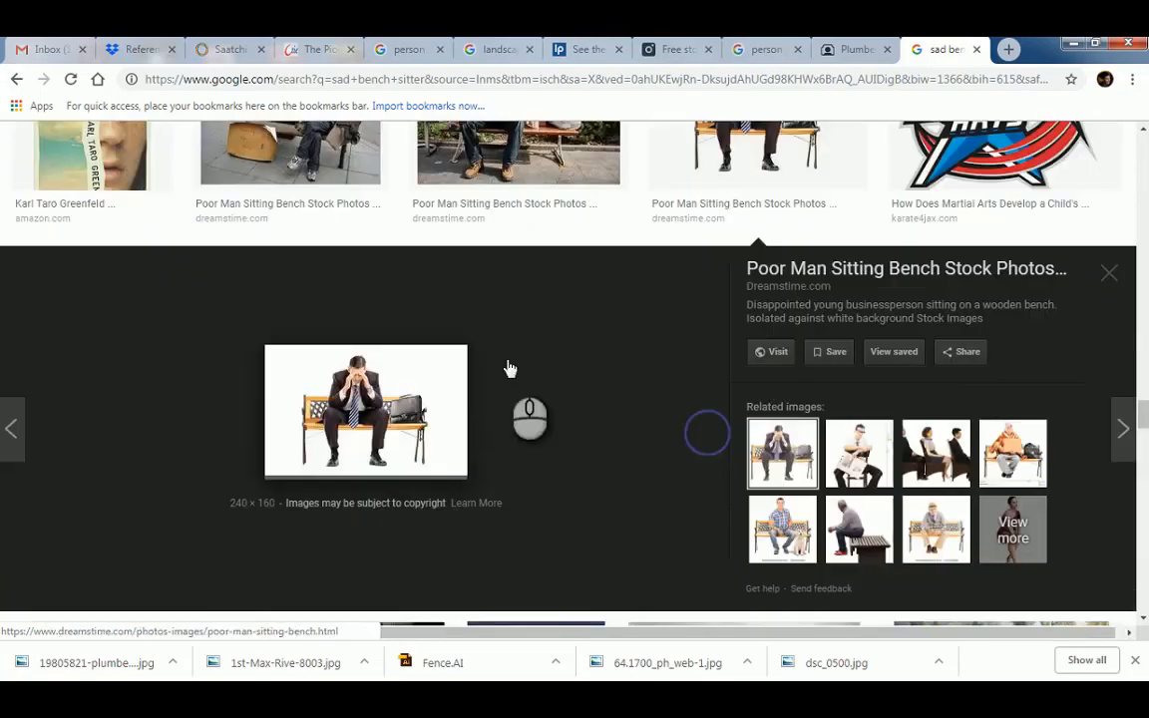
Filter the bench sitter image results to large size
scroll(499, 377, down, 5)
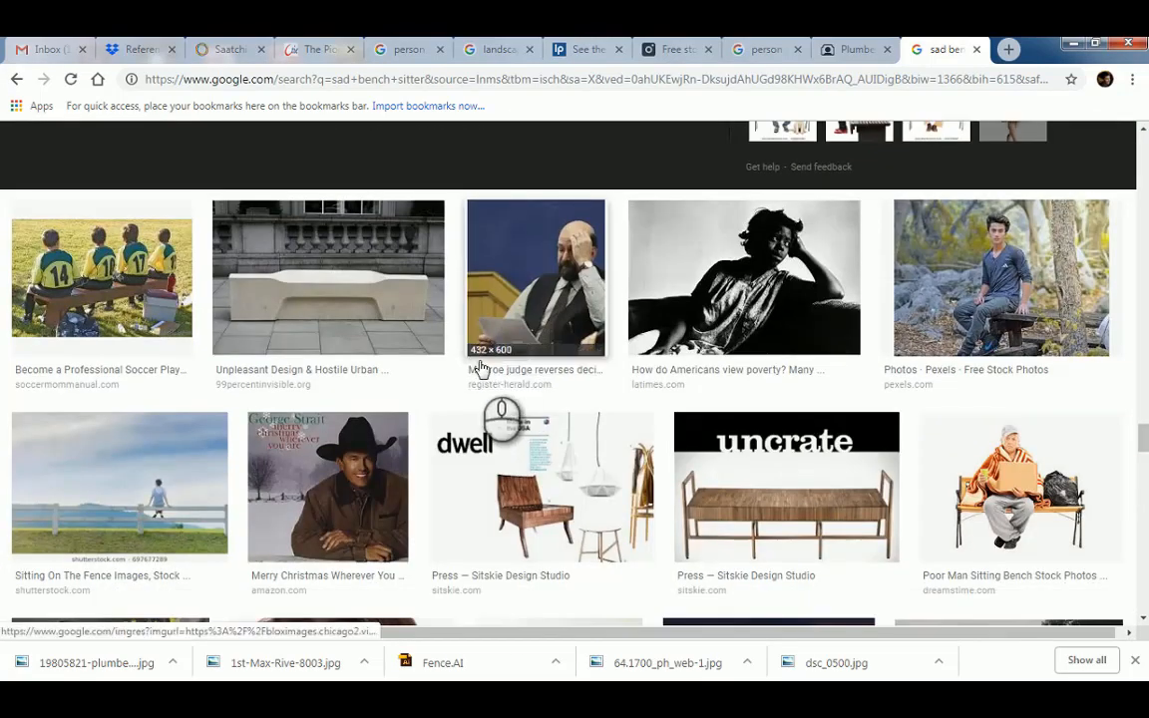
scroll(484, 370, up, 1)
scroll(483, 370, down, 15)
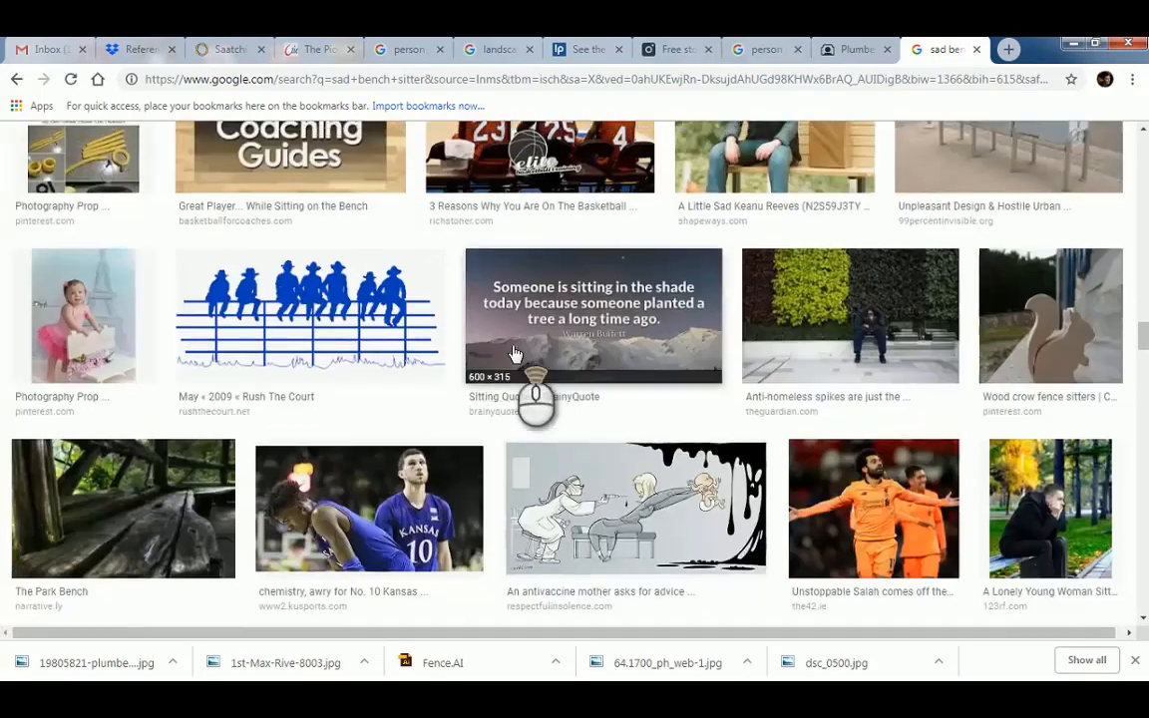
scroll(519, 350, up, 15)
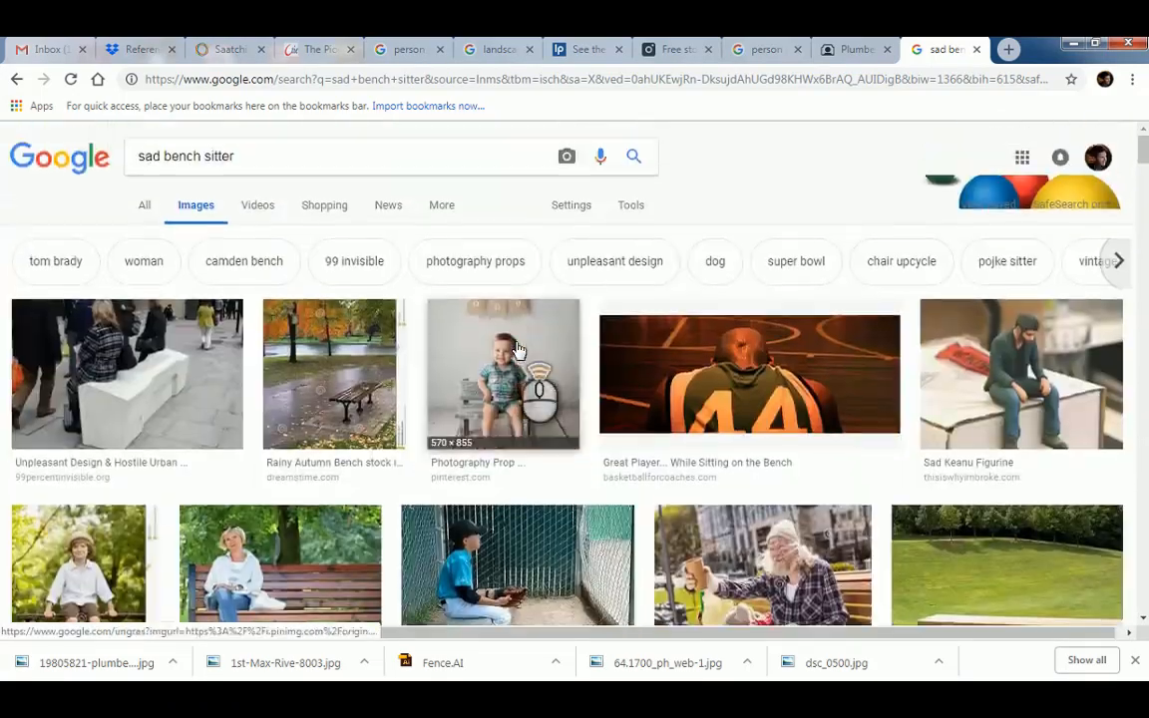
click(628, 205)
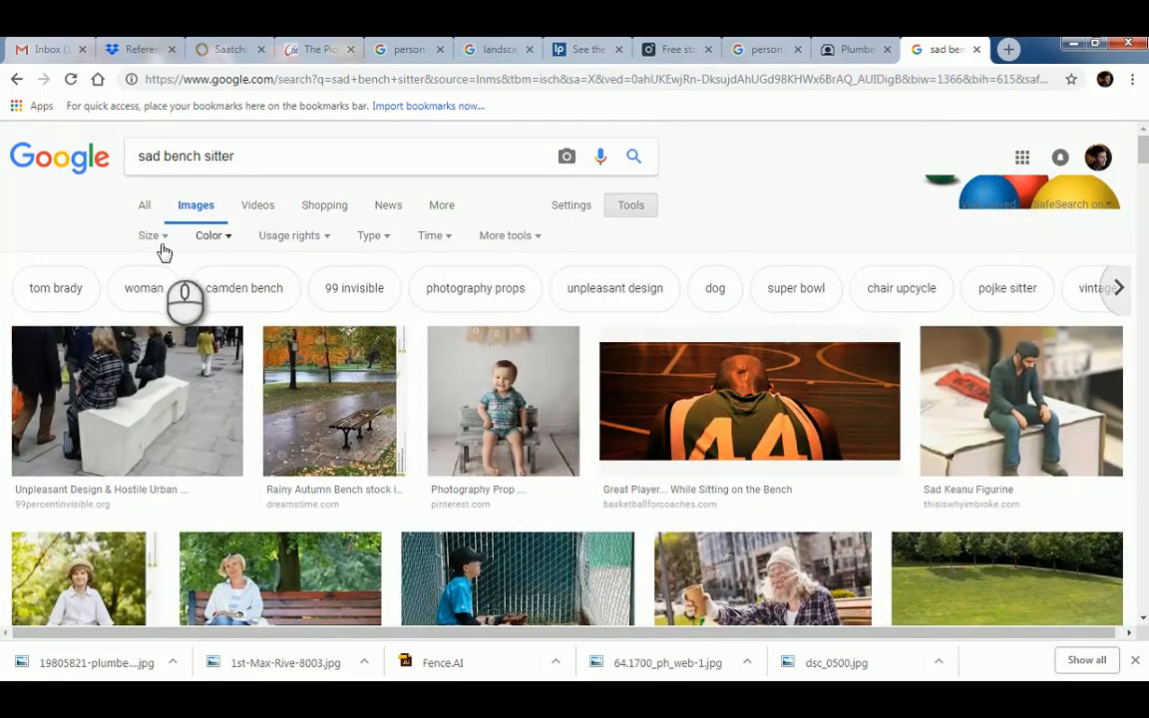
click(152, 238)
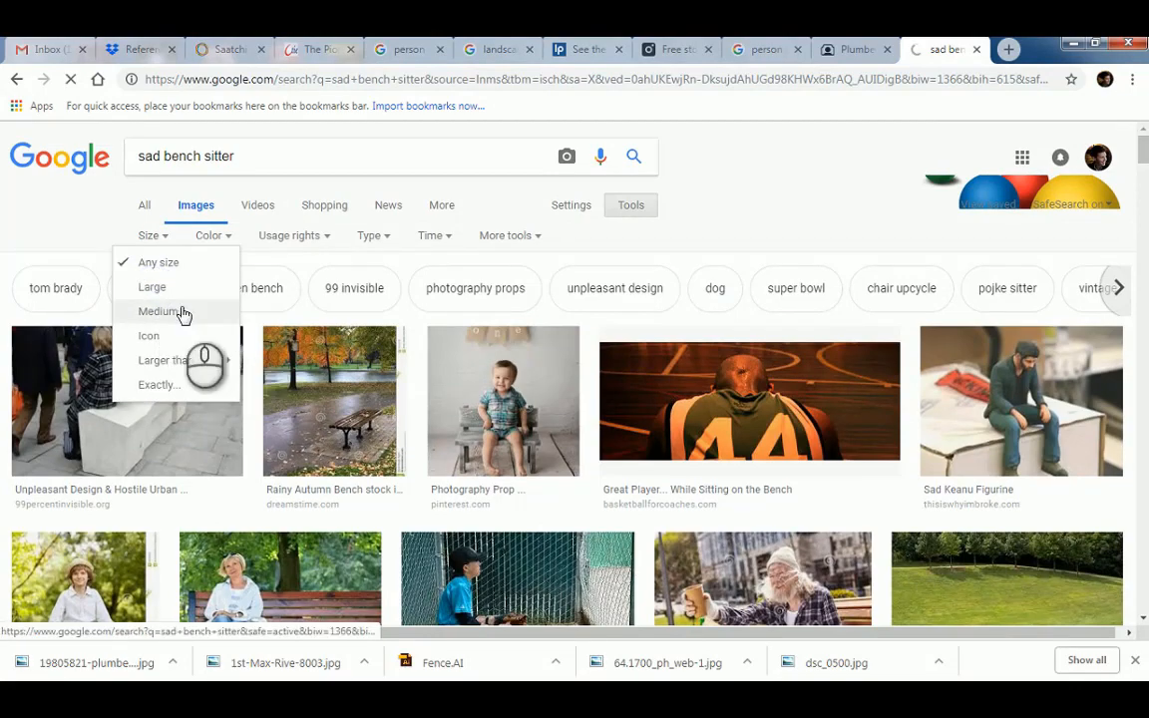
click(155, 289)
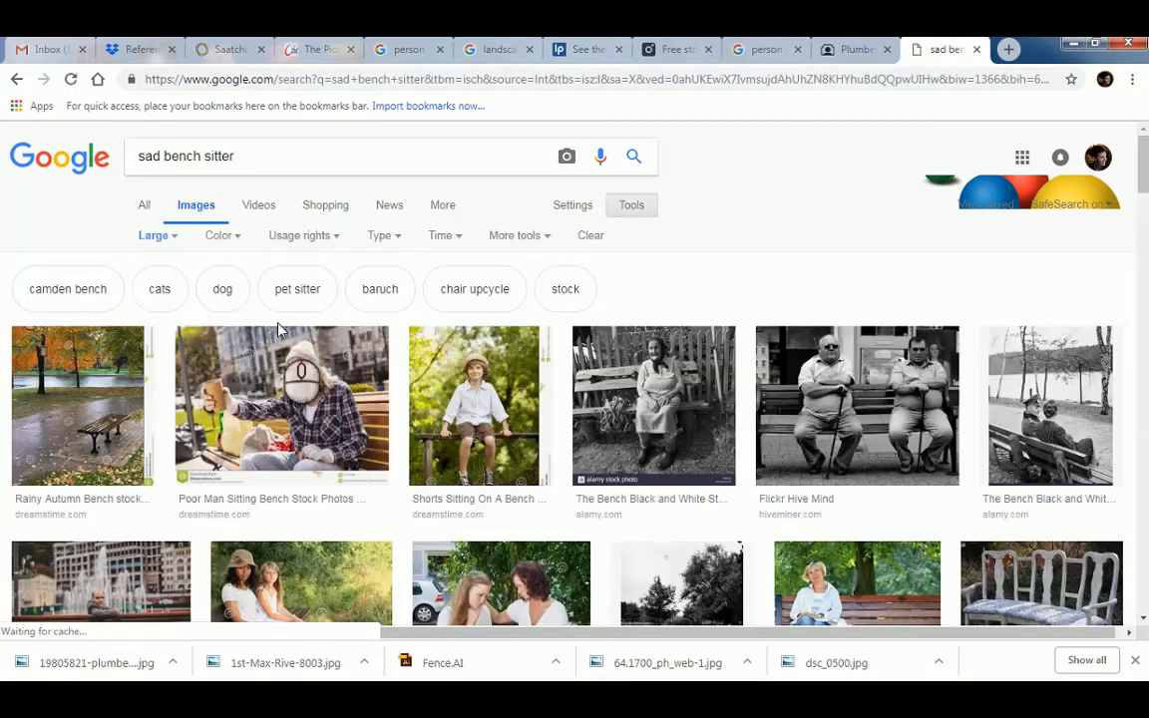
Browse the large bench sitter results and preview the Flickr Hive Mind photo of two men sitting on a bench
scroll(299, 329, down, 2)
scroll(299, 329, down, 1)
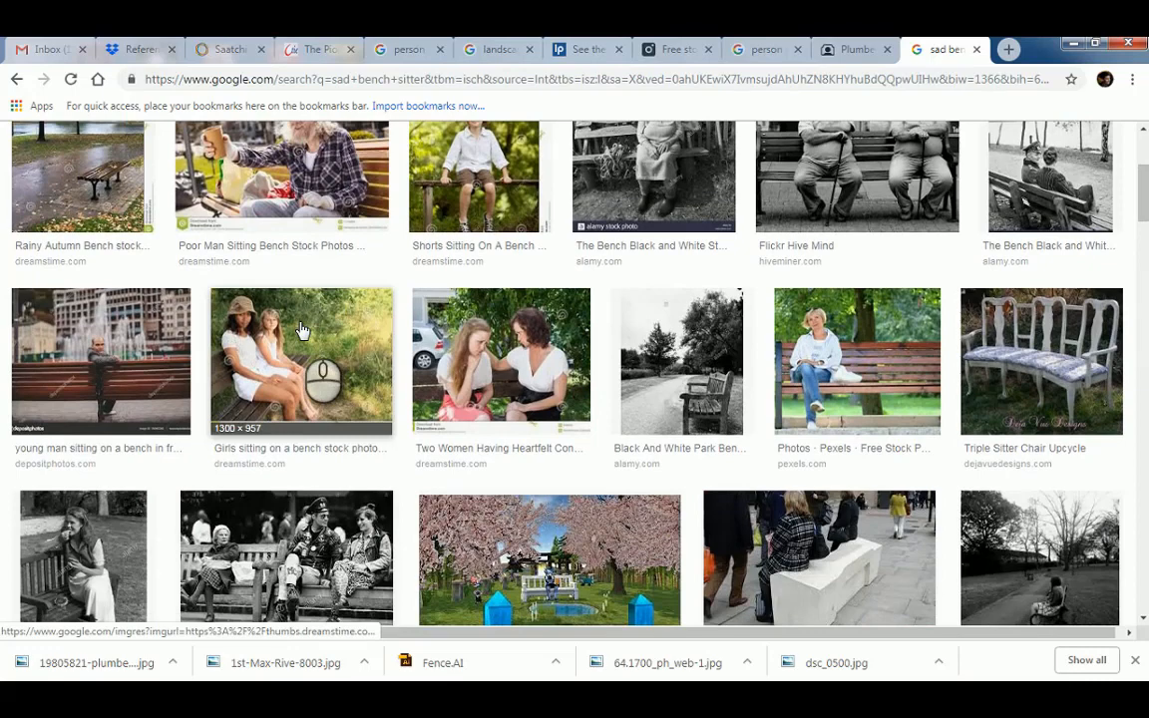
scroll(302, 330, up, 3)
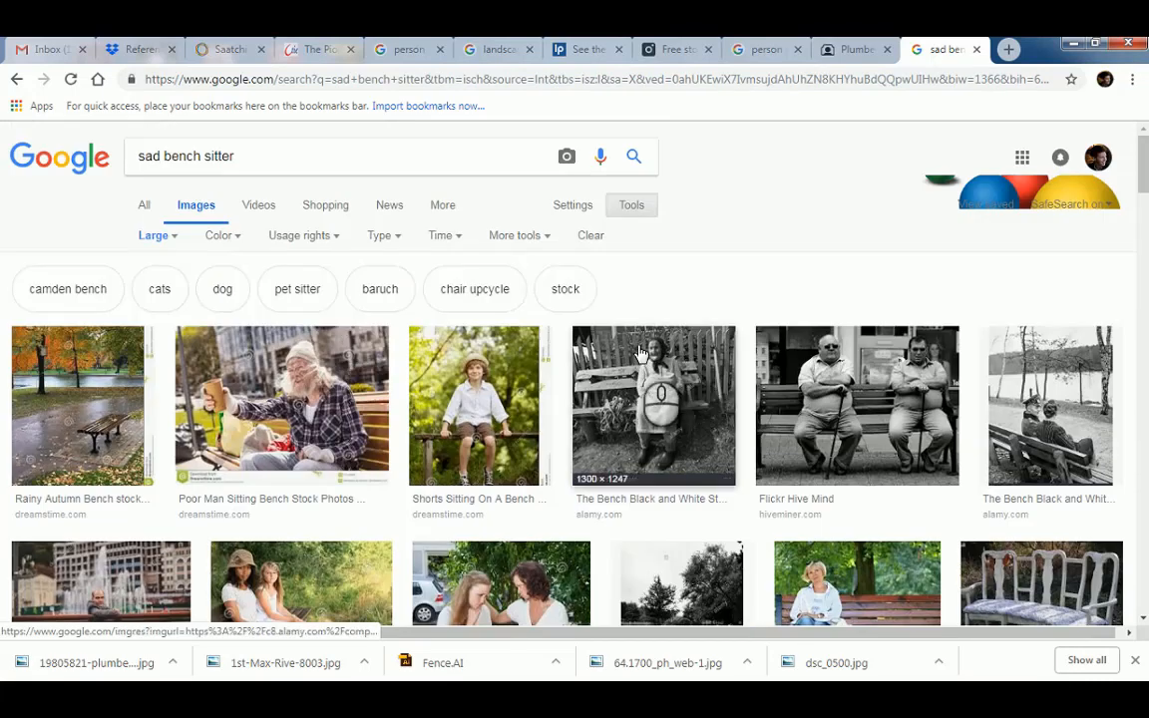
click(773, 339)
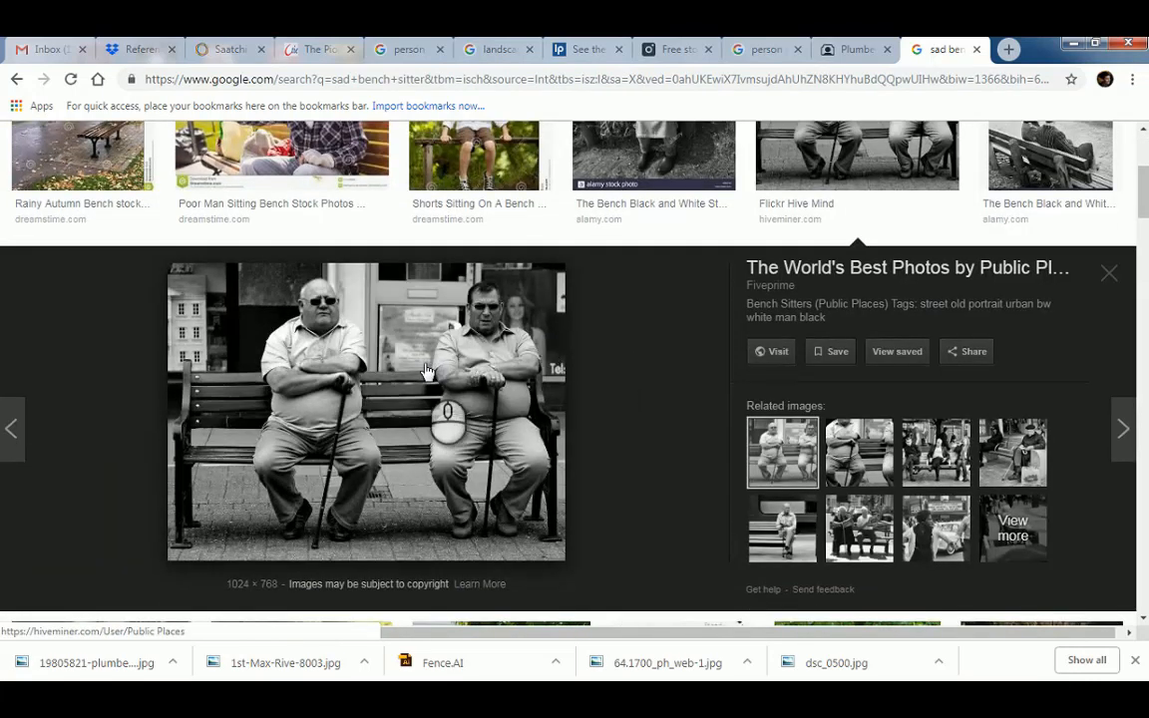
right_click(439, 384)
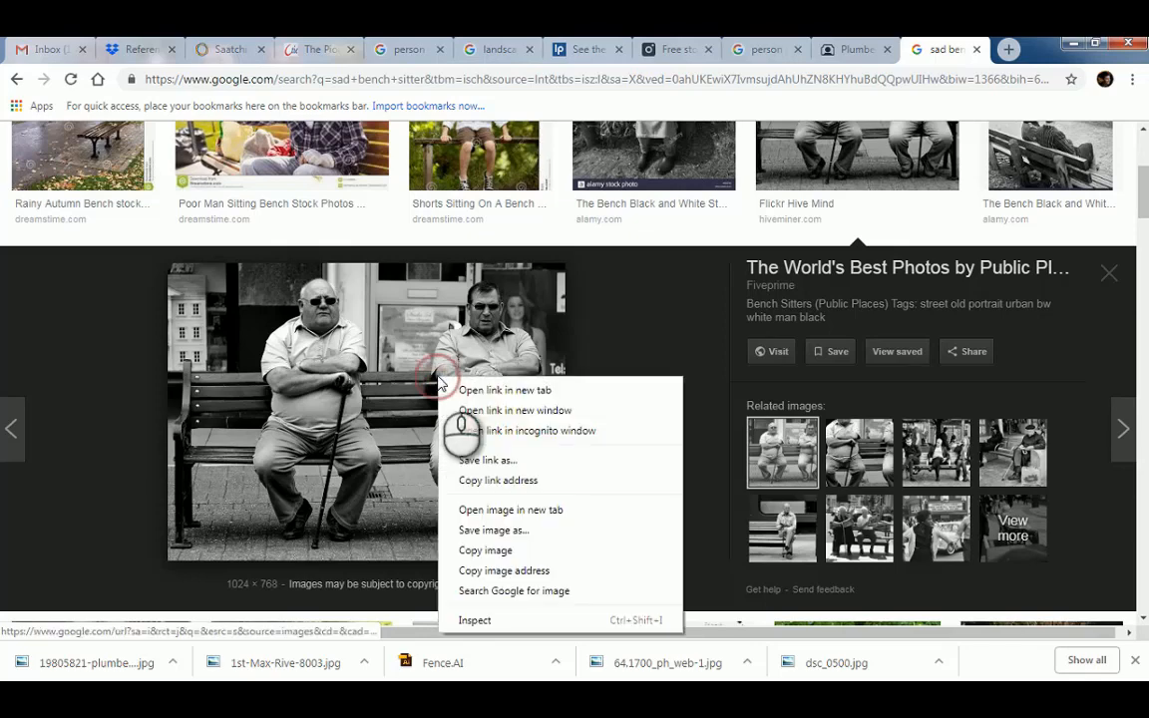
click(487, 533)
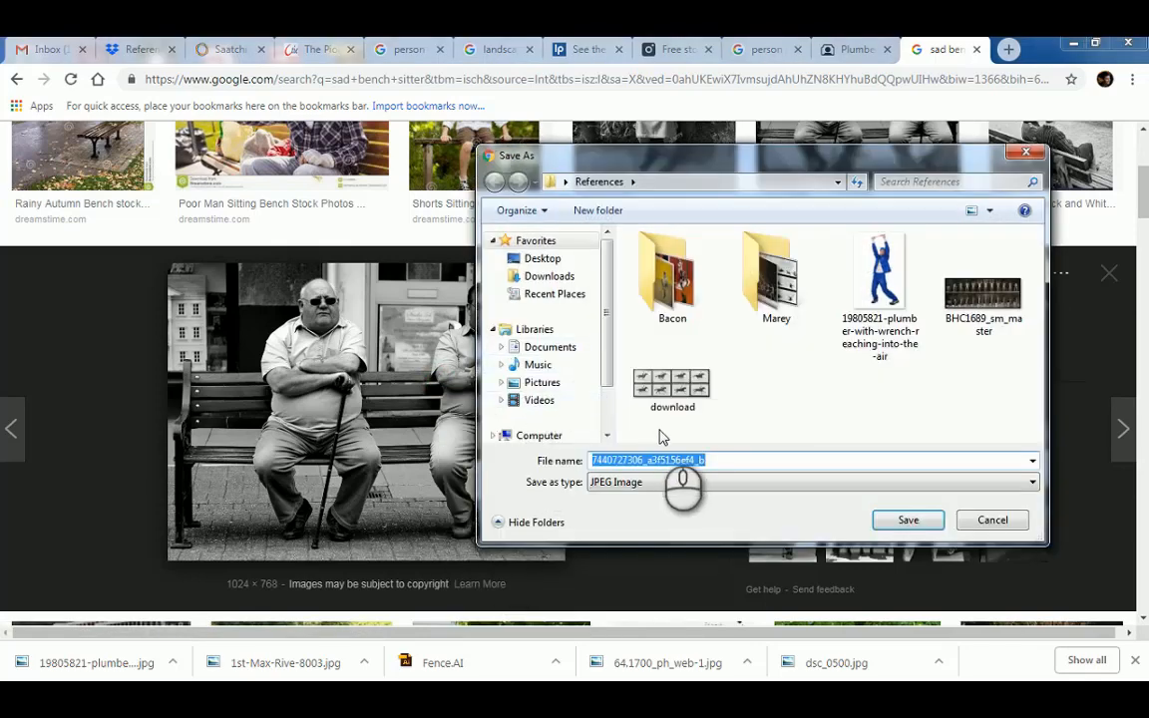
click(793, 463)
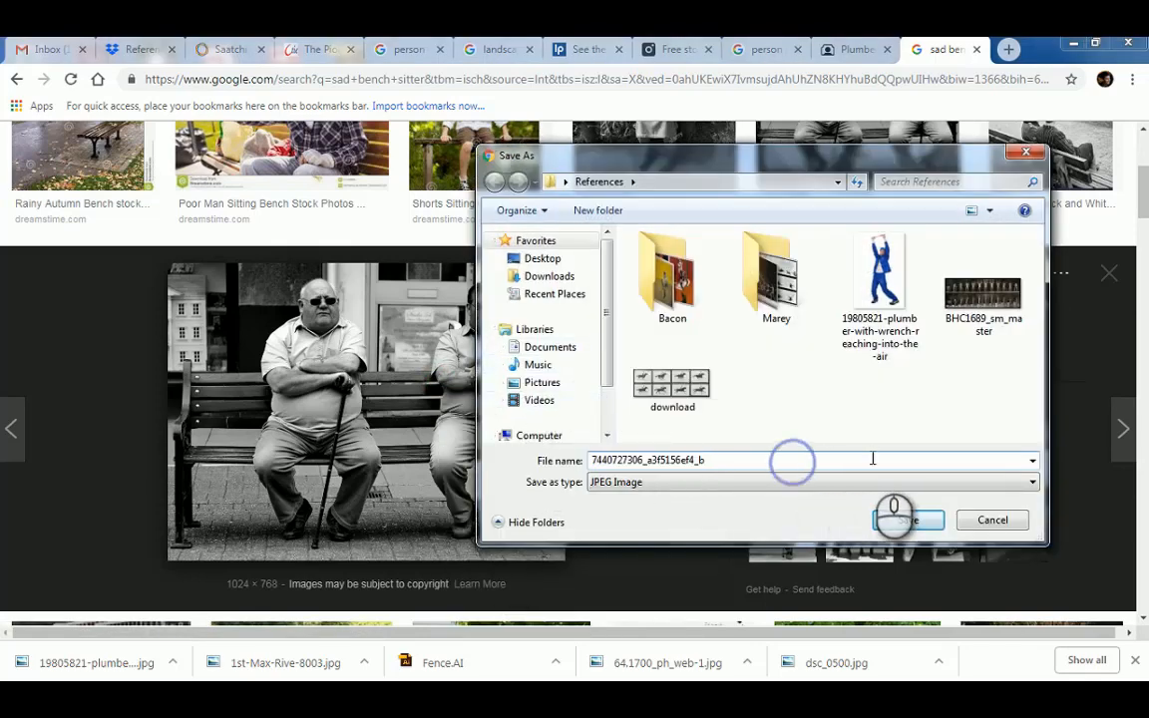
click(911, 521)
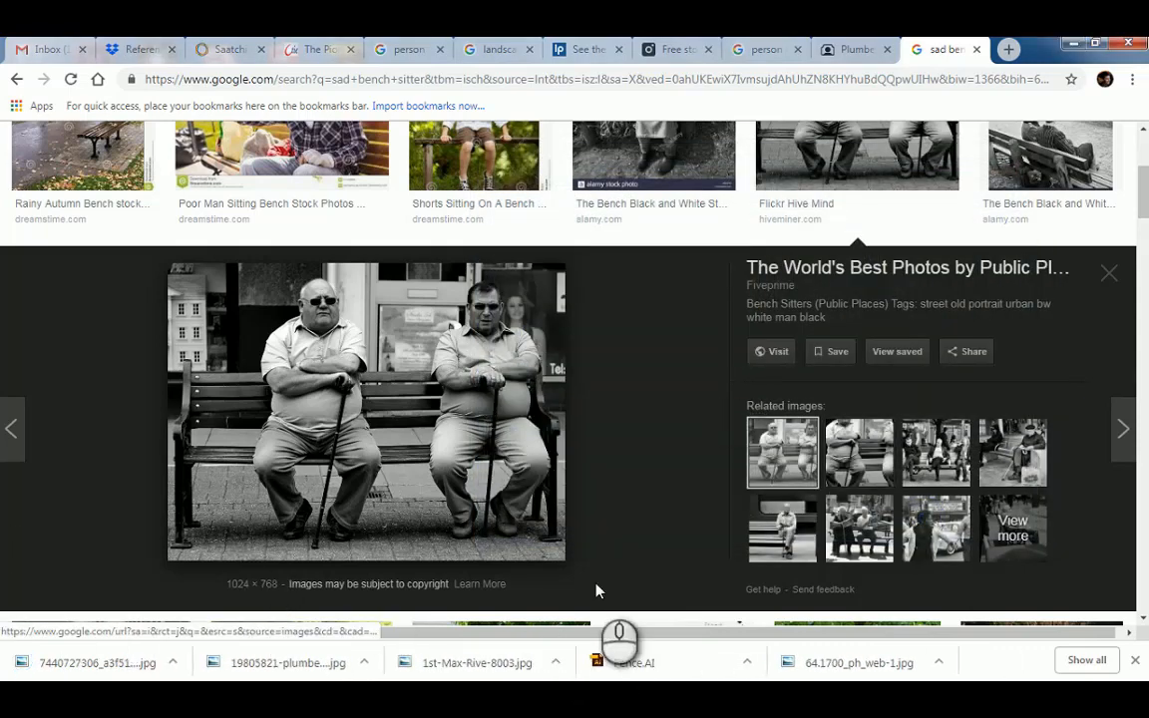
click(128, 49)
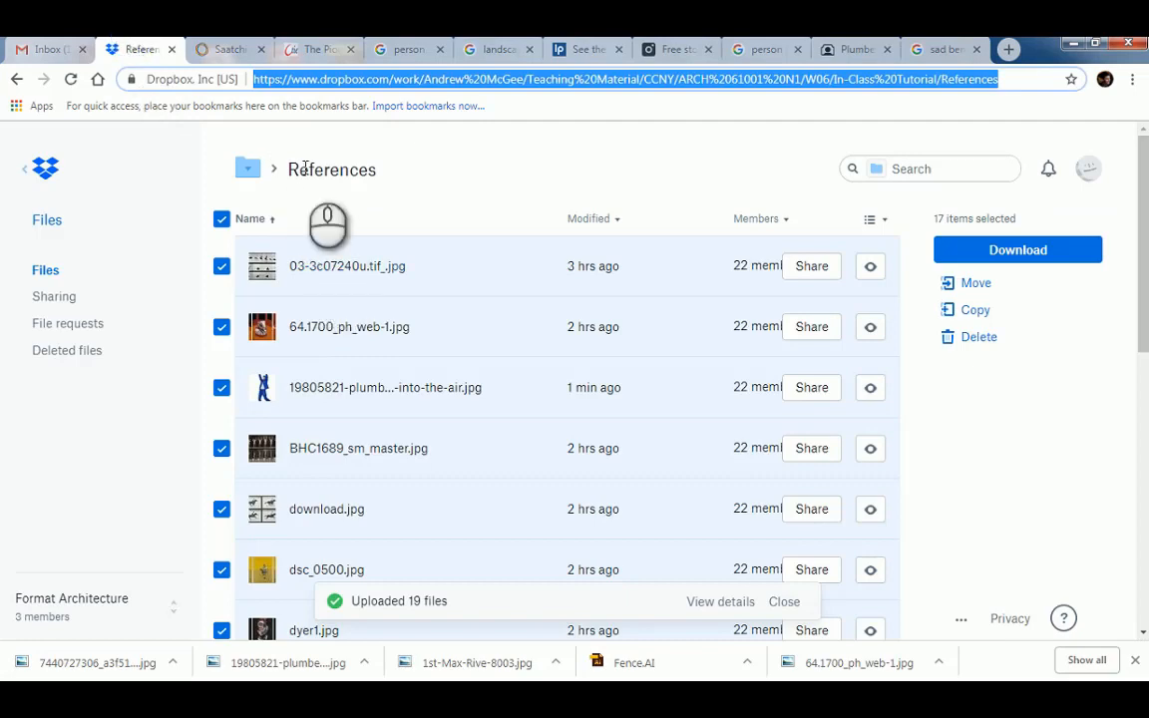
click(221, 218)
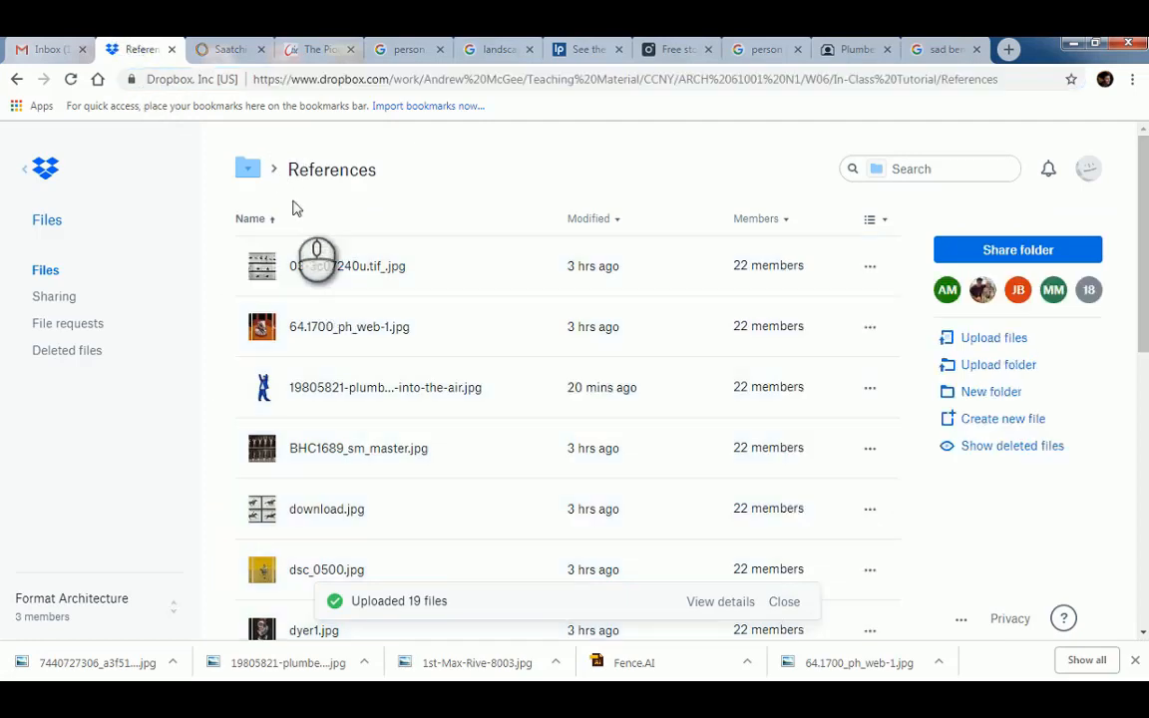
click(1004, 346)
click(996, 281)
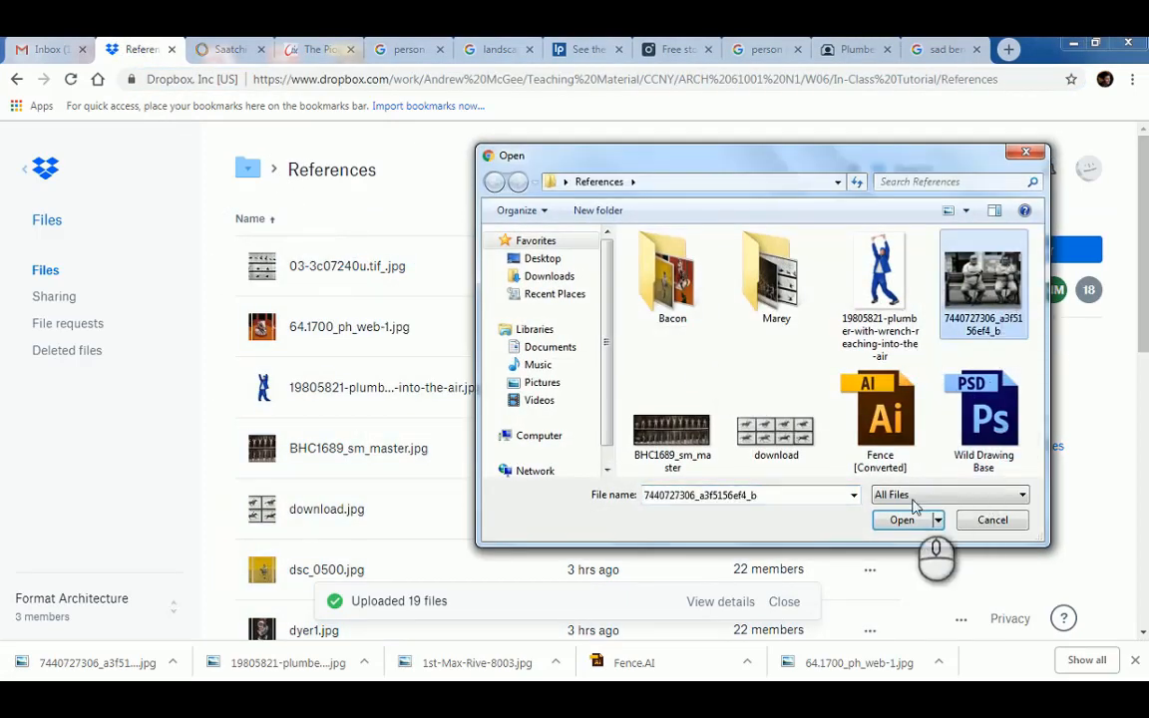
click(906, 517)
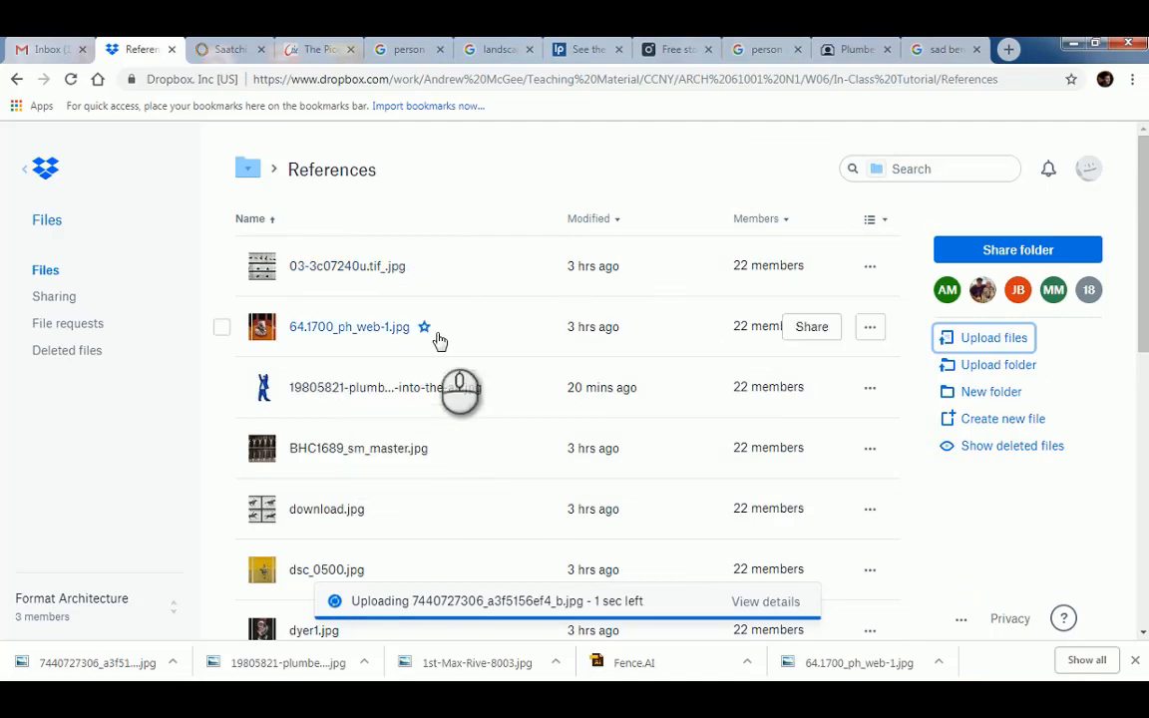
key(ctrl+a)
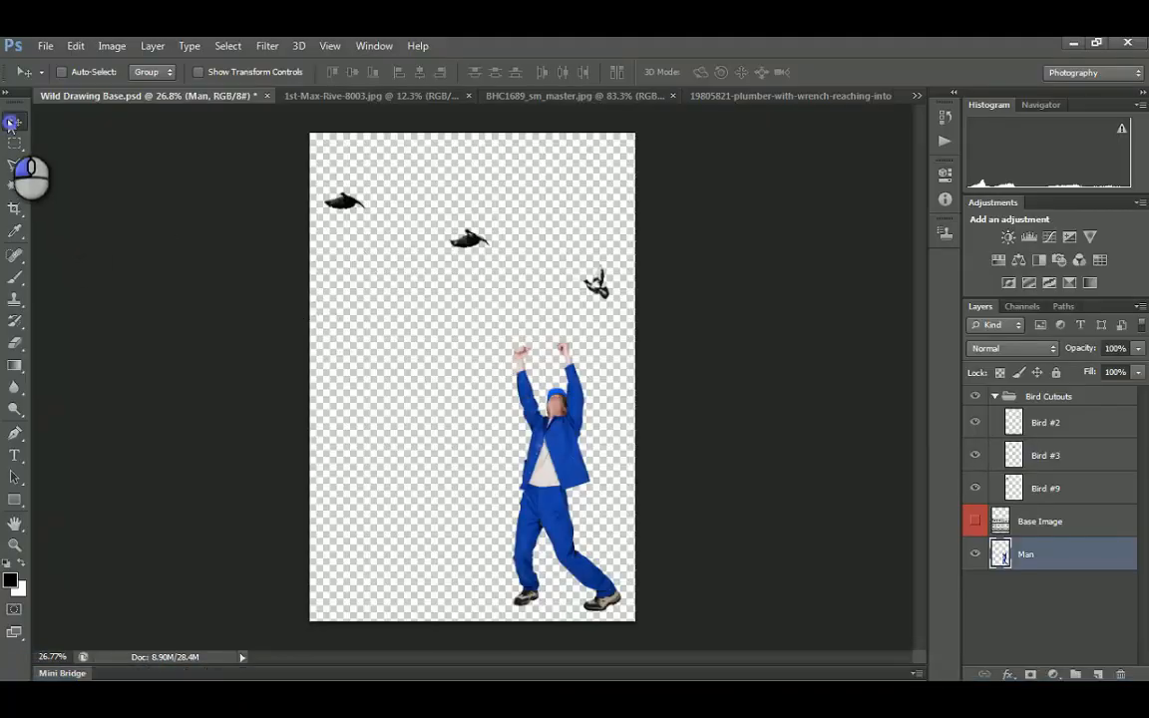
click(112, 45)
click(403, 307)
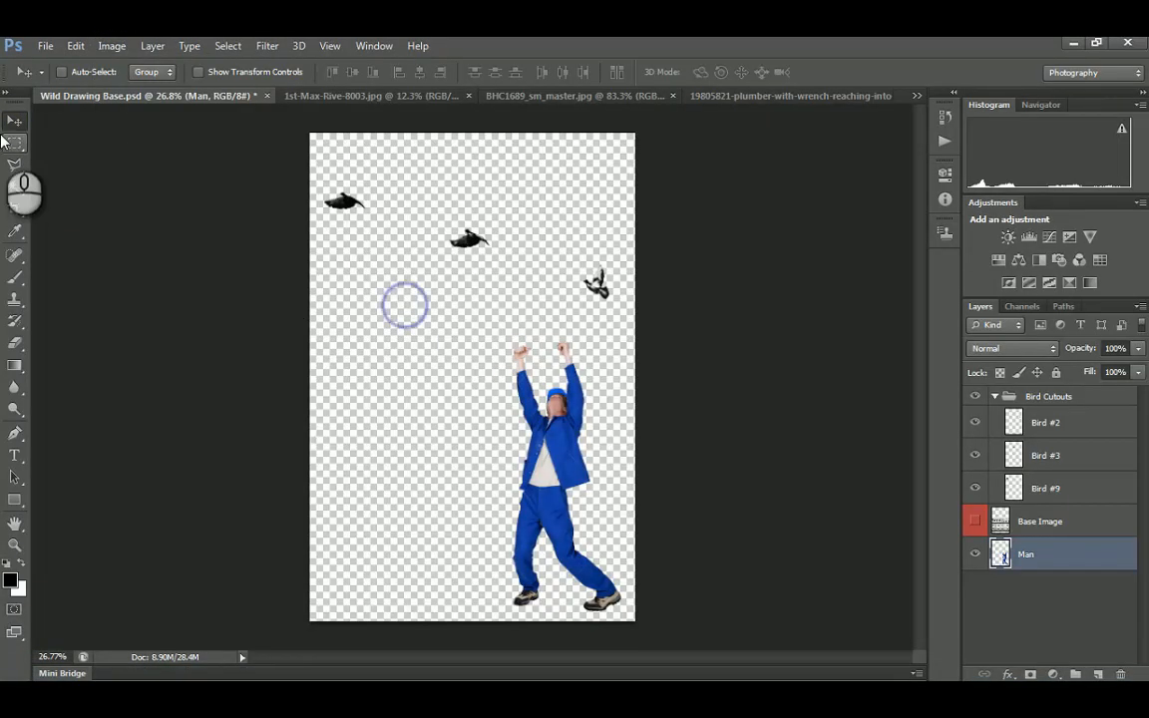
key(ctrl+o)
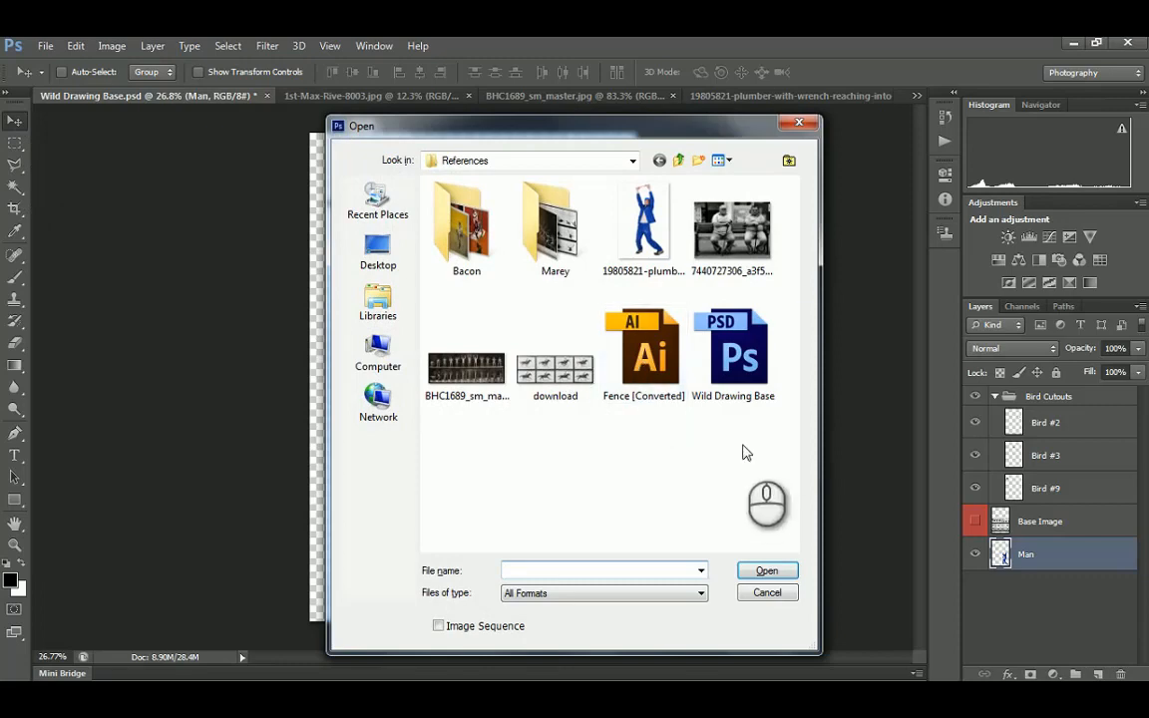
click(733, 232)
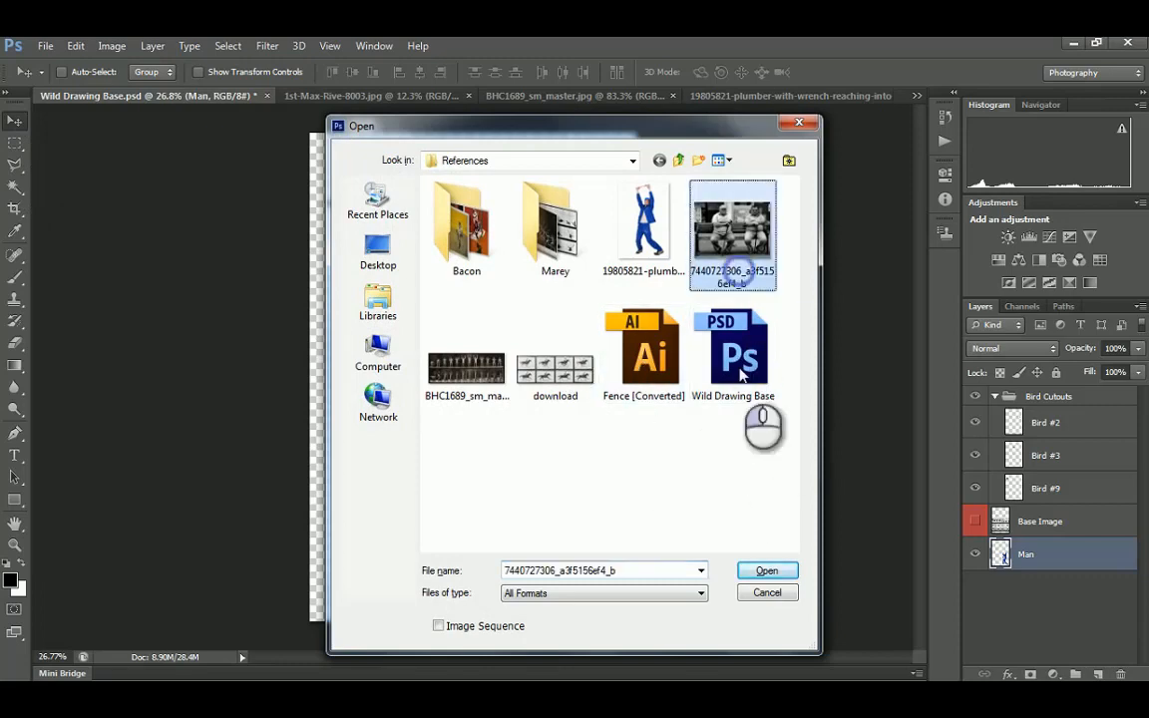
click(767, 571)
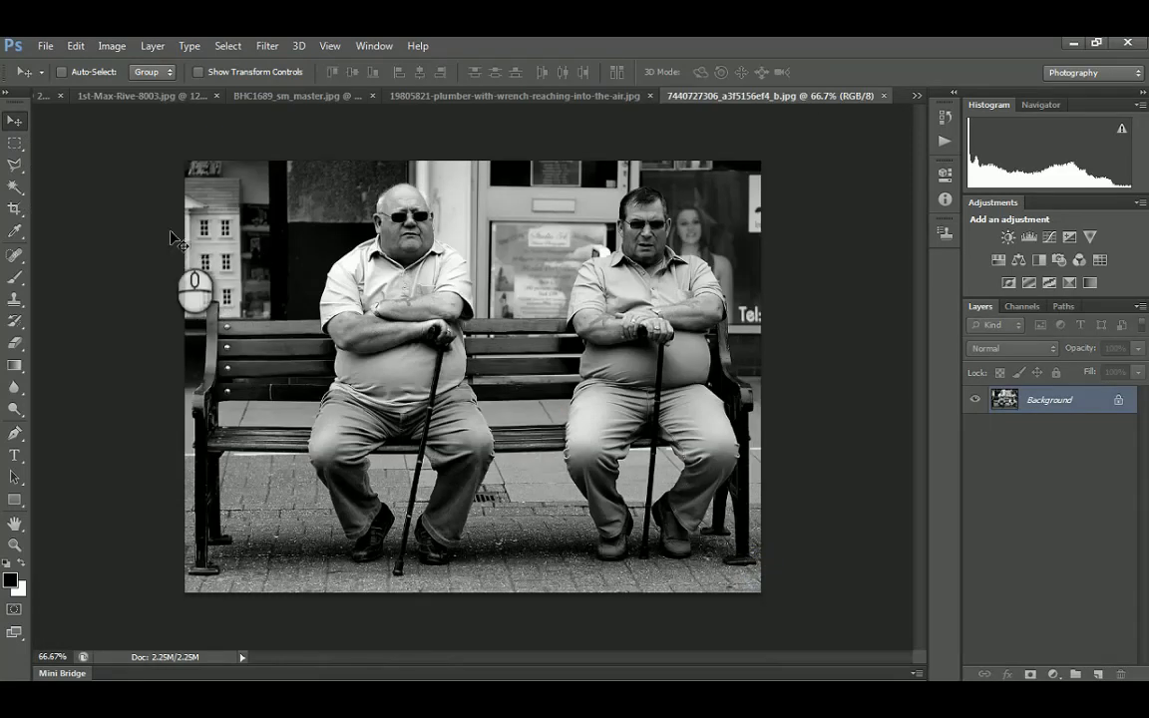
Start a Polygonal Lasso outline around the bench's left end, following its backrest post, armrest and legs up to the seat
click(17, 170)
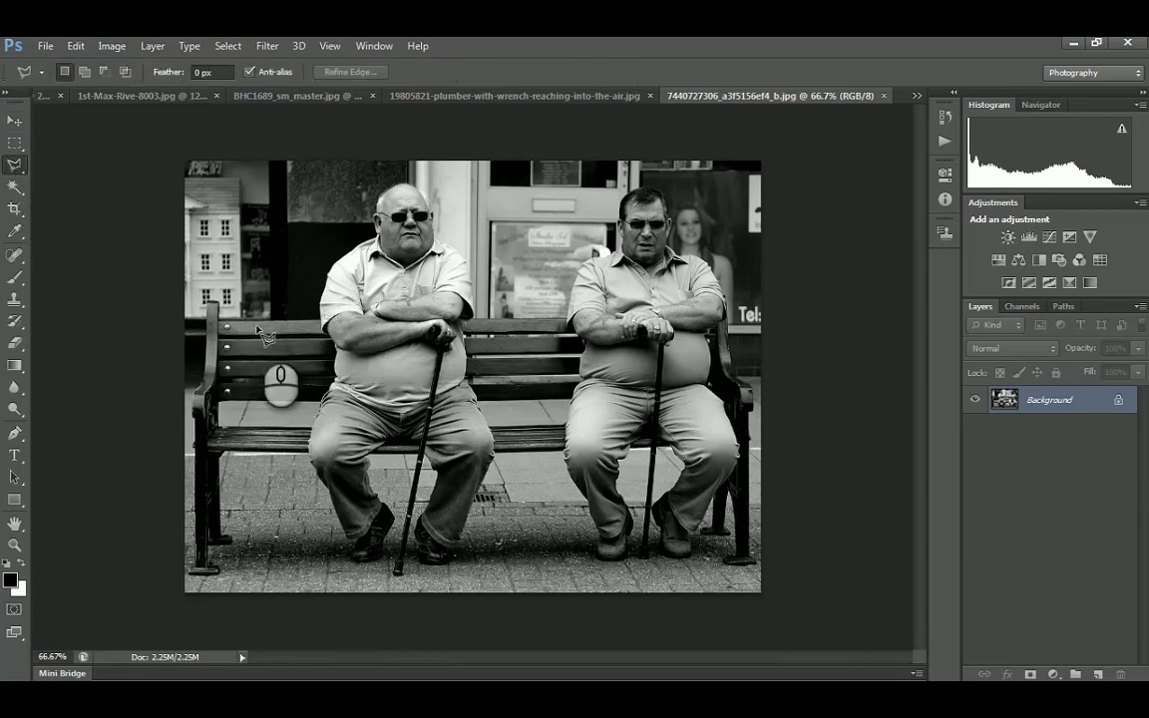
alt+scroll(187, 307, up, 2)
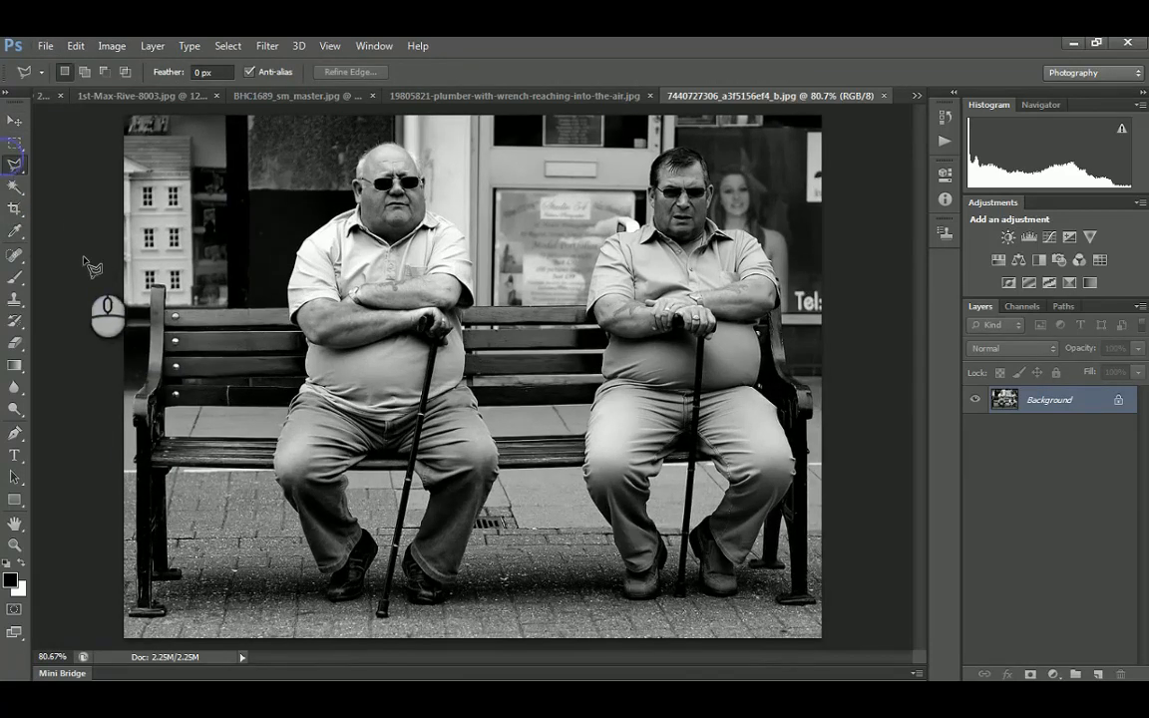
click(149, 283)
click(146, 365)
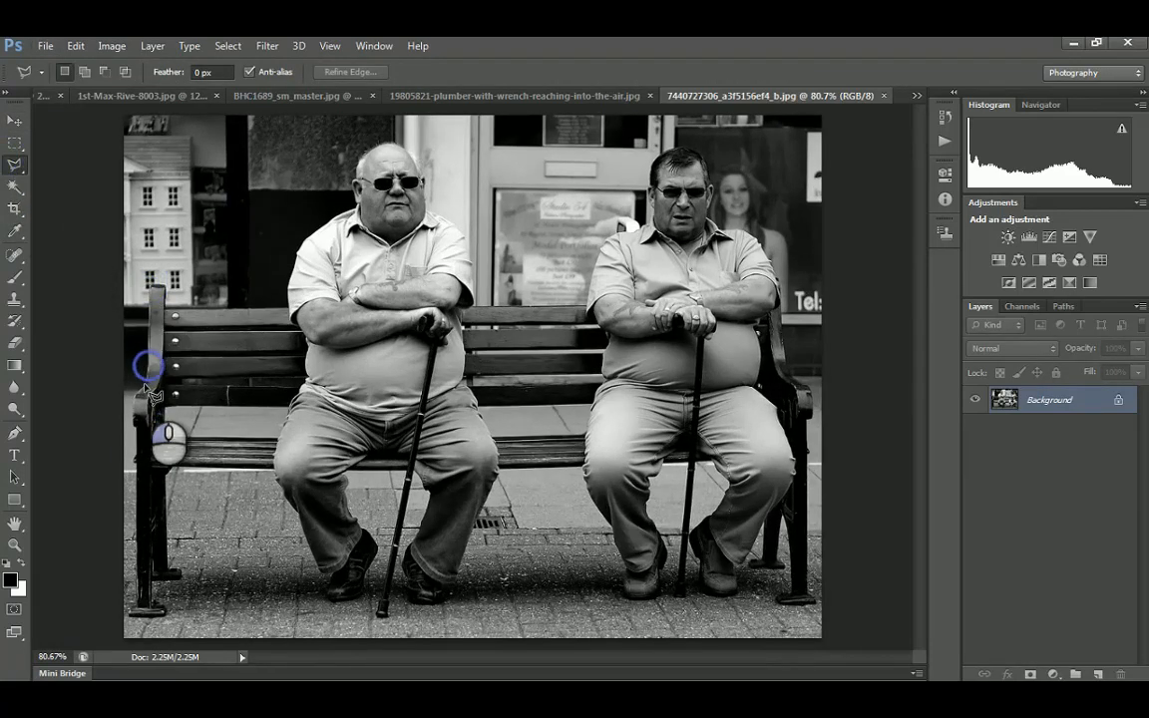
click(140, 389)
click(134, 419)
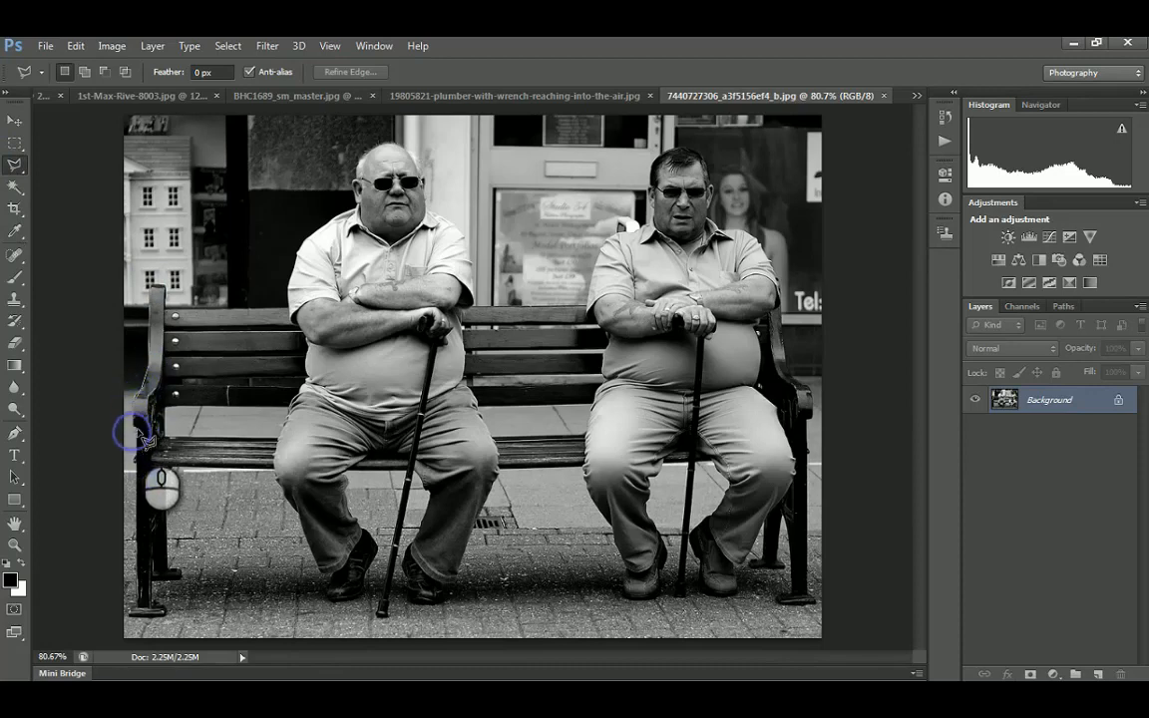
click(150, 606)
click(152, 577)
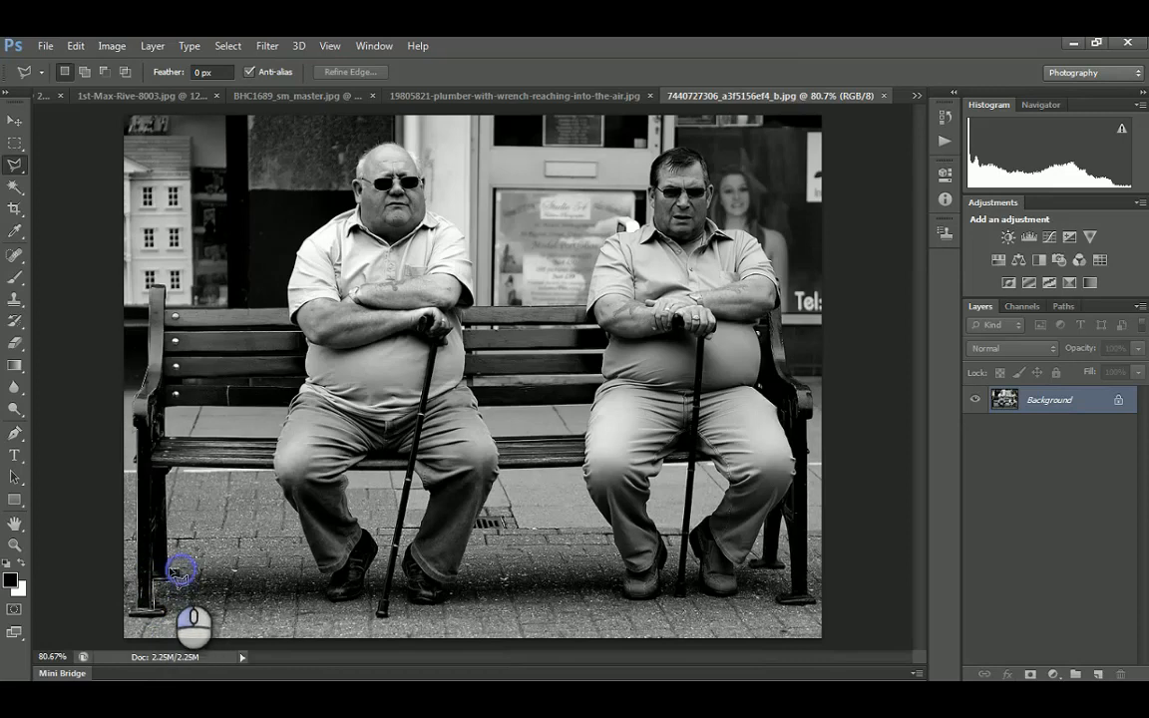
click(165, 468)
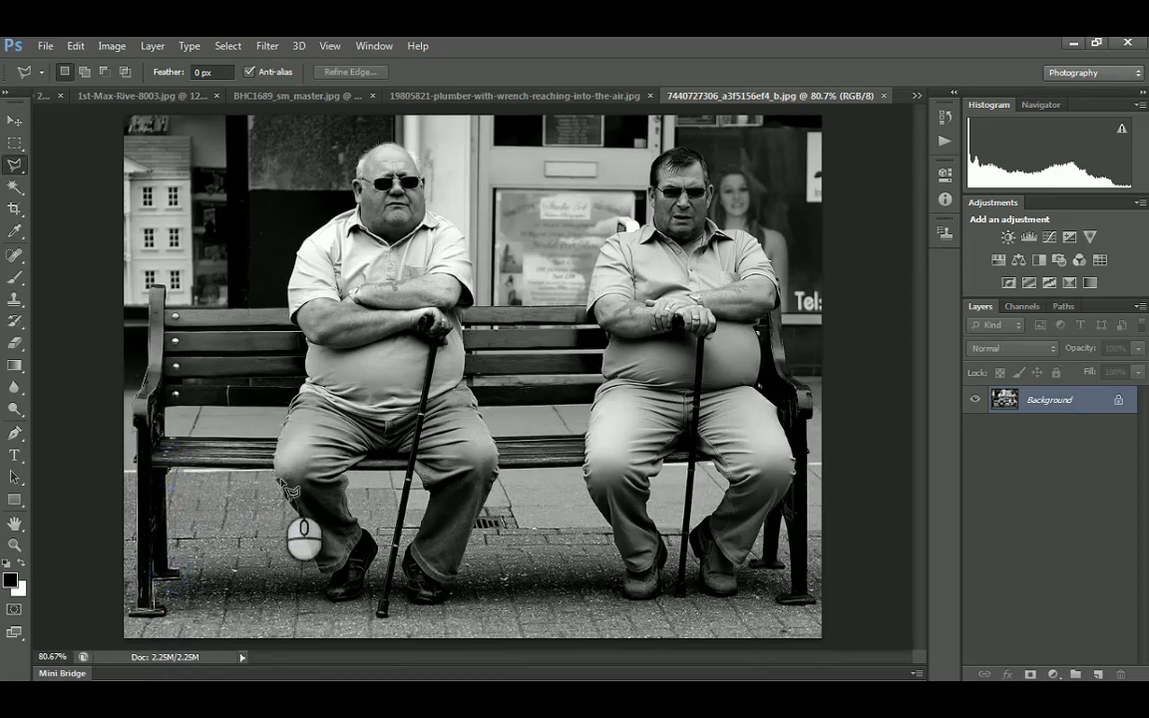
Continue the lasso outline around the left man's lower legs, both shoes and his walking cane
click(307, 544)
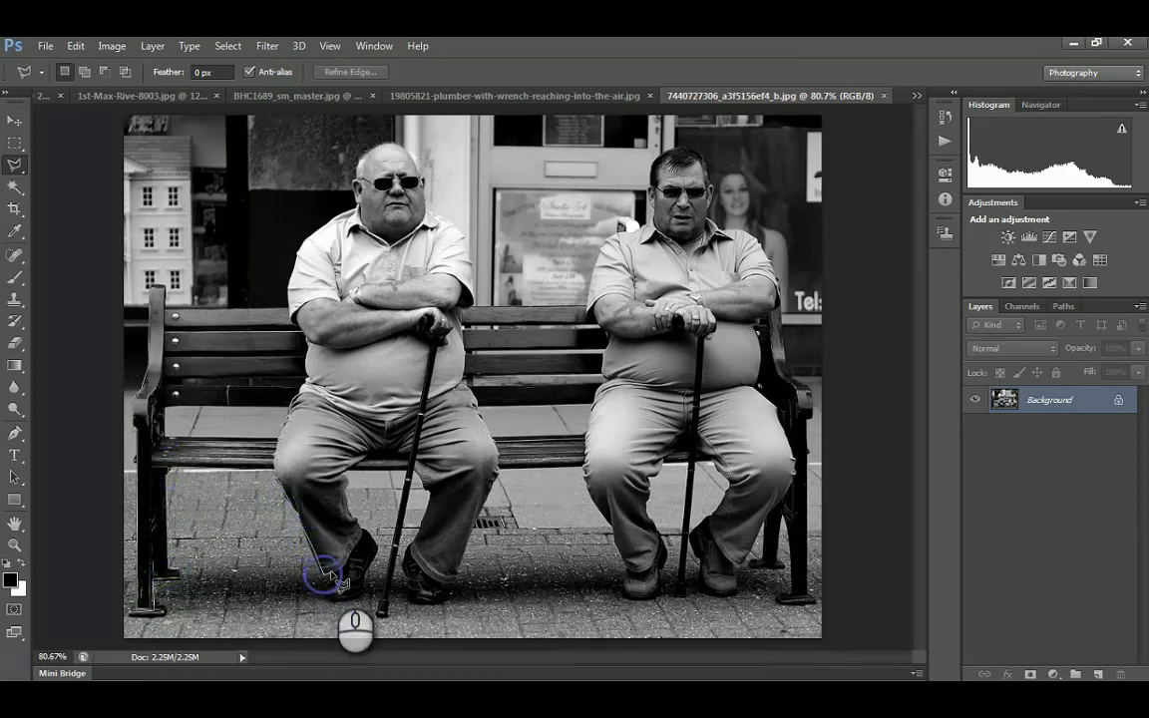
click(338, 599)
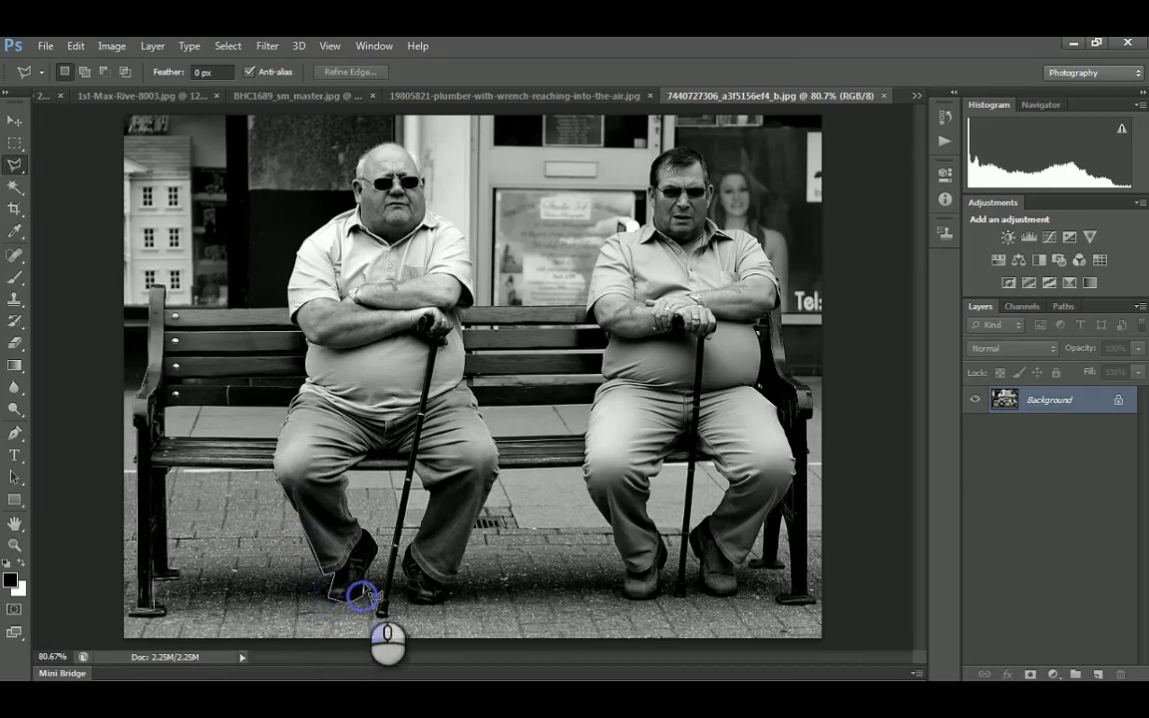
click(366, 580)
click(356, 523)
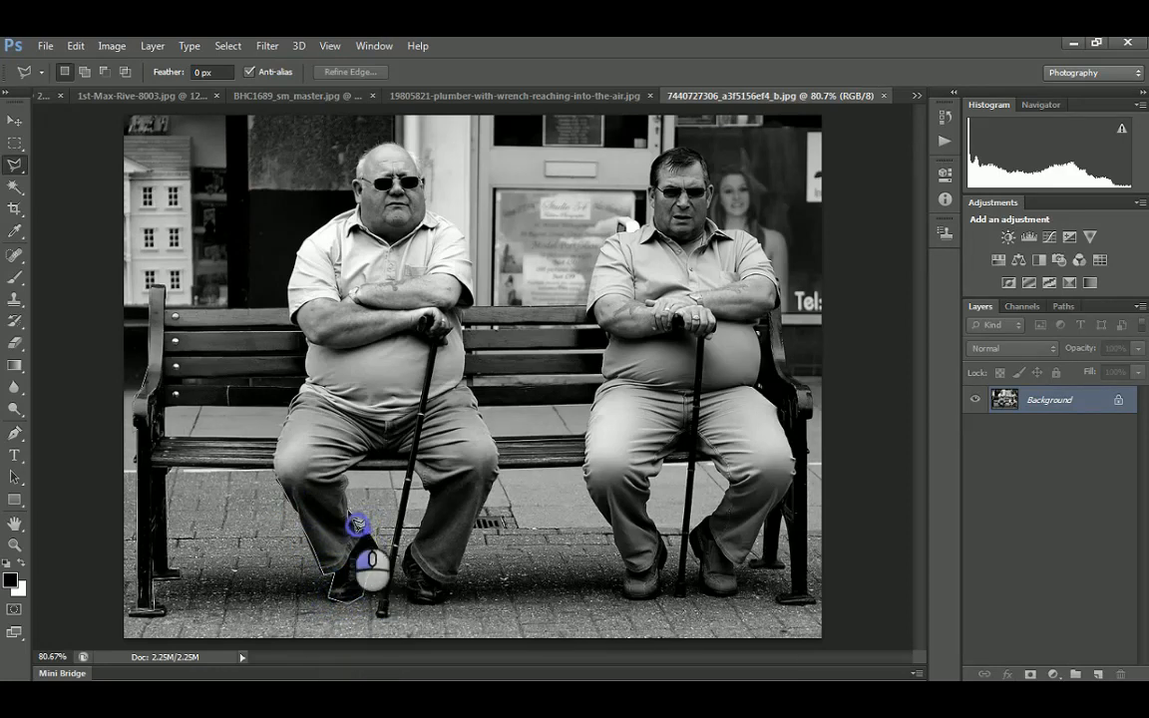
click(407, 471)
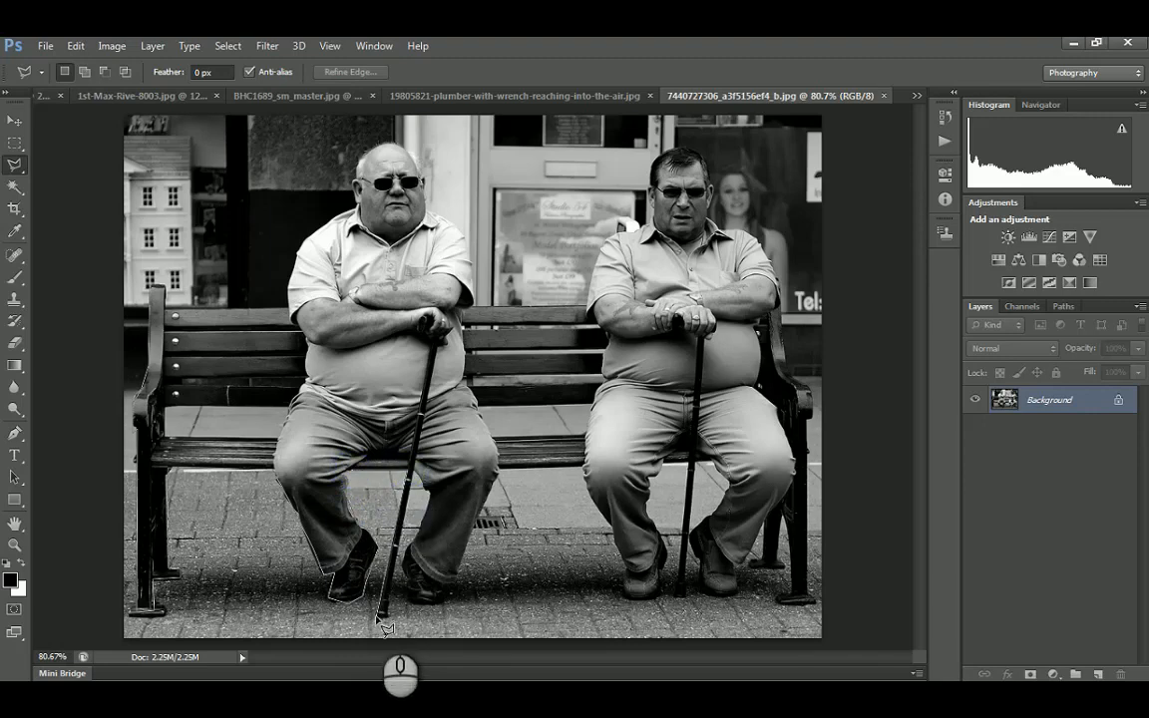
click(412, 472)
click(423, 509)
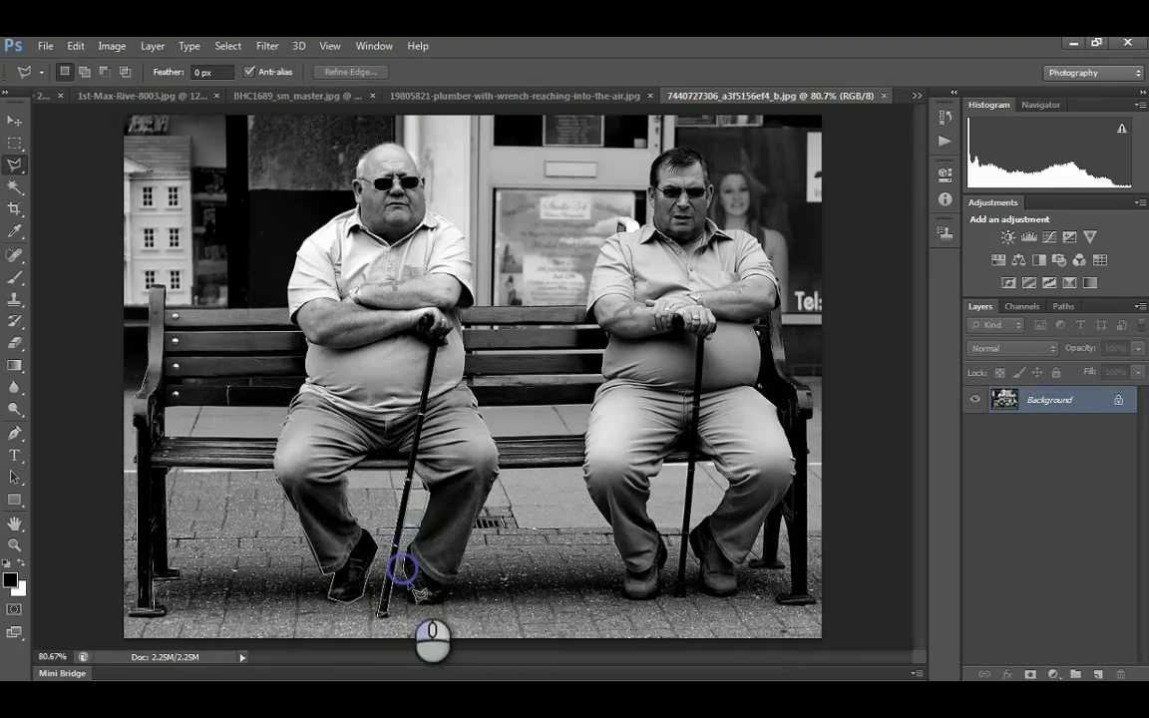
click(419, 601)
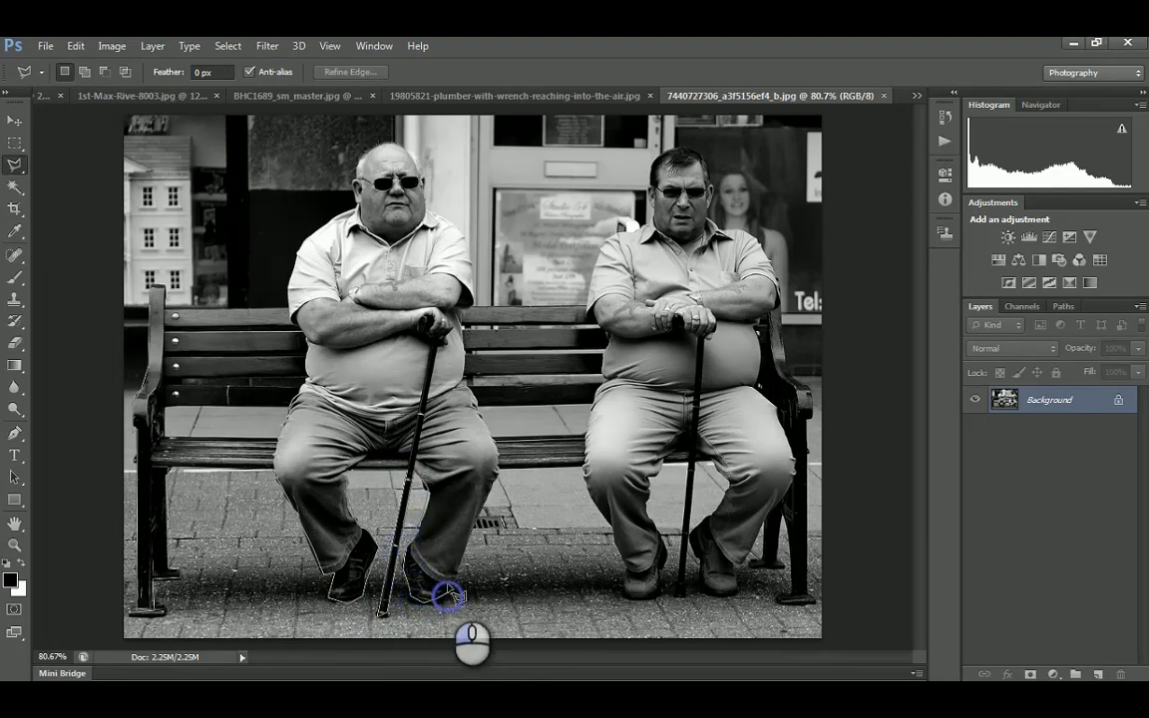
Carry the outline past the left man's knee, through the bench between the men and over his shoulder, and close it at his head
click(498, 477)
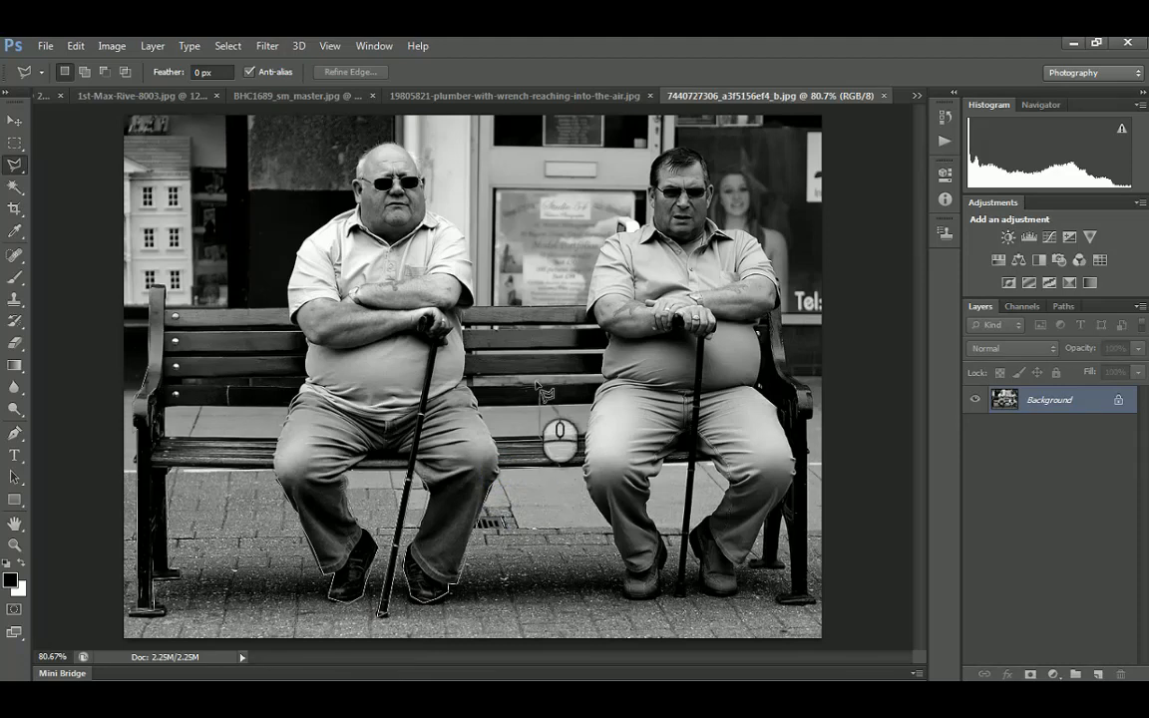
click(473, 303)
click(470, 265)
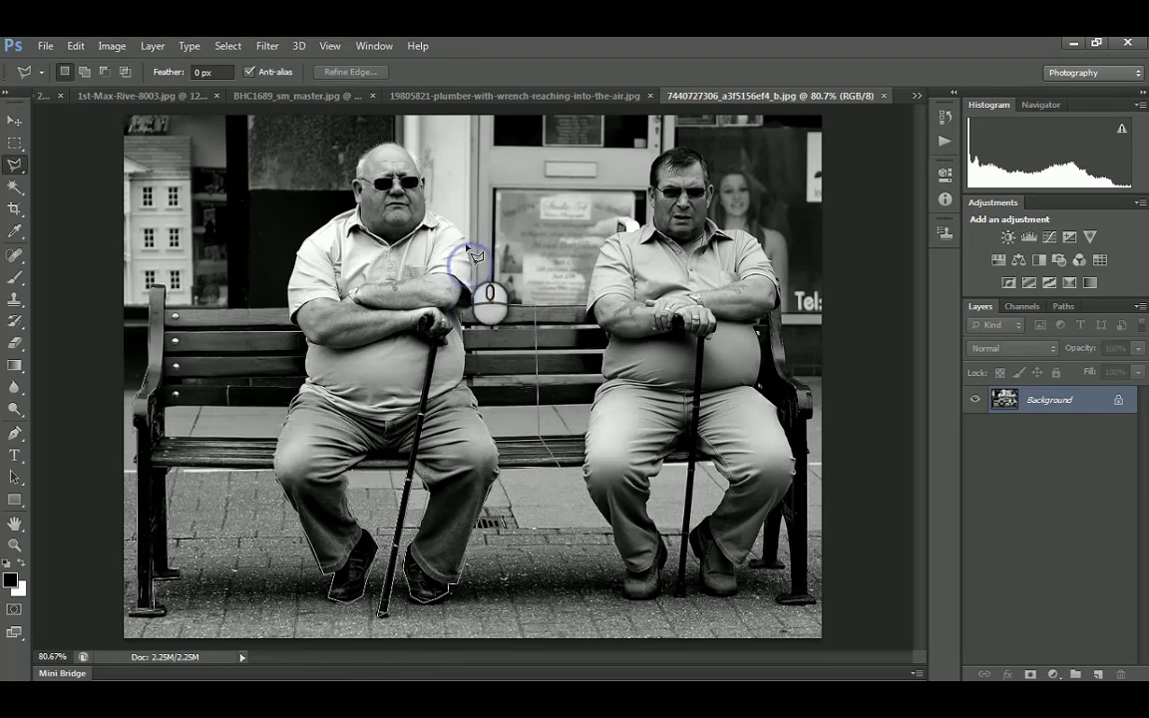
click(465, 243)
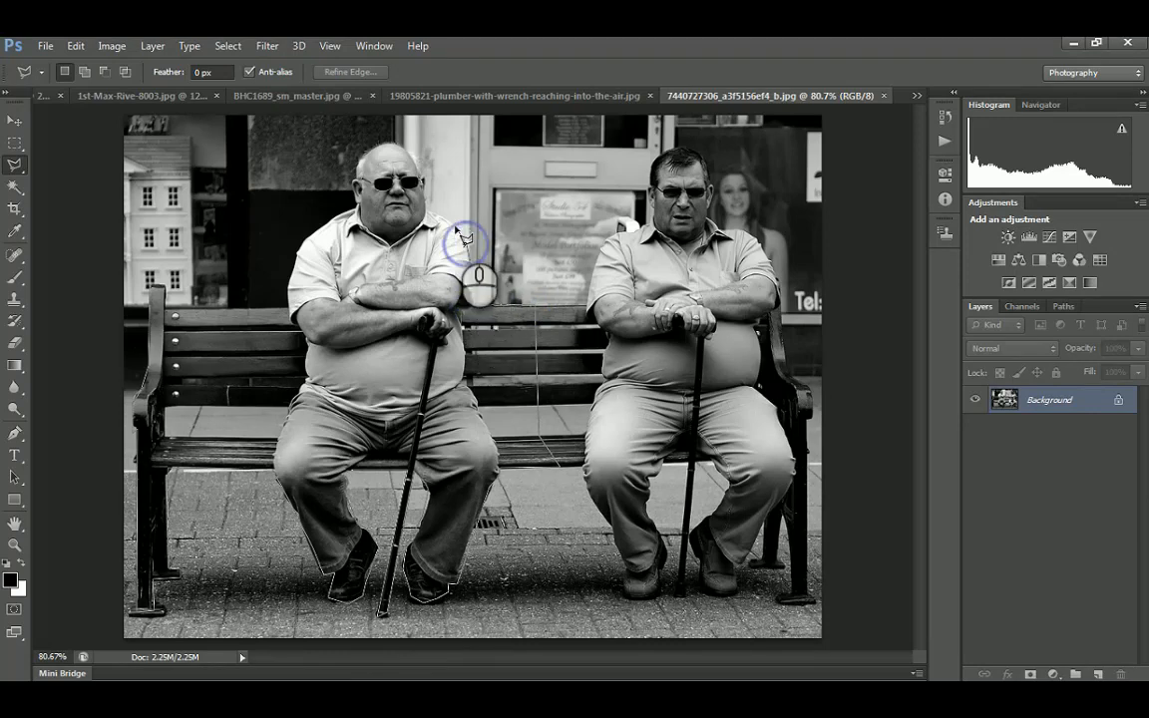
double_click(423, 179)
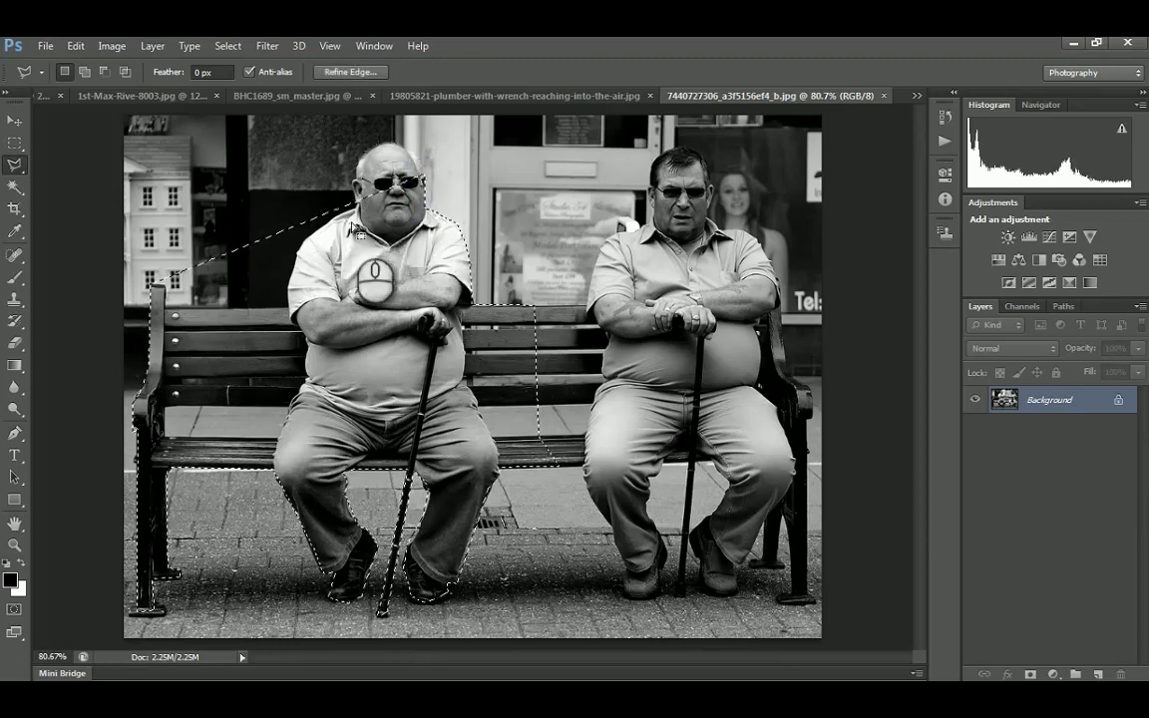
Add the top of the left man's head to the selection and subtract the background above the bench backrest beside his shoulder
shift+click(423, 172)
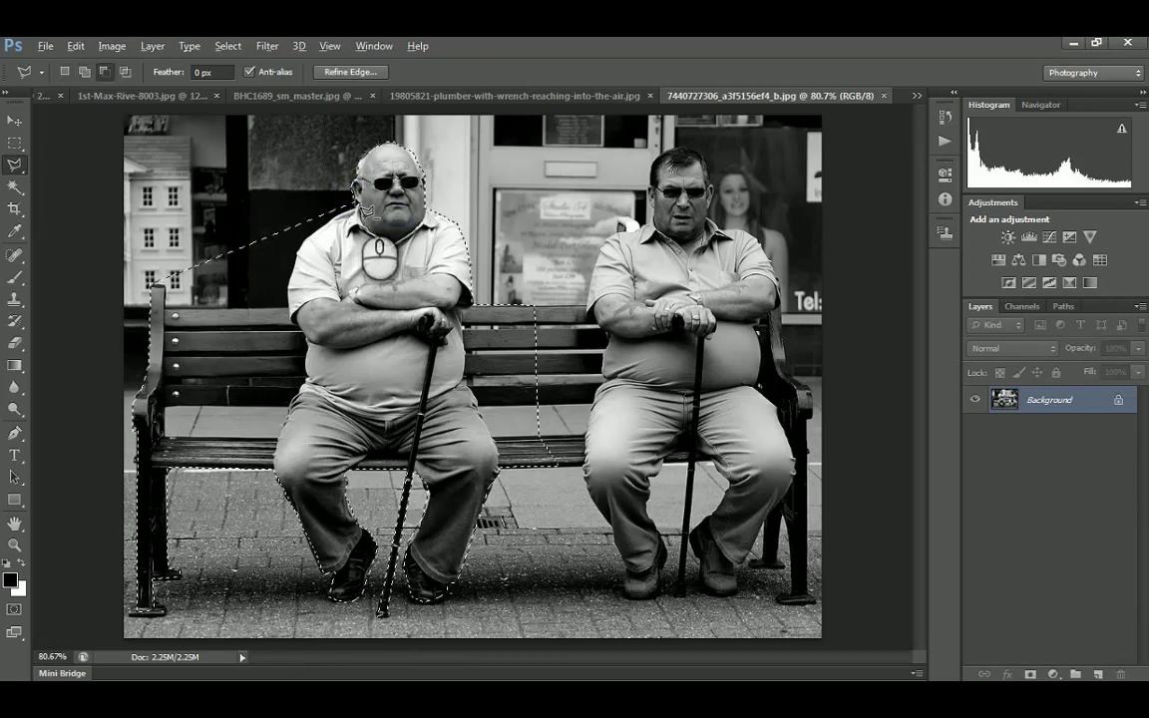
click(295, 271)
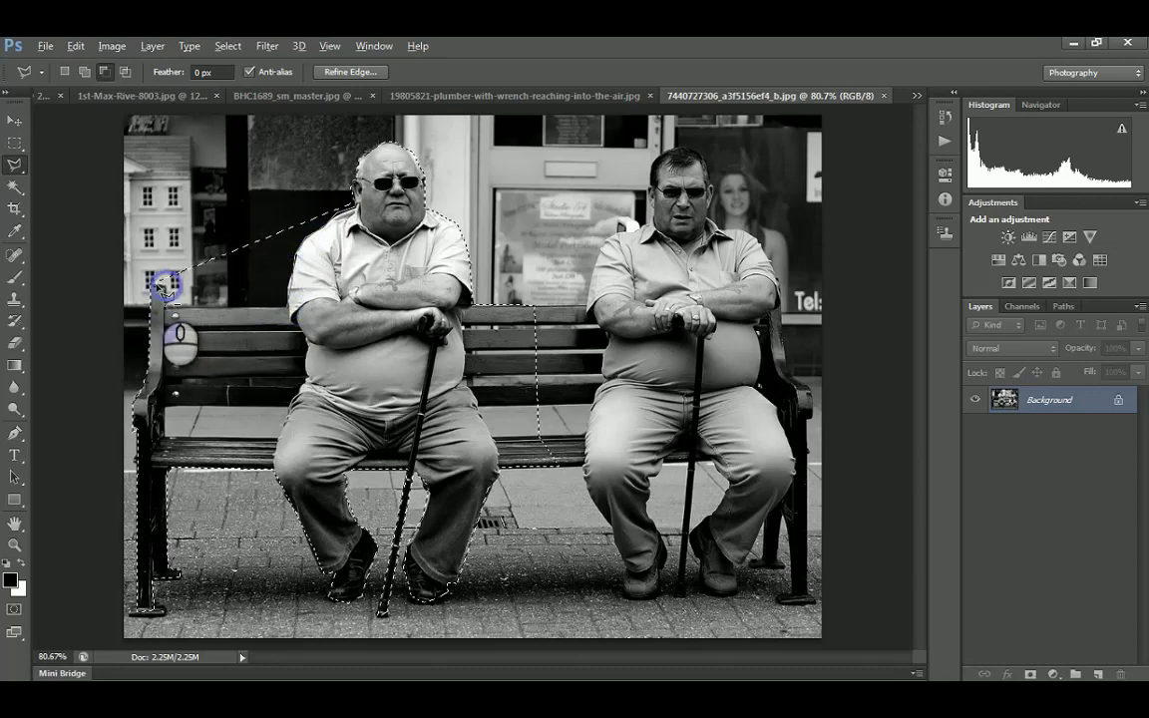
click(162, 187)
click(200, 141)
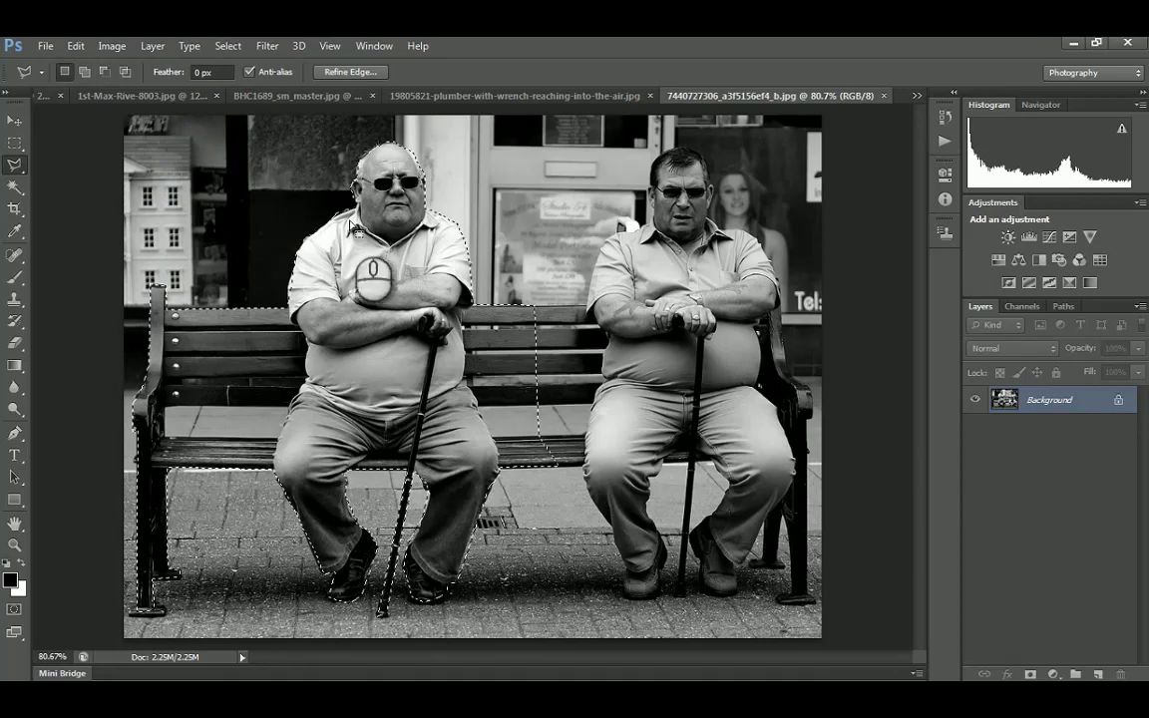
Convert the bench photo's locked Background into a regular layer, accepting the default name
click(14, 119)
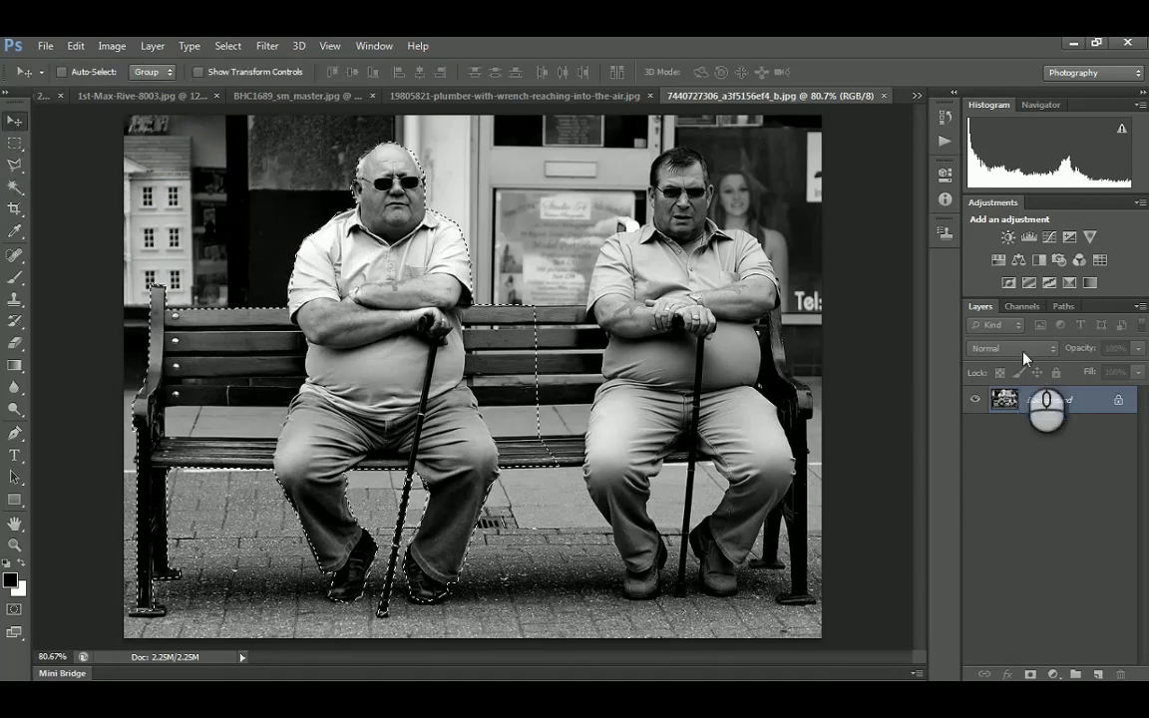
double_click(1034, 400)
key(Return)
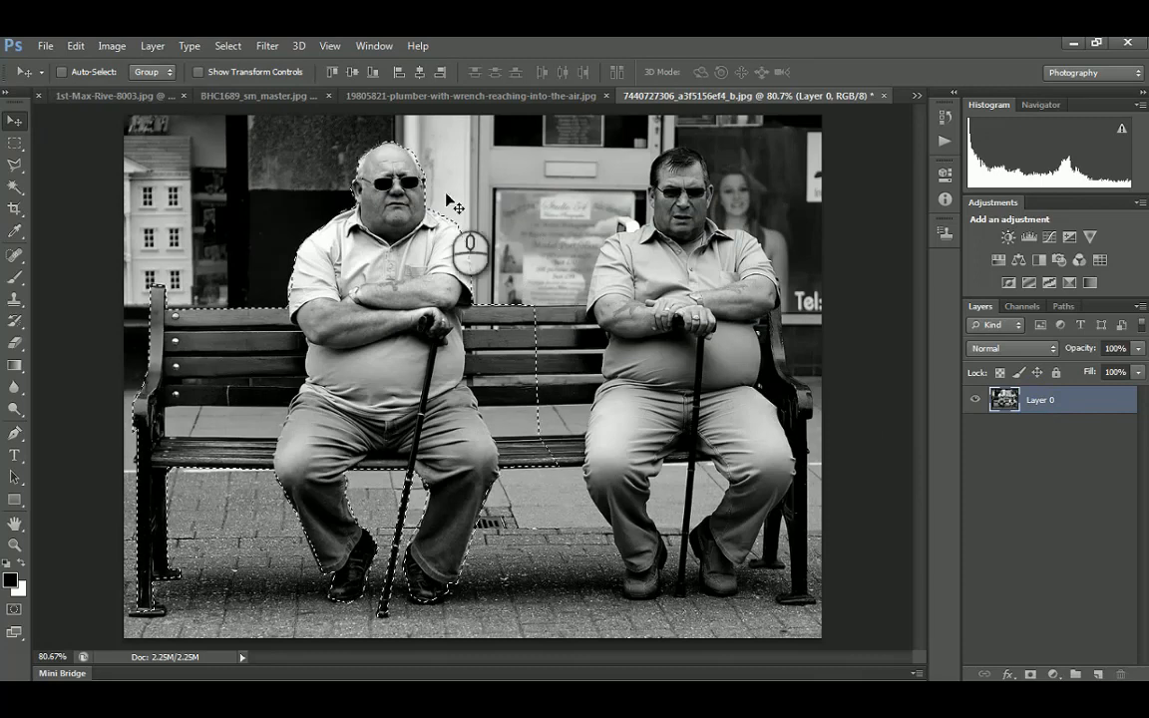
Paste the selected bench sitter into Wild Drawing Base.psd and place the cutout at the canvas's lower left, beside the man in blue
click(75, 96)
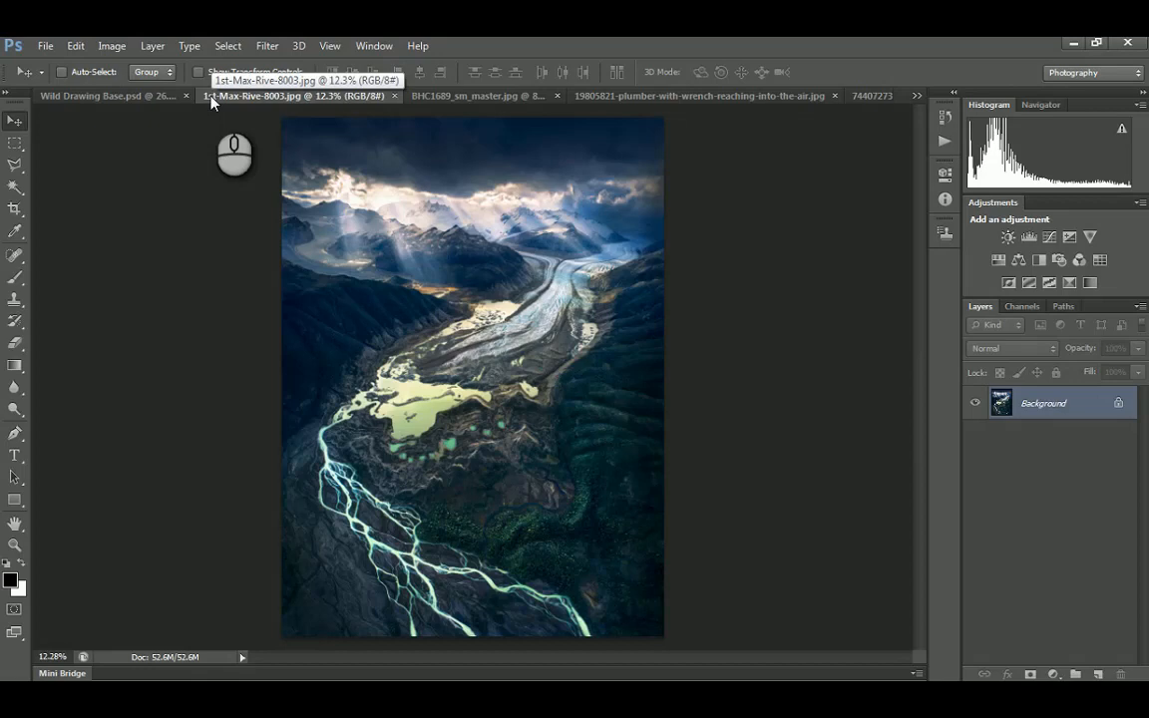
key(ctrl+Tab)
key(ctrl+Tab)
key(ctrl+Tab)
key(ctrl+Tab)
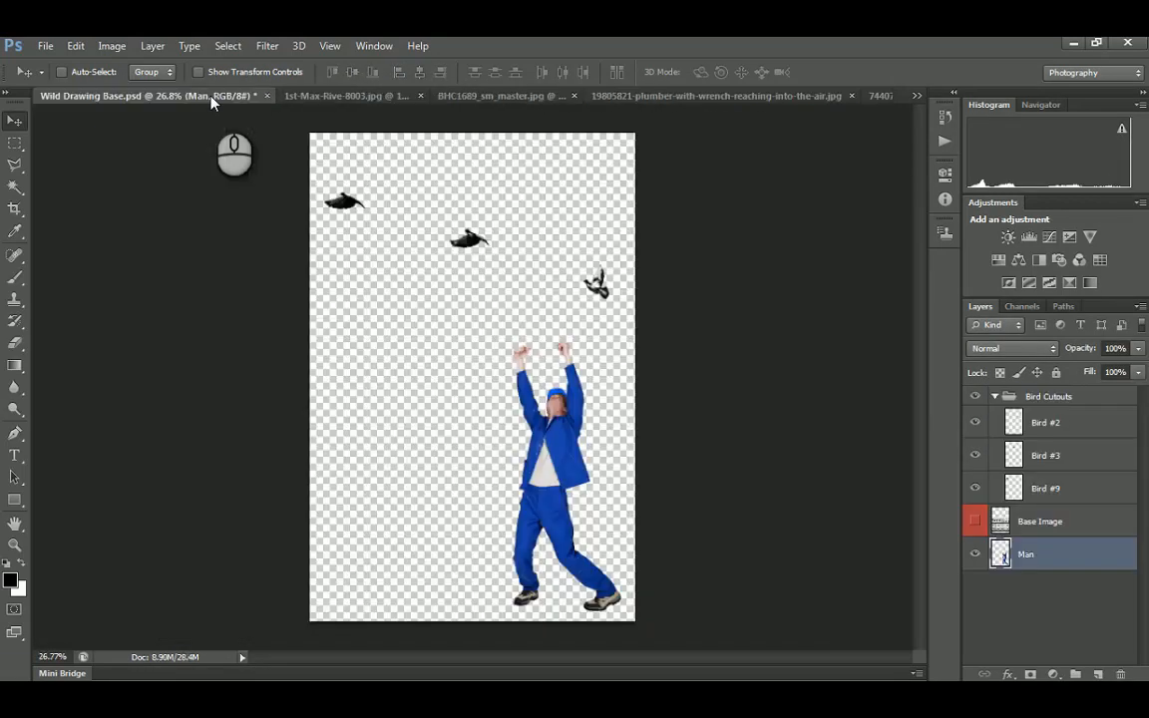
key(ctrl+v)
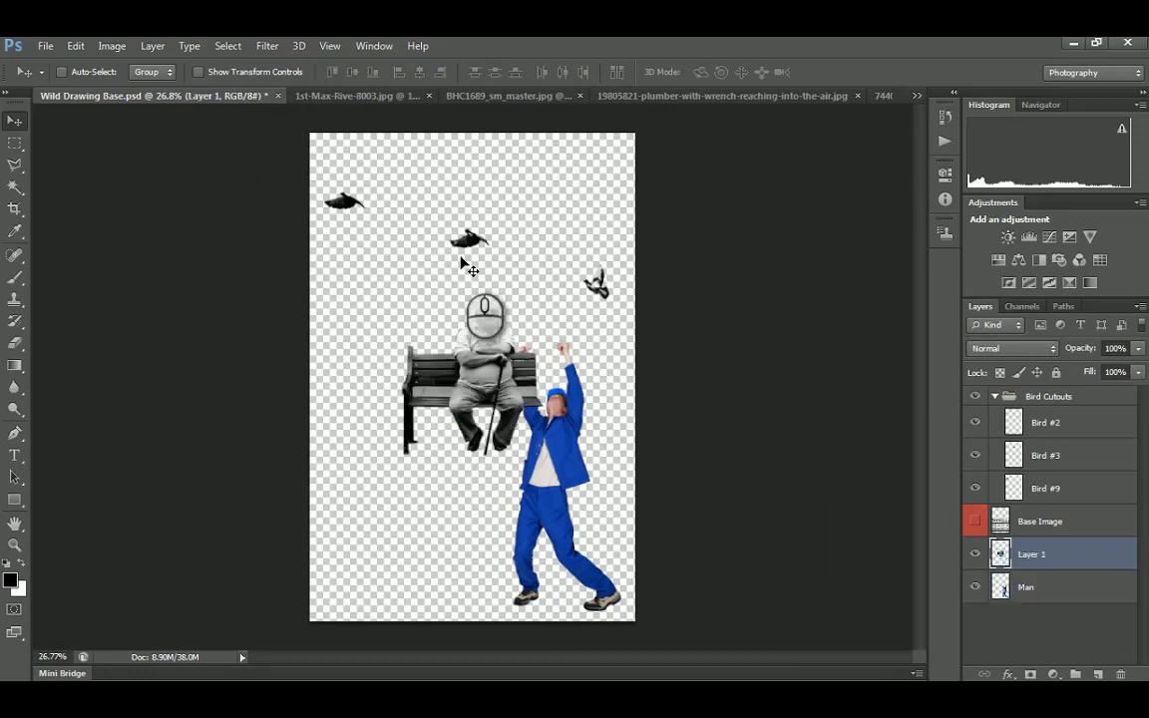
key(ctrl+t)
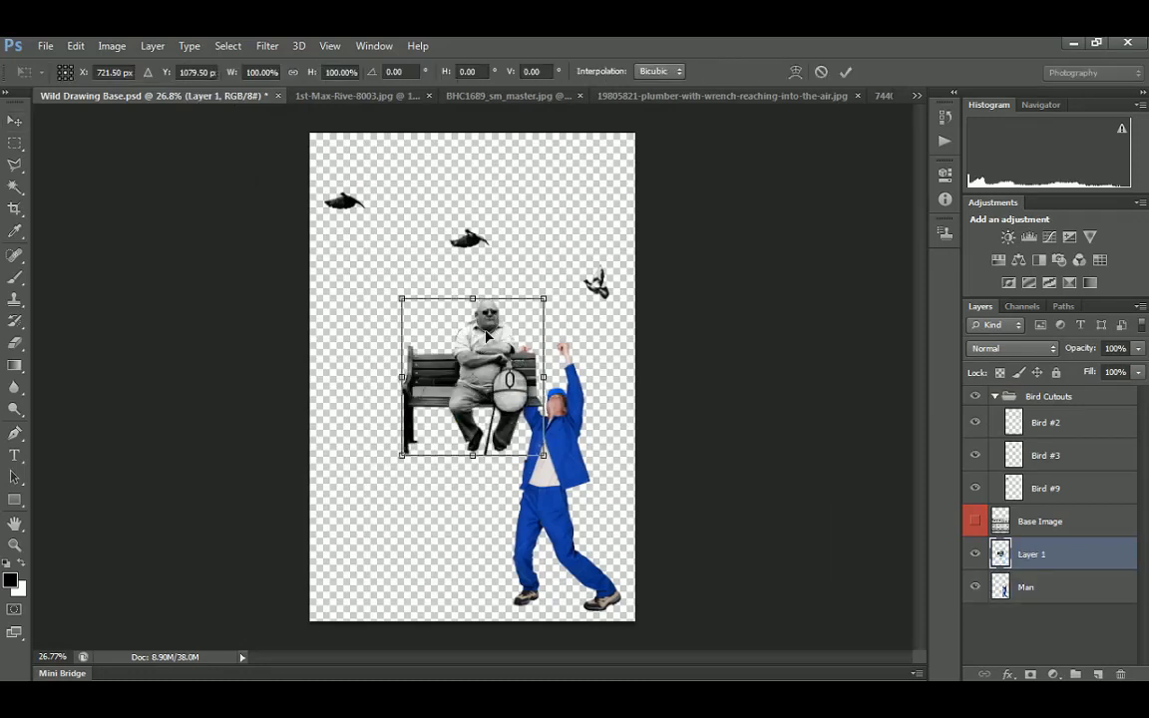
key(Return)
drag(486, 337, 405, 451)
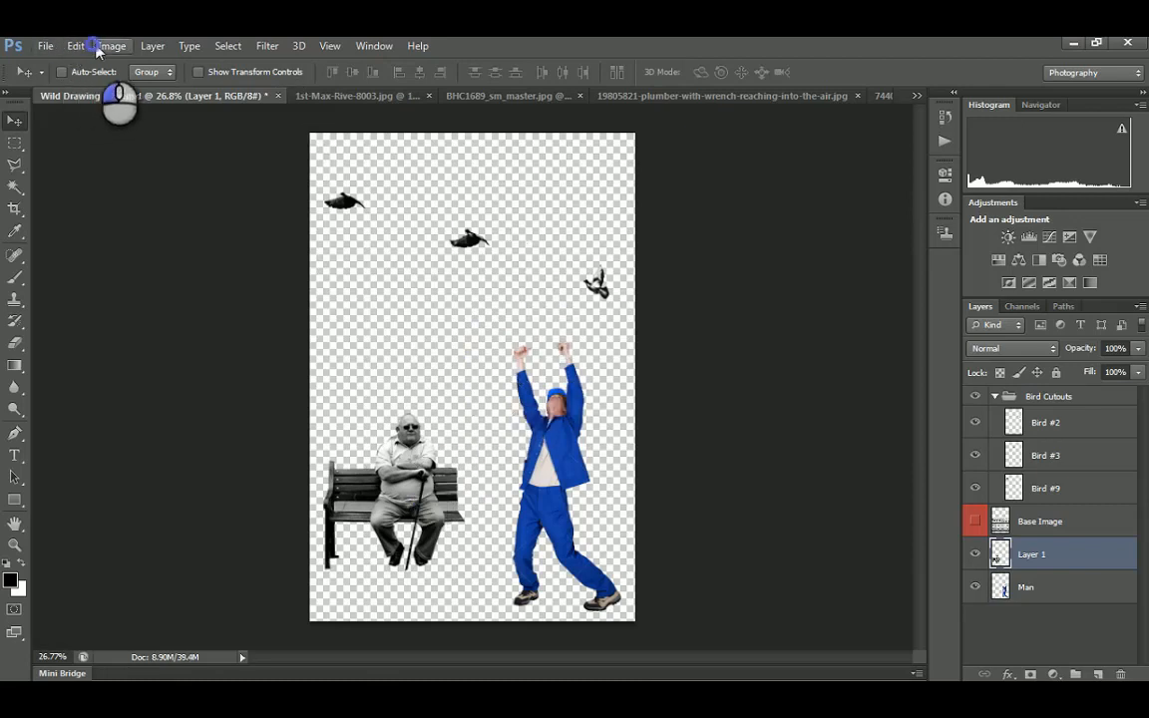
Widen the canvas to 40 inches with the anchor at the middle of its right edge, extending it toward the left
click(100, 46)
click(134, 183)
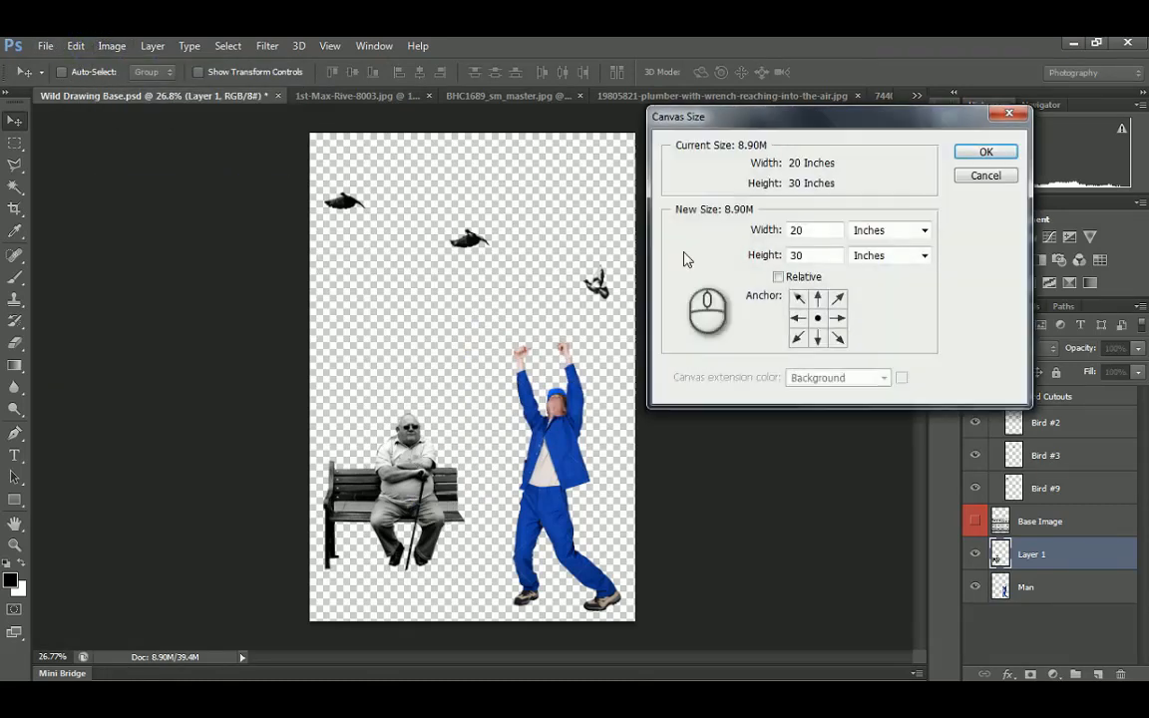
click(838, 317)
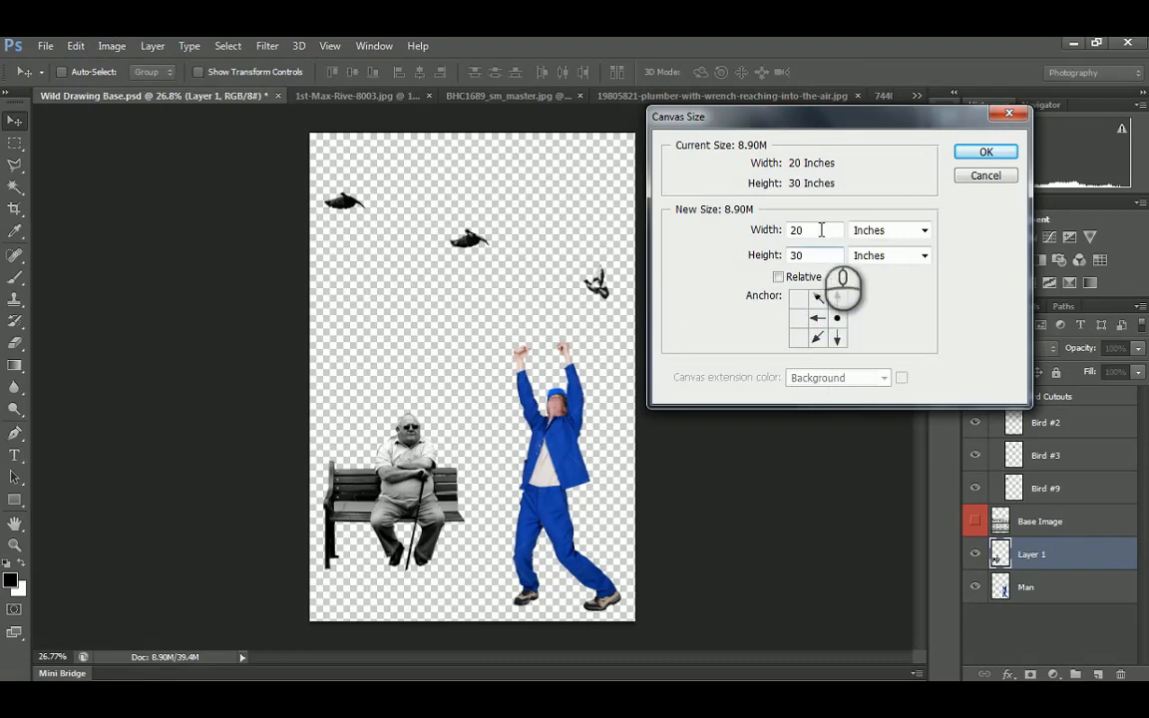
double_click(818, 229)
text(40)
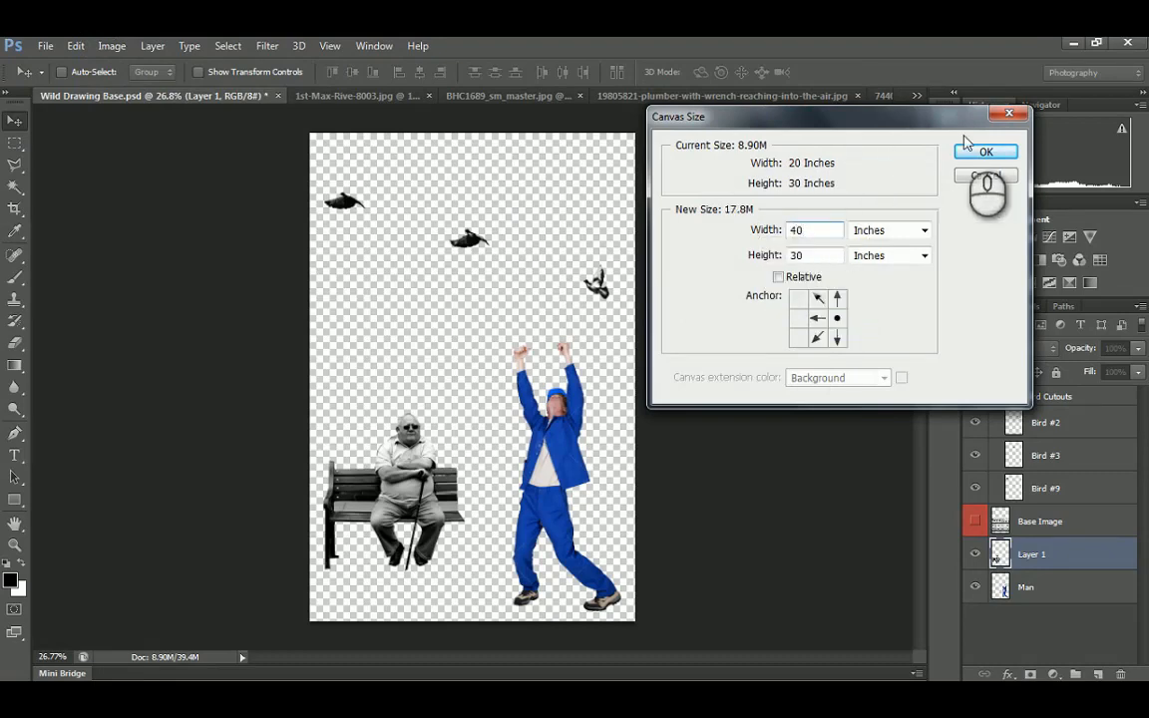
click(985, 152)
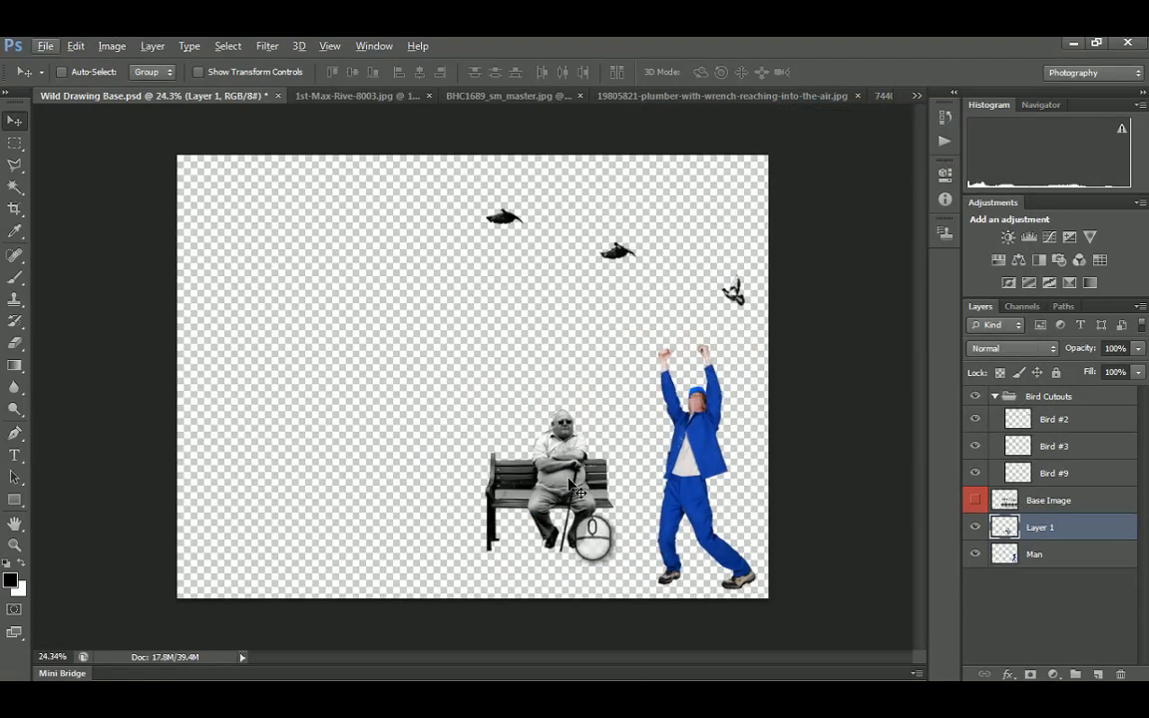
Move the bench sitter to the left part of the widened canvas and Bird #9 to the sky above him
drag(571, 484, 297, 475)
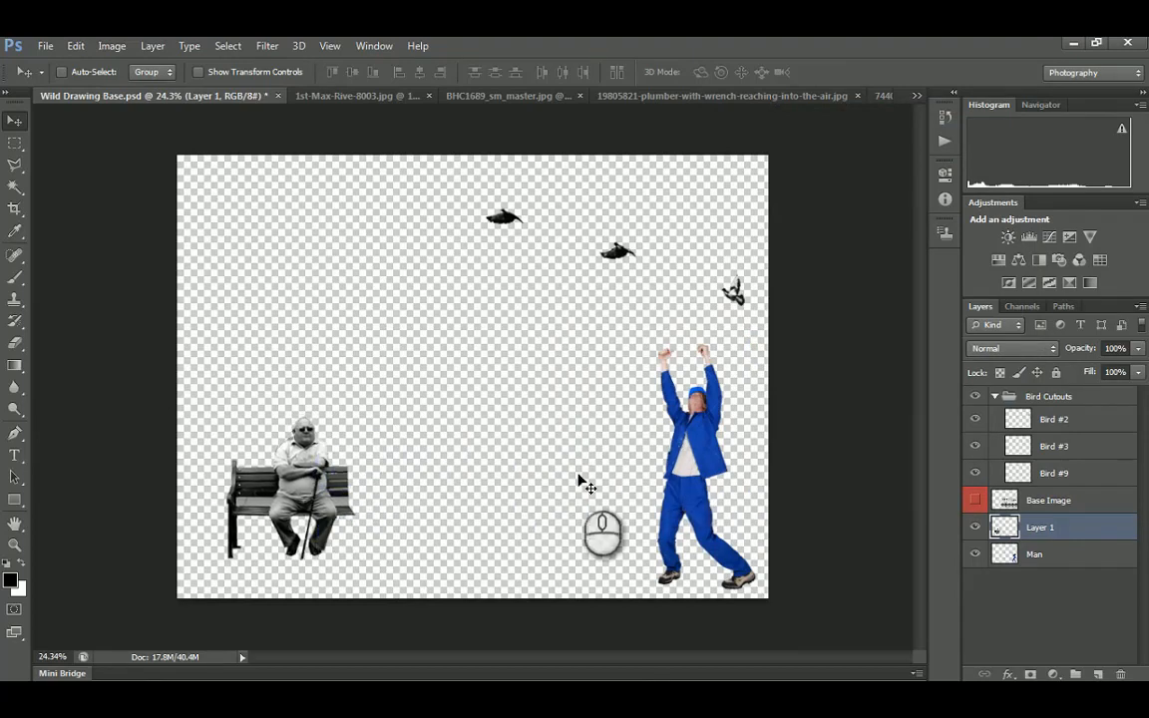
right_click(511, 224)
click(549, 251)
drag(508, 230, 259, 232)
Select the Bird #3 layer and move the bird to the upper centre of the canvas
click(624, 255)
right_click(625, 255)
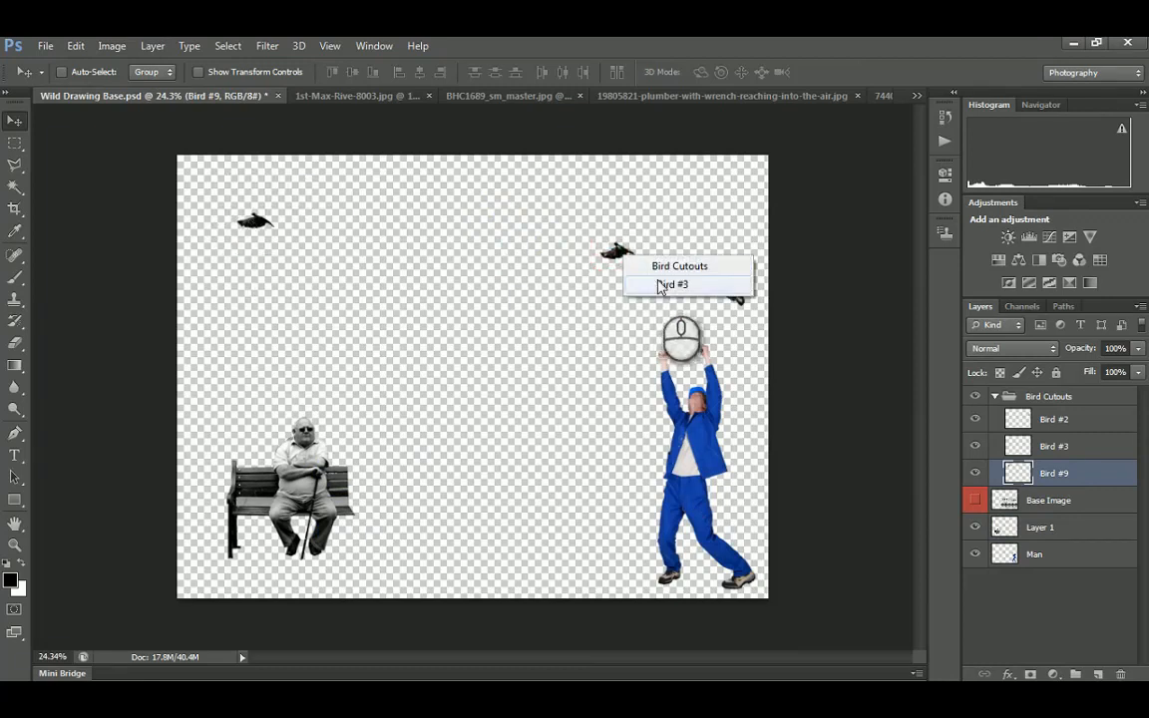
click(664, 285)
drag(628, 256, 484, 231)
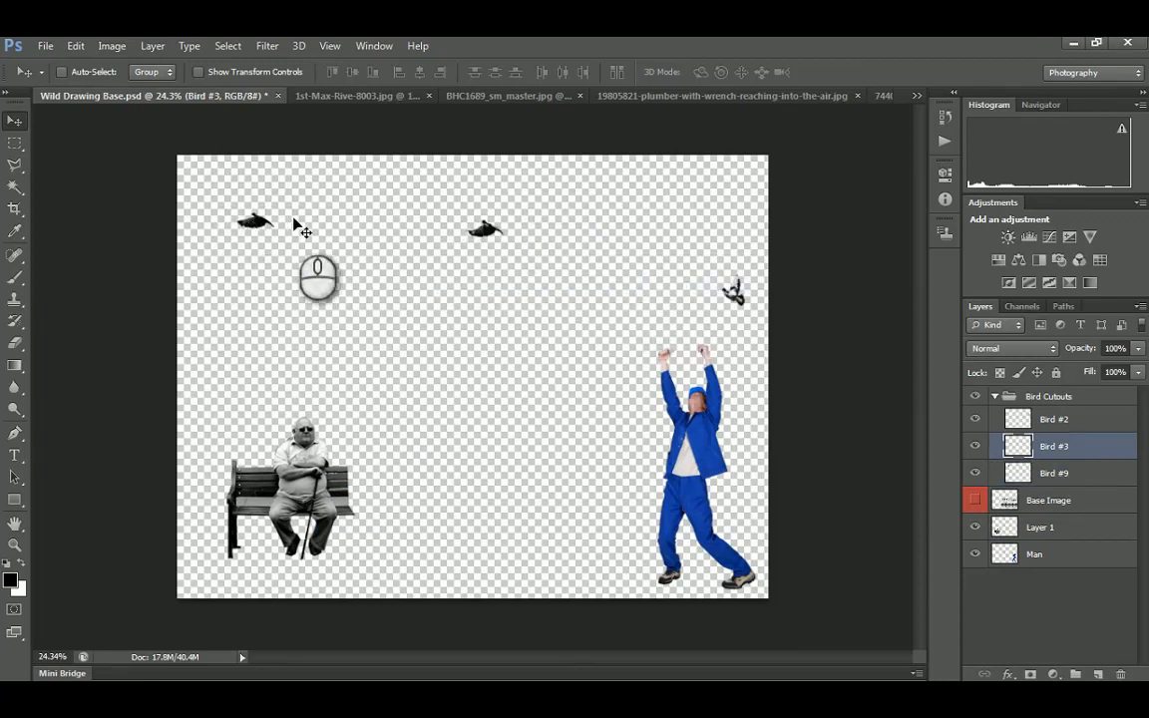
Shift Bird #9 slightly down and left, and nudge the bench sitter closer to the canvas's lower-left corner
right_click(261, 222)
click(299, 251)
drag(268, 230, 253, 254)
right_click(271, 484)
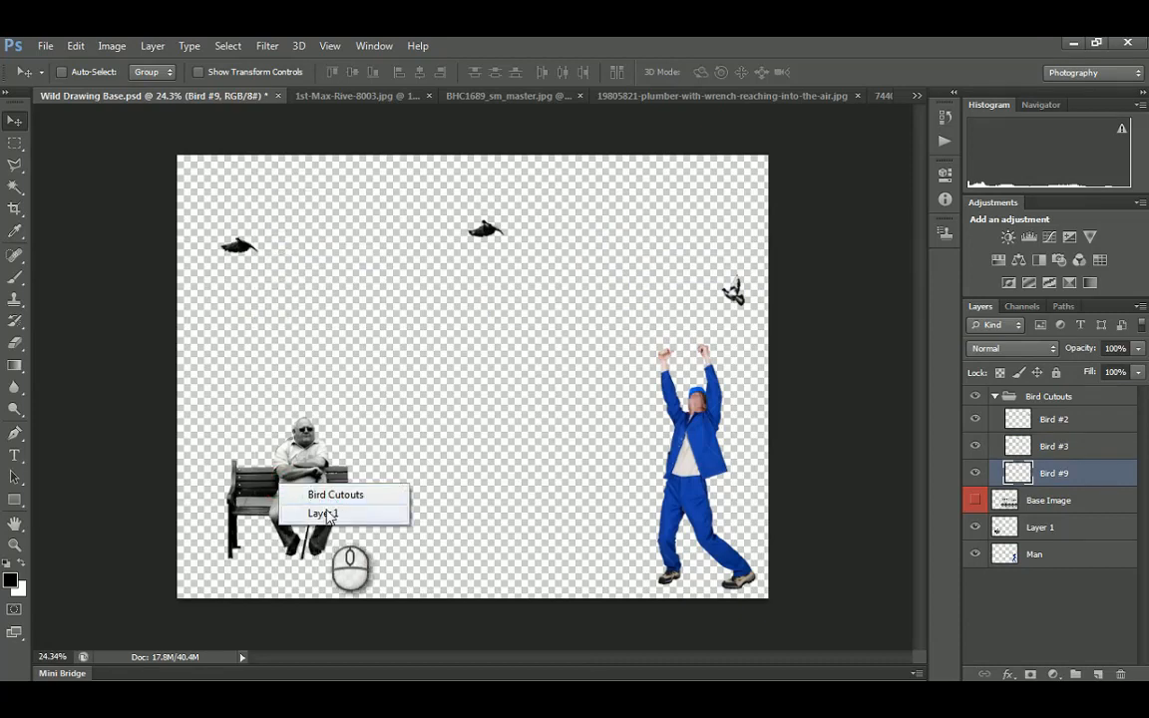
click(322, 513)
drag(307, 491, 288, 496)
alt+scroll(693, 440, up, 1)
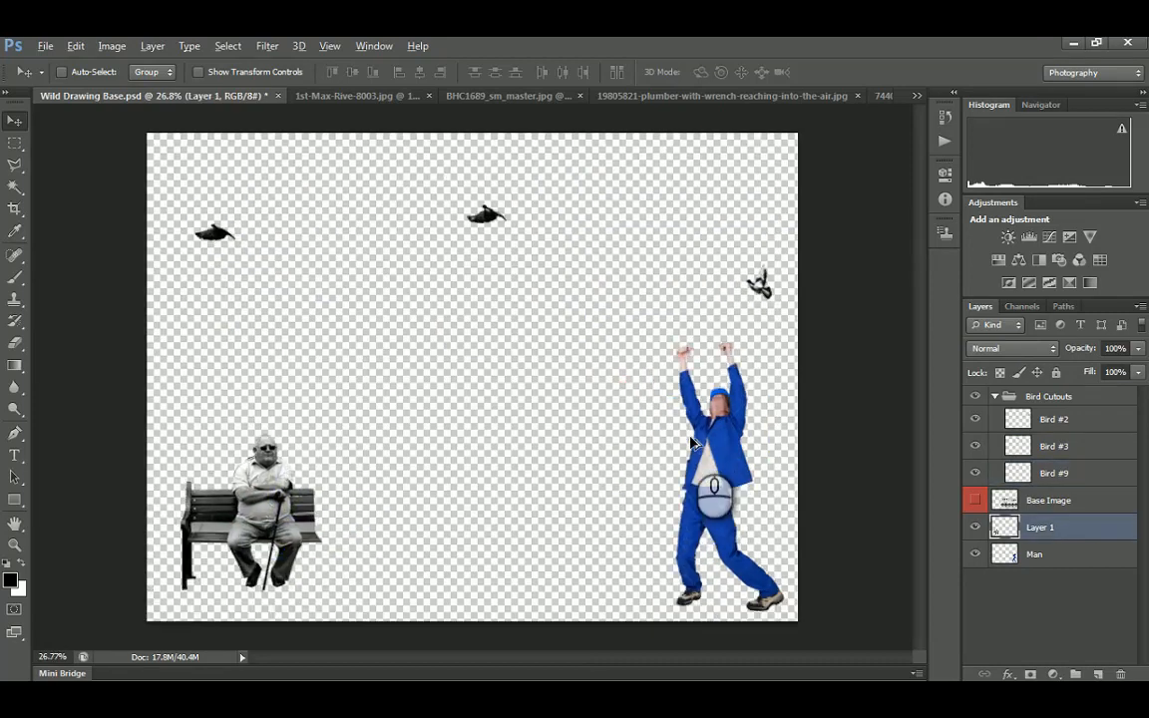
alt+scroll(693, 440, down, 2)
alt+scroll(706, 434, up, 1)
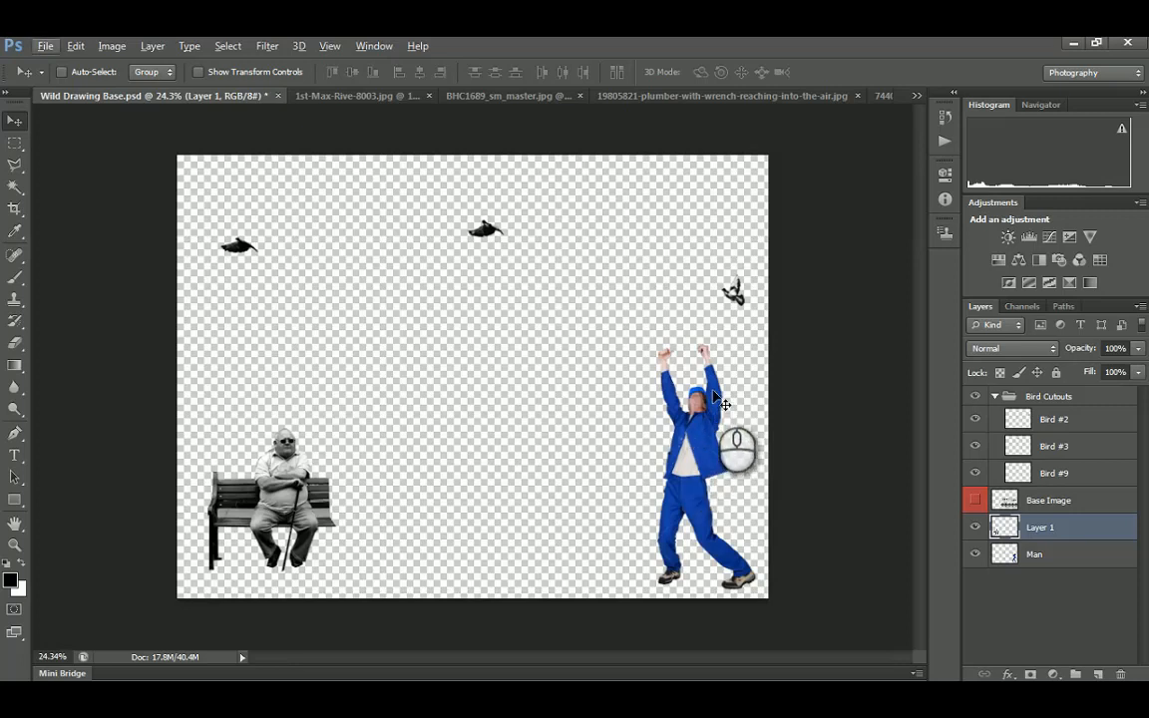
alt+scroll(714, 396, down, 1)
alt+scroll(714, 396, up, 1)
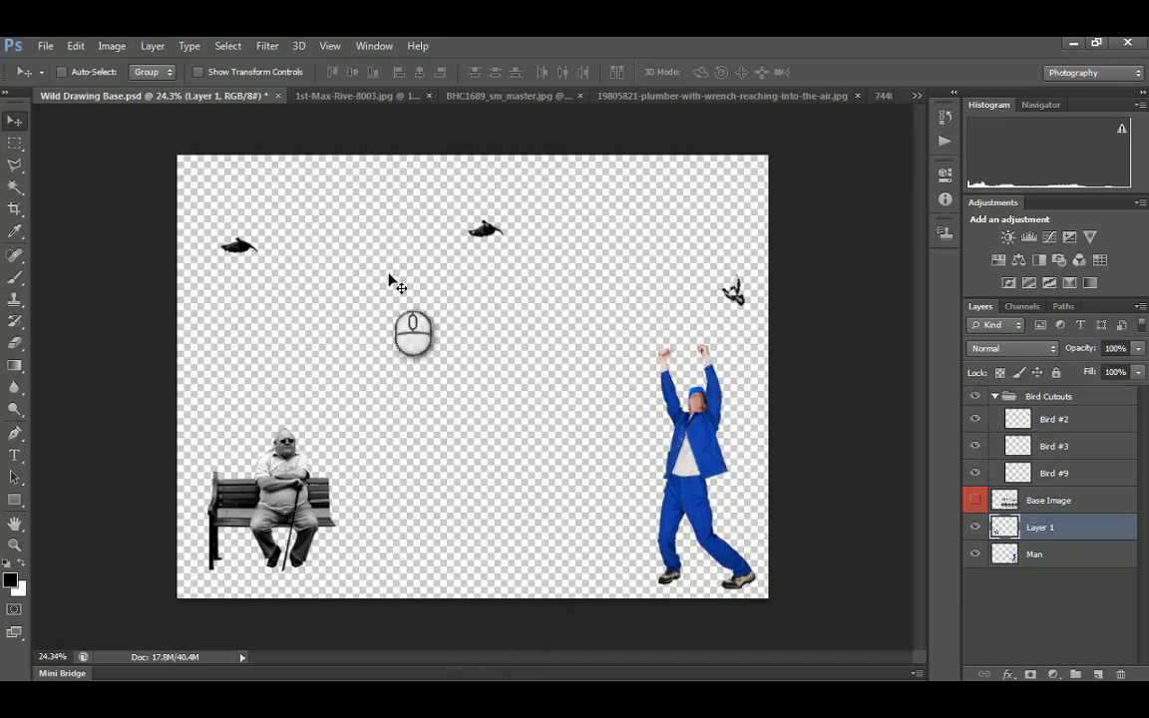
Close the landscape image 1st-Max-Rive-8003.jpg
click(382, 96)
click(395, 96)
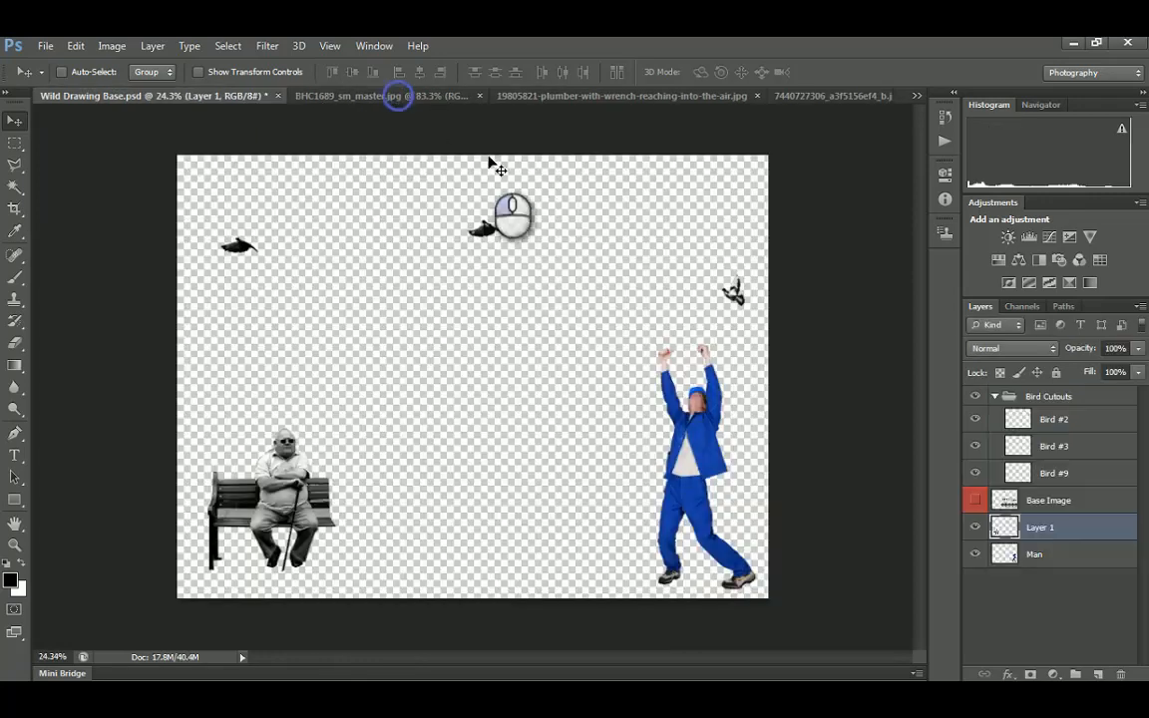
Examine the bird motion frames on the Base Image layer, hide it again, and view BHC1689_sm_master's weightlifter sequence in Windows Photo Viewer
click(975, 501)
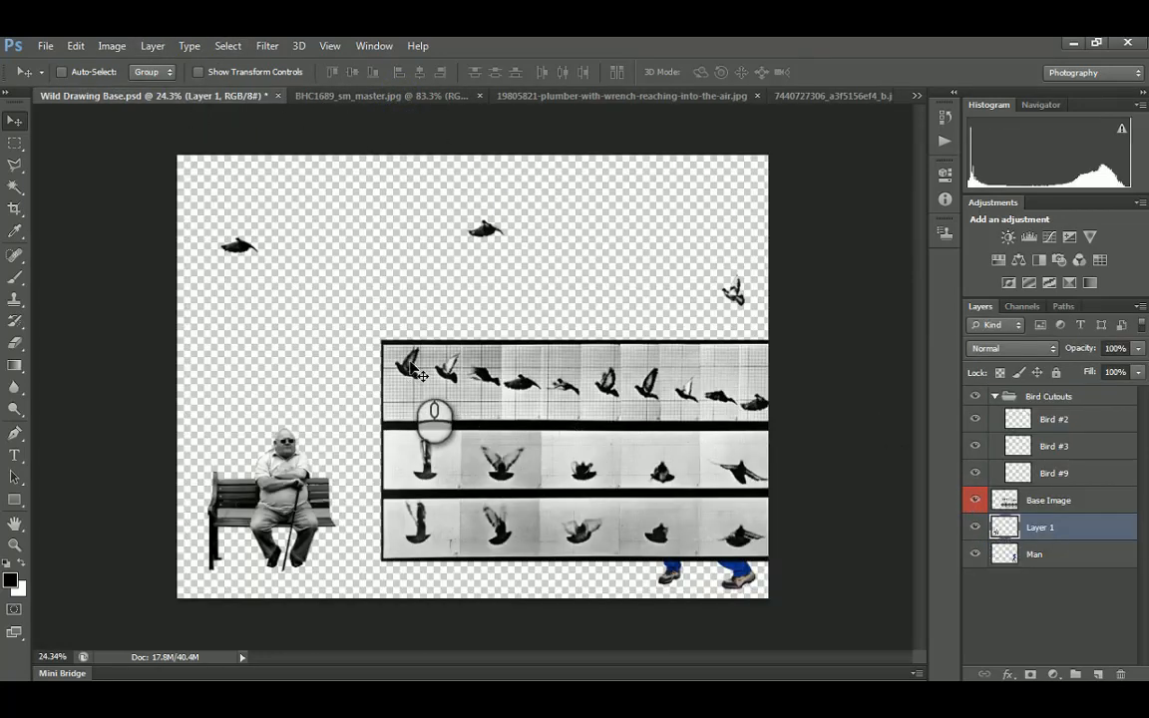
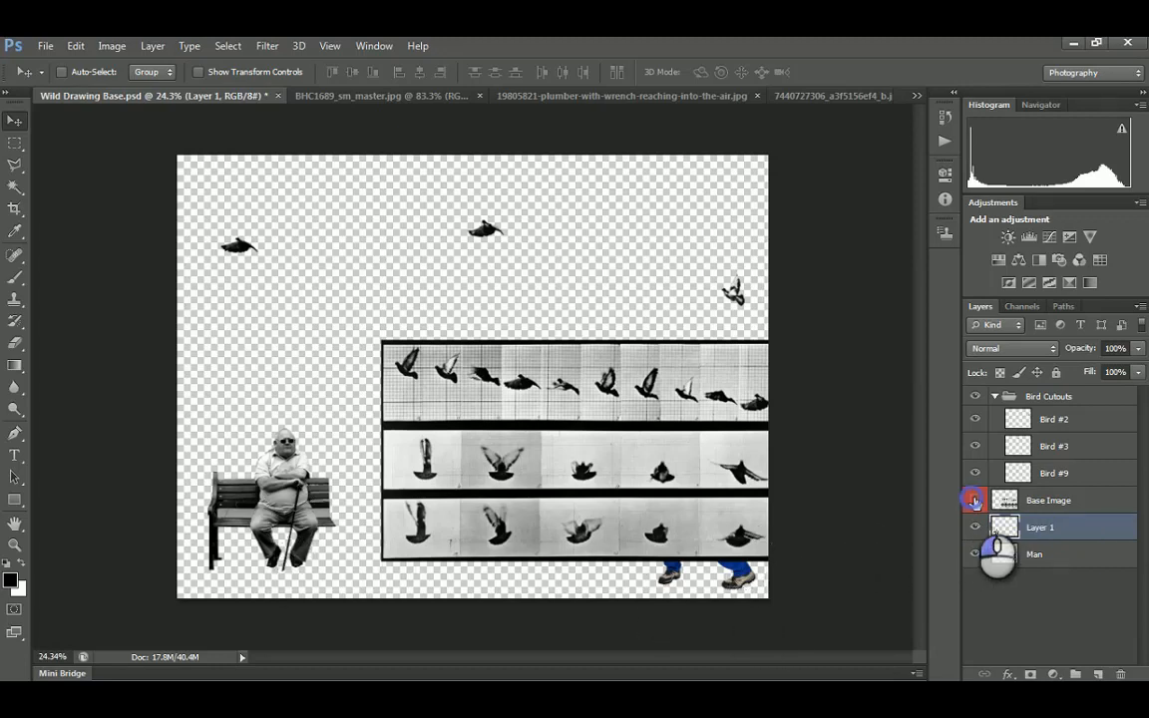
click(974, 500)
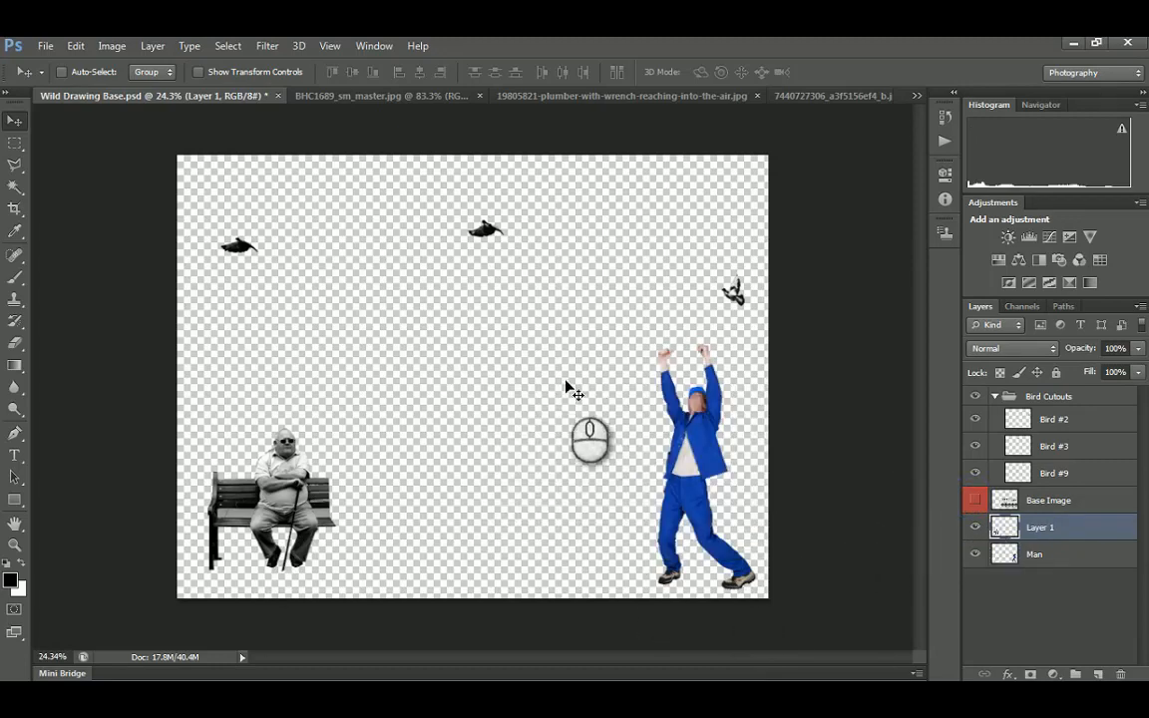
click(1073, 44)
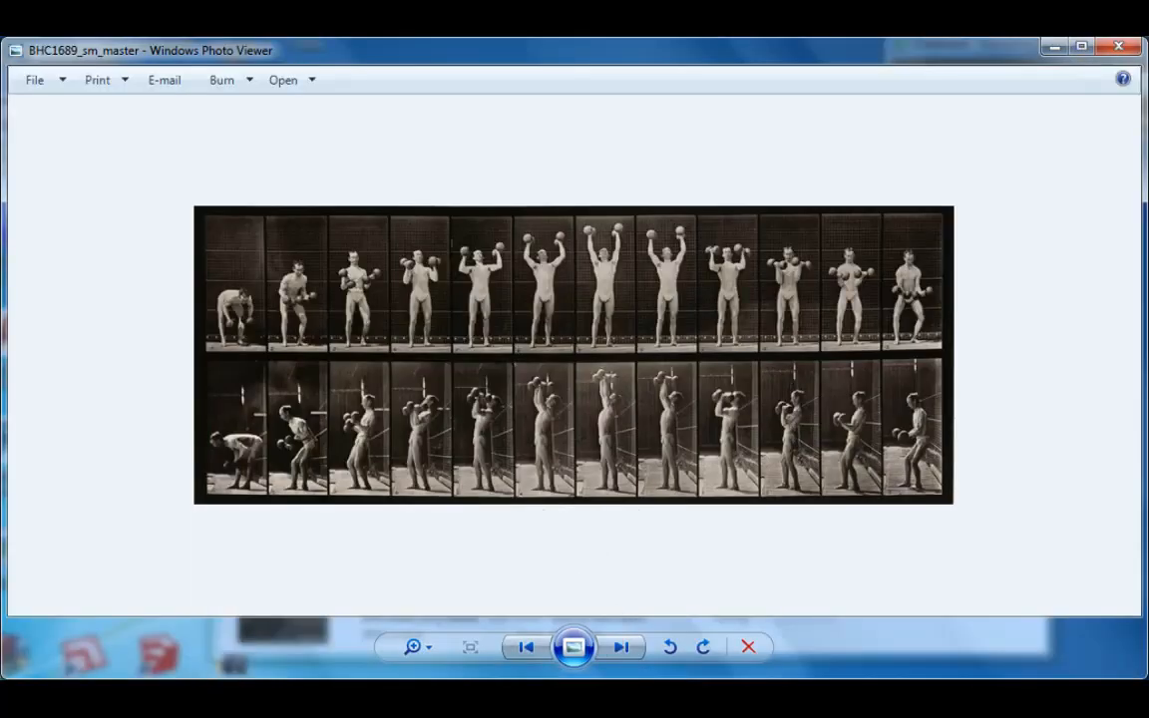
mouse_move(422, 701)
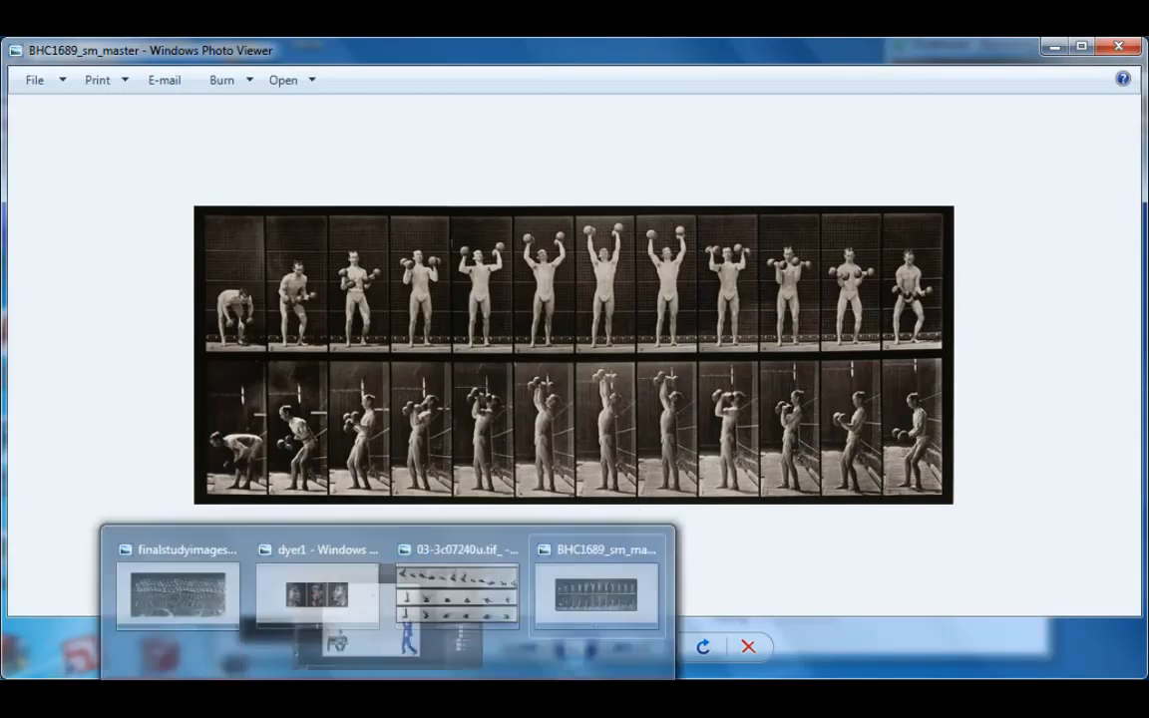
click(227, 656)
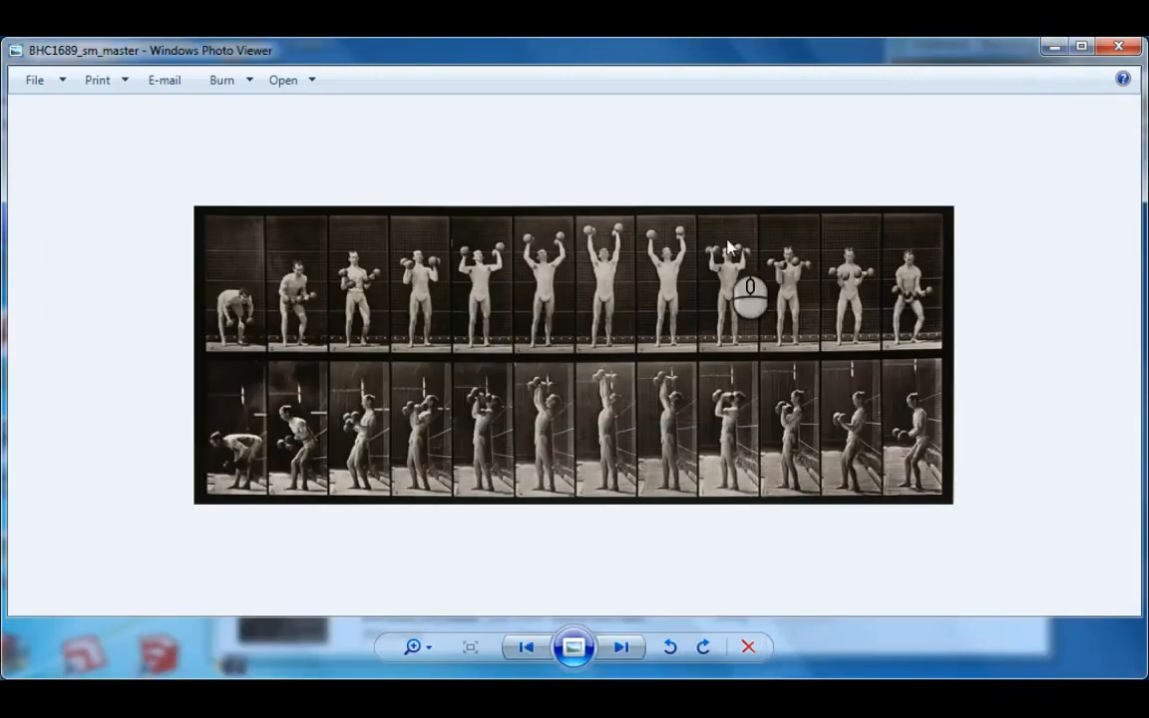
click(1052, 50)
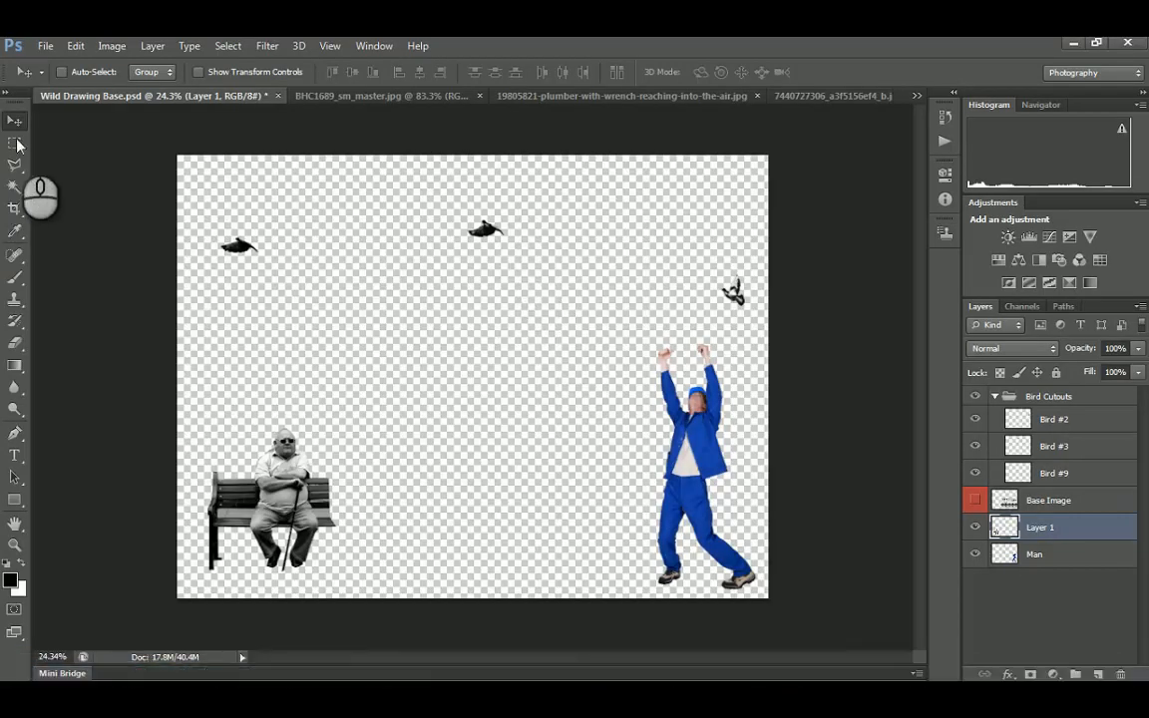
Outline the bench's left end, including its backrest post, armrest and legs, with a closed Polygonal Lasso selection
click(14, 119)
alt+scroll(144, 486, up, 5)
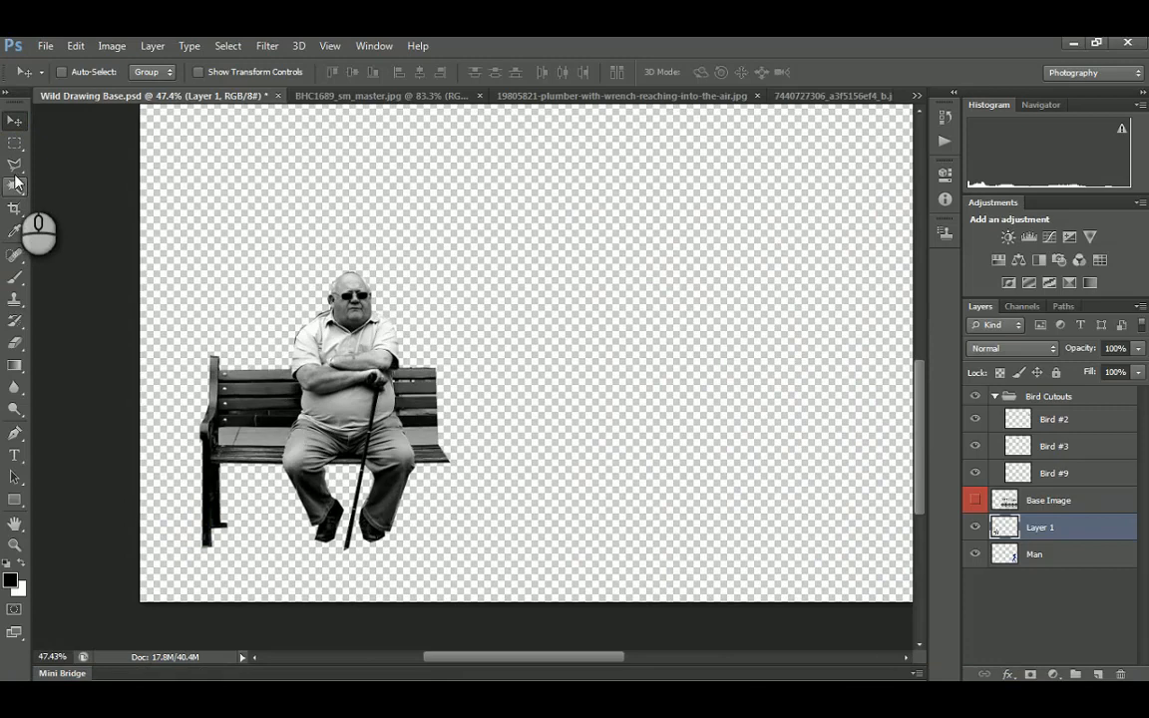
click(14, 164)
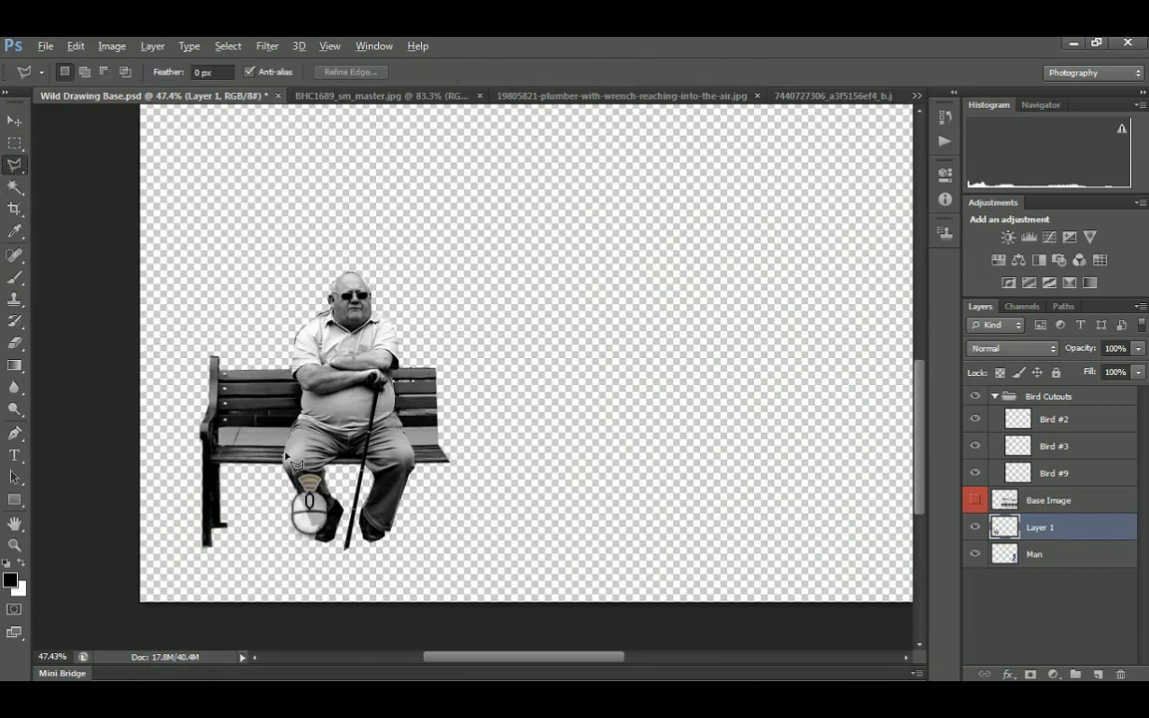
alt+scroll(289, 454, up, 2)
click(220, 317)
click(220, 573)
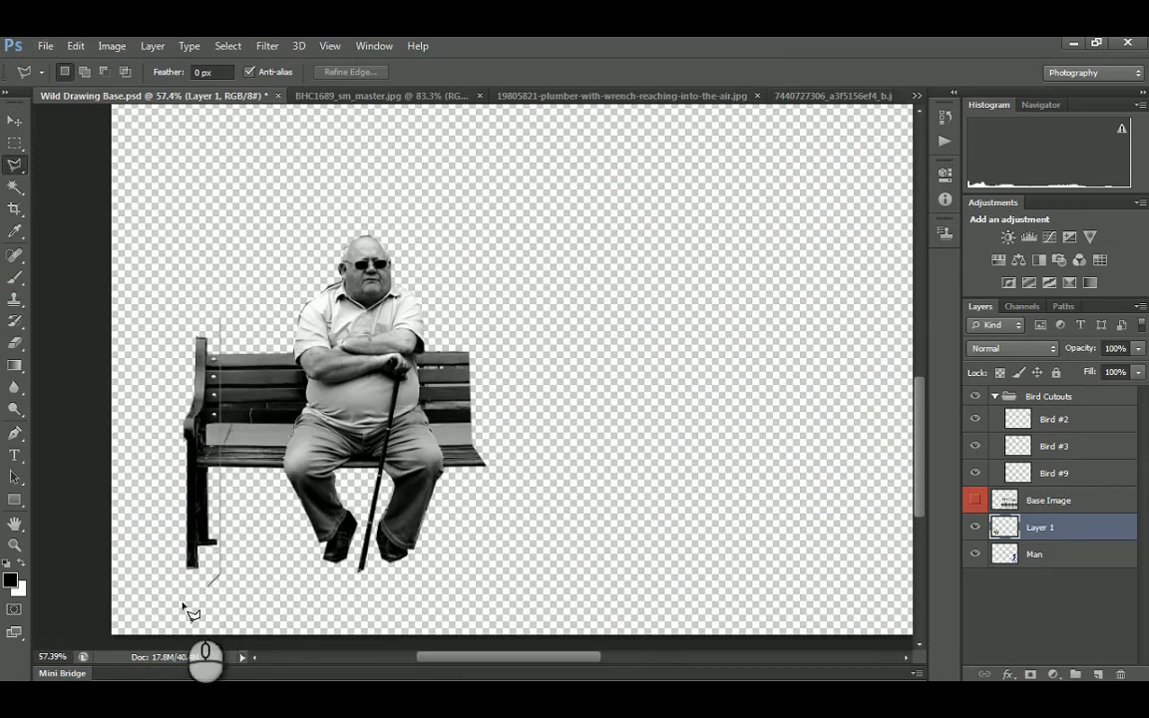
click(154, 604)
click(172, 309)
click(193, 286)
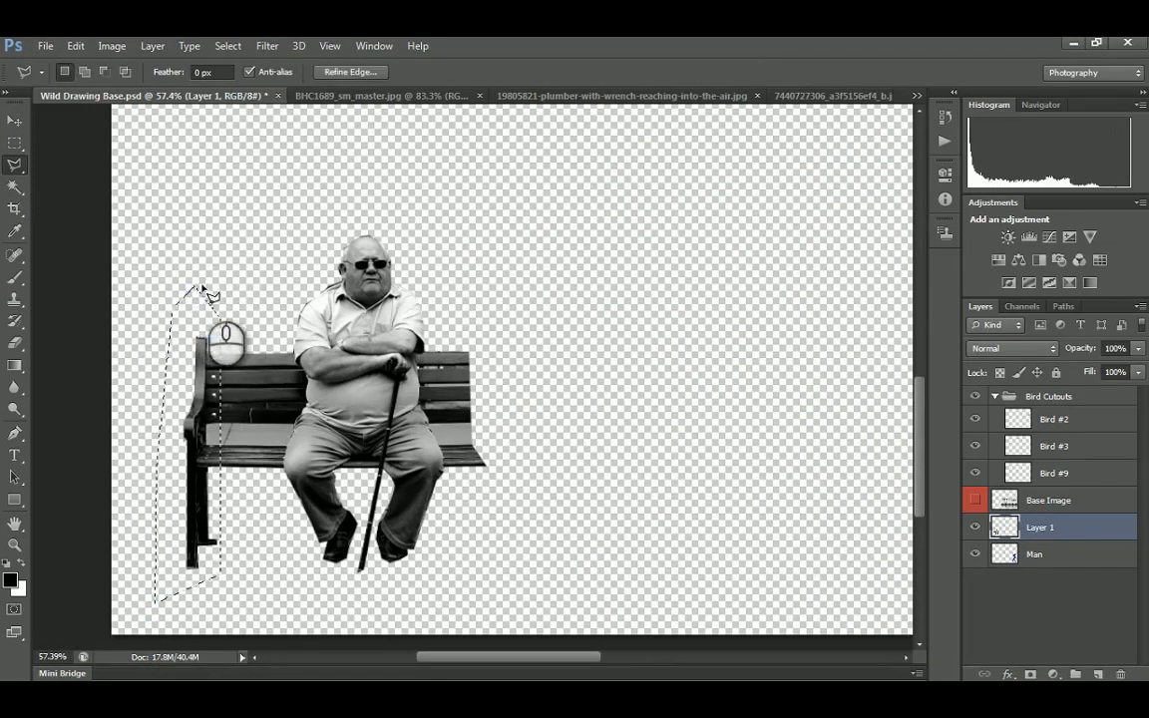
click(220, 318)
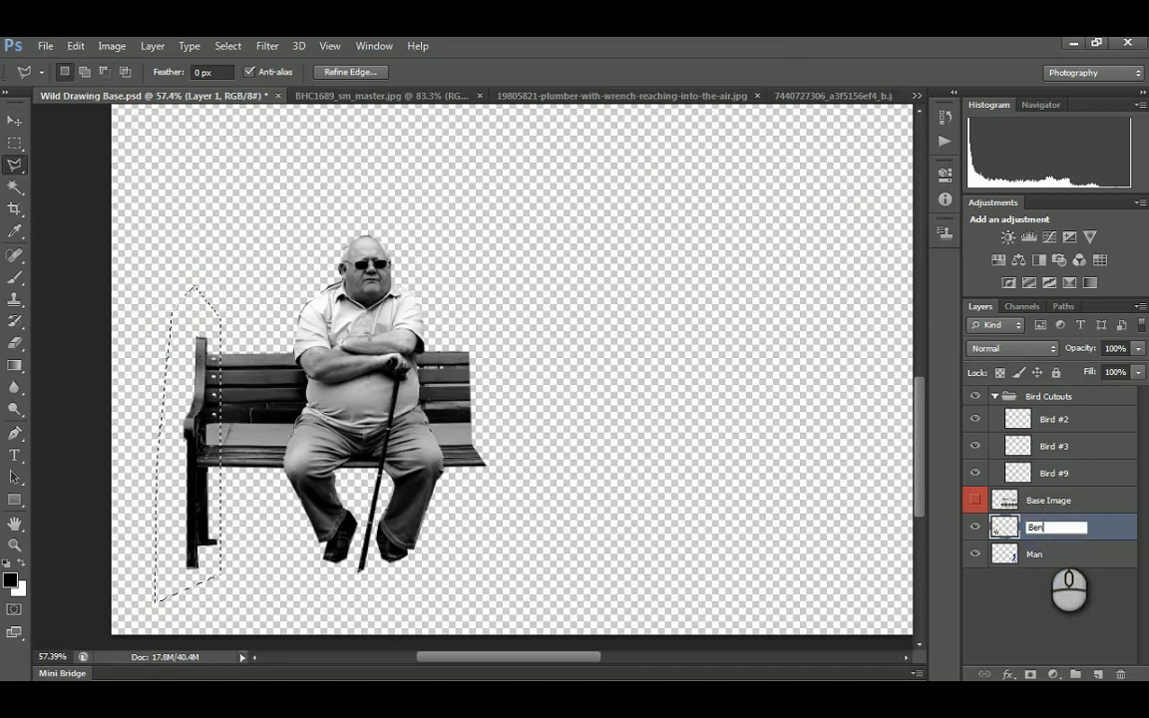
Rename the bench sitter's layer as Bench Man and keep it selected
click(1067, 616)
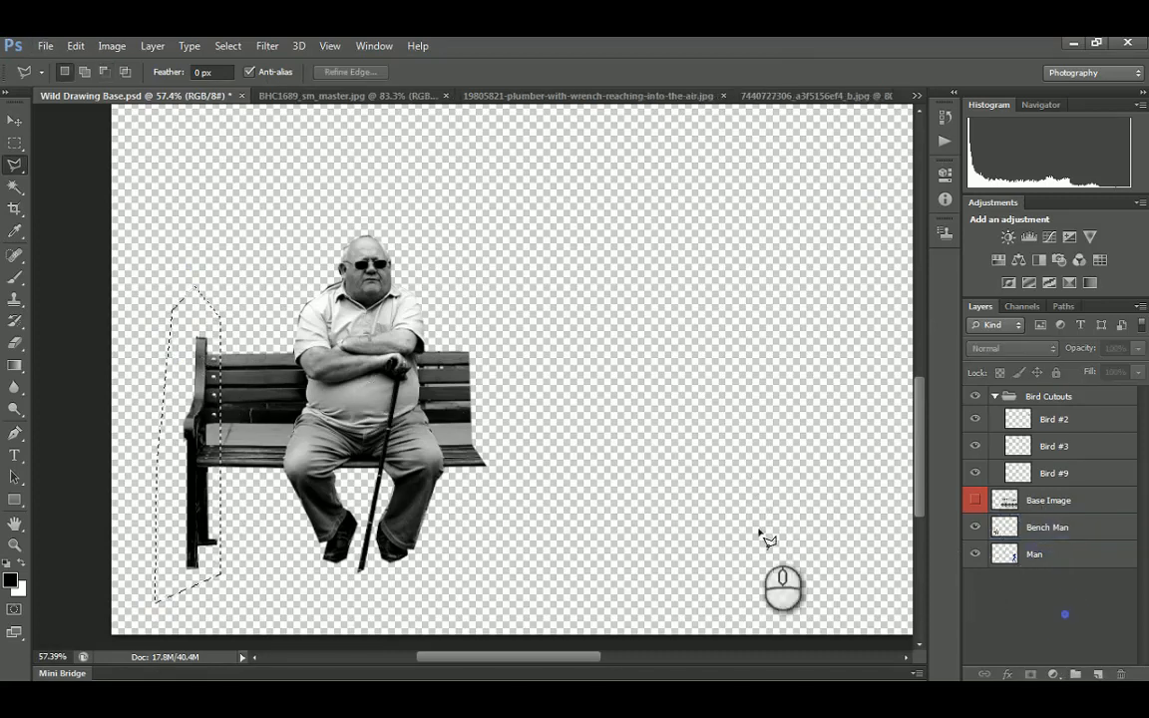
click(1035, 531)
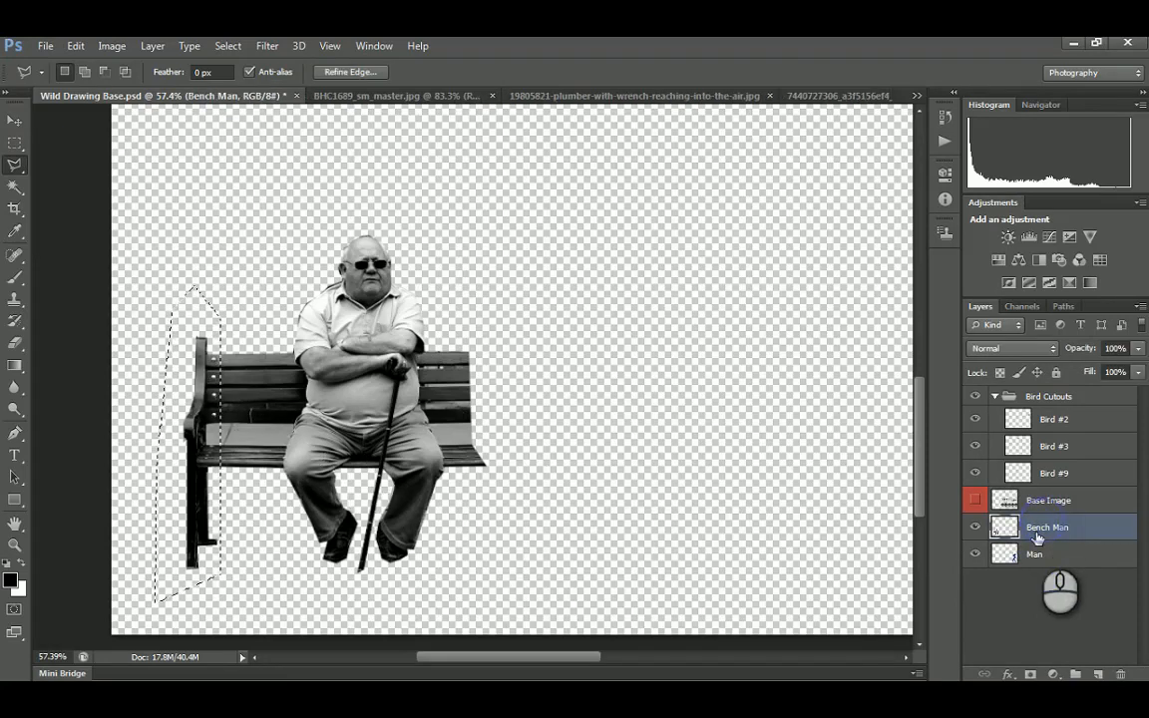
Copy the selected bench end onto its own layer and mirror it at the bench's open end, scaled to -128.57% width and 101.45% height
key(ctrl+j)
key(v)
mouse_move(239, 404)
mouse_down()
mouse_move(221, 409)
mouse_move(540, 405)
mouse_up()
key(ctrl+t)
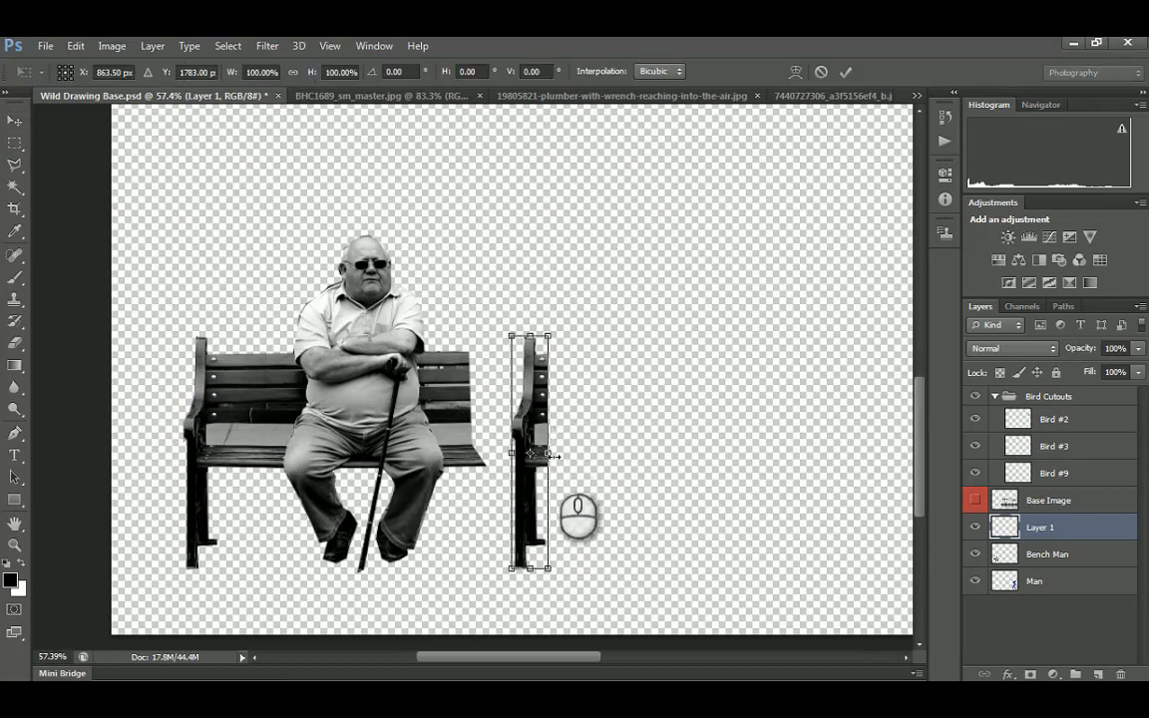
drag(548, 454, 463, 454)
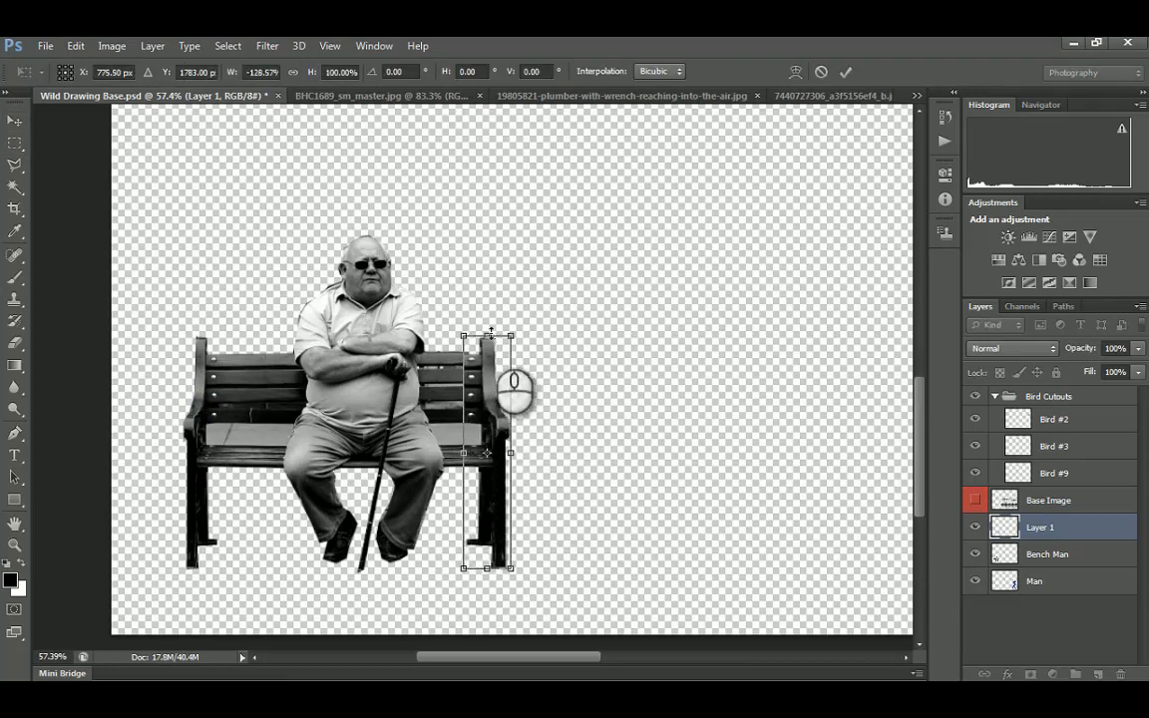
drag(487, 340, 489, 336)
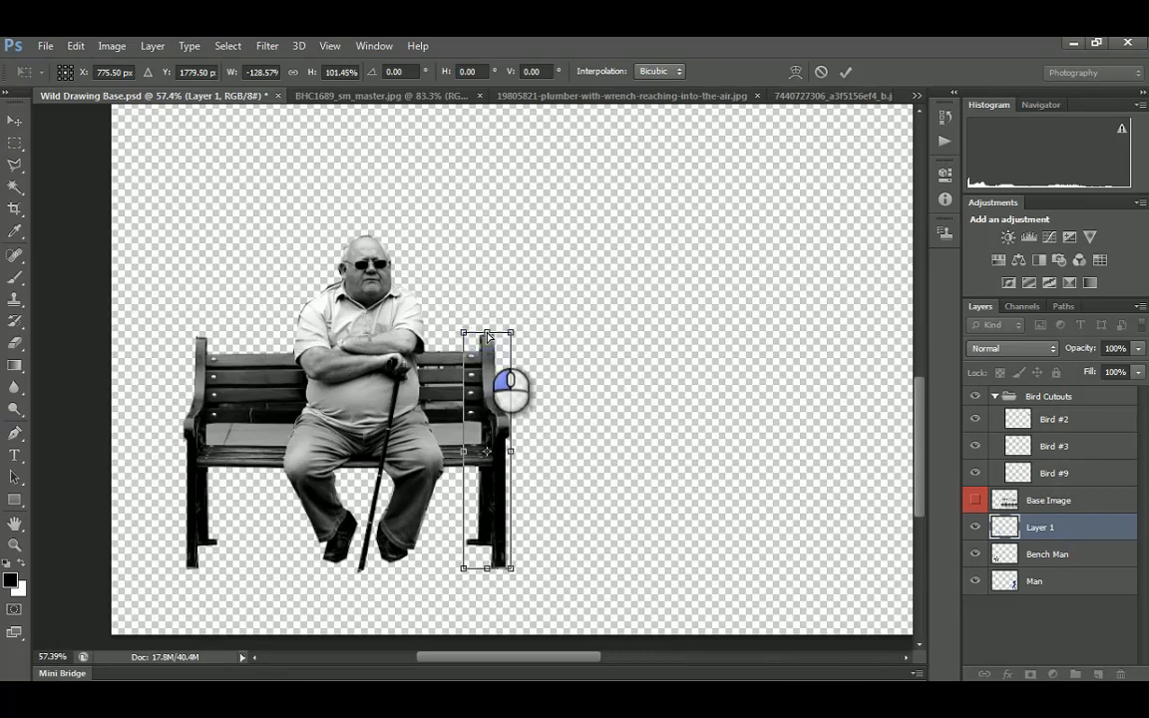
key(Return)
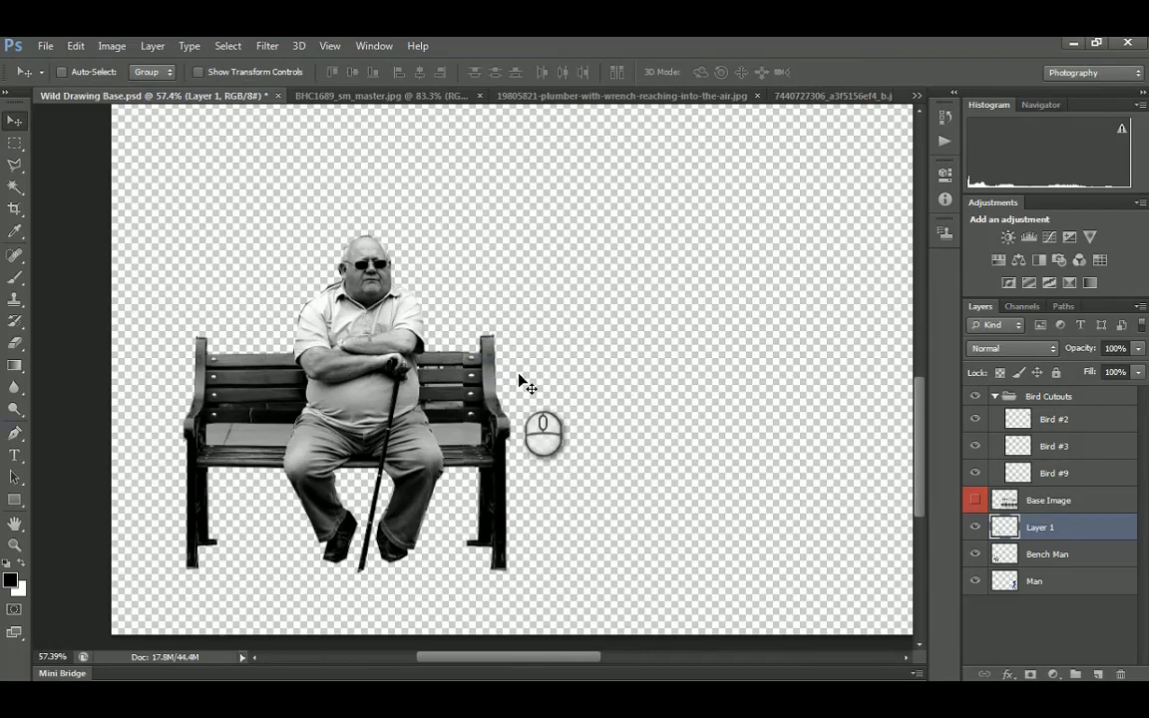
Rename the Man layer of the figure in blue overalls as Young Man and keep it selected
key(ctrl+0)
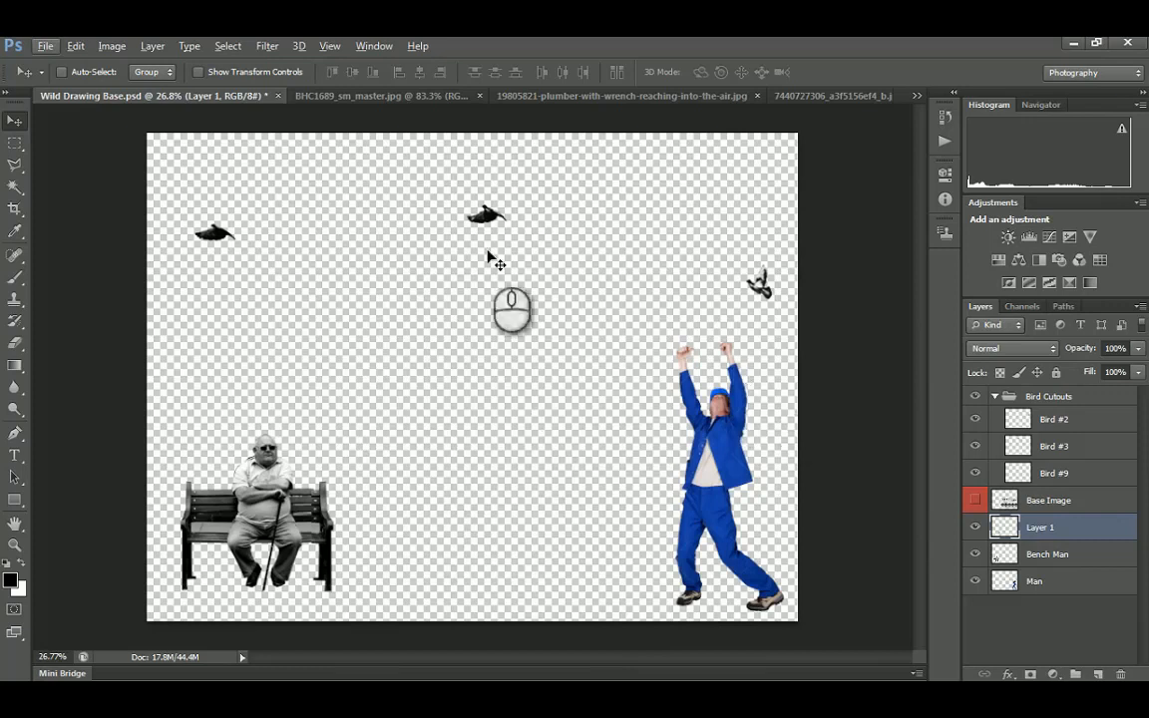
click(15, 120)
right_click(728, 436)
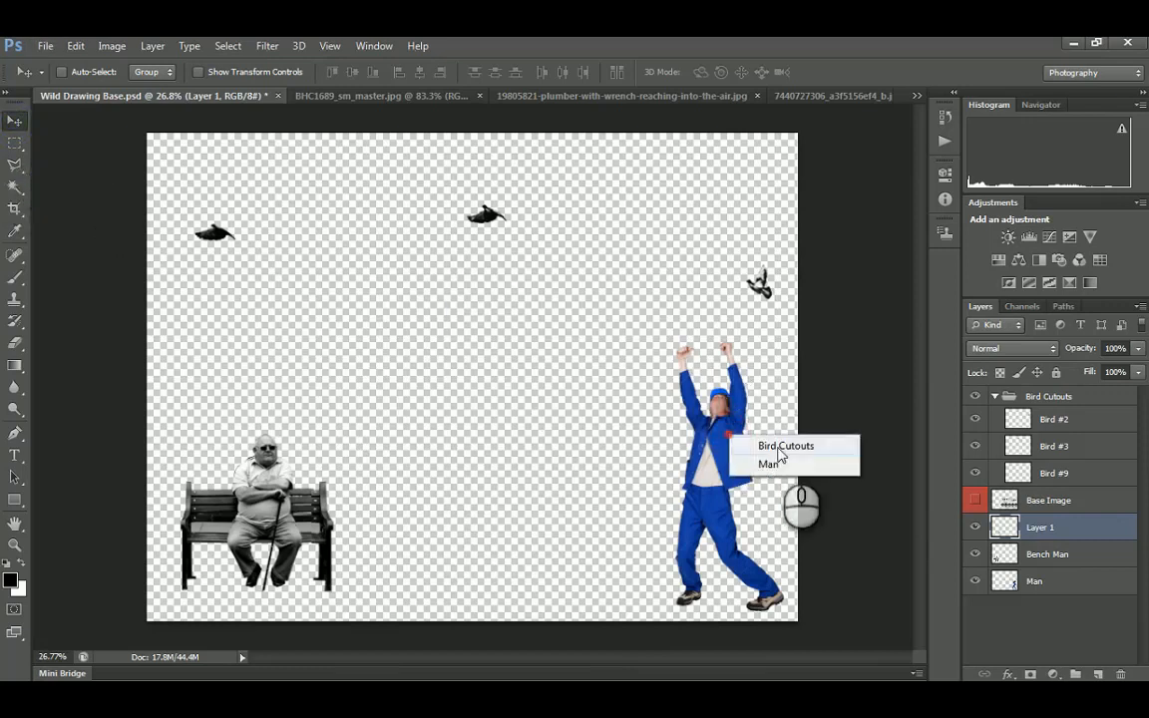
click(1037, 580)
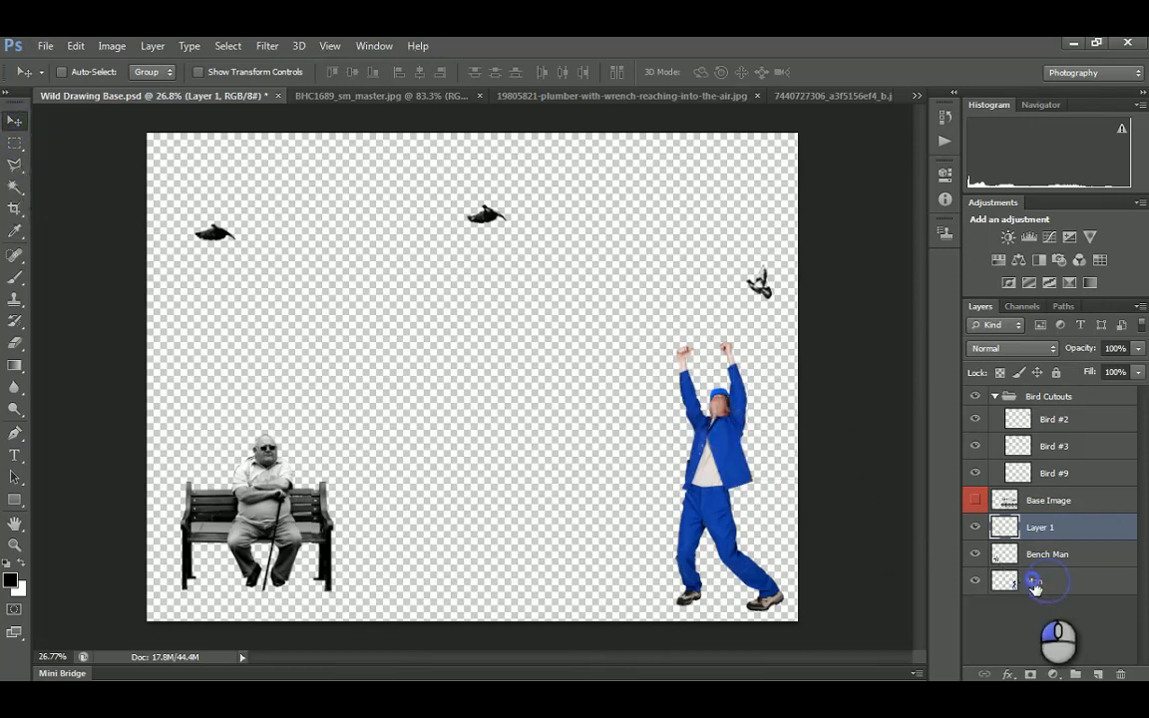
double_click(1038, 581)
double_click(1059, 582)
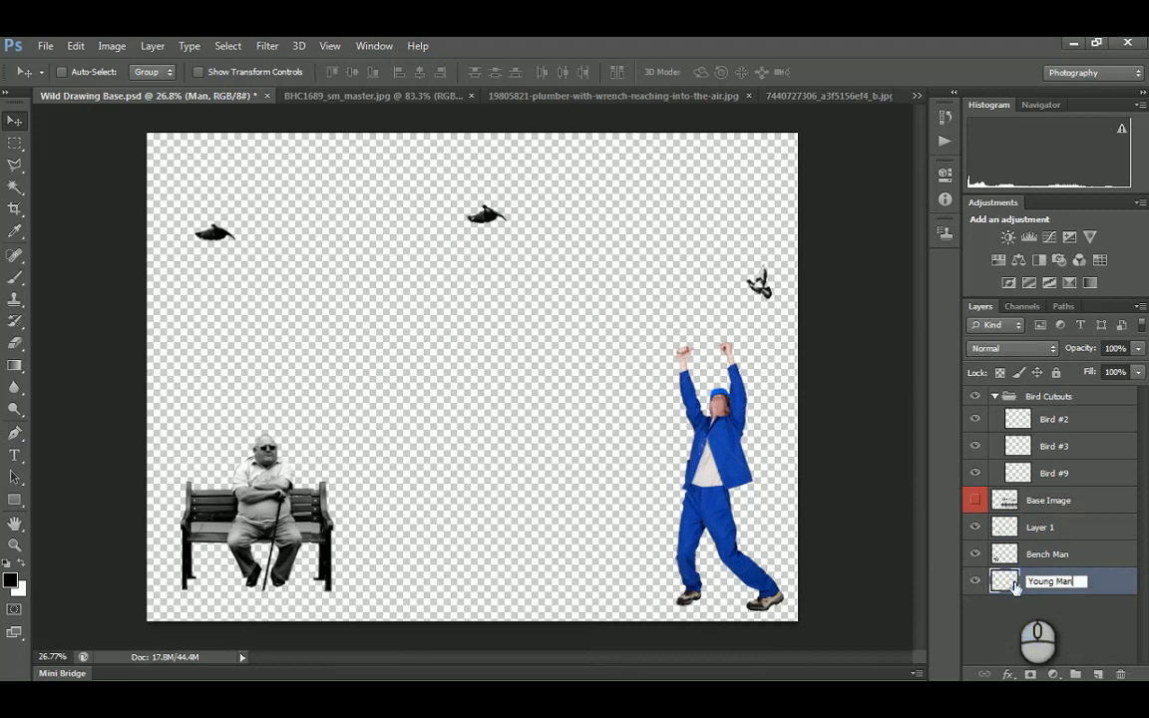
click(1025, 615)
click(1060, 588)
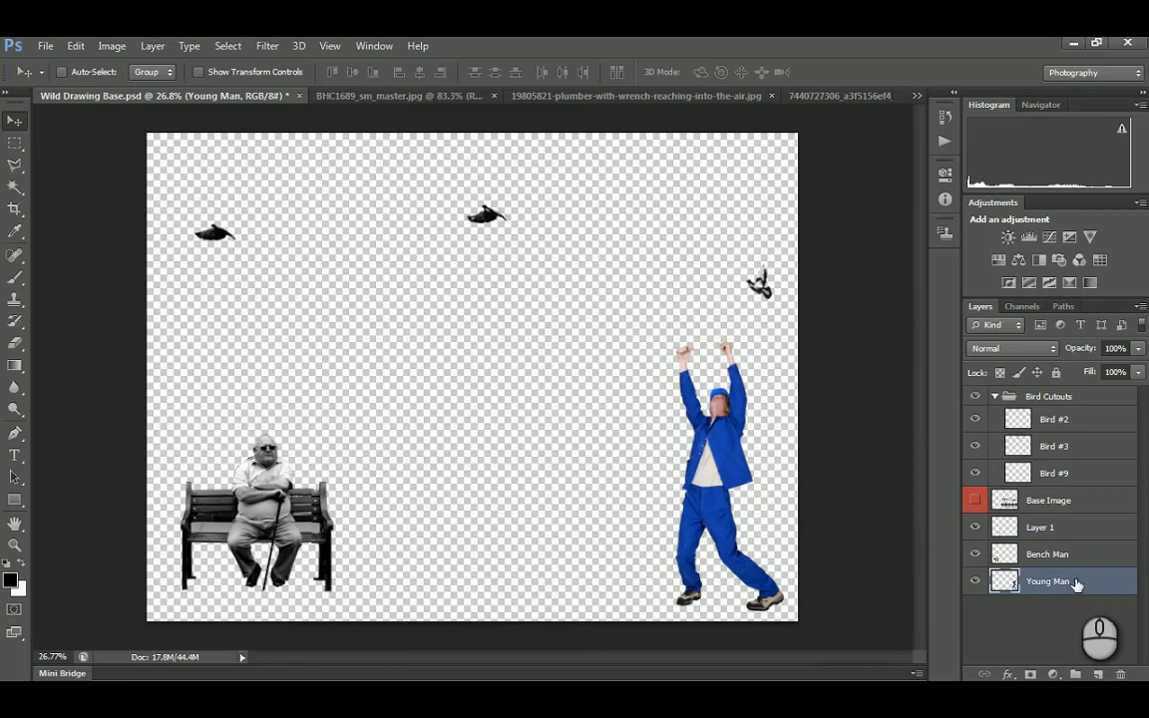
key(ctrl+u)
drag(613, 150, 414, 167)
drag(338, 306, 412, 309)
mouse_move(339, 268)
mouse_down()
mouse_move(284, 275)
mouse_move(337, 279)
mouse_up()
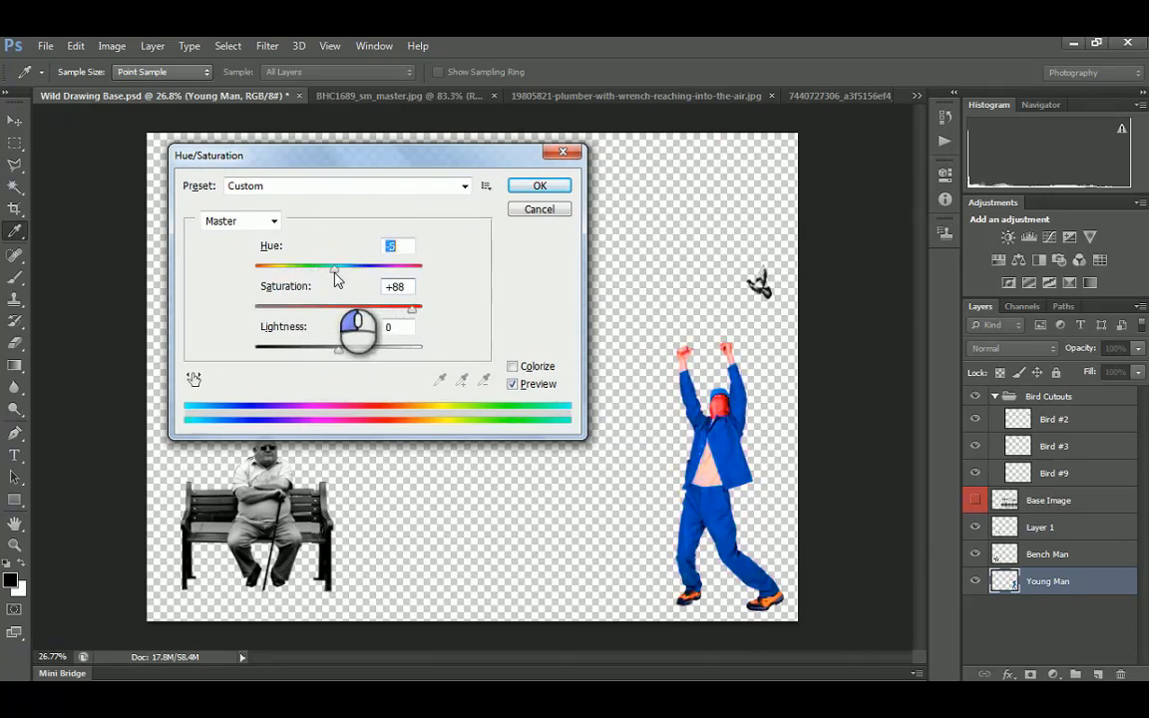
click(538, 209)
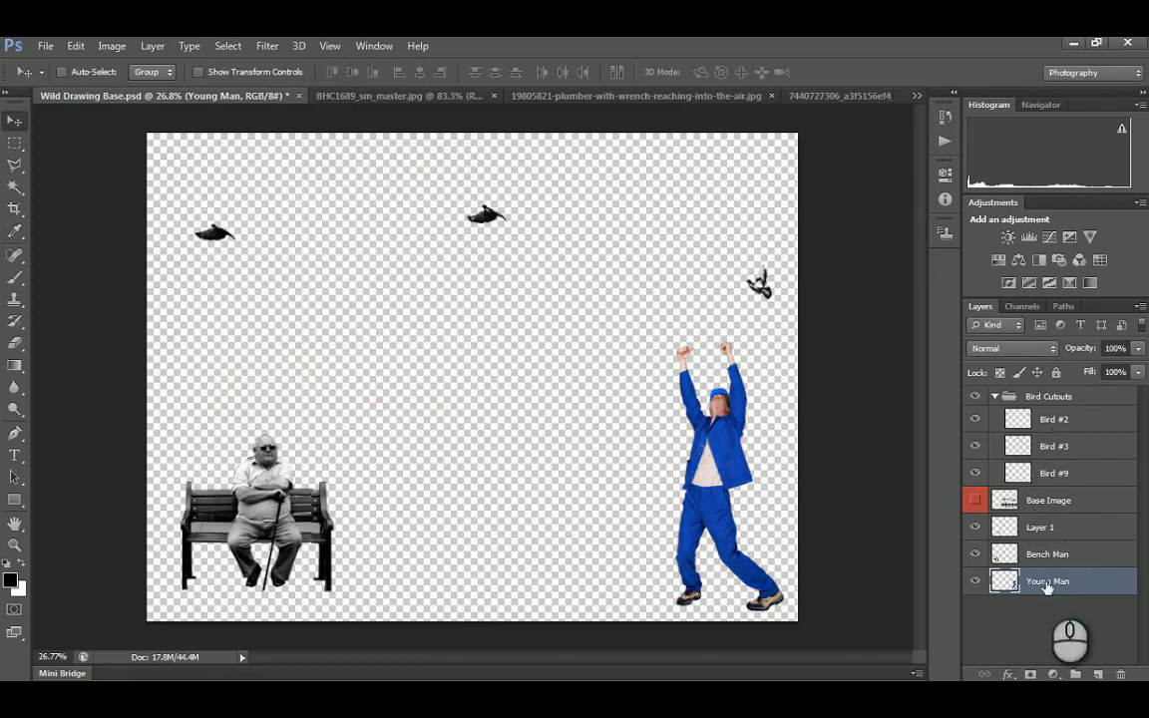
Create a layer group named Young Man directly above the Young Man layer
click(1076, 675)
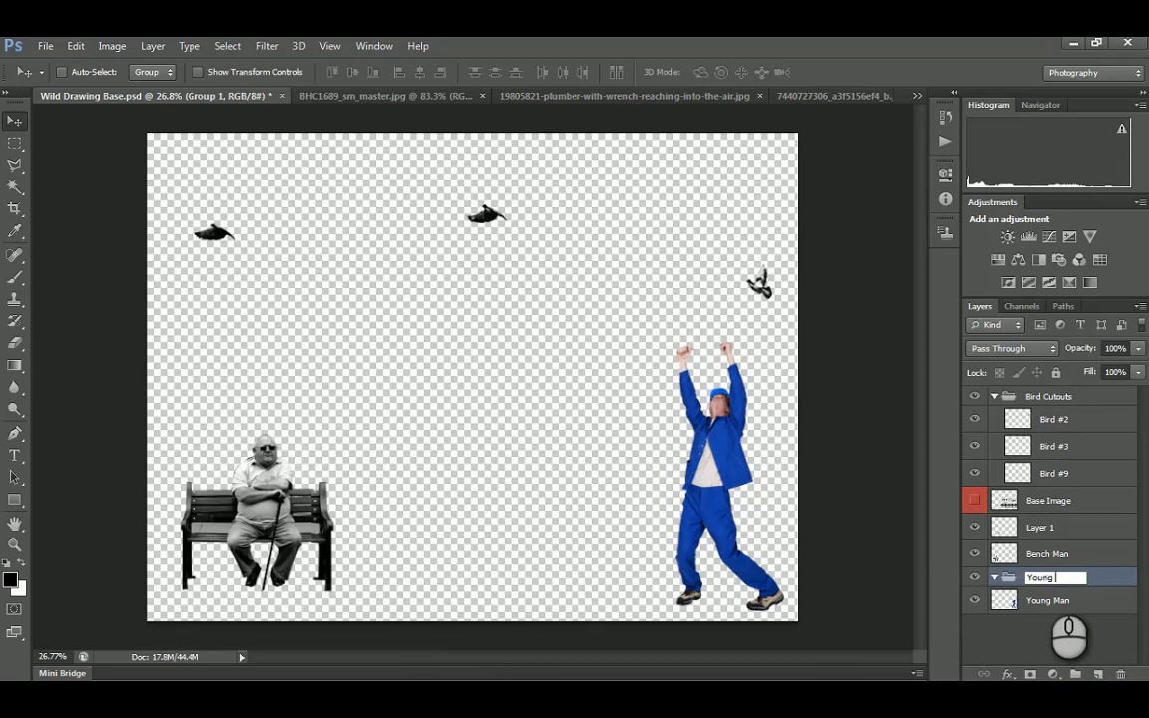
click(1052, 640)
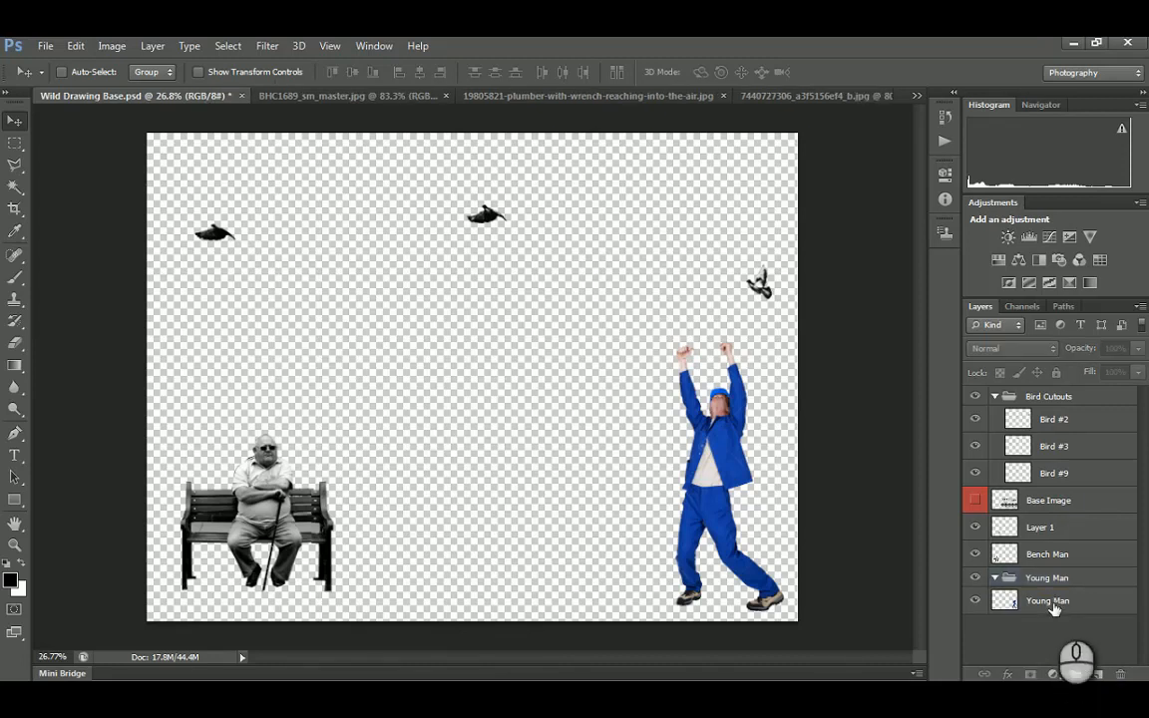
click(1053, 675)
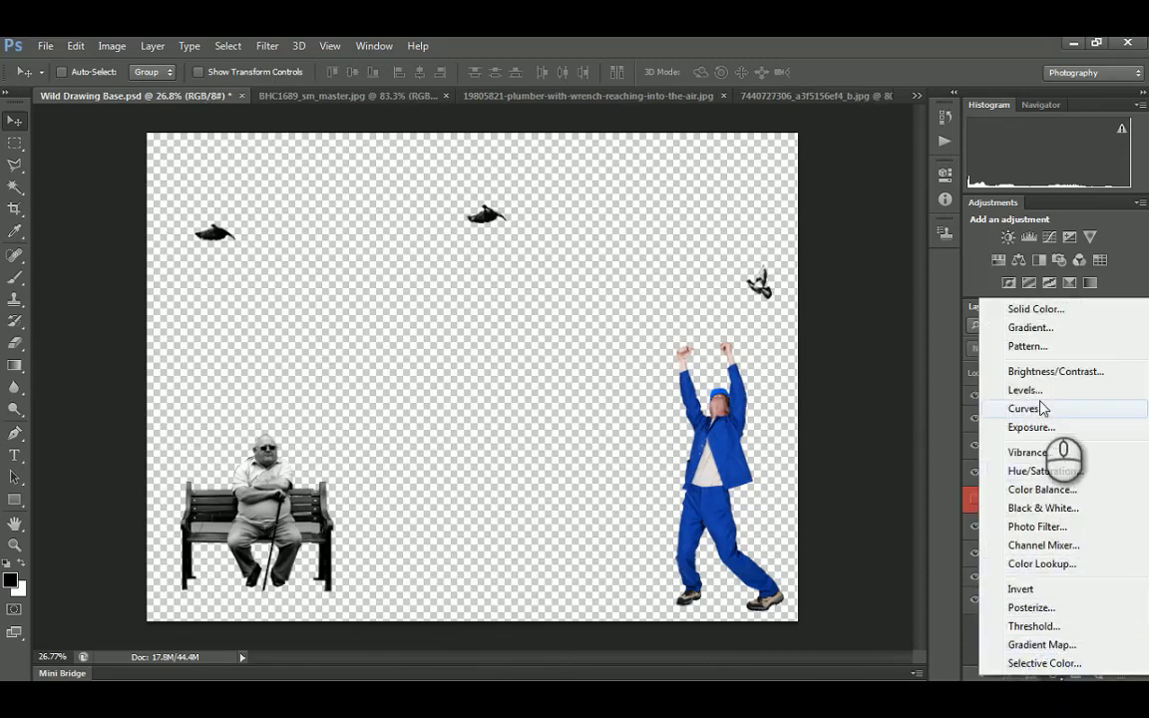
click(975, 624)
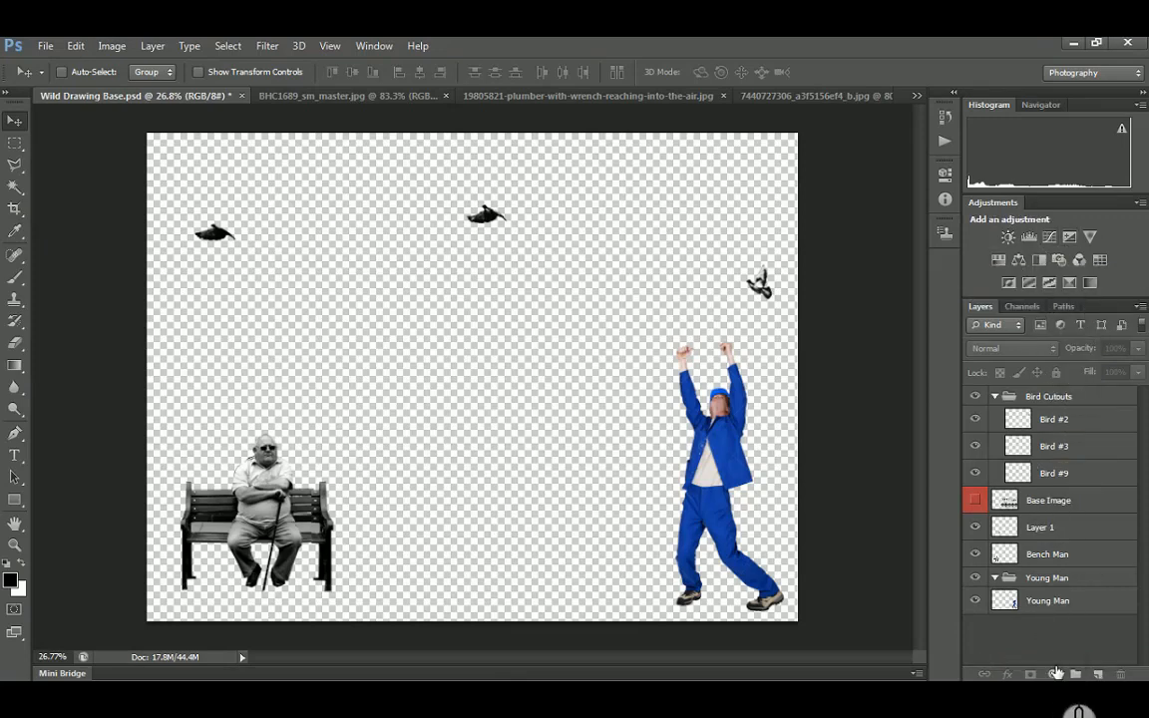
Add a Hue/Saturation adjustment layer and place it above the Bird Cutouts group
click(1056, 674)
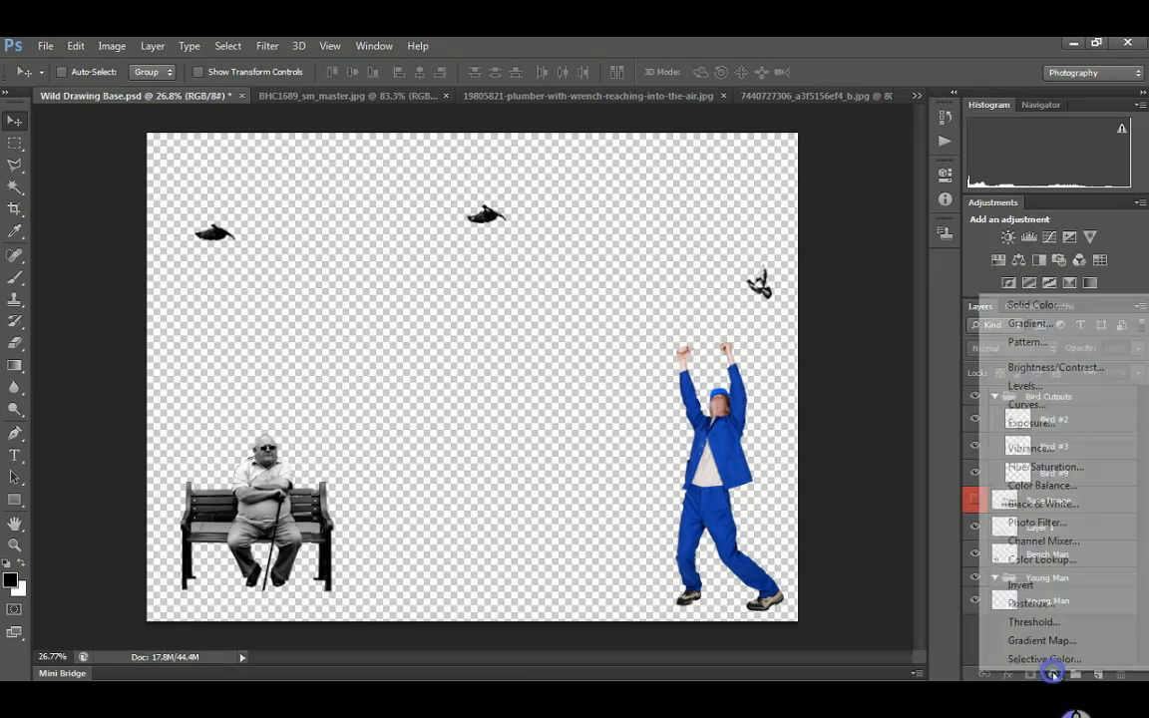
click(1059, 468)
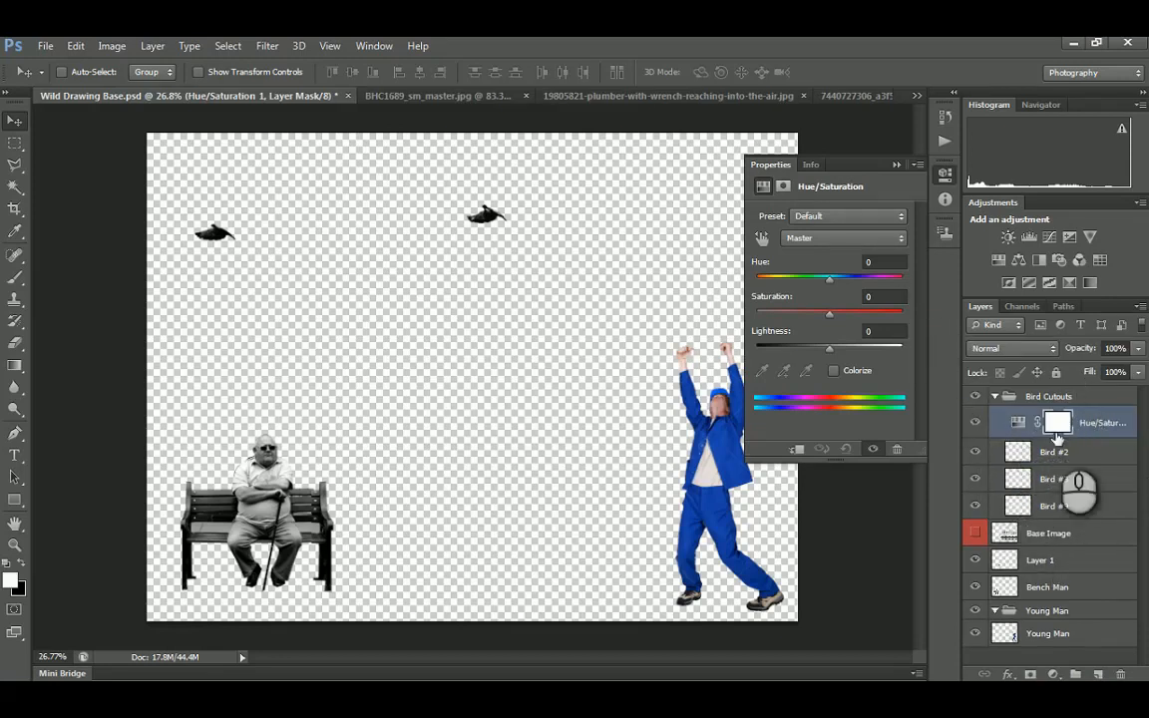
drag(1057, 437, 1094, 389)
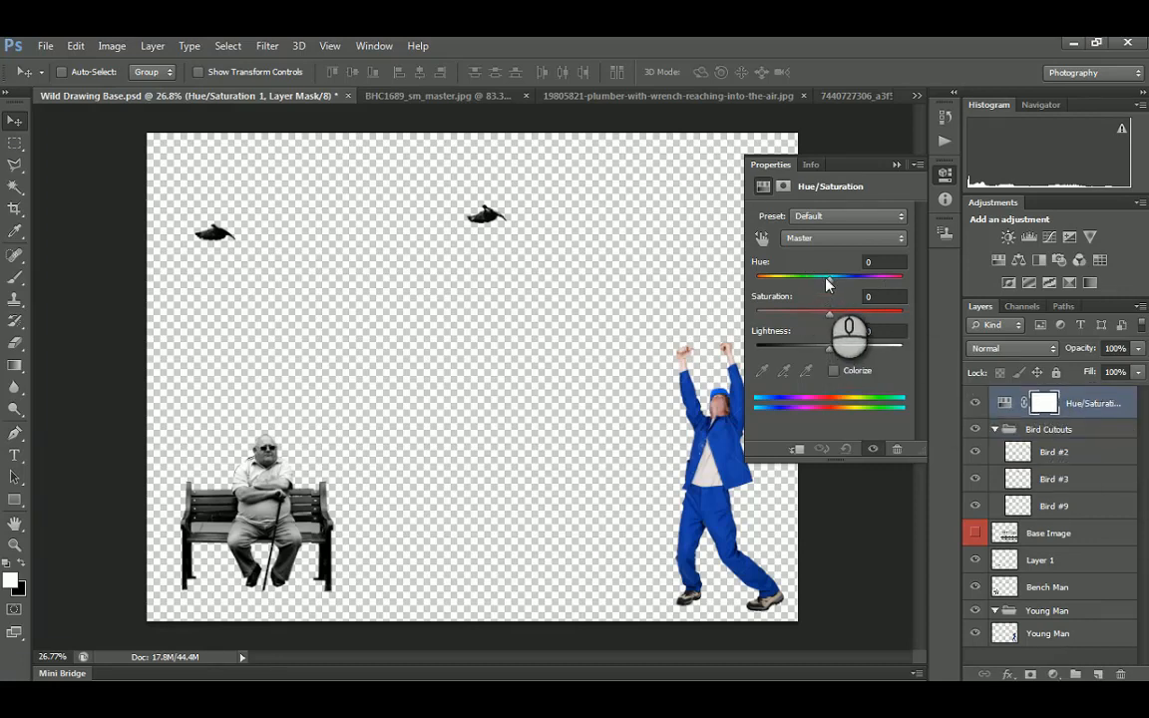
Try the adjustment's Lightness at -80 and +6 above all layers, and at +25 below Bird #9 in the Bird Cutouts group
drag(829, 347, 770, 350)
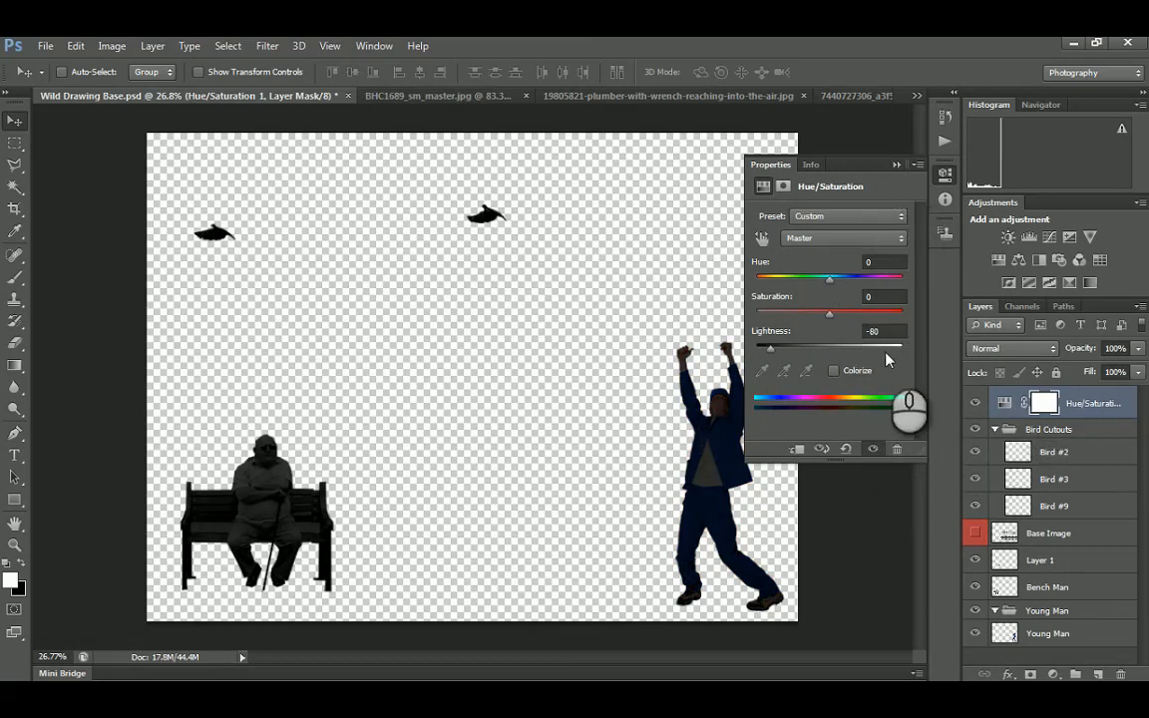
drag(774, 349, 834, 349)
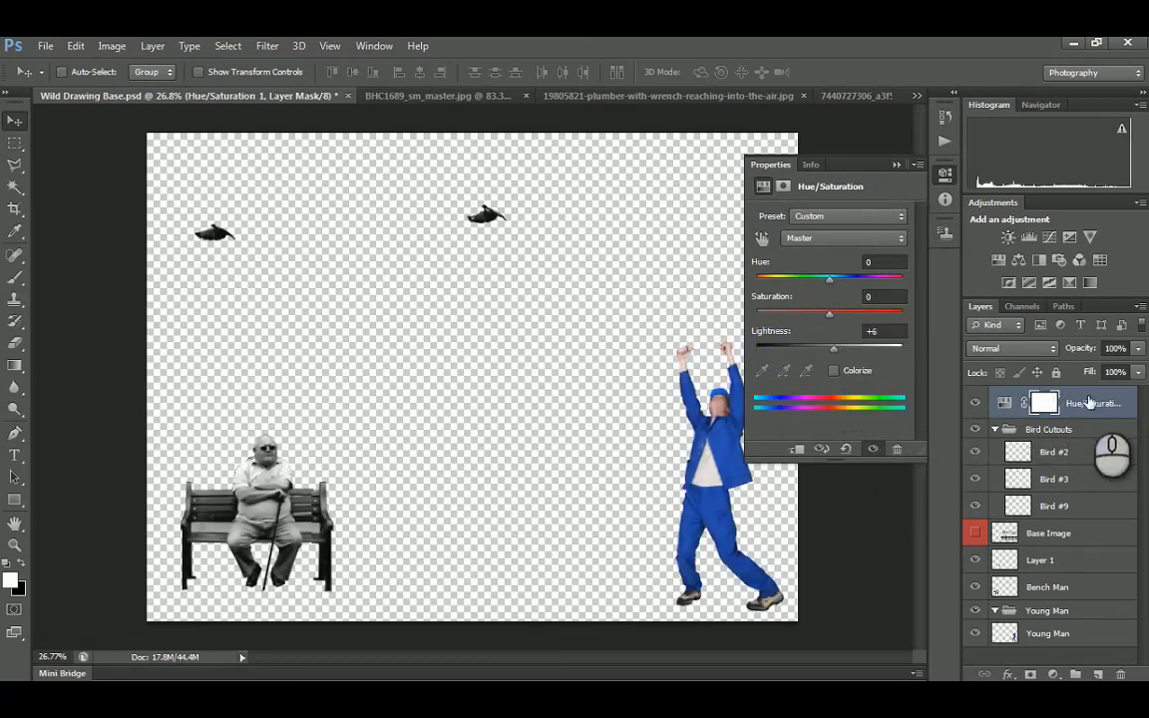
drag(1099, 403, 1094, 518)
mouse_move(832, 348)
mouse_down()
mouse_move(763, 349)
mouse_move(849, 347)
mouse_up()
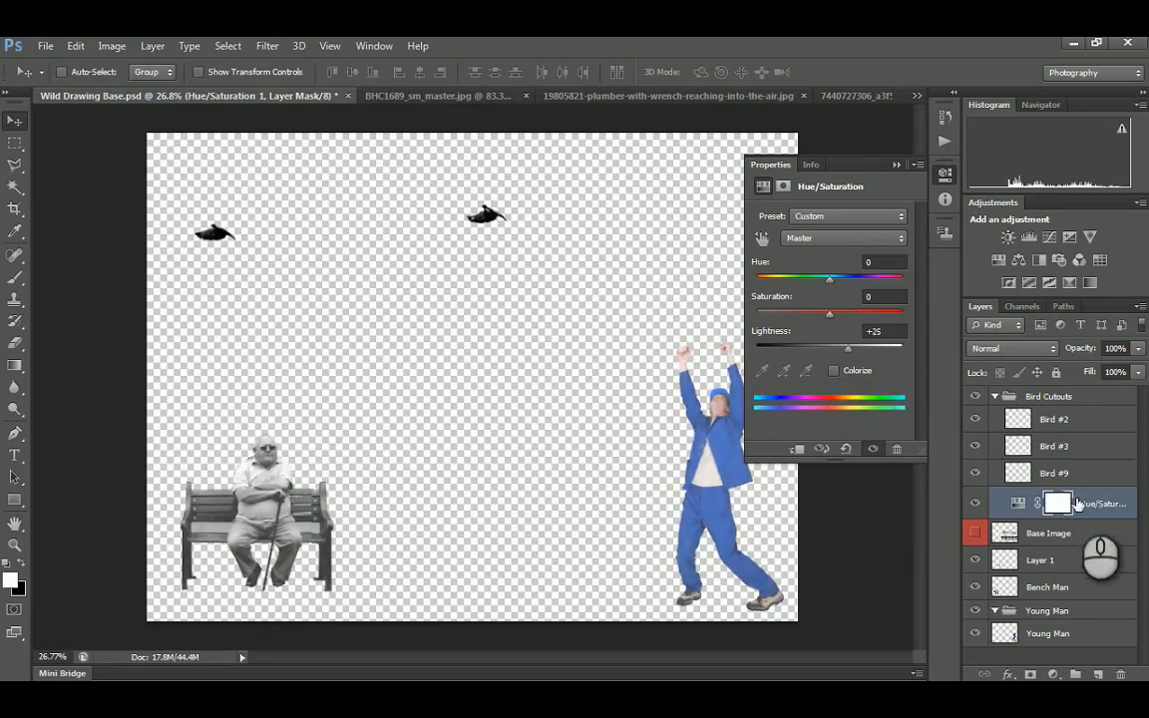
Place the Hue/Saturation adjustment in the Young Man group and set its Saturation to -100 and Lightness to 0
drag(1097, 507, 1053, 604)
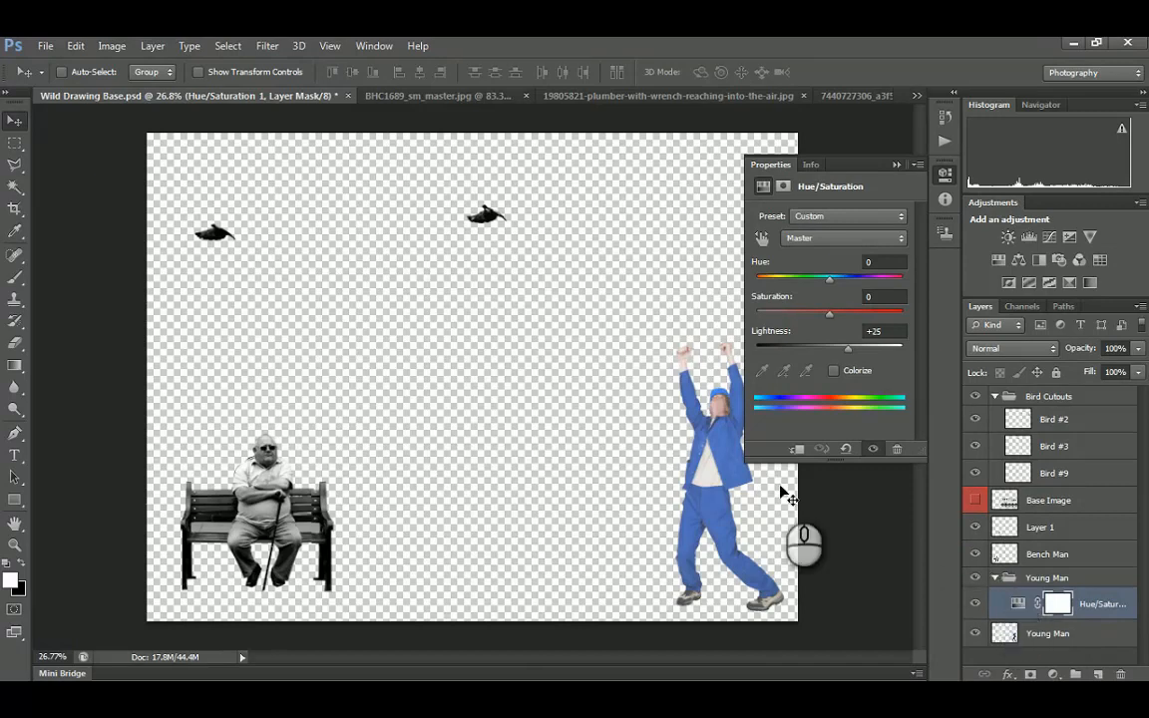
drag(849, 354, 754, 317)
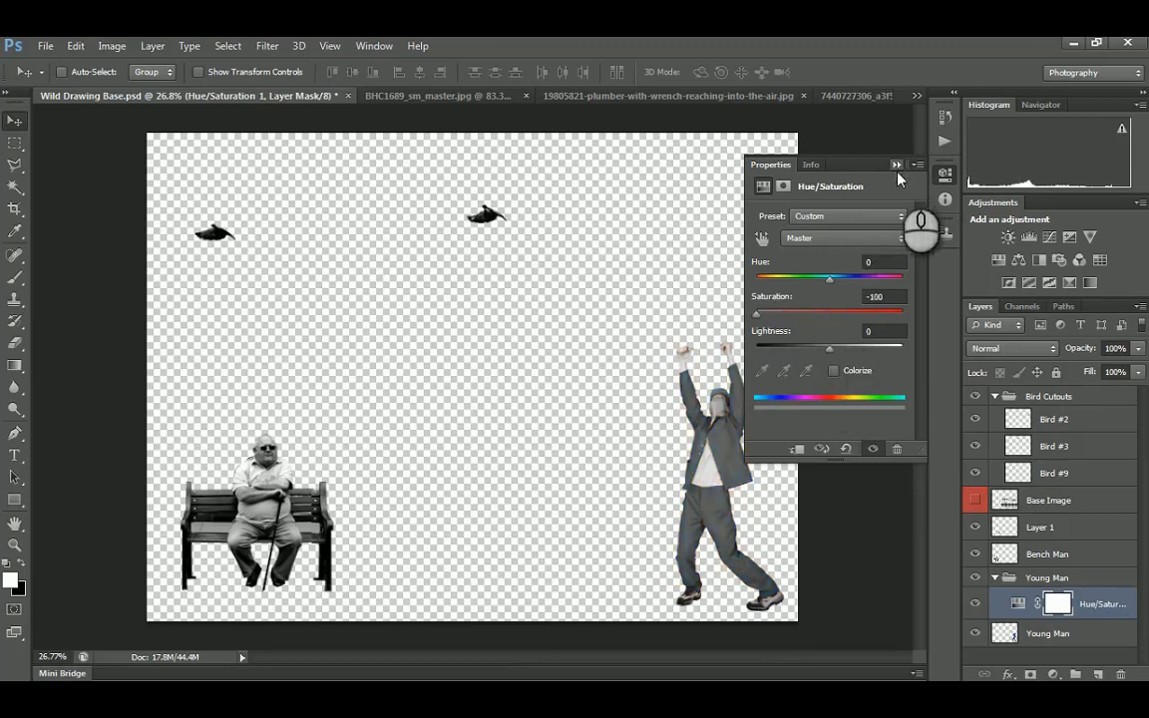
mouse_move(762, 317)
mouse_down()
mouse_move(788, 317)
mouse_move(755, 317)
mouse_up()
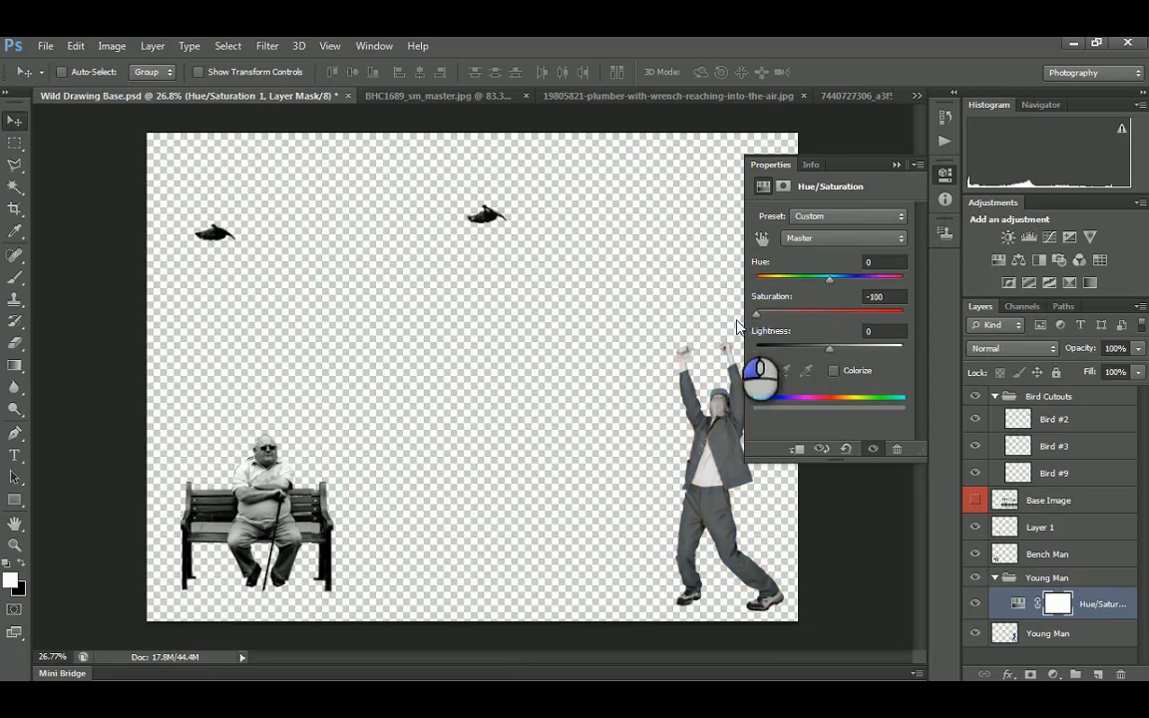
click(896, 167)
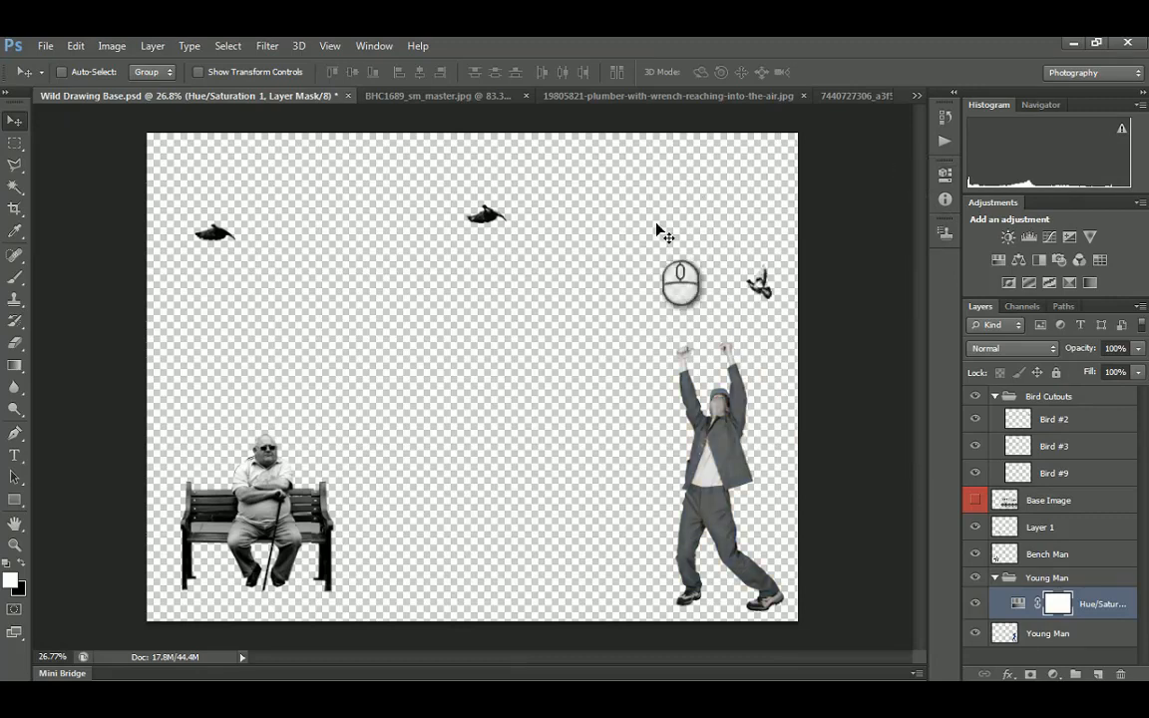
click(13, 120)
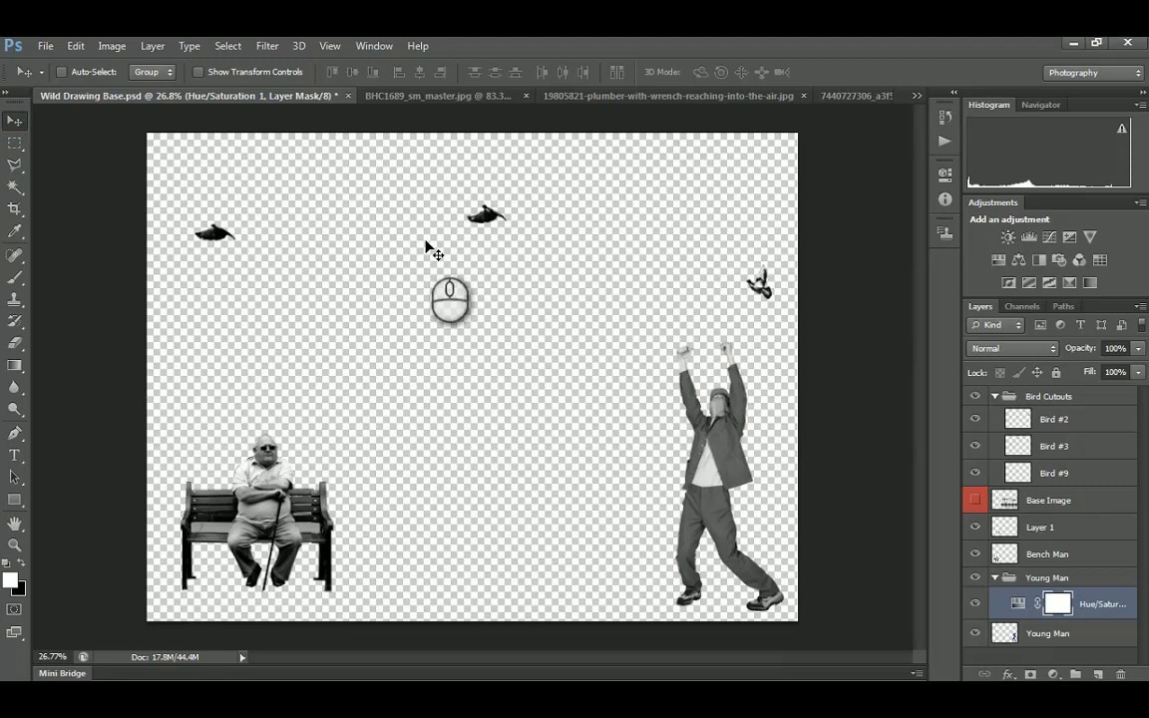
click(1054, 675)
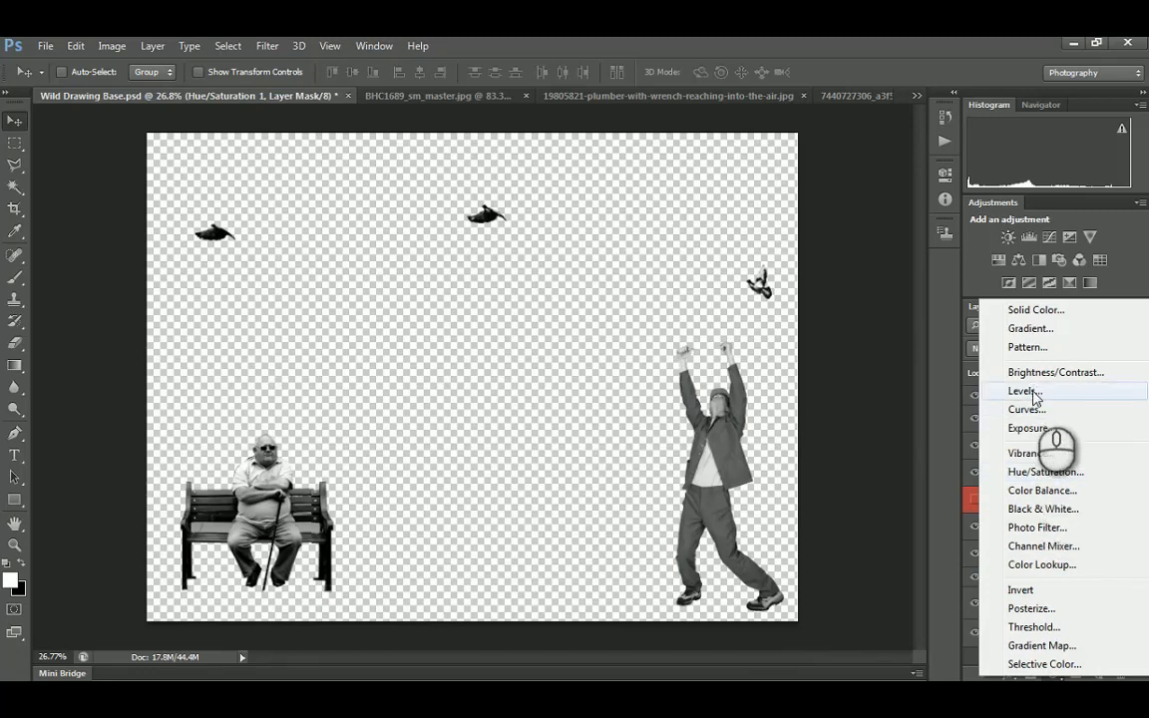
click(14, 120)
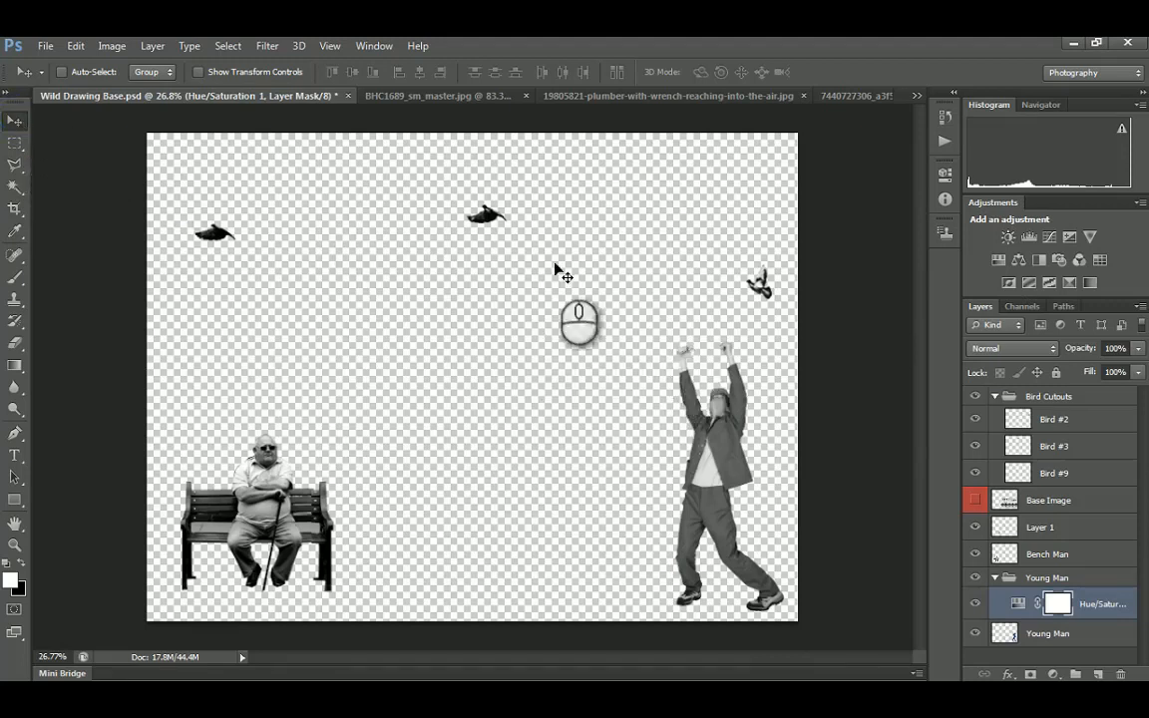
Move Bird #2 left to sit above the young man's raised hands, and shift Bird #3 slightly left
right_click(761, 289)
click(816, 318)
drag(773, 295, 735, 282)
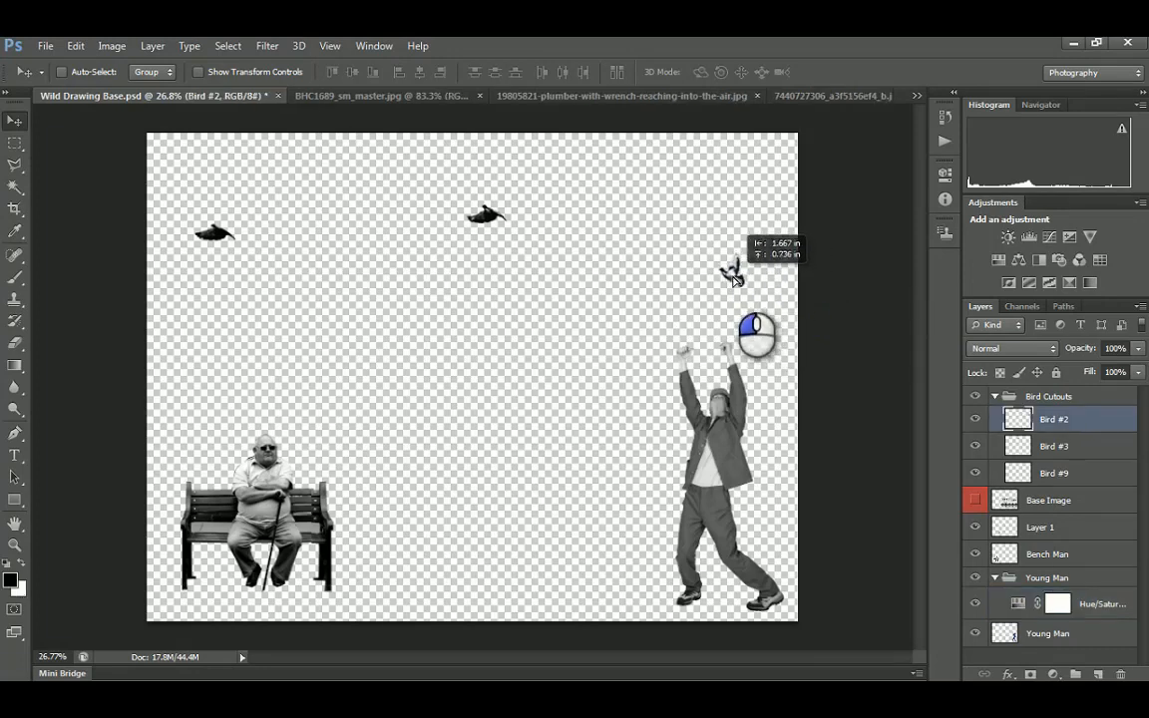
drag(733, 280, 735, 284)
right_click(481, 213)
click(531, 241)
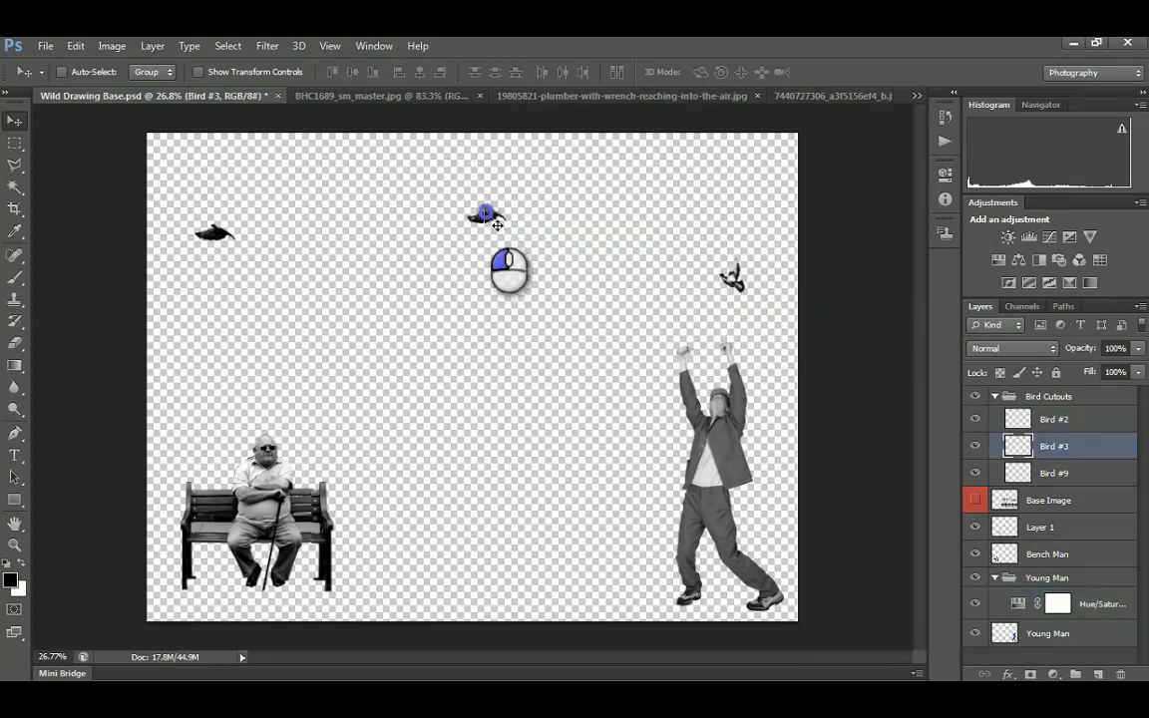
drag(484, 214, 459, 209)
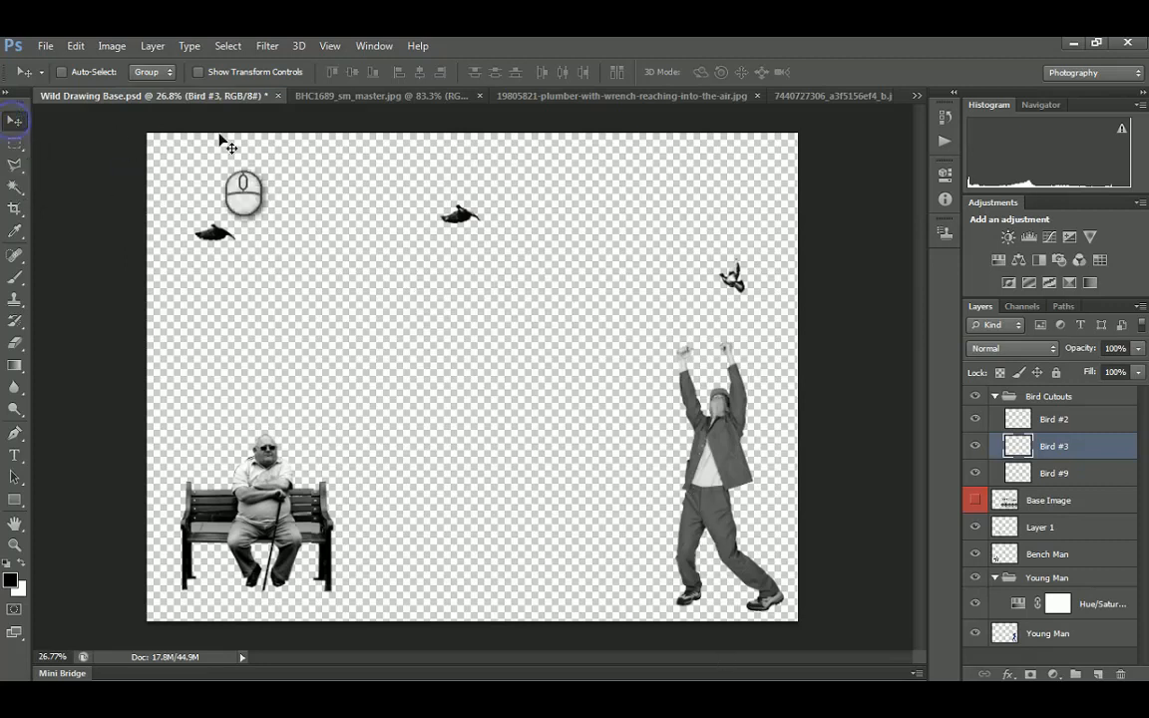
Save the collage as Wild Drawing Base in Photoshop format in the References folder, replacing the existing file with Maximize Compatibility on
click(45, 47)
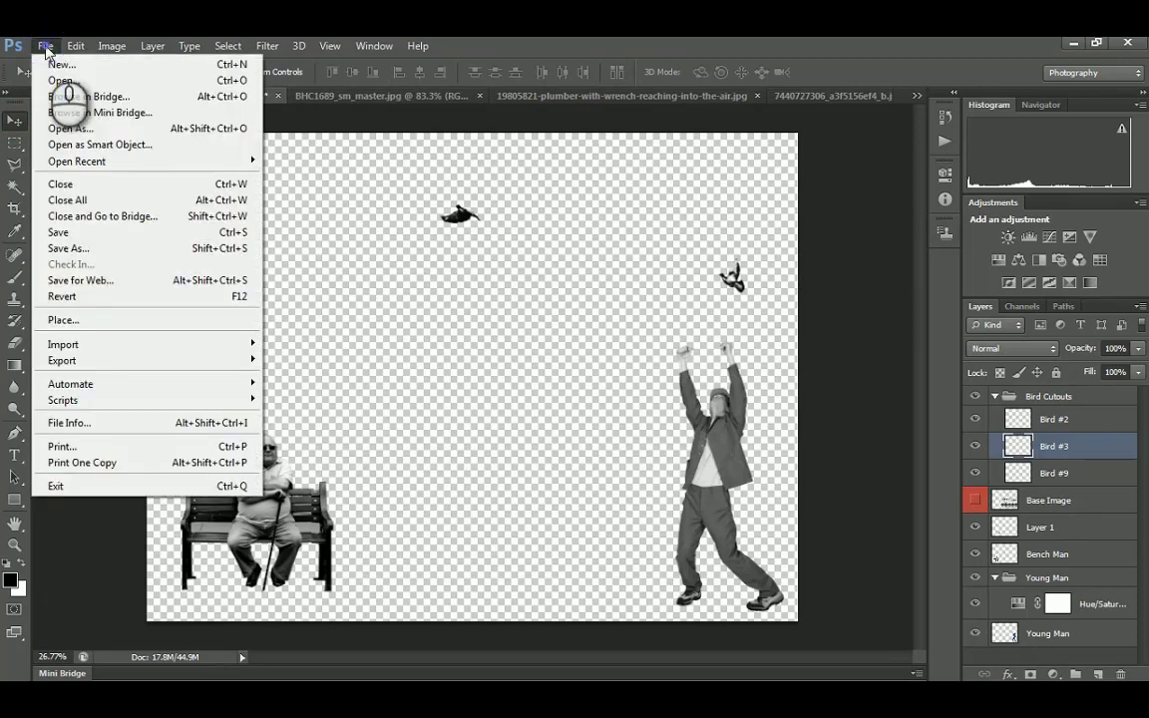
click(78, 252)
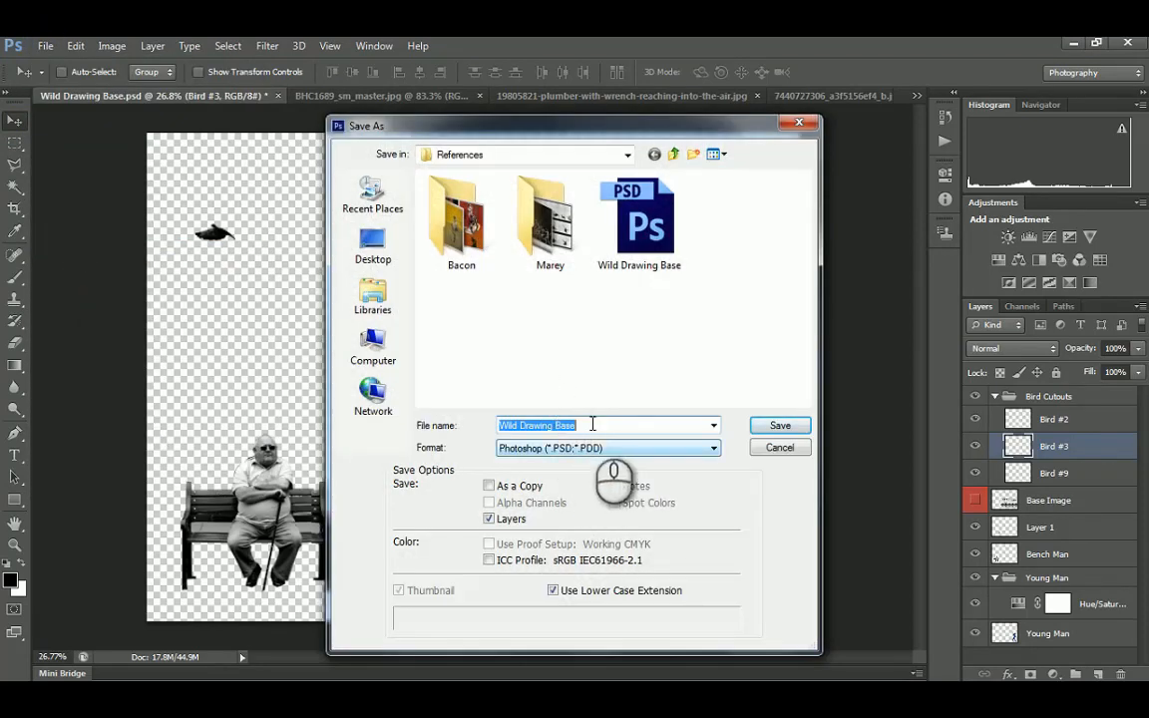
click(783, 426)
click(536, 292)
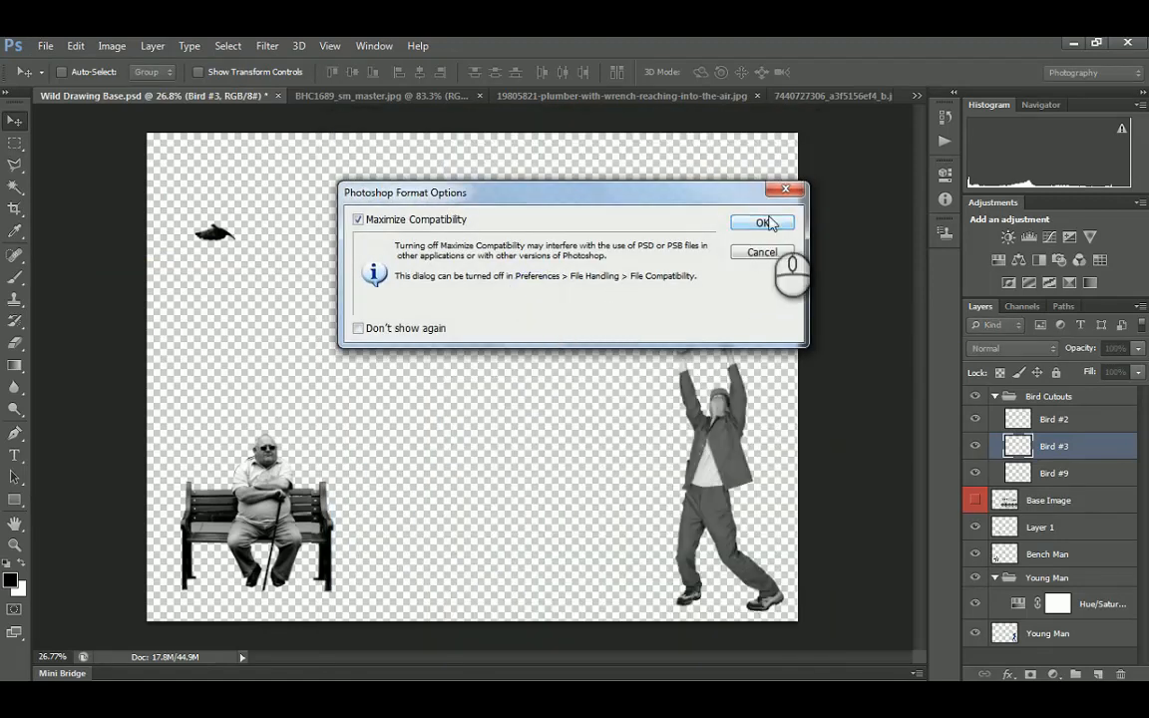
click(769, 223)
Save a JPEG copy of the collage as Wild Drawing Base in the References folder, at quality 8 with Baseline ("Standard") format
click(44, 45)
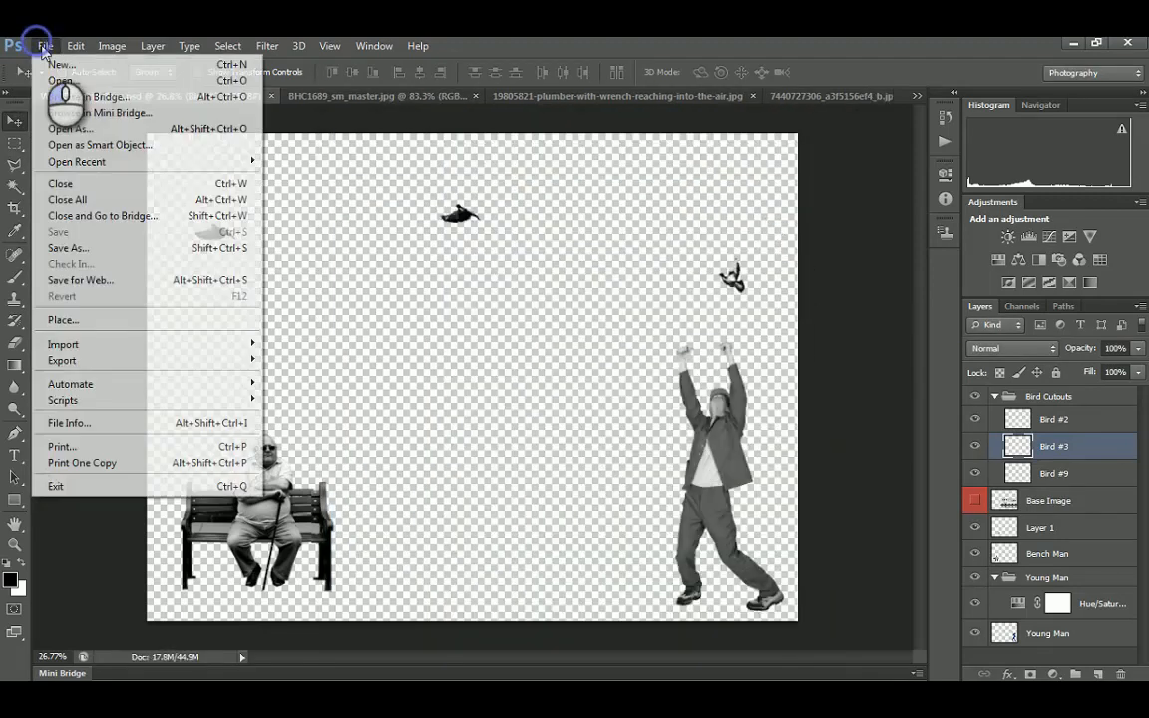
click(80, 247)
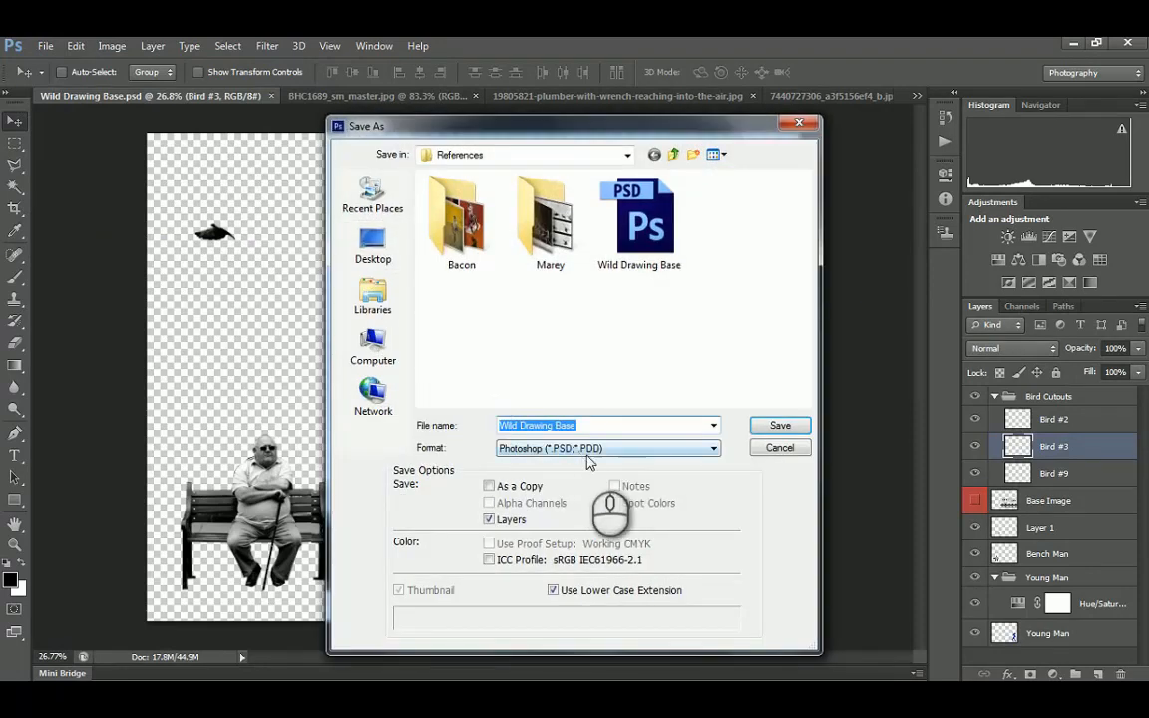
click(608, 448)
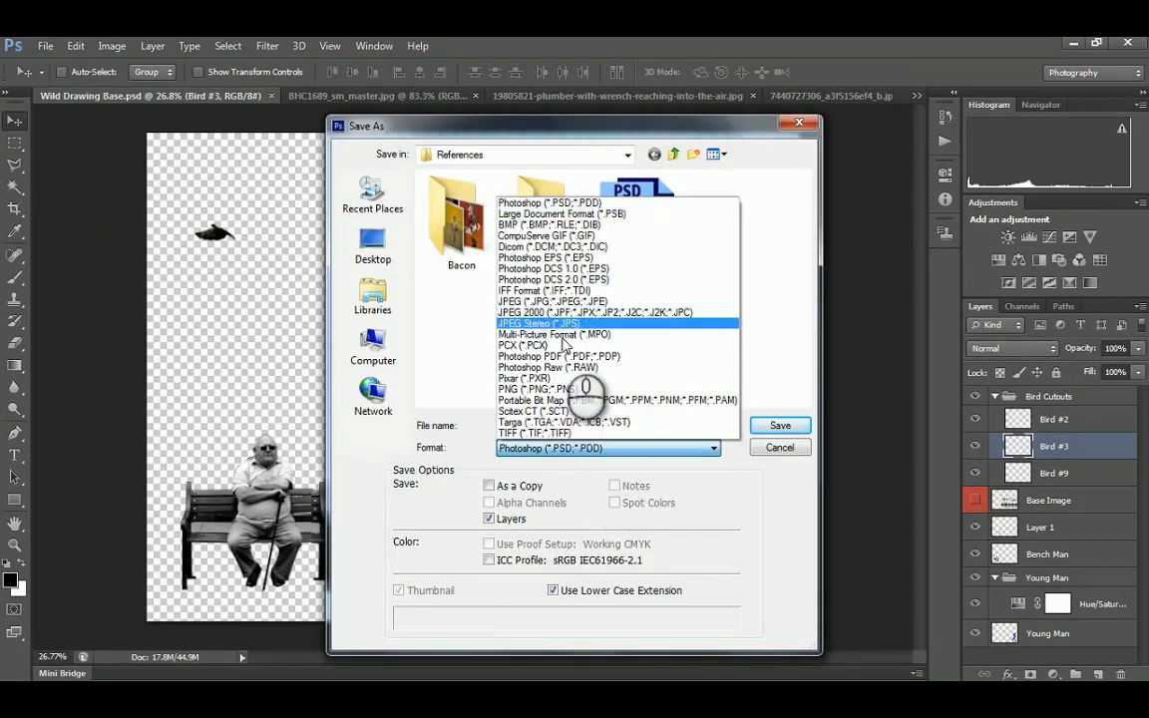
click(548, 389)
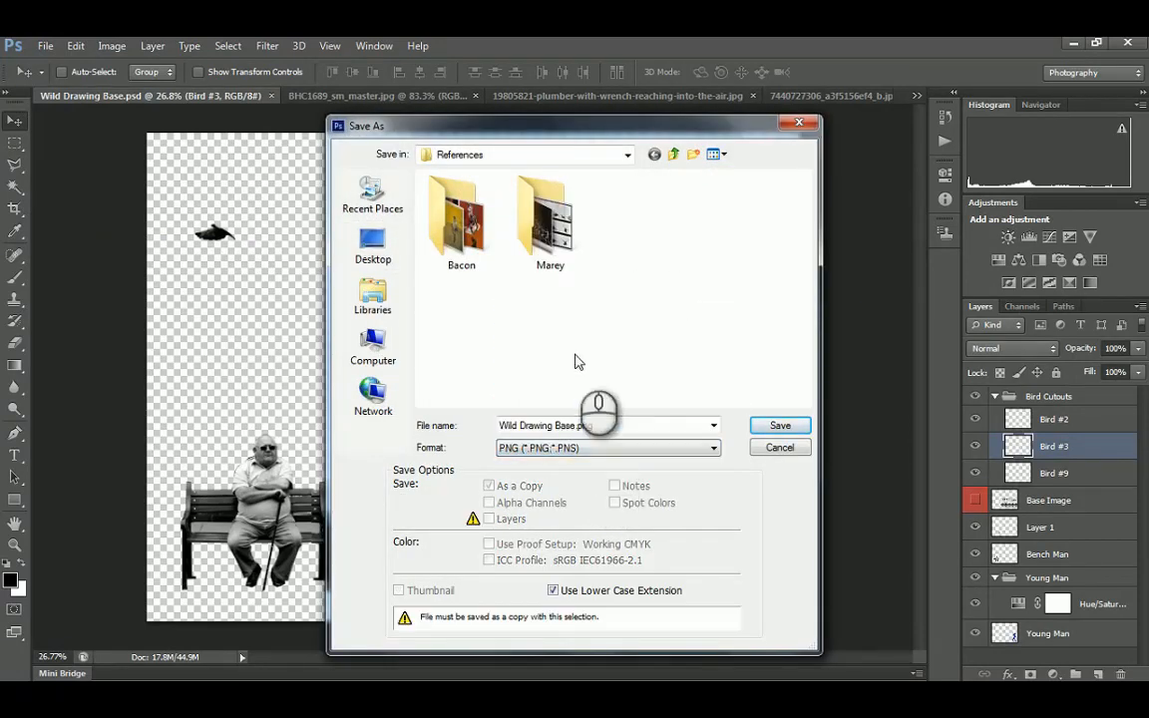
click(604, 448)
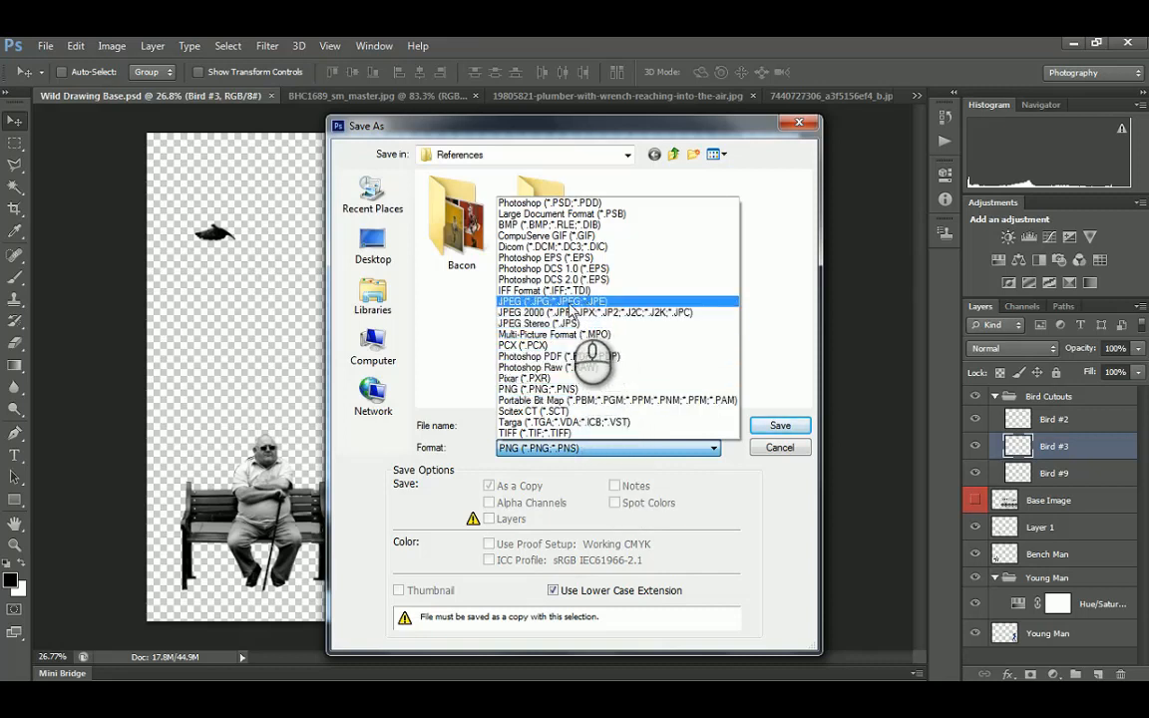
click(569, 303)
click(616, 430)
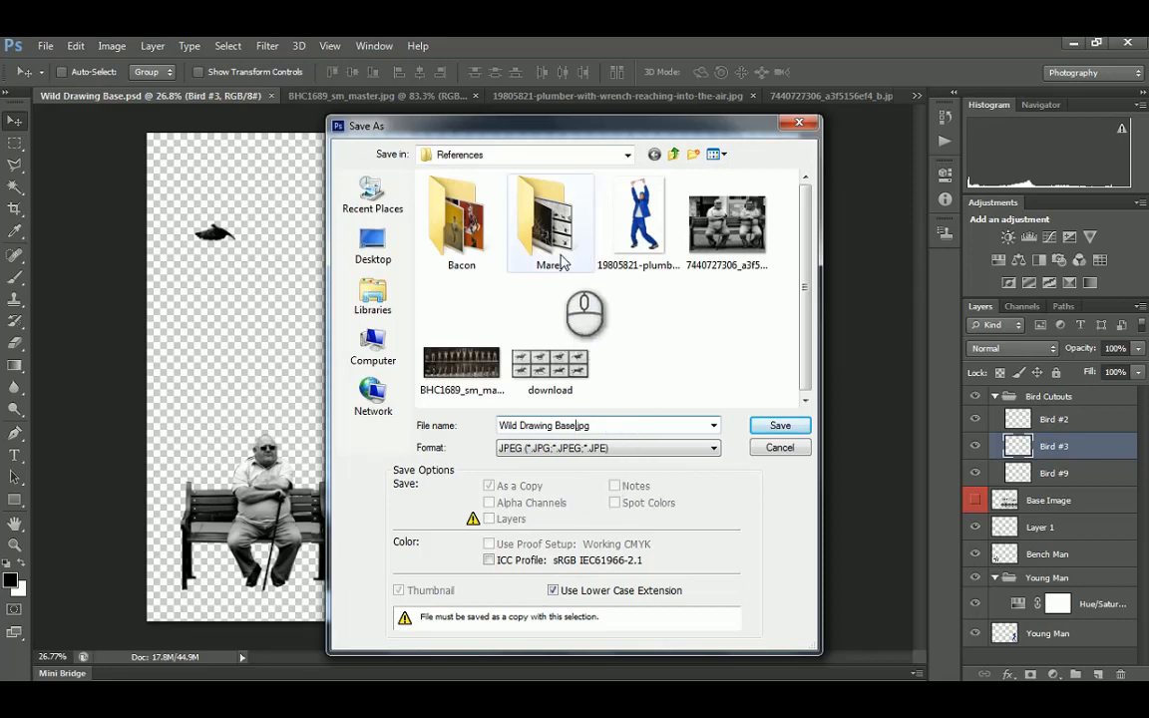
click(780, 428)
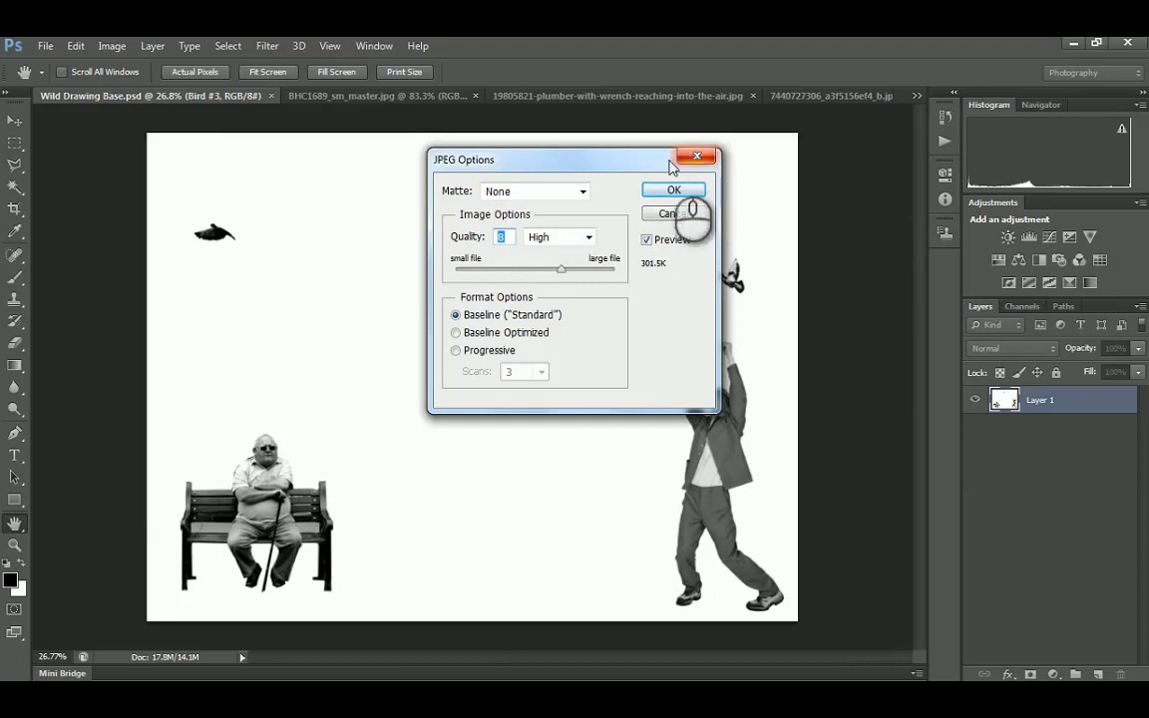
drag(584, 159, 489, 217)
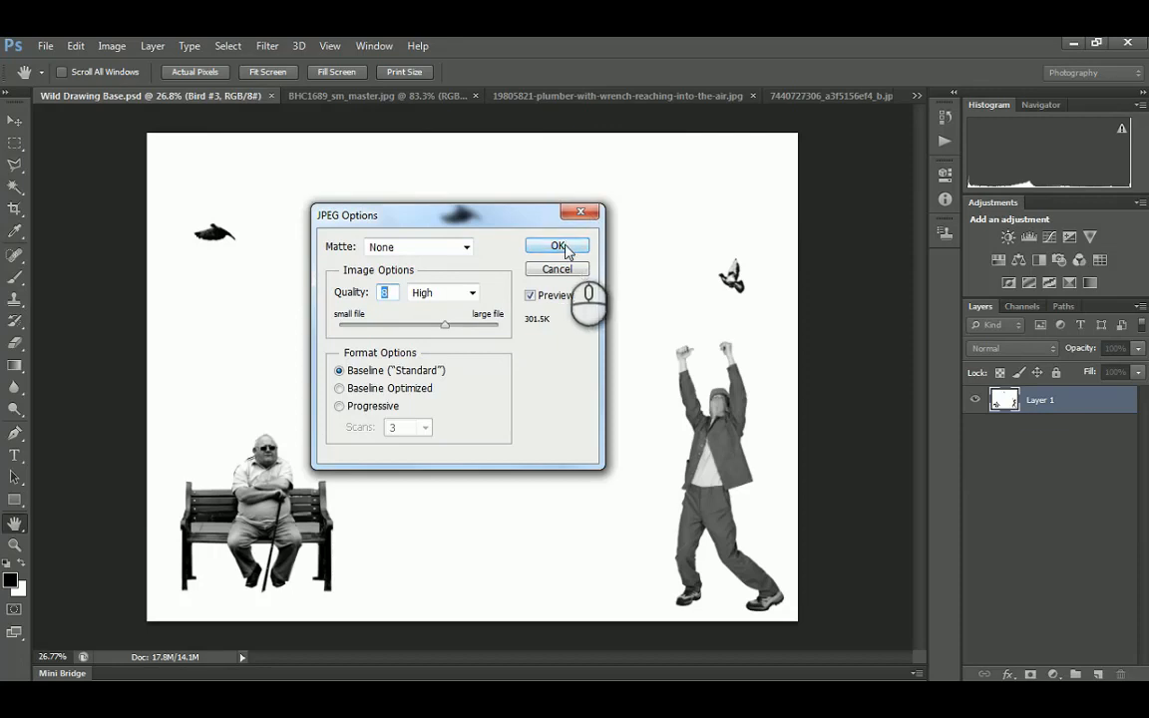
click(559, 246)
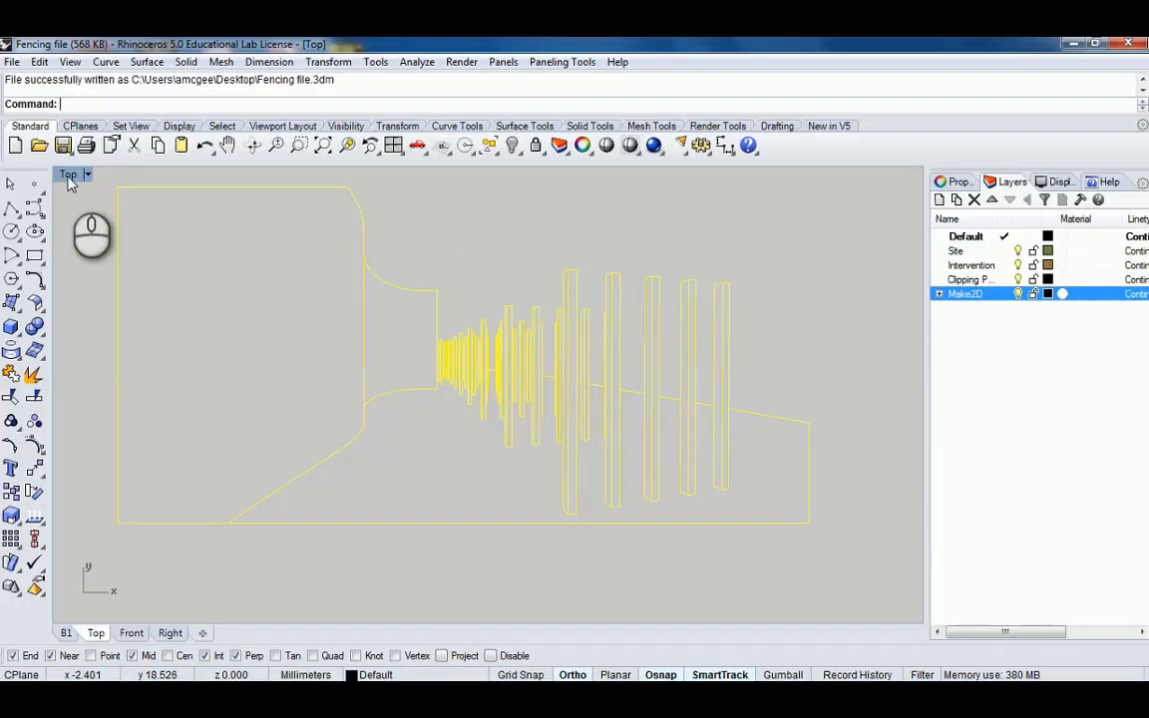
Switch to Rhino and examine the whole fencing model from several angles in the maximized B1 view
double_click(68, 177)
scroll(561, 324, down, 8)
double_click(496, 172)
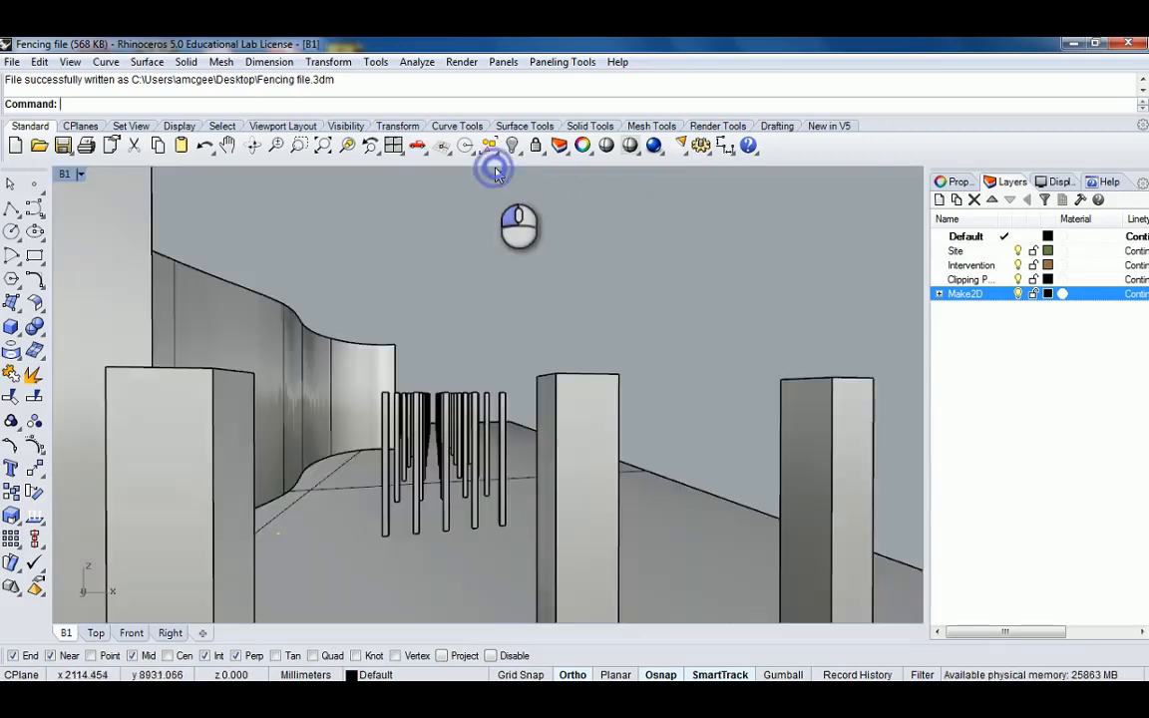
scroll(602, 346, down, 15)
right_drag(621, 320, 611, 387)
click(470, 344)
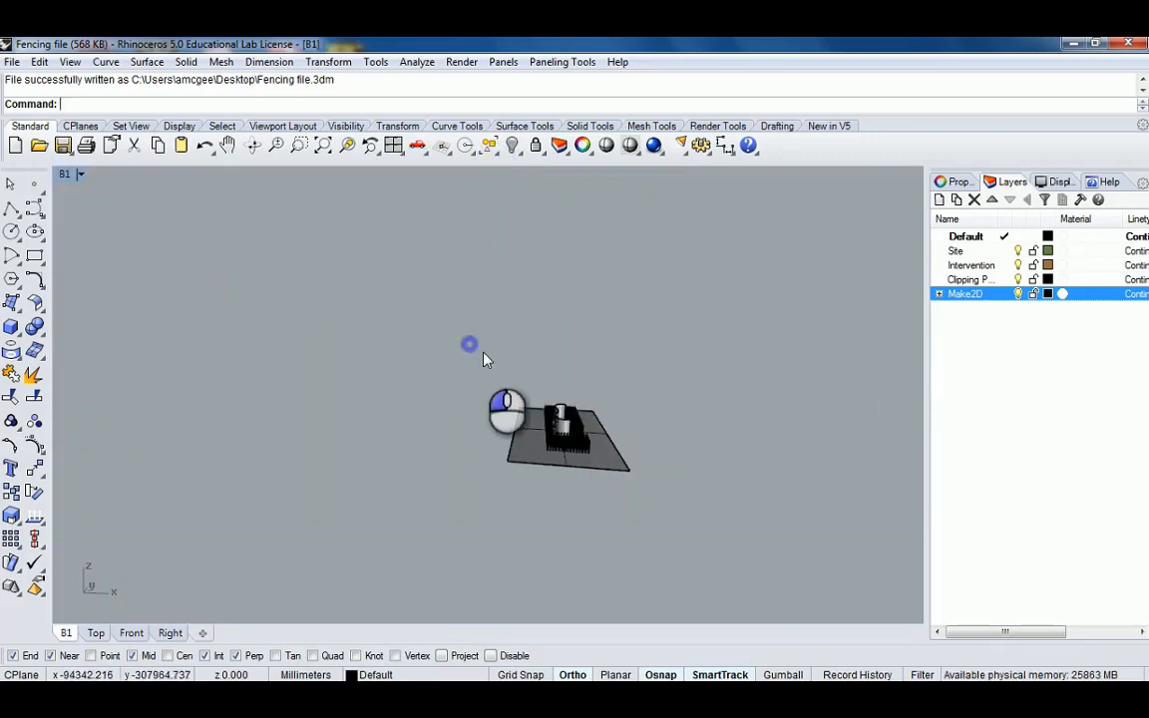
drag(482, 354, 683, 479)
right_drag(682, 477, 616, 449)
right_drag(607, 444, 553, 465)
key(Escape)
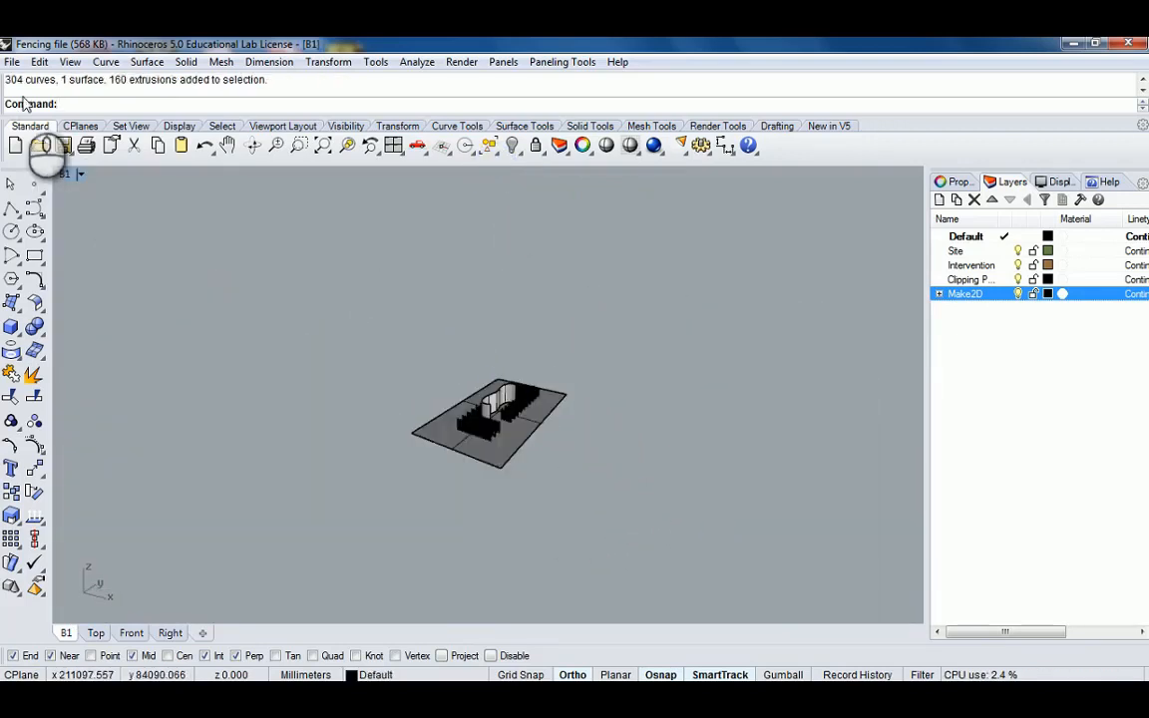
Save the model as Fencing file in Rhino 5 3D Models format on the Desktop, replacing the existing file
click(15, 65)
click(54, 198)
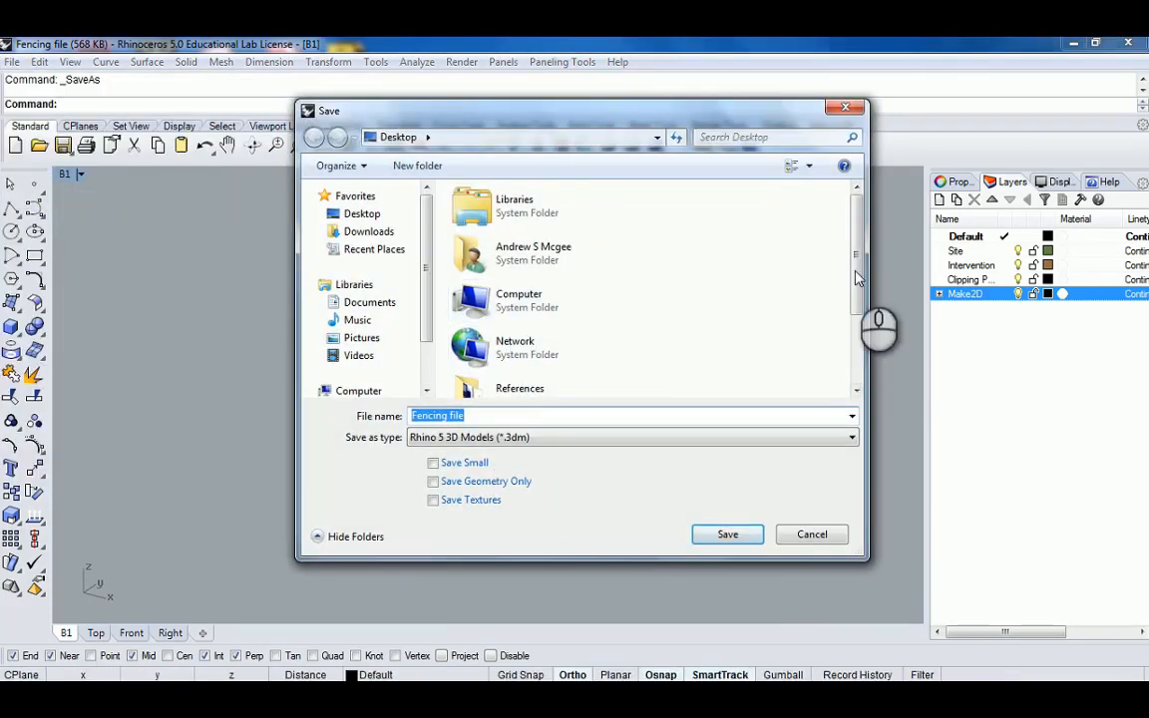
scroll(857, 277, down, 3)
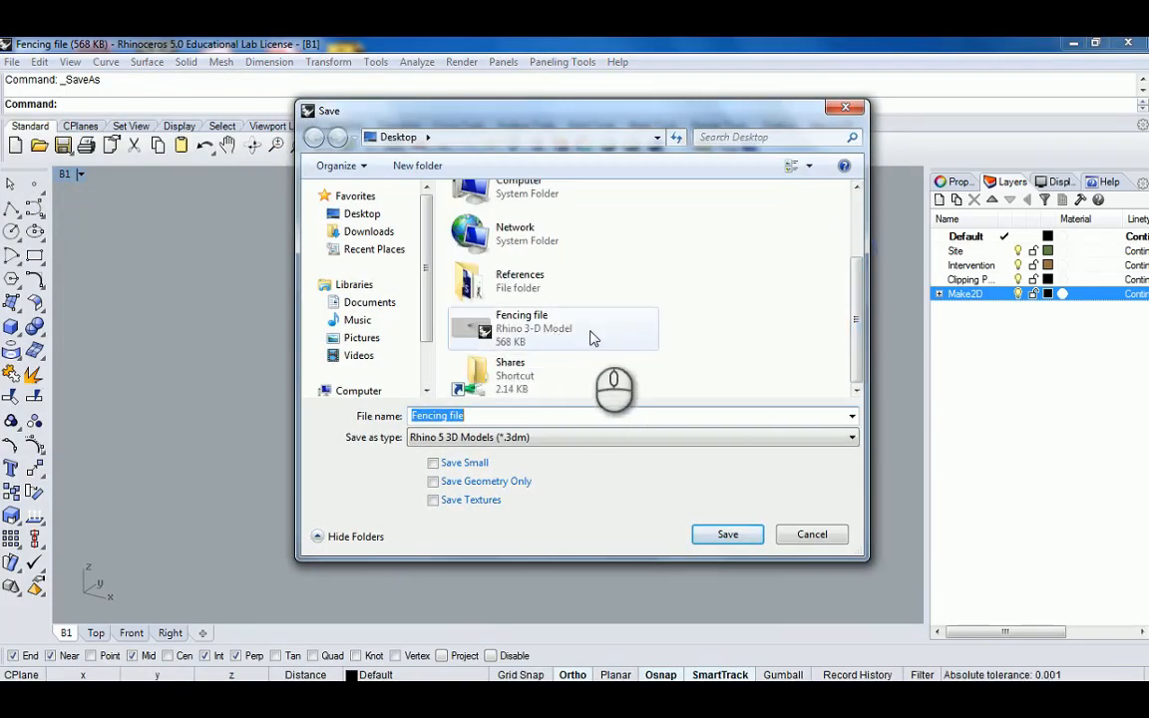
click(727, 534)
click(624, 369)
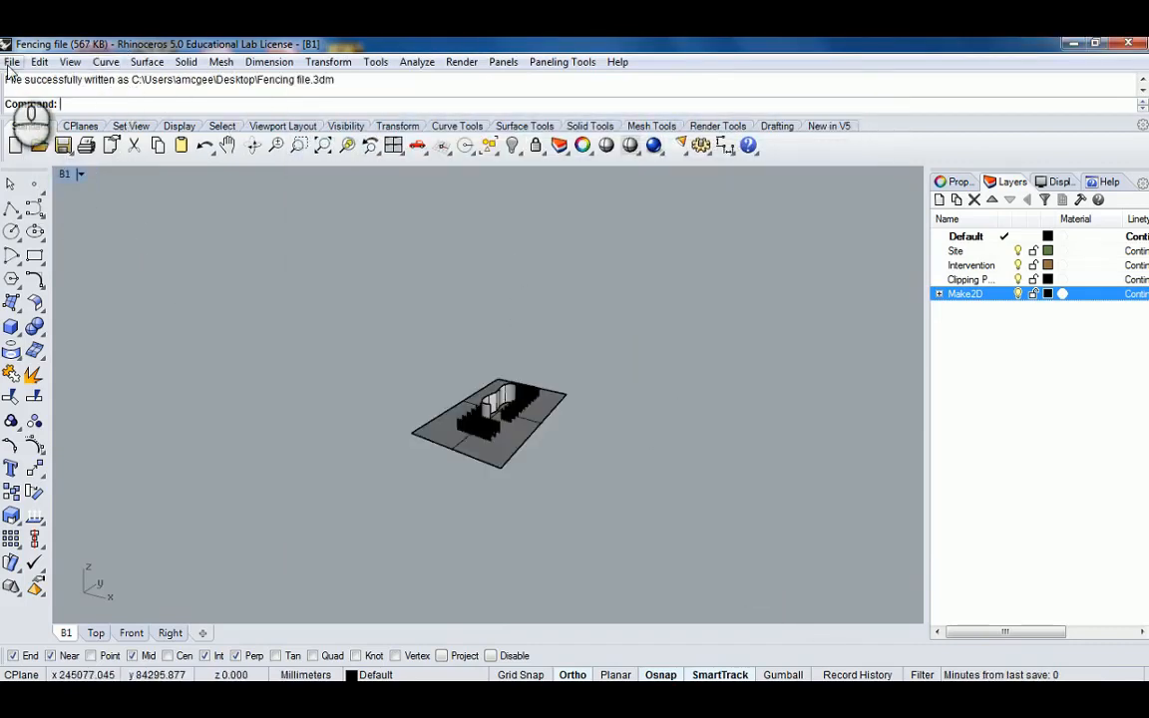
Create a new model from the Large Objects - Inches template and maximize its Perspective view
click(11, 62)
click(35, 81)
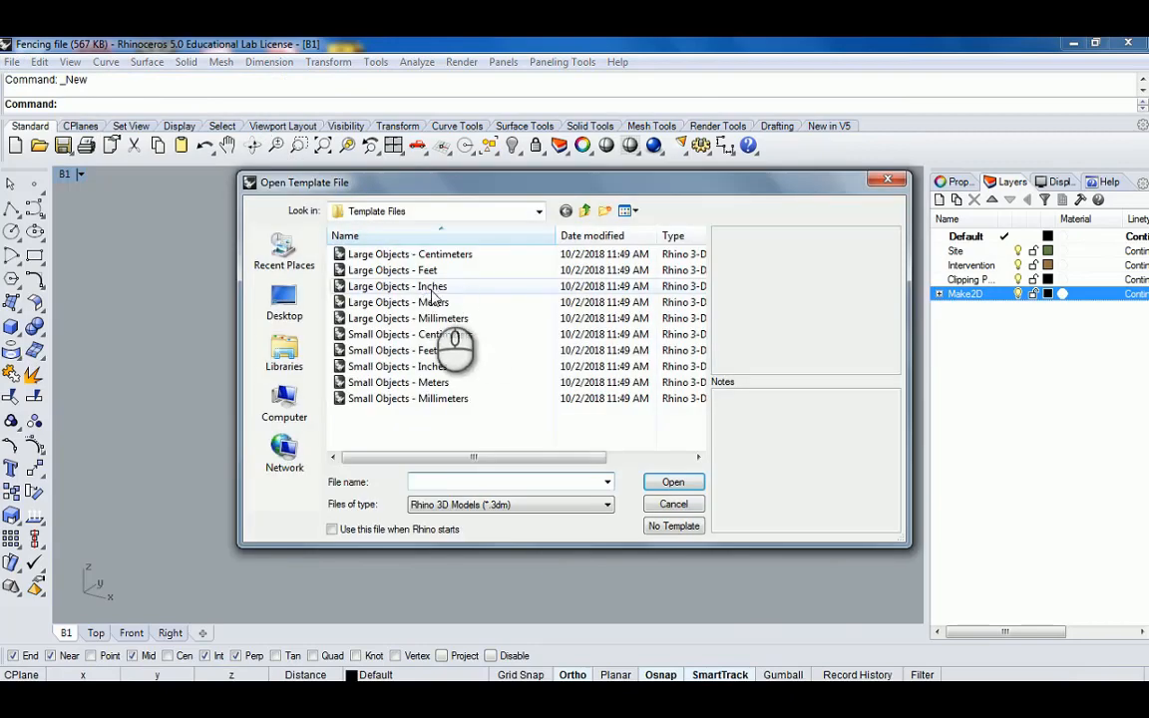
click(424, 288)
click(671, 483)
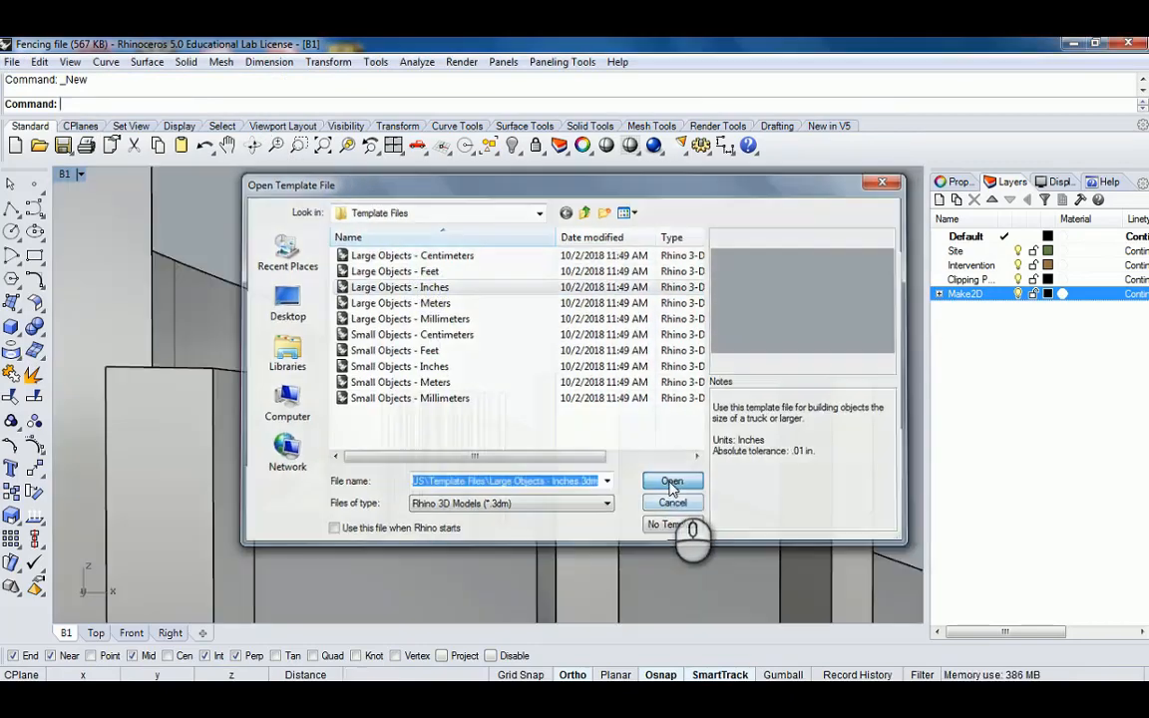
double_click(520, 175)
scroll(572, 261, down, 3)
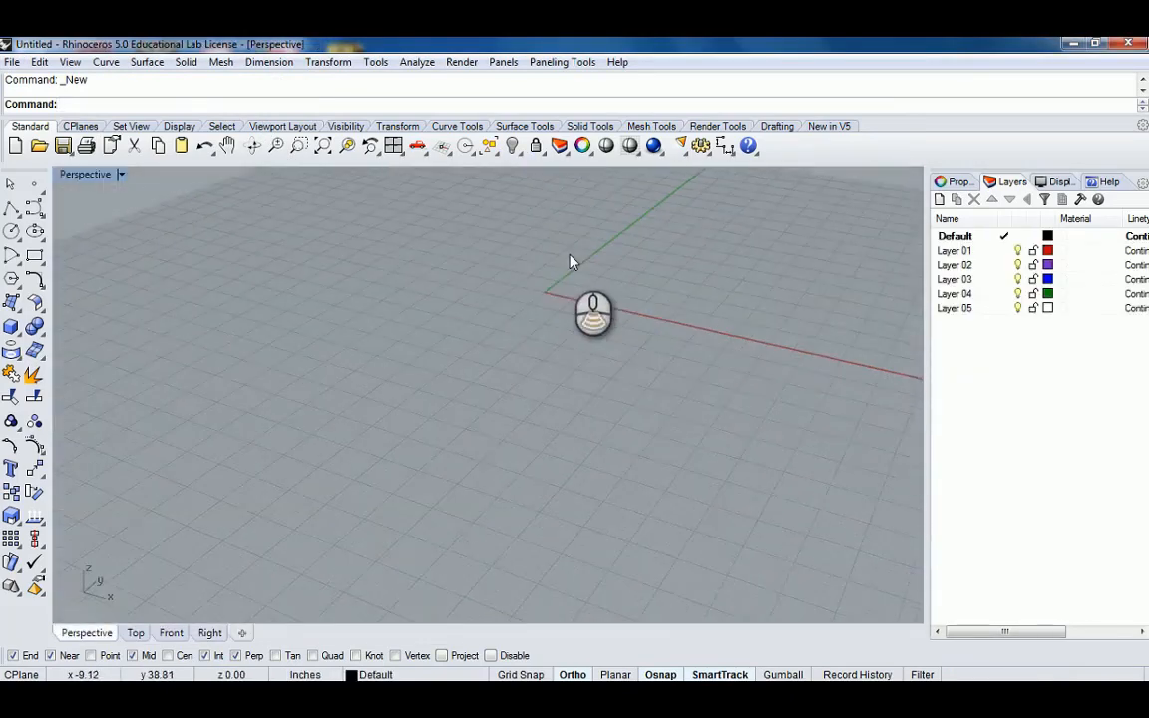
scroll(573, 259, down, 10)
shift+right_drag(590, 239, 544, 342)
scroll(546, 345, up, 7)
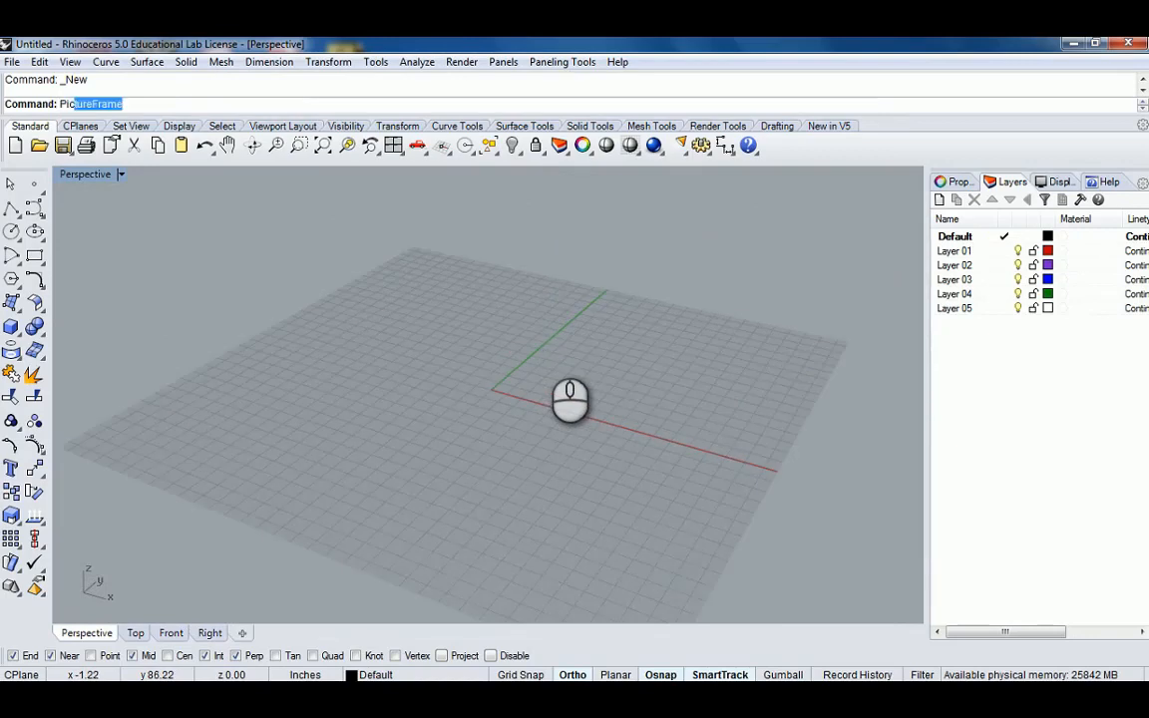
Insert the Wild Drawing Base image from the Desktop's References folder as a picture frame lying flat on the construction plane
key(Return)
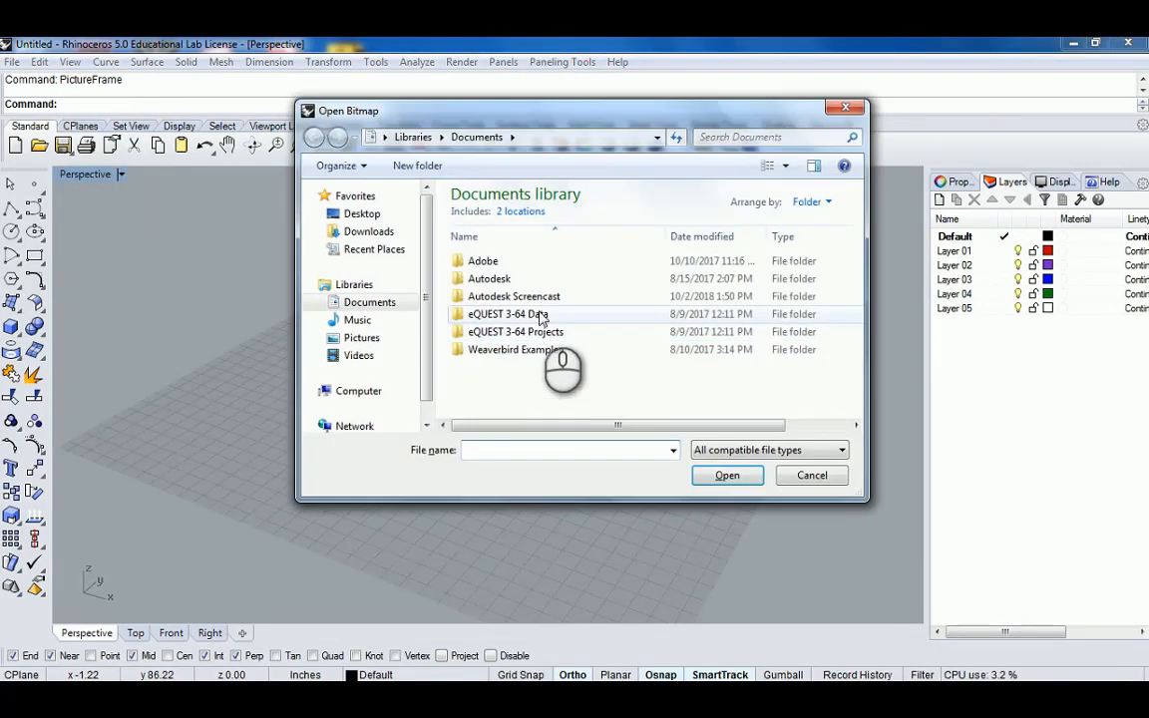
click(362, 215)
scroll(848, 290, down, 3)
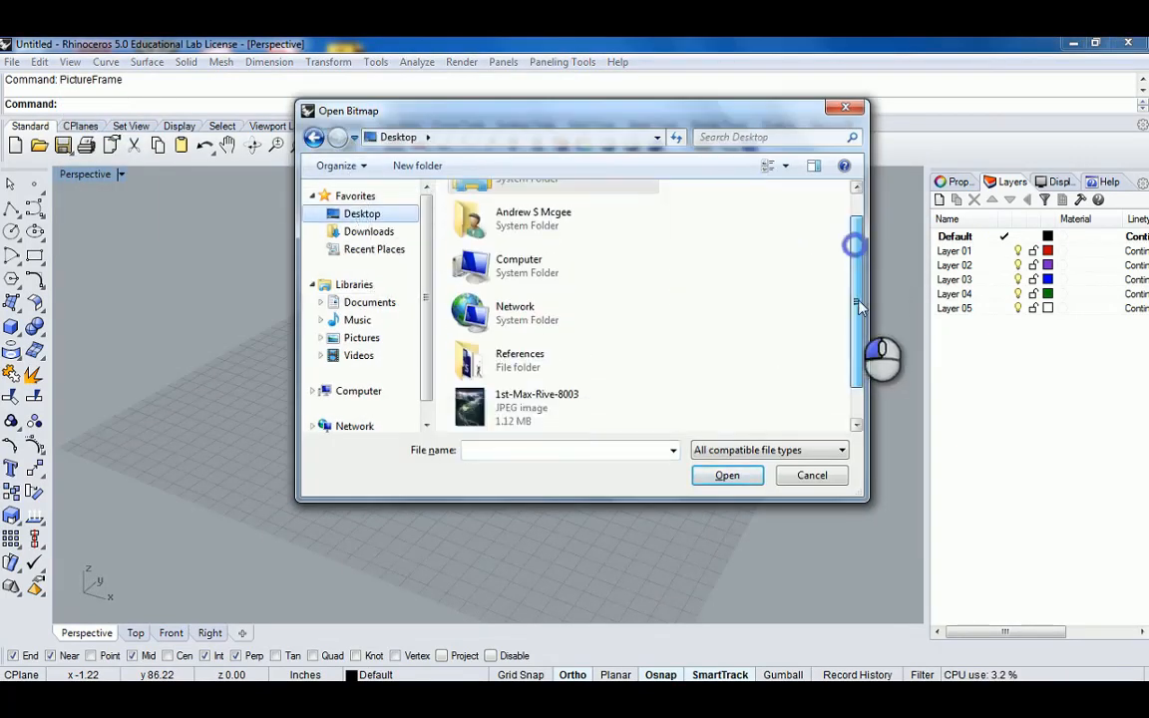
click(514, 312)
double_click(514, 312)
click(699, 361)
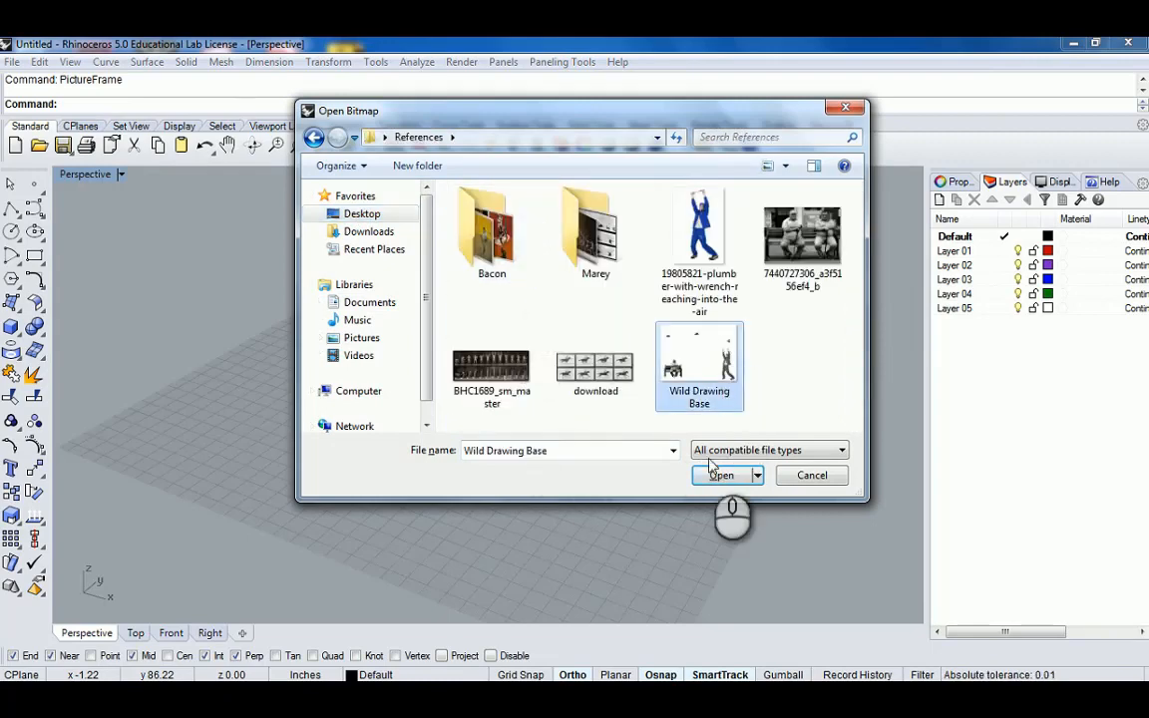
click(721, 476)
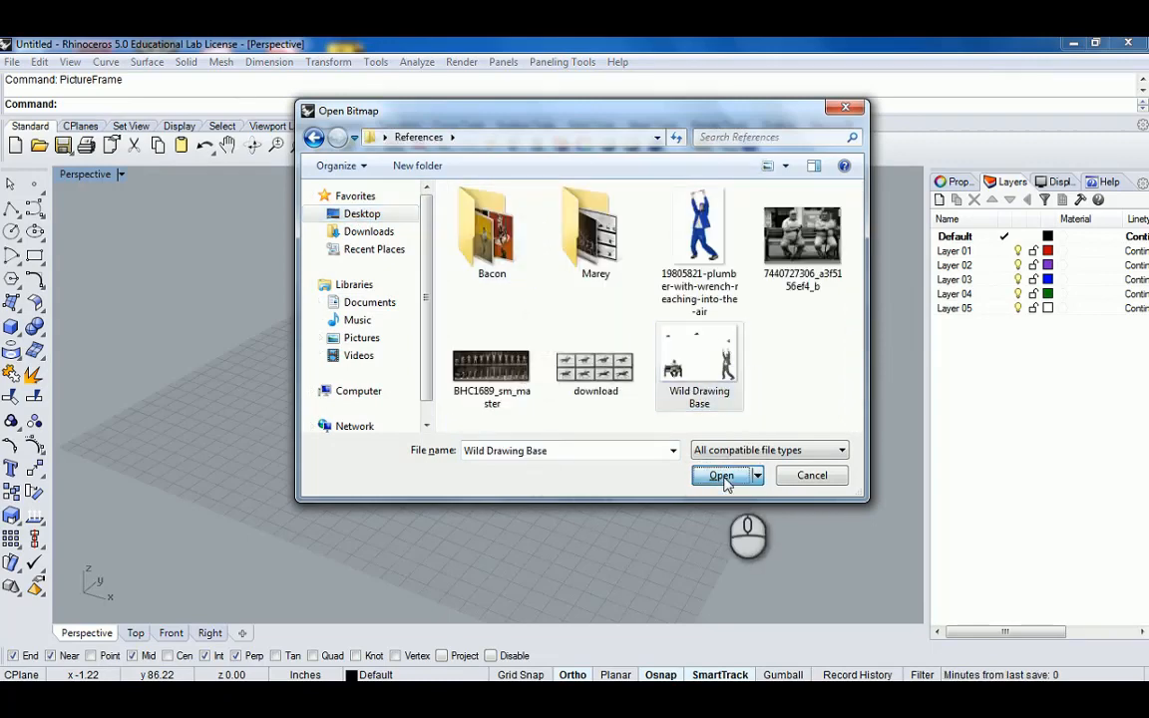
click(374, 356)
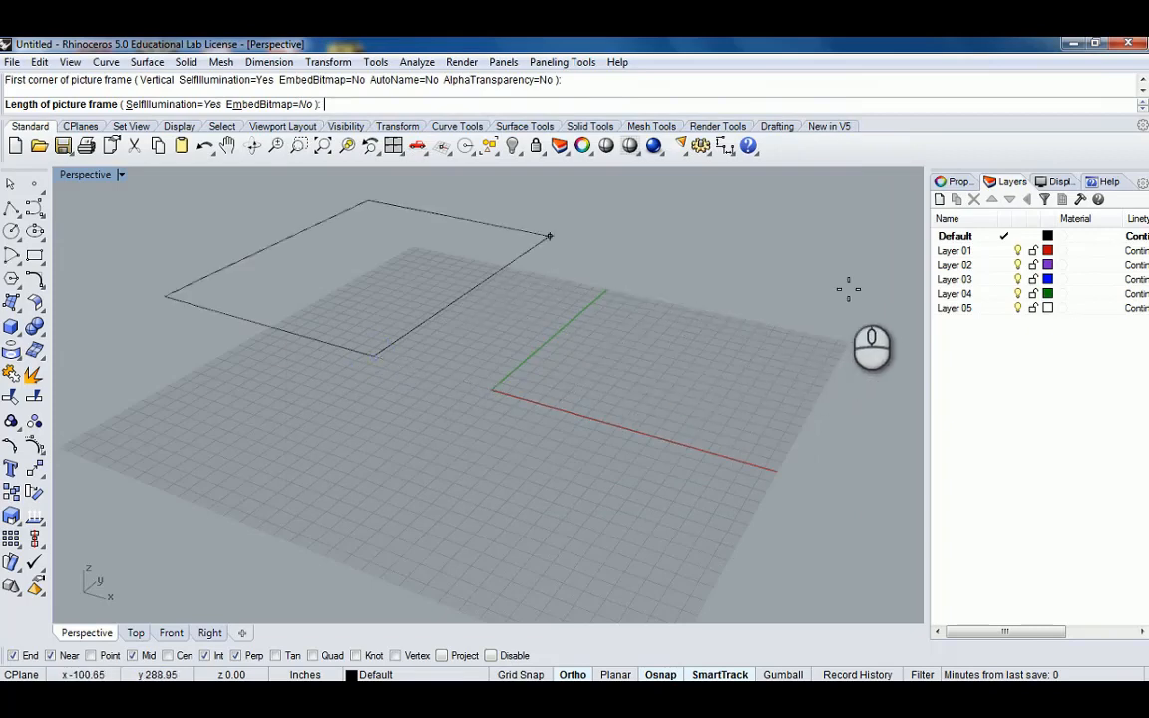
click(833, 354)
scroll(769, 357, down, 5)
shift+right_drag(767, 358, 628, 359)
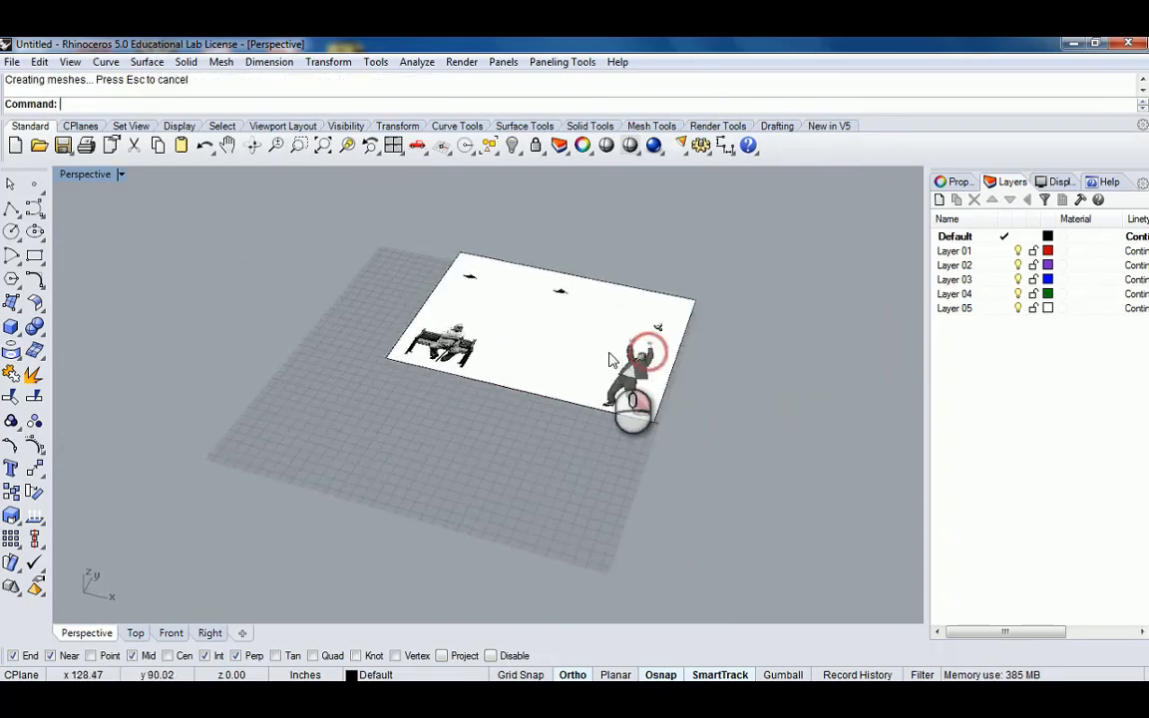
Show the Top view maximized with the whole picture frame in sight and nothing selected
click(608, 351)
scroll(638, 384, up, 3)
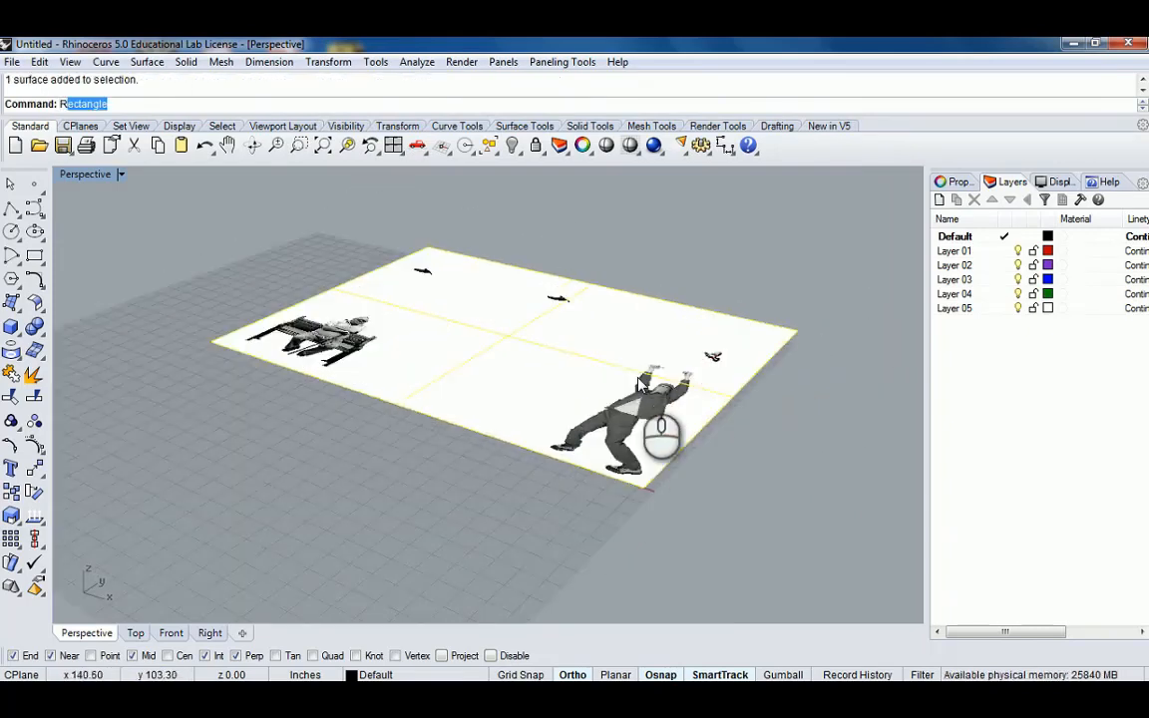
key(Escape)
right_drag(464, 323, 532, 336)
double_click(78, 176)
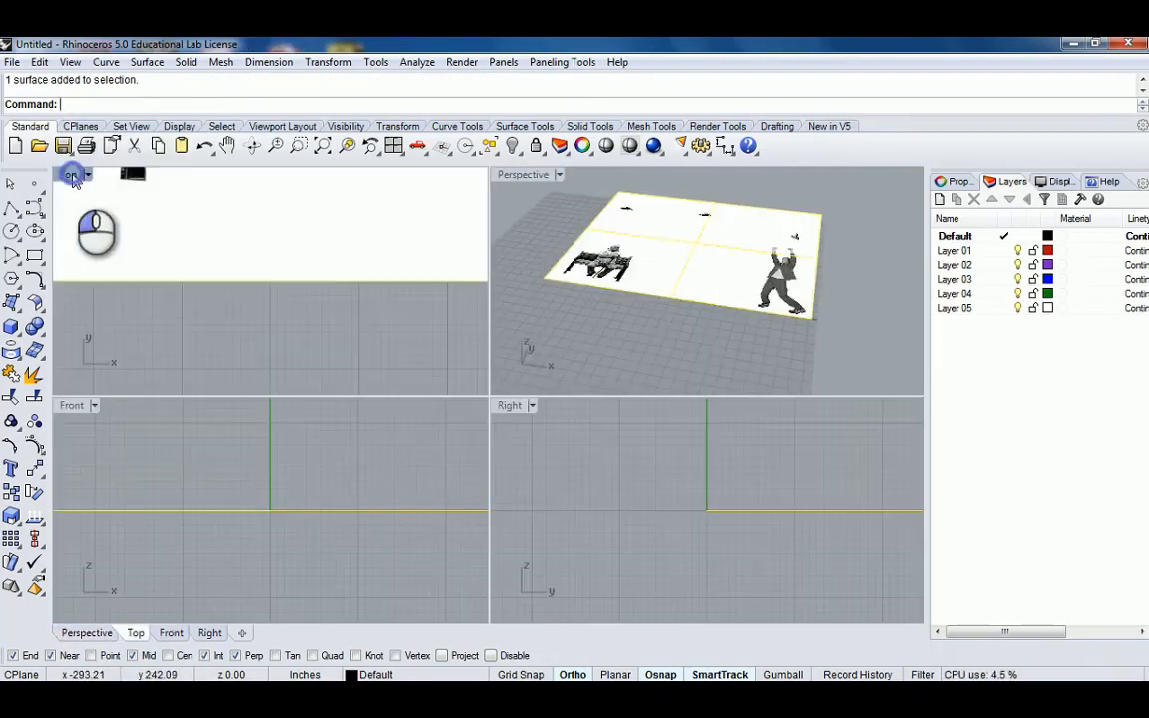
double_click(72, 174)
scroll(406, 310, down, 15)
right_drag(479, 267, 471, 370)
scroll(469, 369, up, 4)
key(Escape)
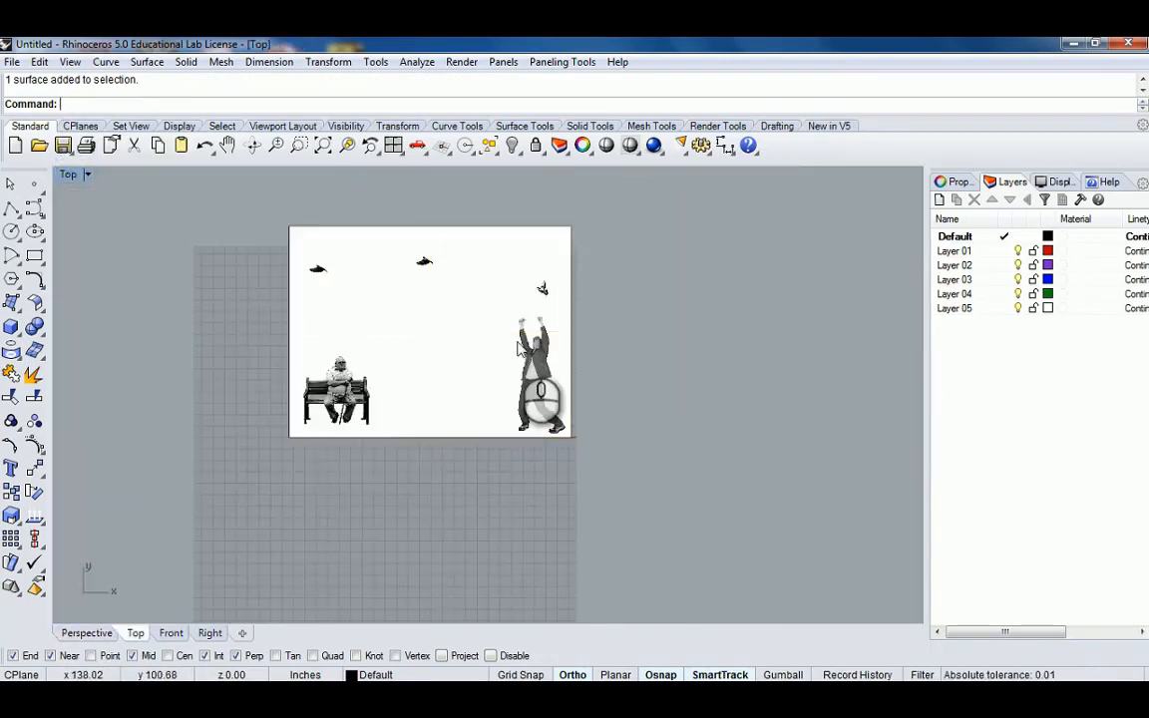
Shift the picture frame down and to the left so it sits over the grid's origin
drag(541, 336, 483, 388)
right_drag(492, 403, 557, 401)
scroll(556, 393, down, 2)
scroll(531, 336, up, 6)
click(620, 337)
click(540, 370)
scroll(552, 392, down, 3)
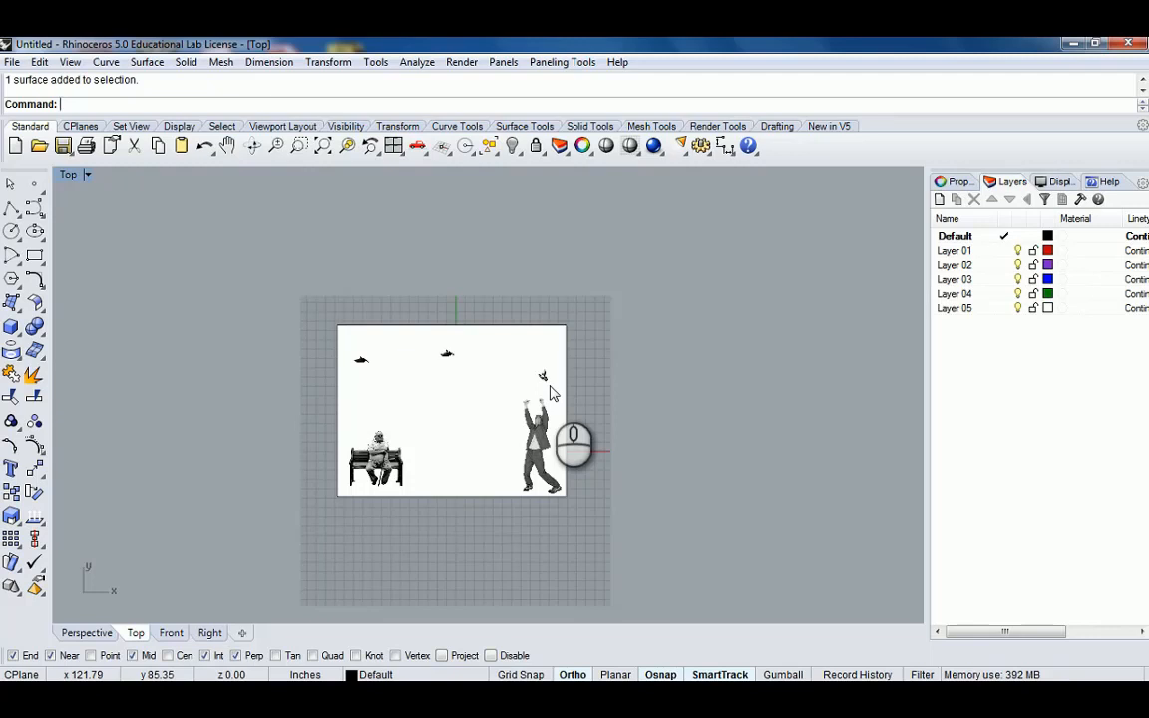
scroll(554, 388, up, 2)
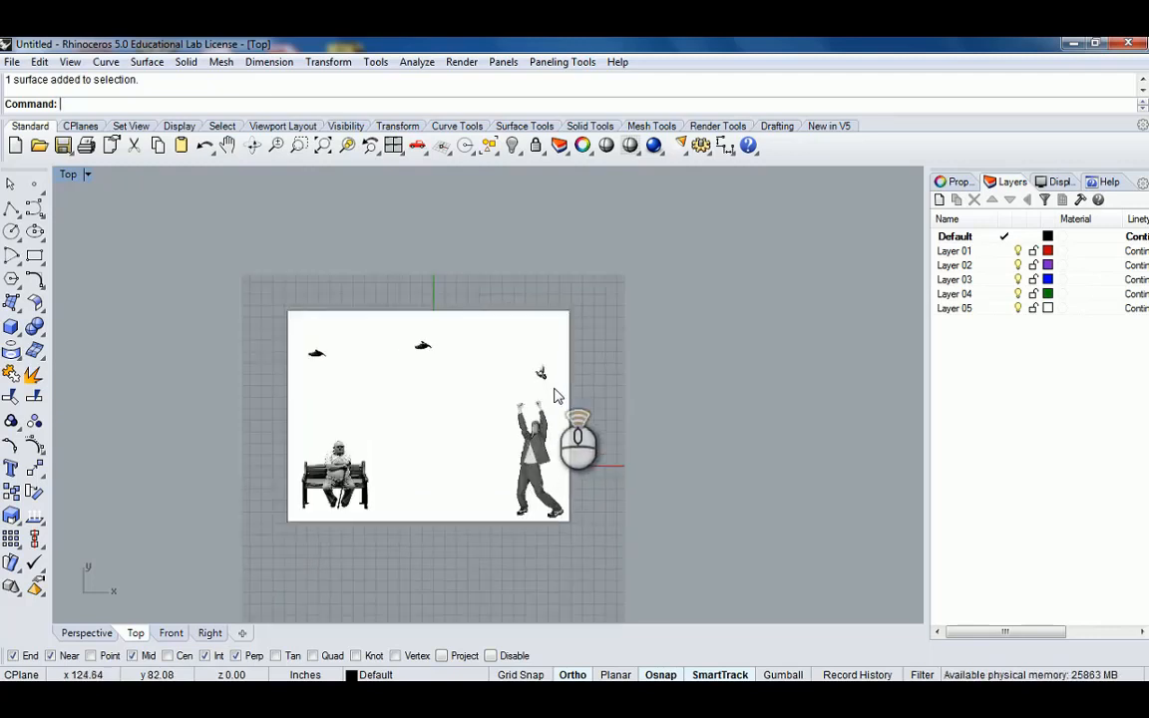
Move the picture frame from its lower right corner straight up about 318 in, clear of the grid
drag(616, 410, 538, 369)
scroll(539, 369, down, 4)
right_drag(570, 375, 516, 391)
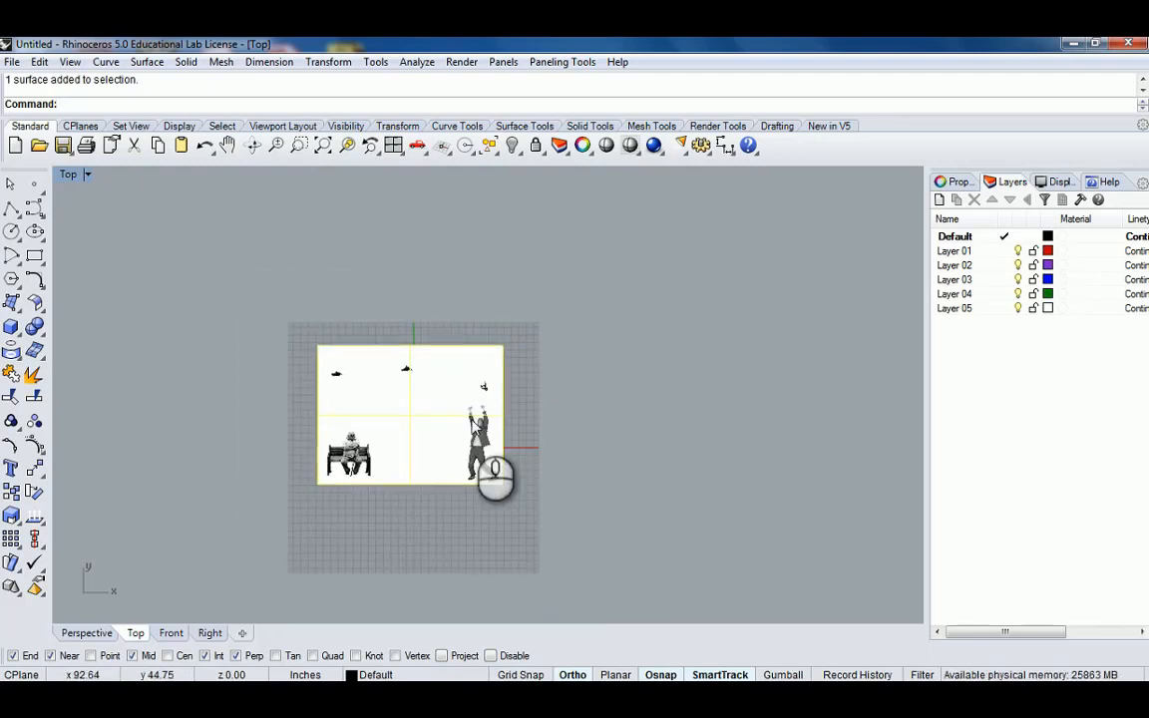
text(m)
key(Return)
click(500, 486)
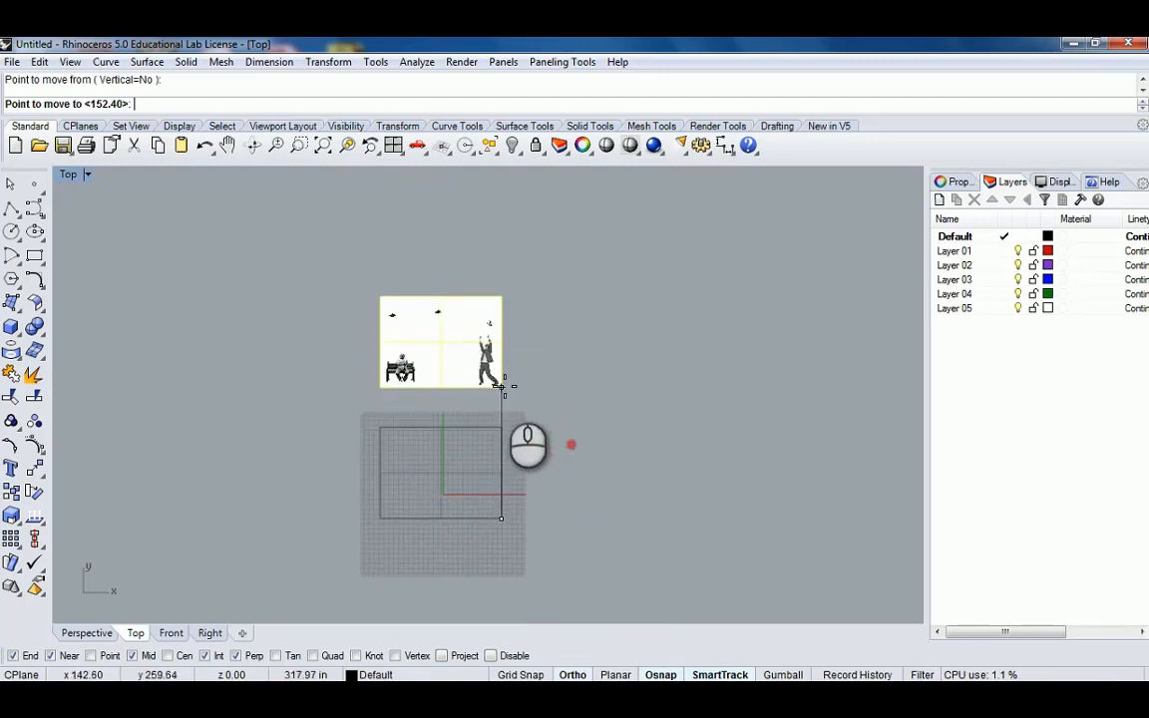
click(500, 390)
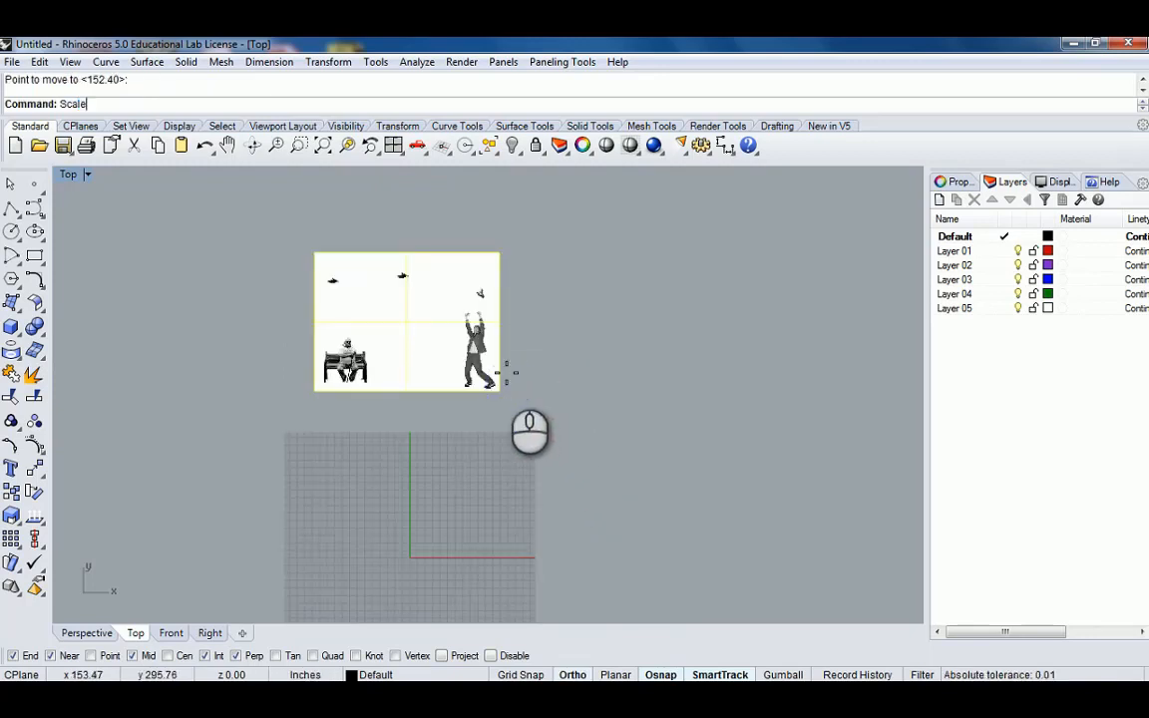
scroll(499, 372, up, 5)
scroll(482, 351, down, 2)
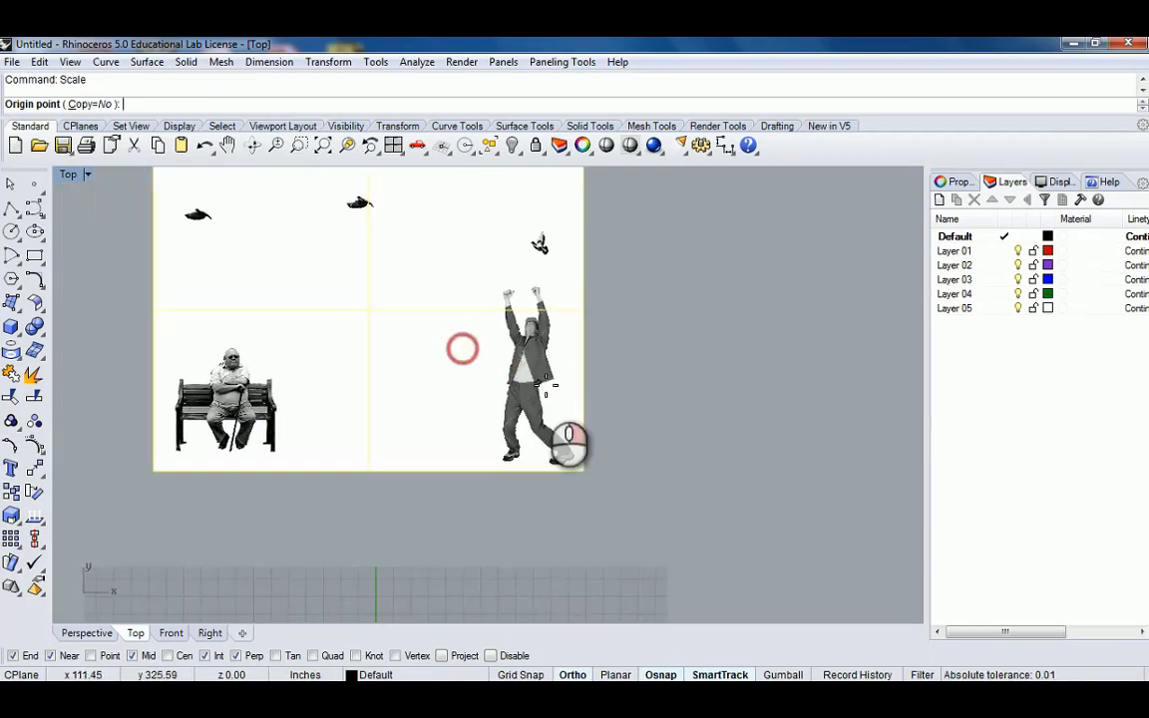
key(Escape)
key(Escape)
text(PlaceHole)
key(Return)
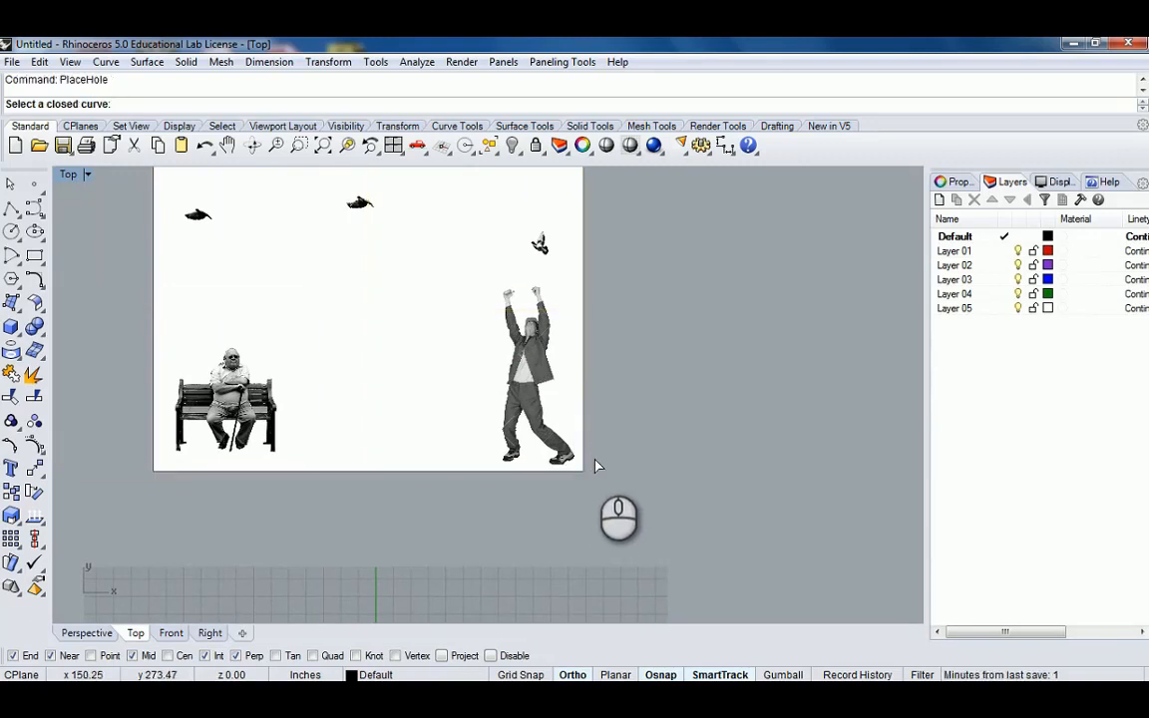
right_drag(595, 466, 620, 443)
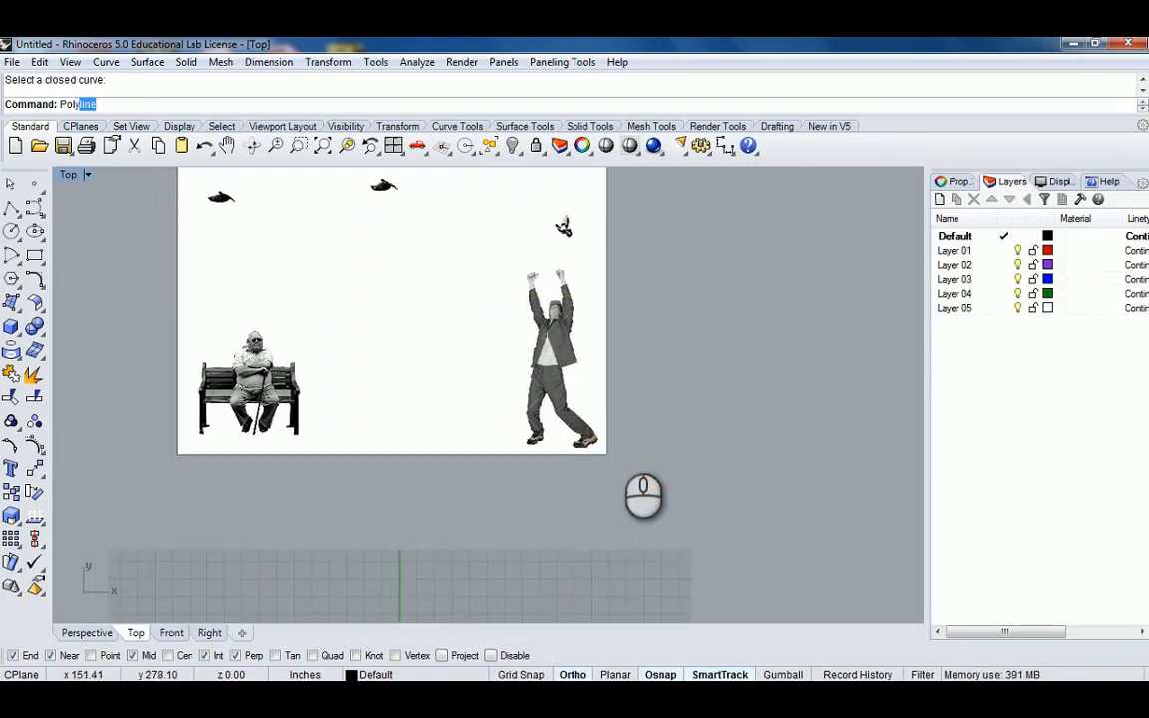
Draw a vertical reference line about 104 in long just left of the standing man, from foot level up to his wrists
scroll(608, 446, up, 1)
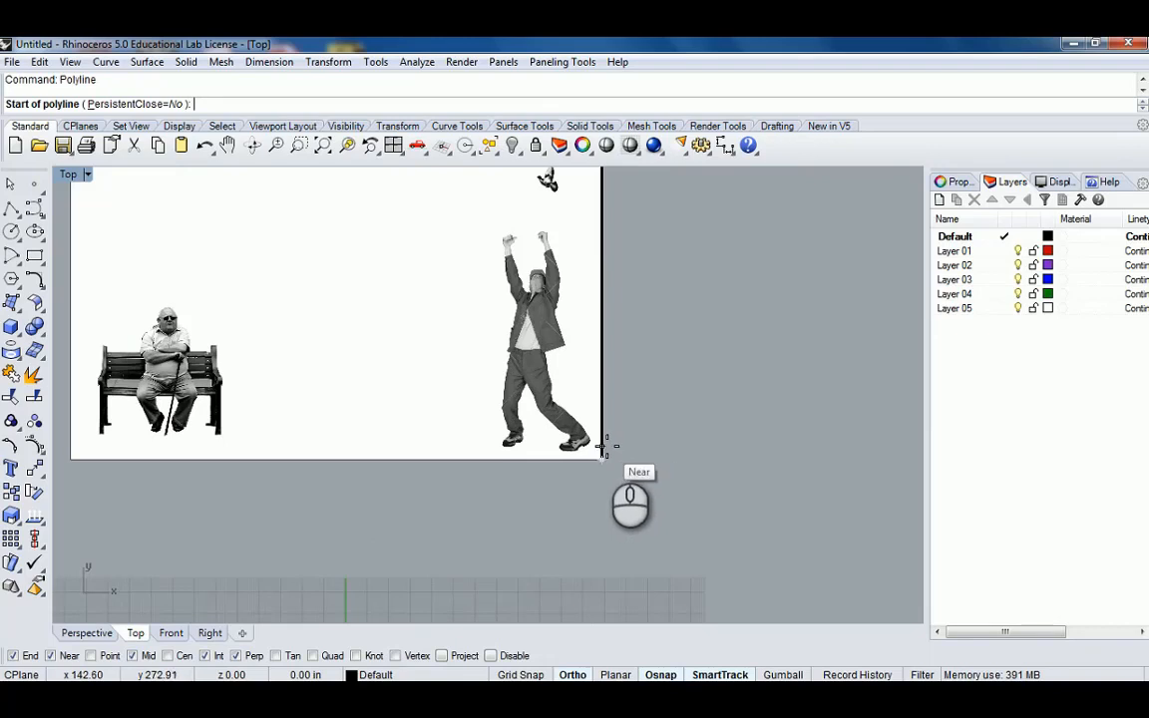
scroll(479, 449, up, 2)
click(476, 445)
scroll(472, 320, down, 2)
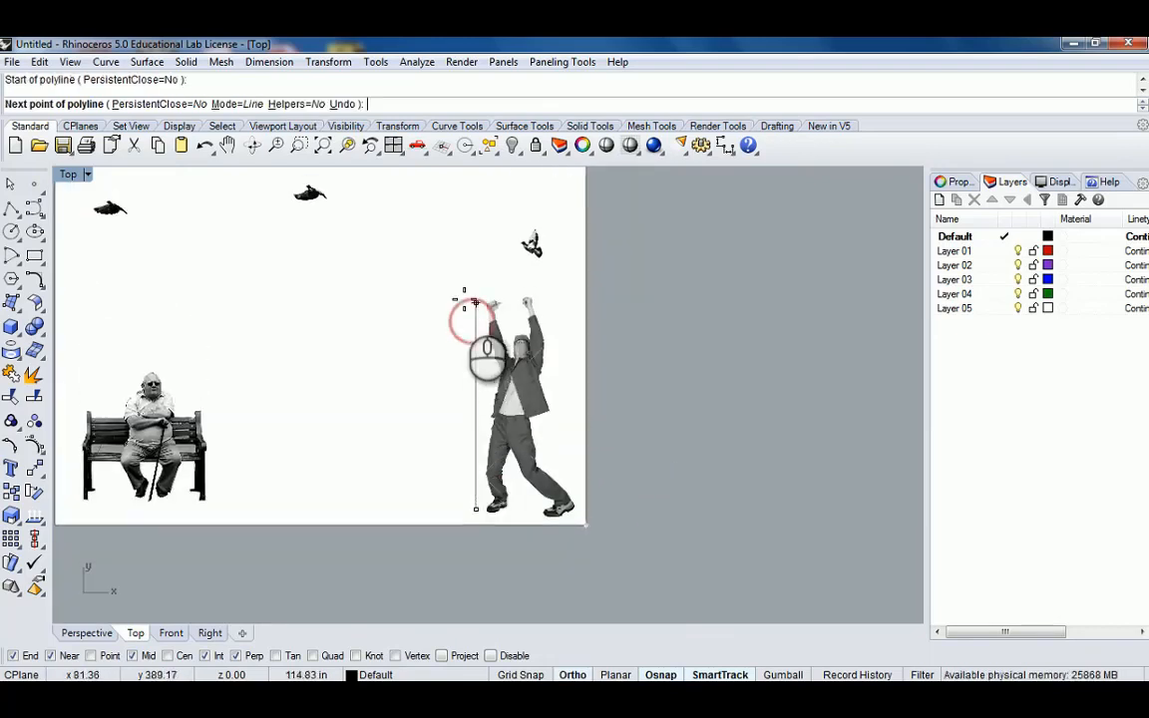
scroll(464, 300, up, 3)
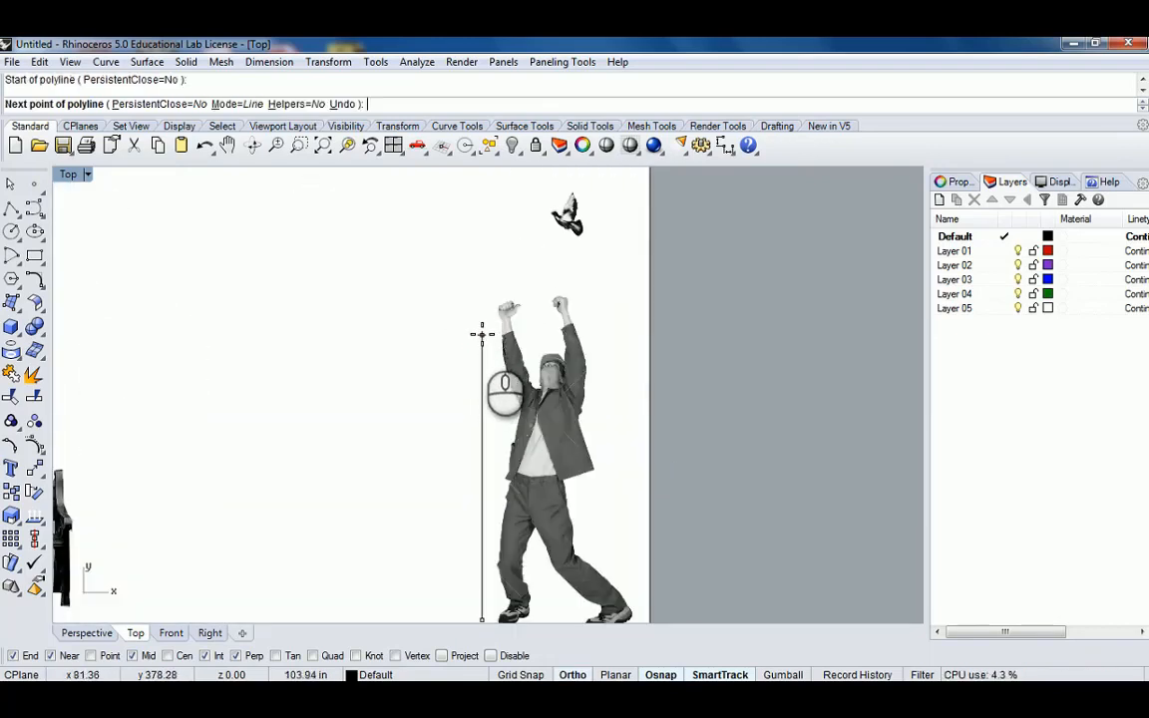
click(482, 336)
right_click(482, 340)
Select the picture frame together with the vertical reference line
click(482, 360)
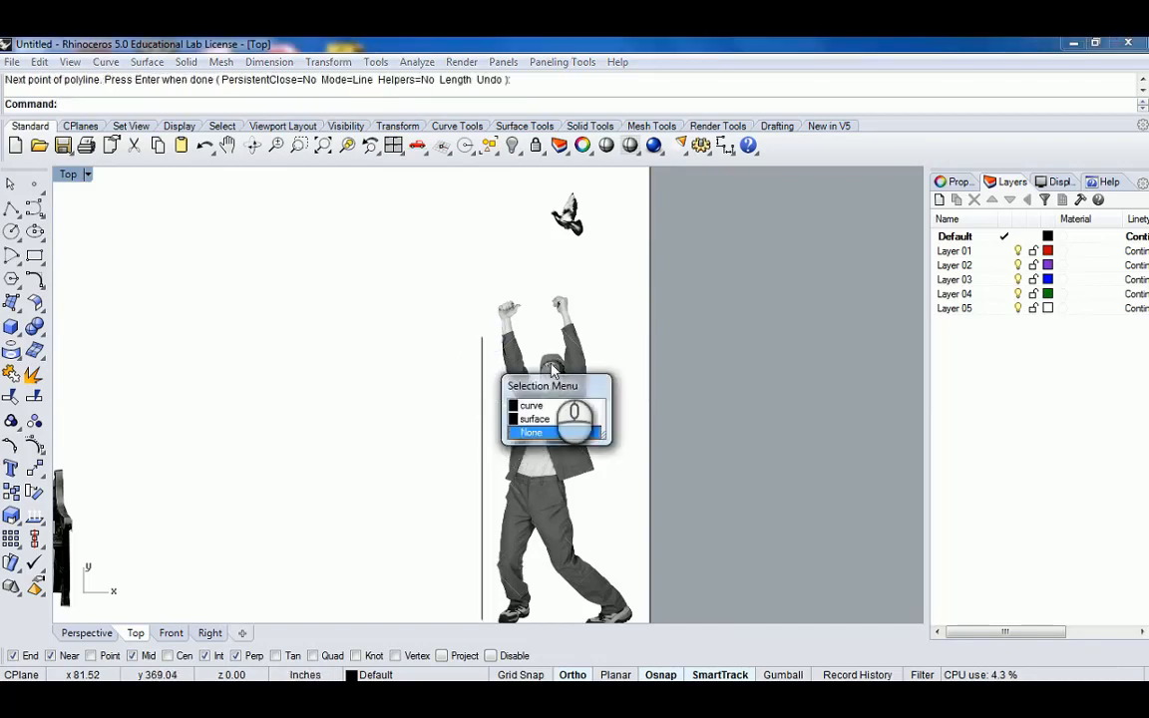
click(593, 381)
scroll(595, 383, down, 8)
drag(663, 469, 432, 403)
text(S)
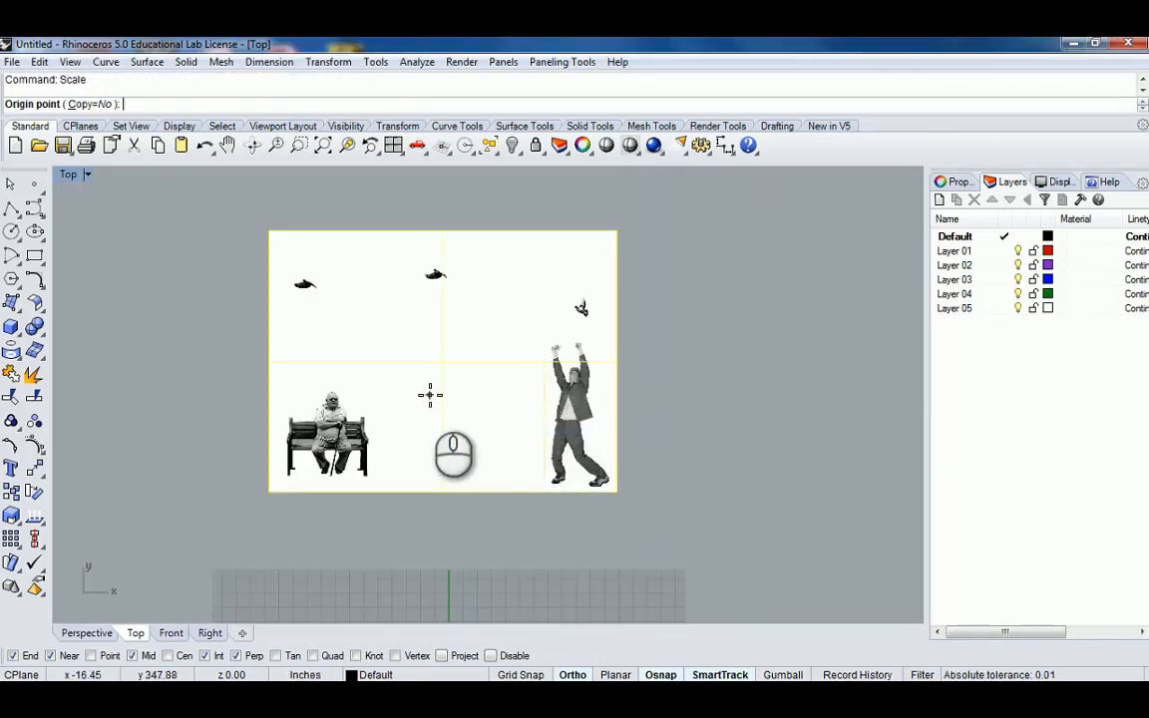
scroll(426, 390, up, 2)
click(571, 508)
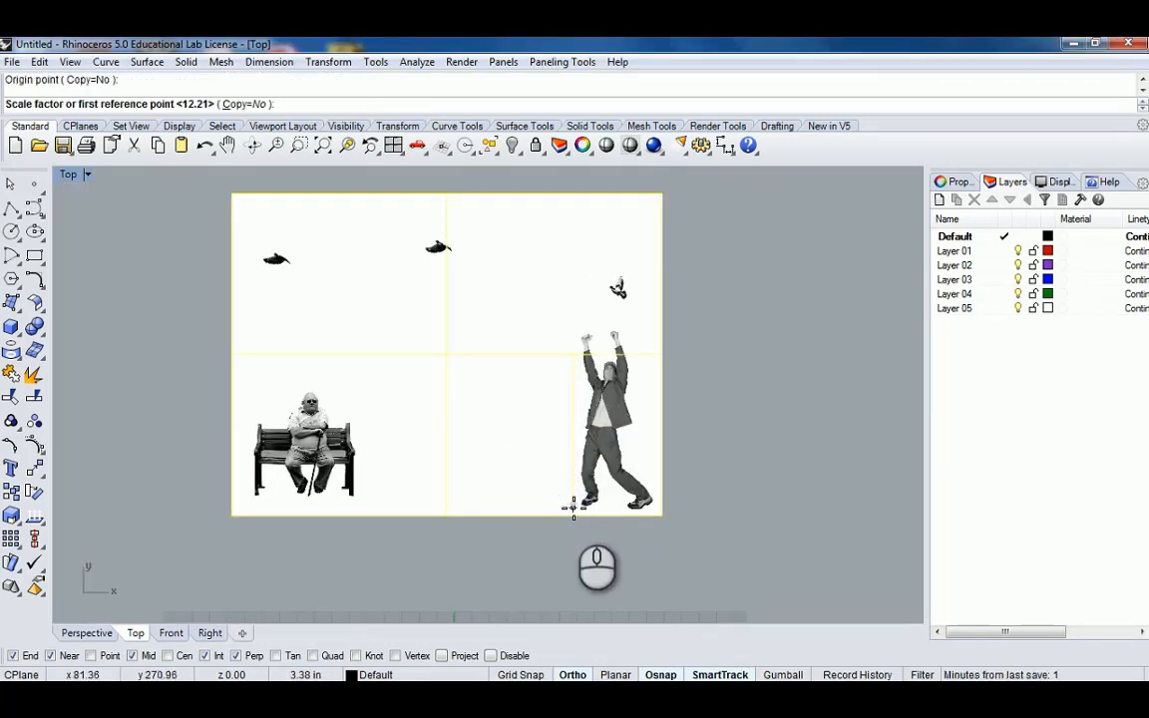
click(572, 504)
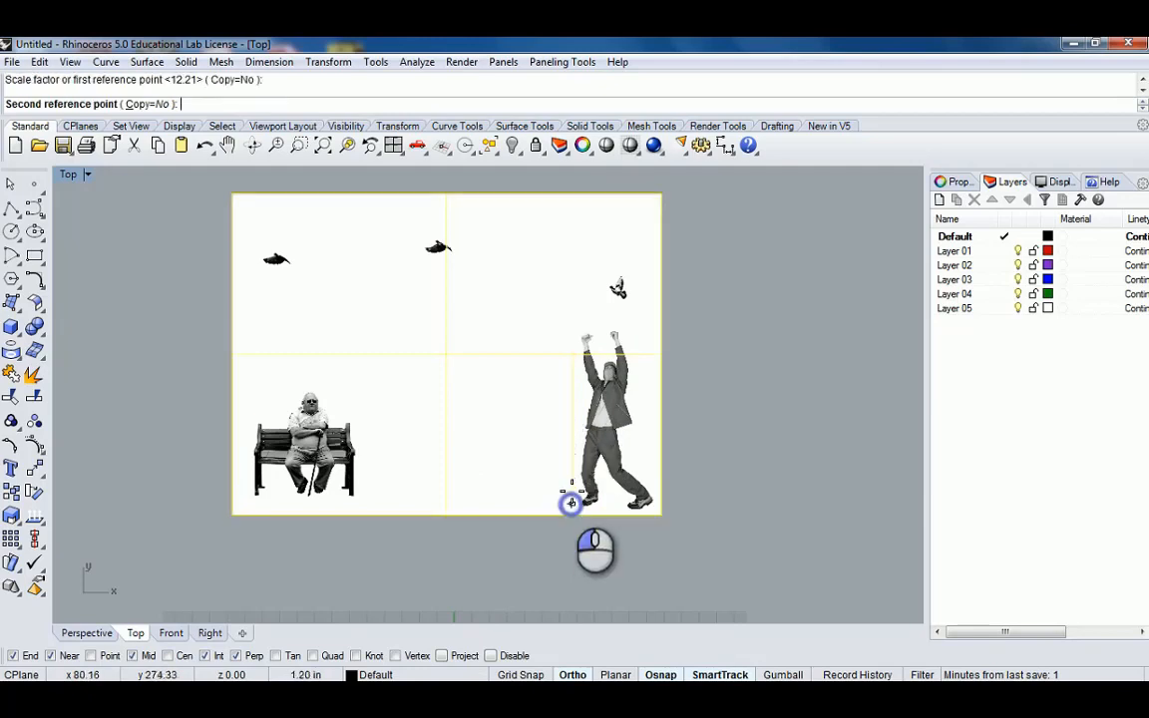
click(573, 357)
Scale the picture frame and reference line from the line's lower end so that the line becomes 6' long
key(Return)
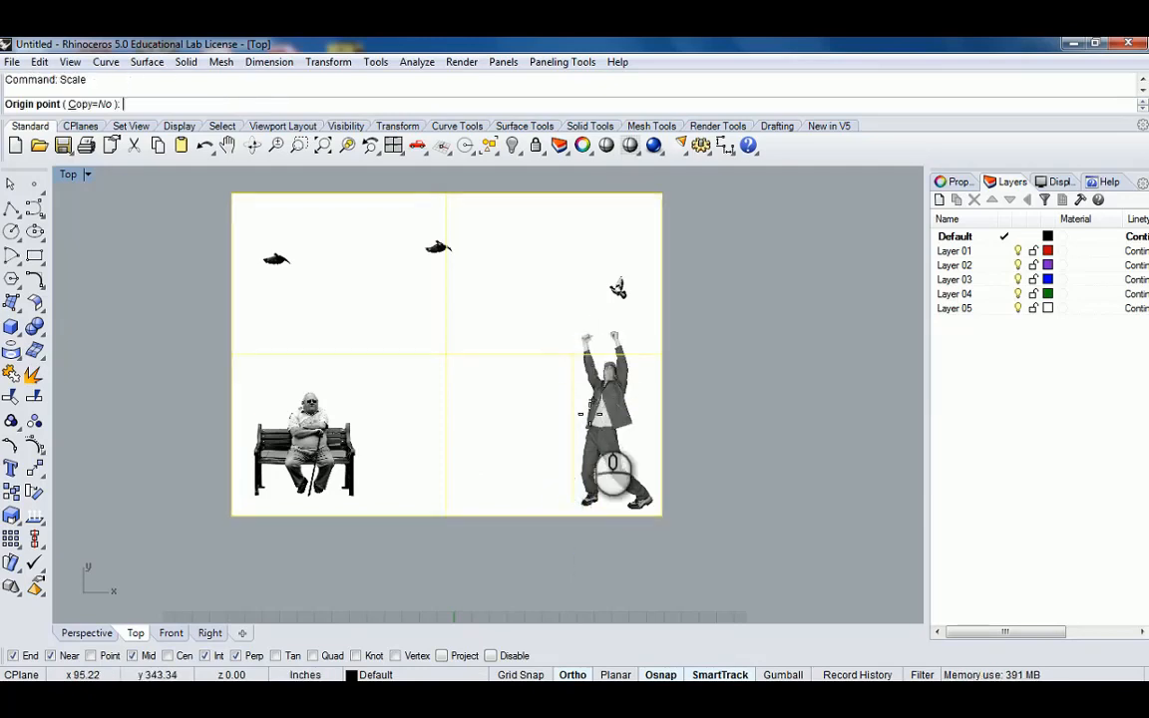
click(572, 503)
click(574, 355)
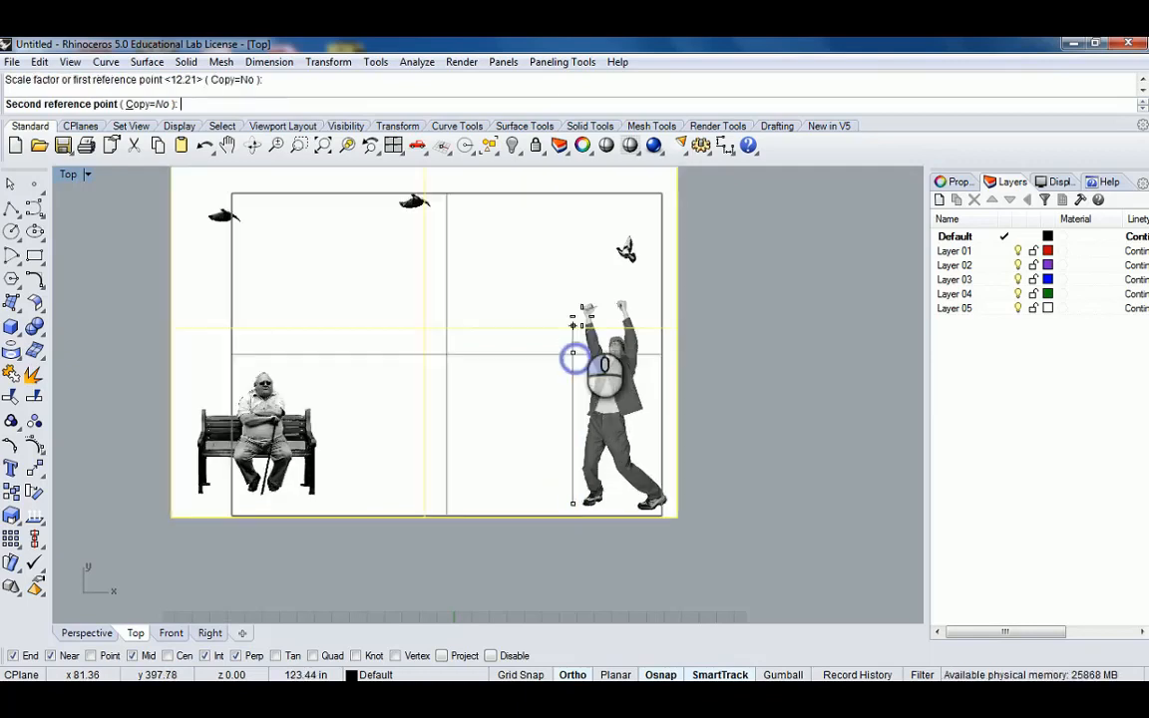
text(6')
key(Return)
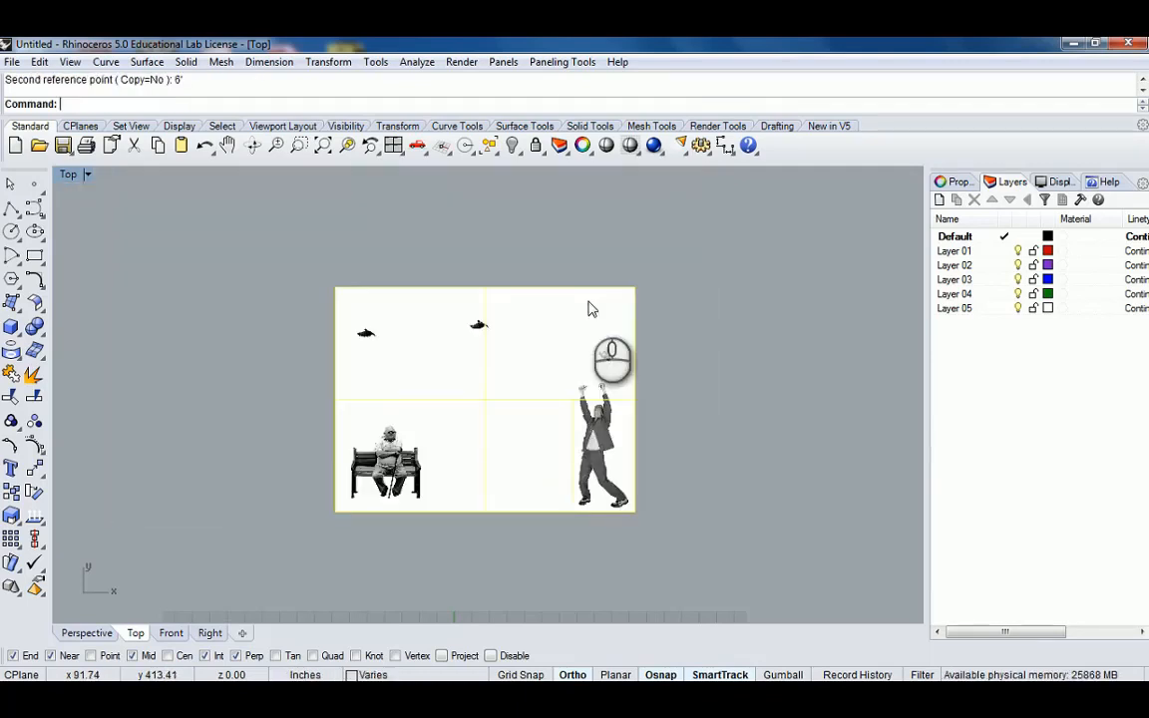
Delete the vertical reference line beside the standing man
scroll(609, 329, down, 3)
scroll(519, 360, up, 5)
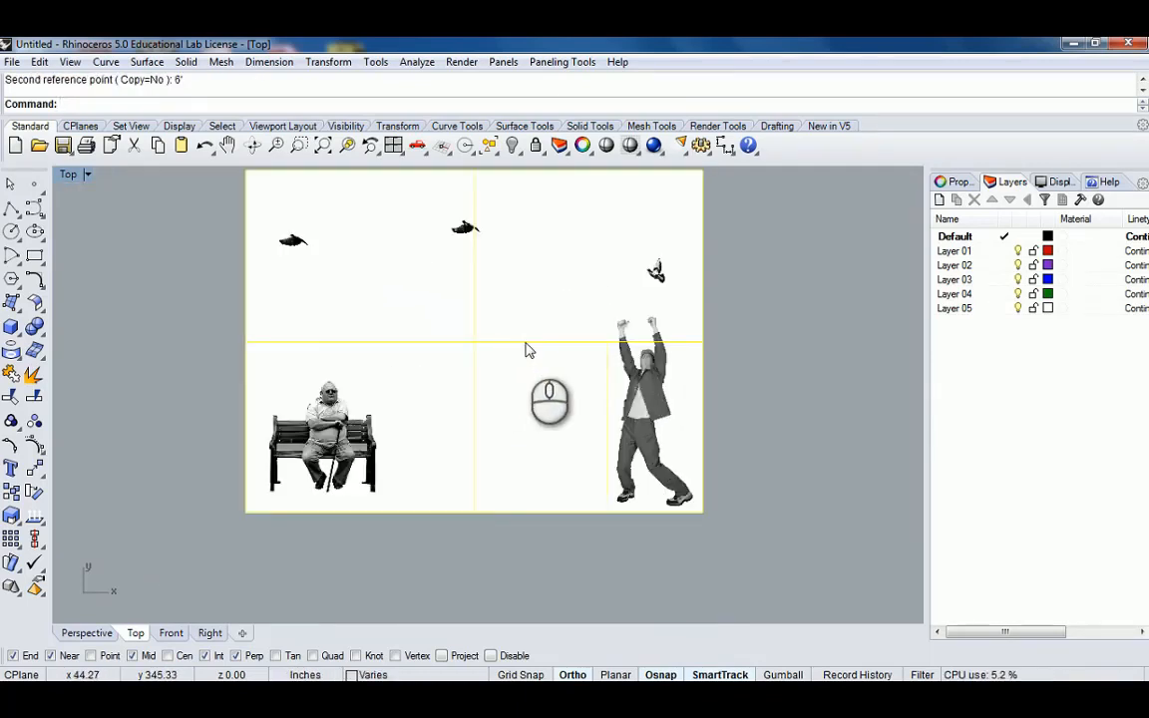
scroll(560, 339, up, 5)
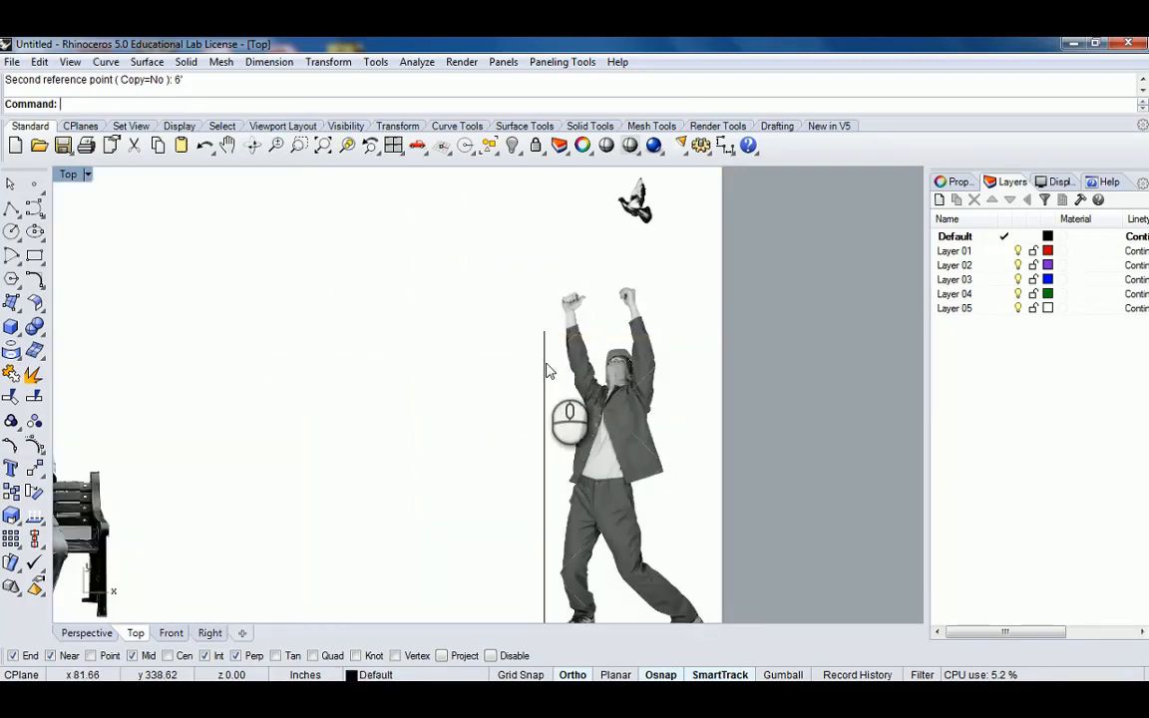
click(547, 372)
click(599, 421)
scroll(608, 439, down, 5)
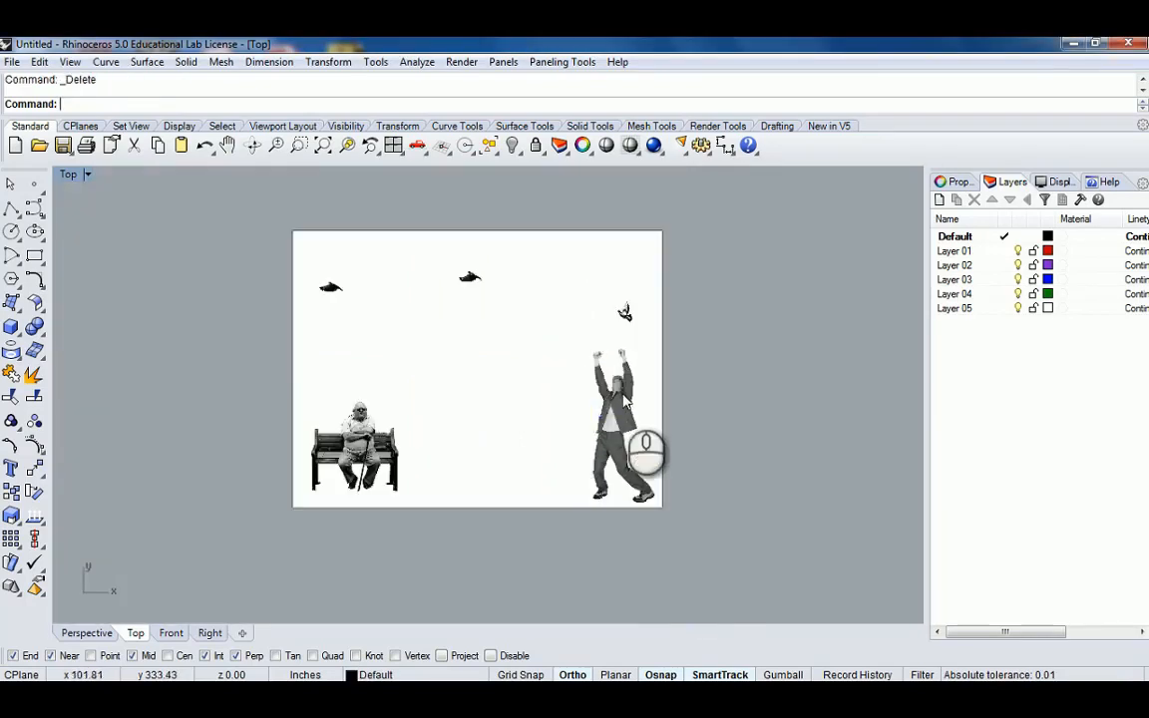
Make Layer 05 the current layer and rename it Base Image
double_click(972, 310)
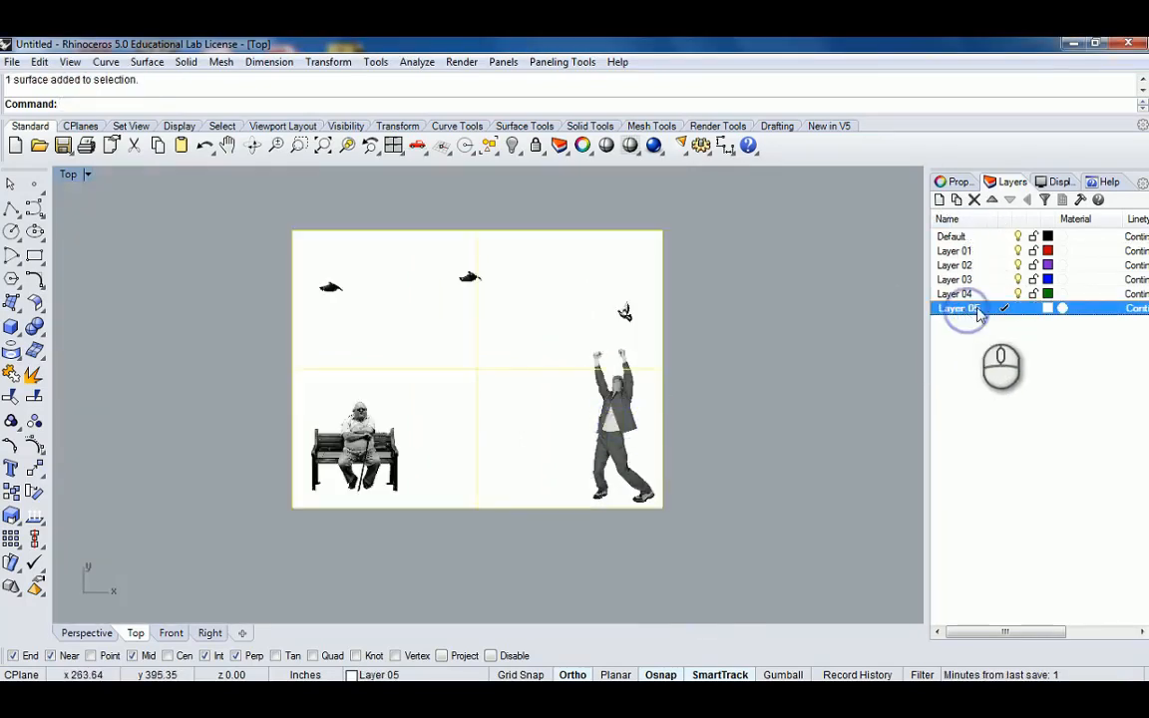
text(Base Imag)
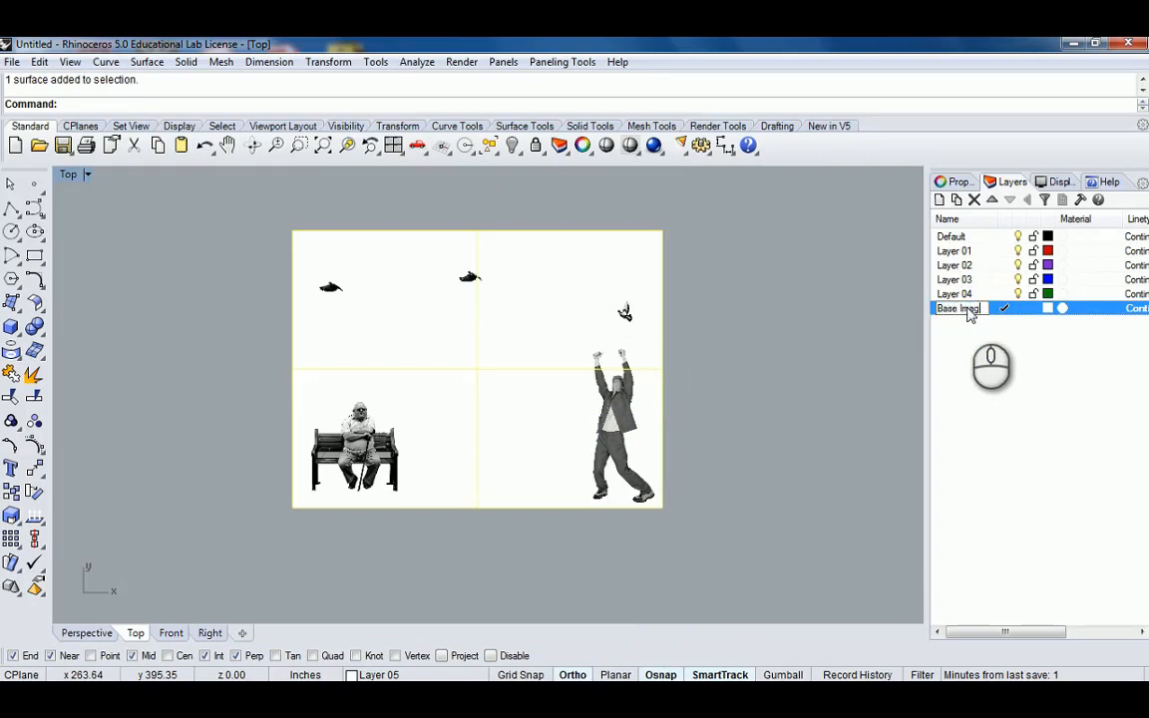
text(e)
click(972, 383)
click(705, 400)
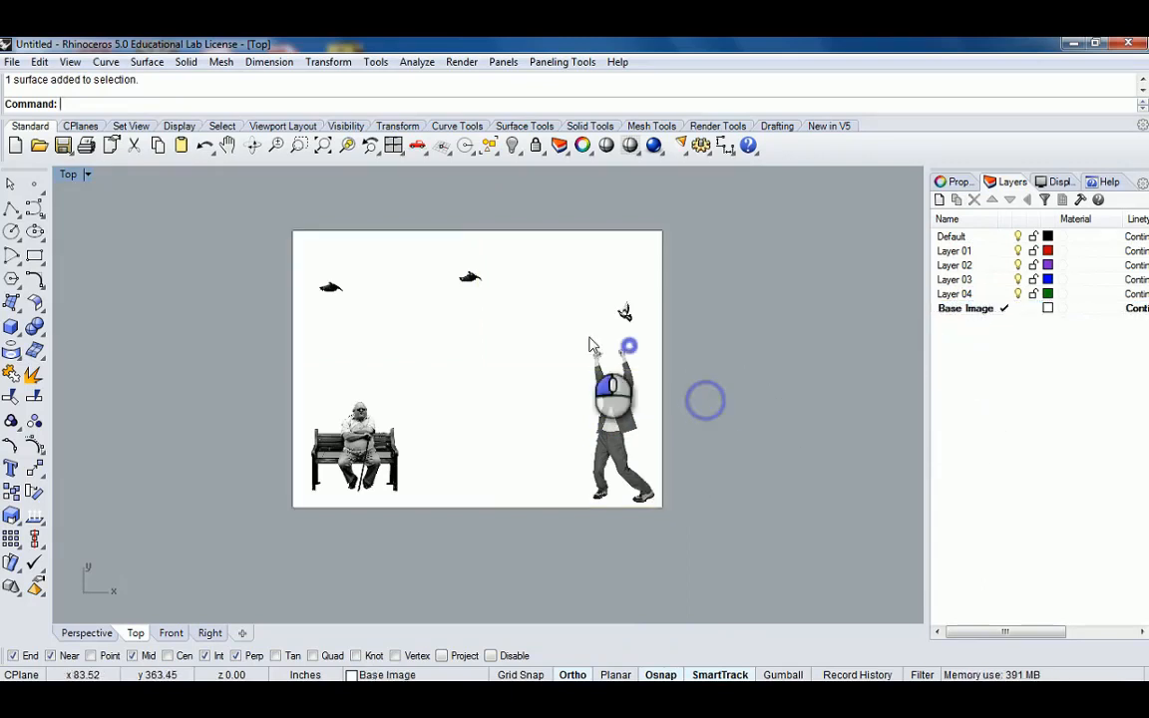
Assign the collage picture frame to the Base Image layer
click(589, 345)
click(958, 181)
click(945, 206)
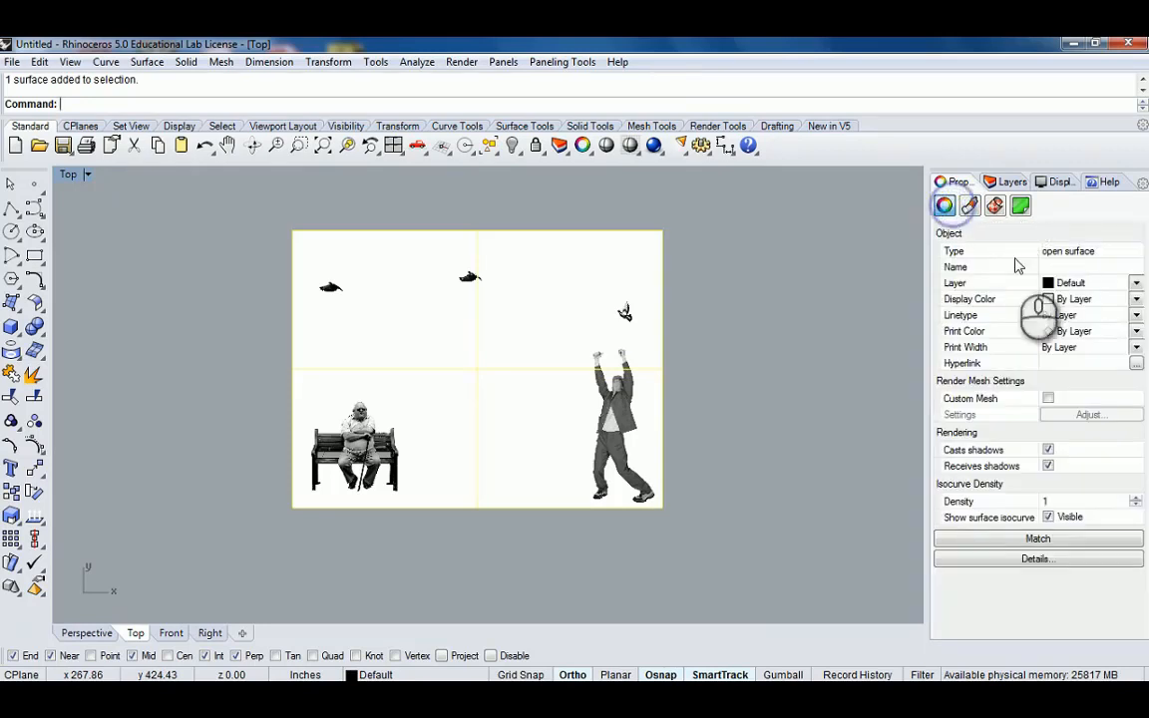
click(1138, 284)
click(1086, 369)
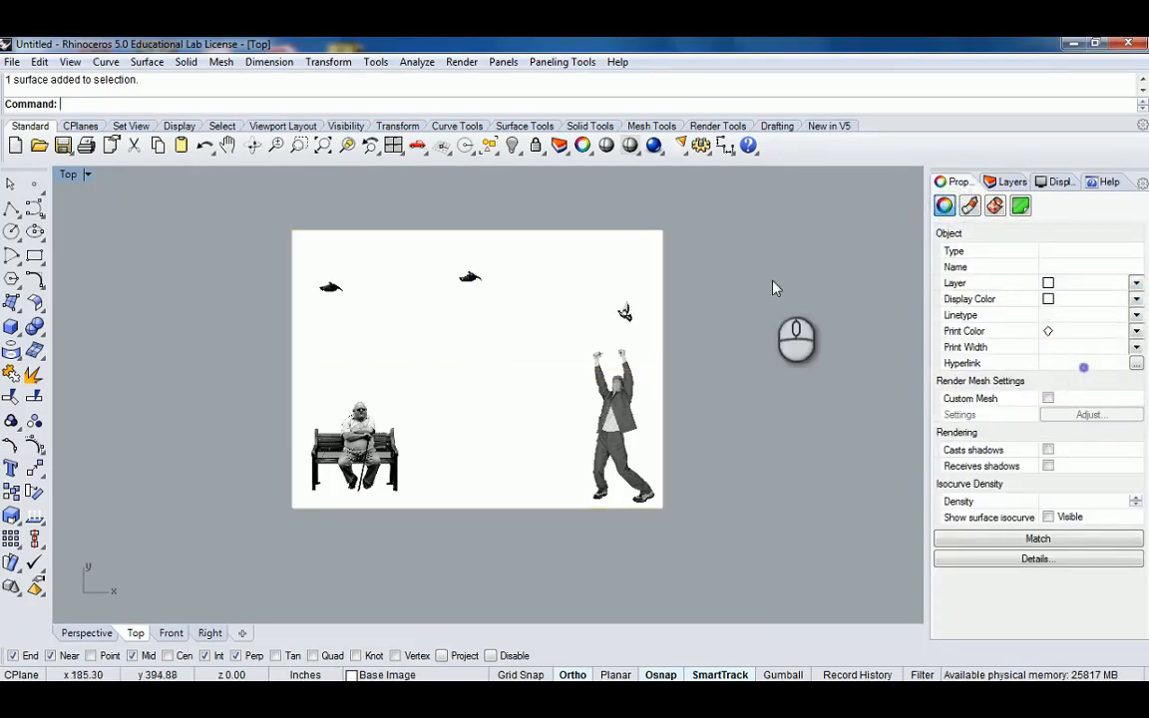
click(748, 332)
click(559, 419)
scroll(594, 338, down, 3)
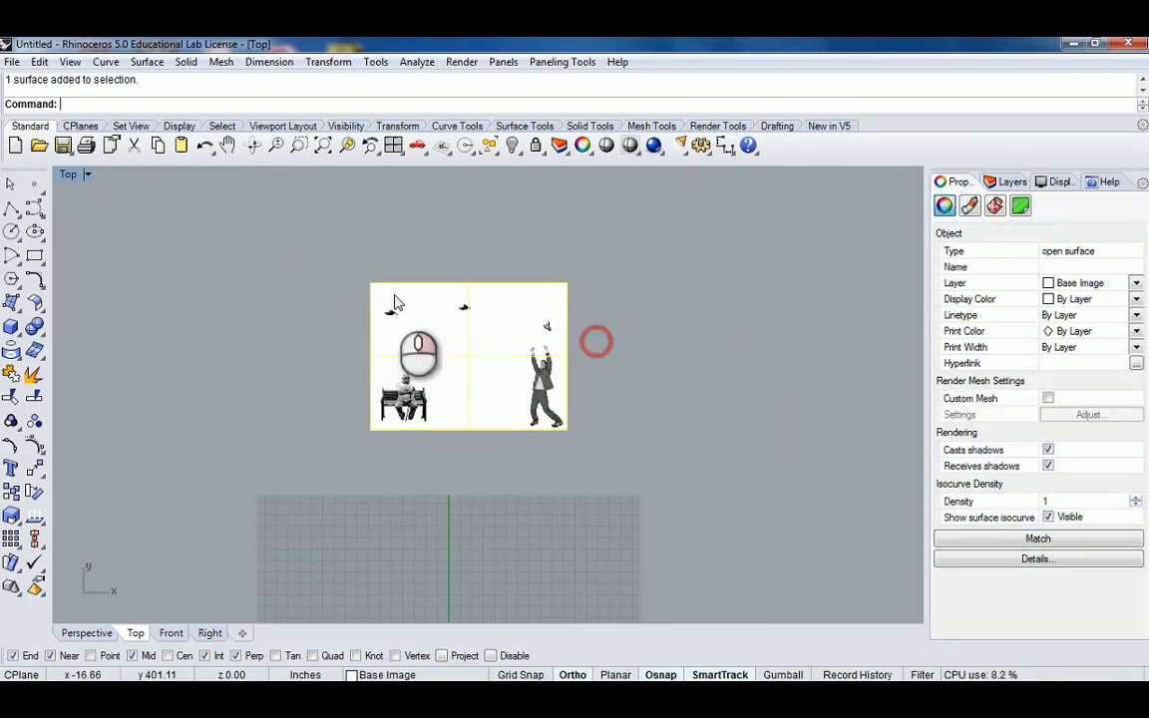
right_drag(444, 339, 473, 293)
right_drag(534, 318, 570, 341)
scroll(655, 322, up, 4)
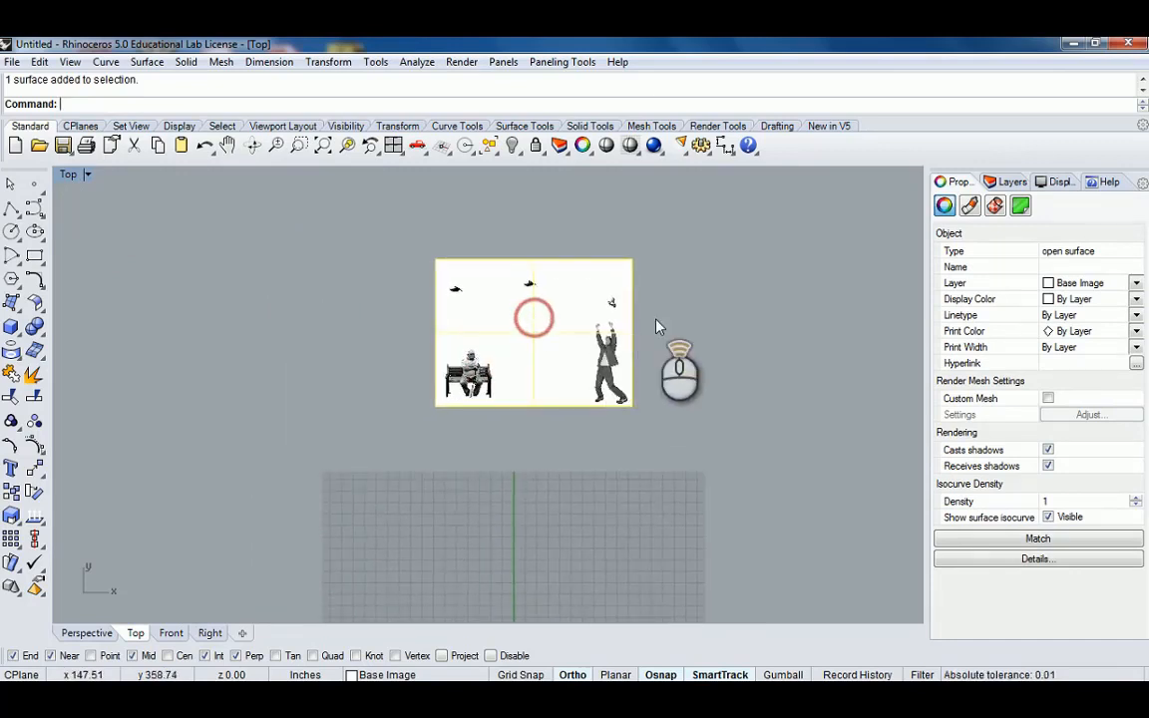
click(684, 339)
right_drag(508, 320, 610, 367)
scroll(611, 368, up, 3)
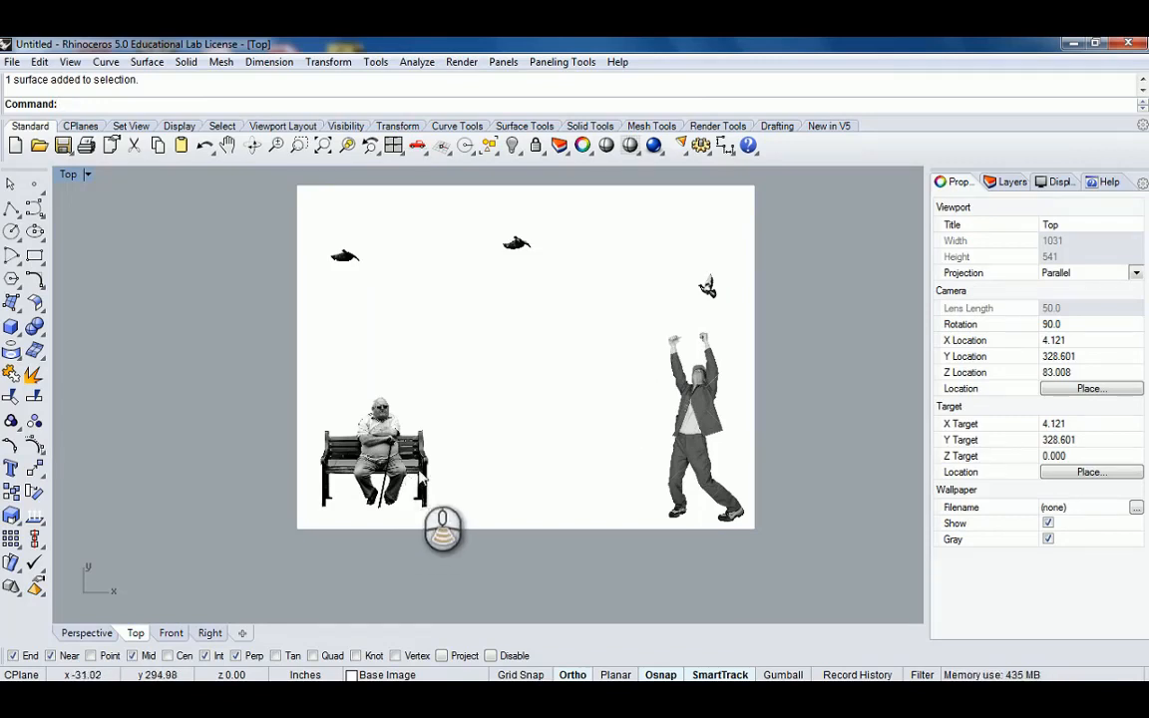
Insert the bird-flight sequence image from the Marey folder in References as a picture frame below the collage, over the upper part of the grid
scroll(423, 475, down, 5)
right_drag(462, 523, 479, 403)
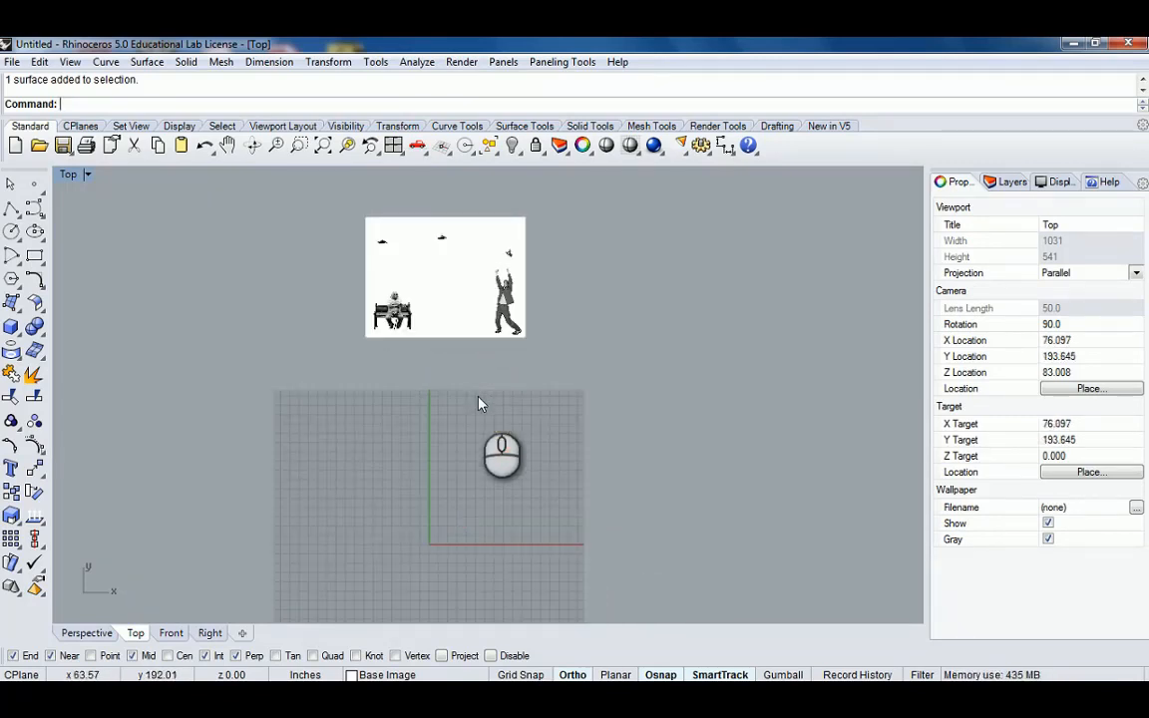
text(PictureFrame)
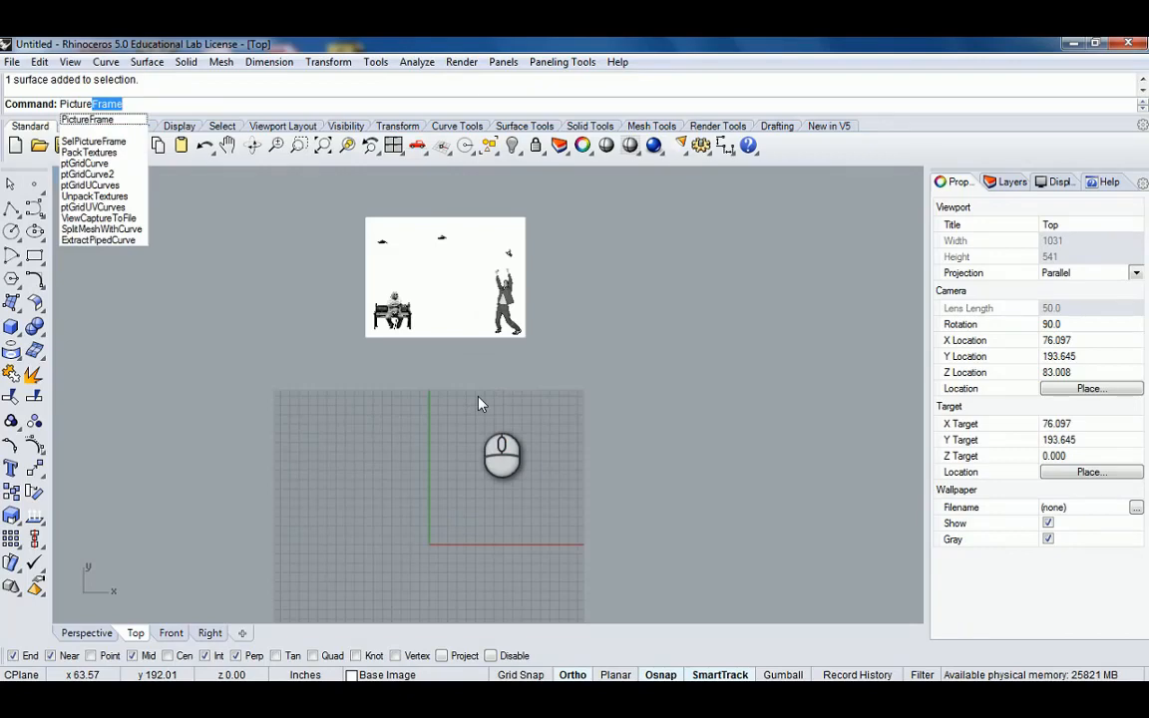
key(Return)
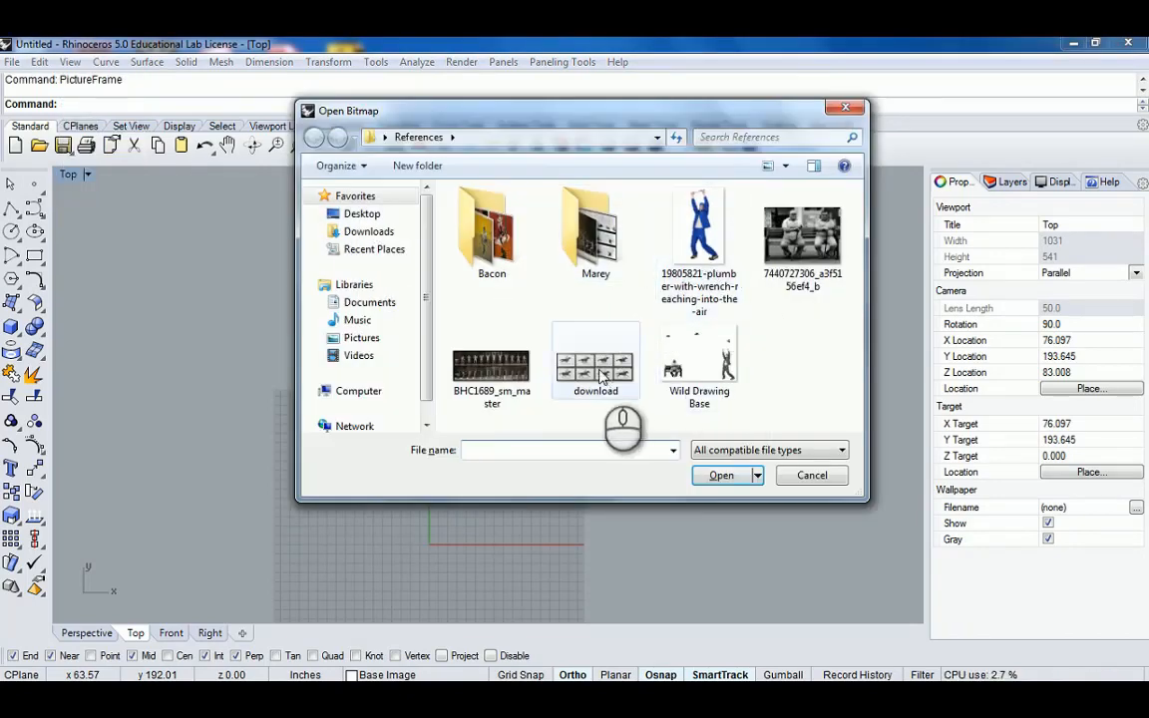
click(491, 371)
double_click(596, 229)
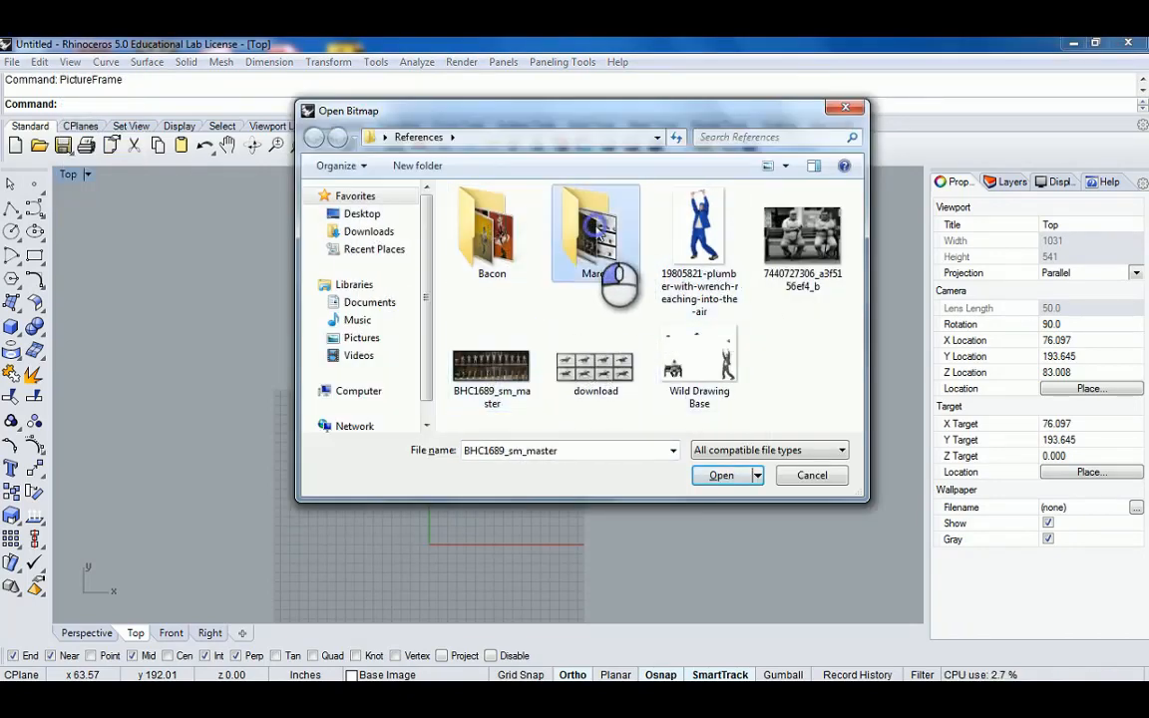
click(454, 200)
click(721, 475)
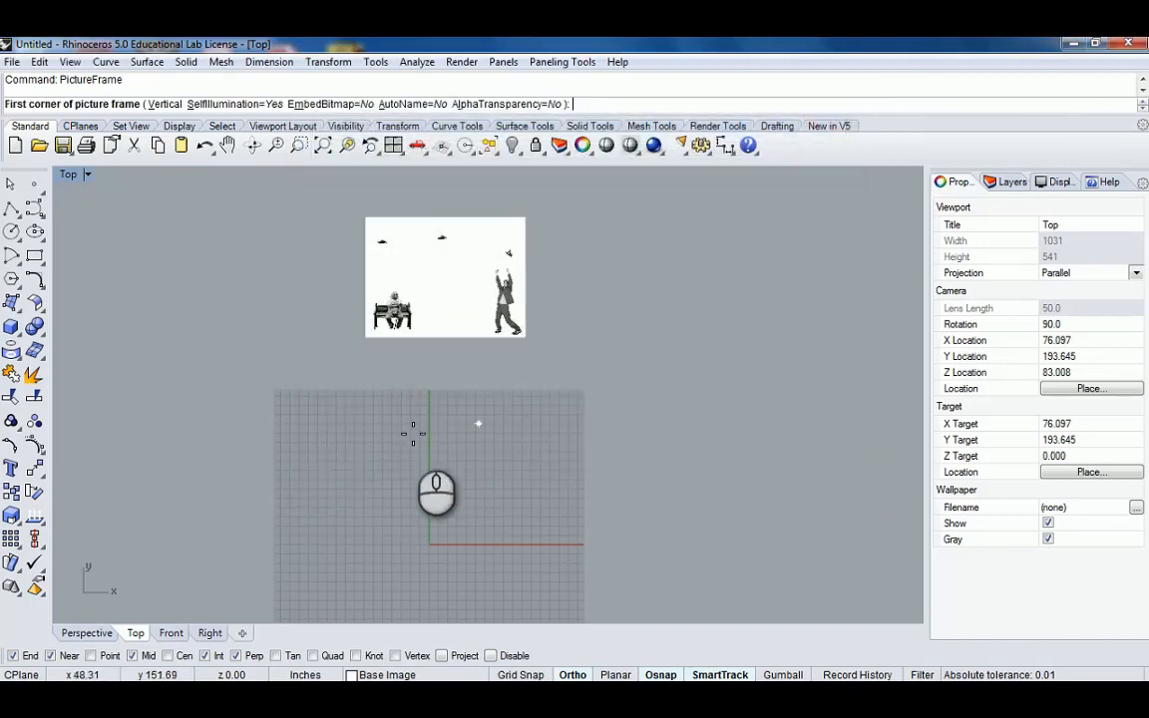
click(361, 483)
click(583, 392)
Move the bird-flight picture frame straight down, farther away from the collage frame
right_drag(476, 484, 549, 451)
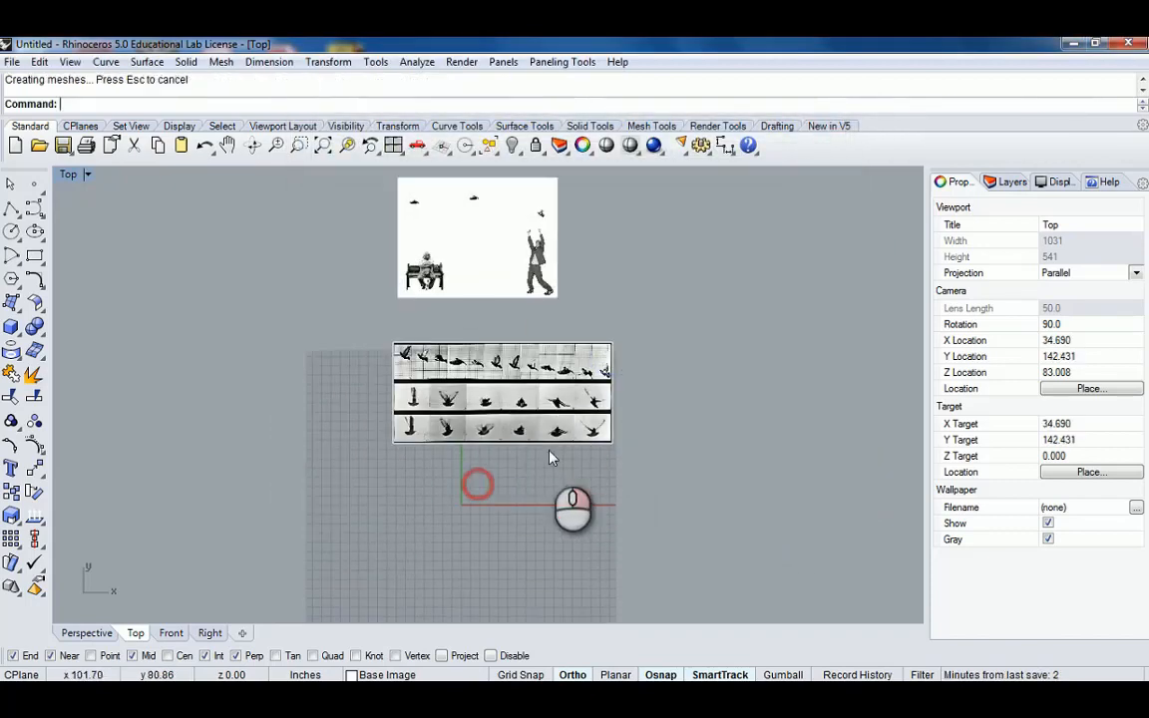
click(547, 445)
right_drag(497, 413, 559, 392)
drag(615, 390, 618, 430)
click(686, 331)
right_drag(687, 330, 704, 396)
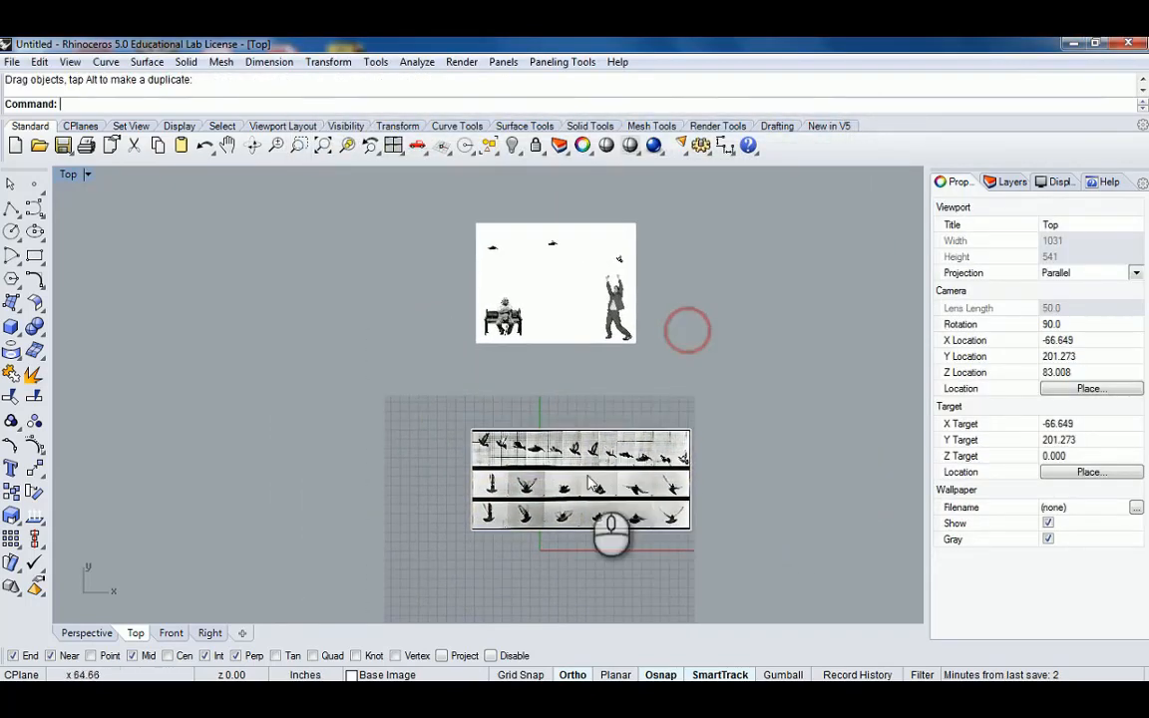
Examine the scaled collage picture frame and its placement above the bird-flight frame in the Top view
scroll(591, 484, up, 4)
scroll(592, 356, down, 6)
right_drag(592, 316, 559, 401)
scroll(613, 326, up, 8)
right_drag(488, 352, 635, 351)
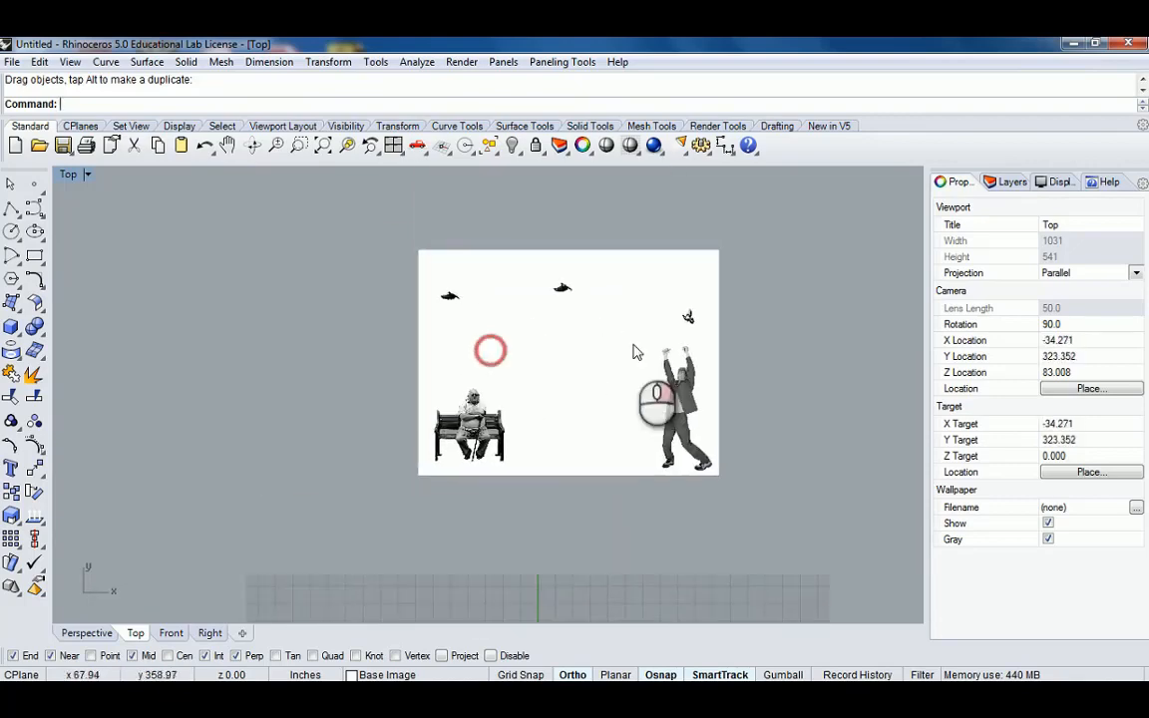
click(720, 389)
scroll(720, 389, down, 3)
scroll(612, 409, up, 2)
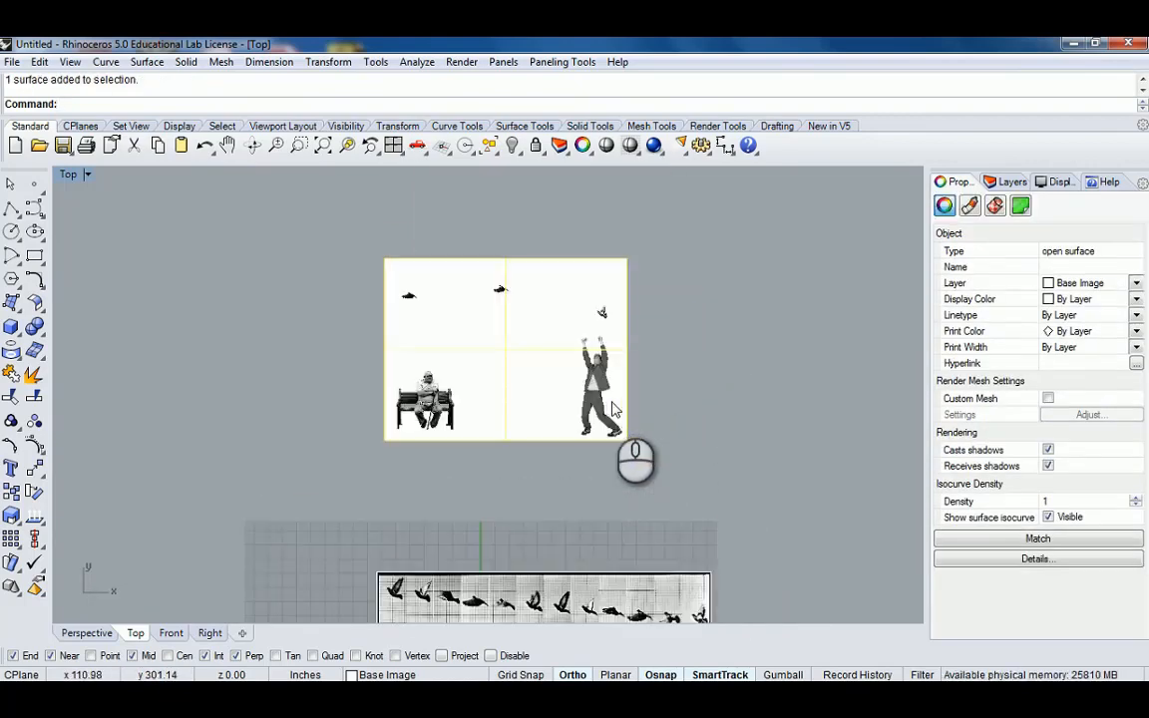
scroll(613, 409, up, 3)
key(Escape)
scroll(610, 401, down, 4)
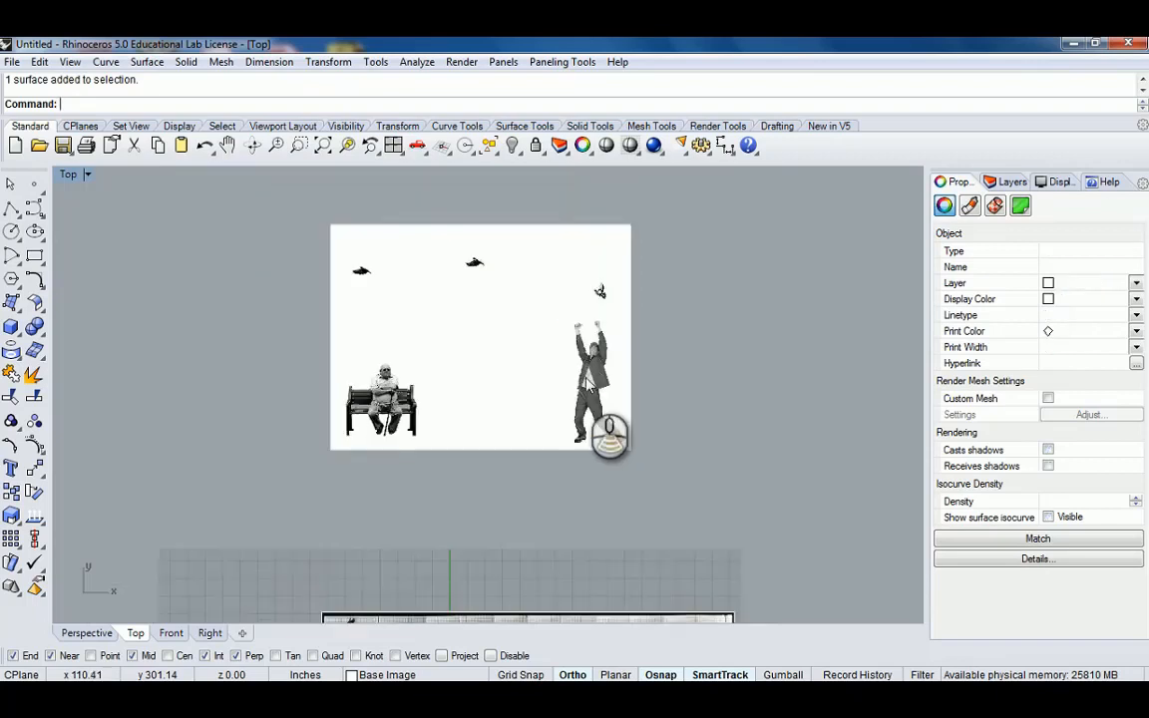
right_drag(531, 338, 578, 383)
scroll(670, 380, up, 6)
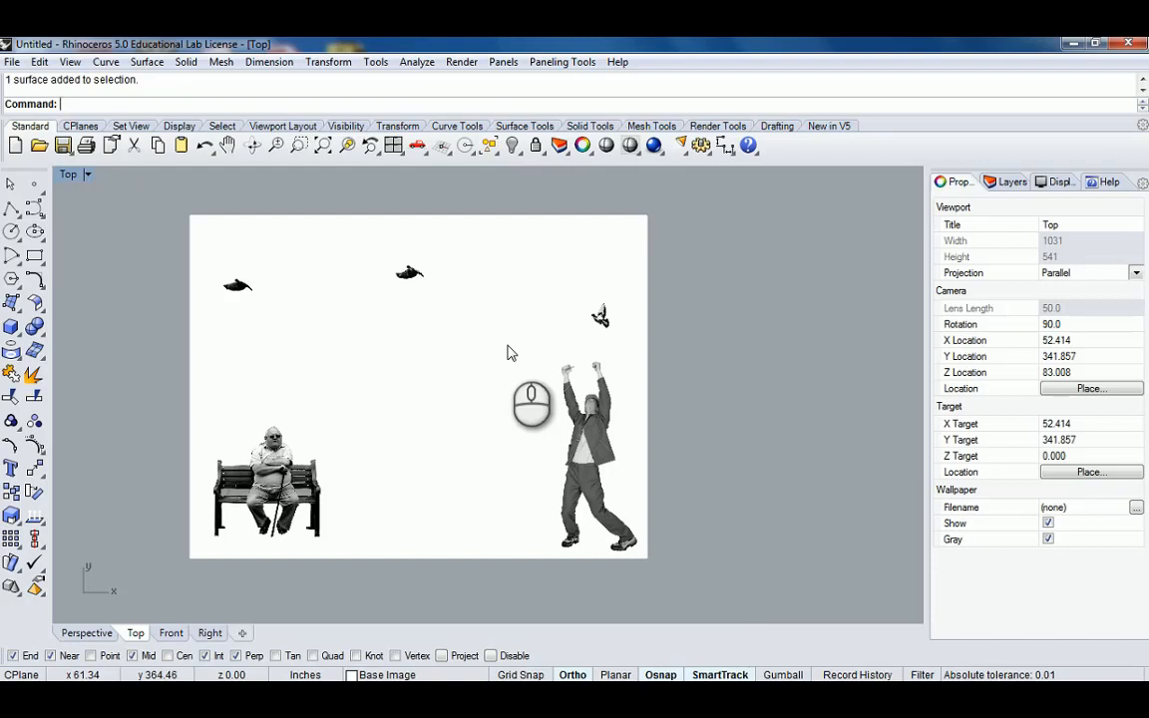
right_drag(477, 403, 543, 401)
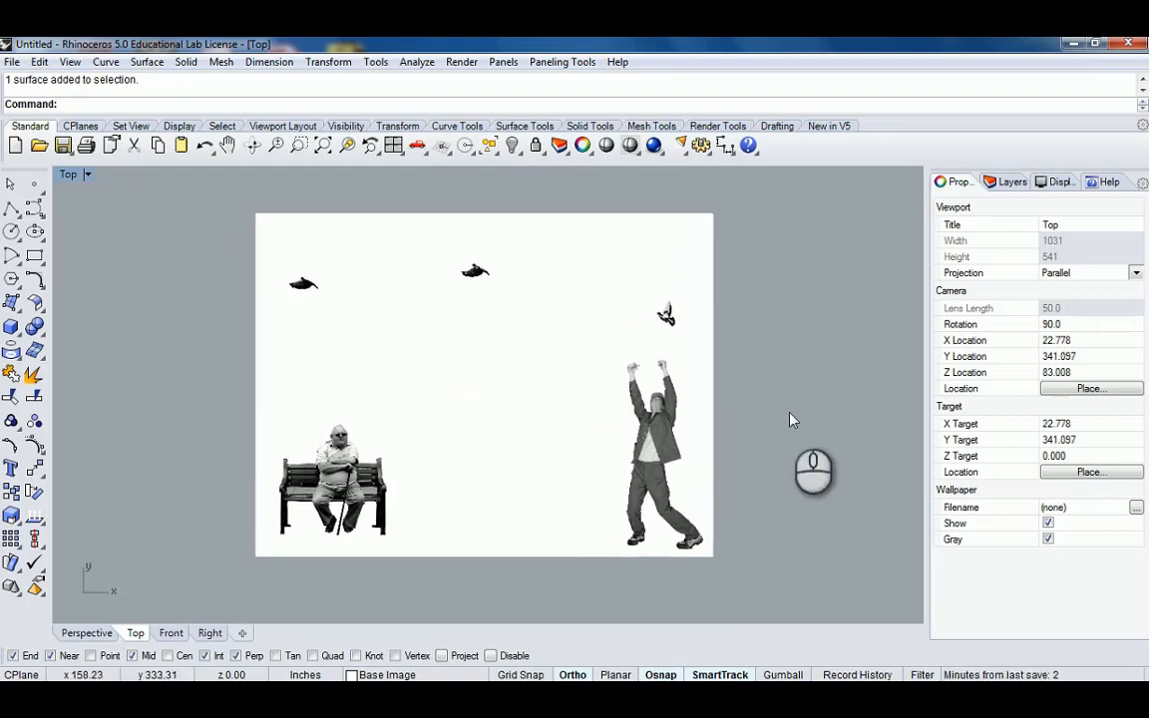
Compare the birds in the collage with the poses in the bird-flight sequence image below it
click(669, 385)
key(Escape)
scroll(734, 443, down, 2)
scroll(643, 349, up, 4)
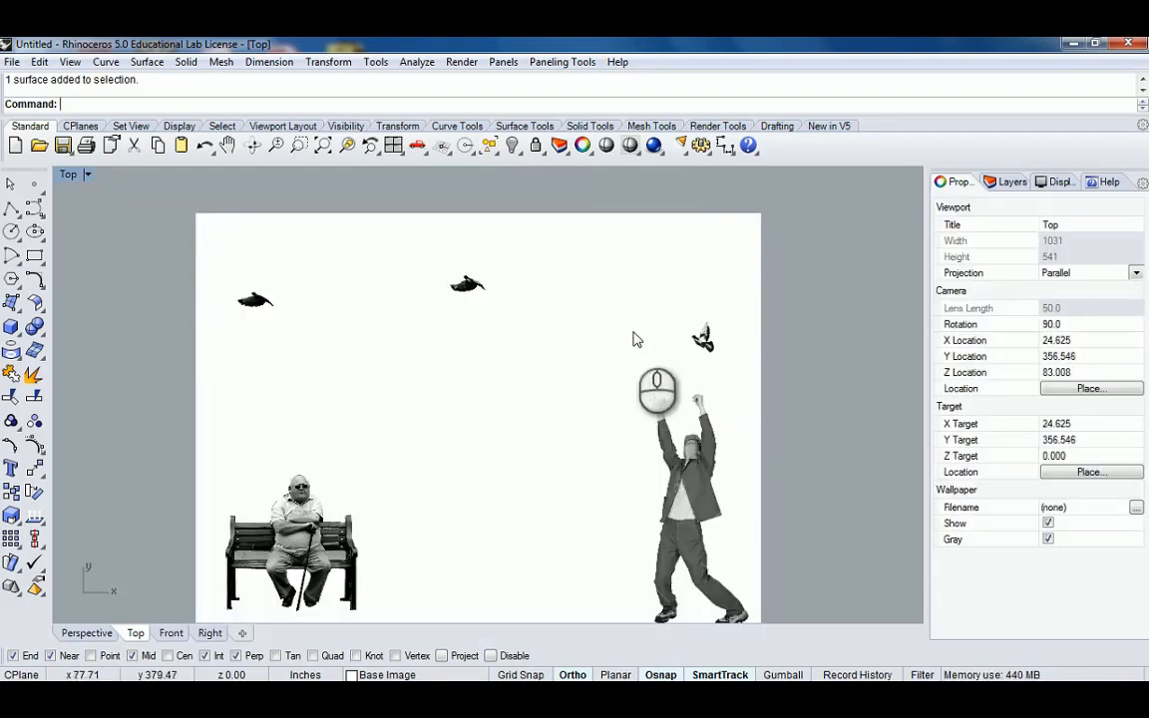
scroll(638, 341, down, 6)
right_drag(674, 429, 653, 225)
scroll(624, 449, up, 6)
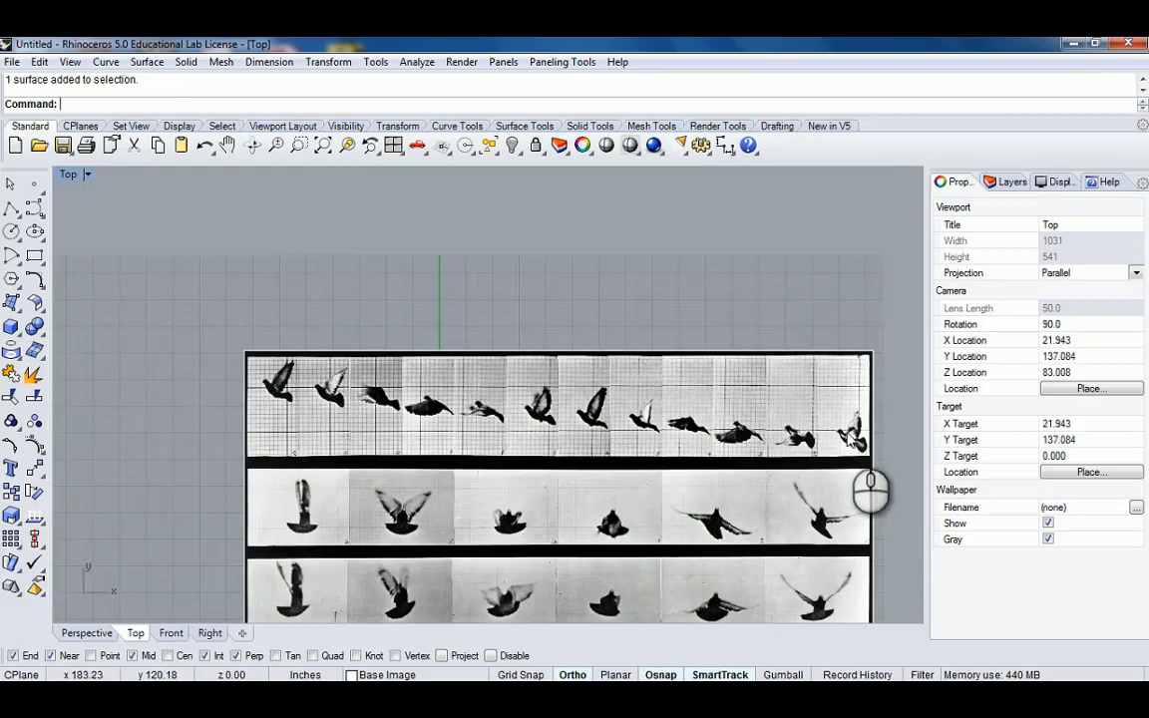
right_drag(777, 435, 725, 386)
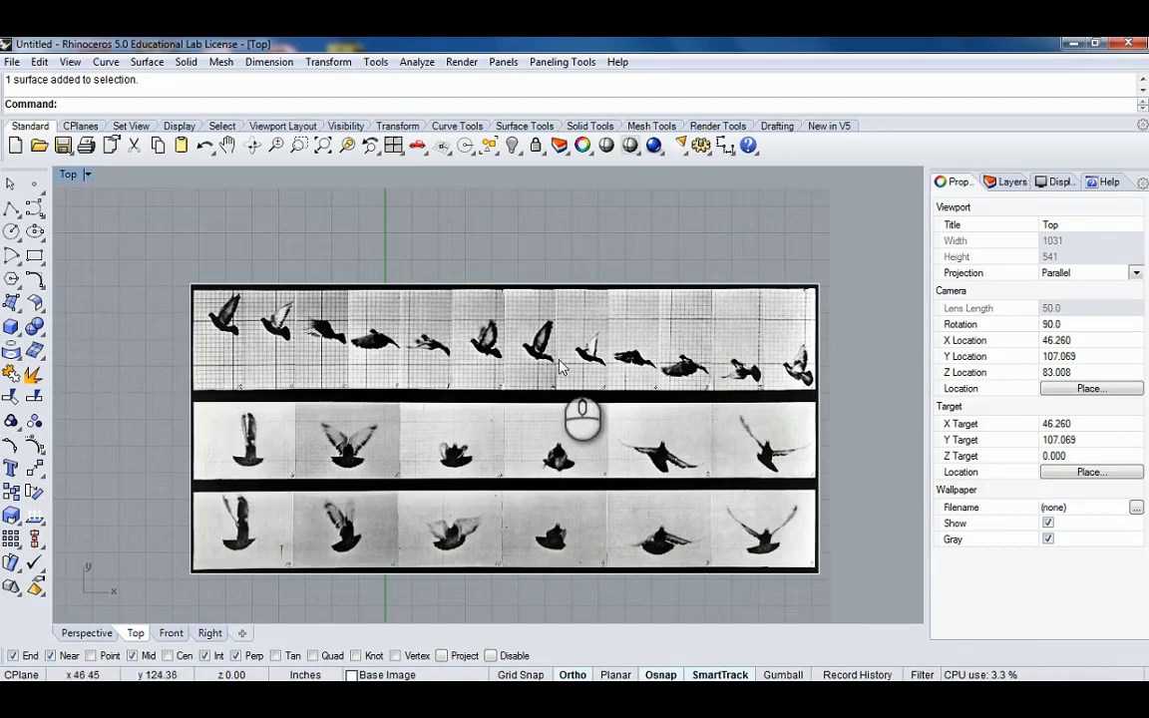
scroll(386, 320, down, 6)
right_drag(460, 303, 585, 446)
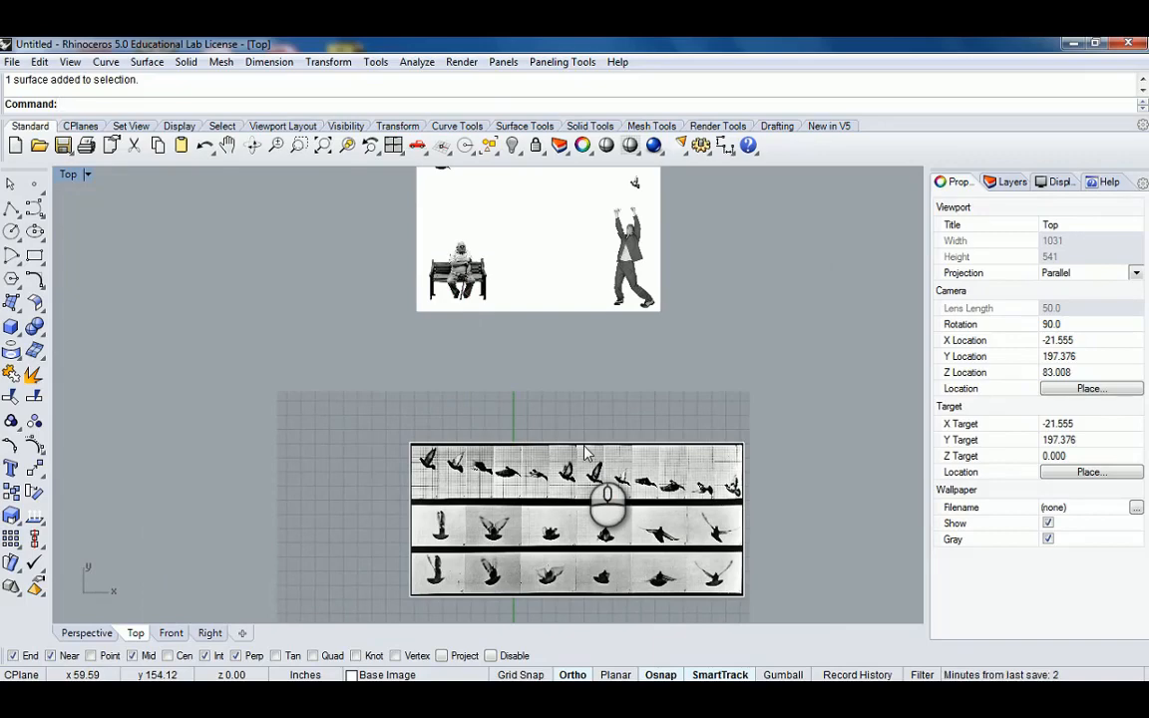
right_drag(705, 247, 662, 326)
scroll(579, 236, up, 6)
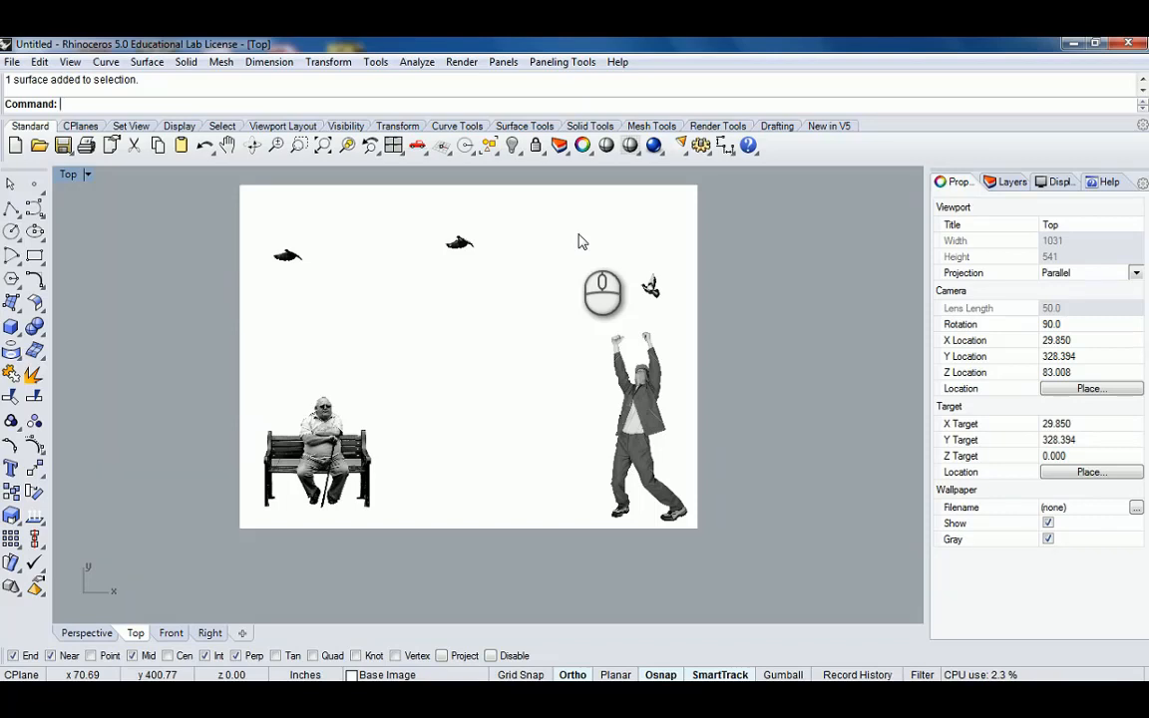
scroll(599, 259, up, 4)
right_drag(624, 277, 687, 295)
scroll(678, 299, down, 2)
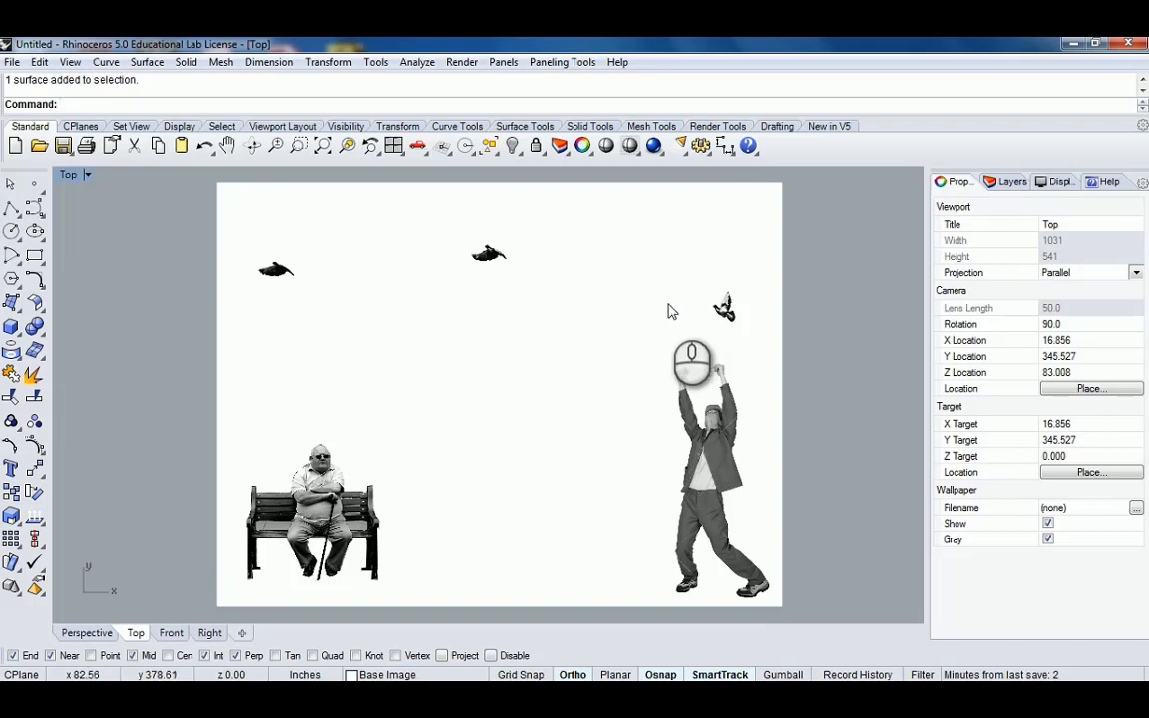
scroll(710, 296, up, 3)
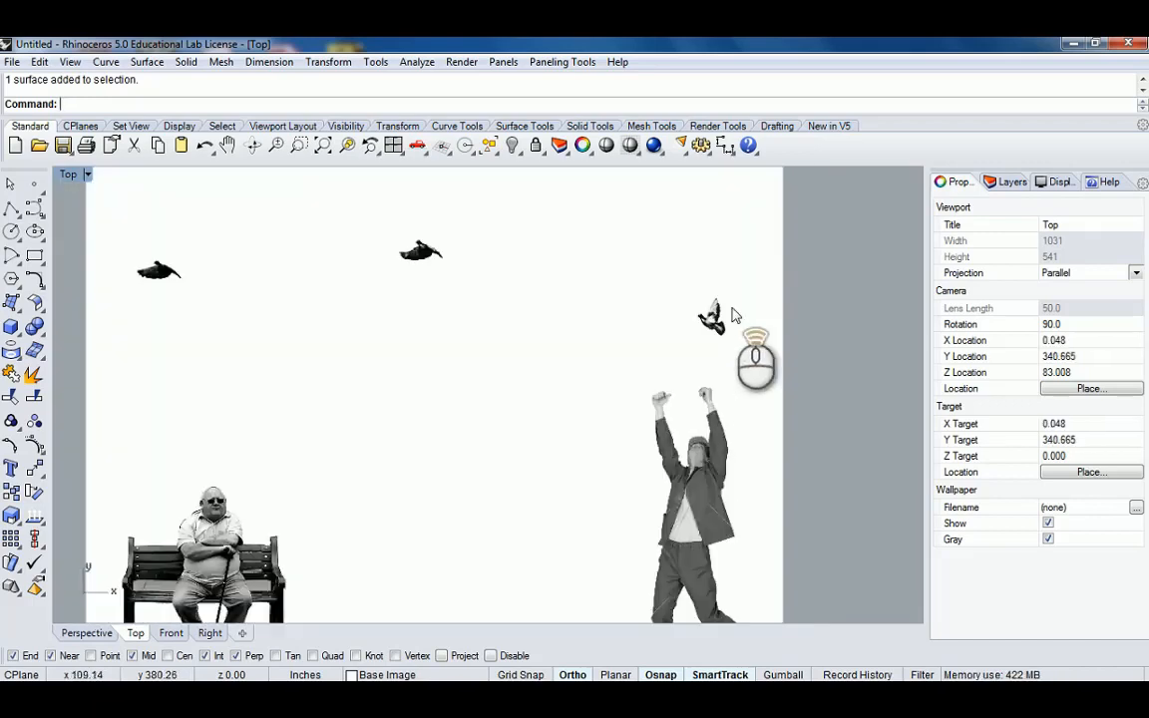
scroll(733, 314, up, 3)
scroll(423, 271, down, 4)
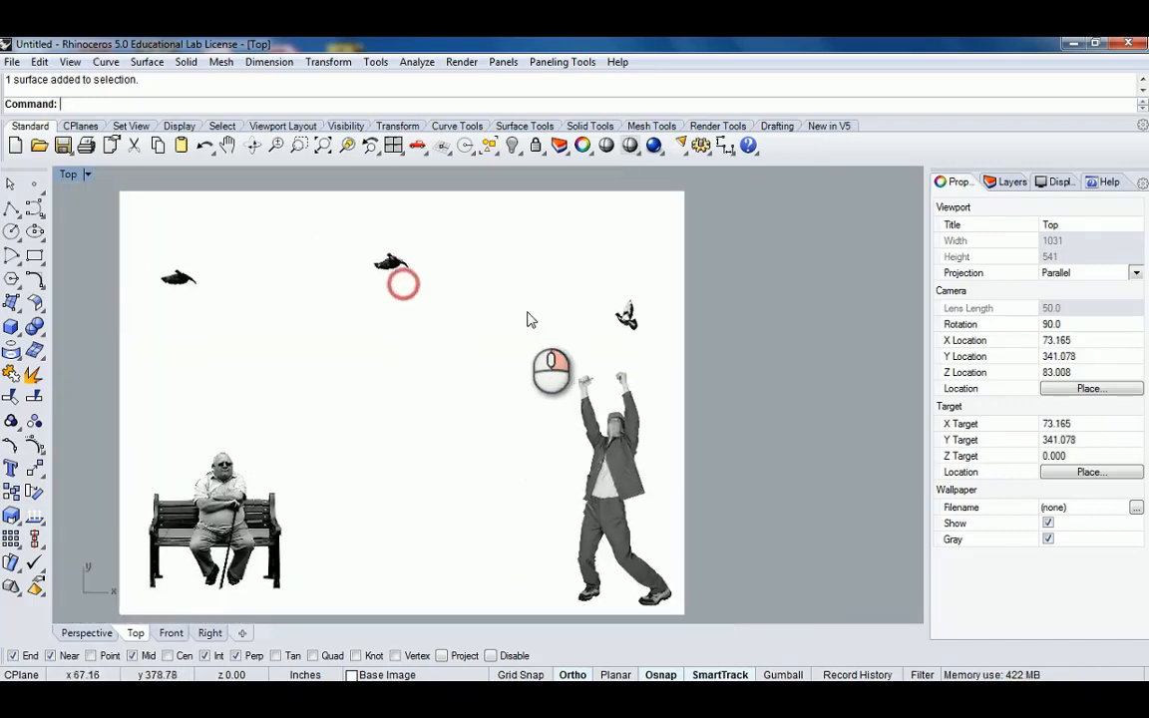
click(12, 207)
scroll(661, 294, up, 5)
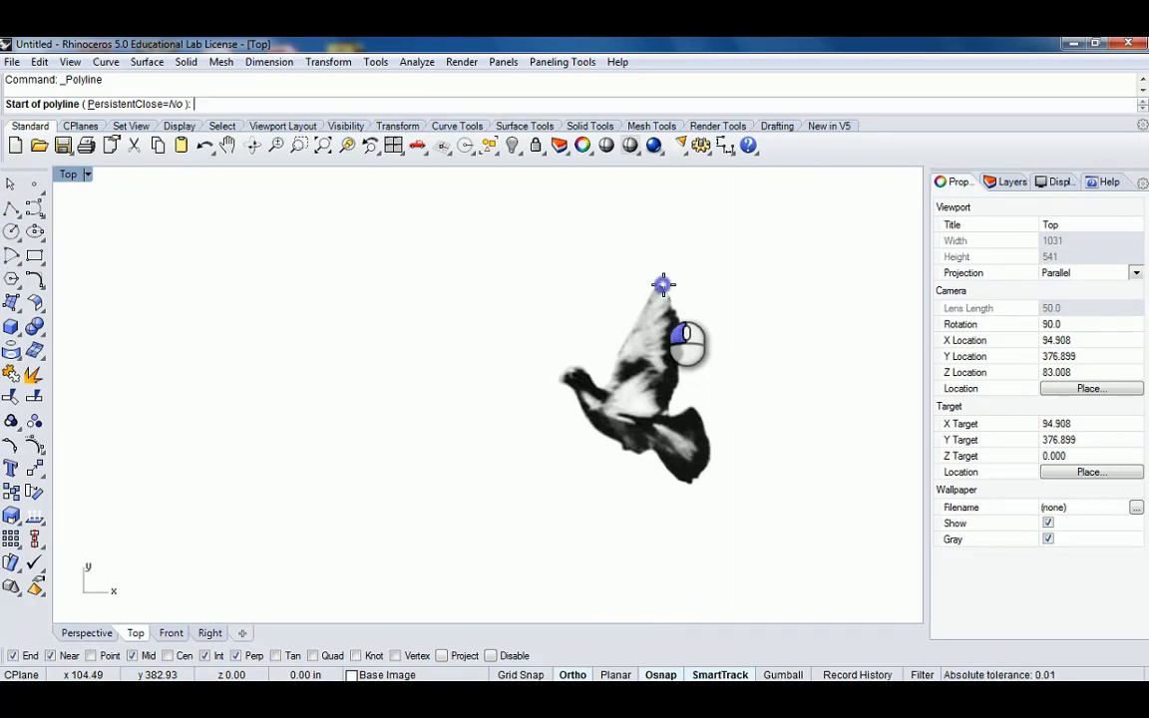
click(663, 285)
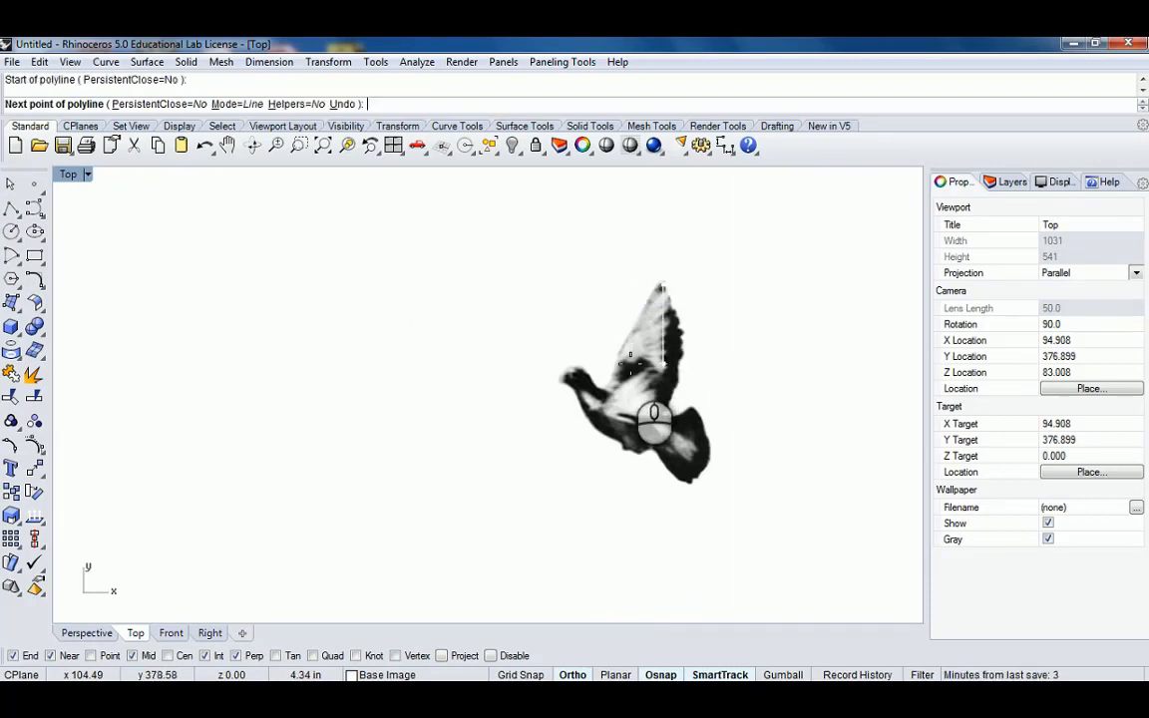
key(Return)
Make Layer 01 the current layer and rename it Diagram Skeleton
click(1010, 182)
click(977, 251)
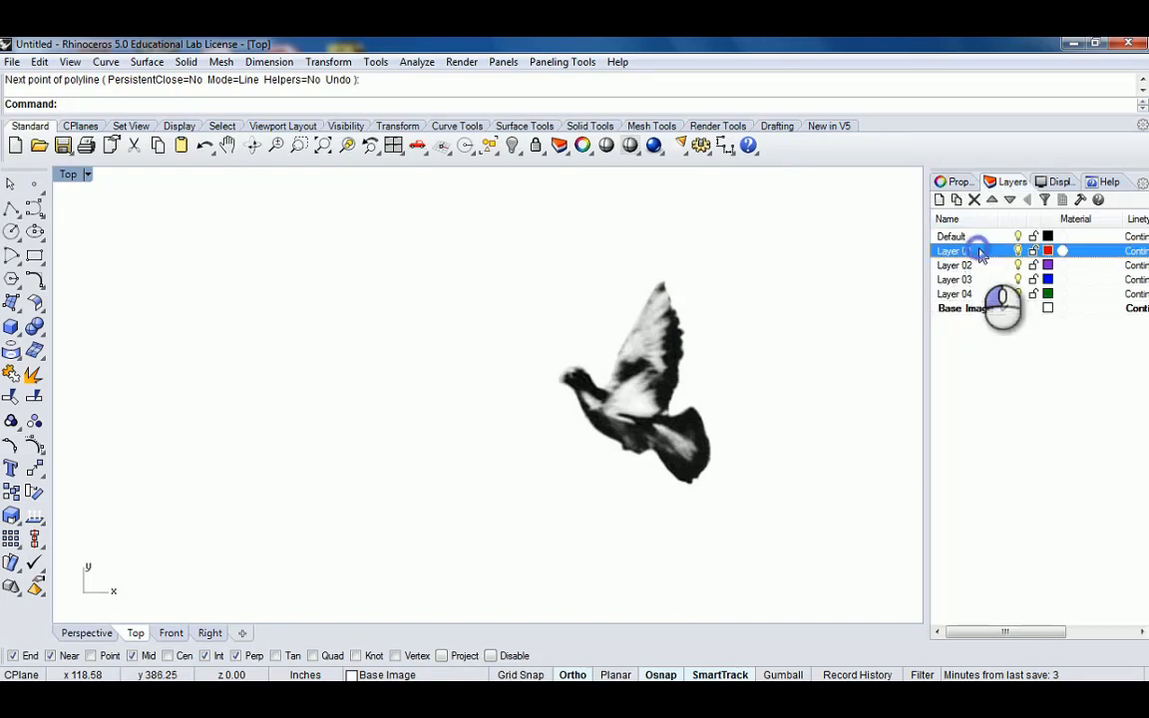
click(980, 251)
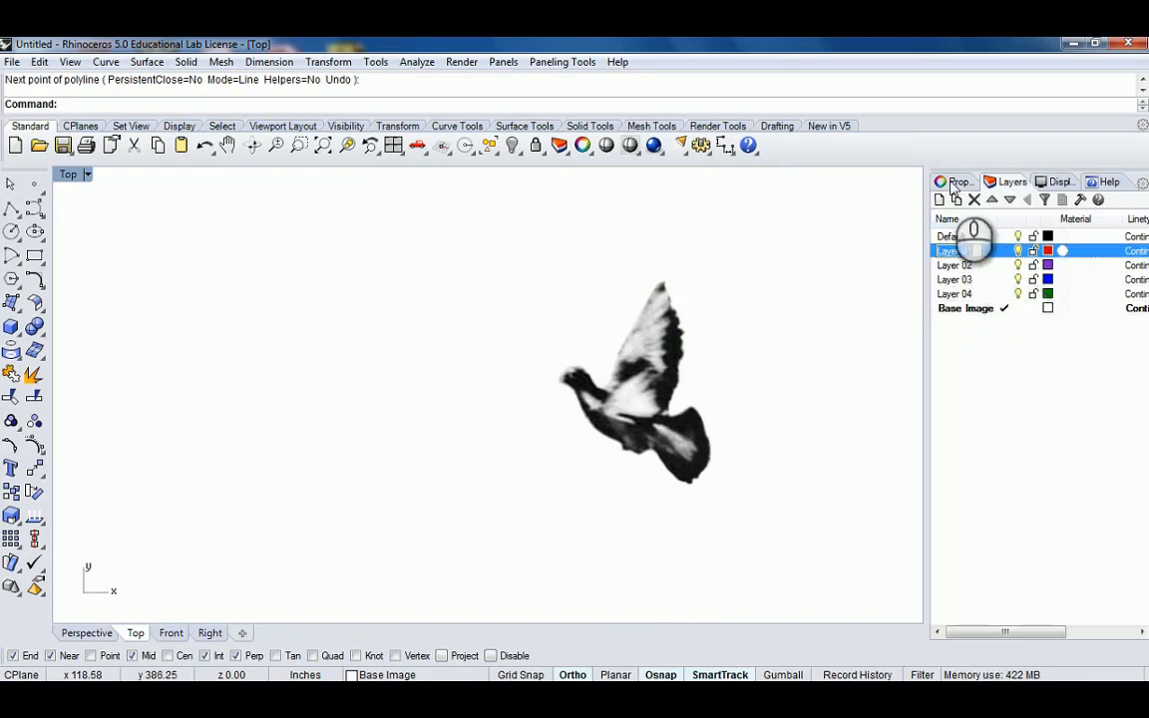
double_click(976, 254)
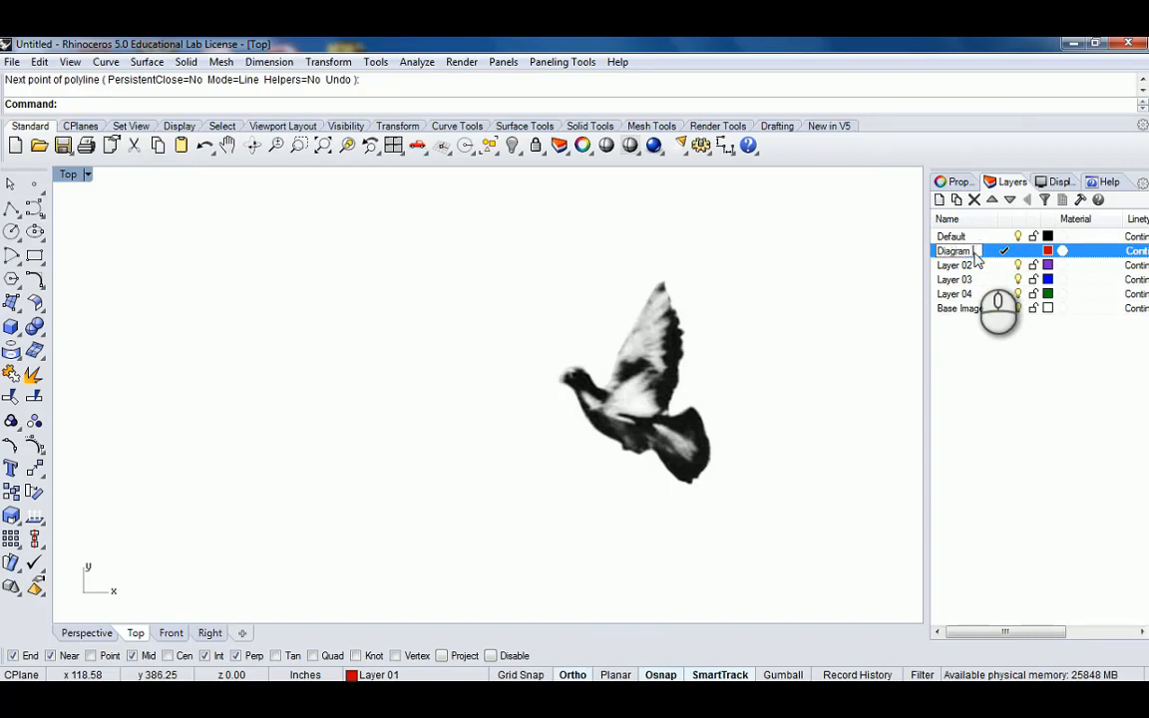
key(Return)
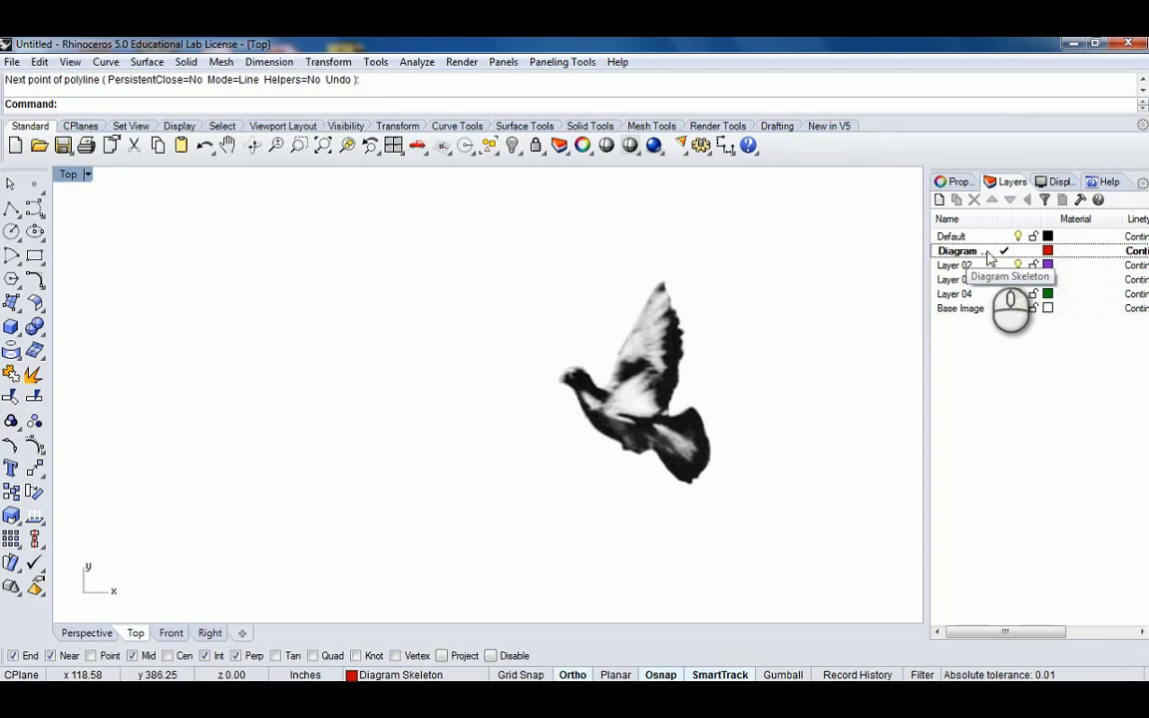
Trace the raised wing of the bird above the standing man with a two-segment polyline from wing tip through the wing bend to the body
click(11, 208)
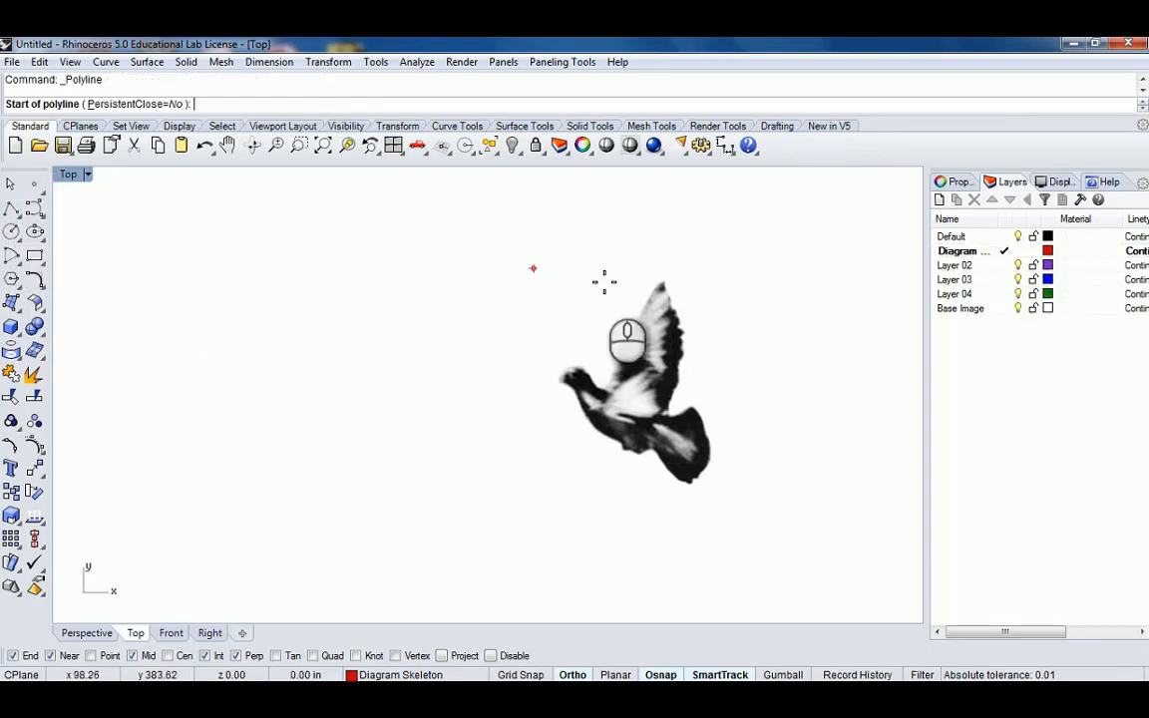
click(659, 290)
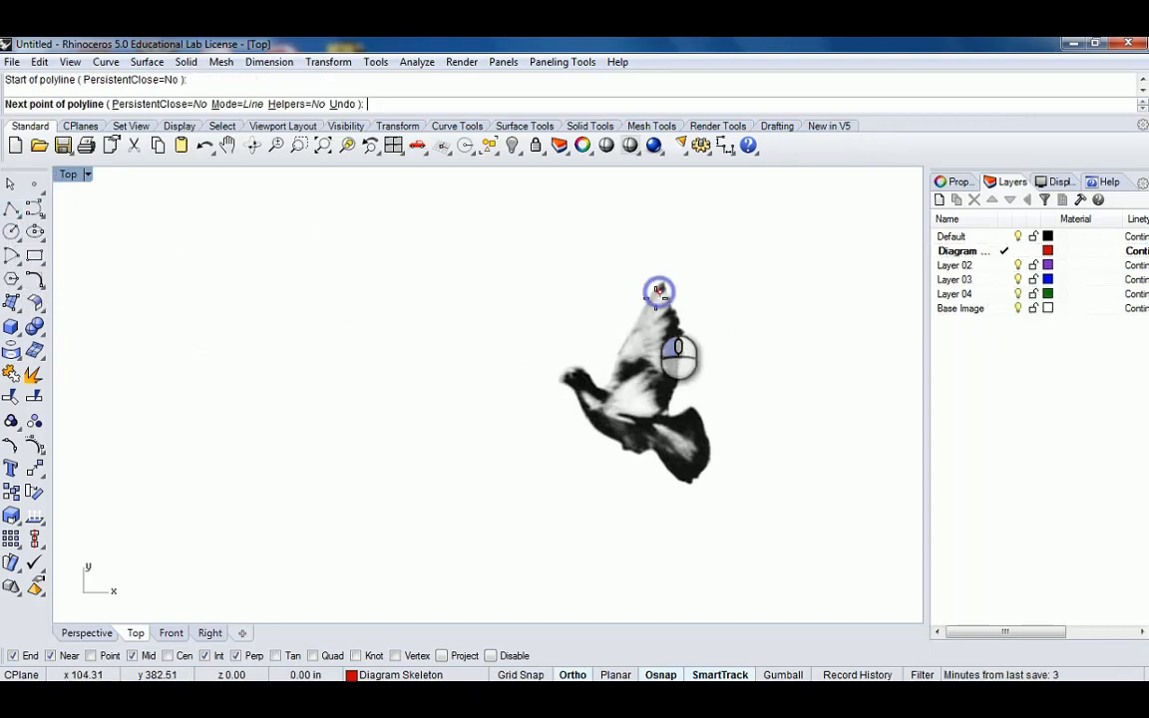
click(627, 359)
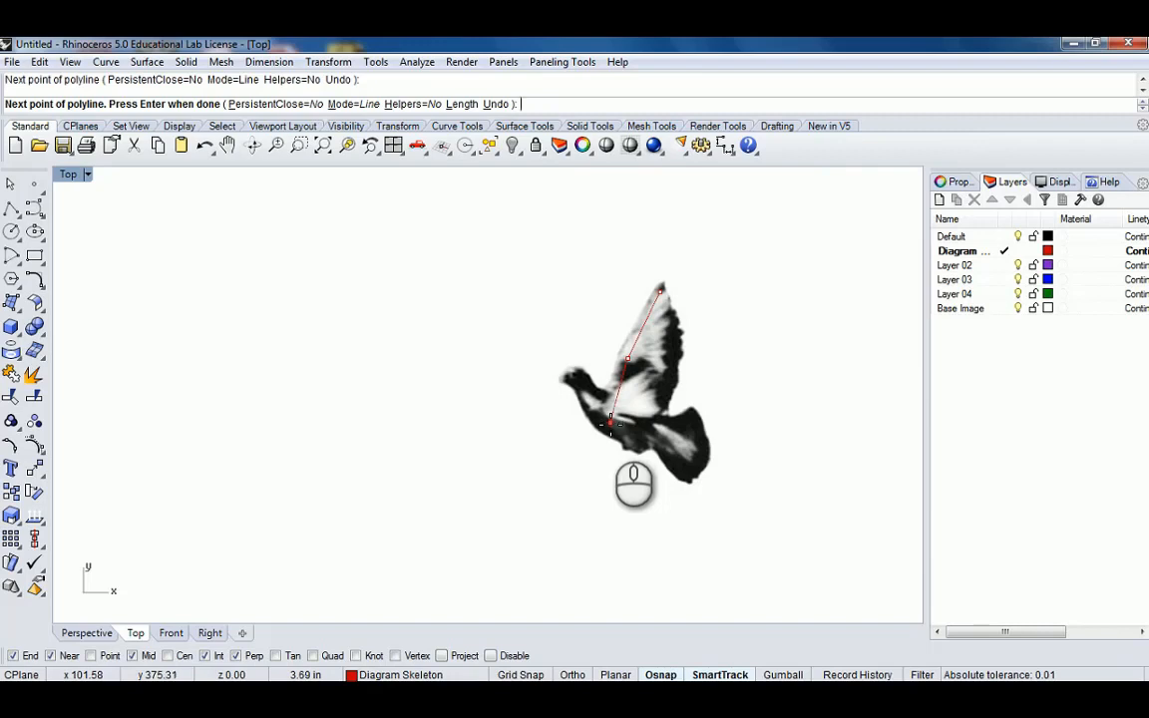
click(609, 426)
key(Return)
scroll(634, 374, down, 4)
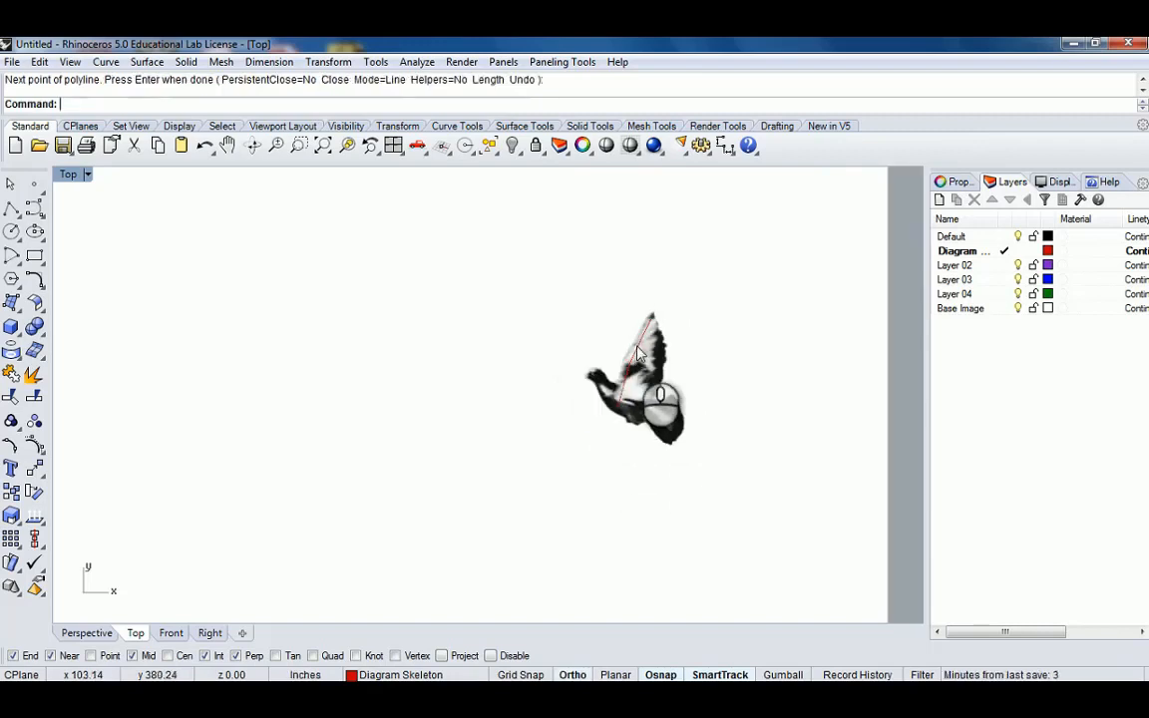
click(636, 340)
click(684, 393)
scroll(650, 341, up, 3)
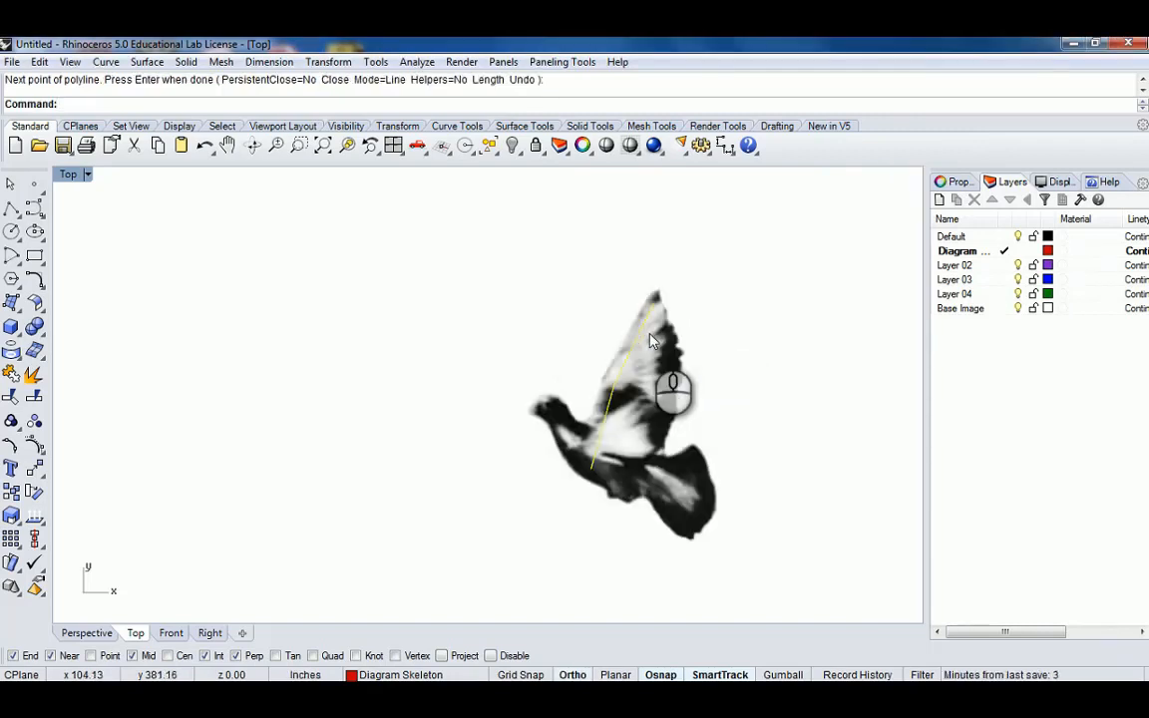
Trace the wing of the collage's middle bird with a two-segment polyline from the wing tip through mid-wing to the shoulder beside the neck
scroll(650, 341, down, 7)
right_drag(666, 346, 627, 368)
scroll(613, 329, down, 6)
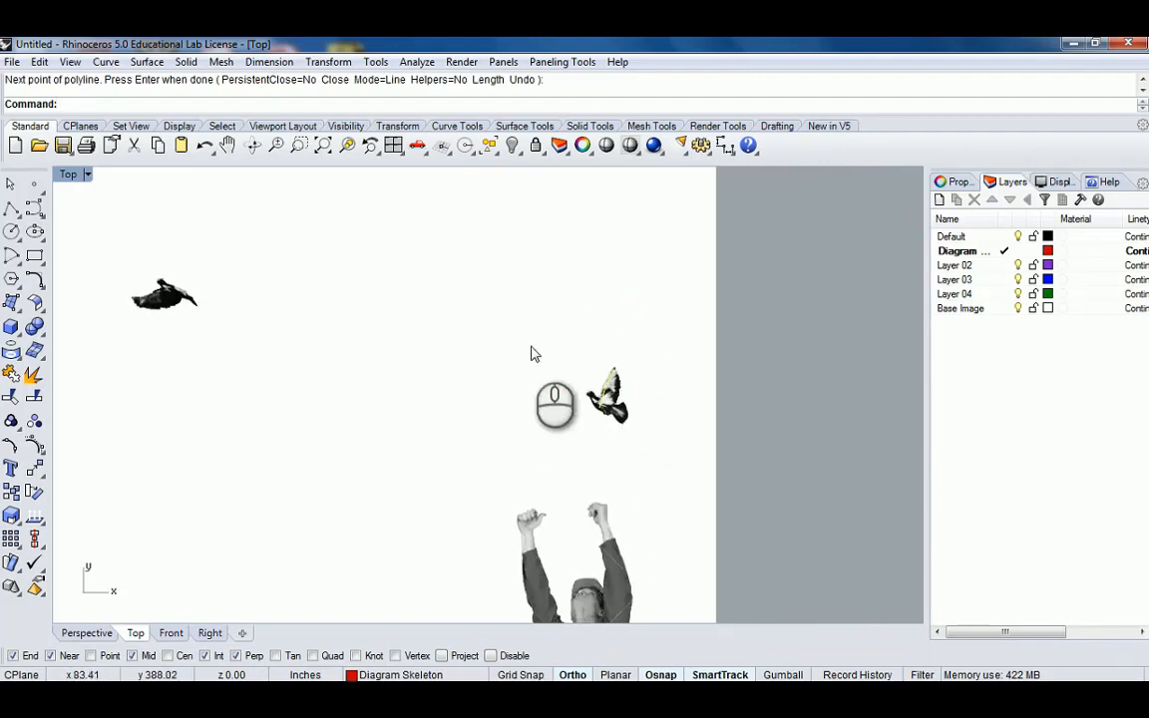
click(11, 211)
right_drag(379, 385, 579, 395)
scroll(799, 423, up, 2)
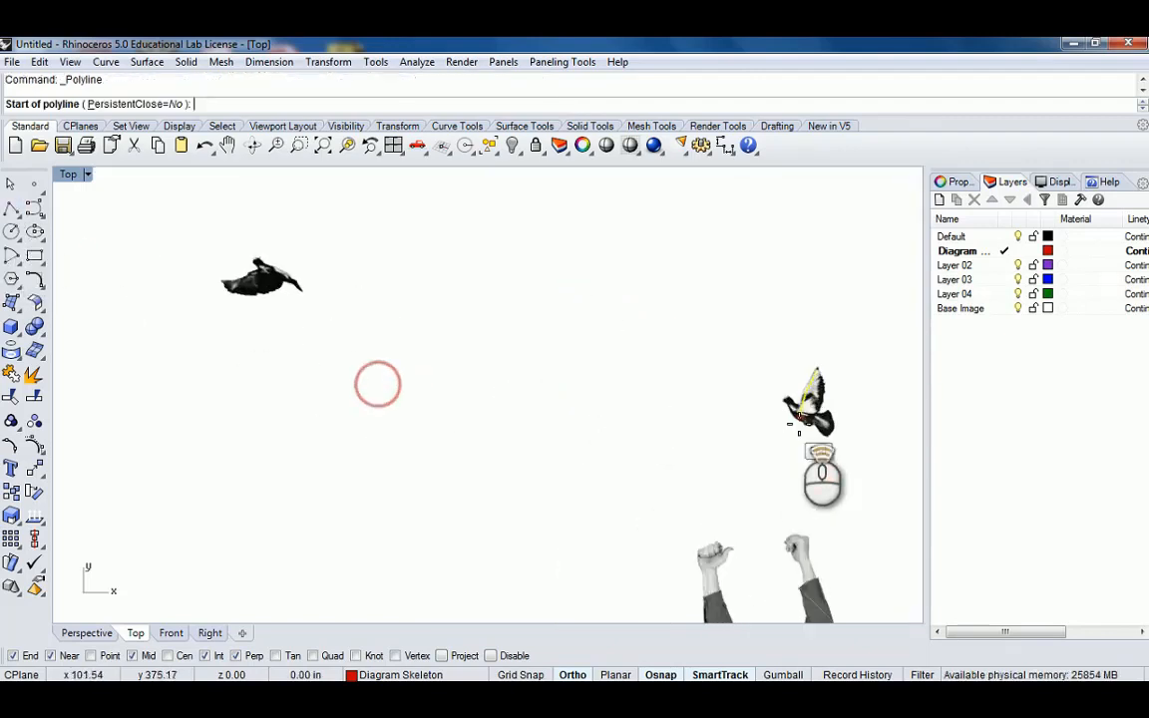
scroll(809, 404, up, 8)
scroll(720, 377, down, 8)
right_drag(403, 287, 543, 329)
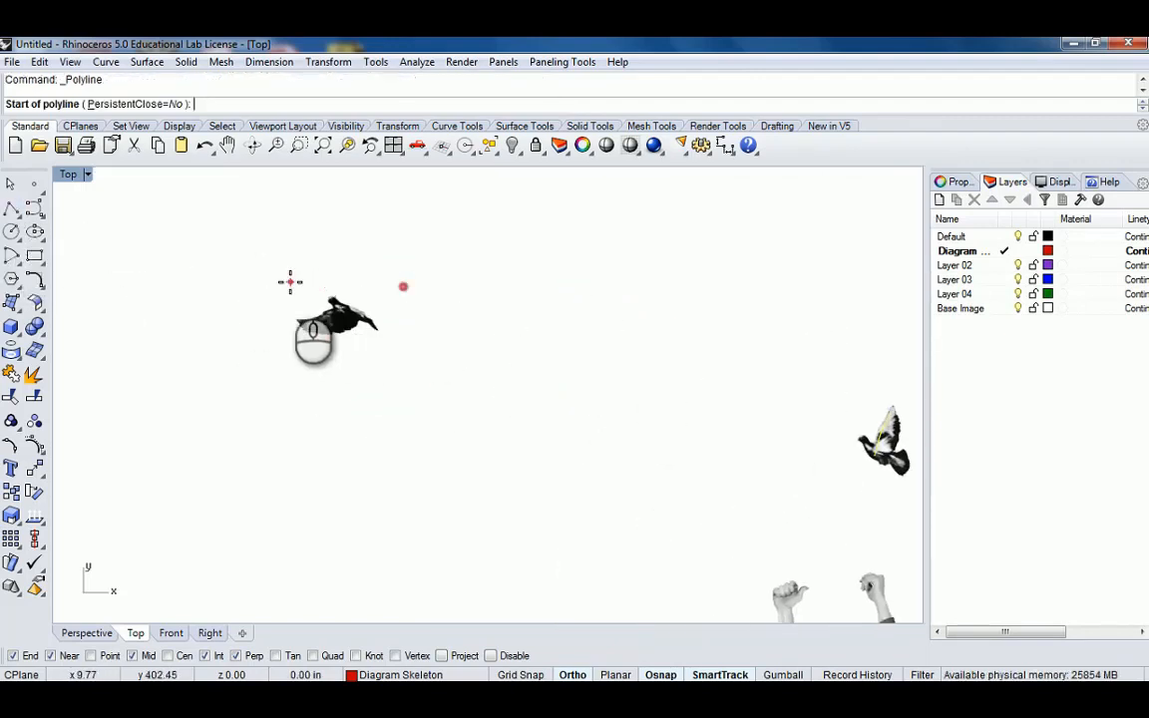
scroll(308, 309, up, 5)
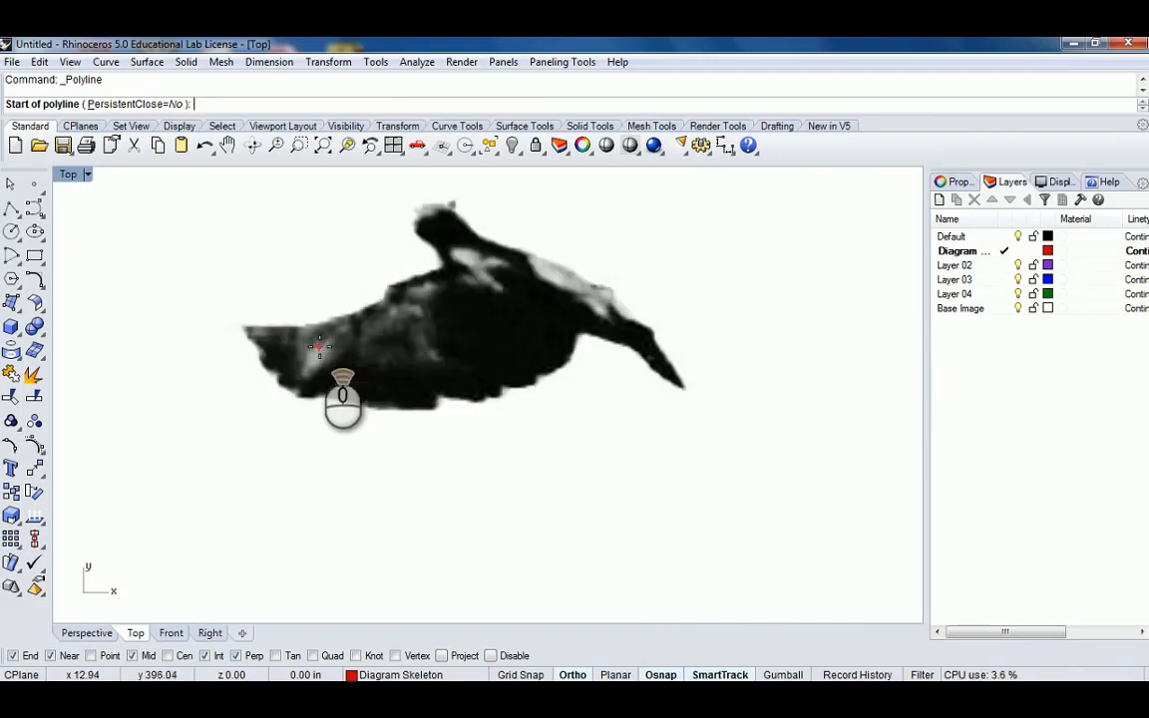
click(260, 337)
click(440, 324)
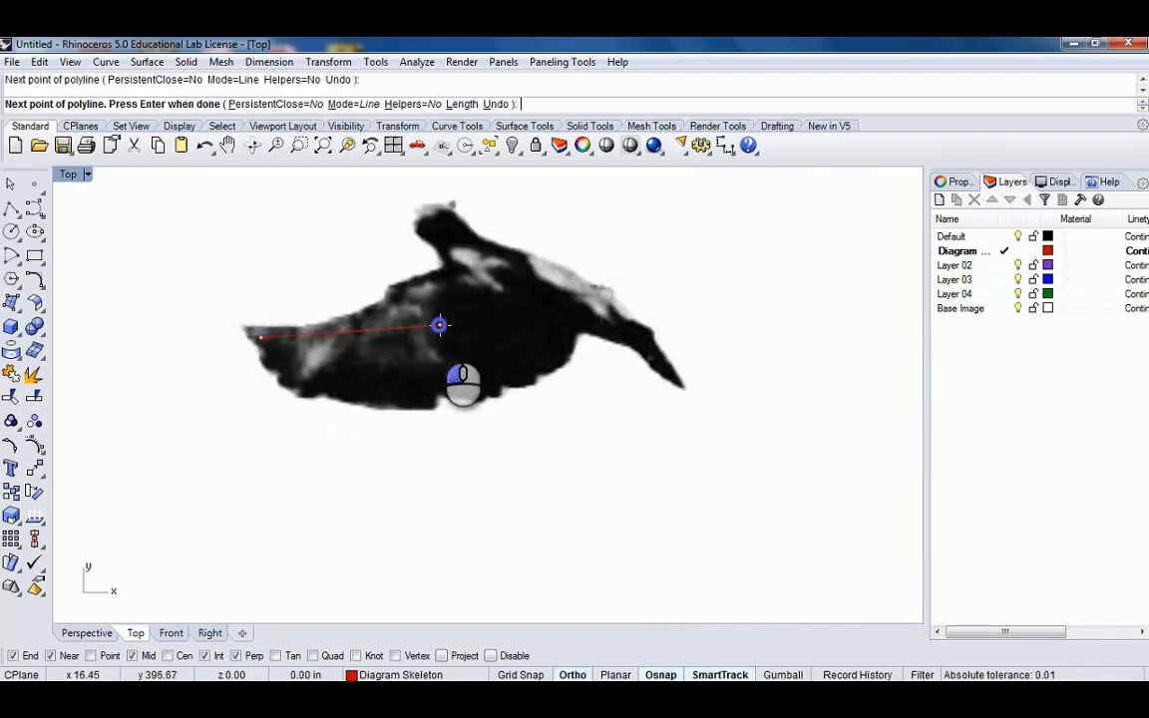
click(529, 261)
key(Return)
Trace the wing of the bird above the bench with a two-segment polyline from the wing tip through a bend below the head into the body
scroll(477, 235, down, 5)
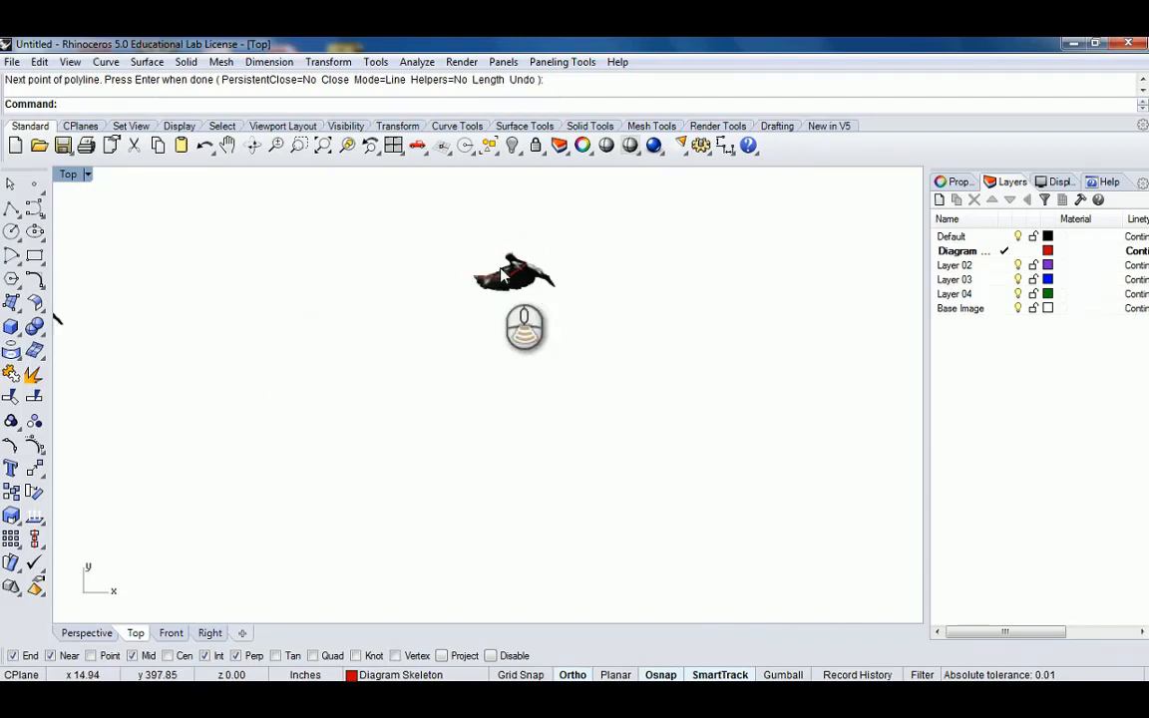
scroll(459, 289, up, 5)
key(Return)
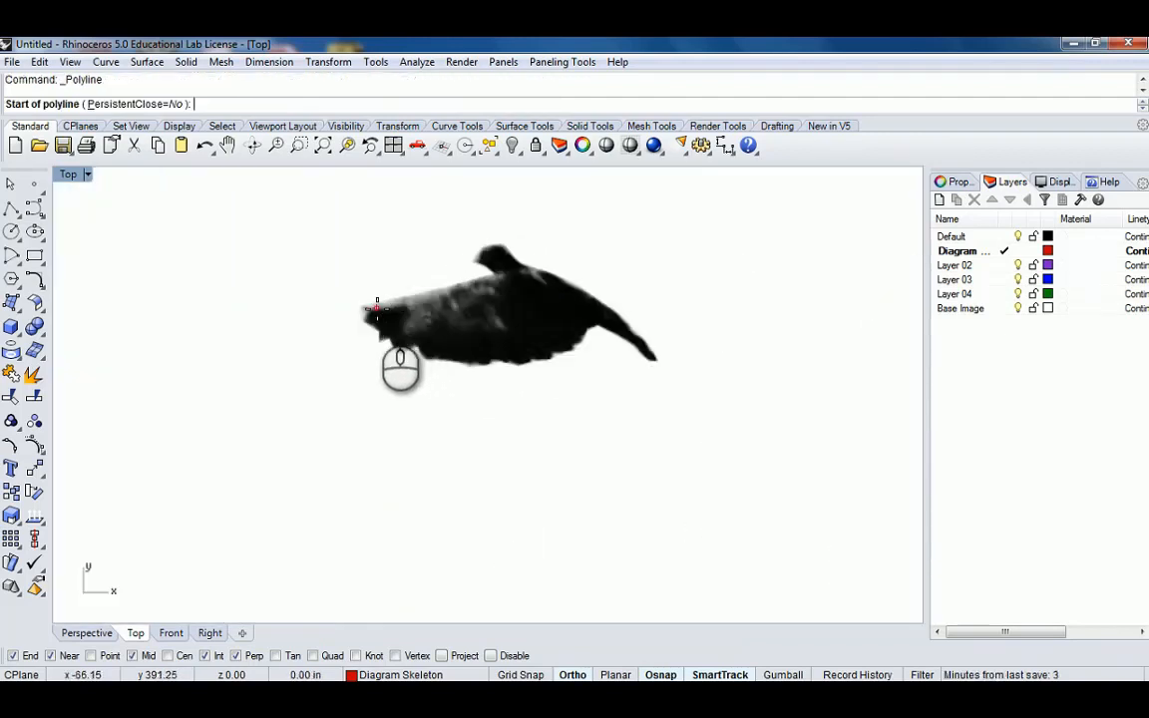
click(376, 313)
click(505, 281)
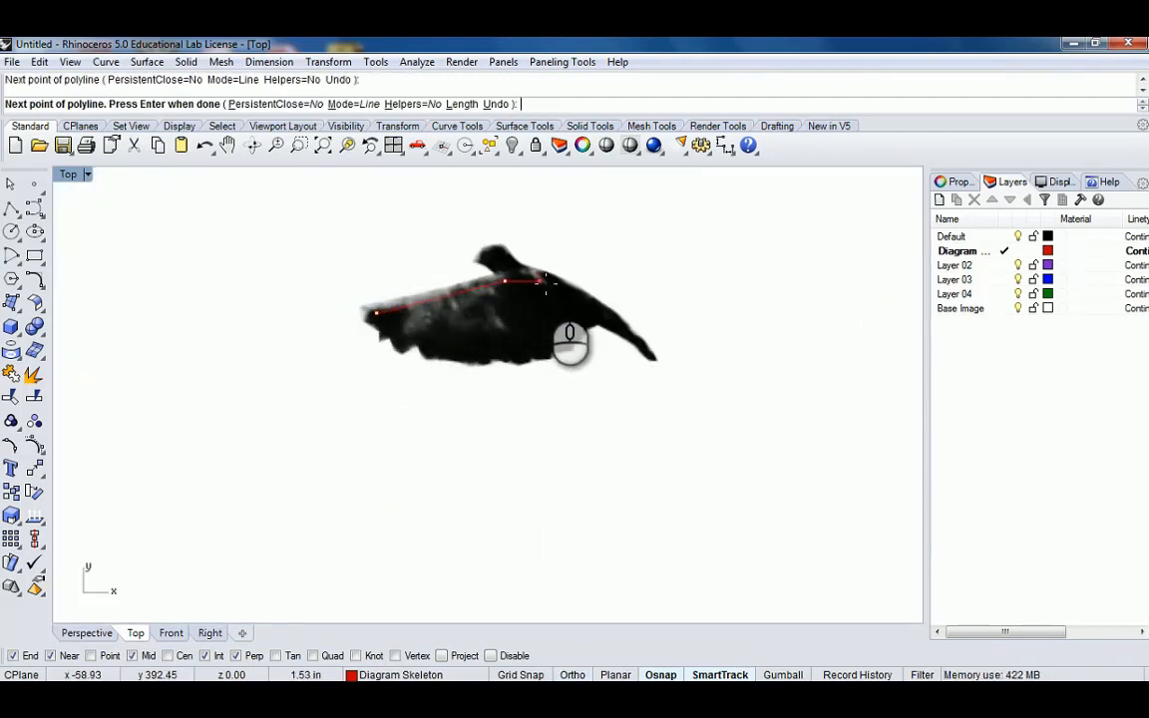
click(565, 285)
key(Return)
scroll(713, 299, down, 5)
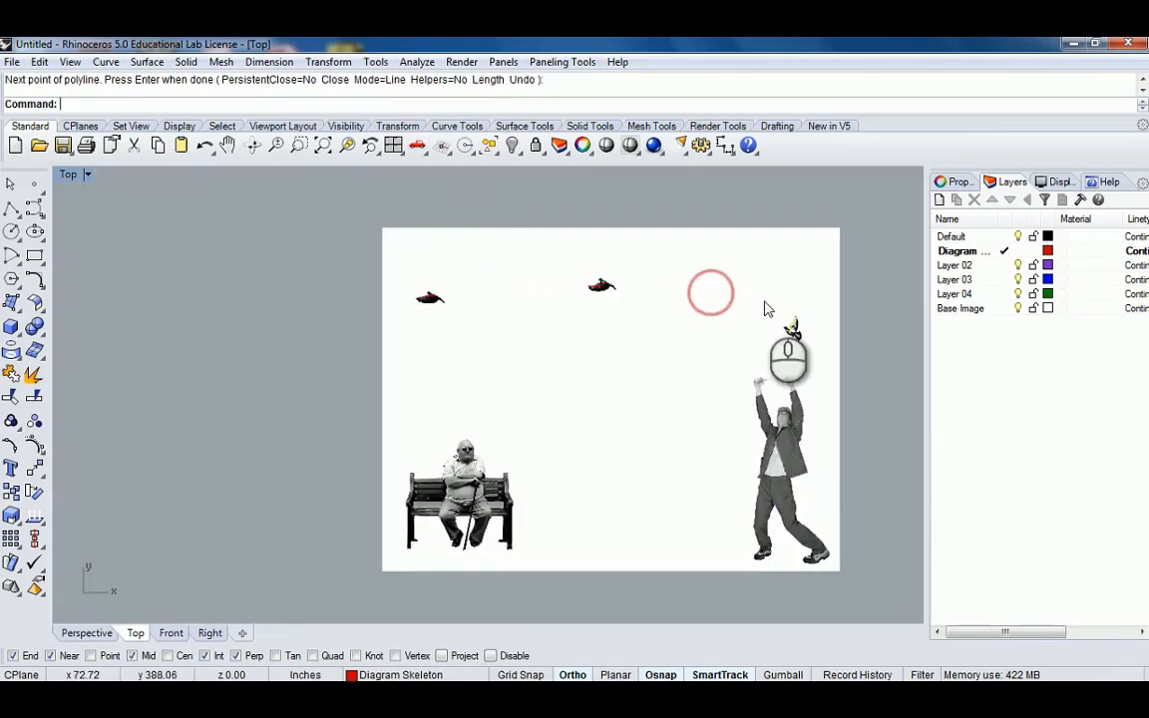
Examine the three wing skeleton lines in the collage against the wing positions in the bird-flight sequence image
scroll(753, 339, up, 5)
scroll(738, 344, down, 3)
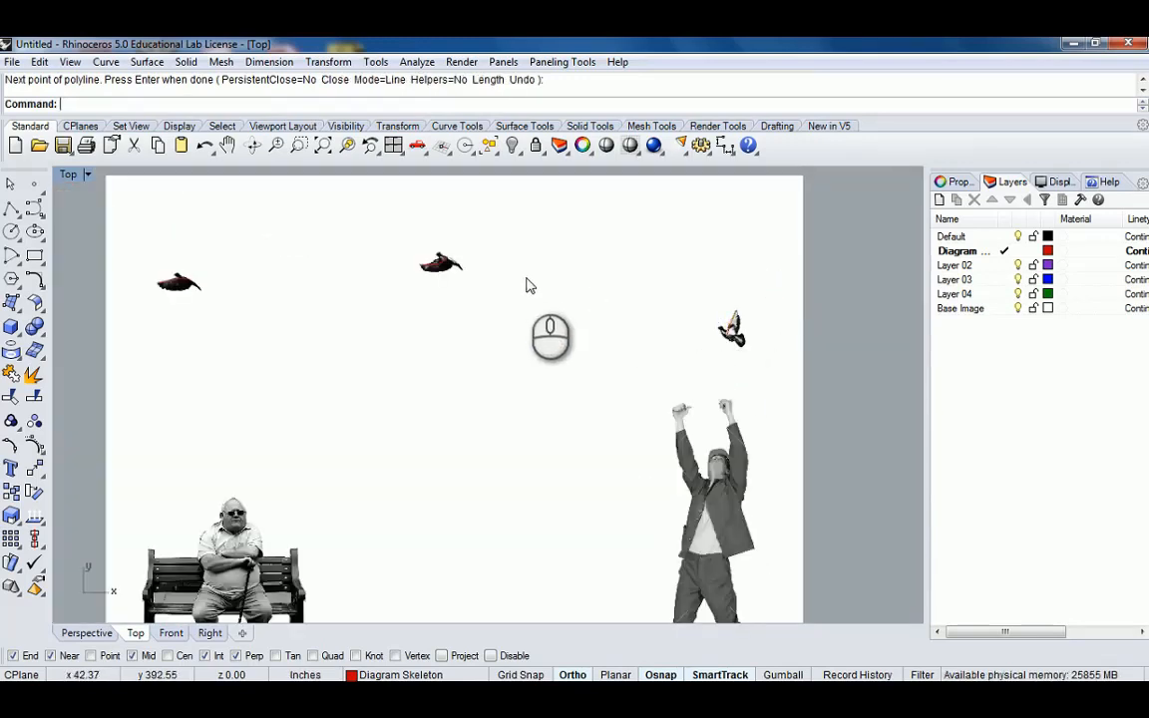
scroll(545, 272, up, 2)
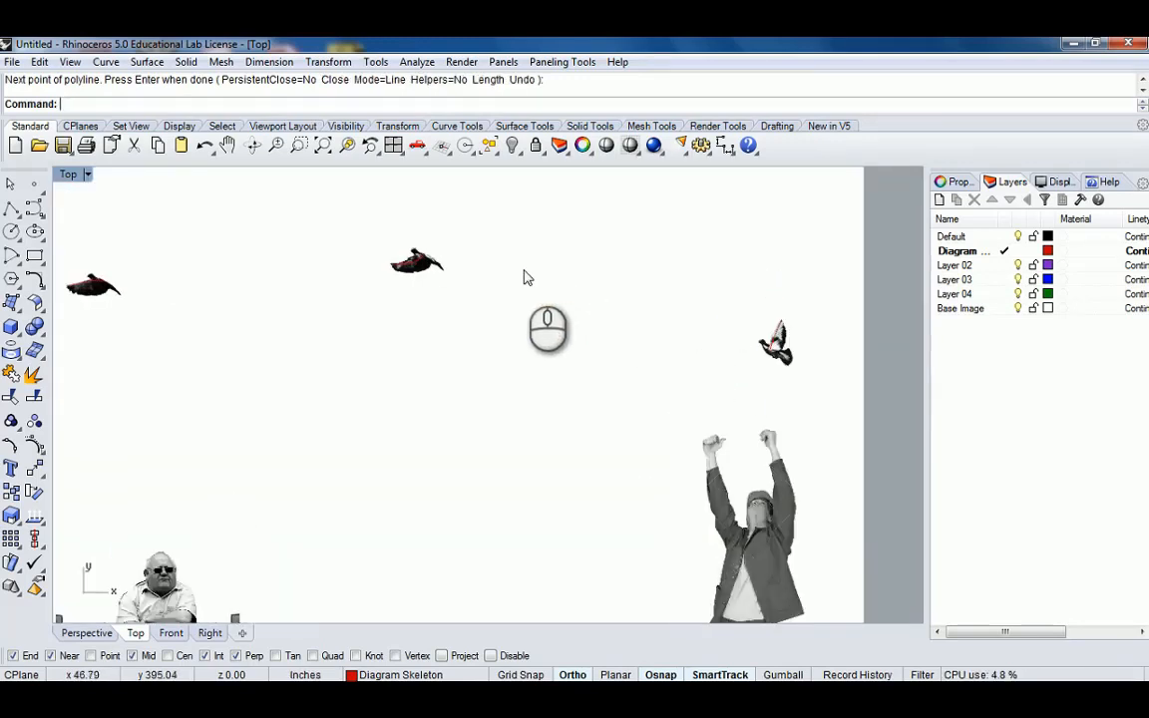
right_drag(503, 270, 534, 280)
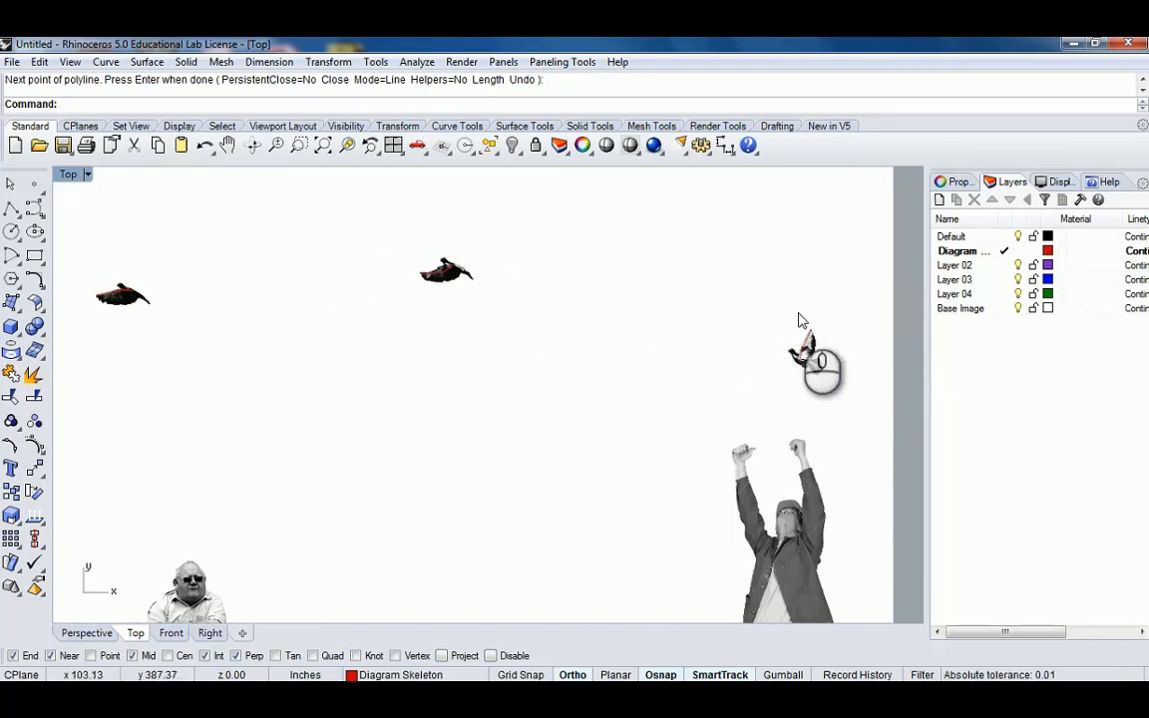
scroll(494, 301, down, 10)
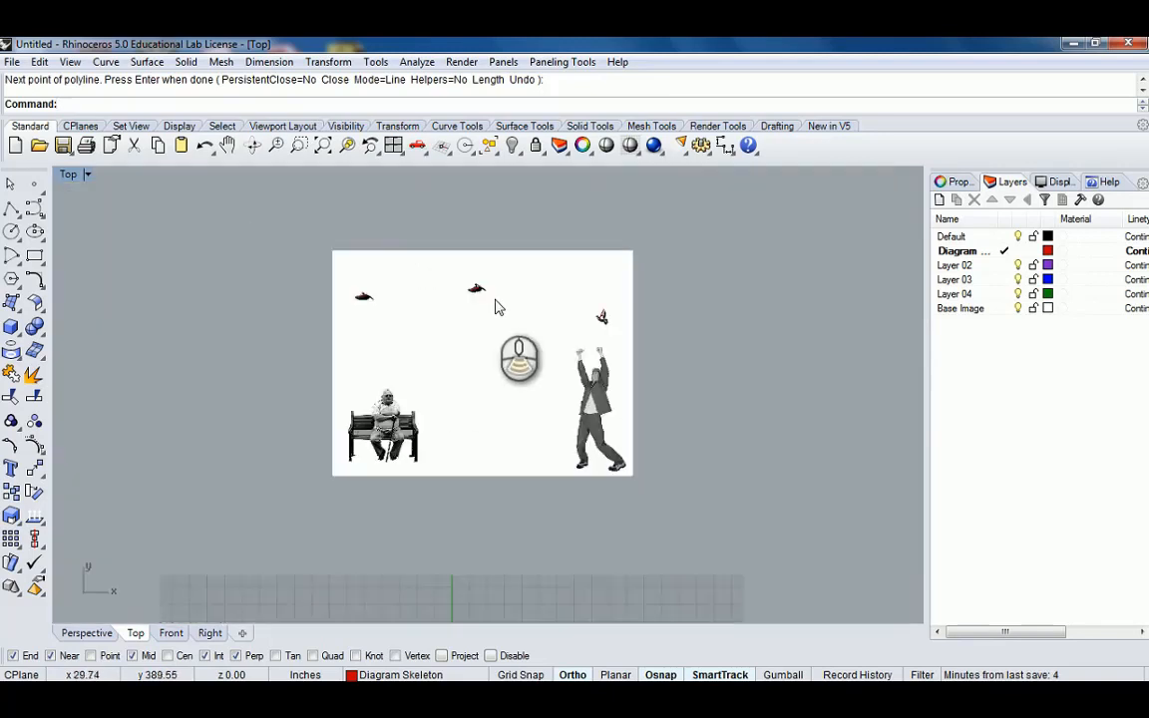
right_drag(490, 500, 506, 419)
scroll(509, 417, up, 6)
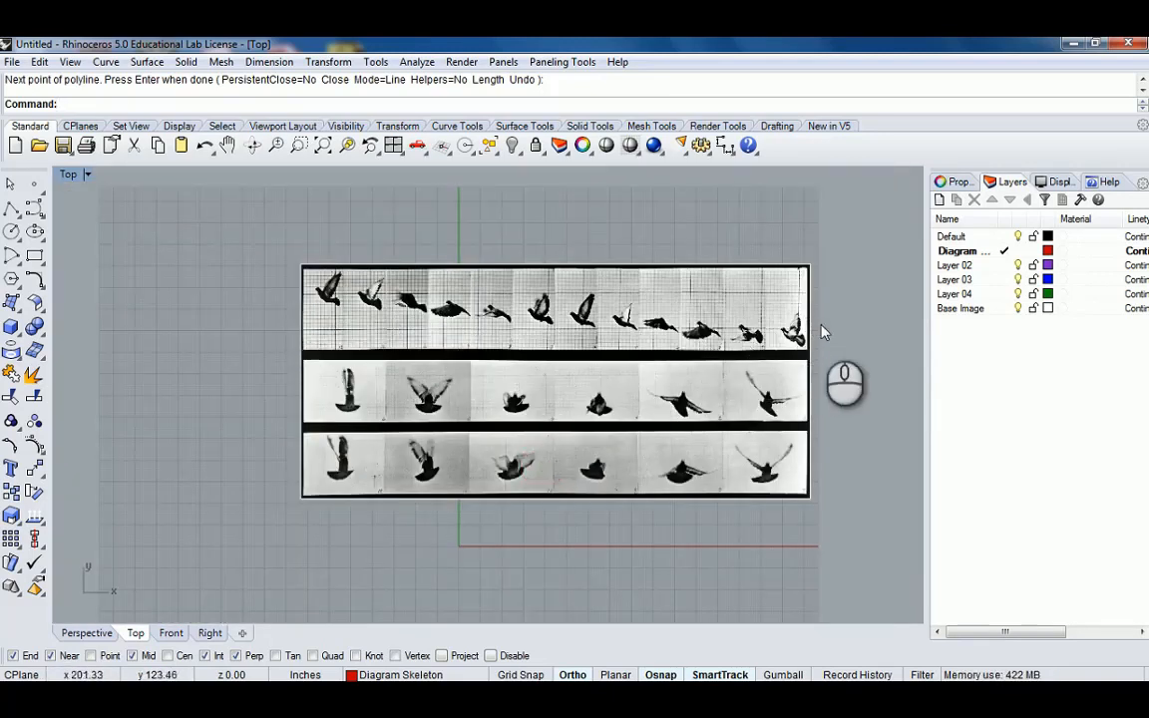
scroll(578, 299, down, 5)
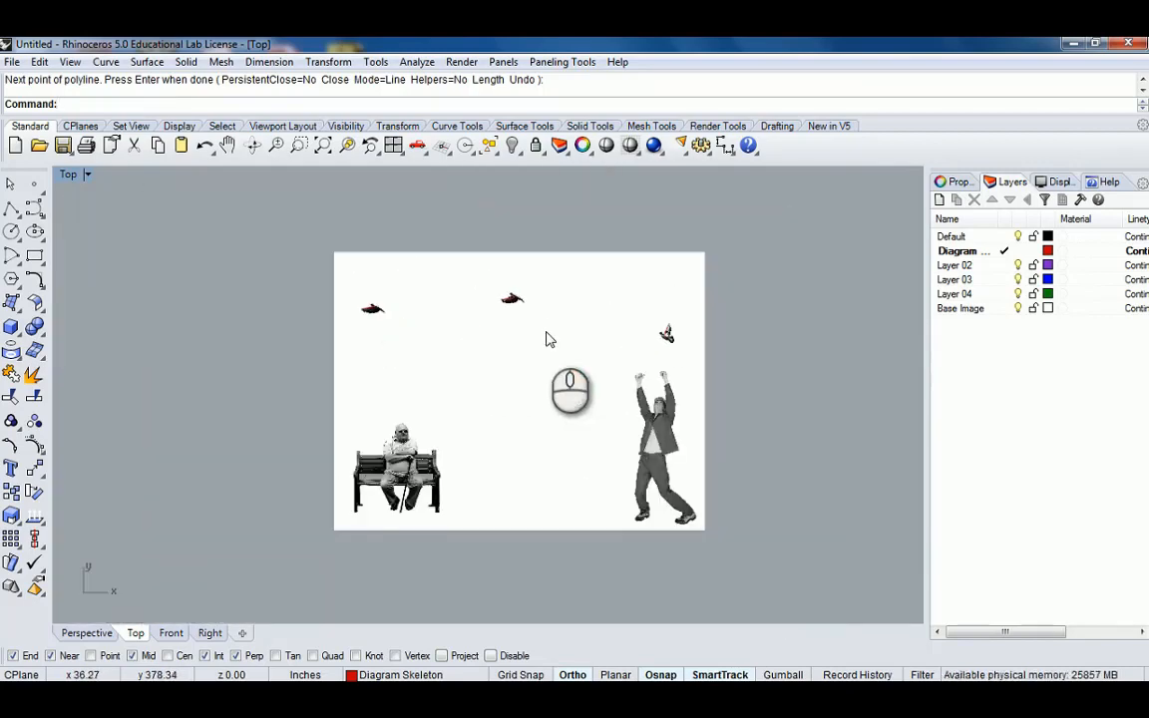
scroll(686, 389, down, 6)
right_drag(687, 472, 612, 293)
scroll(607, 554, up, 4)
right_drag(626, 570, 639, 543)
scroll(633, 364, down, 8)
right_drag(617, 243, 616, 377)
scroll(612, 301, up, 5)
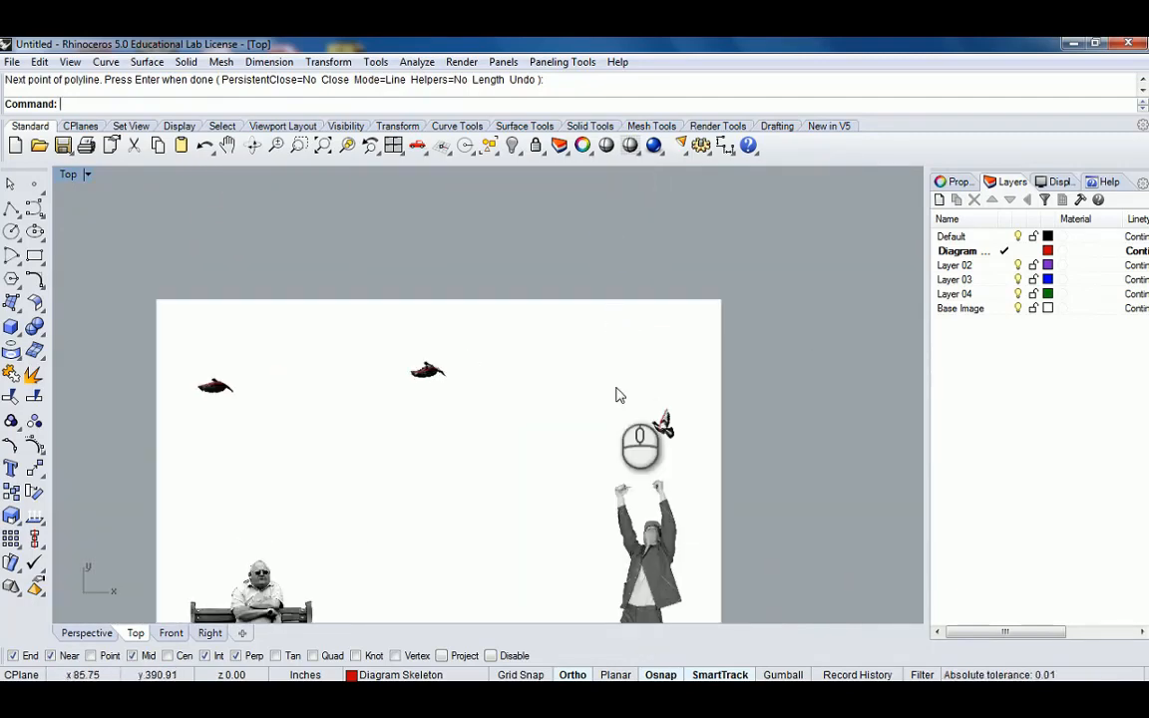
Lock the Base Image layer so the wing polylines can be picked without the picture surfaces
scroll(615, 395, down, 3)
right_drag(574, 392, 602, 346)
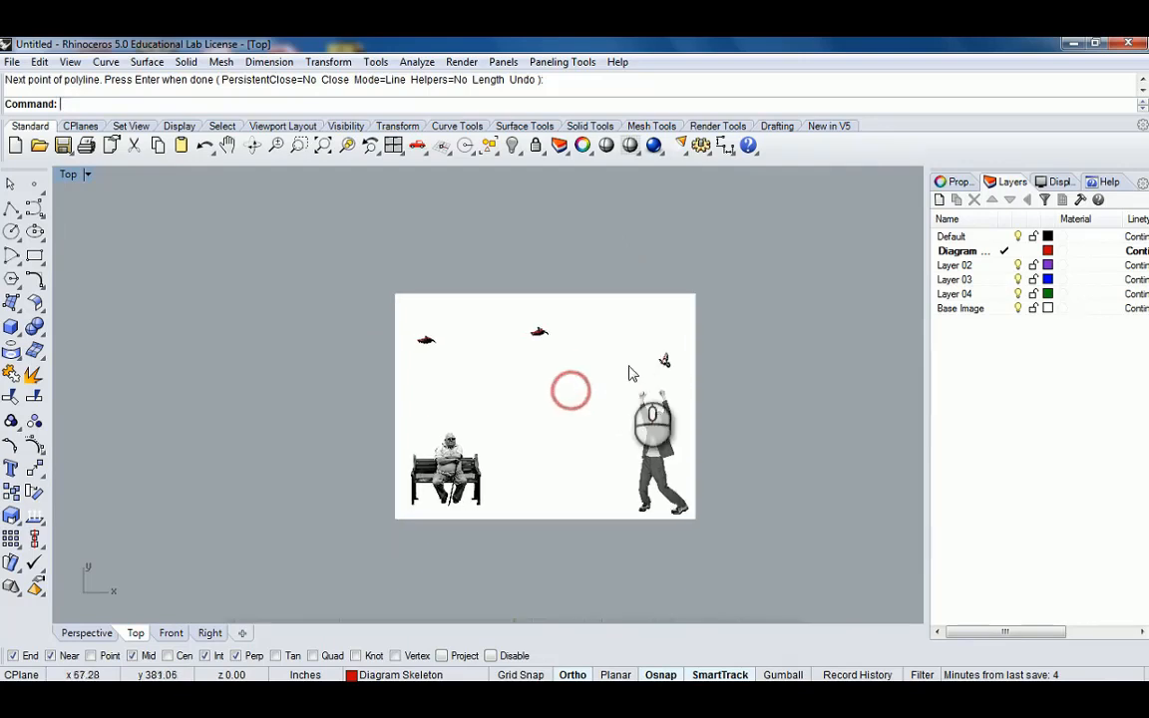
scroll(629, 374, up, 3)
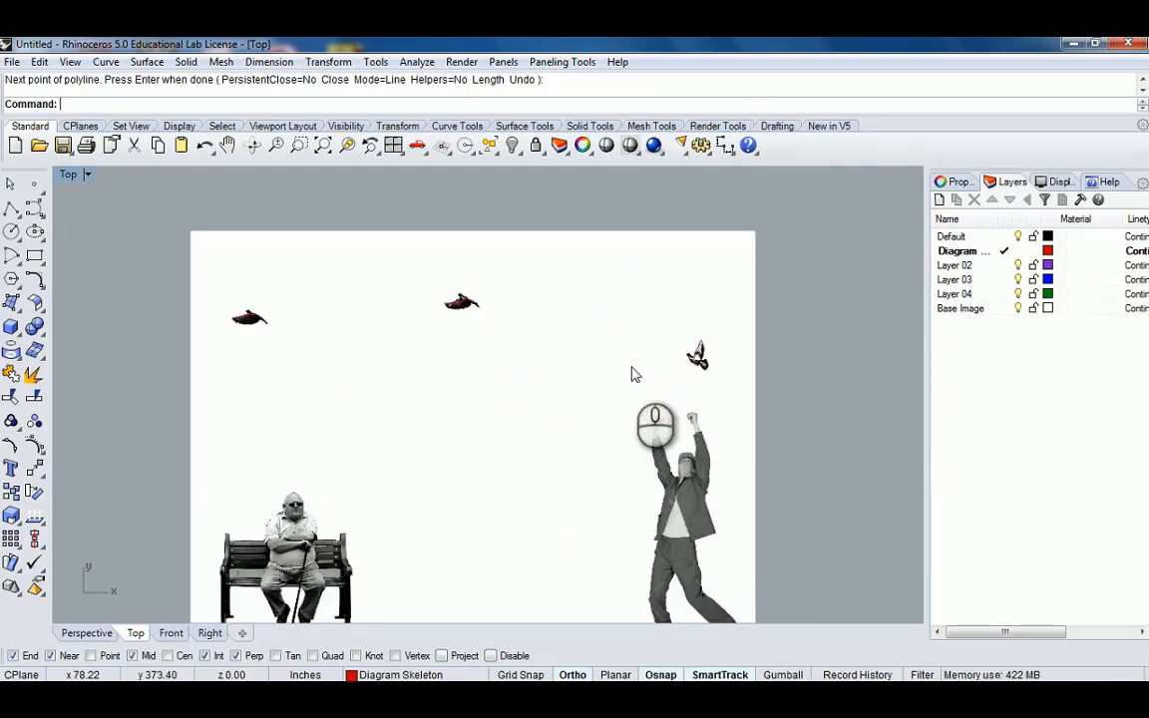
scroll(631, 374, up, 3)
click(614, 359)
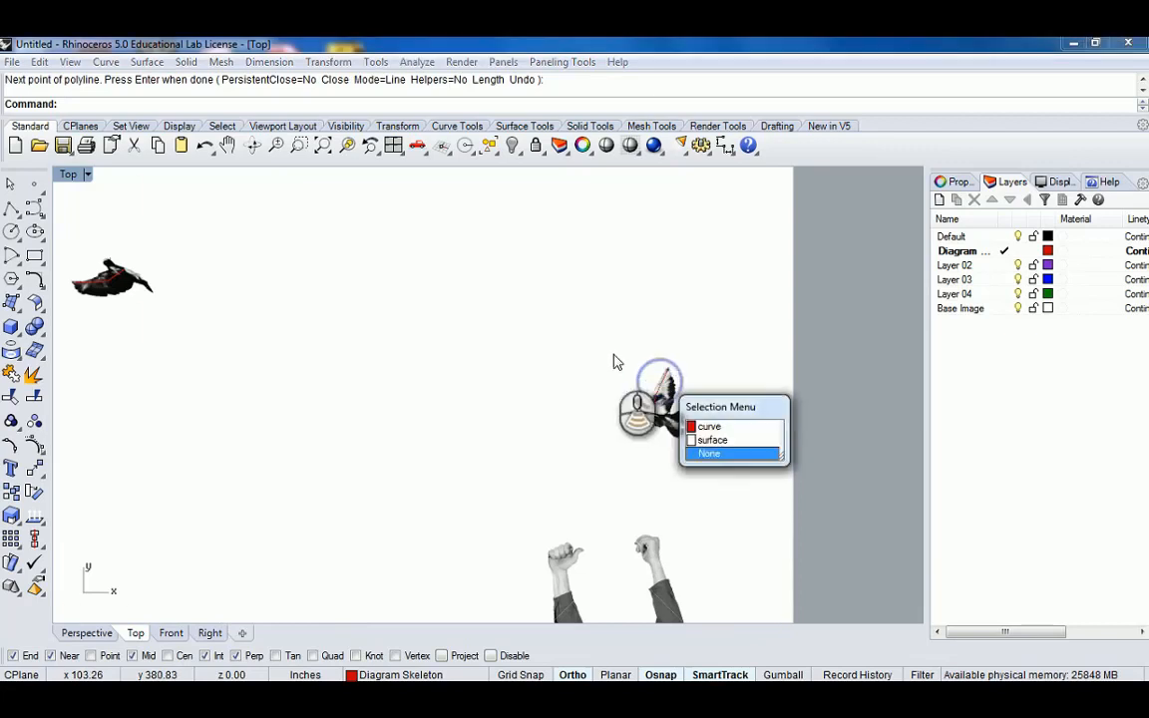
click(711, 438)
click(659, 382)
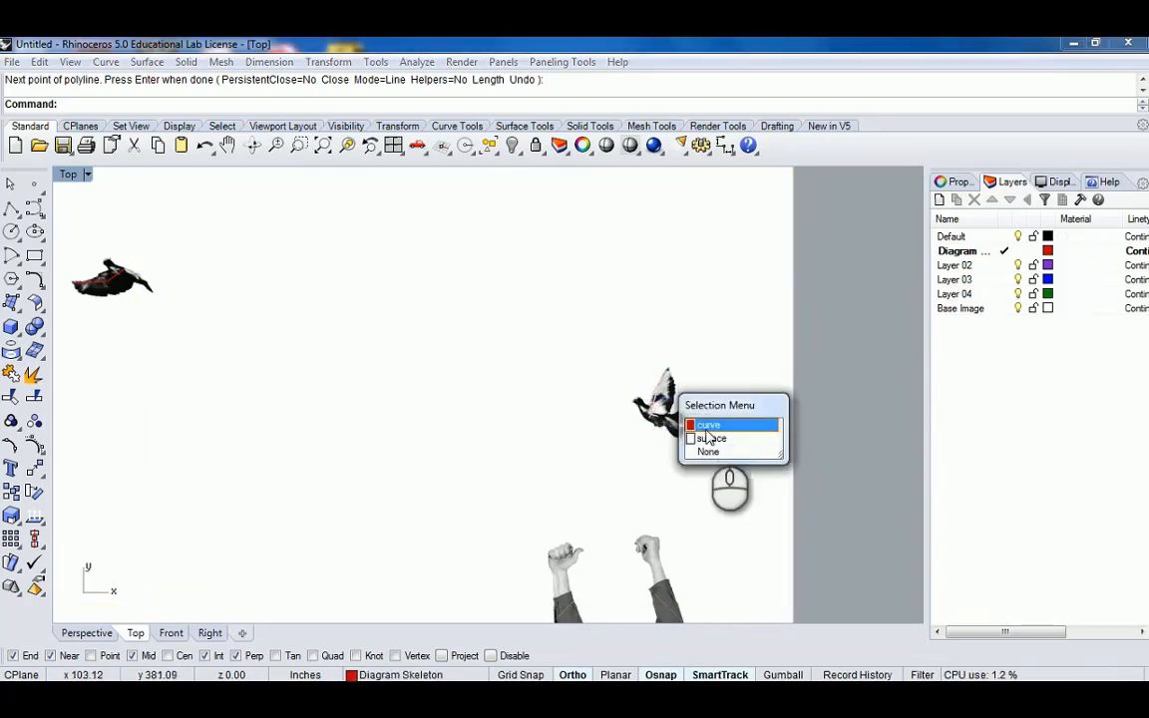
click(708, 425)
scroll(663, 374, down, 3)
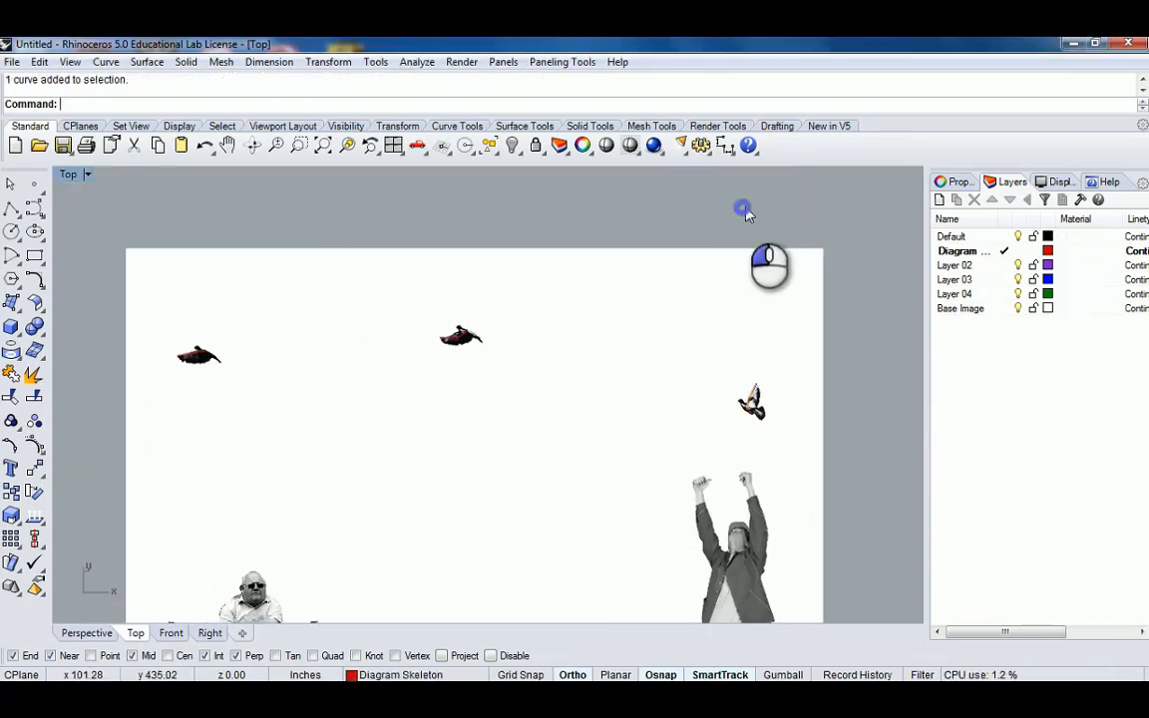
click(998, 308)
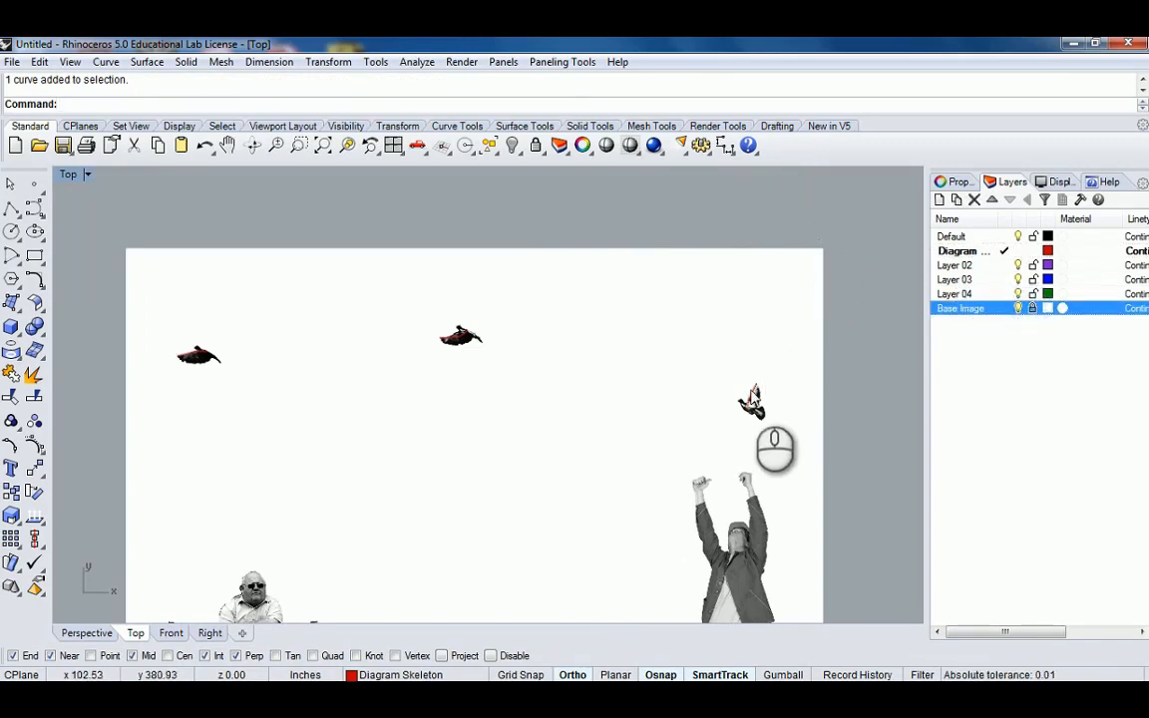
Create 100 tween curves between the wing polylines of the bird above the standing man and the middle bird
scroll(753, 394, up, 3)
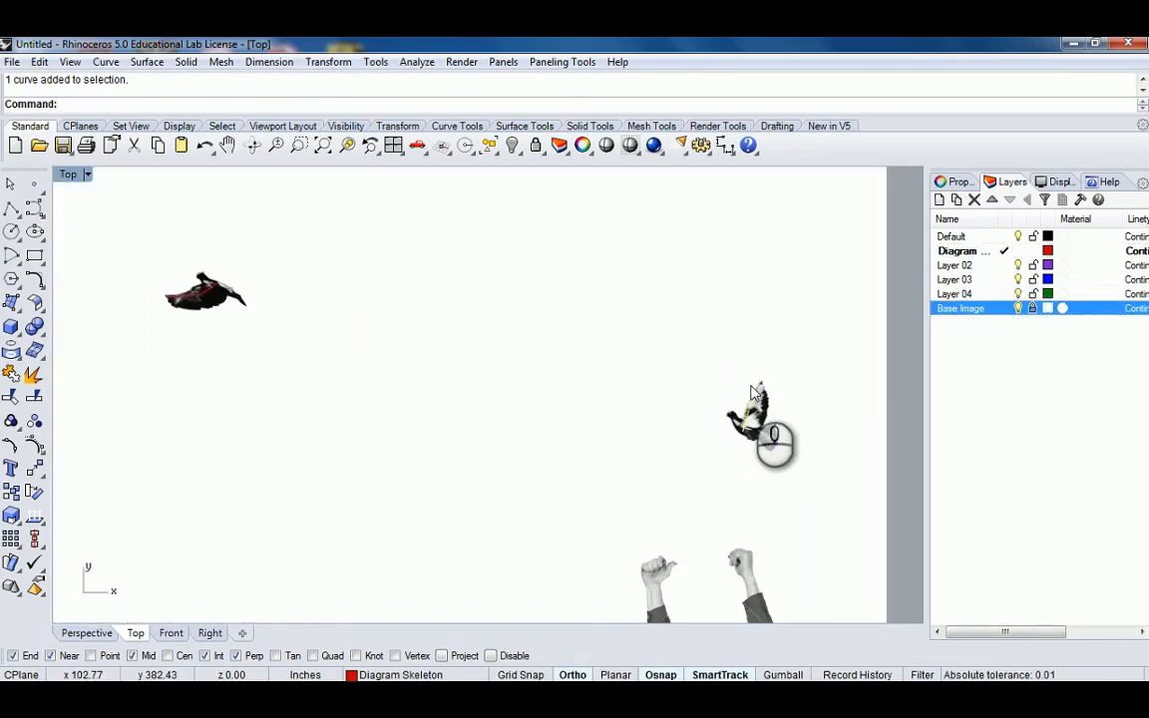
click(208, 291)
scroll(308, 293, down, 1)
scroll(307, 293, down, 1)
right_drag(486, 328, 631, 367)
scroll(631, 365, up, 1)
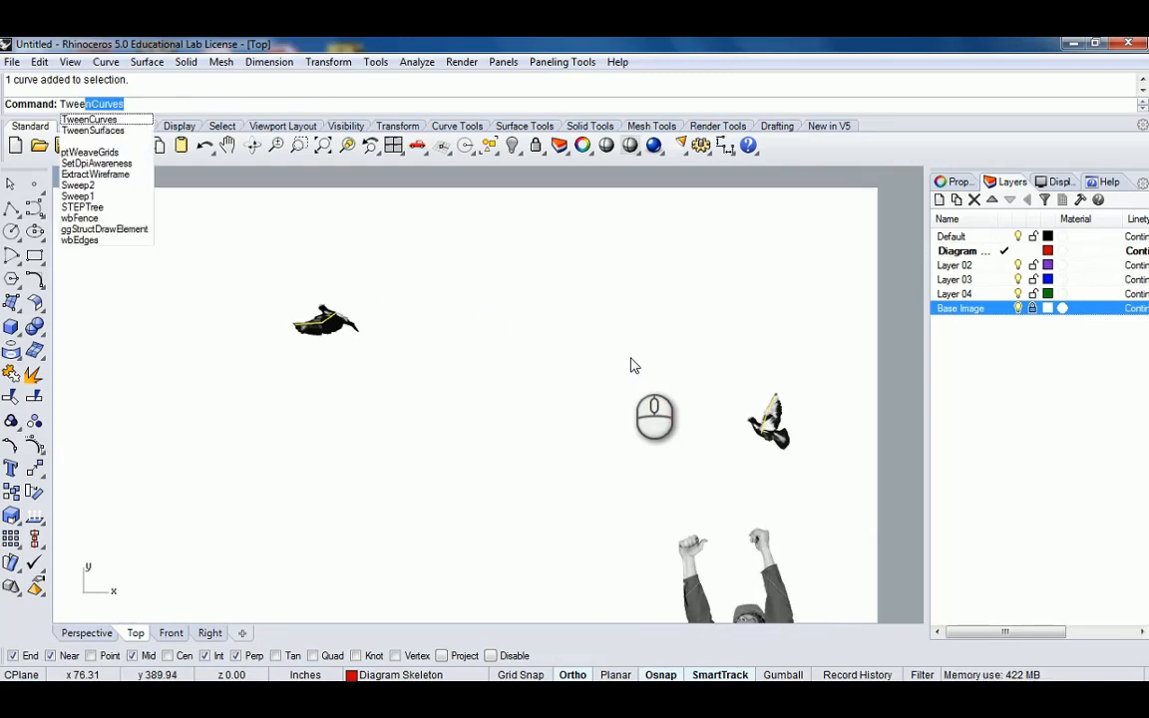
key(Return)
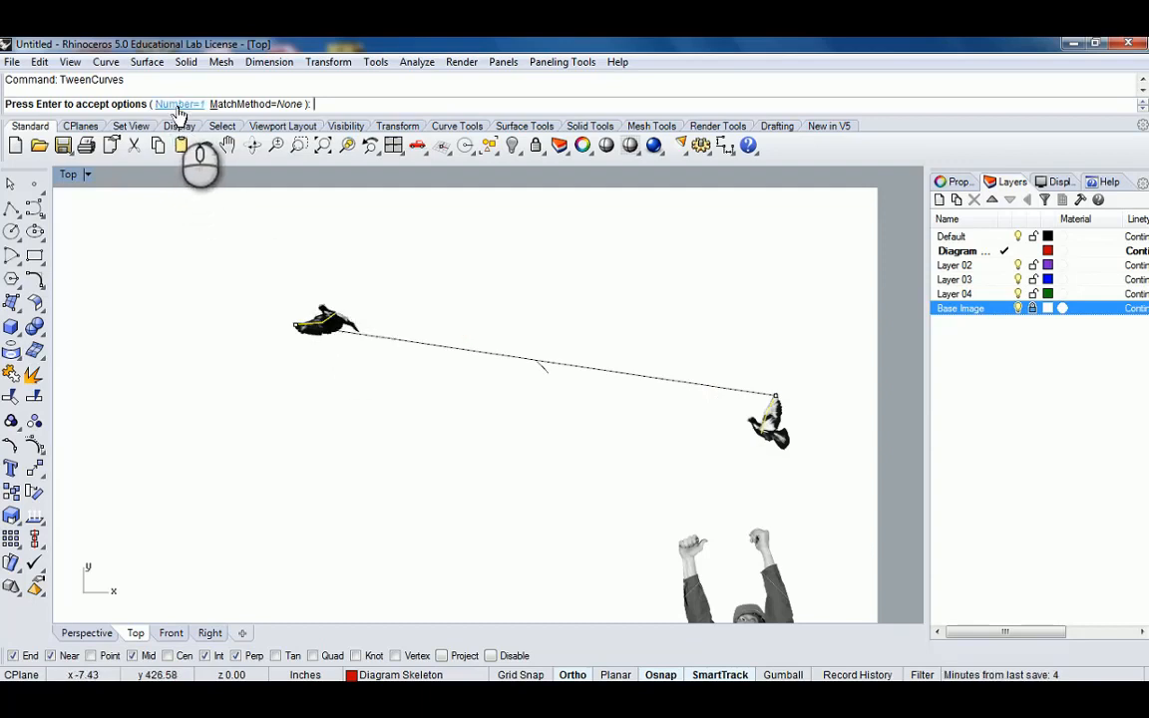
scroll(544, 369, up, 6)
scroll(543, 380, down, 6)
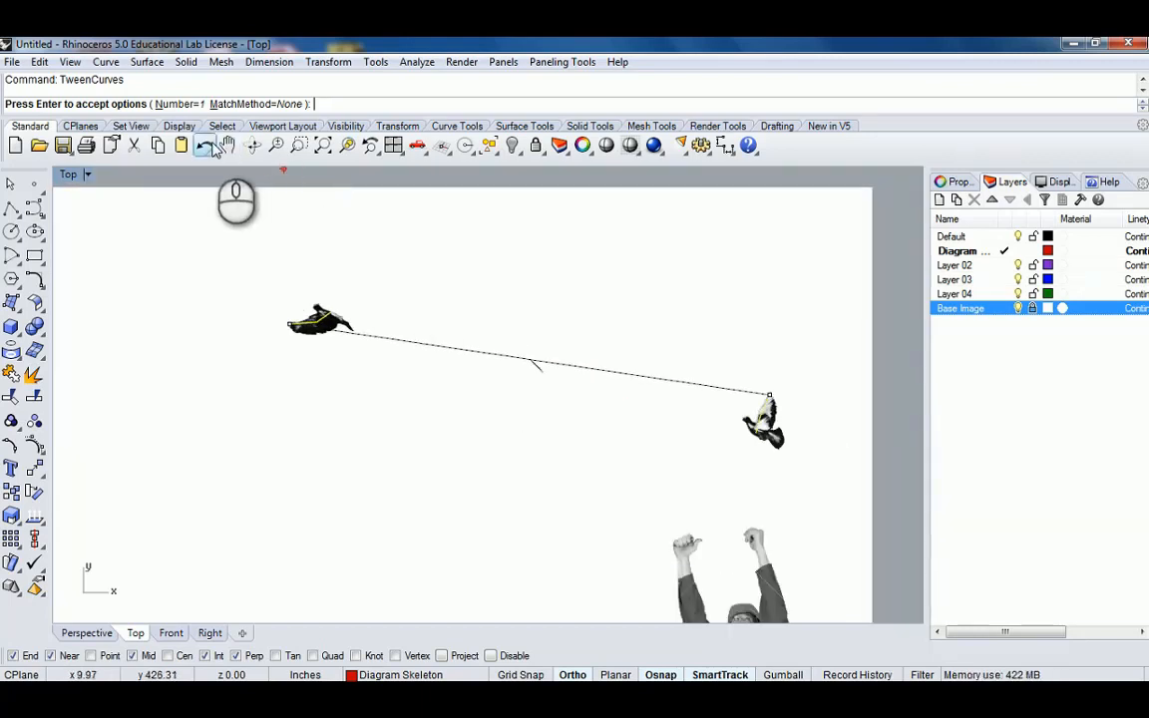
click(180, 104)
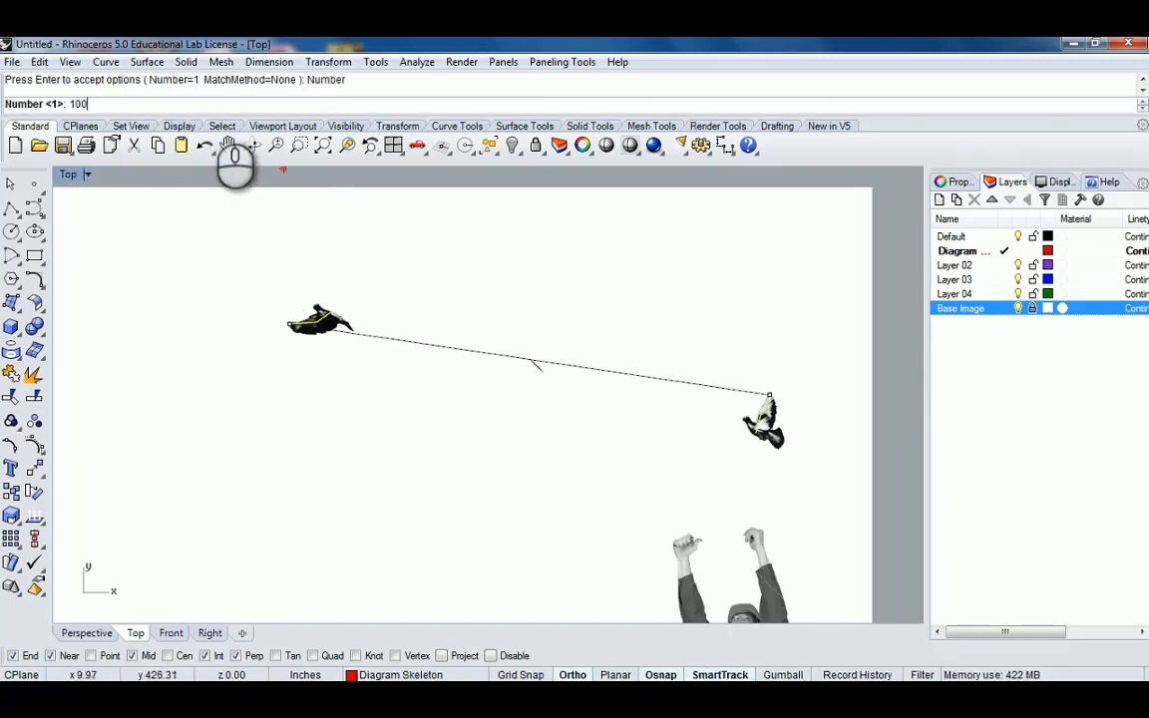
key(Return)
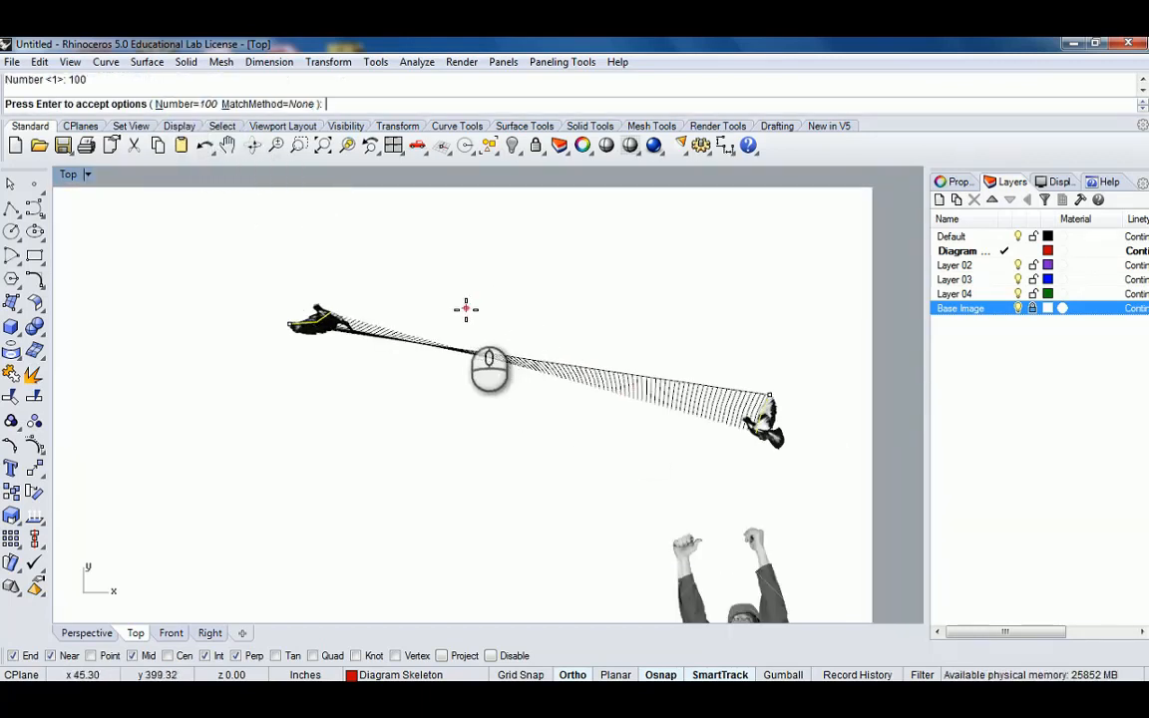
scroll(563, 347, up, 4)
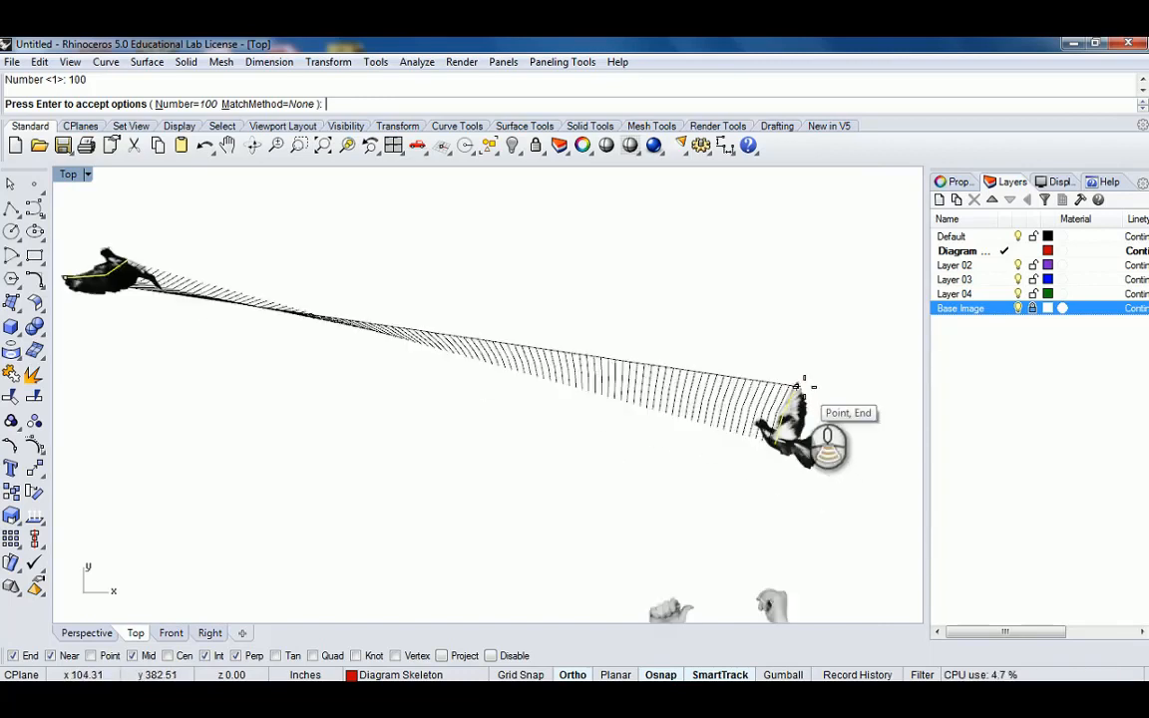
scroll(798, 386, down, 2)
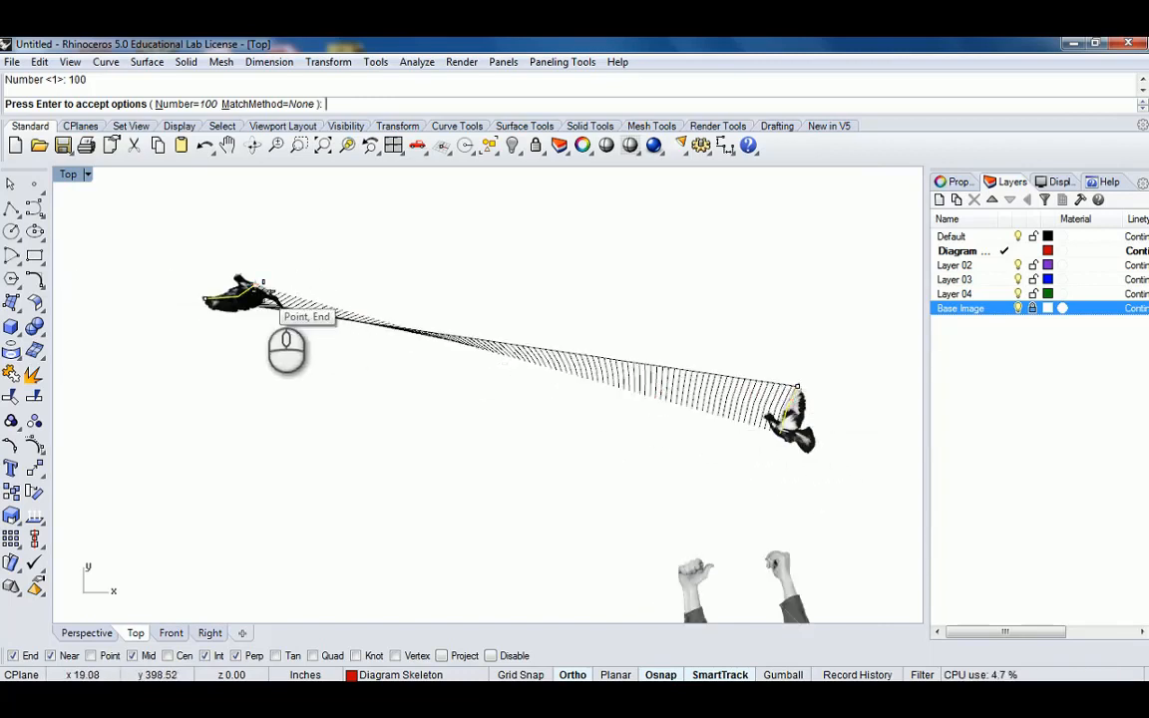
key(Return)
scroll(559, 357, down, 5)
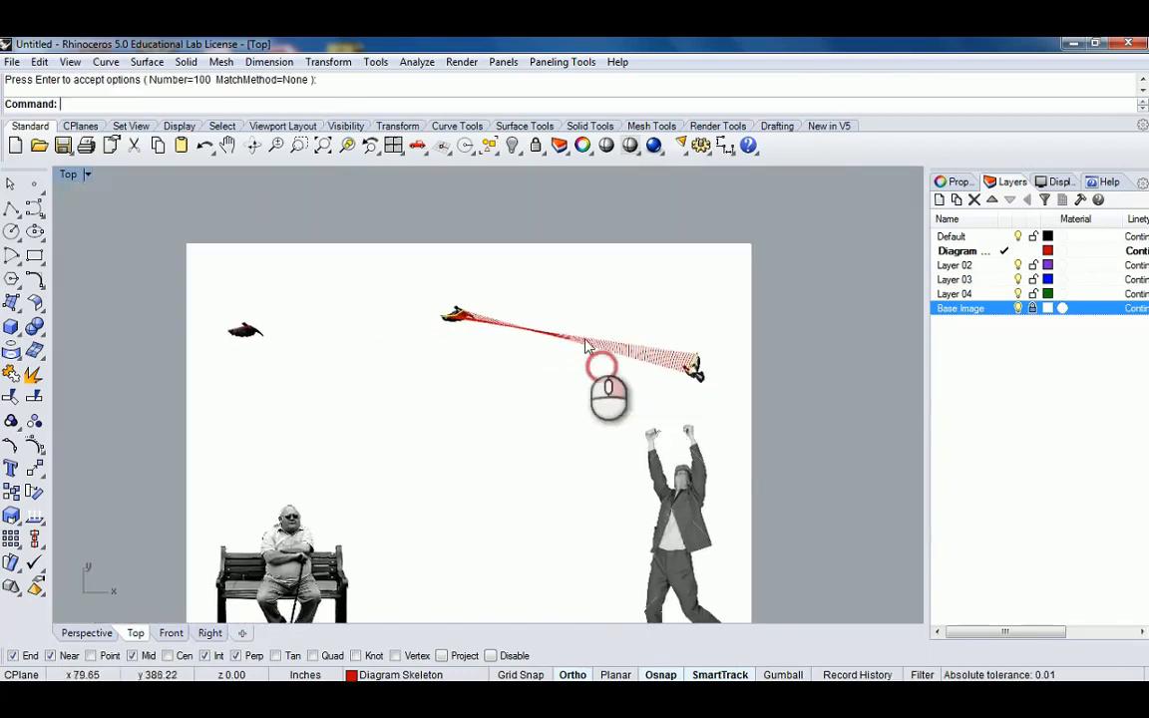
Examine the tween curves along the path between the middle bird and the bird above the standing man
scroll(450, 311, up, 2)
scroll(452, 311, up, 10)
scroll(483, 330, down, 7)
right_drag(741, 385, 585, 359)
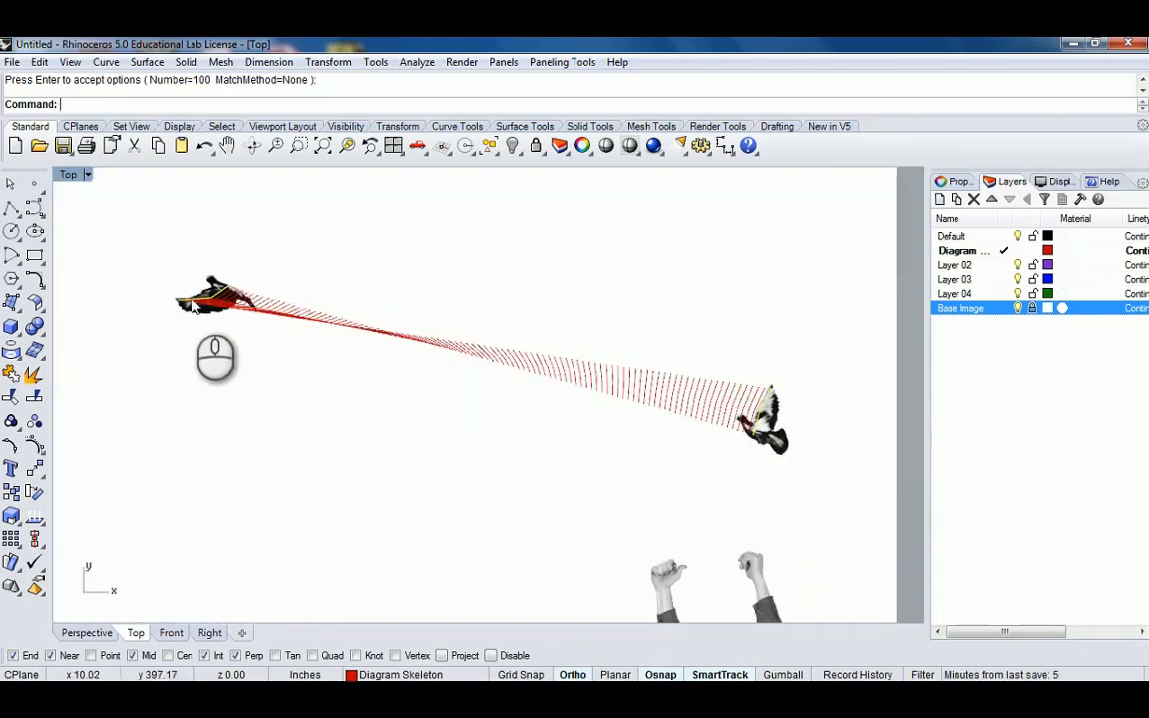
right_drag(190, 298, 297, 306)
scroll(302, 303, up, 8)
scroll(301, 309, up, 2)
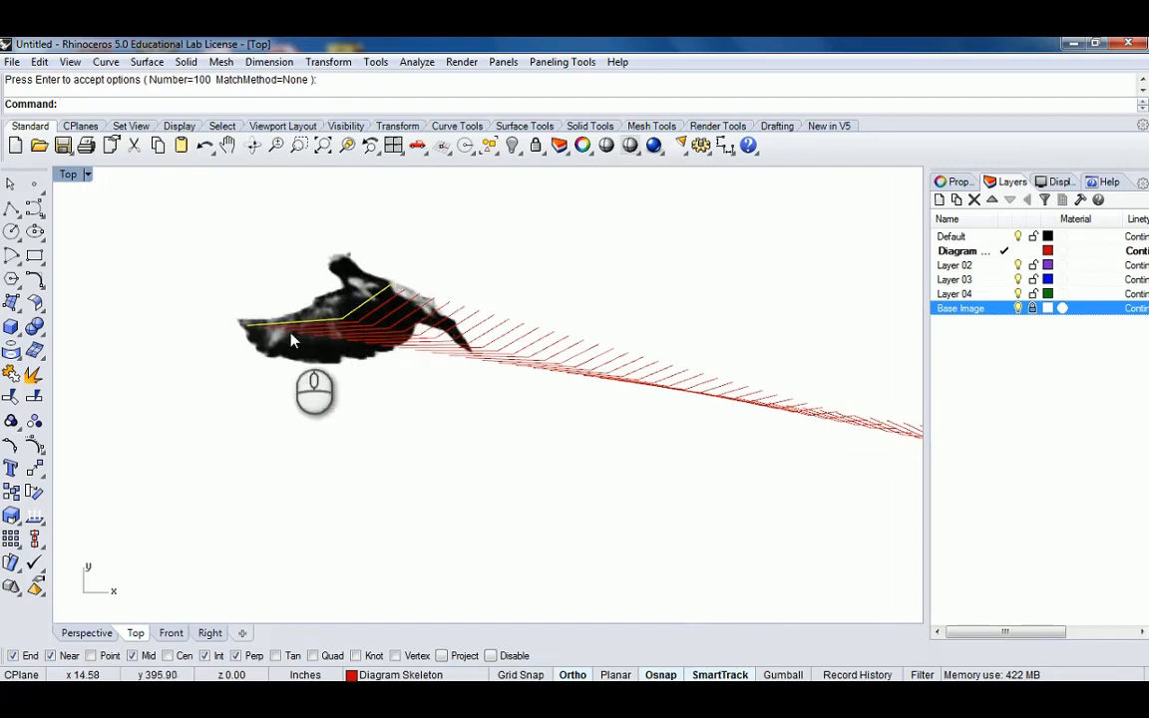
scroll(320, 327, down, 14)
right_drag(533, 354, 436, 353)
scroll(439, 355, up, 6)
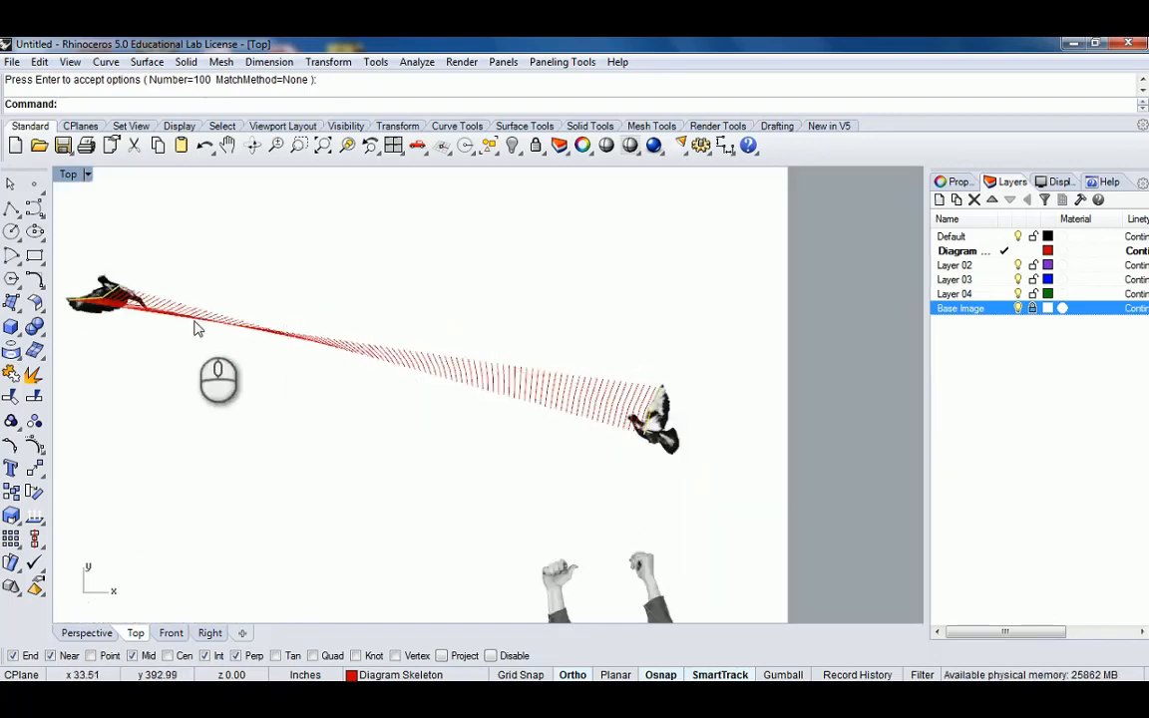
right_drag(221, 317, 449, 344)
right_drag(315, 336, 531, 351)
scroll(533, 337, up, 5)
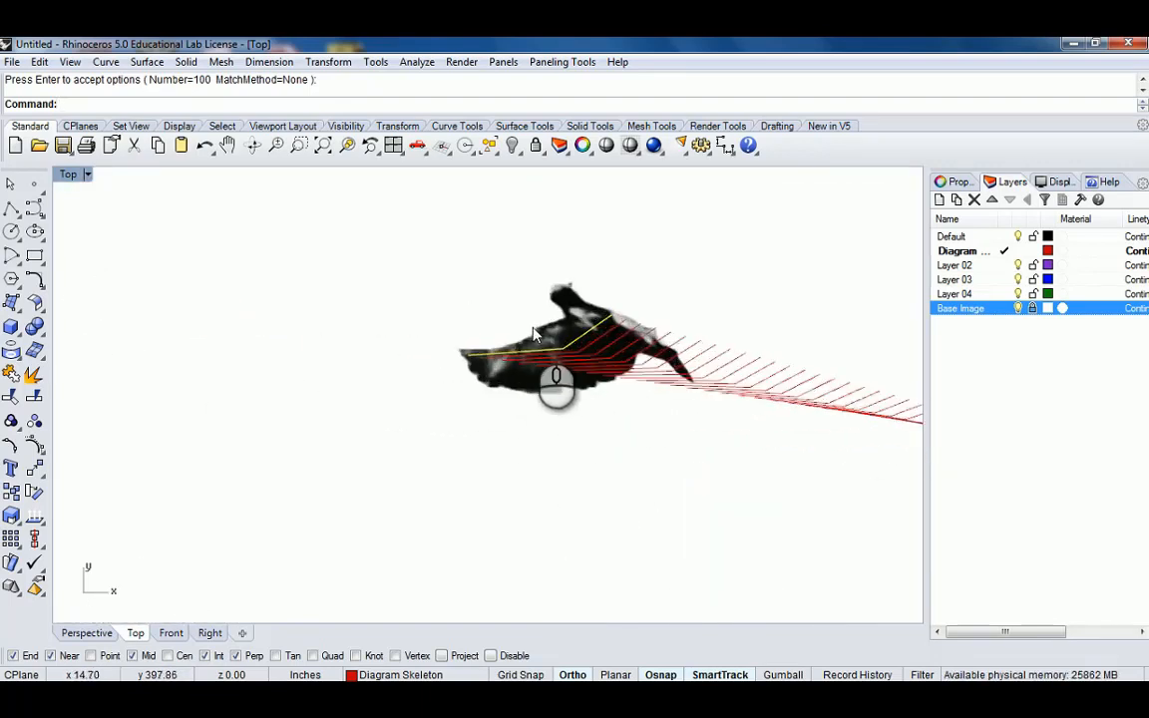
scroll(538, 337, down, 5)
right_drag(703, 346, 666, 346)
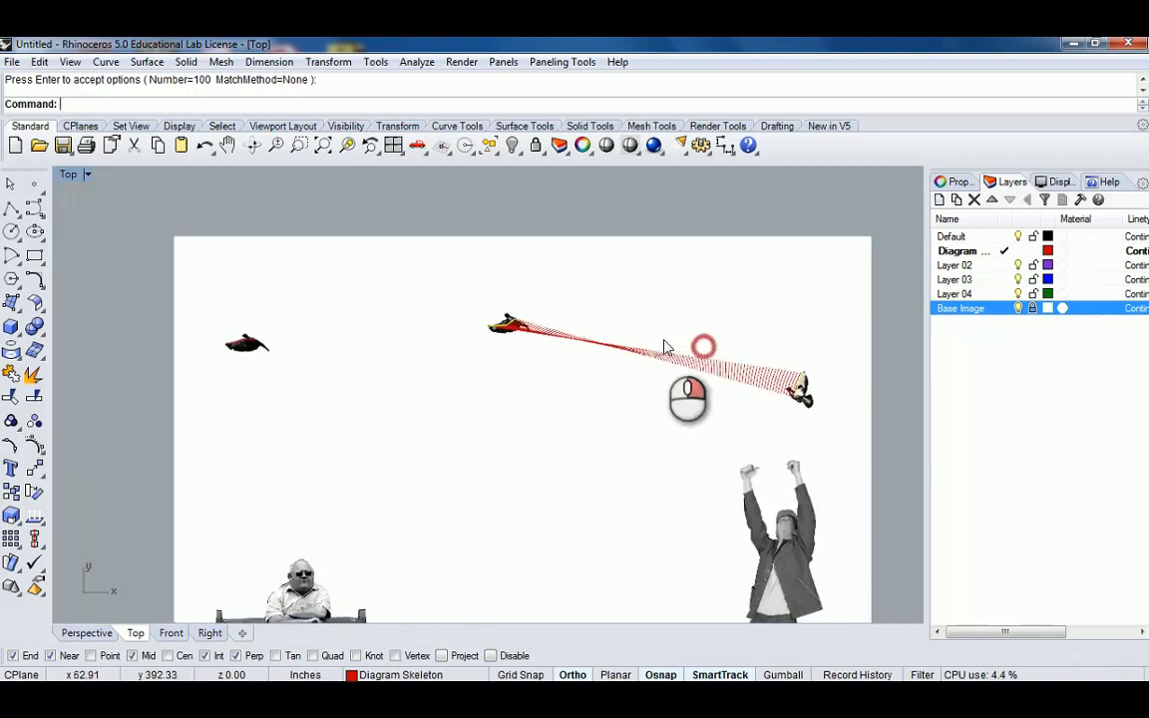
scroll(666, 346, down, 2)
scroll(718, 367, up, 5)
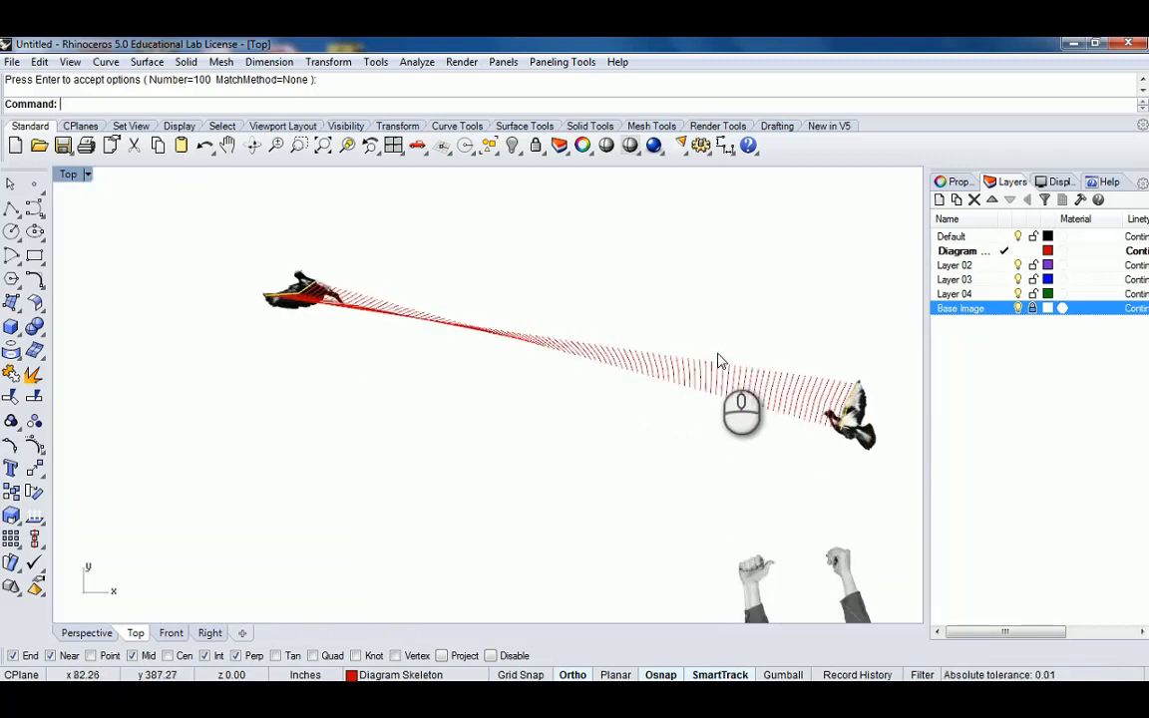
Undo the tween curves and rerun TweenCurves on the same two wing polylines with Number 100 and MatchMethod None
key(ctrl+z)
right_drag(789, 351, 726, 357)
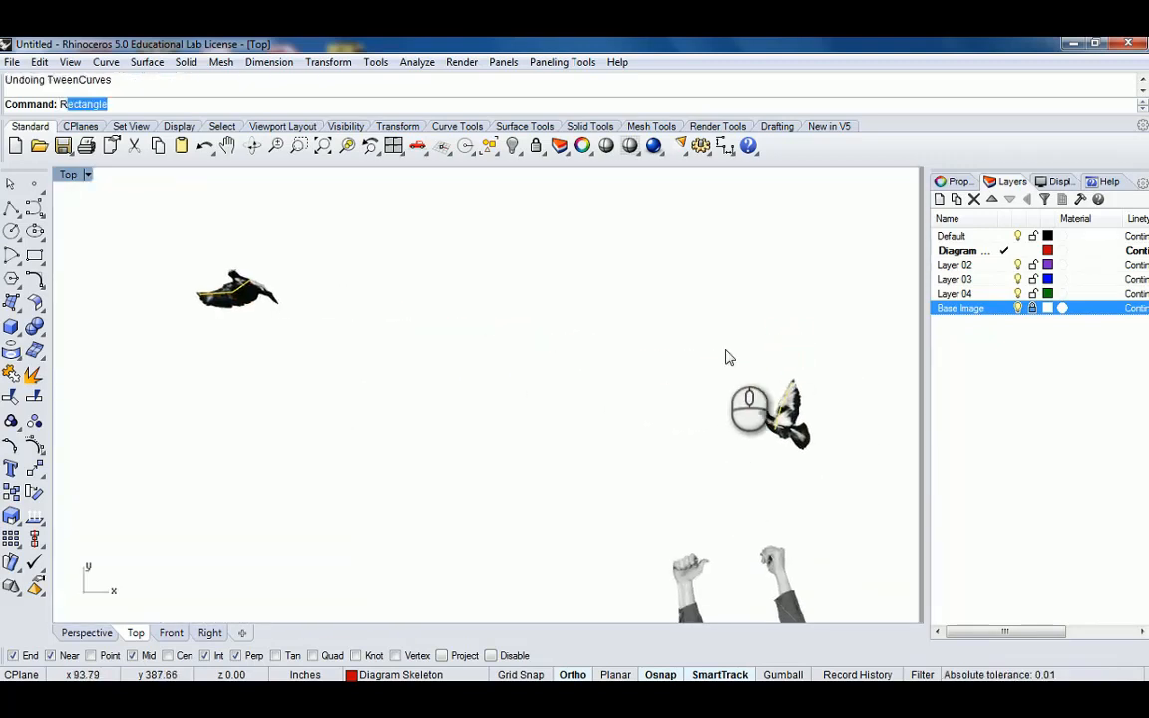
text(nCurves)
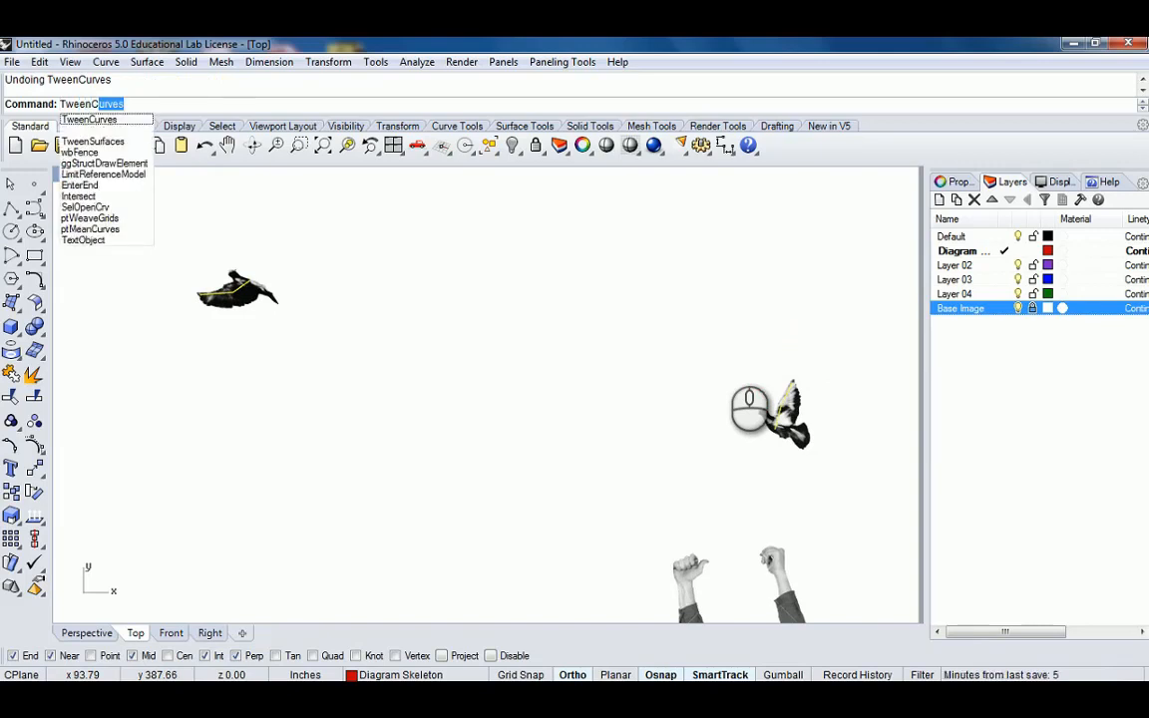
key(Return)
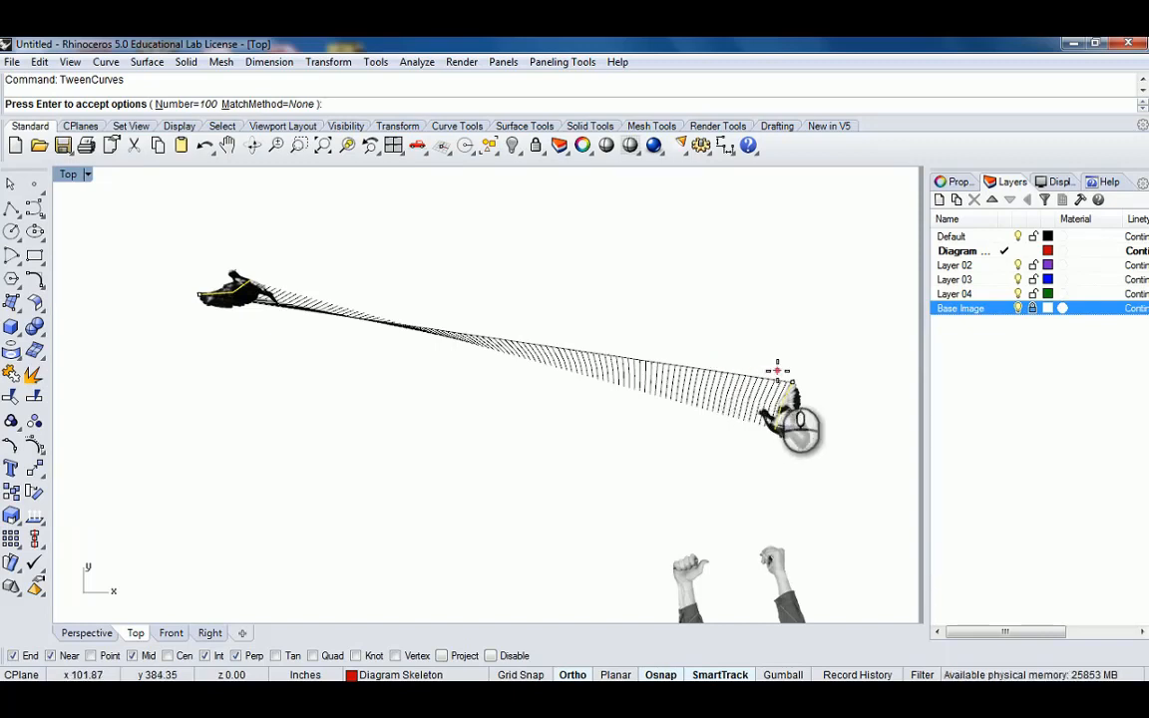
scroll(801, 409, up, 2)
scroll(801, 409, down, 1)
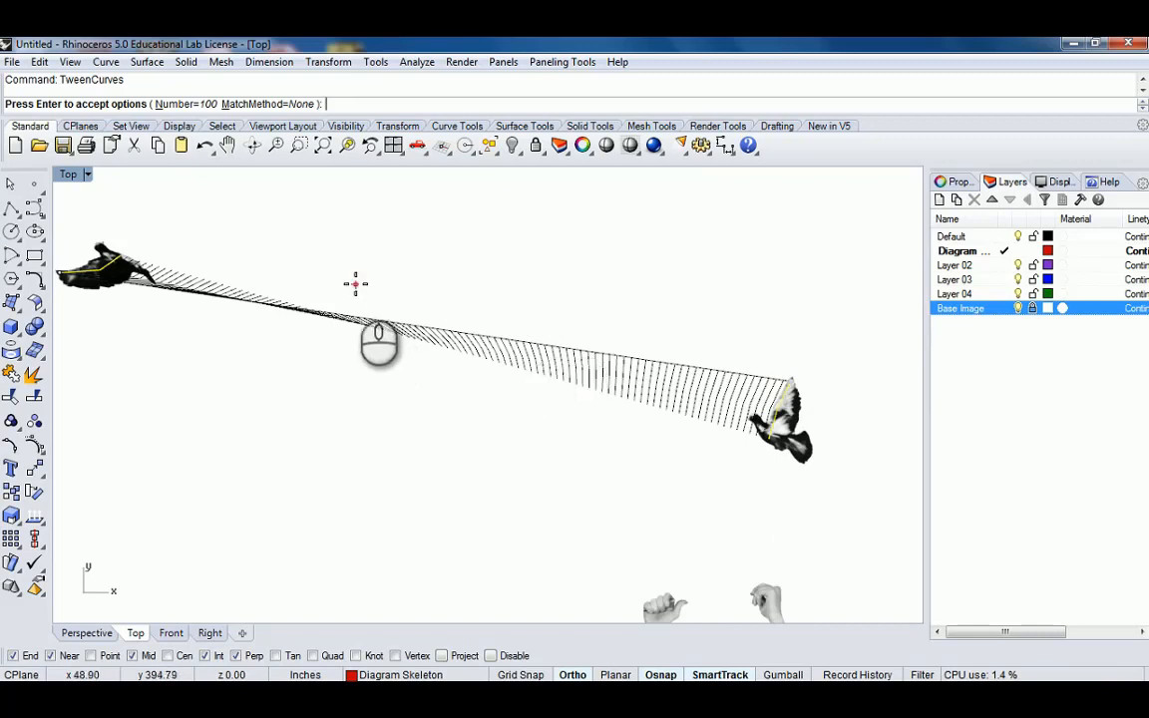
right_drag(354, 282, 471, 299)
right_drag(609, 274, 477, 273)
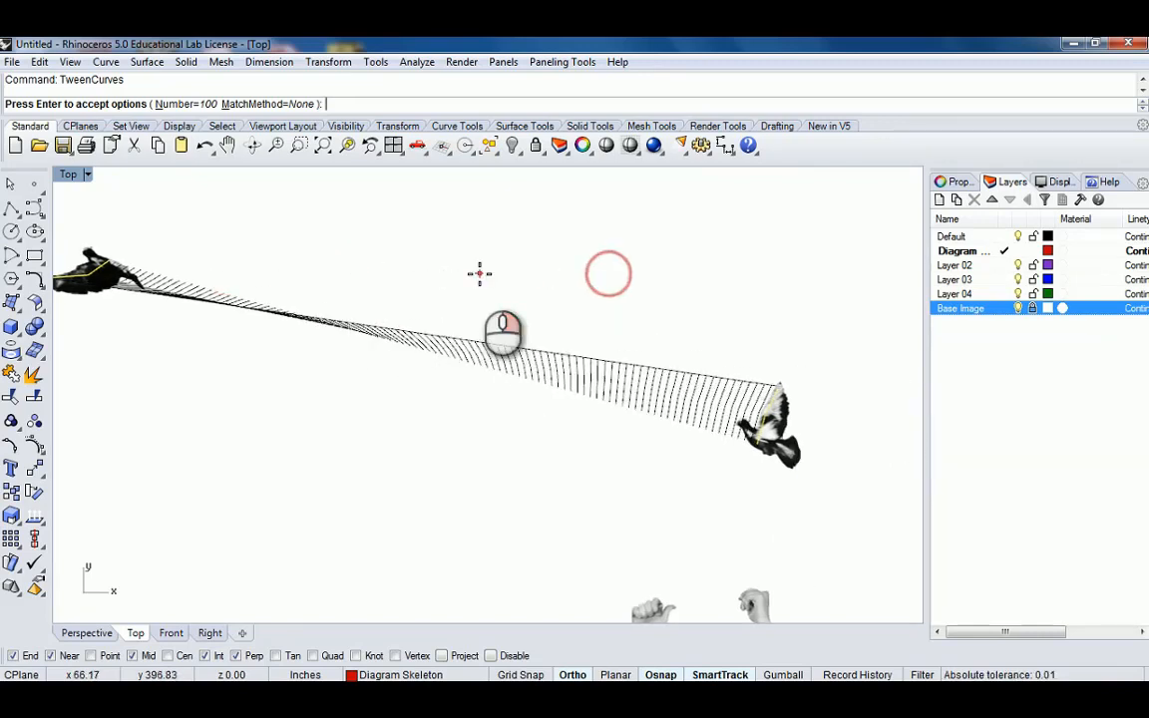
click(280, 105)
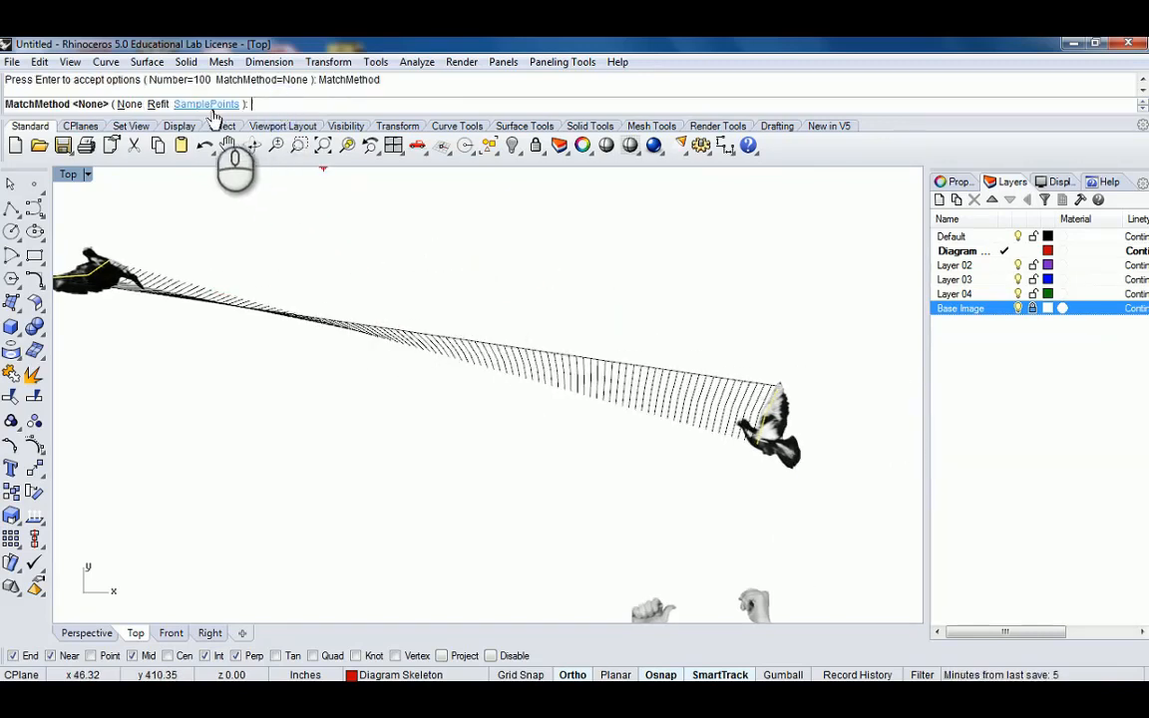
click(128, 103)
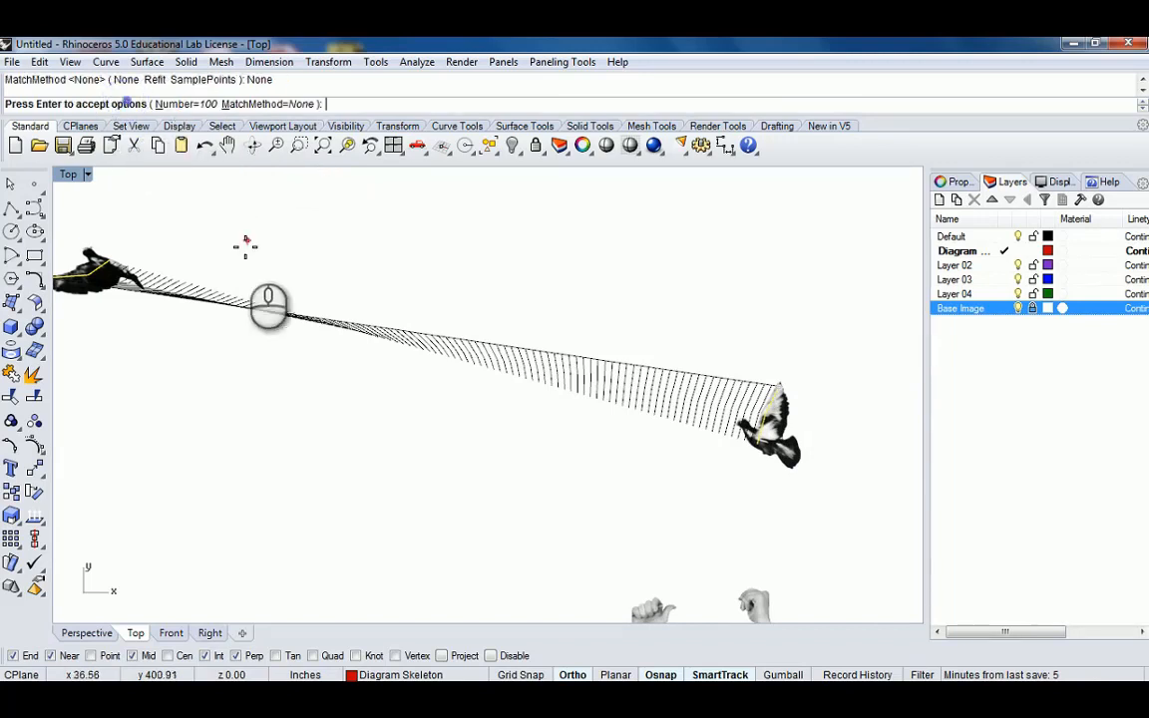
Compare the tween preview between the two birds with the wing positions in the bird-flight sequence image
right_drag(269, 257, 322, 258)
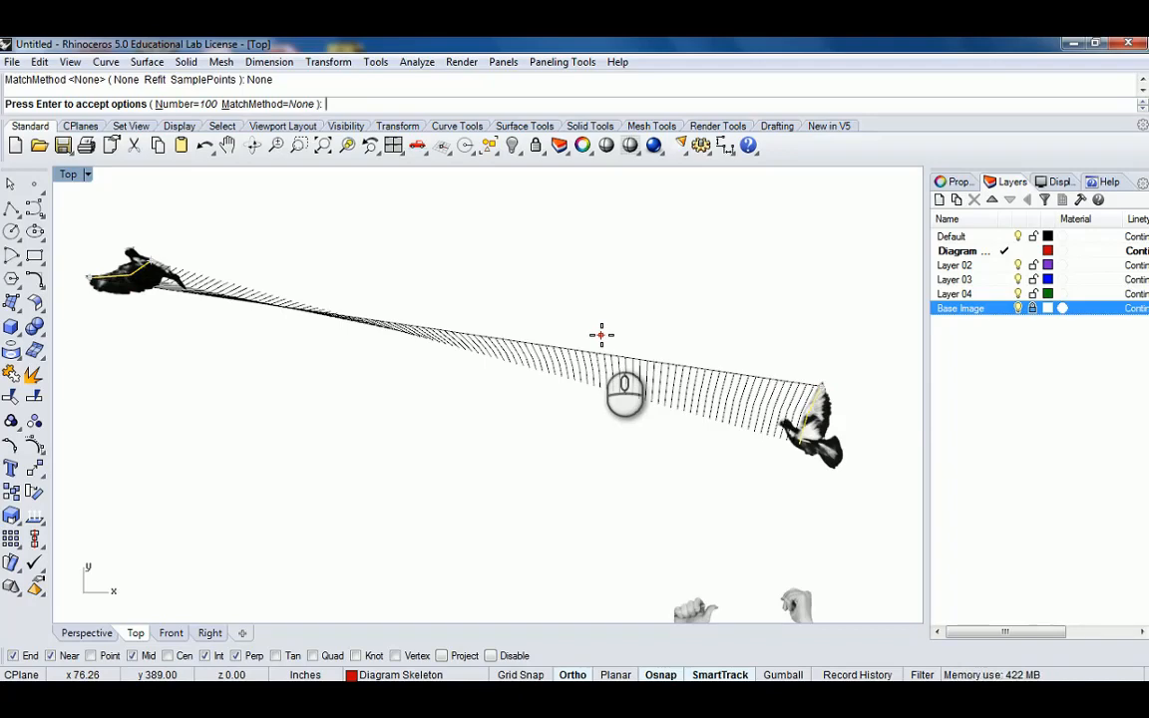
scroll(606, 342, down, 17)
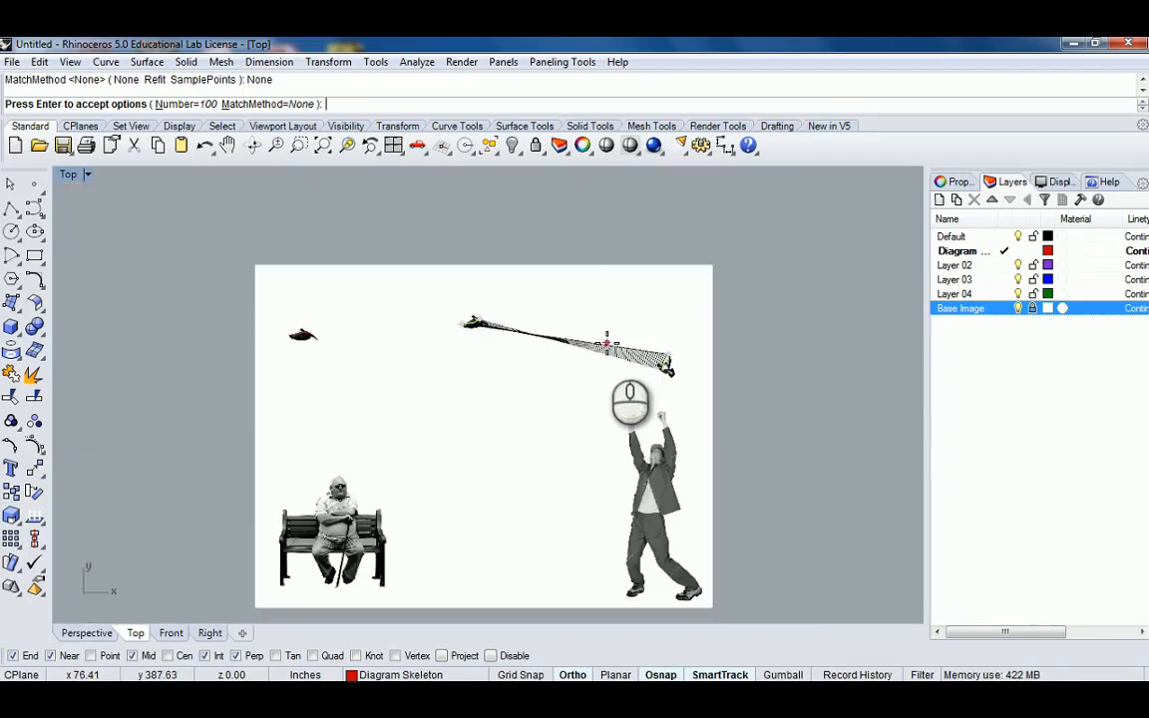
right_drag(600, 441, 589, 311)
right_drag(600, 525, 584, 371)
scroll(701, 437, up, 4)
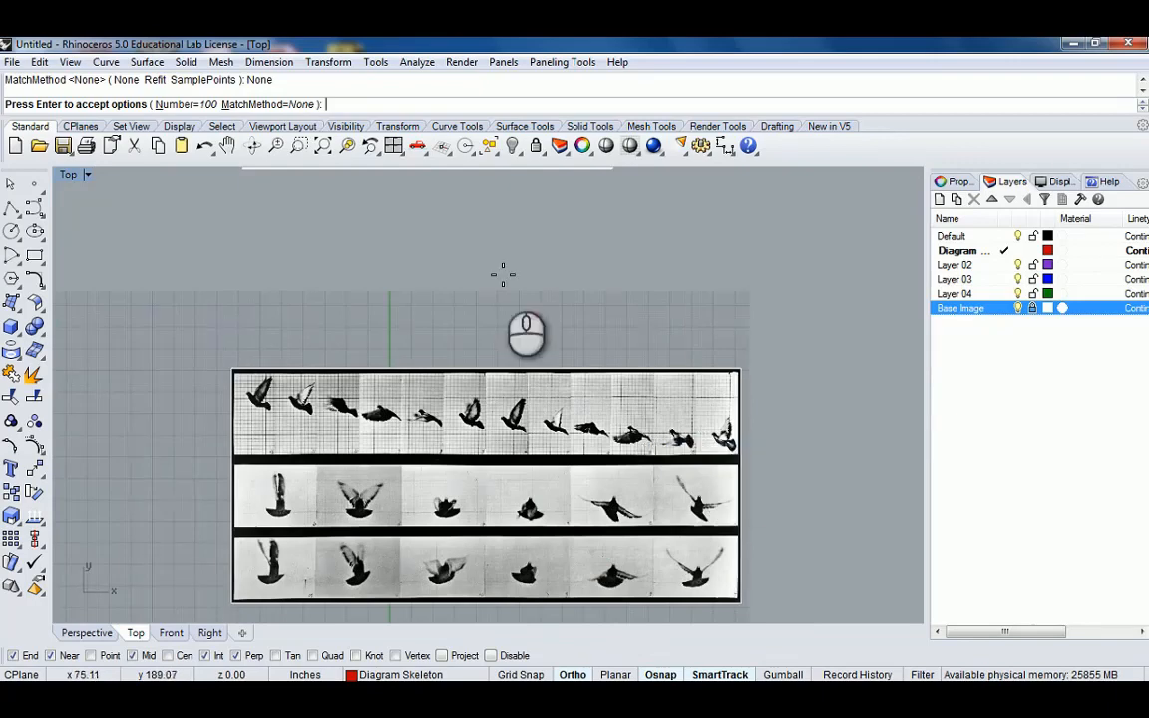
mouse_move(504, 239)
right_down()
mouse_move(511, 435)
mouse_move(524, 417)
right_up()
scroll(505, 237, up, 7)
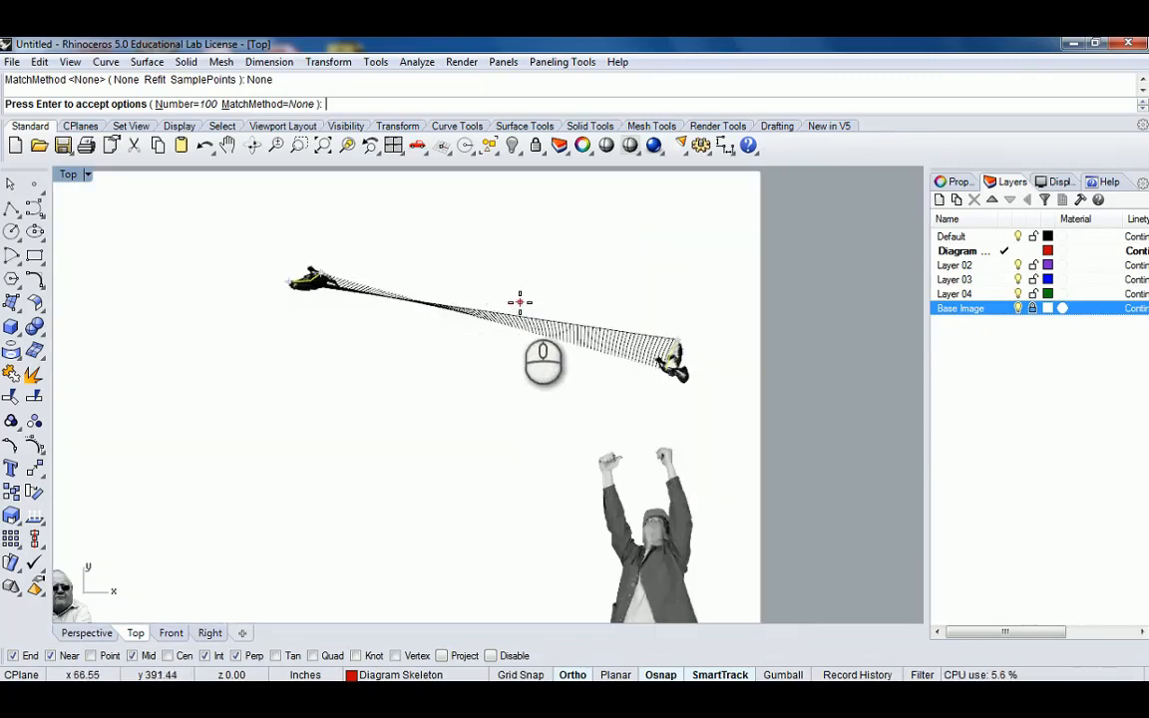
scroll(513, 300, up, 2)
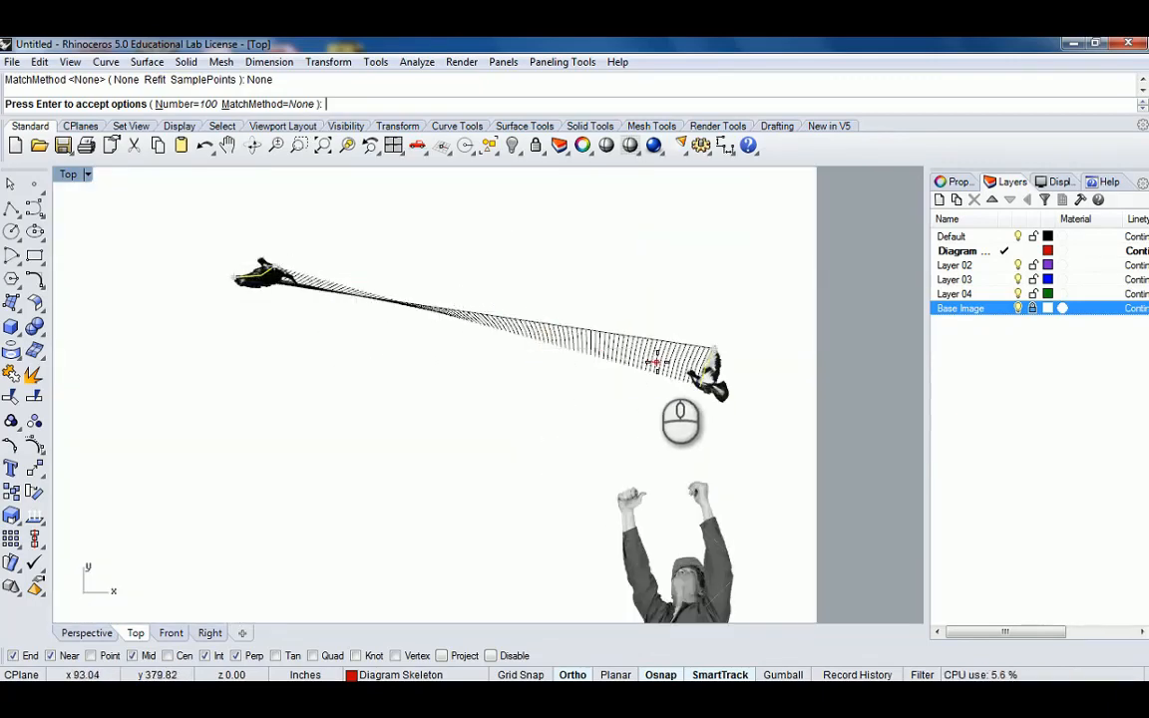
Apply the previewed tween between the two wing polylines and undo it again
key(Return)
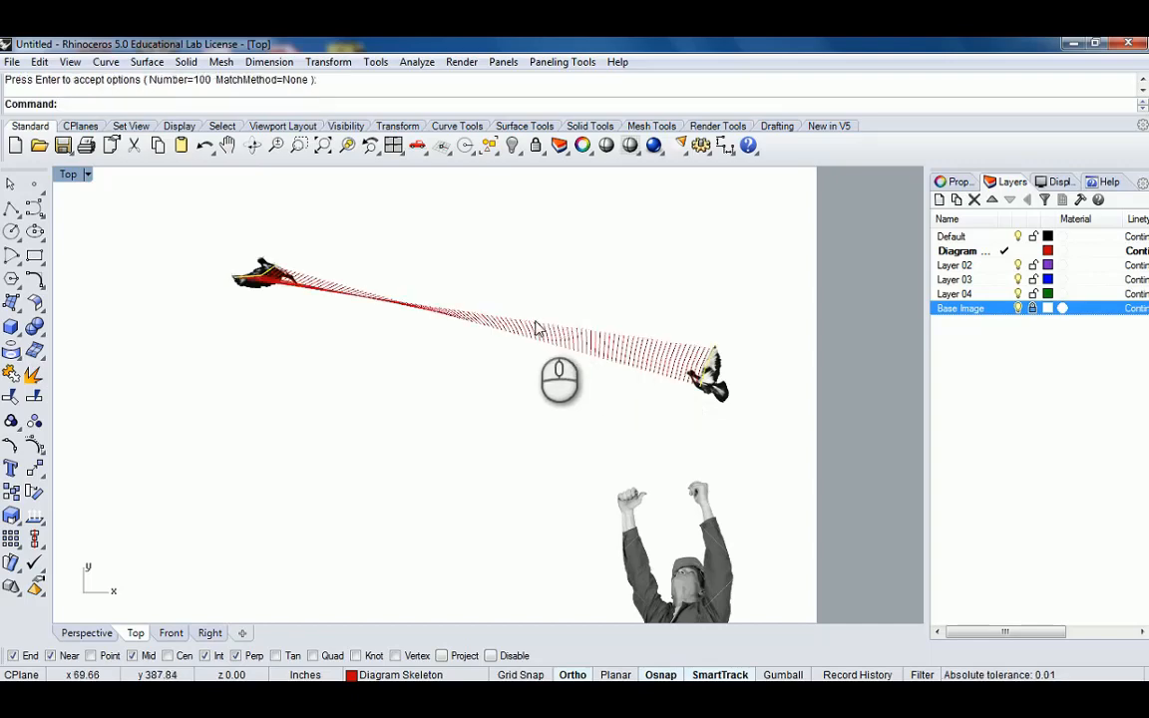
key(ctrl+z)
scroll(519, 375, down, 11)
right_drag(546, 483, 547, 338)
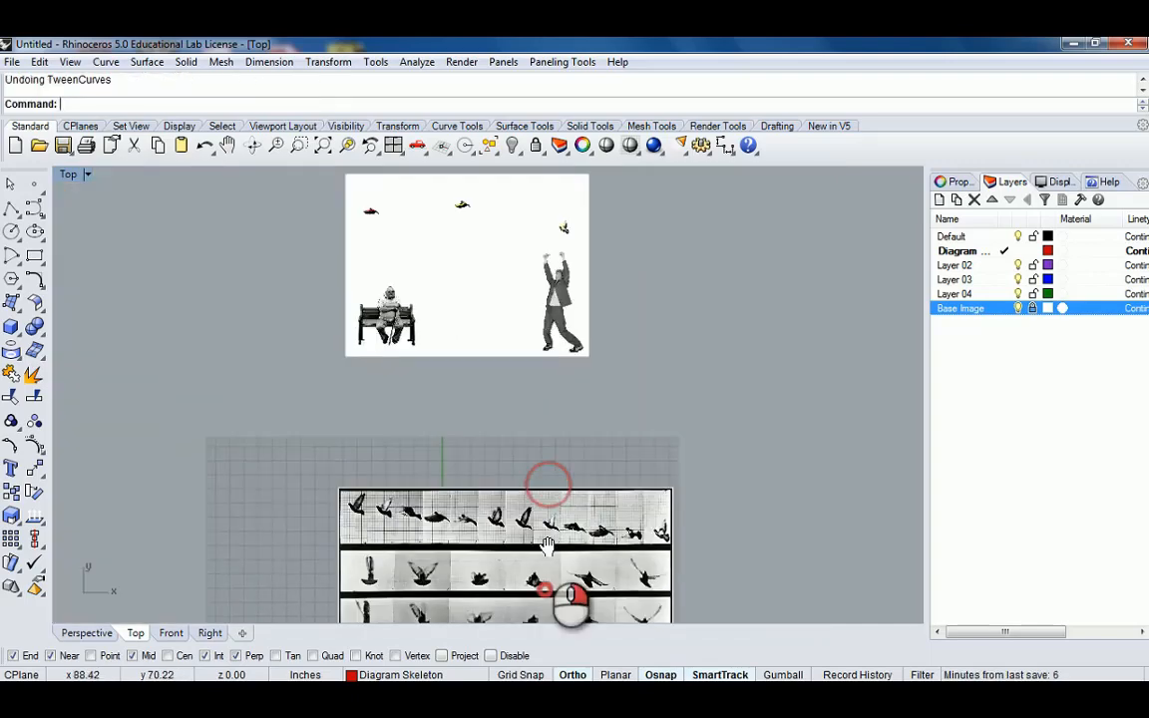
Trace the wing of the frame 1 bird in the sequence's upper row with a three-point polyline from shoulder to wing tip
right_drag(546, 545, 547, 413)
scroll(632, 407, up, 10)
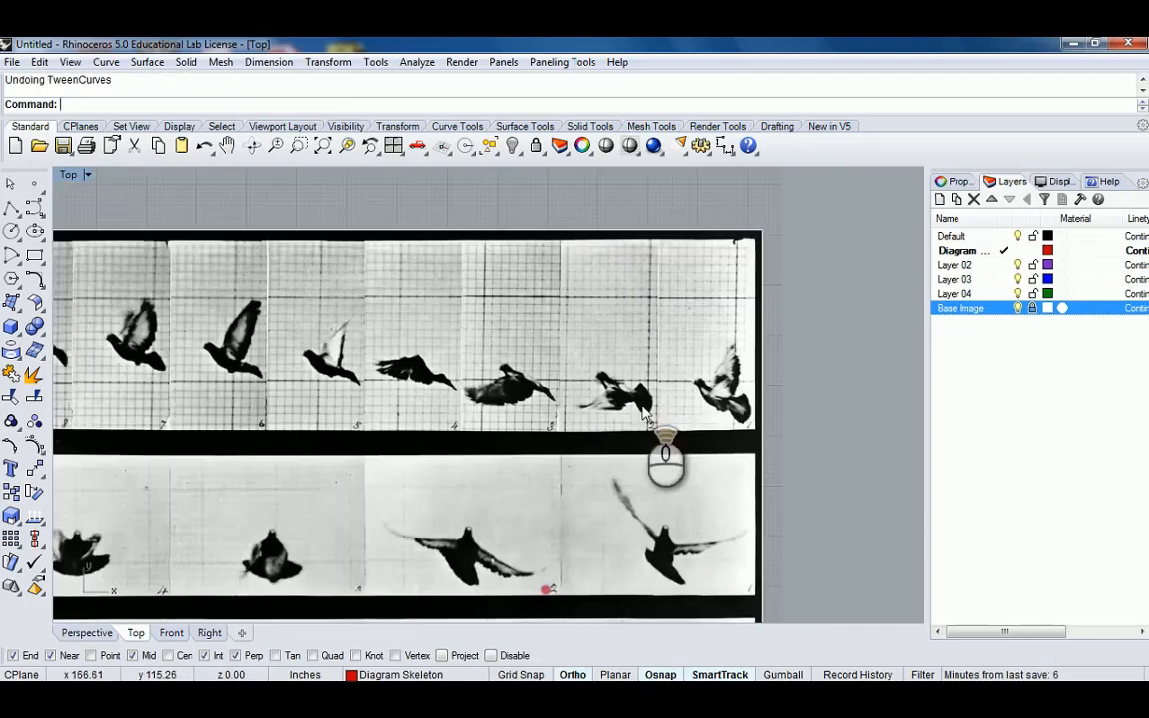
click(10, 207)
scroll(658, 419, up, 5)
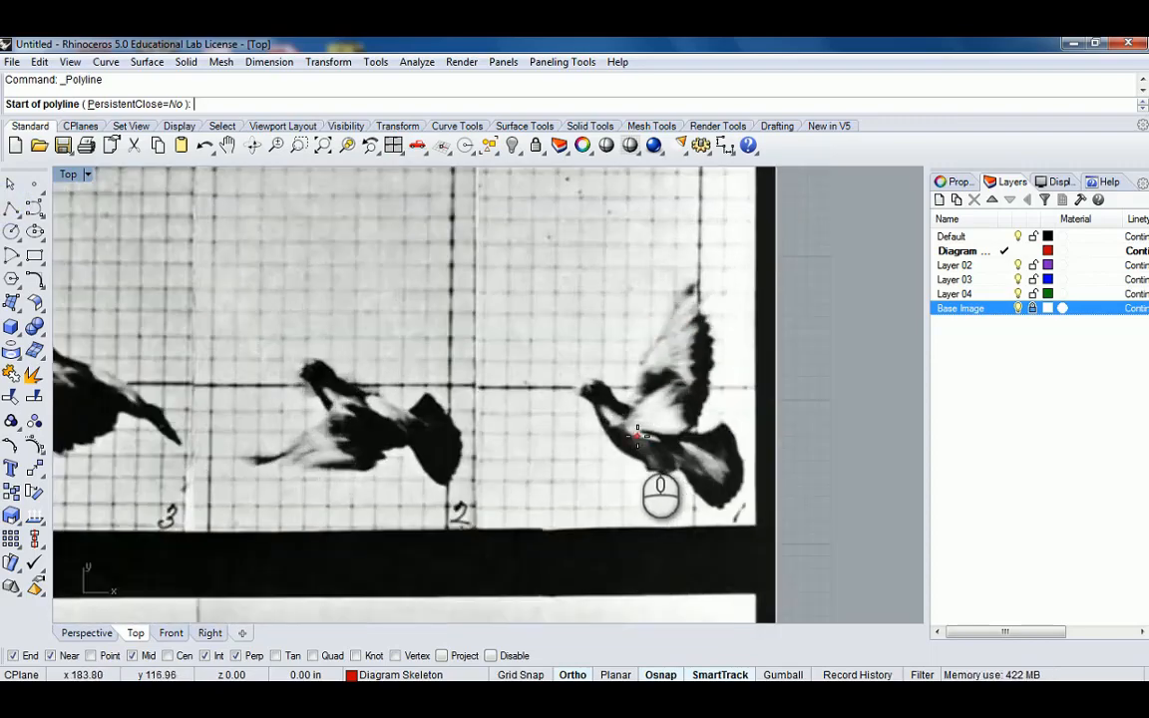
click(637, 435)
click(635, 369)
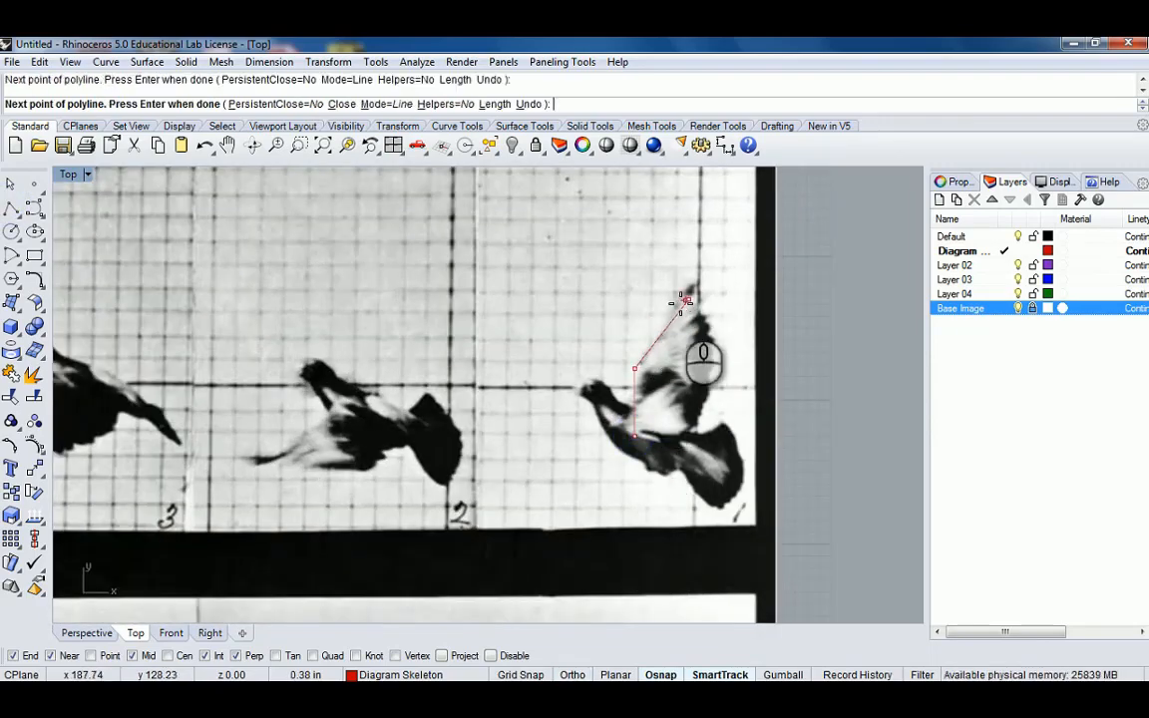
right_click(683, 302)
Draw a three-point polyline along the frame 2 bird's wing, bending forward at the wing joint and back down
scroll(686, 303, down, 4)
scroll(487, 364, up, 4)
right_click(486, 364)
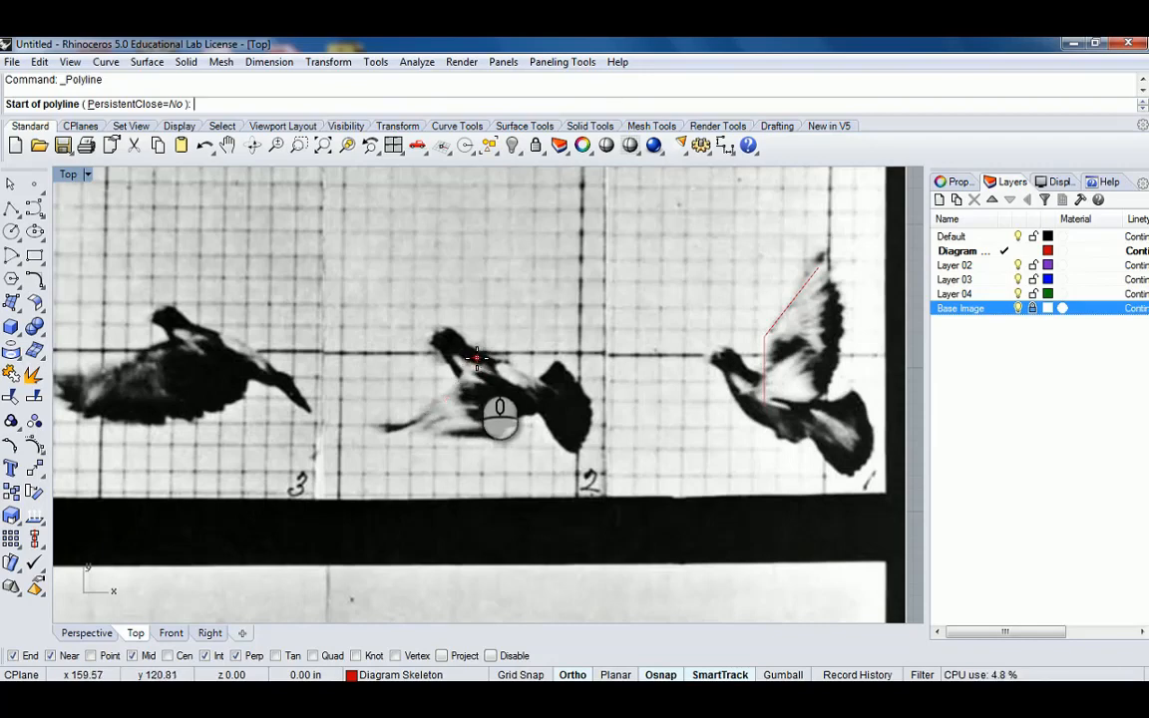
click(476, 358)
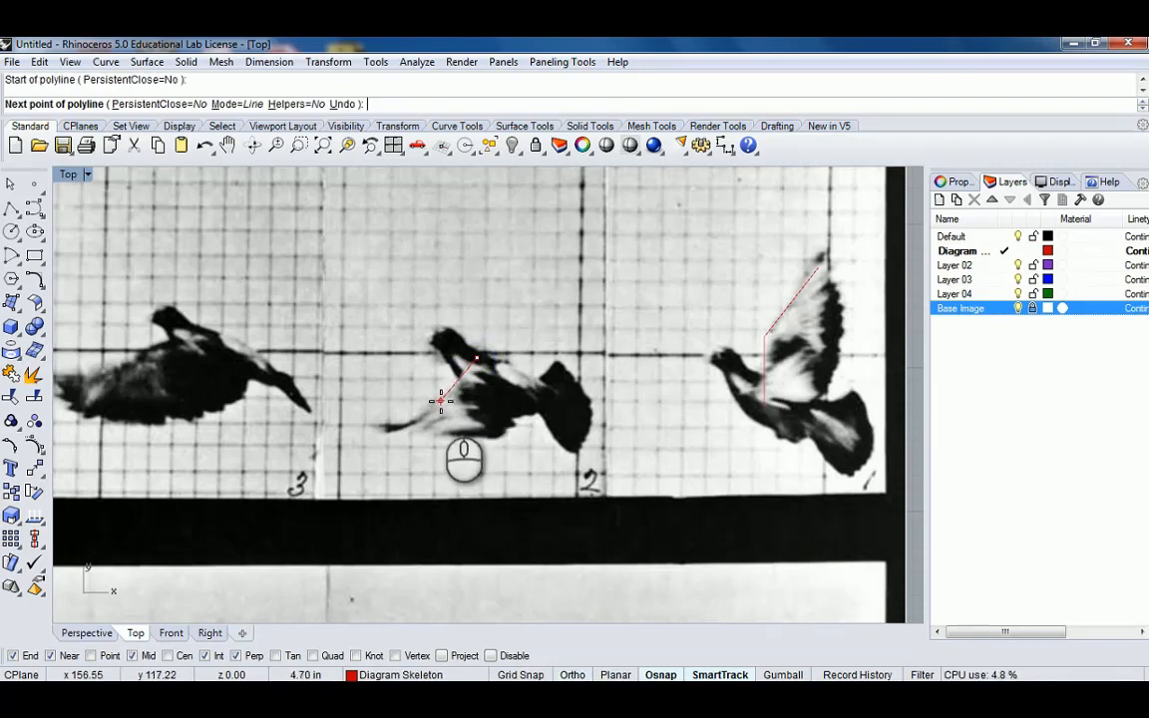
click(440, 401)
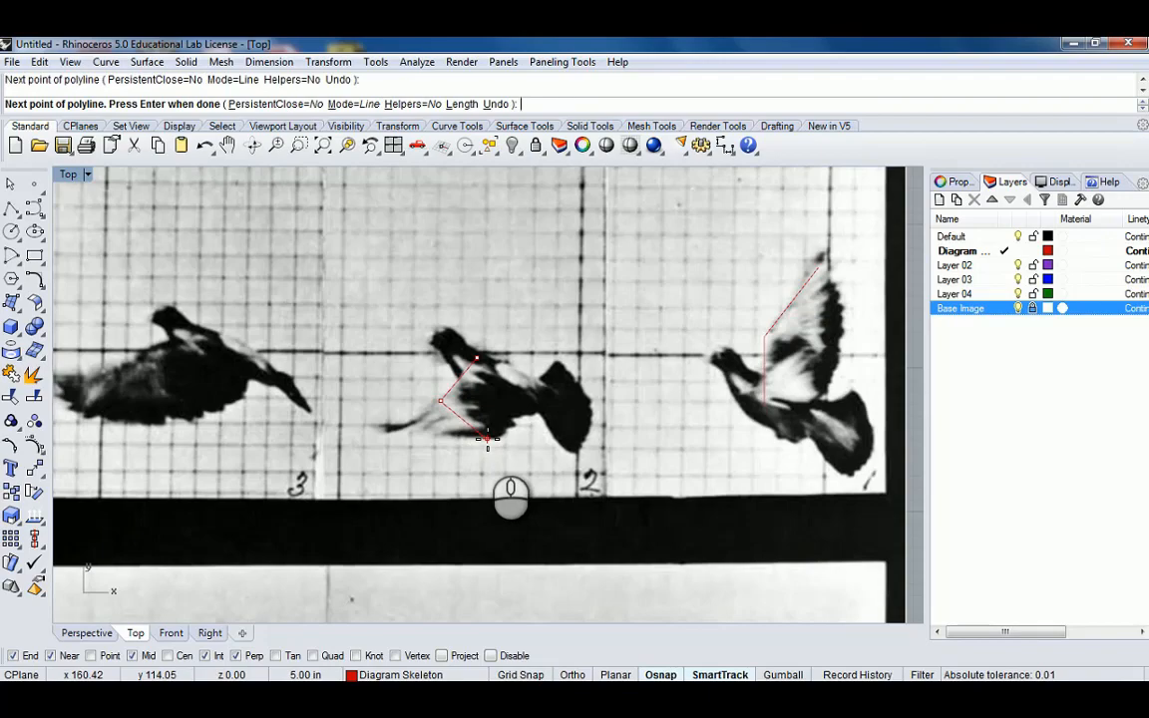
shift+click(487, 439)
right_click(487, 439)
Draw a three-point polyline over the frame 3 bird's lowered wing, from the shoulder back to the wing tip
scroll(486, 439, down, 6)
right_drag(326, 397, 443, 412)
scroll(443, 411, up, 6)
right_click(464, 396)
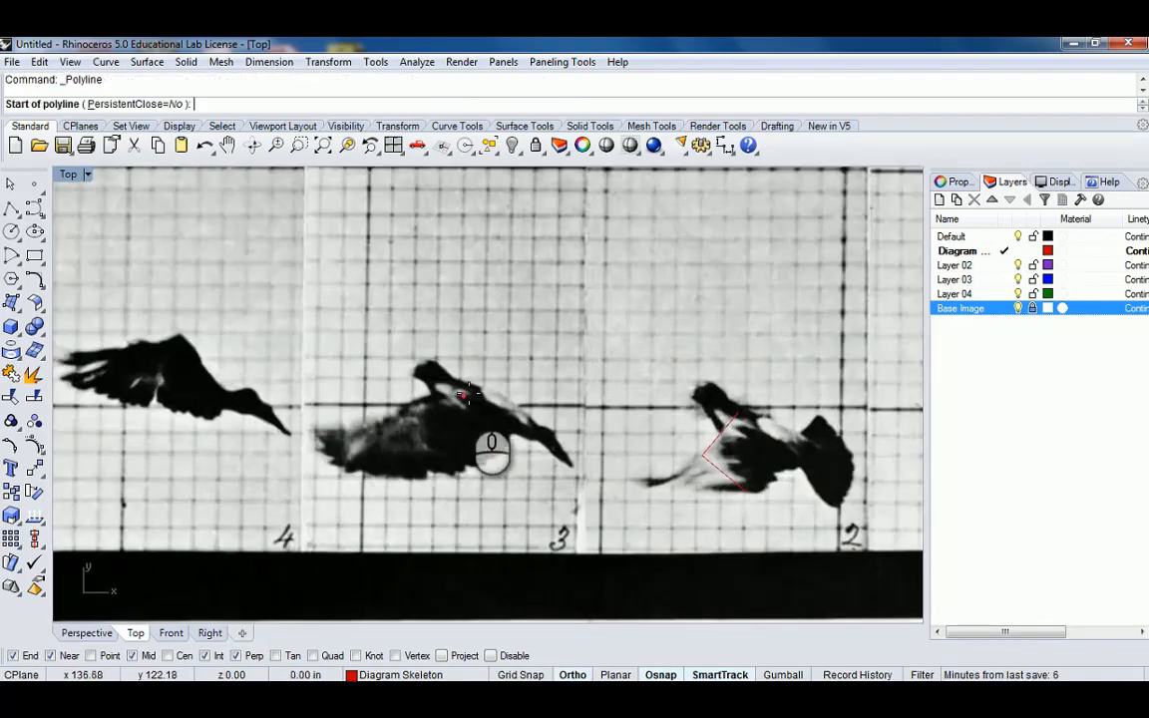
click(481, 392)
shift+click(411, 404)
shift+click(332, 437)
right_click(334, 431)
Trace the frame 4 bird's wing with a polyline running up from the body to the wing bend and out to the tip
scroll(334, 419, down, 4)
right_drag(281, 402, 439, 427)
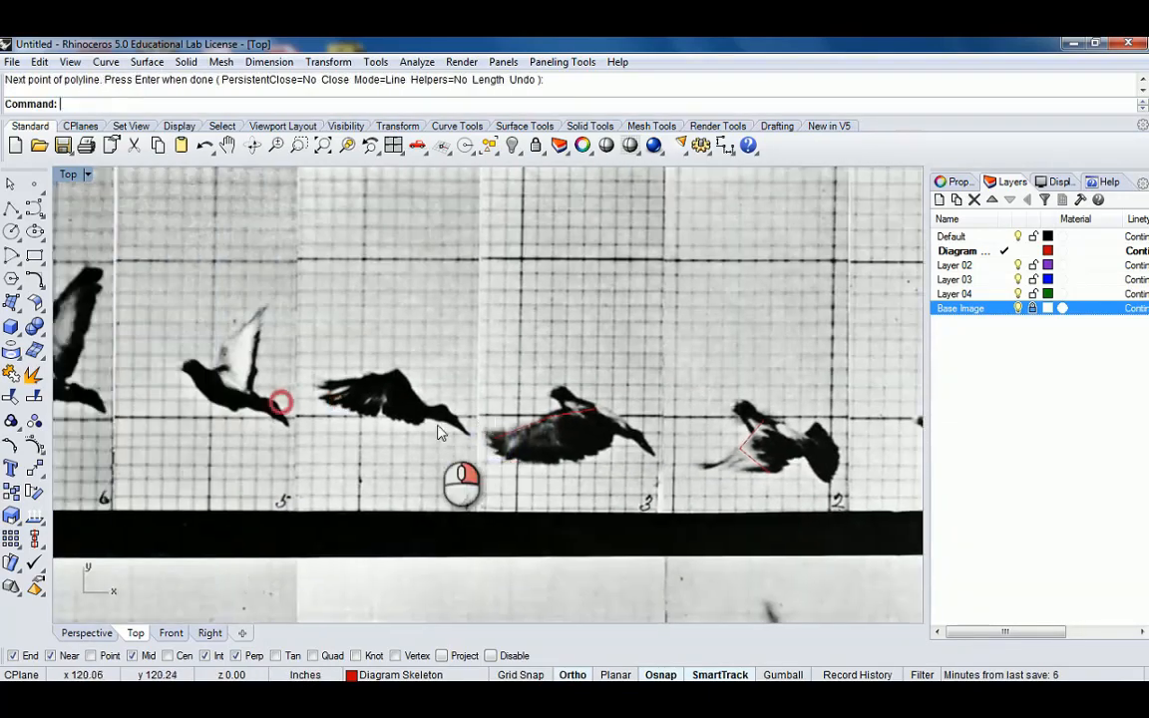
scroll(440, 431, up, 5)
right_click(420, 396)
click(487, 419)
shift+click(431, 343)
scroll(322, 386, down, 2)
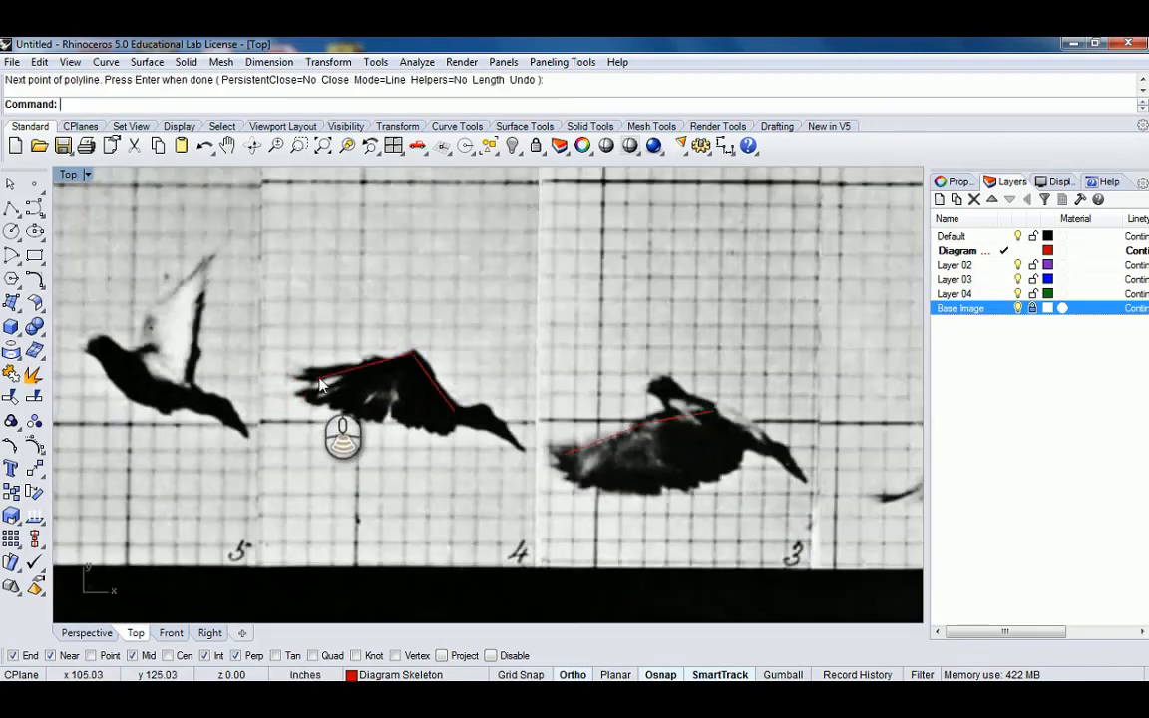
Trace the frame 5 bird's raised wing with a three-point polyline from the shoulder through the bend towards the tip
scroll(319, 382, down, 4)
right_drag(287, 379, 447, 391)
scroll(449, 393, up, 4)
right_click(437, 393)
click(481, 433)
shift+click(492, 366)
shift+click(538, 337)
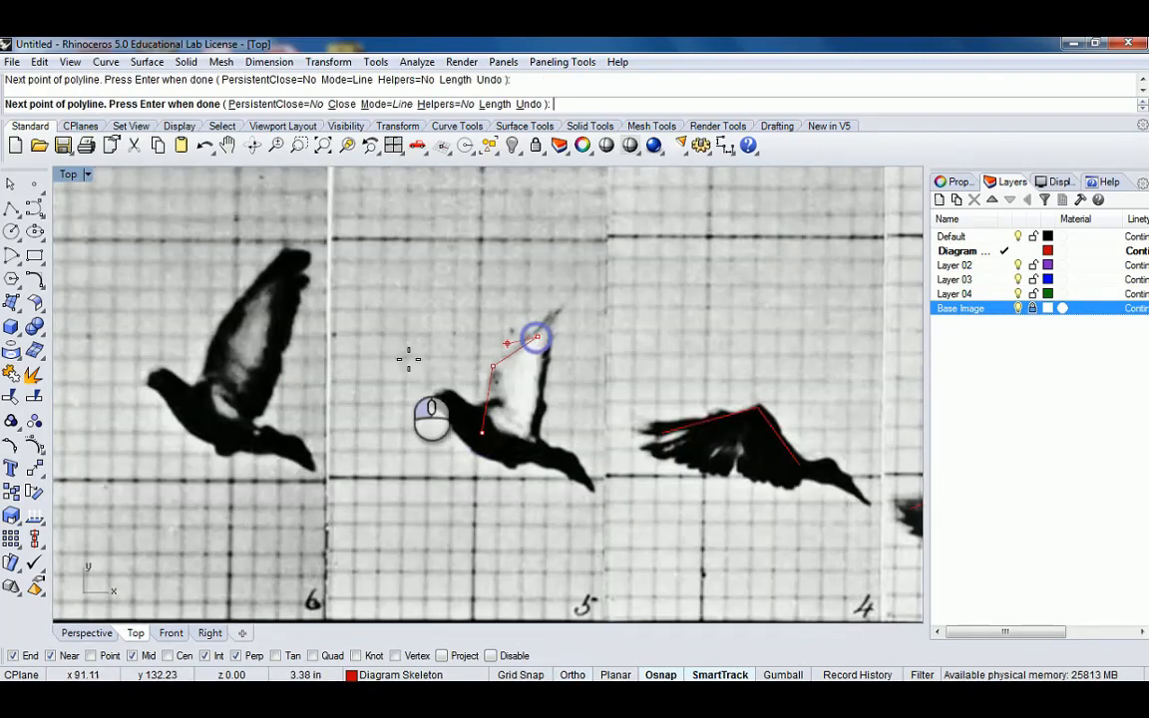
right_click(239, 405)
Draw a three-point polyline up the frame 6 bird's raised wing, extending just past the wing tip
right_click(199, 401)
click(202, 390)
shift+click(256, 296)
shift+click(333, 202)
right_click(332, 213)
Trace the frame 7 bird's raised wing with a three-point polyline whose outer segment runs nearly vertical
scroll(289, 311, down, 6)
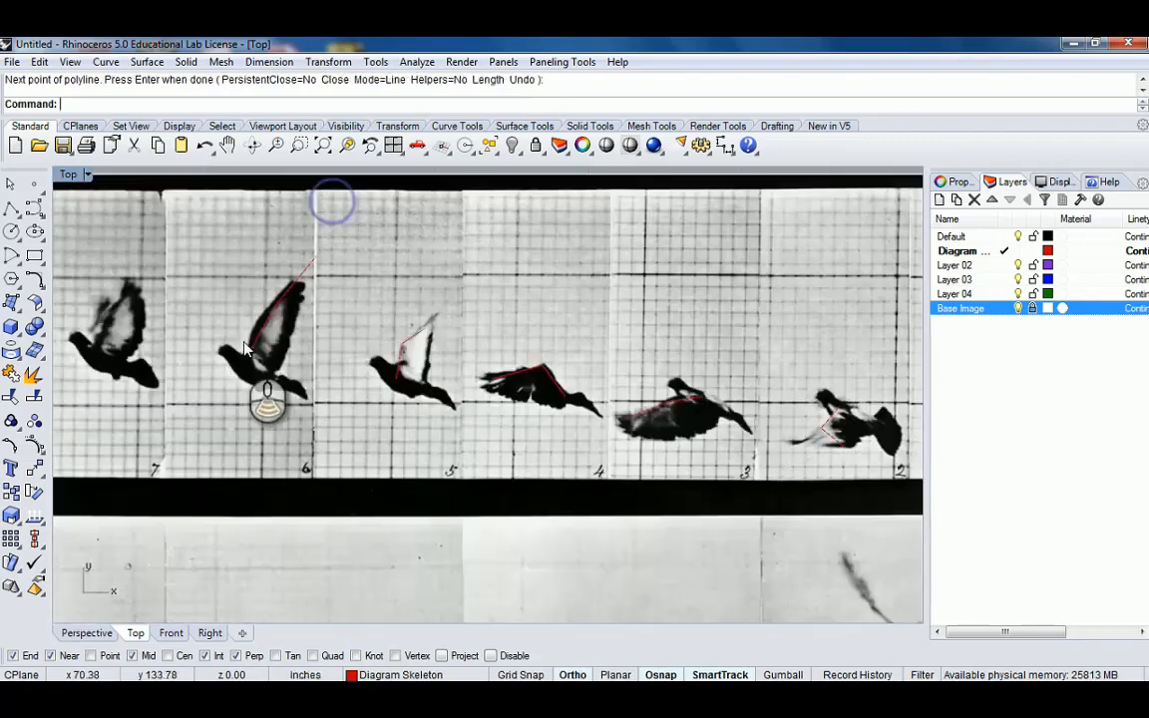
right_drag(242, 342, 458, 381)
scroll(332, 377, up, 6)
right_click(330, 391)
click(334, 408)
shift+click(385, 341)
shift+click(385, 263)
right_click(385, 269)
Draw a three-point polyline along the frame 8 bird's forward-reaching wing, from the shoulder to beyond the blurred tip
scroll(374, 310, down, 2)
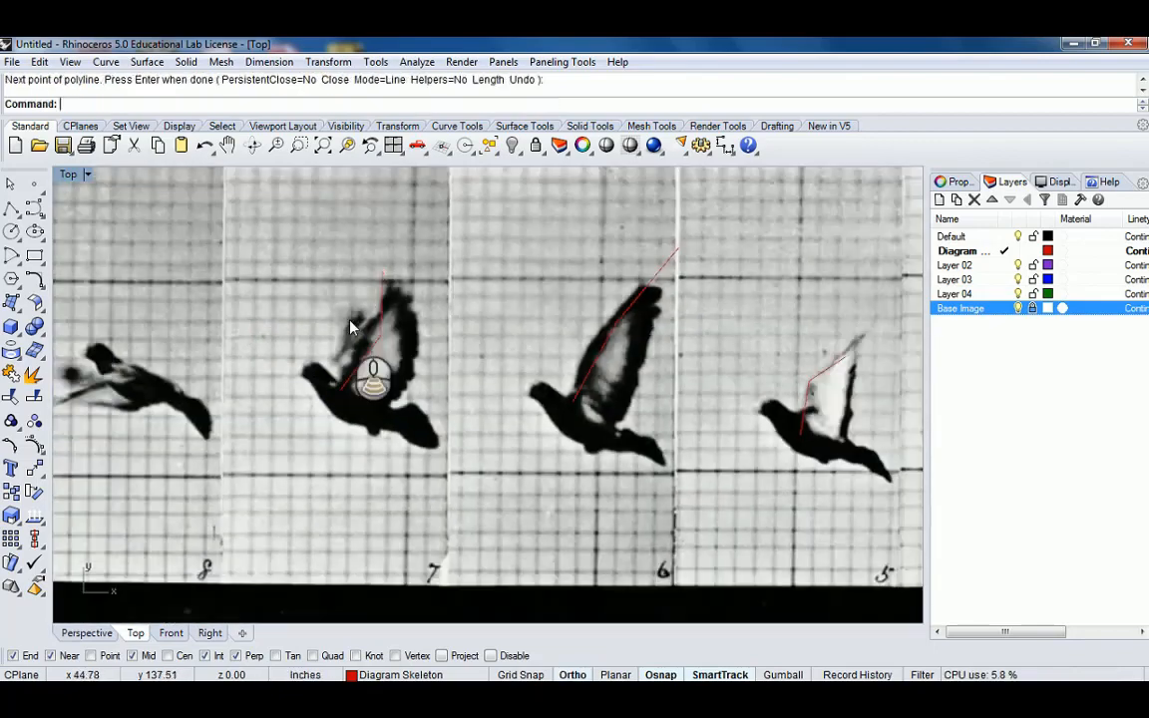
scroll(351, 327, down, 2)
right_drag(148, 390, 317, 386)
scroll(318, 386, up, 6)
right_click(329, 379)
click(363, 349)
shift+click(295, 374)
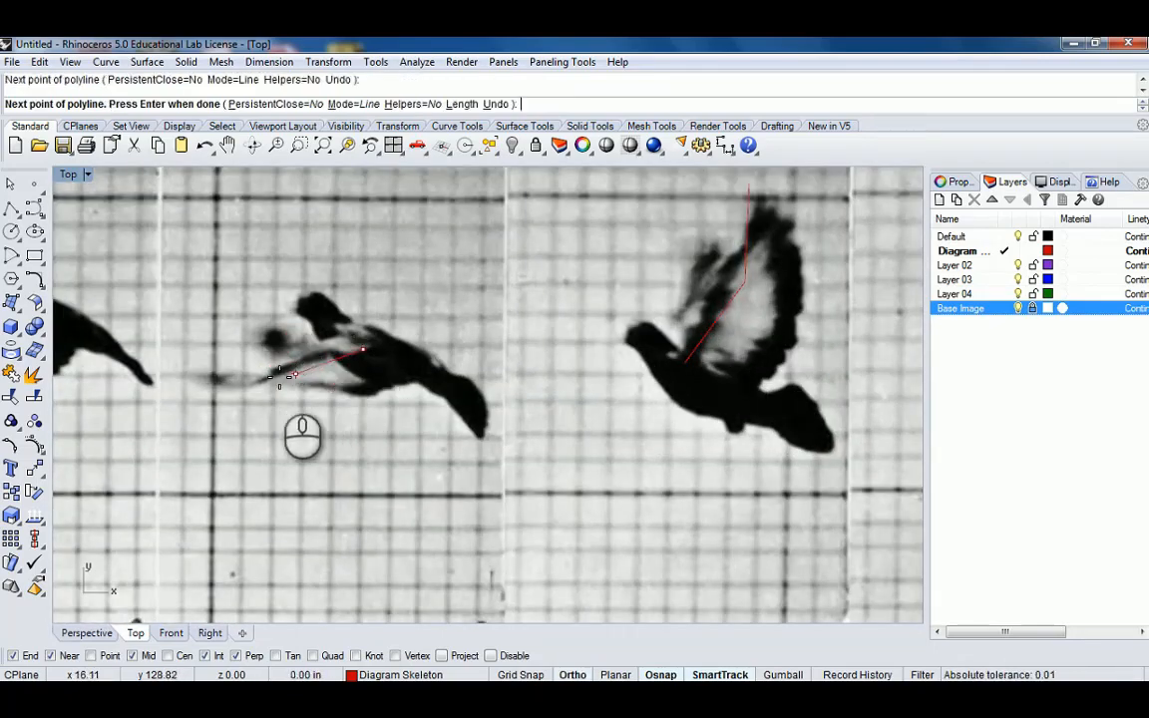
shift+click(187, 365)
right_click(189, 367)
Trace the upper edge of the frame 9 bird's spread wing with a three-point polyline ending at the wing tip
right_drag(189, 367, 609, 384)
right_click(412, 351)
click(442, 319)
click(352, 320)
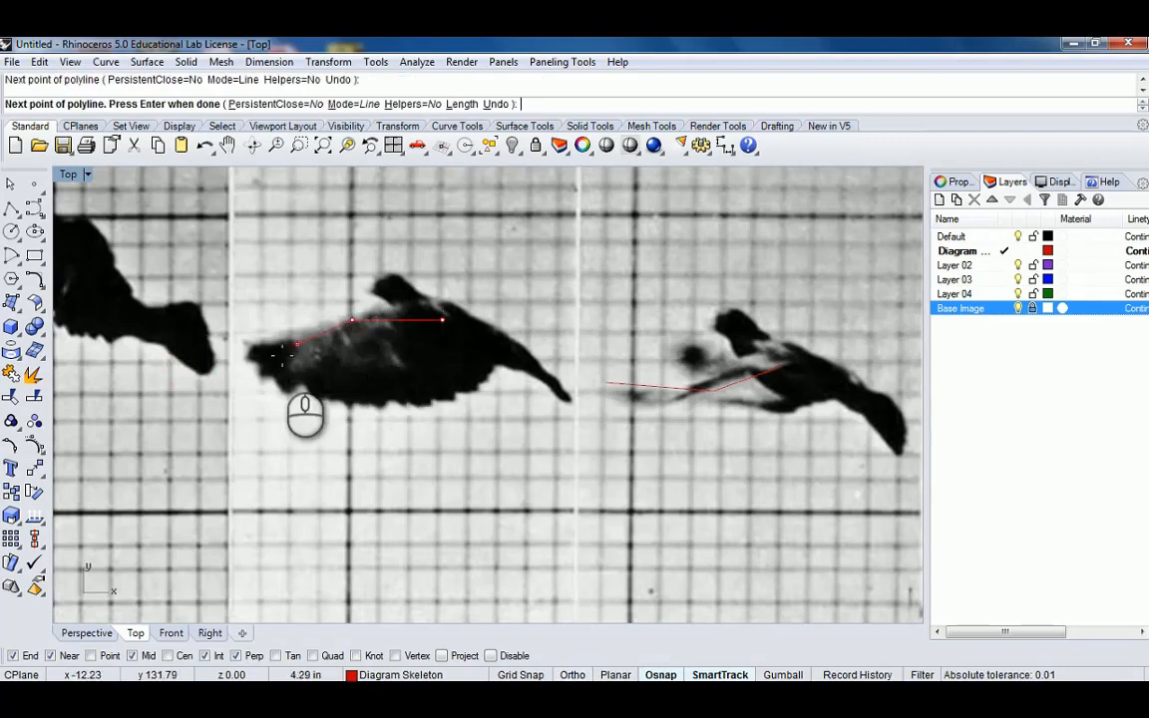
shift+click(262, 362)
right_click(262, 365)
Draw an inverted-V three-point polyline over the frame 10 bird's wing, from the body over the bend to the tip
scroll(304, 374, down, 8)
right_drag(369, 398, 601, 465)
scroll(439, 414, up, 4)
right_click(429, 410)
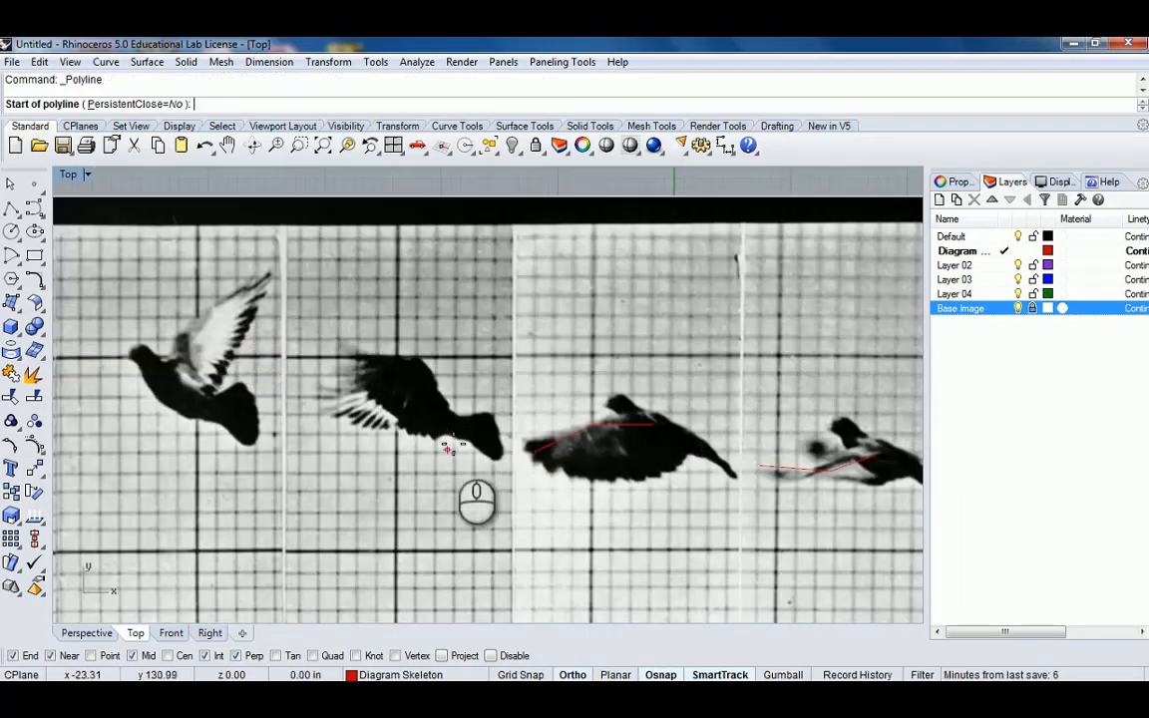
click(449, 429)
shift+click(398, 366)
shift+click(338, 408)
right_click(341, 416)
Trace the frame 11 bird's raised white wing with a three-point polyline from the shoulder to the tip
scroll(341, 411, down, 10)
right_drag(487, 428, 430, 390)
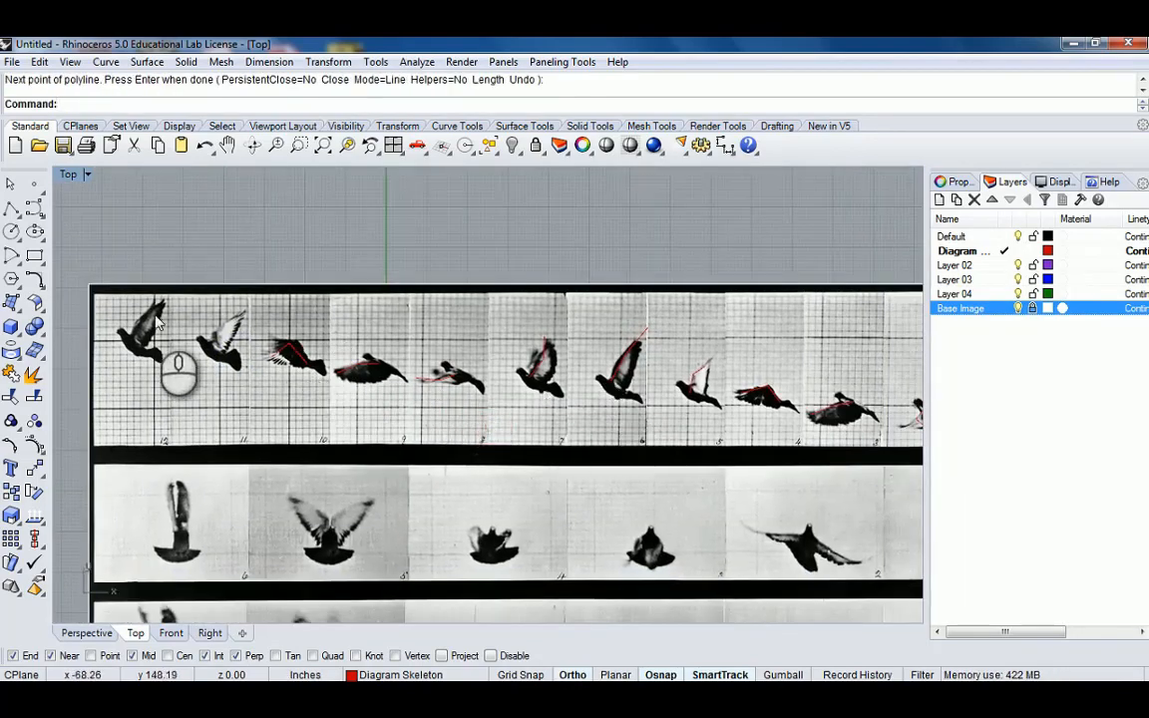
scroll(170, 329, up, 8)
right_click(241, 361)
click(252, 365)
shift+click(268, 323)
shift+click(316, 297)
right_click(205, 352)
Draw a three-point polyline up the frame 12 bird's raised wing, undoing and re-placing the misplaced middle point
right_drag(164, 353, 488, 469)
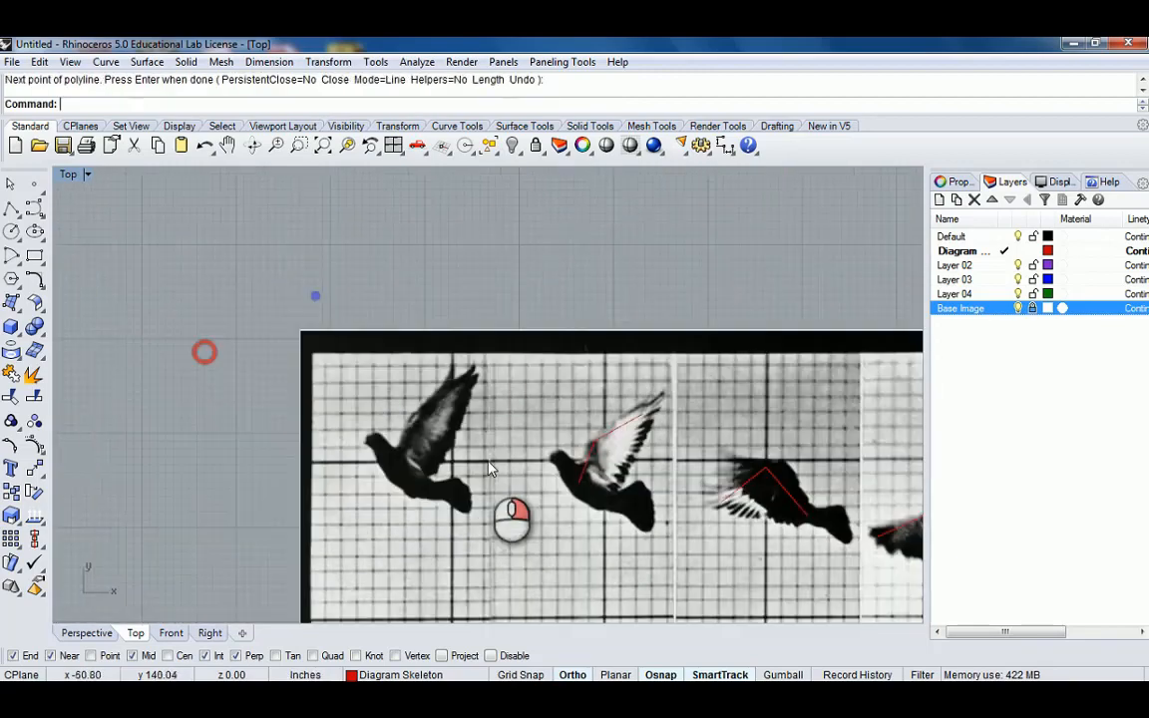
right_click(404, 477)
click(399, 463)
shift+click(399, 409)
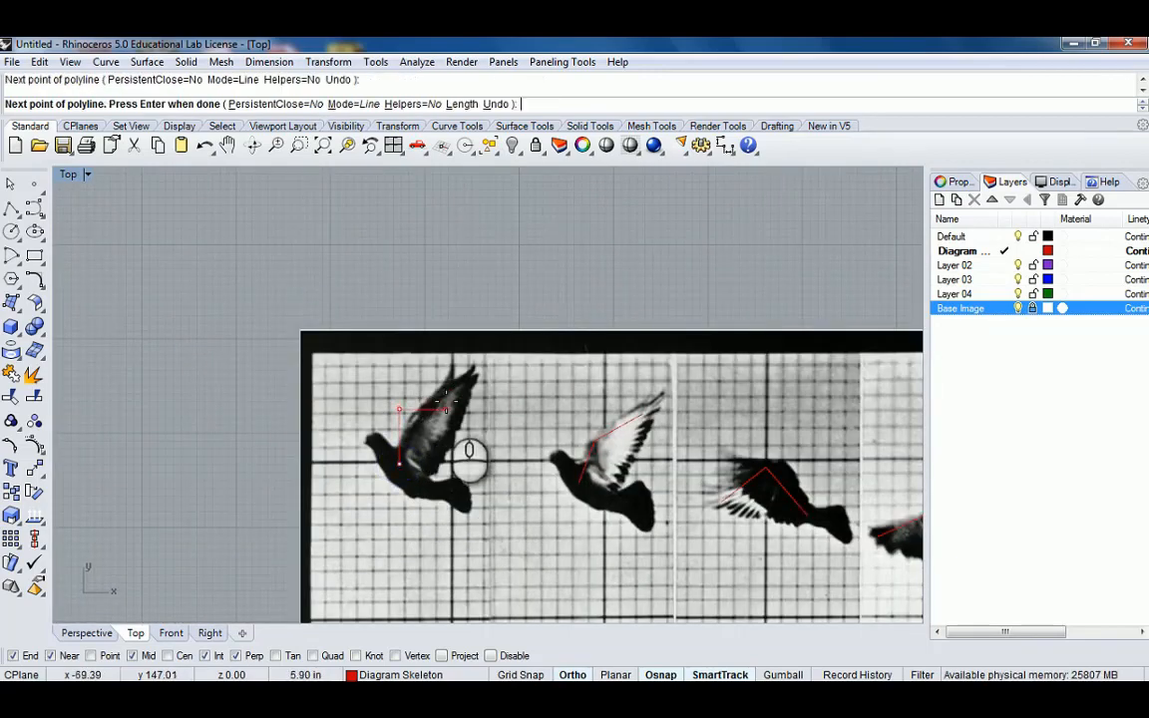
text(u)
key(Return)
shift+click(423, 420)
shift+click(469, 377)
right_click(489, 395)
Run TweenCurves, set Number to 25 and accept the options with MatchMethod None
scroll(502, 408, down, 10)
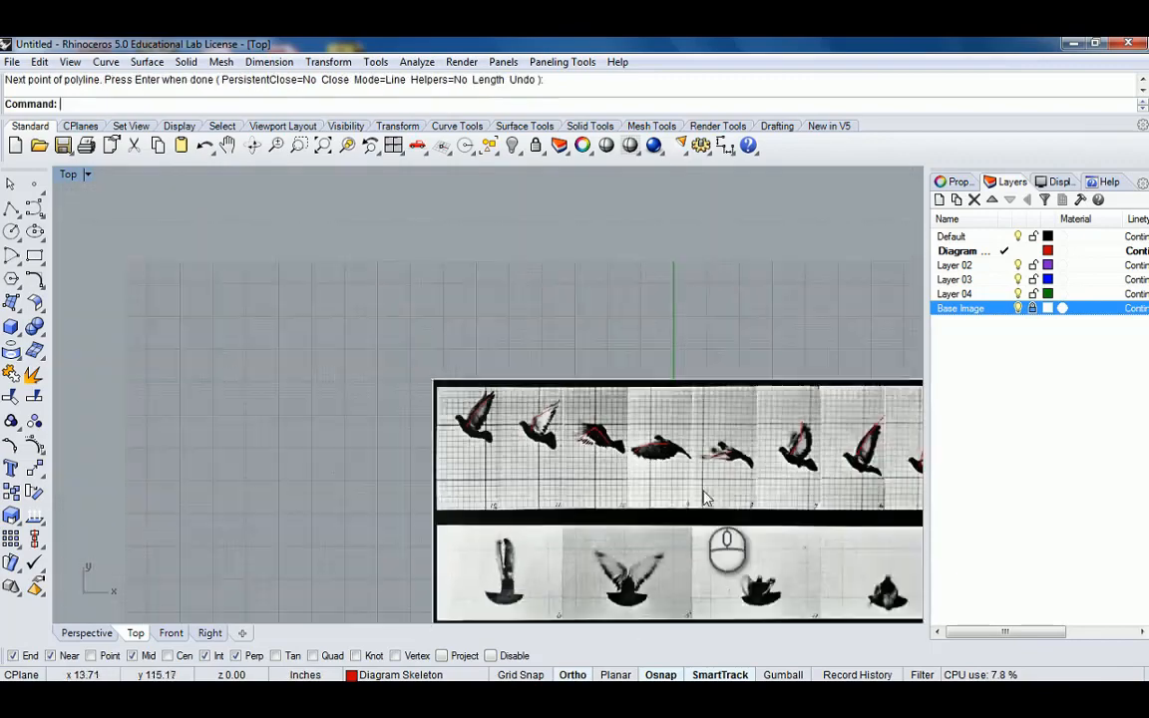
right_drag(703, 487, 409, 481)
right_drag(644, 385, 509, 334)
scroll(708, 428, up, 6)
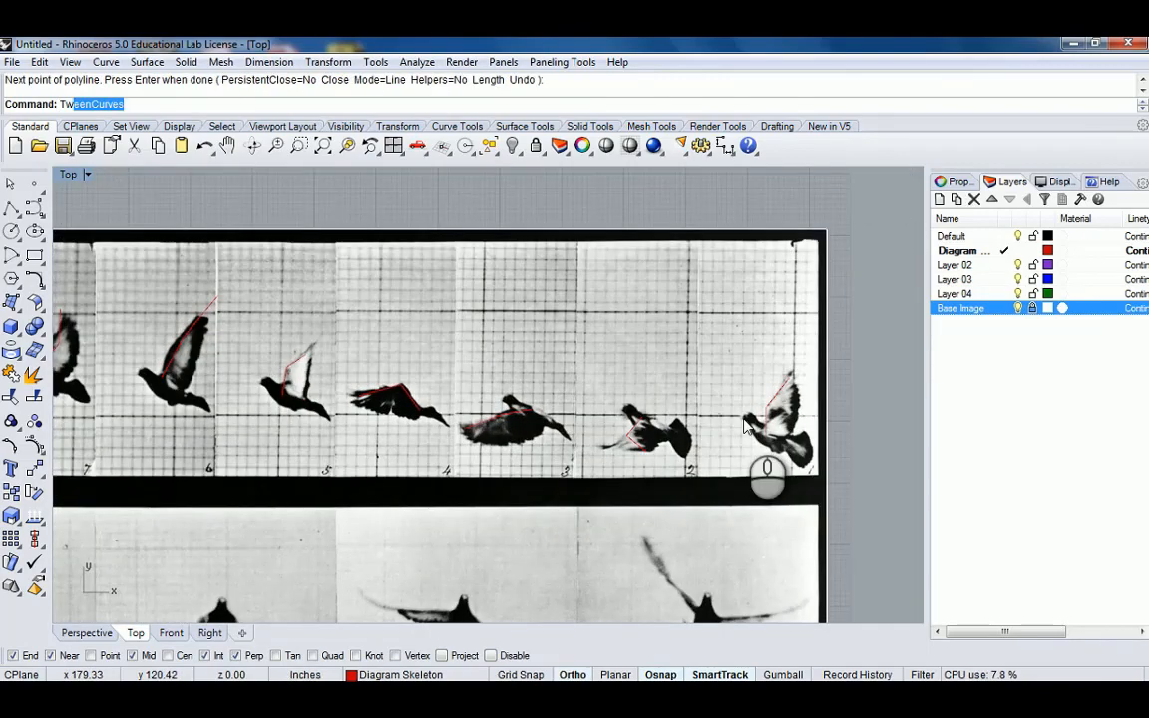
text(Tw)
key(Return)
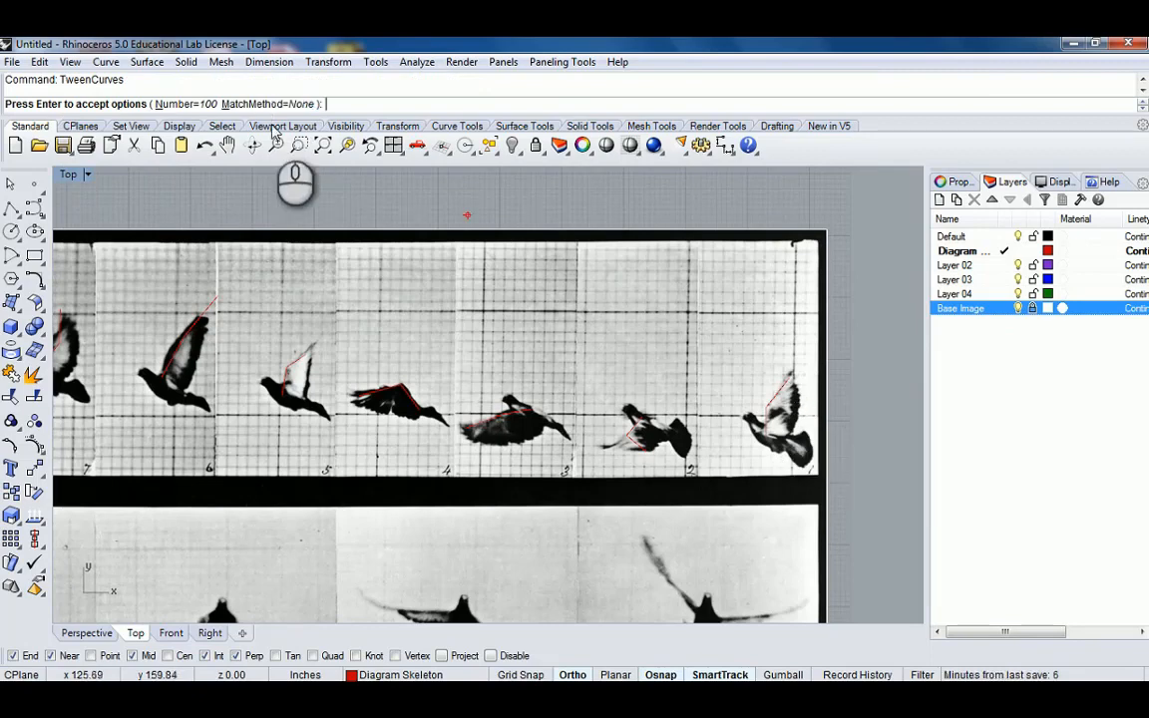
click(185, 103)
text(25)
key(Return)
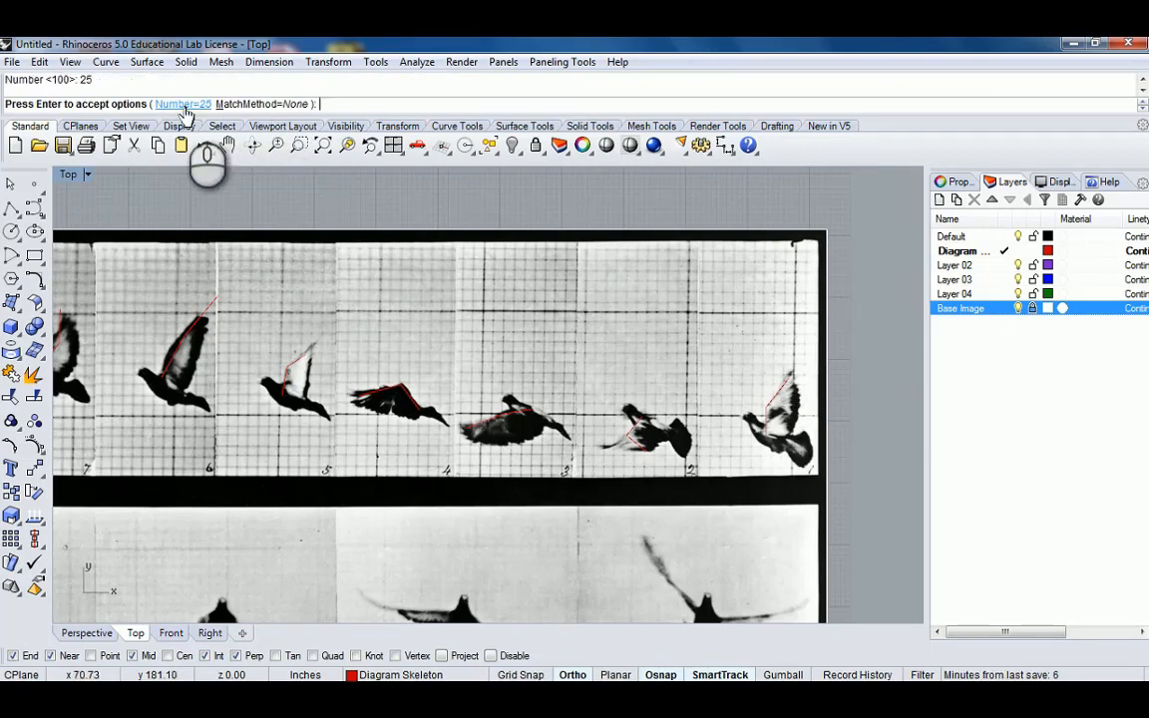
scroll(742, 400, up, 1)
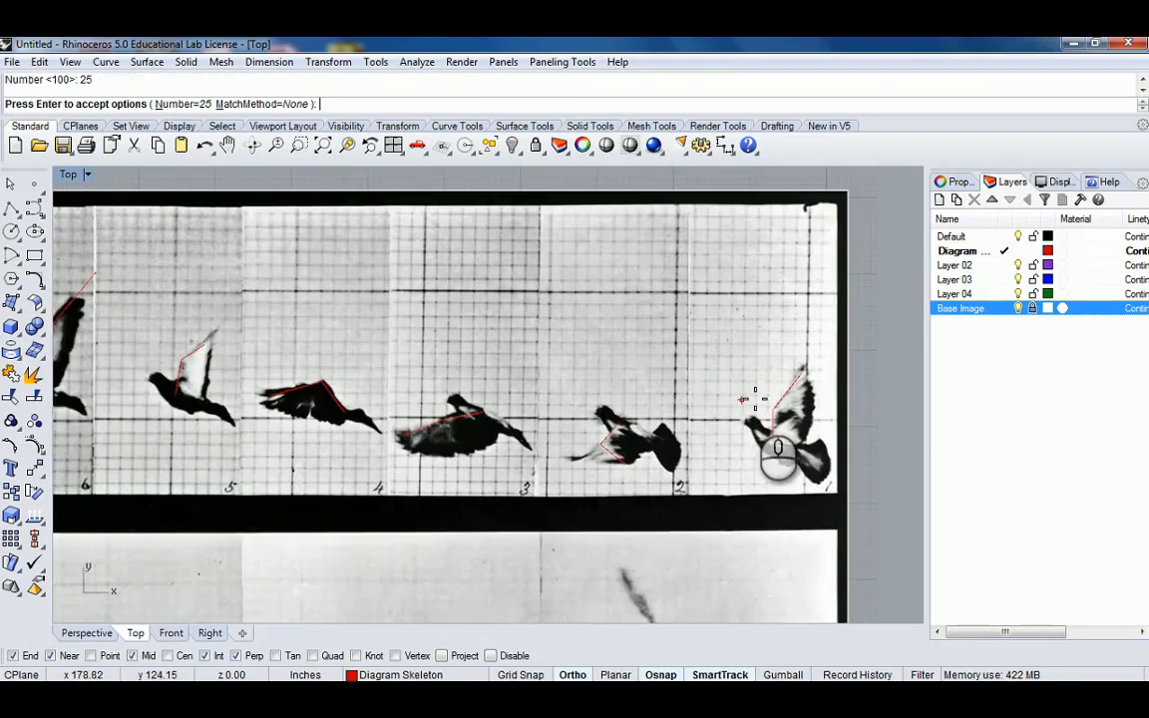
right_drag(777, 387, 733, 383)
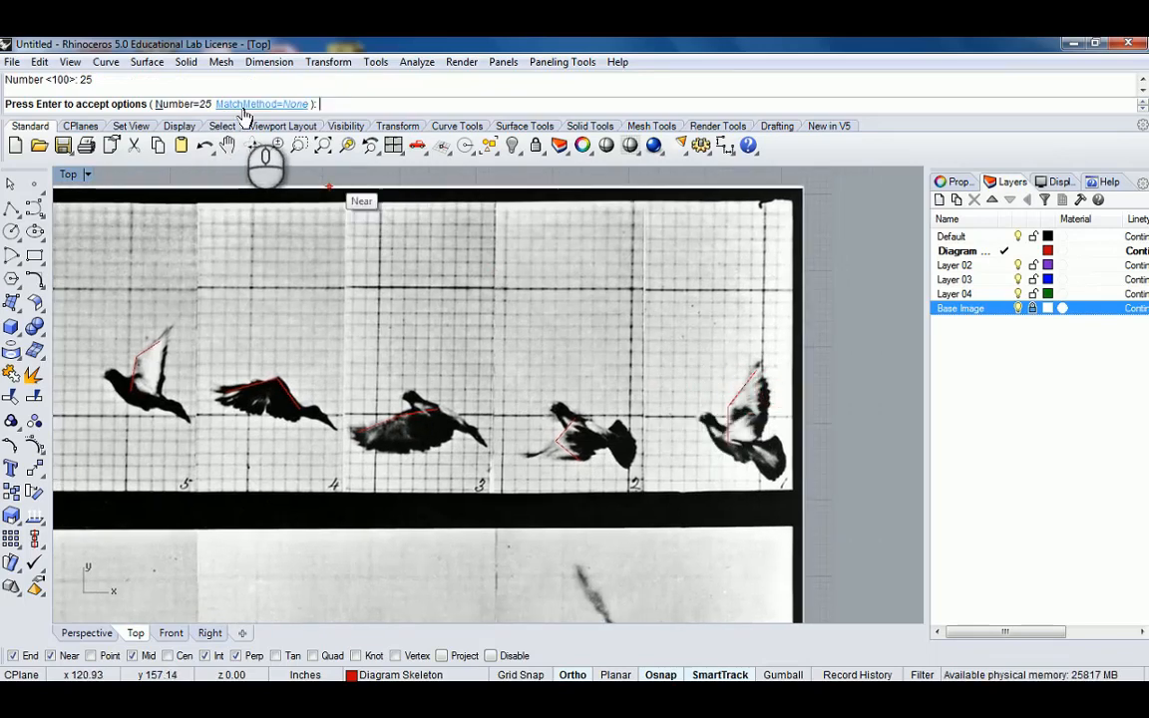
right_click(531, 313)
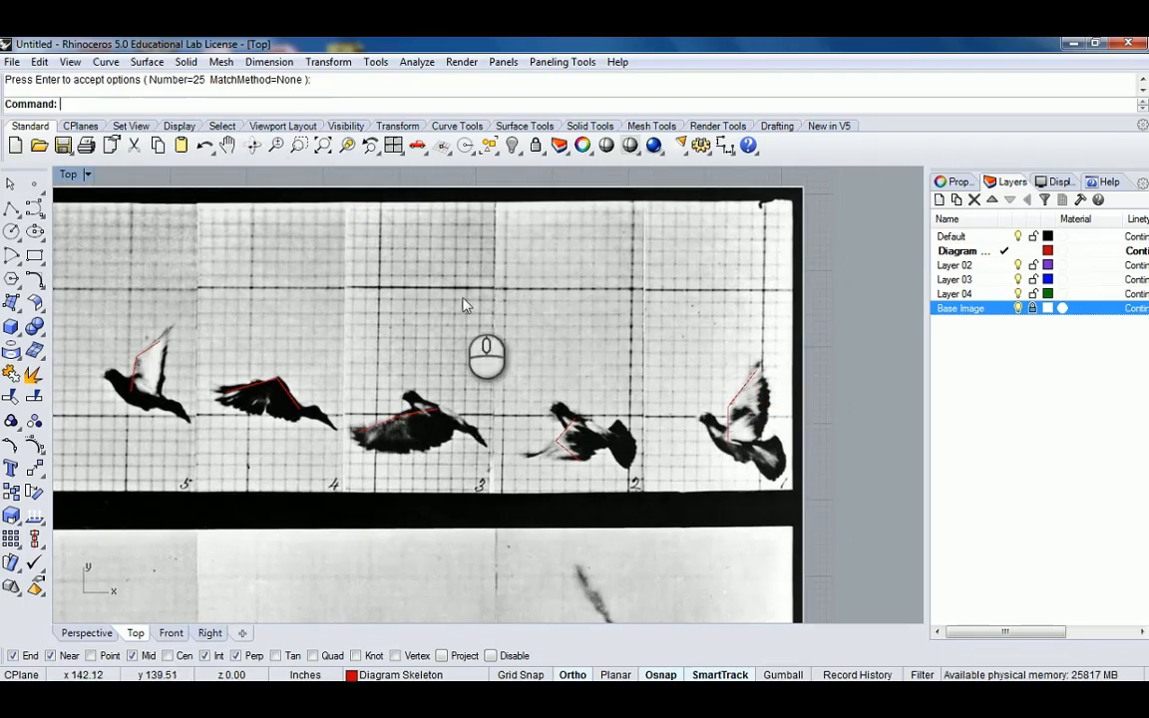
Tween between the frame 1 and frame 2 wing polylines with Number 25 and MatchMethod None
click(729, 424)
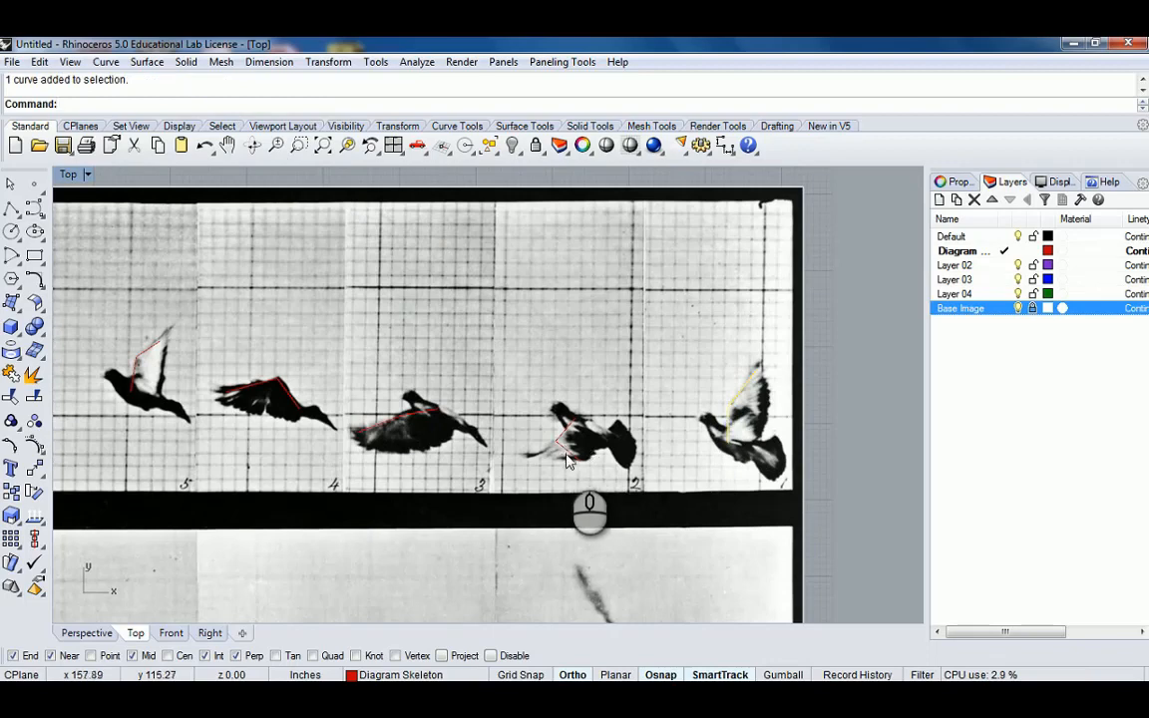
key(Return)
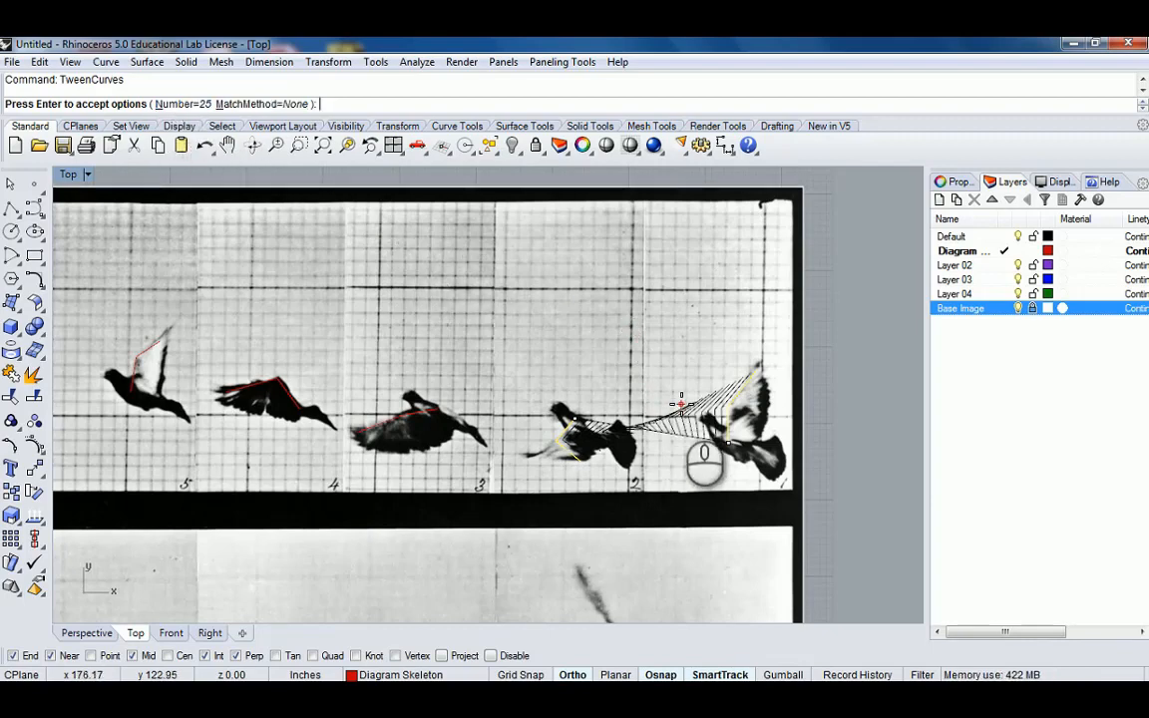
key(Return)
Create 25 tween curves between the frame 2 and frame 3 wing polylines
scroll(560, 430, up, 6)
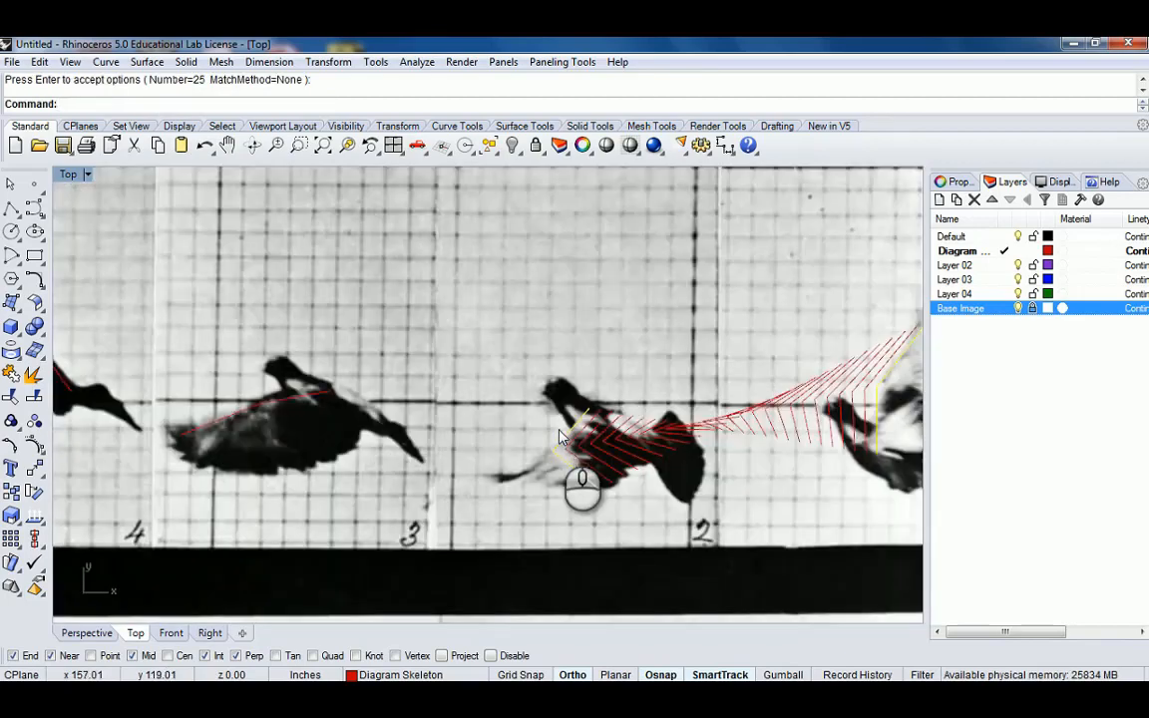
scroll(546, 429, down, 3)
click(546, 412)
click(367, 409)
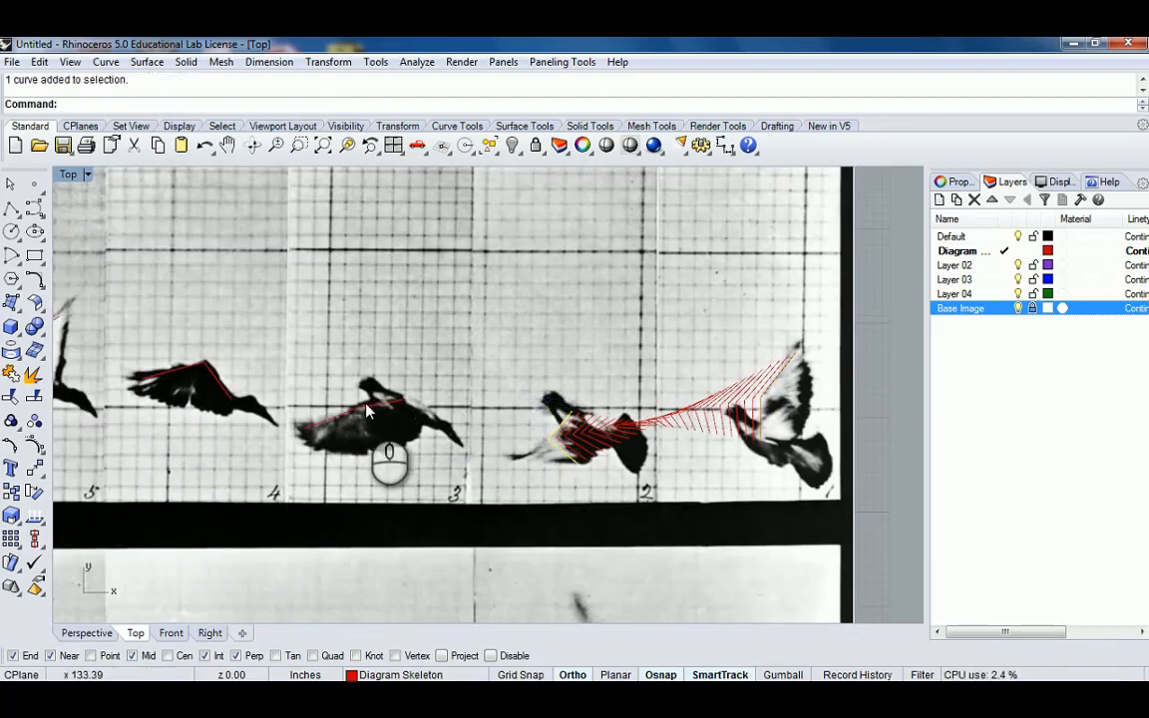
right_click(446, 383)
right_click(447, 383)
Create 25 tween curves between the frame 3 and frame 4 wing polylines
right_drag(369, 383, 486, 390)
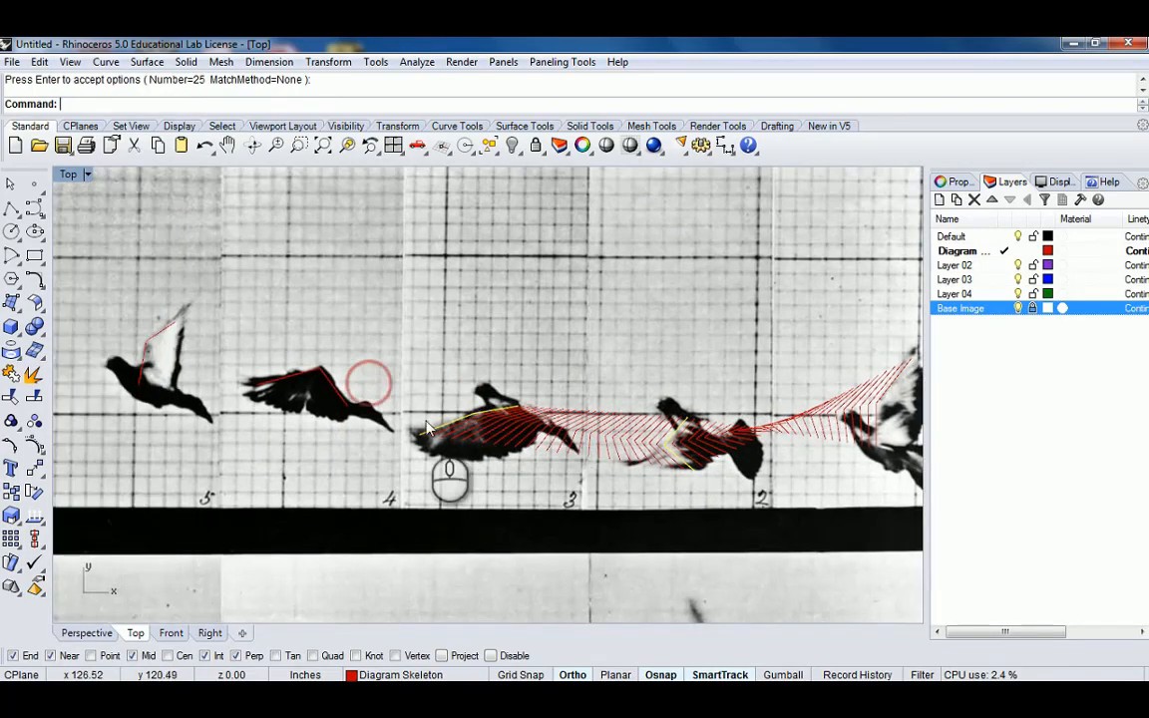
click(308, 381)
right_click(341, 342)
right_drag(341, 341, 405, 401)
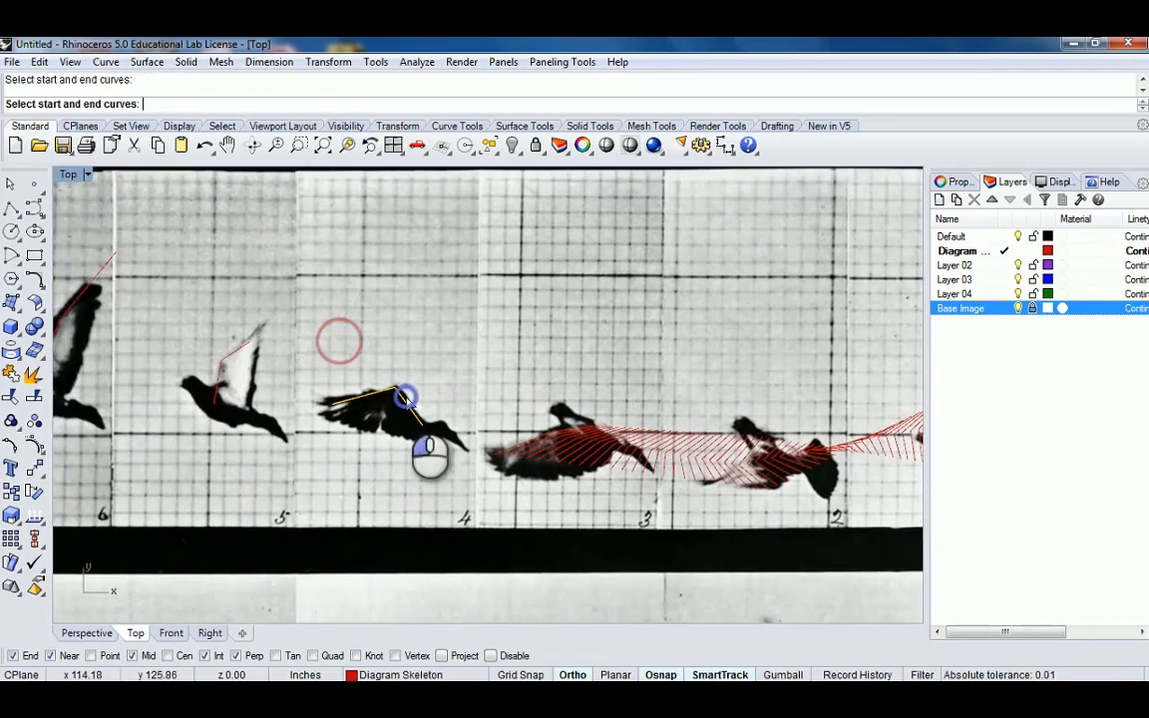
click(539, 433)
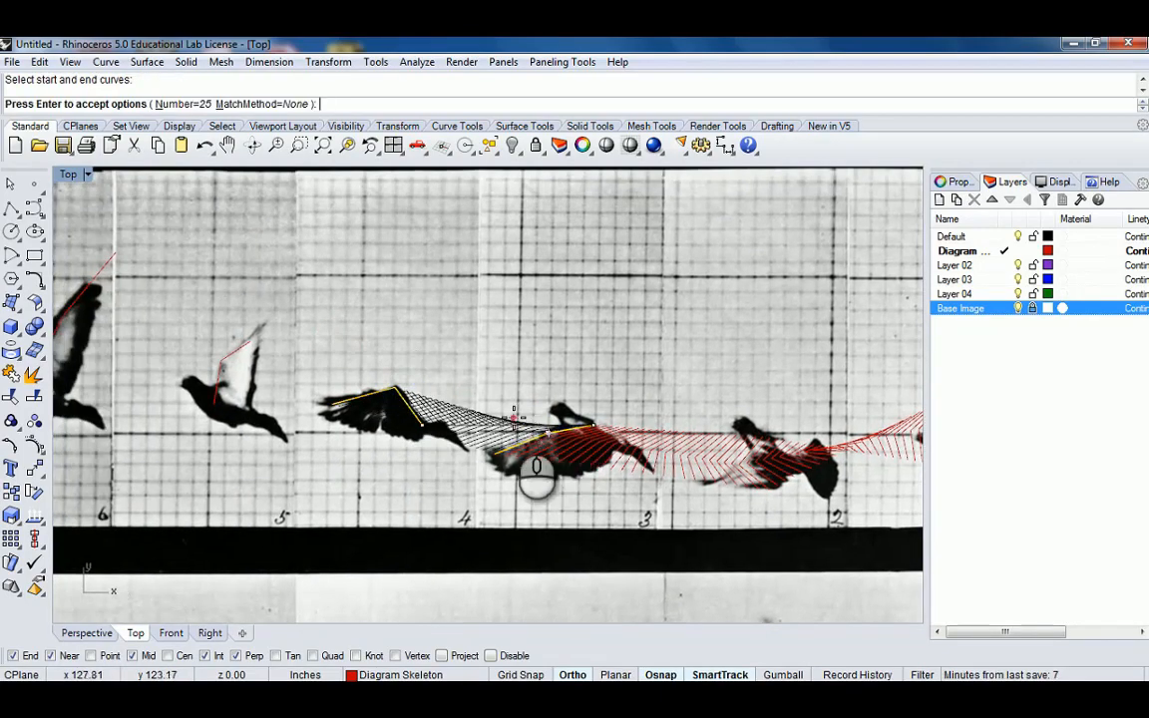
right_click(513, 411)
Tween from the frame 4 wing polyline to the frame 5 wing polyline with Number 25
right_drag(282, 354, 456, 379)
right_click(485, 413)
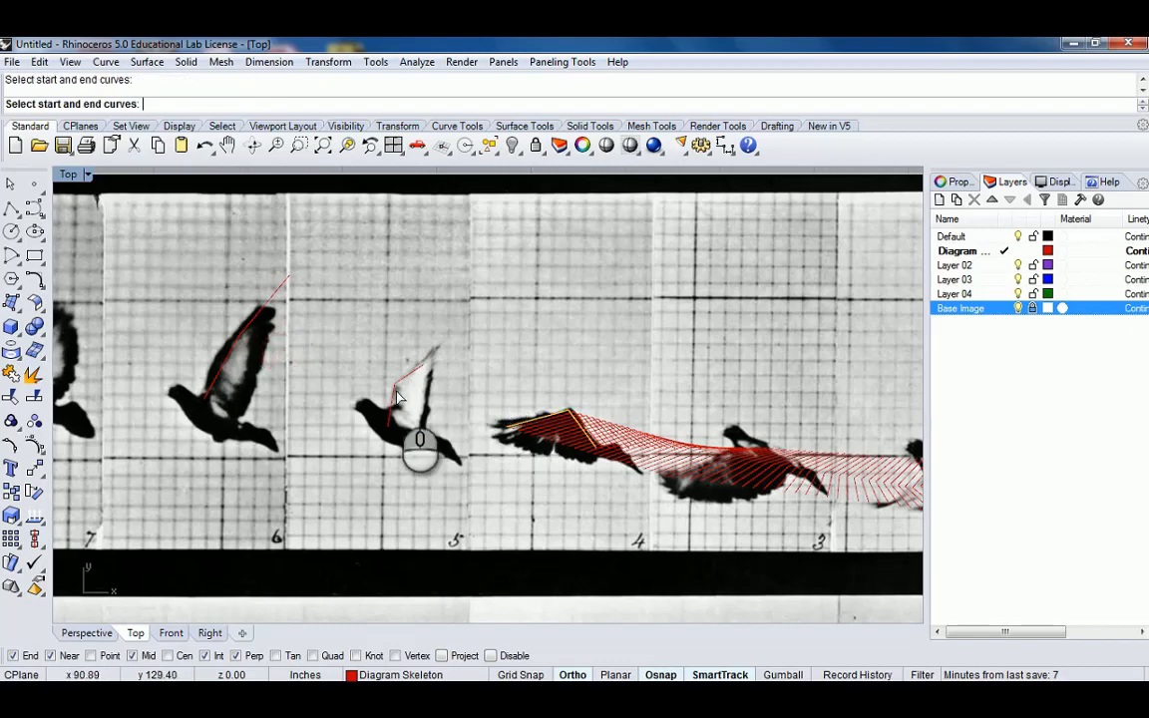
click(396, 397)
right_click(384, 404)
Tween from the frame 5 wing polyline to the frame 6 wing polyline, keeping Number 25
right_drag(379, 399, 529, 411)
right_click(529, 409)
click(560, 383)
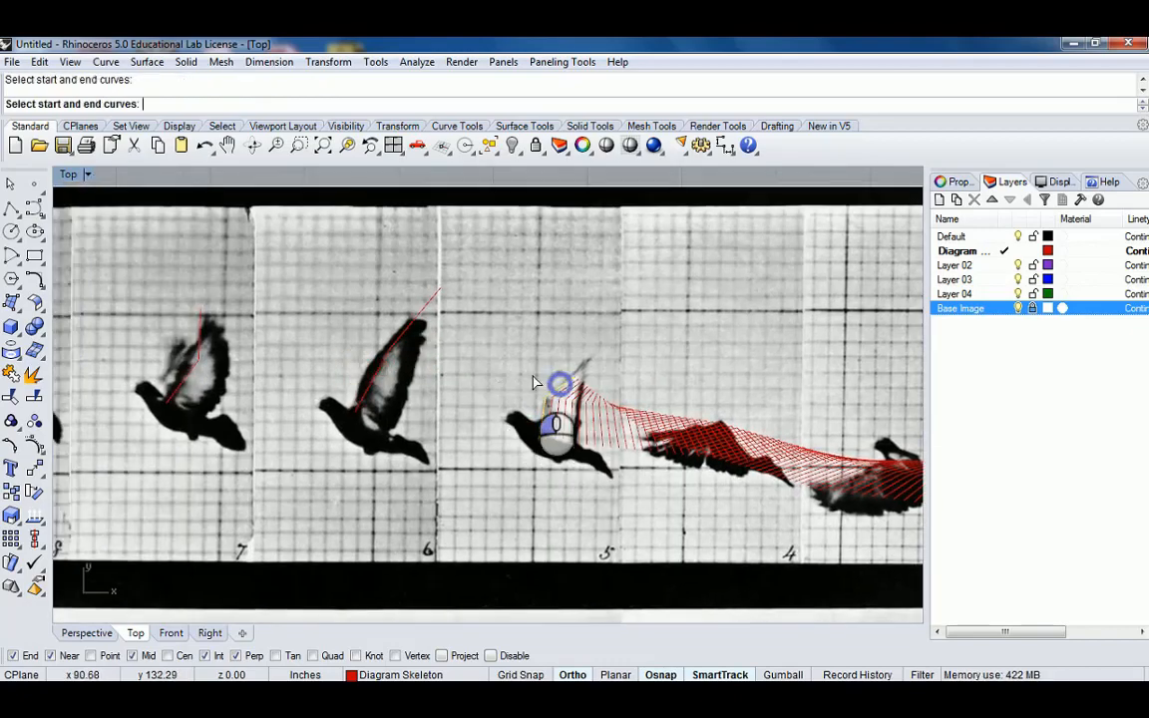
click(418, 324)
right_click(418, 325)
Create 25 tween curves between the frame 6 and frame 7 wing polylines
right_drag(333, 329, 455, 338)
right_click(514, 345)
click(529, 335)
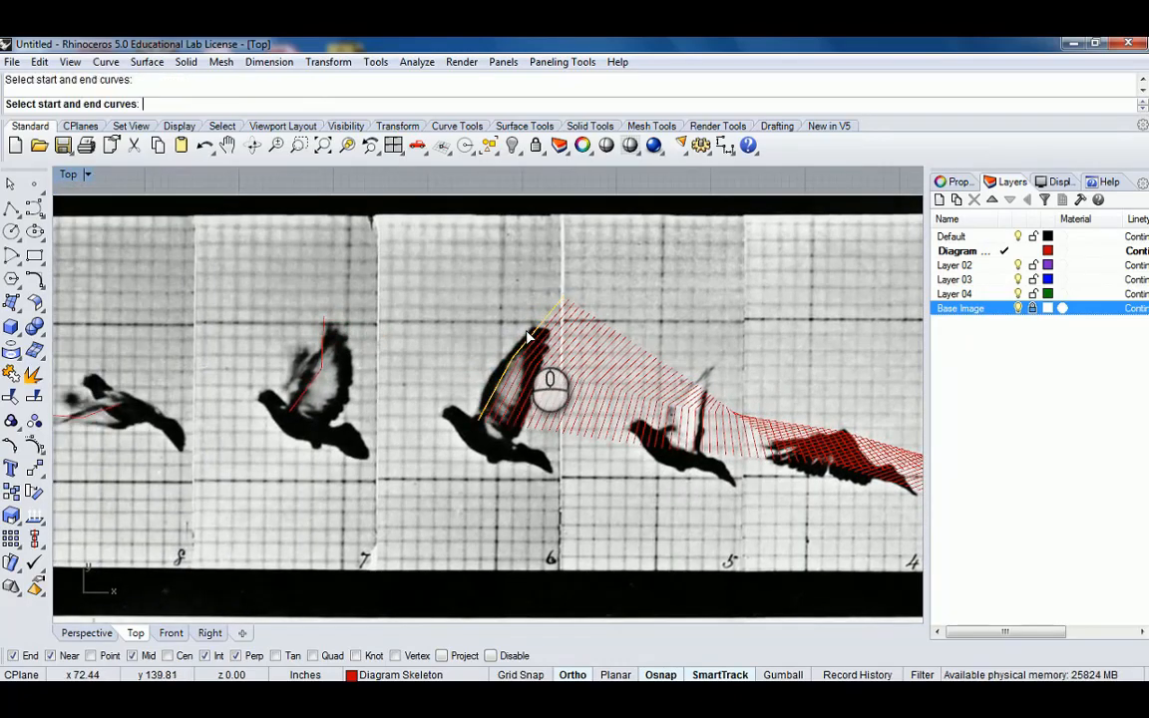
click(322, 360)
right_click(342, 356)
Tween from the frame 7 wing polyline to the frame 8 wing polyline, keeping Number 25
right_drag(342, 356, 516, 371)
right_click(516, 371)
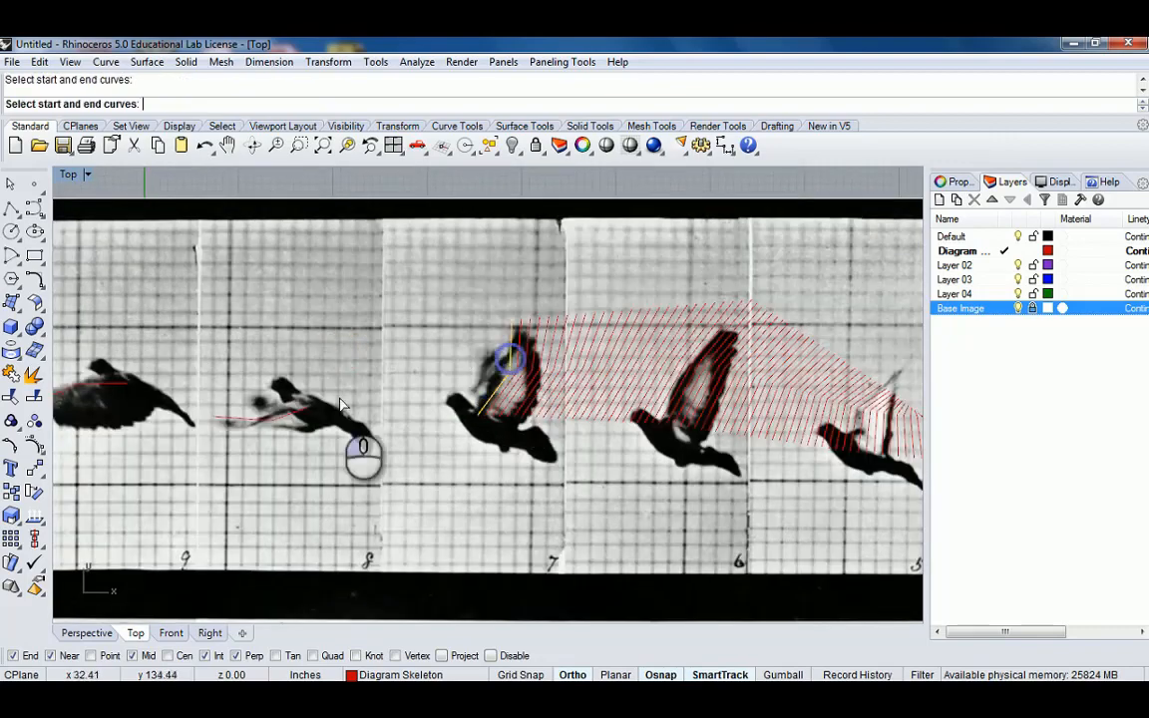
click(297, 411)
right_click(298, 411)
Create 25 tween curves between the frame 8 and frame 9 wing polylines
right_drag(242, 414, 404, 424)
right_click(404, 424)
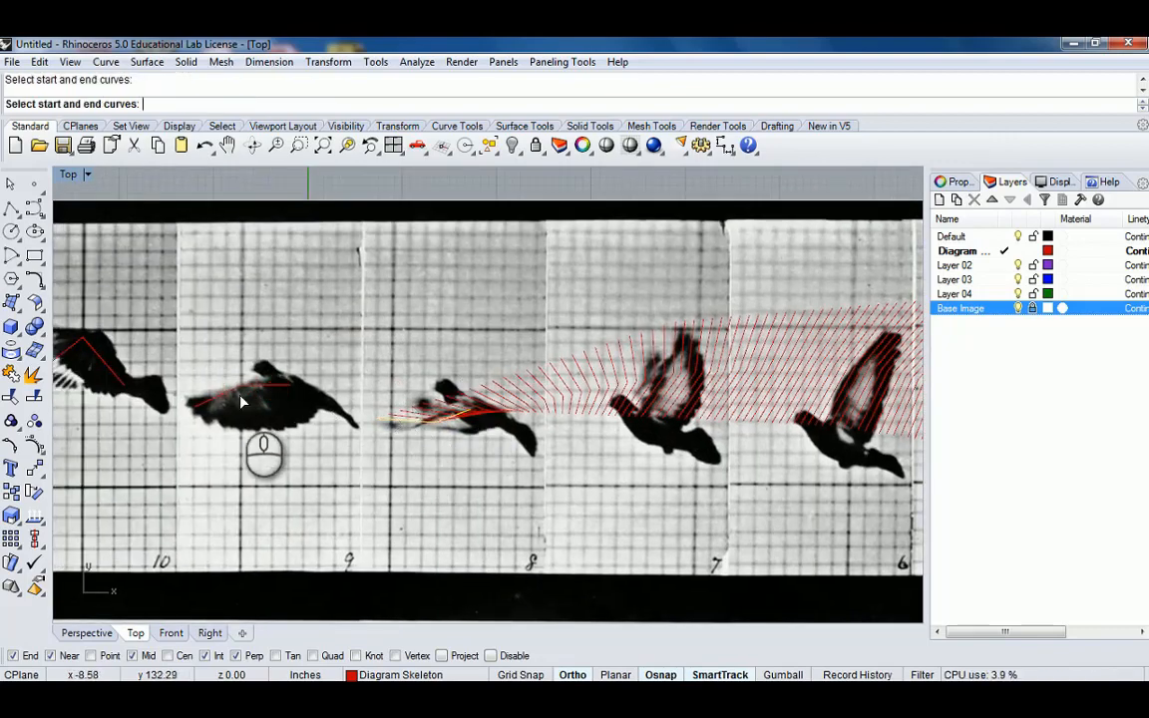
click(229, 394)
right_click(224, 389)
Tween from the frame 9 wing polyline to the frame 10 wing polyline, keeping Number 25
right_drag(225, 389, 417, 404)
right_click(415, 399)
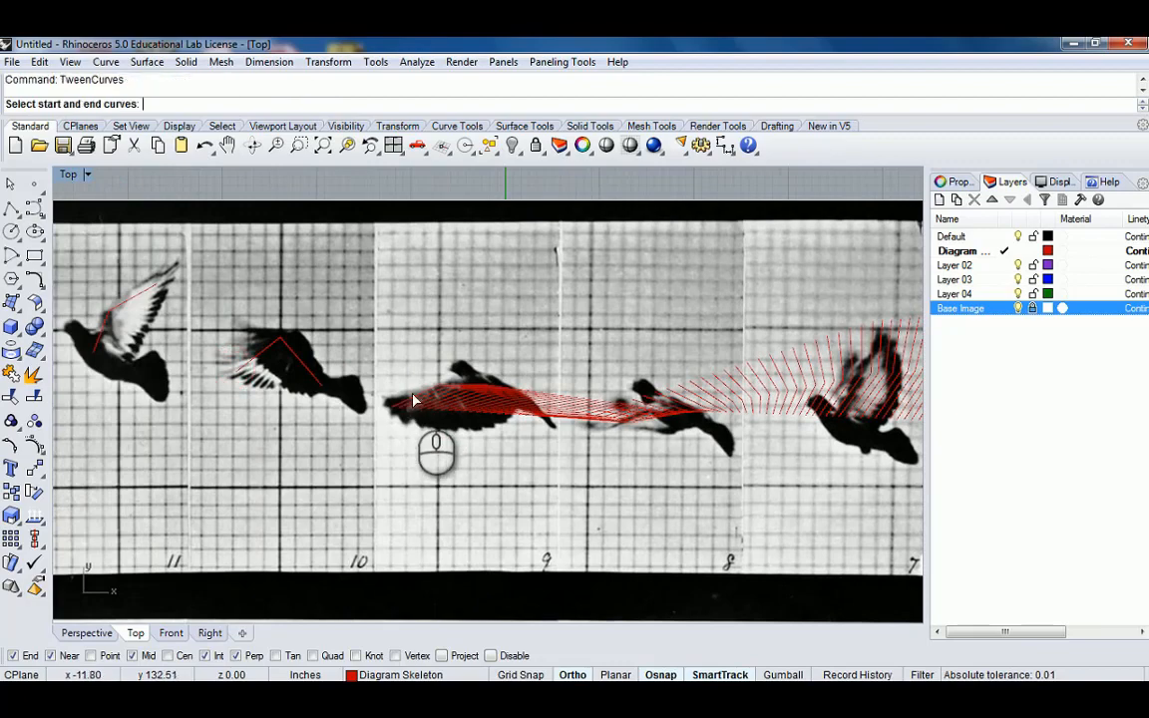
click(297, 363)
right_click(319, 364)
Create 25 tween curves between the frame 10 and frame 11 wing polylines
right_drag(257, 369, 426, 413)
right_click(426, 413)
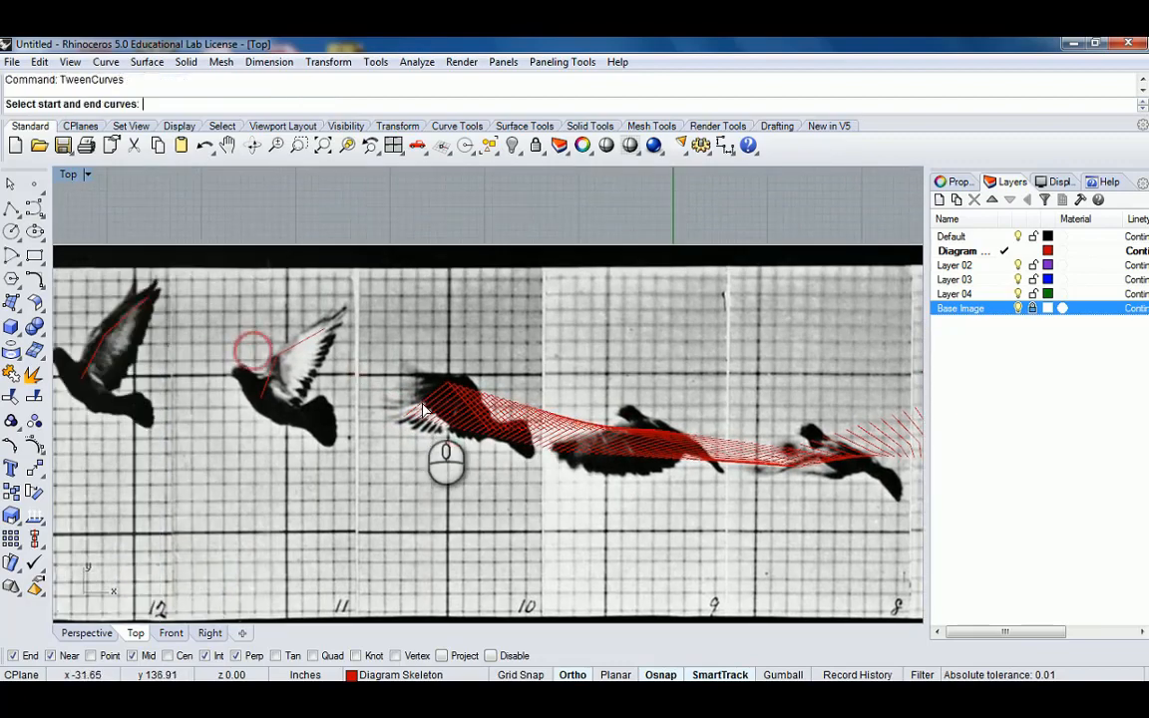
click(276, 377)
right_click(282, 379)
Tween between the frame 11 and frame 12 wing polylines with Number 25 and MatchMethod None
right_drag(269, 374, 374, 397)
right_click(374, 397)
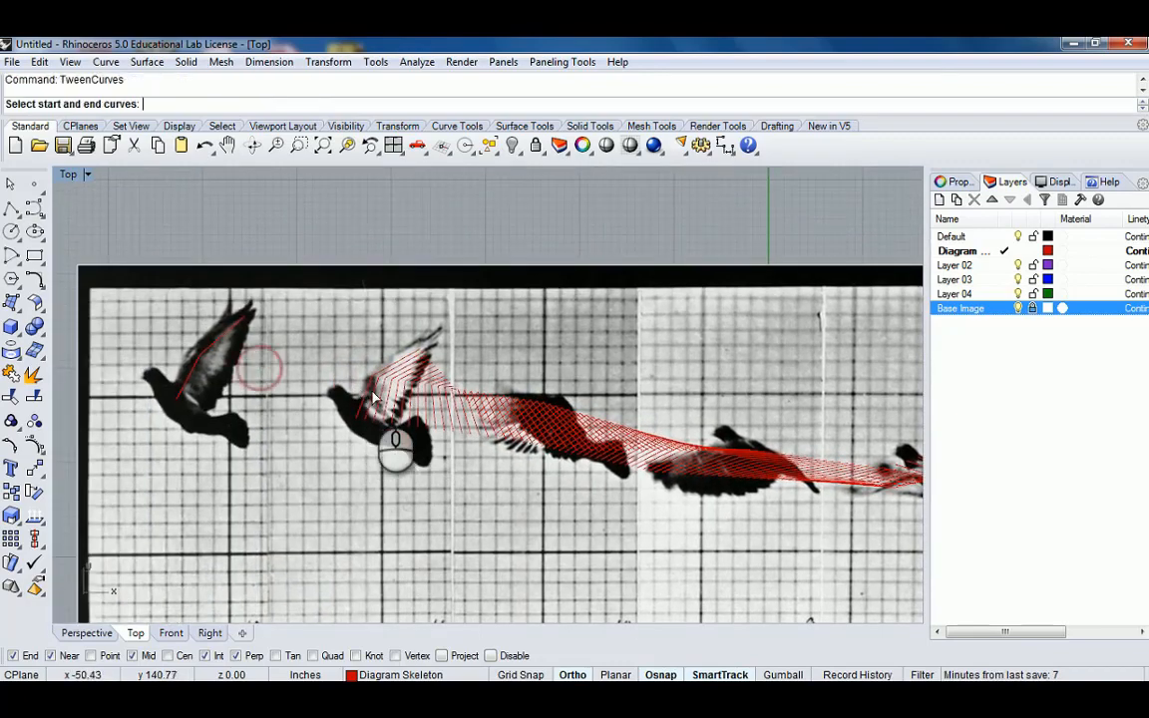
click(364, 386)
right_click(198, 365)
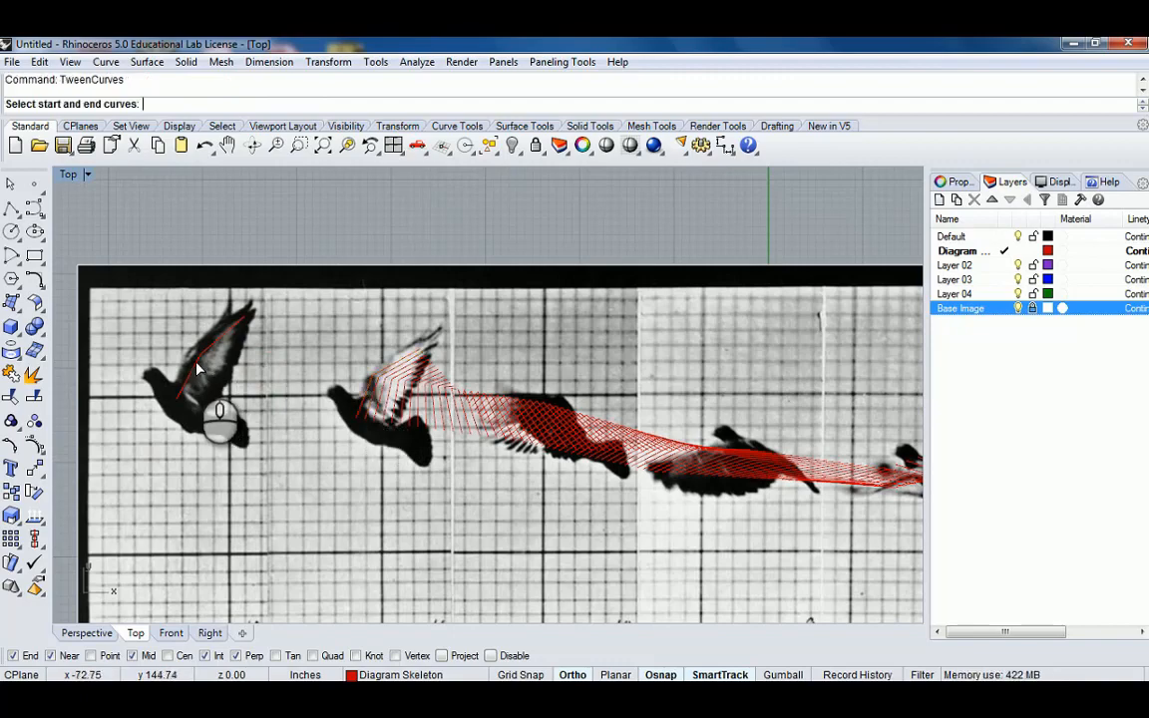
click(197, 362)
click(364, 389)
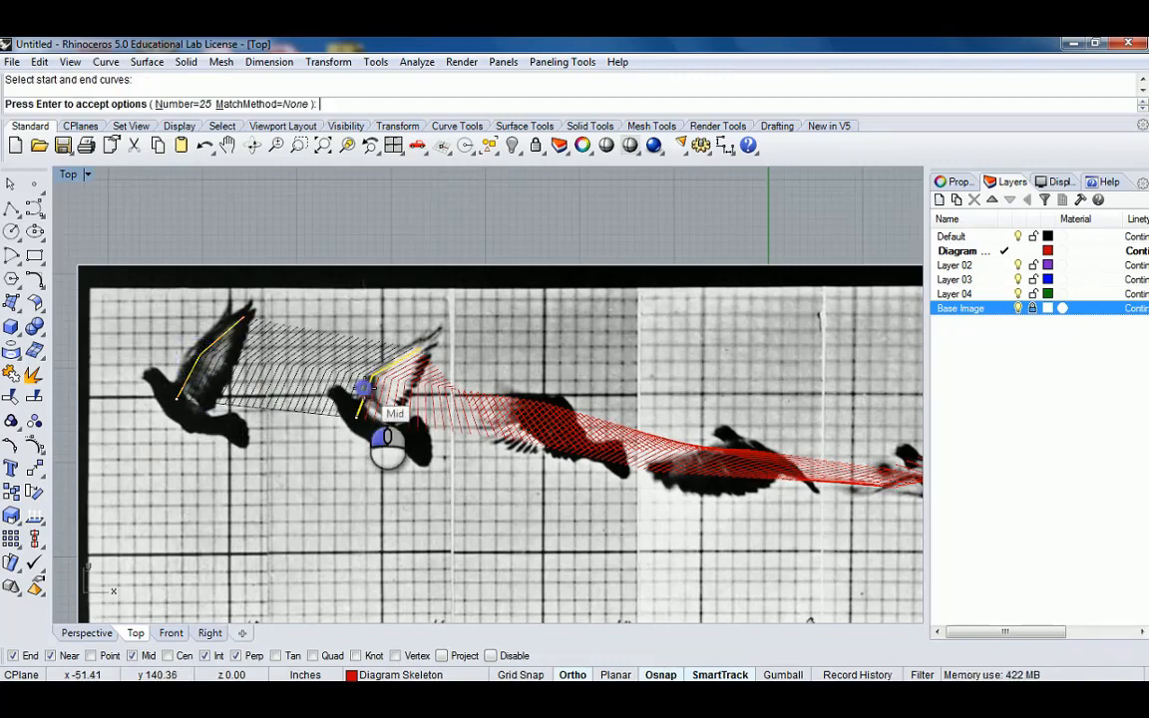
right_click(364, 389)
Hide the Base Image layer and inspect the full run of tween curves on its own
scroll(367, 390, down, 12)
right_drag(538, 406, 475, 369)
right_drag(682, 377, 597, 338)
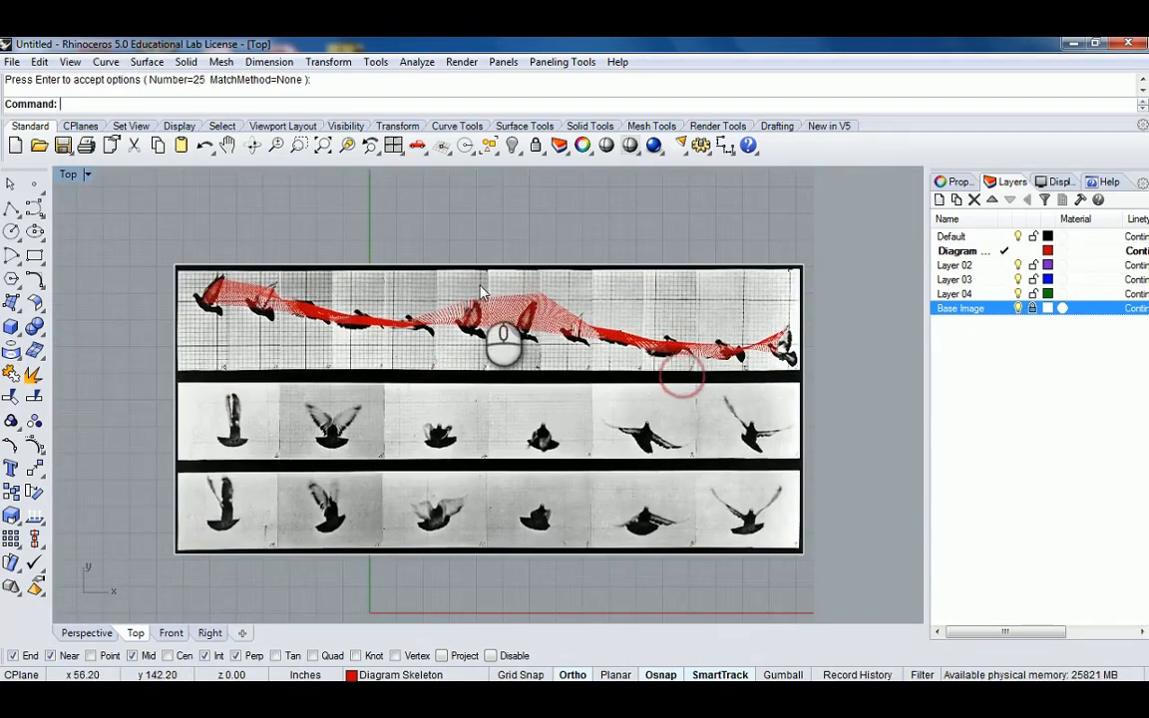
scroll(480, 286, up, 4)
scroll(480, 292, down, 3)
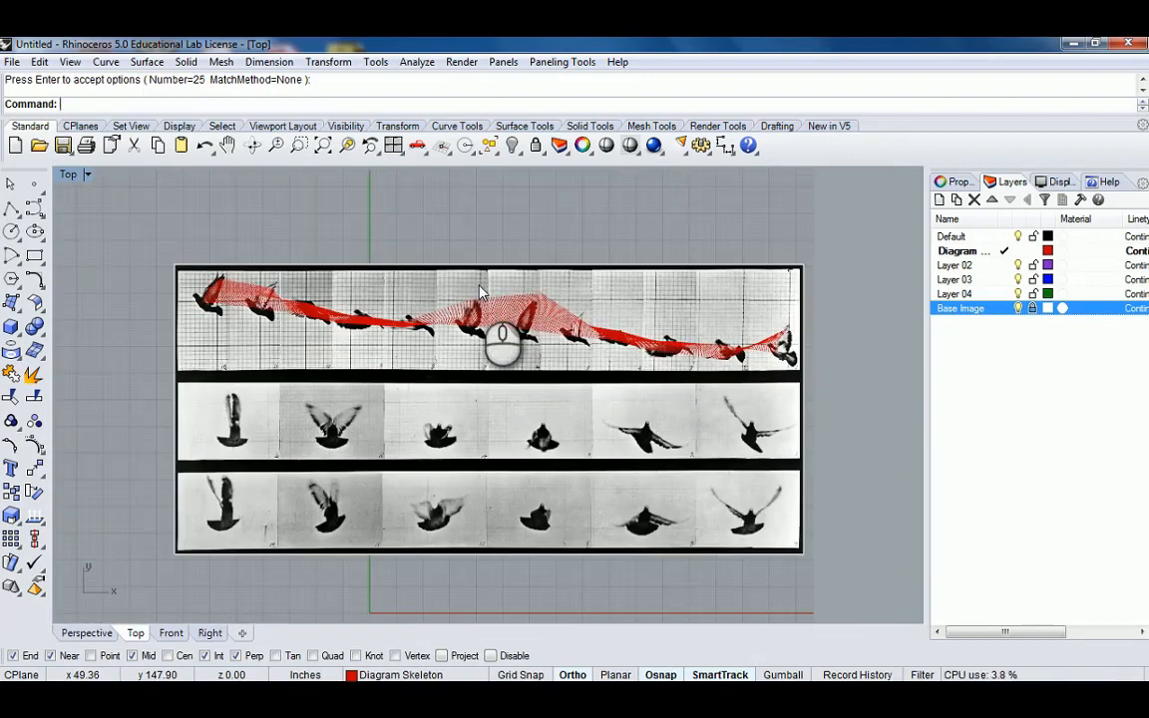
click(1019, 309)
scroll(547, 297, up, 2)
scroll(564, 290, down, 2)
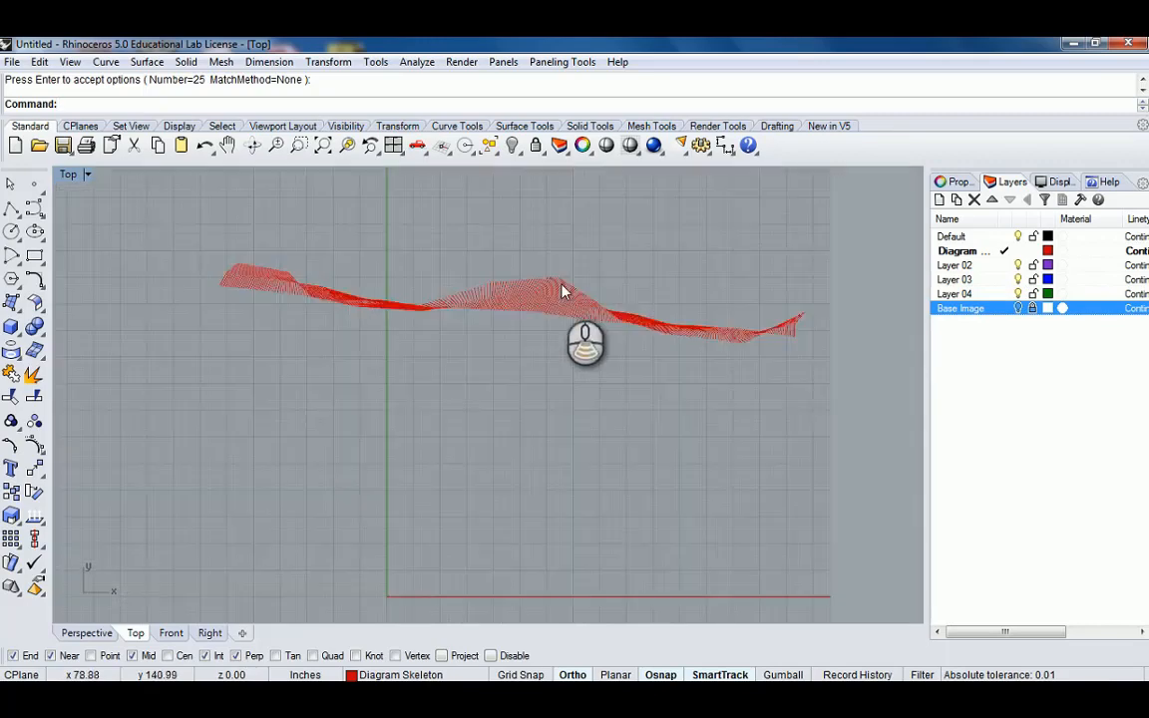
scroll(803, 321, up, 3)
scroll(810, 309, down, 3)
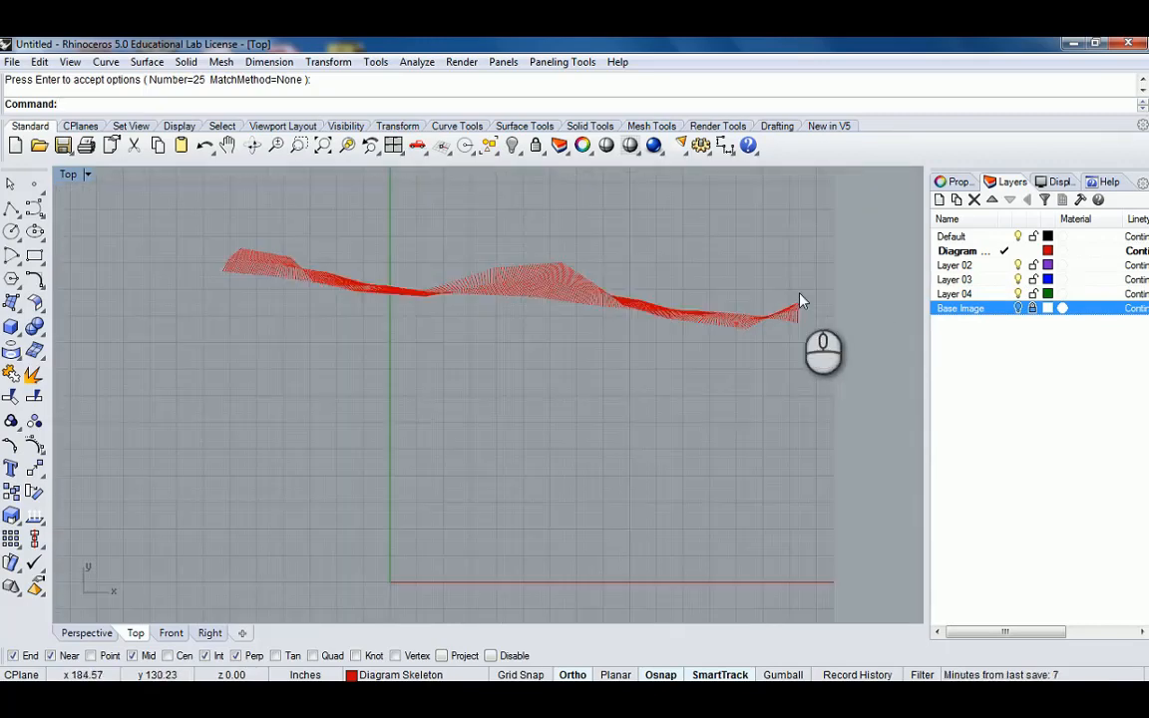
scroll(329, 256, up, 2)
scroll(289, 257, down, 3)
Select the whole run of wing curves, clear the selection, and examine the individual curves at the frame 1 end
drag(177, 237, 735, 415)
scroll(626, 361, up, 2)
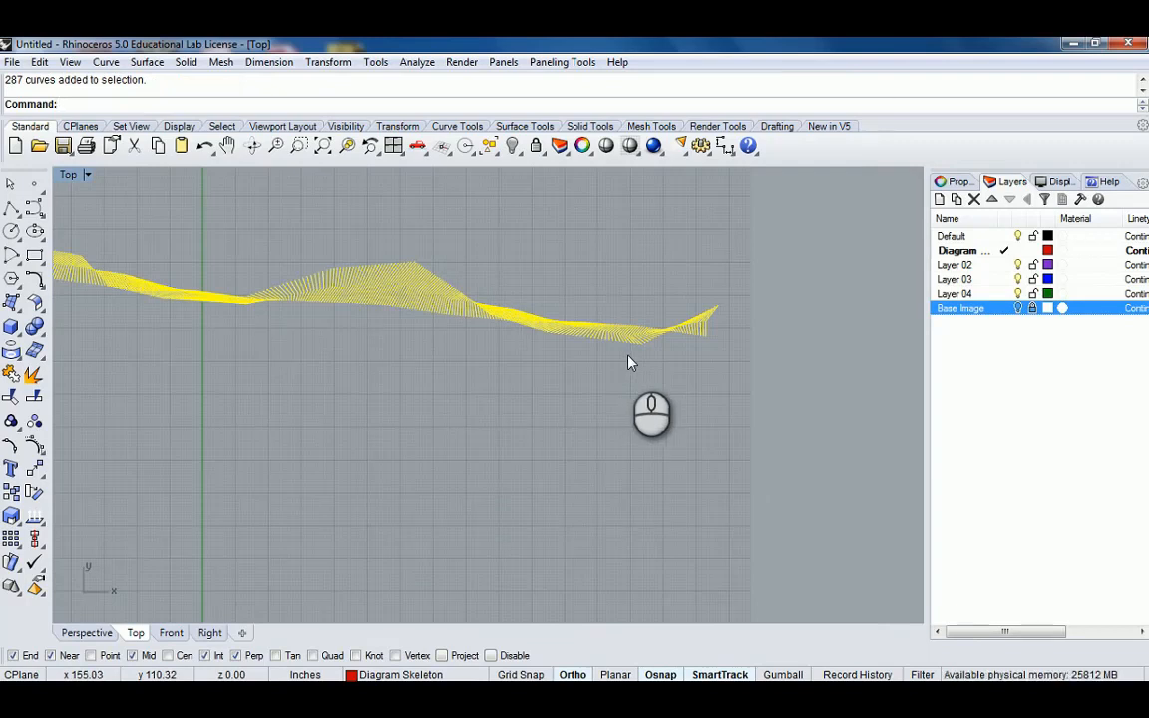
scroll(598, 319, down, 4)
scroll(548, 379, up, 4)
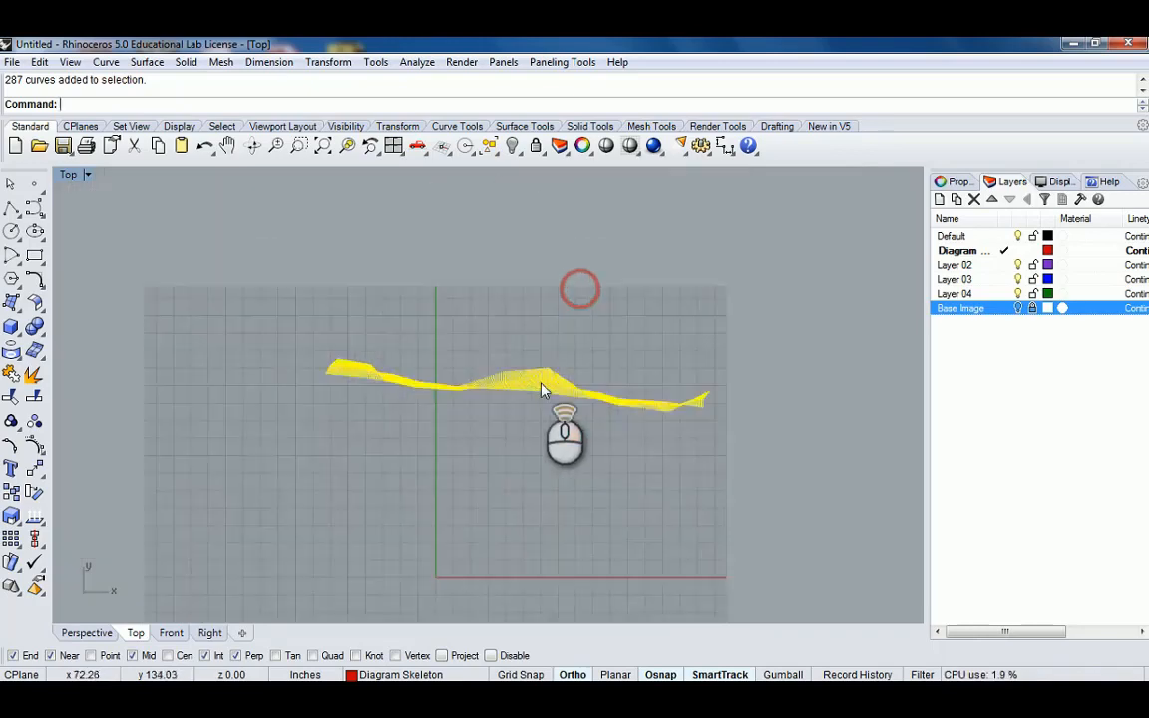
click(592, 344)
scroll(850, 423, up, 2)
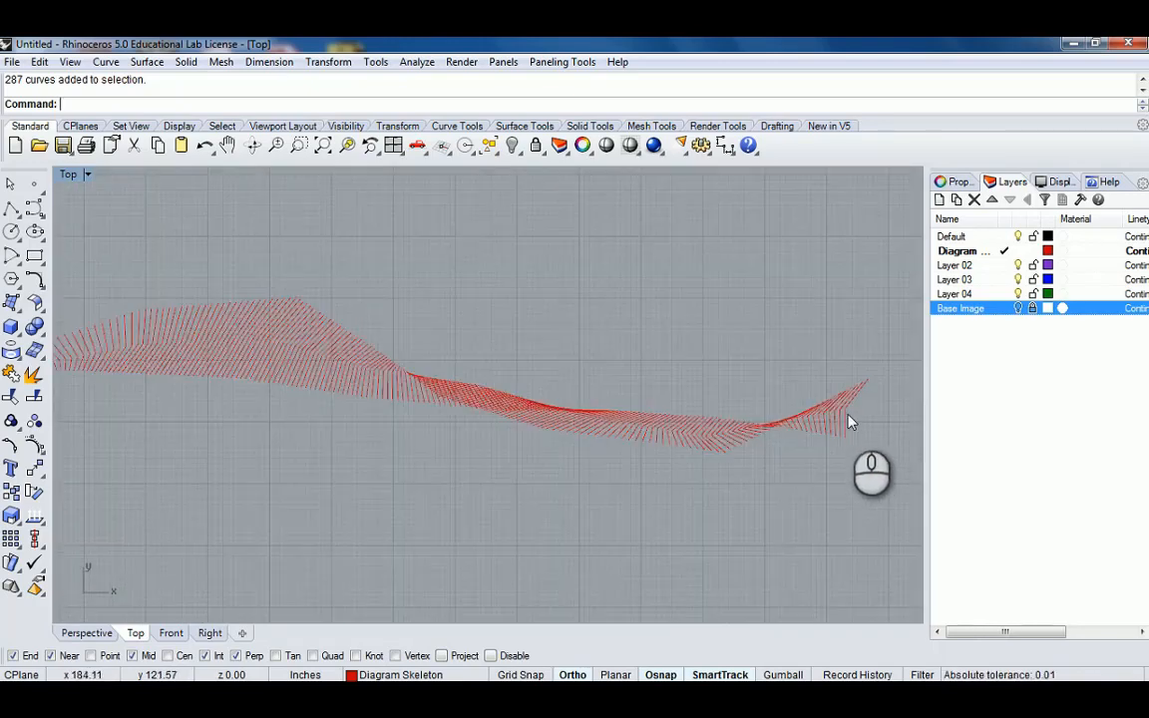
click(854, 418)
scroll(828, 429, up, 2)
key(Escape)
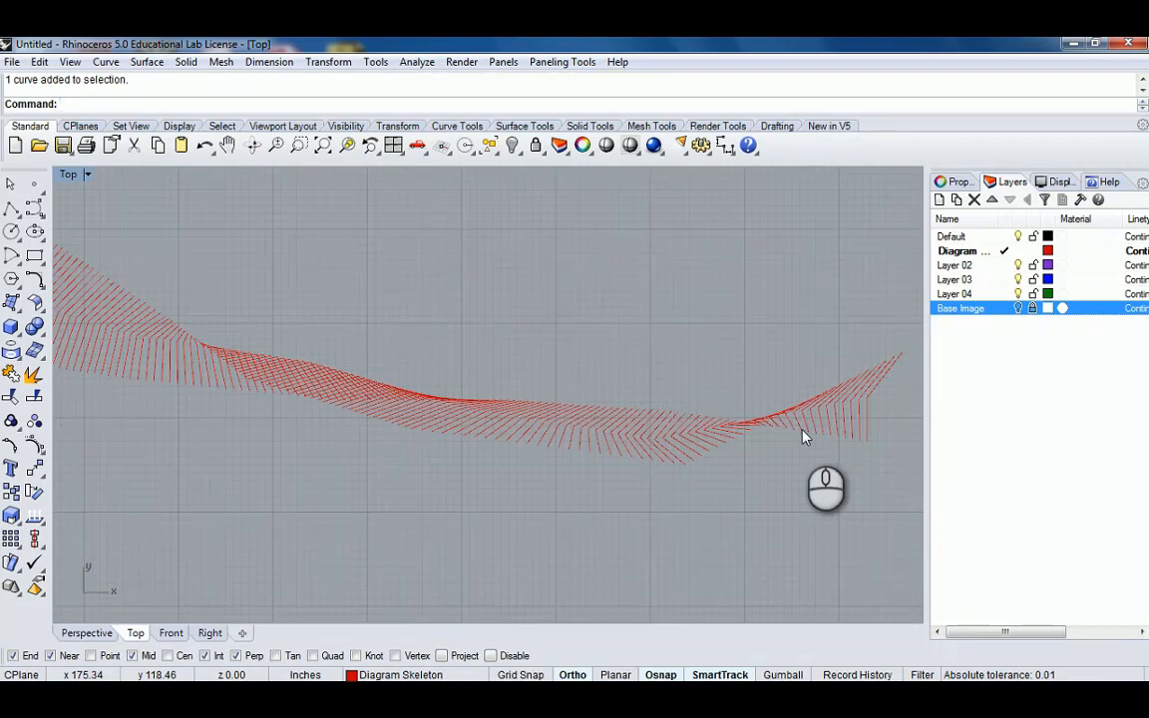
scroll(805, 437, down, 2)
scroll(798, 429, down, 2)
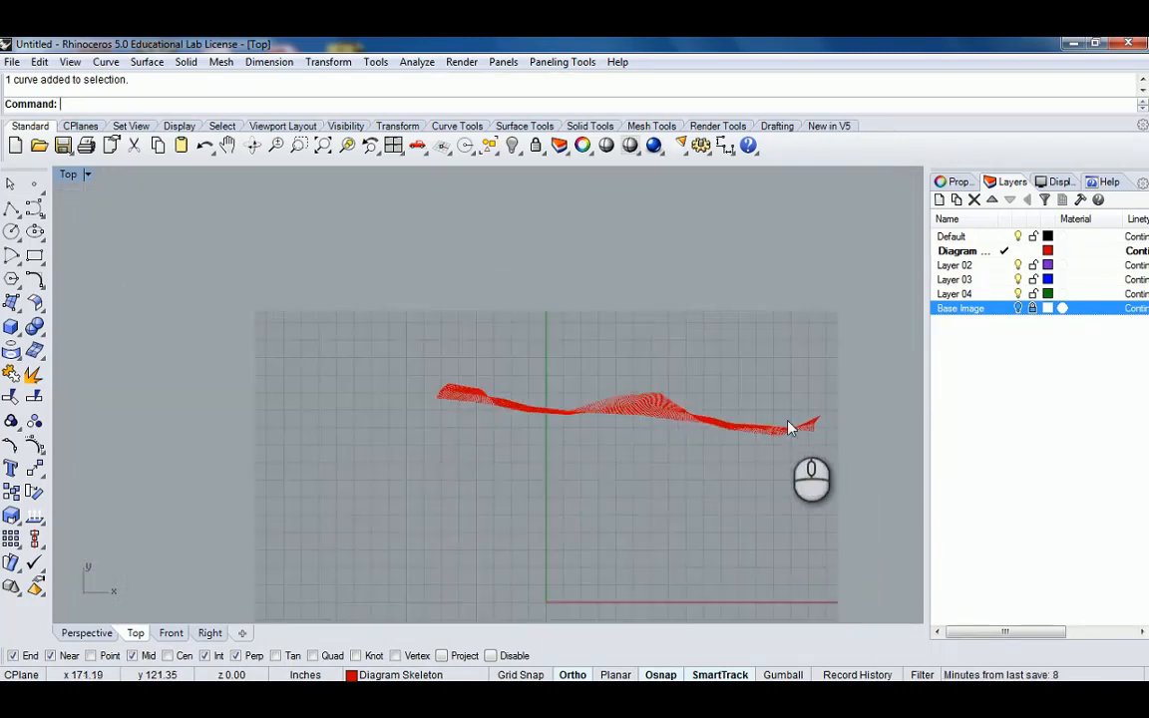
scroll(666, 397, up, 3)
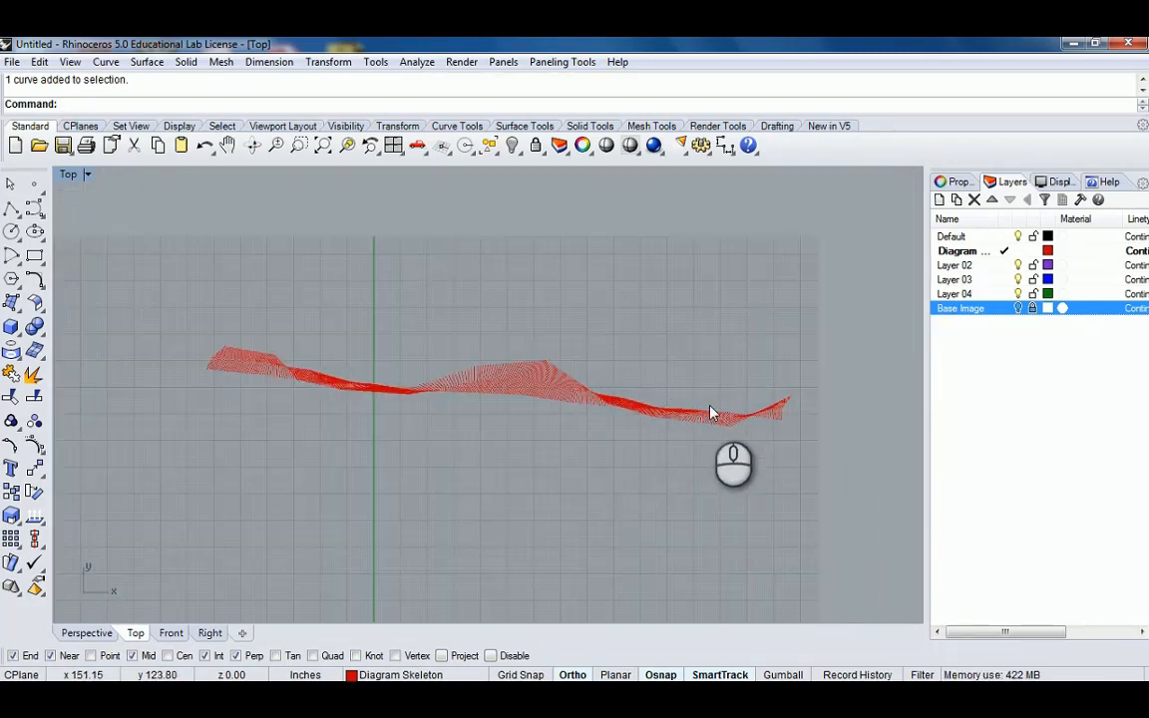
Undo the hiding of the Base Image layer and all the tweens, keeping only the traced wing polylines
key(ctrl+z)
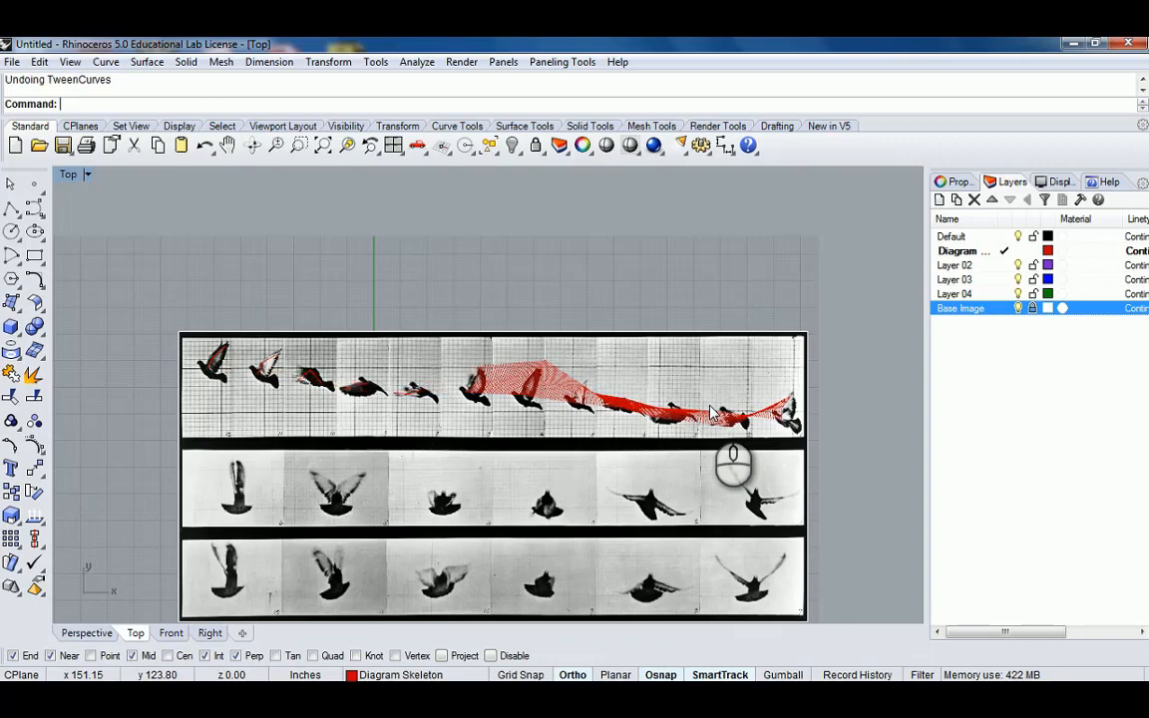
key(ctrl+z)
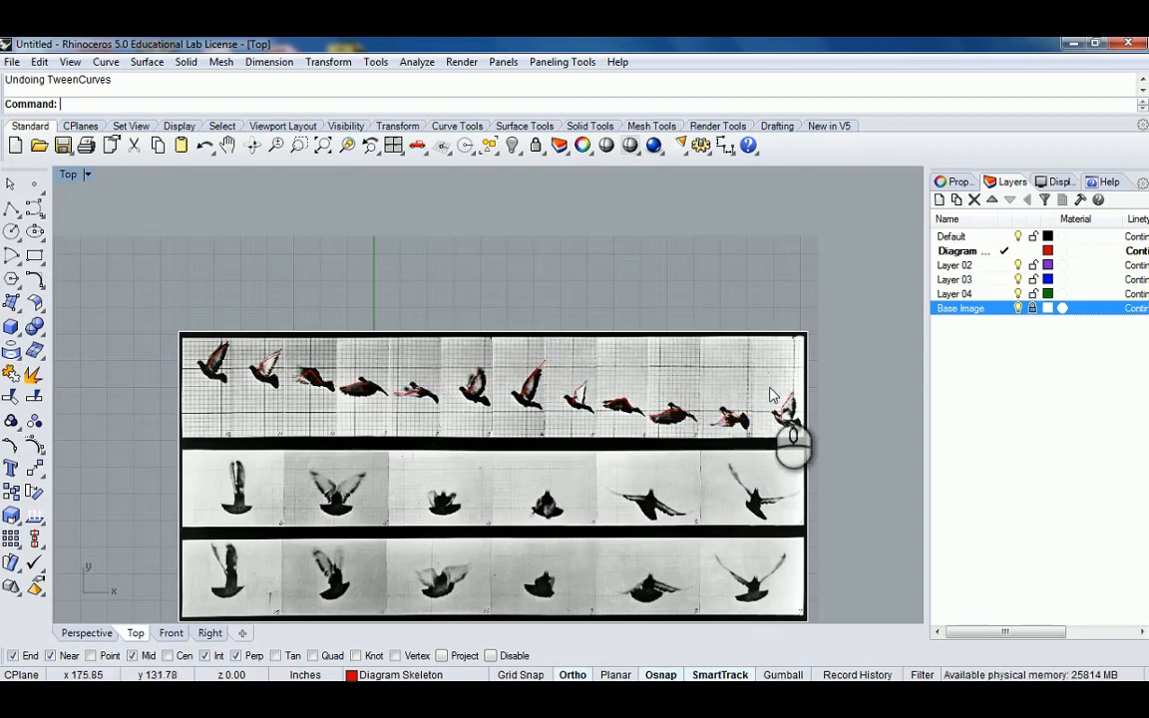
Create a layer named Tween lines and move it up in the layer list to directly above Diagram Skeleton
click(938, 199)
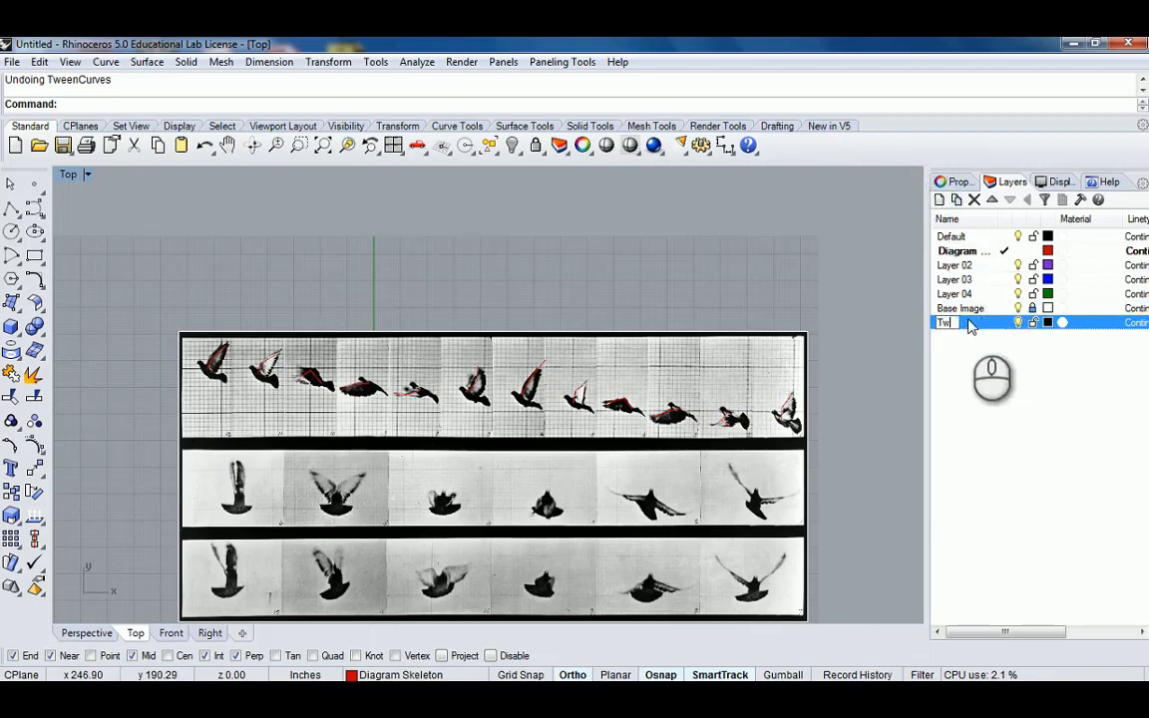
click(1020, 365)
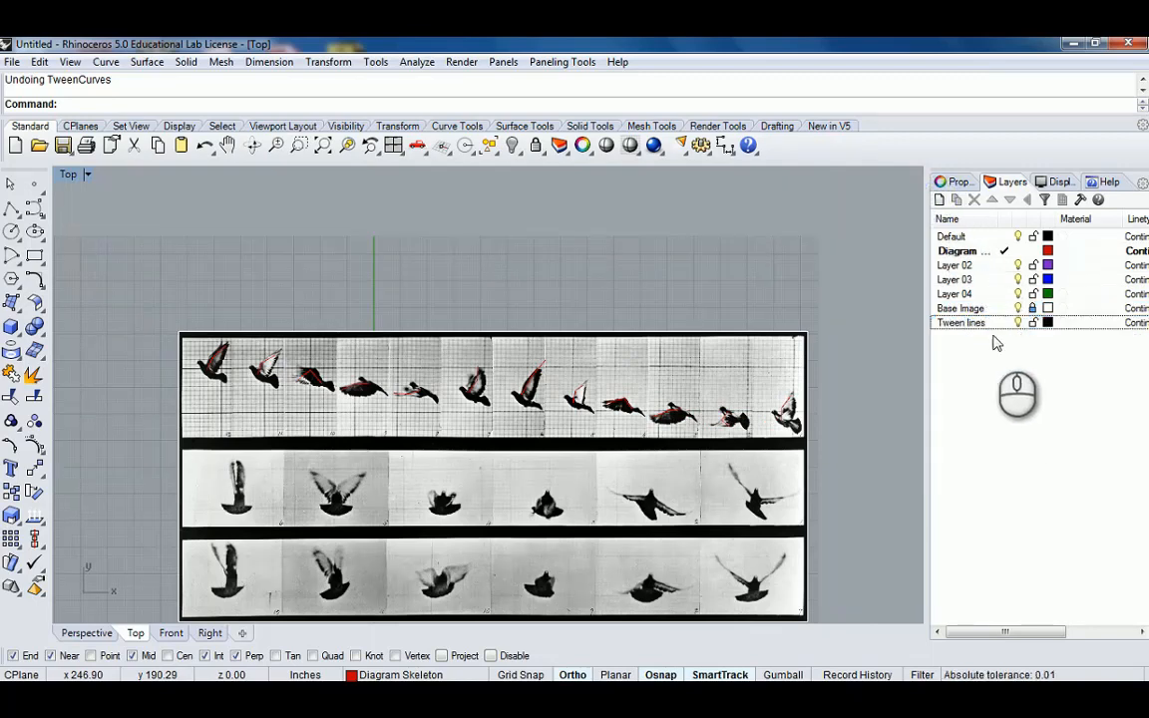
click(995, 323)
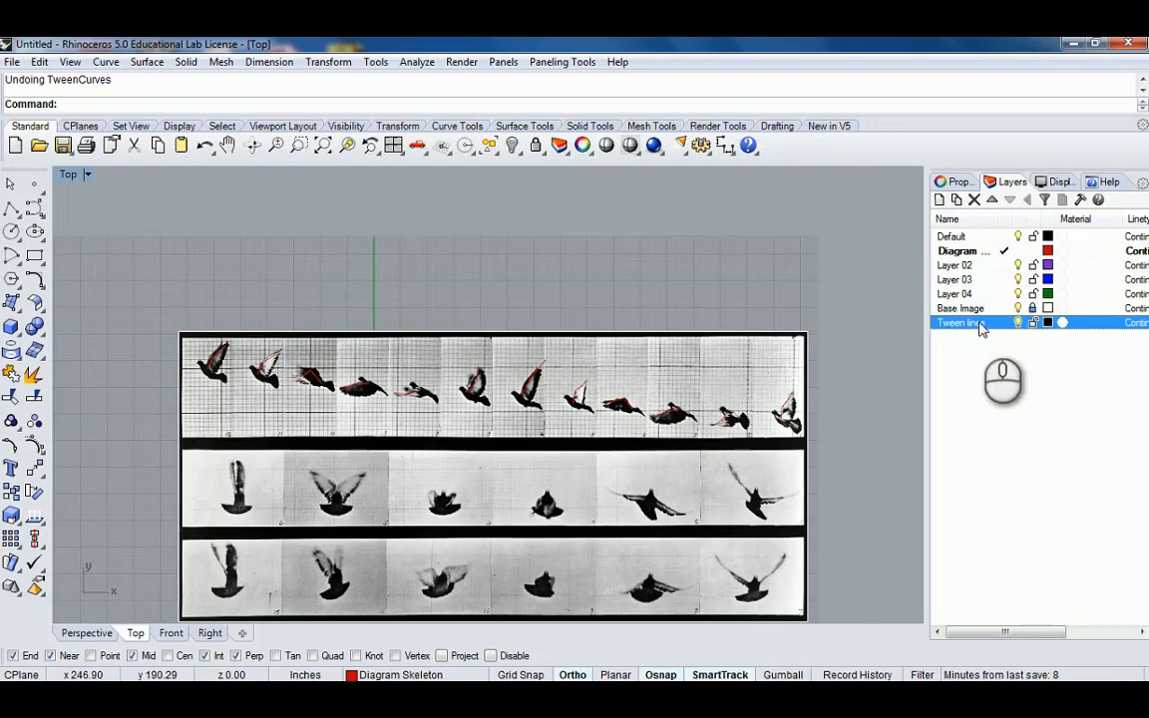
click(992, 199)
click(993, 199)
click(993, 199)
click(993, 199)
click(992, 200)
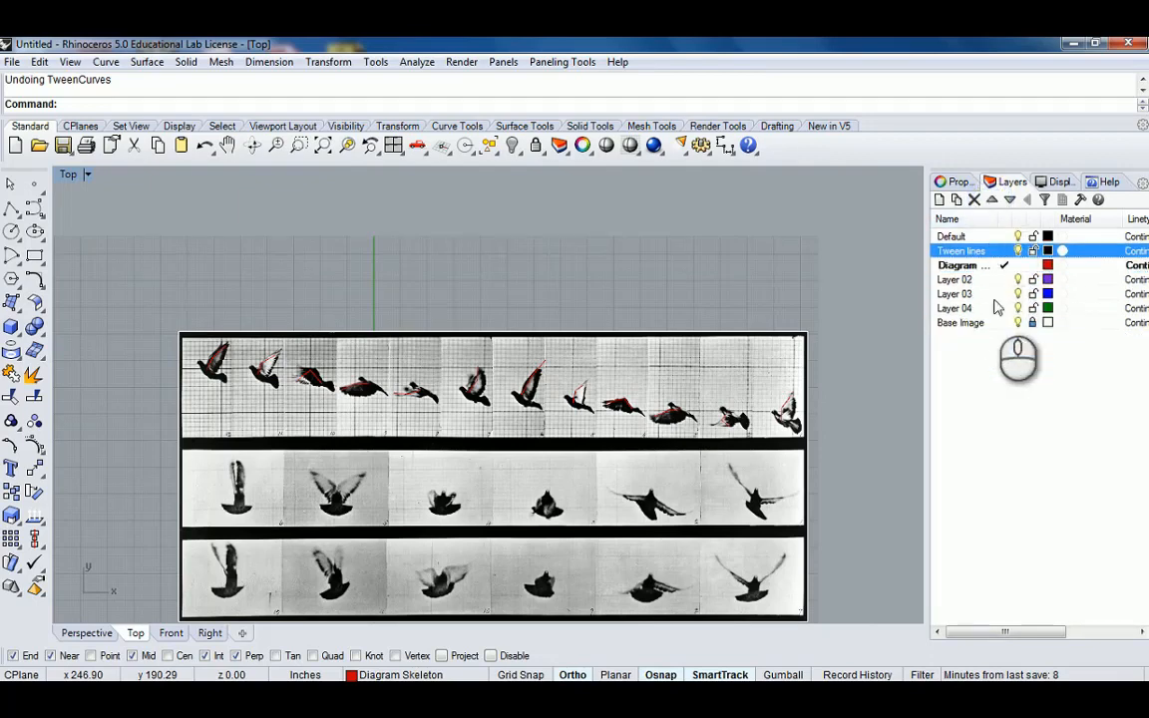
Set the Tween lines layer colour to blue (RGB 13, 0, 255) and make it the current layer
click(1047, 250)
click(588, 389)
click(642, 498)
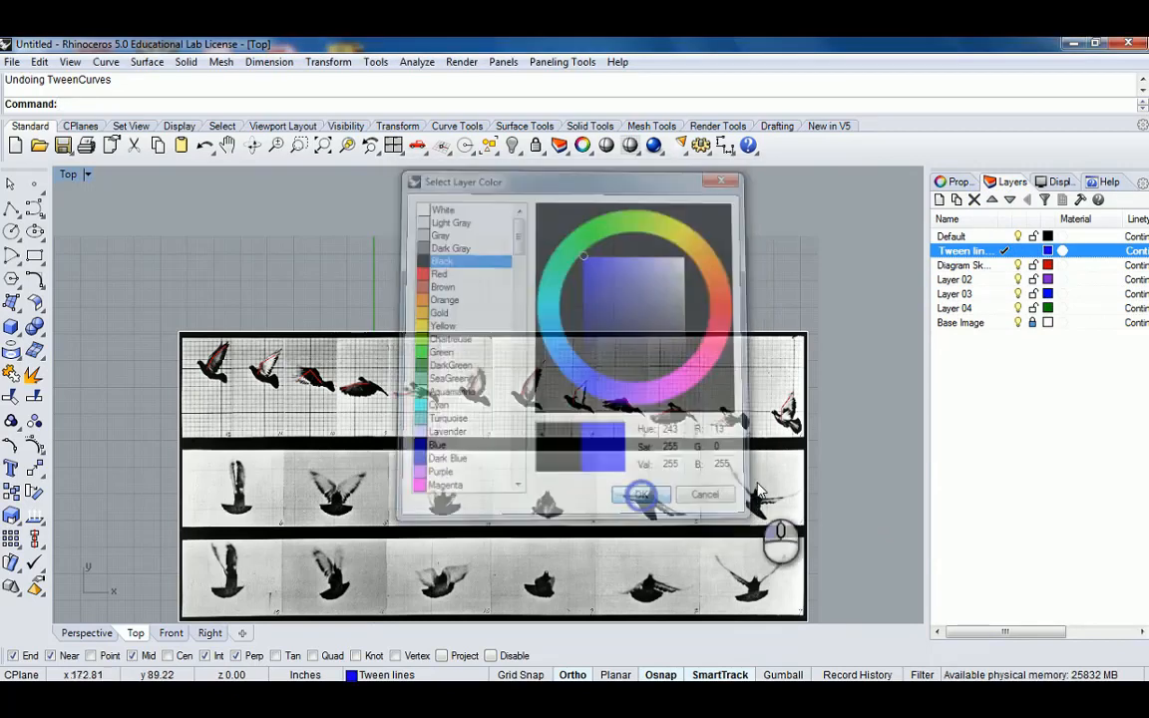
Try to tween between the frame 1 and frame 2 wing polylines with Tween lines current, and undo the tween
scroll(829, 429, up, 4)
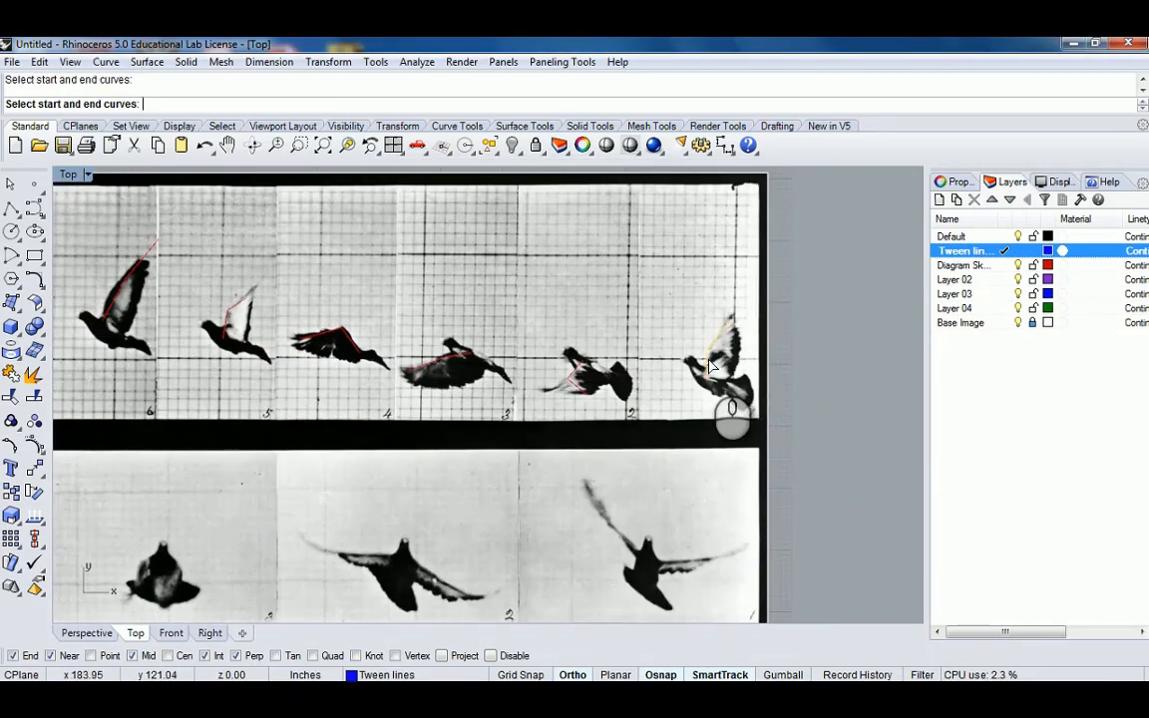
click(585, 381)
key(Return)
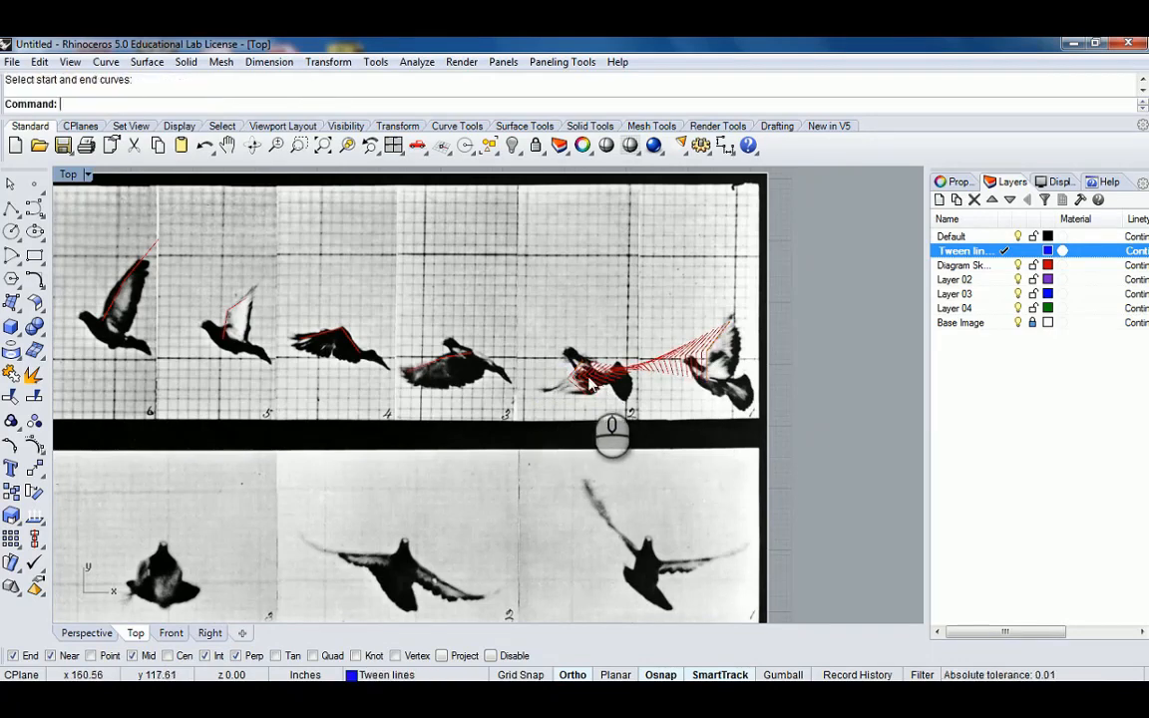
key(ctrl+z)
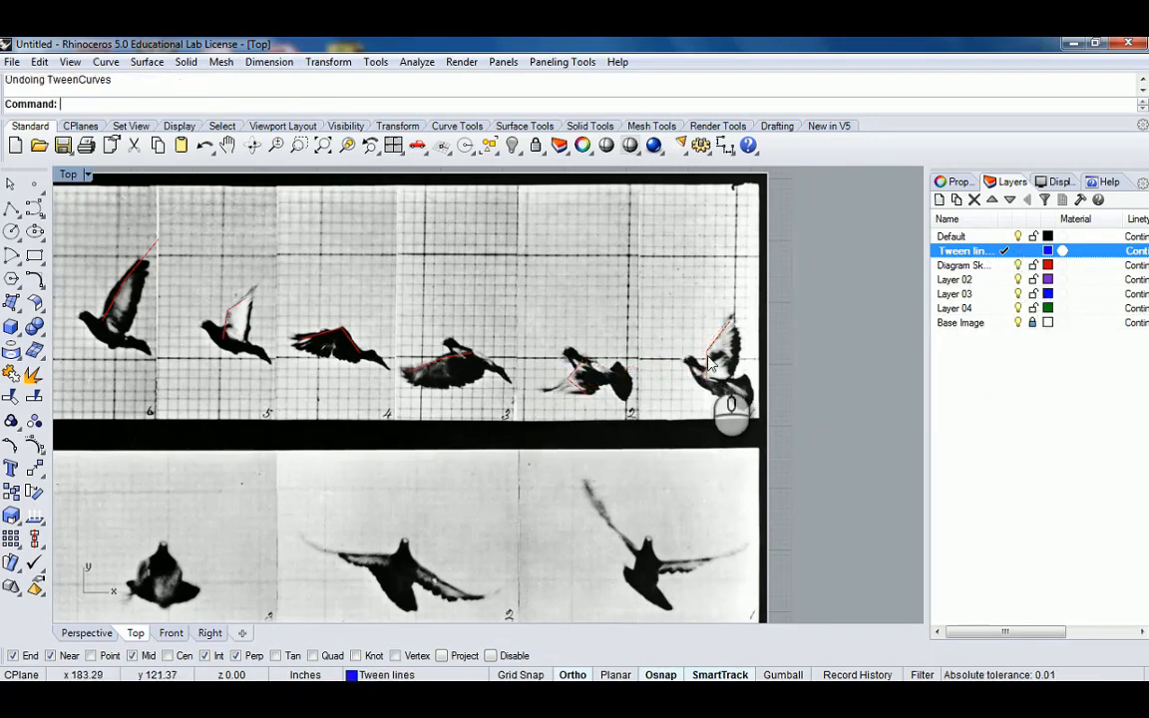
scroll(573, 382, up, 2)
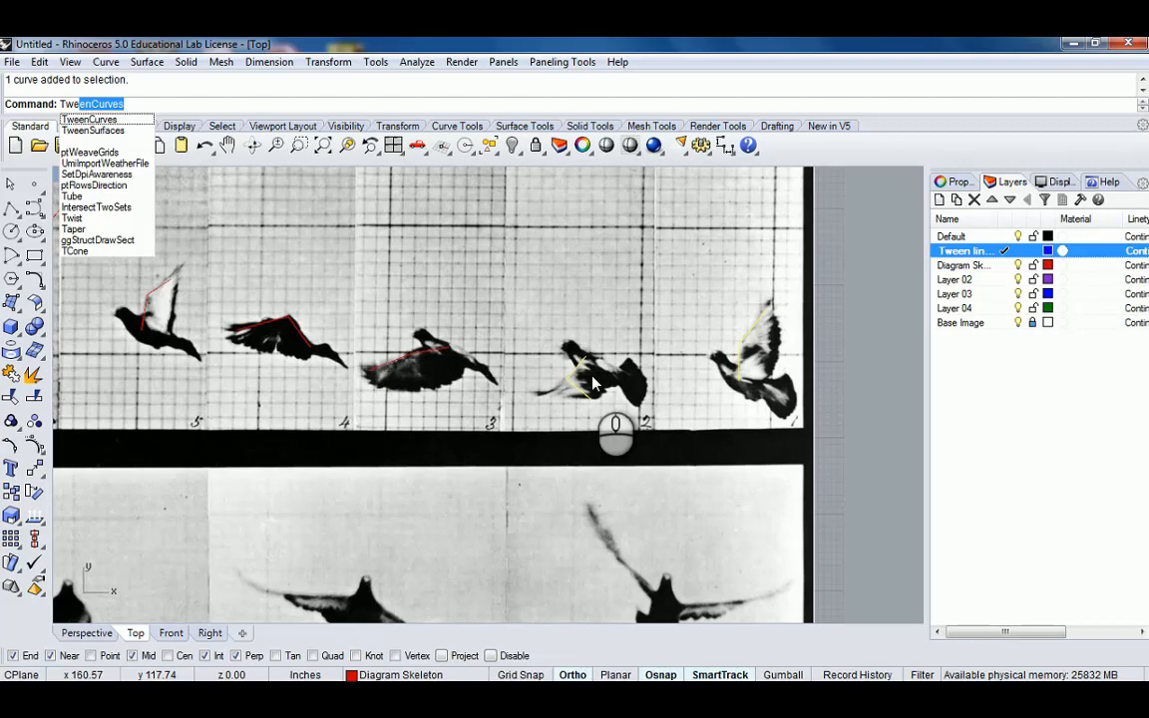
key(Escape)
key(Escape)
Select the wing polylines of all twelve frames in the side-view flight sequence
scroll(588, 339, down, 14)
right_drag(454, 320, 502, 346)
scroll(314, 304, up, 4)
drag(243, 272, 800, 383)
right_drag(888, 418, 733, 413)
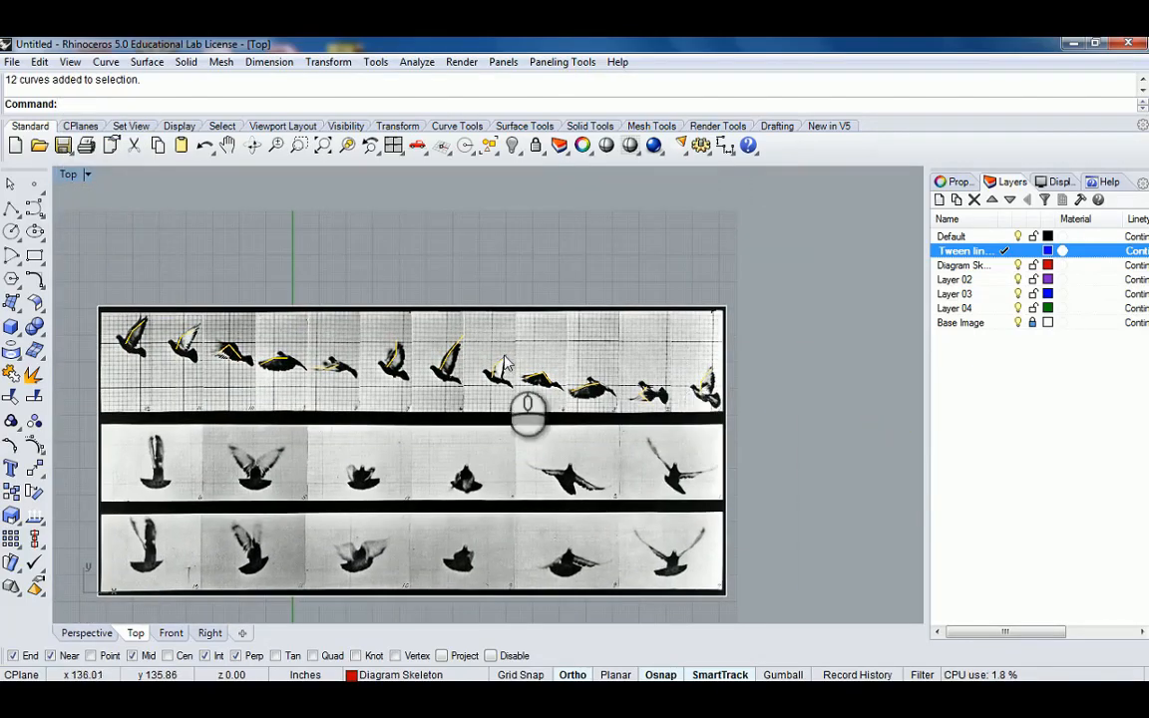
right_drag(504, 365, 548, 367)
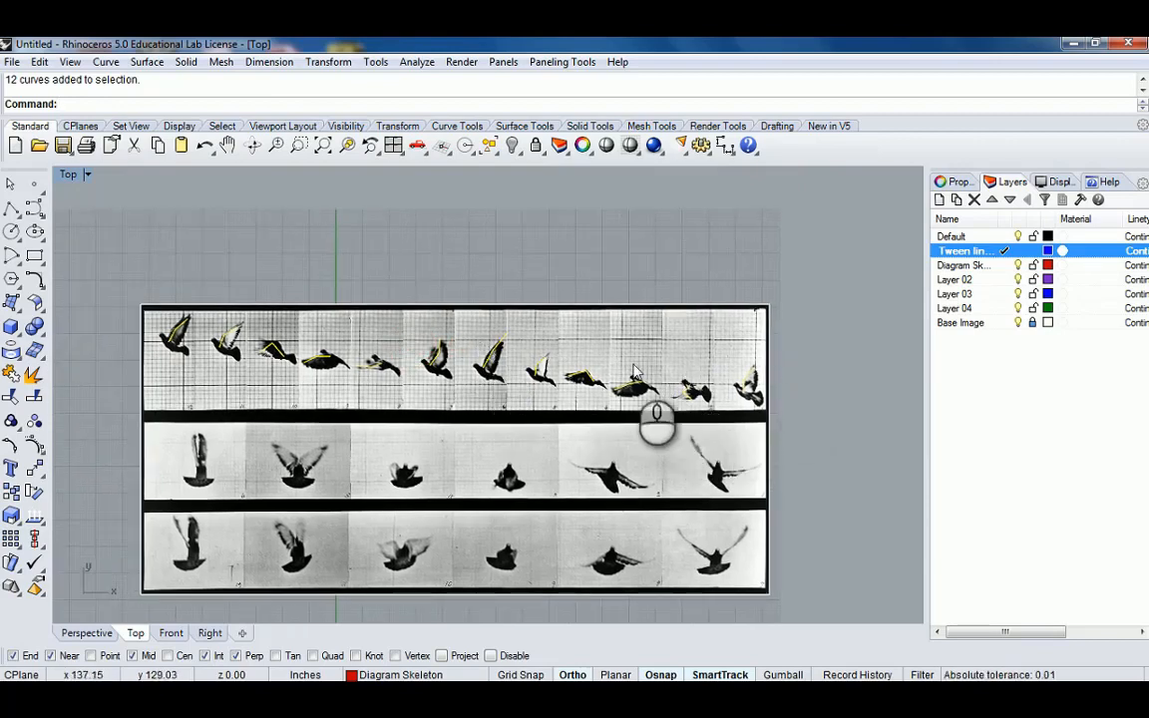
Examine the example collage with the human figures and red flight path, and return to the flight sequence
right_drag(629, 362, 698, 374)
scroll(694, 347, down, 12)
right_drag(671, 283, 636, 423)
scroll(631, 331, up, 8)
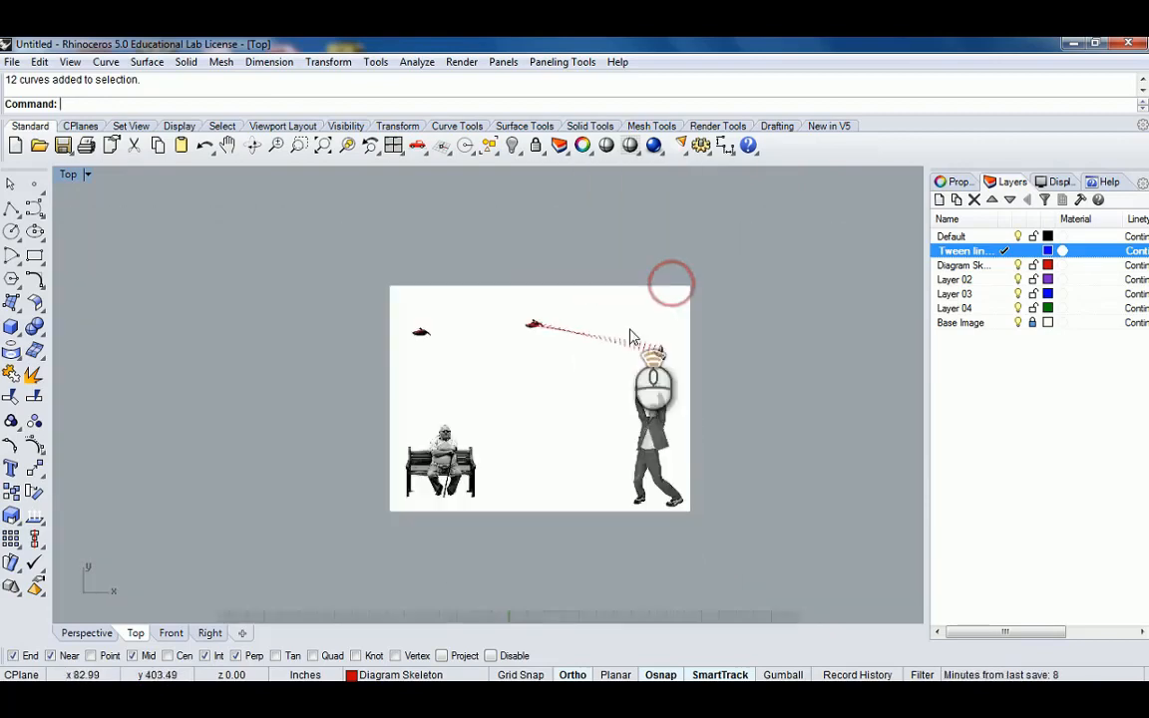
scroll(630, 336, up, 4)
right_drag(589, 288, 581, 216)
scroll(607, 381, down, 4)
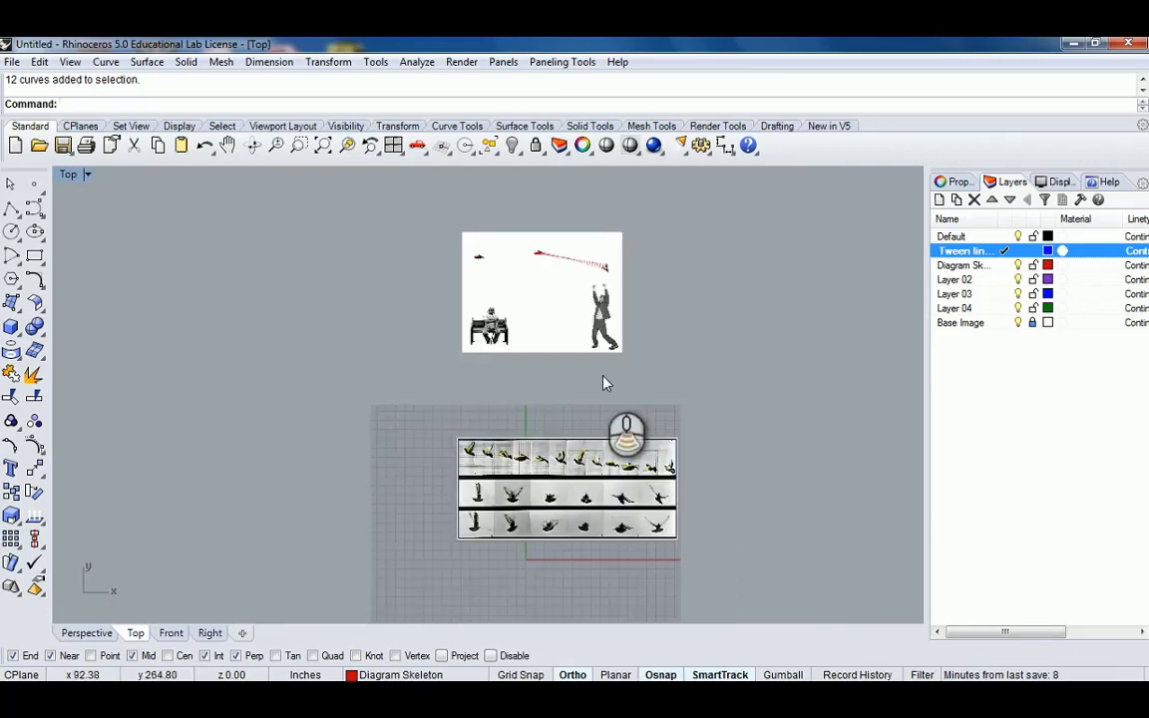
right_drag(602, 374, 603, 318)
scroll(604, 448, up, 8)
scroll(705, 382, up, 3)
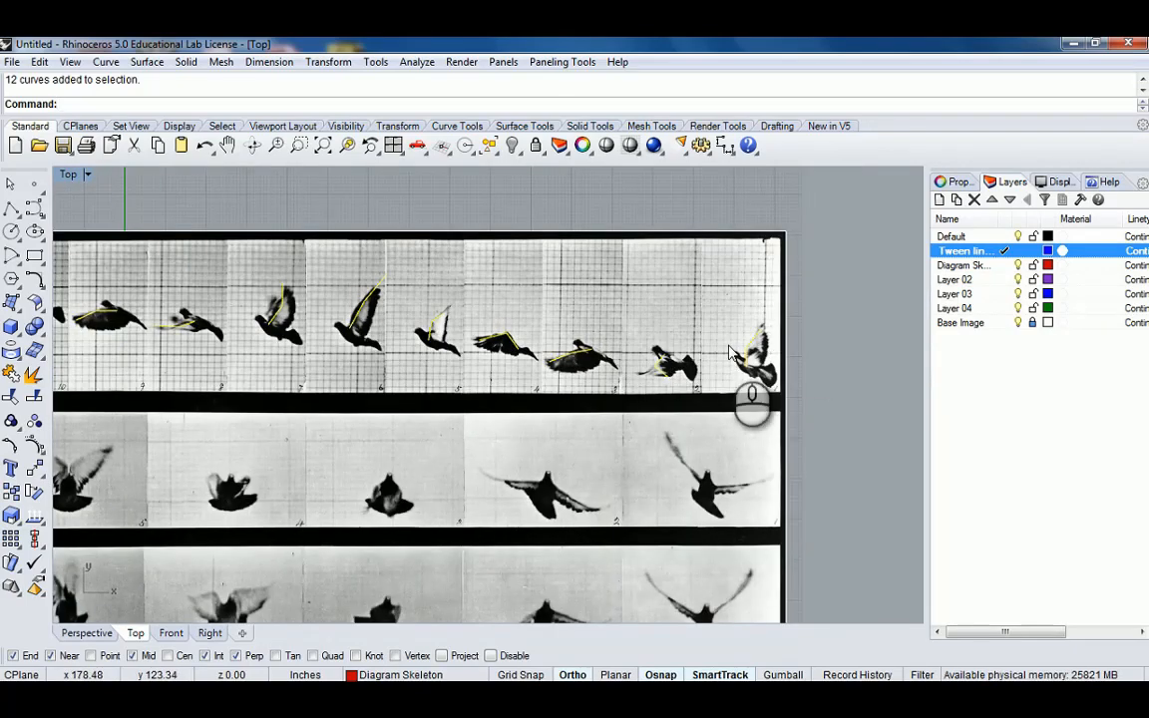
right_drag(727, 347, 804, 384)
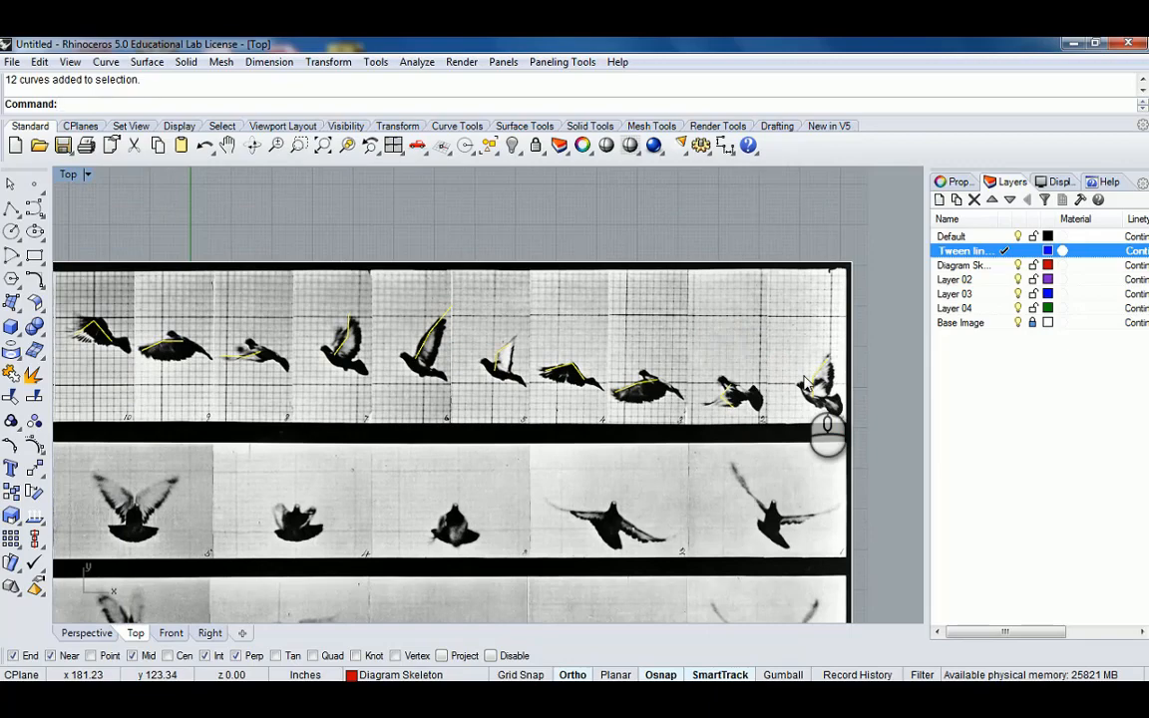
Copy the twelve selected wing polylines onto their own position, using the frame 1 wing tip as both base and target point
text(opy)
key(Return)
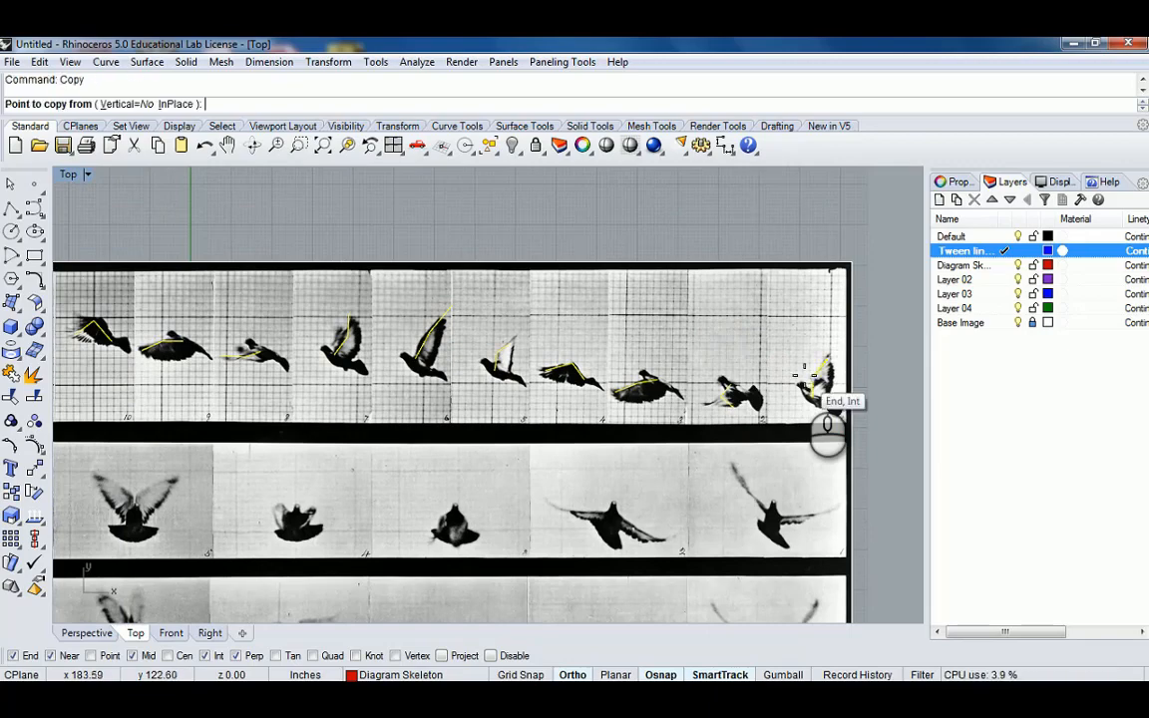
scroll(861, 426, up, 5)
click(816, 339)
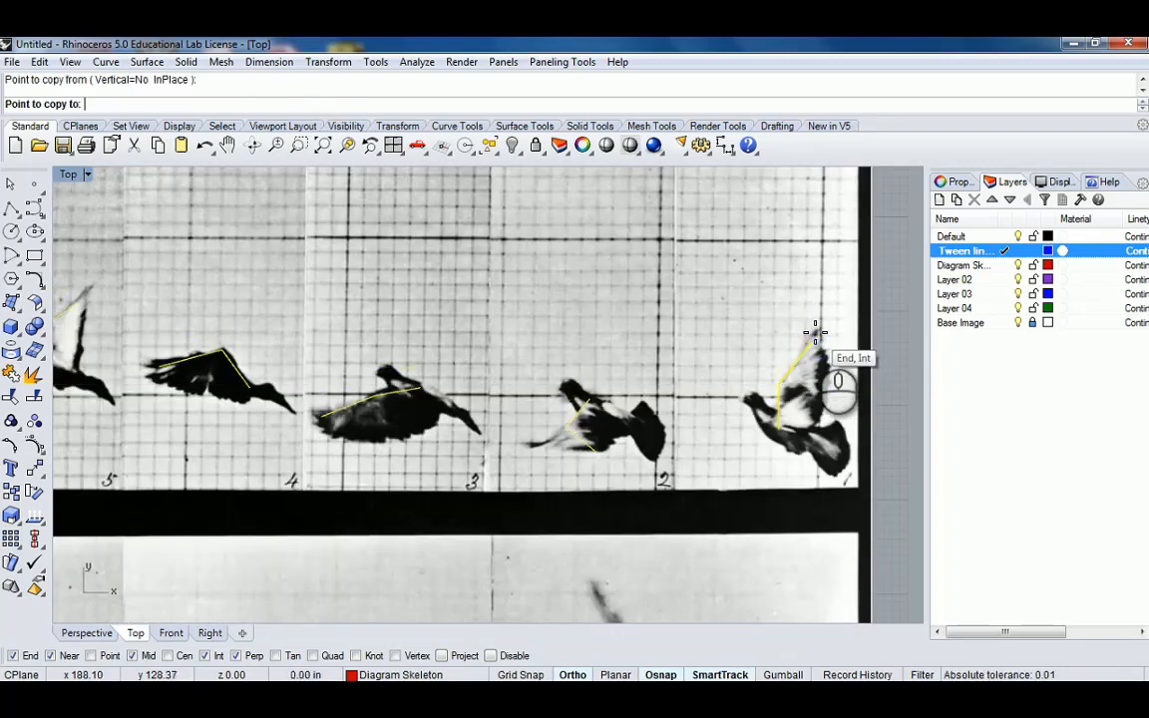
click(816, 339)
key(Return)
Assign one set of the twelve wing polylines to the Tween lines layer and deselect them
click(802, 351)
click(856, 397)
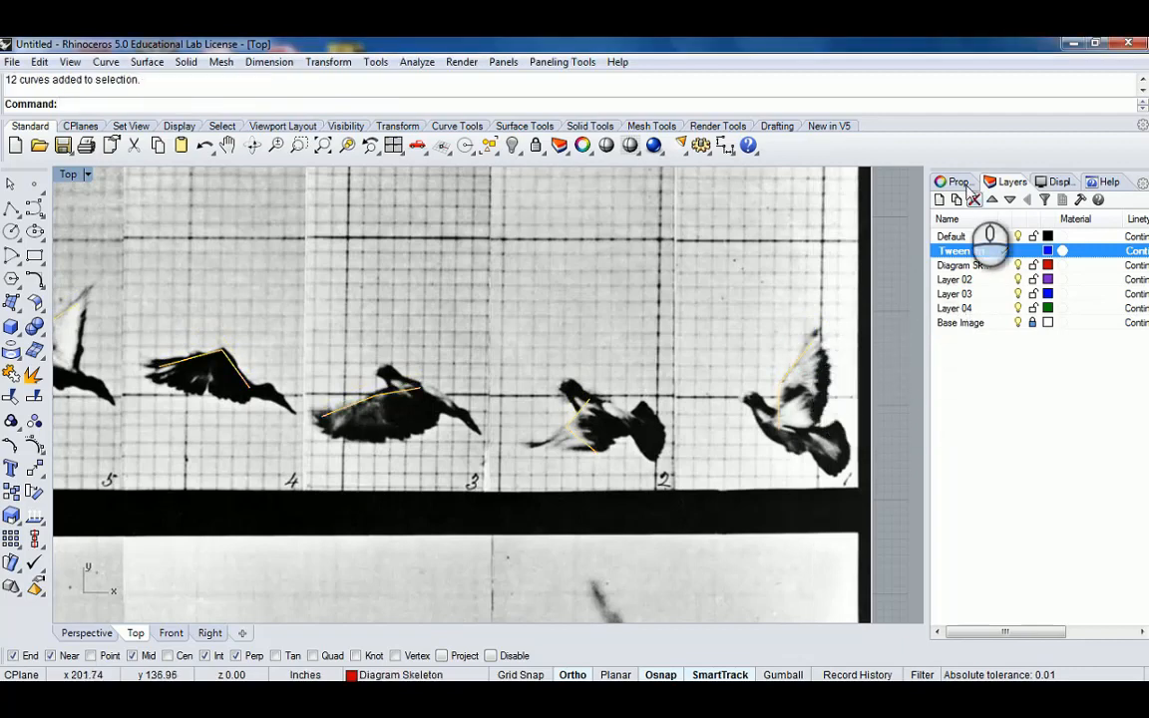
click(954, 182)
click(1138, 285)
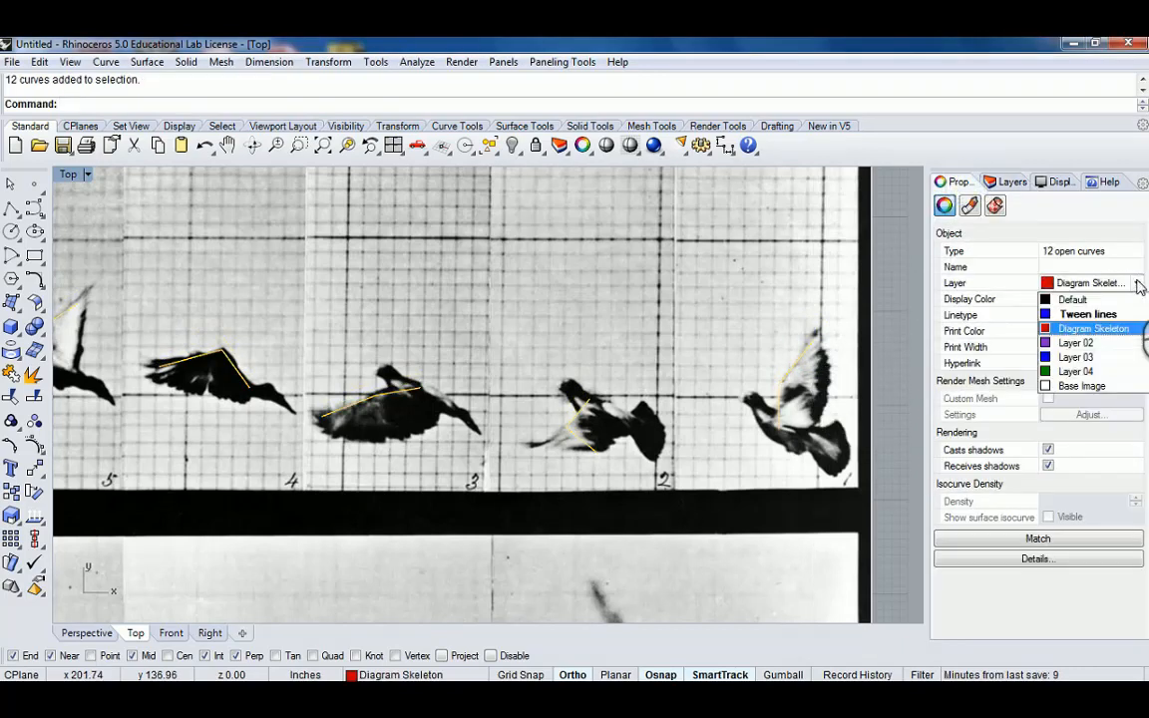
click(1087, 314)
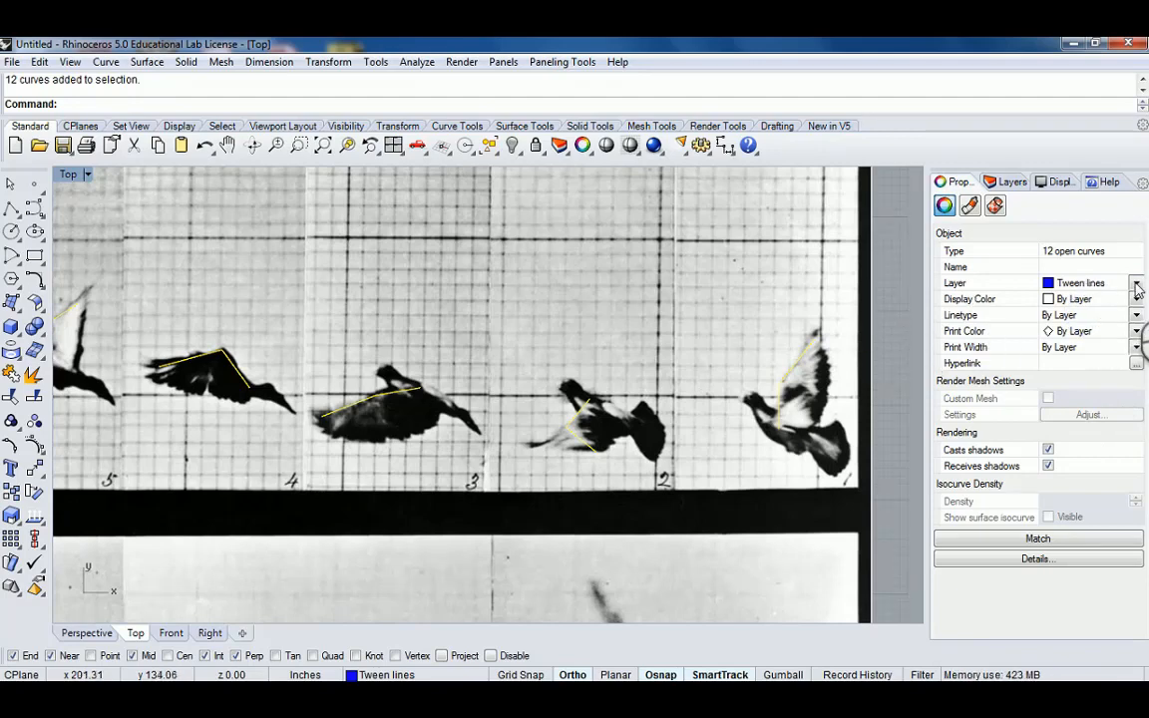
click(1137, 288)
click(887, 322)
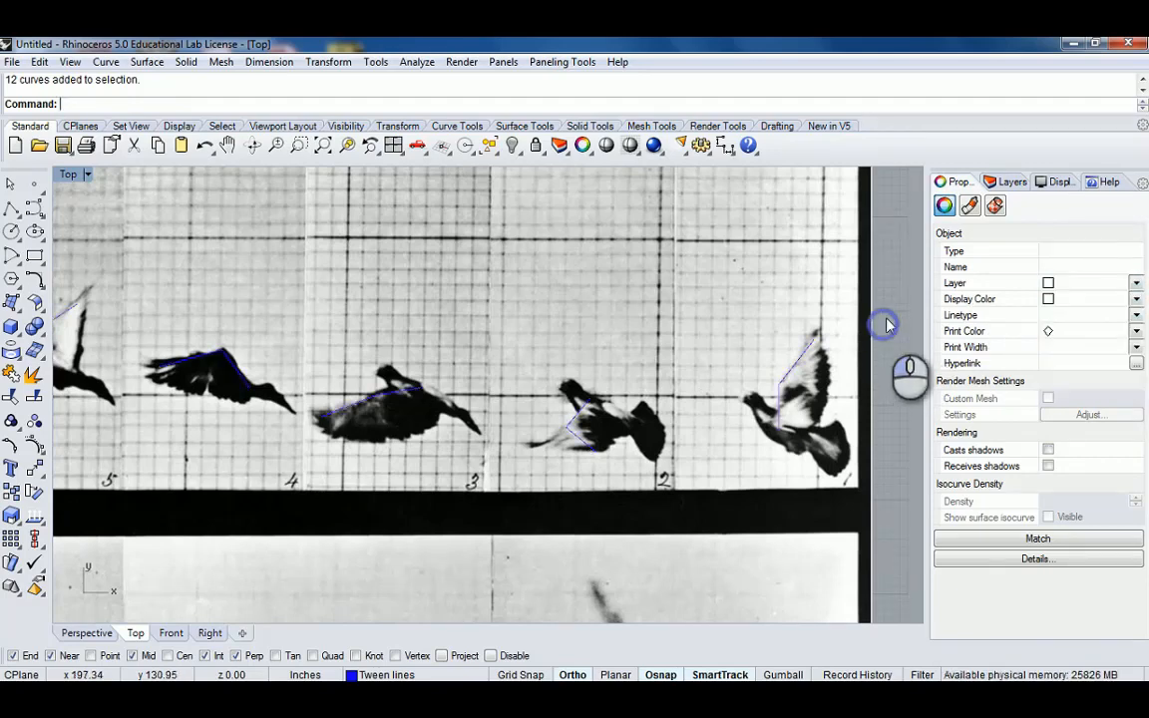
Hide the Diagram Skeleton layer and ungroup the wing polylines on the Tween lines layer
click(1005, 183)
click(1012, 266)
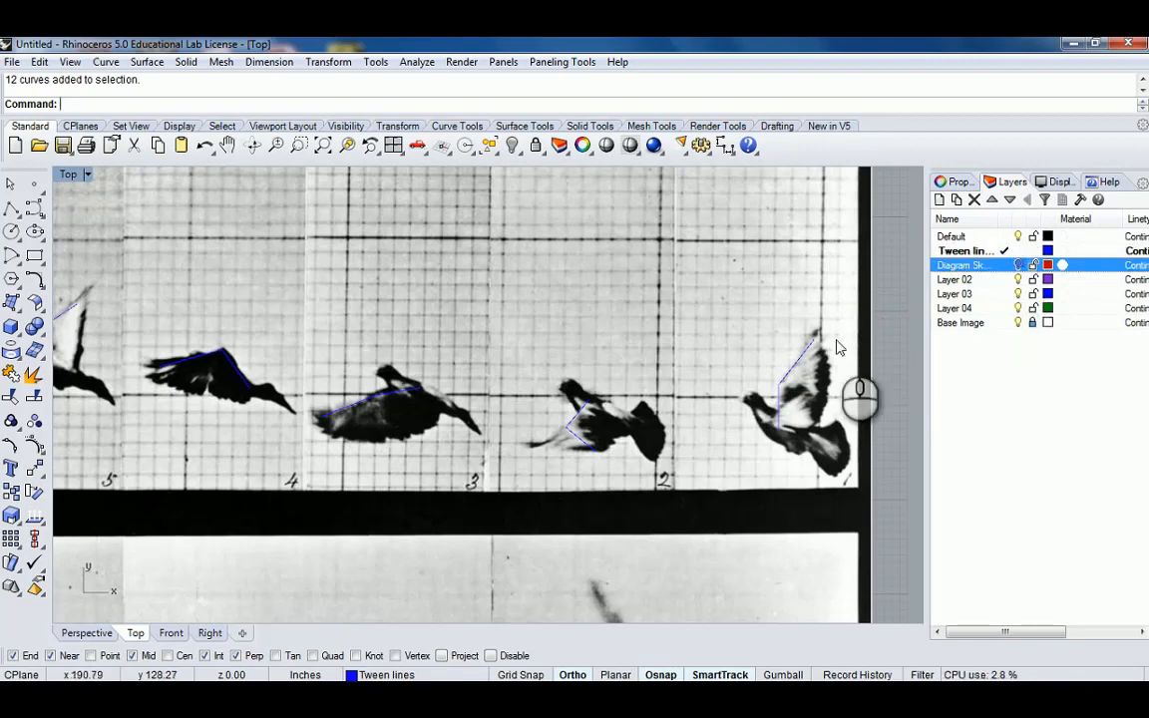
click(795, 365)
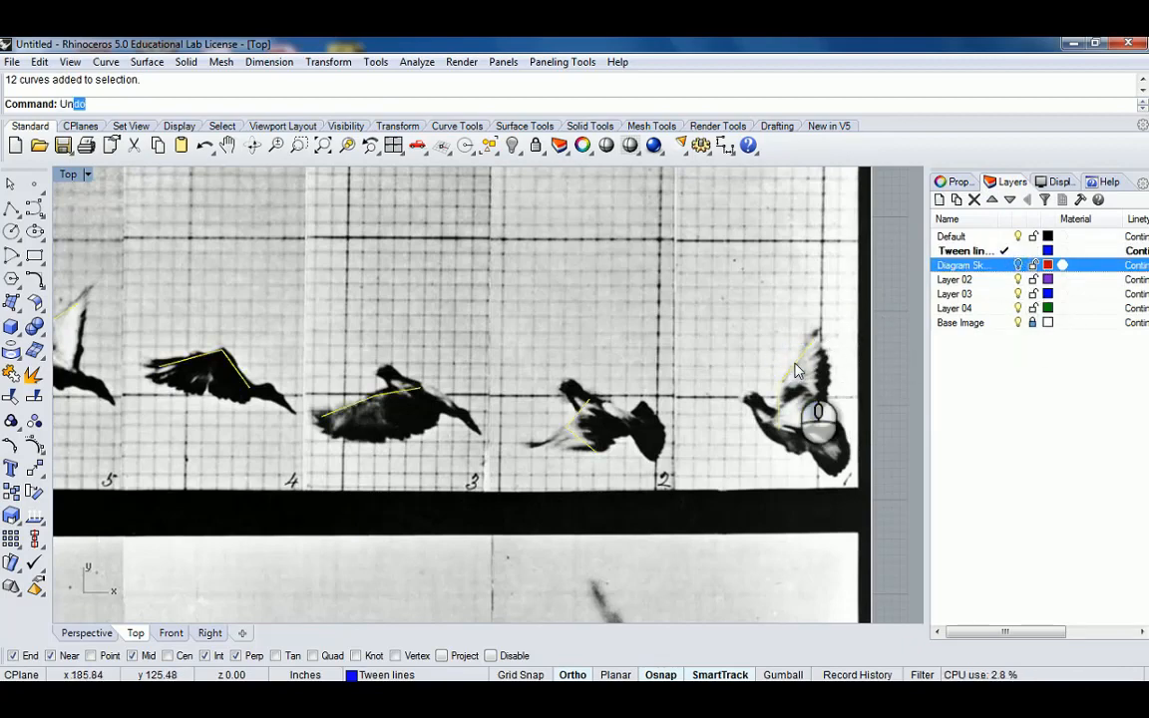
text(Ungrop)
key(Return)
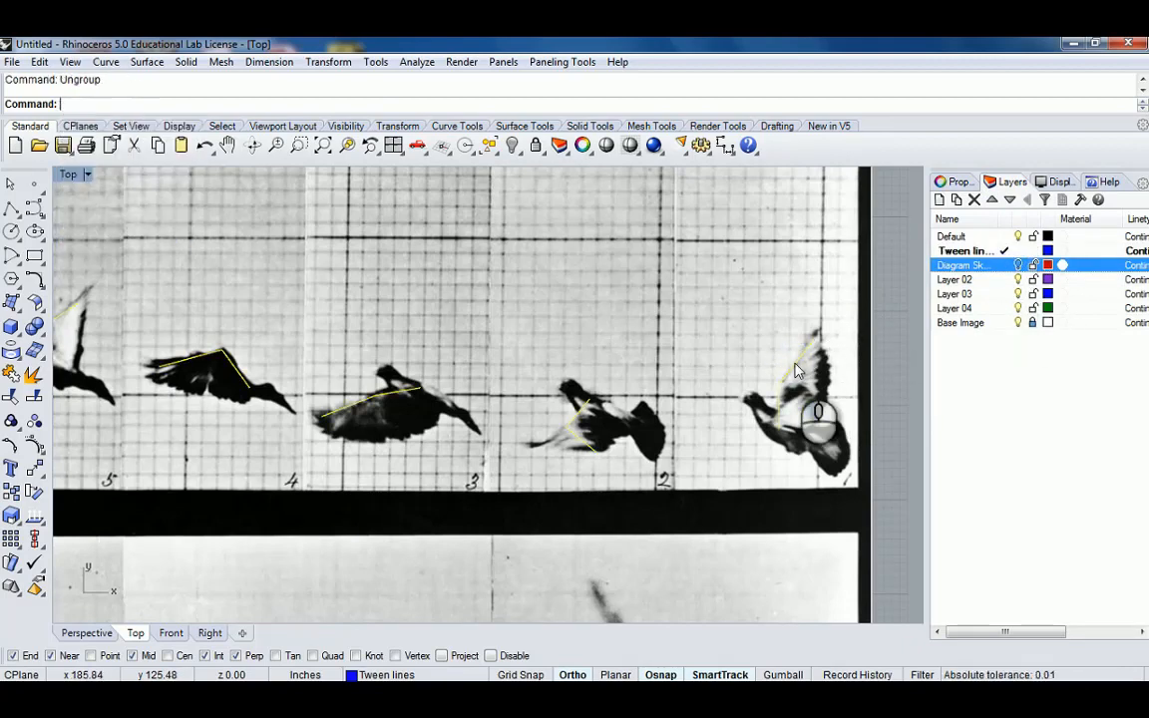
click(796, 369)
Tween 25 curves between the frame 1 and frame 2 wing polylines with no match method
scroll(795, 373, down, 8)
right_drag(792, 381, 769, 374)
scroll(704, 385, up, 2)
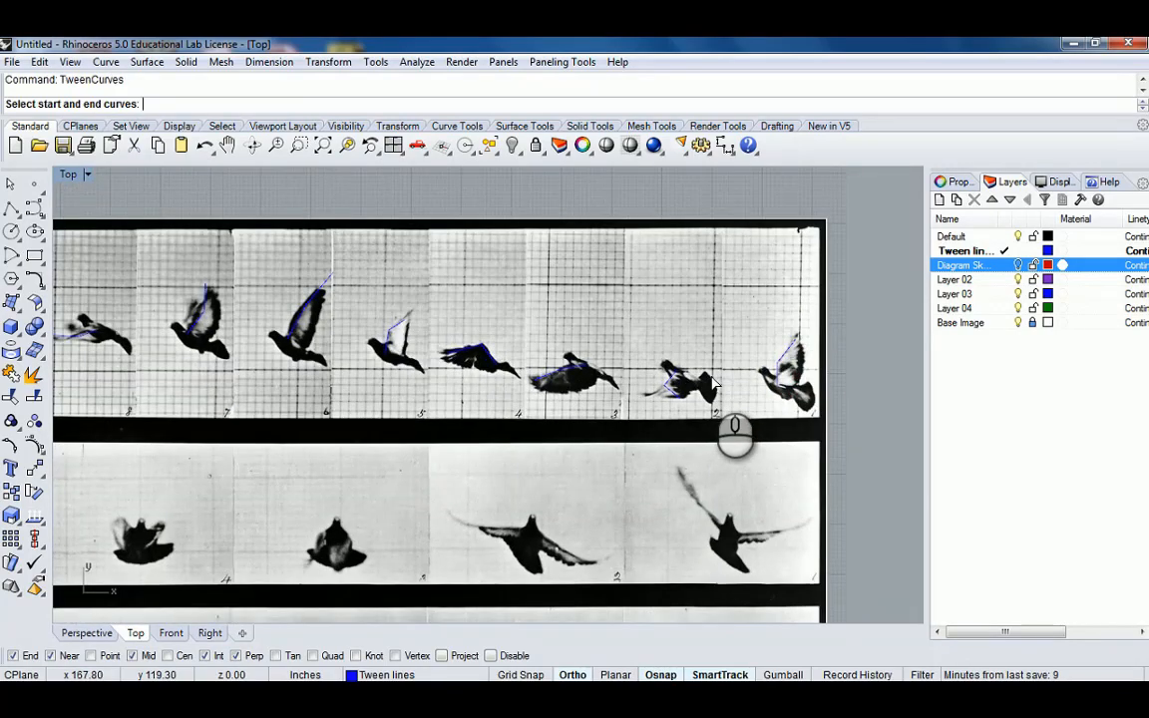
click(794, 365)
click(678, 385)
key(Return)
Tween 25 curves between the frame 2 and 3 wing polylines, and again between frames 3 and 4
key(Return)
click(666, 392)
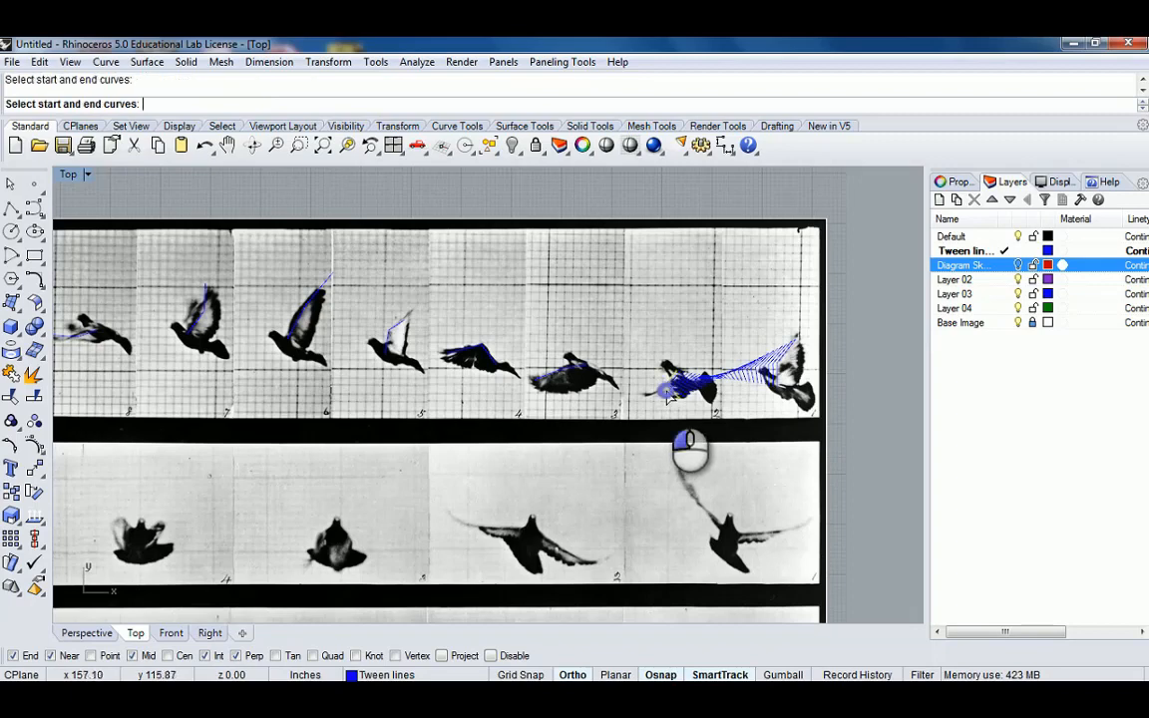
click(550, 378)
key(Return)
key(Return)
click(539, 382)
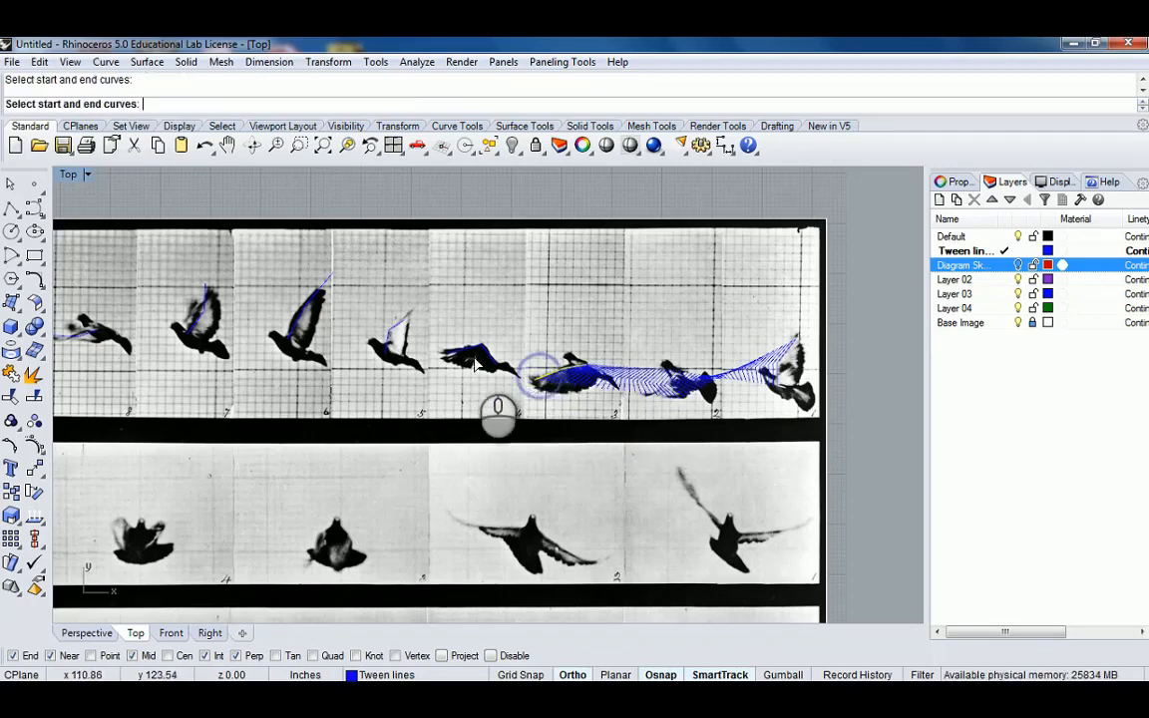
click(464, 371)
key(Return)
Tween 25 curves between the frame 4 and 5 wing polylines, and again between frames 5 and 6
key(Return)
click(391, 326)
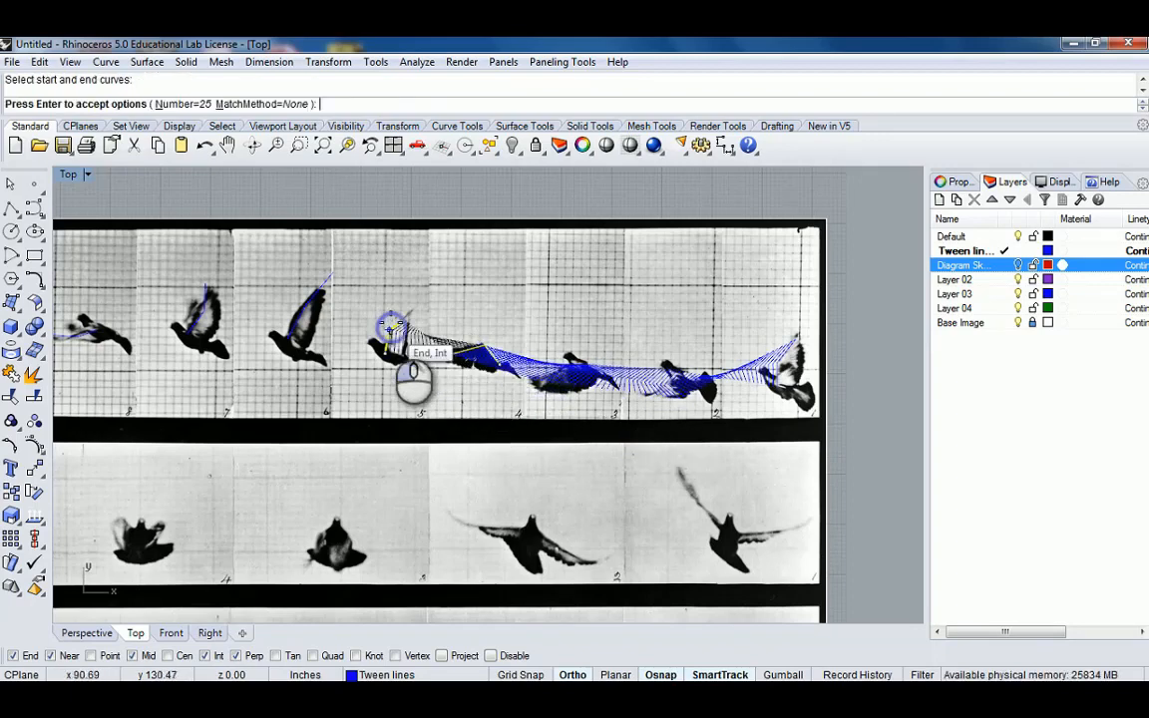
key(Return)
key(Return)
click(397, 324)
click(313, 293)
key(Return)
Tween 25 curves between the frame 6 and 7 wing polylines, and again between frames 7 and 8
key(Return)
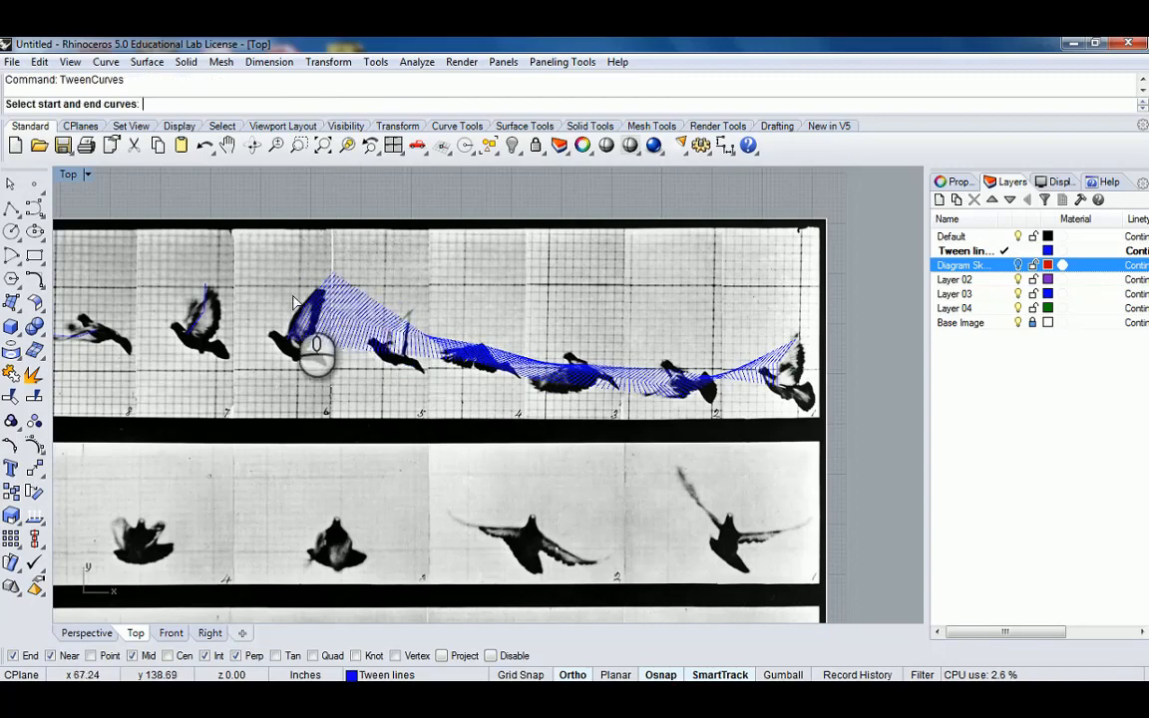
right_drag(289, 295, 402, 303)
click(303, 317)
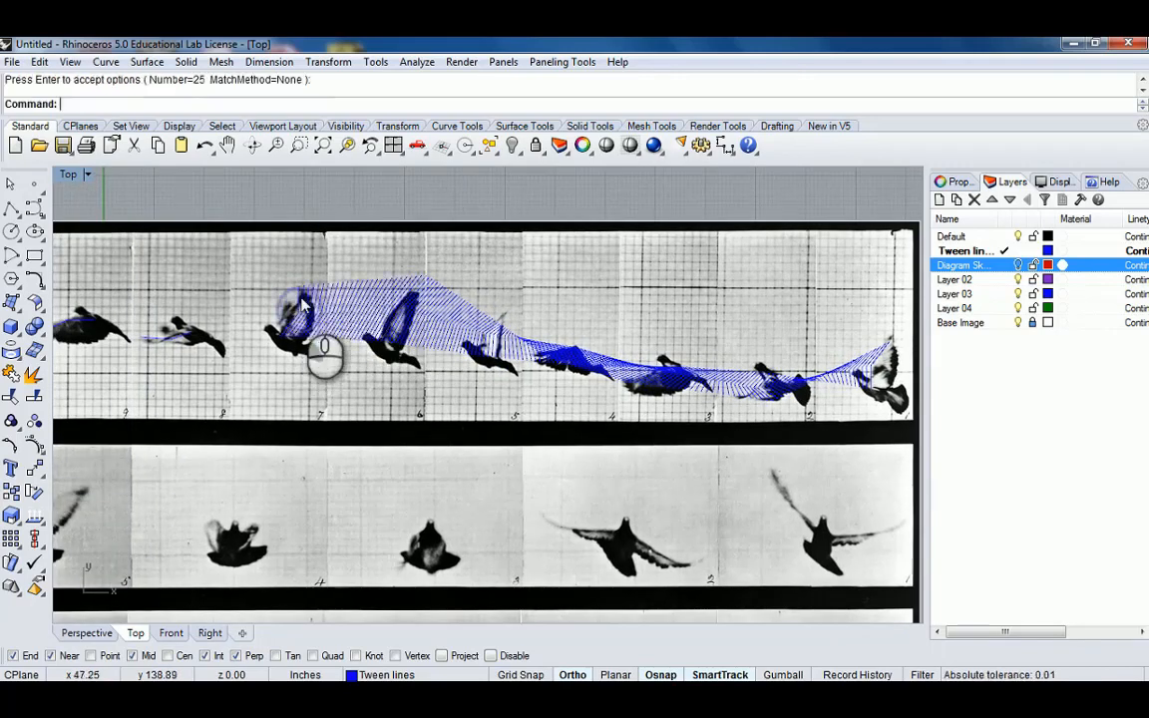
key(Return)
key(Return)
right_drag(300, 303, 404, 311)
click(296, 331)
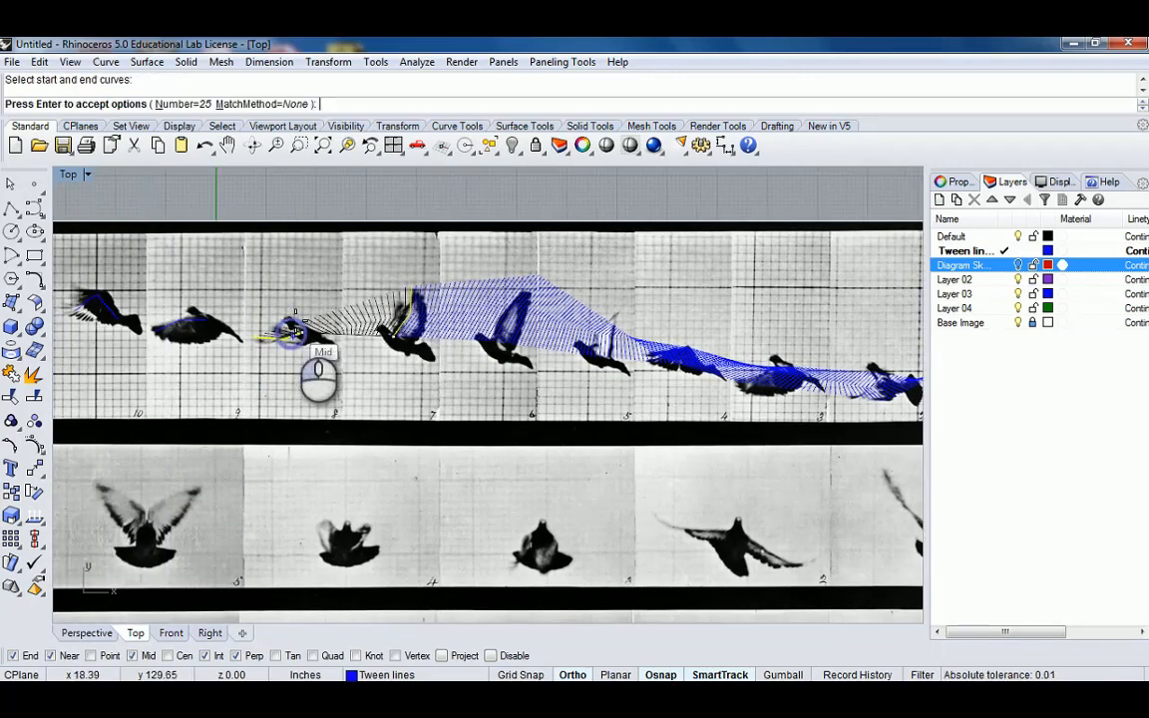
key(Return)
Tween 25 curves between the frame 8 and frame 9 wing polylines
key(Return)
right_drag(236, 334, 354, 339)
click(288, 316)
key(Return)
key(Return)
scroll(385, 345, up, 4)
click(392, 339)
key(Escape)
Tween 25 curves between the frame 9 and frame 10 wing polylines
click(283, 313)
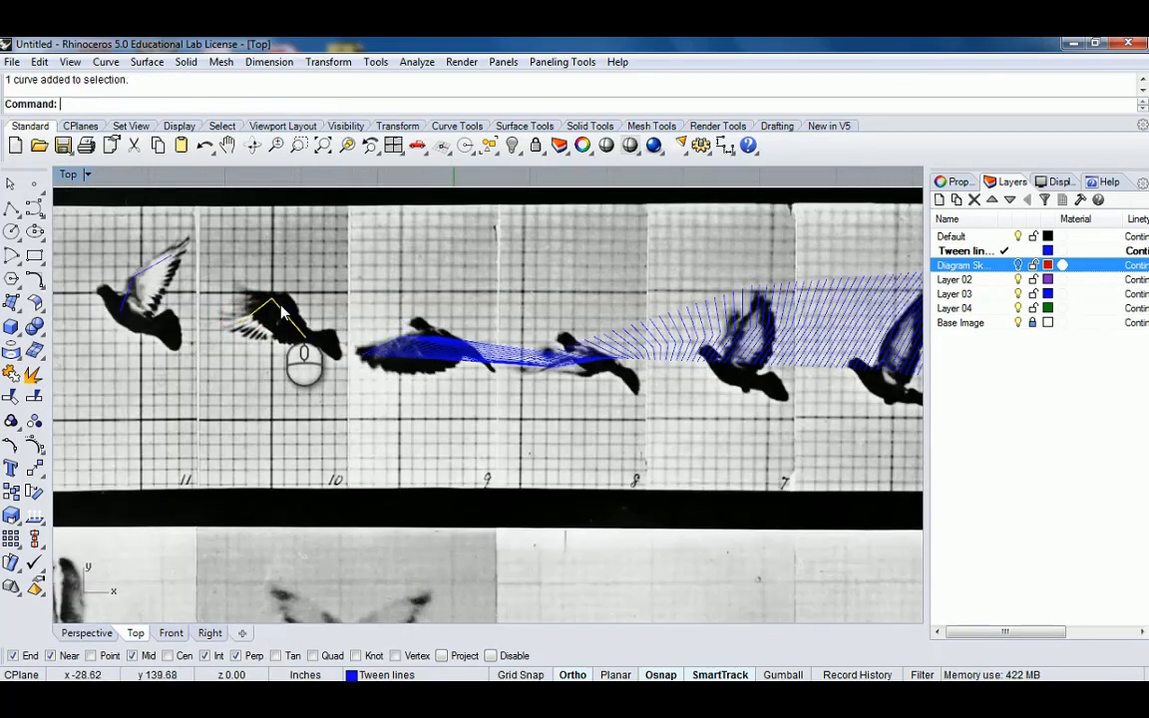
key(Return)
click(390, 341)
click(295, 329)
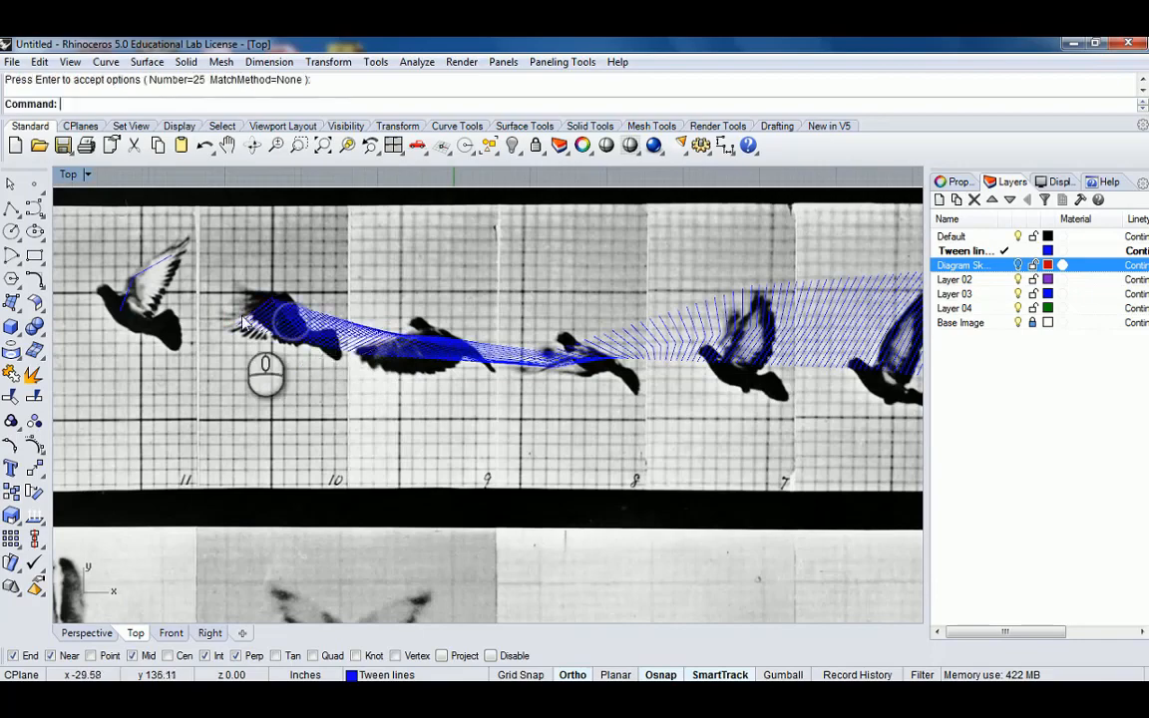
Tween 25 curves between the wing curves of birds 10 and 11 in the side-view flight sequence
key(Return)
key(Return)
right_drag(243, 322, 340, 351)
click(344, 339)
right_click(238, 307)
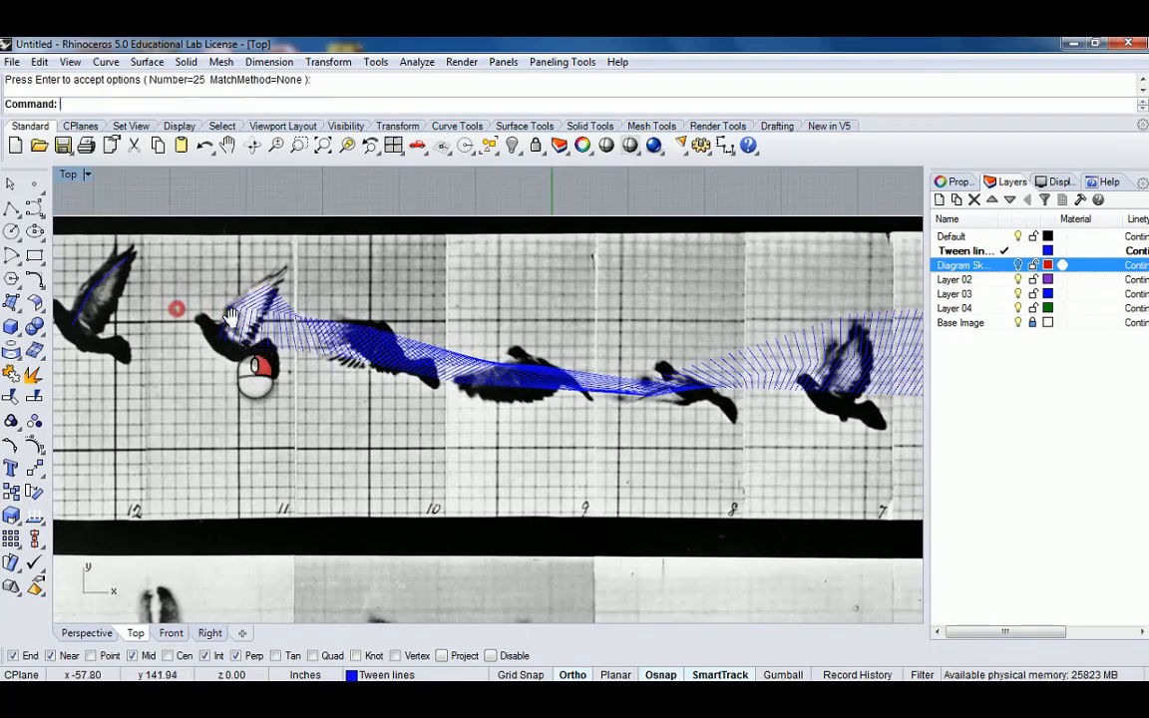
Tween 25 curves between the wing curves of birds 11 and 12 in the side-view flight sequence
right_click(231, 310)
right_drag(231, 310, 378, 339)
click(379, 333)
click(241, 313)
right_click(243, 315)
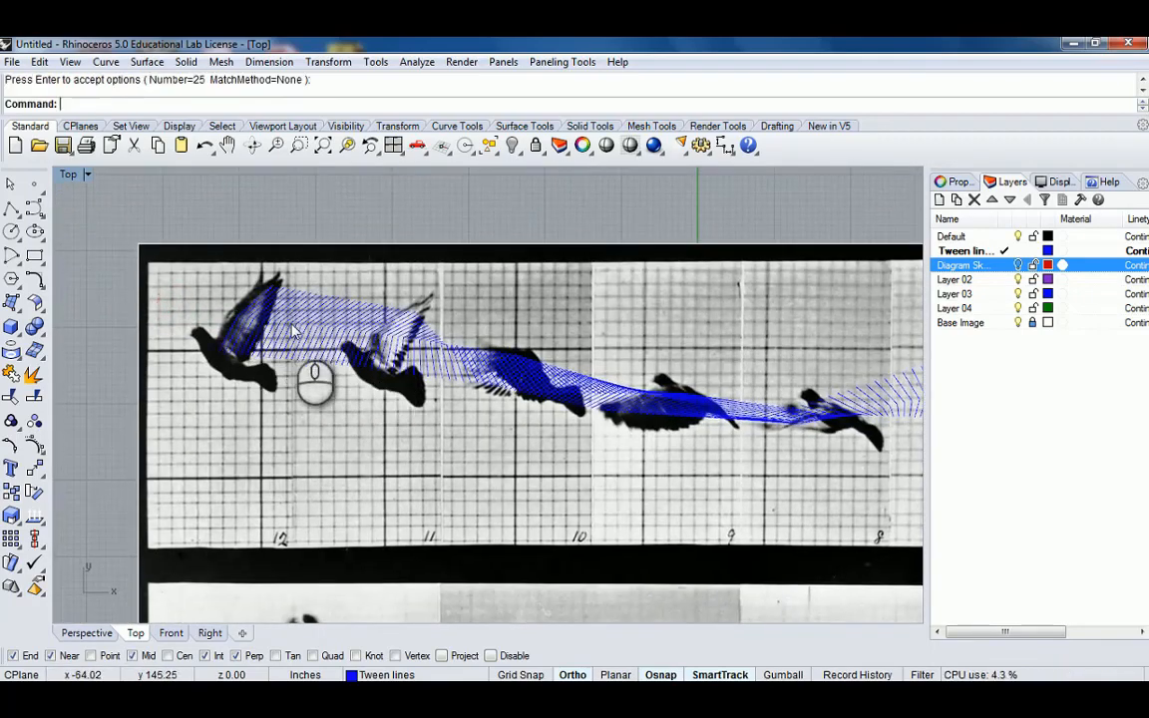
Make the red diagram sketch layer visible over the collage of the bench sitter, standing man and birds
scroll(357, 344, down, 3)
scroll(367, 311, down, 2)
scroll(367, 304, up, 6)
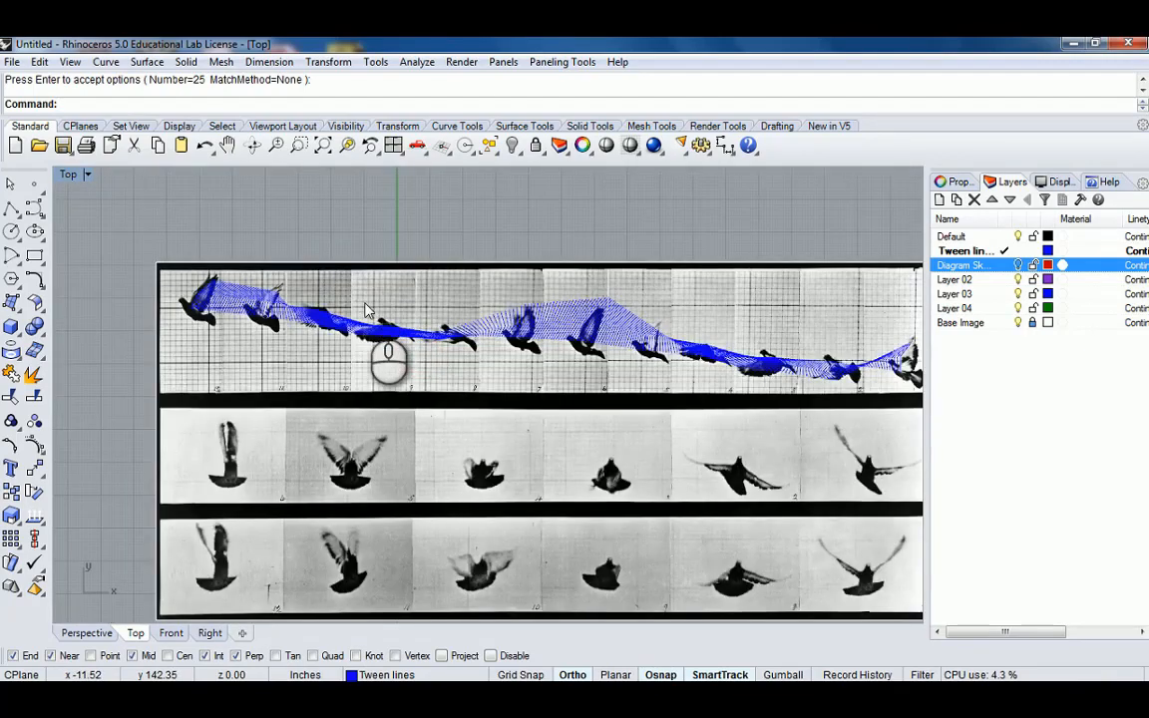
scroll(366, 305, down, 2)
right_drag(549, 385, 449, 371)
scroll(454, 294, down, 6)
right_drag(477, 293, 506, 406)
right_drag(489, 288, 502, 465)
scroll(465, 280, up, 8)
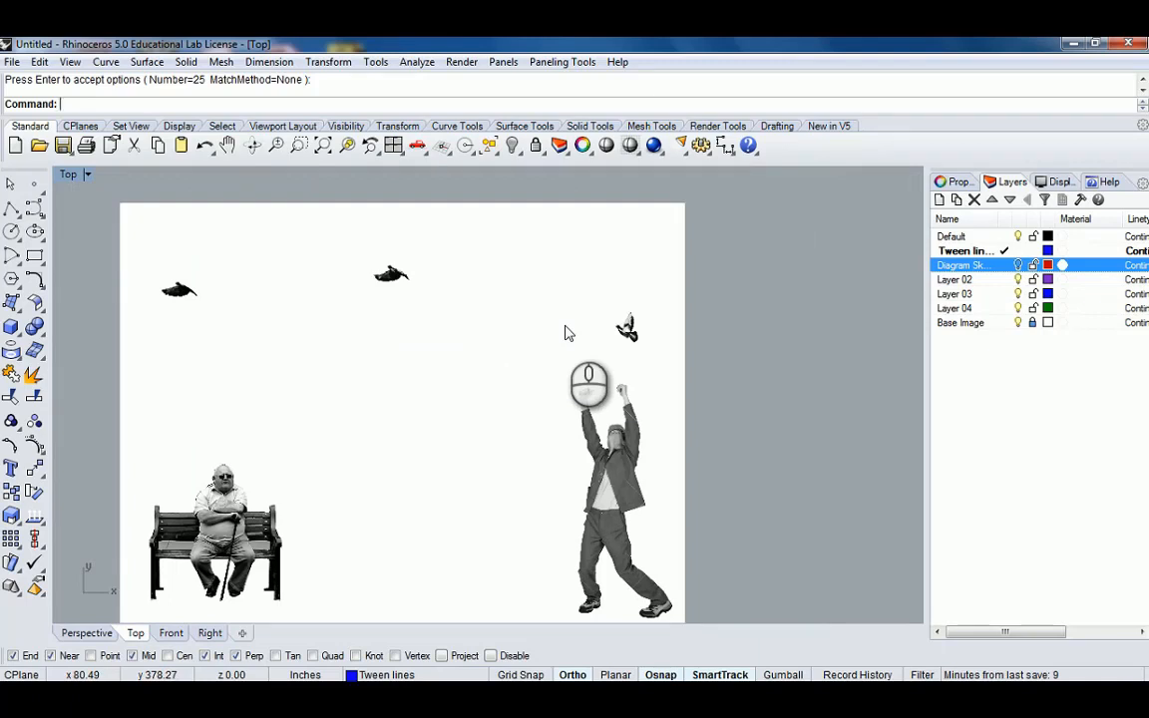
click(1017, 265)
right_drag(580, 391, 615, 311)
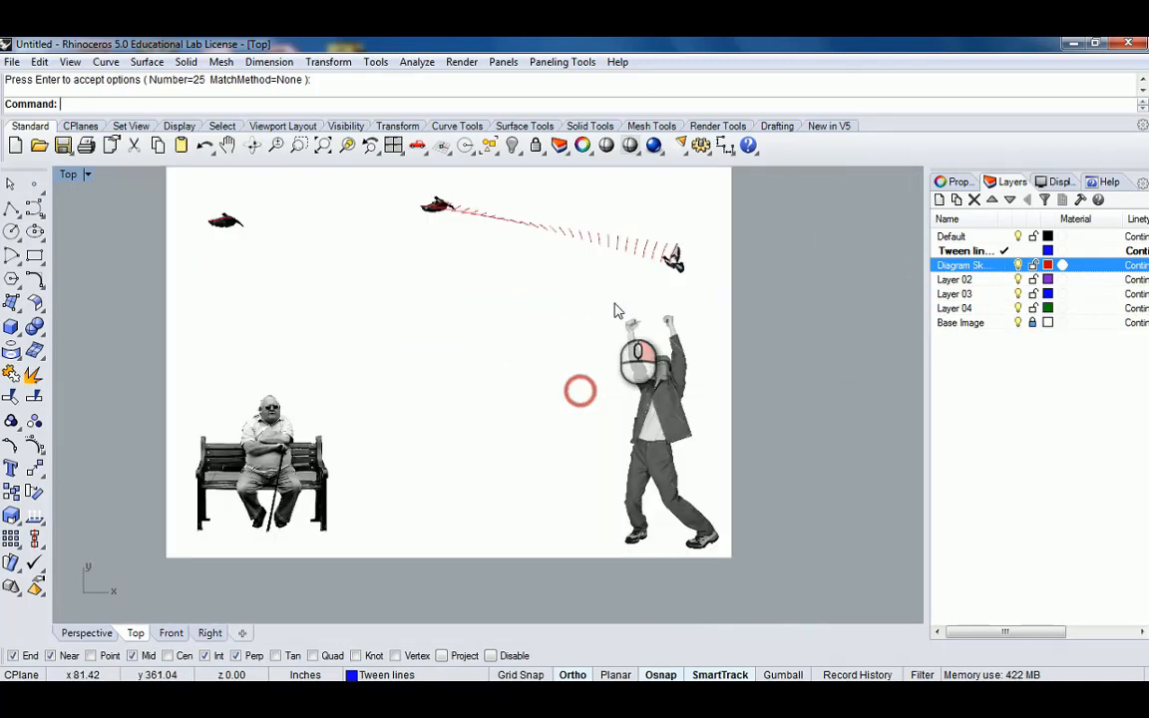
scroll(663, 294, up, 3)
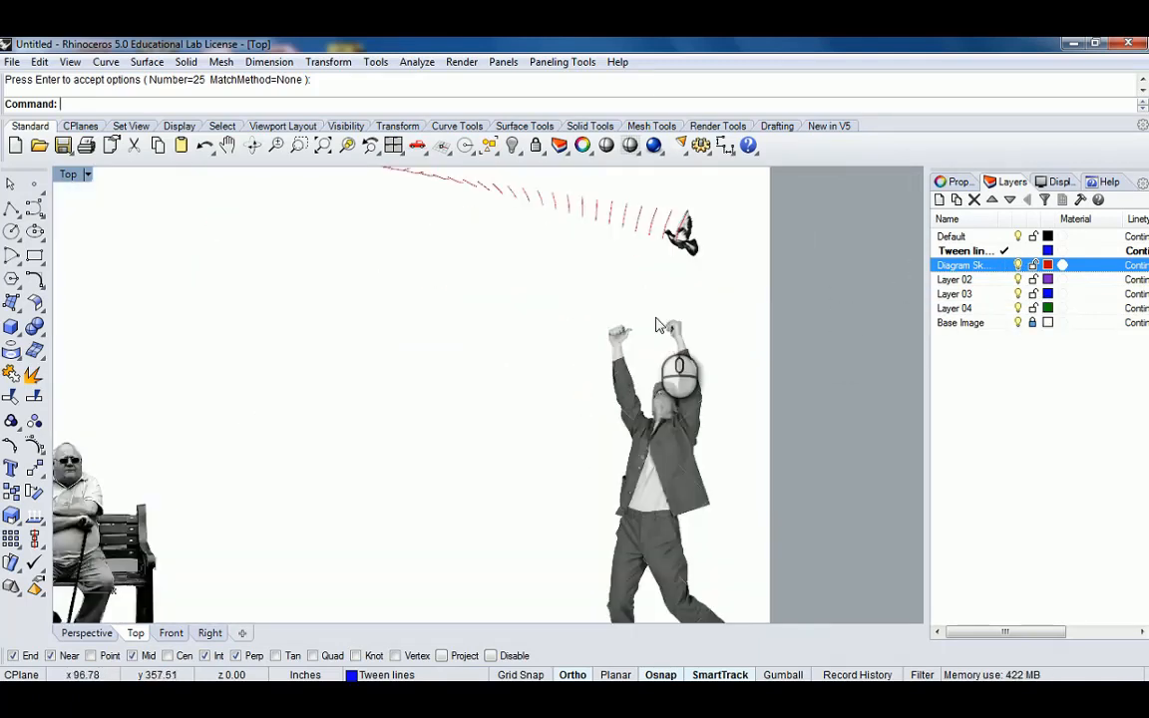
click(34, 209)
scroll(292, 290, down, 4)
scroll(498, 374, up, 1)
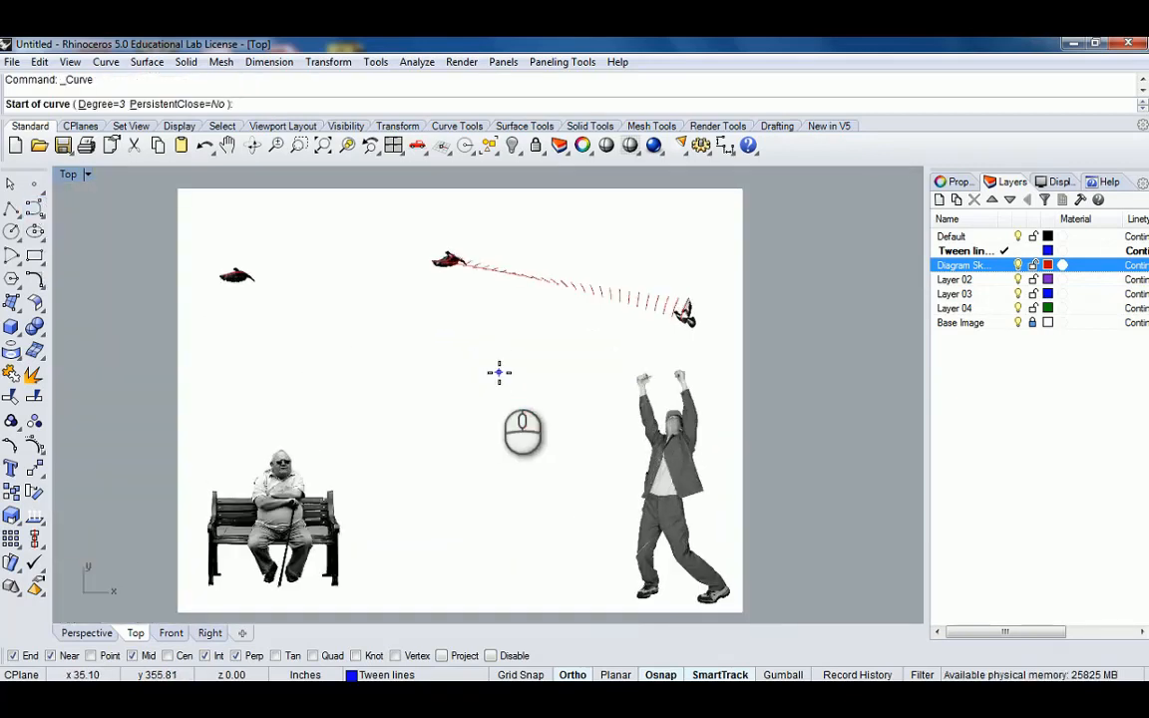
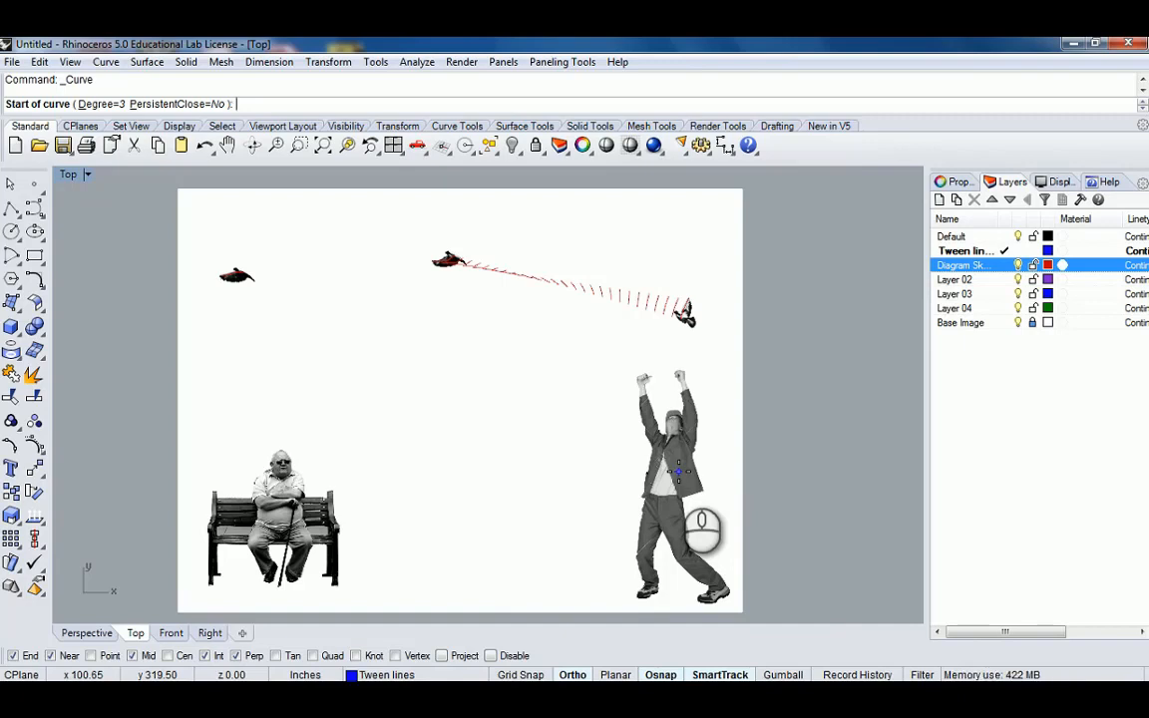
scroll(664, 399, down, 5)
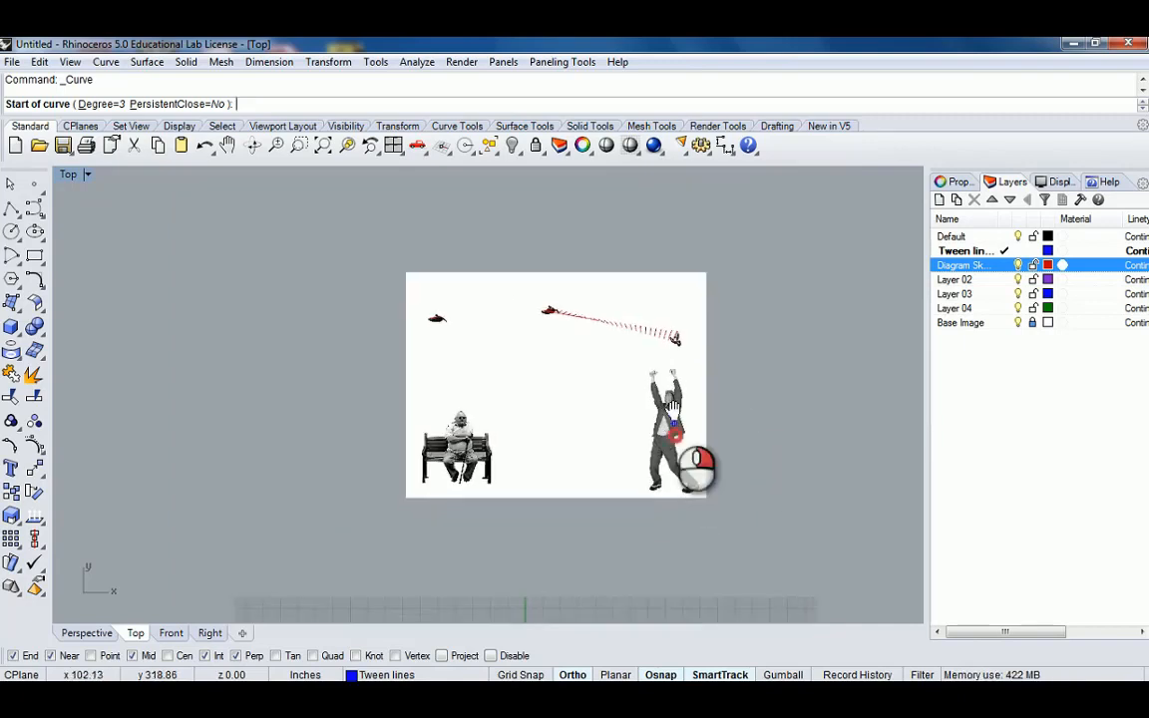
scroll(688, 392, up, 5)
key(Escape)
Start a polyline on the standing man, tracing from the raised hand nearer the bench through the elbow to the chest
right_drag(501, 253, 553, 326)
right_drag(718, 469, 683, 385)
click(9, 211)
right_drag(567, 369, 505, 382)
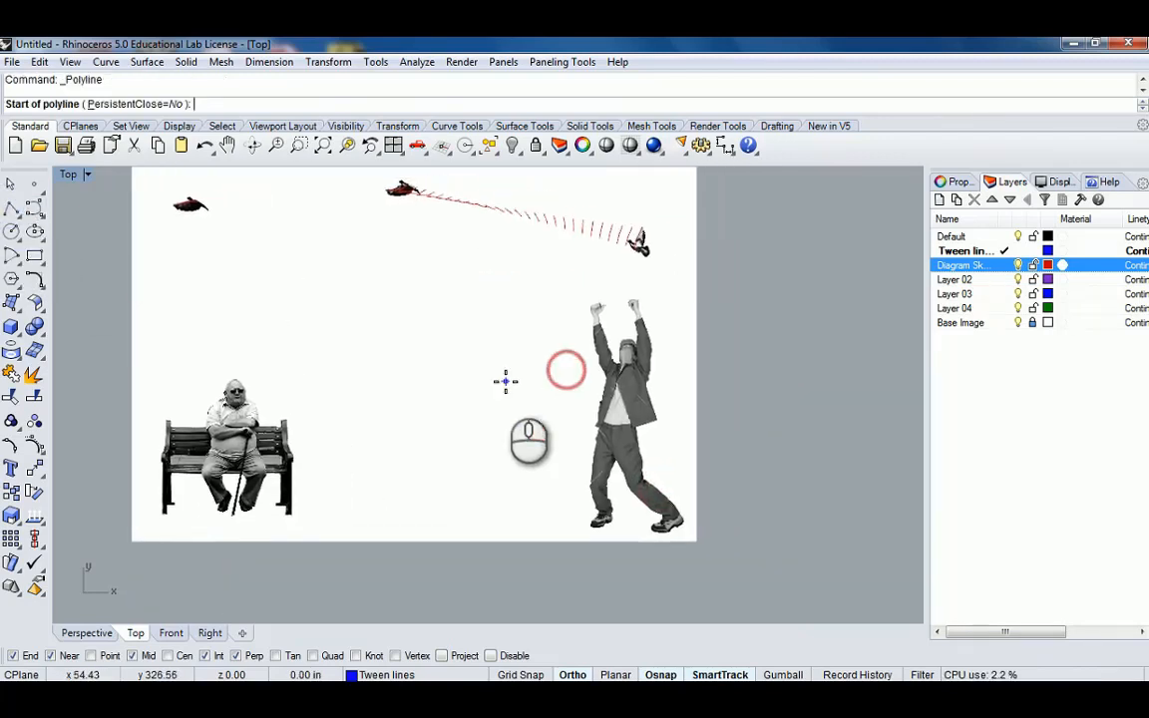
scroll(602, 333, up, 4)
click(589, 292)
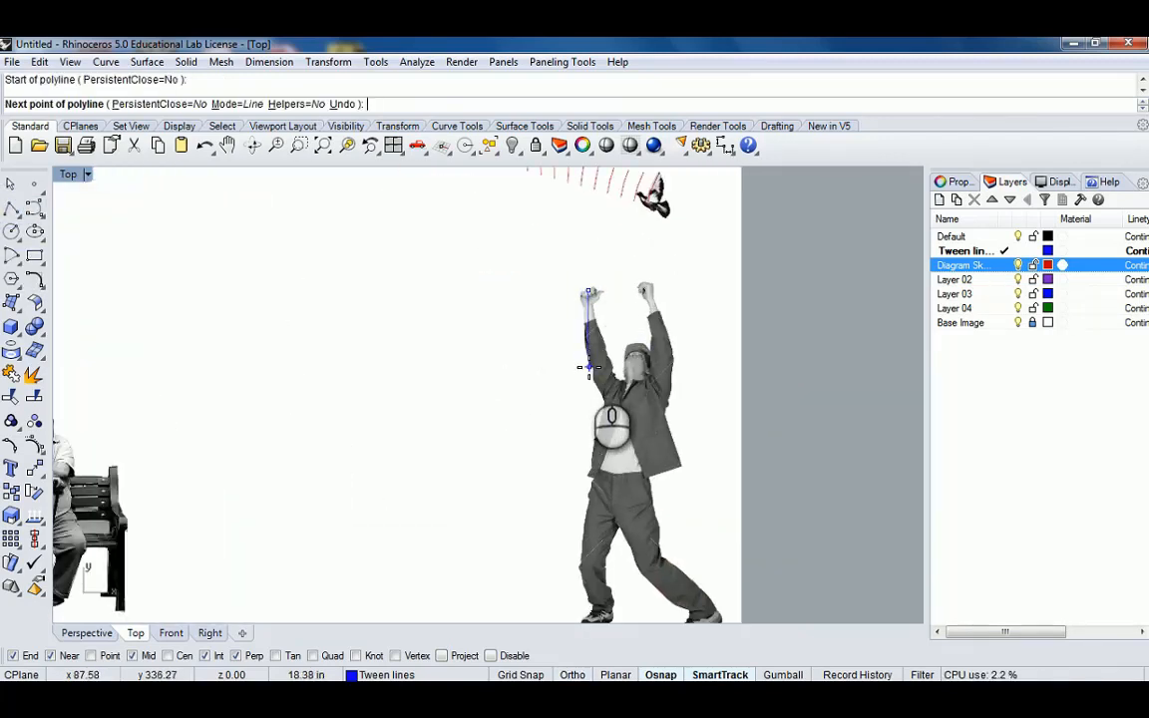
click(588, 367)
click(613, 414)
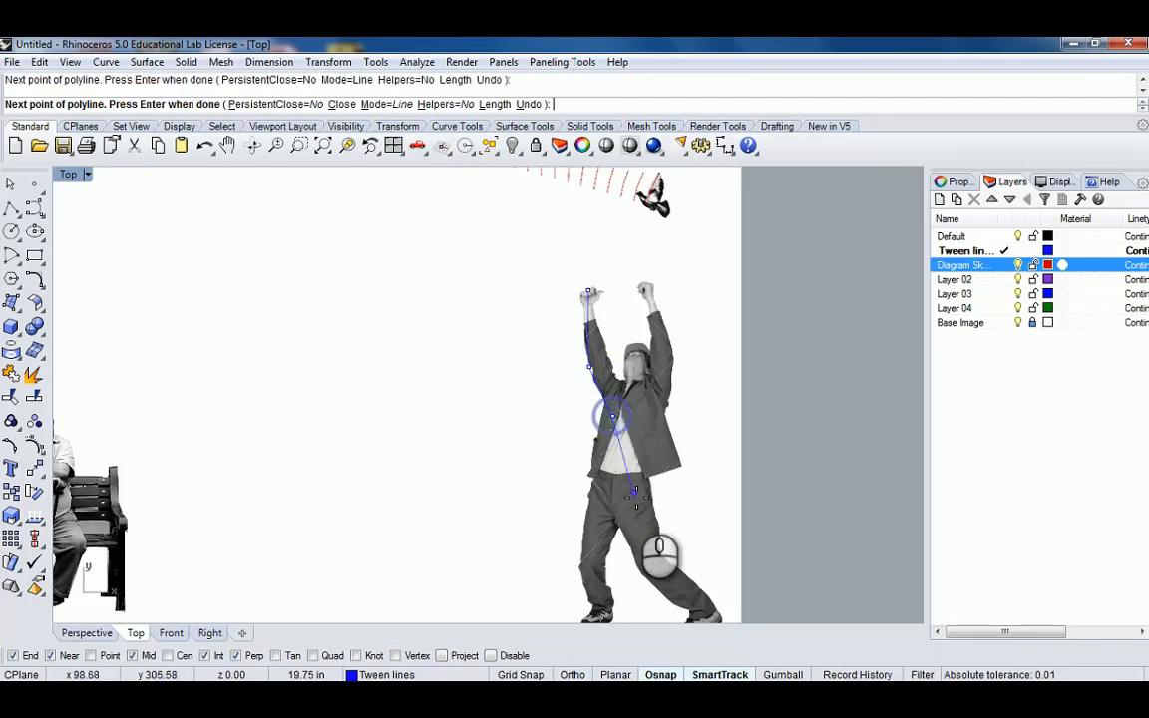
Continue the polyline through the hip, correcting the hip point, down the knee and ankle to the foot nearer the bench, and finish it
right_drag(609, 504, 605, 429)
click(608, 429)
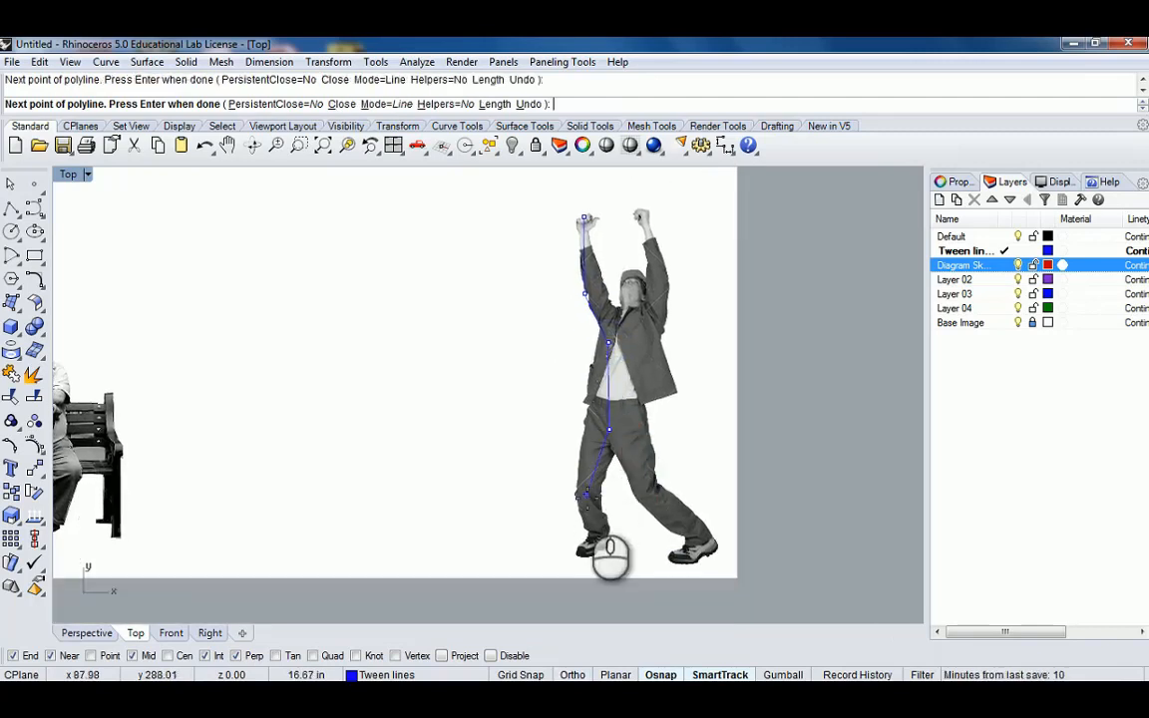
text(u)
key(Return)
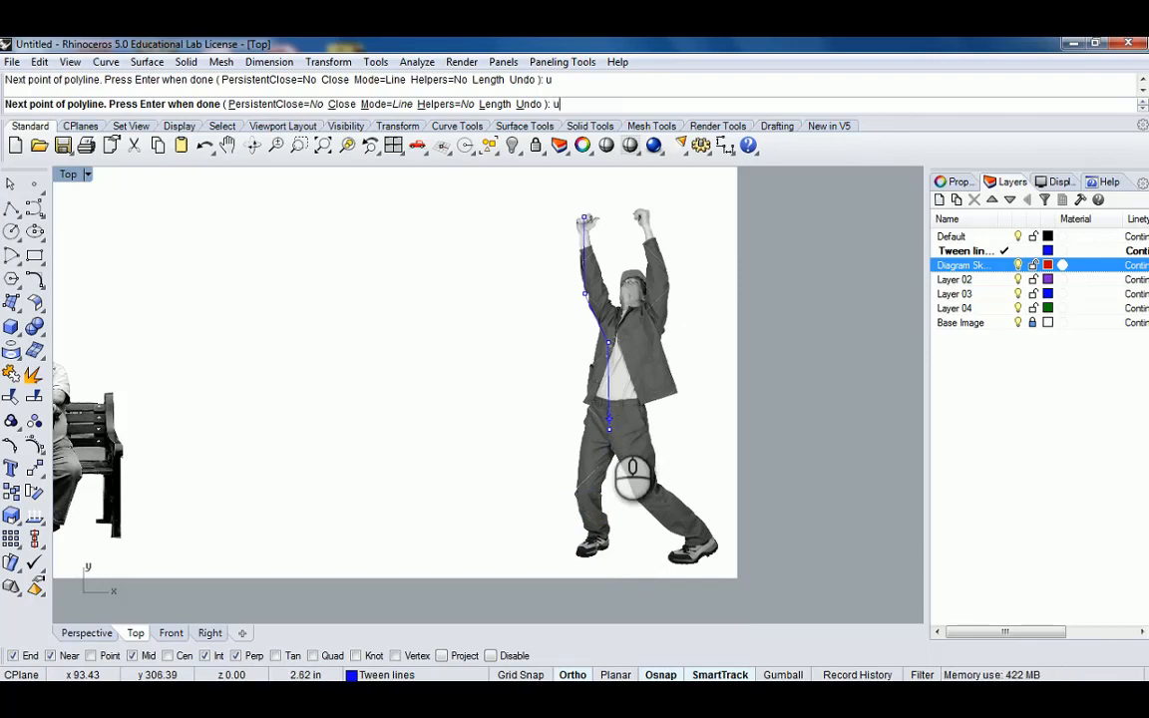
click(586, 475)
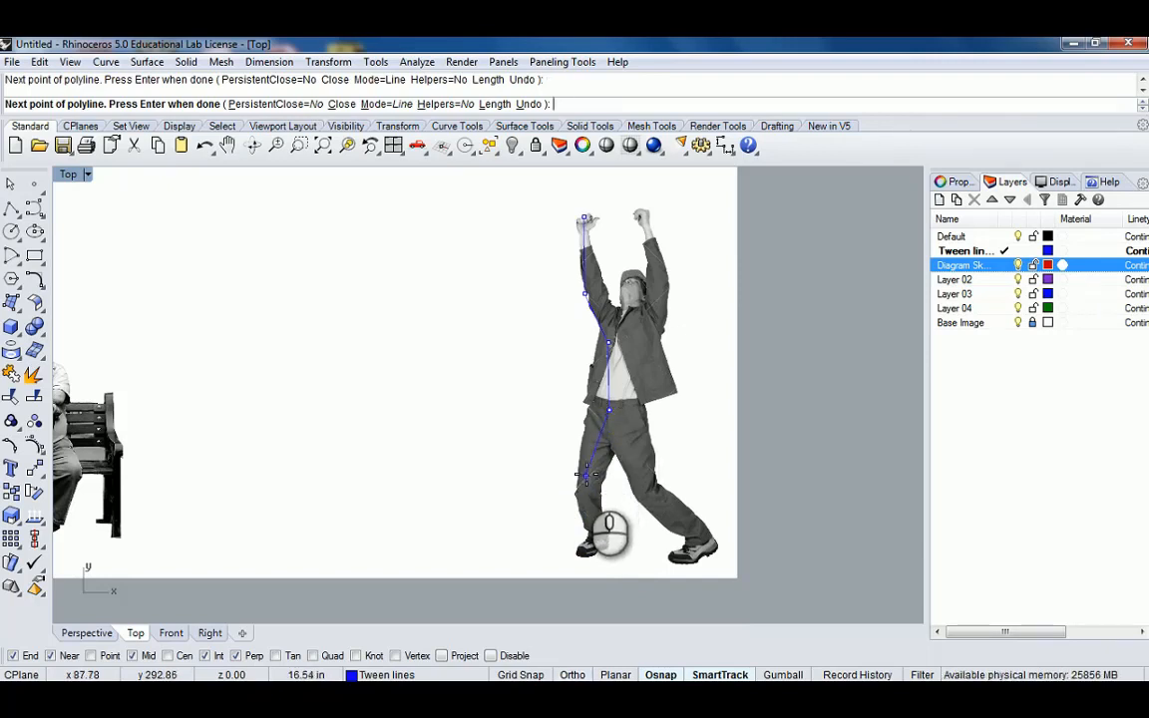
click(585, 479)
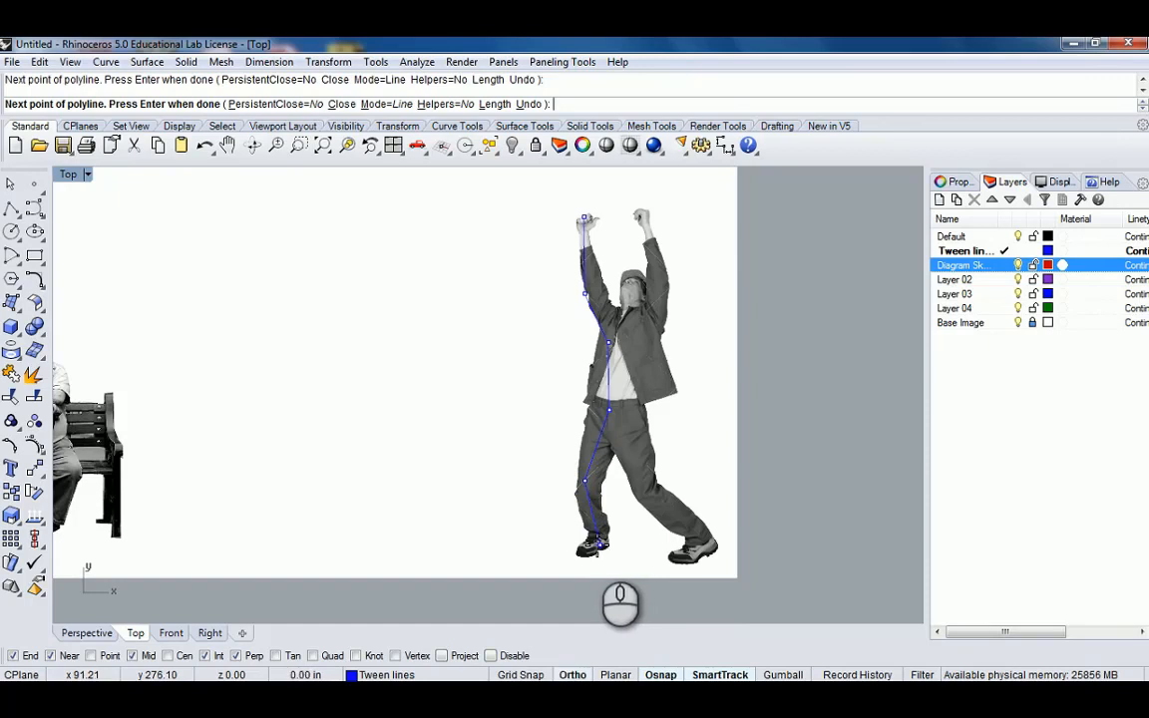
right_click(602, 468)
scroll(649, 399, down, 2)
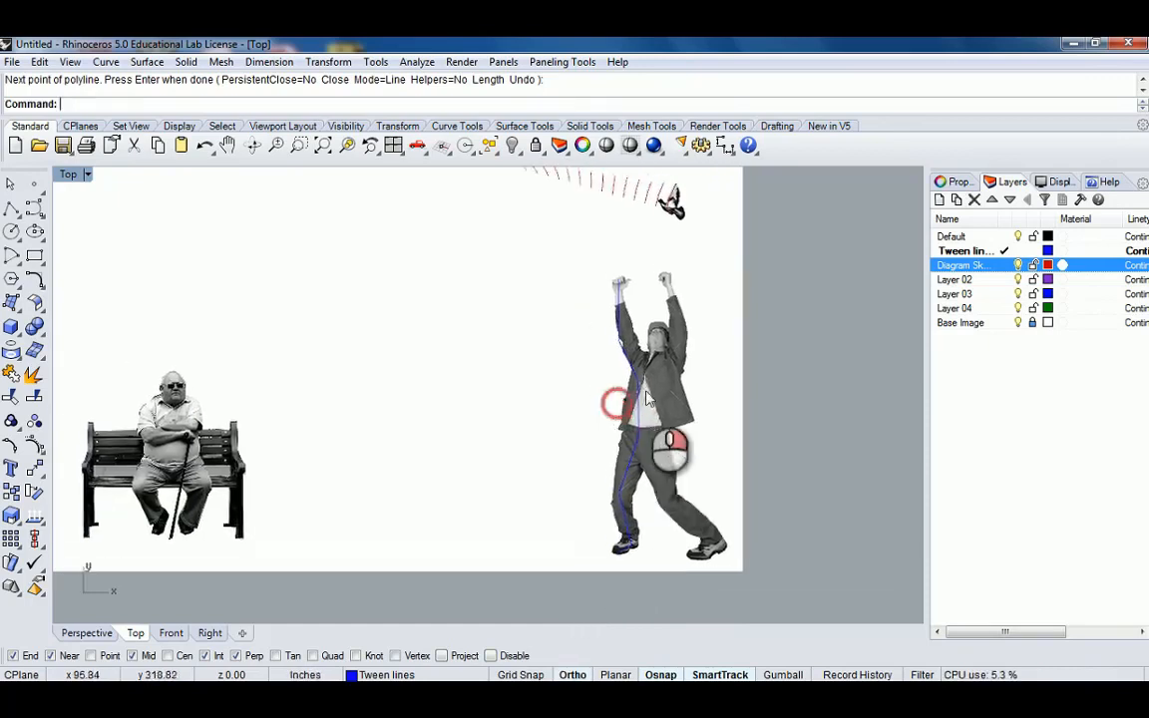
Start a second polyline on the standing man from his other raised hand through the elbow to the chest, beside the first
scroll(648, 389, up, 2)
right_click(673, 265)
click(672, 233)
click(693, 311)
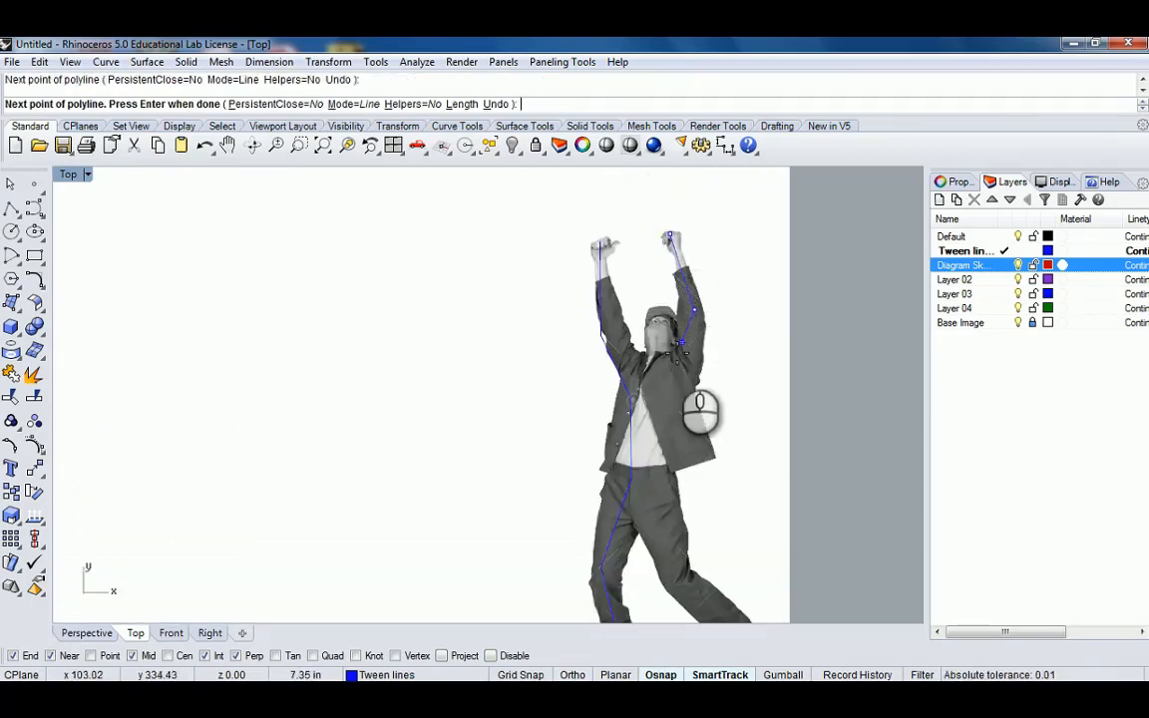
scroll(643, 397, up, 2)
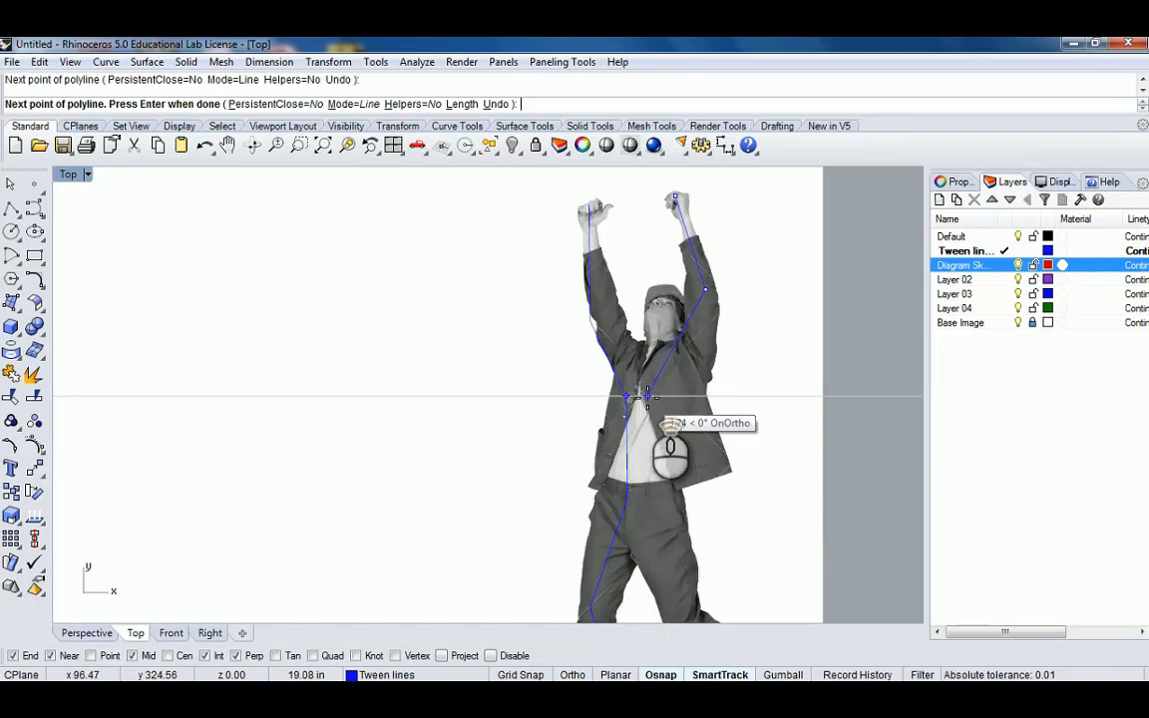
click(645, 396)
Continue the second polyline through the hip, knee and heel to the toe of the outstretched leg, and finish it
right_drag(642, 481, 643, 400)
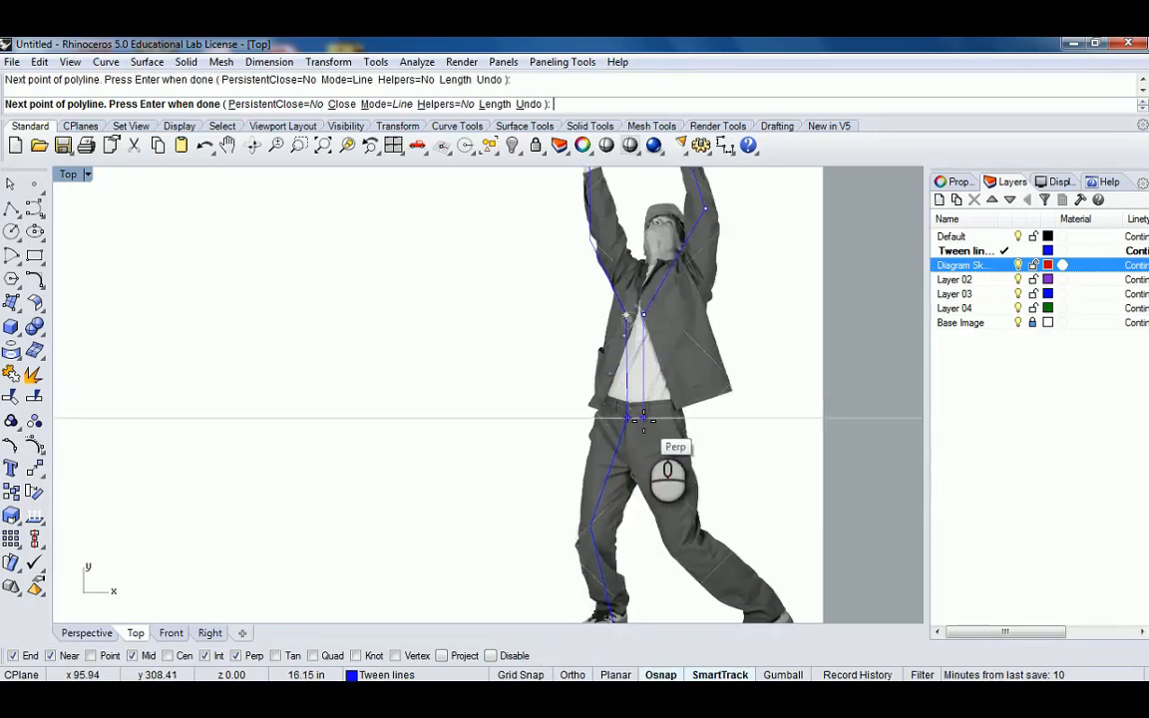
right_drag(679, 492, 649, 398)
click(655, 449)
click(741, 521)
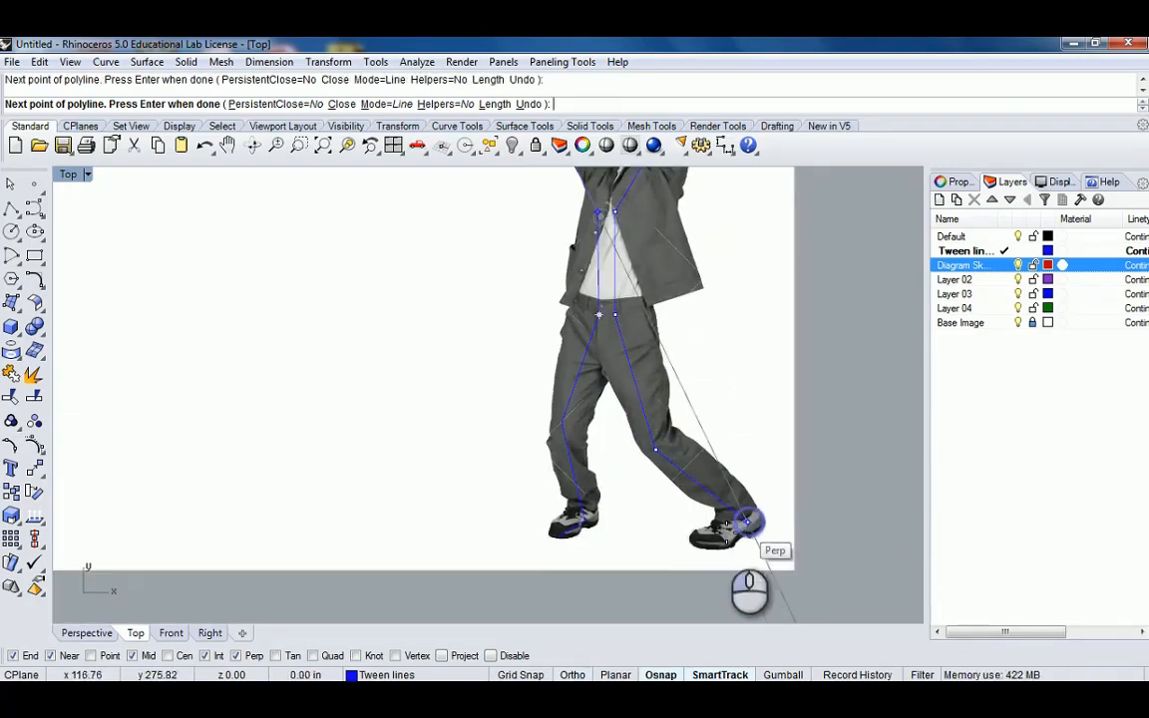
click(707, 546)
key(Return)
Copy the standing man's two body polylines horizontally into the empty space between him and the bench
scroll(680, 491, down, 9)
right_drag(541, 427, 647, 393)
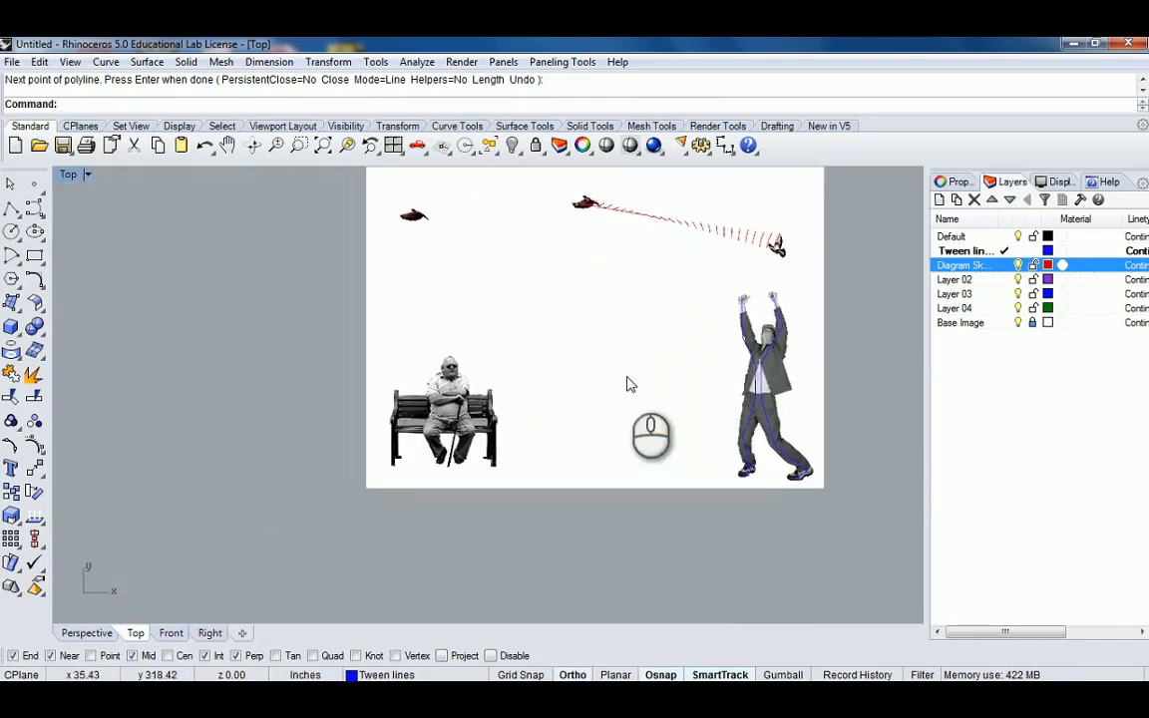
scroll(722, 383, up, 2)
click(760, 379)
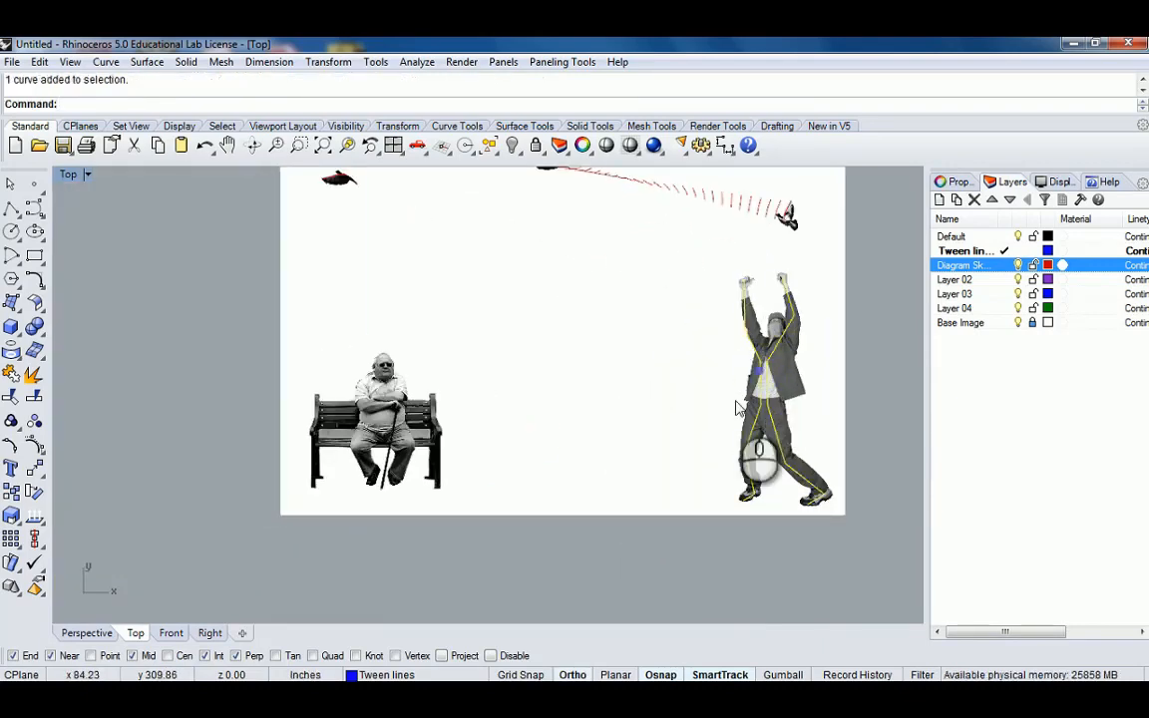
text(copy)
key(Return)
click(753, 538)
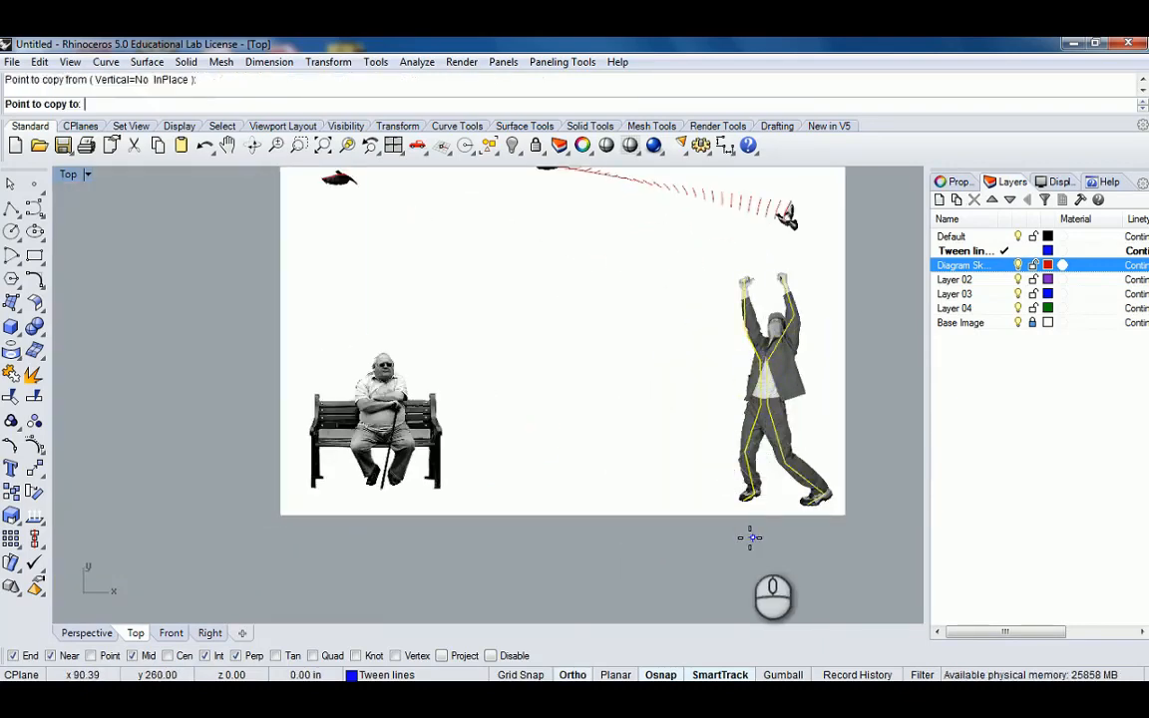
click(562, 539)
right_click(561, 539)
click(608, 377)
click(595, 332)
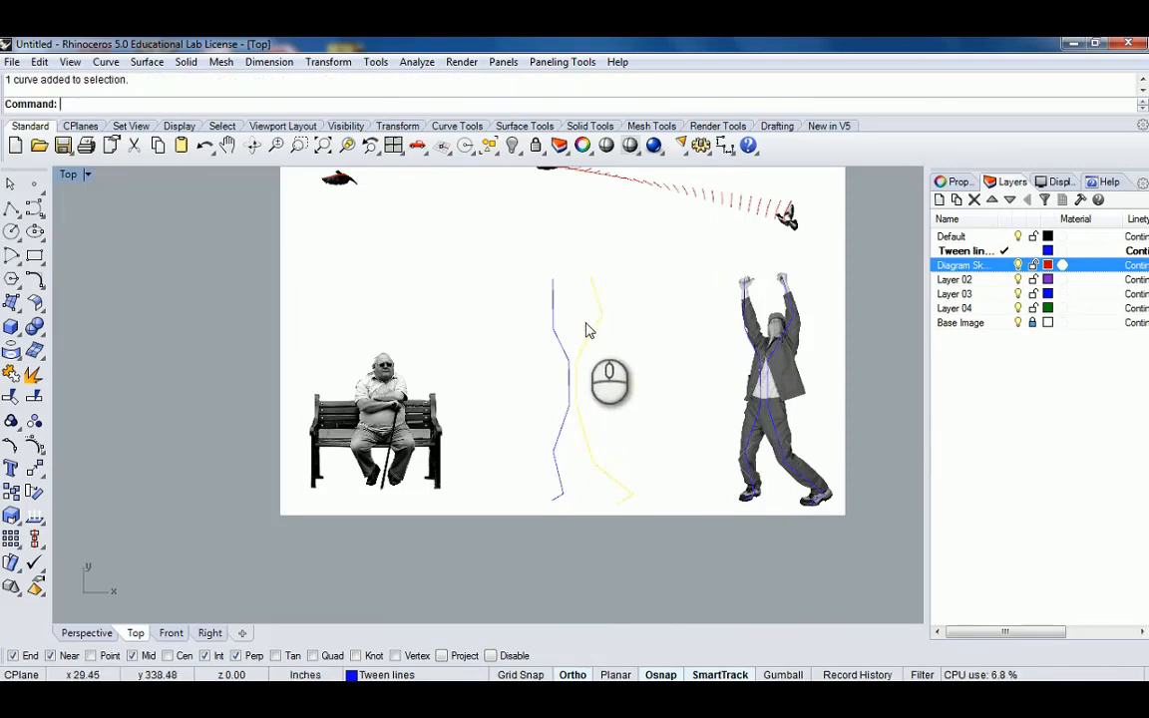
text(QuadrangulateMesh)
key(Return)
click(578, 318)
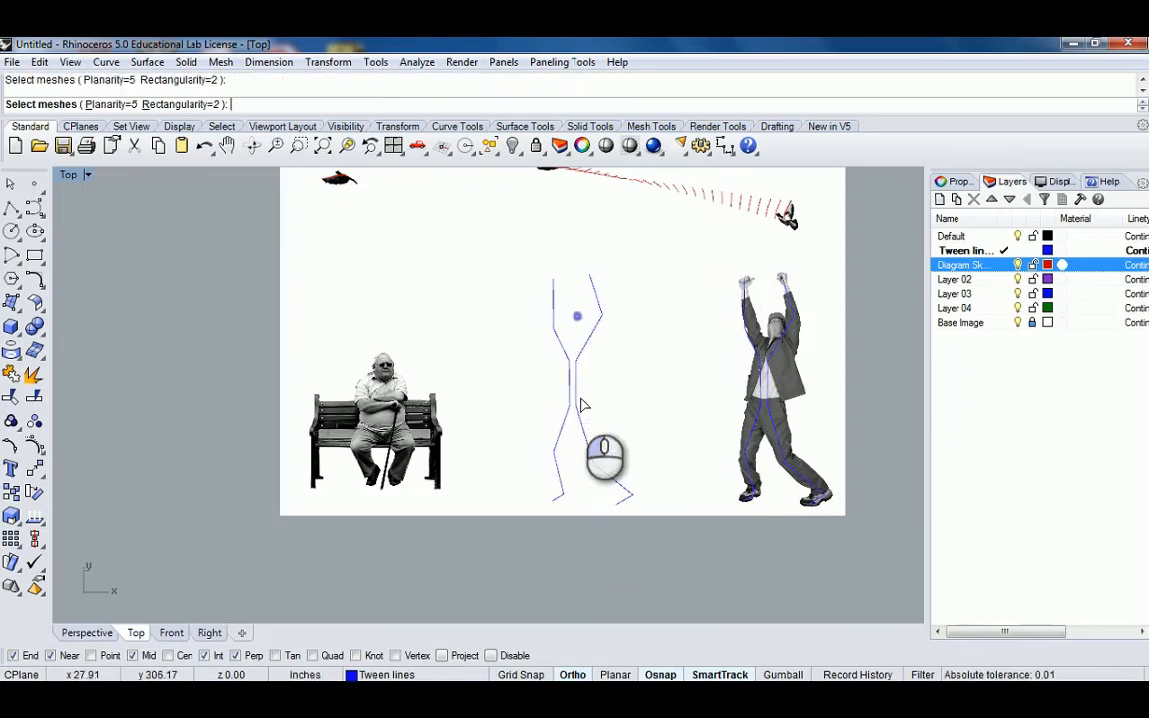
key(Escape)
click(585, 344)
key(Escape)
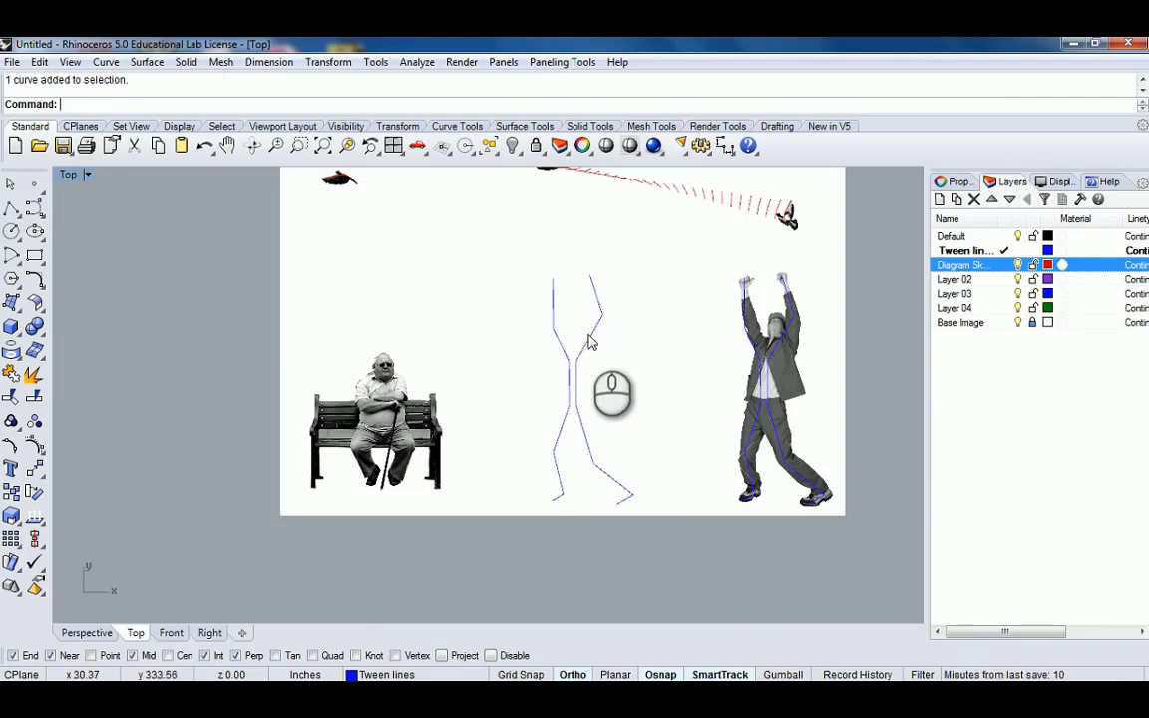
click(11, 207)
scroll(399, 369, up, 3)
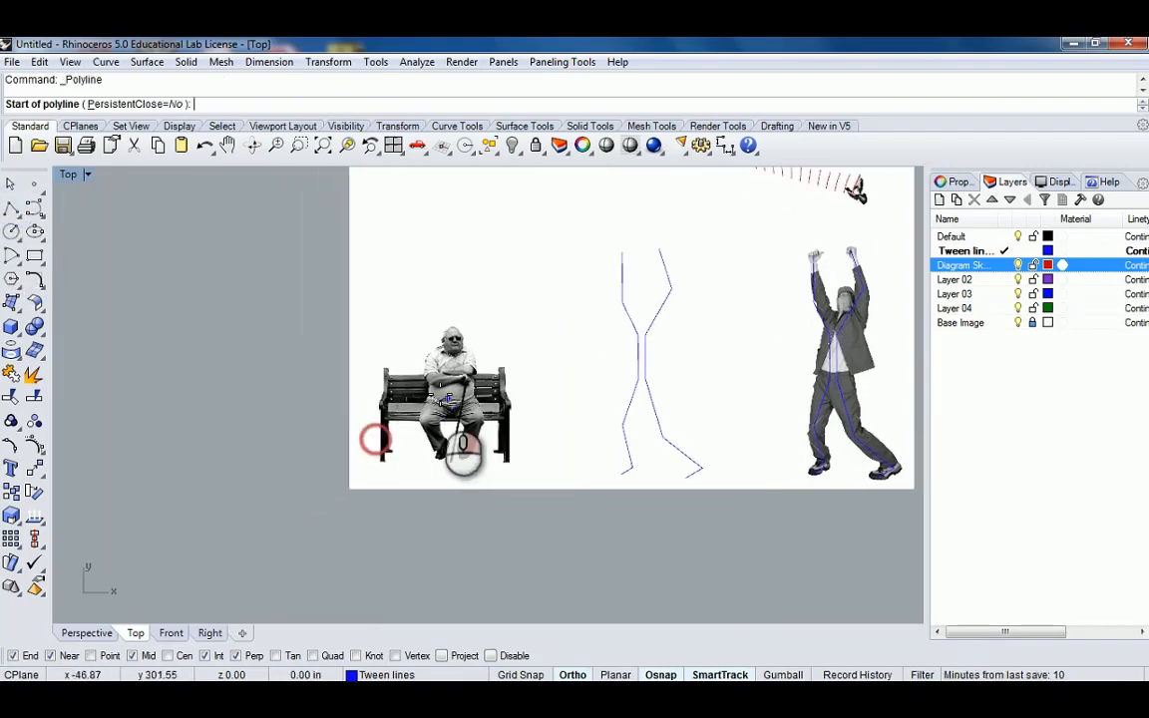
scroll(439, 379, up, 2)
click(455, 301)
scroll(451, 314, down, 4)
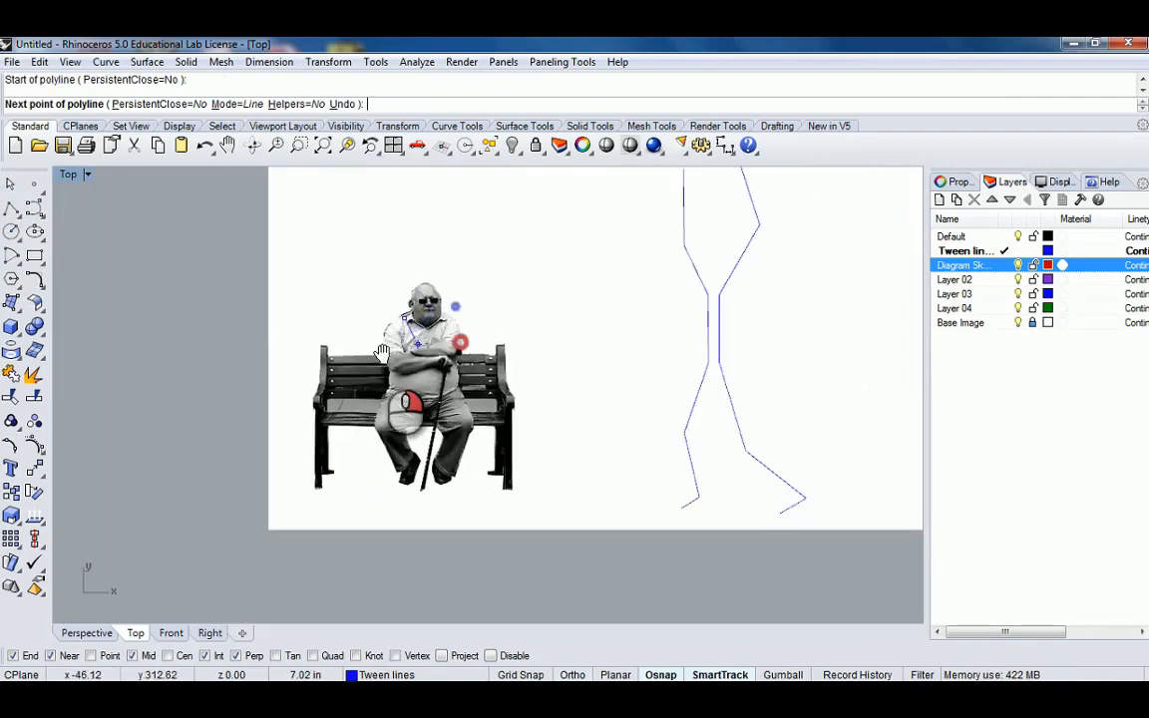
right_click(310, 367)
Trace one side of the seated man with a polyline from the hand on the cane through elbow, shoulder, hip and knee to the foot
right_click(335, 383)
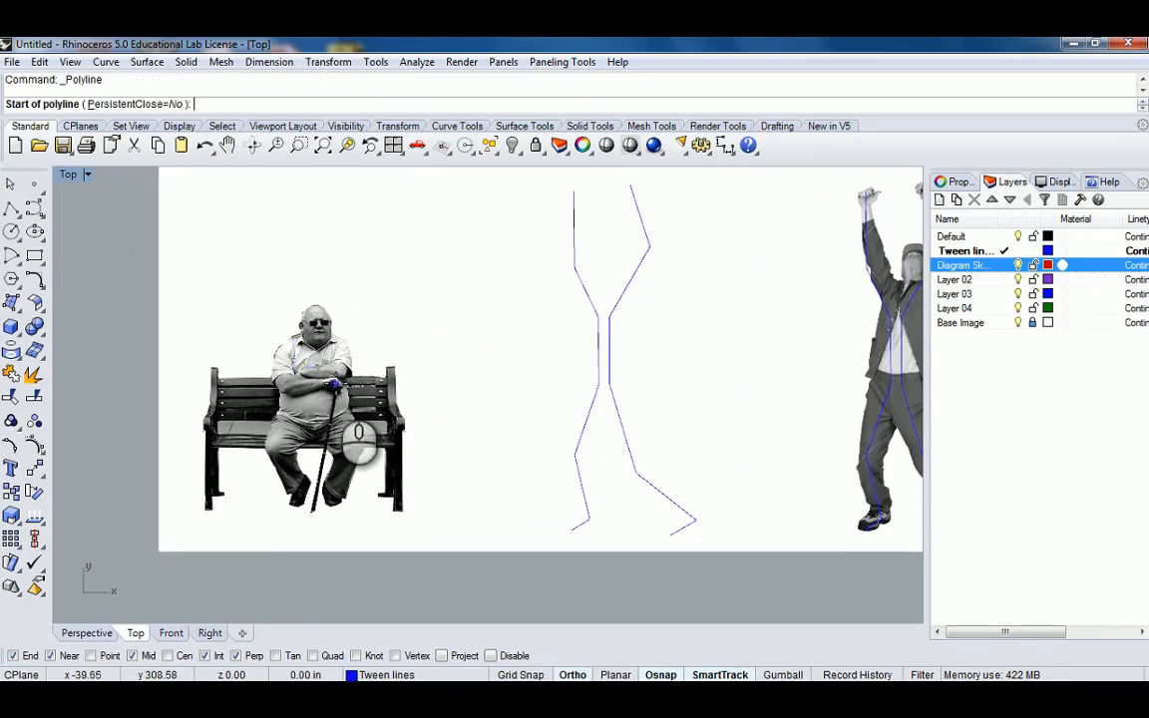
click(335, 383)
shift+click(285, 391)
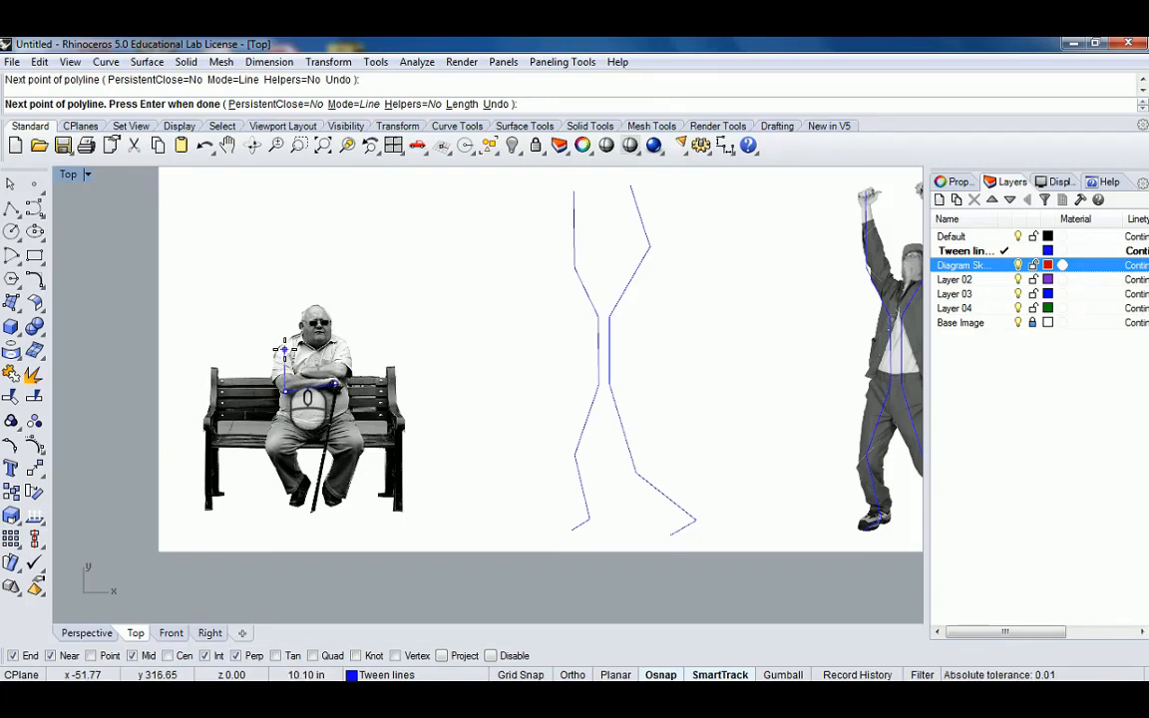
click(284, 349)
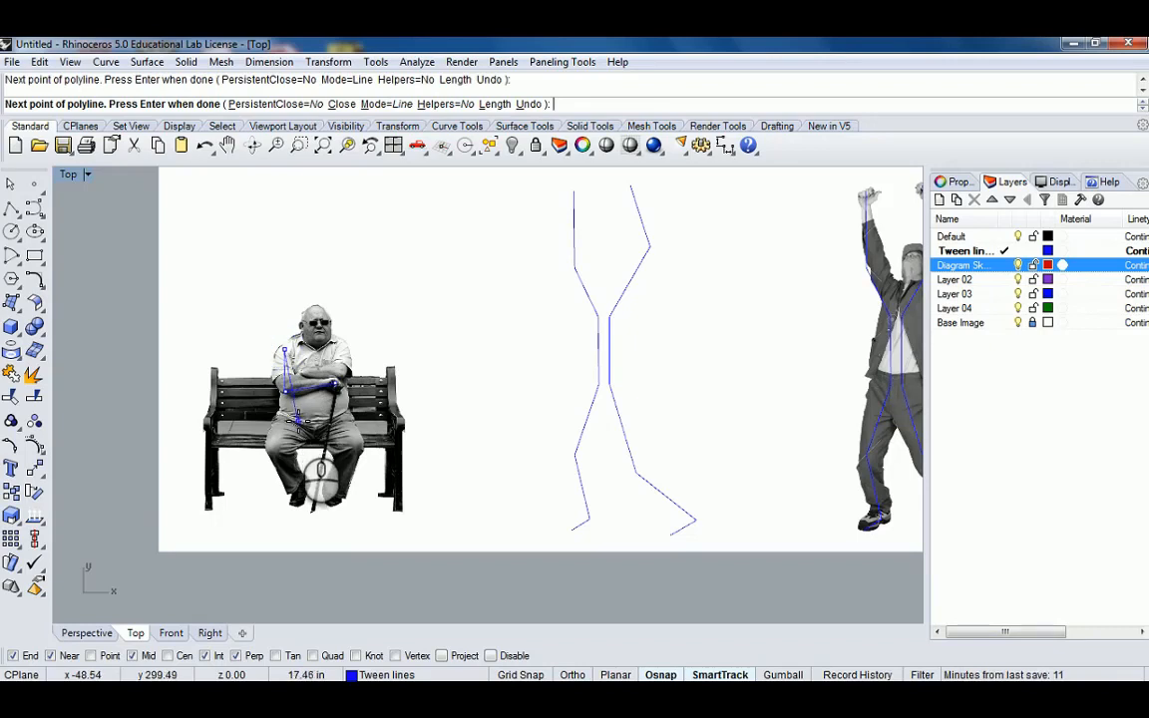
click(298, 419)
click(278, 450)
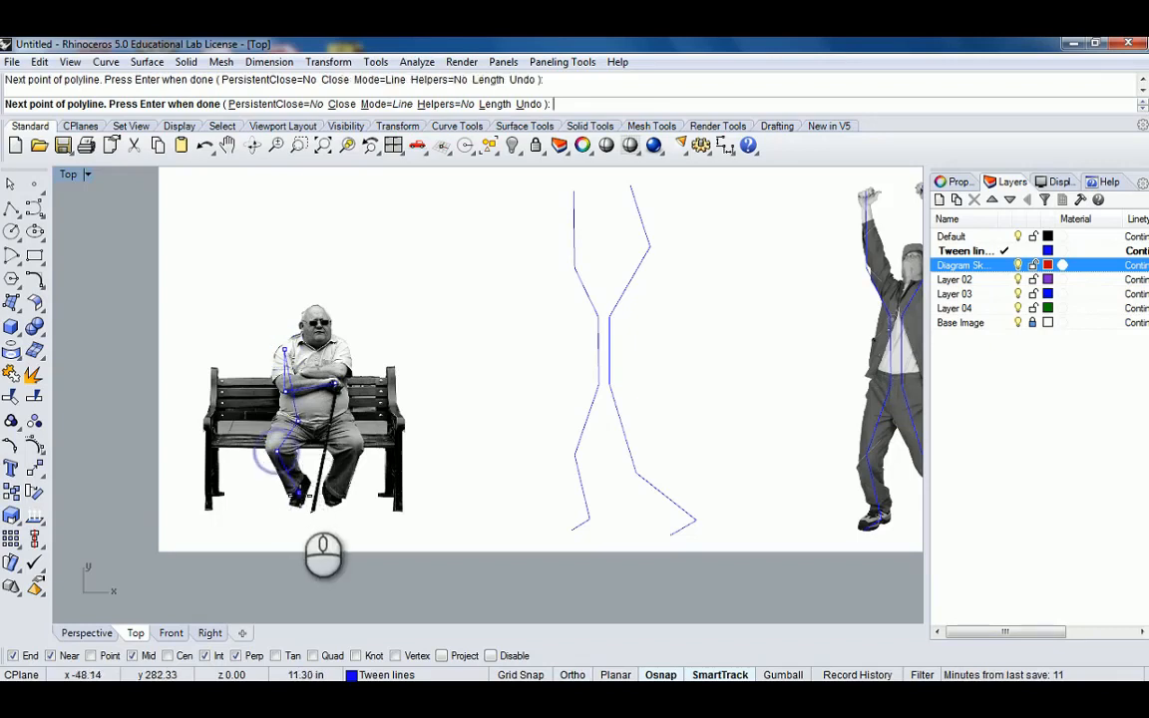
click(290, 513)
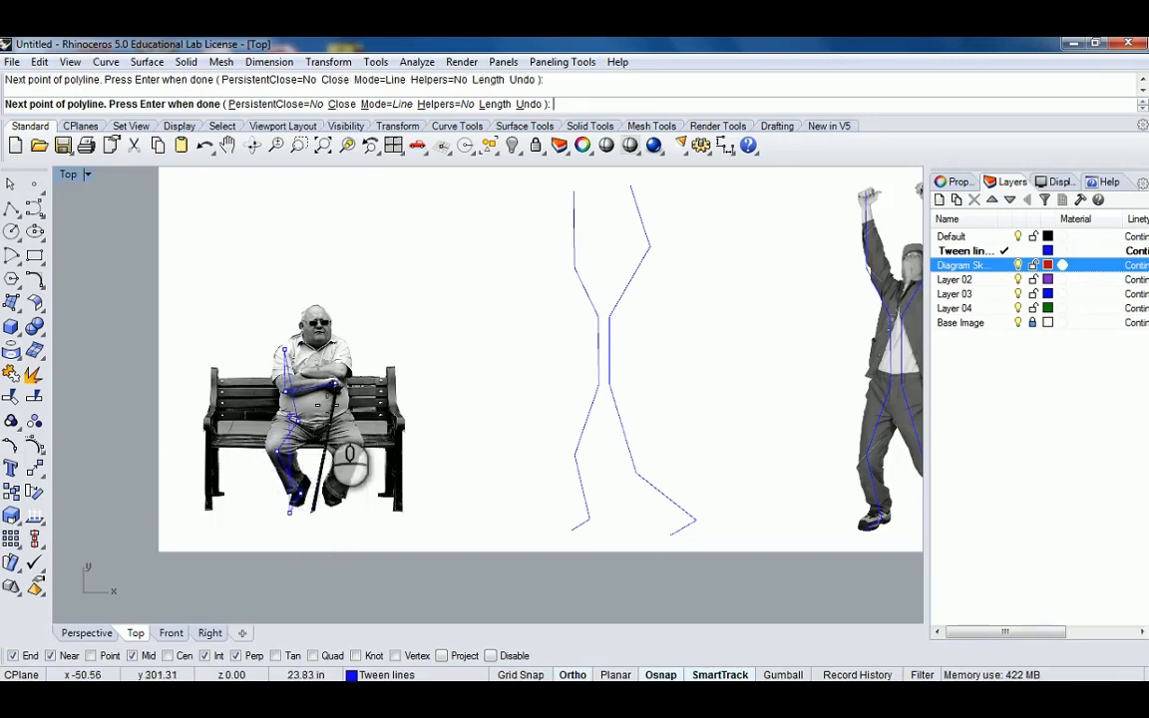
right_click(328, 392)
Trace the other side of the seated man with a polyline from hand through elbow, shoulder, hip, knee and ankle to the foot
scroll(328, 379, up, 2)
right_click(329, 376)
scroll(339, 361, up, 2)
click(277, 387)
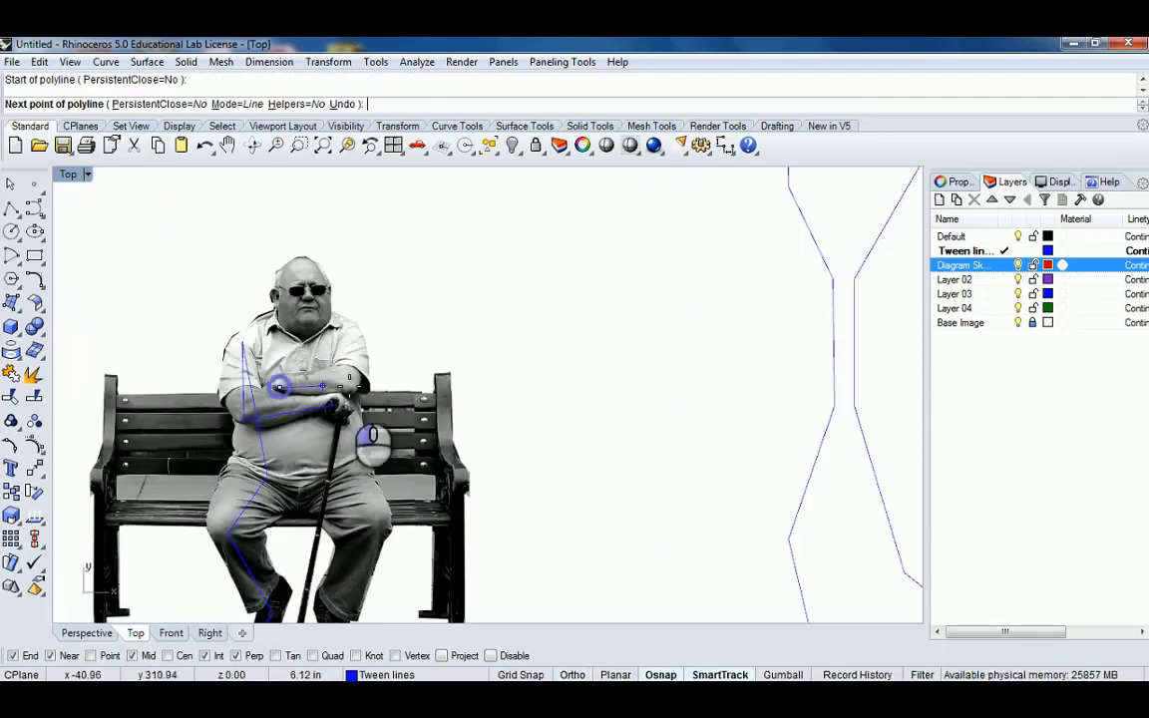
click(351, 377)
click(356, 339)
scroll(359, 328, down, 2)
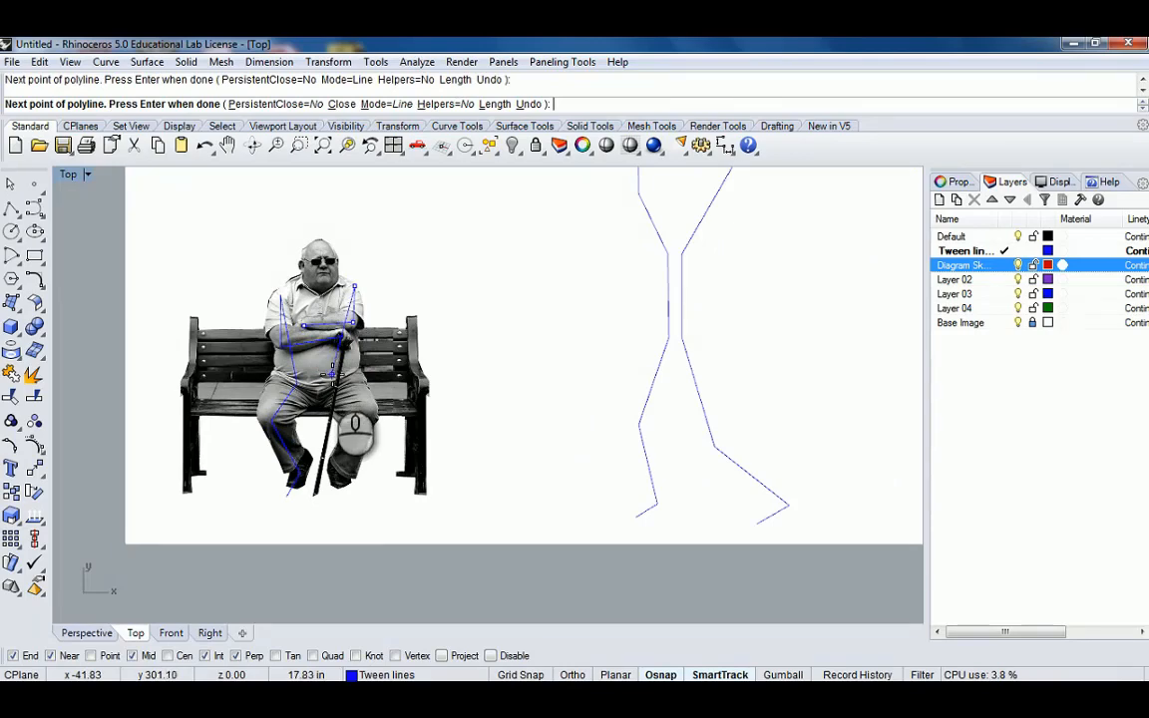
click(333, 375)
click(362, 417)
click(335, 474)
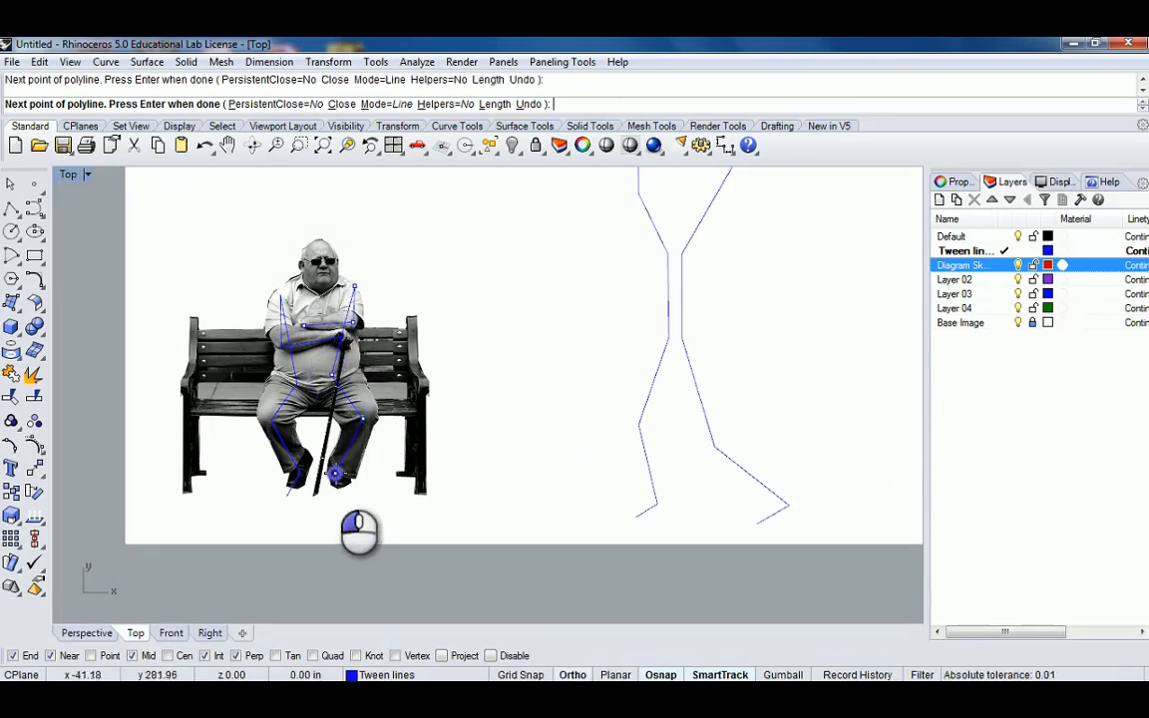
click(349, 491)
right_click(349, 491)
scroll(355, 464, down, 7)
scroll(353, 433, up, 3)
shift+click(350, 434)
shift+click(316, 429)
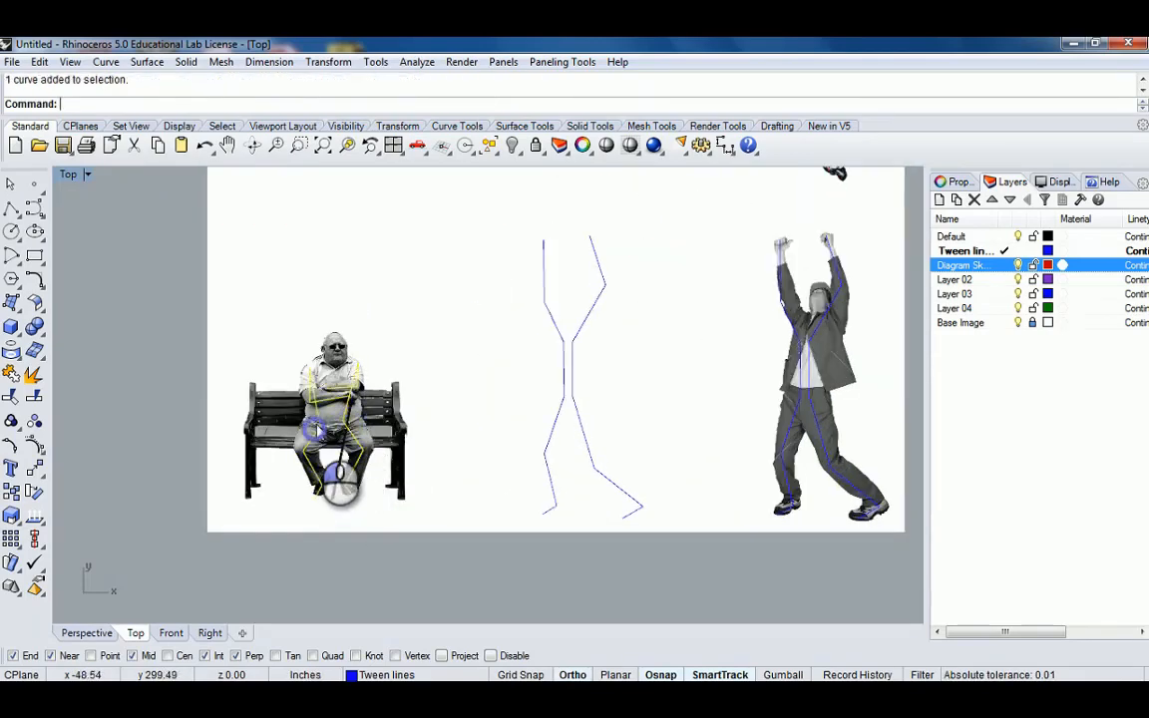
scroll(342, 397, up, 4)
scroll(386, 379, down, 6)
right_drag(406, 388, 352, 396)
scroll(339, 379, up, 2)
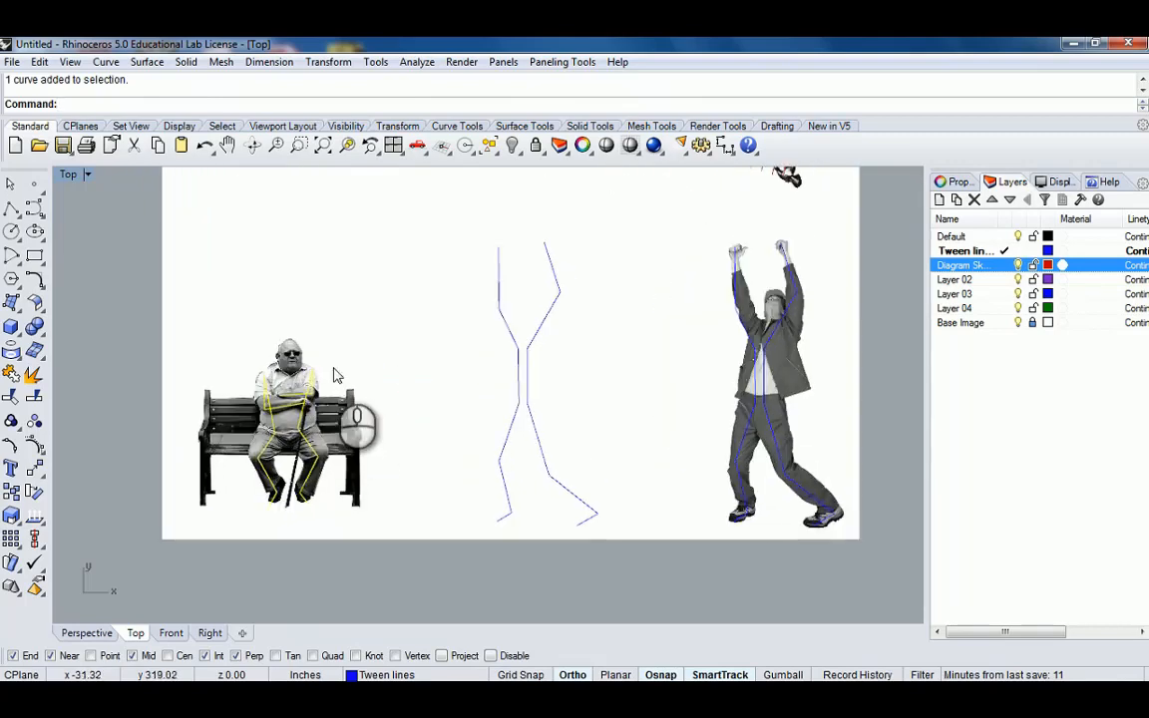
shift+click(515, 341)
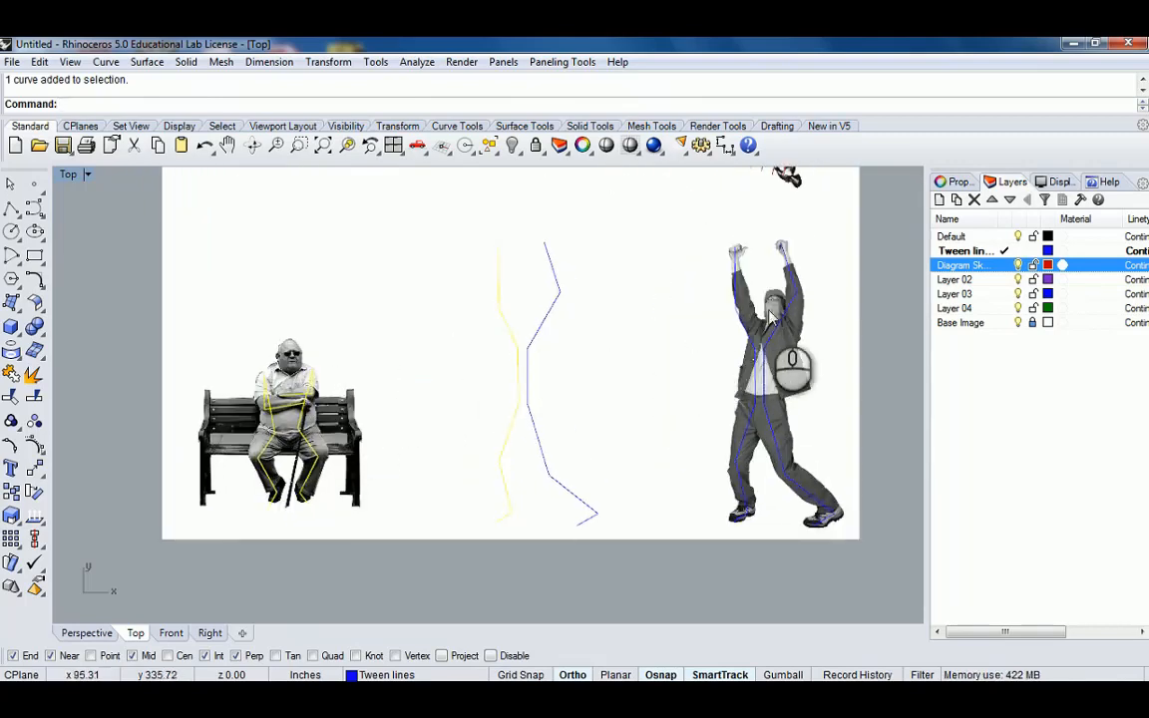
scroll(769, 311, down, 4)
right_drag(770, 308, 745, 367)
scroll(606, 372, up, 4)
Show control points on the middle figure's outstretched-leg polyline and lower its elbow and hand so the forearm hangs below the raised elbow
click(587, 366)
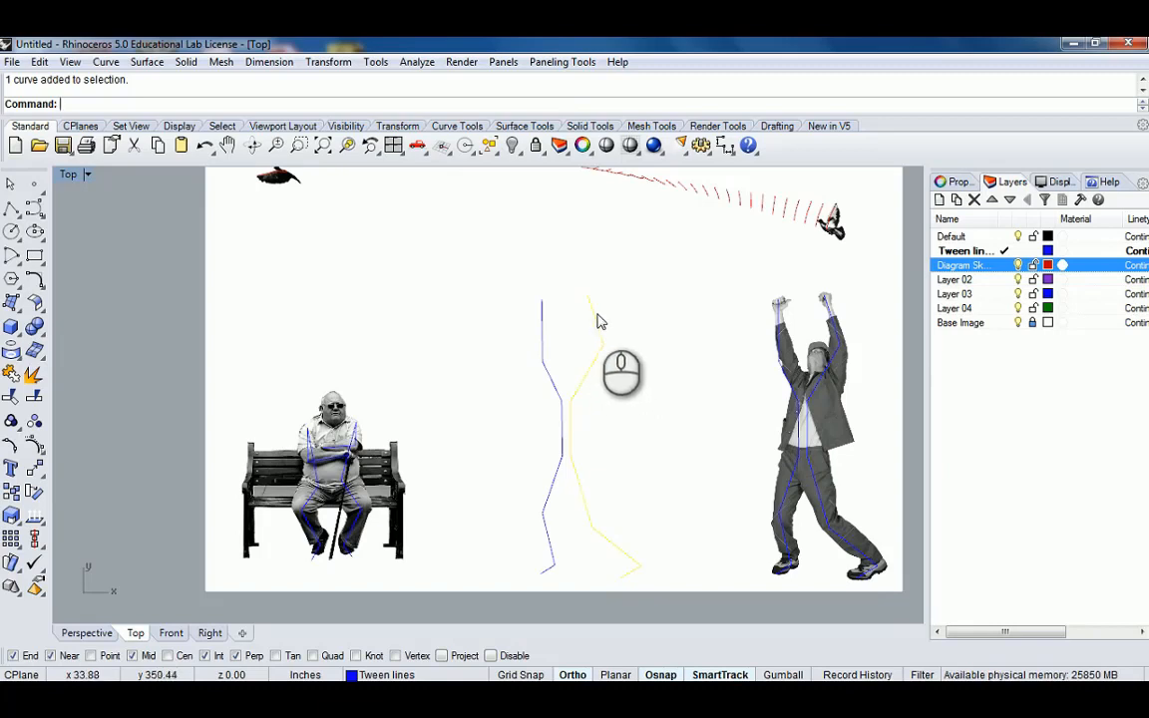
drag(572, 262, 613, 381)
drag(598, 338, 641, 374)
key(ctrl+z)
click(599, 331)
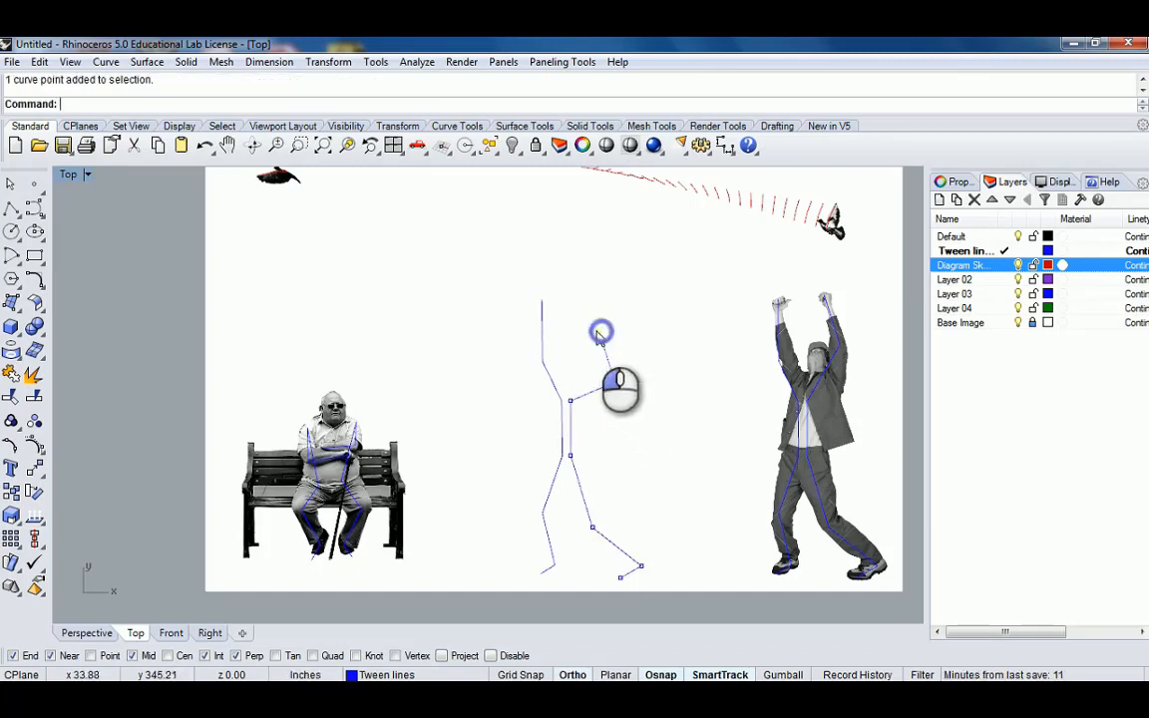
drag(599, 332, 630, 410)
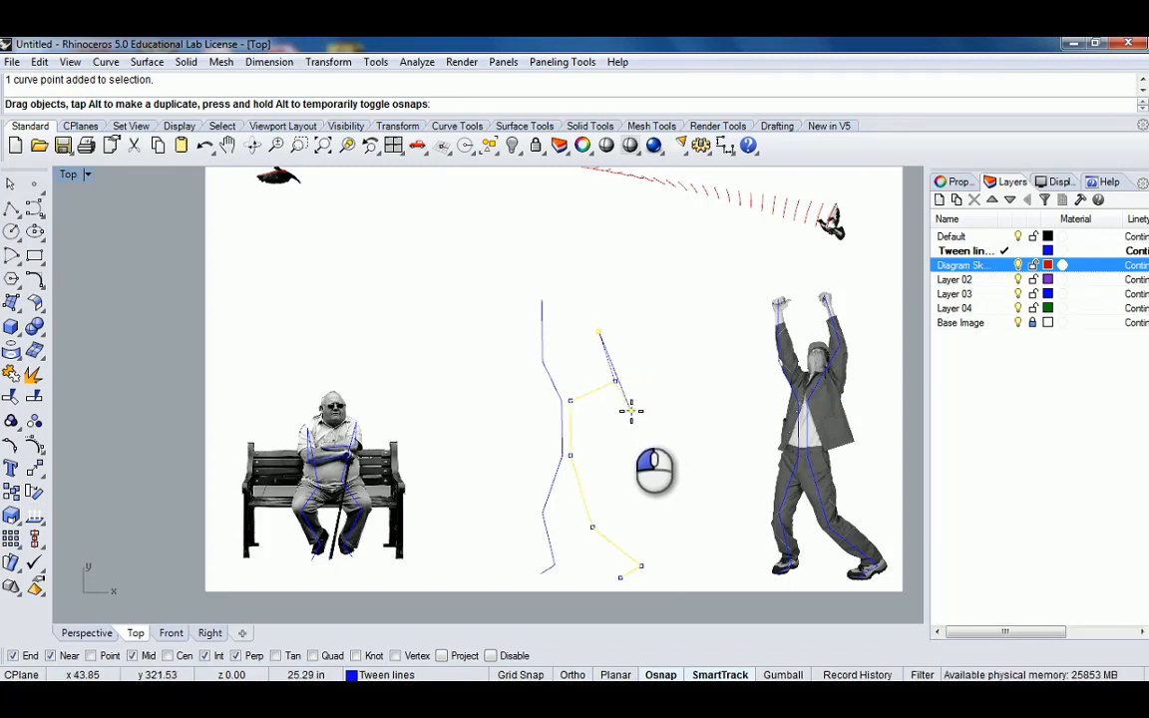
drag(631, 410, 608, 419)
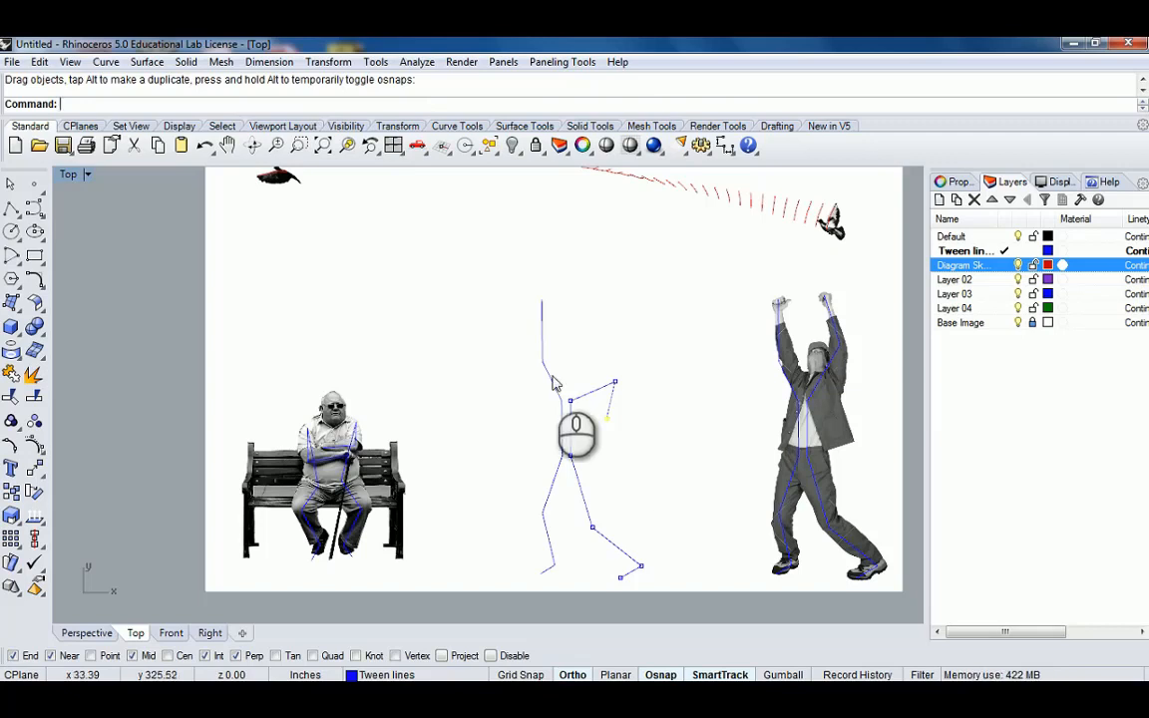
Show control points on the middle figure's other polyline and shift its elbow and hand outward, with the upper arm nearly horizontal
click(541, 317)
text(q)
key(Return)
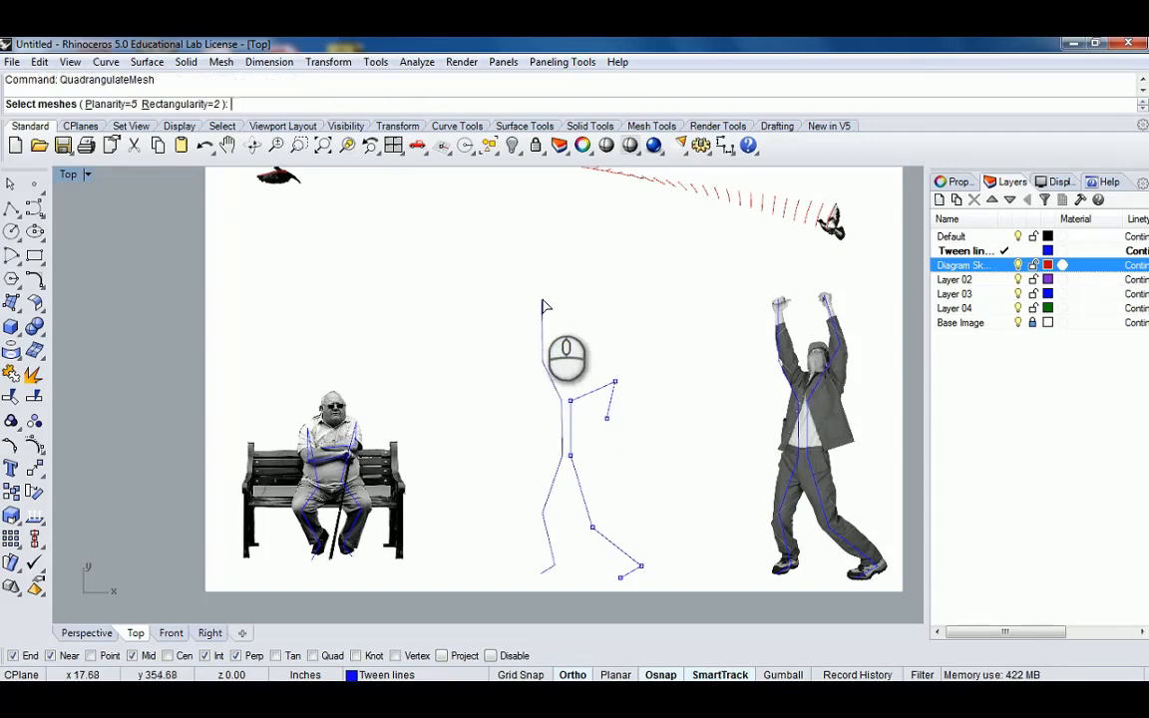
click(542, 309)
key(Escape)
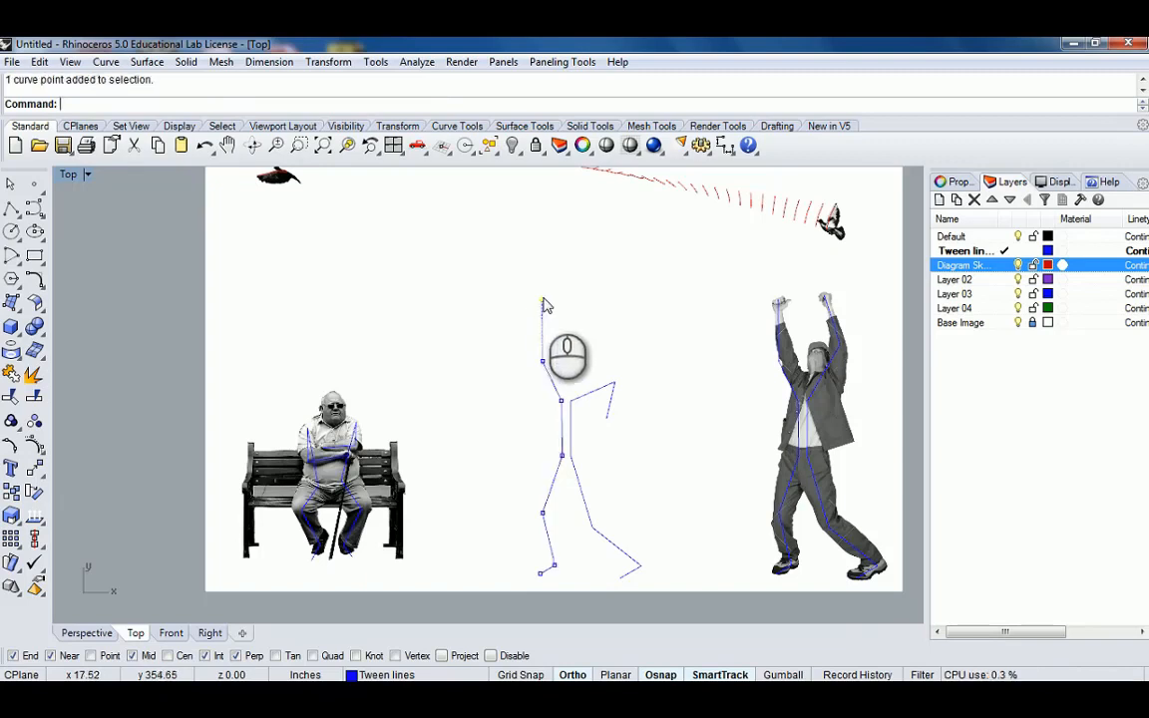
scroll(540, 366, up, 3)
drag(544, 367, 518, 409)
drag(518, 318, 496, 406)
key(ctrl+z)
scroll(521, 383, down, 4)
click(706, 378)
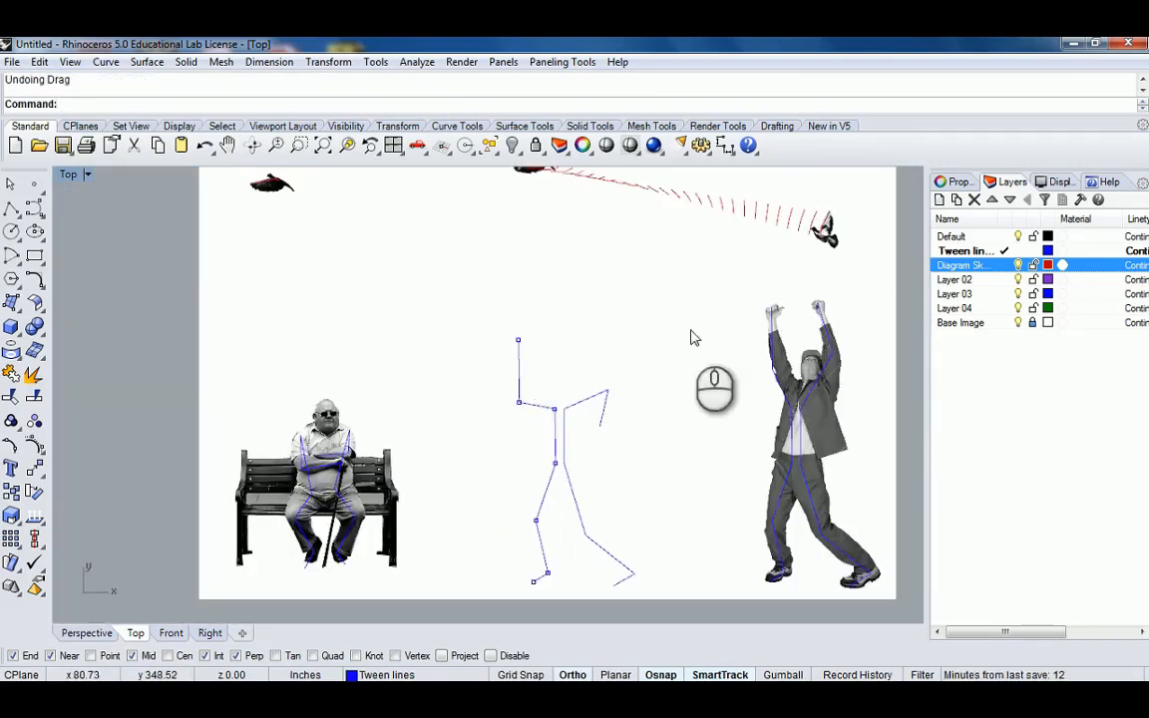
Lower that arm's elbow below the shoulder and extend the hand outward, level with the elbow
scroll(609, 404, up, 2)
click(497, 326)
drag(497, 327, 461, 477)
click(497, 403)
drag(498, 403, 500, 455)
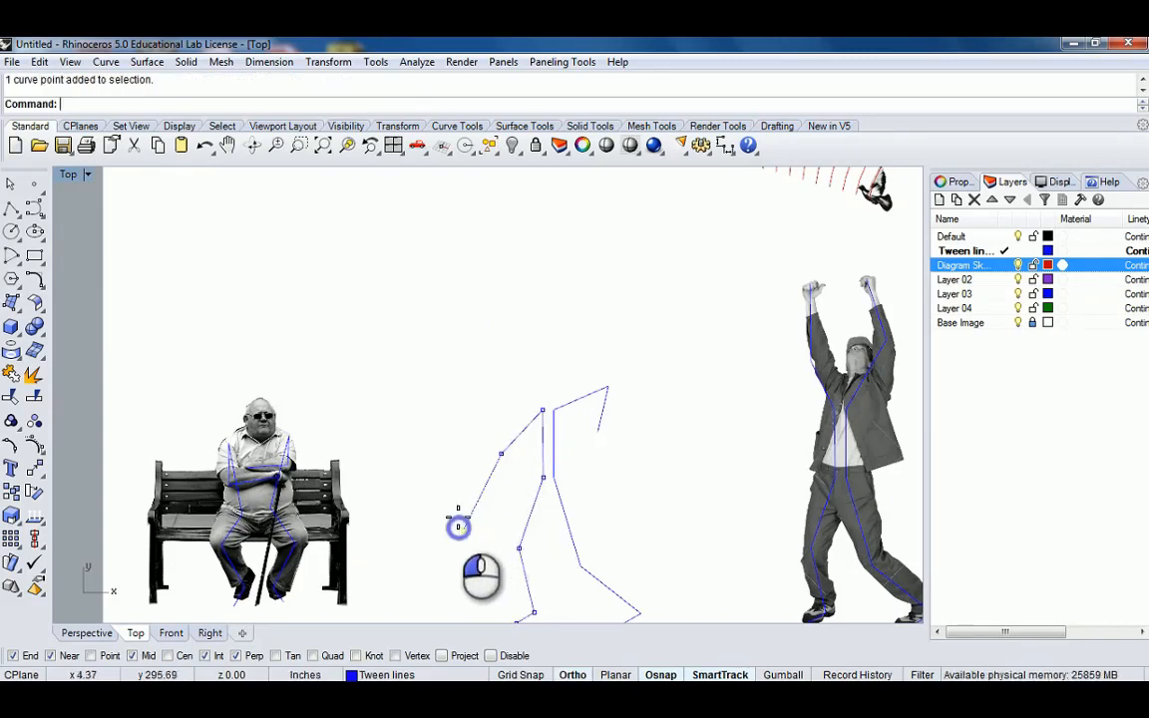
drag(458, 521, 455, 456)
scroll(530, 446, down, 4)
right_drag(536, 446, 529, 369)
scroll(536, 445, up, 2)
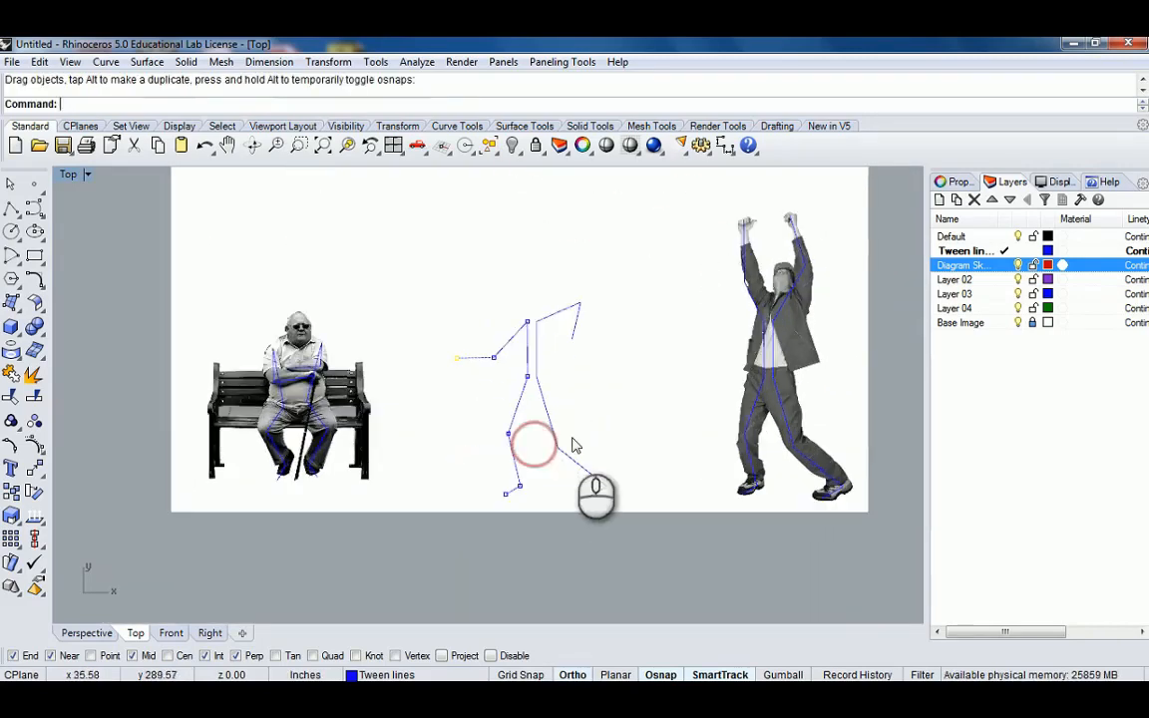
Show control points on the middle figure's outstretched-leg polyline and pull its knee, heel and toe inward beneath the hip
click(572, 436)
click(602, 412)
click(550, 428)
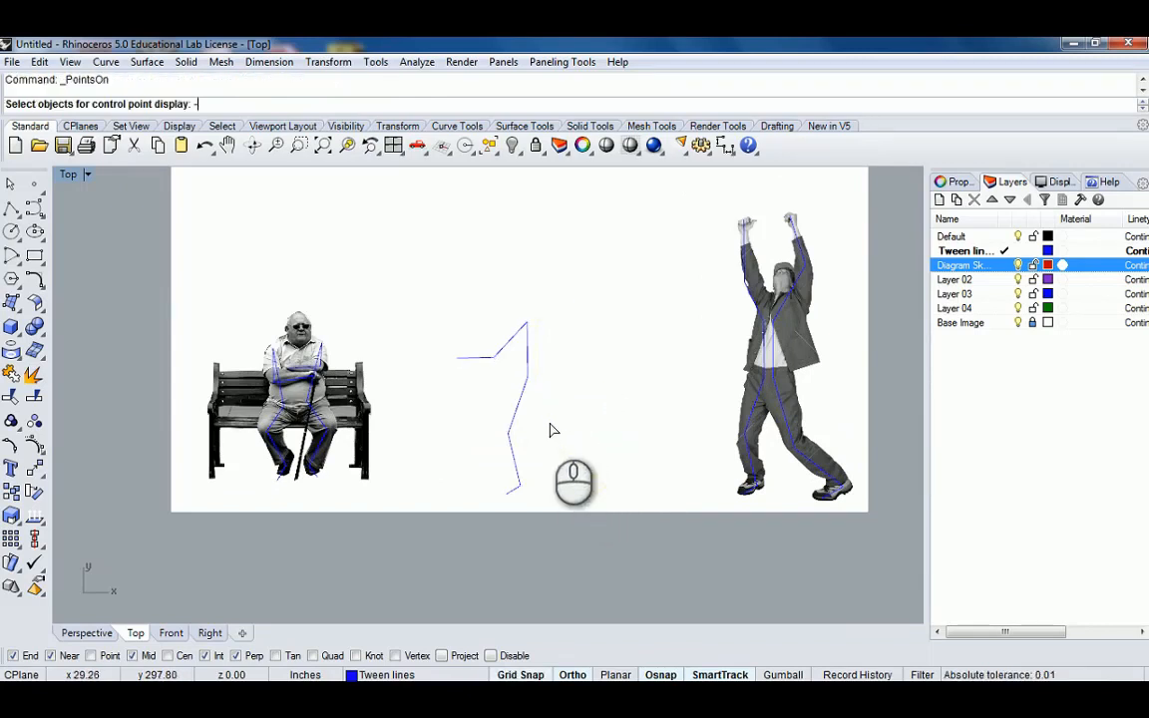
drag(549, 424, 495, 380)
right_click(579, 375)
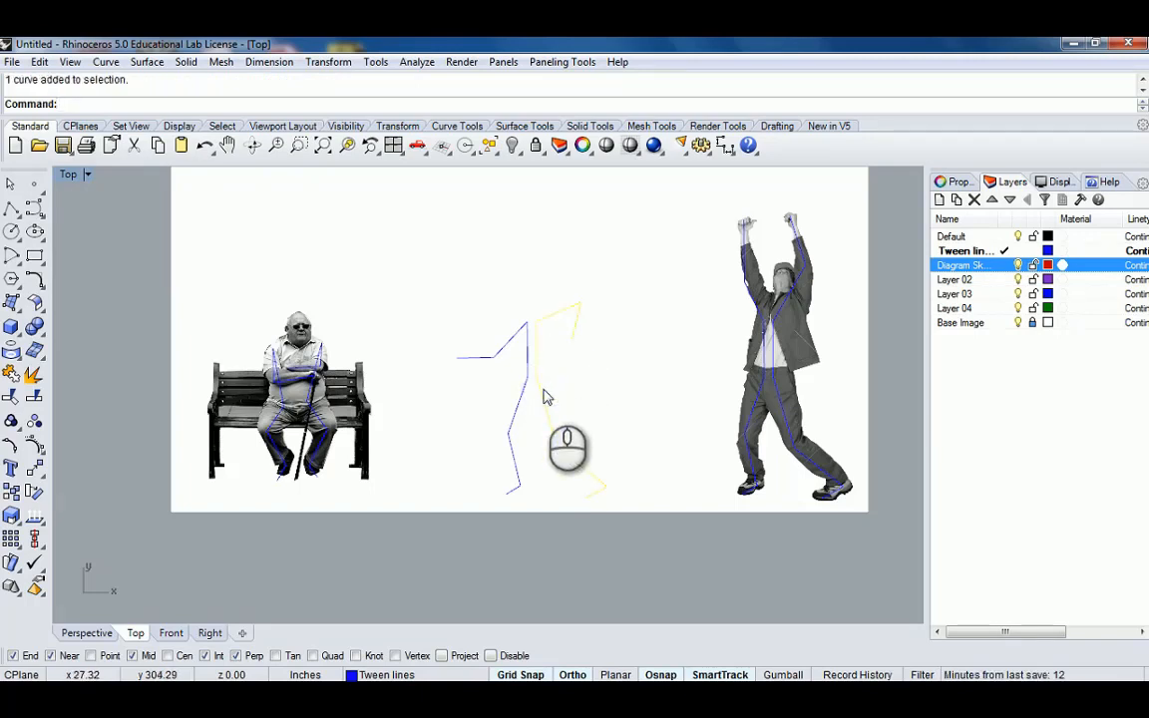
text(PointsOn)
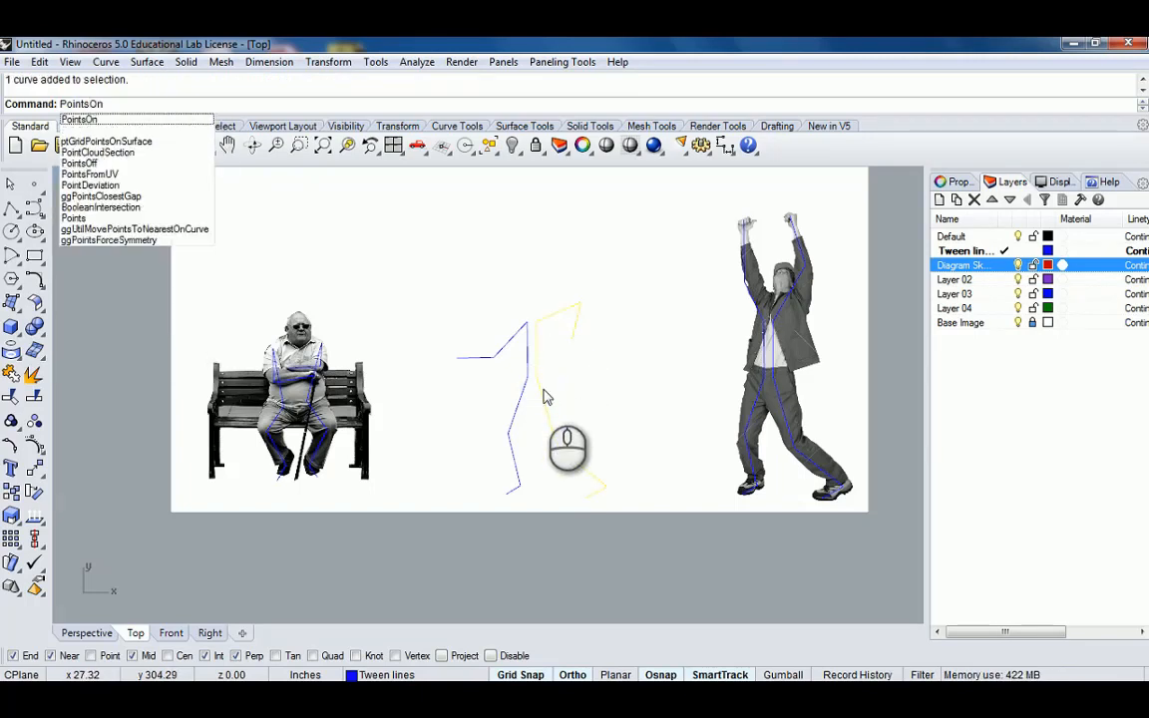
key(Return)
scroll(574, 439, up, 2)
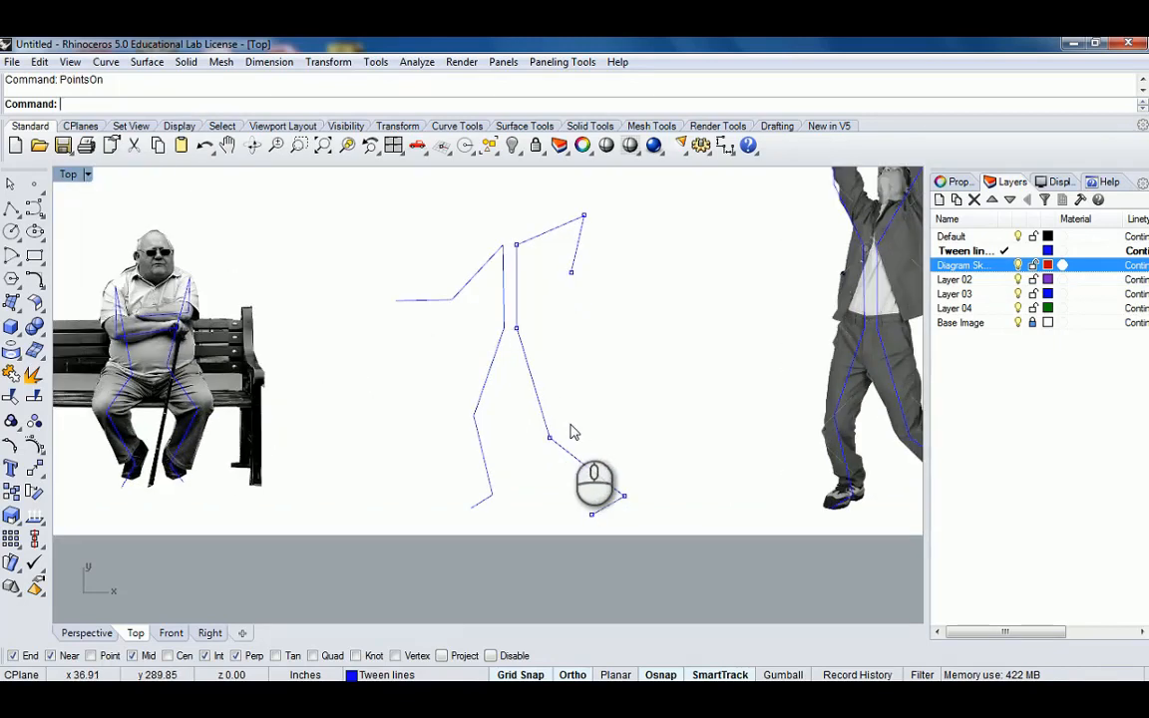
click(550, 436)
shift+drag(630, 464, 566, 480)
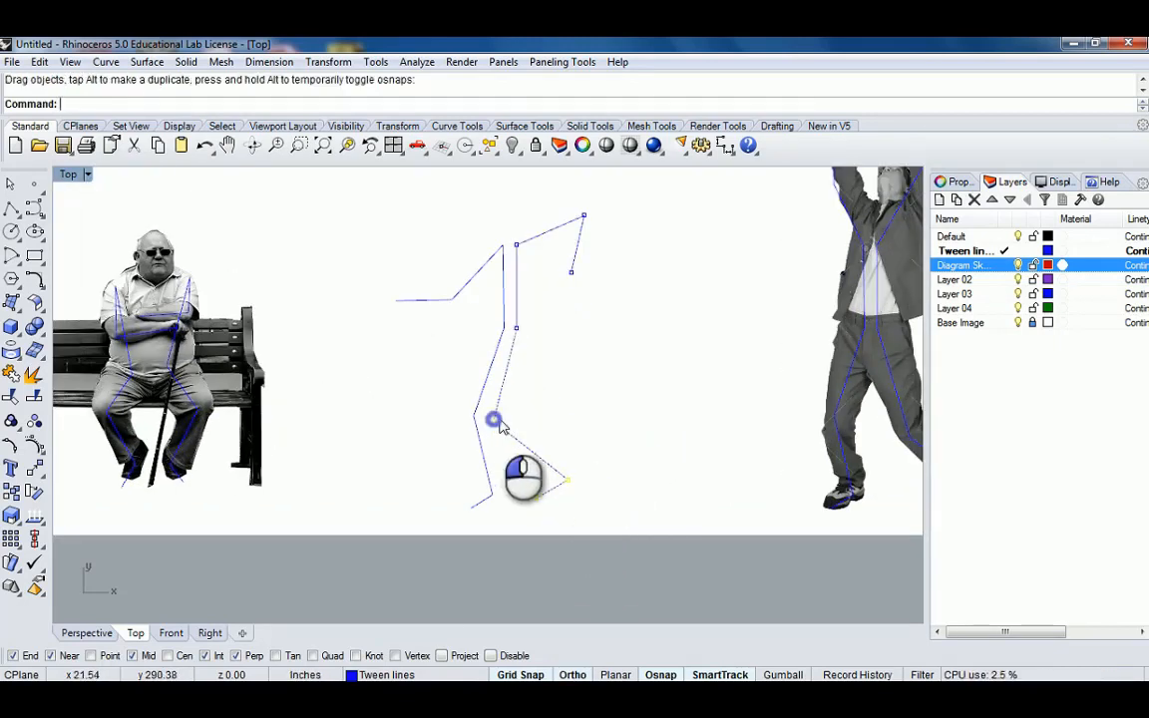
drag(501, 424, 522, 402)
key(ctrl+z)
Move the elbow and hand of the same polyline down so the upper arm slopes below the shoulder
click(562, 252)
right_drag(631, 223, 597, 314)
drag(586, 263, 517, 383)
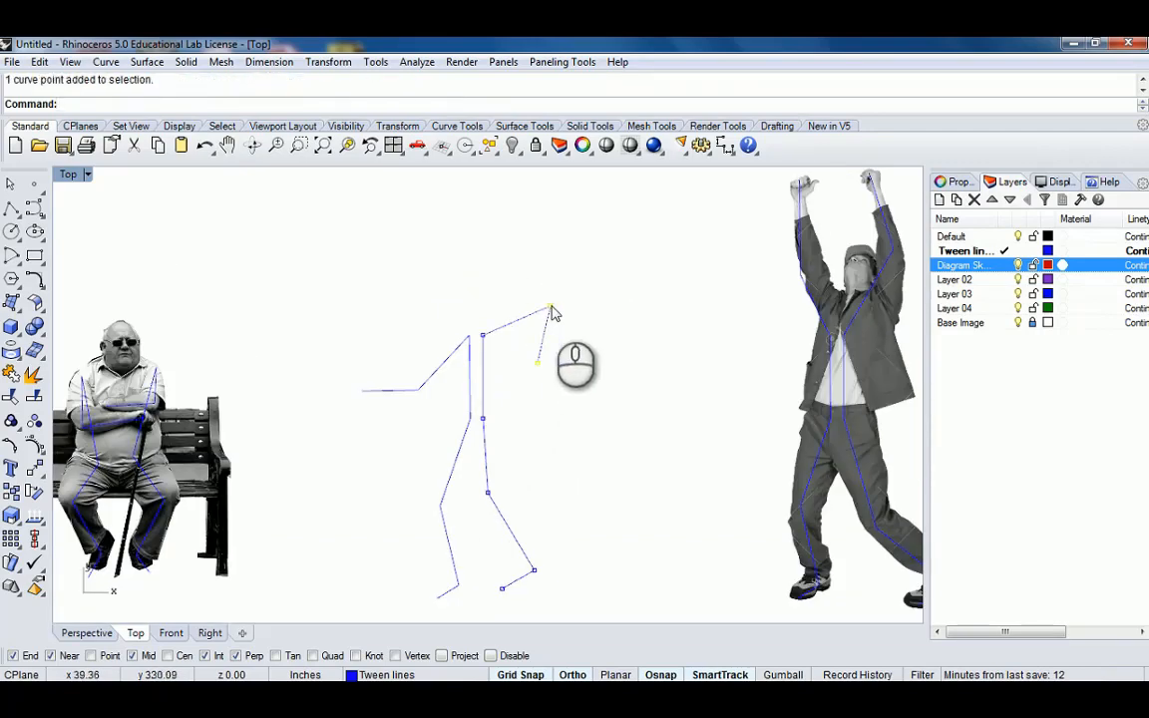
drag(553, 313, 546, 341)
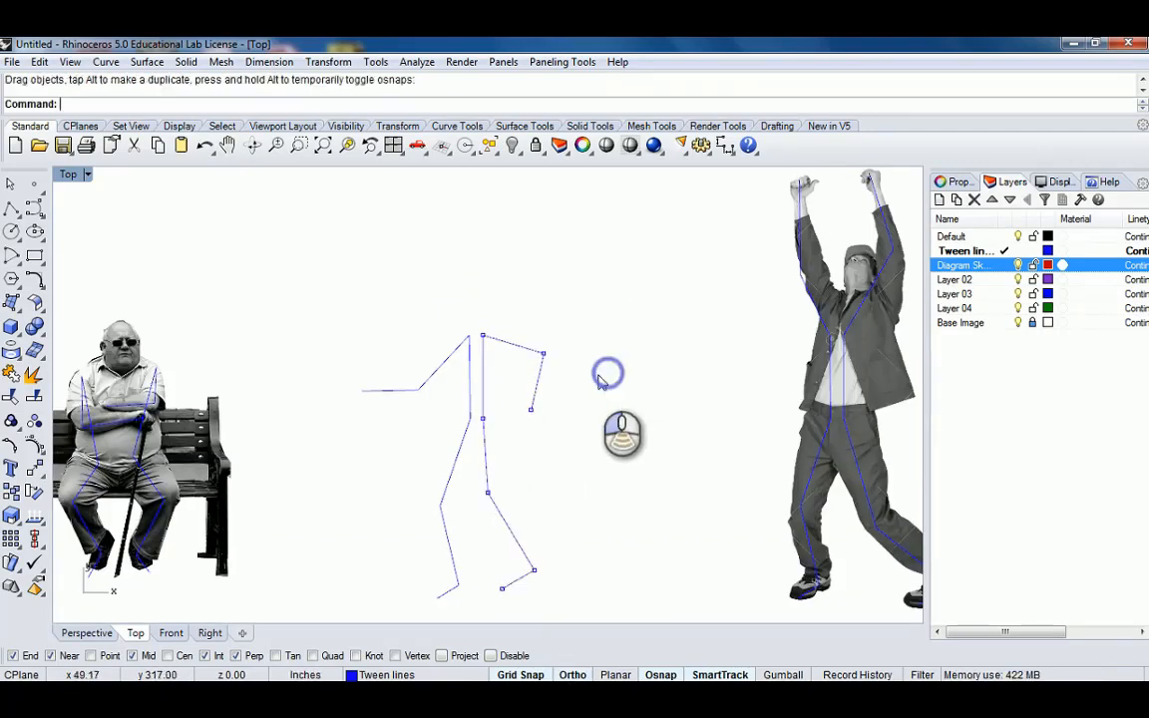
Tween 25 curves between the standing man's outstretched-leg polyline and the matching polyline of the middle figure
scroll(585, 409, down, 5)
scroll(586, 409, up, 3)
right_drag(678, 354, 642, 350)
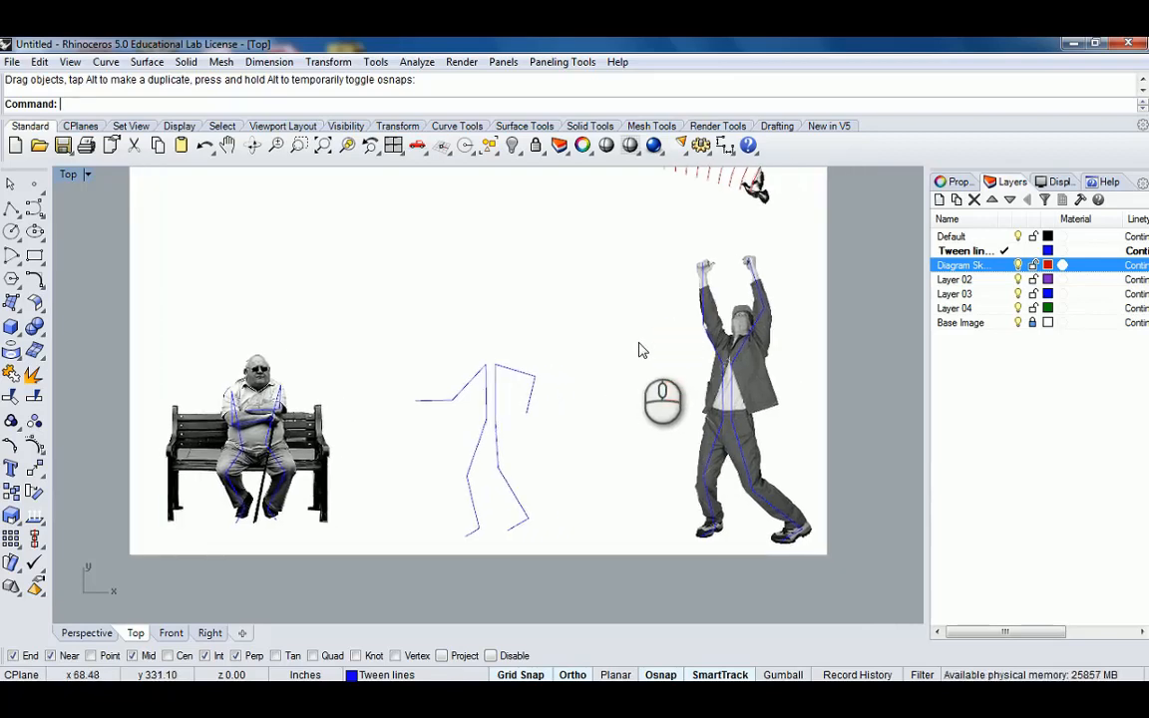
text(Blend)
key(Return)
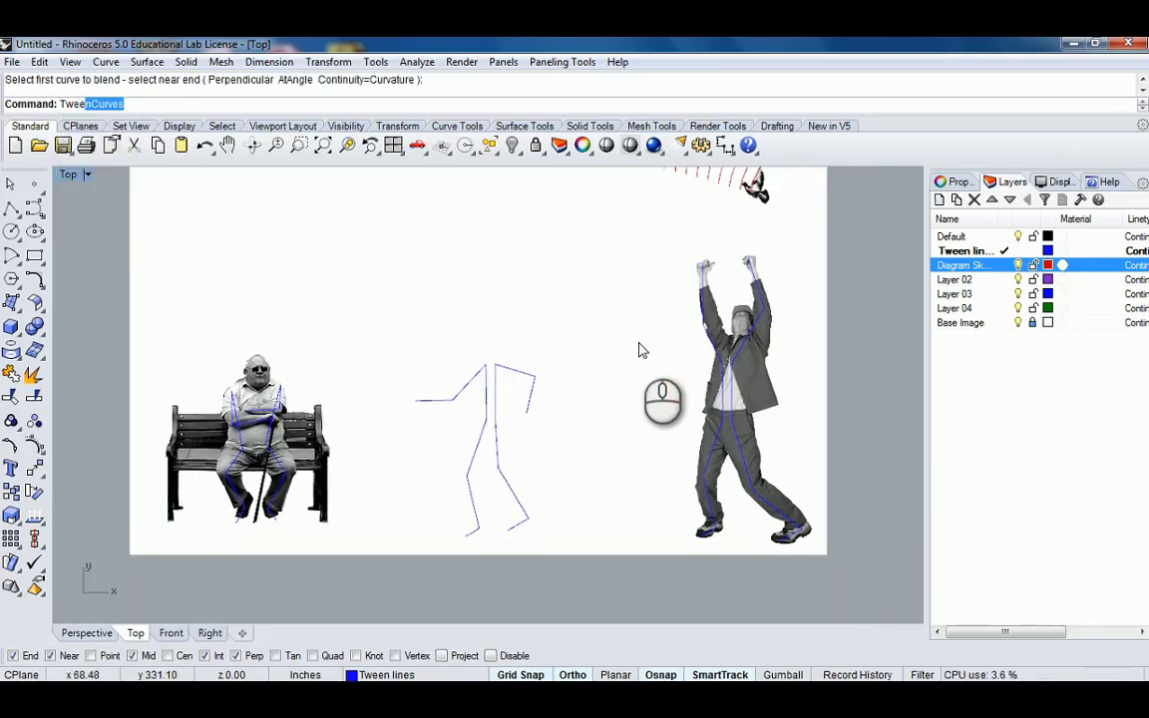
text(Twee)
key(Return)
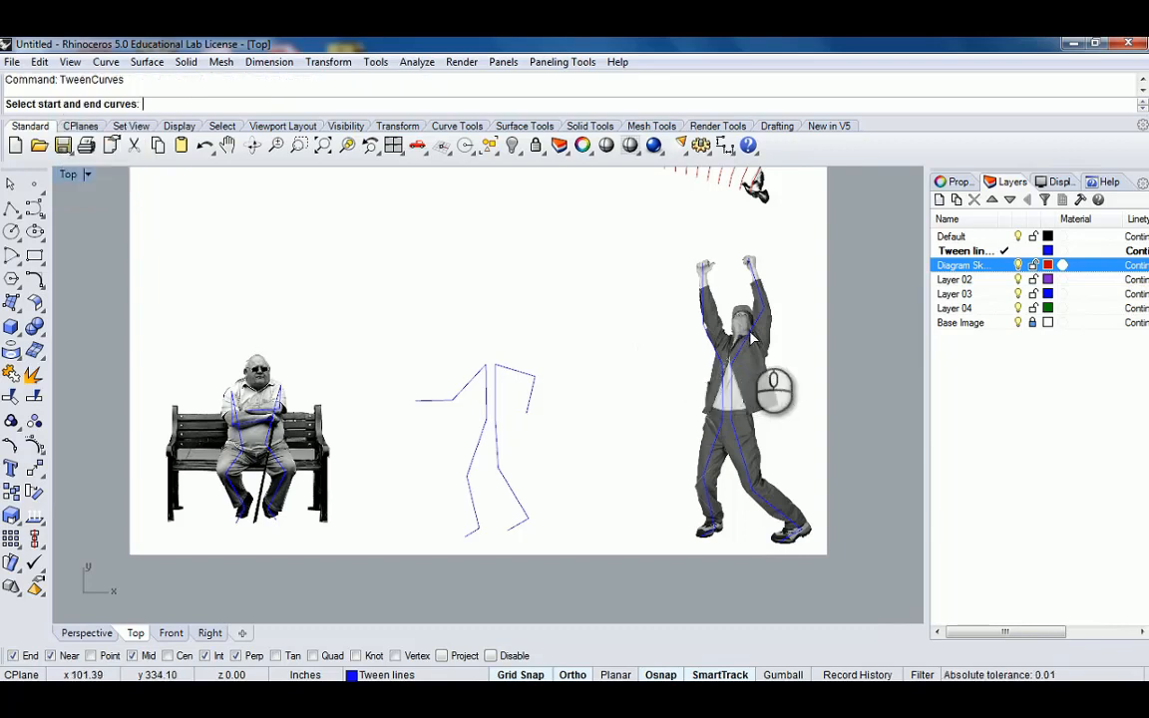
click(753, 339)
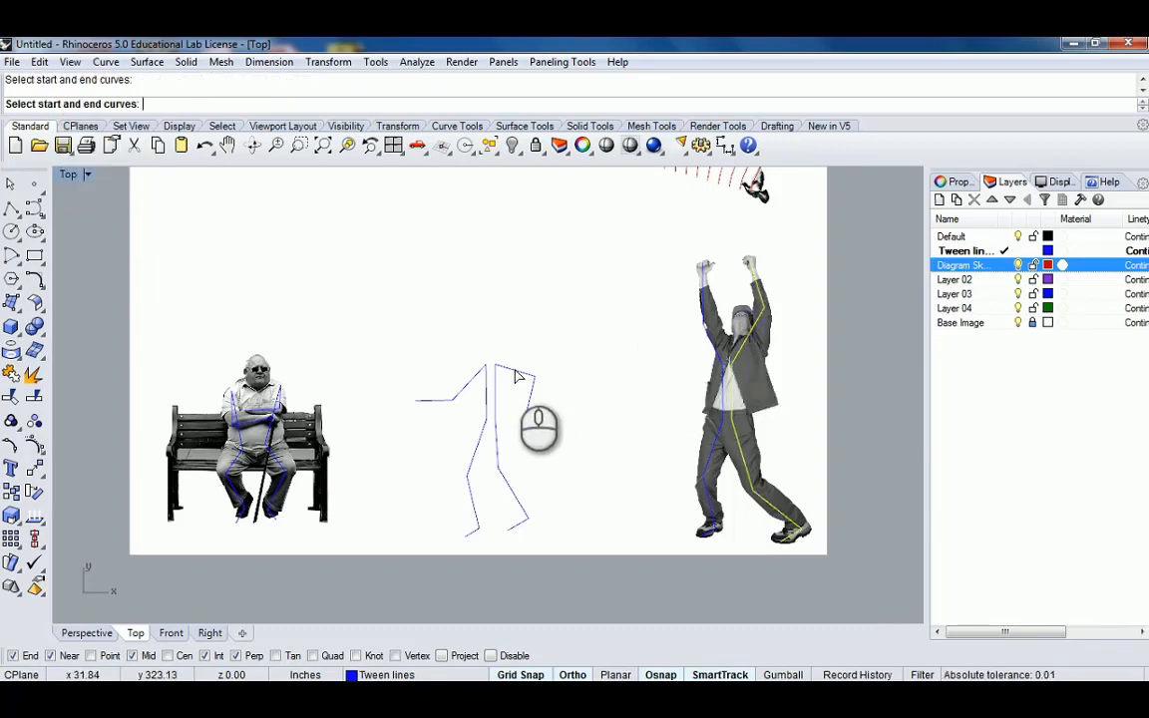
click(518, 376)
key(Return)
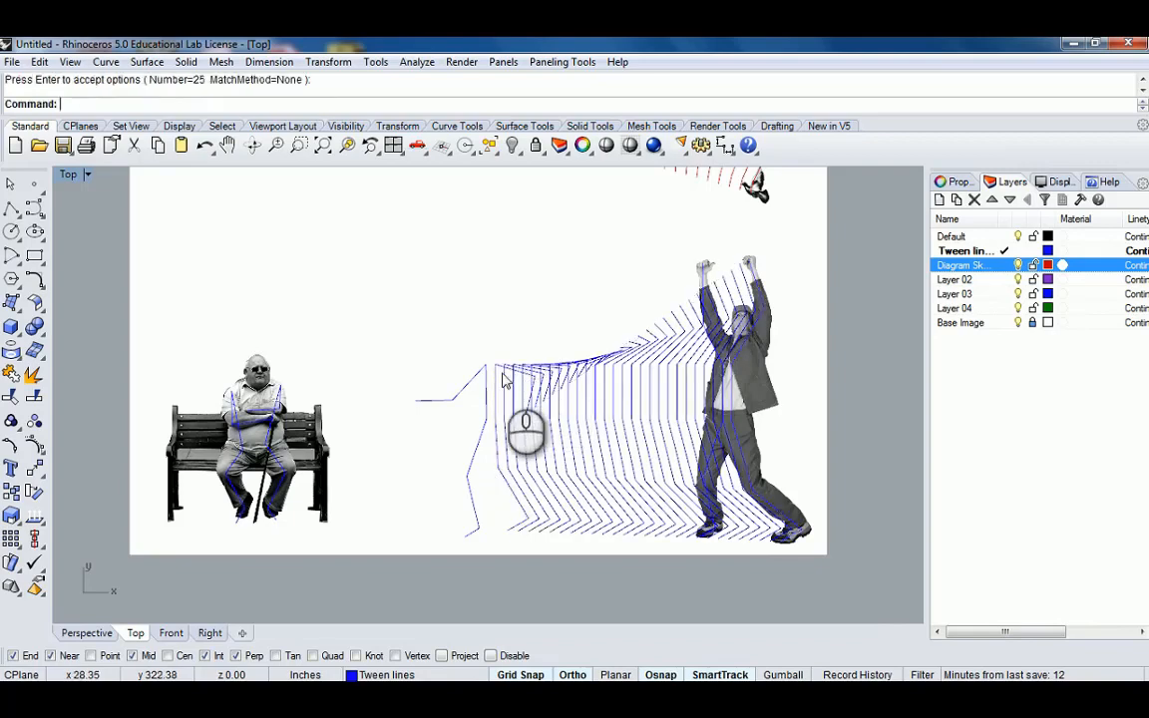
Tween 25 curves between the middle figure's same polyline and the seated man's matching side polyline
key(Return)
click(495, 377)
click(279, 403)
key(Return)
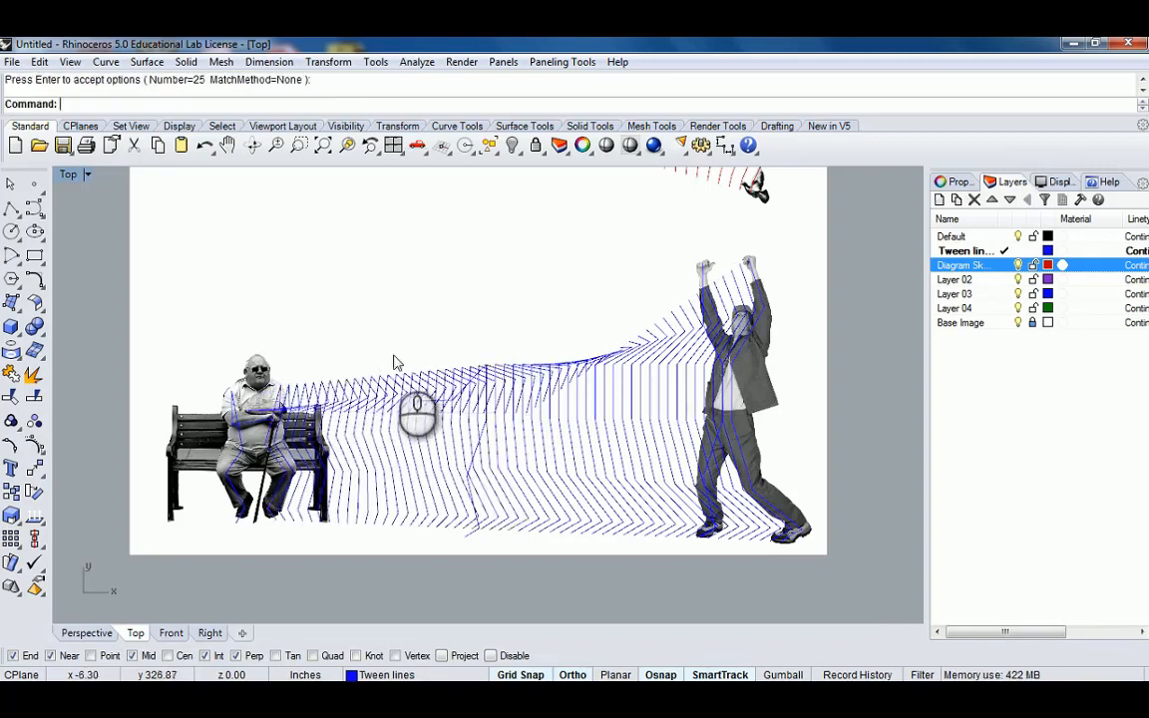
scroll(484, 434, up, 2)
key(Return)
scroll(480, 430, down, 3)
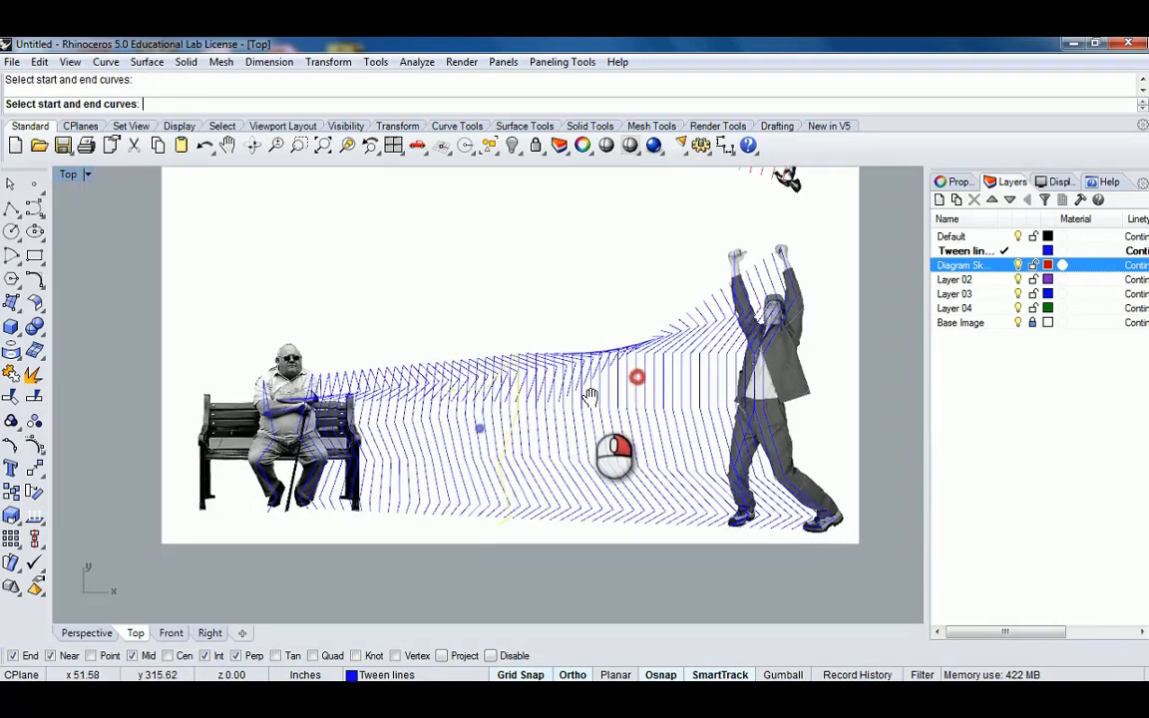
scroll(676, 319, up, 3)
scroll(701, 283, down, 1)
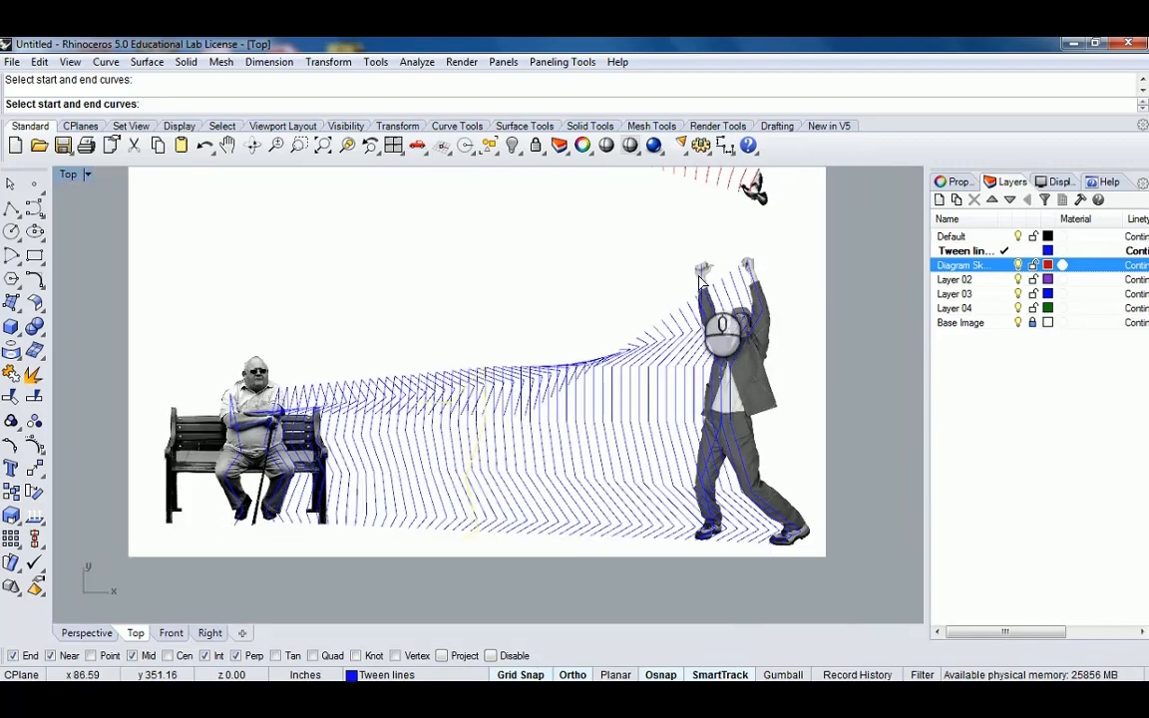
key(Escape)
Create a layer named Left Side and assign the three untweened body polylines of the seated, middle and standing figures to it
click(701, 275)
scroll(489, 443, up, 4)
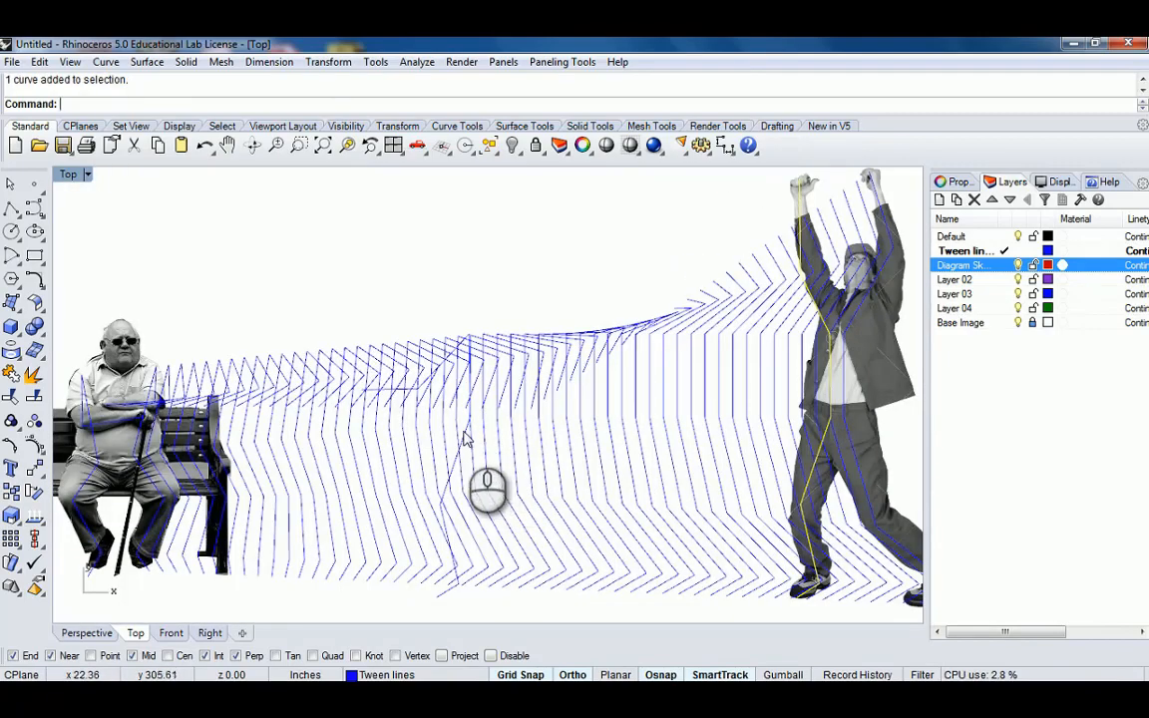
scroll(464, 438, down, 3)
scroll(335, 439, up, 4)
shift+click(334, 456)
scroll(488, 410, down, 6)
right_drag(487, 408, 321, 396)
scroll(531, 387, up, 2)
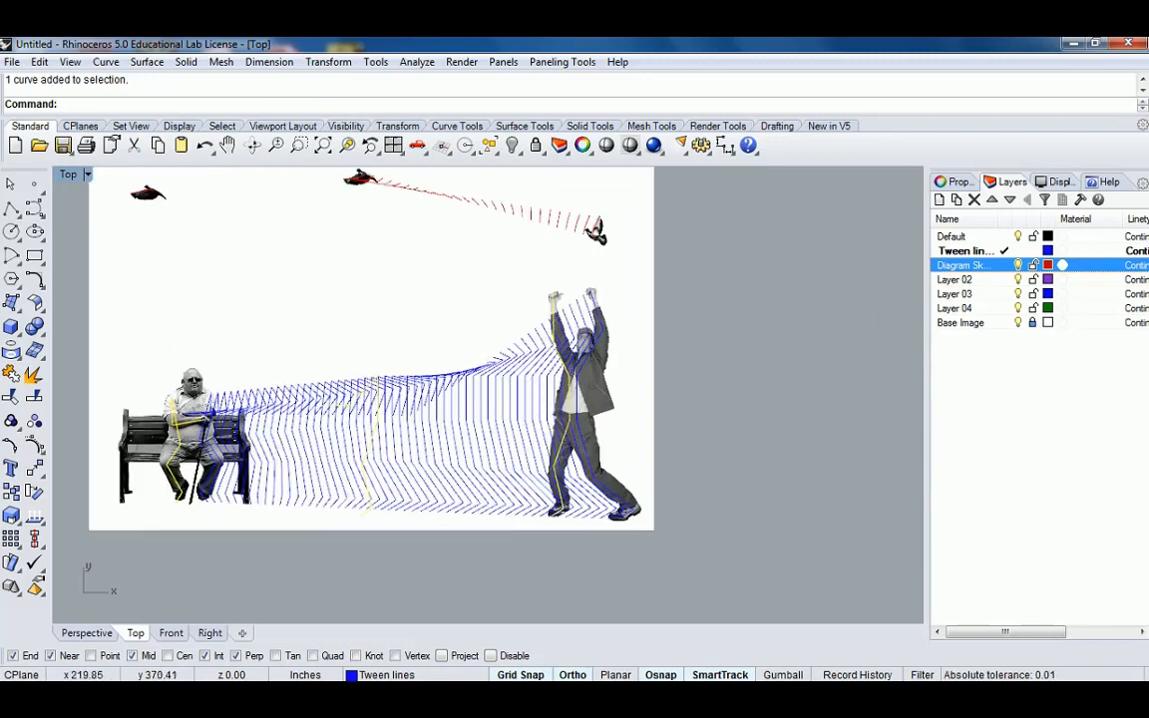
click(939, 201)
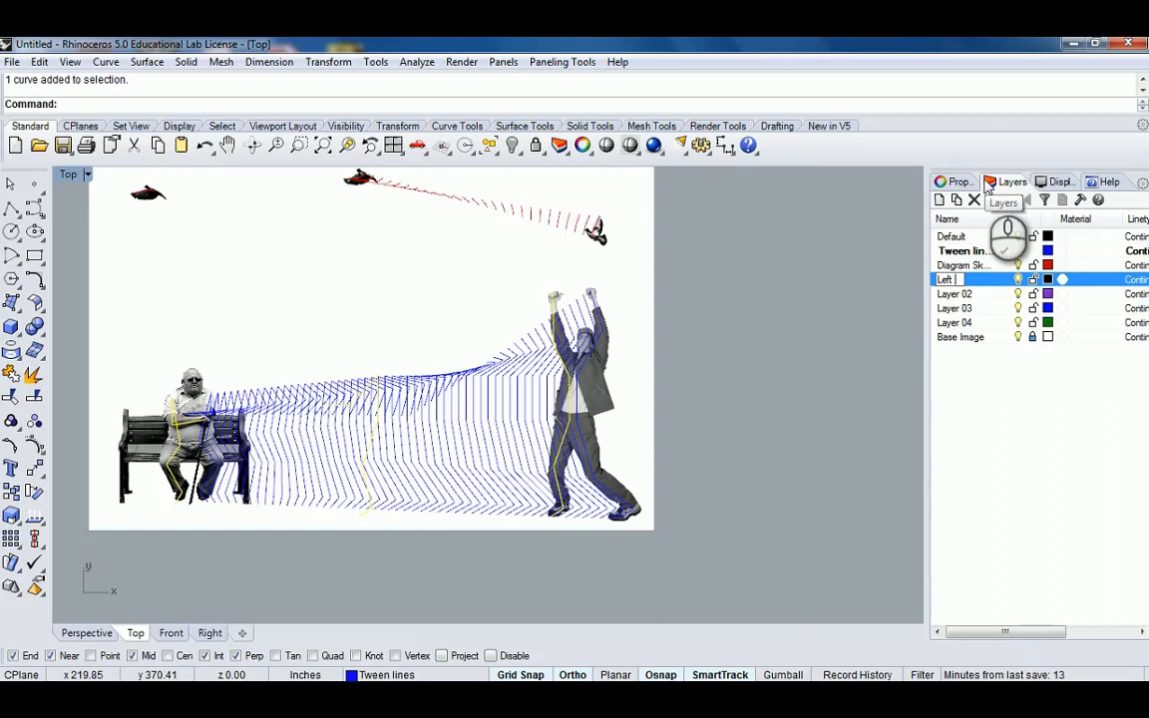
click(949, 182)
click(1136, 285)
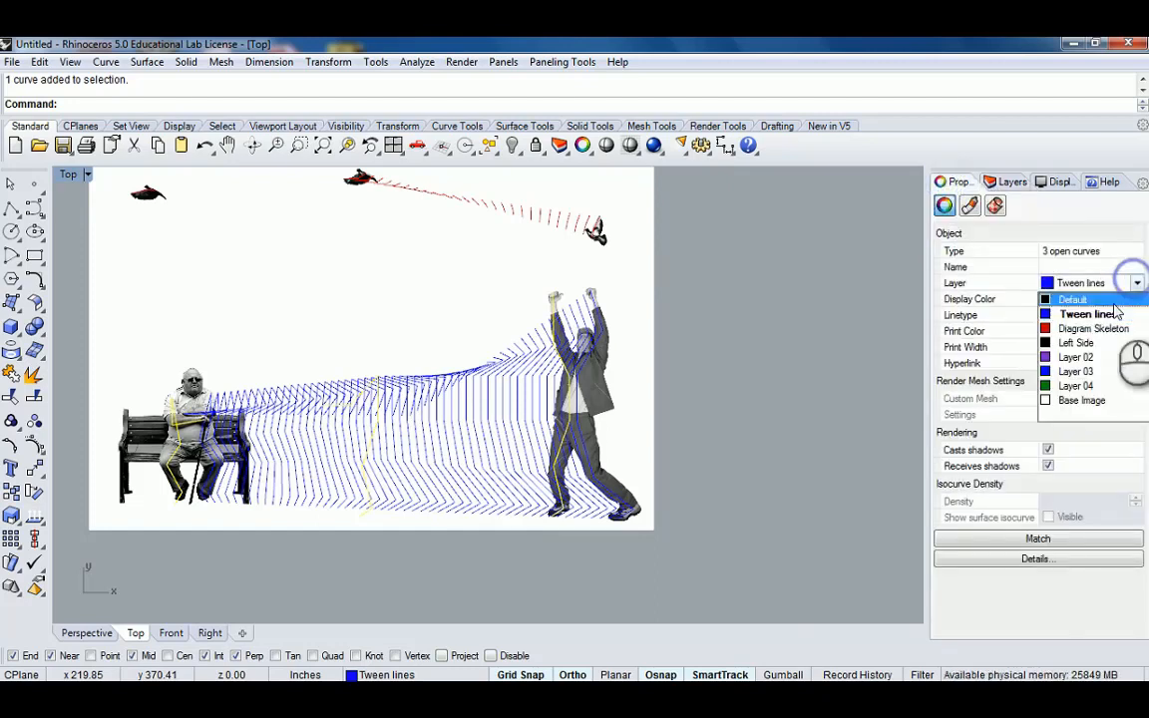
click(1072, 342)
click(999, 181)
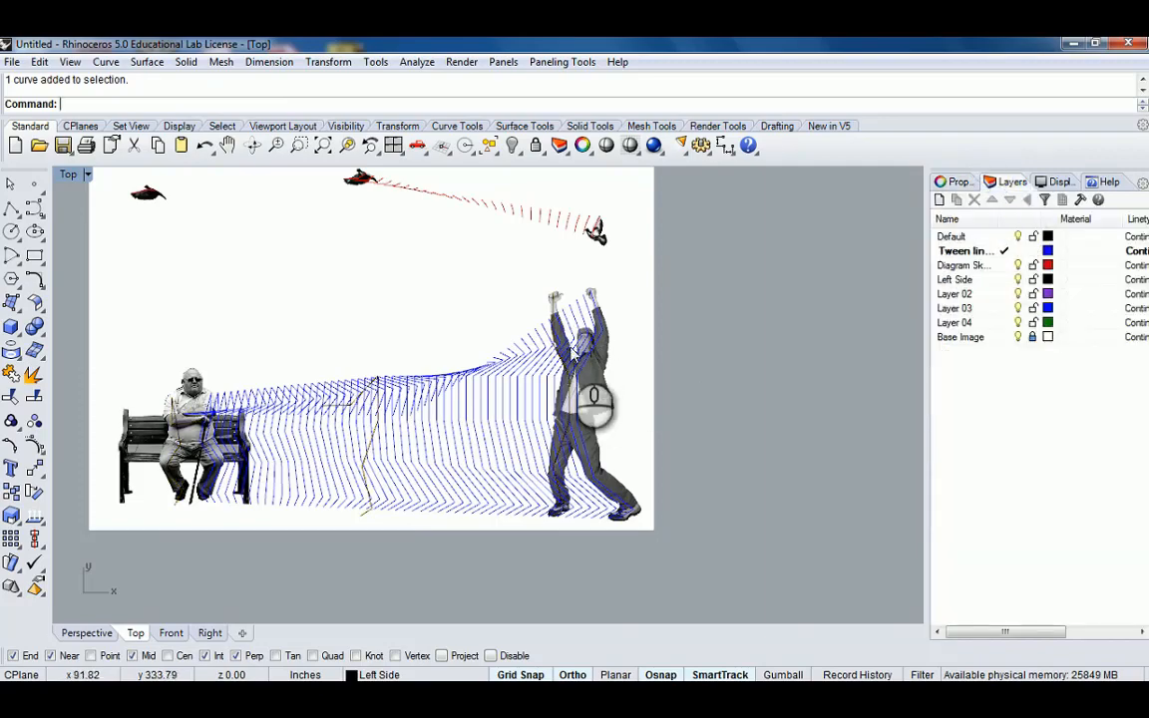
Assign the tweened body polylines of the middle figure and the standing man to Layer 02
scroll(595, 405, up, 3)
scroll(503, 344, up, 4)
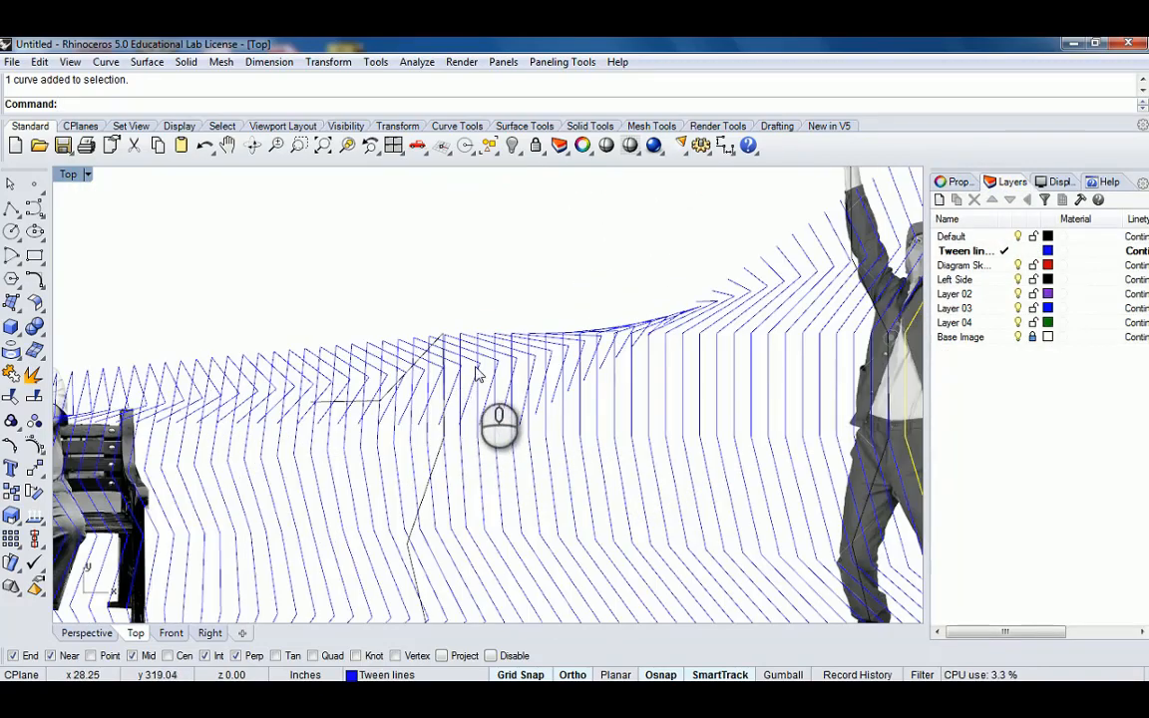
scroll(458, 346, down, 5)
scroll(516, 385, up, 2)
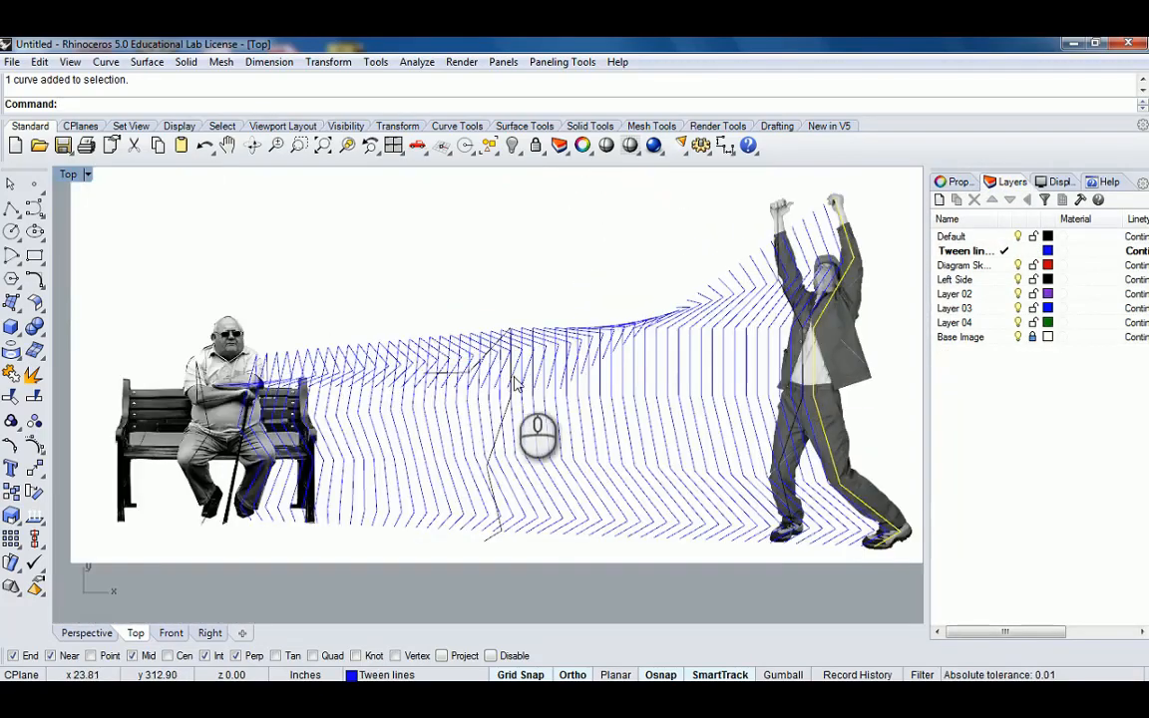
scroll(521, 369, up, 2)
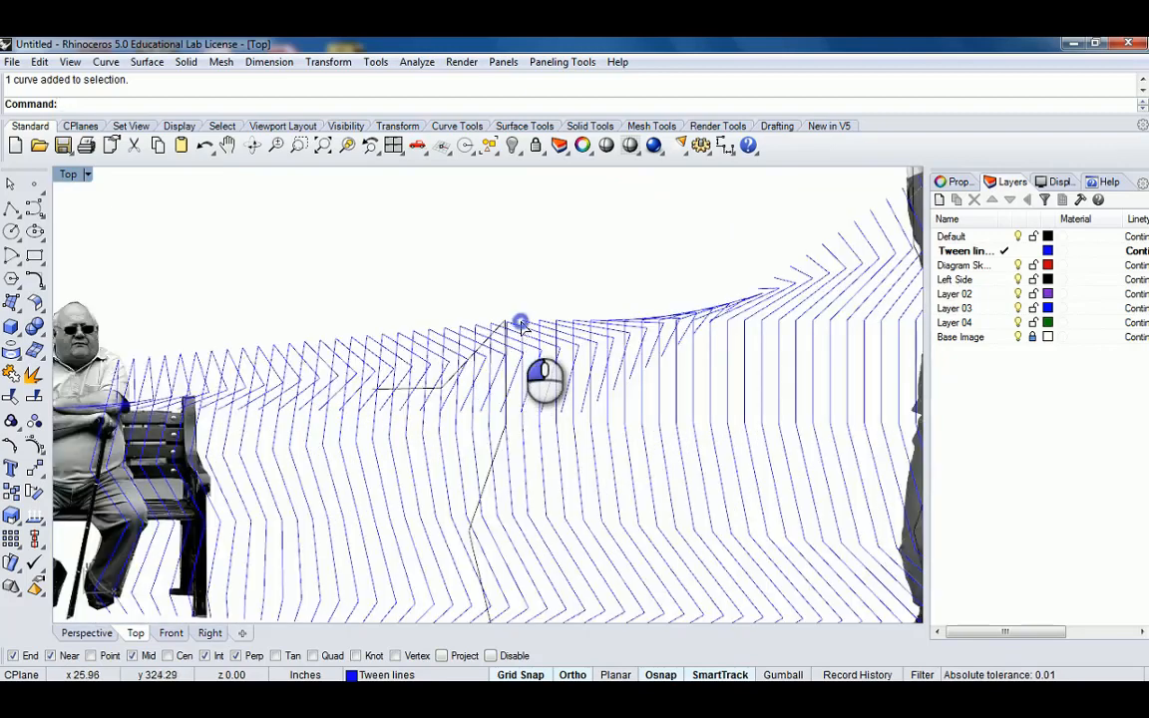
scroll(521, 327, down, 3)
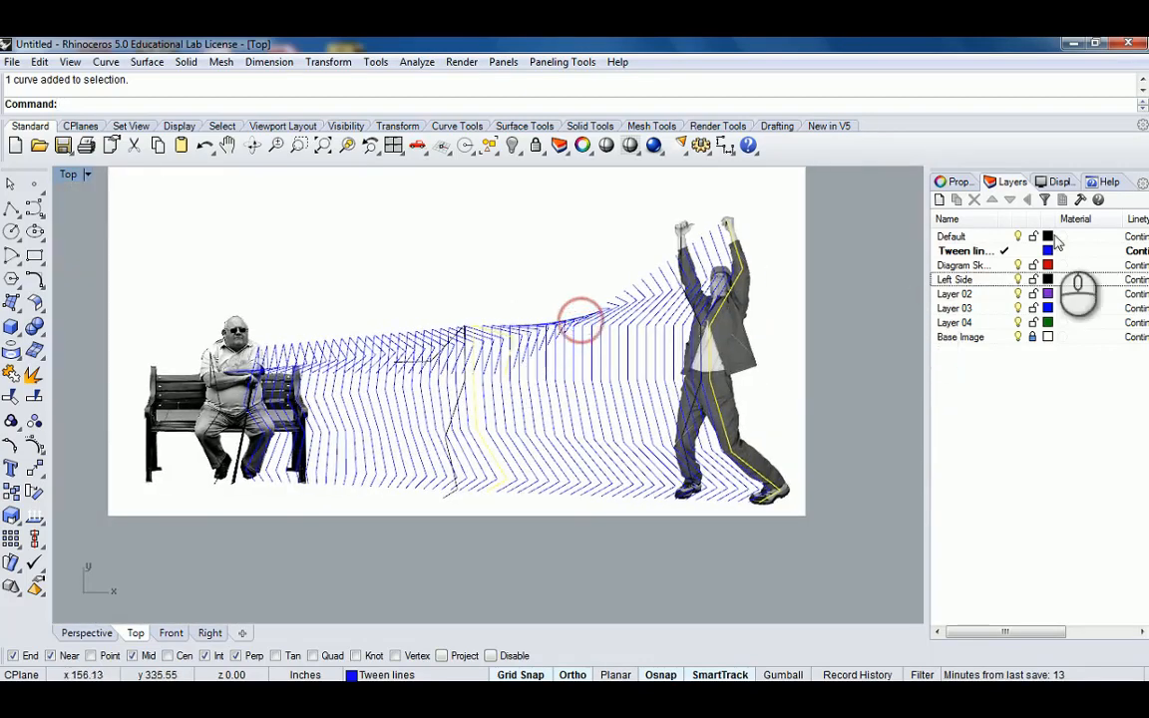
click(953, 182)
click(1092, 284)
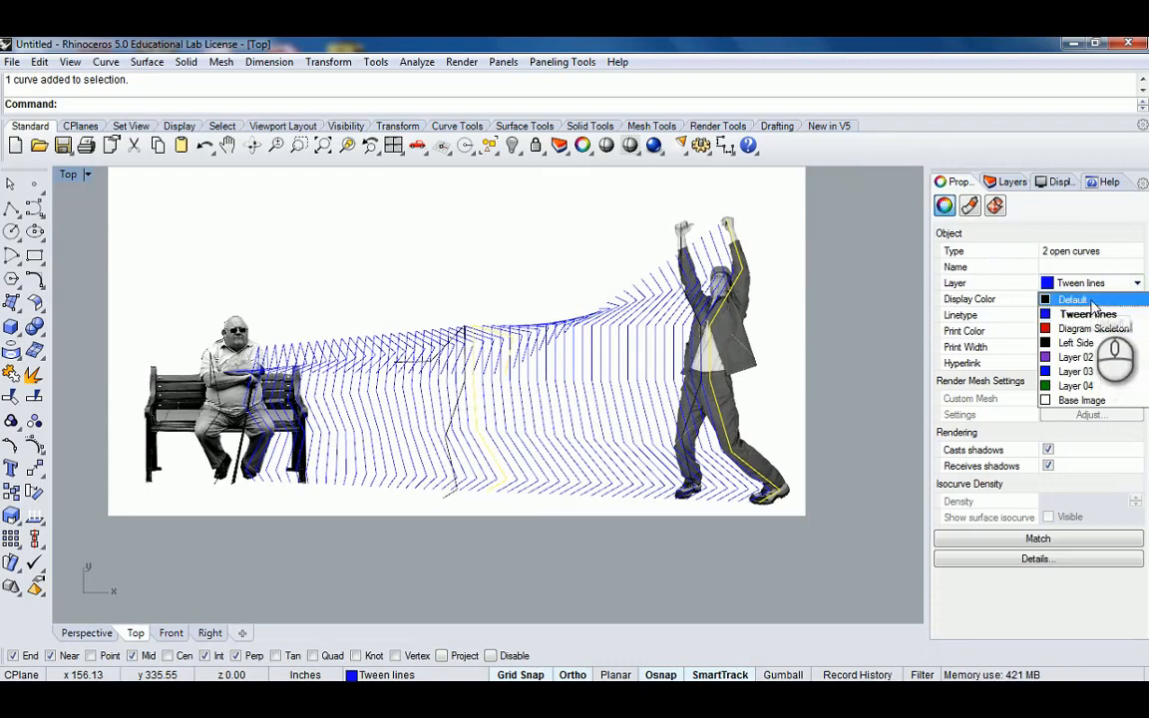
click(1072, 357)
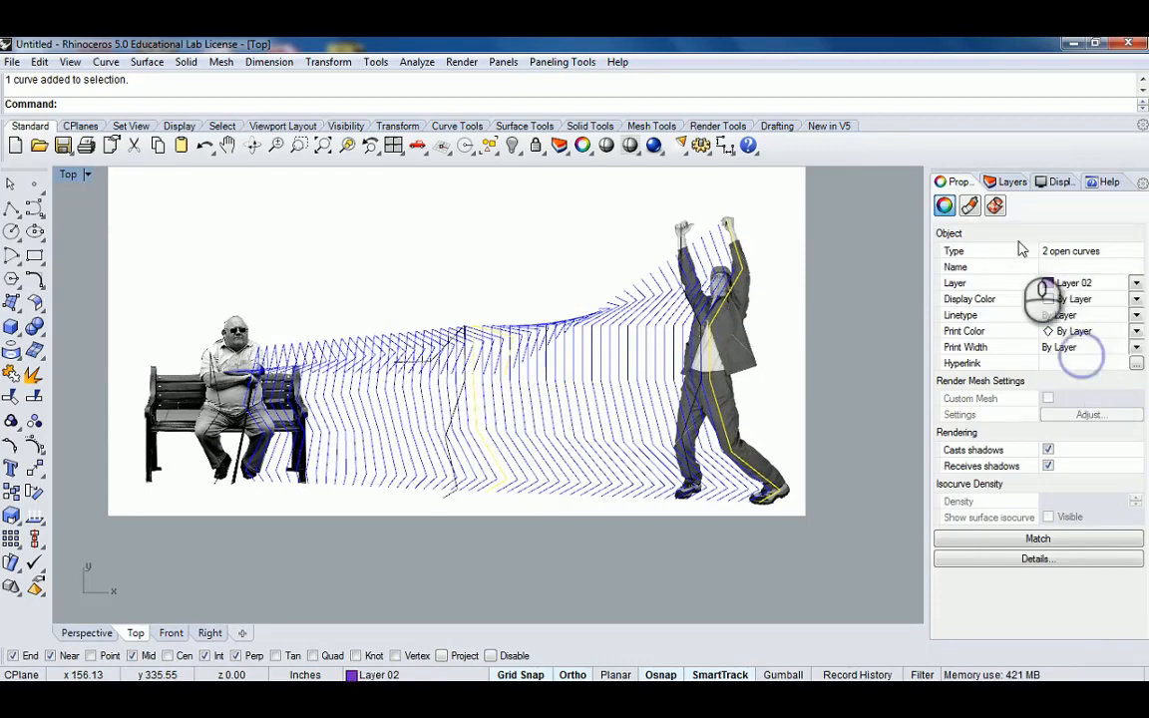
Rename Layer 02 as Right Side and clear the curve selection
click(1010, 183)
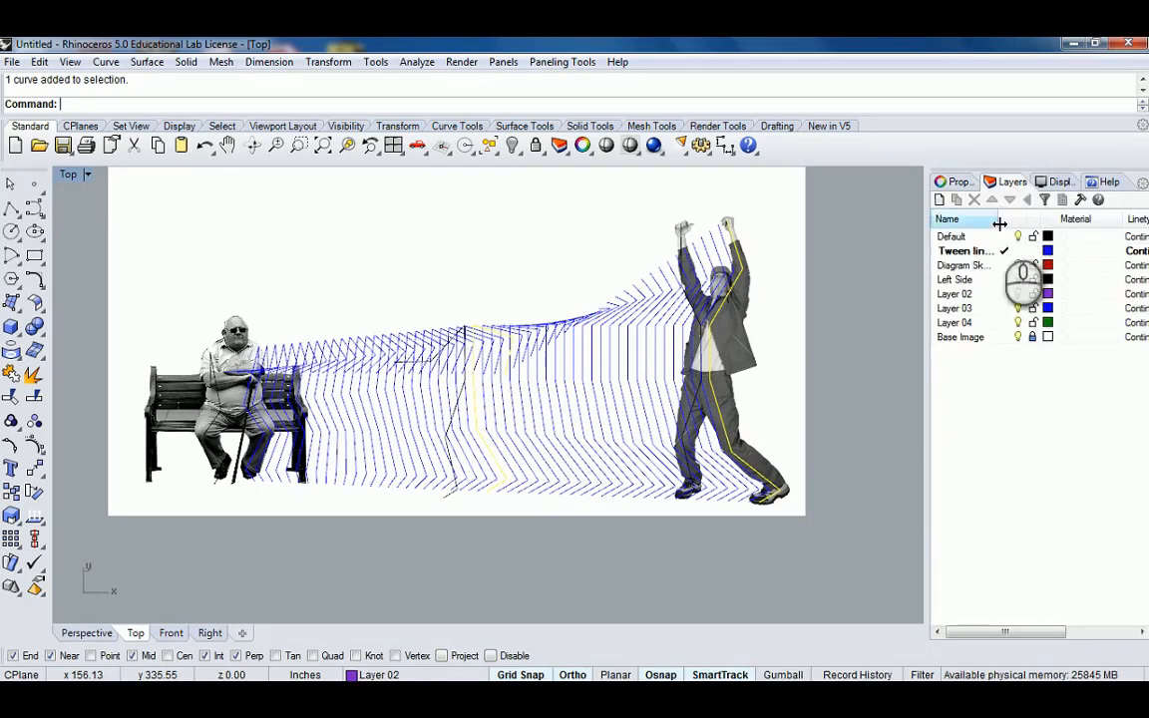
click(957, 294)
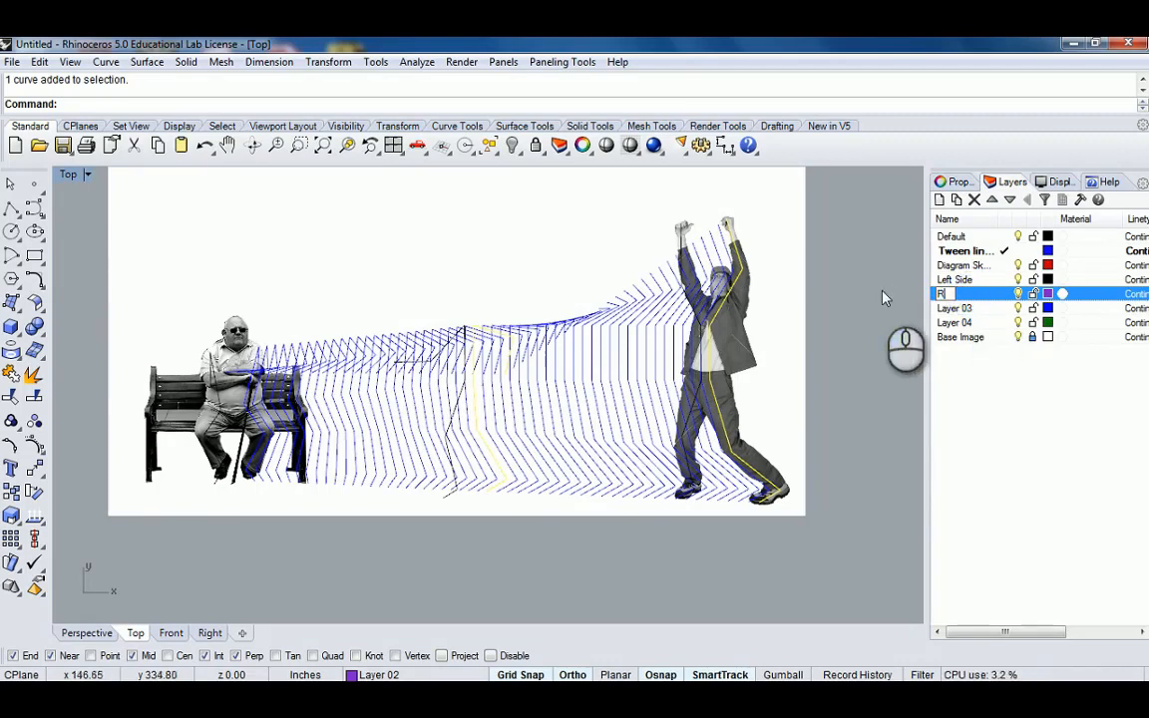
text(Right Side)
click(1005, 411)
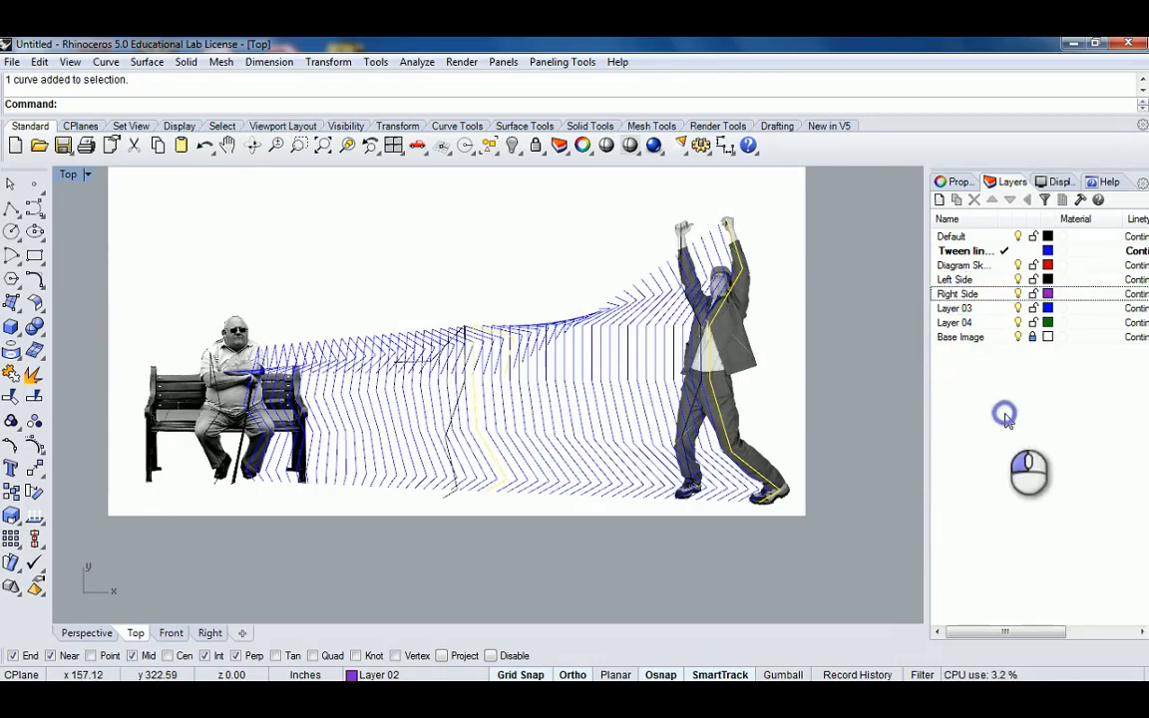
click(372, 247)
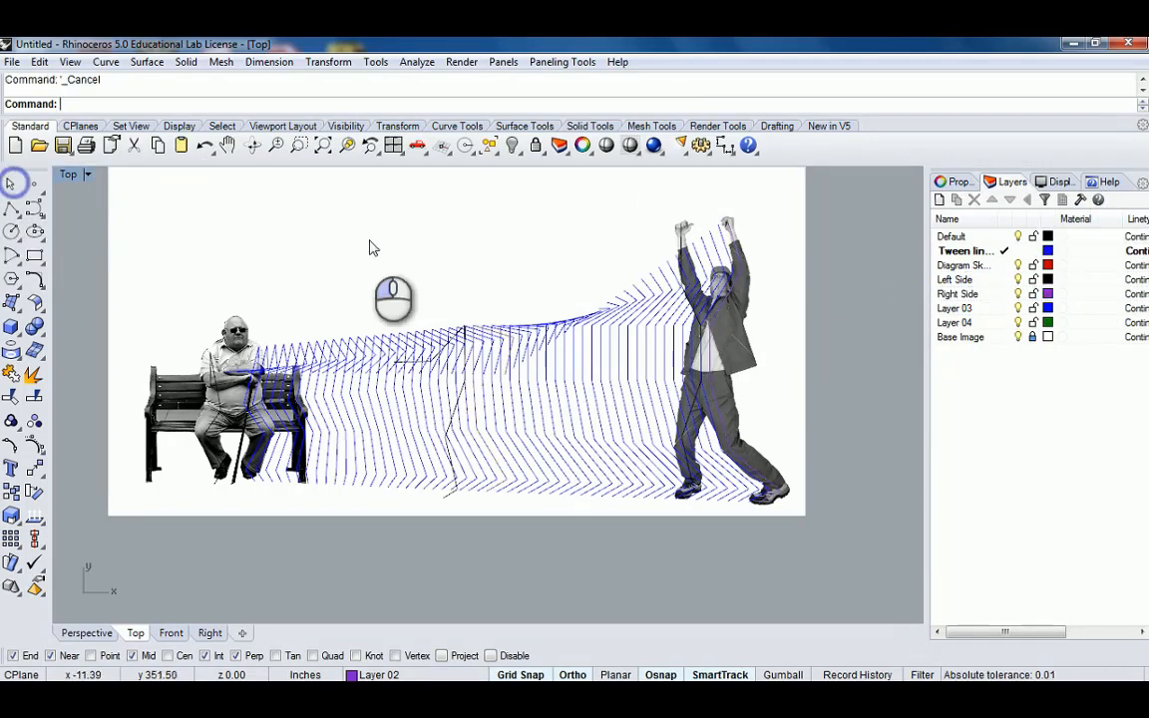
Assign the seated man's tweened body polyline, on the side facing the middle figure, to the Right Side layer
scroll(454, 399, up, 3)
click(455, 398)
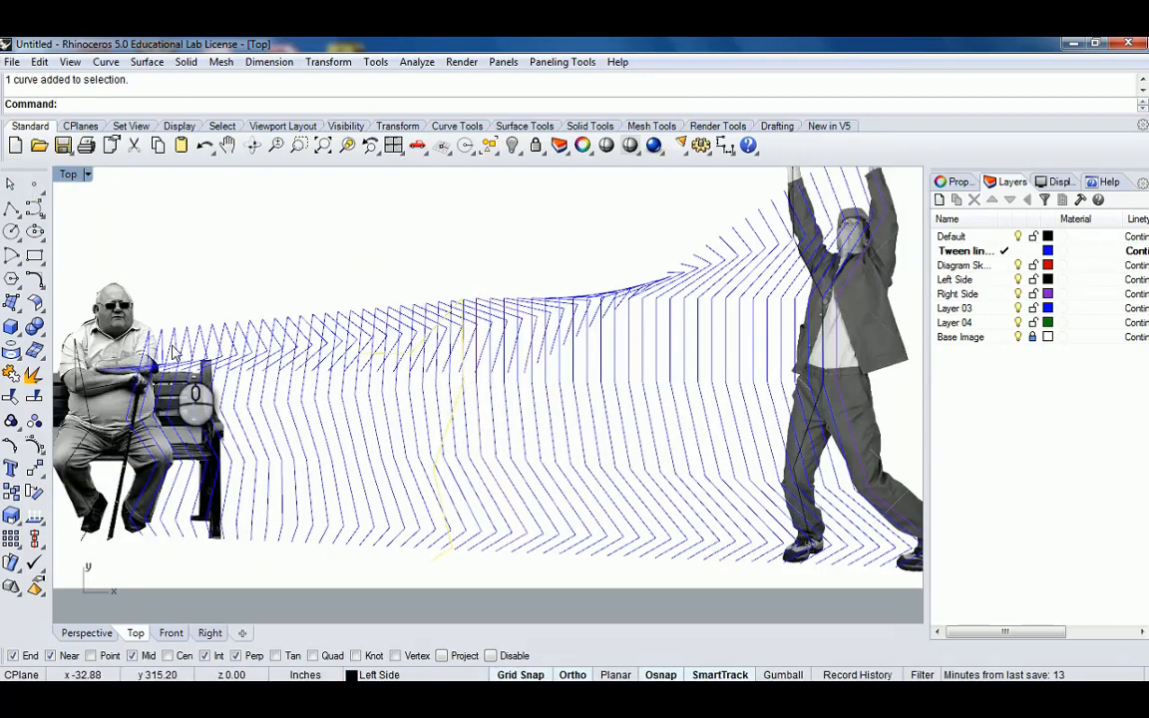
right_drag(189, 327, 297, 335)
scroll(276, 356, up, 4)
scroll(329, 349, down, 5)
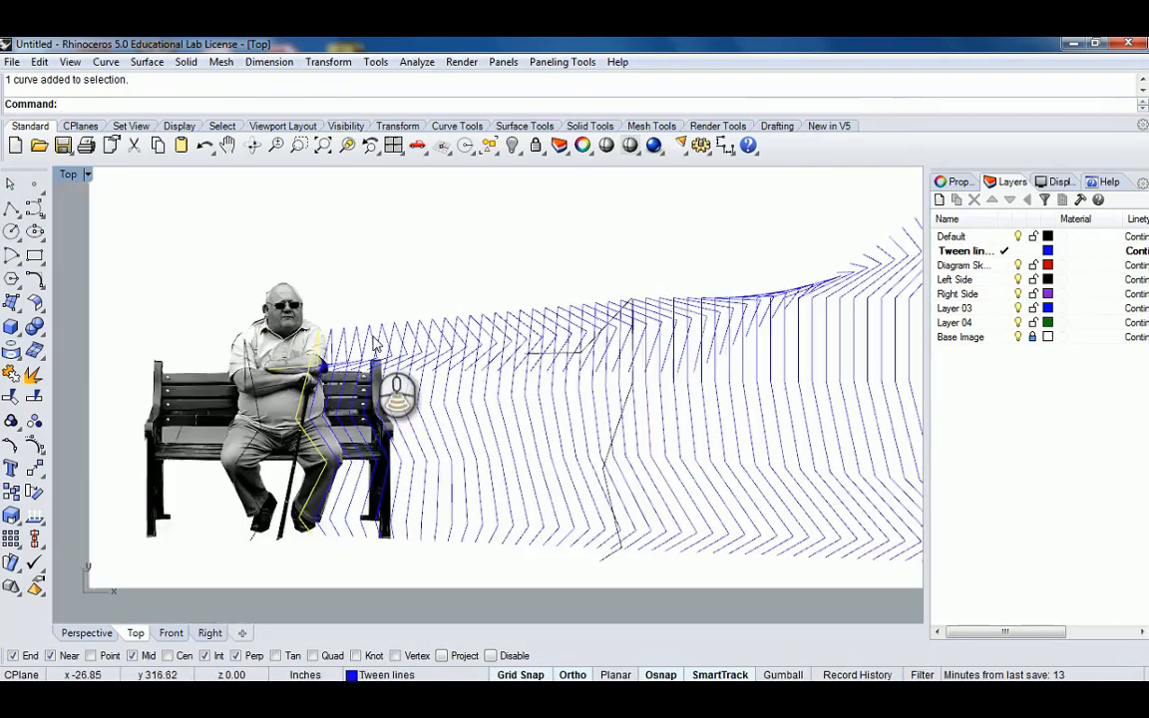
click(955, 182)
click(1136, 283)
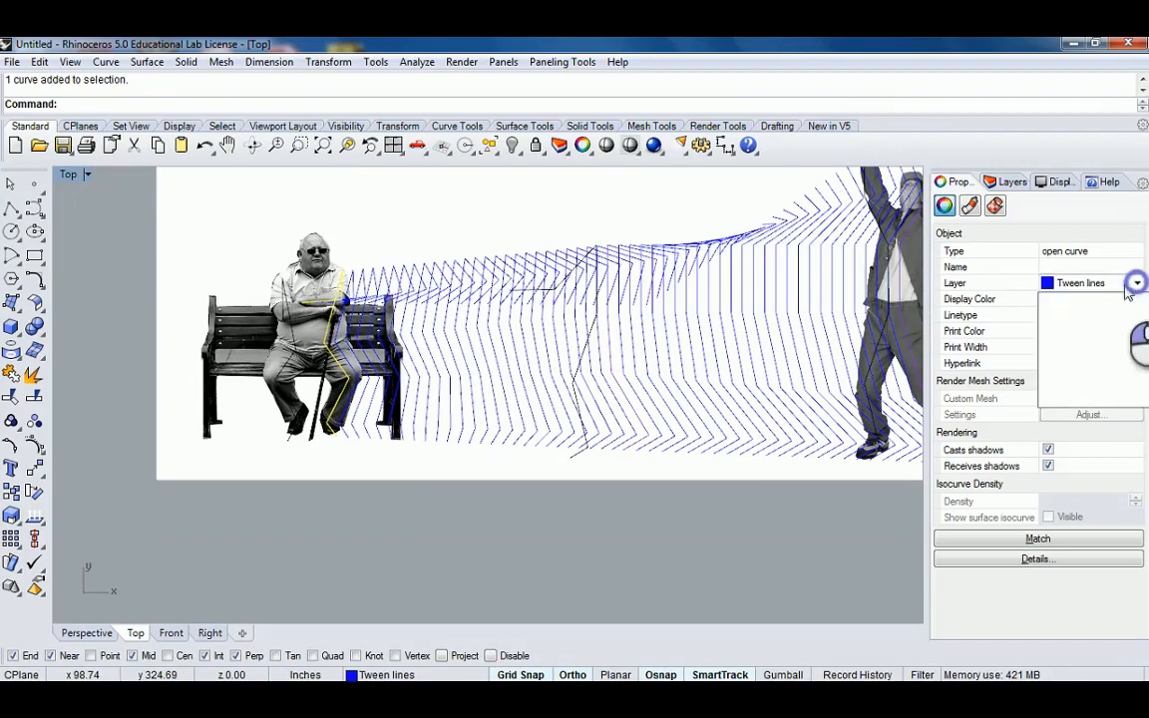
click(1082, 357)
click(407, 481)
scroll(407, 477, down, 3)
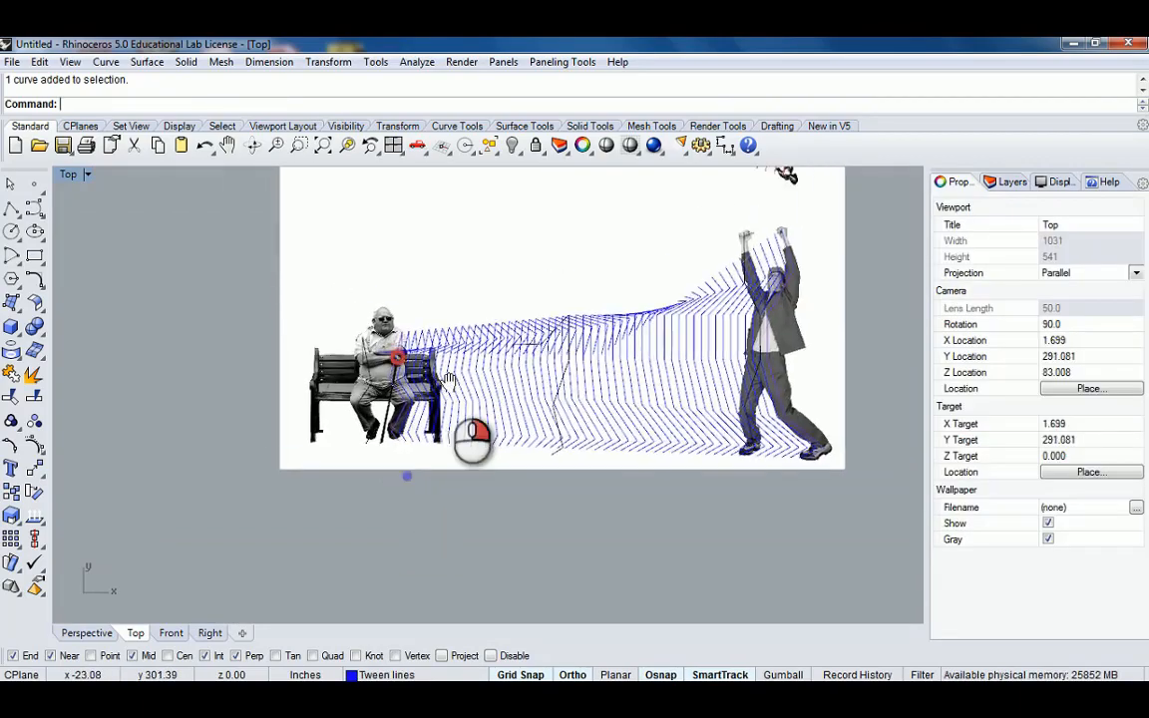
scroll(459, 419, up, 3)
scroll(503, 341, down, 2)
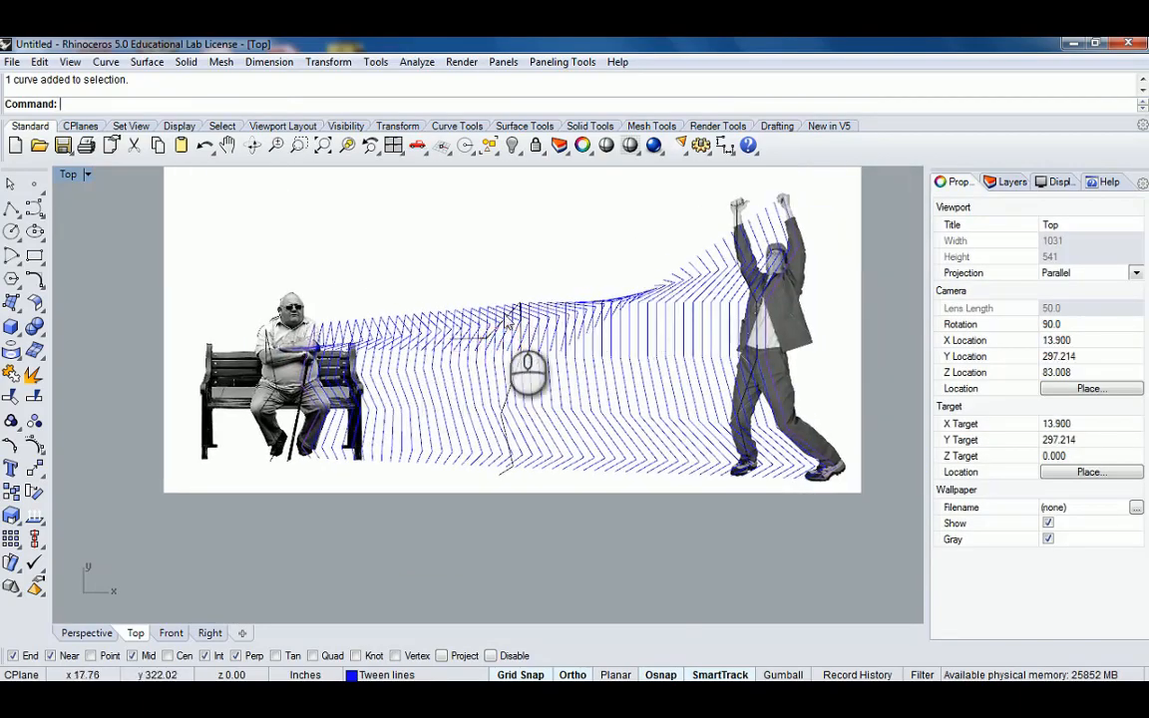
scroll(534, 351, up, 2)
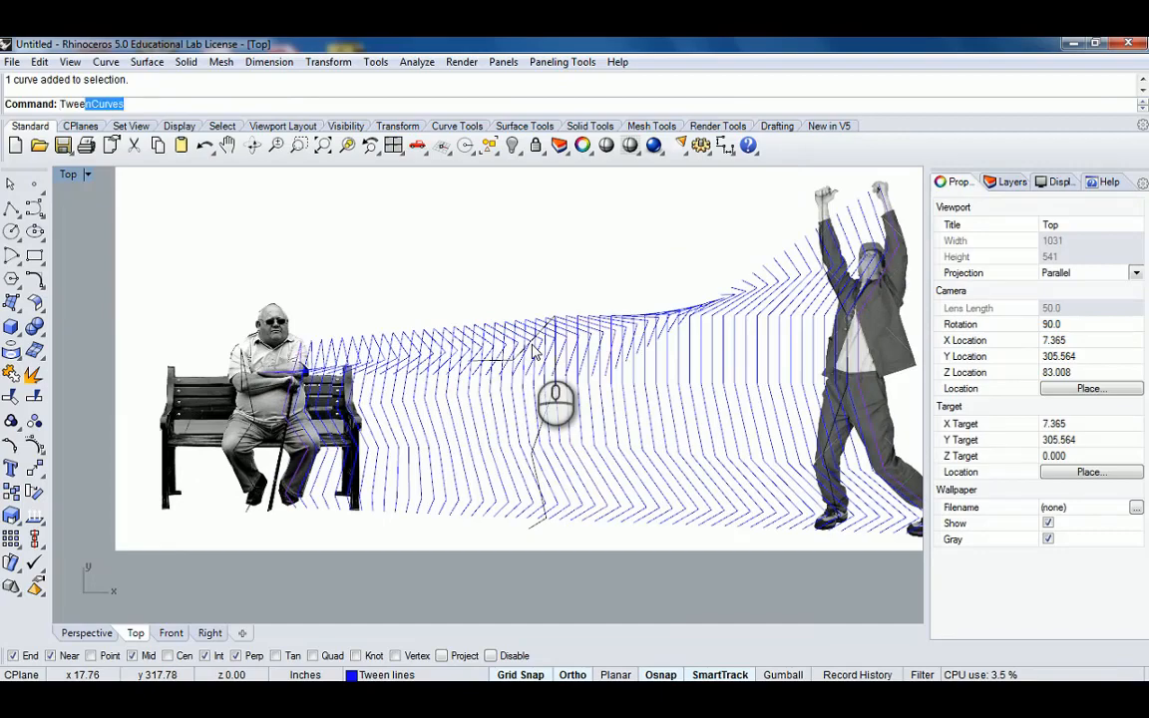
scroll(711, 362, up, 3)
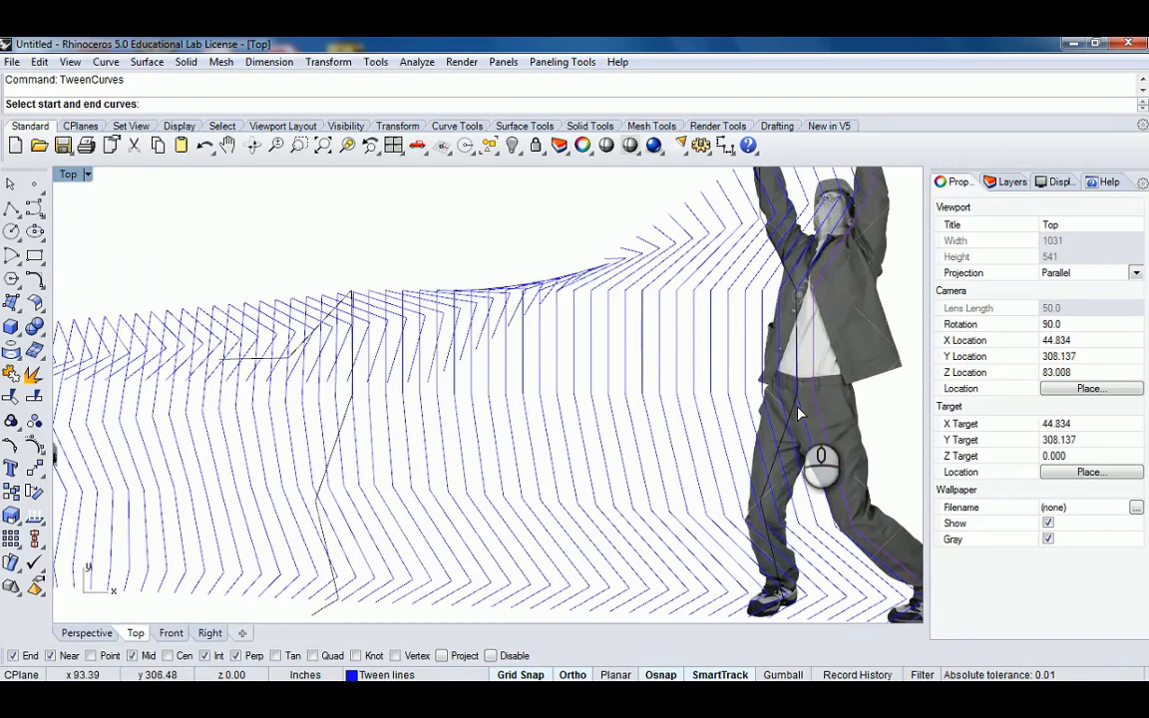
click(717, 365)
scroll(717, 365, down, 4)
scroll(584, 409, up, 3)
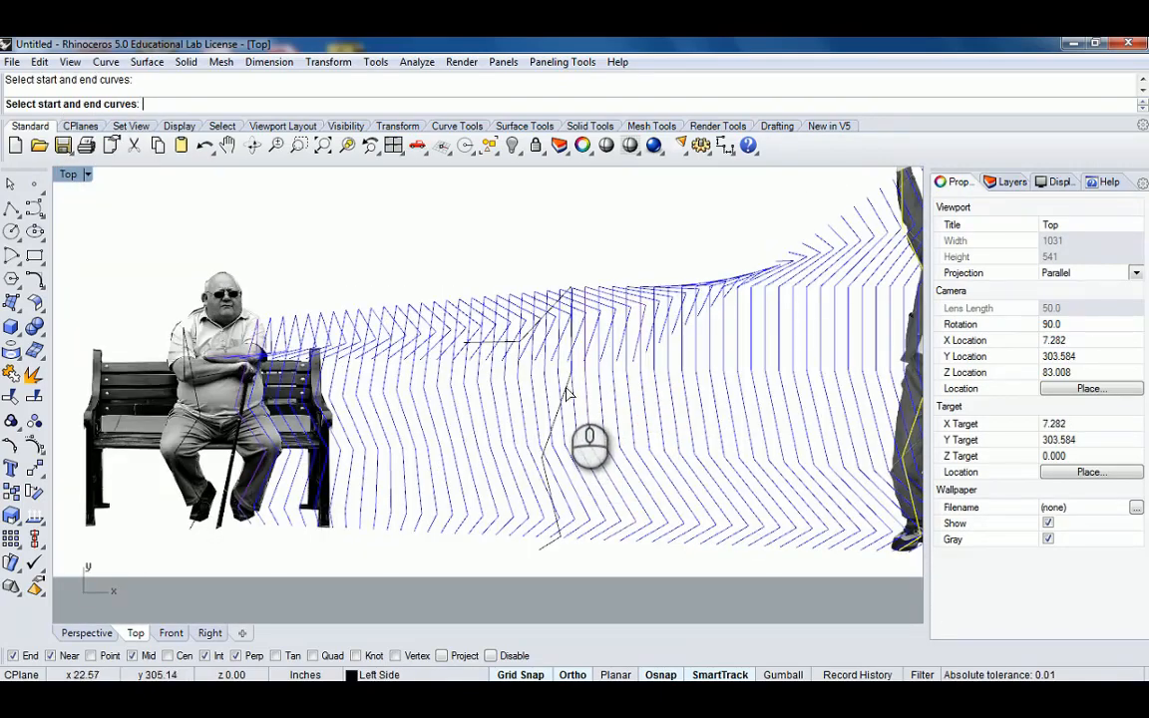
scroll(516, 367, down, 4)
scroll(776, 371, up, 2)
key(Escape)
click(783, 374)
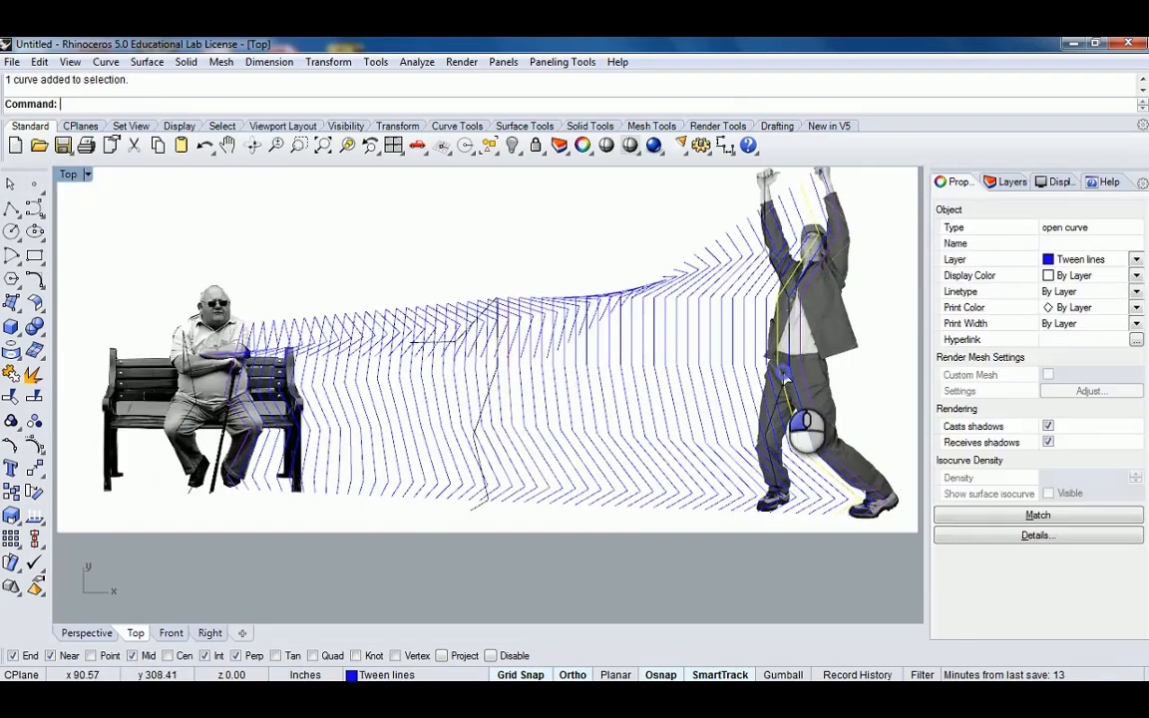
scroll(788, 377, up, 2)
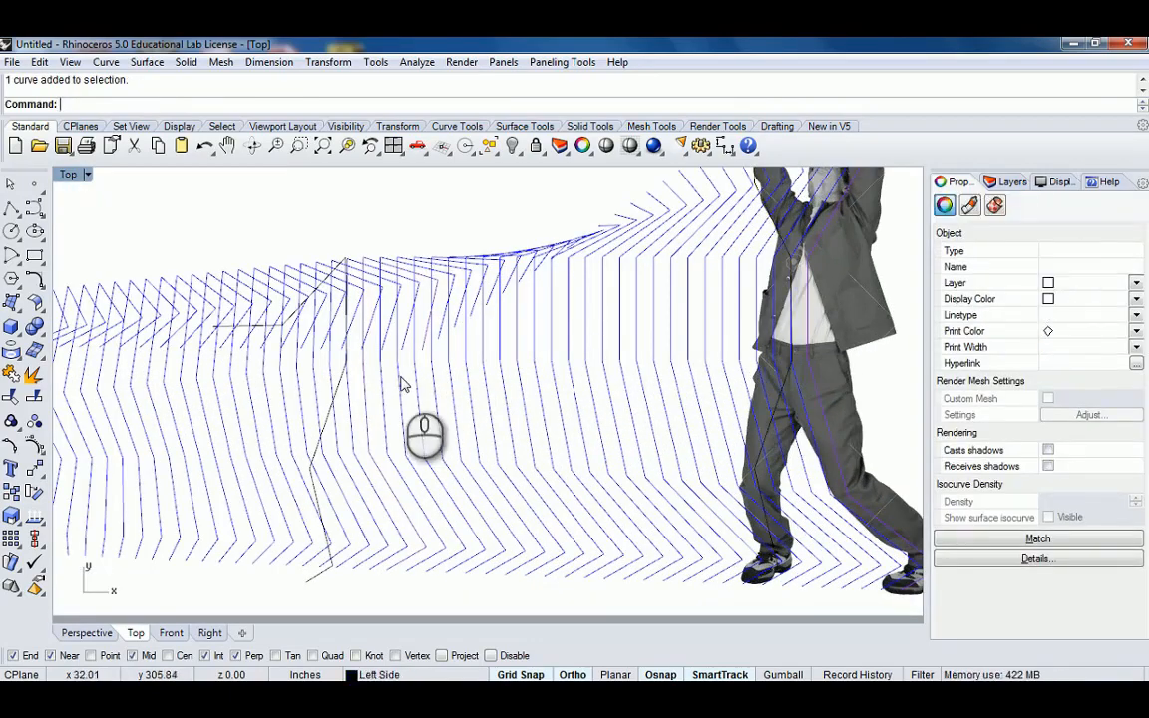
key(Escape)
Tween 40 curves between the Left Side polylines of the standing man and the middle figure
text(Tw)
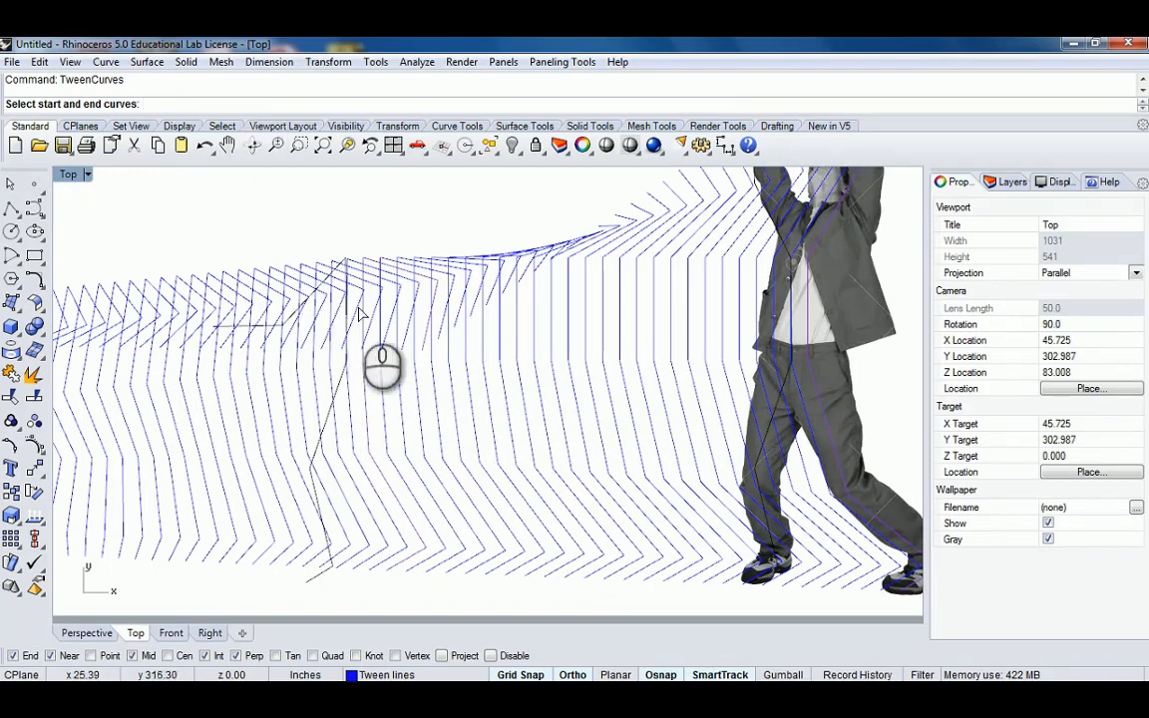
click(784, 391)
click(323, 416)
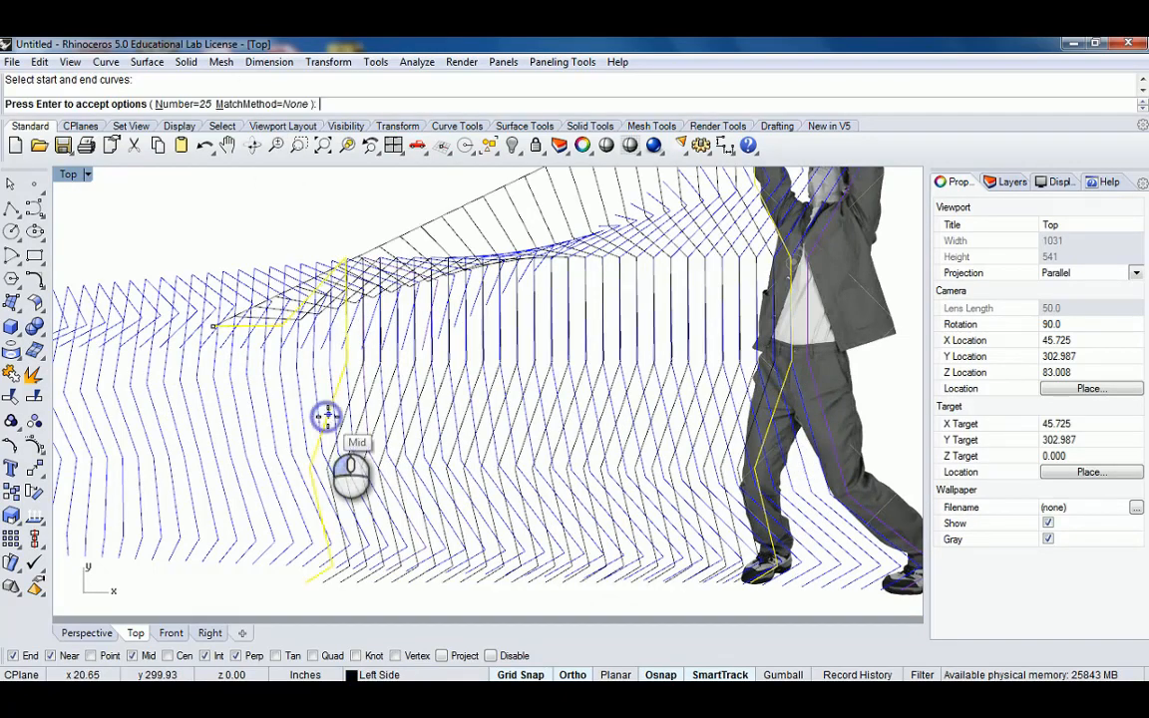
click(198, 105)
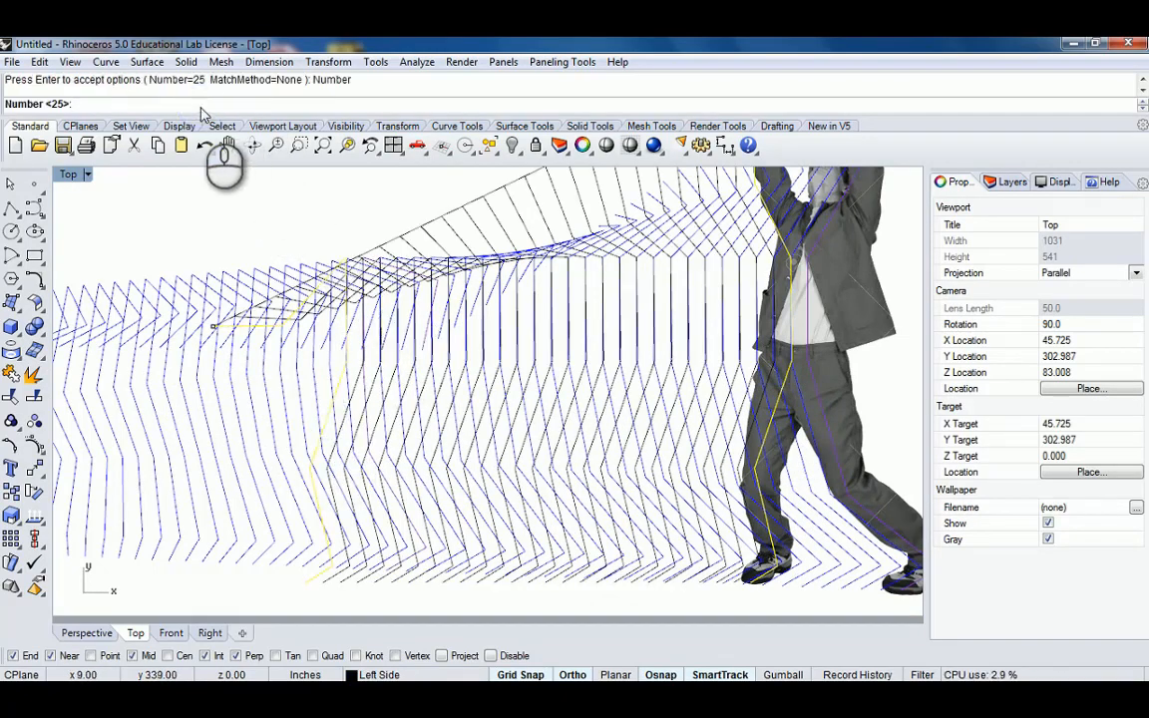
text(40)
key(Return)
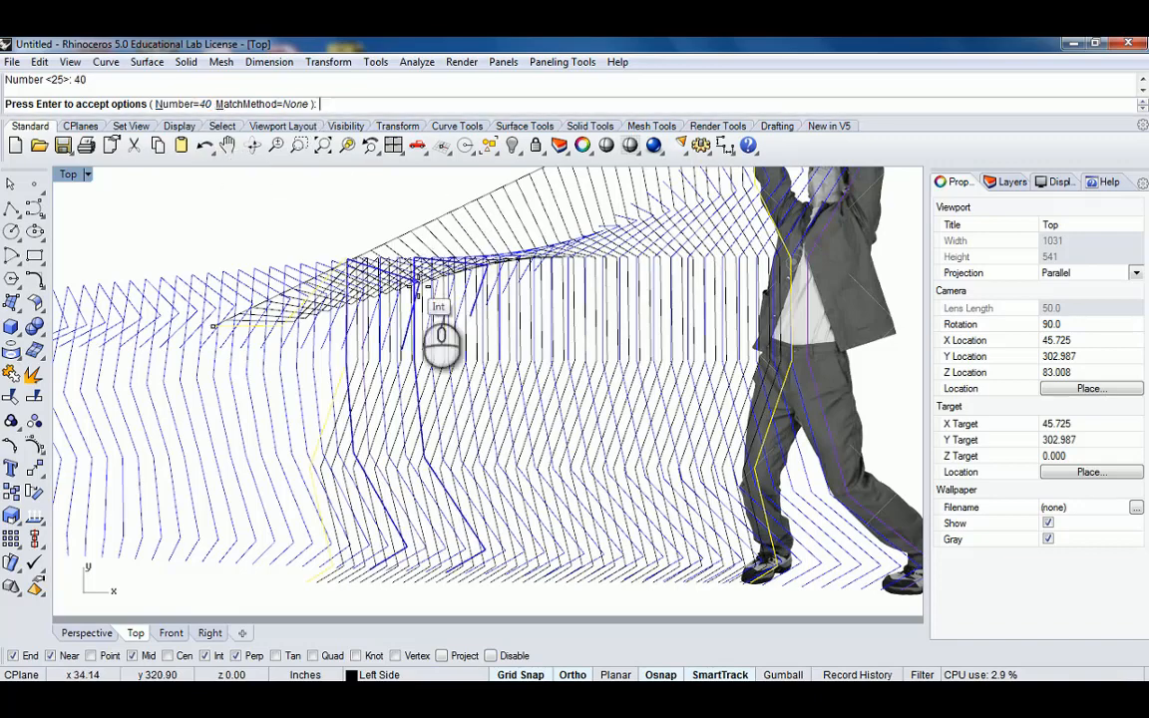
scroll(587, 369, down, 3)
right_drag(417, 286, 566, 322)
right_click(563, 321)
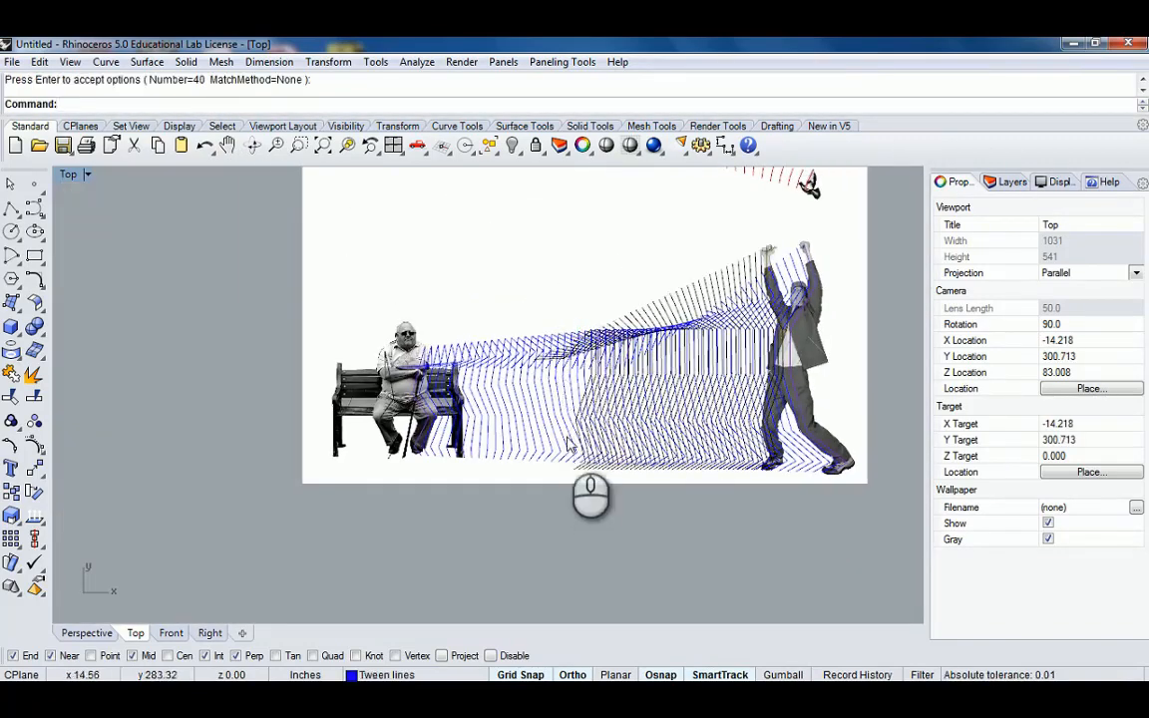
Tween 40 curves between the Left Side polylines of the middle figure and the seated man
scroll(577, 411, up, 7)
right_click(588, 407)
click(616, 336)
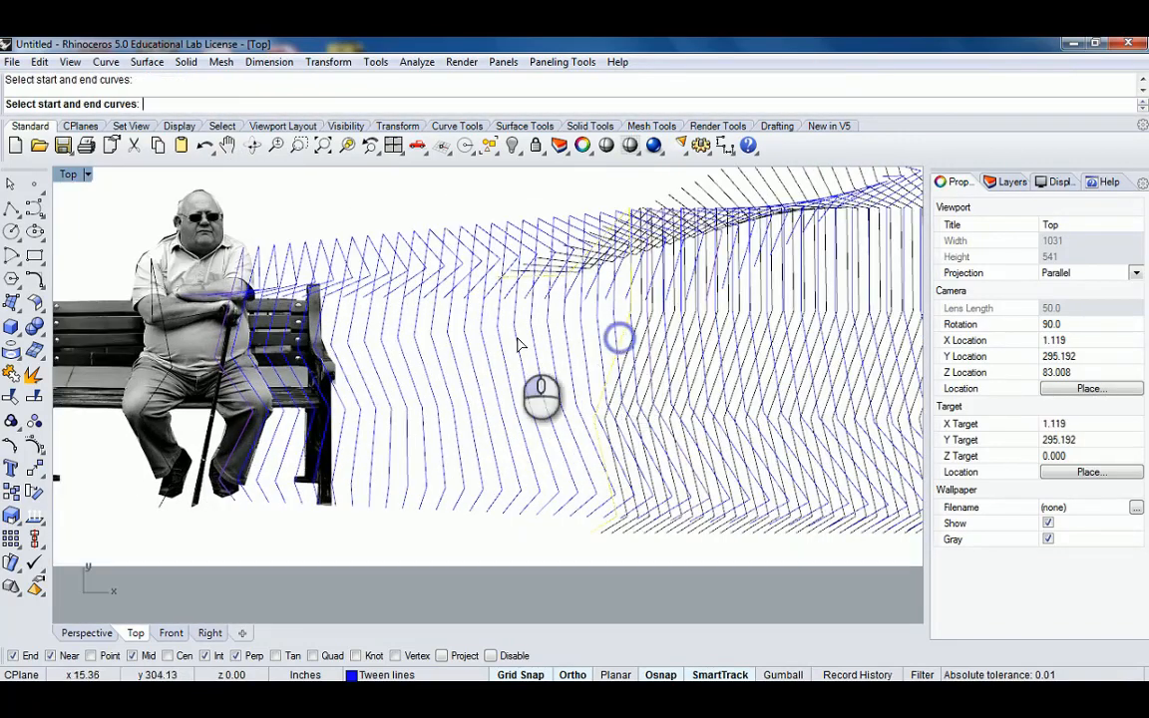
click(166, 345)
right_click(320, 344)
Examine the overlapping tweened curves from the seated man across to the standing man
scroll(451, 300, down, 3)
right_drag(479, 290, 457, 287)
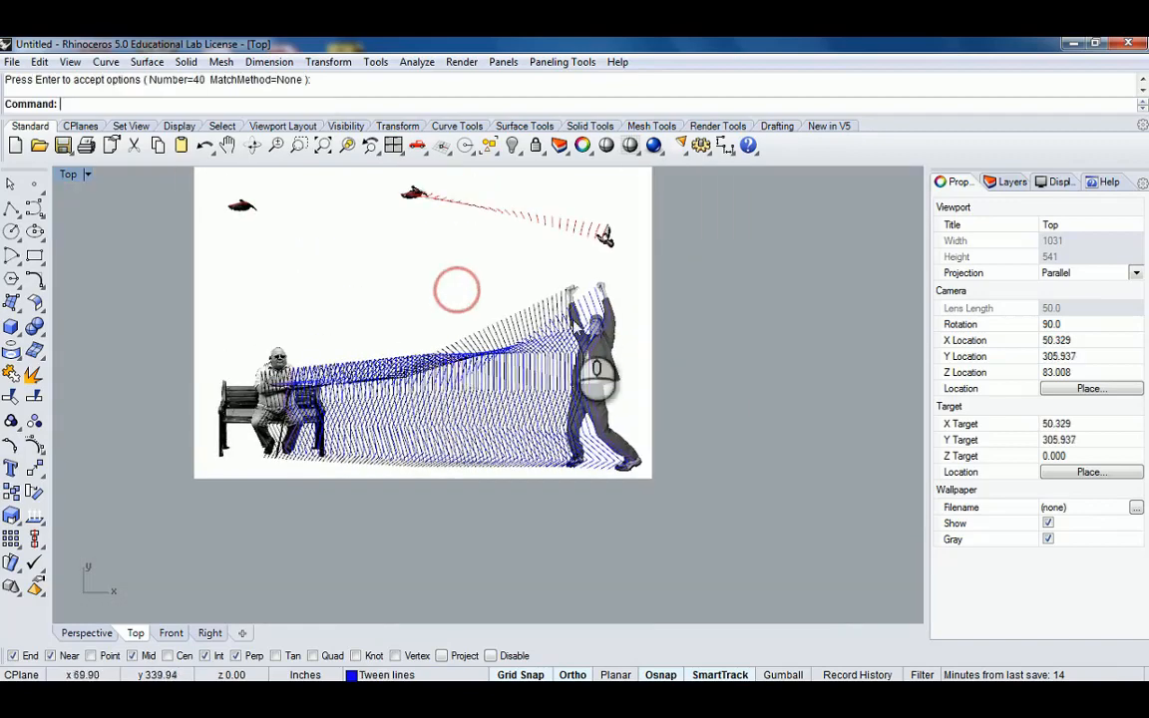
right_drag(573, 368, 663, 350)
scroll(430, 375, up, 2)
scroll(381, 345, up, 6)
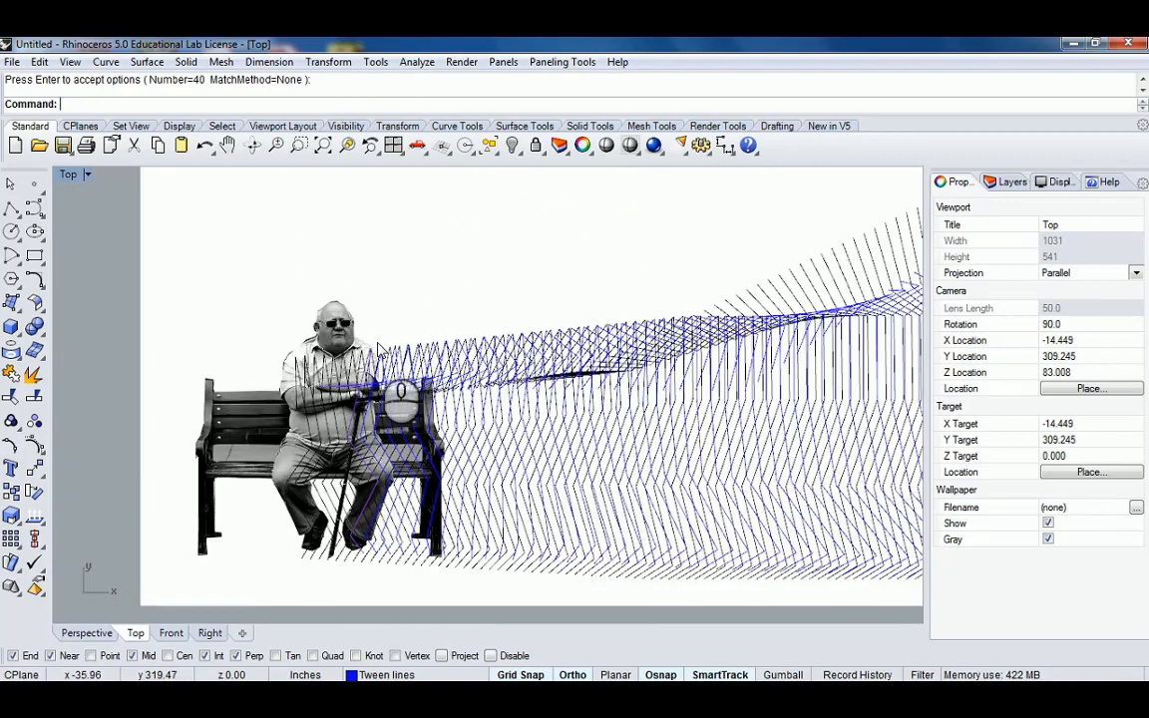
scroll(392, 342, down, 6)
right_drag(542, 321, 505, 359)
scroll(757, 403, up, 3)
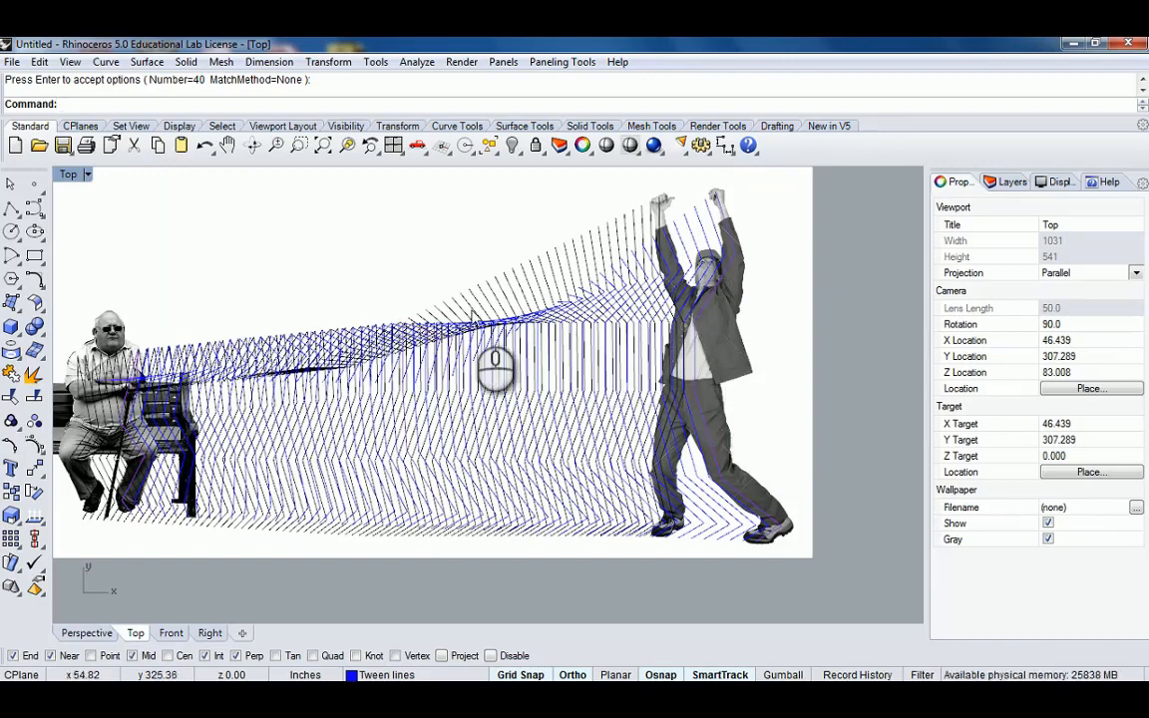
scroll(429, 284, down, 4)
right_drag(564, 287, 618, 307)
Hide the Base Image layer so only the diagram linework is displayed
click(1009, 182)
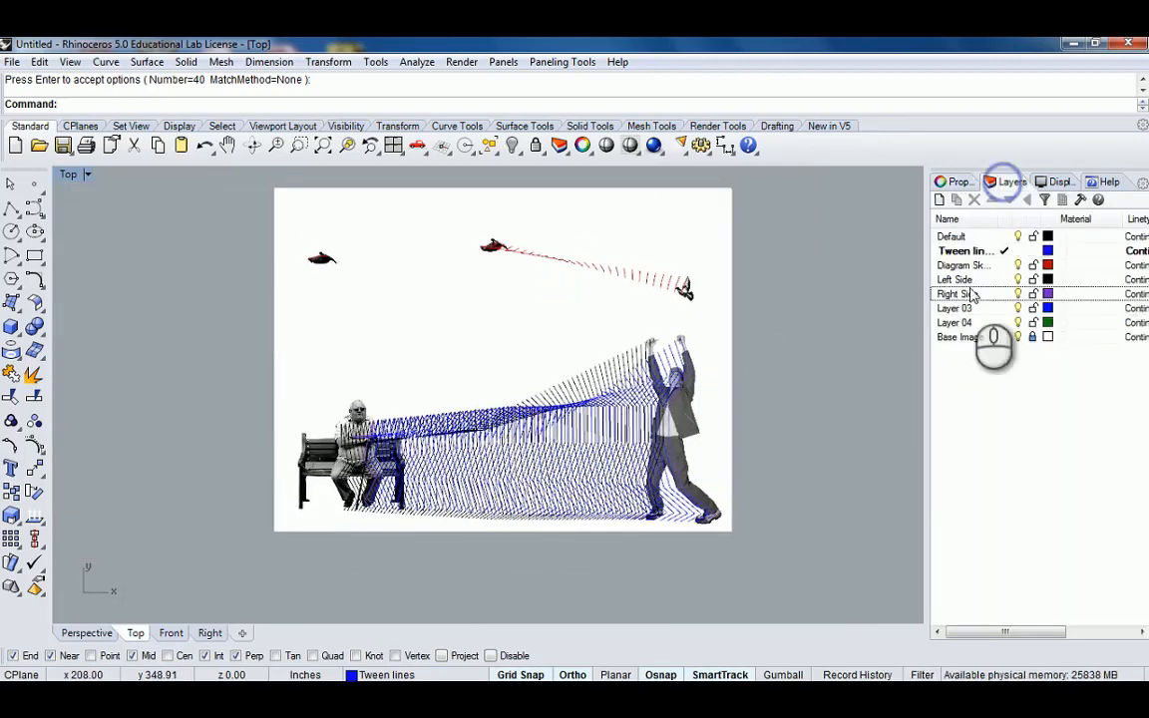
click(1019, 337)
right_drag(731, 388, 690, 348)
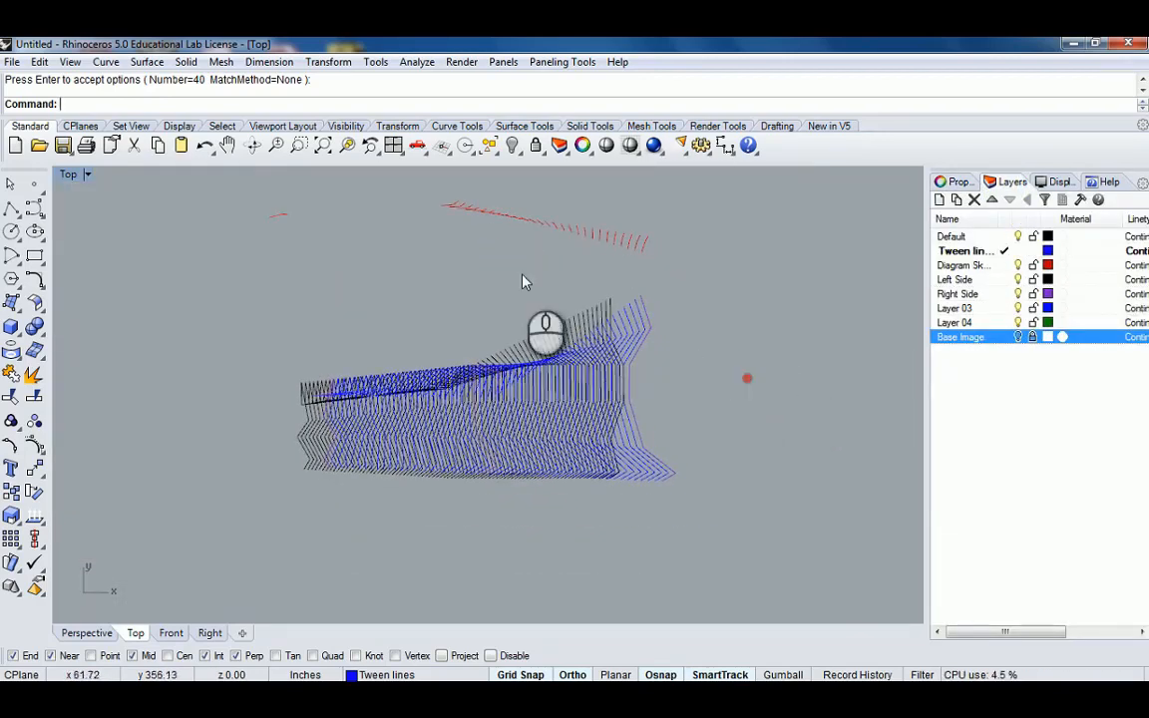
right_drag(505, 266, 530, 316)
scroll(573, 307, up, 2)
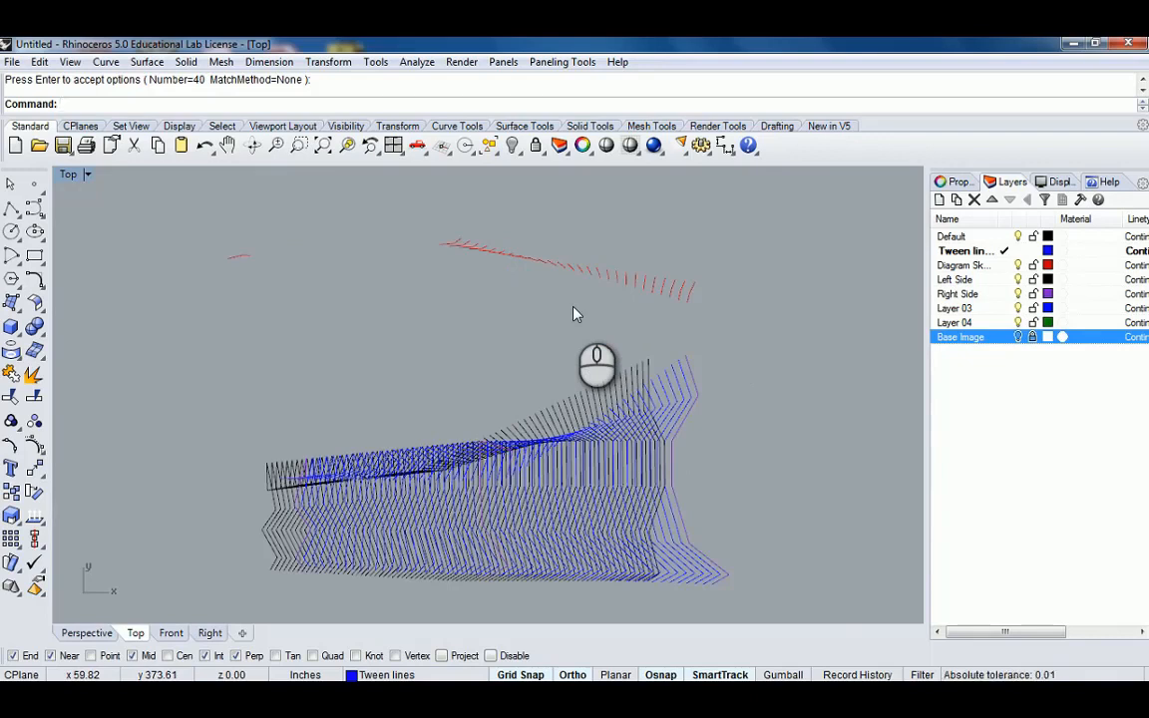
Draw a degree-3 control point curve with six points, arching from the standing man's raised hands along the bird path past the farthest bird
click(30, 210)
click(717, 388)
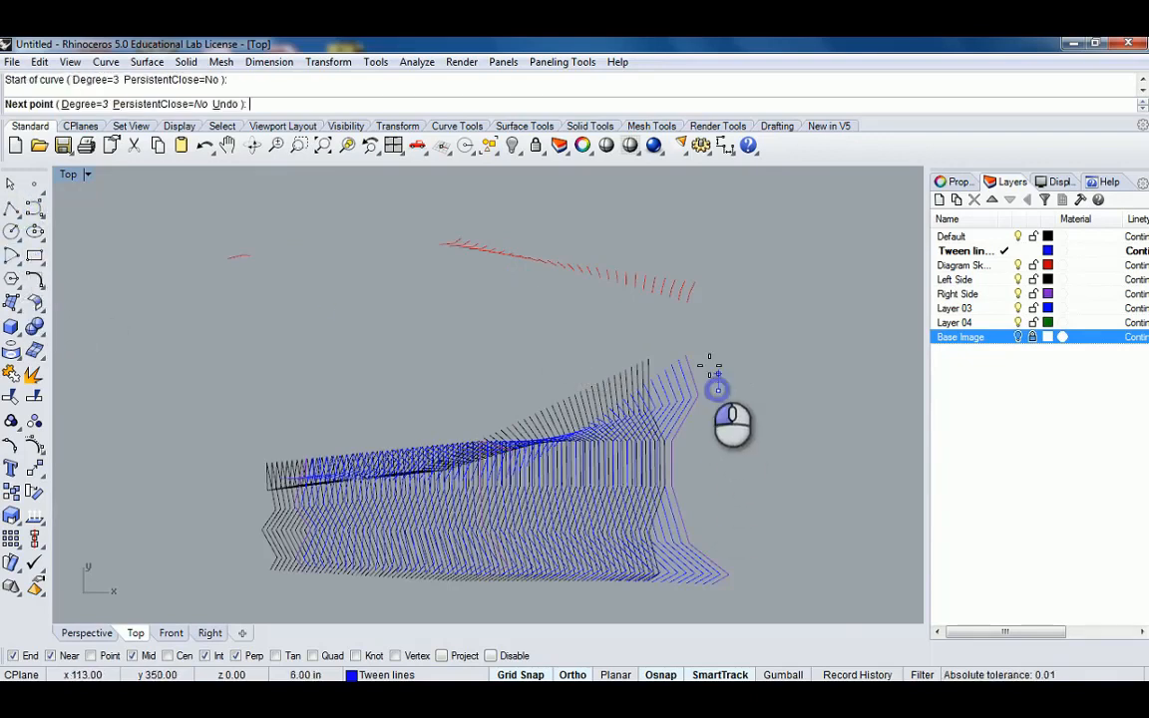
click(707, 314)
click(525, 258)
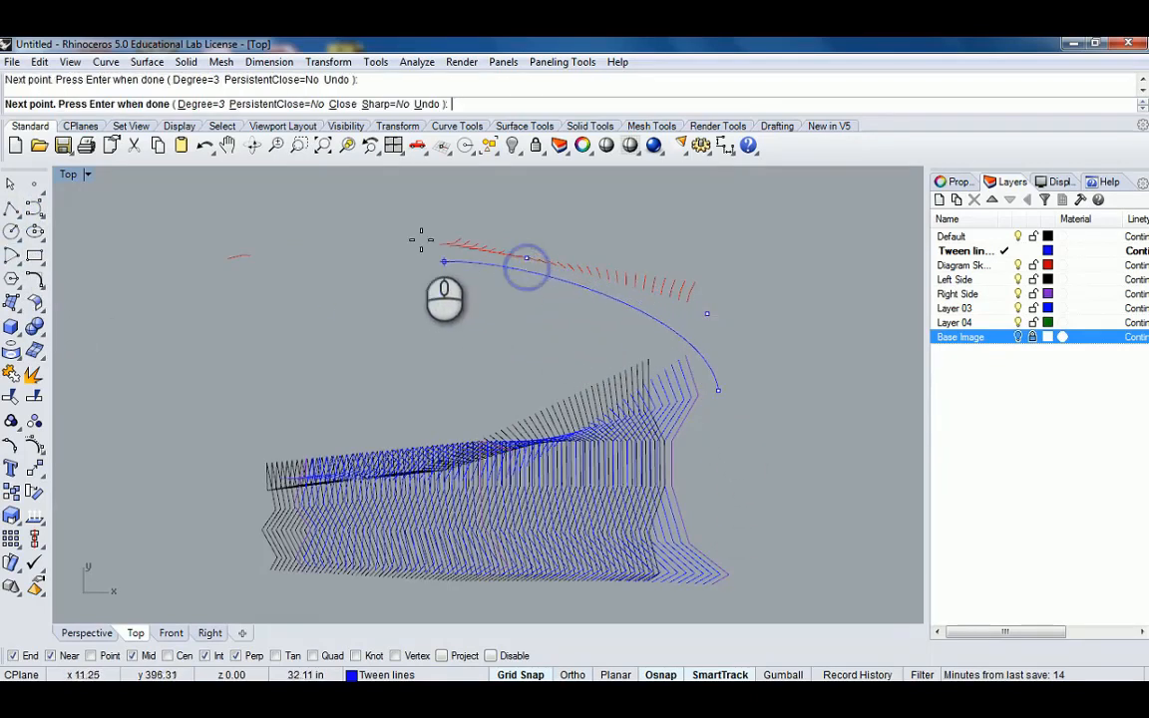
click(397, 232)
click(274, 237)
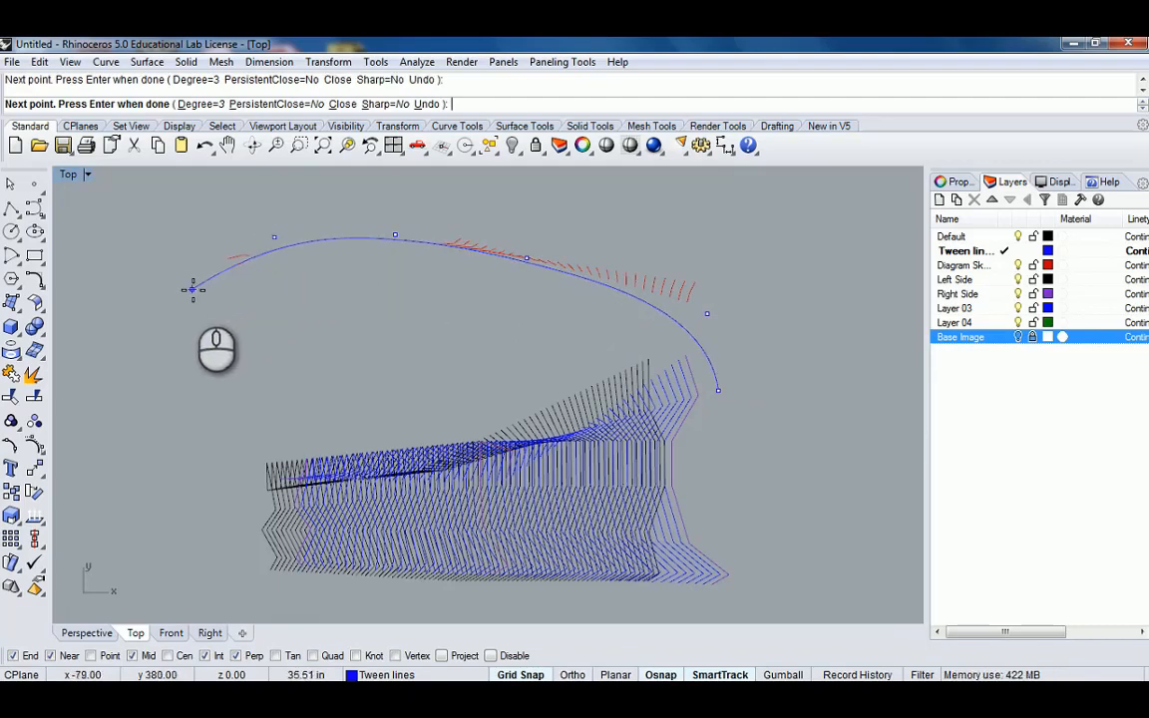
click(189, 291)
key(Return)
click(368, 241)
scroll(381, 247, down, 6)
right_drag(396, 263, 476, 351)
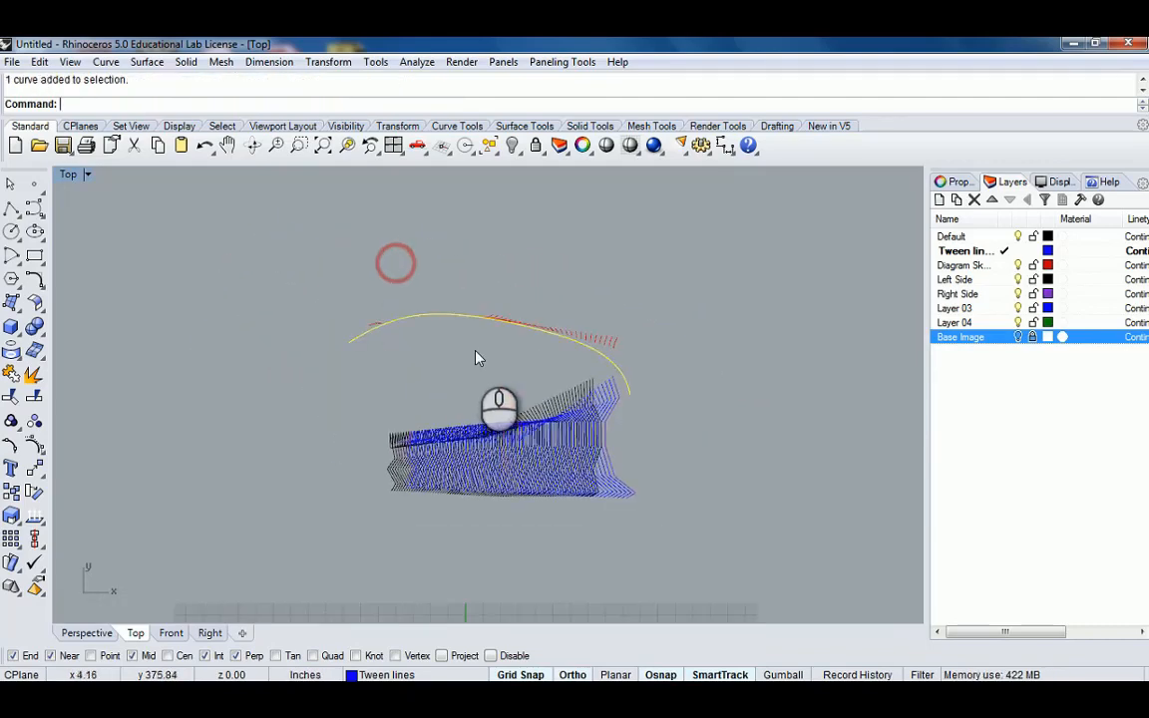
scroll(476, 352, up, 4)
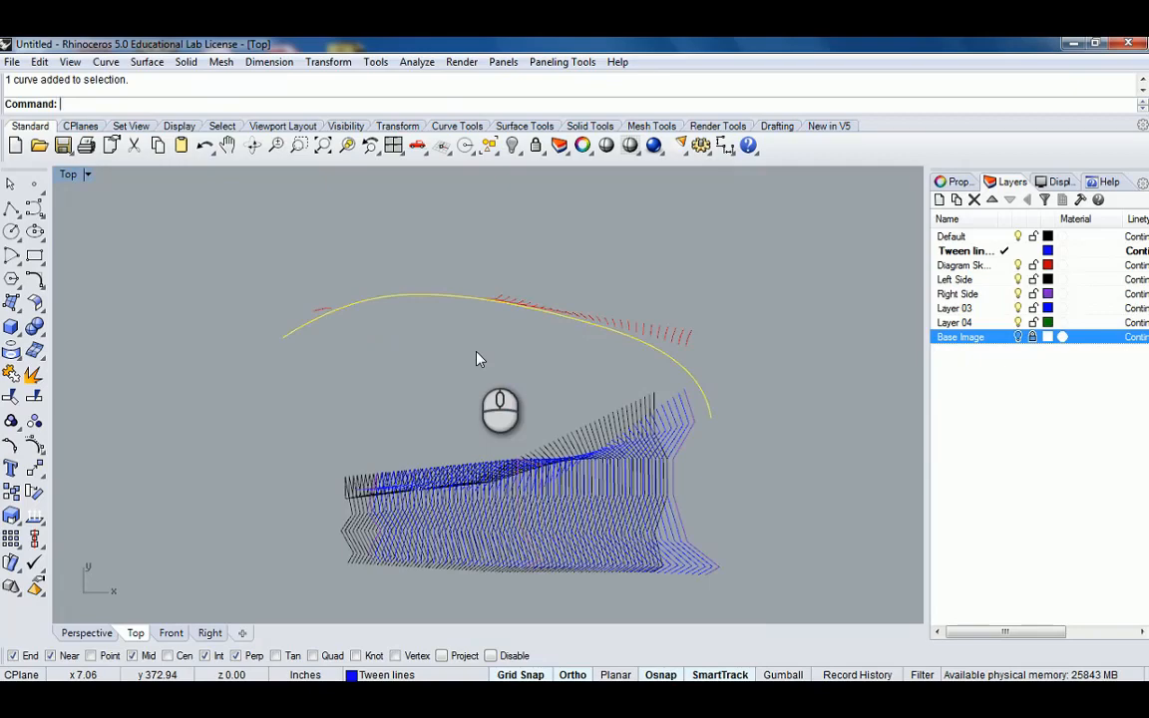
Draw a horizontal ground line extending to the right from the standing man's feet
click(10, 207)
scroll(559, 385, down, 3)
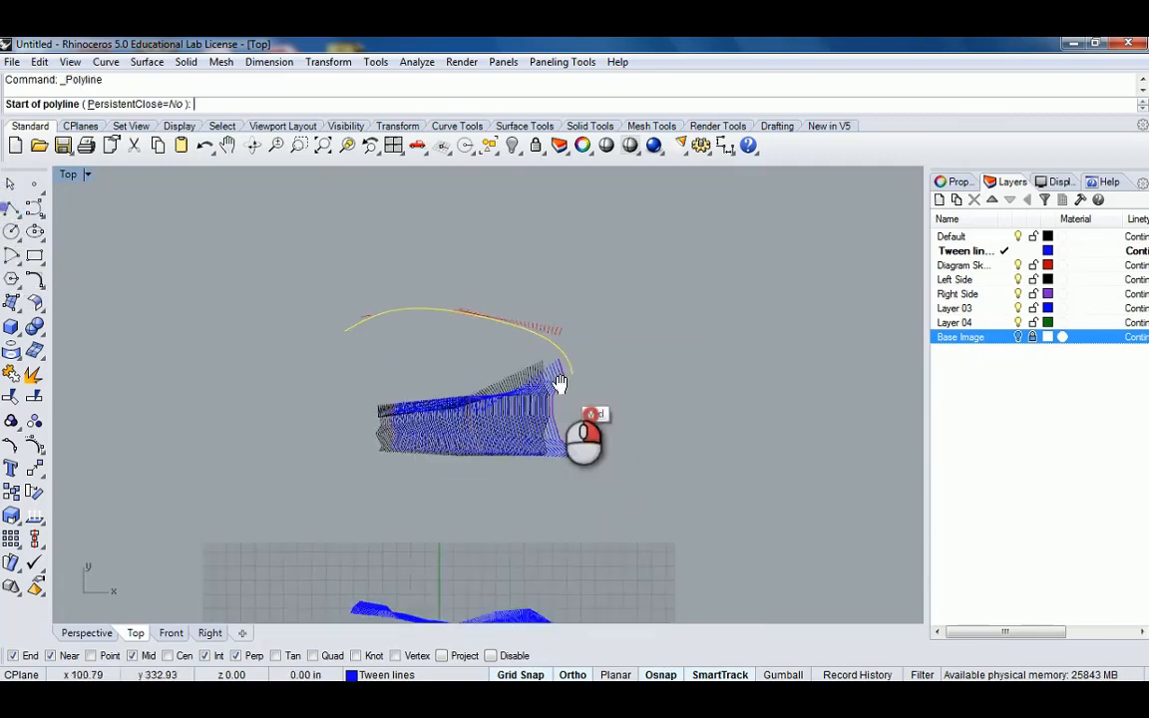
scroll(564, 459, up, 2)
click(552, 458)
click(692, 461)
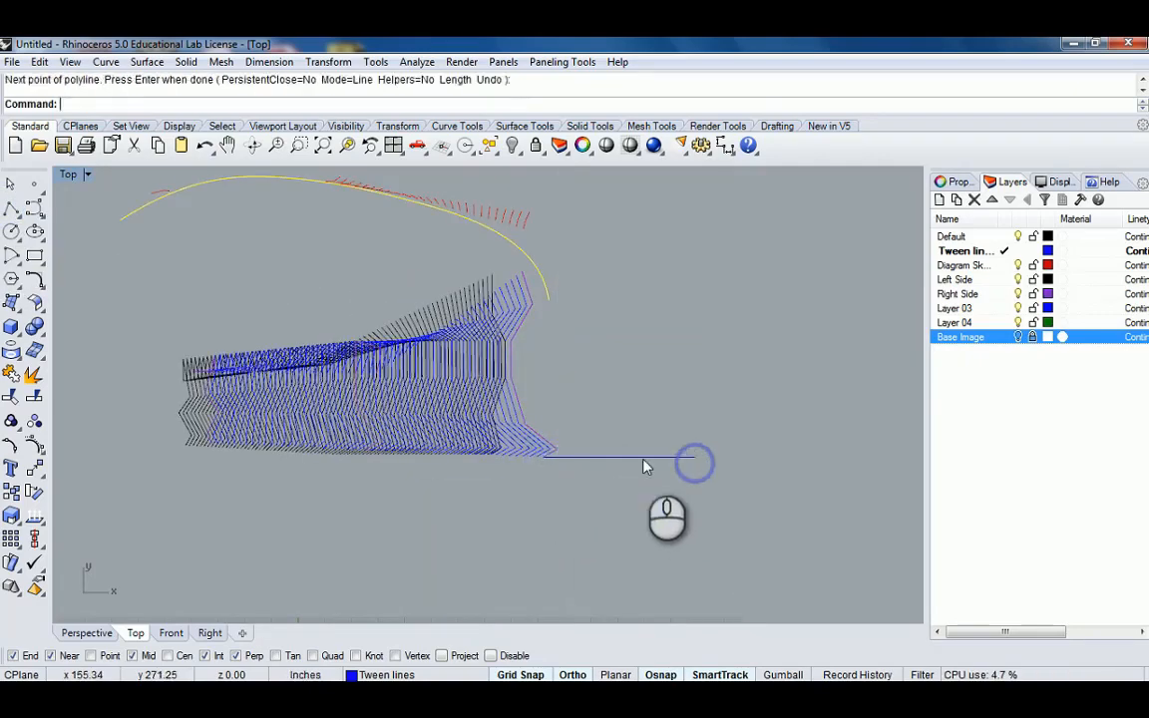
key(Return)
Turn on the ground line's control points and stretch the line well past both sides of the figures
click(643, 459)
key(F10)
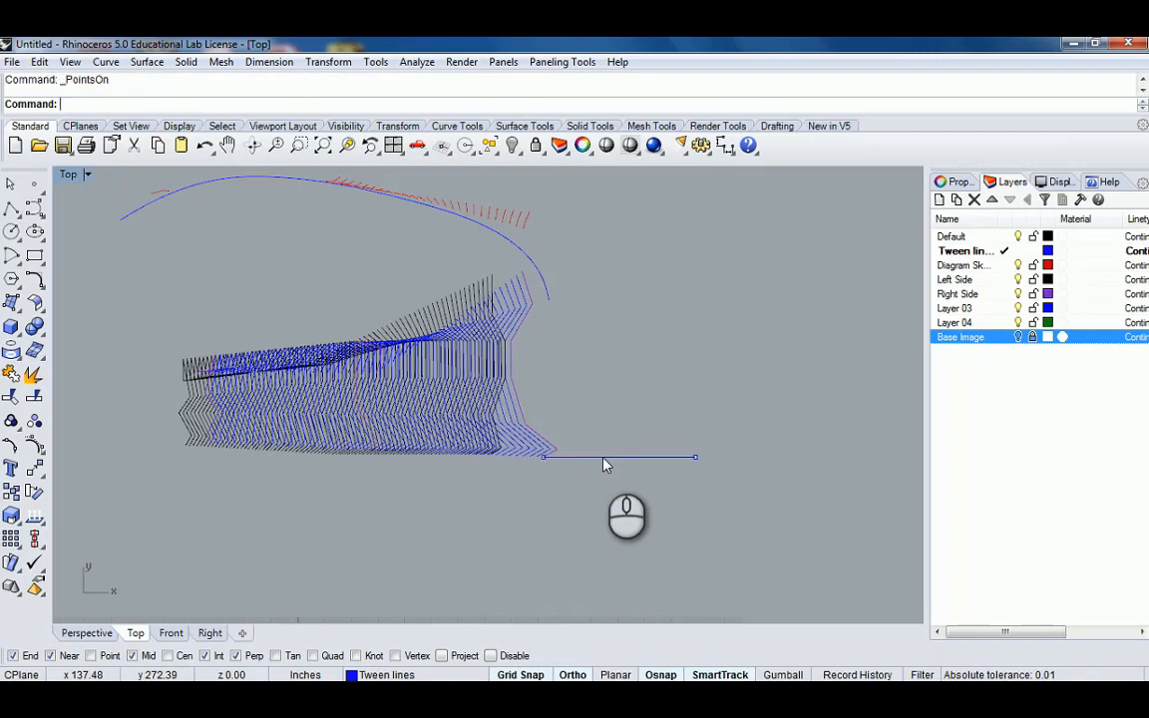
click(539, 464)
scroll(725, 541, down, 2)
drag(726, 534, 364, 542)
right_drag(667, 516, 588, 431)
key(Escape)
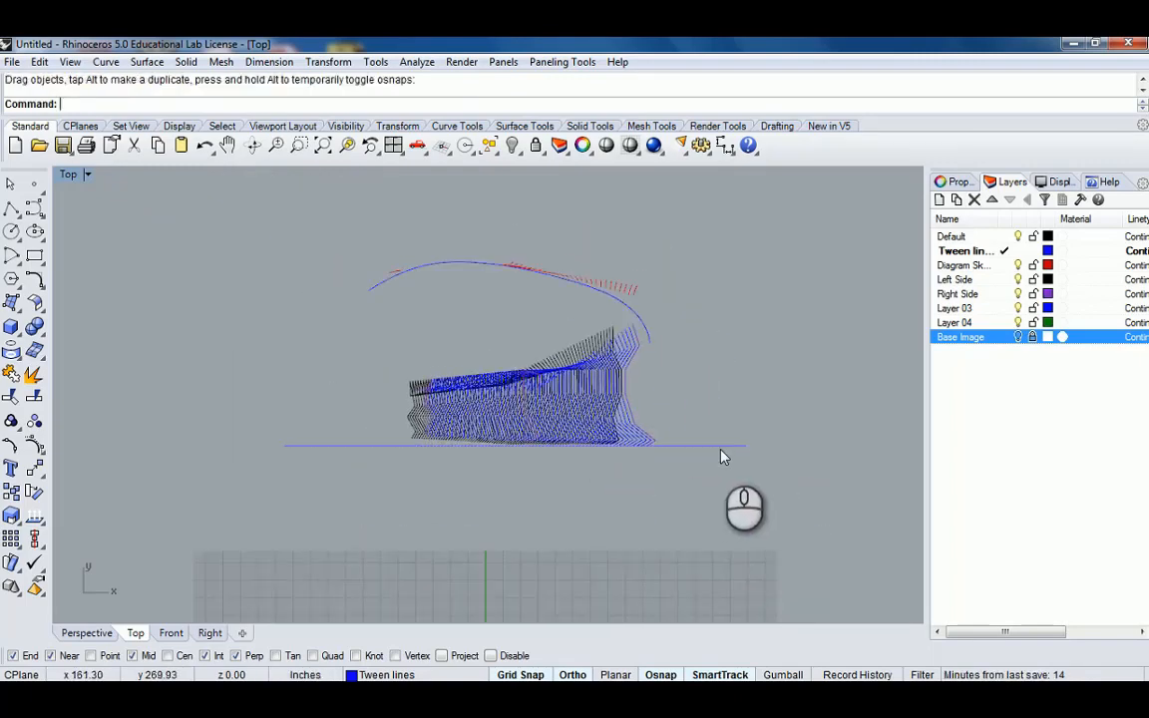
Draw a tall vertical line up from the ground line, beside the standing man and rising well above the bird curve
text(pl)
key(Return)
click(8, 212)
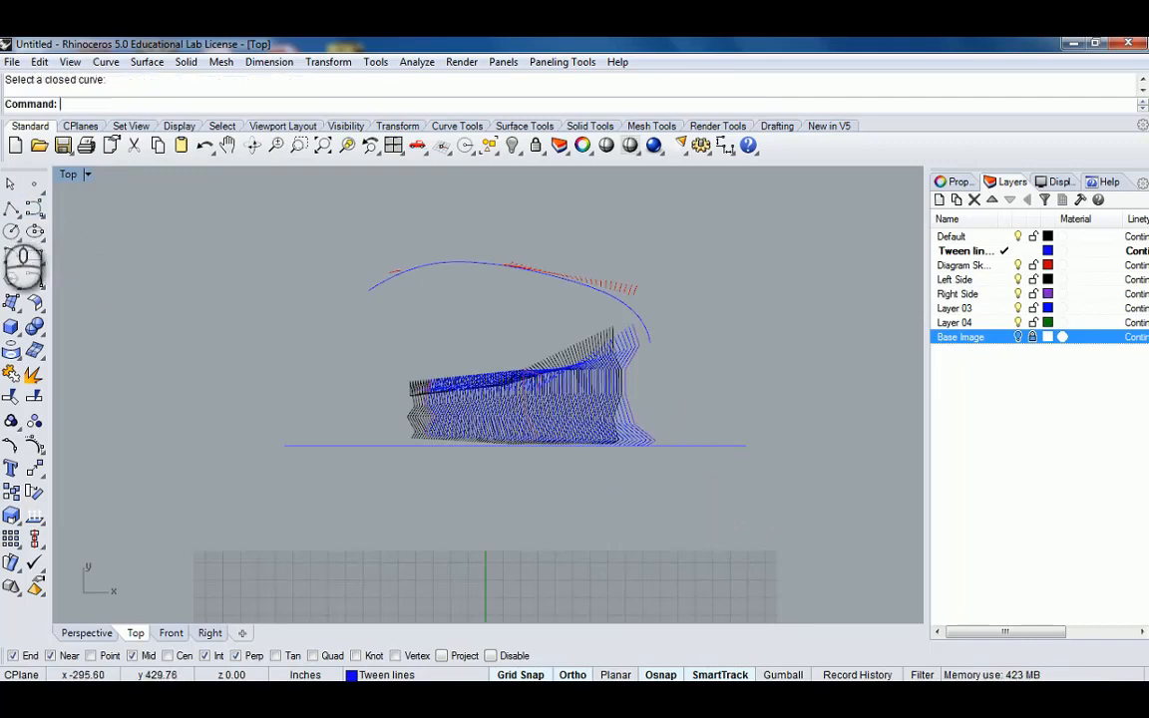
click(675, 446)
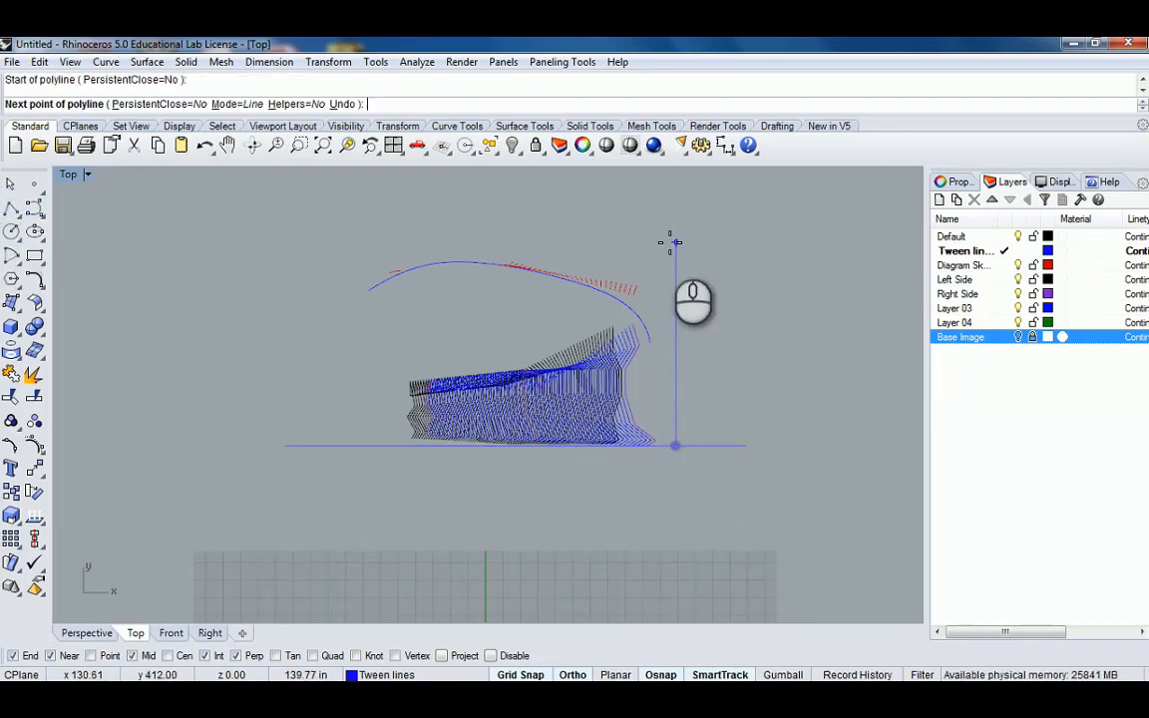
scroll(669, 242, down, 8)
right_drag(666, 288, 660, 380)
scroll(678, 327, up, 4)
click(678, 319)
right_click(678, 321)
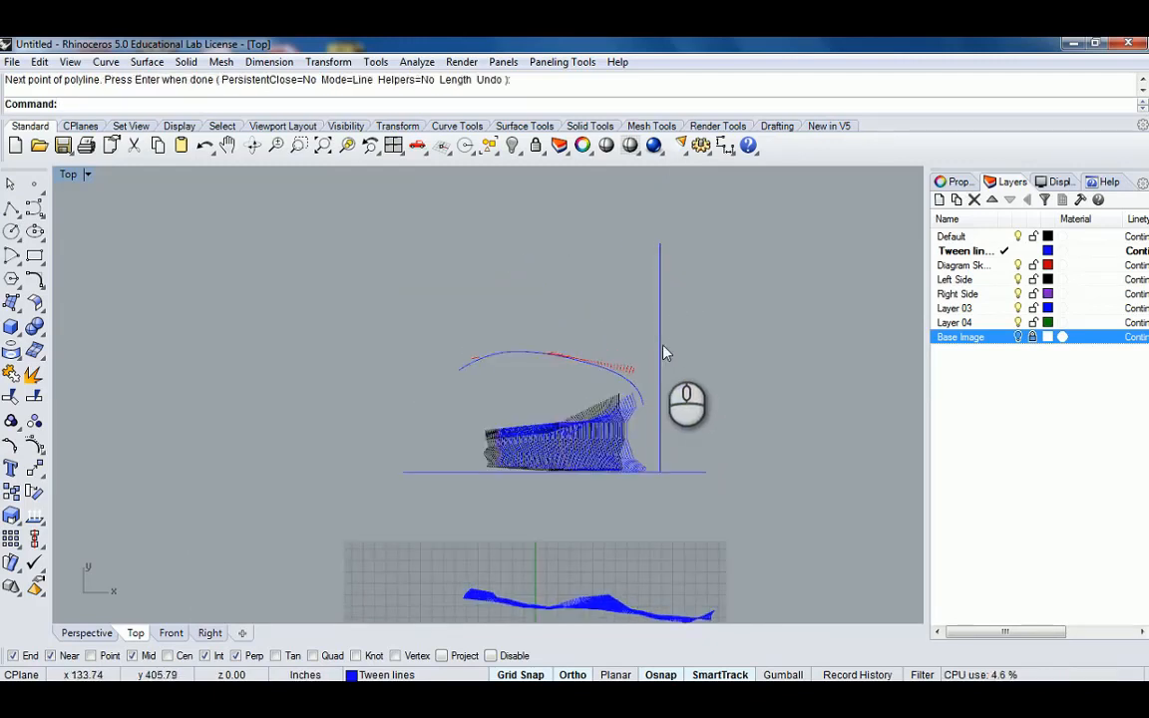
text(pl)
key(Return)
key(Escape)
scroll(635, 338, up, 2)
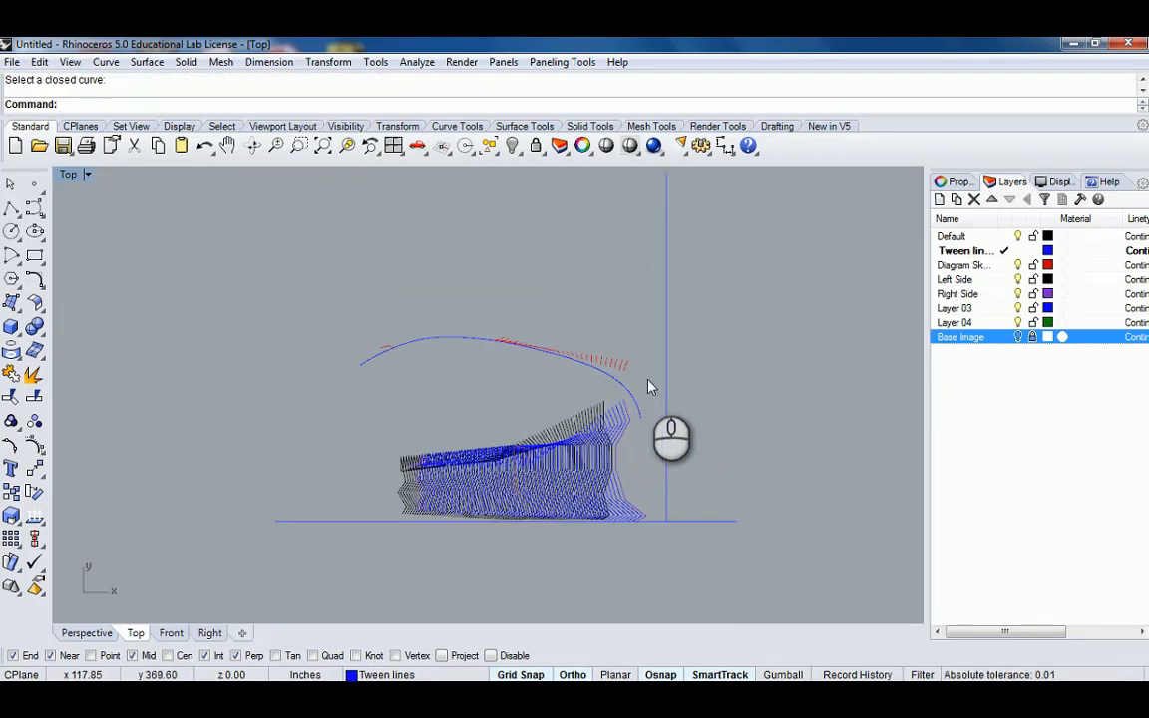
click(624, 384)
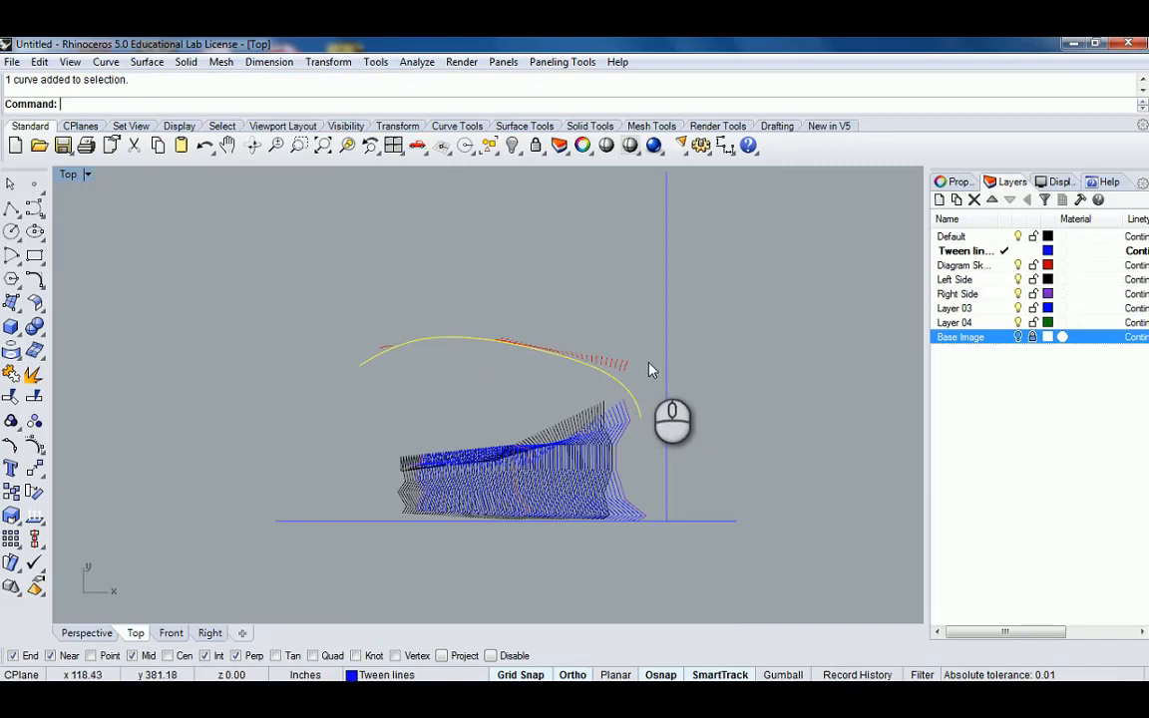
Copy the vertical line a short distance along the ground line toward the figures
click(664, 288)
right_drag(655, 380, 660, 341)
text(co)
key(Return)
click(669, 489)
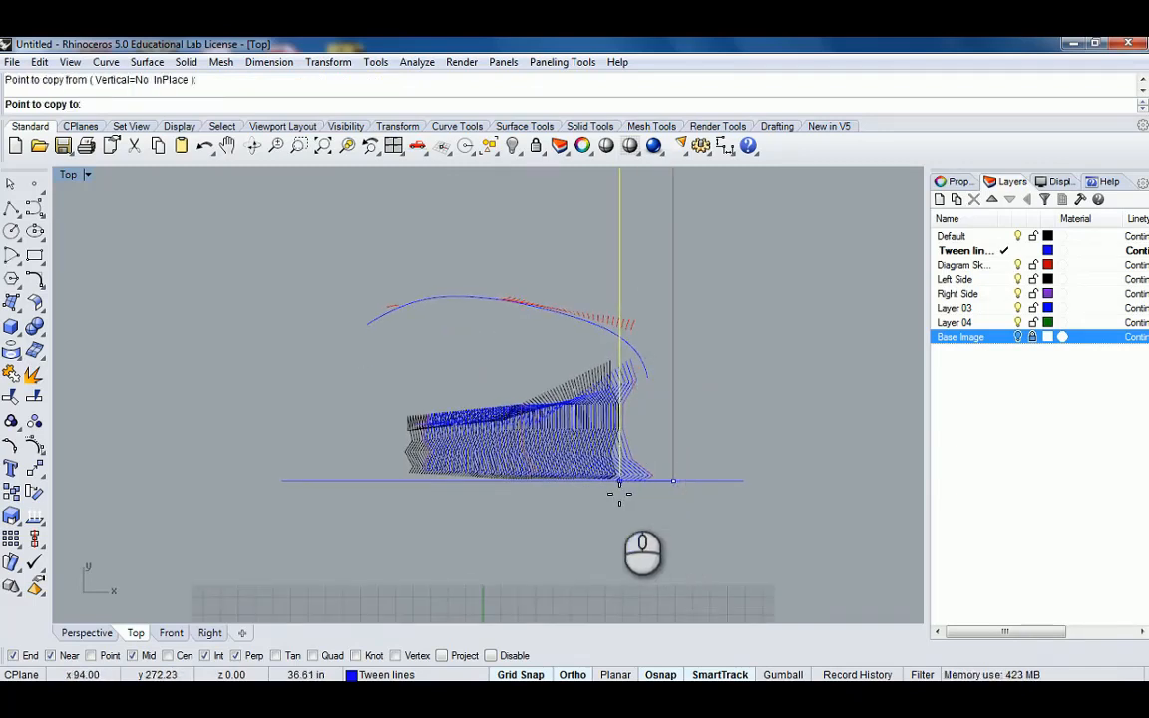
click(620, 494)
key(Return)
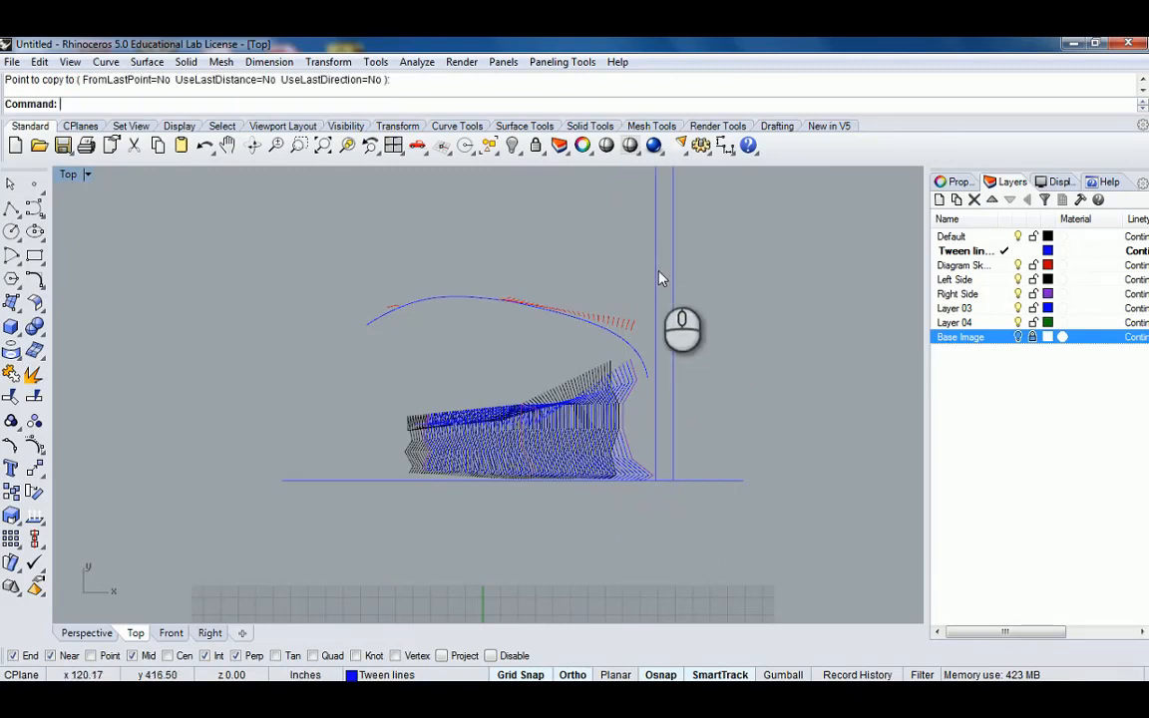
Copy the vertical line repeatedly at about 12-inch intervals across the diagram until the lines pass the seated man's side
click(658, 273)
text(co)
right_drag(662, 287, 678, 384)
key(Return)
scroll(677, 398, down, 4)
click(673, 283)
click(659, 282)
click(649, 282)
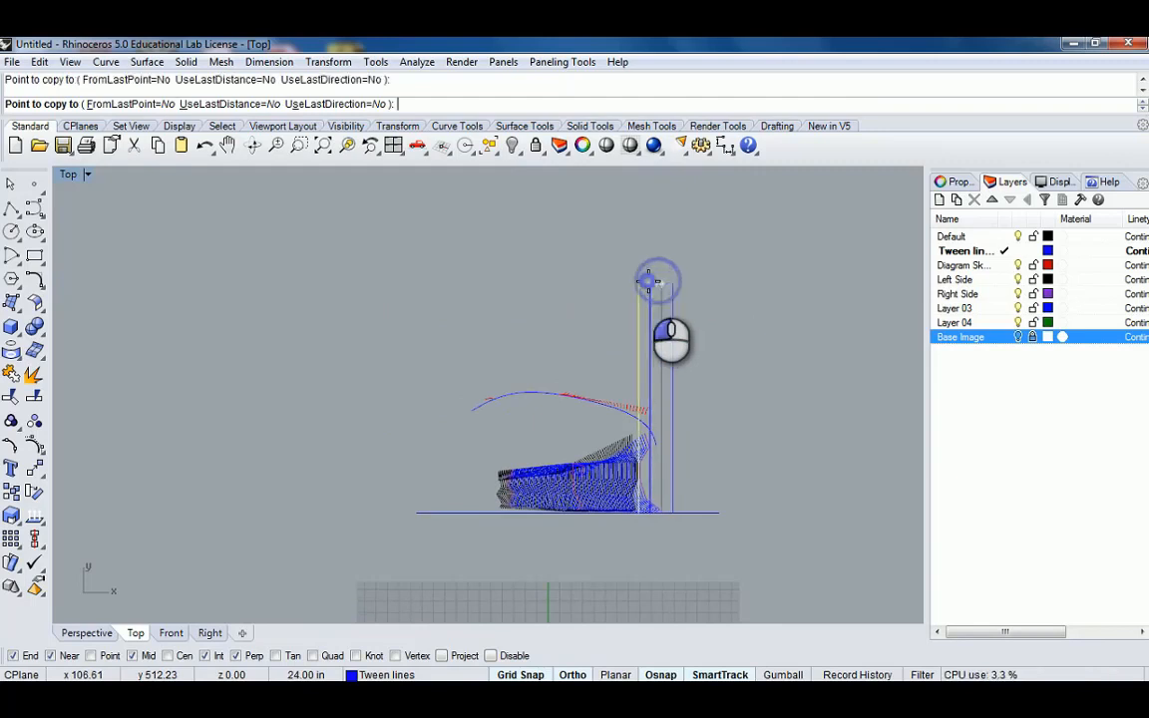
click(636, 281)
click(618, 280)
click(604, 282)
click(593, 282)
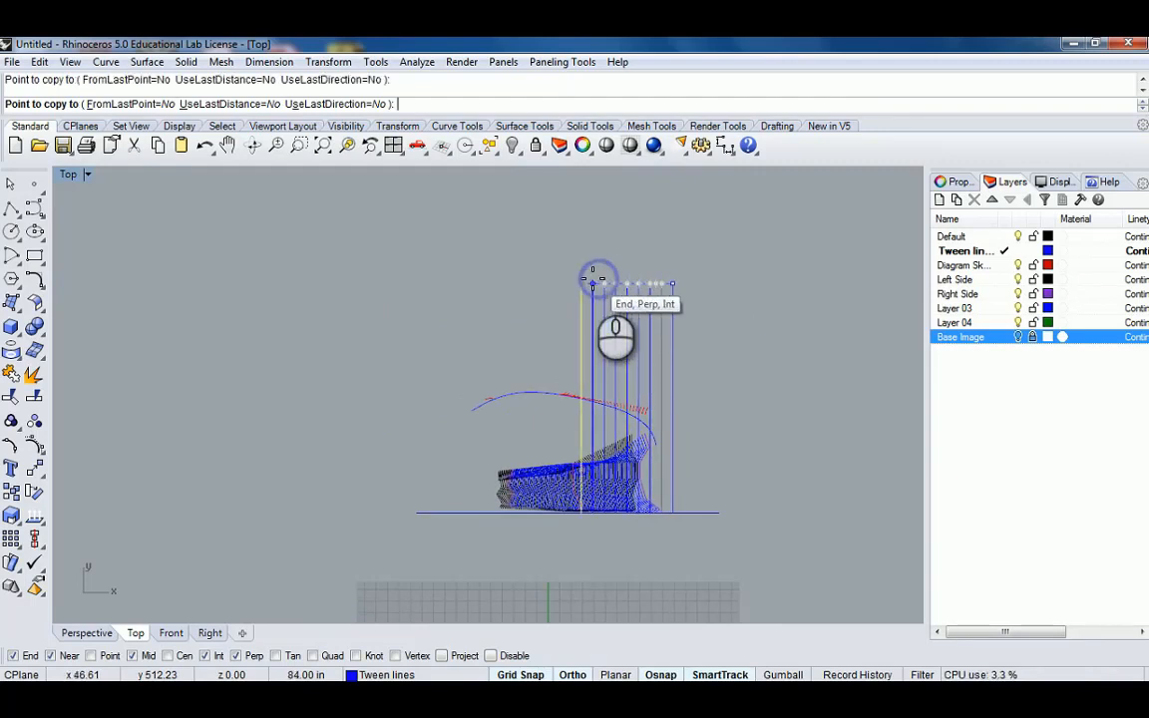
click(581, 282)
click(571, 282)
click(560, 282)
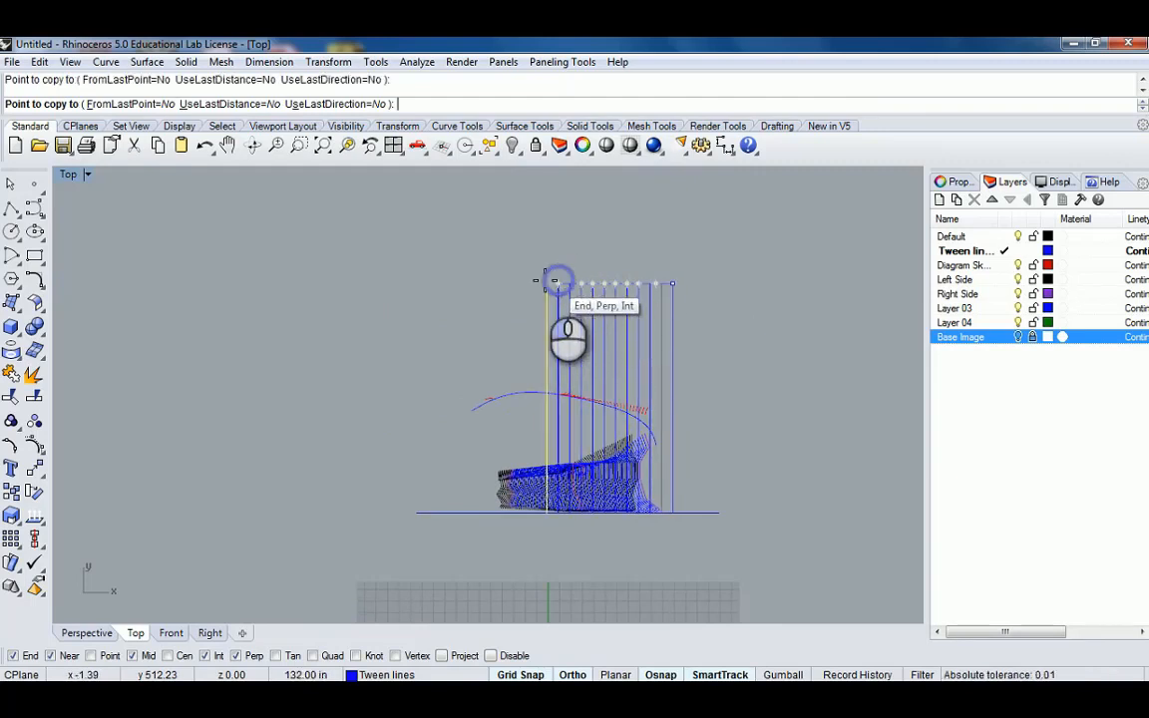
click(548, 282)
click(537, 282)
click(524, 283)
click(513, 282)
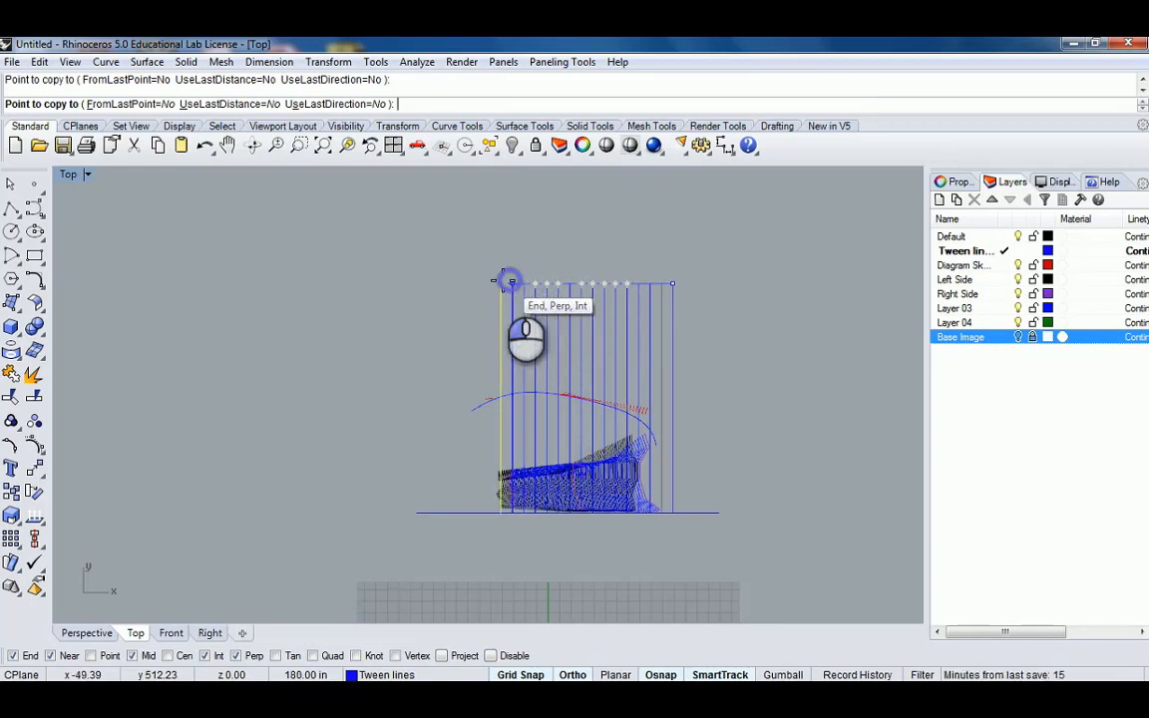
click(501, 282)
click(489, 283)
click(480, 281)
key(Return)
Create a layer named Grid and set its color to gray
drag(728, 251, 438, 318)
click(942, 183)
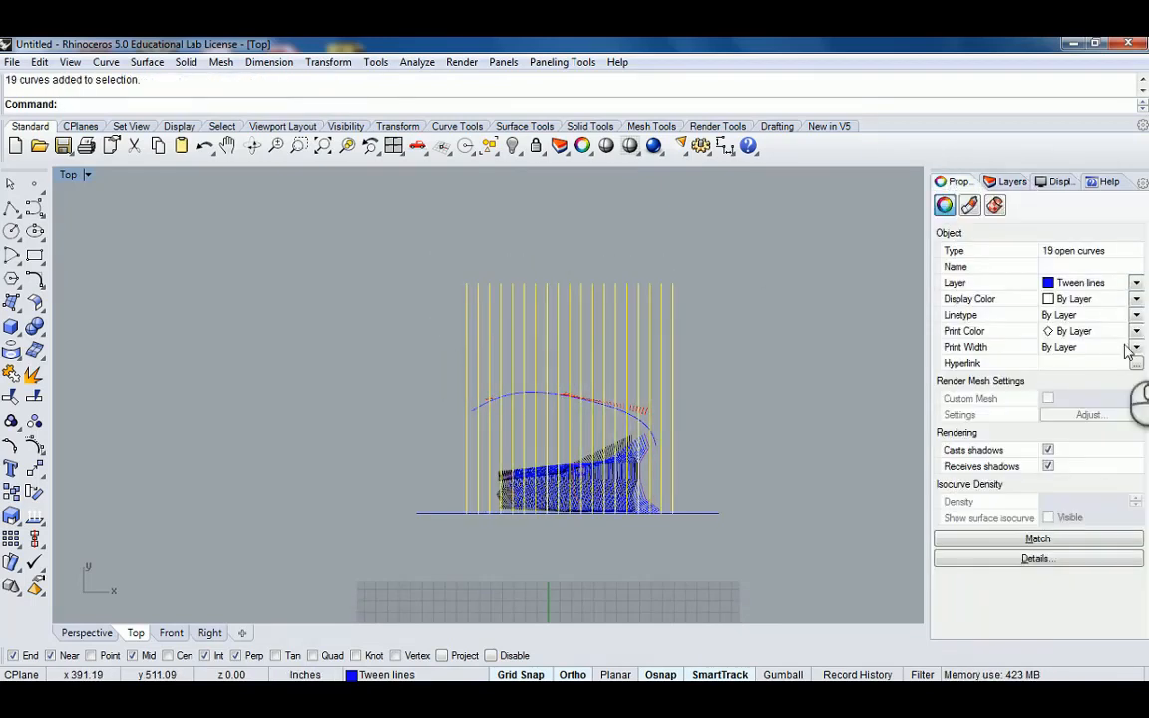
click(1136, 283)
click(1063, 305)
click(1005, 181)
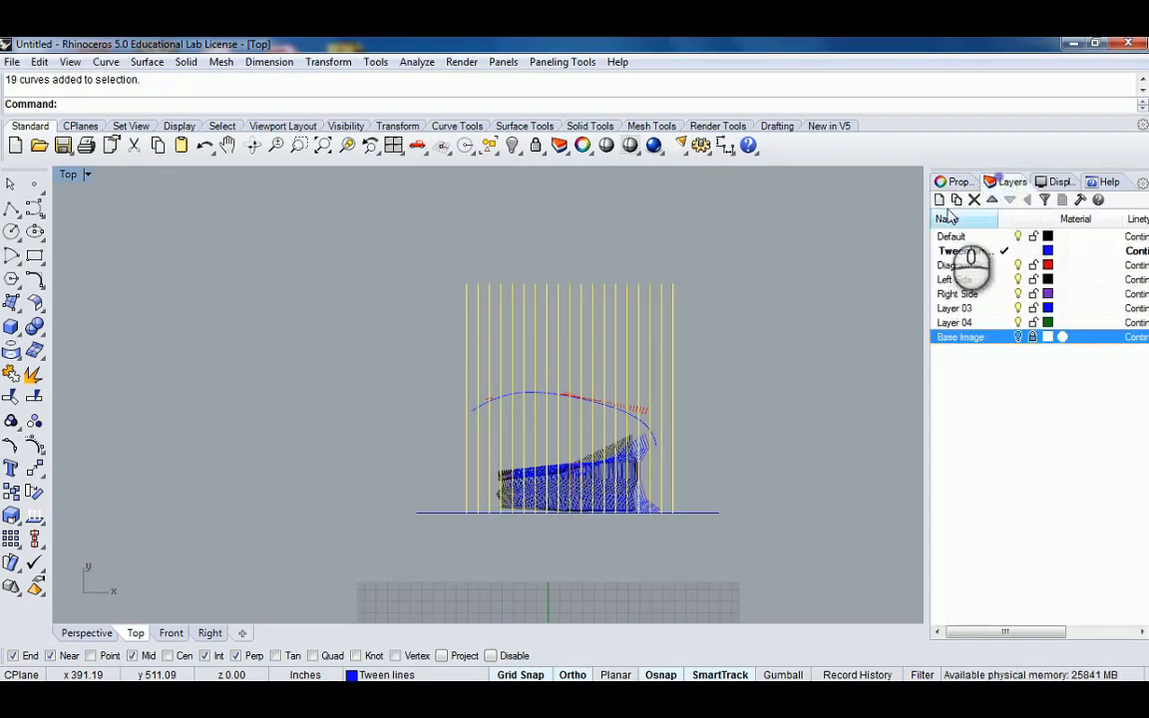
click(939, 199)
text(Grid)
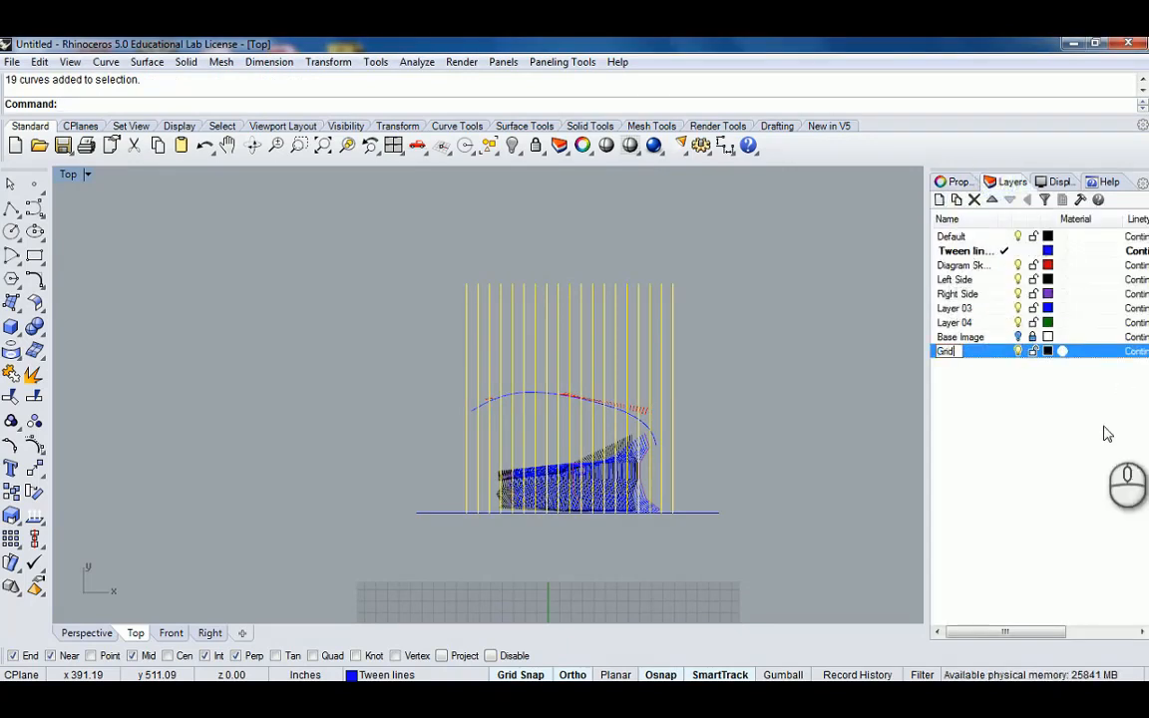
click(1047, 351)
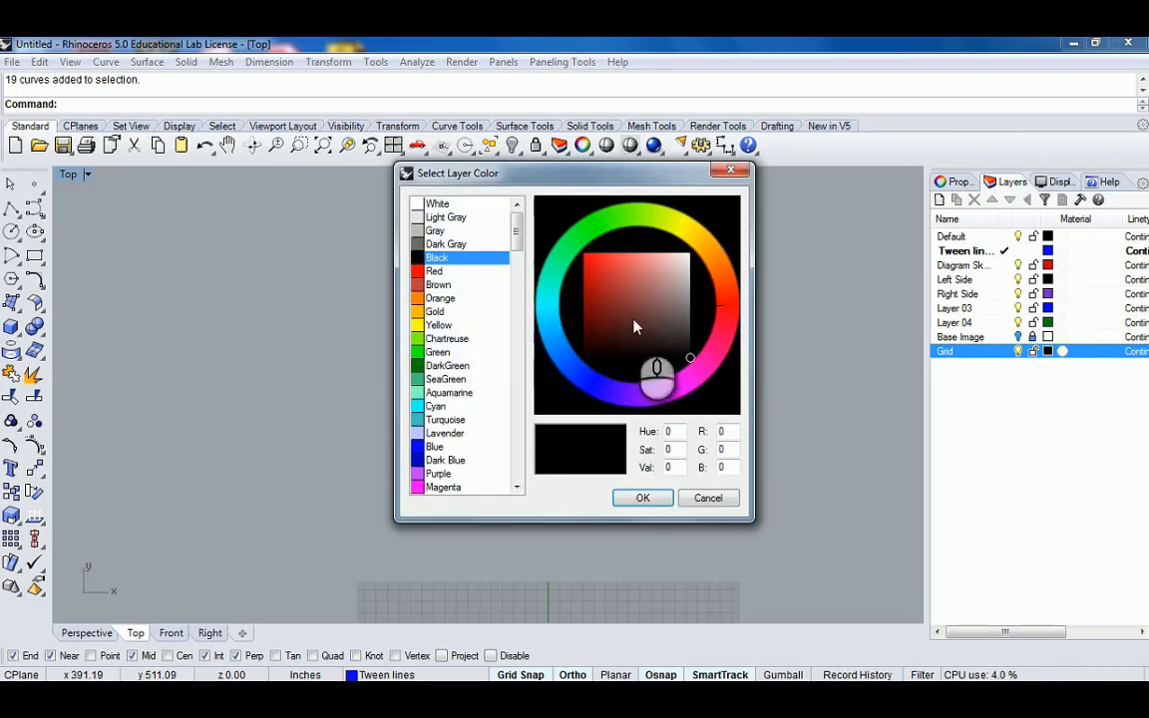
click(672, 311)
click(644, 498)
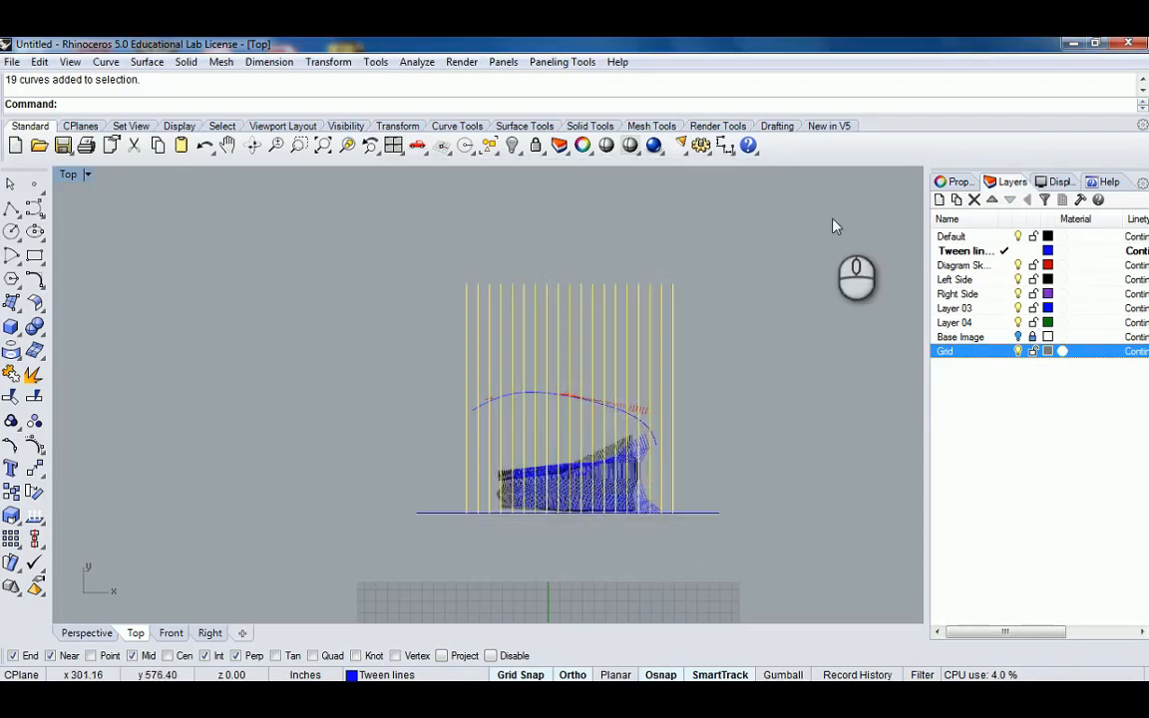
Assign the 19 selected vertical lines to the Grid layer
click(954, 183)
click(1136, 283)
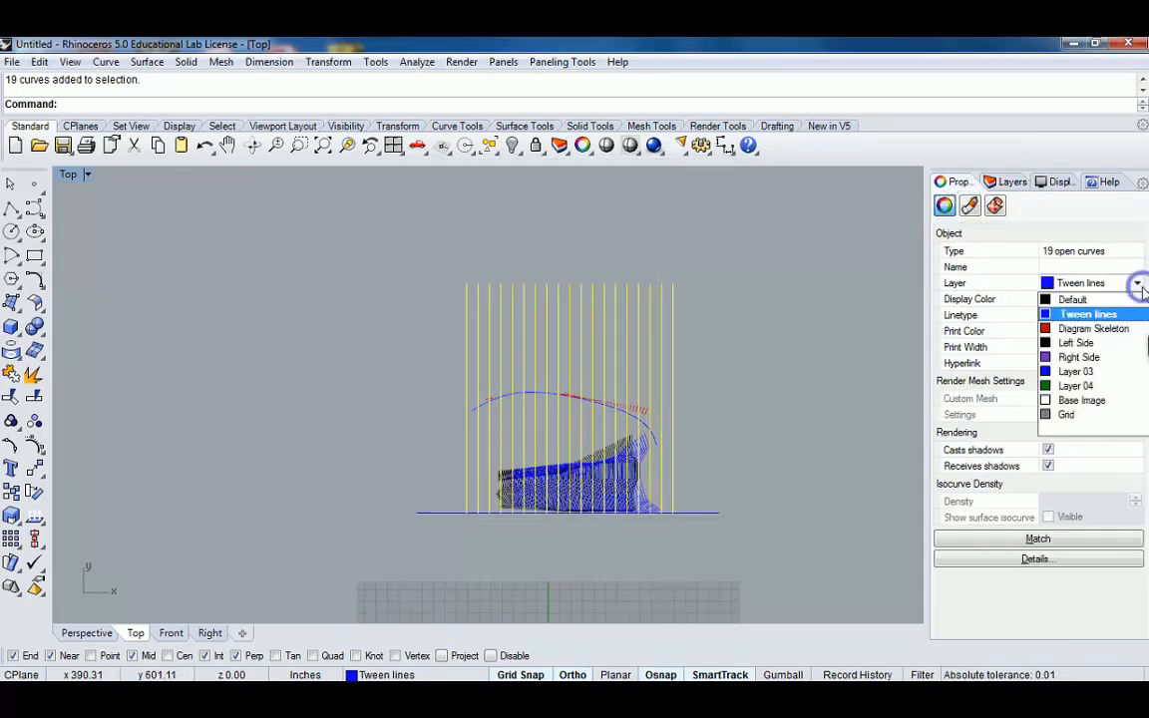
click(1069, 412)
click(765, 356)
Try to shift all the vertical grid lines slightly to the left
right_drag(641, 410, 716, 397)
drag(762, 249, 455, 346)
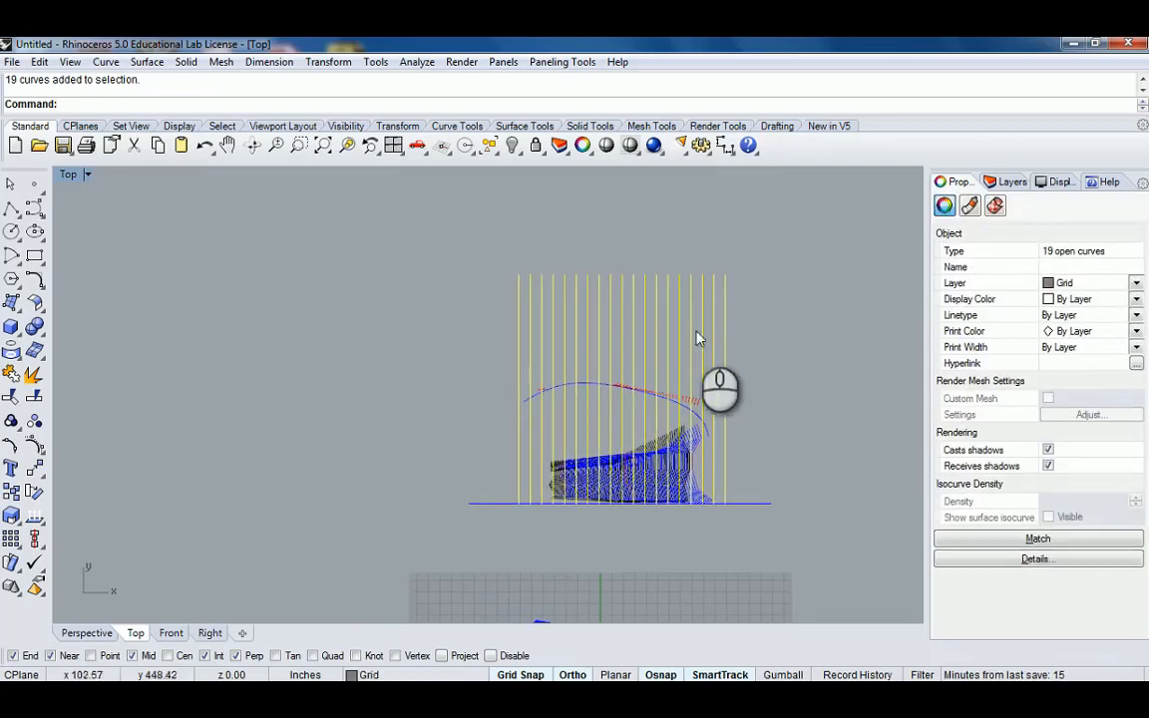
click(702, 320)
drag(757, 283, 498, 344)
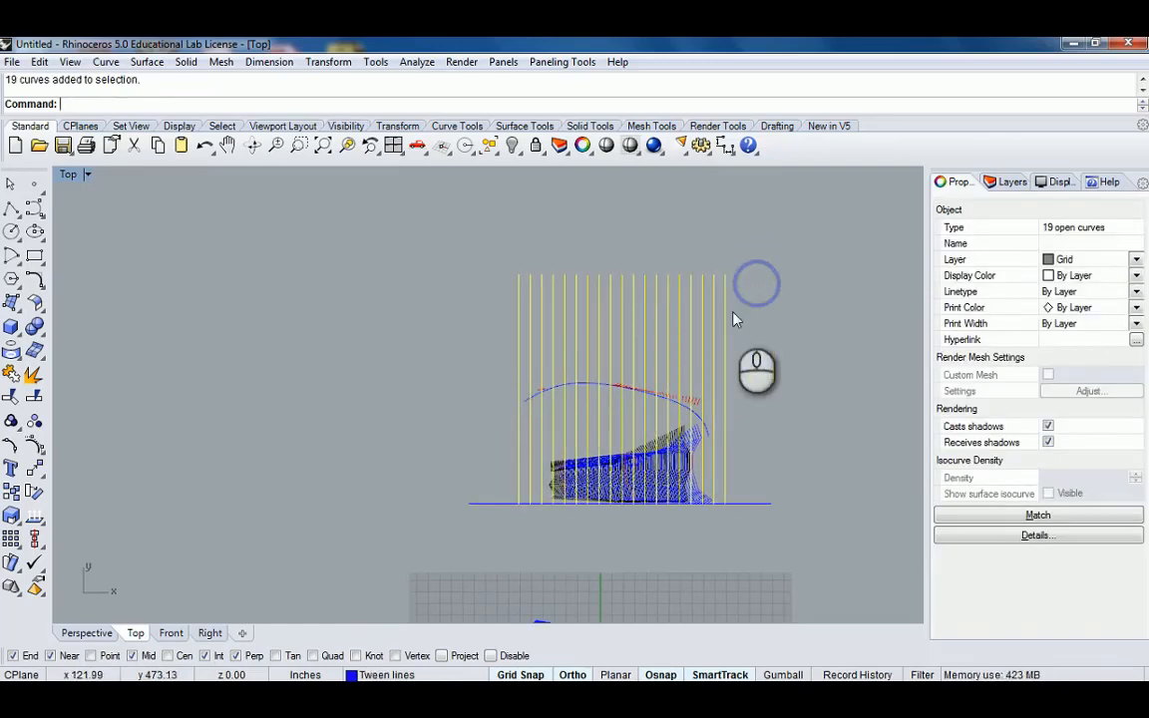
scroll(733, 314, up, 6)
drag(720, 315, 697, 316)
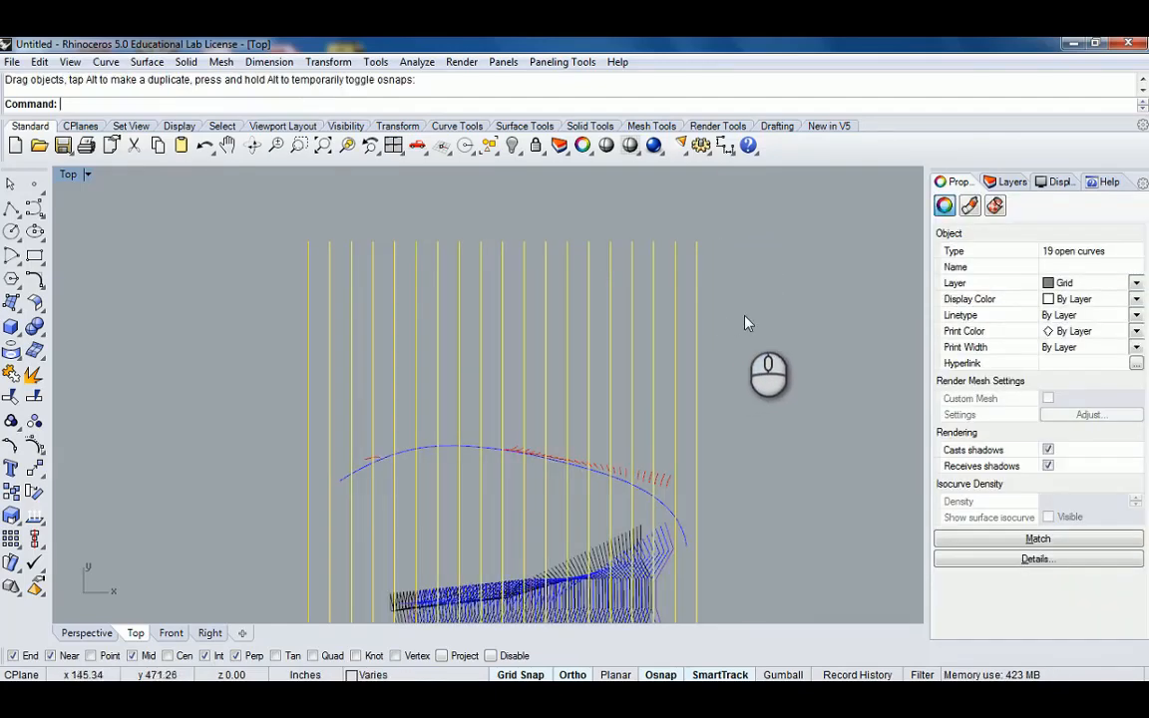
key(ctrl+z)
Reselect all 19 vertical grid lines and move them slightly left toward the seated man's side
click(765, 243)
drag(779, 244, 385, 359)
scroll(735, 362, up, 5)
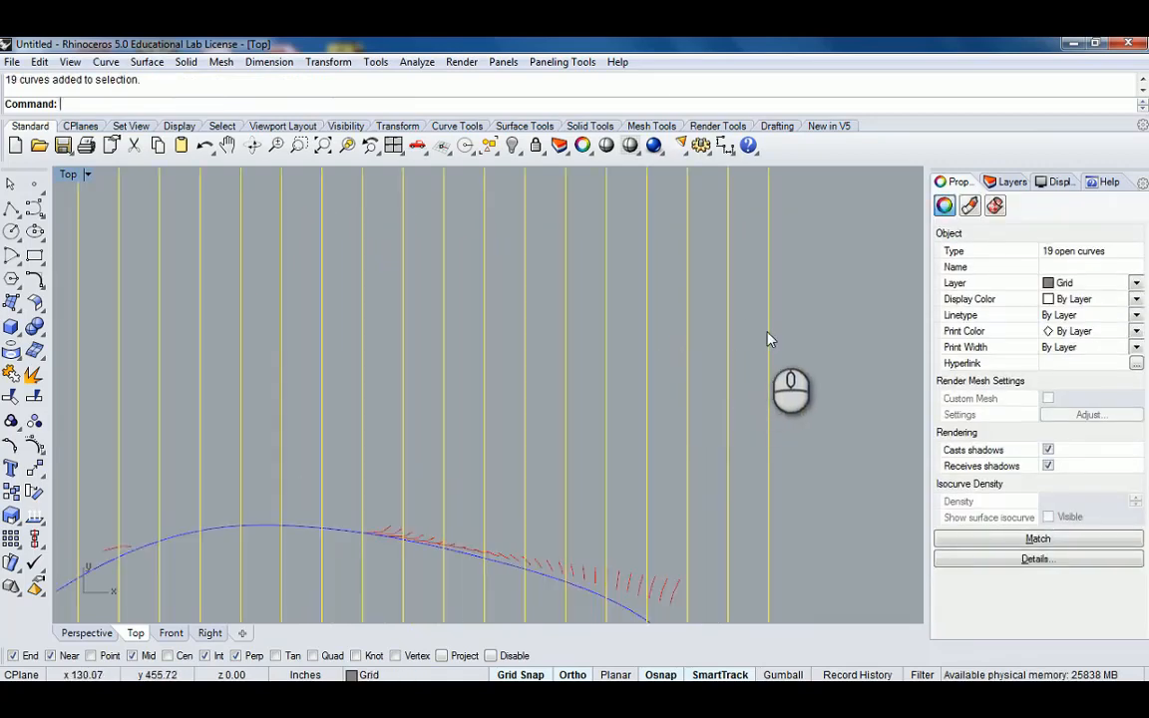
drag(769, 333, 744, 335)
scroll(744, 389, down, 11)
right_drag(743, 409, 639, 293)
scroll(642, 369, up, 6)
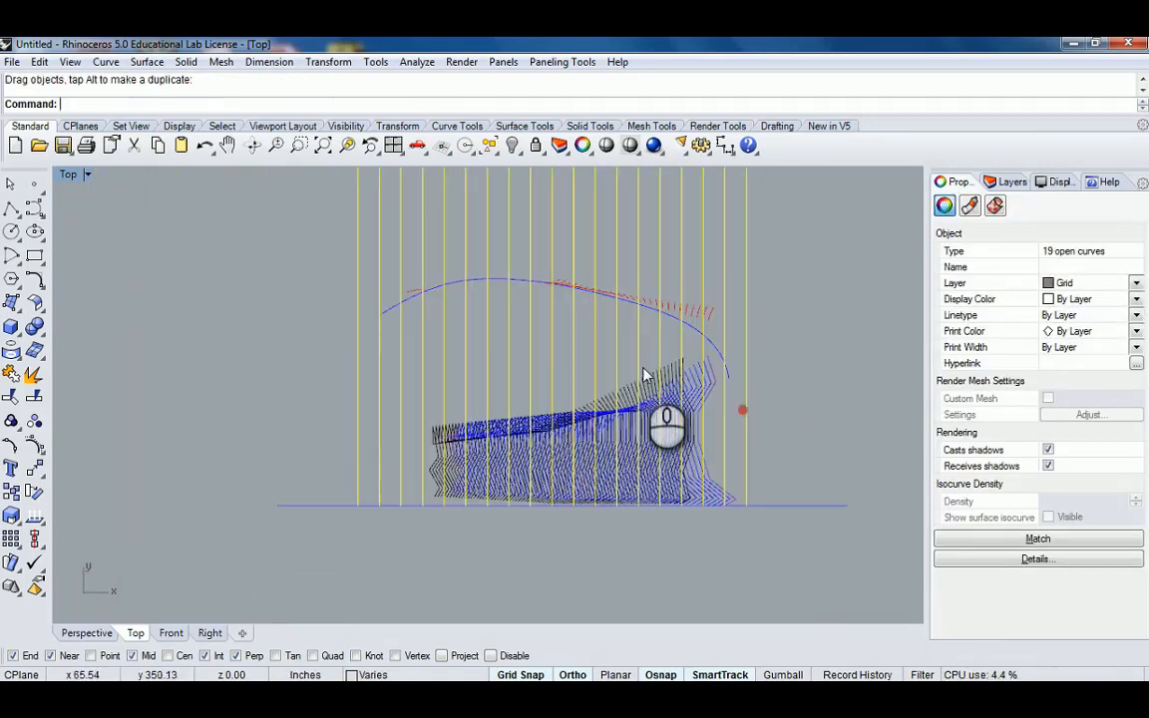
key(Escape)
Show the Base Image layer behind the diagram linework
scroll(475, 280, up, 2)
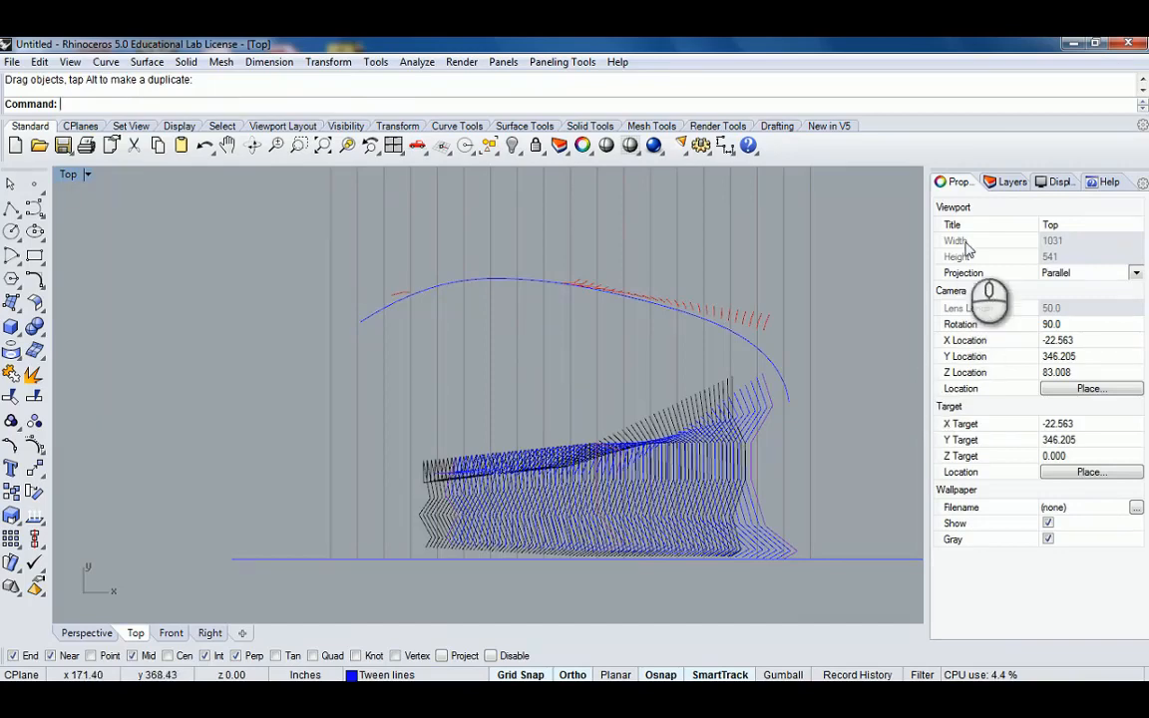
click(1008, 182)
click(1018, 337)
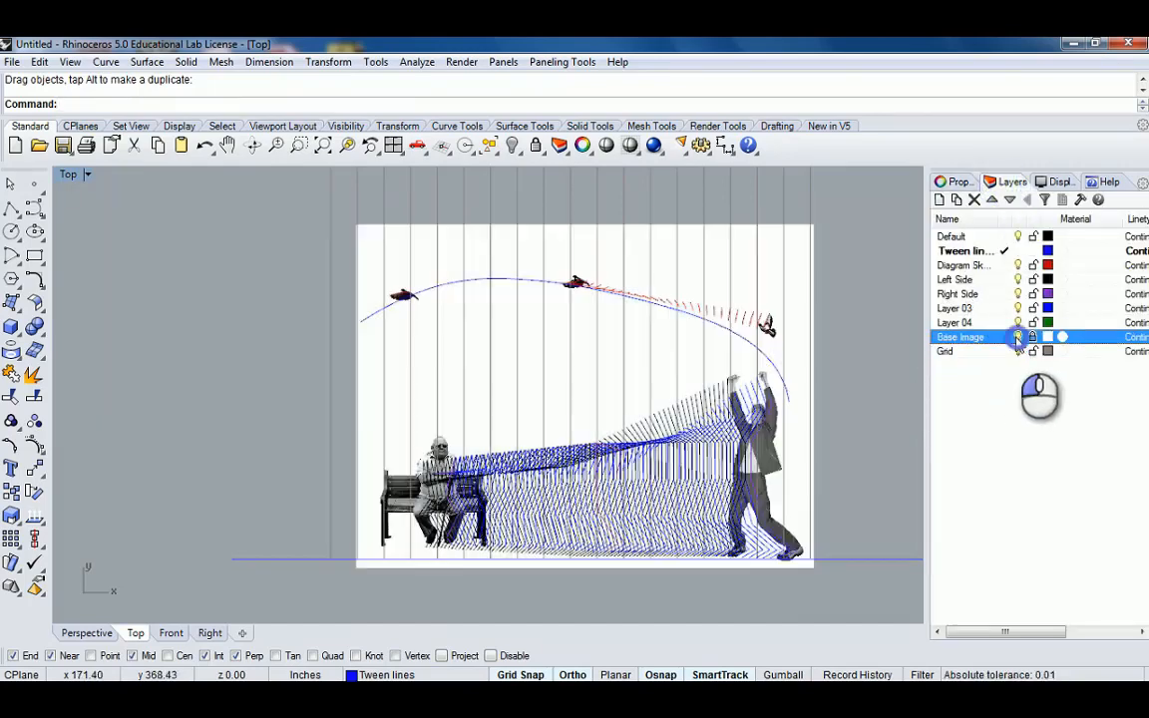
scroll(674, 289, up, 3)
scroll(689, 362, down, 3)
Turn on the flight-path curve's control points and pull the one near the rightmost bird outward beyond the base image's right edge
click(687, 355)
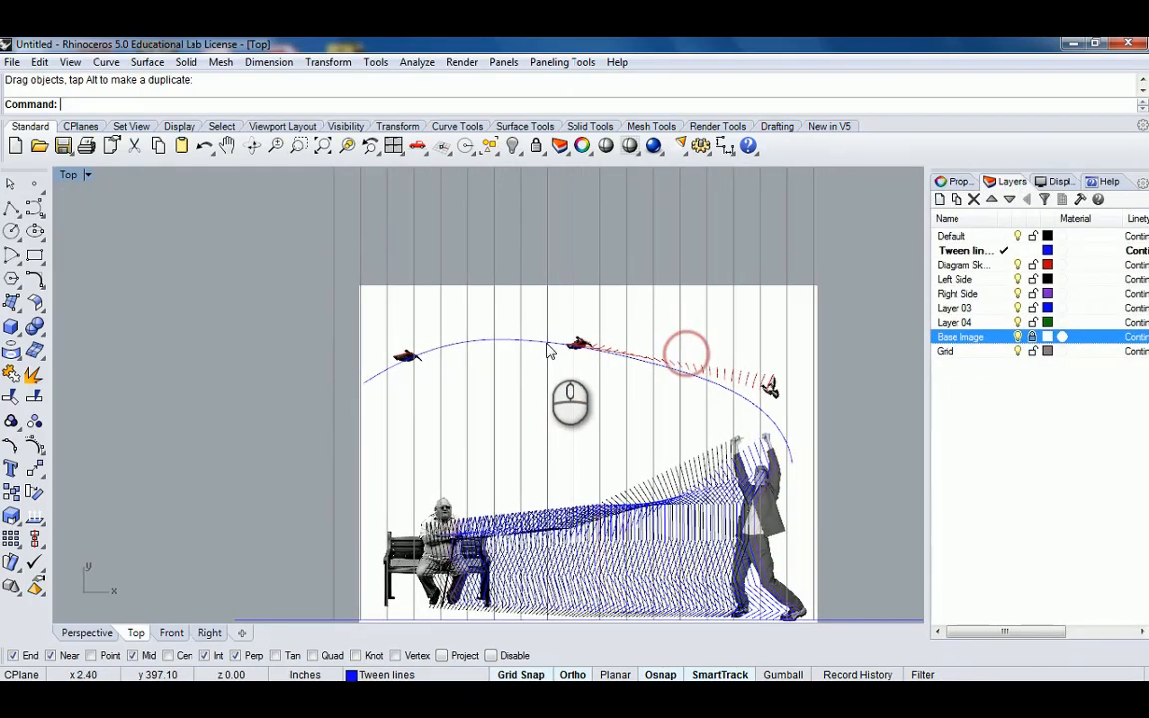
scroll(716, 392, up, 2)
click(733, 396)
right_drag(798, 417, 729, 396)
click(680, 382)
key(Escape)
click(622, 349)
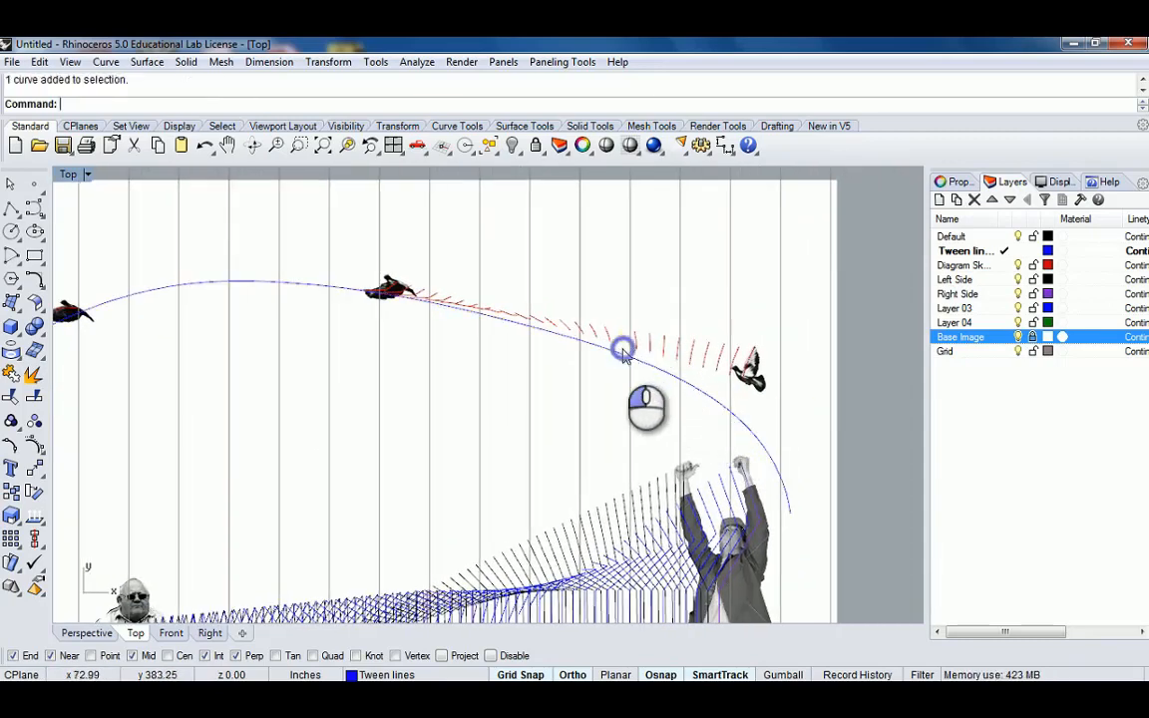
click(618, 351)
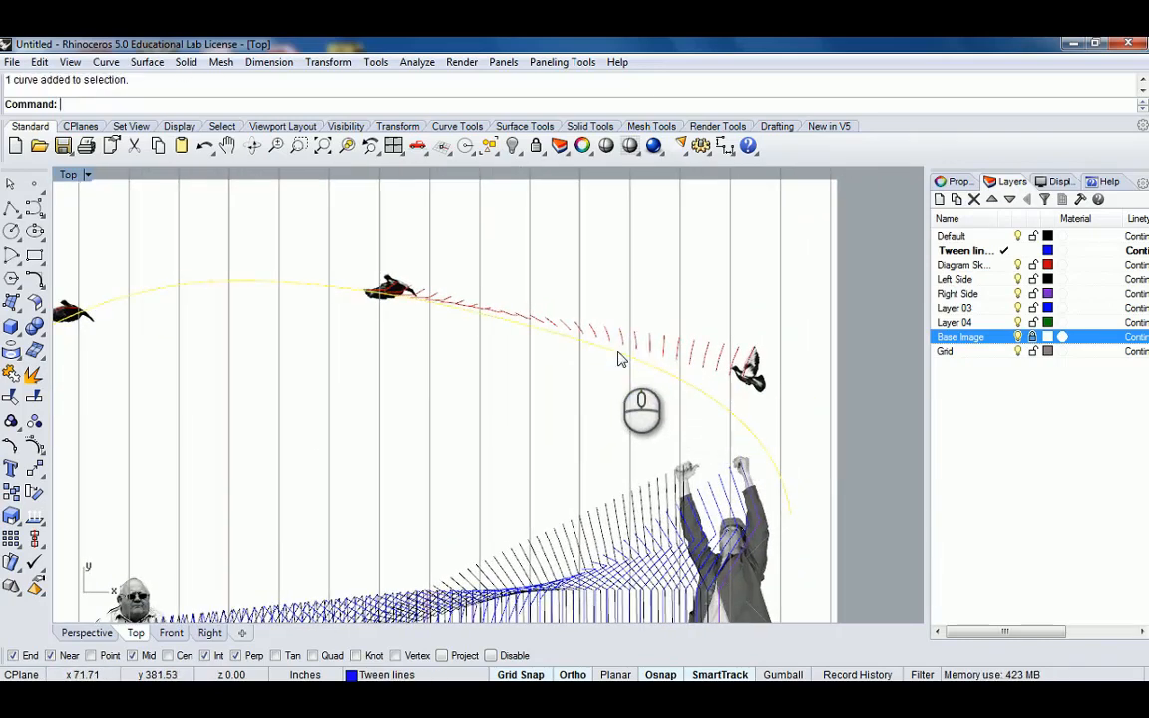
key(F10)
scroll(778, 401, up, 1)
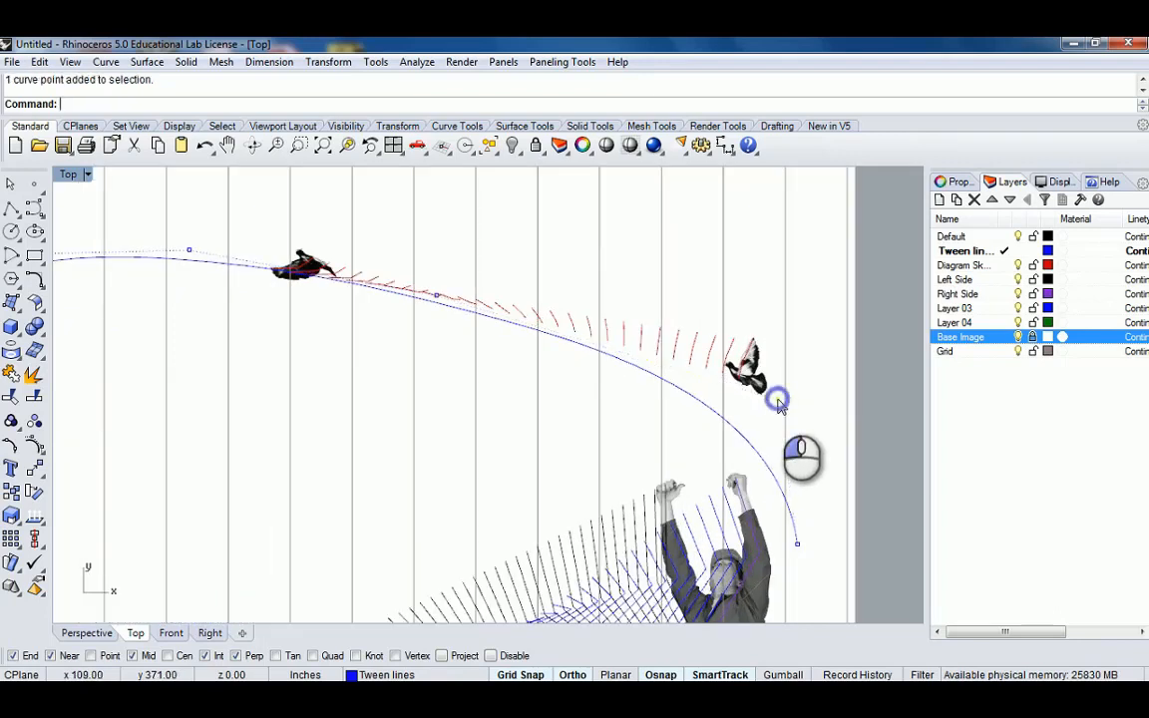
drag(782, 406, 891, 372)
scroll(578, 346, down, 3)
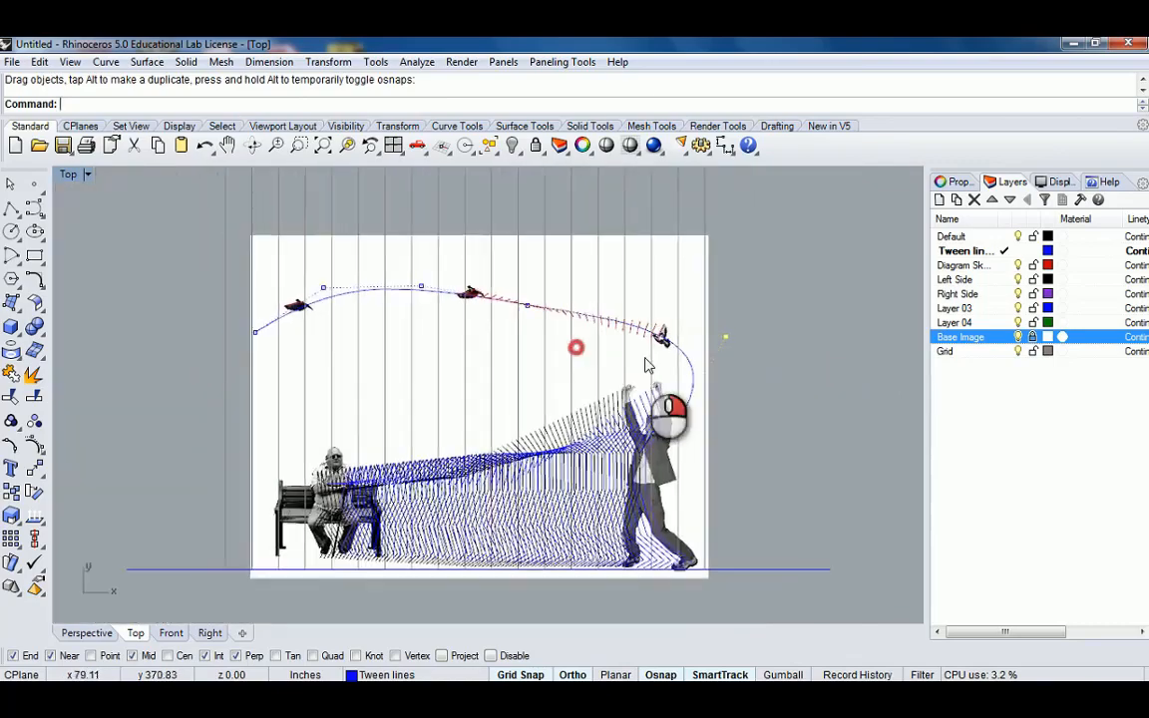
Move the flight path's lower end point to the standing man's raised hands
scroll(577, 346, up, 2)
drag(738, 413, 647, 372)
scroll(647, 372, down, 3)
scroll(585, 354, up, 4)
scroll(511, 364, down, 3)
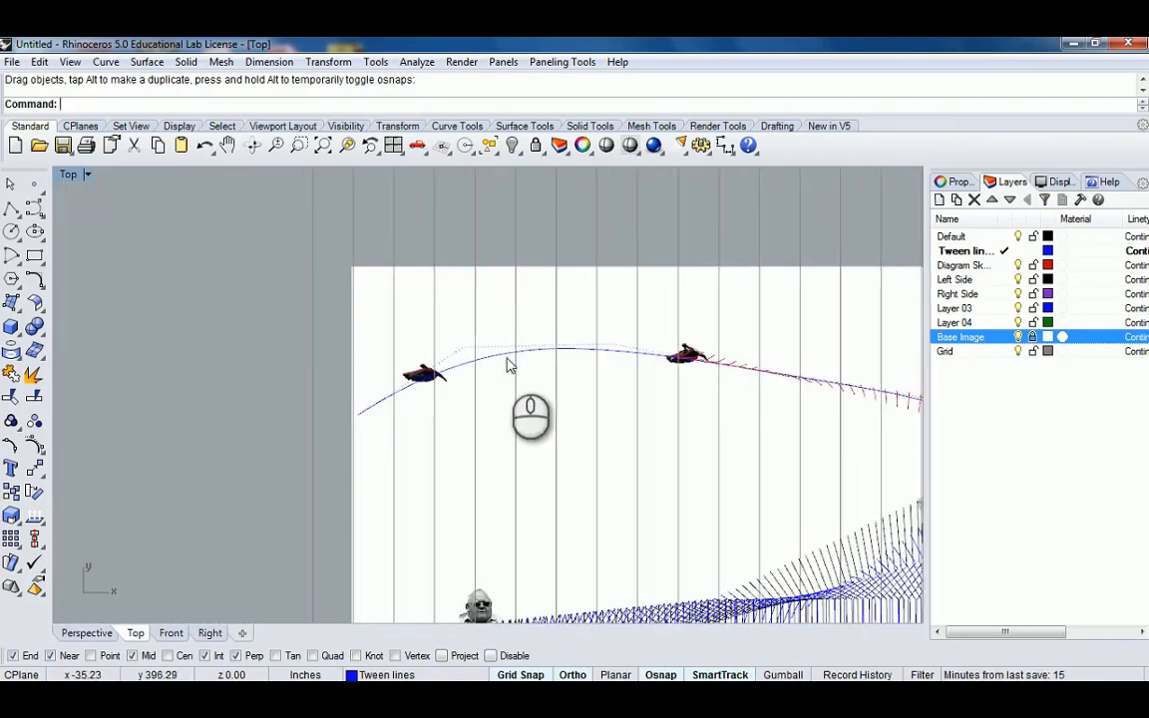
scroll(596, 365, up, 4)
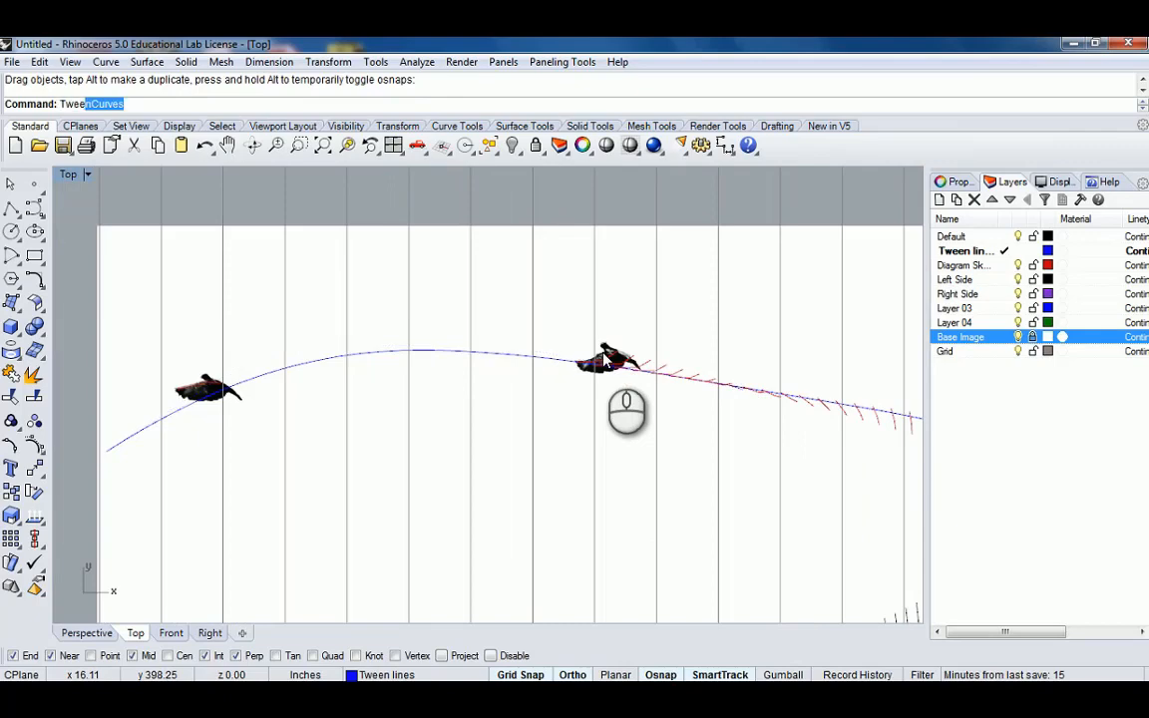
Tween 40 curves between the skeleton lines of the middle and left birds with MatchMethod None
text(Twee)
key(Return)
click(608, 355)
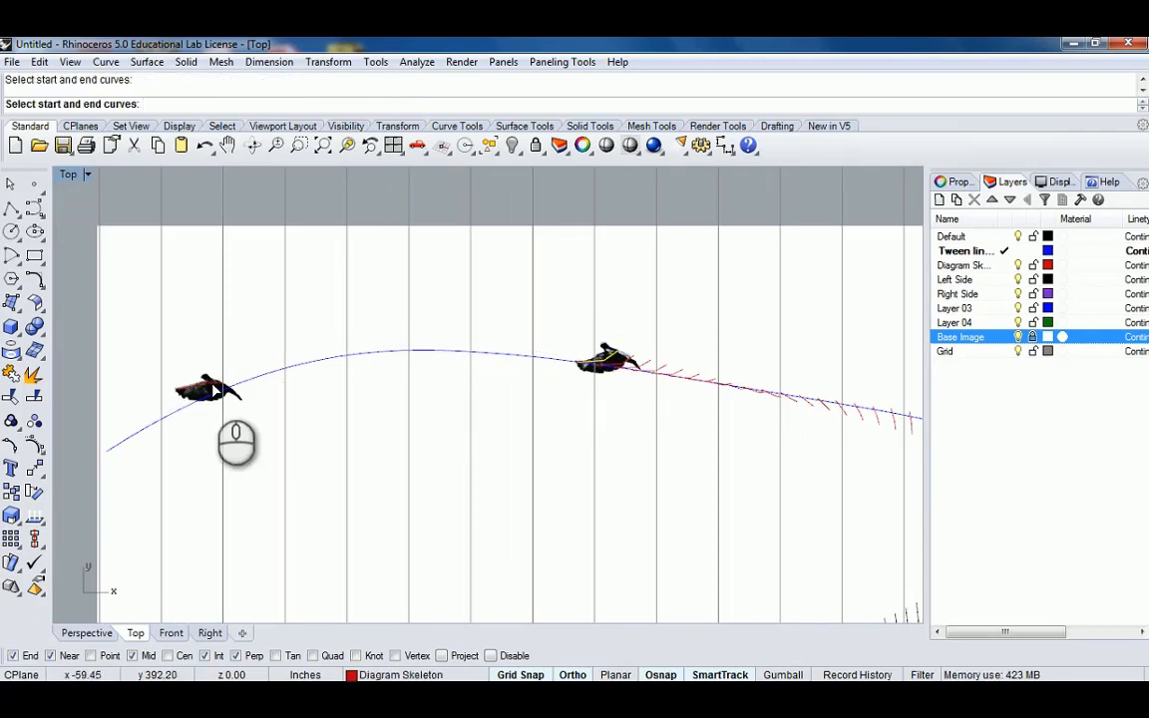
click(212, 386)
key(Return)
scroll(366, 308, down, 8)
right_drag(475, 354, 480, 264)
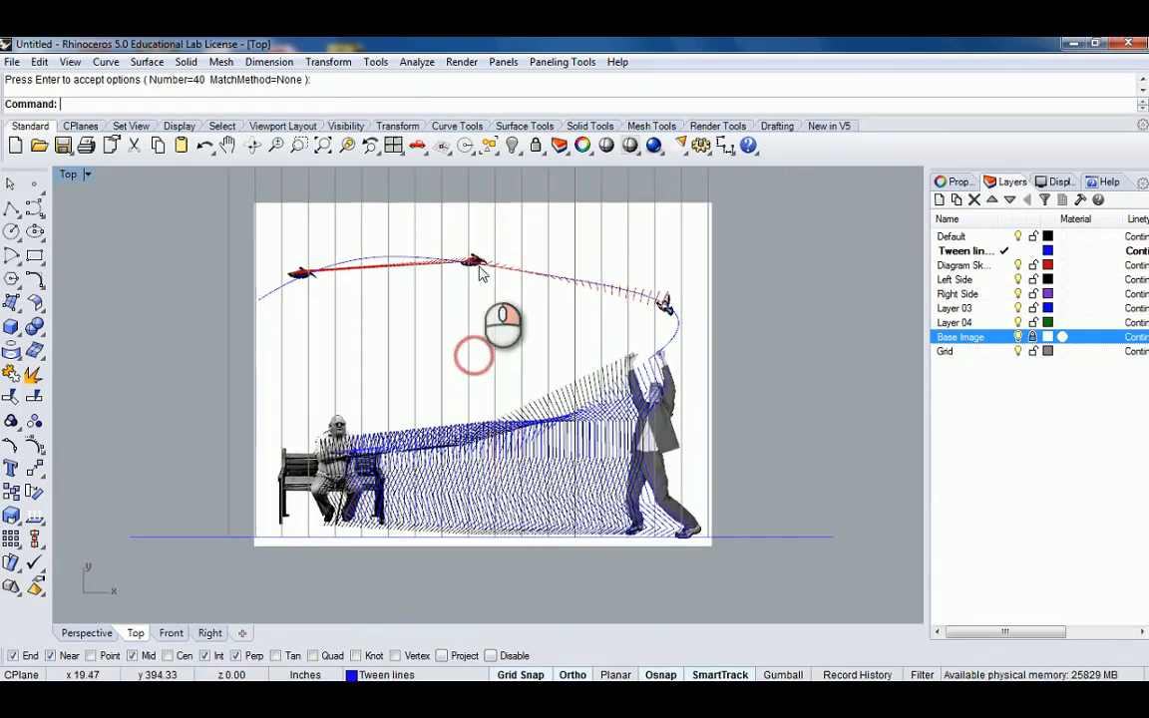
Delete the red tweened skeleton curves running between the three birds along the flight path
scroll(376, 251, up, 4)
scroll(399, 268, down, 8)
right_drag(387, 272, 451, 306)
scroll(337, 263, up, 4)
drag(300, 261, 847, 352)
right_drag(785, 343, 729, 373)
key(Delete)
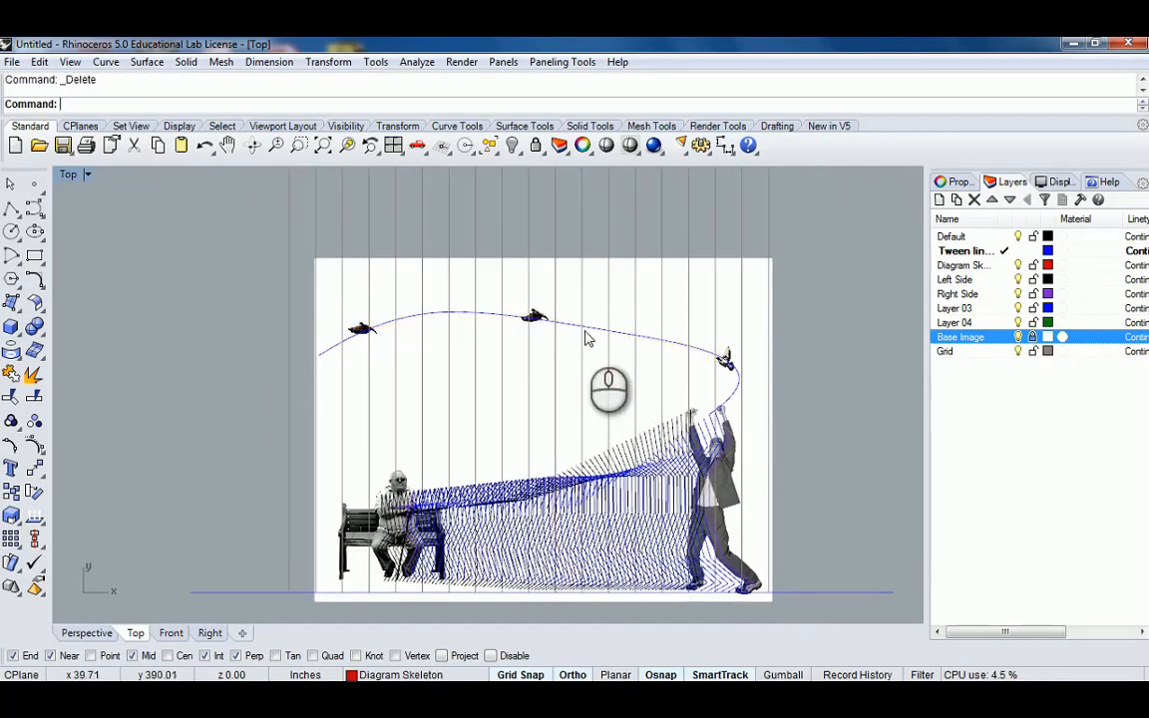
Move the wave of tweened bird curves from below the diagram up onto the flight path and shift it left to meet the rightmost bird
scroll(603, 381, down, 10)
right_drag(629, 495, 561, 351)
scroll(436, 389, up, 6)
drag(382, 336, 844, 431)
right_drag(823, 387, 658, 539)
scroll(714, 466, down, 3)
drag(658, 533, 629, 287)
scroll(639, 288, up, 5)
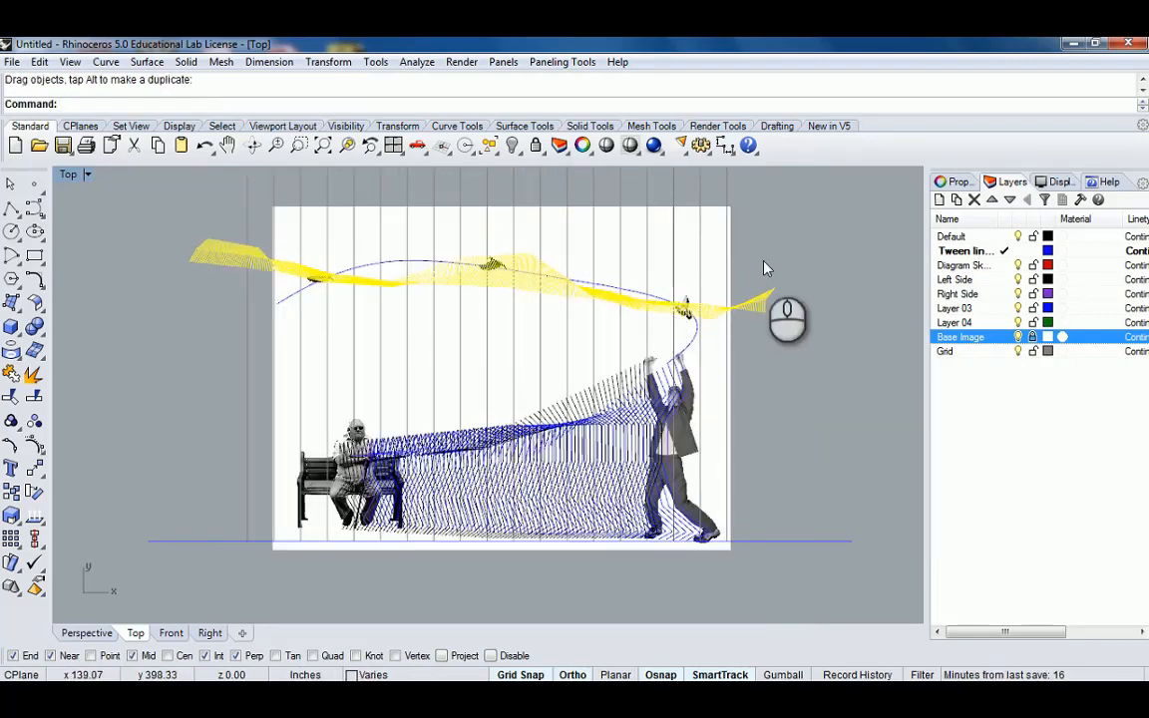
right_drag(762, 262, 790, 297)
drag(788, 330, 713, 332)
Show the flight path's control points and pull its left end out past the base image's left edge
click(625, 314)
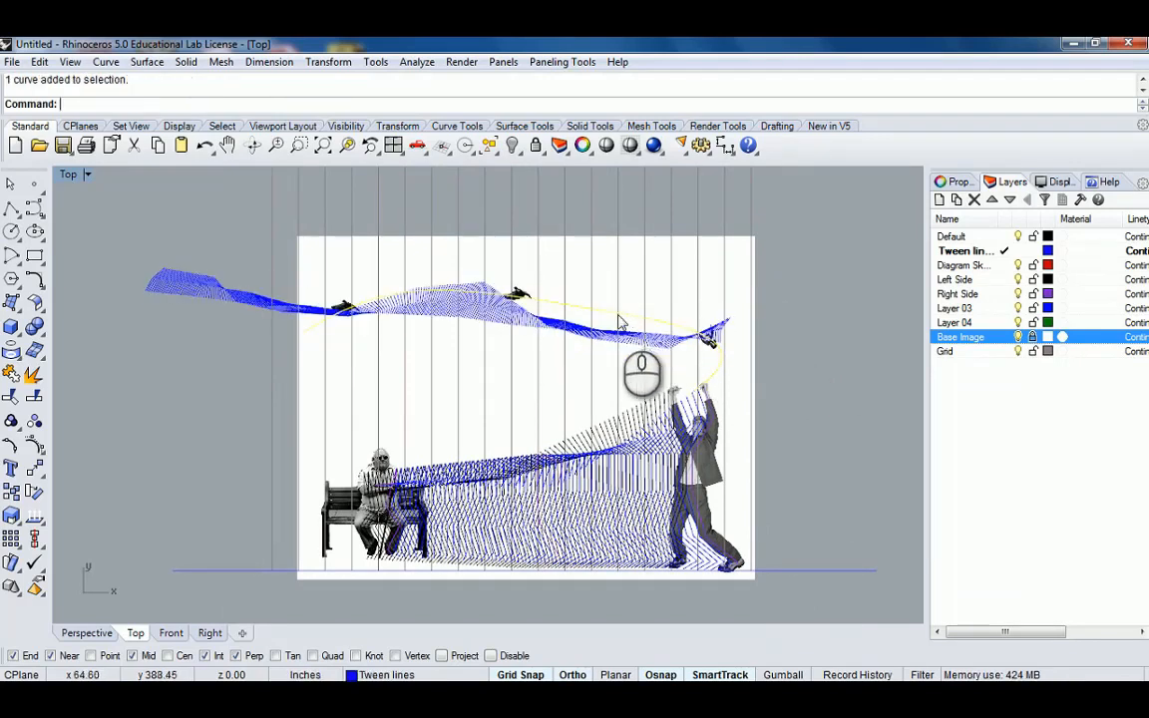
text(QuadrangulateMesh)
key(Return)
click(322, 330)
key(Escape)
click(314, 328)
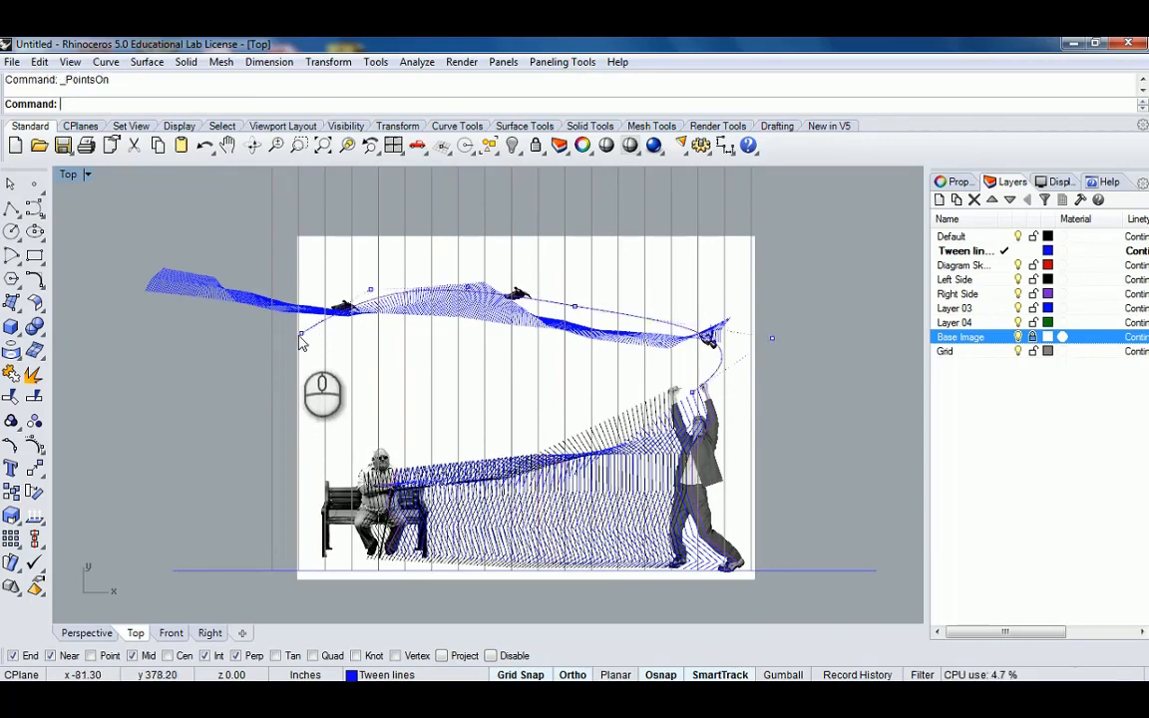
click(301, 333)
right_drag(301, 333, 394, 362)
drag(300, 333, 201, 305)
Reshape the flight path through its intermediate control points so its left stretch flattens below the tweened bird wave
shift+drag(460, 310, 417, 350)
shift+drag(667, 329, 870, 350)
click(424, 352)
scroll(429, 351, down, 6)
right_drag(487, 352, 498, 339)
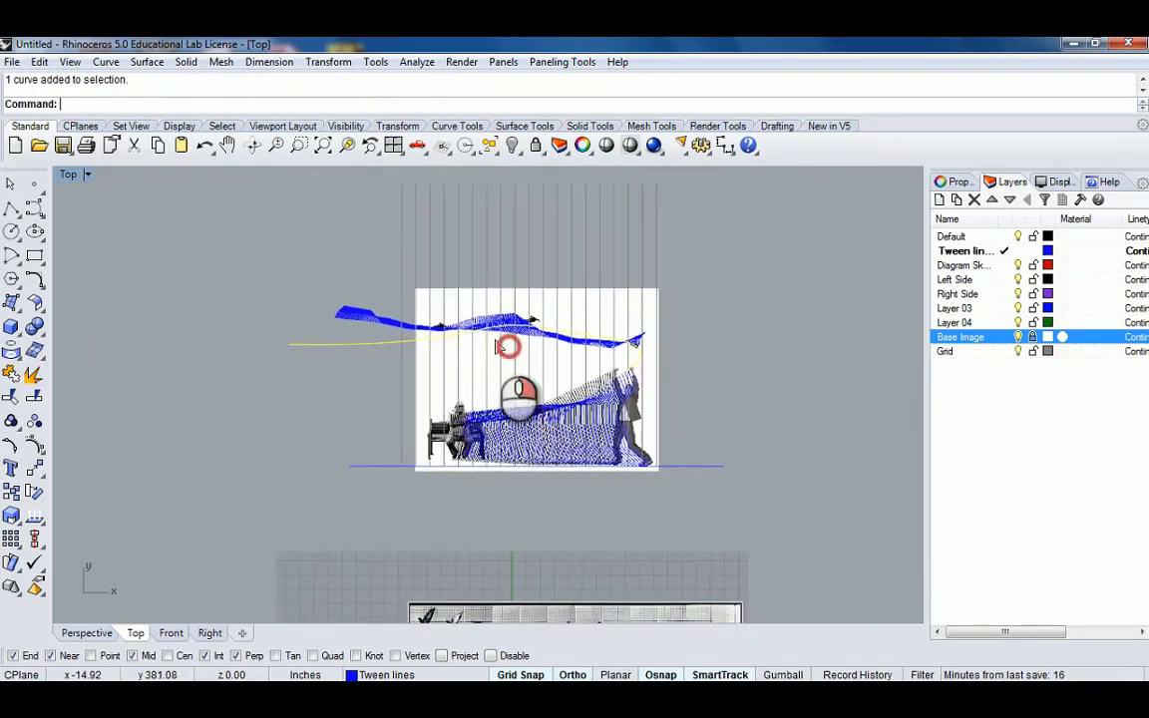
scroll(499, 354, up, 6)
key(Escape)
Examine the whole diagram, comparing the flight path, tweened bird wave, human tween lines and vertical grid with the base image
scroll(519, 396, down, 4)
scroll(503, 464, up, 3)
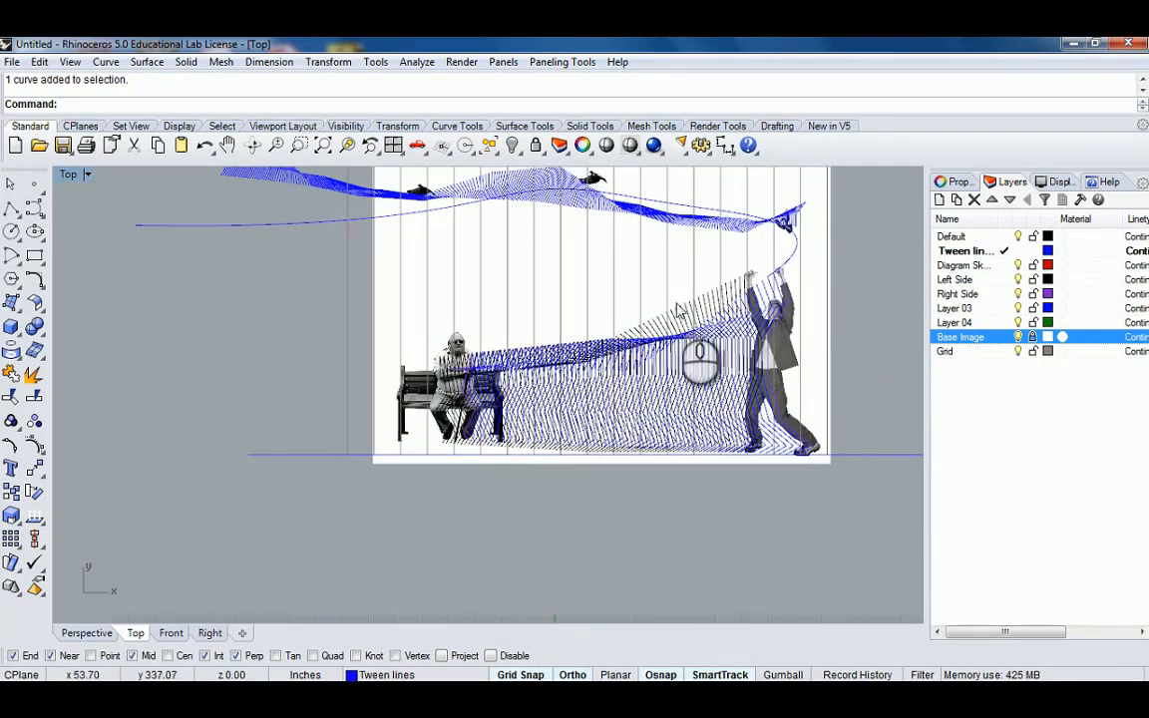
right_drag(540, 257, 567, 311)
scroll(486, 318, down, 2)
scroll(587, 296, up, 6)
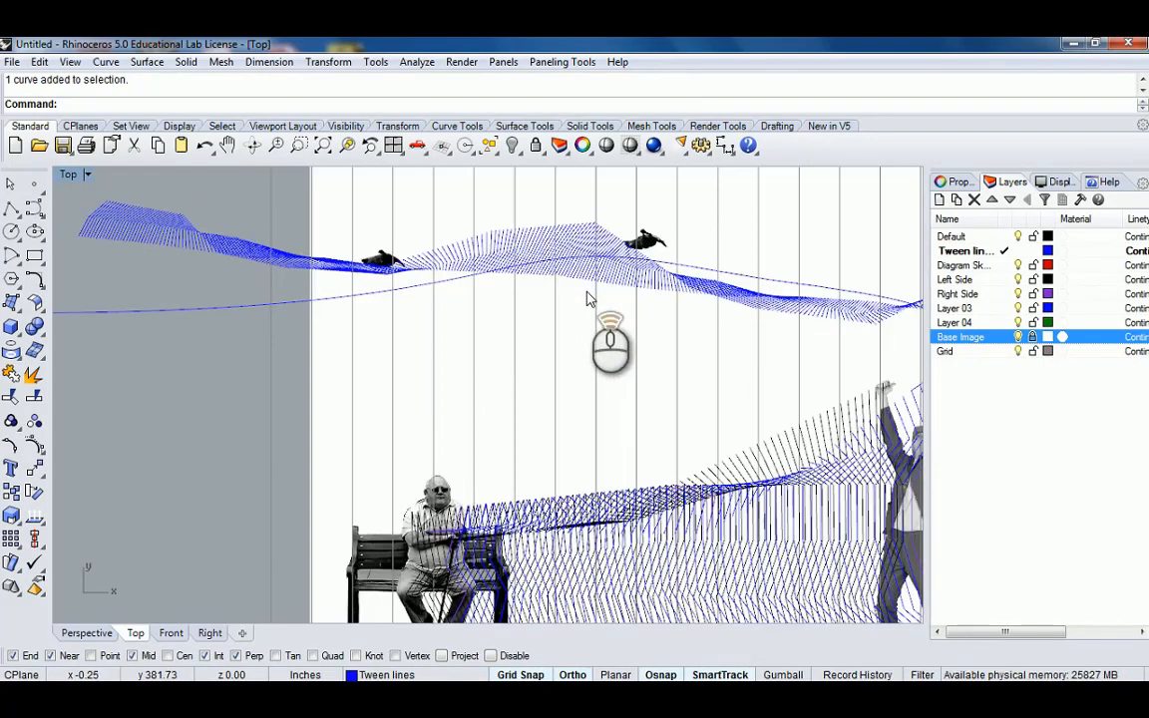
scroll(657, 285, down, 6)
right_drag(655, 284, 576, 316)
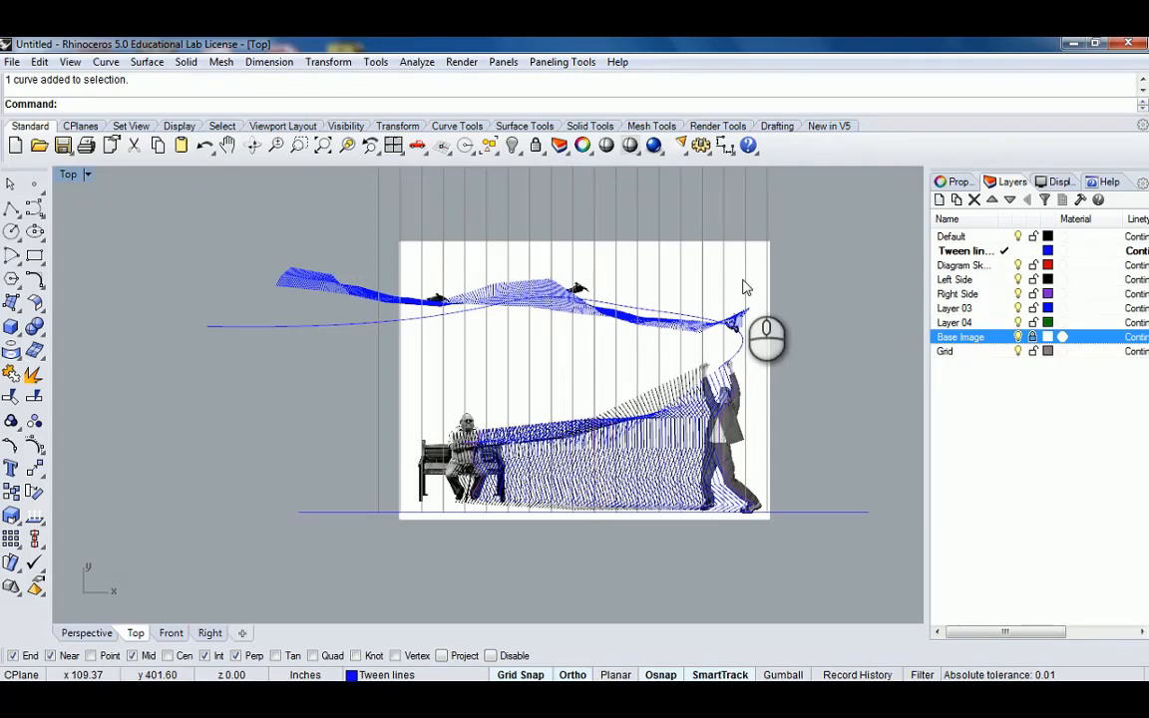
scroll(744, 349, down, 5)
right_drag(663, 307, 622, 364)
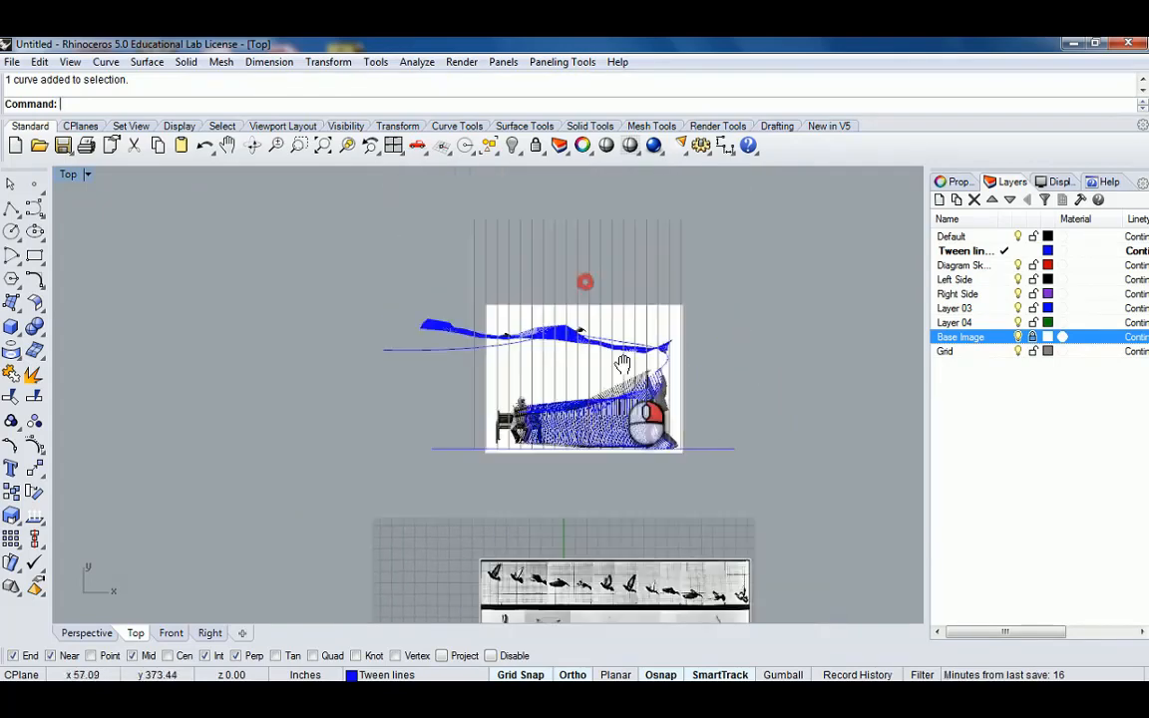
scroll(639, 304, up, 3)
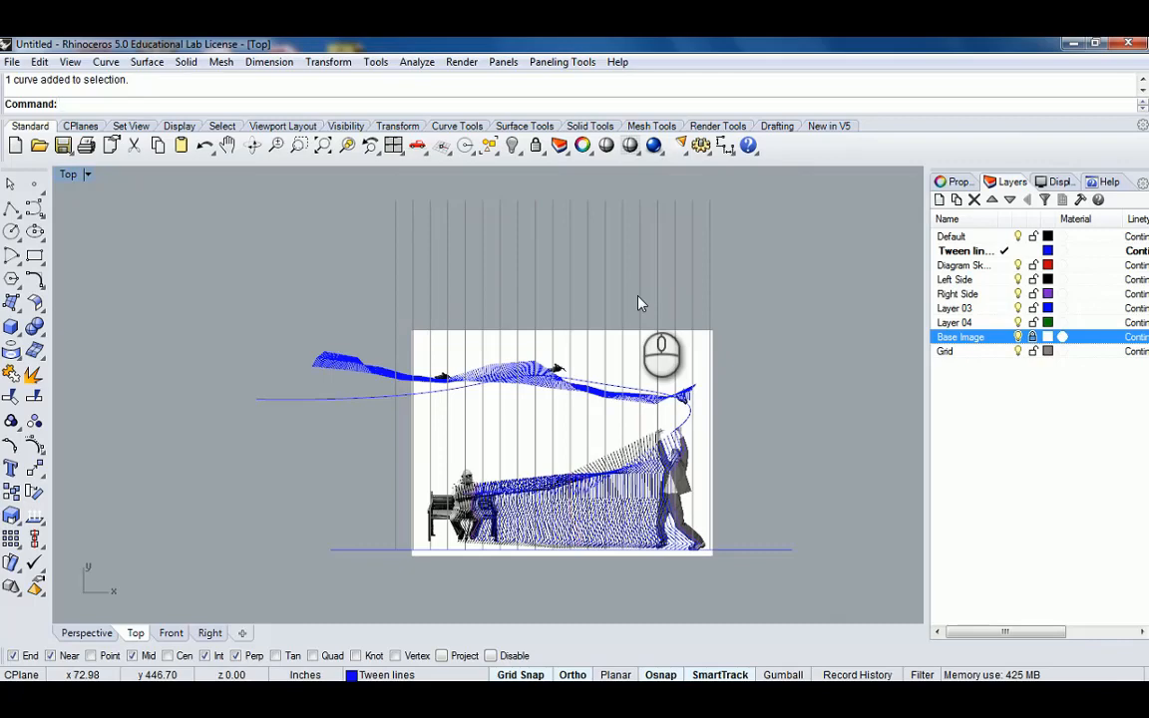
right_drag(608, 356, 556, 365)
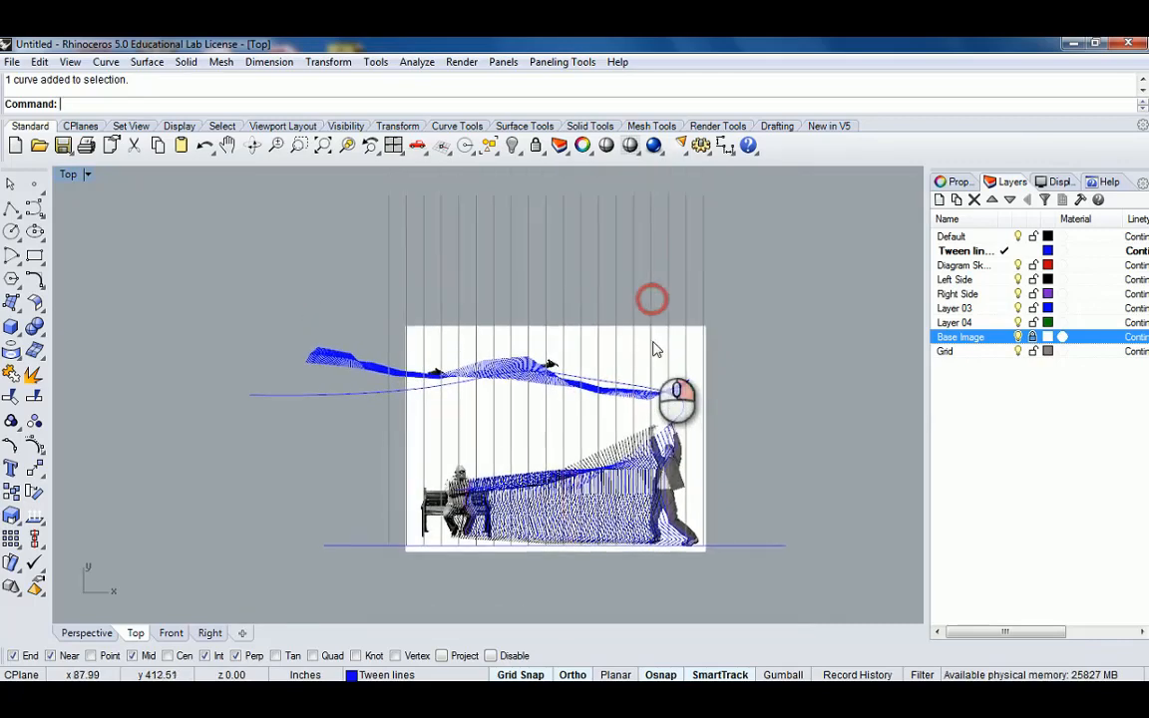
Switch to Photoshop and crop Wild Drawing Base.psd to the seated man and his bench
click(1072, 46)
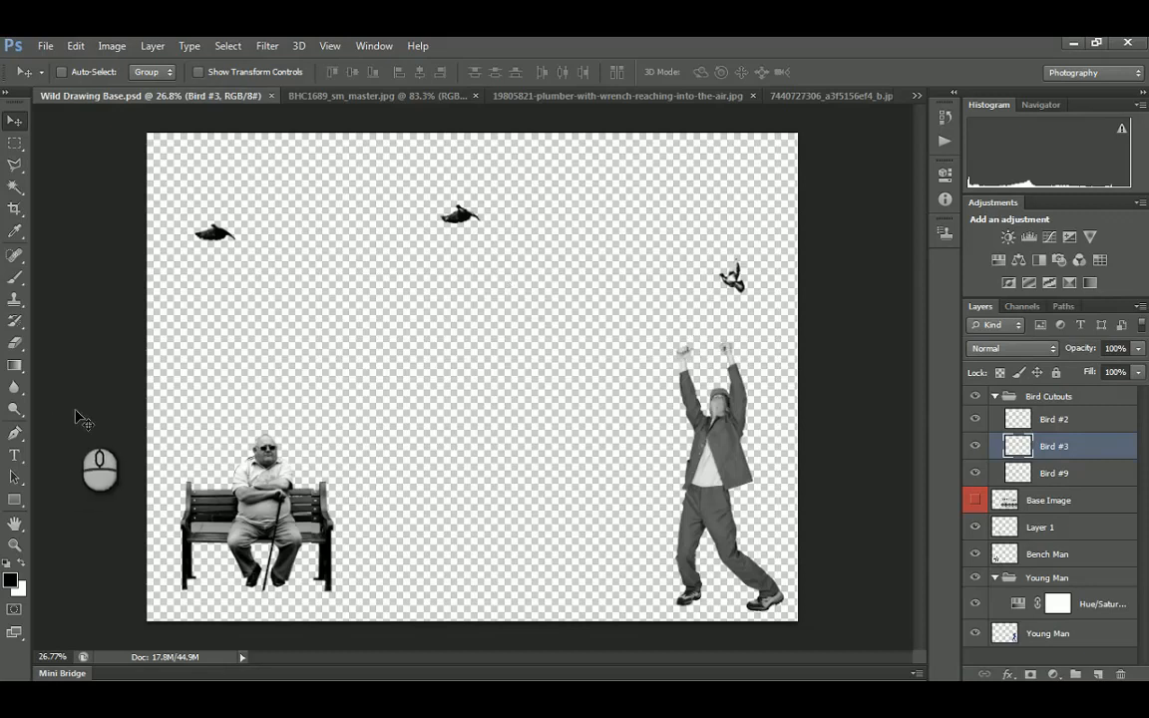
click(15, 208)
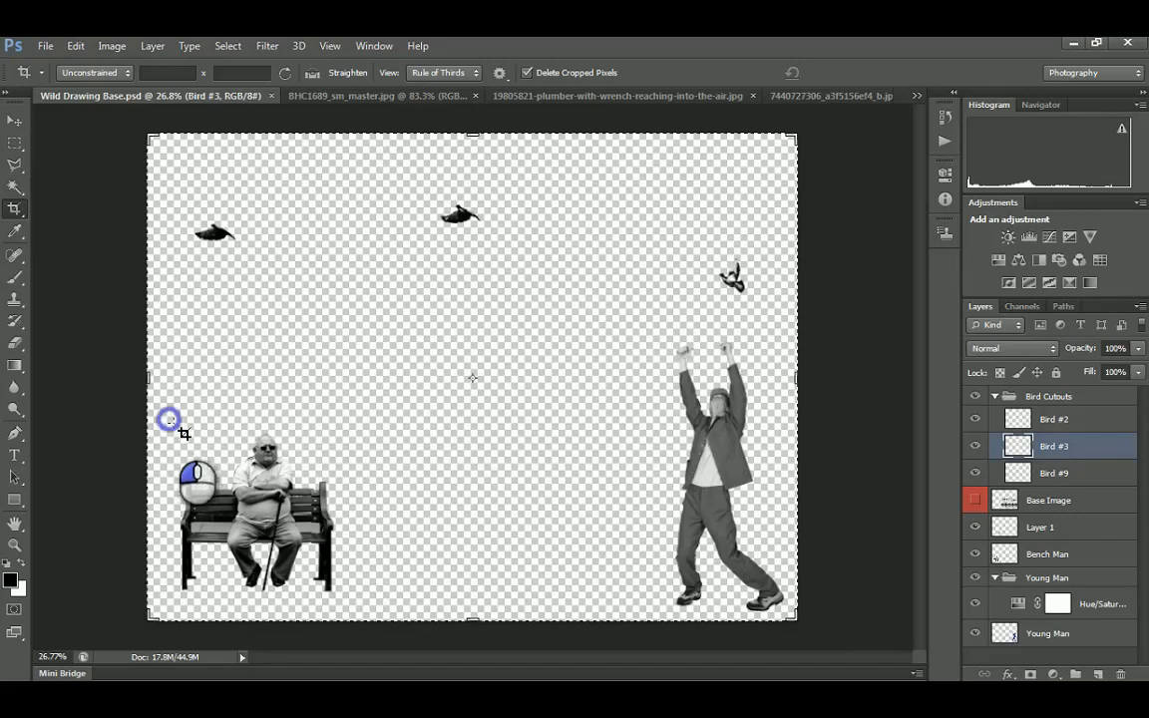
drag(170, 419, 356, 615)
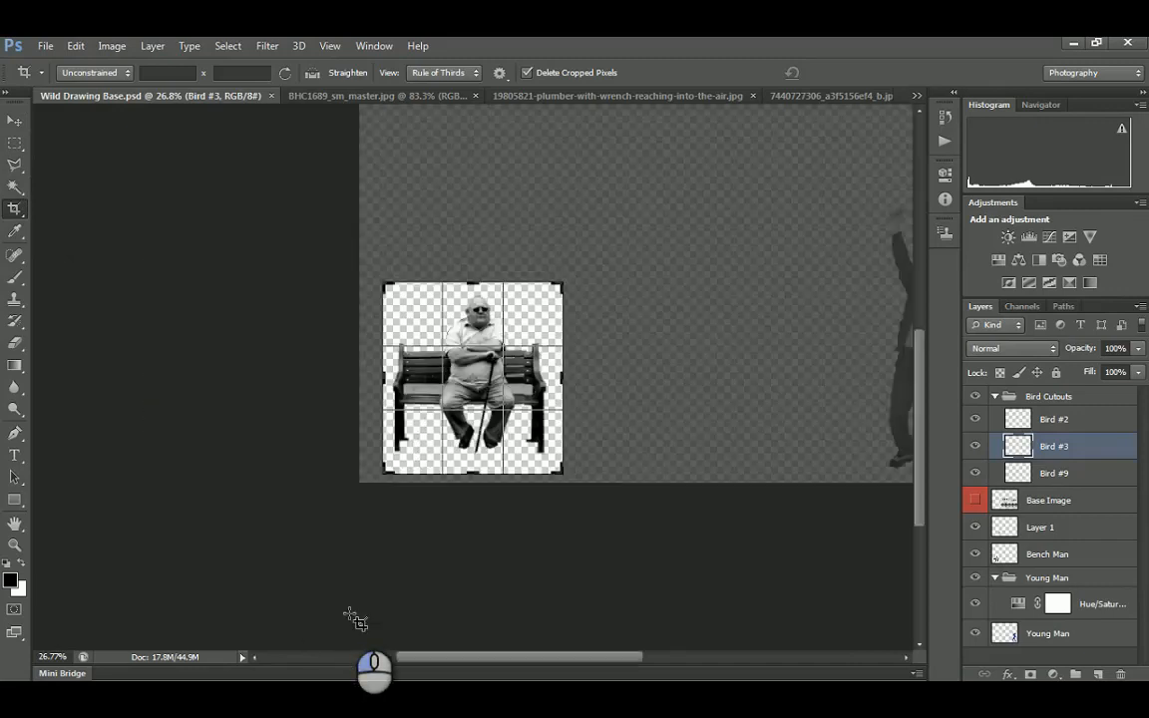
alt+scroll(474, 433, down, 4)
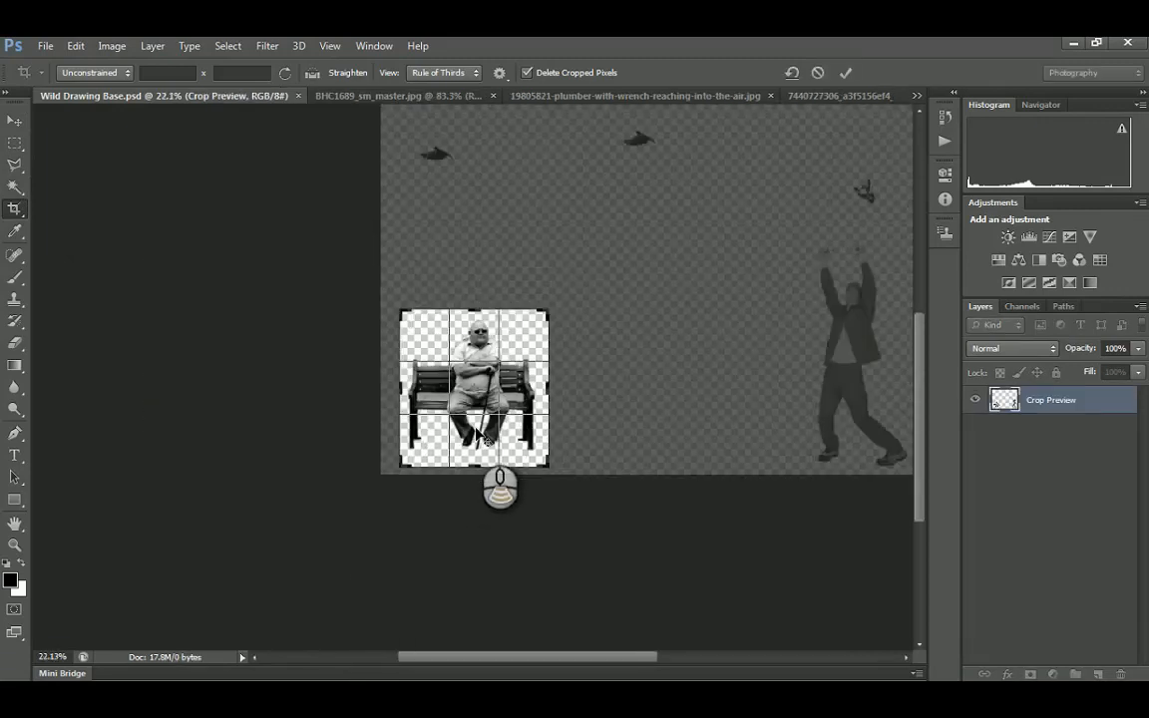
alt+scroll(598, 349, up, 2)
key(alt+space)
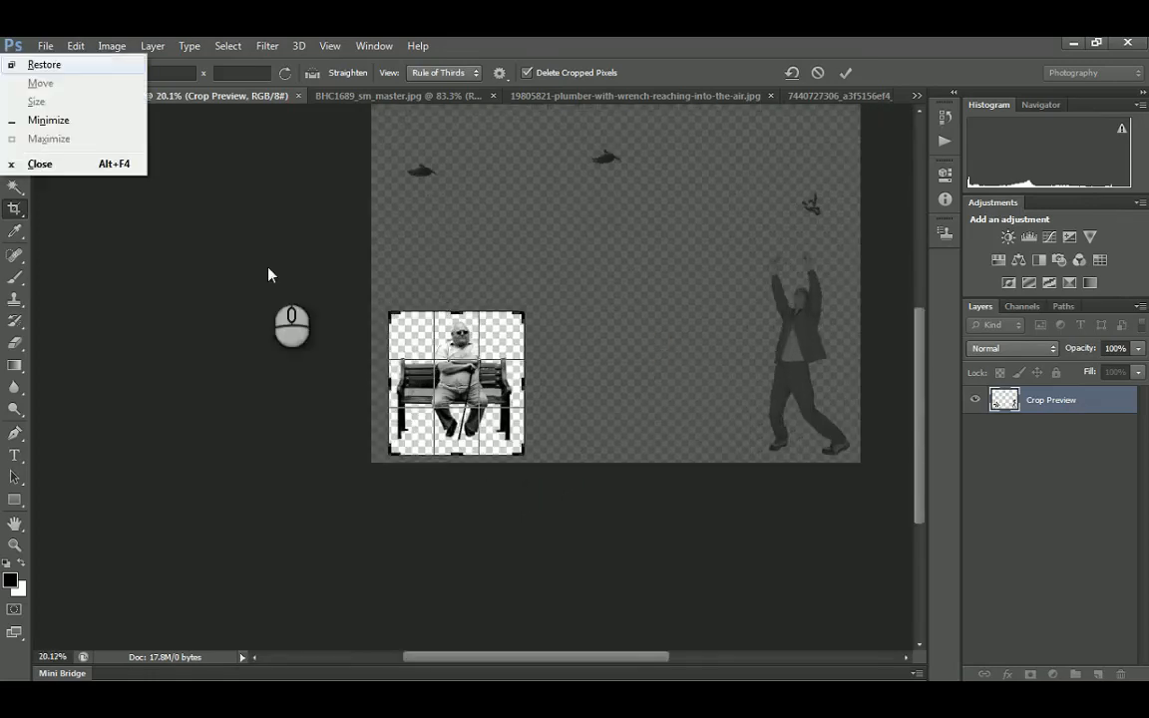
click(439, 272)
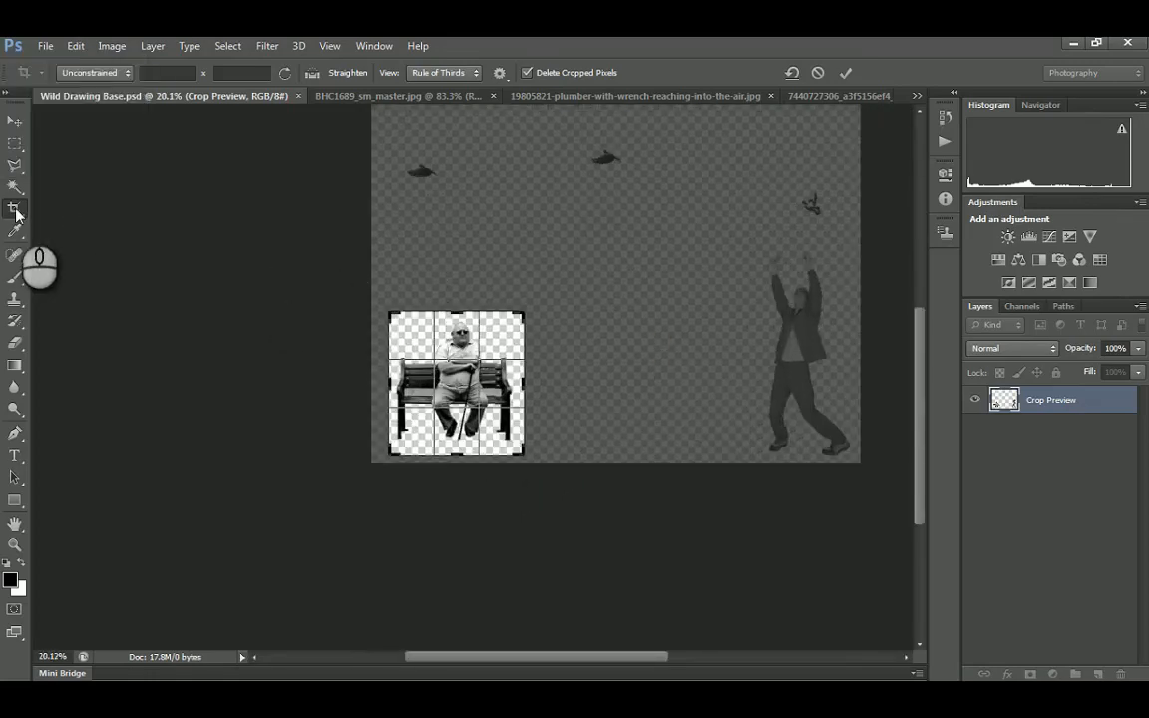
key(Return)
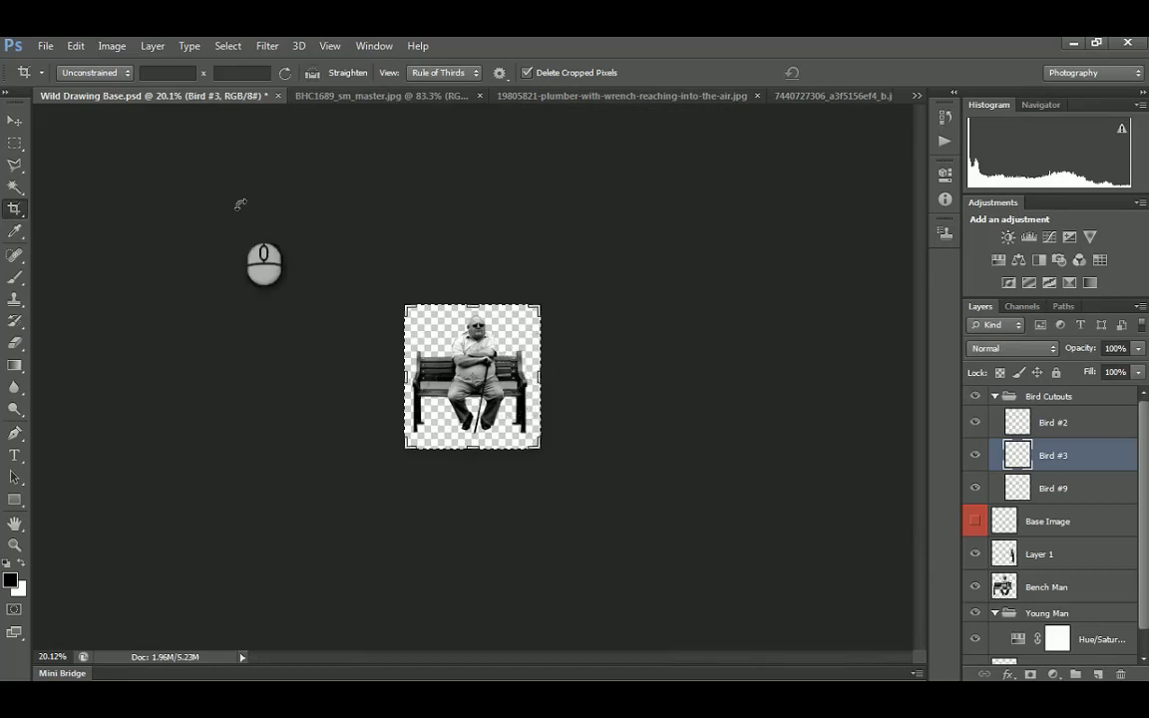
Prepare to save the cropped image as a PNG copy named Man on Bench
click(14, 121)
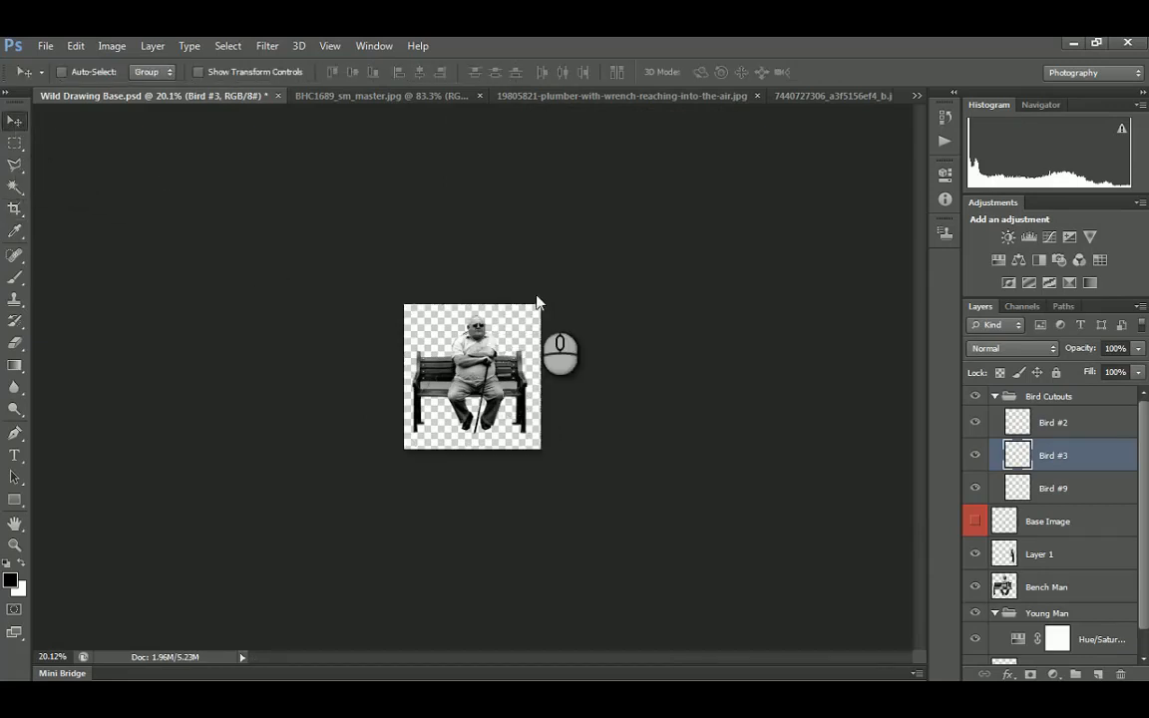
key(ctrl+shift+s)
click(570, 448)
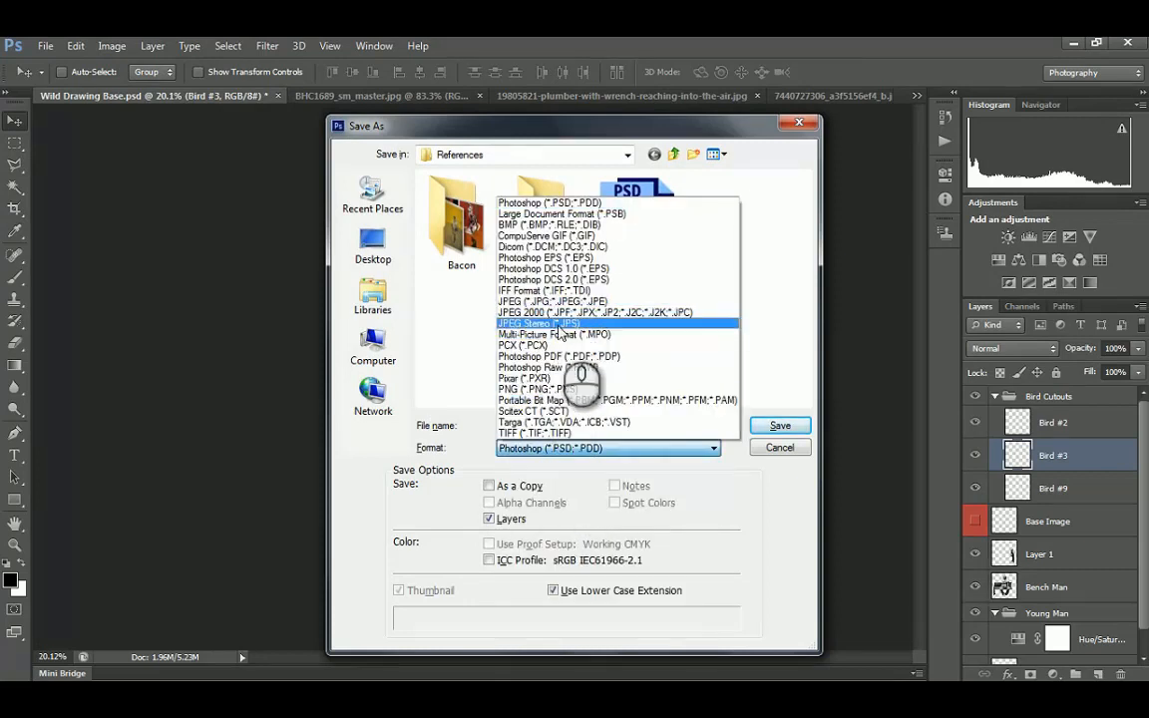
click(544, 389)
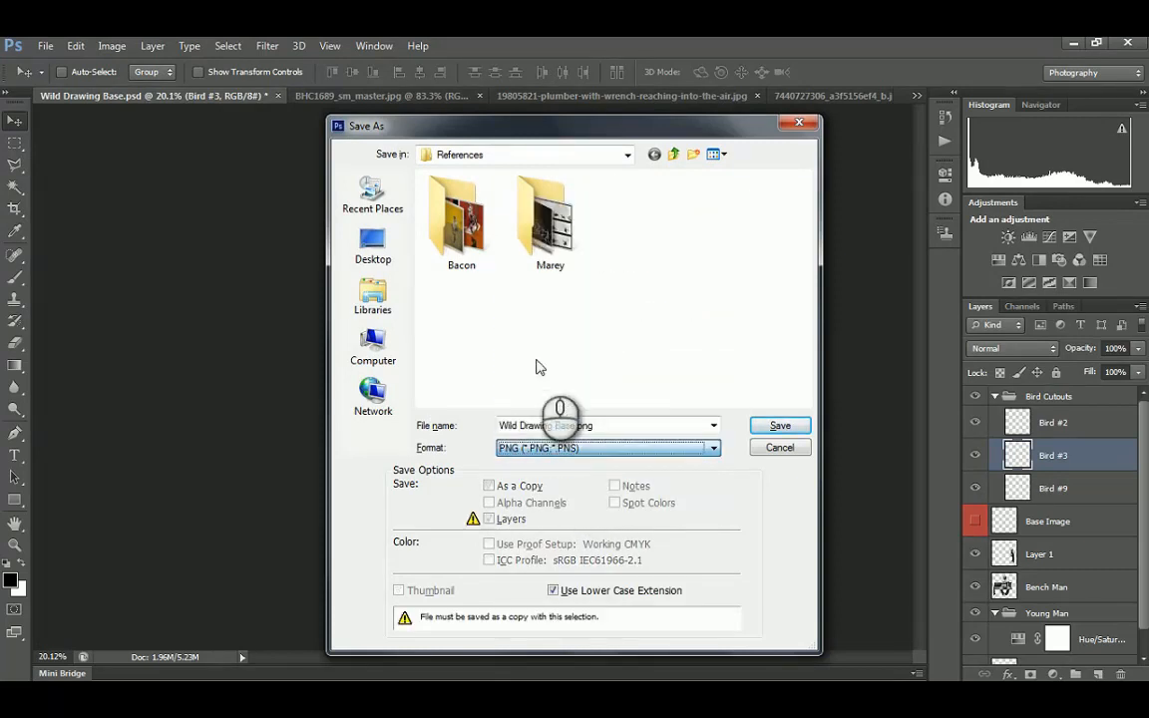
click(621, 424)
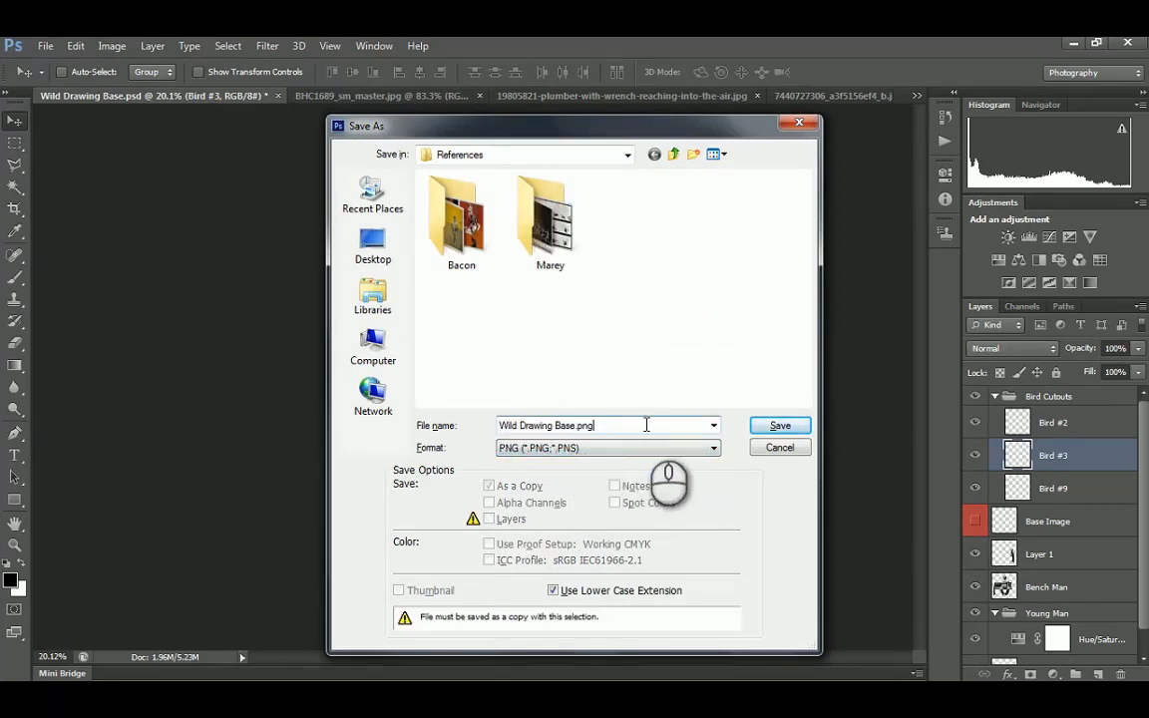
double_click(645, 424)
text(Man on Bench)
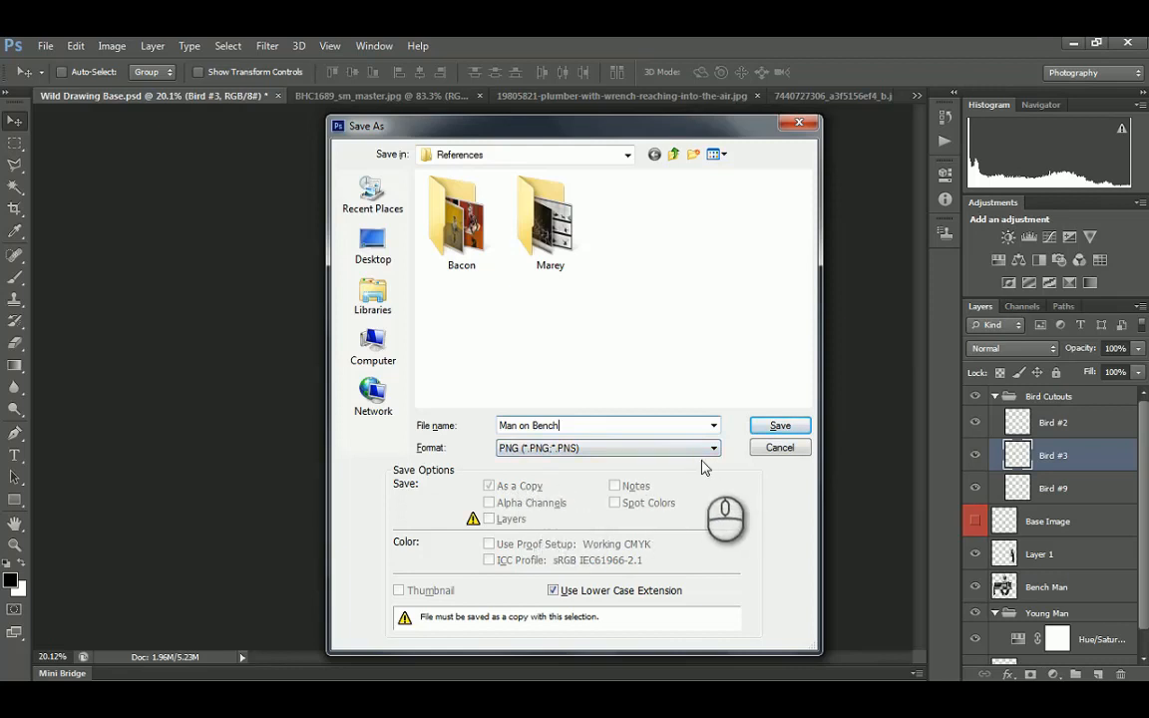
Create a folder named Cutouts inside the References folder for the save location
right_click(580, 322)
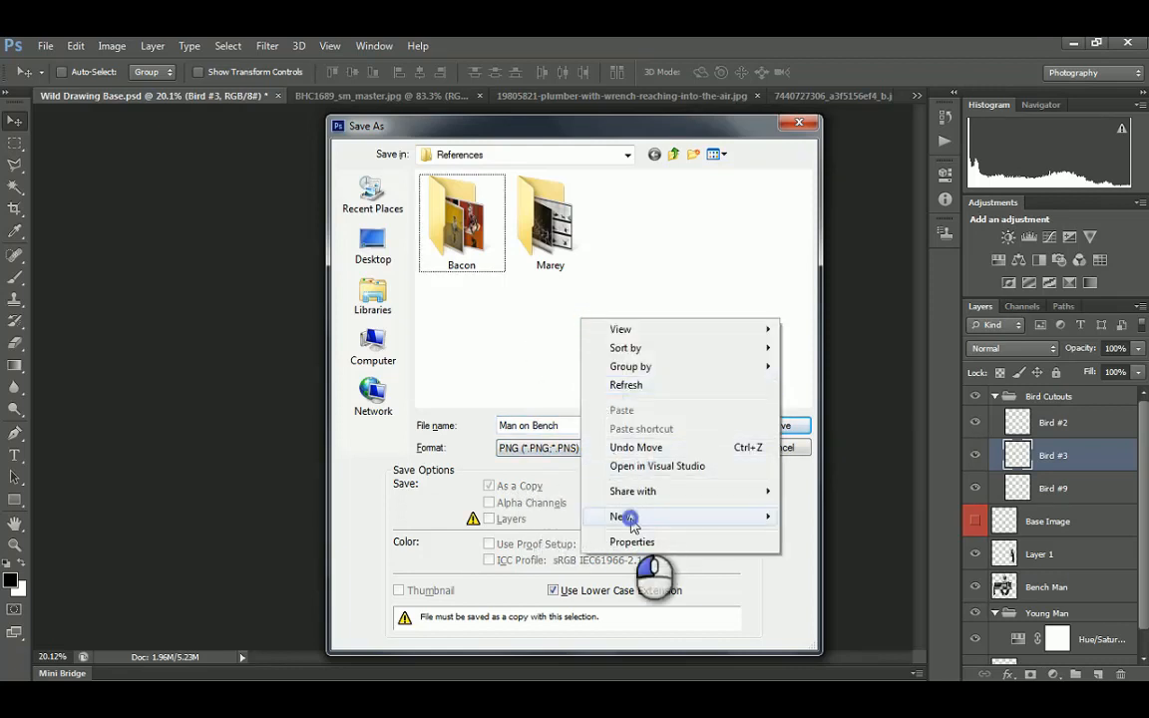
mouse_move(631, 518)
click(826, 323)
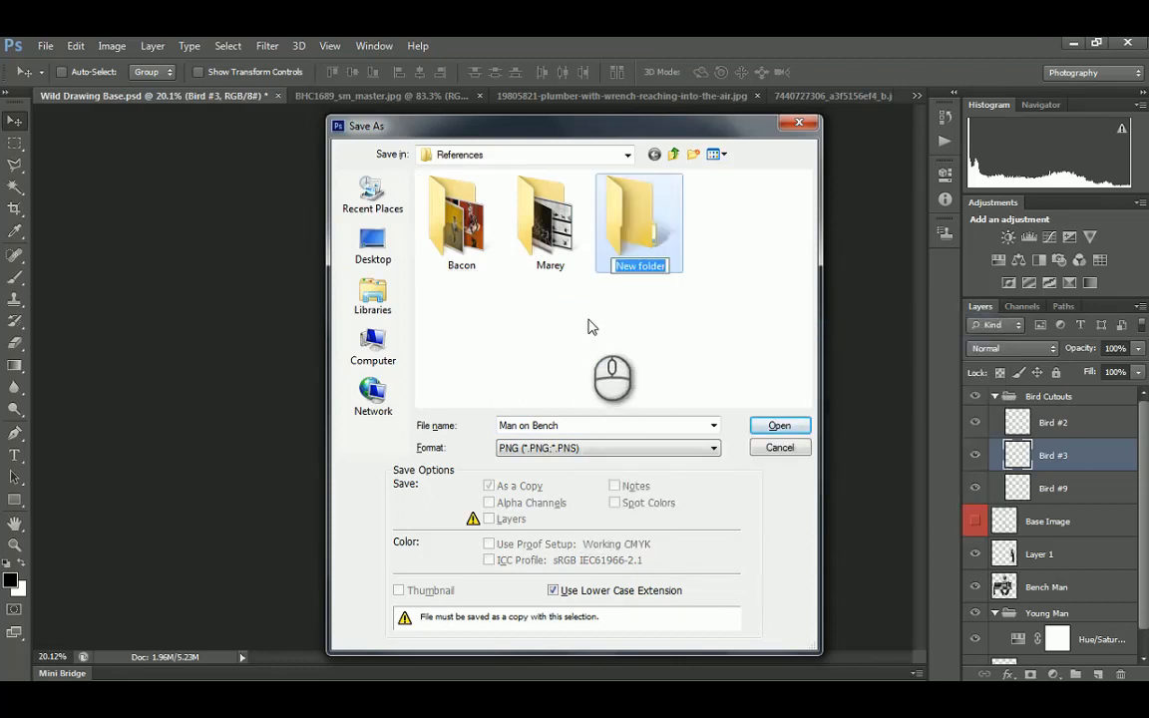
text(Cutouts)
key(Return)
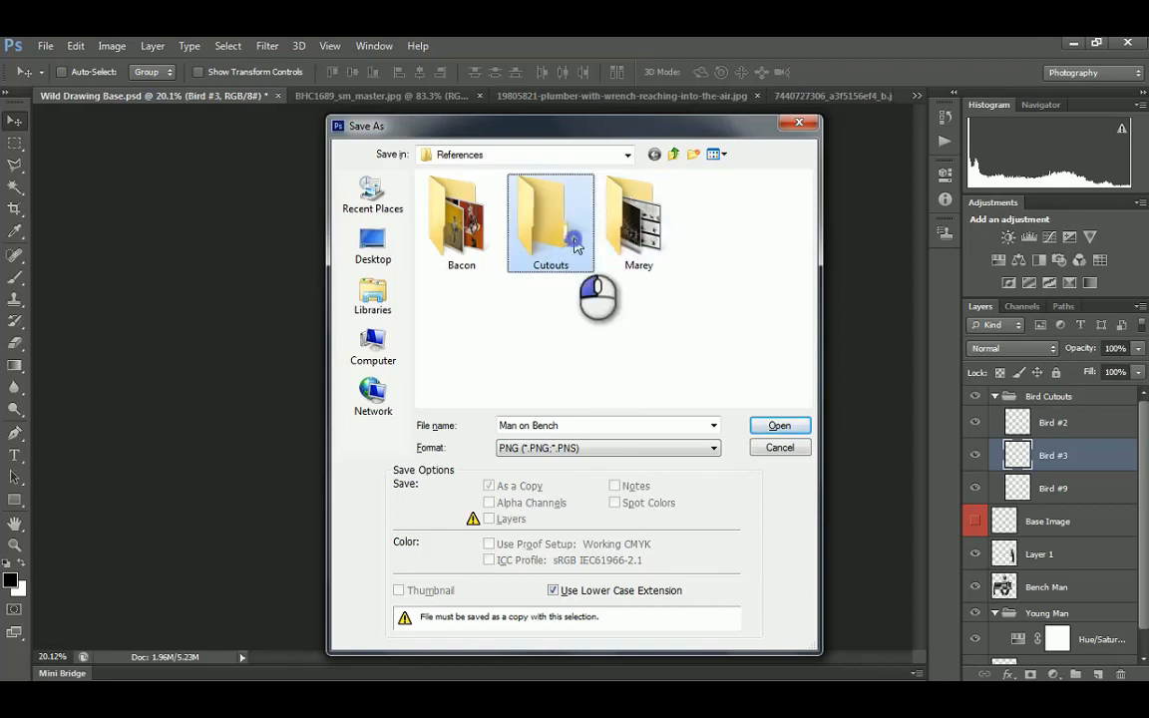
Save the cropped seated man as the PNG copy Man on Bench in the Cutouts folder, with Smallest / Slow compression and no interlacing
double_click(570, 231)
click(619, 425)
click(780, 425)
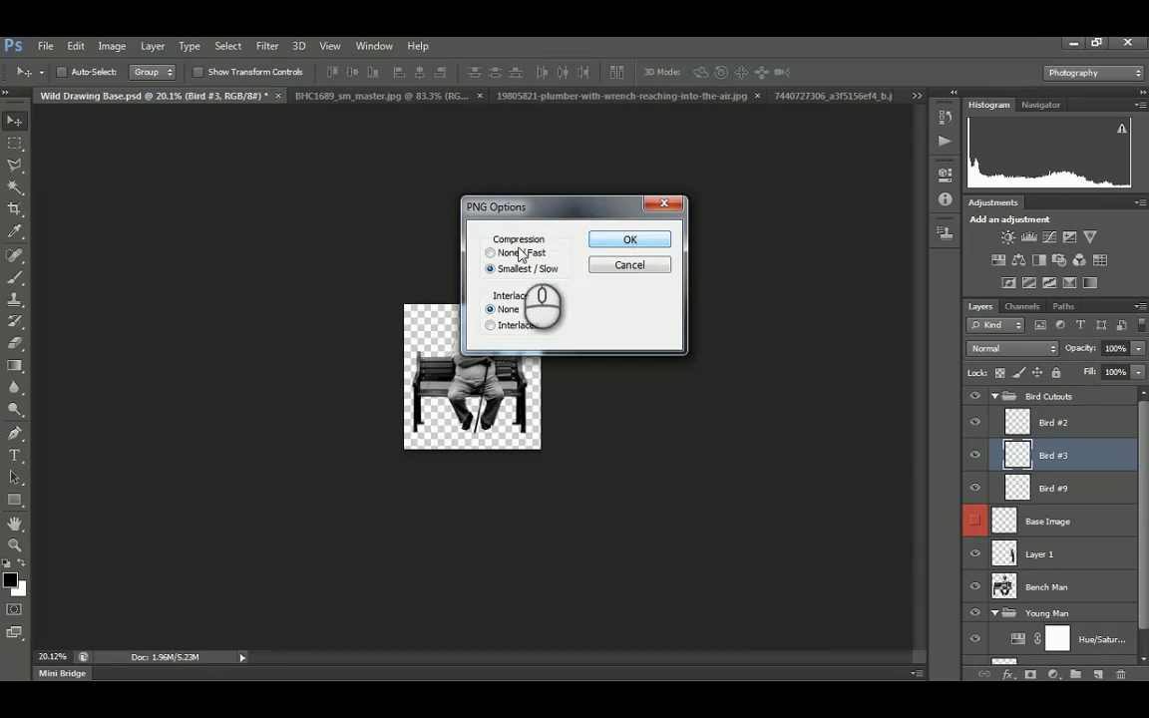
click(630, 240)
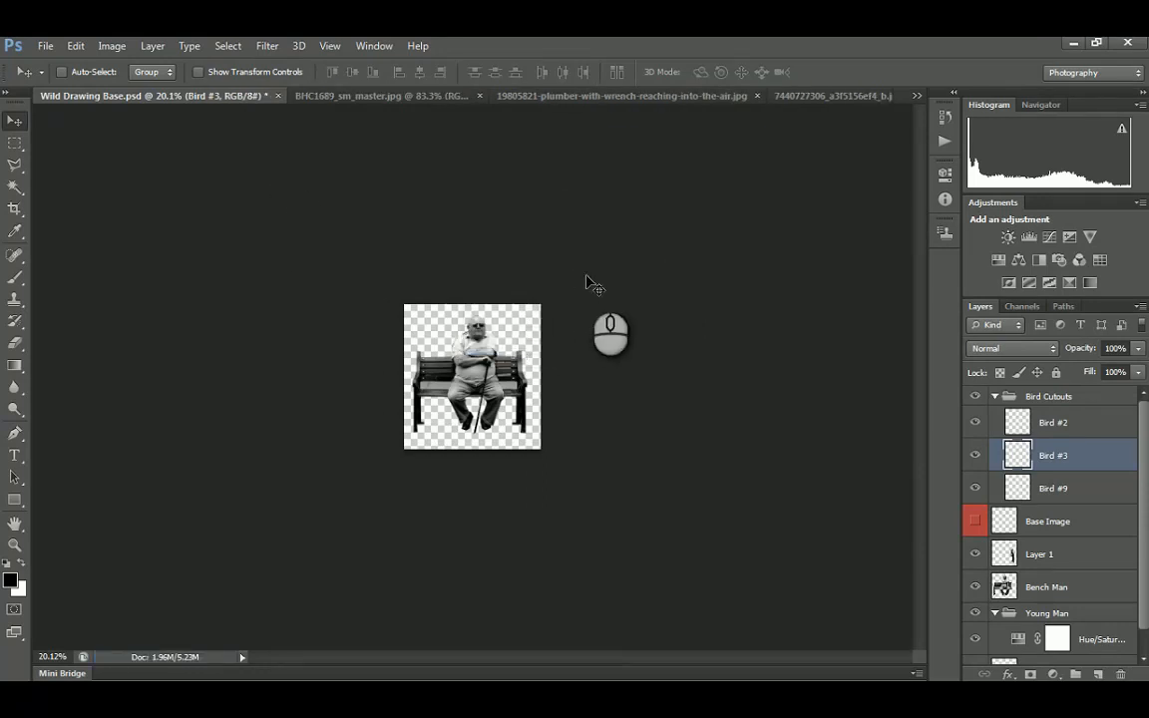
Undo the crop around the bench, and crop the image to the standing young man with raised arms, leaving out the birds
click(18, 119)
drag(405, 232, 417, 234)
key(ctrl+z)
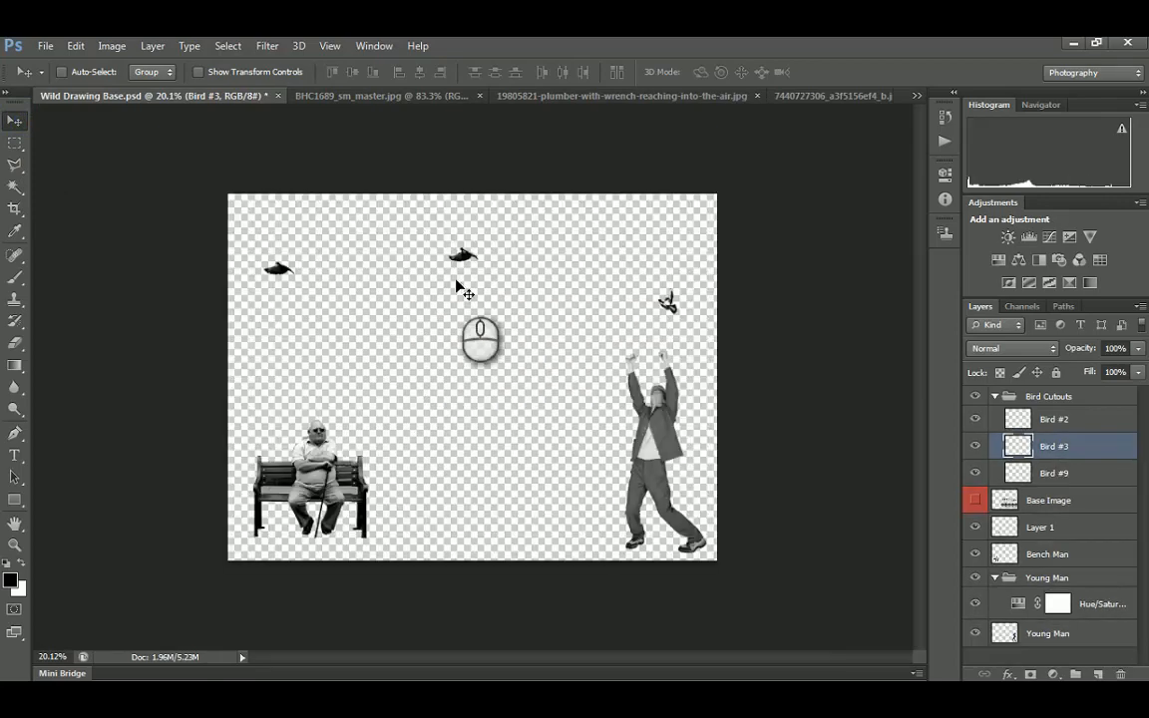
click(15, 209)
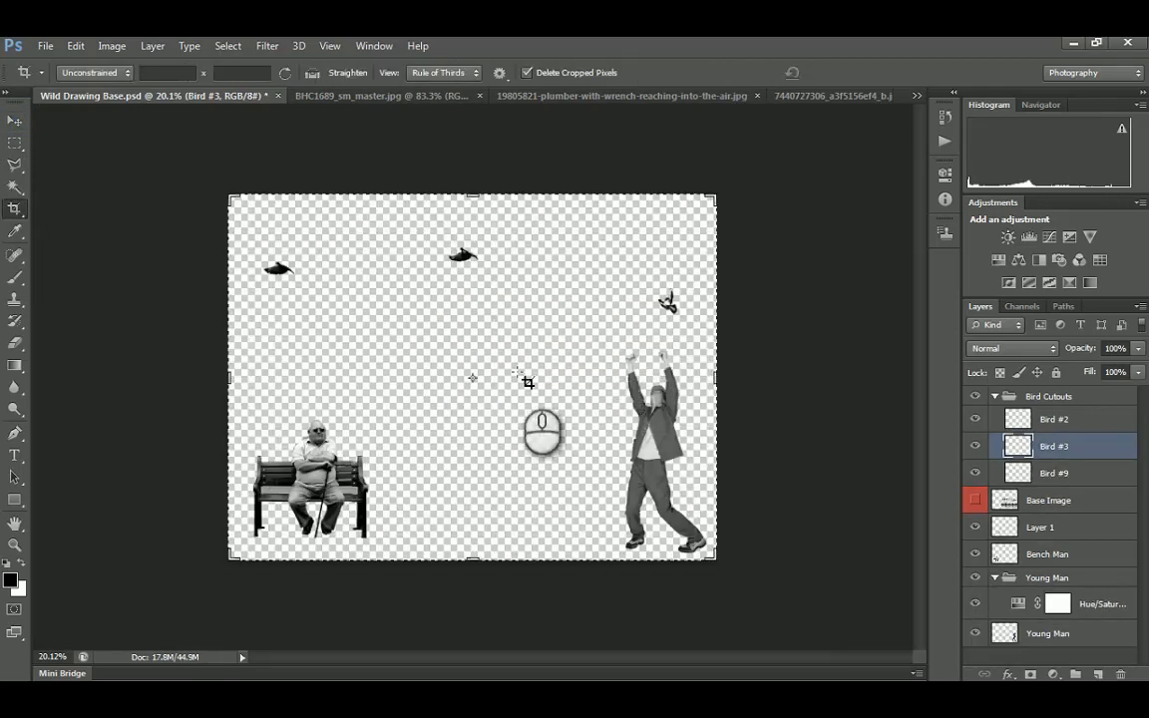
drag(230, 380, 417, 380)
drag(475, 196, 475, 264)
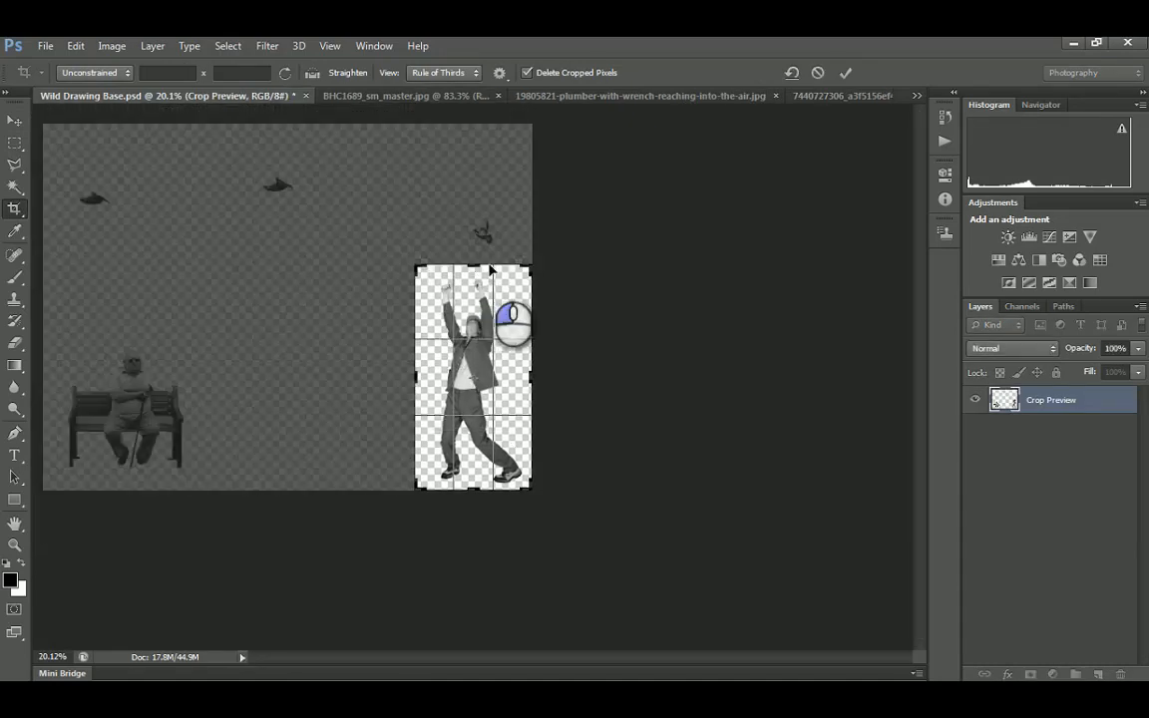
key(Return)
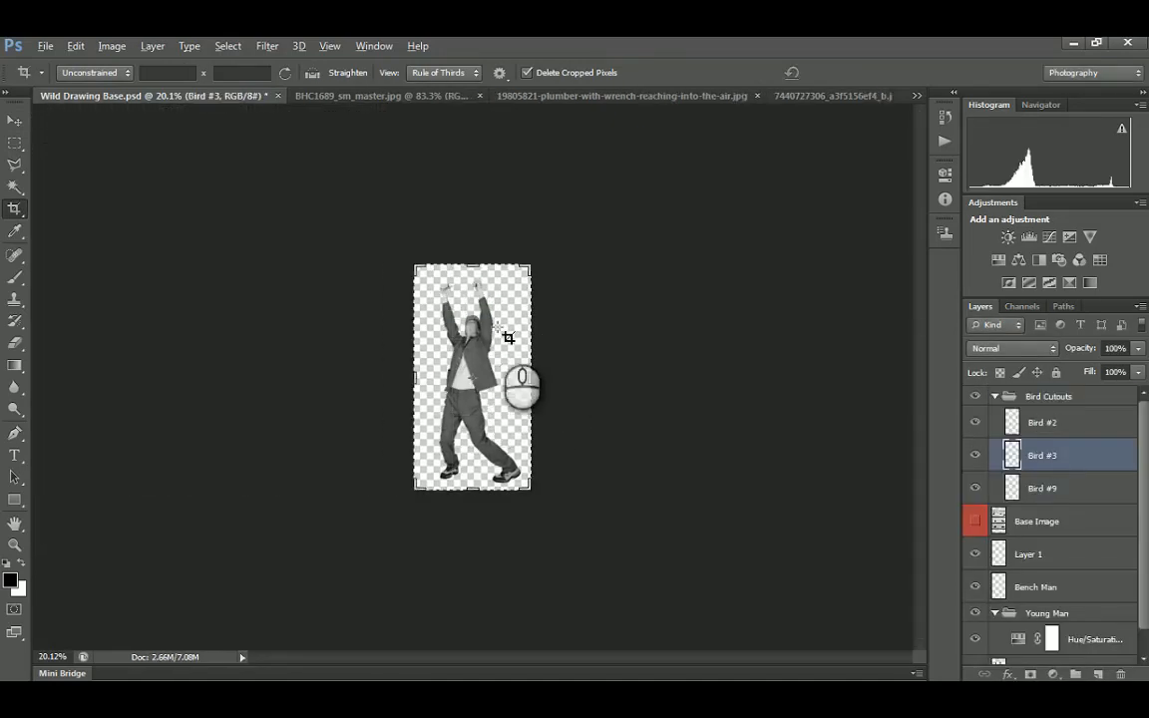
alt+scroll(479, 332, up, 8)
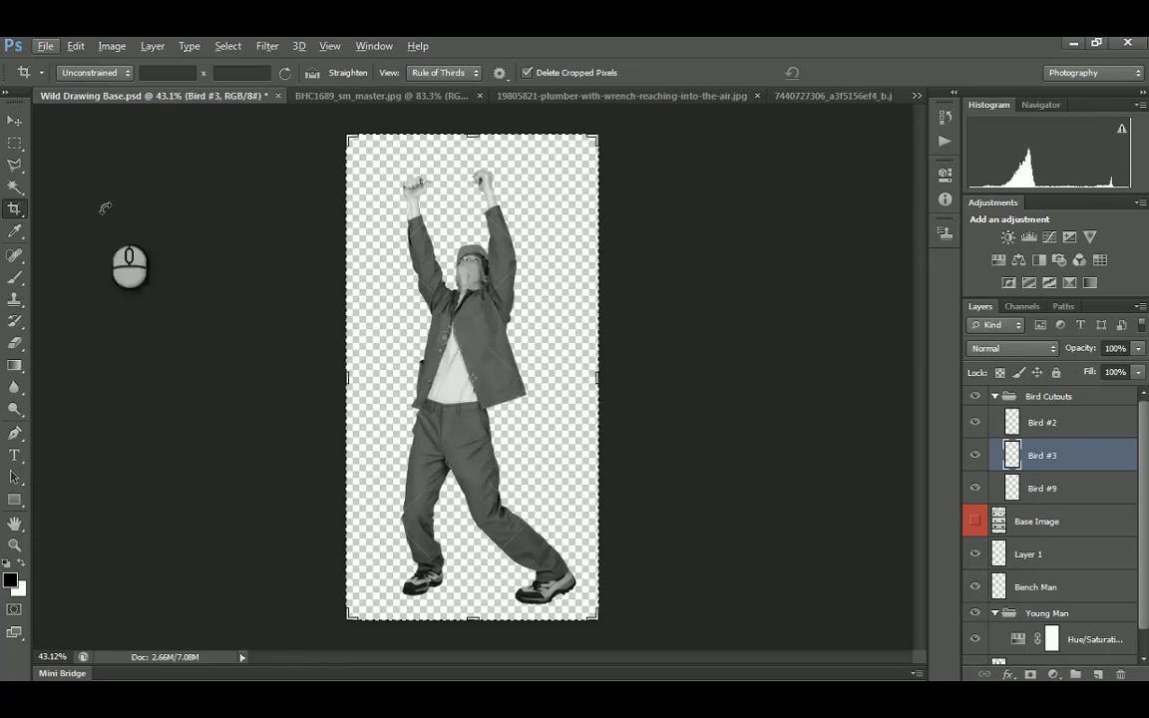
click(15, 119)
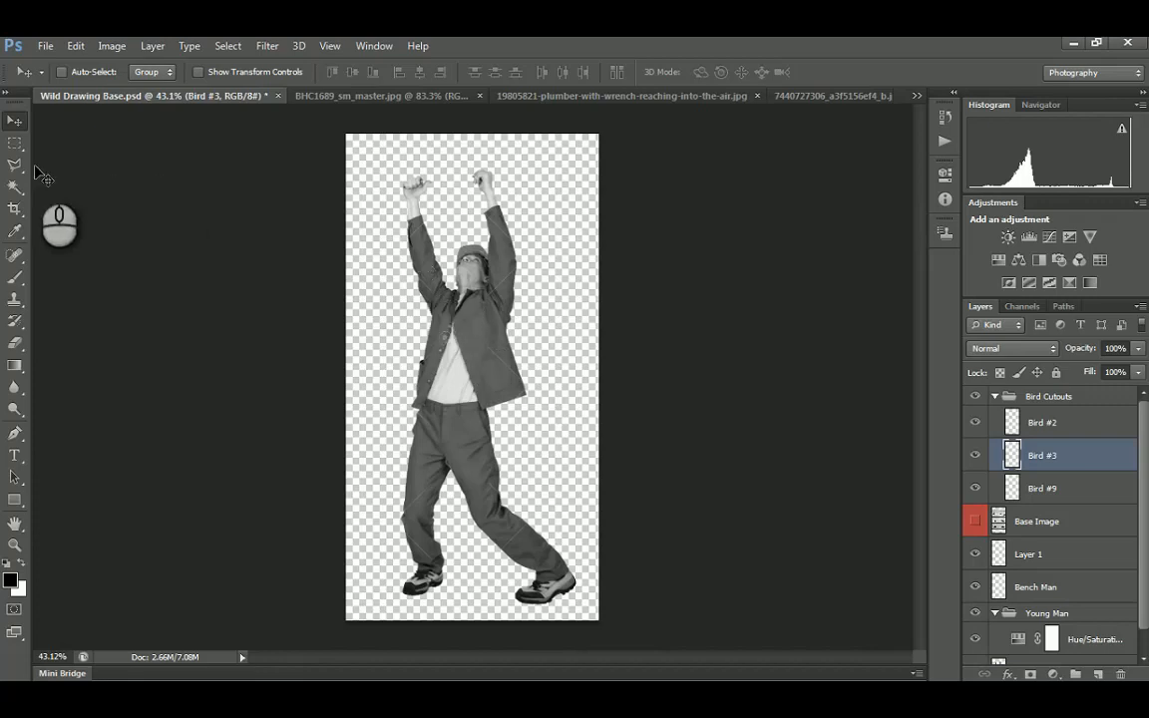
Save the cropped standing figure as a PNG copy named Young Man in the Cutouts folder, accepting the PNG options
key(ctrl+shift+s)
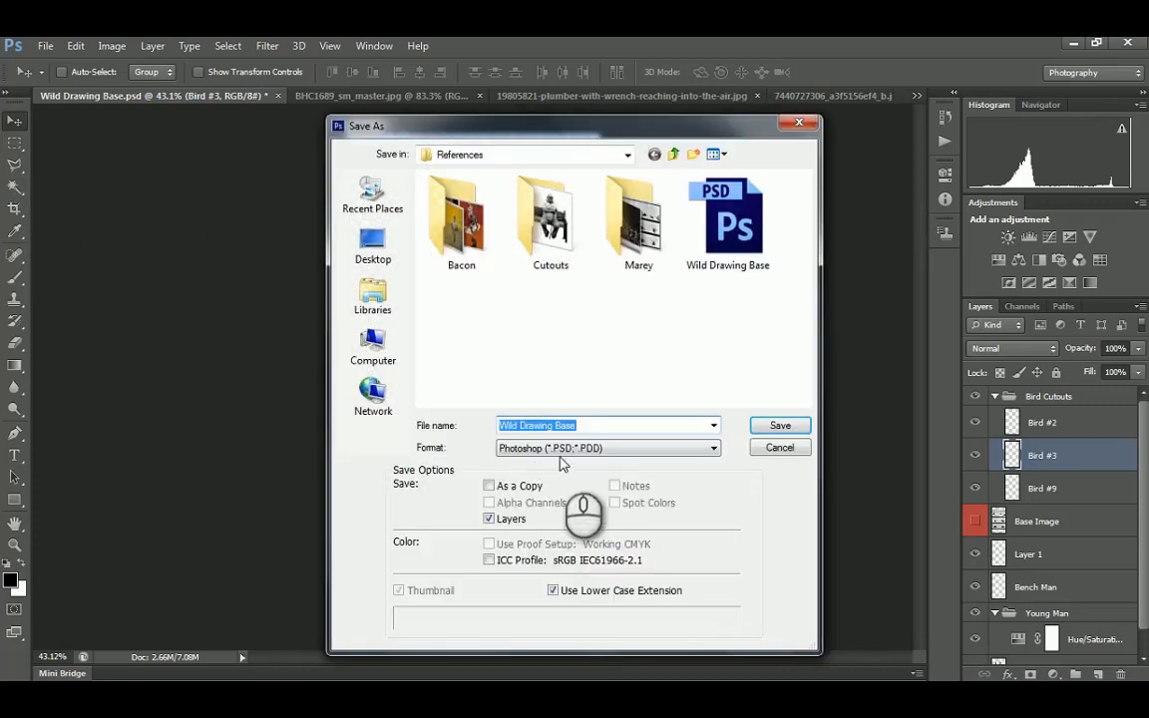
click(588, 448)
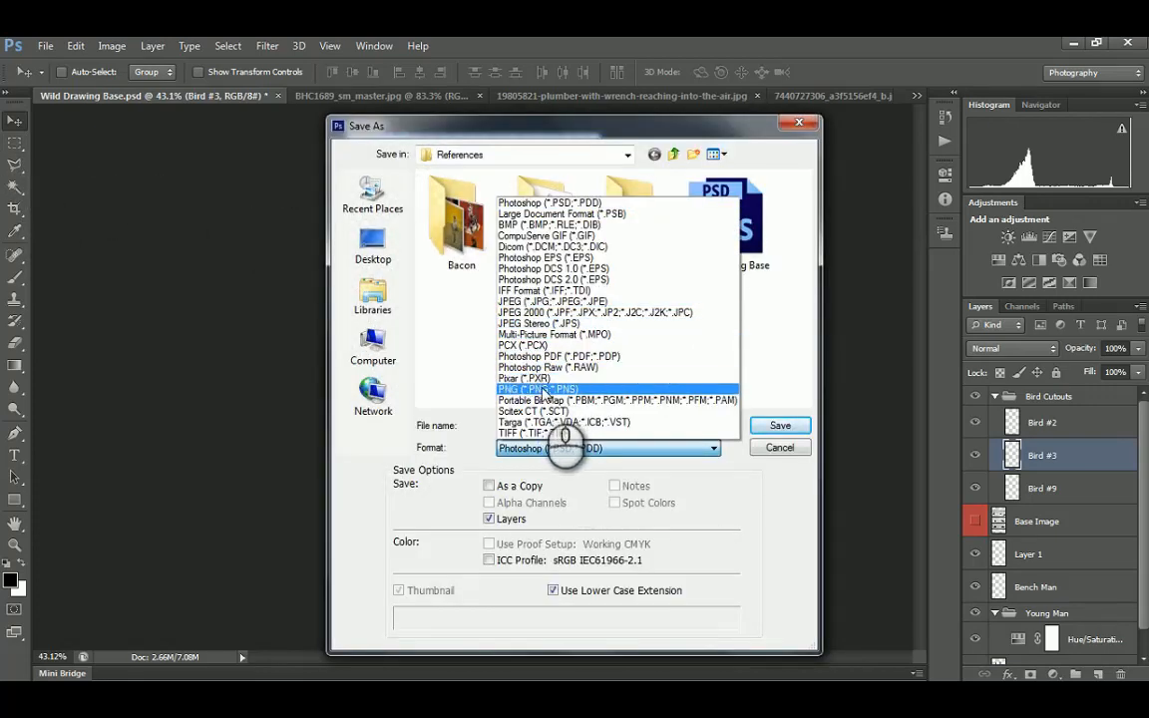
click(541, 390)
drag(614, 424, 486, 435)
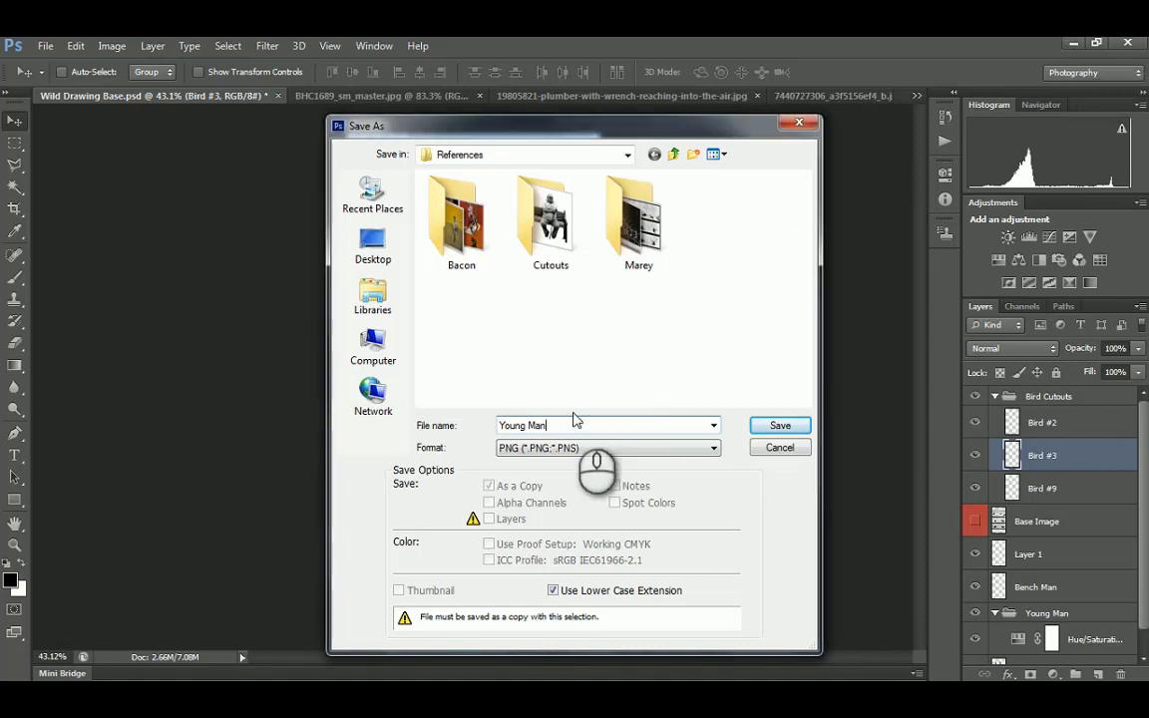
double_click(549, 270)
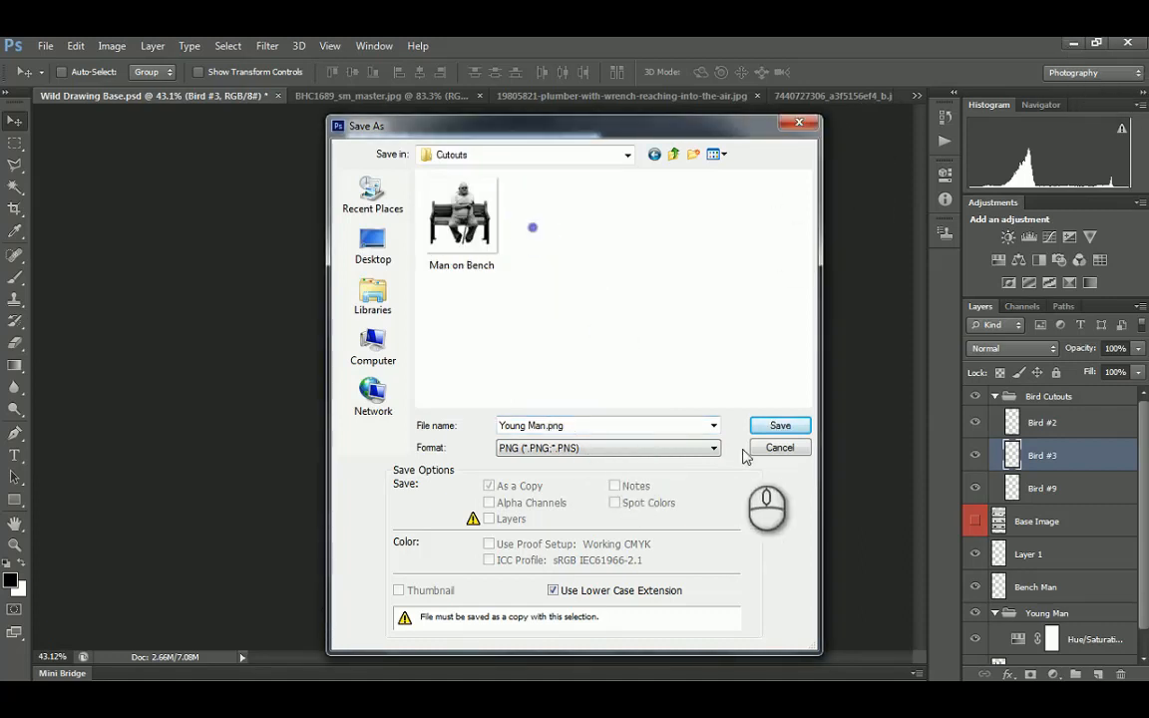
click(780, 425)
click(615, 248)
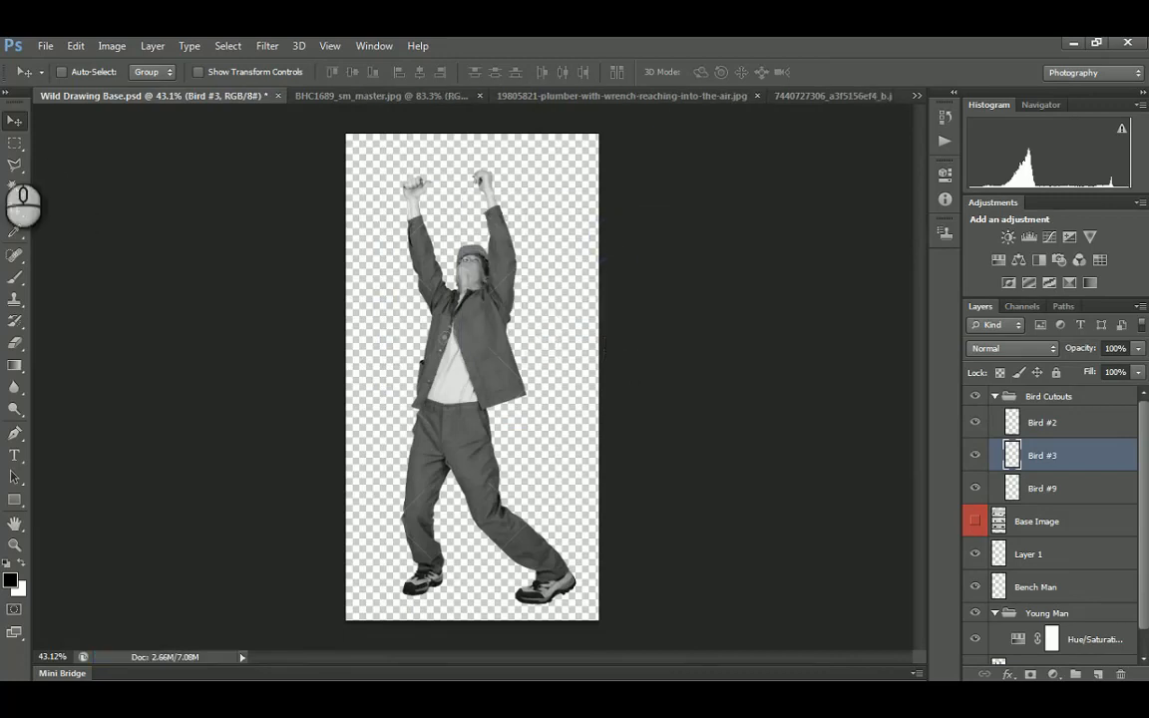
Undo the crop around the young man to restore the full canvas
click(266, 226)
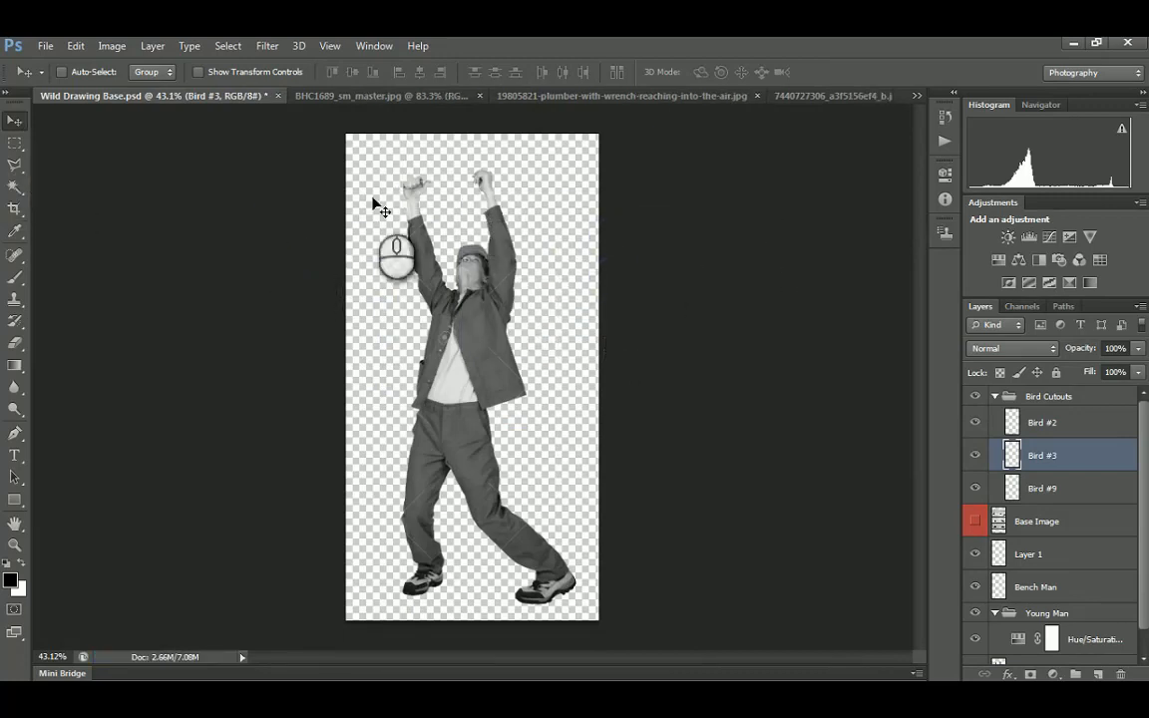
key(ctrl+z)
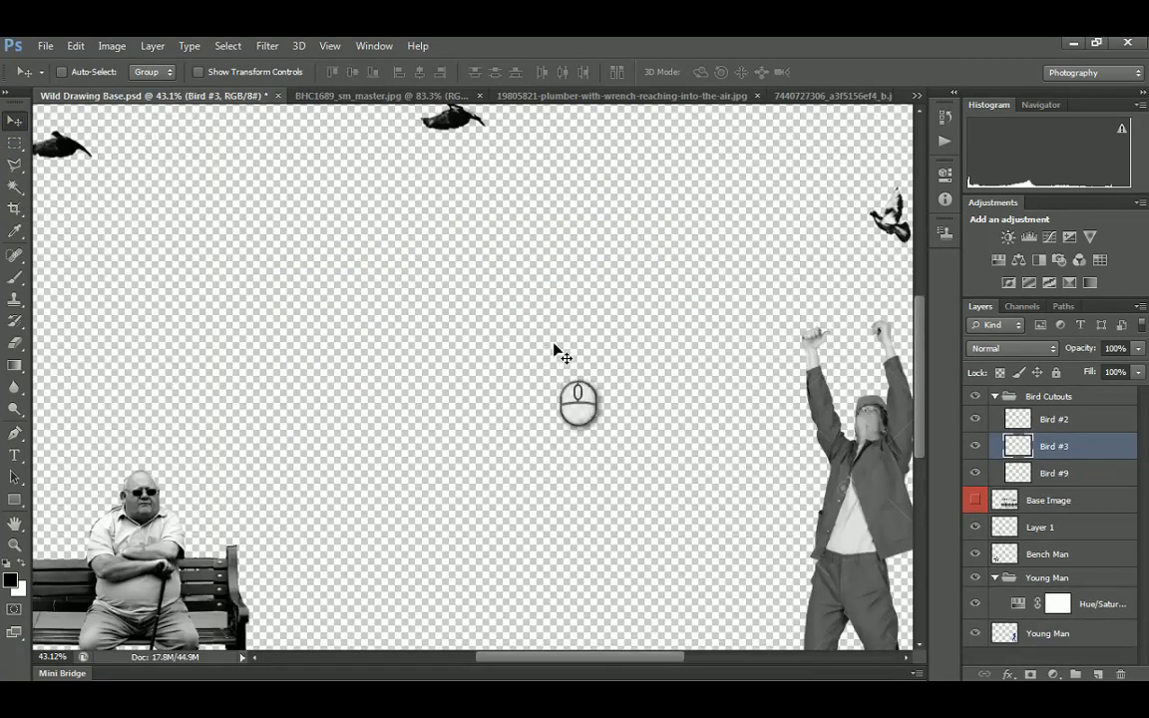
alt+scroll(555, 350, down, 7)
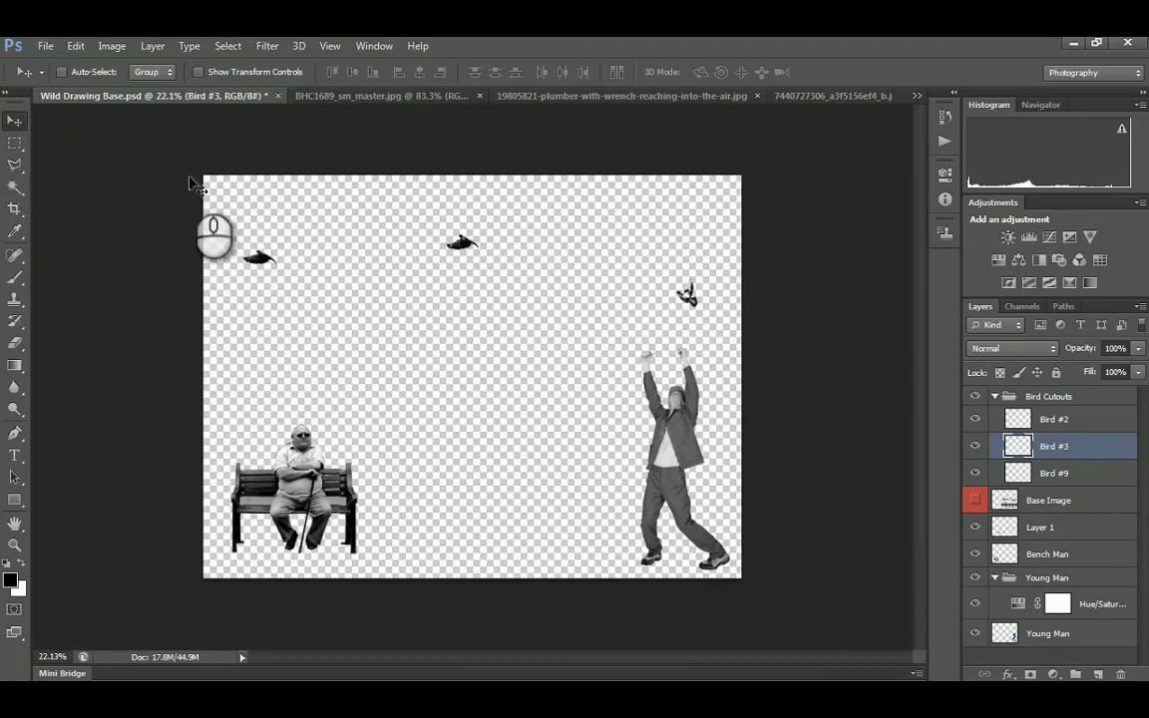
Show the Base Image layer with the bird motion sequences and collapse the Bird Cutouts group, keeping the group visible
click(367, 96)
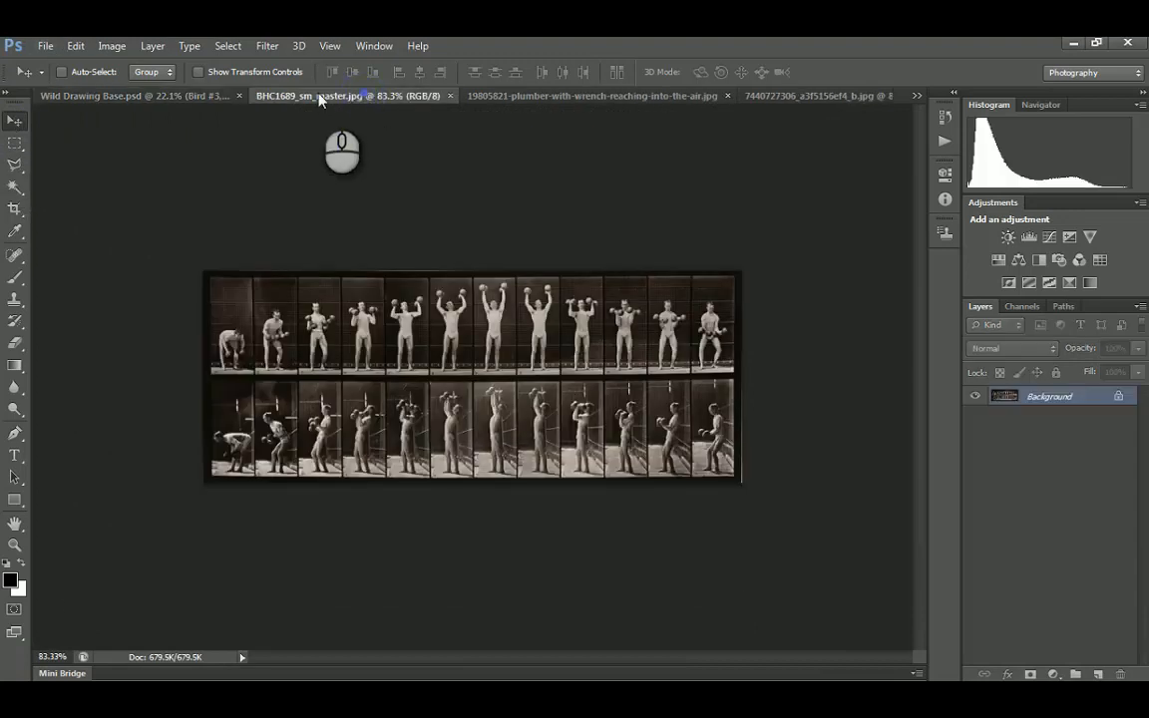
click(215, 96)
click(975, 500)
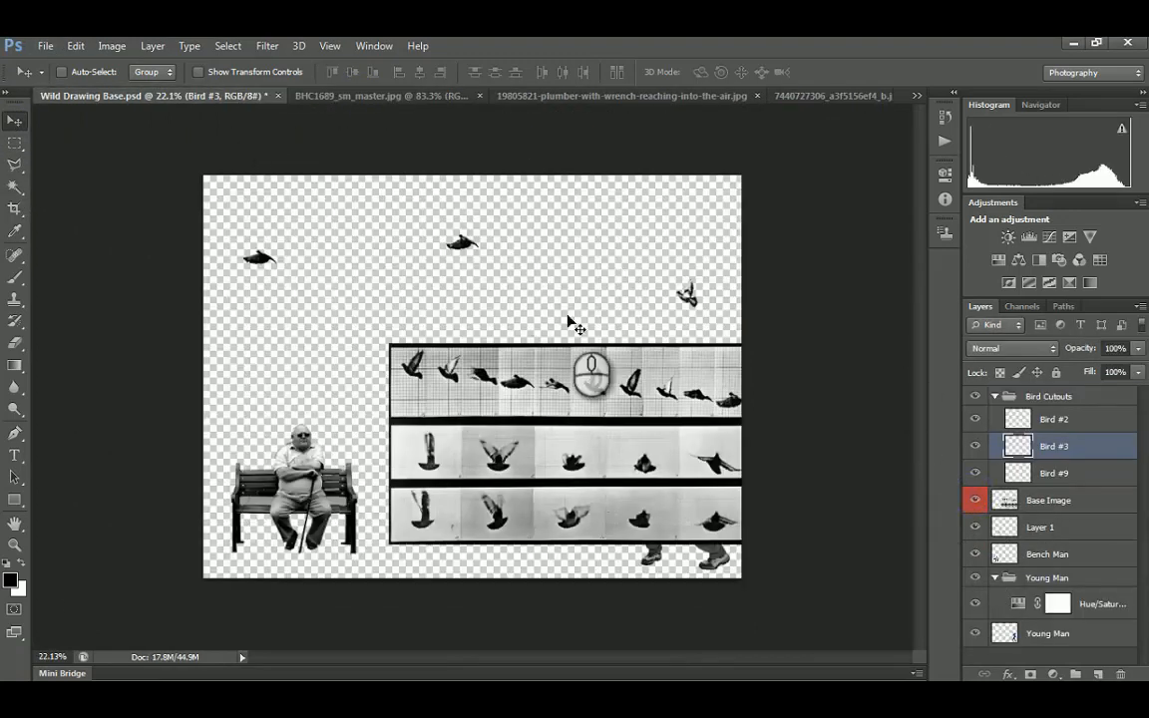
drag(561, 395, 461, 356)
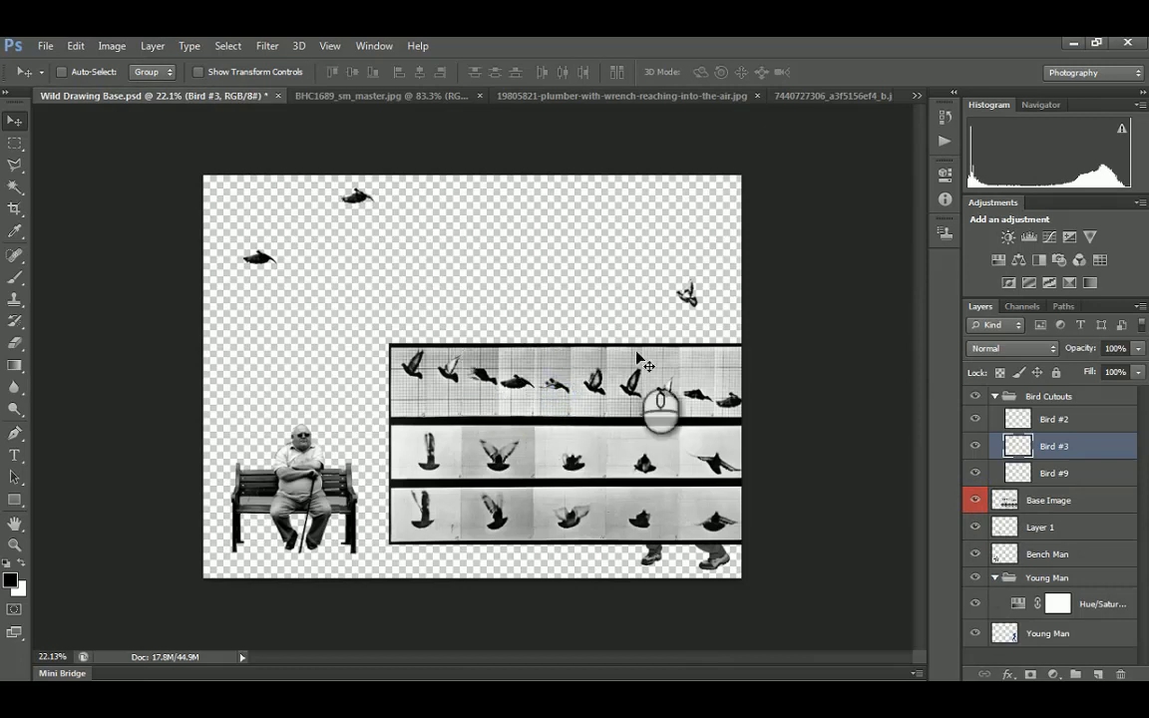
key(ctrl+z)
click(995, 396)
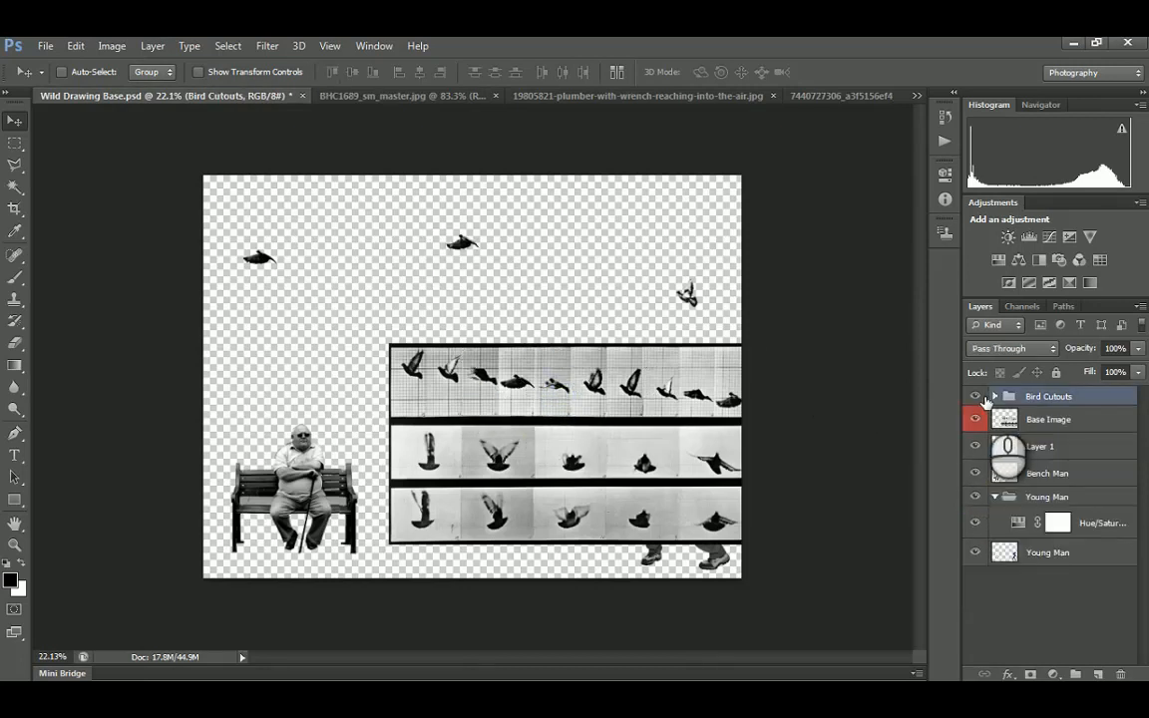
click(975, 396)
key(ctrl+z)
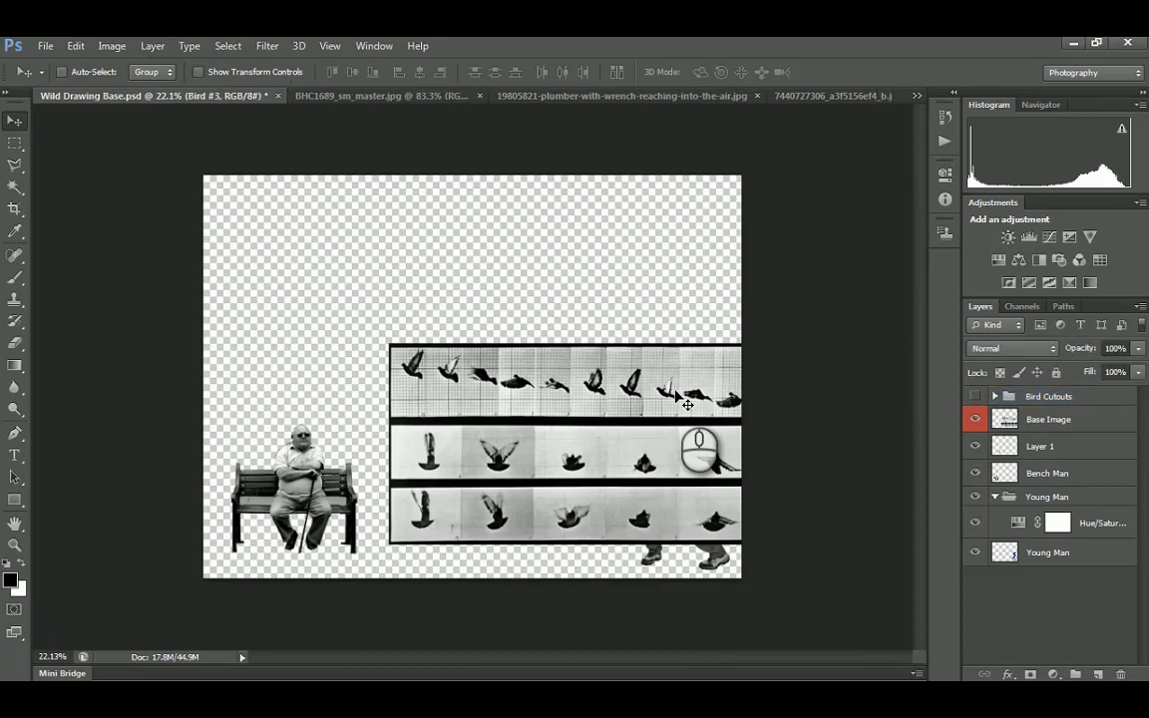
click(976, 397)
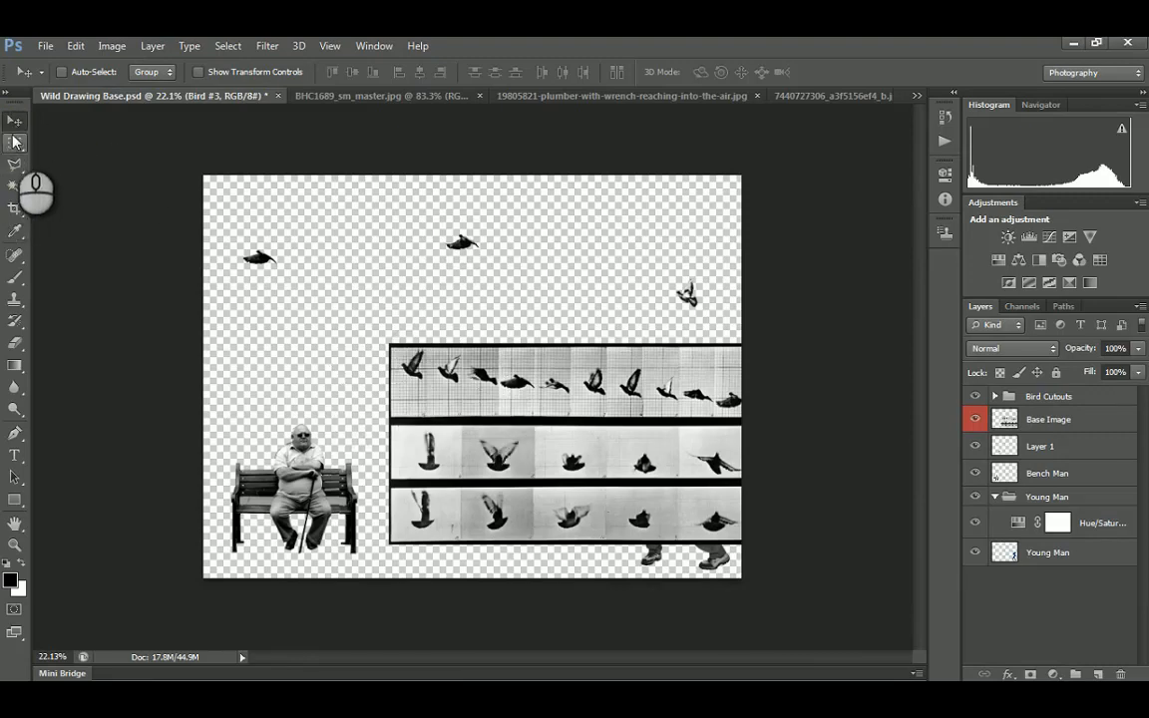
Crop the image tightly to the single bird above the young man's raised hands
click(15, 209)
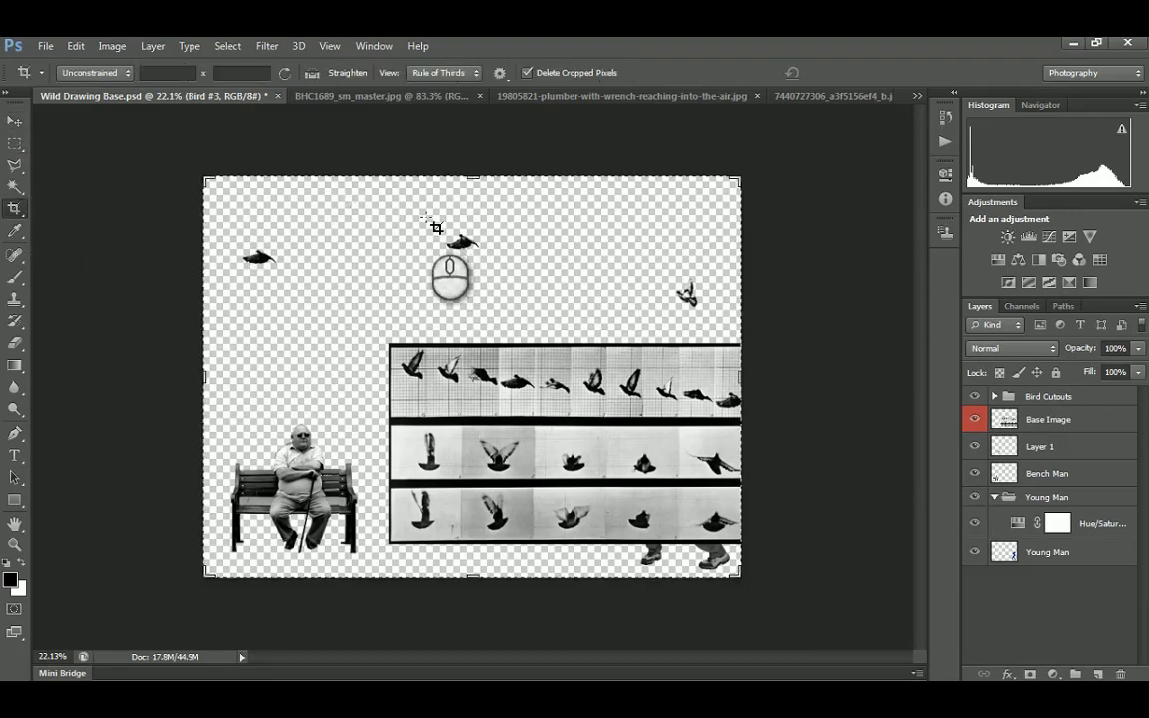
drag(657, 247, 739, 318)
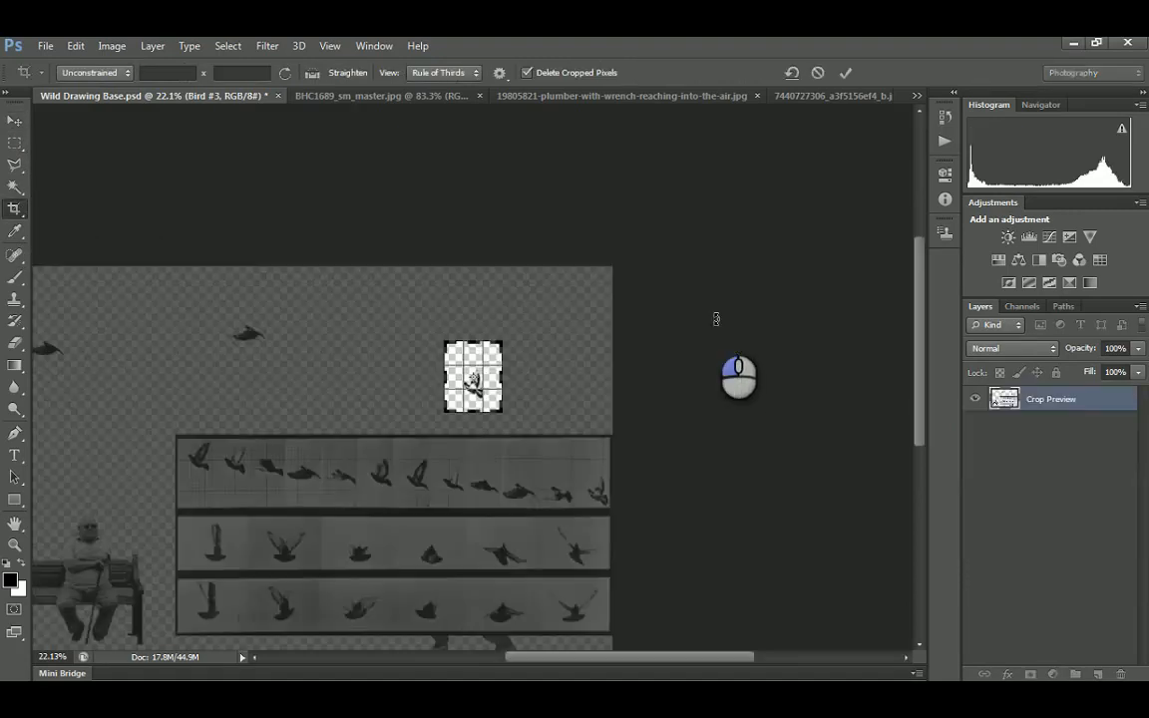
drag(476, 343, 478, 351)
key(Return)
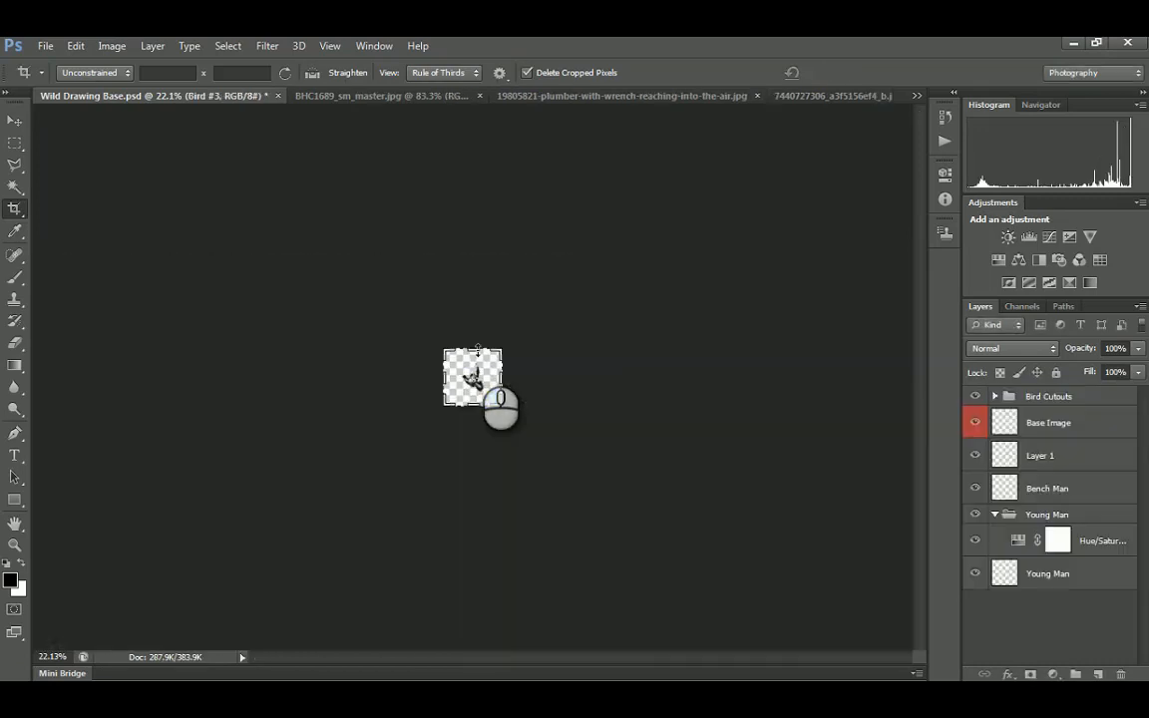
click(477, 349)
key(ctrl+s)
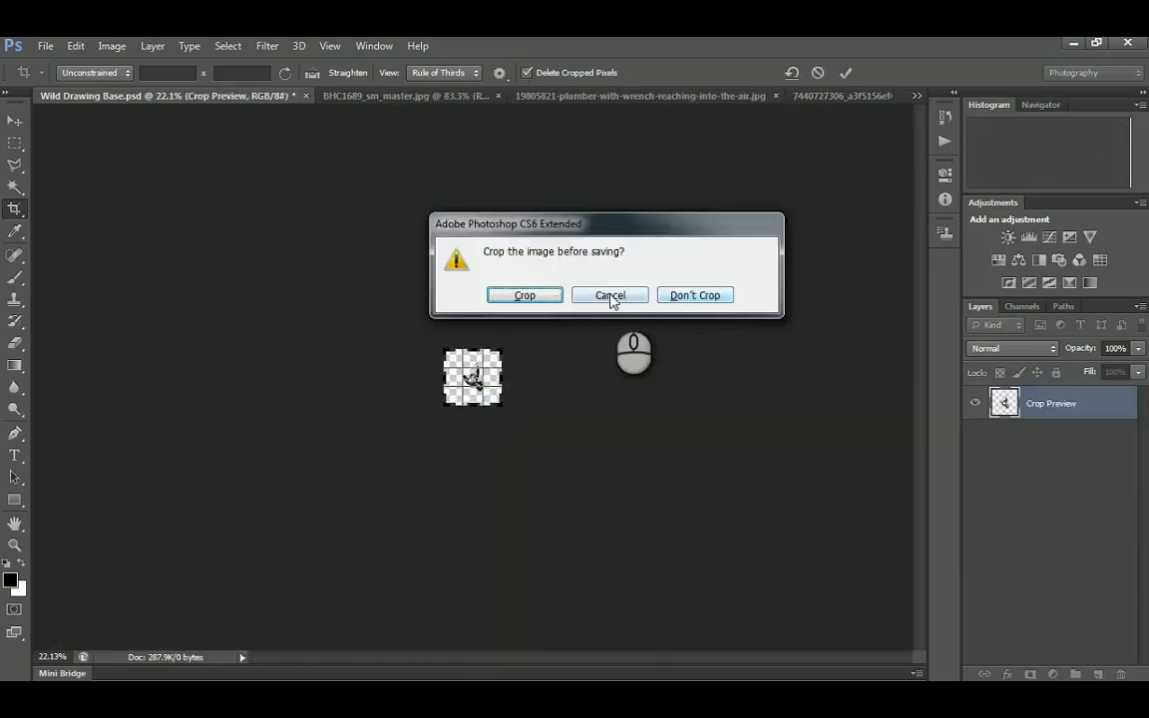
click(520, 295)
click(774, 446)
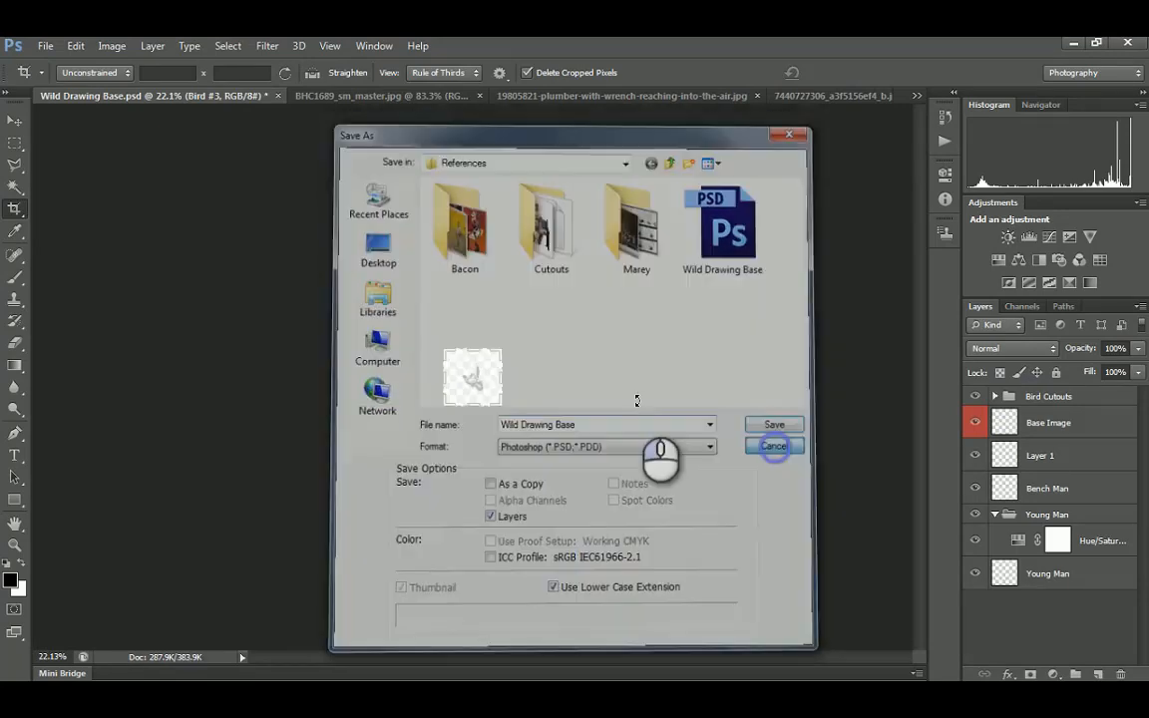
Save the cropped bird as a renamed PNG copy in the Cutouts folder, with Smallest / Slow compression and no interlacing
click(13, 121)
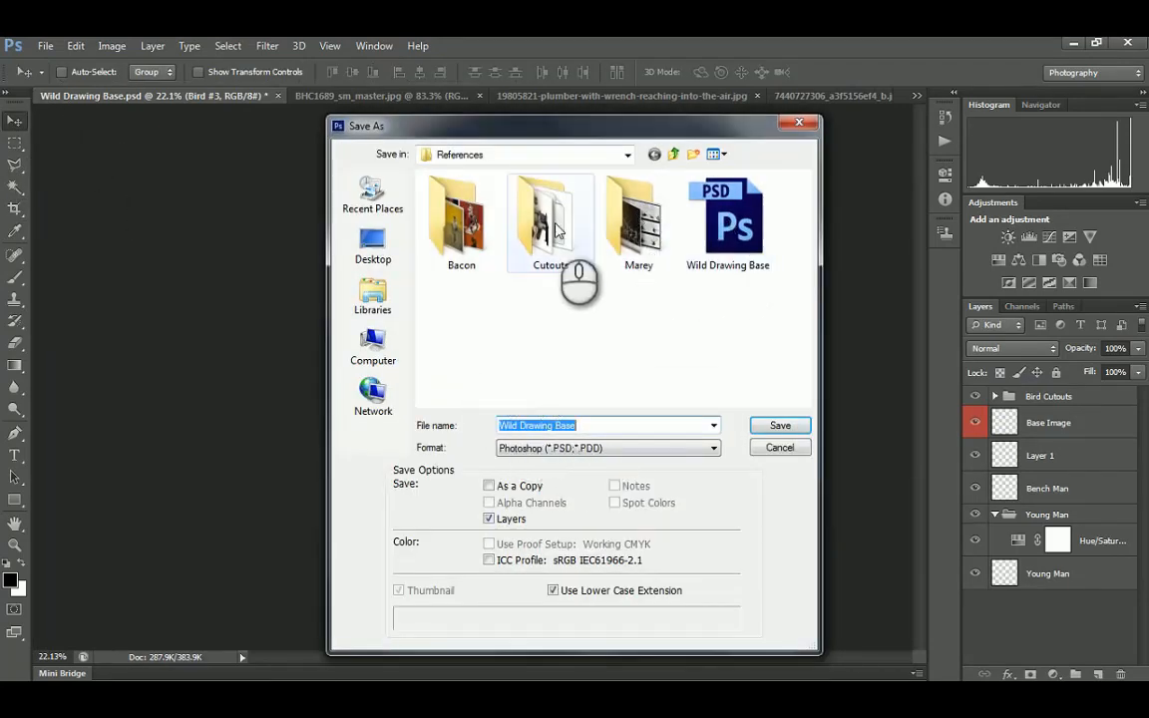
double_click(544, 265)
drag(628, 423, 478, 429)
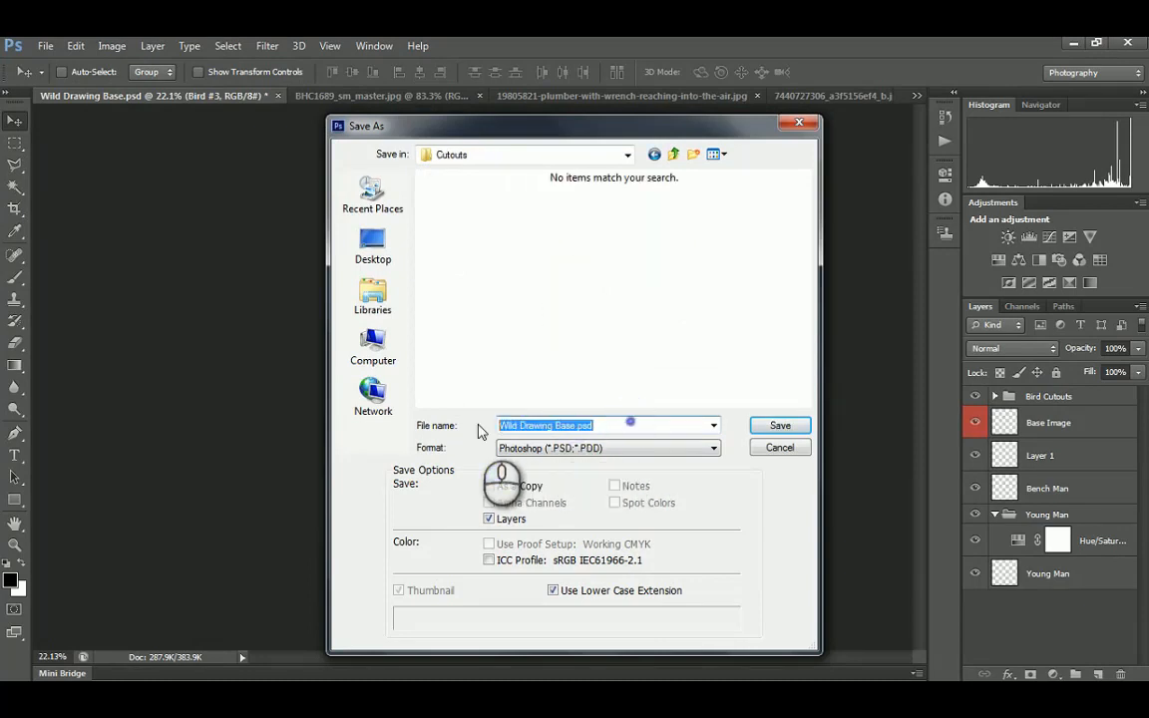
click(630, 449)
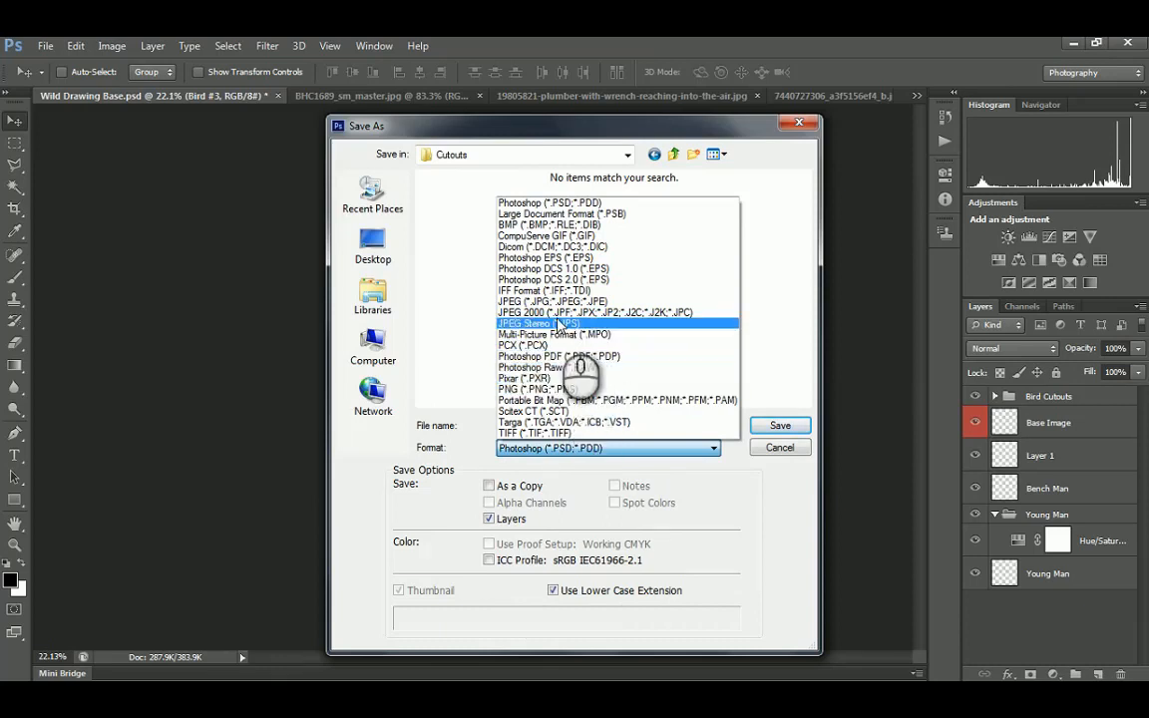
click(449, 431)
click(543, 449)
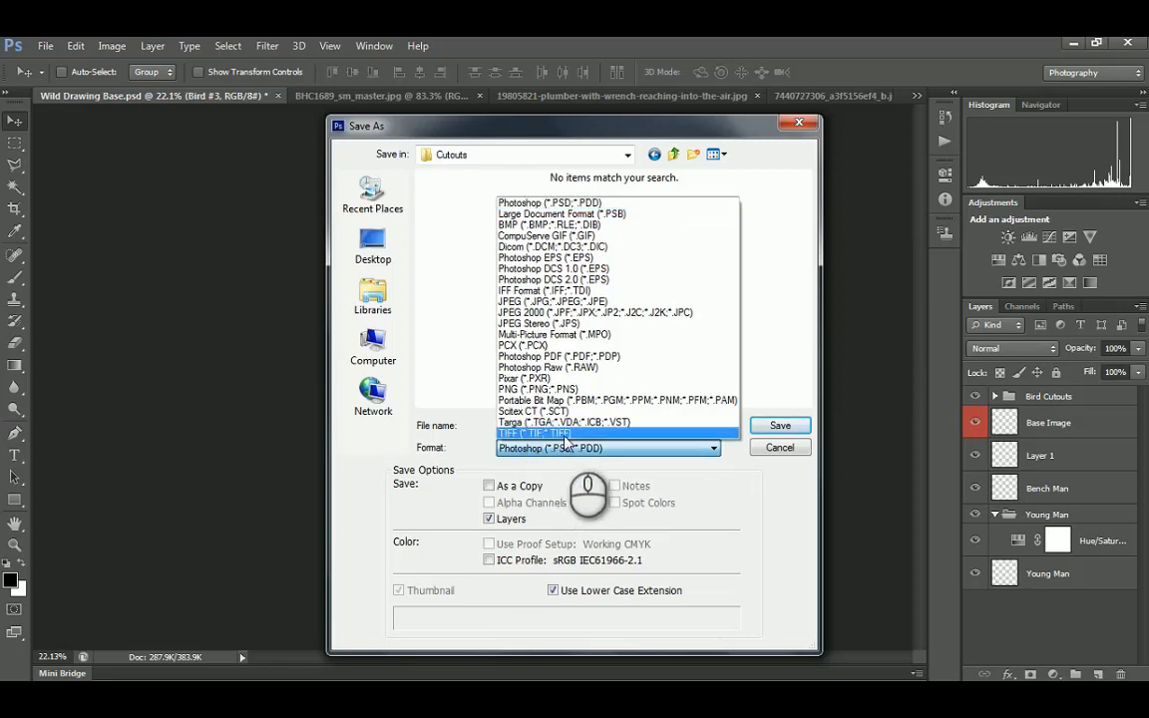
click(544, 389)
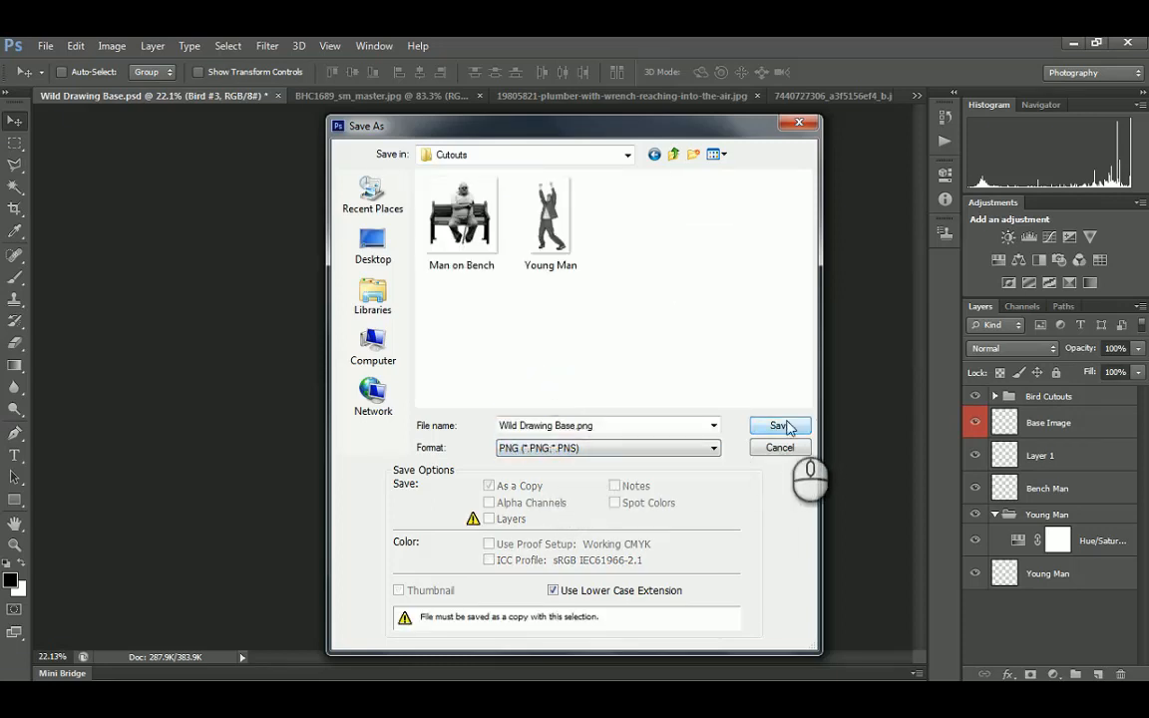
drag(619, 426, 446, 428)
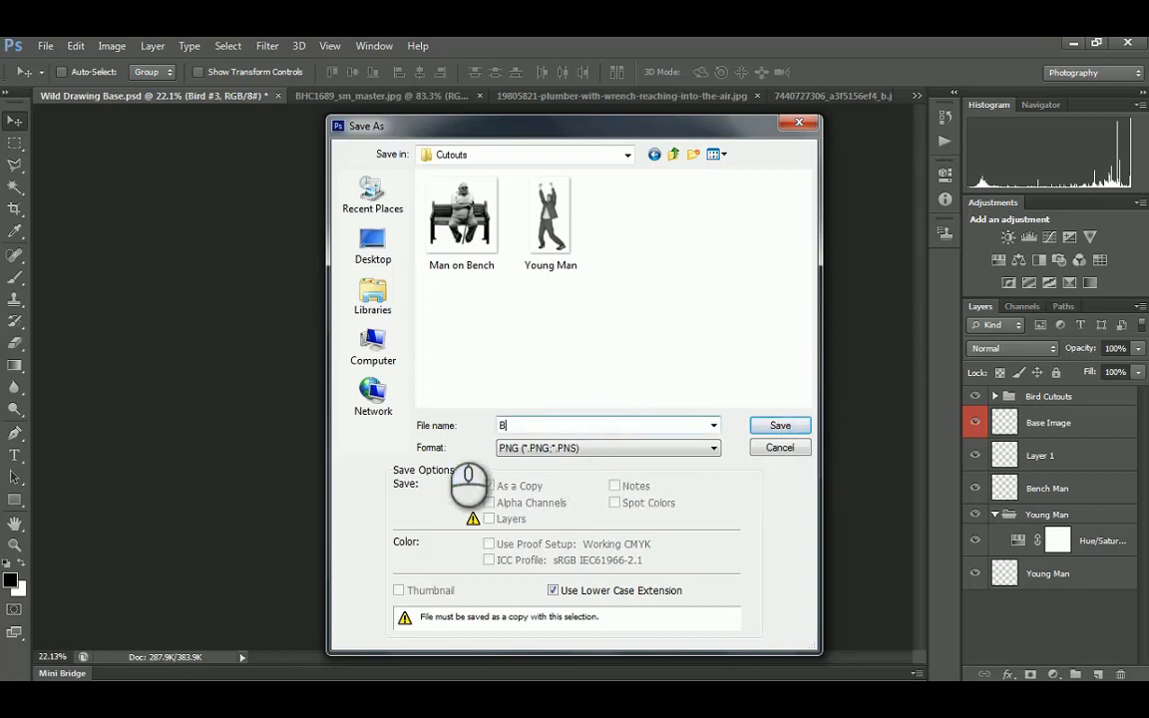
click(780, 425)
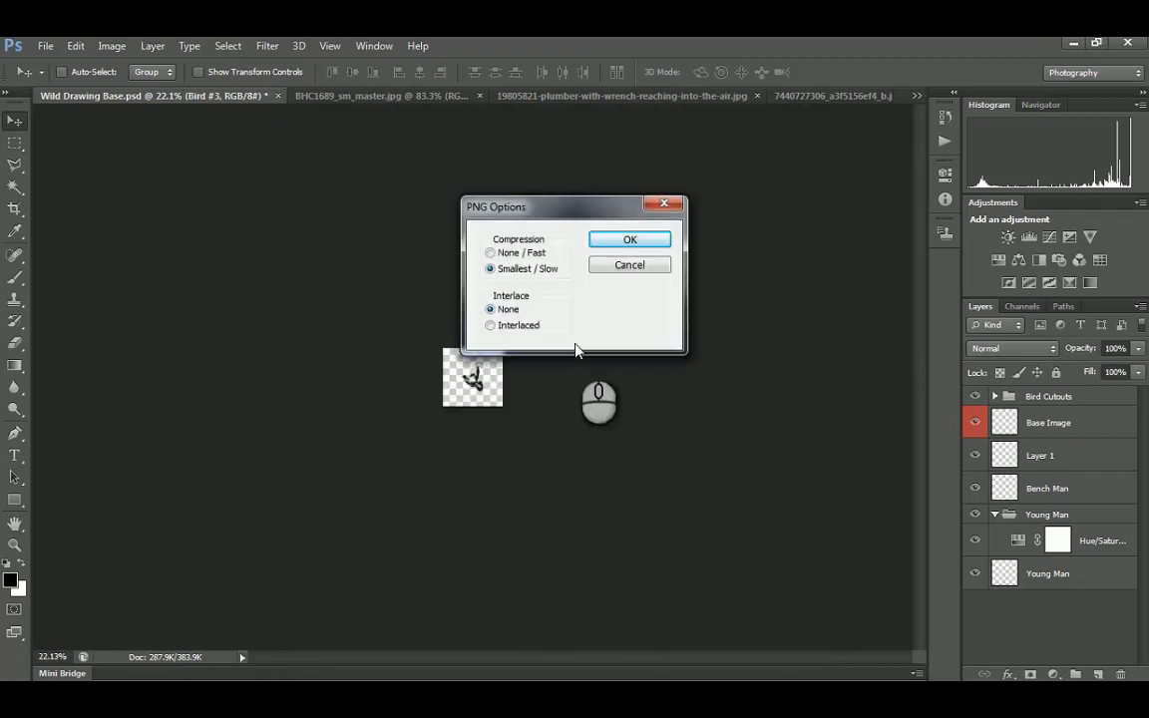
click(631, 242)
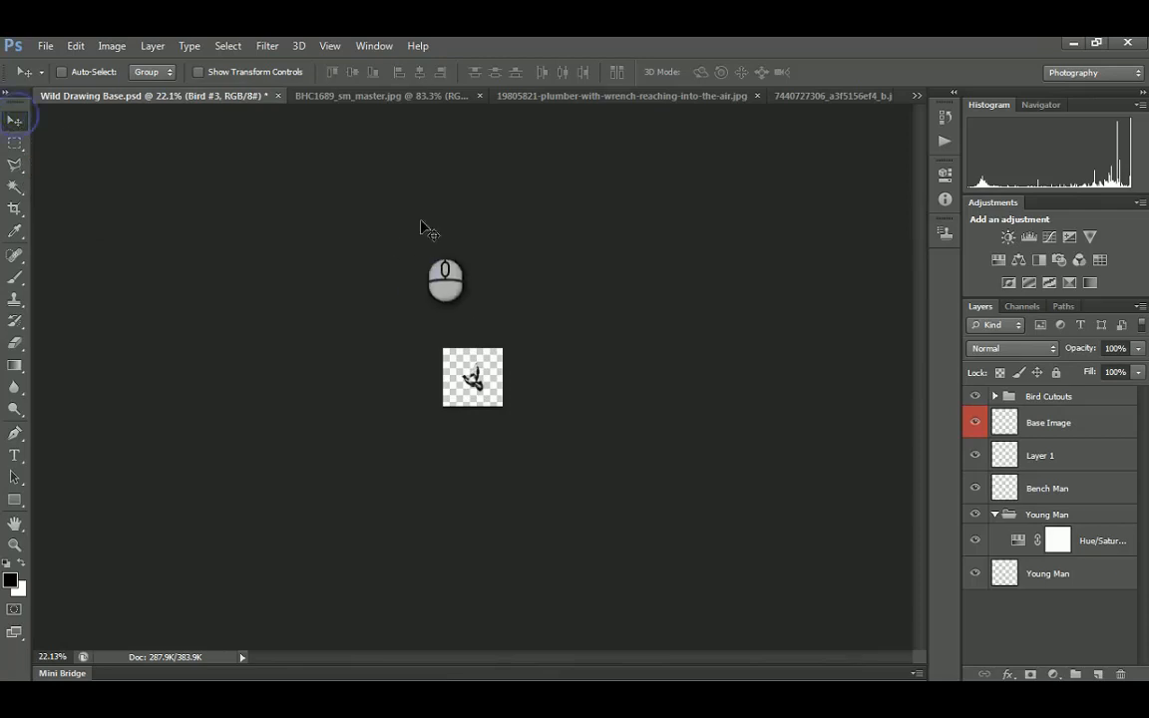
Close the BHC1689_sm_master.jpg photo sequence and select the Young Man layer in Wild Drawing Base.psd
click(346, 96)
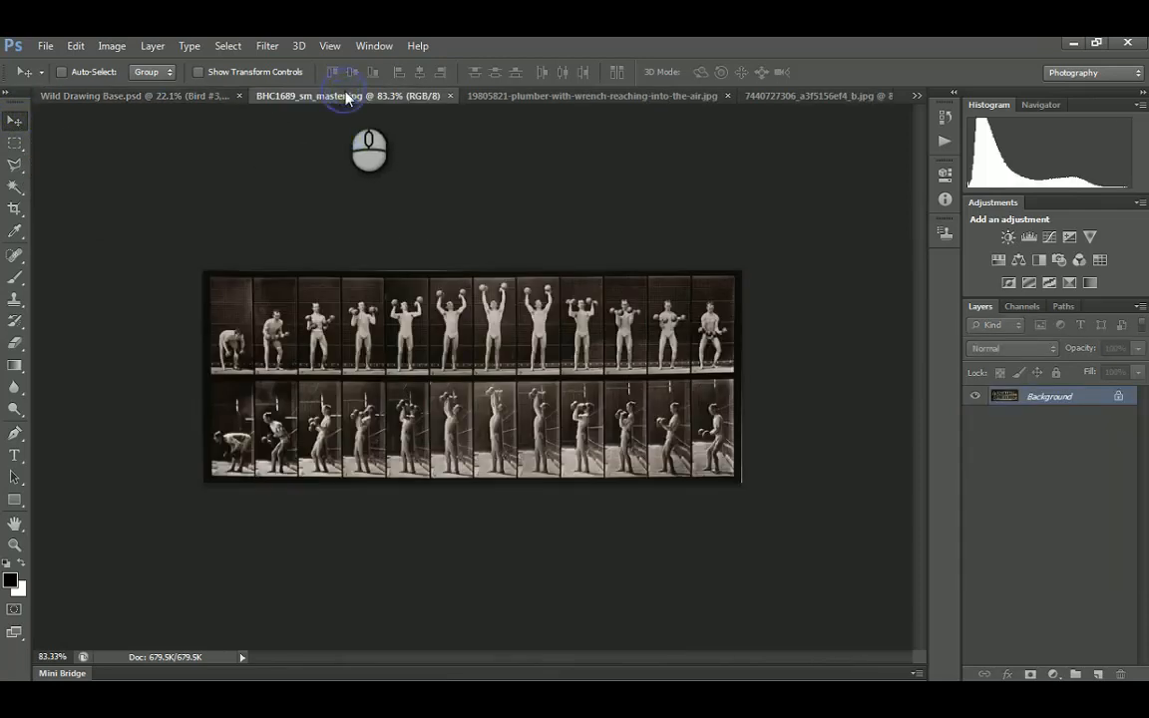
click(450, 96)
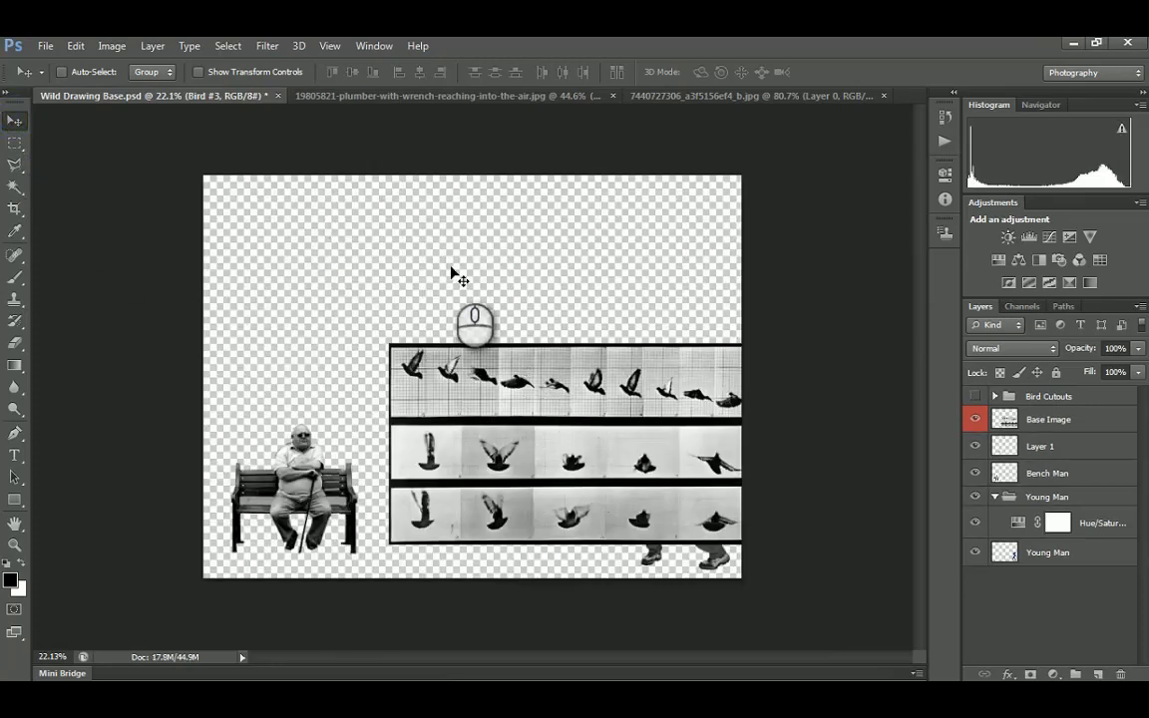
click(11, 117)
drag(590, 422, 444, 319)
right_click(549, 393)
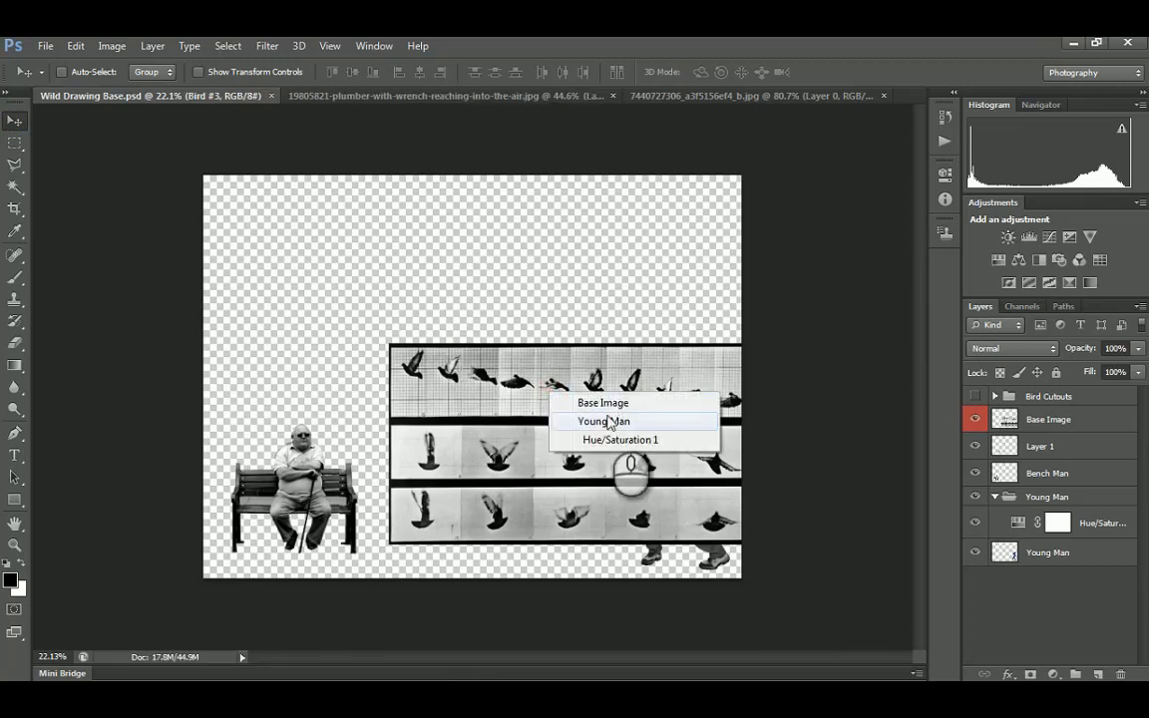
click(604, 421)
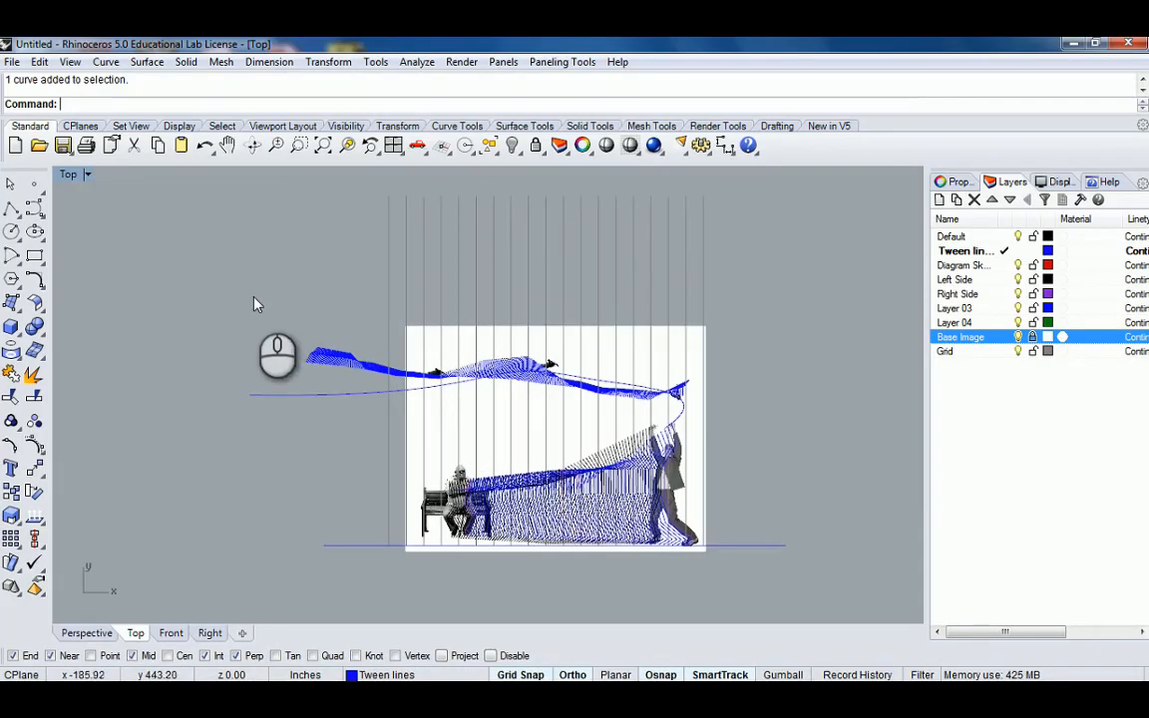
Switch to Rhino and draw a horizontal polyline joining the upper ends of the outermost vertical grid lines
scroll(278, 241, down, 5)
right_drag(276, 236, 347, 288)
scroll(413, 317, up, 4)
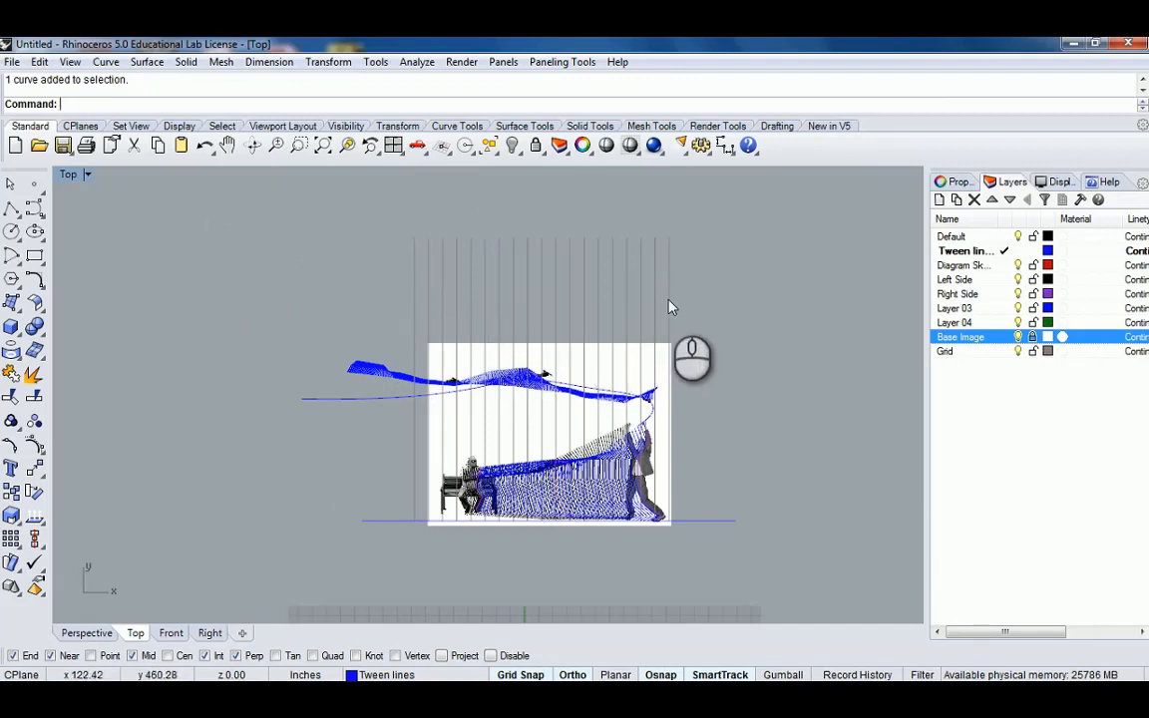
right_drag(670, 304, 638, 434)
text(PlaceHole)
key(Return)
right_drag(477, 266, 504, 303)
scroll(614, 361, up, 4)
key(Return)
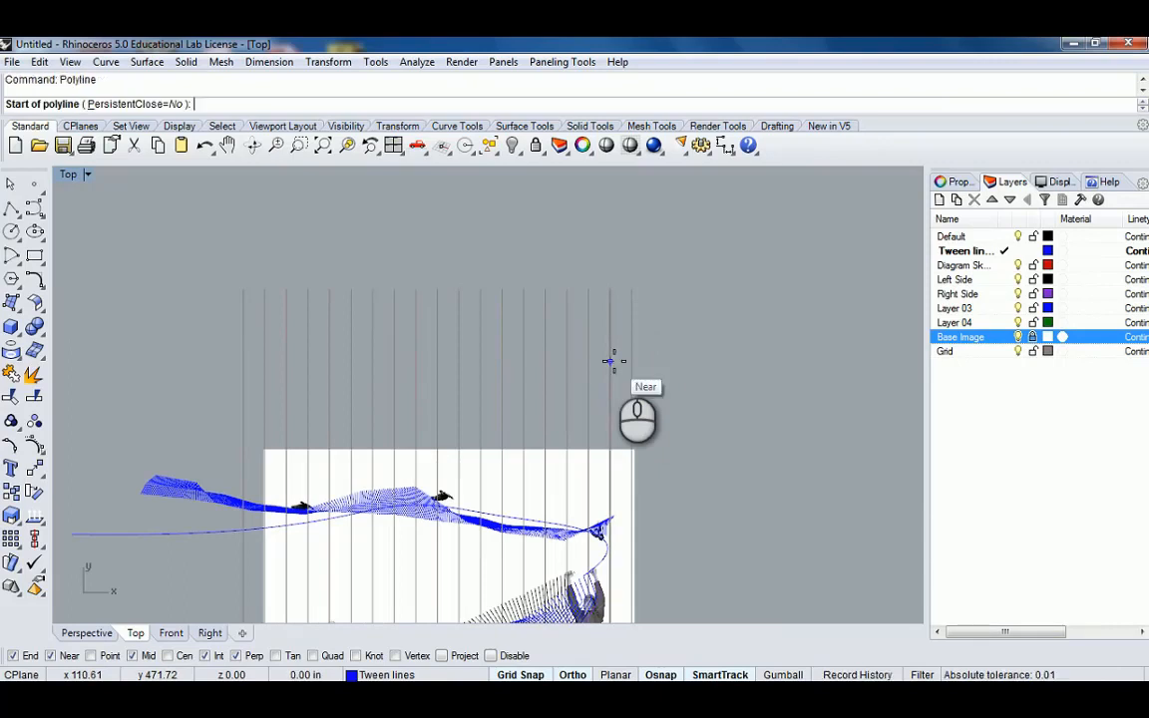
click(631, 290)
click(244, 290)
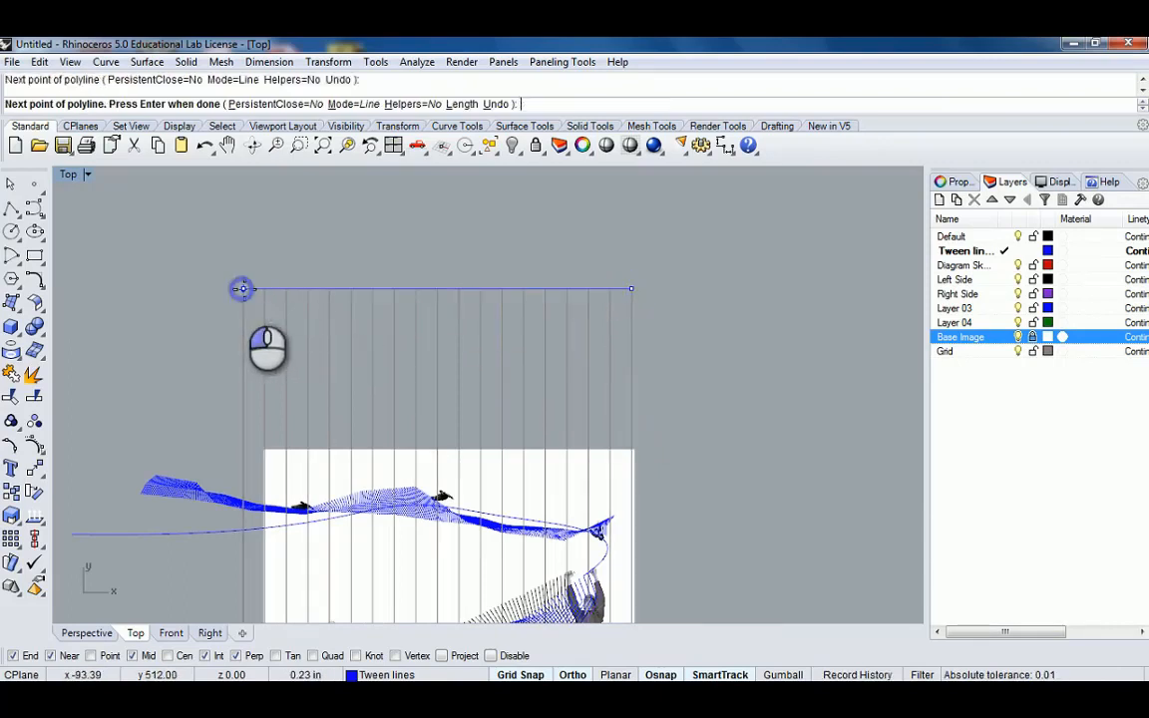
right_click(391, 379)
scroll(417, 387, down, 2)
text(Copy)
key(Return)
scroll(548, 353, up, 4)
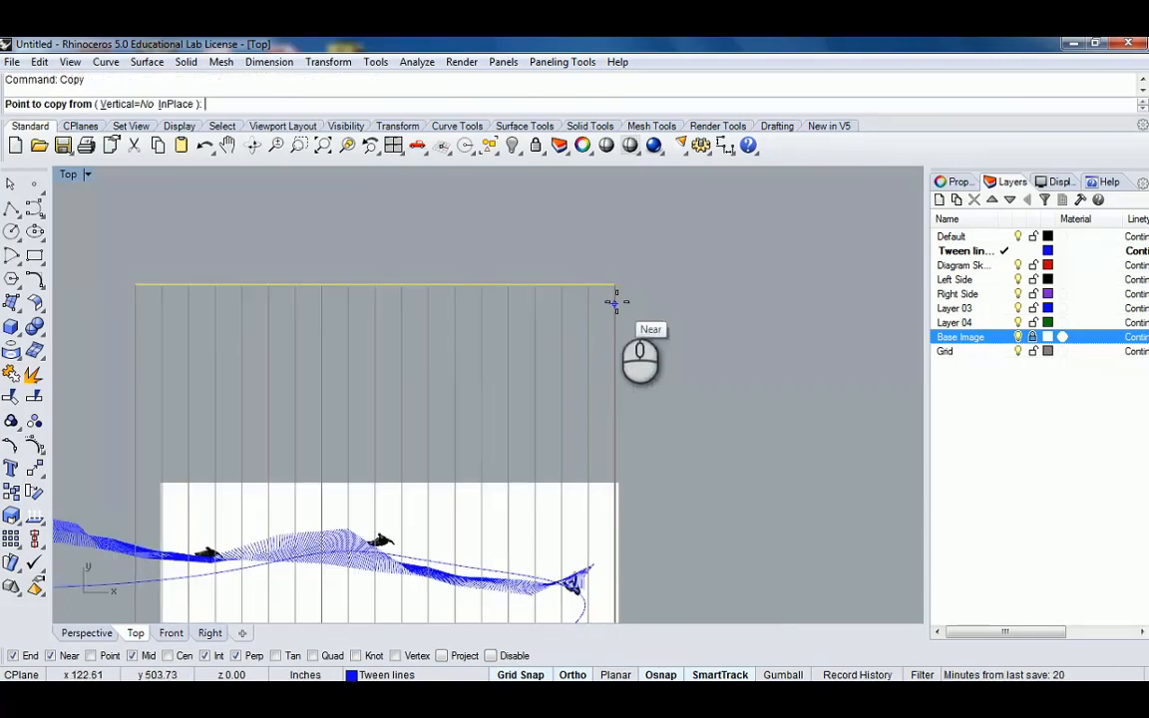
click(615, 286)
text(1')
key(Return)
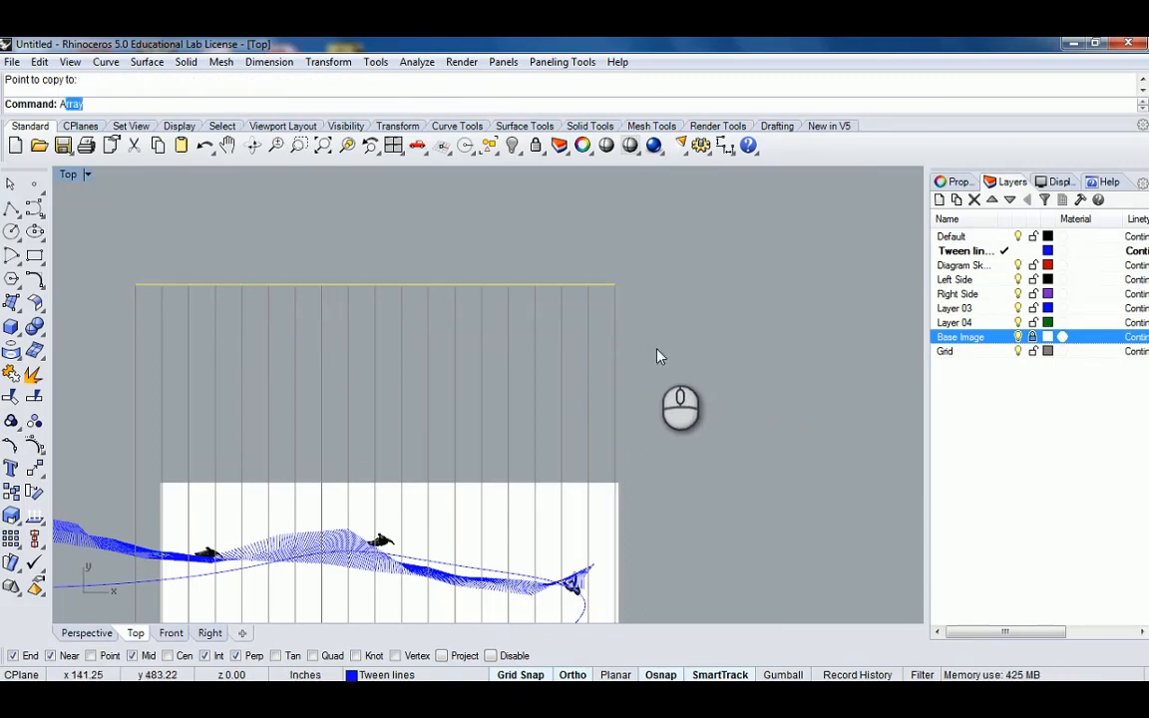
Array the horizontal line downward with 1 in the X direction, 15 in the Y direction and 1' spacing
text(Ar)
key(Return)
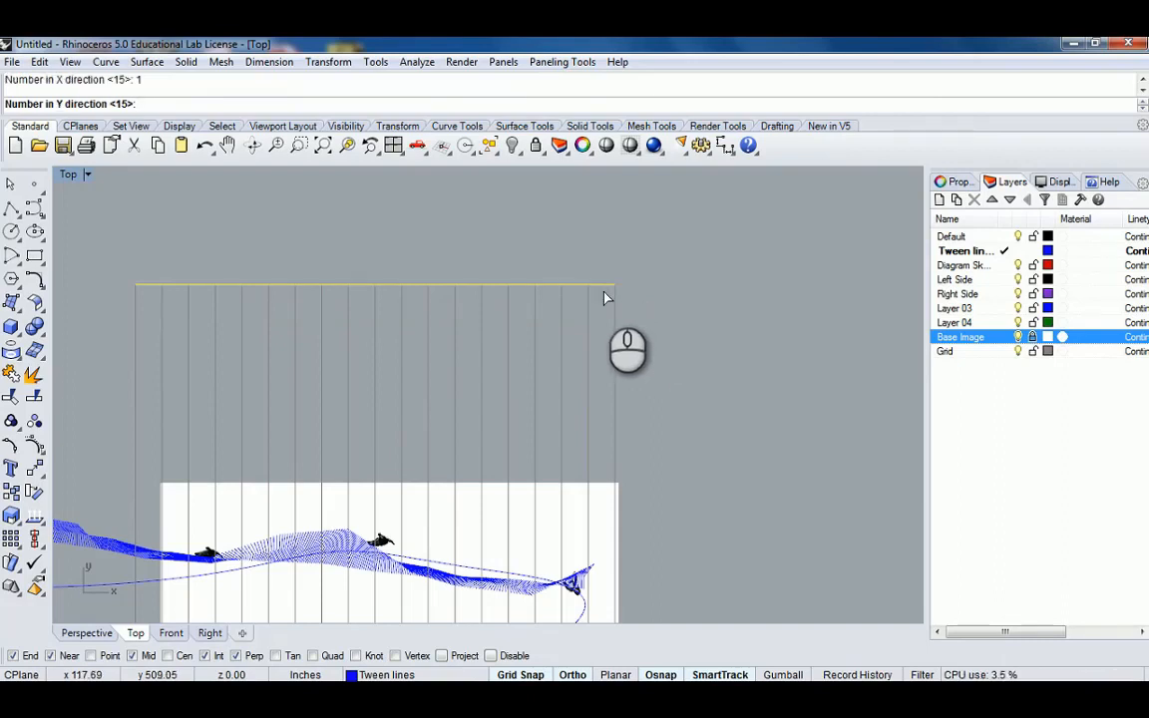
scroll(605, 298, down, 5)
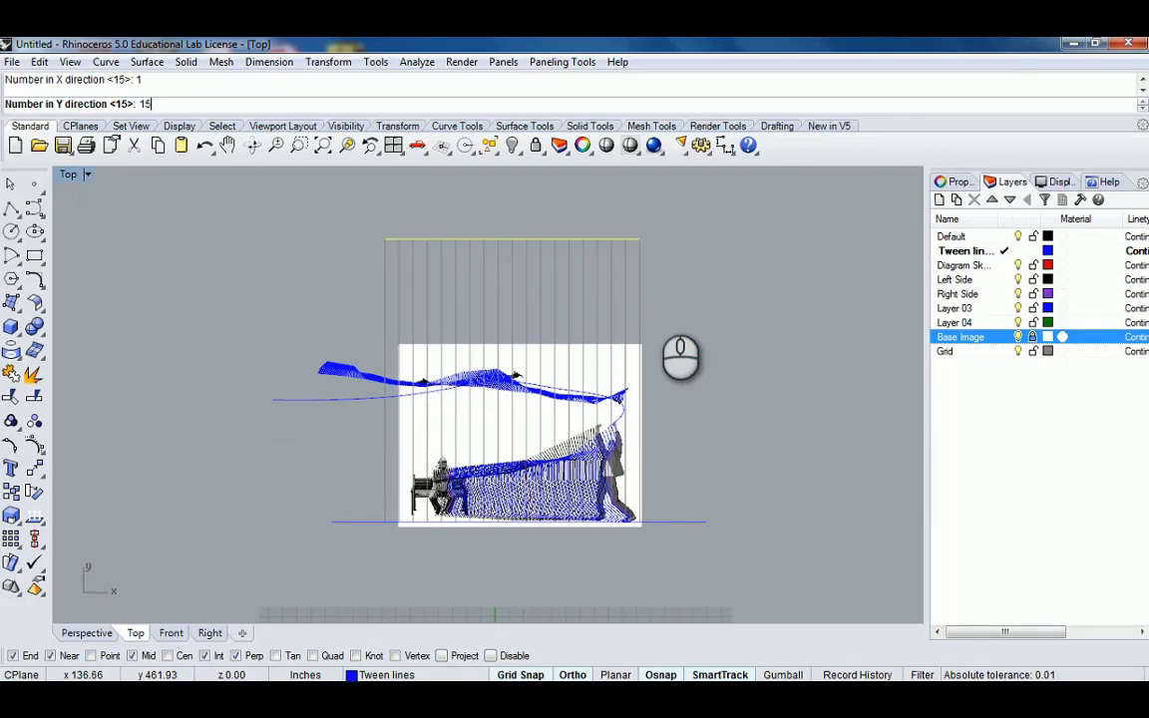
key(Return)
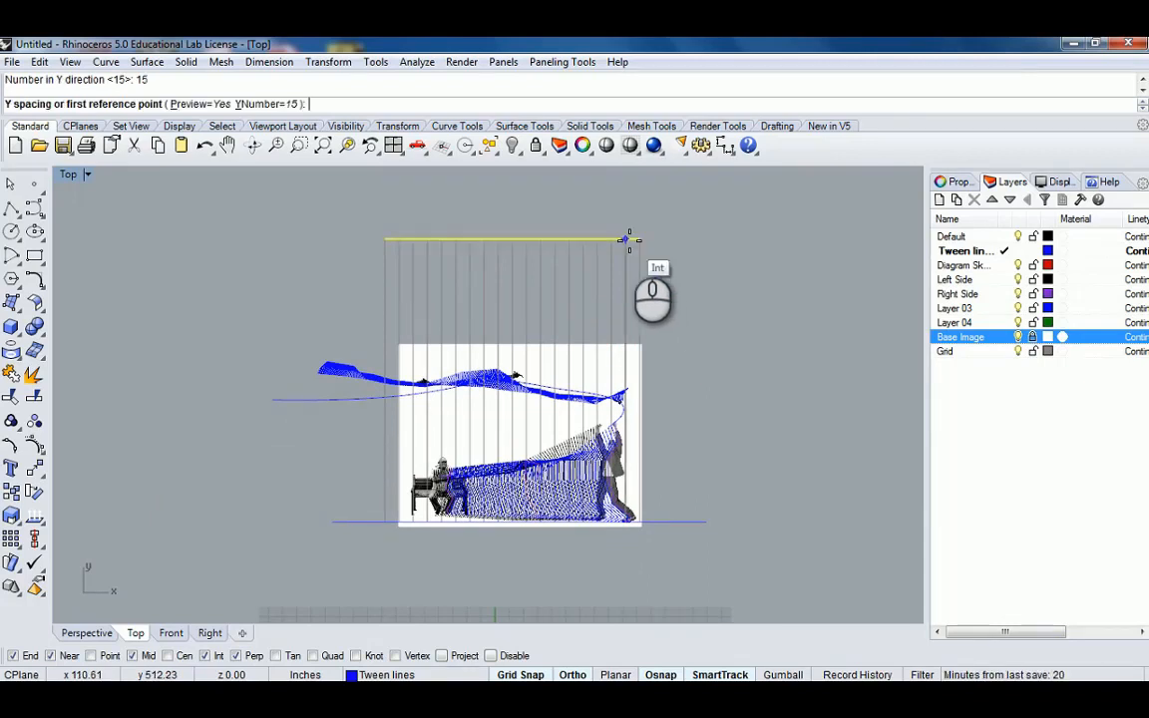
scroll(641, 240, up, 2)
click(642, 239)
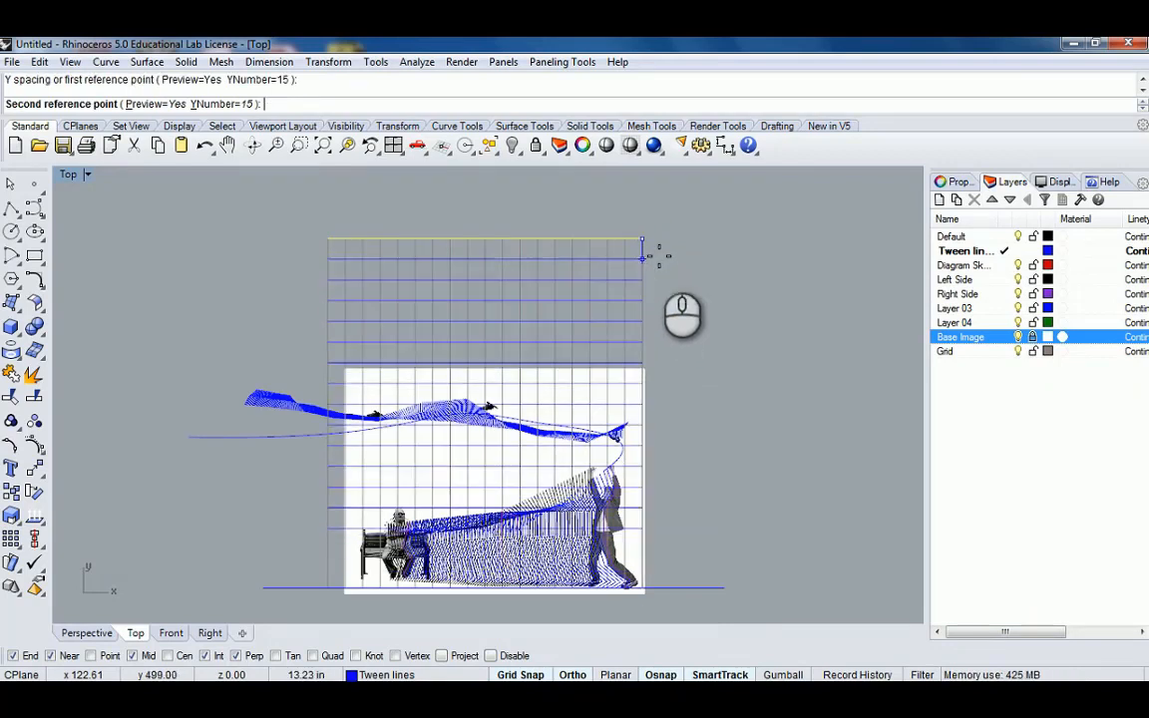
text(1)
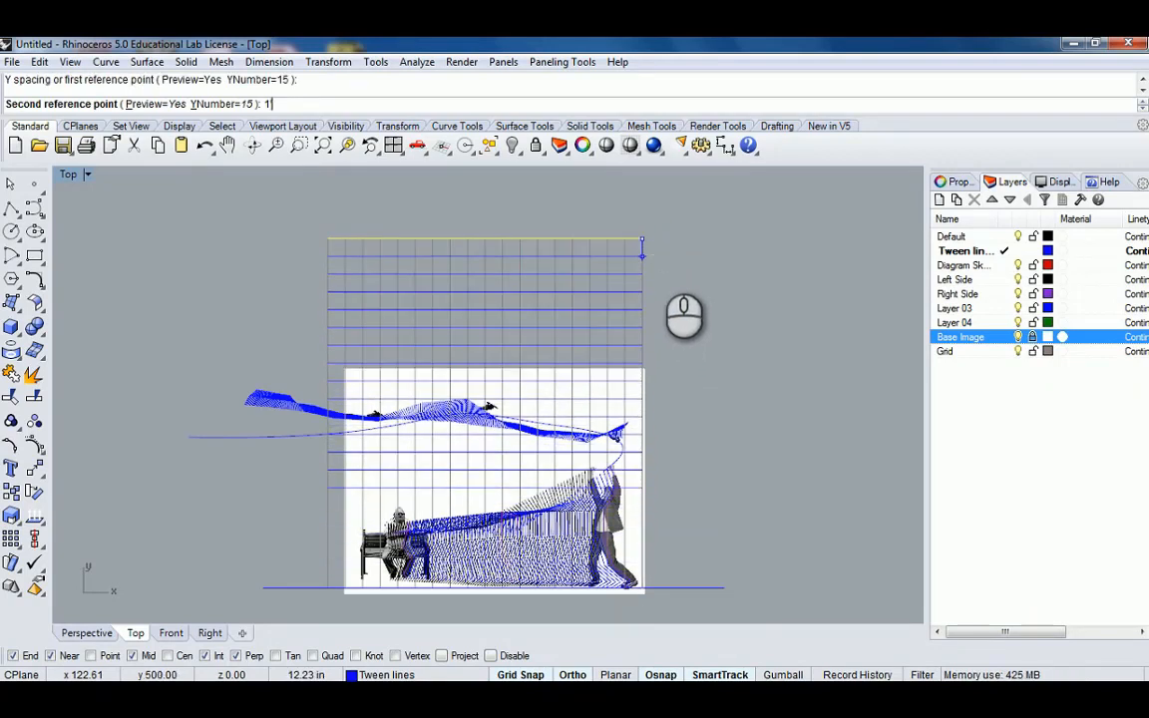
text(')
key(Return)
click(696, 253)
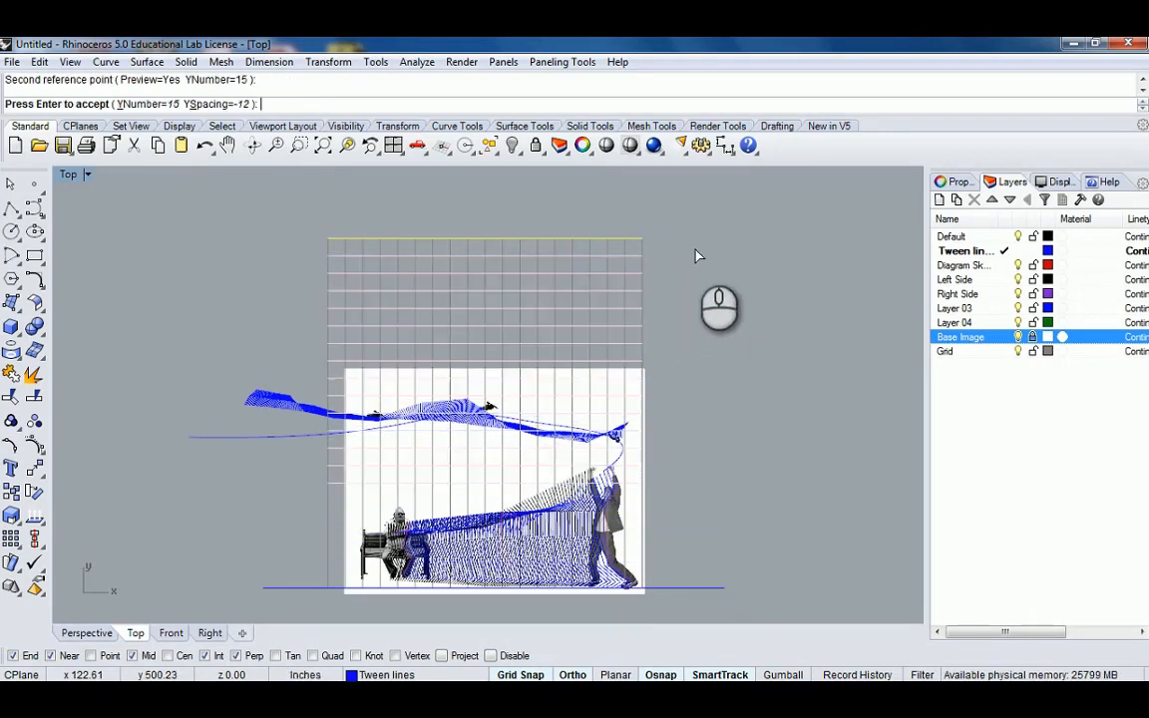
right_click(696, 251)
Copy the lowest arrayed horizontal line repeatedly downward at one-grid intervals until the copies reach the ground line
scroll(653, 303, down, 6)
right_drag(647, 353, 656, 316)
scroll(658, 361, up, 10)
click(644, 354)
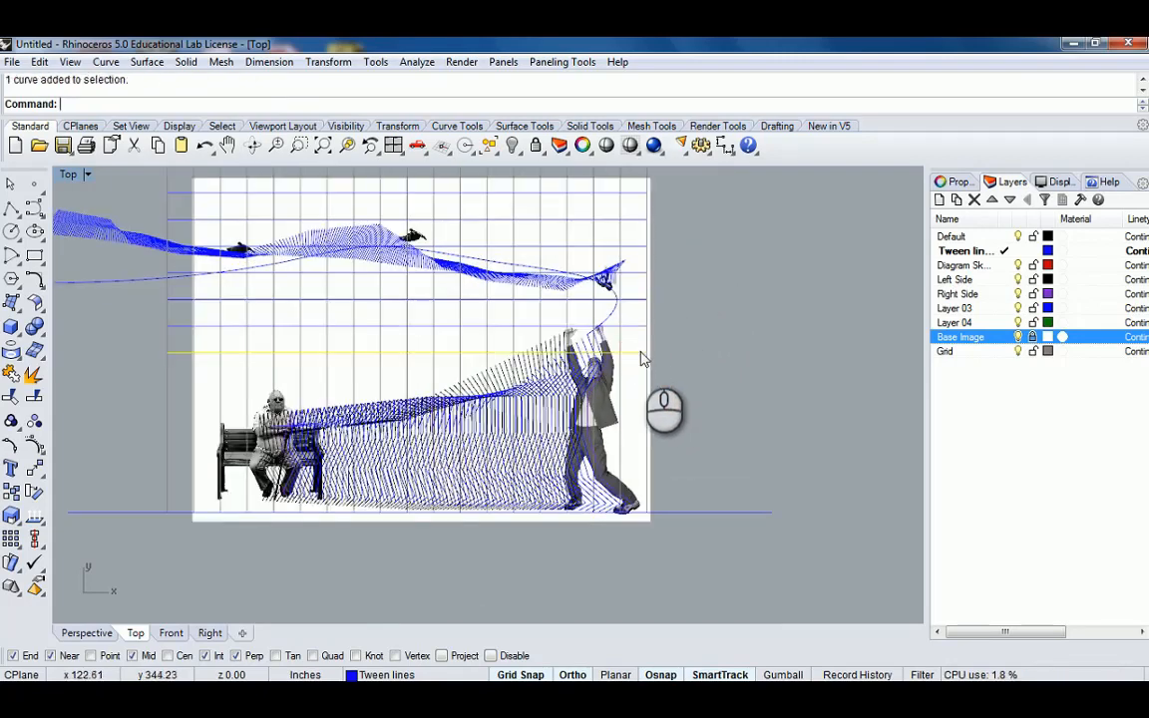
right_drag(671, 359, 703, 403)
text(copy)
key(Return)
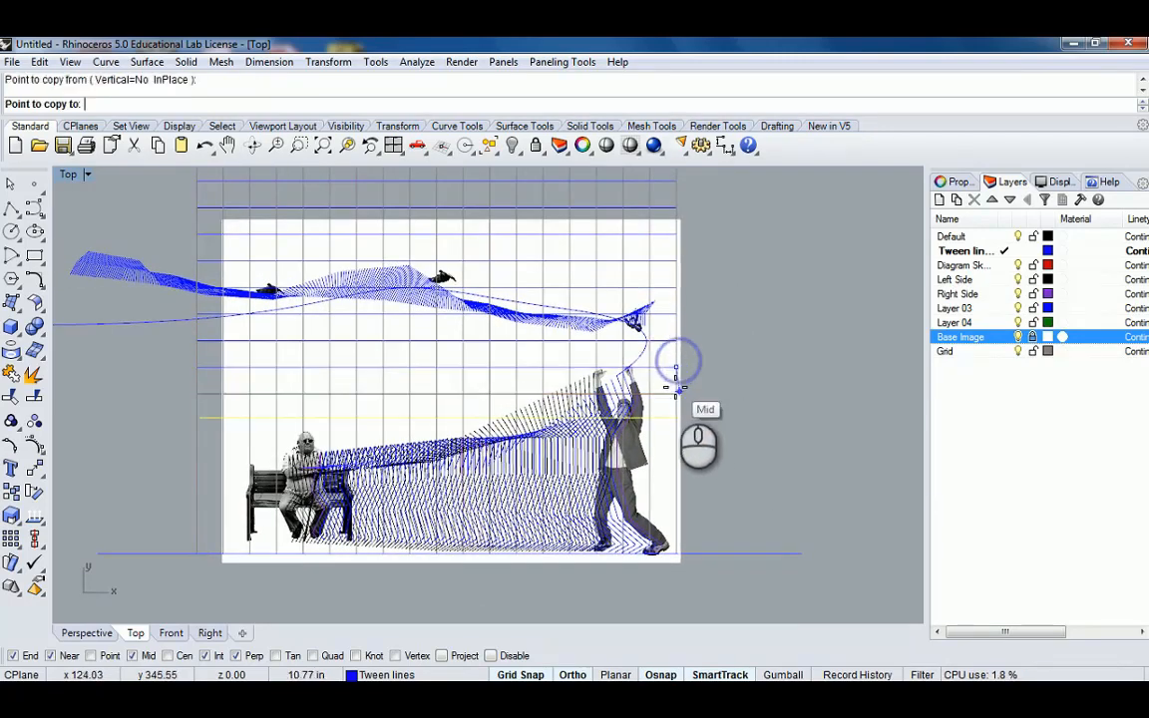
click(677, 369)
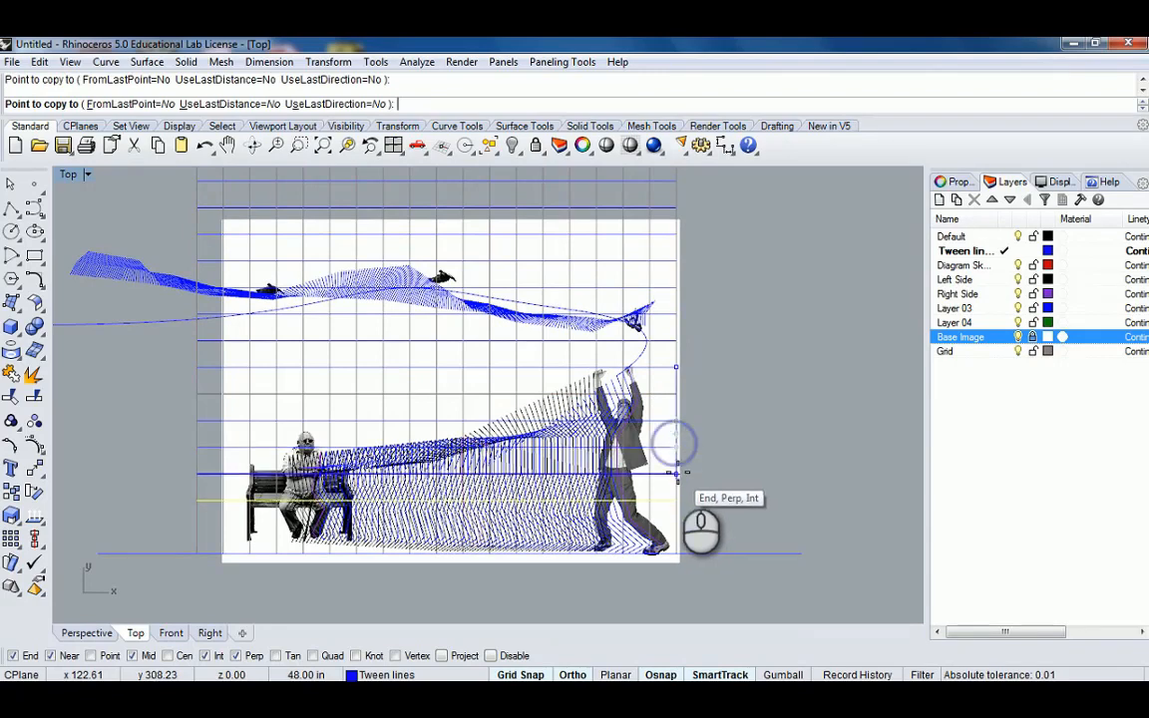
click(676, 527)
key(Return)
scroll(770, 477, down, 6)
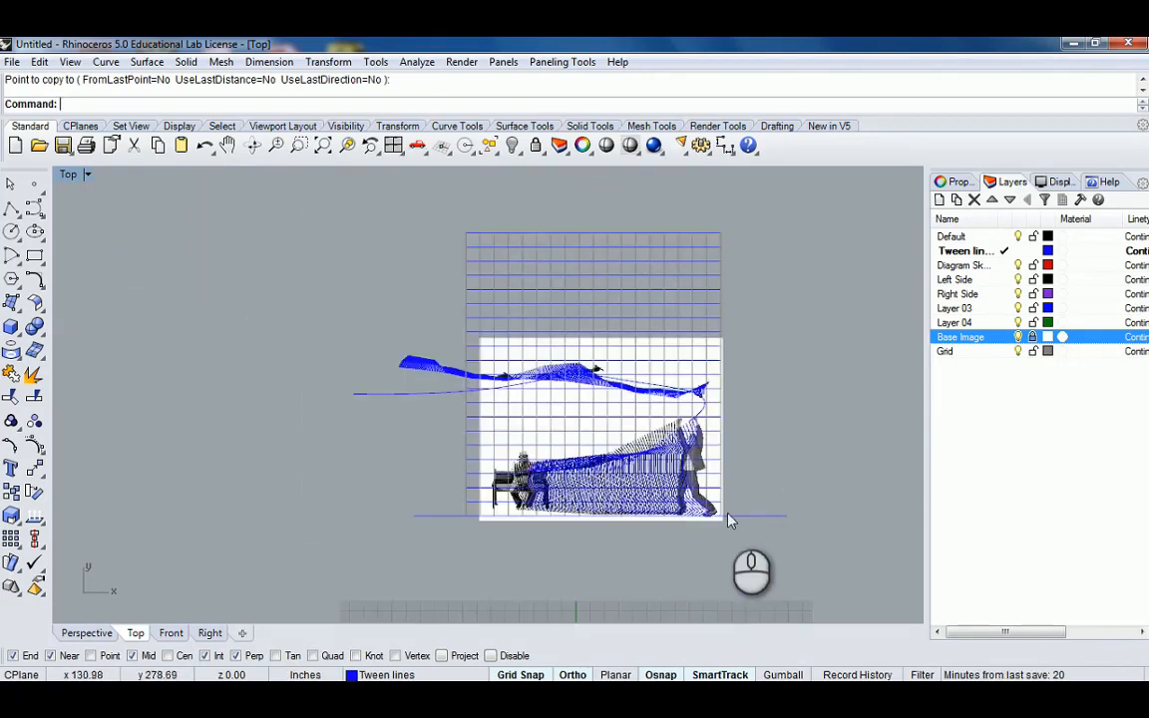
Move all horizontal and vertical grid lines, including the ground line, to the Grid layer
scroll(723, 519, up, 8)
click(720, 510)
click(775, 569)
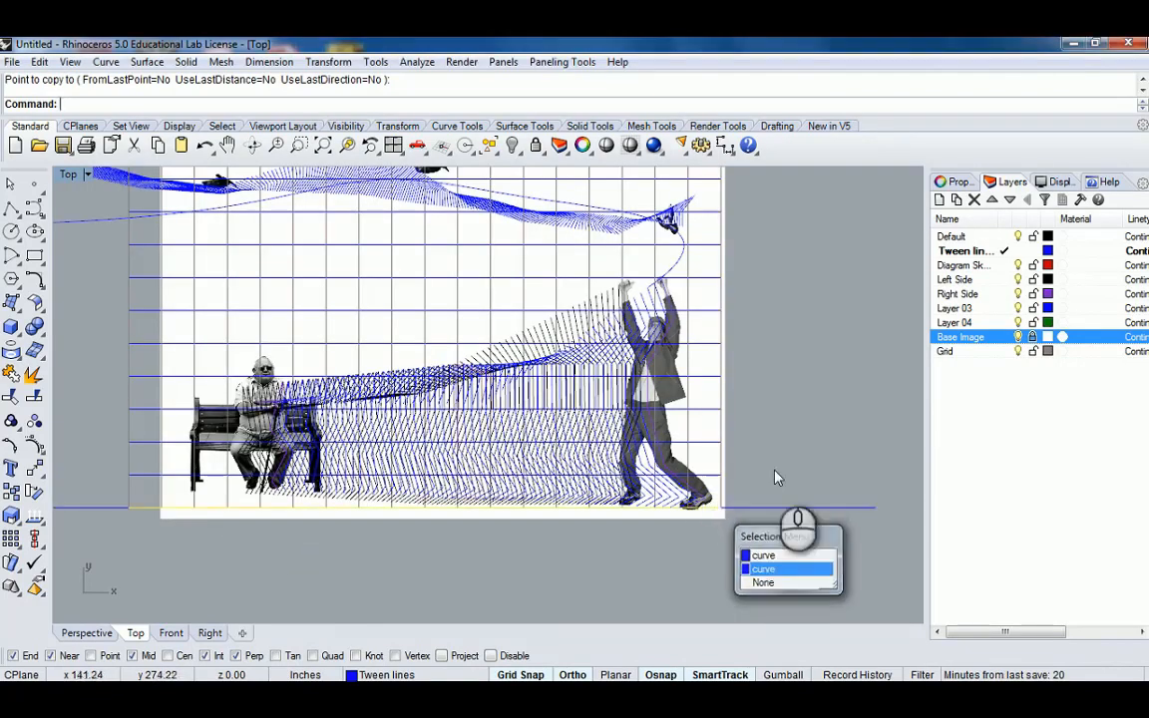
scroll(777, 473, down, 9)
right_drag(791, 410, 751, 384)
drag(730, 238, 784, 350)
scroll(487, 311, up, 2)
scroll(798, 334, up, 3)
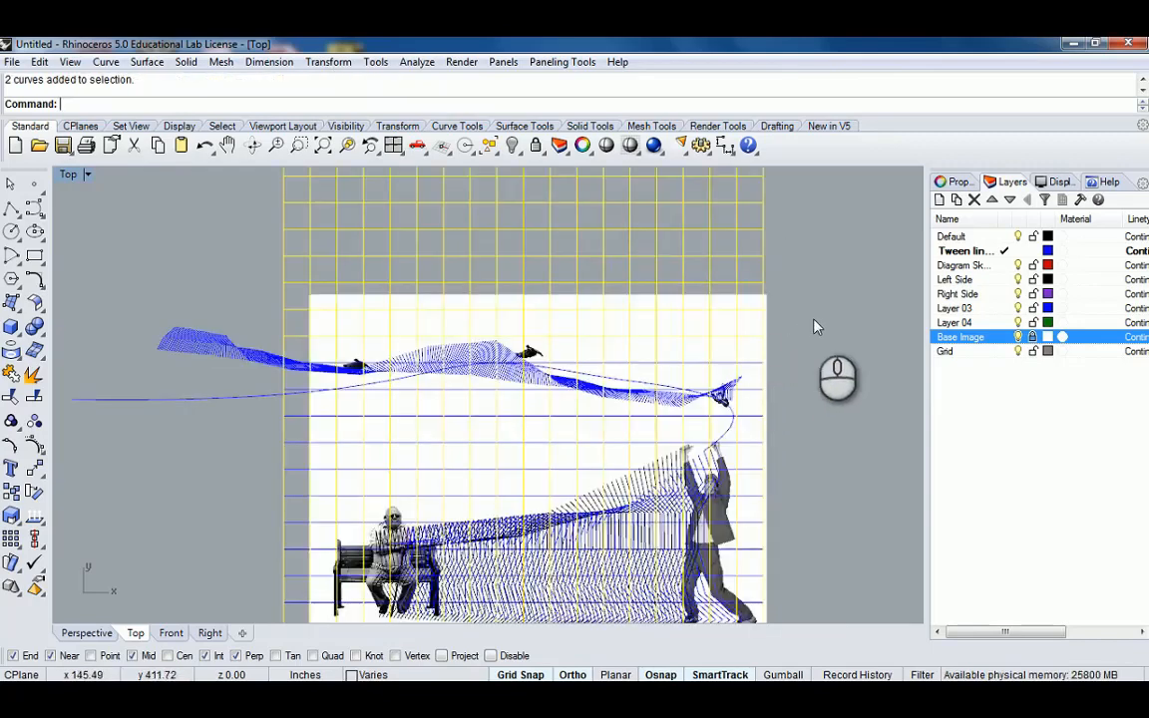
scroll(768, 319, down, 3)
scroll(724, 272, up, 2)
shift+drag(721, 268, 677, 497)
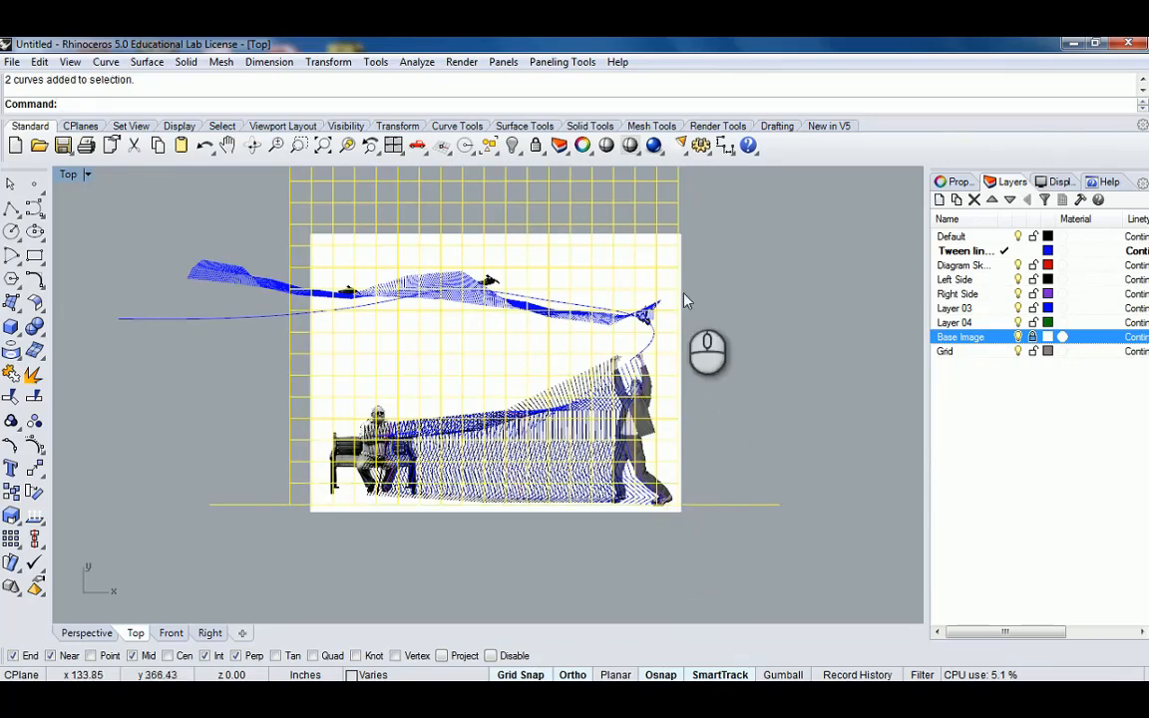
scroll(674, 232, up, 10)
shift+drag(720, 223, 695, 268)
scroll(752, 261, down, 10)
right_drag(782, 275, 671, 320)
click(983, 351)
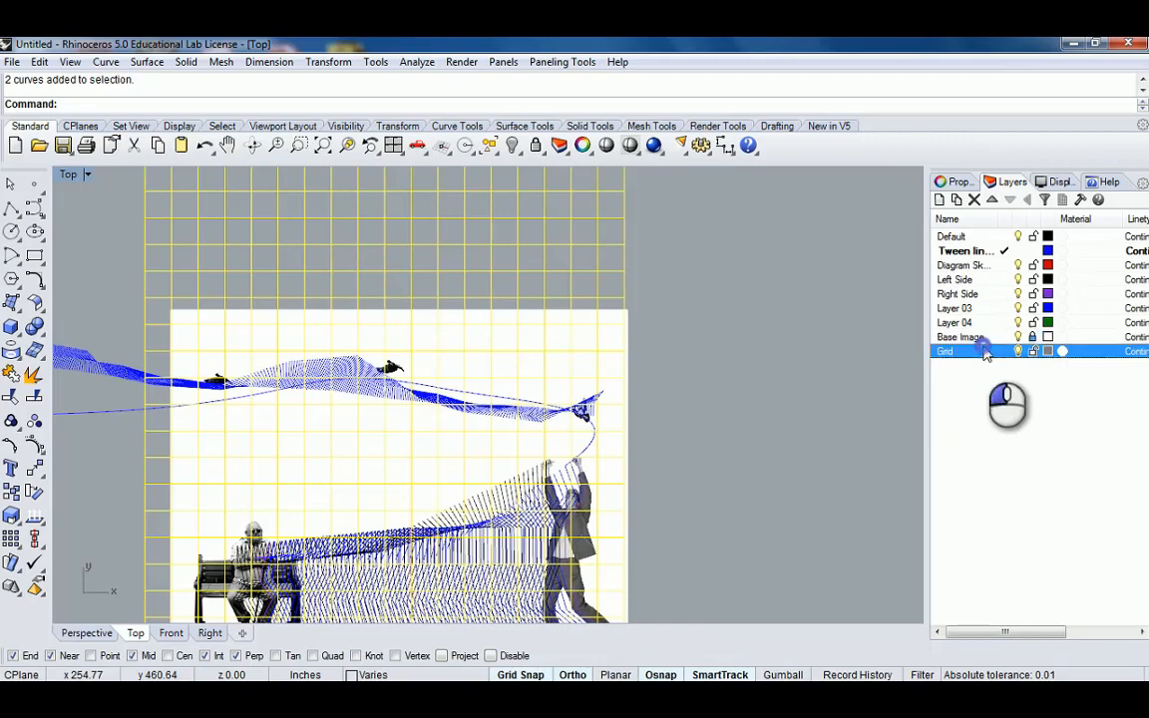
click(958, 182)
click(1136, 283)
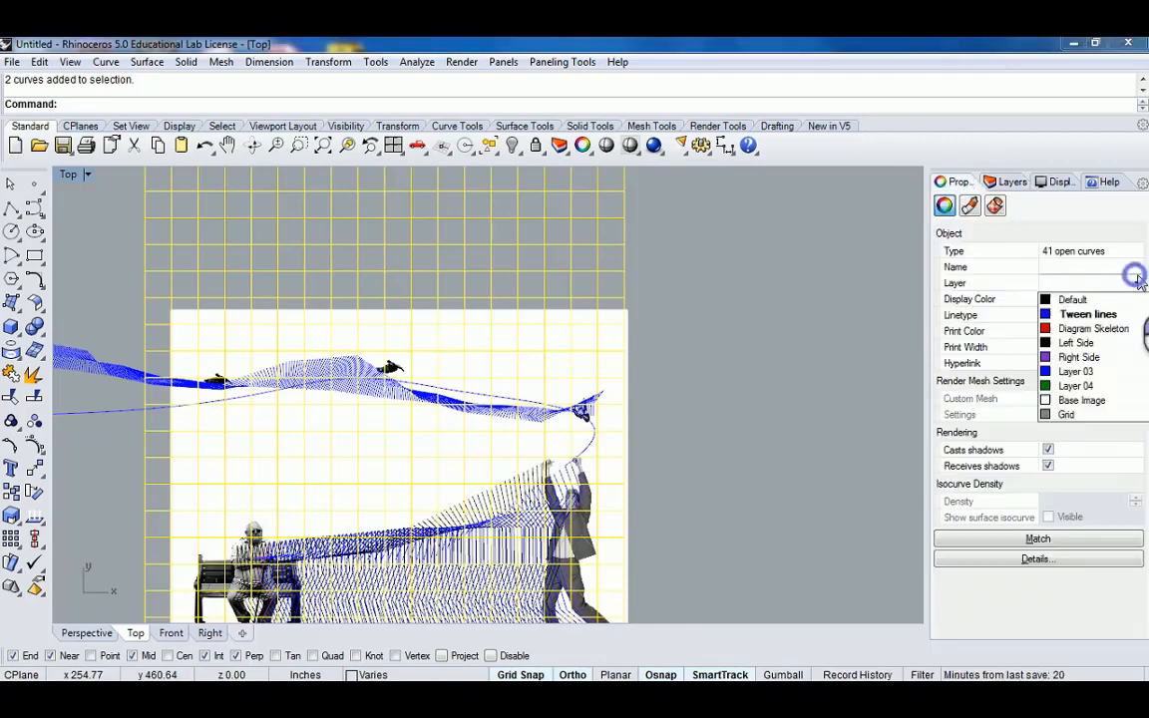
click(1065, 414)
click(1007, 184)
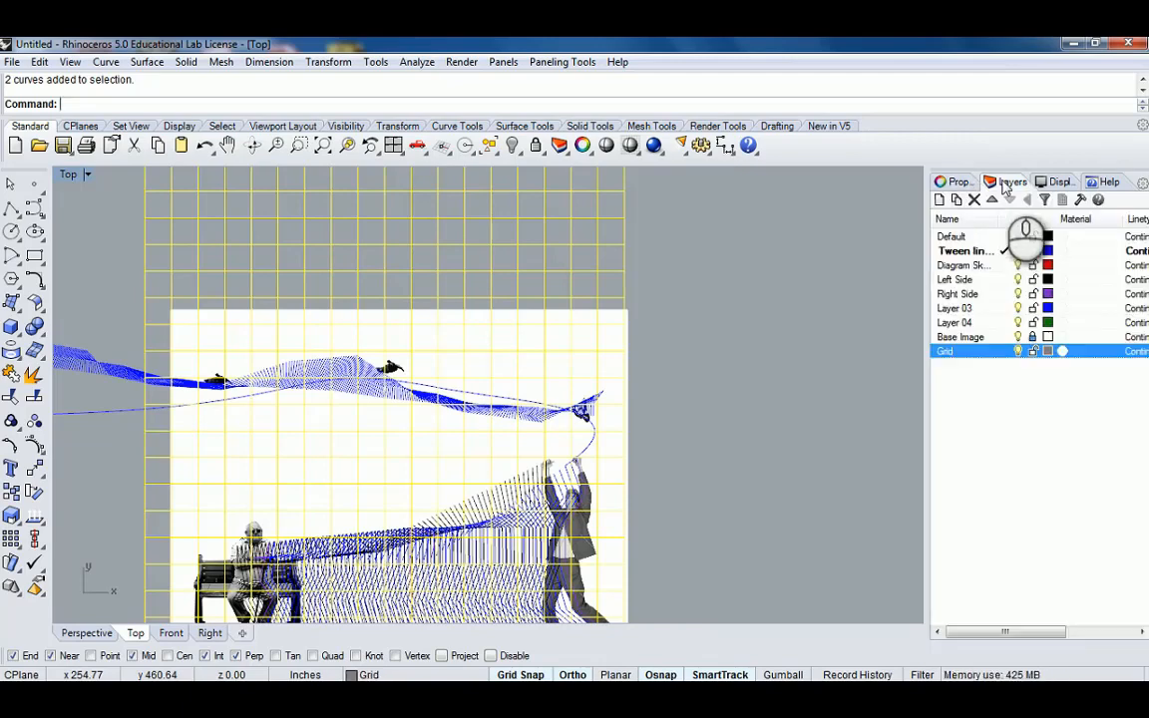
click(826, 339)
Move the bird's long curved flight path to the green Layer 04
scroll(788, 364, down, 6)
right_drag(778, 360, 640, 324)
scroll(639, 324, up, 4)
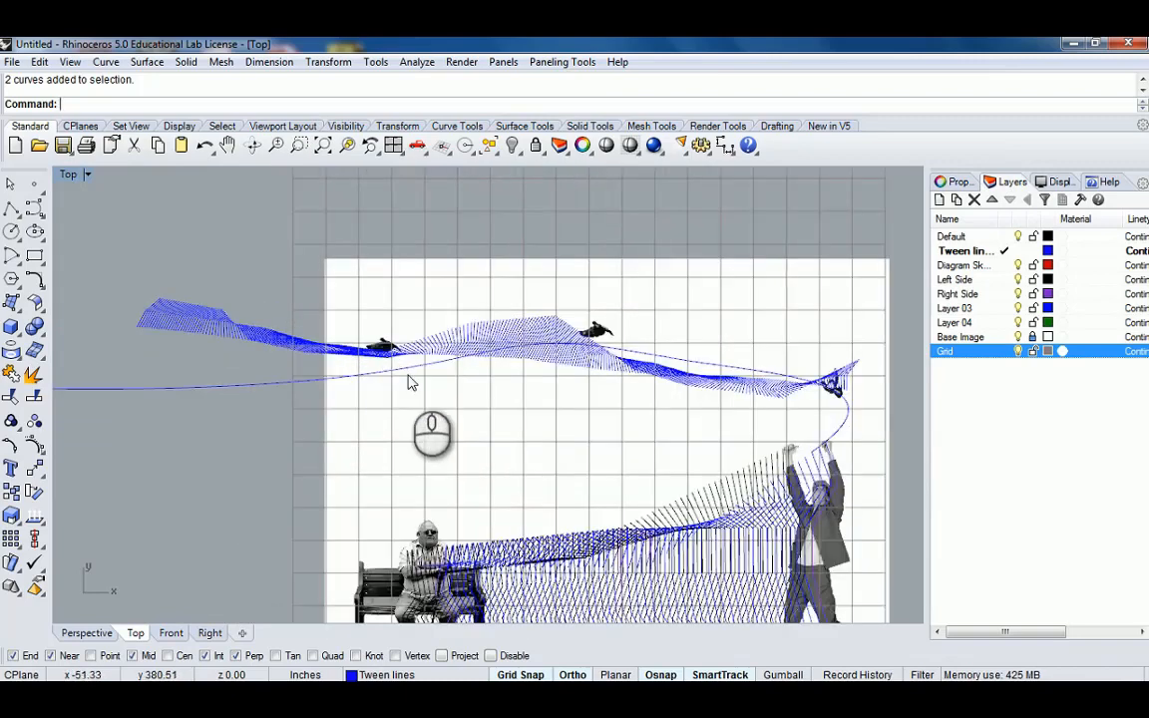
click(410, 362)
scroll(810, 317, down, 1)
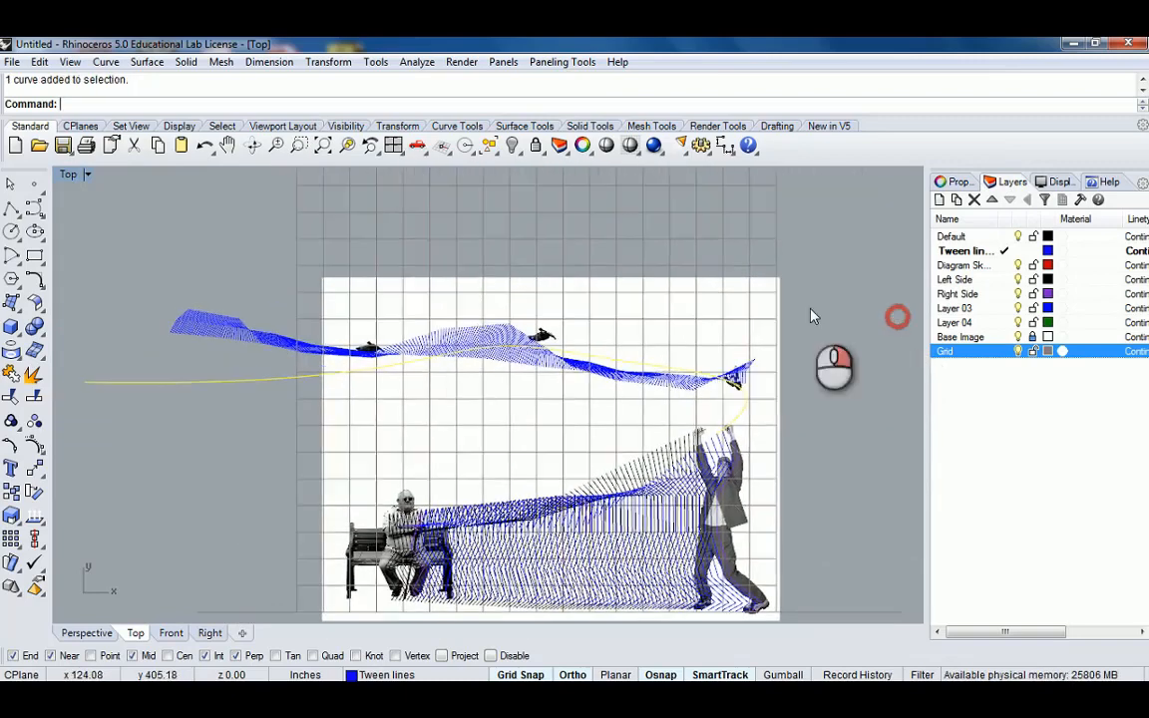
click(969, 323)
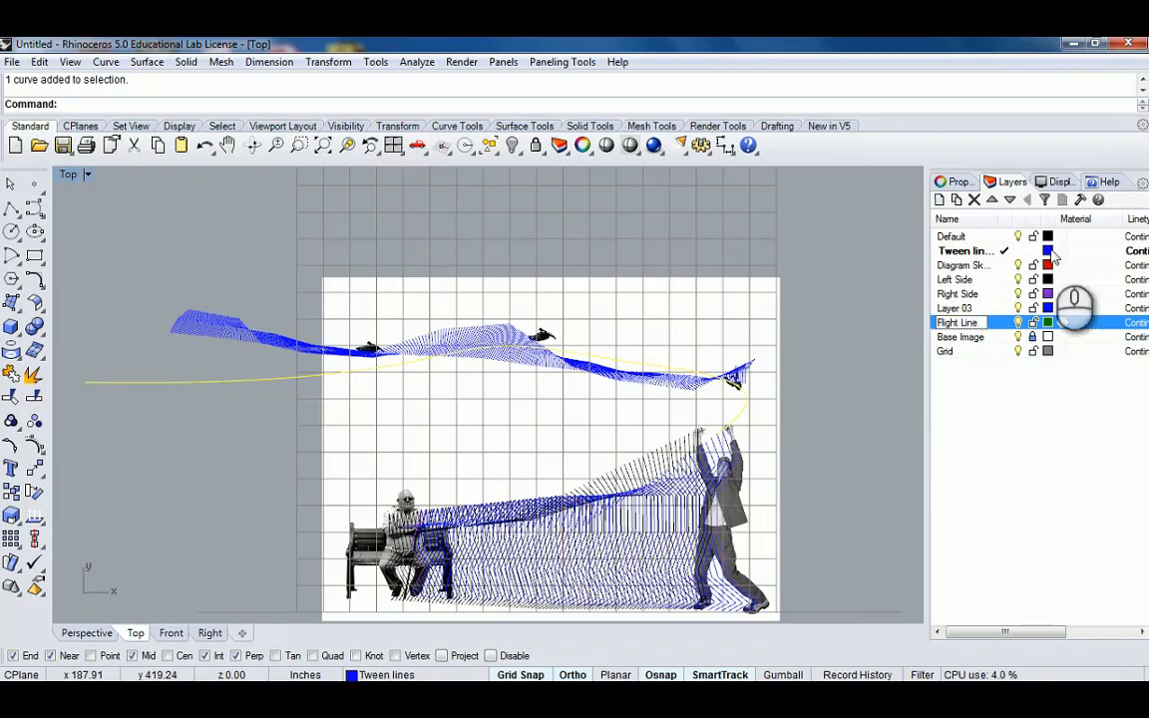
click(955, 181)
click(1092, 283)
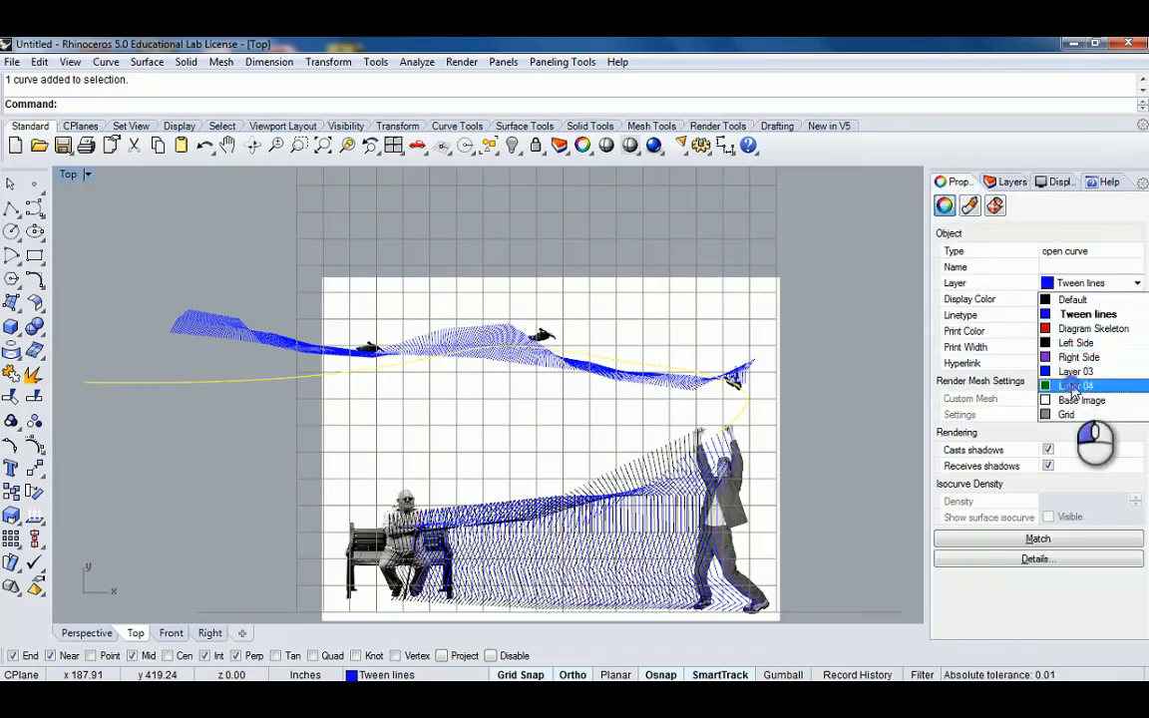
click(1076, 386)
click(1005, 182)
click(1003, 401)
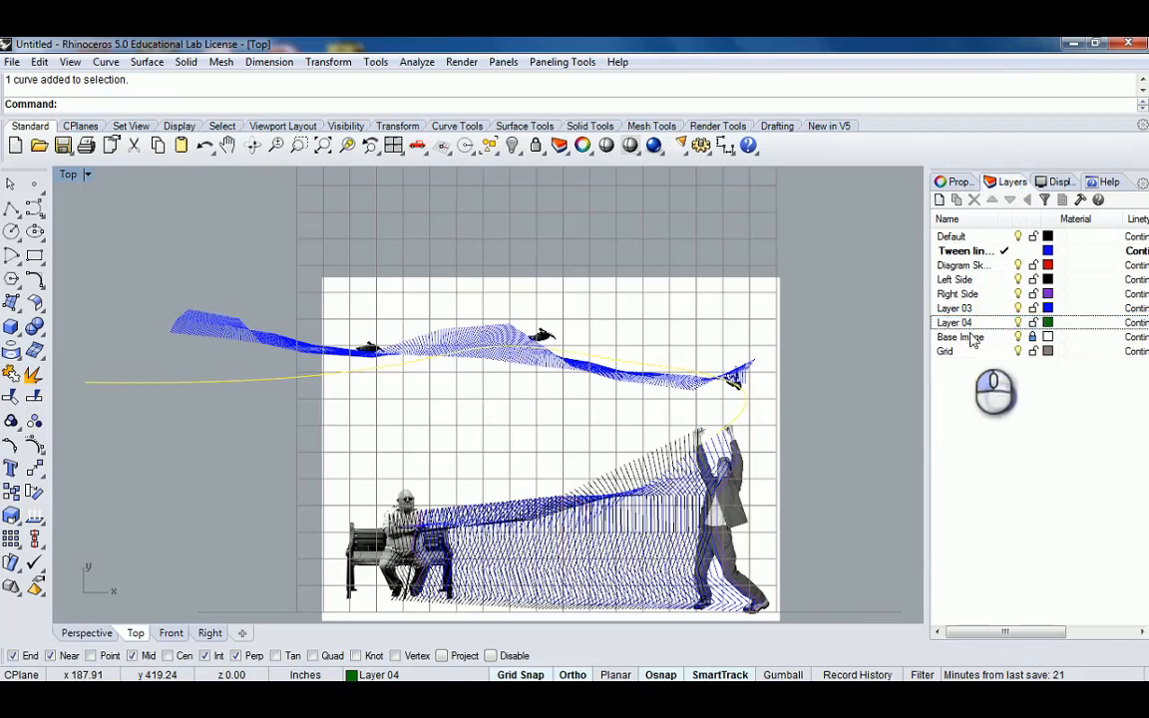
click(826, 250)
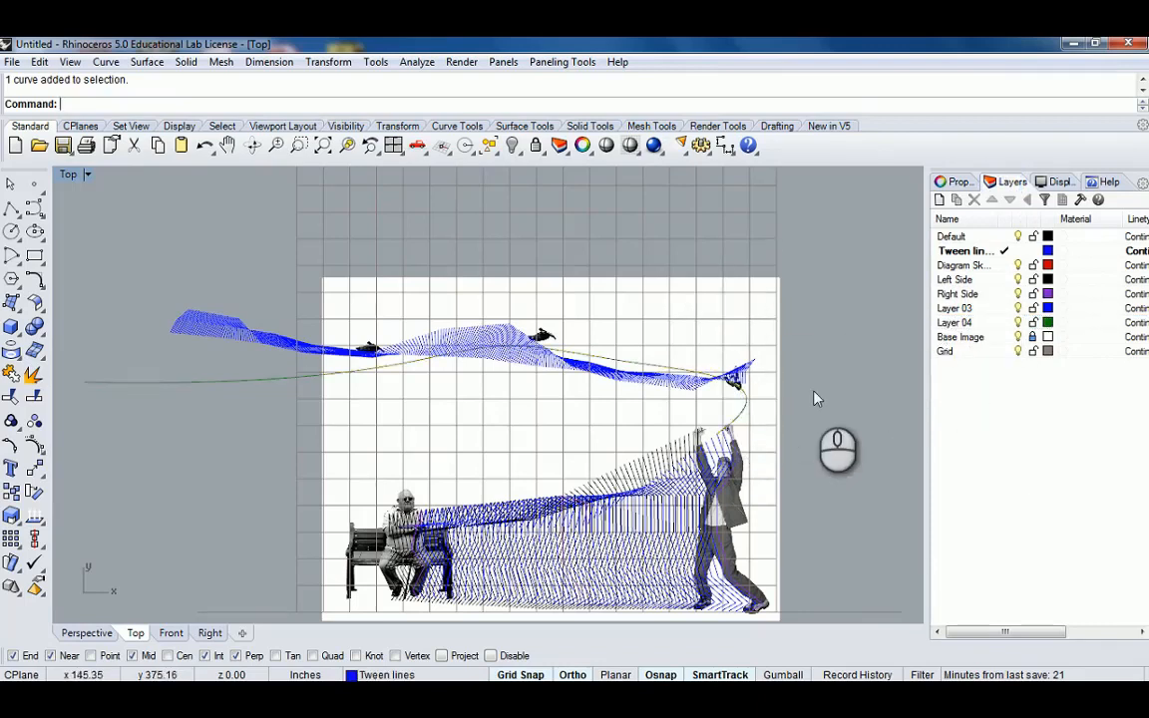
Rename Layer 04 as Flight Line
click(964, 322)
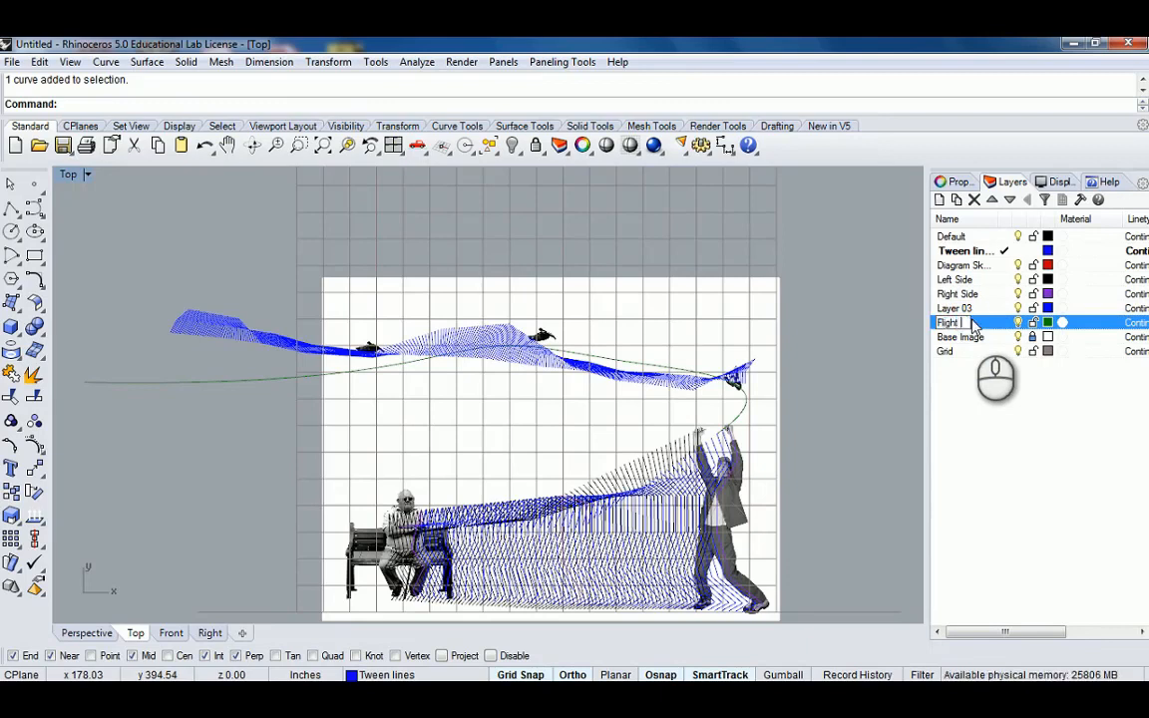
text(Flight Line)
key(Return)
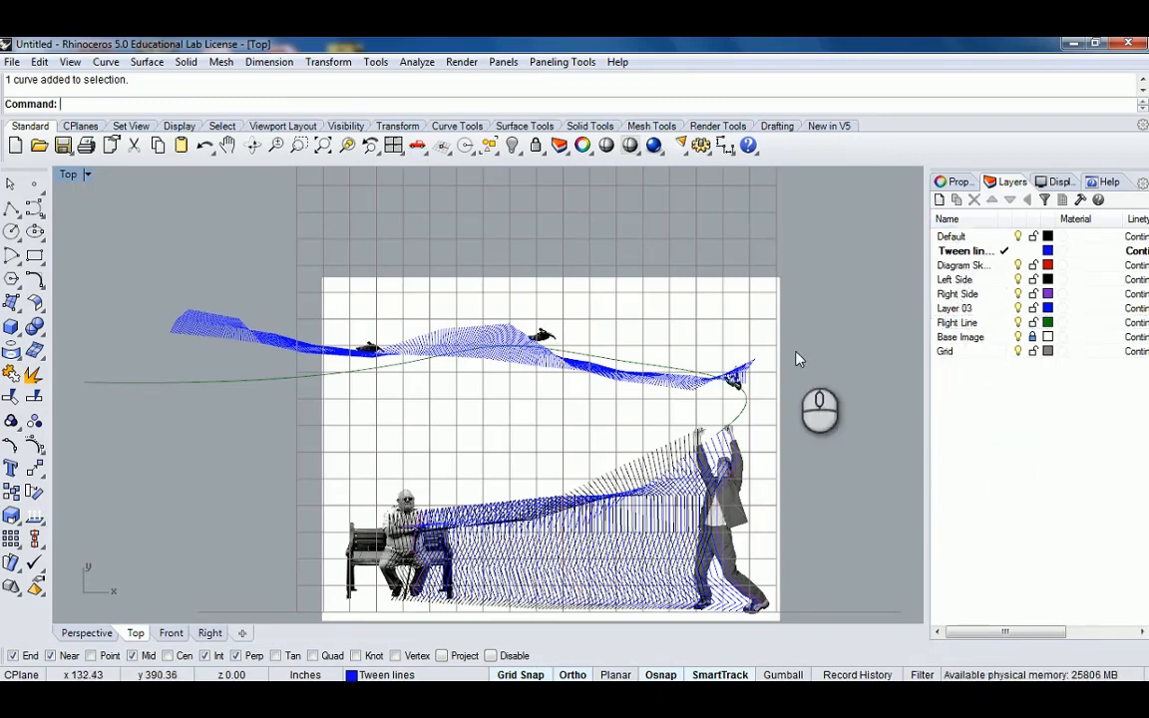
click(746, 401)
click(813, 457)
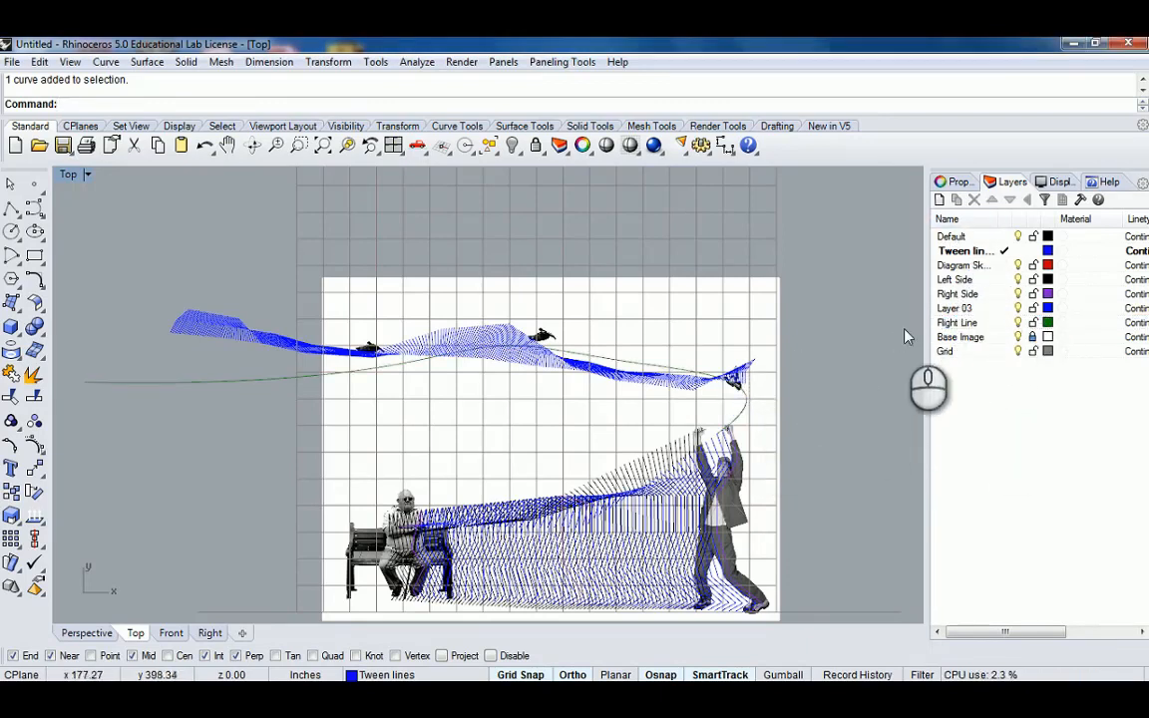
Inspect the layer list and the bird tween lines along the flight path in the Top view
click(964, 308)
click(1014, 295)
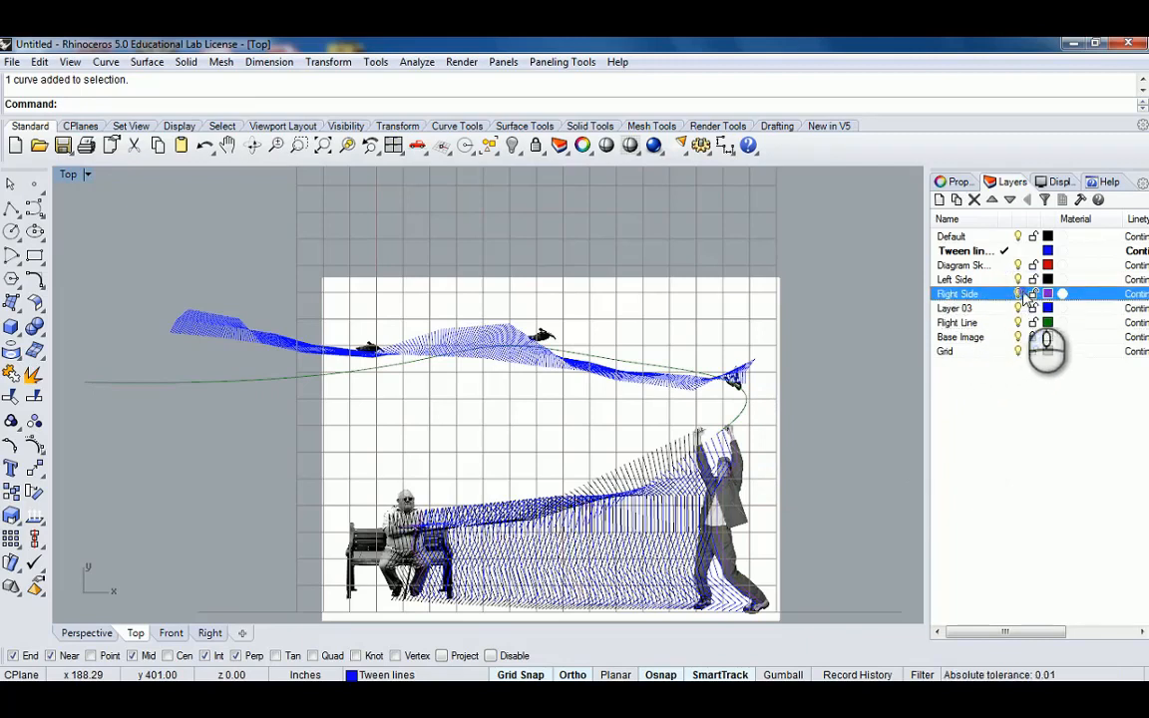
click(1019, 280)
click(1019, 280)
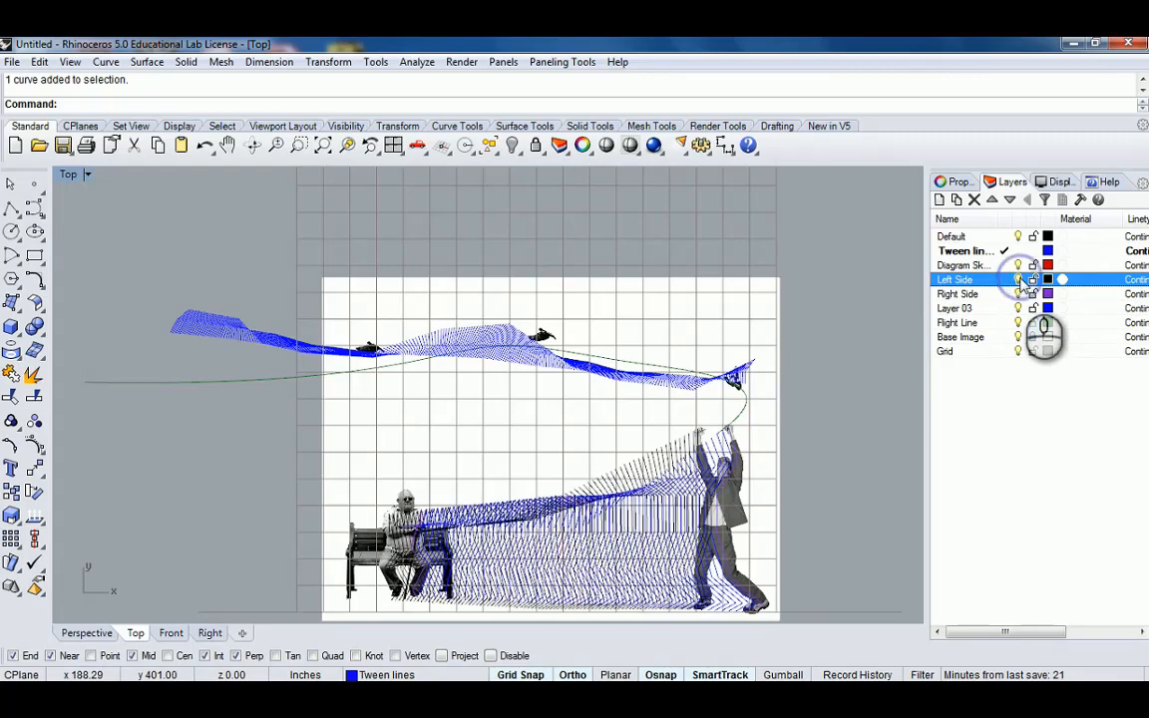
click(1018, 281)
click(1018, 280)
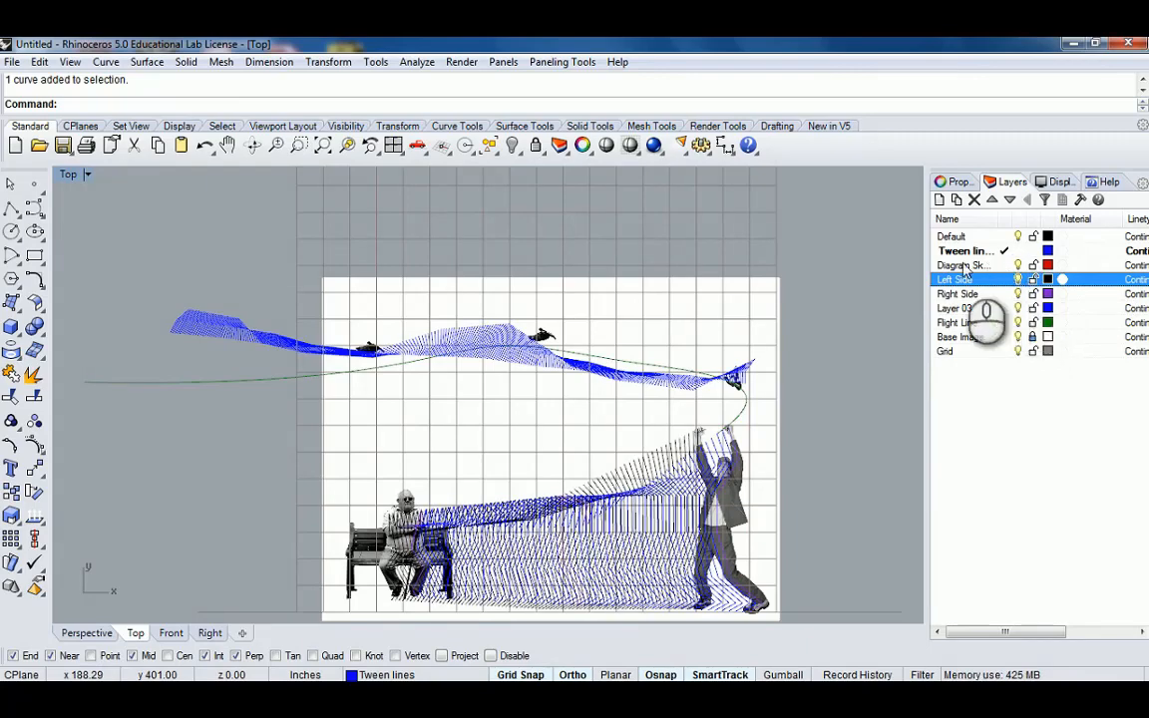
right_drag(658, 479, 691, 387)
scroll(598, 269, up, 5)
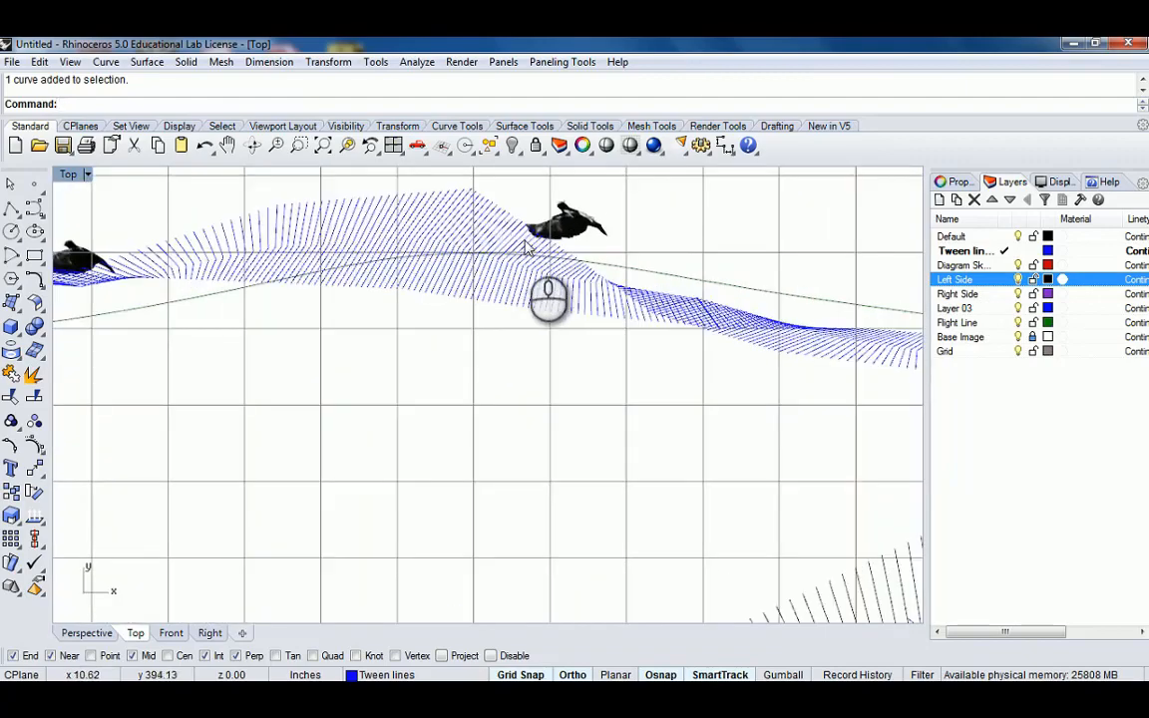
scroll(525, 246, down, 5)
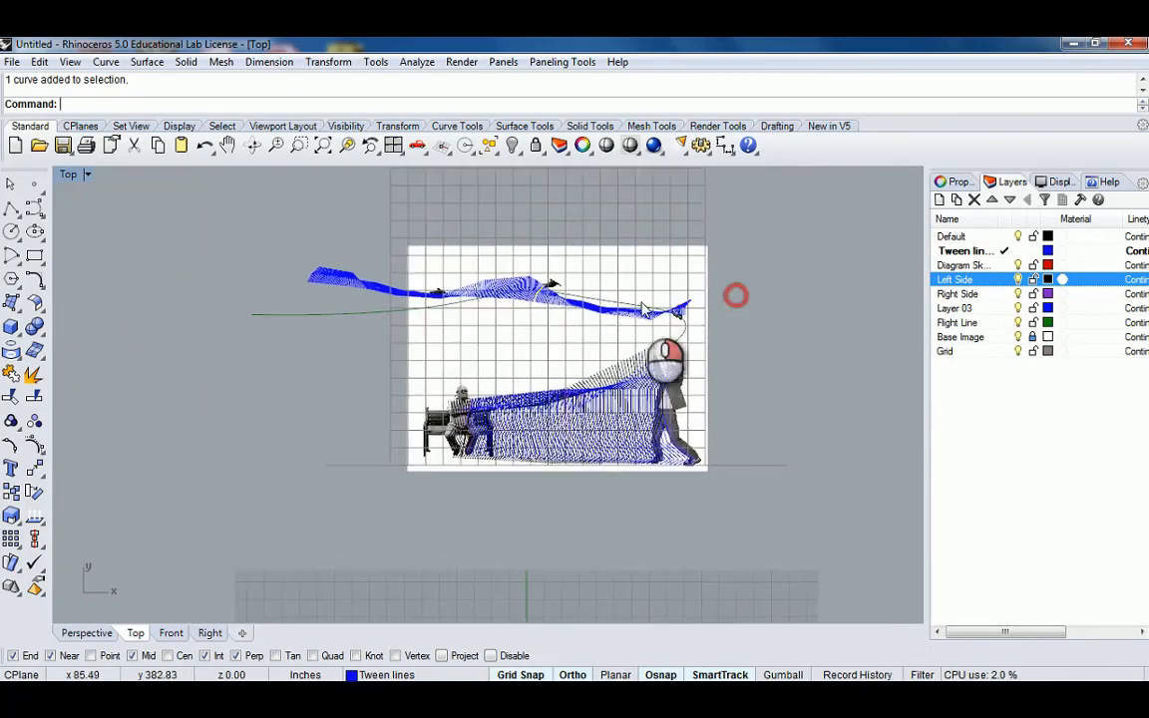
scroll(564, 295, up, 2)
scroll(624, 289, down, 2)
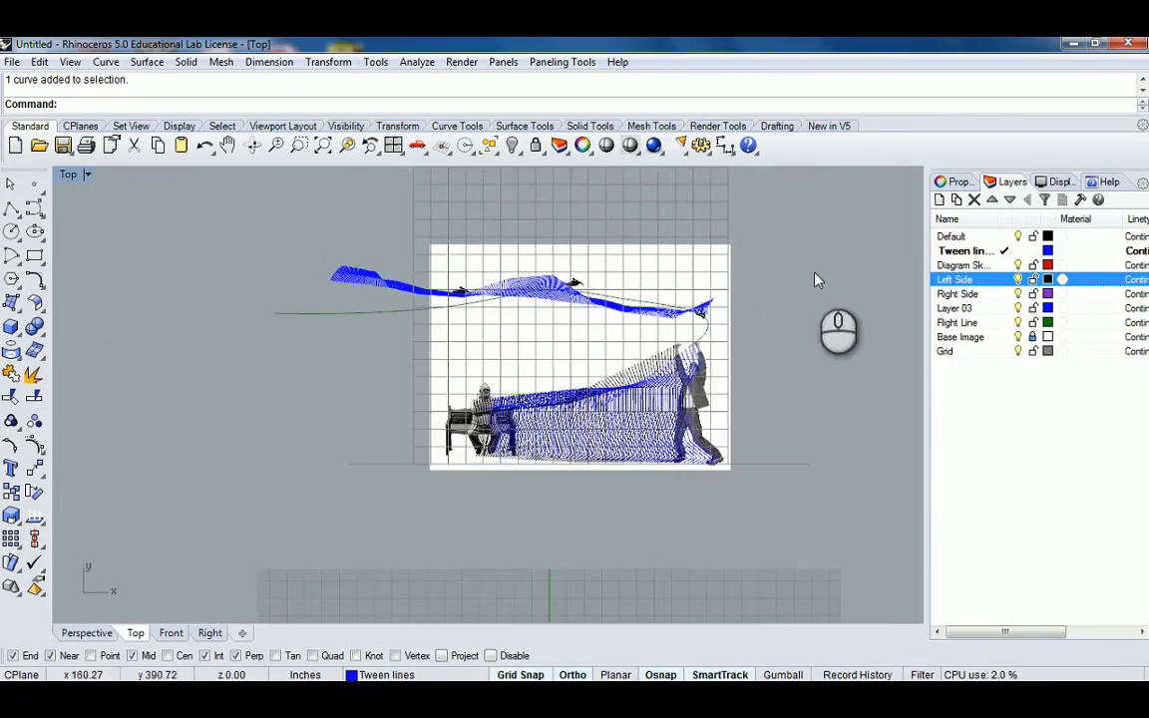
Hide the Base Image layer so only the linework and grid show
click(1018, 337)
right_drag(759, 329, 693, 342)
scroll(632, 334, down, 4)
scroll(535, 242, up, 2)
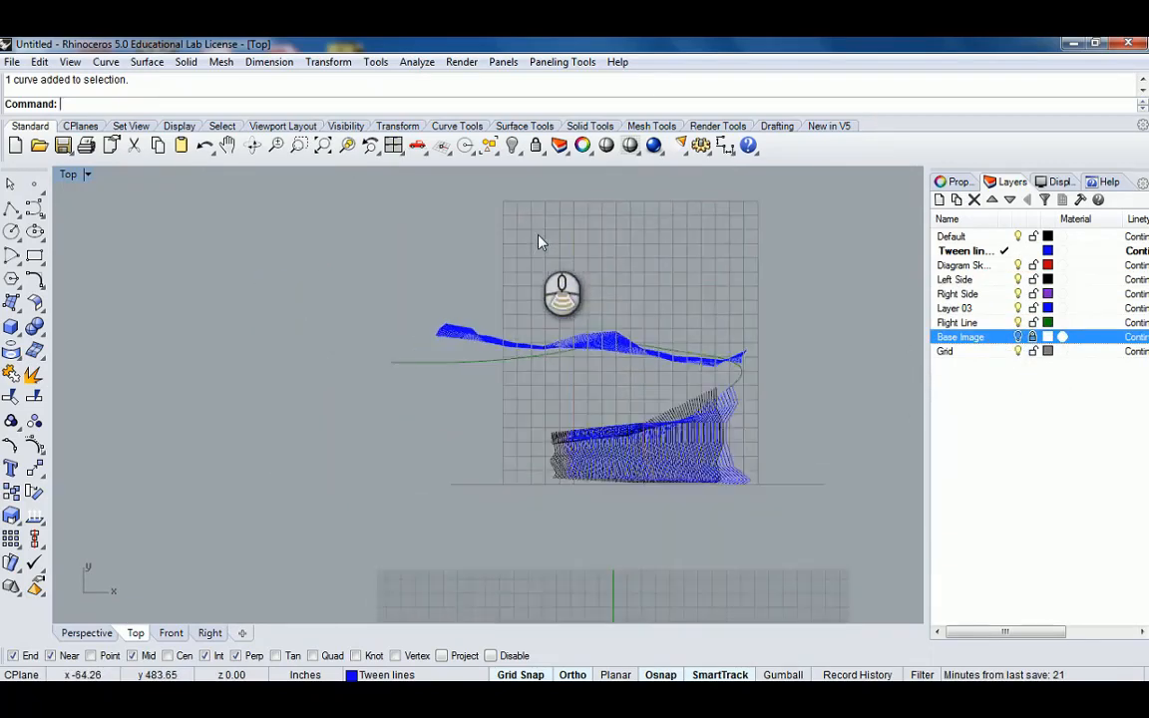
Copy the leftmost vertical grid line eight times to the left at one-grid intervals, reaching the start of the flight path
scroll(538, 239, down, 2)
right_drag(548, 251, 492, 301)
scroll(461, 299, up, 2)
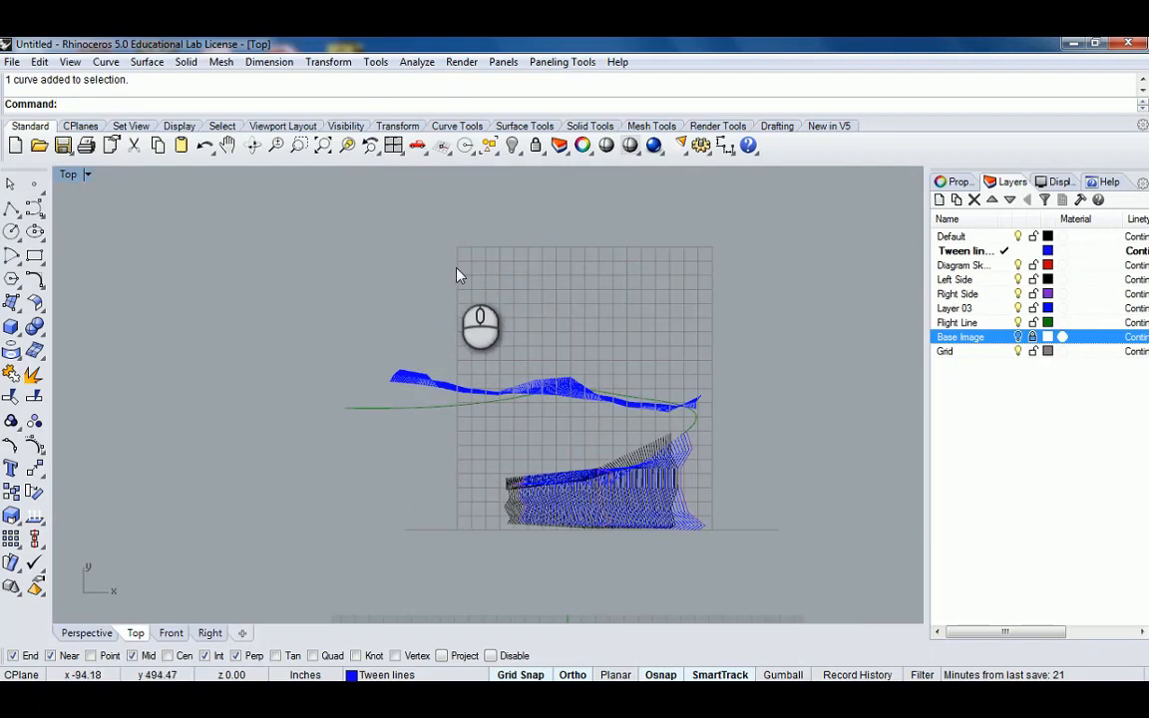
click(457, 257)
text(copy)
key(Return)
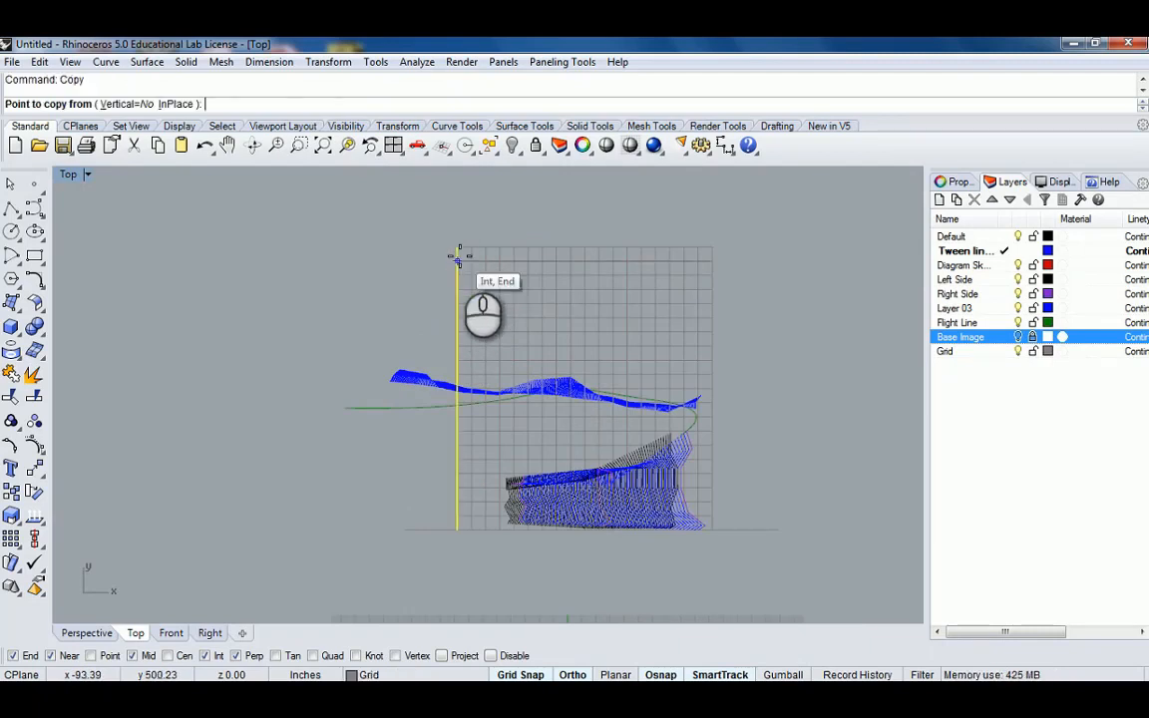
click(458, 247)
click(444, 245)
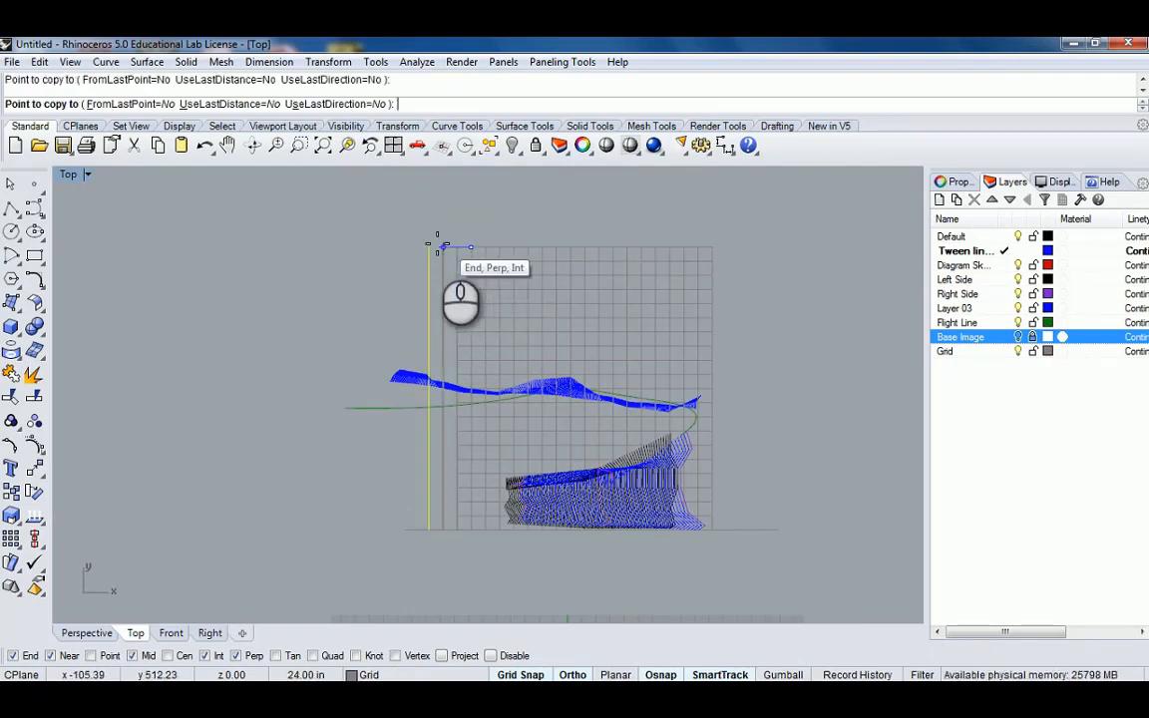
click(429, 247)
click(415, 246)
click(401, 247)
click(387, 246)
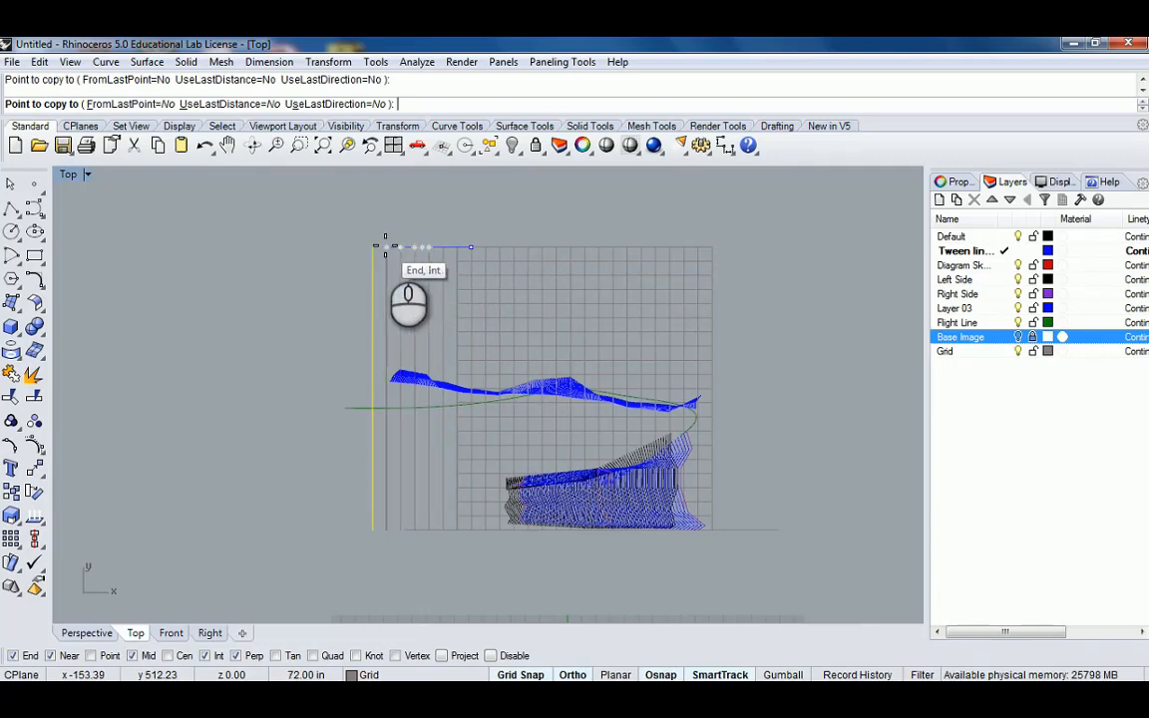
click(373, 246)
click(359, 246)
click(345, 245)
key(Return)
Edit the ground line's end points so it spans exactly from the new leftmost vertical line to the grid's right edge
scroll(424, 499, up, 3)
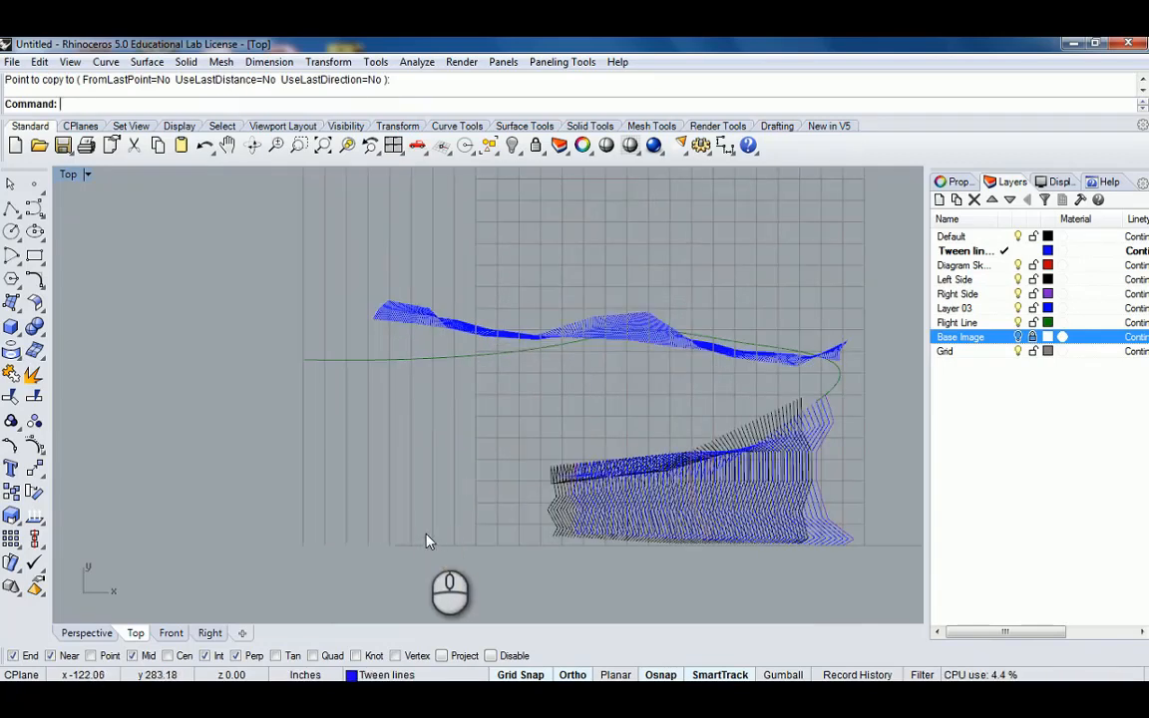
click(424, 548)
key(F10)
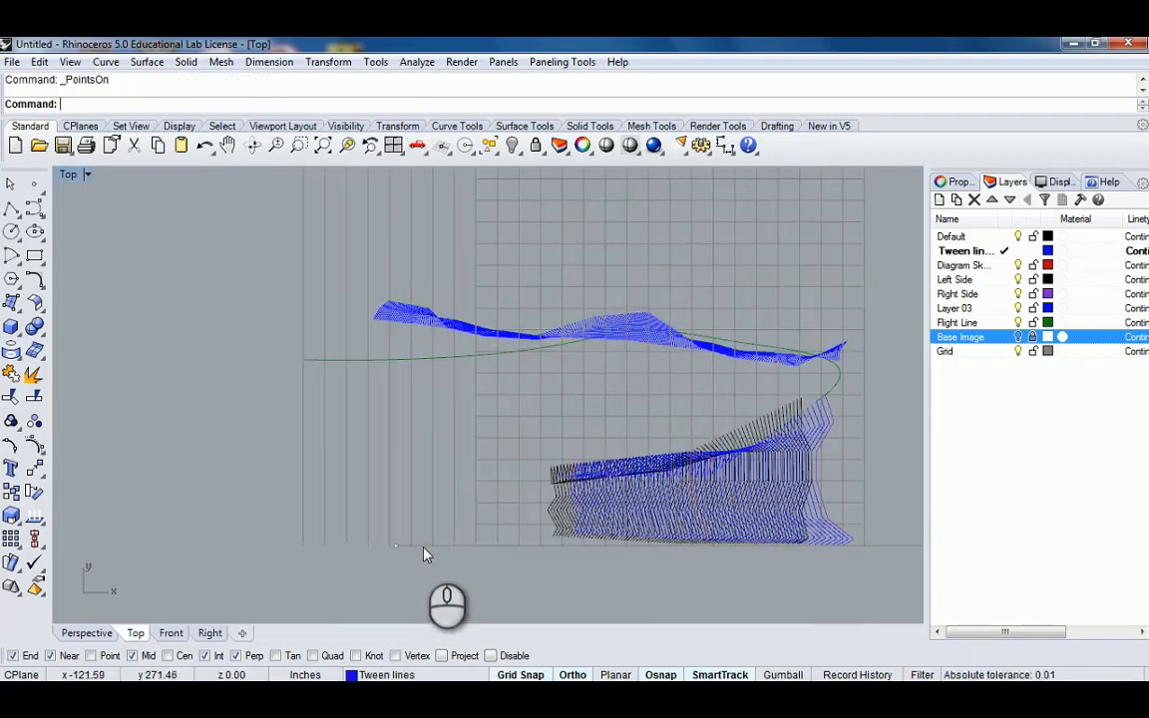
click(397, 546)
drag(397, 547, 303, 546)
right_drag(711, 569, 559, 502)
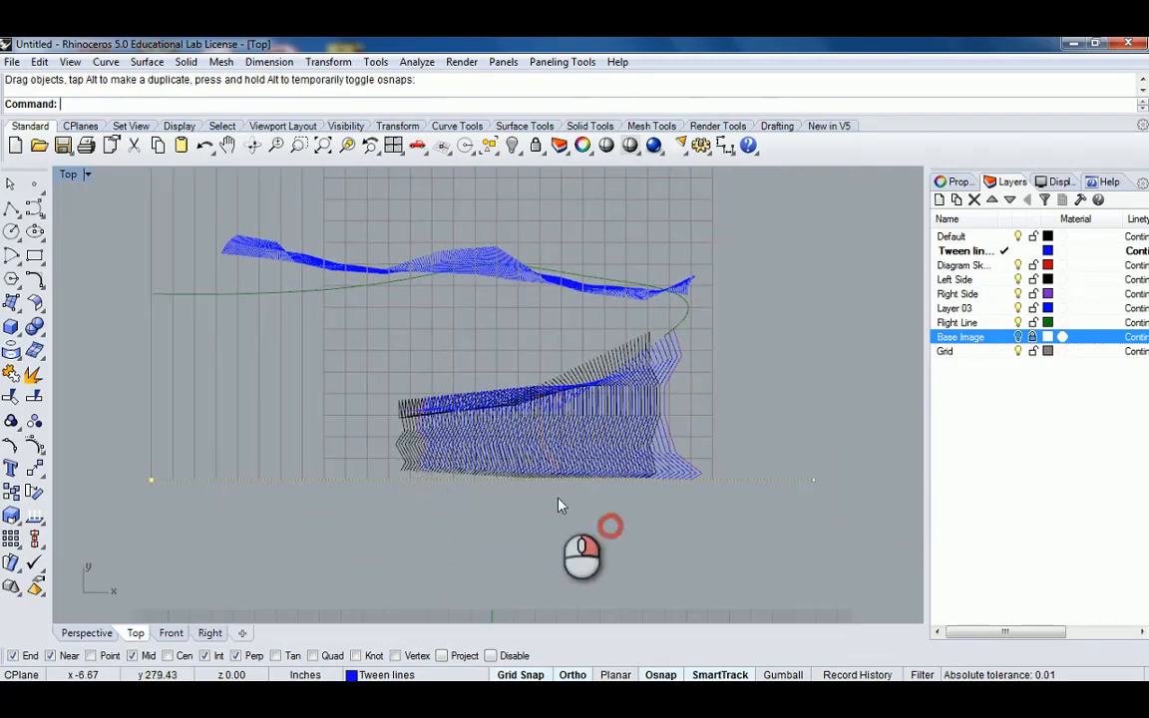
drag(815, 482, 714, 479)
Select the horizontal grid lines between the top and ground lines and stretch them with Scale1D from their right ends to the leftmost vertical line
scroll(690, 433, down, 4)
right_drag(624, 392, 596, 469)
scroll(424, 291, up, 4)
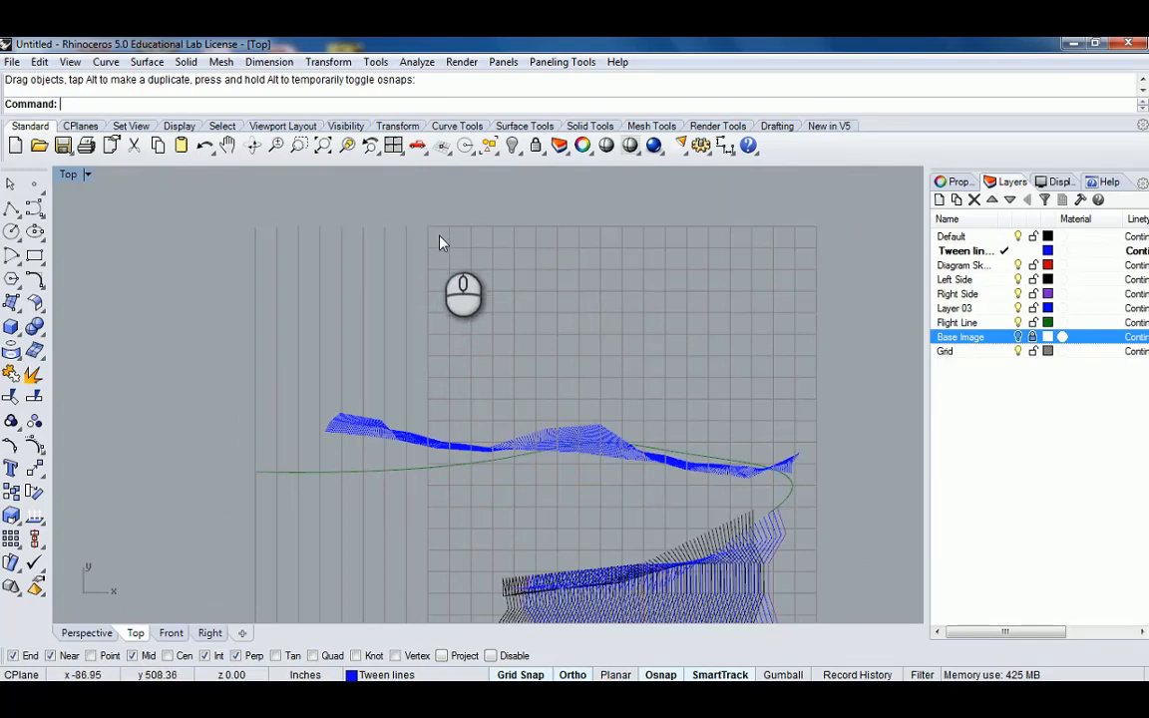
scroll(436, 251, down, 3)
scroll(439, 244, up, 2)
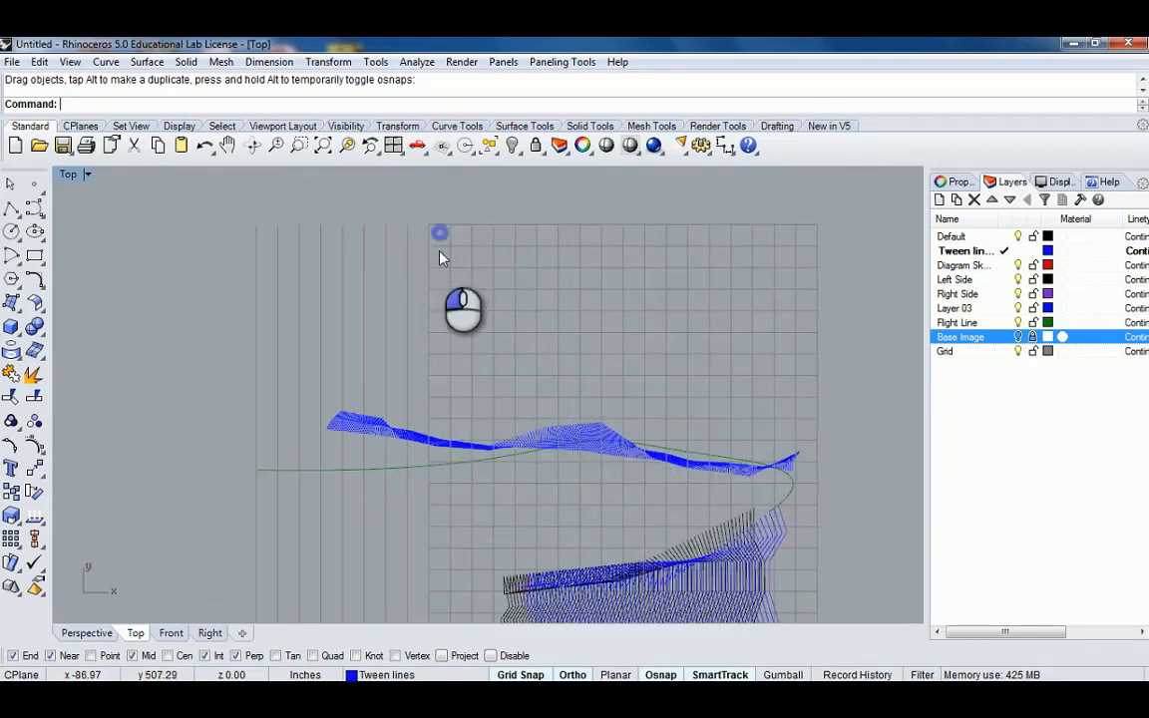
drag(439, 428, 454, 301)
scroll(454, 300, up, 2)
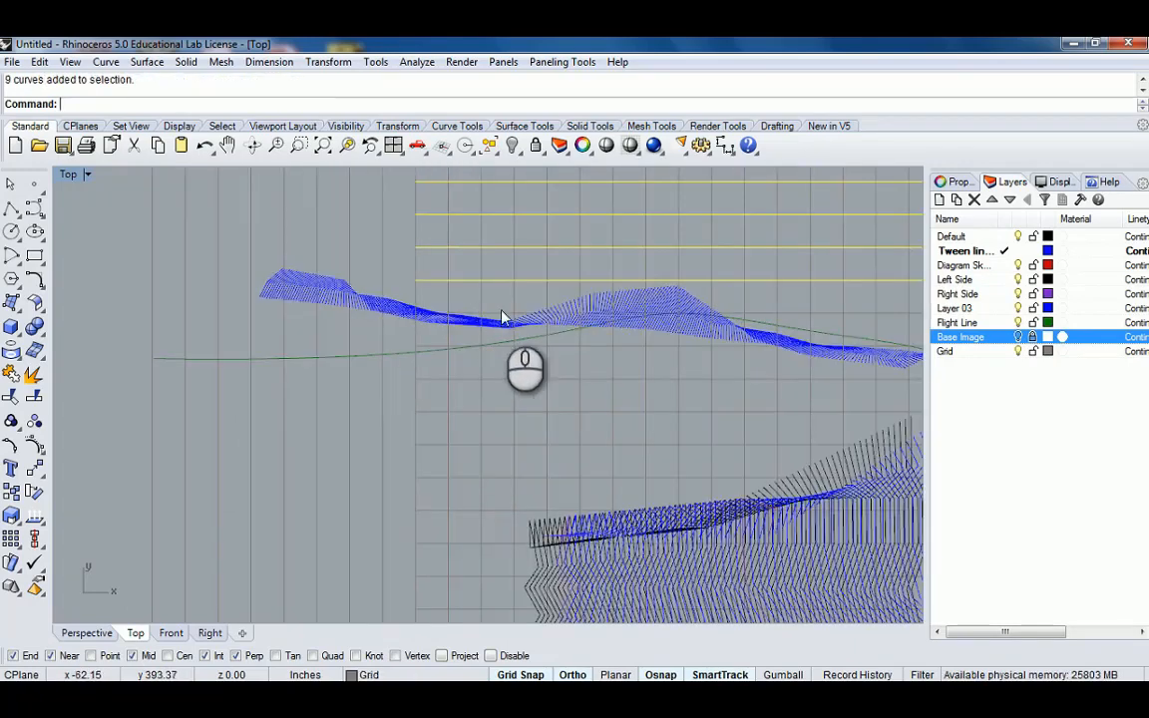
shift+click(505, 347)
scroll(506, 364, down, 3)
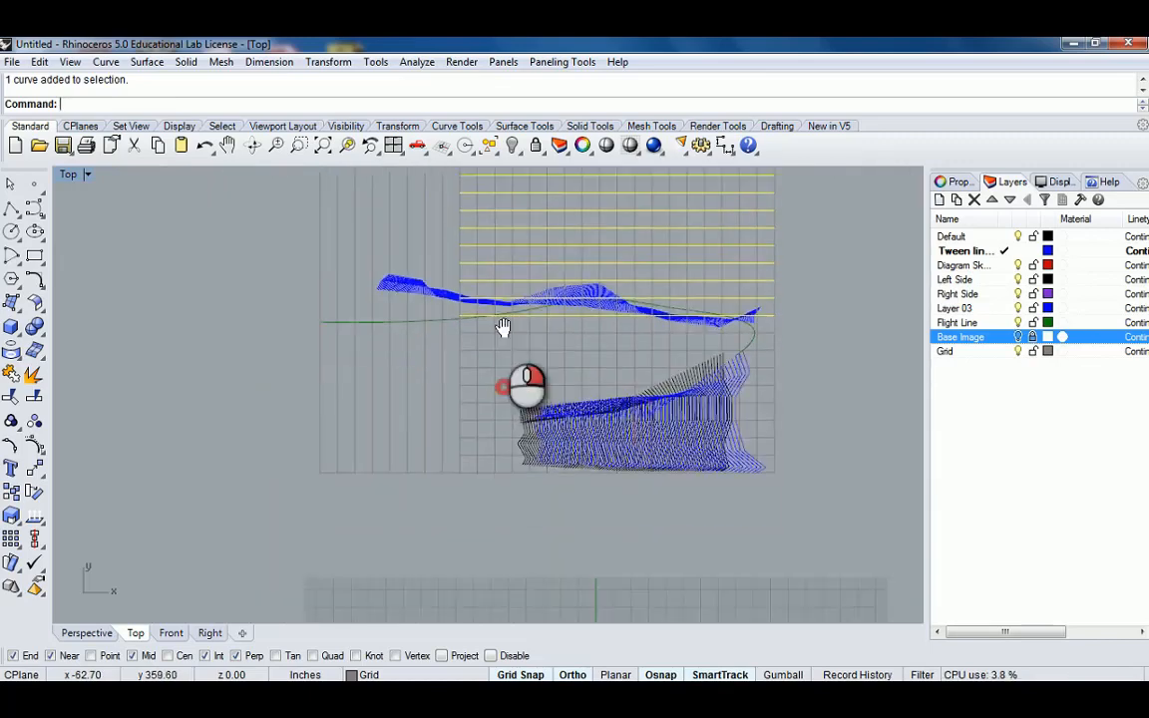
scroll(504, 334, up, 1)
shift+drag(491, 382, 495, 467)
scroll(498, 459, down, 6)
right_drag(535, 333, 570, 375)
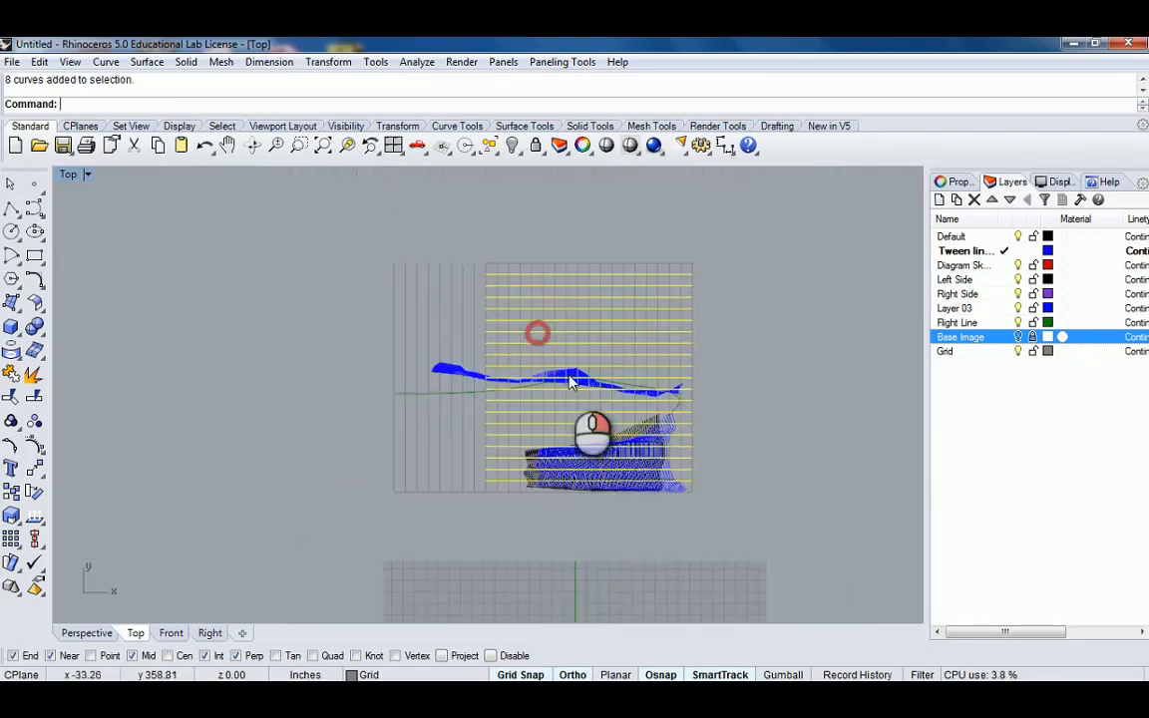
scroll(669, 256, up, 4)
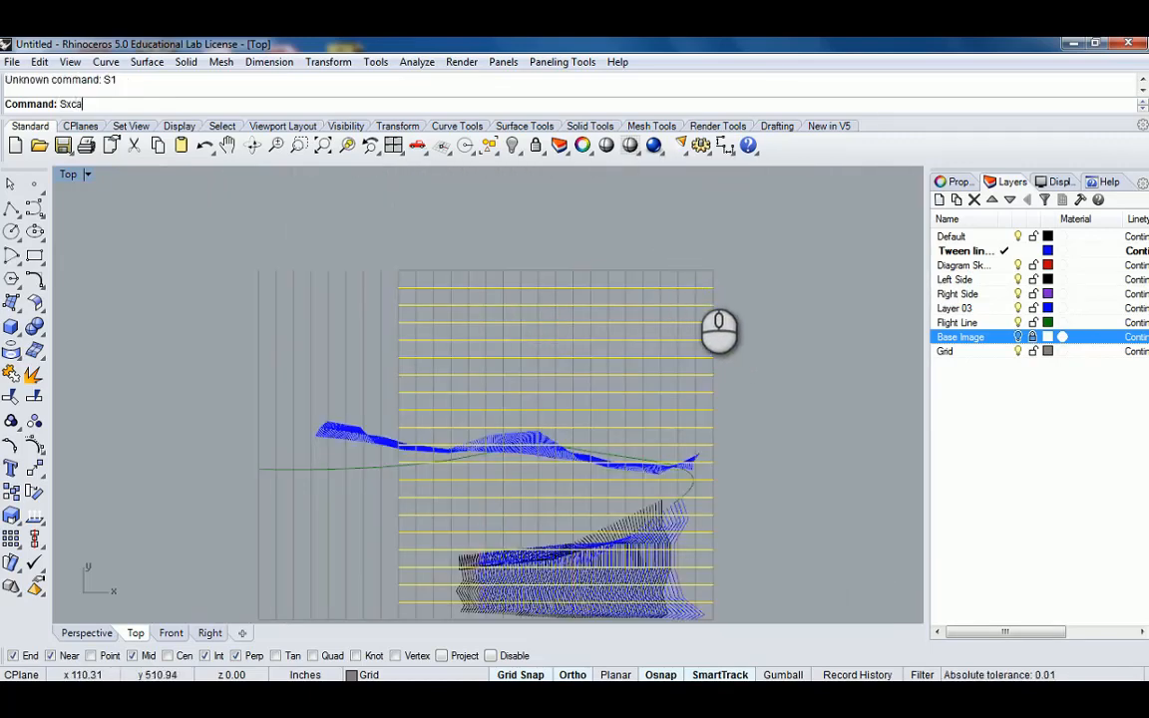
key(BackSpace)
key(BackSpace)
key(BackSpace)
text(cale)
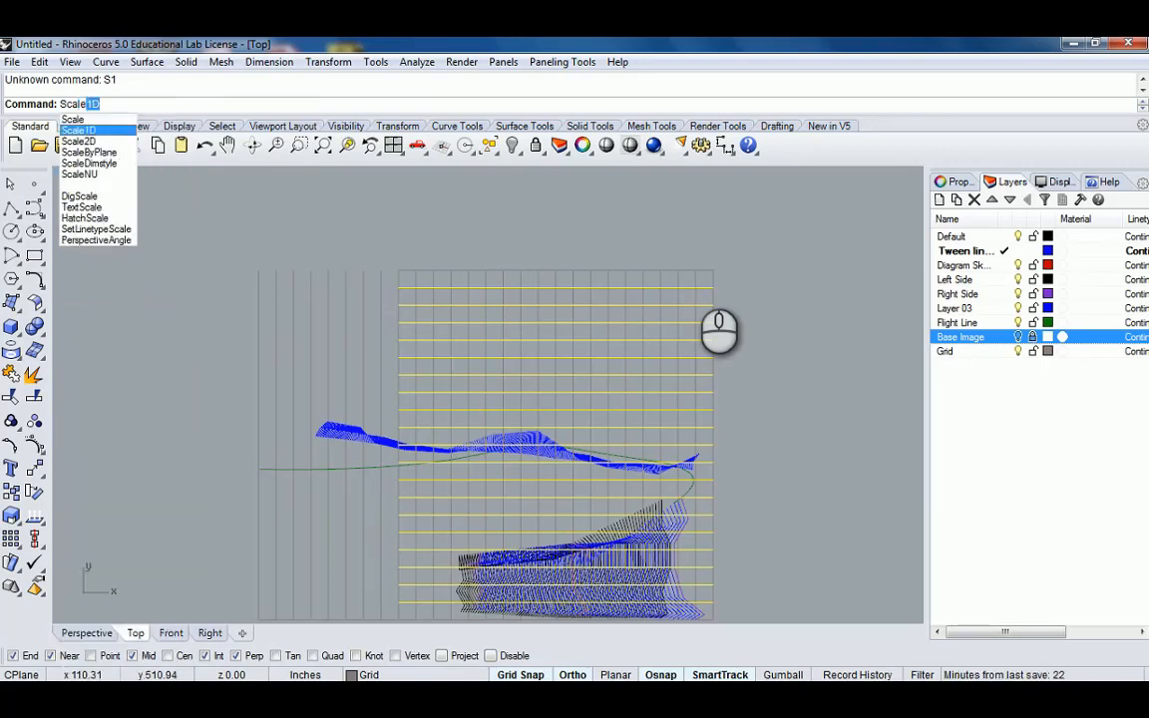
key(Return)
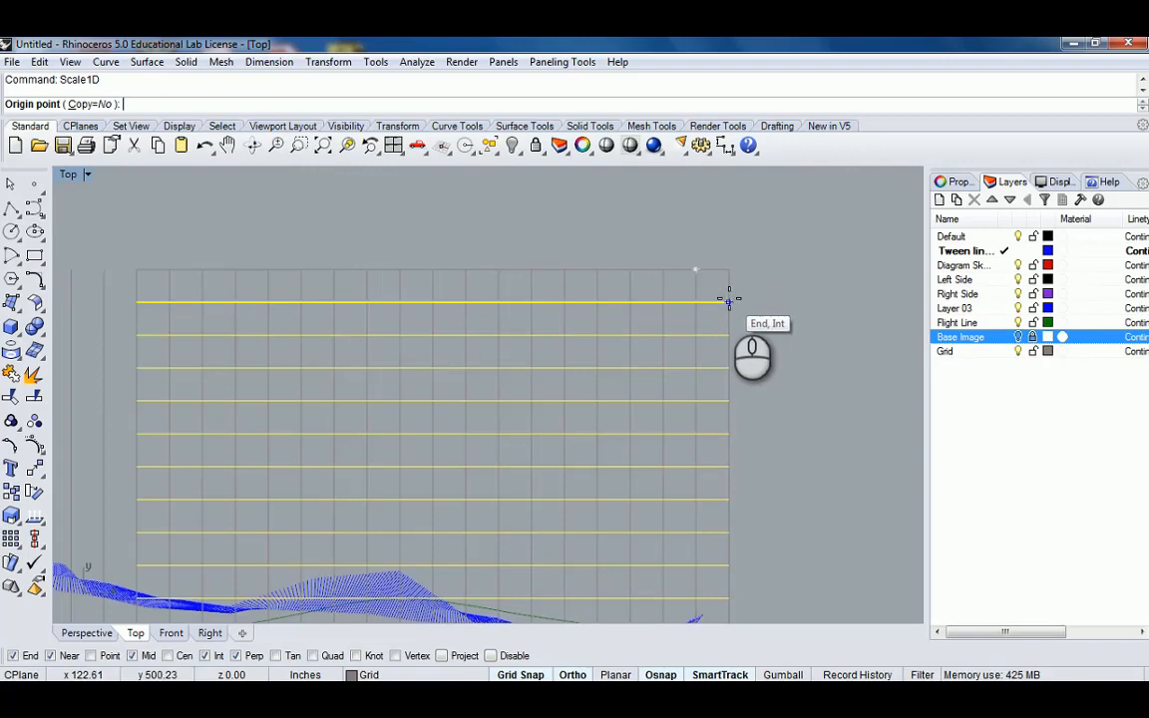
click(729, 300)
scroll(663, 296, down, 9)
right_drag(488, 304, 588, 302)
scroll(588, 302, up, 7)
click(504, 286)
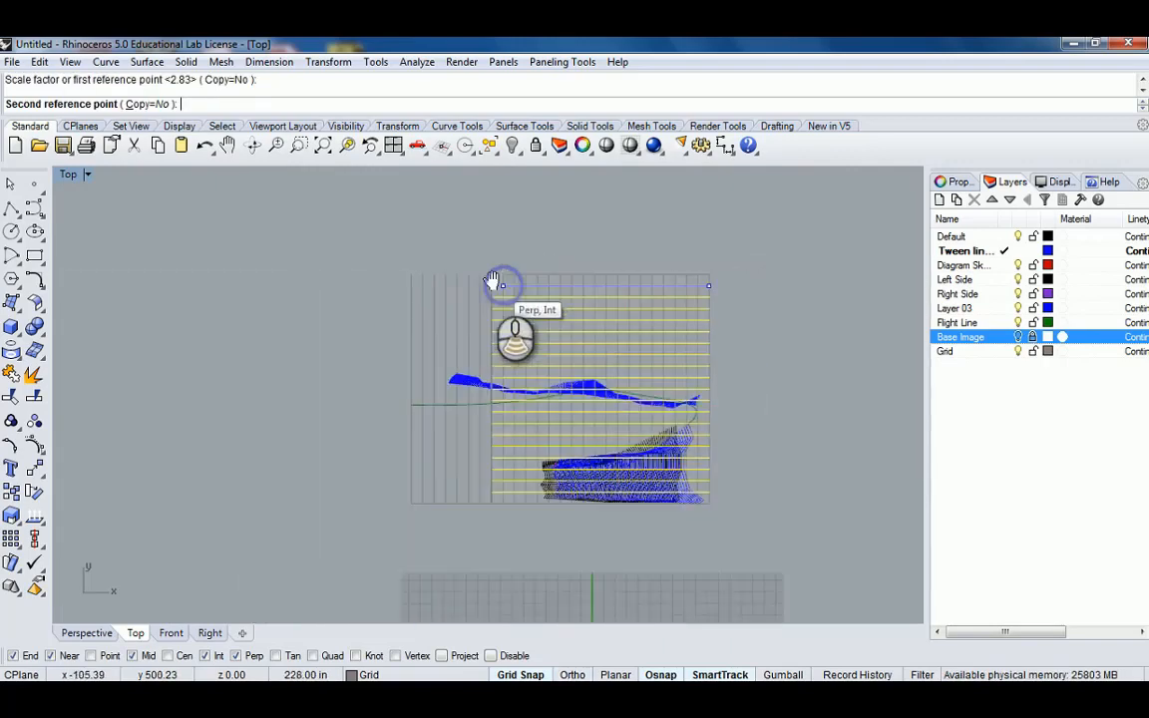
click(399, 221)
Stretch the top horizontal grid line with Scale1D from its right end to the leftmost vertical line
scroll(509, 237, down, 3)
scroll(494, 247, up, 3)
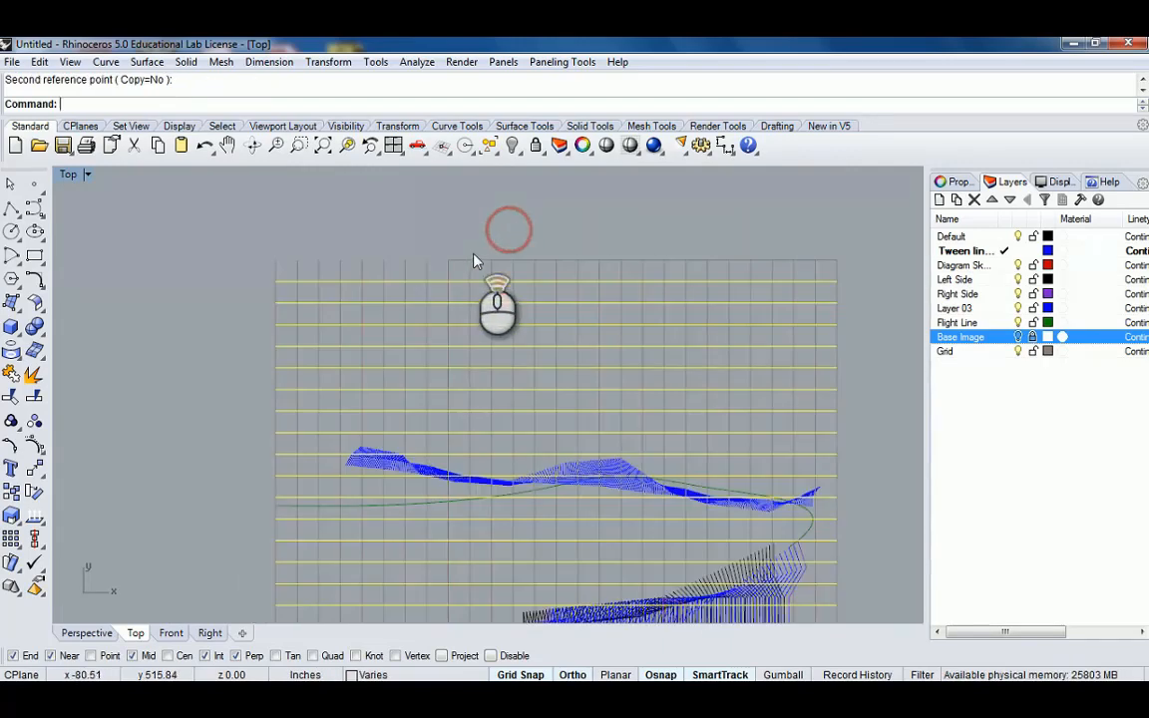
click(485, 260)
right_click(519, 258)
click(829, 259)
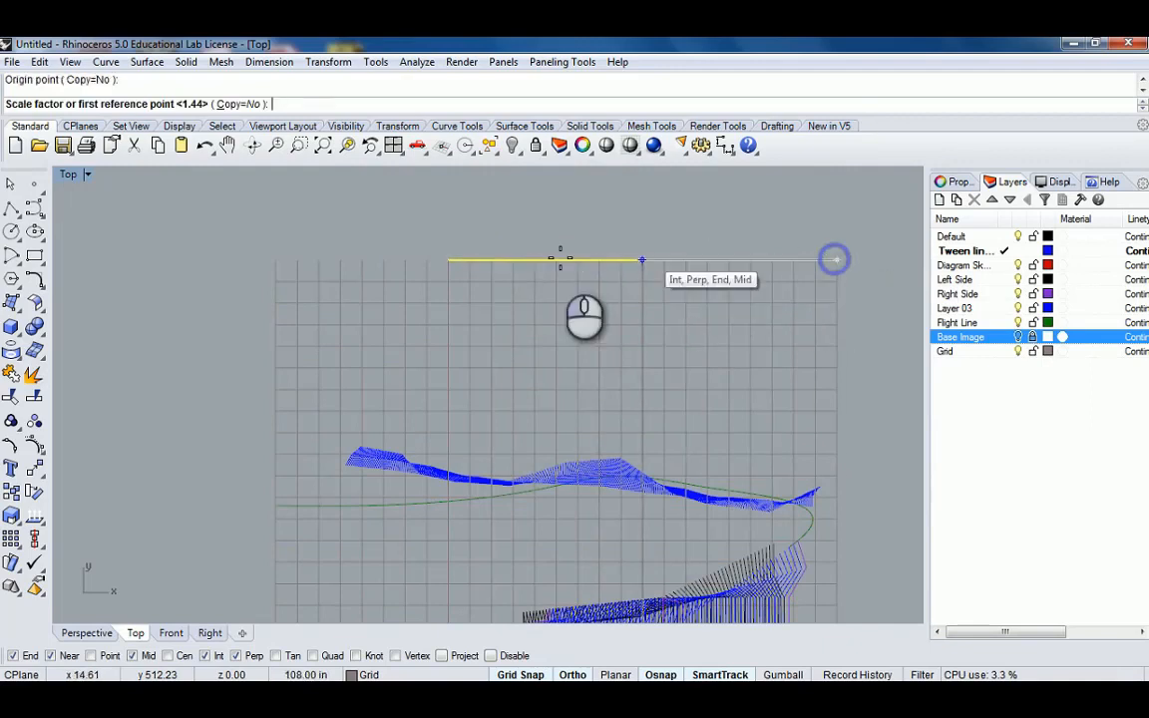
click(451, 255)
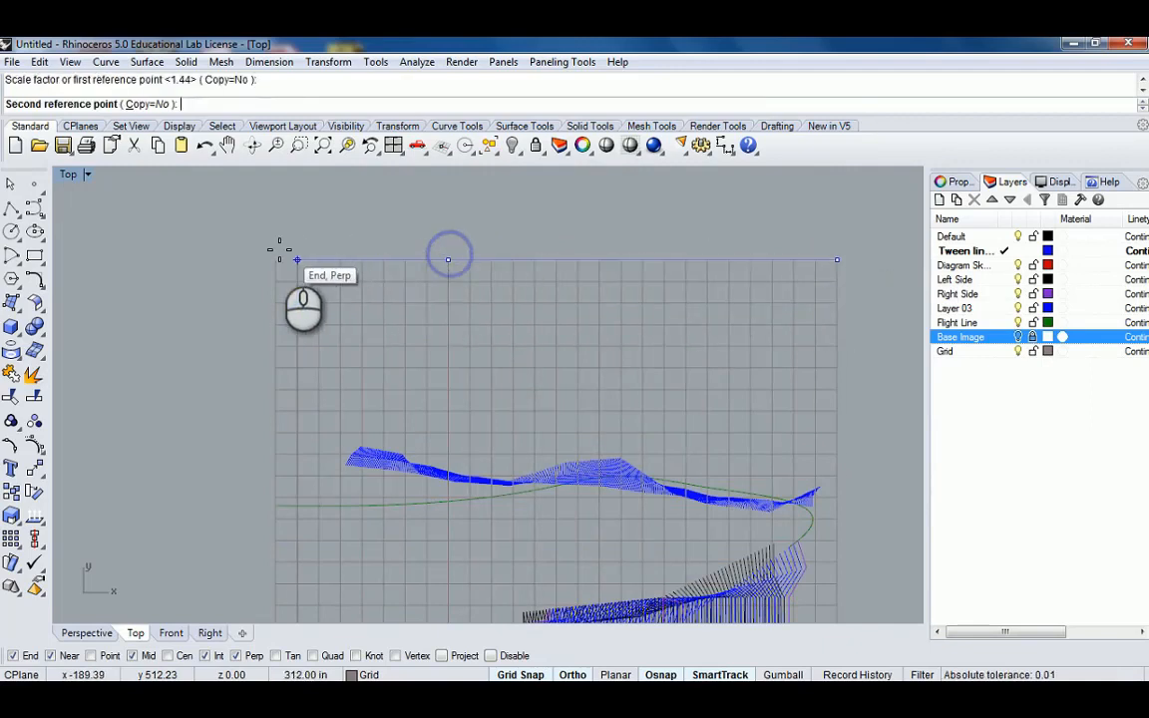
click(277, 257)
scroll(456, 281, down, 3)
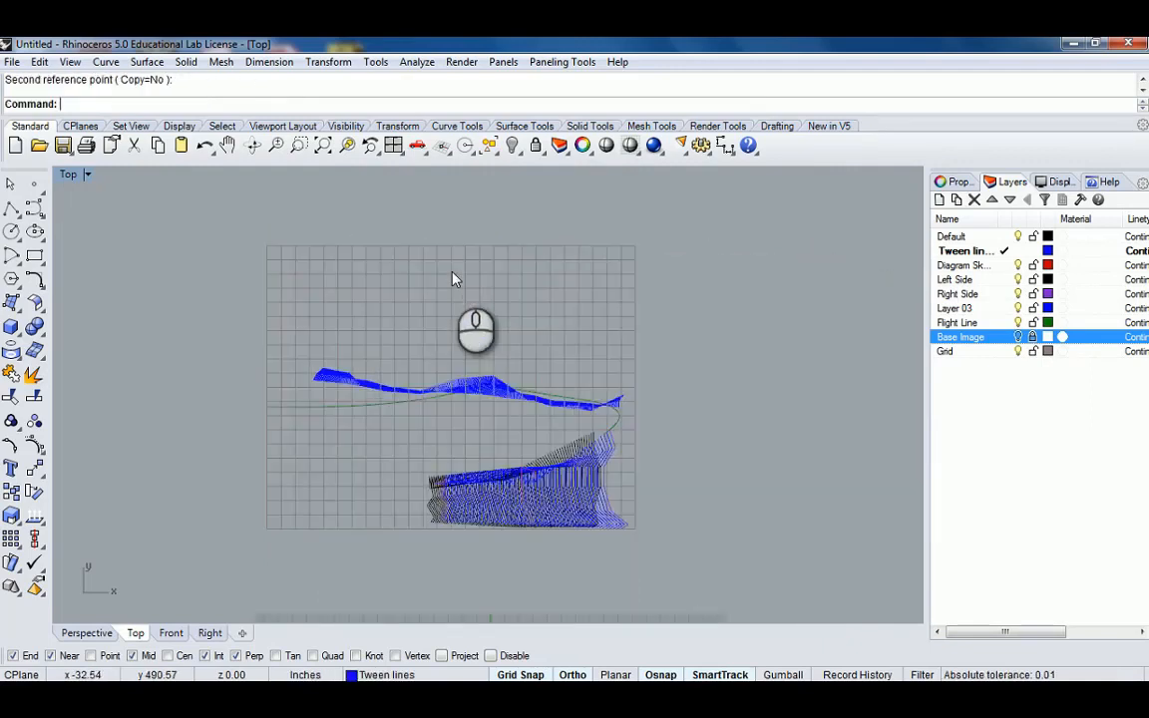
Select all of the visible linework together: the grid, the flight path and the tweened pose curves
right_drag(507, 379, 538, 344)
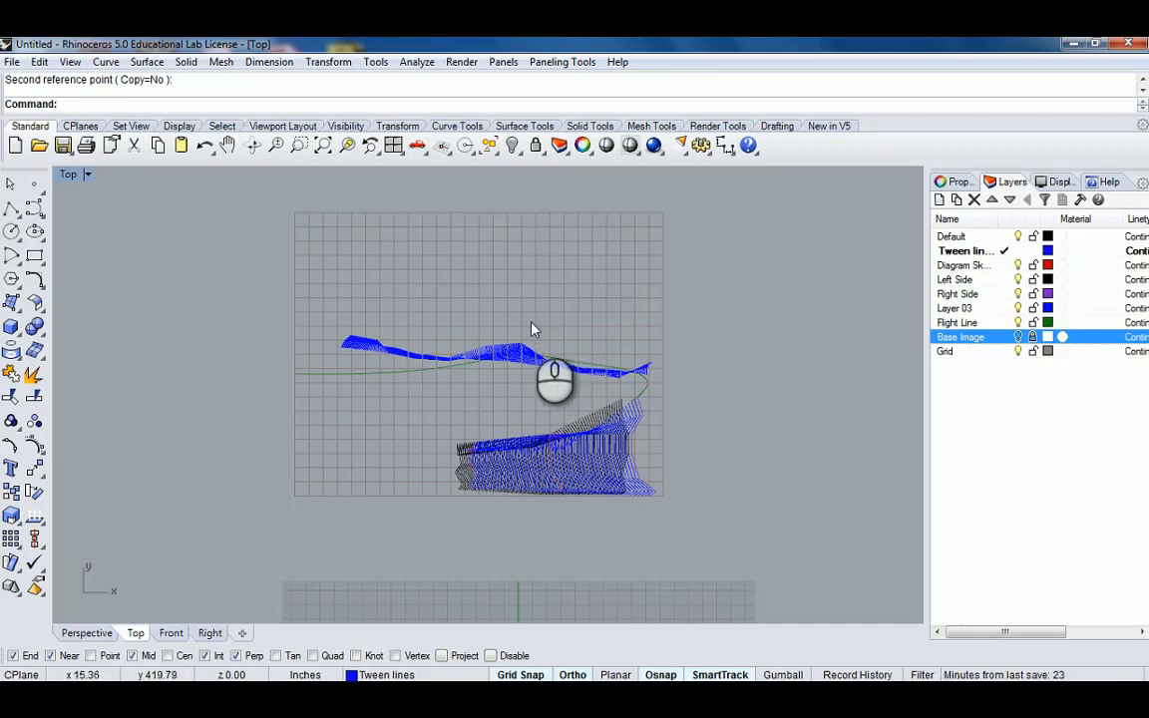
scroll(515, 324, down, 4)
right_drag(512, 325, 535, 387)
scroll(534, 390, up, 6)
scroll(529, 387, down, 2)
scroll(530, 393, down, 2)
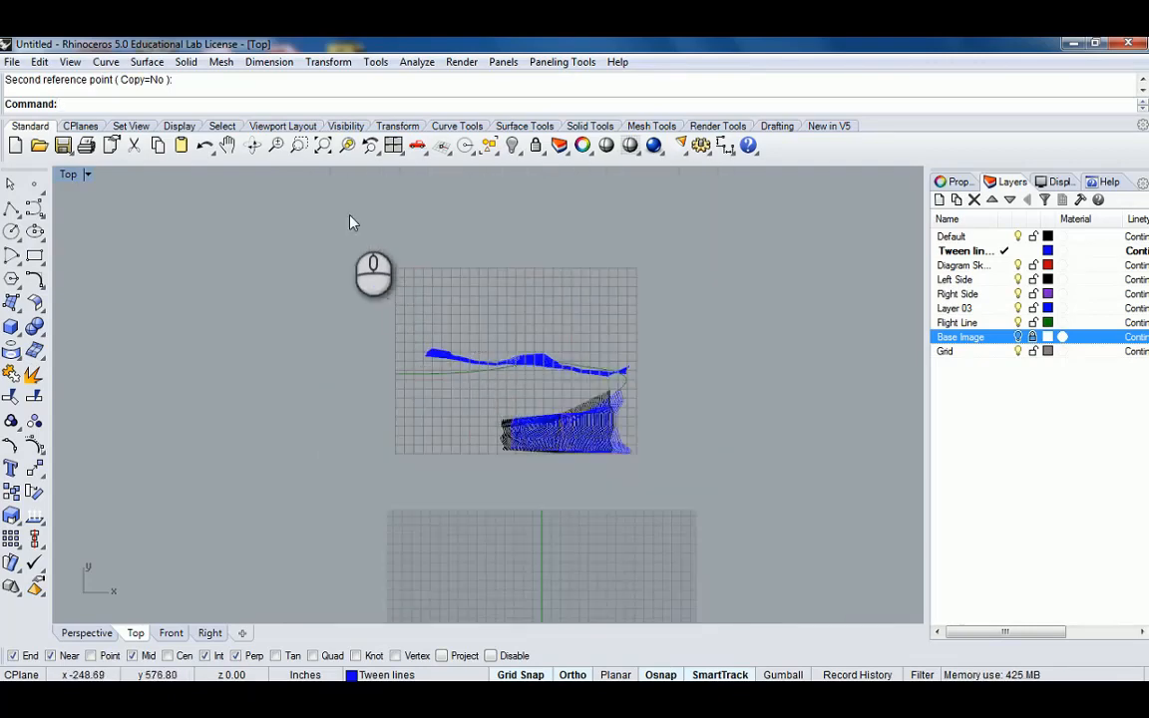
drag(351, 217, 740, 551)
scroll(638, 454, up, 3)
scroll(474, 294, down, 1)
right_drag(475, 293, 516, 329)
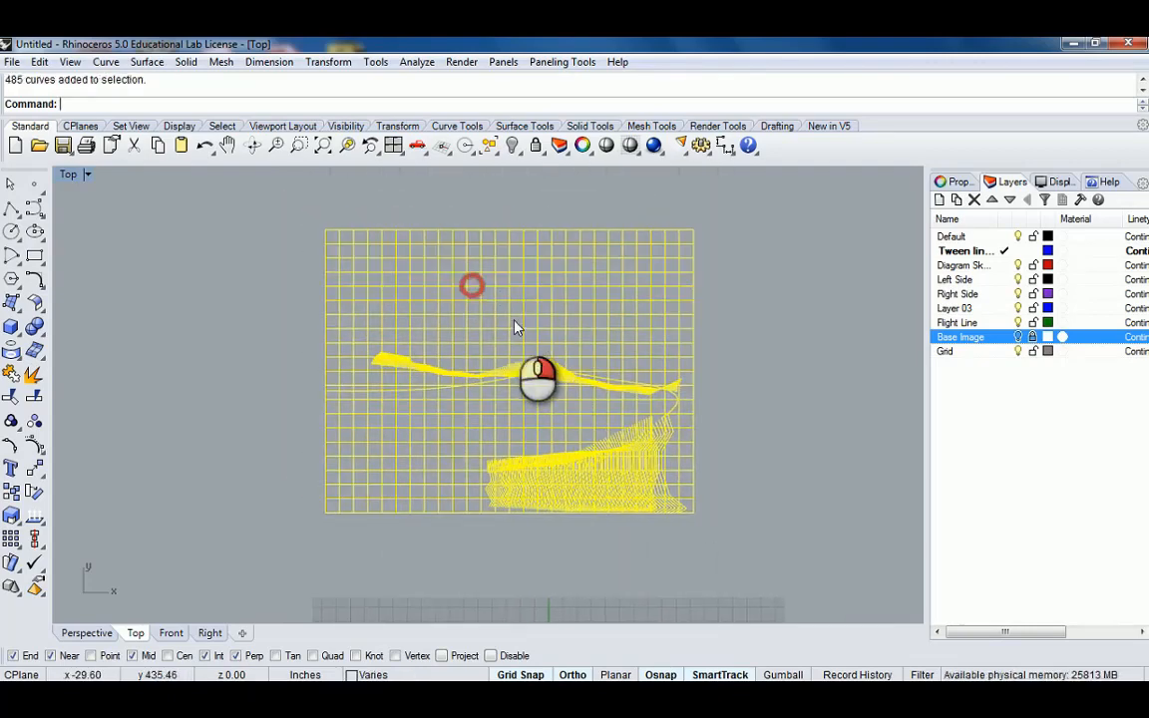
Export the selected curves as an Adobe Illustrator file named "Wild Drawing Linework" into the References folder, then clear the selection
click(12, 62)
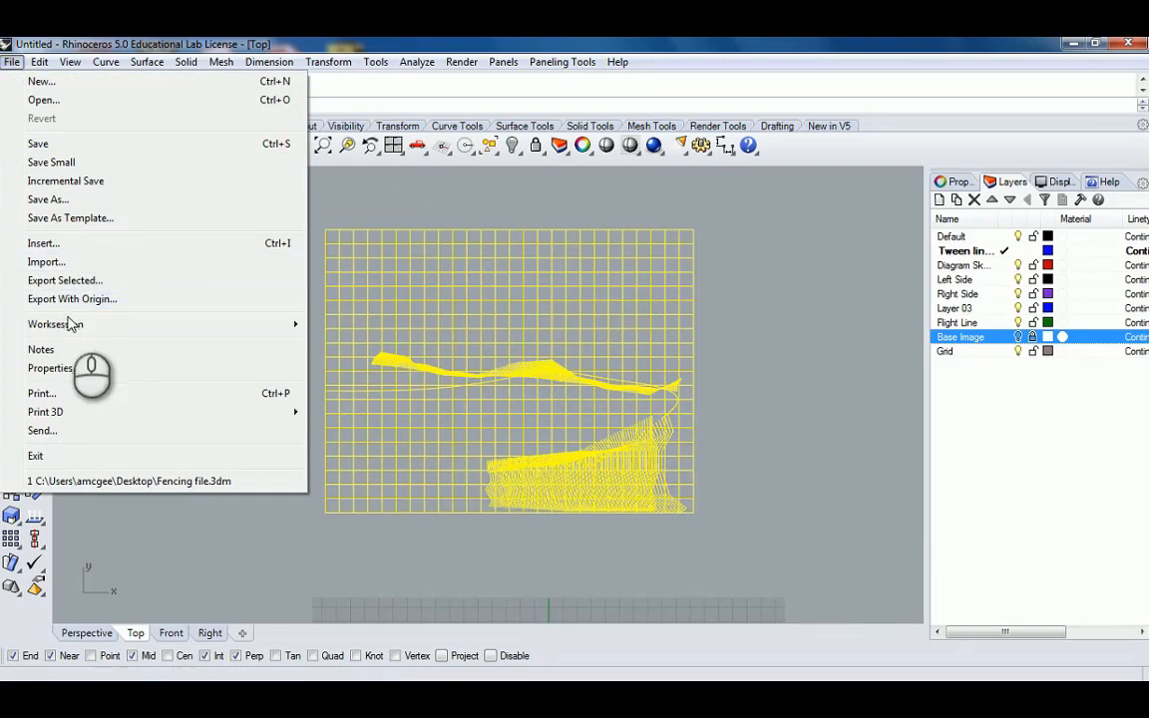
mouse_move(72, 324)
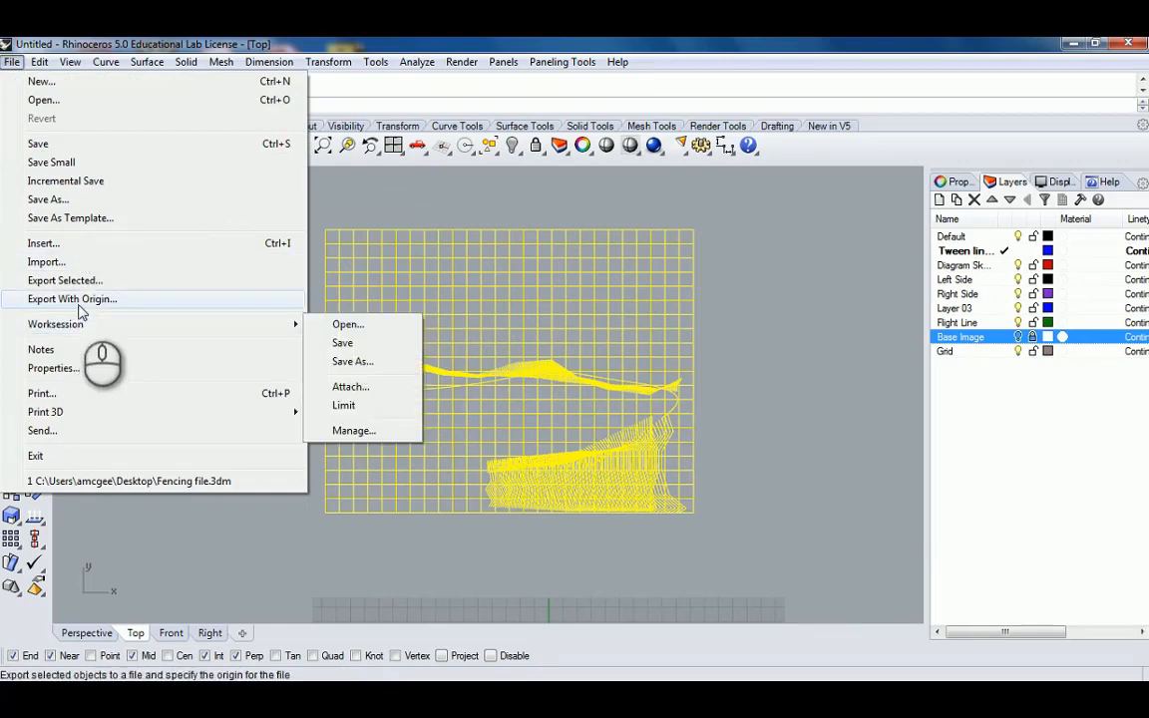
click(70, 285)
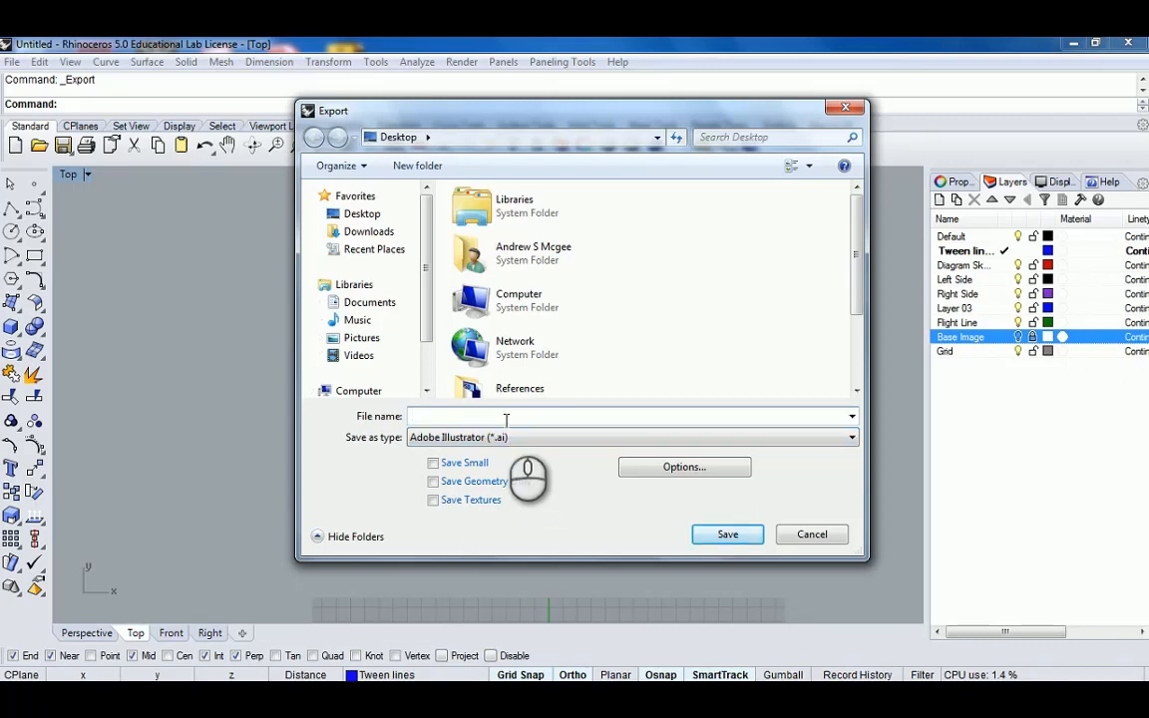
text(Wil)
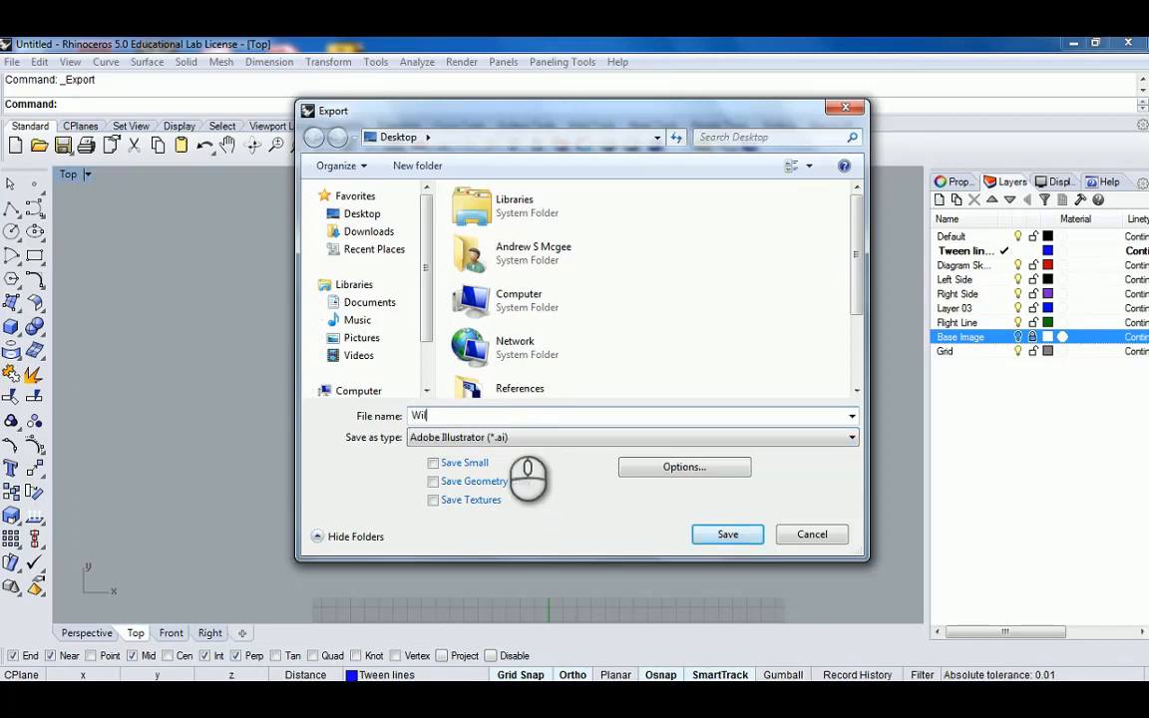
text(d Drawing Linework)
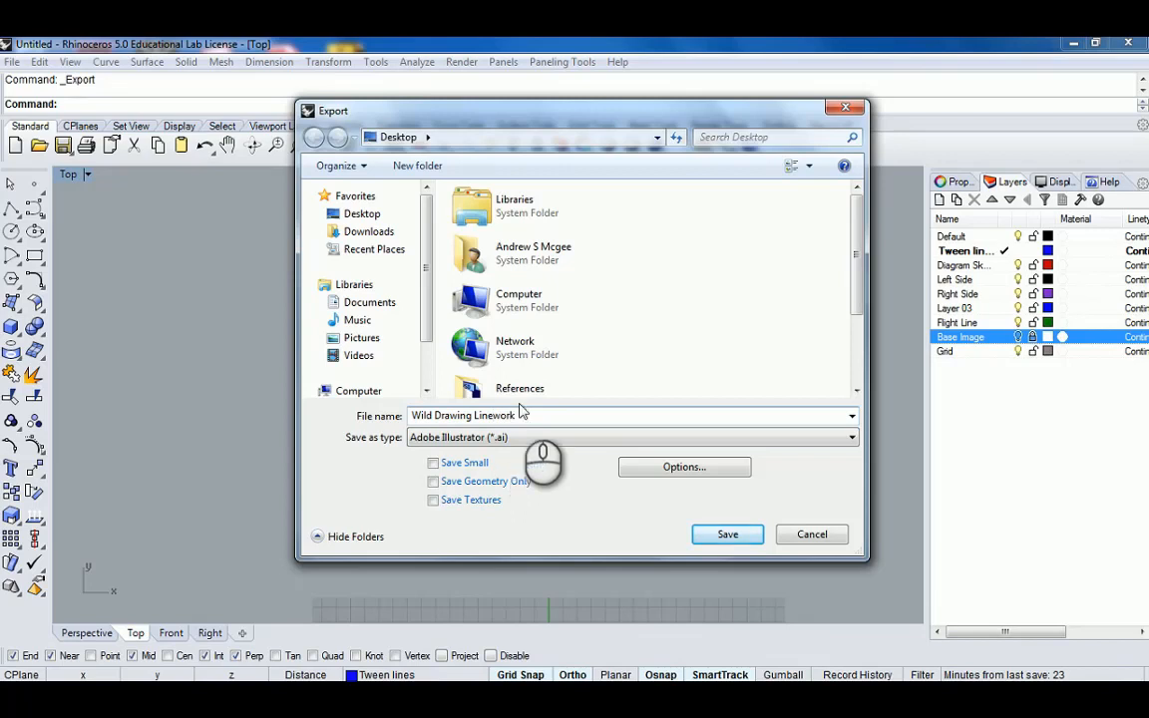
drag(860, 228, 858, 269)
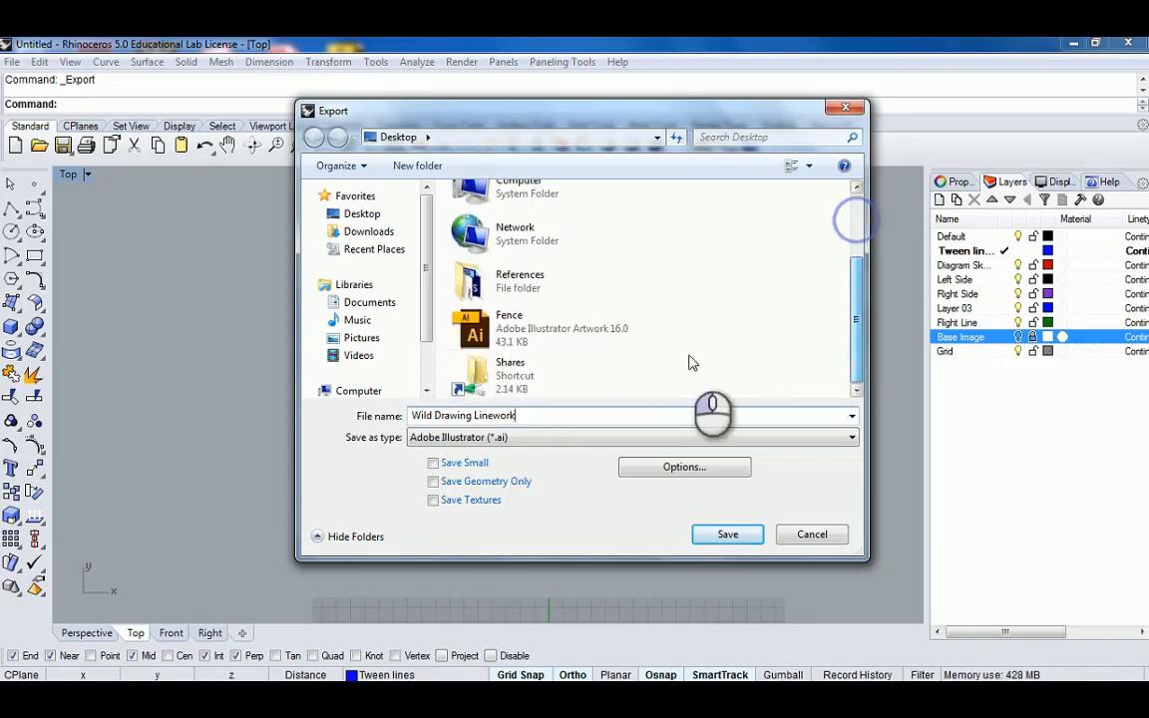
double_click(531, 284)
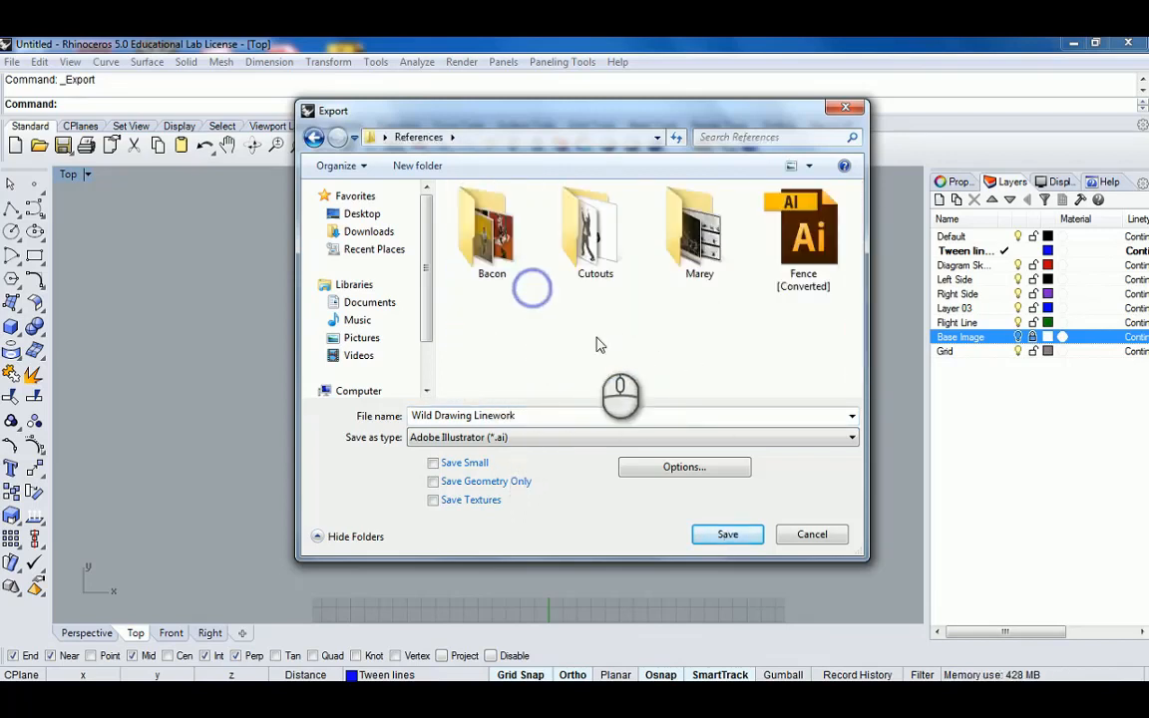
click(726, 534)
click(504, 465)
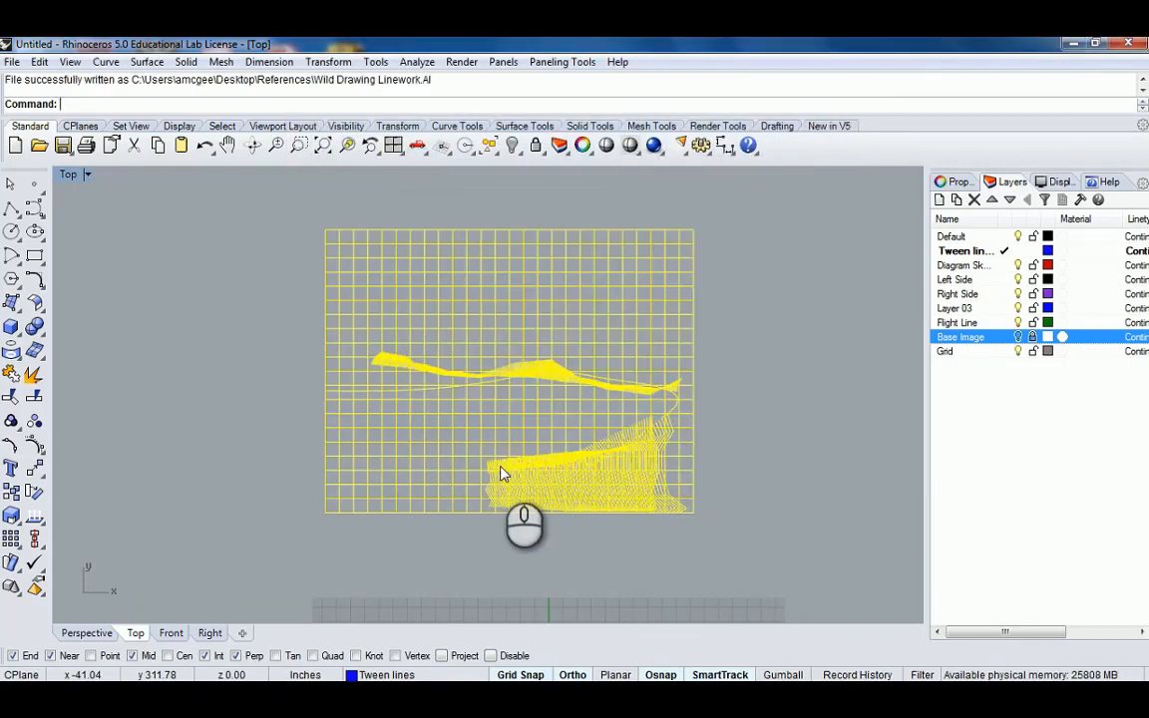
click(261, 547)
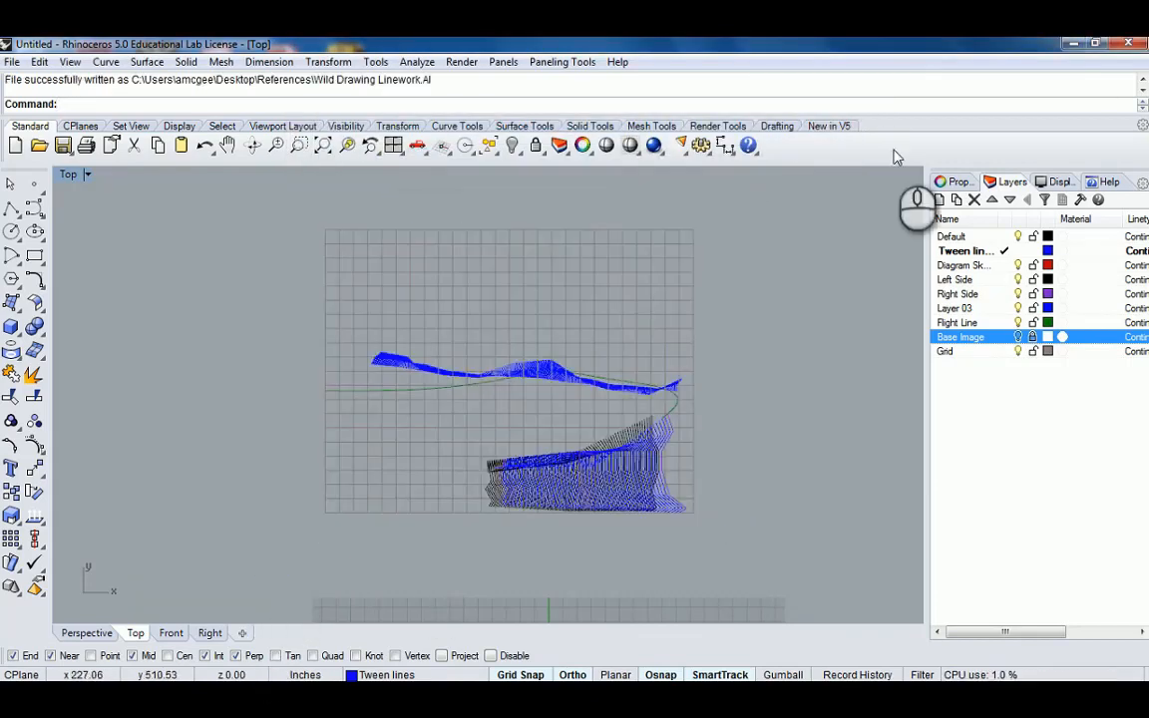
Switch to Dropbox in the browser, upload Wild Drawing Linework.AI to the shared References folder, and select all items in that folder
click(1072, 43)
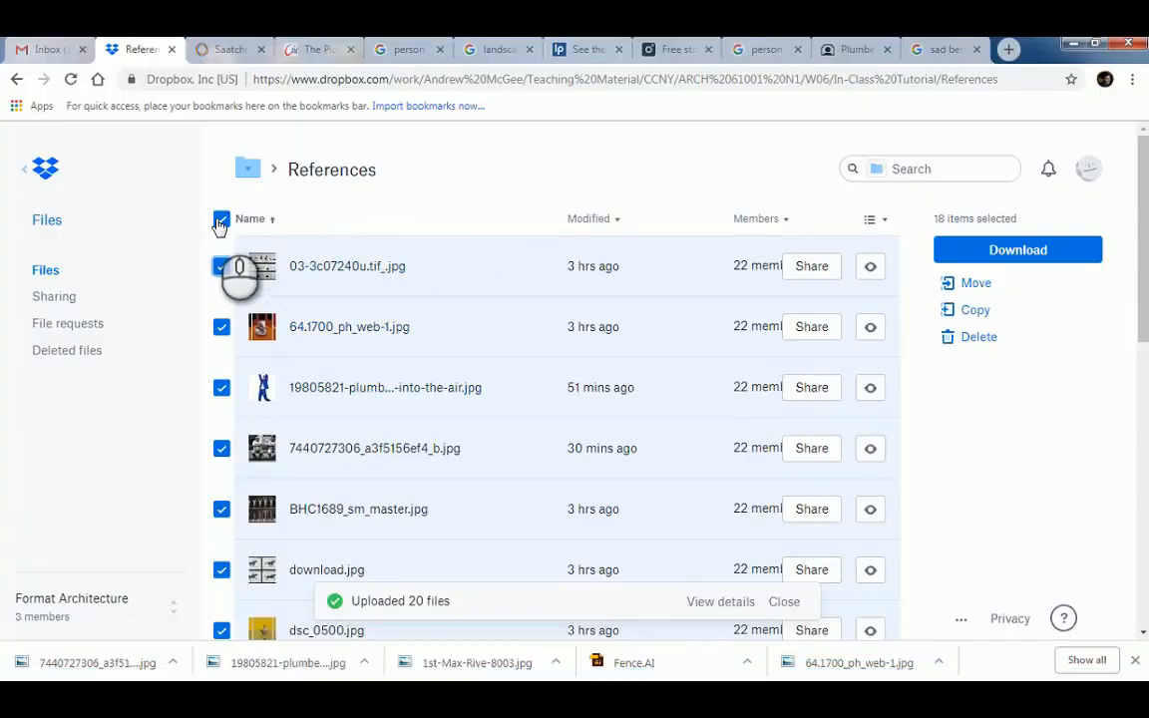
click(220, 221)
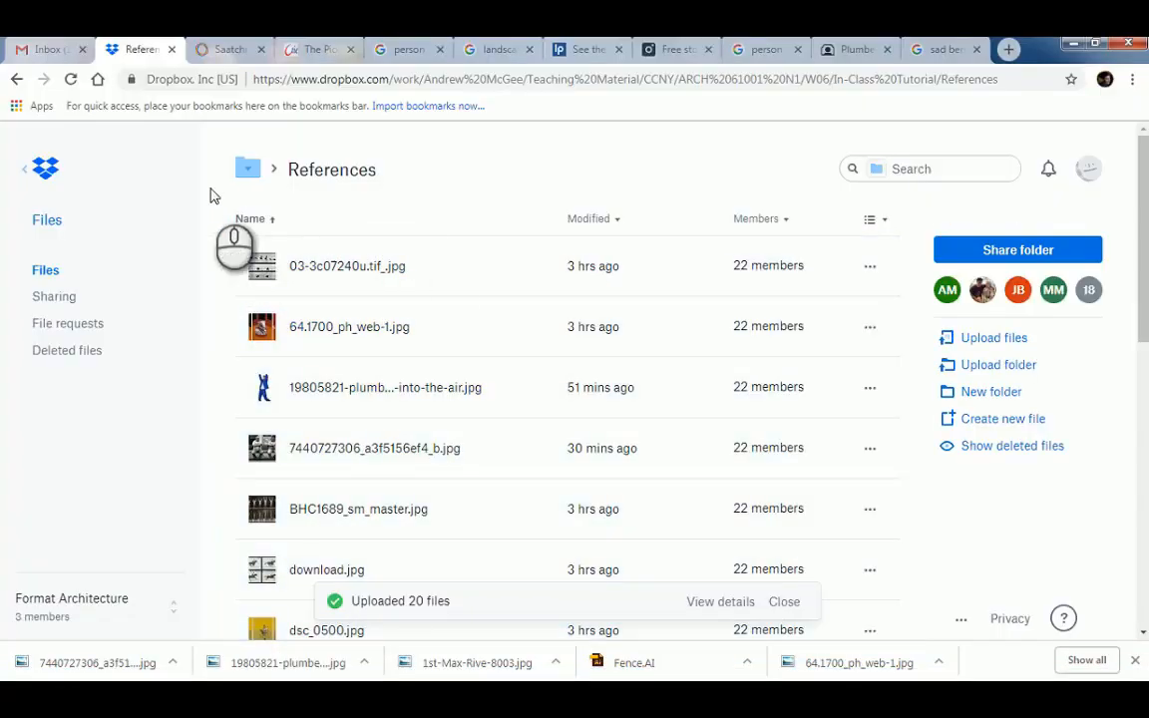
click(1003, 336)
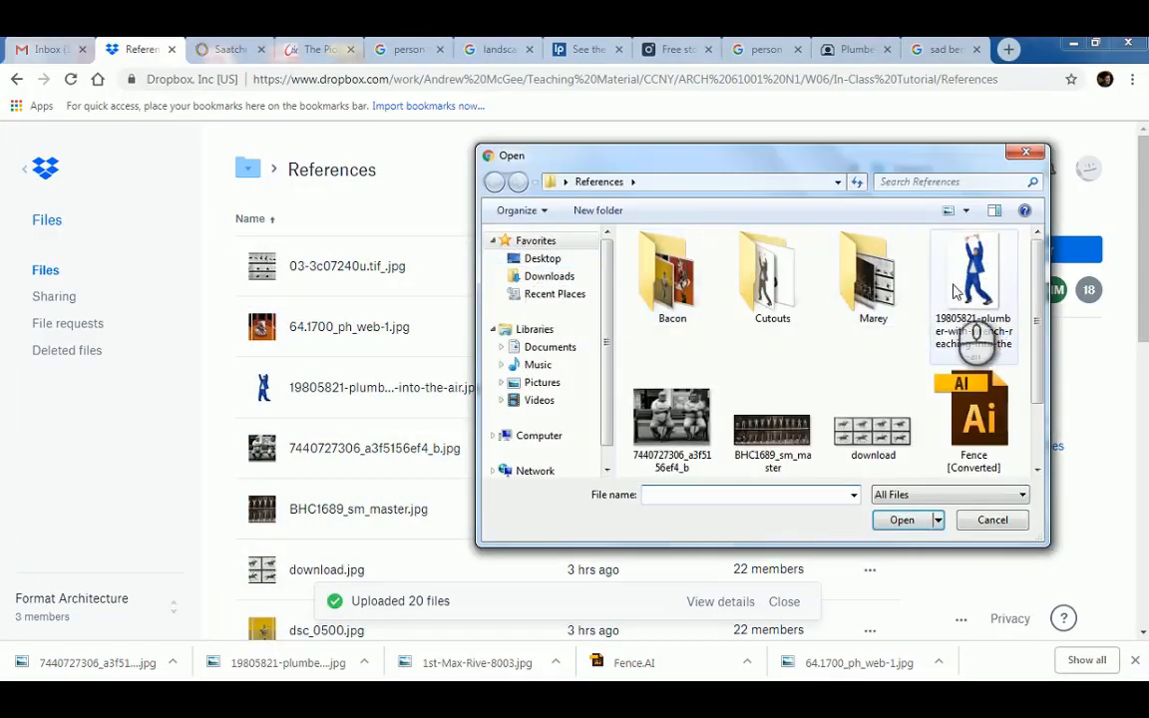
drag(1038, 258, 1039, 324)
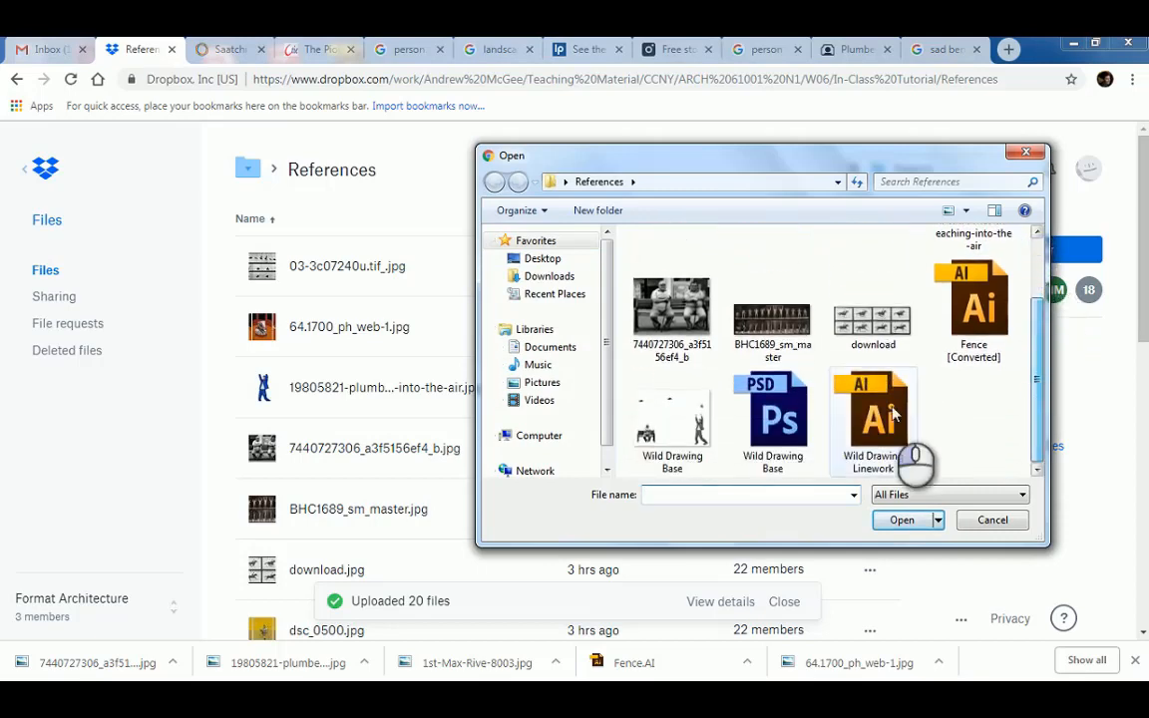
click(894, 413)
click(902, 519)
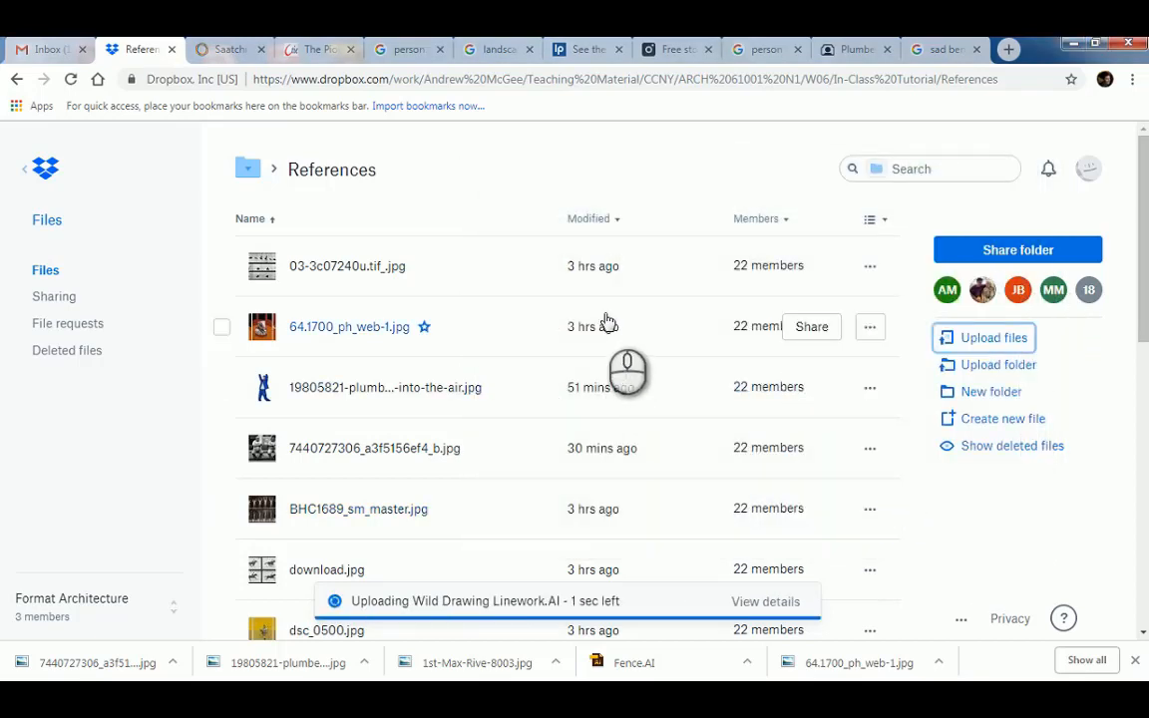
key(ctrl+a)
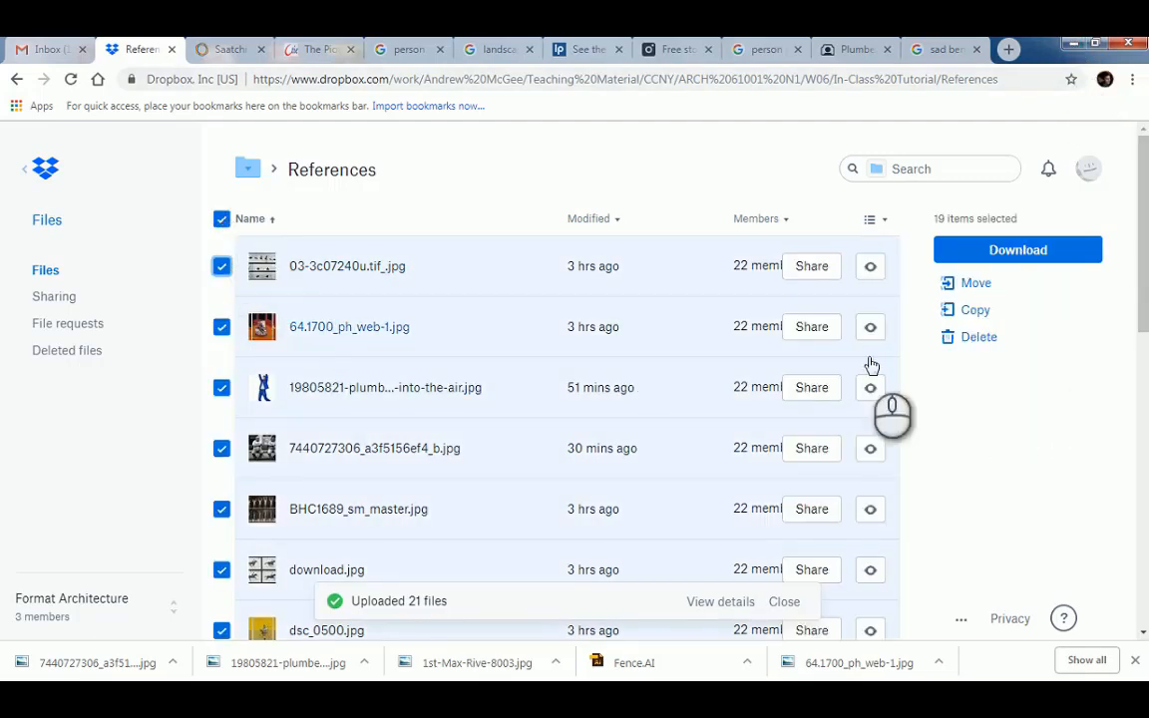
Leave the browser and open the exported Wild Drawing Linework file from the local References folder in Illustrator
click(1075, 44)
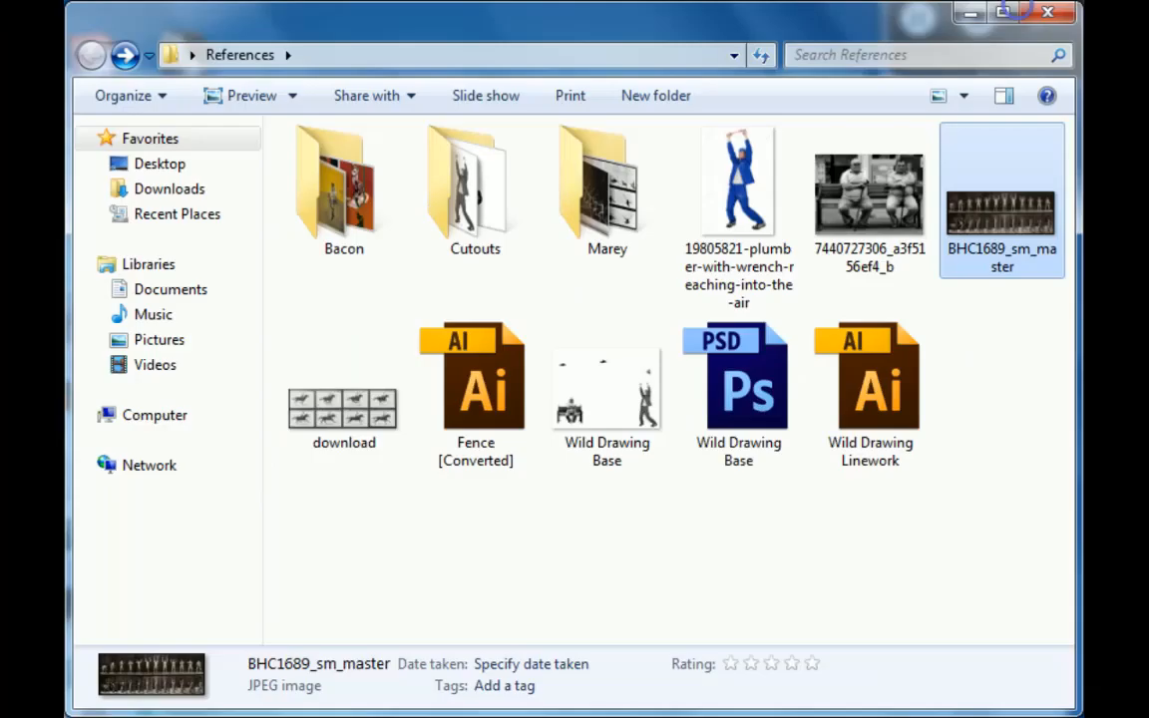
click(841, 409)
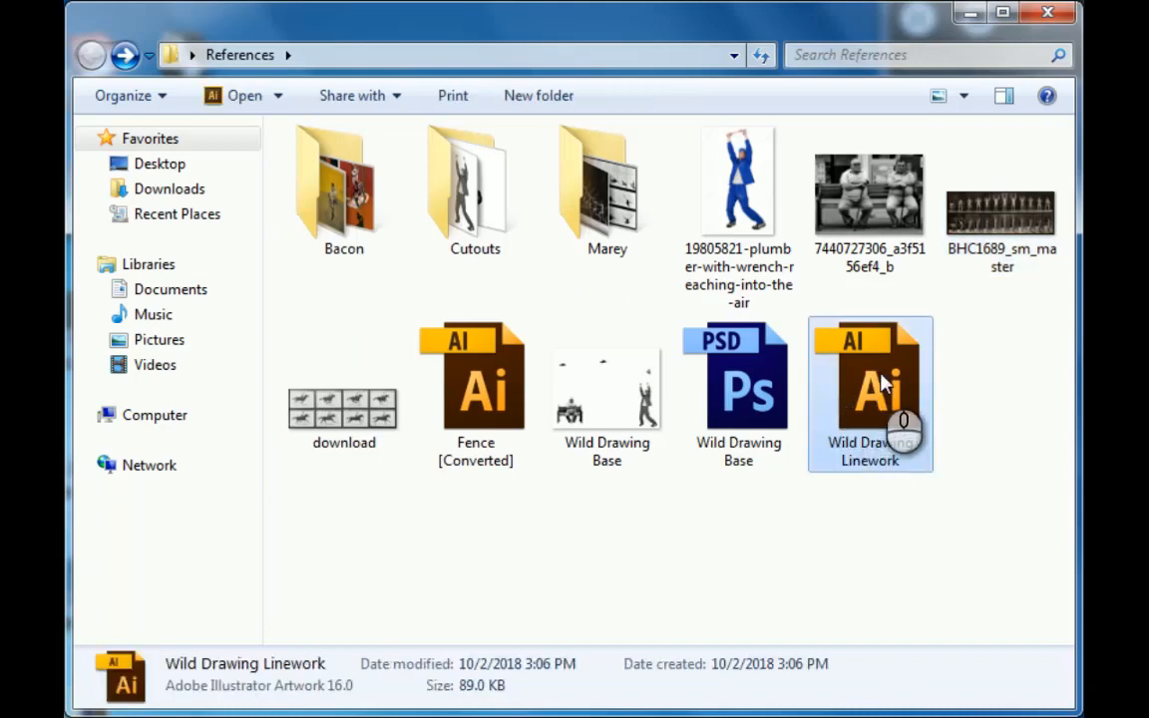
double_click(882, 384)
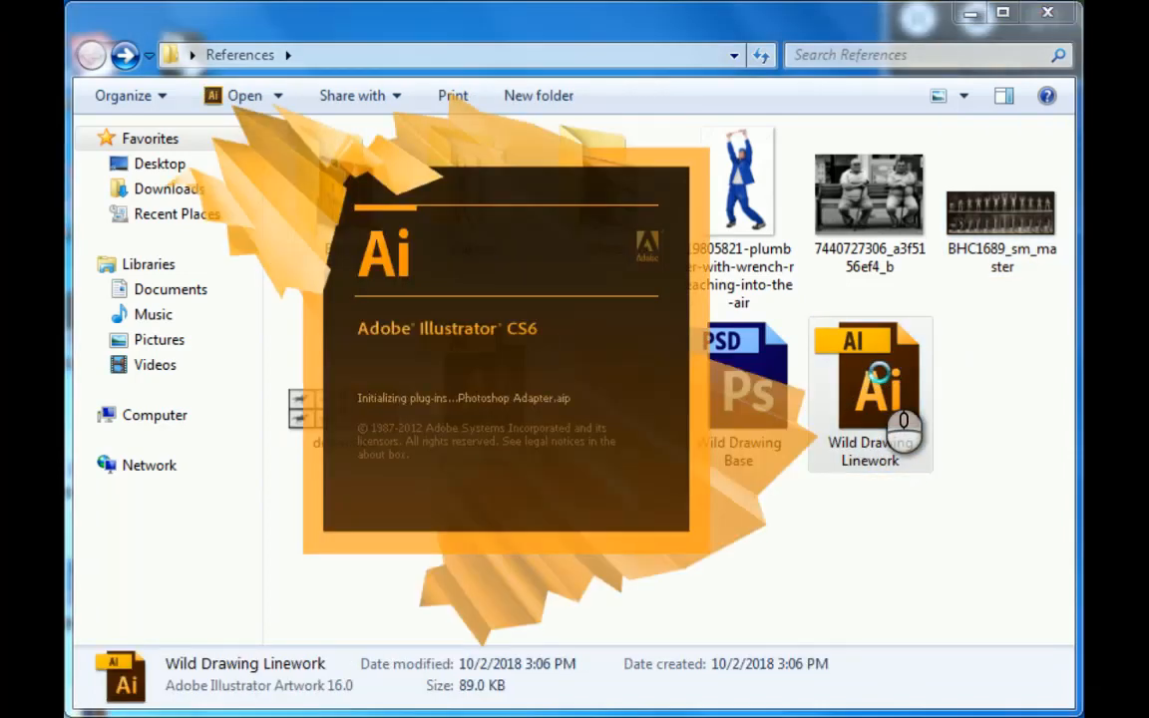
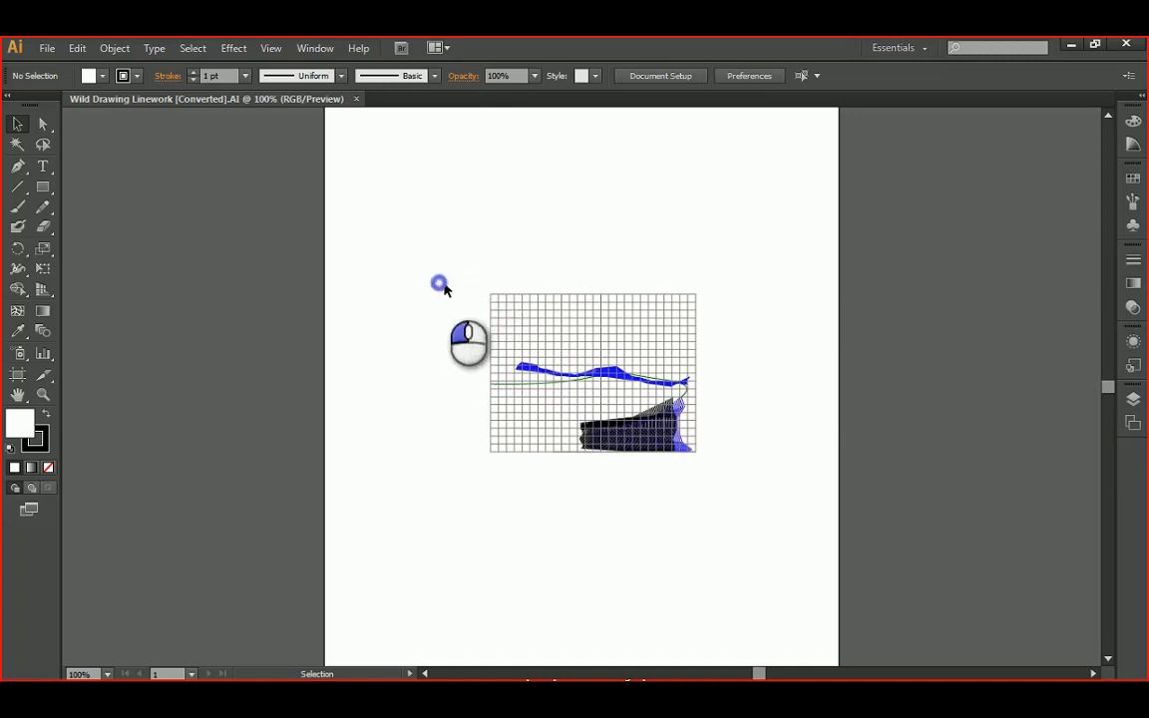
Select all the imported linework, scale it up proportionally to nearly the full width of the portrait artboard, and deselect it
drag(439, 282, 747, 521)
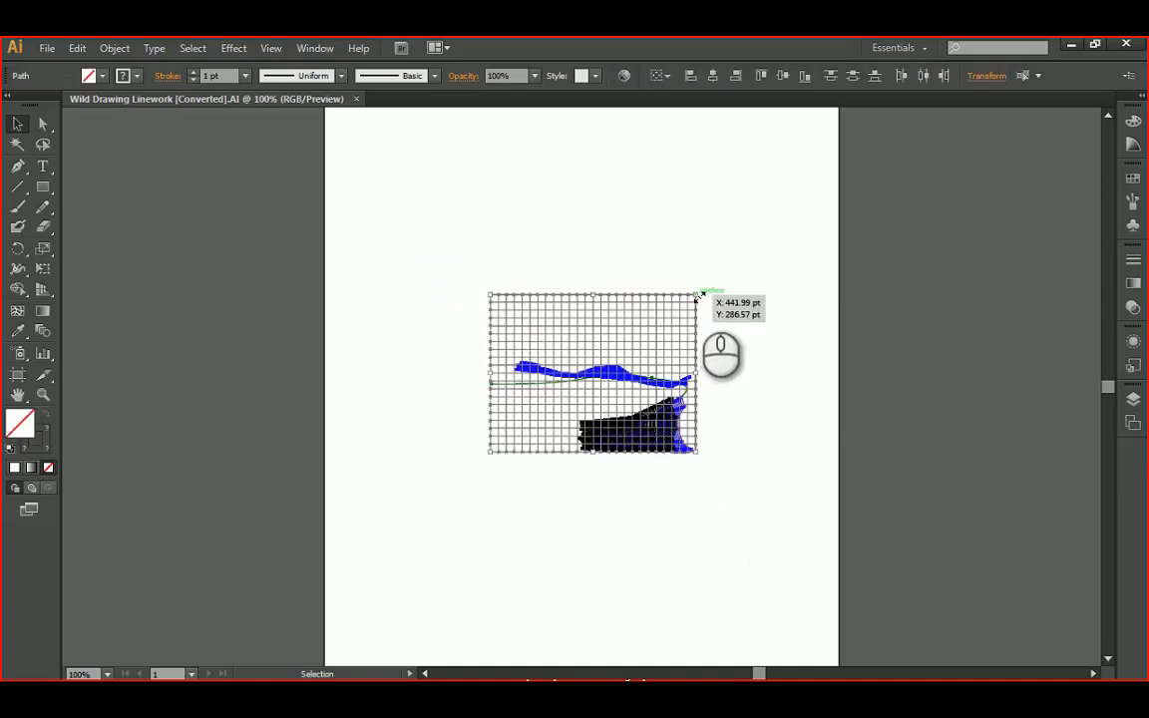
alt+scroll(699, 295, up, 2)
alt+scroll(696, 296, up, 1)
alt+scroll(693, 298, down, 2)
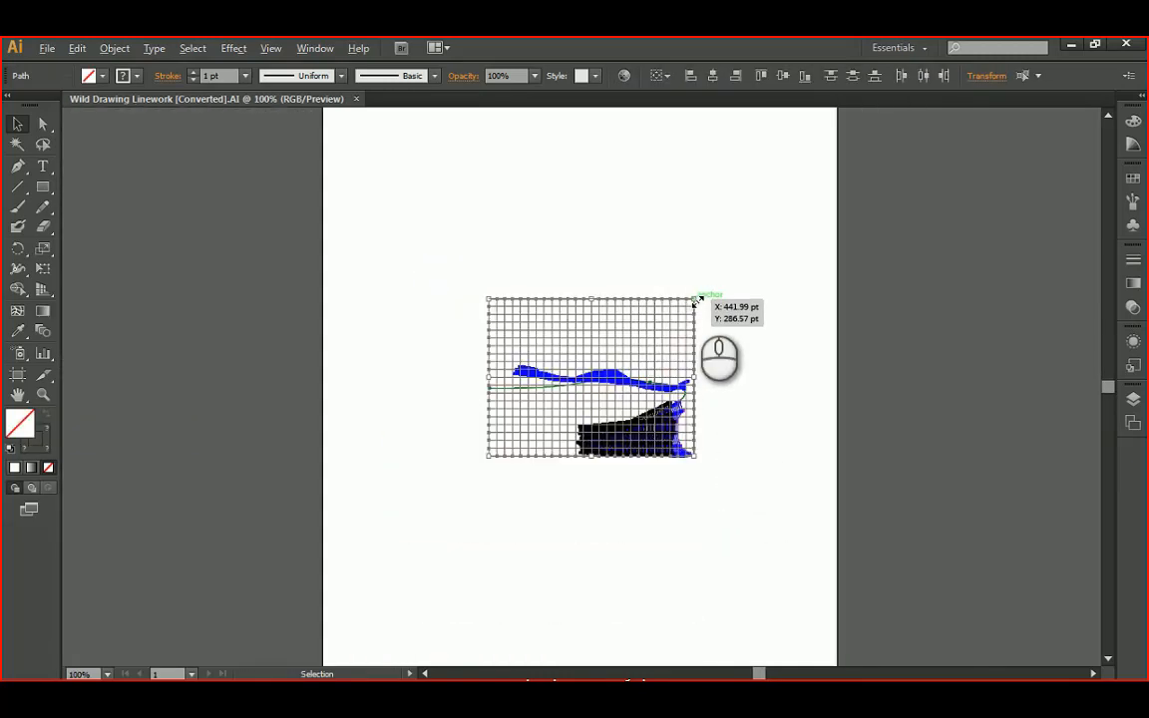
shift+drag(693, 296, 877, 205)
shift+drag(488, 460, 338, 569)
click(525, 162)
alt+scroll(604, 252, down, 3)
alt+scroll(668, 292, up, 2)
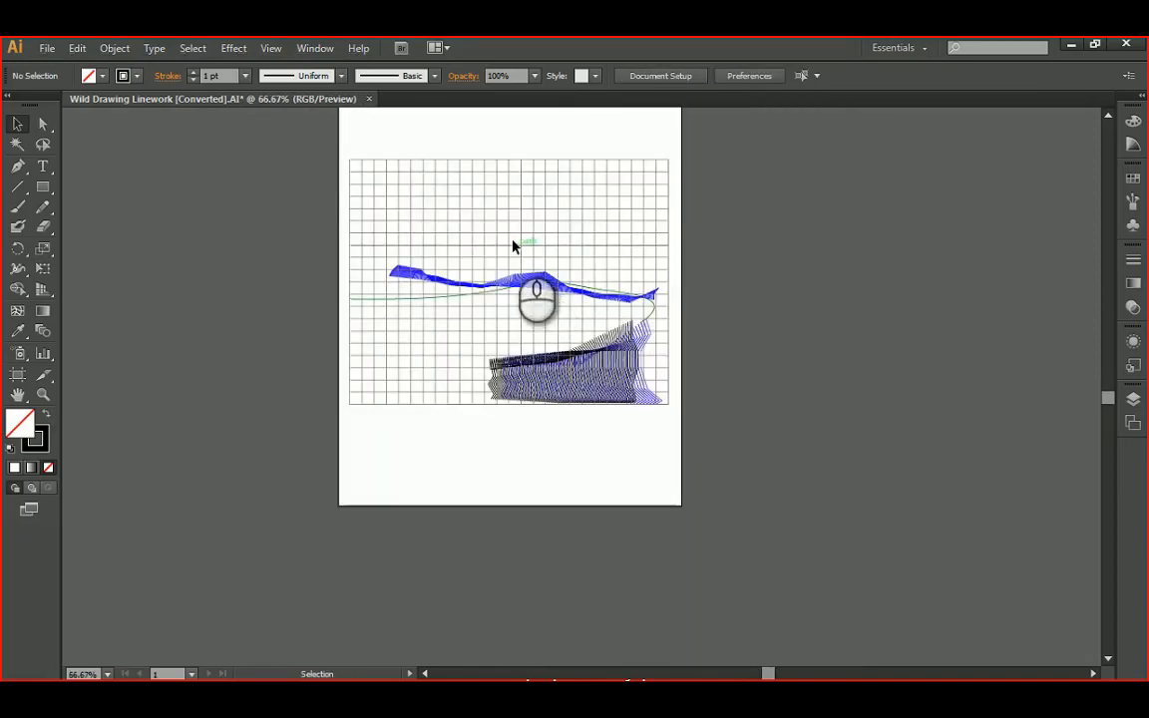
drag(536, 207, 591, 254)
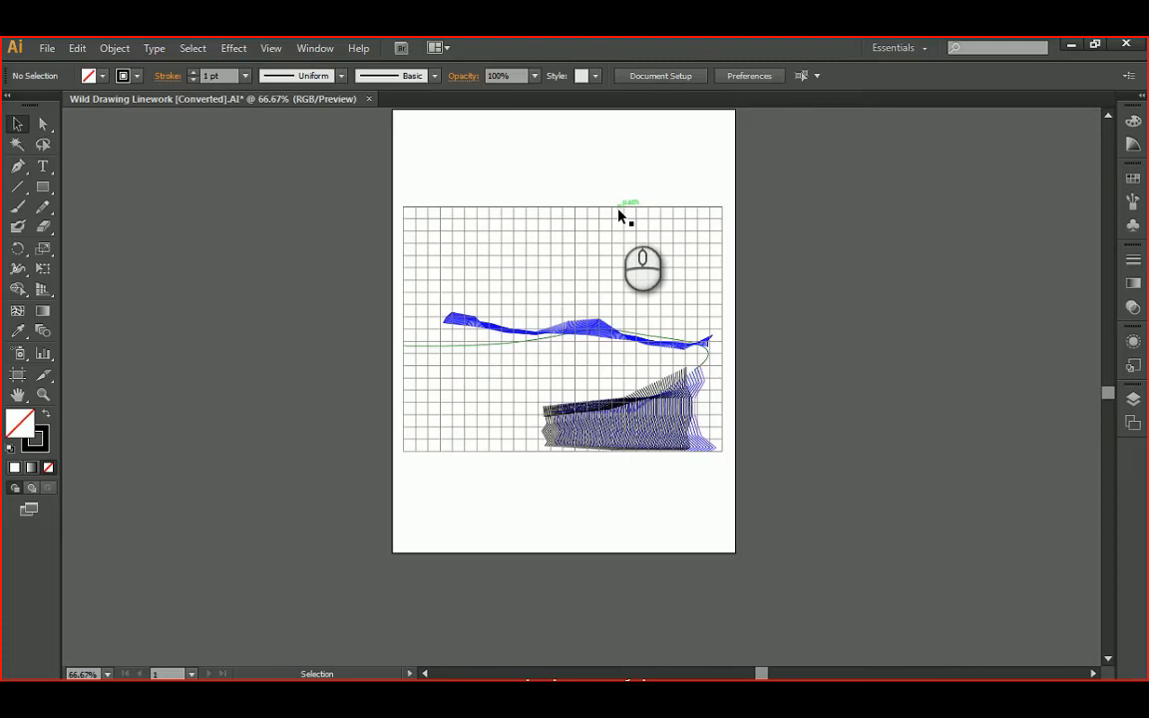
Edit the artboard through the document setup, setting its size to 17 by 11 inches, and leave artboard editing
click(660, 76)
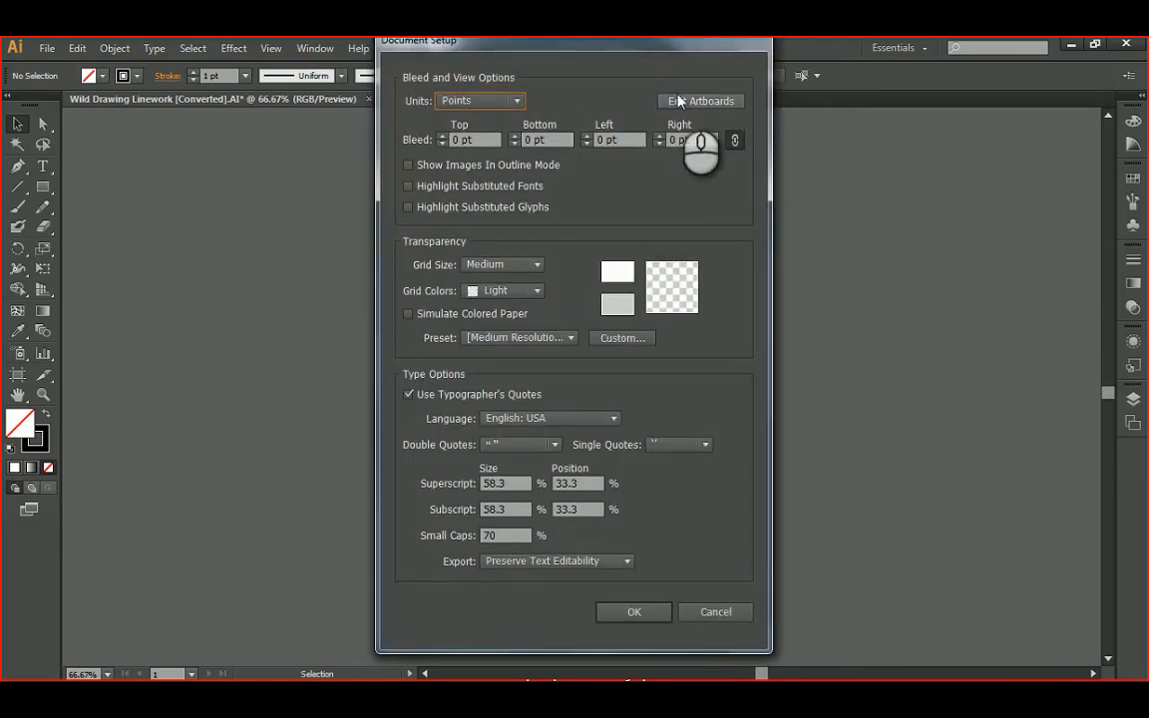
click(698, 101)
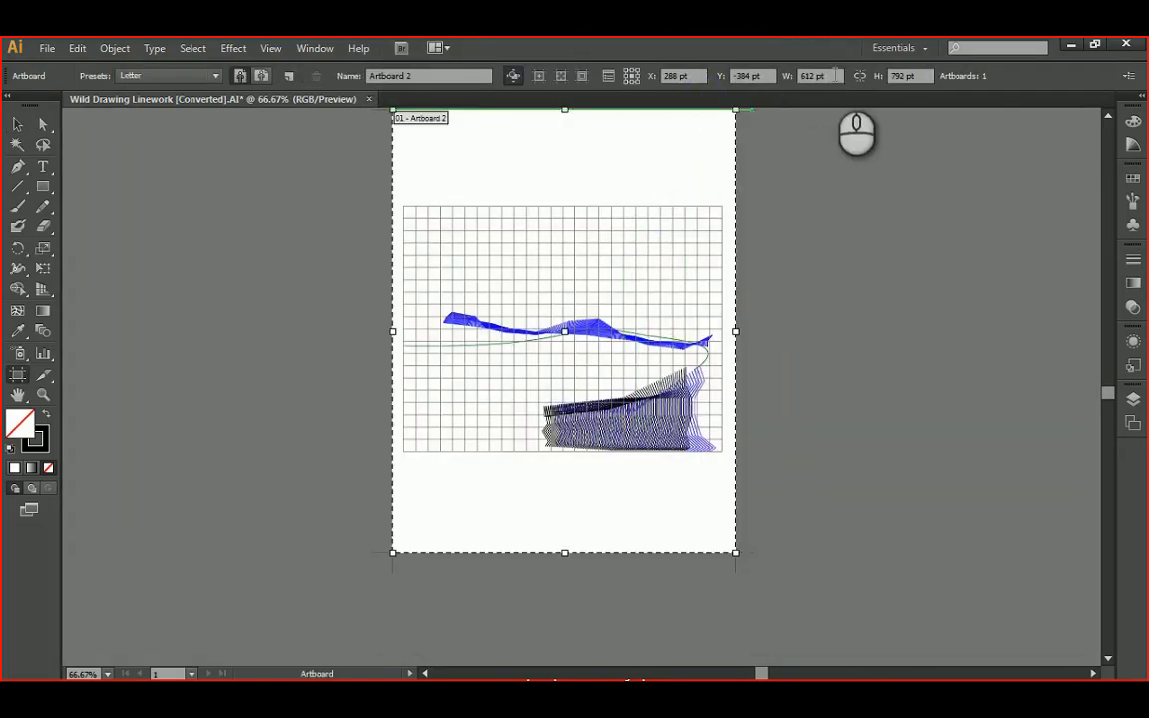
drag(834, 76, 765, 76)
text(17)
text(24)
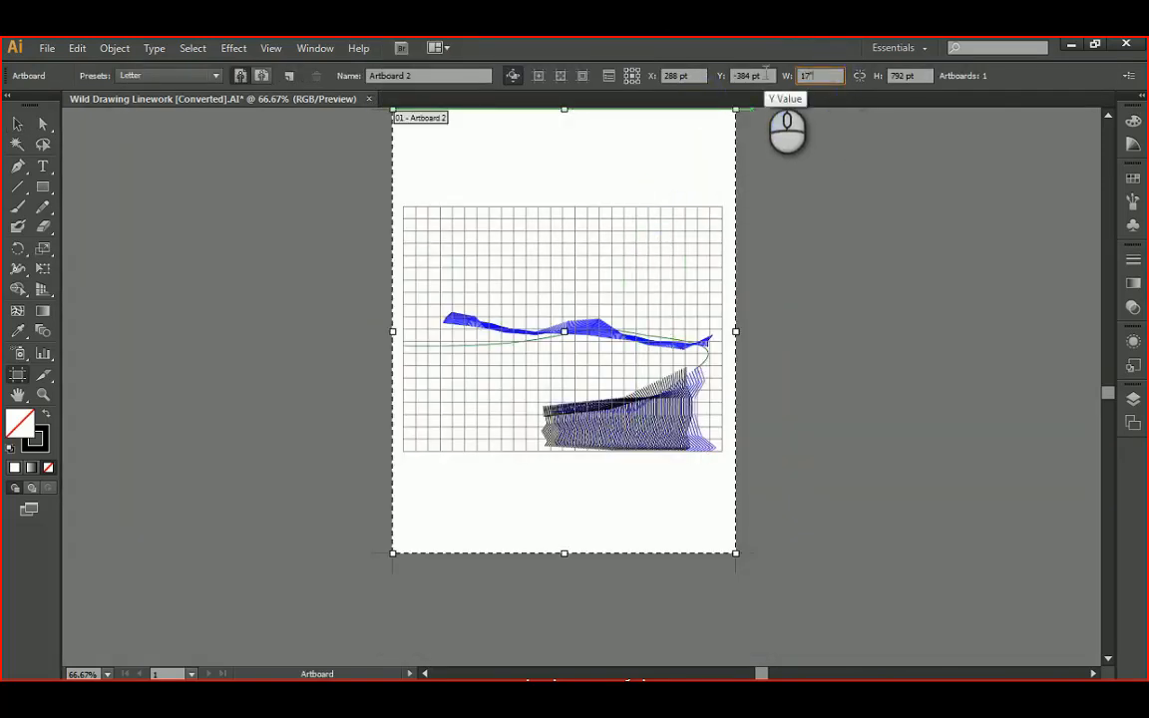
click(919, 77)
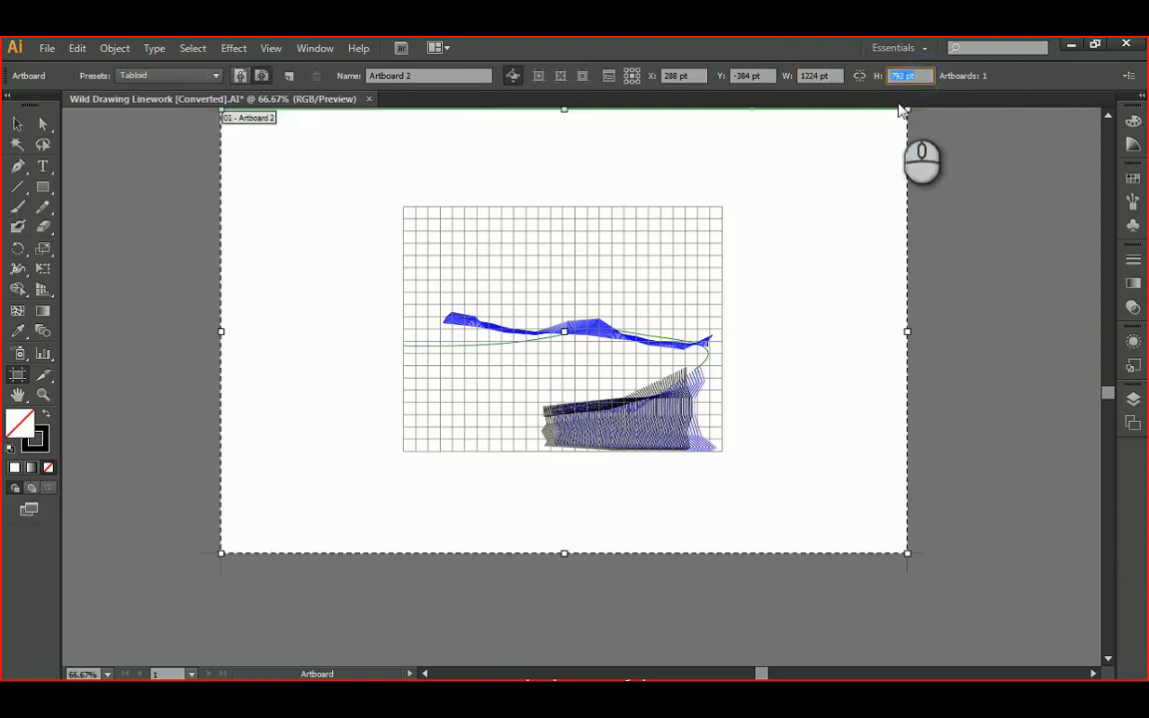
text(11")
click(836, 76)
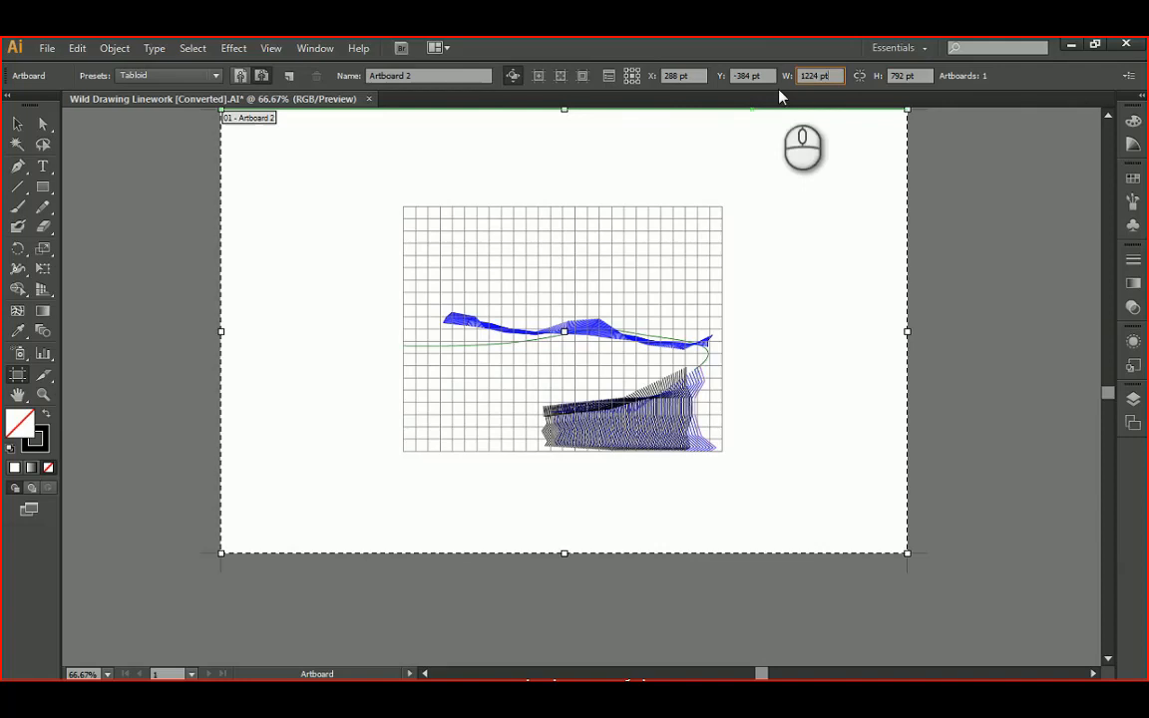
click(17, 123)
Select all the linework, scale it up to nearly fill the height of the landscape artboard, and move it towards the artboard's centre
click(544, 297)
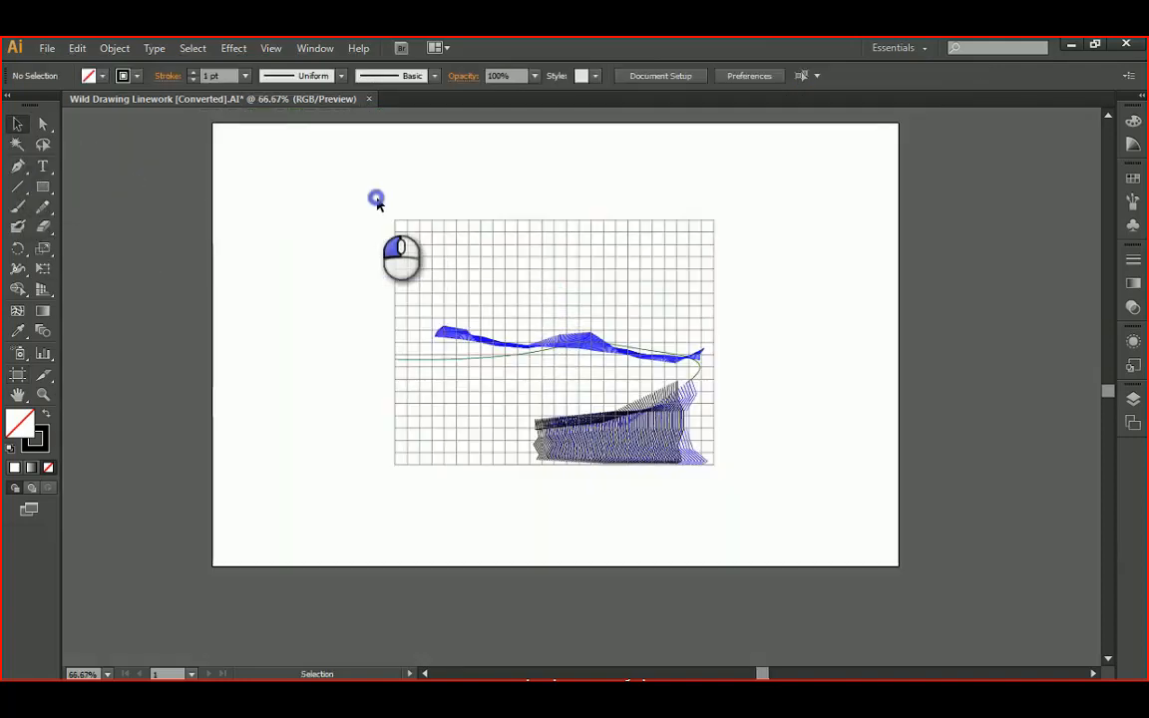
drag(374, 194, 798, 520)
shift+drag(710, 221, 824, 135)
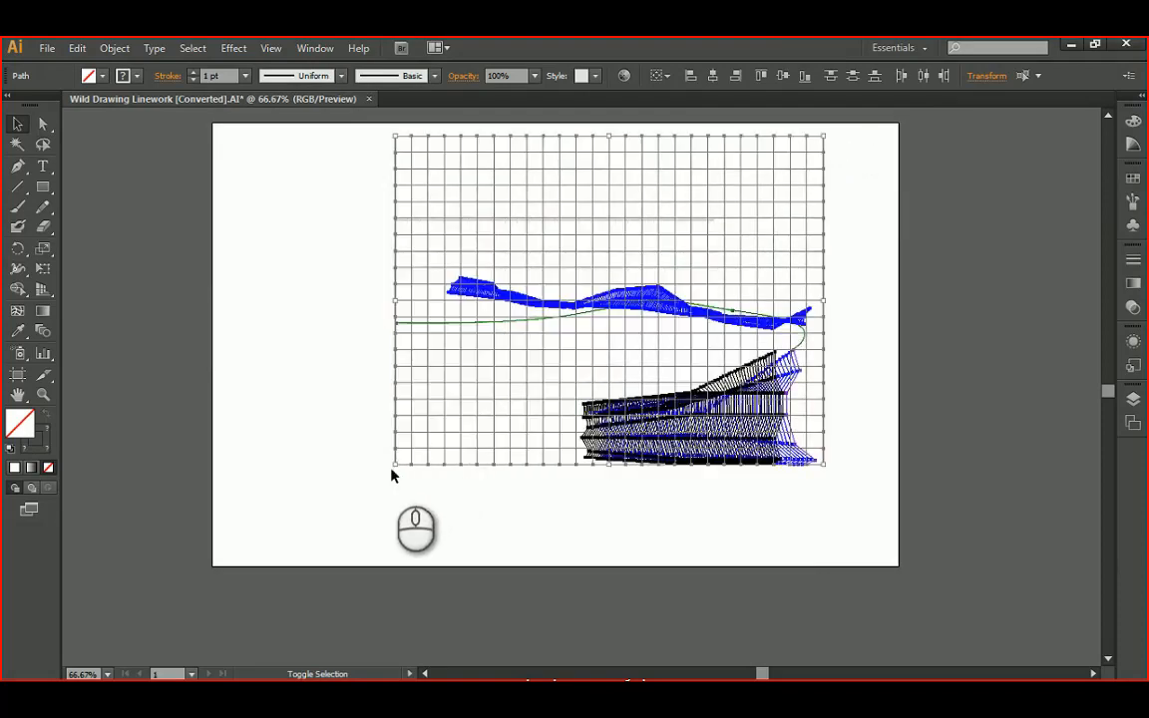
drag(395, 464, 337, 503)
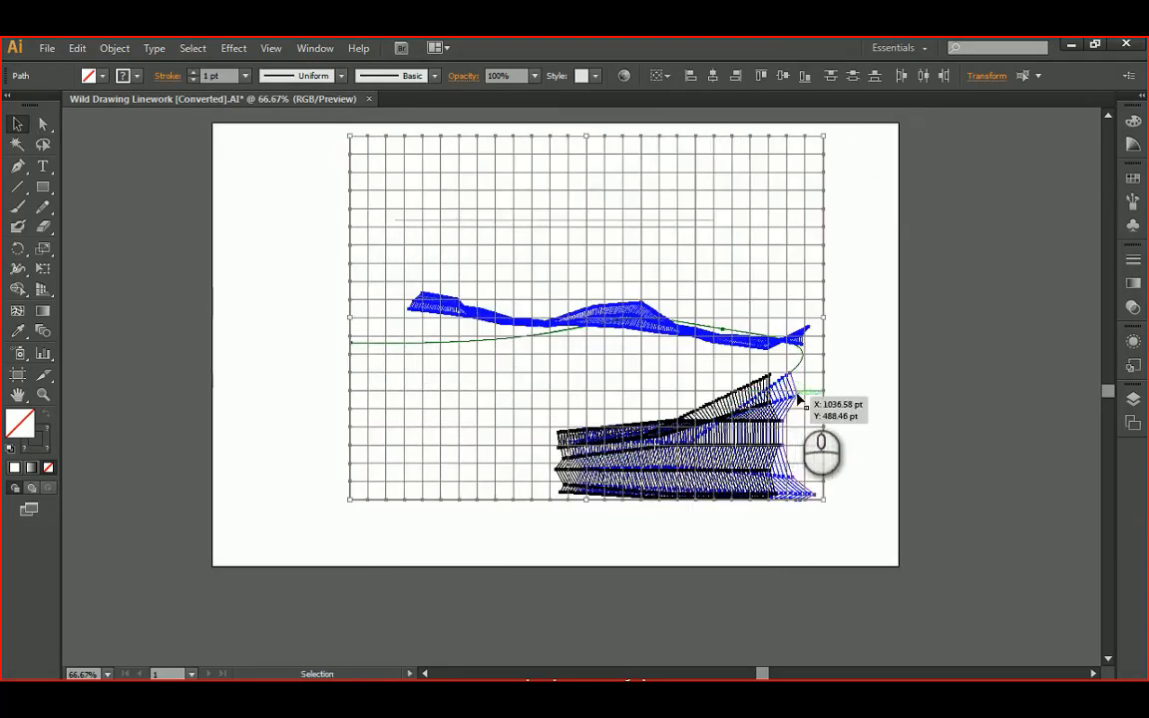
drag(816, 393, 804, 417)
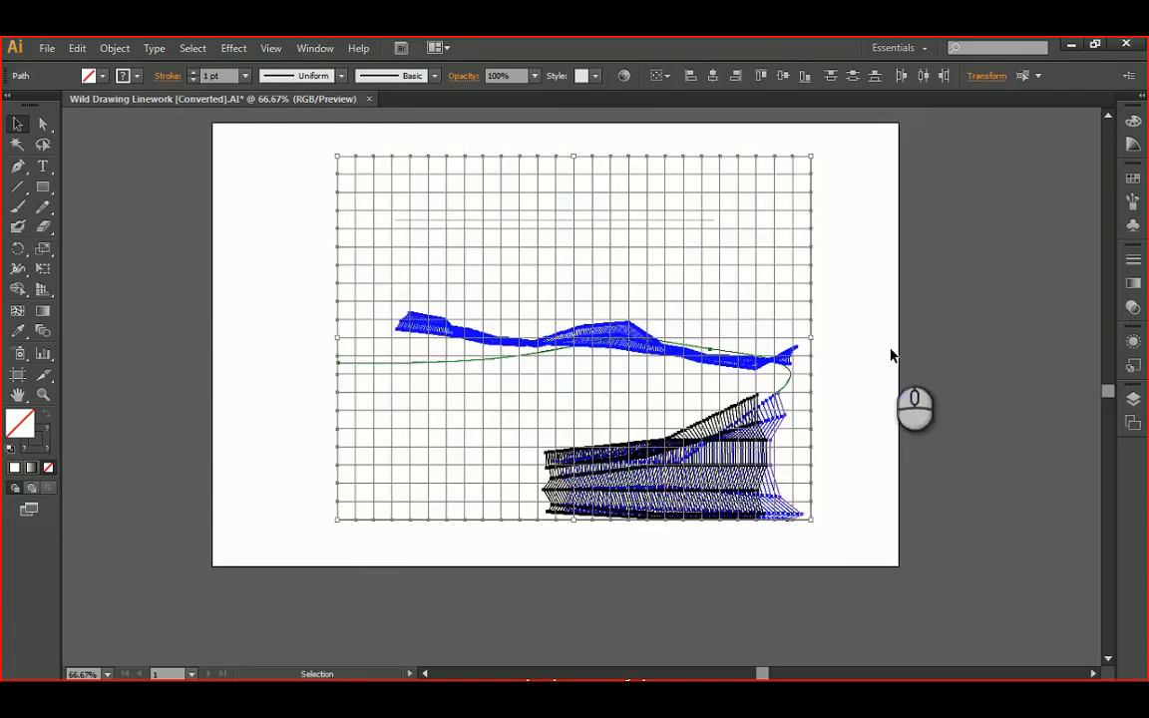
Move the stray horizontal line up to the grid's top edge, aligning its end with the grid's right corner
click(890, 350)
click(619, 219)
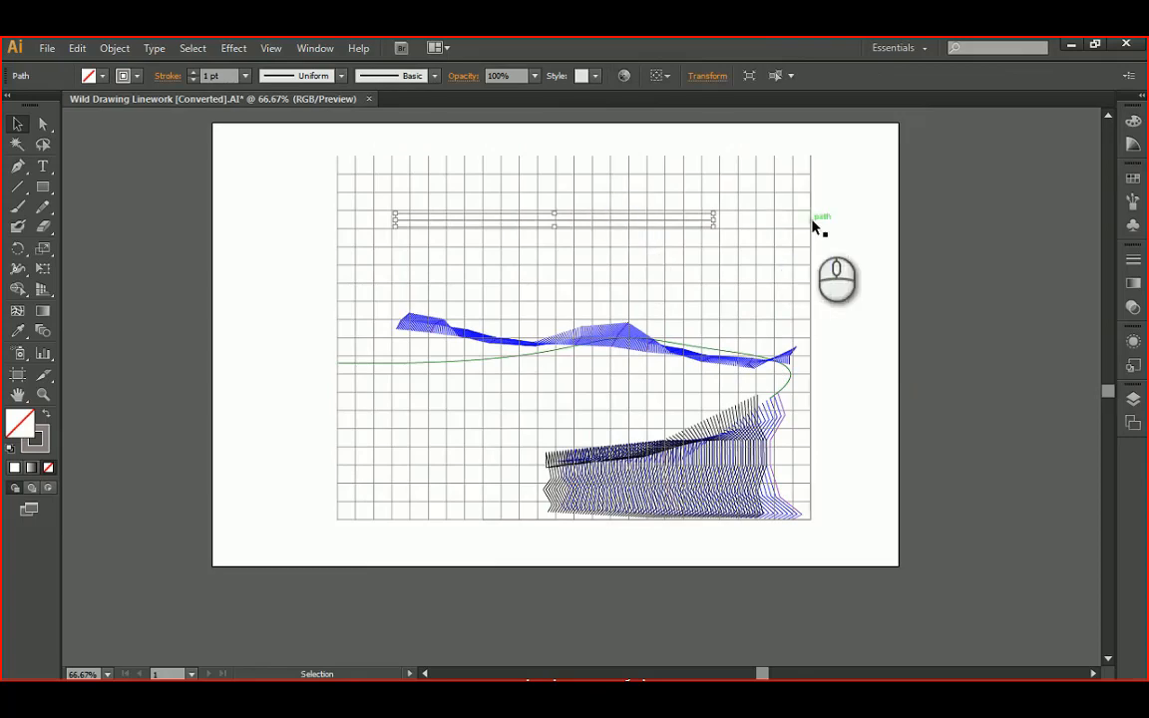
alt+scroll(711, 211, up, 3)
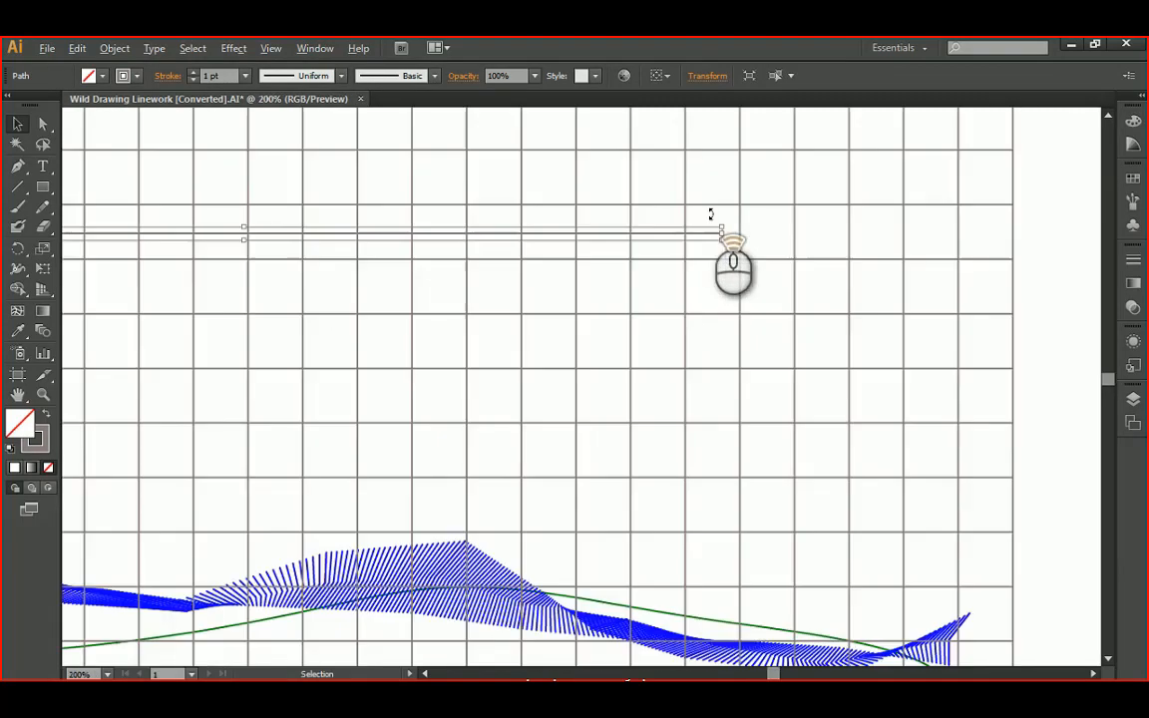
drag(828, 176, 769, 318)
drag(656, 379, 947, 189)
alt+scroll(615, 189, down, 2)
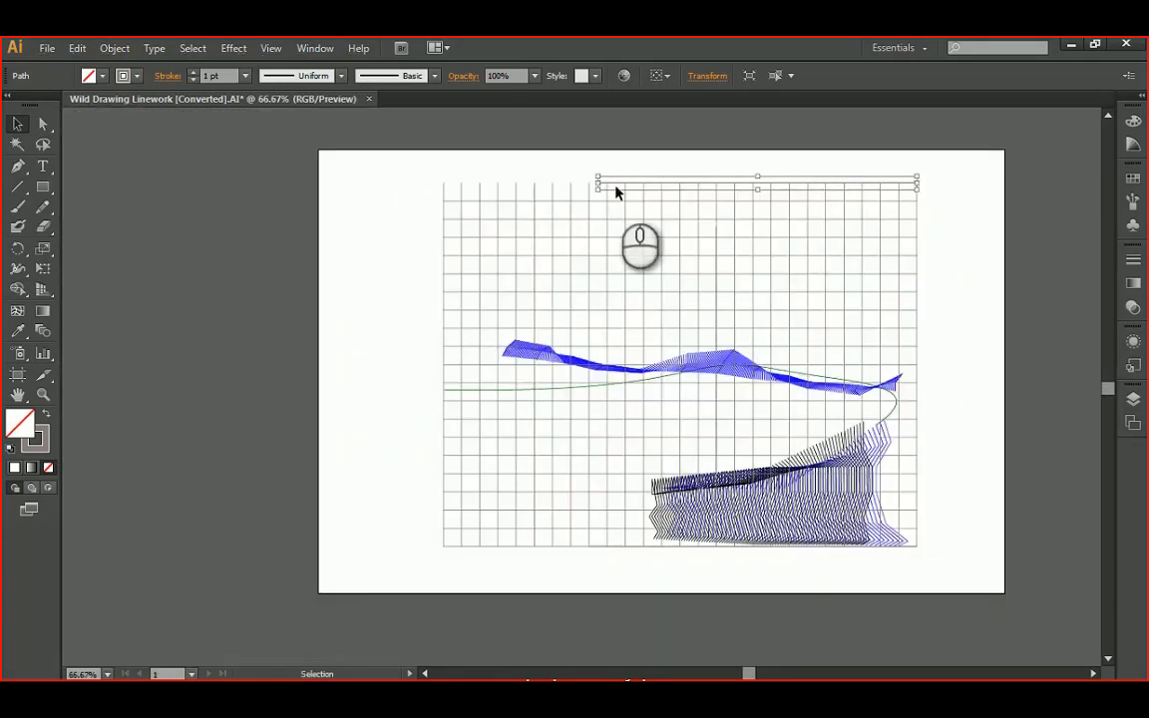
Stretch the moved line across to the grid's left edge so it spans the full grid width, and deselect it
alt+scroll(680, 220, up, 1)
drag(688, 207, 341, 205)
click(308, 185)
alt+scroll(308, 184, down, 4)
alt+scroll(475, 271, up, 2)
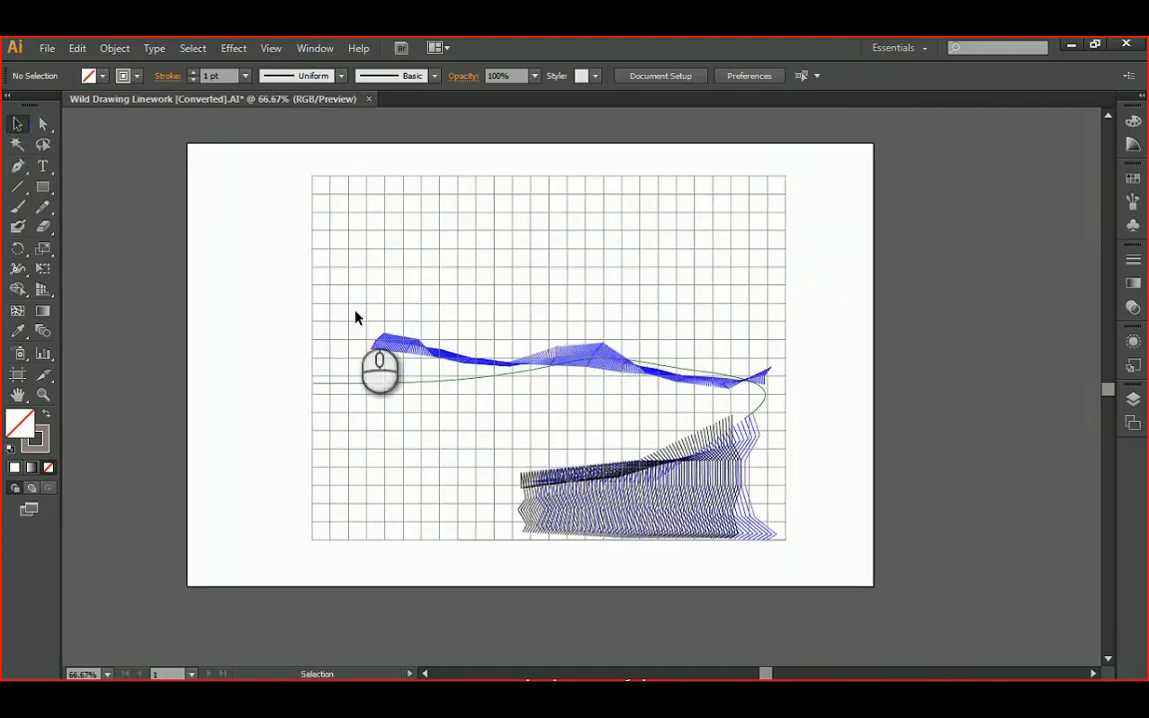
Create a new layer named Collage Image and move it below all the other layers
click(1133, 394)
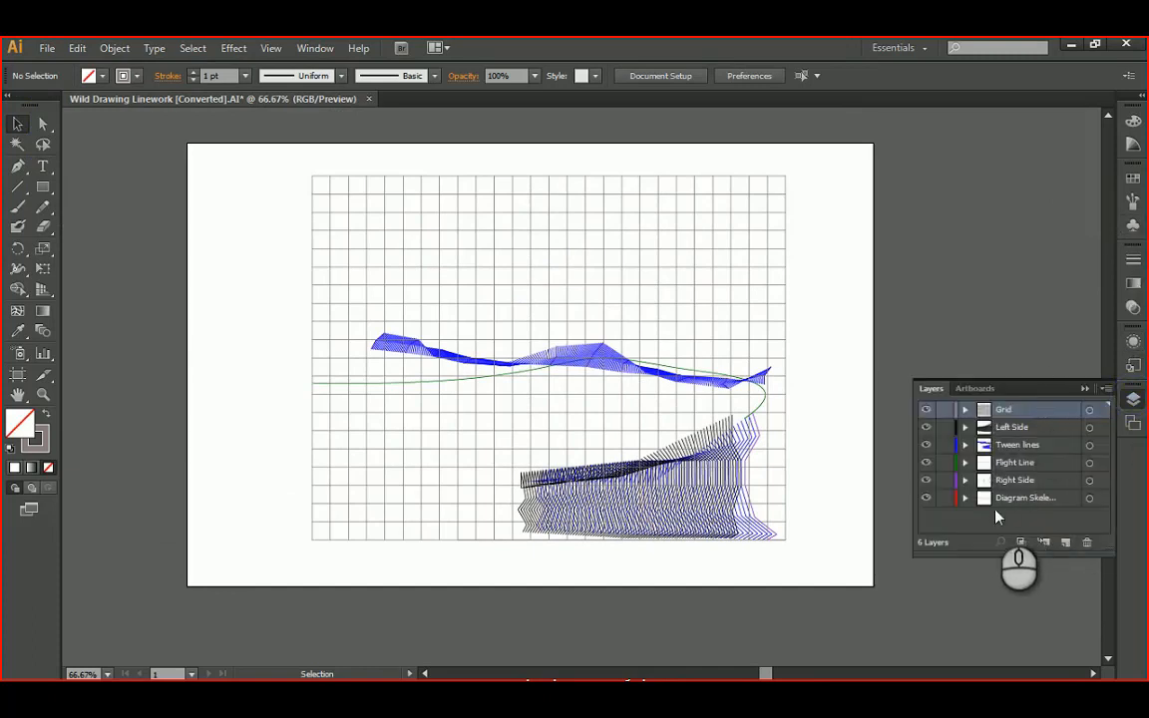
click(1065, 541)
double_click(1028, 415)
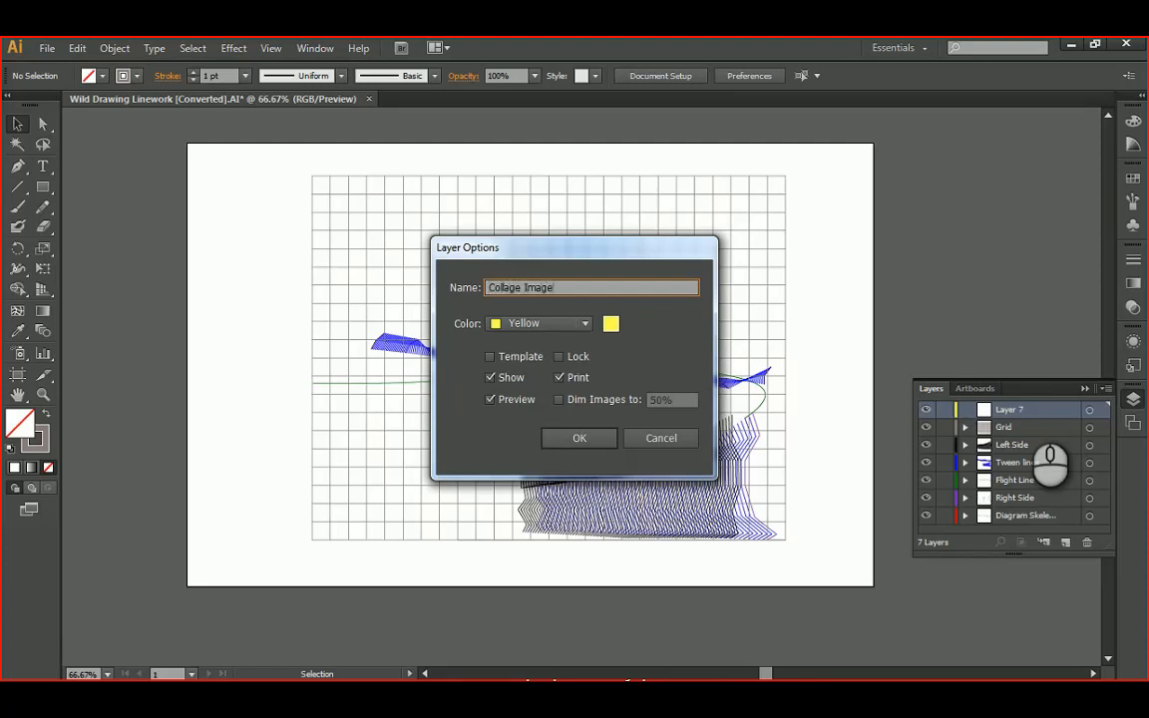
click(584, 438)
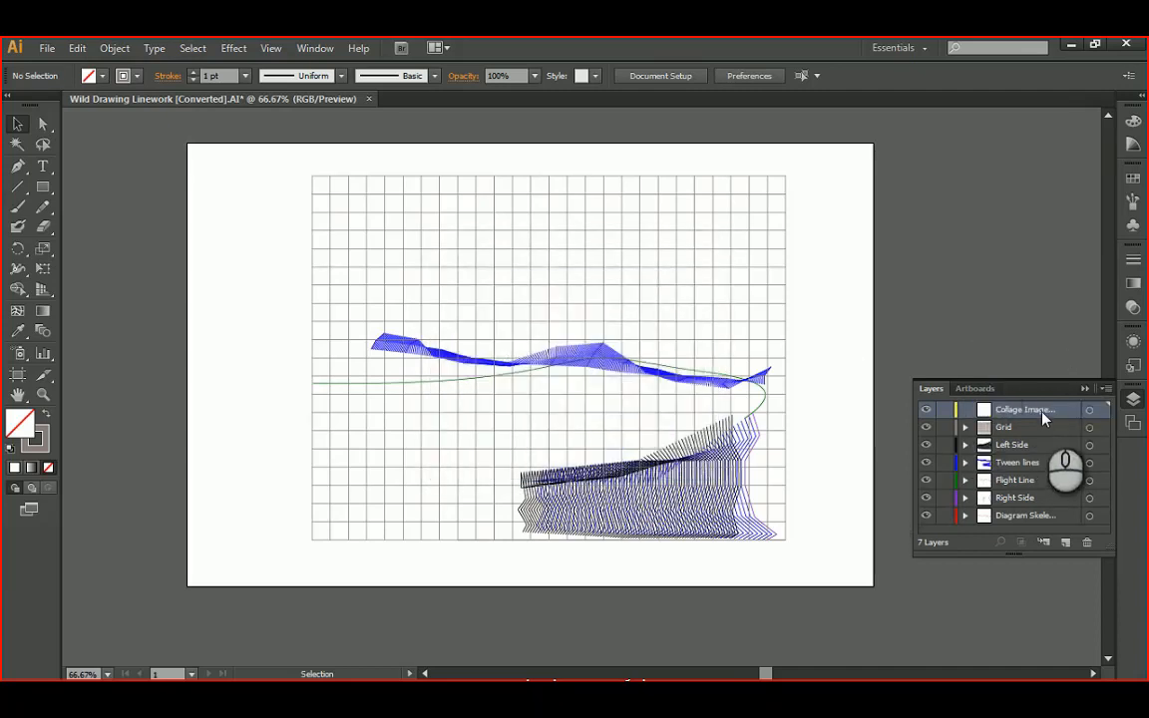
drag(1033, 409, 1056, 531)
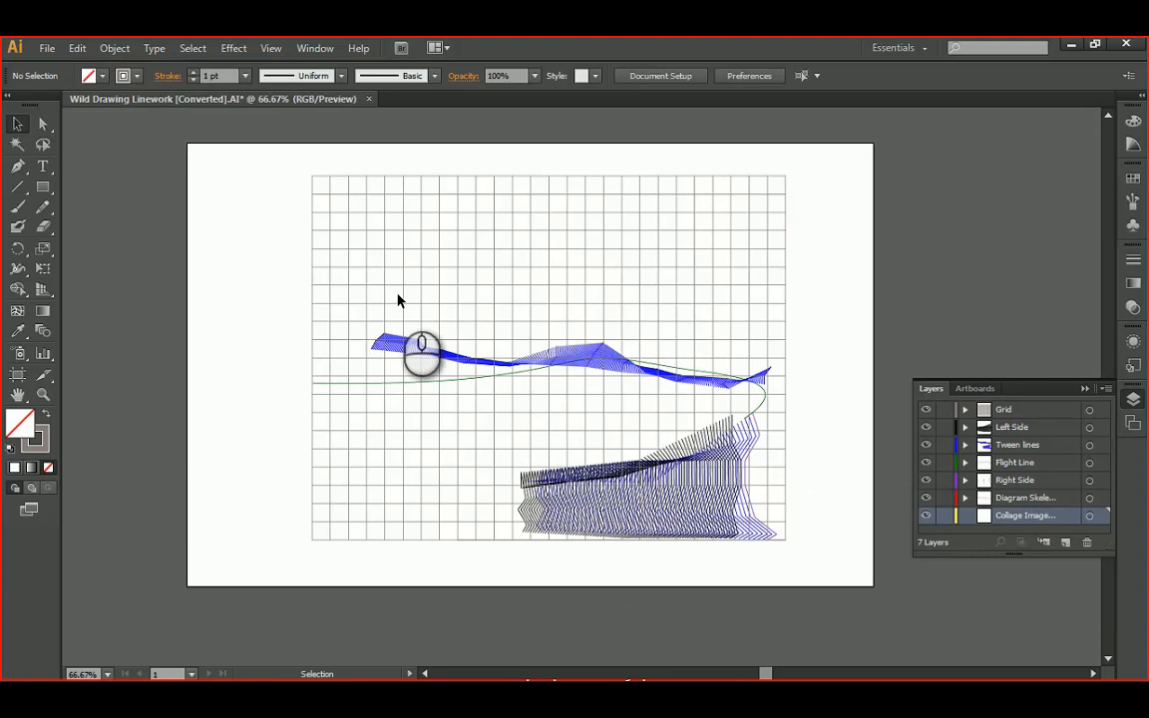
Place the Young Man image from the Cutouts folder on the Collage Image layer
click(47, 48)
click(88, 325)
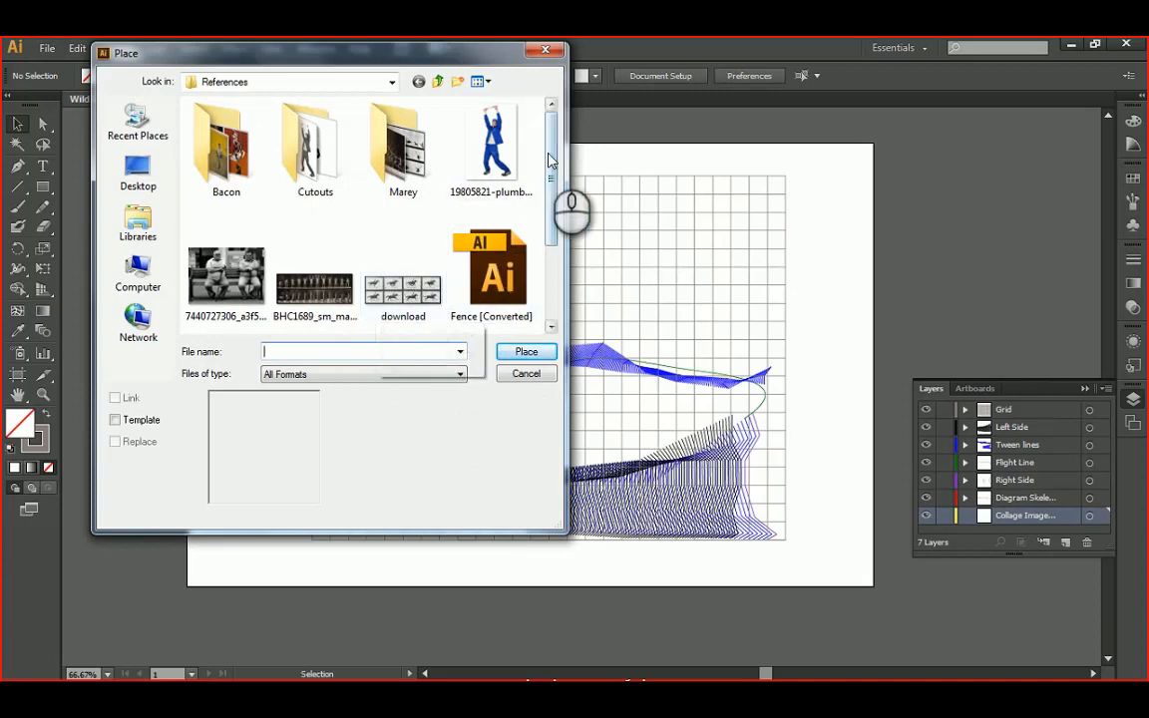
mouse_move(552, 149)
mouse_down()
mouse_move(552, 212)
mouse_move(549, 146)
mouse_up()
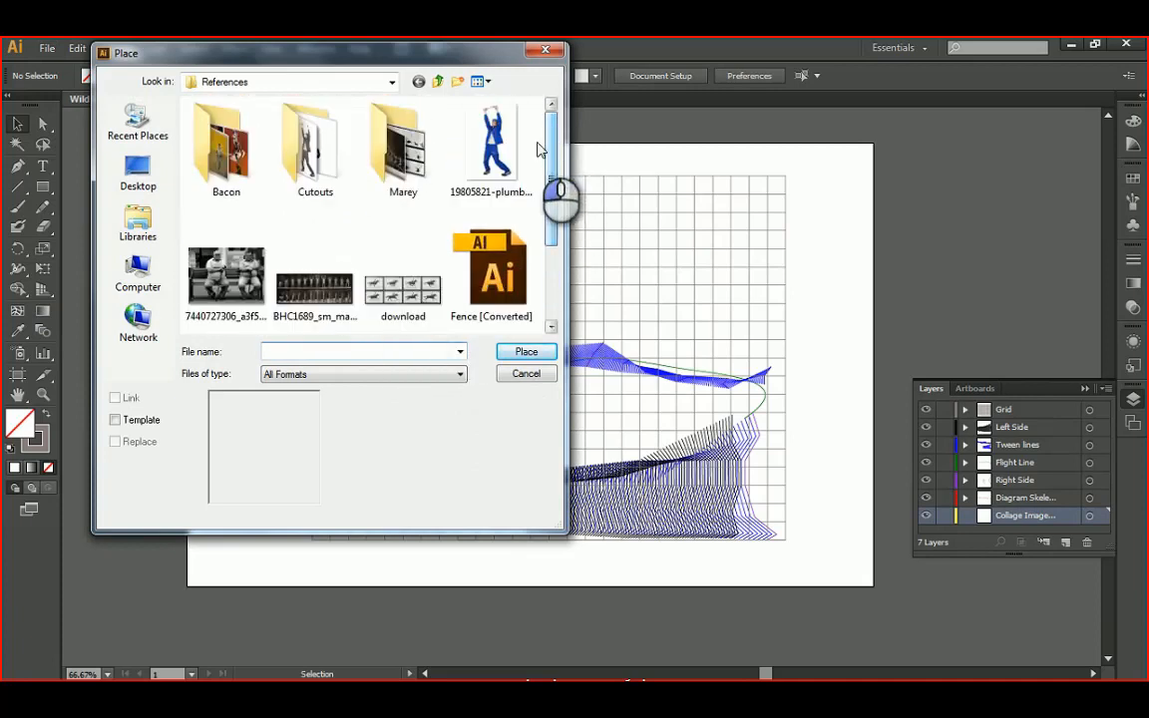
click(492, 167)
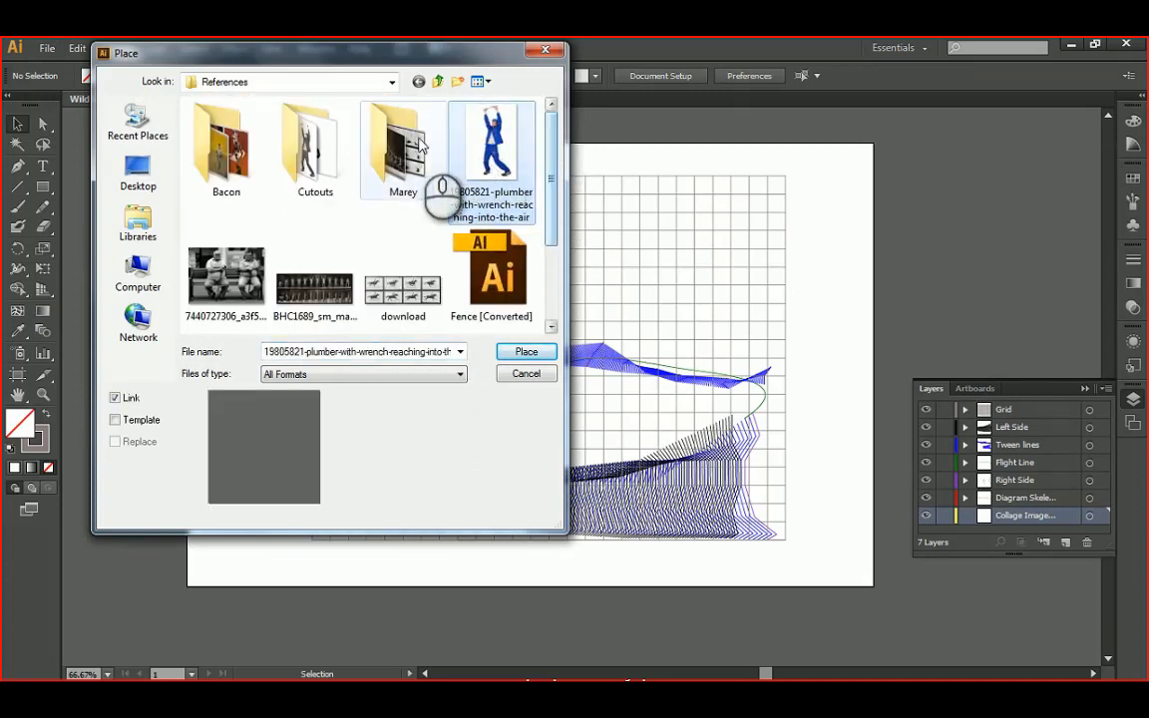
double_click(305, 150)
click(403, 145)
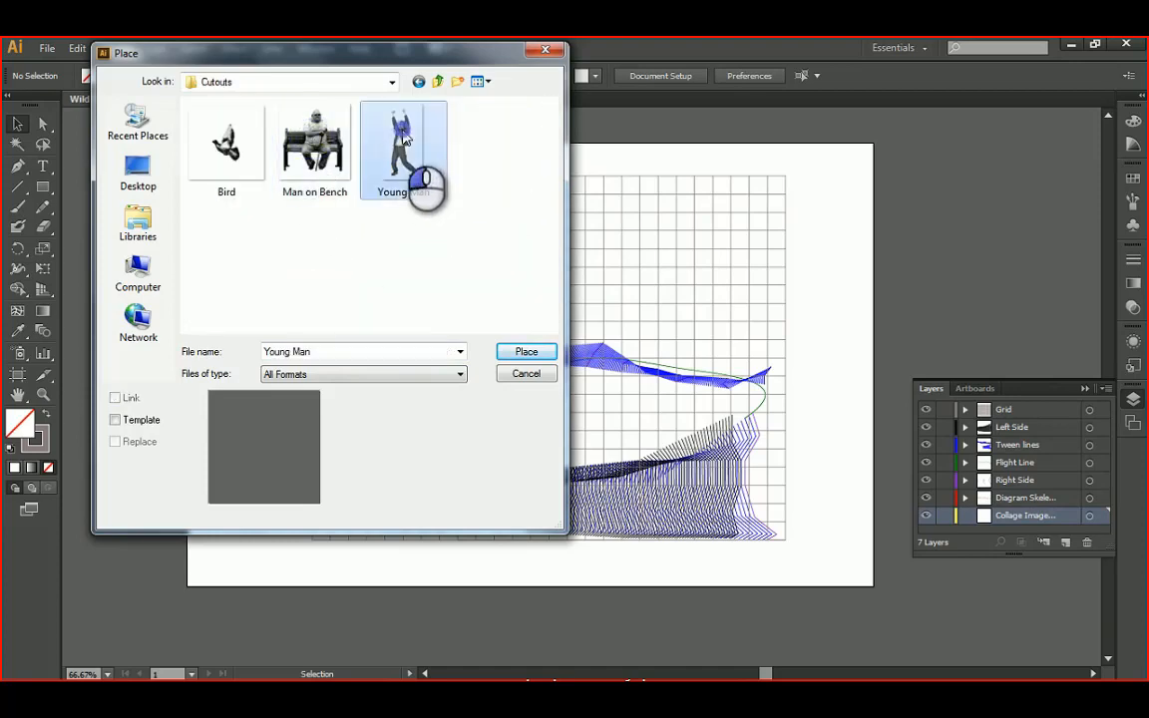
click(525, 352)
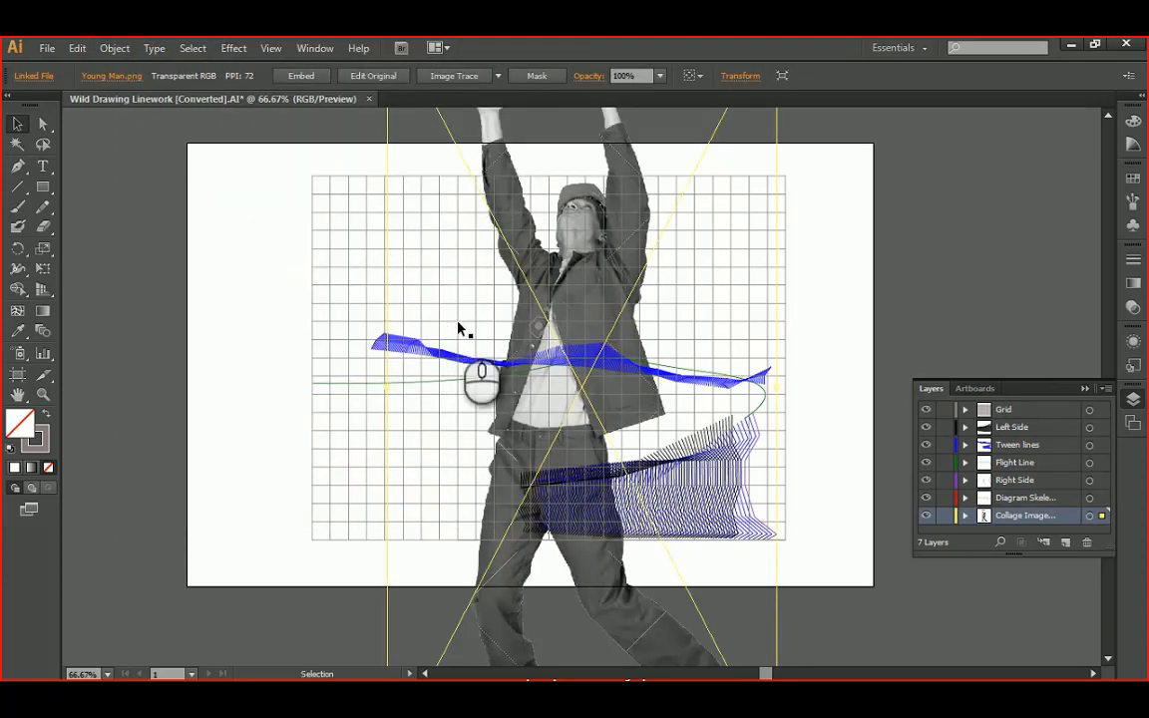
Scale the young man cutout down proportionally, align it with the last standing pose at the grid's lower right corner, and deselect it
alt+scroll(689, 414, down, 2)
alt+scroll(688, 413, down, 1)
alt+scroll(690, 514, up, 1)
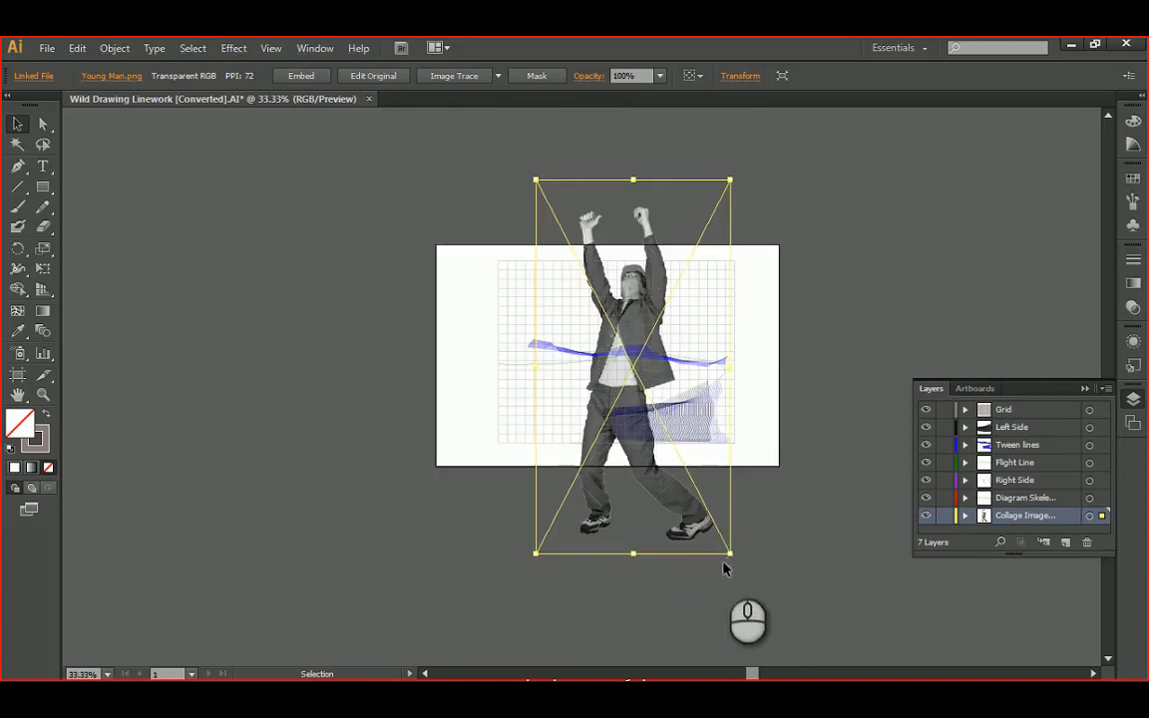
drag(729, 554, 727, 422)
alt+scroll(727, 418, up, 3)
alt+scroll(750, 408, up, 3)
alt+scroll(812, 359, down, 2)
drag(812, 357, 605, 357)
key(Left)
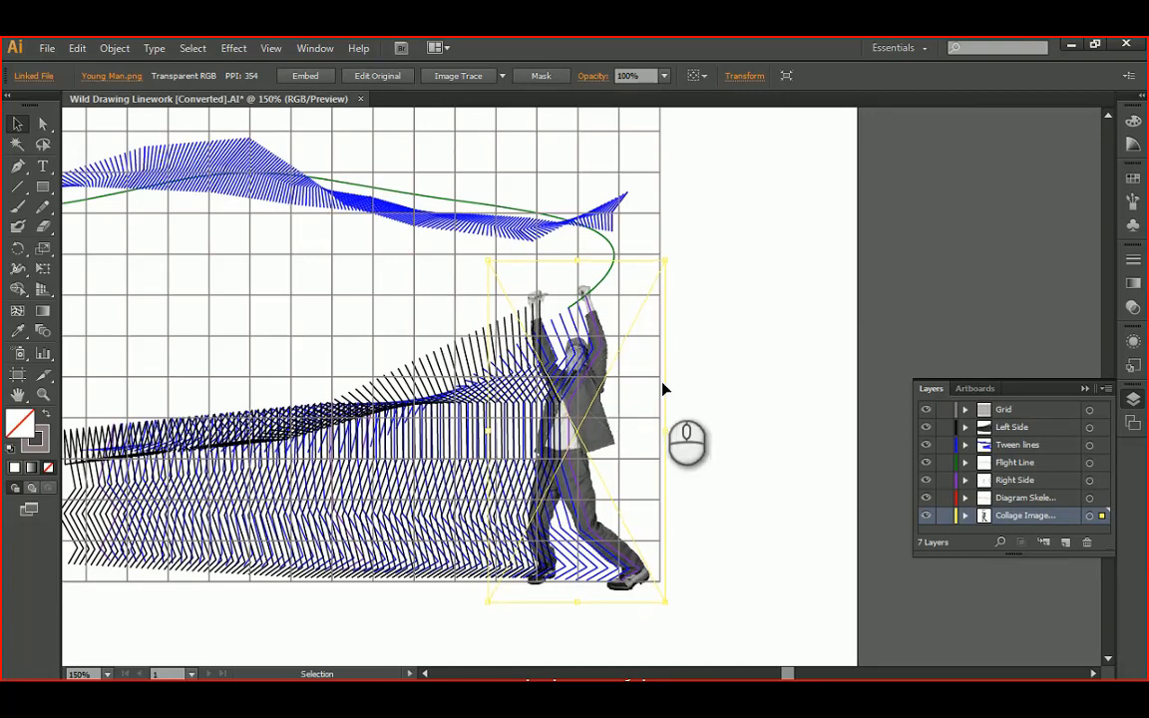
mouse_move(665, 602)
mouse_down()
mouse_move(655, 581)
mouse_move(666, 602)
mouse_up()
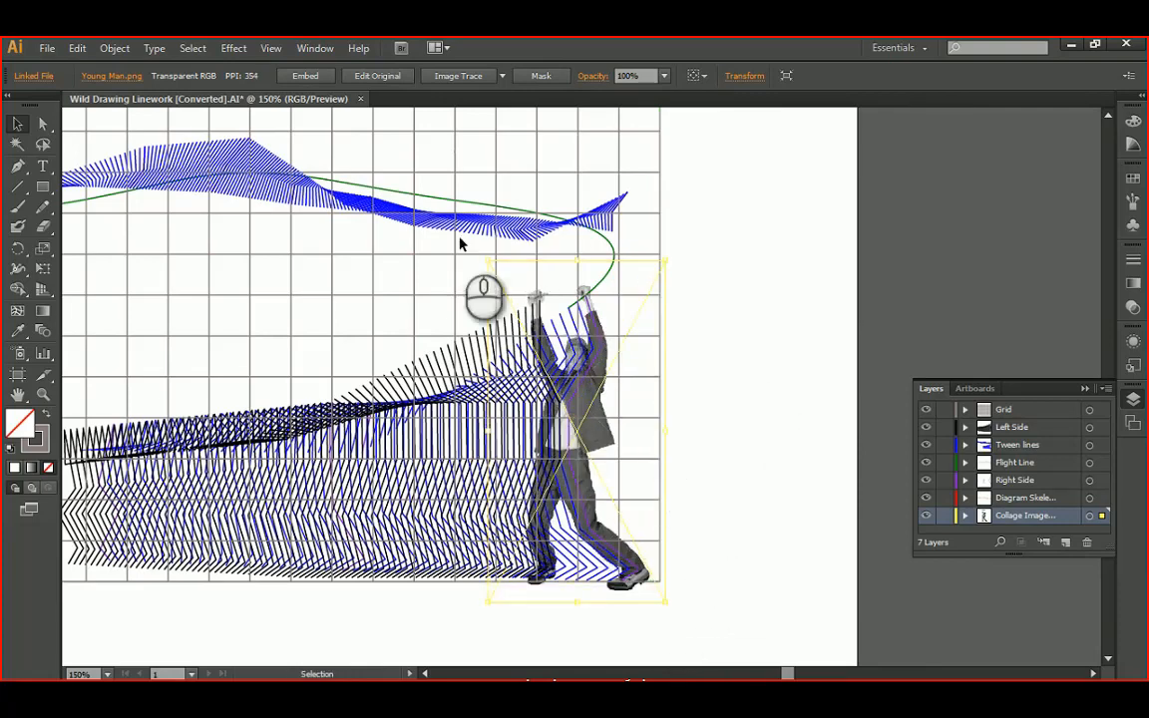
click(741, 312)
Move the Grid layer to the bottom of the layer stack, below the Collage Image layer
alt+scroll(715, 369, down, 2)
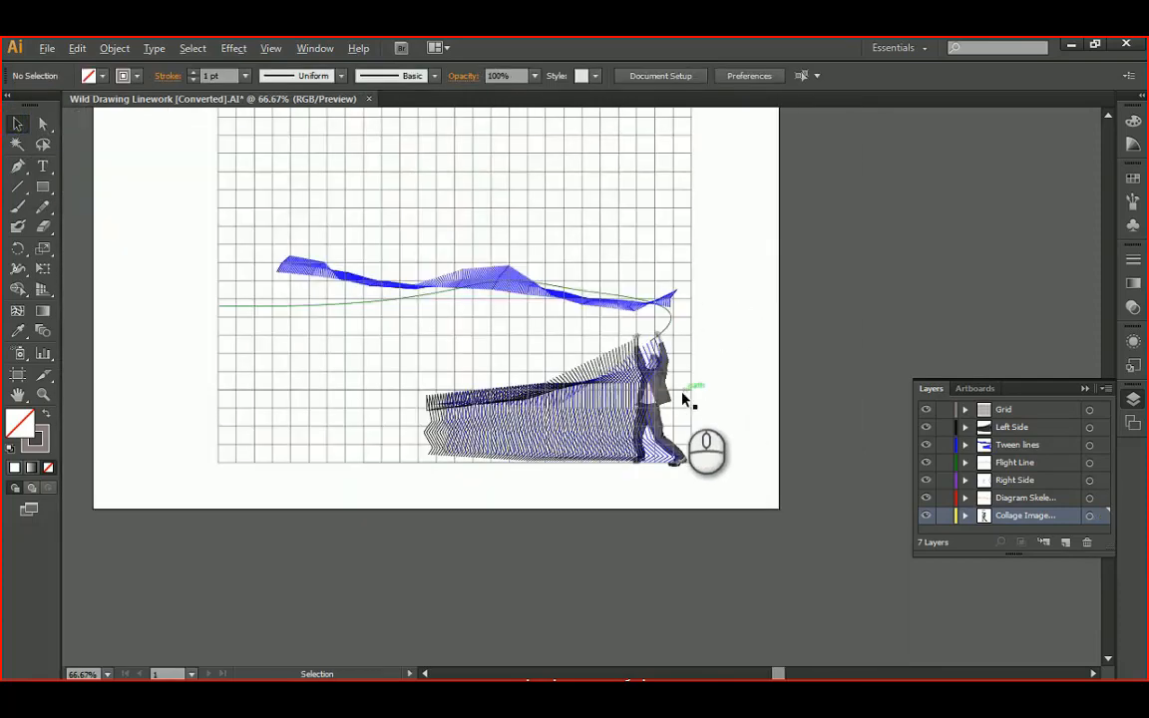
alt+scroll(683, 395, up, 2)
alt+scroll(684, 398, down, 2)
drag(743, 381, 819, 386)
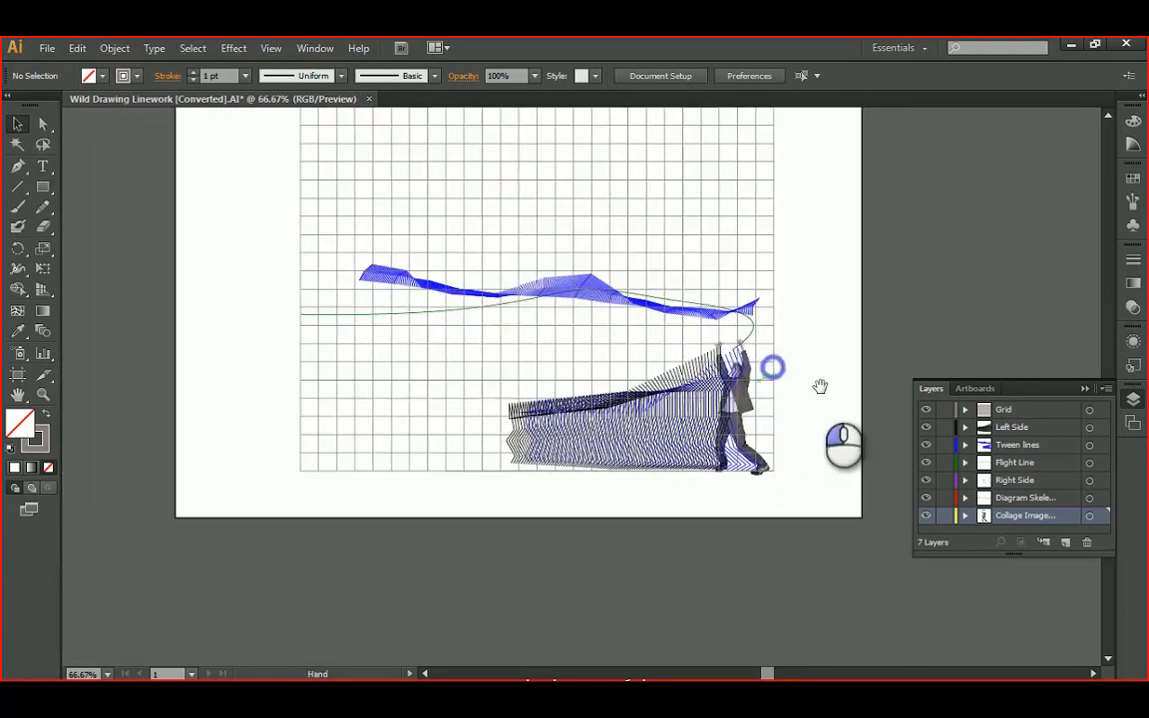
click(1015, 410)
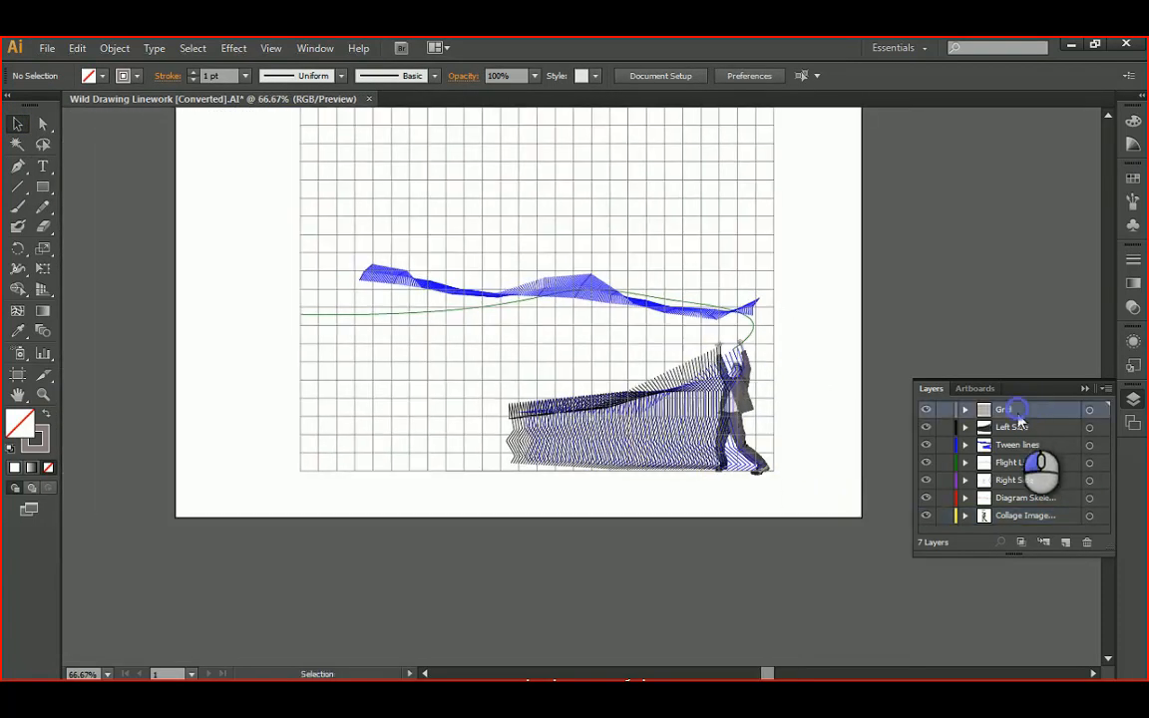
drag(1017, 423, 1018, 524)
alt+scroll(750, 377, up, 2)
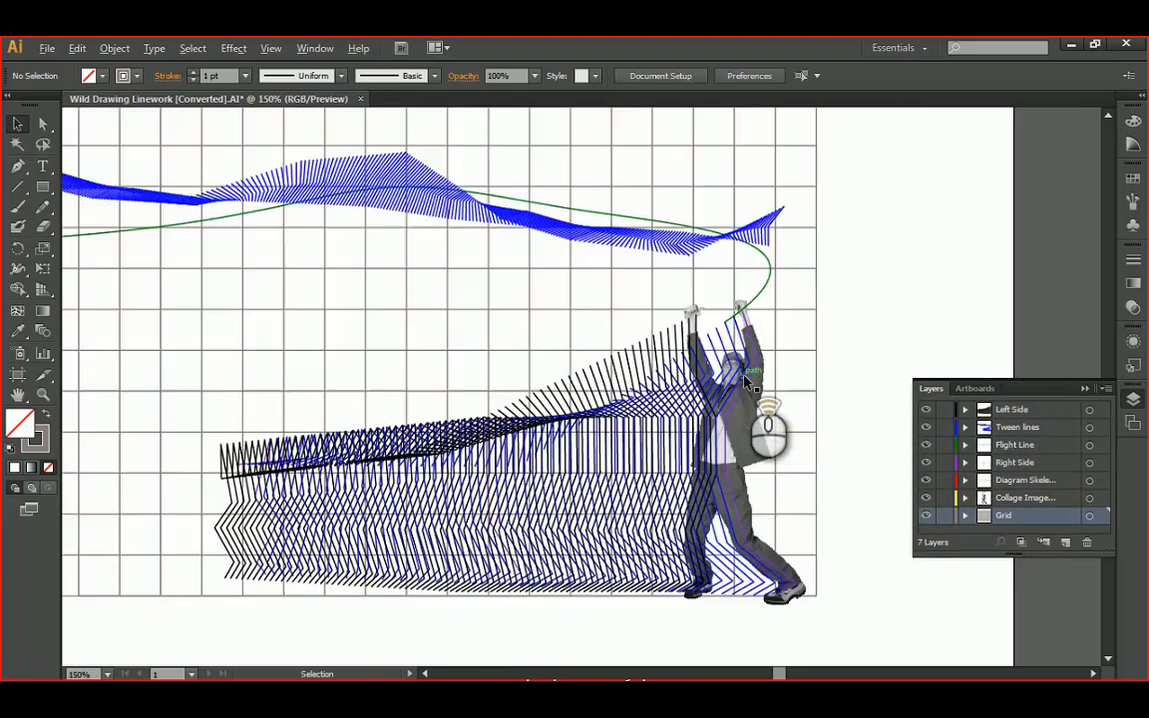
alt+scroll(760, 390, down, 1)
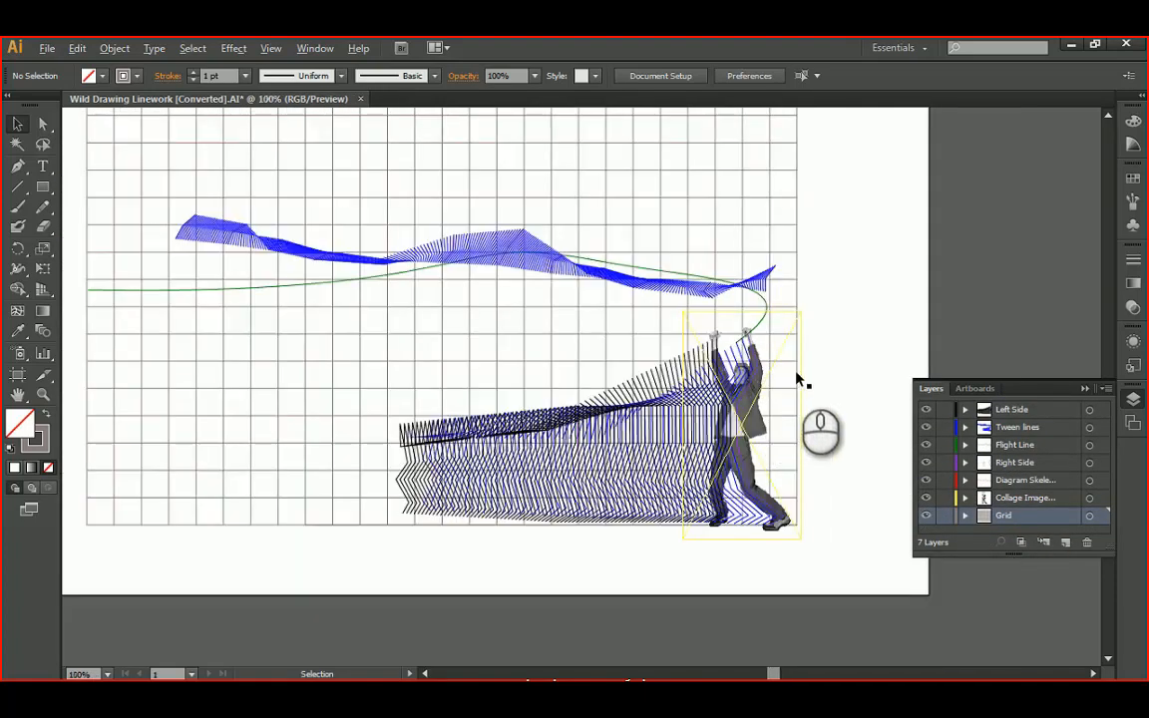
alt+scroll(798, 379, down, 1)
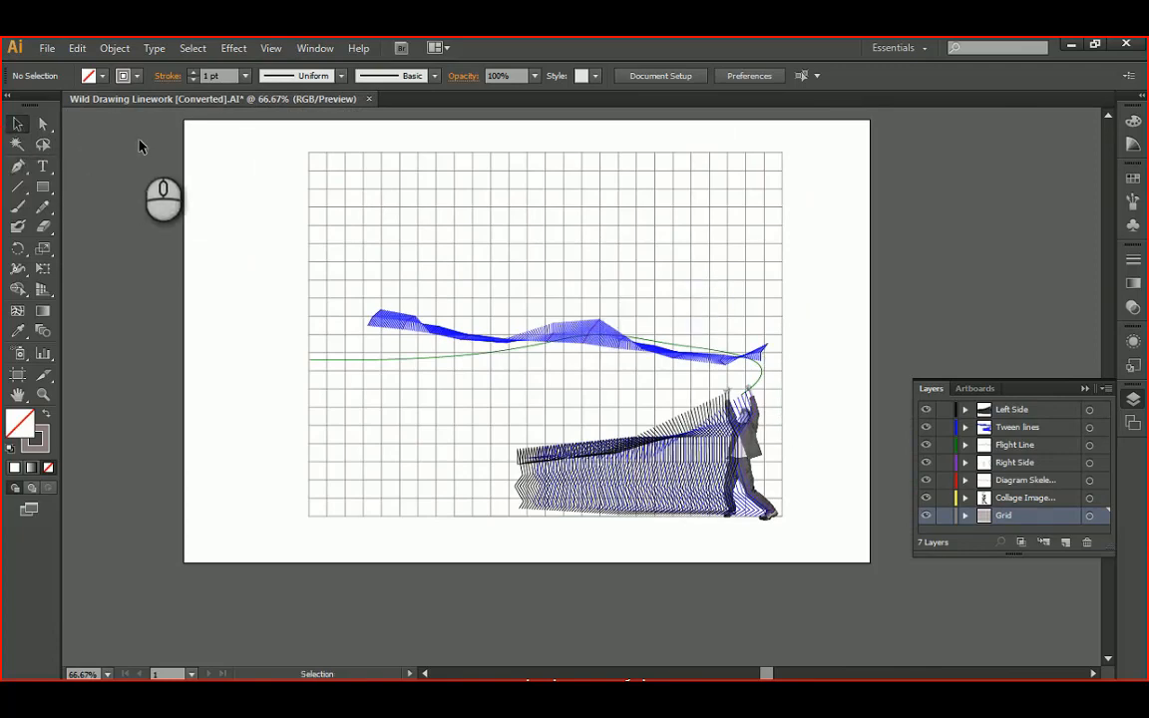
Place the Man on Bench image from the Cutouts folder in the drawing
click(47, 48)
click(89, 326)
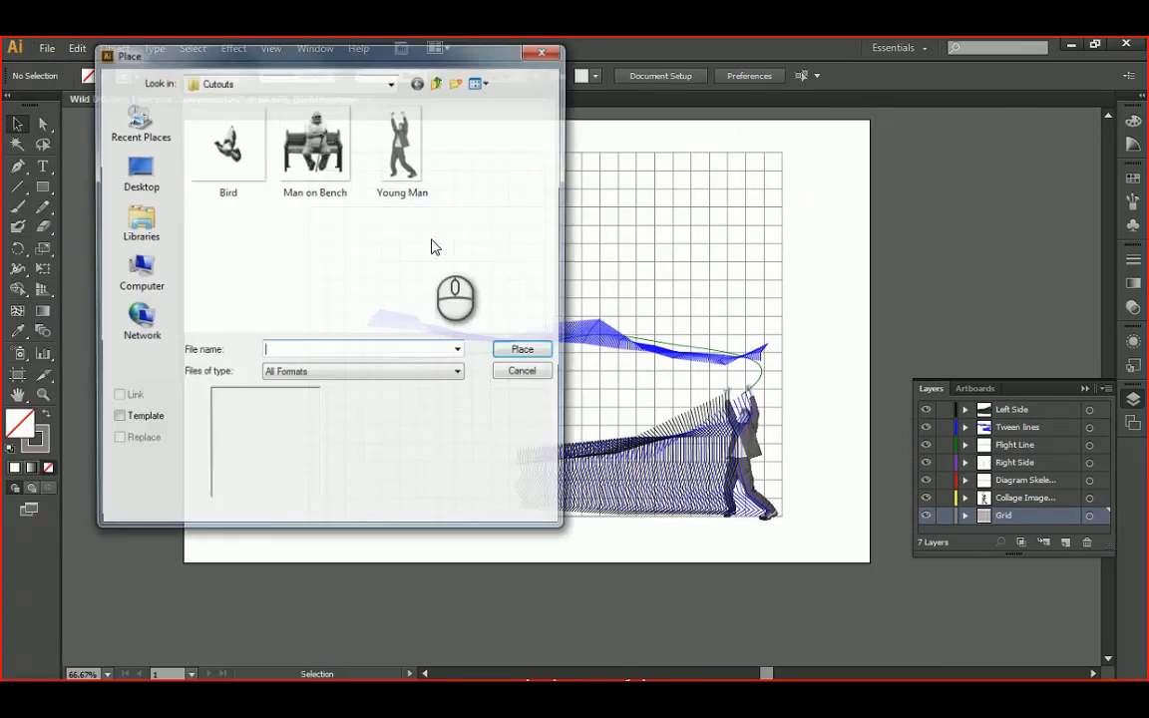
click(329, 172)
click(527, 352)
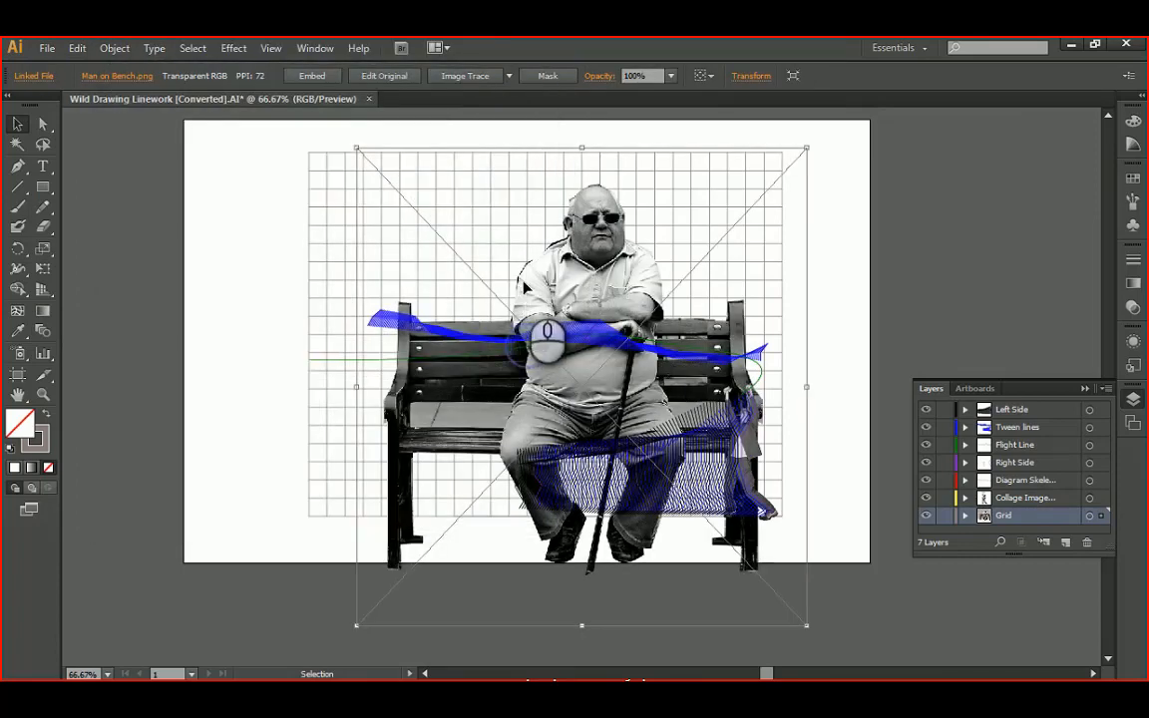
Scale the man on bench cutout down proportionally and transfer it from the Grid layer to the Collage Image layer
drag(806, 148, 504, 466)
alt+scroll(428, 529, up, 1)
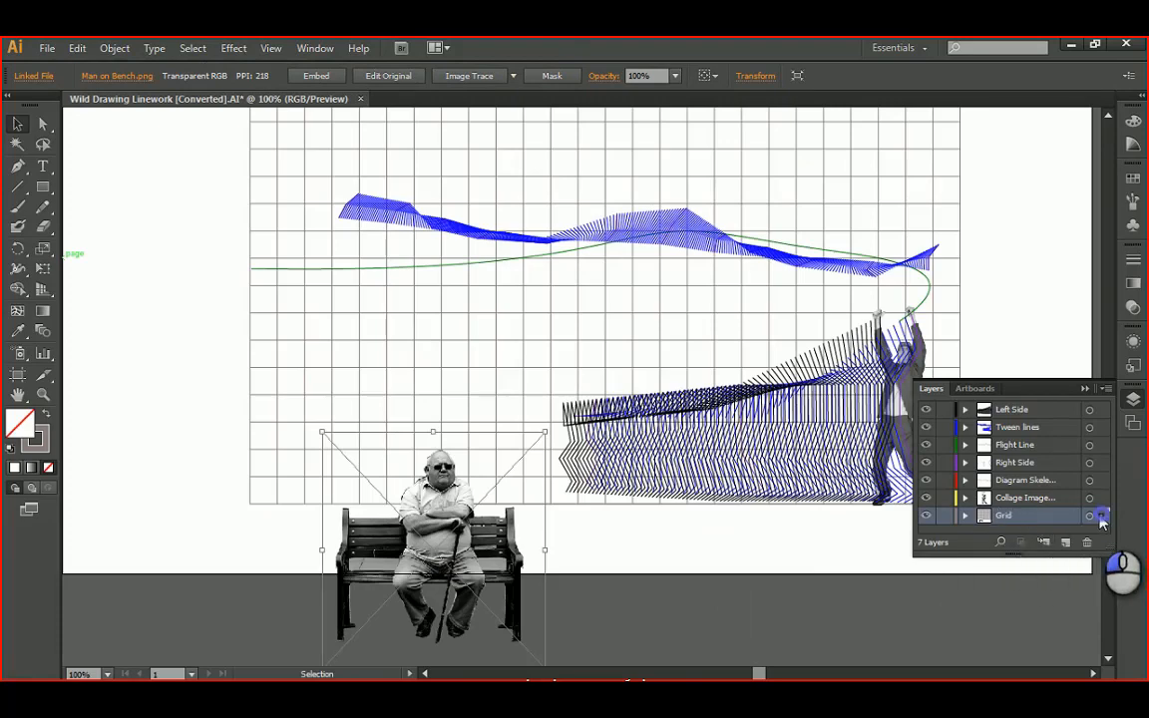
drag(1101, 516, 1101, 498)
Move and further scale down the man on bench cutout to match the seated pose at the start of the tweened figures, and deselect it
drag(470, 570, 554, 429)
drag(627, 283, 587, 338)
alt+scroll(562, 444, up, 2)
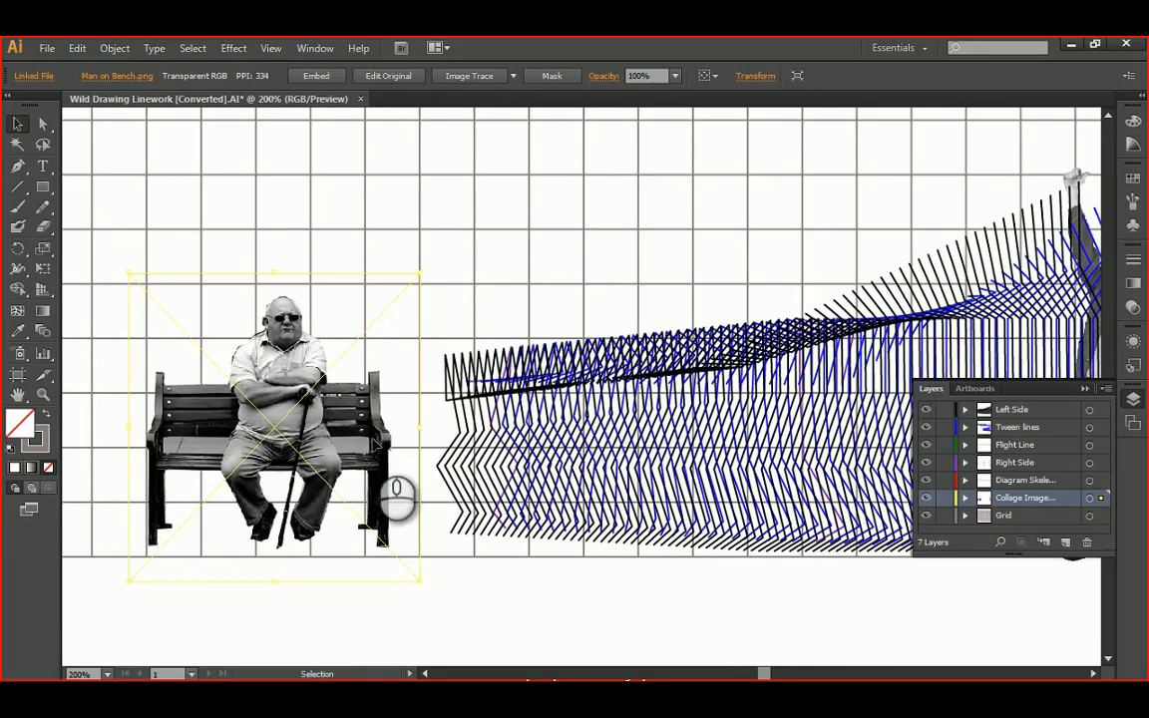
drag(396, 489, 610, 499)
drag(404, 452, 396, 457)
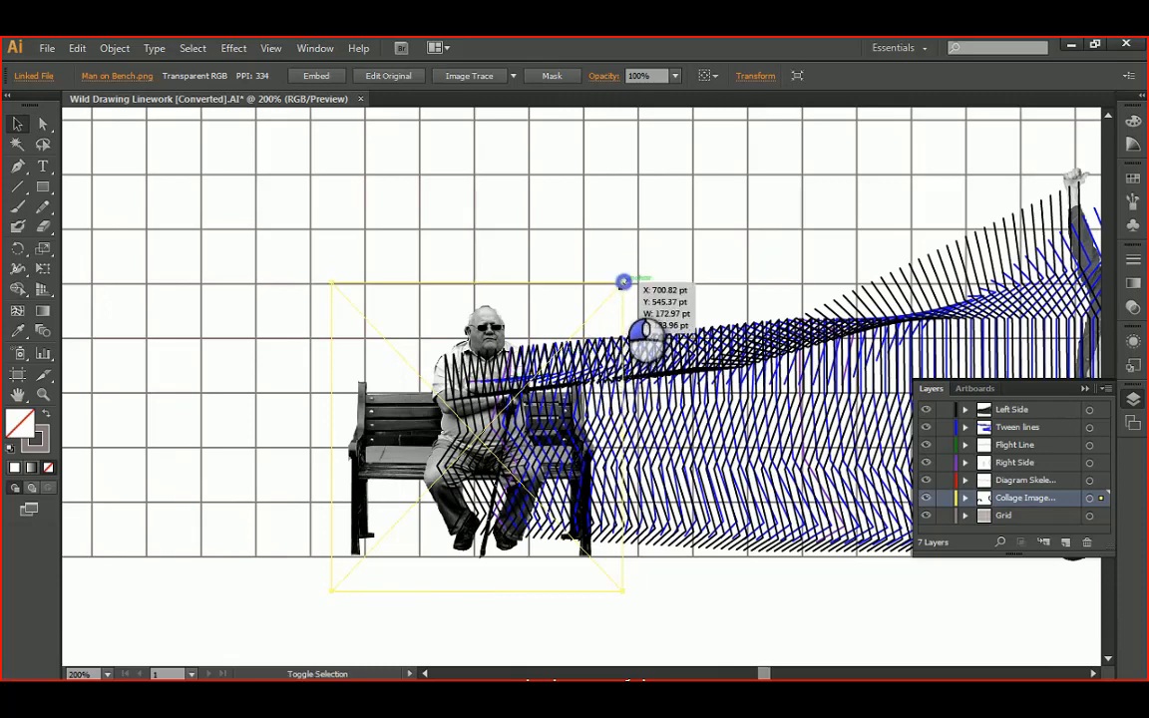
drag(623, 282, 610, 290)
drag(359, 514, 363, 491)
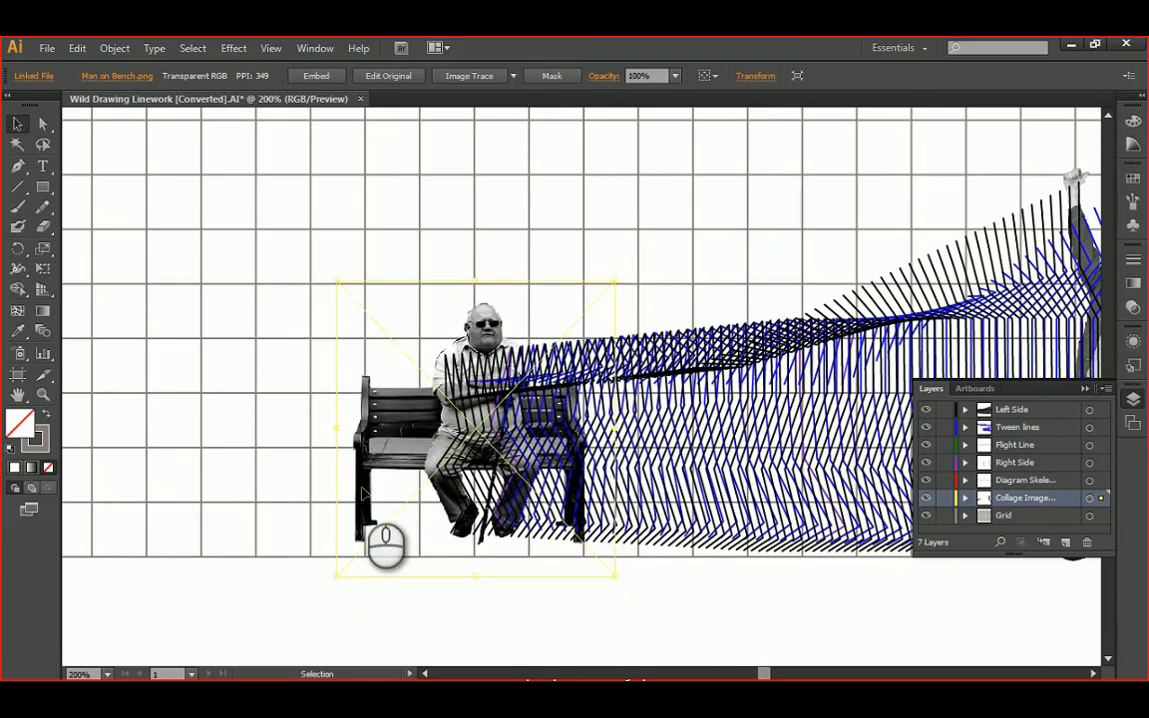
click(394, 620)
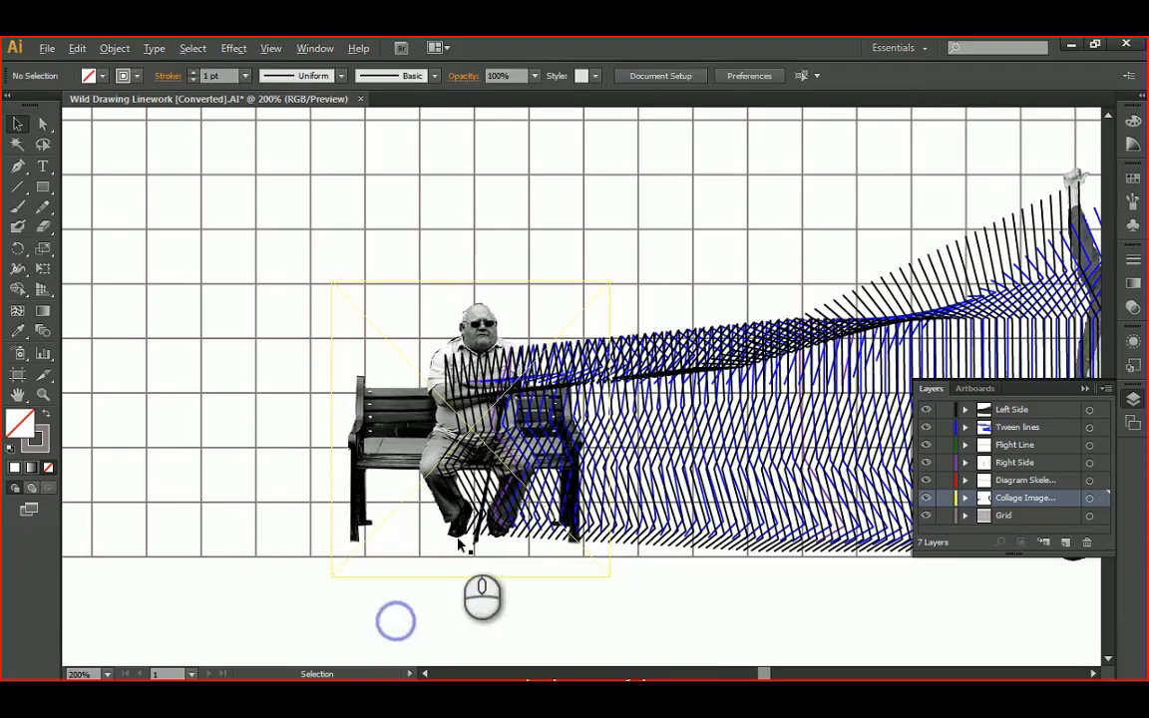
Examine how both figure cutouts line up with the tweened poses, the flight path and the grid
alt+scroll(461, 540, down, 3)
drag(659, 460, 637, 432)
alt+scroll(526, 380, up, 1)
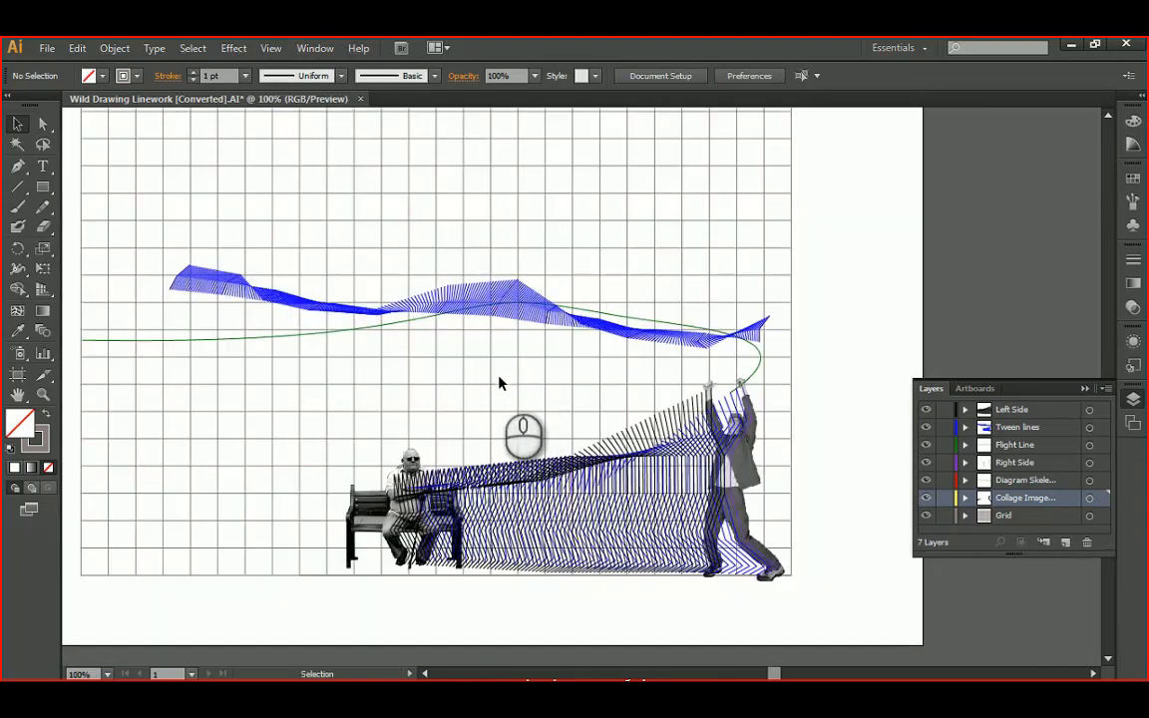
drag(503, 385, 570, 387)
alt+scroll(704, 316, down, 1)
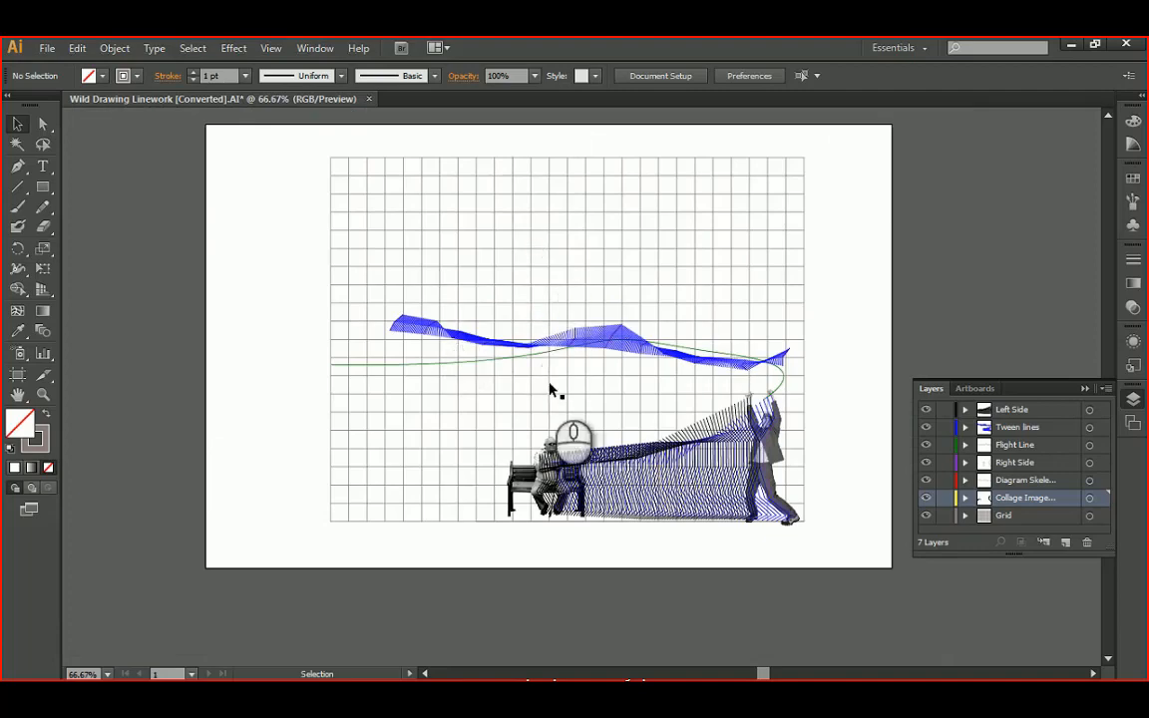
alt+scroll(688, 459, up, 1)
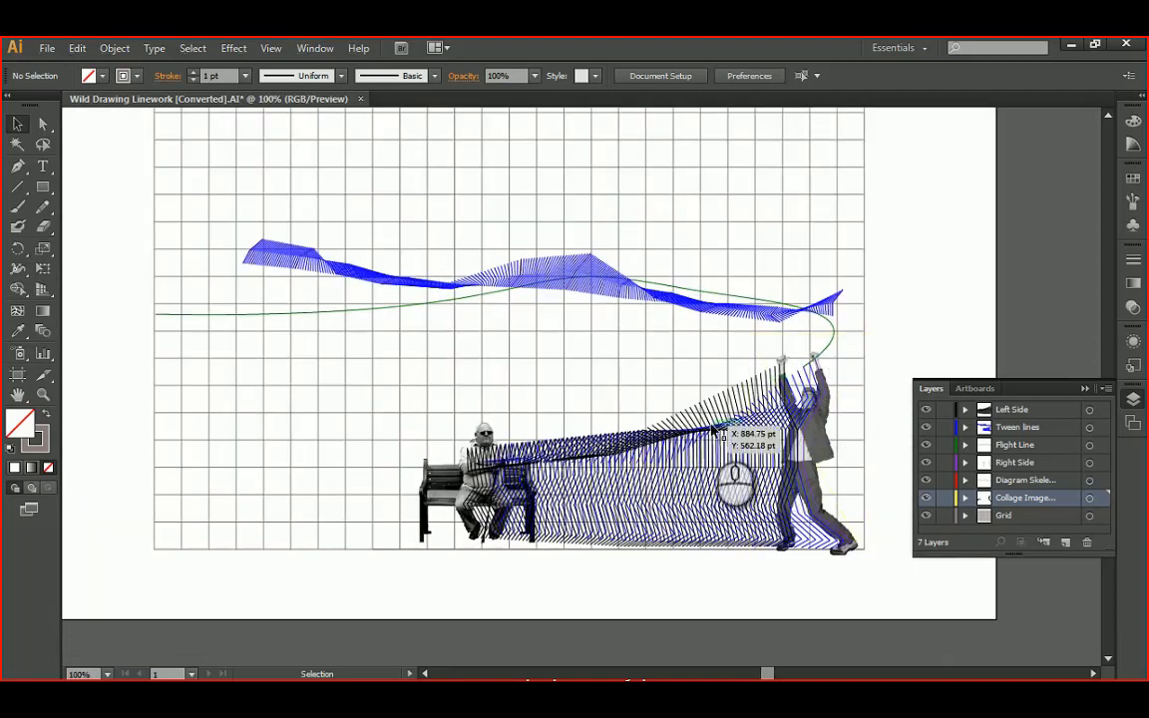
alt+scroll(505, 367, down, 1)
alt+scroll(582, 450, up, 1)
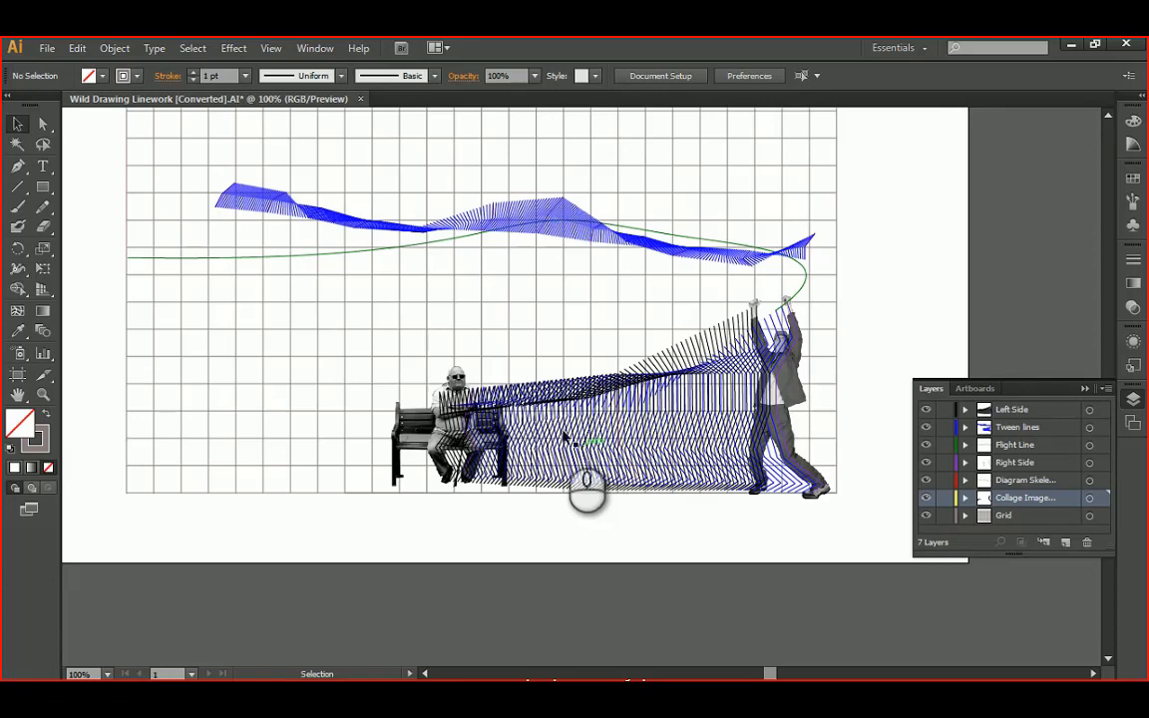
Place the Bird image from the Cutouts folder on the Collage Image layer
click(47, 48)
click(72, 321)
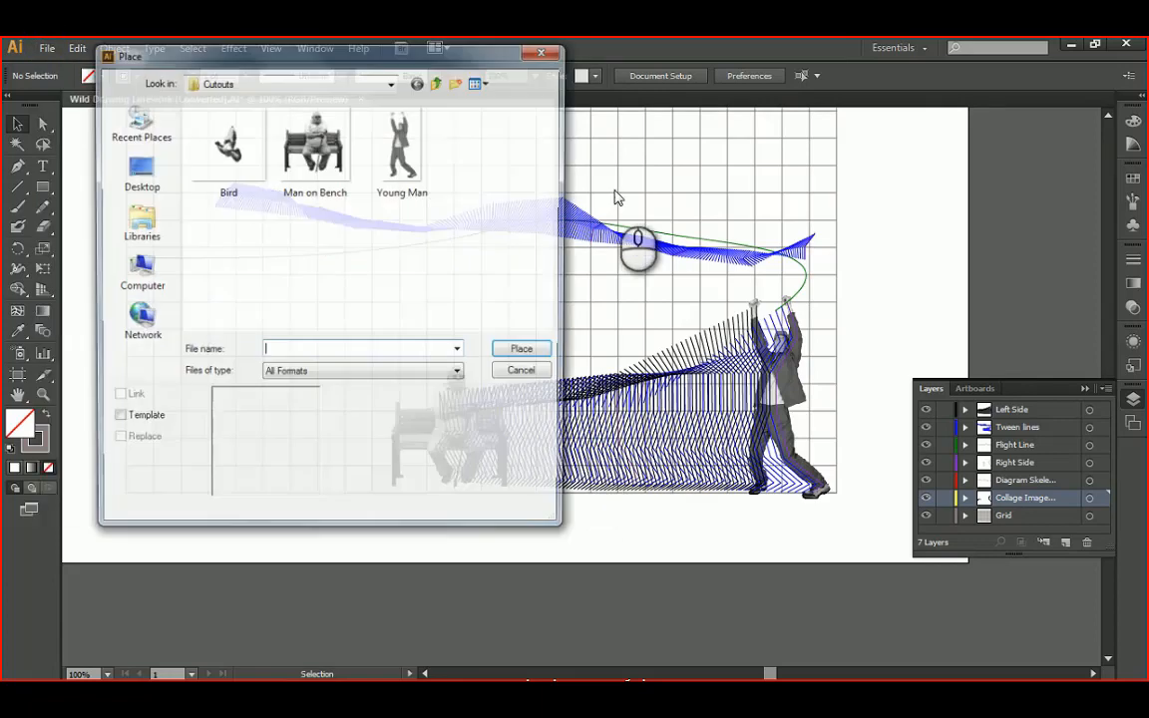
click(228, 151)
click(521, 348)
key(ctrl+minus)
key(ctrl+minus)
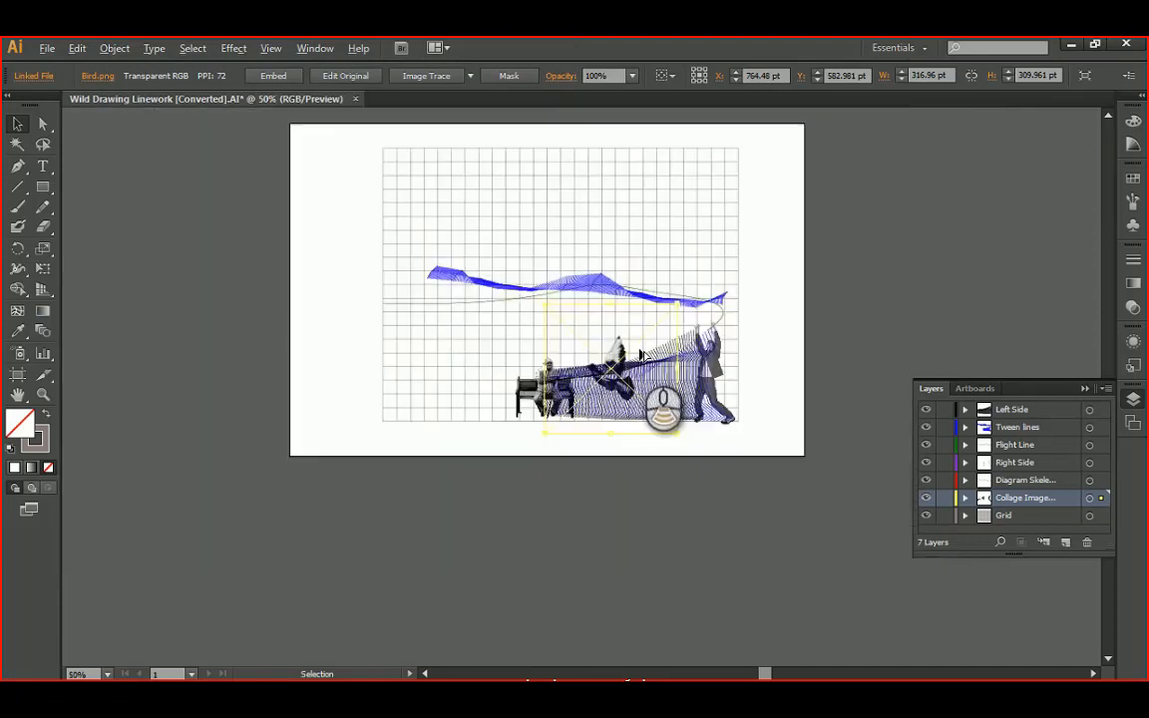
Move the bird cutout to the grid's upper right area, scale it down proportionally to about two grid squares, and deselect it
drag(630, 340, 723, 236)
alt+scroll(619, 428, up, 1)
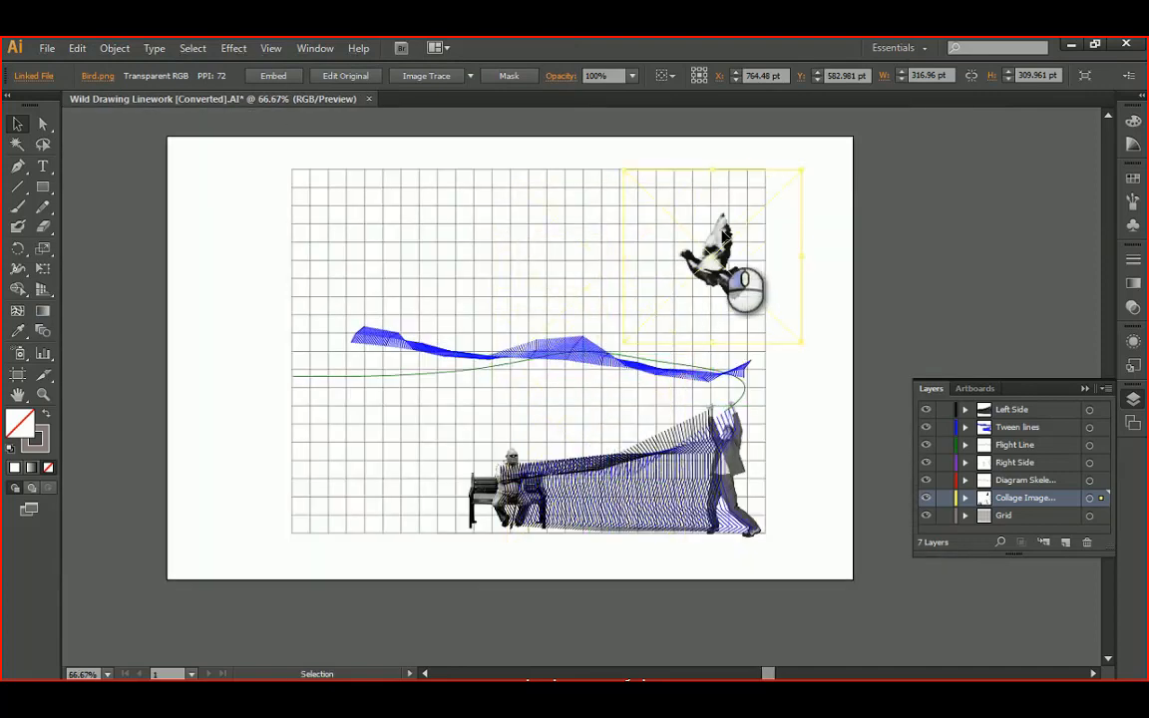
drag(622, 342, 723, 215)
click(809, 233)
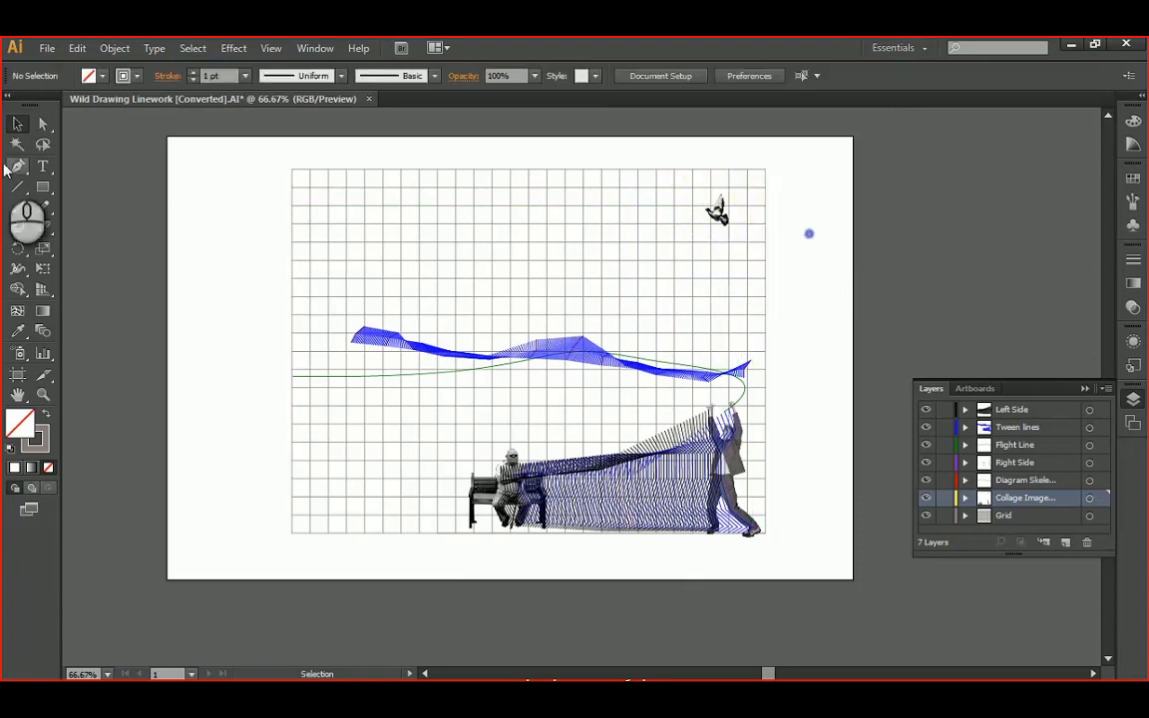
Place the 03-3c07240u.tif_ bird photo sequence from the Marey folder on the Collage Image layer
click(46, 47)
click(75, 320)
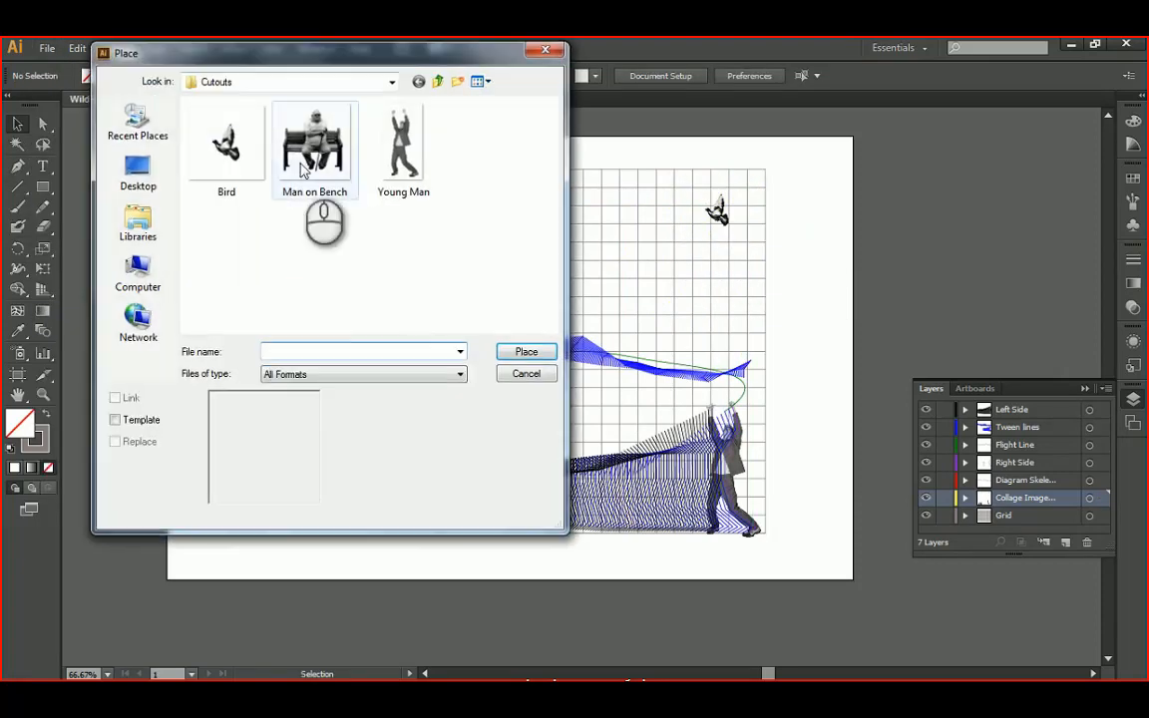
click(437, 81)
click(306, 160)
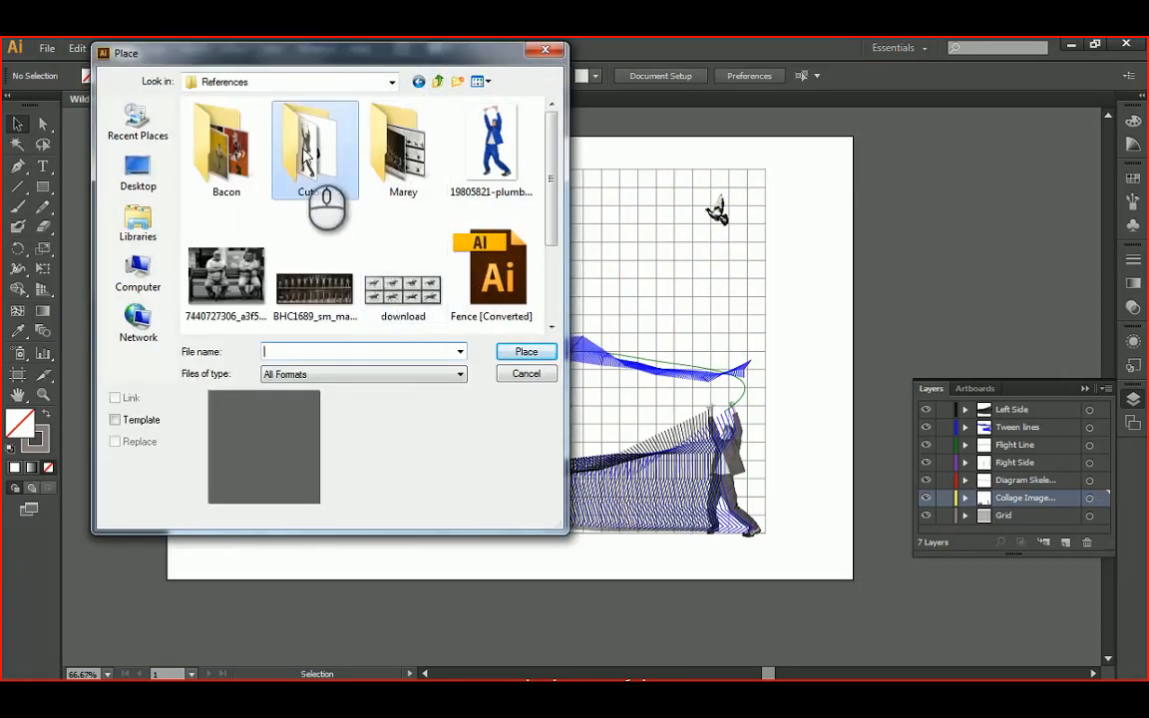
double_click(404, 160)
click(226, 157)
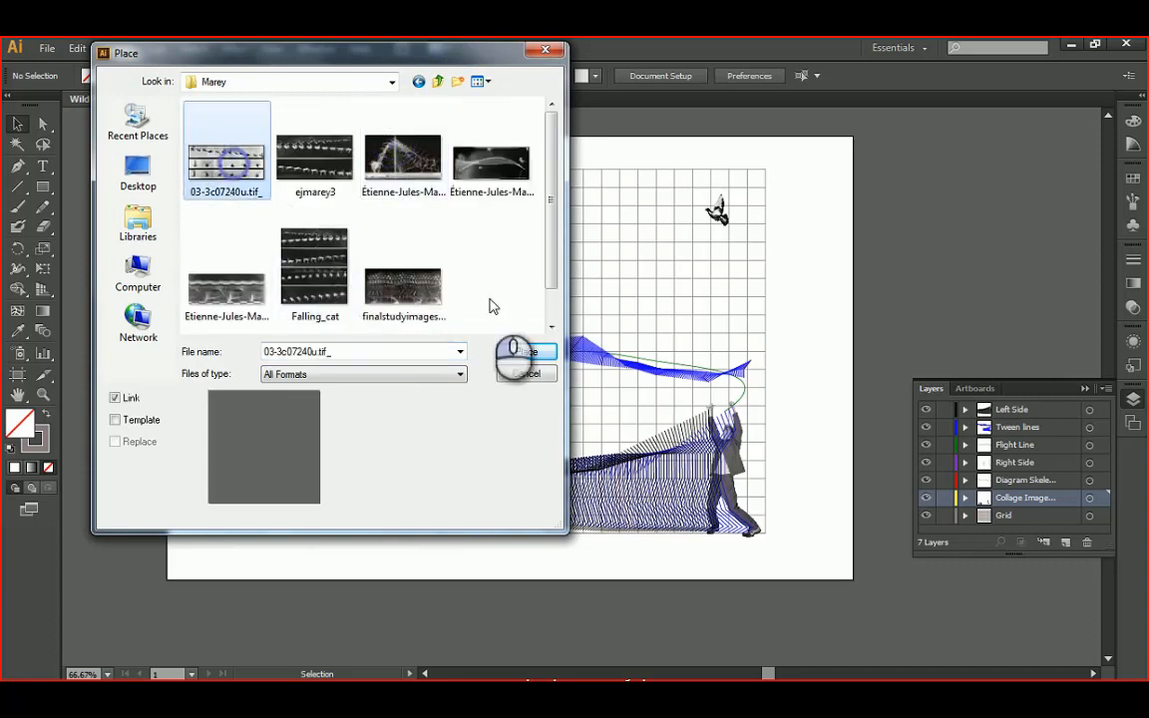
click(525, 353)
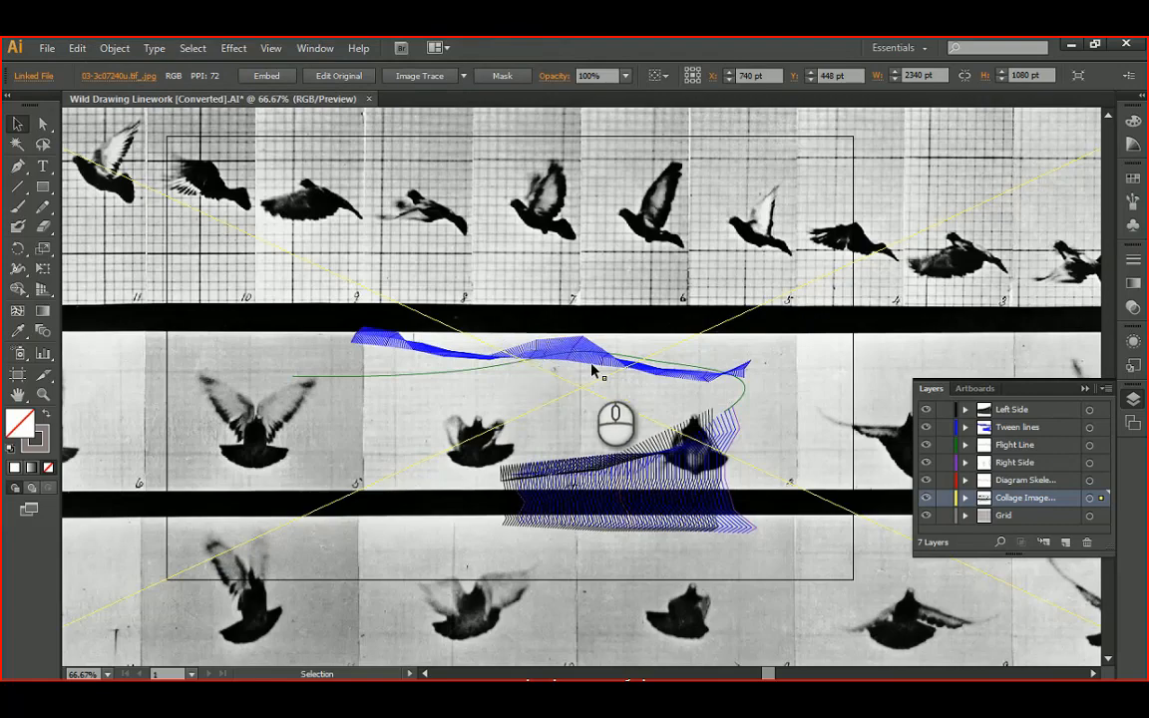
Scale the bird photo sequence down proportionally to about 430 pt wide and align its first bird with the left end of the upper tween lines
alt+scroll(593, 371, down, 3)
alt+scroll(725, 431, up, 1)
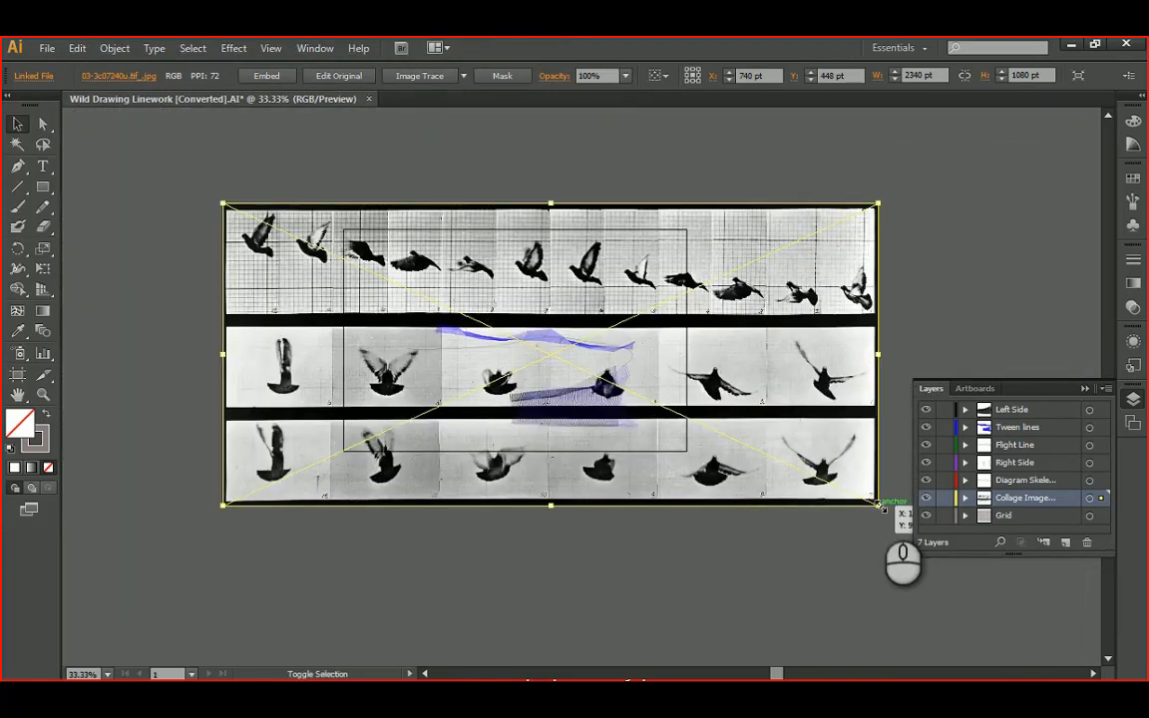
shift+drag(882, 507, 346, 263)
alt+scroll(301, 240, up, 2)
drag(295, 190, 818, 439)
drag(769, 390, 590, 337)
alt+scroll(541, 362, up, 1)
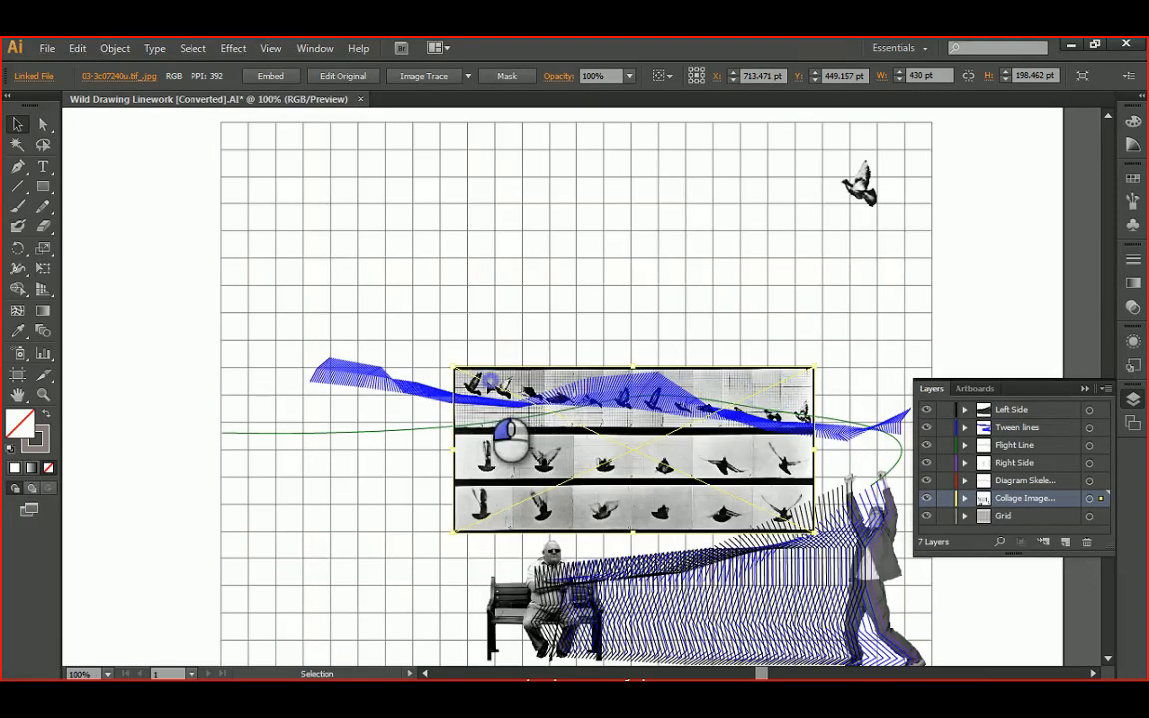
drag(489, 380, 335, 371)
drag(695, 389, 516, 313)
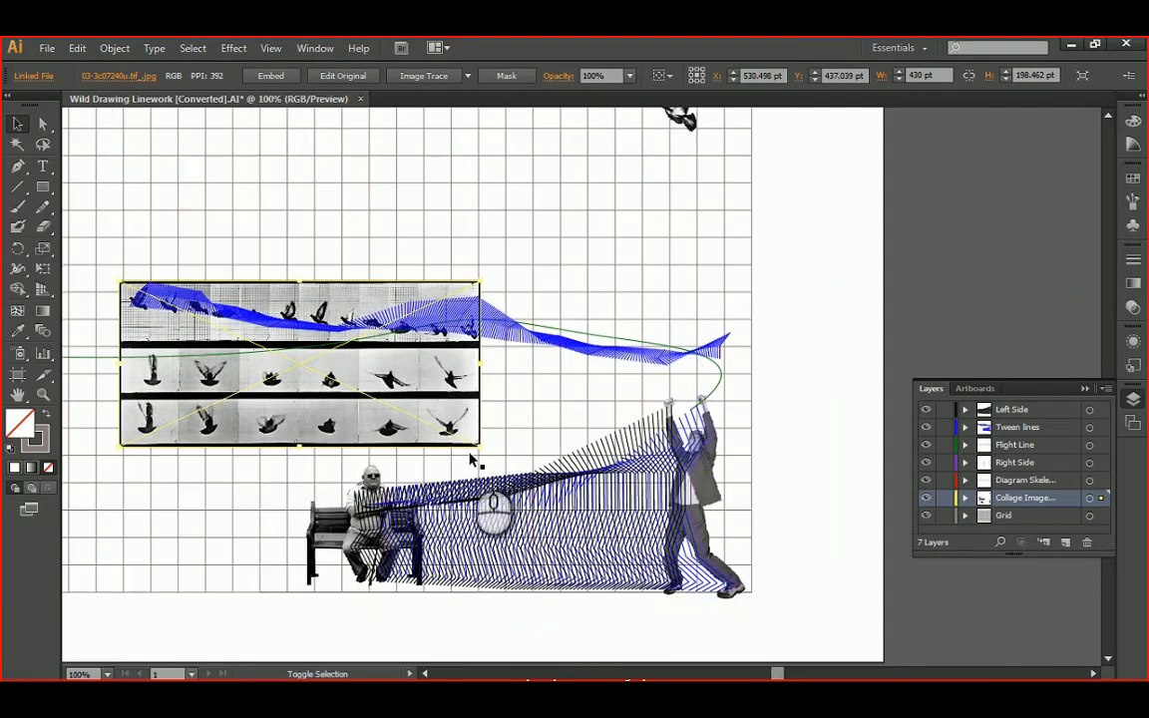
Enlarge the bird photo sequence proportionally to about 734 pt wide and nudge it up and left so its top row follows the upper tween lines
shift+drag(483, 451, 878, 569)
key(Up)
key(Up)
key(Up)
key(Up)
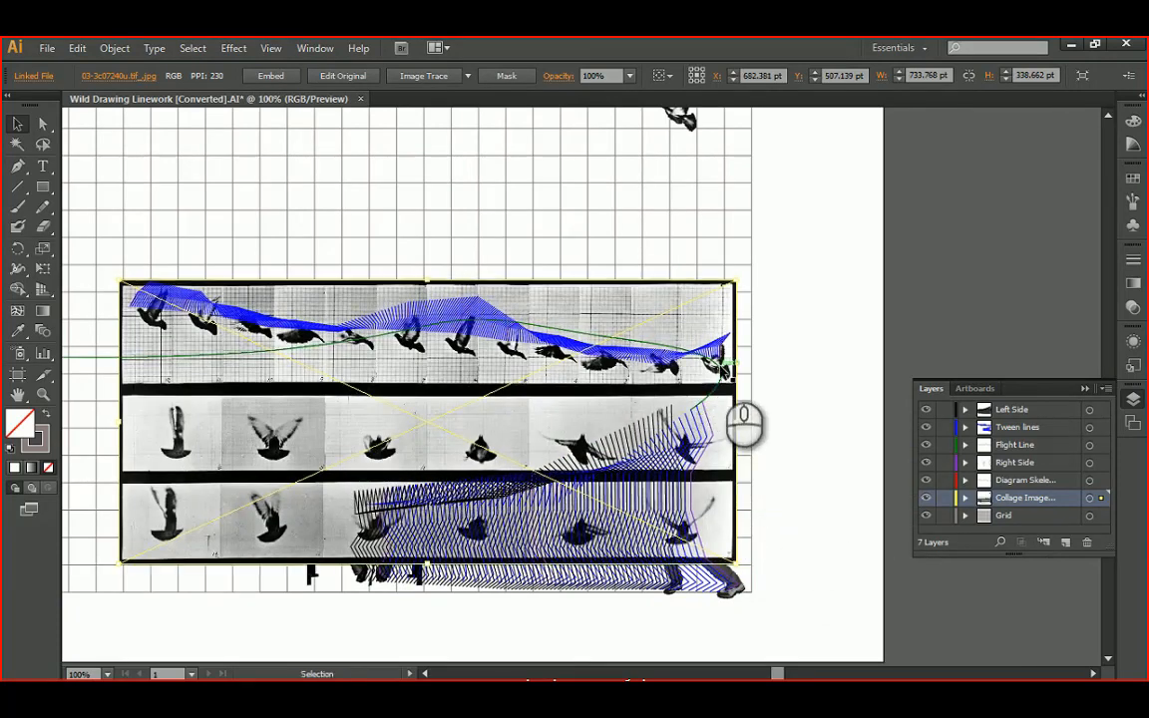
key(Up)
key(Up)
key(Up)
key(Up)
key(Up)
key(Up)
key(Up)
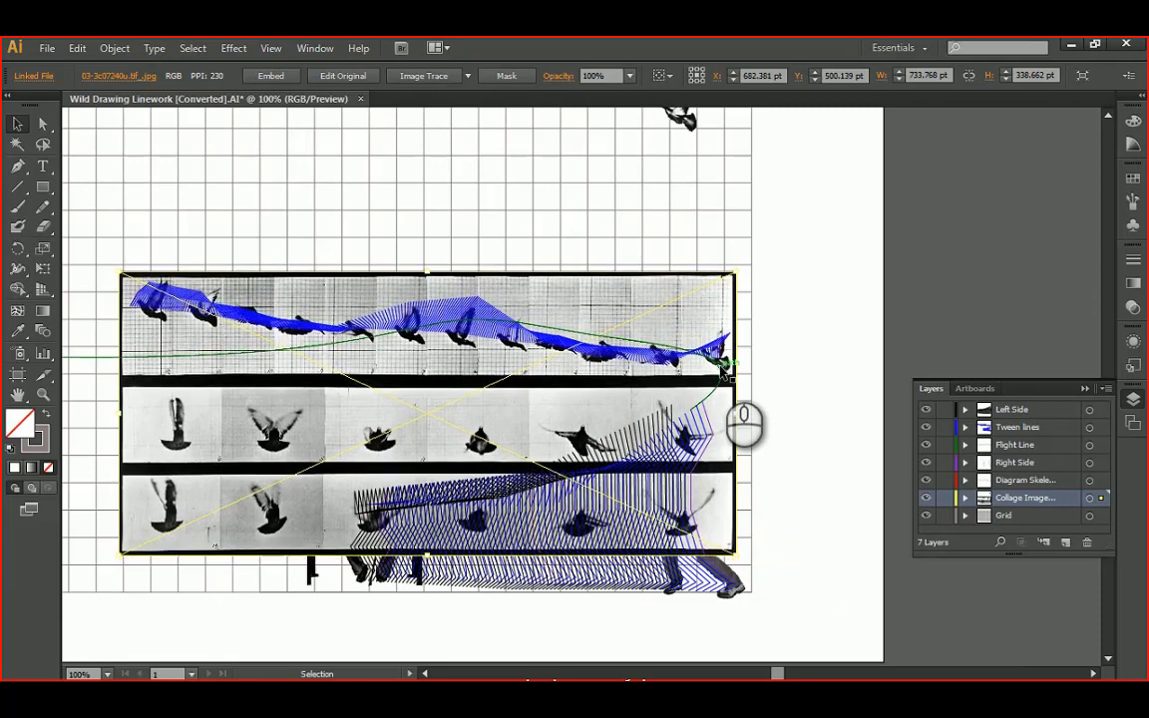
key(Up)
key(Up)
key(Left)
key(Left)
key(Left)
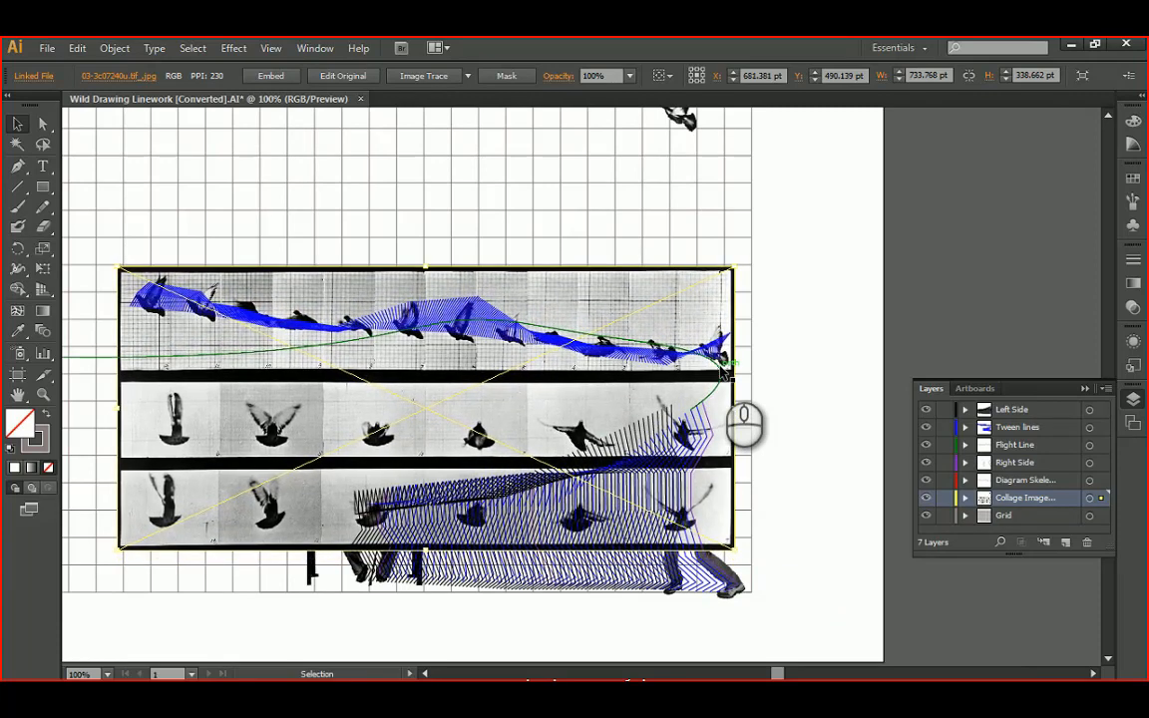
key(Up)
key(Up)
key(Up)
key(Up)
key(Up)
key(Up)
key(Up)
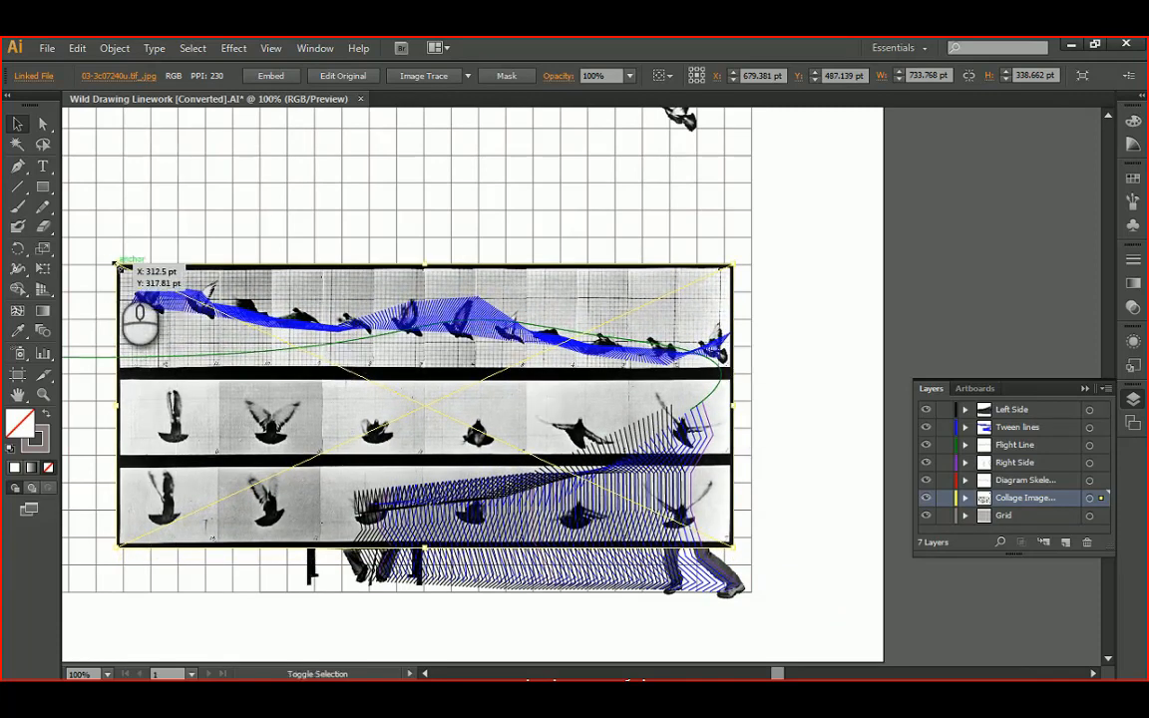
Fine-tune the bird photo sequence to about 743 pt wide, shift it slightly down over the upper tween lines, and deselect it
shift+drag(118, 264, 110, 261)
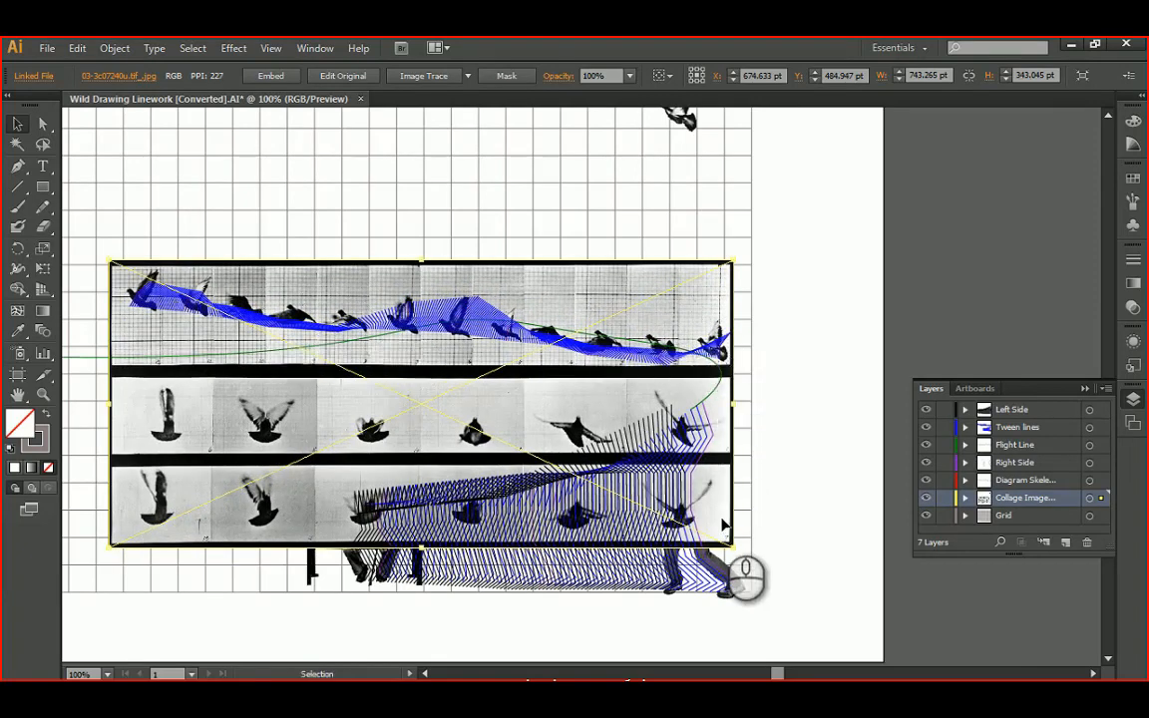
drag(724, 525, 725, 532)
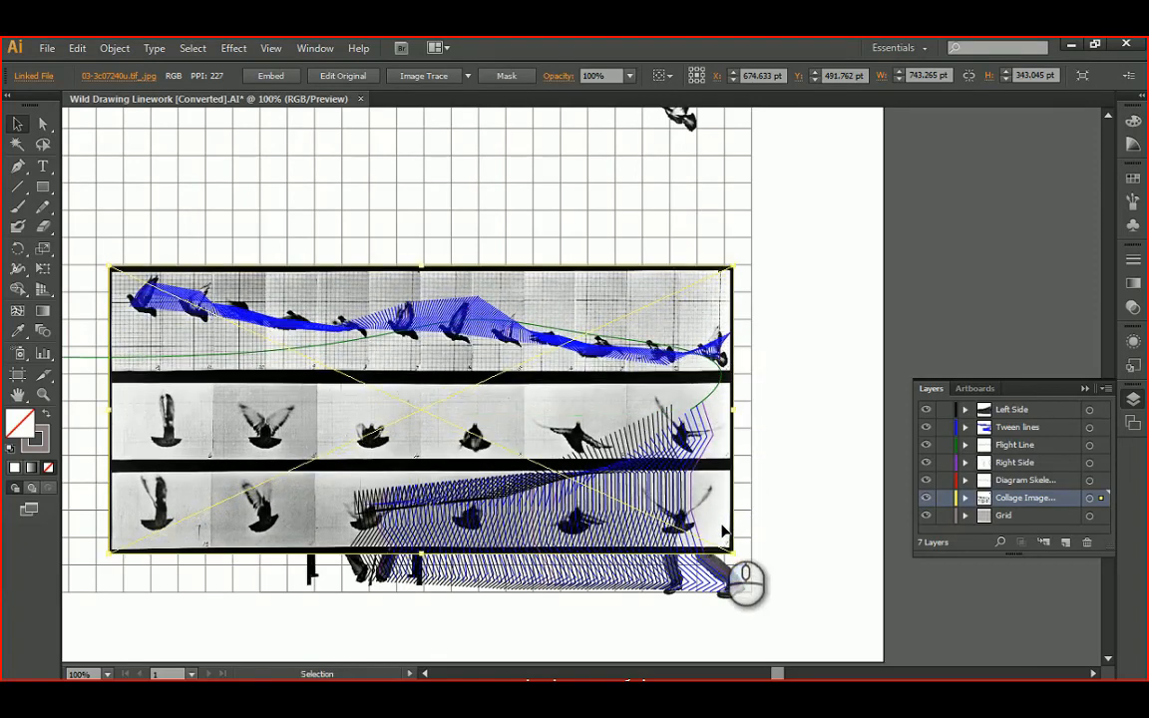
key(Down)
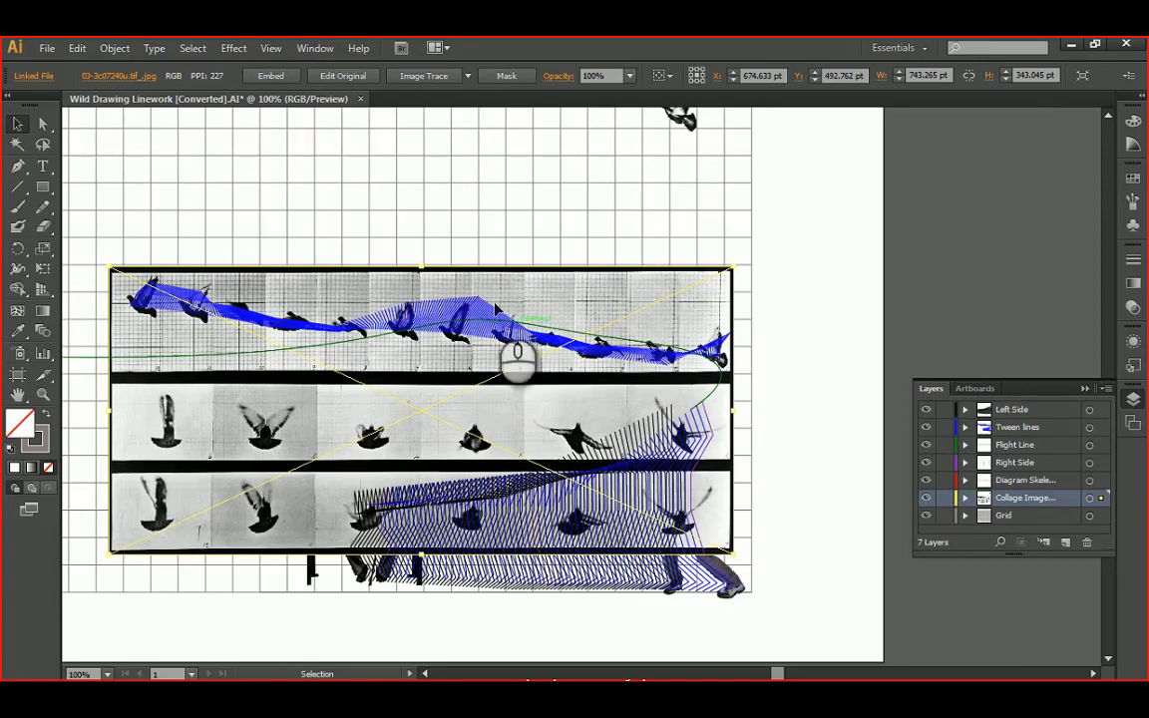
click(429, 207)
alt+scroll(623, 321, down, 1)
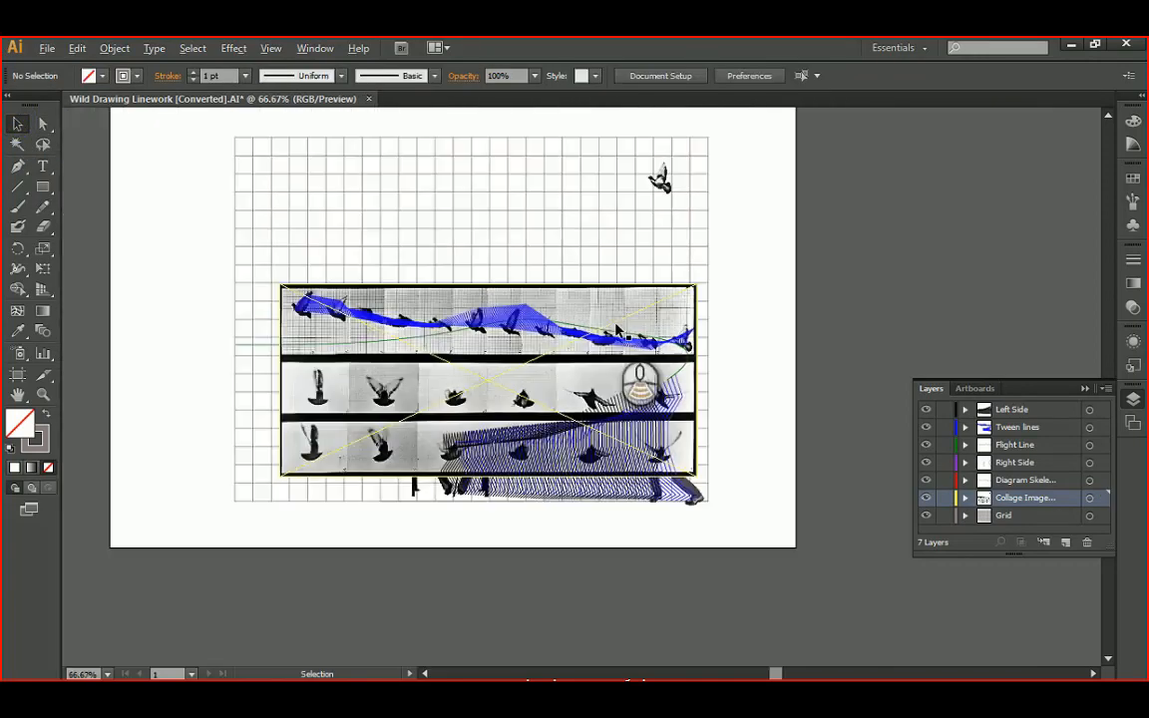
drag(561, 272, 589, 286)
click(651, 327)
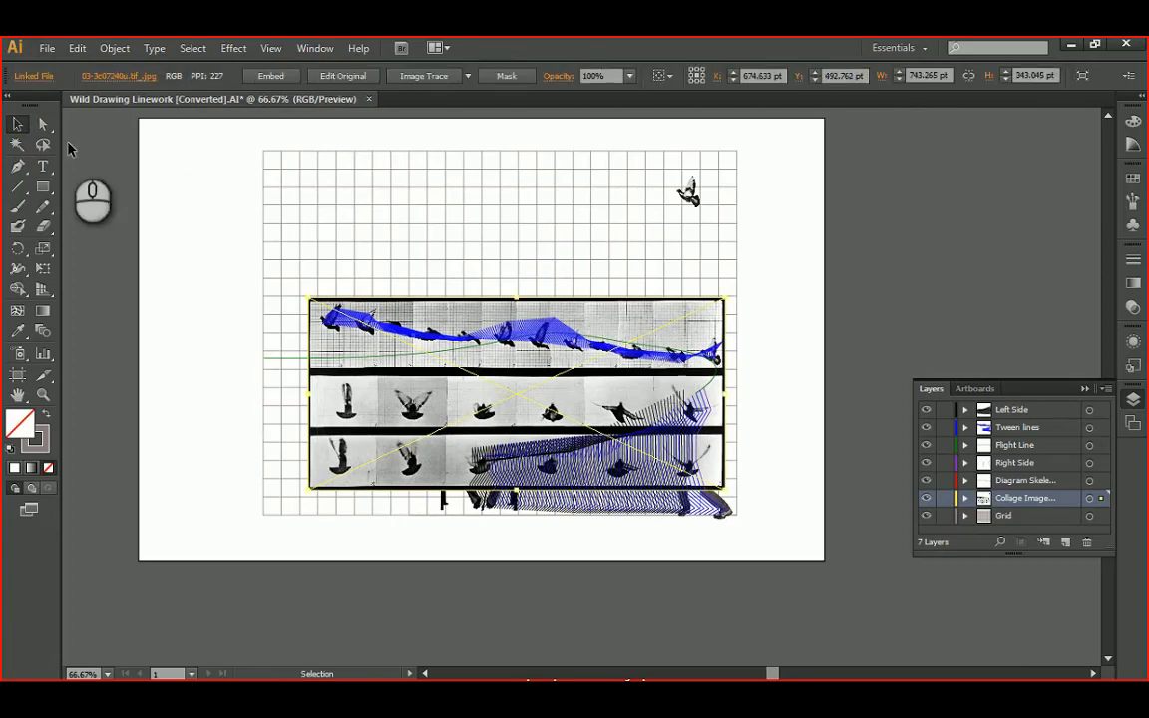
click(98, 171)
Draw a rectangle around the top row of birds in the photo sequence, just inside its black border
click(44, 188)
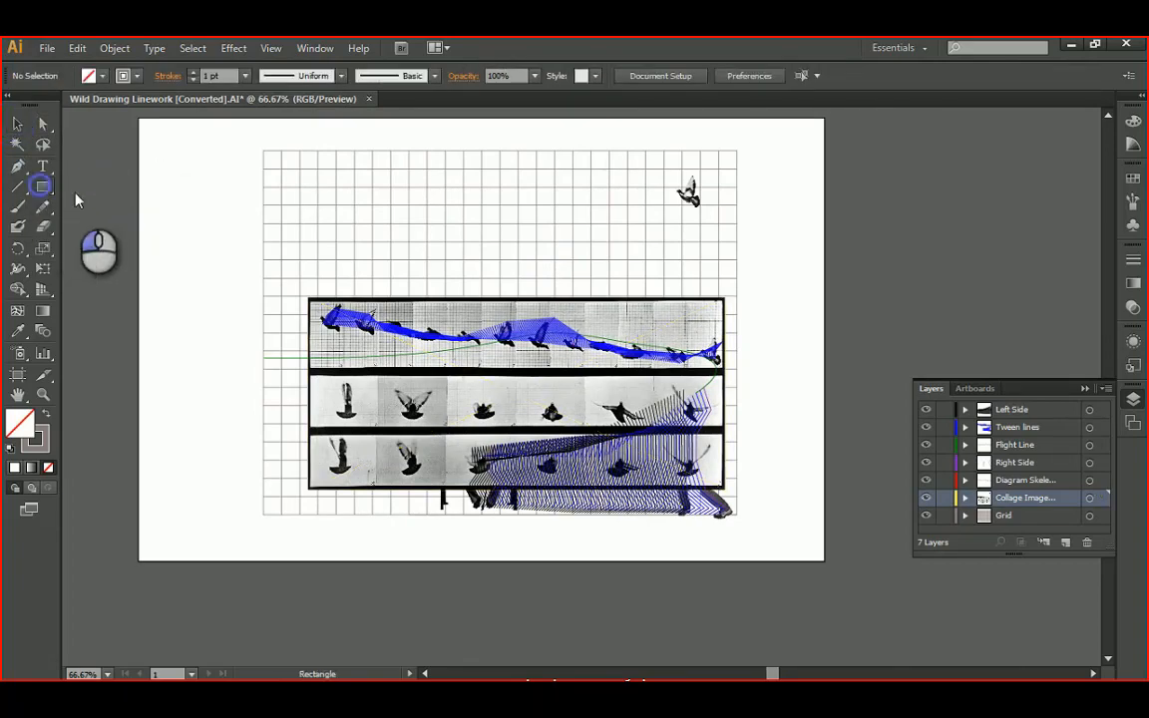
alt+scroll(456, 282, up, 1)
drag(733, 334, 627, 289)
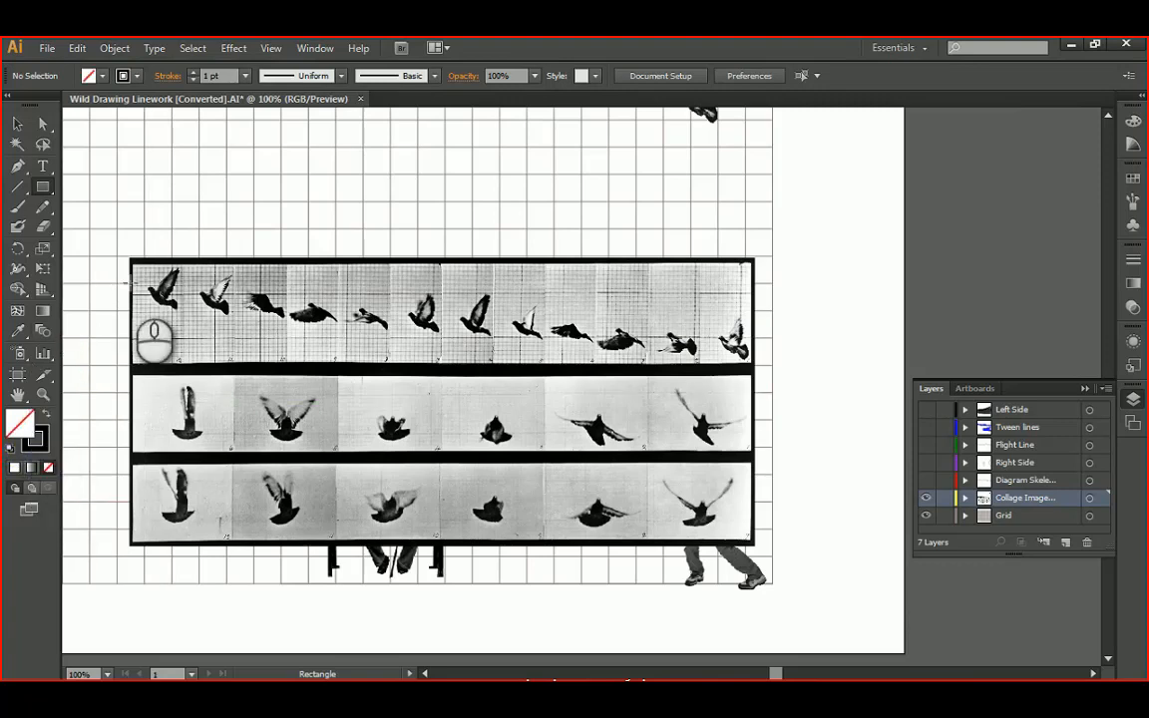
click(130, 257)
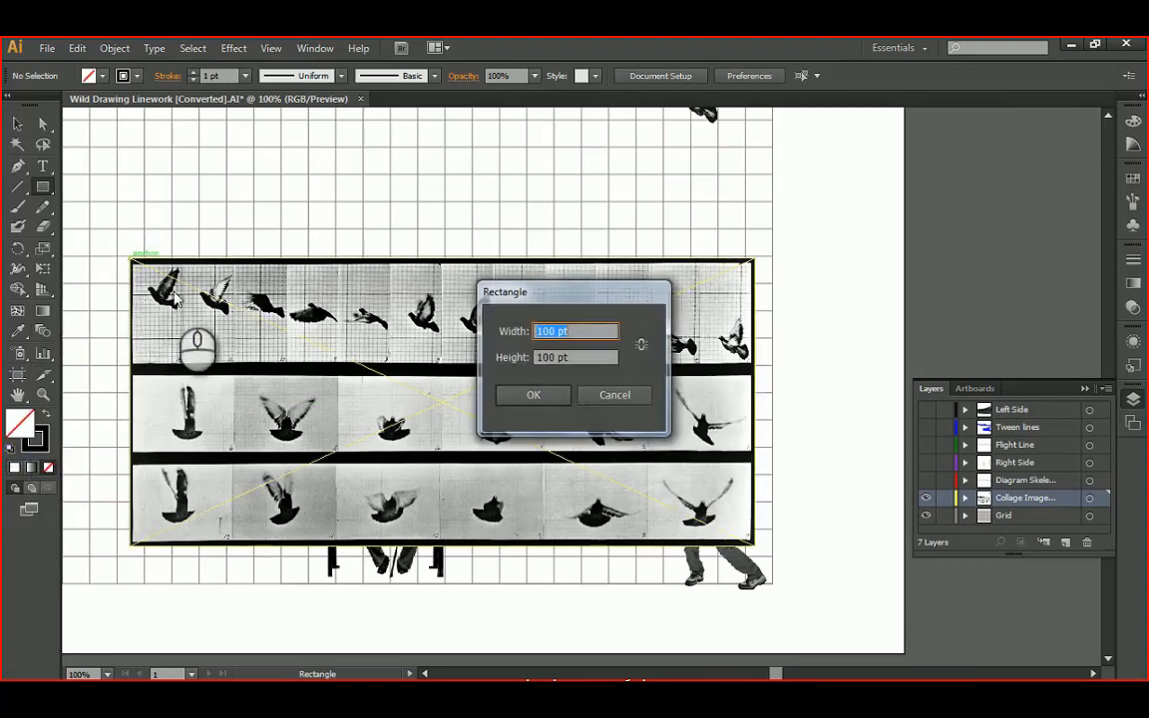
click(610, 395)
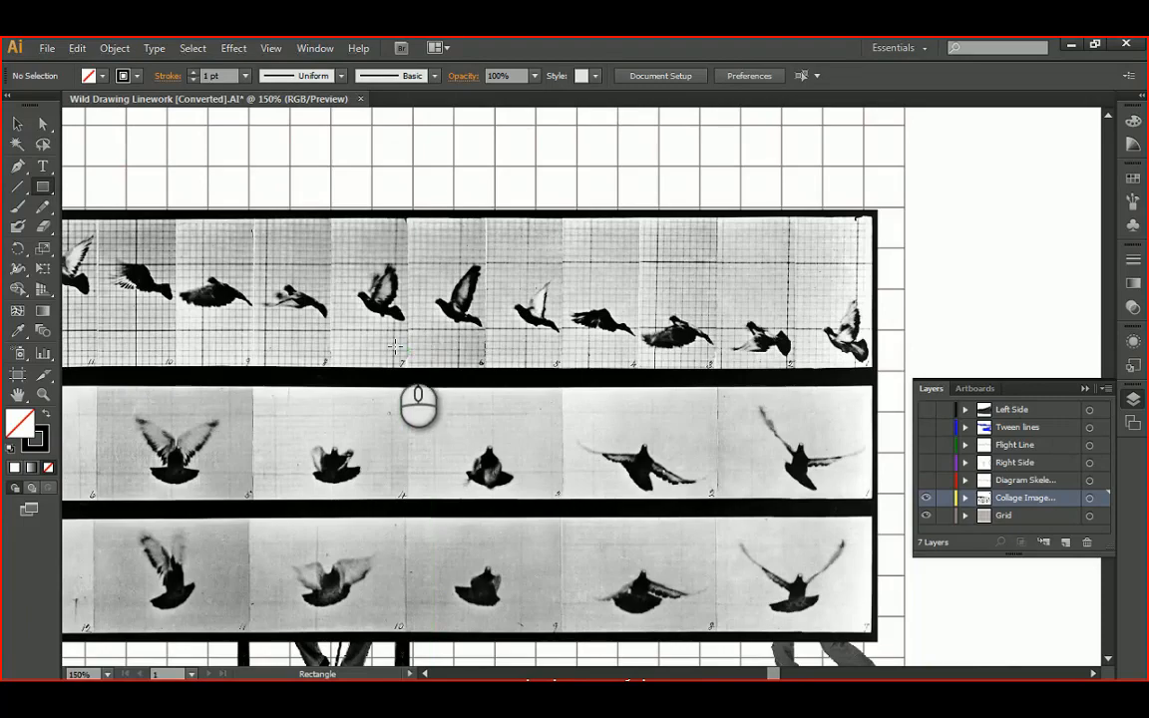
alt+scroll(395, 346, down, 2)
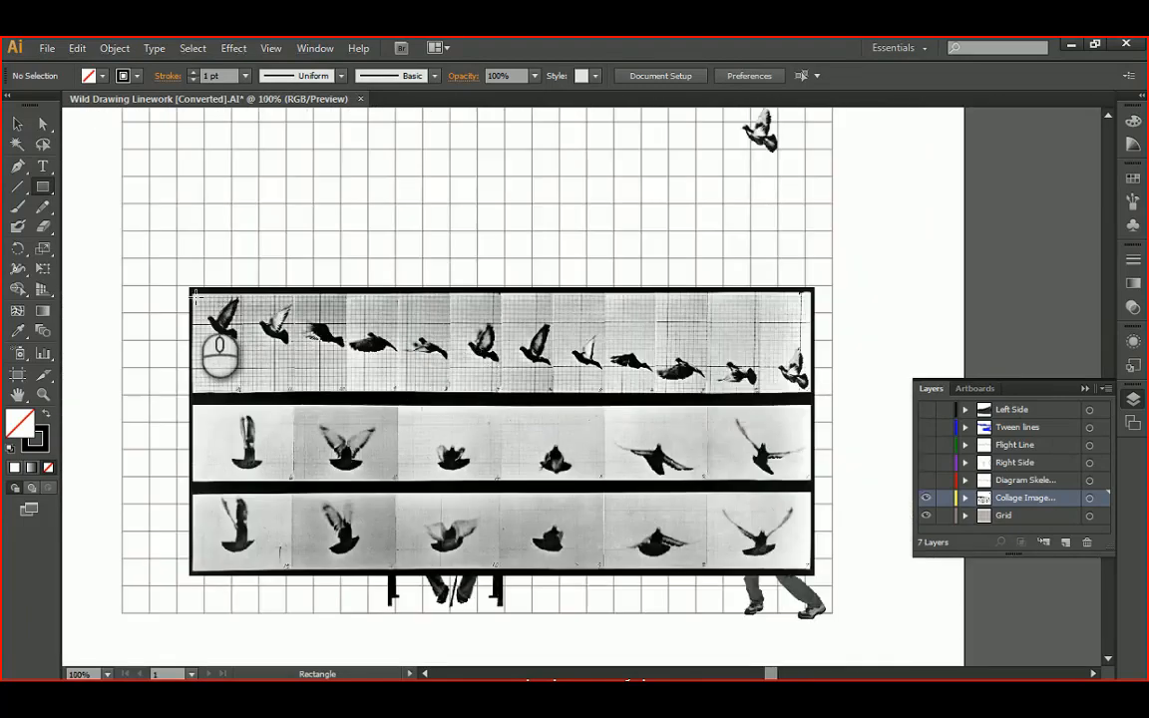
drag(194, 294, 811, 391)
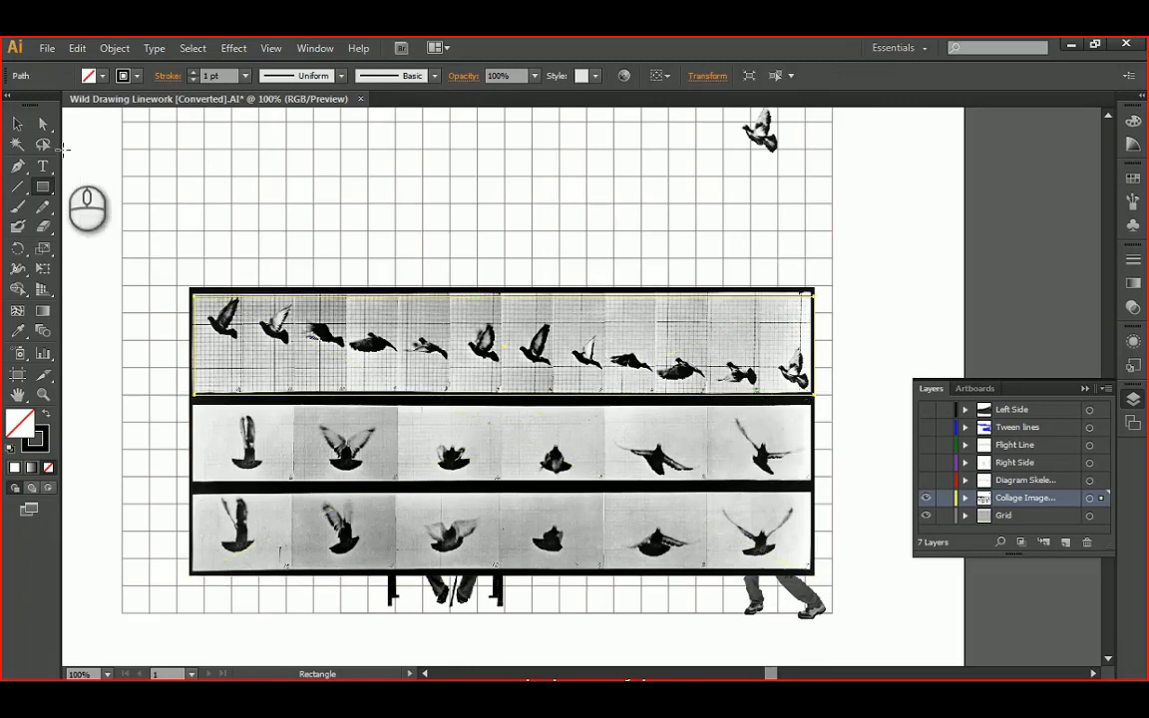
Raise the upper edge of the rectangle to match the upper edge of the top bird photo strip
click(17, 125)
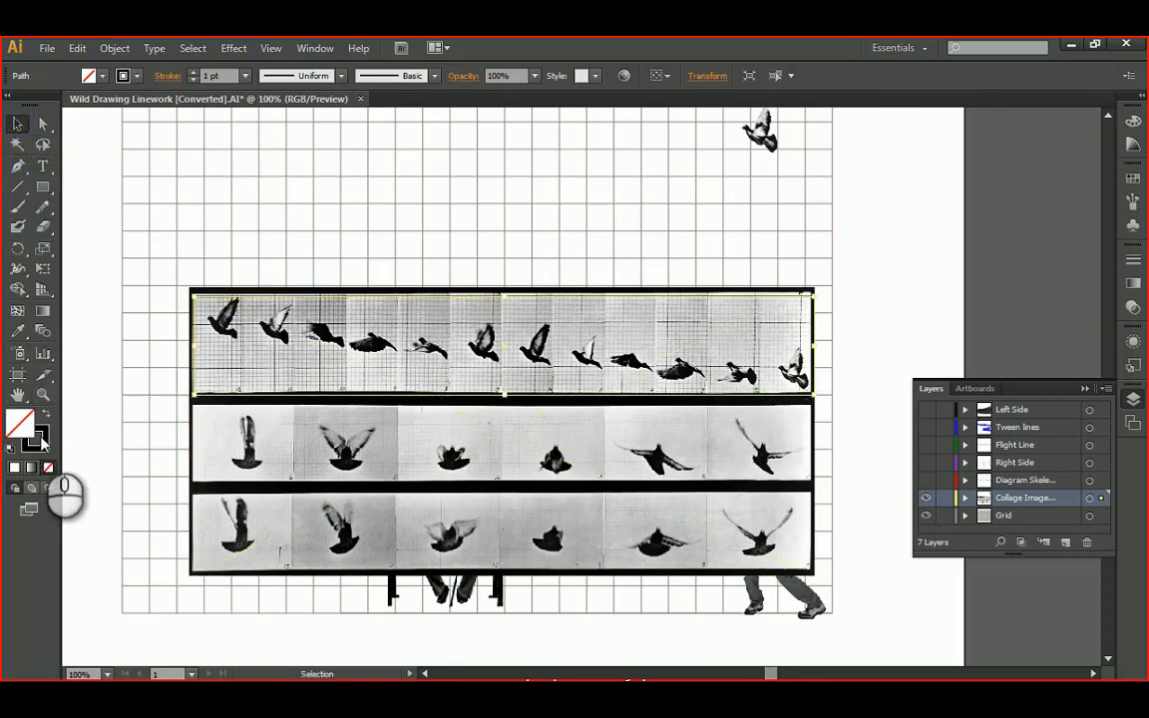
click(38, 443)
click(154, 282)
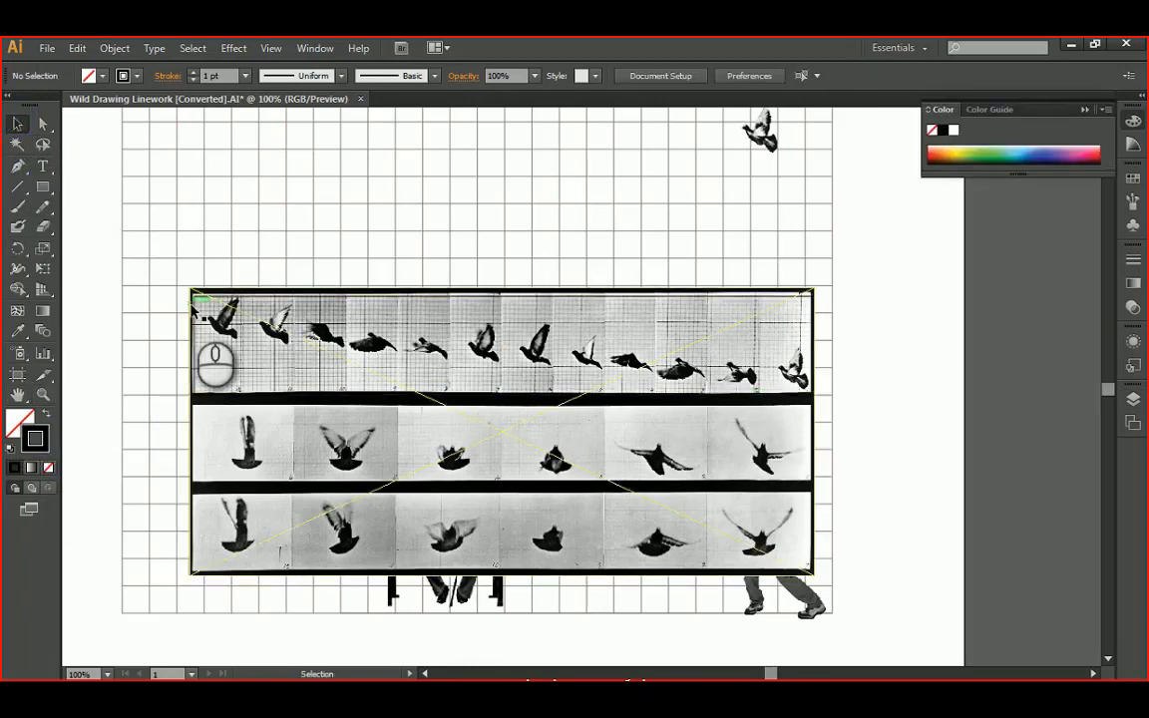
click(220, 297)
alt+scroll(220, 296, up, 2)
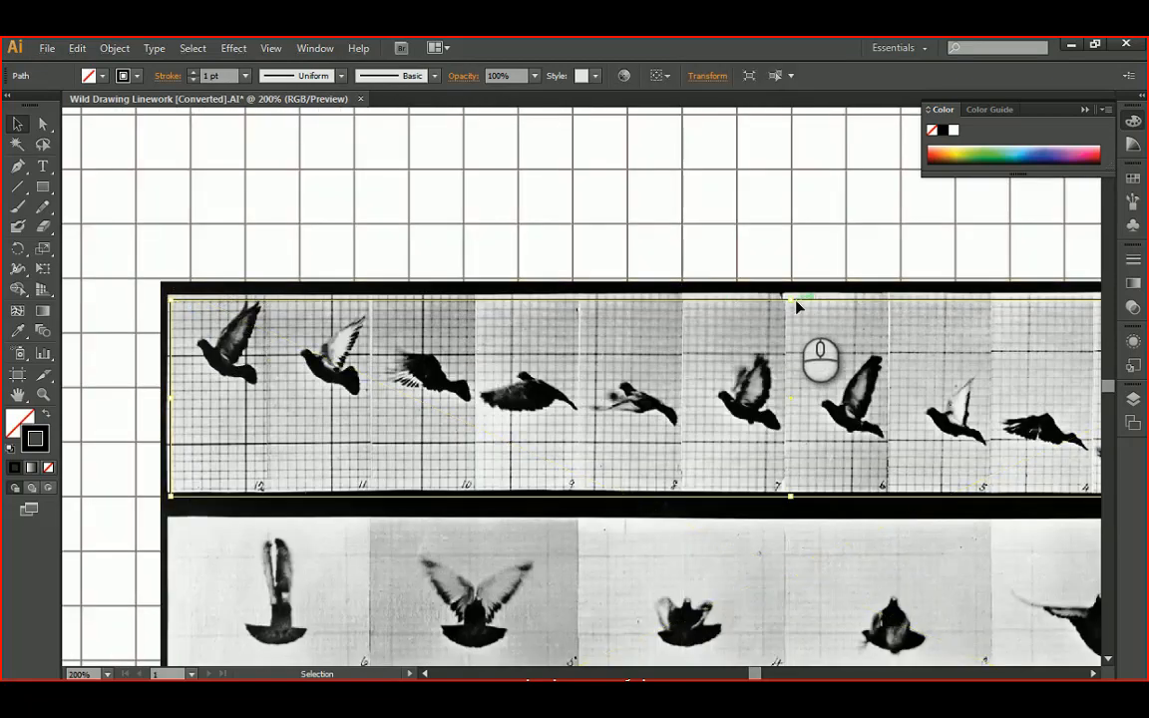
drag(790, 298, 792, 295)
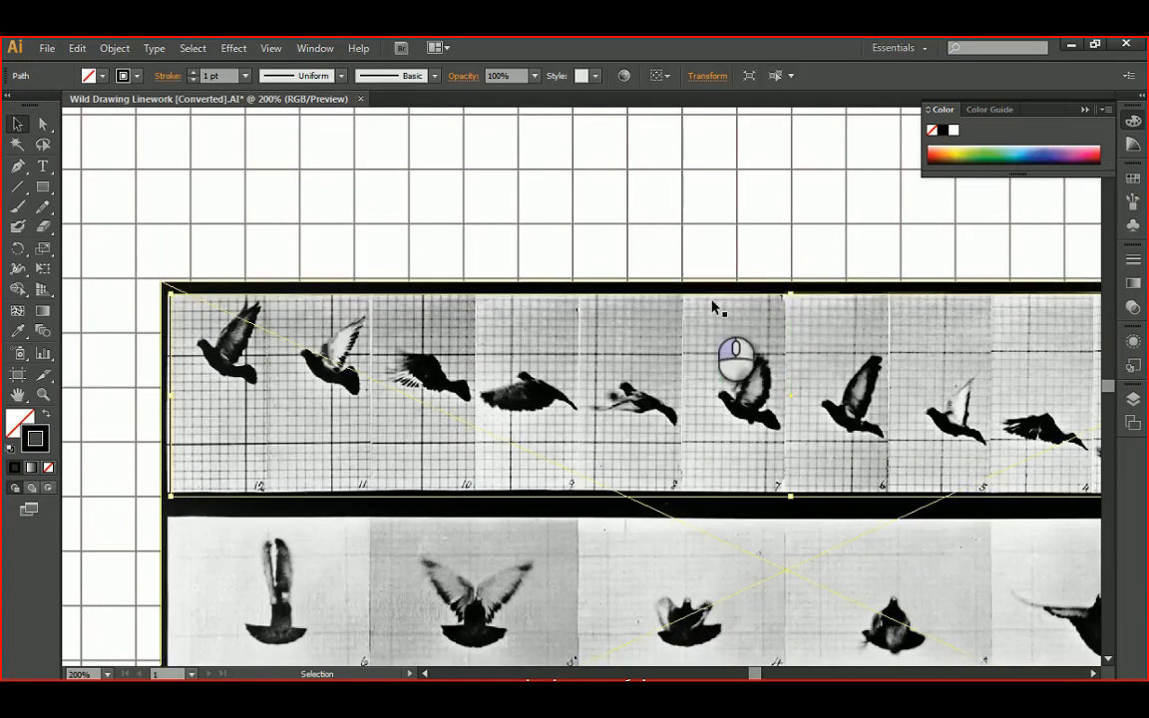
Try clipping the bird photo sheet with the rectangle around its top strip, and undo the mask
alt+scroll(699, 309, down, 2)
click(299, 314)
click(872, 297)
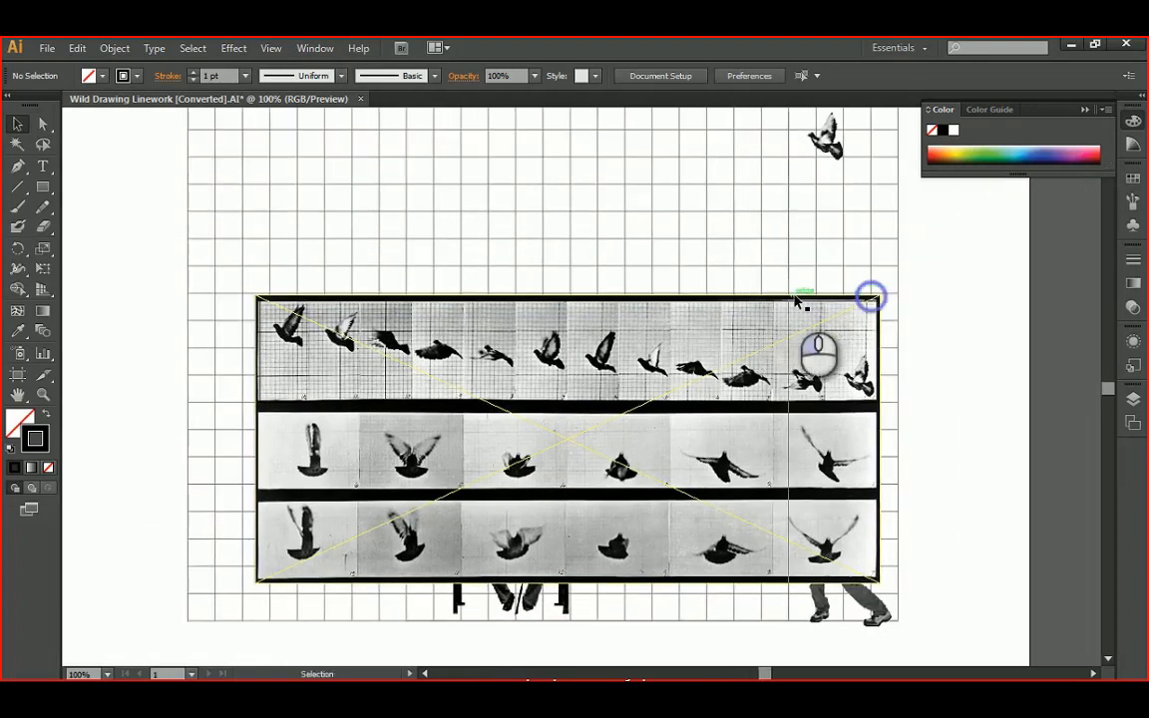
alt+scroll(803, 311, up, 1)
alt+scroll(684, 356, down, 1)
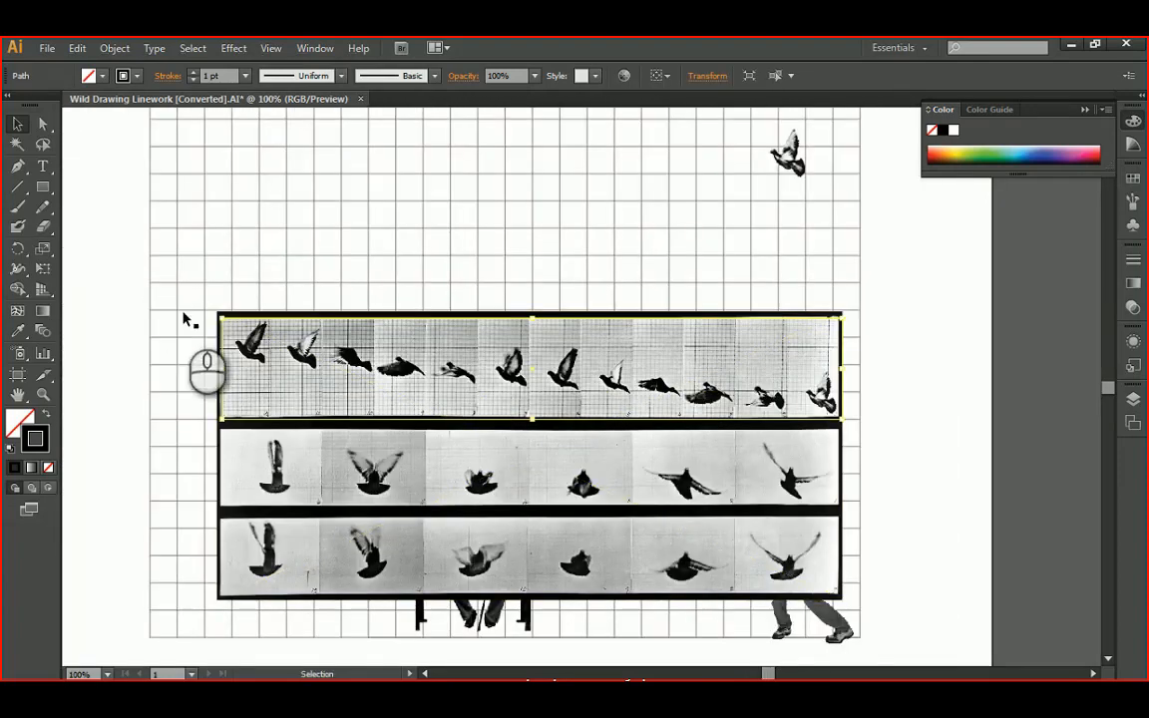
shift+click(239, 485)
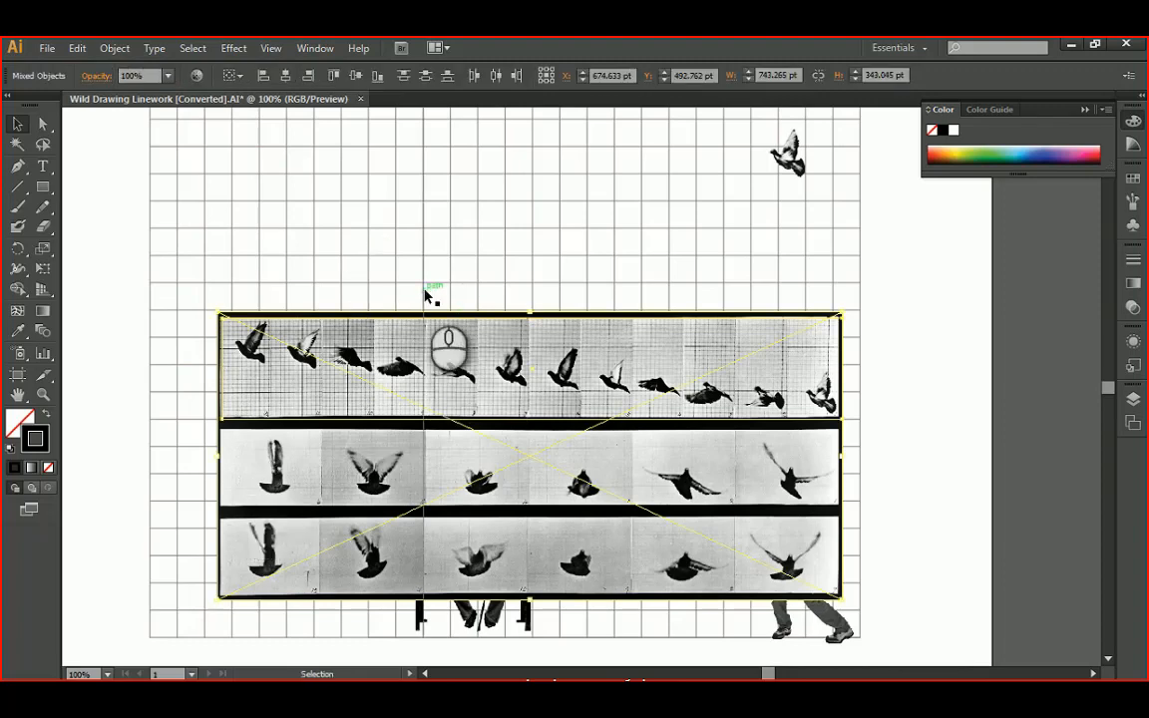
key(ctrl+7)
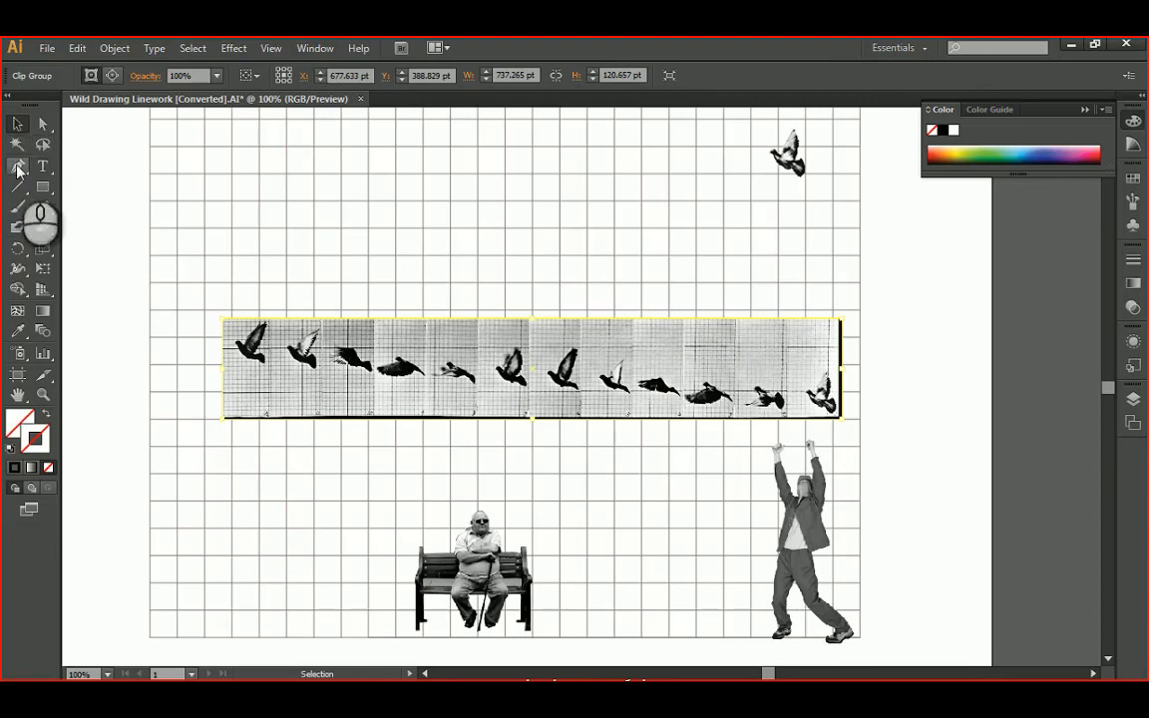
key(ctrl+z)
click(103, 156)
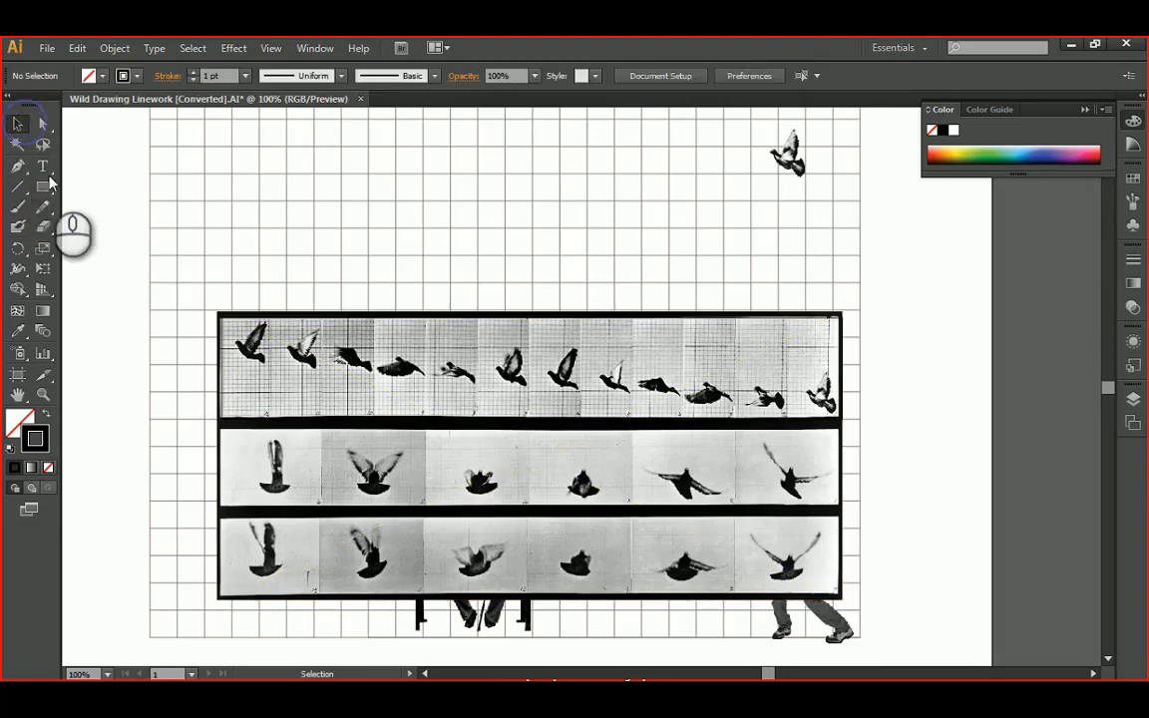
Draw a closed freeform outline around the four leftmost birds of the top strip and remove its stroke
click(18, 165)
alt+scroll(299, 346, up, 2)
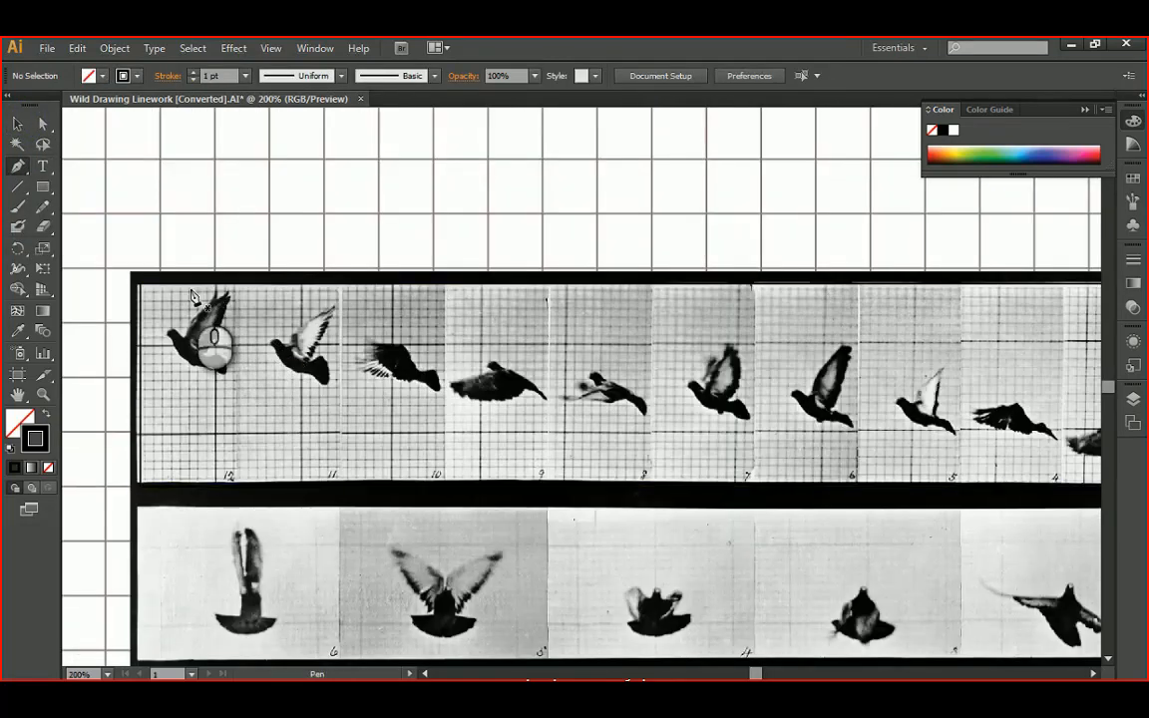
click(184, 295)
click(161, 326)
click(162, 367)
click(211, 389)
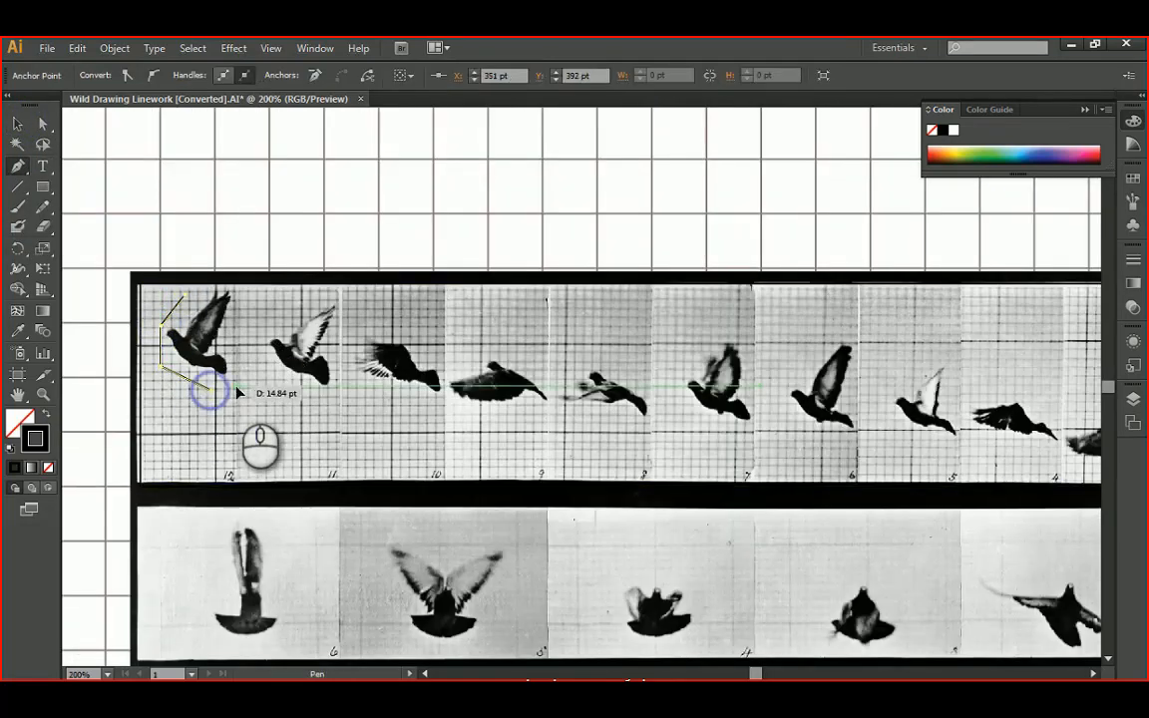
click(236, 385)
click(258, 375)
click(302, 390)
click(344, 405)
click(418, 411)
click(521, 416)
click(554, 392)
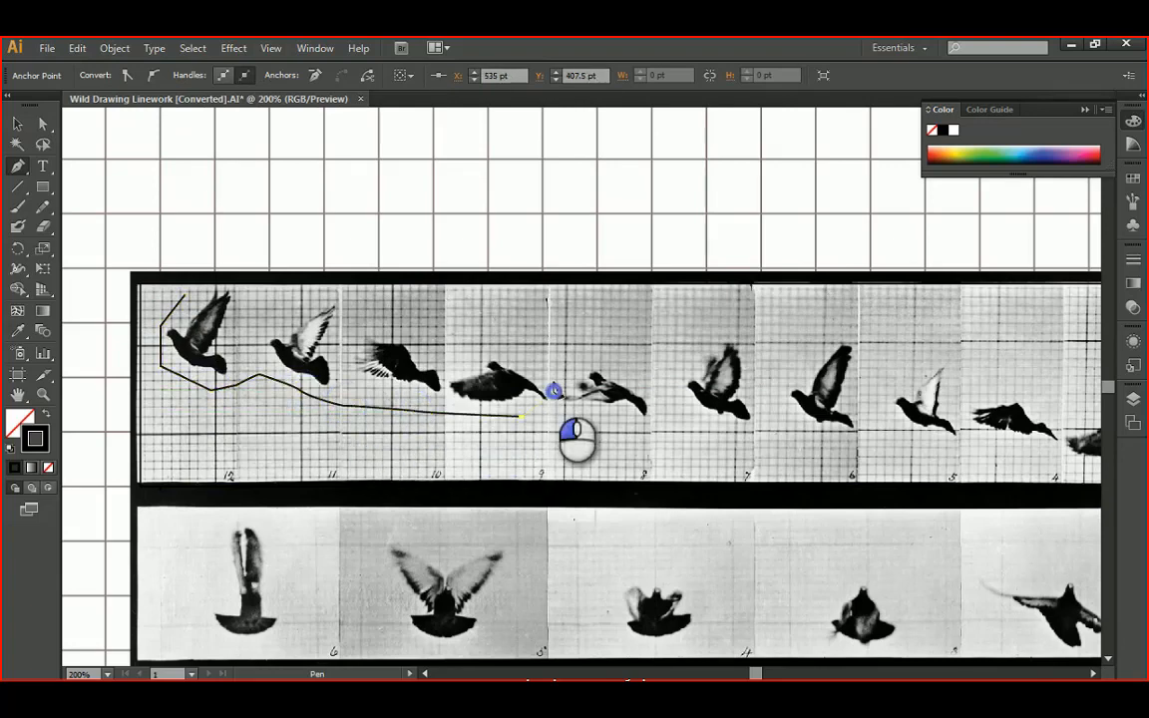
click(551, 355)
click(502, 319)
click(414, 301)
click(249, 300)
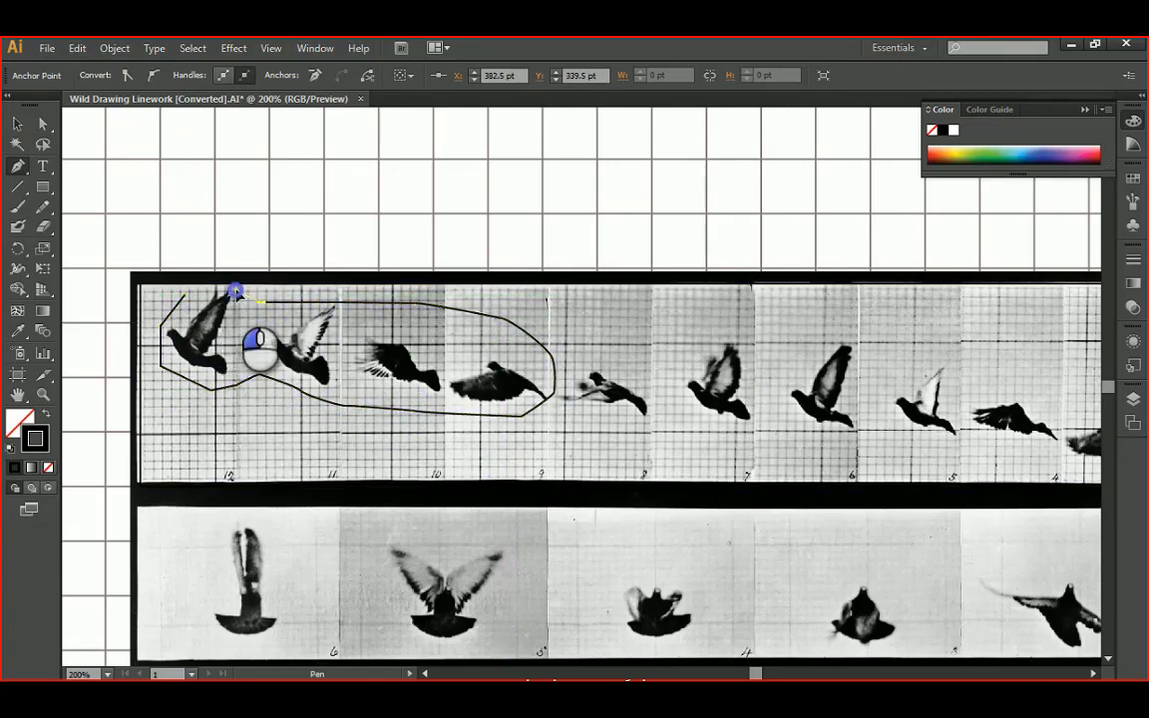
click(186, 288)
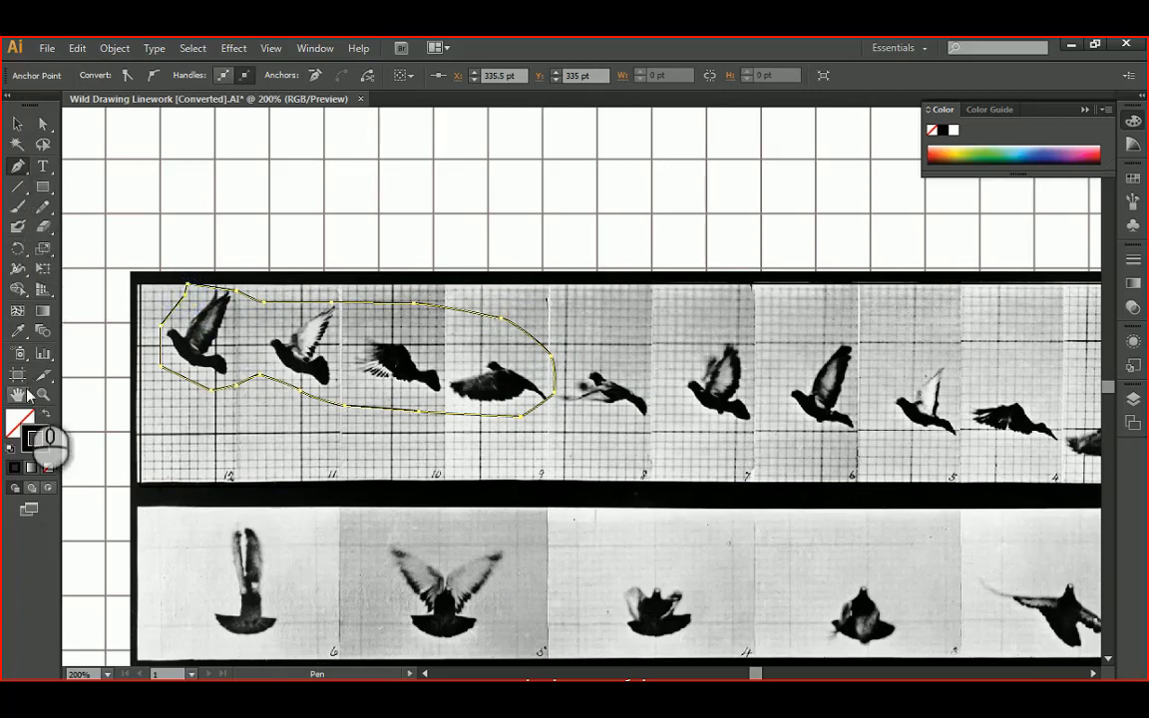
click(47, 468)
Make a clipping mask of the bird photo sheet using the freeform outline around the four birds
click(17, 124)
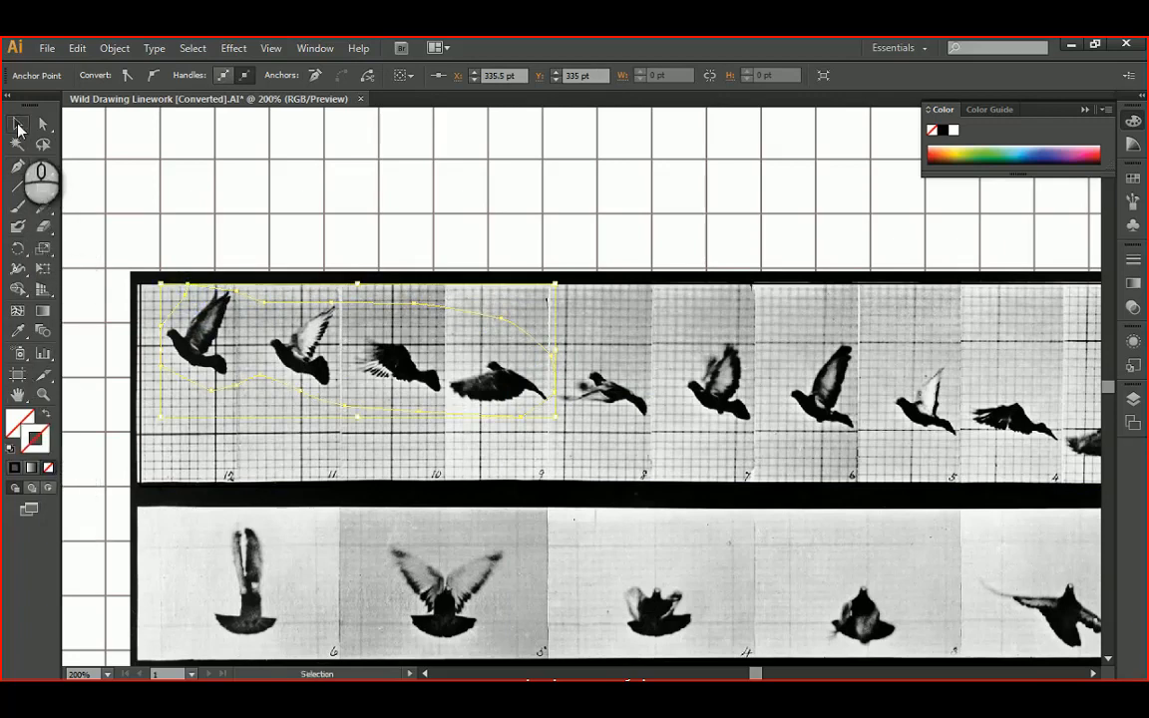
click(218, 256)
click(250, 301)
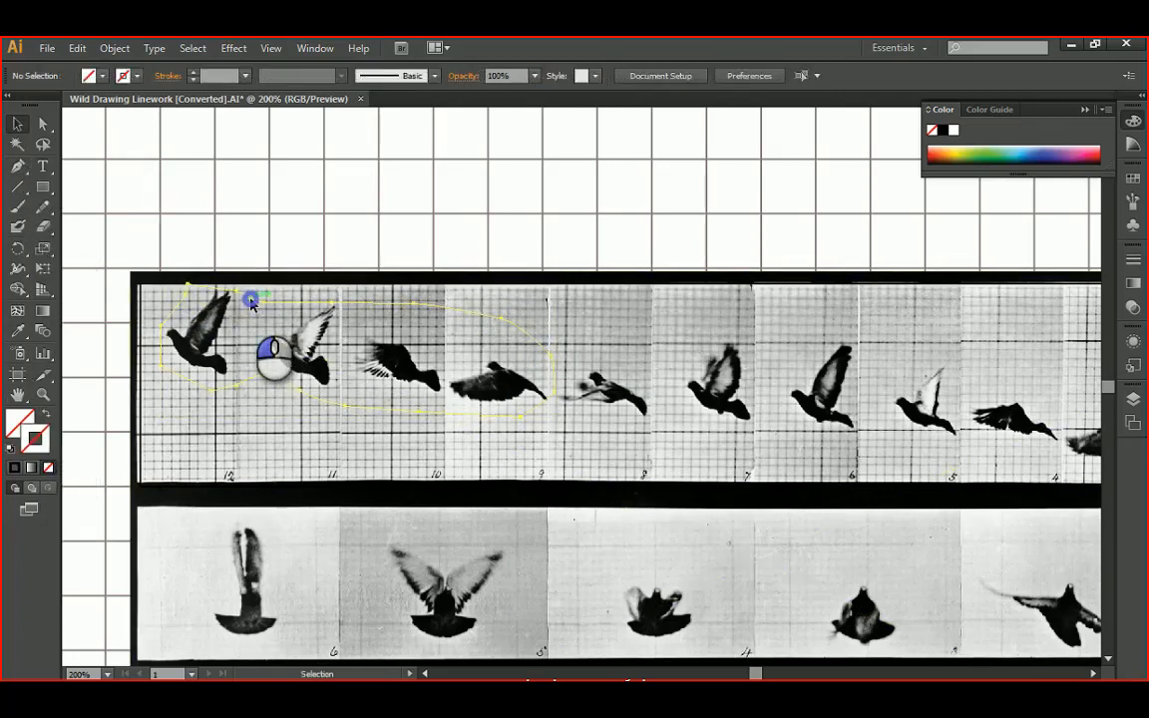
shift+click(283, 451)
key(ctrl+7)
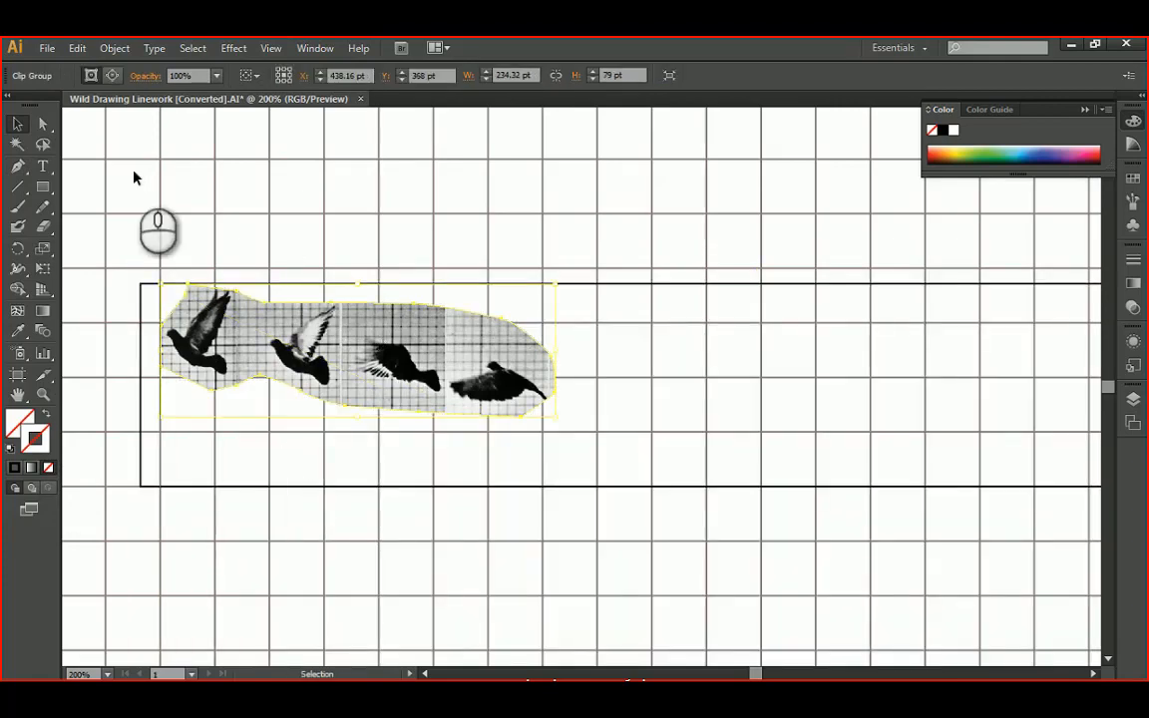
click(17, 124)
click(224, 199)
alt+scroll(392, 248, down, 2)
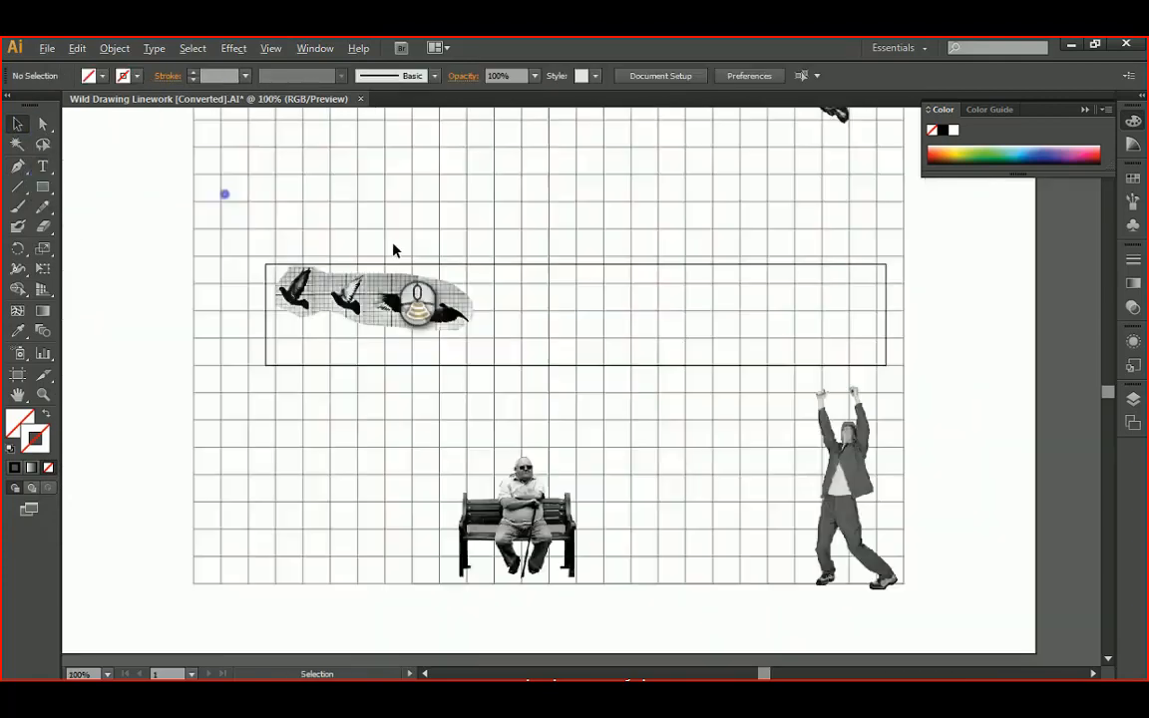
alt+scroll(422, 342, up, 1)
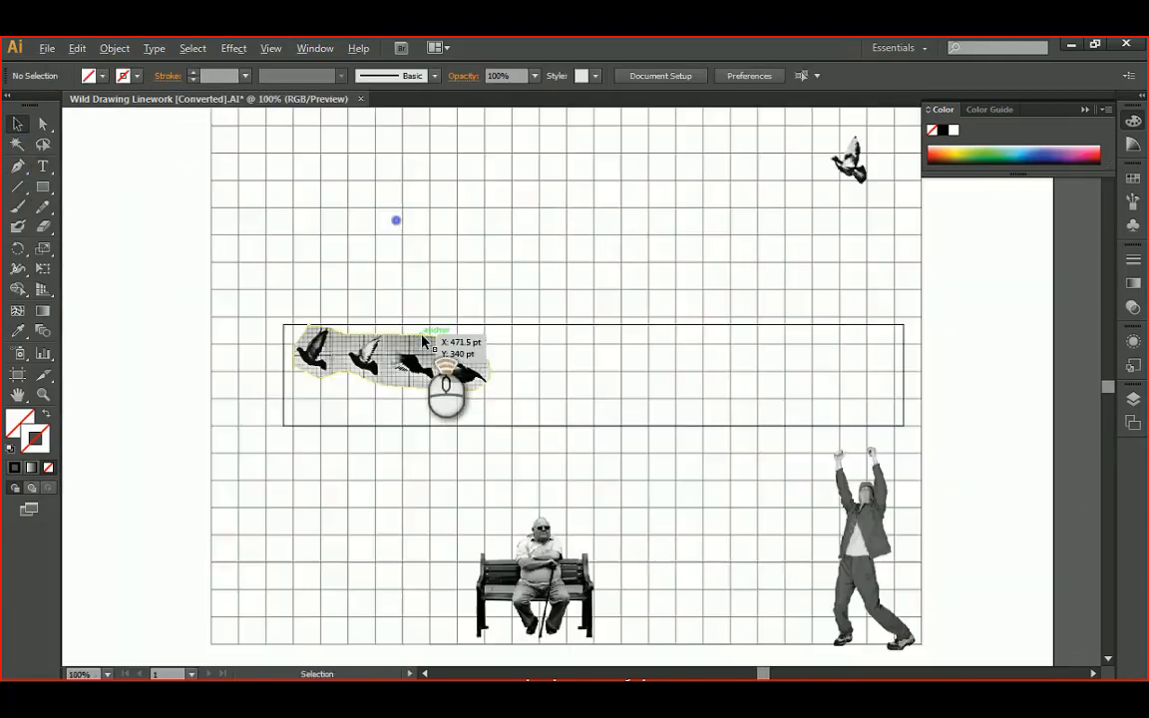
Shift the linked bird photo inside its freeform clipping mask without moving the mask
click(43, 124)
alt+scroll(441, 356, up, 2)
alt+scroll(427, 352, down, 3)
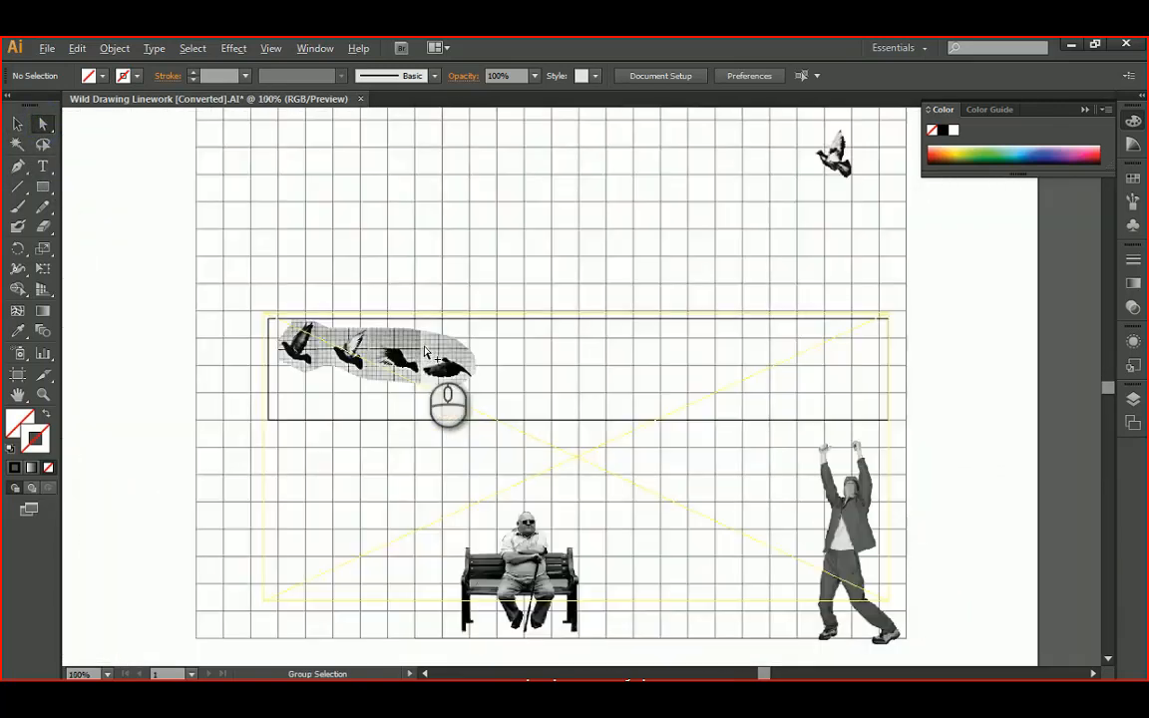
click(427, 352)
alt+scroll(427, 353, up, 2)
drag(426, 351, 448, 379)
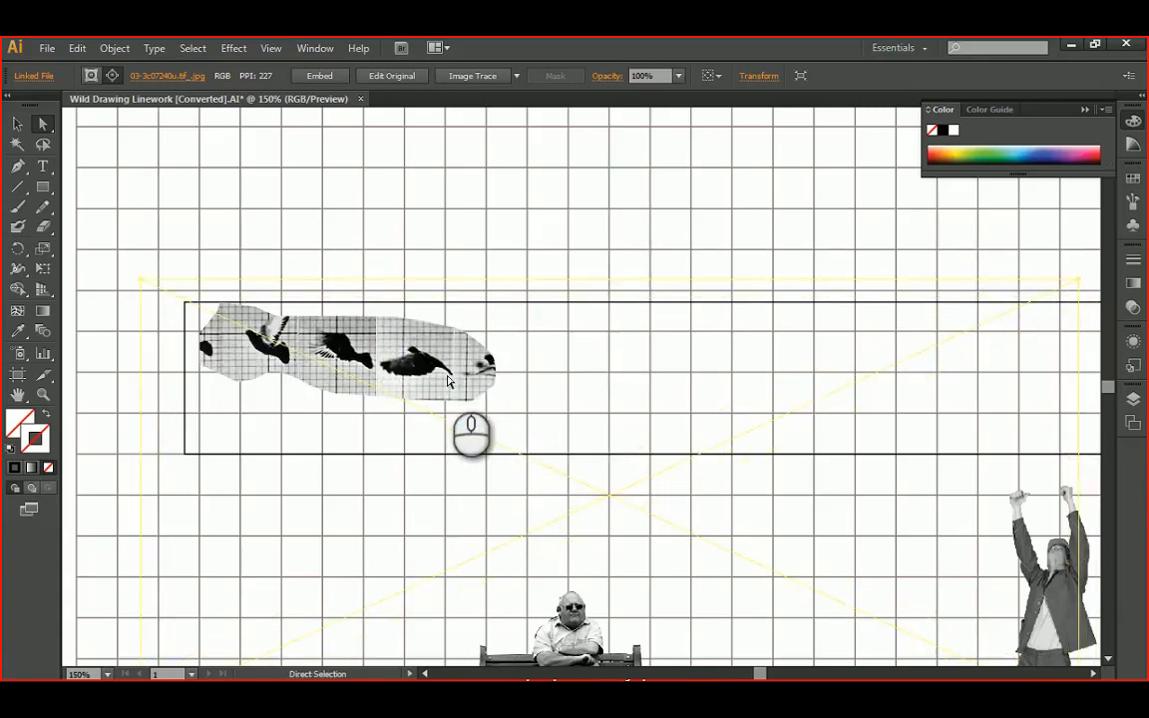
Undo the photo shifts and the freeform clipping mask to restore the full photo sheet
key(ctrl+z)
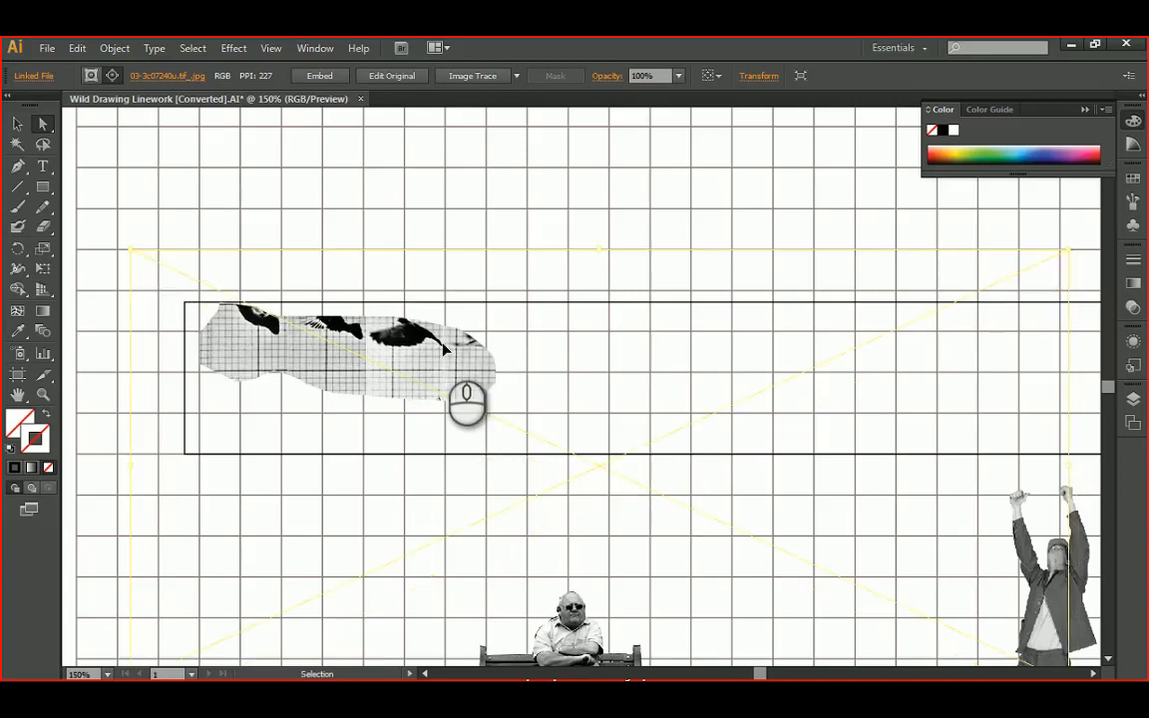
key(ctrl+z)
key(ctrl+z)
key(ctrl+z)
alt+scroll(446, 348, down, 3)
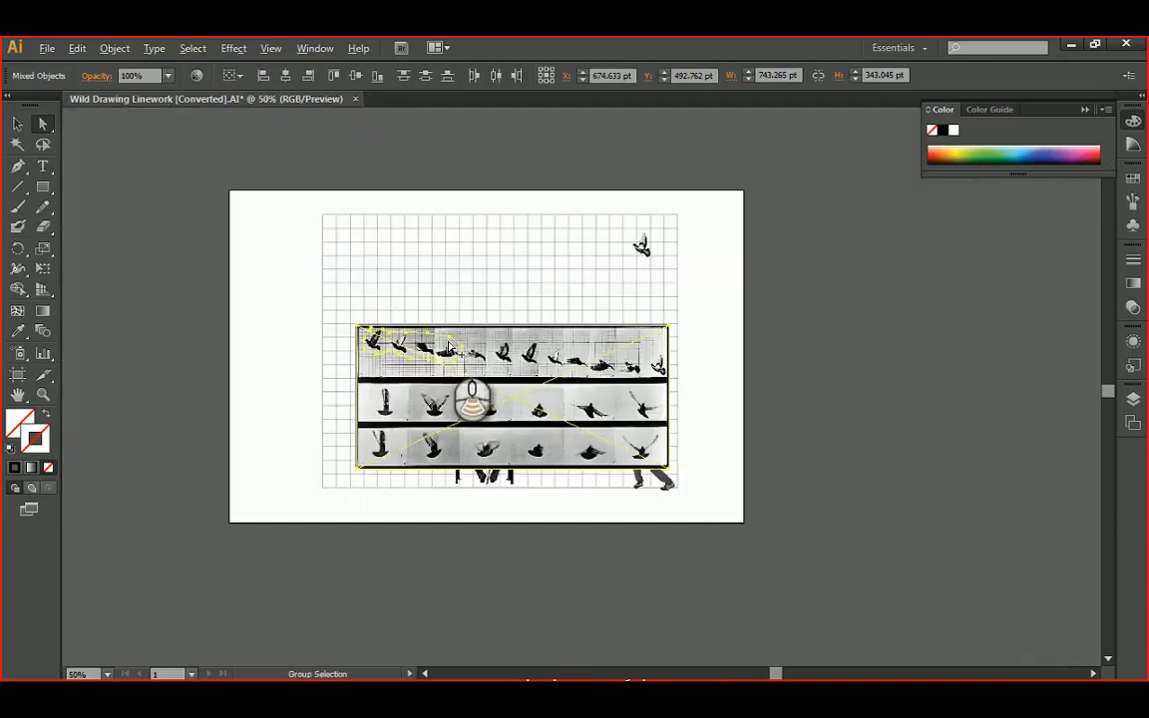
Delete the freeform outline around the four leftmost birds
alt+scroll(449, 346, down, 1)
click(18, 124)
click(231, 200)
click(449, 334)
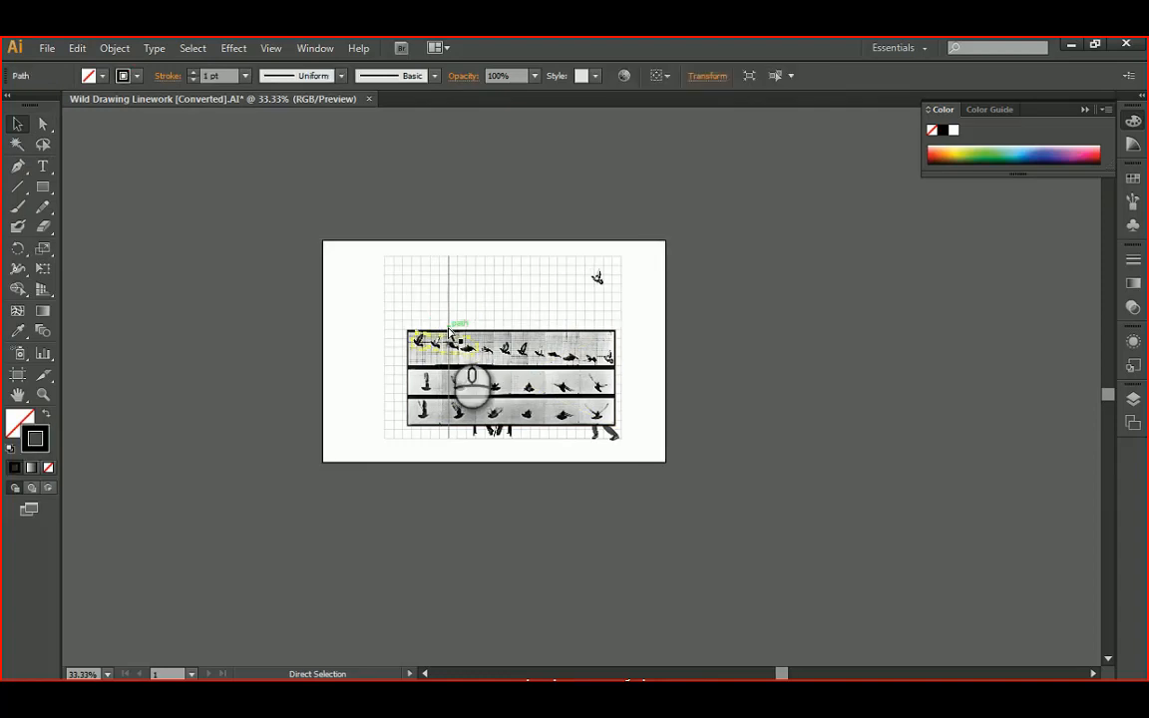
drag(451, 334, 509, 350)
key(ctrl+a)
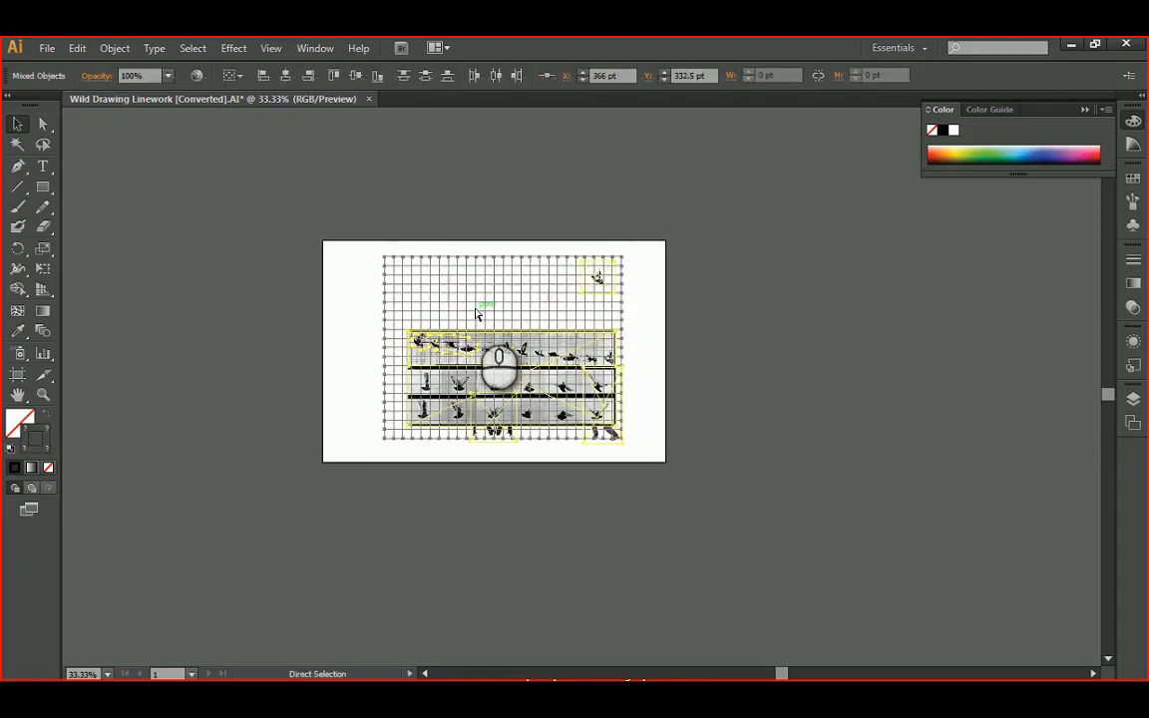
click(696, 381)
alt+scroll(560, 339, up, 3)
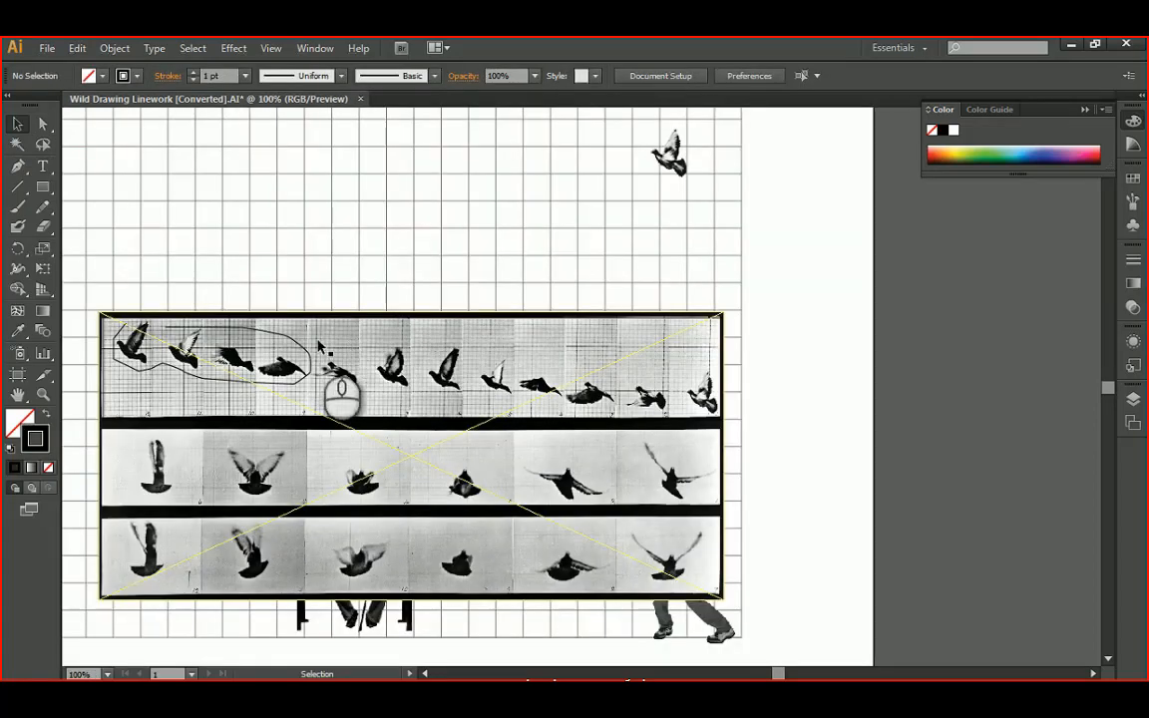
click(293, 342)
click(419, 364)
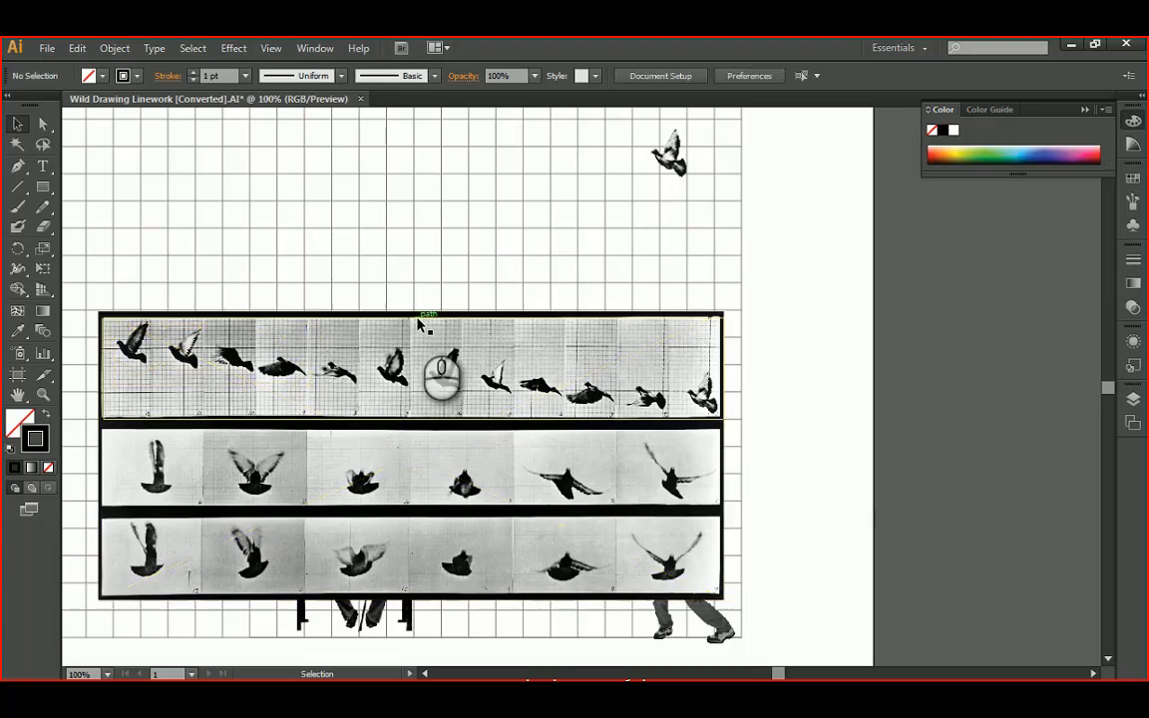
Clip the bird photo sheet to its top strip using the rectangle as a clipping mask
click(419, 324)
shift+click(669, 454)
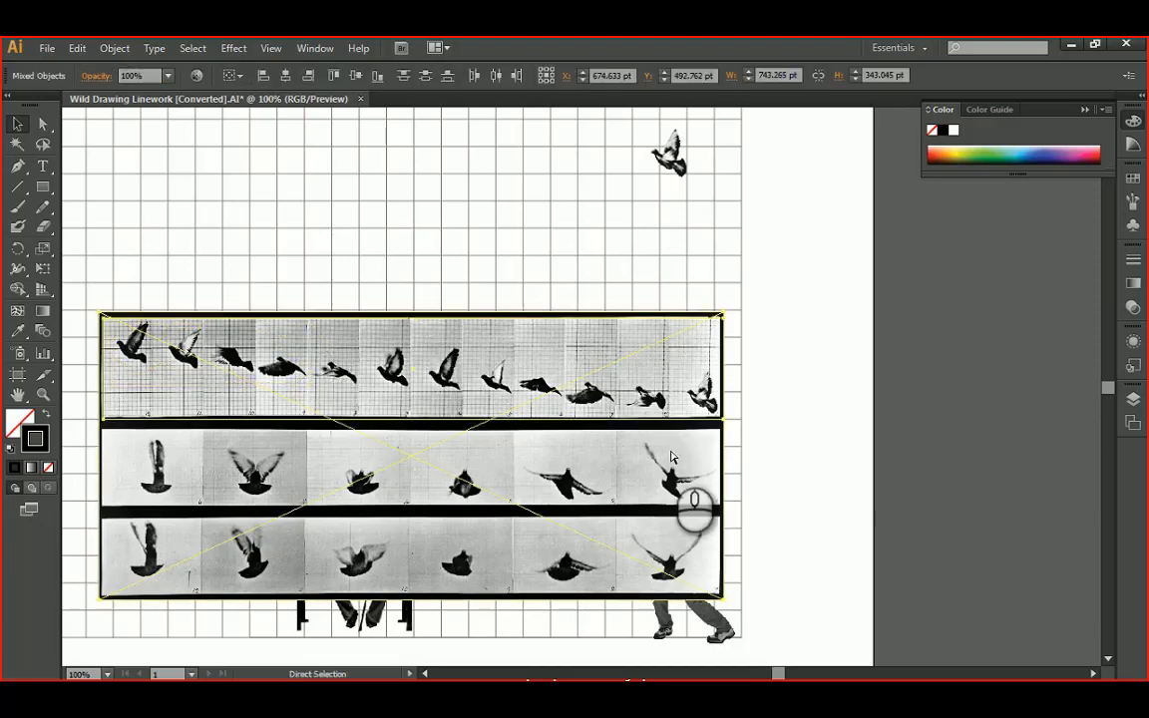
key(ctrl+7)
click(970, 411)
alt+scroll(870, 380, down, 1)
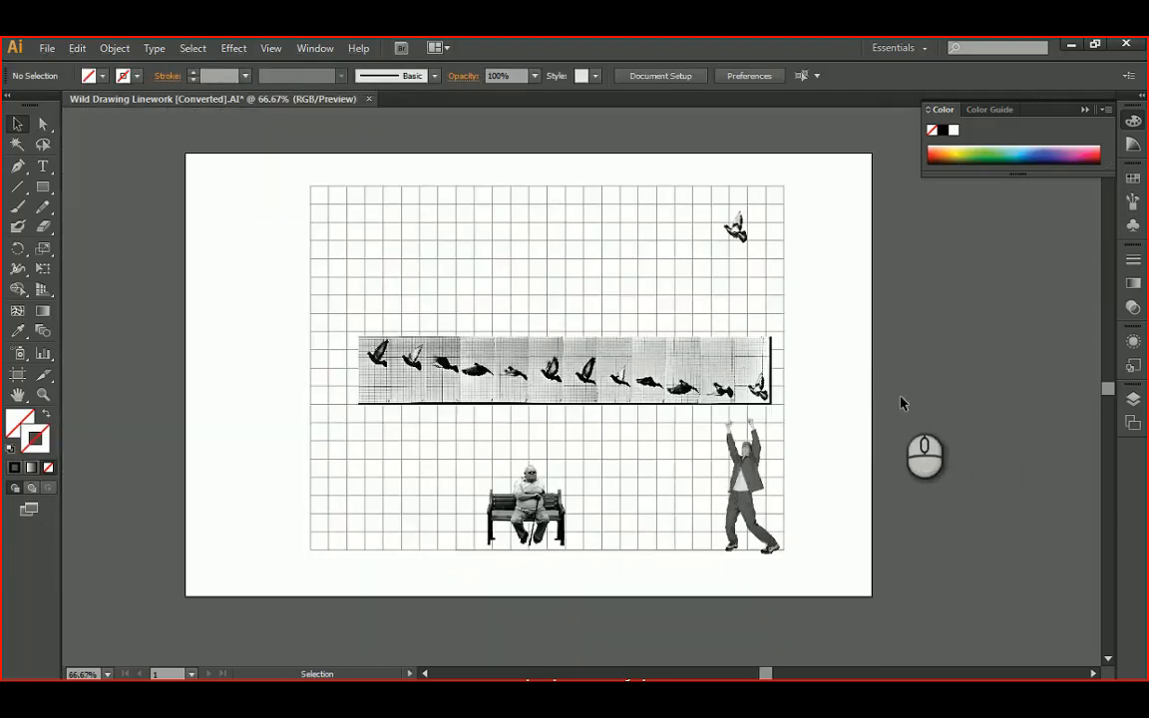
Make all hidden layers visible, from the diagram skeleton layer up to Left Side
drag(901, 397, 834, 385)
click(1133, 399)
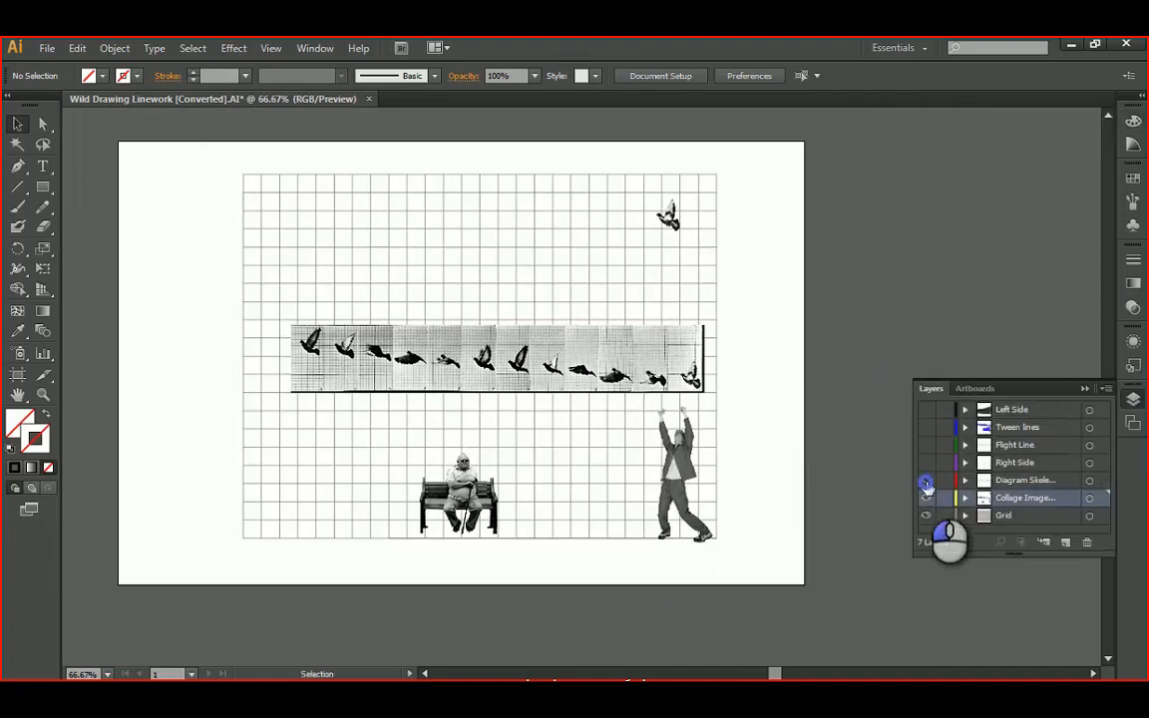
drag(926, 484, 925, 409)
click(17, 123)
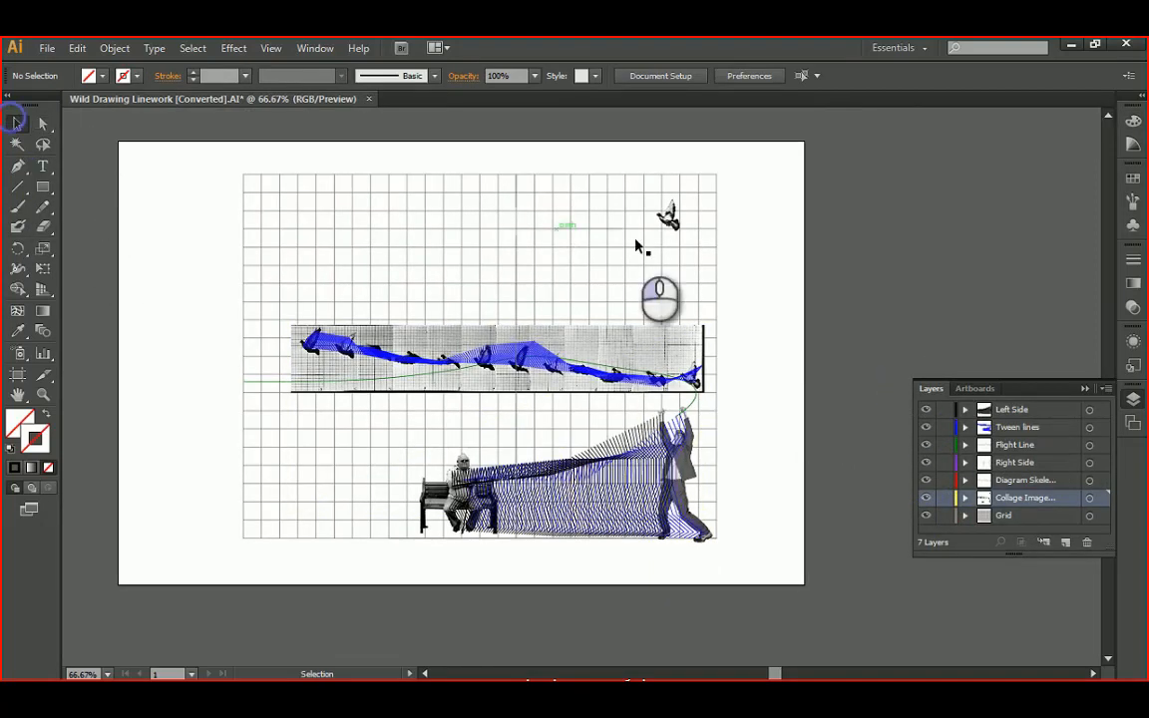
Scale the separate bird image above the strip down proportionally to about 69.5 by 68 pt
alt+scroll(588, 204, up, 1)
click(706, 221)
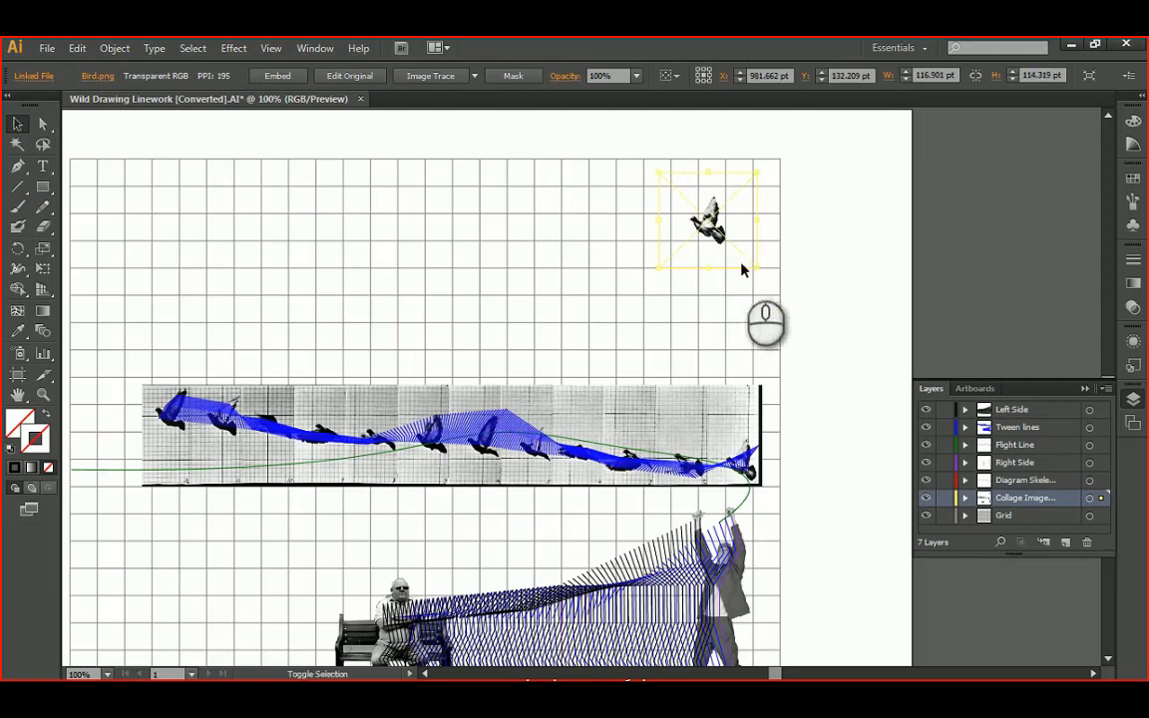
drag(755, 268, 739, 411)
Try repositioning the reduced bird image, and undo the moves
alt+scroll(751, 459, up, 4)
alt+scroll(751, 313, down, 2)
drag(812, 260, 698, 230)
key(ctrl+z)
key(ctrl+z)
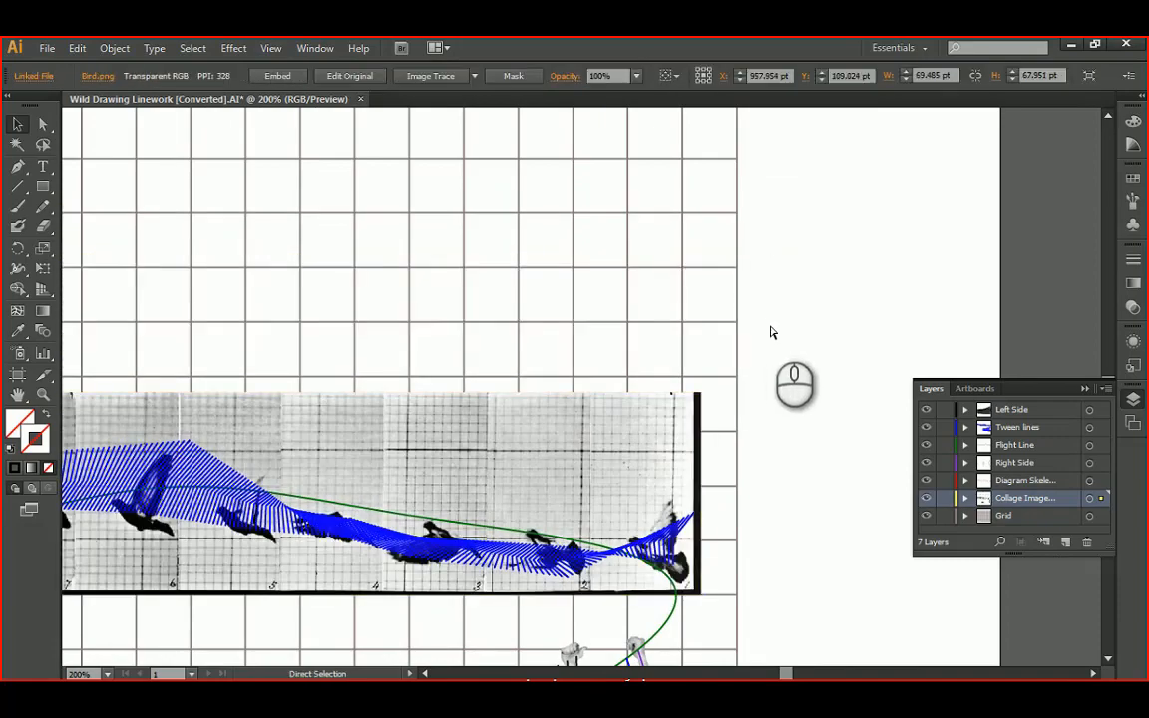
alt+scroll(772, 331, down, 3)
click(787, 404)
alt+scroll(788, 424, up, 2)
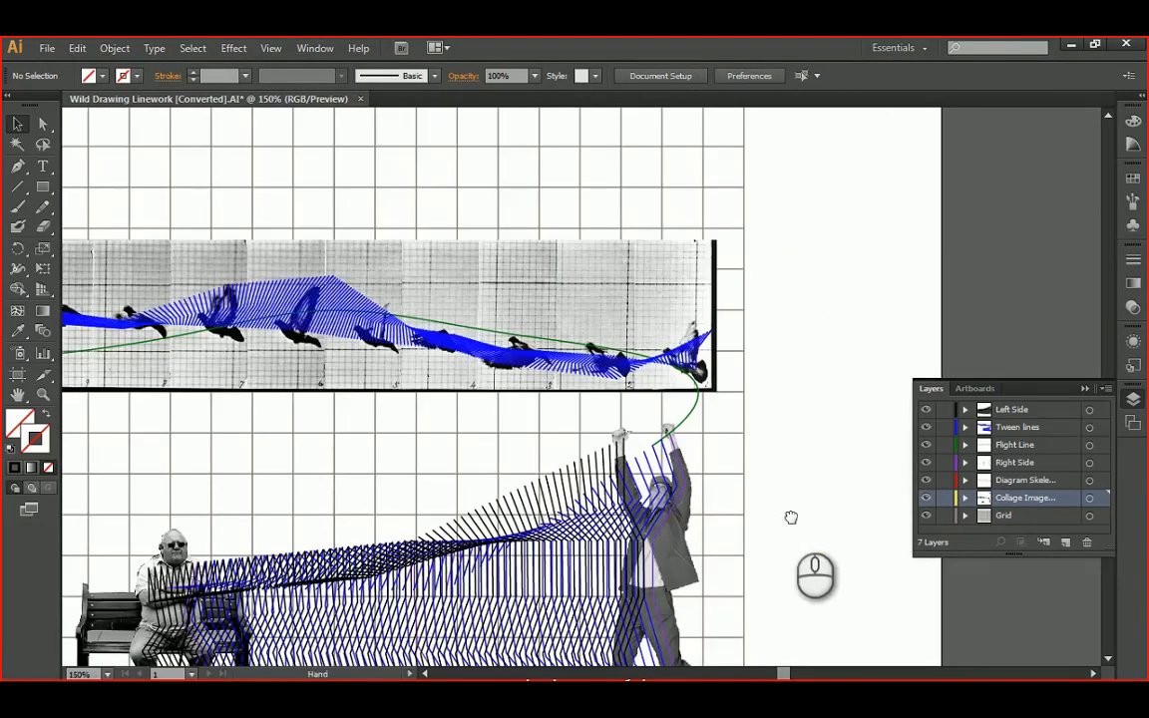
drag(791, 517, 768, 408)
alt+scroll(733, 404, down, 1)
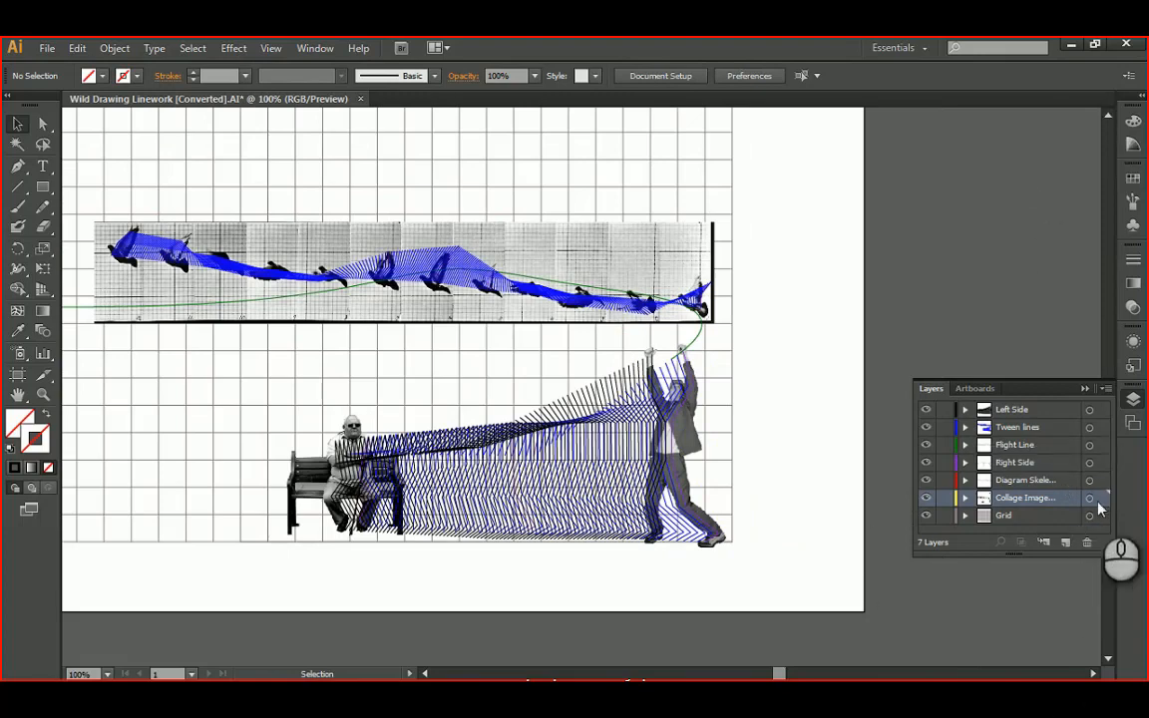
Give all linework on the Tween lines layer a grey #727272 stroke and no fill
click(1089, 427)
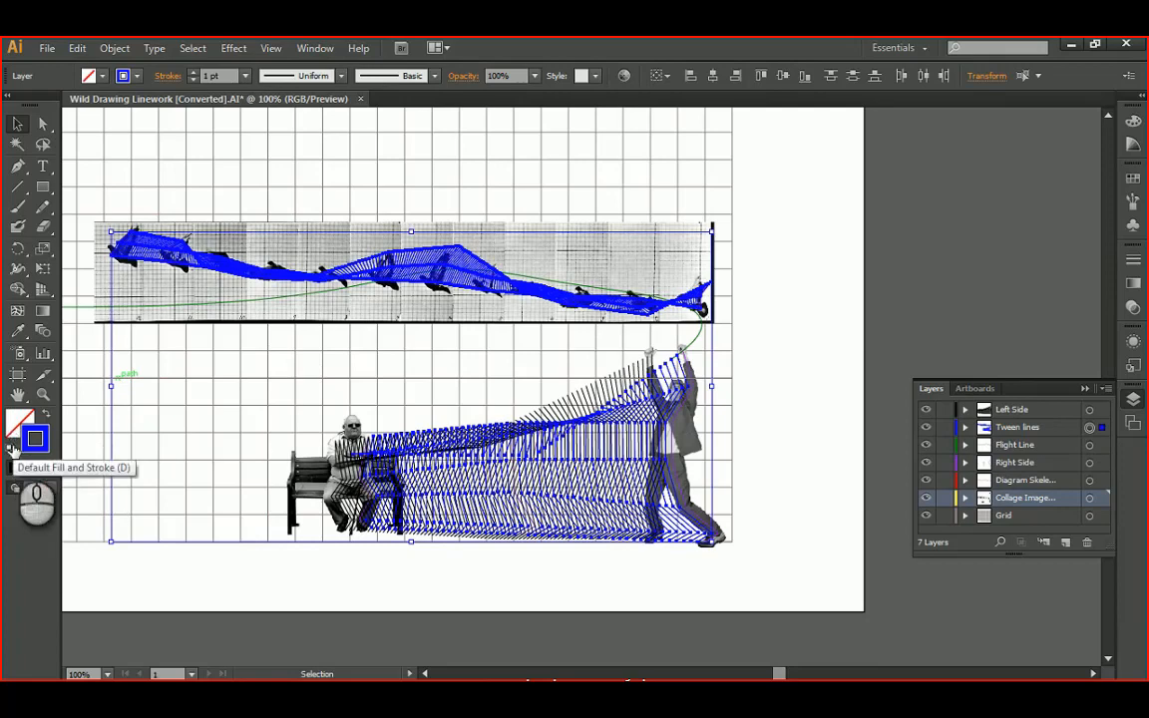
click(10, 449)
click(13, 431)
click(46, 467)
double_click(40, 445)
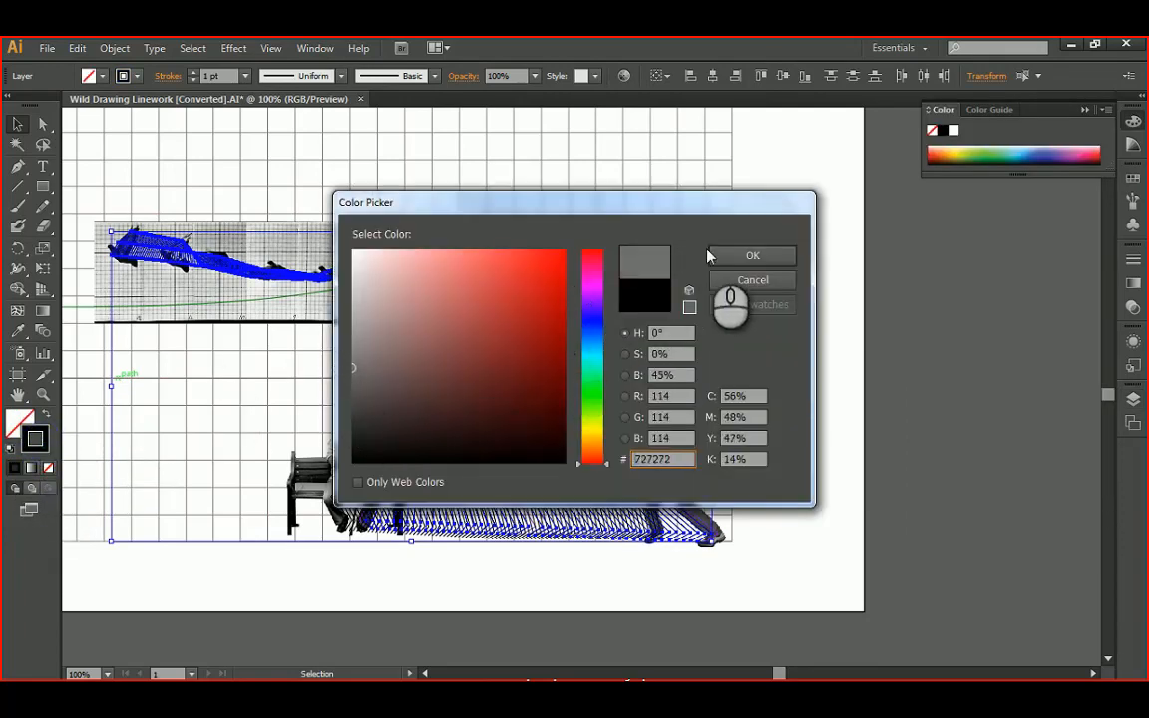
click(710, 257)
Set the stroke weight of the Tween lines linework to 0.25 pt and deselect it
key(ctrl+F10)
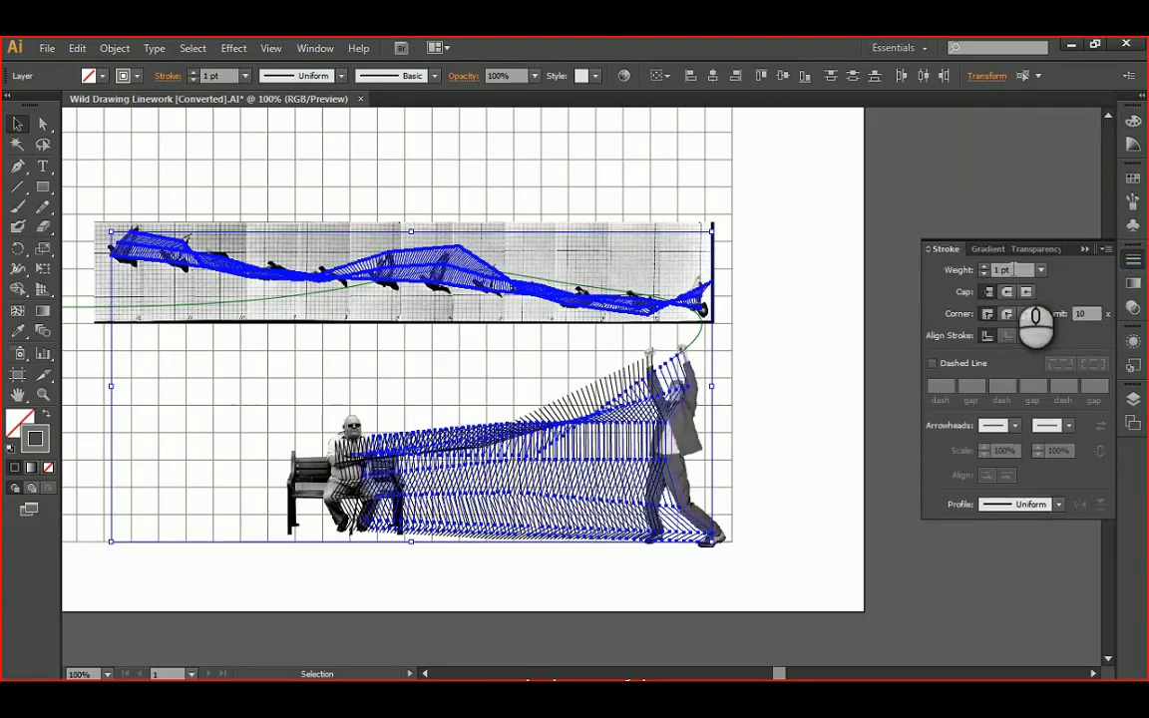
click(940, 273)
text(.2)
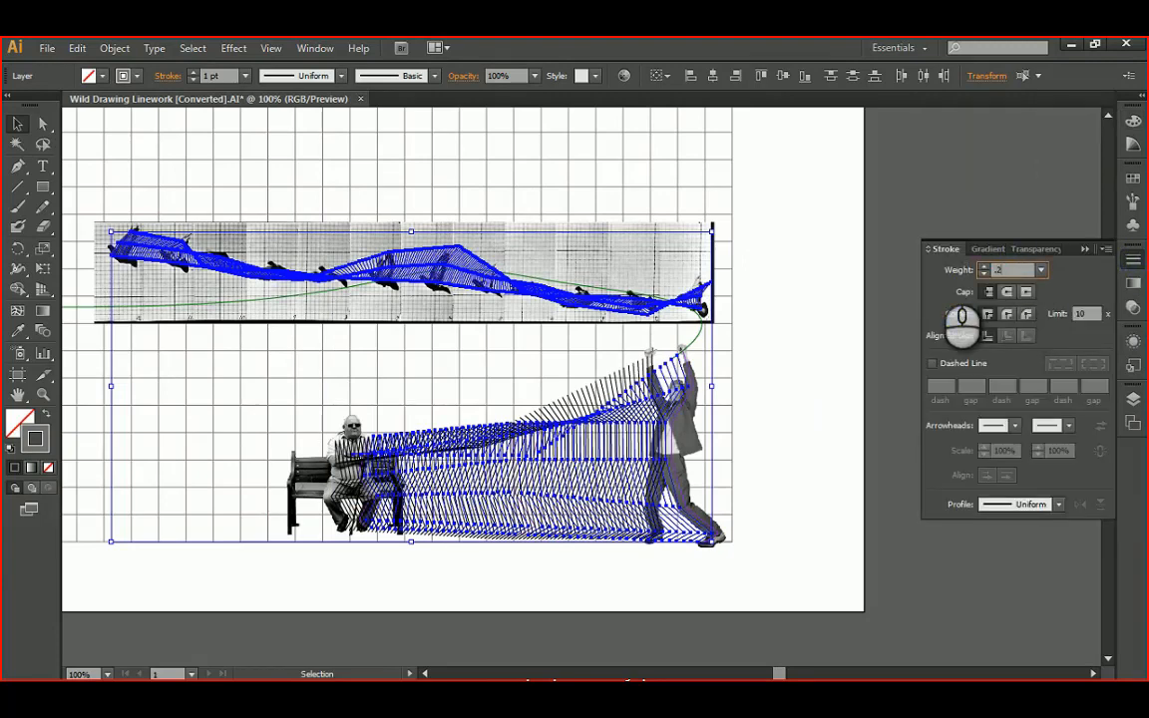
text(5)
key(Return)
click(39, 125)
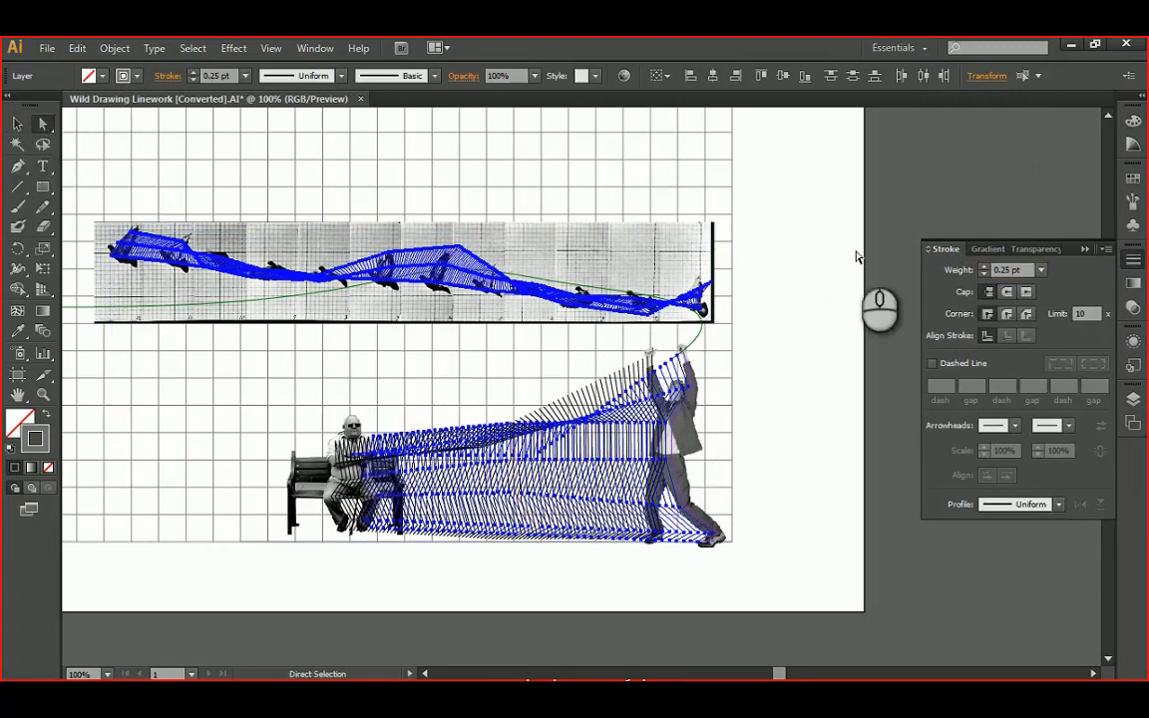
click(856, 237)
alt+scroll(721, 291, down, 1)
drag(729, 202, 713, 325)
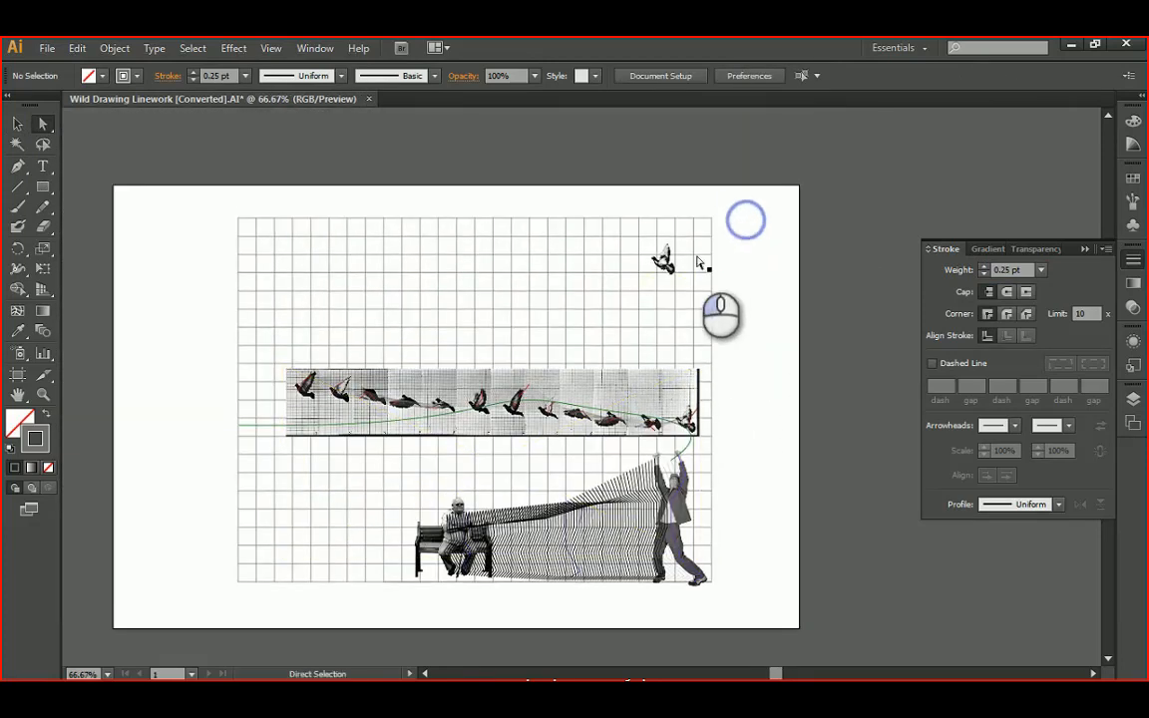
Give the Grid layer's lines a black stroke with a weight of 0.15 pt
click(1130, 405)
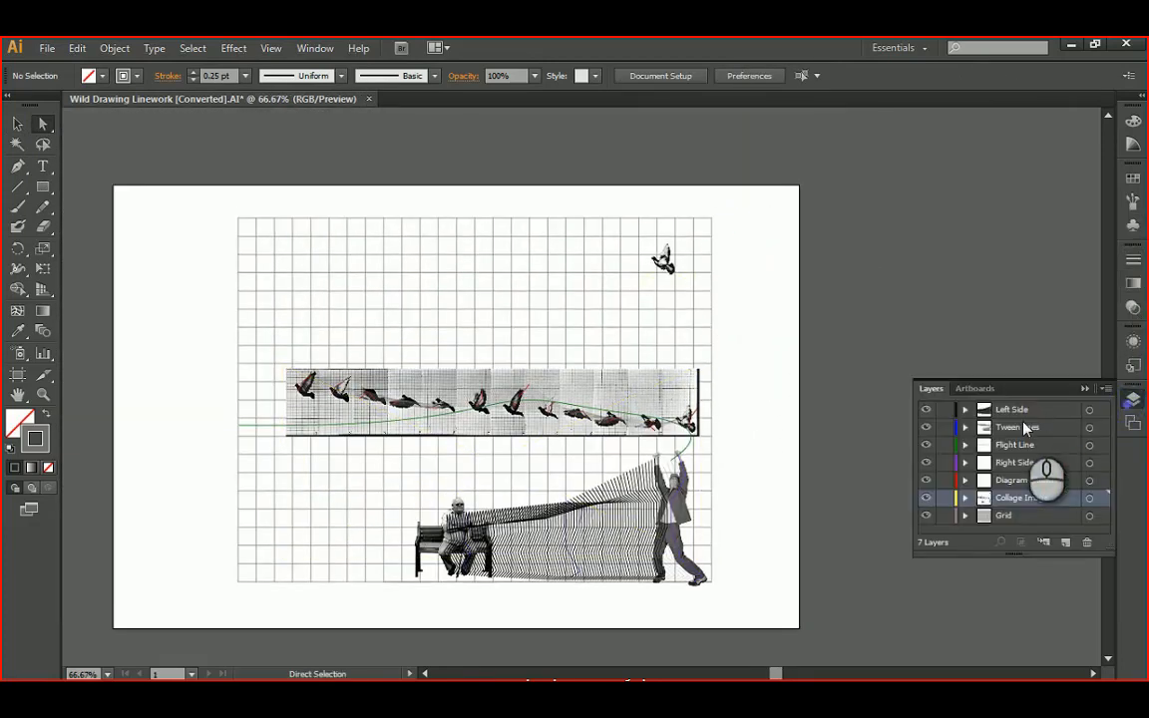
click(1089, 515)
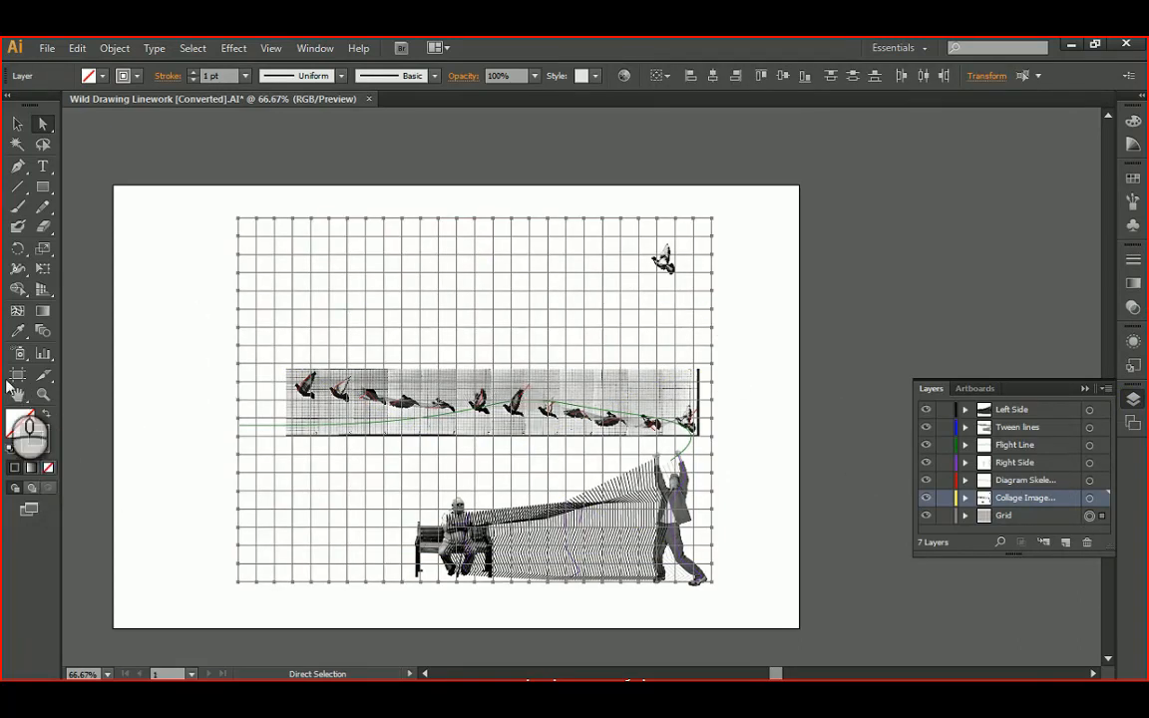
click(14, 467)
click(42, 444)
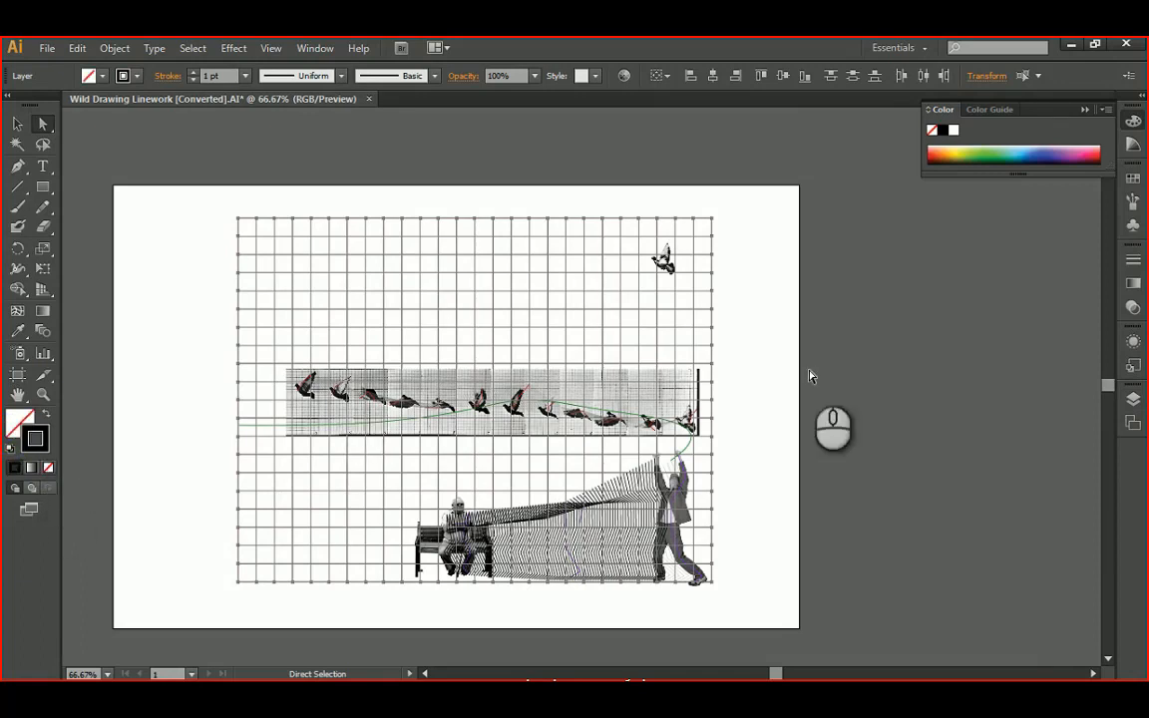
click(1133, 257)
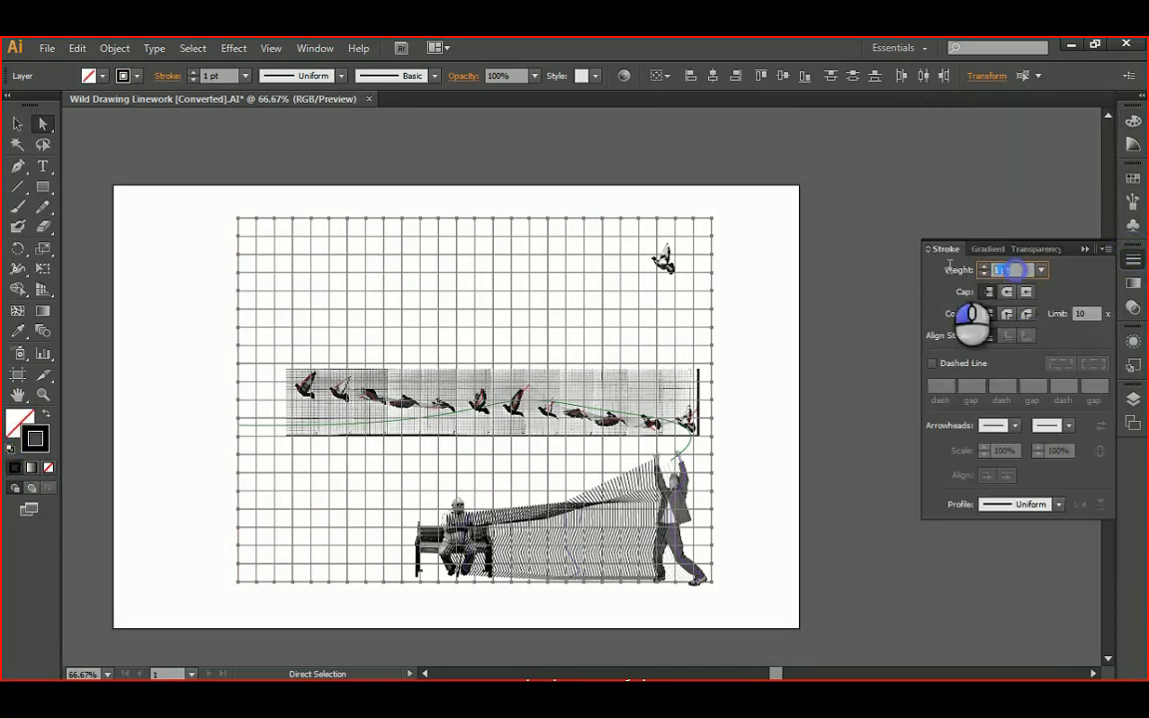
text(.1)
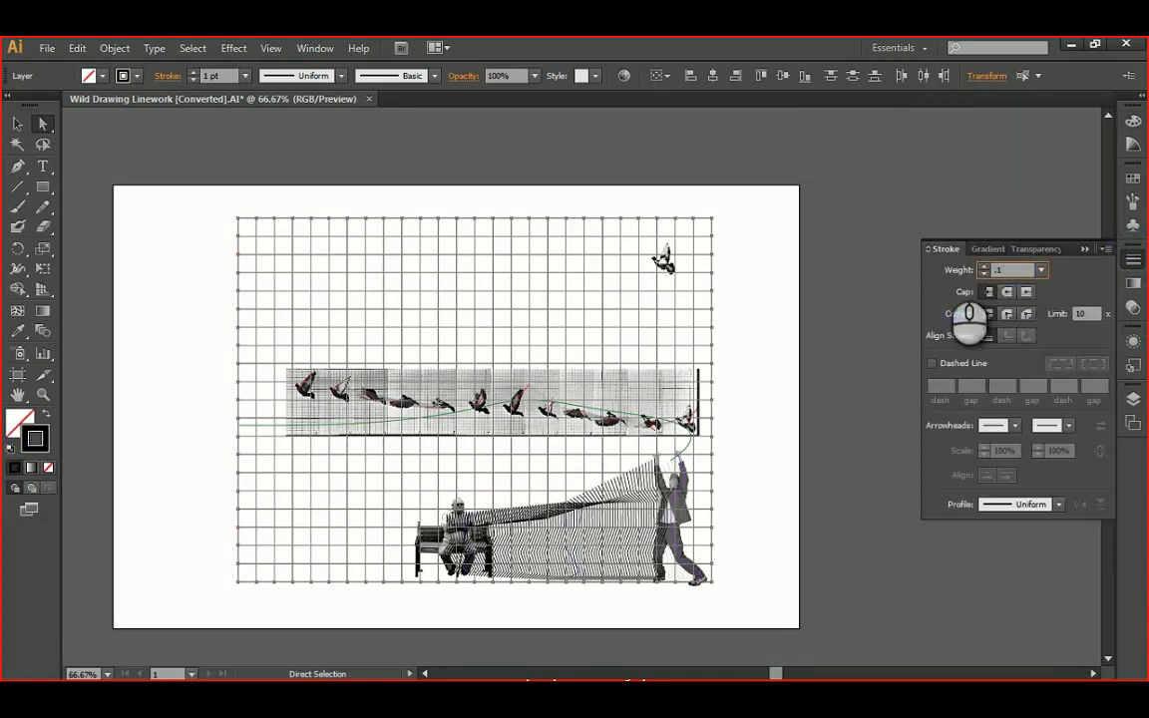
text(5)
key(Return)
Make the grid lines dashed with a 1 pt dash and deselect them
click(933, 363)
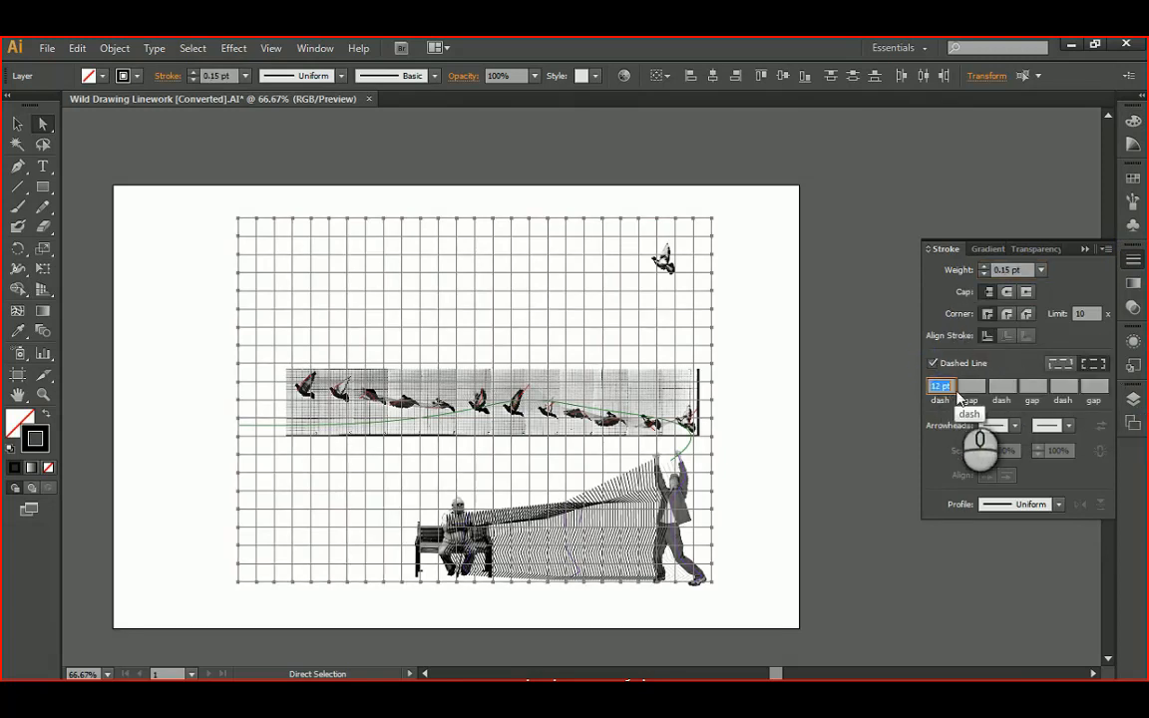
click(943, 386)
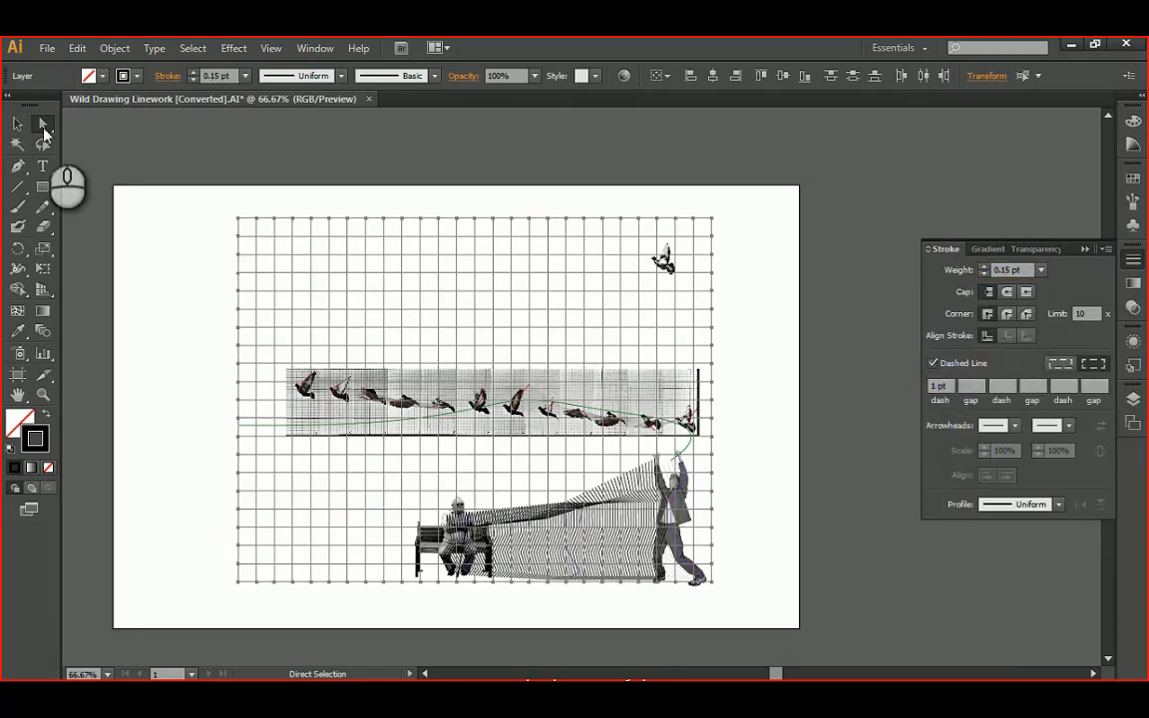
click(410, 179)
alt+scroll(726, 441, up, 3)
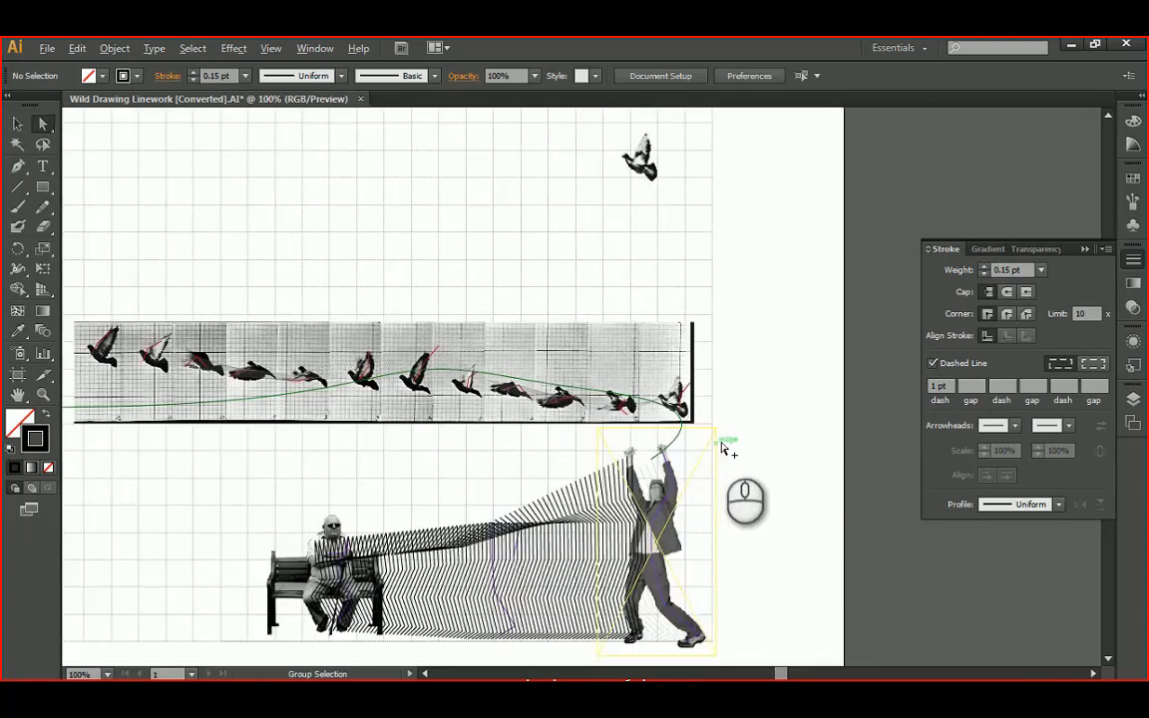
alt+scroll(705, 286, down, 3)
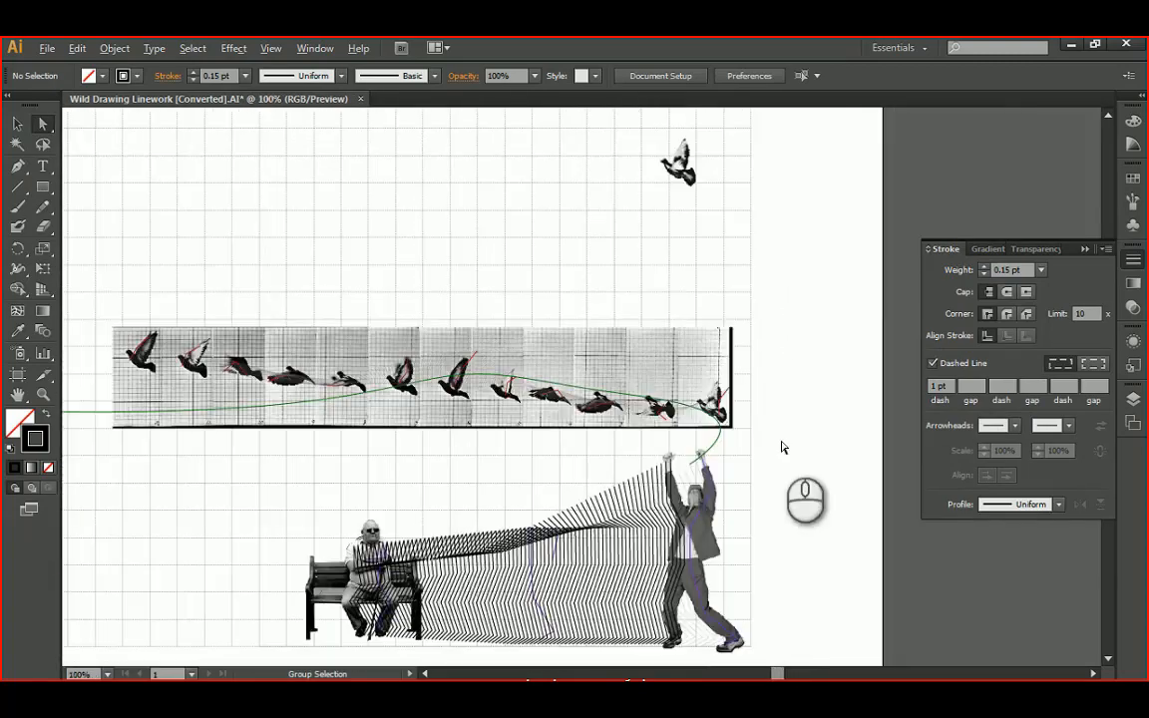
Select every path that has the same appearance as the thick black line beside the standing figure
alt+scroll(701, 404, up, 2)
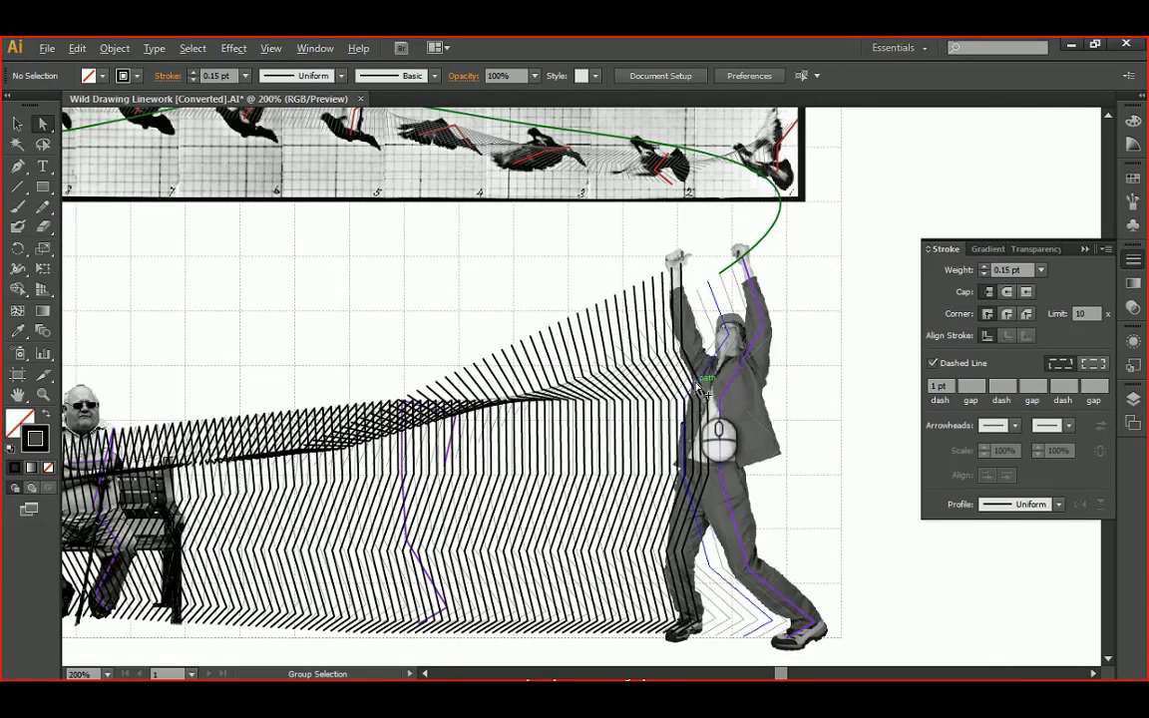
click(662, 279)
alt+scroll(435, 339, down, 2)
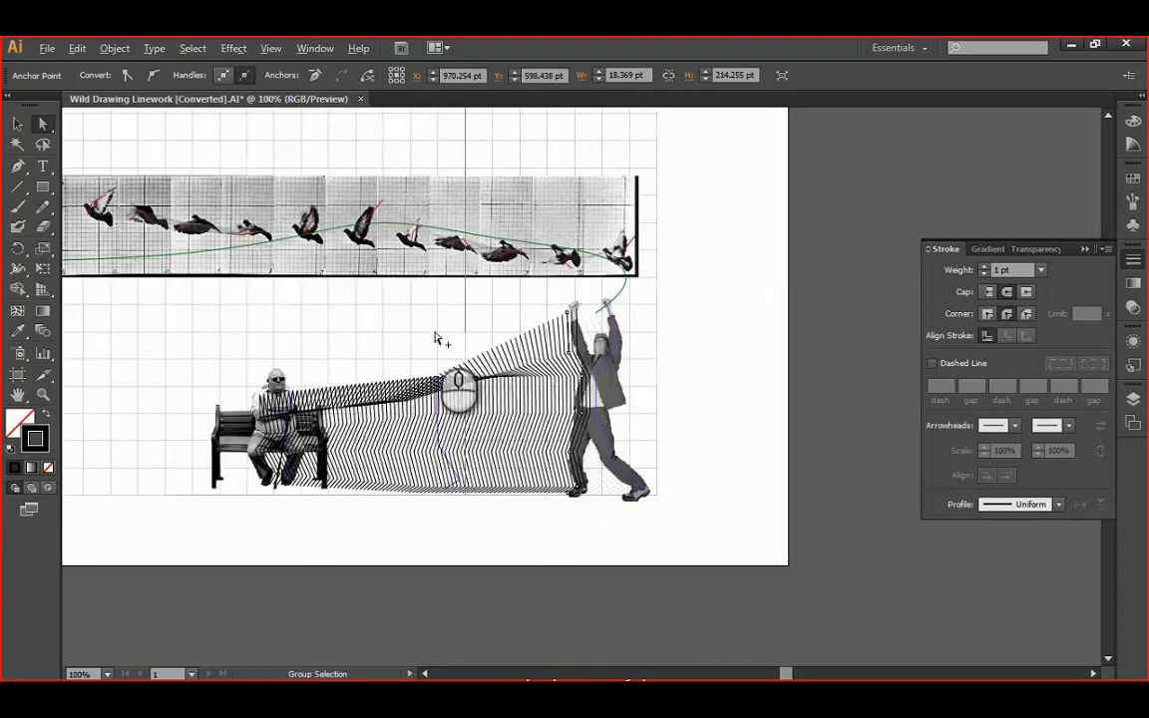
alt+scroll(378, 386, up, 2)
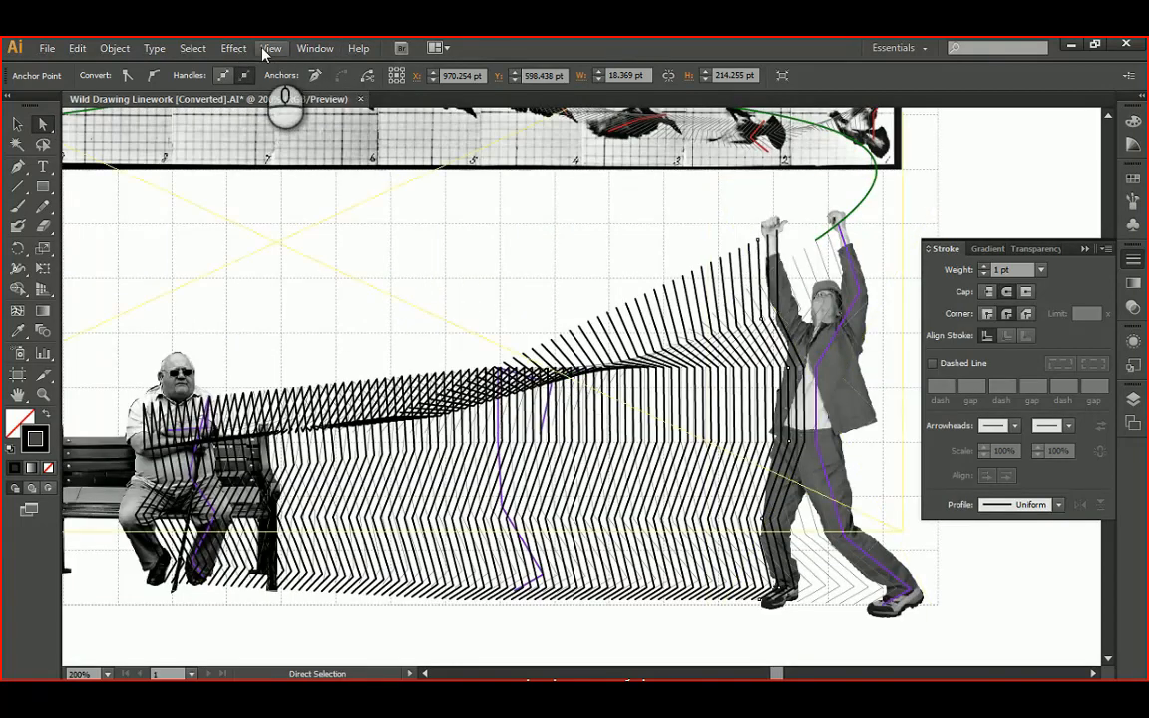
click(194, 48)
mouse_move(329, 211)
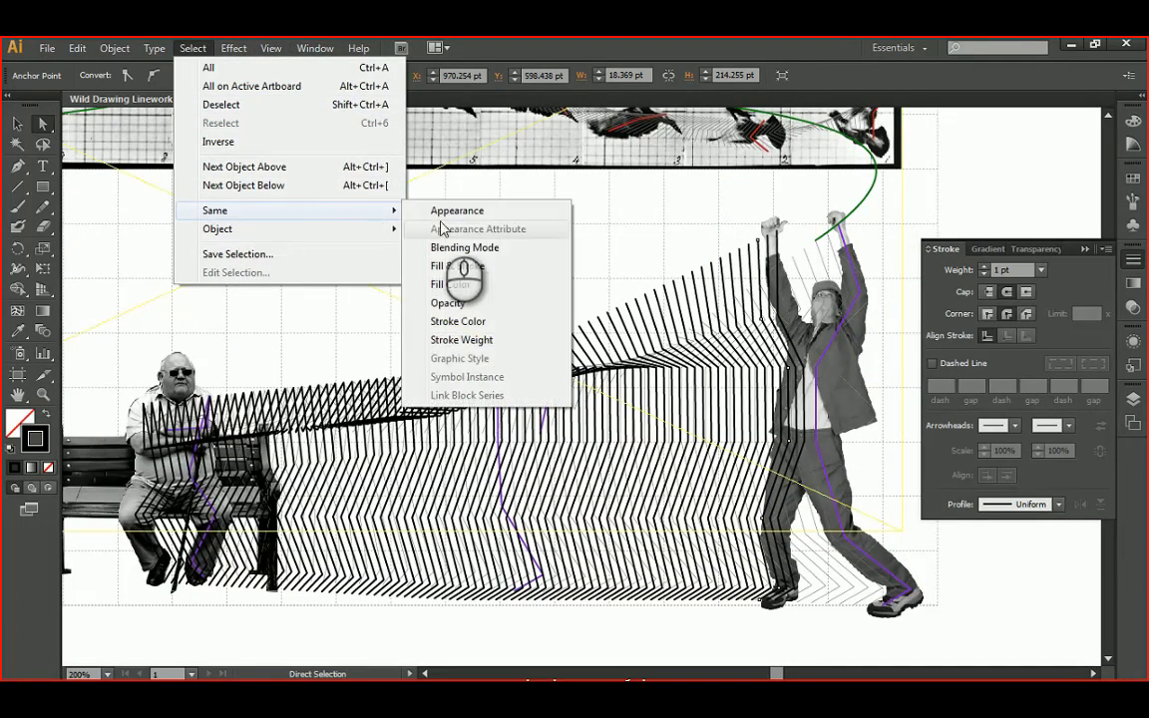
click(468, 220)
alt+scroll(585, 269, down, 3)
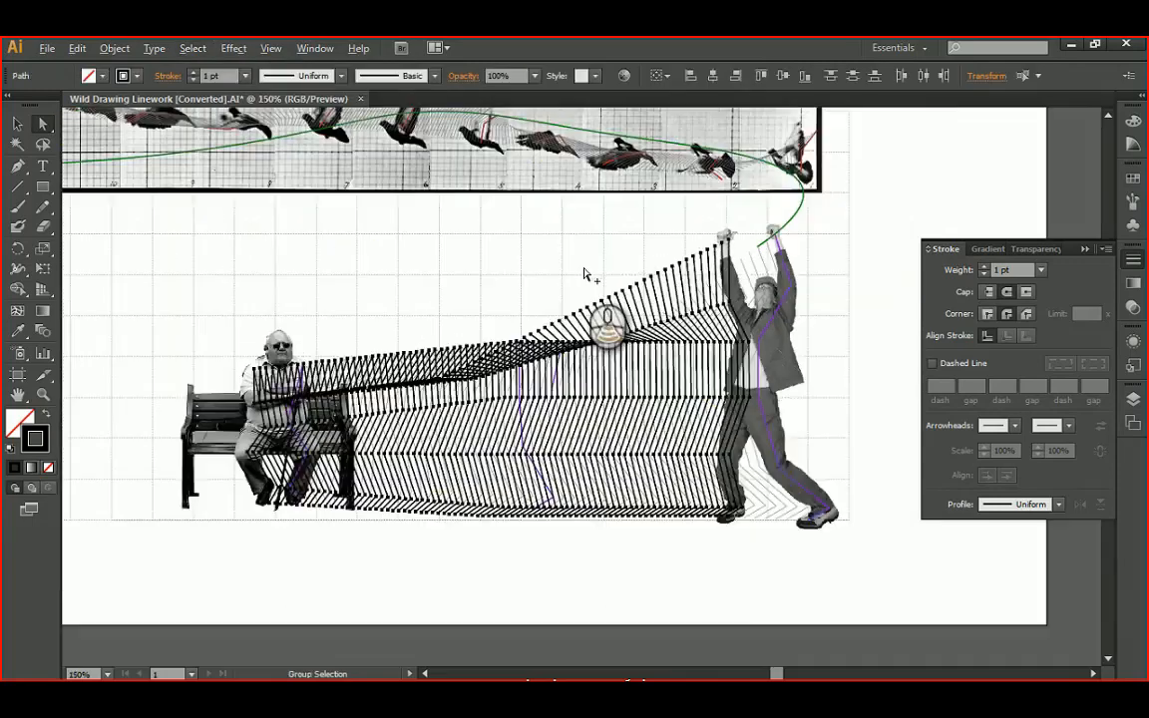
alt+scroll(618, 431, up, 2)
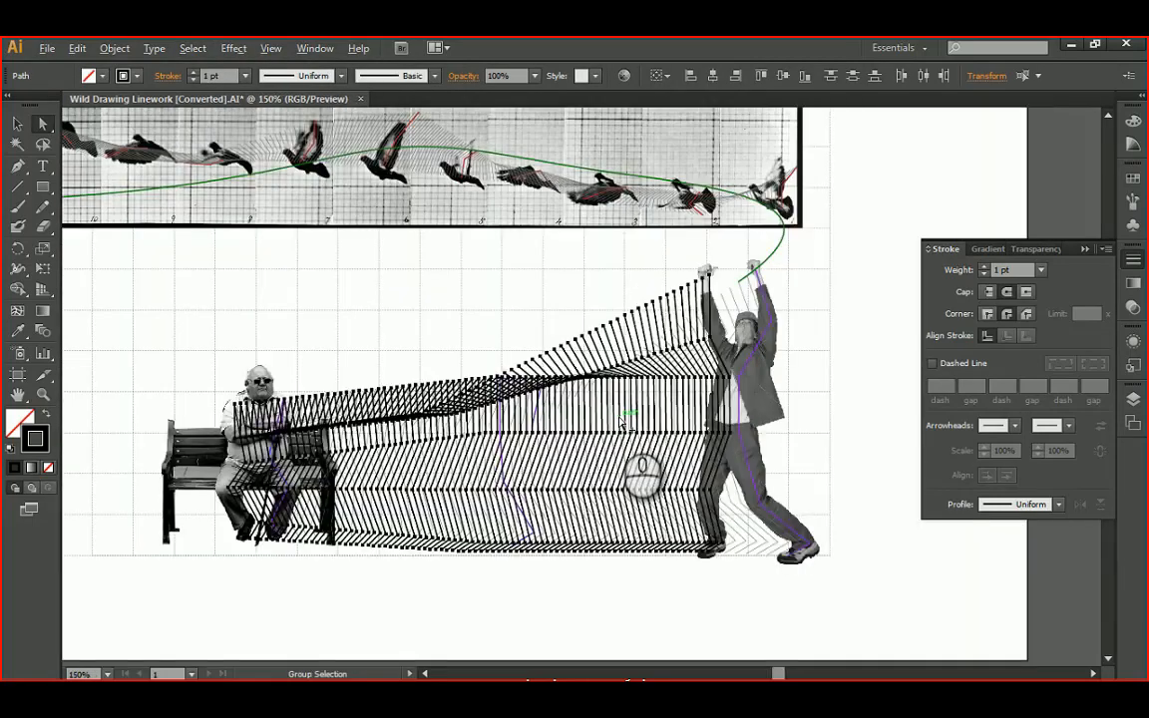
Change the stroke colour of the selected black tween lines to bright red
double_click(46, 446)
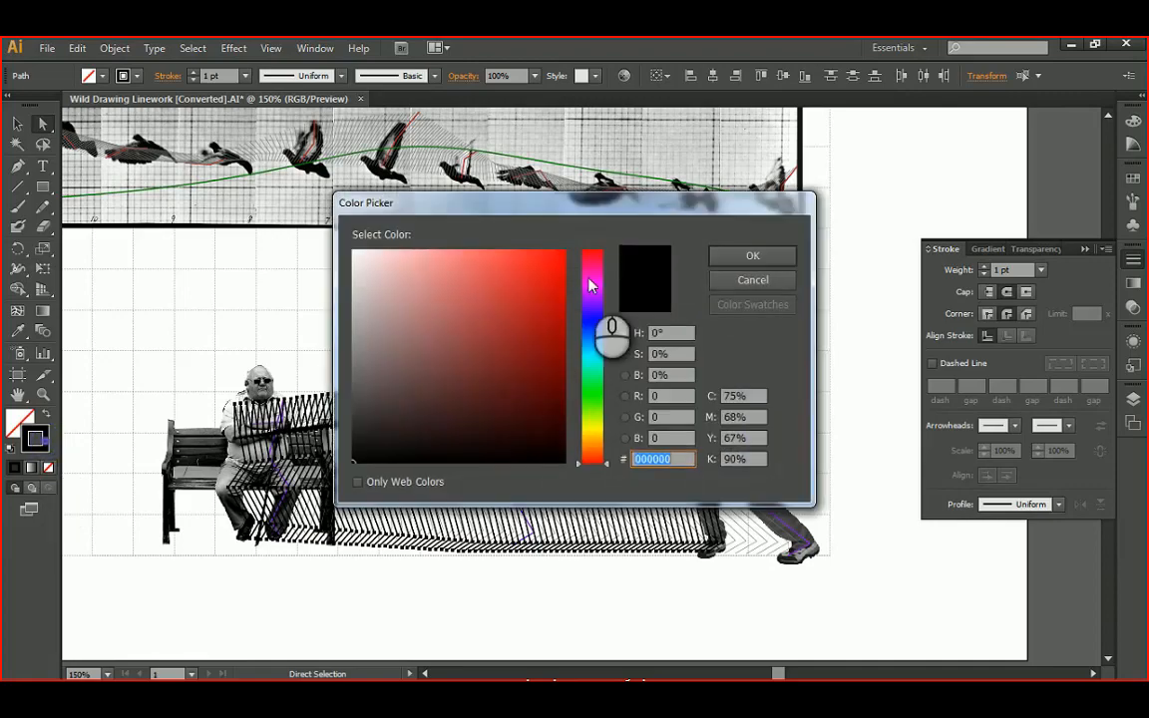
click(558, 257)
click(761, 258)
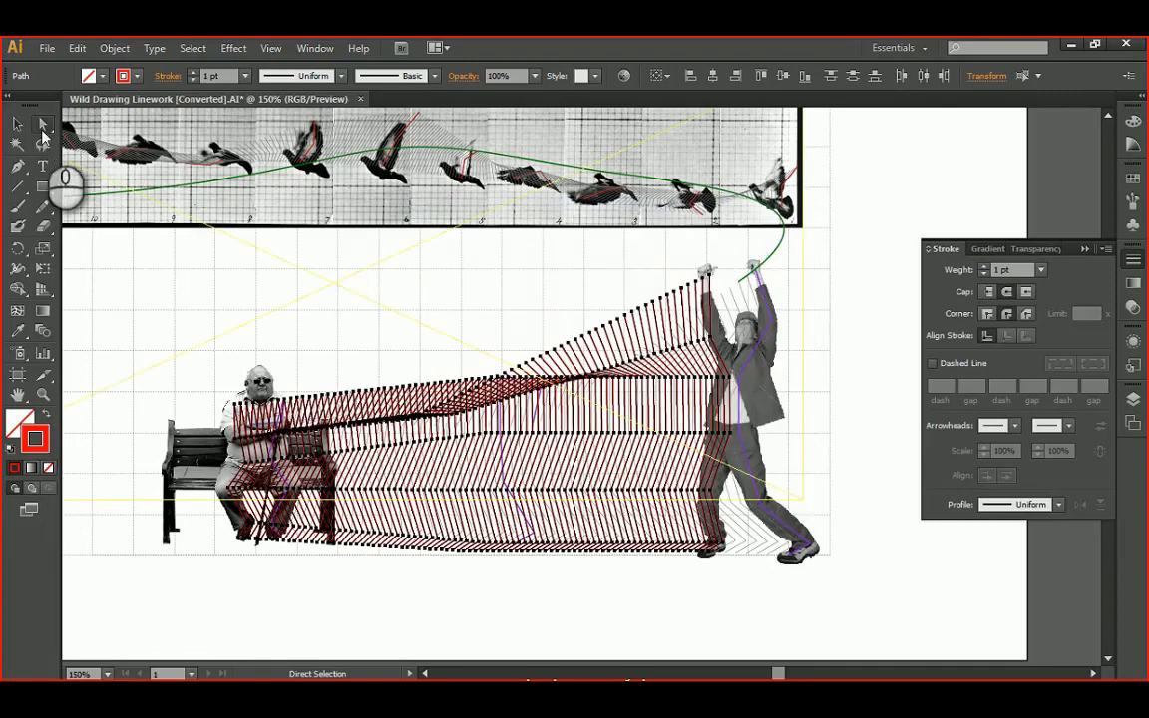
click(43, 124)
click(380, 310)
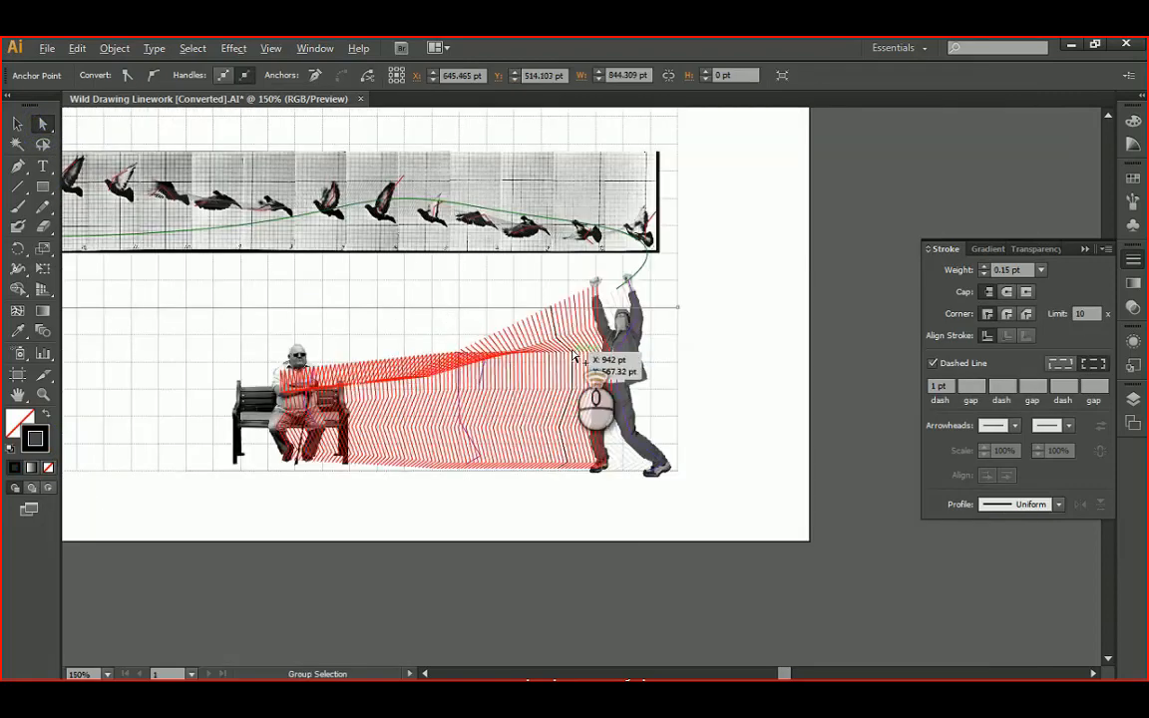
Set the stroke weight of all linework on the Left Side layer to 0.25 pt and deselect it
alt+scroll(574, 354, up, 1)
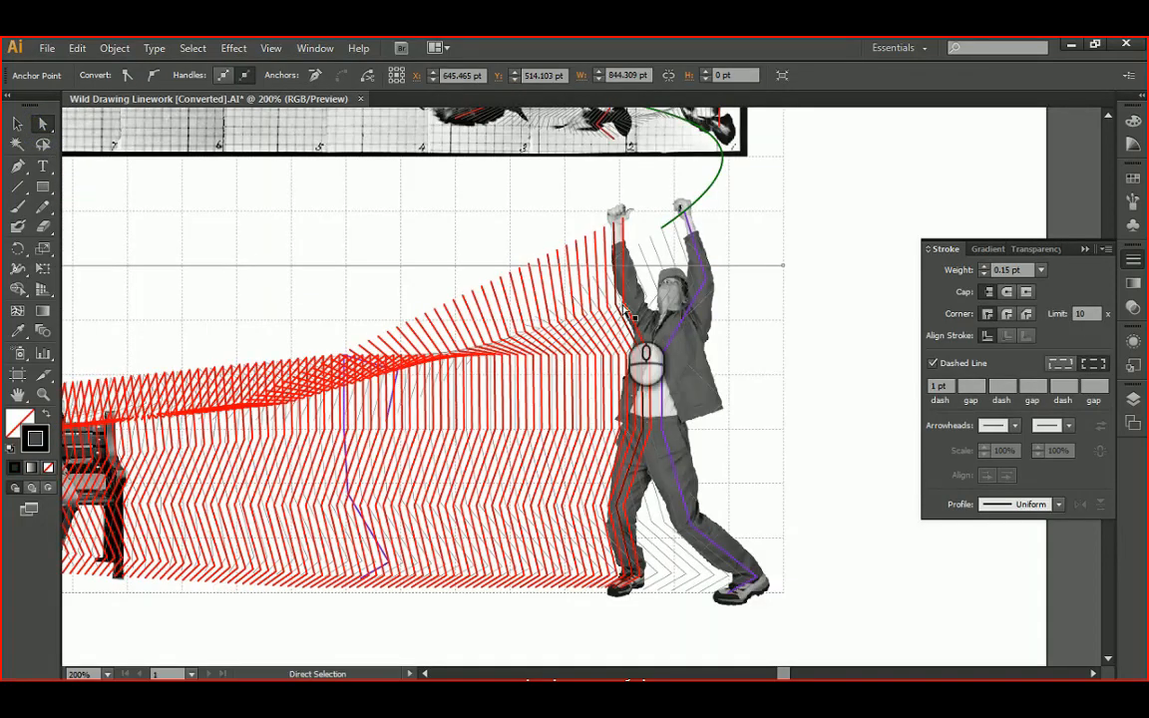
click(624, 279)
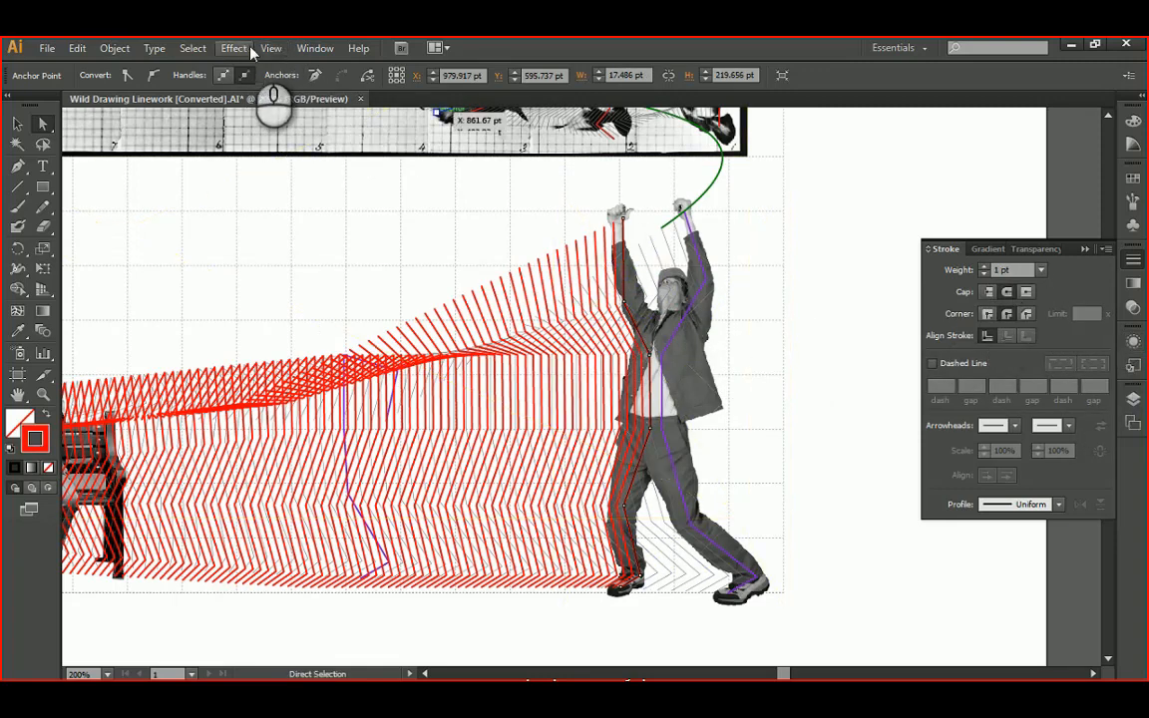
click(1135, 398)
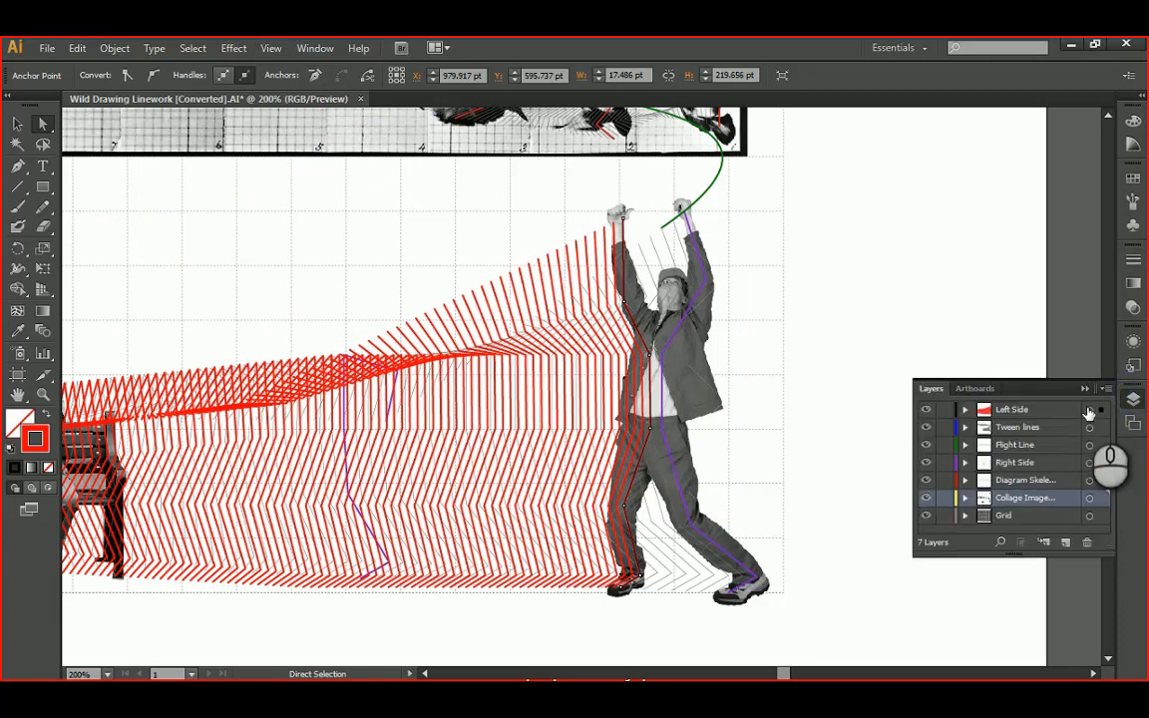
click(1089, 410)
click(1134, 261)
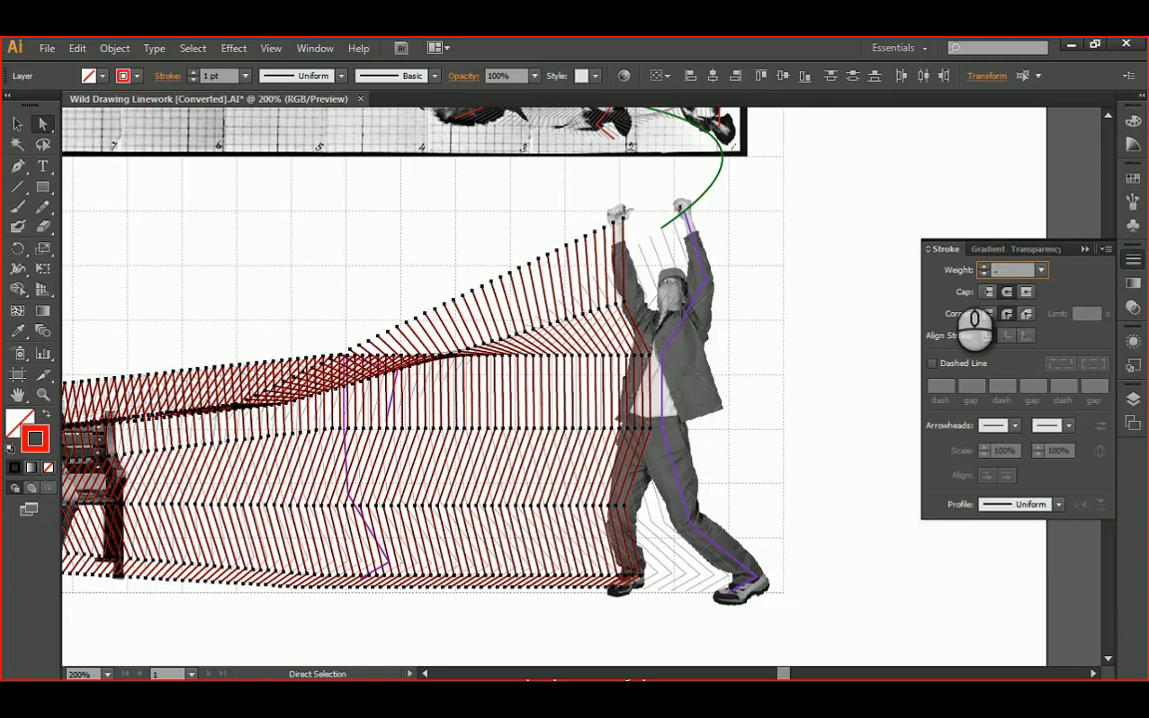
text(.25)
key(Return)
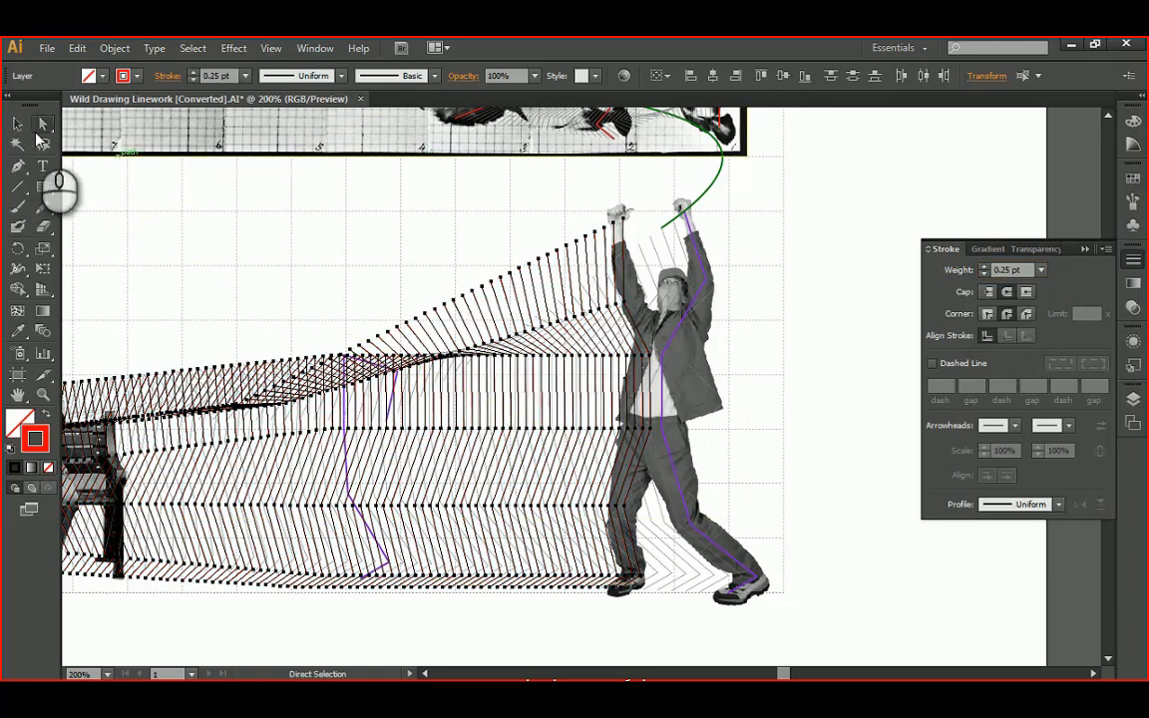
click(308, 303)
Set the stroke weight of the three left-side skeleton lines on the standing man, between the figures and on the seated man to 2 pt
alt+scroll(458, 270, down, 1)
alt+scroll(373, 343, up, 2)
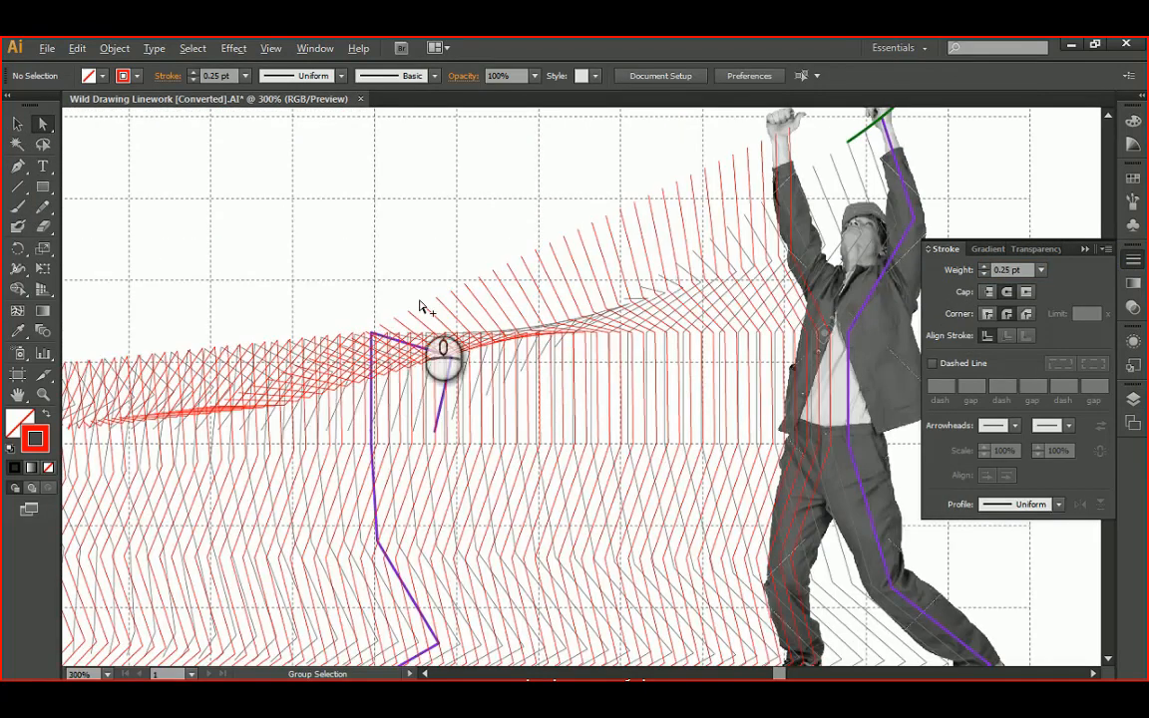
drag(654, 229, 580, 285)
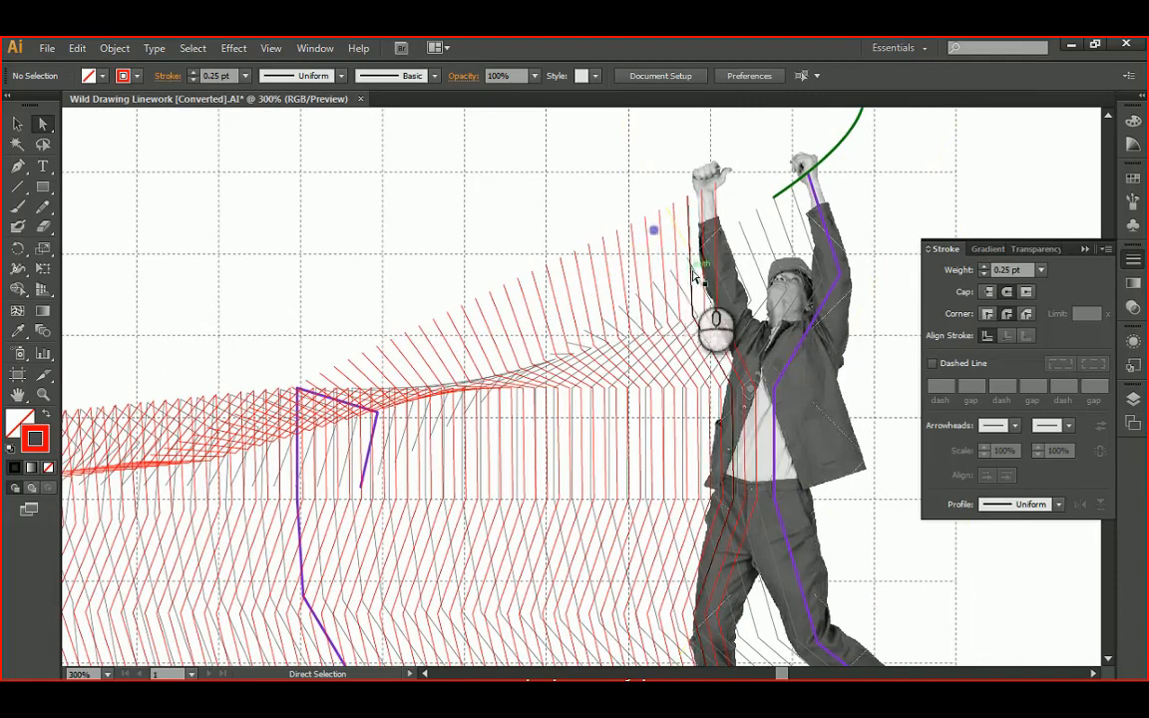
alt+scroll(724, 184, up, 1)
click(716, 210)
alt+scroll(714, 195, down, 3)
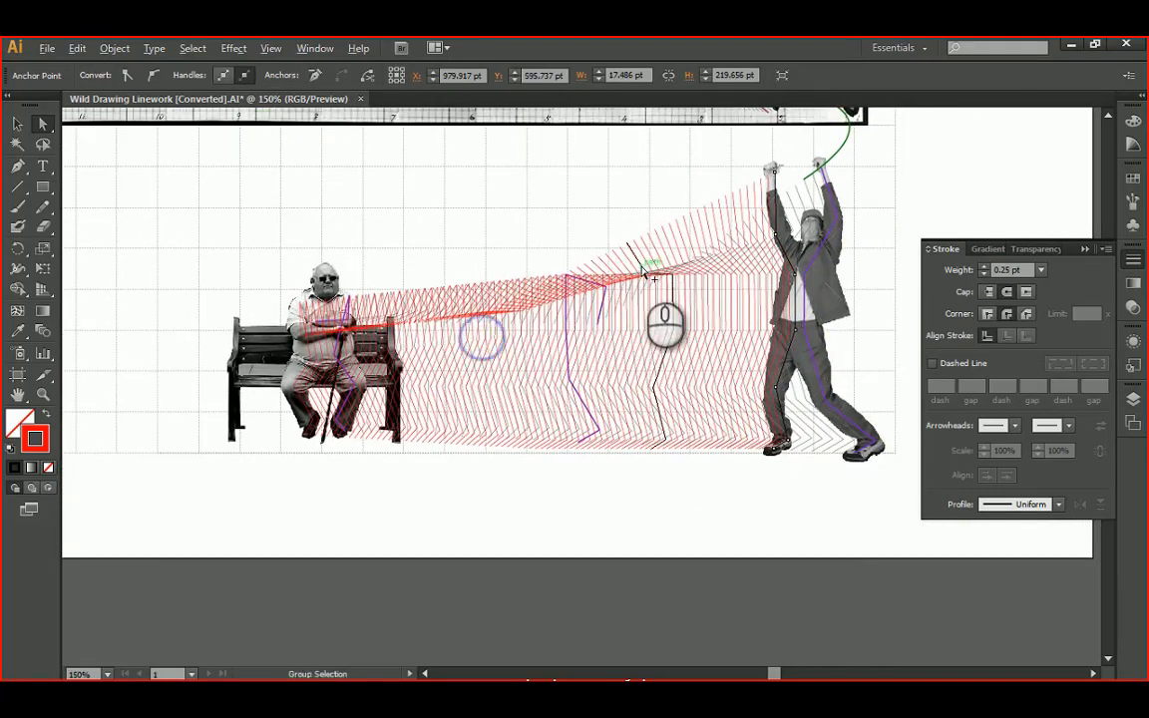
alt+scroll(646, 273, up, 2)
drag(644, 272, 476, 369)
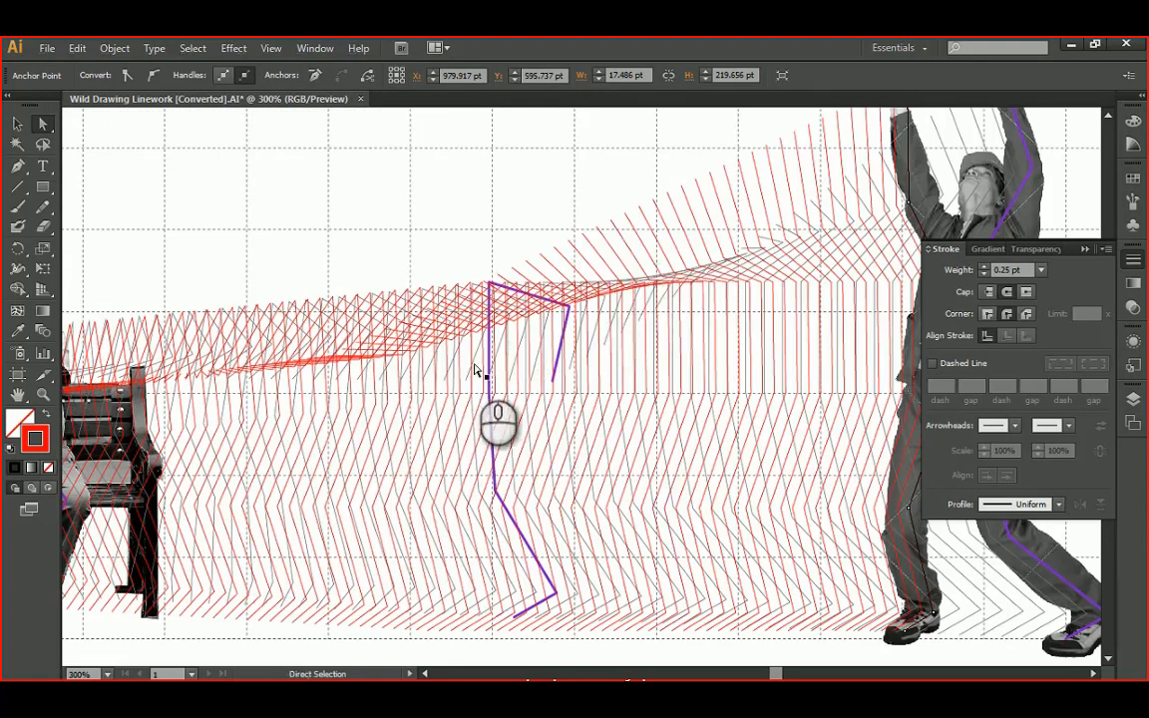
shift+click(483, 358)
alt+scroll(478, 332, down, 2)
drag(349, 282, 515, 274)
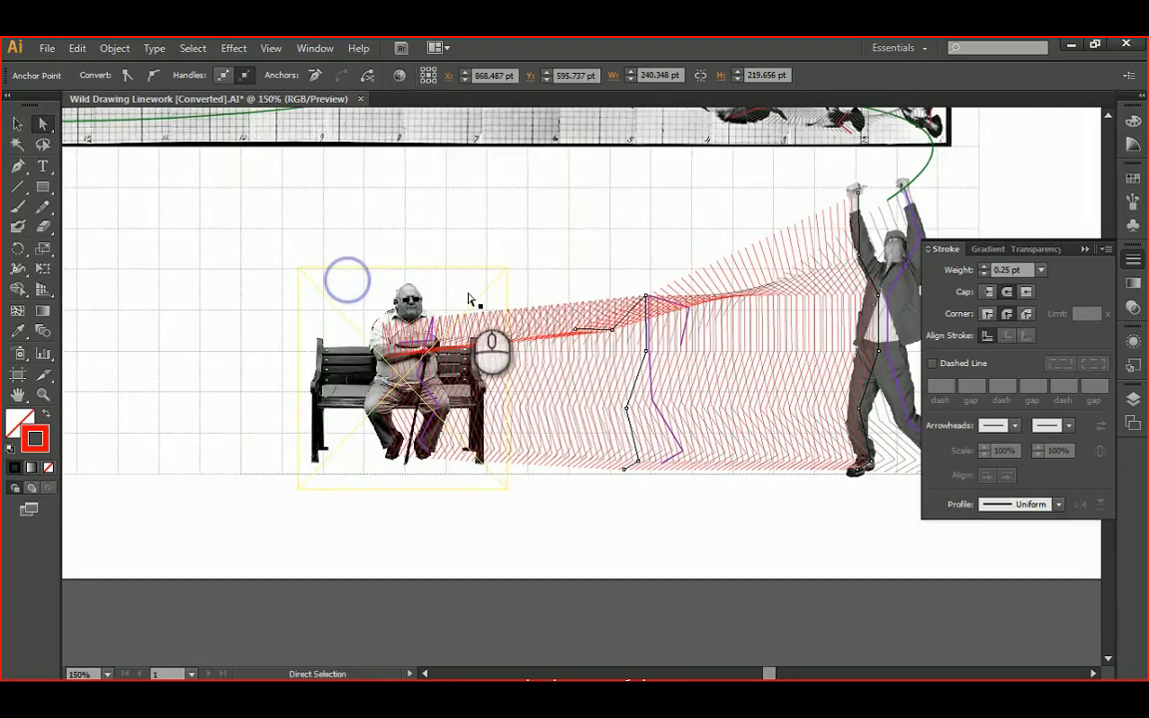
alt+scroll(344, 404, up, 2)
shift+click(427, 356)
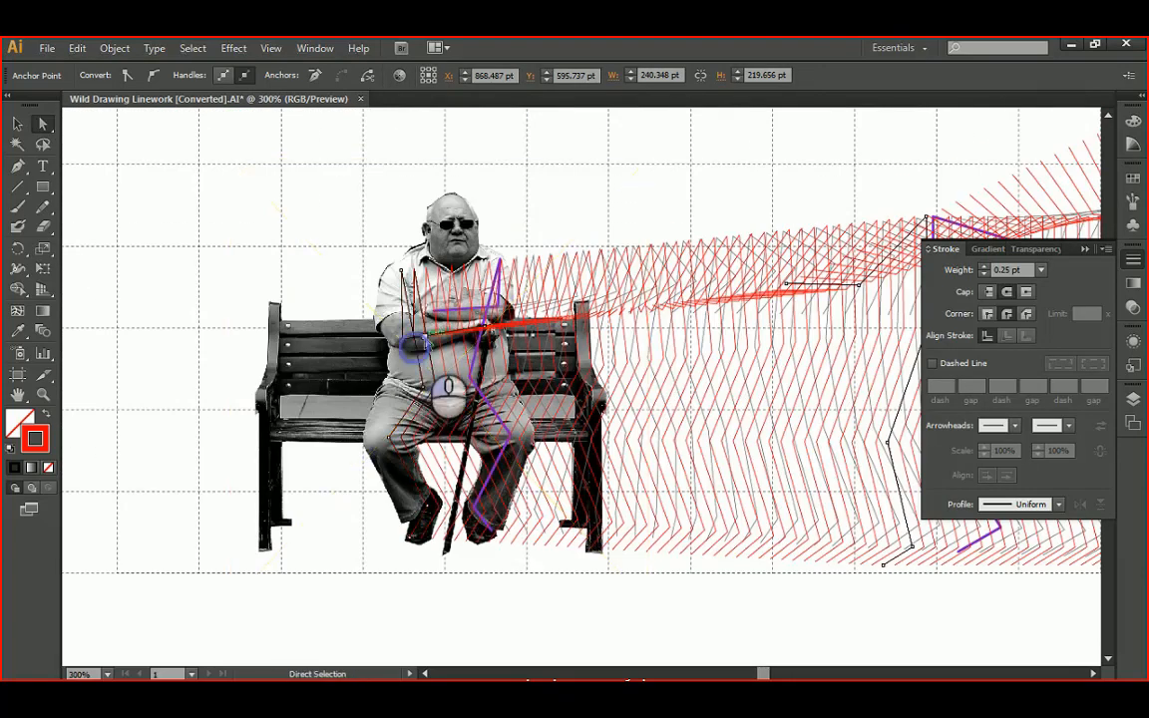
alt+scroll(427, 355, down, 2)
click(967, 269)
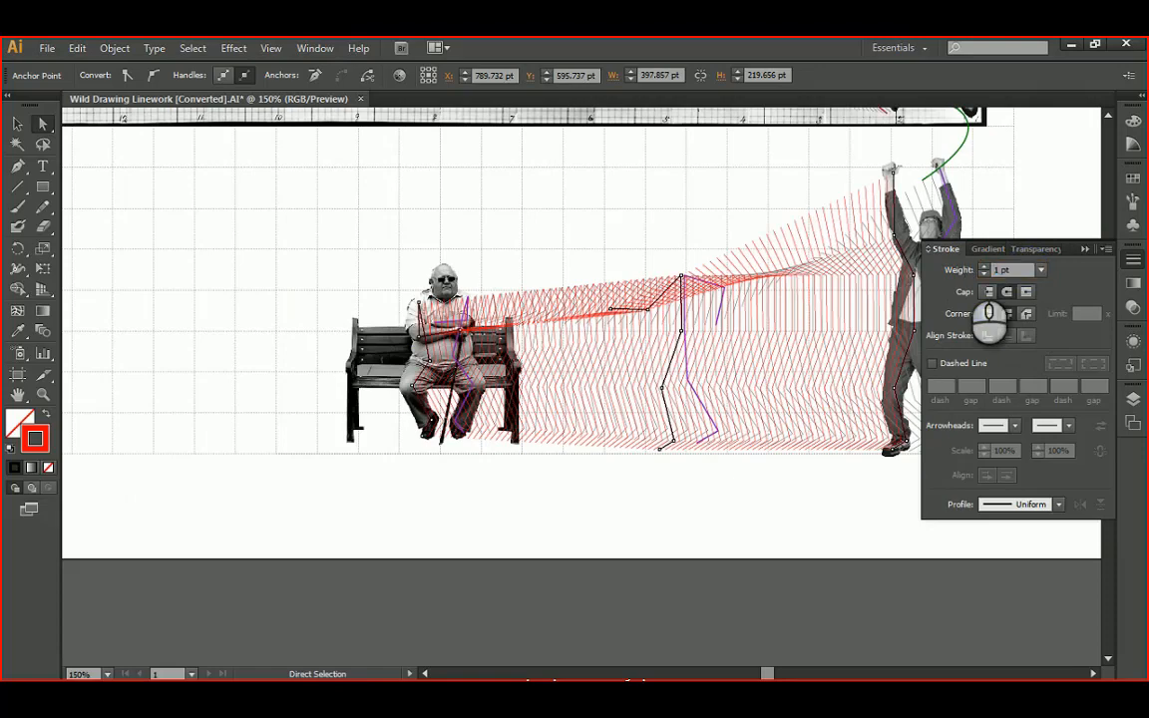
drag(1014, 270, 948, 272)
text(2)
key(Return)
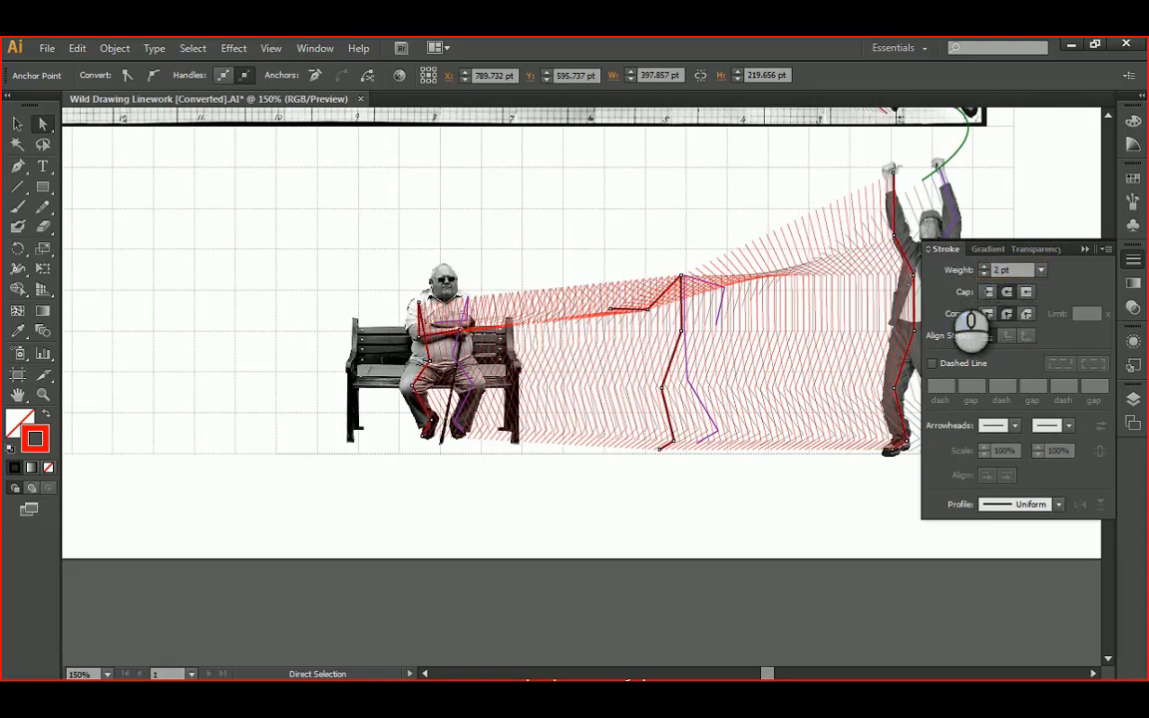
alt+scroll(629, 256, down, 3)
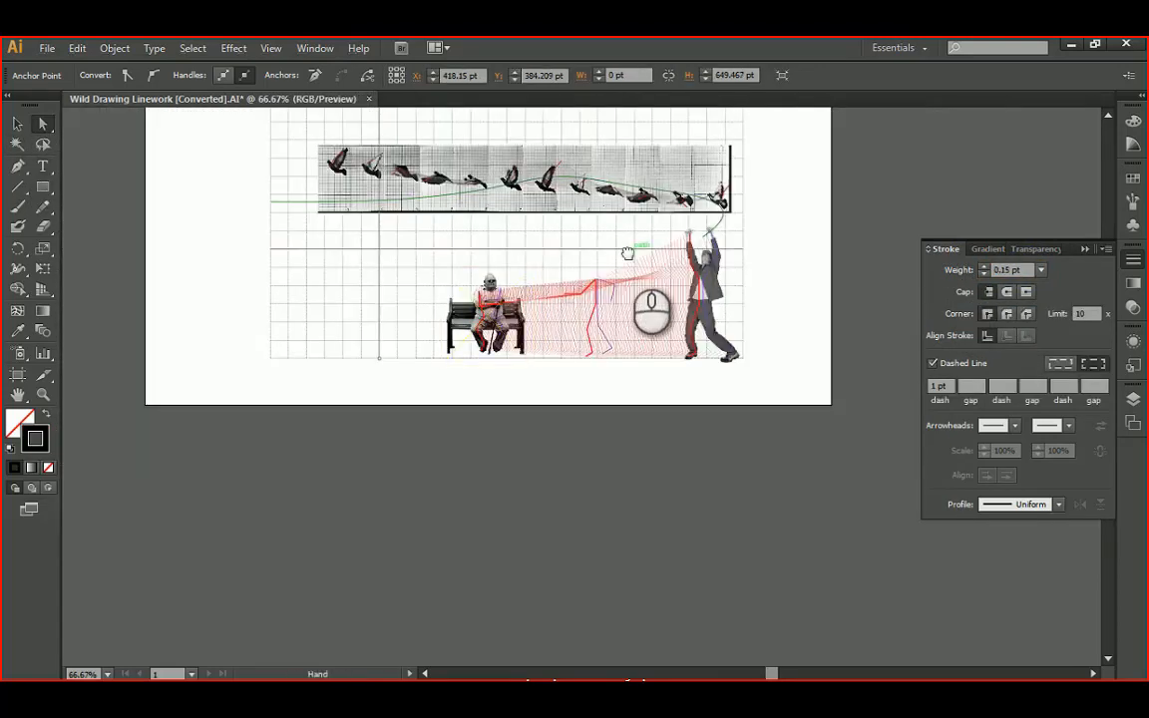
Set the stroke weight of the three purple skeleton lines on the standing man, between the figures and on the seated man to 3 pt
alt+scroll(545, 359, up, 4)
click(539, 409)
click(532, 428)
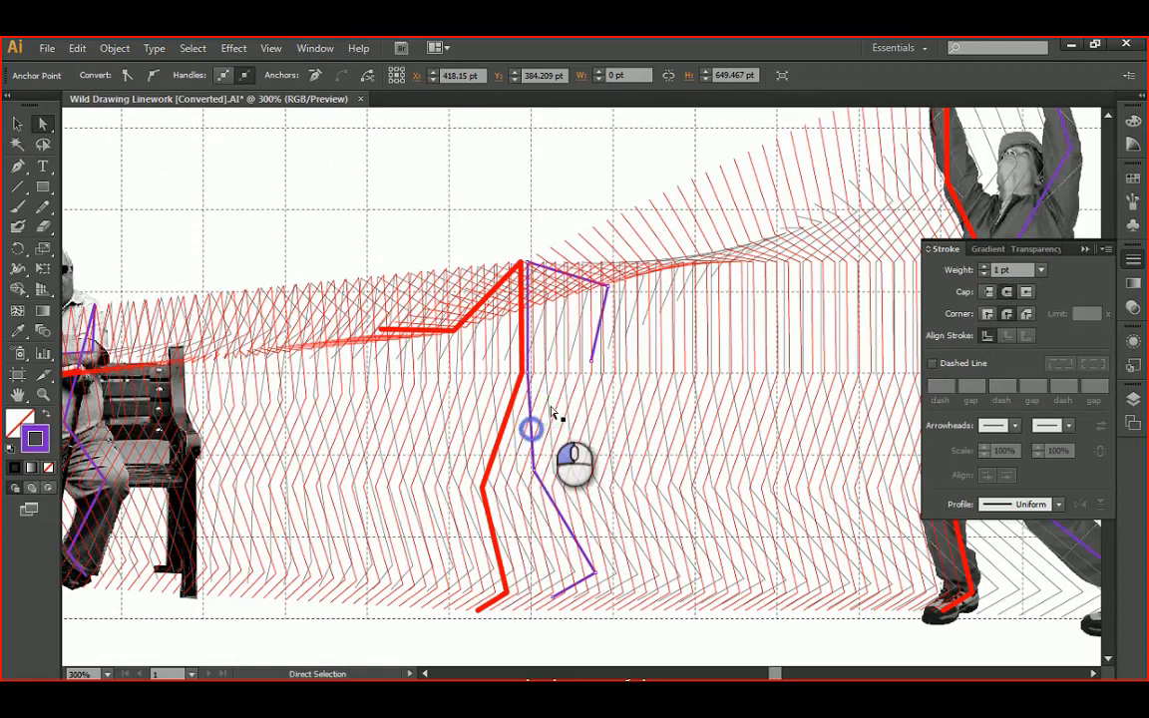
alt+scroll(539, 419, down, 1)
drag(768, 314, 688, 364)
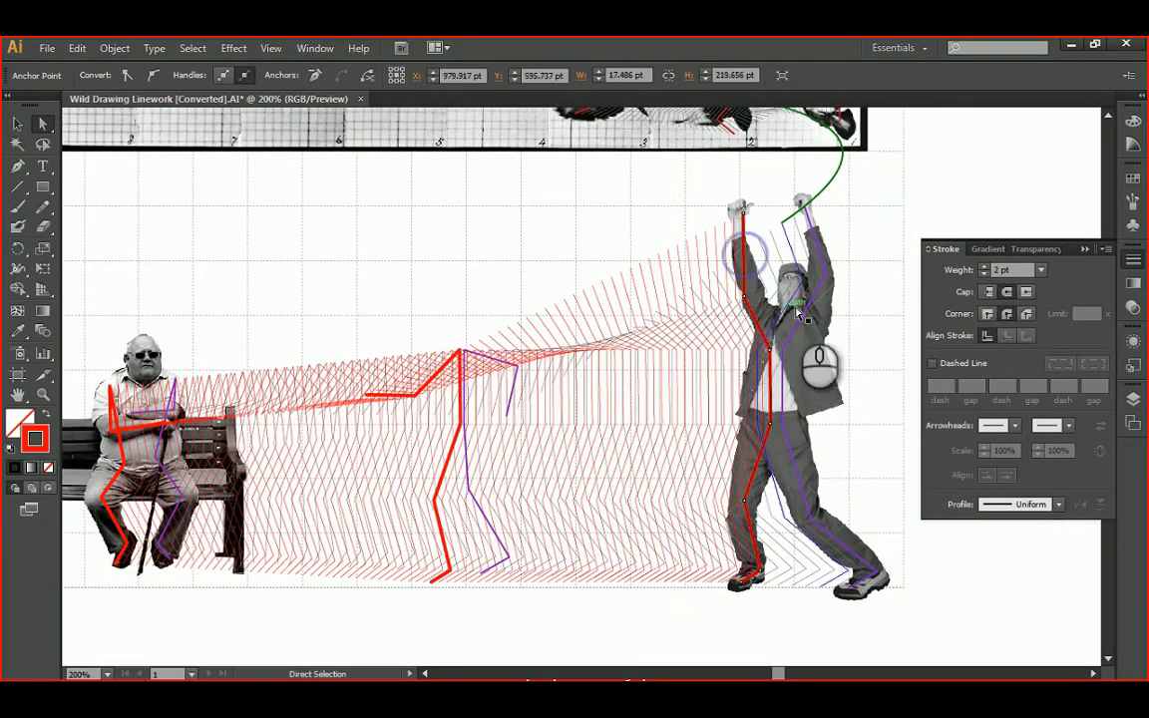
click(823, 276)
alt+scroll(466, 442, up, 2)
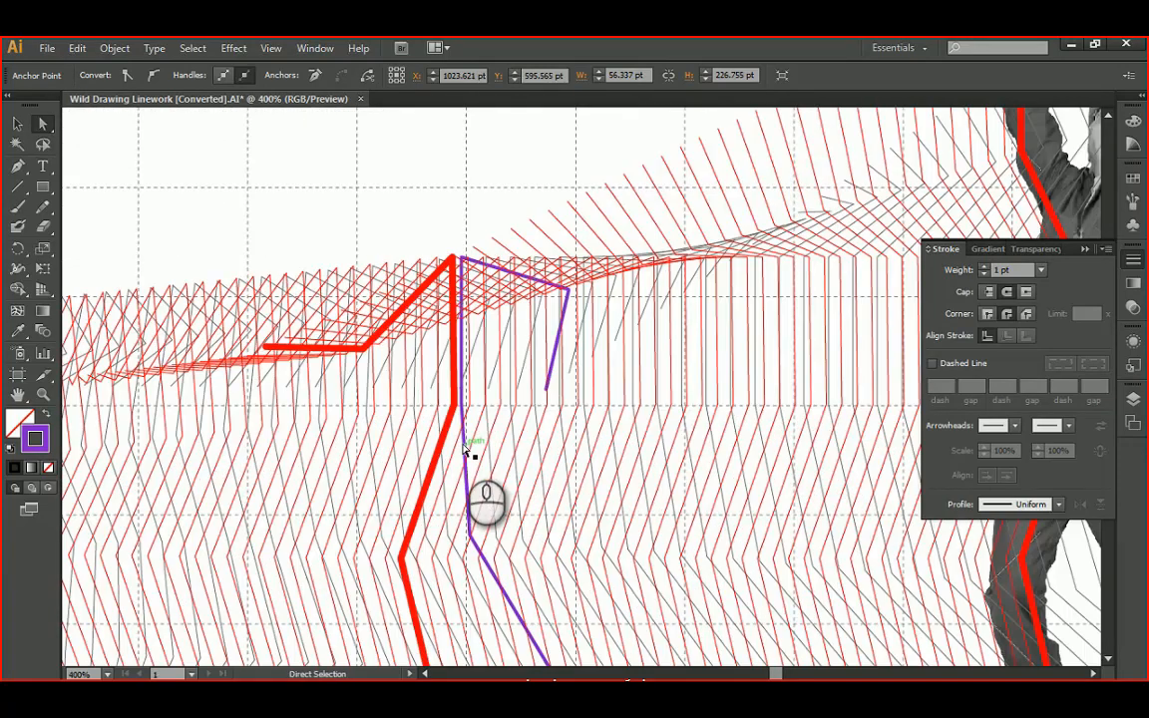
shift+click(464, 444)
alt+scroll(477, 421, down, 5)
drag(436, 355, 490, 357)
alt+scroll(439, 449, up, 2)
alt+scroll(436, 448, up, 4)
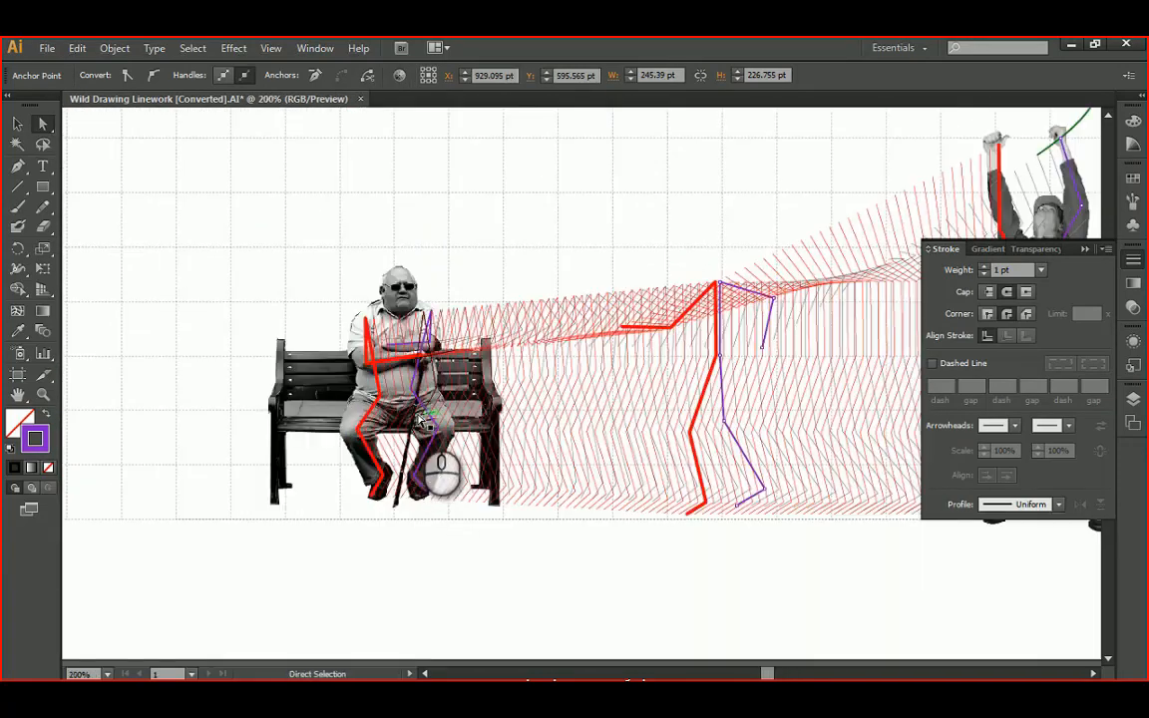
shift+click(416, 368)
alt+scroll(431, 359, down, 4)
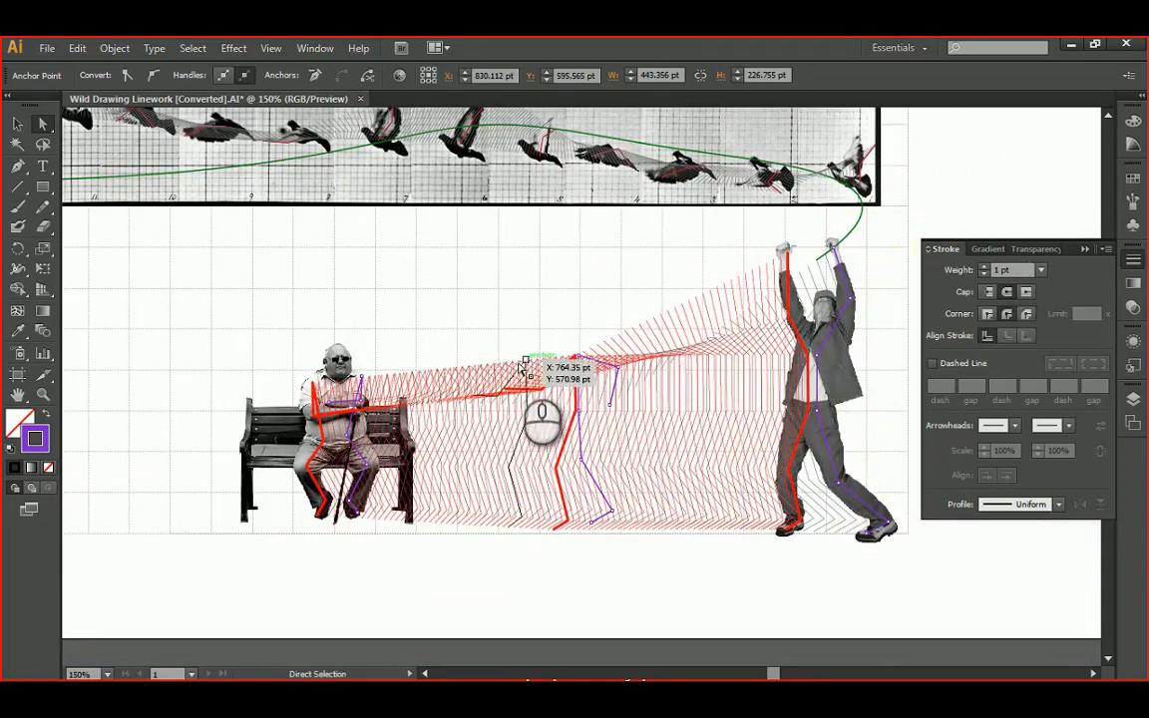
click(1015, 270)
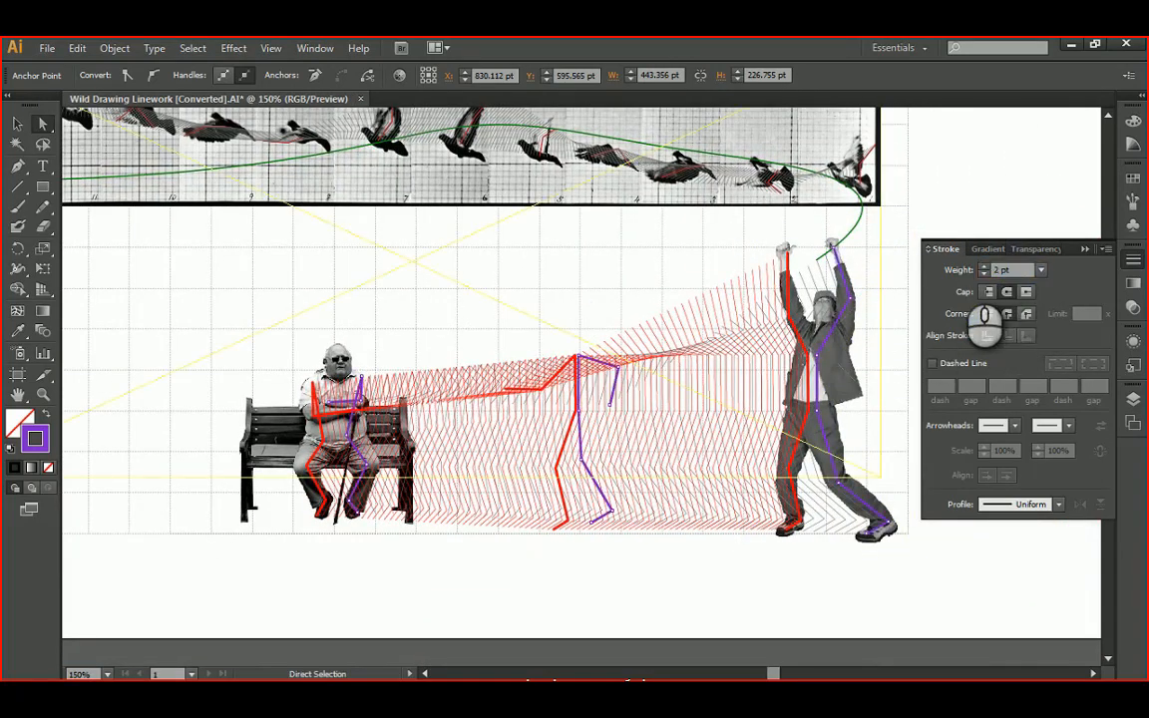
scroll(1026, 272, up, 1)
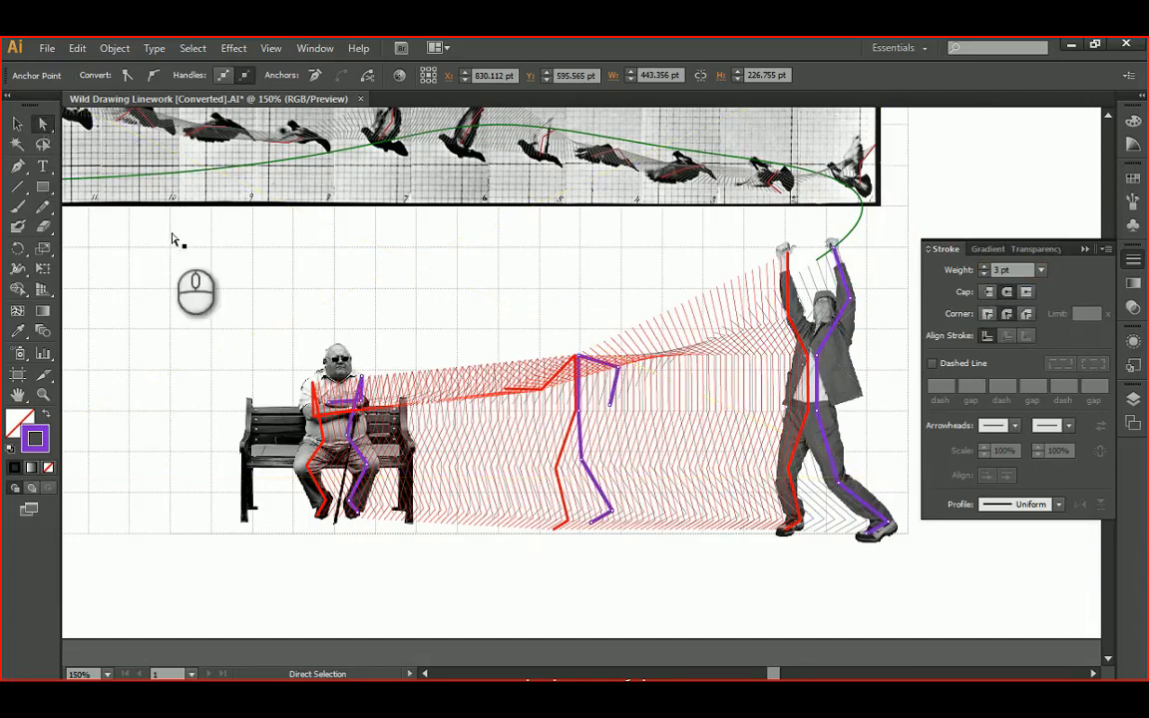
click(209, 269)
Select every path that has the same appearance as a thin grey tween line beside the standing man
alt+scroll(750, 313, up, 2)
alt+scroll(768, 309, up, 1)
click(771, 307)
alt+scroll(771, 307, down, 2)
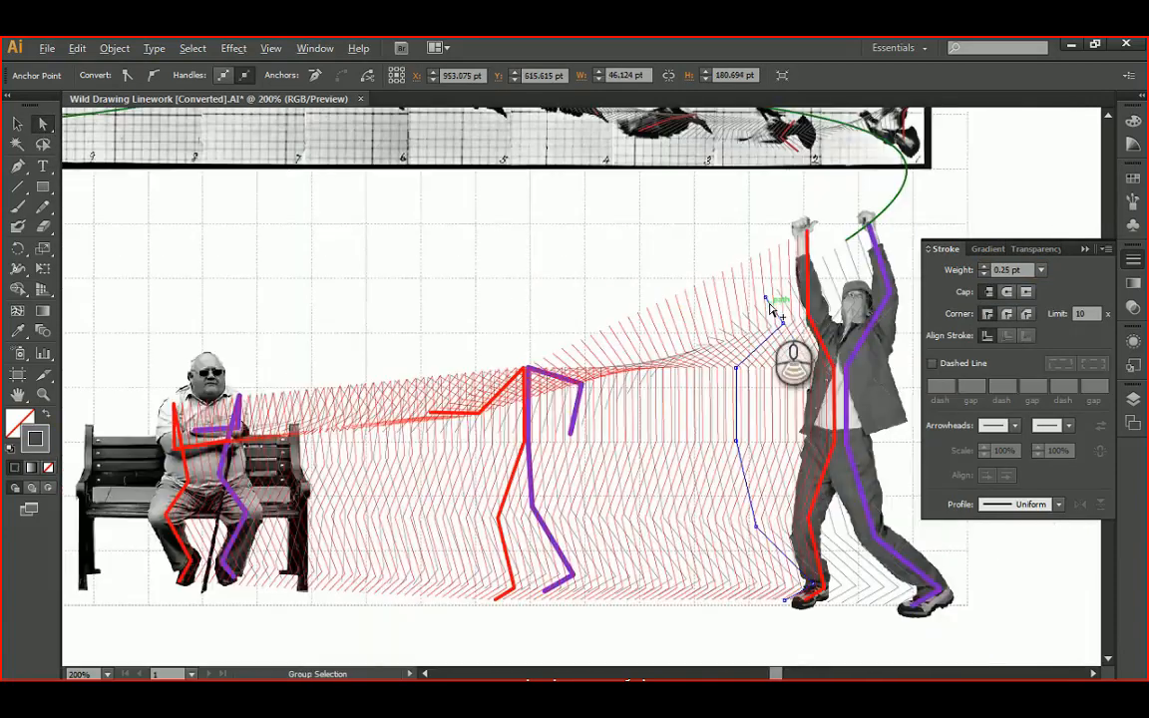
drag(820, 259, 668, 260)
click(192, 48)
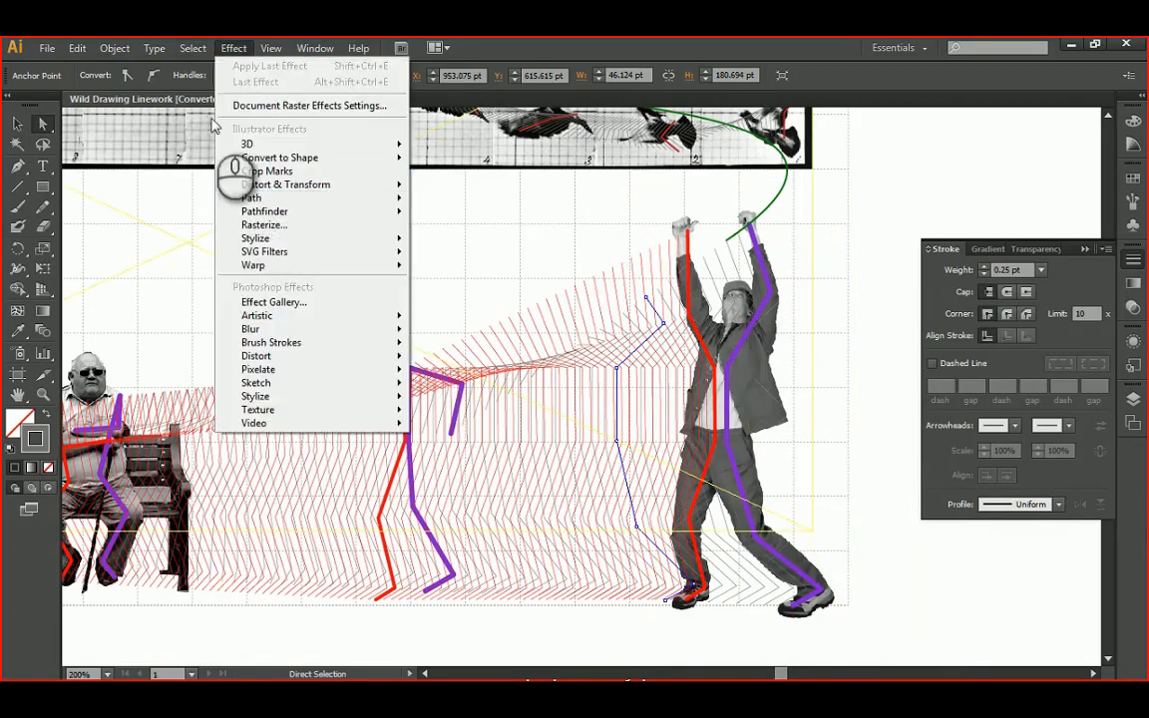
mouse_move(215, 212)
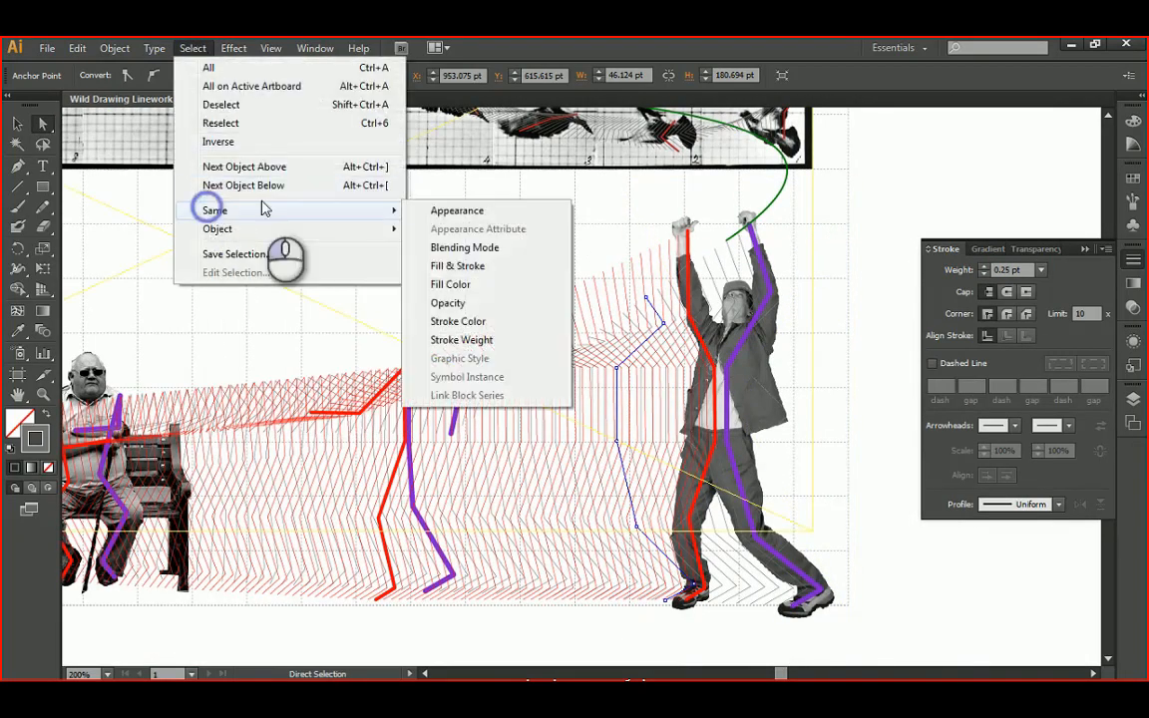
click(444, 209)
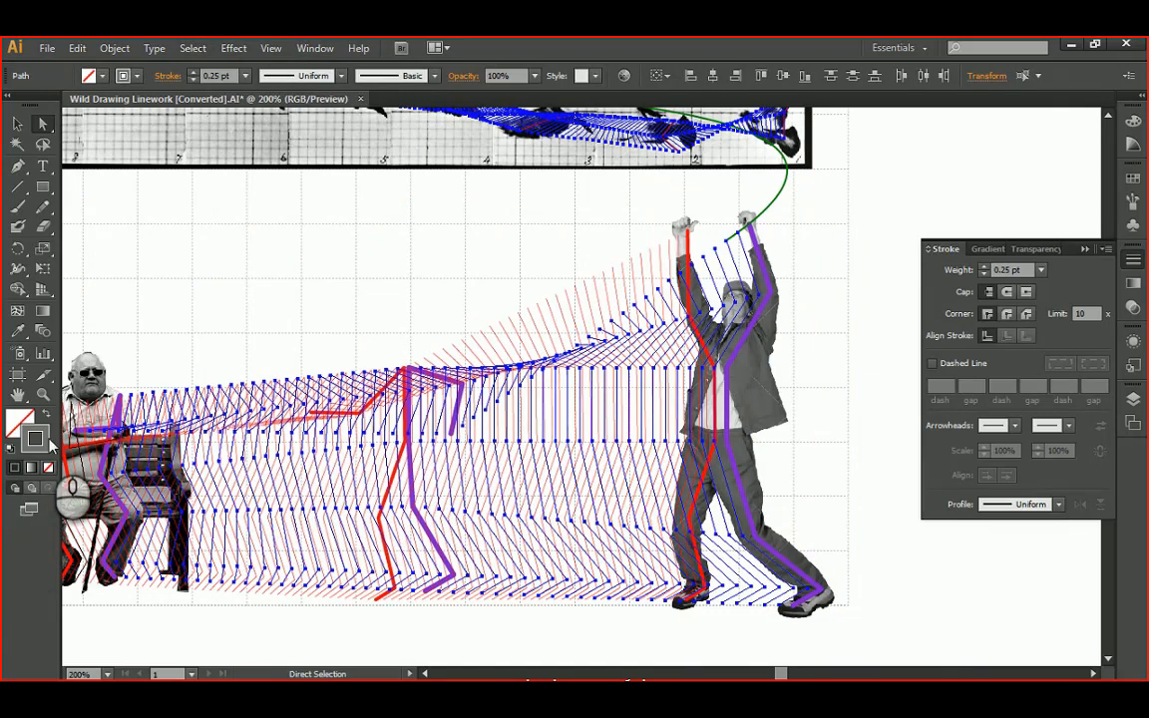
Change the stroke colour of the selected grey tween lines to bright purple CB2AF2 and deselect them
double_click(41, 441)
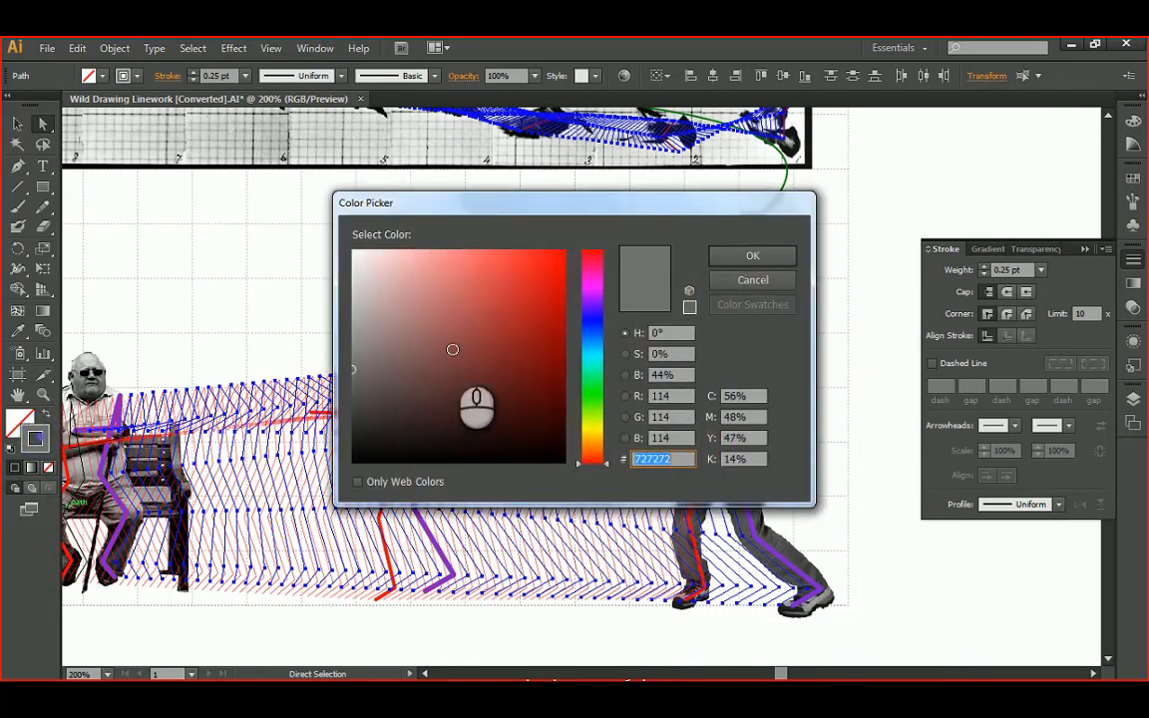
click(593, 294)
click(529, 260)
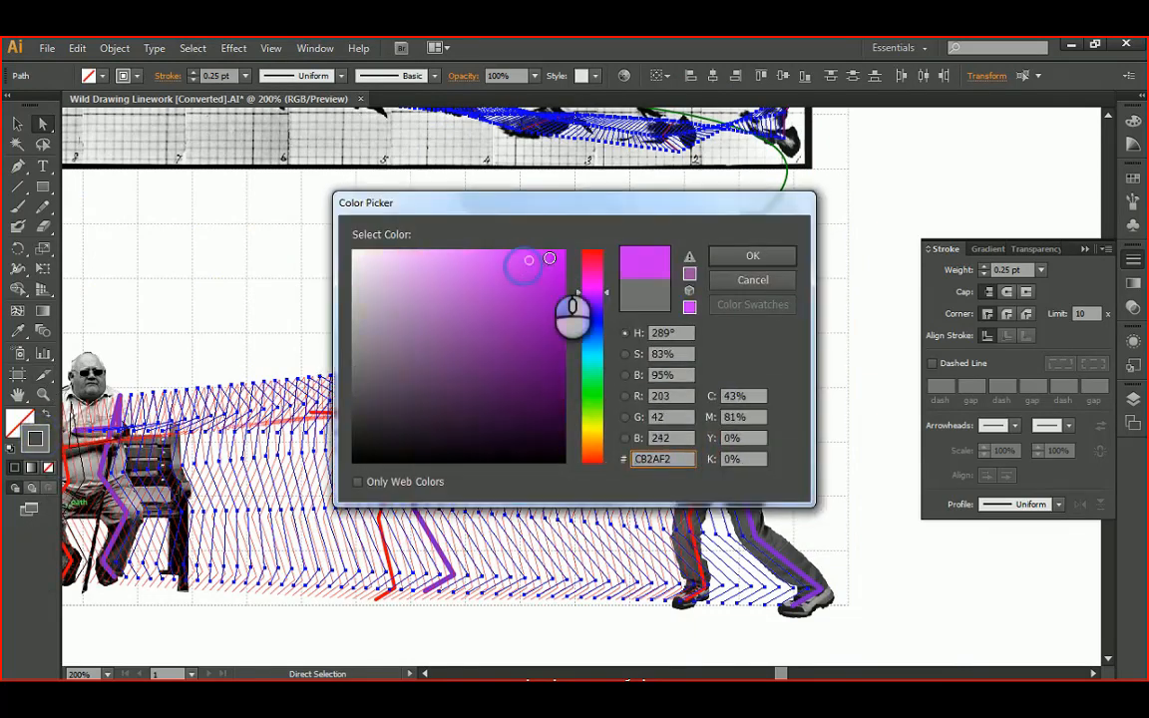
click(754, 256)
click(18, 123)
click(399, 281)
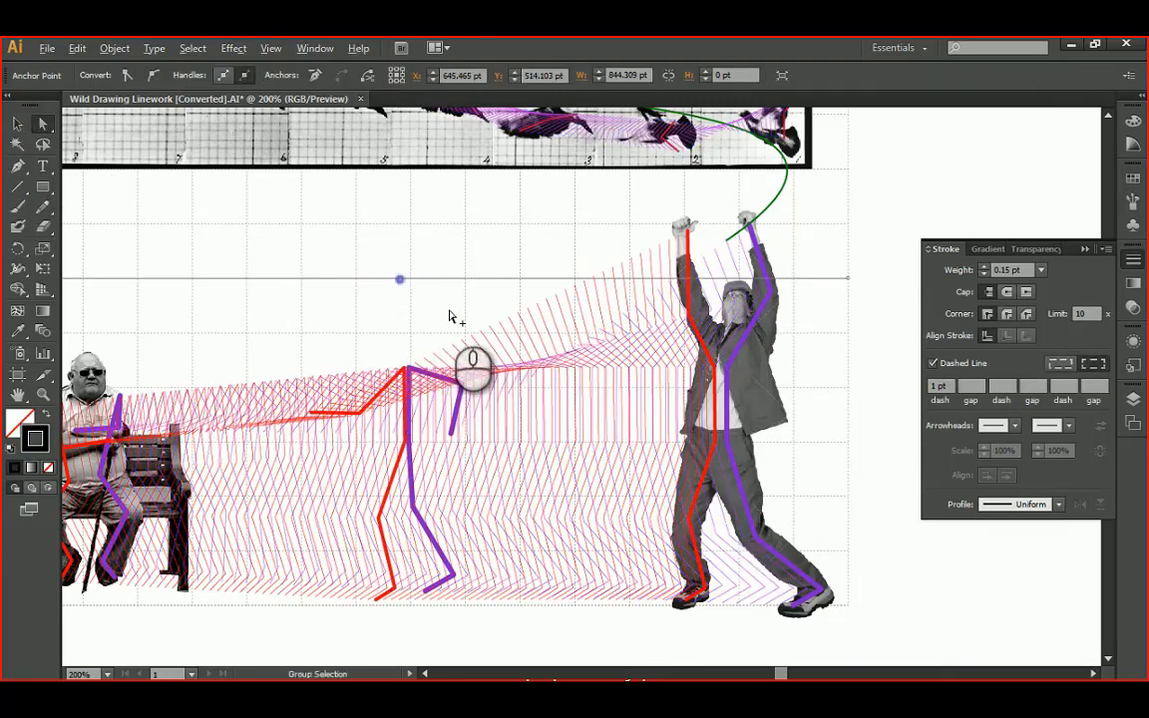
alt+scroll(452, 310, down, 3)
drag(459, 274, 588, 284)
alt+scroll(577, 371, up, 3)
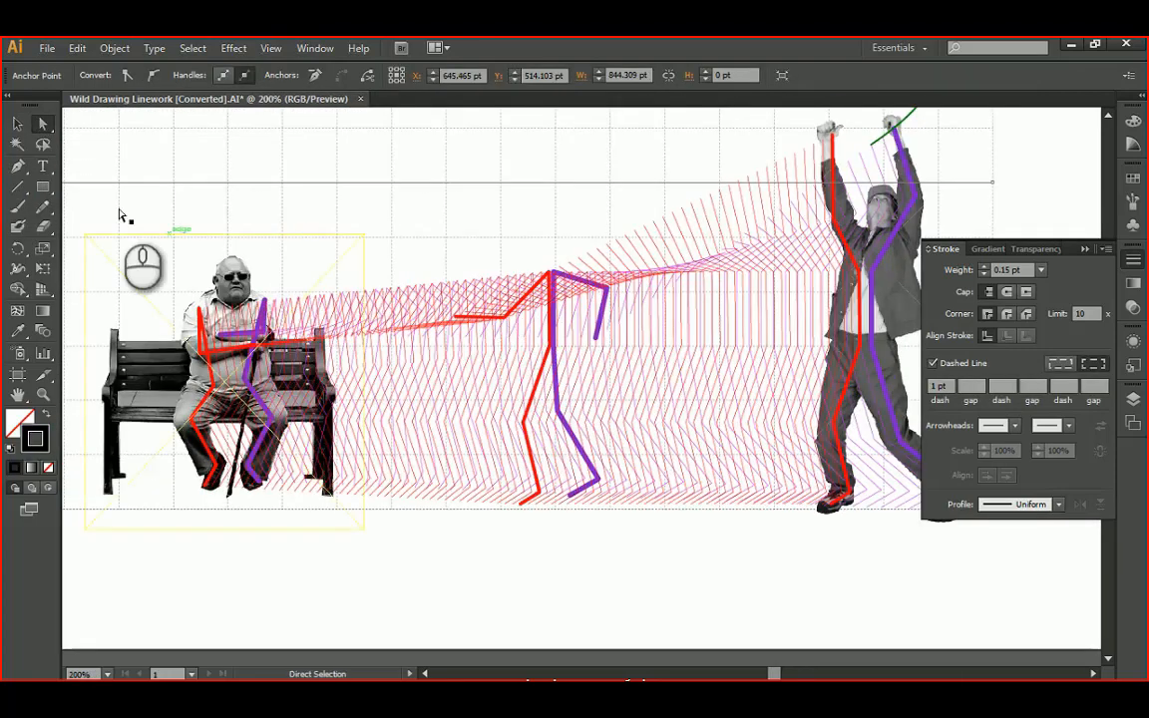
alt+scroll(392, 248, down, 2)
drag(657, 252, 674, 307)
alt+scroll(524, 424, up, 2)
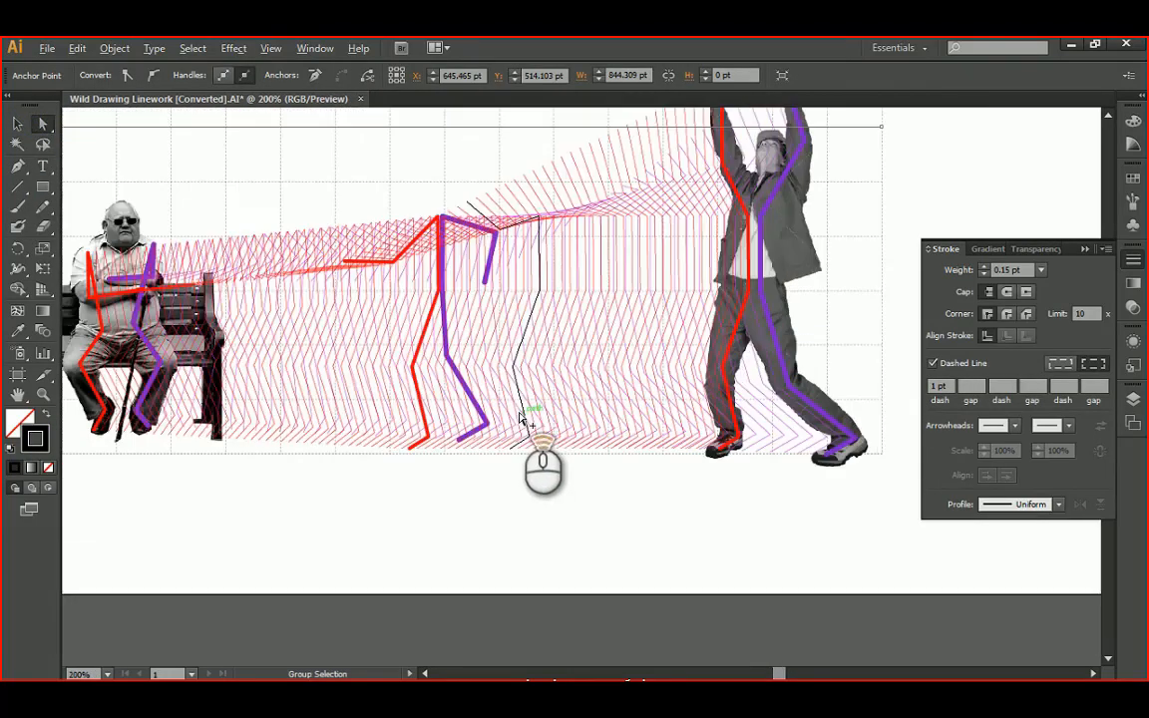
Select the thick red and purple skeleton lines between the figures, on the standing man and on the seated man together
alt+scroll(479, 449, up, 3)
click(451, 386)
click(319, 398)
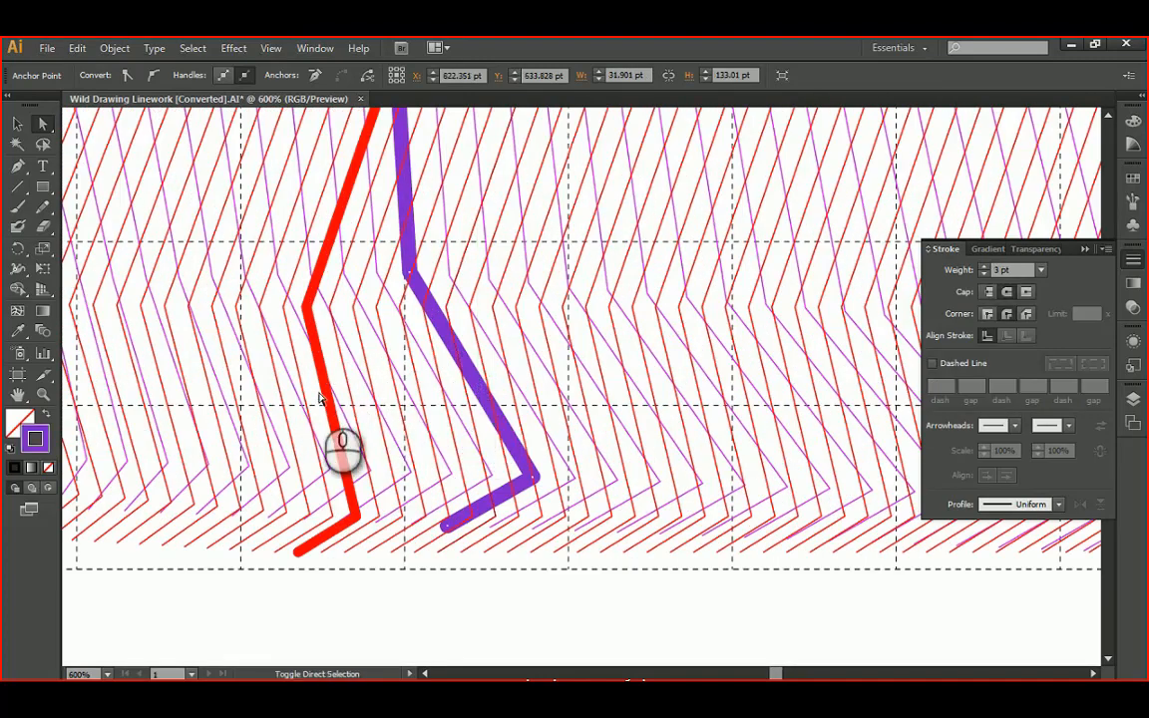
alt+scroll(324, 401, down, 4)
alt+scroll(555, 377, up, 3)
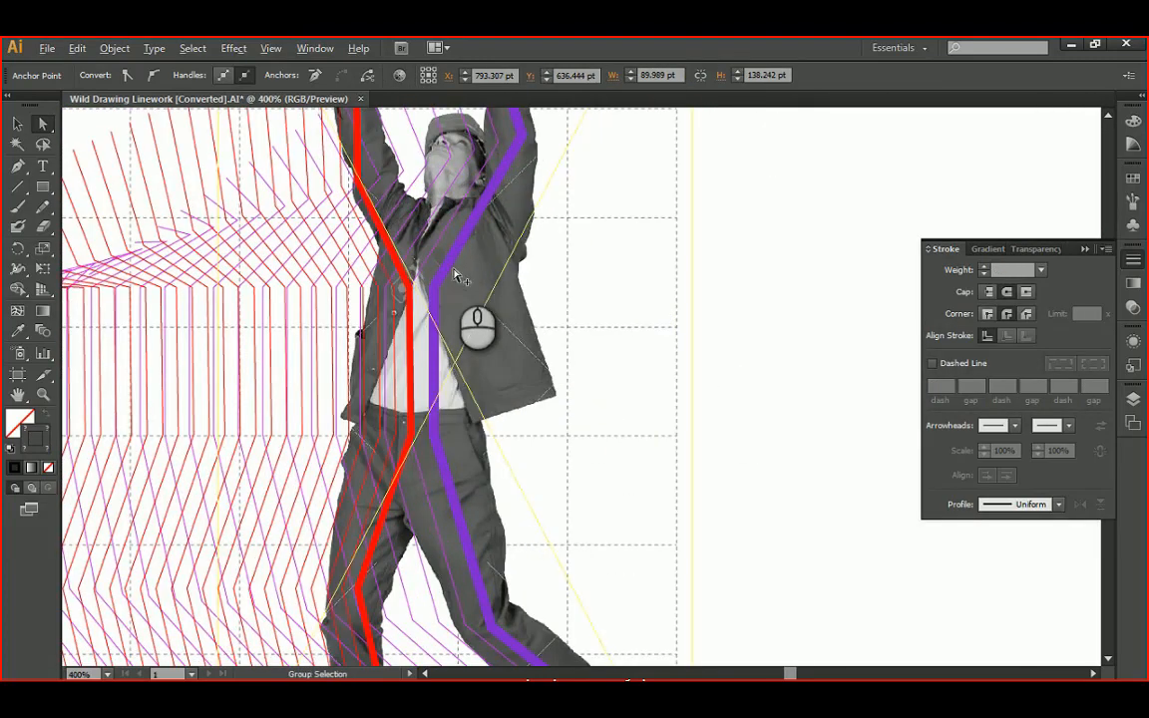
shift+click(452, 257)
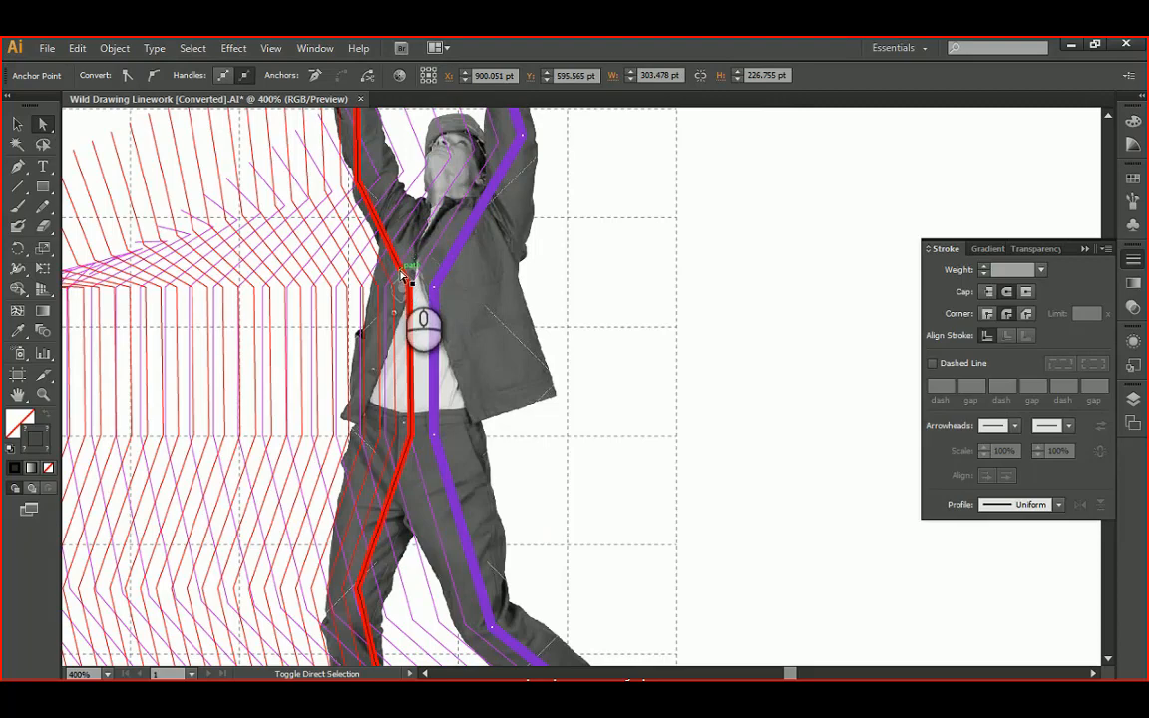
alt+scroll(429, 299, down, 4)
alt+scroll(374, 379, up, 4)
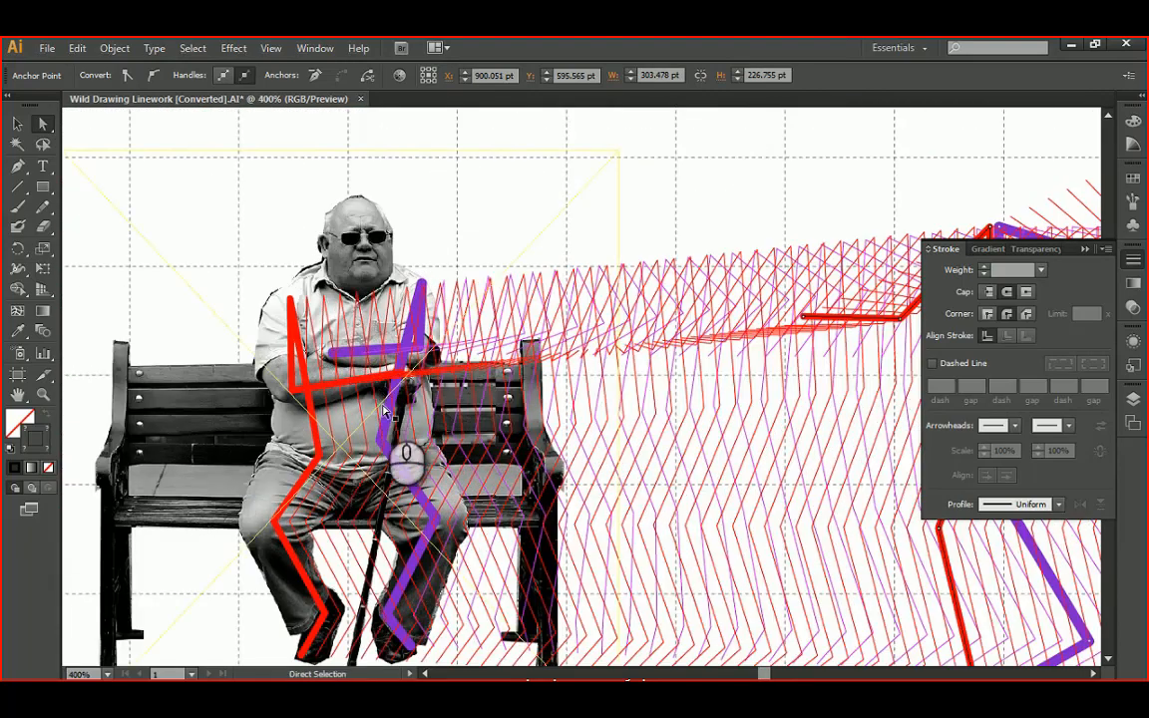
shift+click(316, 424)
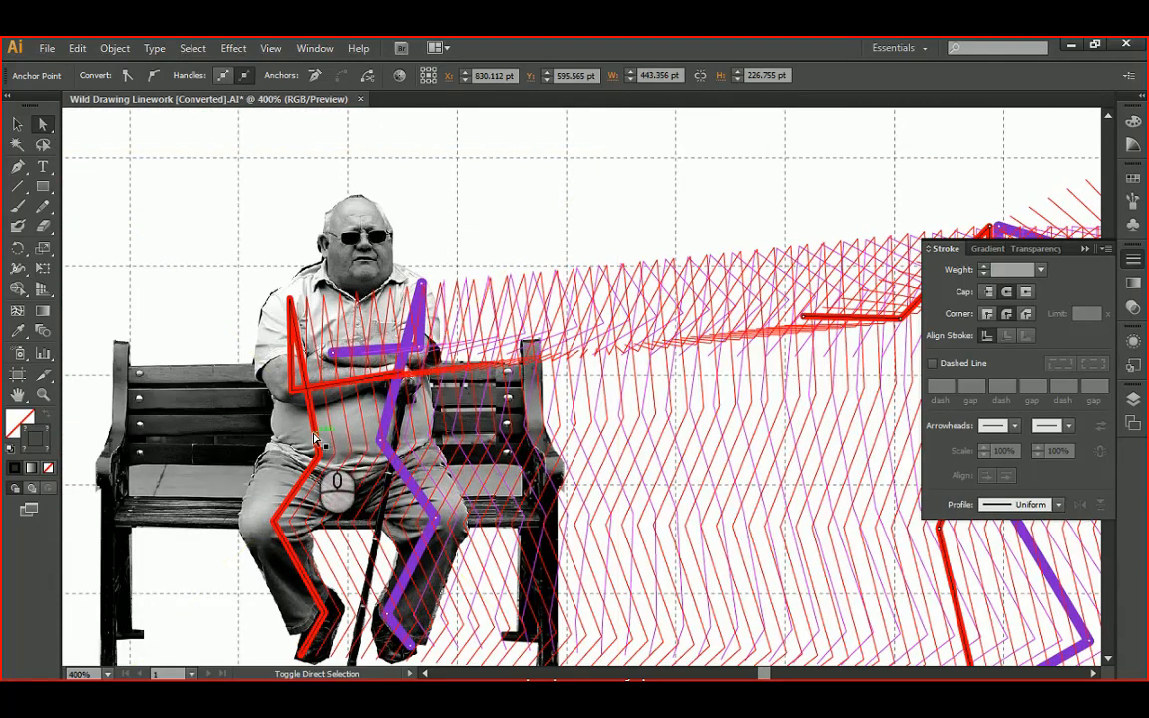
shift+click(395, 383)
alt+scroll(397, 383, down, 3)
drag(596, 302, 411, 313)
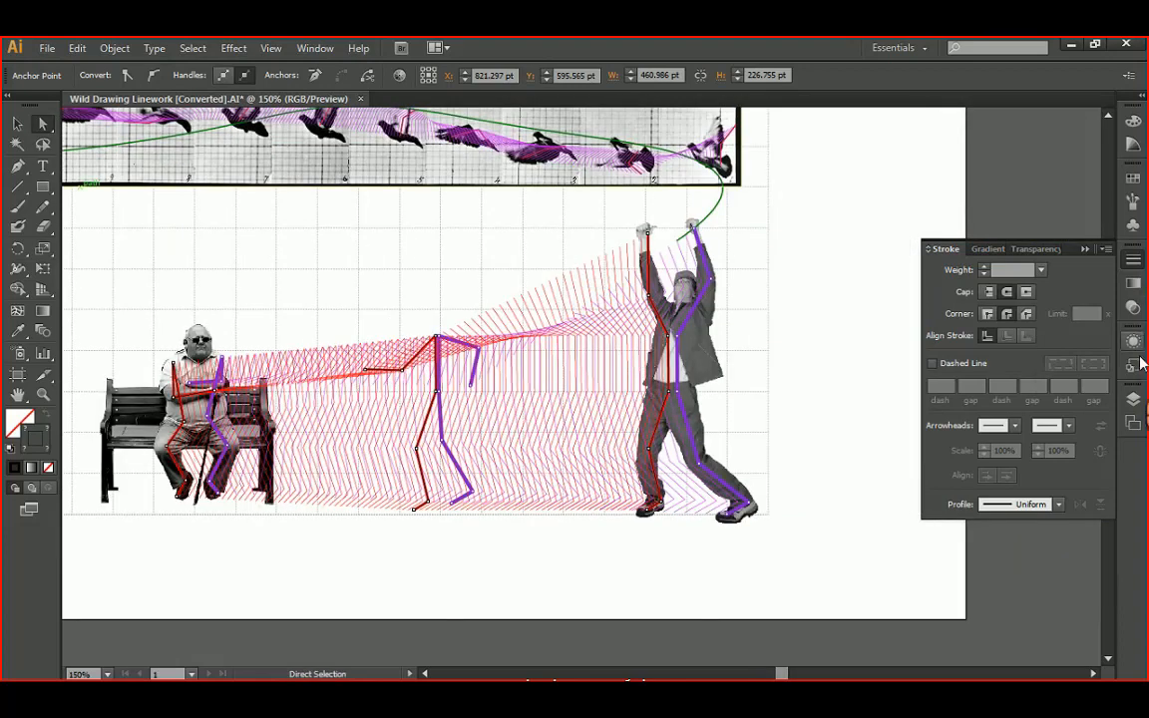
Create a layer named Skeletal Highlights directly below Left Side, and move the selected purple right-side lines onto it
click(1133, 401)
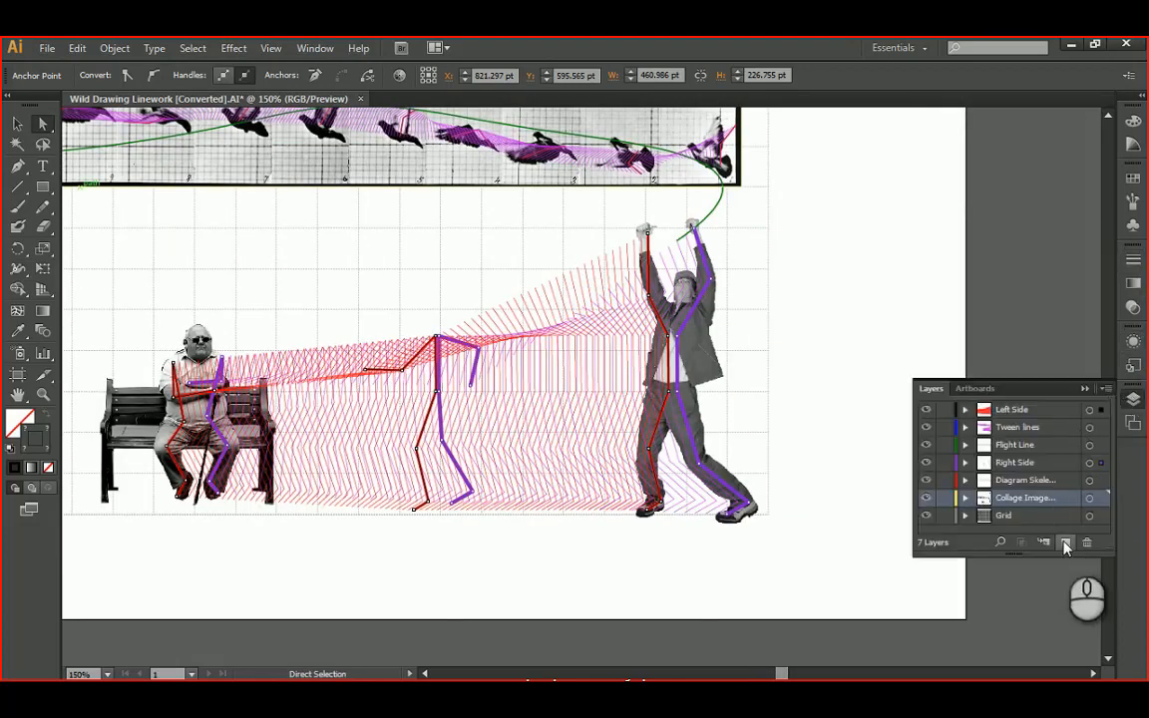
click(1065, 544)
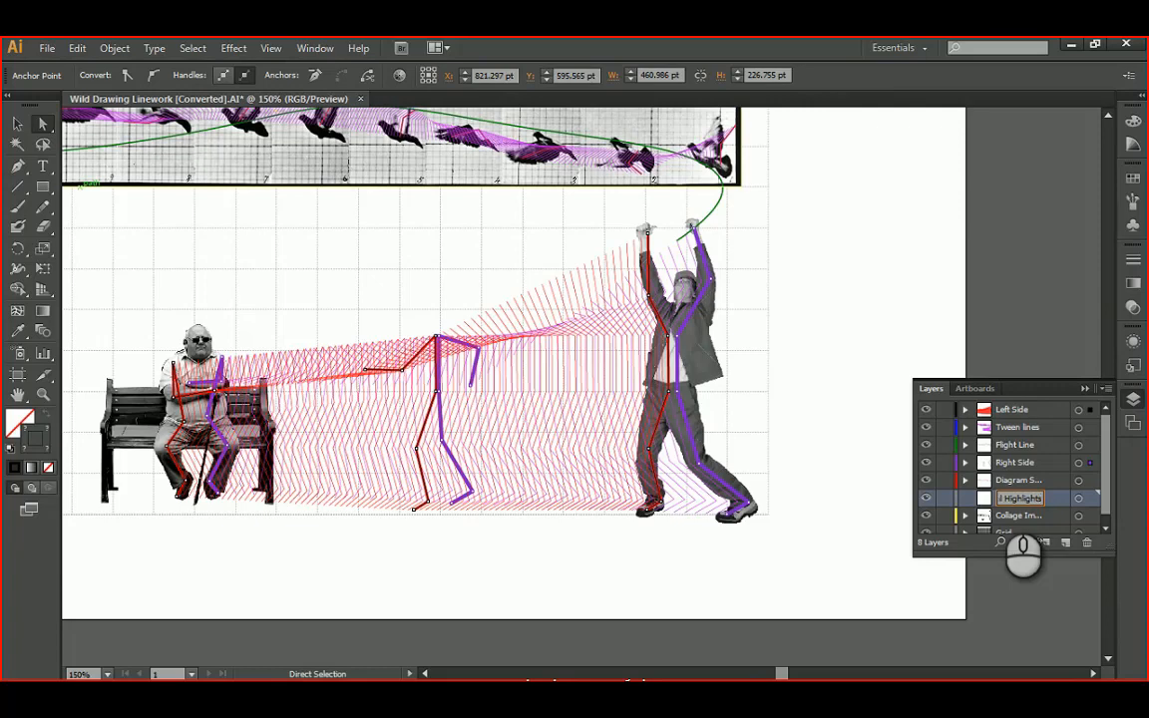
drag(1092, 463, 1034, 419)
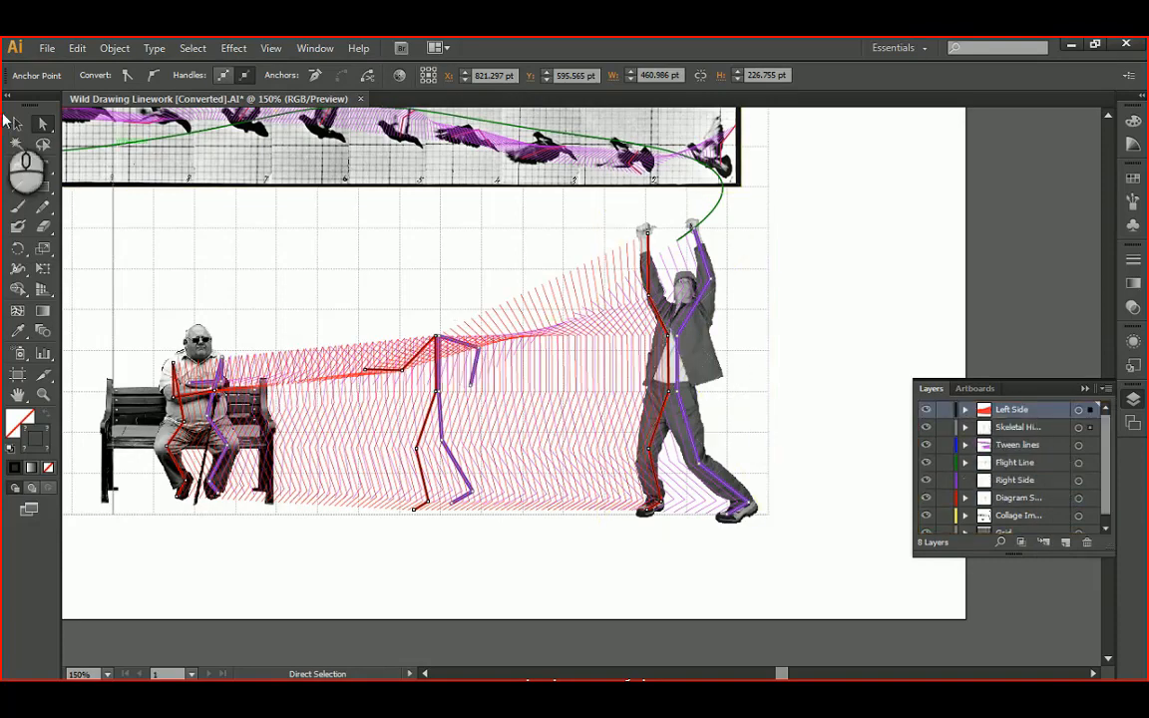
click(381, 270)
alt+scroll(432, 403, up, 3)
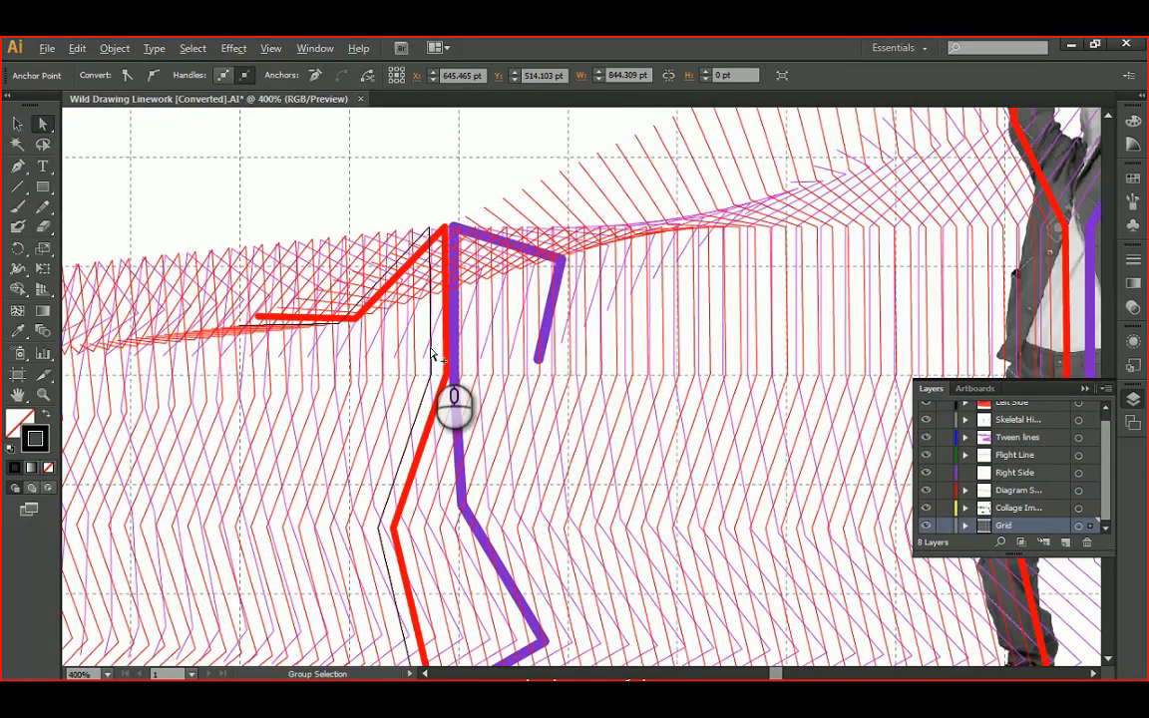
Deselect the grid line and create a small text frame just outside the grid's lower-right corner, beside the standing man's foot
alt+scroll(478, 341, down, 2)
drag(1104, 430, 1052, 401)
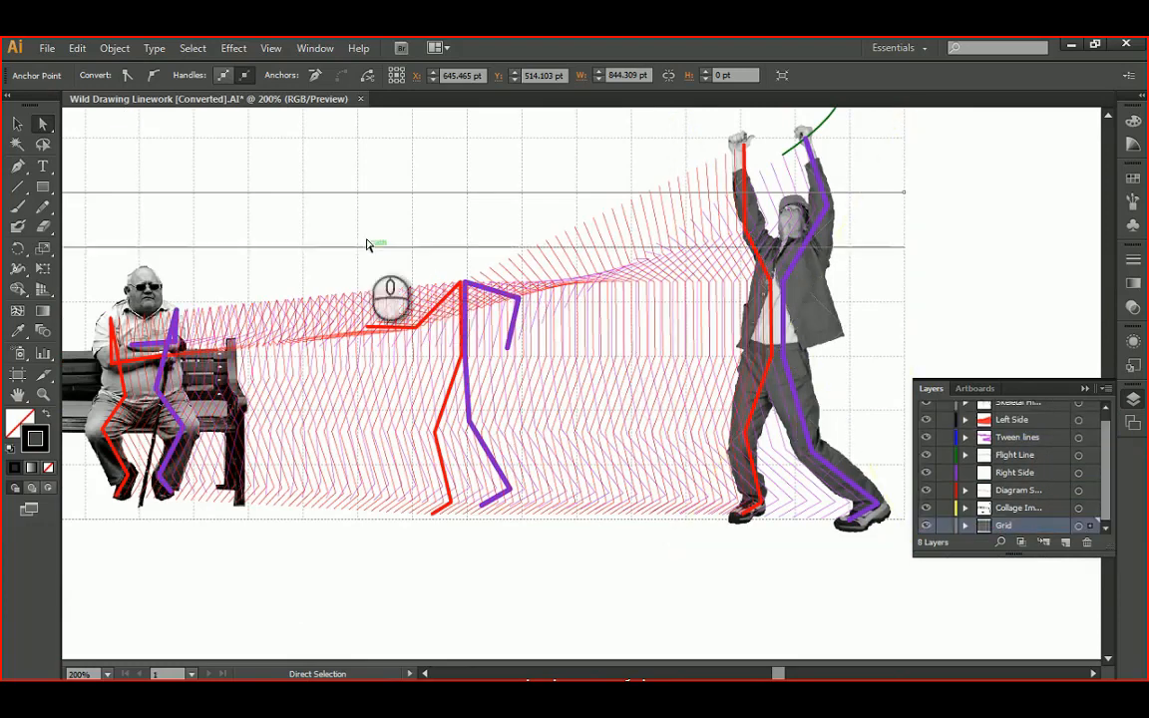
alt+scroll(544, 208, down, 2)
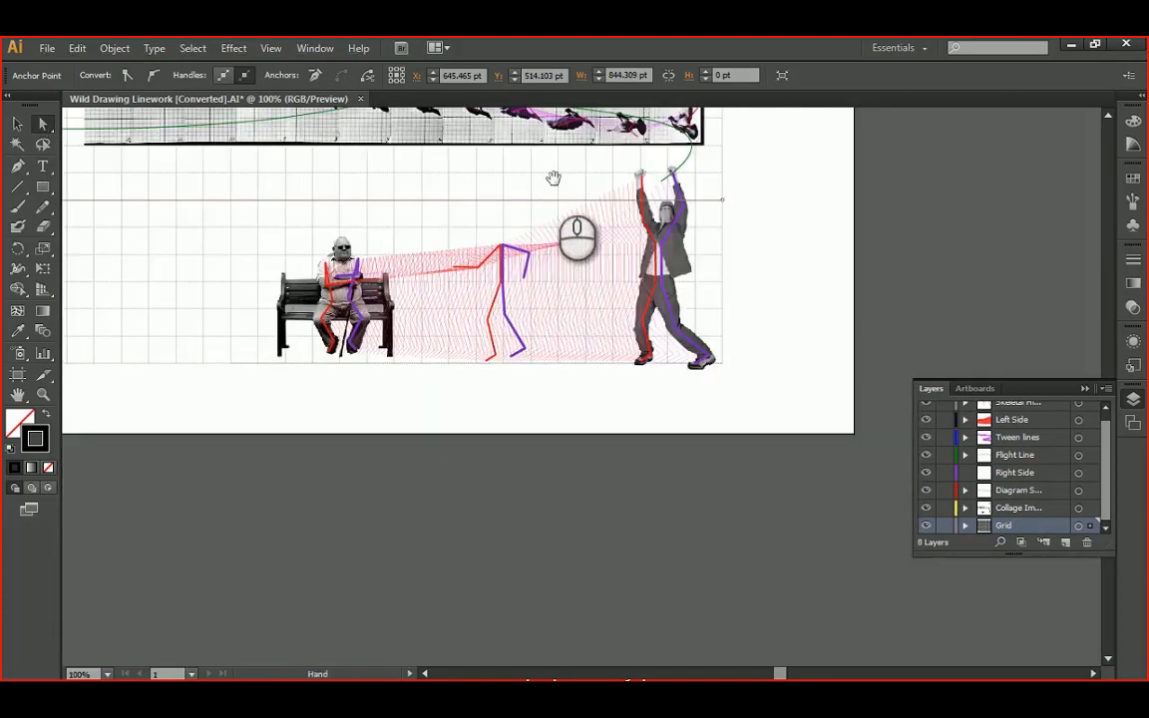
drag(554, 179, 591, 292)
alt+scroll(742, 290, down, 2)
click(793, 219)
alt+scroll(778, 340, up, 2)
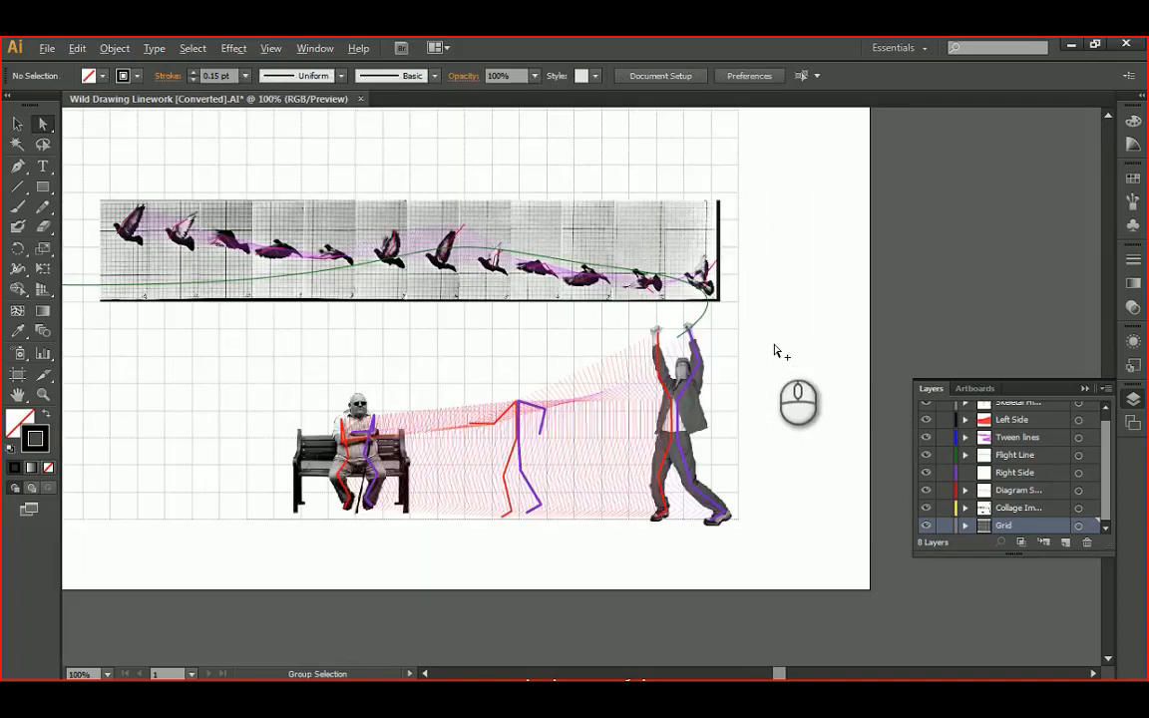
click(43, 168)
alt+scroll(687, 566, up, 3)
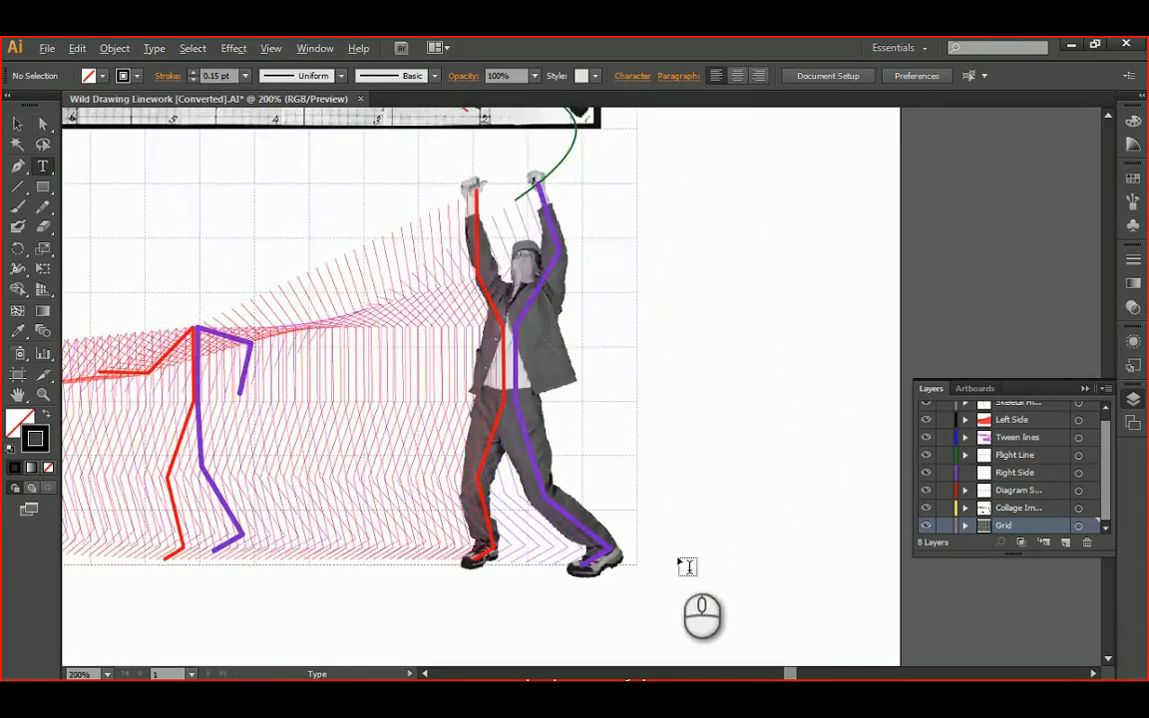
drag(640, 556, 724, 599)
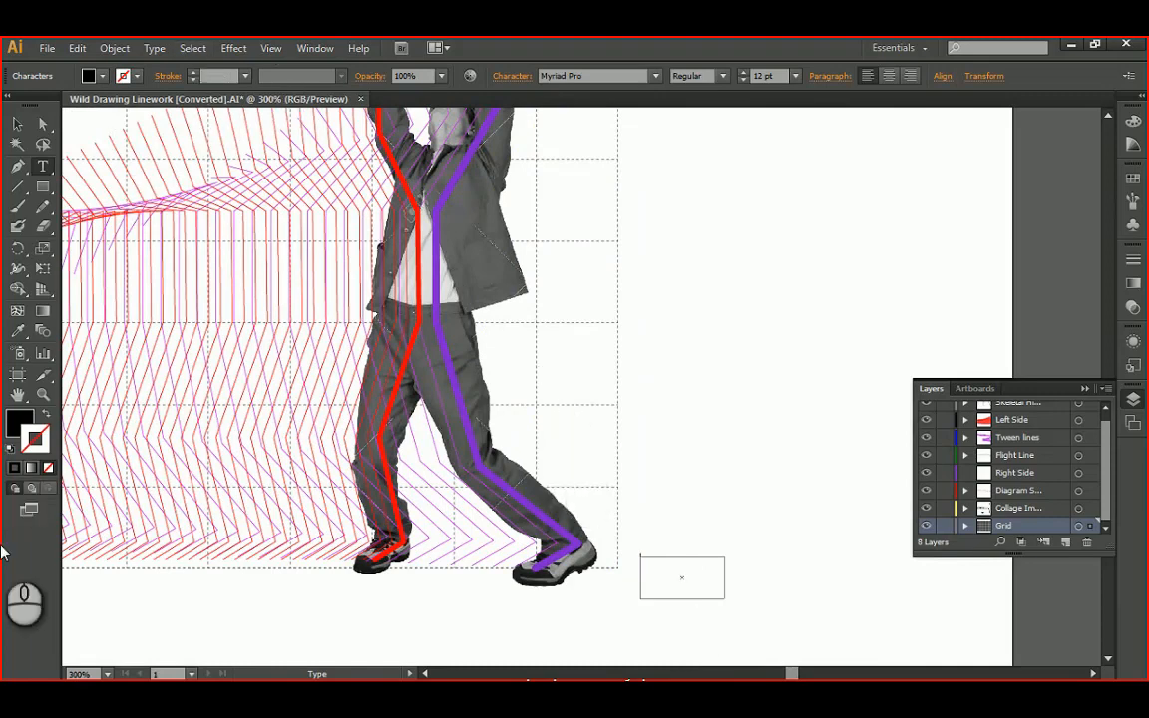
Set the label font to Arial and enter 0 in the new text frame
click(14, 429)
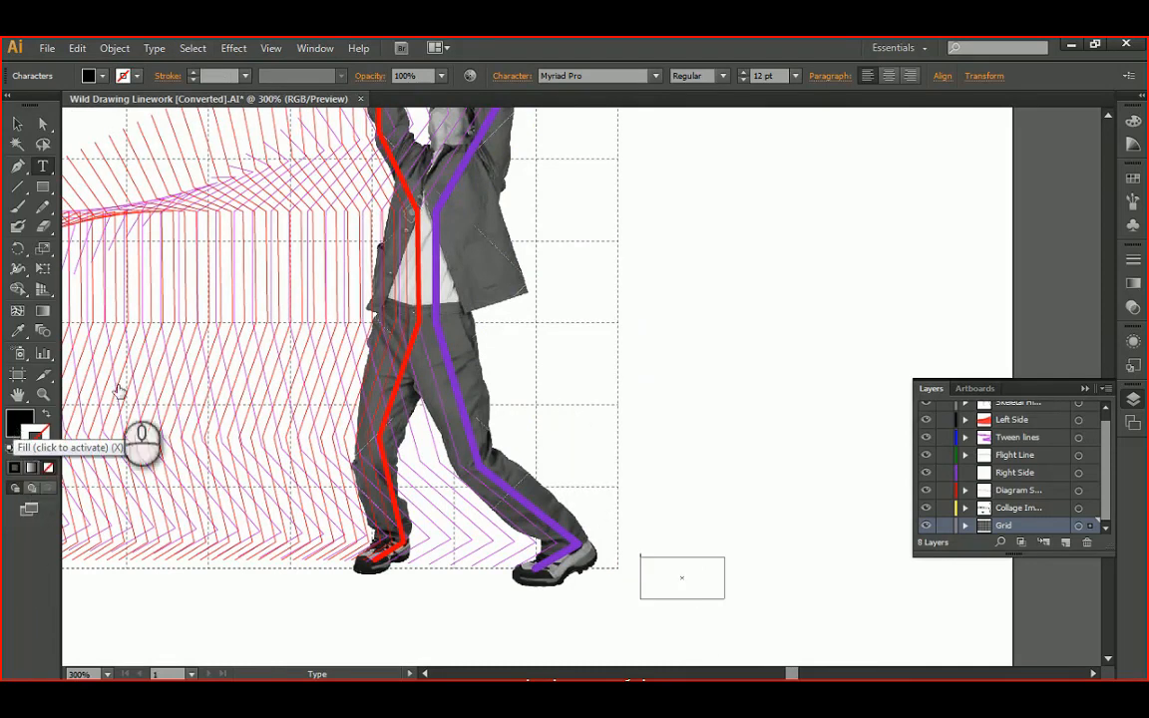
click(764, 76)
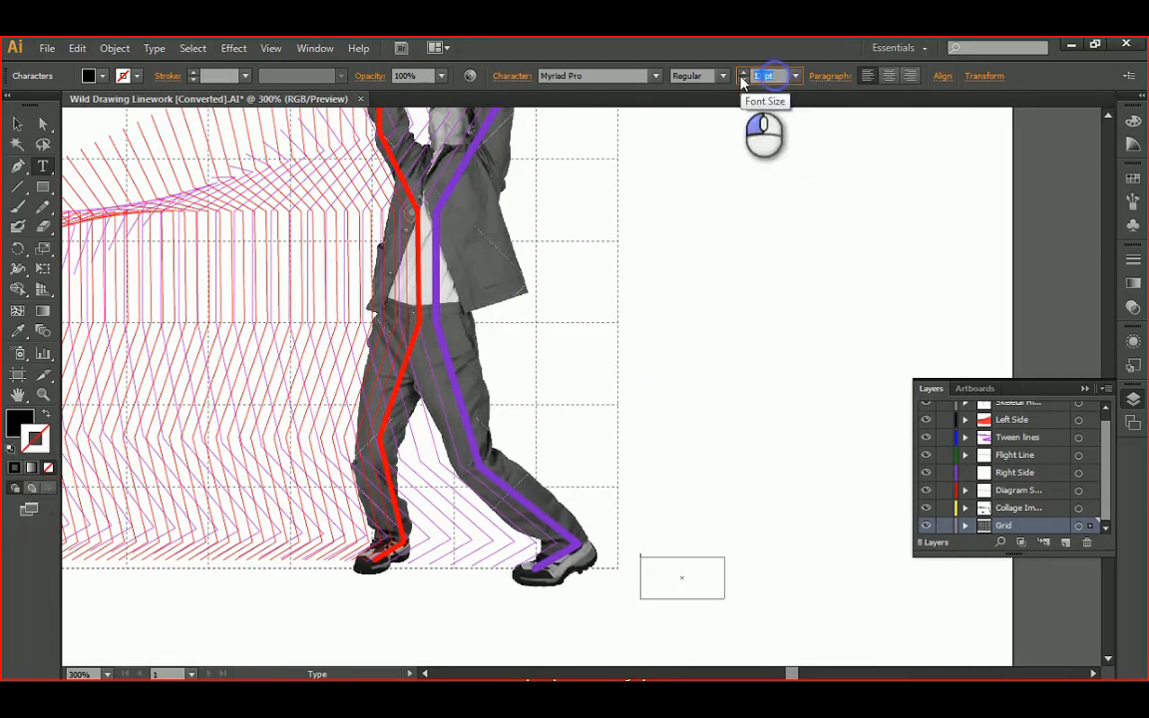
click(655, 76)
click(627, 93)
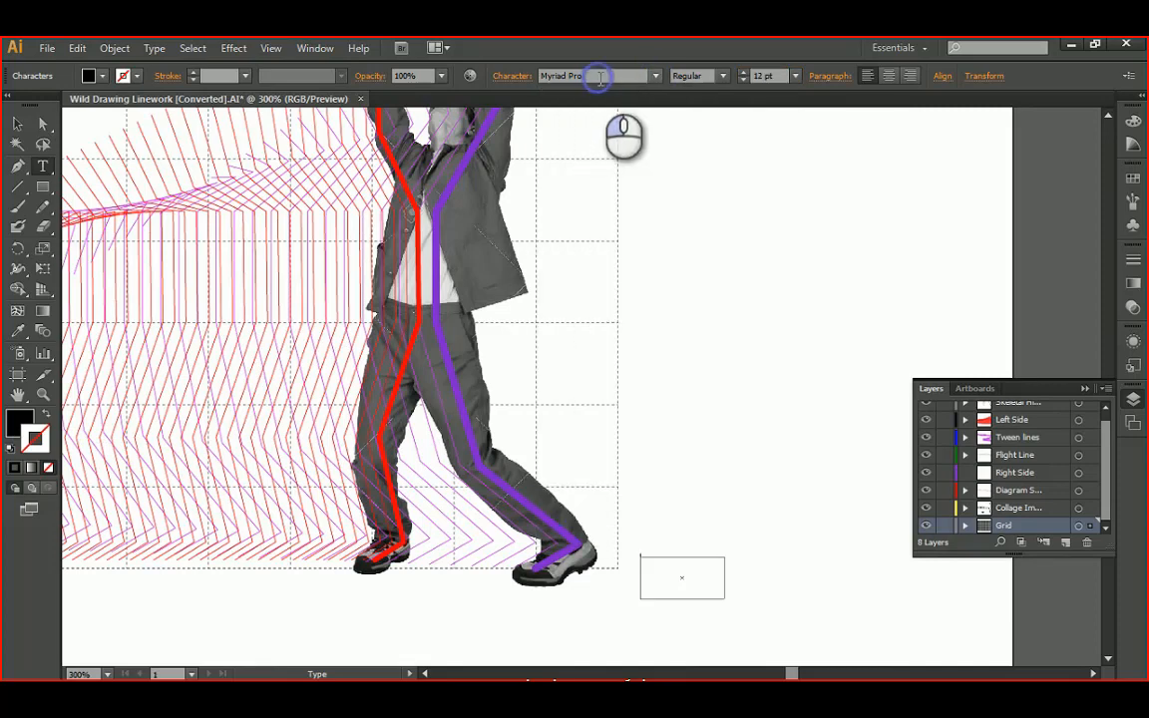
click(655, 76)
scroll(624, 205, up, 8)
scroll(624, 204, up, 20)
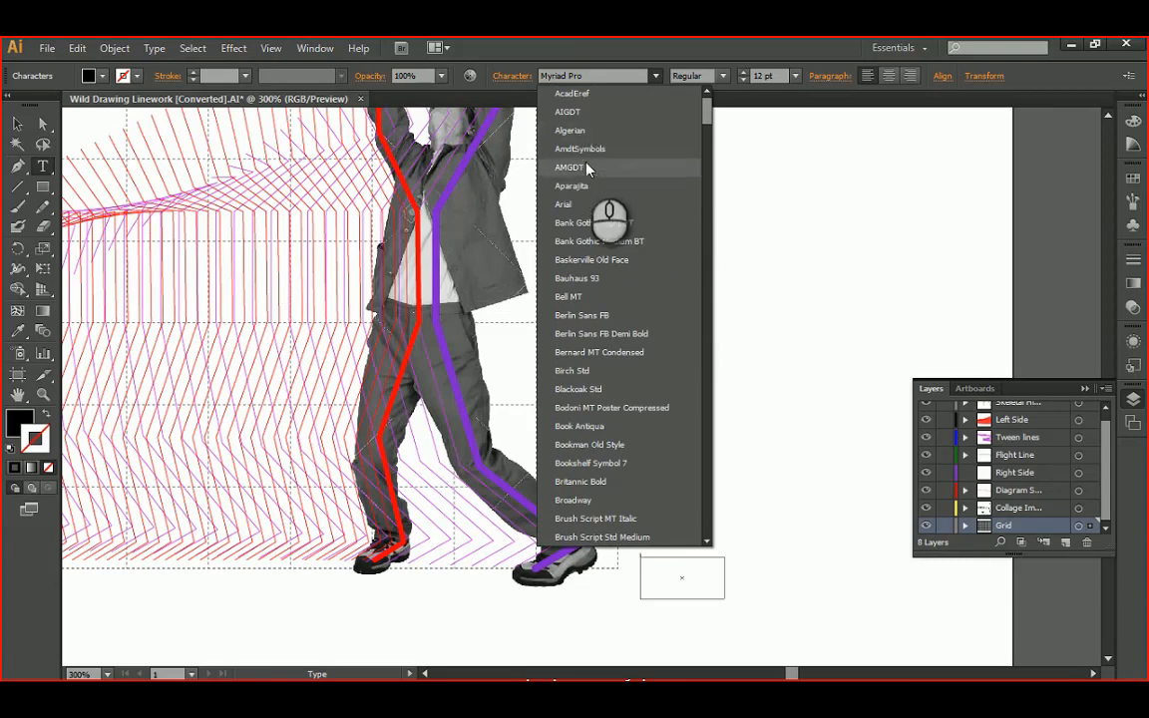
click(573, 204)
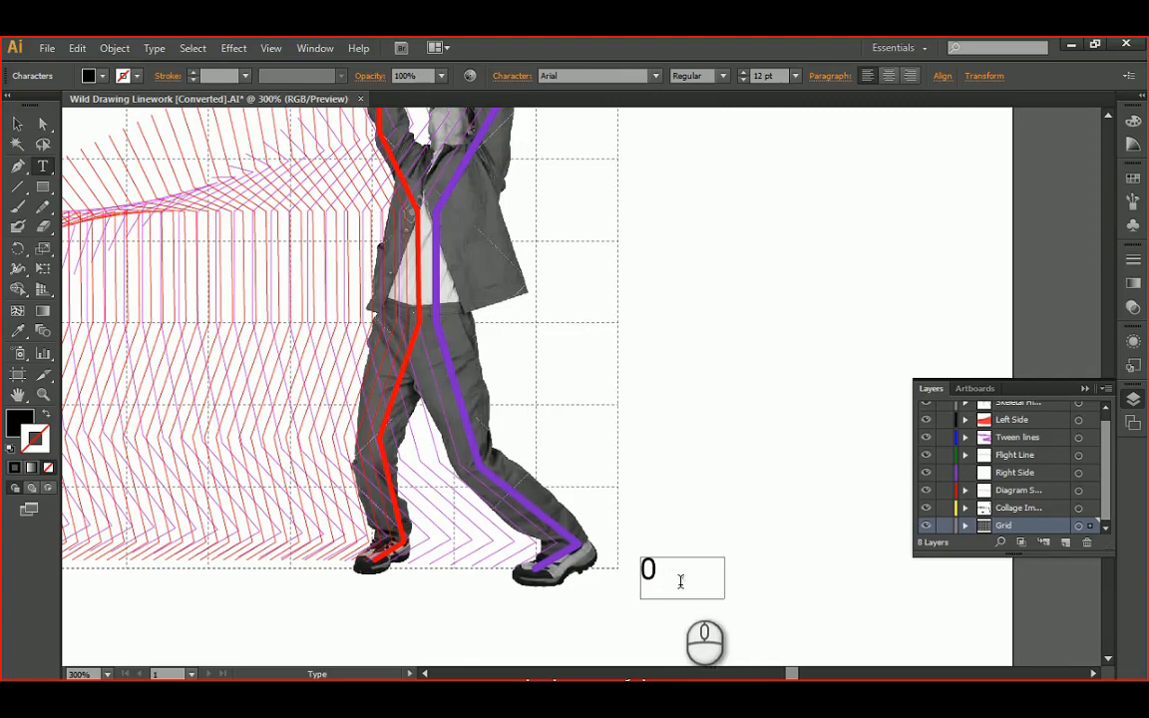
Select the 0 label and shrink its text frame to fit closely around the number
click(17, 123)
click(880, 451)
click(649, 570)
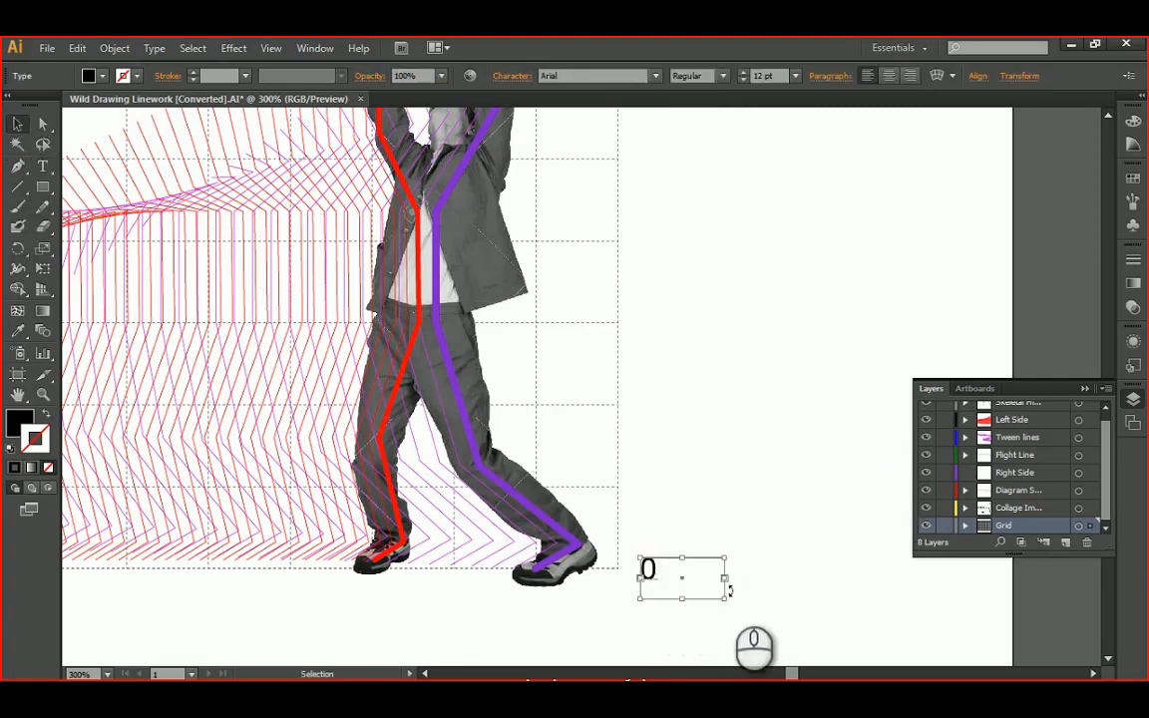
drag(727, 589, 676, 599)
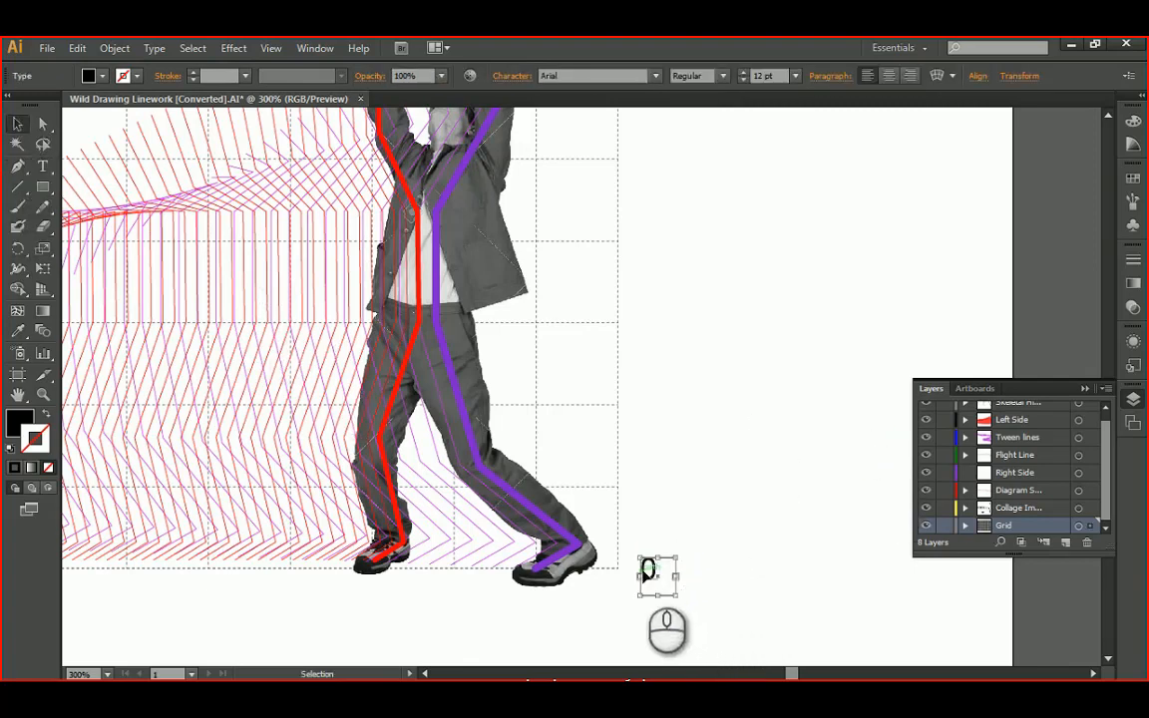
alt+scroll(648, 559, up, 2)
drag(658, 556, 711, 572)
alt+scroll(720, 509, down, 2)
drag(715, 475, 654, 526)
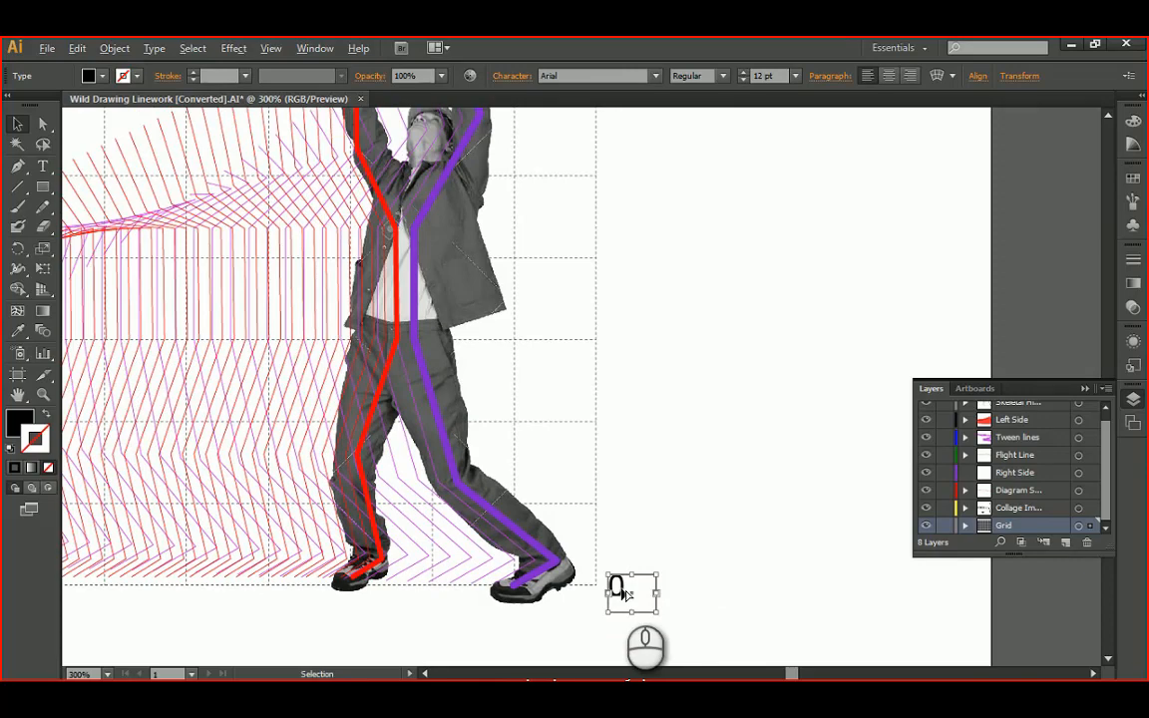
Copy the 0 label straight up 32 pt to the next grid line, repeating the copy line by line until just above the bird strip
alt+scroll(621, 591, down, 4)
drag(643, 531, 693, 477)
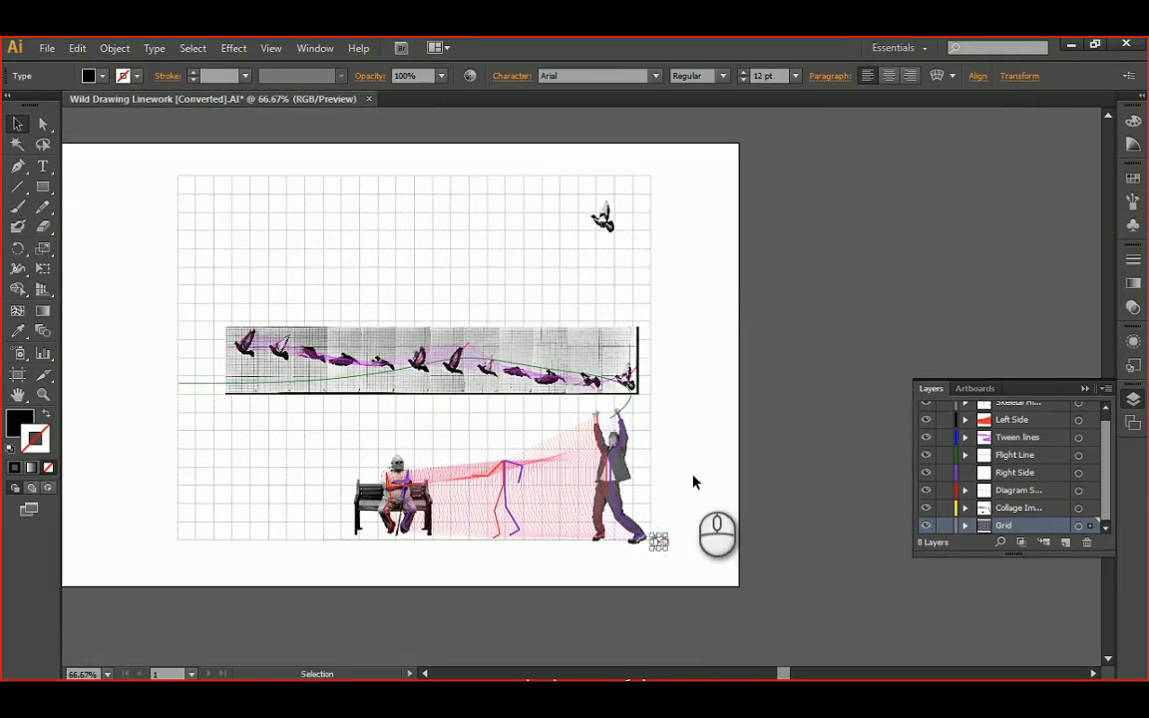
alt+scroll(689, 499, up, 4)
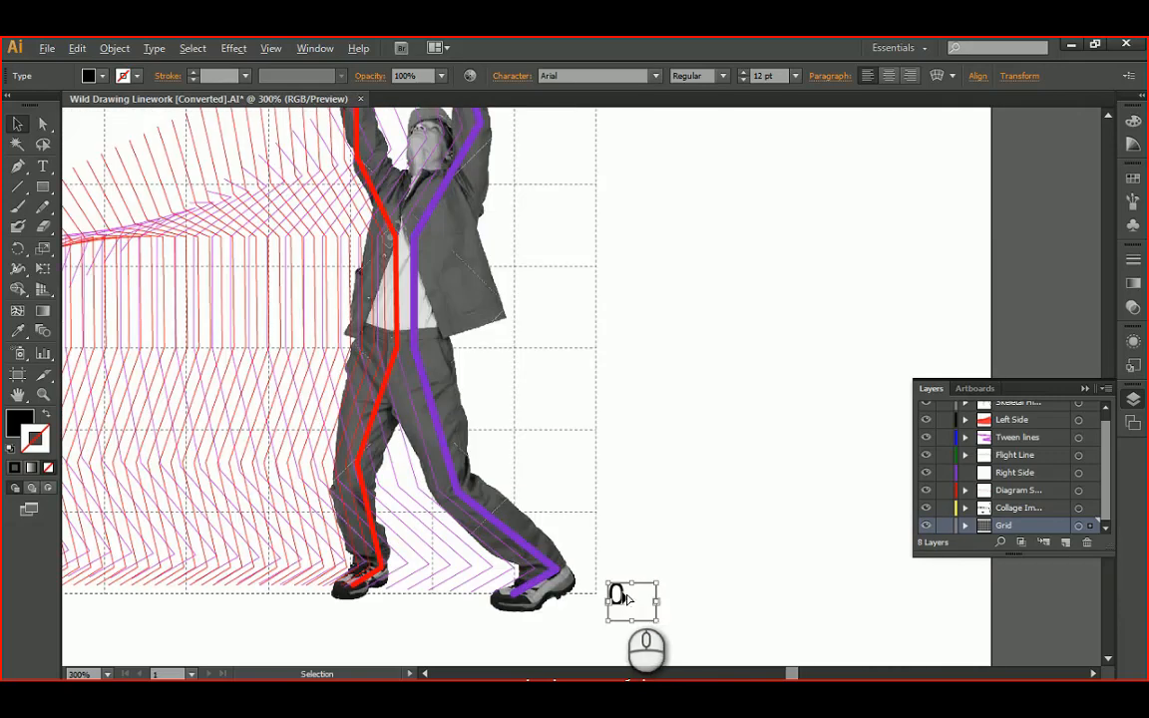
alt+shift+drag(622, 597, 619, 518)
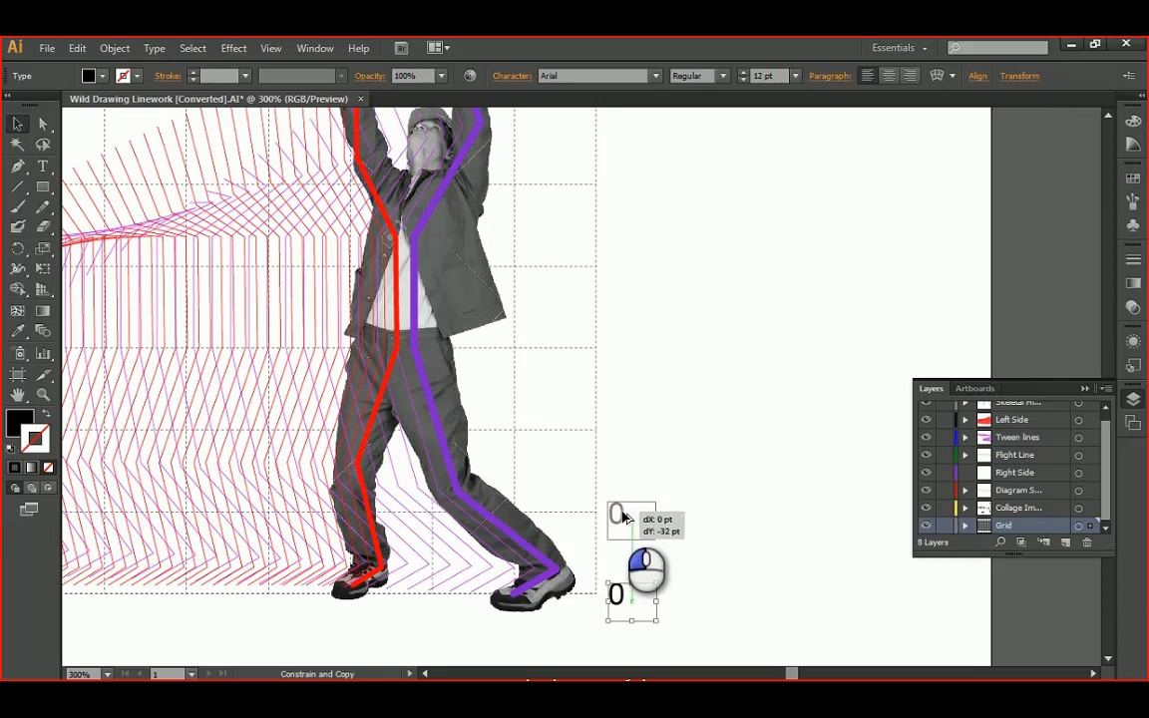
alt+shift+drag(622, 516, 622, 517)
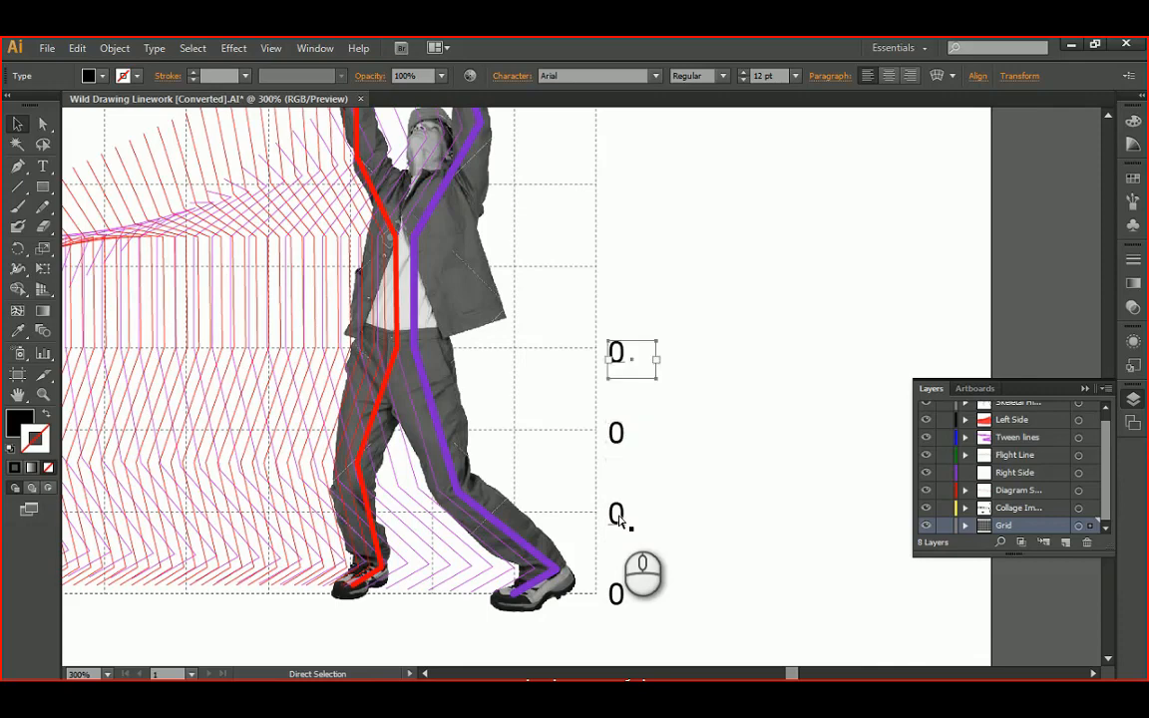
alt+scroll(633, 461, down, 2)
drag(678, 386, 678, 503)
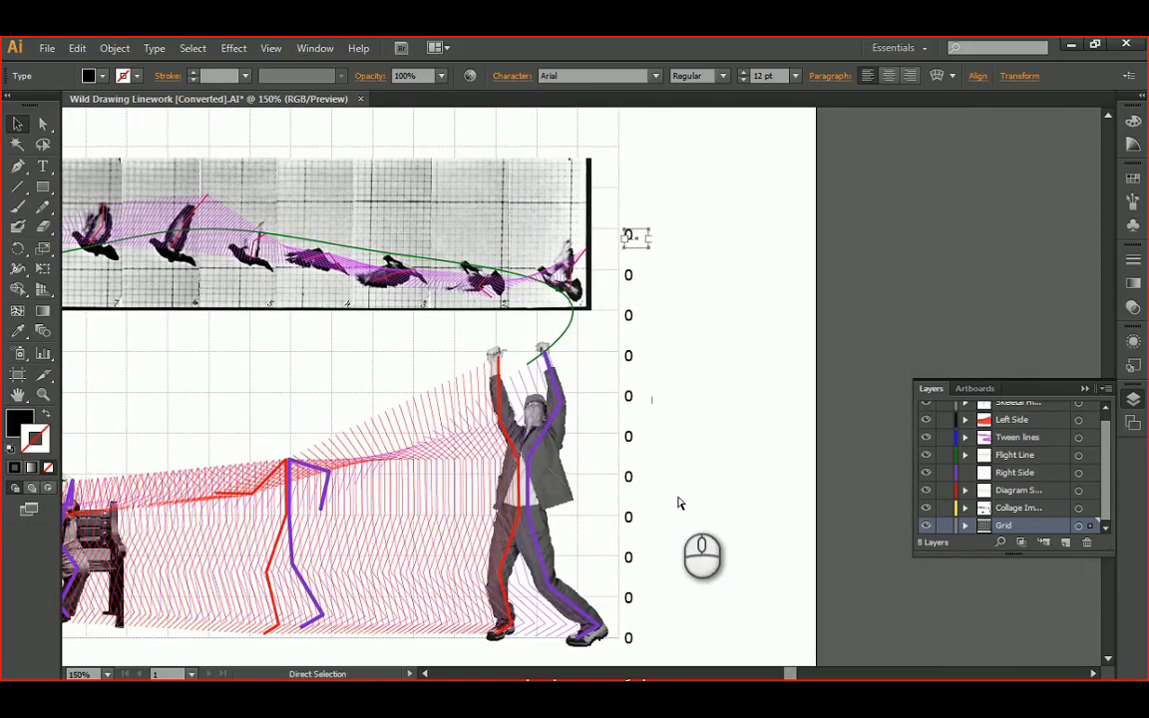
drag(690, 409, 687, 530)
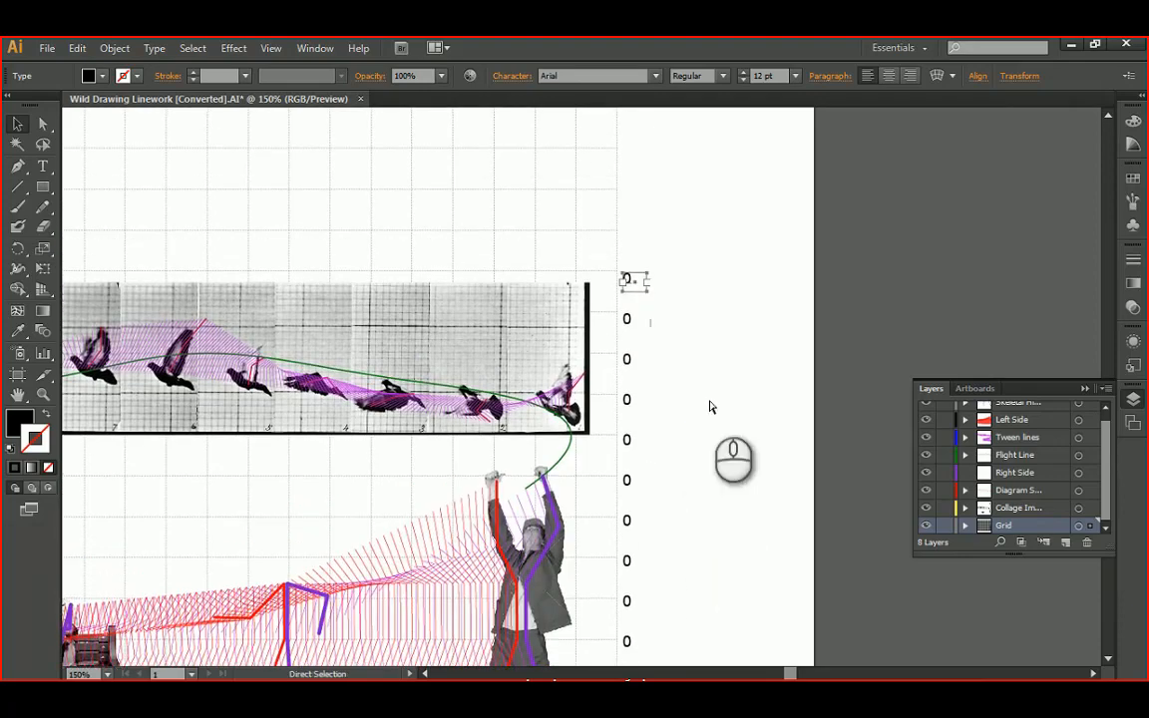
drag(713, 333, 713, 400)
alt+scroll(696, 418, down, 1)
drag(700, 508, 697, 321)
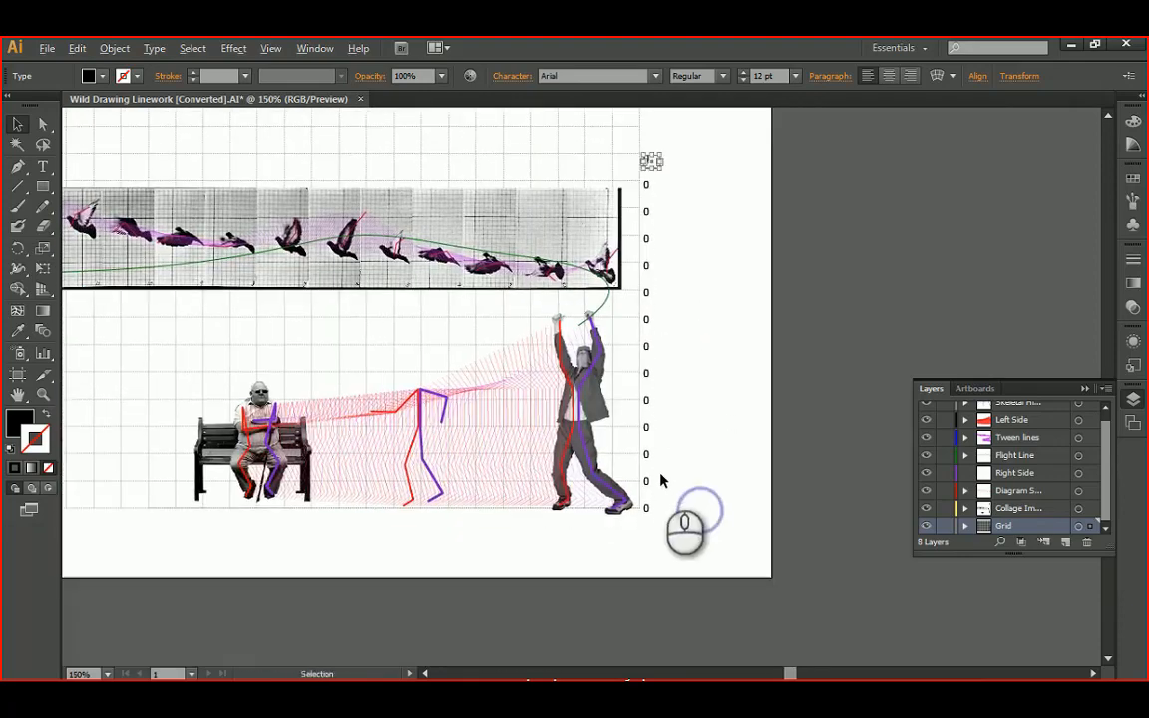
alt+scroll(659, 477, up, 3)
alt+scroll(683, 399, down, 4)
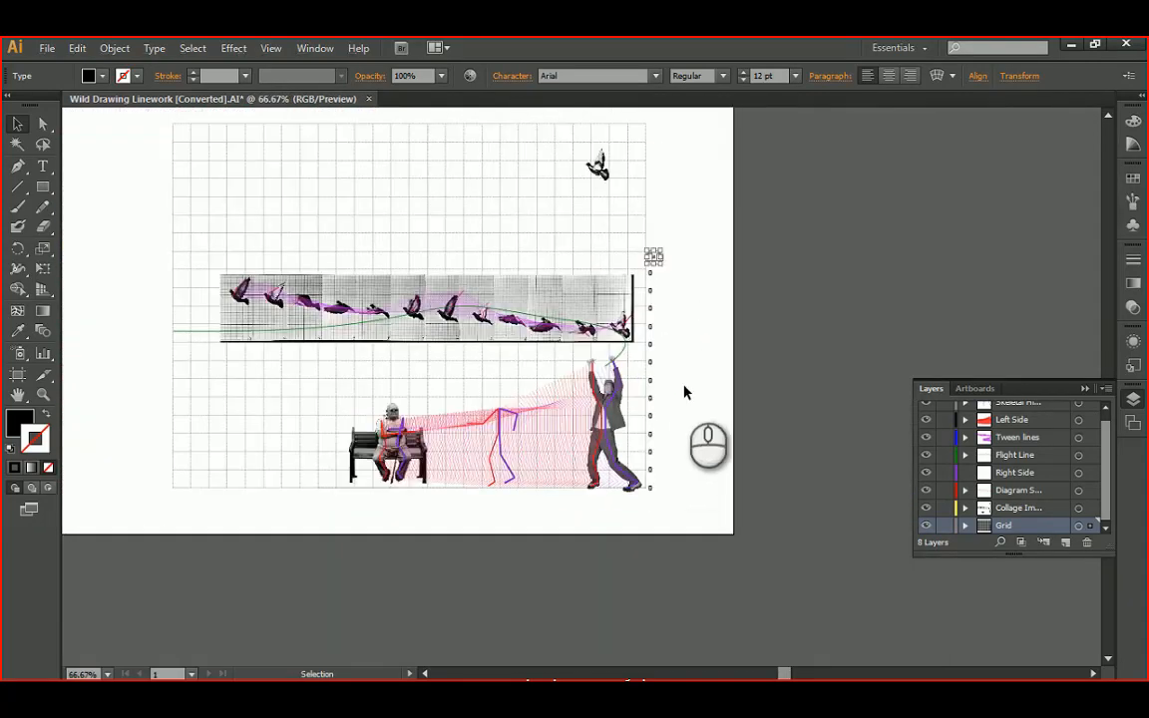
Change the topmost 0 label to read 10'
click(674, 391)
alt+scroll(653, 387, up, 3)
alt+scroll(641, 343, down, 2)
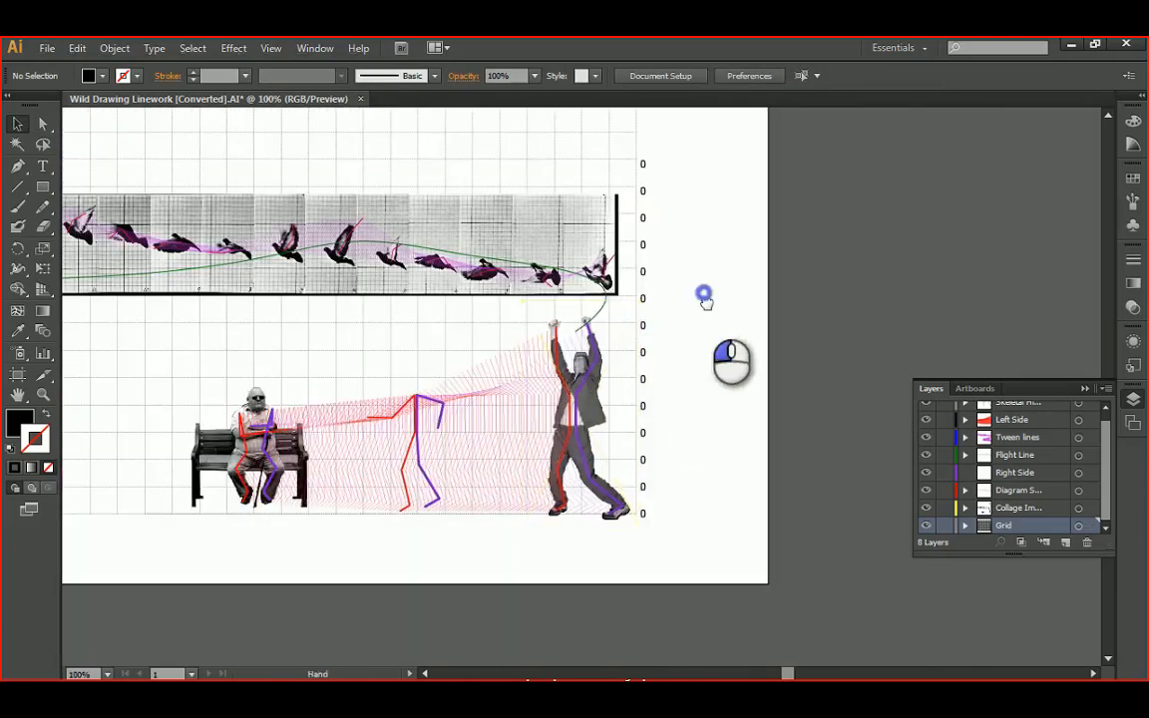
drag(705, 295, 705, 374)
double_click(649, 242)
alt+scroll(651, 244, up, 3)
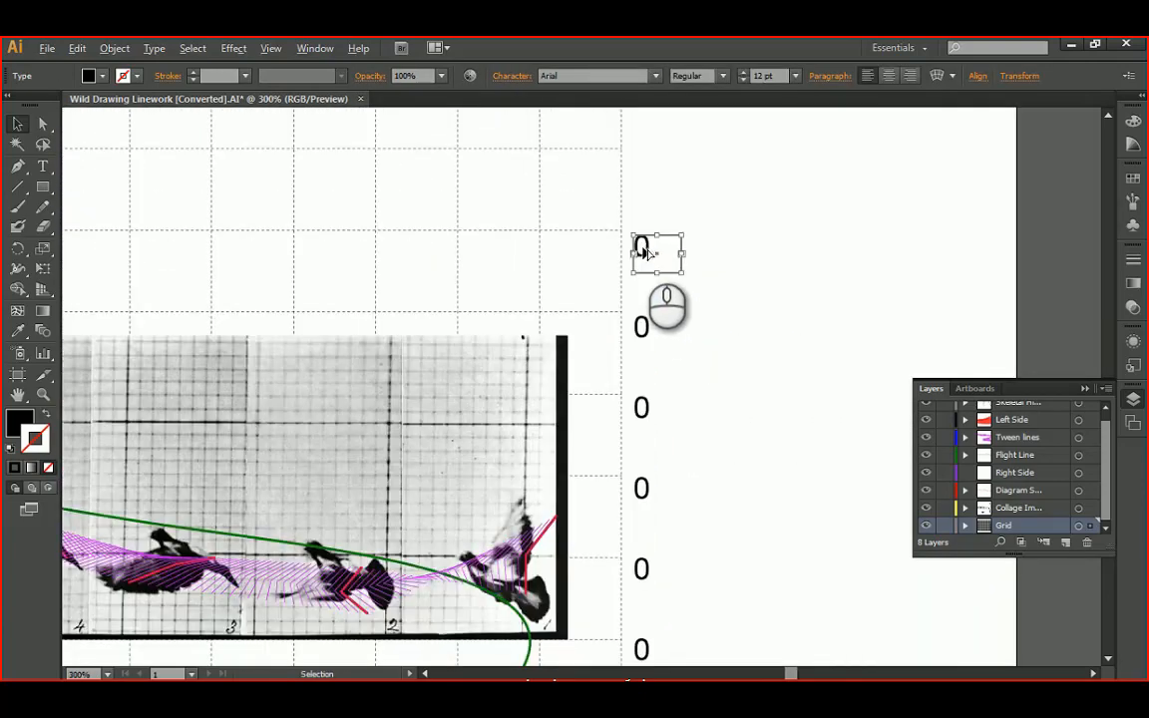
double_click(642, 246)
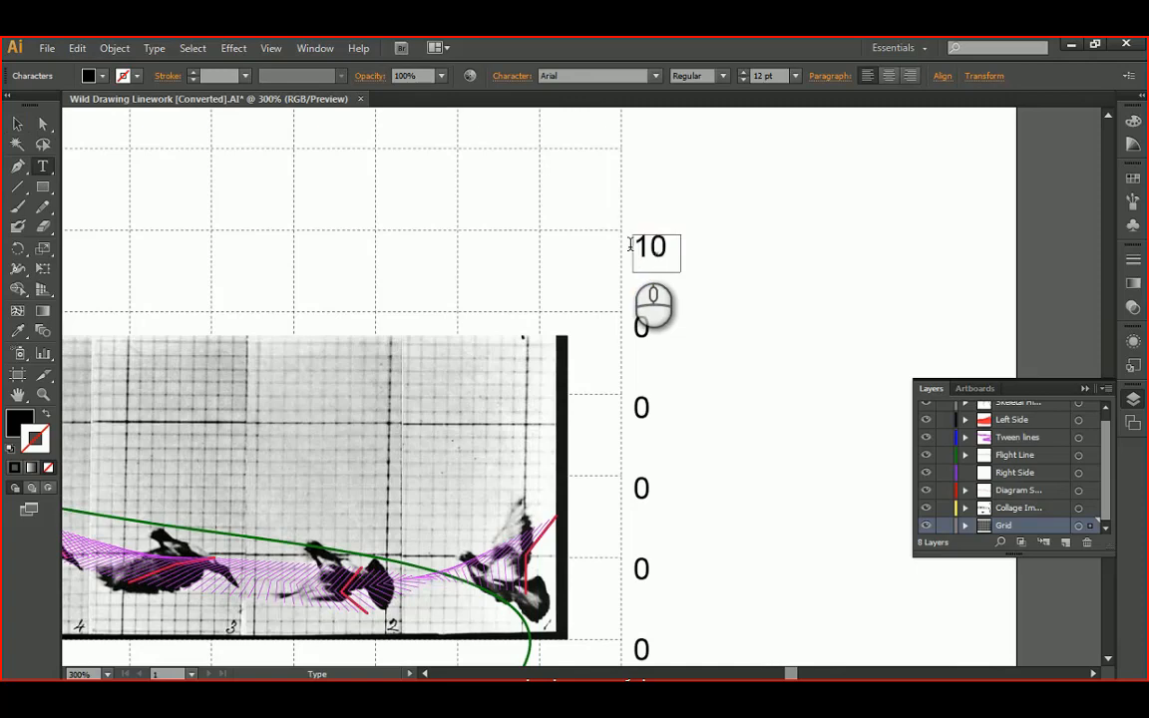
click(17, 124)
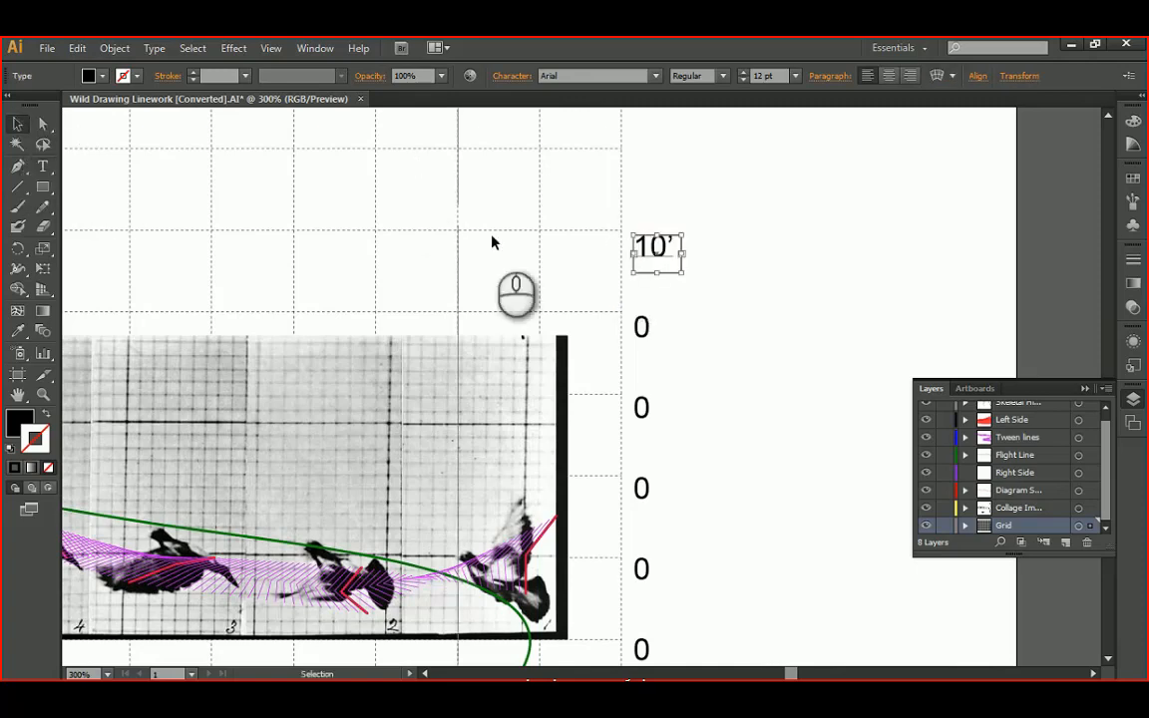
Delete all the intermediate 0 labels between the 10' label and the bottom 0
alt+scroll(504, 269, down, 4)
alt+scroll(538, 295, up, 2)
drag(502, 221, 507, 381)
drag(513, 250, 484, 633)
key(Delete)
Move the 10' label straight down to the tenth grid line above the bottom 0
alt+scroll(557, 515, down, 1)
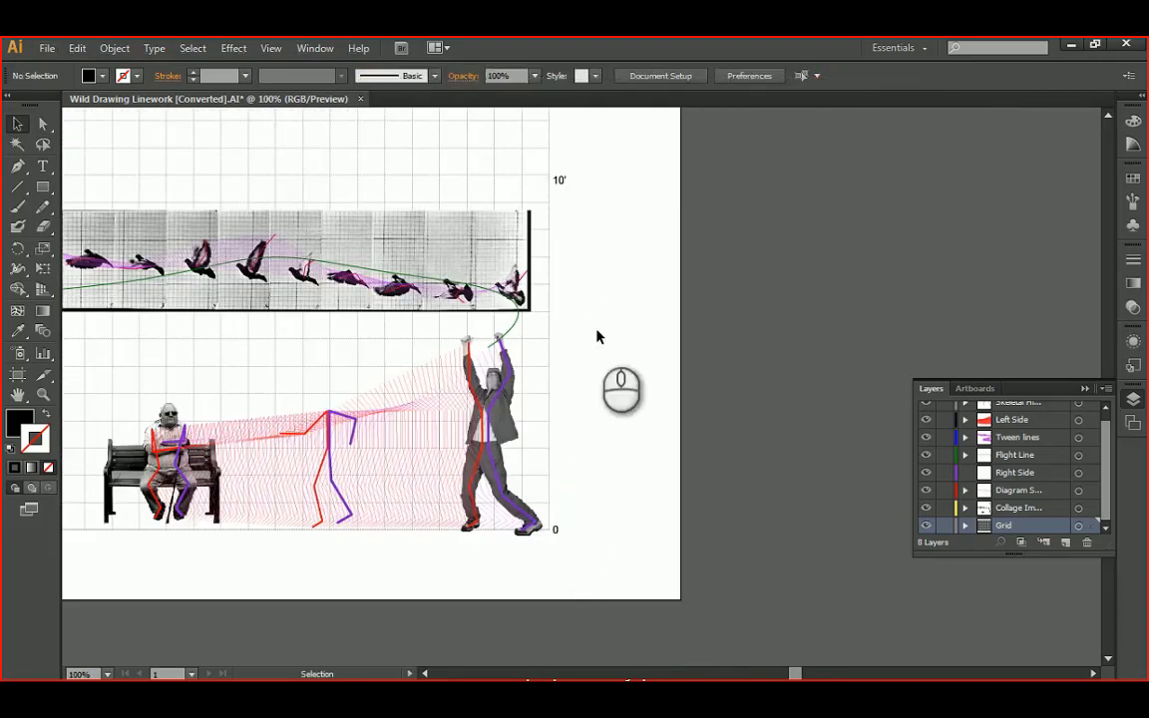
drag(592, 240, 589, 421)
drag(623, 531, 624, 381)
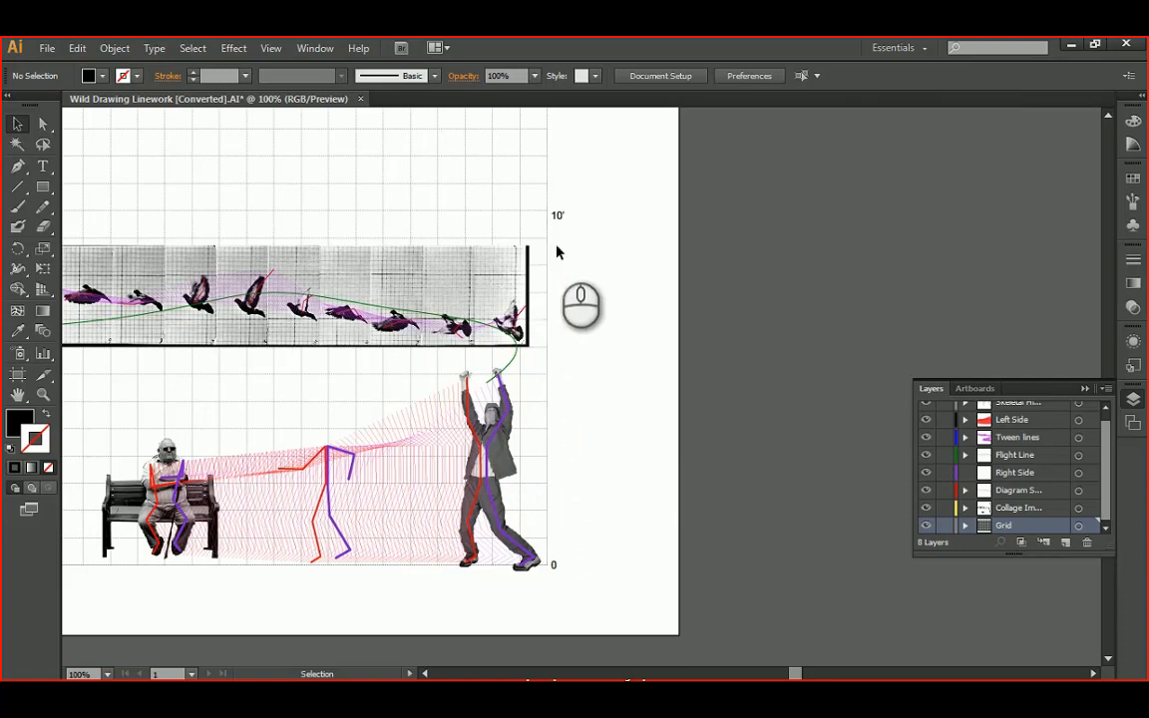
shift+drag(559, 217, 564, 300)
Copy the 10' label straight up to the grid's top line, change the copy to 20' and deselect it
drag(598, 248, 612, 417)
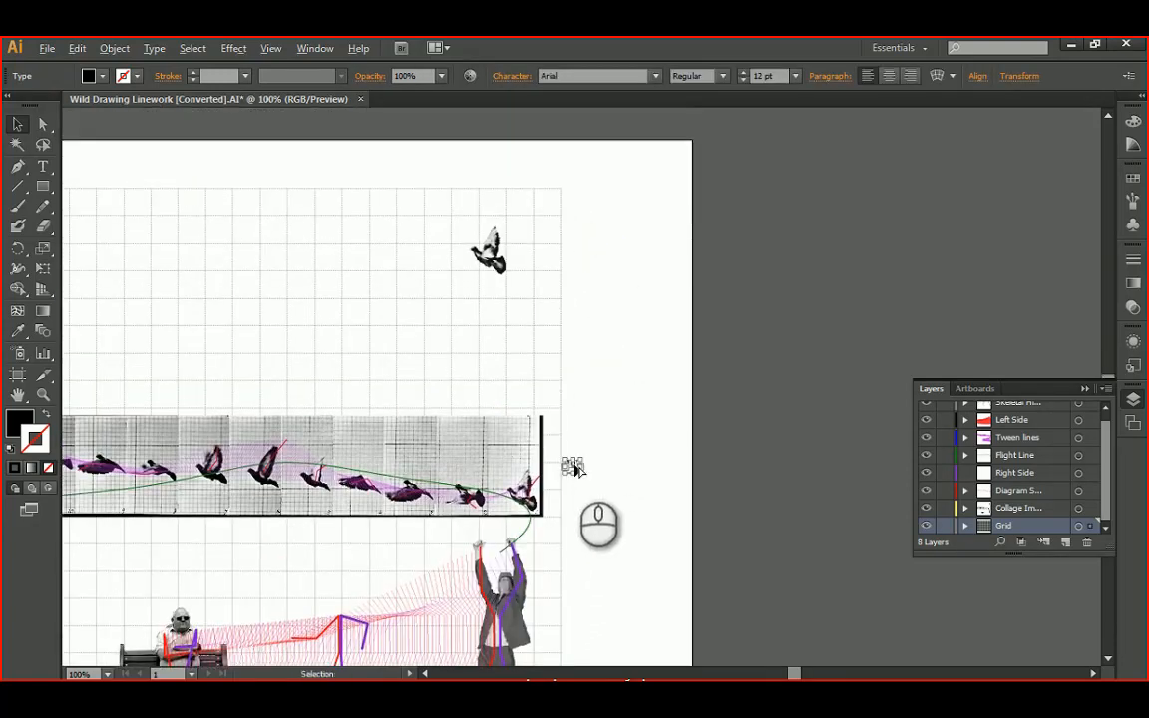
shift+drag(576, 469, 538, 188)
alt+scroll(579, 190, up, 3)
double_click(566, 194)
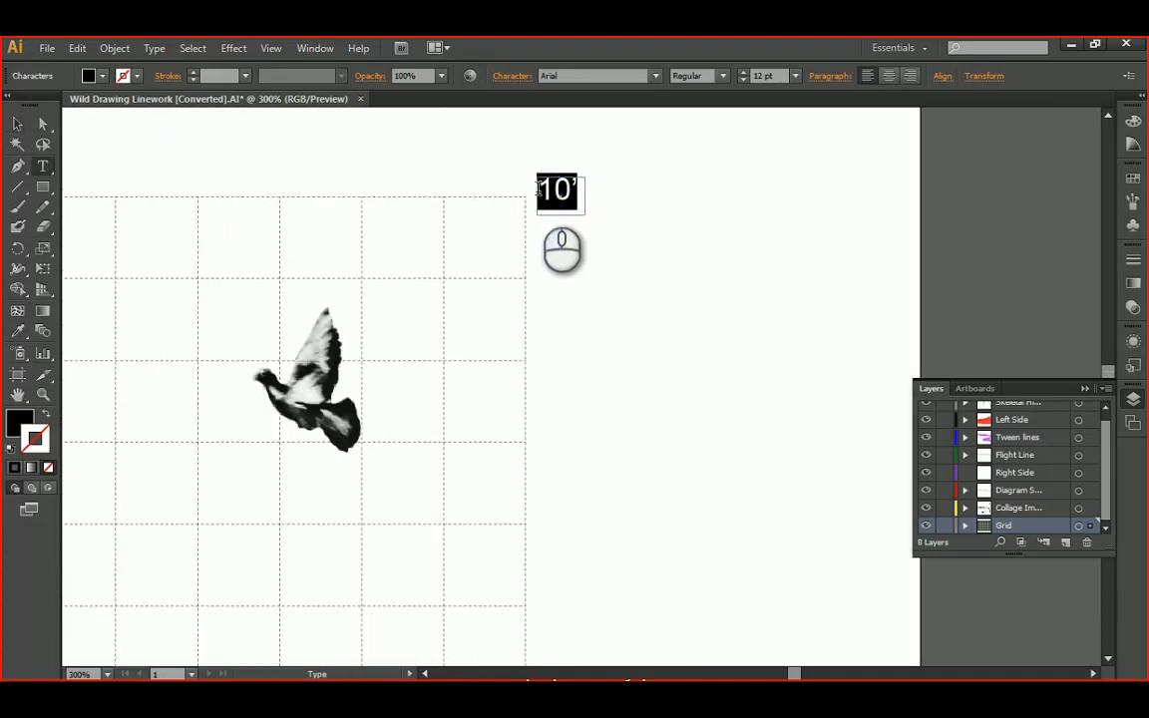
text(20')
click(18, 122)
click(238, 150)
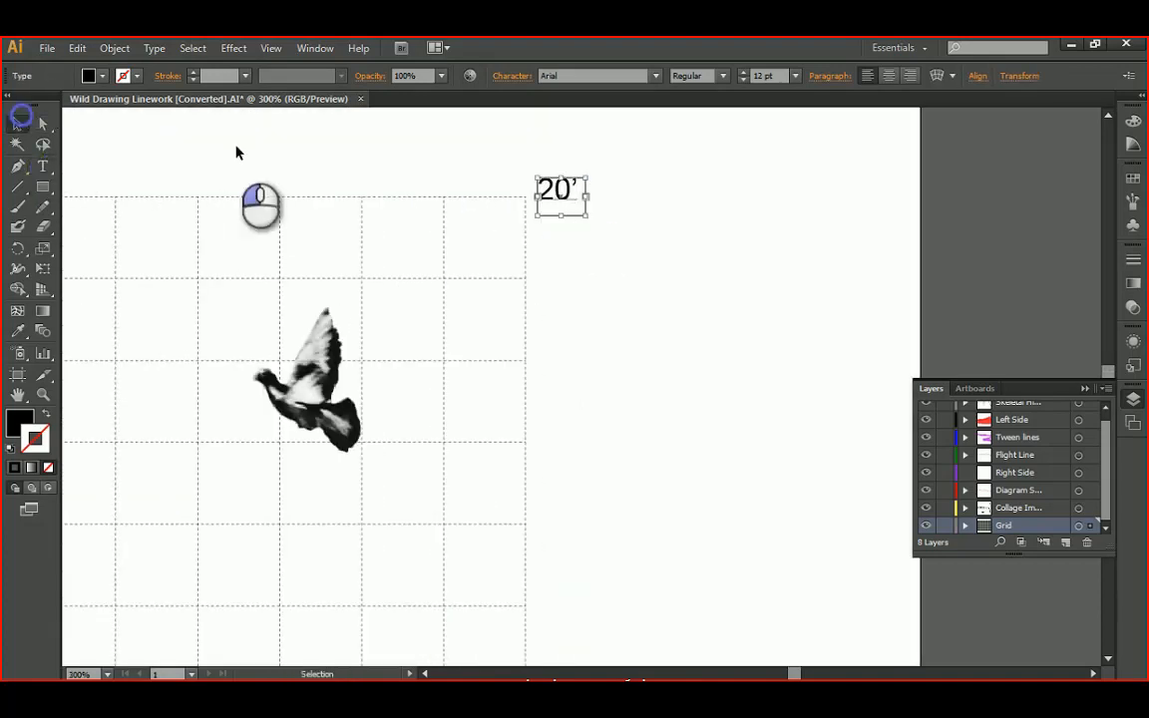
Switch to Windows Photo Viewer to examine the pigeon motion-study sheet, and return to the Illustrator drawing
alt+scroll(432, 349, down, 2)
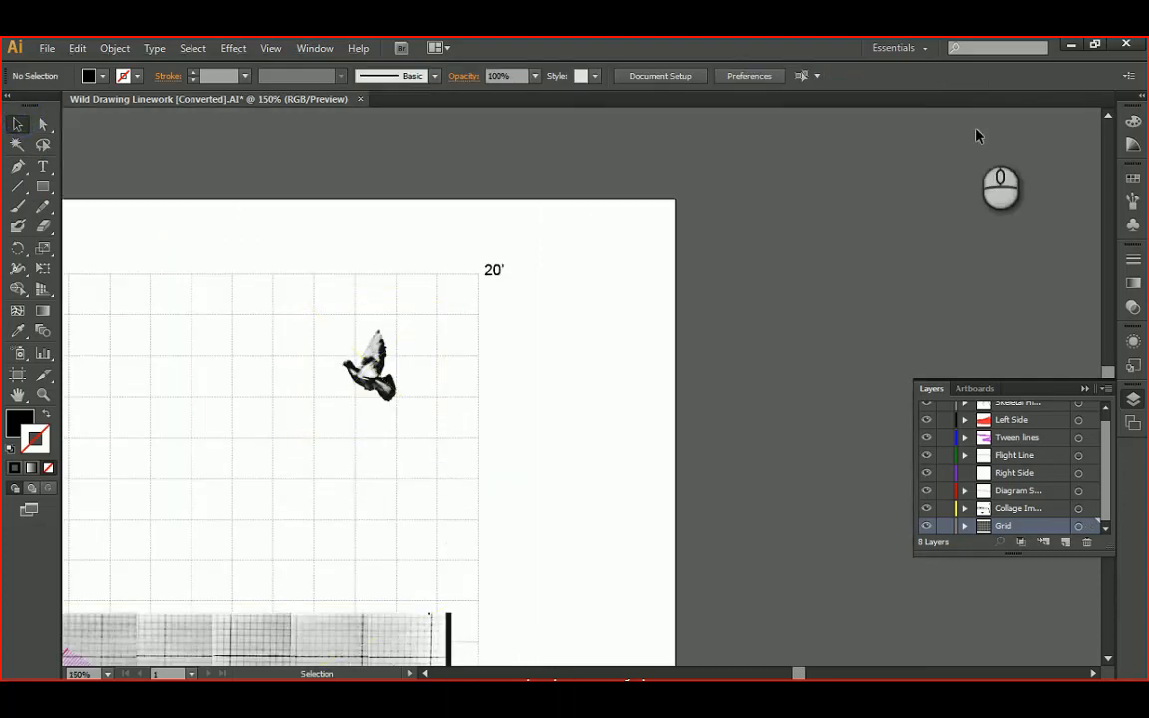
click(1072, 44)
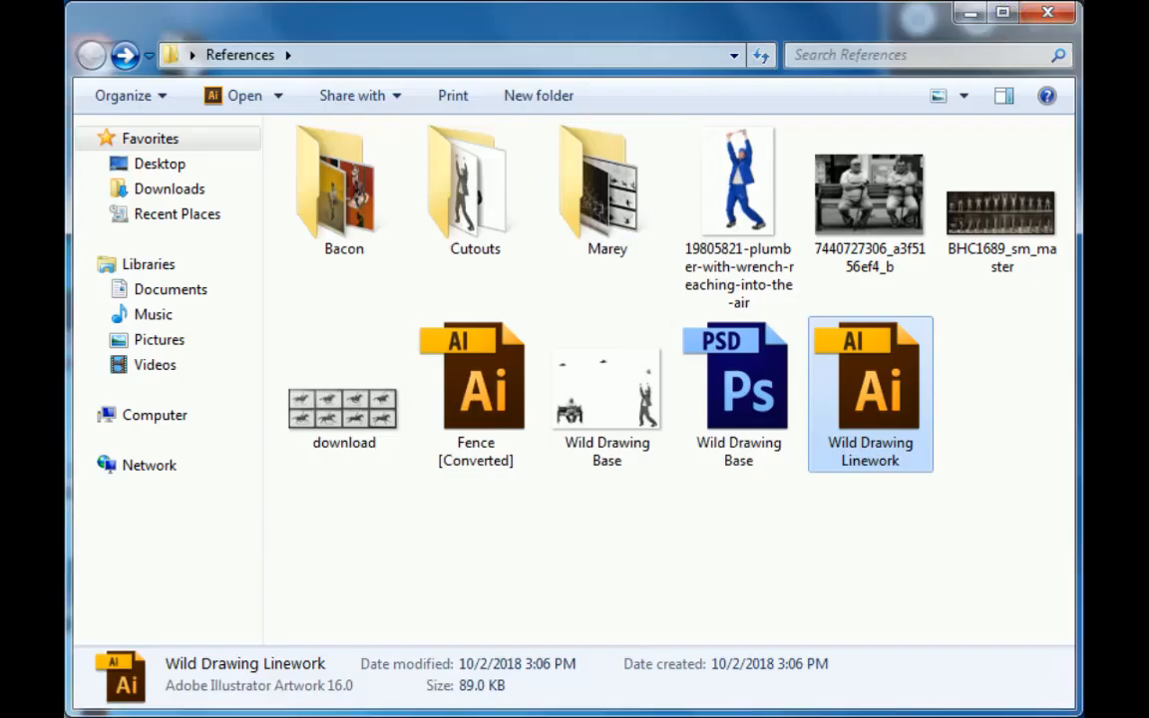
click(446, 717)
click(446, 641)
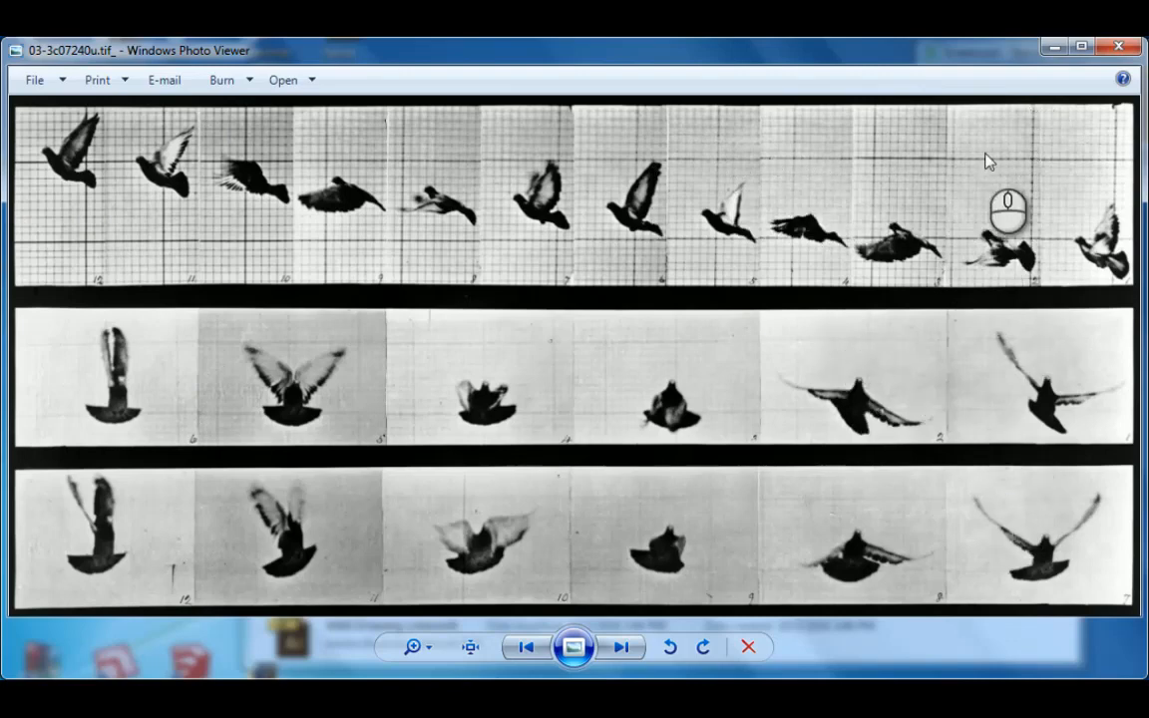
click(1054, 46)
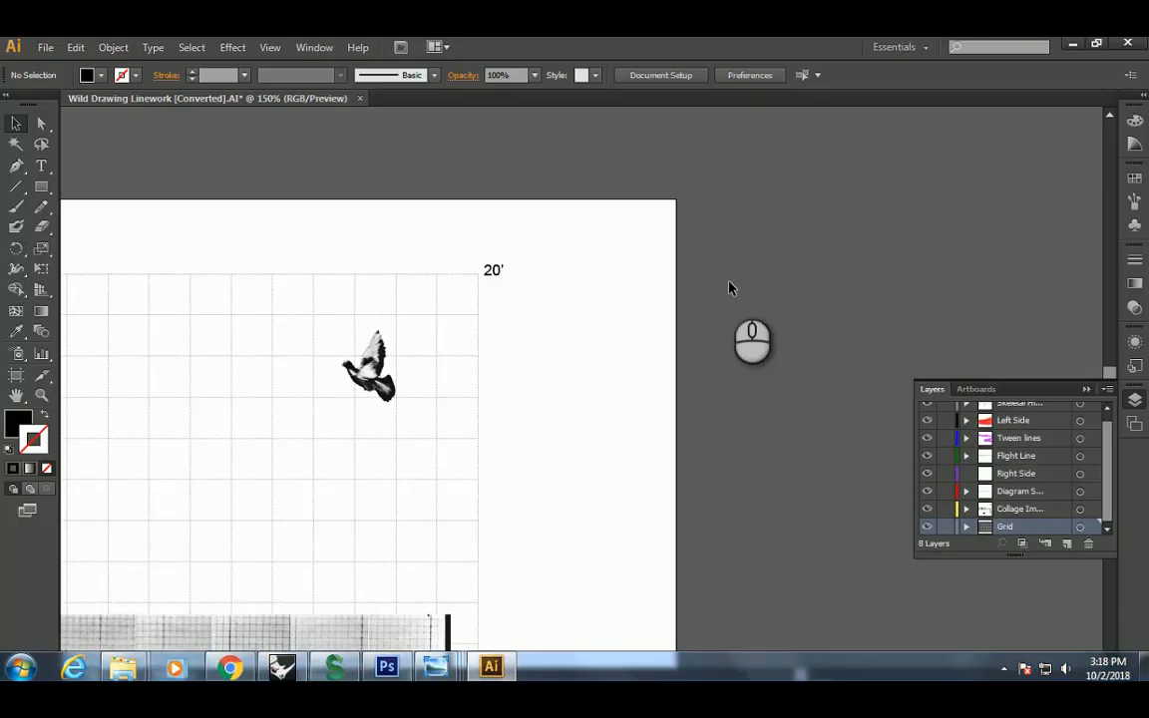
click(38, 120)
alt+scroll(299, 284, down, 2)
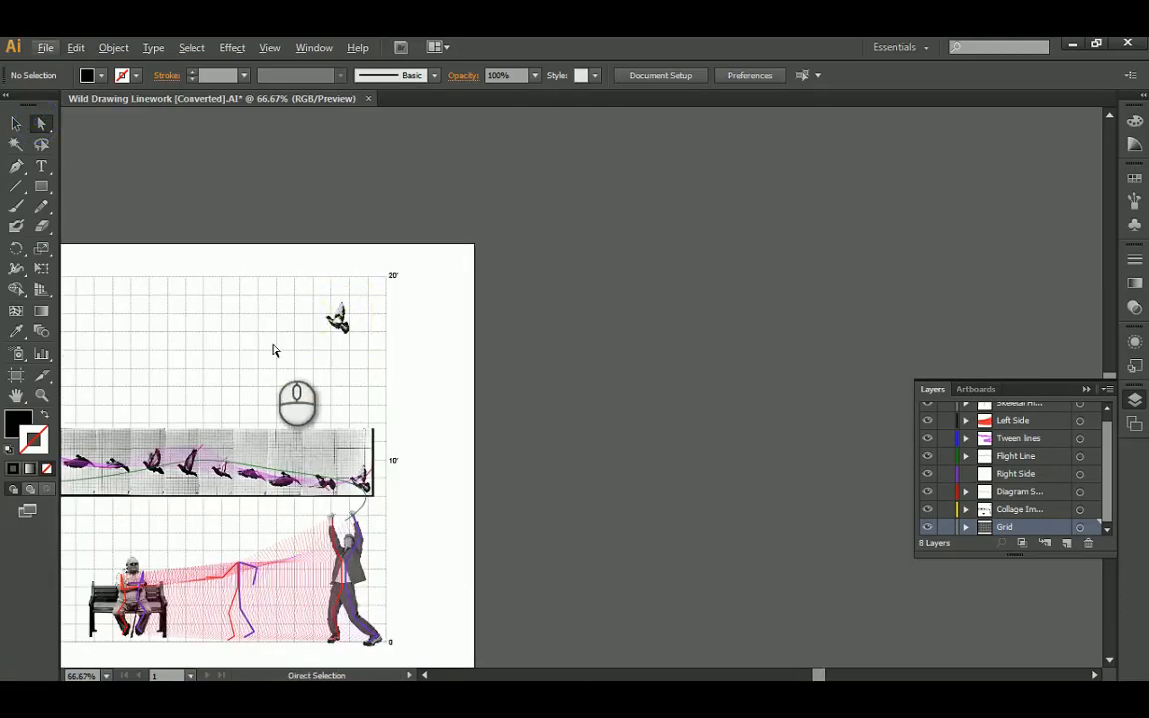
Select the grid's horizontal lines at the 0, 10' and 20' labels and set their stroke weight to 0.5 pt
drag(277, 349, 549, 237)
alt+scroll(658, 341, up, 2)
alt+scroll(655, 294, down, 2)
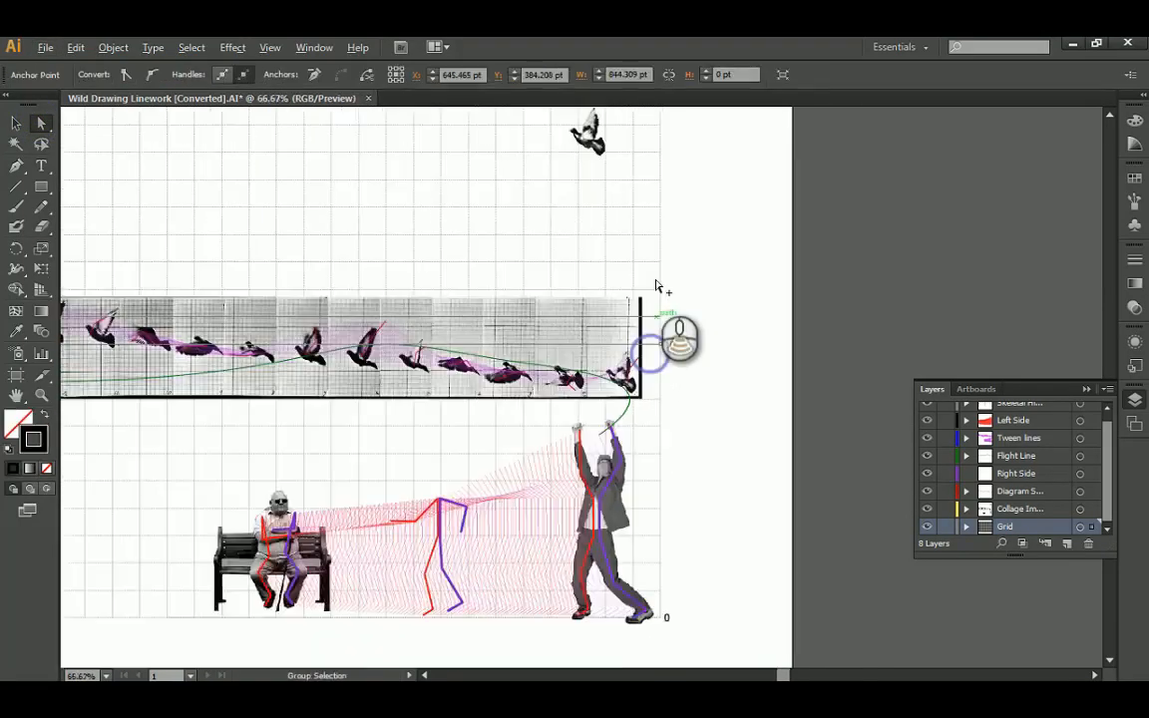
alt+scroll(648, 244, up, 1)
click(649, 231)
alt+scroll(688, 317, down, 1)
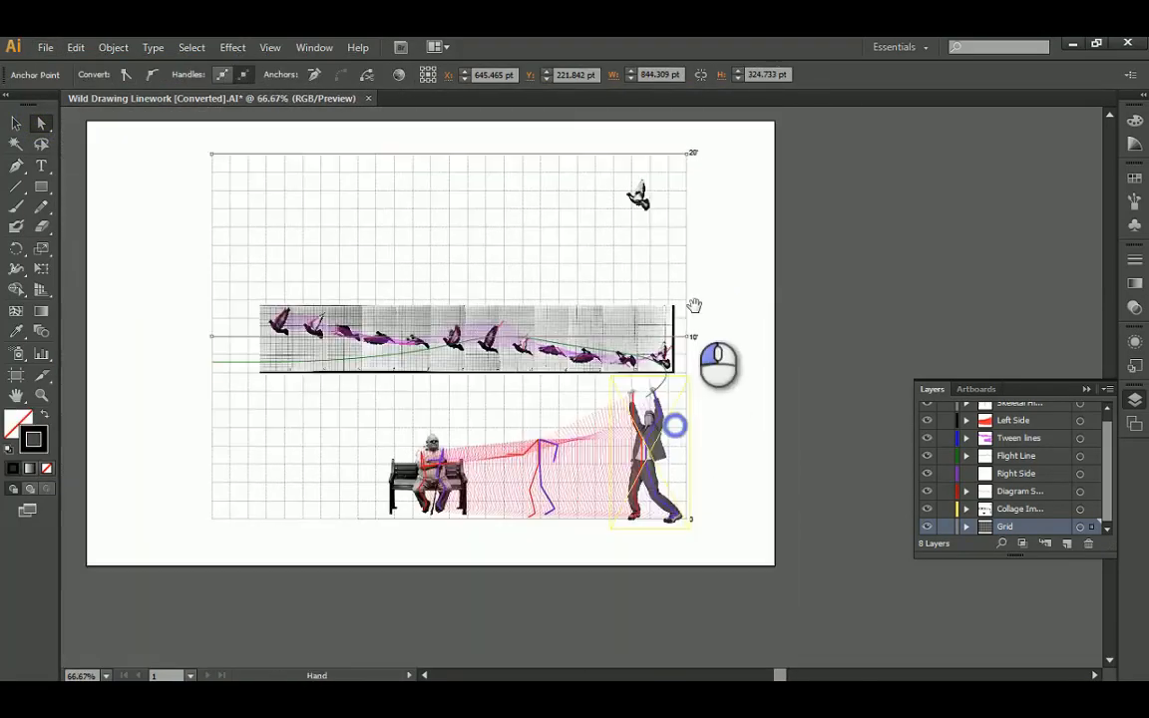
alt+scroll(676, 499, up, 2)
drag(277, 571, 601, 478)
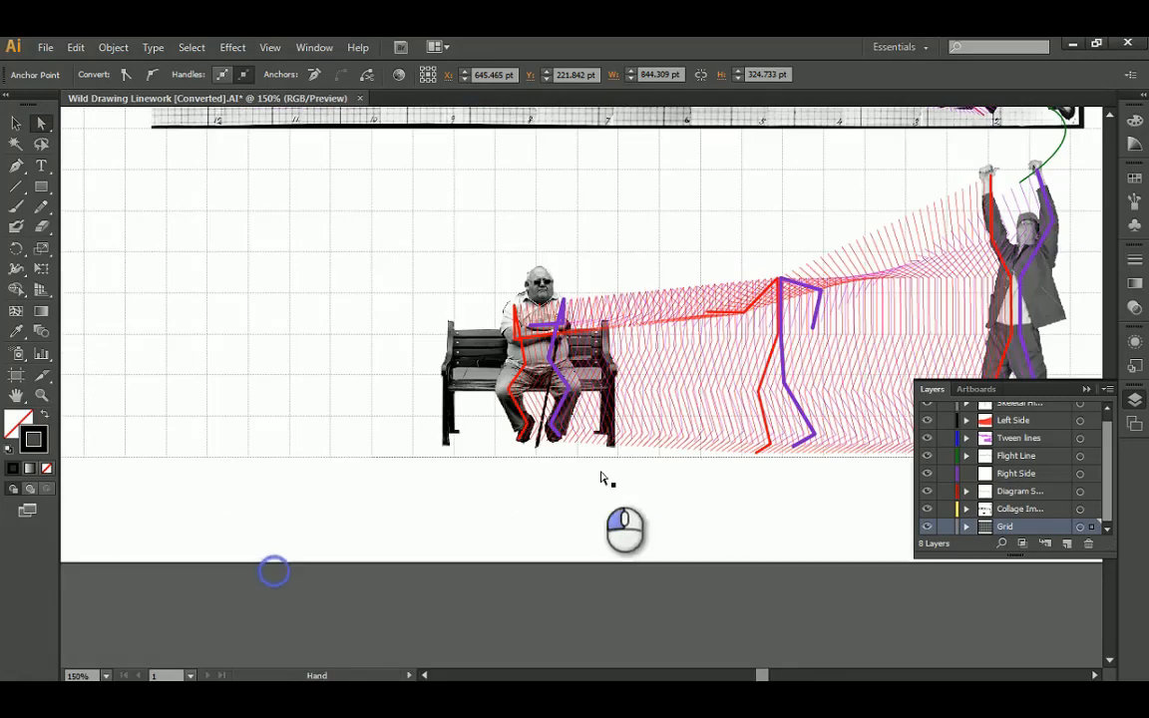
click(354, 457)
click(1133, 261)
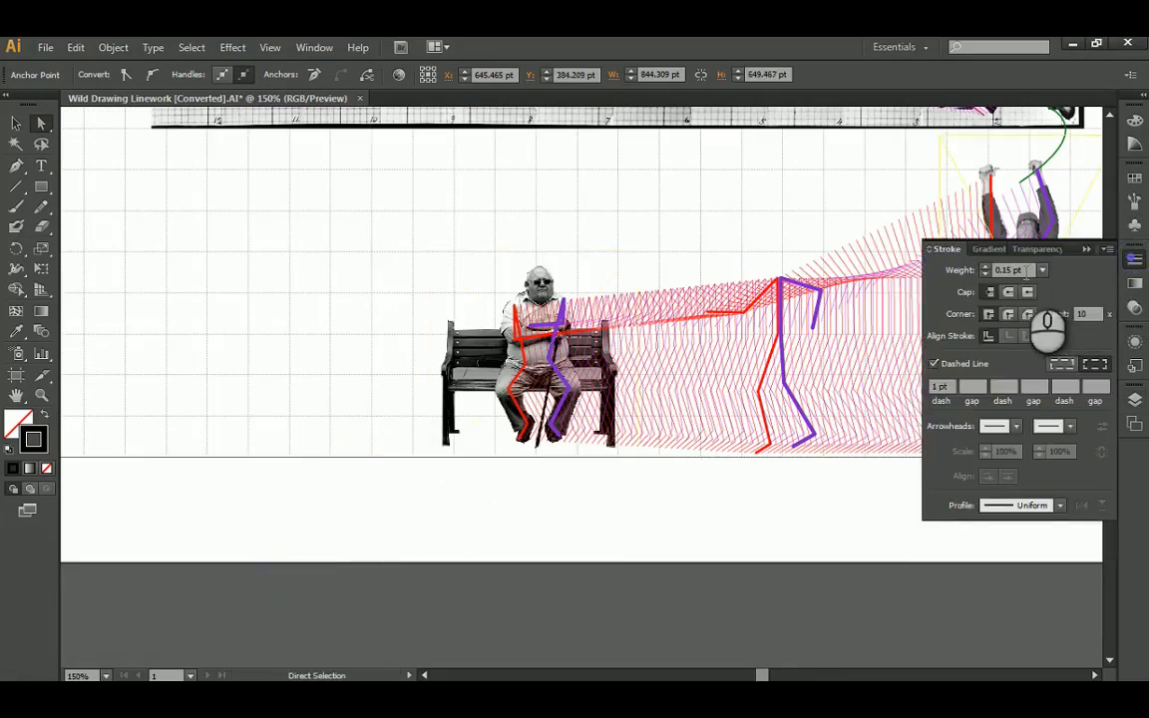
drag(1024, 271, 944, 280)
text(.5)
key(Return)
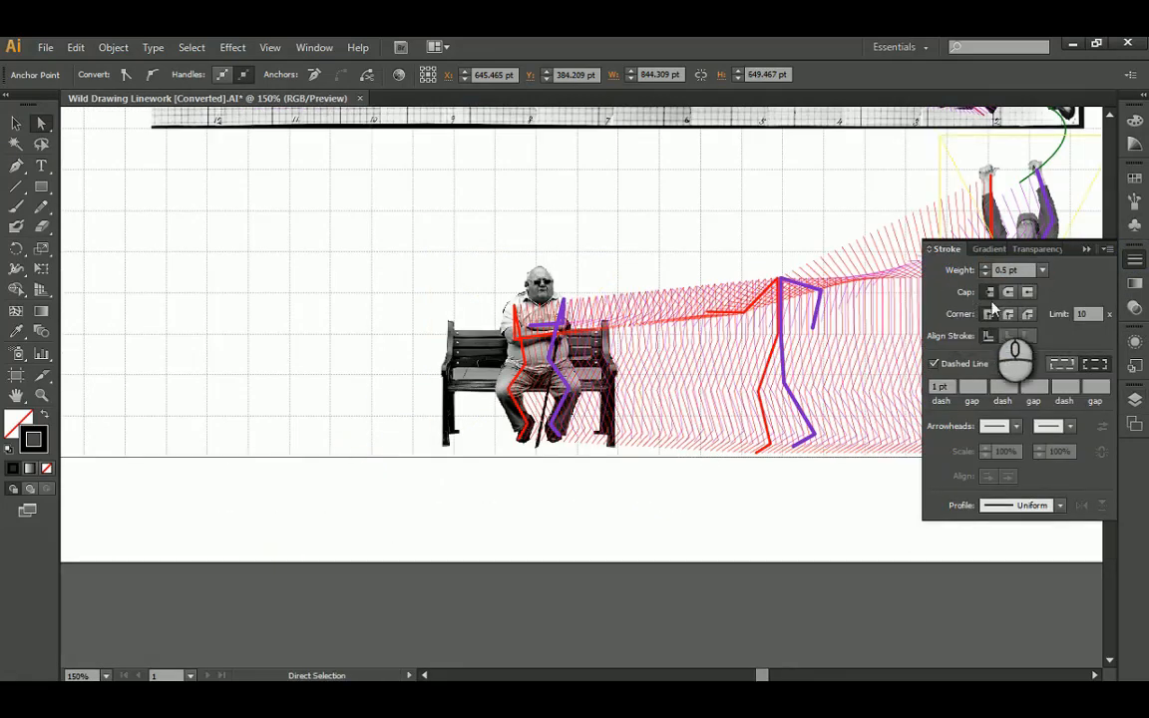
Set the dash length of the three labelled grid lines to 3 pt and deselect them
drag(946, 386, 886, 387)
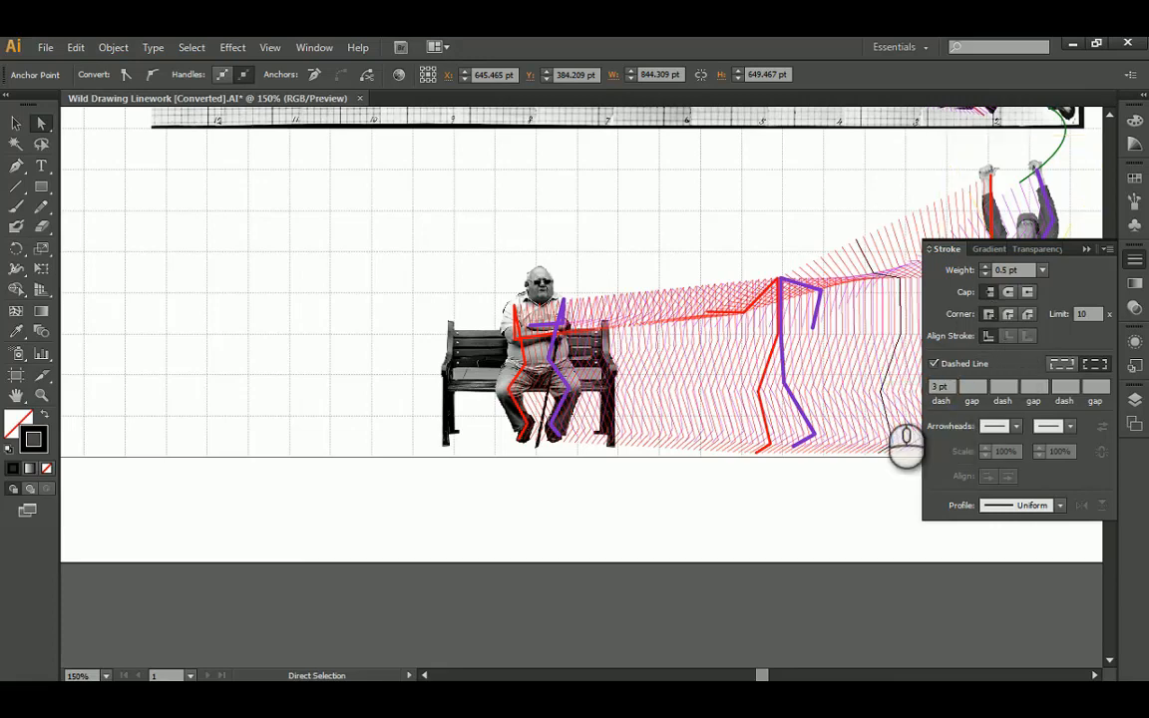
click(336, 513)
alt+scroll(399, 459, down, 3)
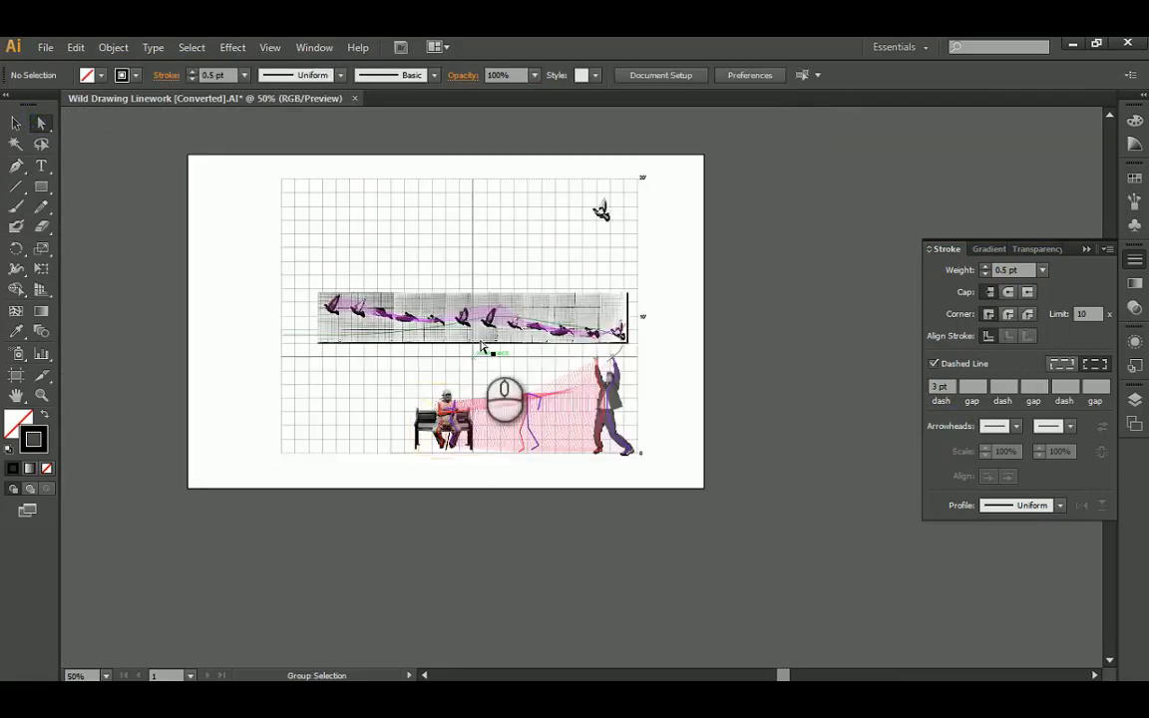
Identify the bird strip image's layer and move that collage layer below the Grid layer
alt+scroll(490, 328, up, 2)
drag(704, 387, 750, 351)
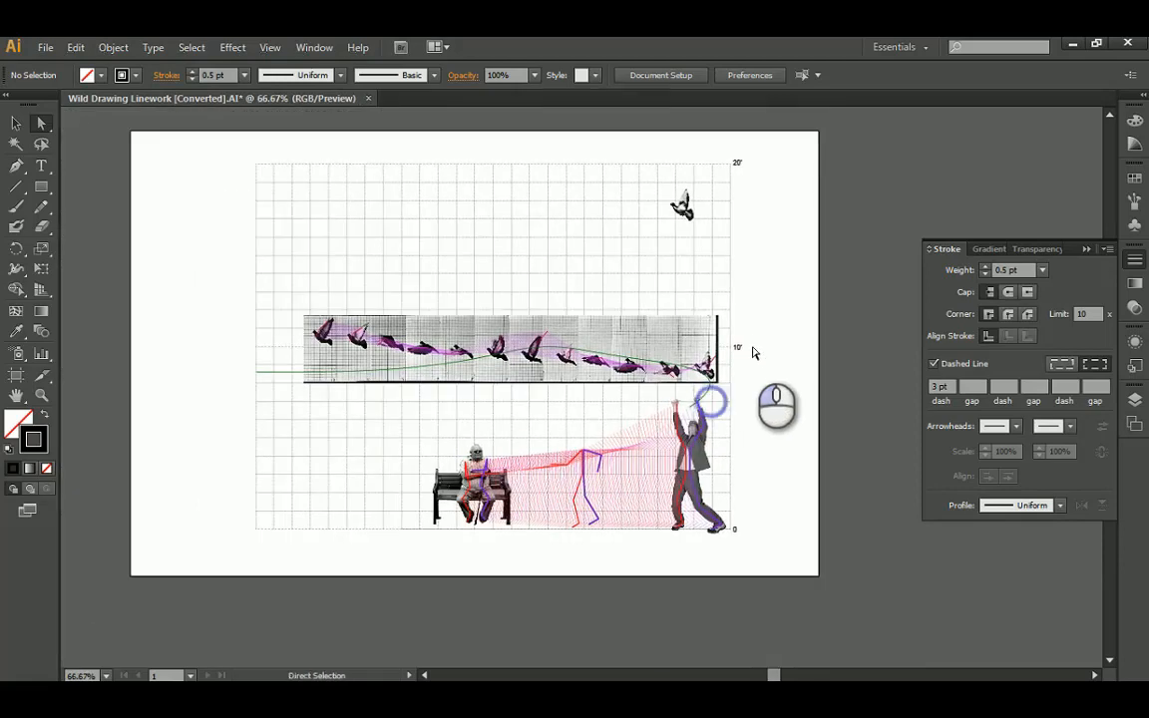
alt+scroll(748, 349, up, 1)
click(671, 333)
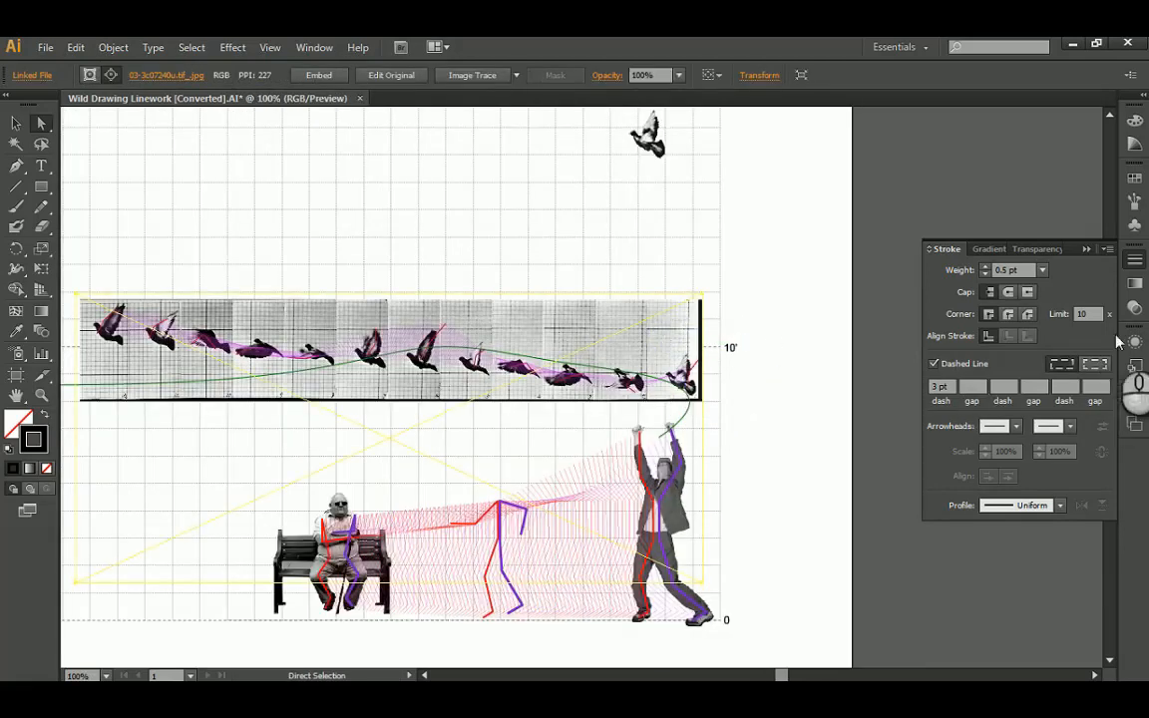
click(1136, 401)
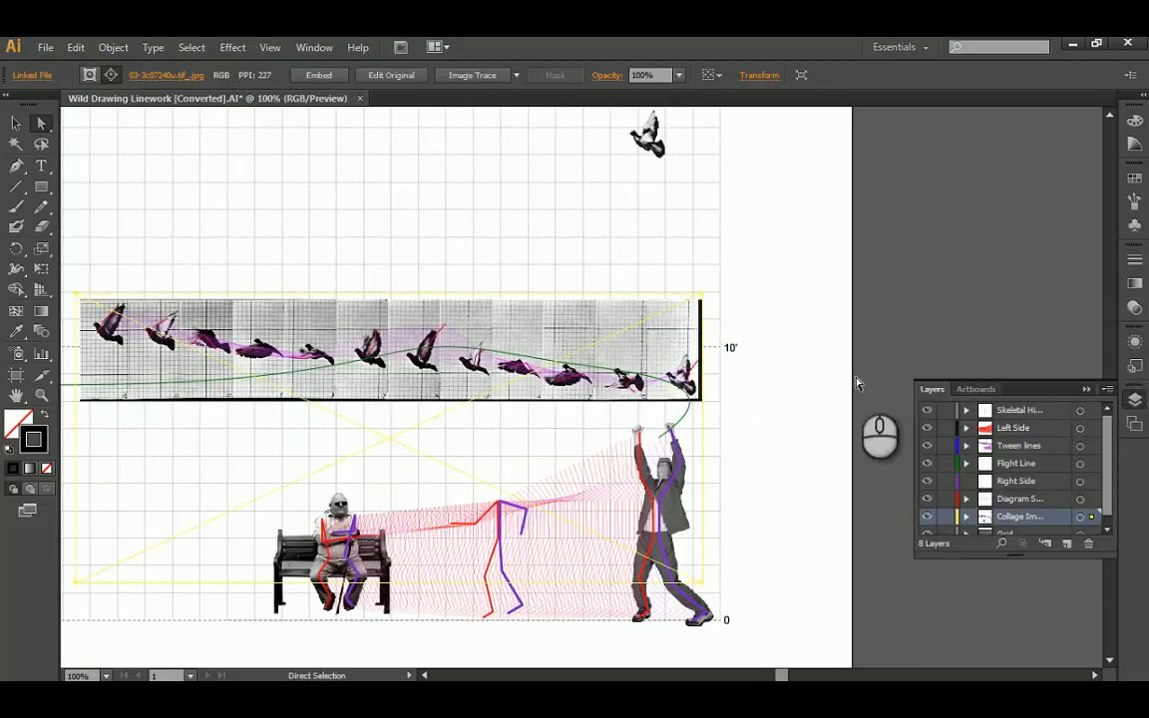
click(1095, 479)
drag(1107, 470, 1107, 481)
drag(1040, 508, 1067, 544)
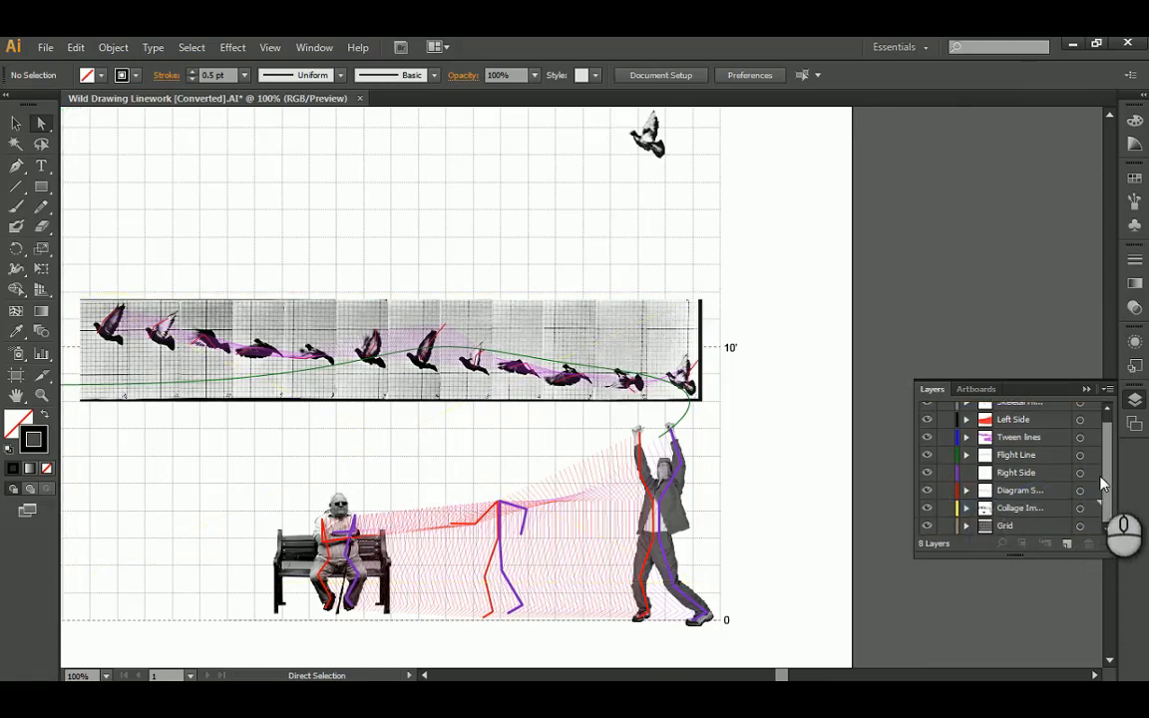
click(1038, 509)
drag(1046, 517, 1039, 534)
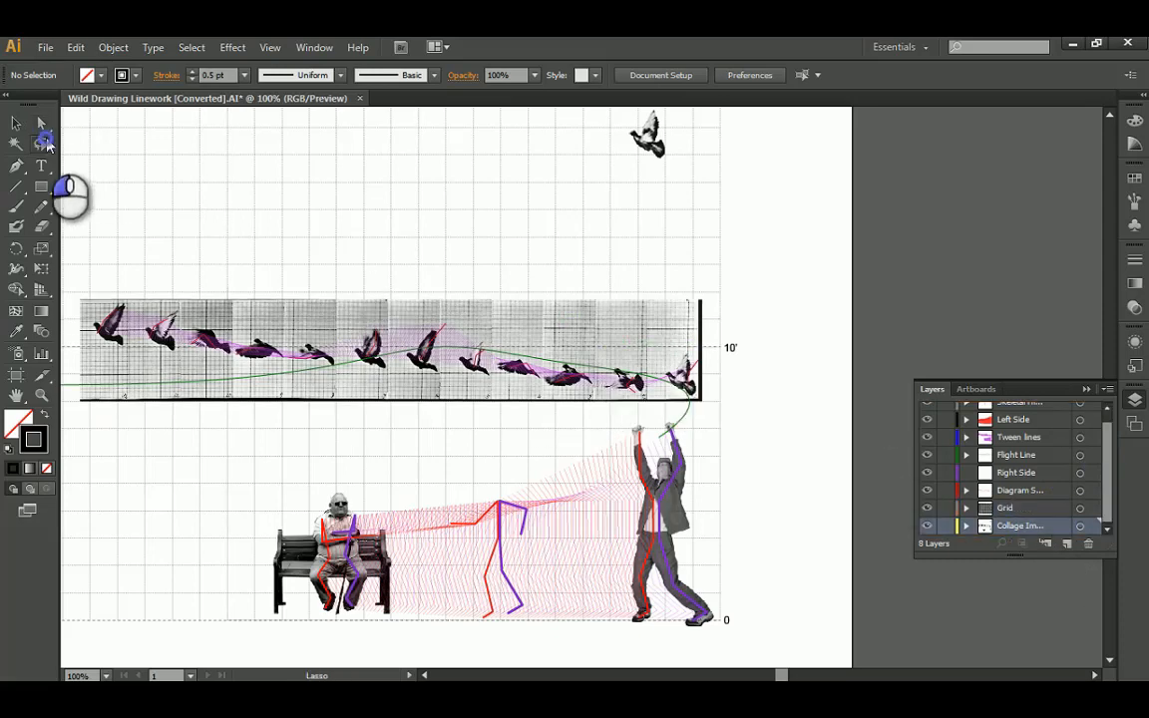
Select all purple tween lines matching one beside the last bird, set their stroke weight to 0.35 pt and deselect them
alt+scroll(751, 269, down, 2)
key(q)
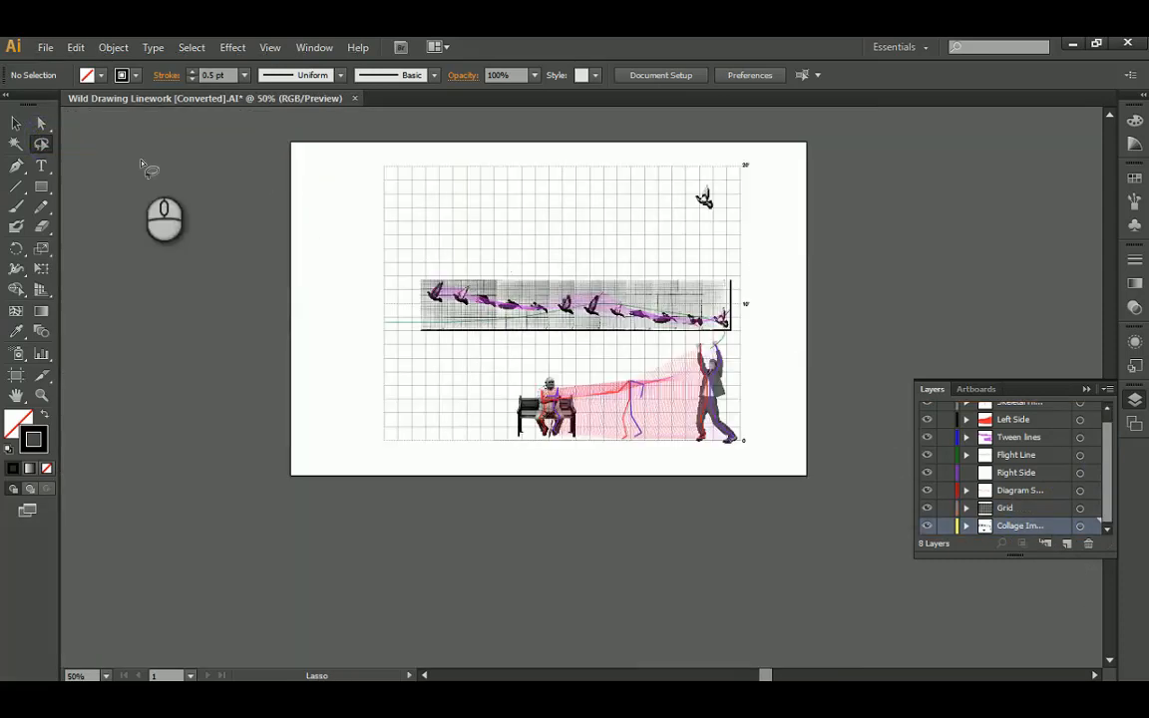
click(42, 122)
alt+scroll(733, 324, up, 4)
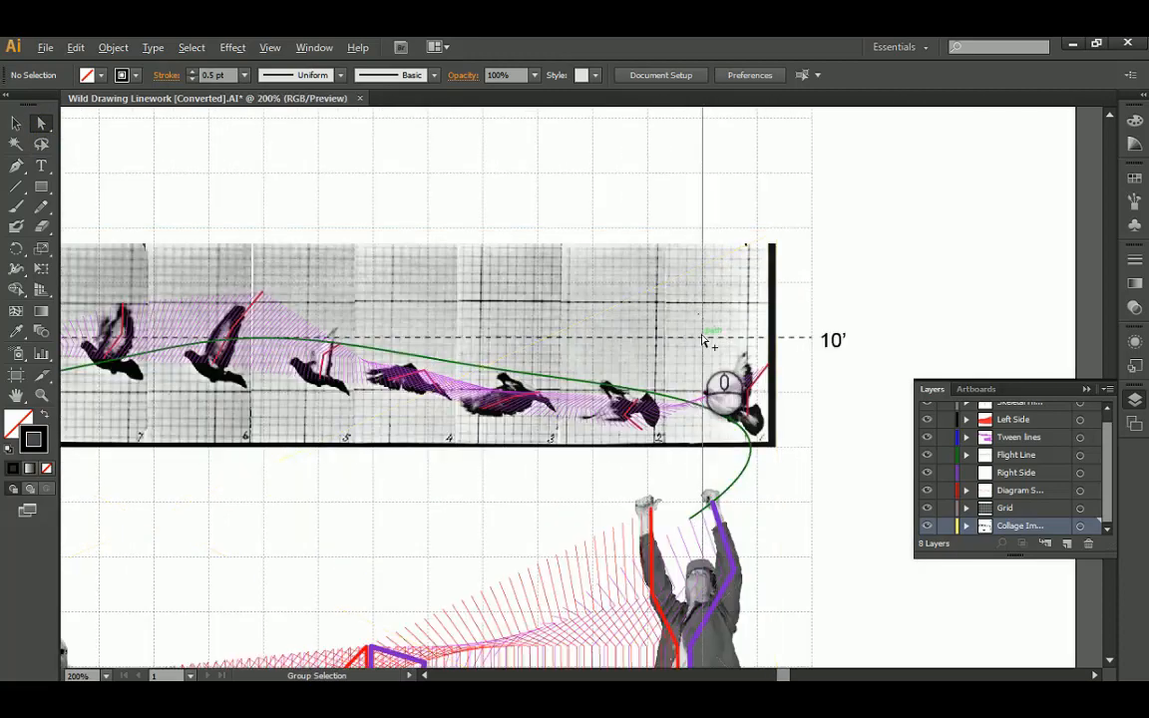
click(675, 409)
click(192, 47)
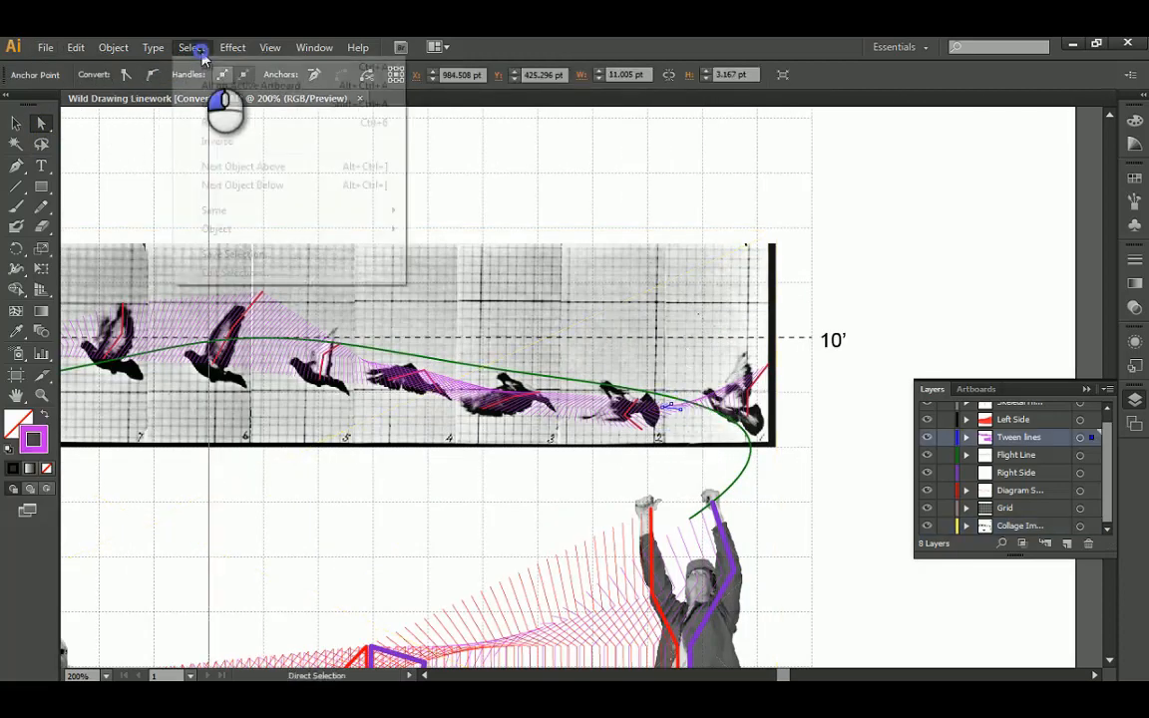
click(455, 265)
alt+scroll(595, 333, down, 3)
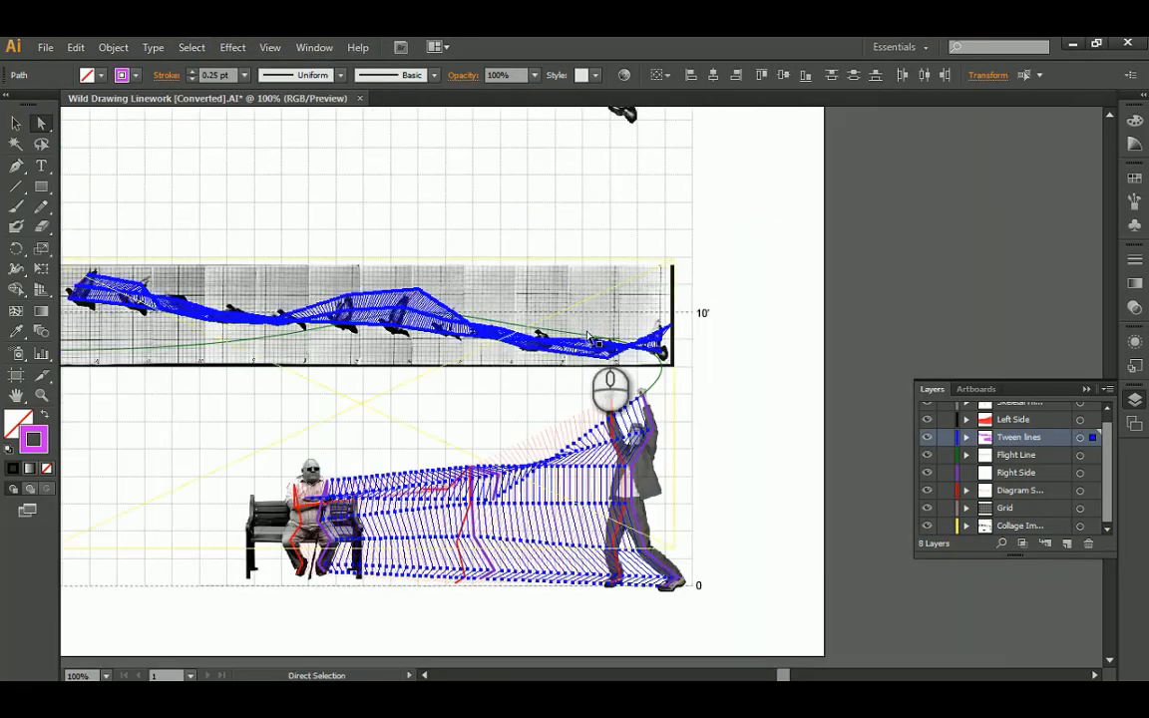
click(1135, 259)
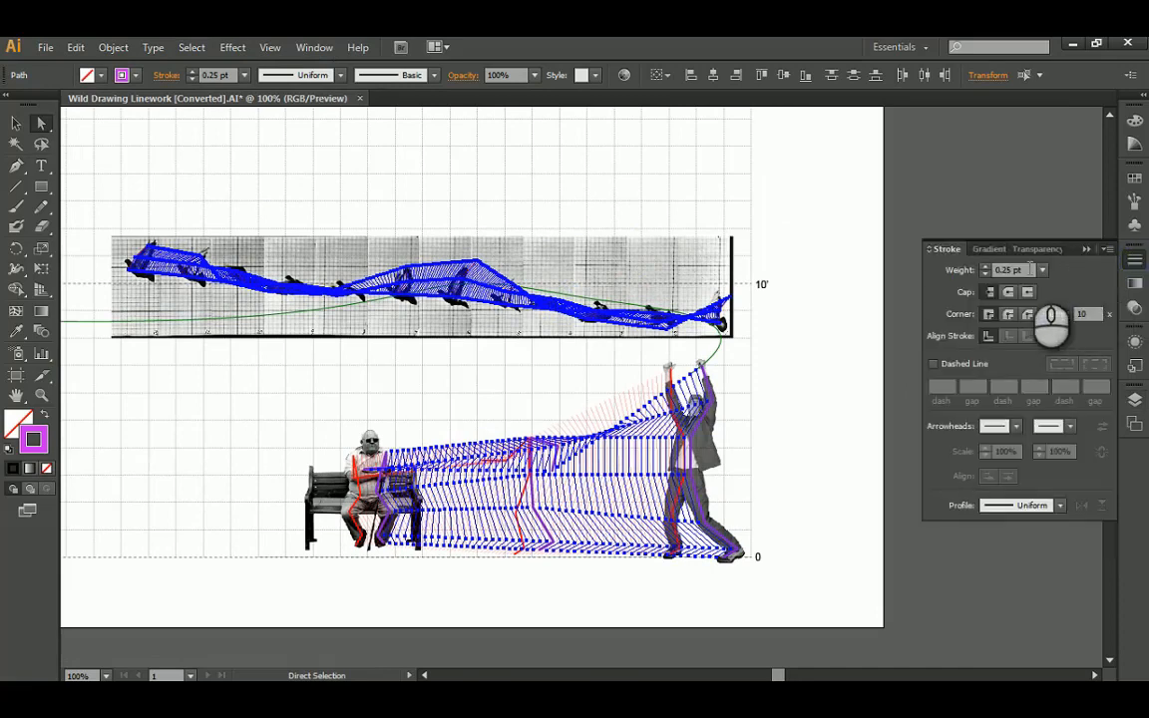
text(0.35)
key(Return)
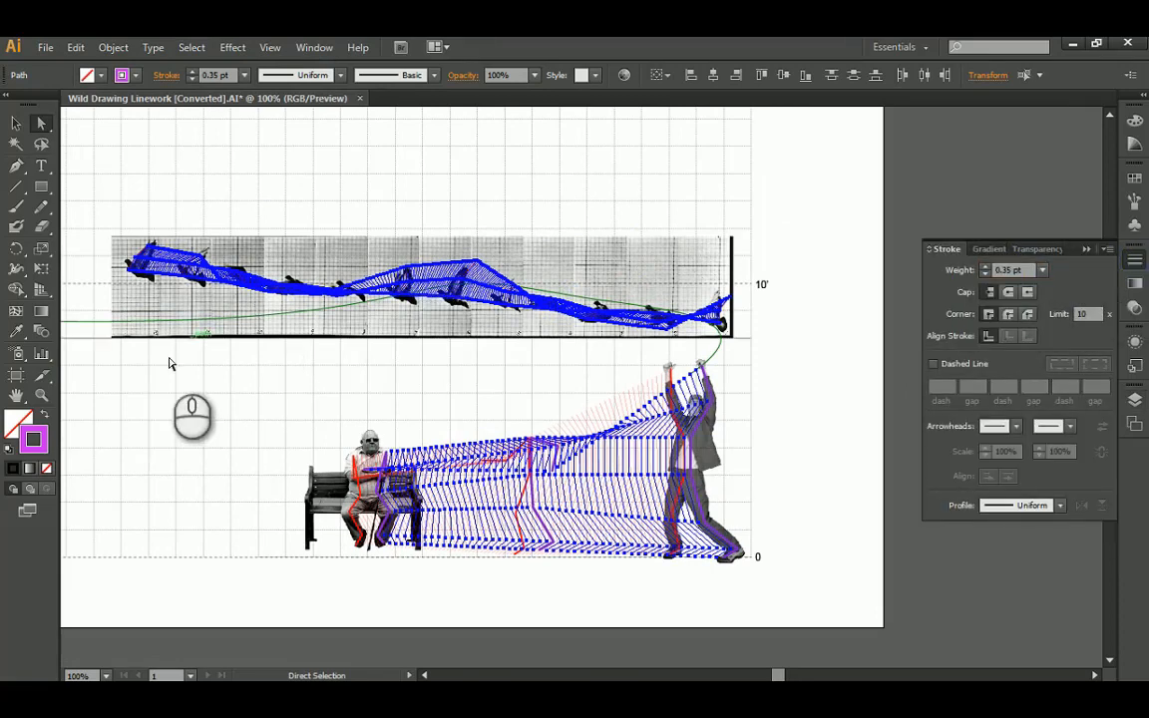
click(16, 123)
click(835, 249)
alt+scroll(743, 274, down, 1)
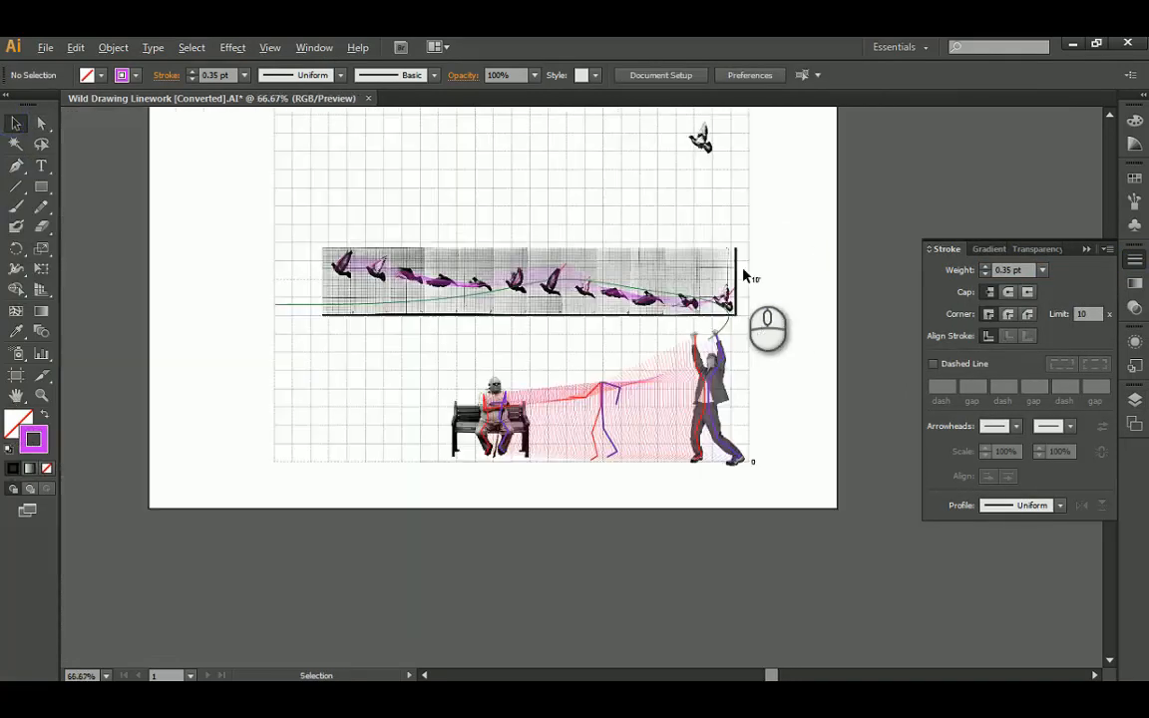
Move the single bird image from below the 20' line to the blank margin beside the grid and deselect it
alt+scroll(487, 331, up, 2)
alt+scroll(486, 331, down, 1)
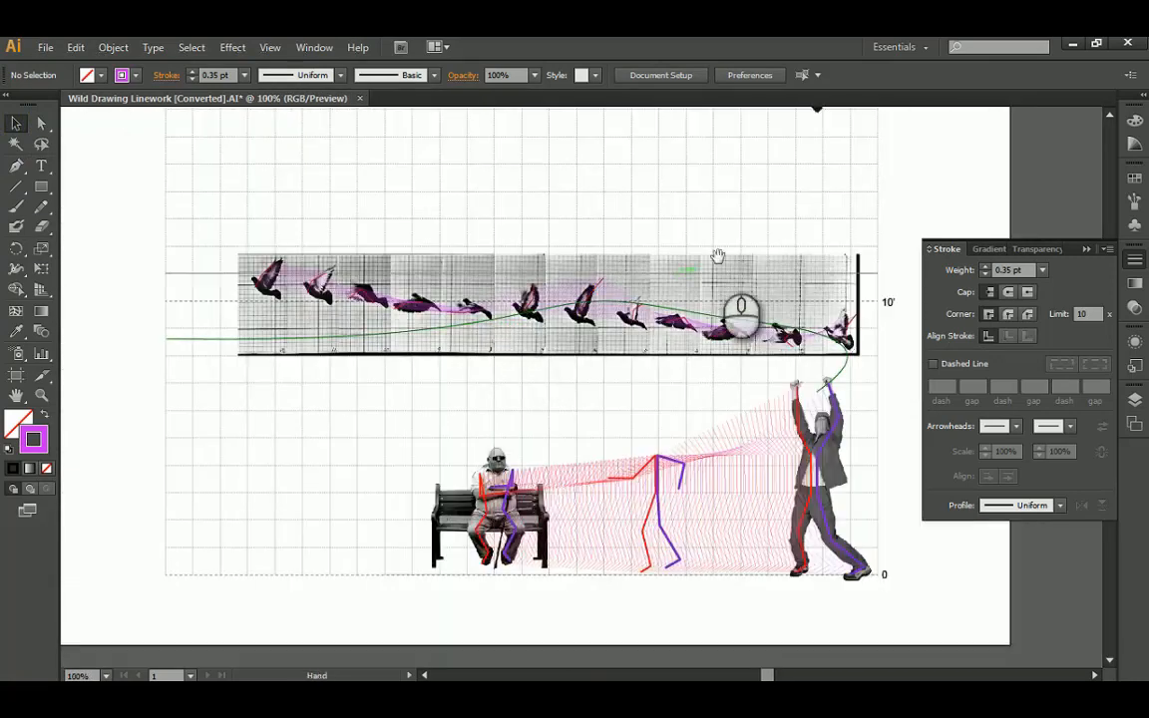
drag(718, 256, 713, 309)
alt+scroll(618, 321, down, 1)
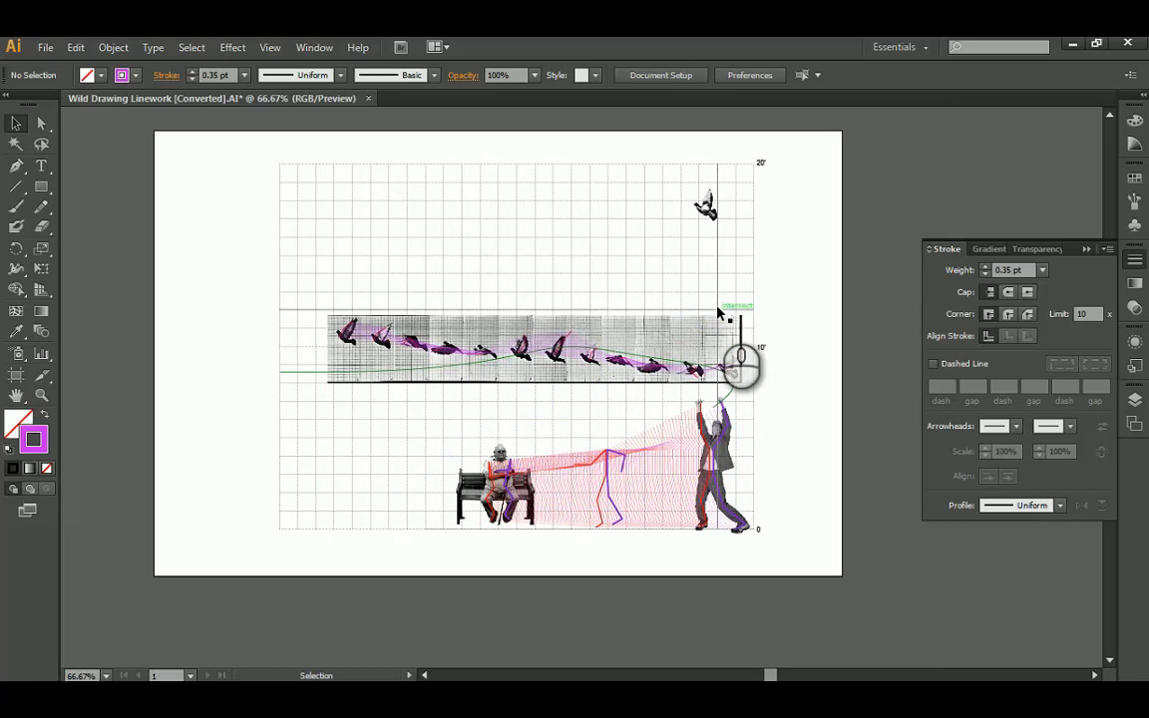
alt+scroll(720, 193, up, 1)
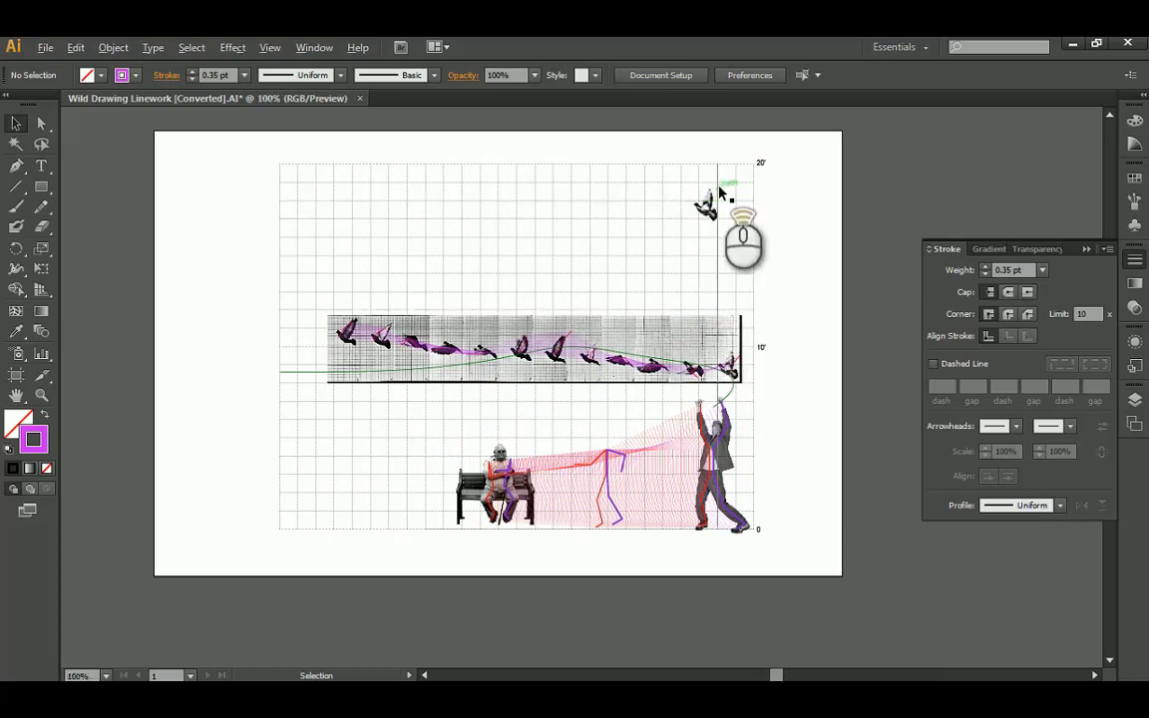
alt+scroll(720, 192, up, 2)
drag(861, 237, 659, 287)
alt+scroll(660, 287, down, 1)
click(524, 301)
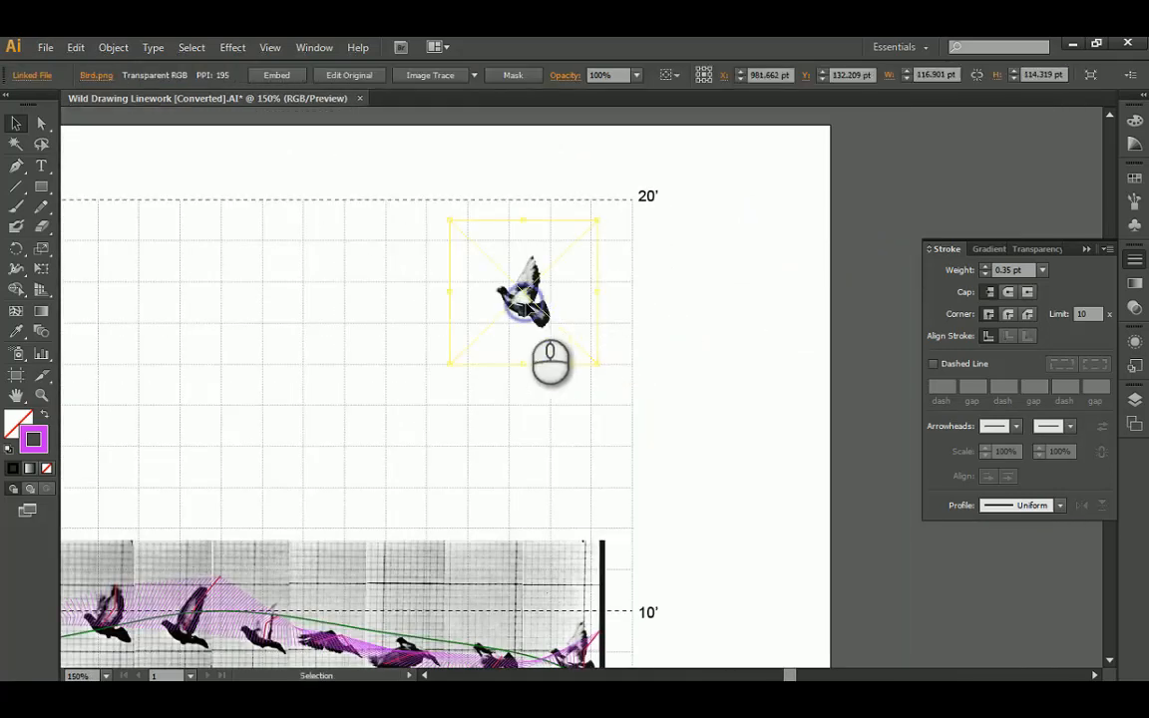
drag(524, 301, 693, 327)
click(744, 226)
Trace a closed outline around the single bird with the Pen tool, starting and ending at the wing tip
alt+scroll(736, 325, up, 2)
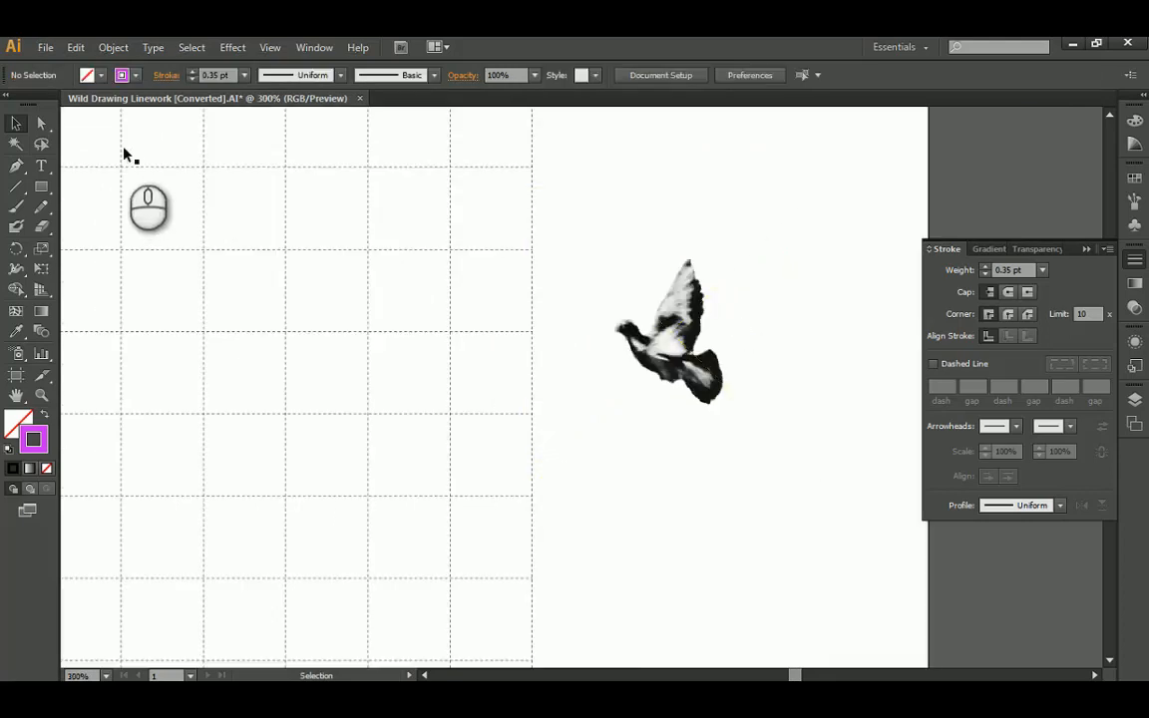
click(16, 166)
alt+scroll(654, 249, up, 1)
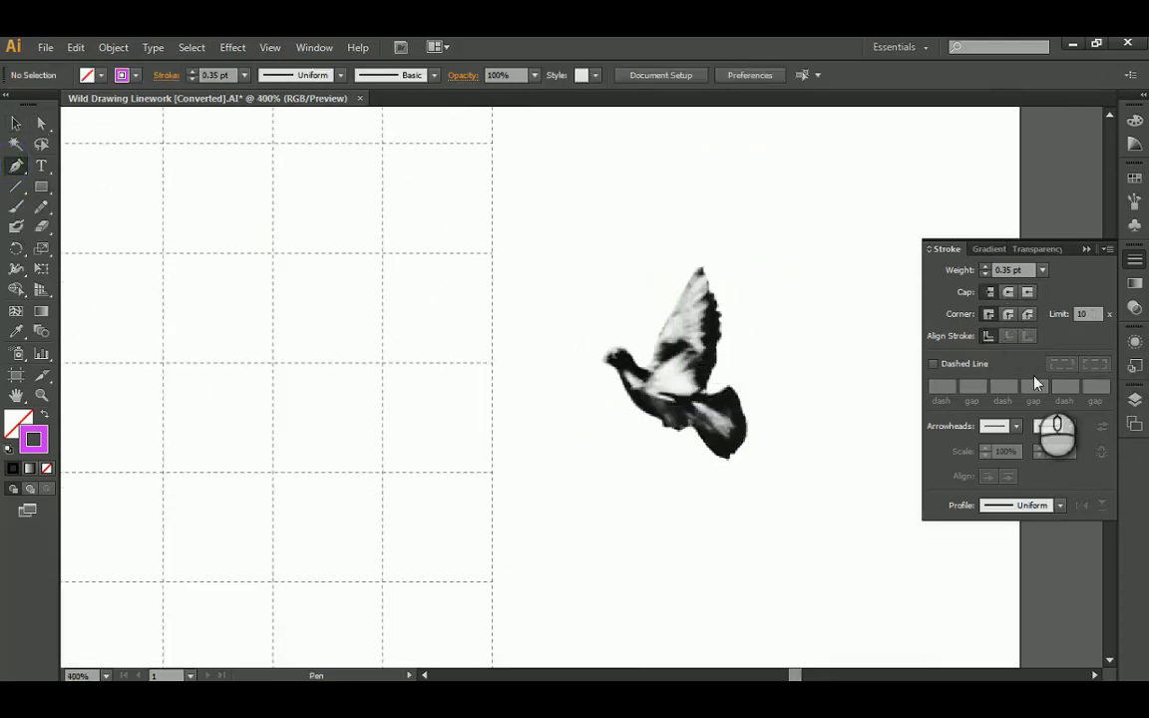
click(693, 288)
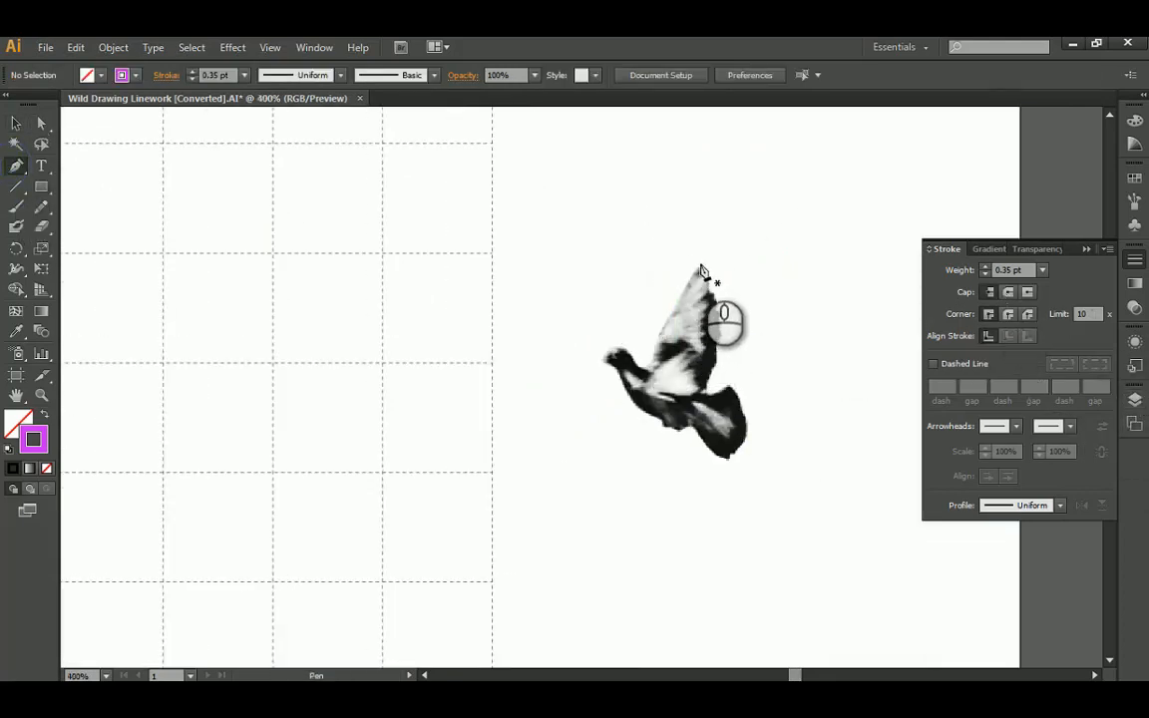
click(701, 269)
drag(654, 356, 615, 350)
drag(607, 354, 741, 410)
click(738, 391)
click(727, 392)
click(711, 388)
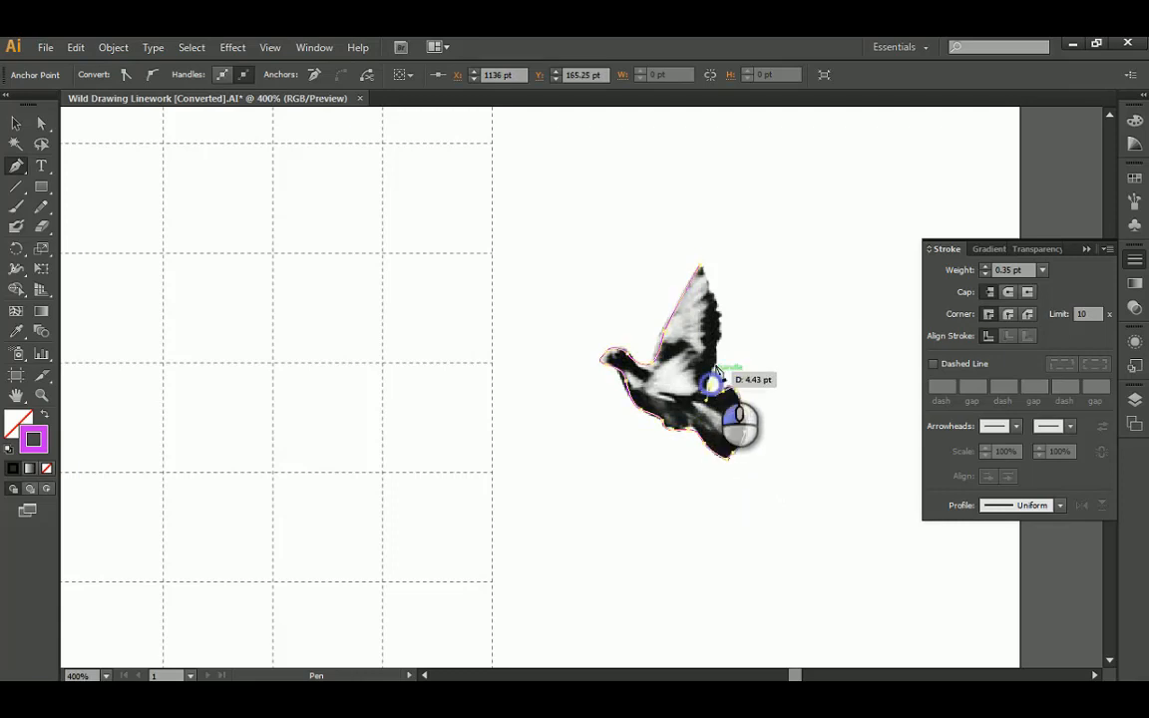
click(715, 350)
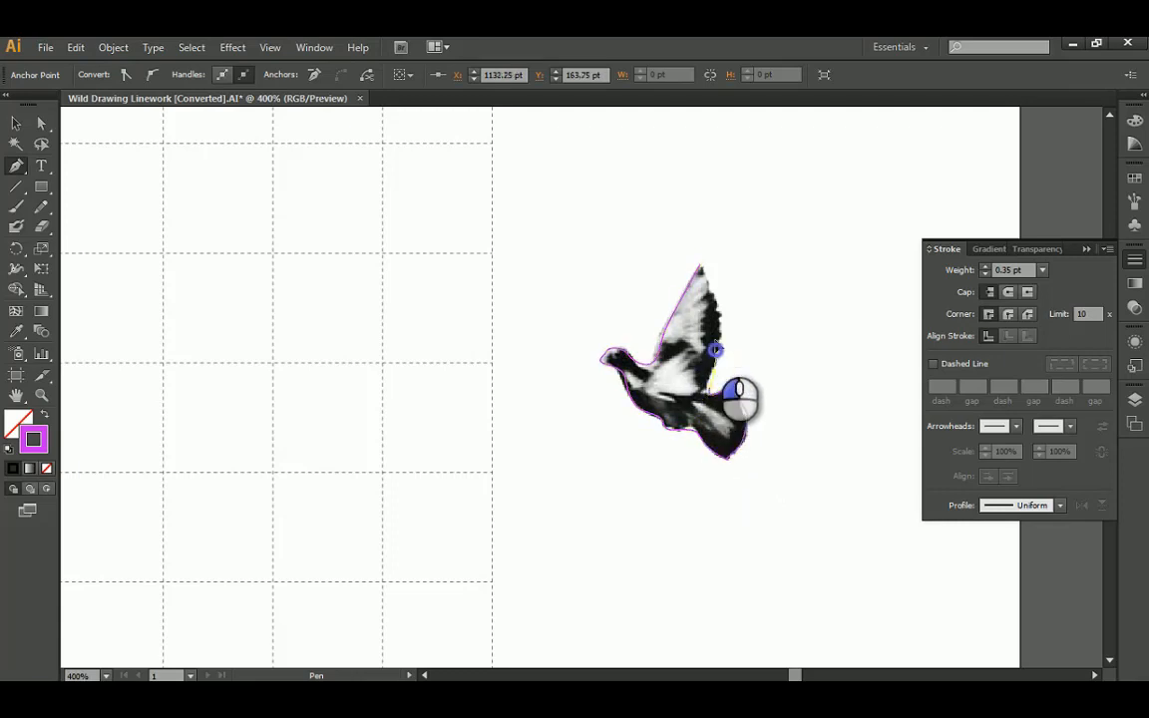
click(700, 267)
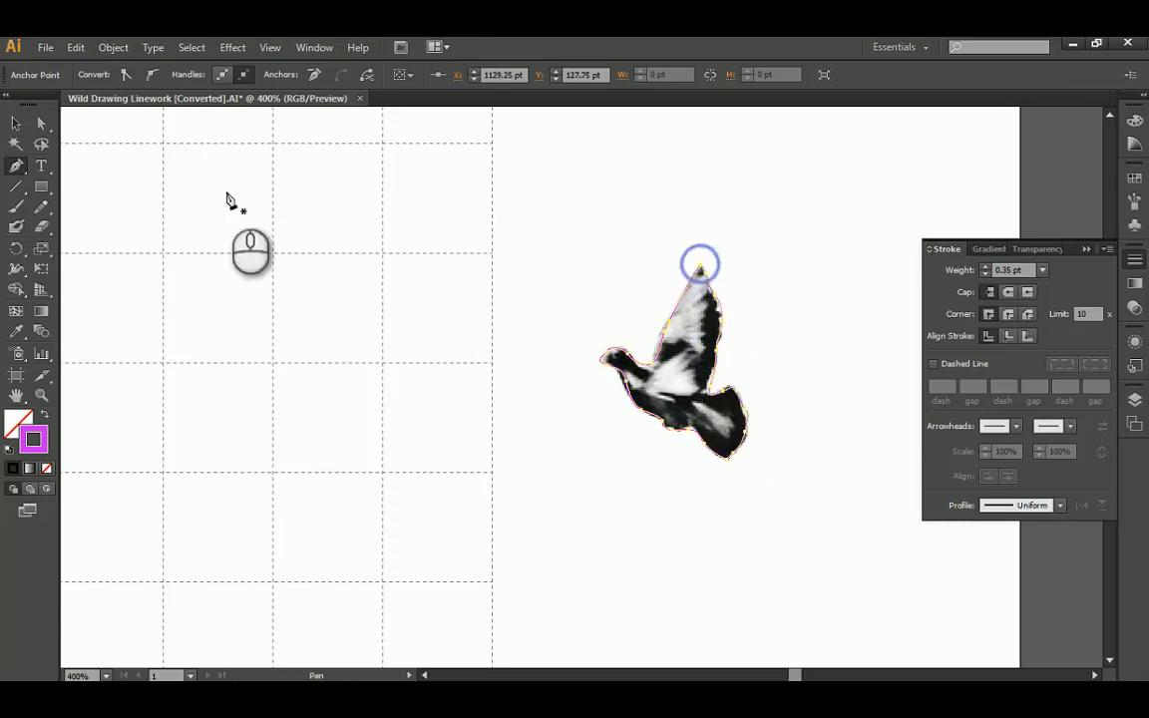
Set both the fill and the stroke of the traced bird outline to bright red
double_click(20, 427)
click(544, 274)
click(745, 257)
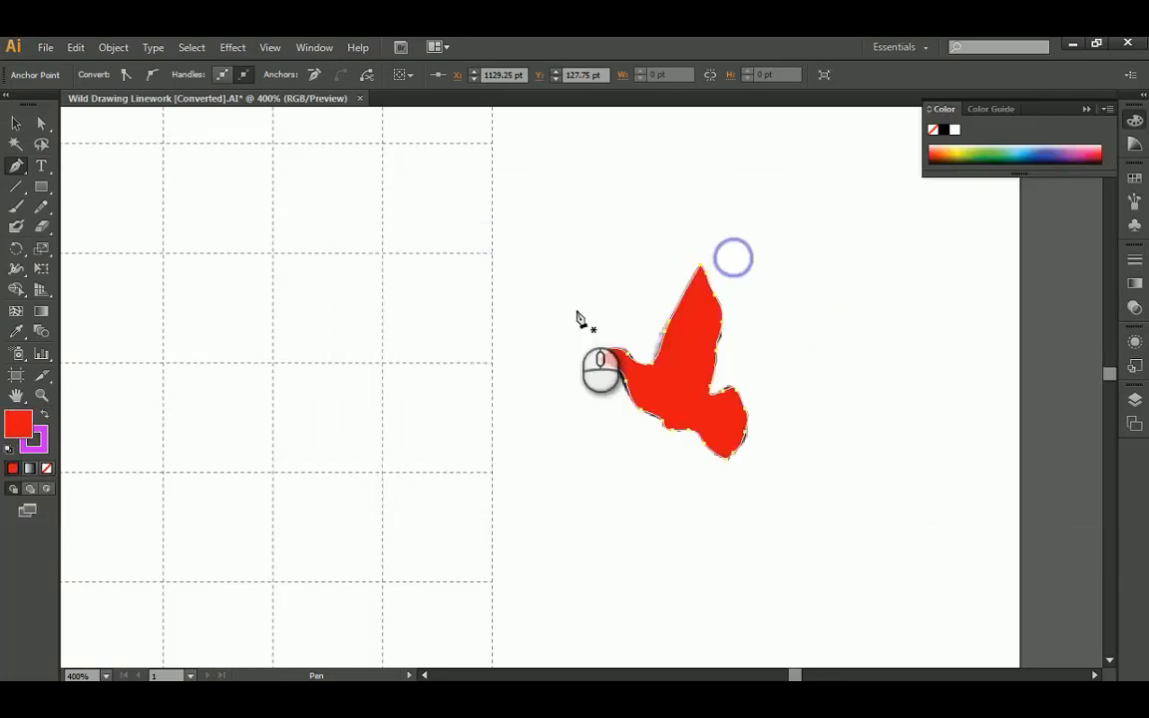
click(16, 122)
double_click(34, 442)
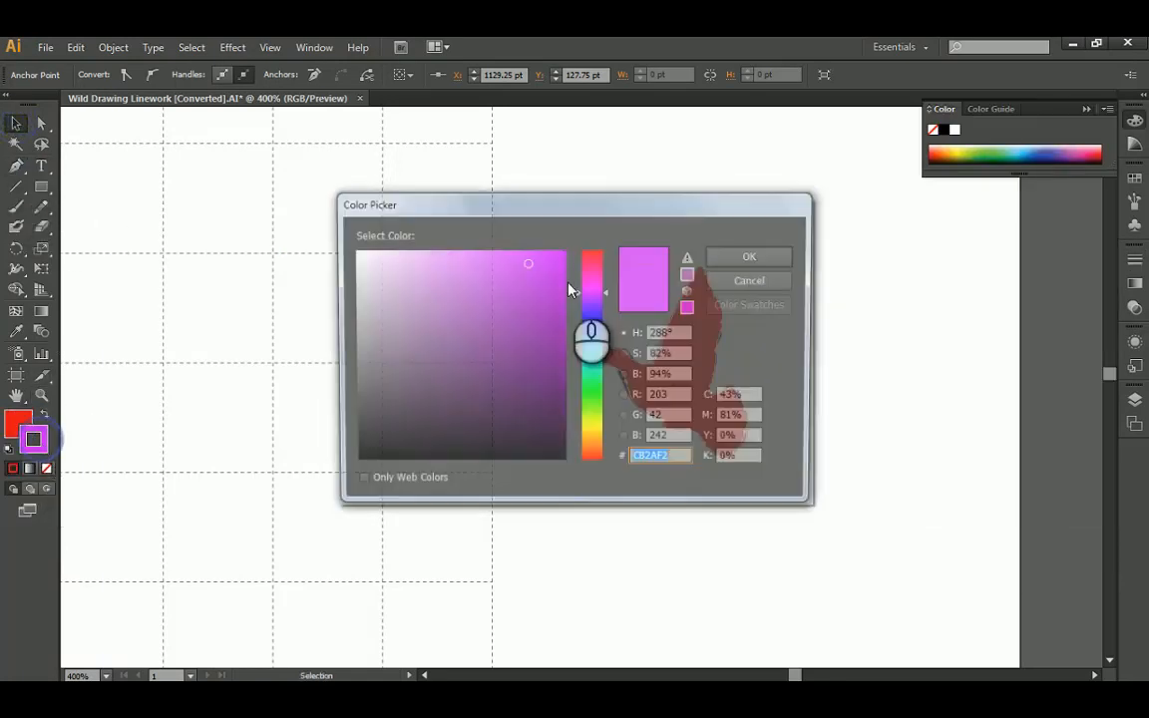
drag(592, 291, 586, 250)
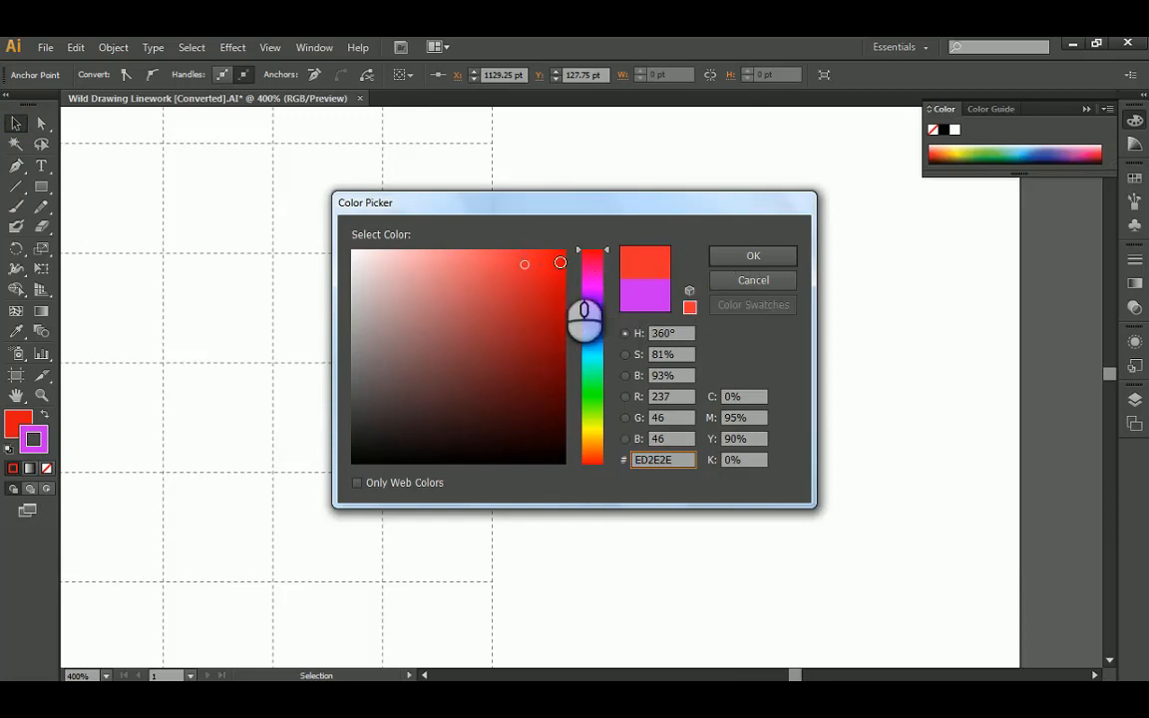
click(564, 252)
click(749, 256)
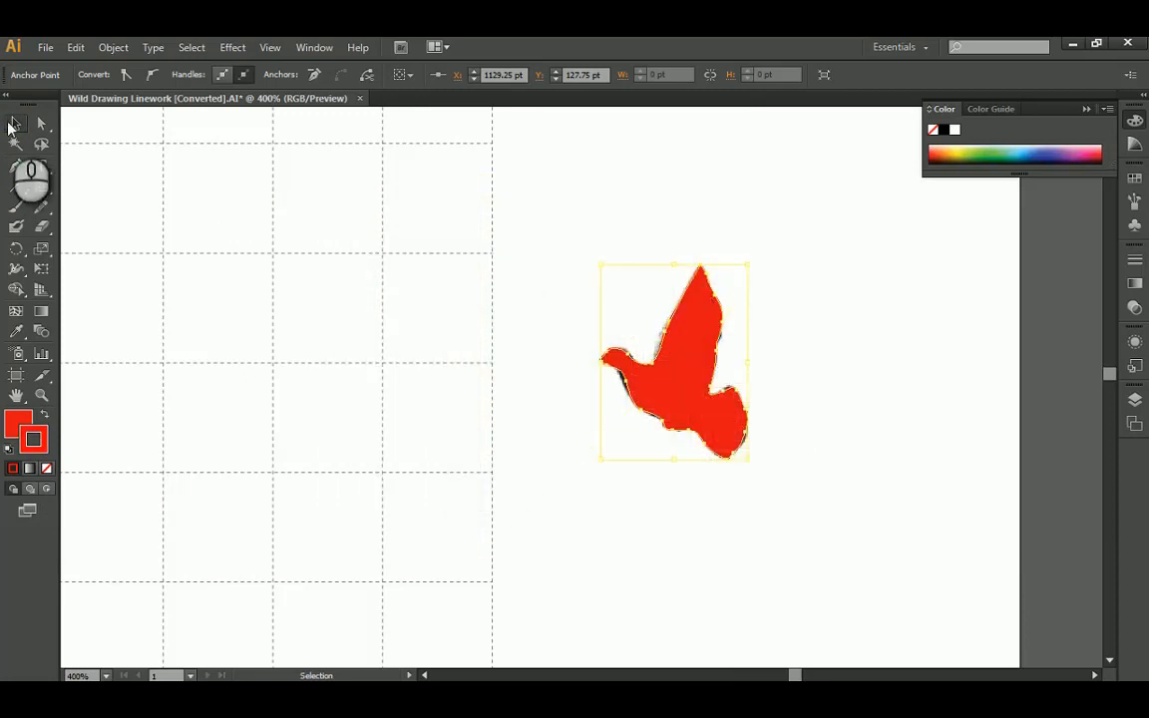
Set the fill opacity of the traced red bird outline to 25% and deselect it
click(1134, 307)
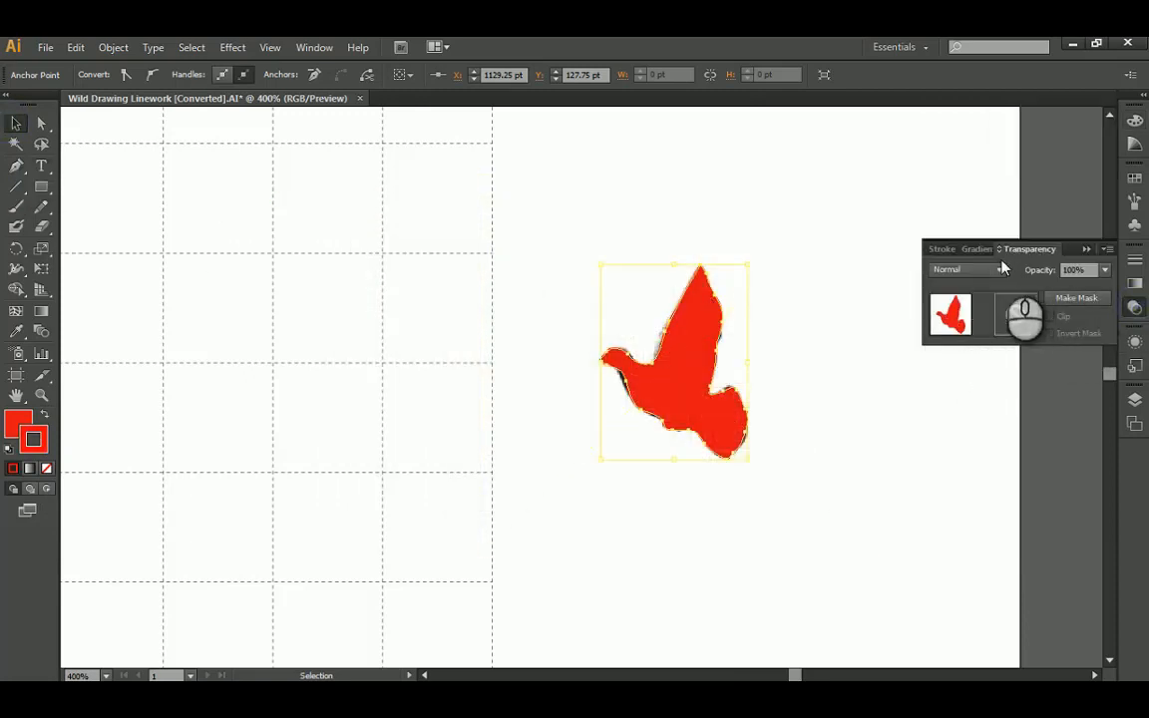
click(1134, 343)
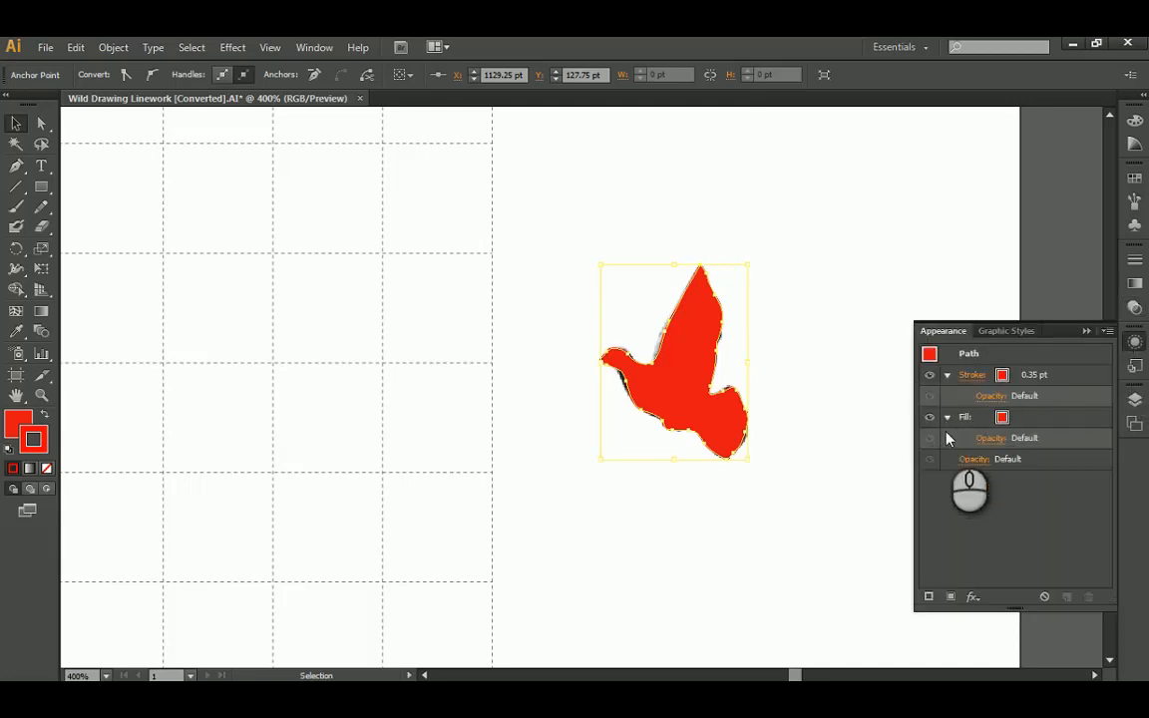
click(991, 438)
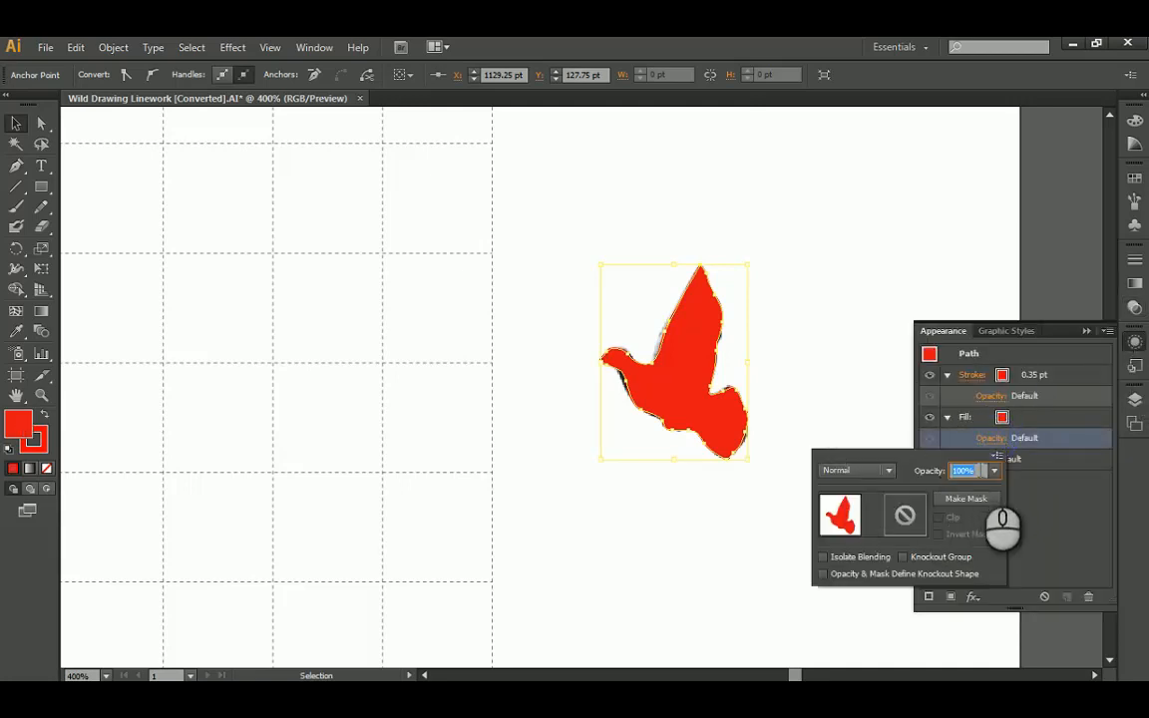
text(25)
key(Return)
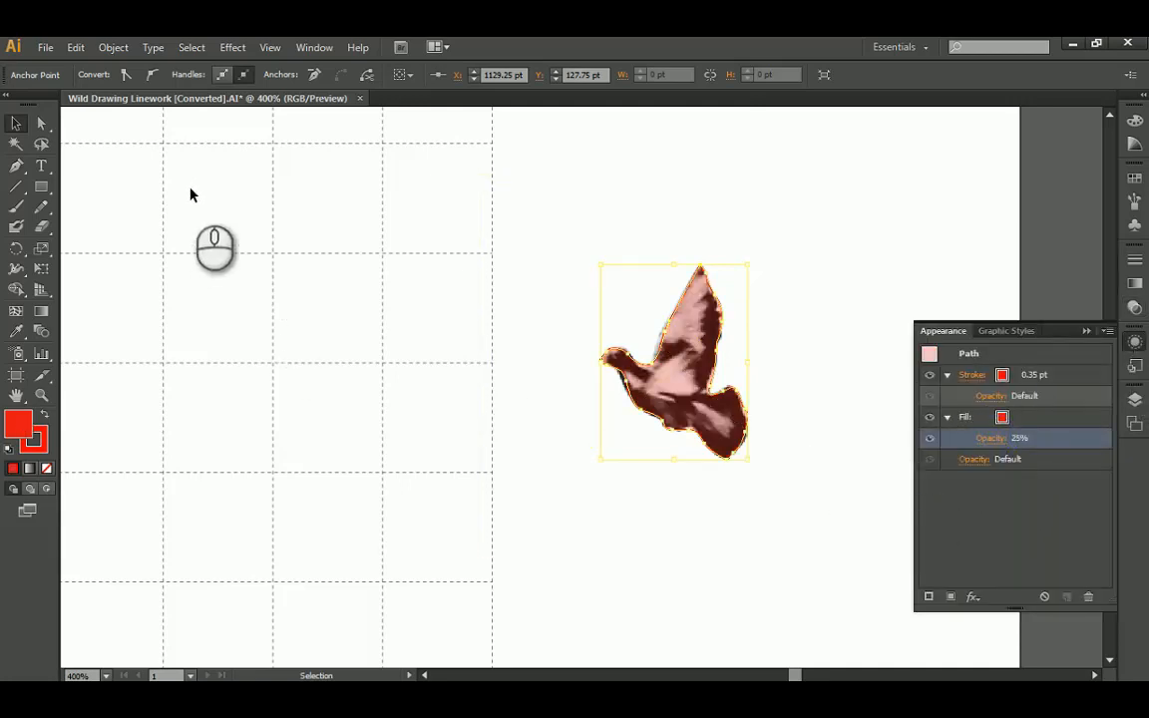
click(557, 221)
Move the translucent red bird outline off the single bird image and over to the bird strip
alt+scroll(629, 261, down, 3)
click(764, 250)
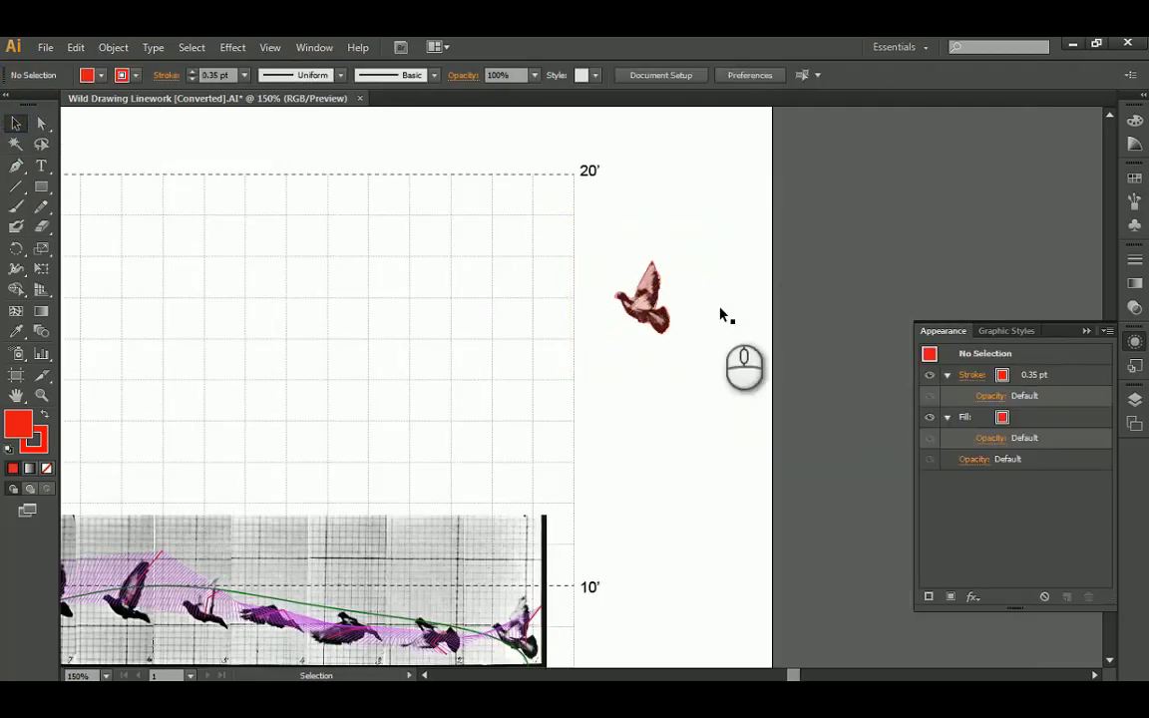
drag(695, 322, 378, 514)
click(738, 267)
drag(390, 462, 484, 252)
alt+scroll(506, 333, up, 1)
drag(629, 305, 567, 306)
drag(392, 292, 694, 190)
key(ctrl+z)
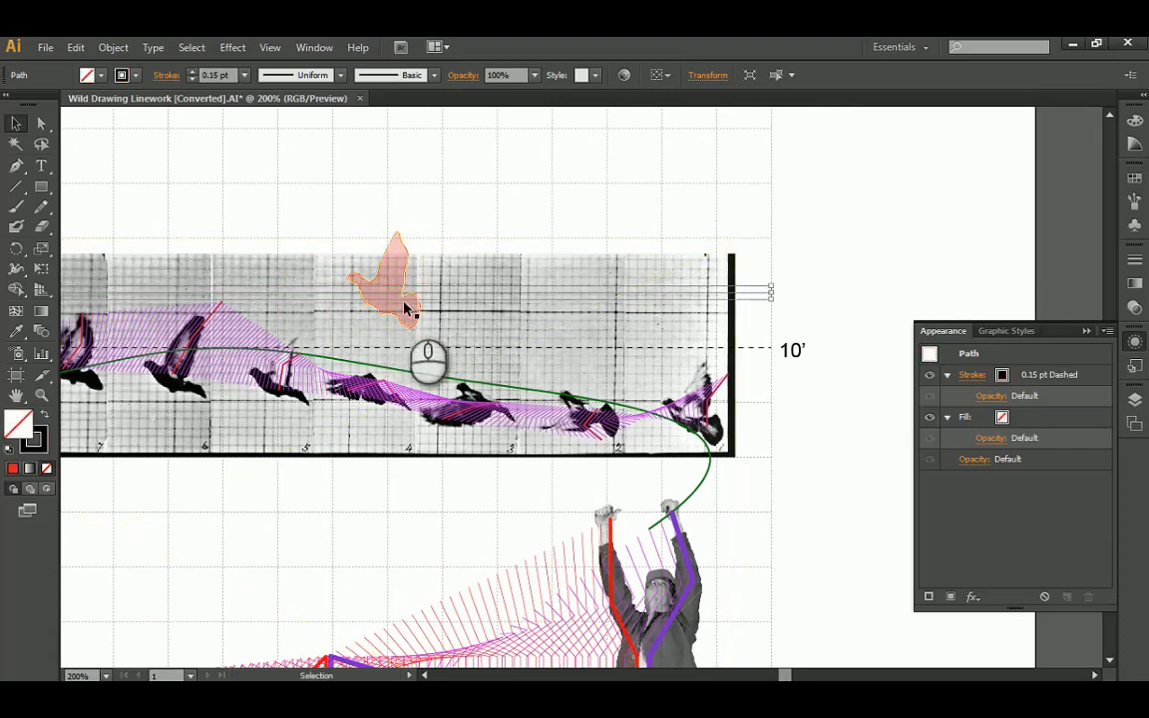
Place the red bird outline and its copies in a row just above the strip's first, seventh and last birds
click(406, 309)
drag(350, 288, 712, 186)
mouse_move(775, 218)
mouse_down()
mouse_move(795, 364)
mouse_move(495, 334)
mouse_move(166, 342)
mouse_move(459, 334)
mouse_up()
alt+scroll(773, 360, down, 2)
click(443, 340)
Draw a horizontal red line between the first two bird outlines and style it 0.5 pt, dashed with a 2 pt dash
click(16, 187)
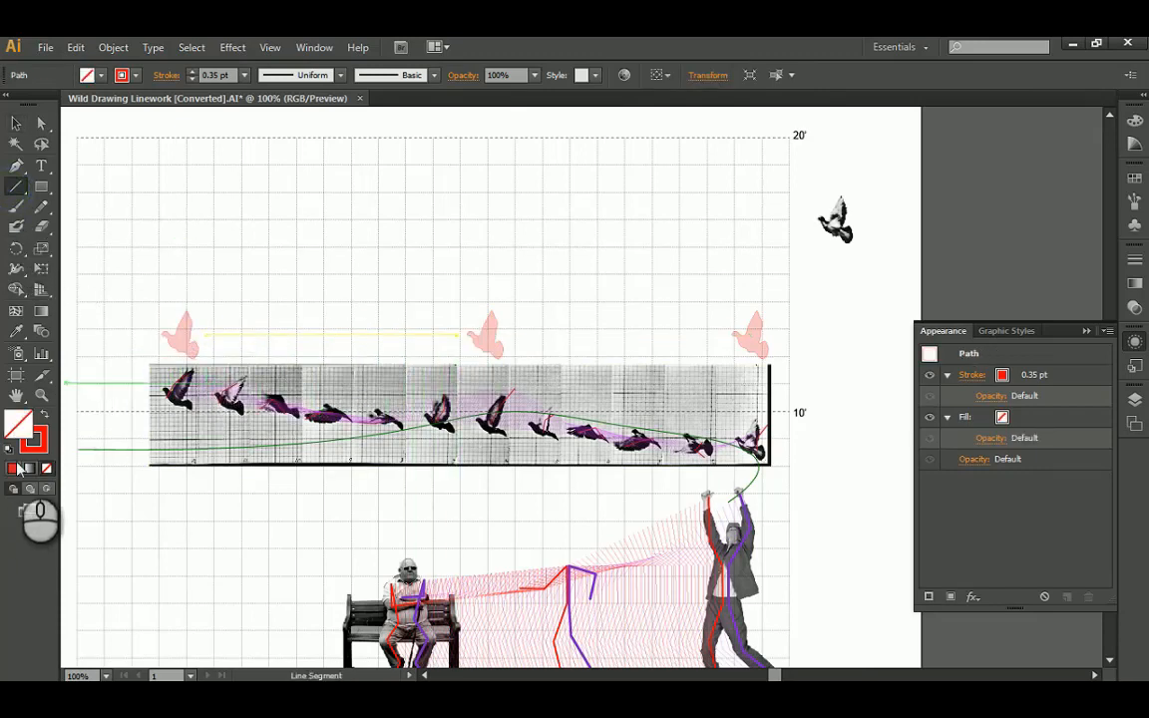
click(1133, 256)
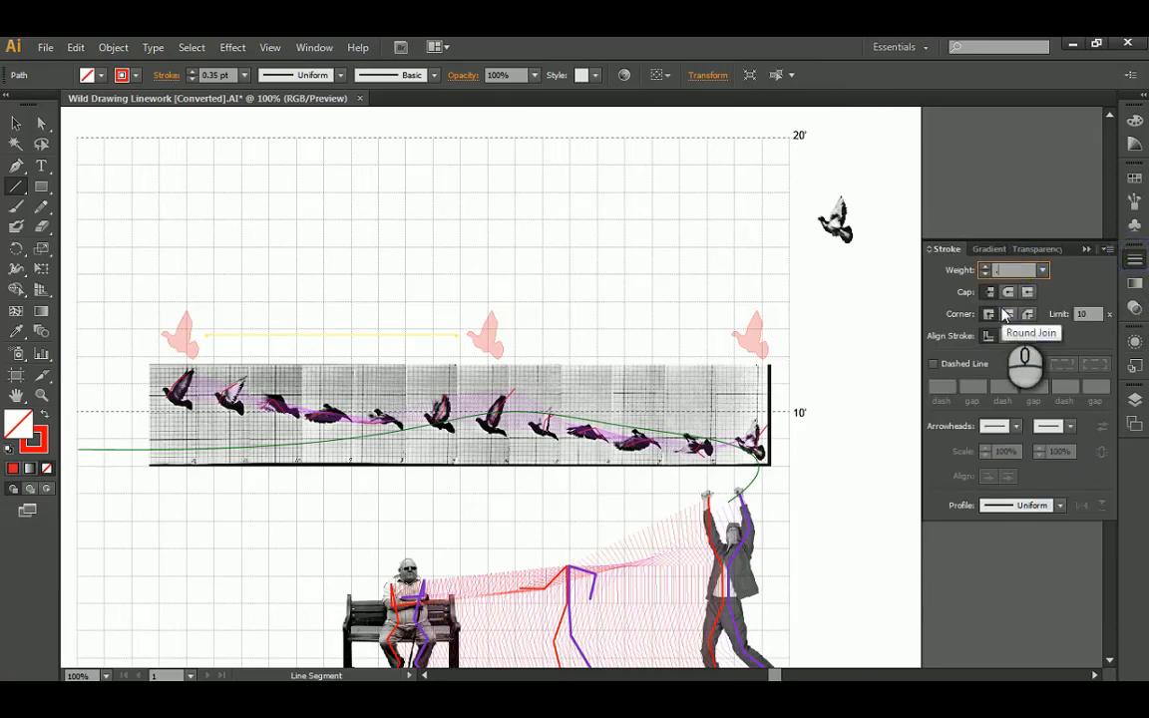
click(934, 364)
click(940, 387)
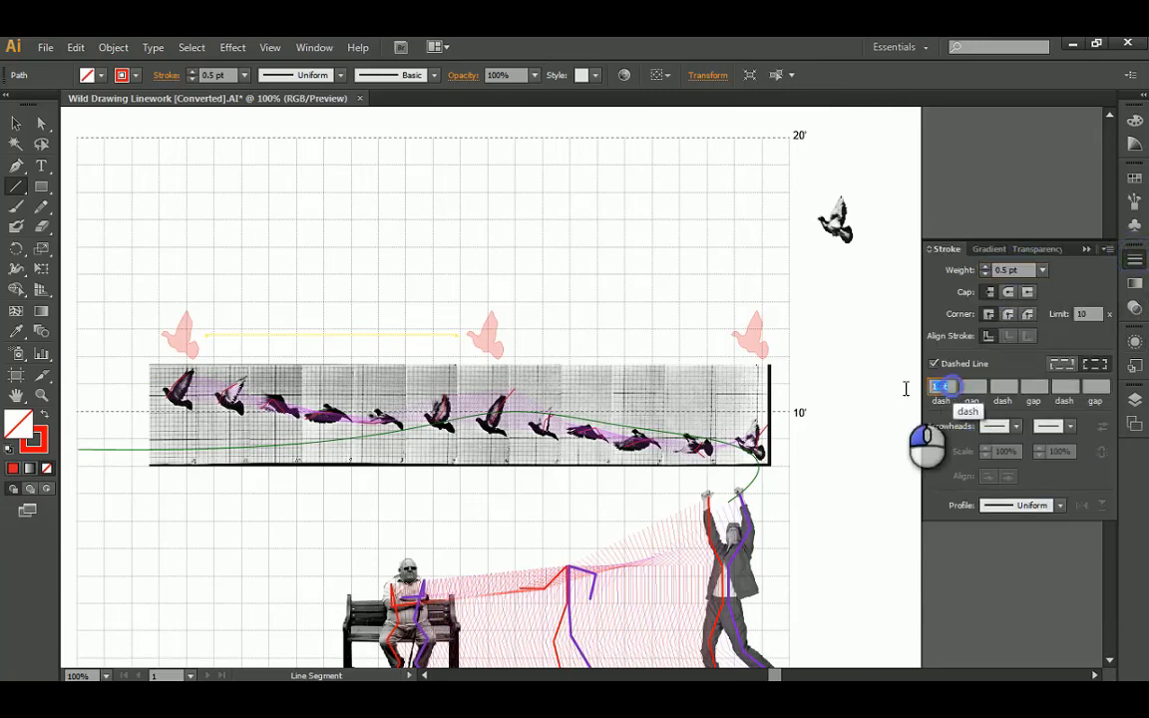
text(2)
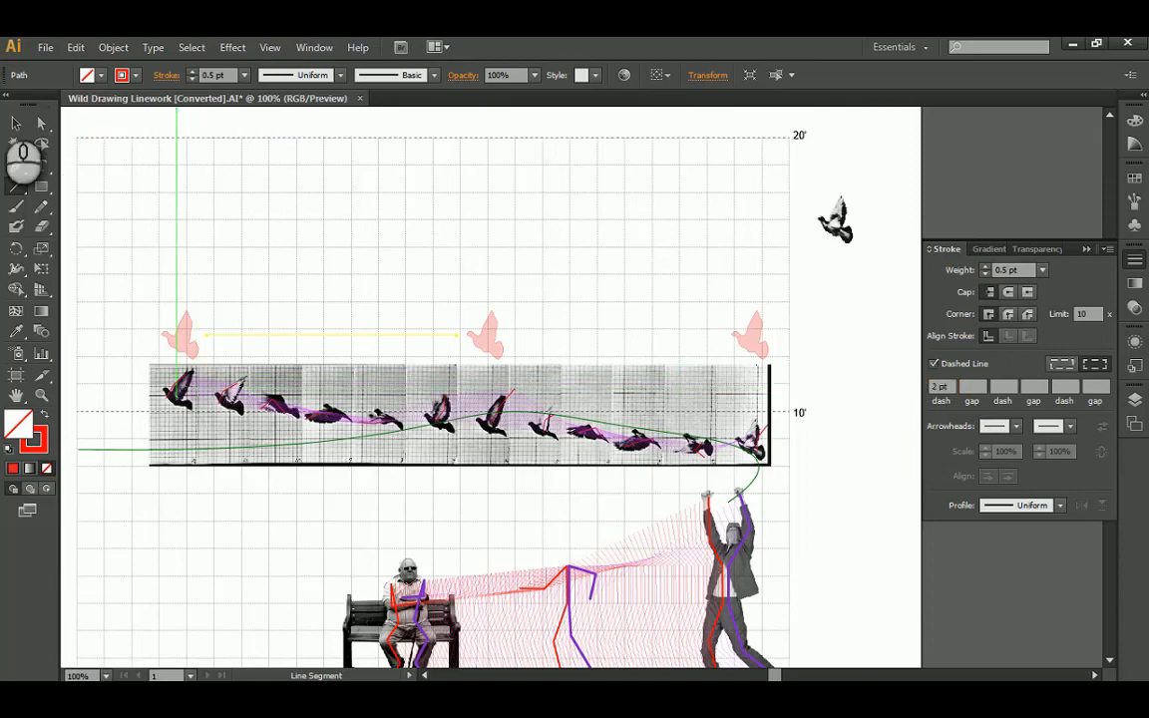
click(16, 122)
click(127, 125)
Copy the dashed red line into the gap between the middle and last bird outlines and adjust it to fit
alt+scroll(329, 334, up, 1)
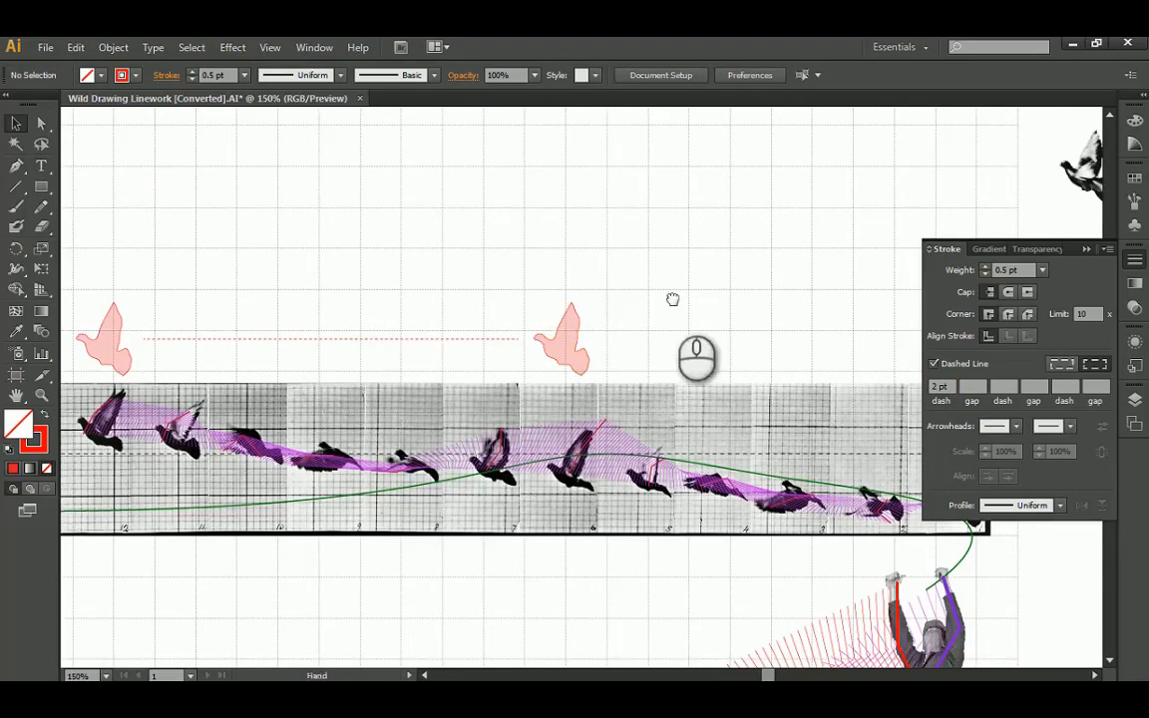
alt+scroll(672, 299, down, 1)
drag(672, 299, 461, 345)
alt+drag(342, 378, 545, 367)
alt+scroll(695, 381, up, 1)
drag(181, 368, 111, 367)
click(326, 291)
alt+scroll(341, 291, down, 3)
drag(396, 269, 738, 266)
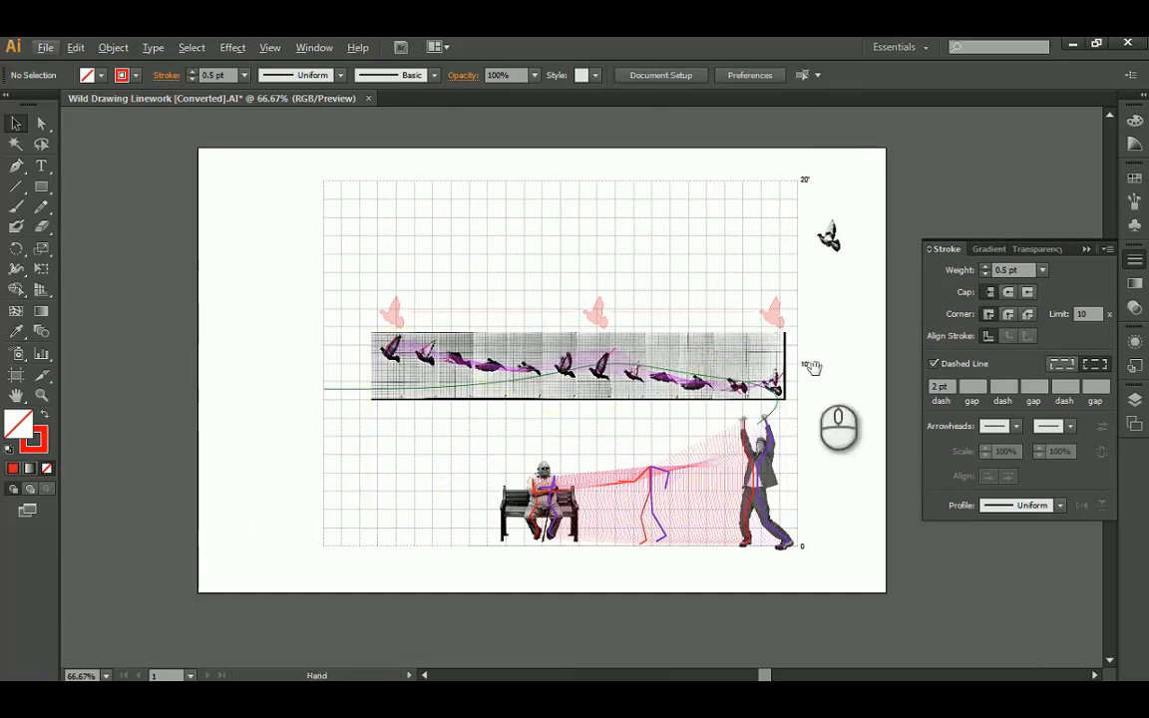
drag(811, 367, 714, 374)
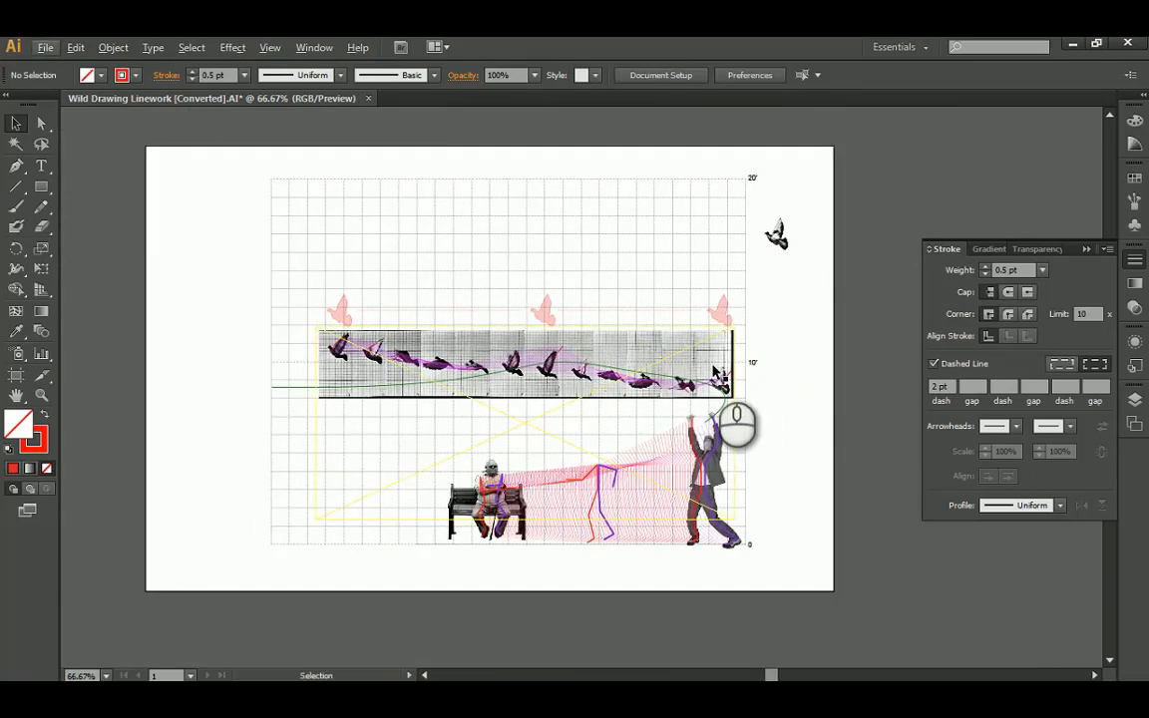
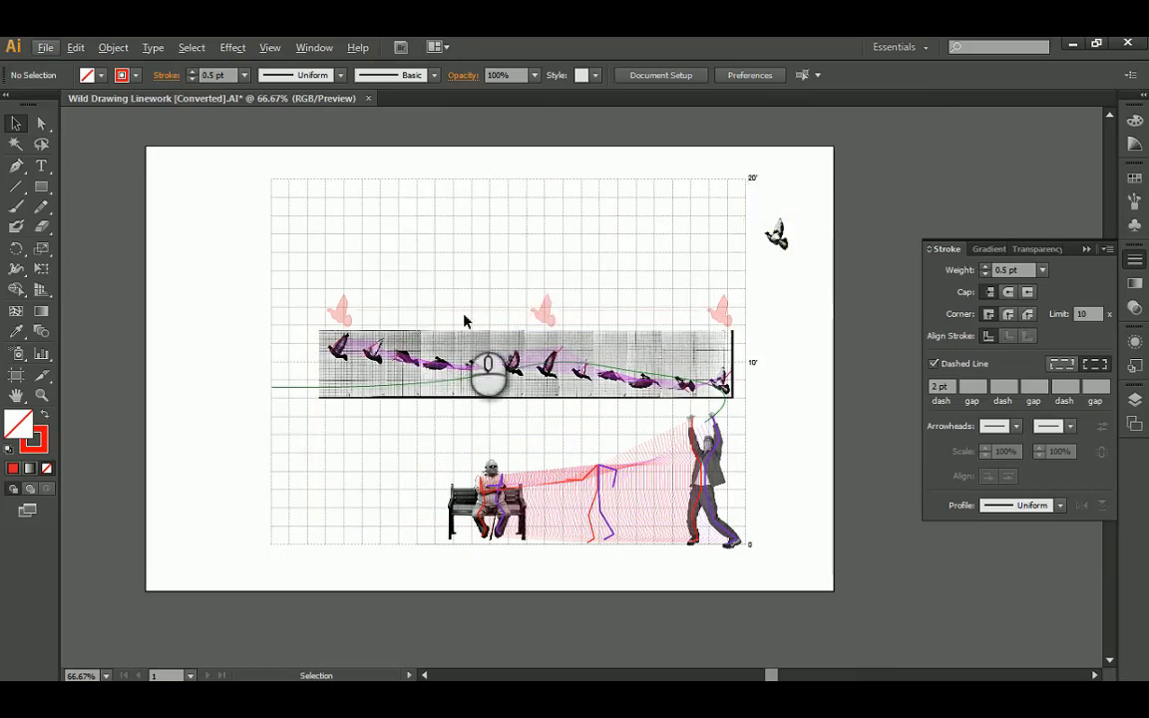
Switch to the References folder in Windows Explorer and open the 64.1700_ph_web-1 triptych image from its Bacon subfolder
click(1076, 46)
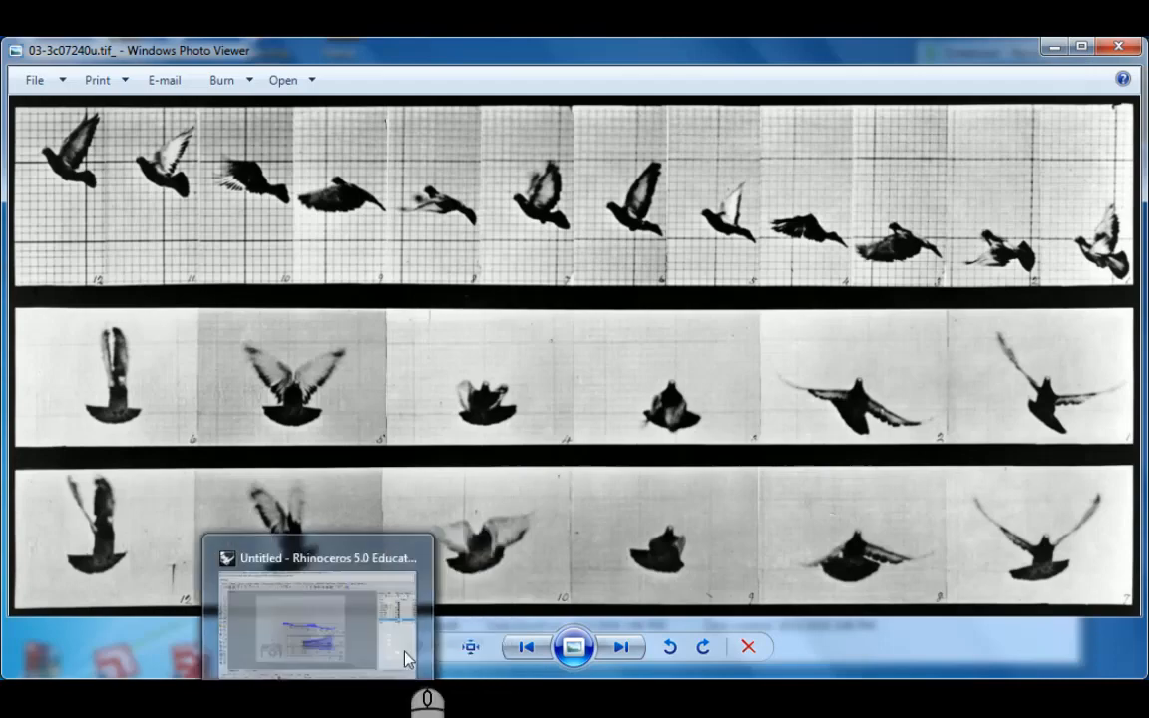
mouse_move(410, 697)
click(487, 661)
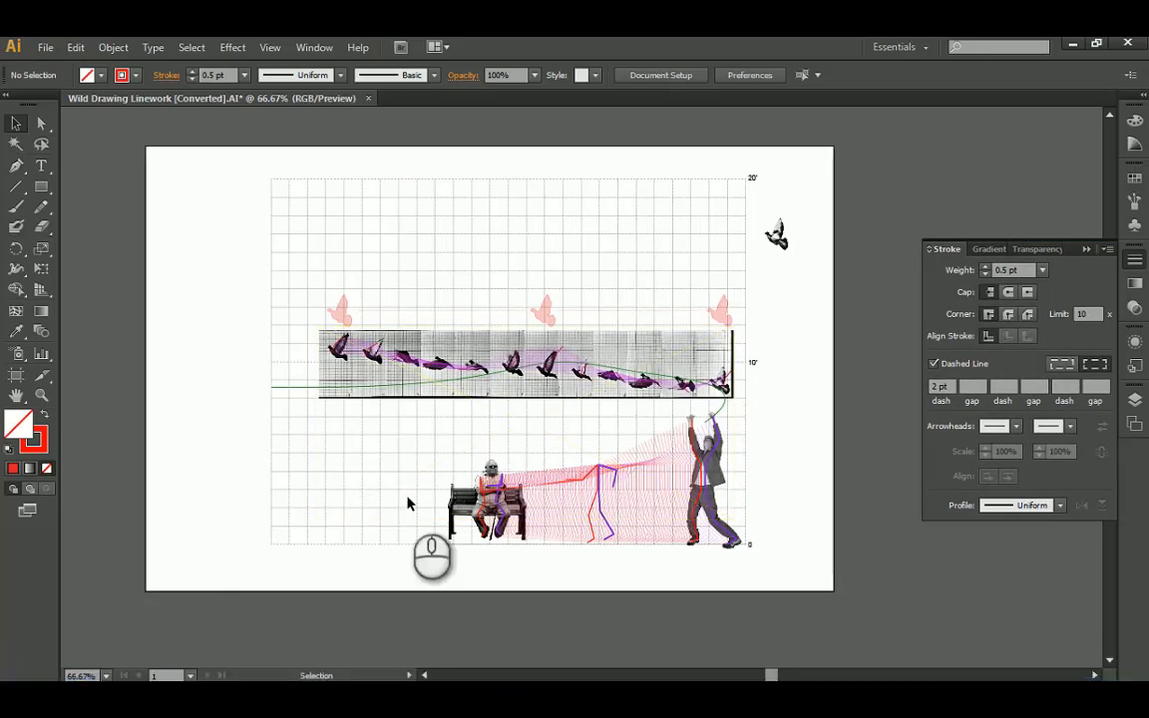
click(1070, 47)
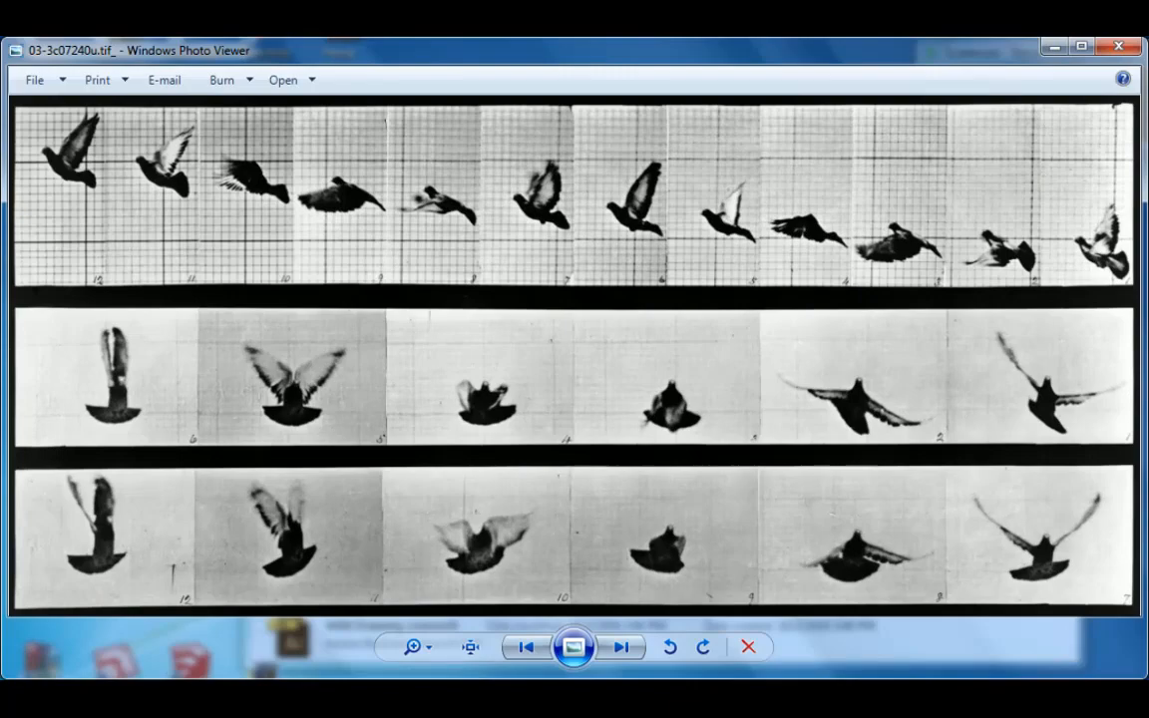
mouse_move(177, 702)
click(103, 632)
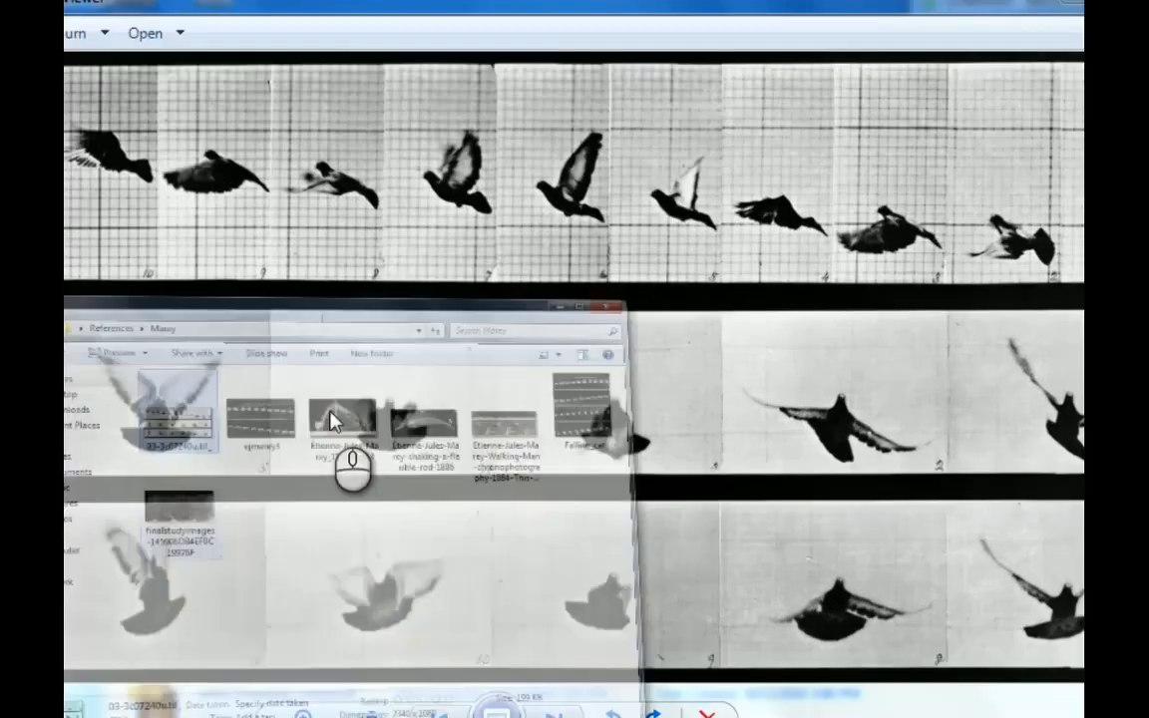
click(90, 55)
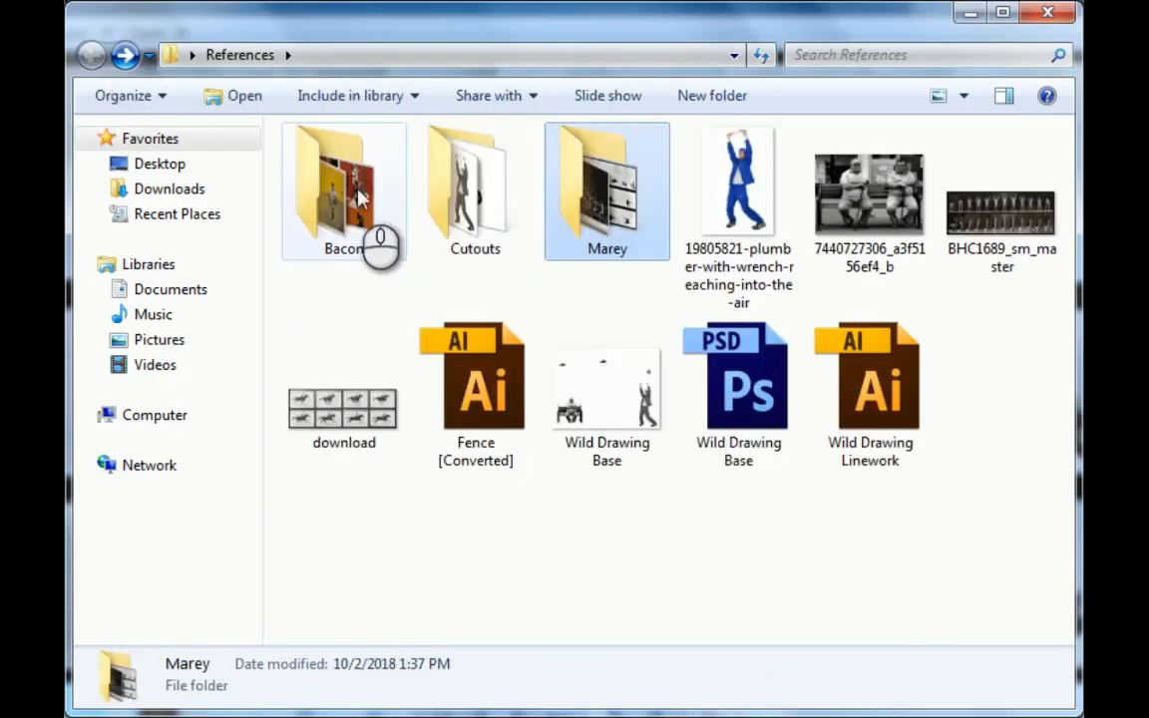
double_click(341, 189)
double_click(357, 204)
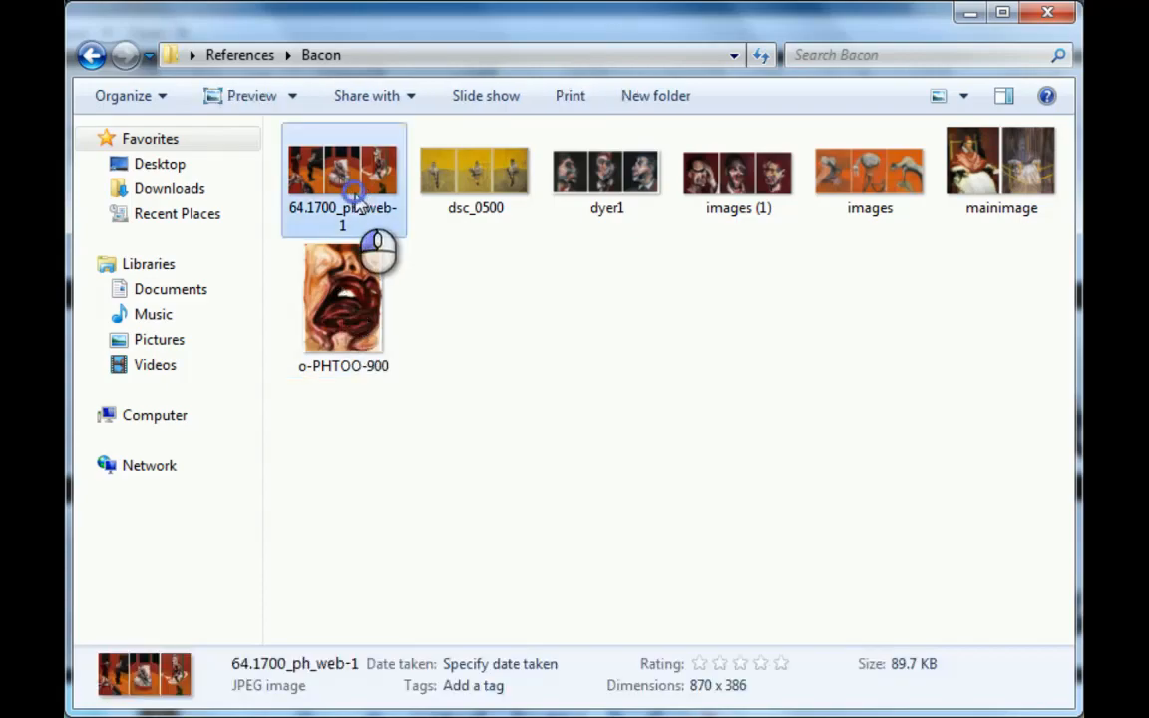
Browse the Bacon images dsc_0500, images (1) and dyer1, examining the figures, line frames and distorted heads
scroll(426, 211, down, 1)
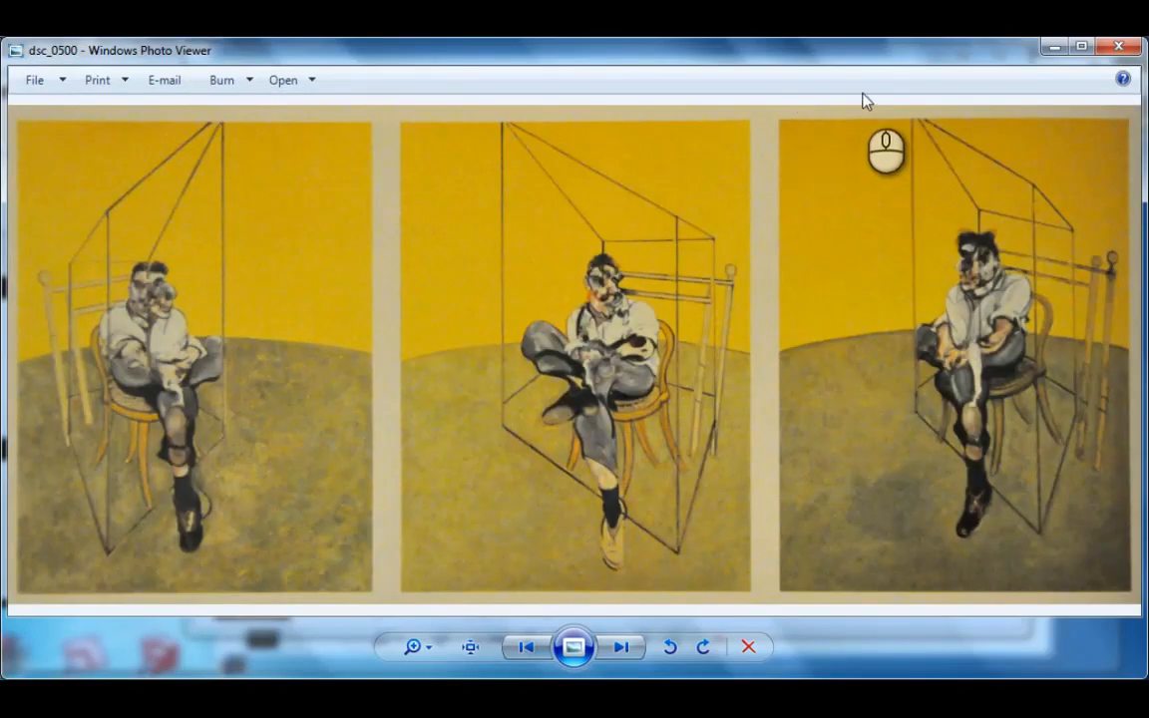
scroll(866, 100, down, 1)
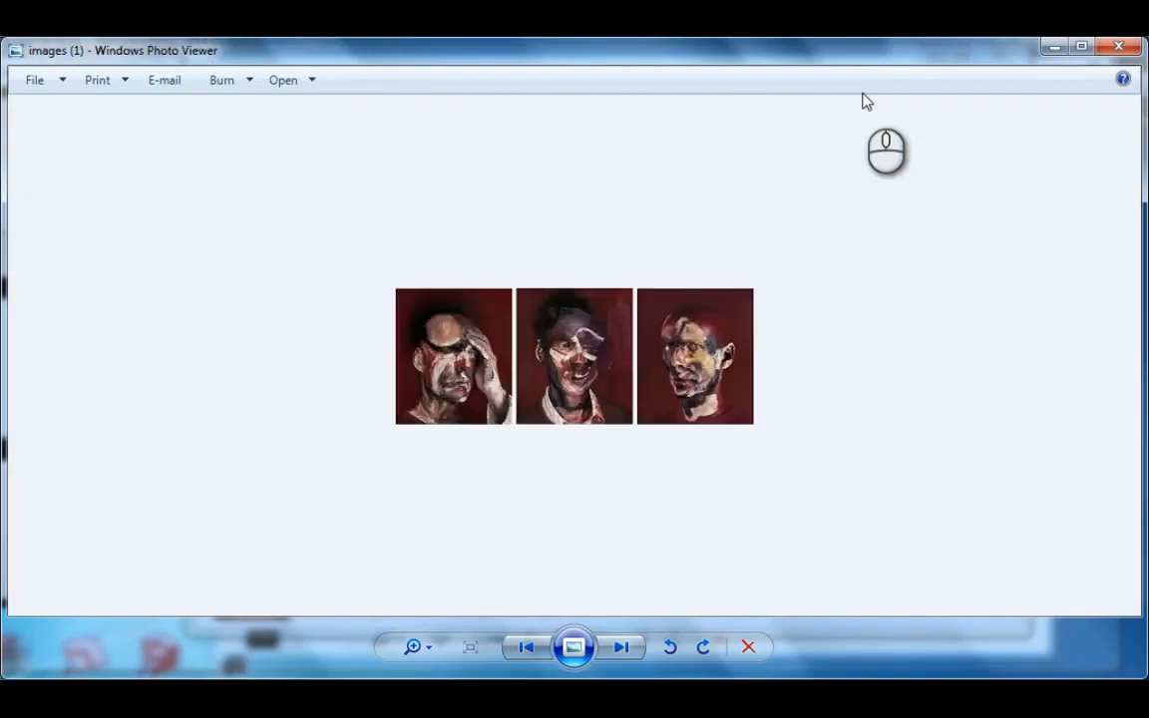
scroll(866, 100, down, 2)
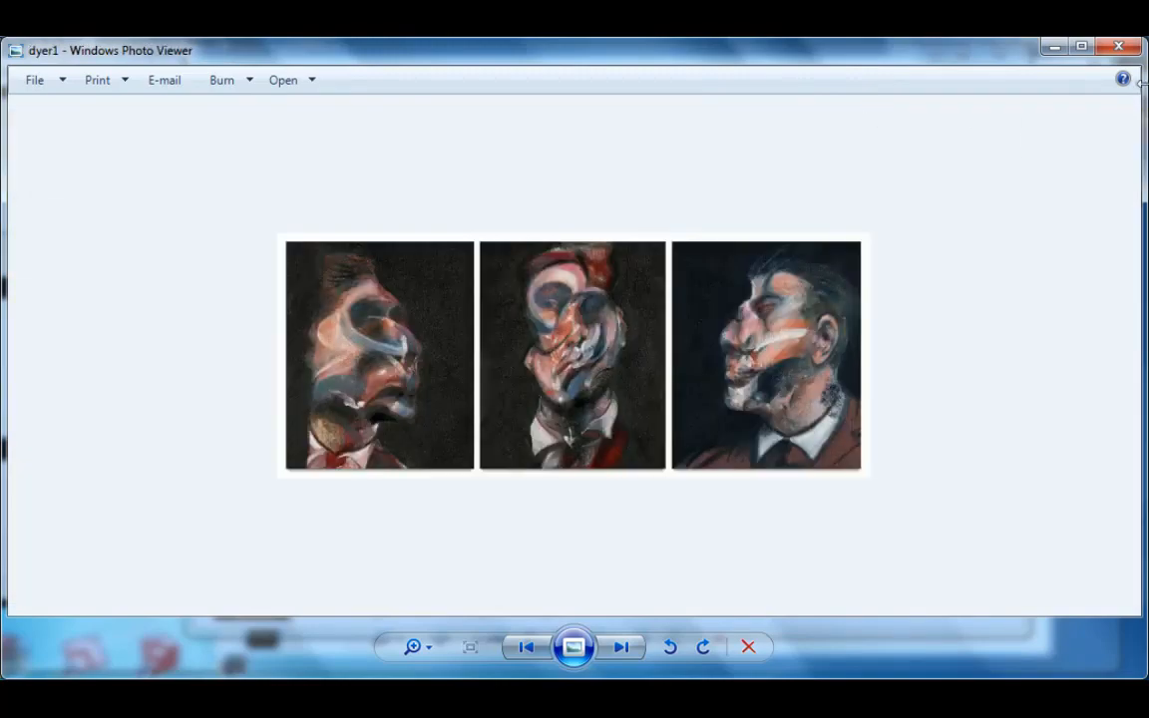
click(1055, 48)
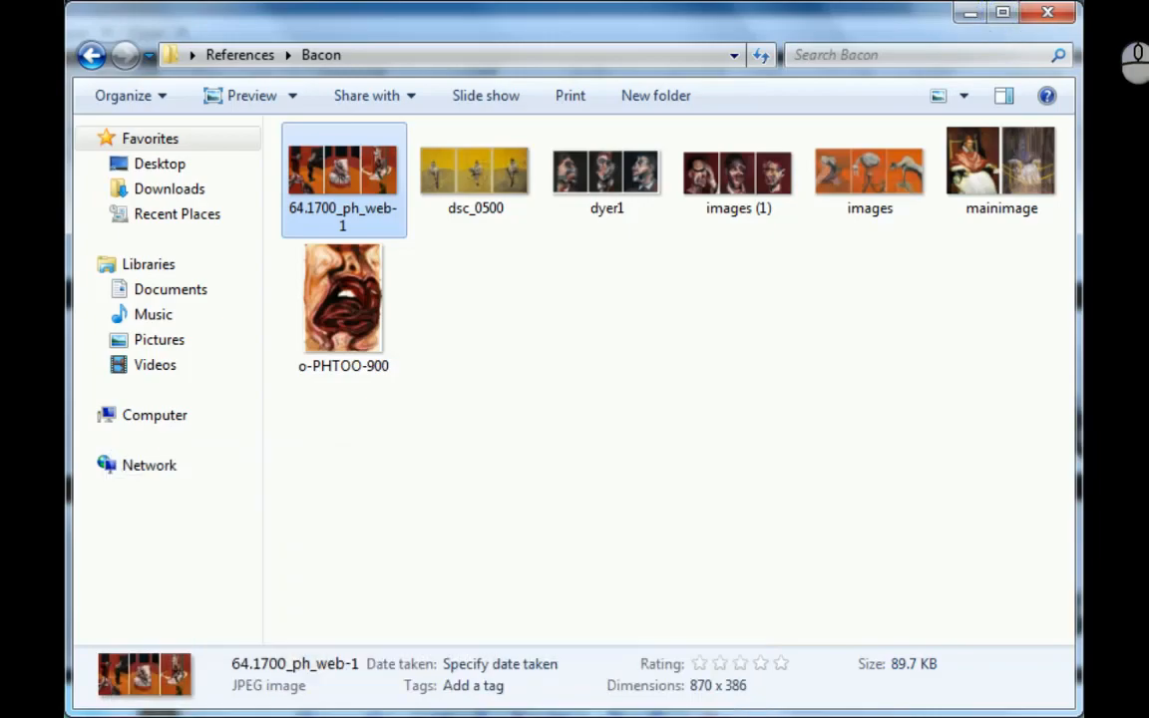
click(1054, 48)
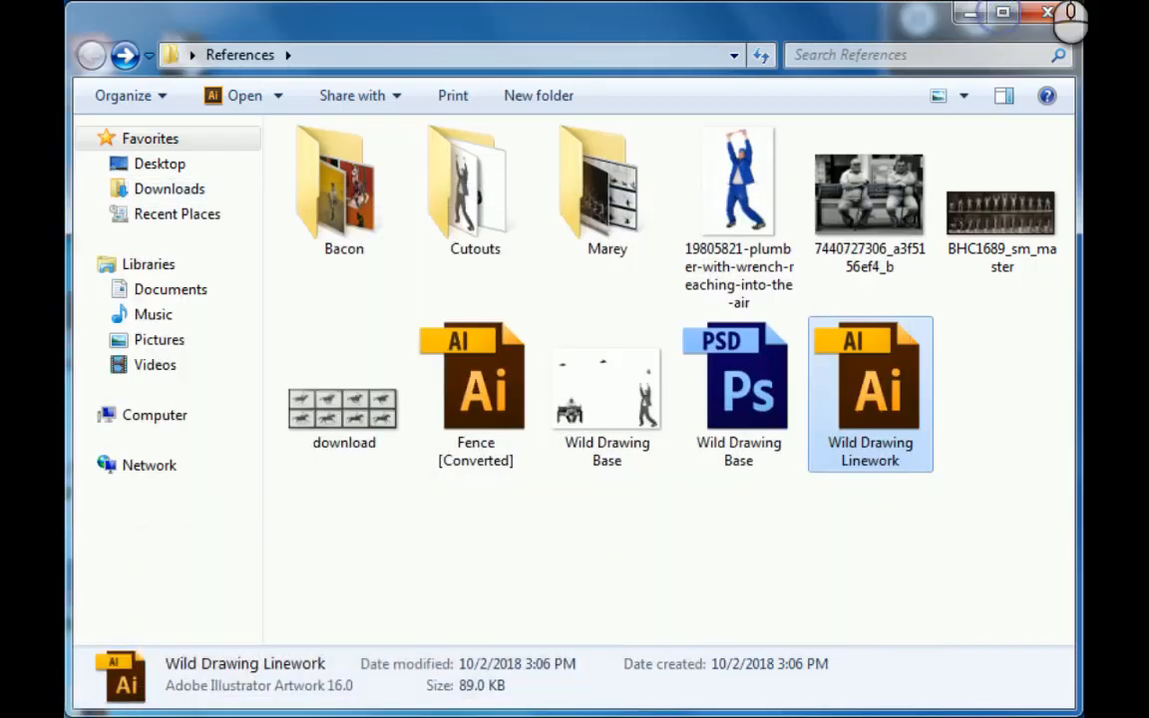
Switch to Wild Drawing Base.psd in Photoshop, move the Base Image layer below the Young Man layer and hide it
click(968, 12)
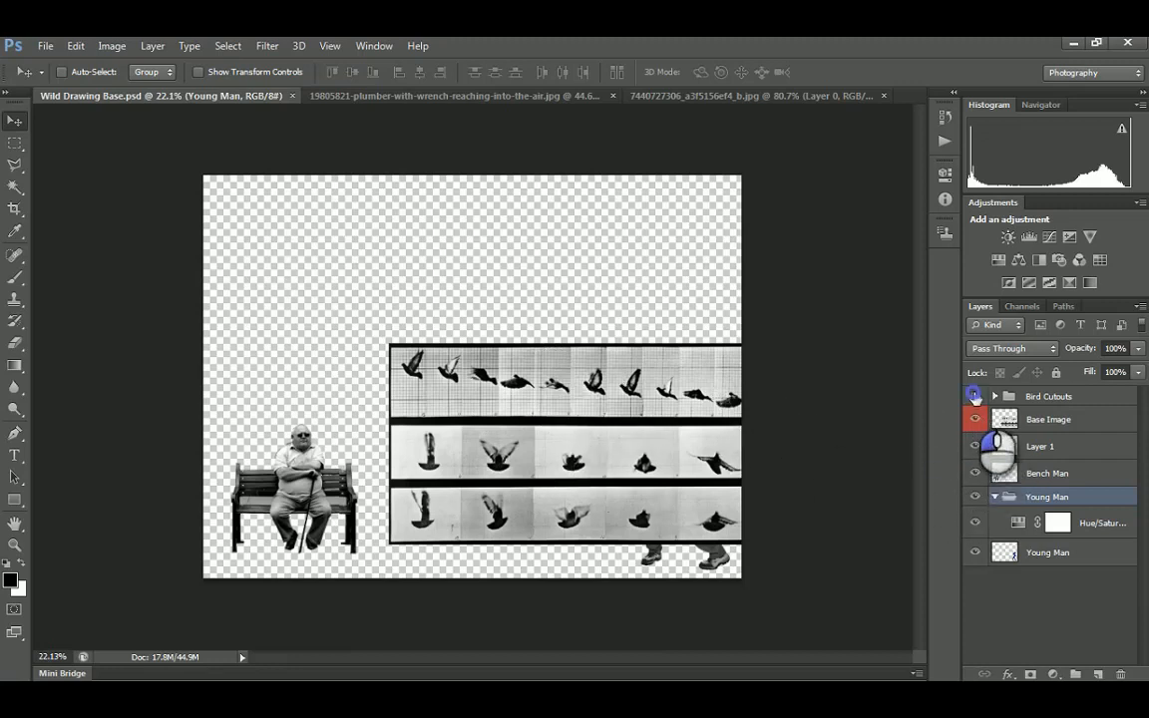
click(974, 396)
drag(1031, 423, 1008, 563)
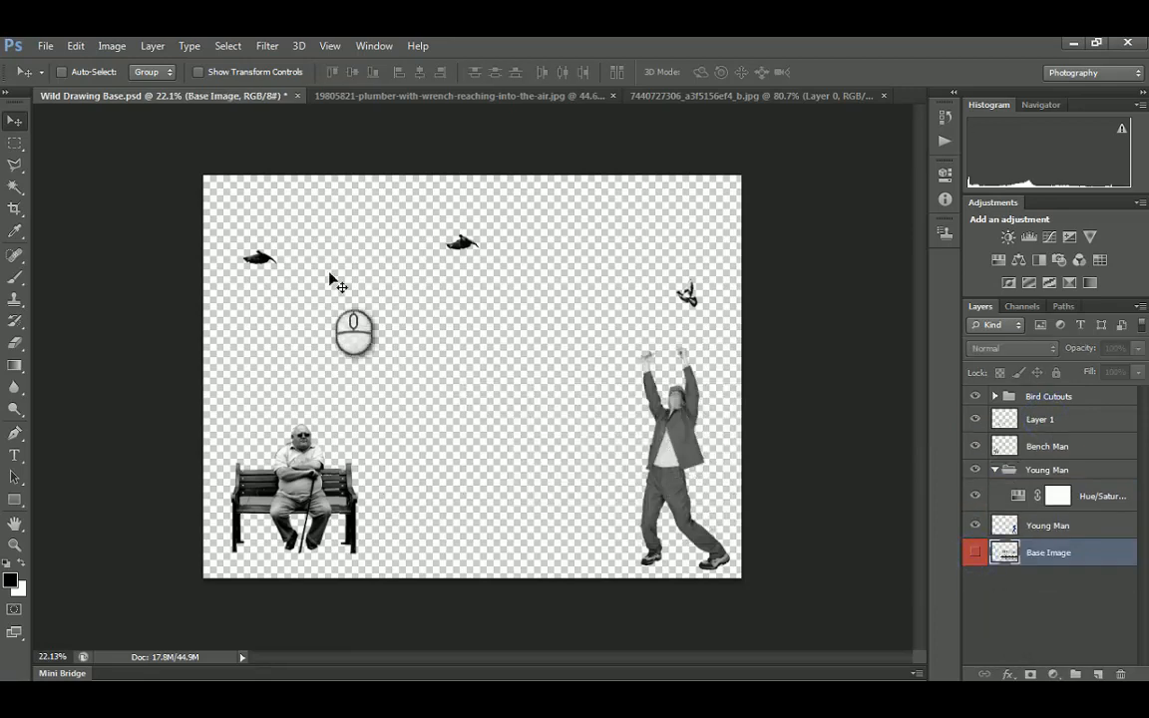
alt+scroll(659, 439, up, 2)
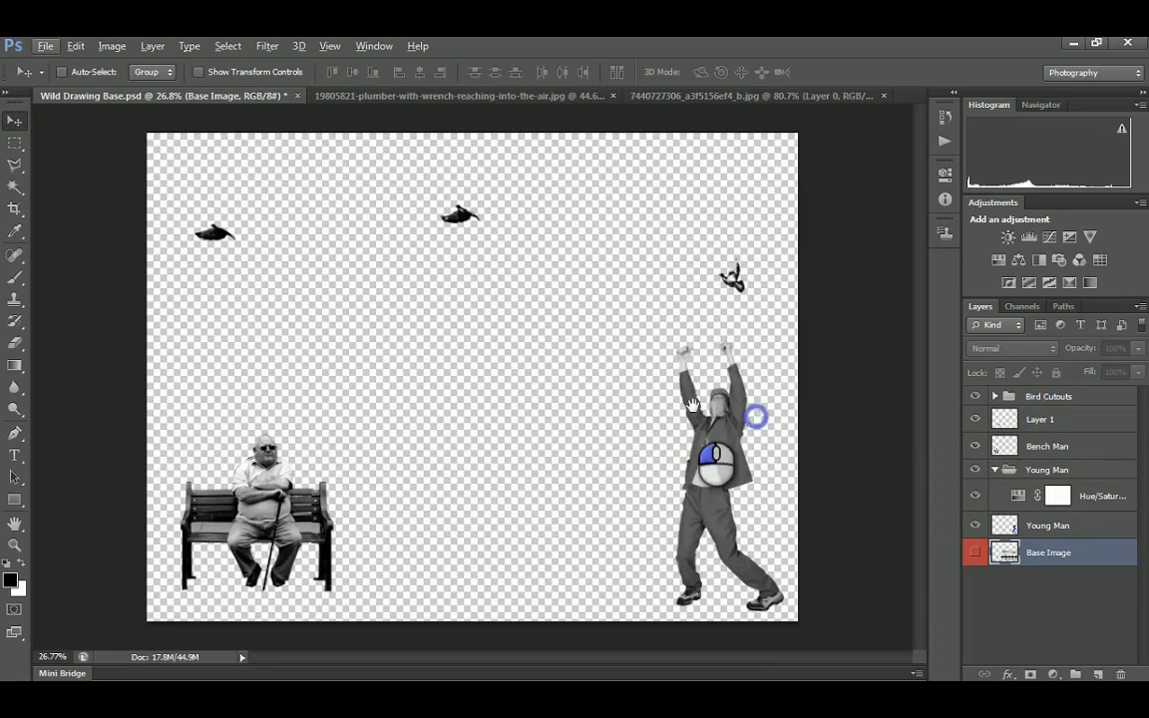
mouse_move(718, 461)
alt+mouse_down()
mouse_move(698, 435)
mouse_move(719, 461)
alt+mouse_up()
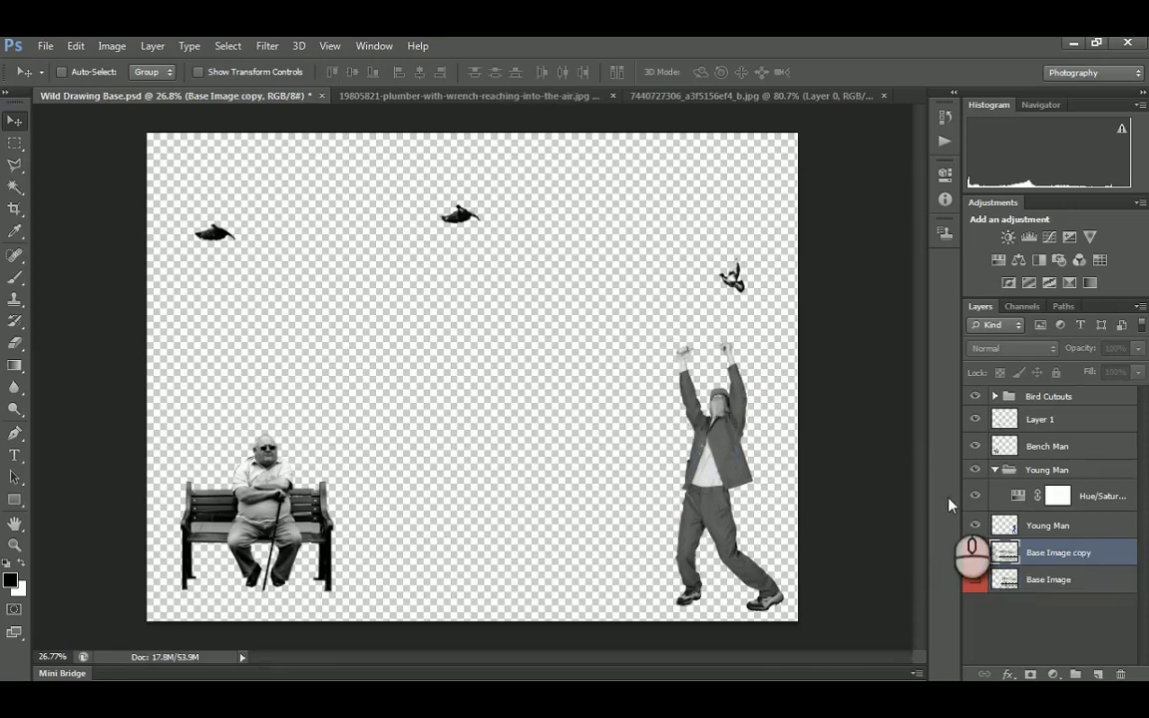
key(ctrl+z)
Duplicate the Young Man figure onto a new layer and place the copy just left of the original
click(1047, 526)
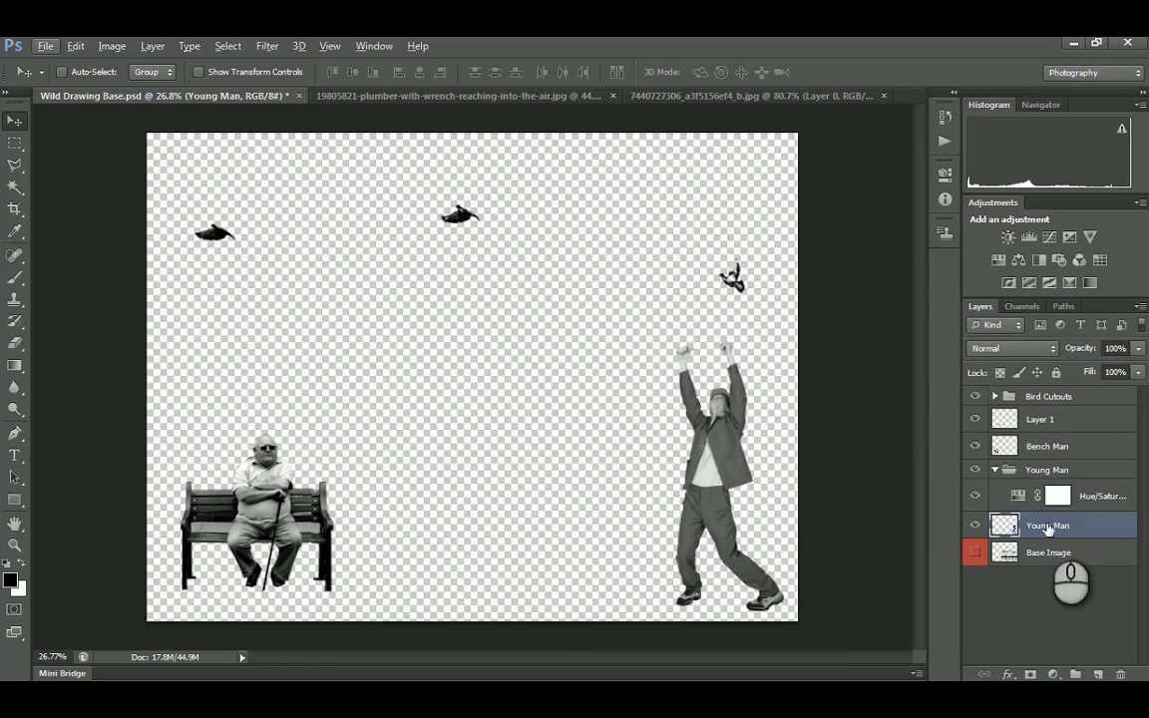
drag(1048, 528, 683, 429)
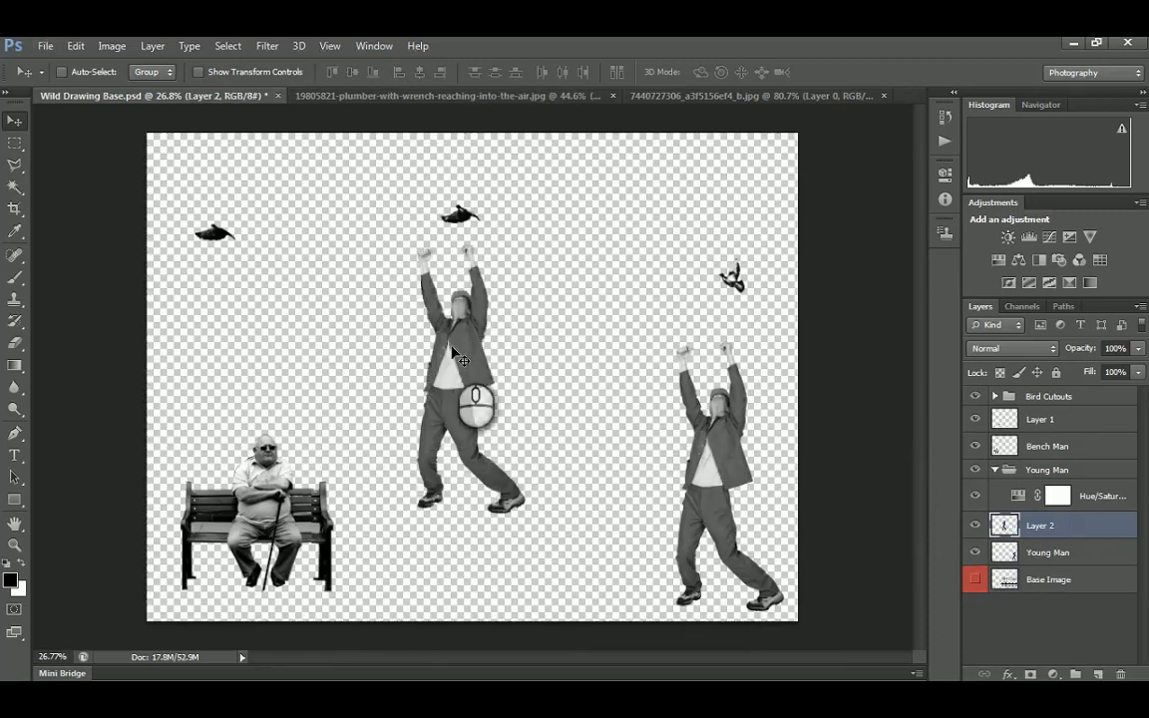
drag(451, 348, 625, 443)
Outline the head of the duplicated young man with the Polygonal Lasso and cut it onto its own layer
alt+scroll(541, 403, up, 2)
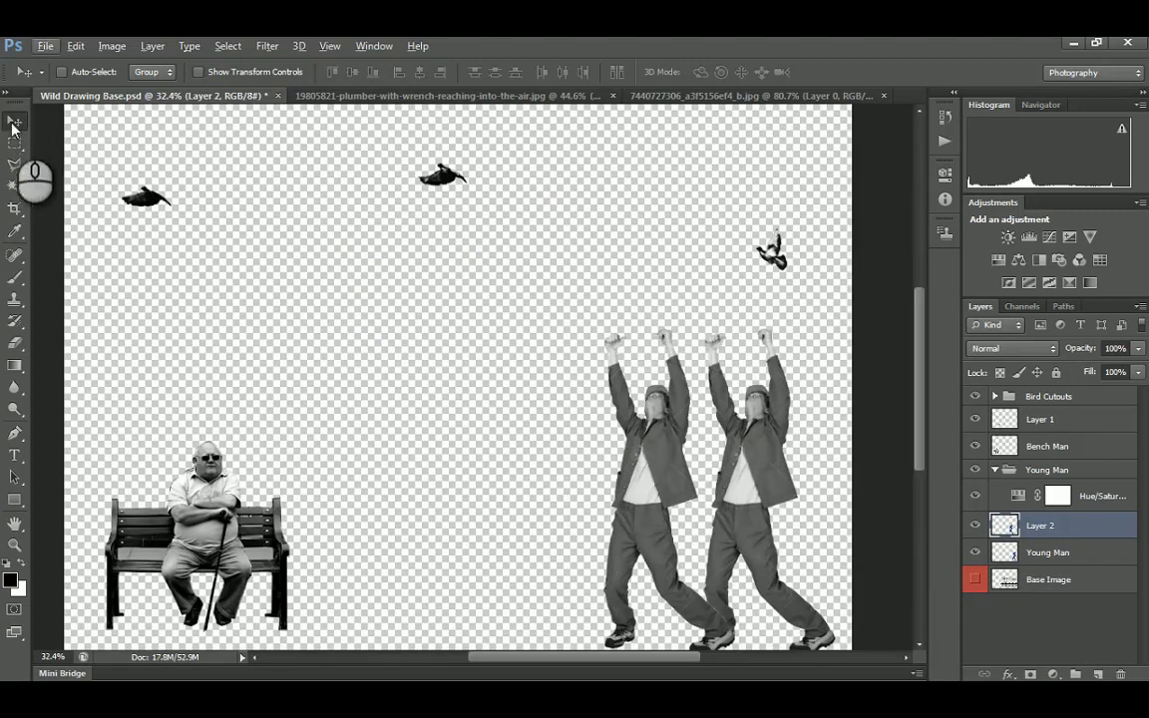
click(12, 150)
alt+scroll(674, 459, up, 2)
click(15, 164)
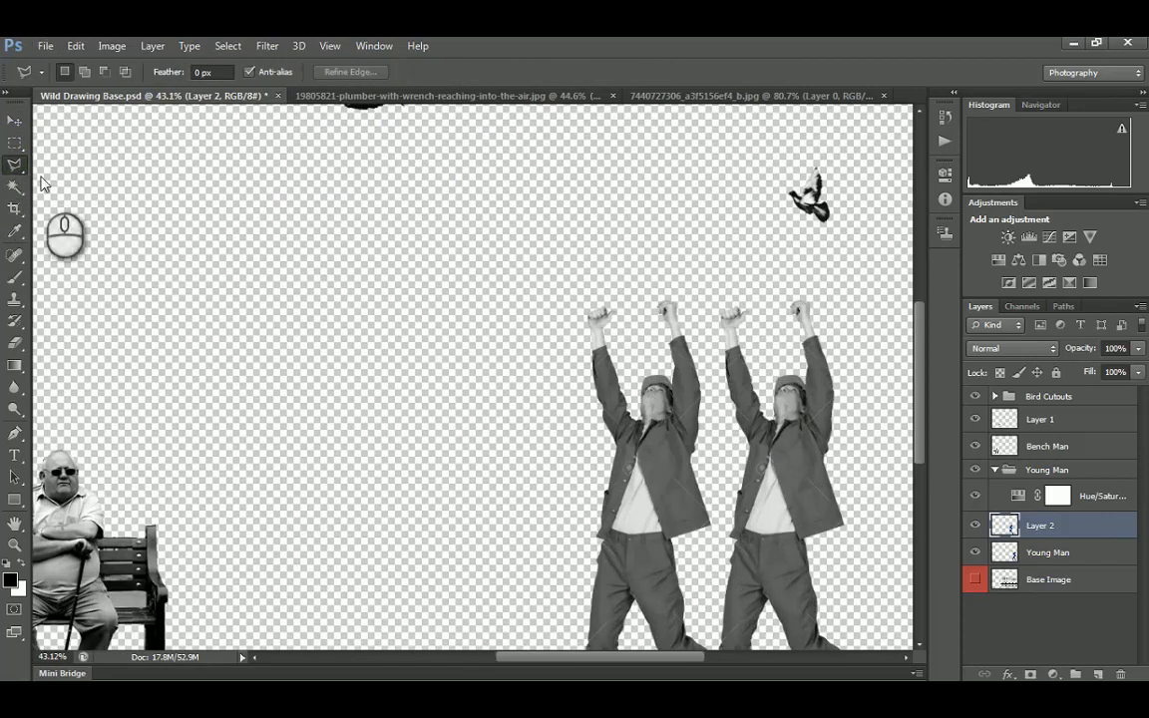
click(634, 415)
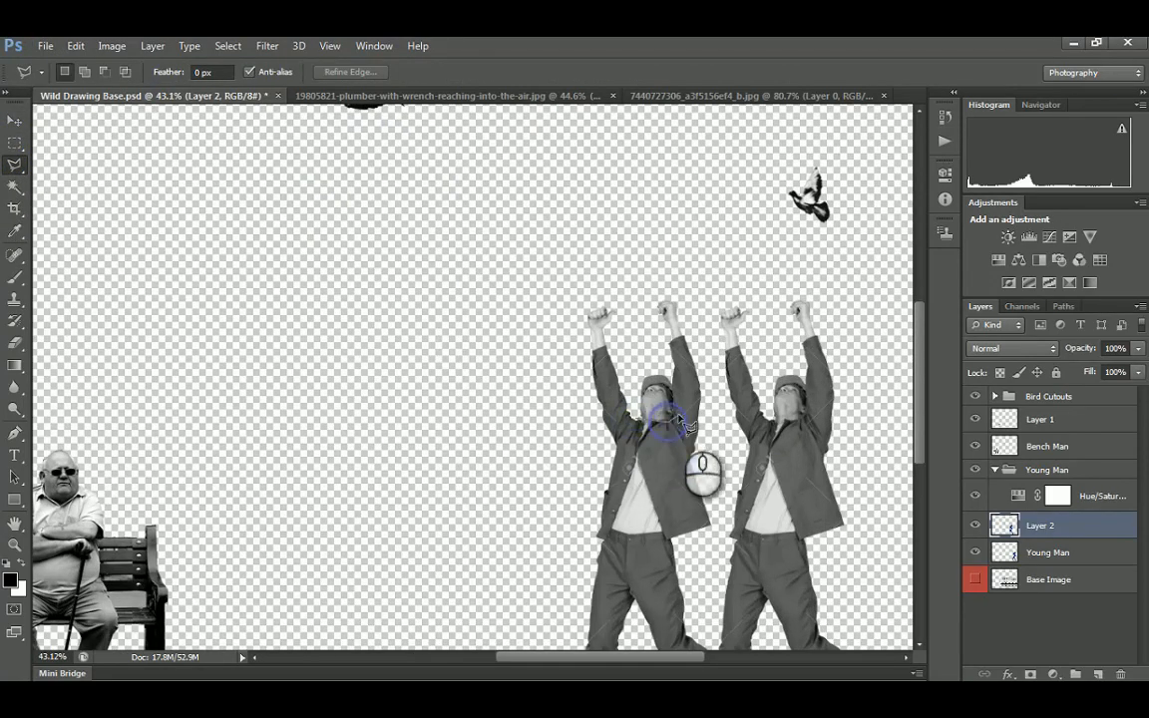
click(649, 367)
click(626, 375)
click(620, 399)
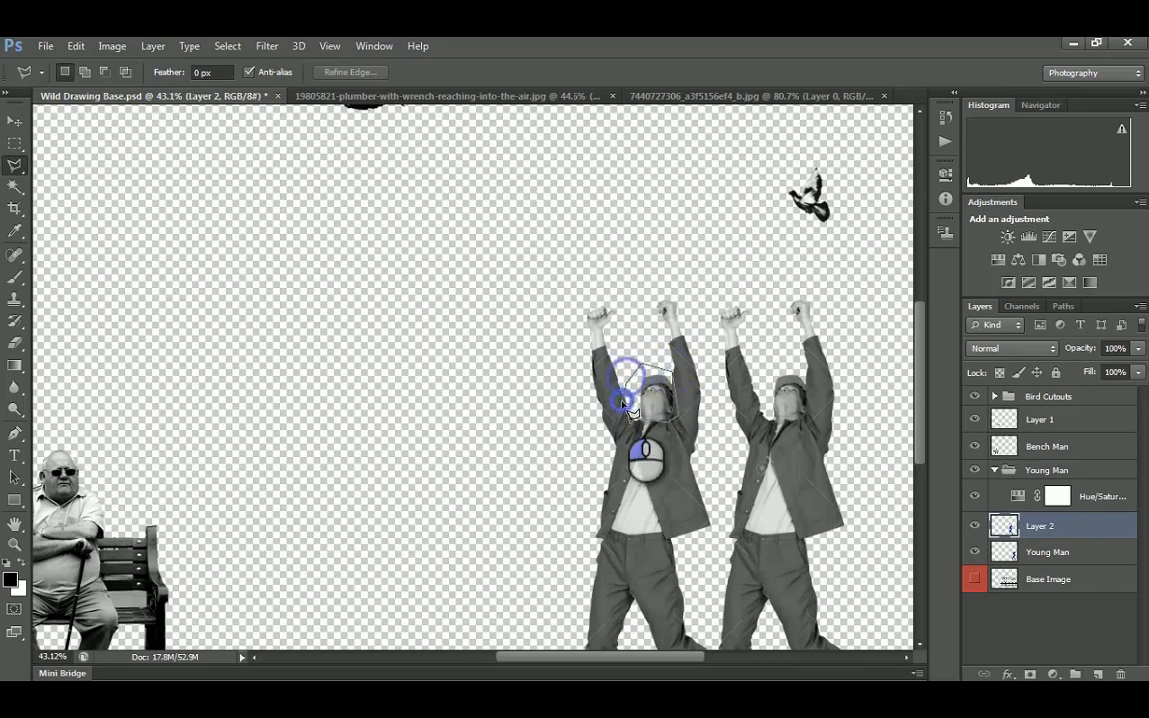
key(ctrl+j)
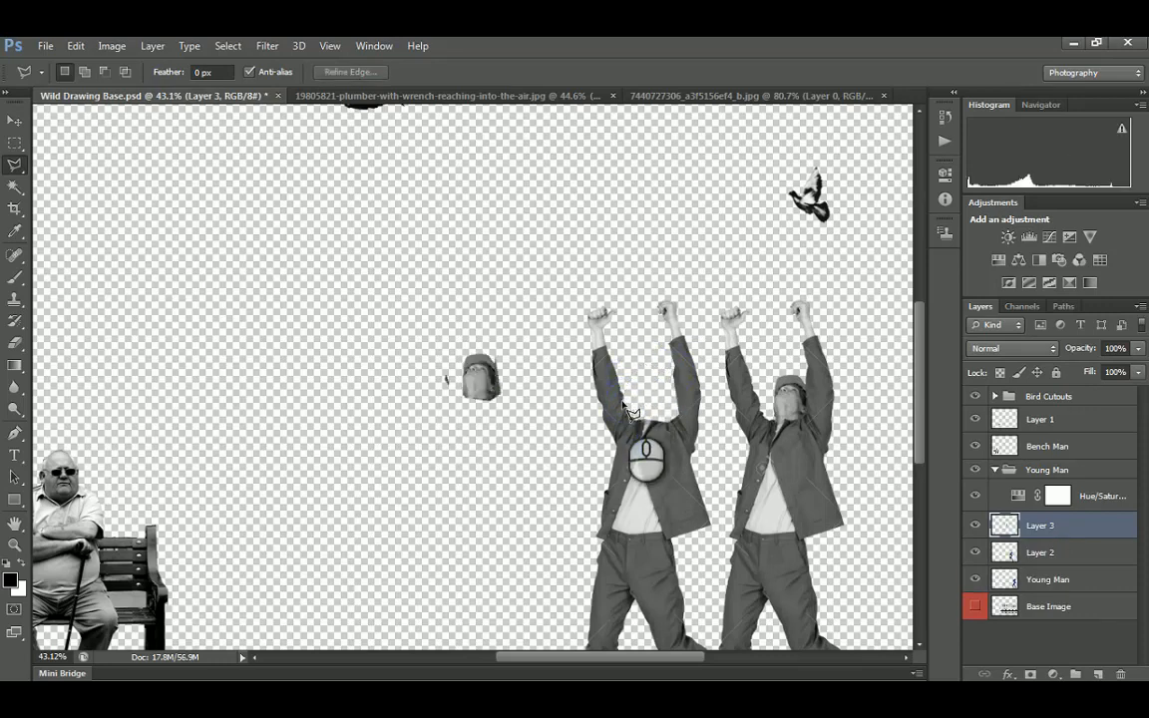
Move the cut-out head onto the original young man, directly beside his own head
key(v)
drag(475, 382, 755, 409)
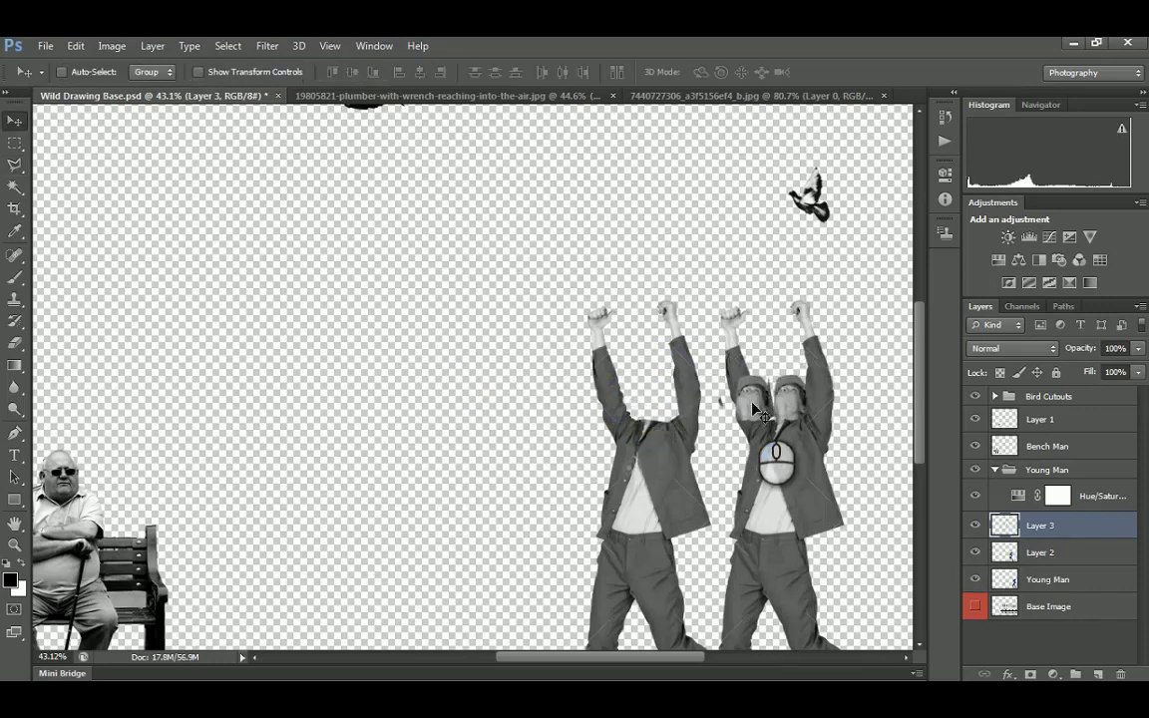
key(ctrl+t)
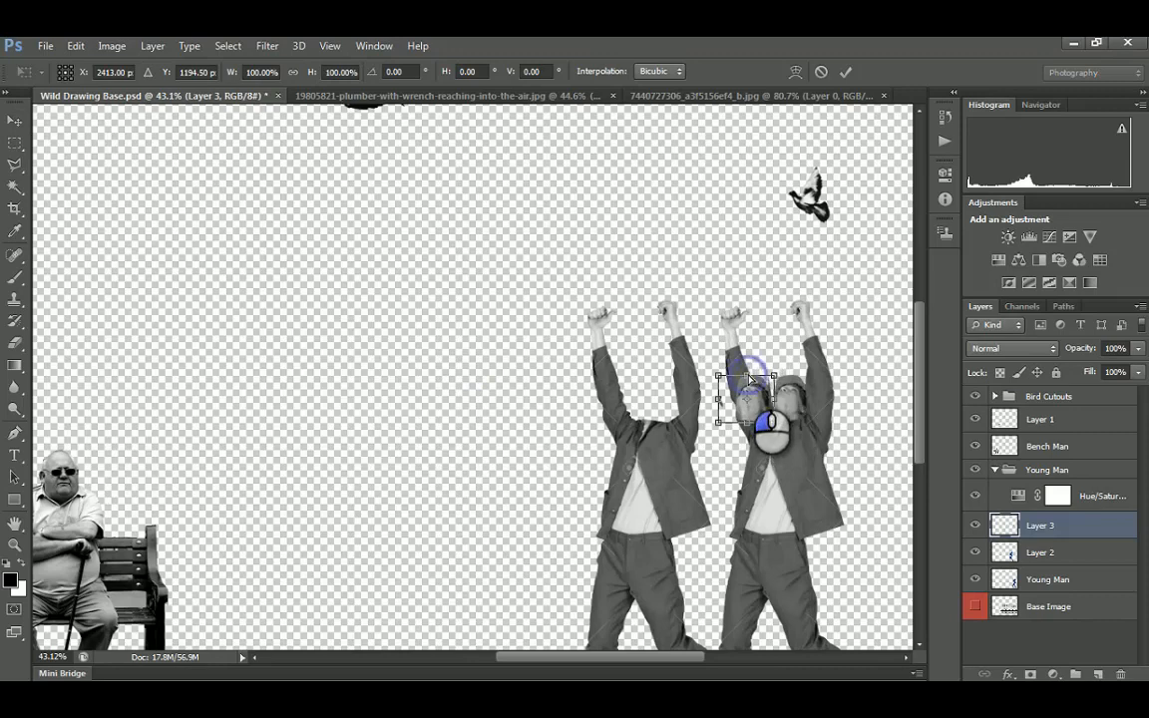
key(Return)
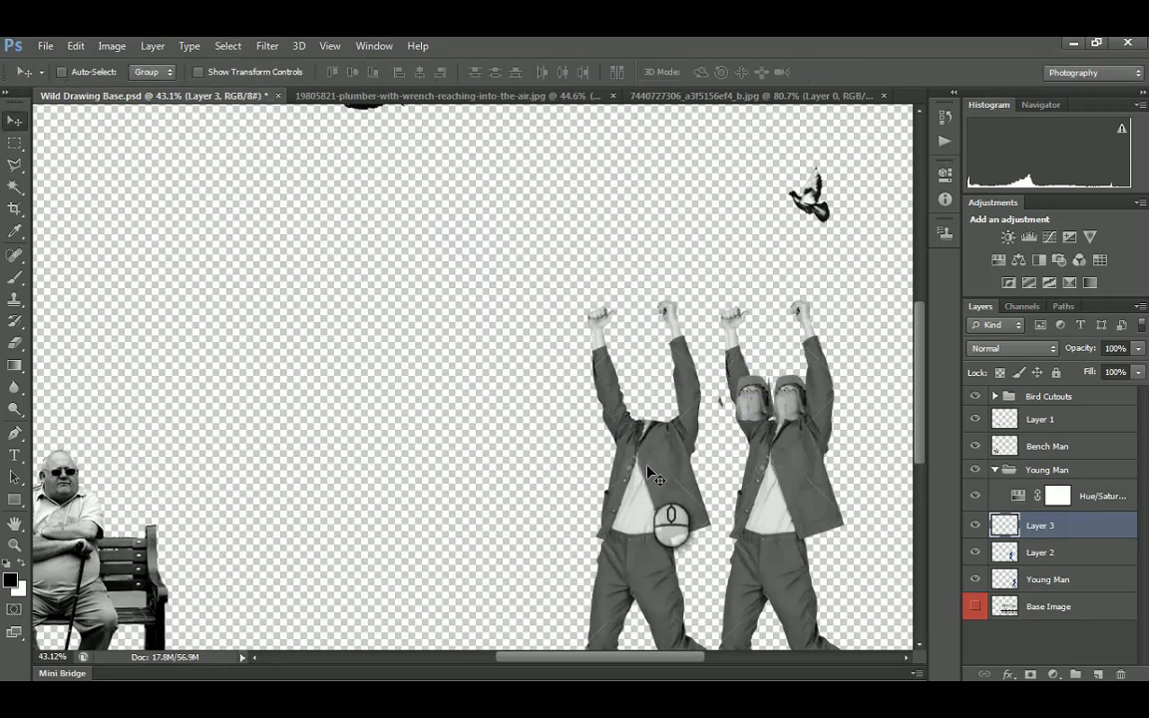
Delete Layer 2, which holds the headless copy of the young man
right_click(664, 454)
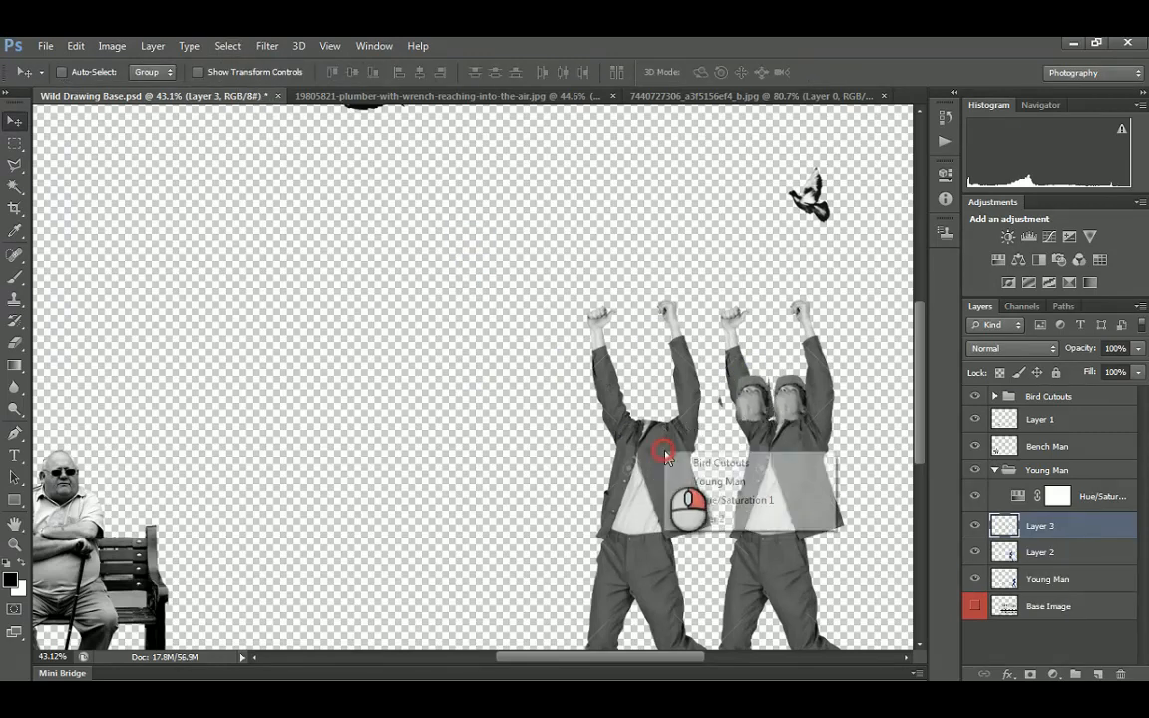
click(723, 500)
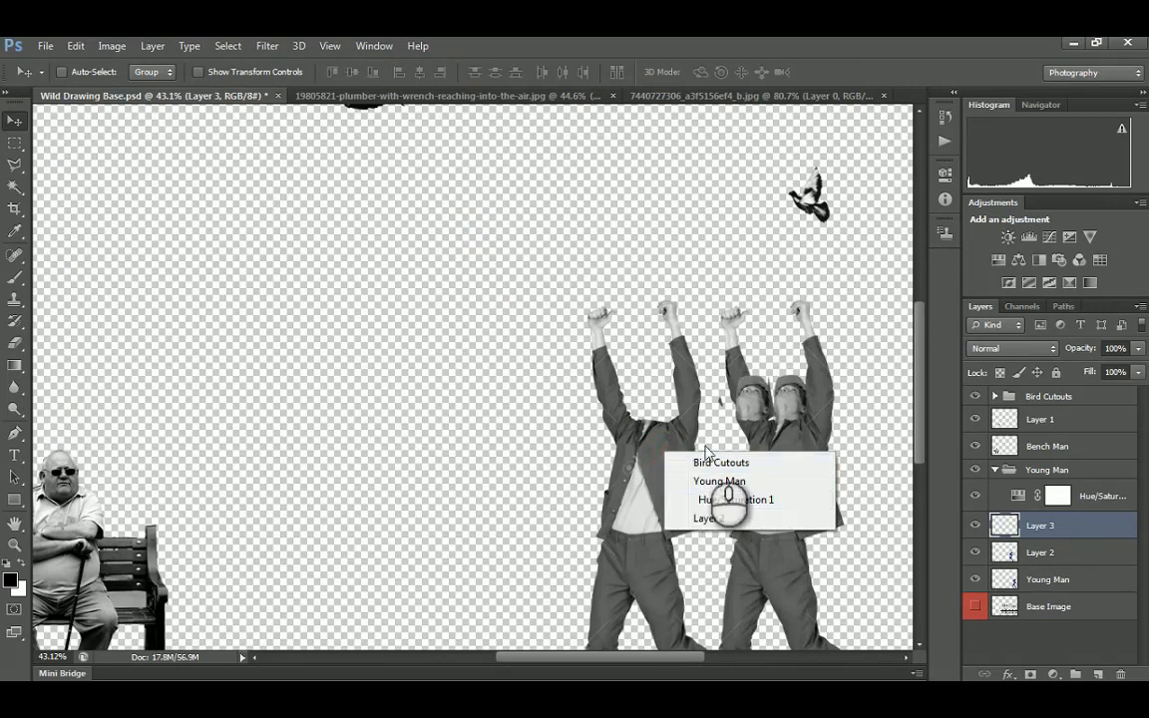
click(1063, 555)
key(Delete)
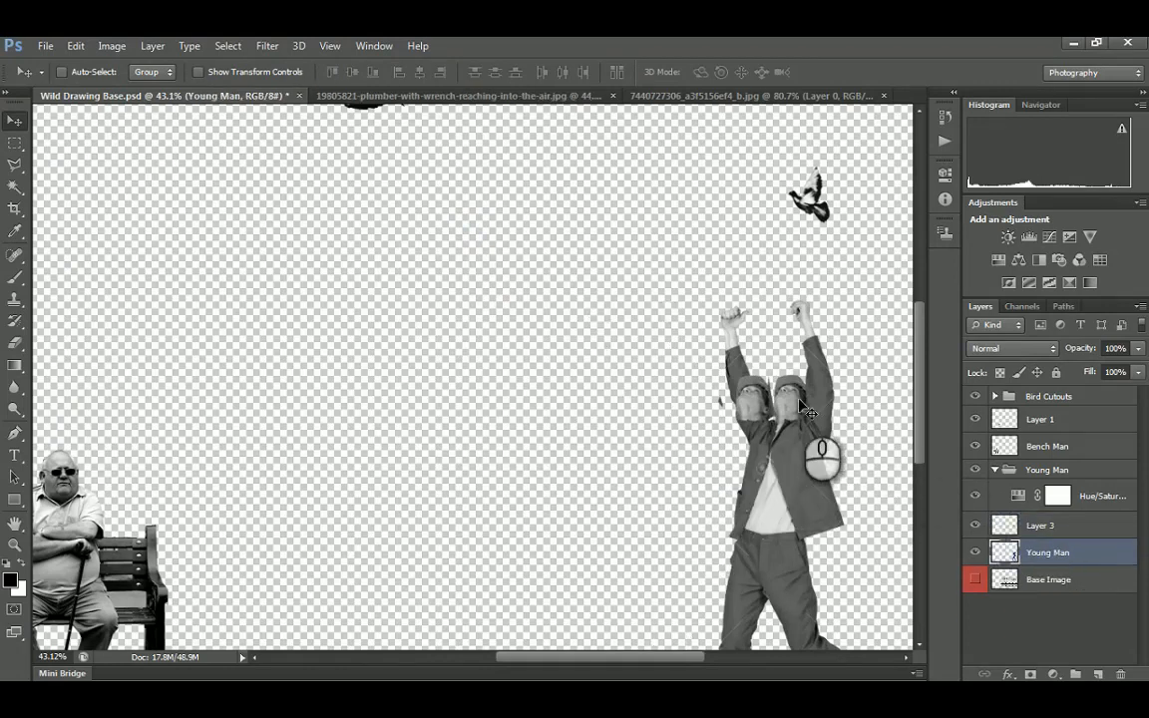
Free-transform the cut-out head on Layer 3 into a wide, slightly skewed horizontal smear across the original man's face
right_click(747, 408)
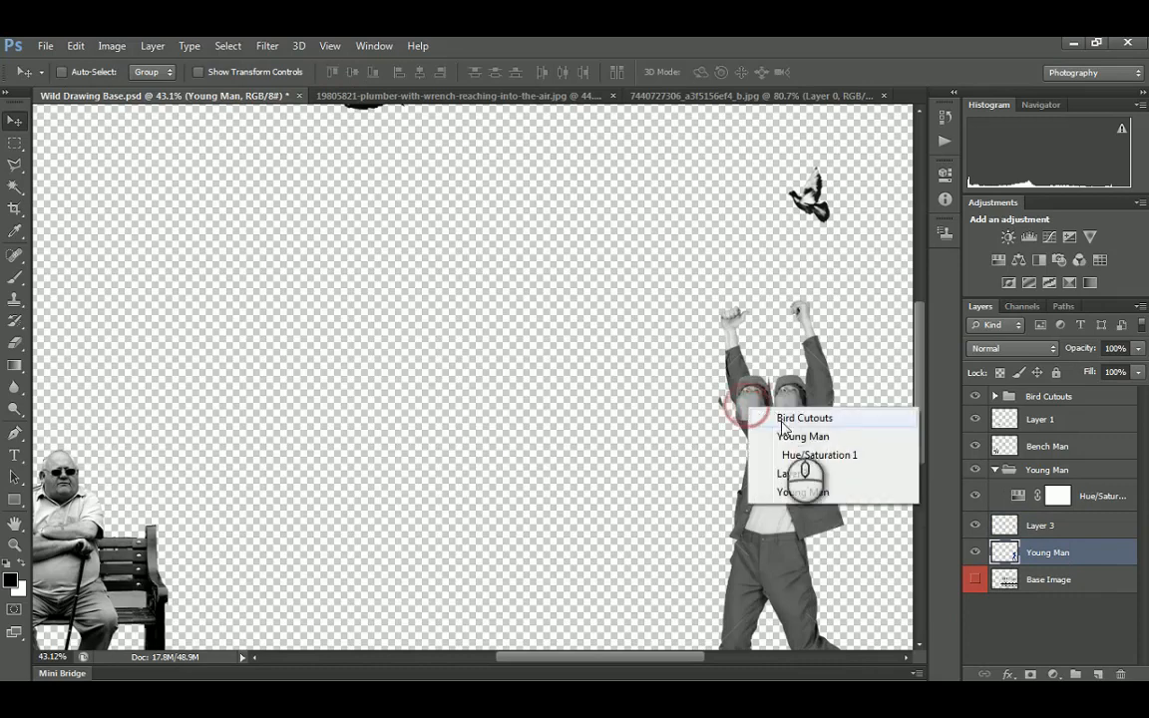
click(804, 475)
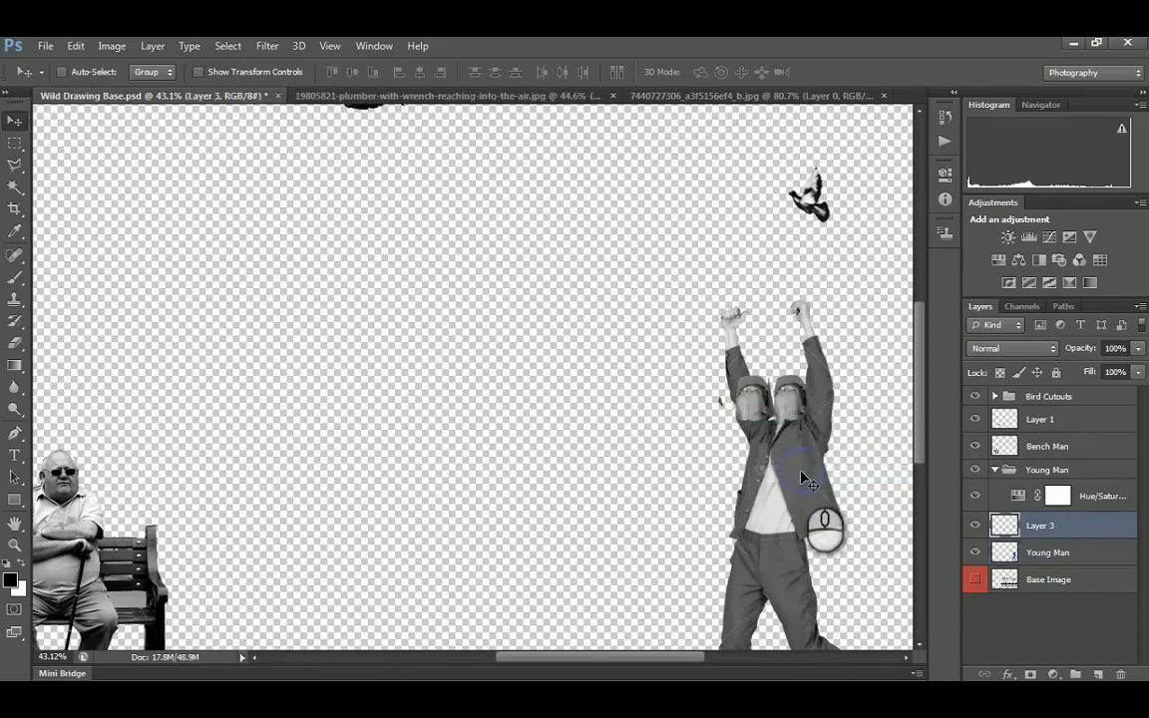
key(ctrl+t)
drag(772, 425, 788, 417)
drag(704, 426, 636, 395)
drag(791, 393, 836, 399)
ctrl+drag(680, 389, 688, 382)
key(Return)
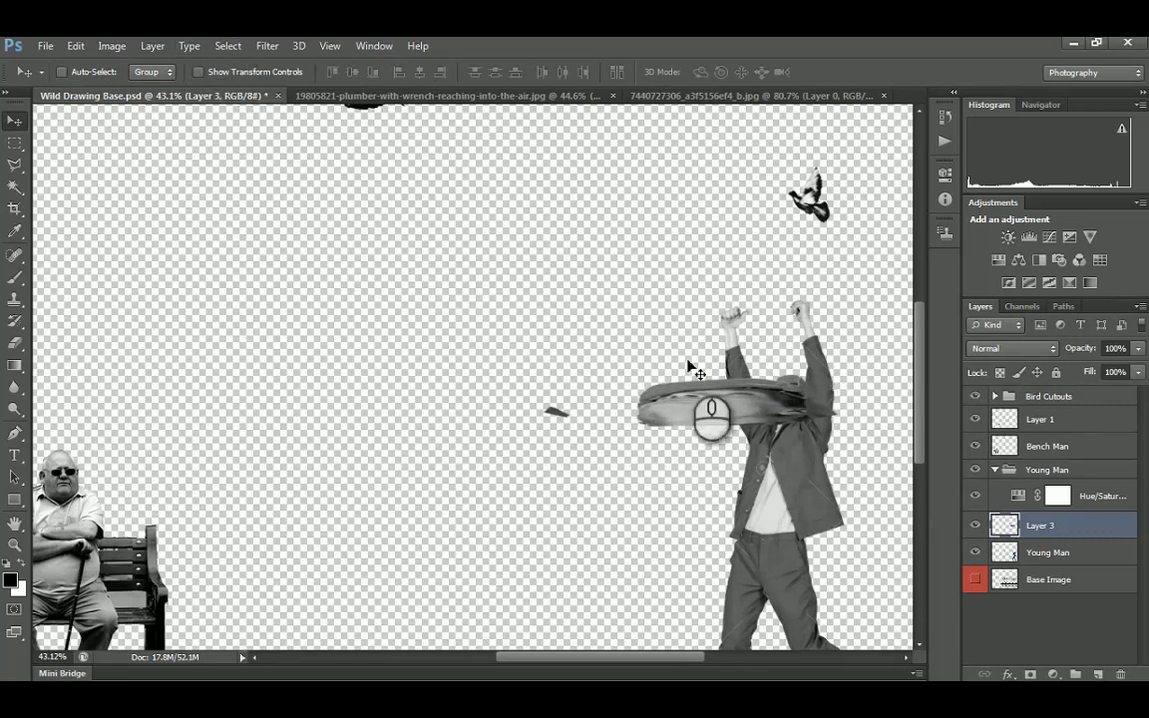
Apply a Motion Blur to the stretched head with an angle of 0° and a distance of 172 pixels
click(228, 46)
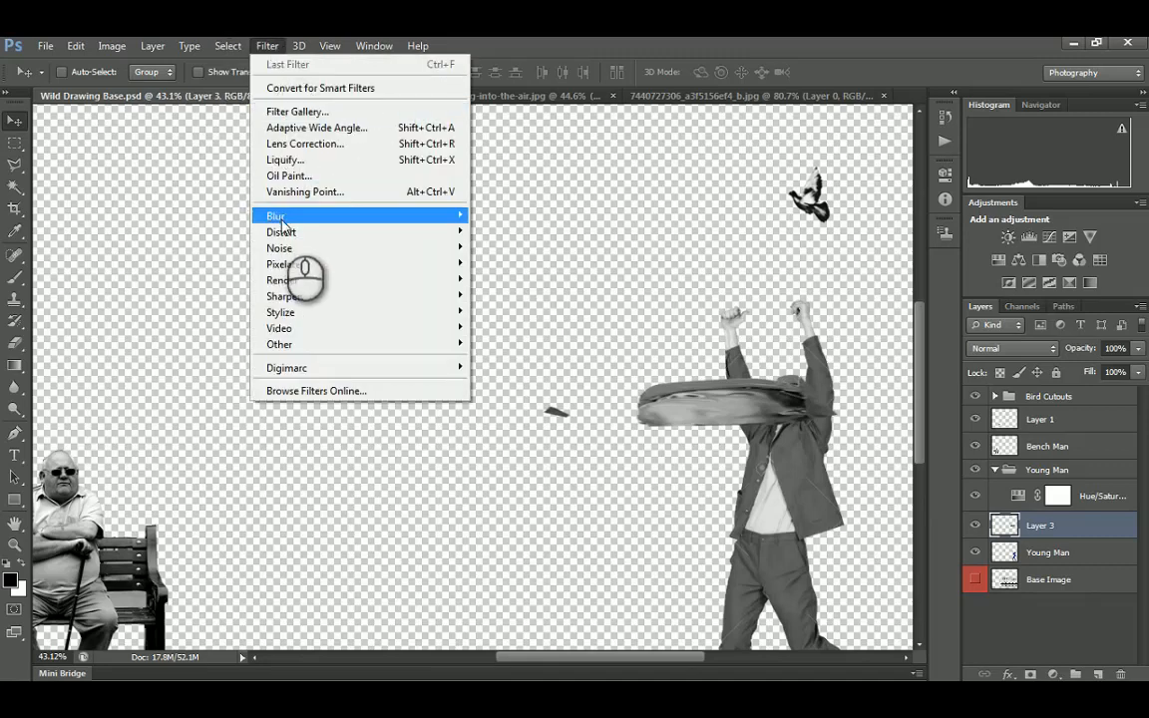
mouse_move(290, 215)
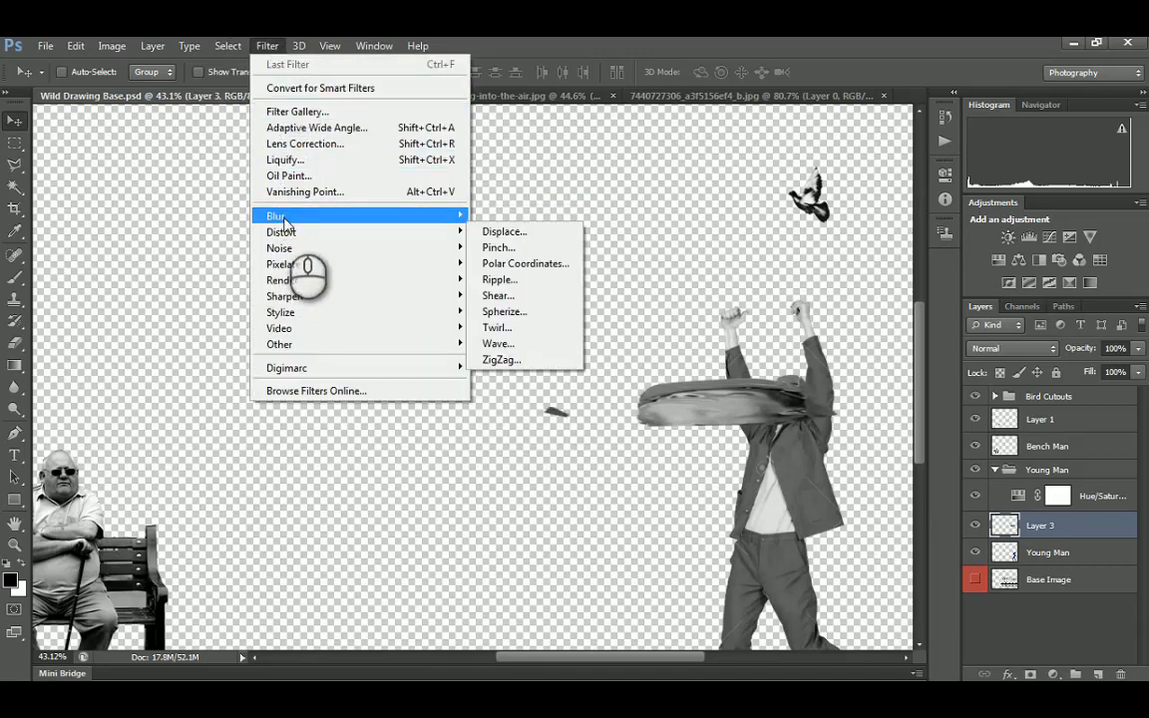
mouse_move(434, 215)
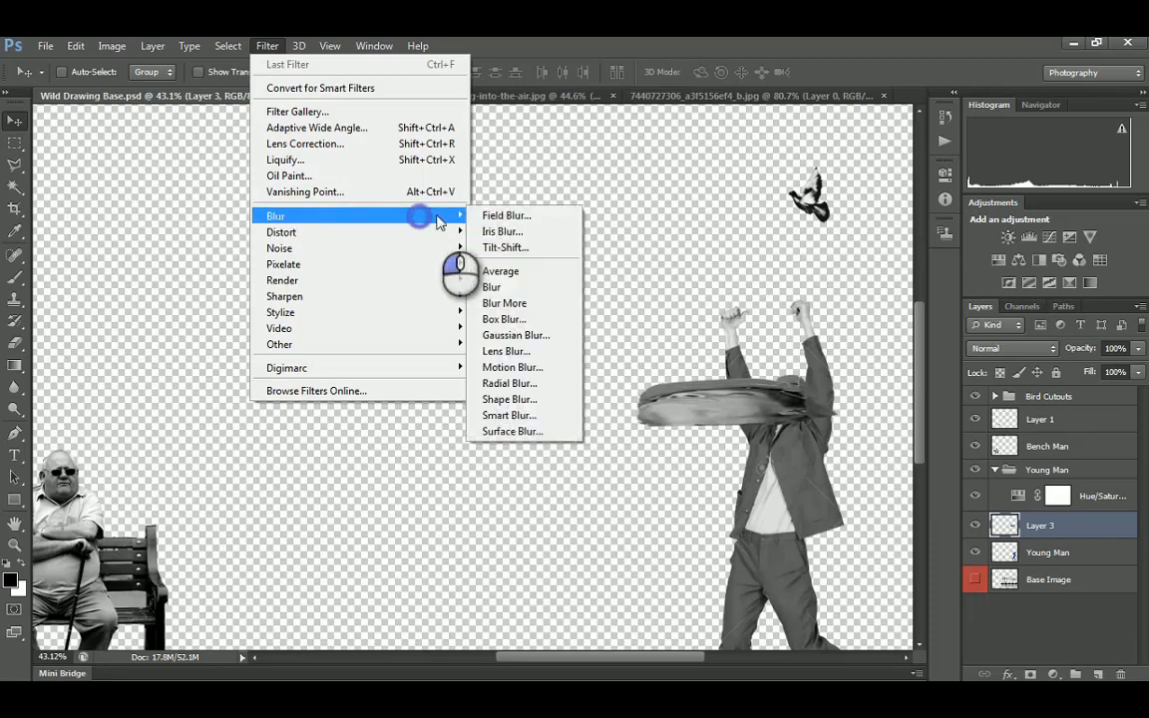
click(498, 368)
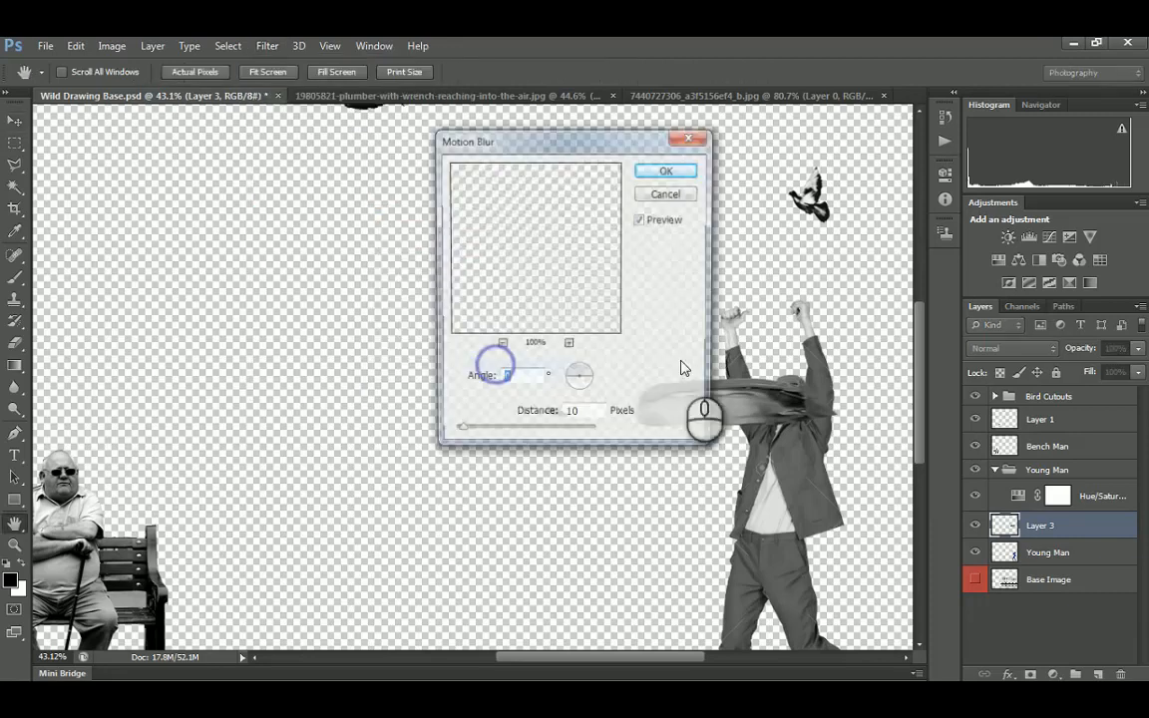
drag(603, 147, 399, 147)
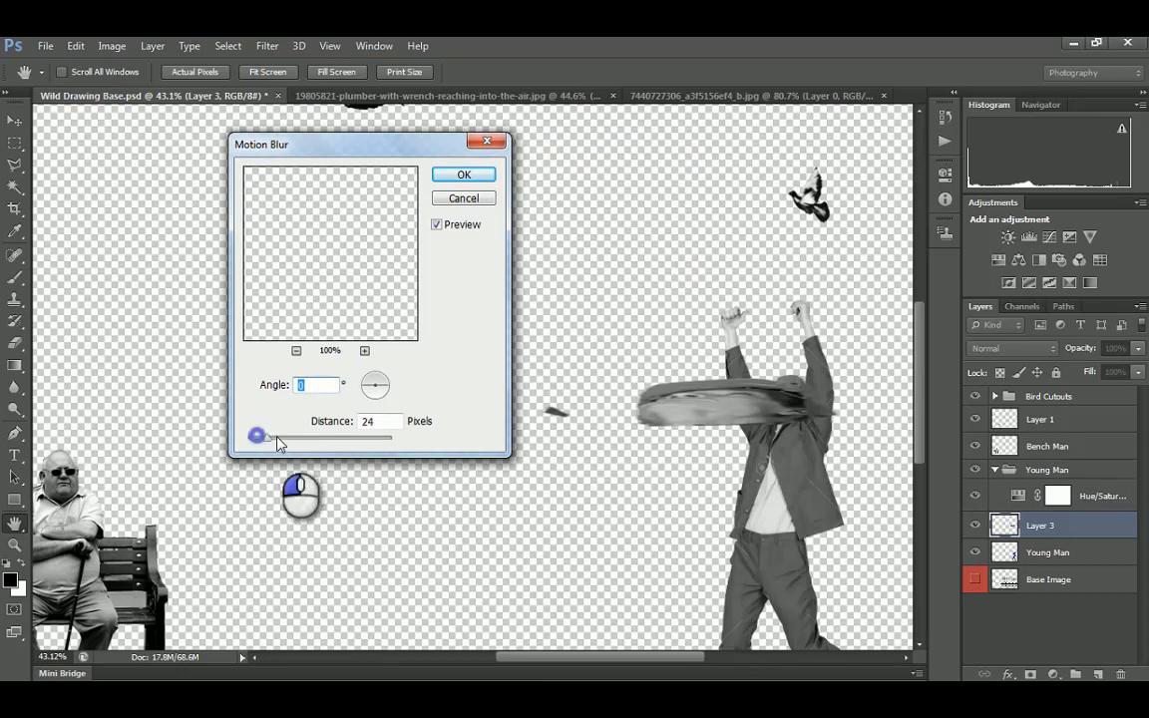
drag(277, 443, 315, 440)
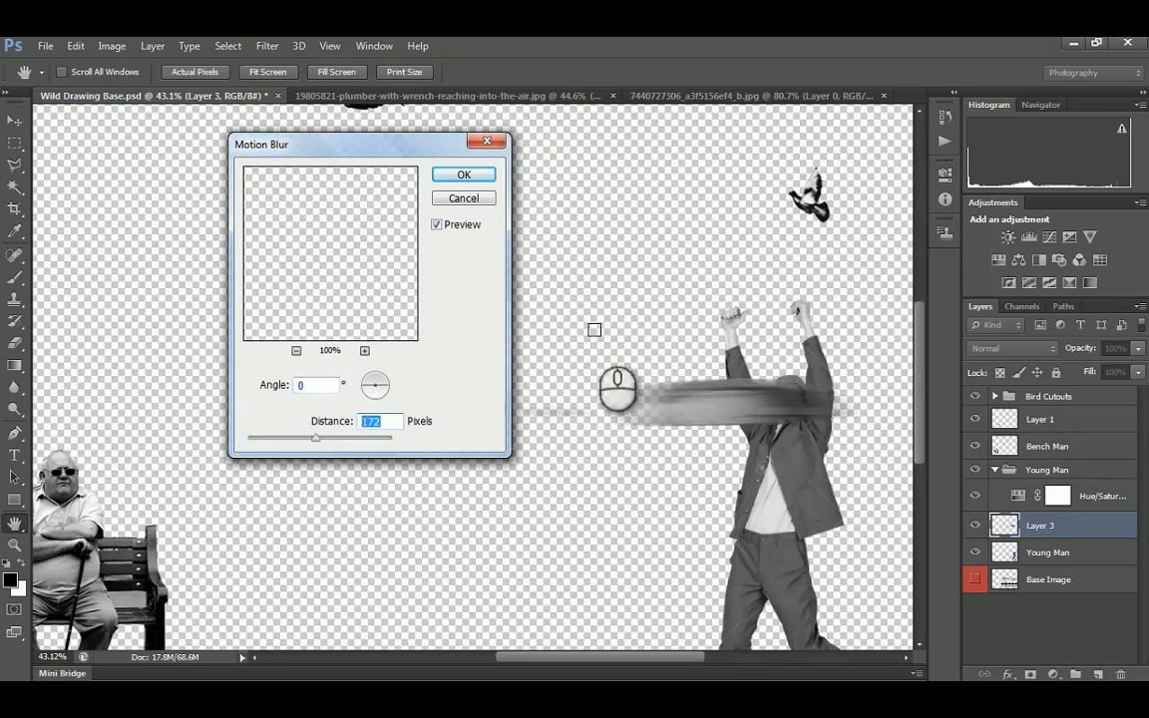
click(477, 178)
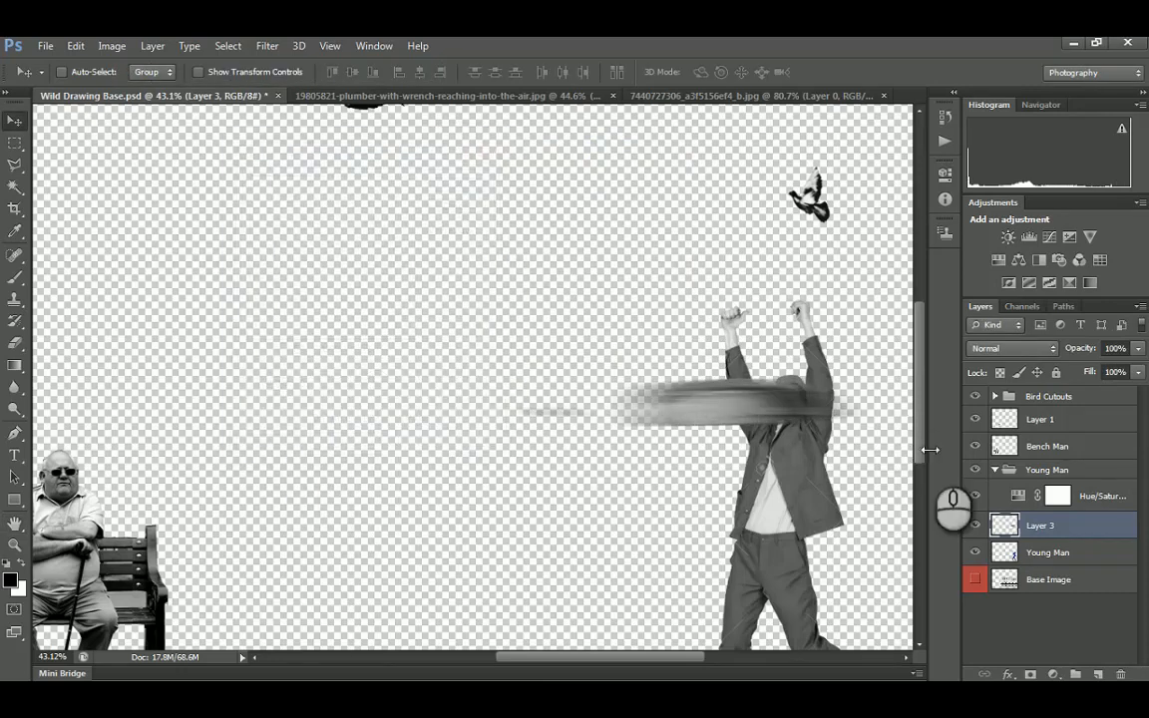
Reduce the blurred head layer's opacity to 76% and show the Base Image layer again
drag(1086, 371, 1117, 370)
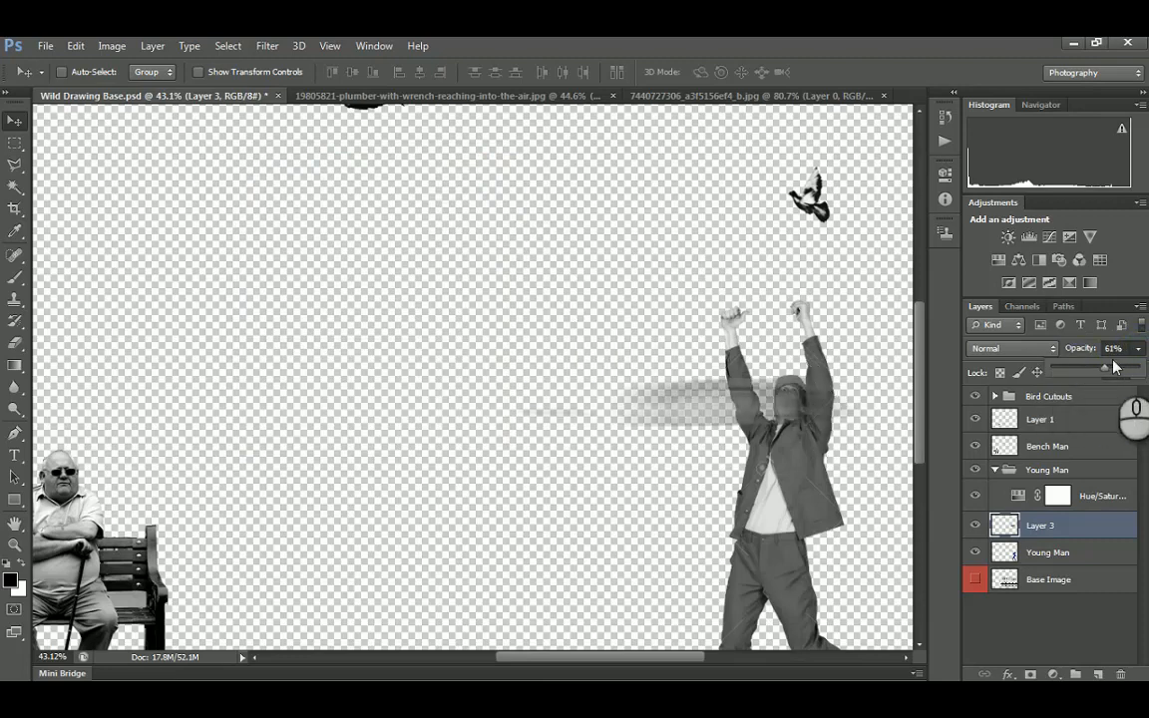
click(1119, 373)
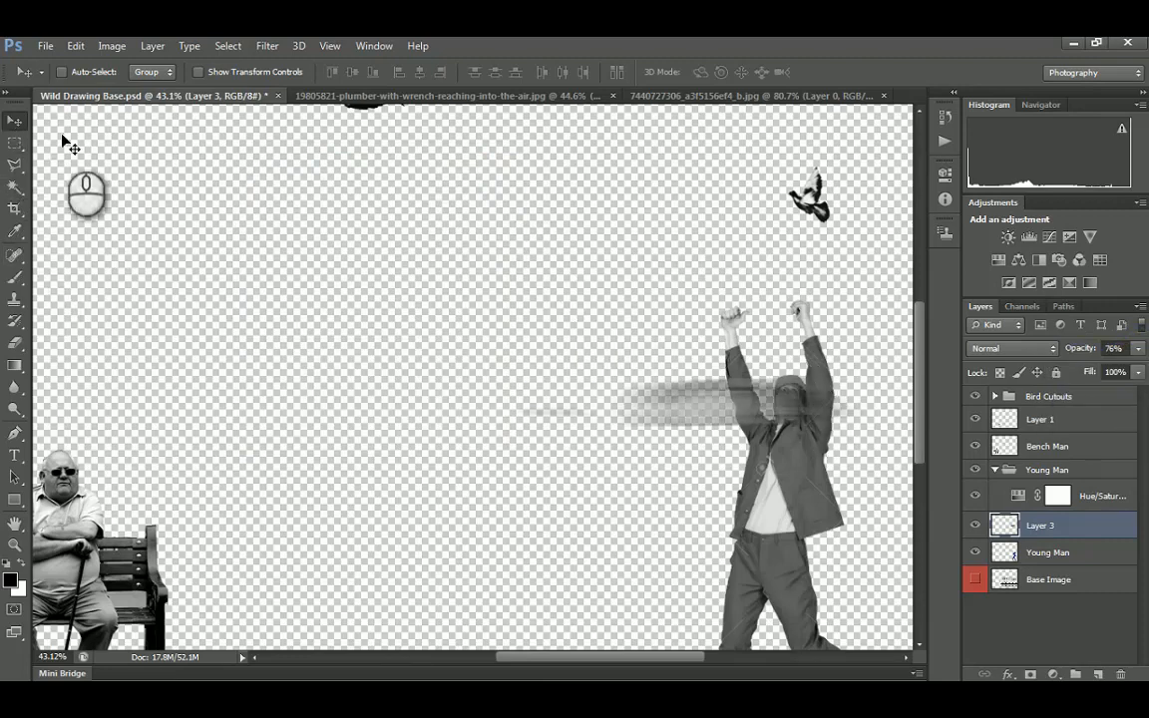
key(ctrl+0)
alt+scroll(687, 415, up, 1)
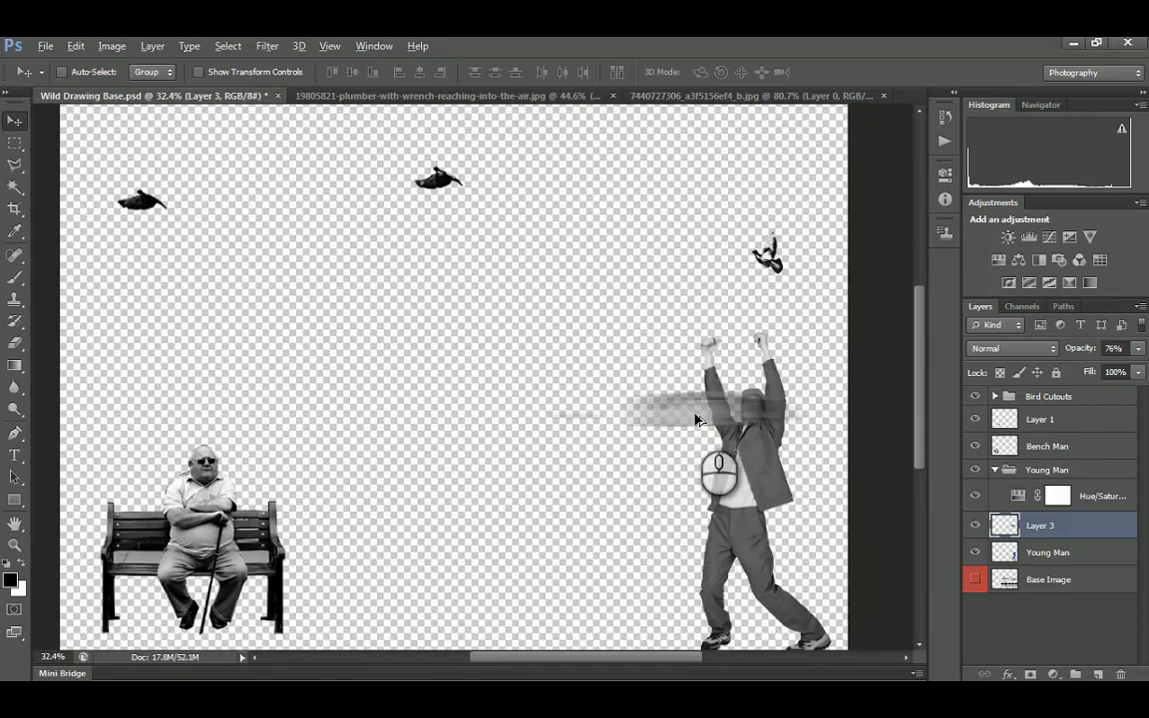
alt+scroll(698, 420, up, 4)
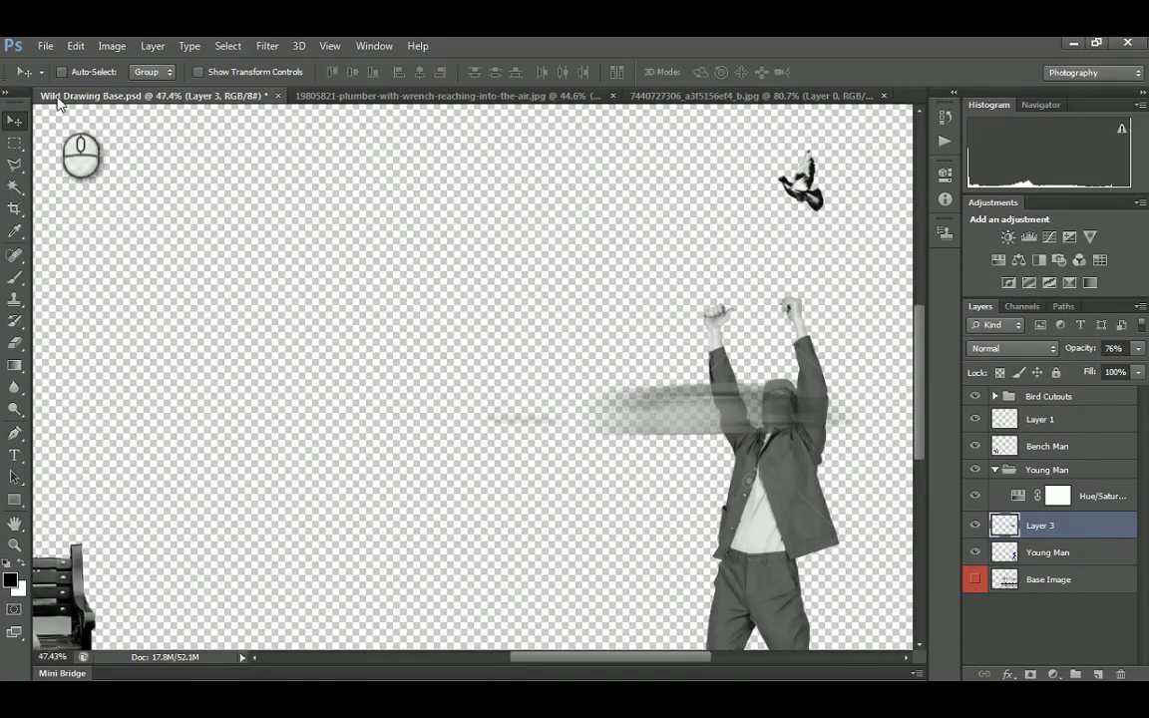
alt+scroll(738, 399, down, 3)
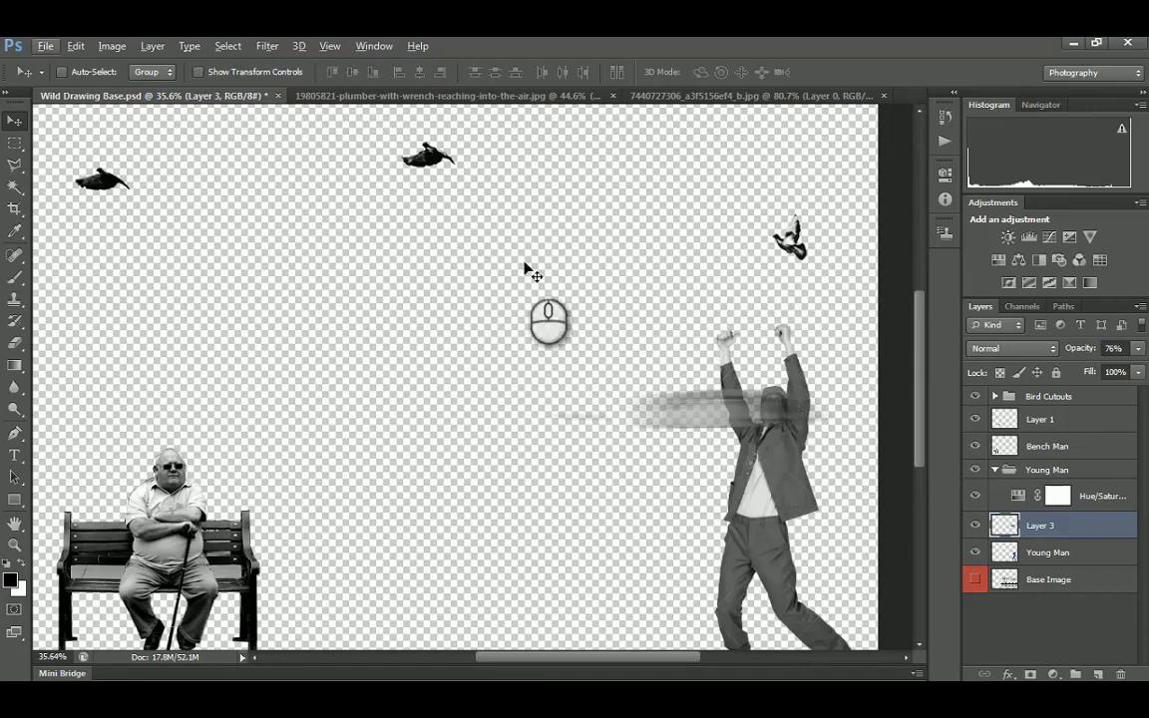
click(976, 580)
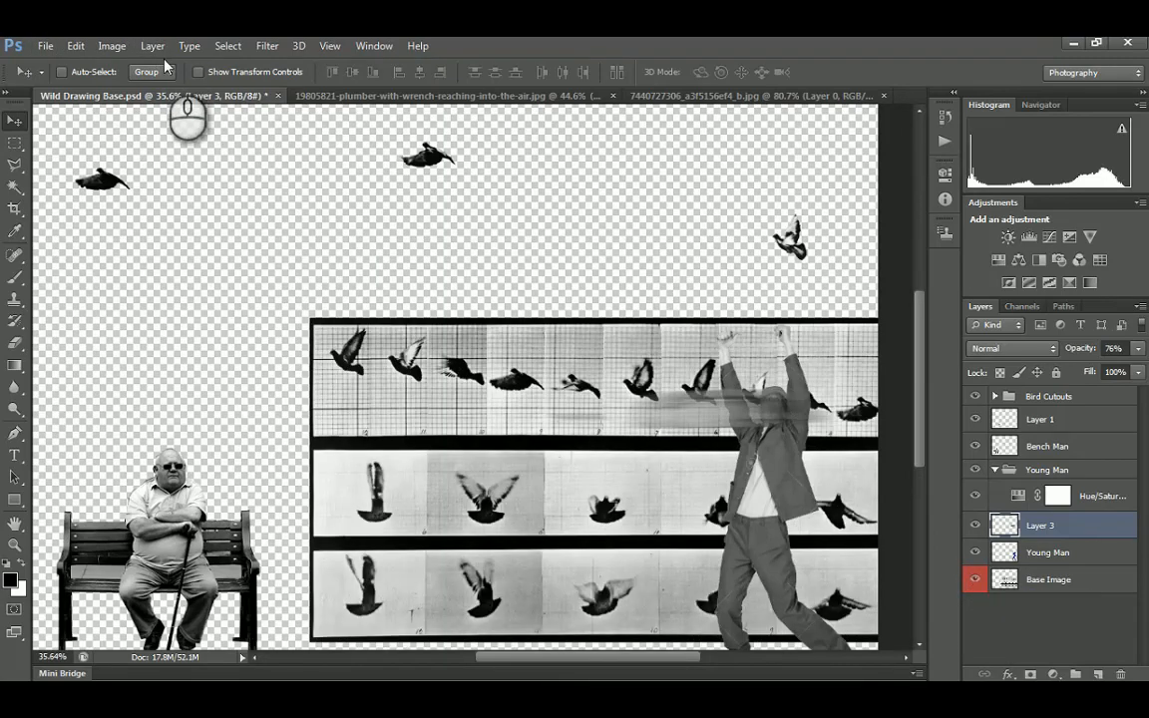
key(ctrl+b)
drag(544, 294, 579, 304)
click(714, 230)
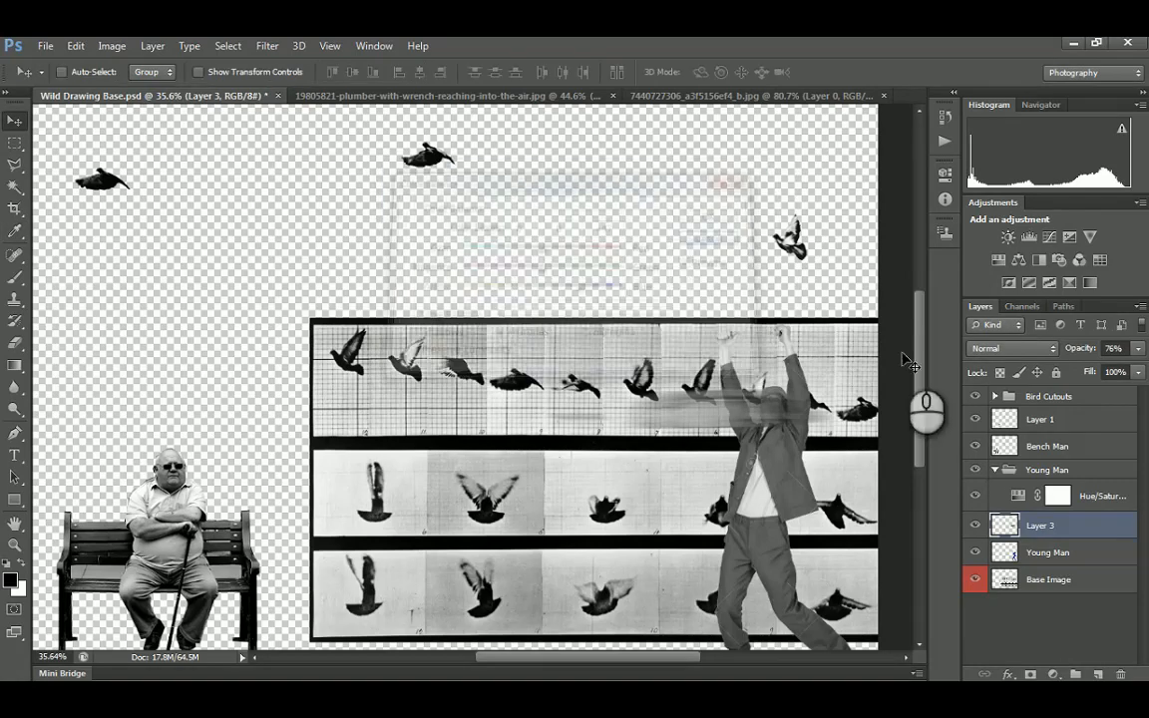
Warp the blurred head smear on Layer 3, bulging its lower edge down, raising its upper-left corner and stretching its left side outward
click(111, 46)
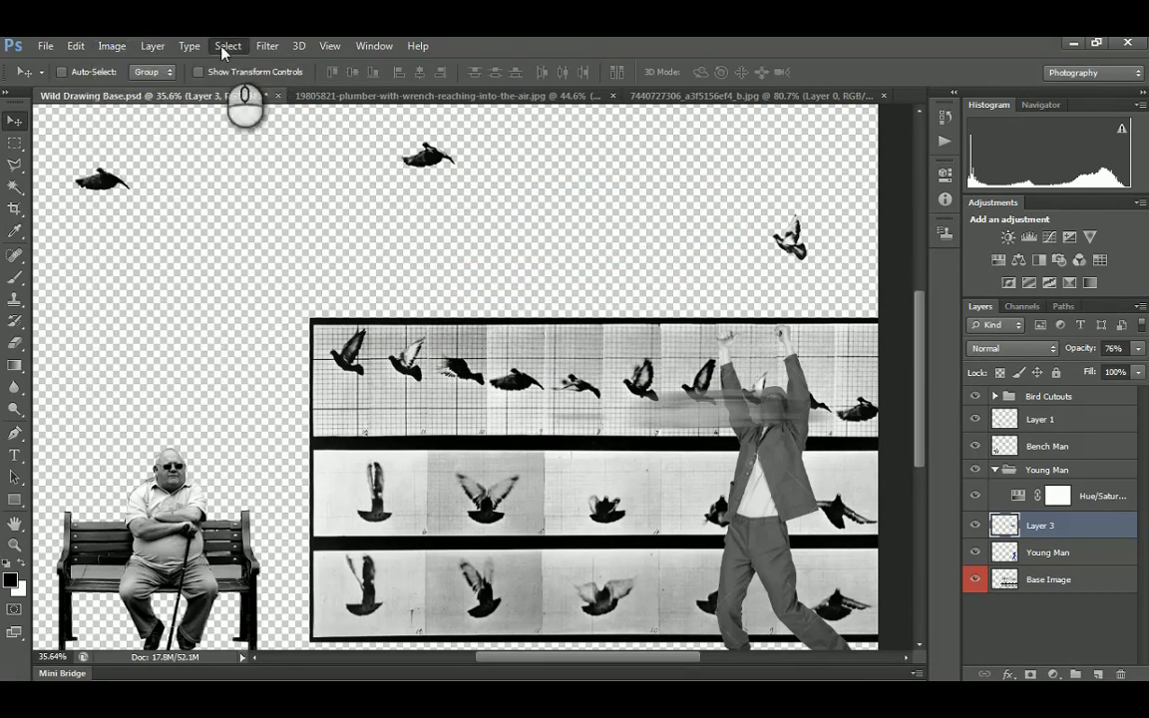
mouse_move(77, 47)
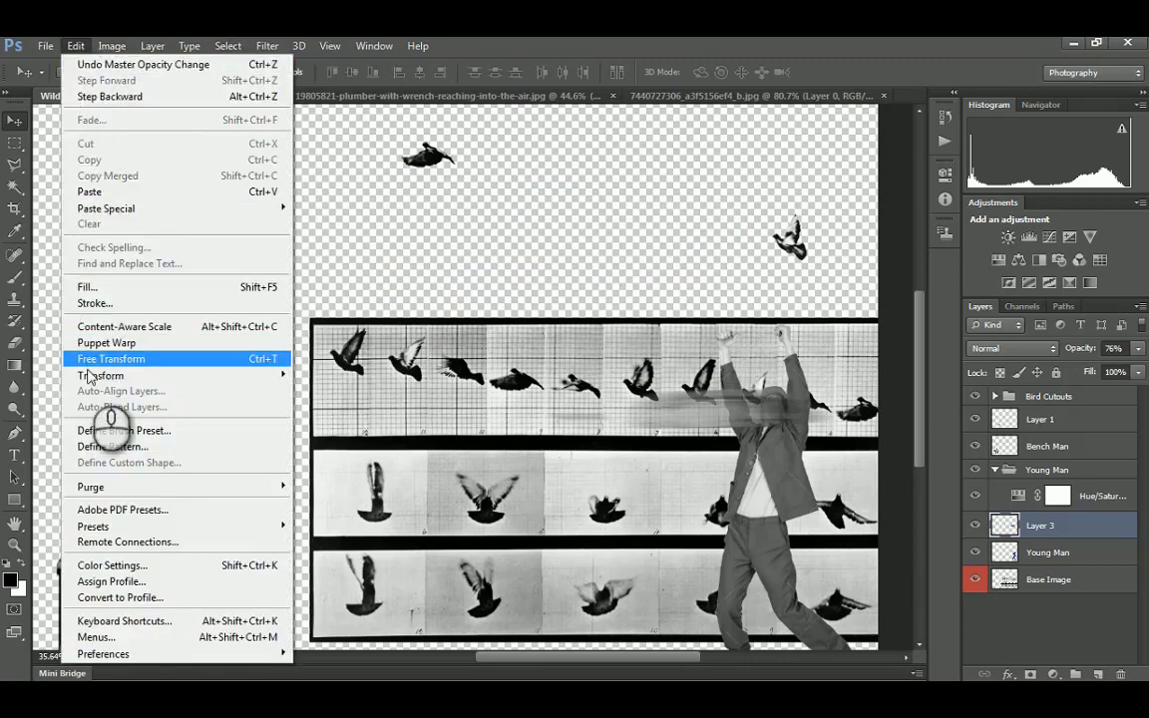
mouse_move(88, 377)
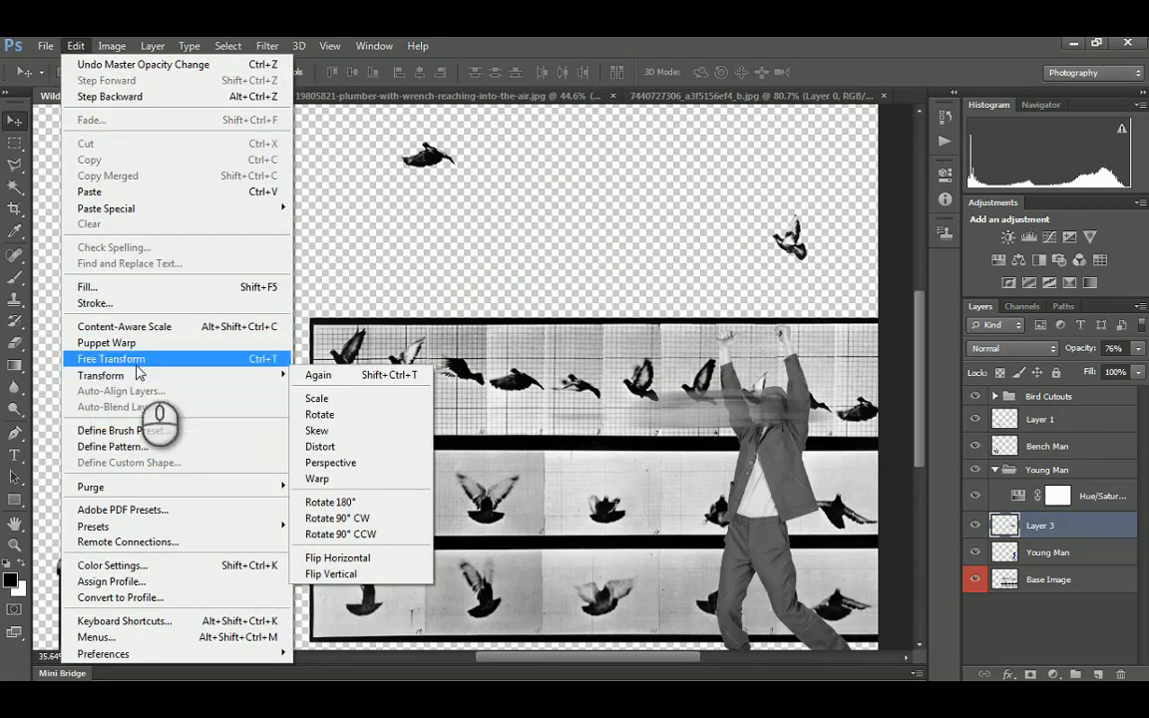
click(328, 478)
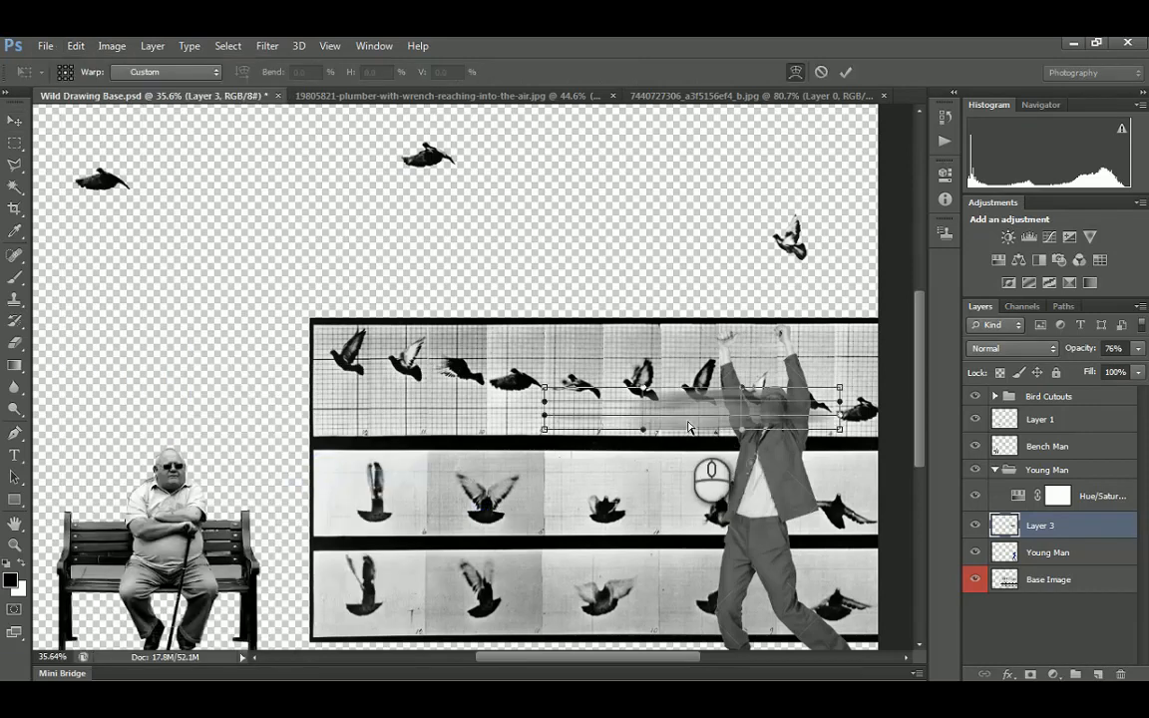
alt+scroll(688, 427, up, 2)
drag(631, 432, 494, 603)
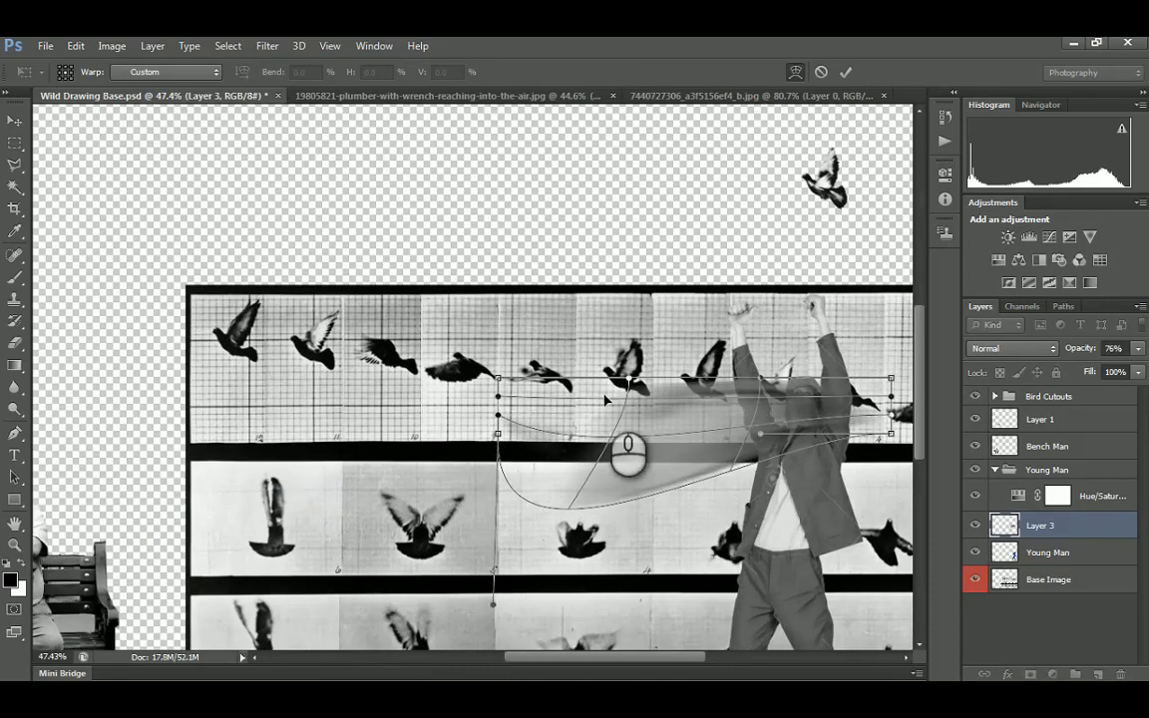
drag(630, 382, 601, 156)
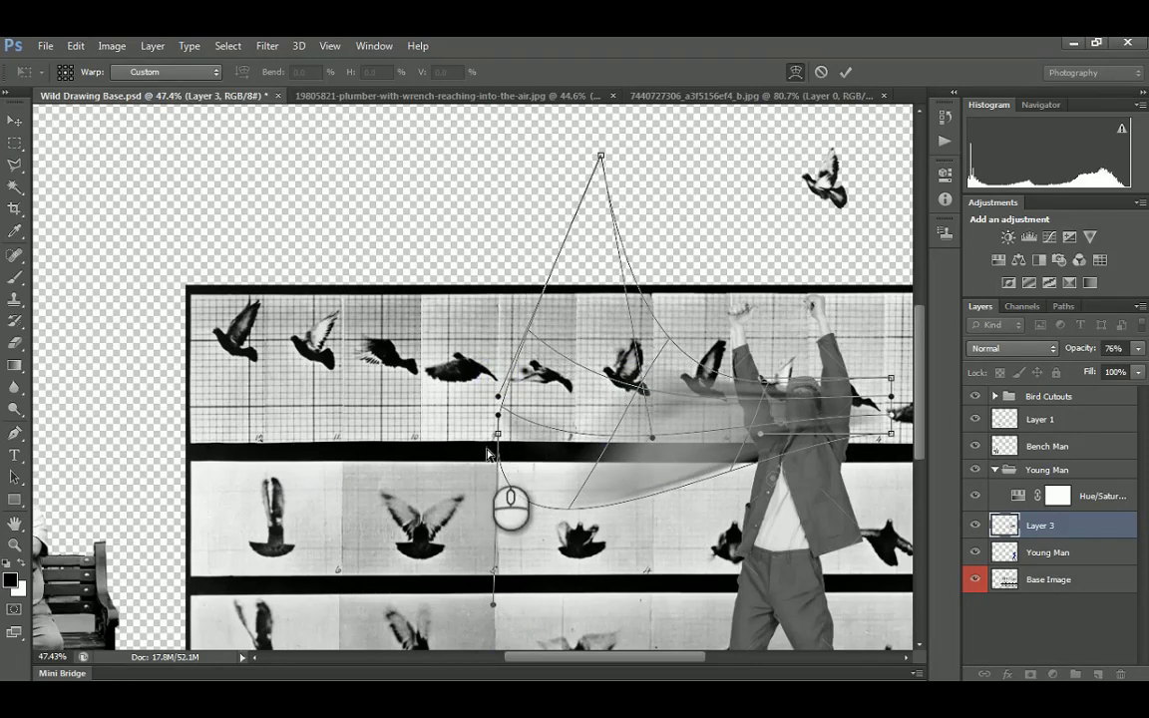
drag(498, 418, 199, 297)
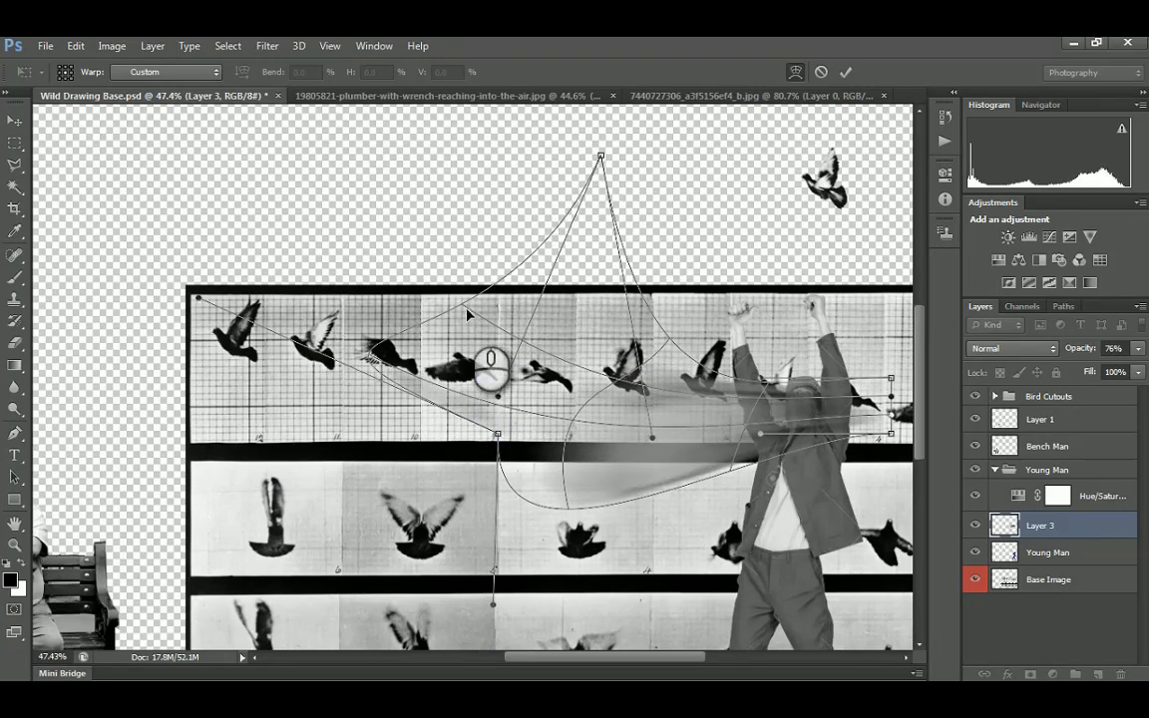
Pull the right-hand corners of the smear's warp mesh inward, adjust the upper-left curve and apply the warp
drag(889, 436, 806, 437)
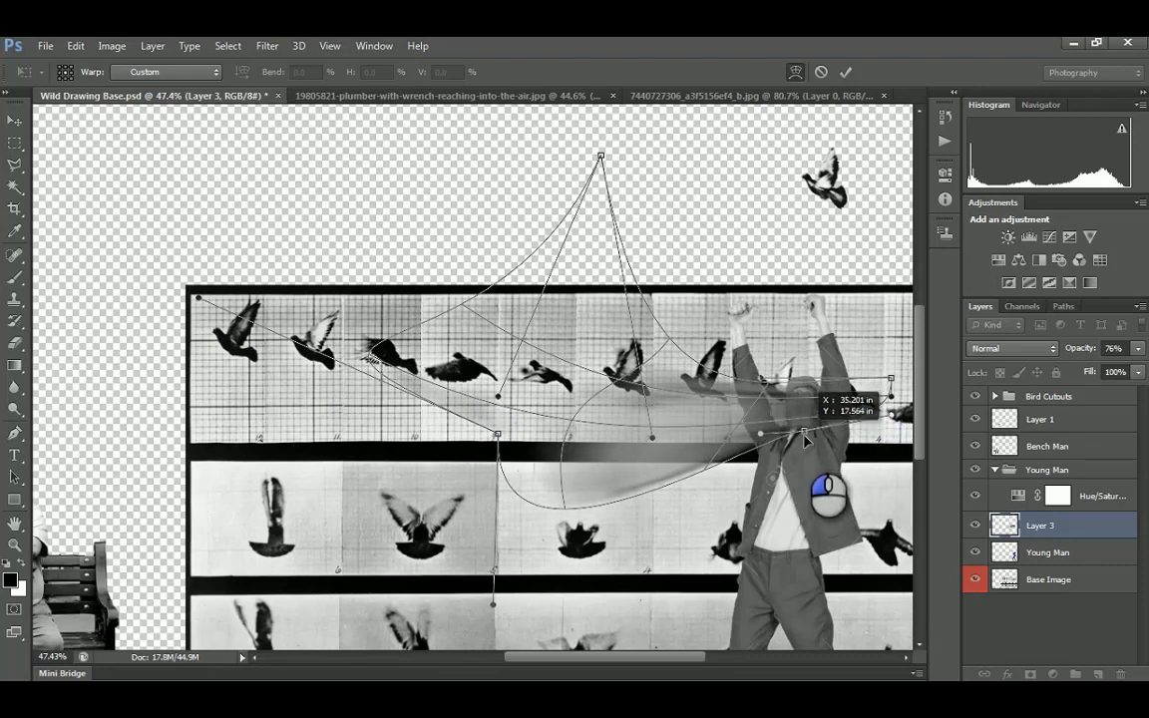
drag(891, 397, 861, 361)
drag(652, 437, 623, 429)
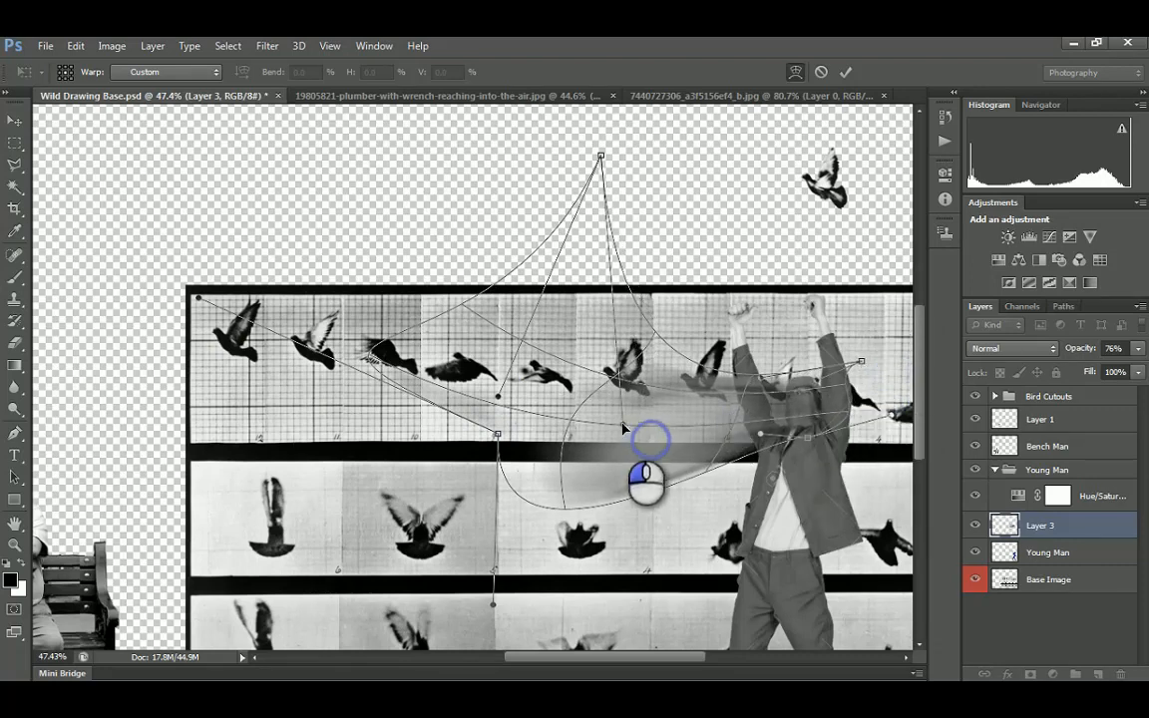
key(Return)
alt+scroll(598, 424, down, 4)
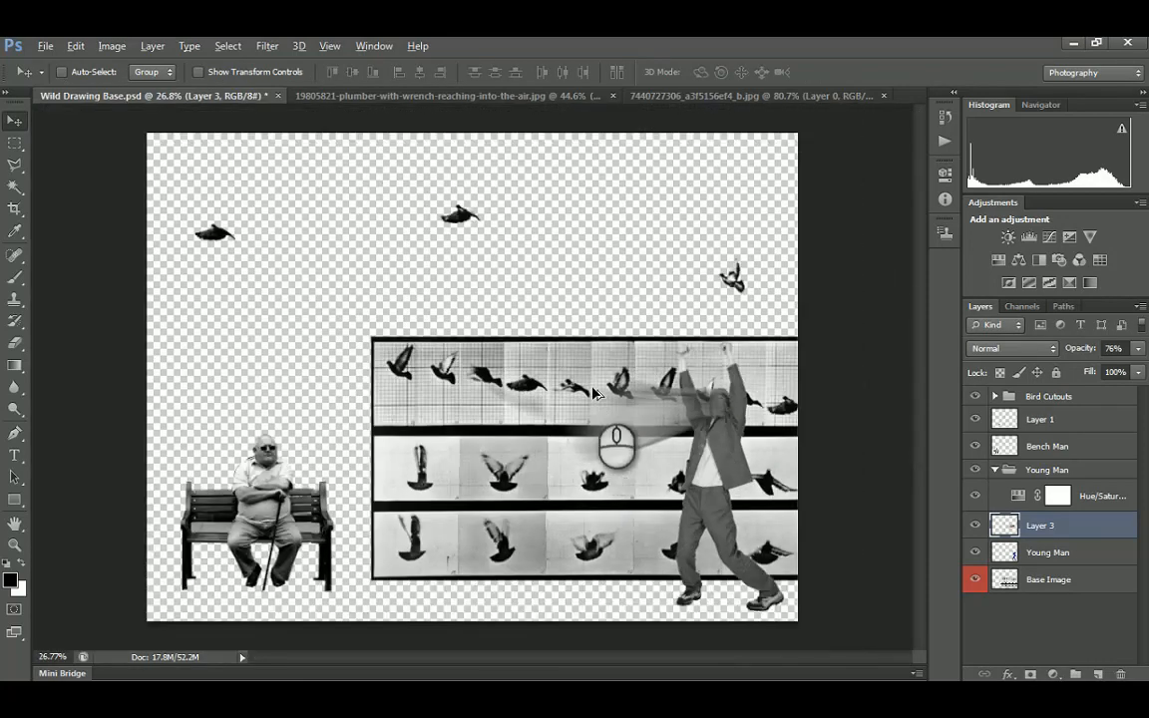
alt+scroll(638, 404, up, 2)
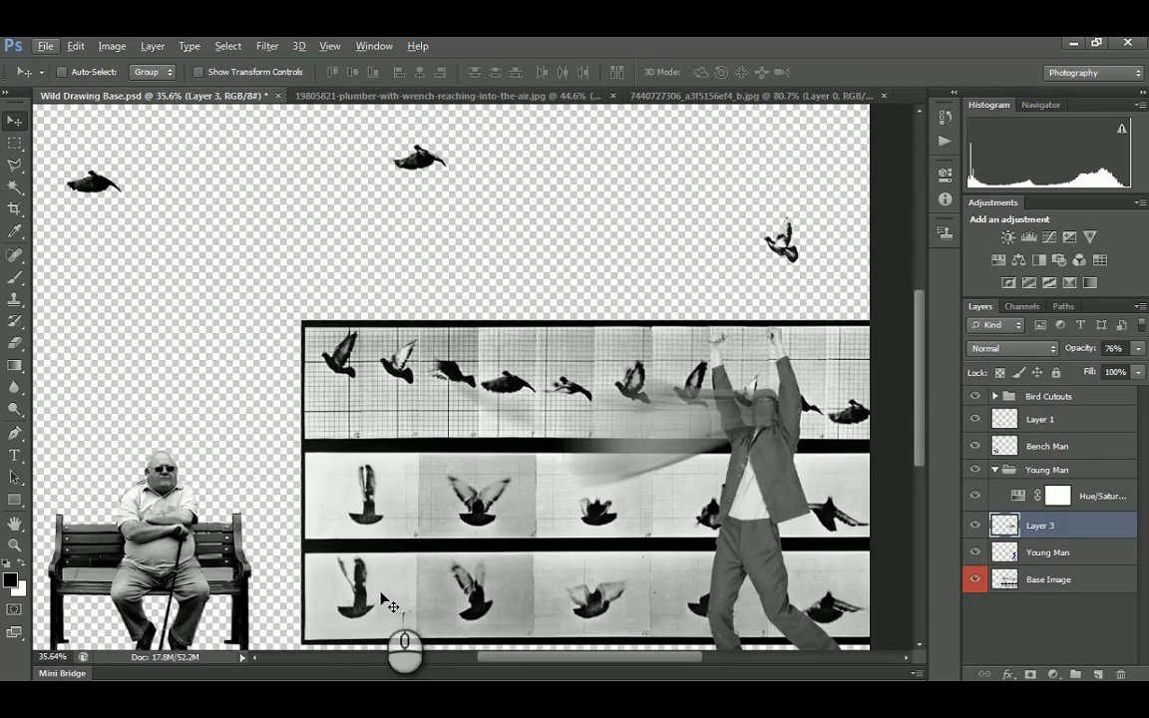
Switch to Chrome and search Google for "ghost face" in a new tab
click(1071, 45)
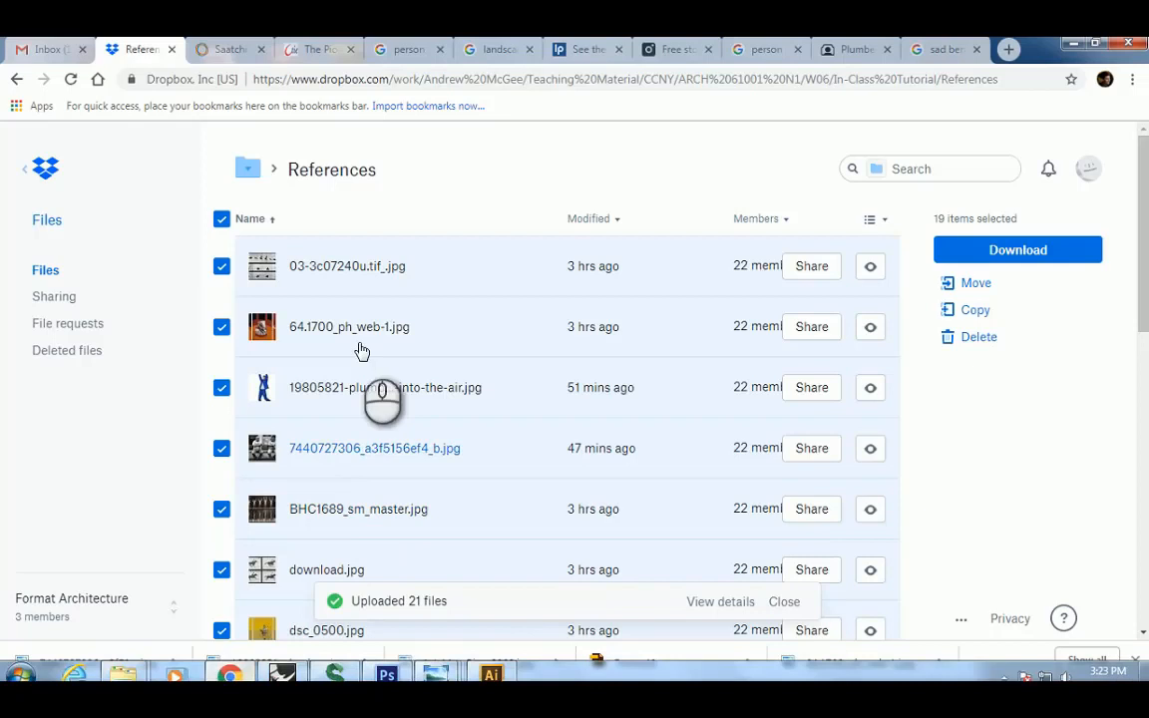
click(394, 78)
key(ctrl+t)
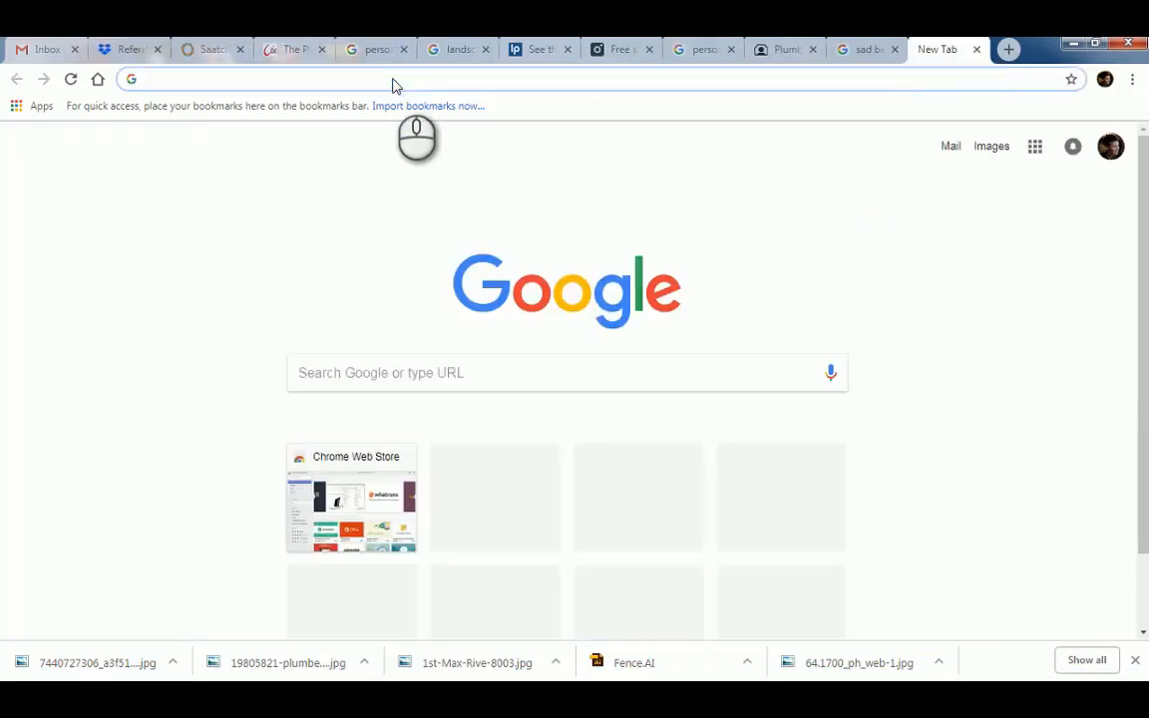
text(gos)
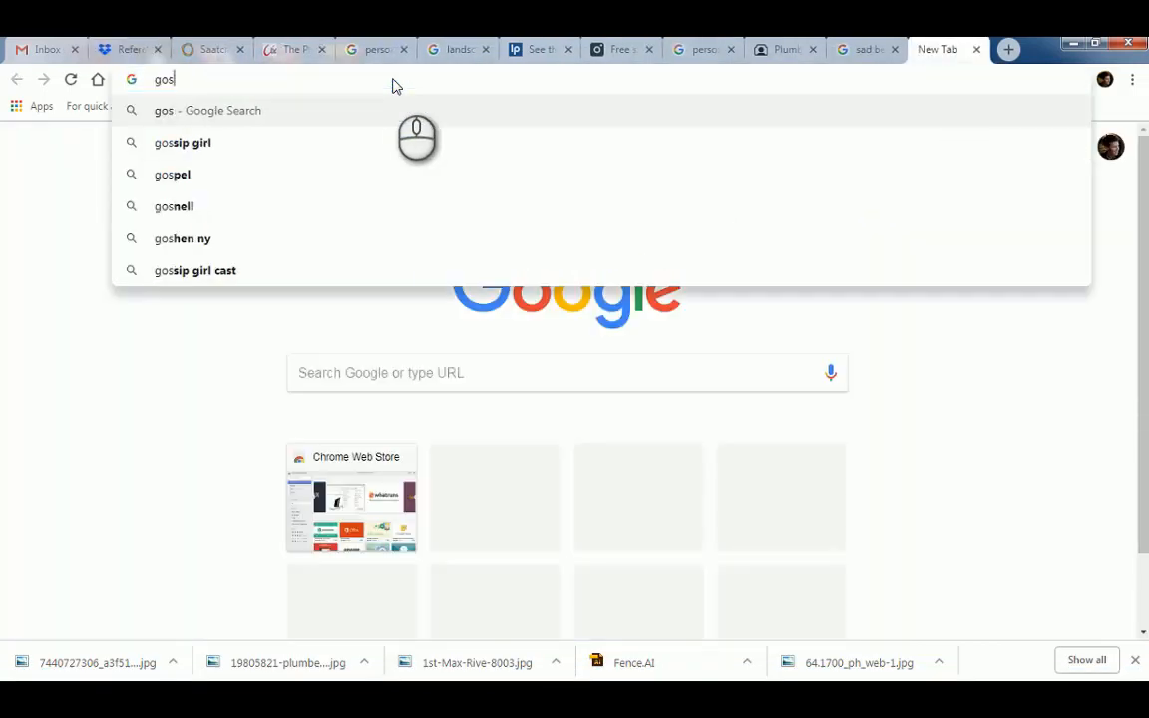
text(st a)
key(BackSpace)
text(face)
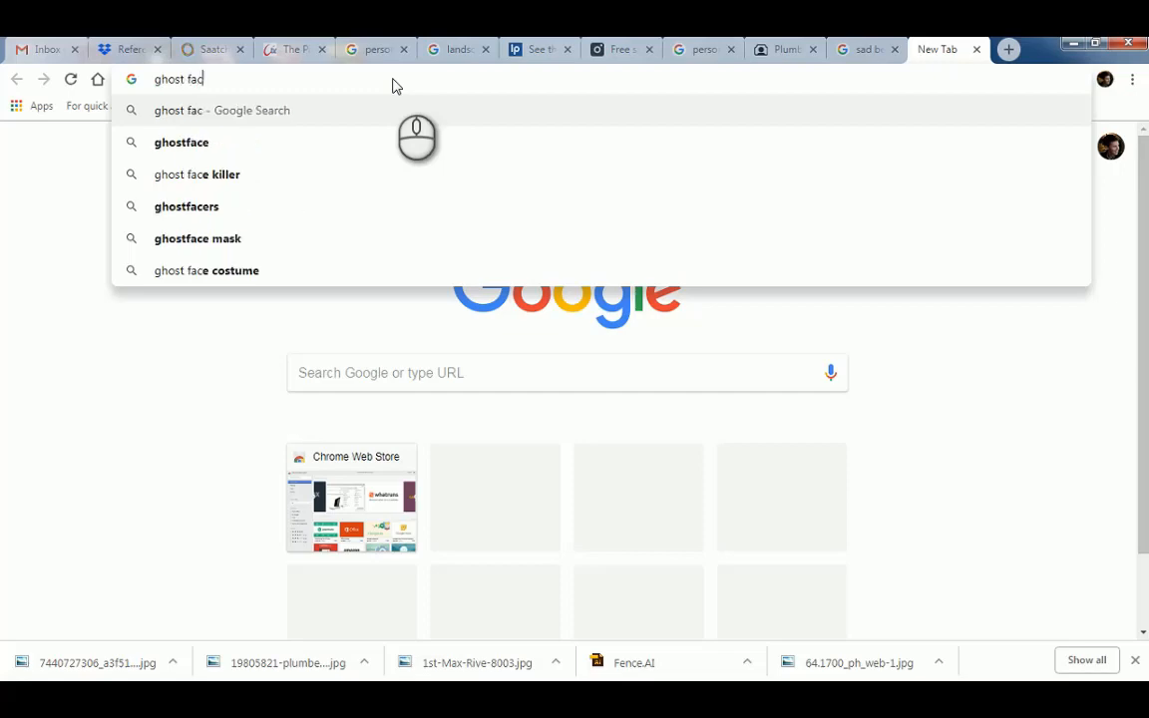
key(Return)
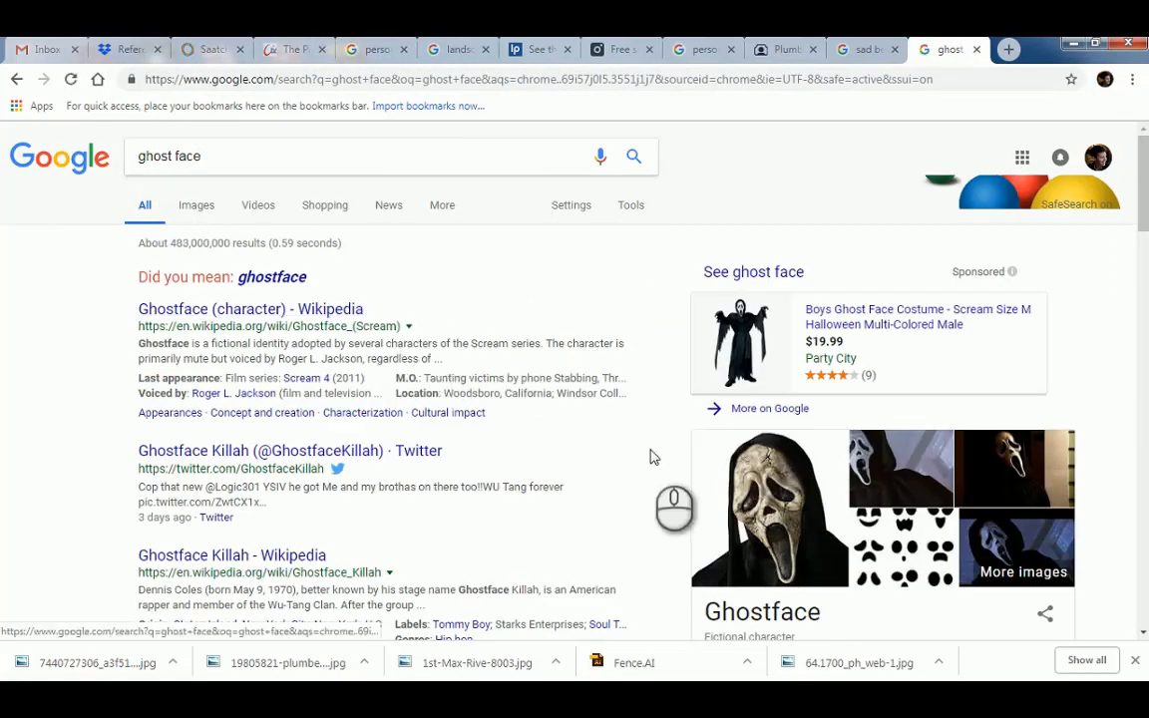
Open the cracked zombie ghost face mask image and save it as HA0920601 in JPEG format in the References folder
click(766, 504)
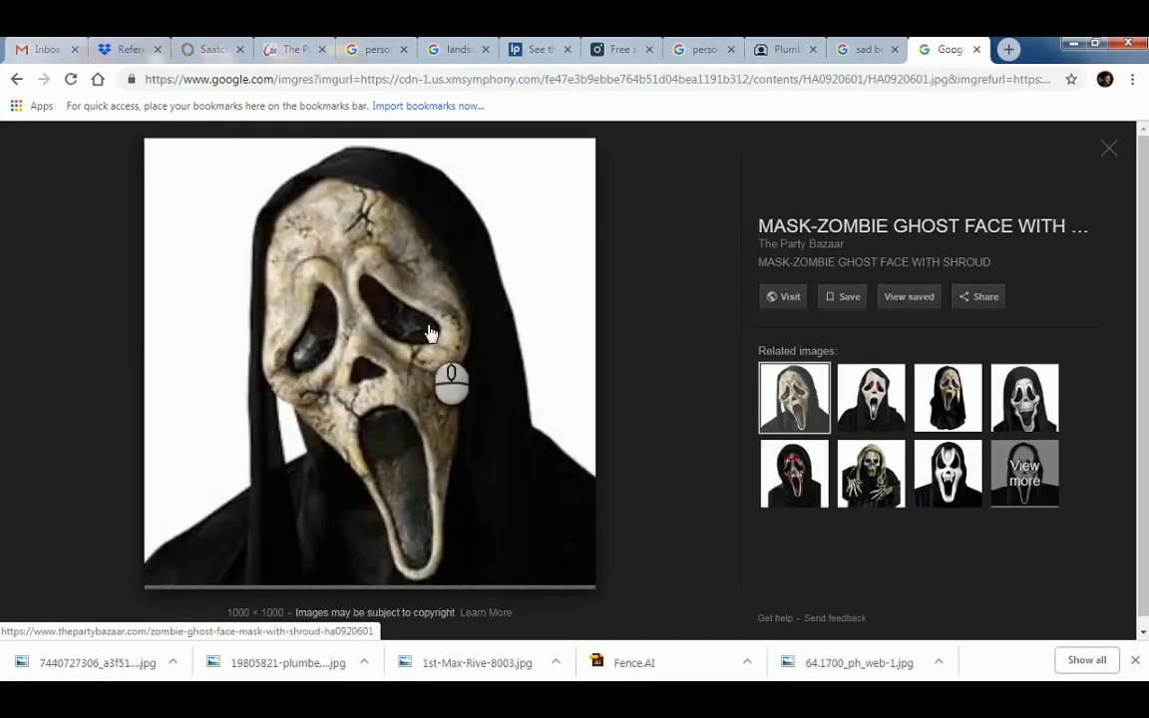
right_click(428, 325)
click(462, 481)
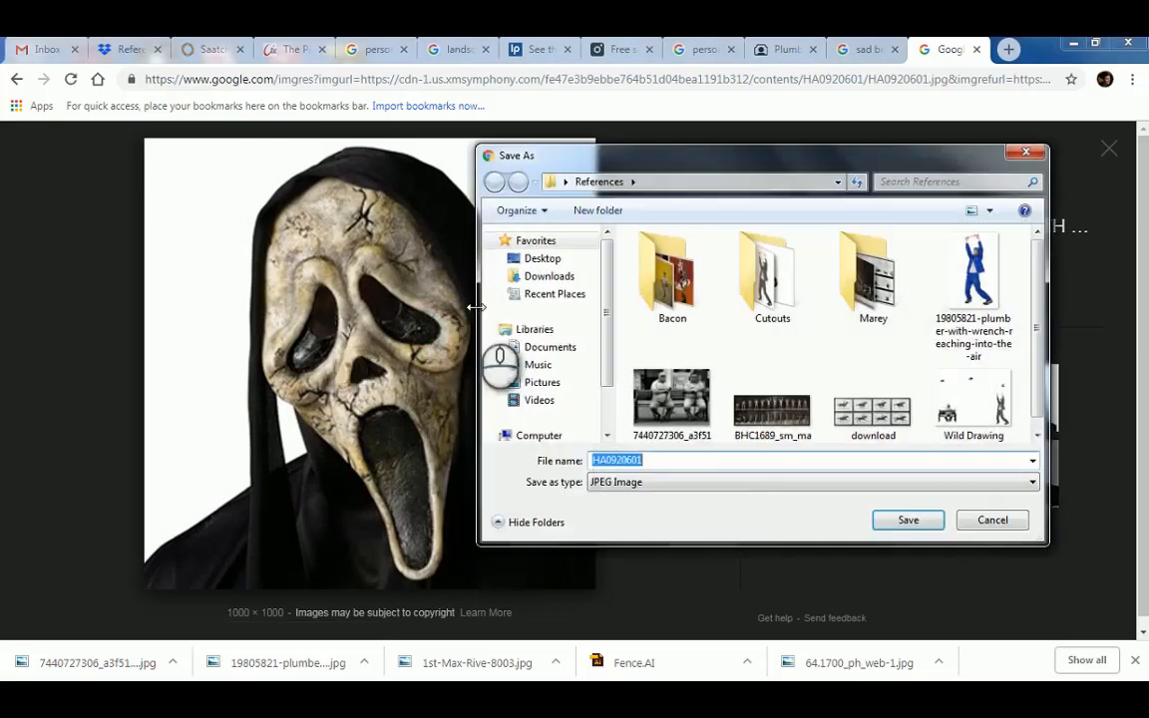
click(902, 521)
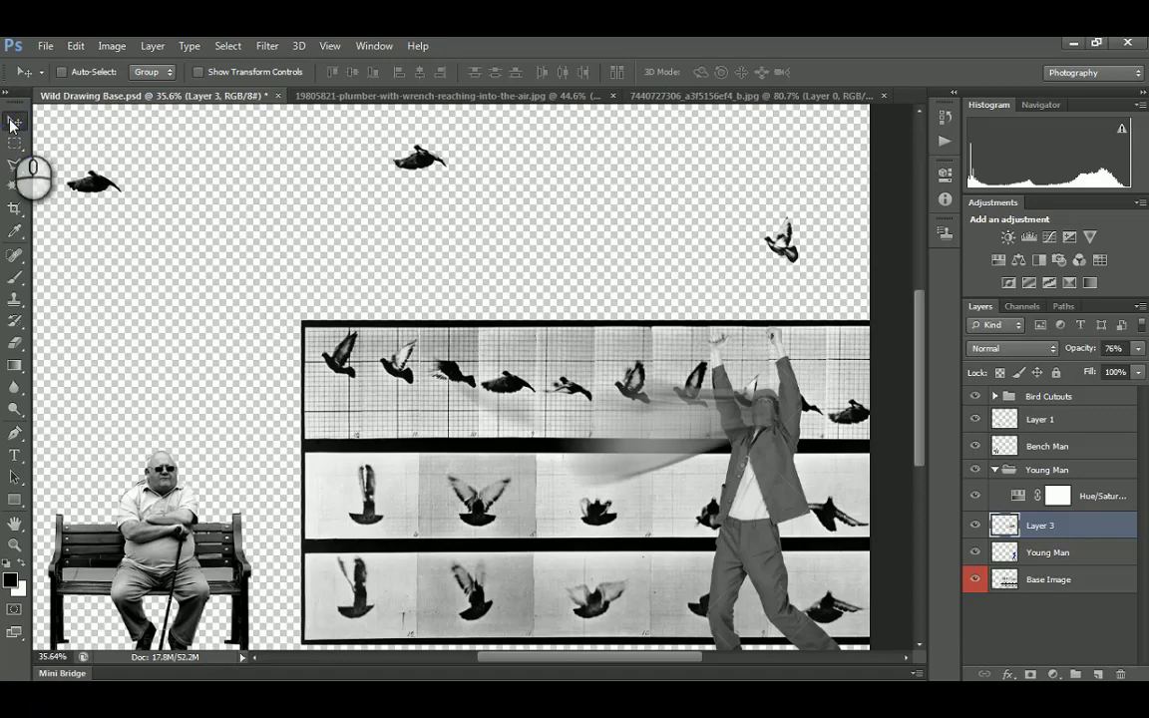
Return to Photoshop and open HA0920601 from the References folder
key(ctrl+o)
click(678, 160)
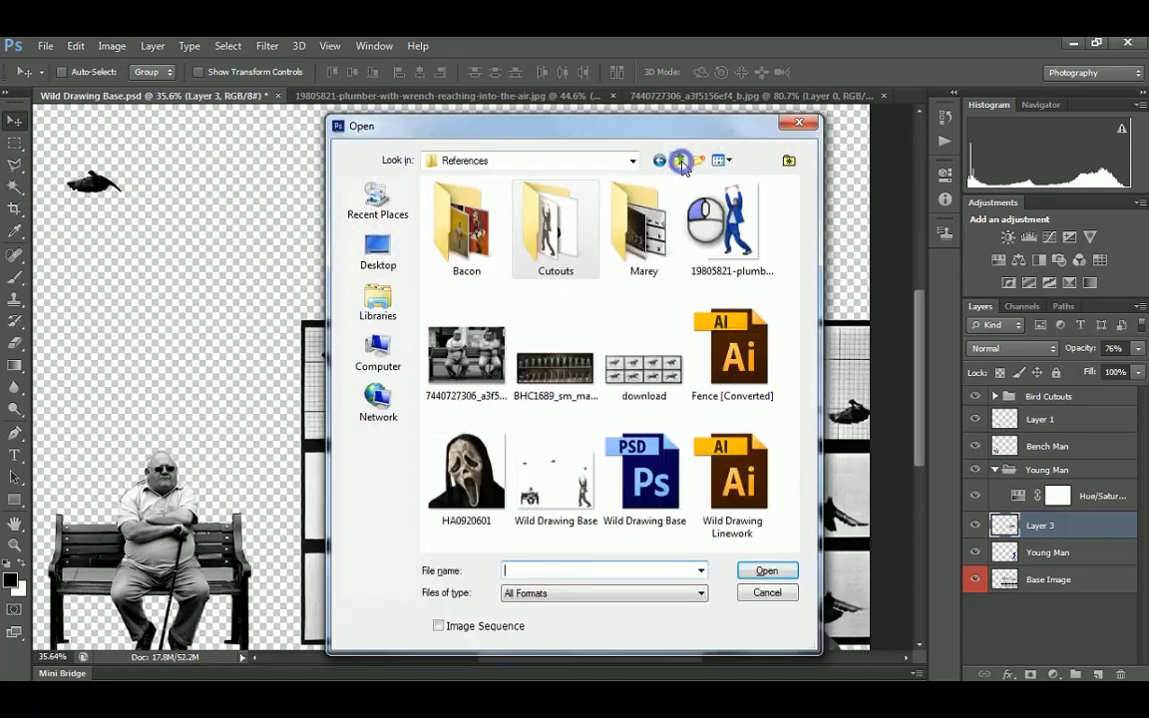
click(469, 477)
click(767, 570)
Outline the ghost mask's face with a closed Polygonal Lasso selection, leaving out most of the black hood
click(15, 166)
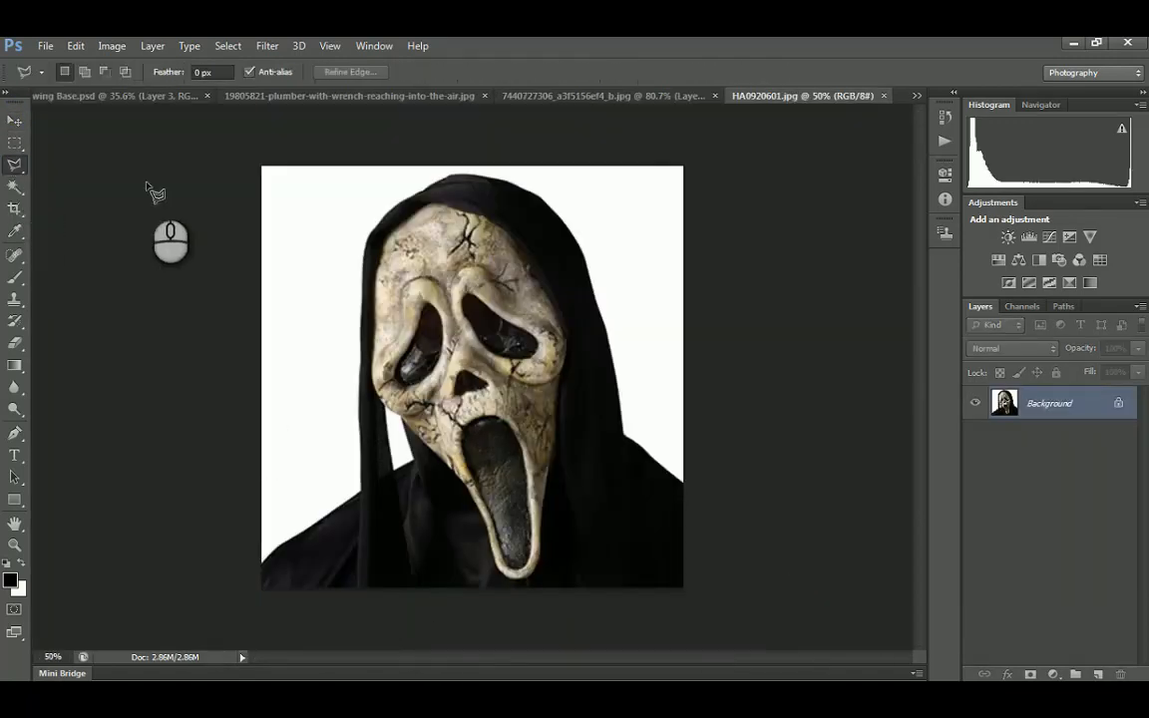
click(441, 186)
click(394, 211)
click(367, 254)
click(370, 399)
click(417, 427)
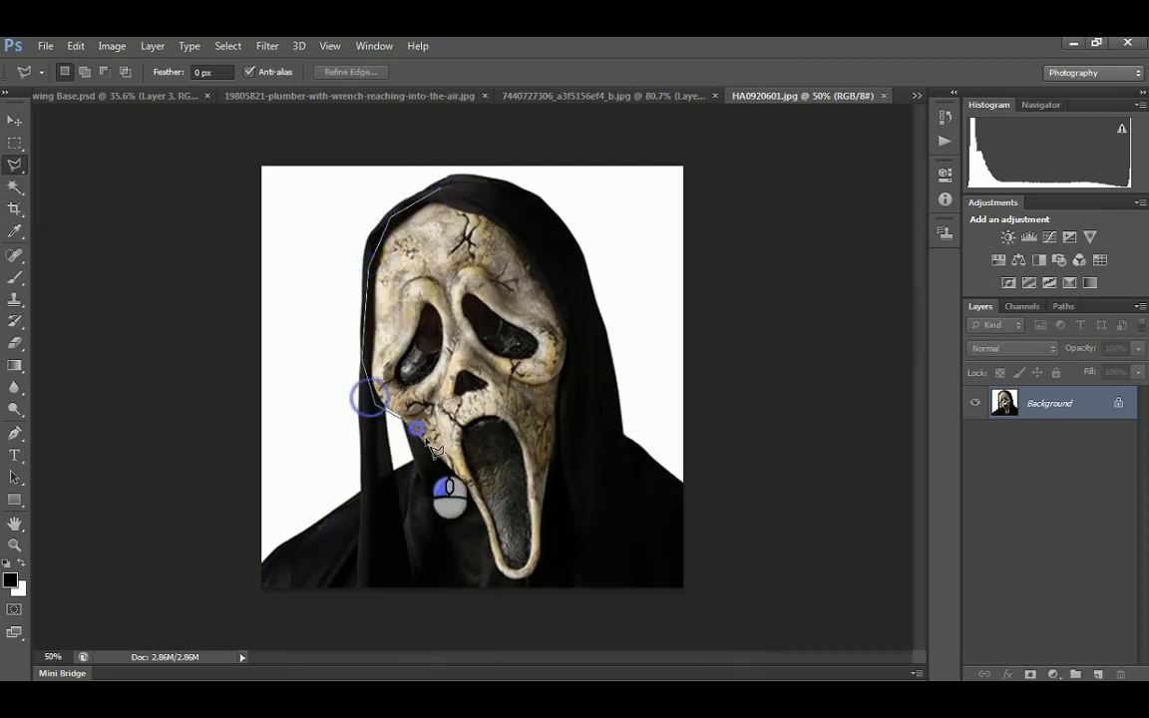
click(449, 469)
click(474, 530)
click(496, 578)
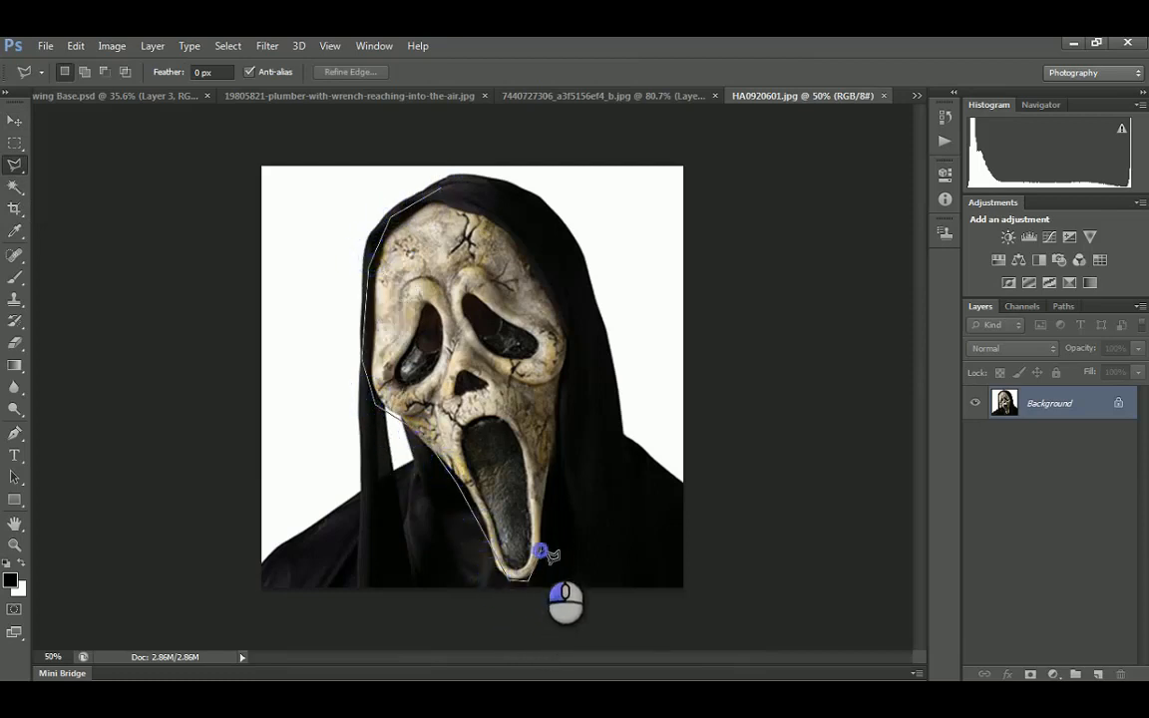
click(558, 448)
click(583, 330)
click(563, 271)
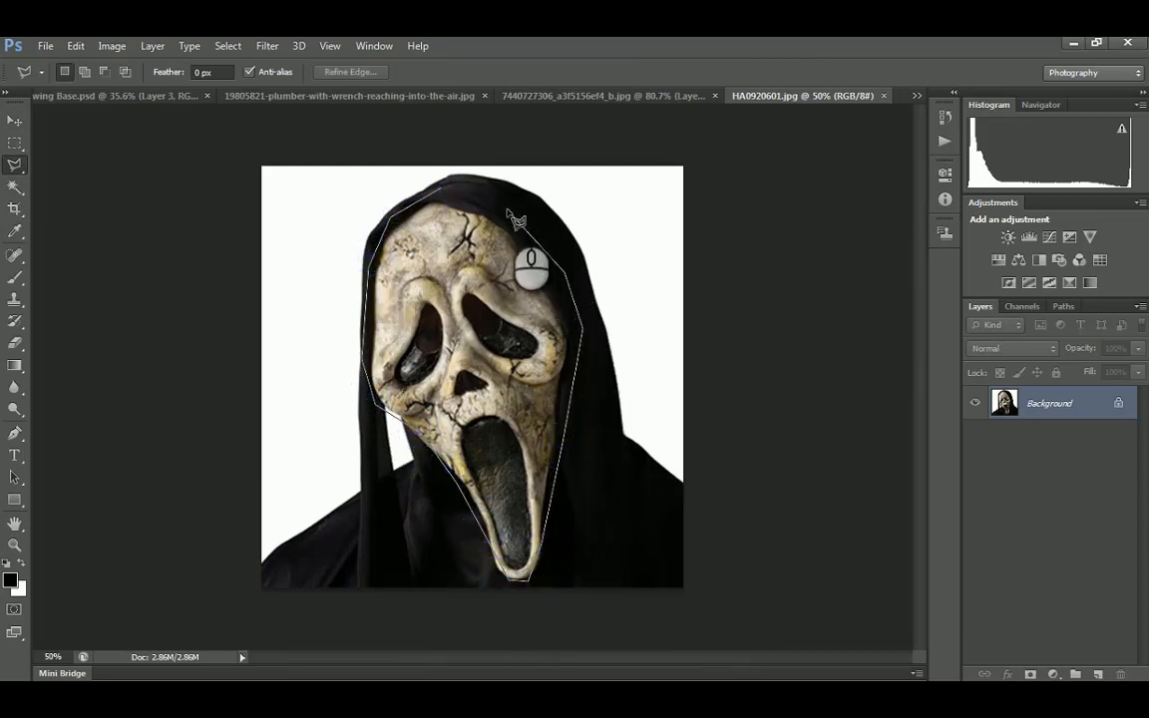
click(508, 206)
click(463, 189)
click(446, 188)
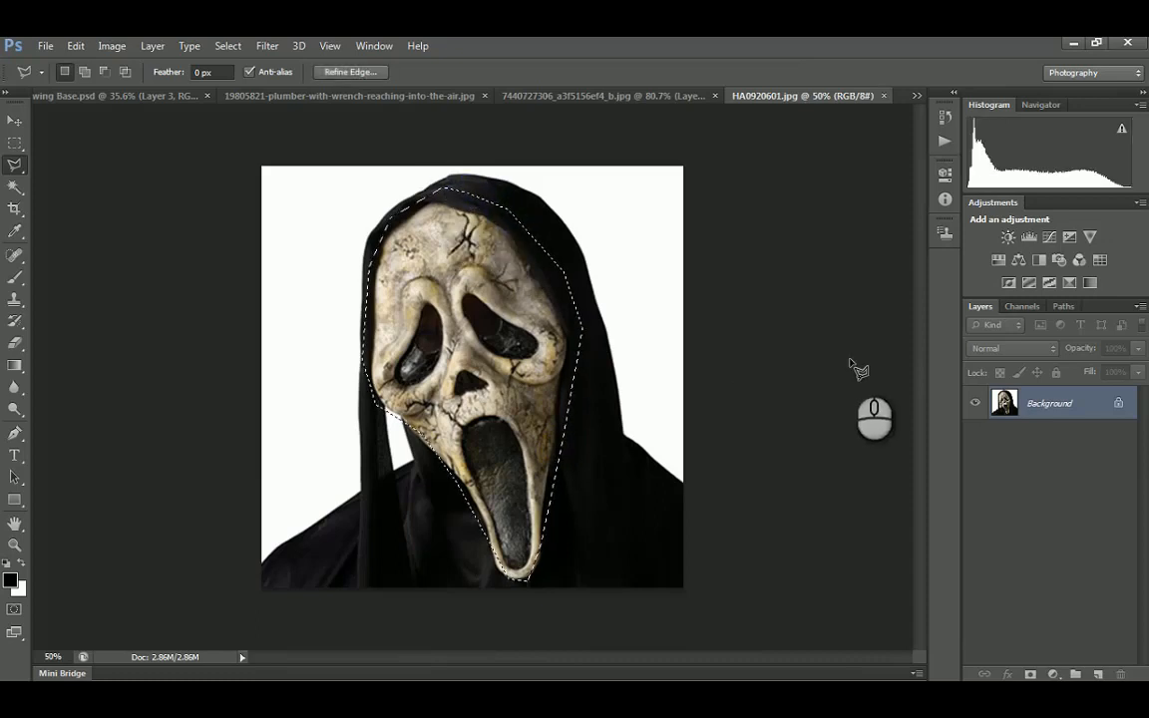
Convert the mask image's Background to Layer 0 and bring the selected face into Wild Drawing Base.psd above Layer 3
double_click(1073, 403)
key(Return)
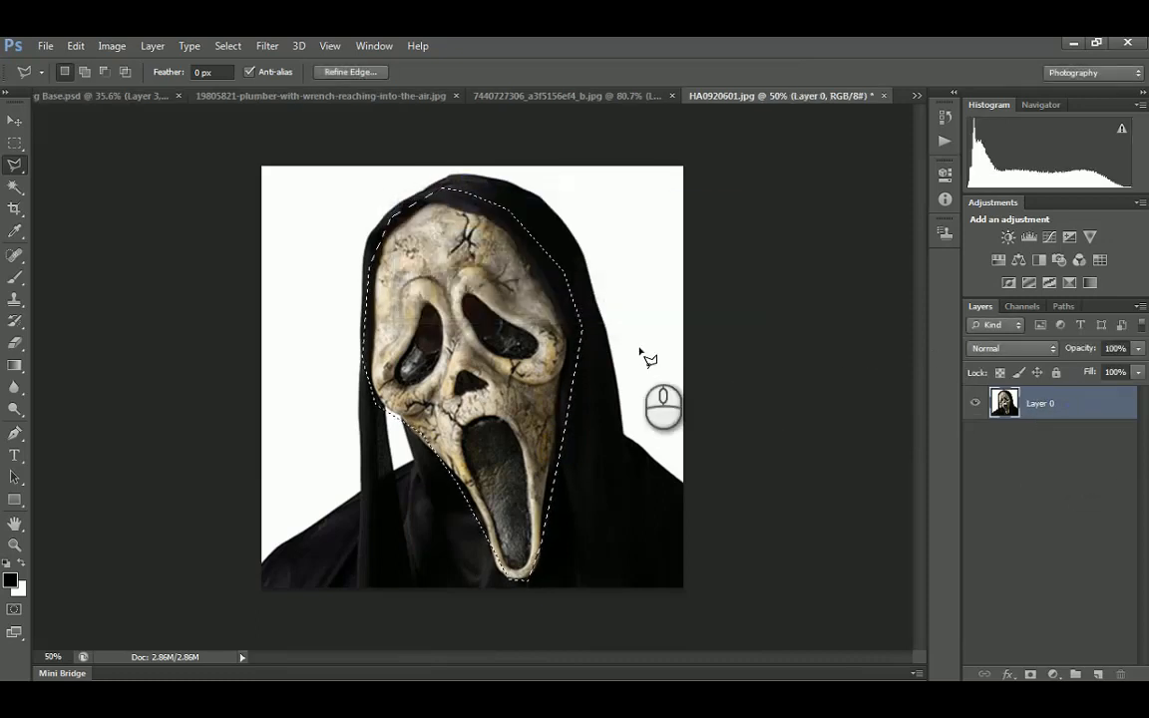
click(119, 95)
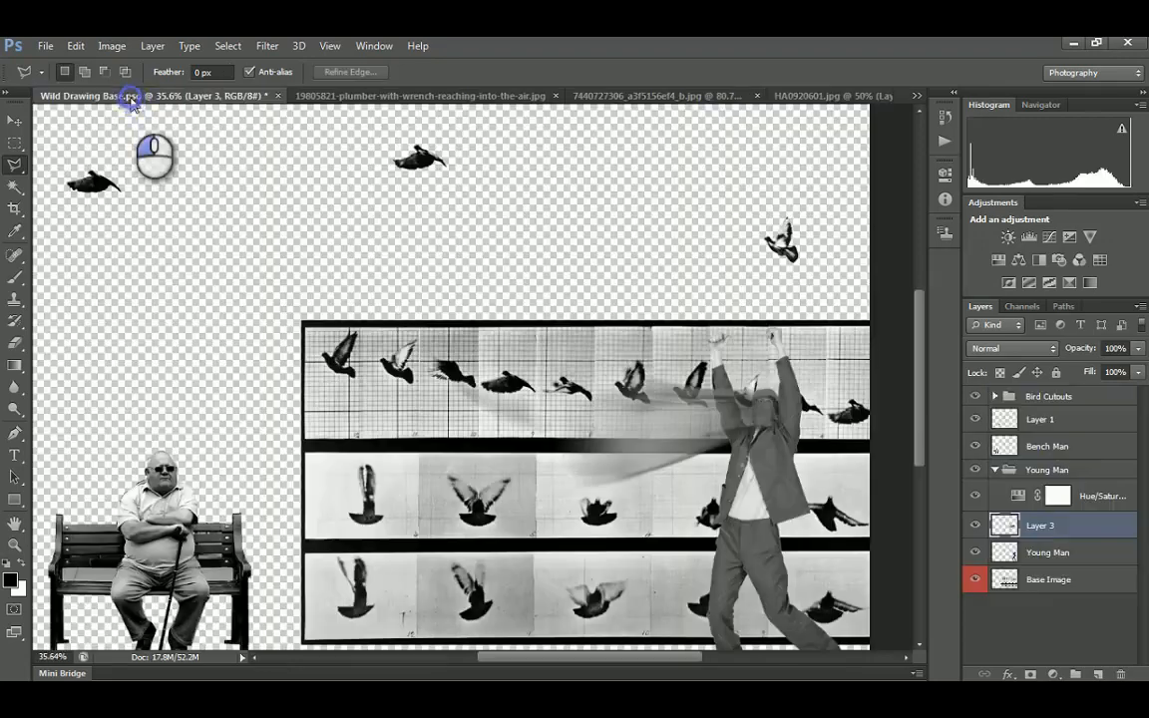
drag(431, 326, 556, 409)
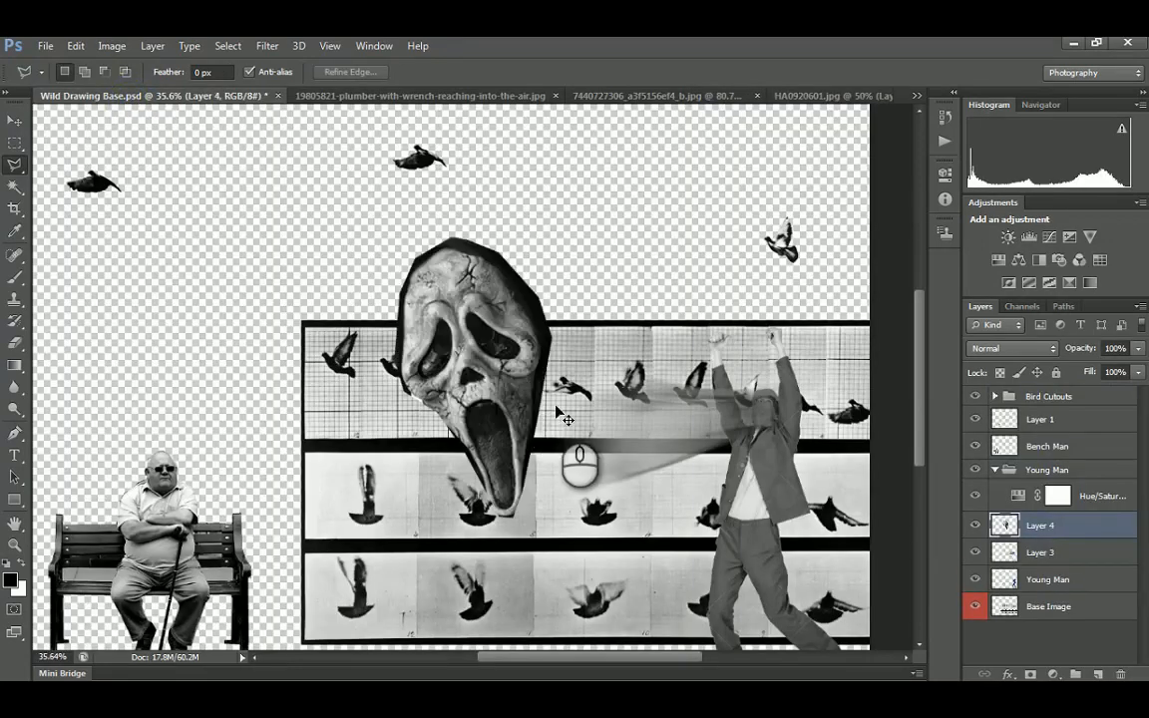
Scale the ghost mask proportionally to about 55% and place it over the left part of the blurred head smear
key(ctrl+t)
shift+drag(392, 513, 443, 431)
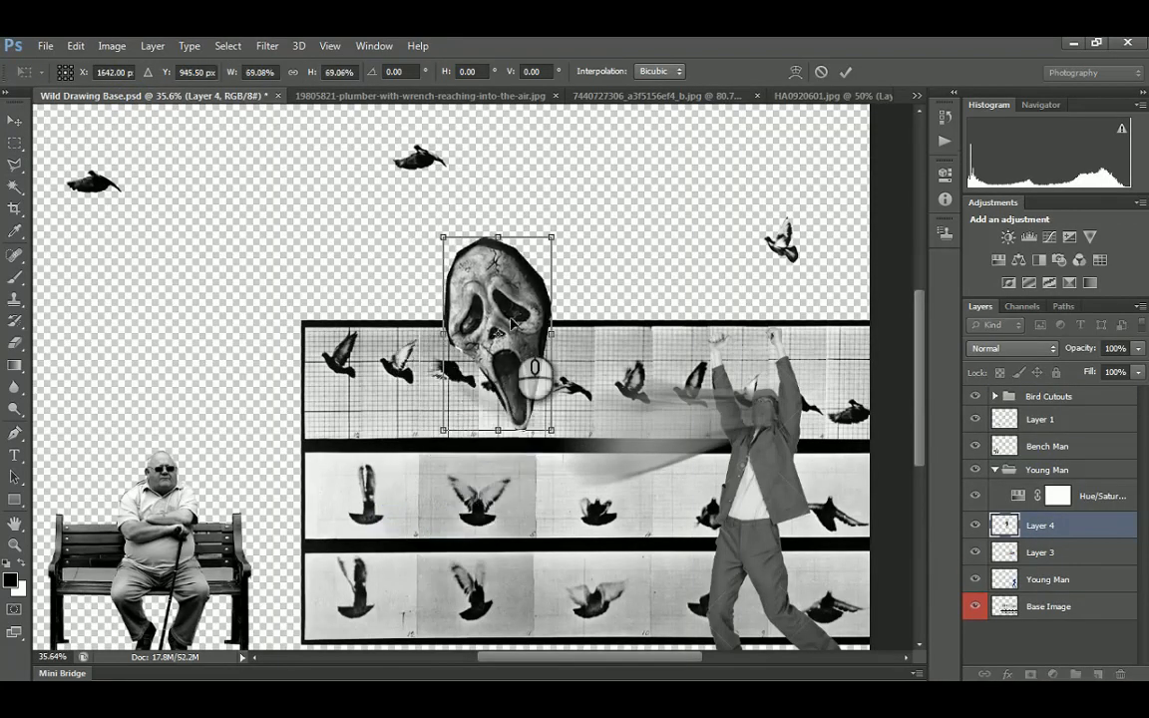
drag(511, 322, 576, 405)
shift+drag(620, 316, 596, 354)
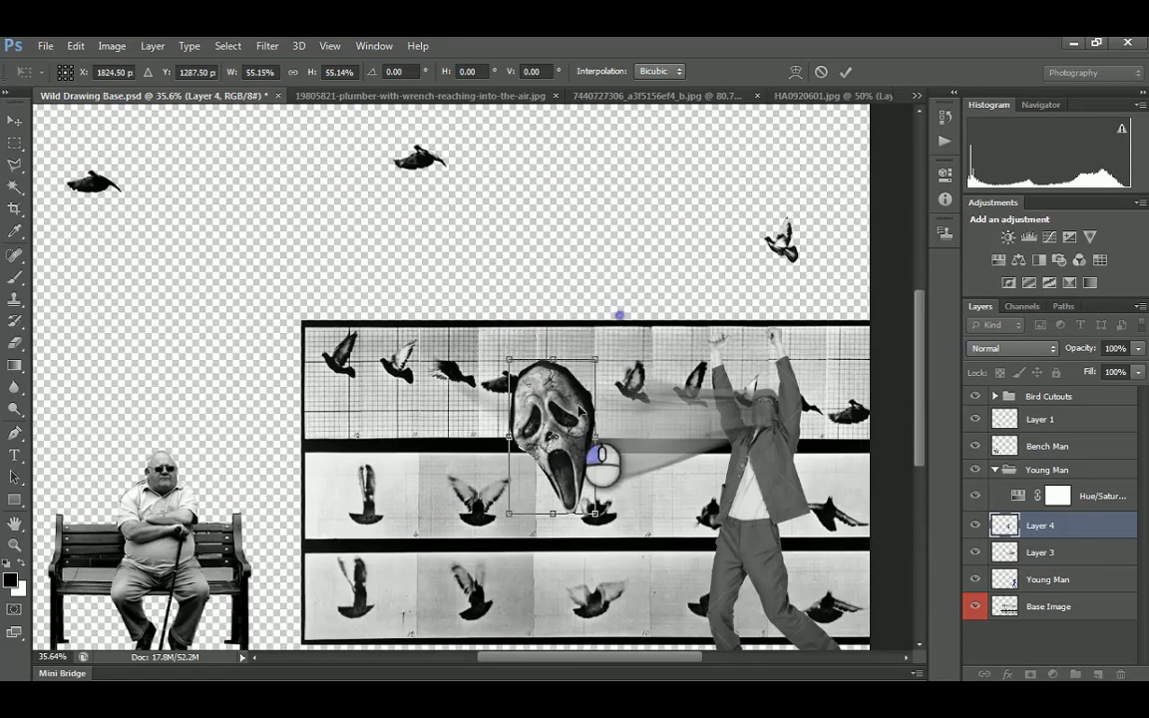
mouse_move(574, 419)
mouse_down()
mouse_move(588, 401)
mouse_move(583, 409)
mouse_up()
key(Return)
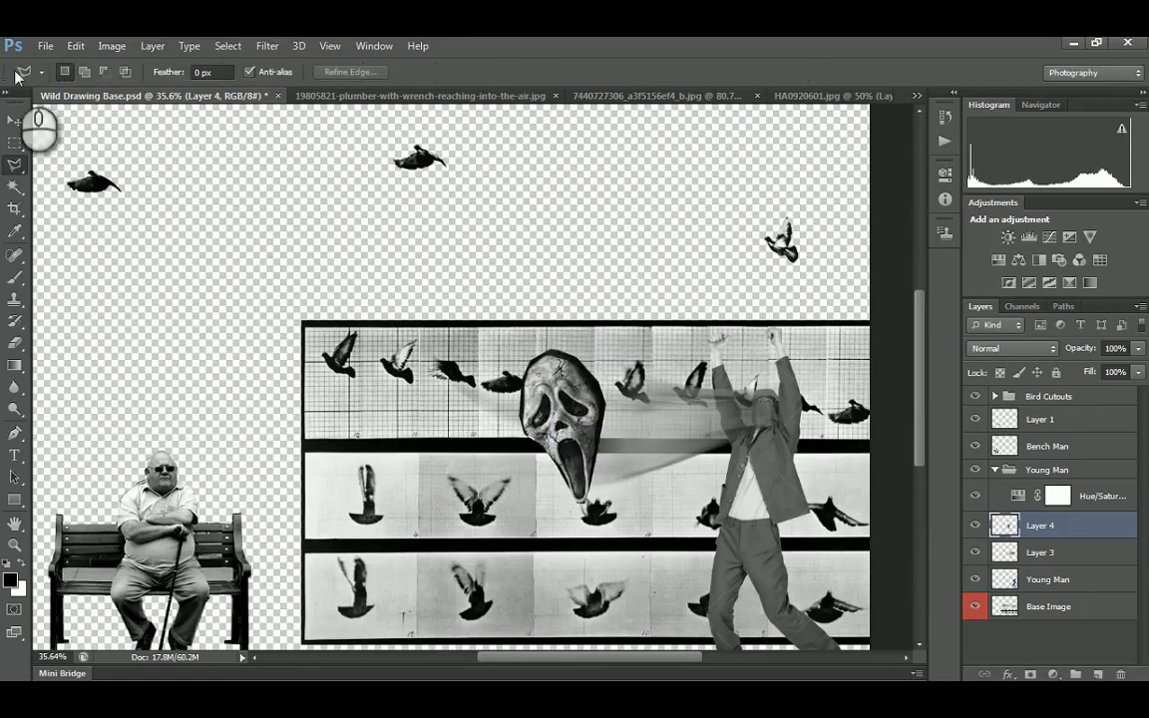
Warp the ghost mask, stretching its upper corner toward the young man, narrowing the cheek and shifting the chin toward him
click(75, 46)
mouse_move(74, 46)
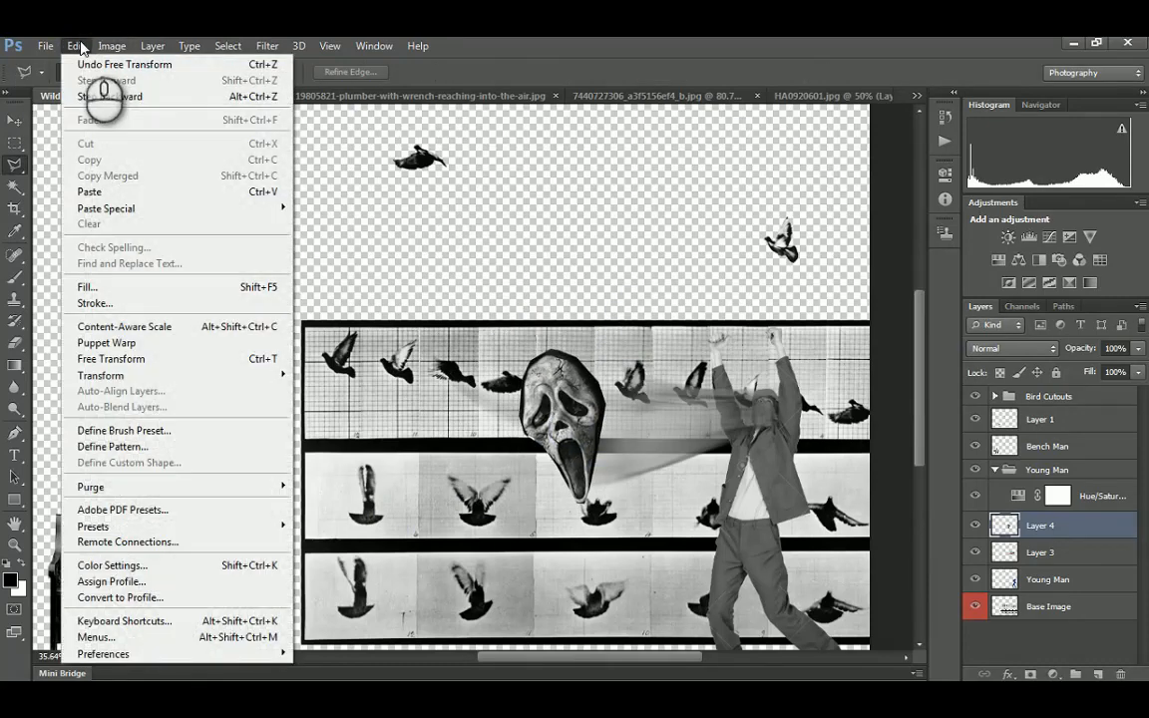
mouse_move(239, 375)
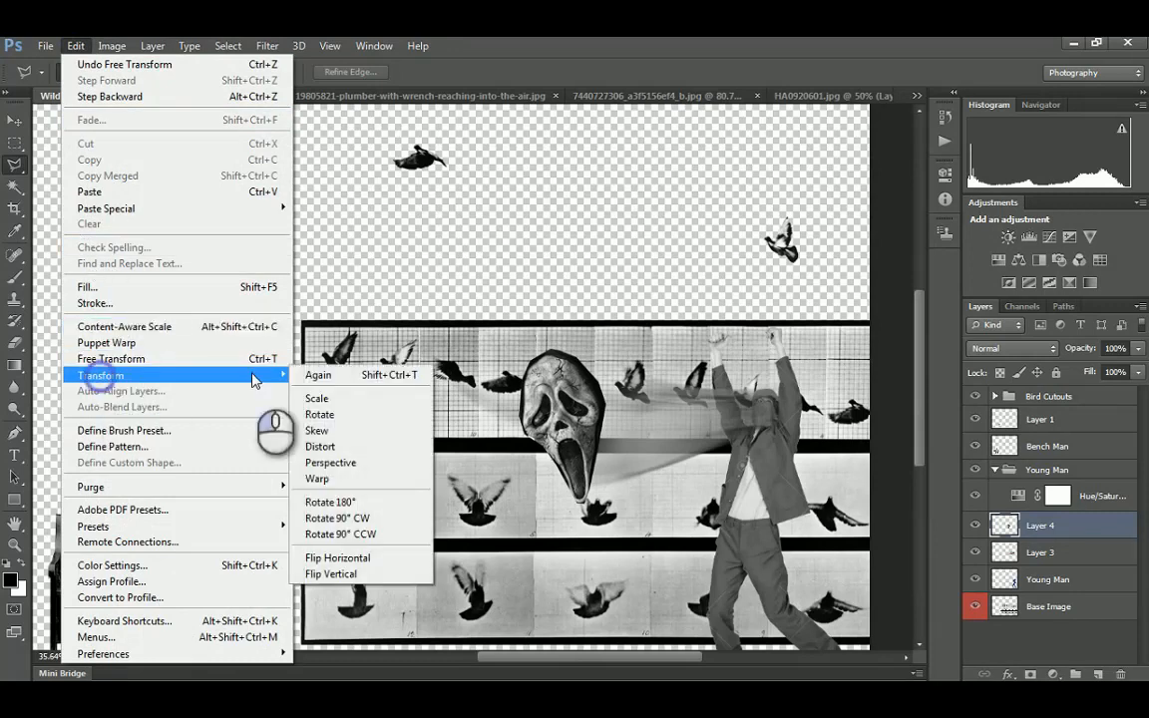
click(319, 479)
drag(608, 405, 589, 405)
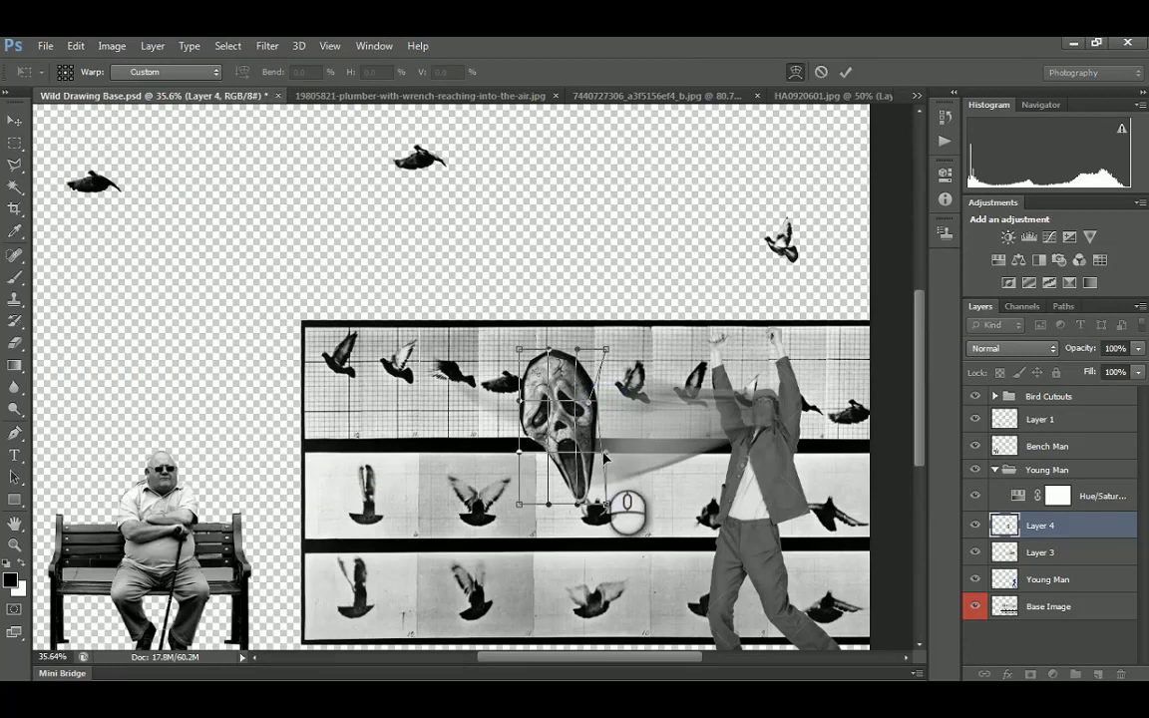
drag(605, 452, 594, 453)
drag(604, 350, 705, 365)
drag(519, 350, 502, 343)
drag(507, 465, 525, 444)
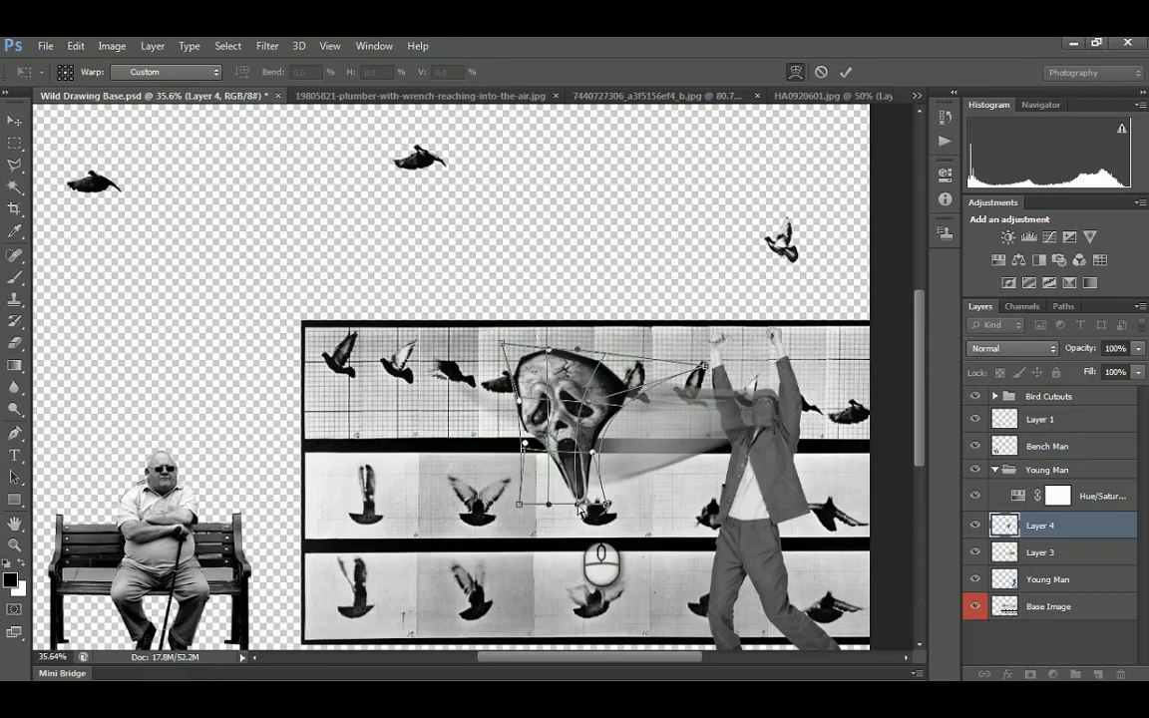
drag(578, 504, 641, 497)
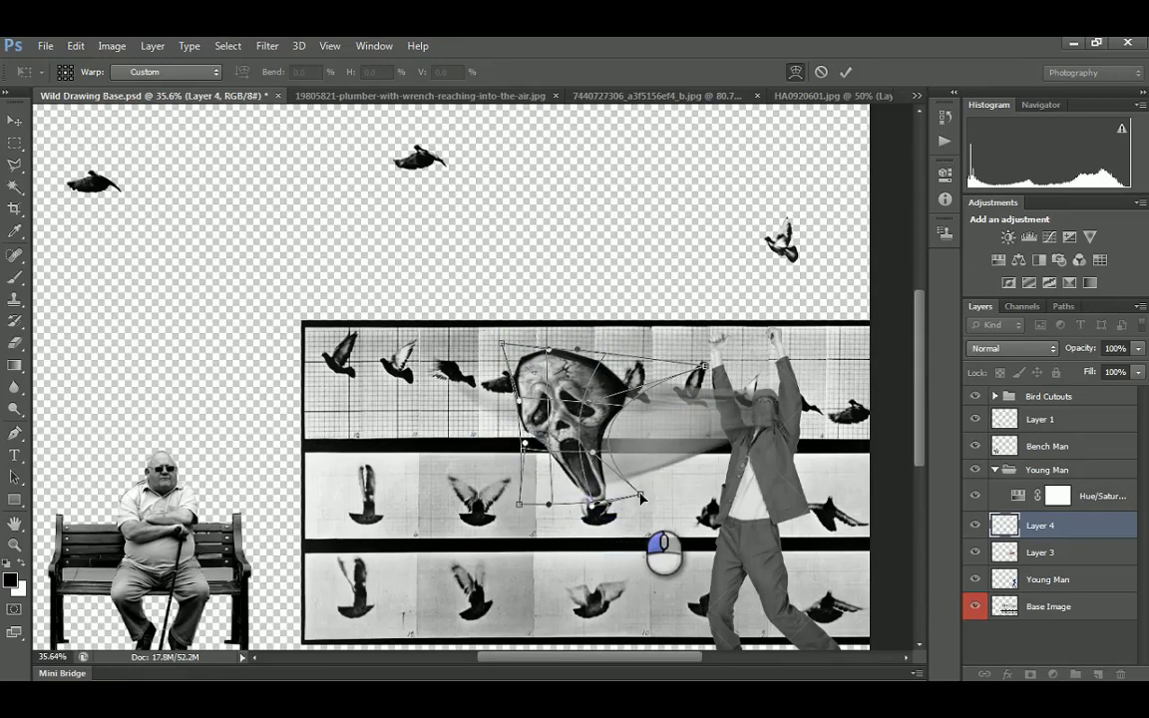
key(Return)
Soften the mask's dark edge facing the young man using the Eraser at size 50, with 49% opacity and flow
click(15, 342)
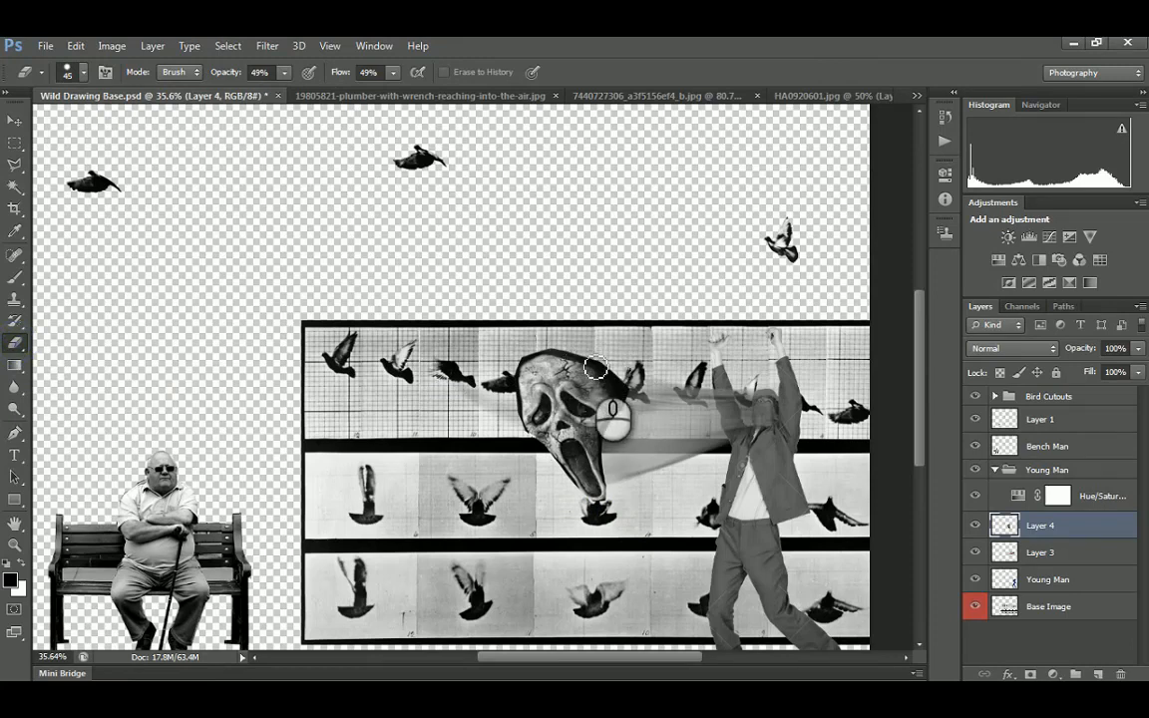
key(bracketright)
mouse_move(597, 368)
mouse_down()
mouse_move(580, 356)
mouse_move(636, 387)
mouse_up()
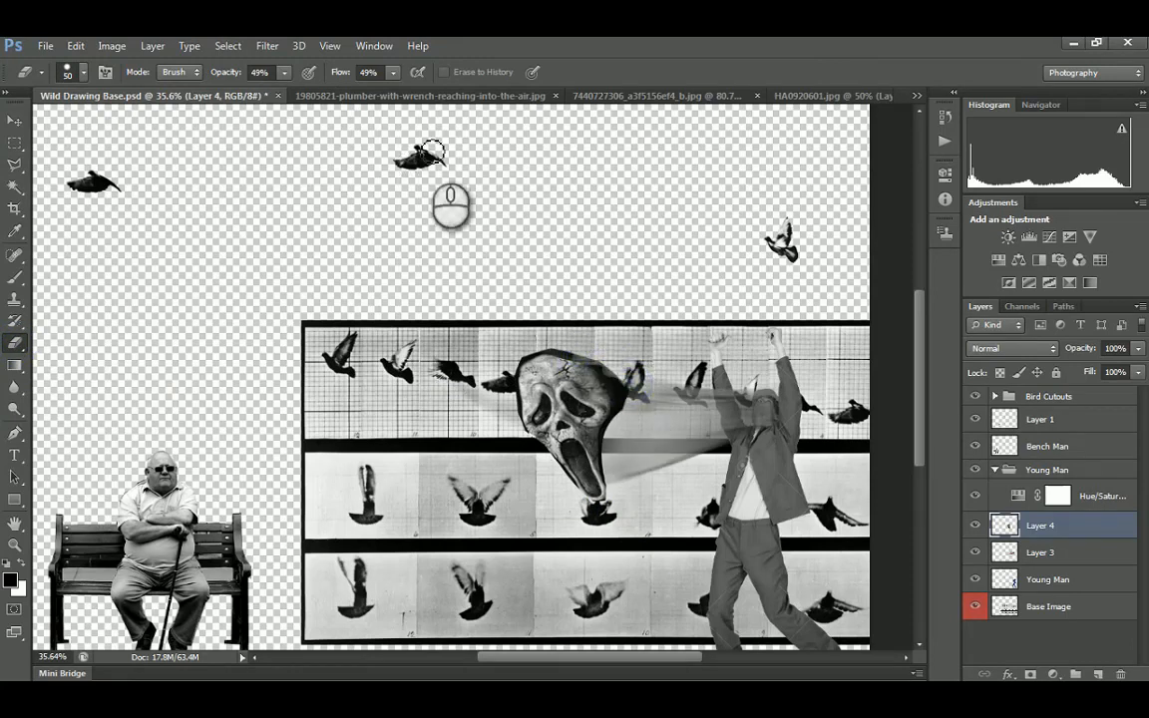
mouse_move(554, 327)
mouse_down()
mouse_move(584, 332)
mouse_move(631, 416)
mouse_move(614, 484)
mouse_up()
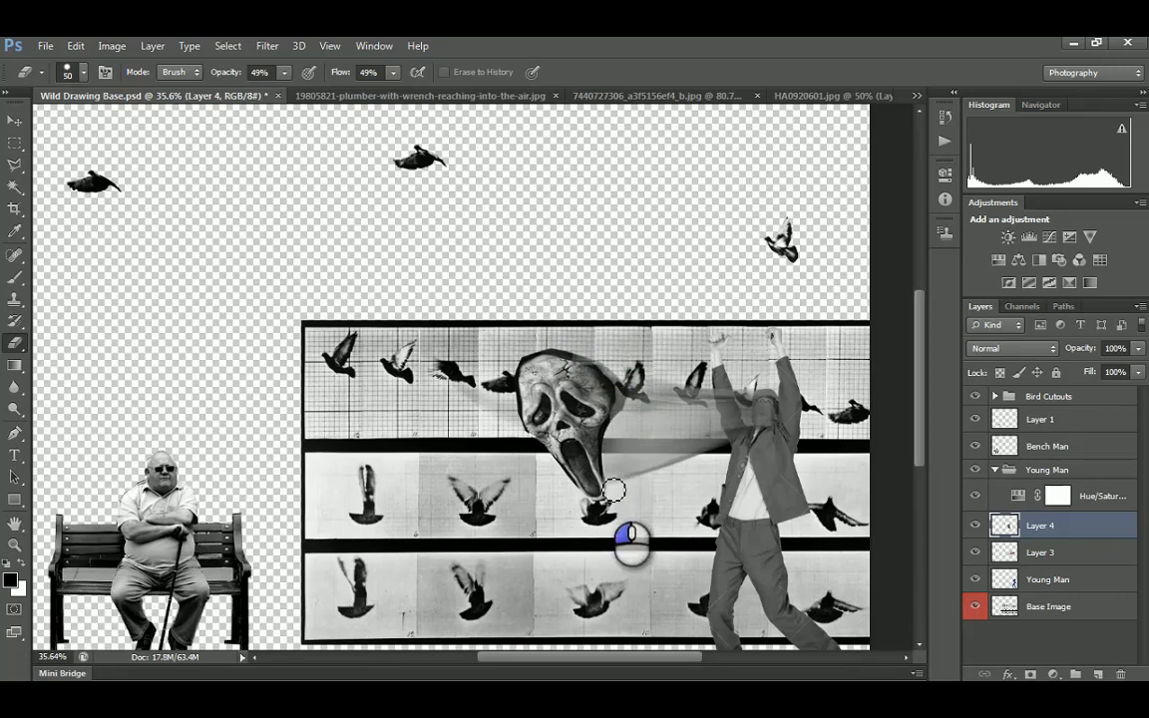
Apply a Motion Blur to the ghost mask layer with an angle of 0° and a distance of 50 pixels
click(153, 46)
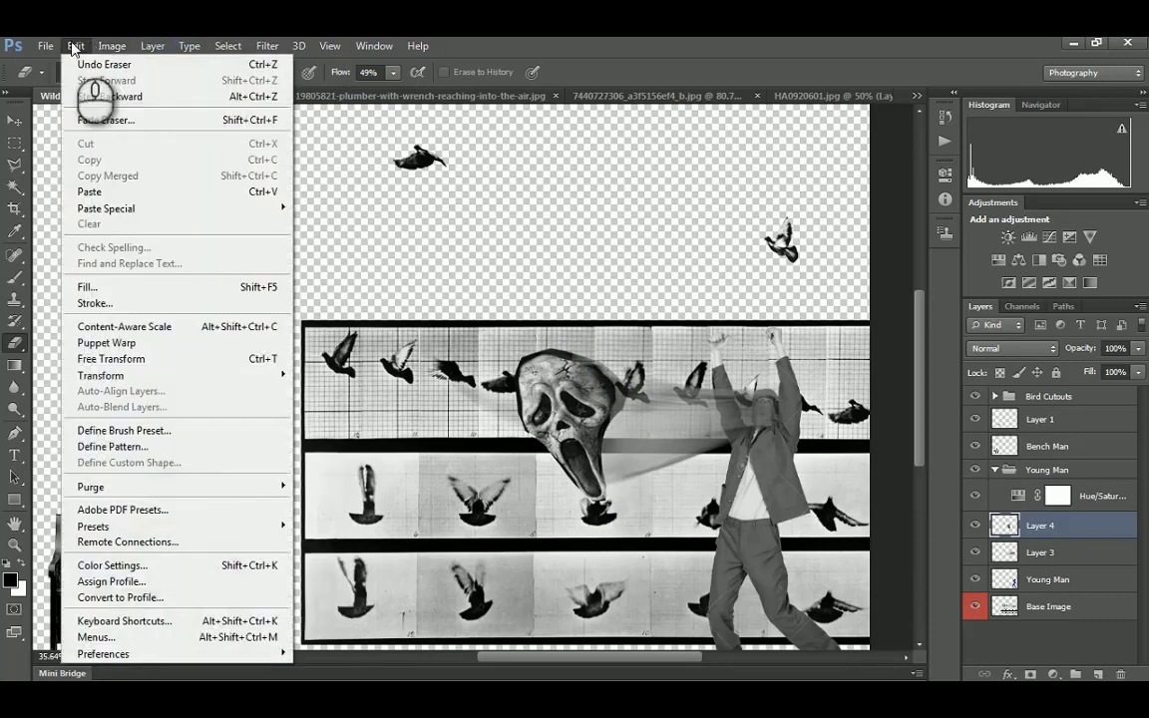
mouse_move(268, 45)
mouse_move(448, 215)
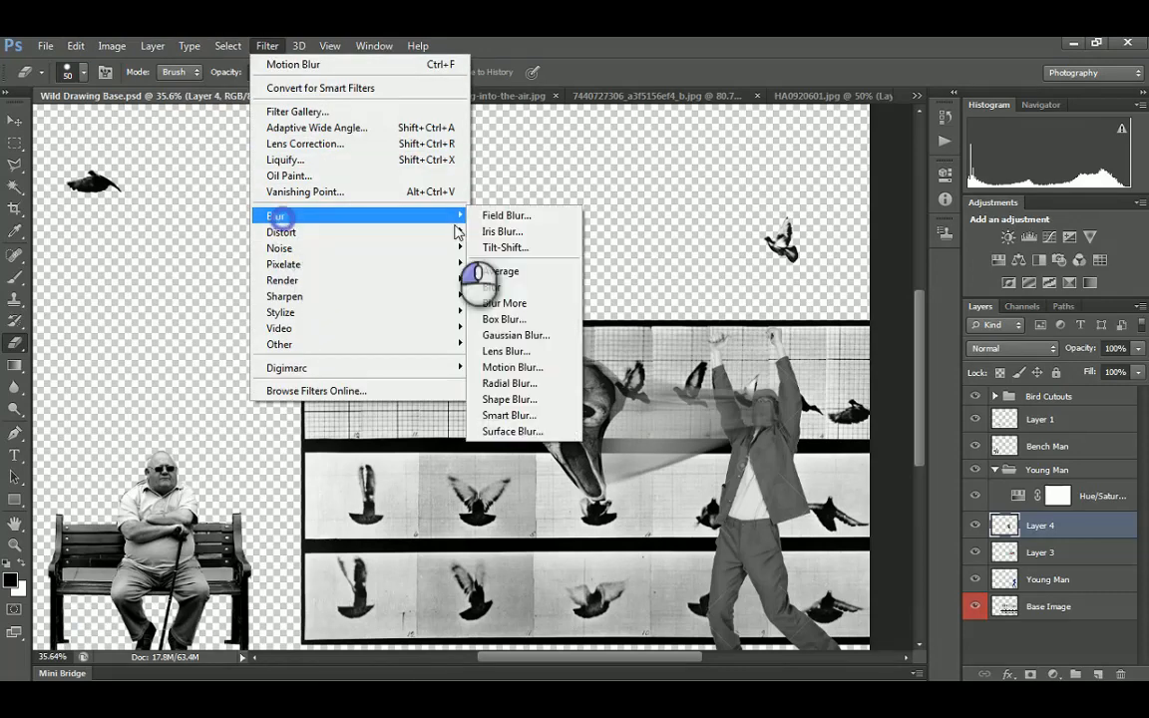
click(510, 369)
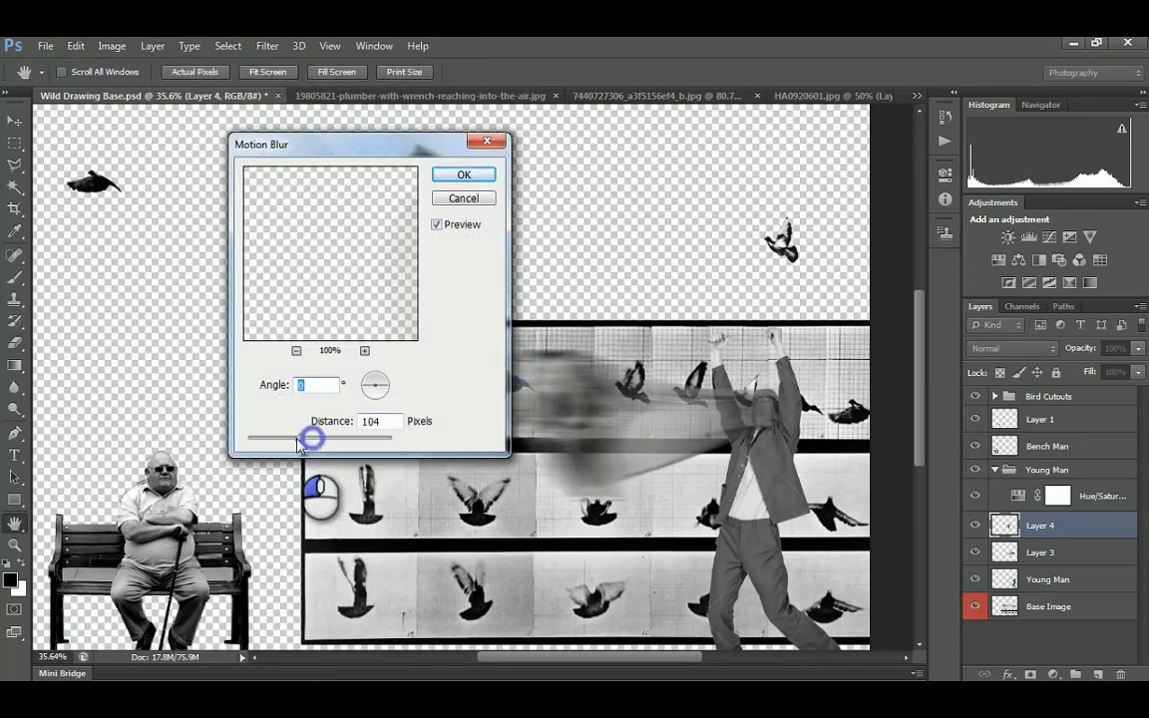
drag(297, 443, 287, 437)
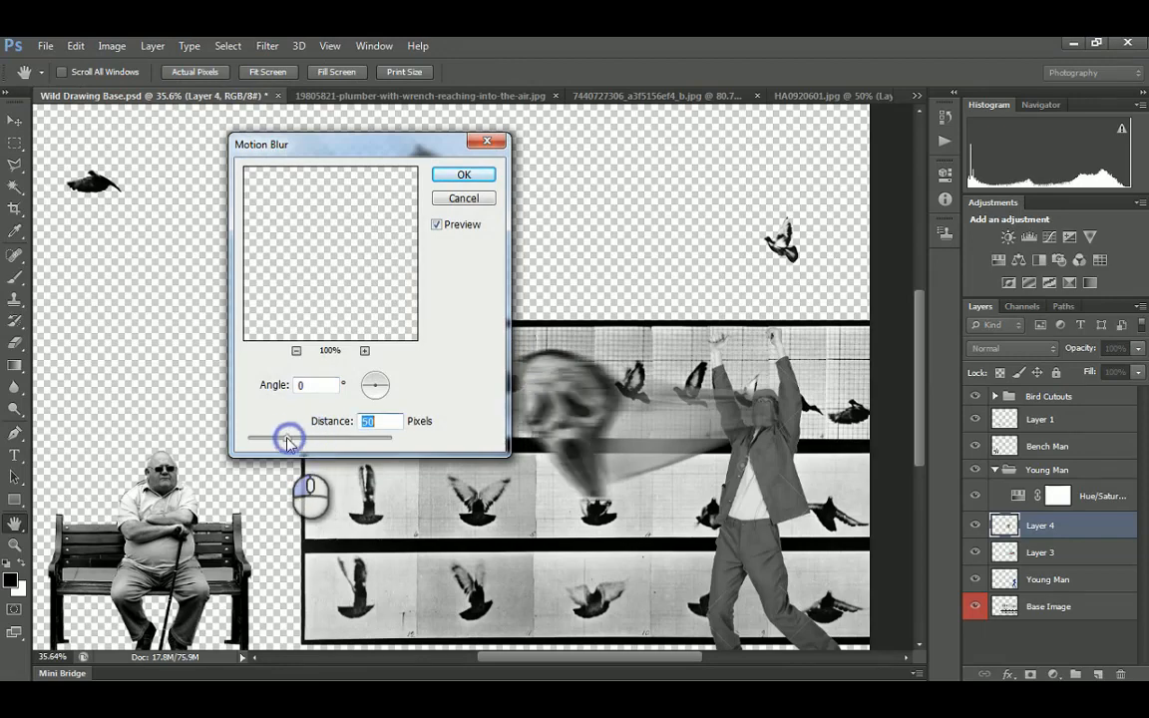
click(464, 175)
click(14, 119)
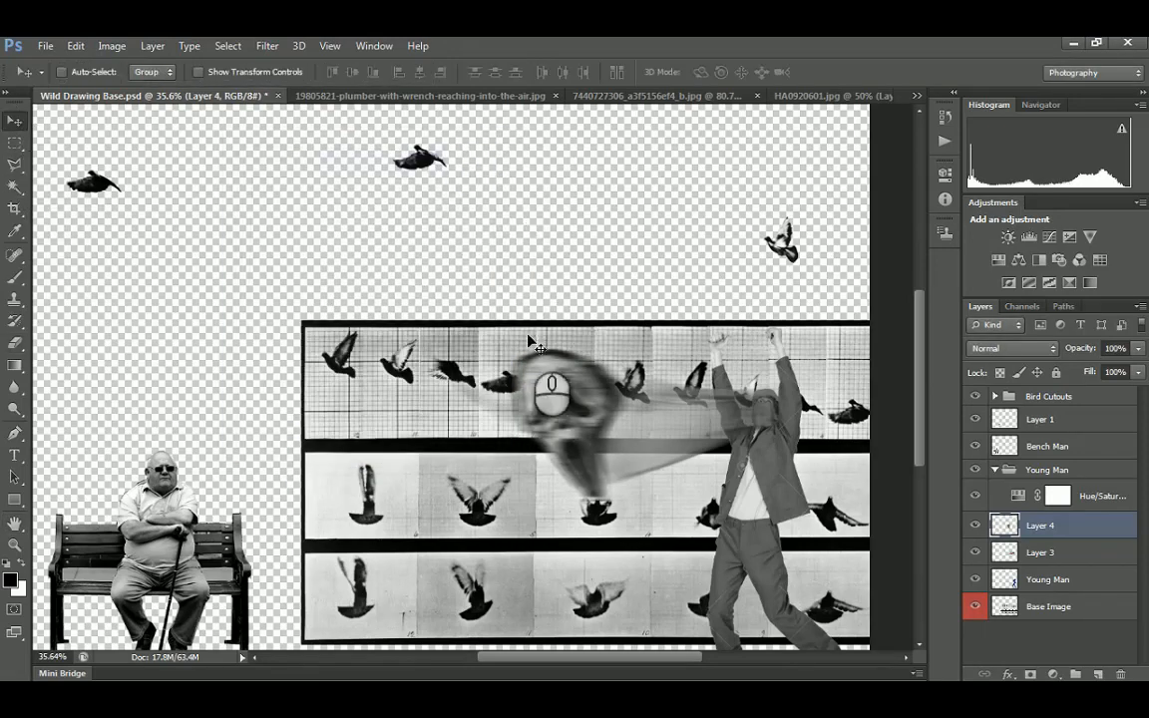
alt+scroll(539, 340, down, 6)
alt+scroll(641, 397, up, 4)
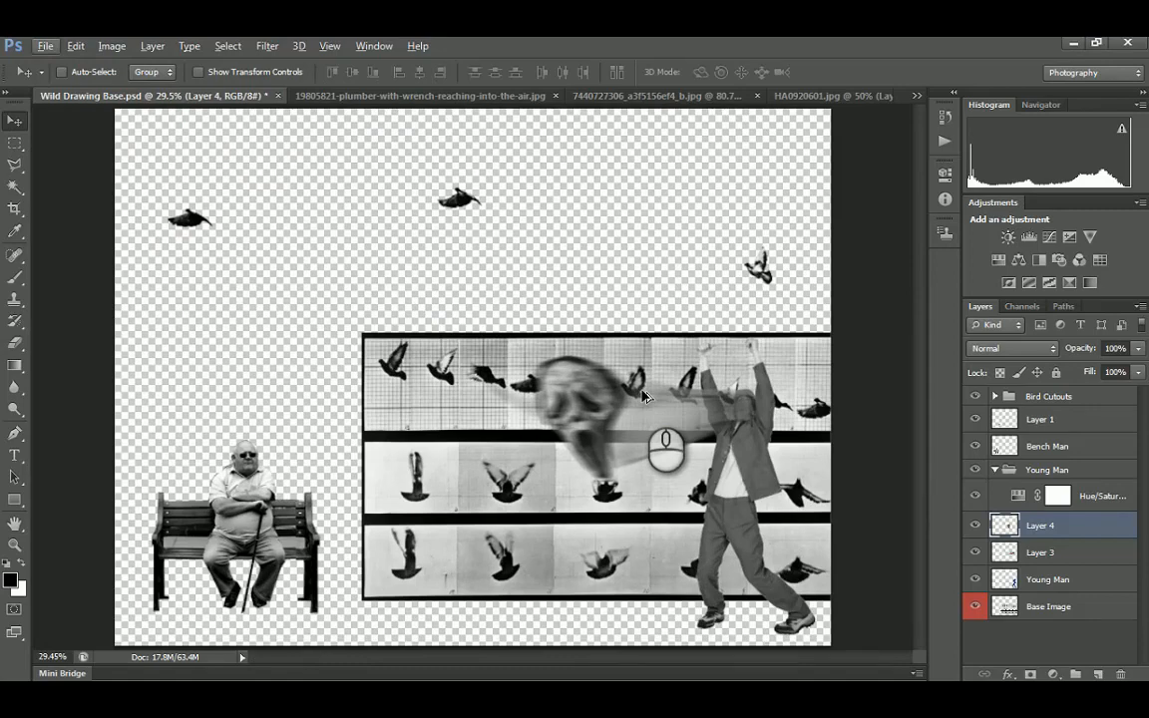
drag(644, 397, 529, 368)
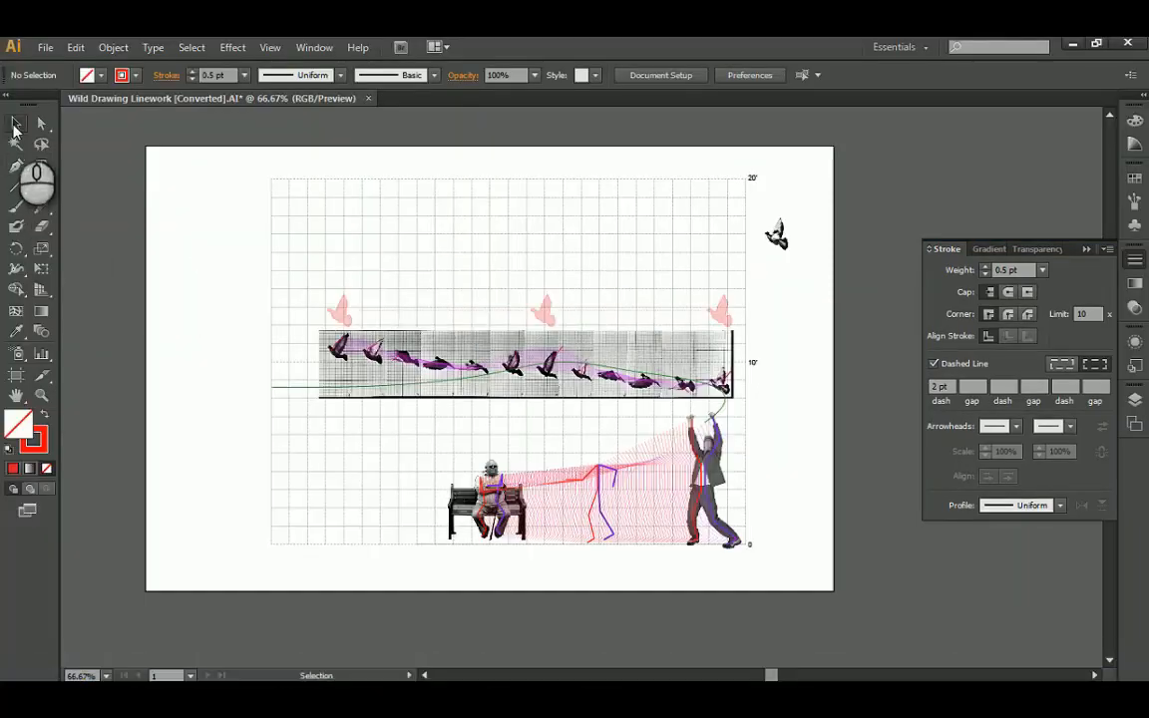
click(15, 124)
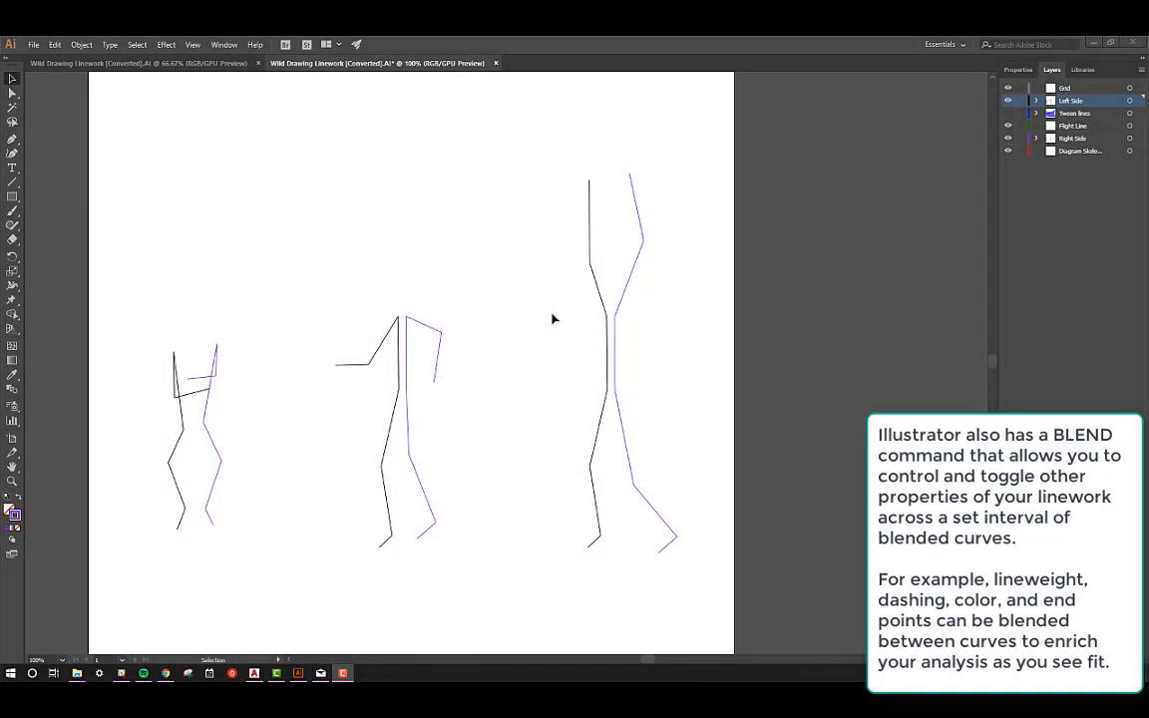
alt+scroll(554, 319, down, 1)
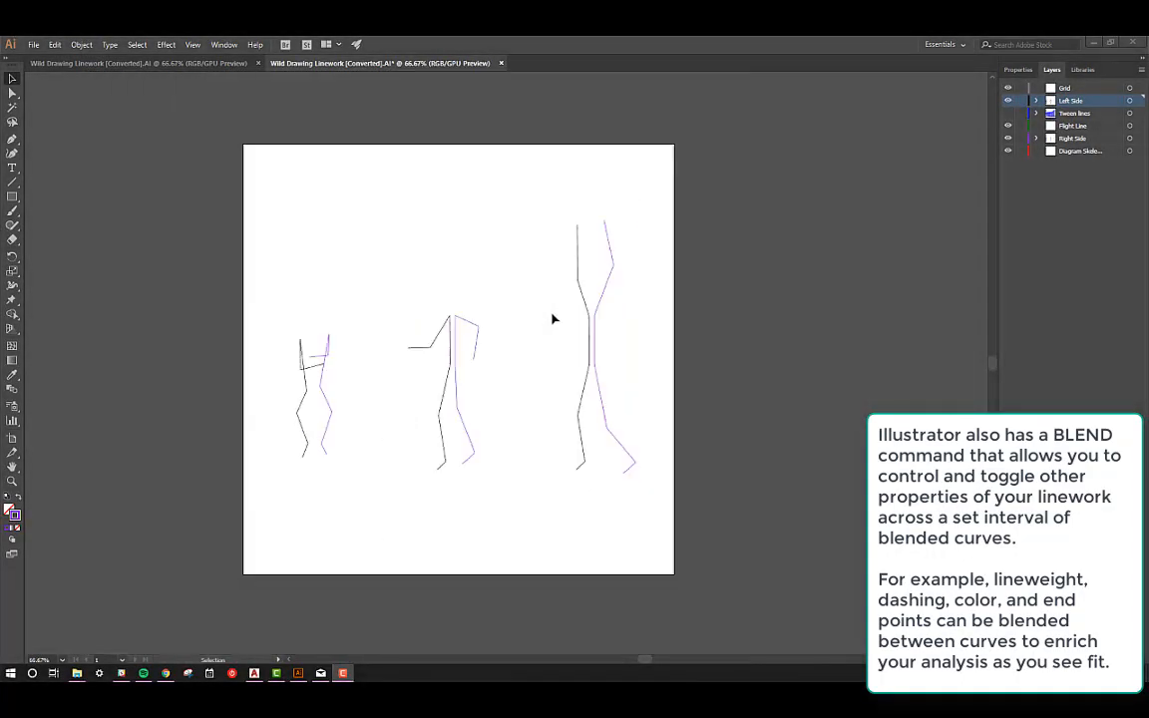
click(565, 288)
alt+scroll(545, 300, up, 1)
drag(551, 297, 627, 290)
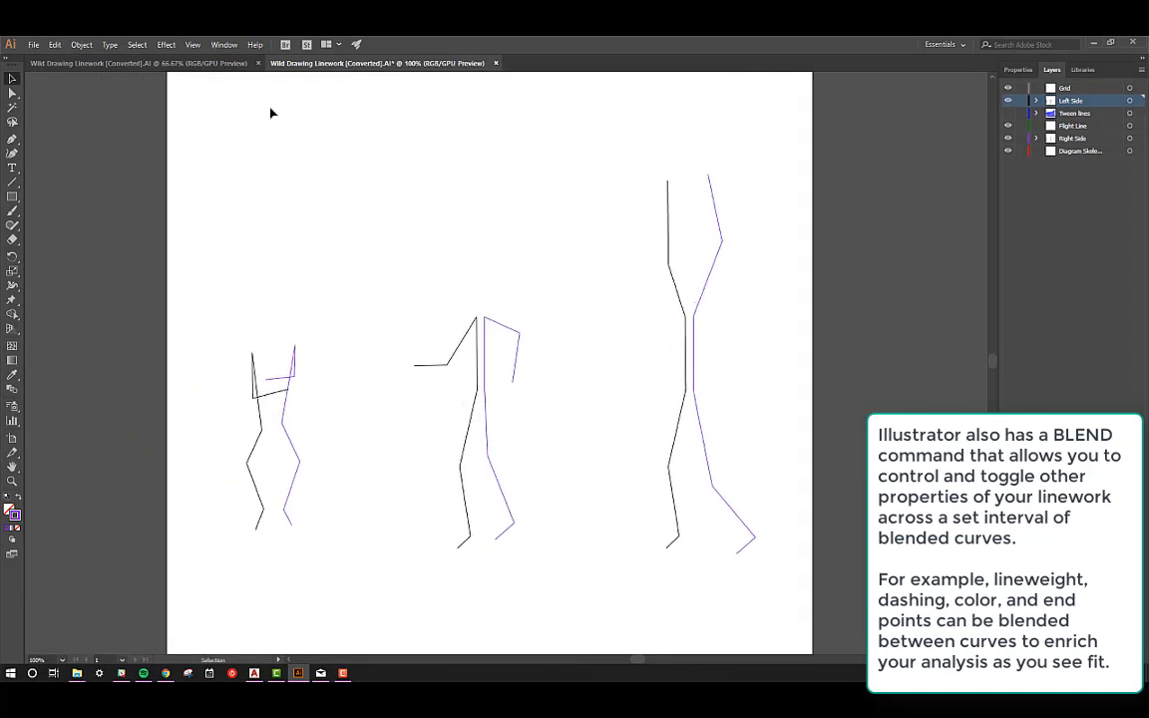
Set the blend options' spacing to Specified Steps with a value of 50
click(82, 45)
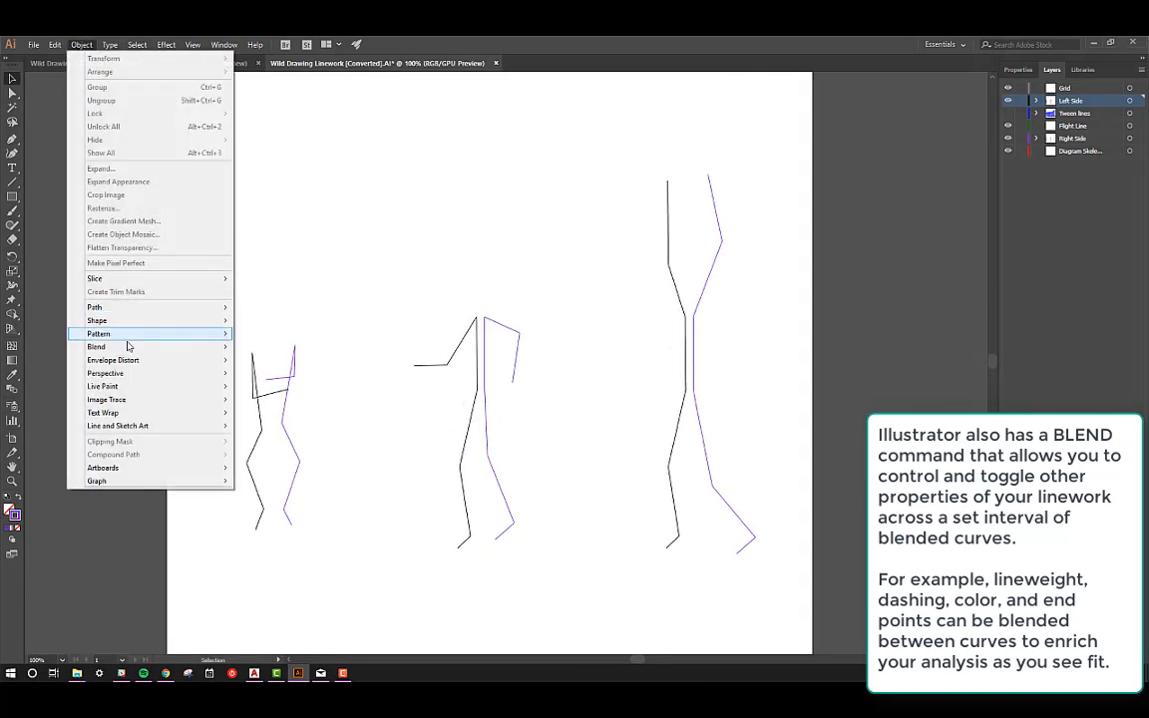
mouse_move(120, 346)
click(273, 375)
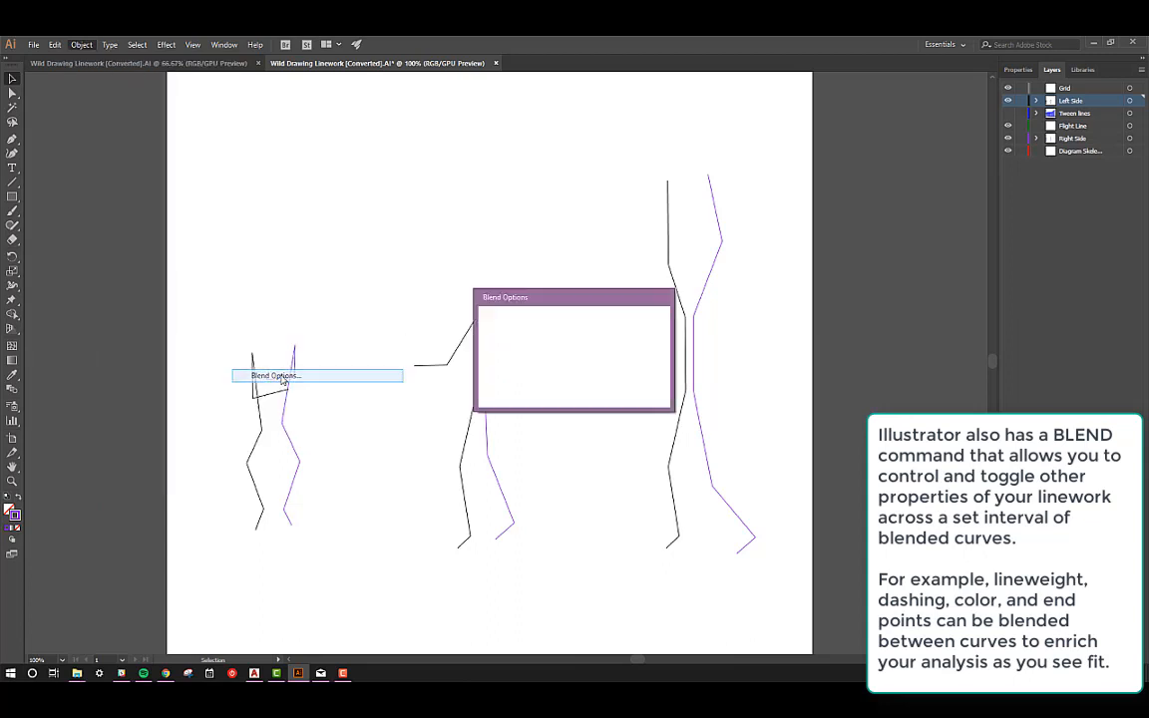
click(594, 326)
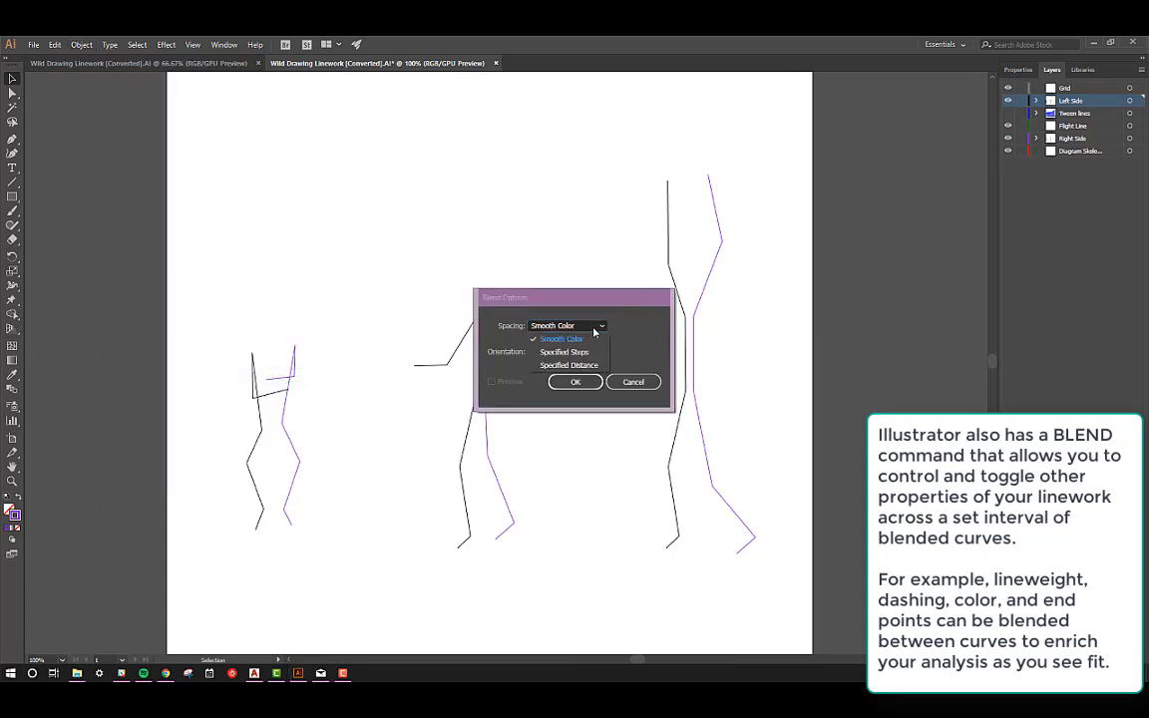
click(582, 365)
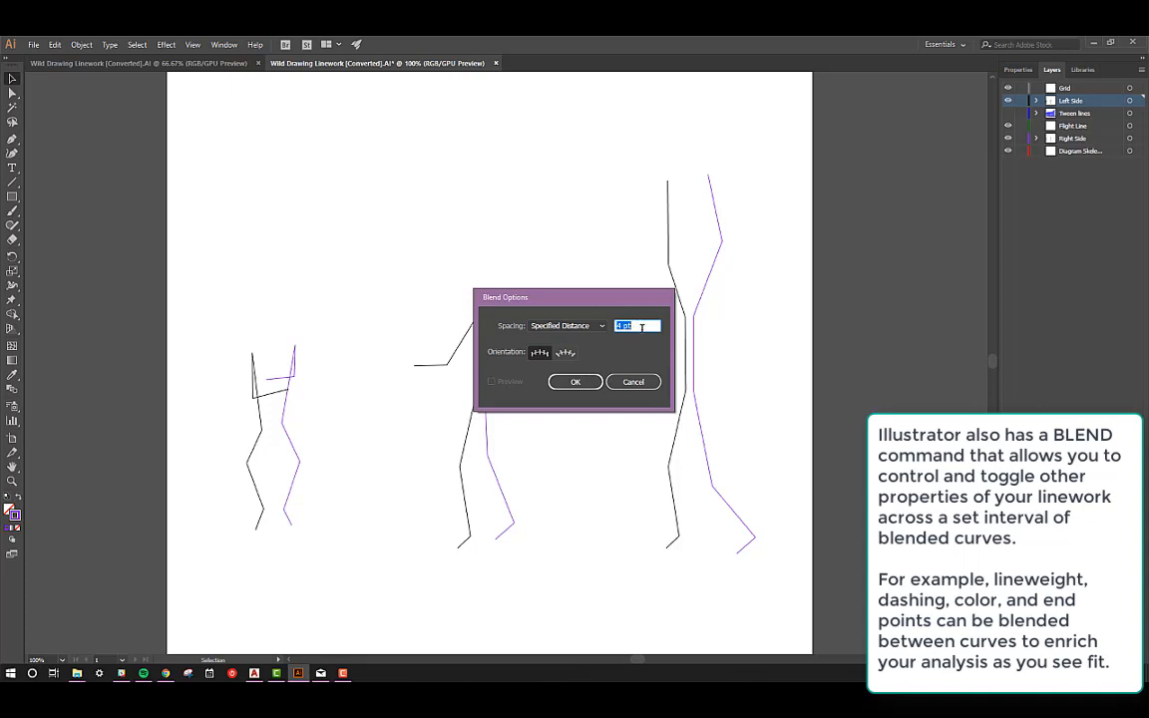
click(596, 327)
click(580, 351)
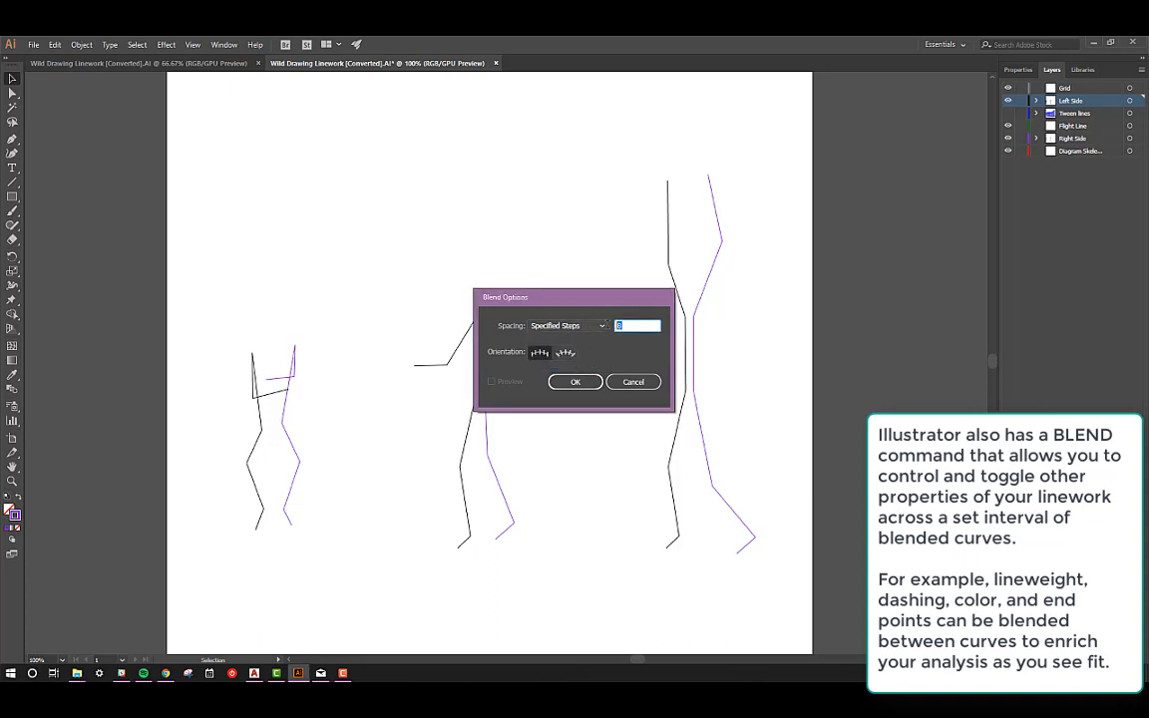
text(50)
click(576, 383)
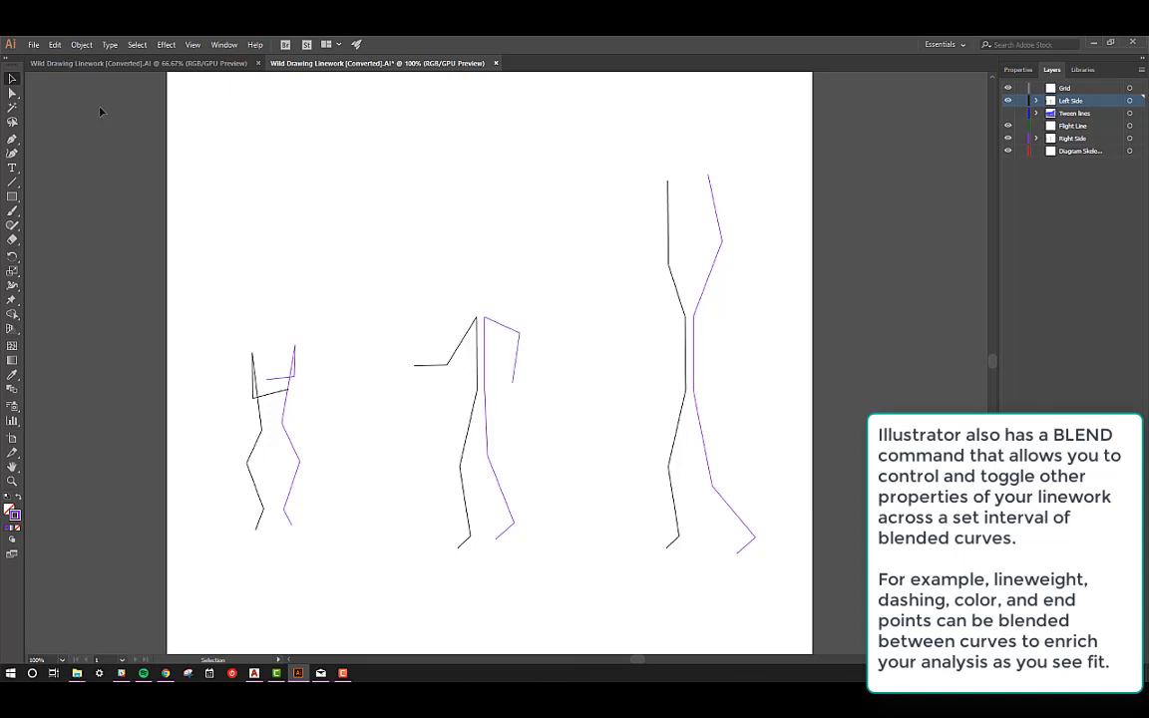
Make a blend between the purple lines of the middle figure and the tall figure with raised arms, leaving nothing selected
click(713, 199)
shift+click(513, 334)
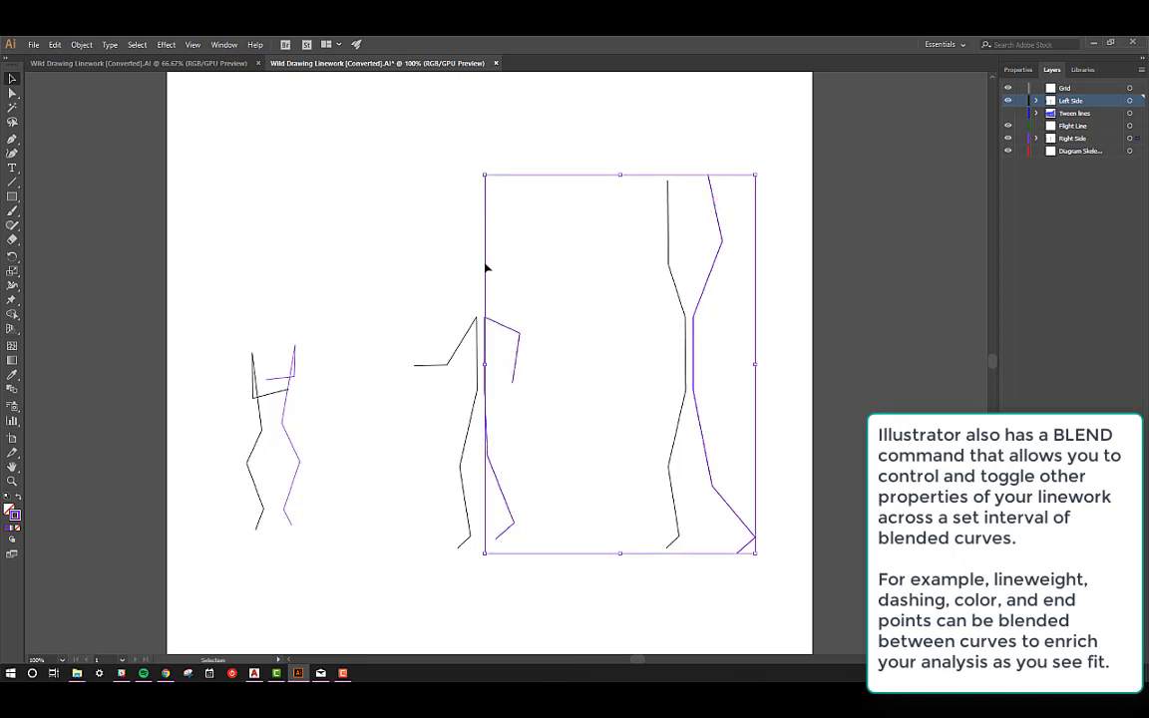
click(84, 46)
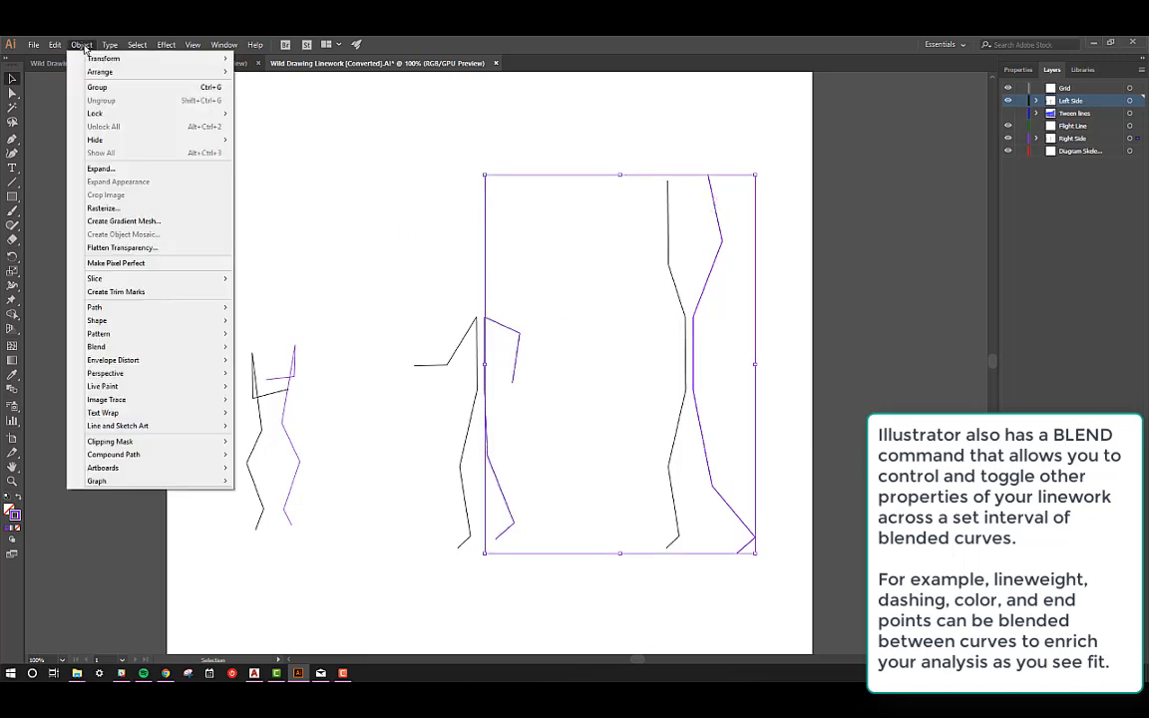
mouse_move(54, 43)
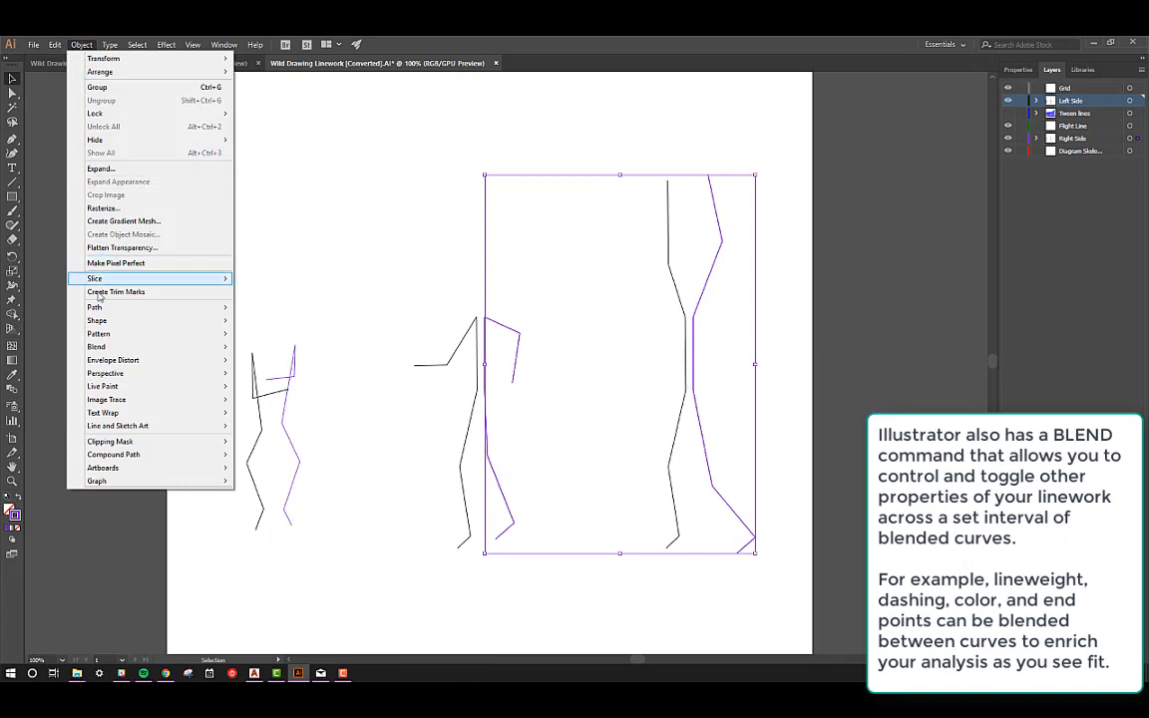
mouse_move(99, 347)
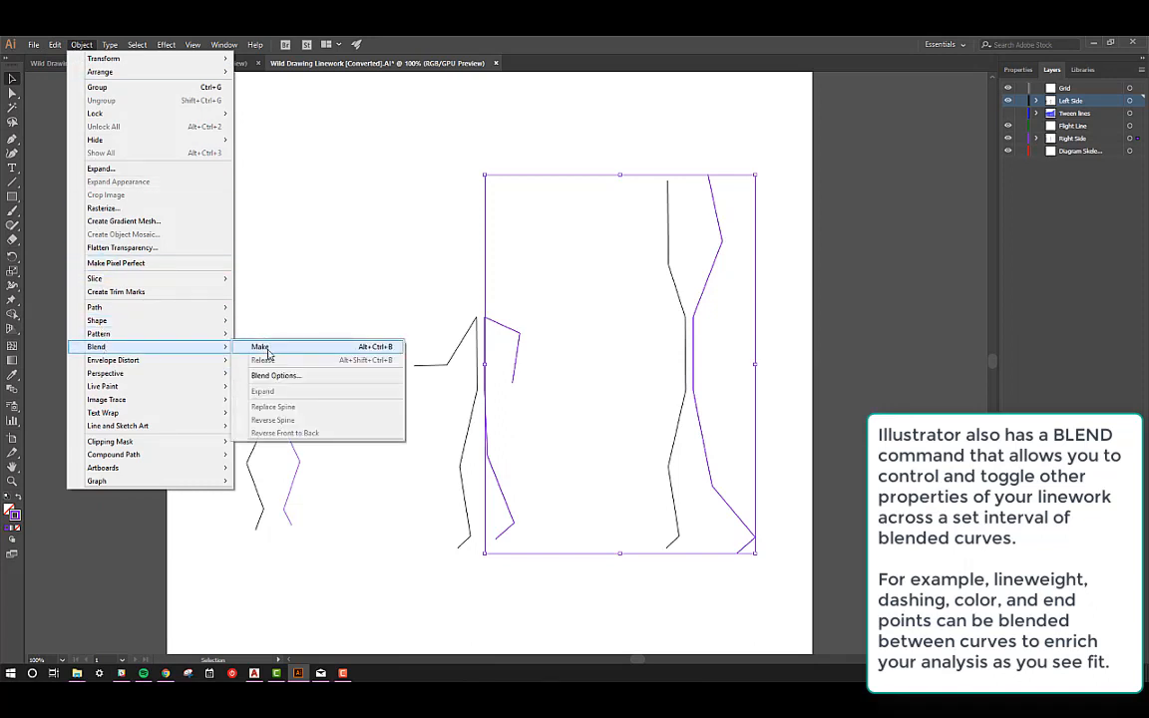
click(261, 347)
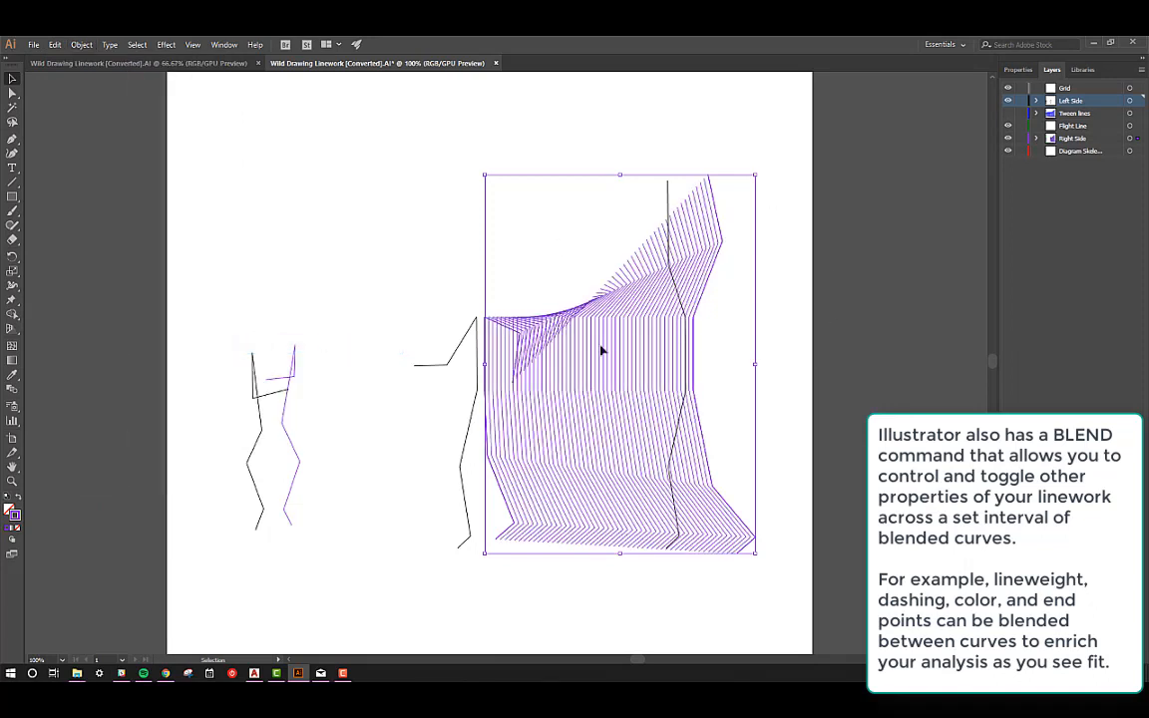
click(812, 304)
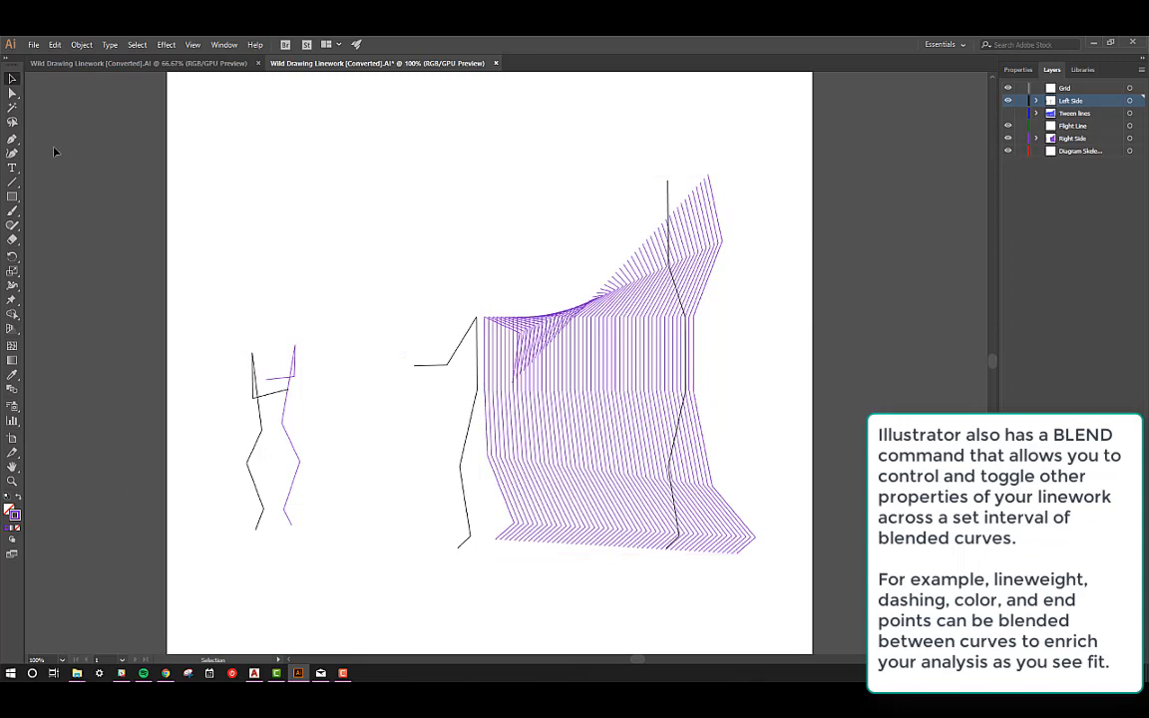
Try moving the tall figure's purple elbow, hand and foot anchor points with Direct Selection, undoing each move
click(12, 92)
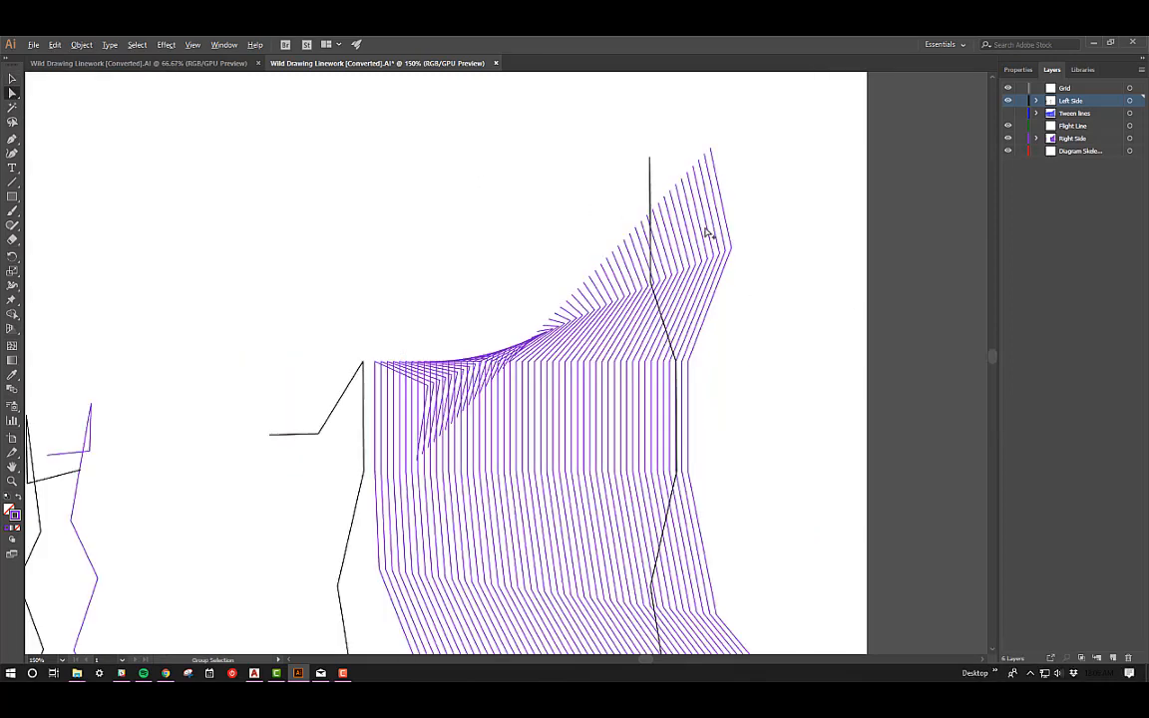
alt+scroll(705, 231, up, 1)
alt+scroll(740, 215, down, 1)
drag(734, 237, 774, 233)
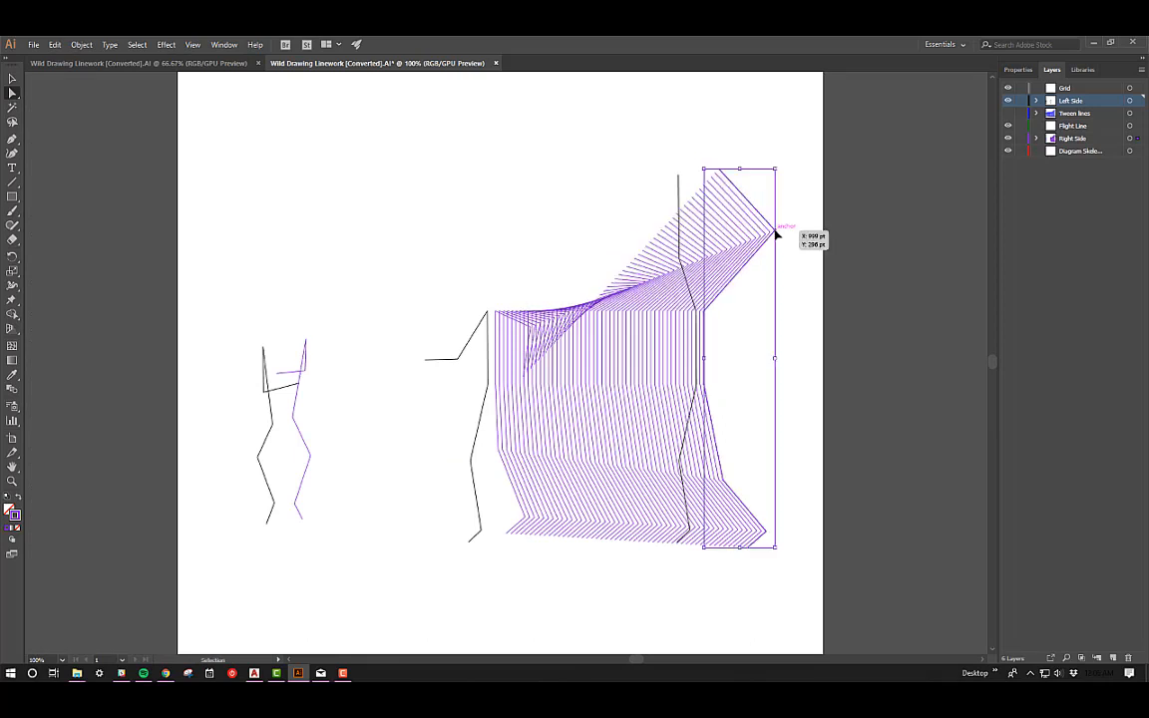
key(ctrl+z)
drag(722, 167, 759, 130)
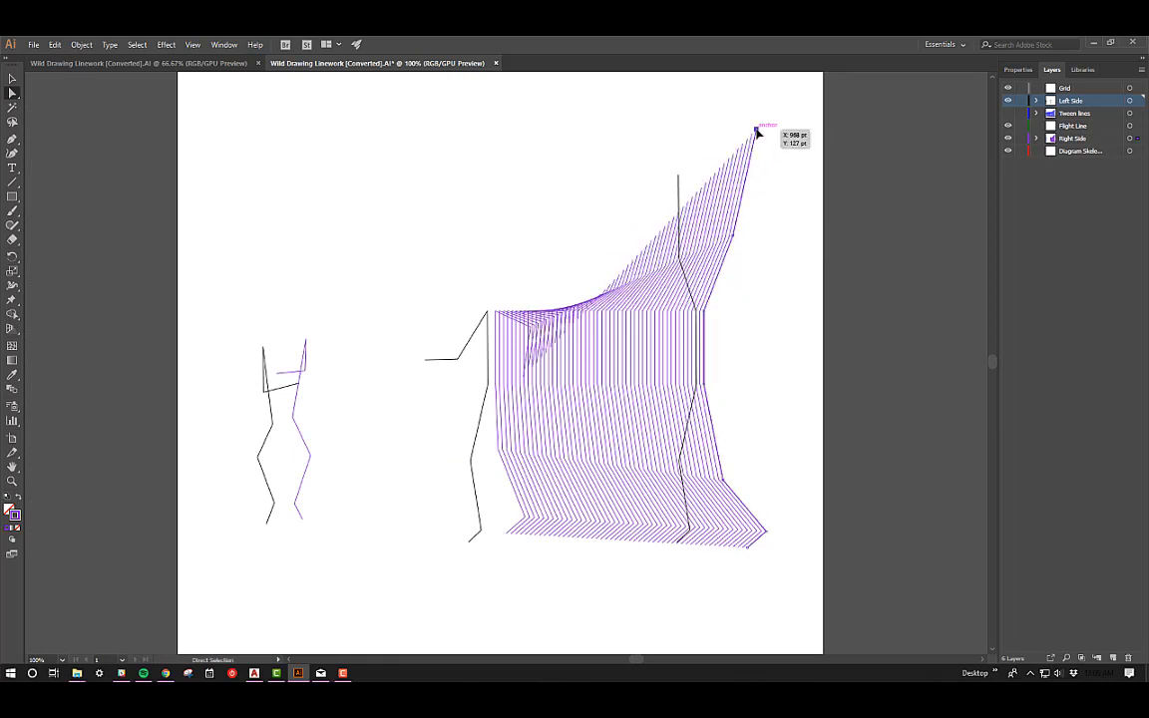
key(ctrl+z)
drag(749, 546, 734, 589)
key(ctrl+z)
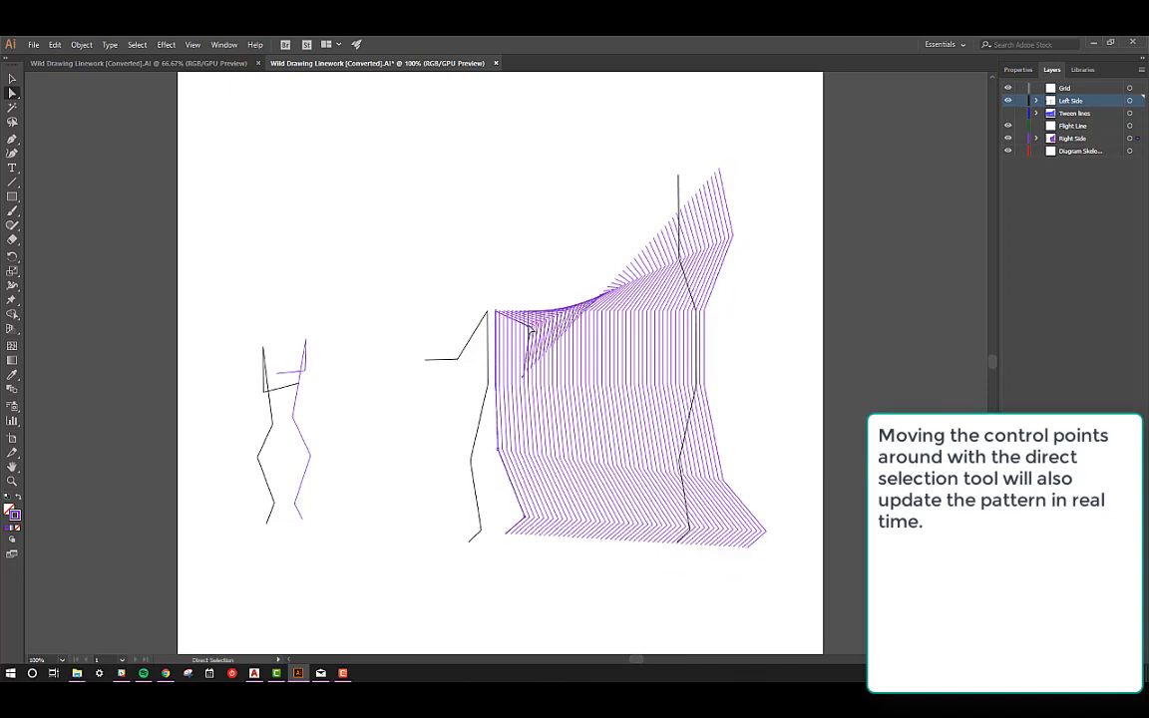
Try moving the middle figure's purple elbow and foot anchor points with Direct Selection, undoing each move
drag(532, 330, 521, 268)
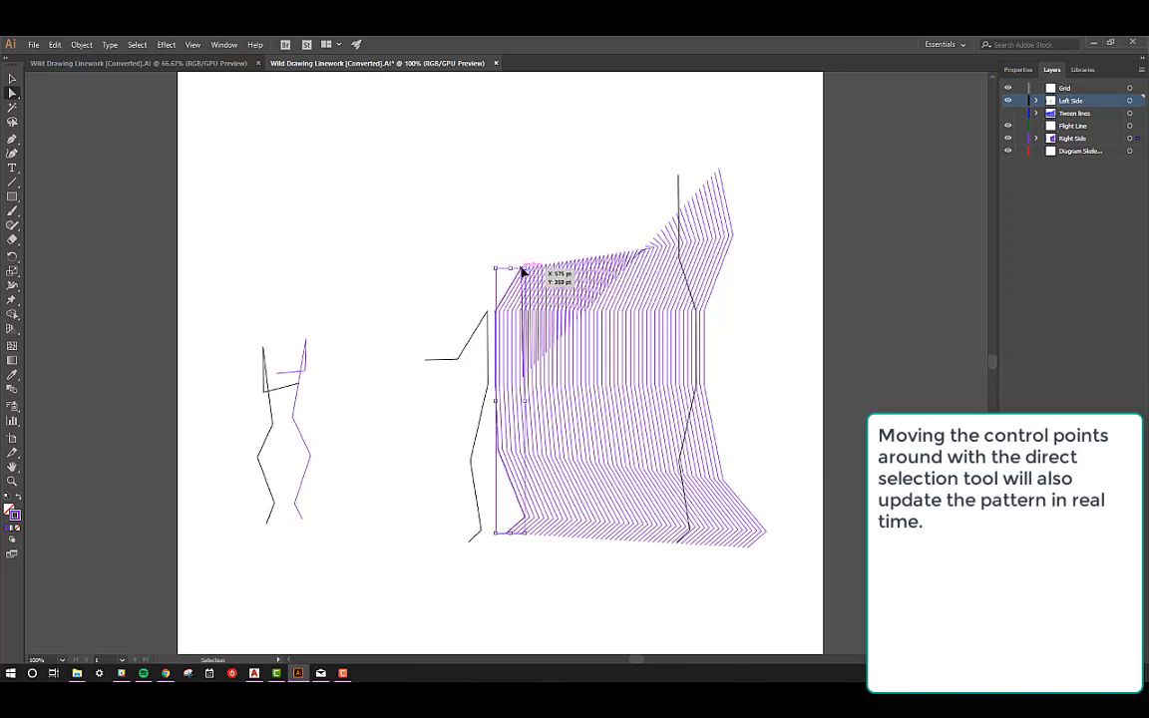
key(ctrl+z)
drag(528, 522, 503, 506)
key(ctrl+z)
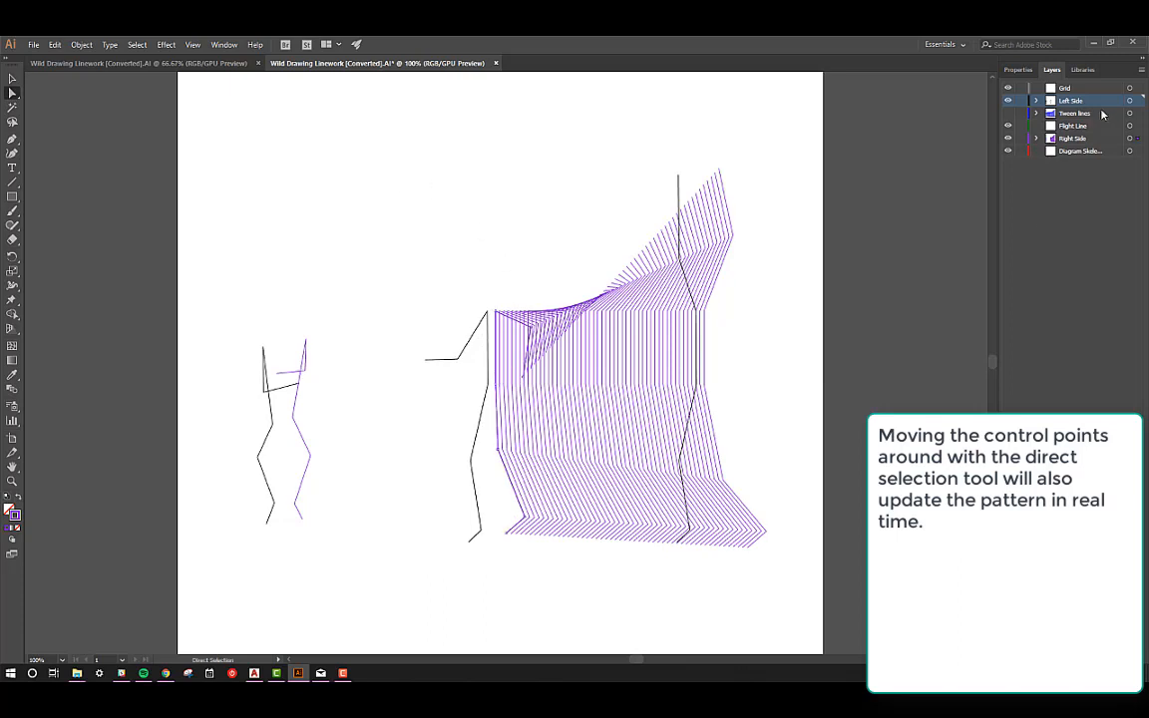
Give the middle figure's purple line a dashed stroke with short dashes so the dashing runs through the blend
click(1017, 70)
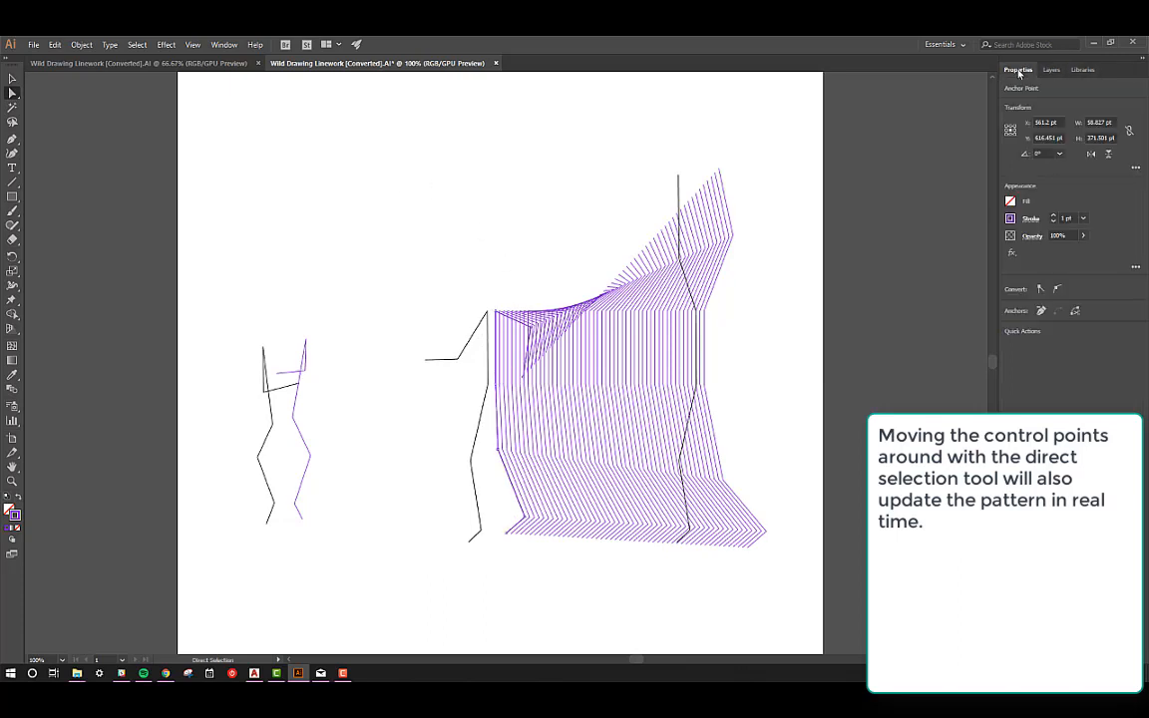
click(1034, 219)
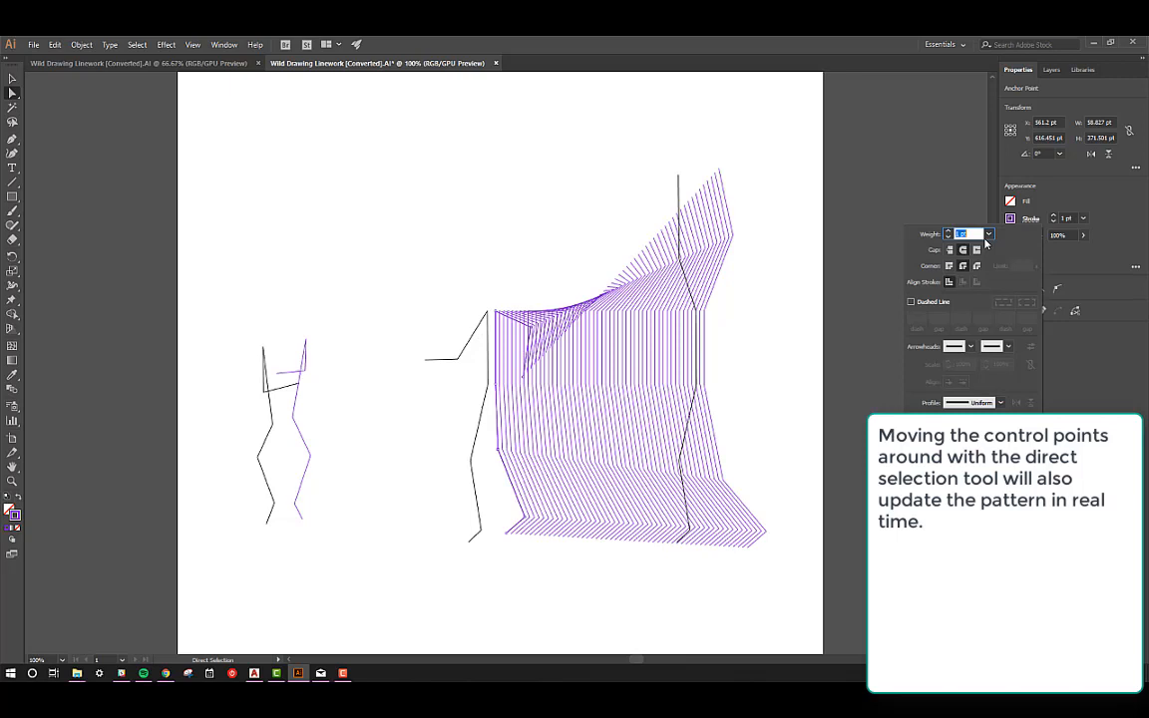
click(910, 301)
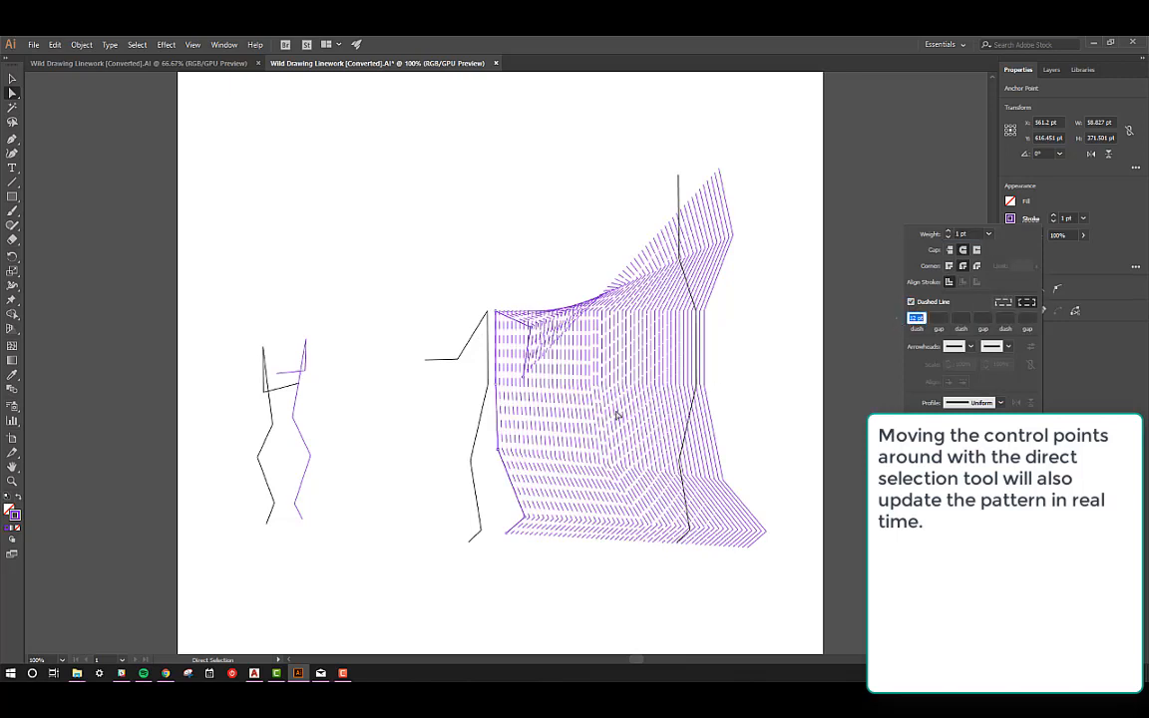
click(862, 322)
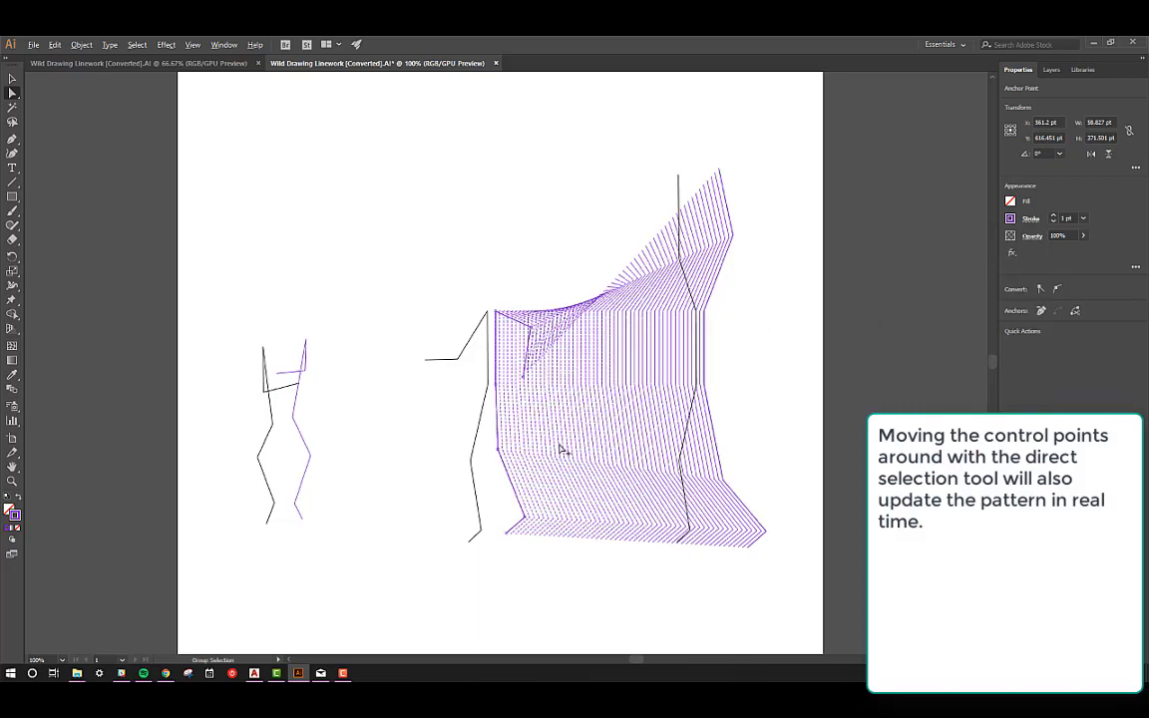
alt+scroll(559, 446, up, 2)
alt+scroll(565, 431, up, 1)
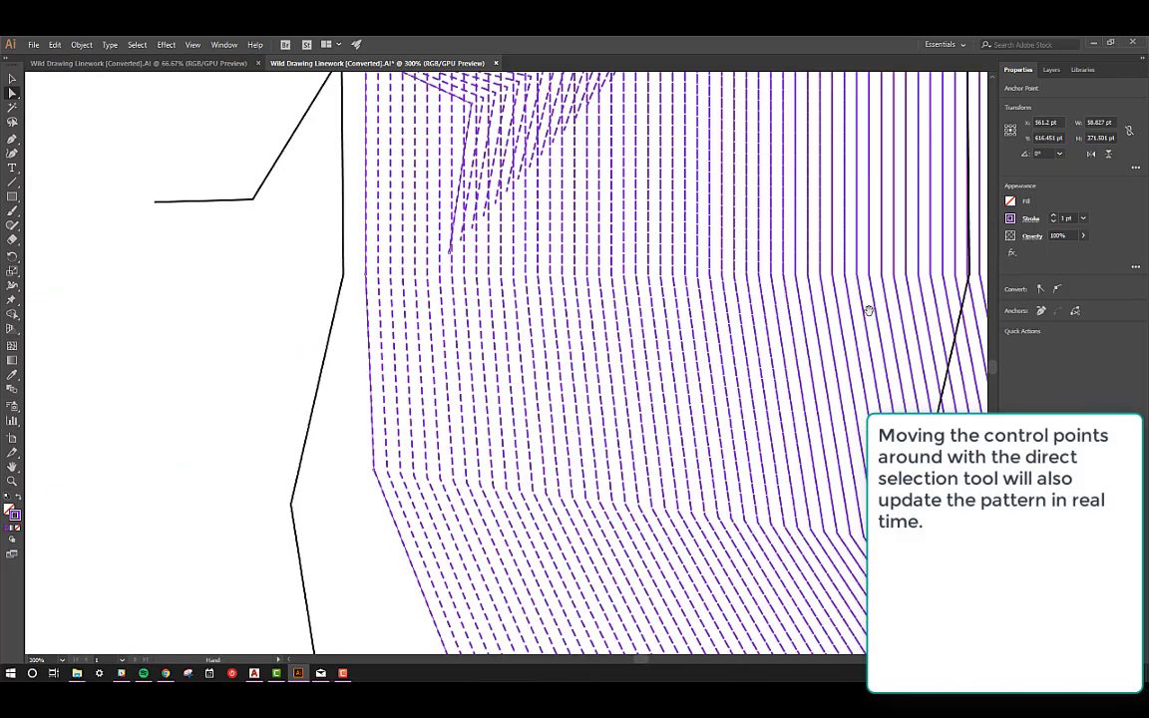
drag(867, 310, 662, 300)
alt+scroll(628, 308, down, 3)
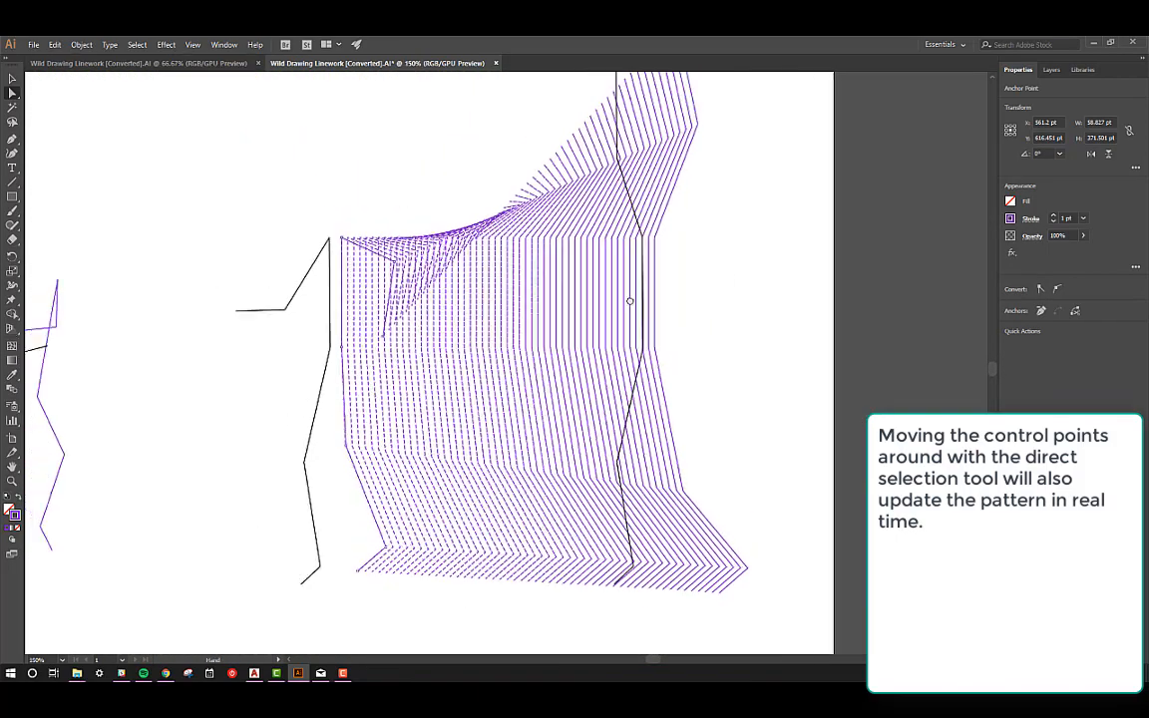
drag(587, 291, 666, 293)
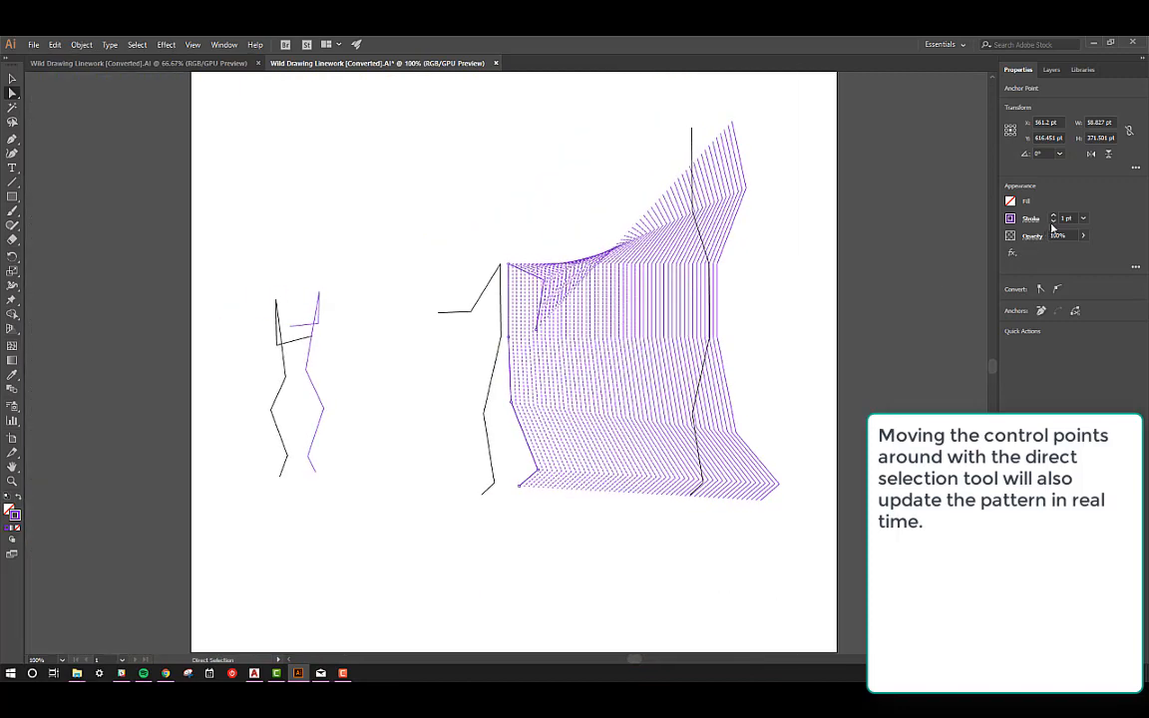
Set the stroke weight of the tall figure's purple line to 3 pt, leaving nothing selected
click(666, 150)
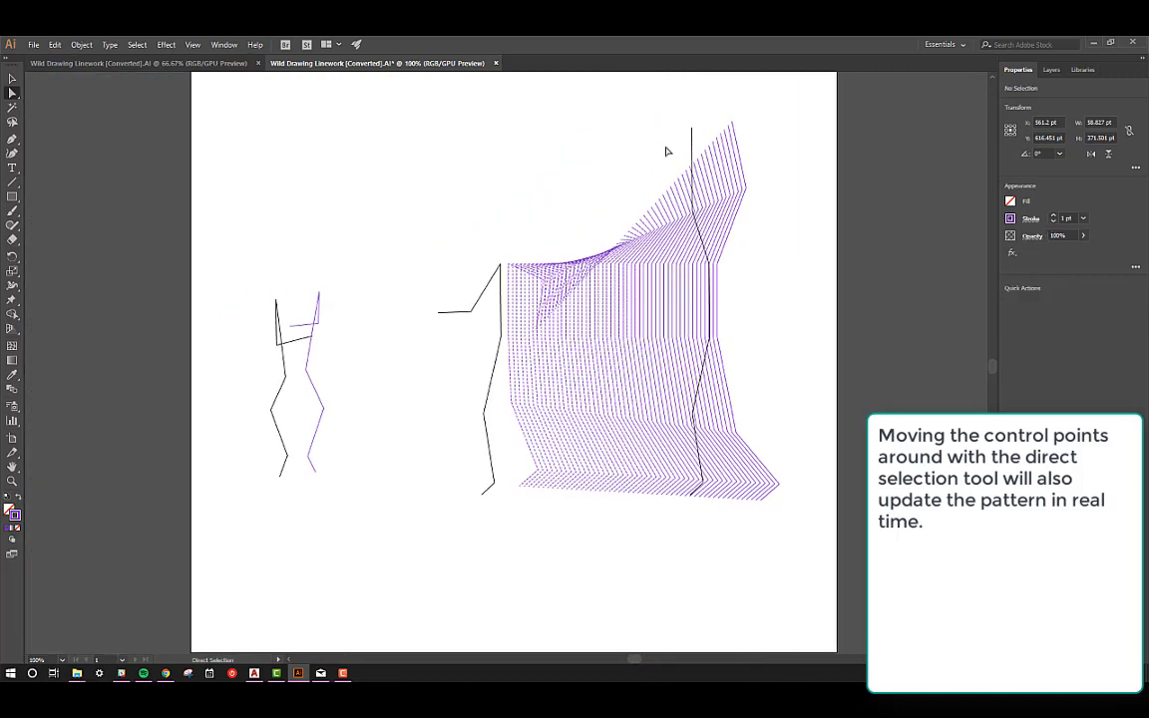
click(747, 168)
click(748, 170)
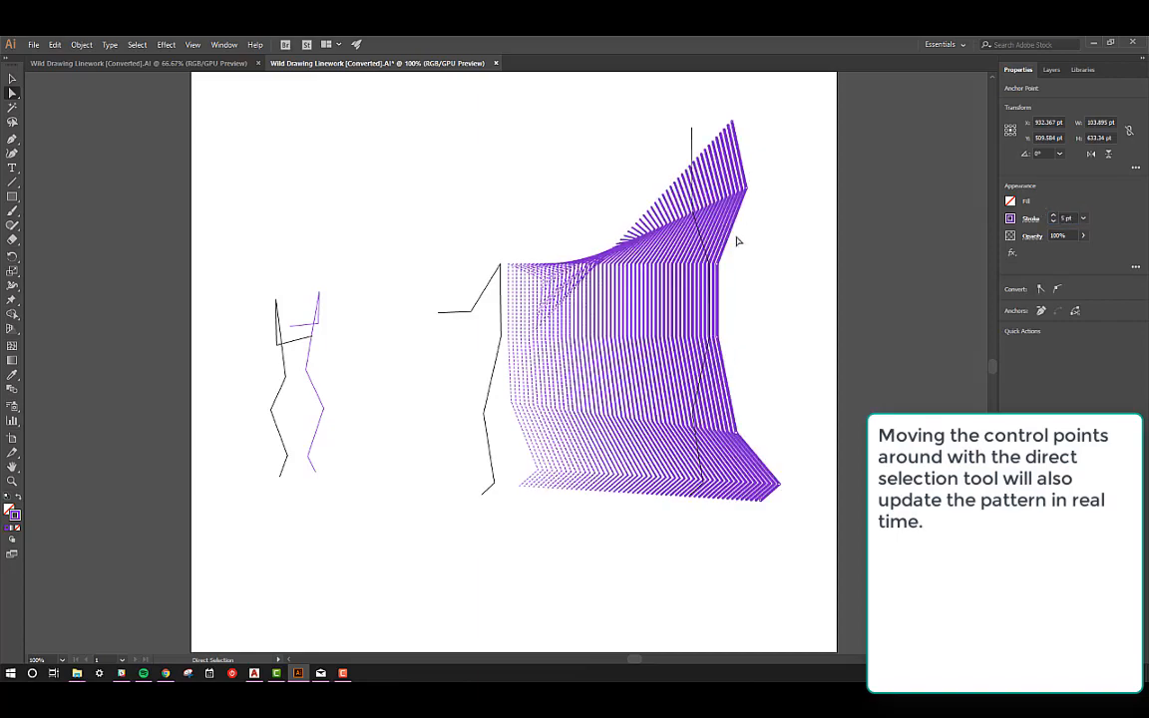
alt+scroll(511, 282, up, 2)
alt+scroll(509, 320, down, 2)
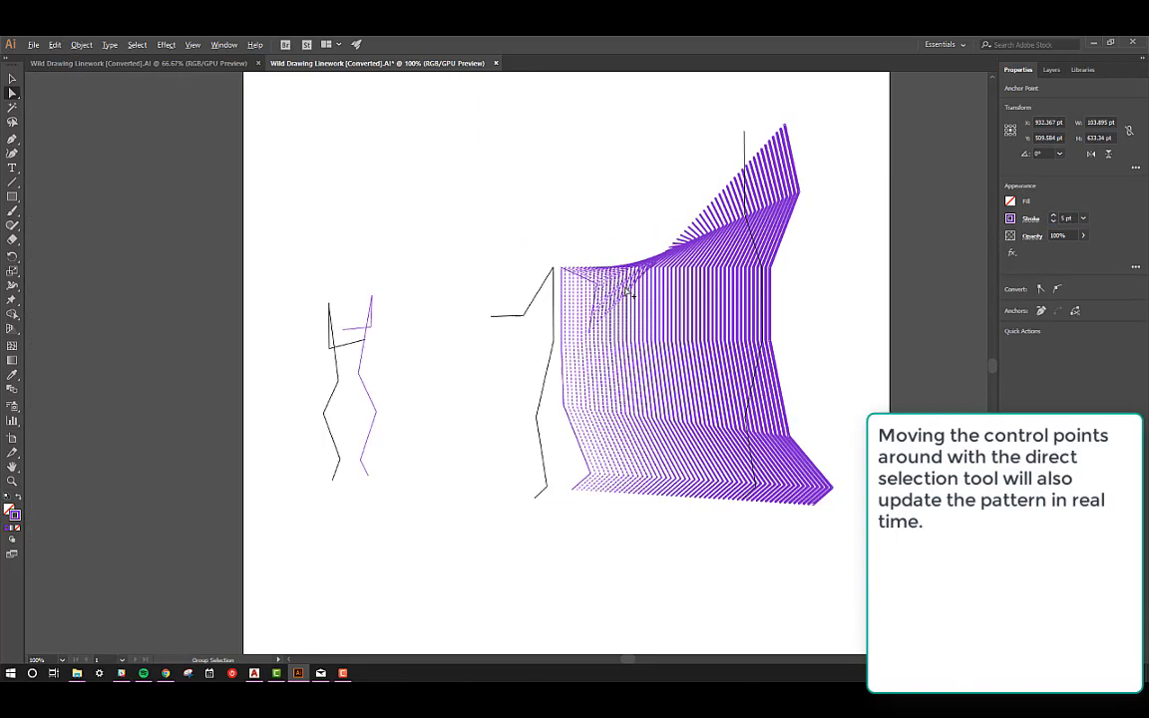
click(1065, 217)
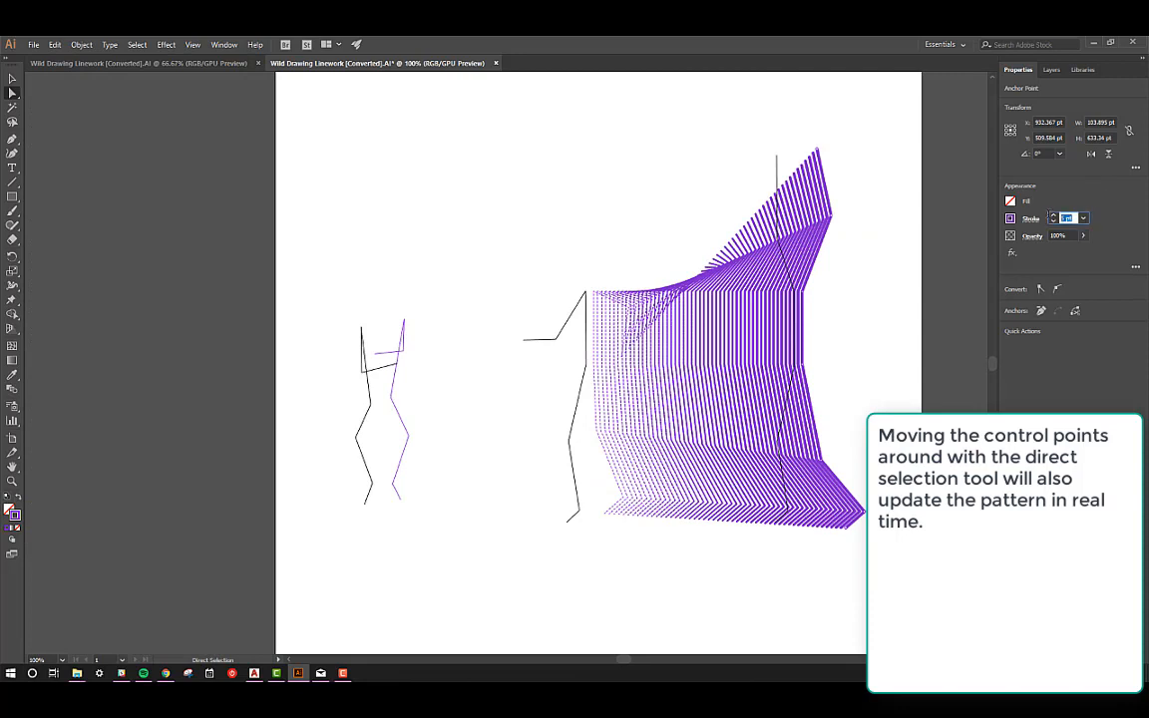
text(3)
key(Return)
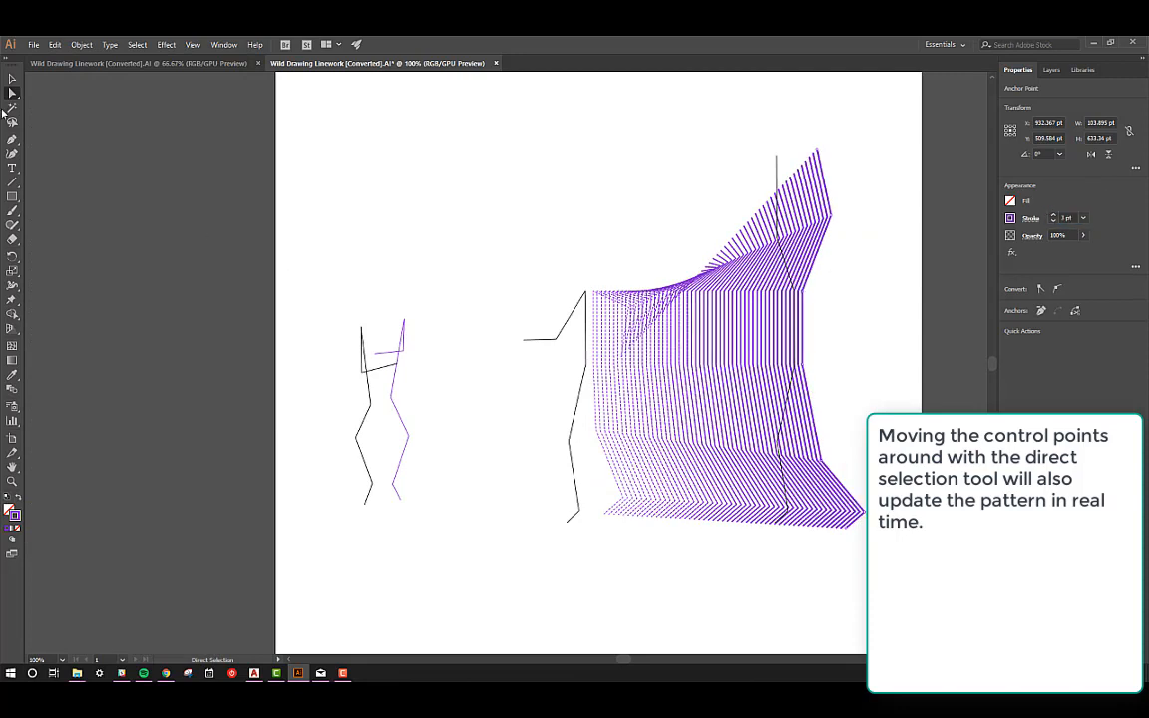
click(433, 157)
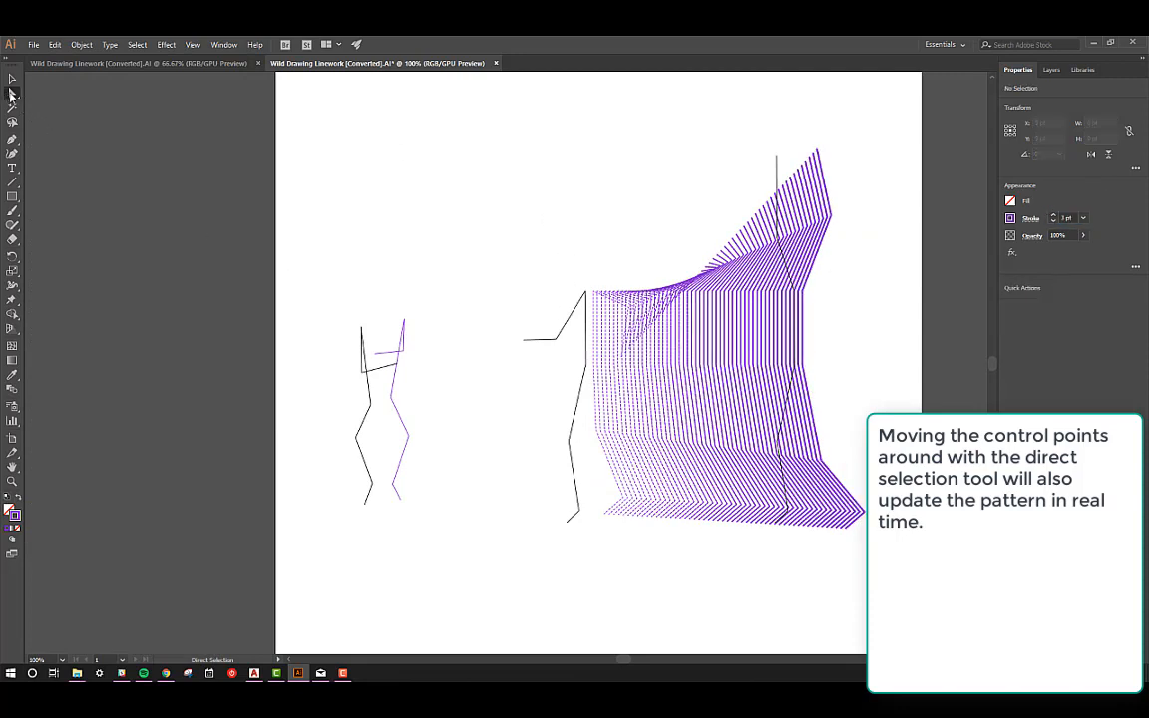
Make a blend between the black lines of the middle figure and the tall figure
click(584, 317)
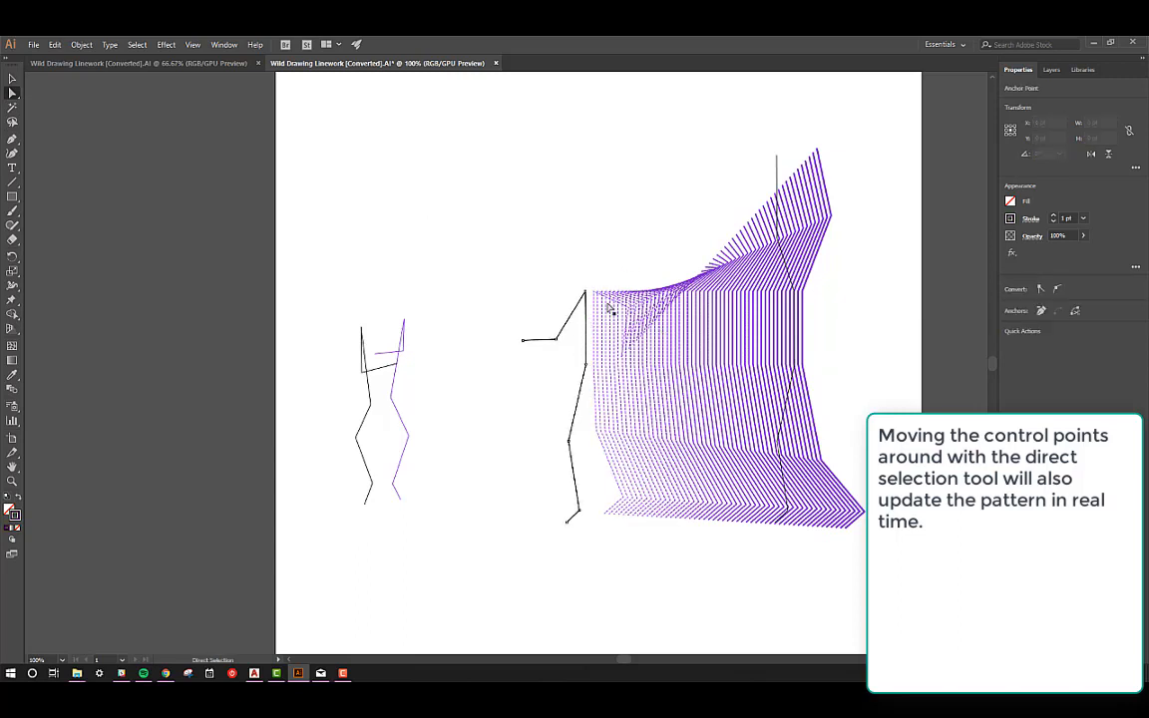
click(777, 183)
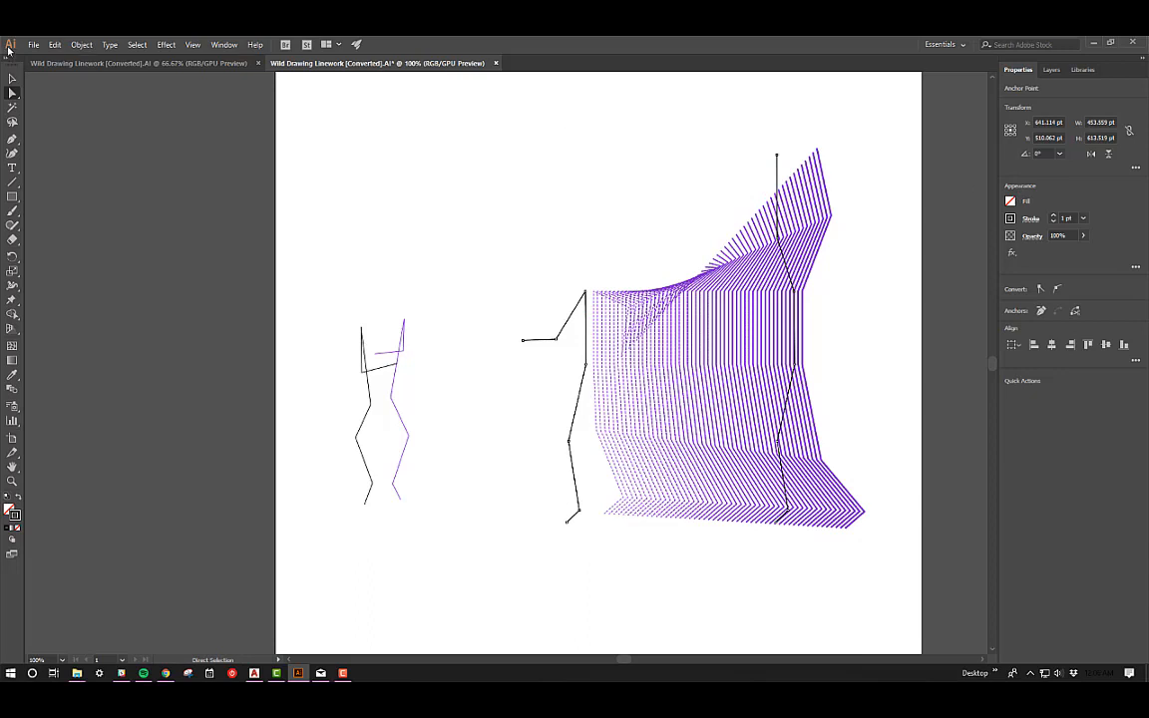
click(88, 45)
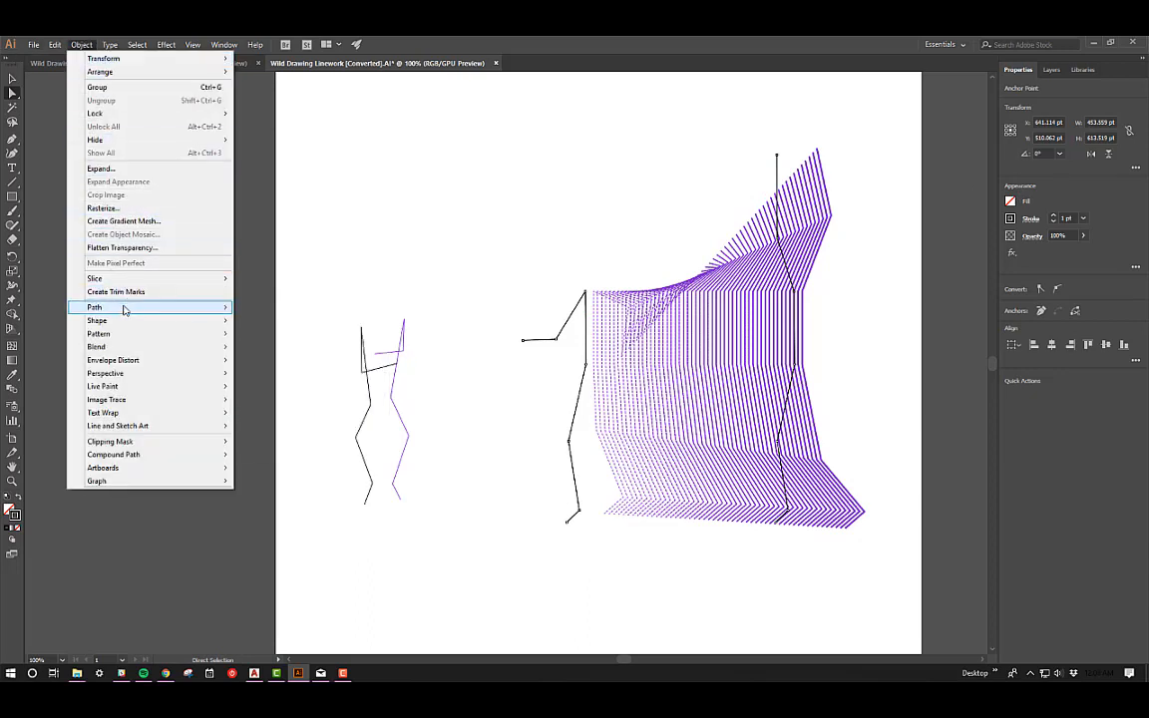
mouse_move(118, 347)
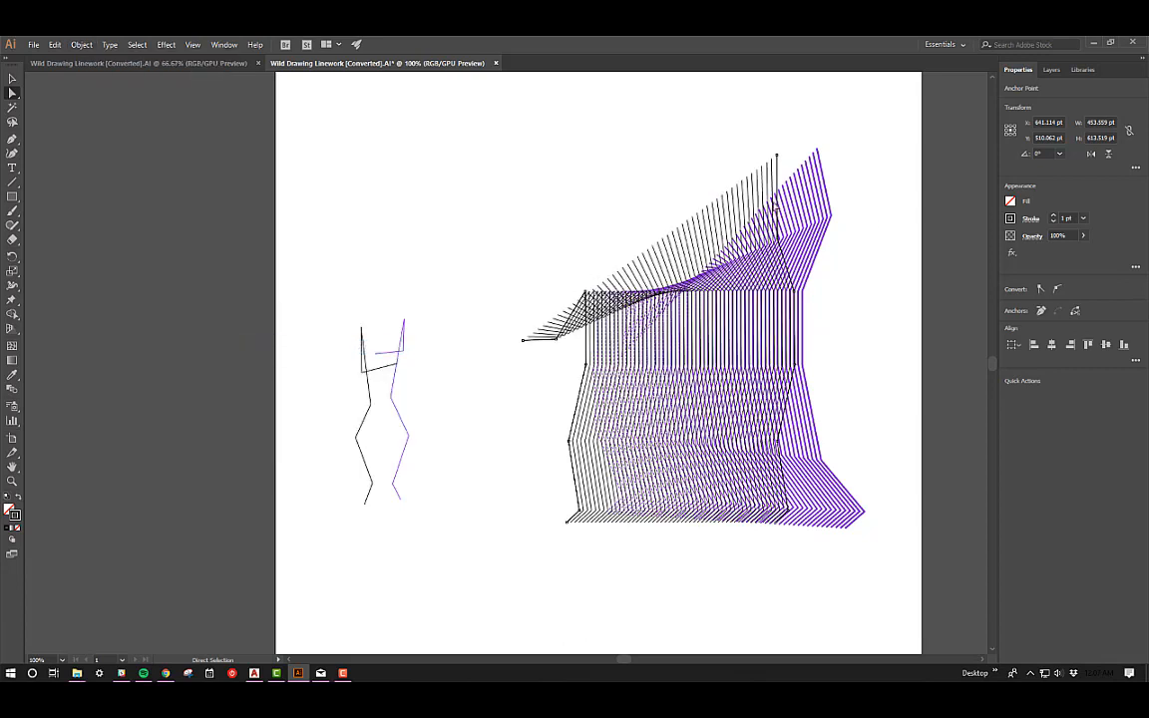
Set the stroke weight of the blended black lines to 0.25 pt
click(1066, 218)
text(.25)
key(Return)
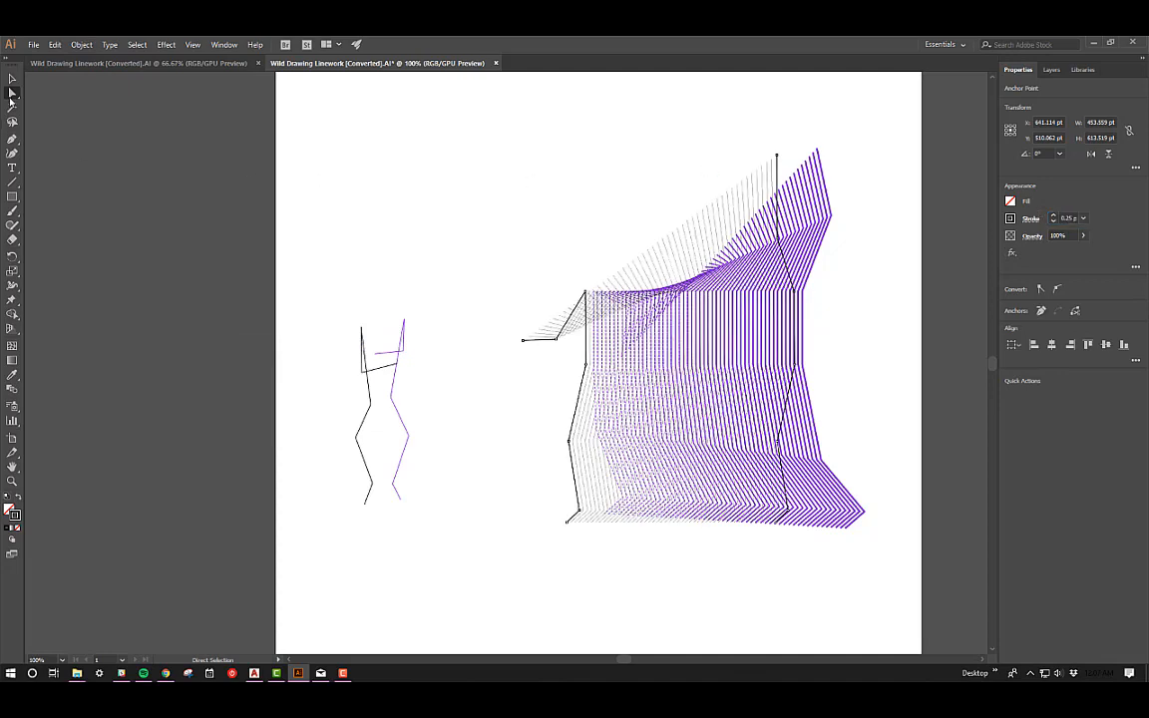
Add the Arrow 21 round-dot arrowhead to the start of the tall figure's black line
alt+scroll(742, 194, up, 1)
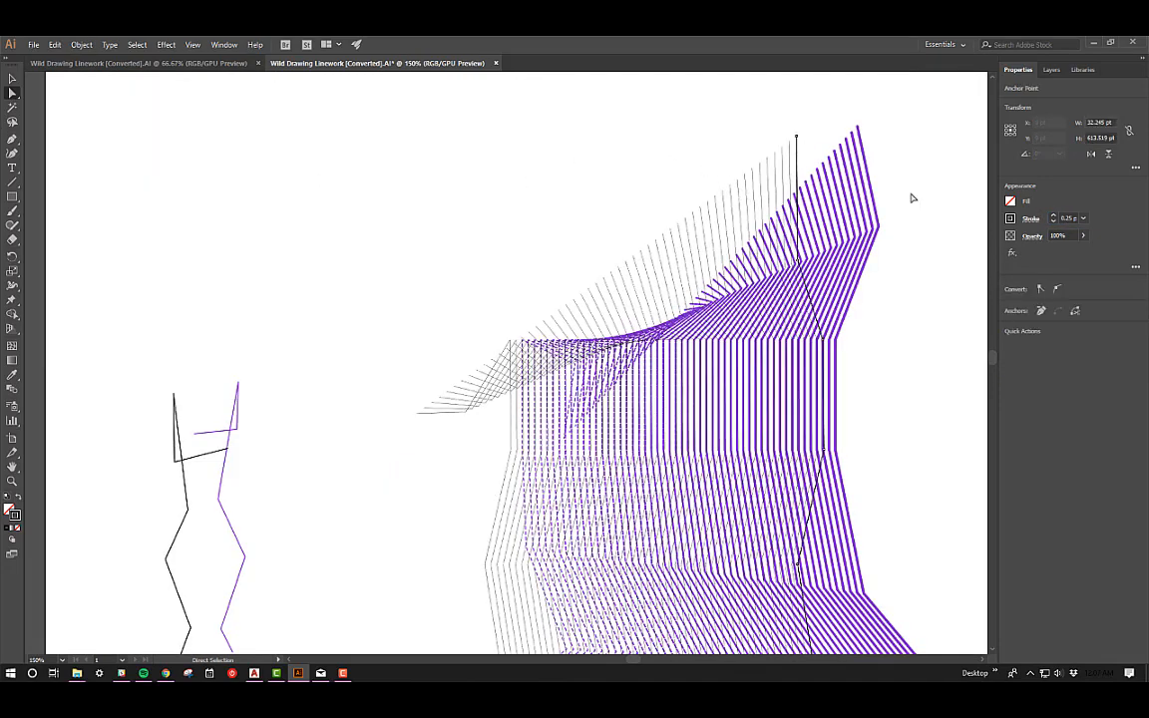
click(1028, 219)
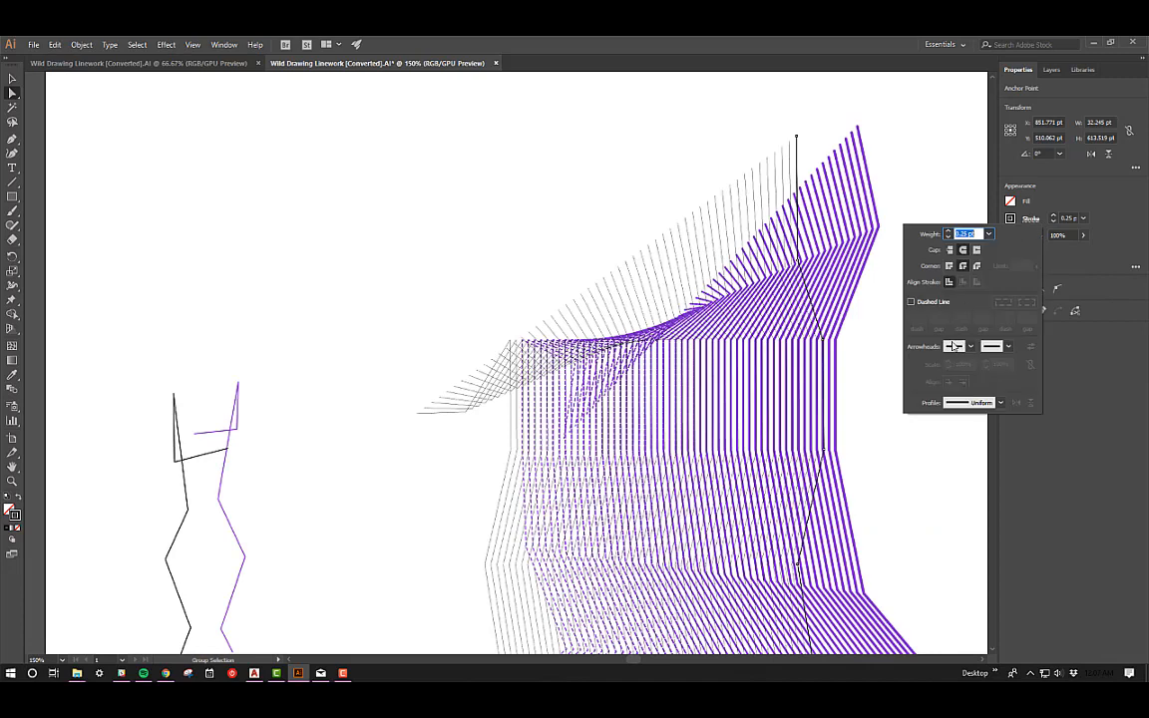
click(969, 347)
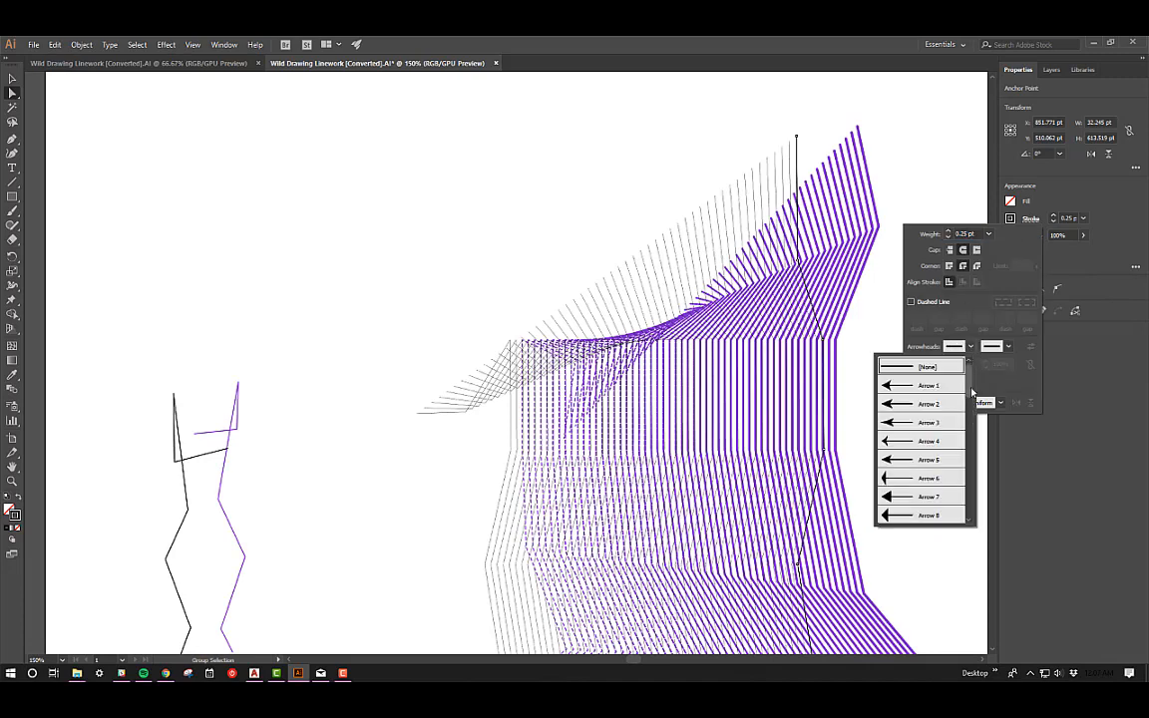
scroll(968, 439, down, 6)
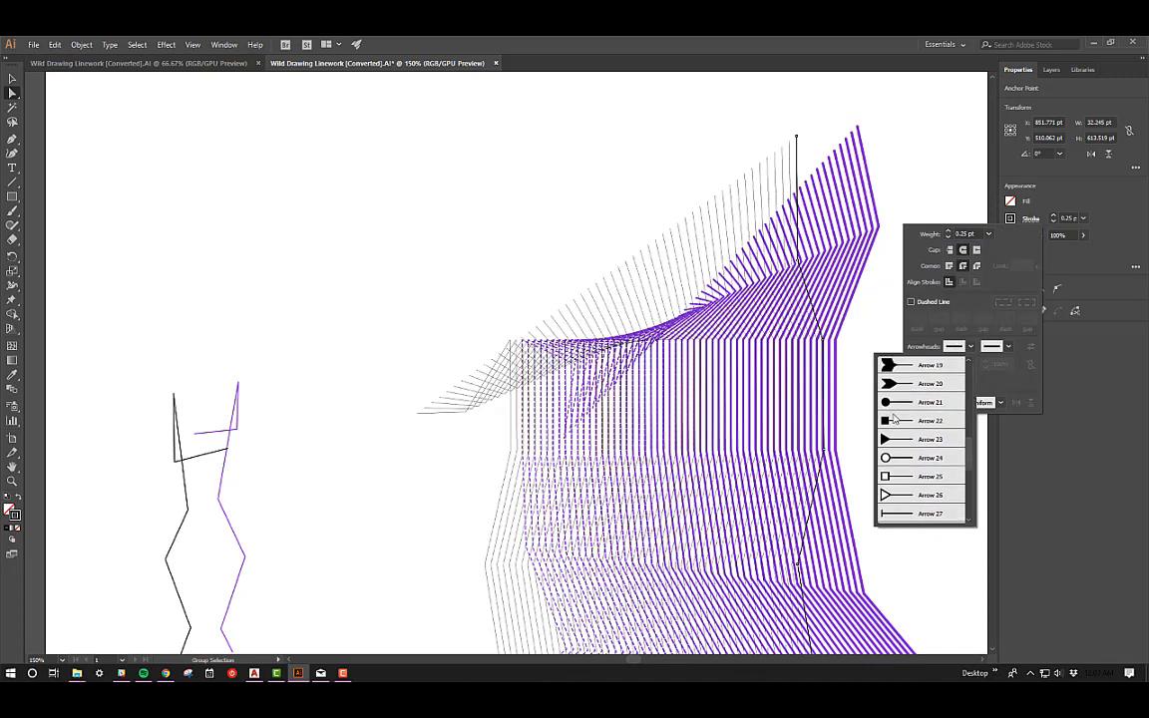
click(930, 431)
Enlarge the scale of the tall figure's starting arrowhead, with no arrowhead at the line's other end, leaving nothing selected
click(1010, 347)
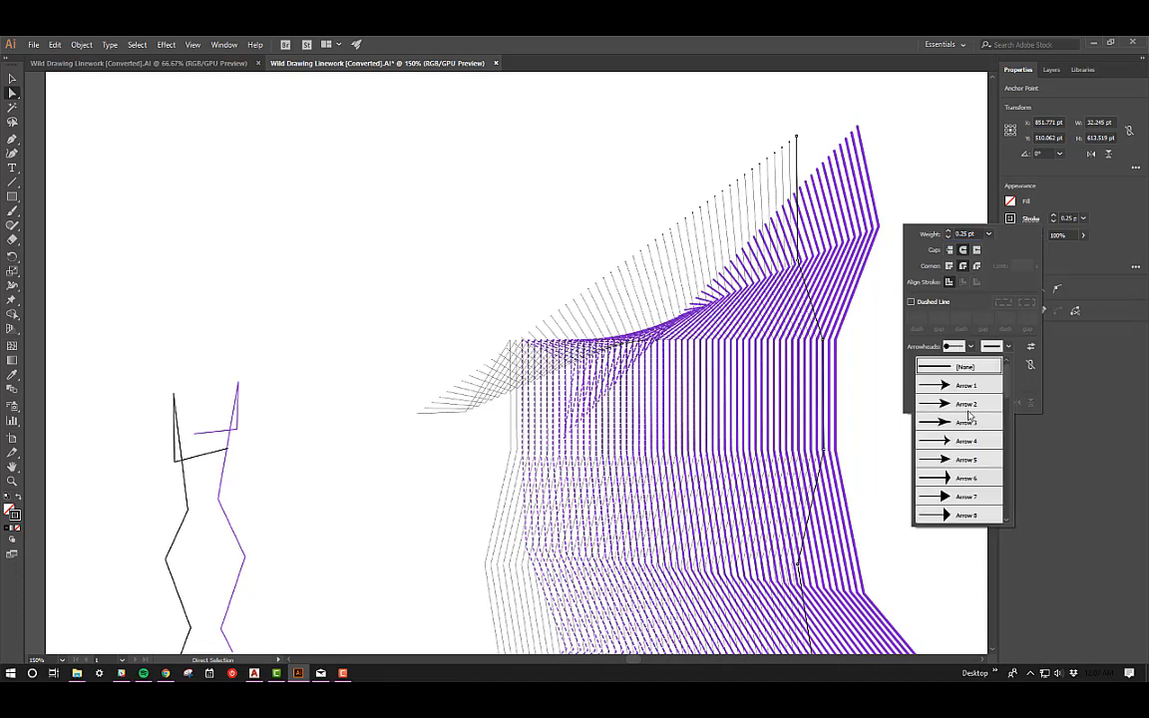
scroll(1005, 449, down, 6)
click(947, 449)
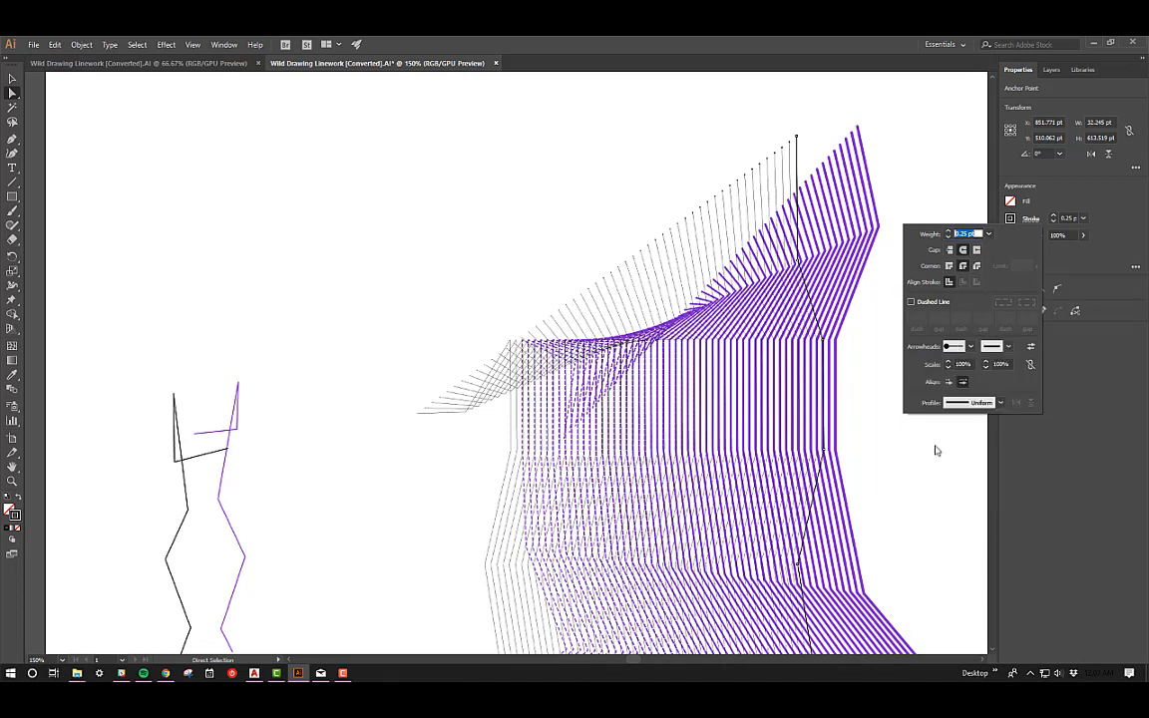
click(964, 364)
key(Return)
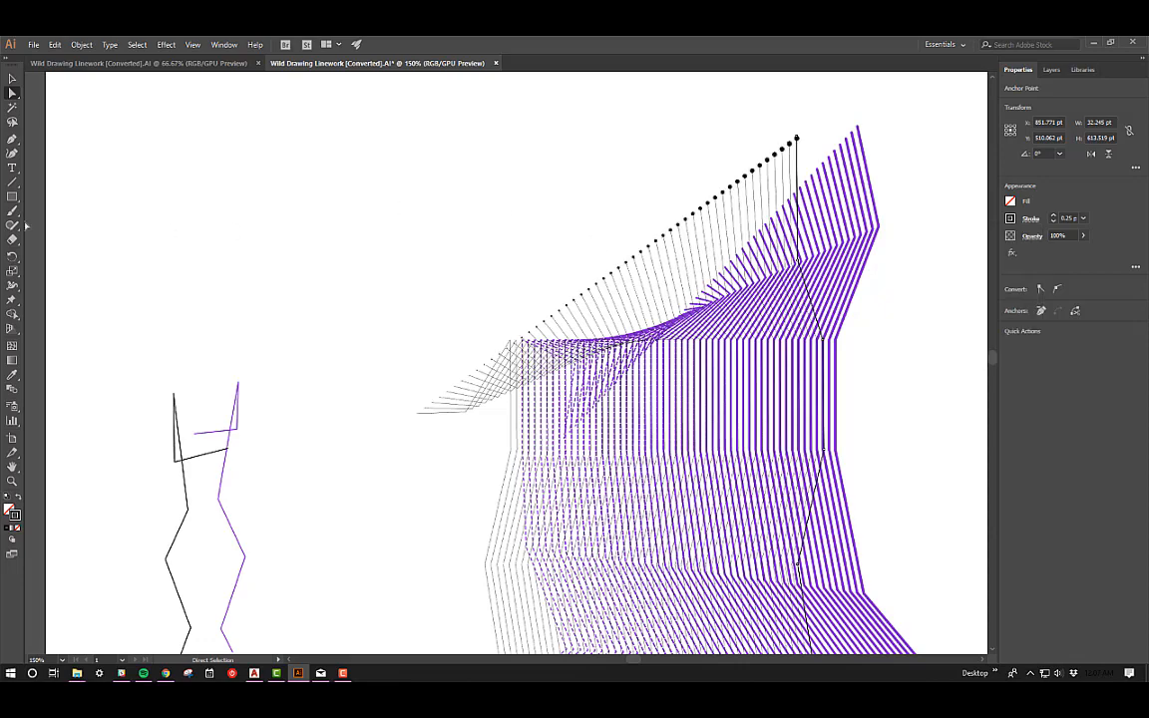
click(334, 152)
alt+scroll(529, 214, down, 2)
drag(512, 217, 581, 221)
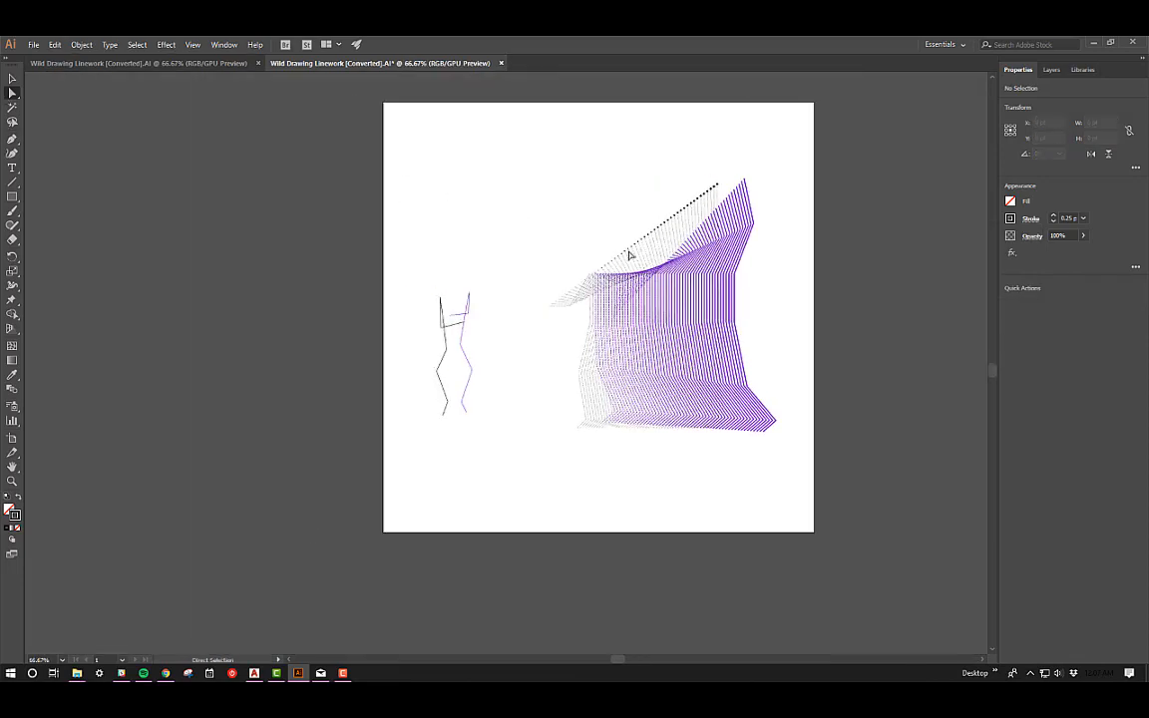
alt+scroll(630, 256, up, 2)
alt+scroll(539, 419, down, 1)
alt+scroll(599, 299, up, 1)
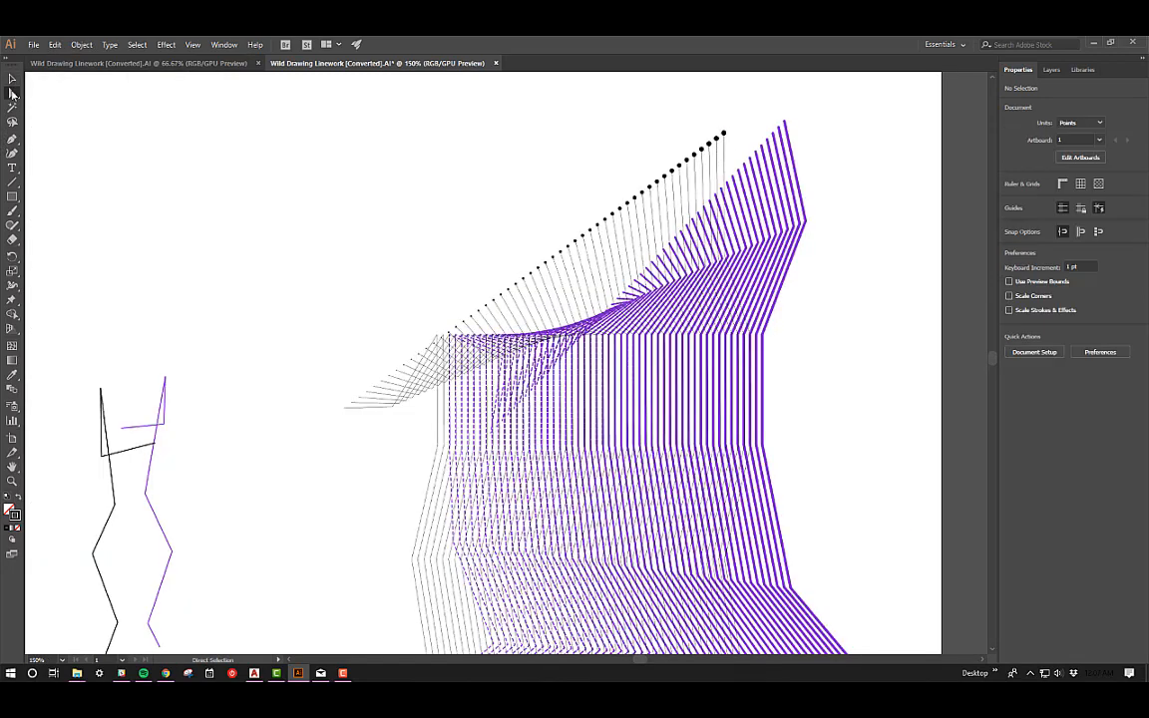
Try moving the dotted hand anchor point of the tall figure's black line with Direct Selection
click(724, 133)
drag(724, 133, 743, 110)
click(239, 346)
alt+scroll(326, 323, down, 4)
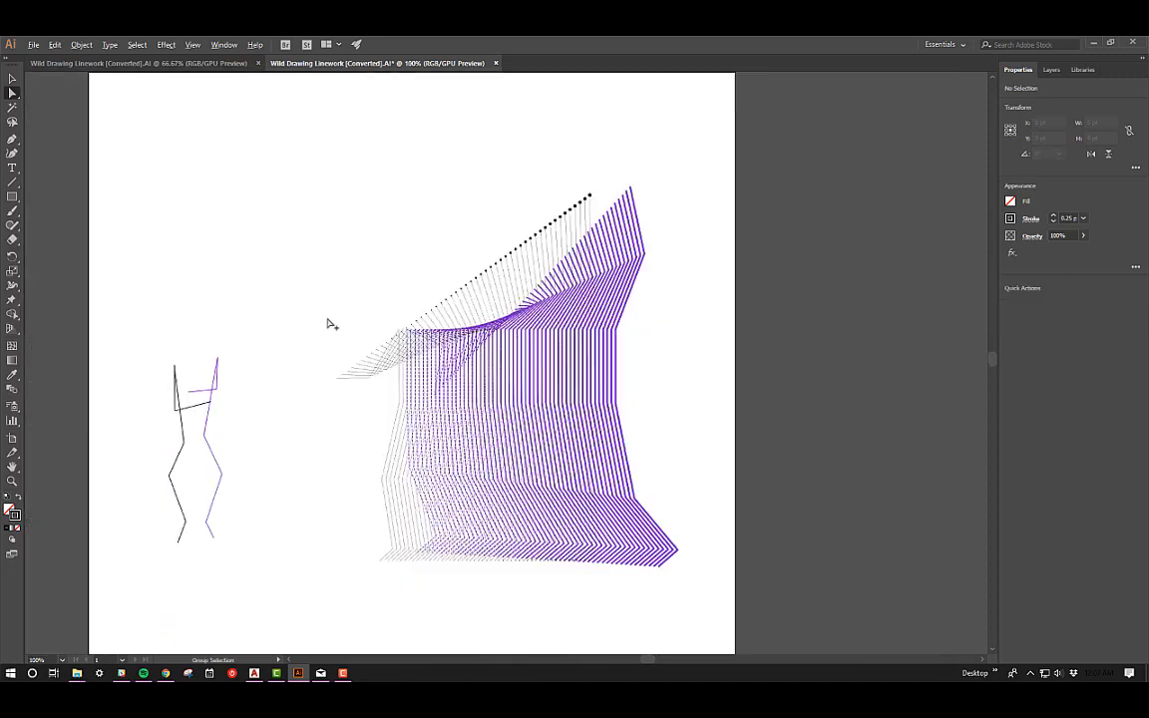
Blend the leftmost black line of the existing blend with the small black figure line on the left of the artboard
alt+scroll(596, 301, up, 1)
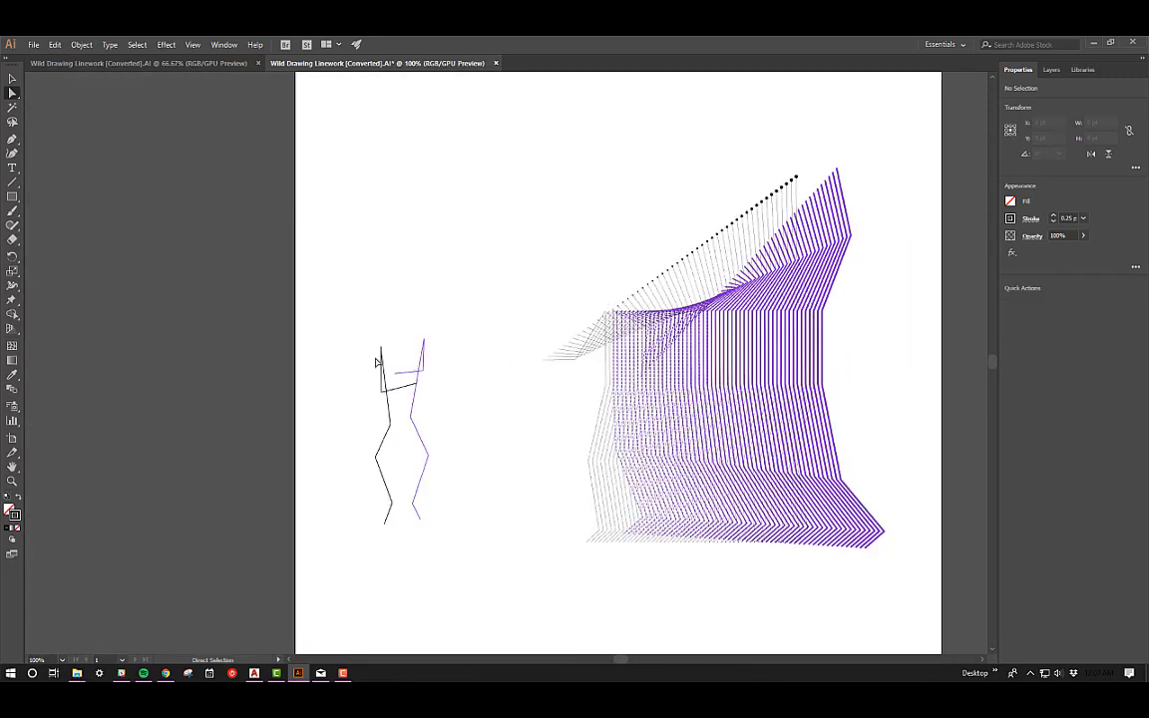
alt+scroll(589, 399, up, 1)
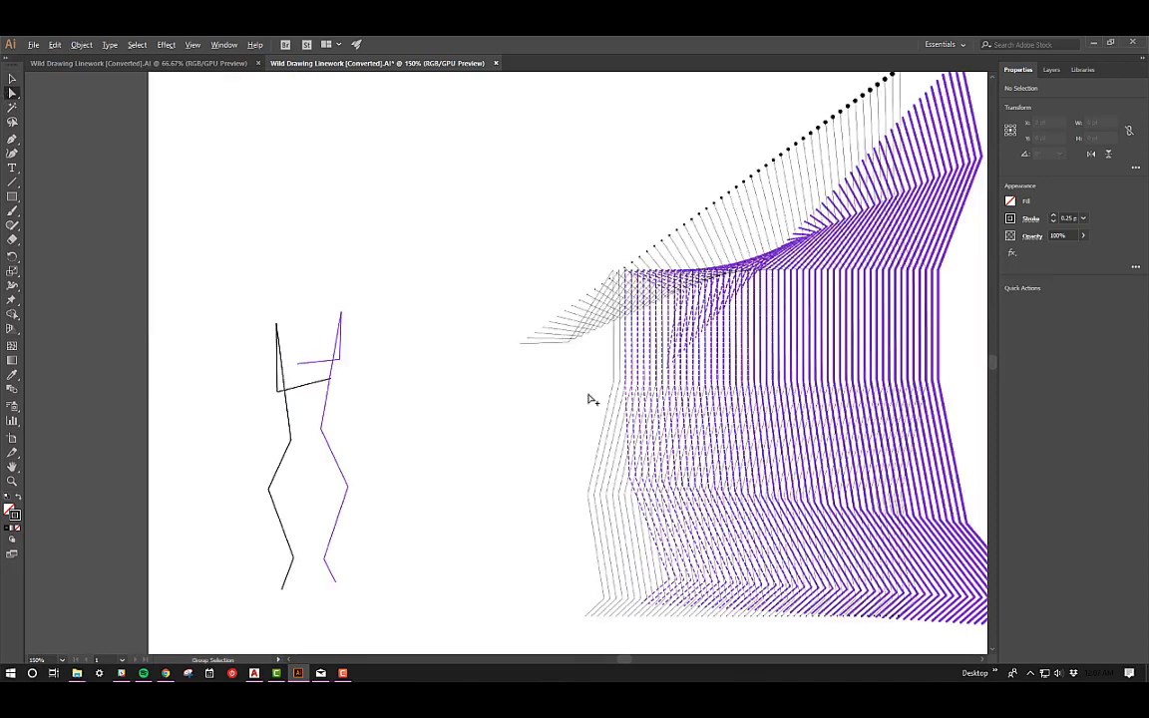
click(611, 394)
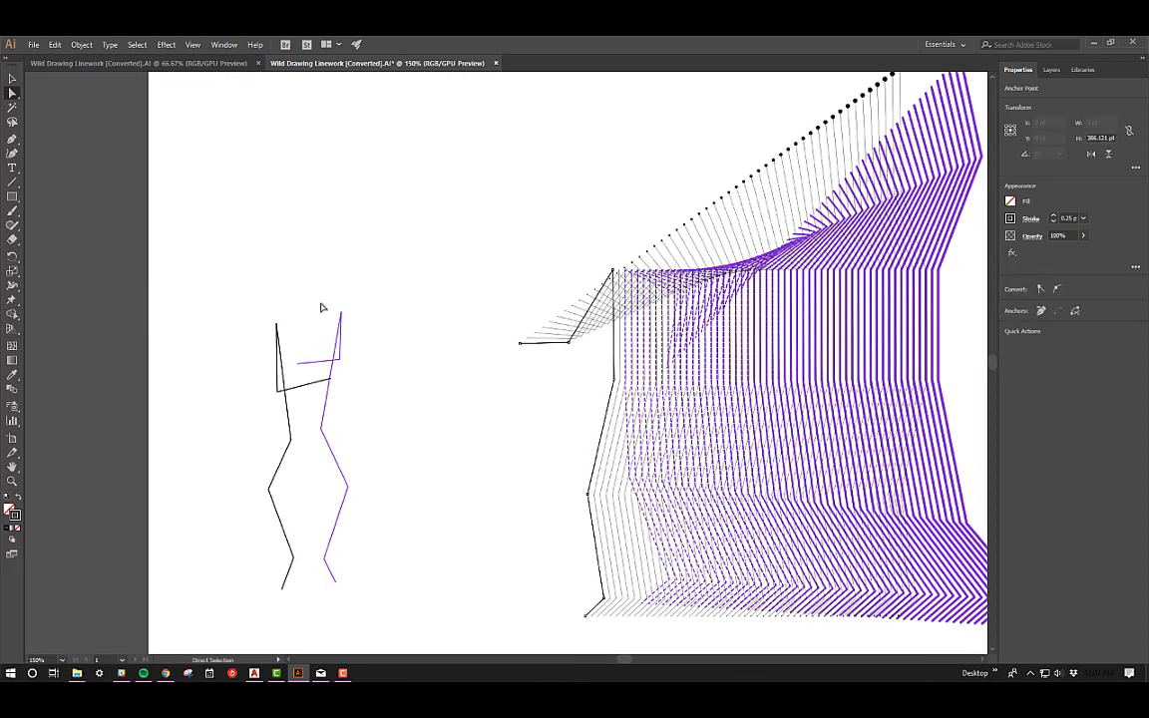
shift+click(293, 424)
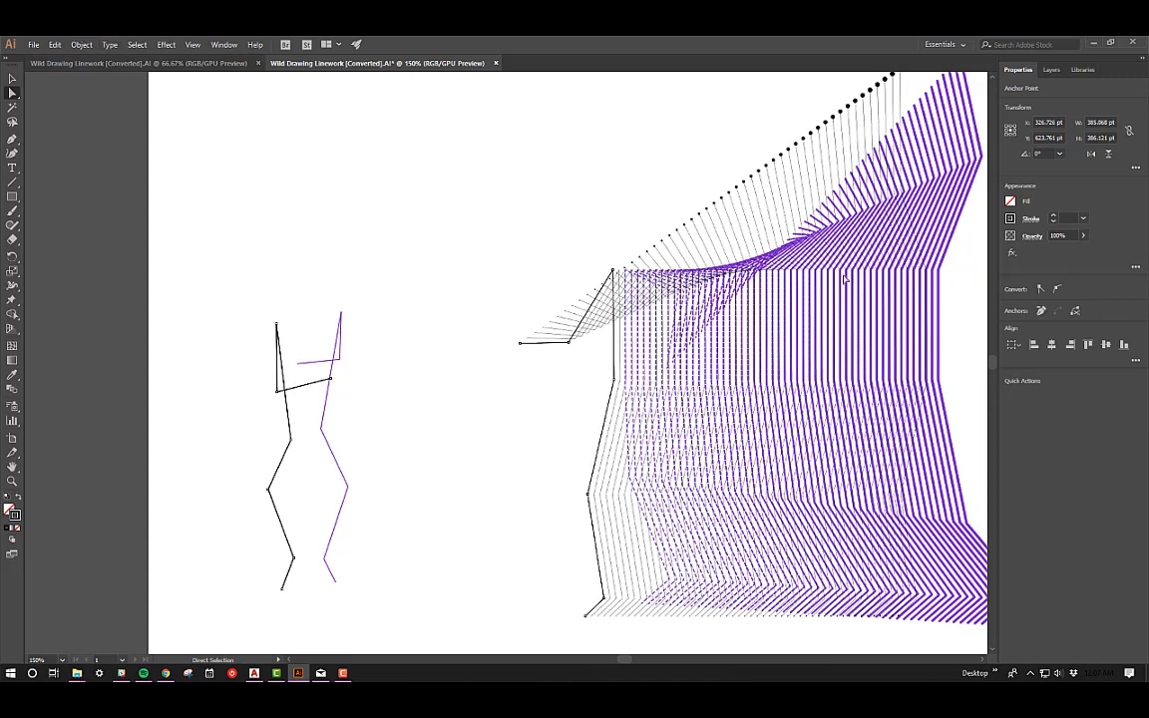
click(82, 44)
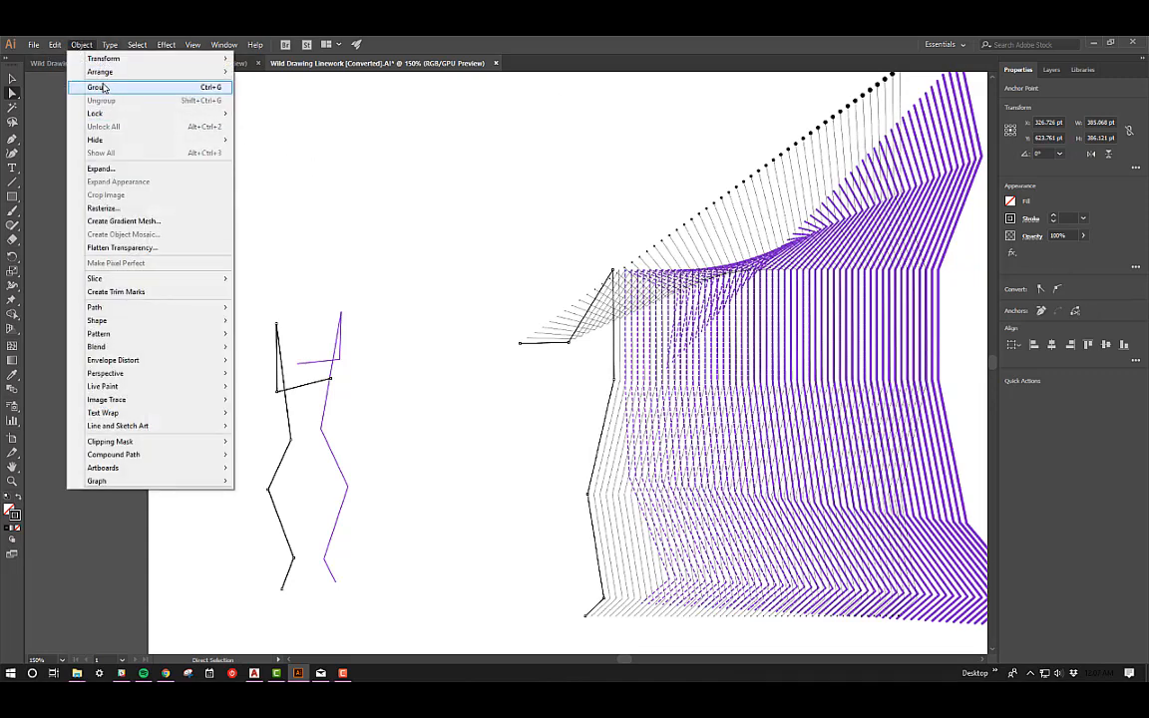
mouse_move(96, 347)
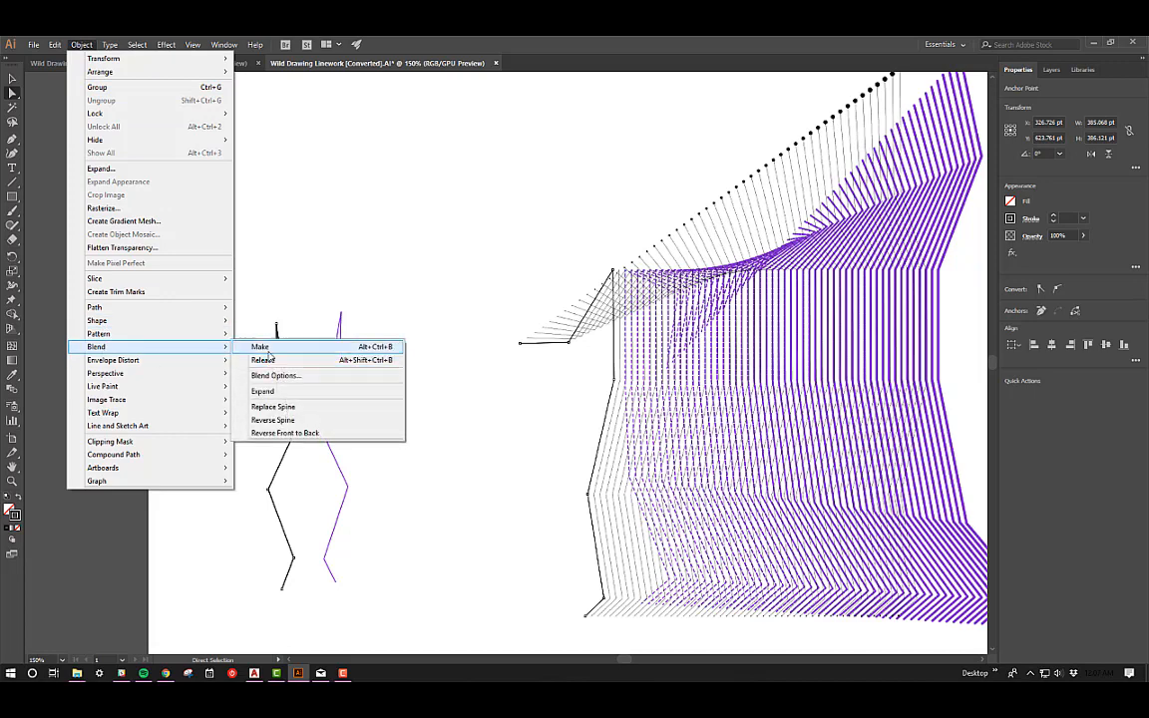
click(259, 347)
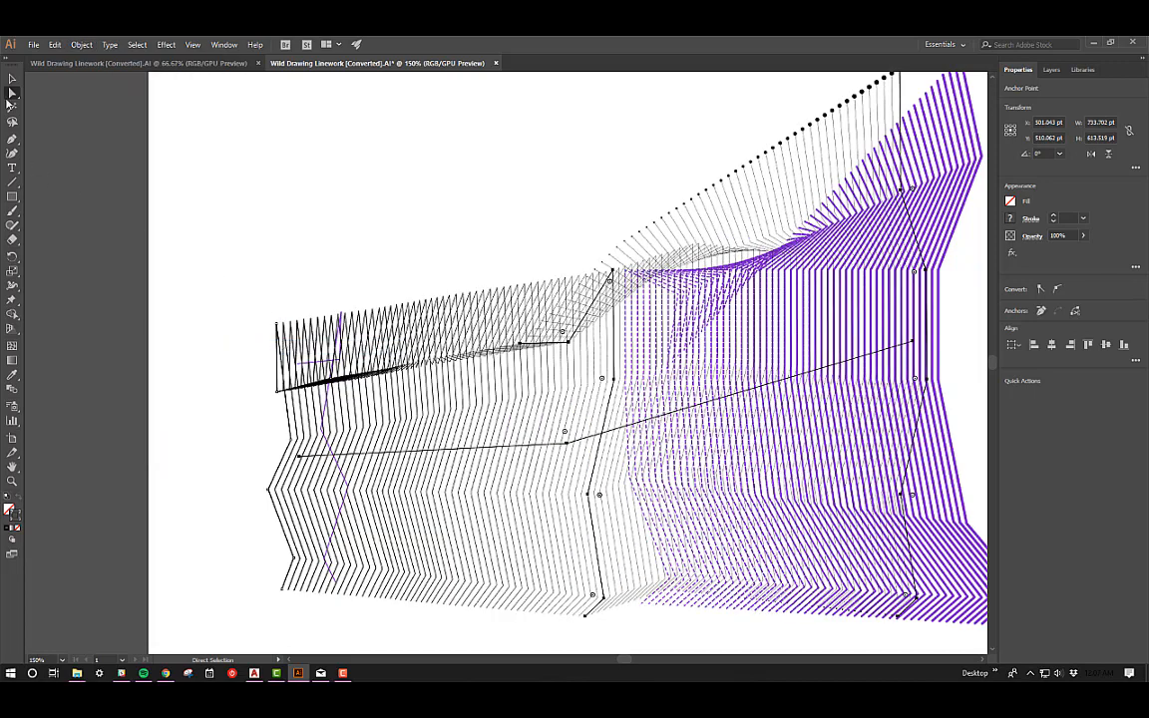
click(408, 174)
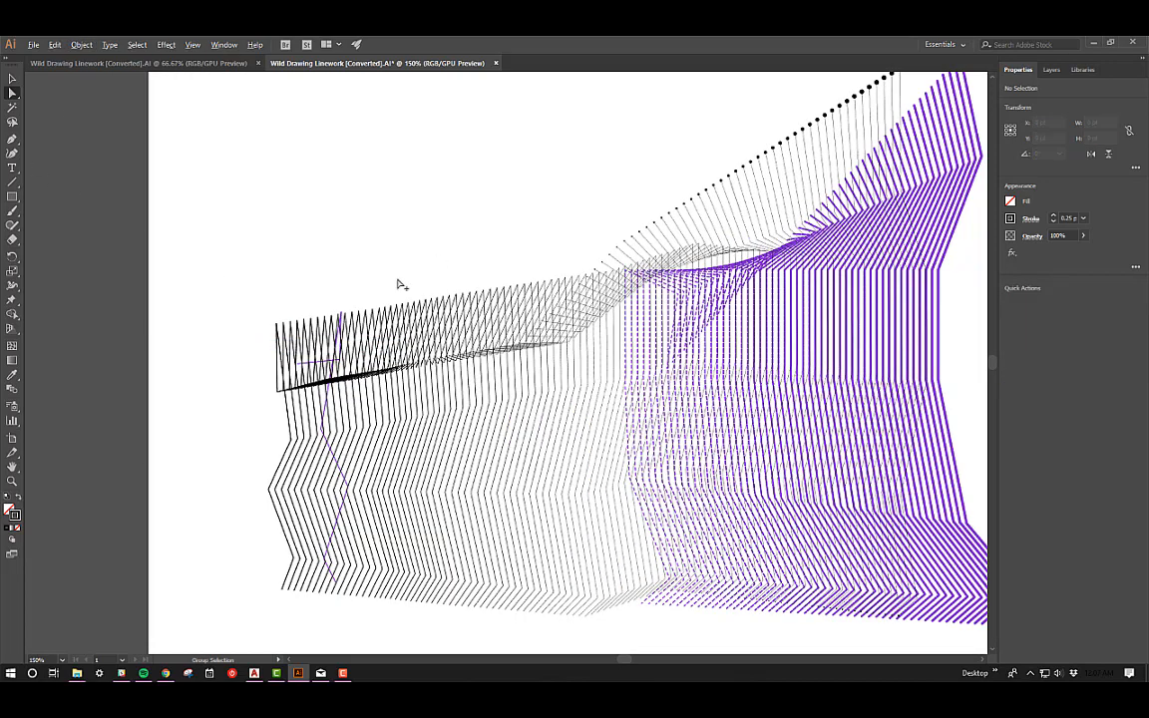
Select the small purple figure line together with the first dashed purple line of the purple blend
alt+scroll(397, 285, down, 1)
alt+scroll(441, 257, up, 1)
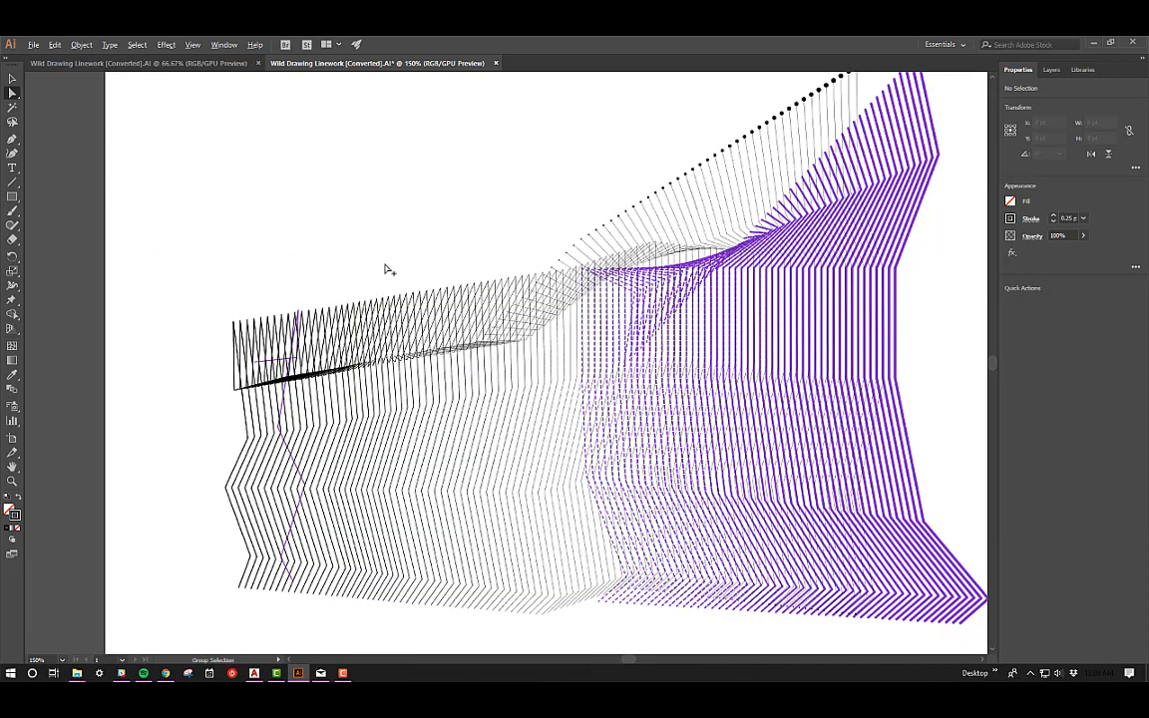
alt+scroll(345, 299, down, 1)
alt+scroll(319, 364, up, 2)
click(305, 357)
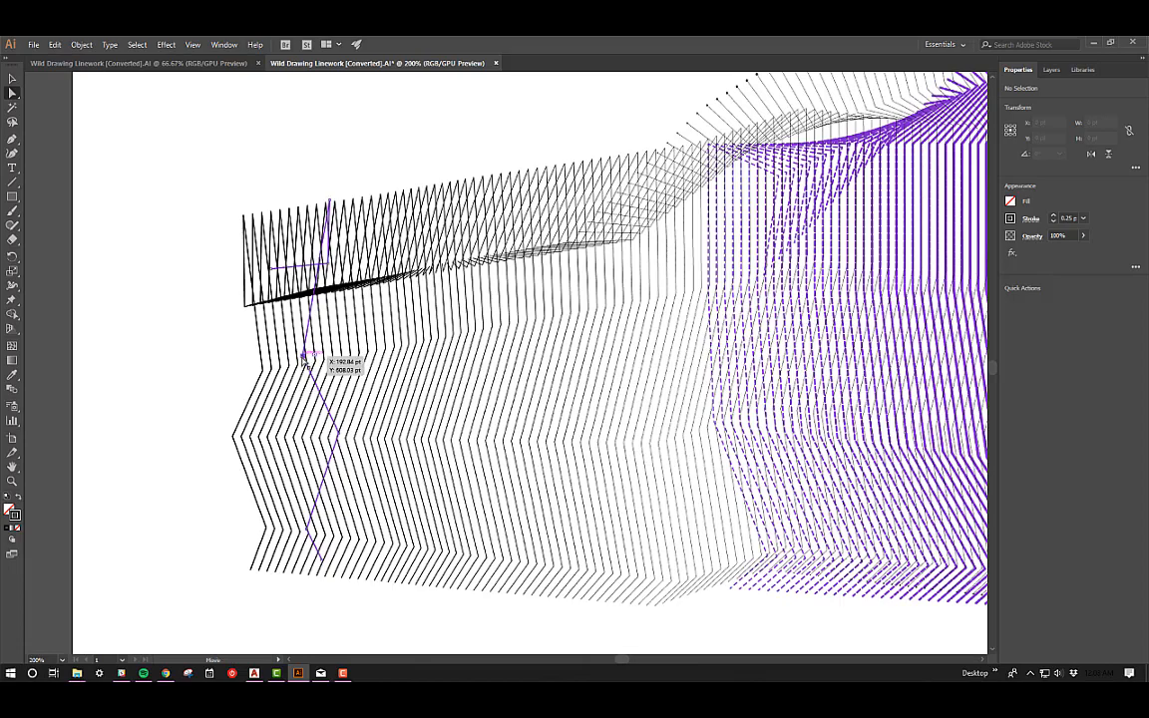
alt+scroll(394, 296, down, 1)
drag(469, 169, 454, 231)
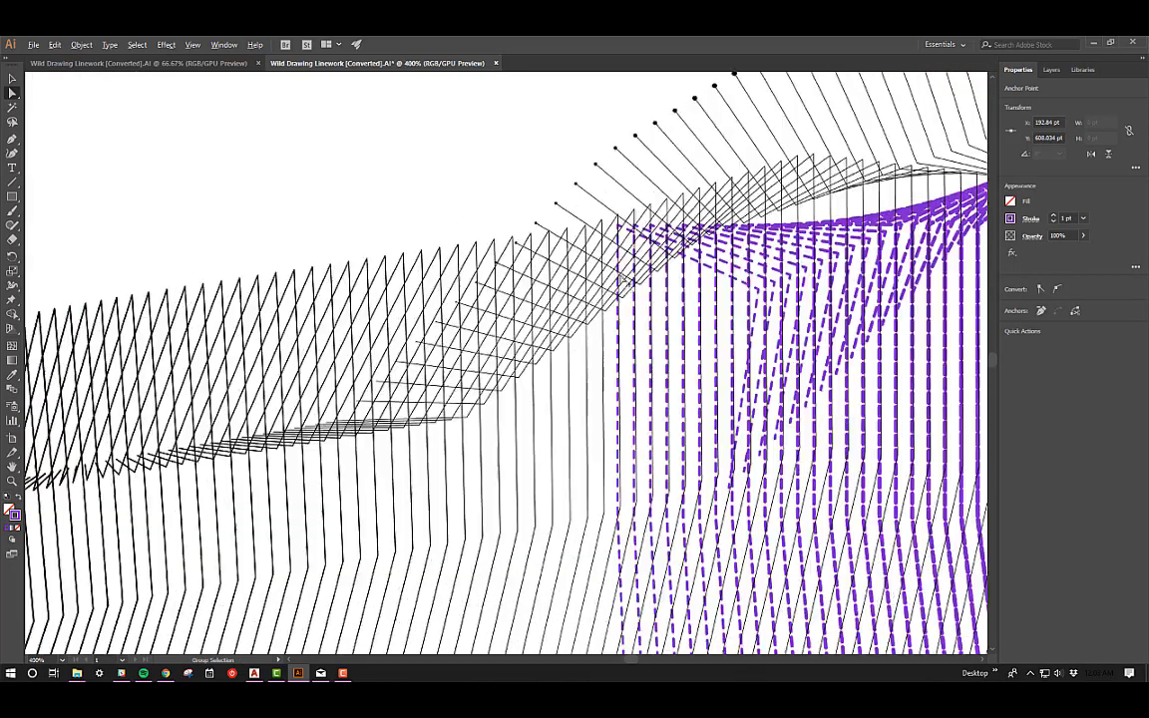
alt+scroll(617, 330, up, 2)
alt+scroll(622, 298, up, 2)
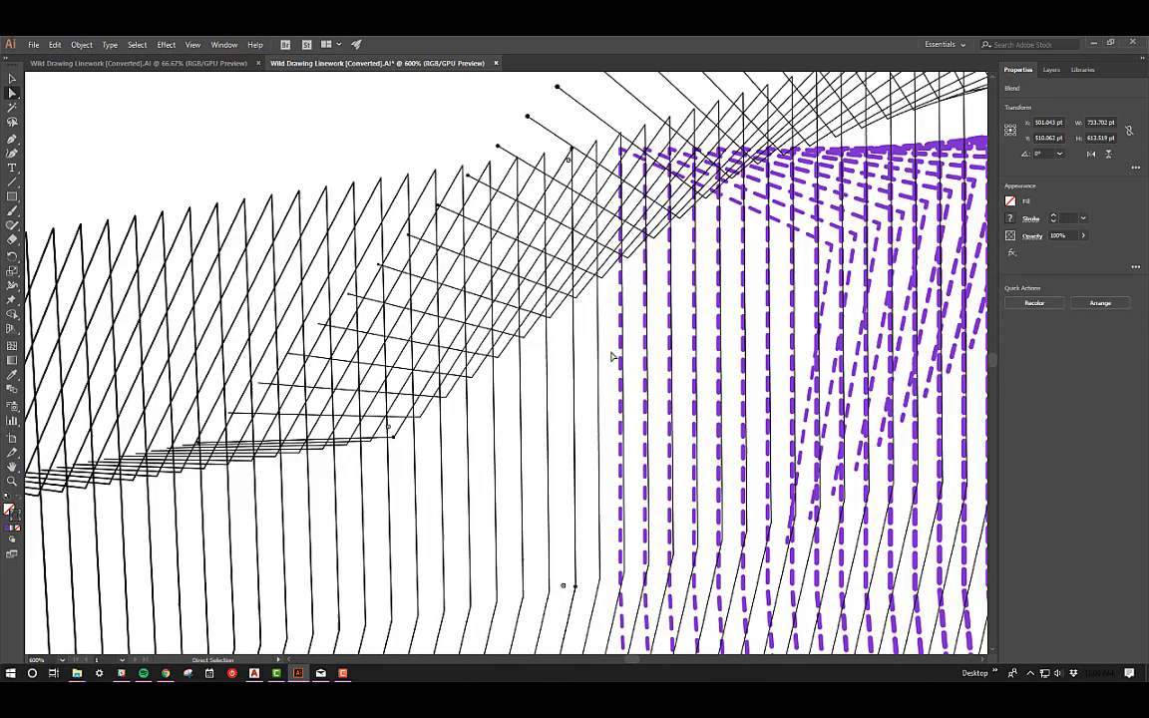
alt+scroll(601, 324, down, 3)
alt+scroll(228, 439, up, 2)
drag(229, 439, 471, 303)
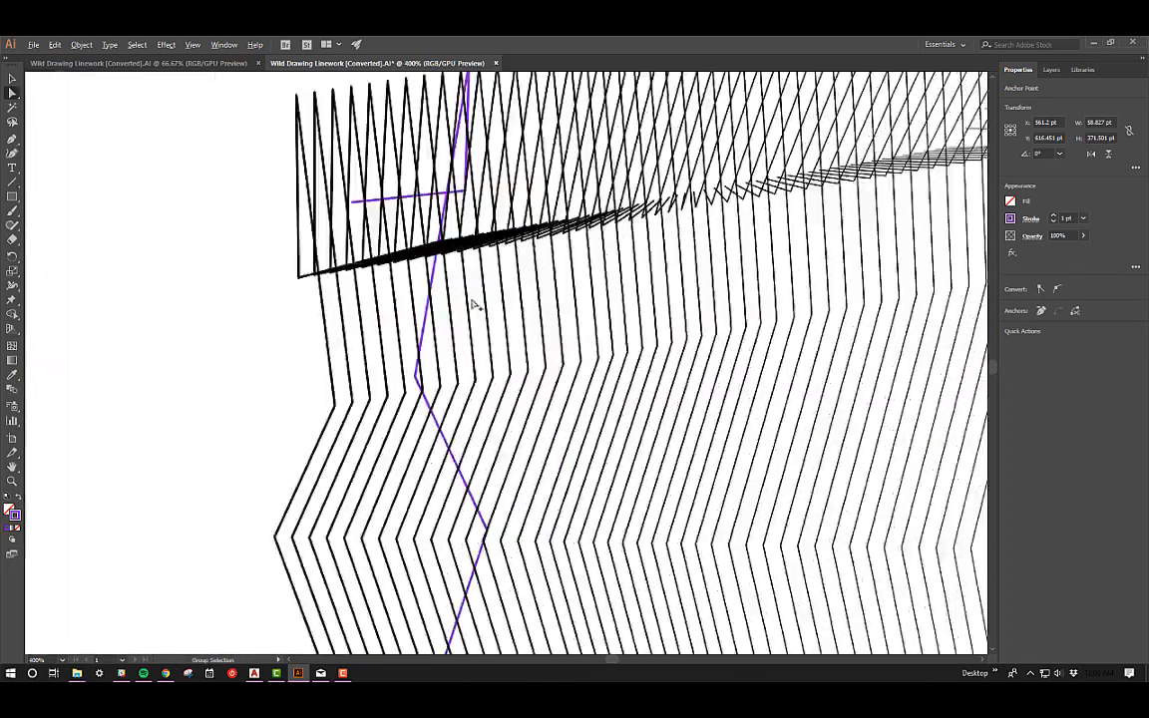
scroll(419, 286, down, 8)
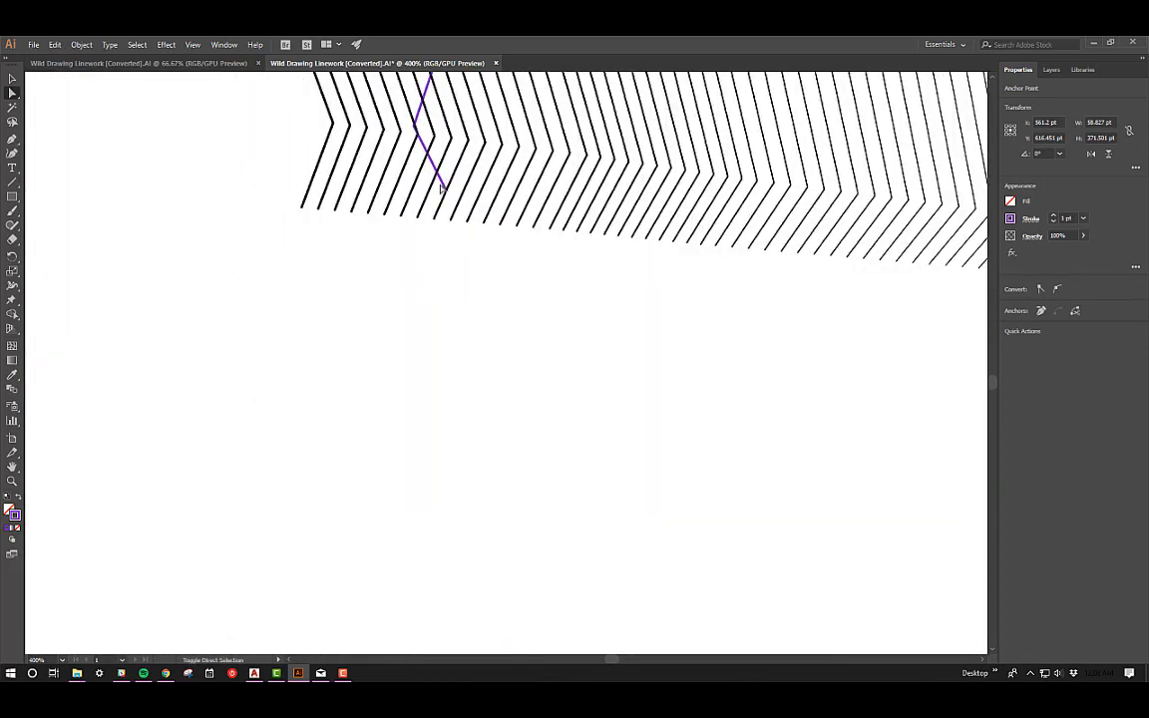
shift+click(445, 188)
alt+scroll(475, 205, down, 4)
drag(572, 213, 539, 382)
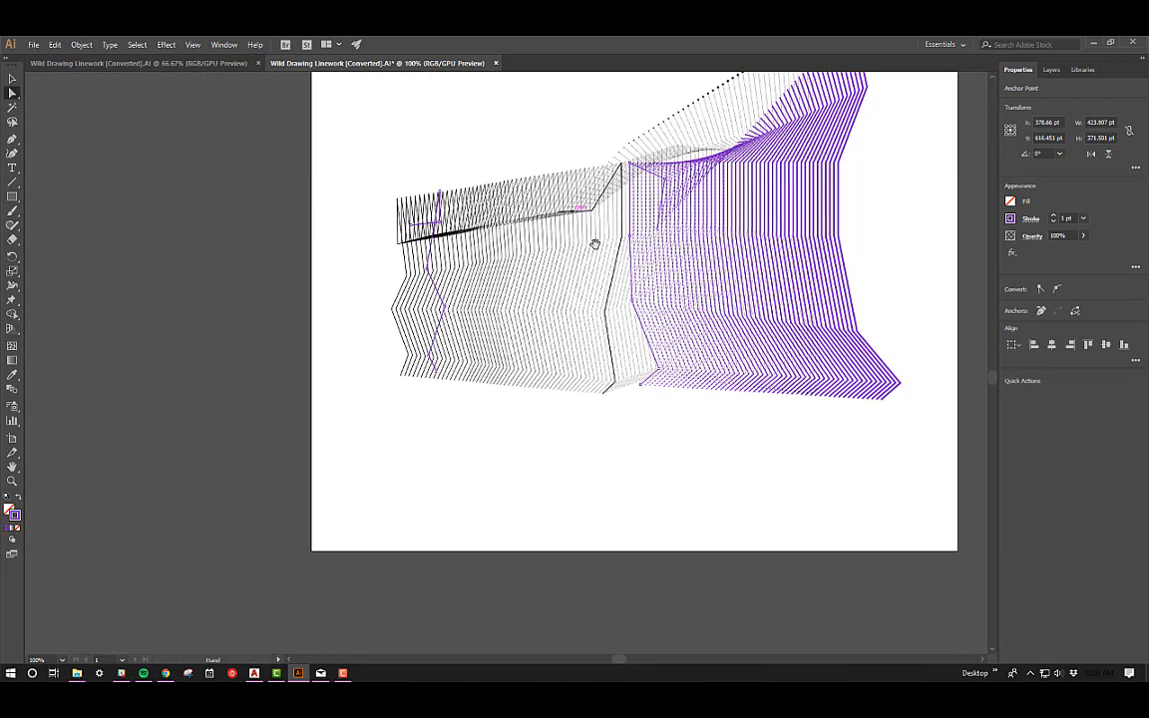
drag(595, 243, 564, 299)
click(81, 44)
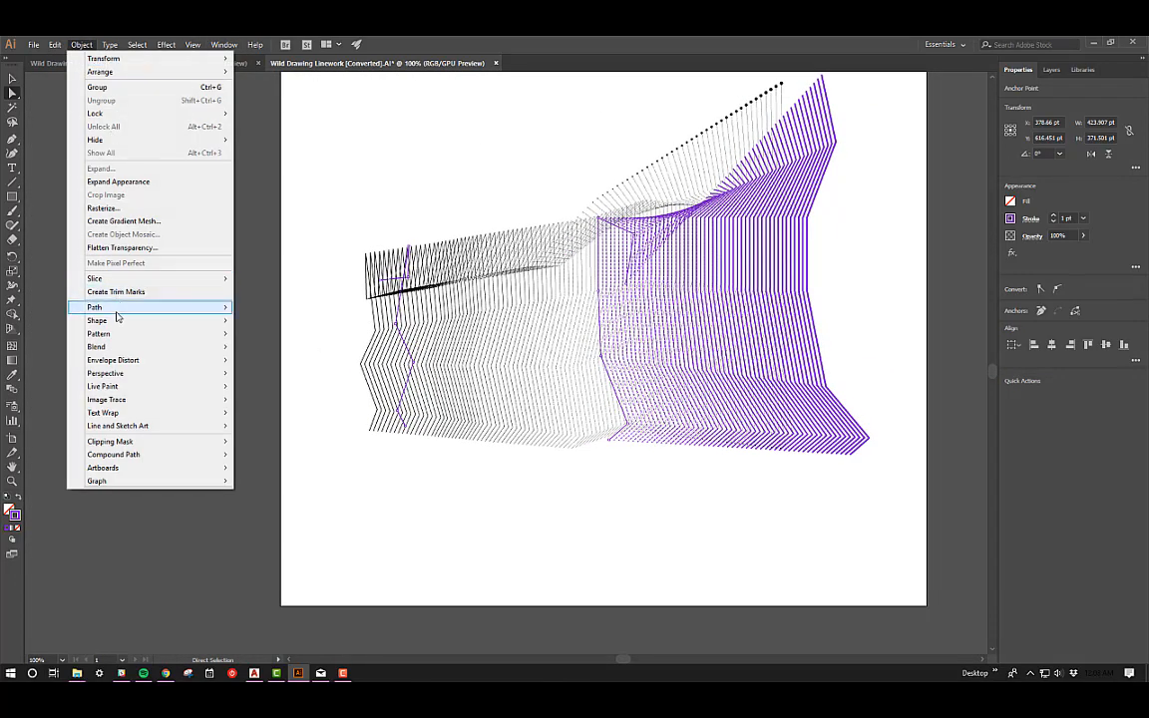
mouse_move(120, 337)
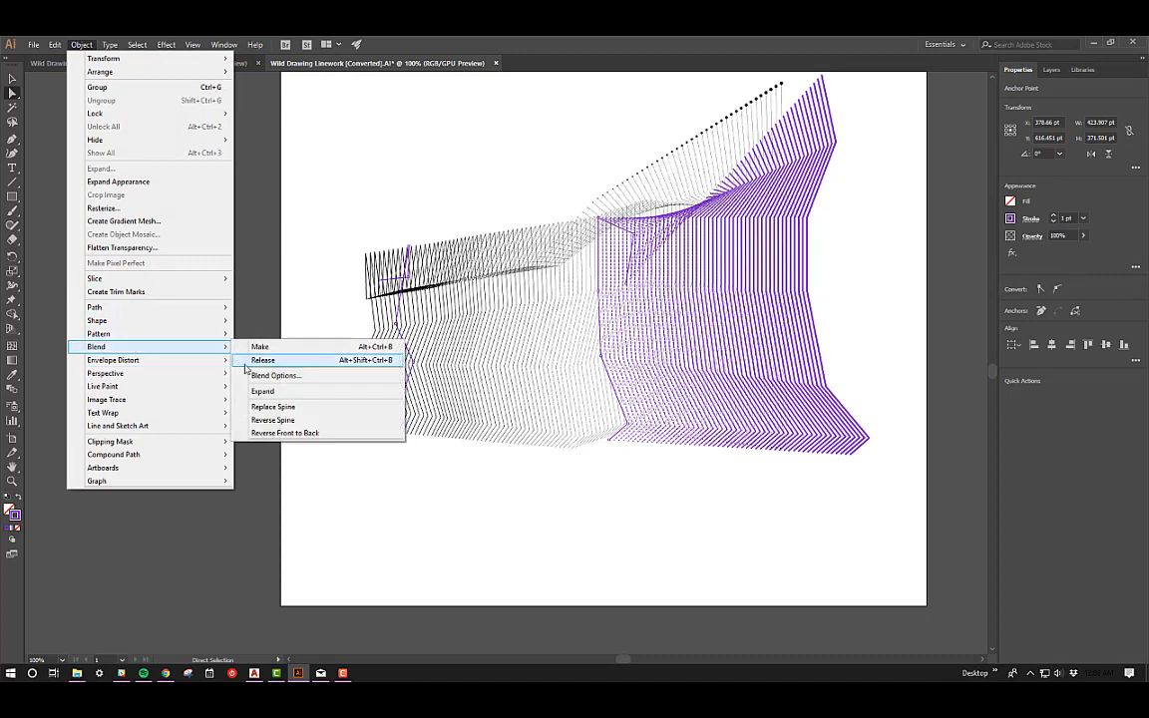
click(263, 378)
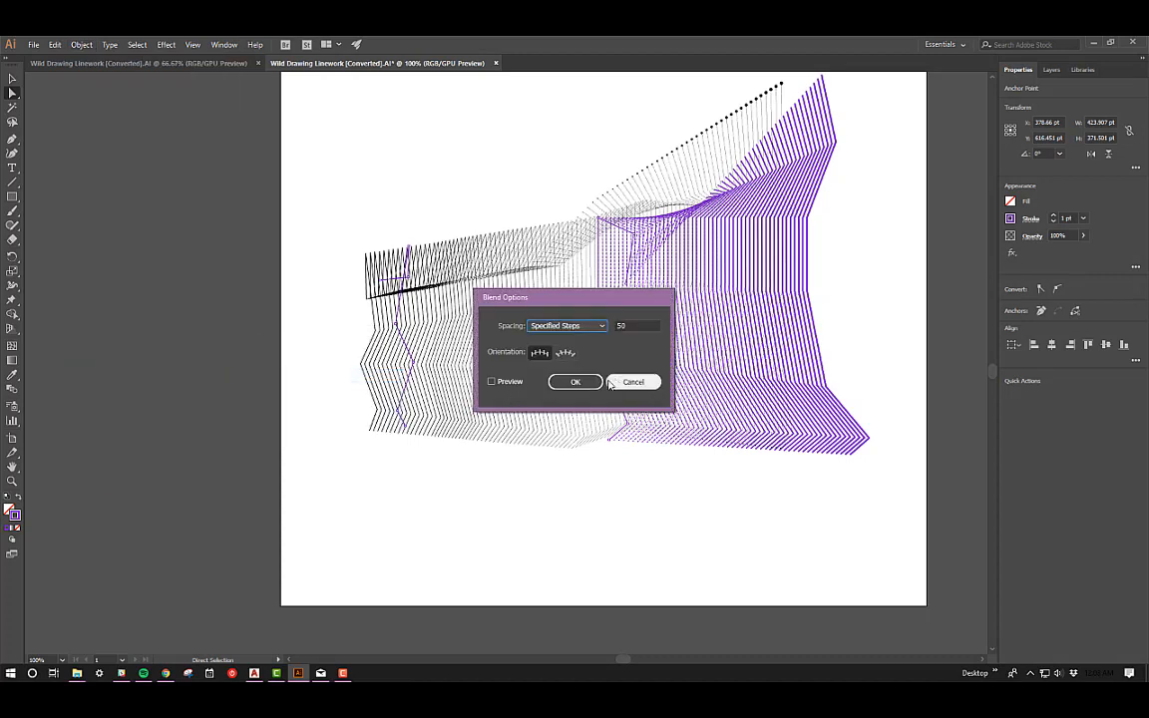
click(612, 383)
Blend the small purple figure line into the dashed purple linework, leaving nothing selected
click(82, 45)
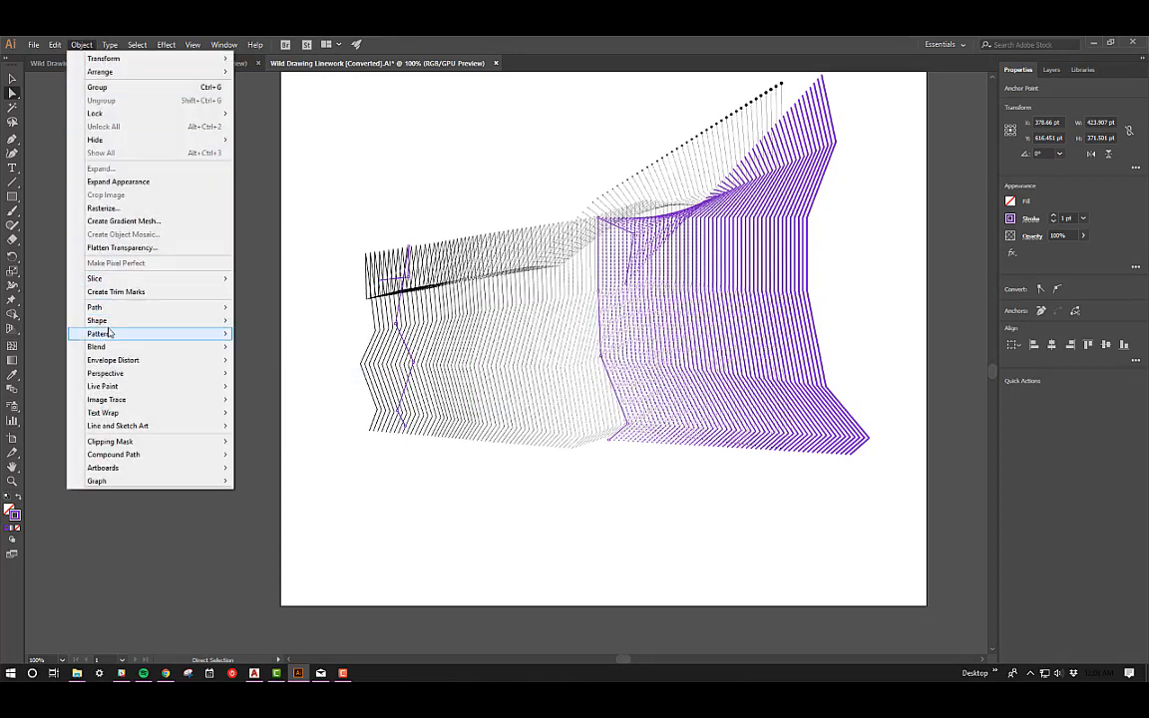
mouse_move(110, 346)
click(275, 361)
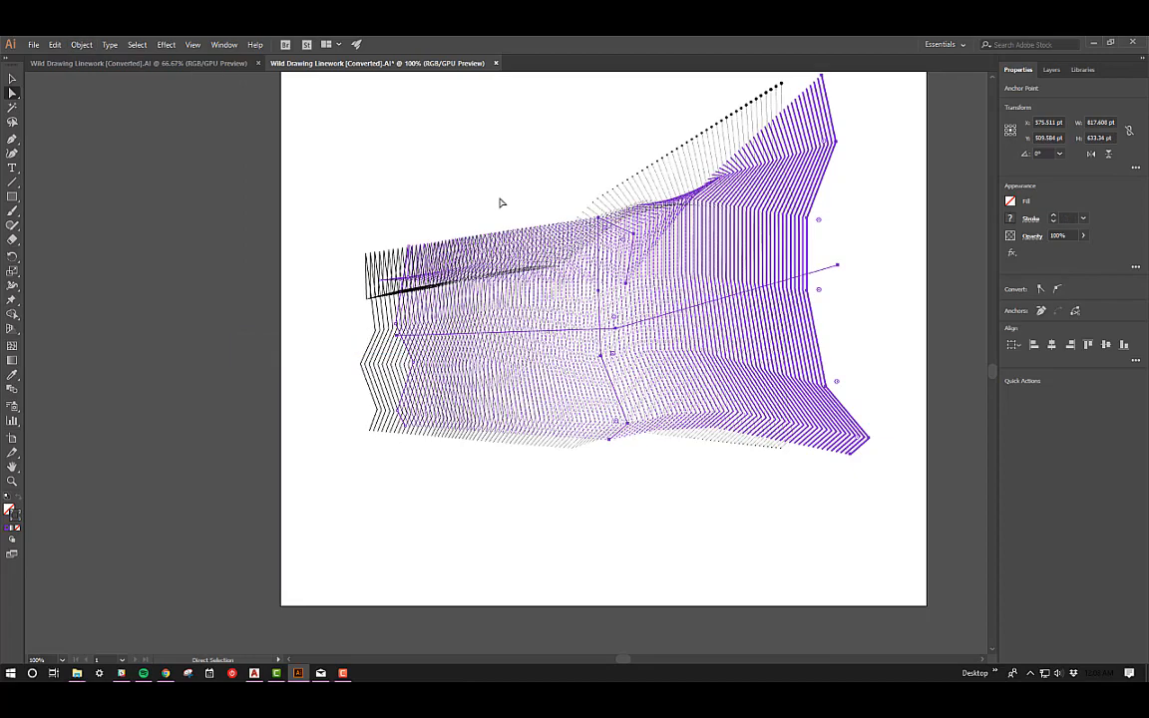
click(482, 187)
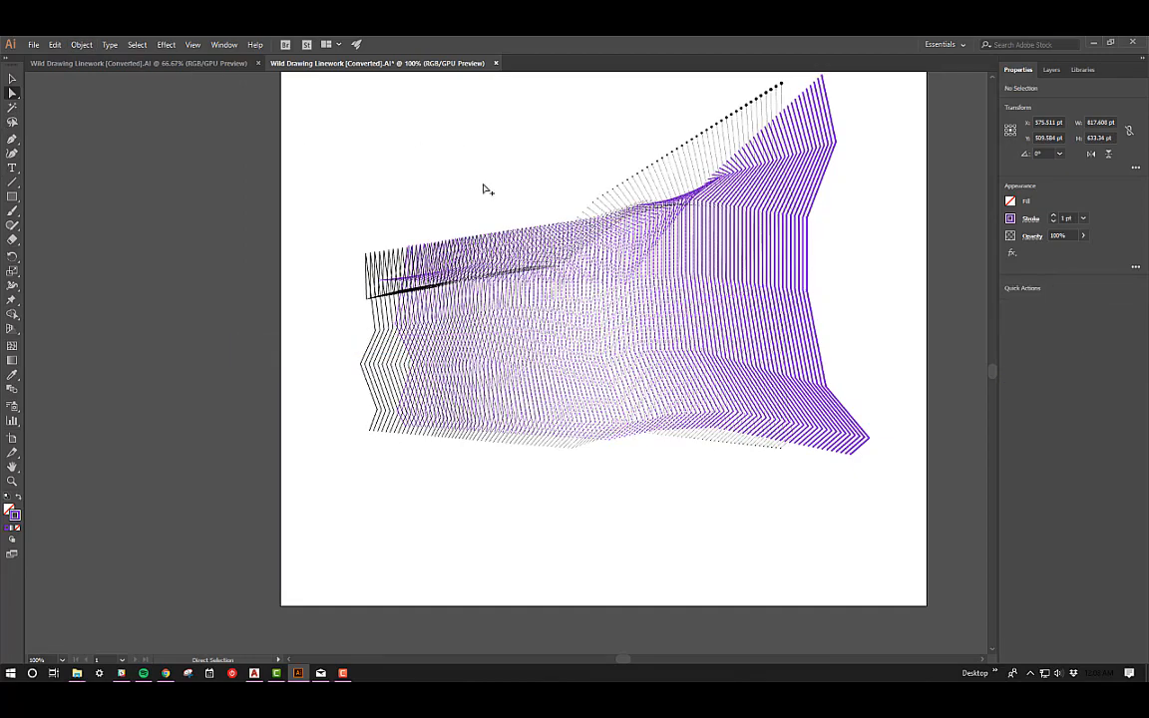
Try a 0.1 pt stroke weight on the leftmost black figure line and settle on 0.3 pt, leaving nothing selected
alt+scroll(508, 174, down, 1)
alt+scroll(640, 271, up, 1)
alt+scroll(457, 189, up, 1)
alt+scroll(356, 201, up, 1)
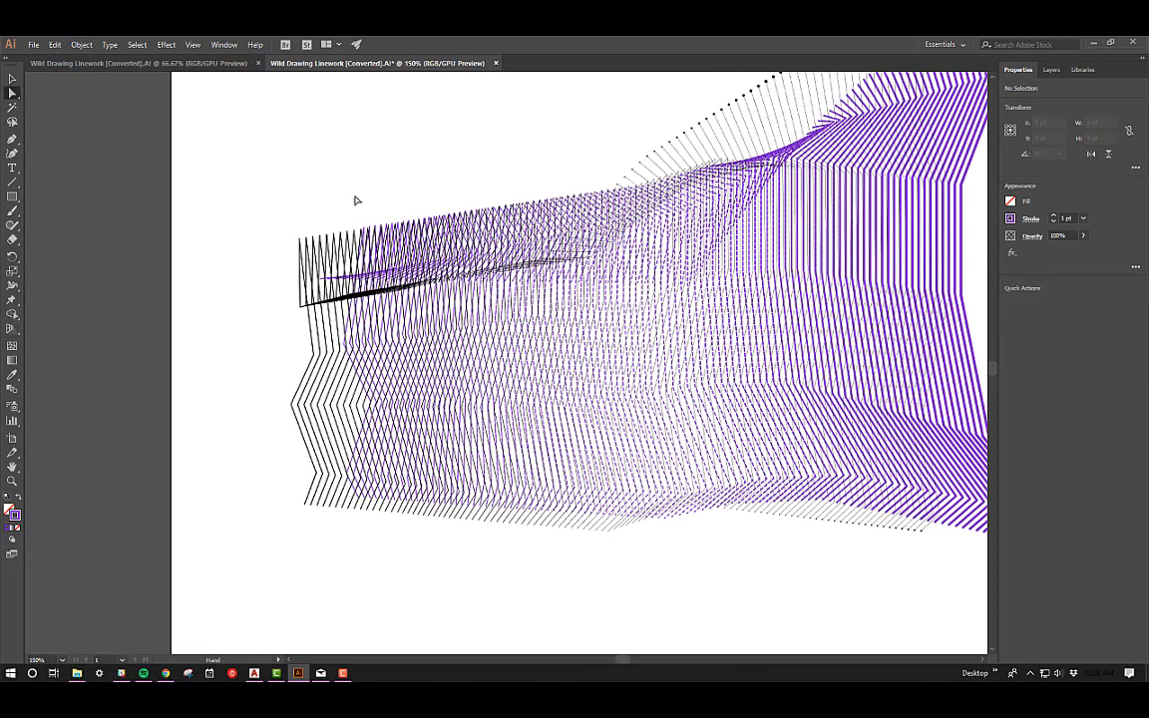
alt+scroll(333, 319, up, 1)
alt+scroll(333, 315, down, 1)
click(12, 92)
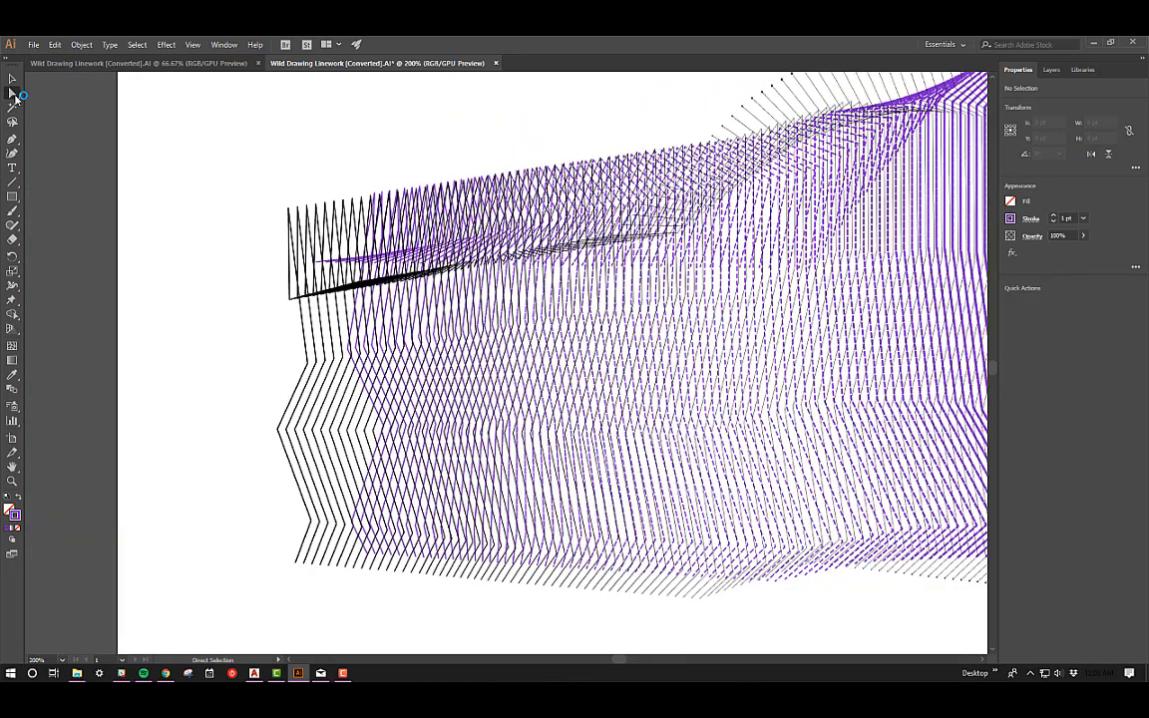
click(274, 300)
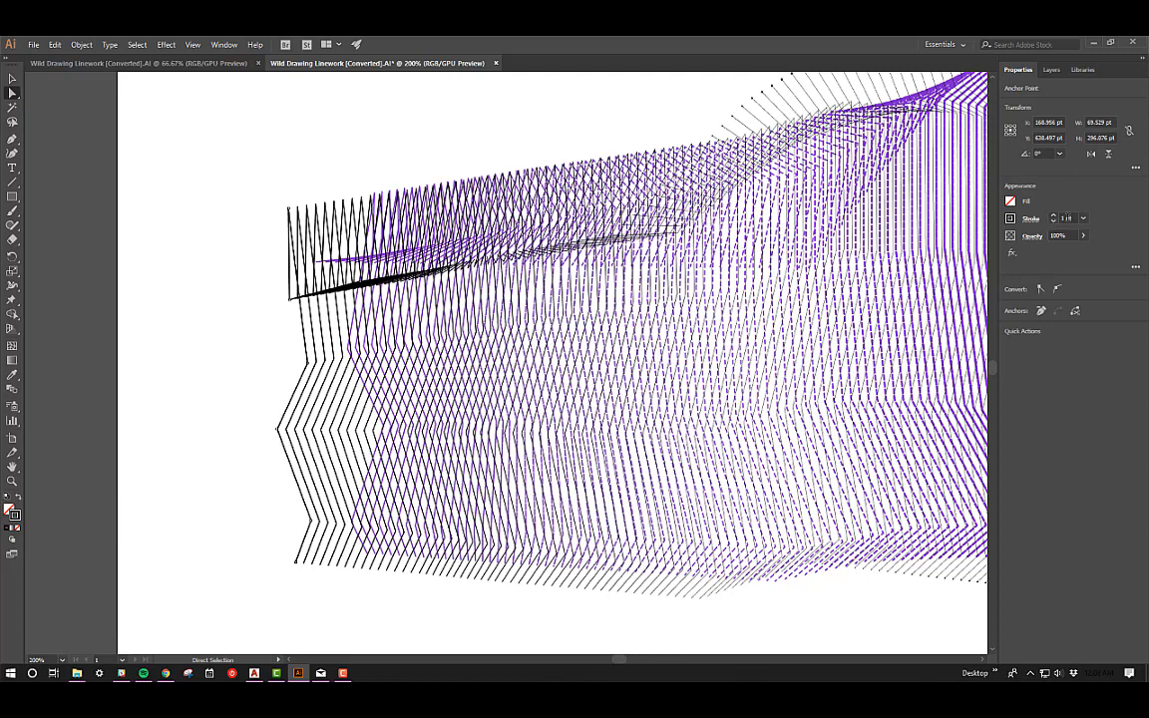
click(1068, 218)
key(Return)
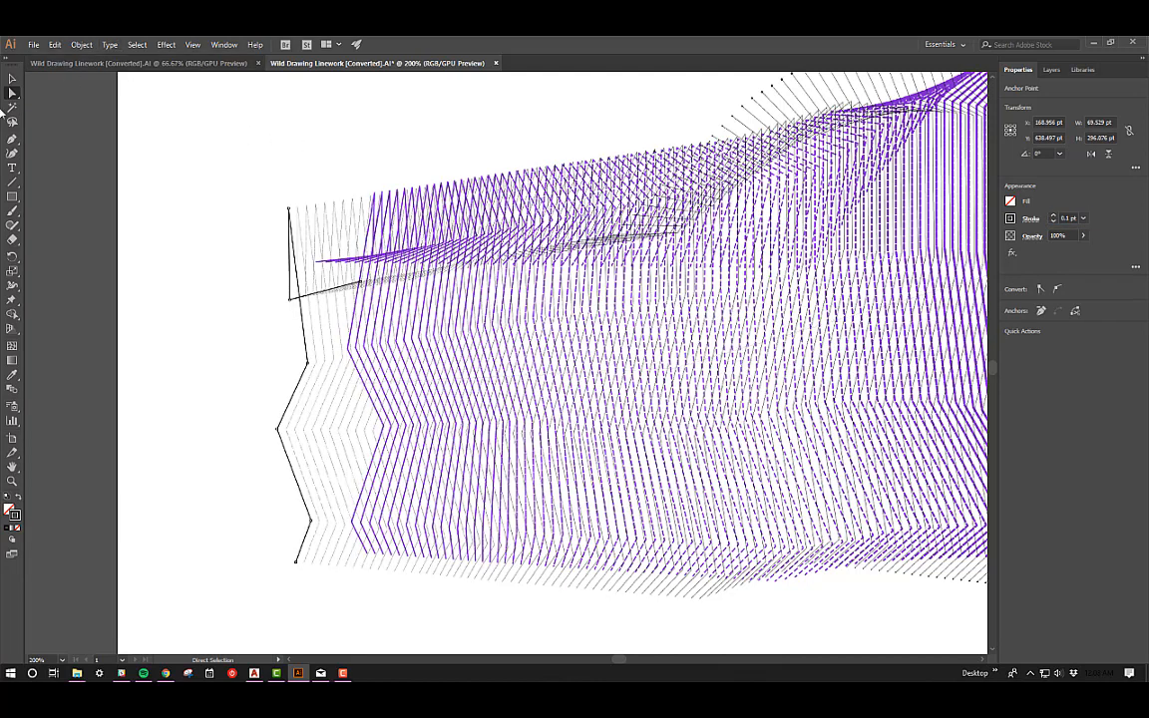
drag(1063, 218, 1124, 213)
text(0.3)
key(Return)
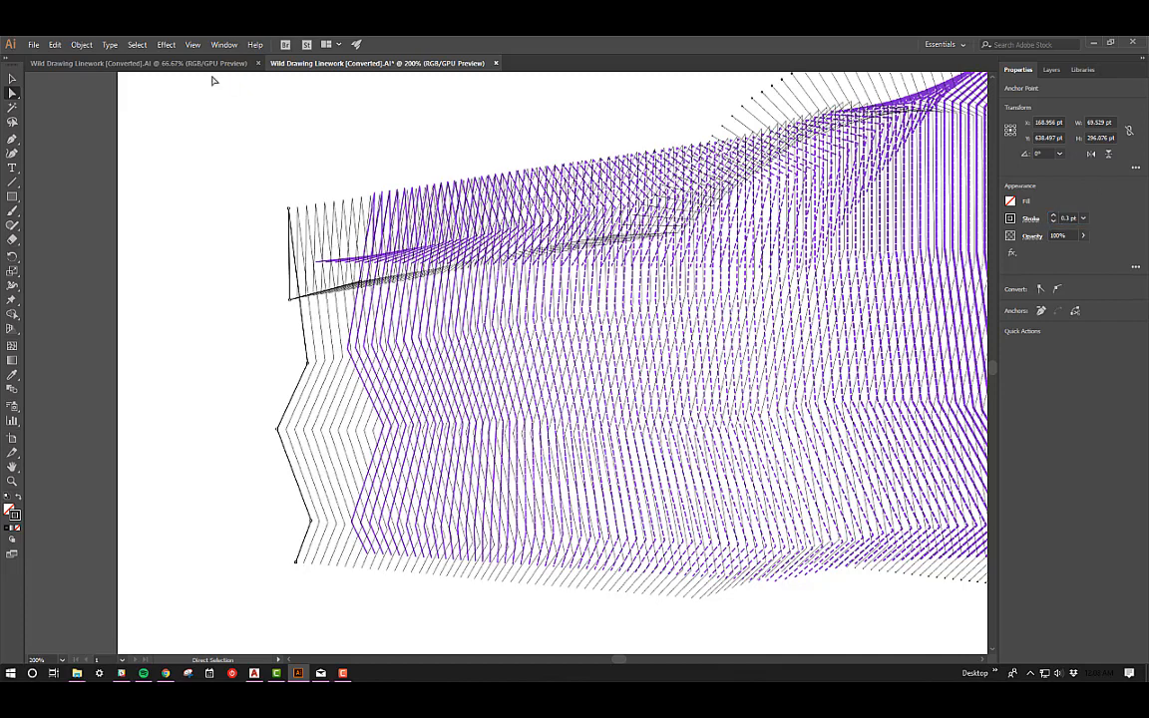
click(405, 144)
Add the Arrow 21 round-dot arrowhead to the foot end of the leftmost black figure line
alt+scroll(356, 179, down, 2)
drag(504, 127, 500, 269)
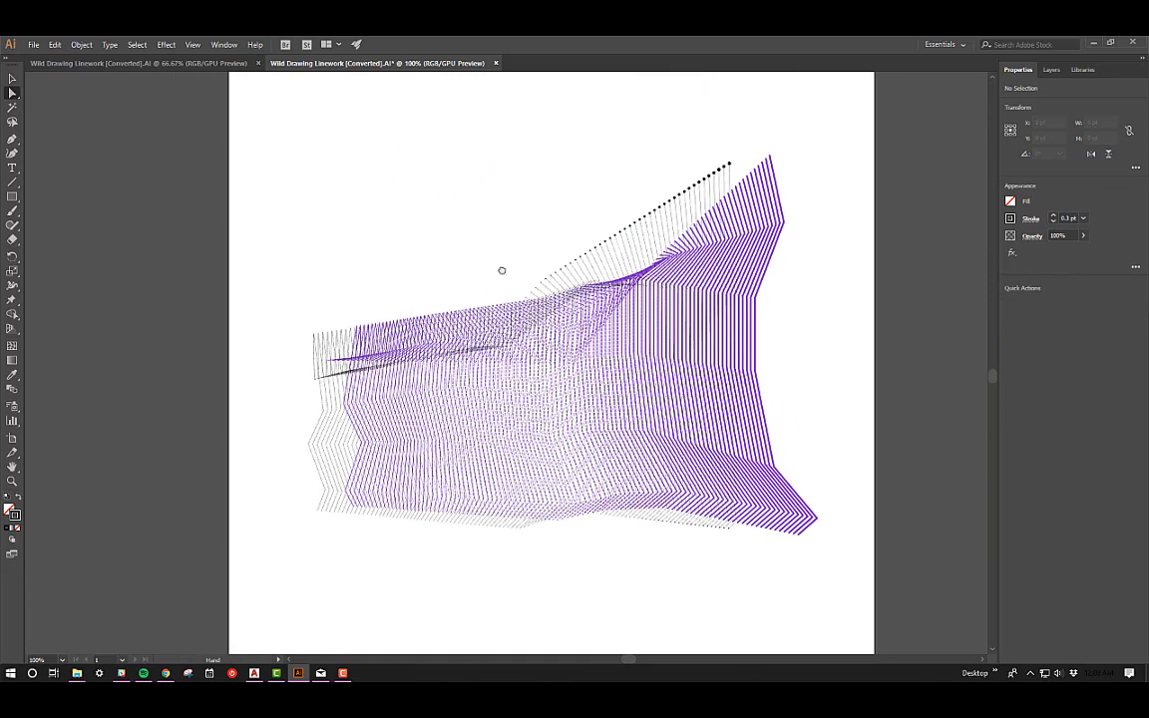
alt+scroll(344, 529, up, 2)
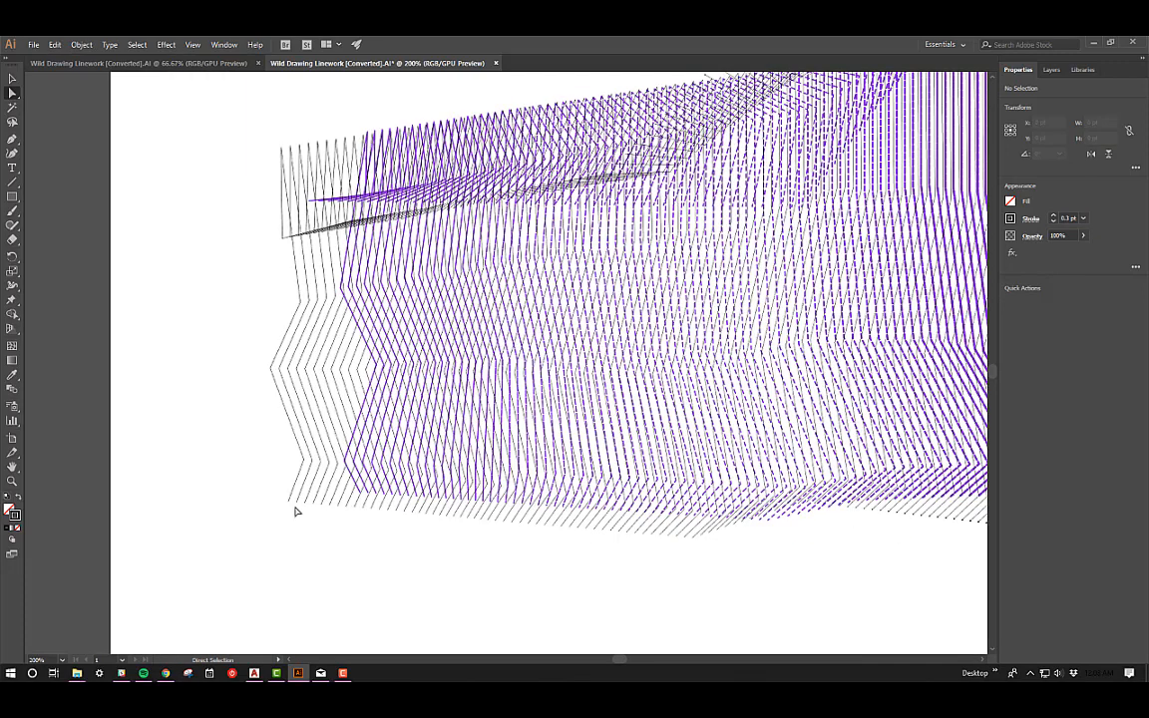
click(291, 501)
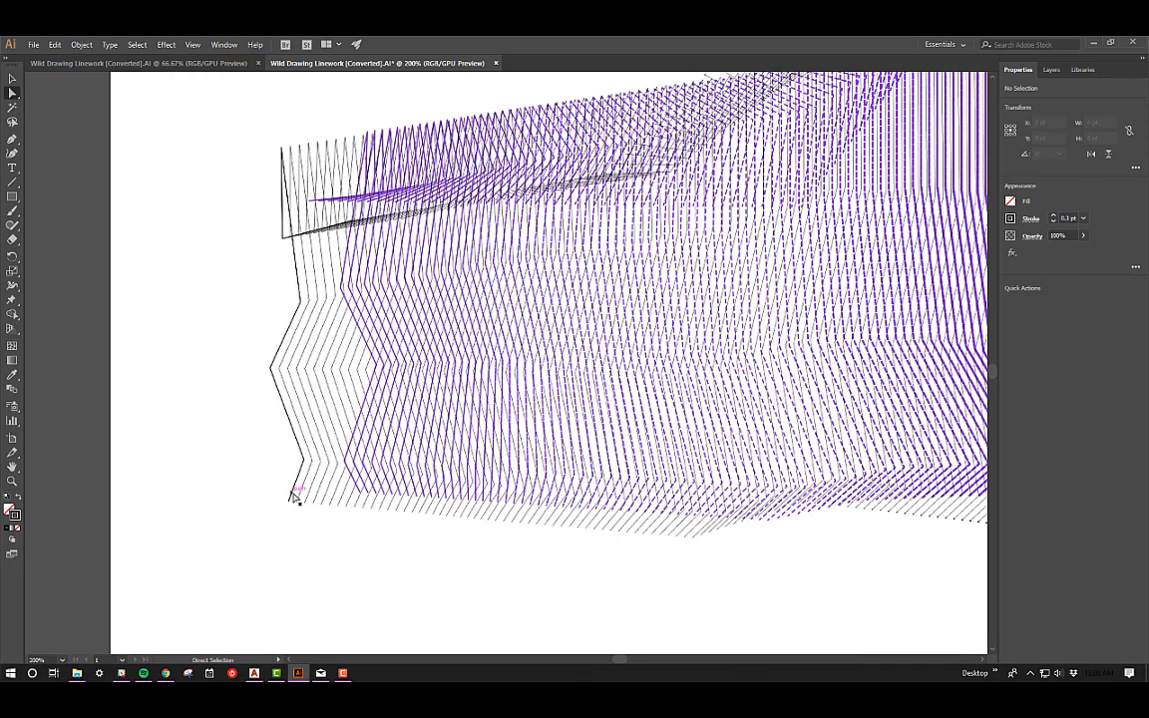
click(1027, 219)
click(1007, 348)
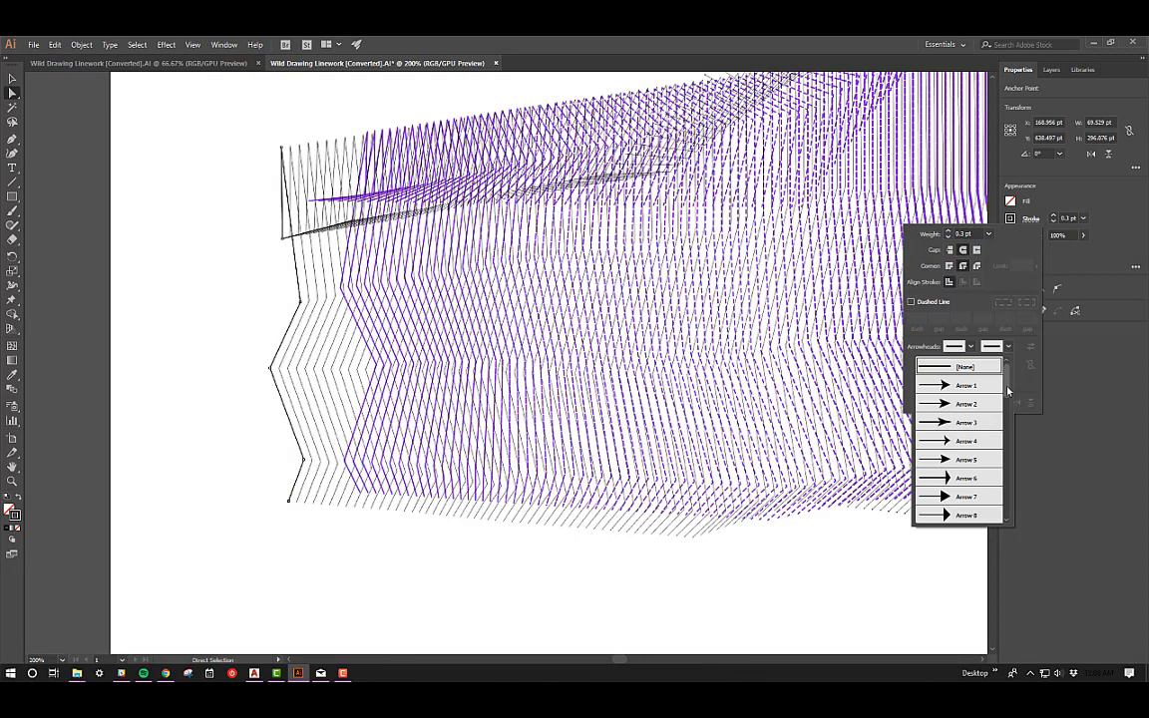
scroll(958, 419, down, 6)
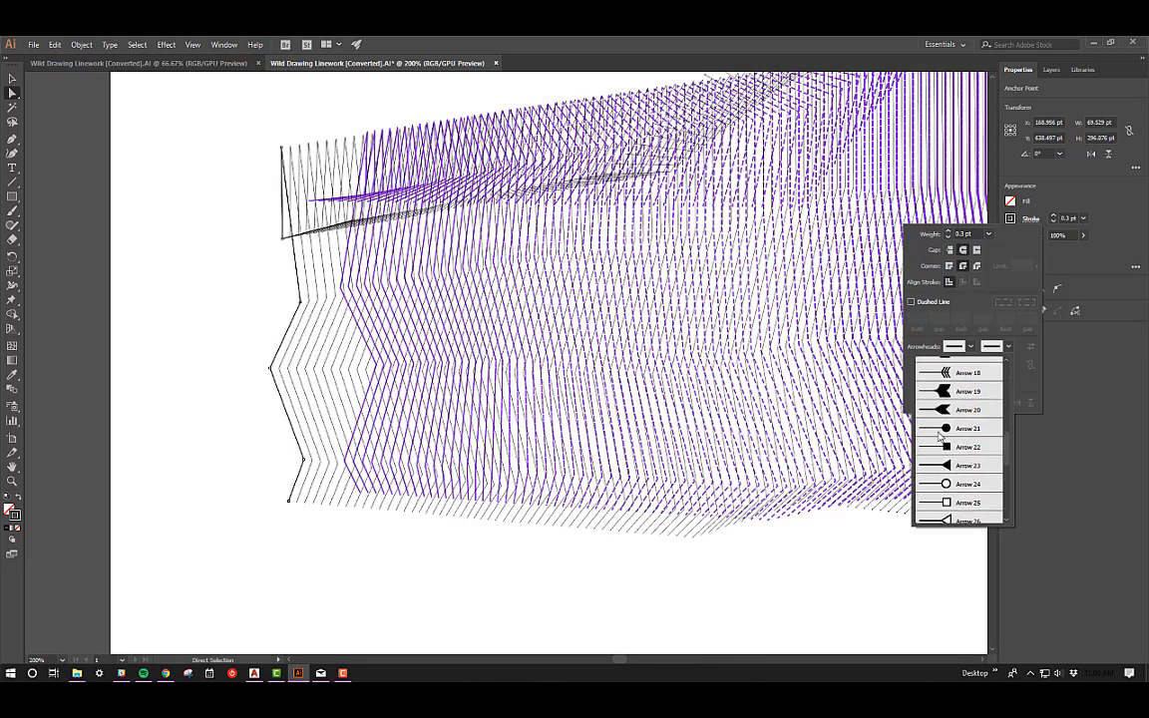
click(938, 430)
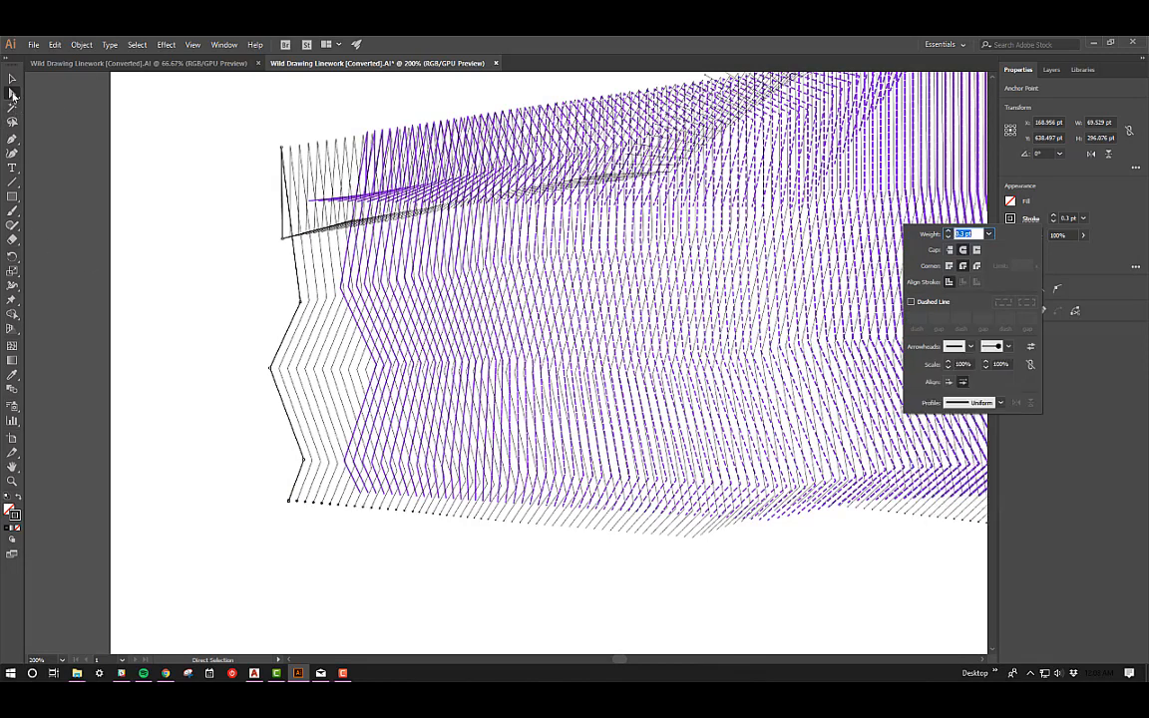
Try scaling the leftmost black line's end arrowhead to 300%
drag(1009, 363, 967, 351)
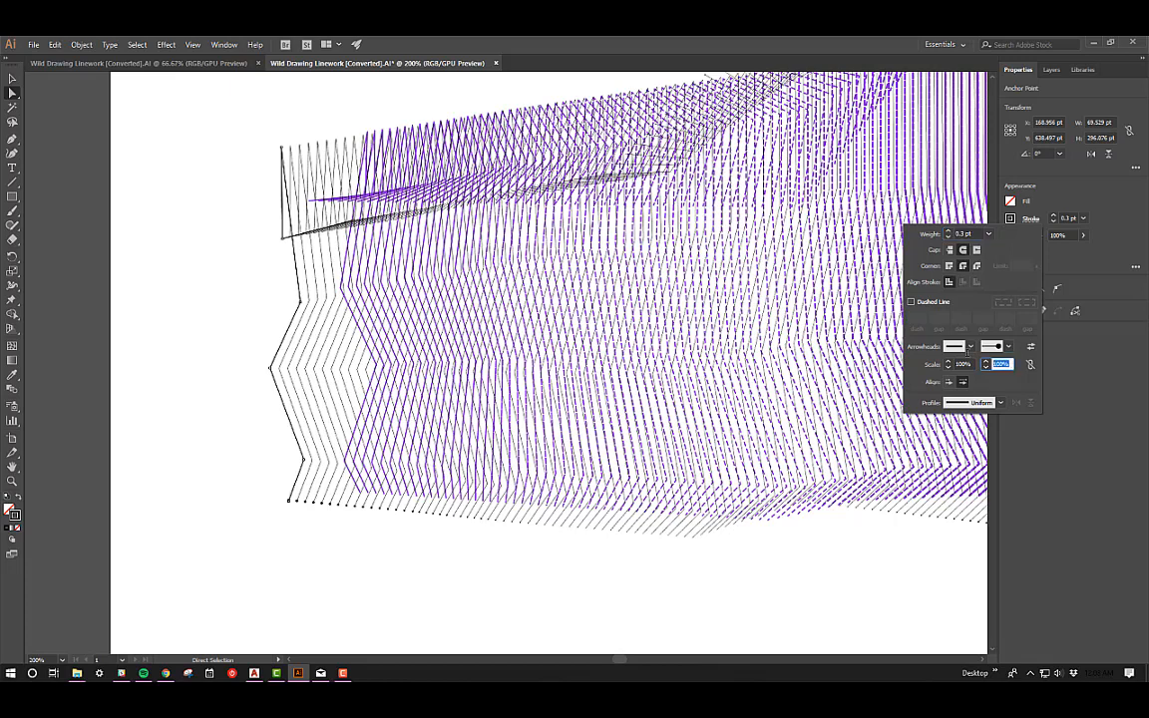
text(300)
key(Return)
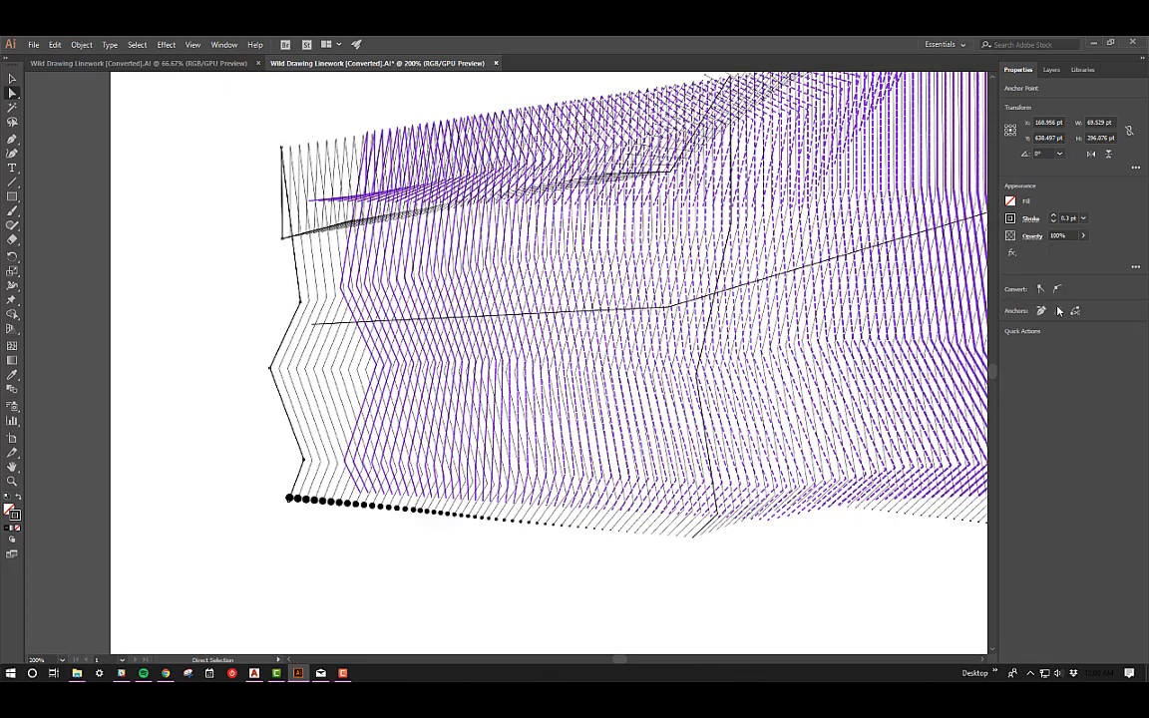
Set the scale of the leftmost black line's end arrowhead to 200% and deselect the line
click(1031, 217)
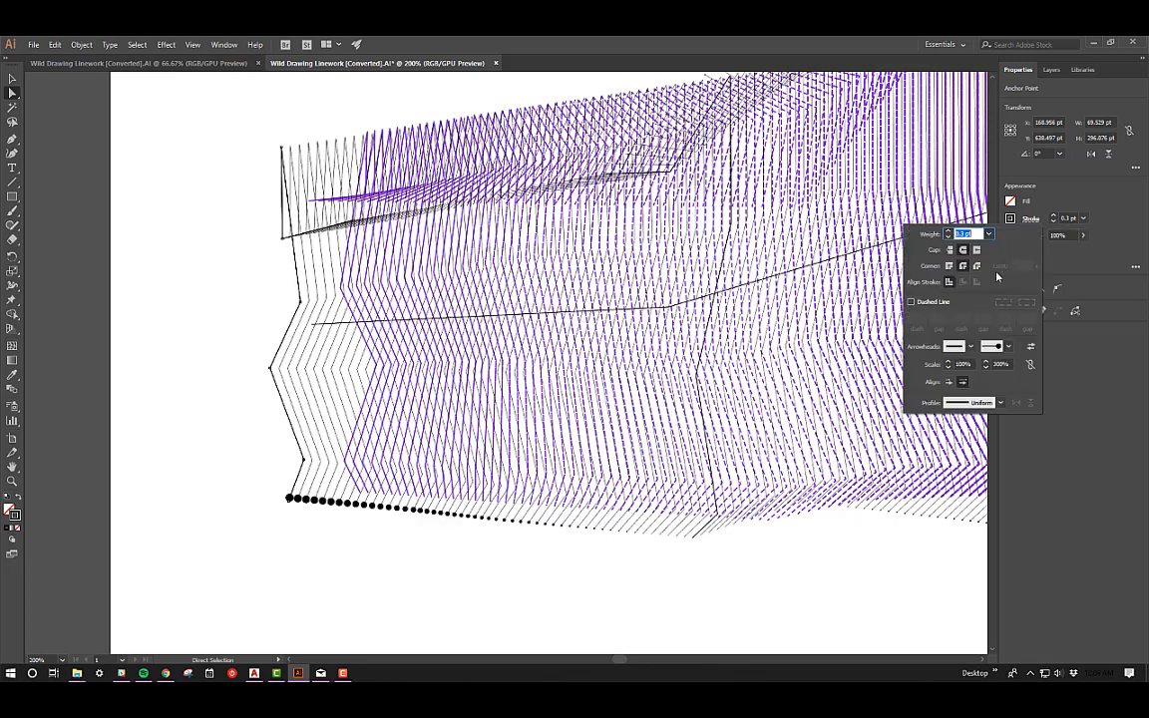
click(999, 364)
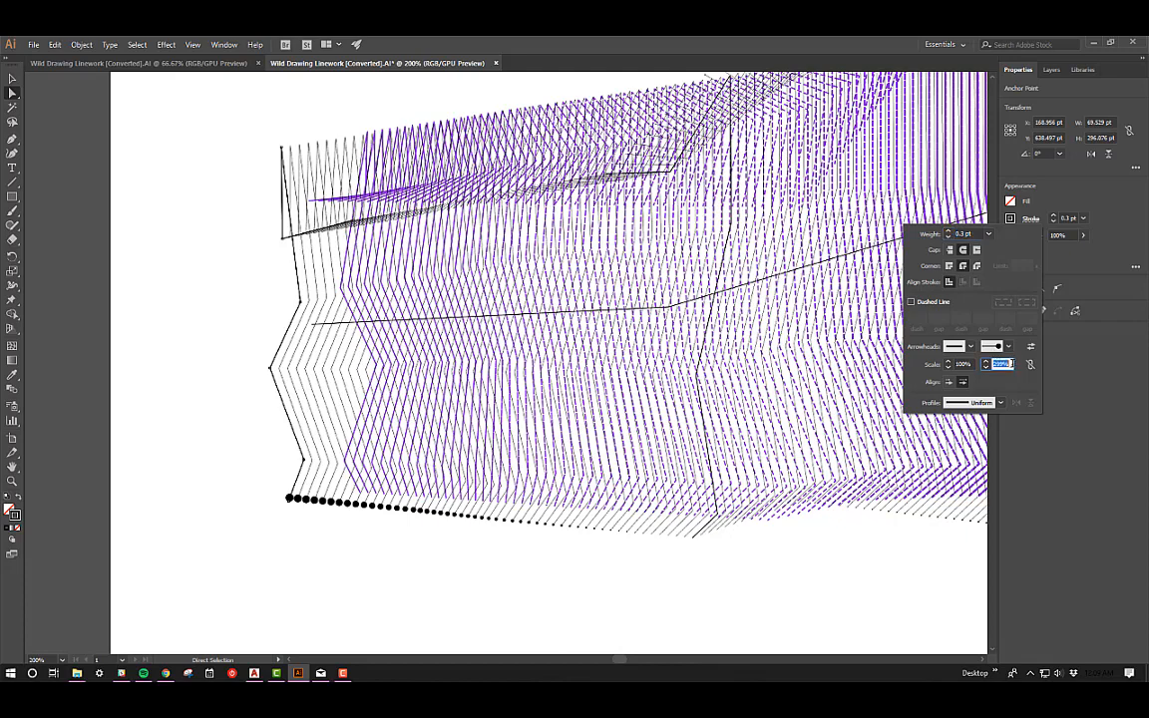
text(200)
key(Return)
click(49, 179)
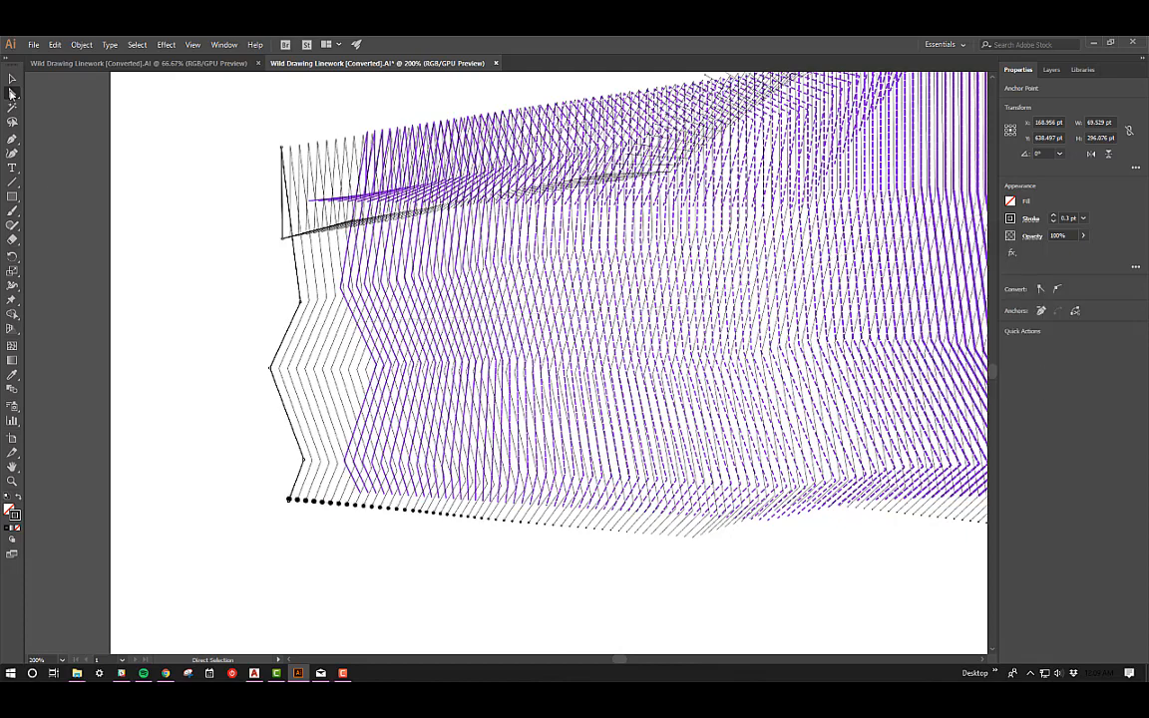
alt+scroll(585, 159, down, 5)
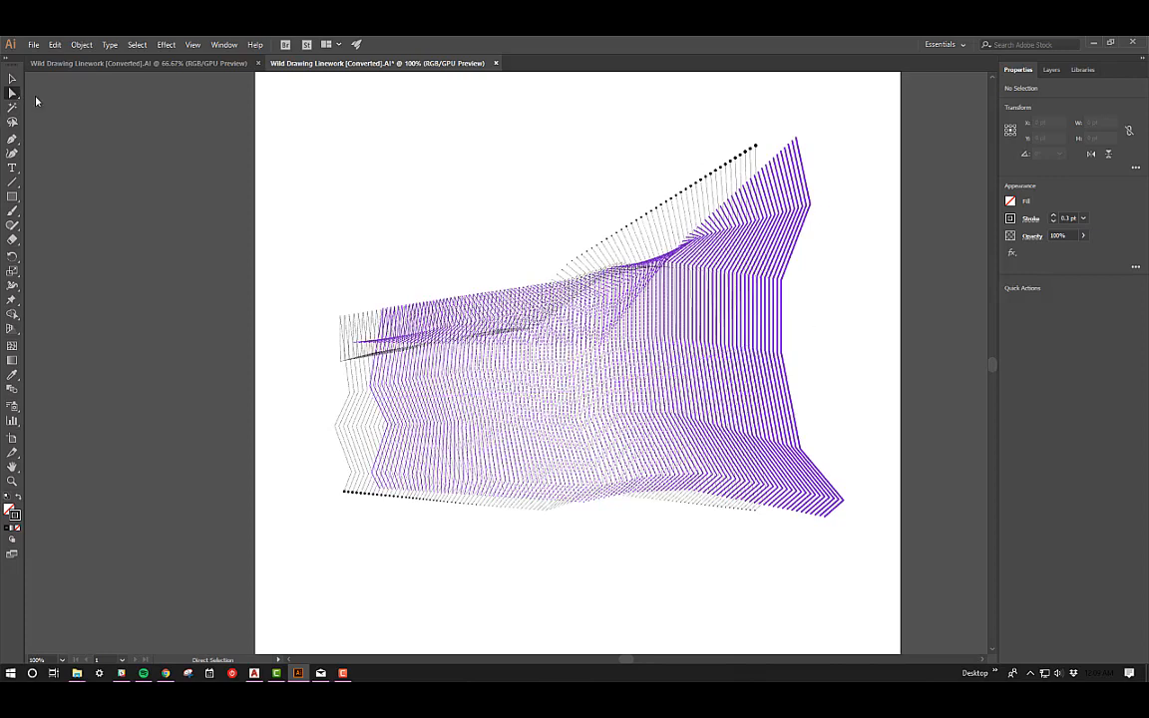
alt+scroll(574, 214, down, 1)
alt+scroll(599, 221, up, 1)
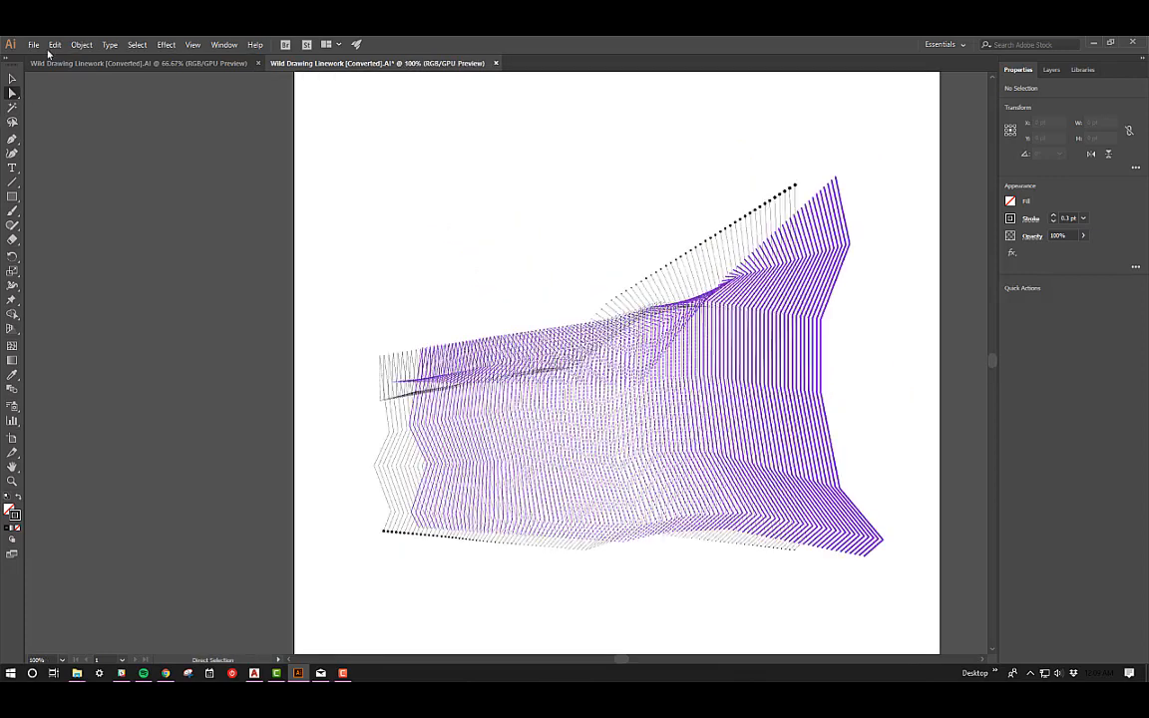